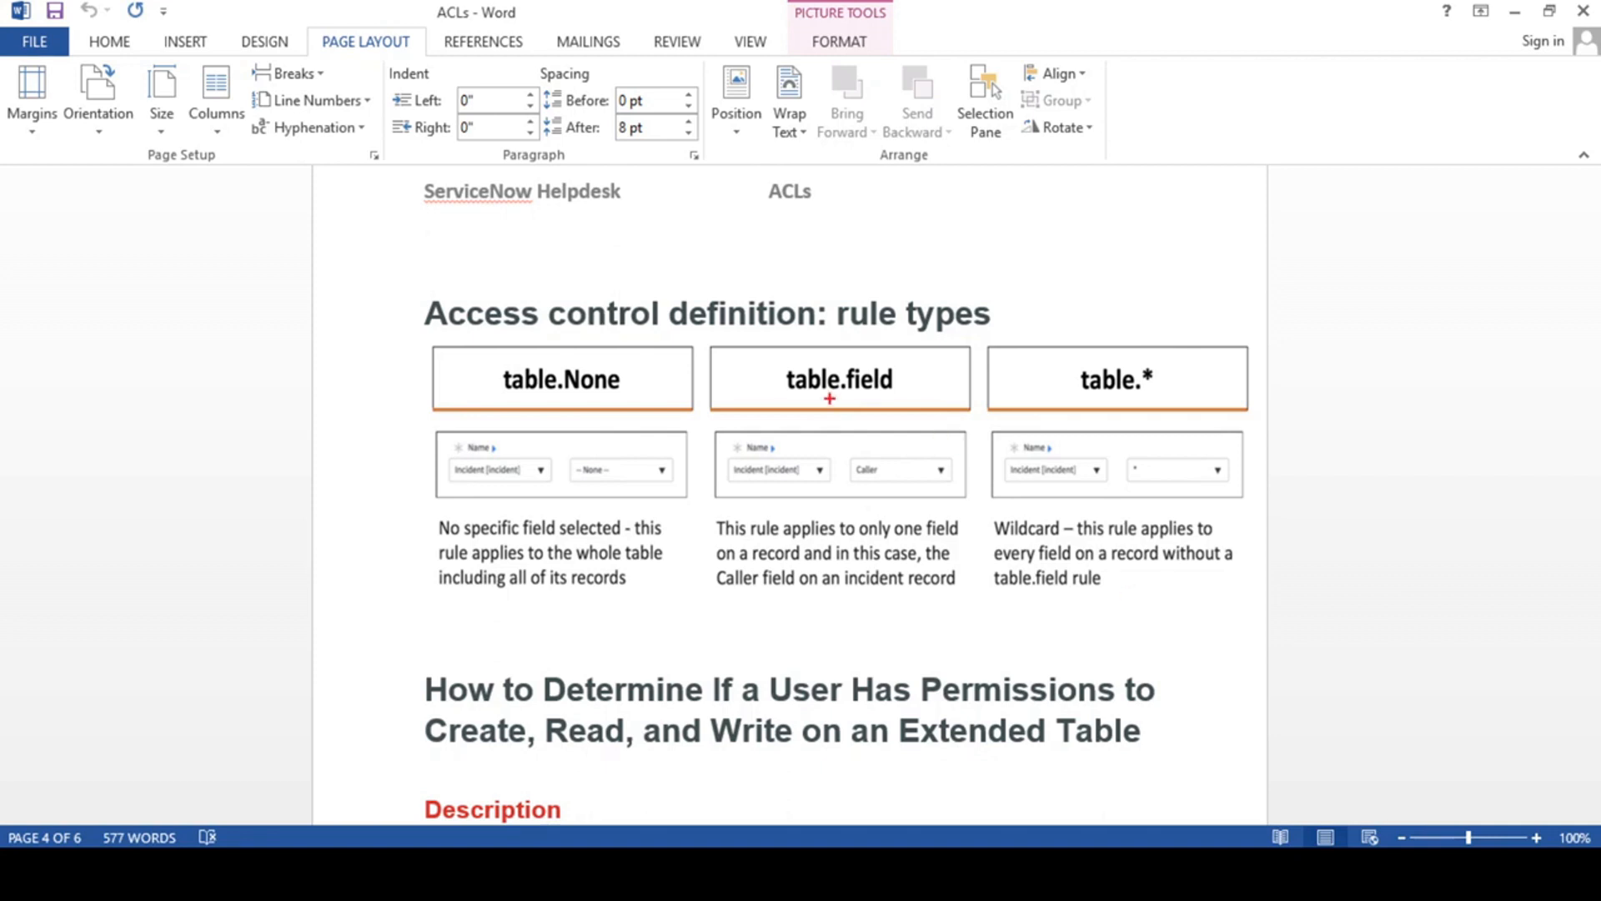
# - Review the ACL rule types and the procedure for checking create, read and write permissions on an extended table in the ACLs document
pyautogui.moveTo(704, 335)
pyautogui.mouseDown()
pyautogui.moveTo(729, 382)
pyautogui.moveTo(927, 451)
pyautogui.moveTo(959, 427)
pyautogui.mouseUp()
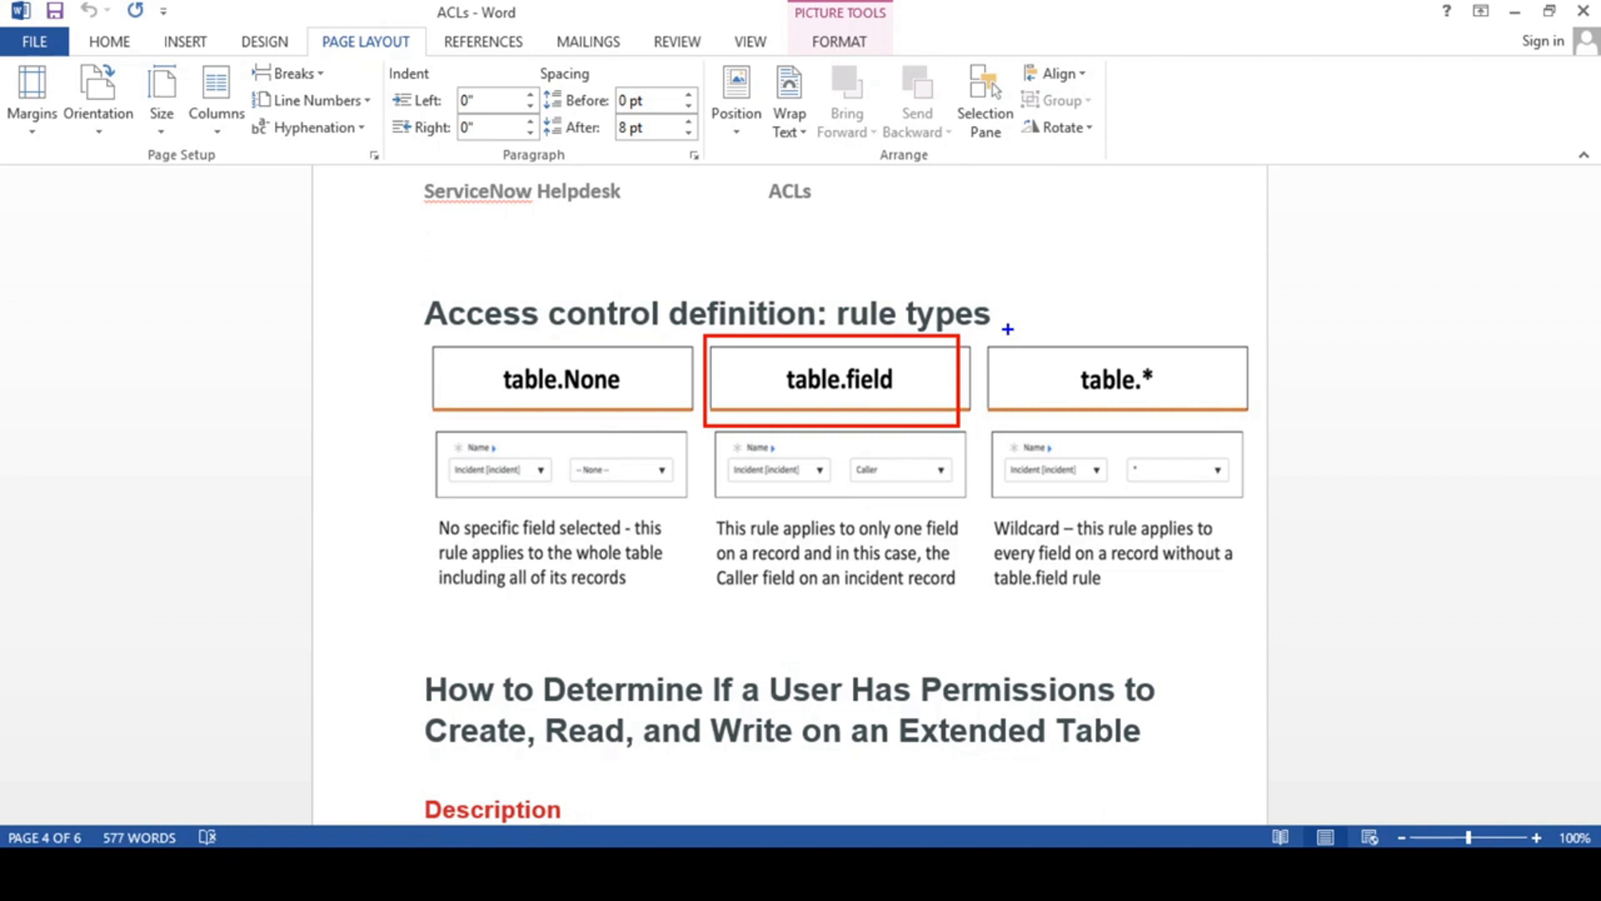
pyautogui.moveTo(1001, 328); pyautogui.dragTo(1241, 422)
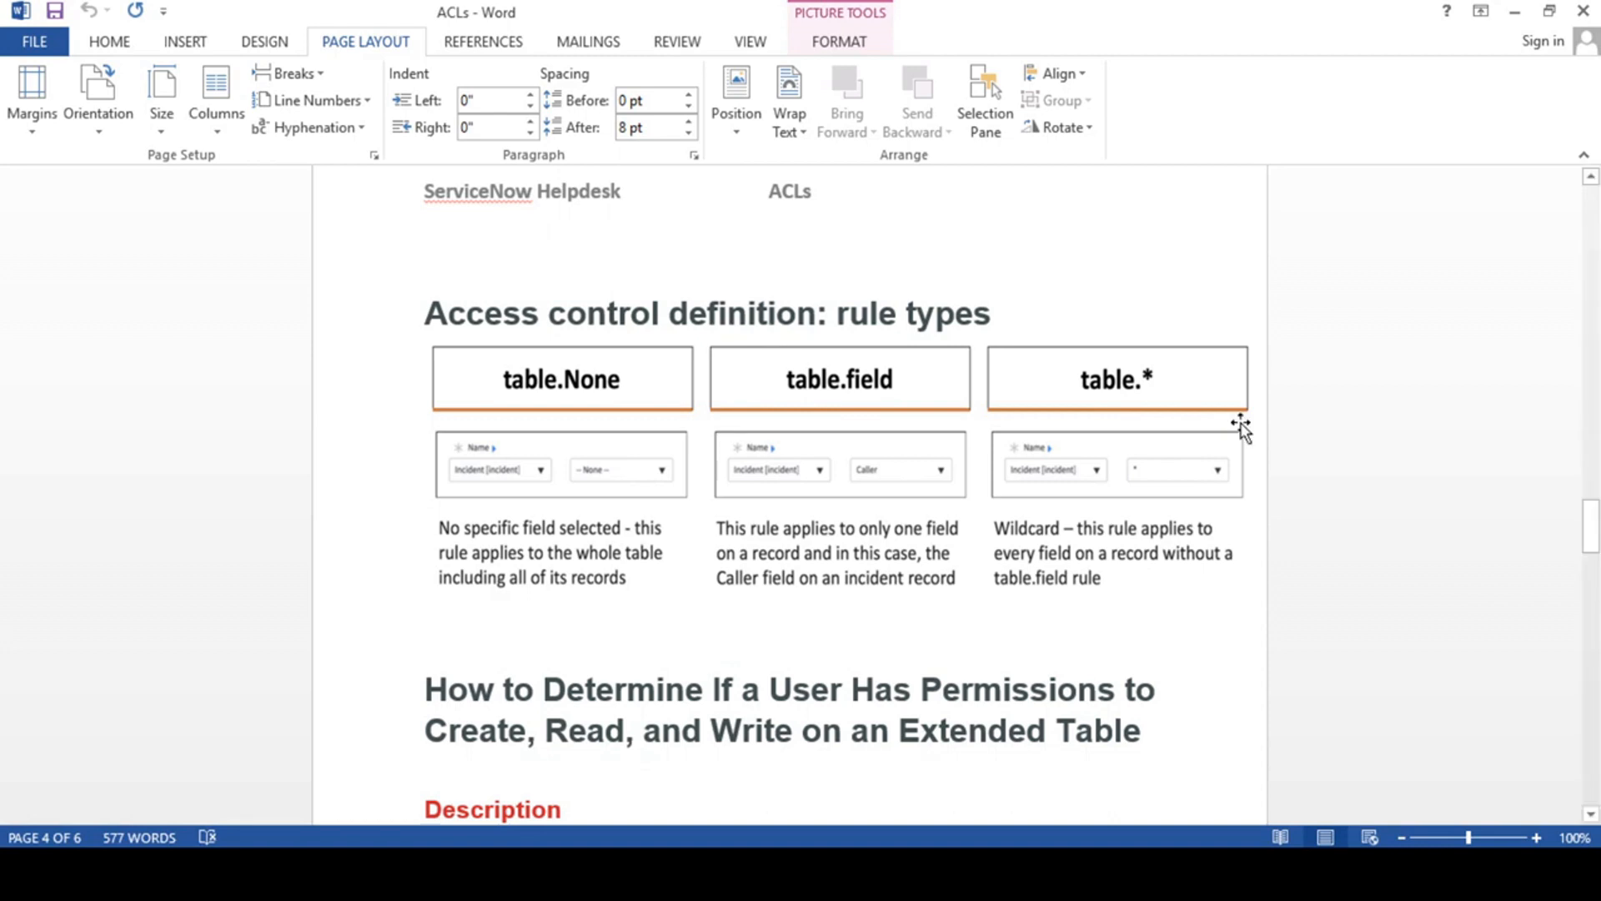
pyautogui.scroll(-3, 939, 482)
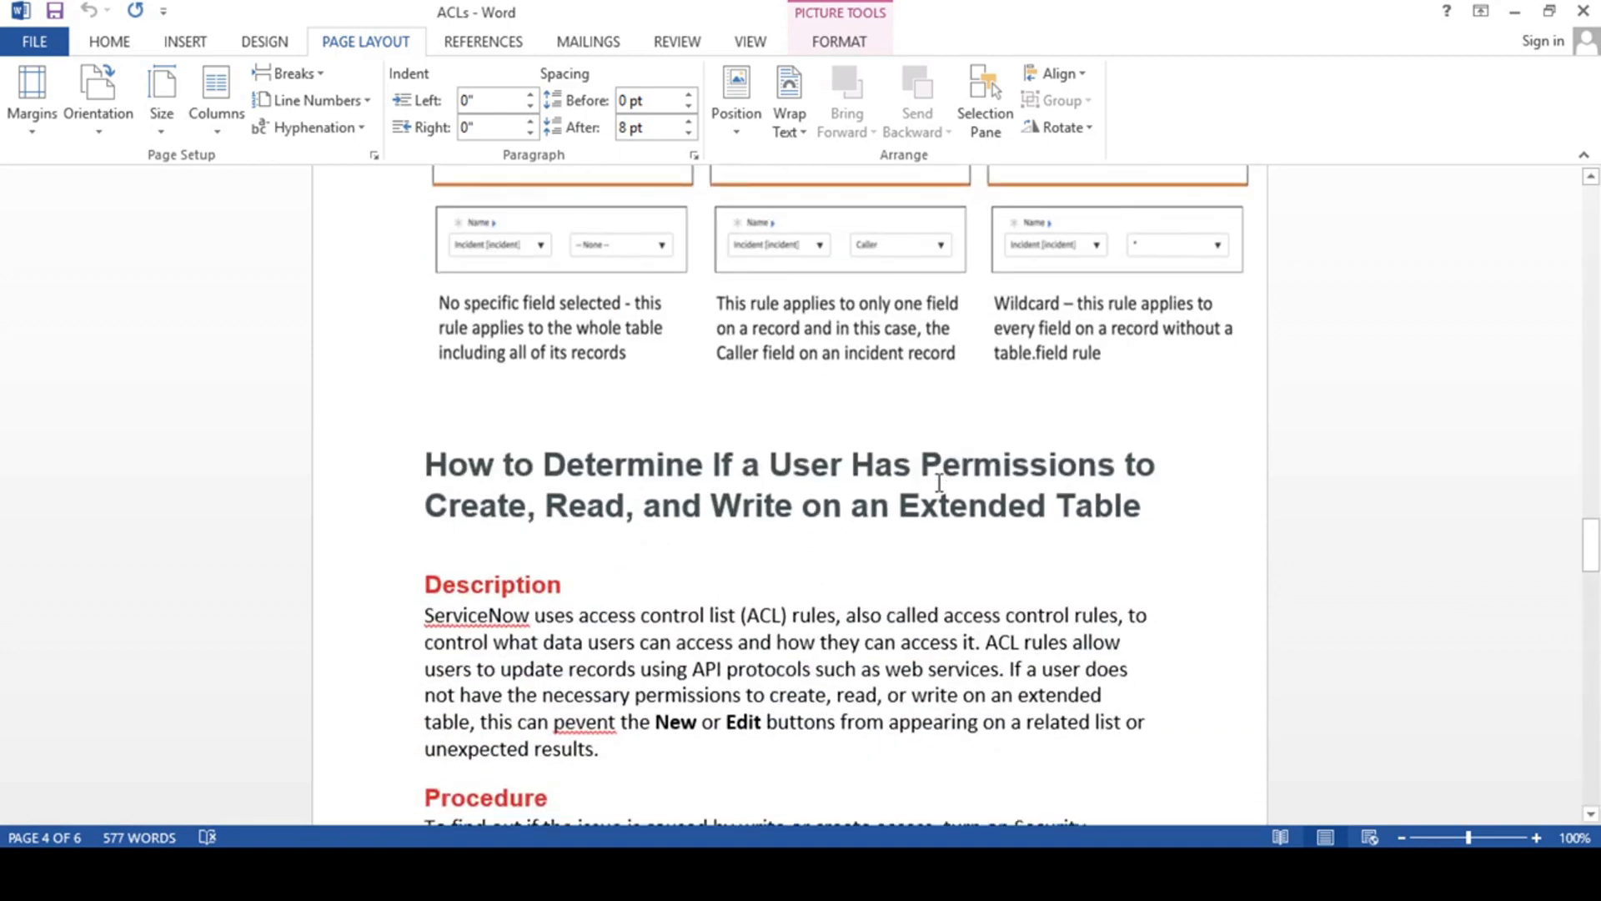
pyautogui.scroll(-1, 939, 482)
pyautogui.scroll(-2, 939, 482)
pyautogui.scroll(3, 939, 482)
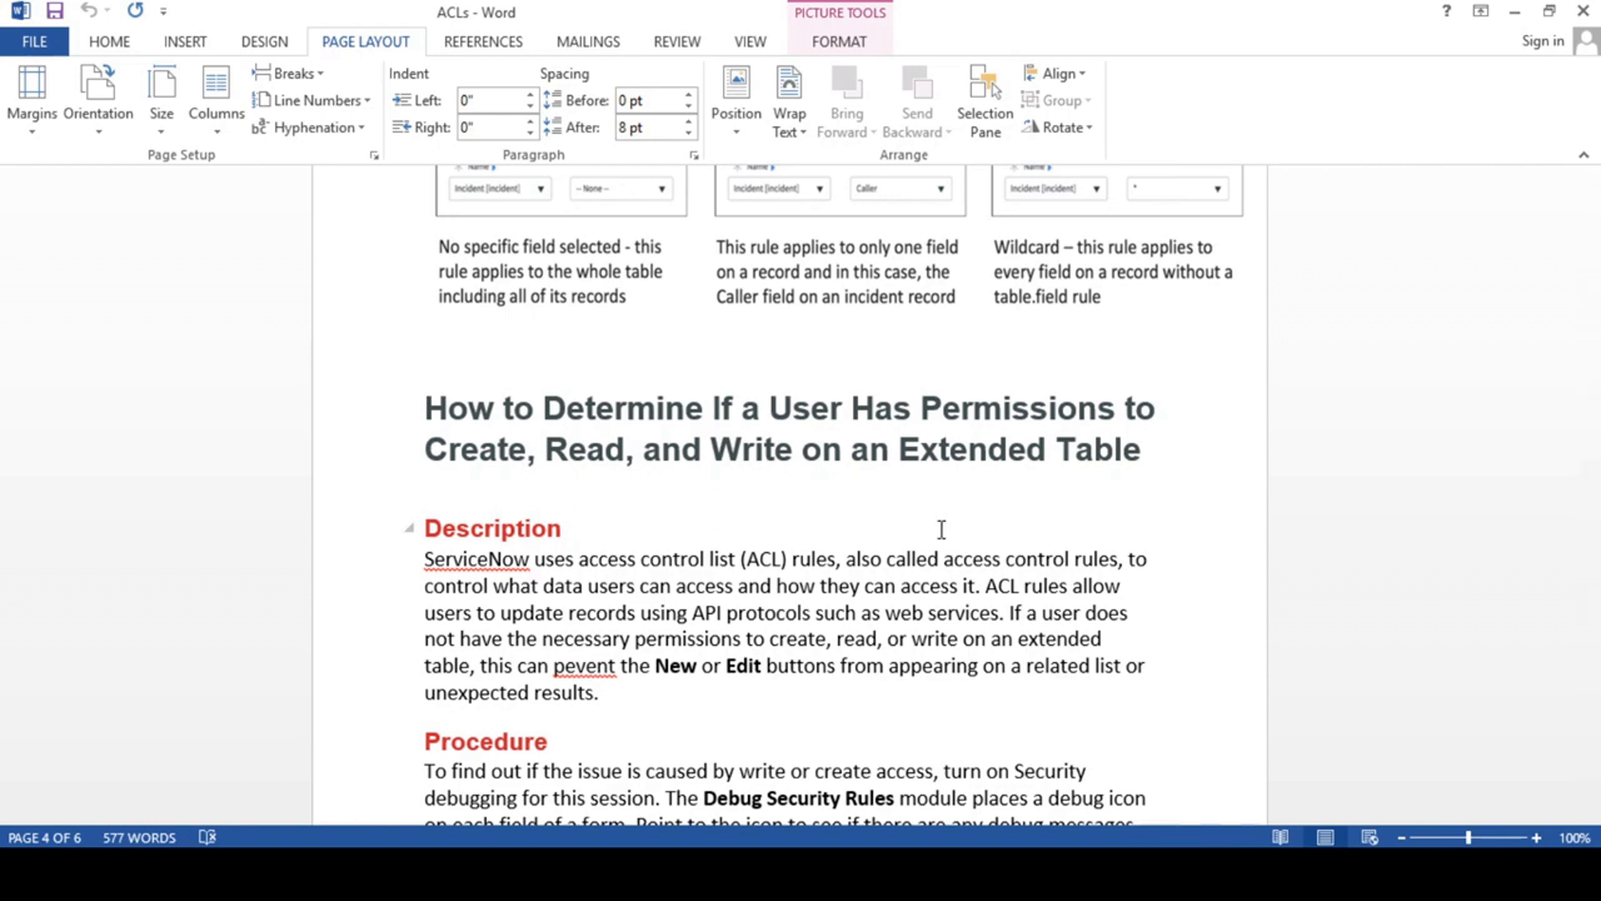
pyautogui.scroll(-1, 942, 529)
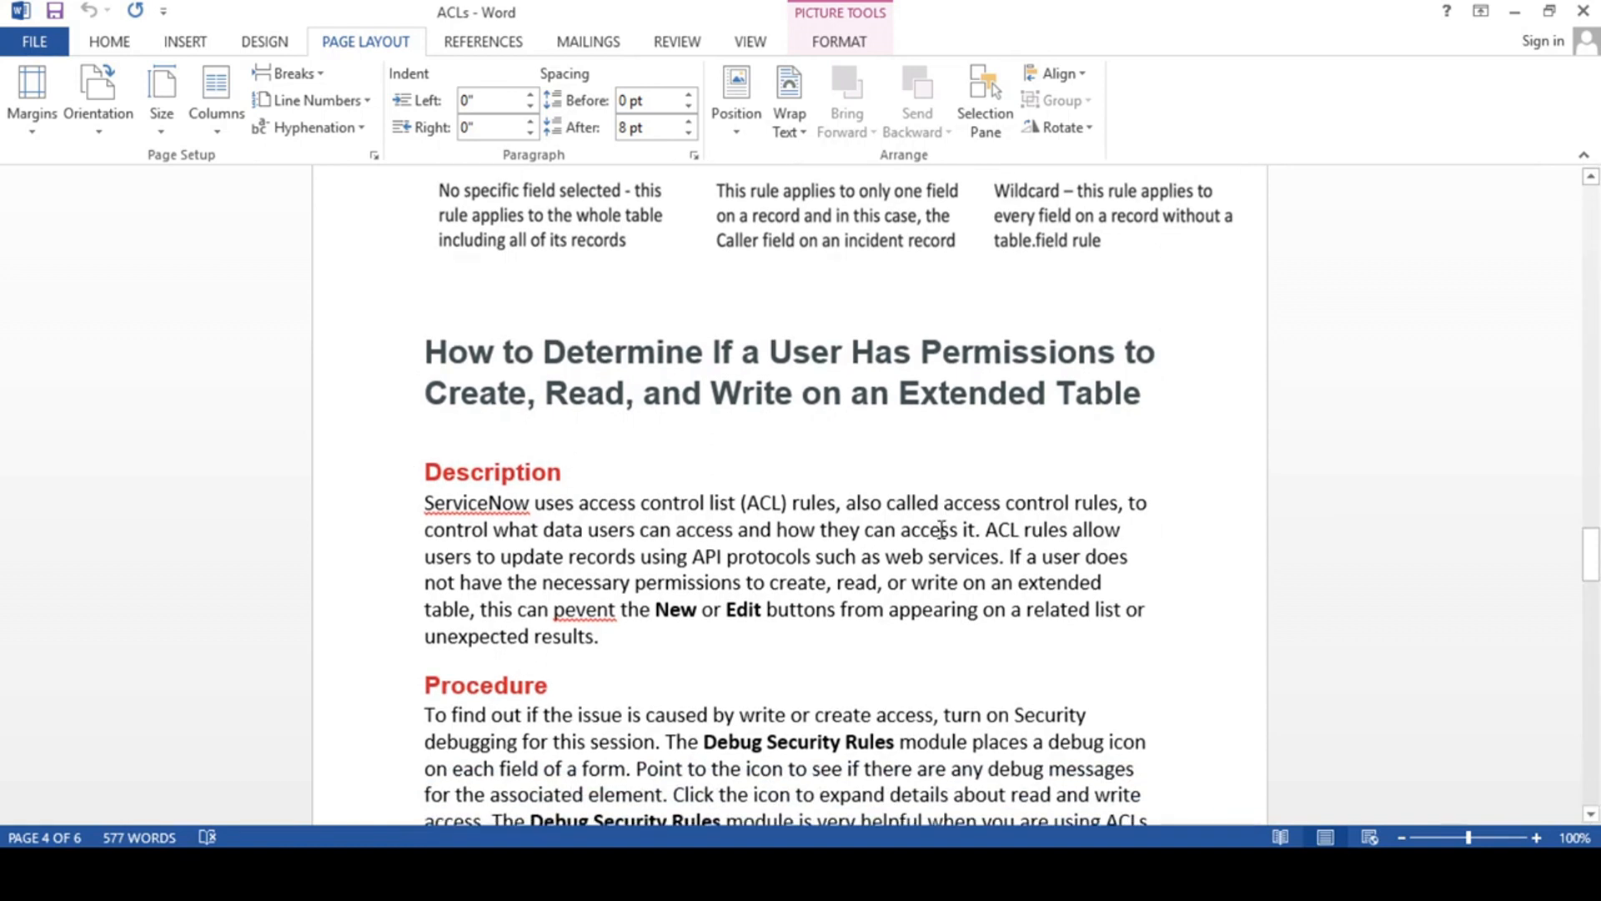
pyautogui.scroll(-3, 942, 529)
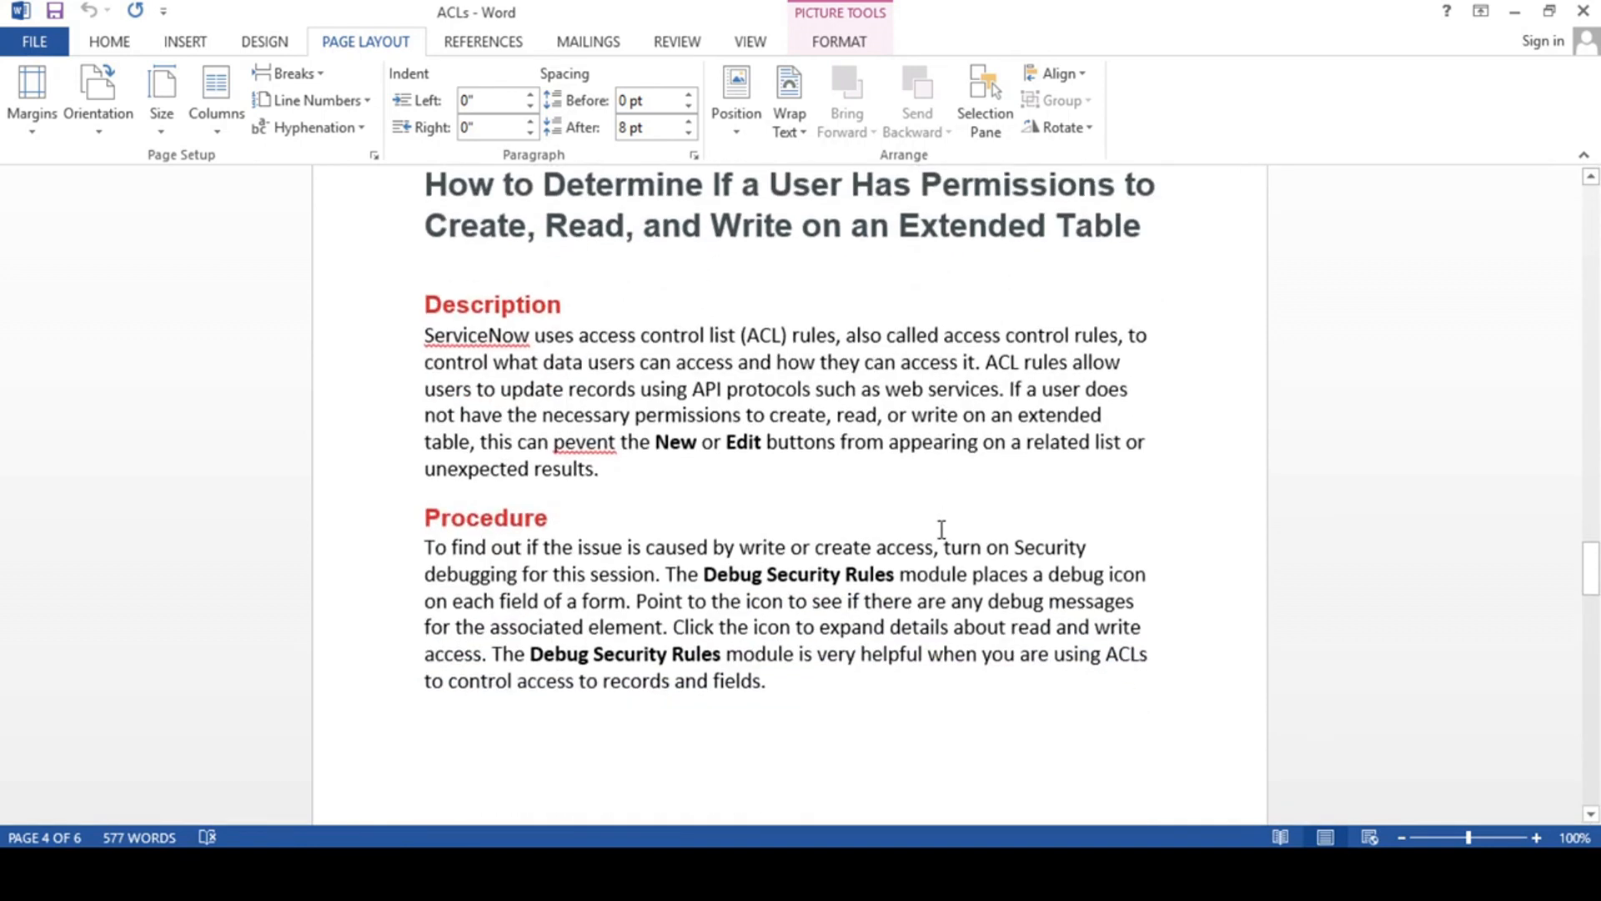
pyautogui.scroll(-10, 797, 492)
pyautogui.scroll(-1, 796, 492)
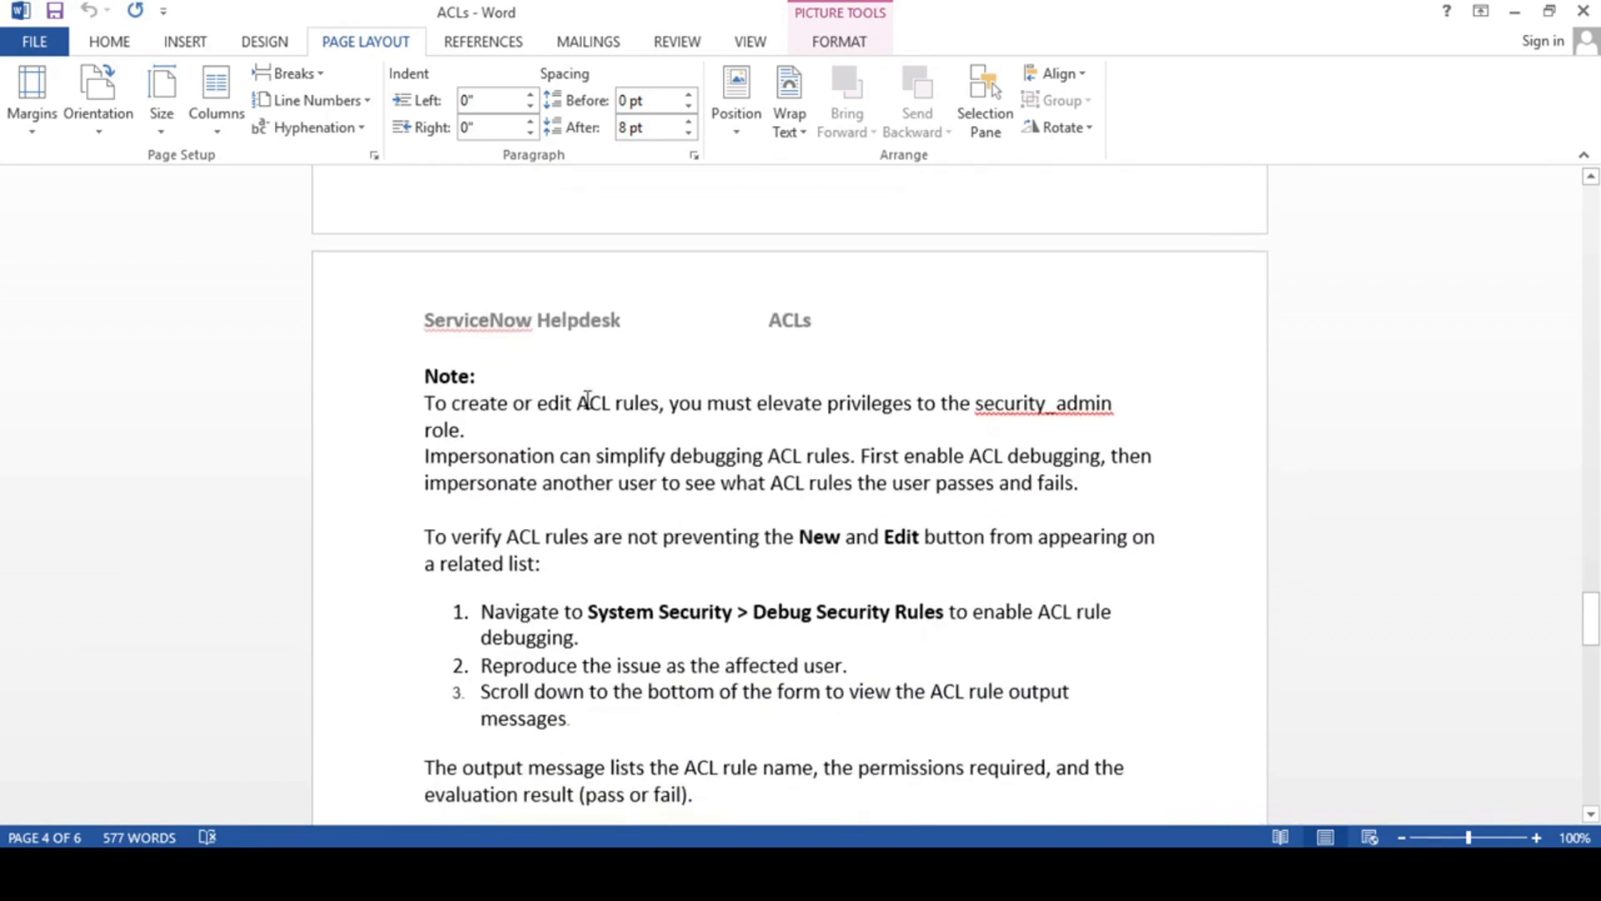
pyautogui.scroll(-3, 751, 517)
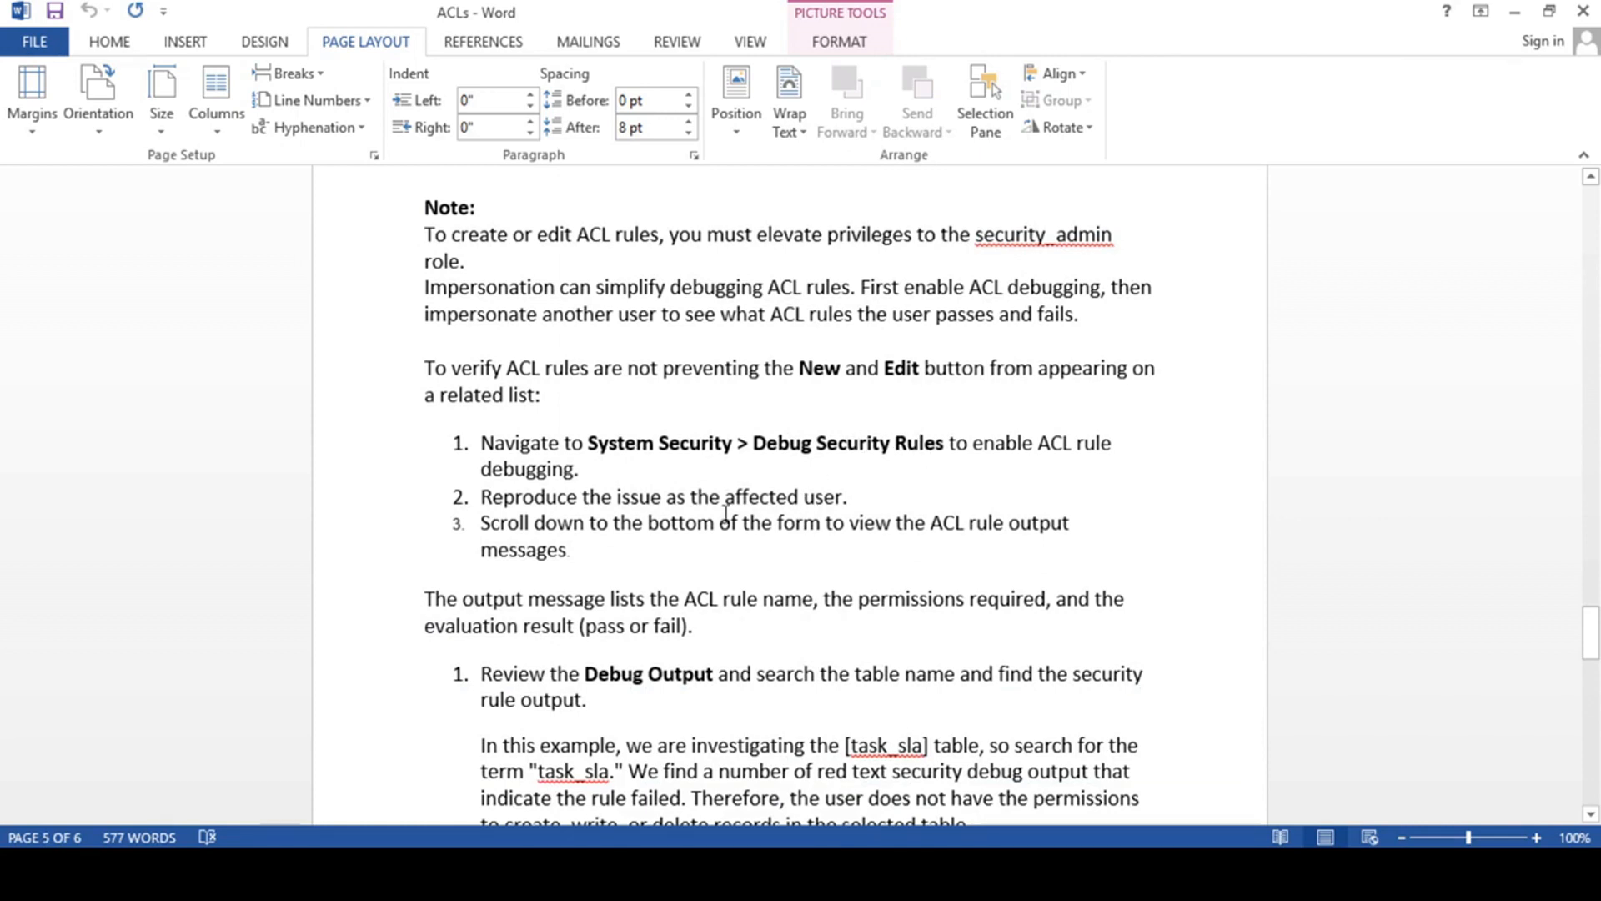
pyautogui.scroll(-8, 724, 513)
pyautogui.scroll(9, 722, 513)
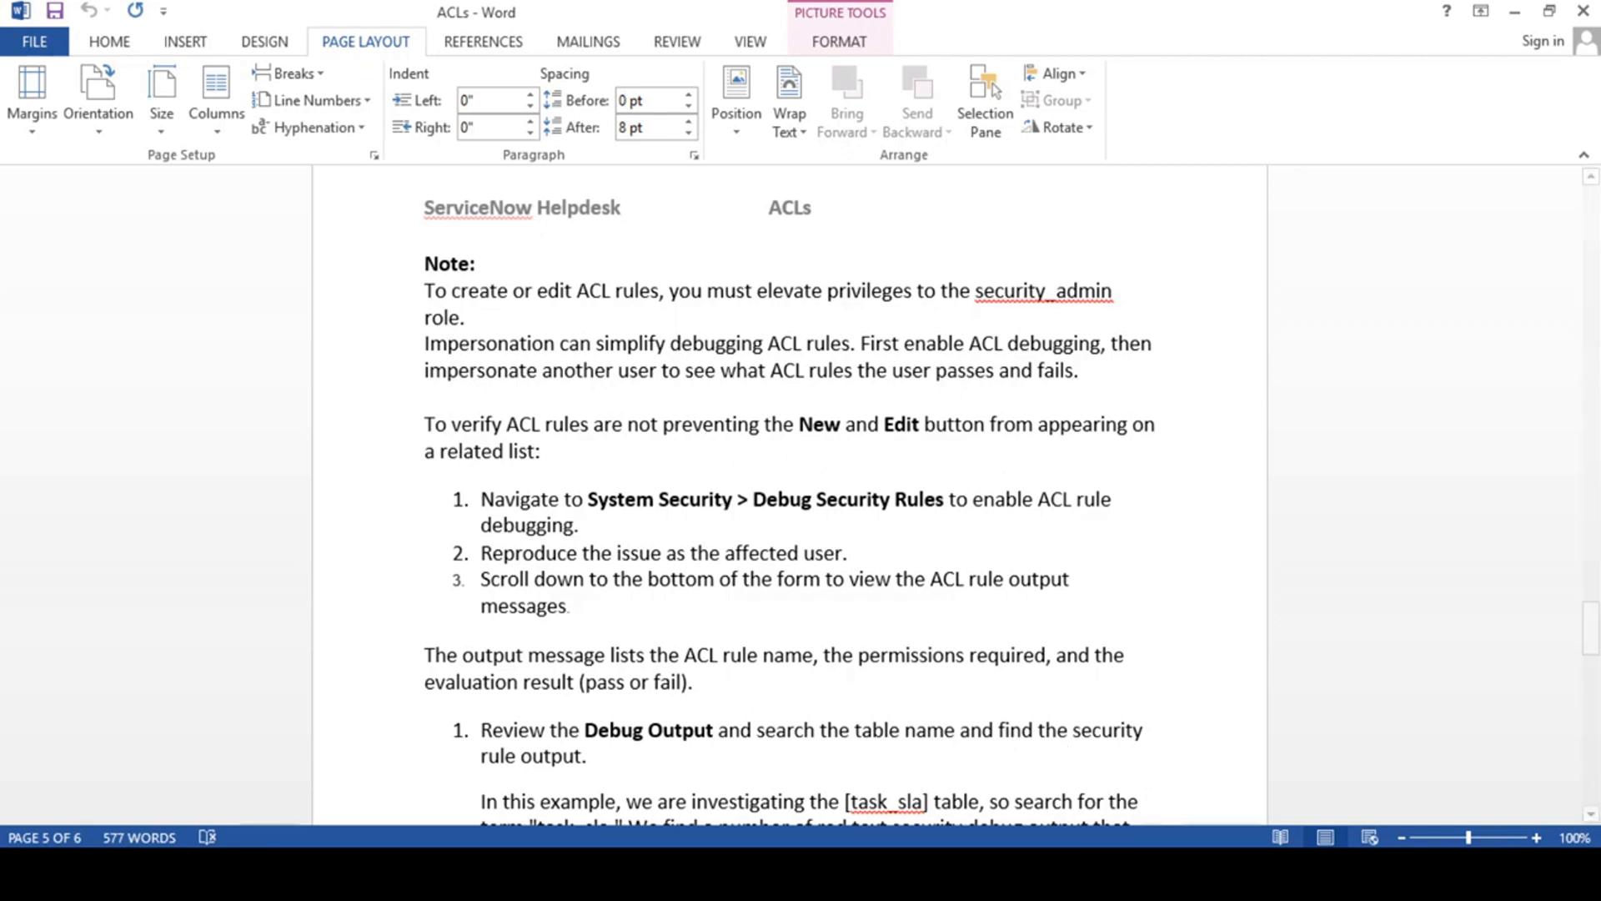
# - Switch to ServiceNow and examine the security_admin option in the Elevate Roles dialog, closing it without applying the role
pyautogui.click(1007, 872)
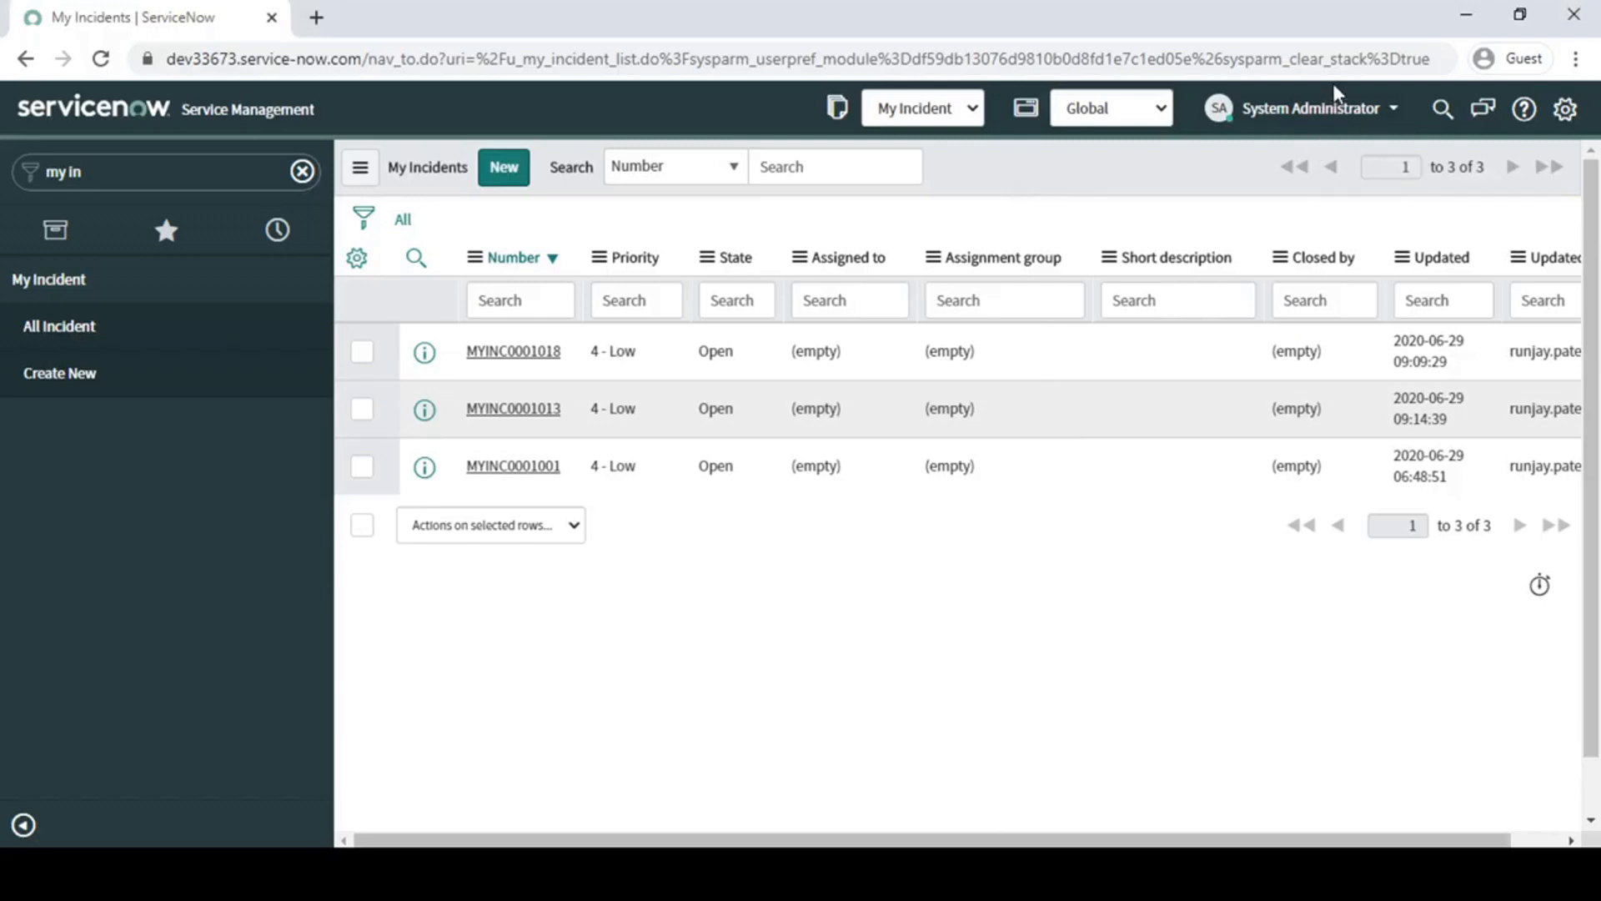
pyautogui.click(1334, 116)
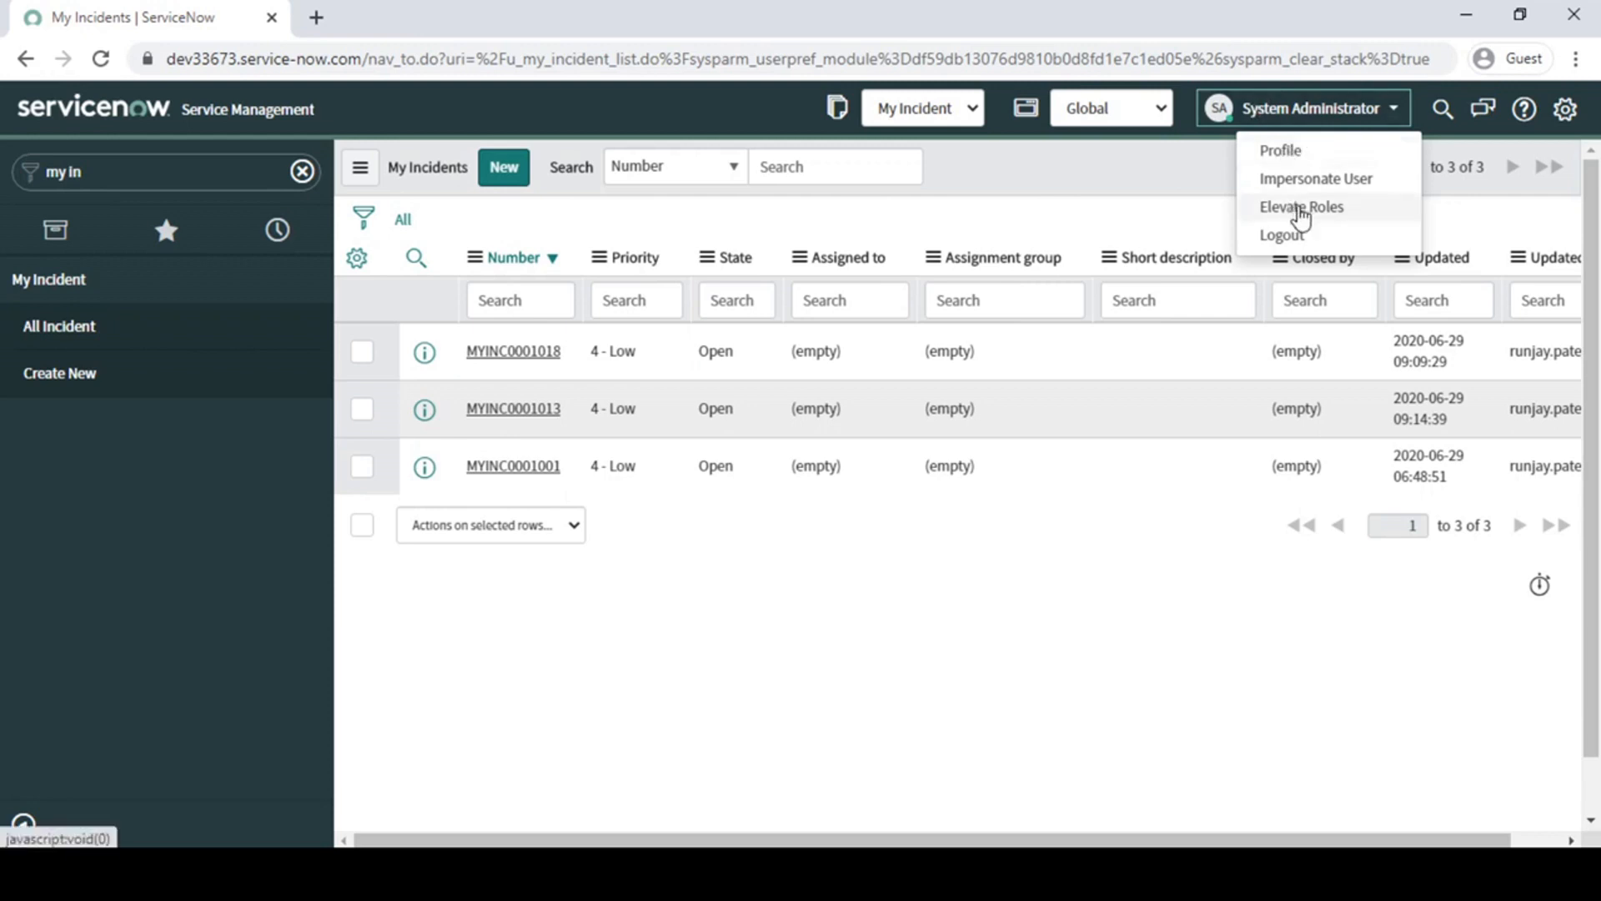
pyautogui.click(1316, 220)
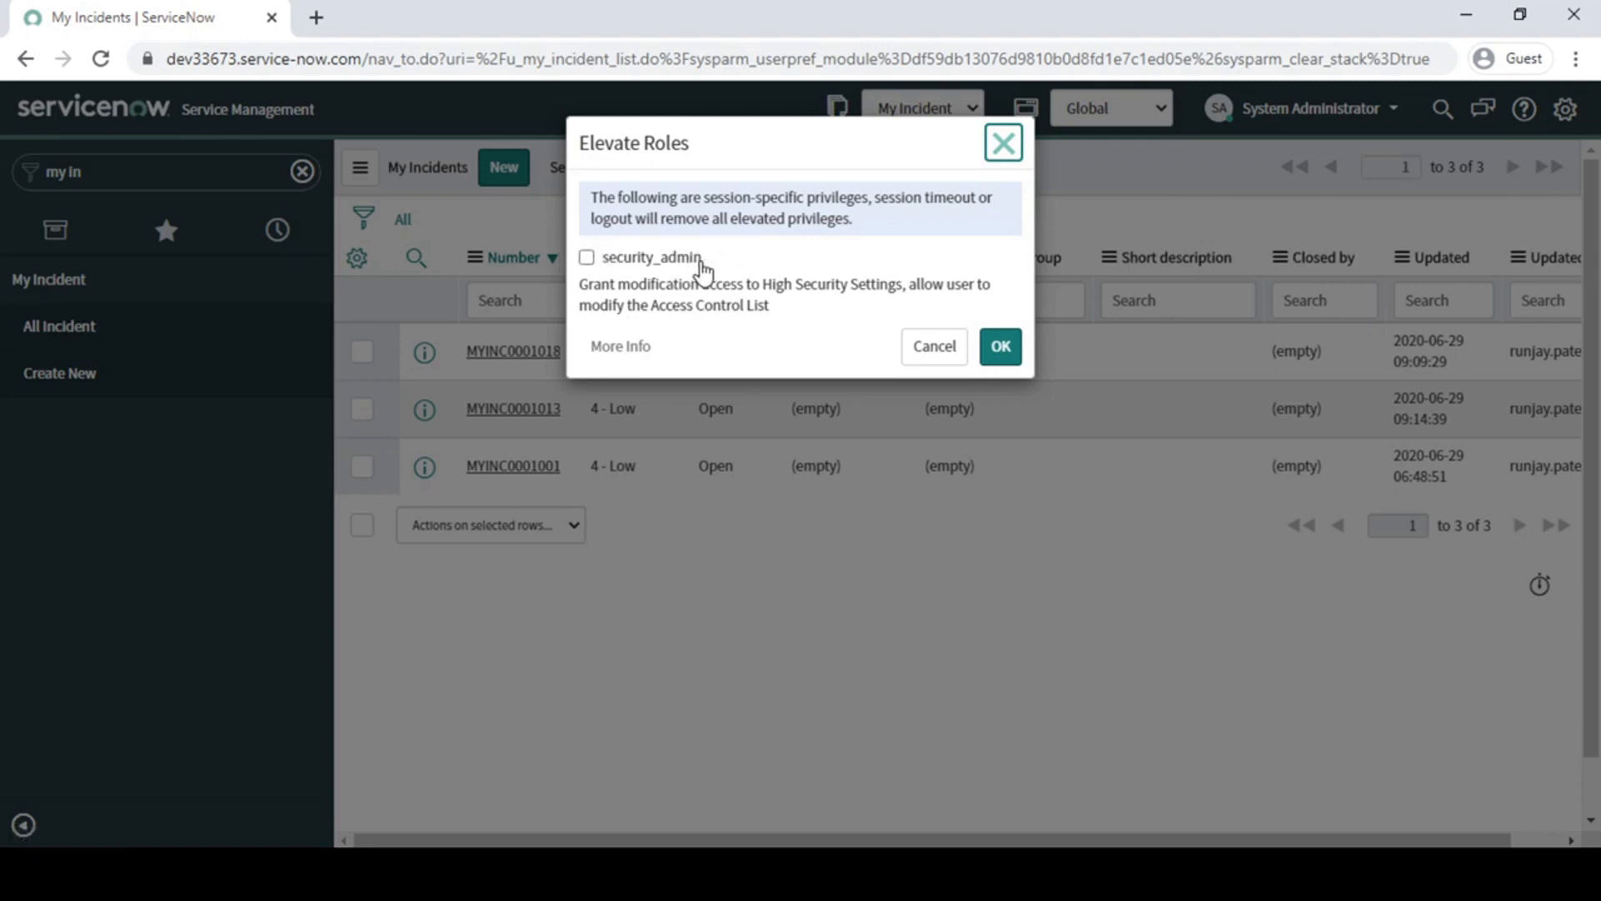
pyautogui.click(586, 257)
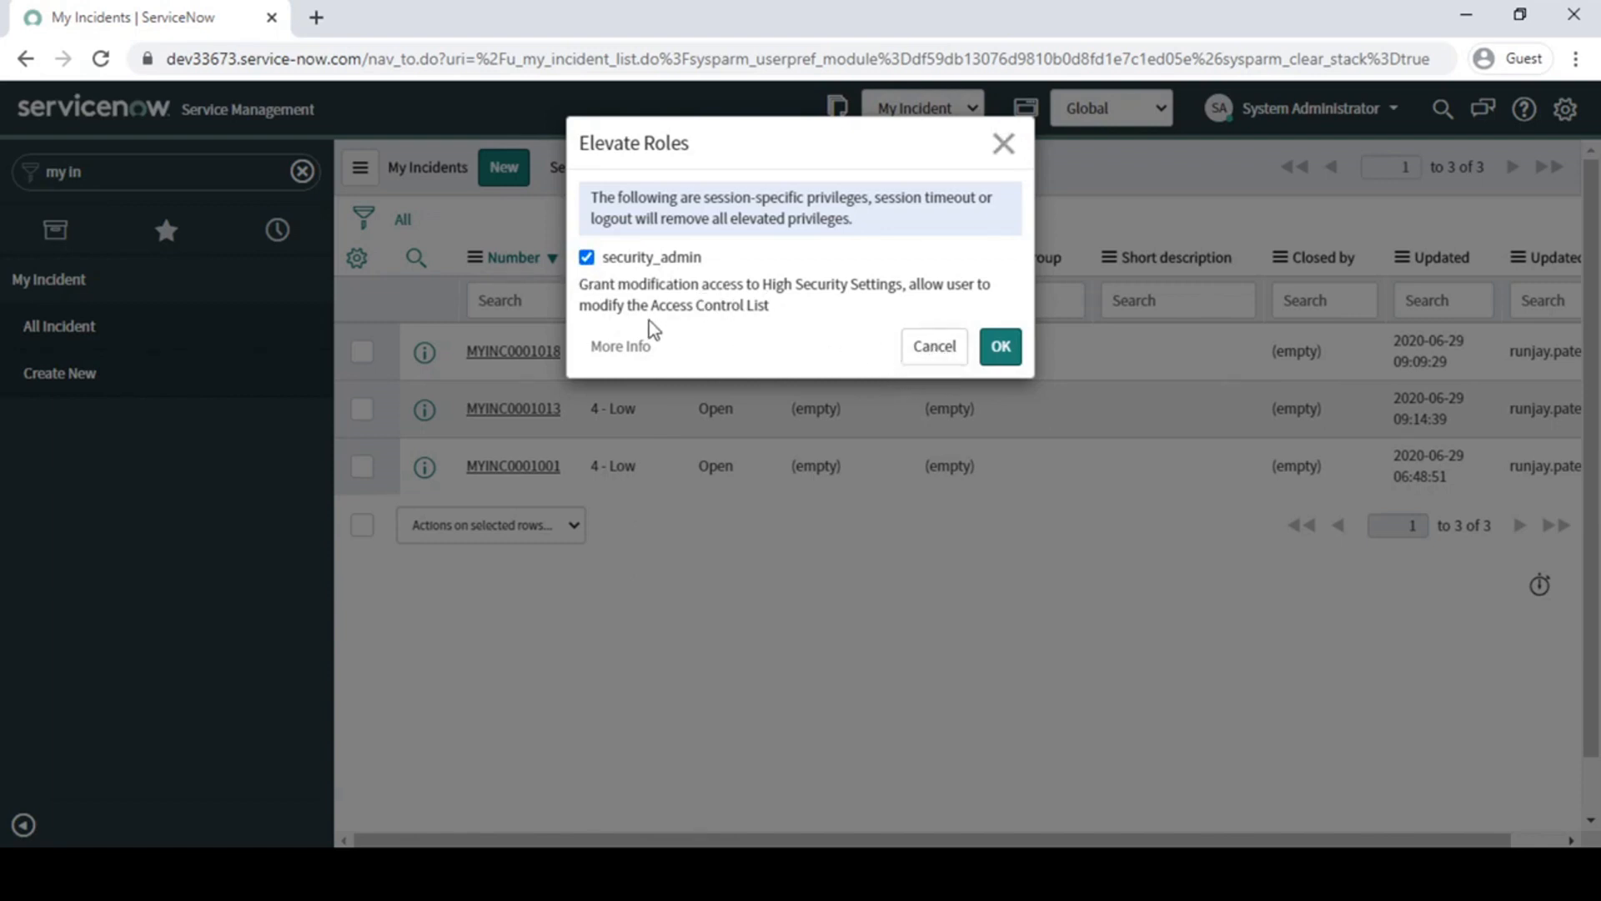
pyautogui.click(586, 257)
pyautogui.click(1003, 142)
# - Filter the navigator for "acl", open the Access Control (ACL) list and view the $allappsmgmt record
pyautogui.write('acl')
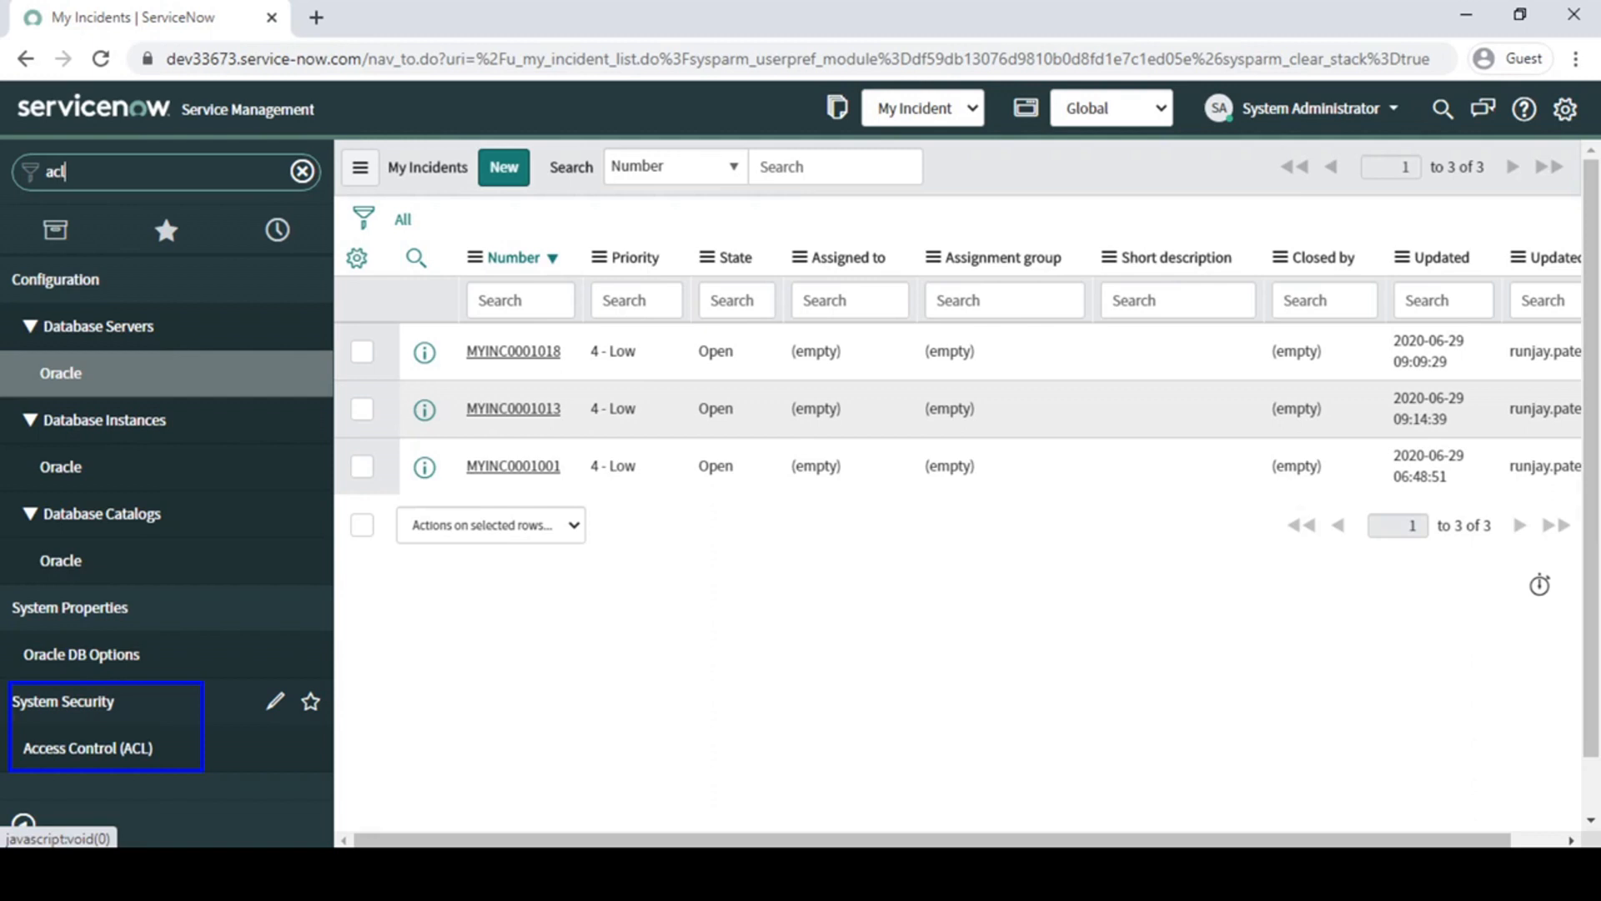
pyautogui.press('BackSpace')
pyautogui.press('BackSpace')
pyautogui.press('BackSpace')
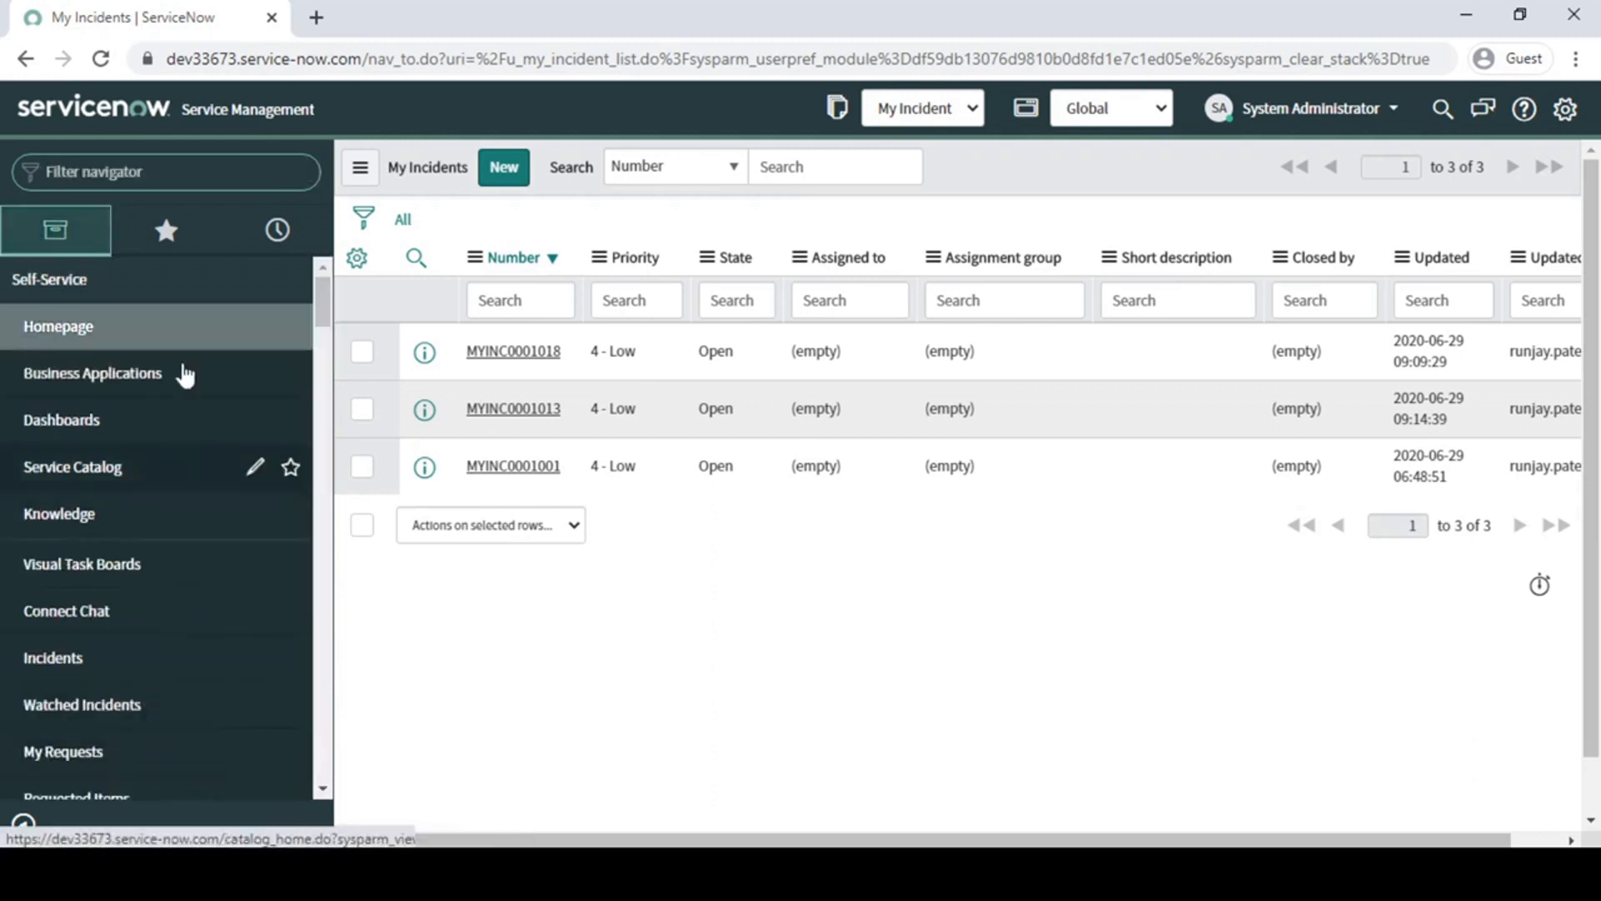
pyautogui.write('acl')
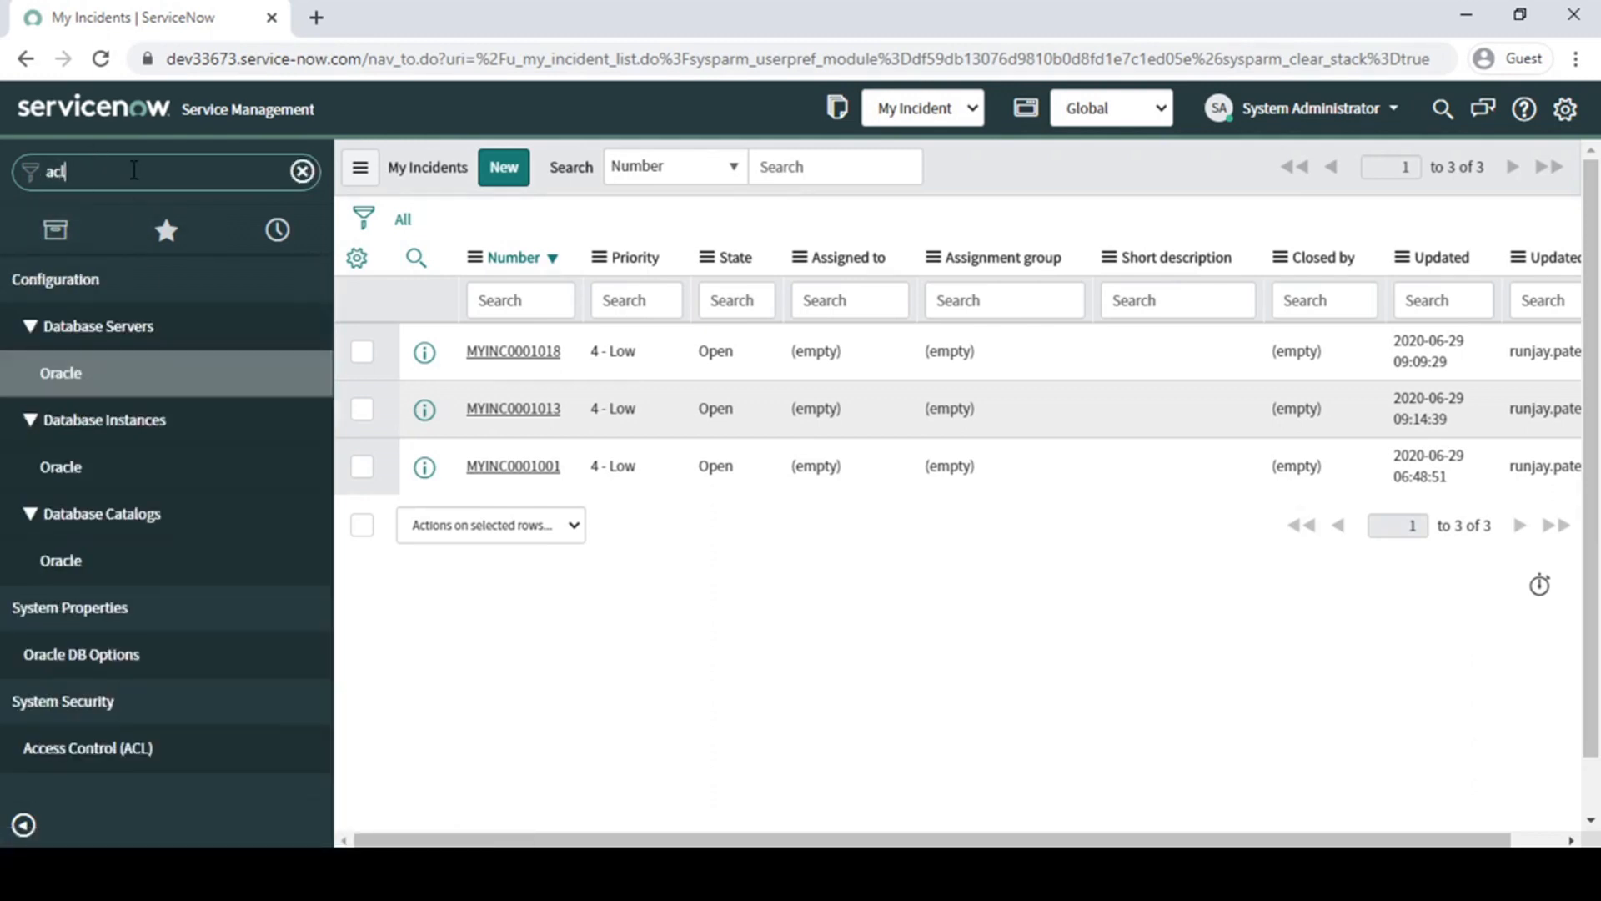
pyautogui.click(101, 751)
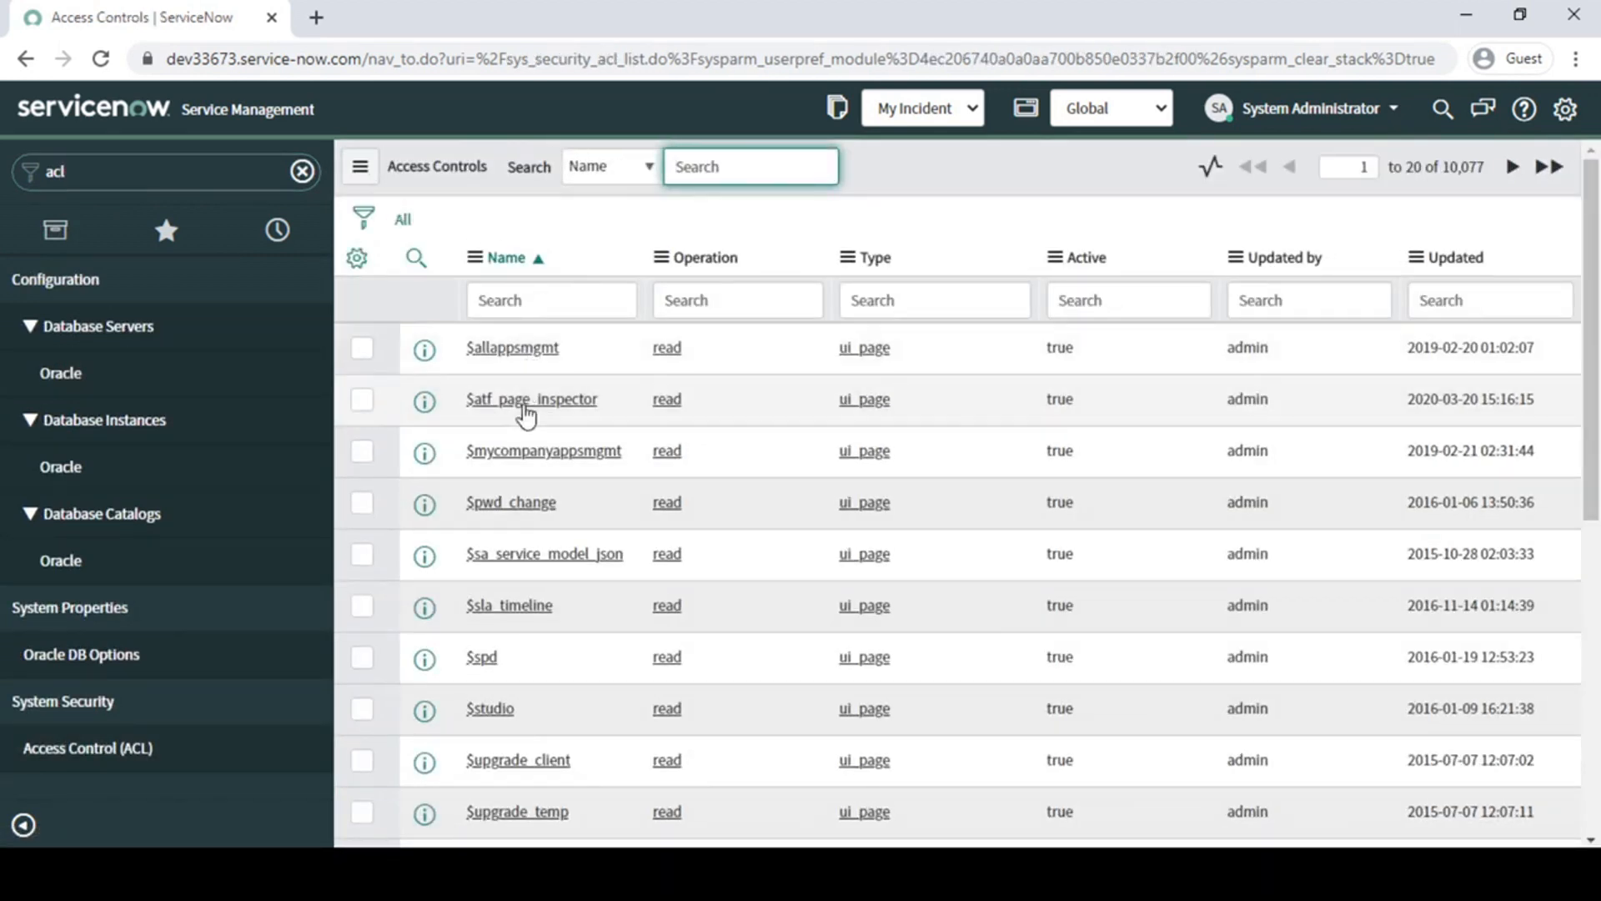
pyautogui.click(512, 351)
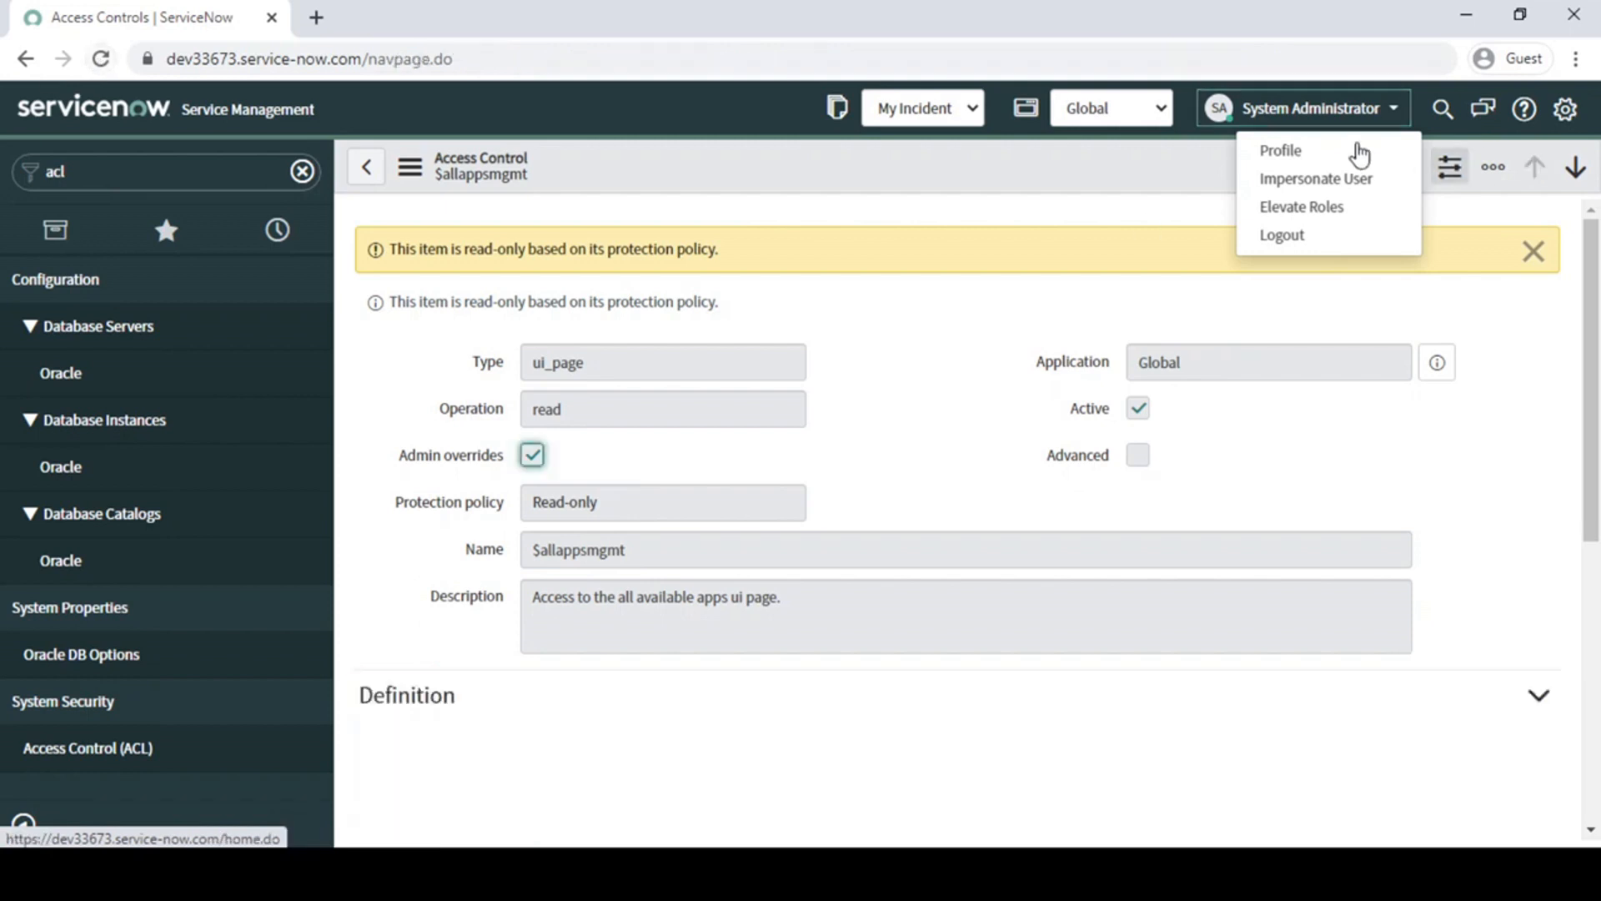
# - Elevate the session to the security_admin role from the Access Controls list
pyautogui.click(1299, 208)
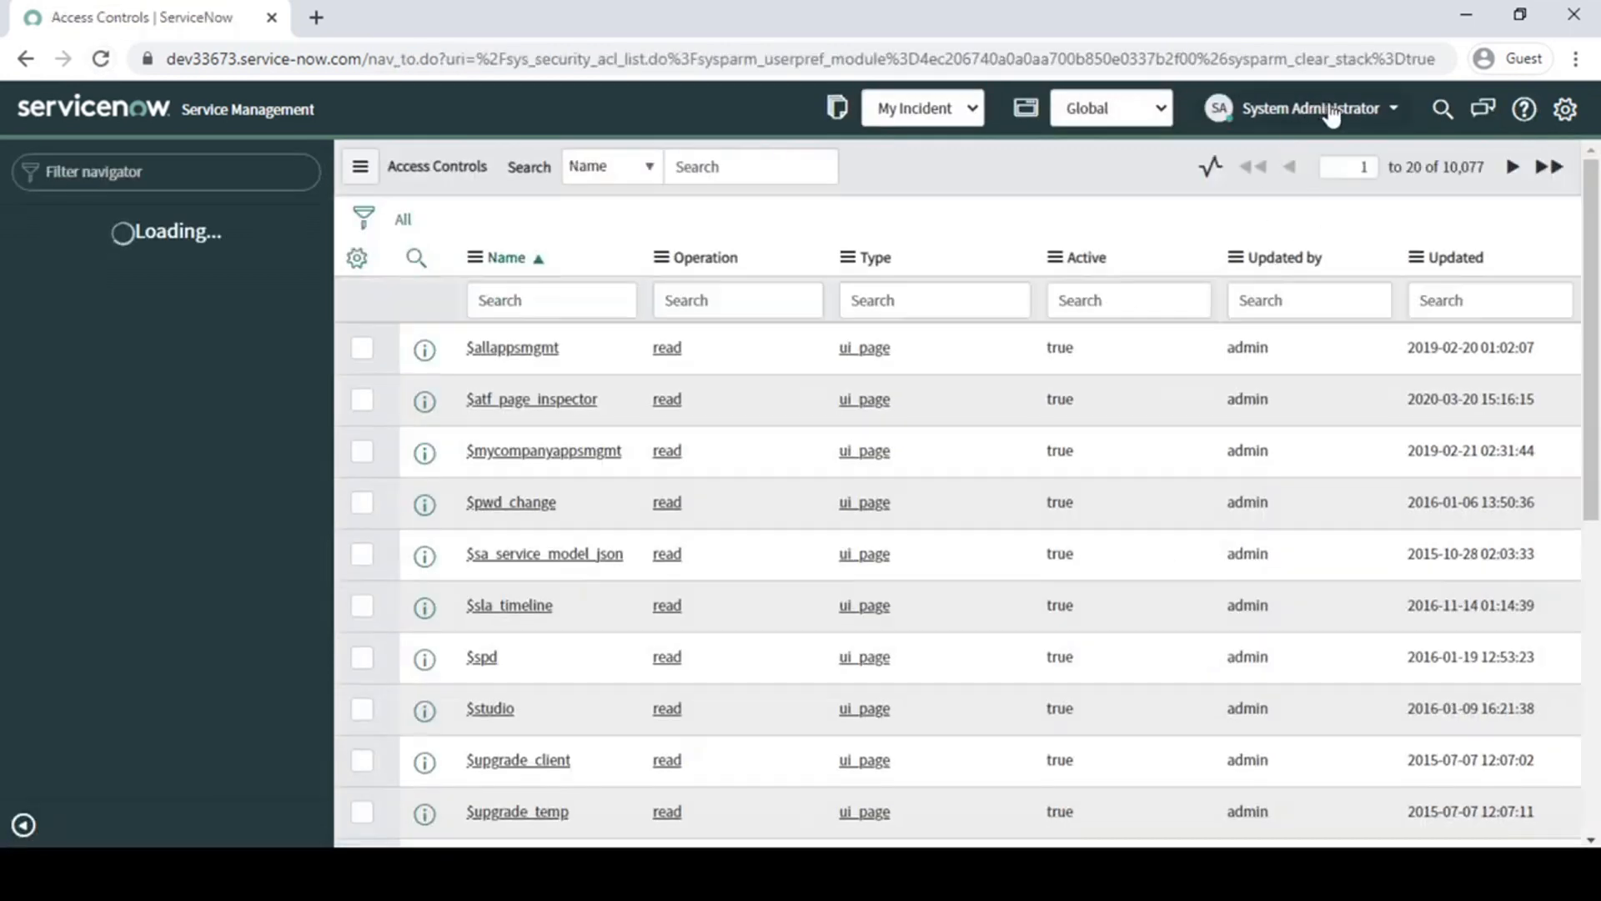
pyautogui.click(1326, 109)
pyautogui.click(1303, 209)
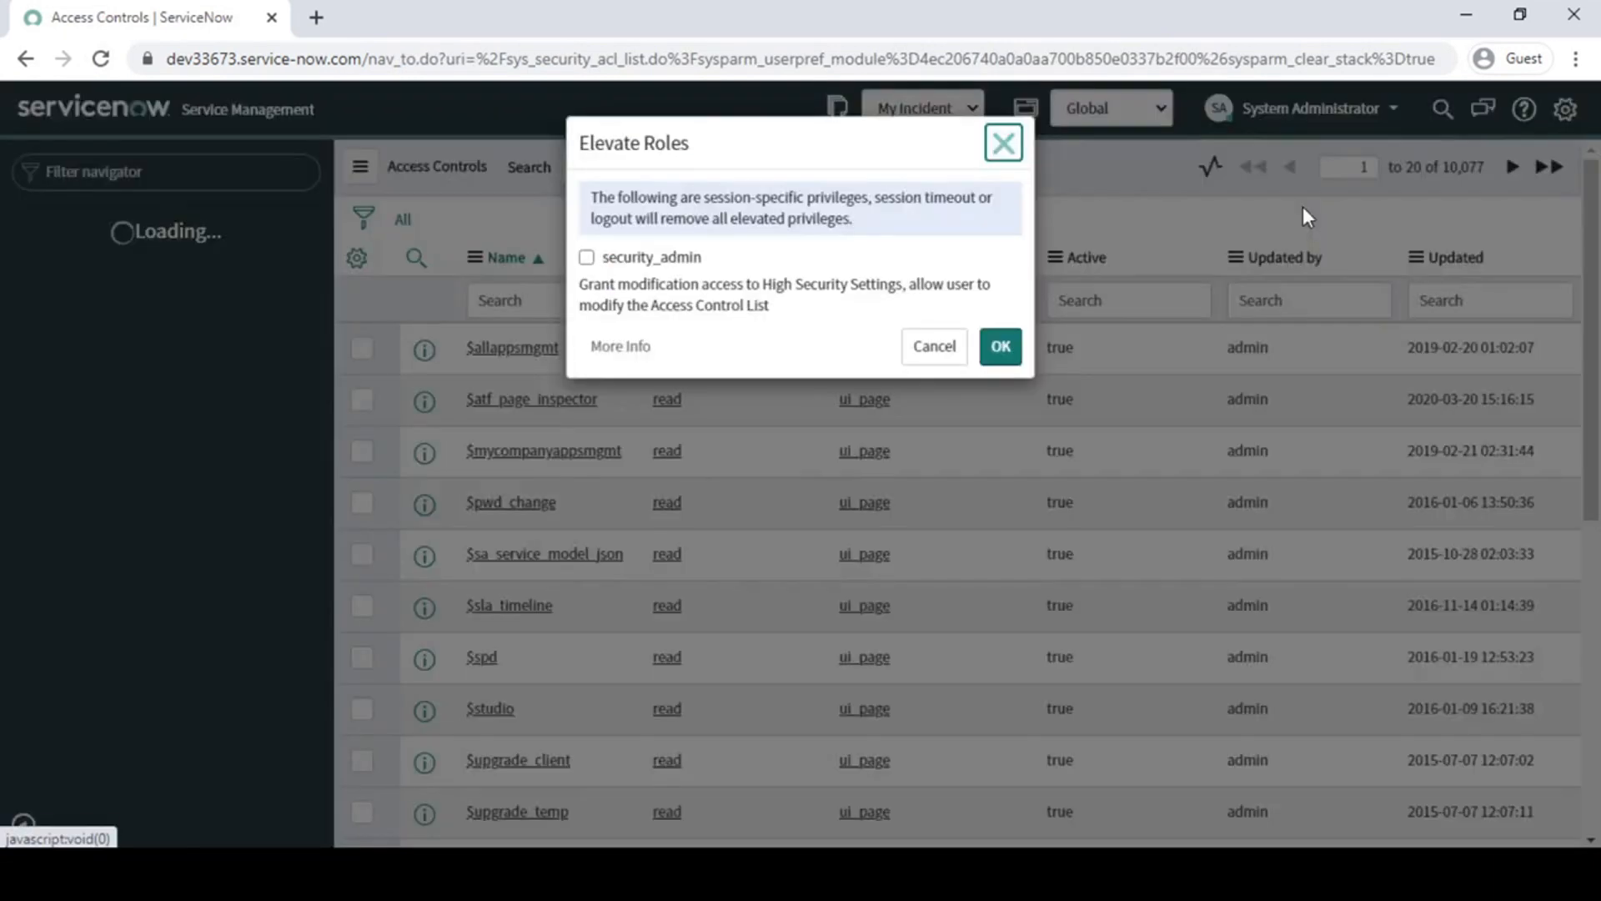
pyautogui.click(618, 260)
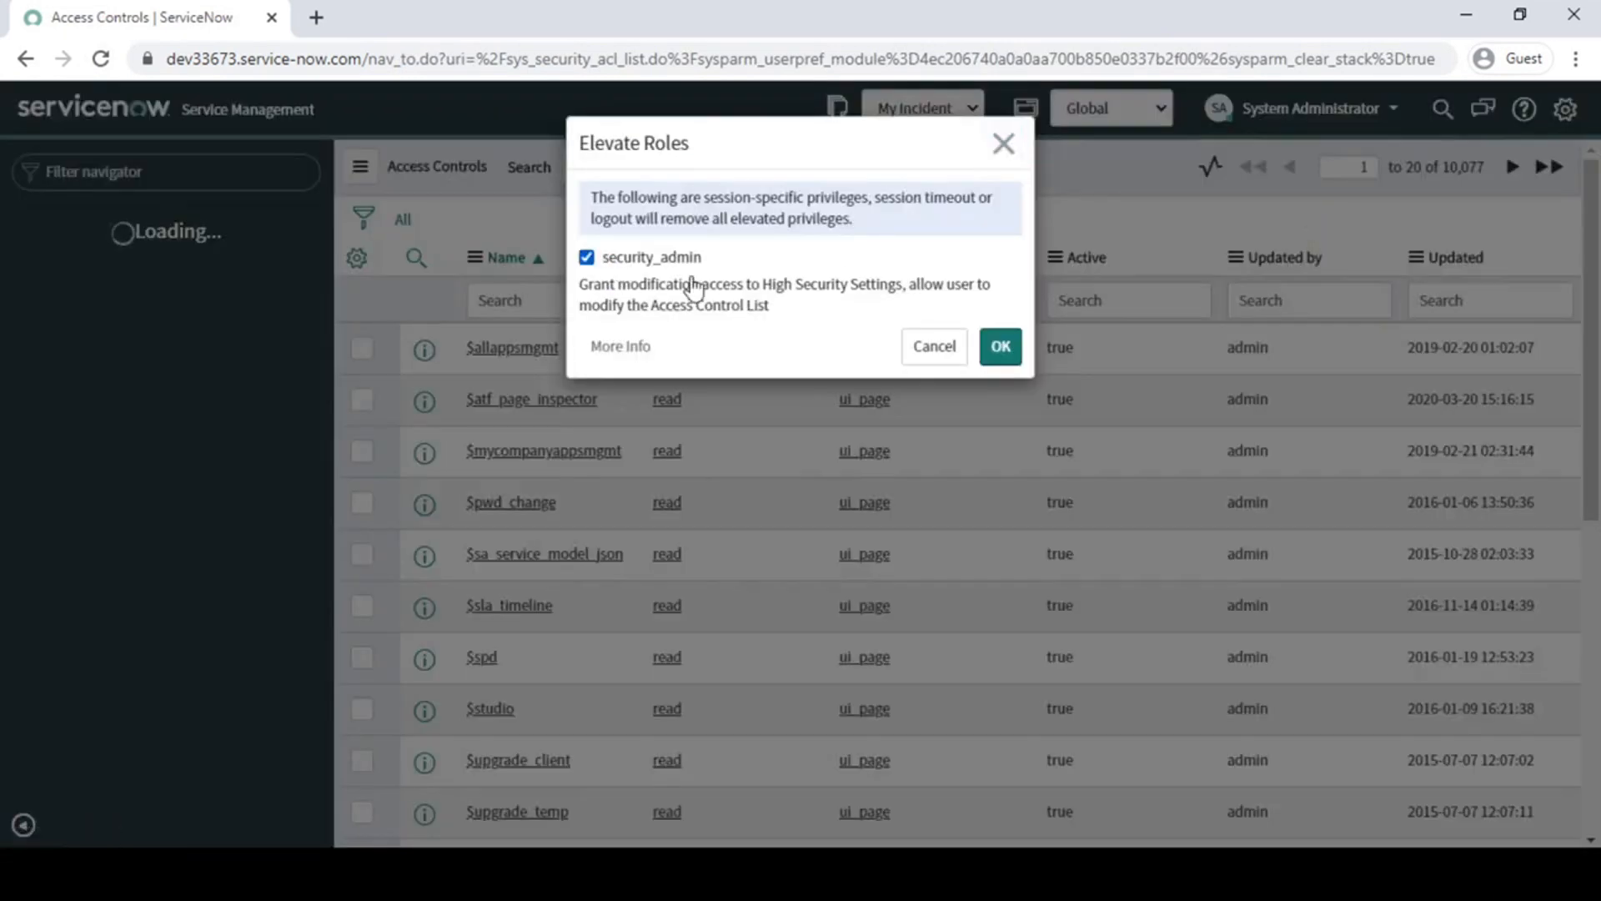
pyautogui.click(1001, 347)
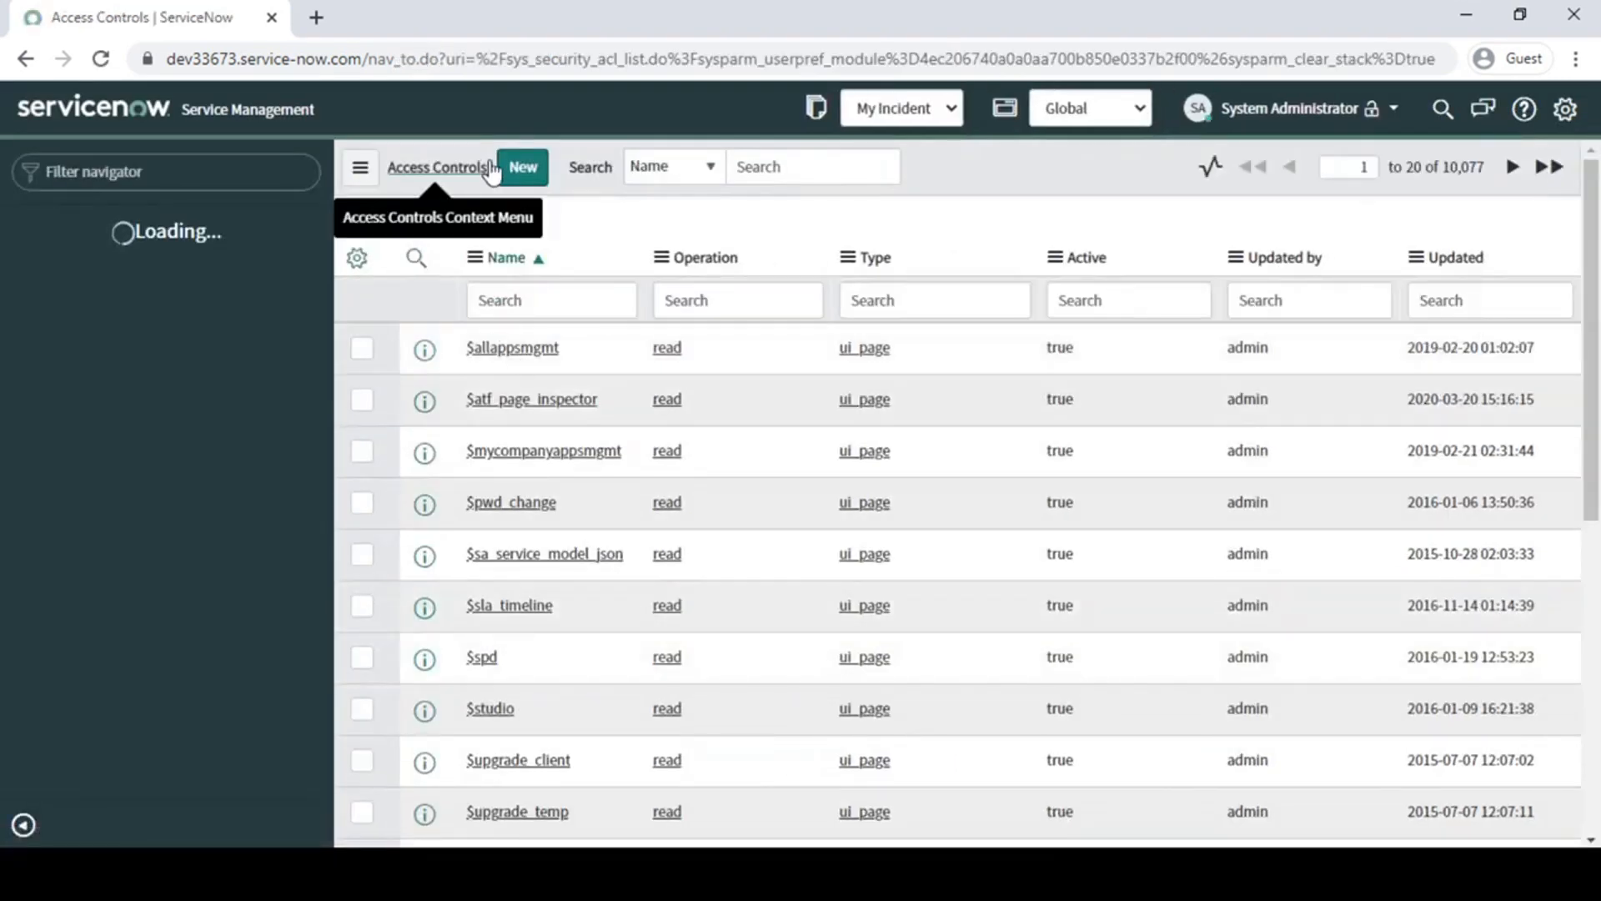
pyautogui.moveTo(469, 139); pyautogui.dragTo(573, 196)
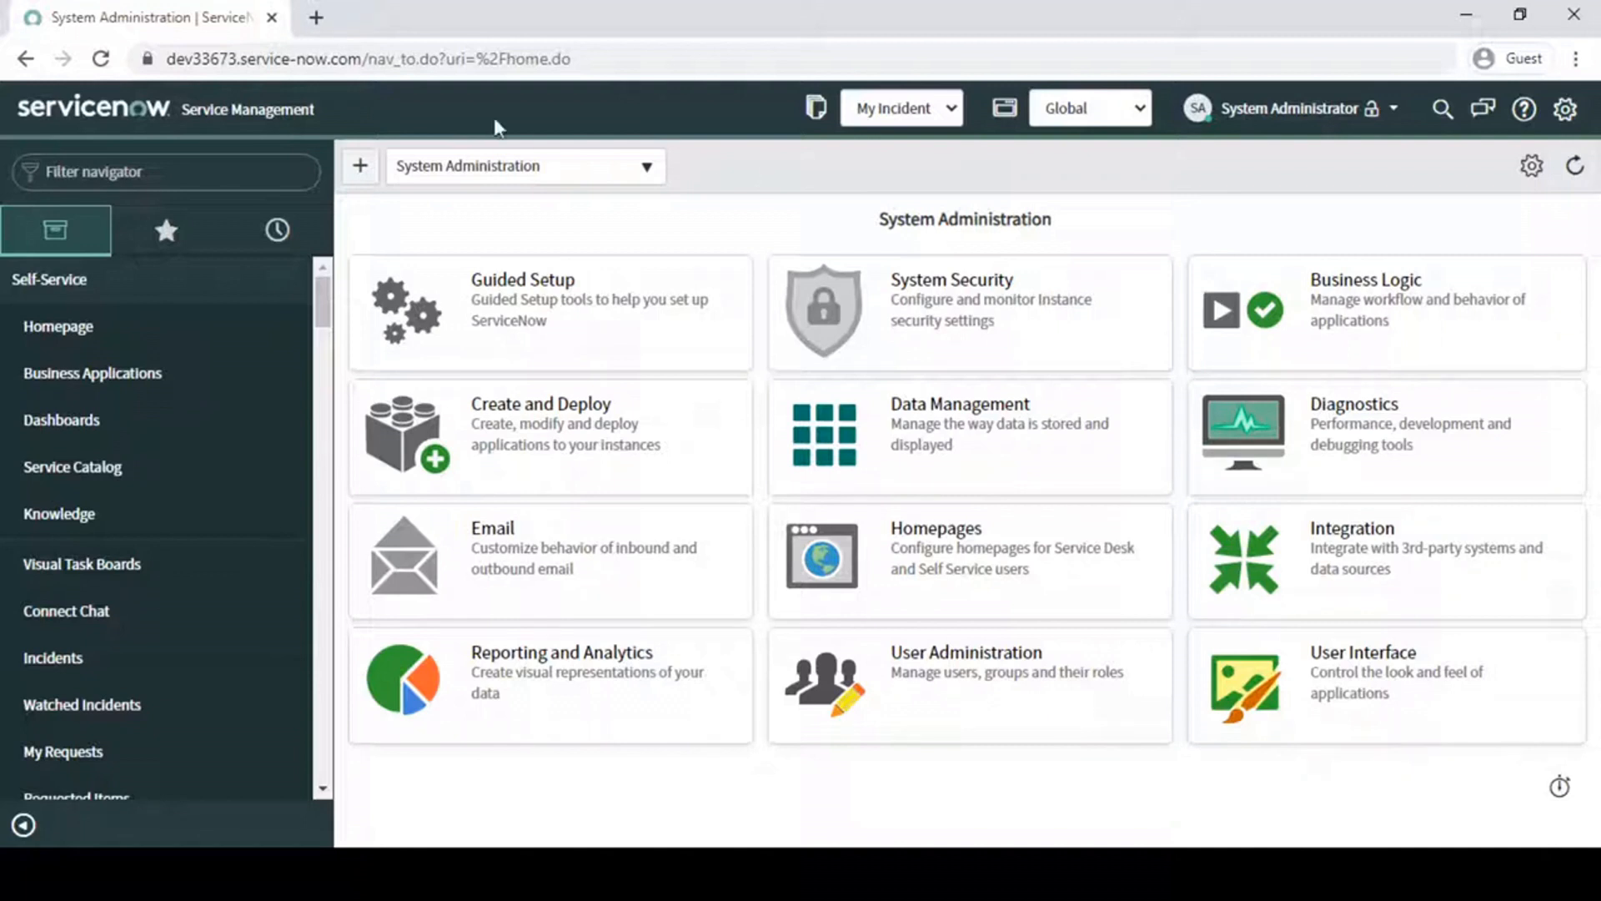
# - Remove the elevated security_admin role from the current session
pyautogui.click(1392, 110)
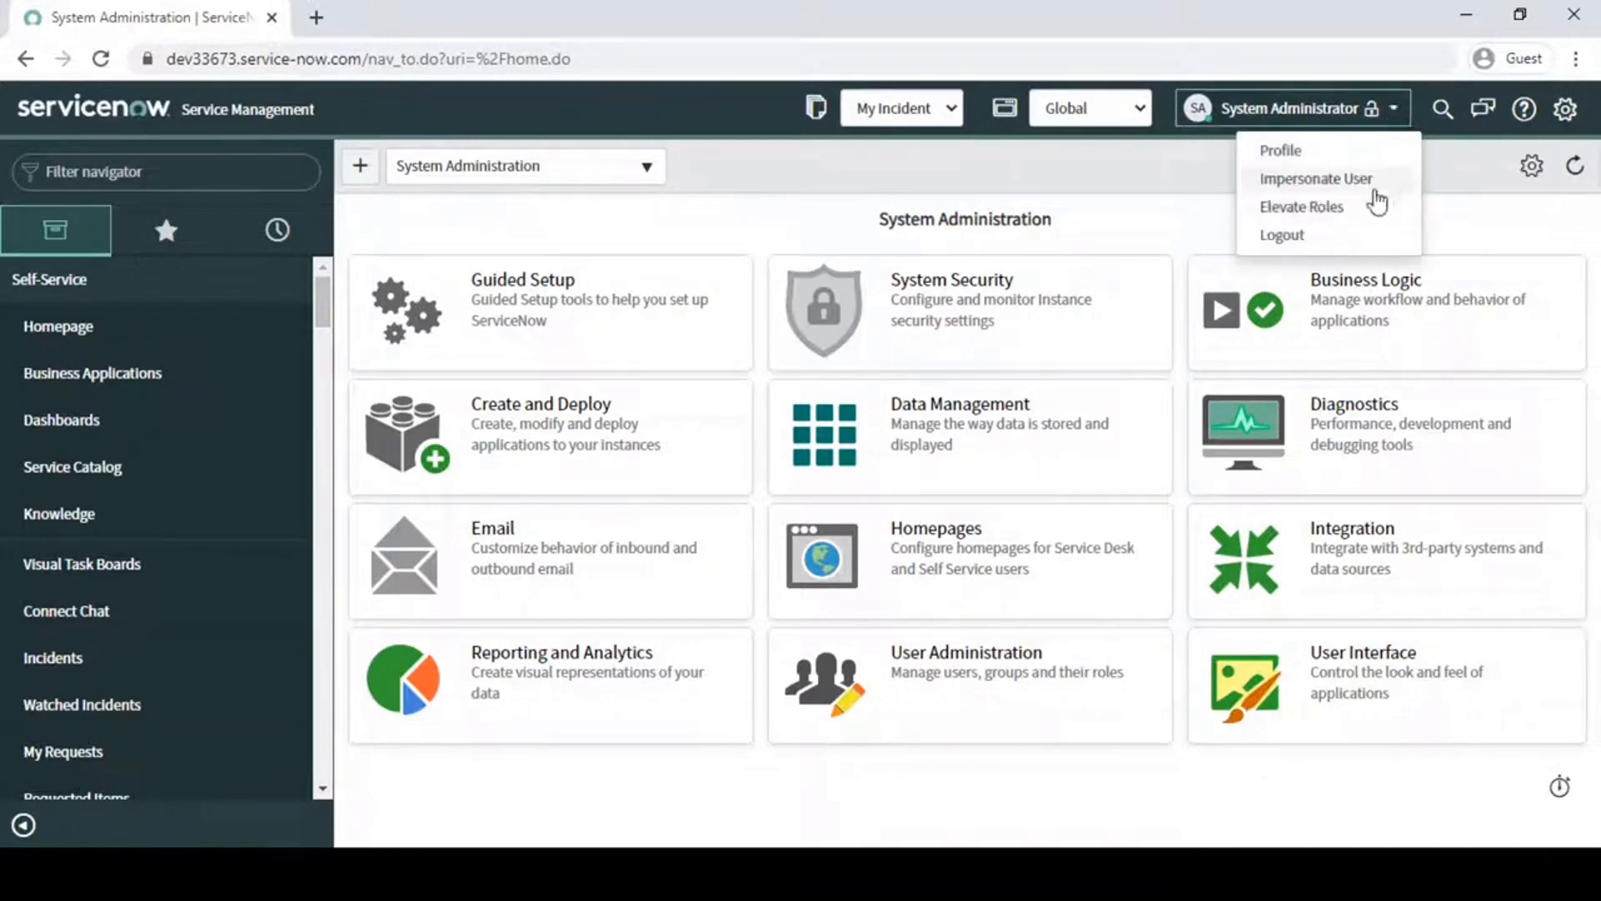
pyautogui.click(1303, 207)
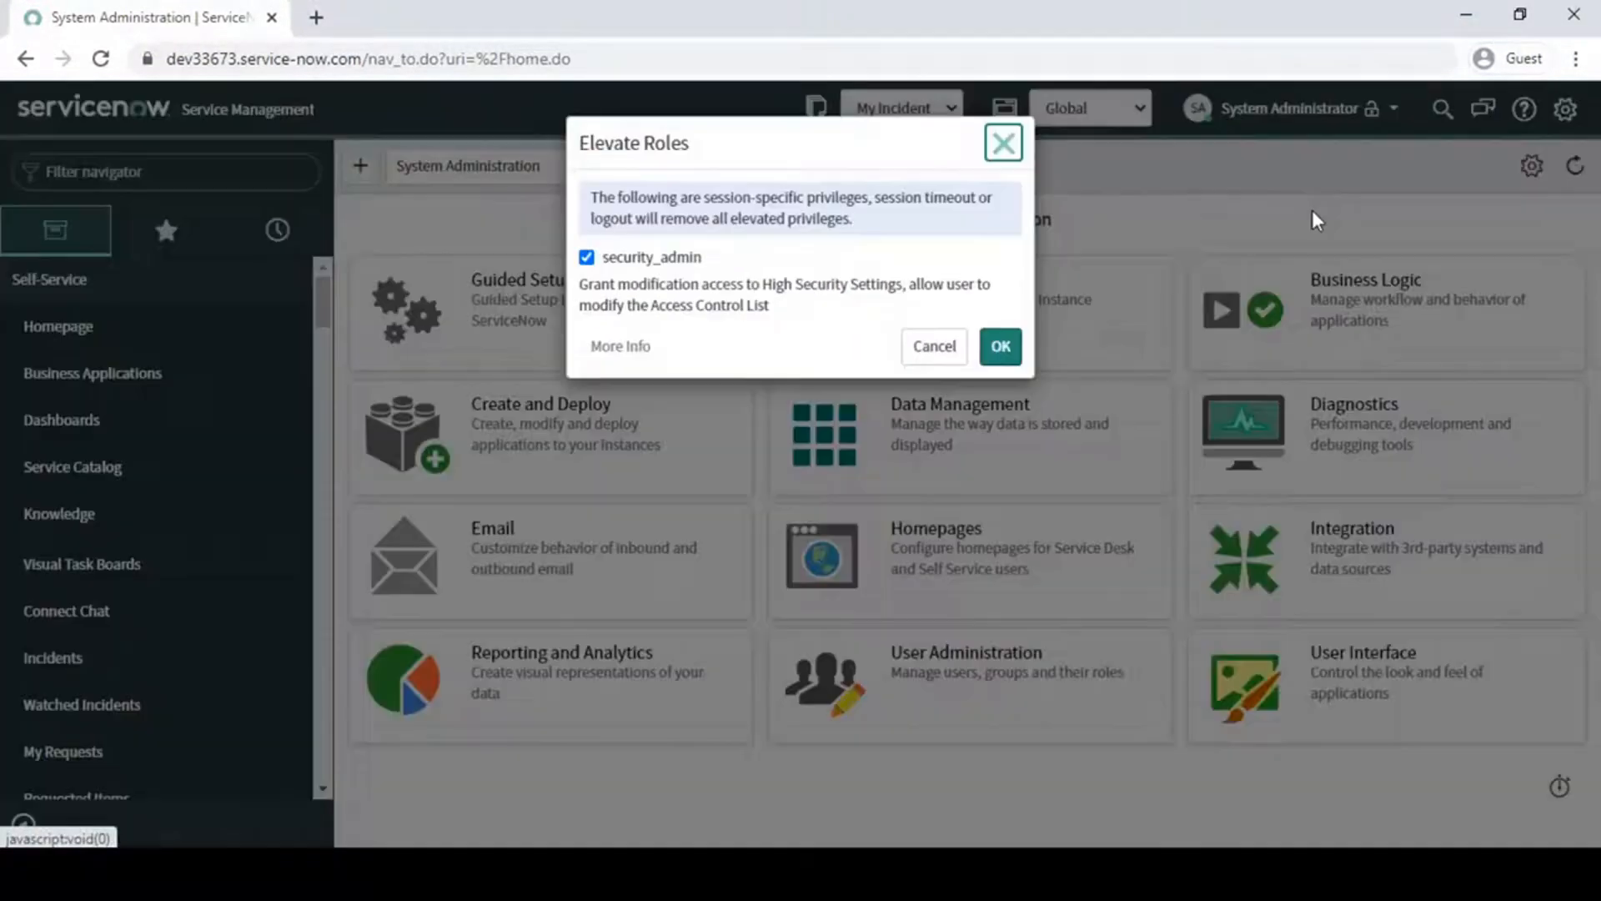
pyautogui.click(587, 258)
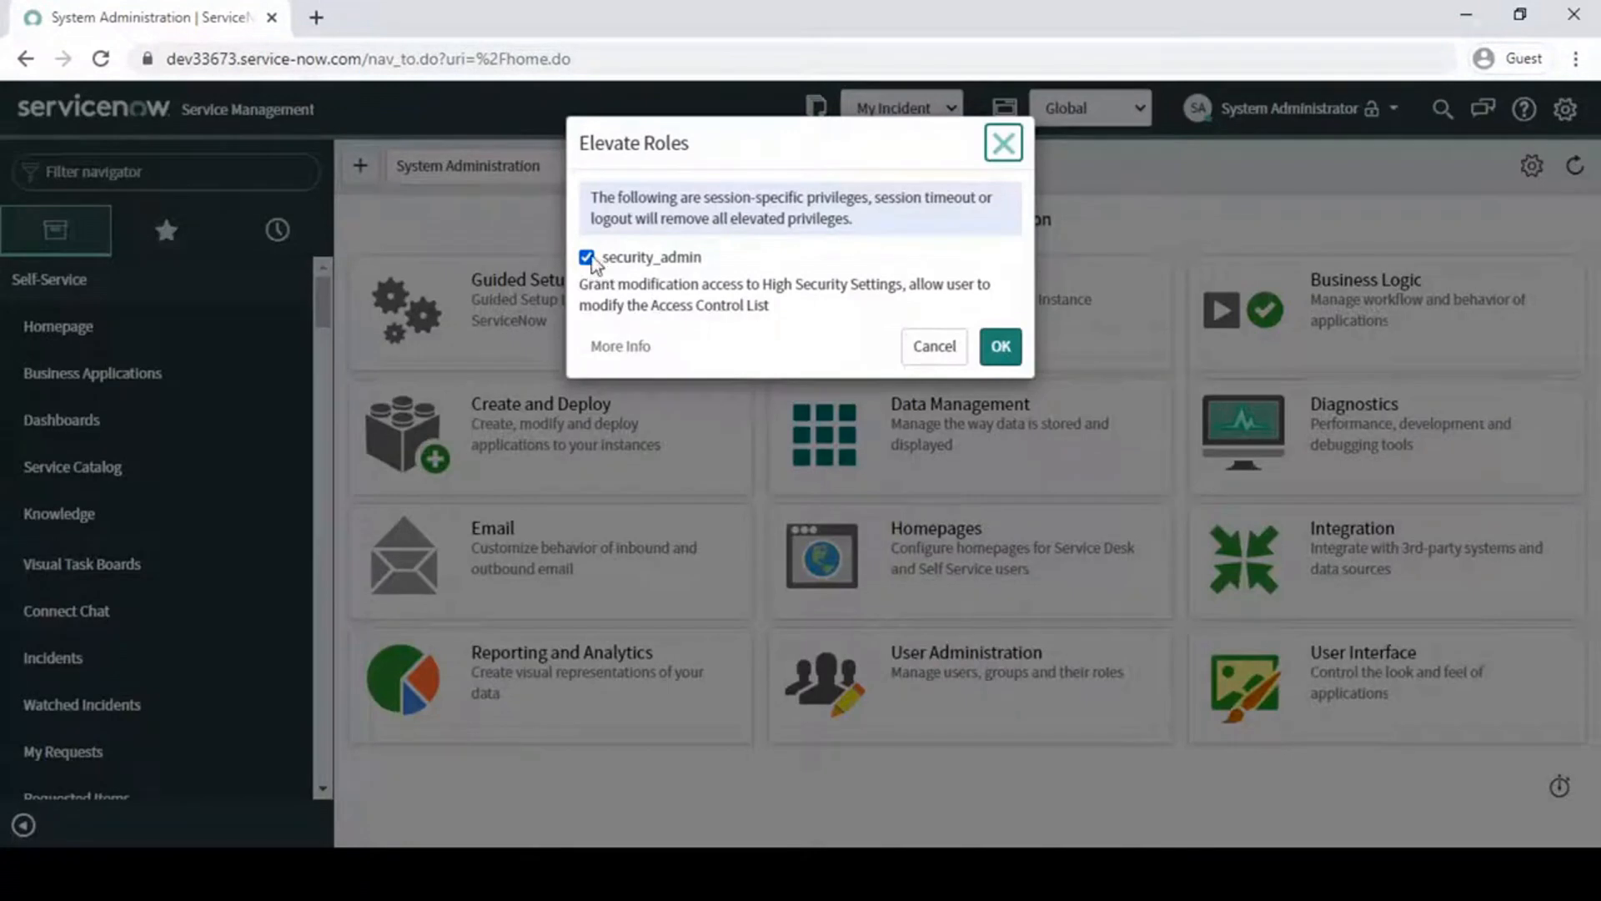
pyautogui.click(588, 258)
pyautogui.click(1003, 353)
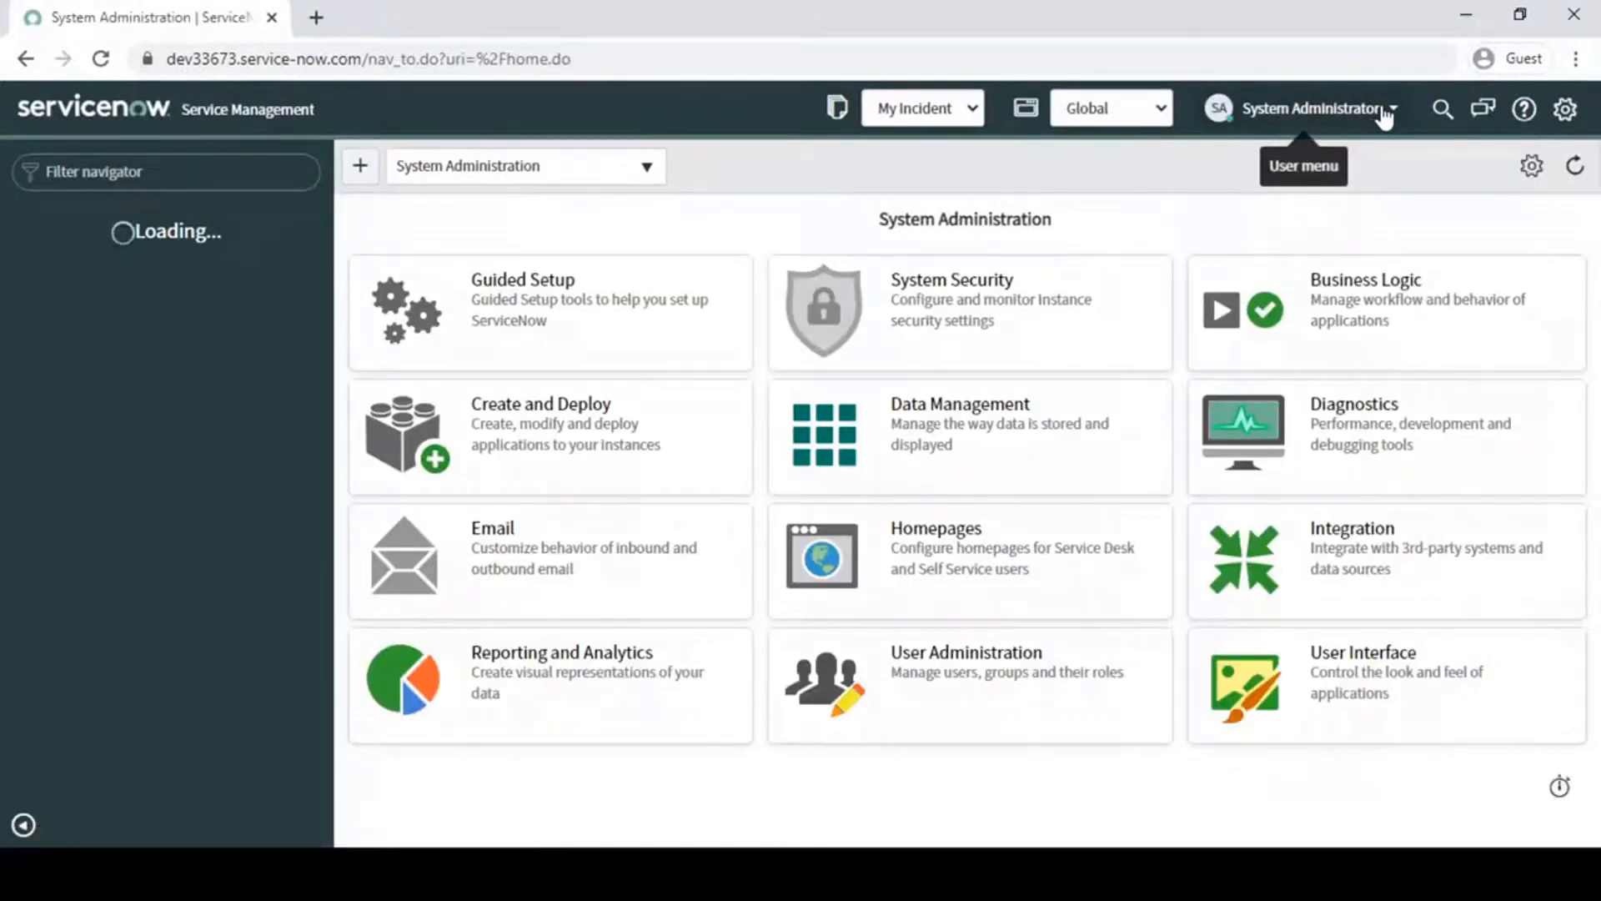
# - Elevate the administrator's session again by granting the security_admin role
pyautogui.click(1385, 112)
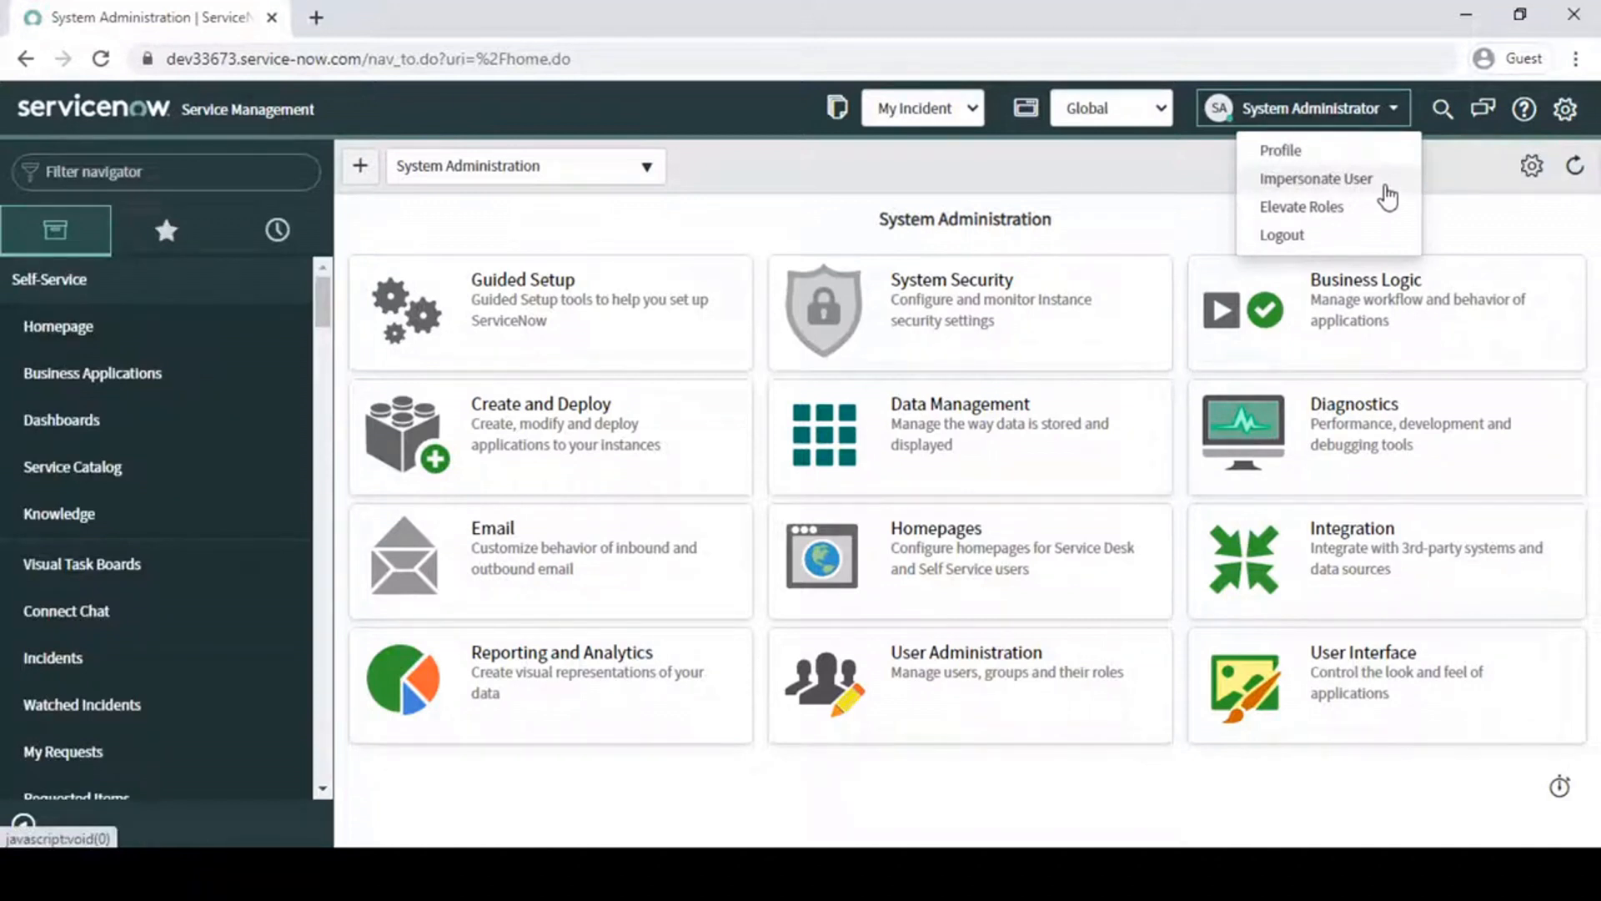
pyautogui.click(1302, 208)
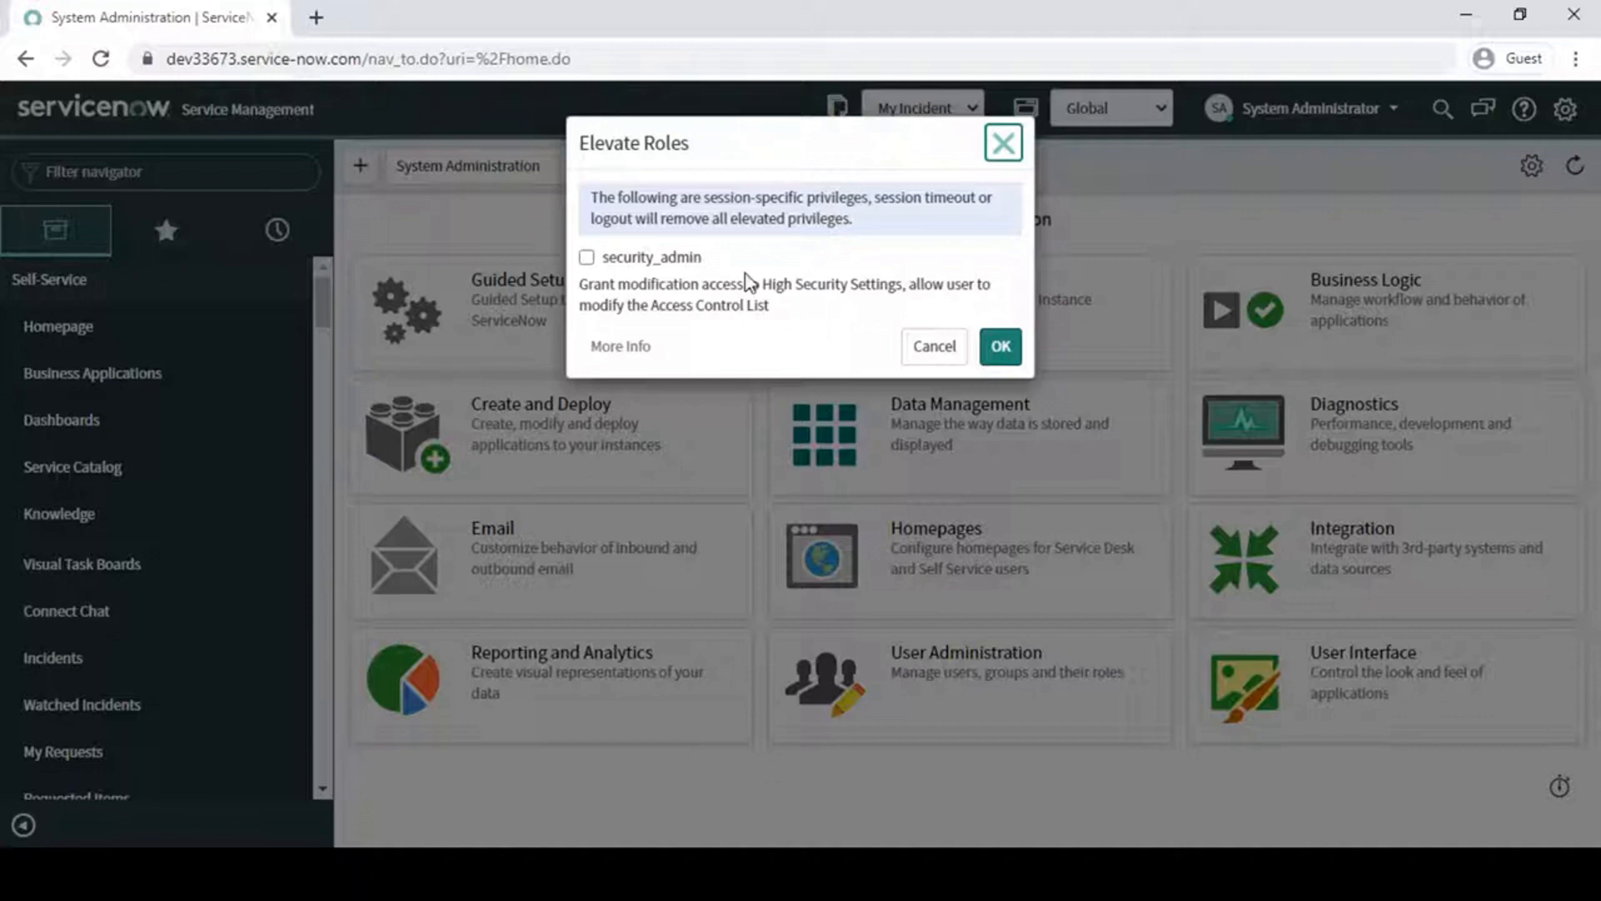
pyautogui.click(642, 265)
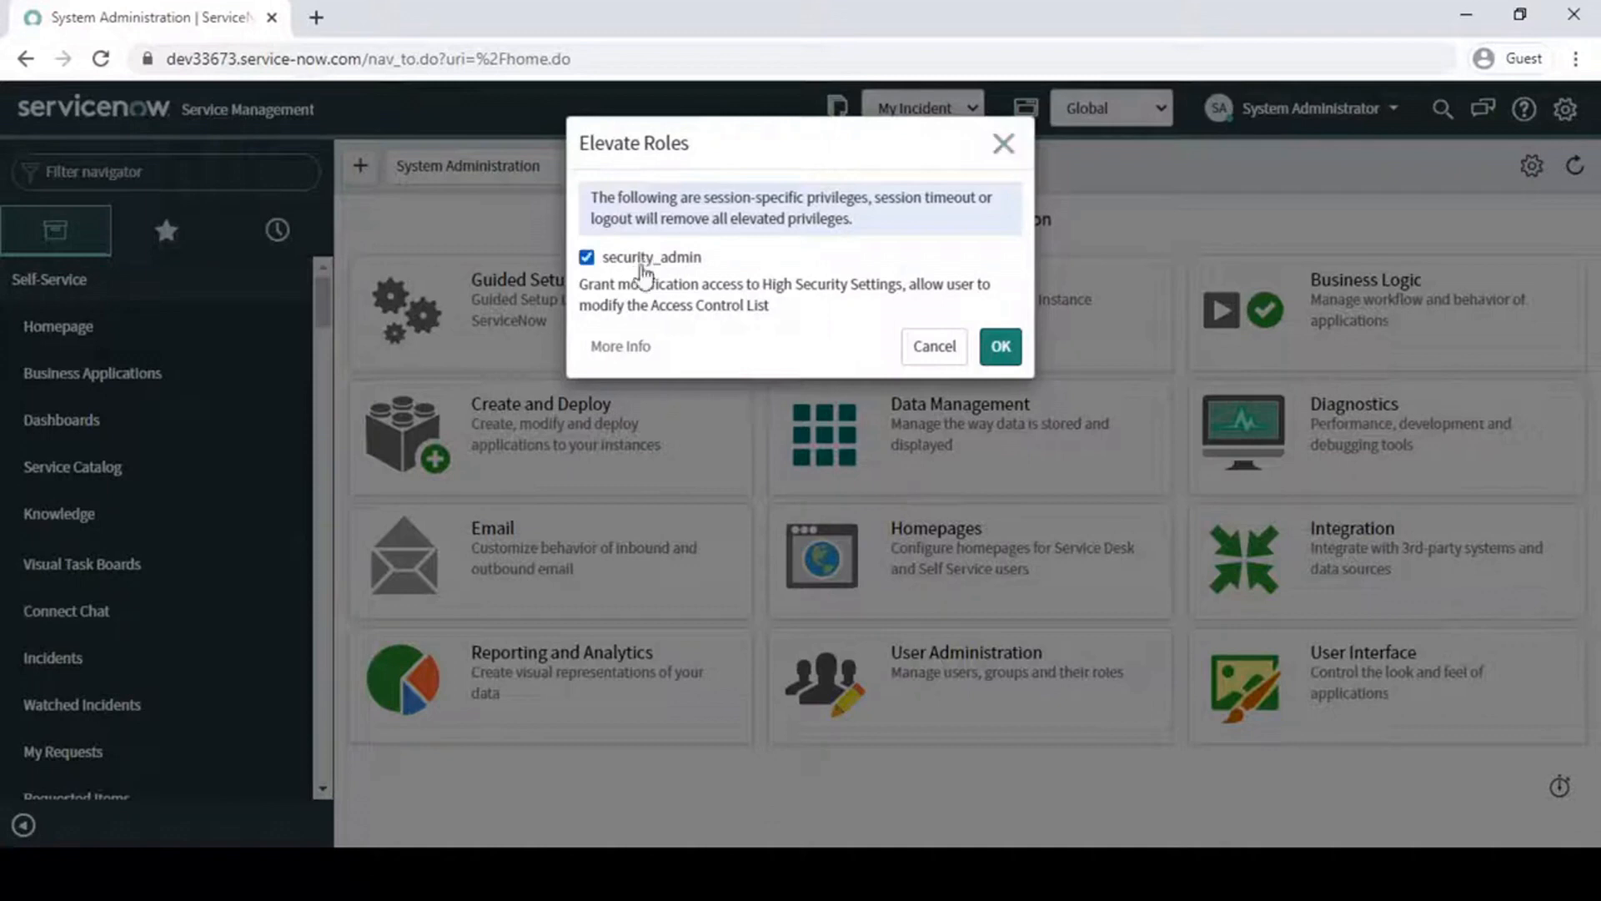
pyautogui.click(1006, 347)
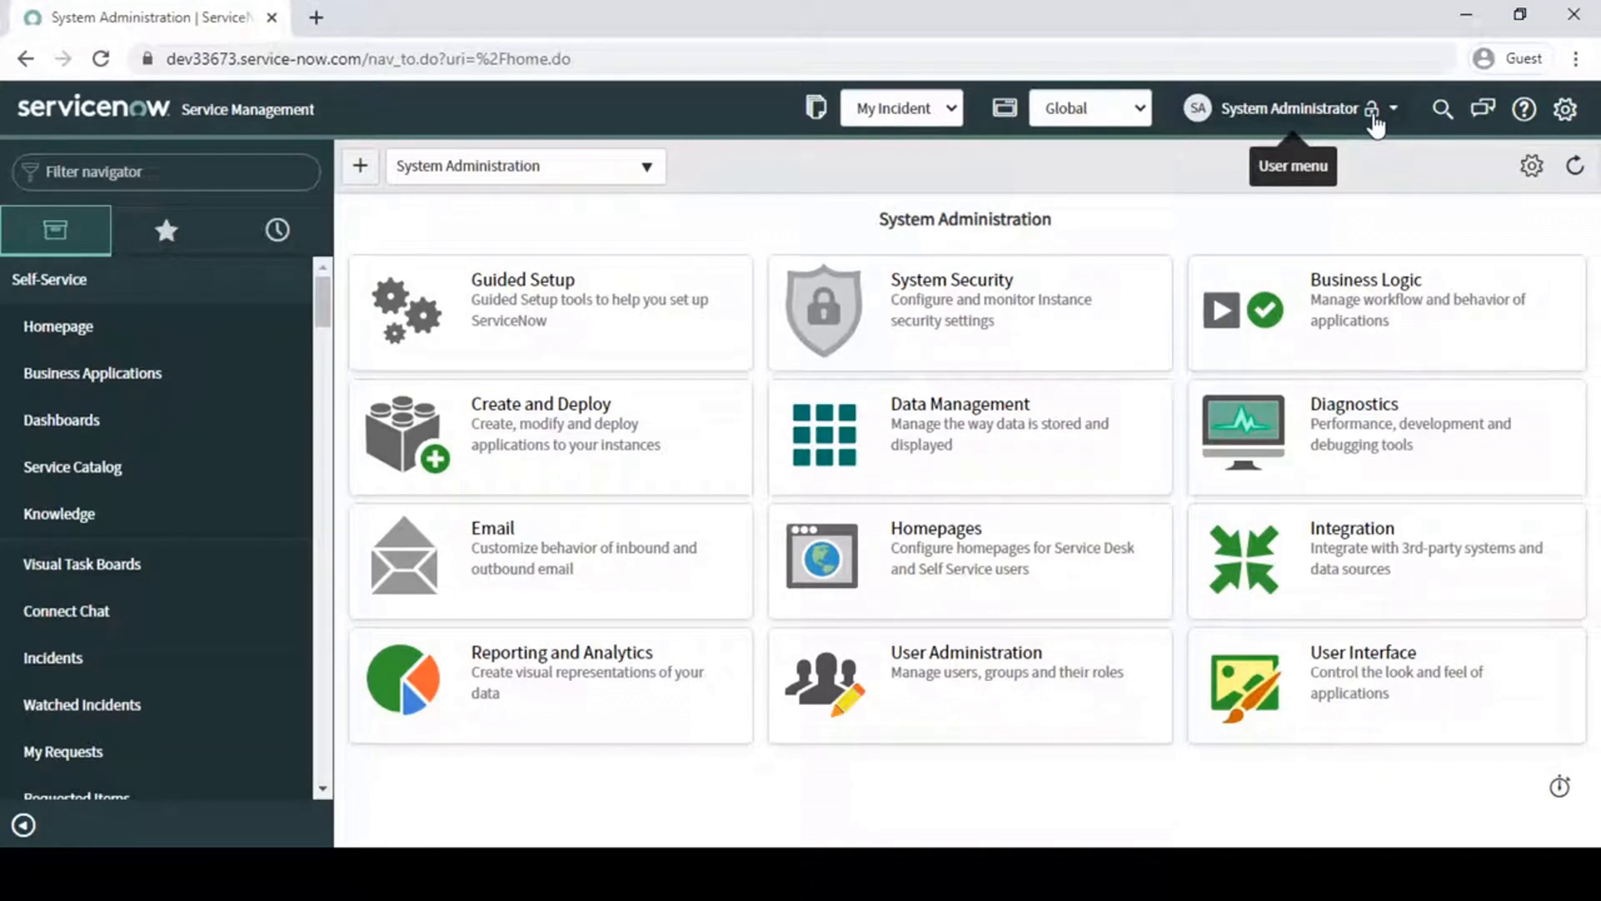
# - Find the Access Control (ACL) module under System Security by filtering for "acl", and open its list
pyautogui.click(167, 175)
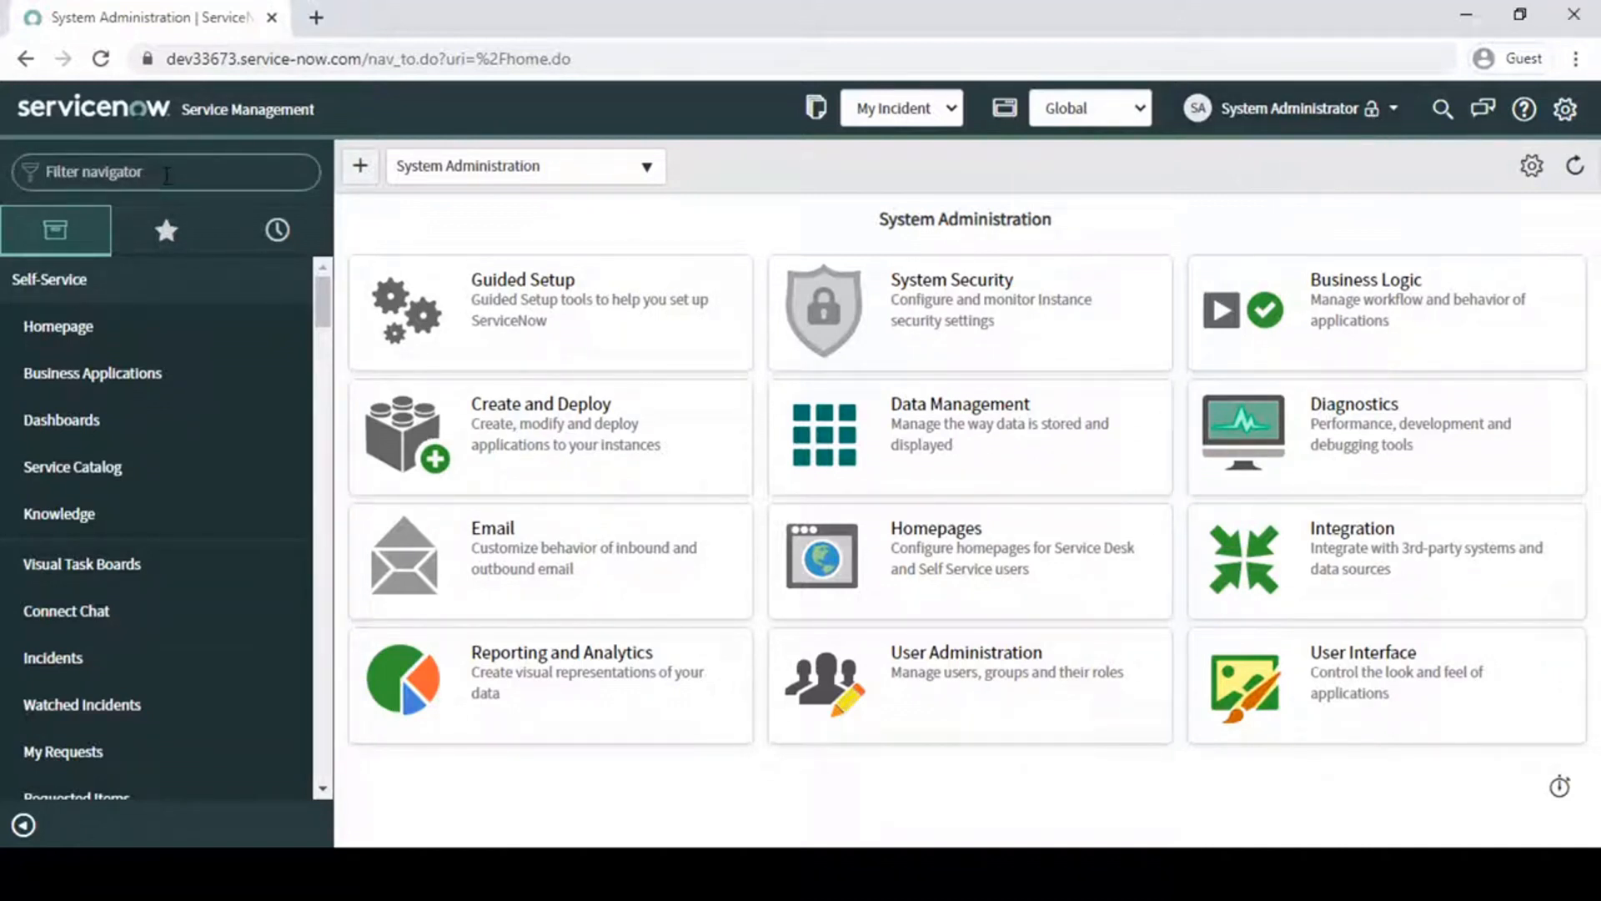
pyautogui.write('acl')
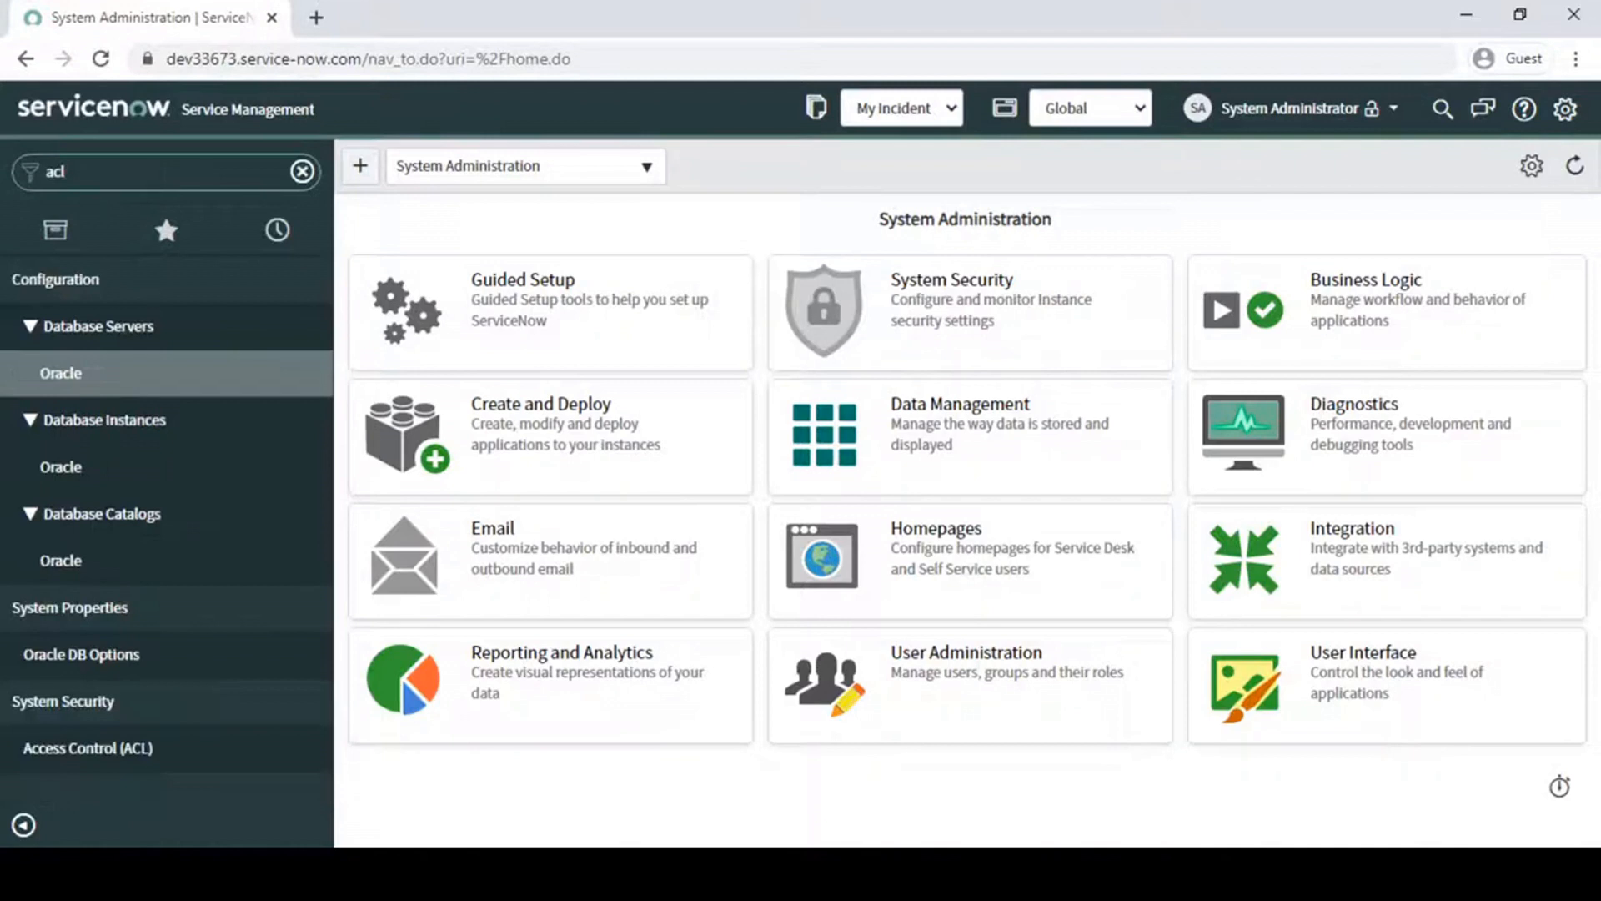
pyautogui.hotkey('ctrl', '2')
pyautogui.moveTo(5, 683); pyautogui.dragTo(197, 768)
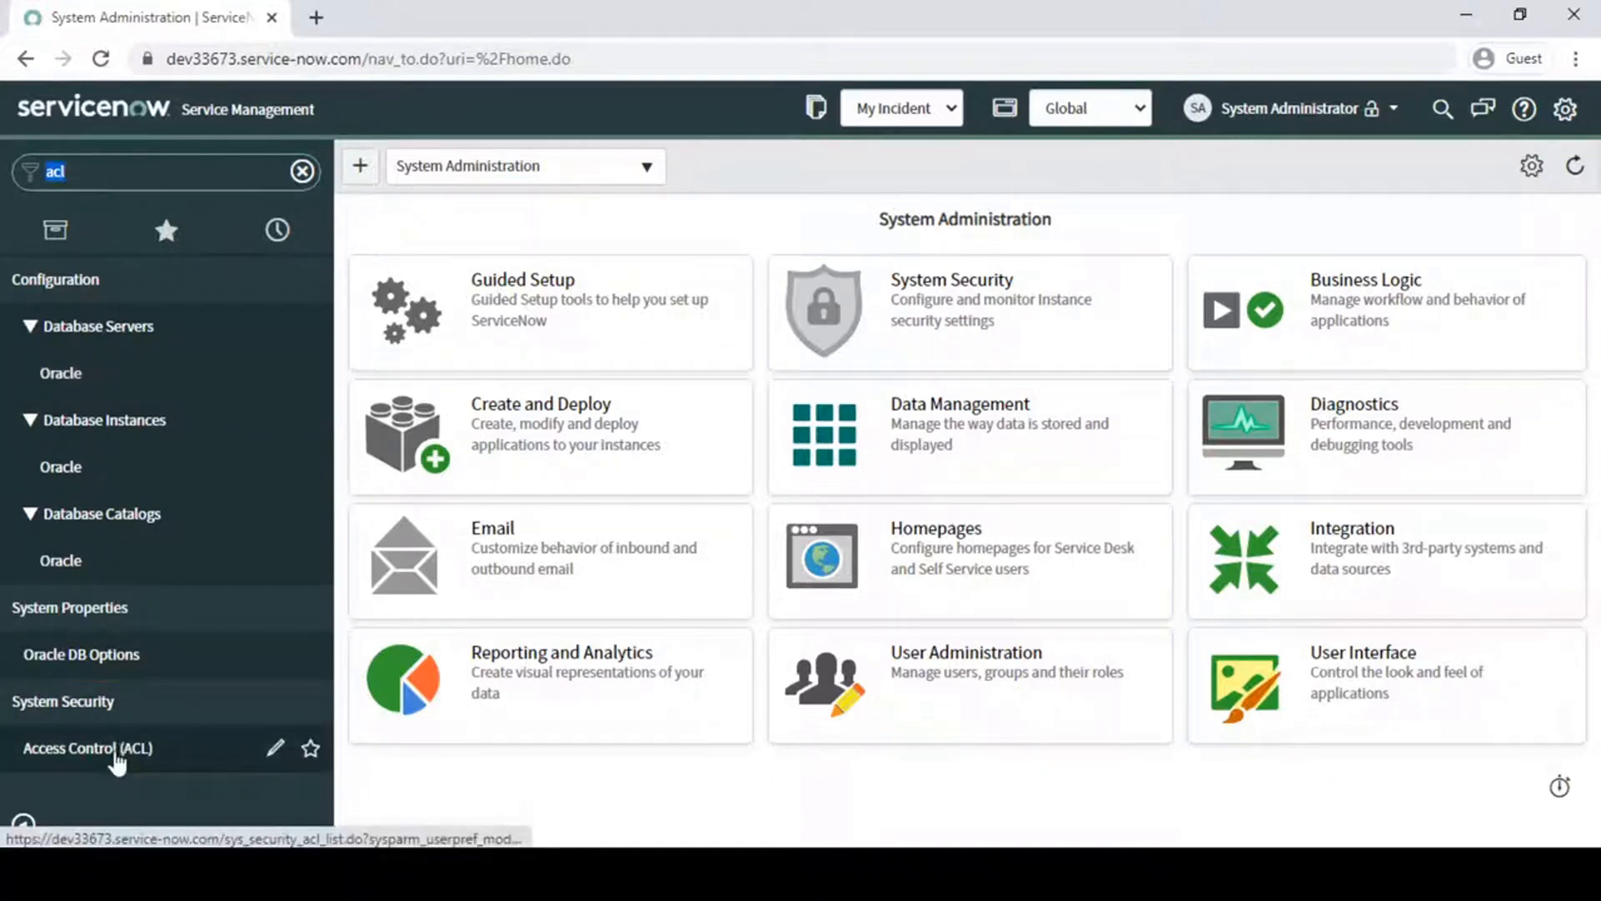
pyautogui.click(116, 750)
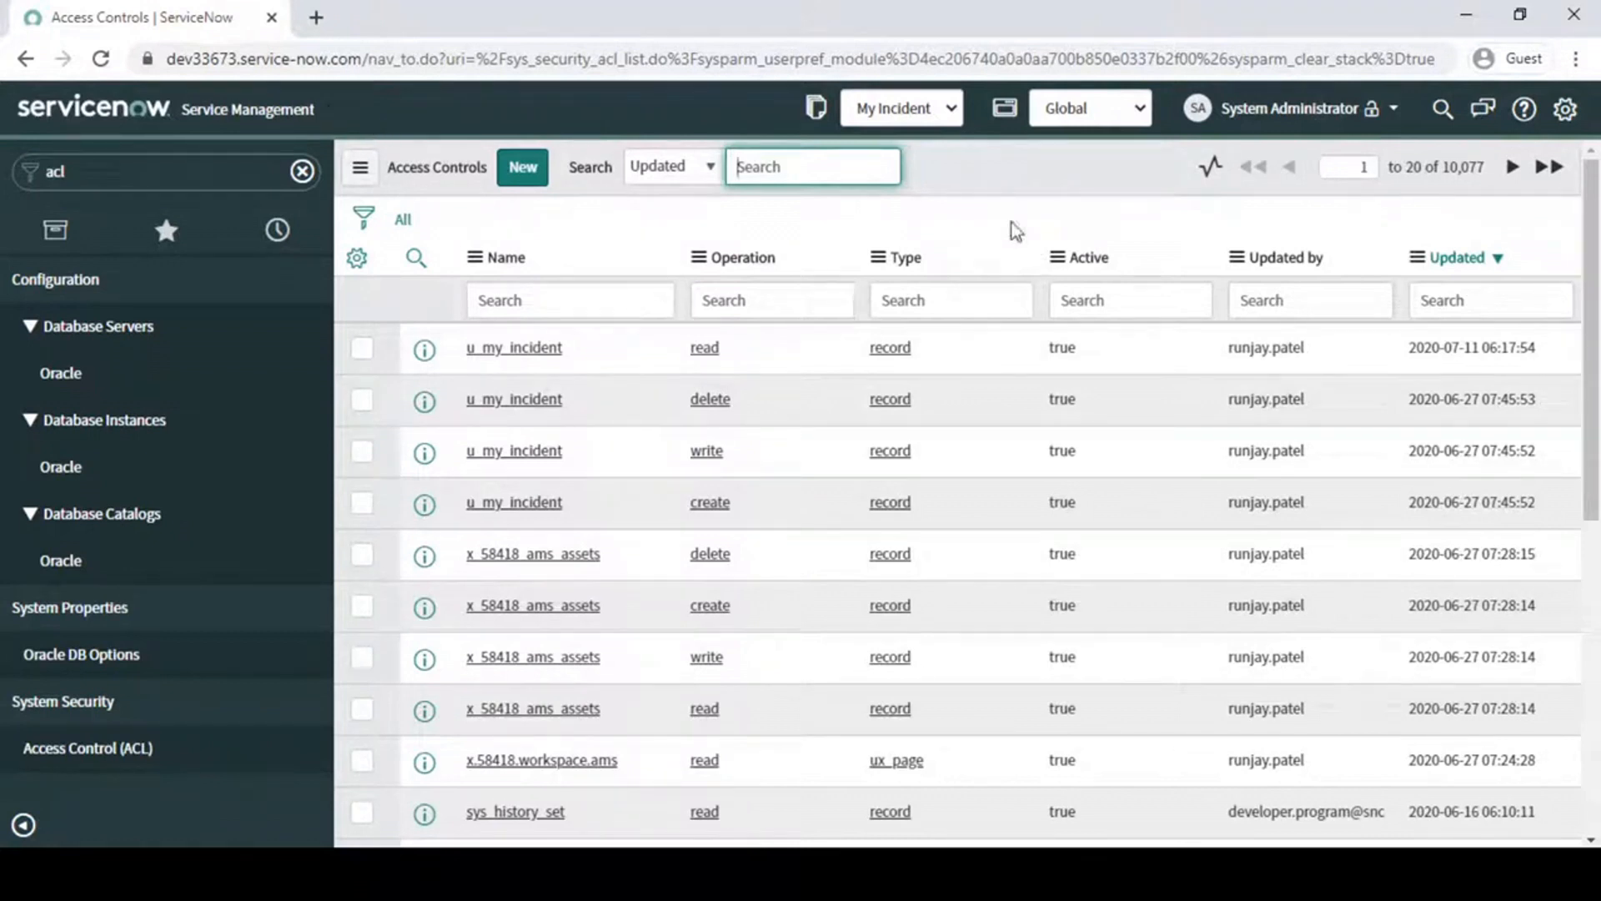
pyautogui.click(1022, 189)
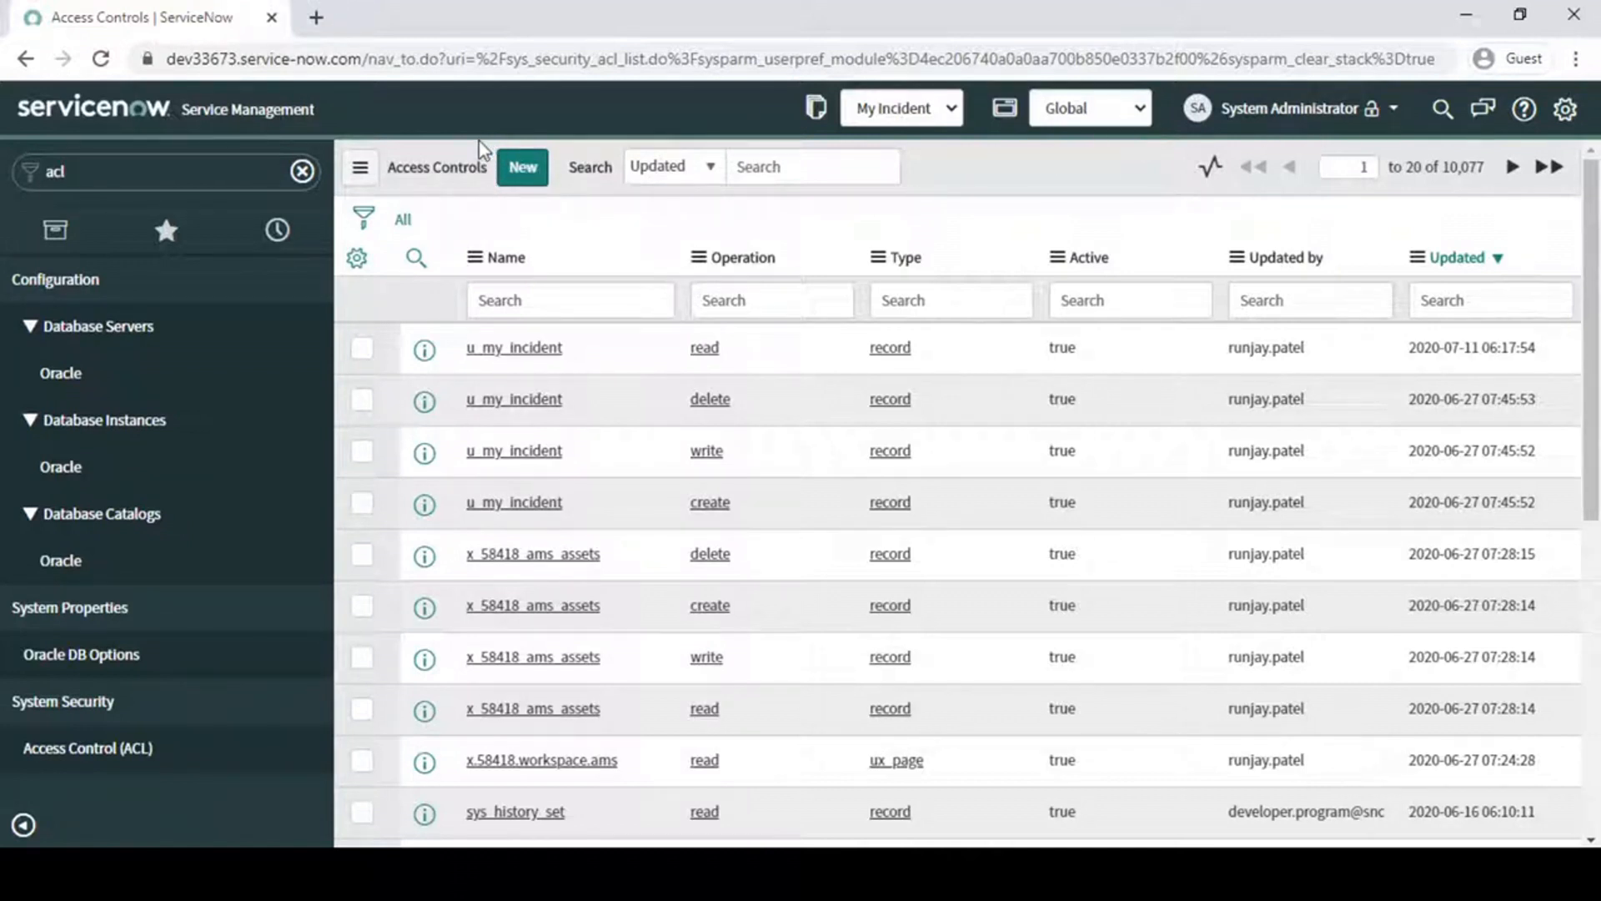
# - Remove the elevated security_admin role from the administrator's current session
pyautogui.moveTo(471, 137); pyautogui.dragTo(574, 201)
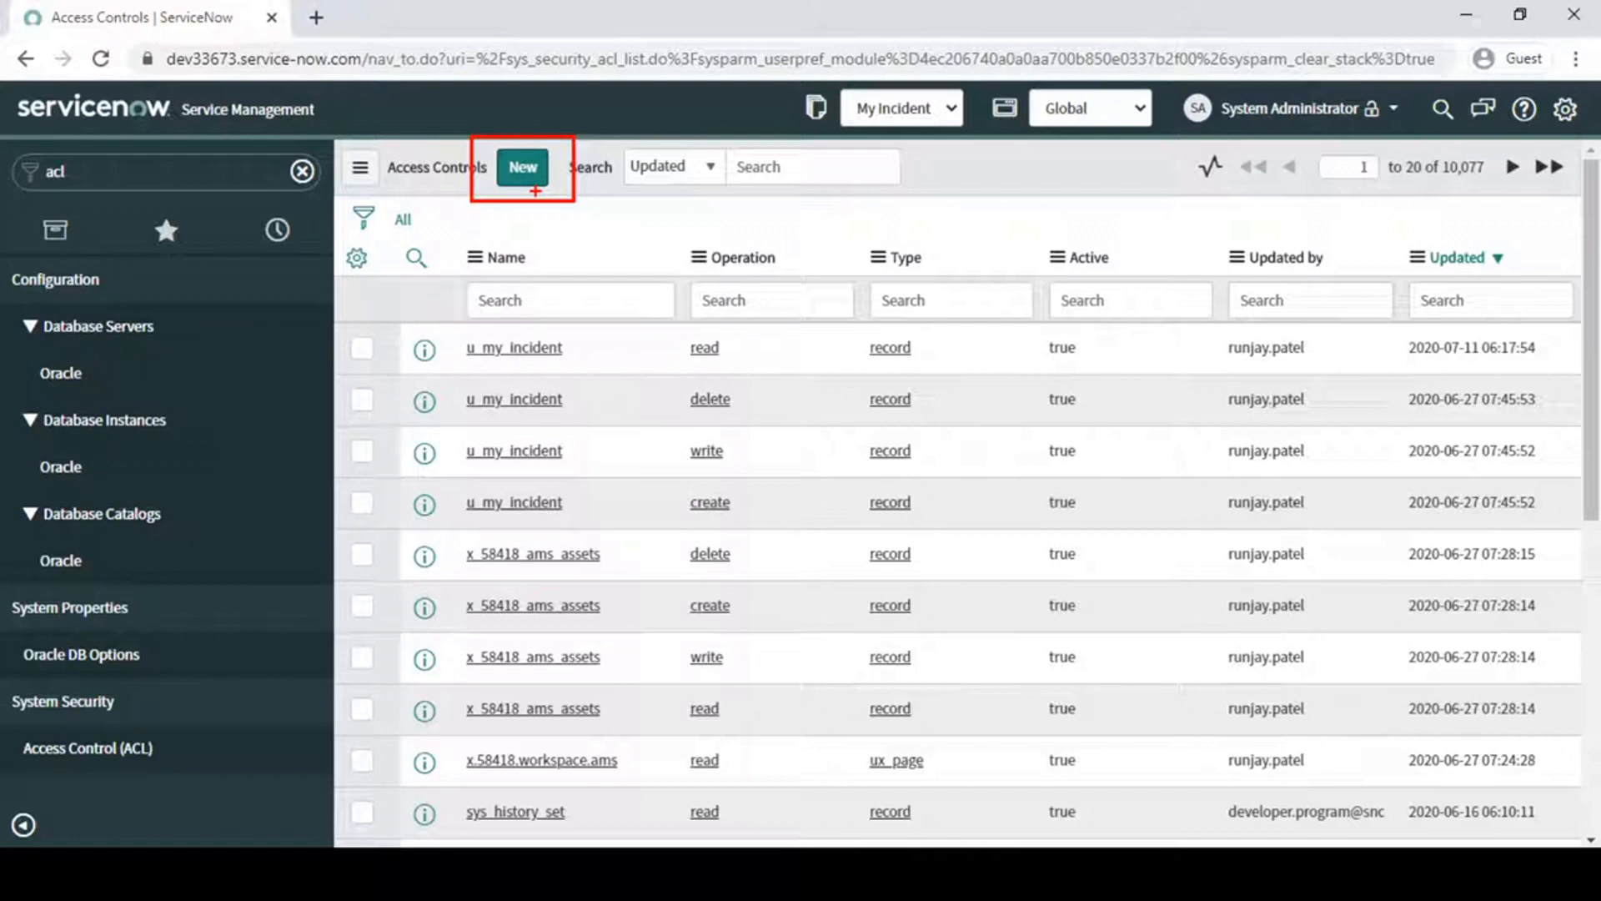
pyautogui.click(1338, 113)
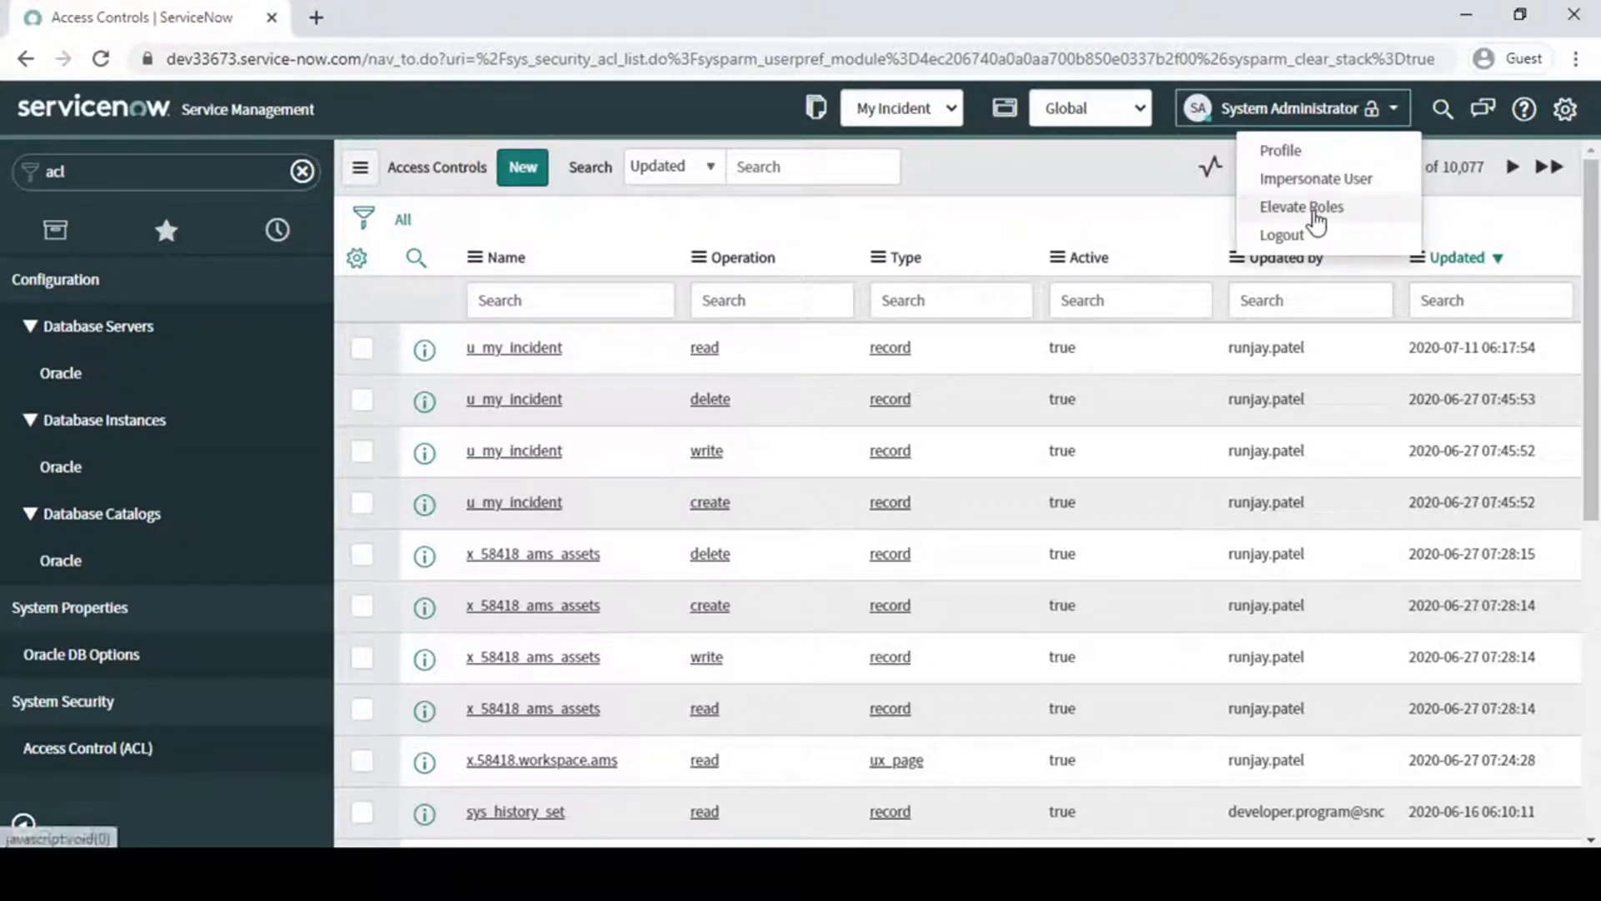
pyautogui.click(1315, 213)
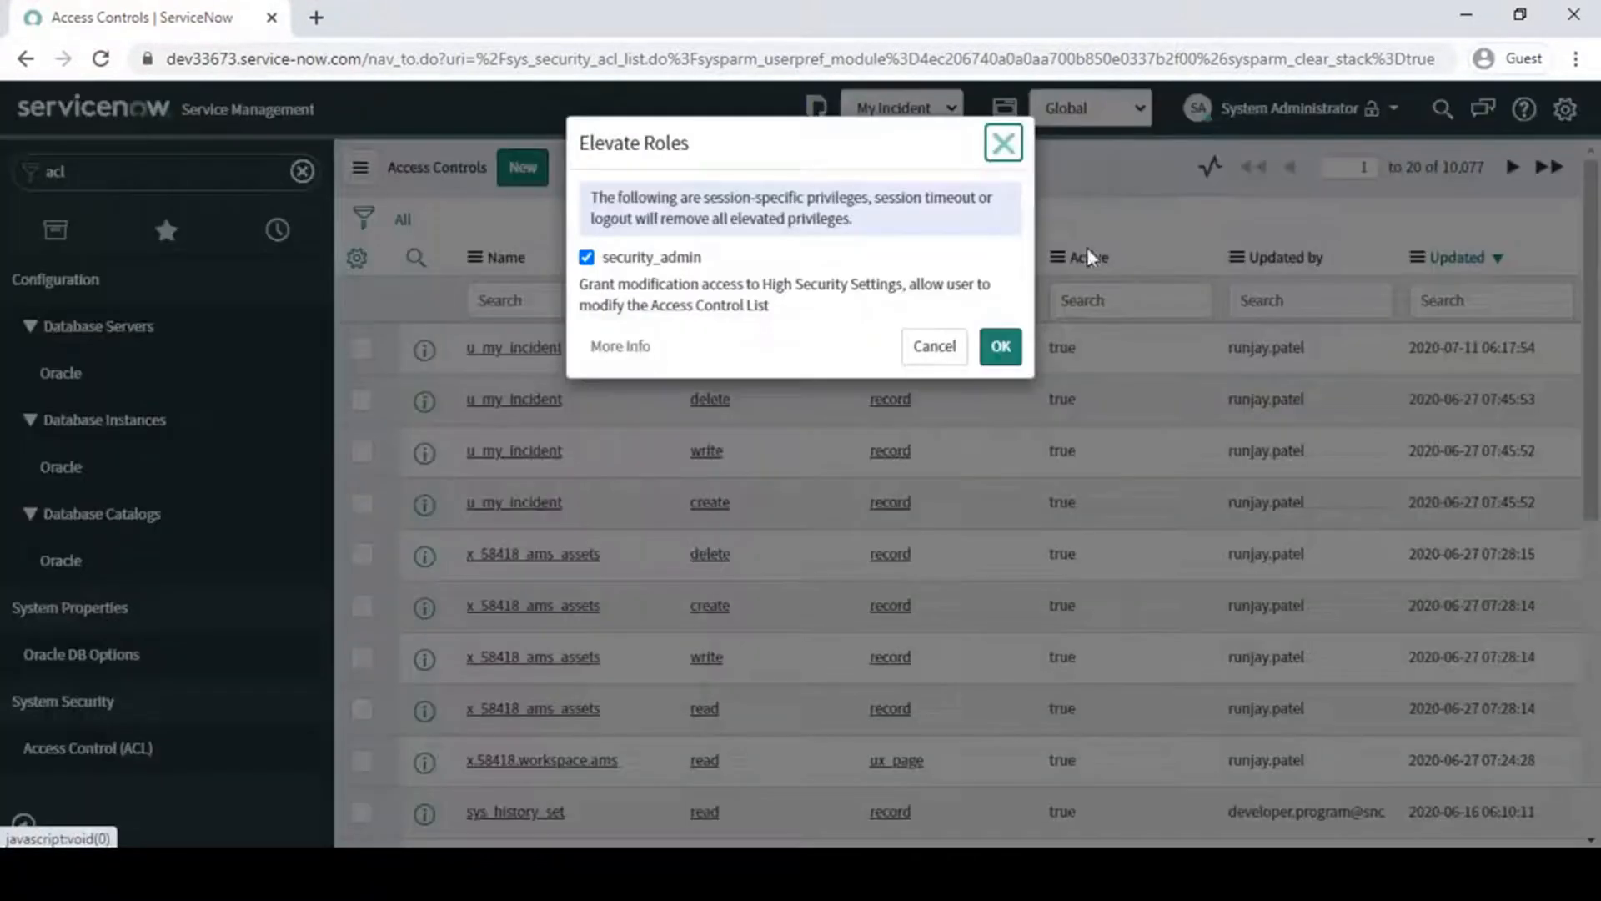
pyautogui.click(586, 257)
pyautogui.click(1001, 347)
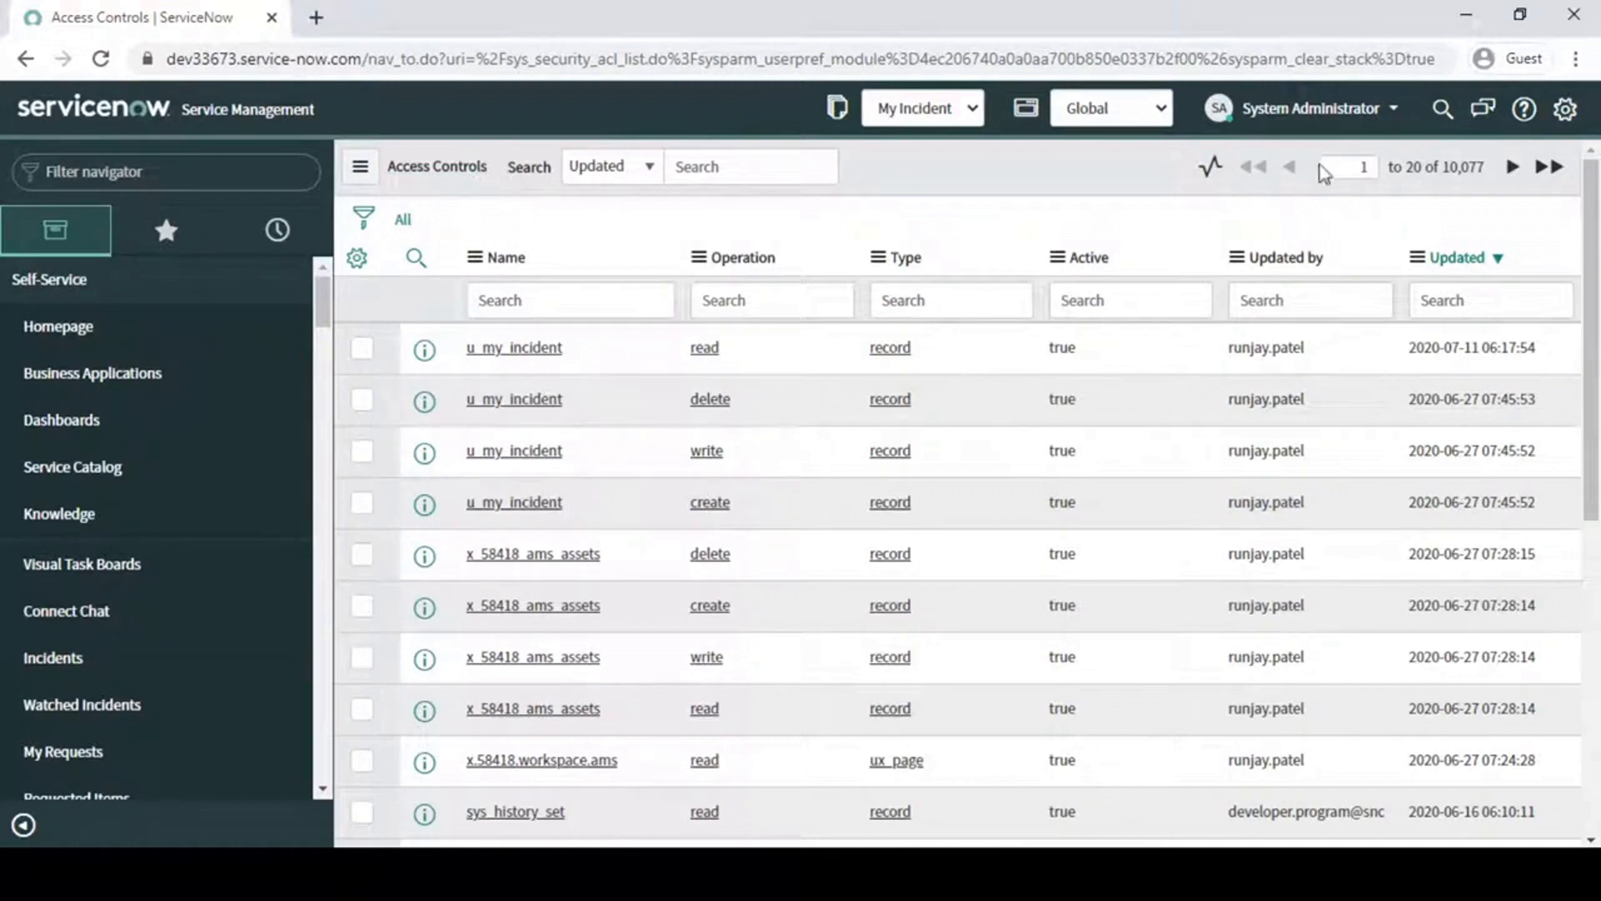
# - Grant the security_admin role to the administrator's session once more
pyautogui.click(1334, 109)
pyautogui.click(1318, 208)
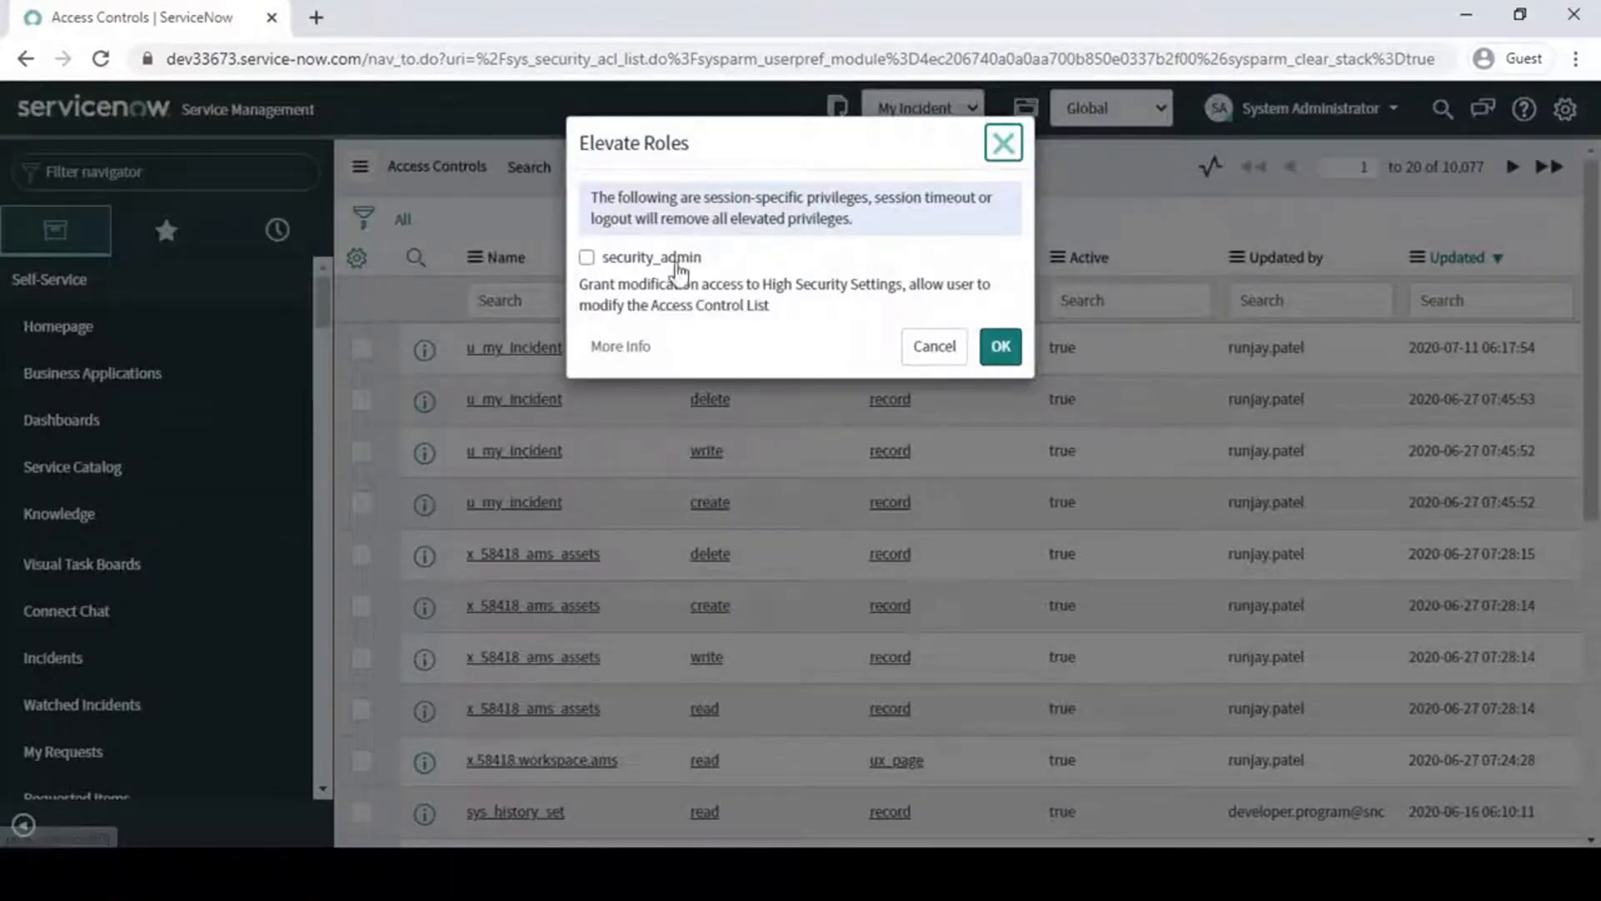
pyautogui.click(636, 263)
pyautogui.click(1001, 346)
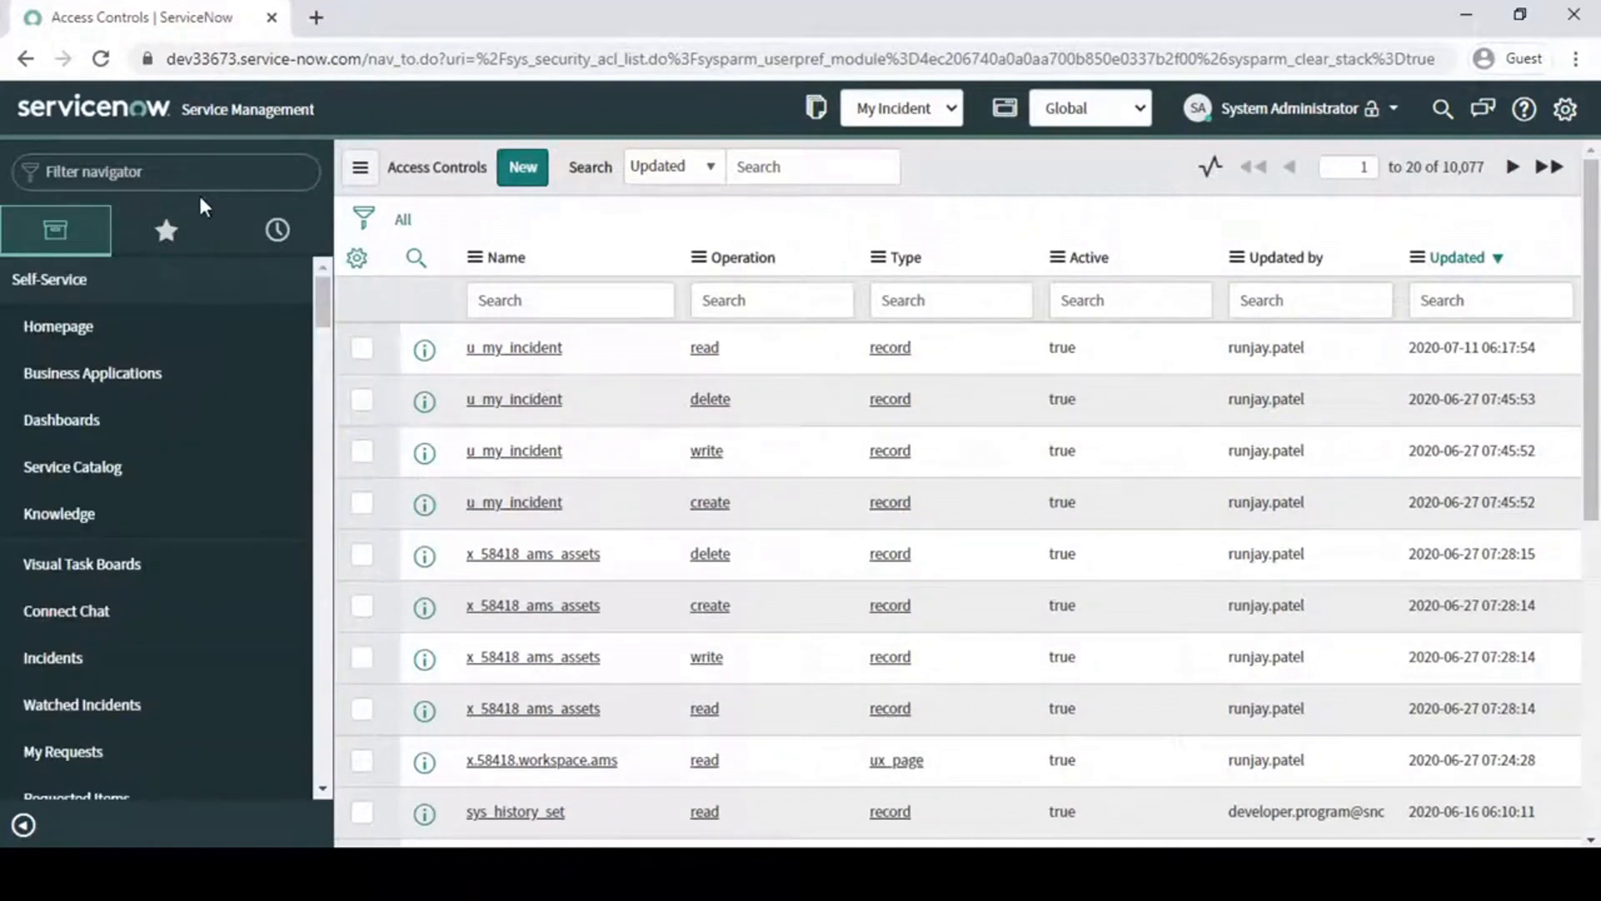
# - Filter the navigator for "my in" and open All Incident under My Incident in a new browser tab
pyautogui.click(196, 172)
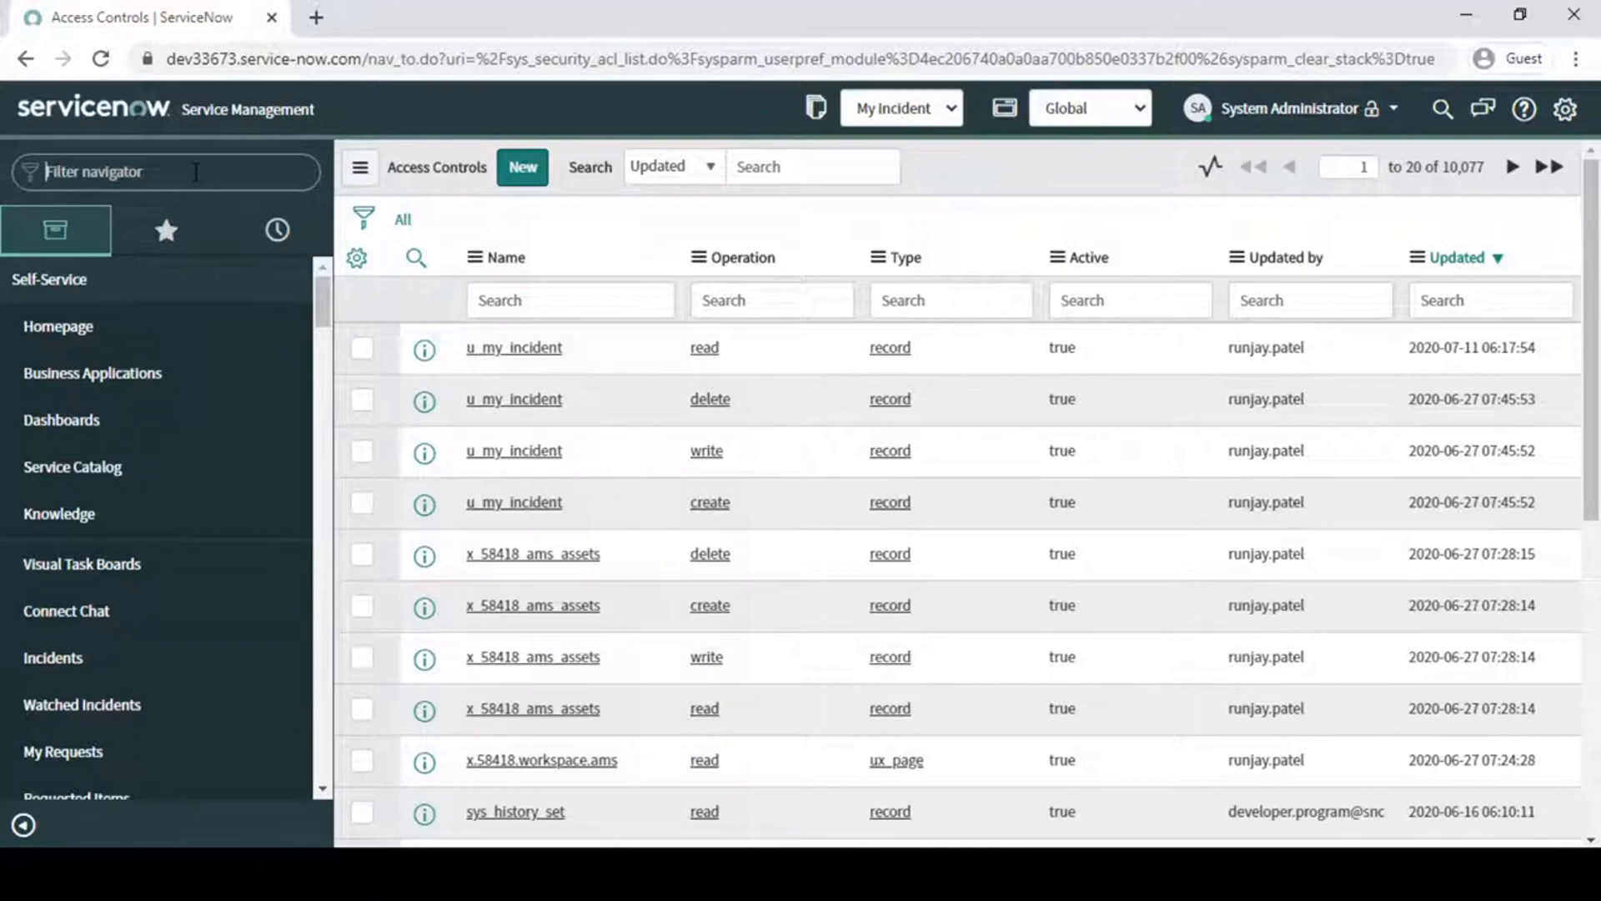
pyautogui.write('my')
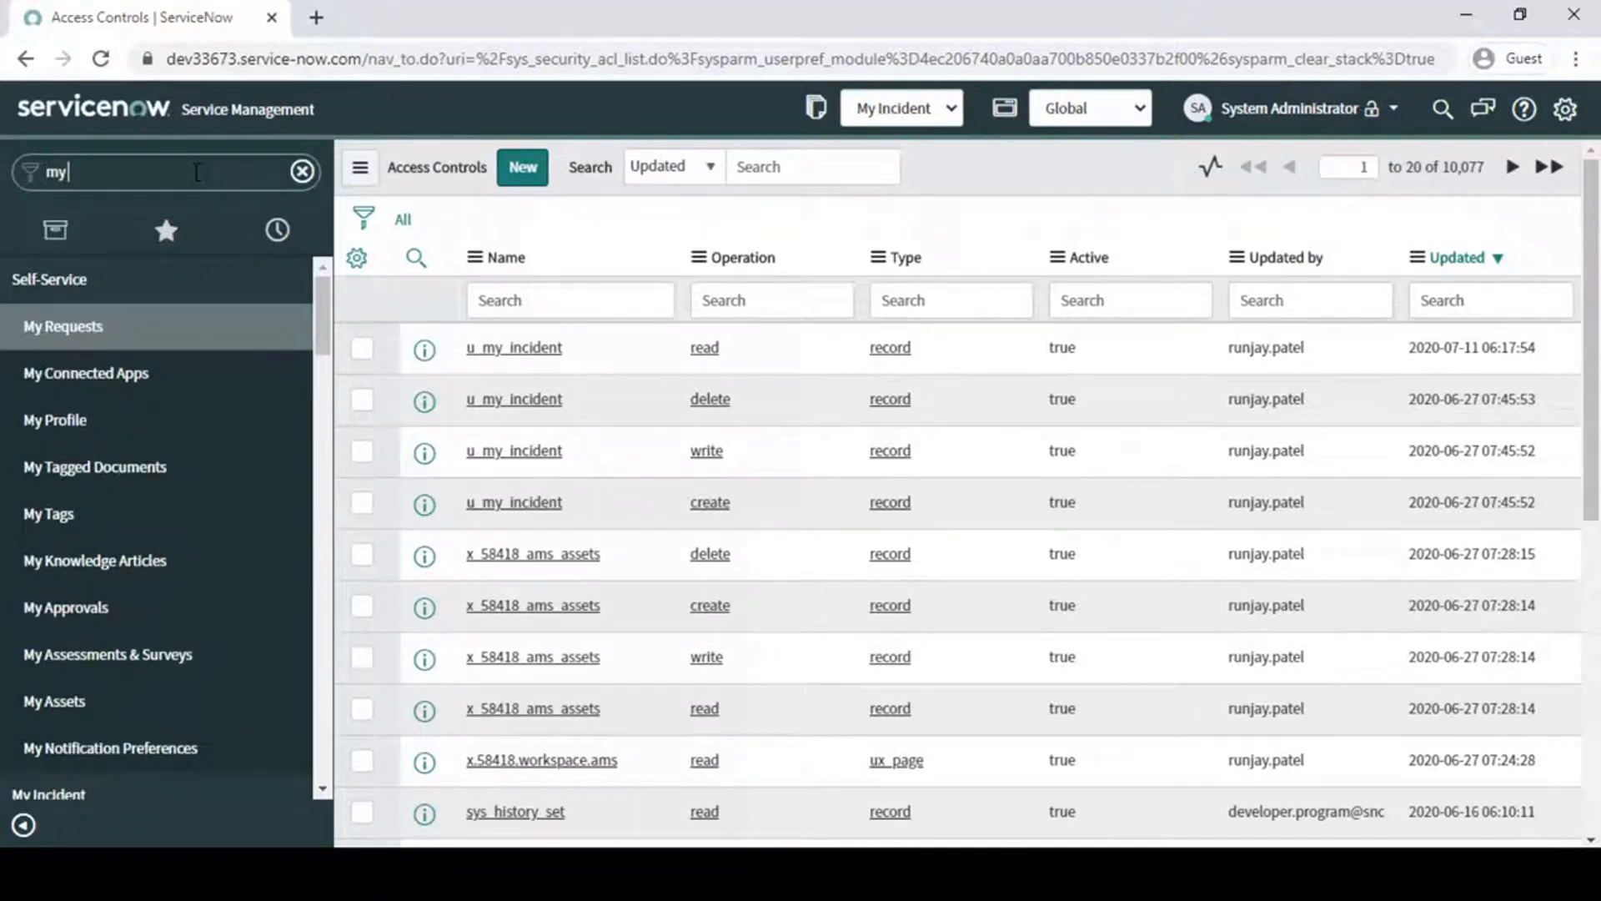
pyautogui.write(' in')
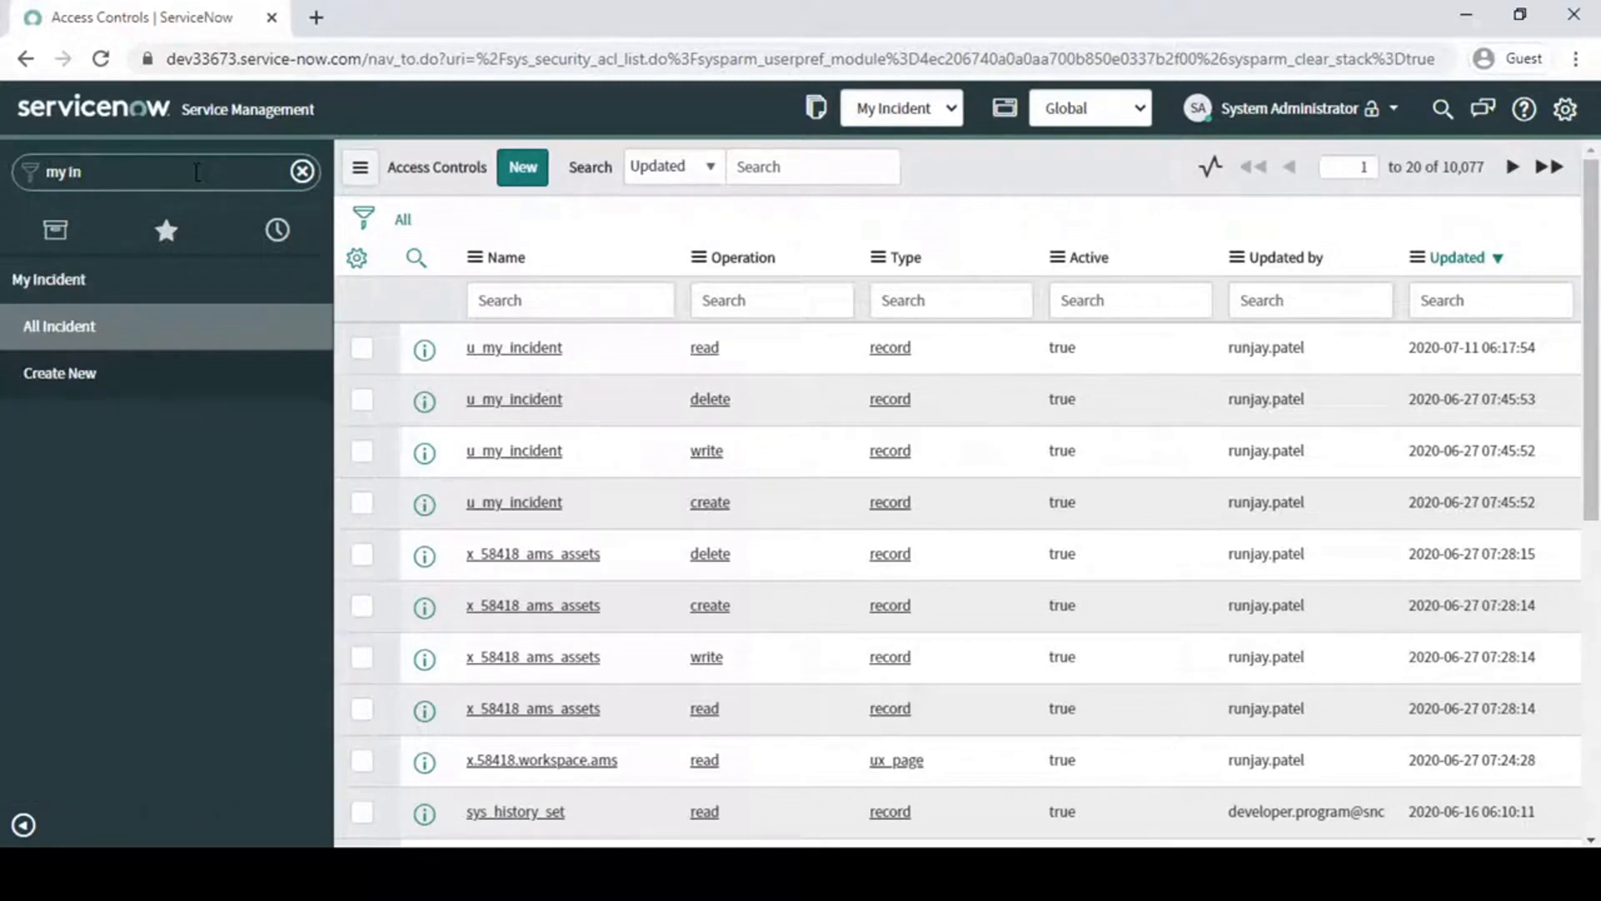
pyautogui.middleClick(71, 338)
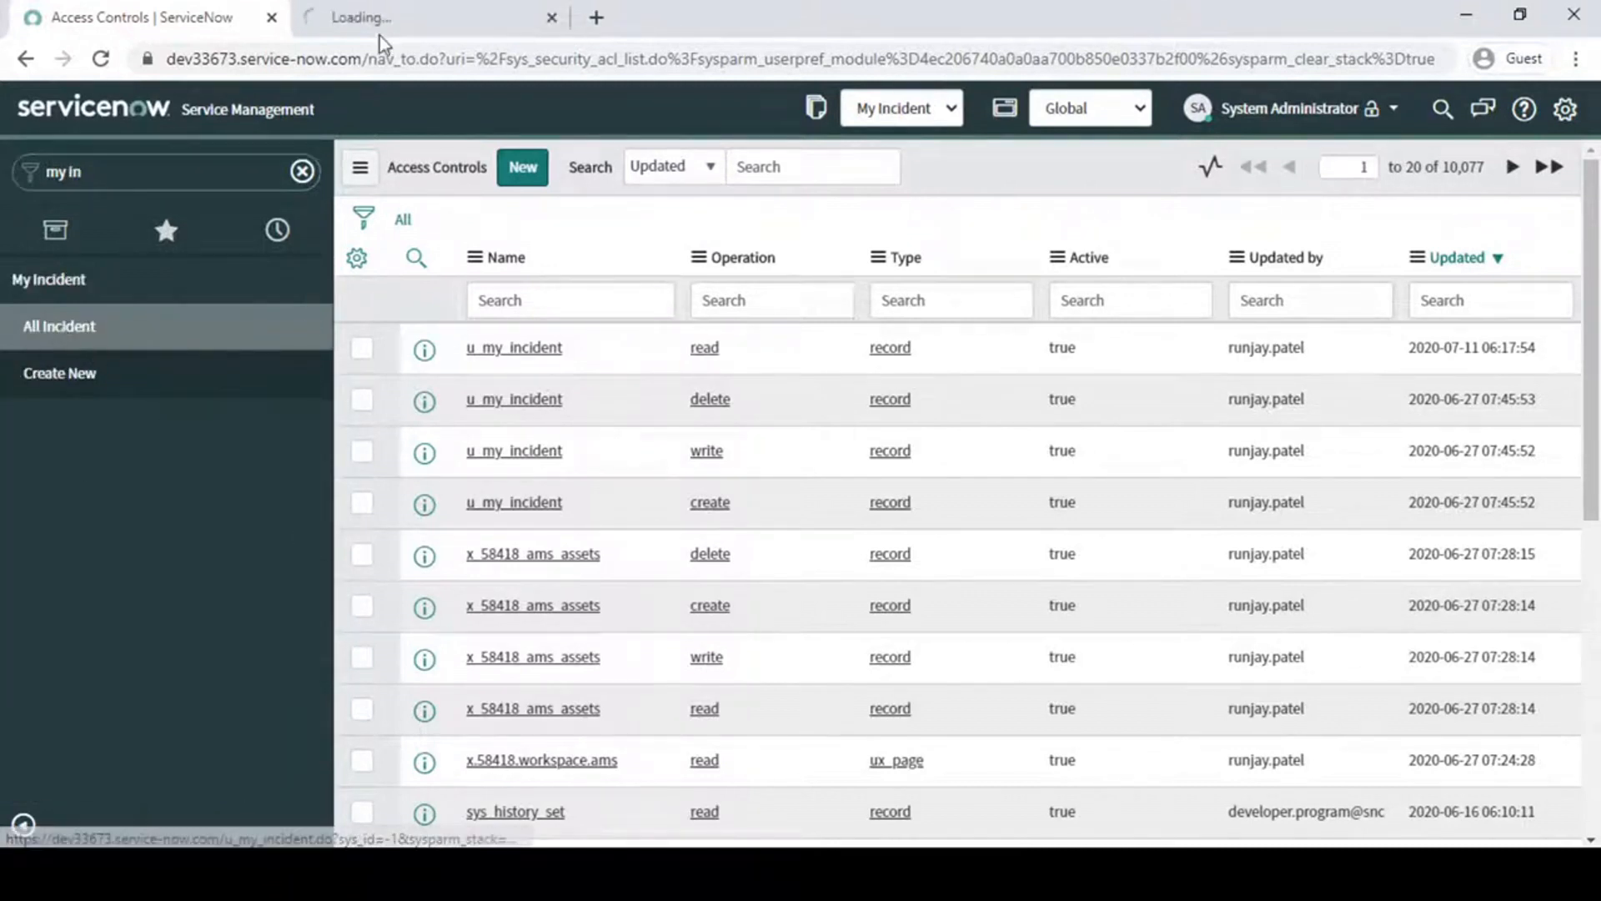
pyautogui.click(386, 18)
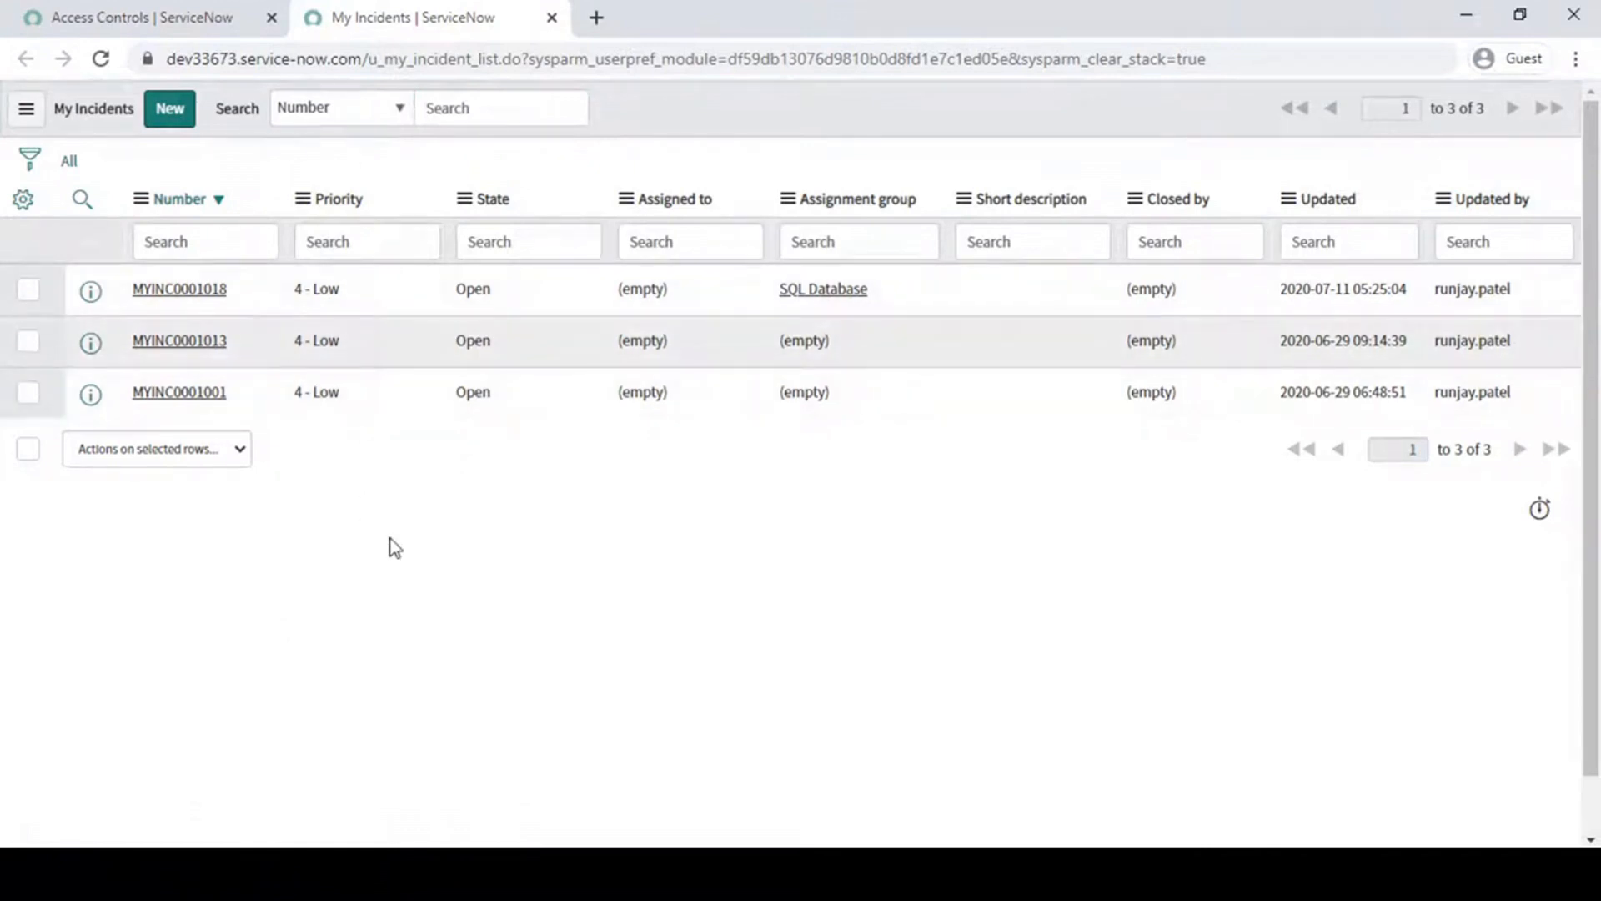
pyautogui.click(167, 17)
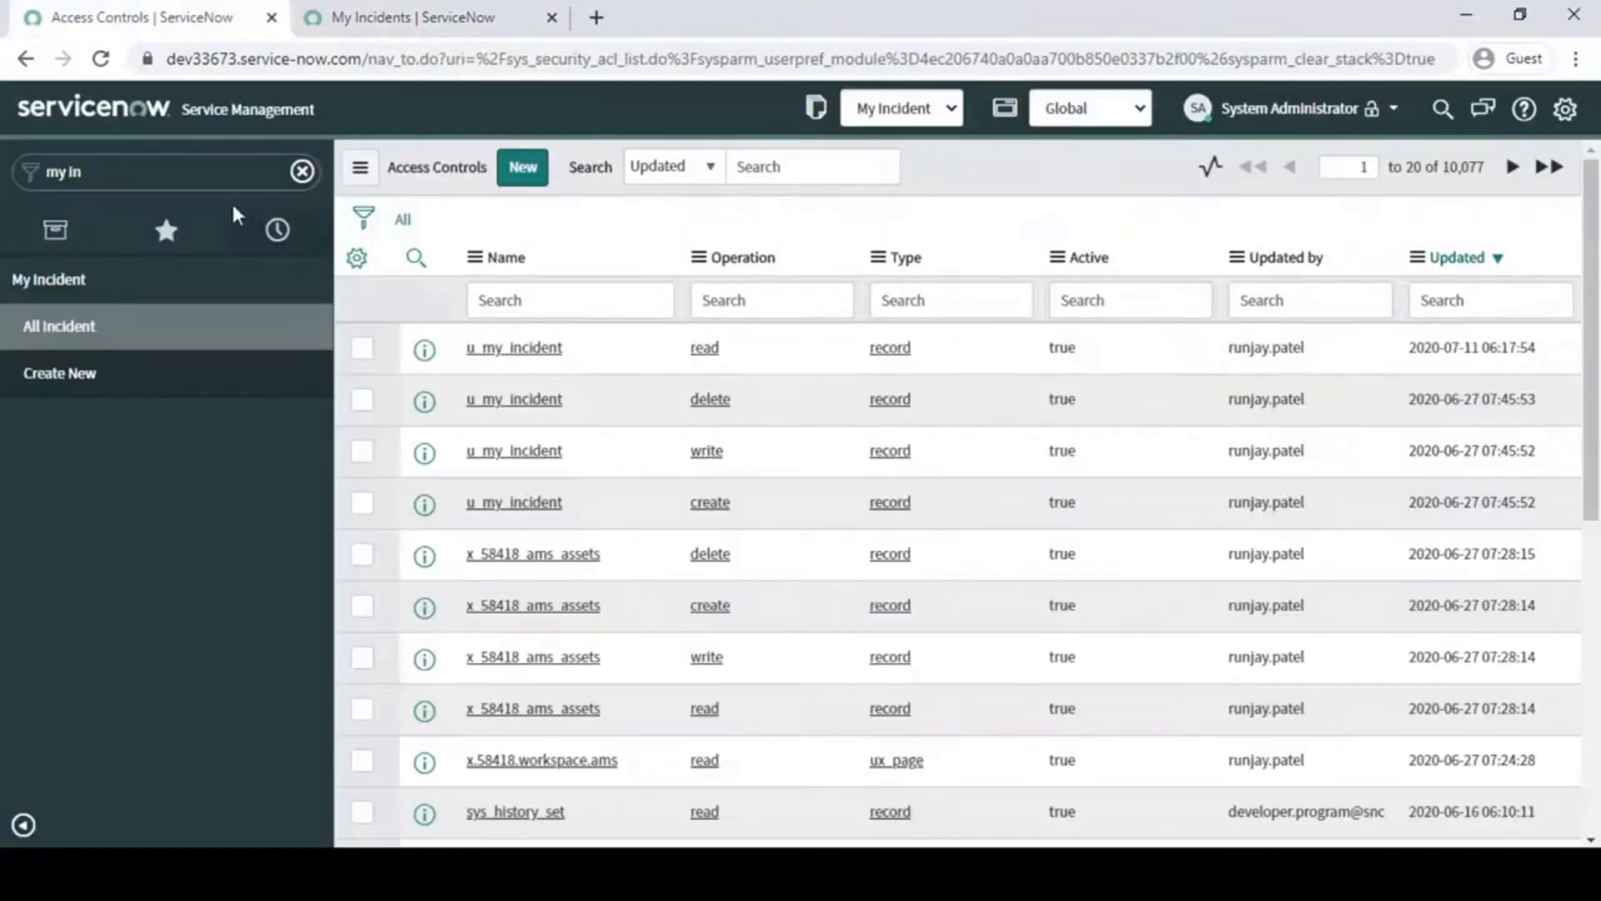
pyautogui.click(67, 172)
pyautogui.click(400, 17)
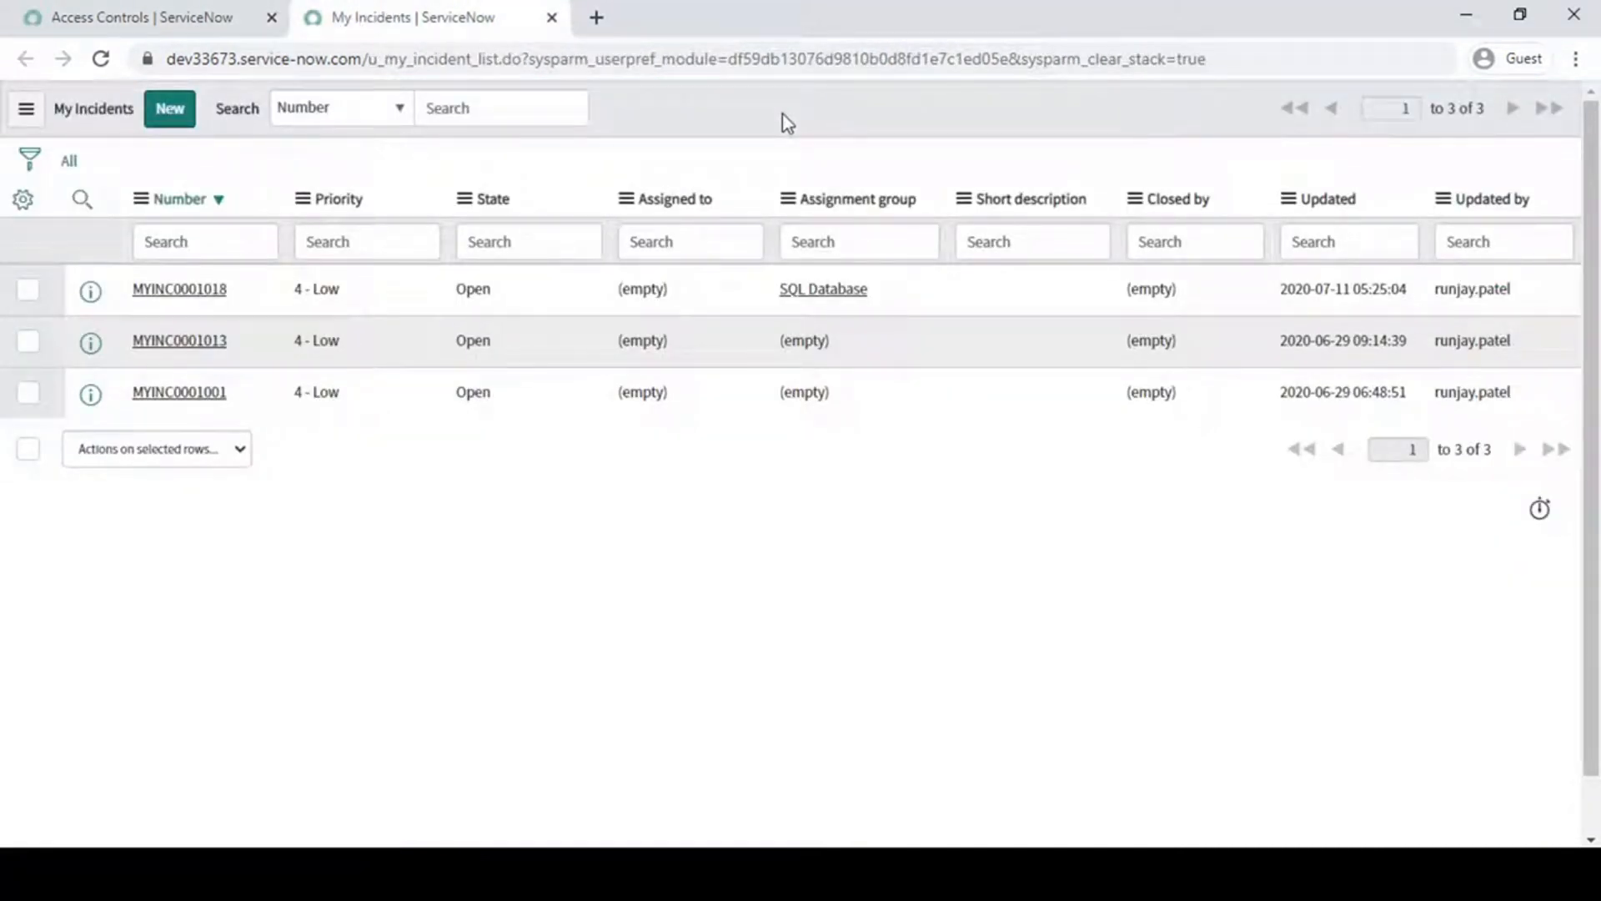
pyautogui.click(150, 12)
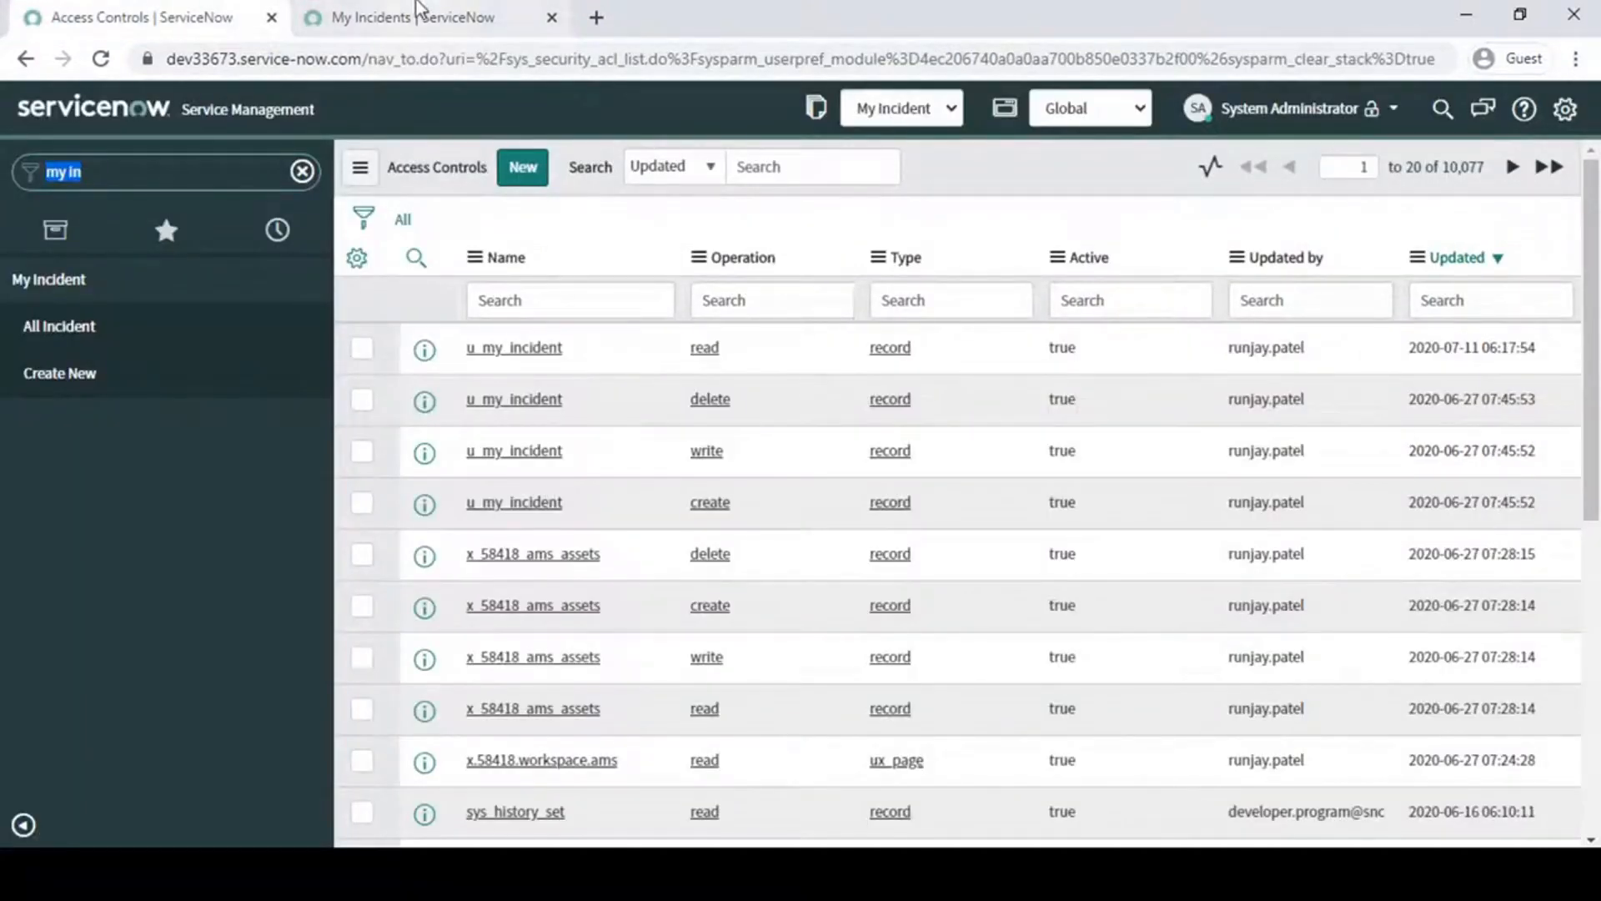
# - Try to open the Security Rules configuration from the Assigned to column of the My Incidents list
pyautogui.click(421, 17)
pyautogui.rightClick(677, 103)
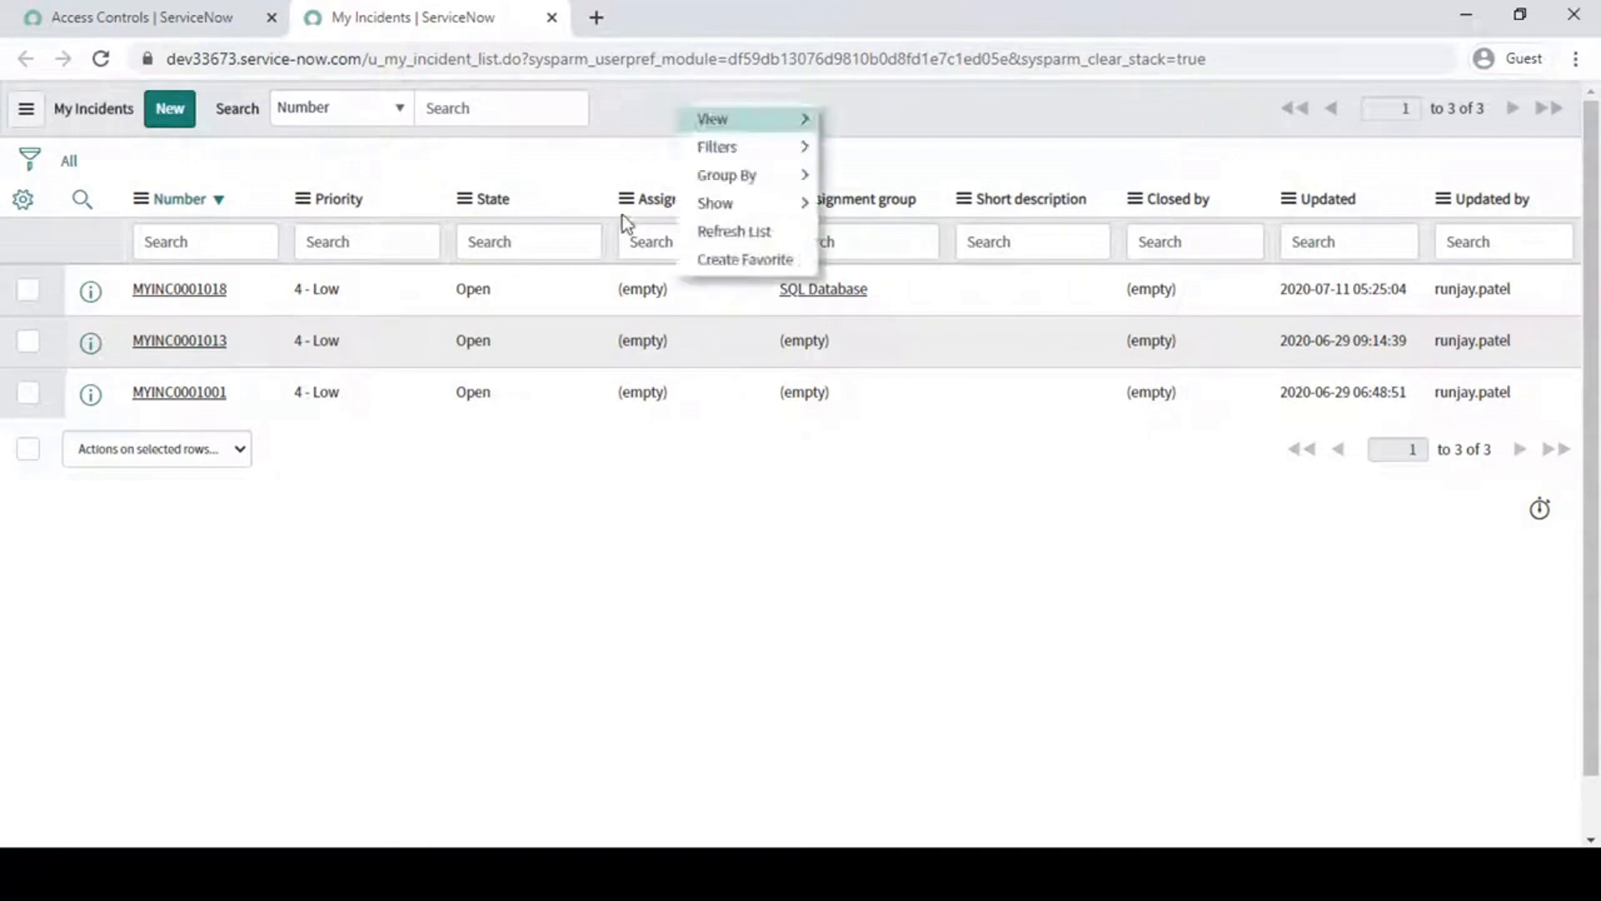
pyautogui.click(602, 169)
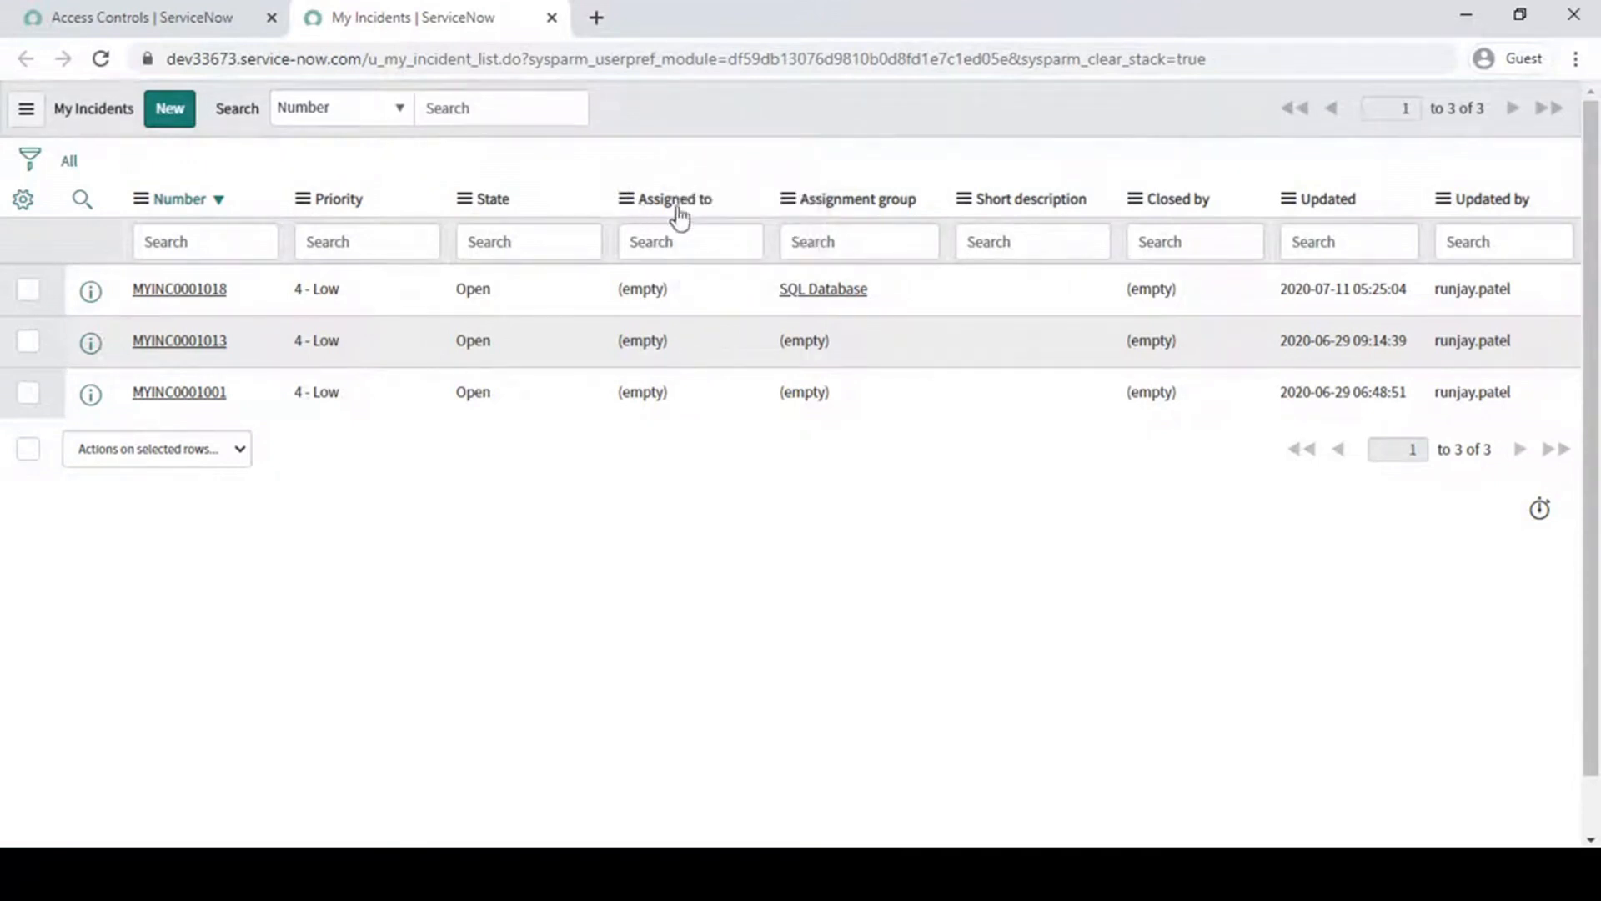
pyautogui.rightClick(651, 201)
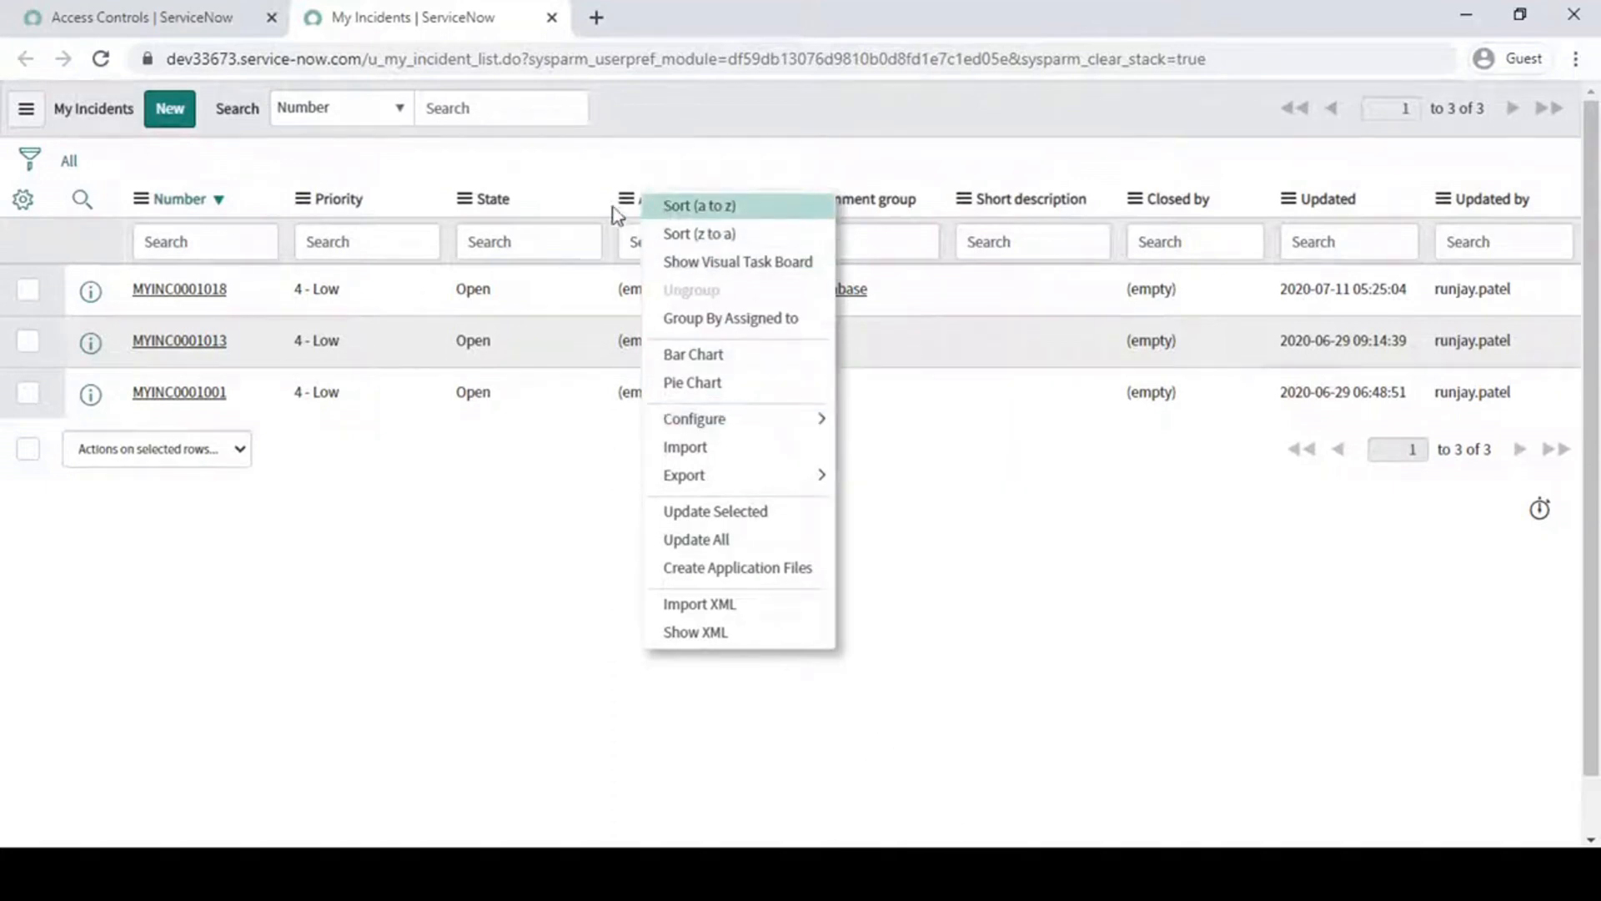
pyautogui.moveTo(729, 423)
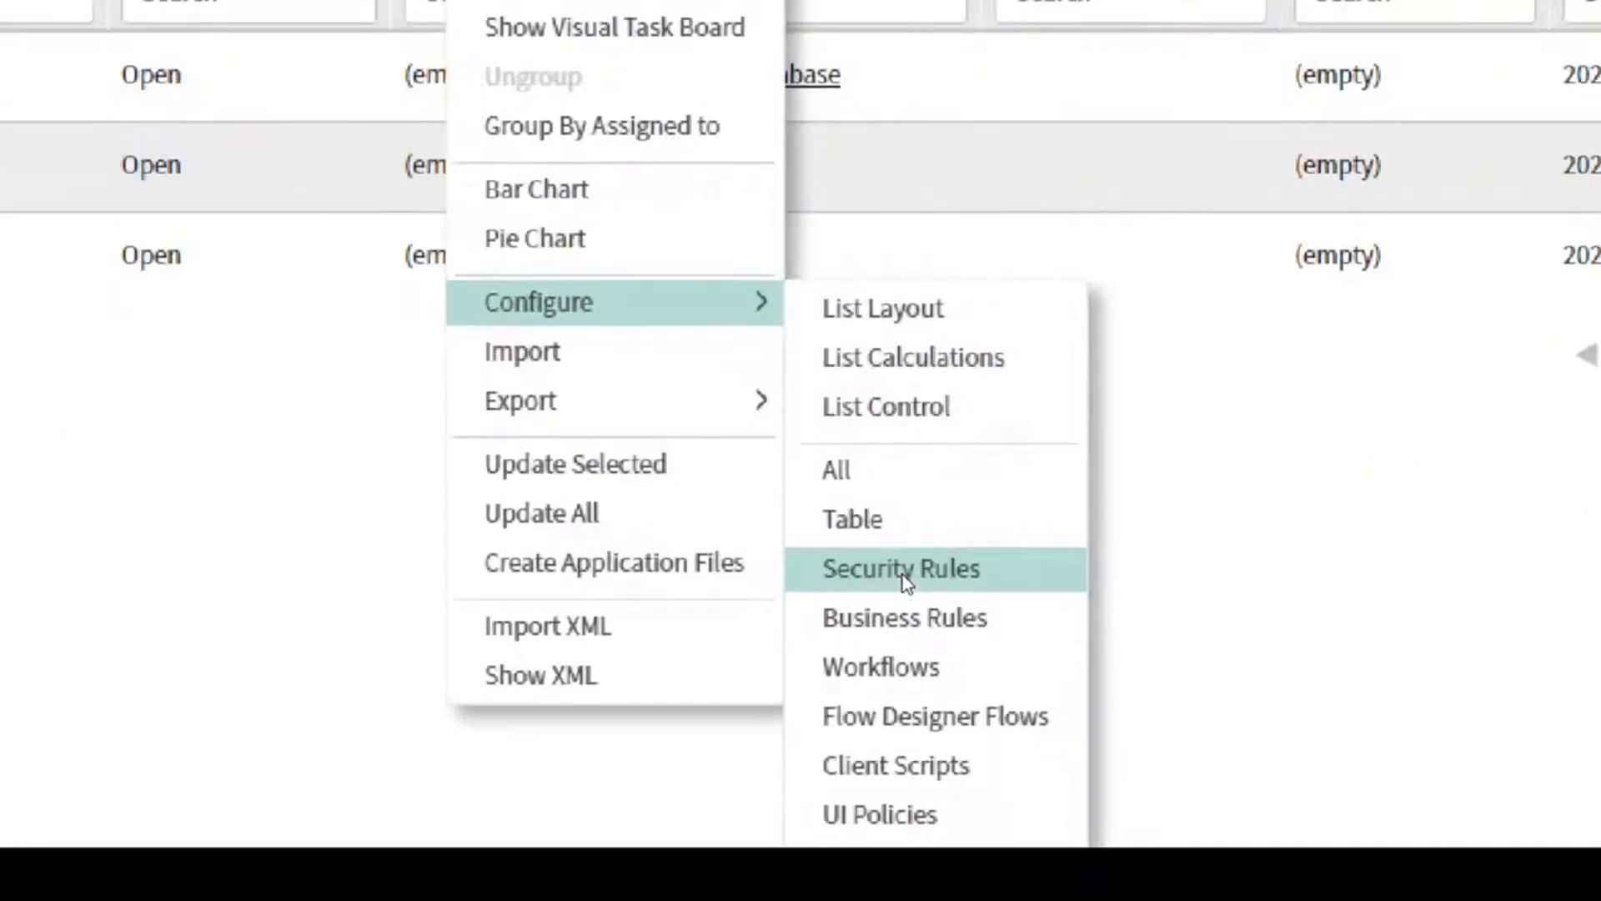
pyautogui.click(902, 574)
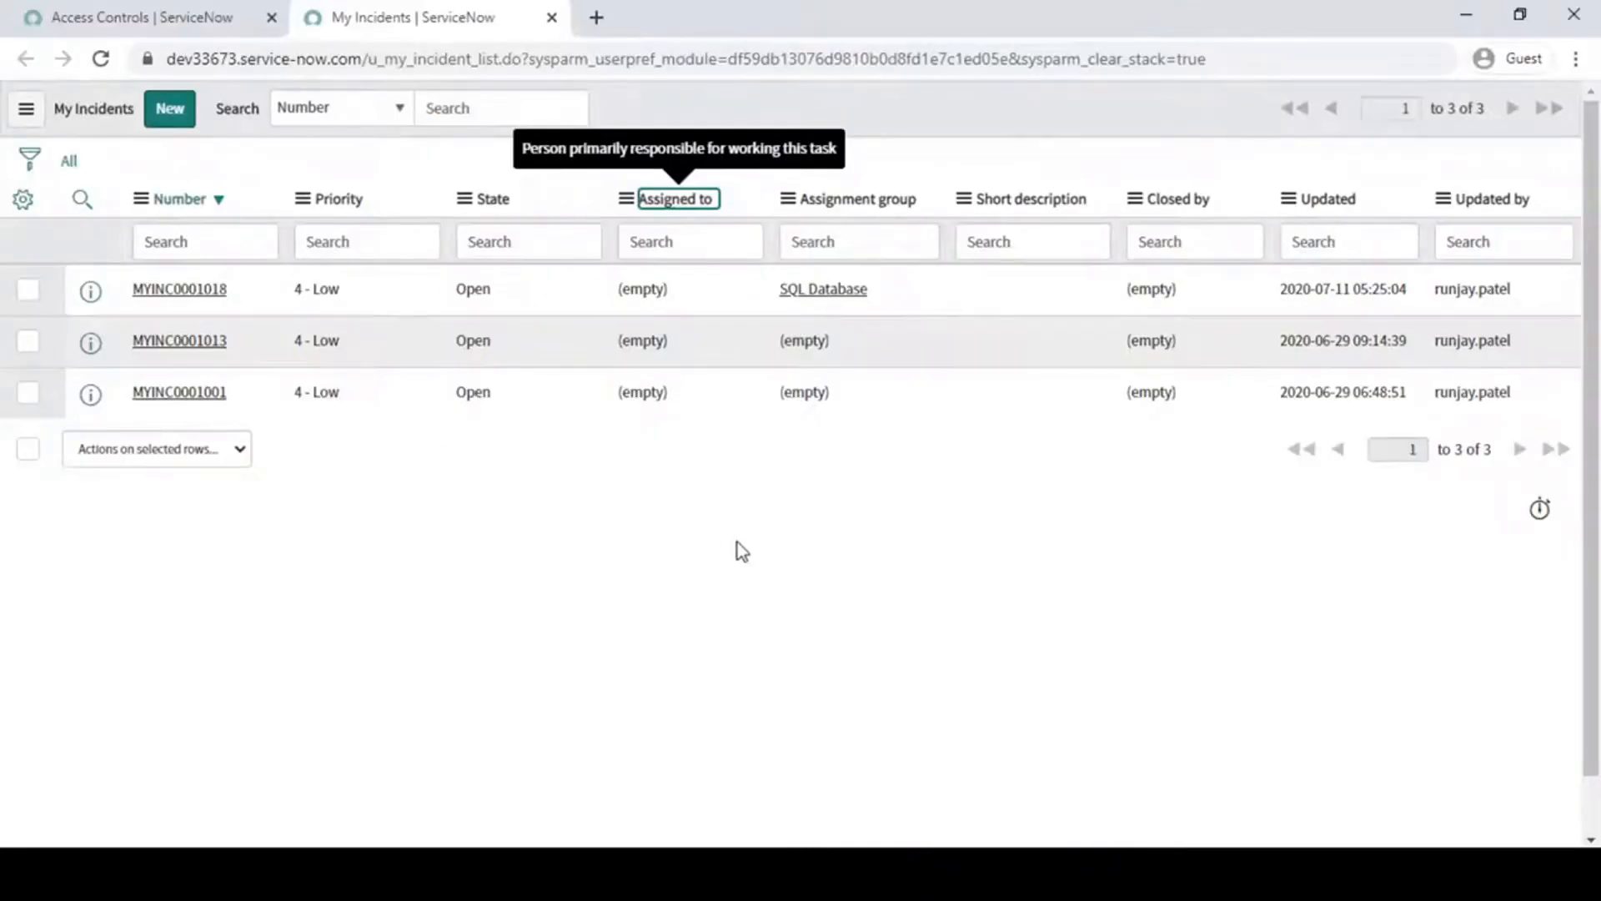
pyautogui.click(737, 542)
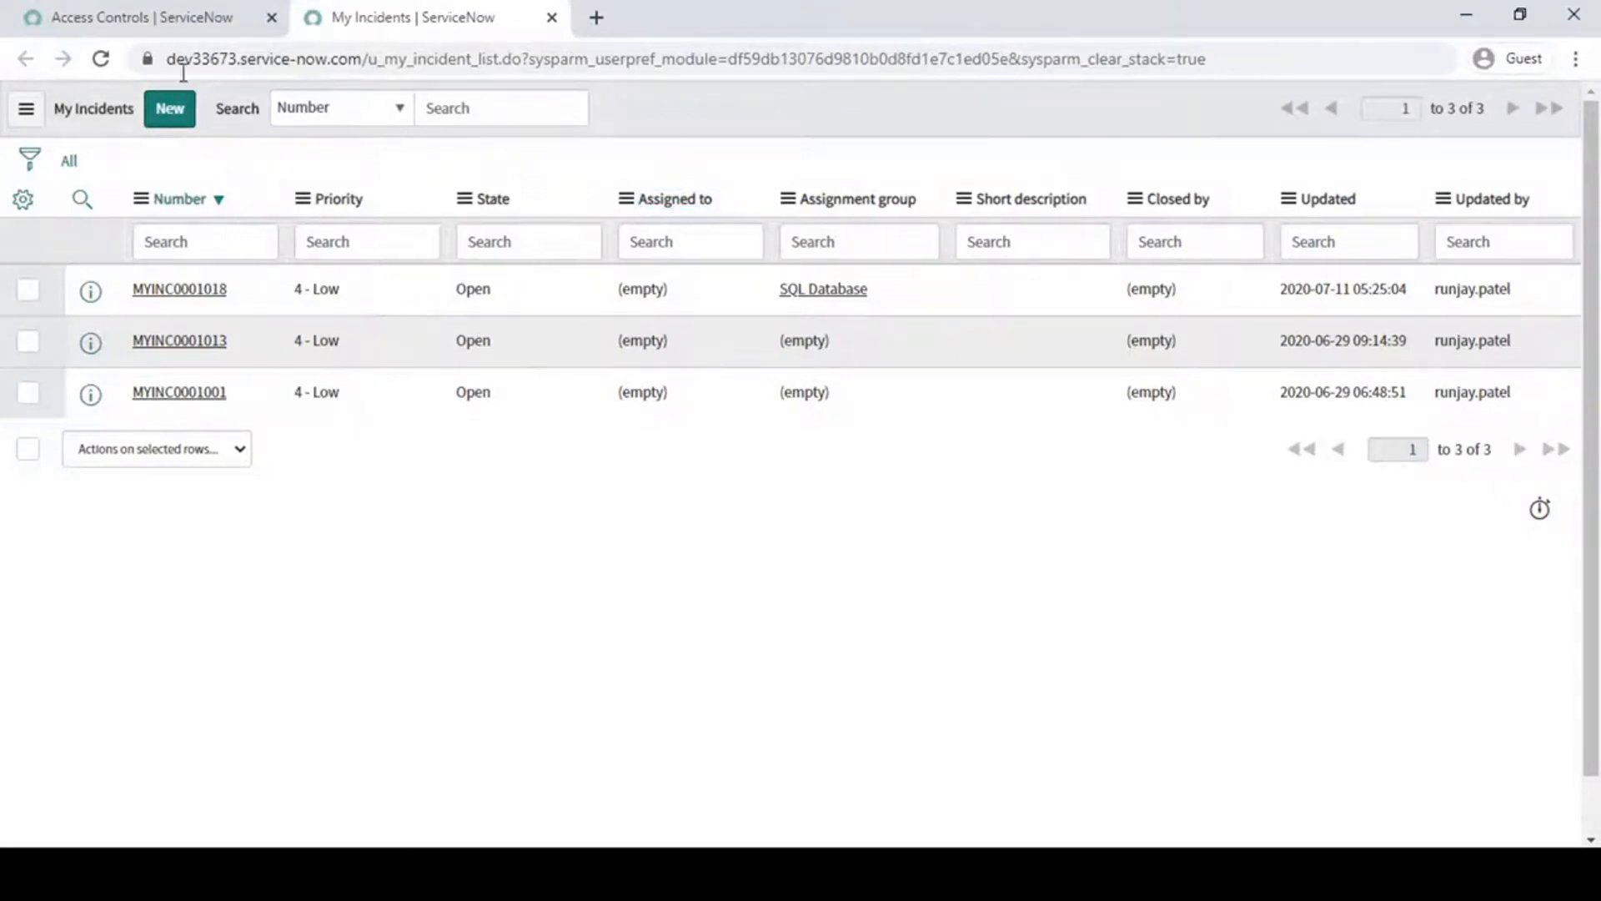
# - Open a new My Incident form in its own browser tab and view its configuration options, including Security Rules
pyautogui.click(150, 16)
pyautogui.click(82, 377)
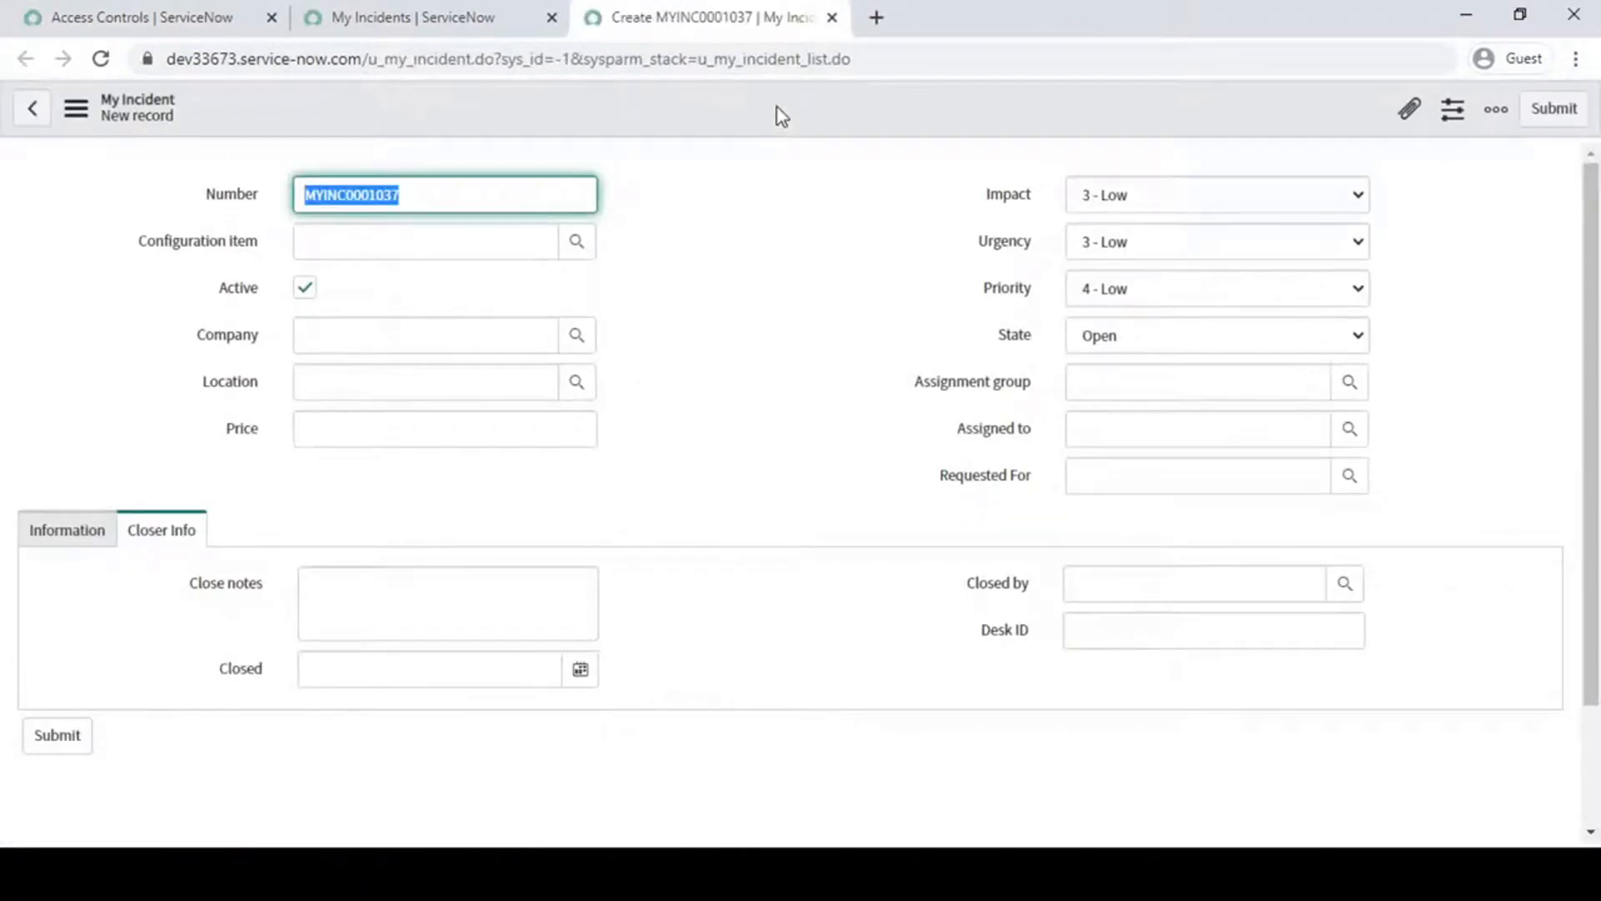
pyautogui.rightClick(777, 111)
pyautogui.moveTo(843, 160)
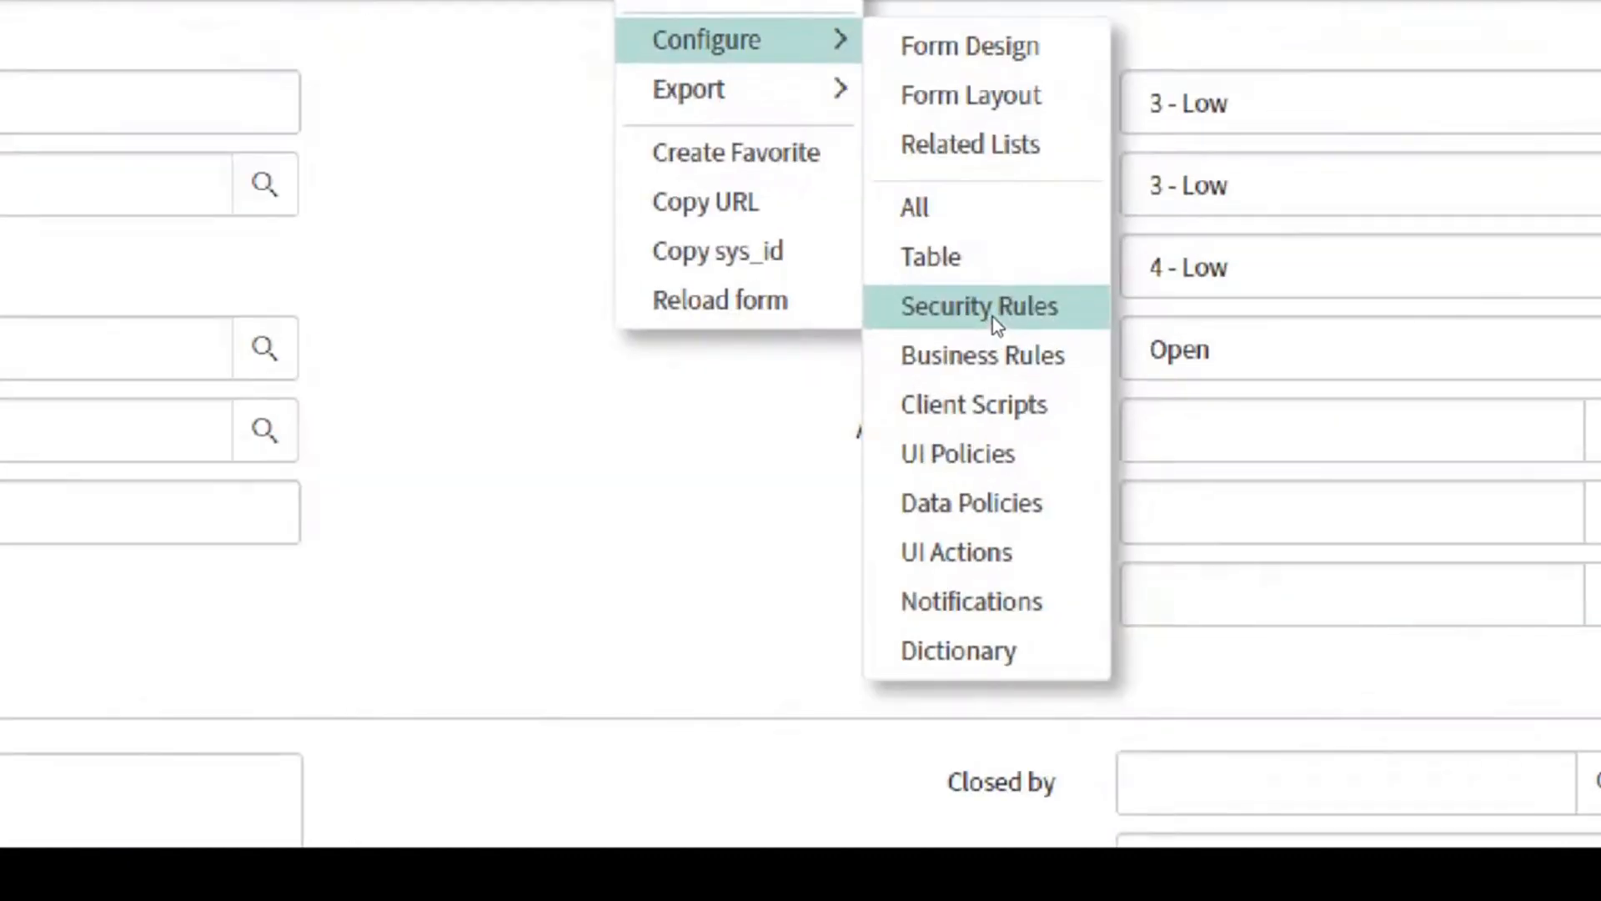
pyautogui.click(431, 175)
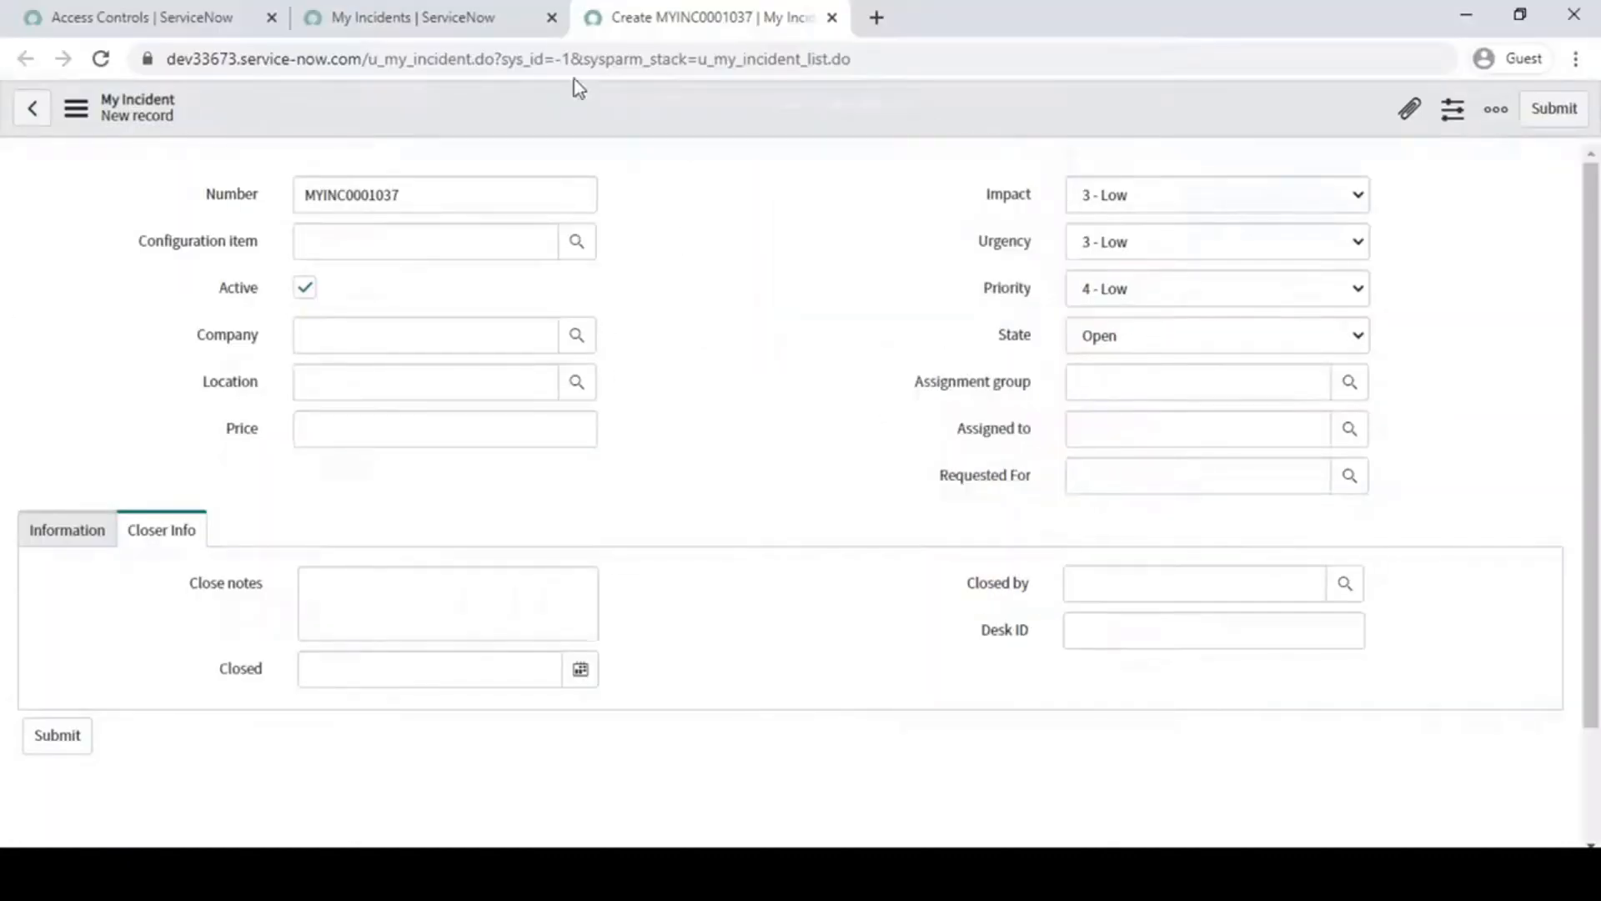
# - Open the Security Rules of the My Incident table from the column configuration options in the My Incidents list
pyautogui.click(425, 17)
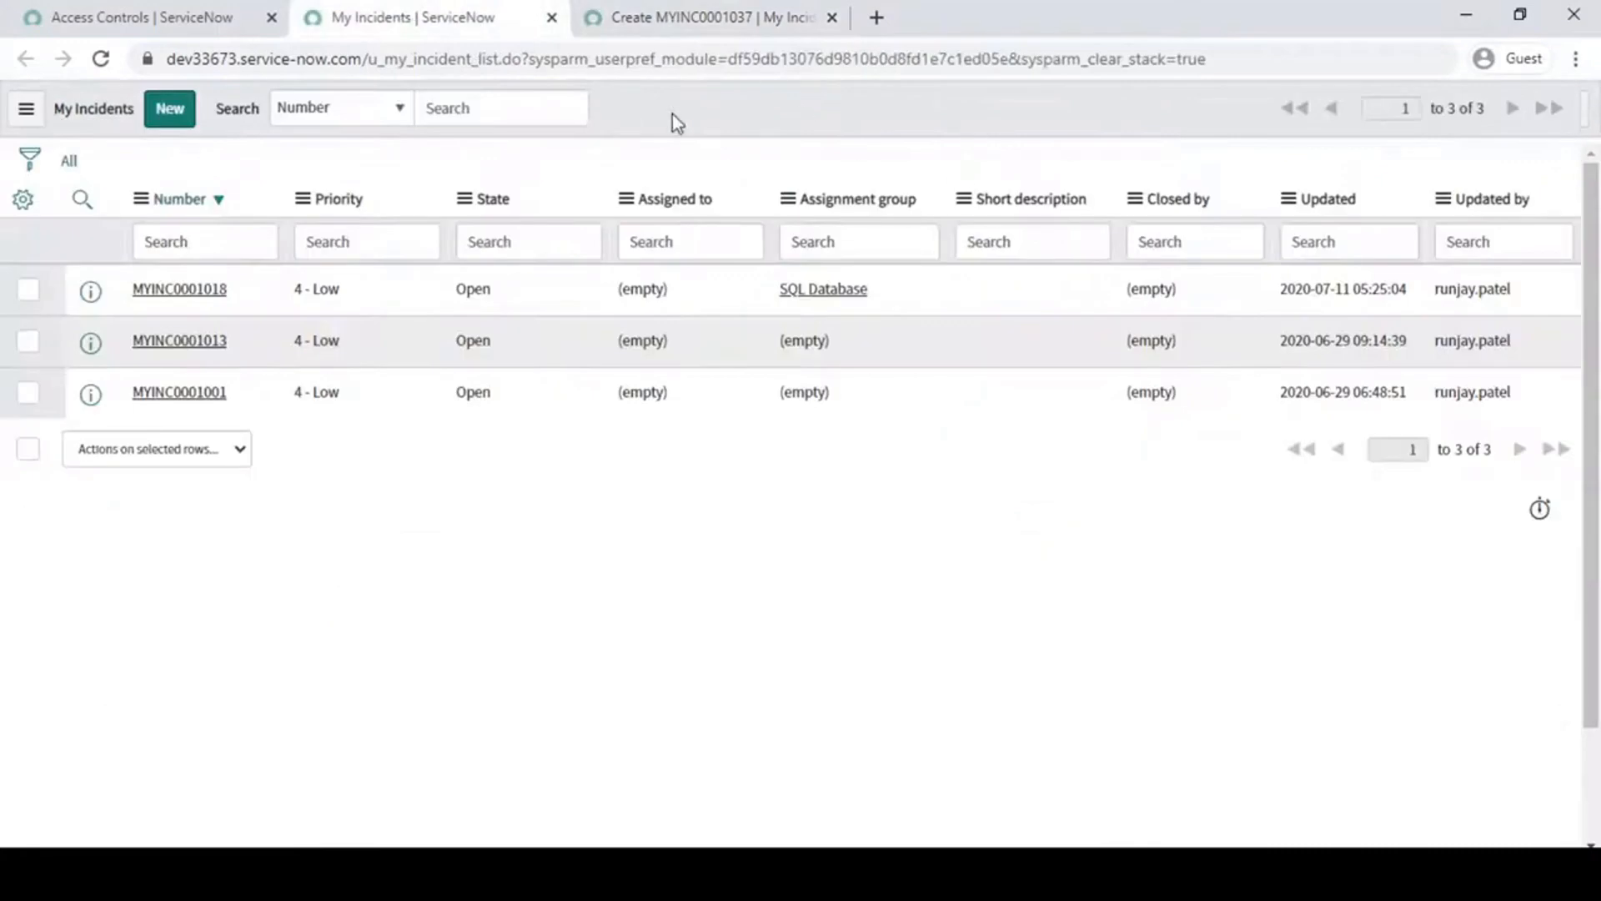
pyautogui.rightClick(671, 208)
pyautogui.moveTo(779, 425)
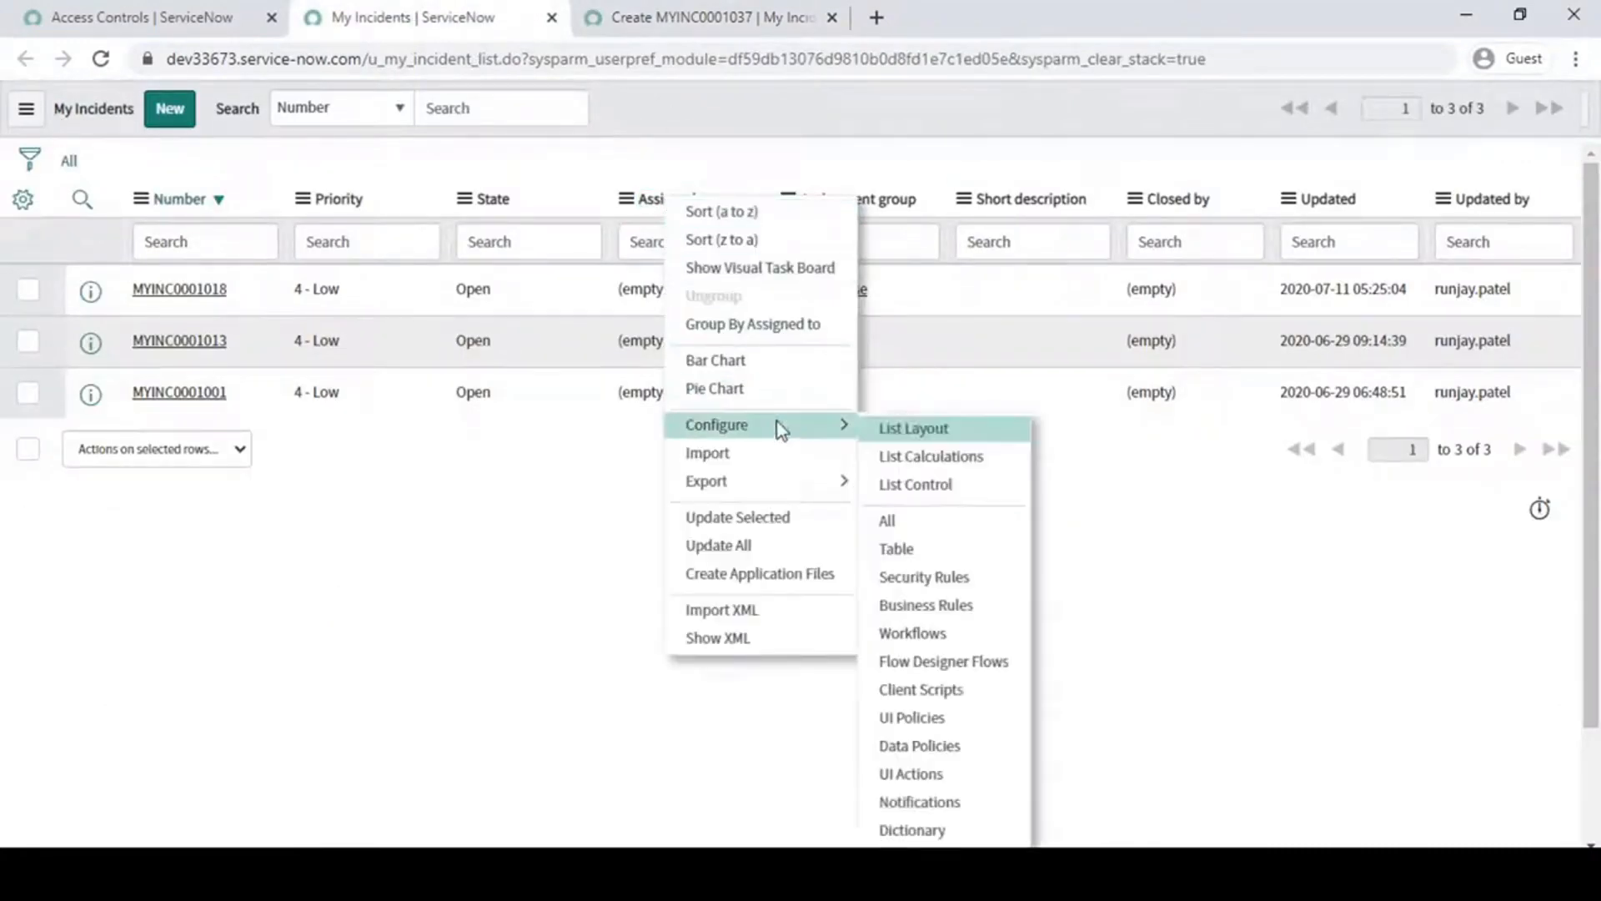
pyautogui.click(931, 584)
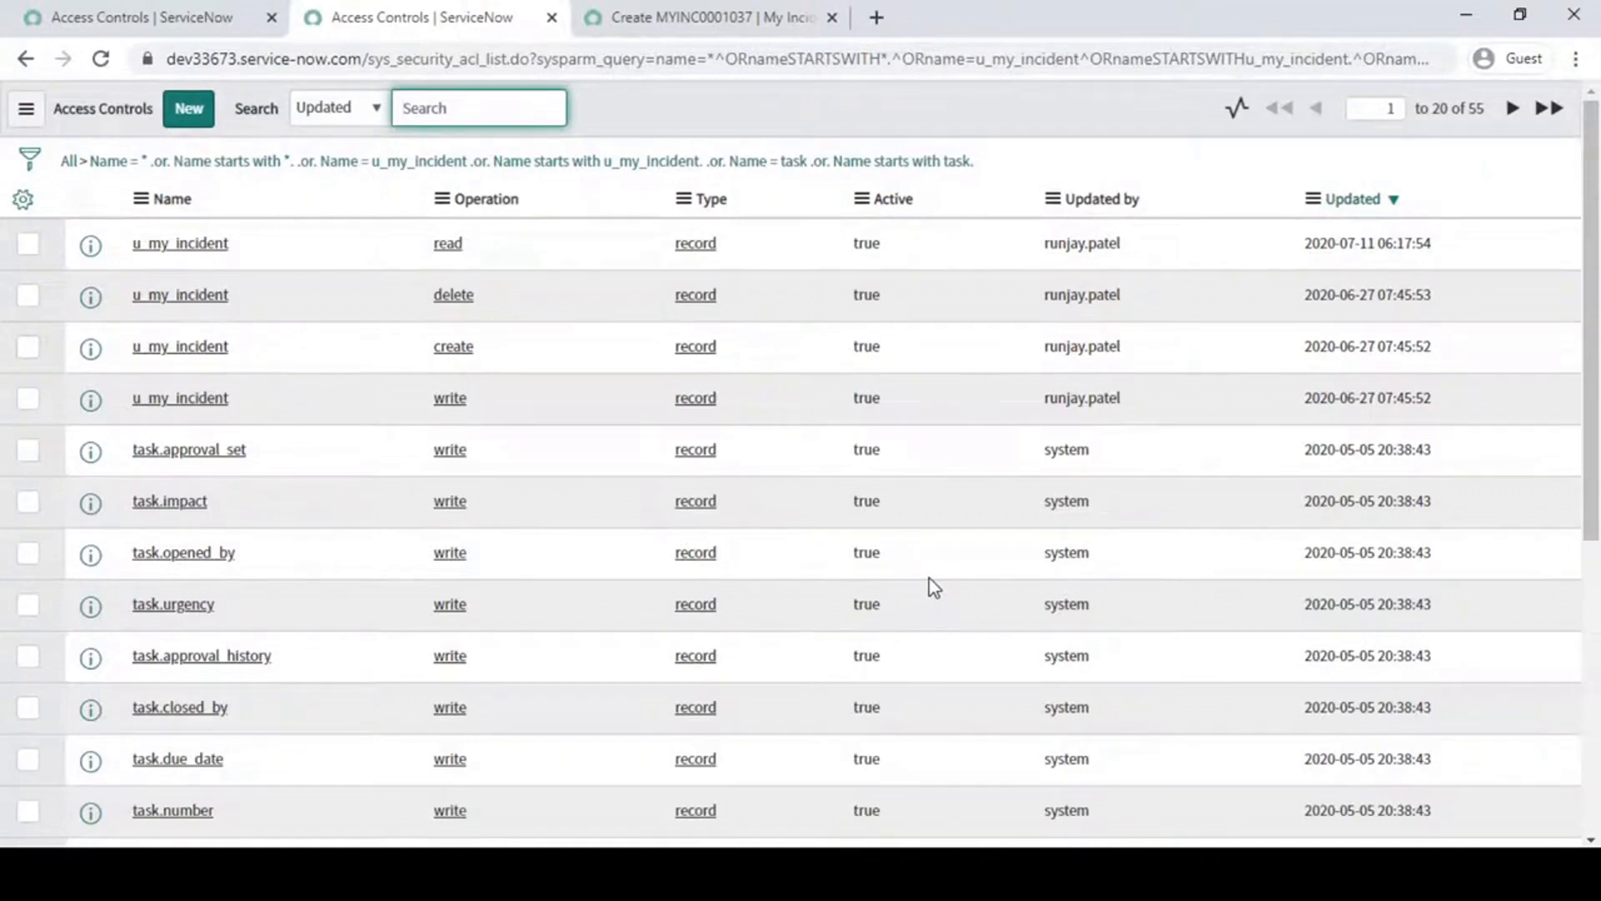
# - Compare the full Access Controls list with the security rules listed for My Incident, focusing on the u_my_incident rules
pyautogui.click(142, 17)
pyautogui.click(445, 10)
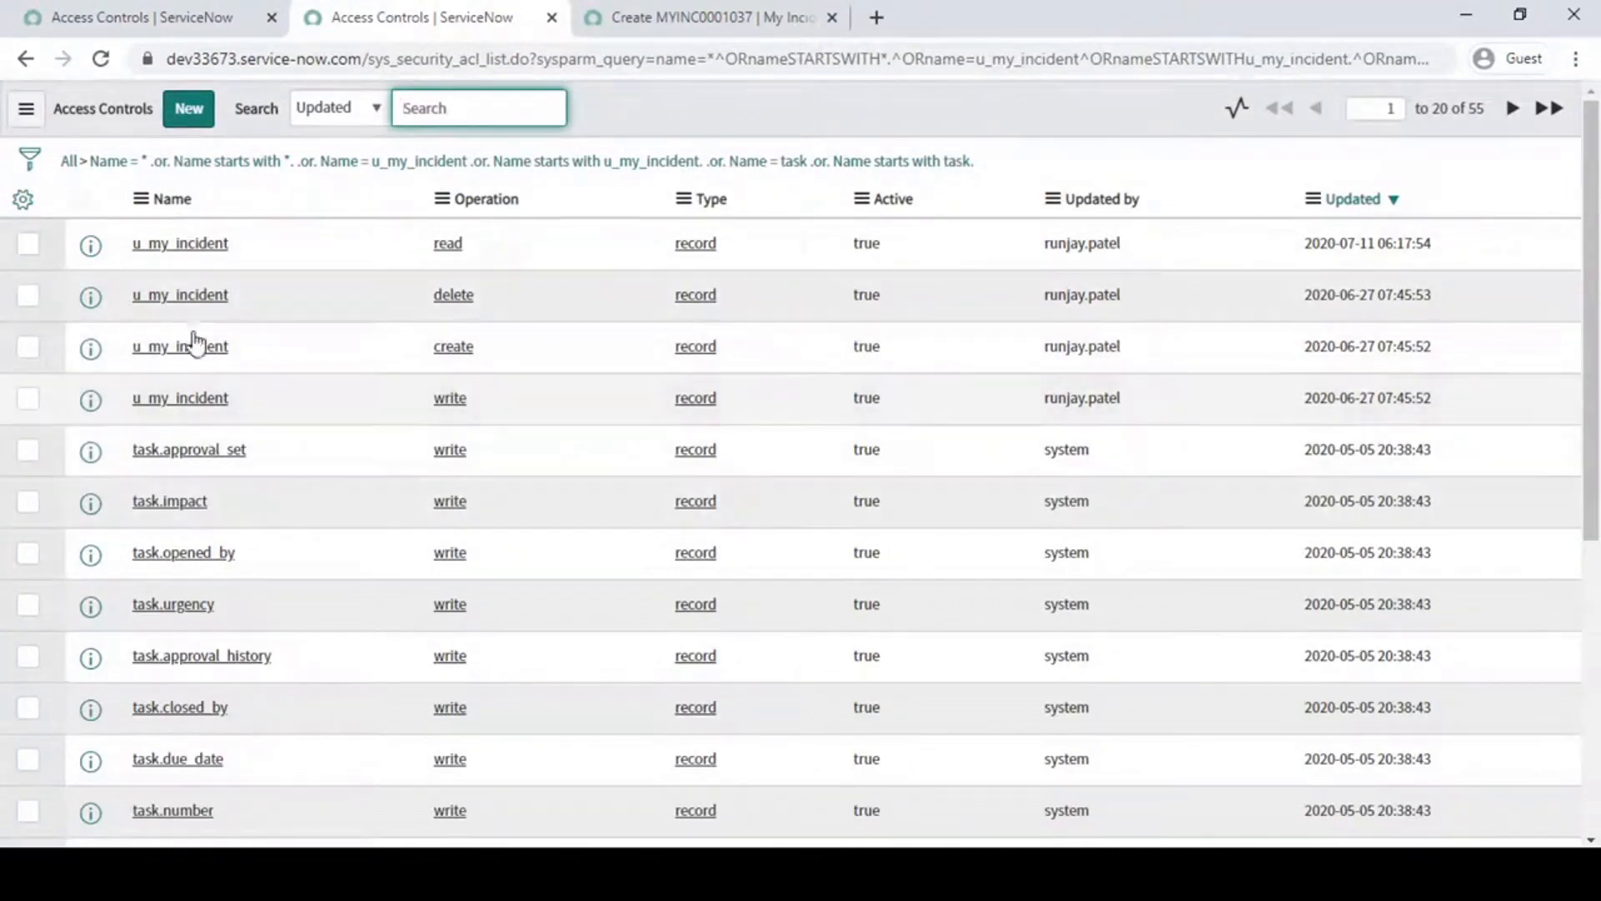
pyautogui.click(621, 14)
pyautogui.click(459, 14)
pyautogui.click(857, 129)
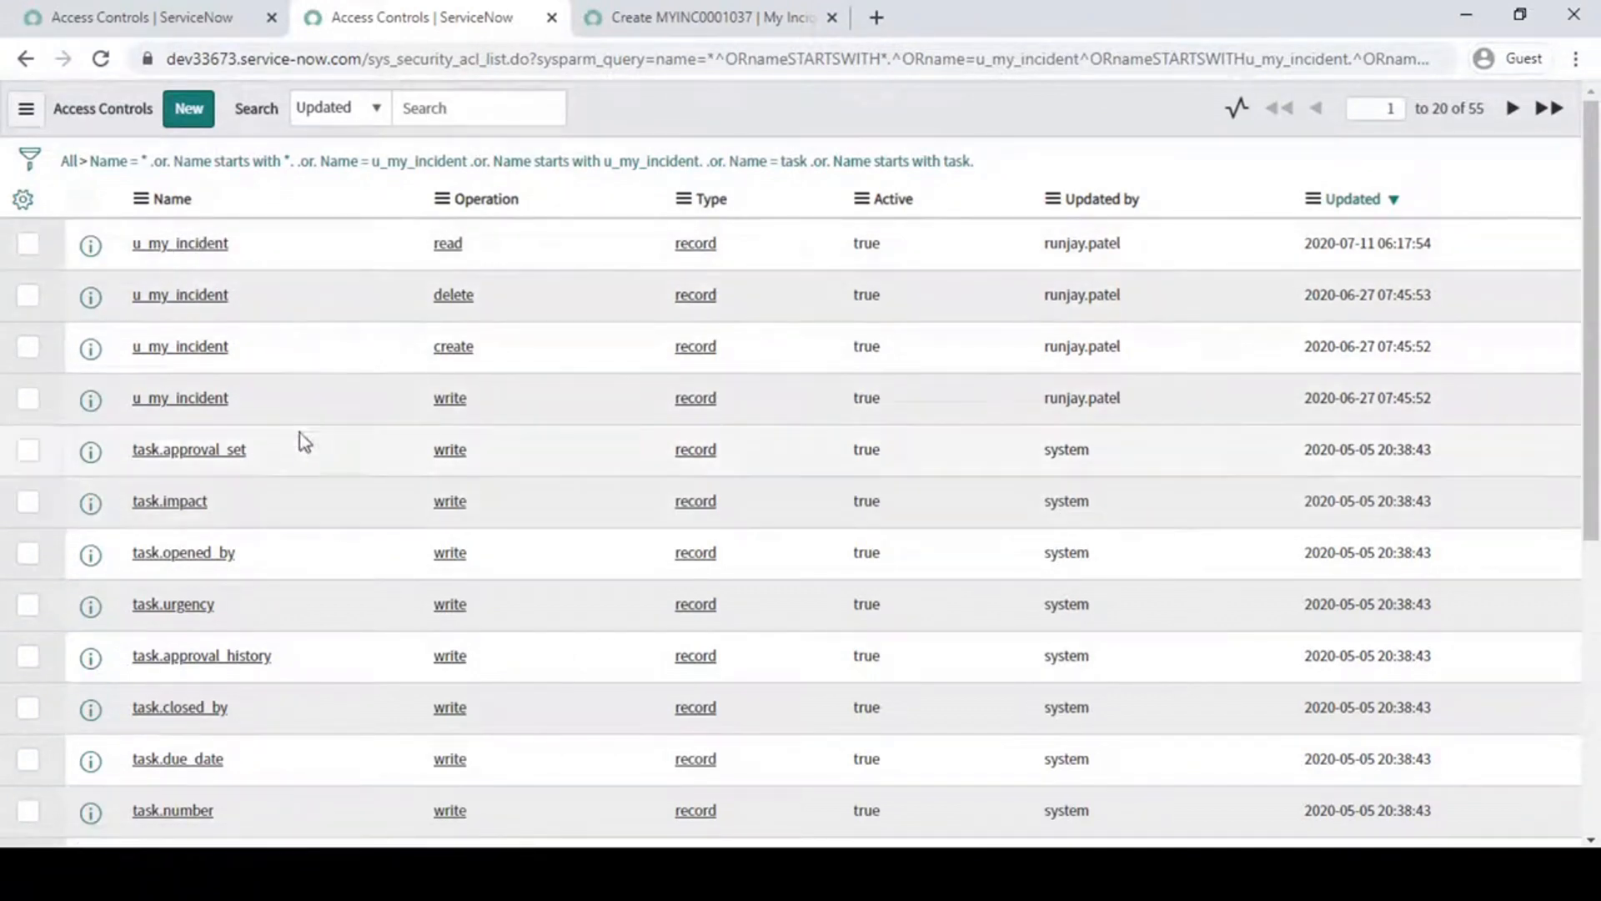
pyautogui.doubleClick(1482, 110)
pyautogui.click(1030, 93)
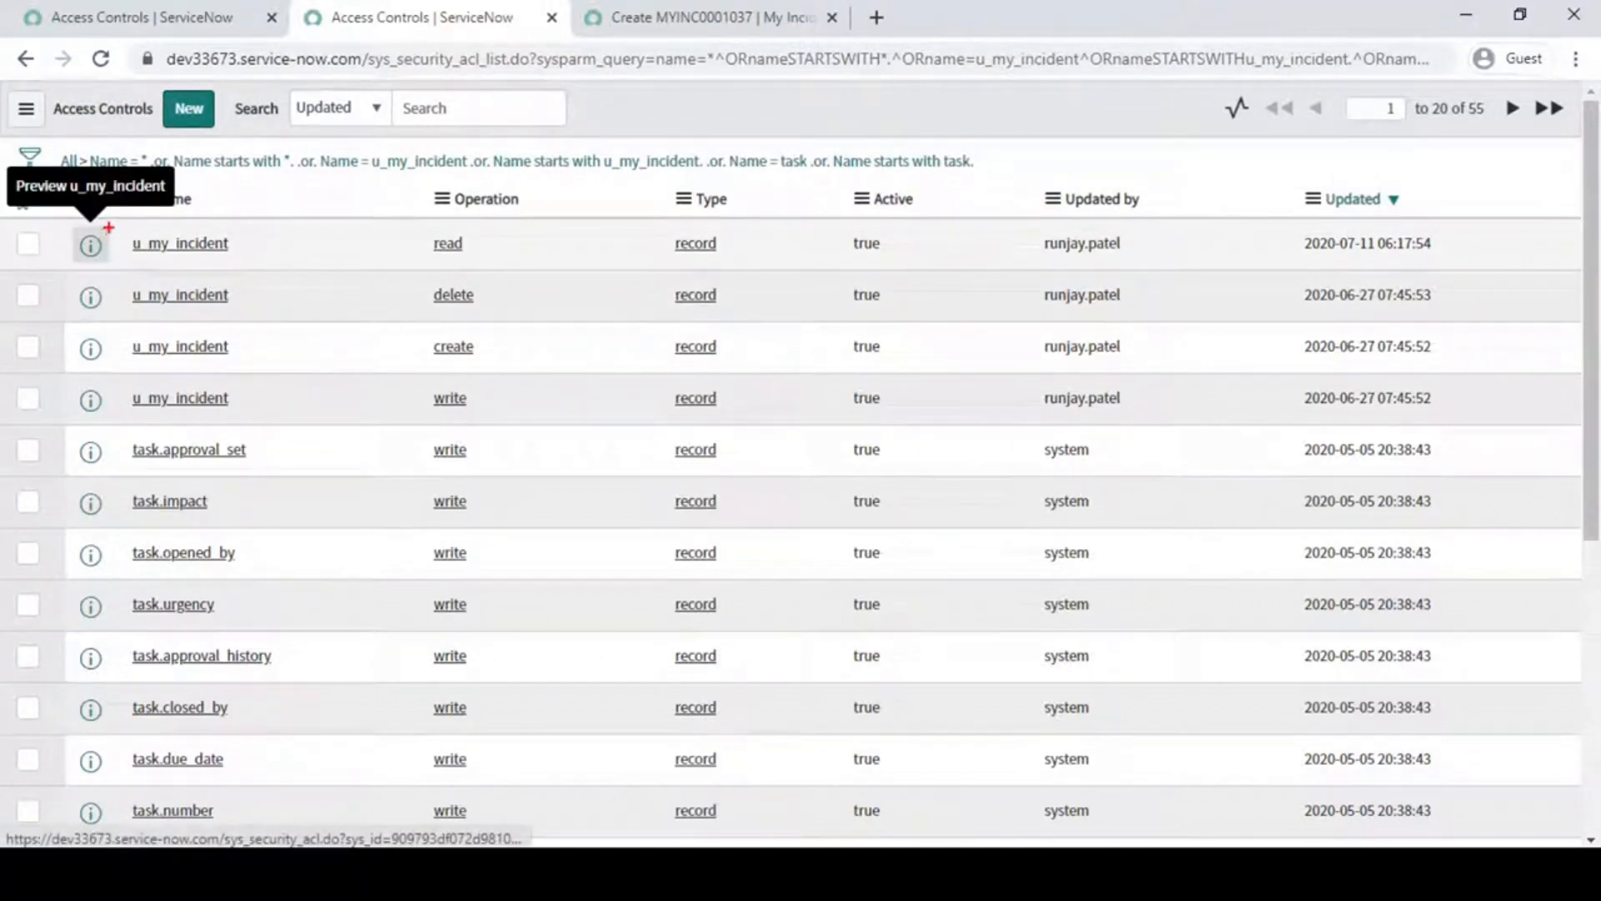
pyautogui.moveTo(47, 217)
pyautogui.mouseDown()
pyautogui.moveTo(95, 271)
pyautogui.moveTo(458, 420)
pyautogui.moveTo(560, 421)
pyautogui.mouseUp()
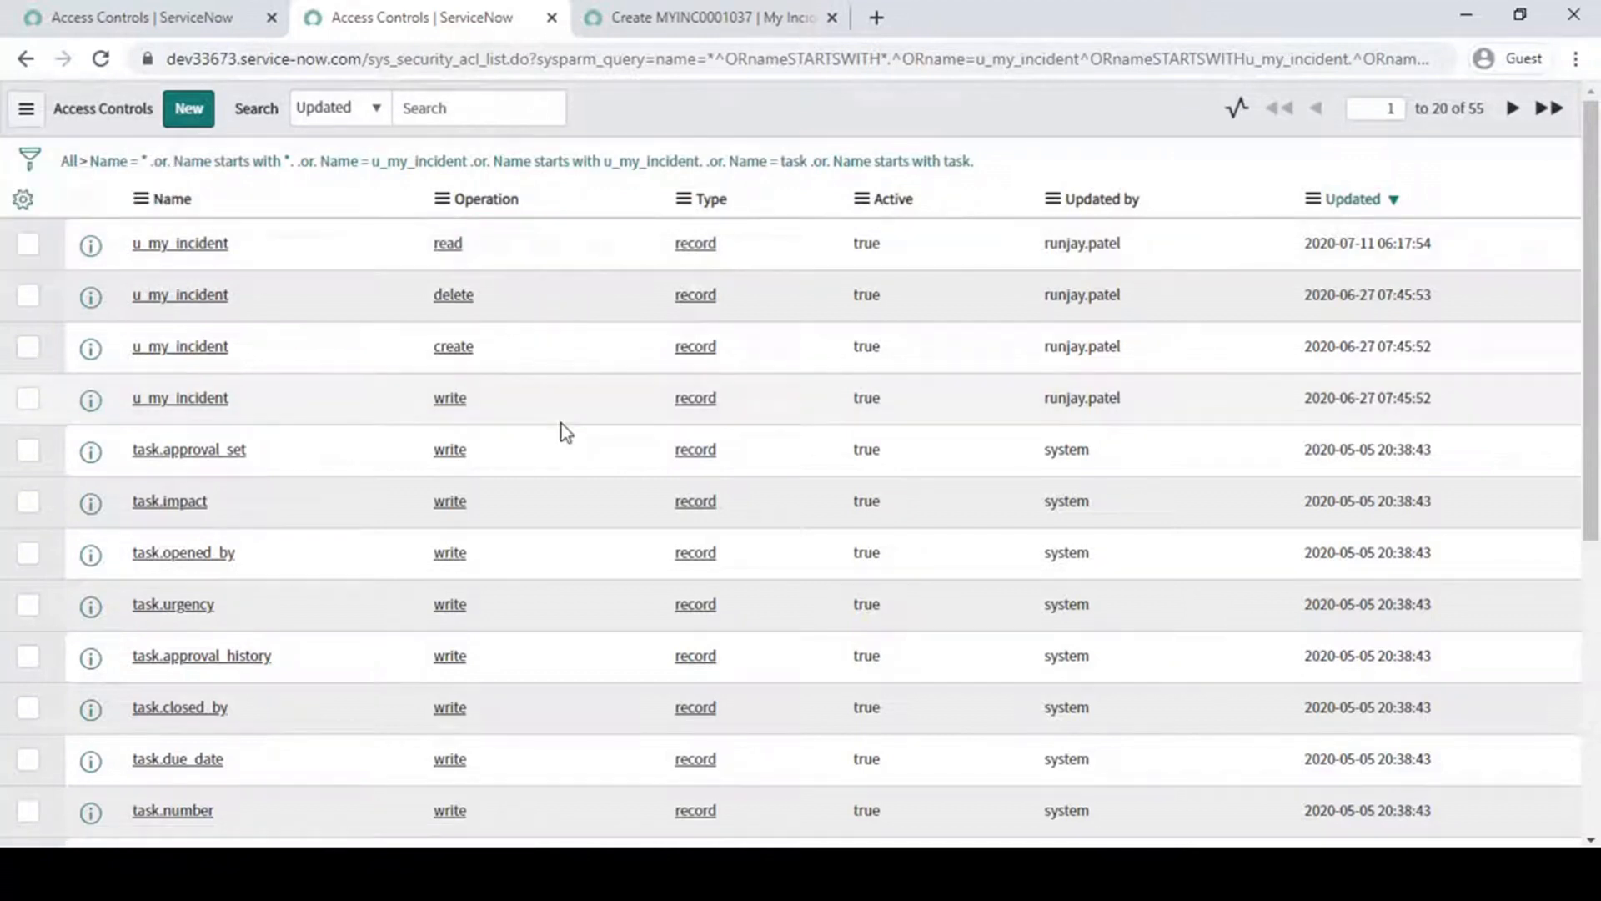
# - Narrow the access controls to those named u_my_incident and open the read rule in a new browser tab
pyautogui.rightClick(196, 244)
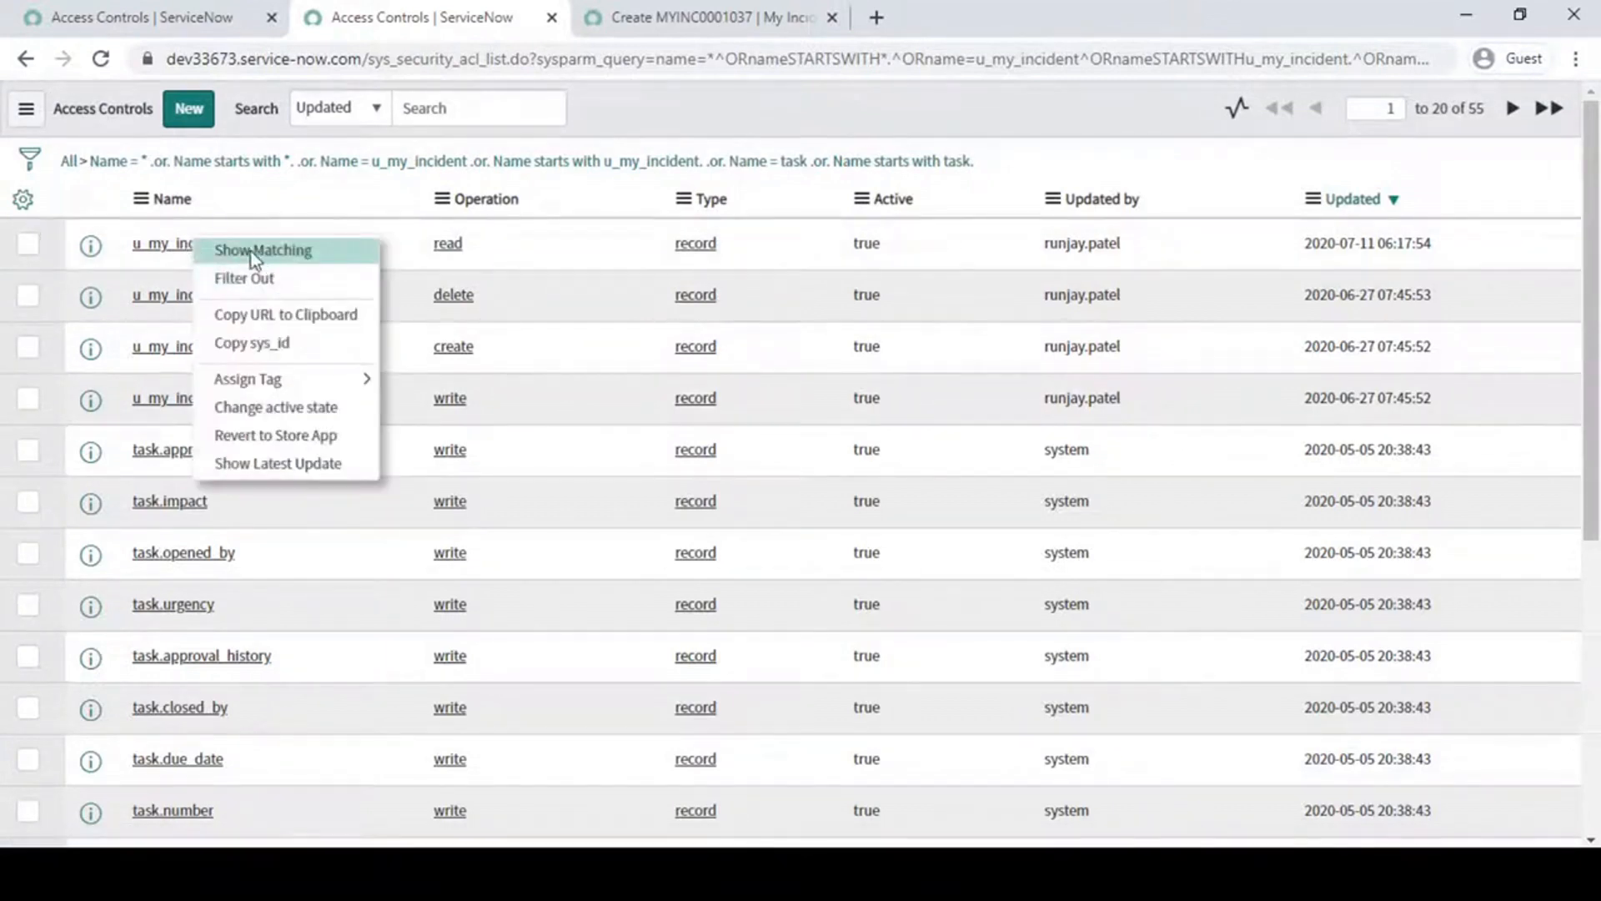
pyautogui.click(282, 250)
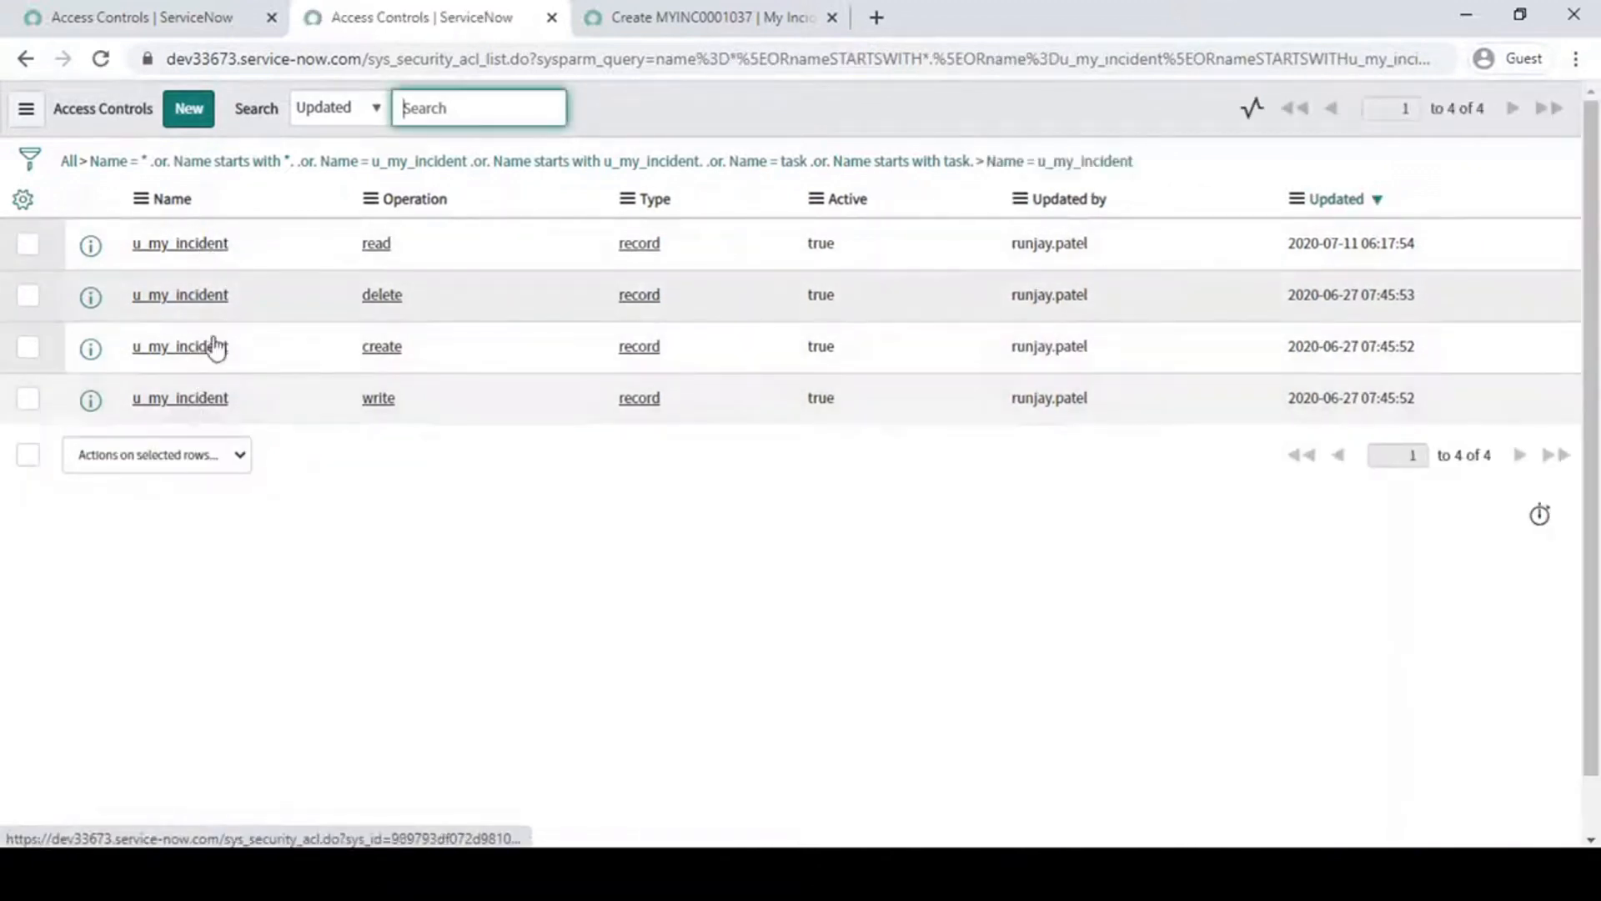
pyautogui.middleClick(193, 250)
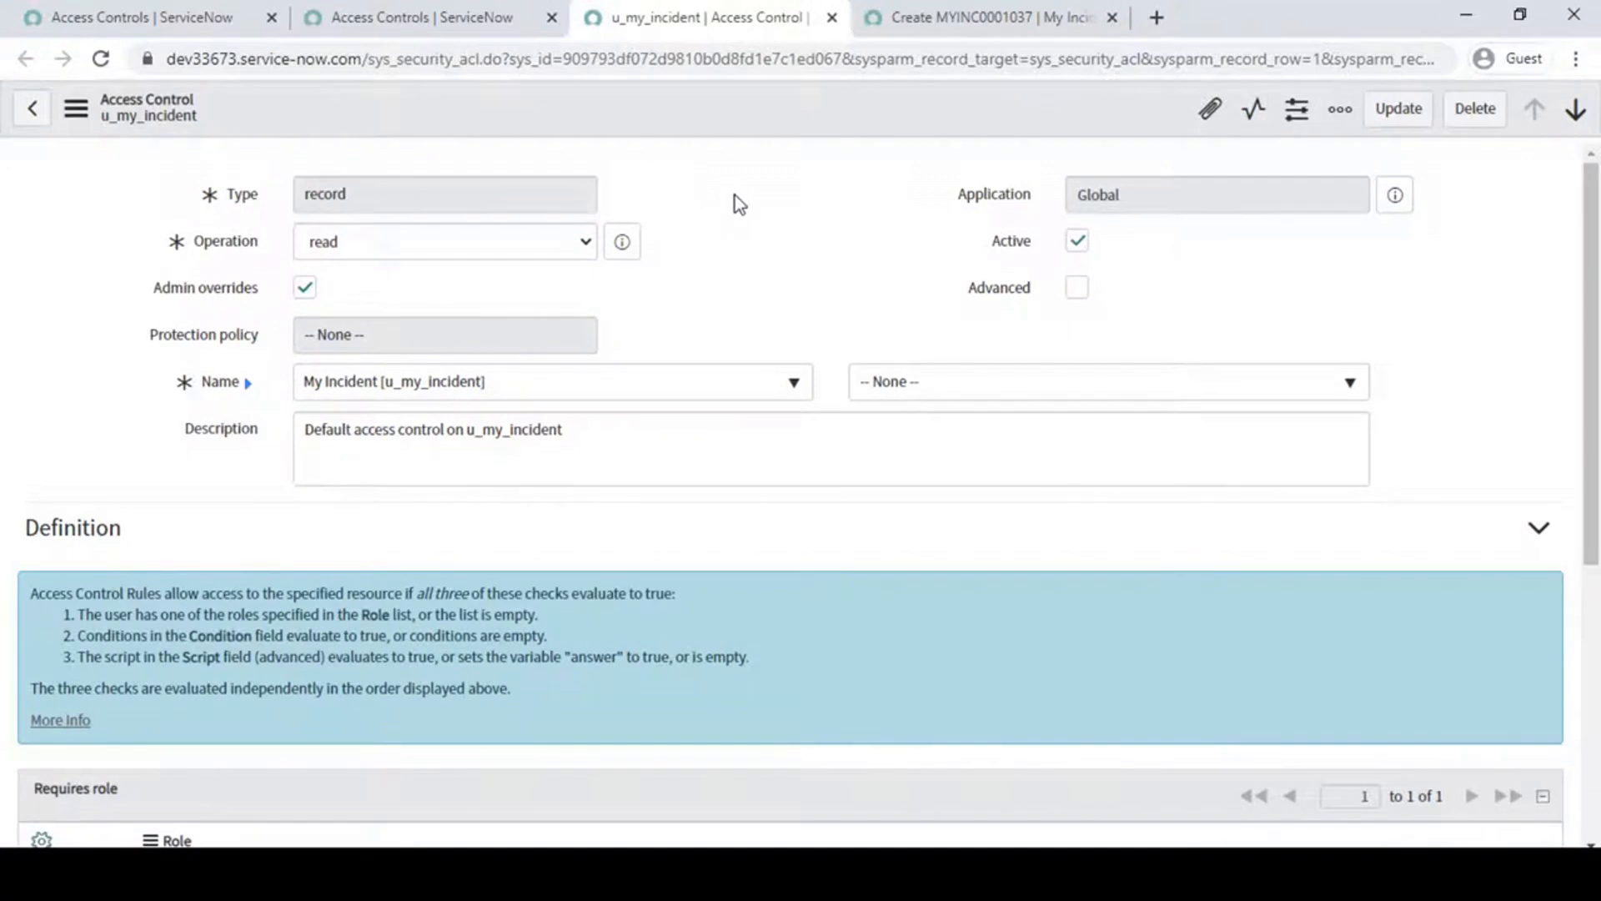
pyautogui.click(444, 15)
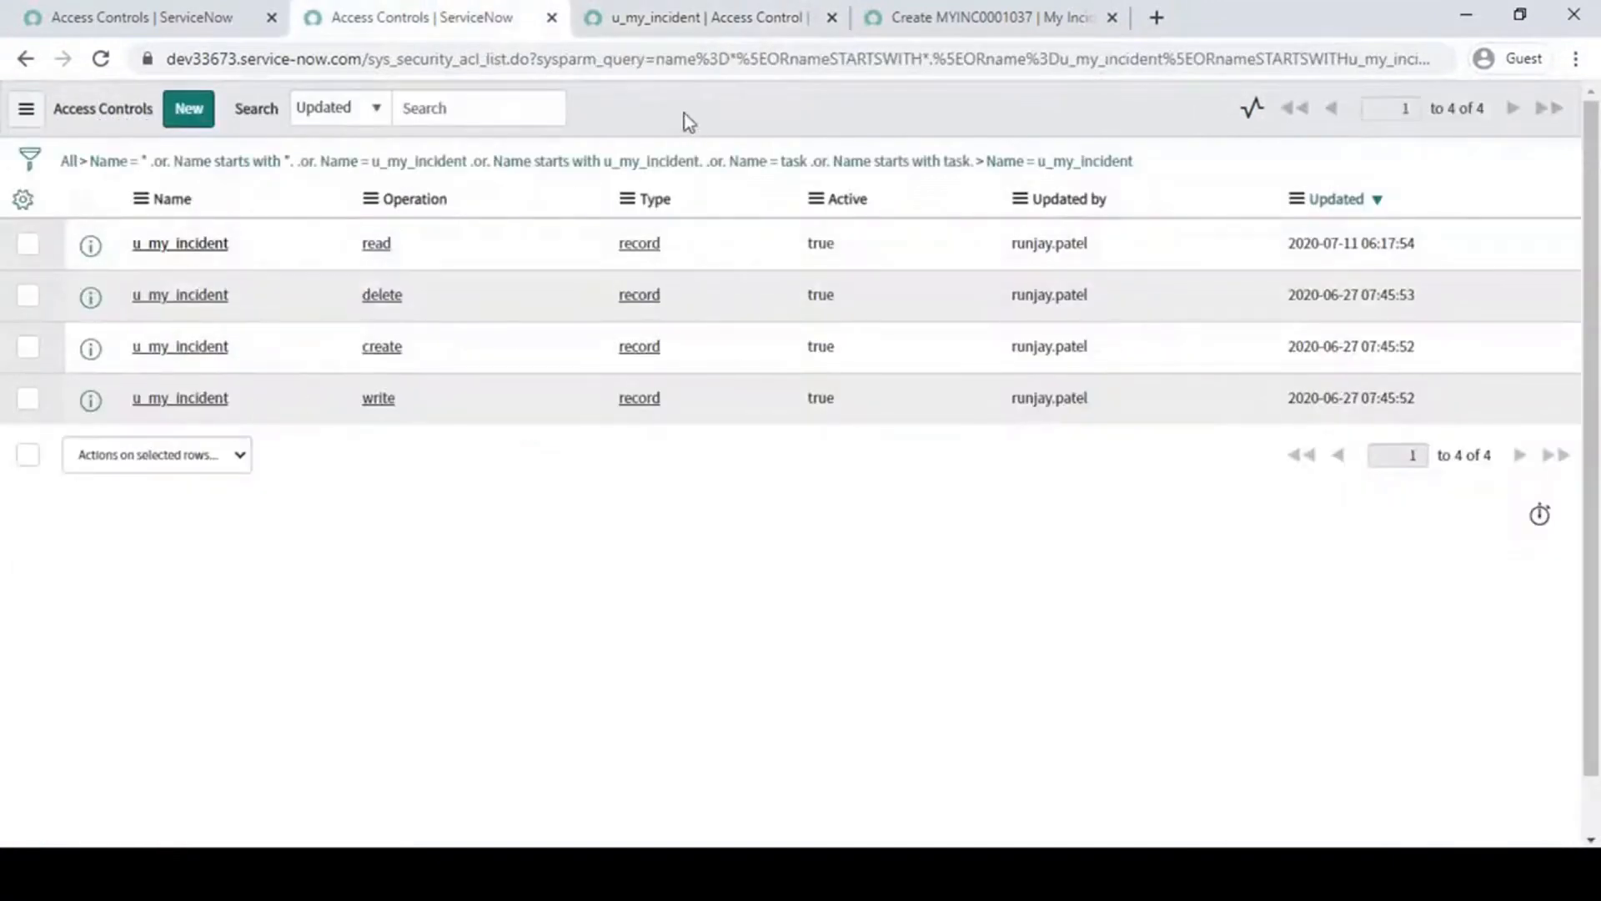
pyautogui.click(705, 15)
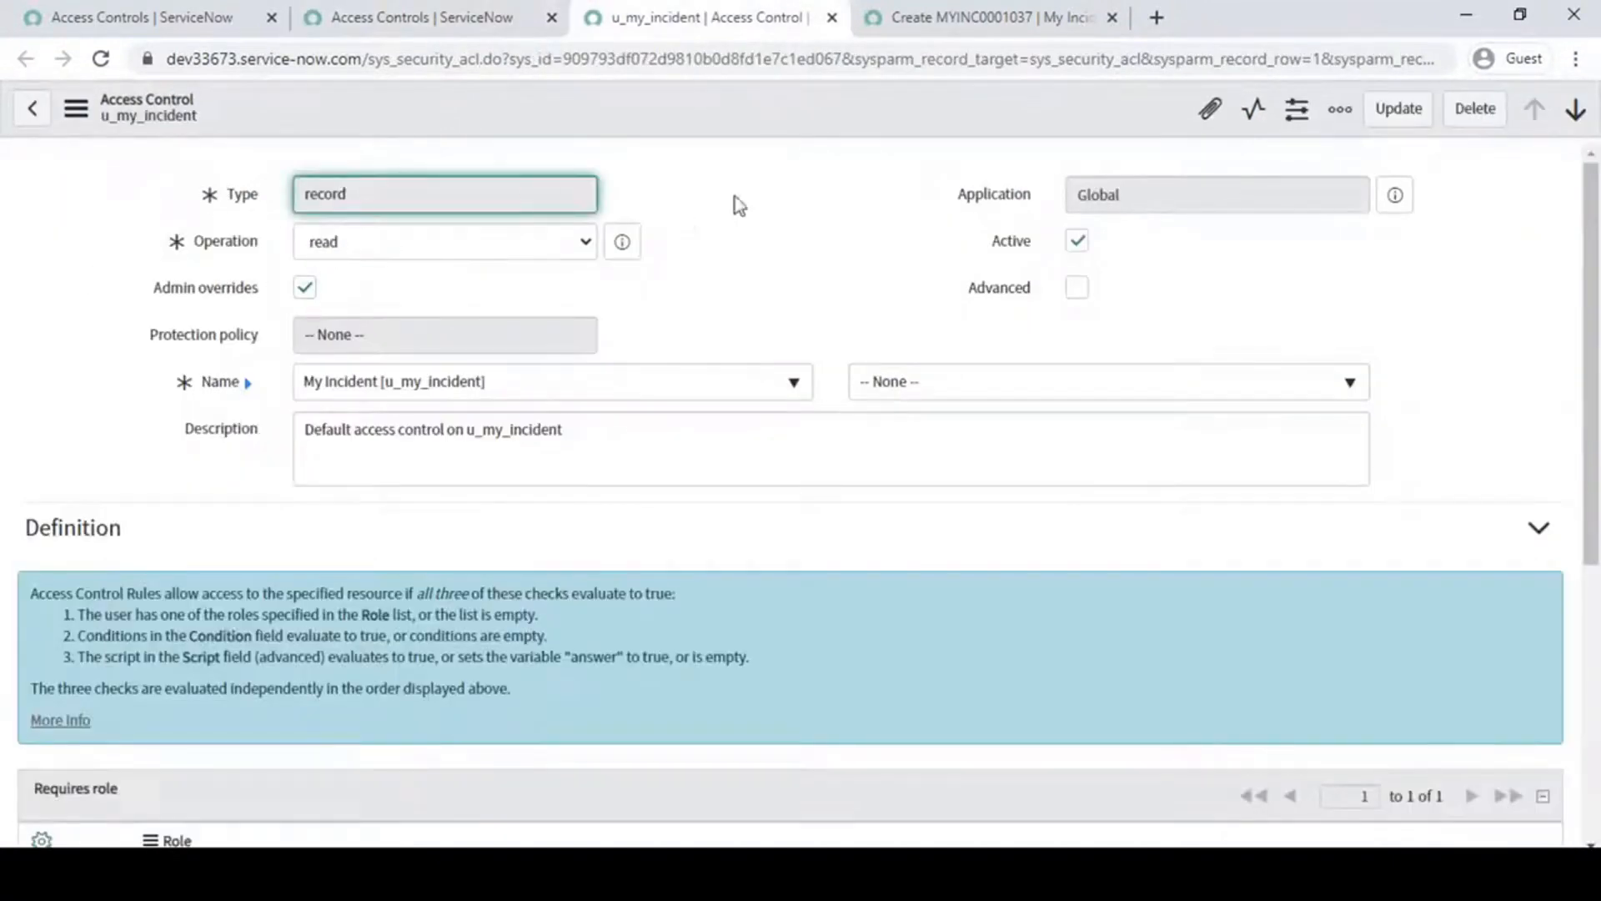
# - Examine the read rule's type and available operations, and compare them with the operations of the listed u_my_incident rules
pyautogui.click(397, 197)
pyautogui.click(454, 240)
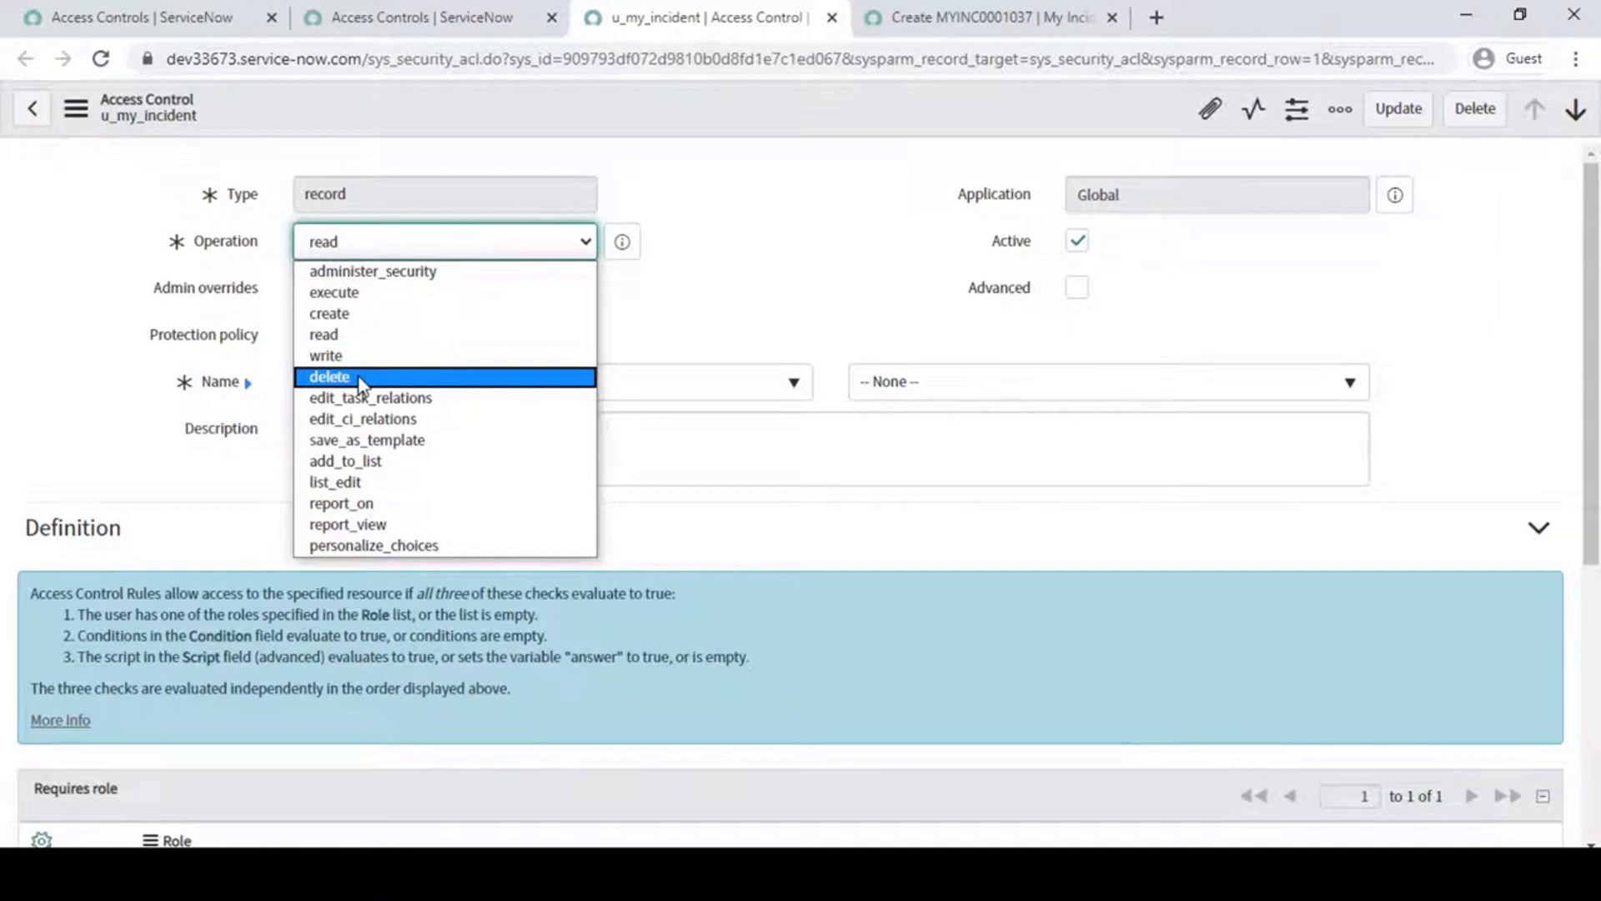
pyautogui.click(828, 277)
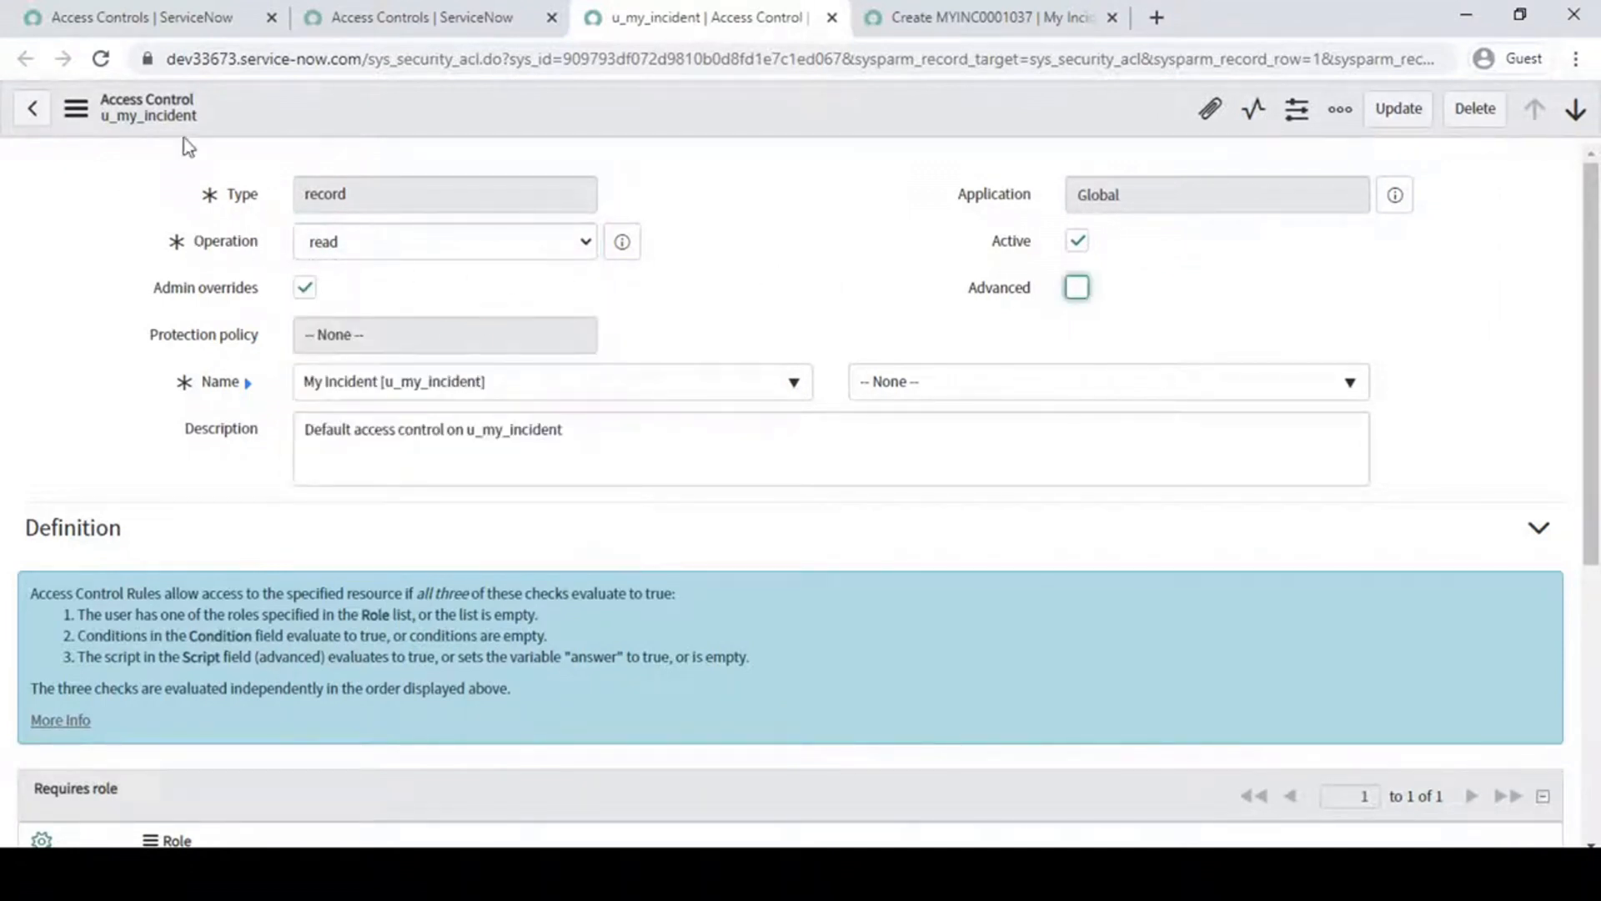
pyautogui.click(359, 15)
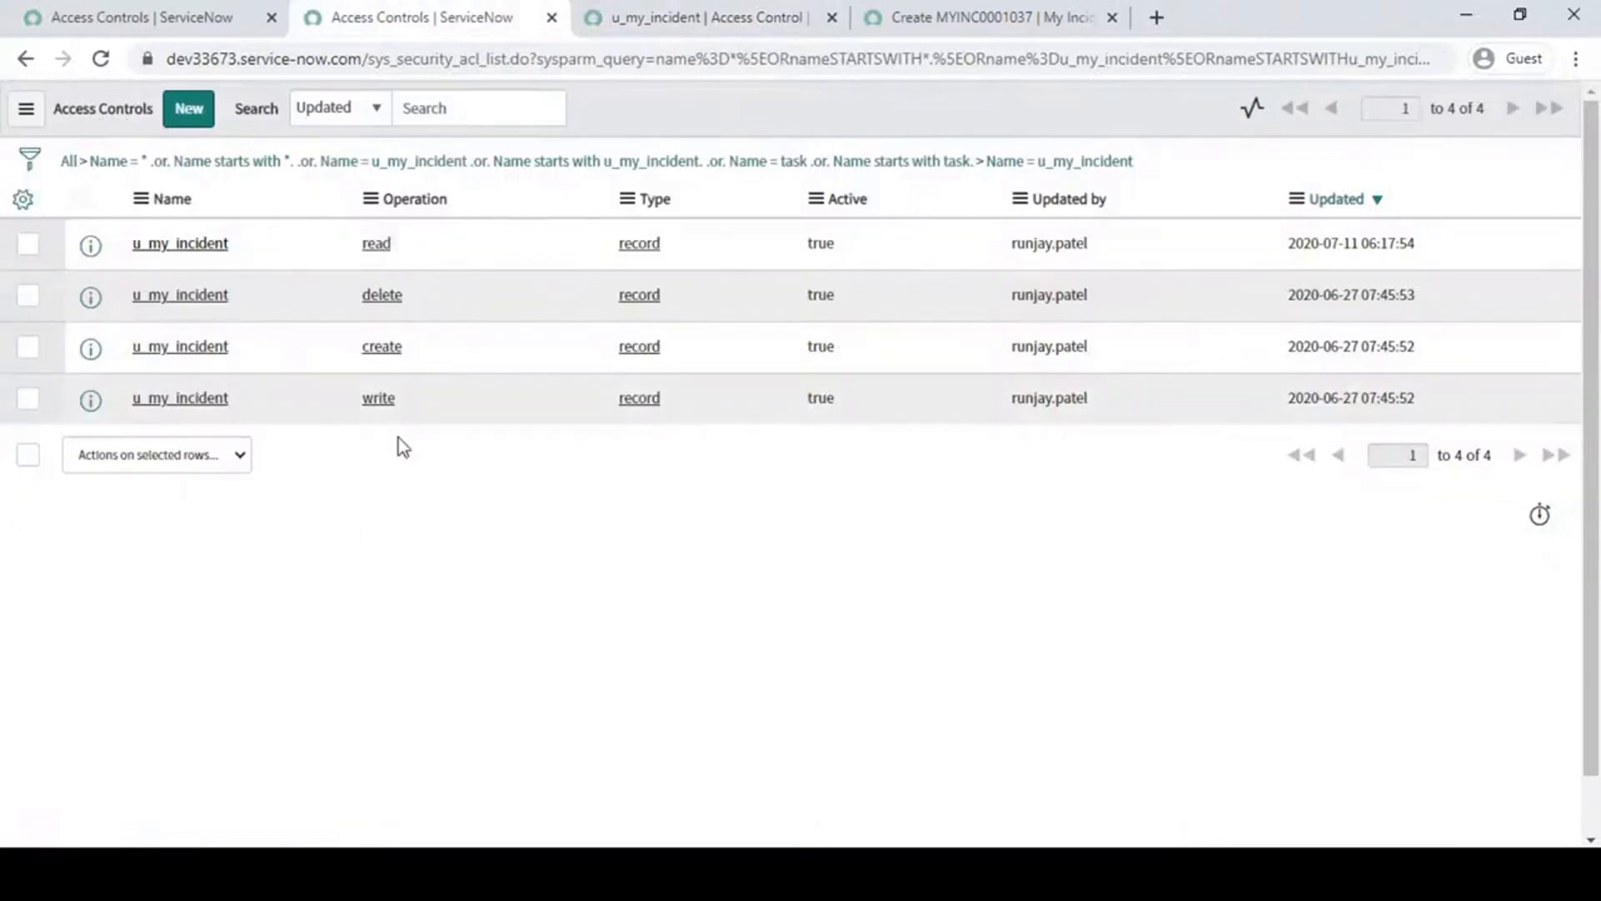
pyautogui.click(704, 17)
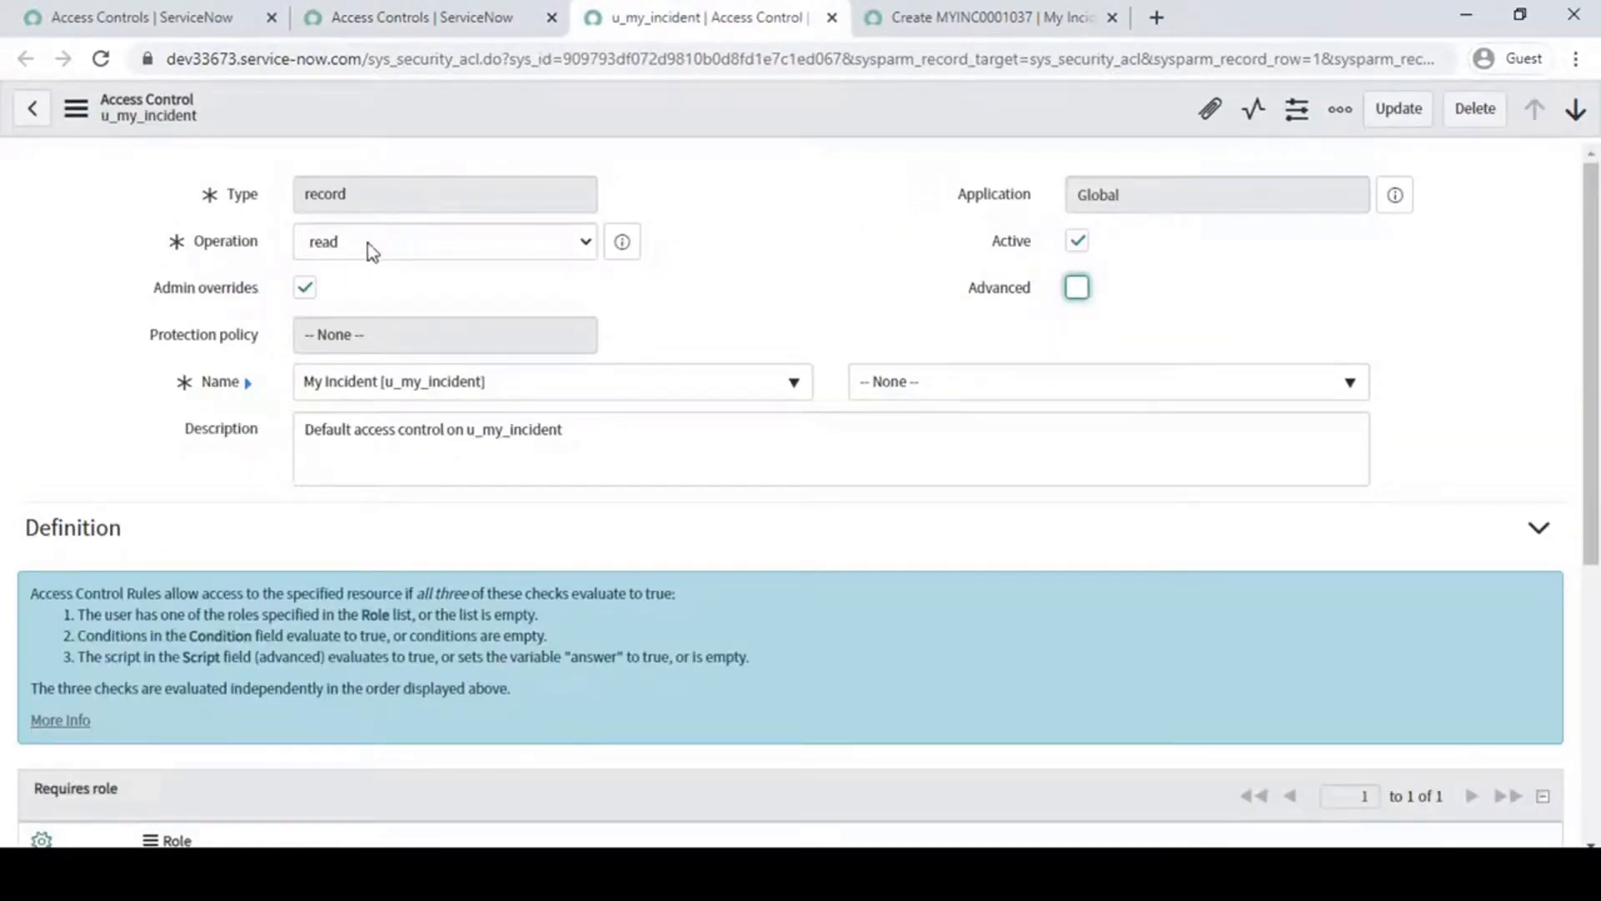
# - Examine the Active and Admin overrides settings of the u_my_incident read rule
pyautogui.click(1084, 244)
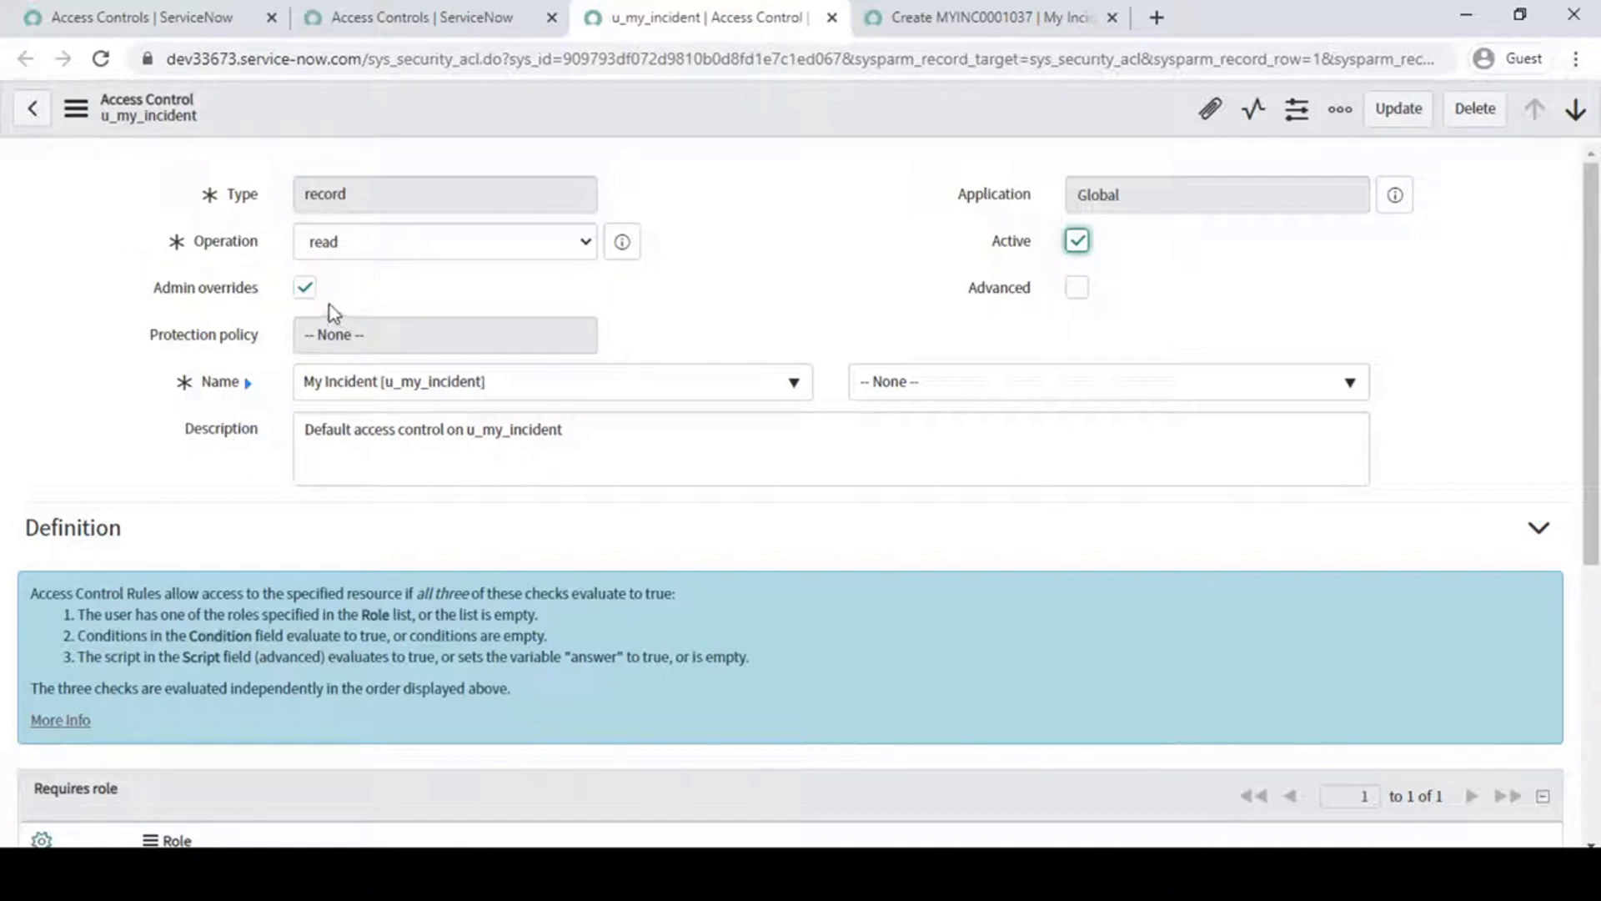
pyautogui.click(310, 294)
pyautogui.click(838, 291)
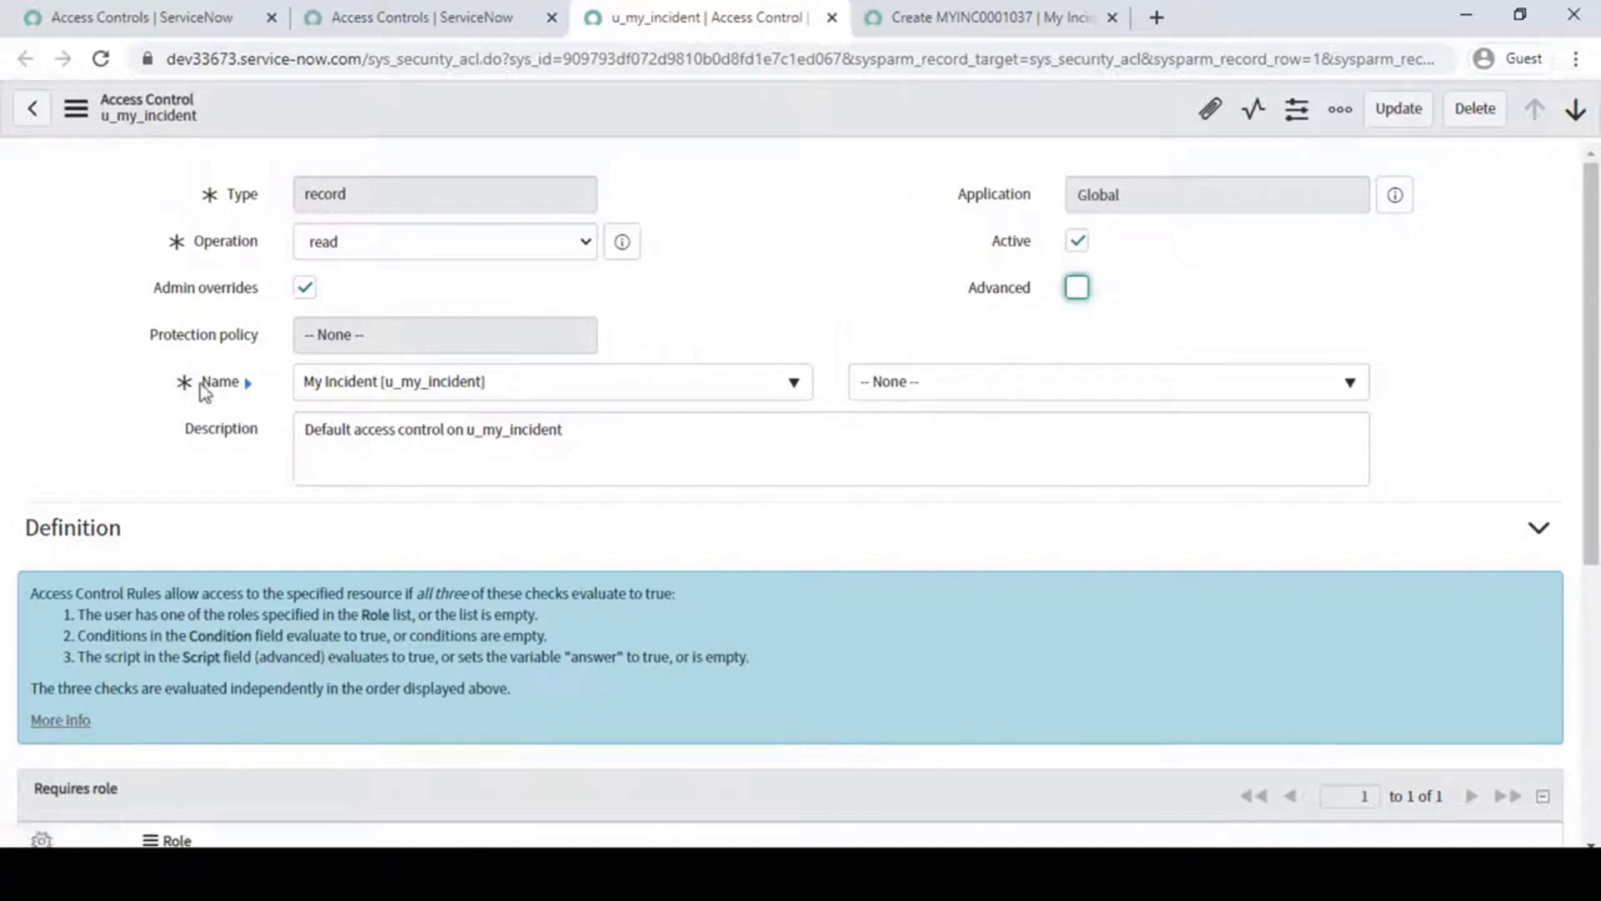
# - Browse the tables selectable for the rule's name, search them for "rrr", and keep My Incident [u_my_incident]
pyautogui.click(713, 390)
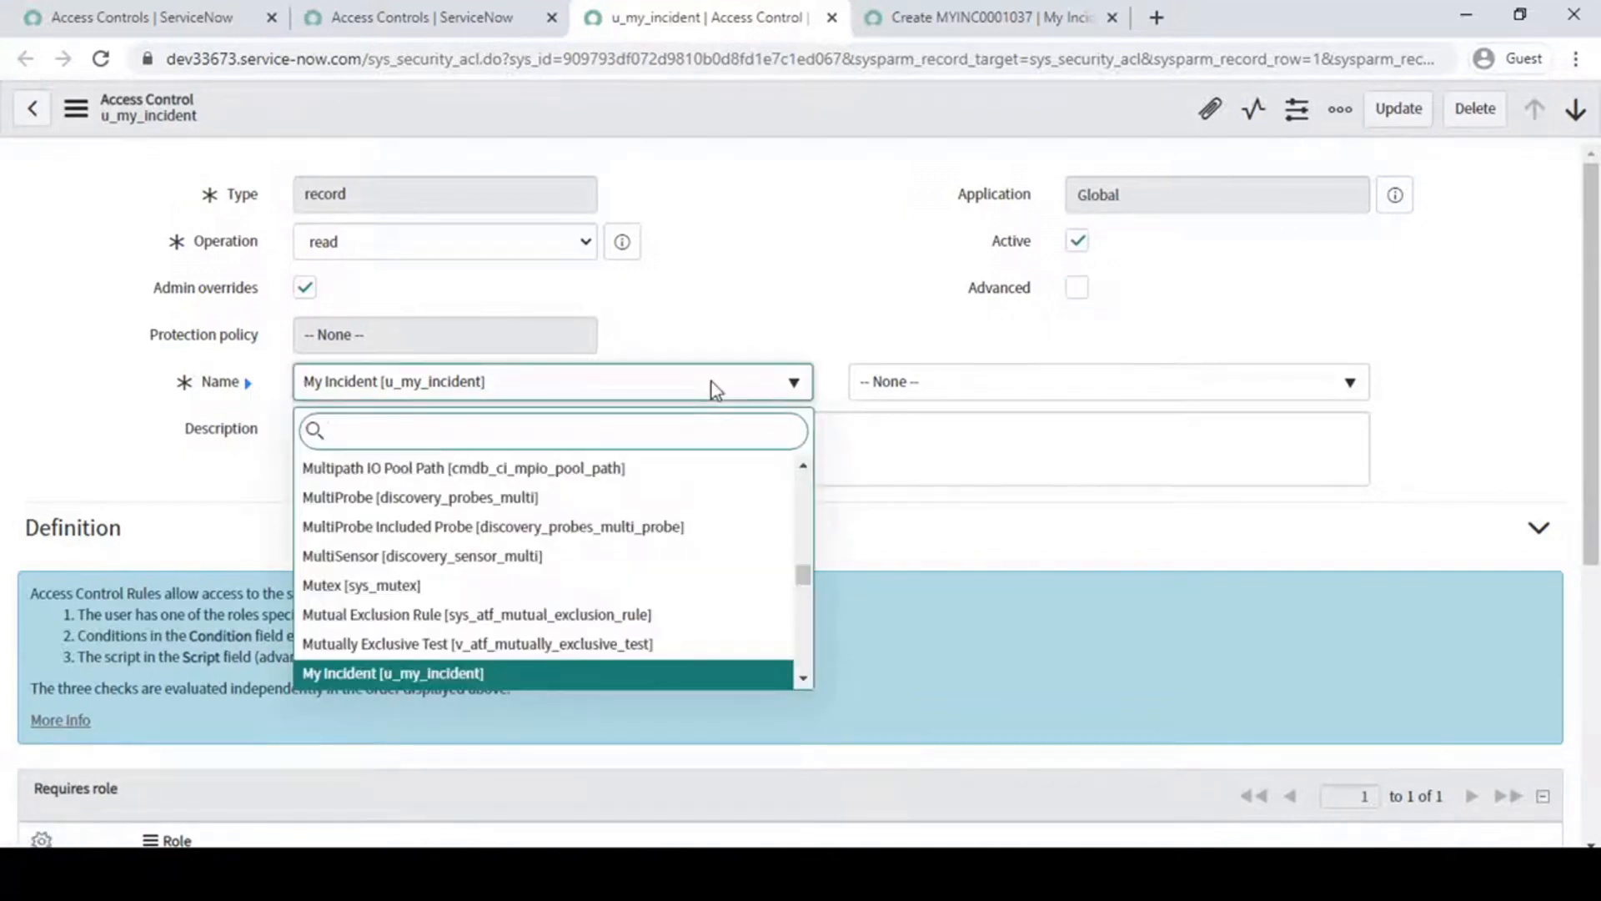
pyautogui.scroll(-10, 631, 583)
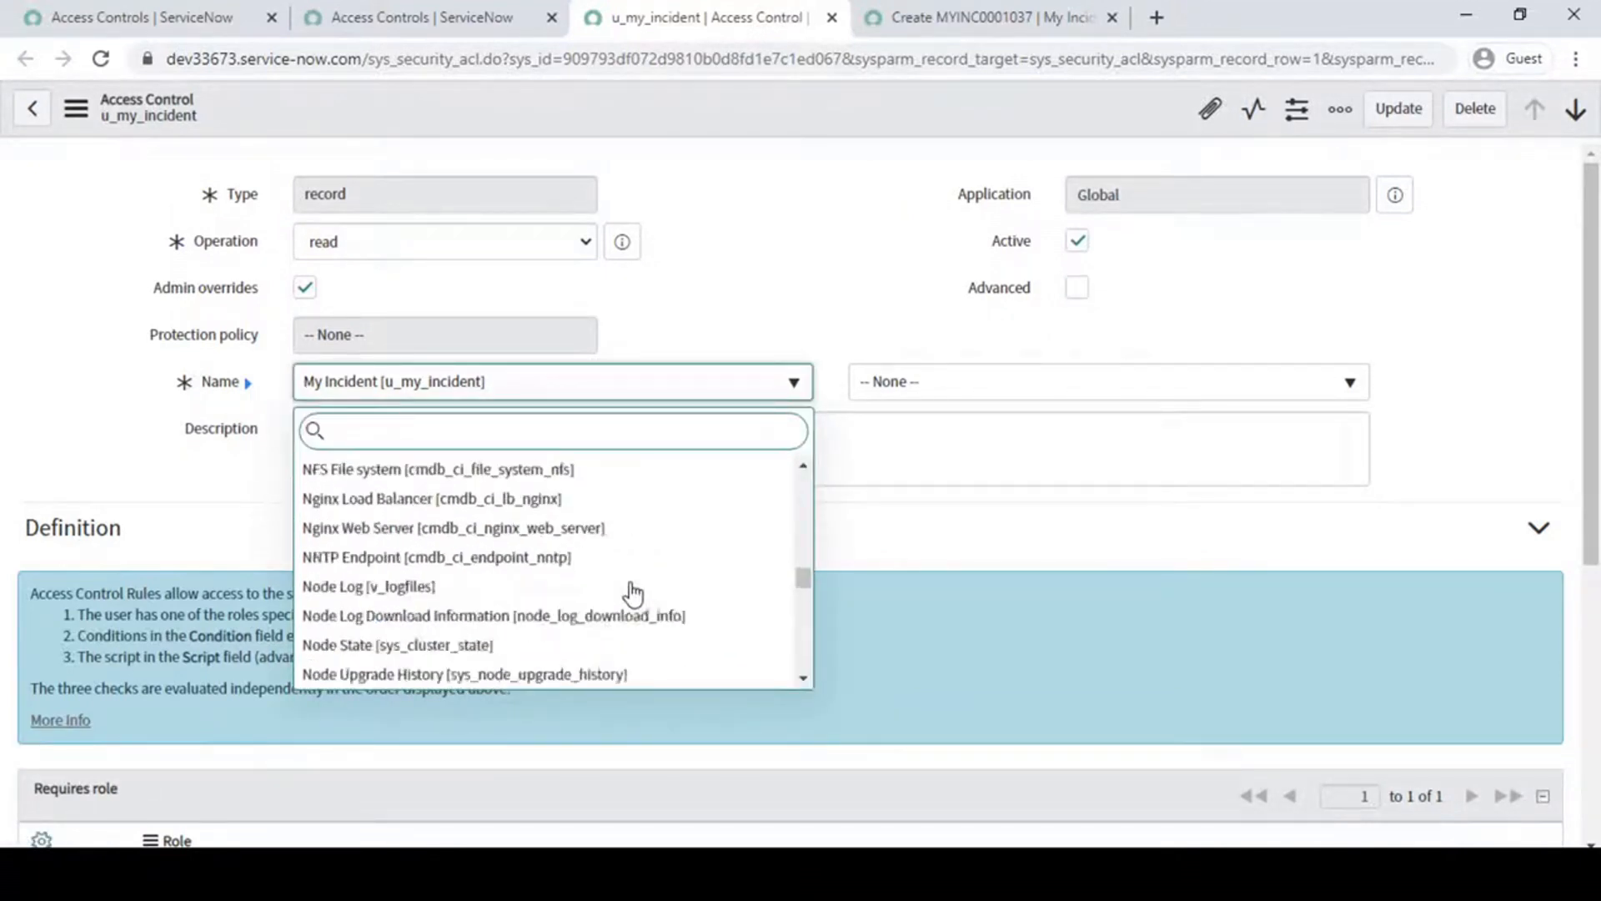
pyautogui.scroll(-3, 632, 593)
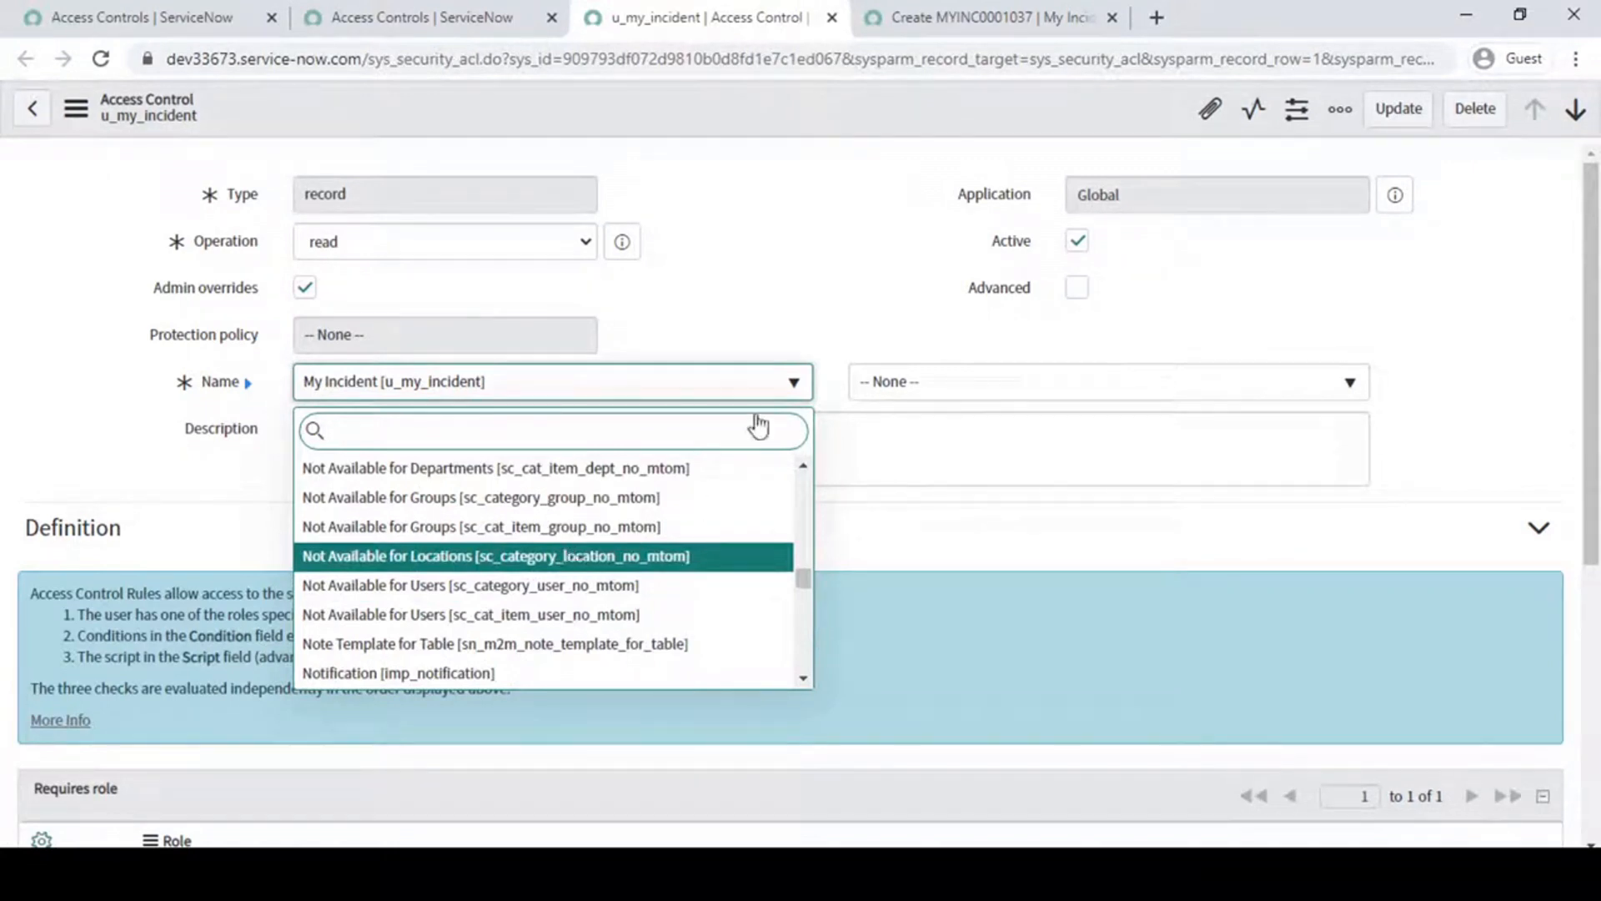
pyautogui.write('rrr')
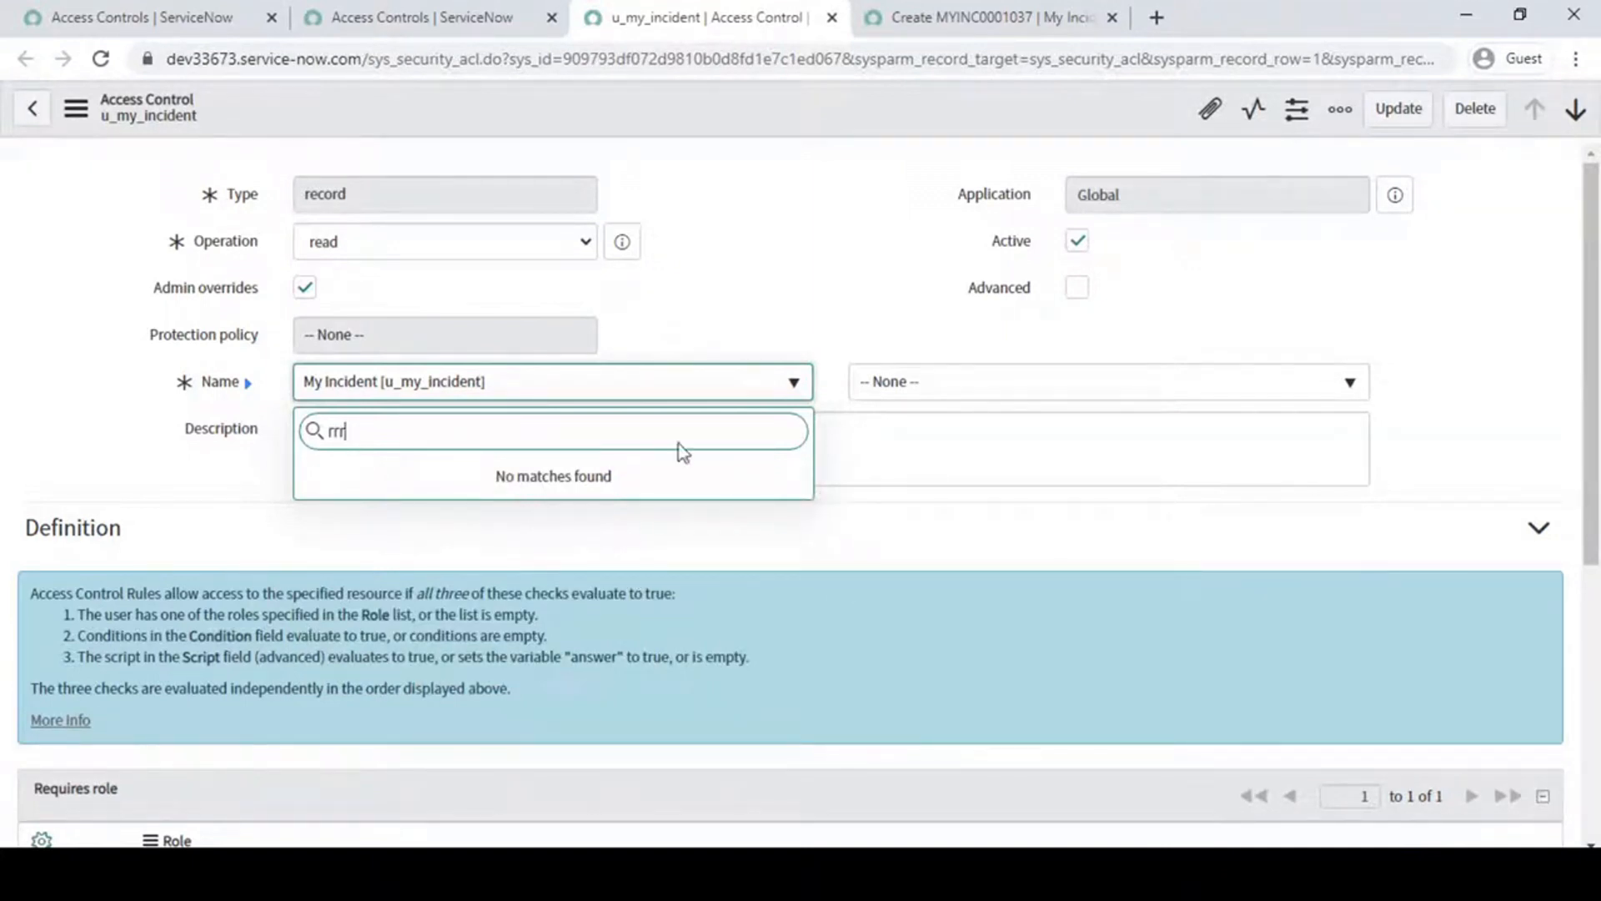
pyautogui.press('BackSpace')
pyautogui.press('BackSpace')
pyautogui.press('BackSpace')
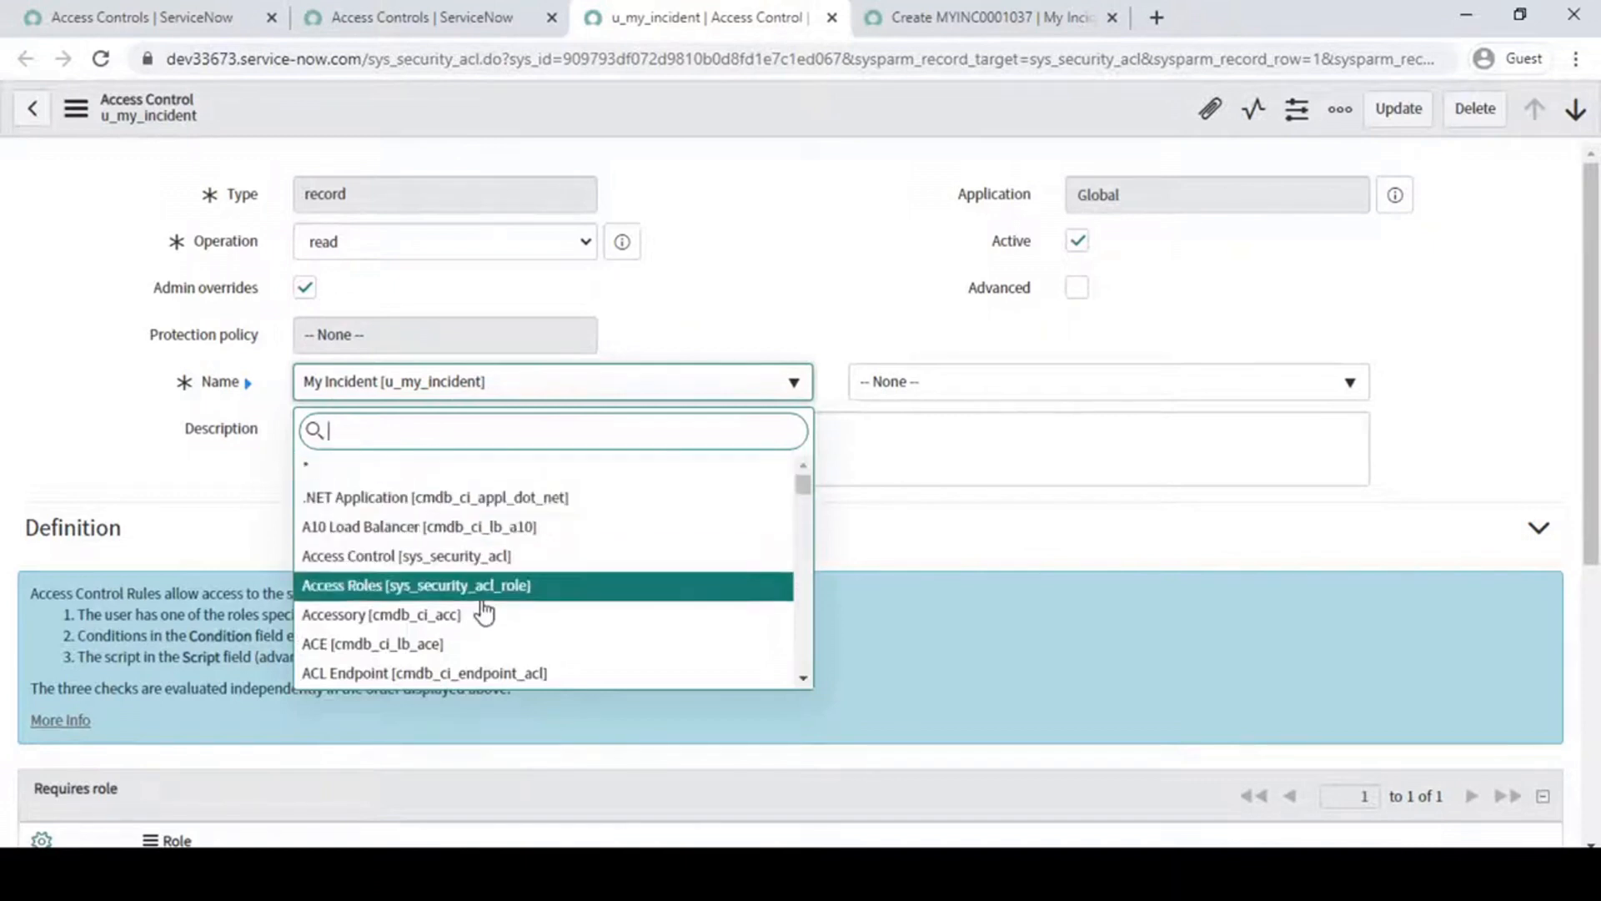
pyautogui.click(804, 225)
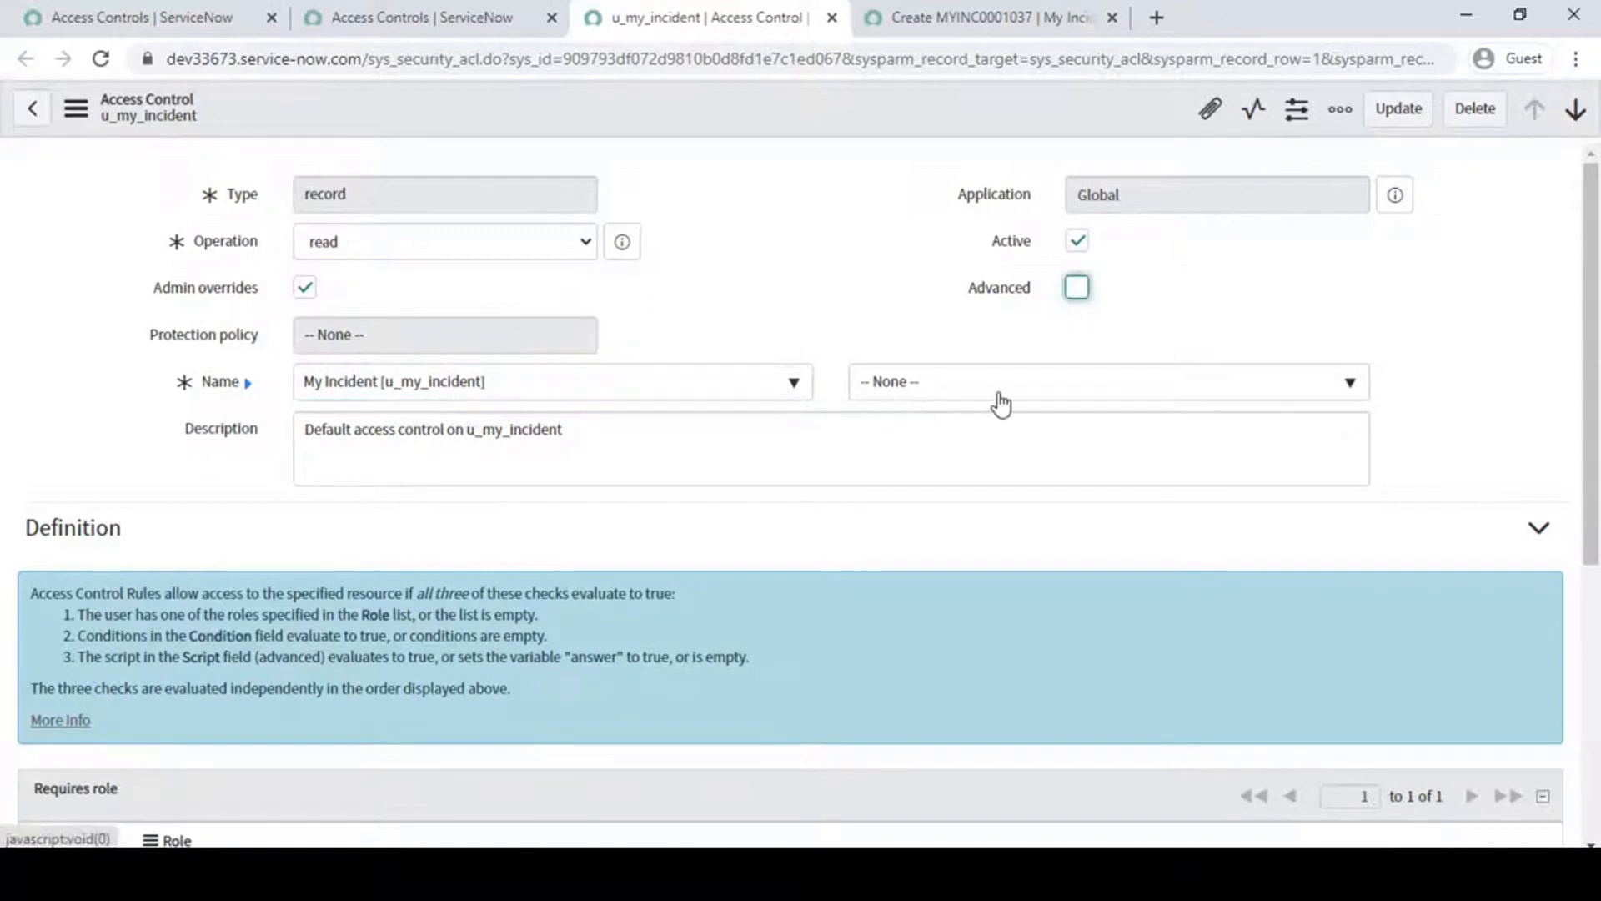
# - View the field choices for the rule's name and point out its table part and its field part
pyautogui.click(1097, 390)
pyautogui.click(841, 276)
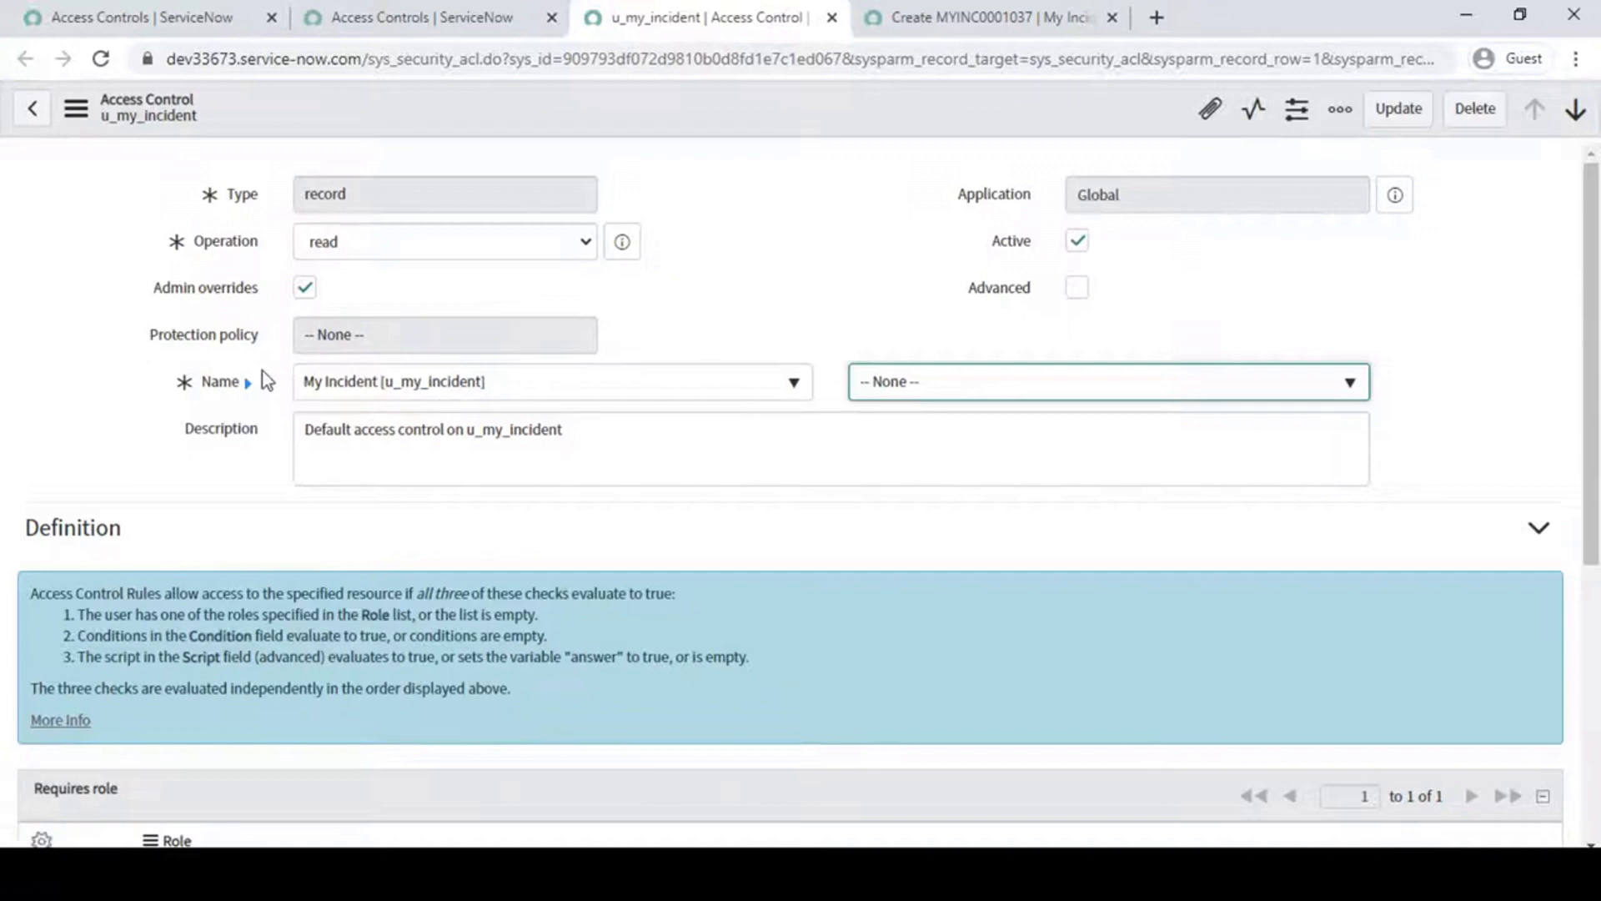
pyautogui.moveTo(261, 357)
pyautogui.mouseDown()
pyautogui.moveTo(447, 406)
pyautogui.moveTo(535, 406)
pyautogui.mouseUp()
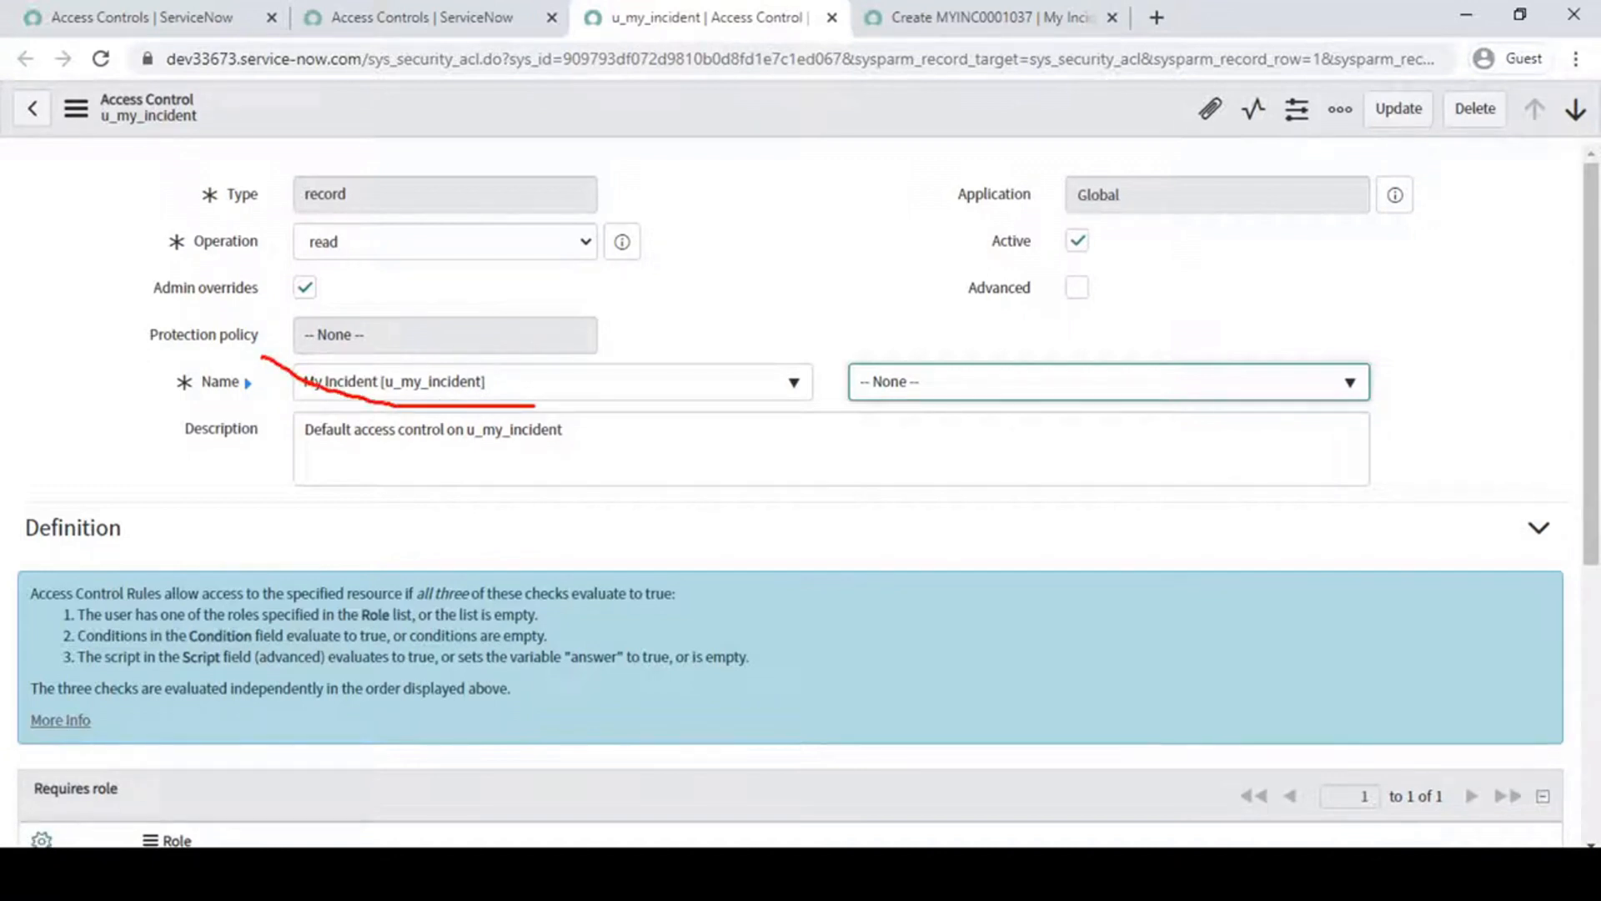
pyautogui.press('Escape')
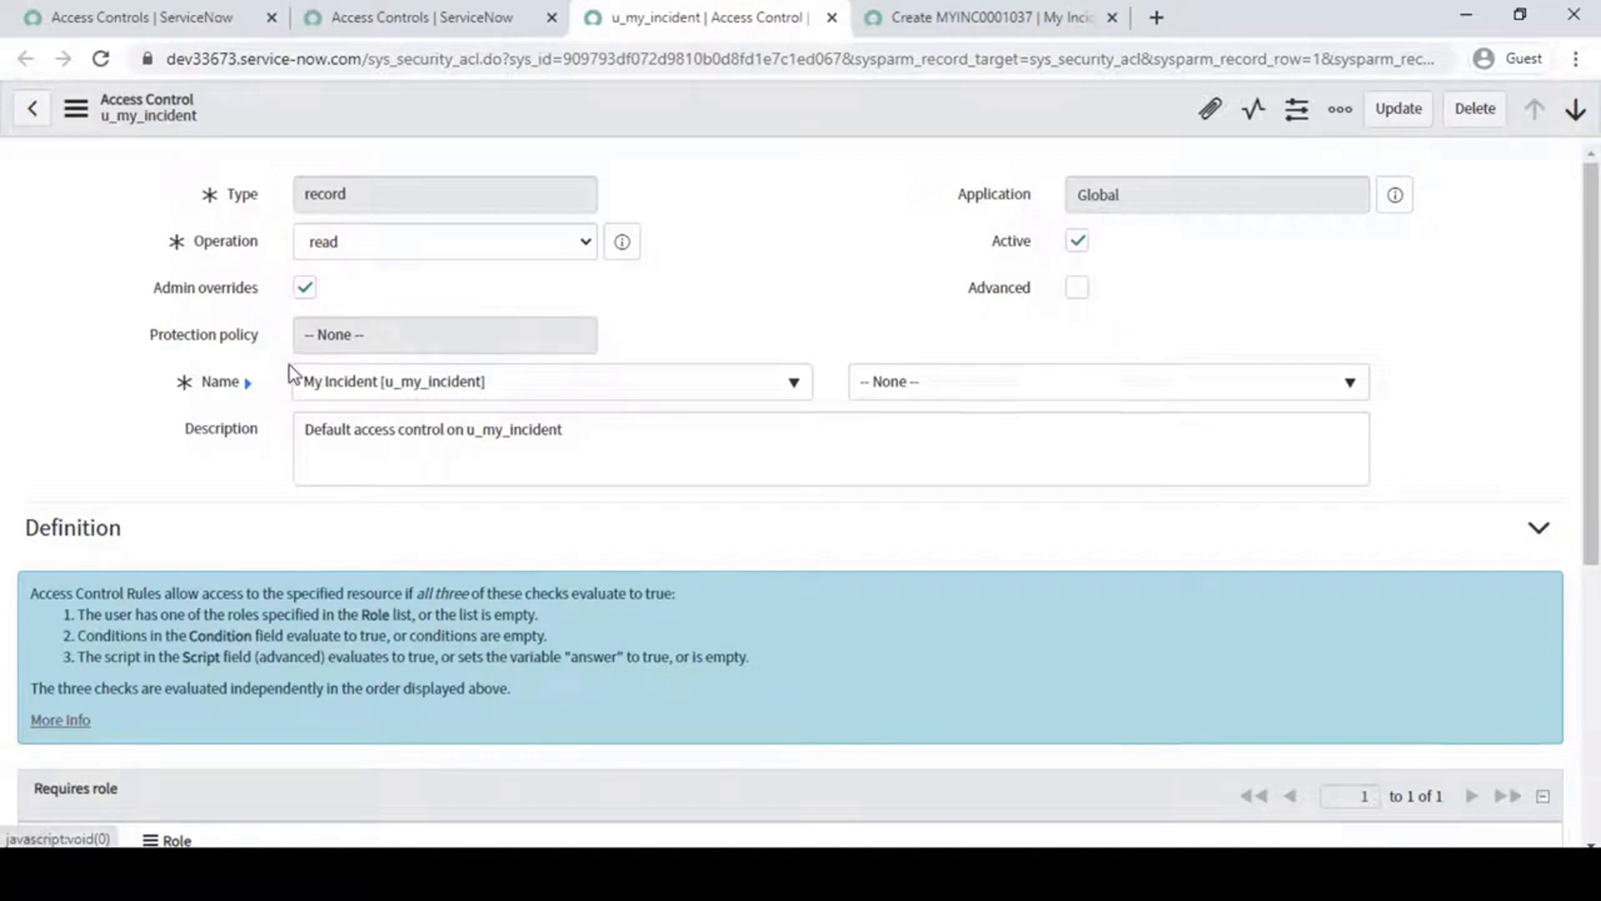
pyautogui.moveTo(273, 355); pyautogui.dragTo(575, 409)
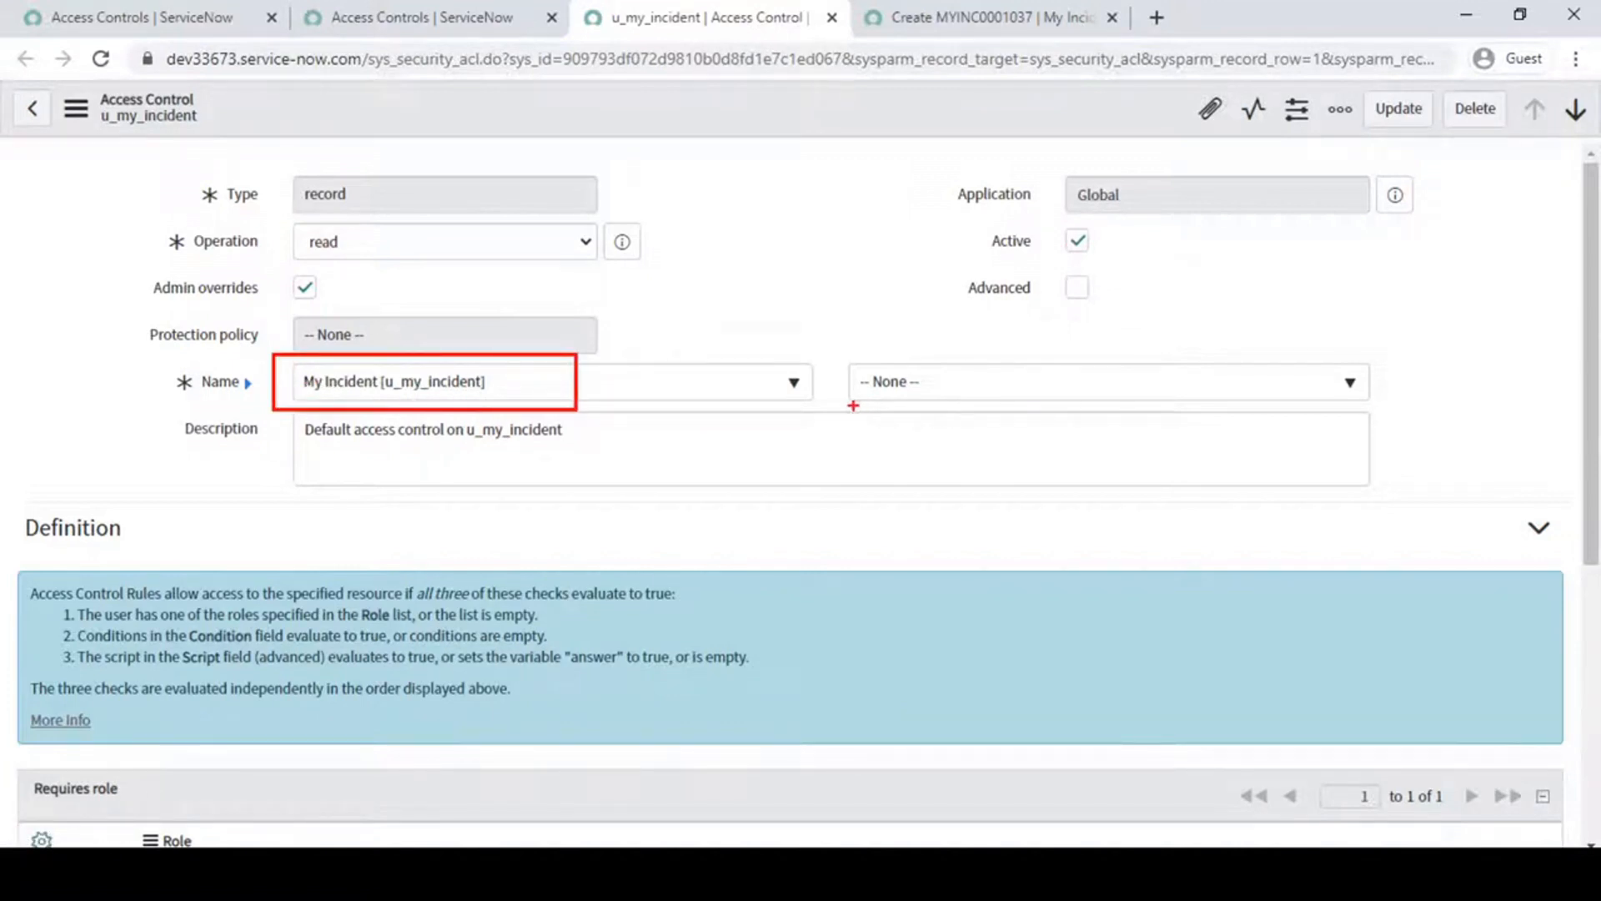
pyautogui.moveTo(830, 345)
pyautogui.mouseDown()
pyautogui.moveTo(879, 386)
pyautogui.moveTo(1025, 422)
pyautogui.moveTo(1121, 422)
pyautogui.mouseUp()
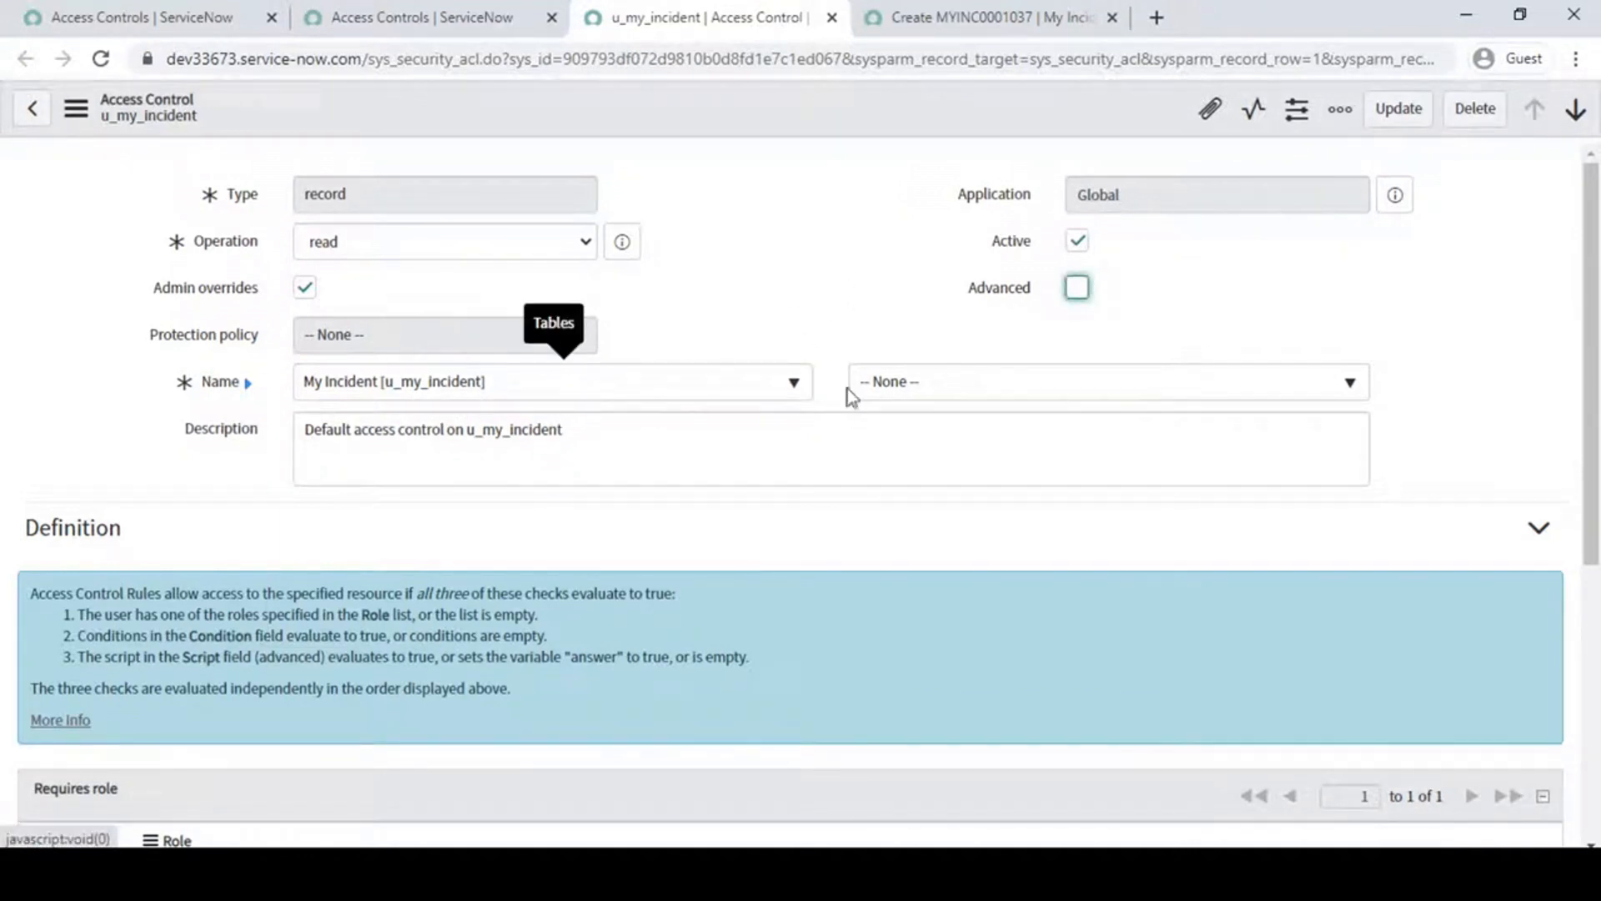
# - Try the wildcard * and the Active field as the field part of the rule's name
pyautogui.click(1054, 383)
pyautogui.click(914, 495)
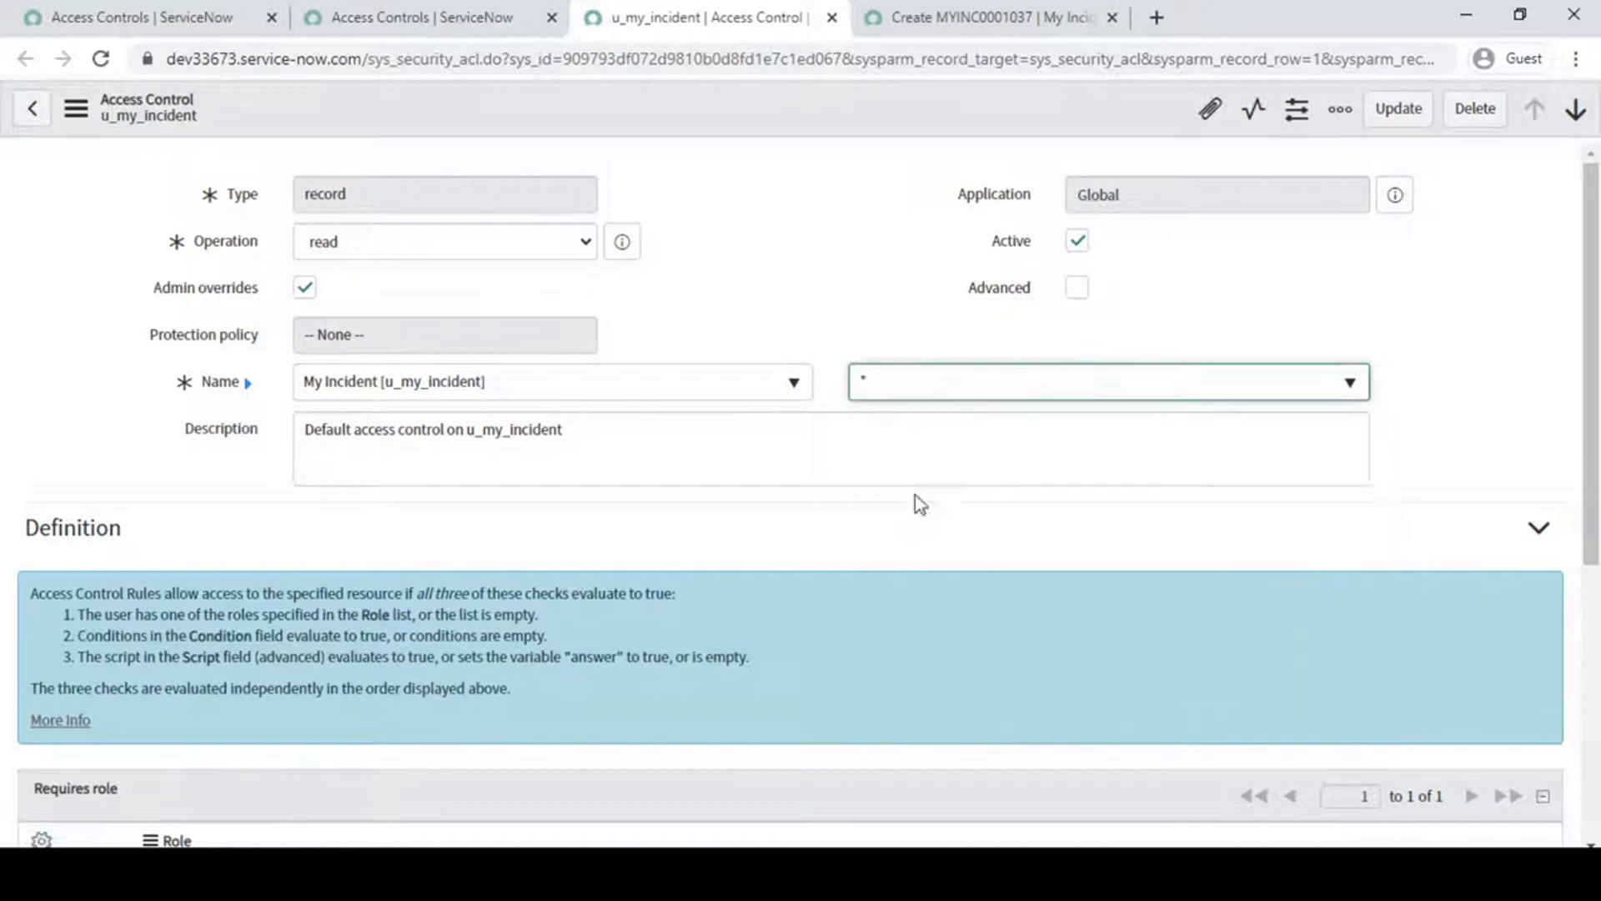
pyautogui.click(990, 382)
pyautogui.click(877, 531)
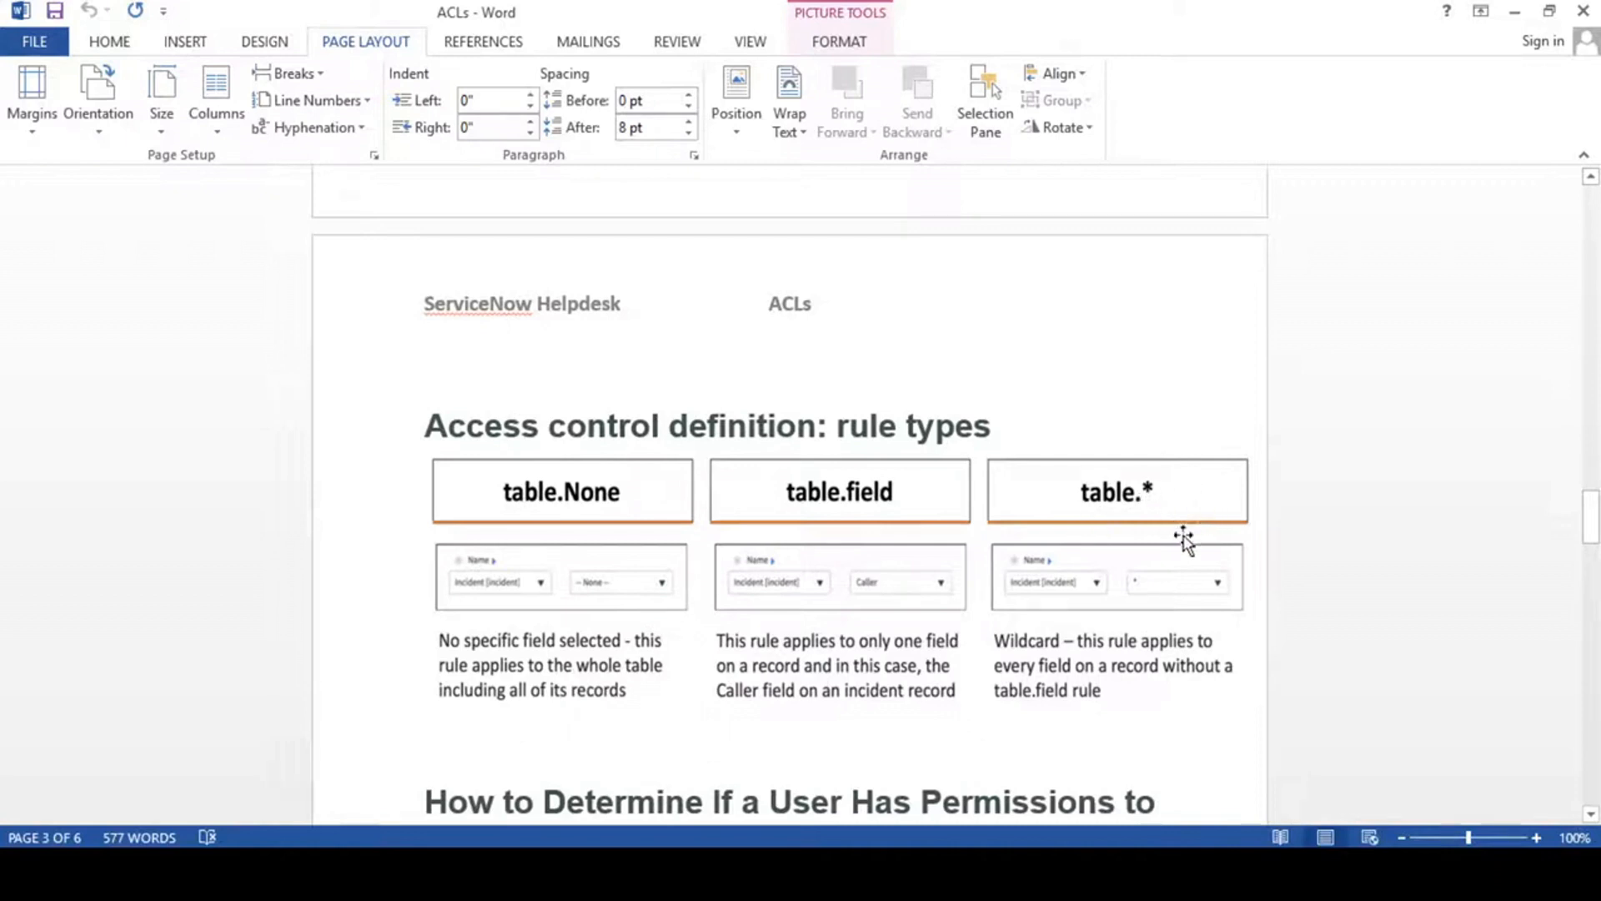
# - Return from the ACLs Word document to the access control and reset the field part of its name to None
pyautogui.click(1516, 13)
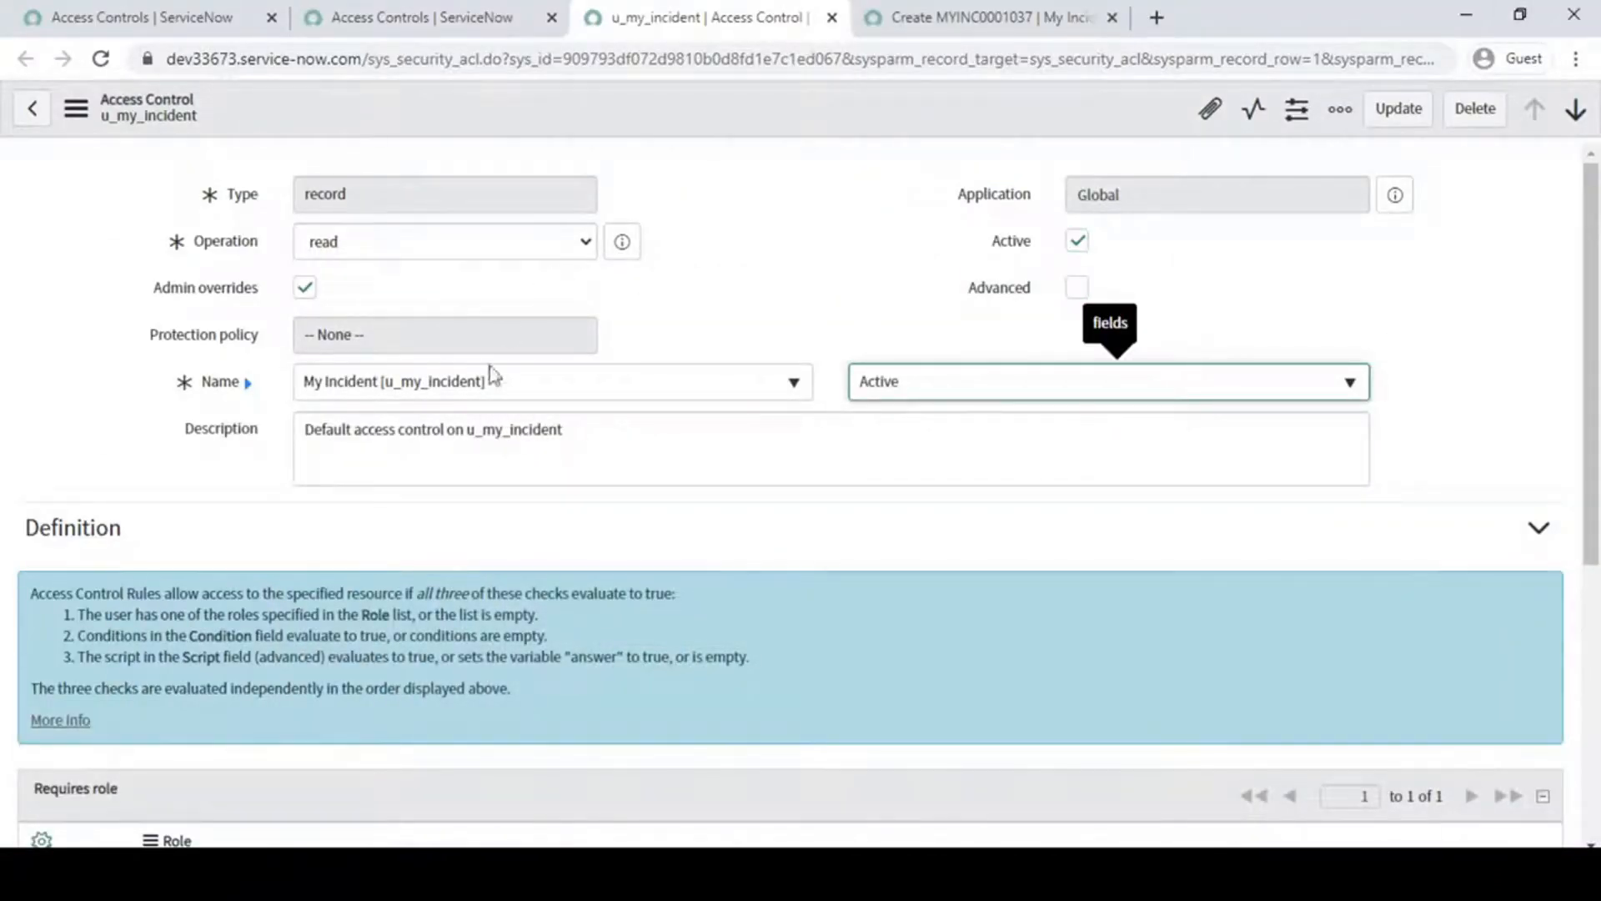
pyautogui.click(1073, 380)
pyautogui.click(941, 474)
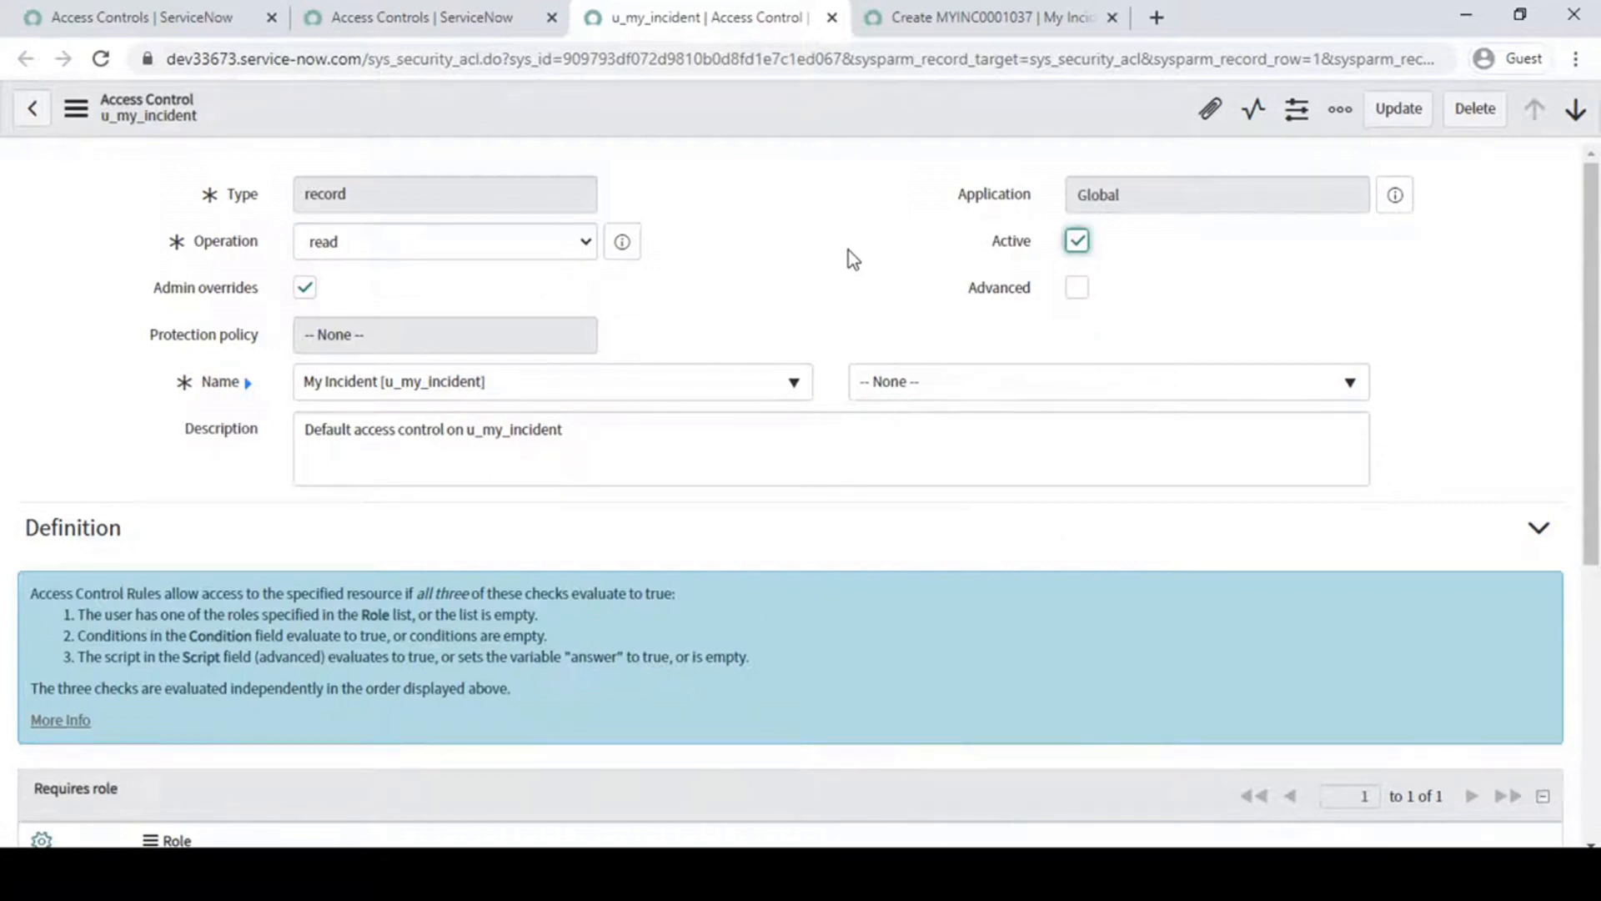
# - Examine the description text of the u_my_incident read rule
pyautogui.click(679, 448)
pyautogui.moveTo(679, 449); pyautogui.dragTo(223, 450)
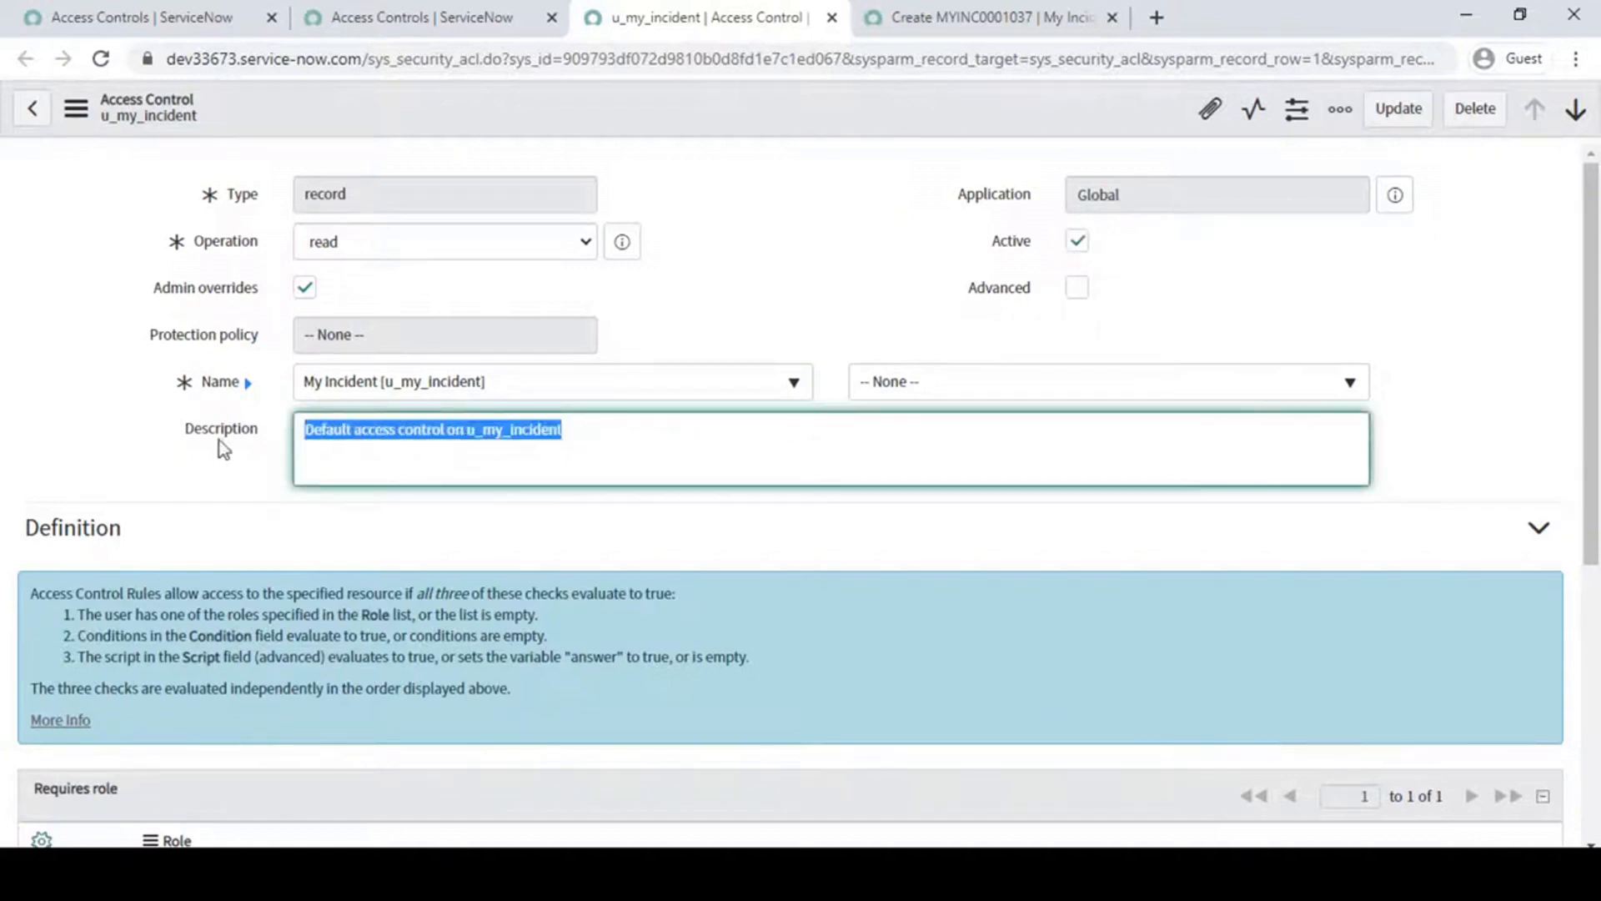
pyautogui.click(339, 454)
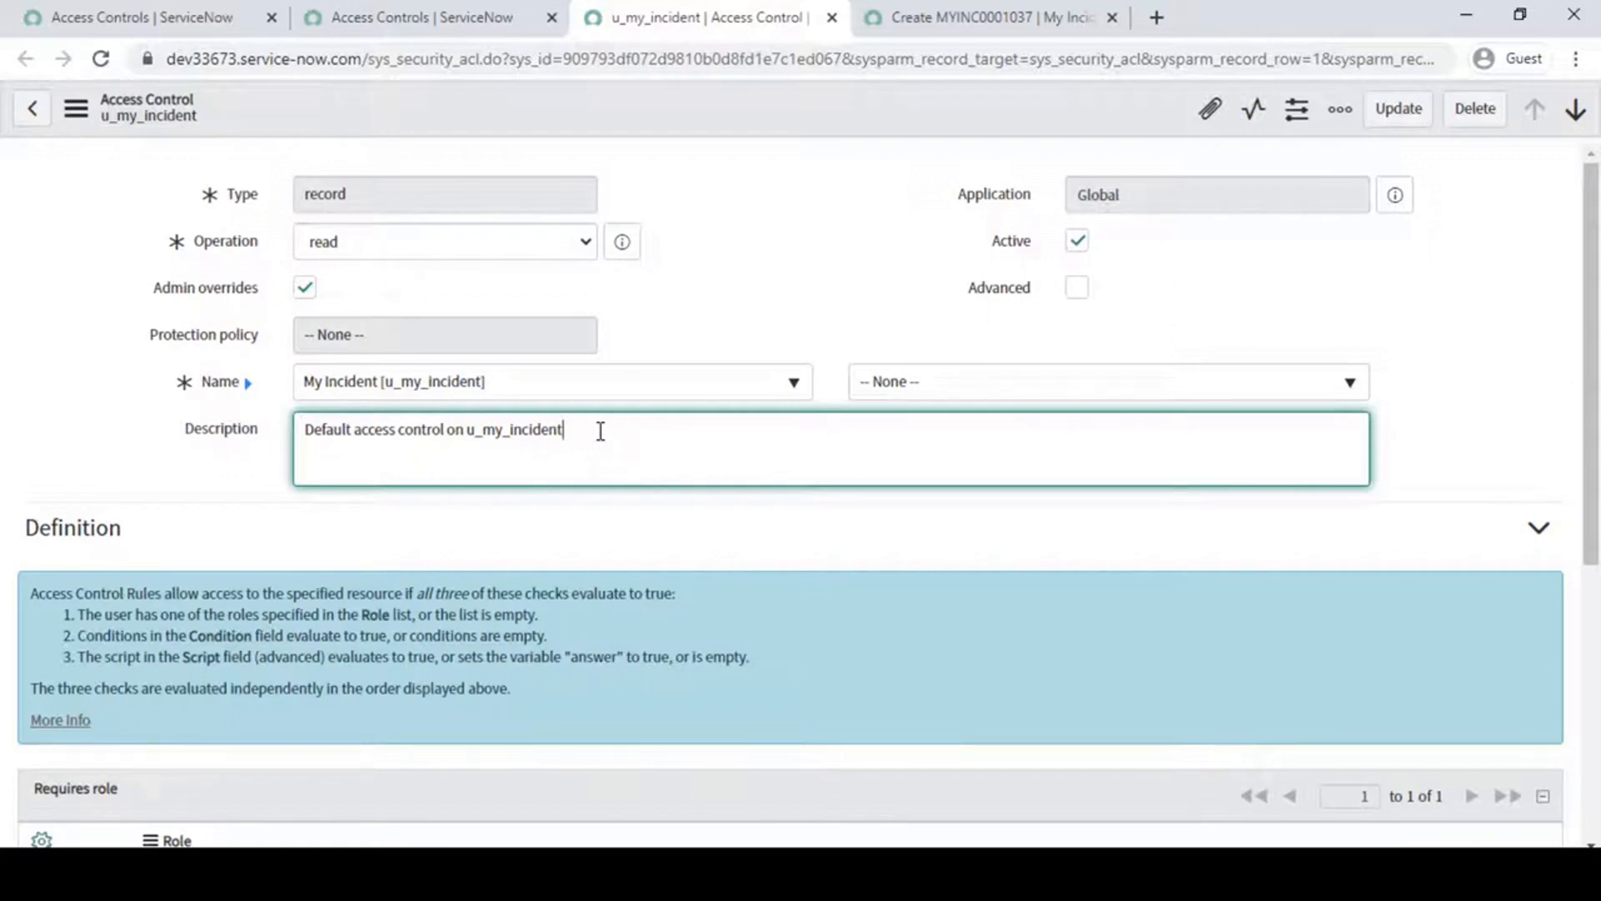
# - Review the three checks in the rule's Definition section and the required role u_my_incident_user
pyautogui.scroll(-5, 601, 431)
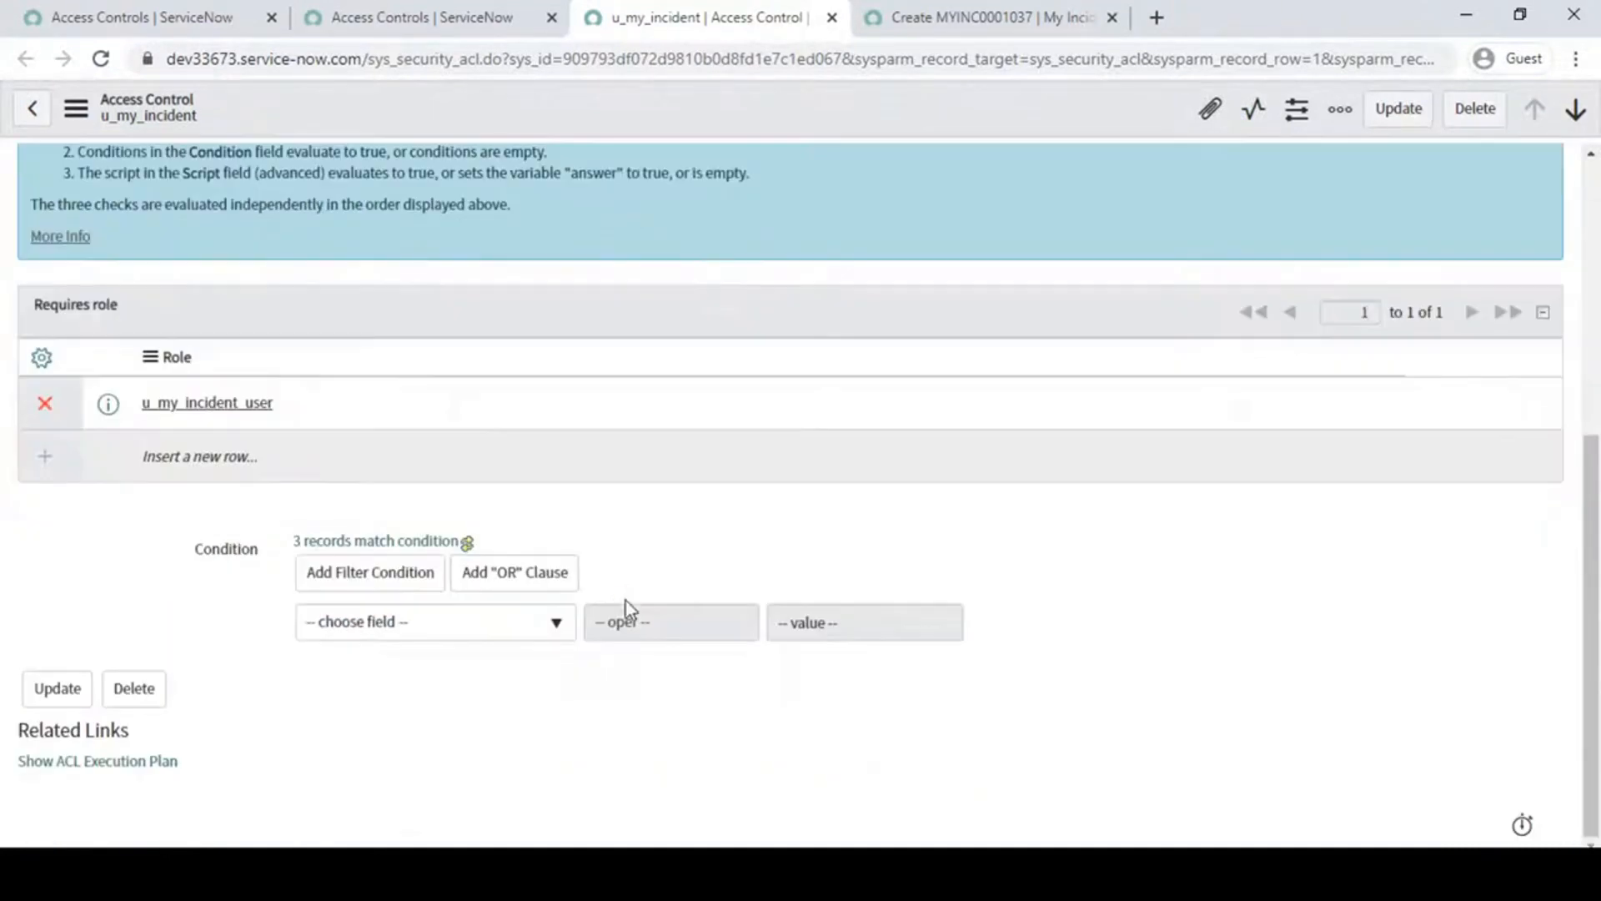
pyautogui.scroll(5, 793, 604)
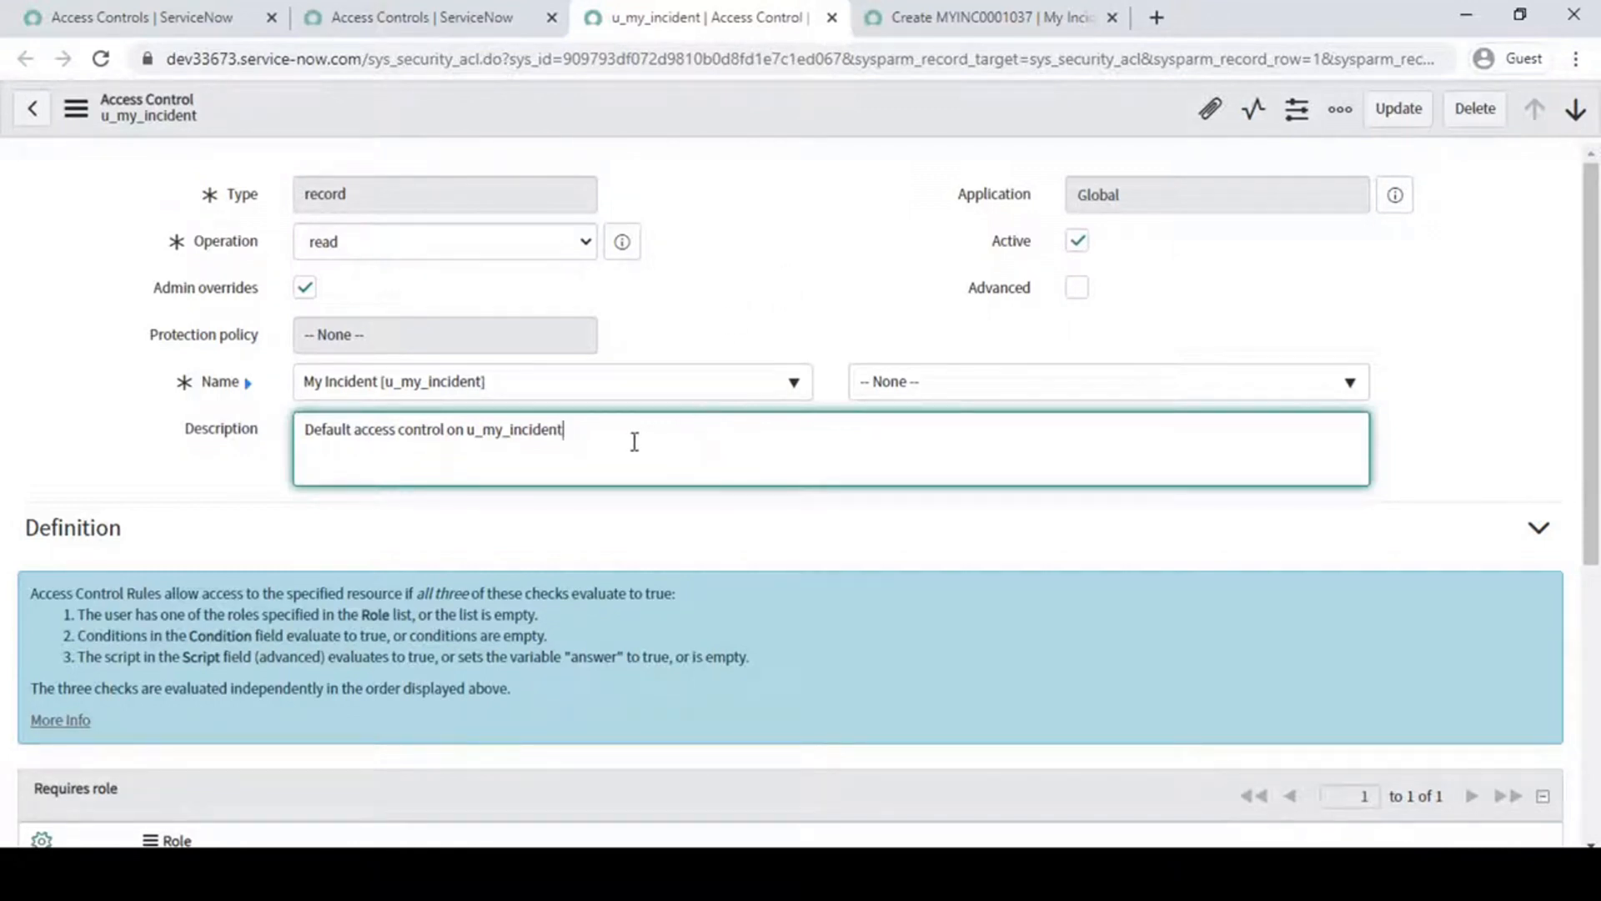
pyautogui.scroll(-1, 631, 490)
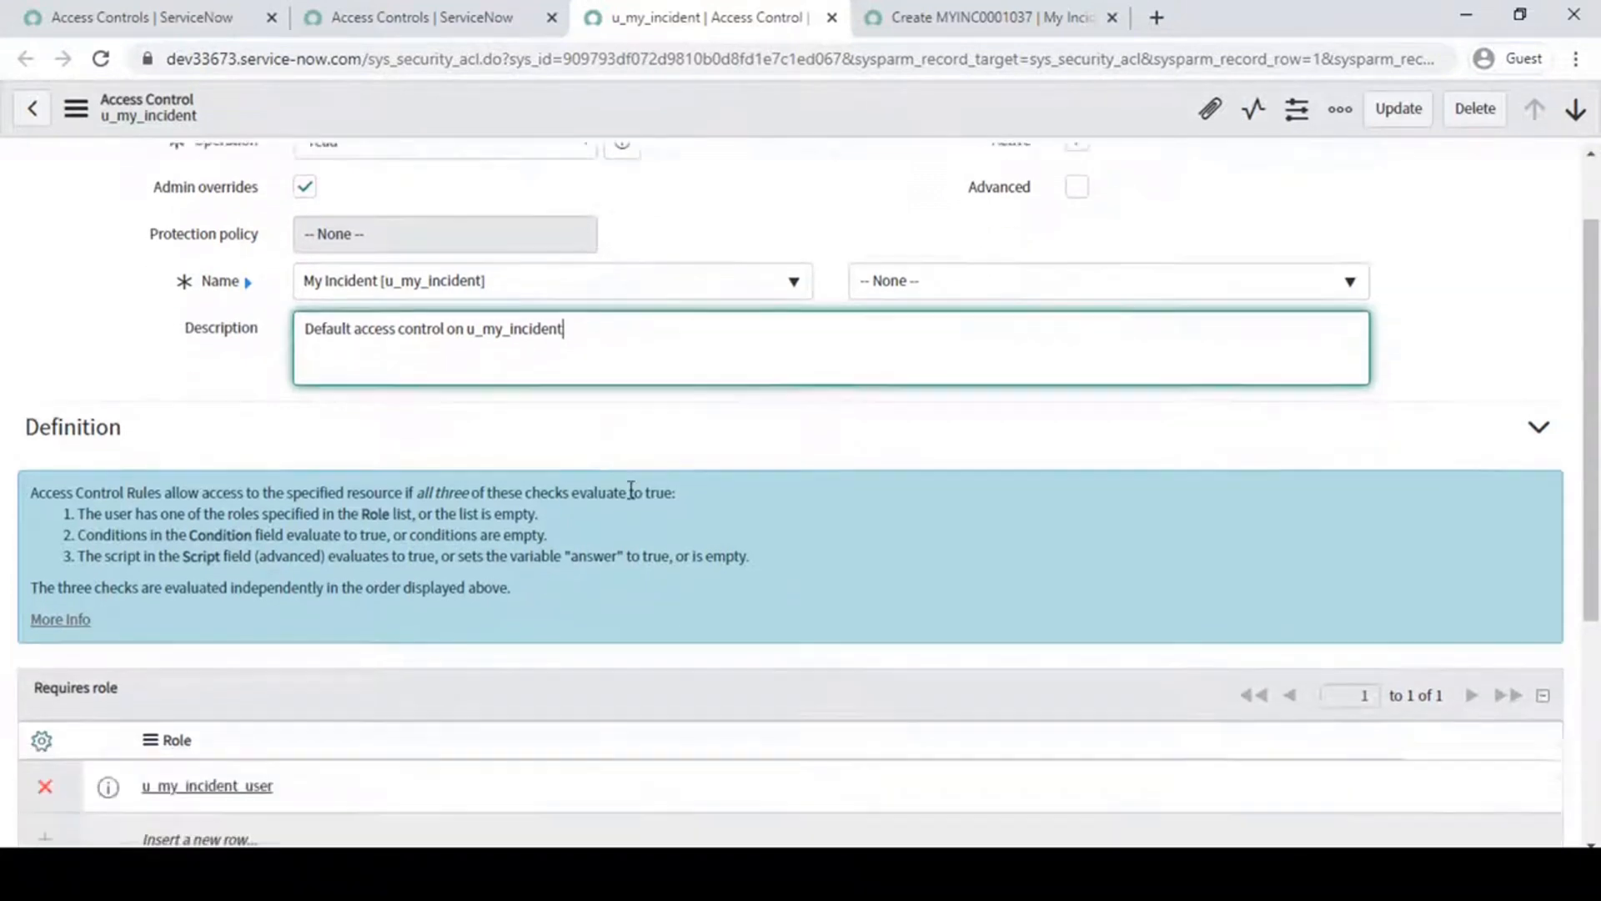
pyautogui.scroll(-3, 632, 491)
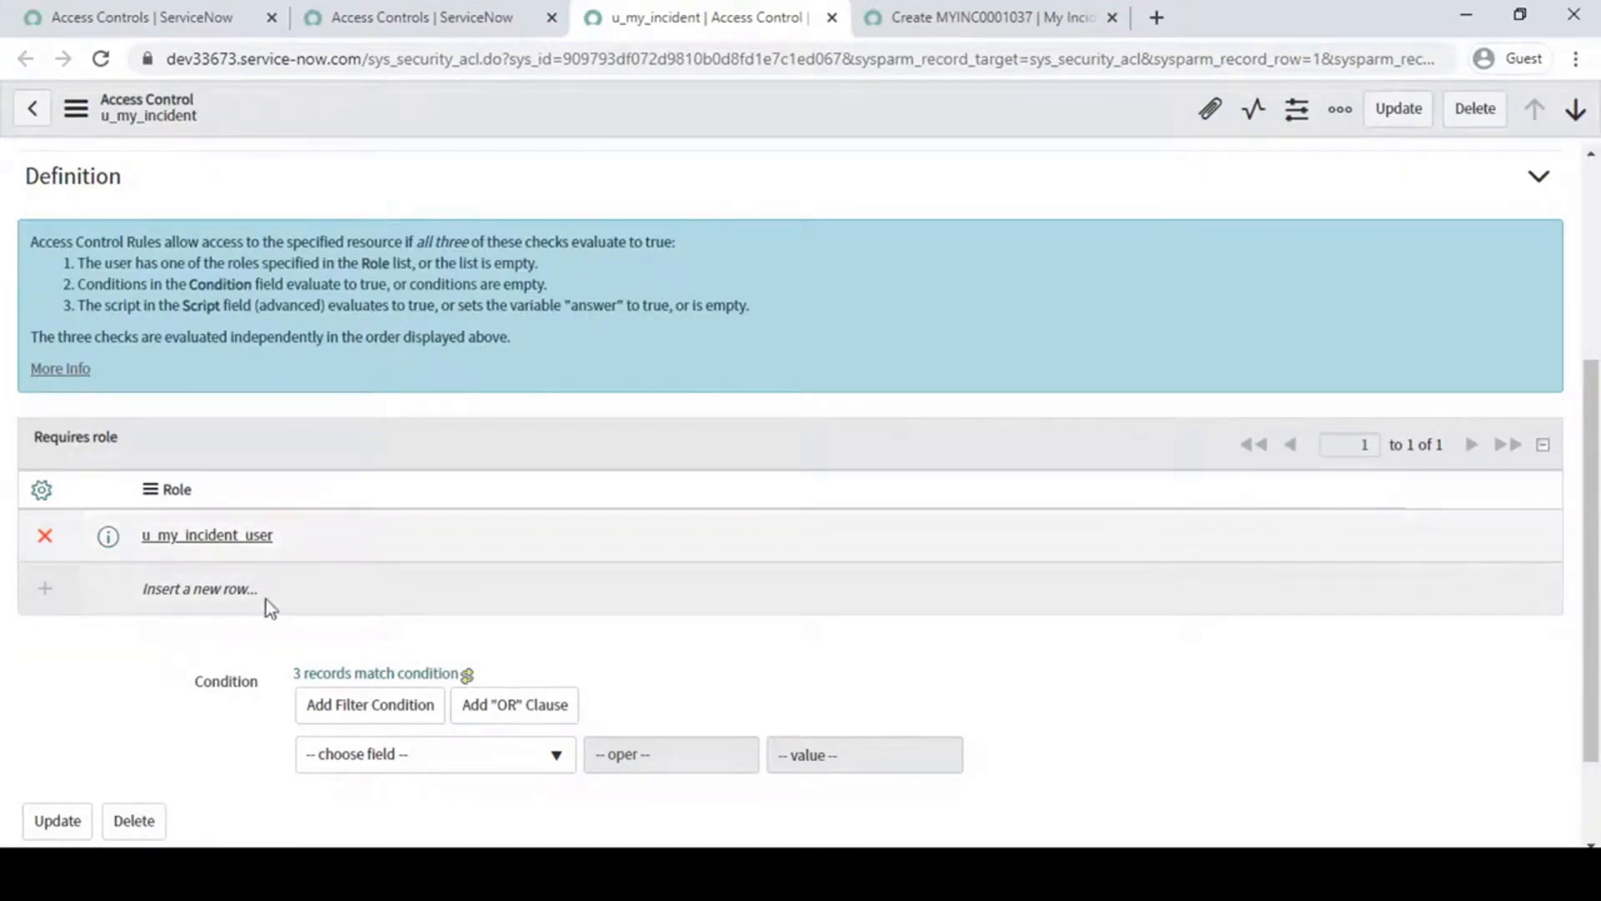
pyautogui.moveTo(295, 534); pyautogui.dragTo(132, 537)
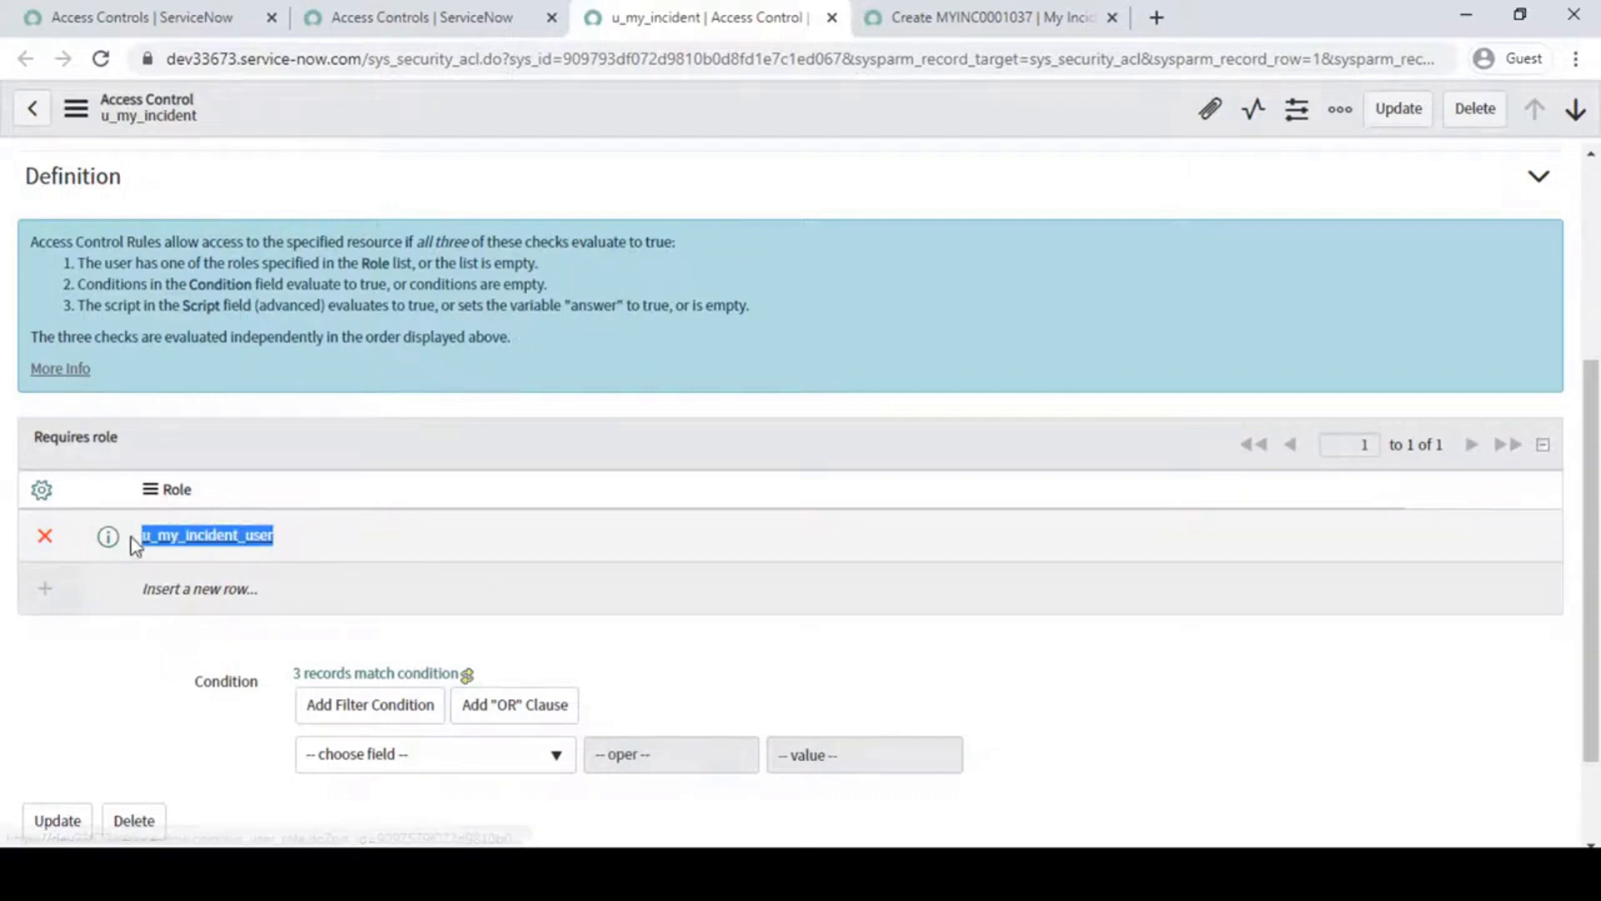
pyautogui.click(142, 678)
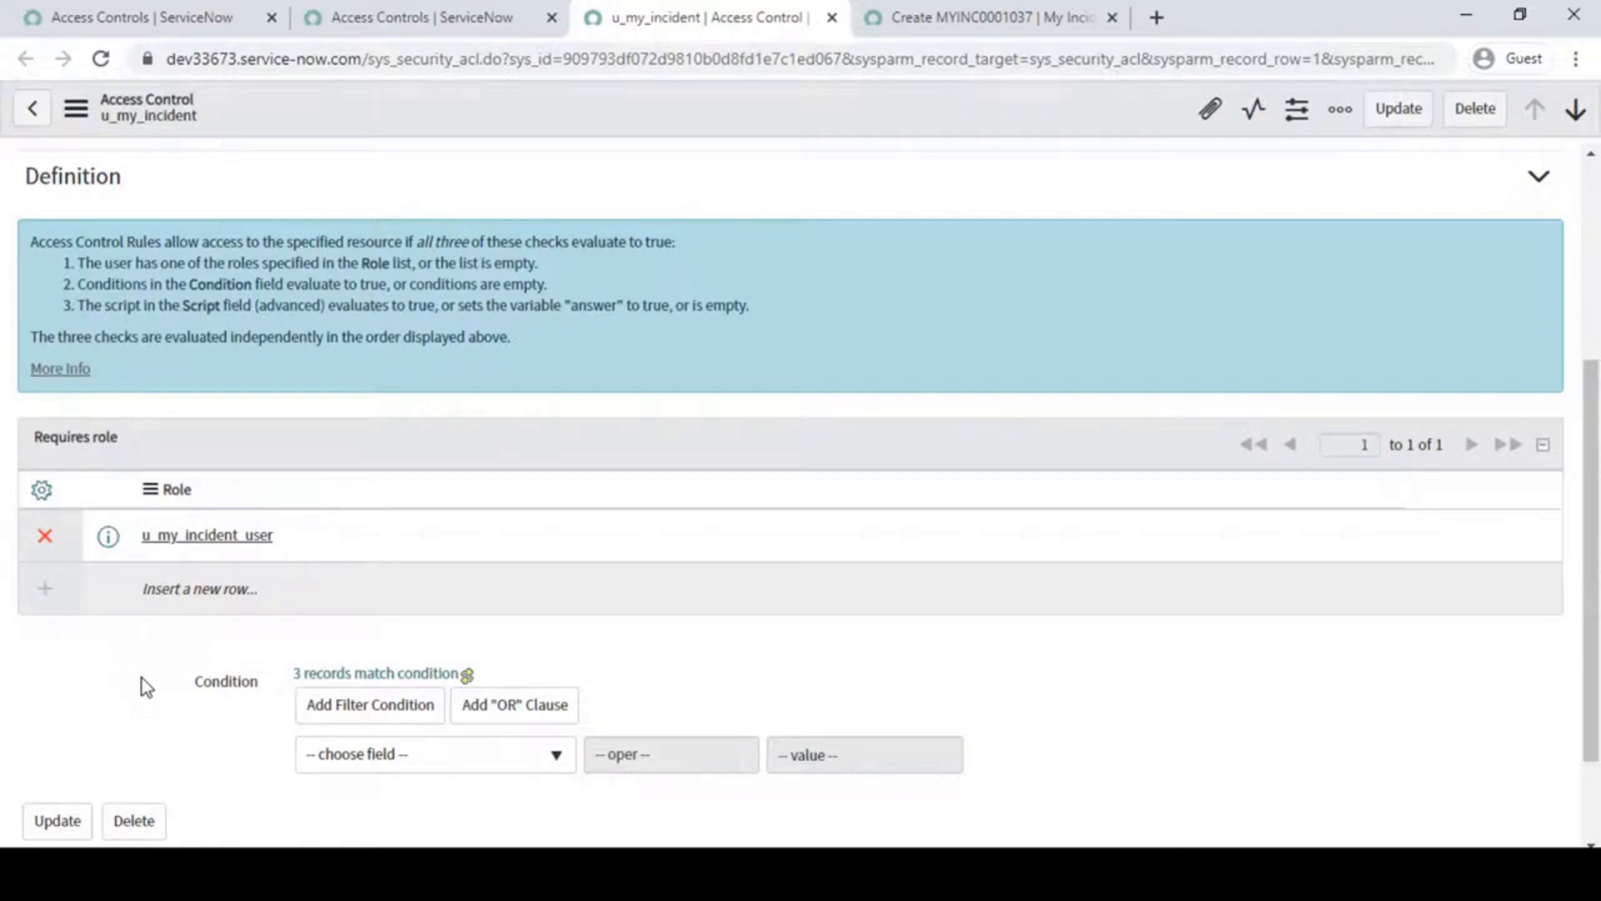
# - Add the itil role to the rule's required roles
pyautogui.click(200, 588)
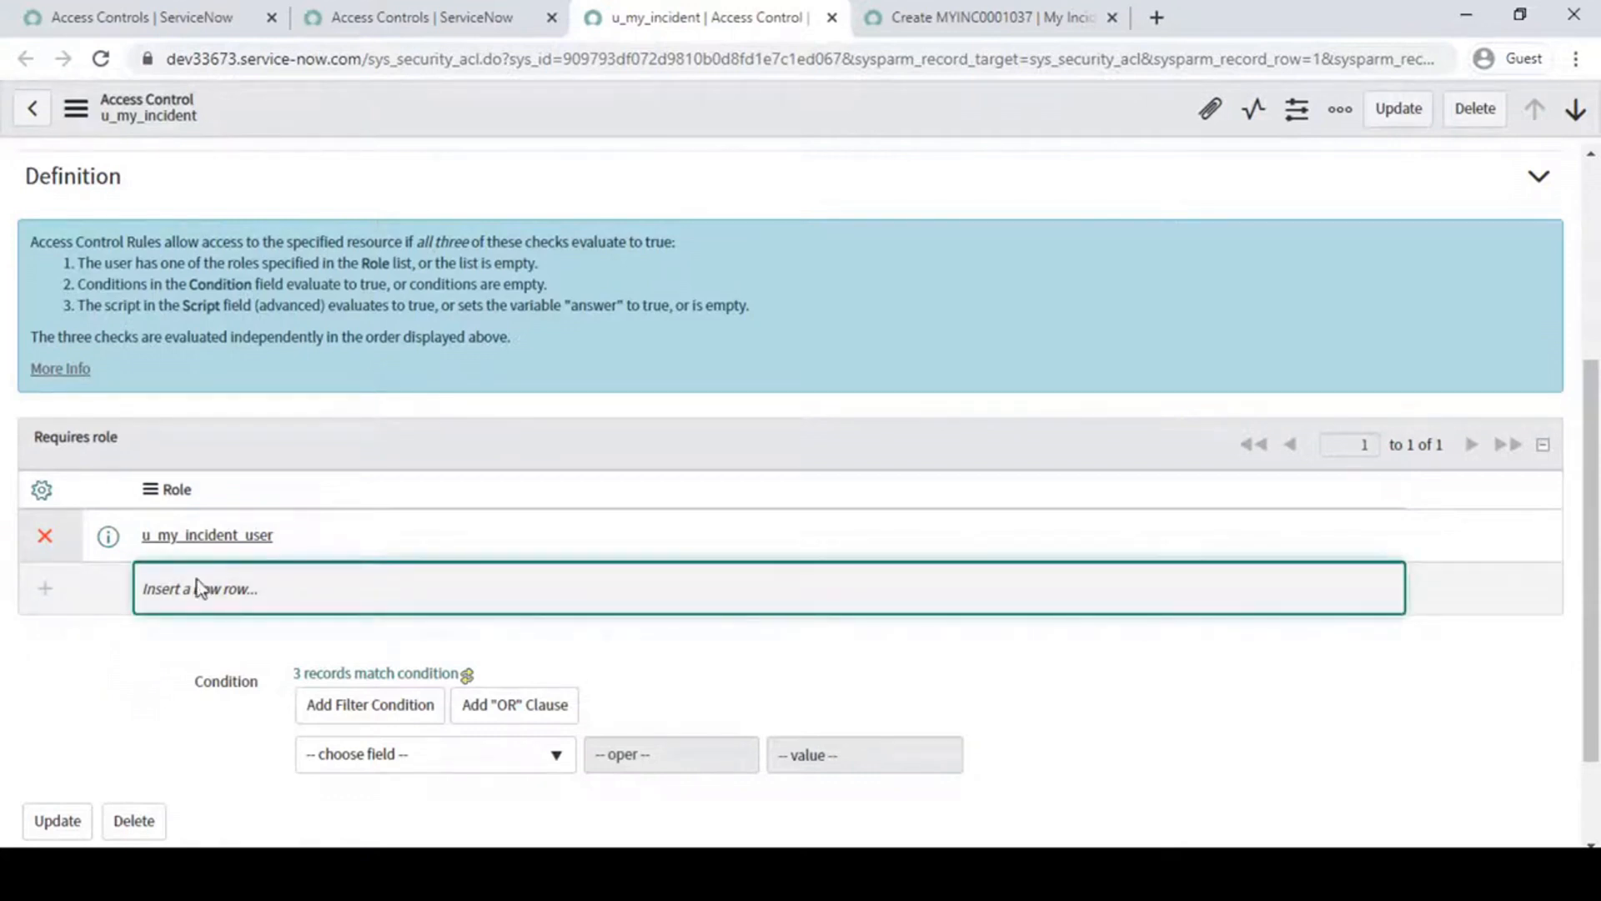
pyautogui.click(197, 584)
pyautogui.write('iti')
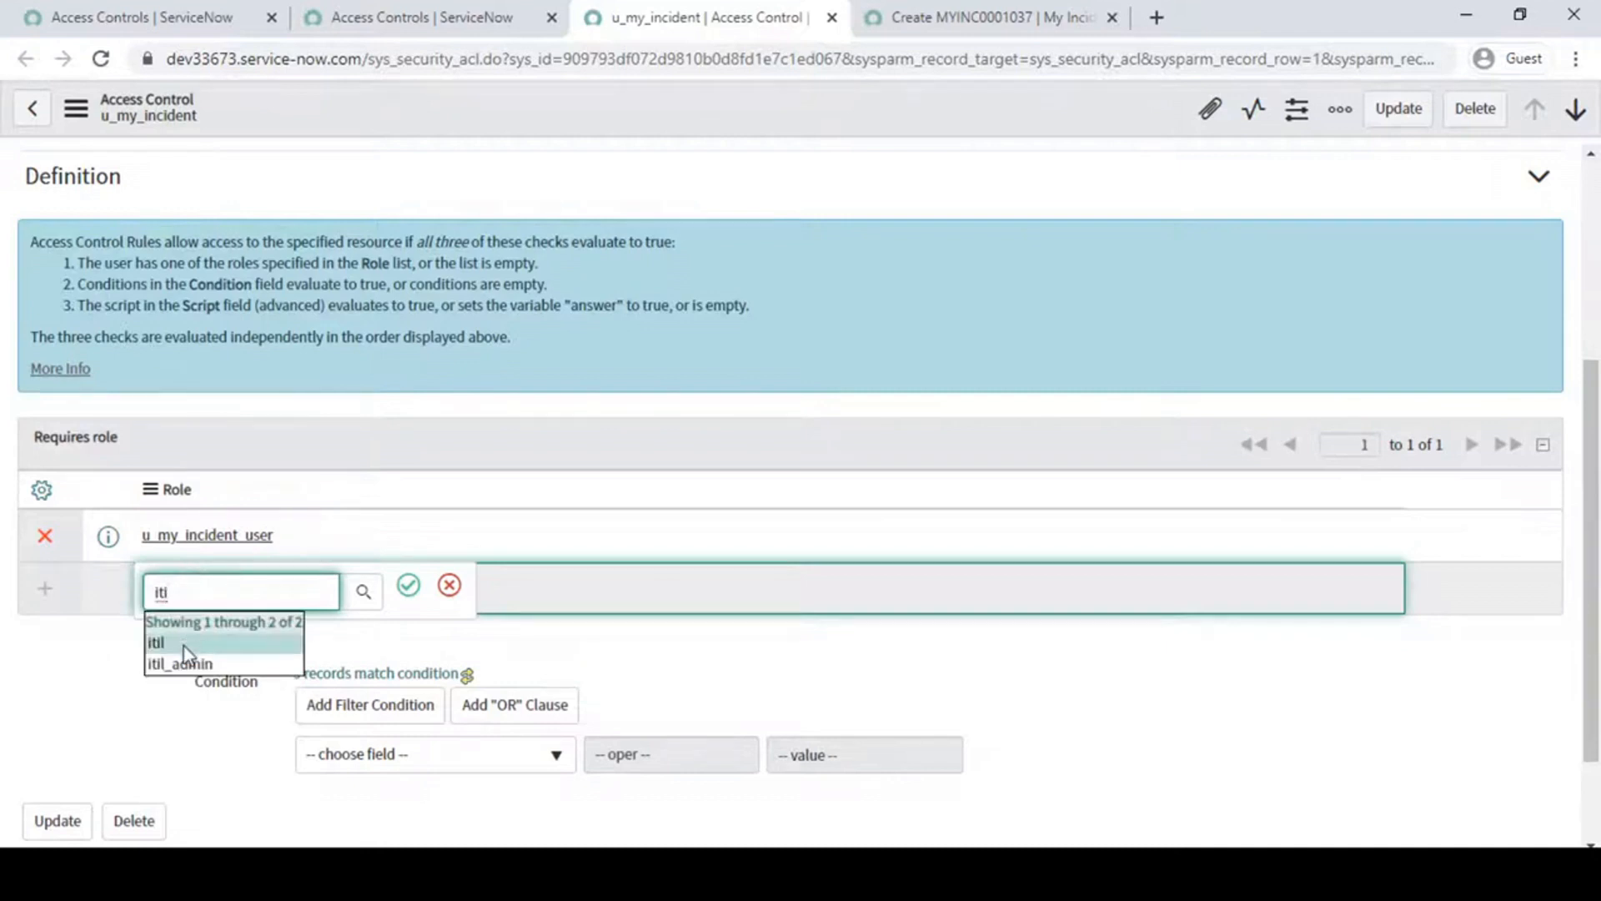
pyautogui.click(186, 643)
pyautogui.click(409, 585)
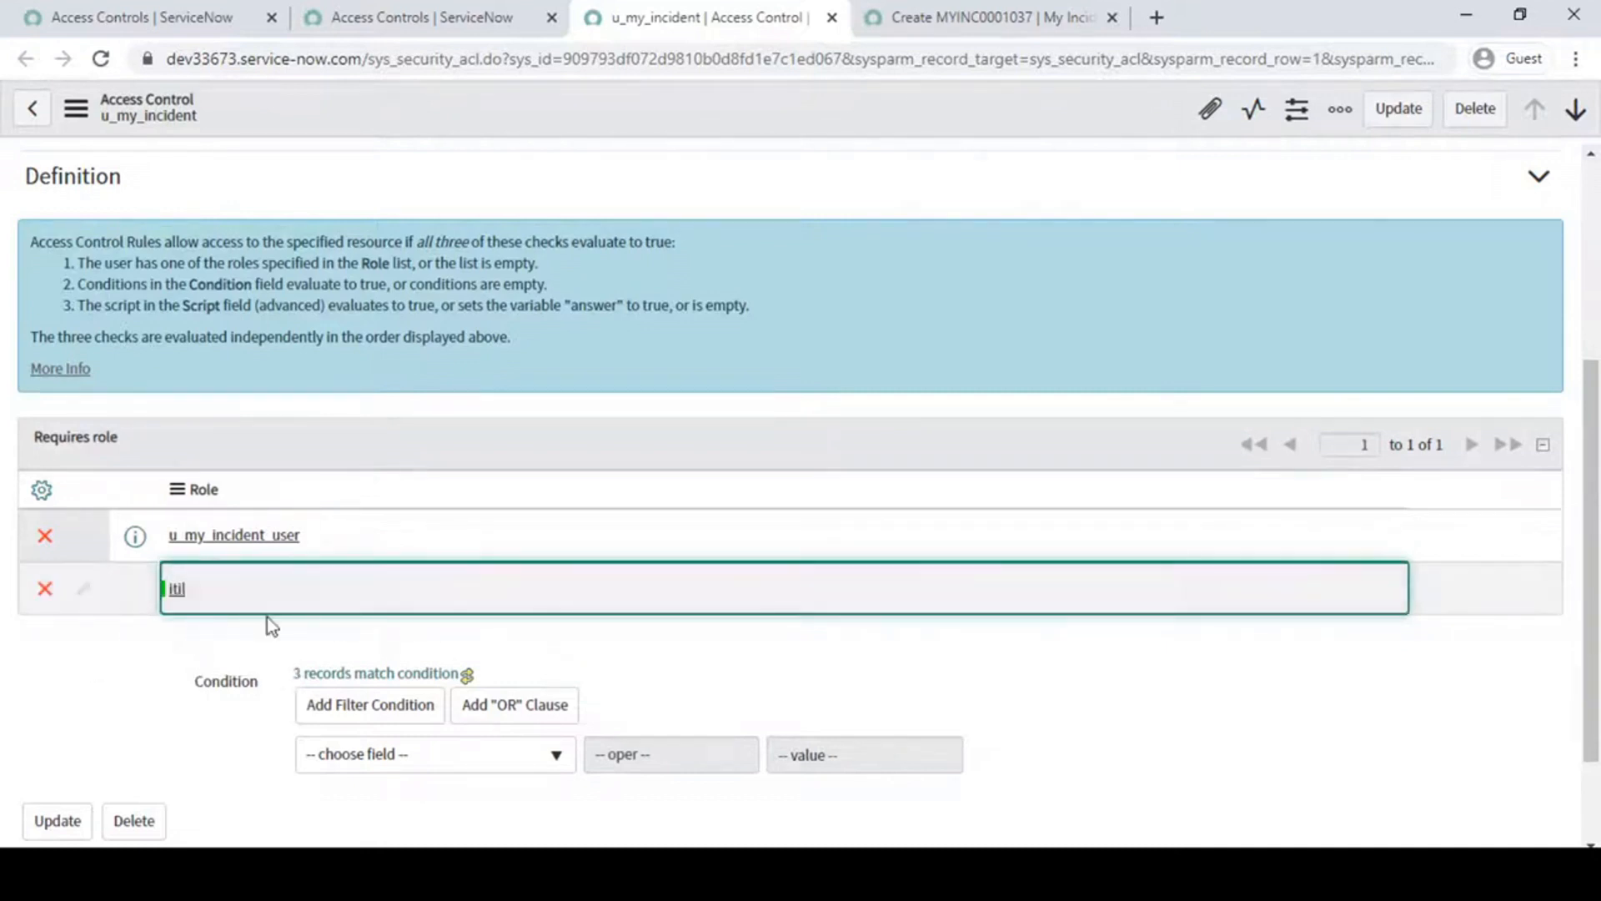
pyautogui.click(203, 659)
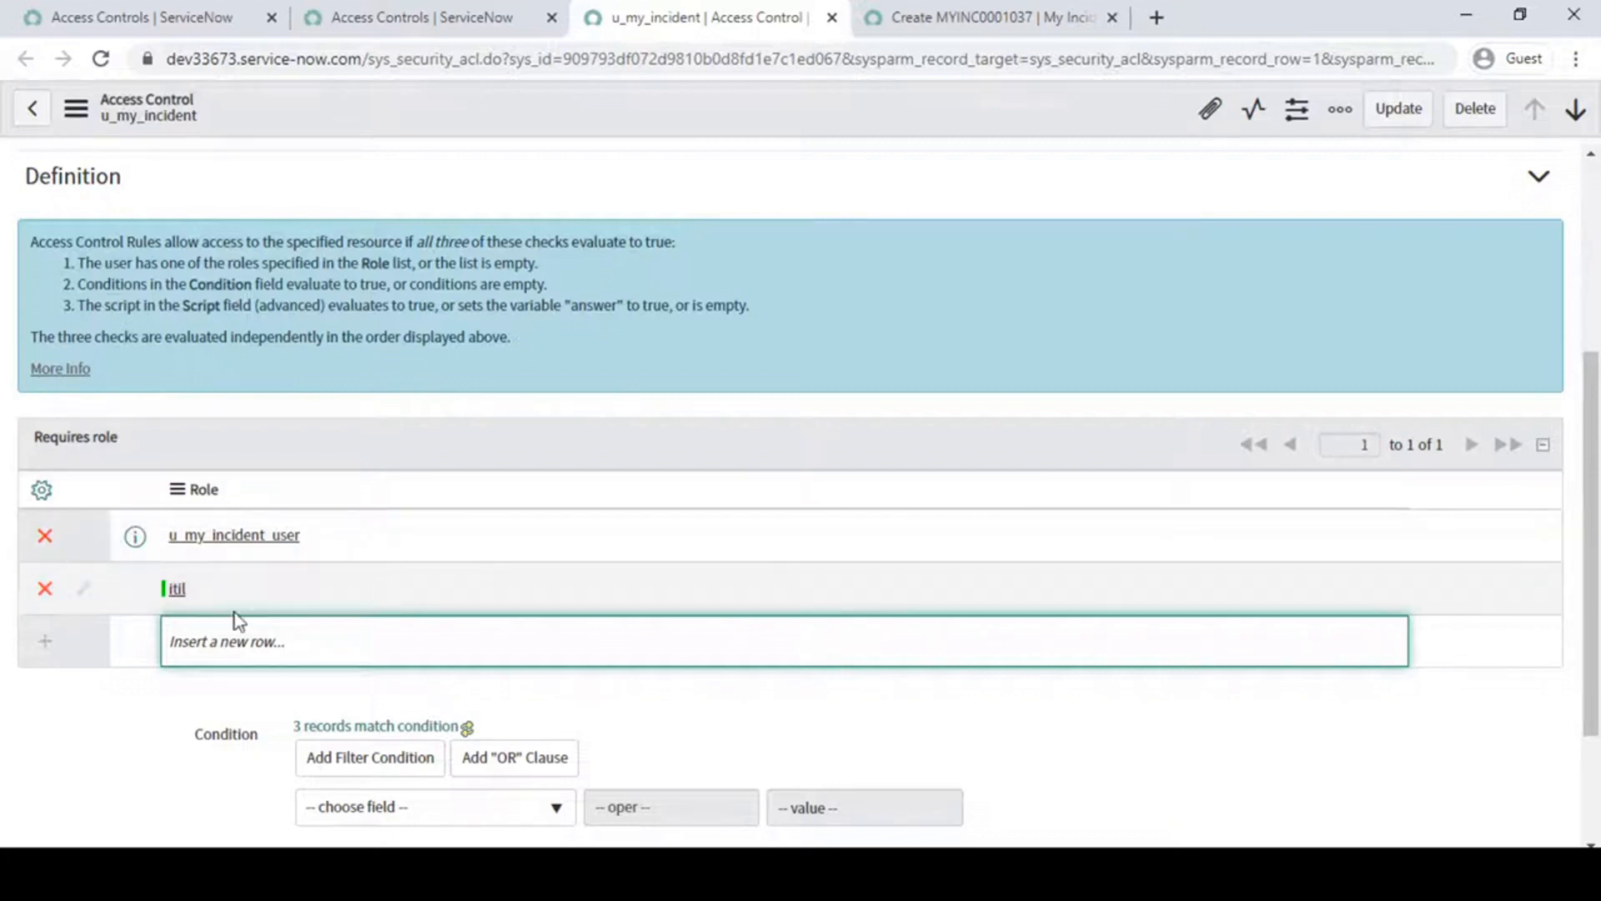
# - Remove the itil role from the required roles and bring up the rule's Condition section
pyautogui.moveTo(19, 418)
pyautogui.mouseDown()
pyautogui.moveTo(56, 472)
pyautogui.moveTo(430, 670)
pyautogui.moveTo(531, 660)
pyautogui.mouseUp()
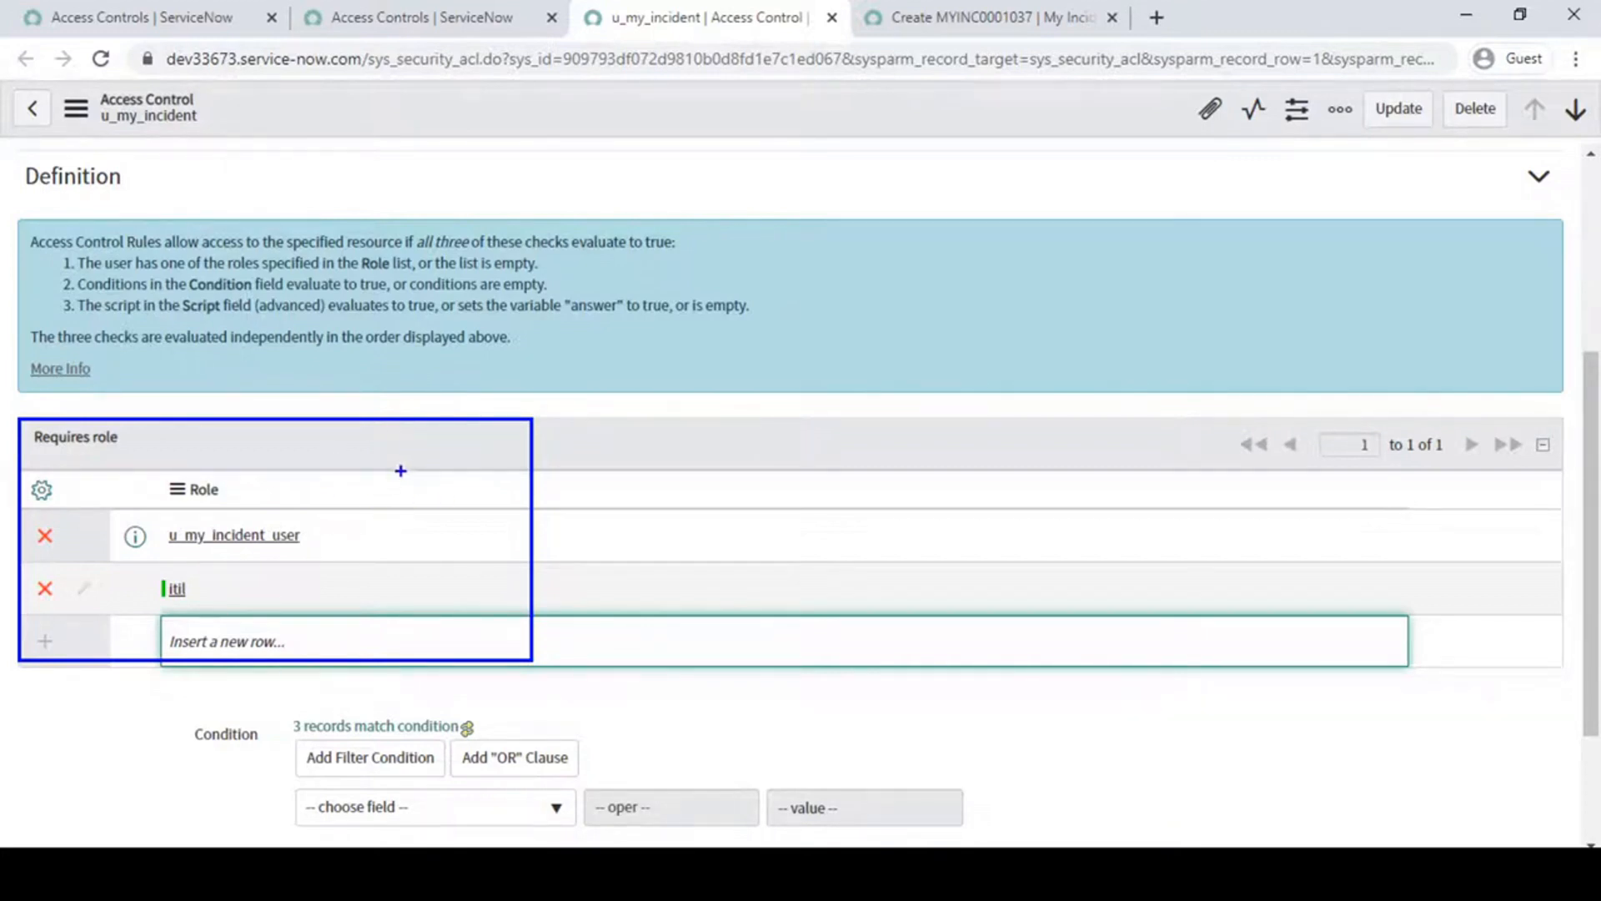
pyautogui.click(45, 592)
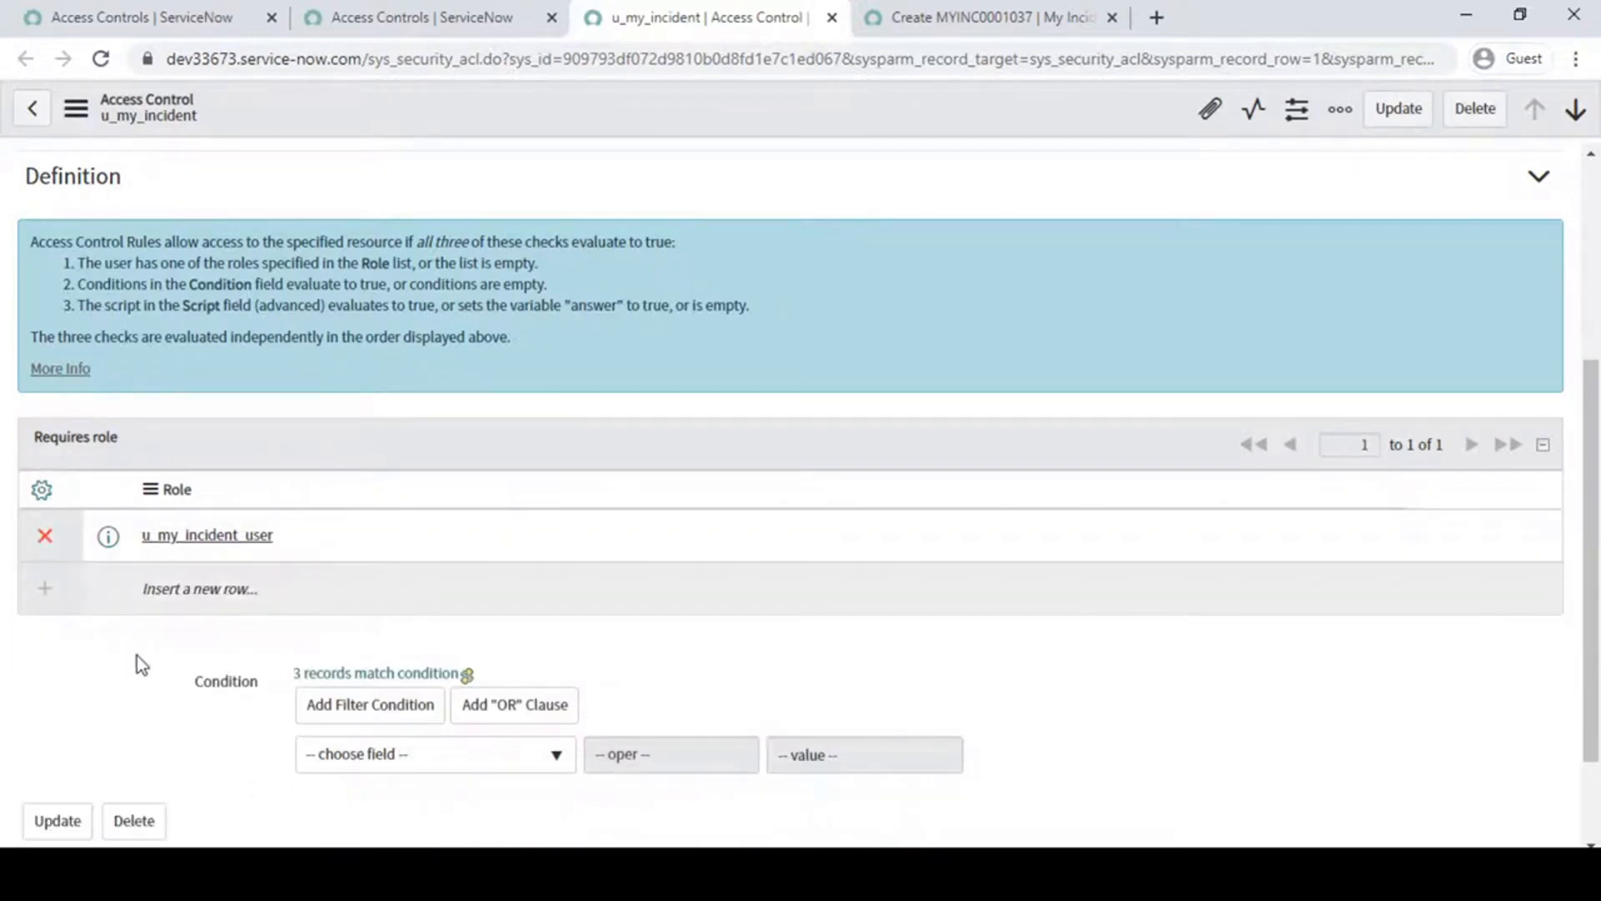
pyautogui.scroll(-2, 136, 656)
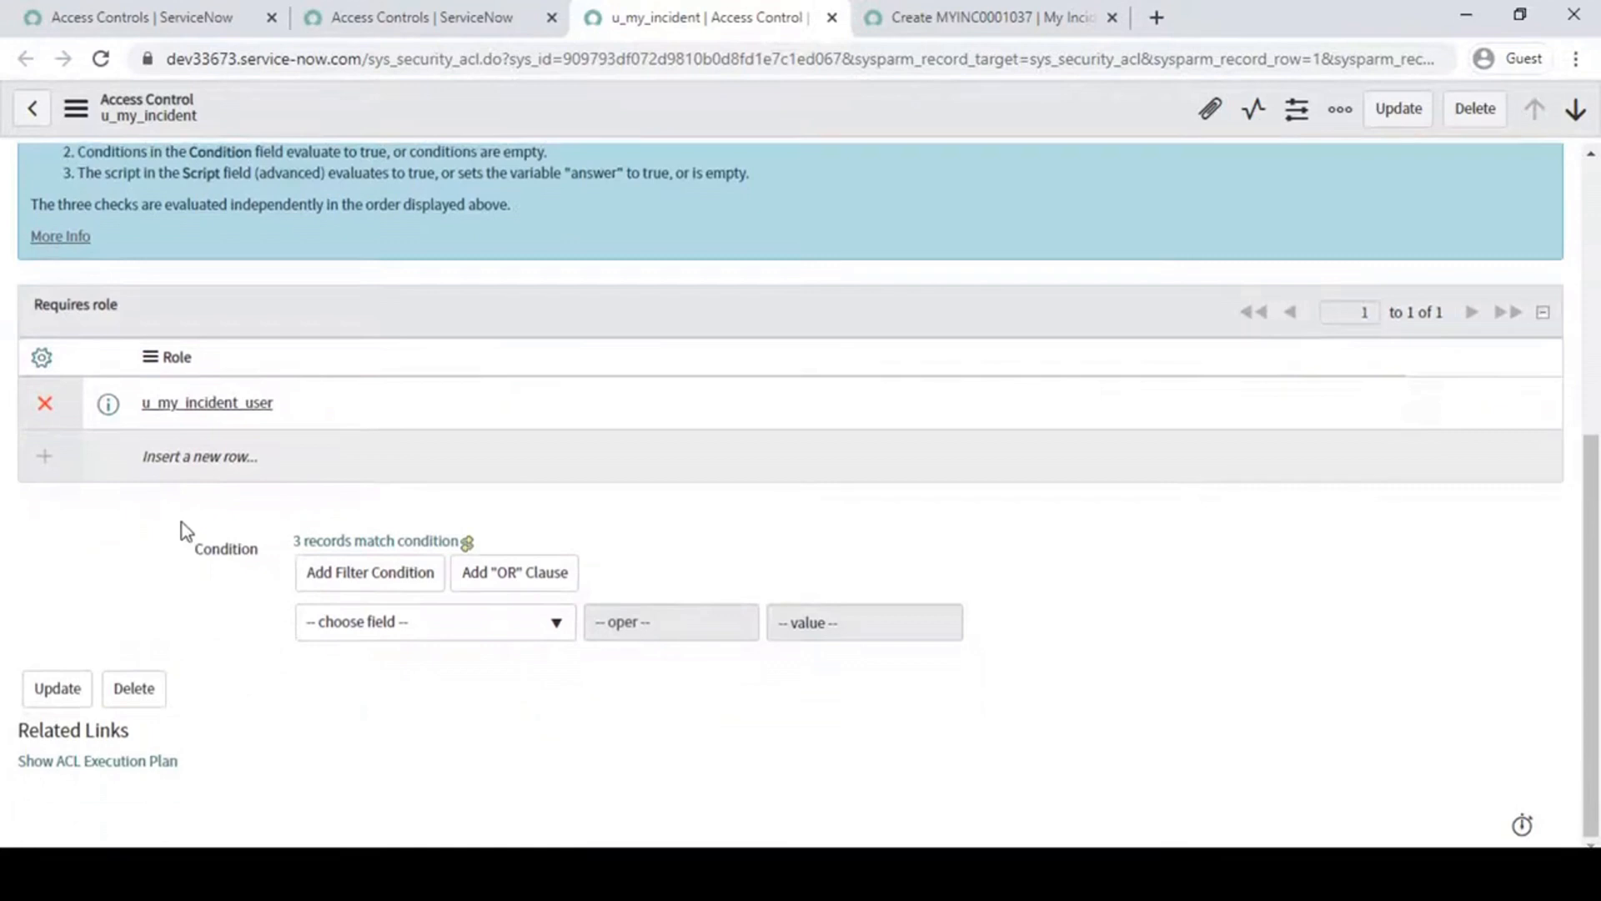
# - Try the filter condition Active is false in the rule's Condition section and remove it again
pyautogui.hotkey('ctrl', '2')
pyautogui.moveTo(177, 507)
pyautogui.mouseDown()
pyautogui.moveTo(676, 661)
pyautogui.moveTo(1094, 701)
pyautogui.mouseUp()
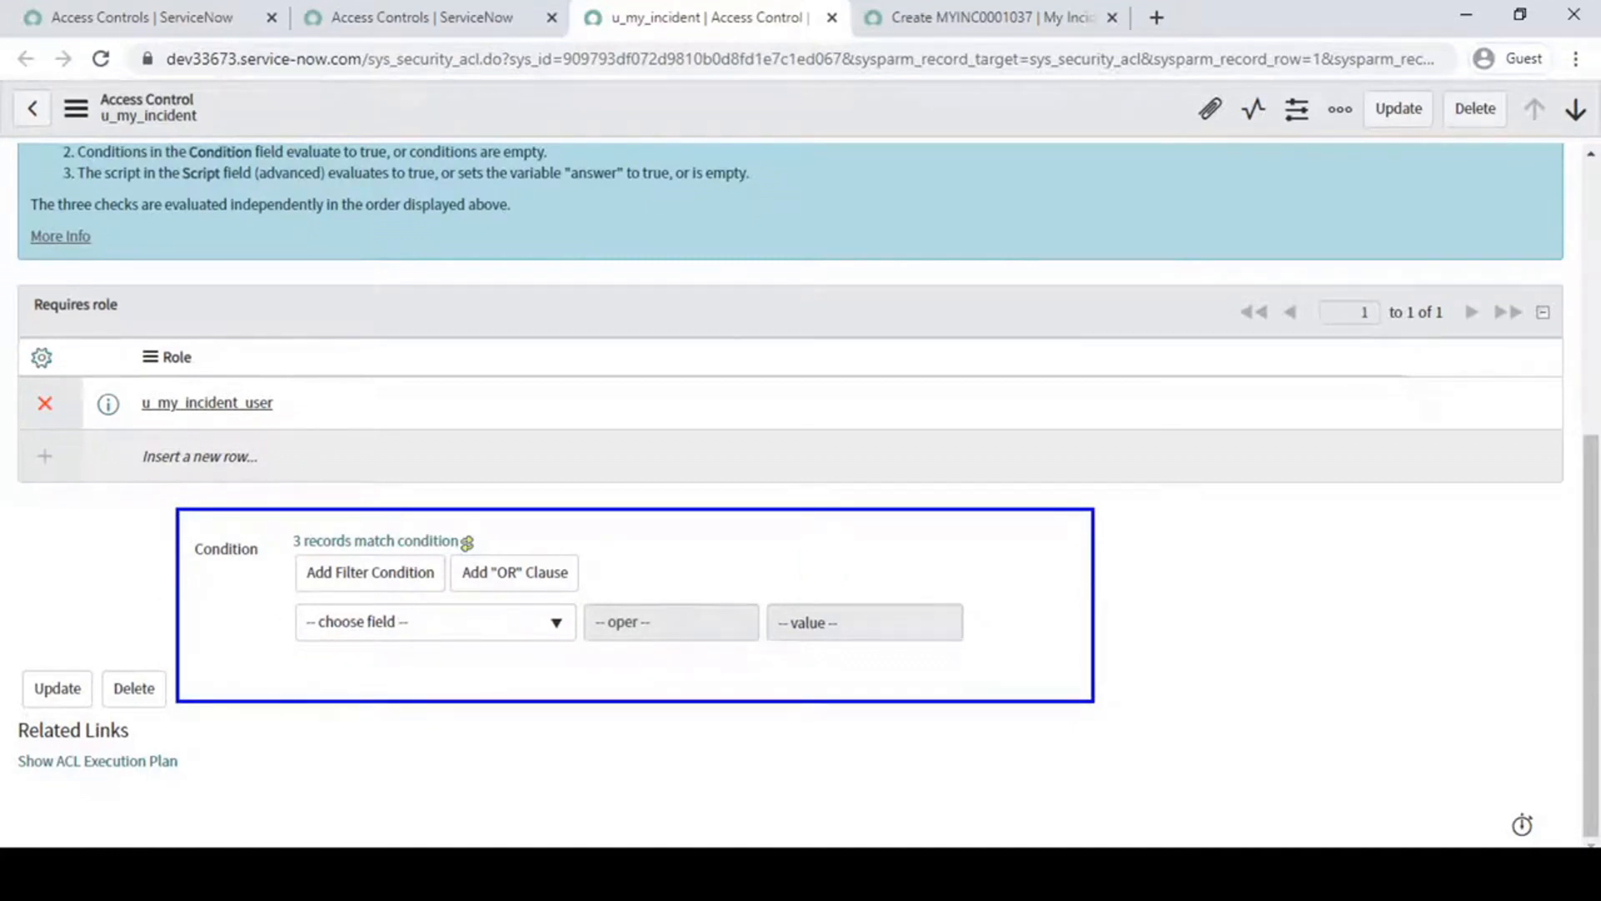
pyautogui.press('Escape')
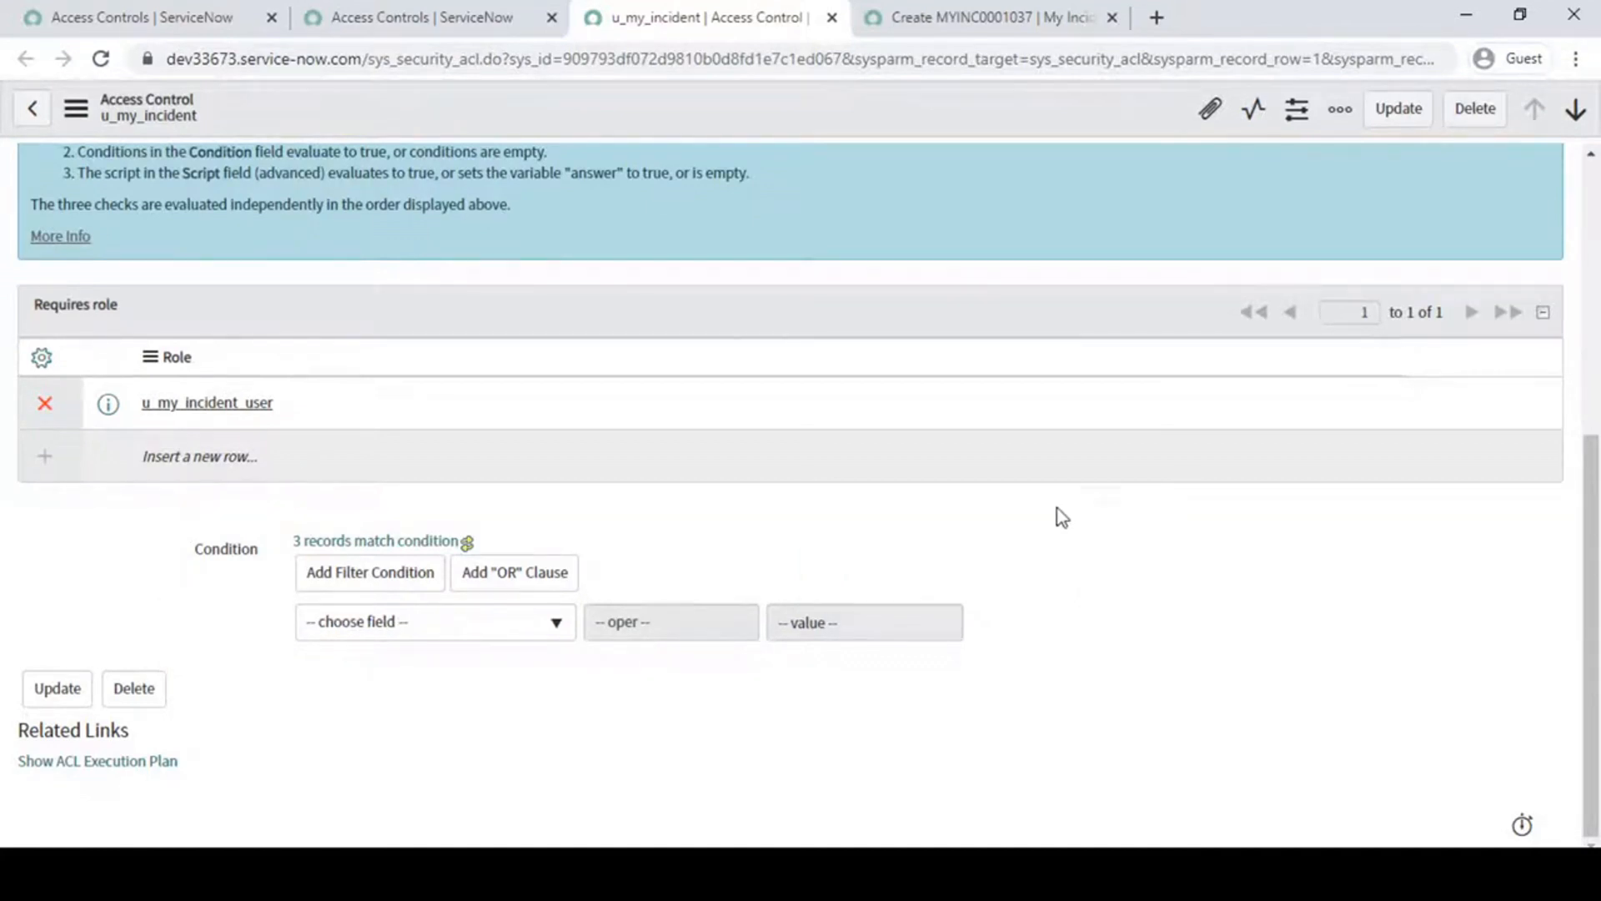
pyautogui.scroll(6, 938, 467)
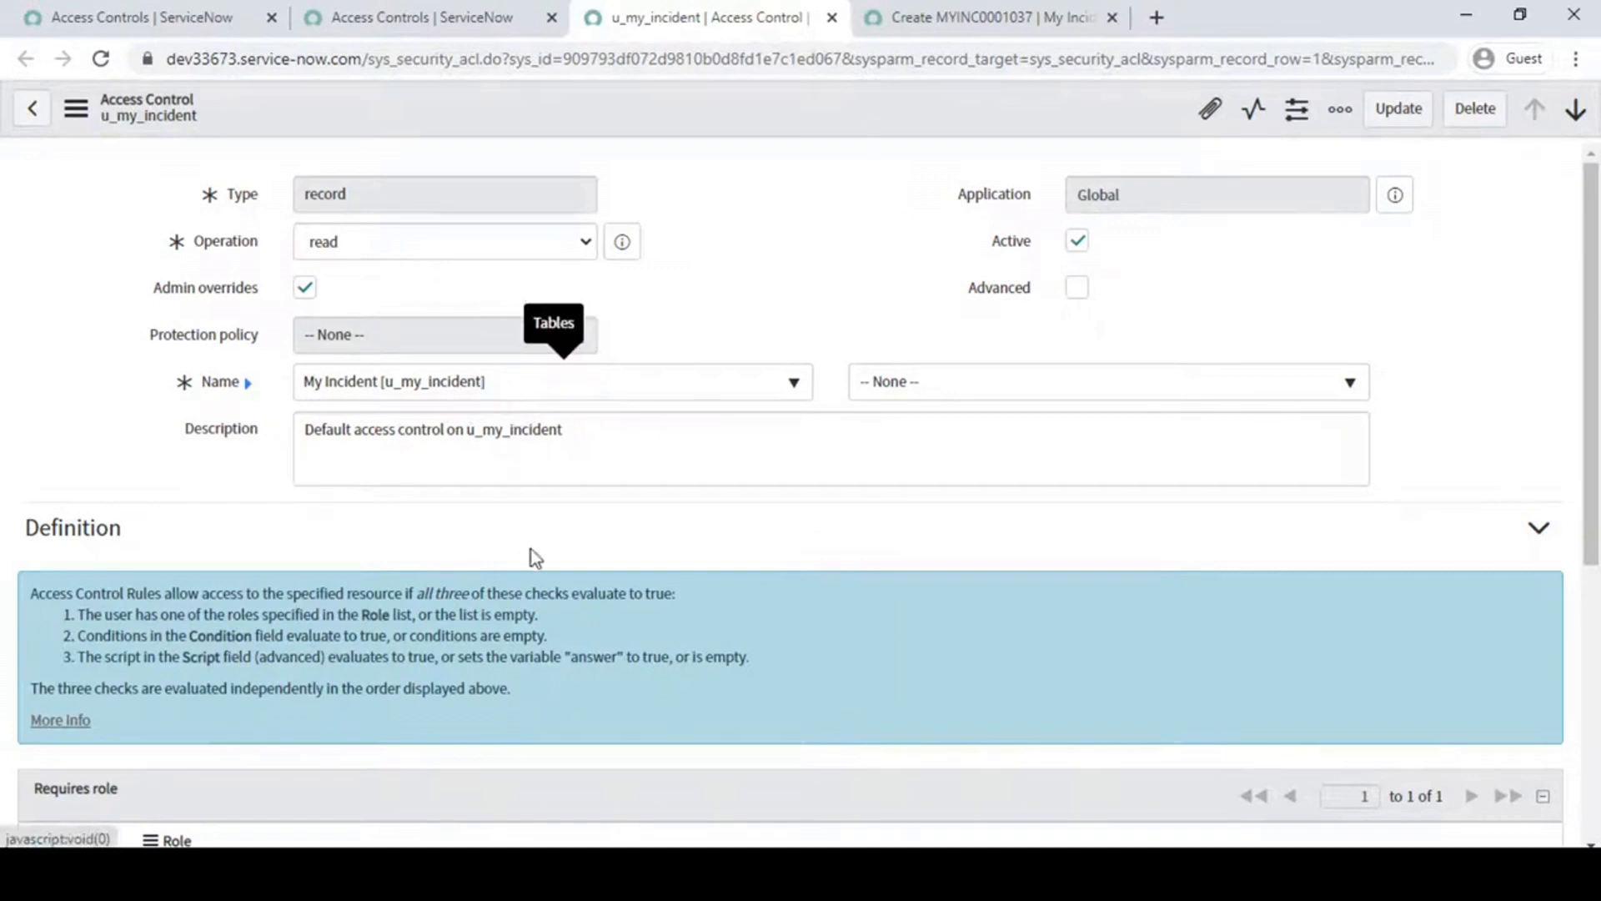
pyautogui.scroll(-5, 538, 552)
pyautogui.click(510, 635)
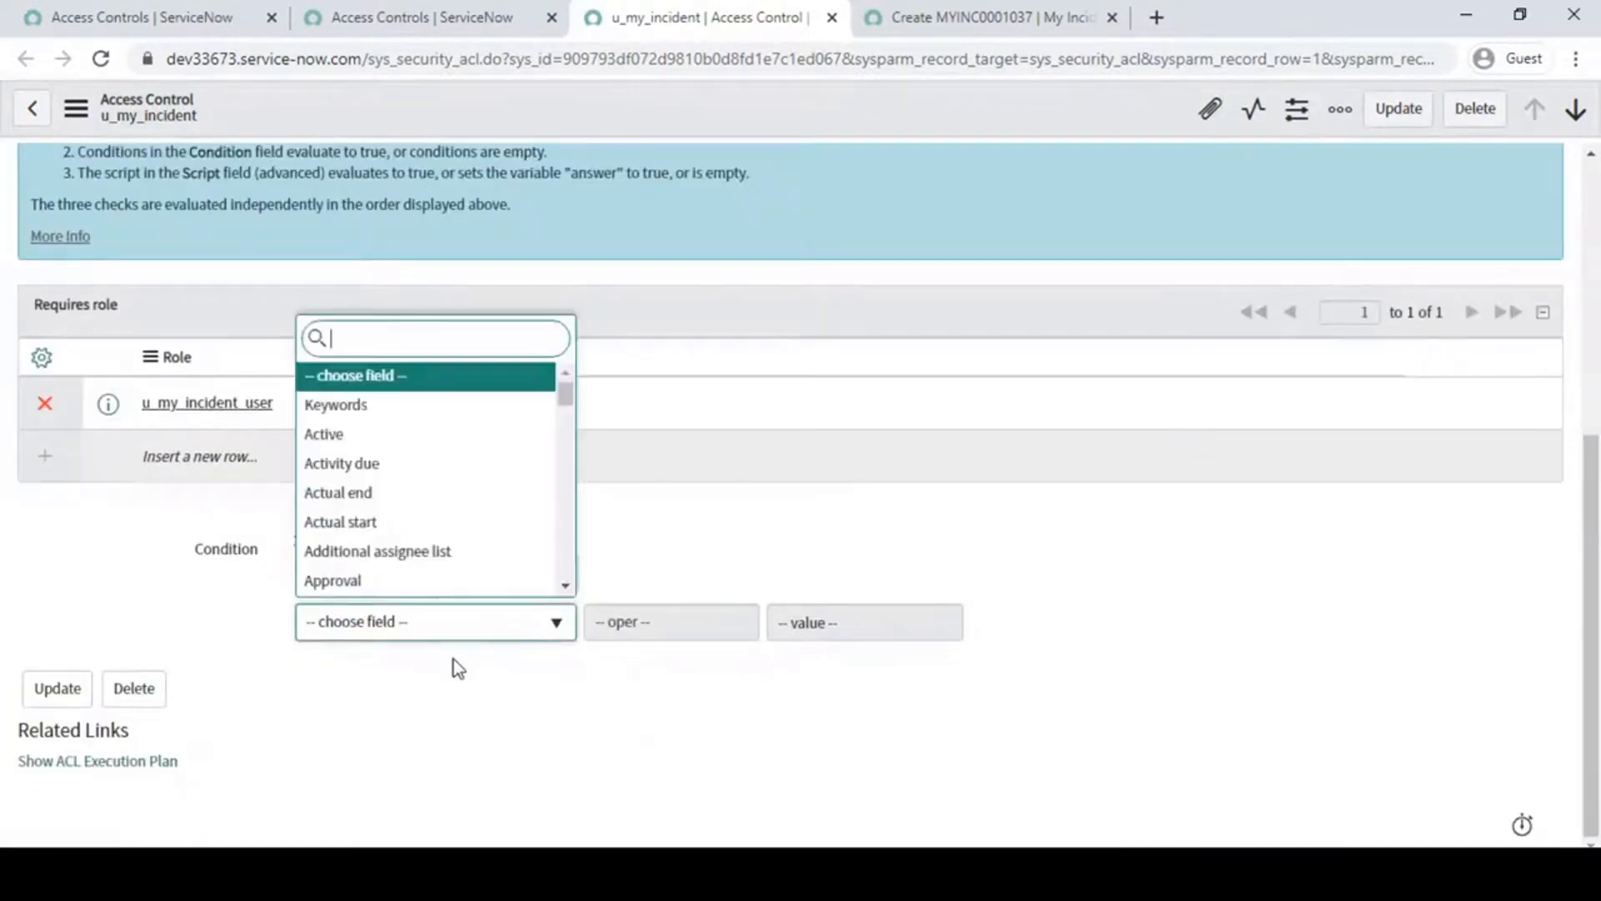
pyautogui.click(373, 438)
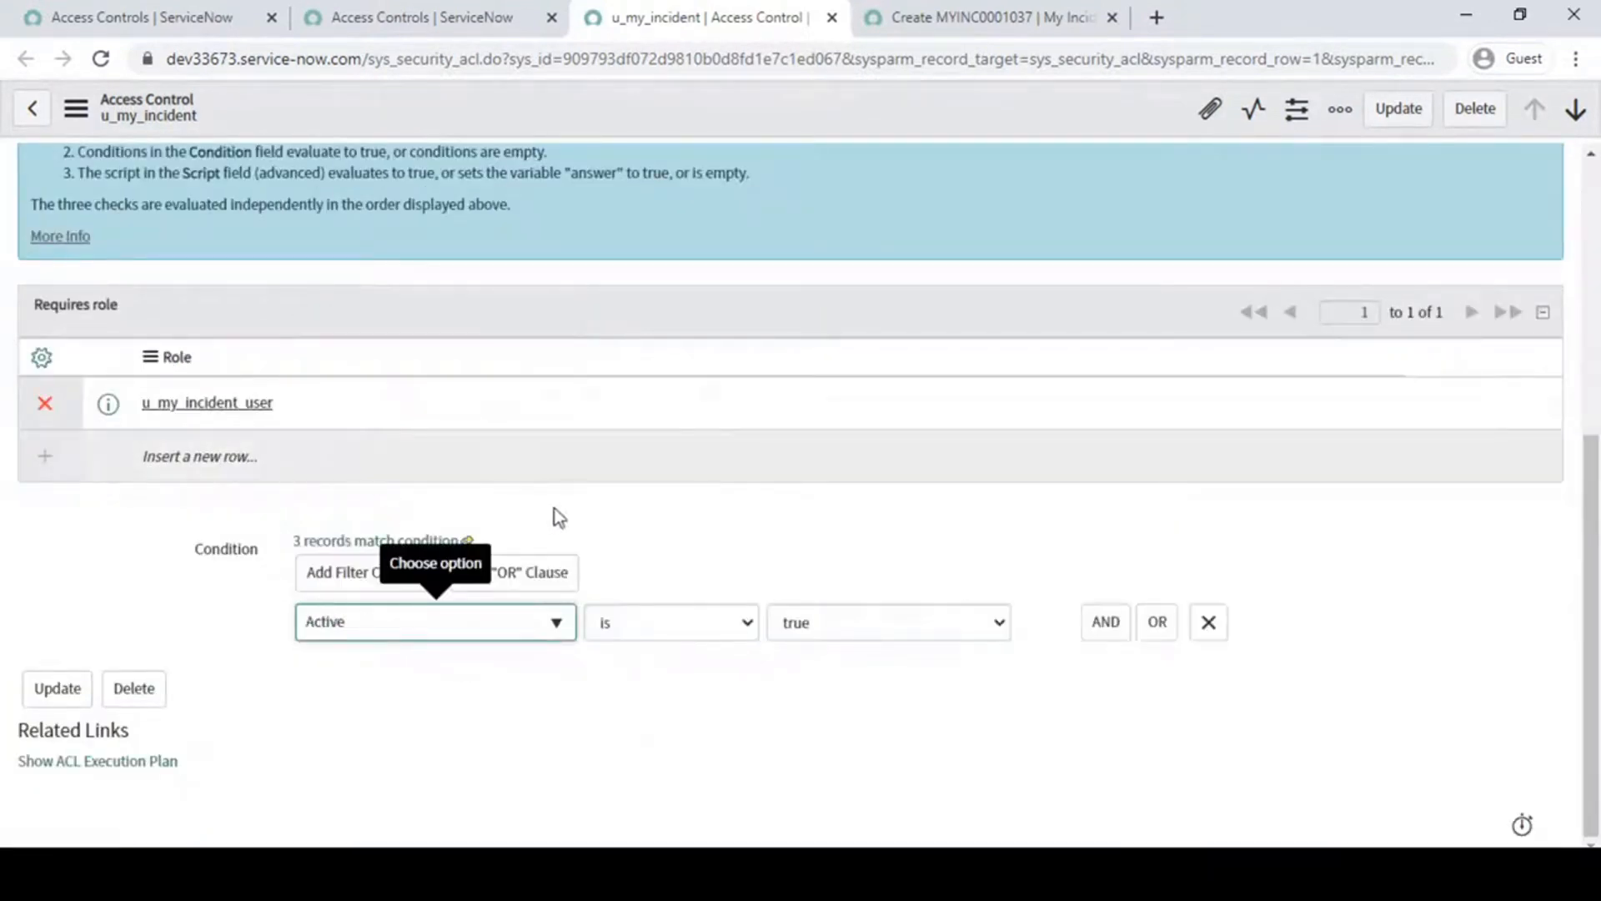
pyautogui.click(878, 623)
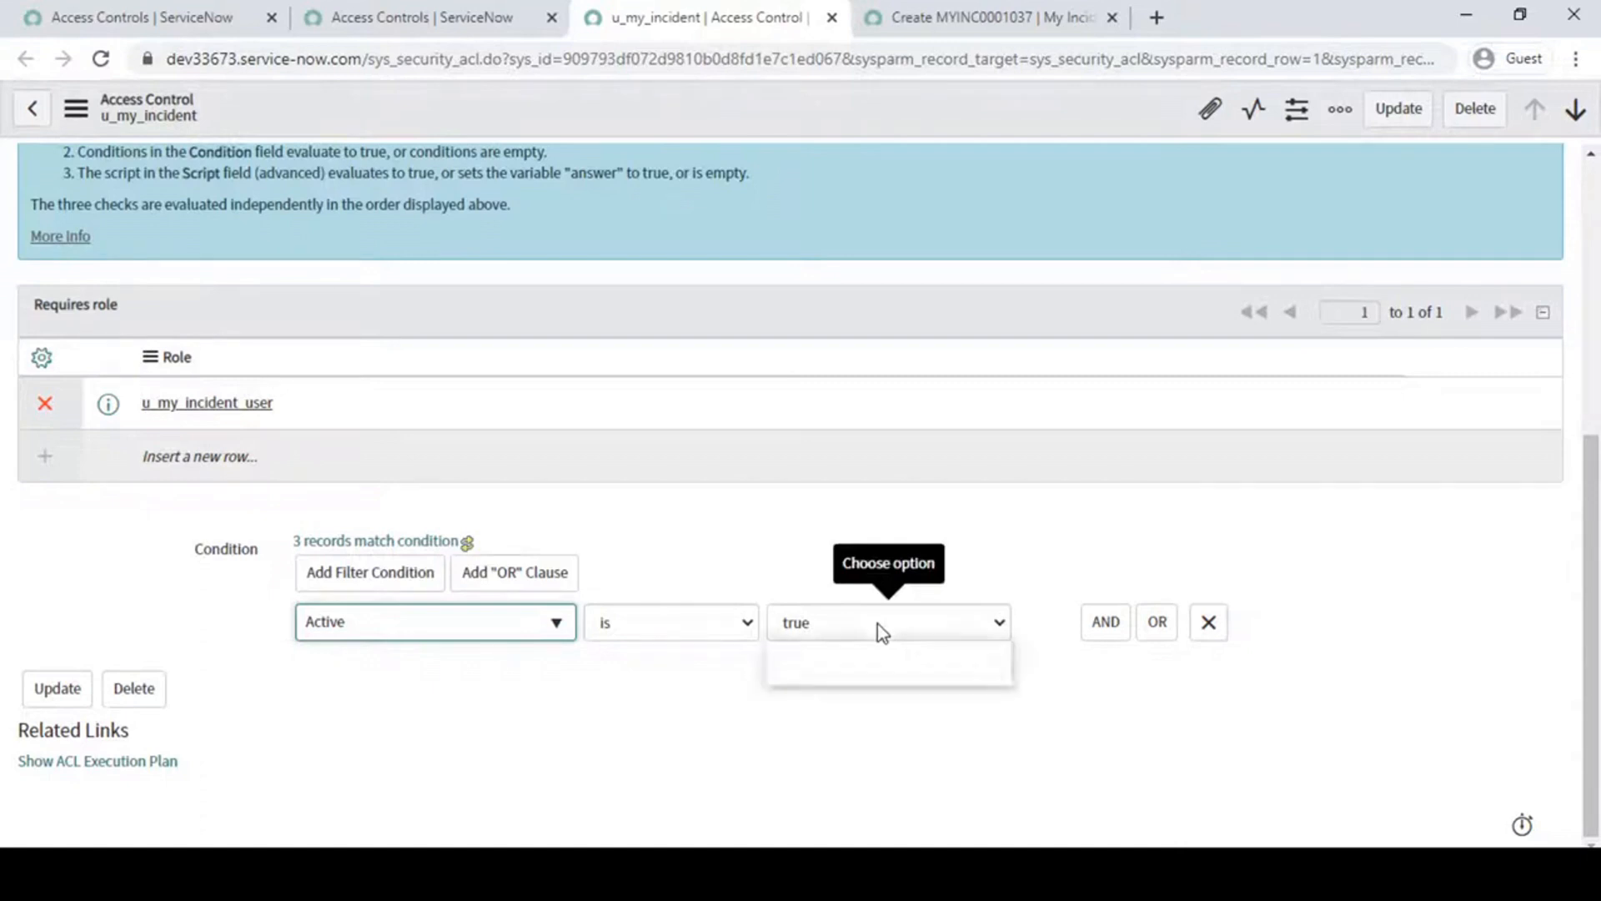
pyautogui.click(863, 669)
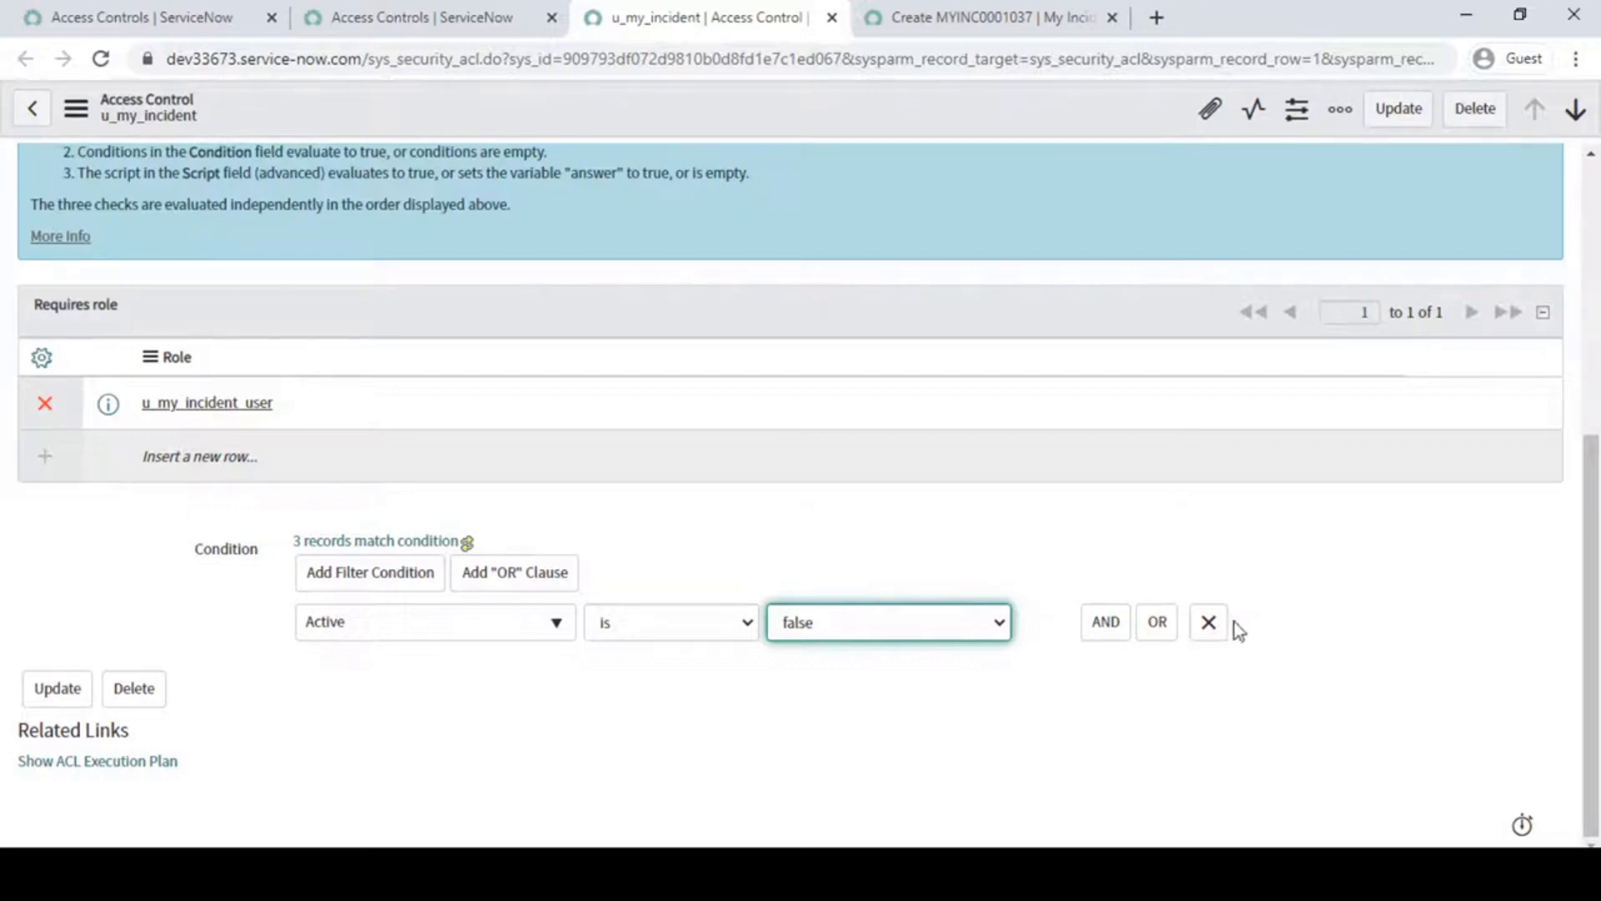
pyautogui.click(1208, 622)
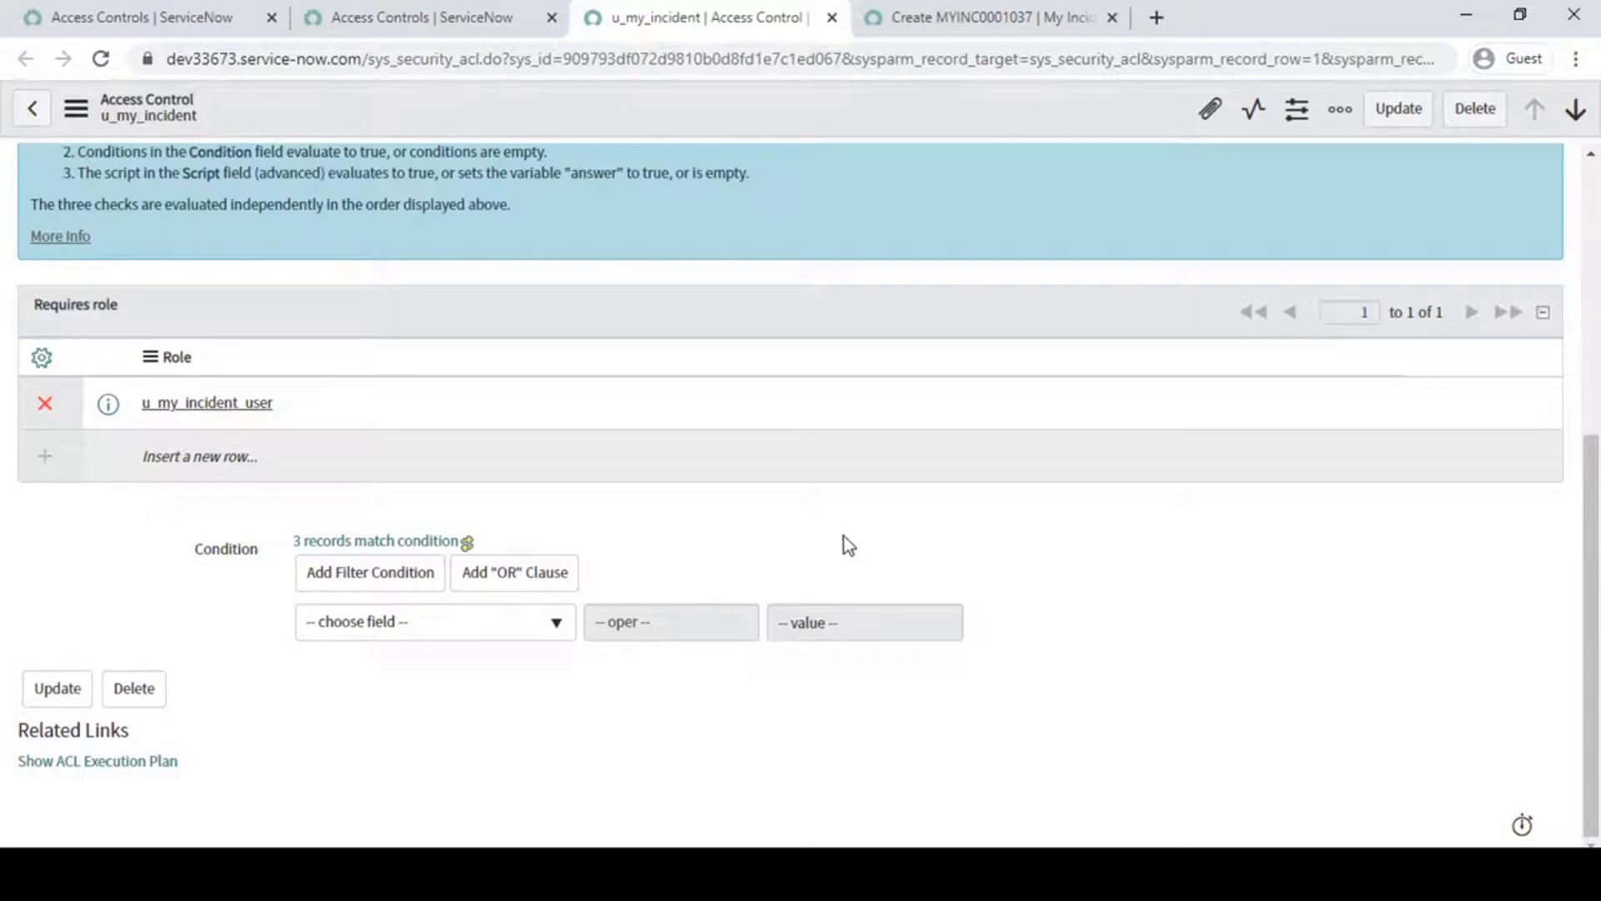
# - Enable the rule's Advanced option and bring up its Script field
pyautogui.scroll(6, 844, 537)
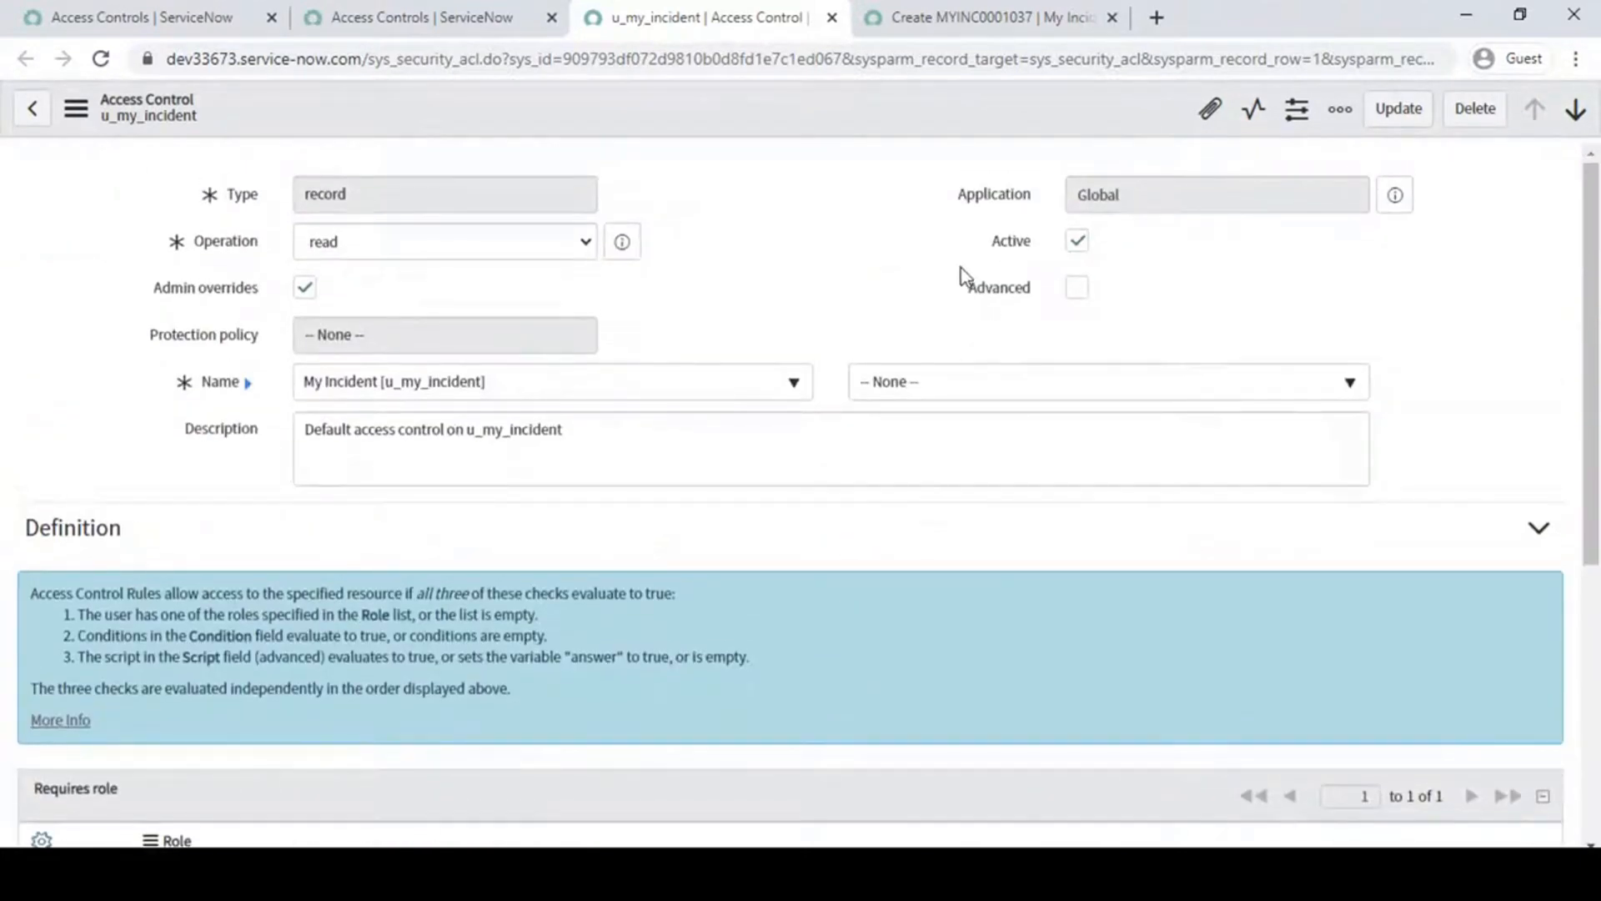
pyautogui.hotkey('ctrl', '2')
pyautogui.moveTo(942, 262); pyautogui.dragTo(1150, 321)
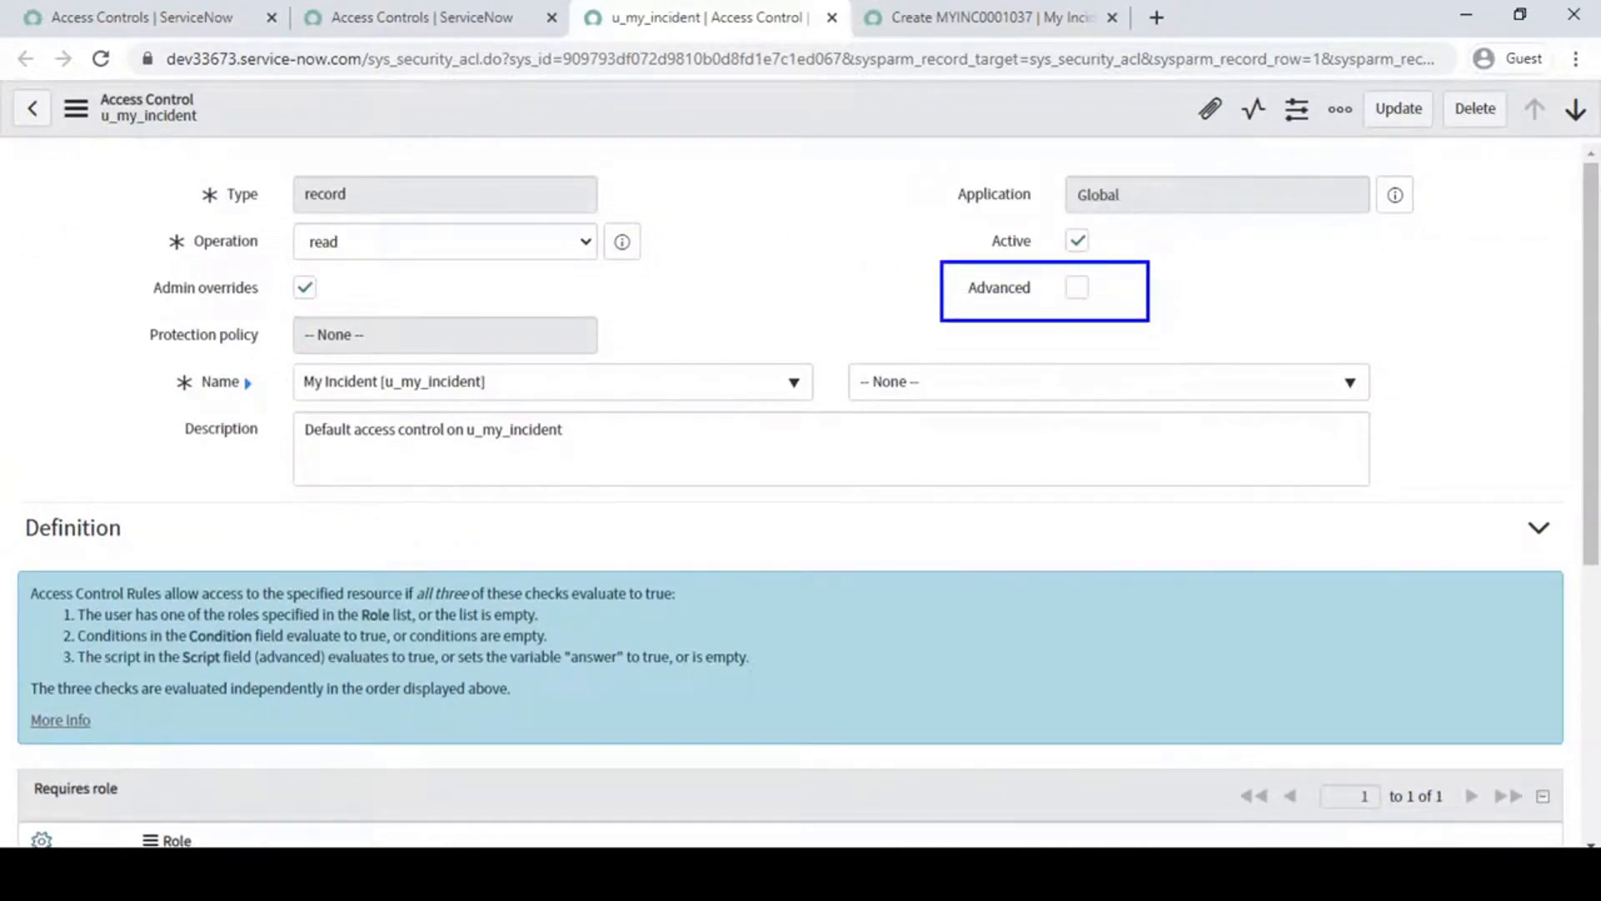
pyautogui.press('Escape')
pyautogui.click(1077, 287)
pyautogui.scroll(-8, 933, 565)
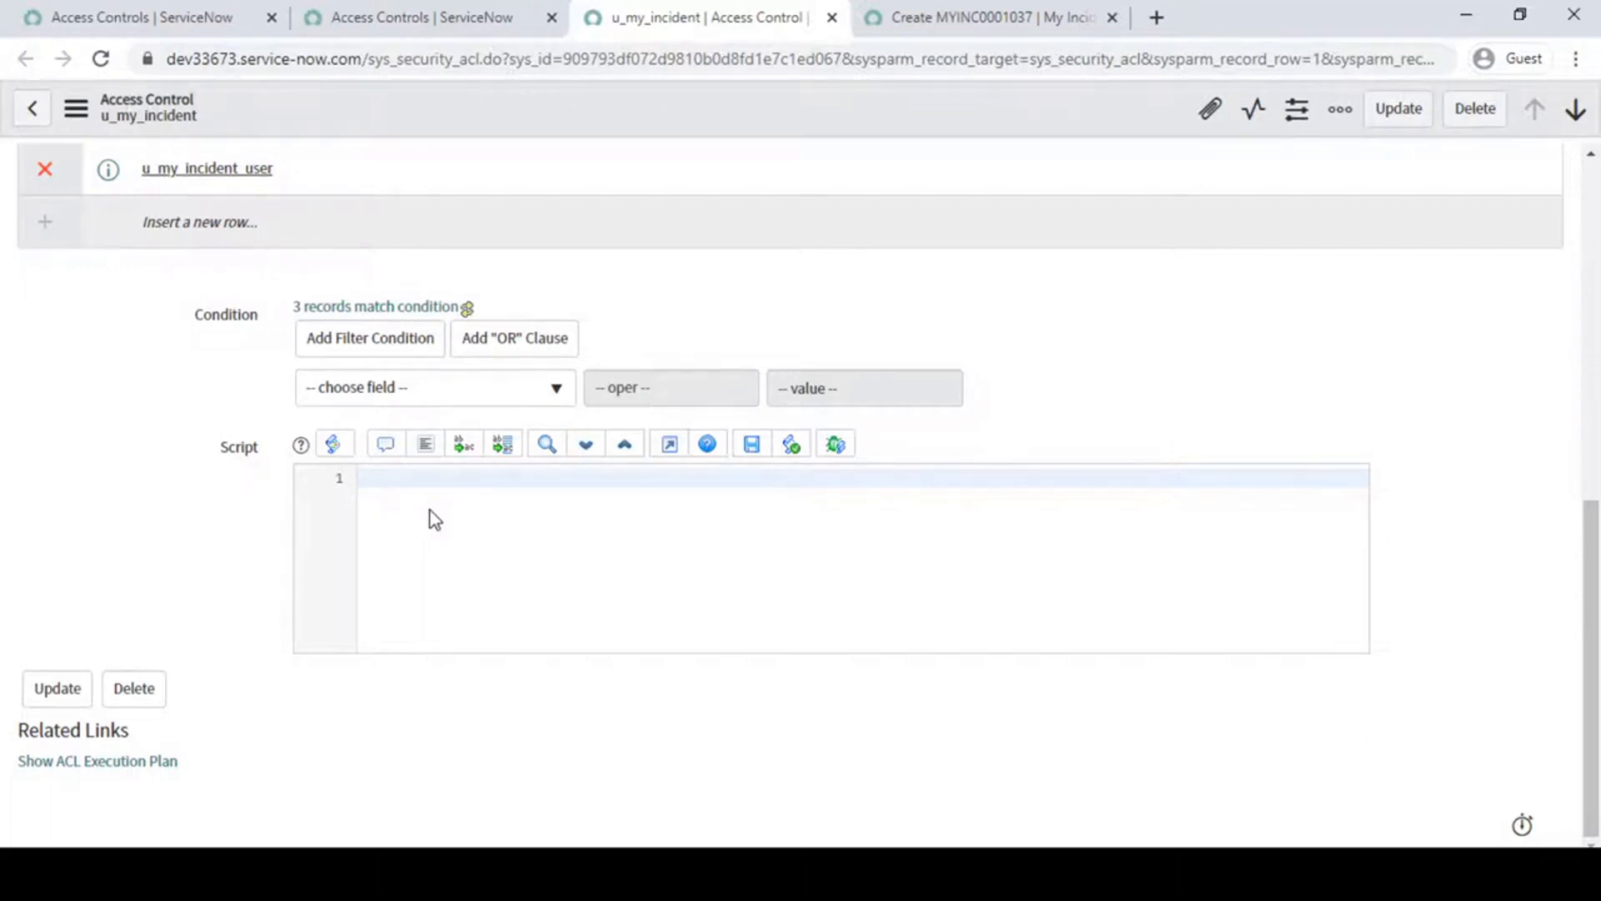
# - Start the rule's script with the line answer = false;
pyautogui.scroll(3, 429, 508)
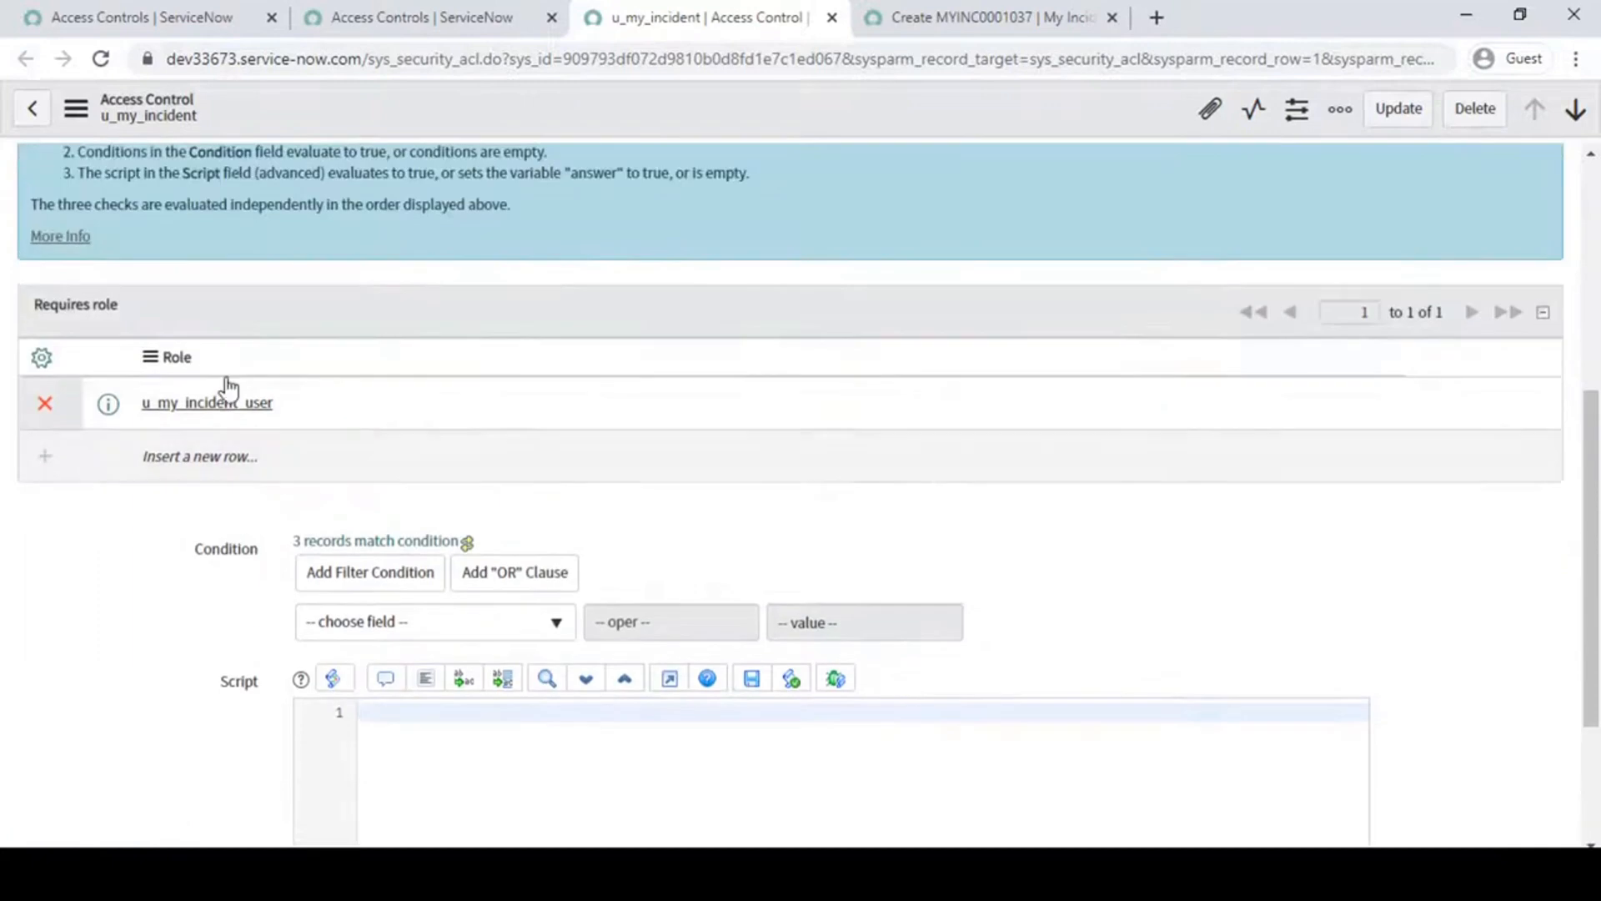
pyautogui.click(126, 385)
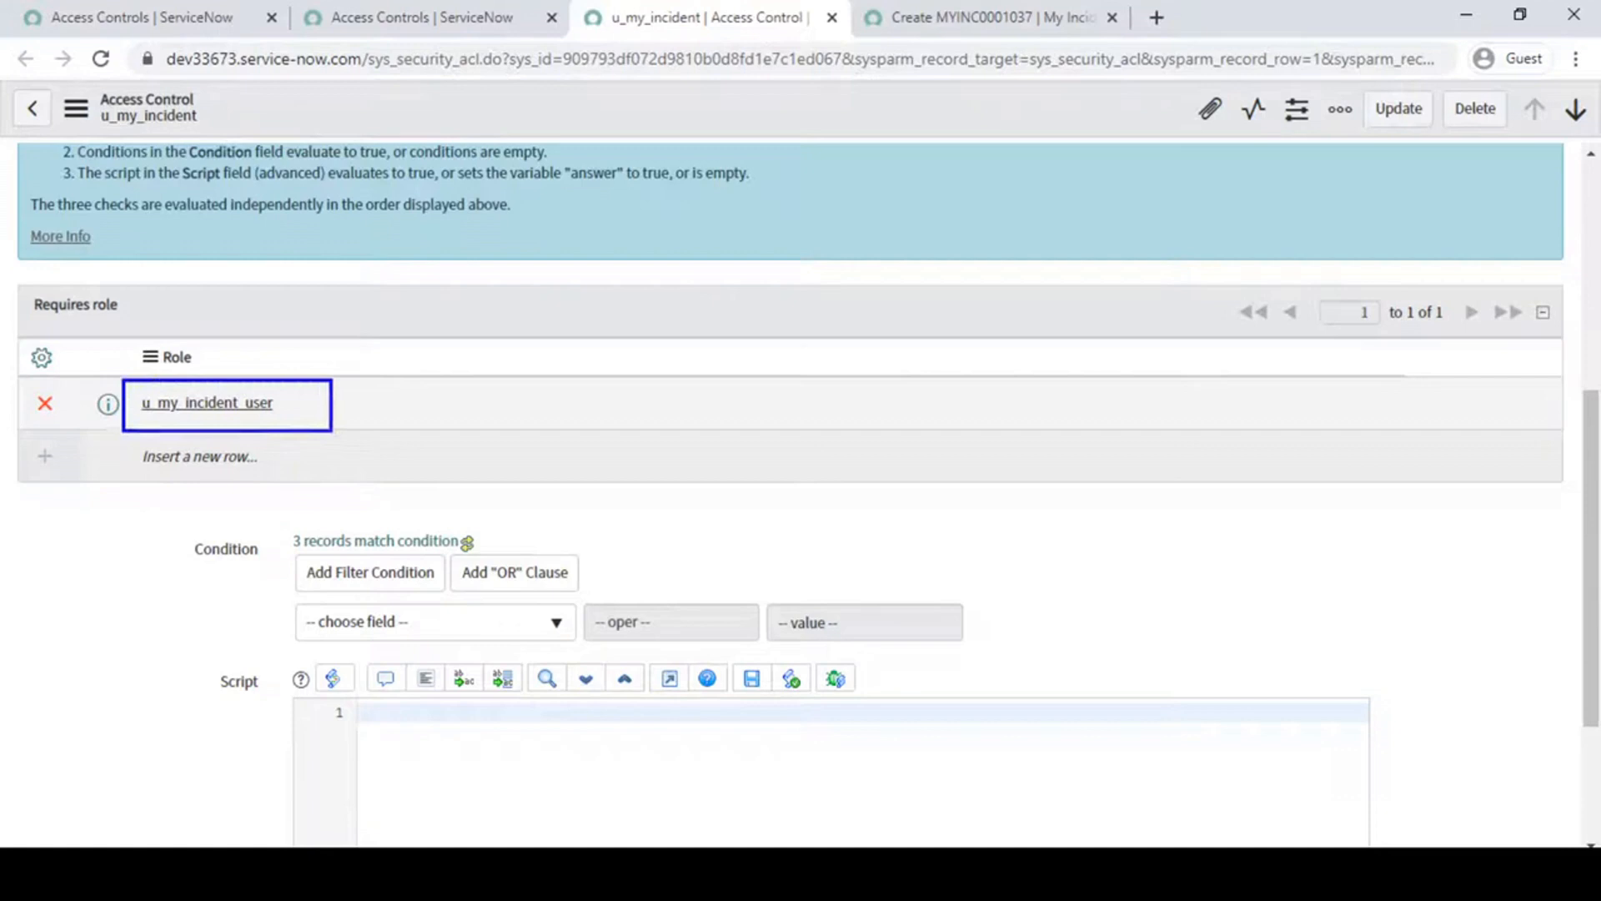
pyautogui.click(444, 751)
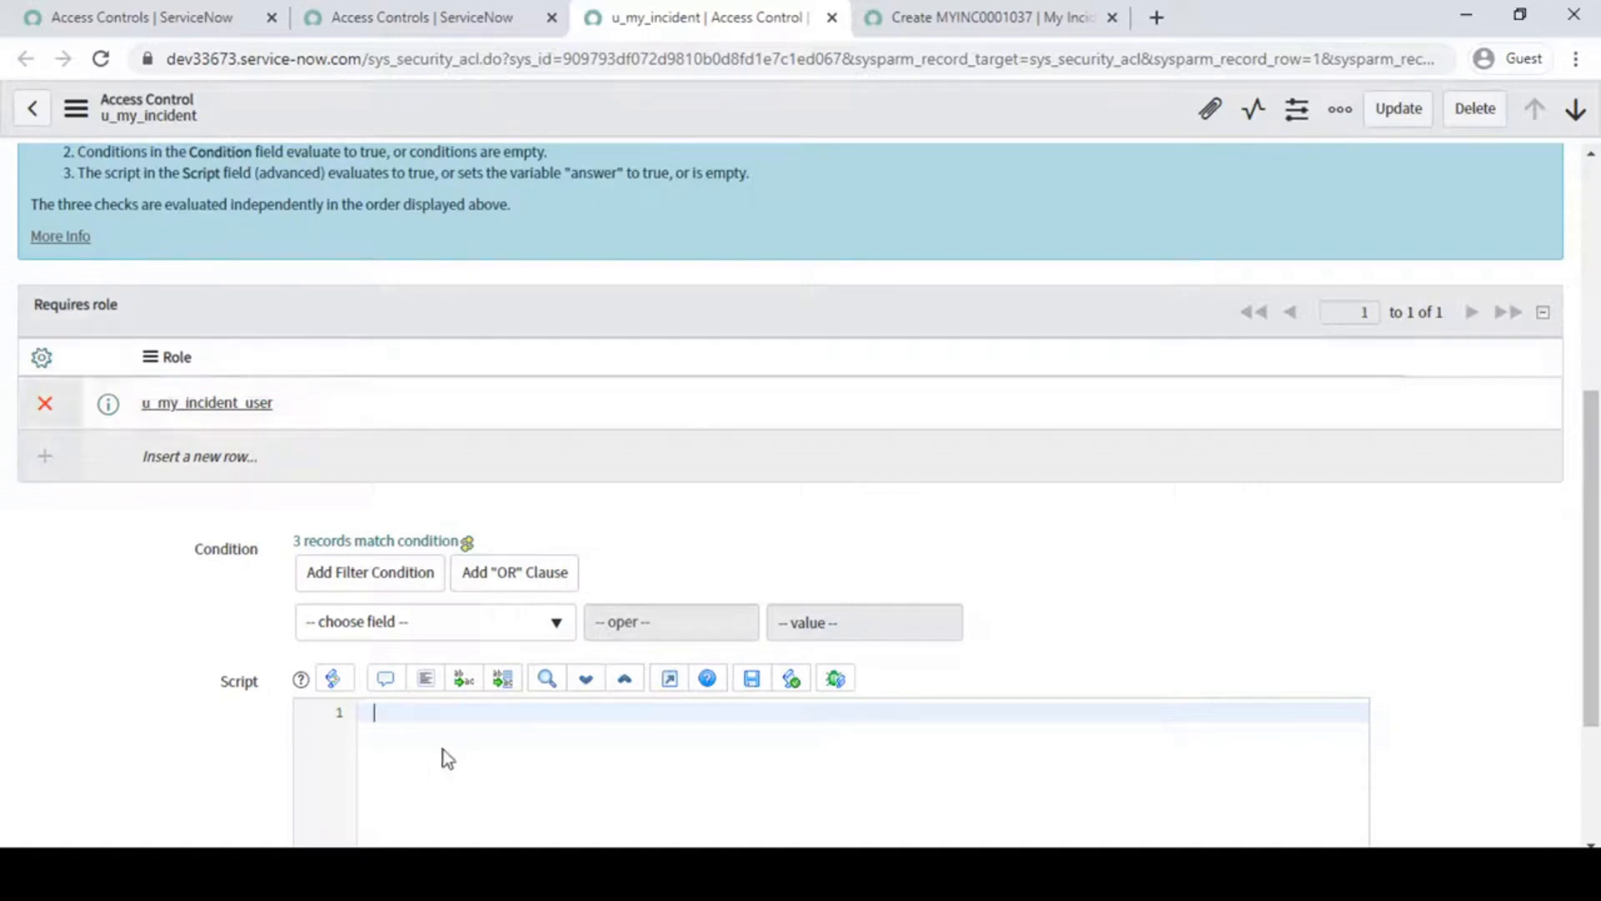
pyautogui.scroll(-3, 960, 501)
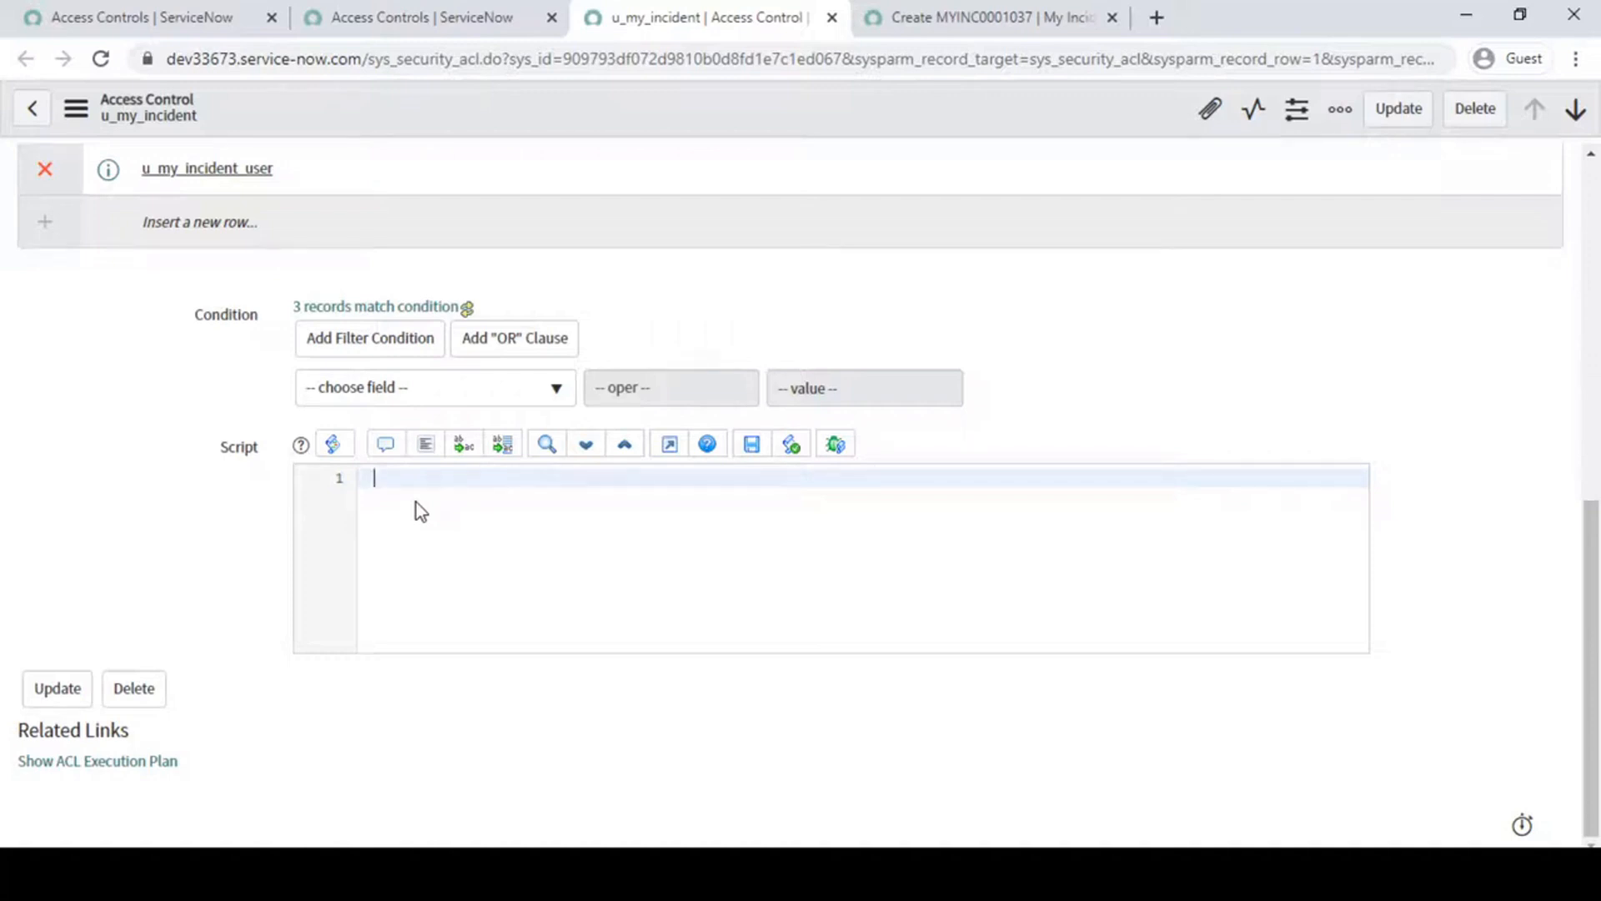
pyautogui.write('r =')
pyautogui.write('false;')
pyautogui.press('Return')
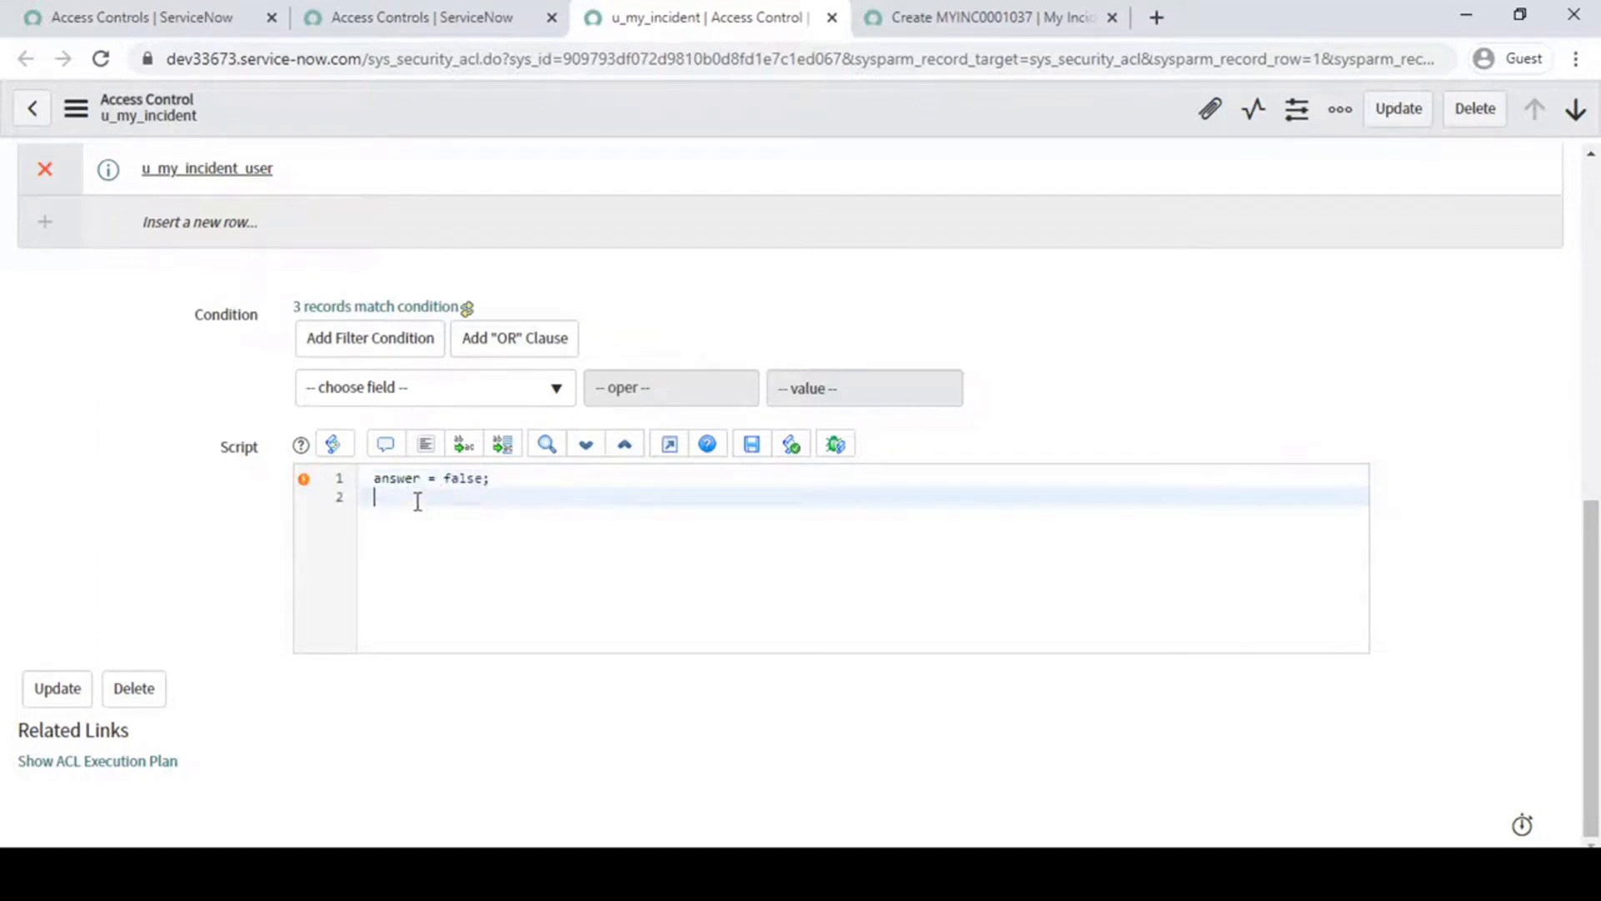
# - Add an if statement on the script's second line with the check gs.getUser().hasRole('itil_admin')
pyautogui.write('if(gs.getUs')
pyautogui.press('Return')
pyautogui.write('.')
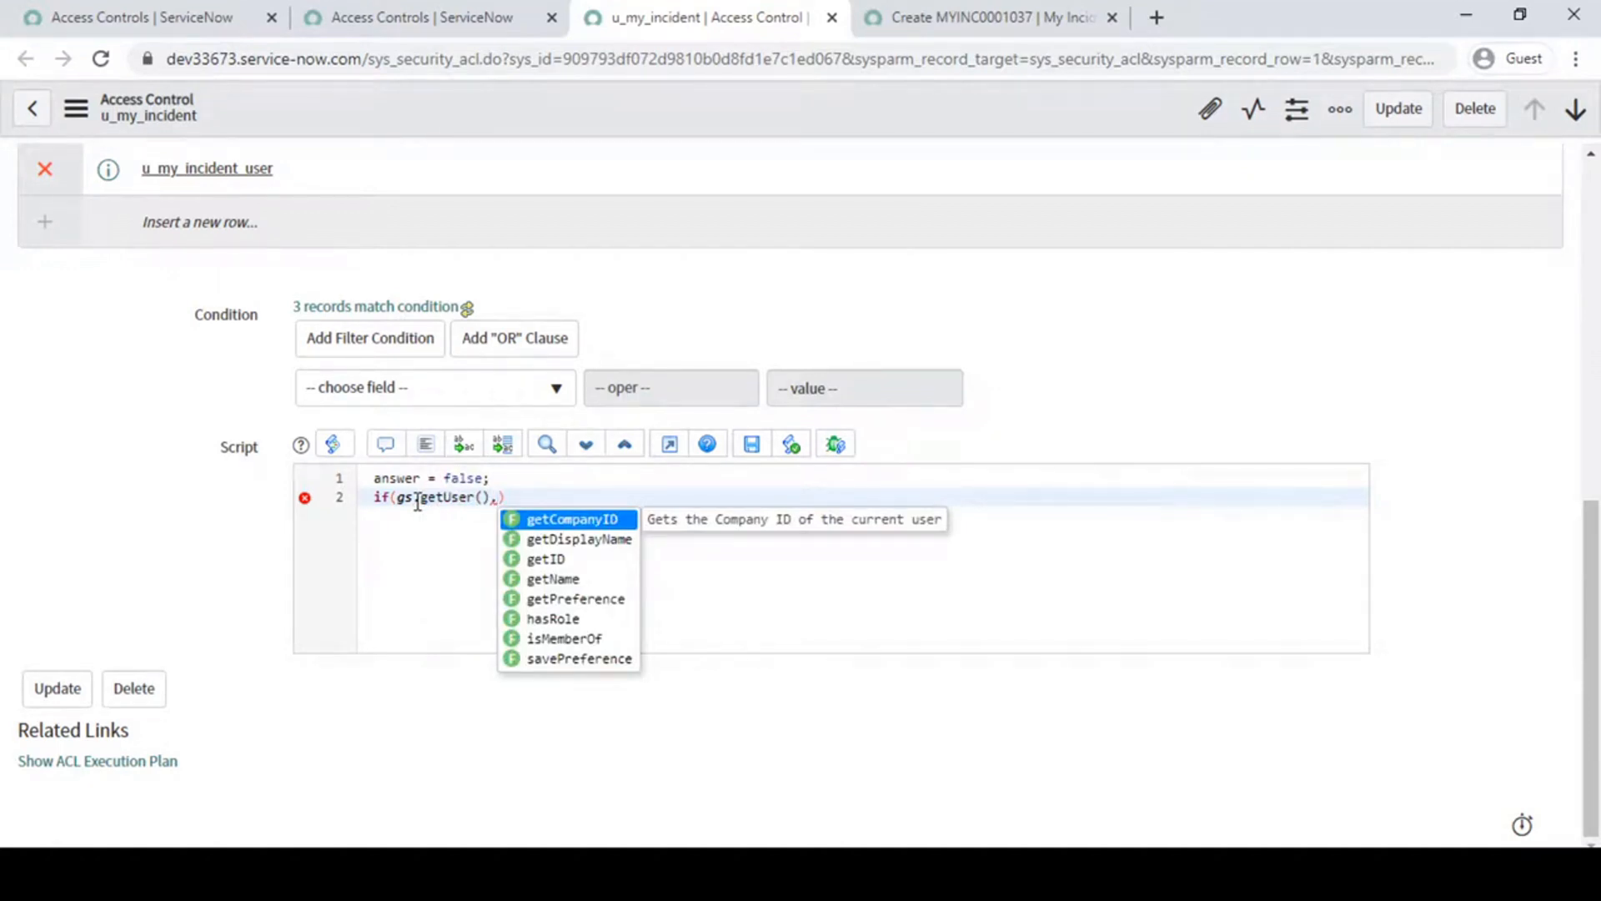
pyautogui.write('ha')
pyautogui.press('Return')
pyautogui.write("'")
pyautogui.write('itil')
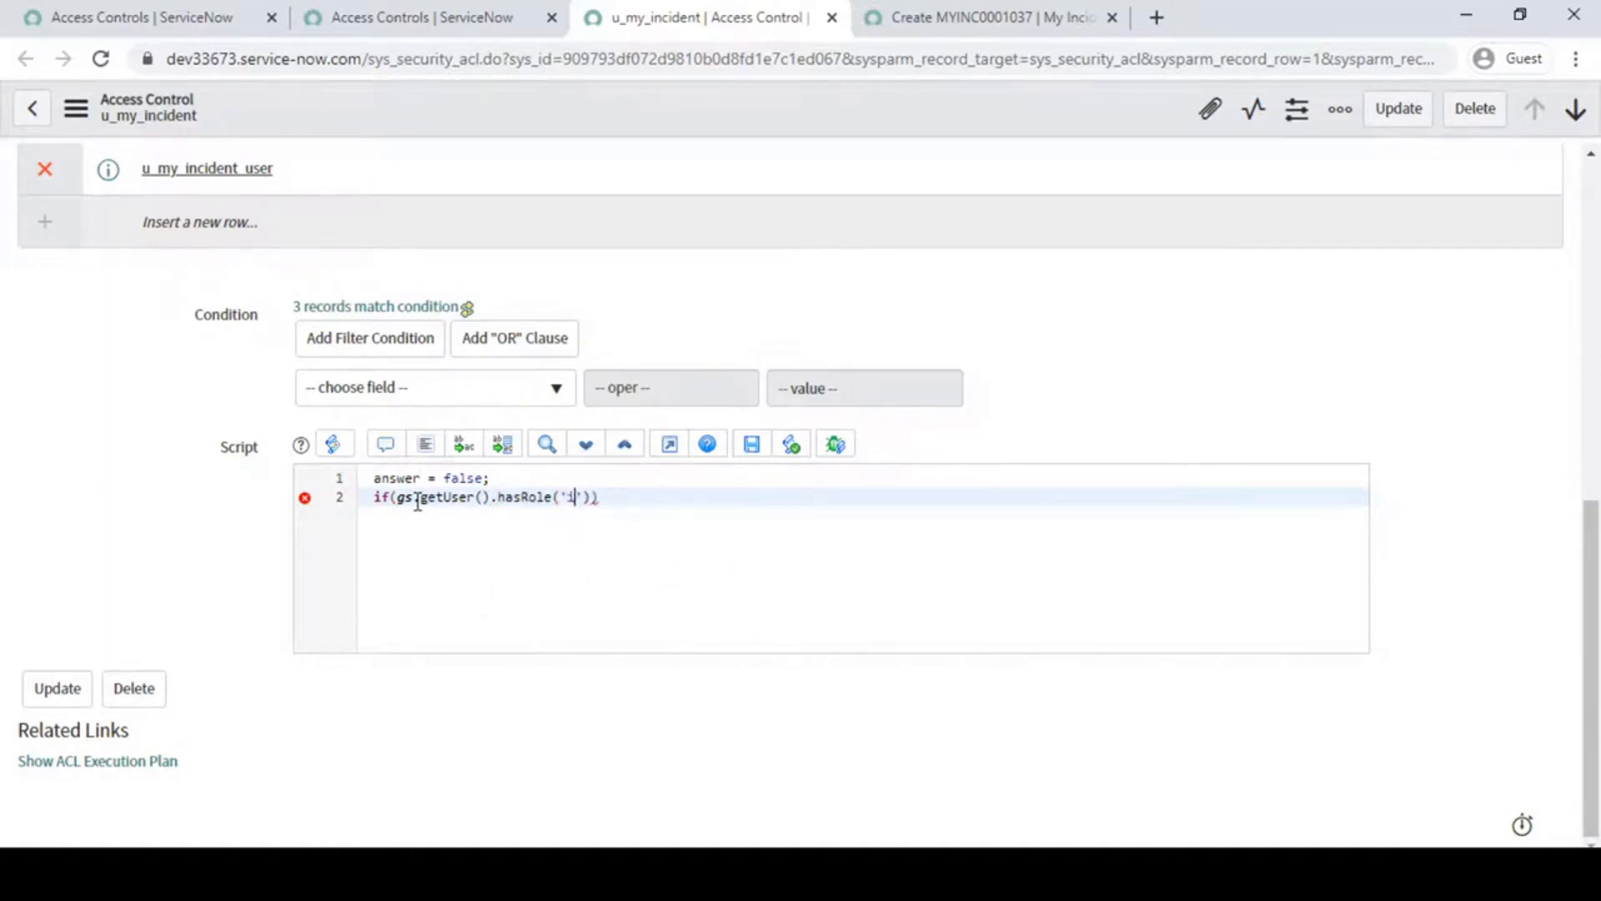
pyautogui.write('_admin')
pyautogui.press('Right')
pyautogui.press('Right')
pyautogui.press('Right')
# - Add answer= true; as the body of the if statement and save the access control rule
pyautogui.press('Return')
pyautogui.write('ans')
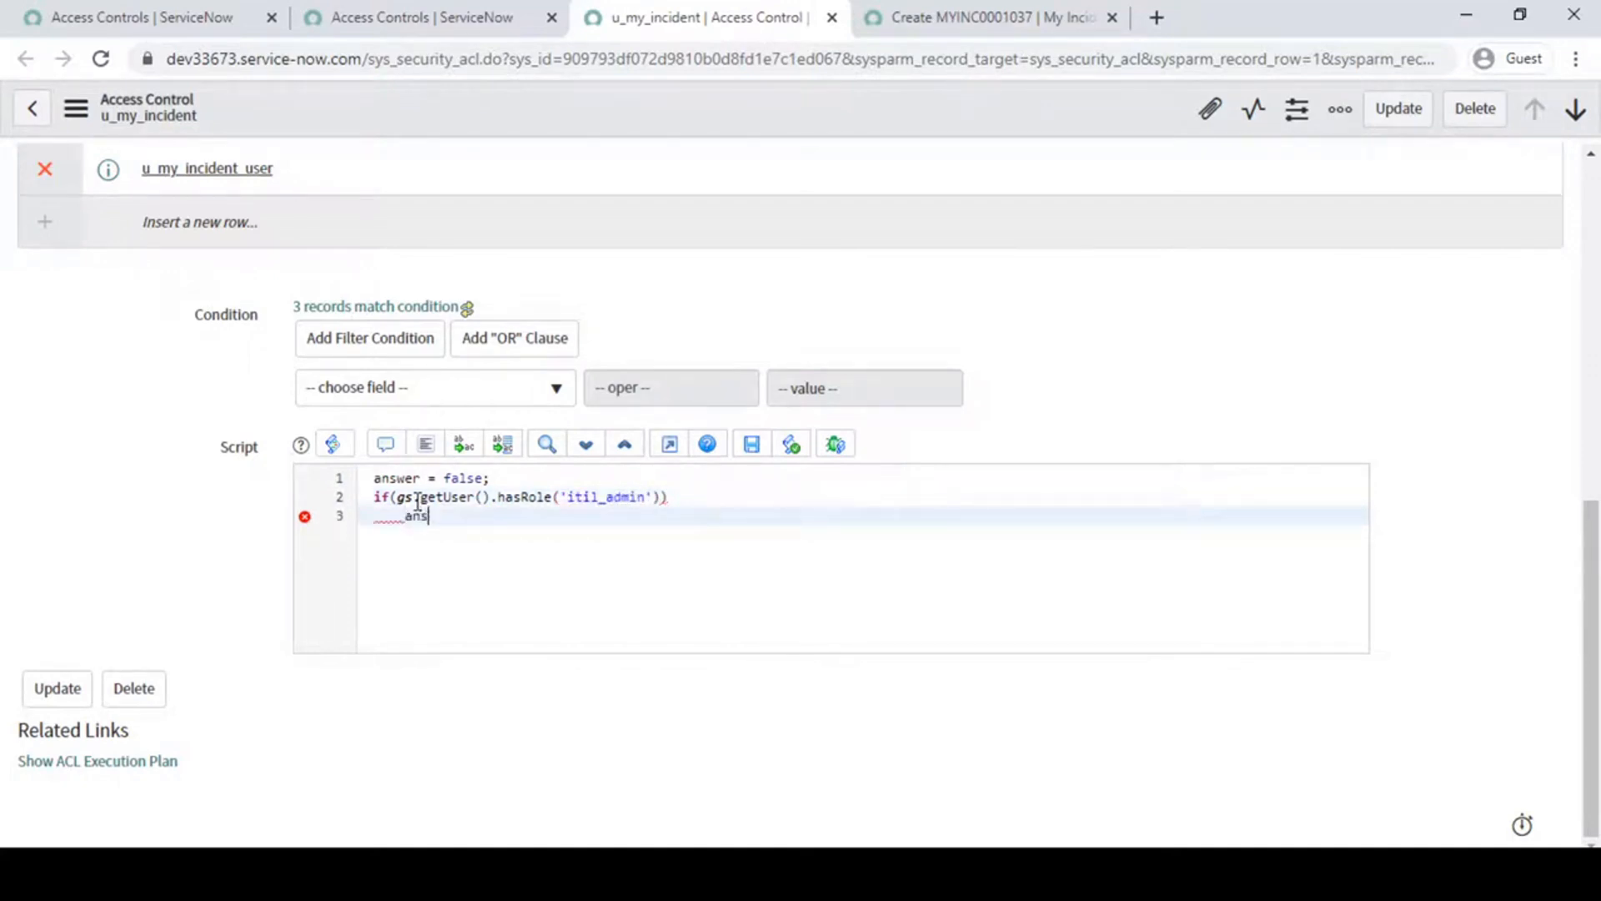
pyautogui.write('wer= true;')
pyautogui.press('Return')
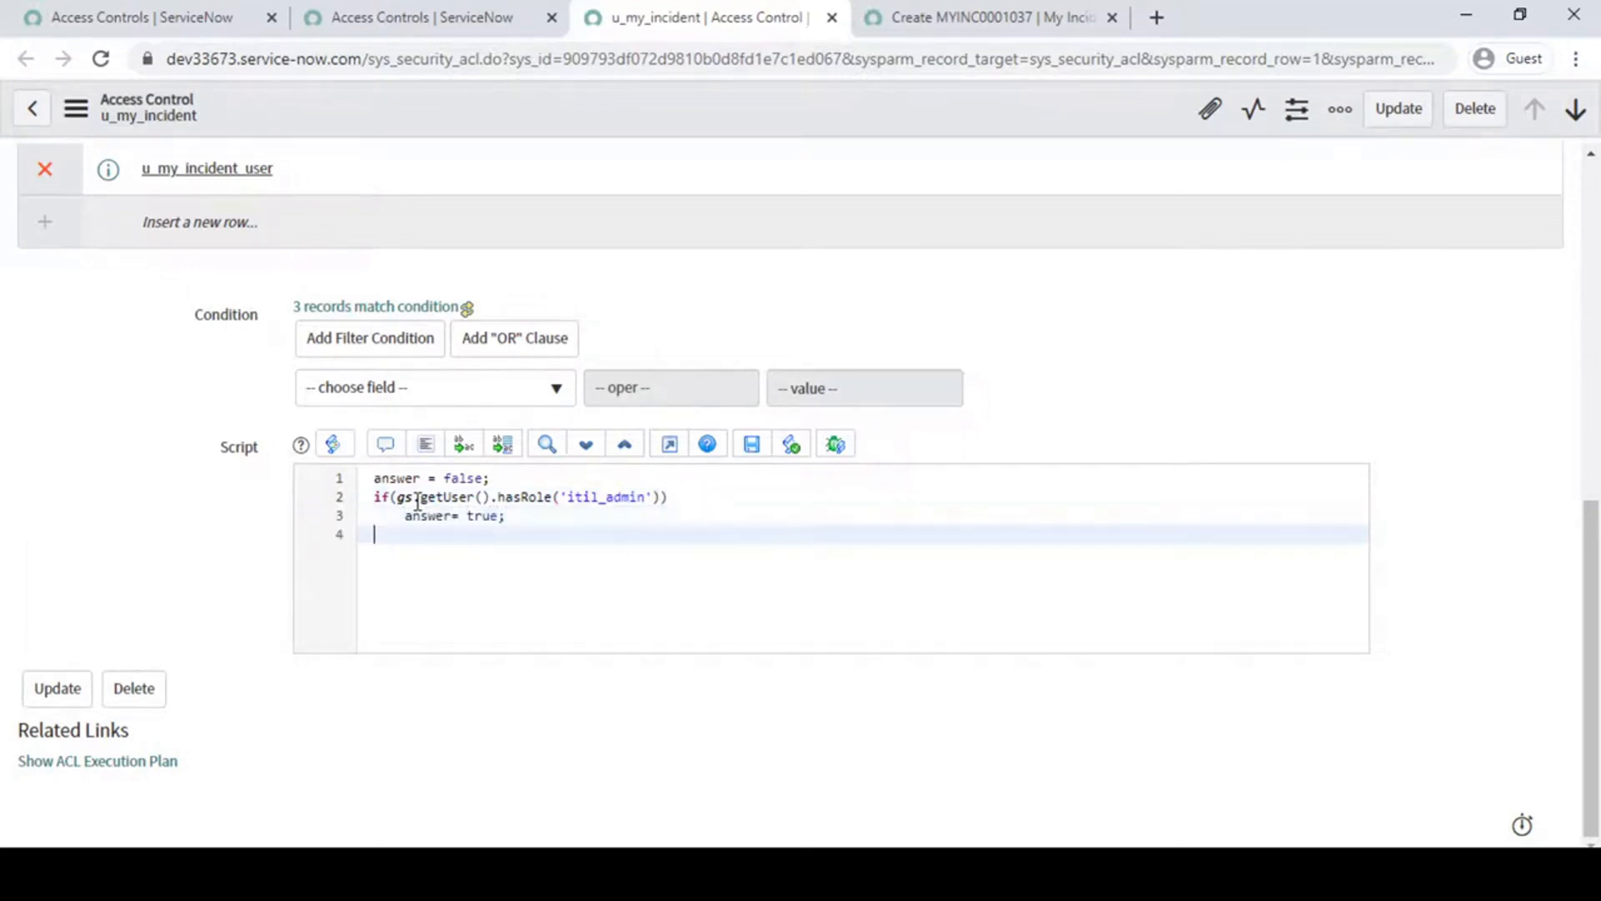
pyautogui.rightClick(695, 118)
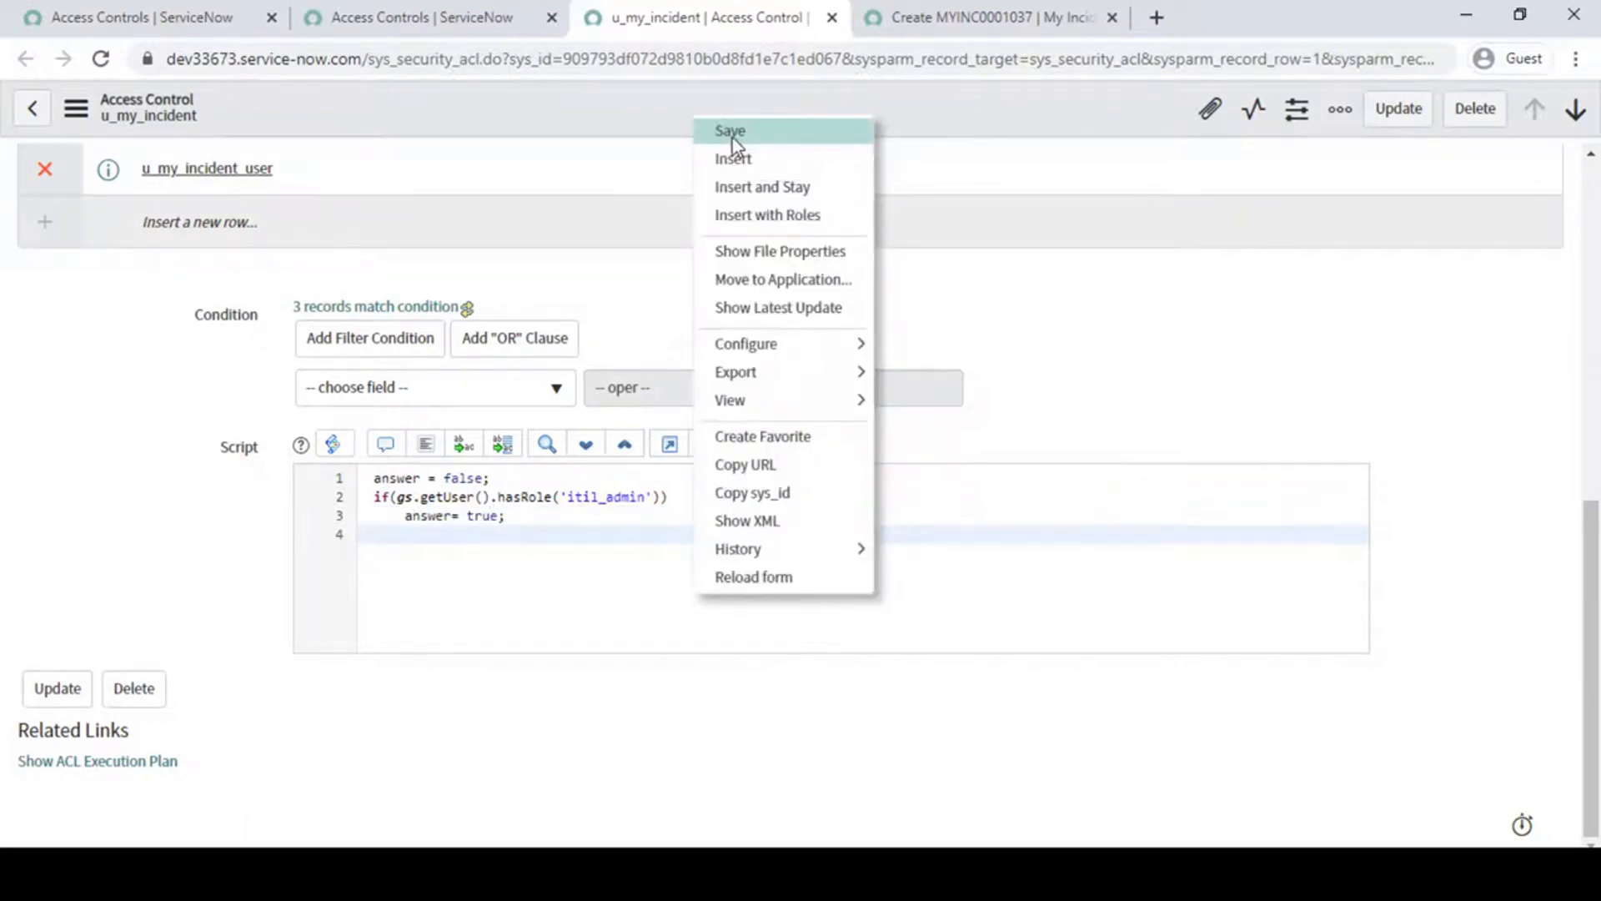
pyautogui.click(732, 138)
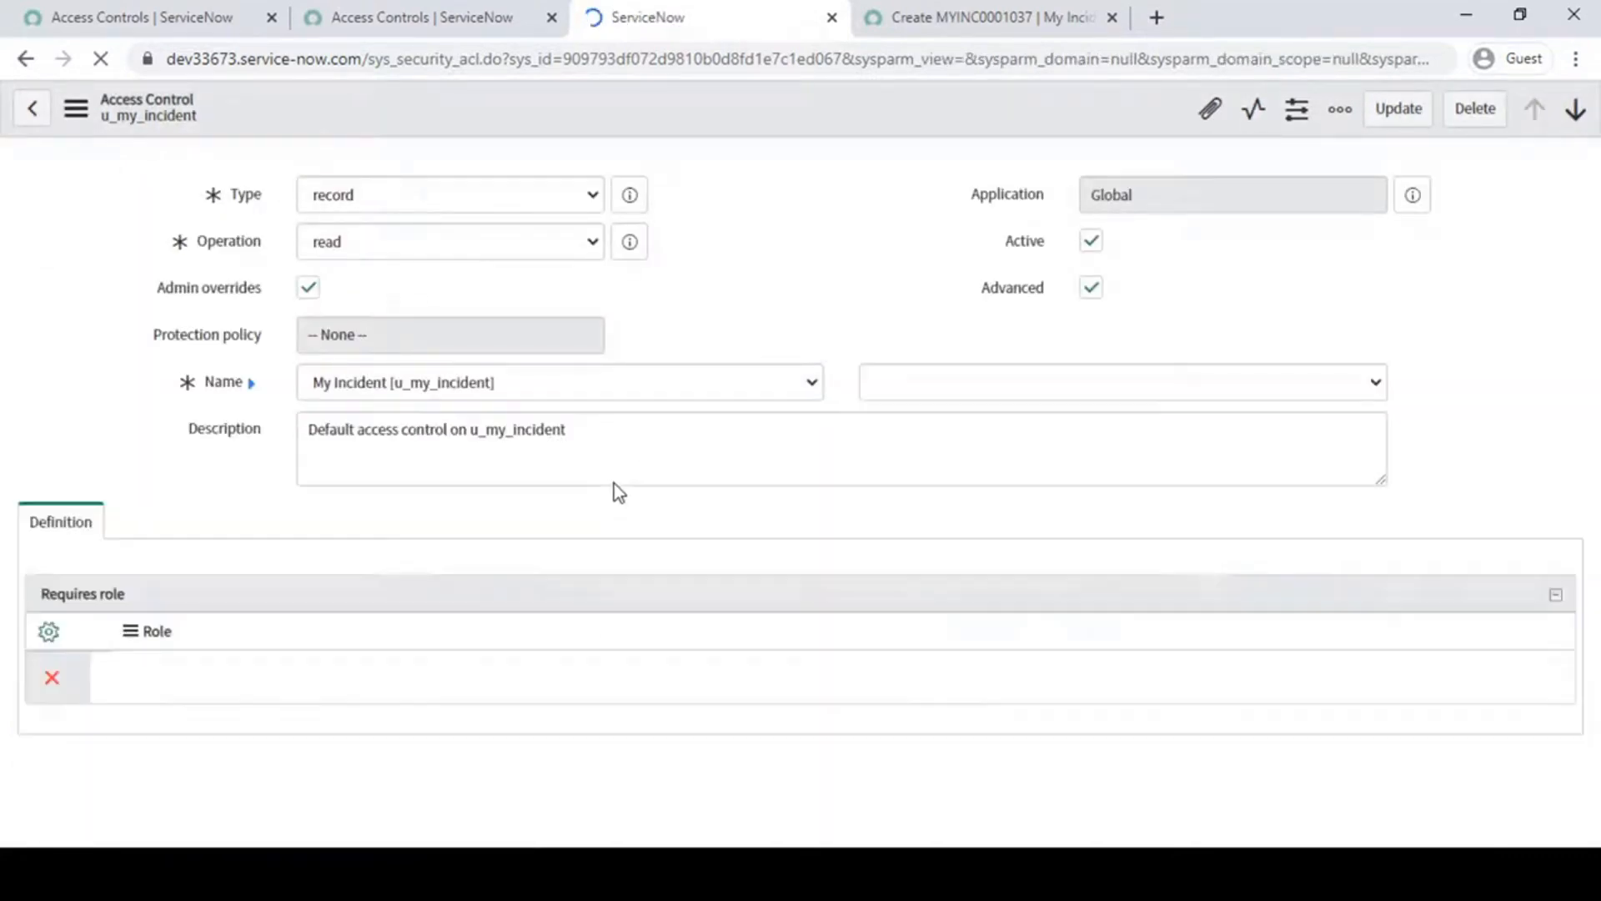
# - Review the saved rule's script, starting with its answer = false; line
pyautogui.scroll(-2, 614, 483)
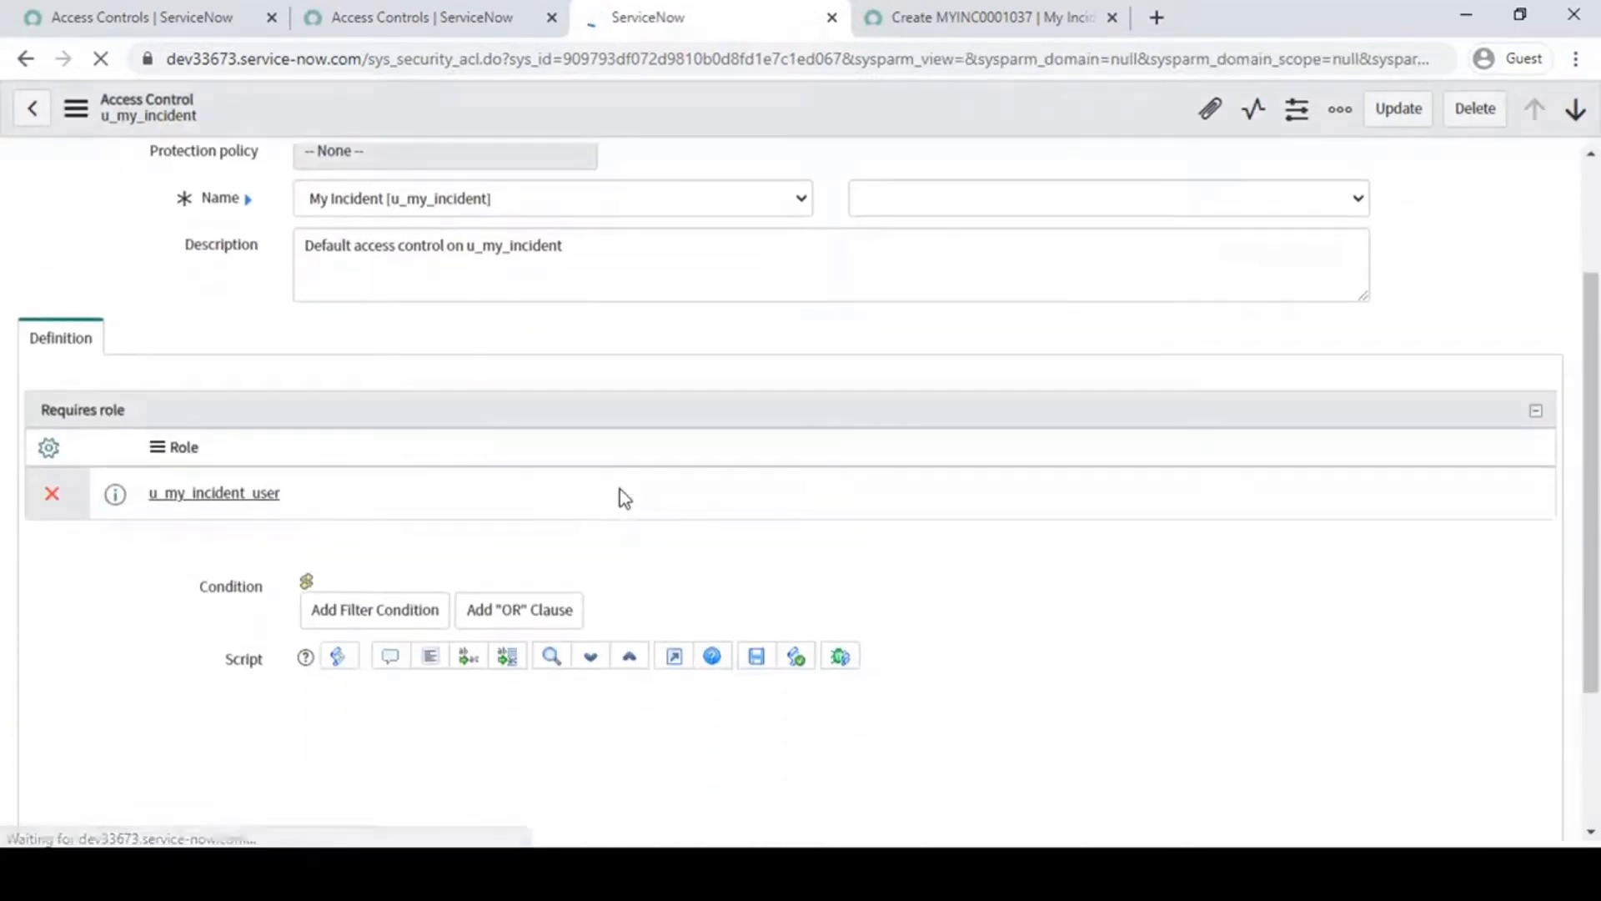
pyautogui.scroll(-2, 714, 569)
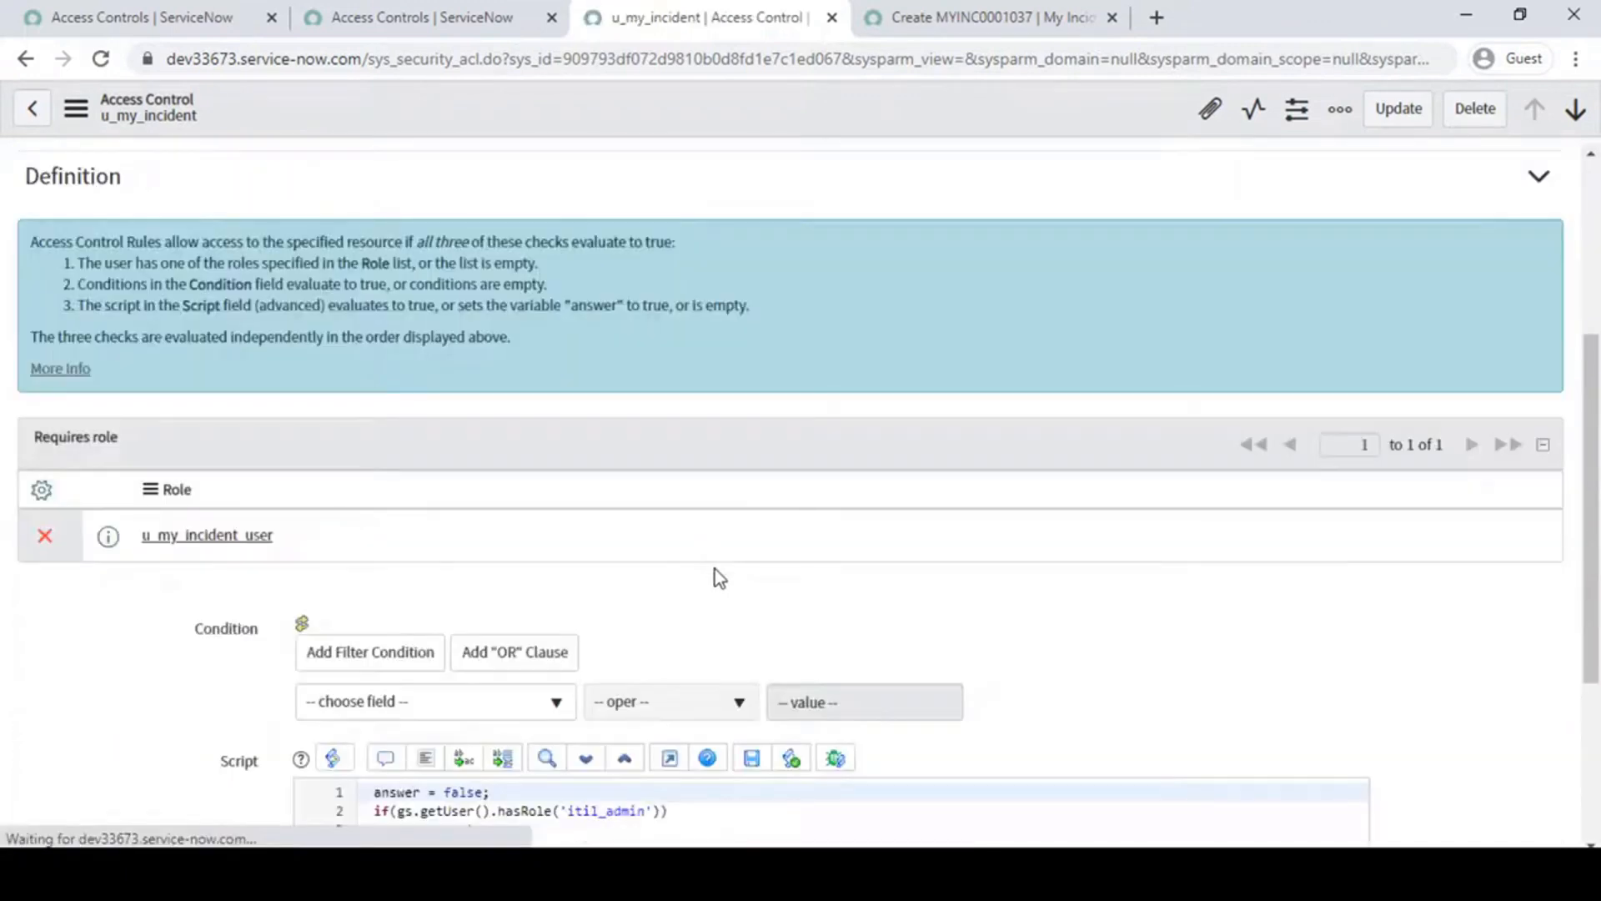
pyautogui.scroll(-4, 714, 568)
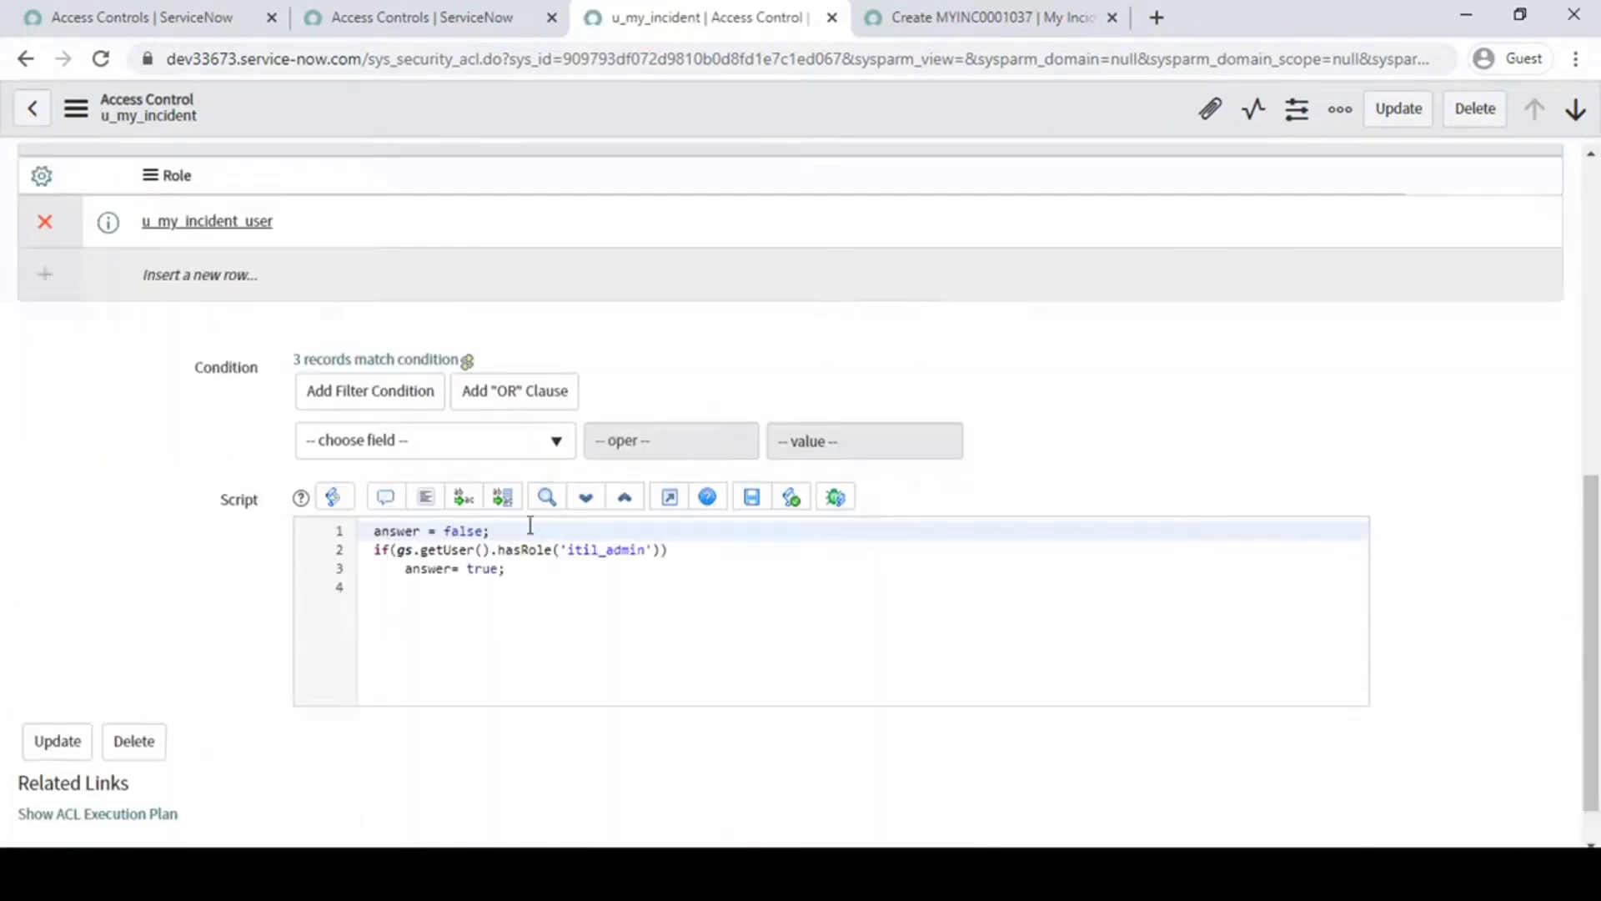
pyautogui.click(503, 531)
pyautogui.moveTo(510, 540); pyautogui.dragTo(371, 538)
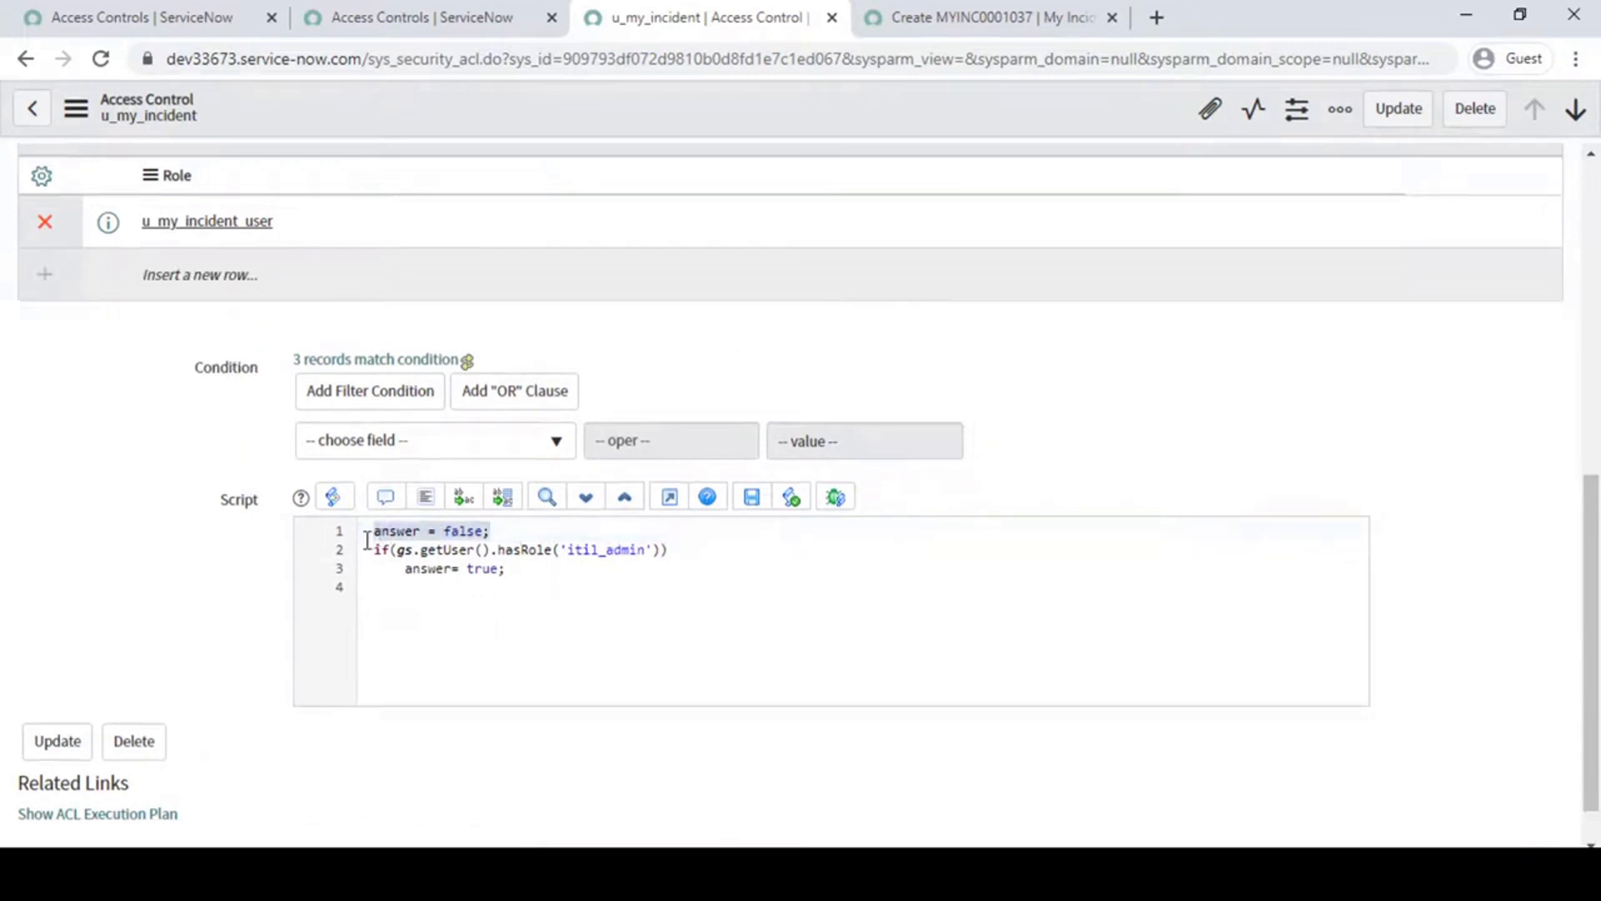
pyautogui.click(521, 532)
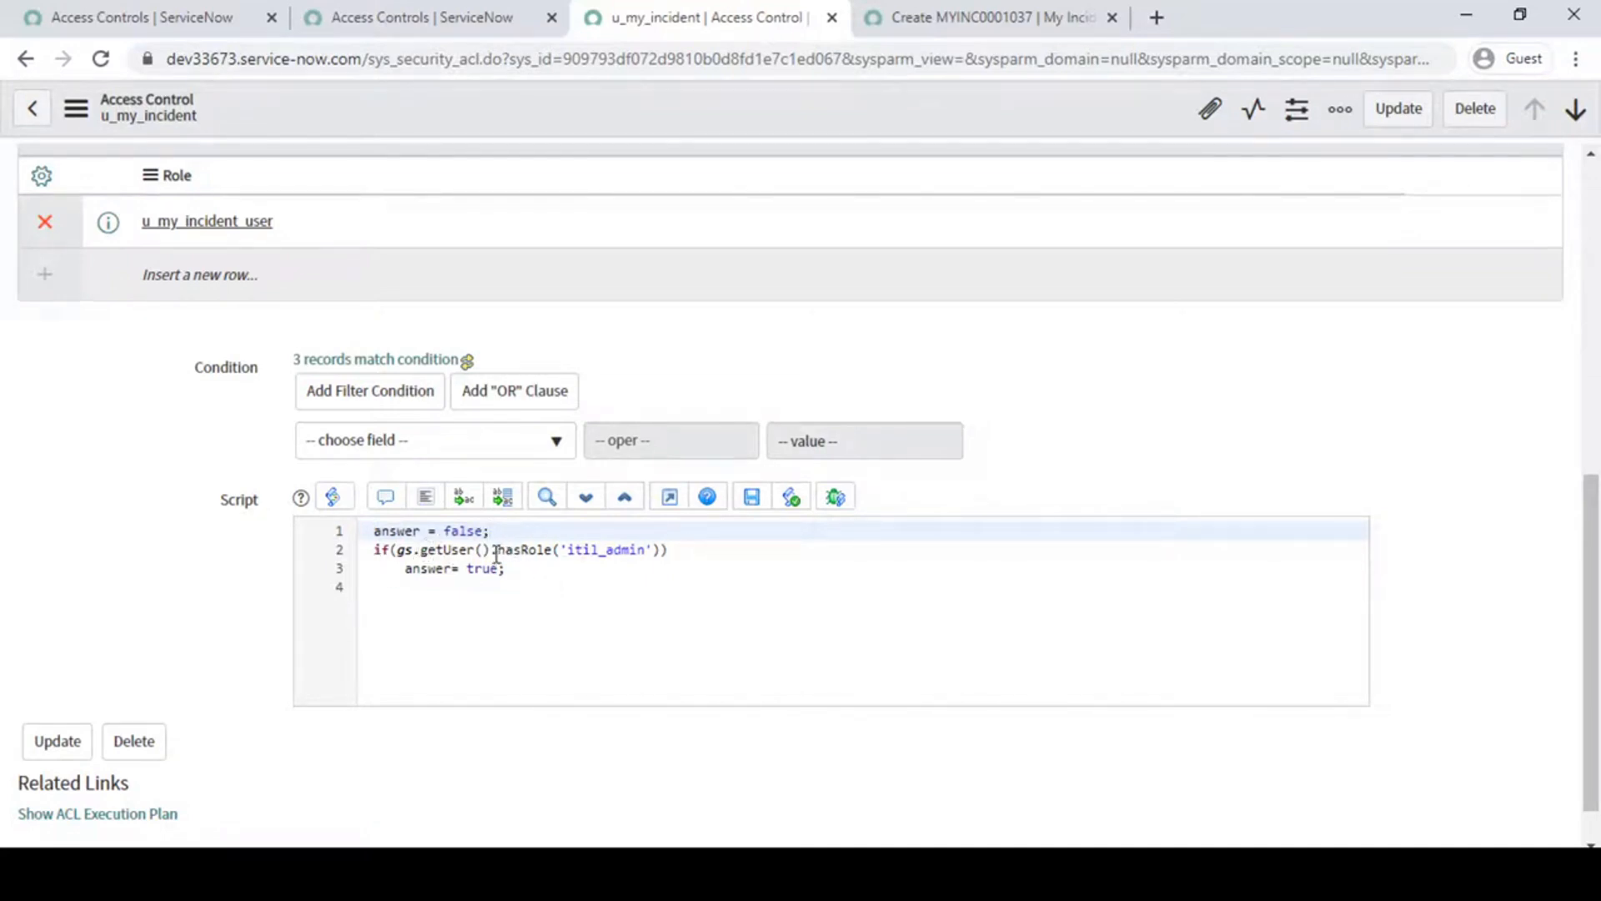
# - Examine the script's if condition: the gs.getUser() call, the hasRole method and the itil_admin role it checks
pyautogui.moveTo(568, 551); pyautogui.dragTo(624, 551)
pyautogui.click(553, 550)
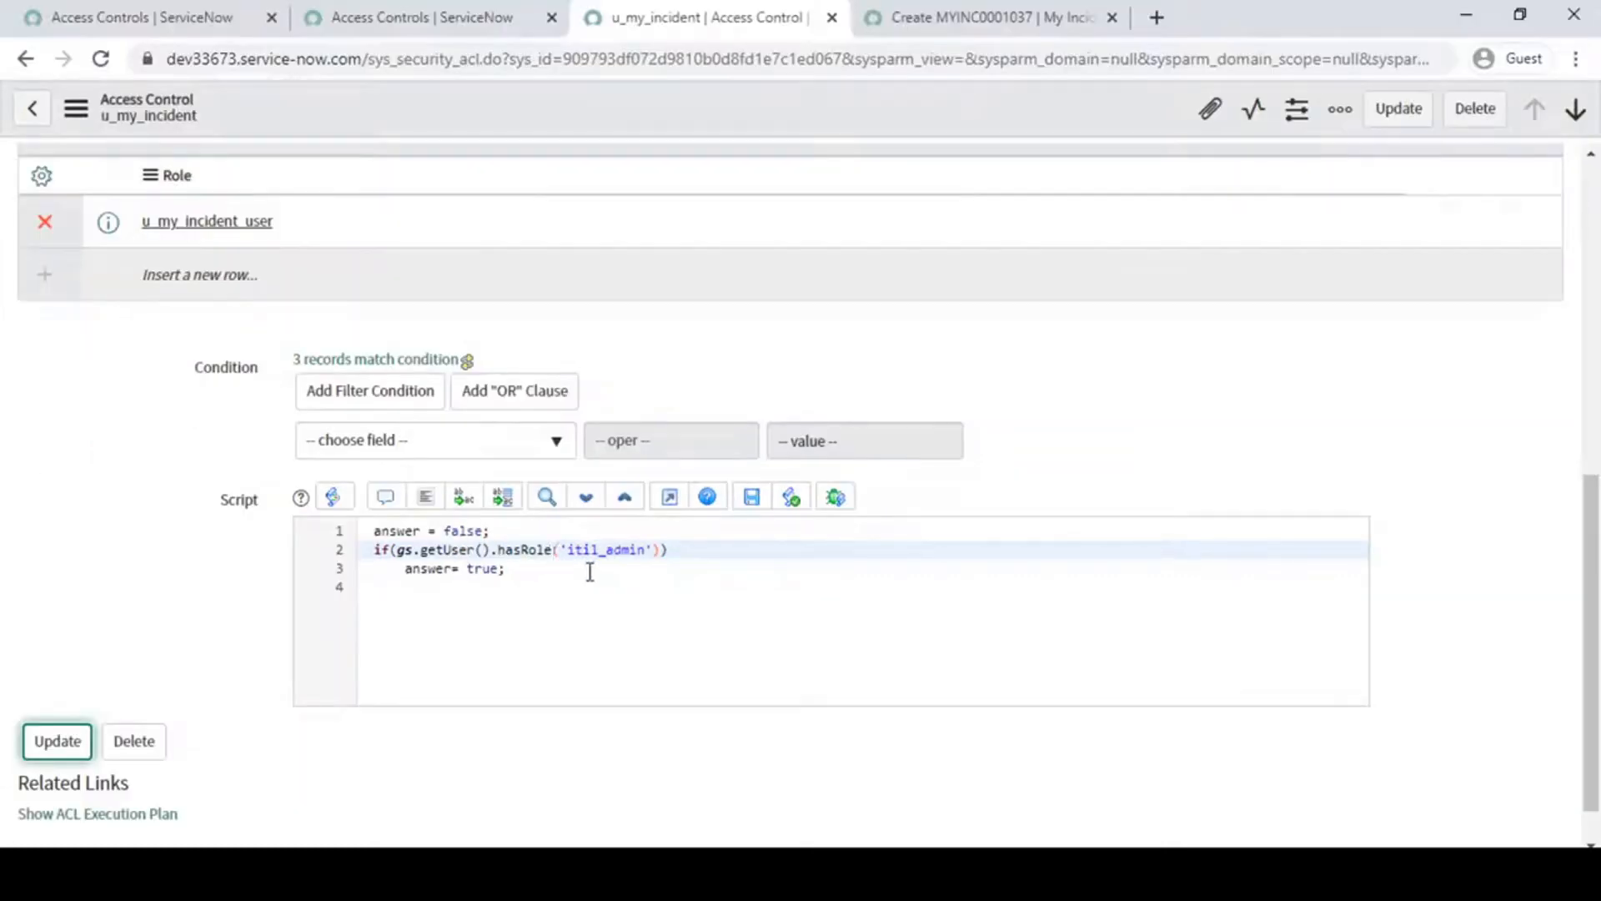
pyautogui.moveTo(568, 549); pyautogui.dragTo(657, 551)
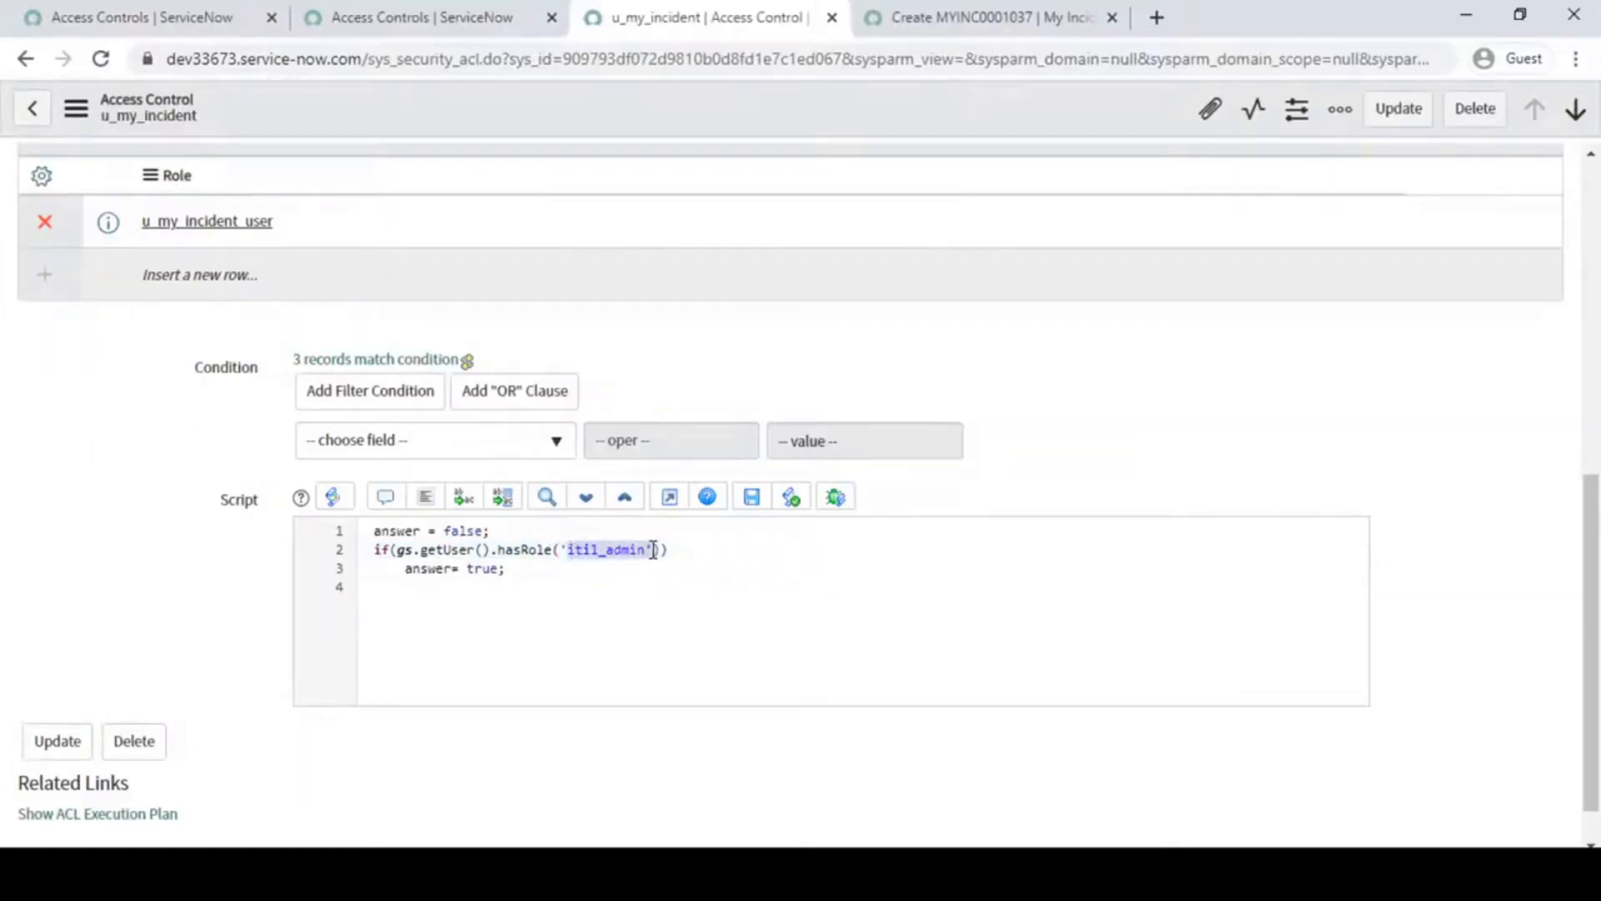
pyautogui.click(654, 551)
pyautogui.moveTo(402, 551); pyautogui.dragTo(497, 549)
pyautogui.click(497, 550)
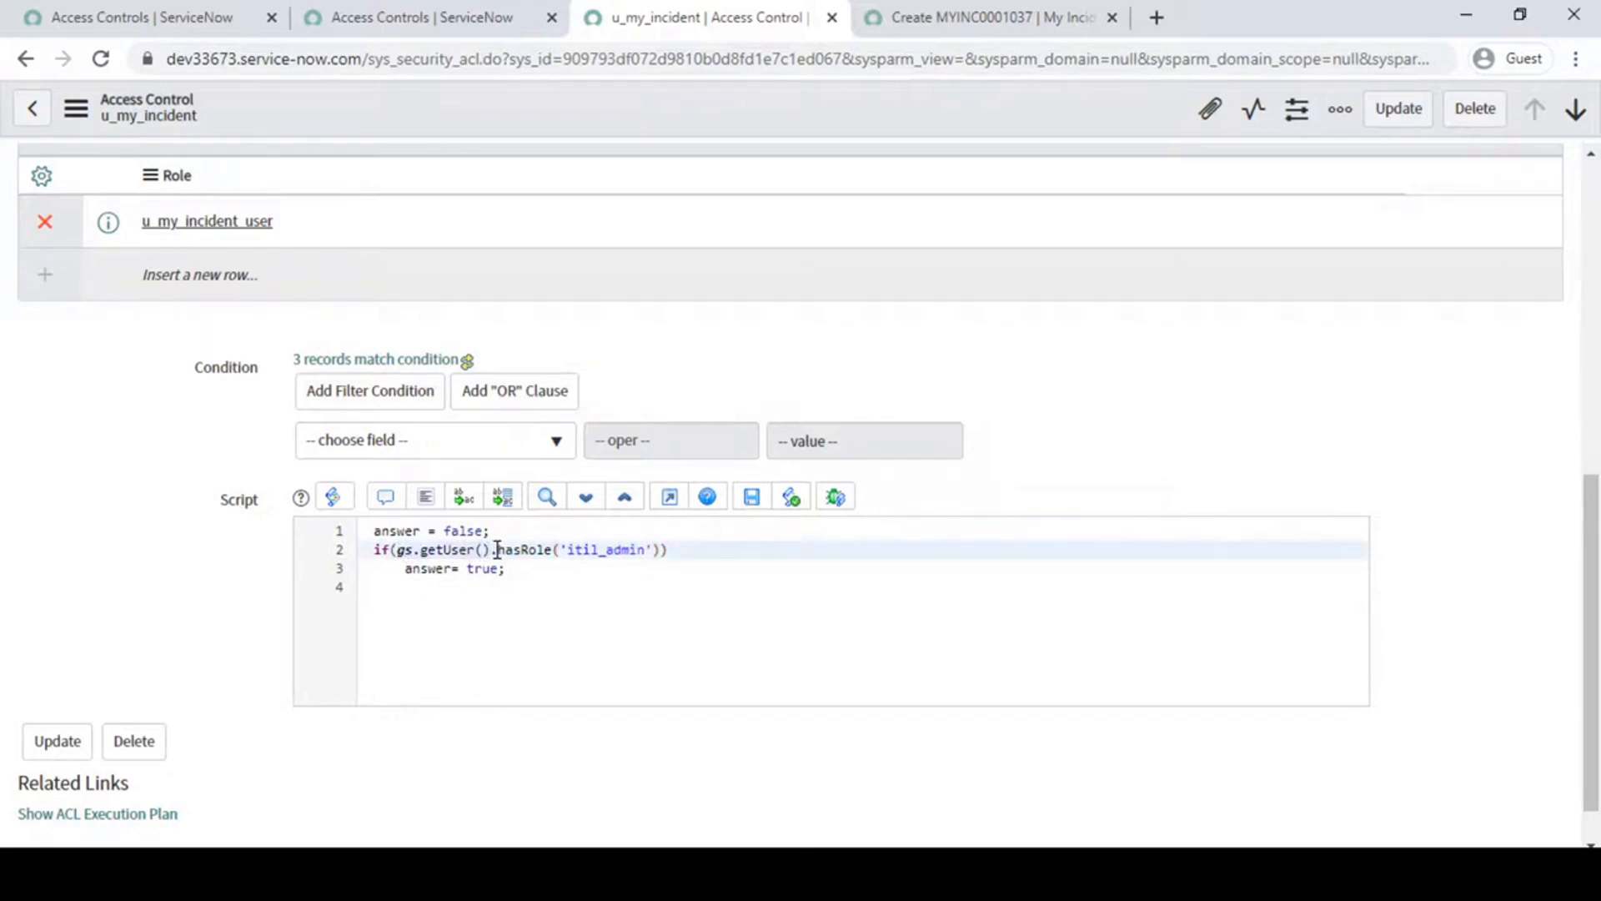
pyautogui.moveTo(497, 549); pyautogui.dragTo(399, 561)
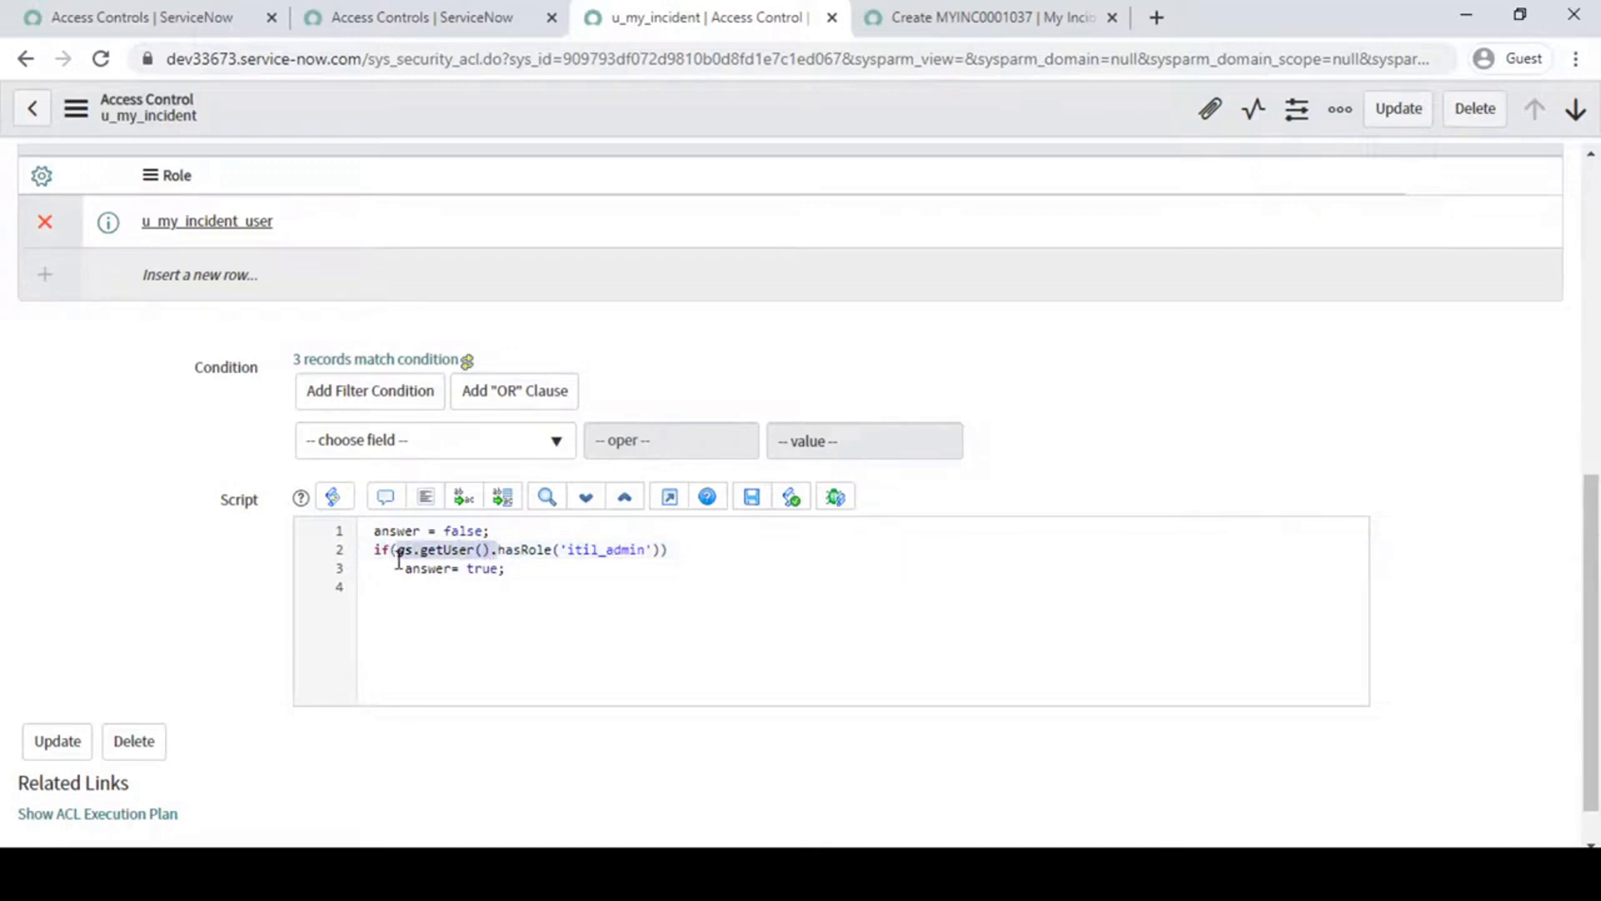
pyautogui.click(493, 549)
pyautogui.moveTo(497, 549); pyautogui.dragTo(401, 550)
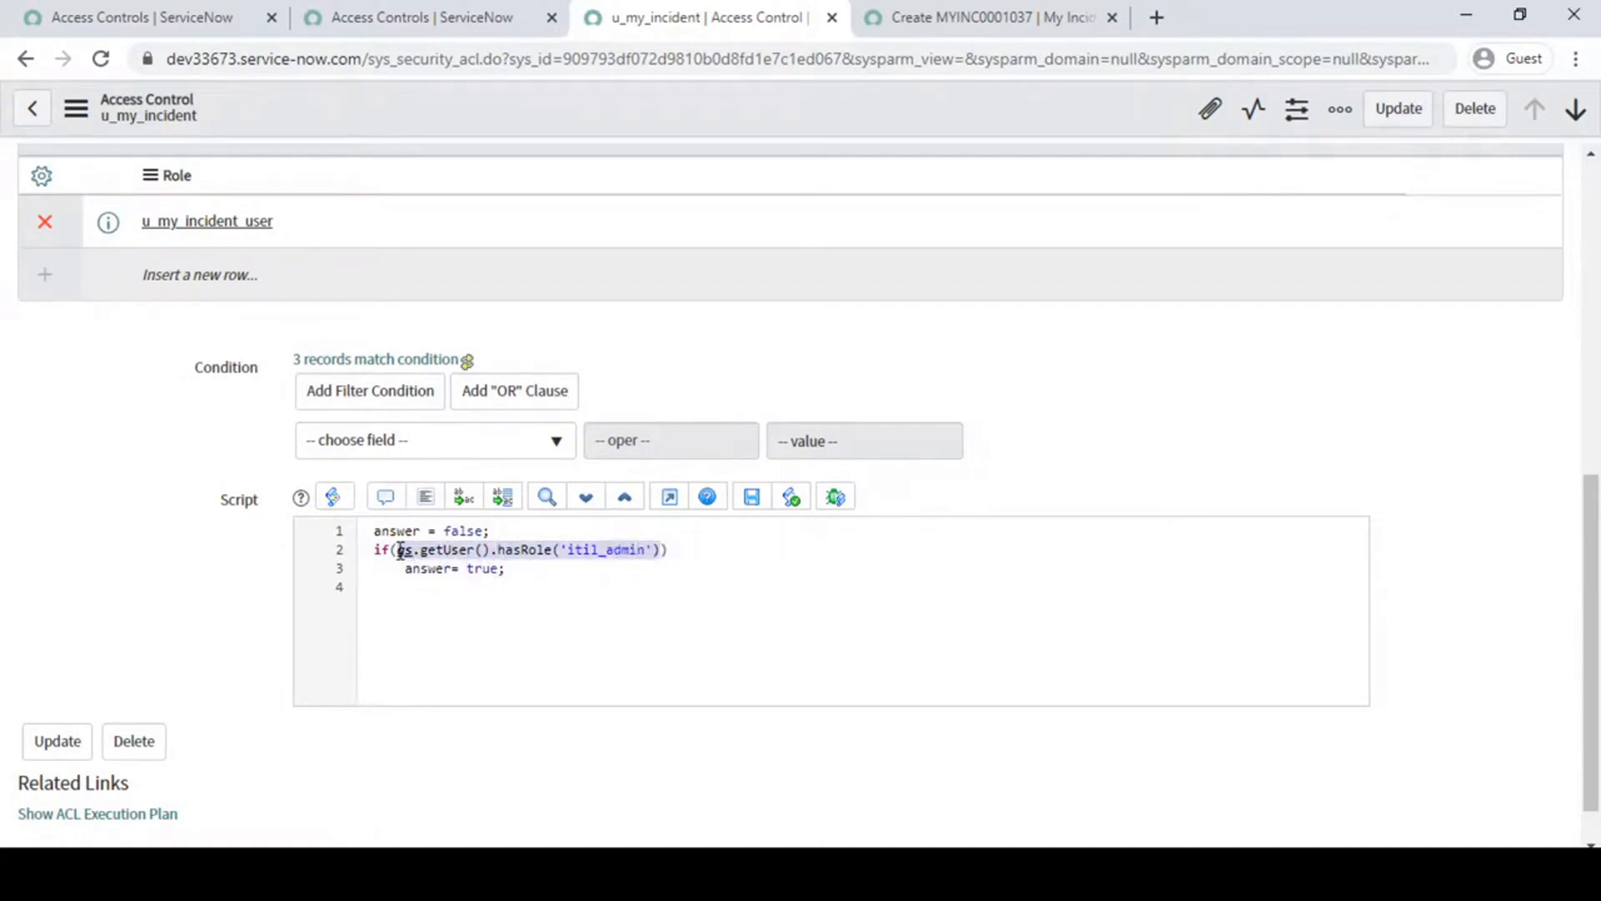
pyautogui.click(543, 550)
pyautogui.moveTo(498, 550); pyautogui.dragTo(660, 552)
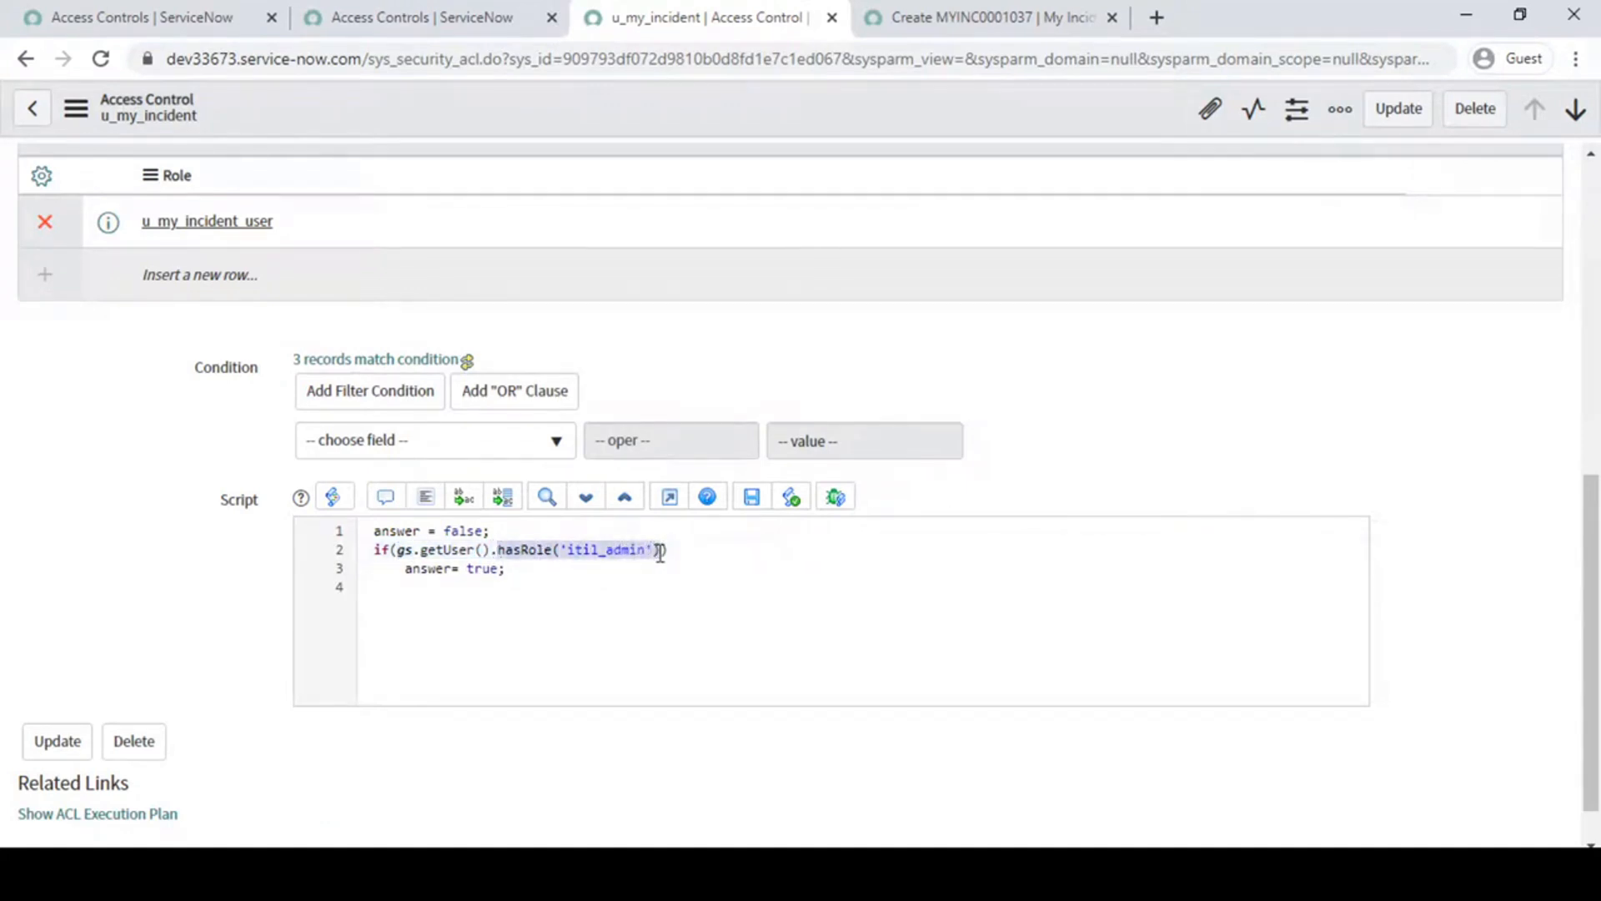
pyautogui.click(660, 551)
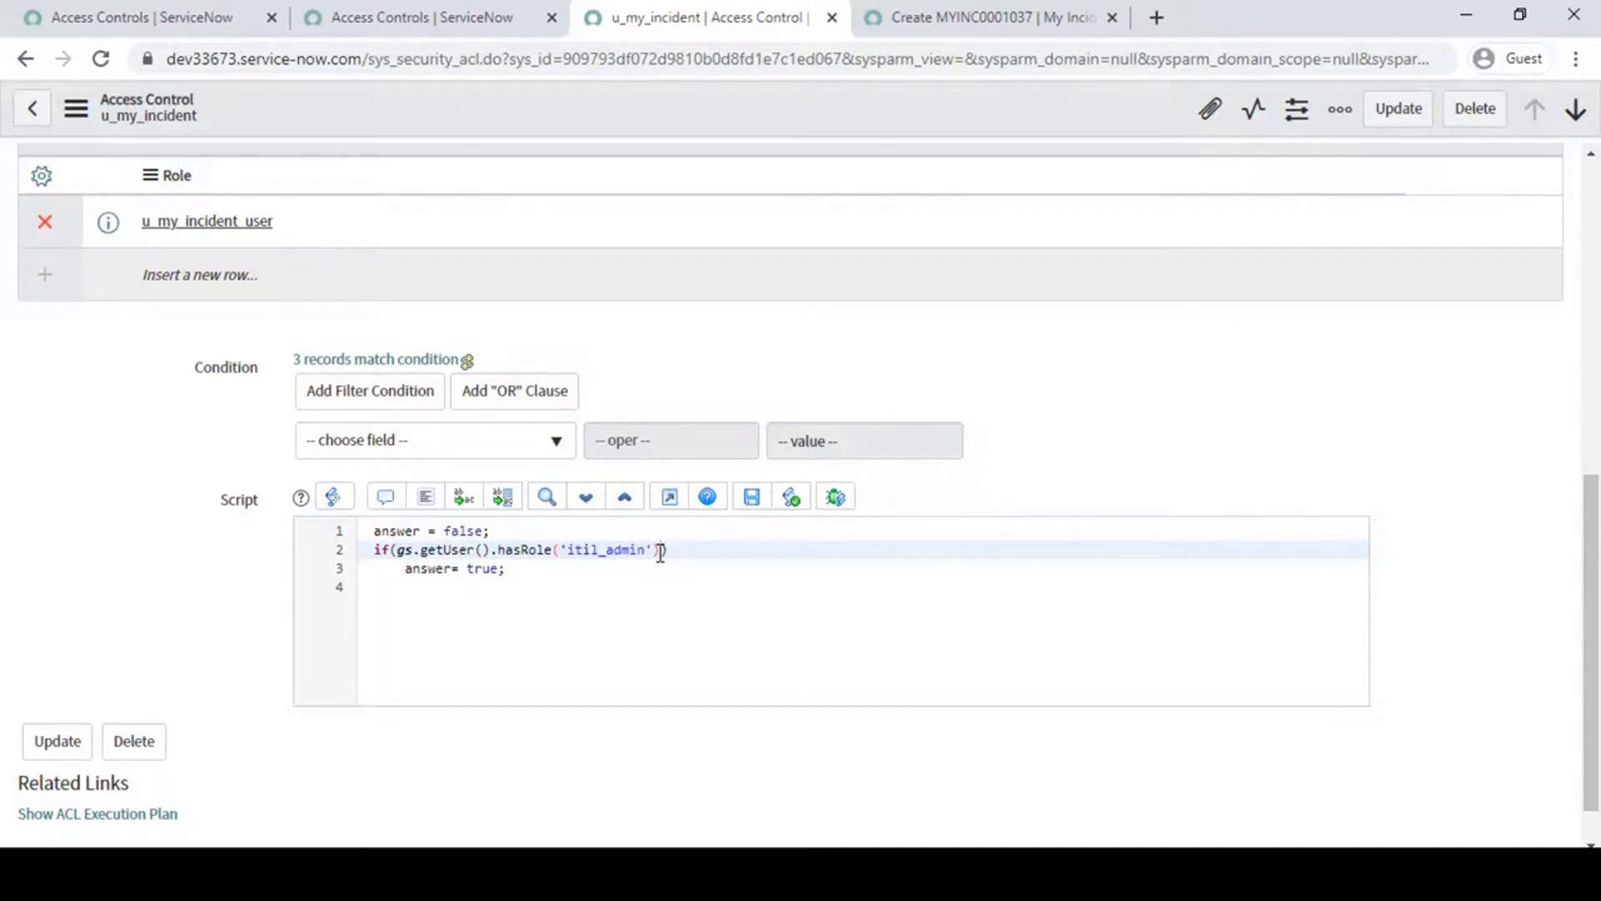
pyautogui.moveTo(660, 551); pyautogui.dragTo(397, 550)
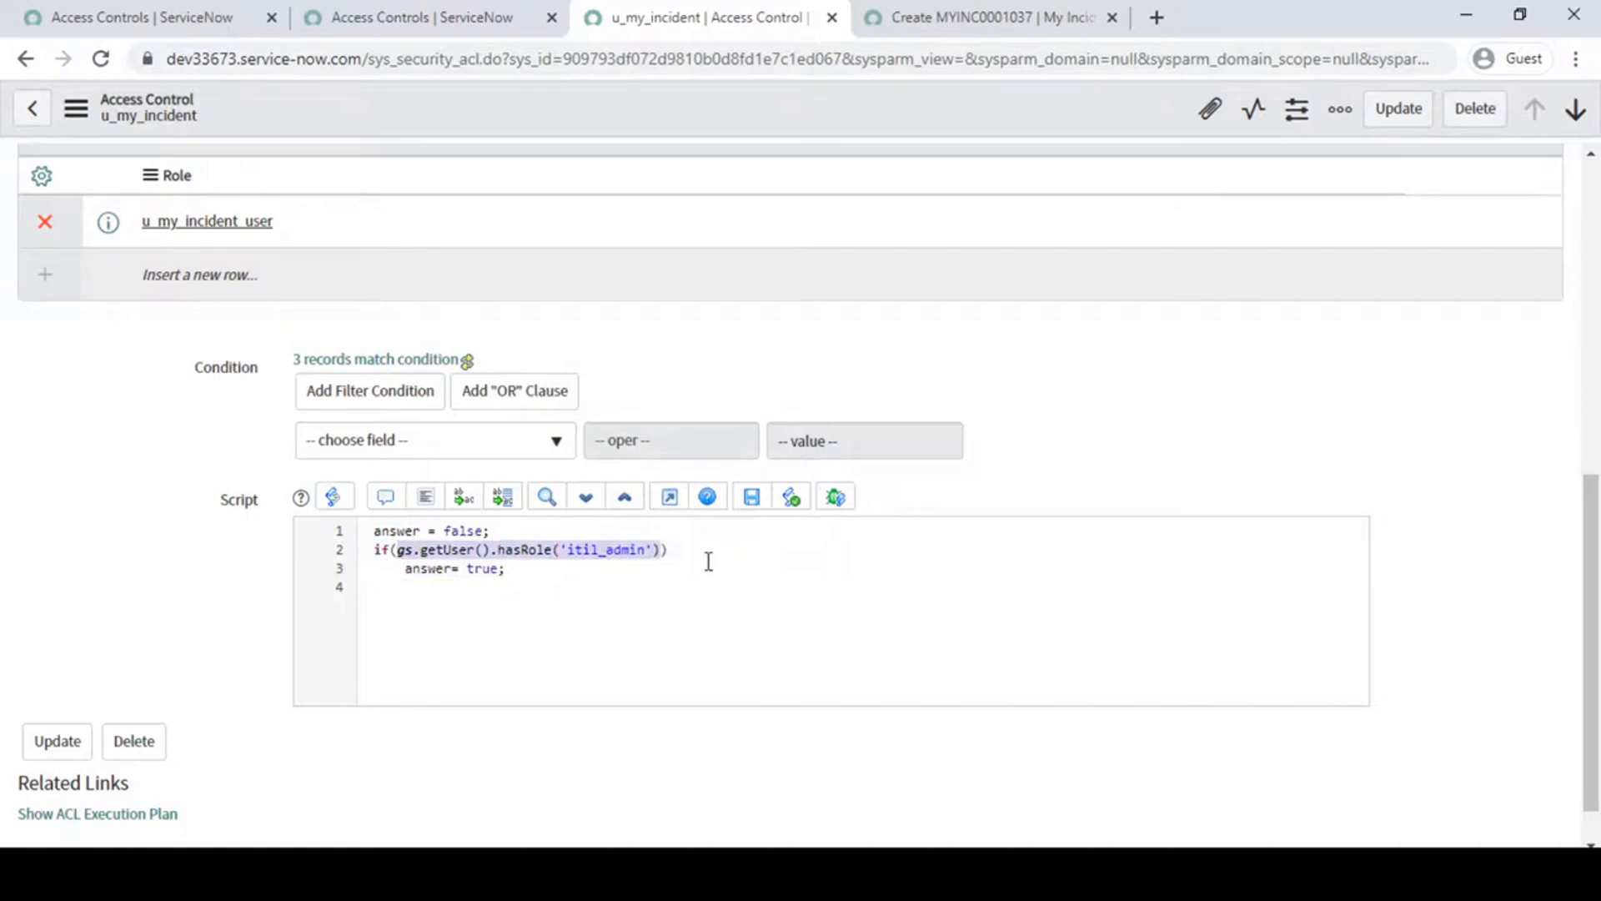
# - Examine the answer= true; statement in the body of the script's if statement
pyautogui.click(400, 570)
pyautogui.moveTo(400, 573); pyautogui.dragTo(543, 572)
pyautogui.click(546, 573)
# - Try adding a curly-brace block after the script's if condition, and undo it
pyautogui.click(703, 553)
pyautogui.write('{')
pyautogui.press('Return')
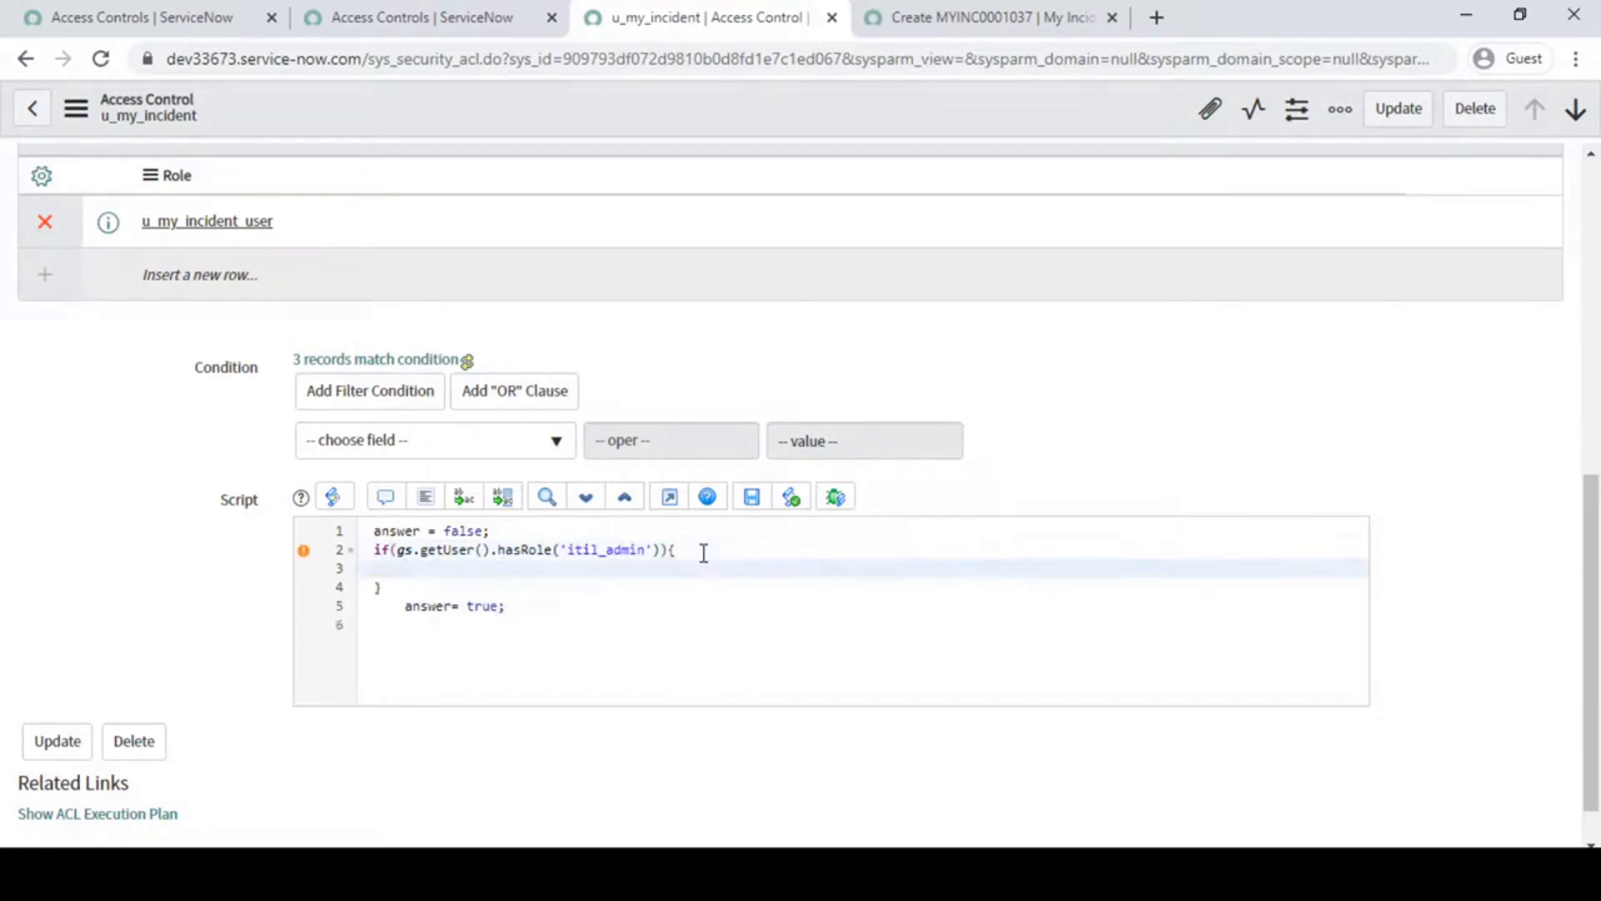
pyautogui.click(679, 546)
pyautogui.hotkey('ctrl', 'z')
pyautogui.hotkey('ctrl', 'z')
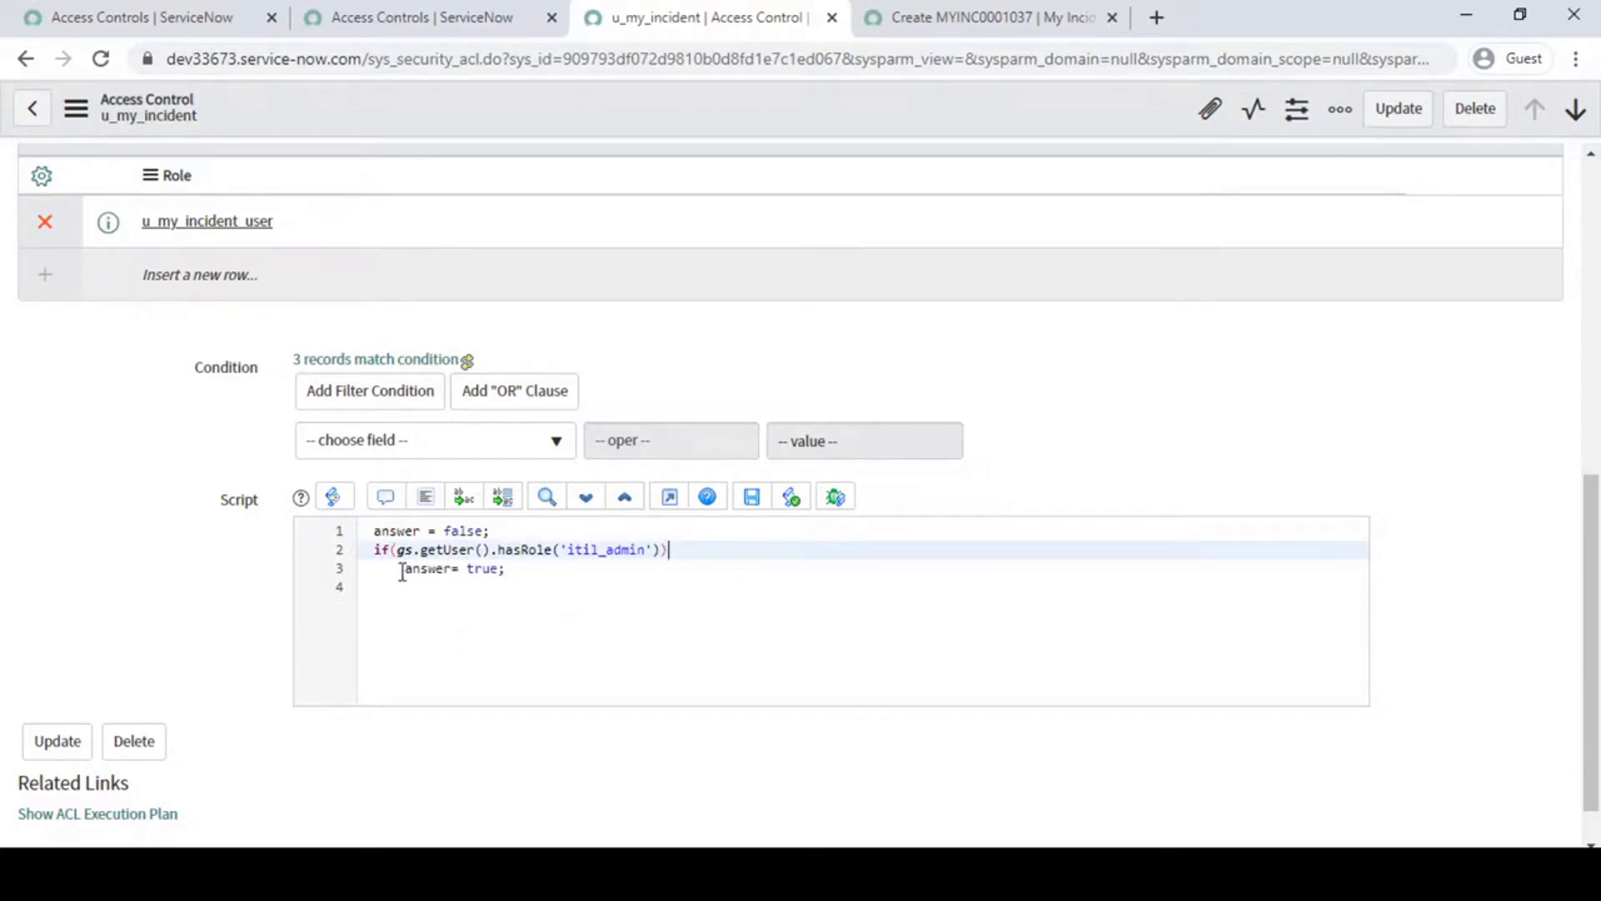
# - Review the answer= true; line under the if condition and save the access control rule
pyautogui.moveTo(402, 572); pyautogui.dragTo(522, 568)
pyautogui.click(530, 568)
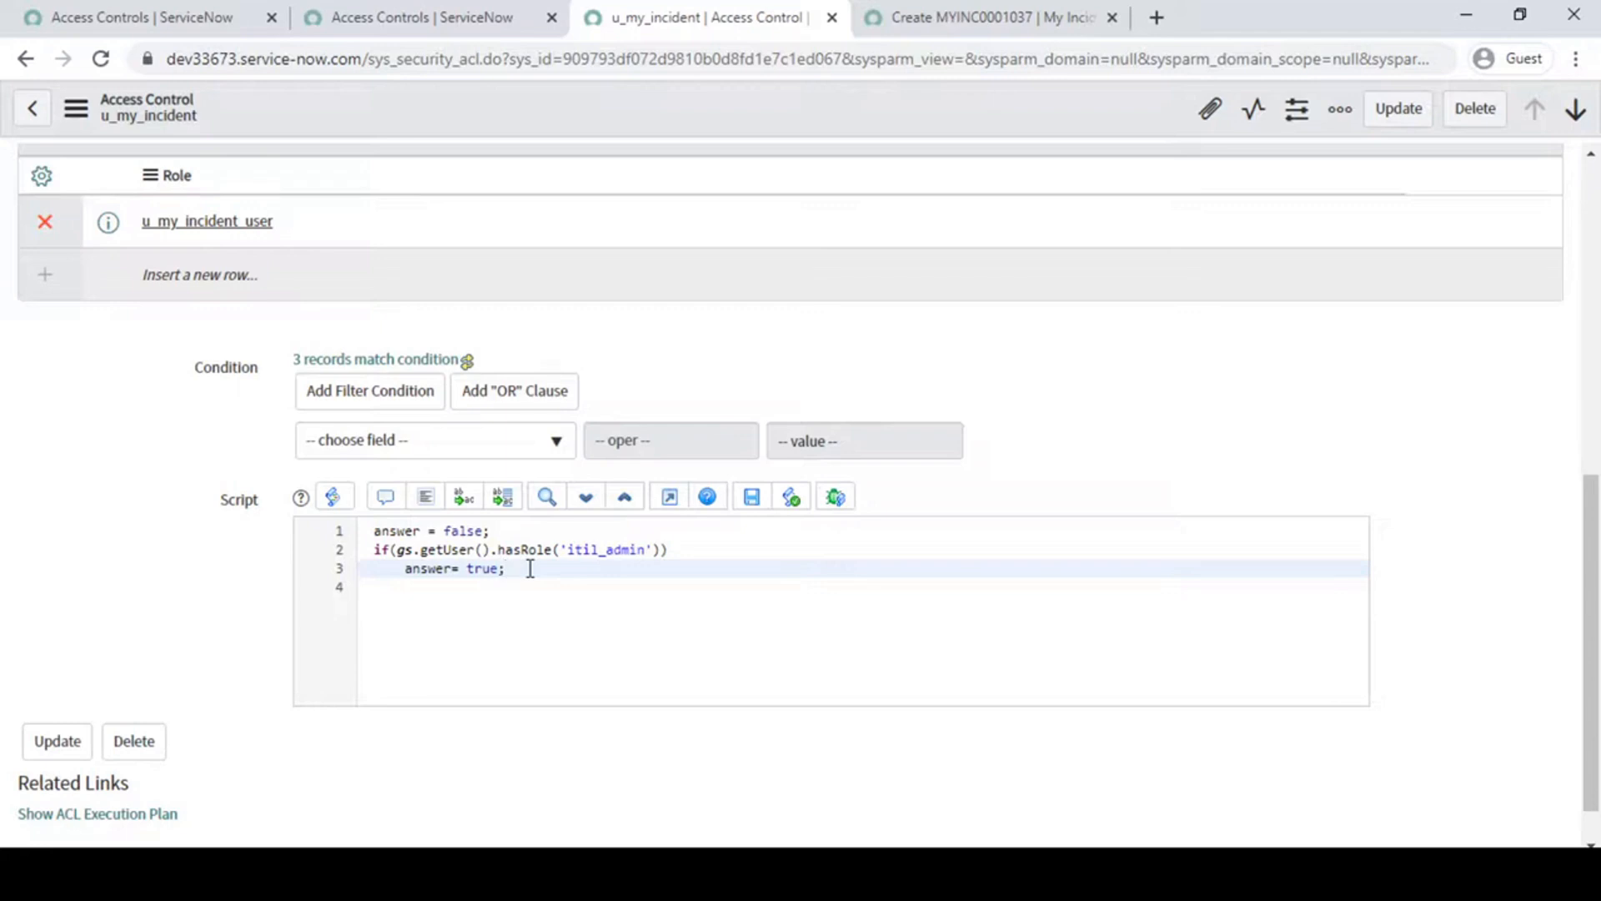
pyautogui.doubleClick(498, 570)
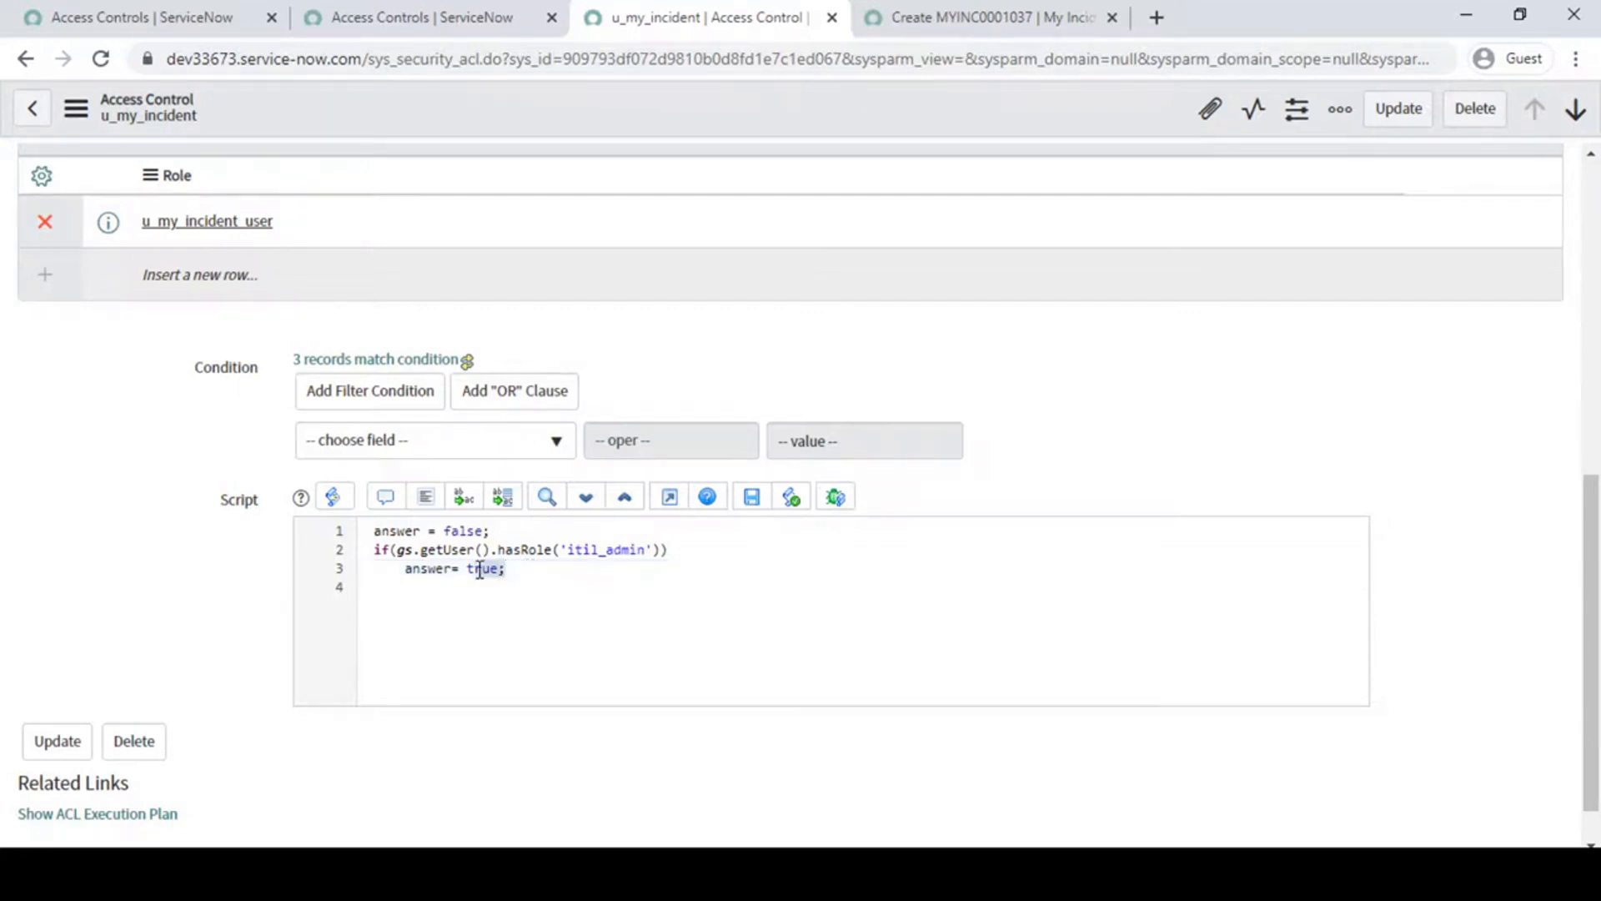
pyautogui.moveTo(663, 548); pyautogui.dragTo(405, 568)
pyautogui.click(524, 568)
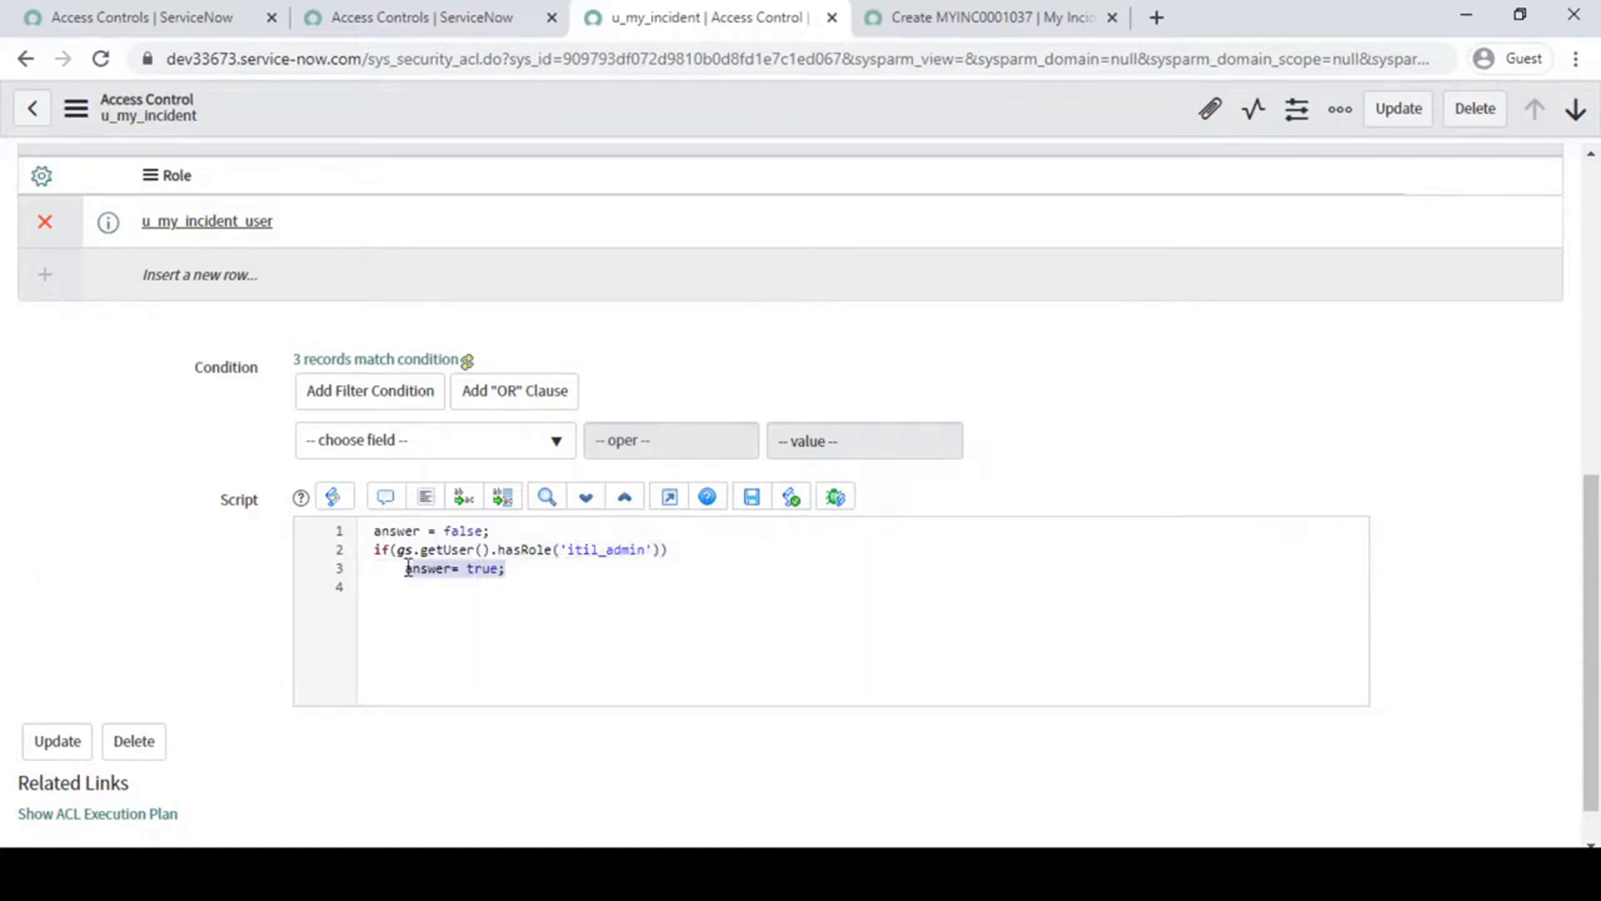
pyautogui.rightClick(709, 110)
pyautogui.click(742, 116)
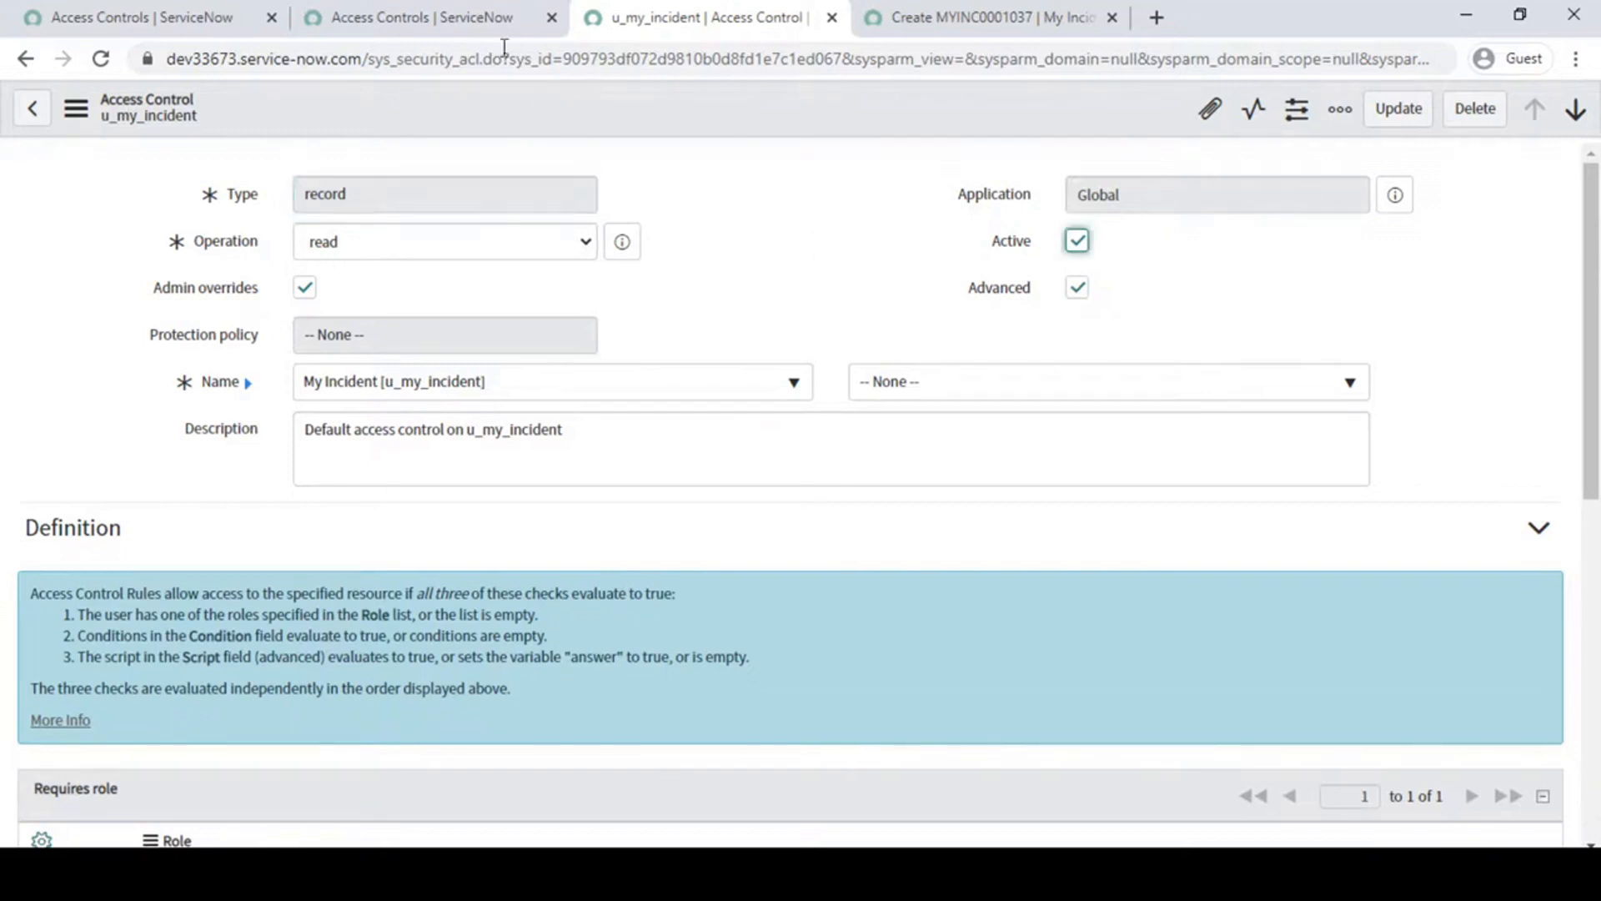
# - Filter the application navigator for groups and open the User Administration Groups list in a separate browser tab
pyautogui.click(400, 15)
pyautogui.click(109, 12)
pyautogui.click(205, 176)
pyautogui.press('BackSpace')
pyautogui.press('BackSpace')
pyautogui.press('BackSpace')
pyautogui.press('BackSpace')
pyautogui.press('BackSpace')
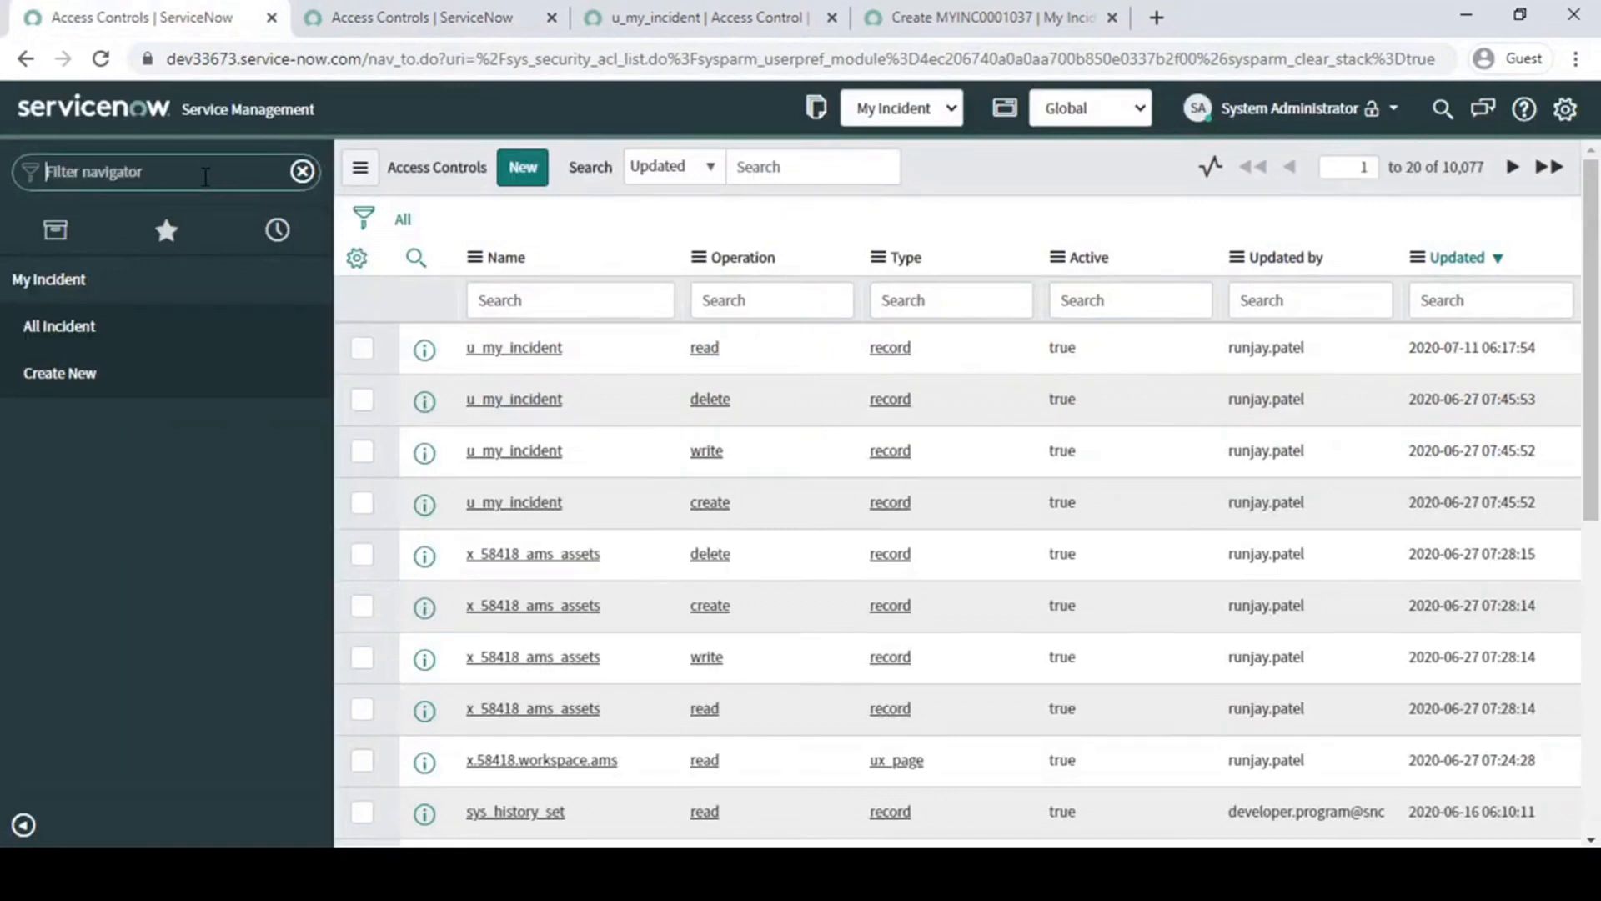
pyautogui.write('arou')
pyautogui.write('ps')
pyautogui.scroll(-10, 17, 643)
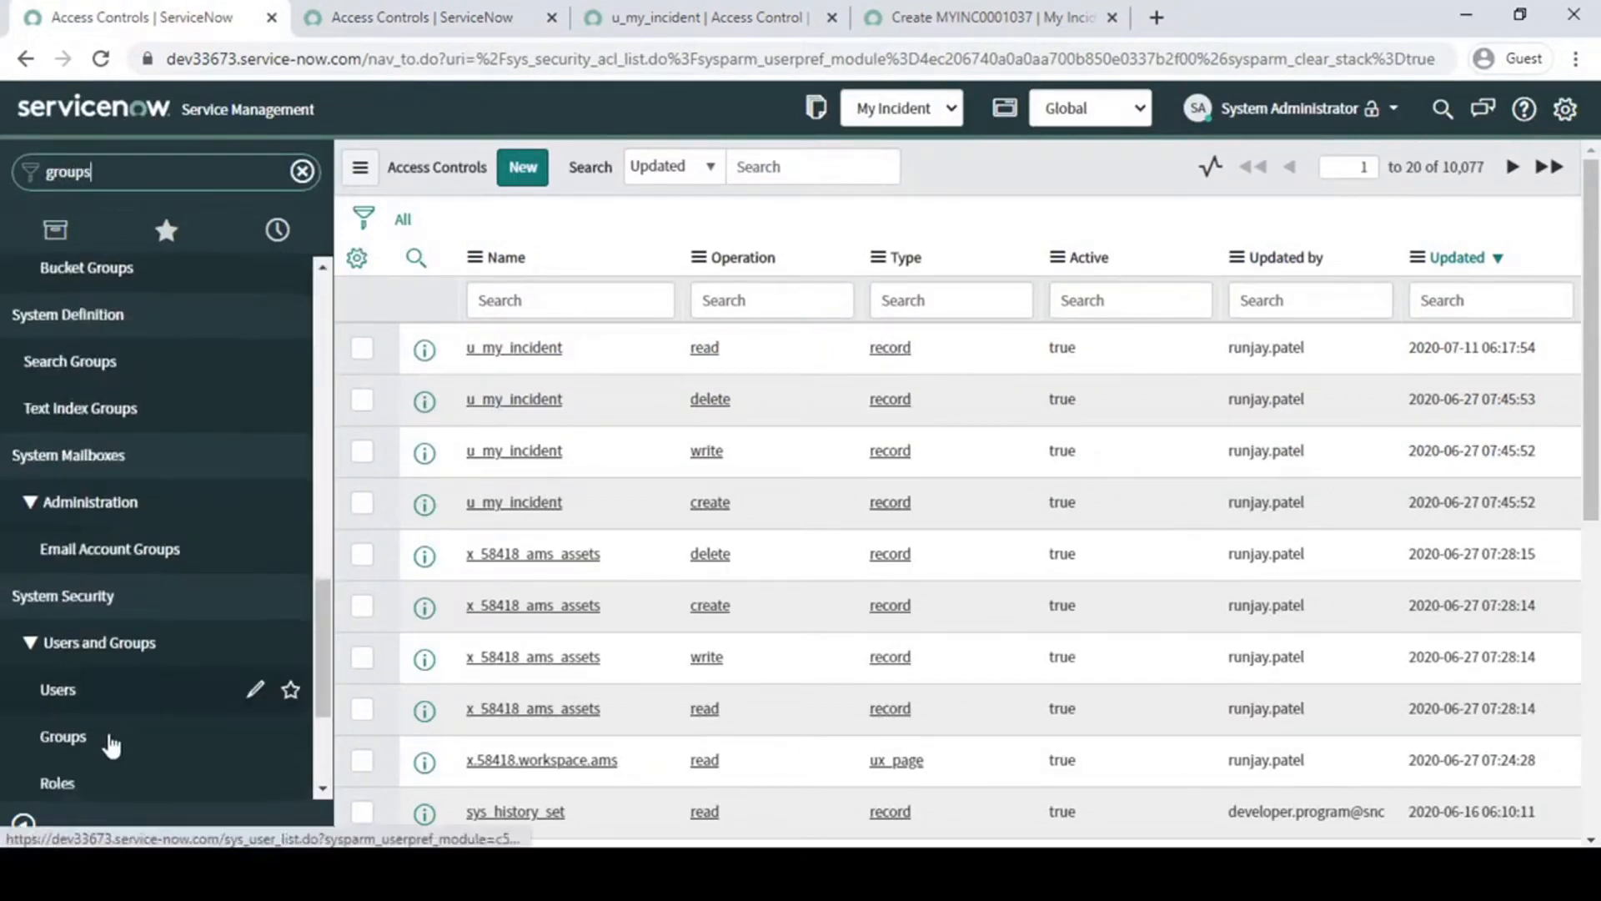
pyautogui.scroll(-3, 111, 745)
pyautogui.middleClick(100, 773)
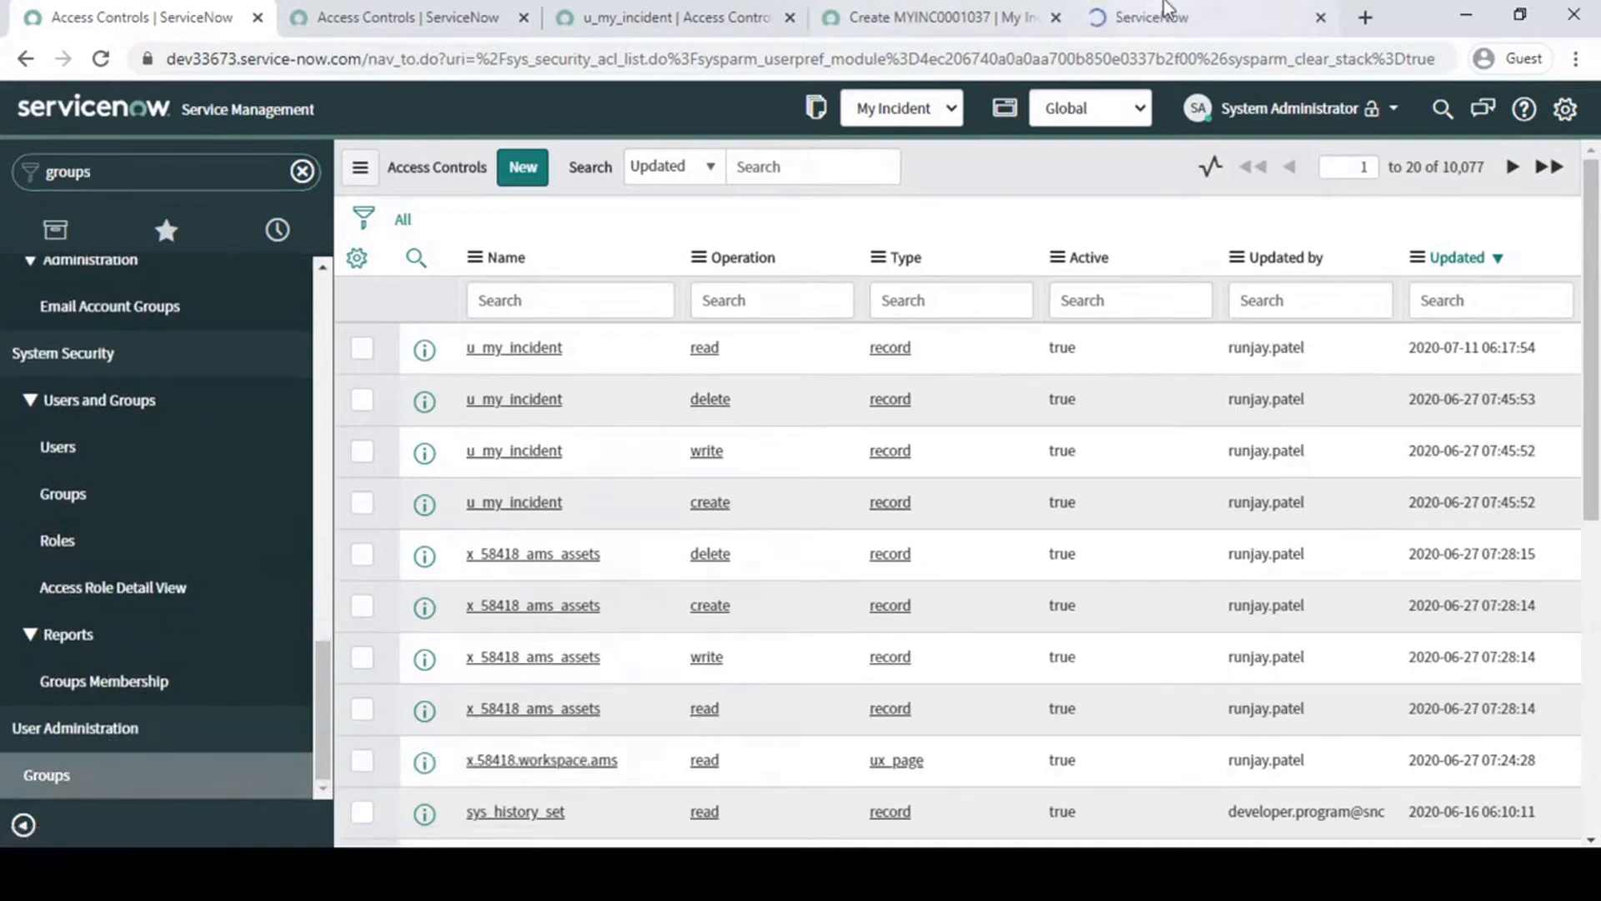
pyautogui.click(1165, 11)
# - Open the Help Desk Manager and Help Desk User groups in separate browser tabs and display the Help Desk Manager record
pyautogui.middleClick(188, 292)
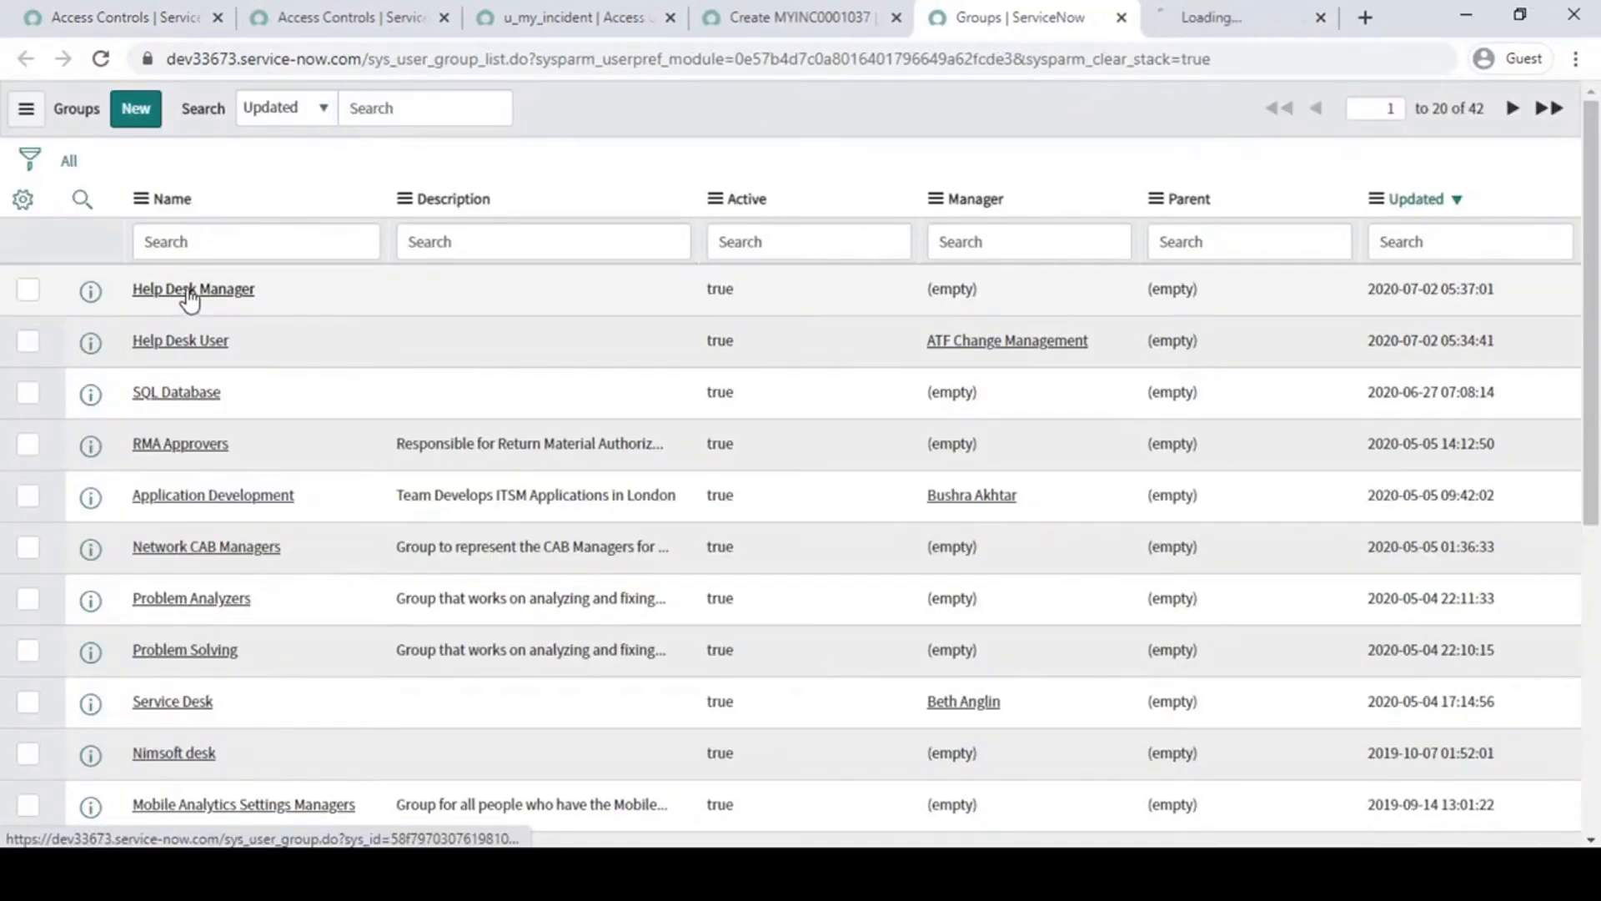
pyautogui.middleClick(185, 342)
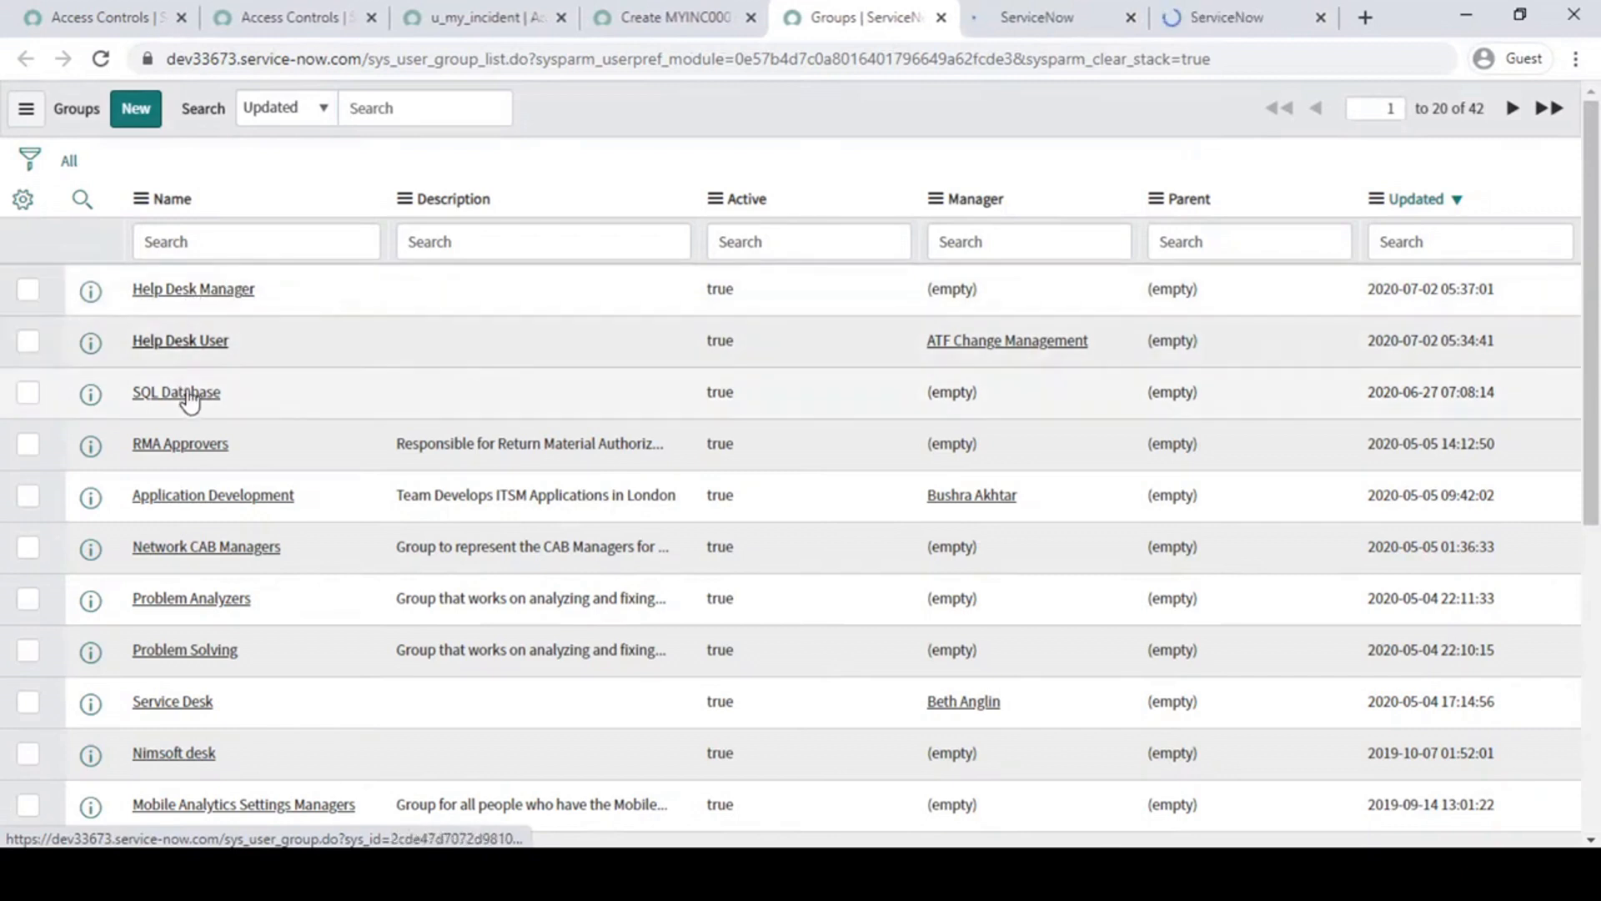
pyautogui.click(1118, 17)
pyautogui.click(724, 223)
pyautogui.moveTo(476, 196); pyautogui.dragTo(294, 209)
pyautogui.click(406, 402)
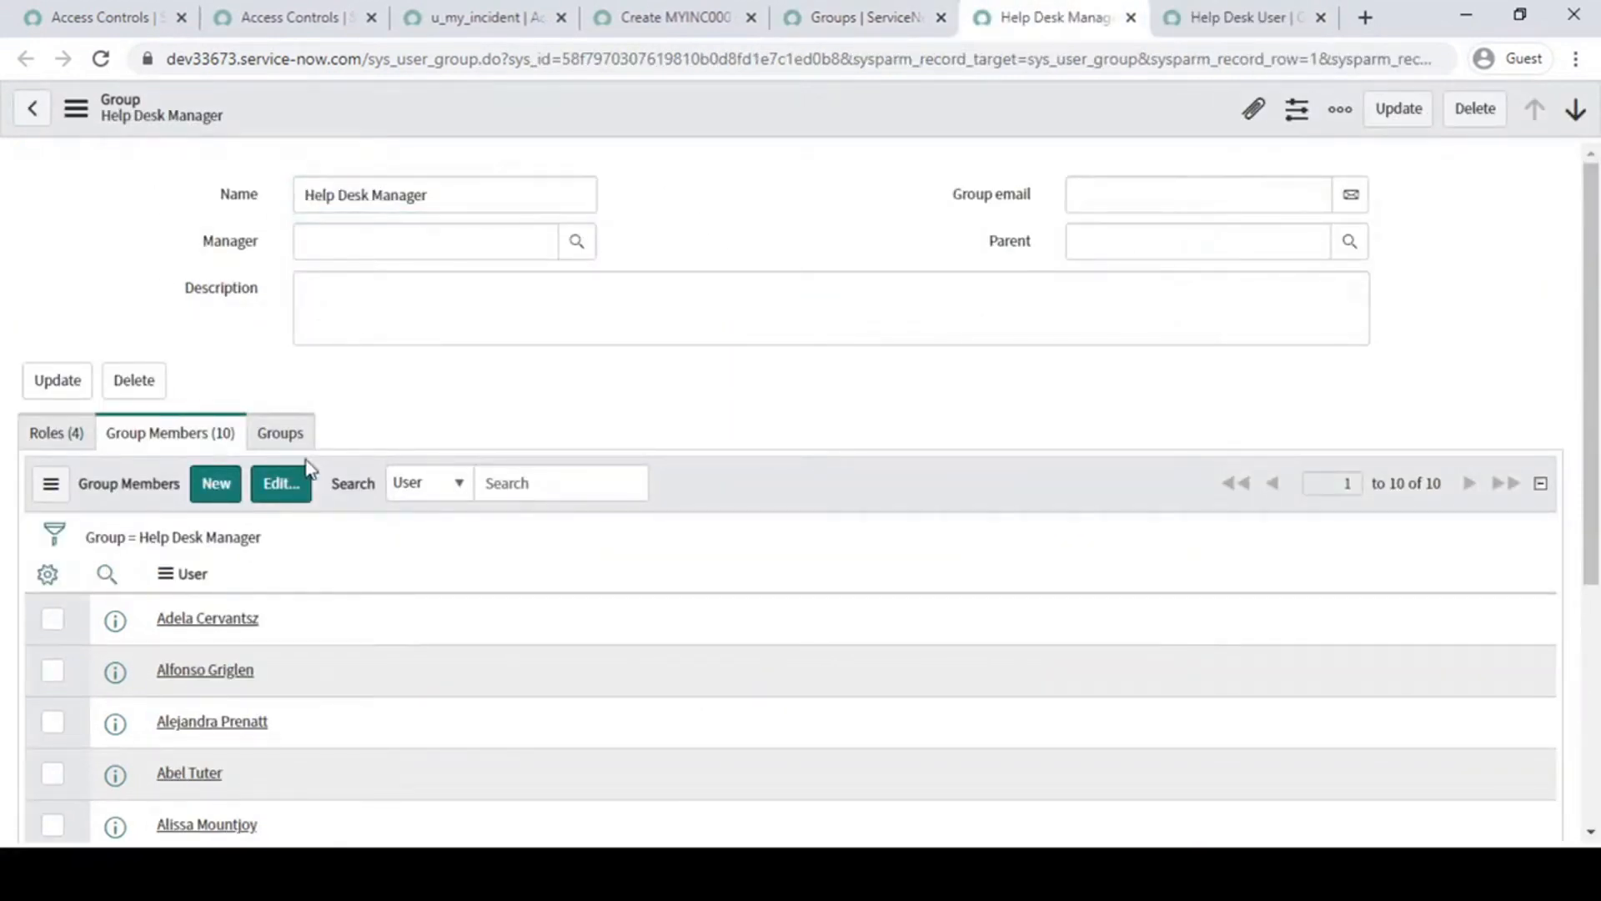
# - Review the members of the Help Desk Manager group, down to the last user in the list
pyautogui.scroll(-5, 208, 617)
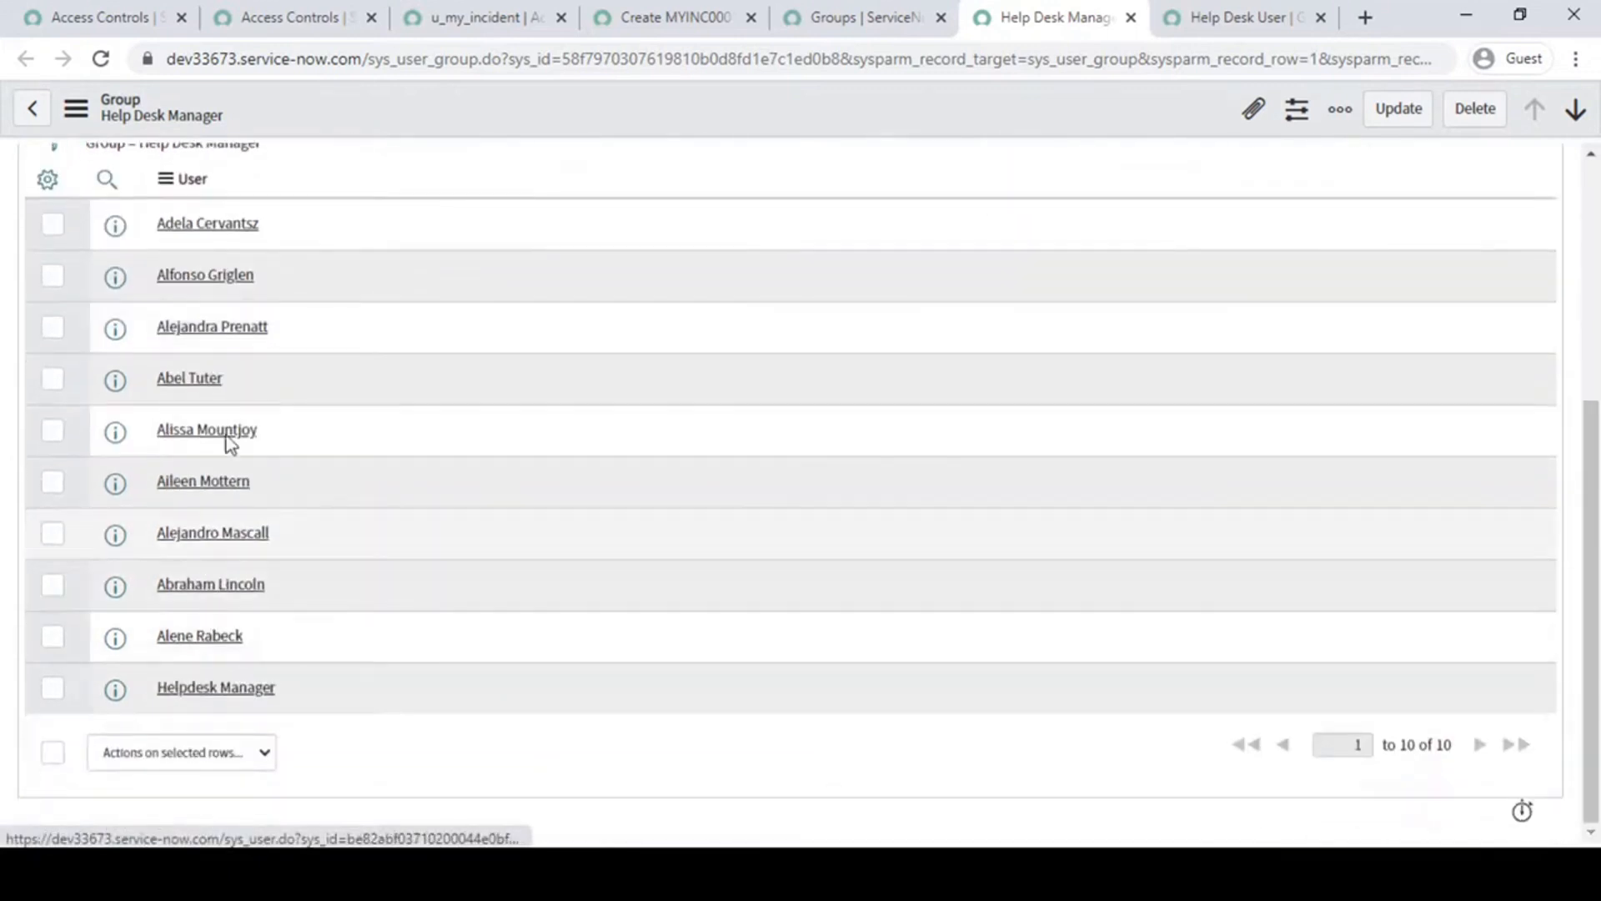
pyautogui.scroll(4, 269, 624)
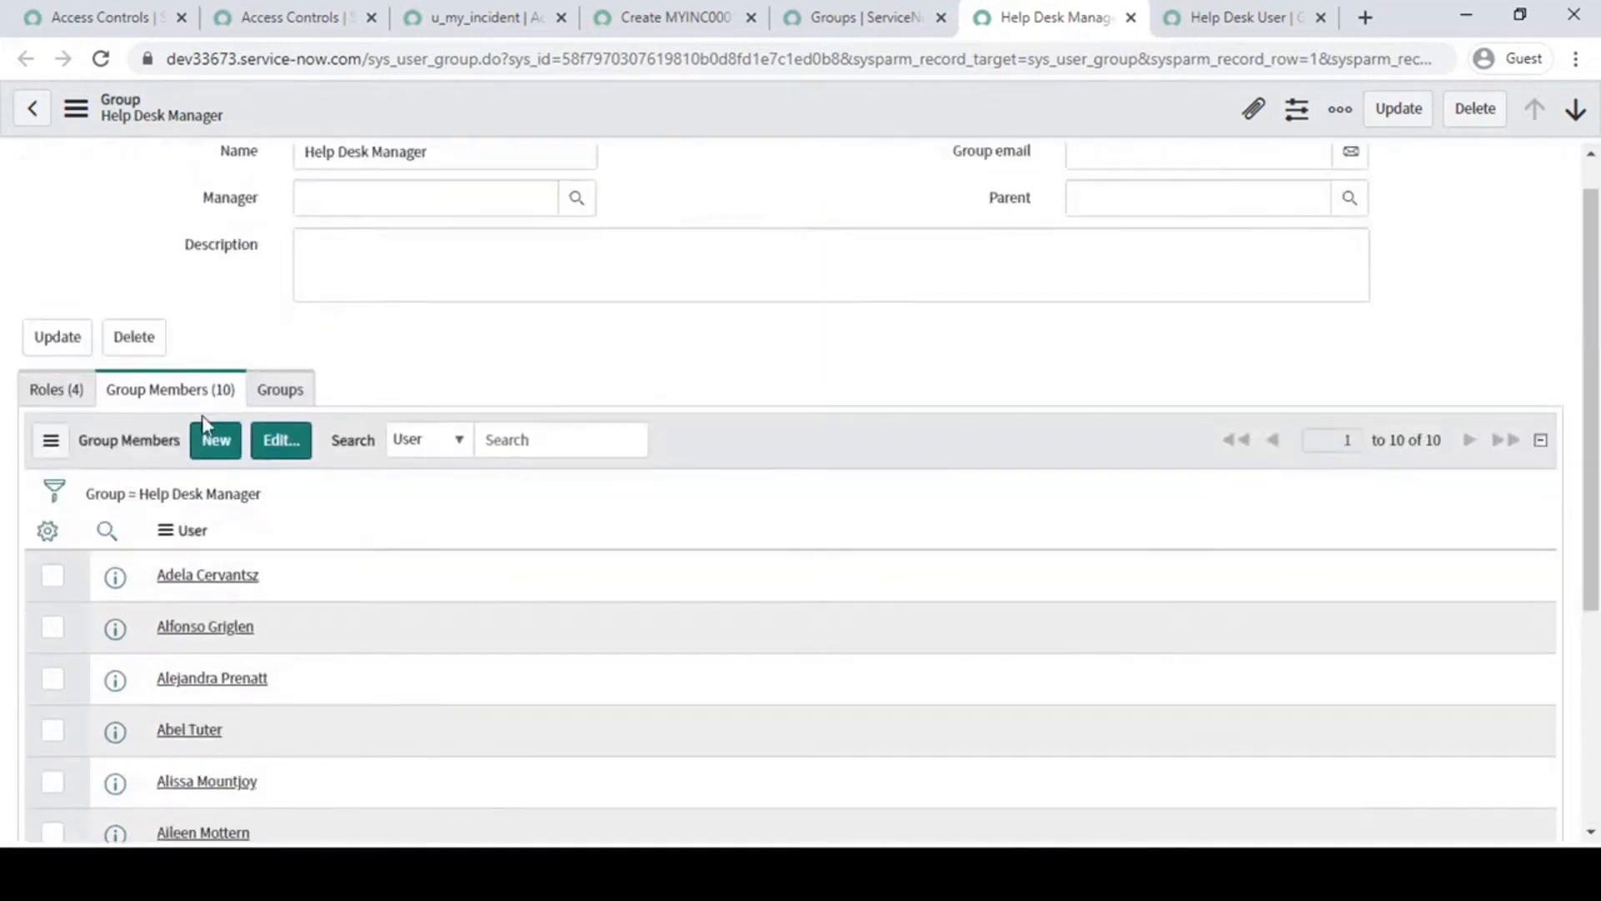
pyautogui.scroll(-4, 357, 550)
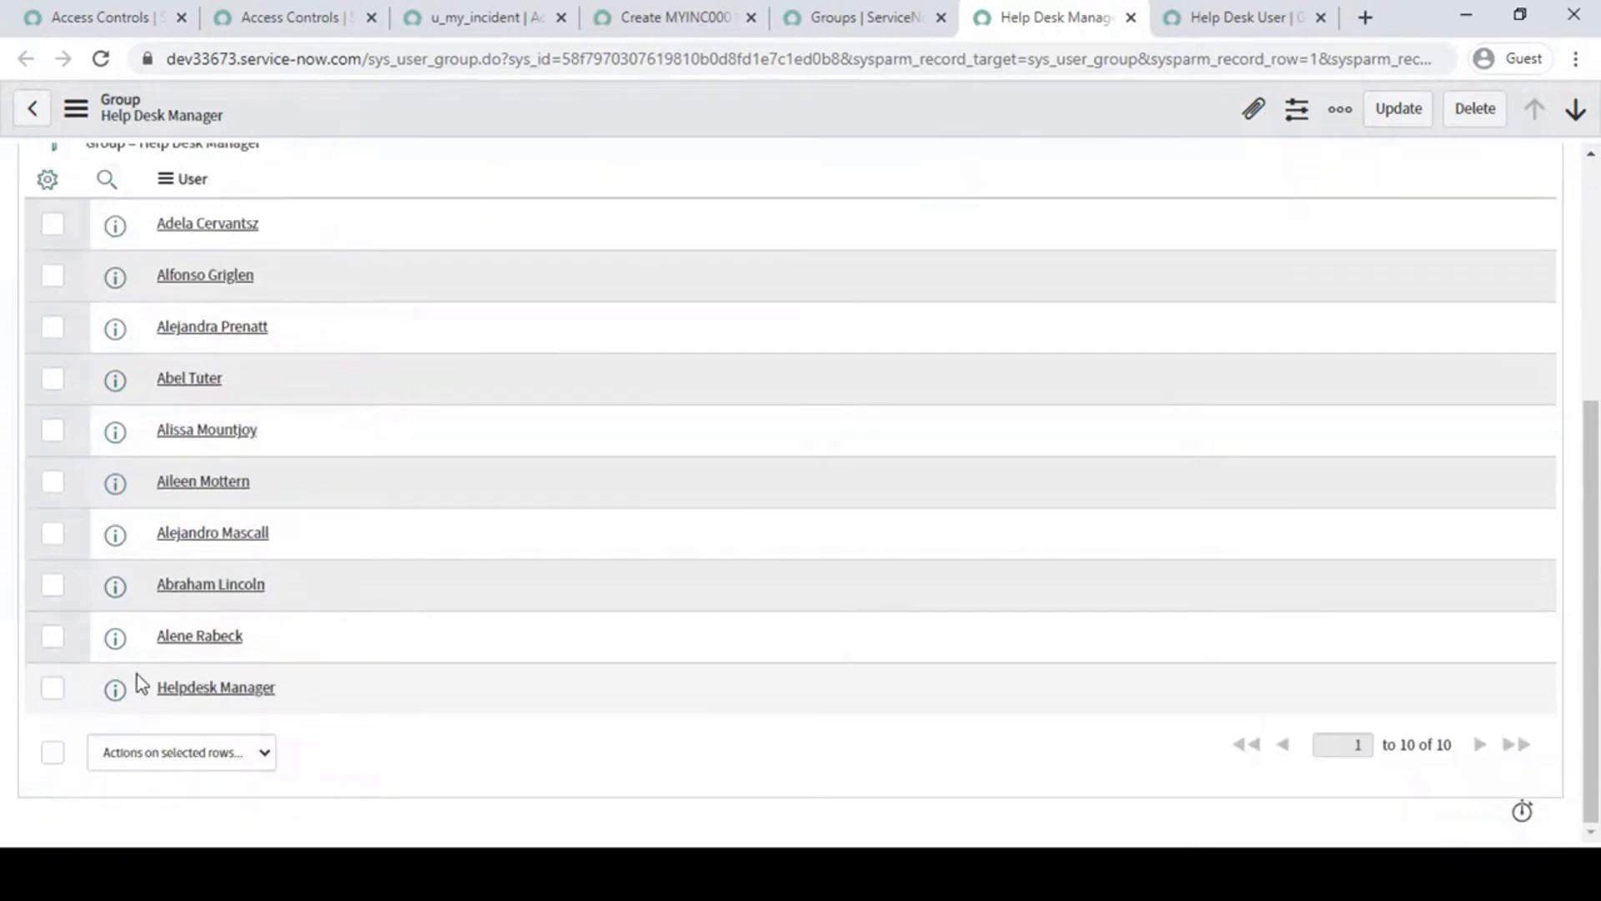
pyautogui.moveTo(126, 665); pyautogui.dragTo(344, 729)
pyautogui.scroll(4, 336, 640)
# - Show the Help Desk Manager group's roles and examine the u_my_incident_user and helpdesk_manager entries
pyautogui.click(64, 435)
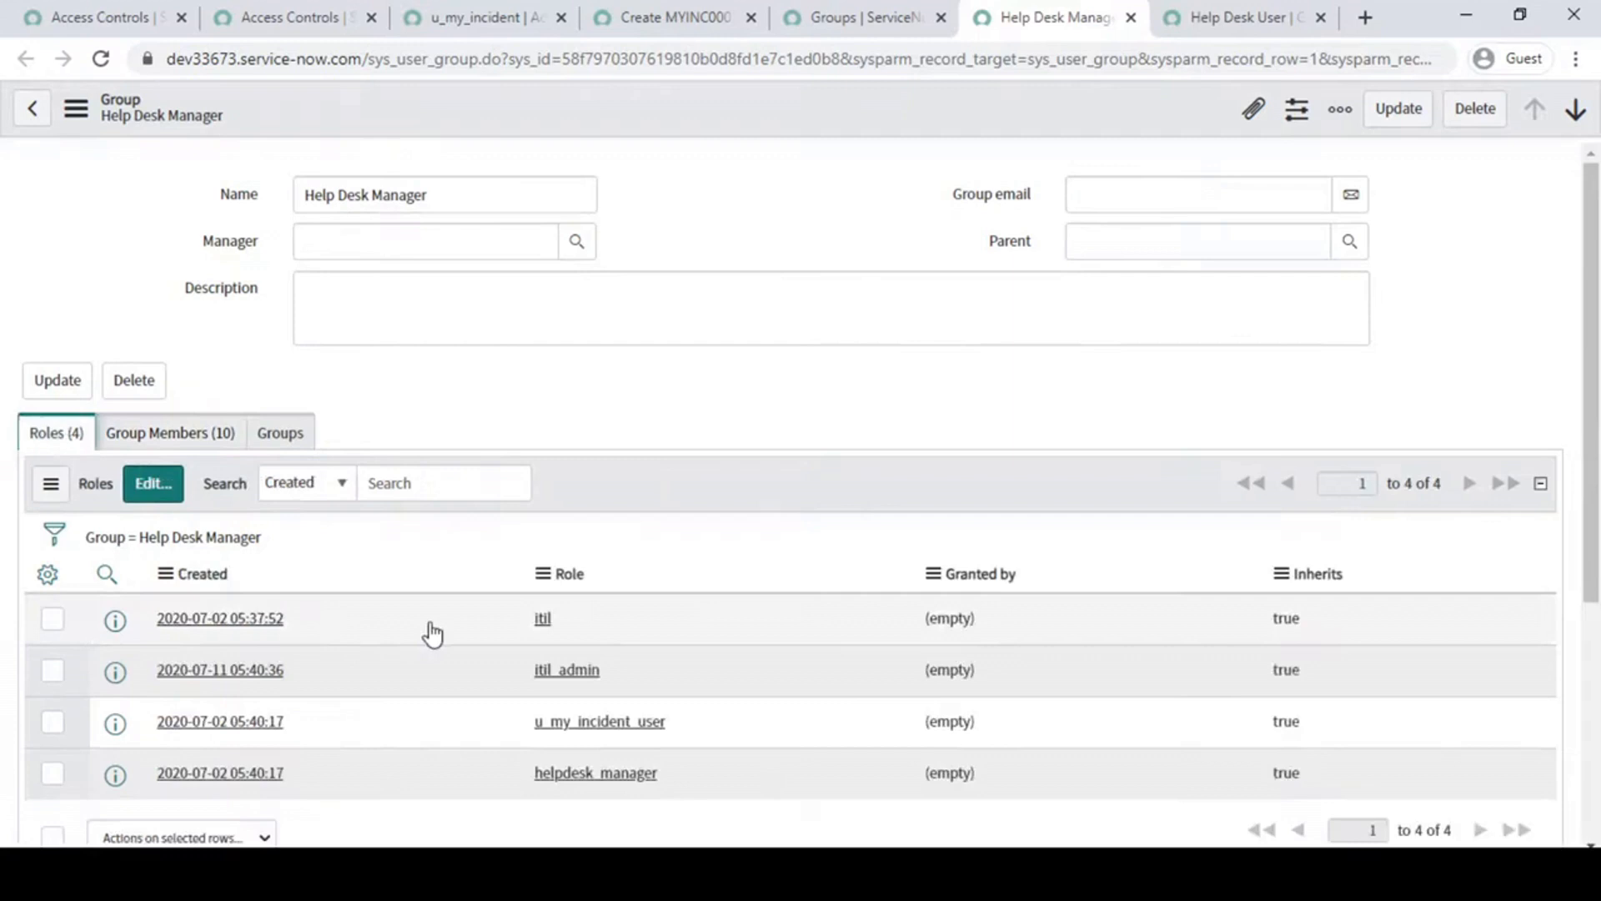
pyautogui.scroll(-3, 424, 623)
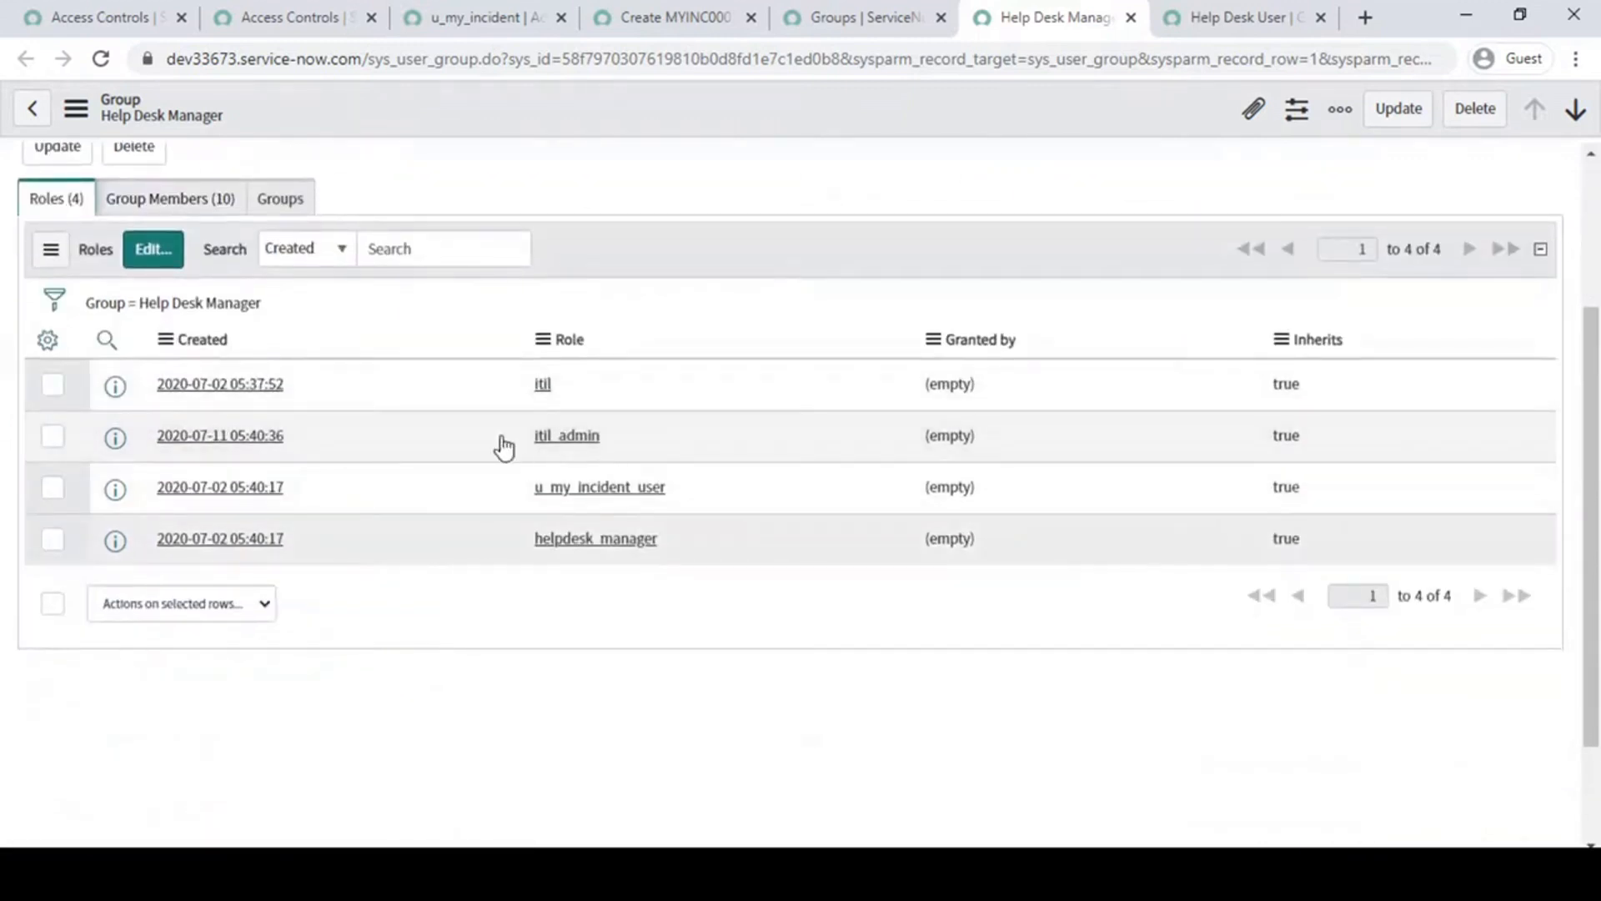
pyautogui.moveTo(732, 494); pyautogui.dragTo(419, 511)
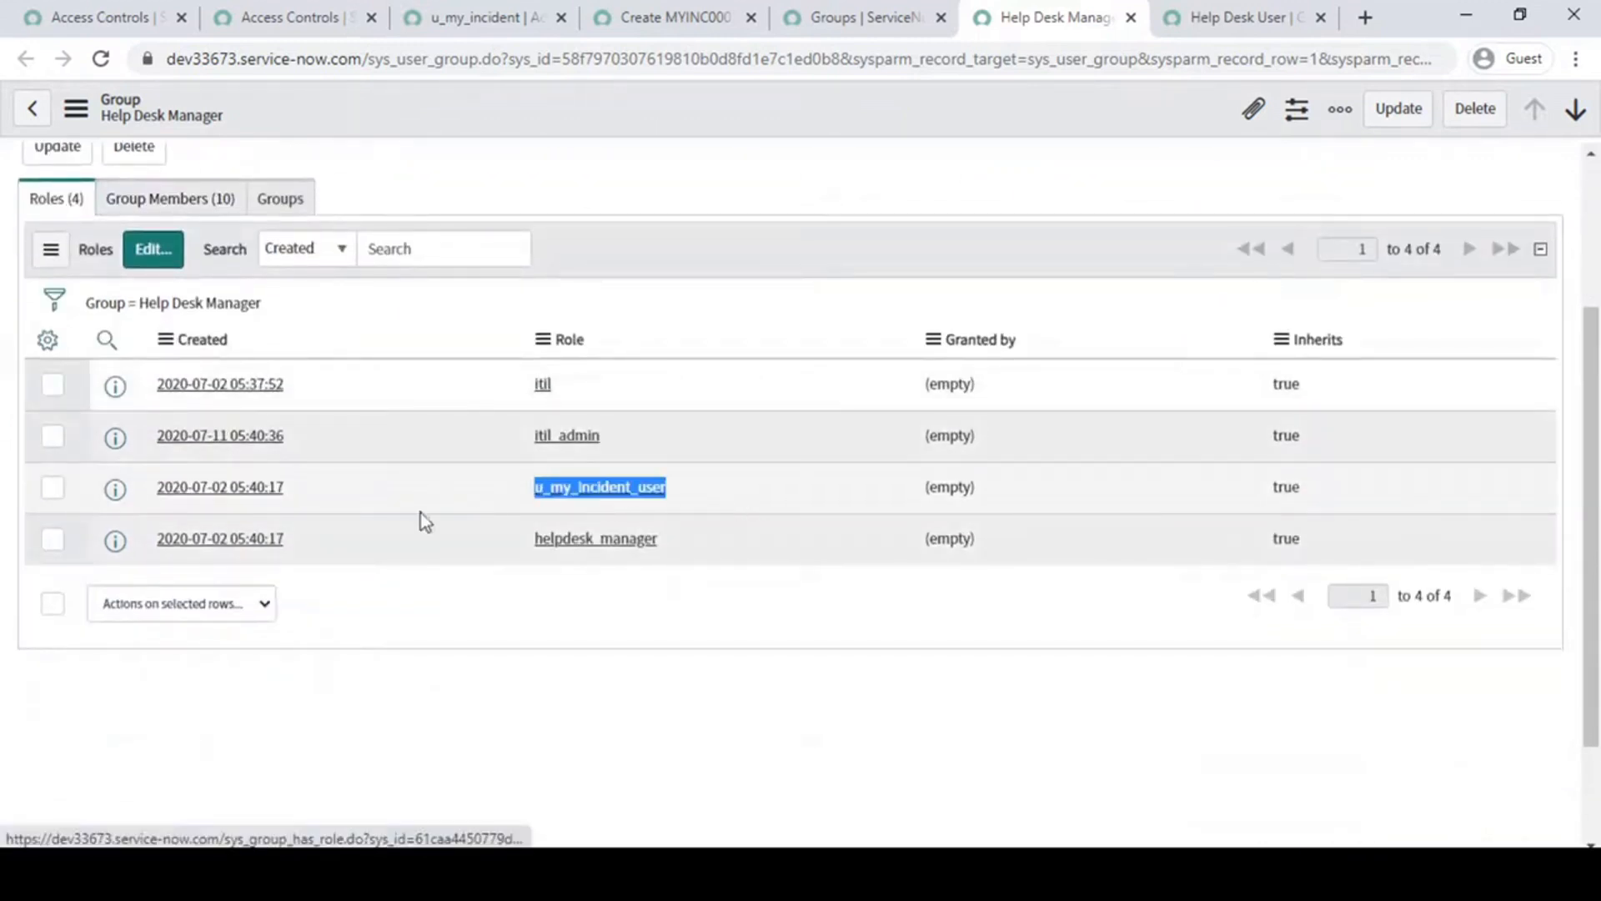
pyautogui.moveTo(702, 544); pyautogui.dragTo(536, 561)
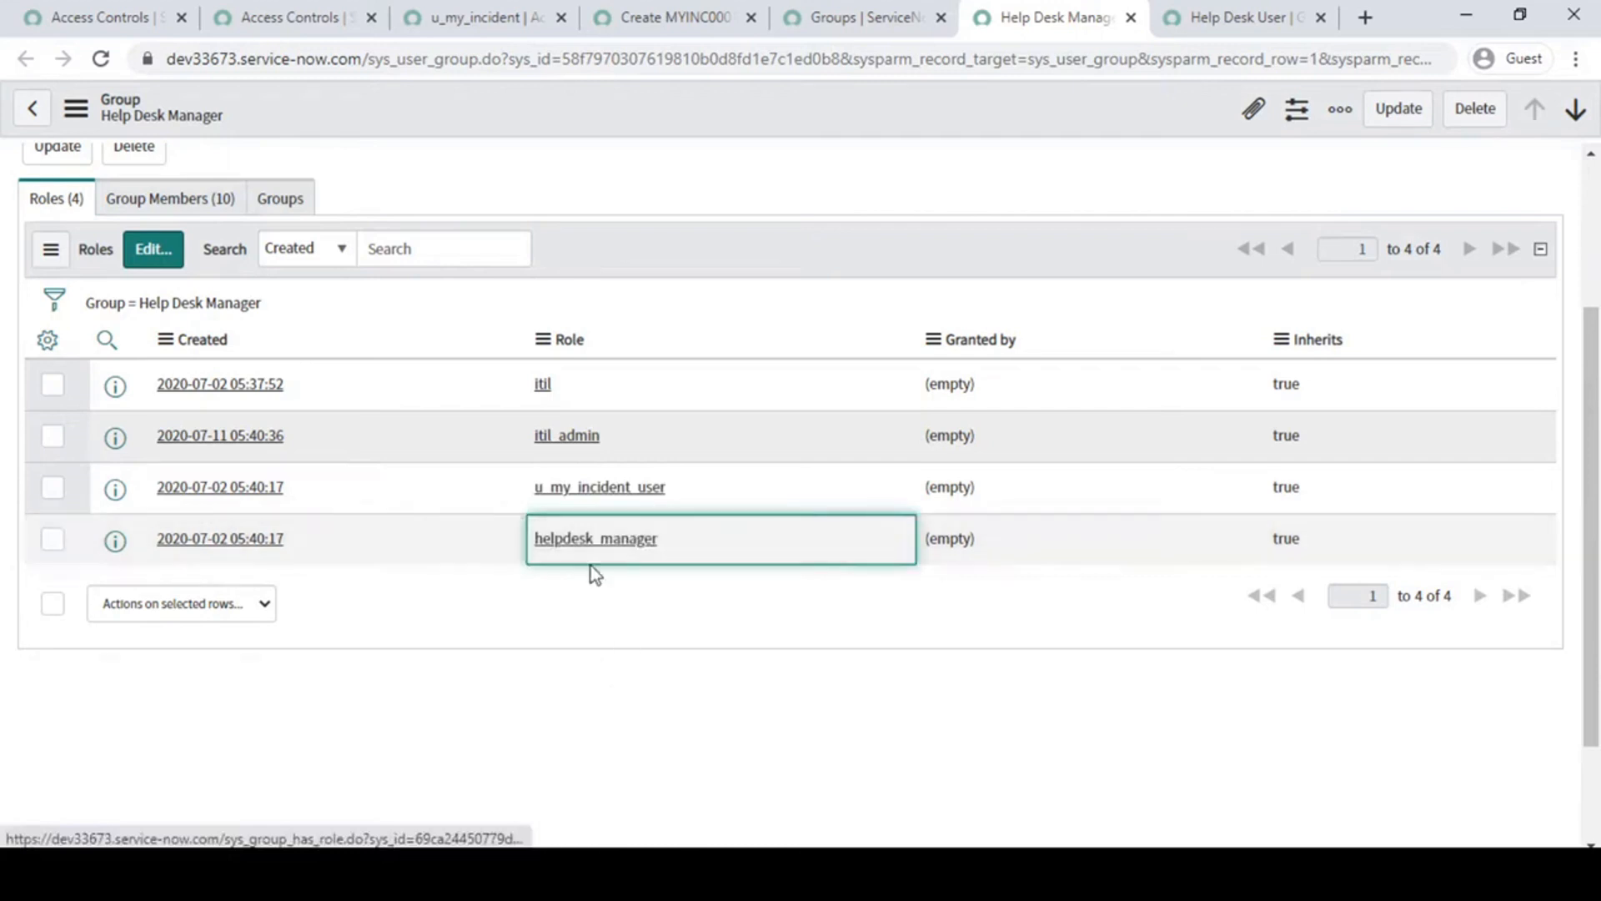
pyautogui.scroll(3, 631, 649)
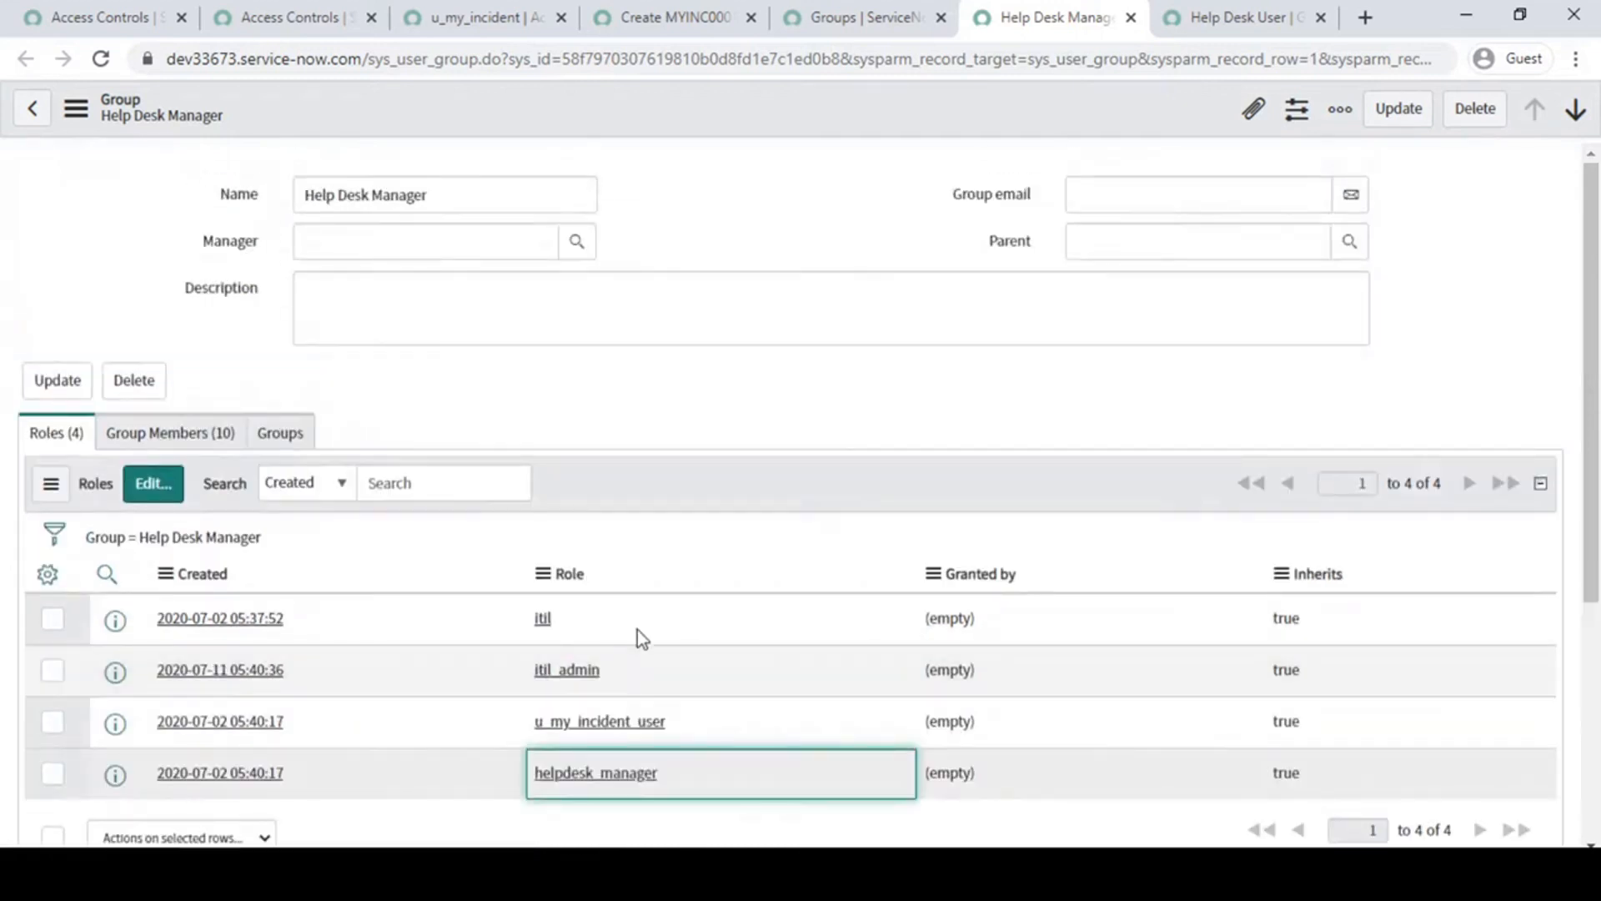
# - Switch to the Help Desk User group and review its name and member
pyautogui.click(1268, 15)
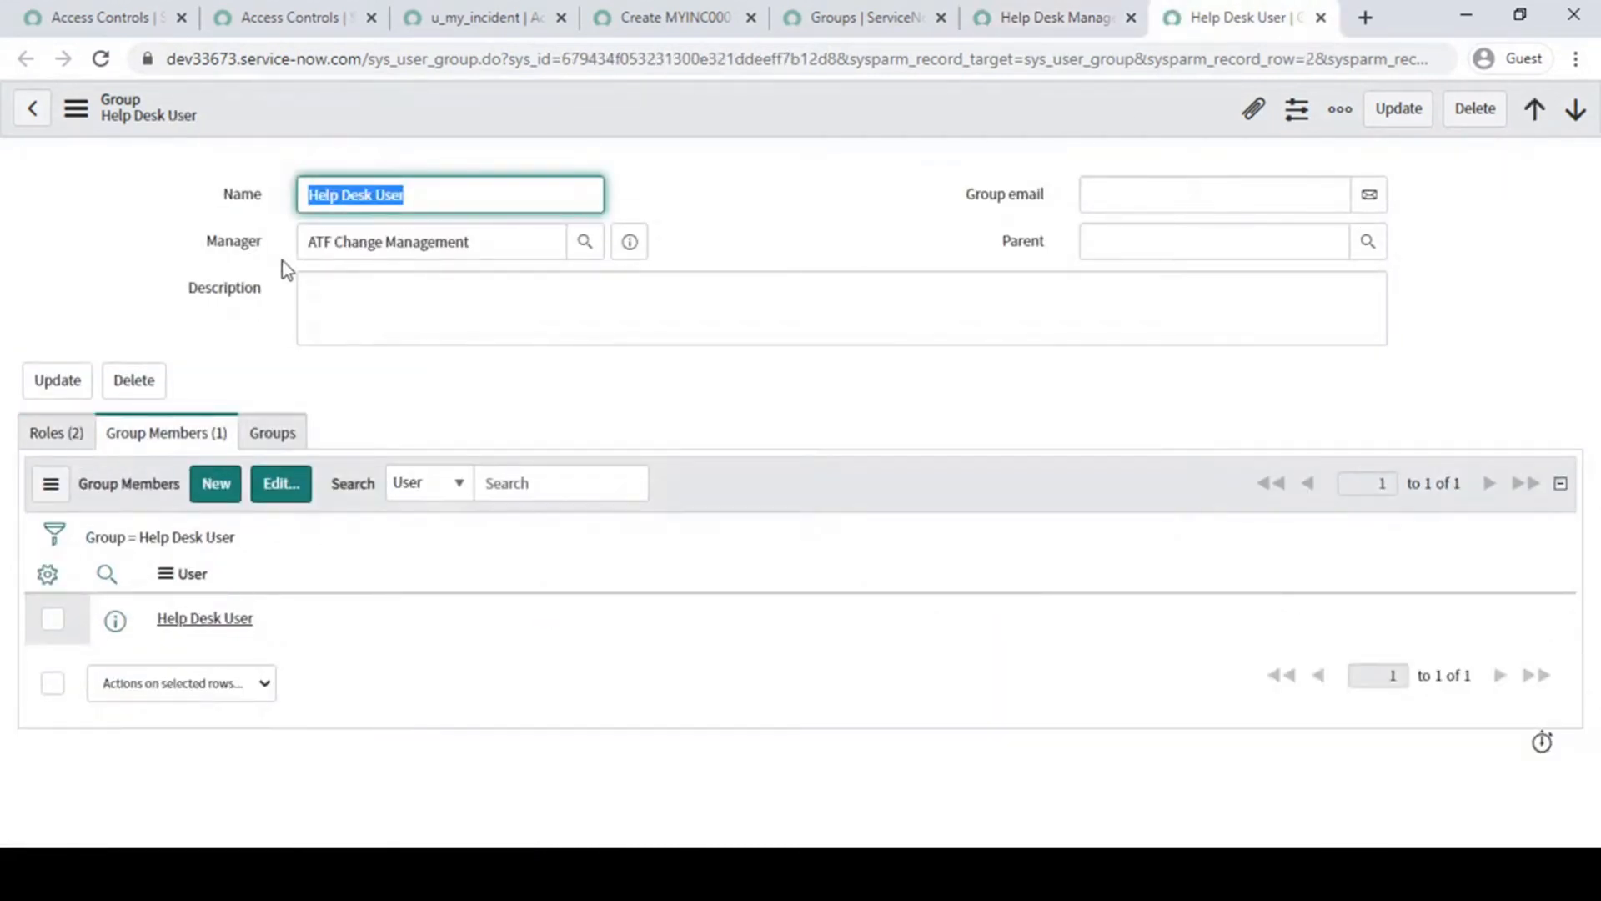
pyautogui.click(443, 190)
pyautogui.click(811, 178)
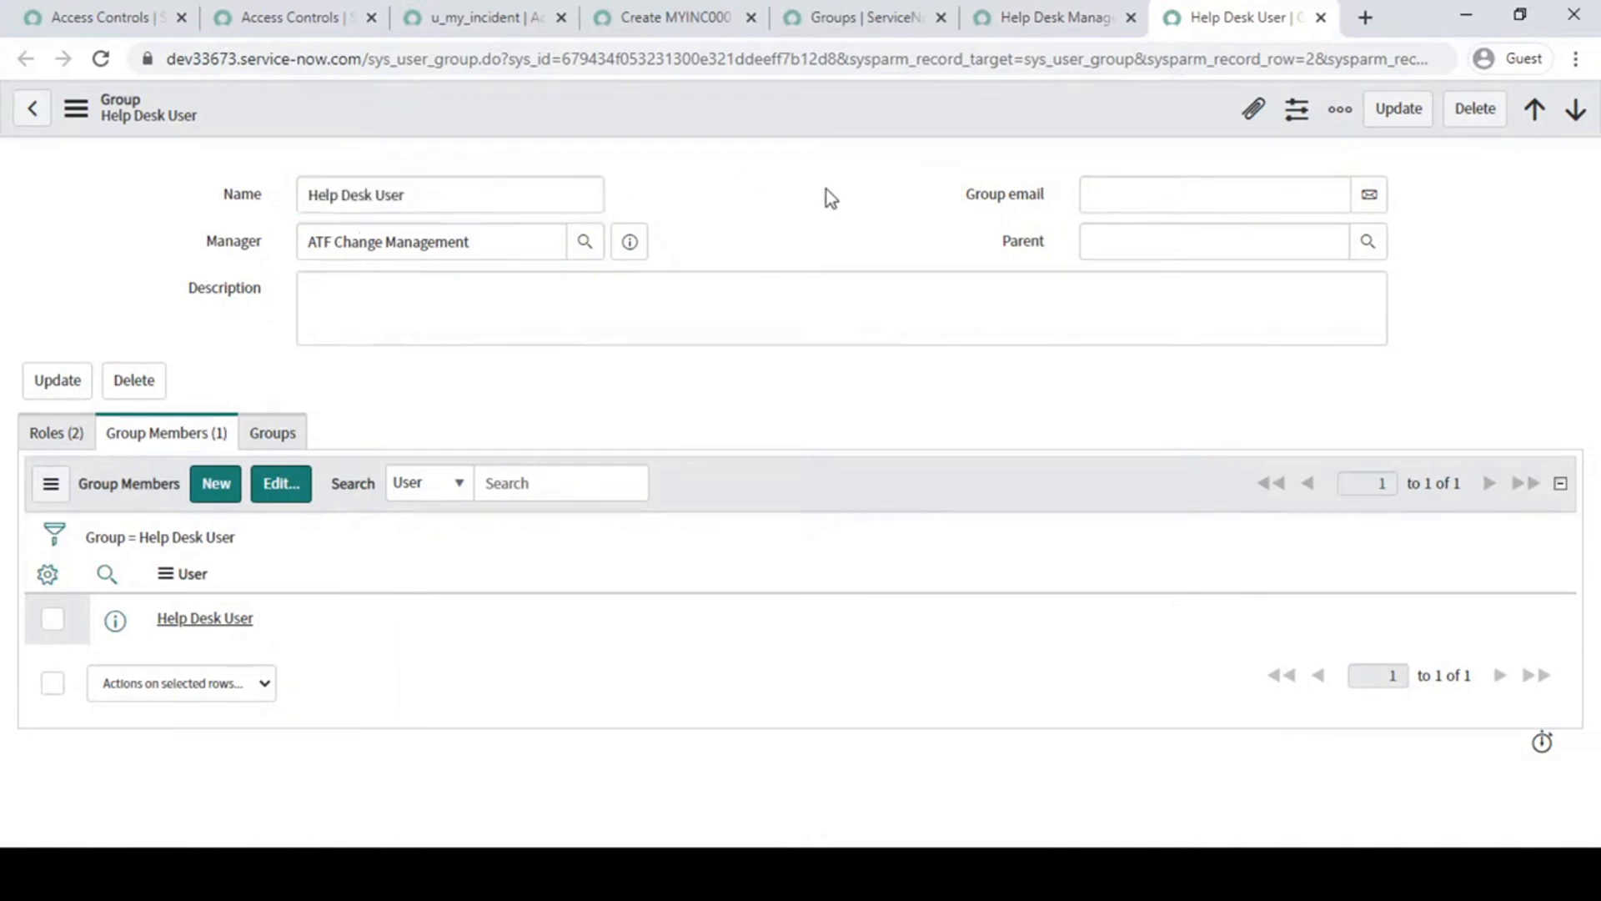
pyautogui.moveTo(285, 619); pyautogui.dragTo(157, 610)
# - Show the roles assigned to the Help Desk User group and examine its u_my_incident_user entry
pyautogui.click(56, 434)
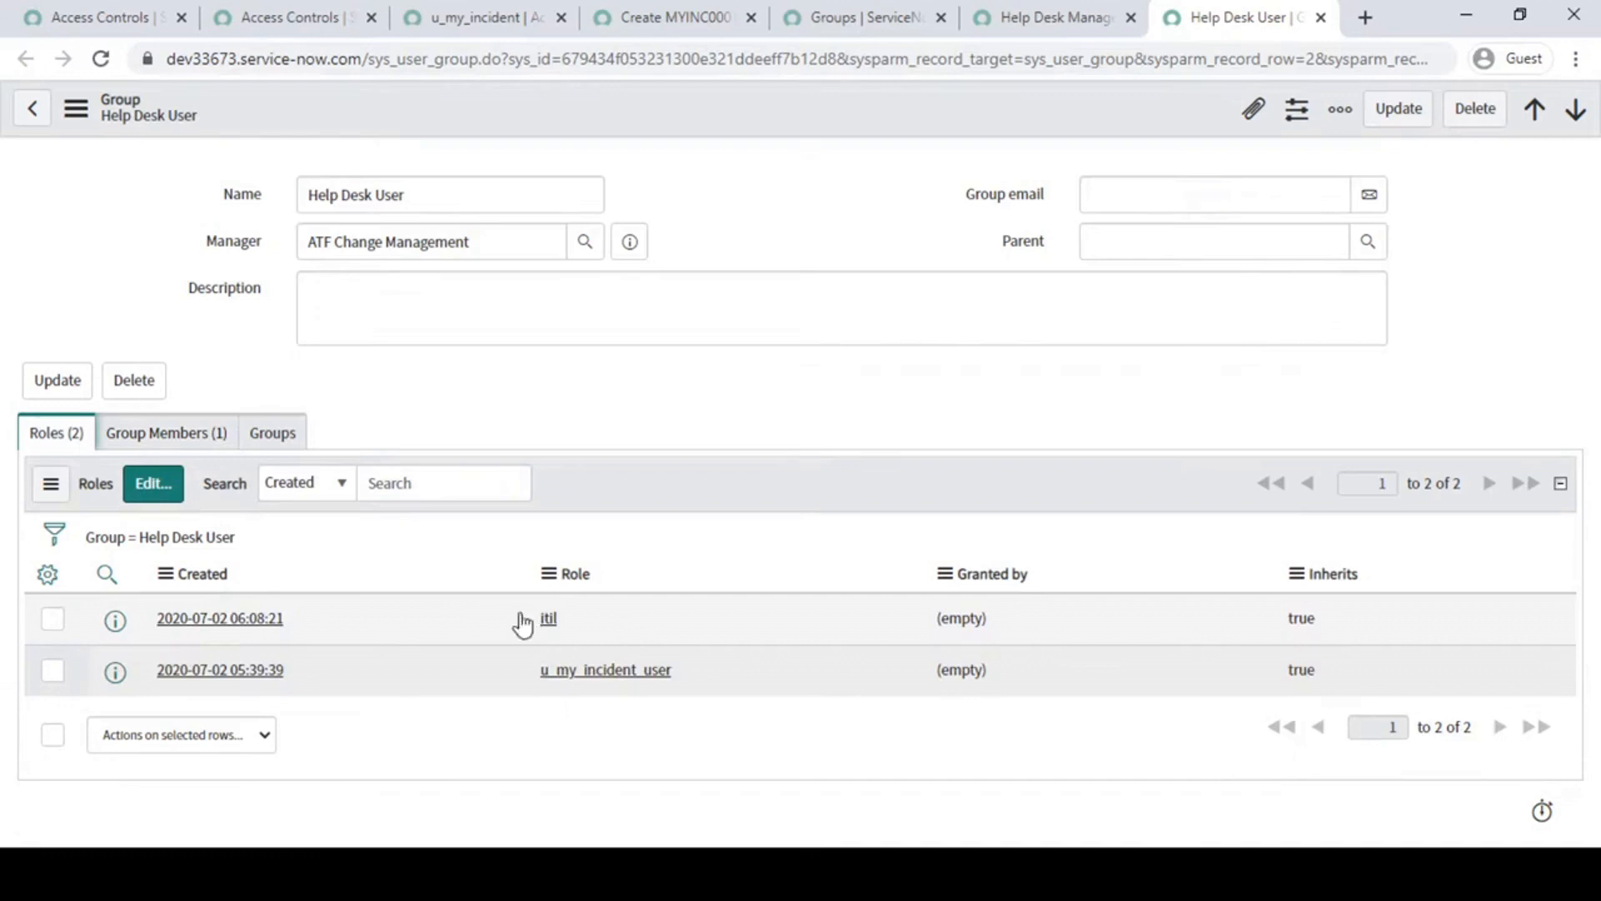
pyautogui.moveTo(722, 679); pyautogui.dragTo(483, 679)
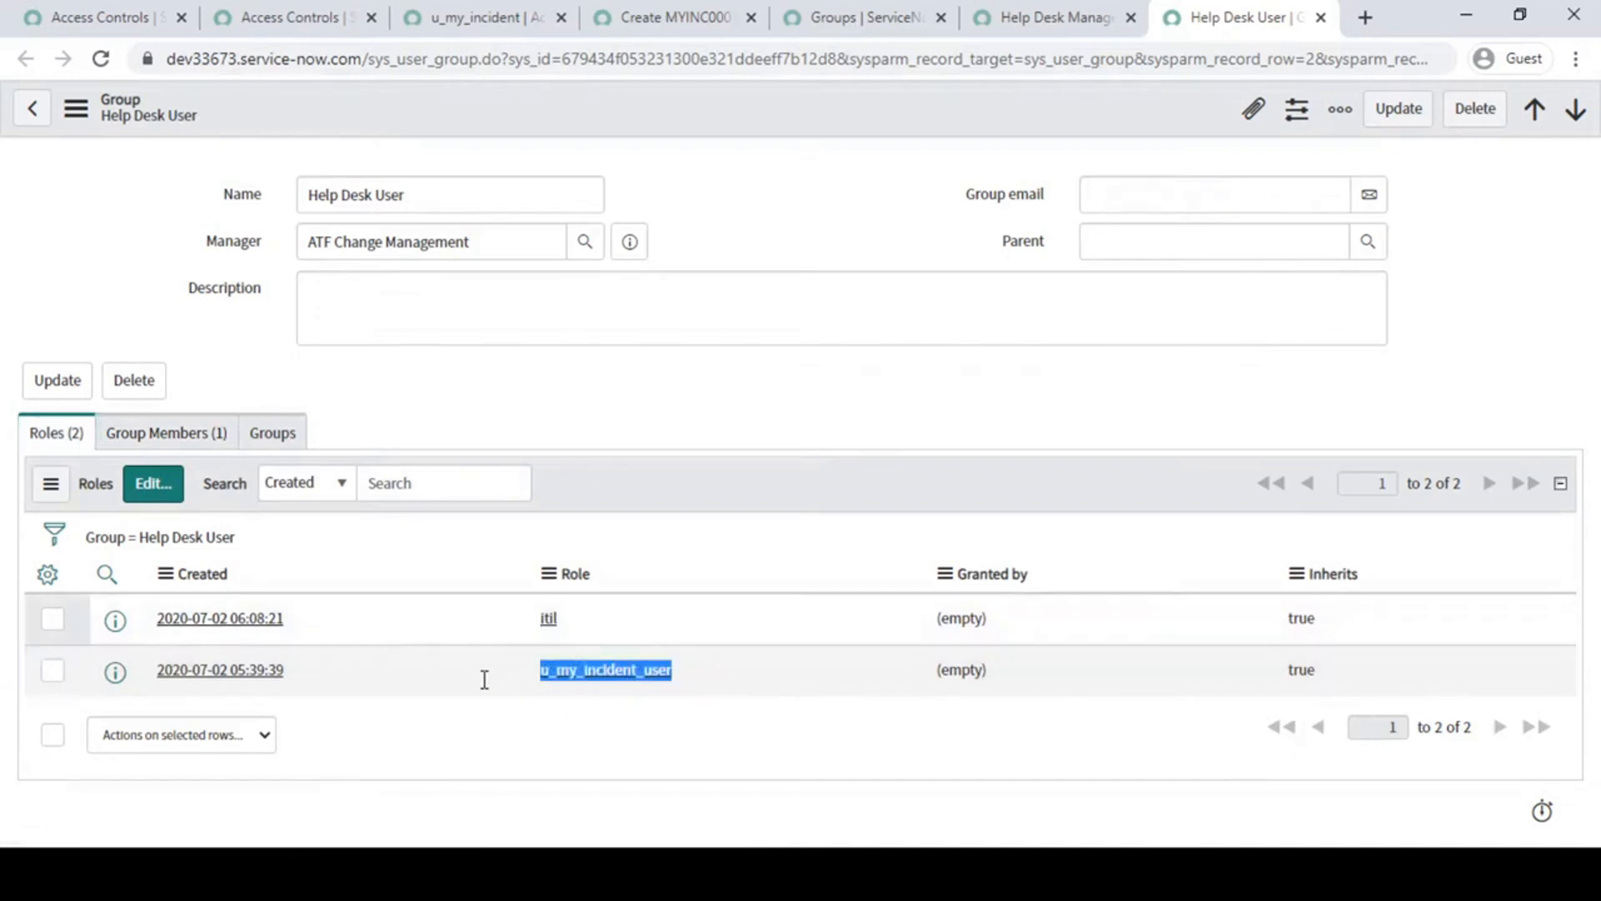
pyautogui.click(605, 749)
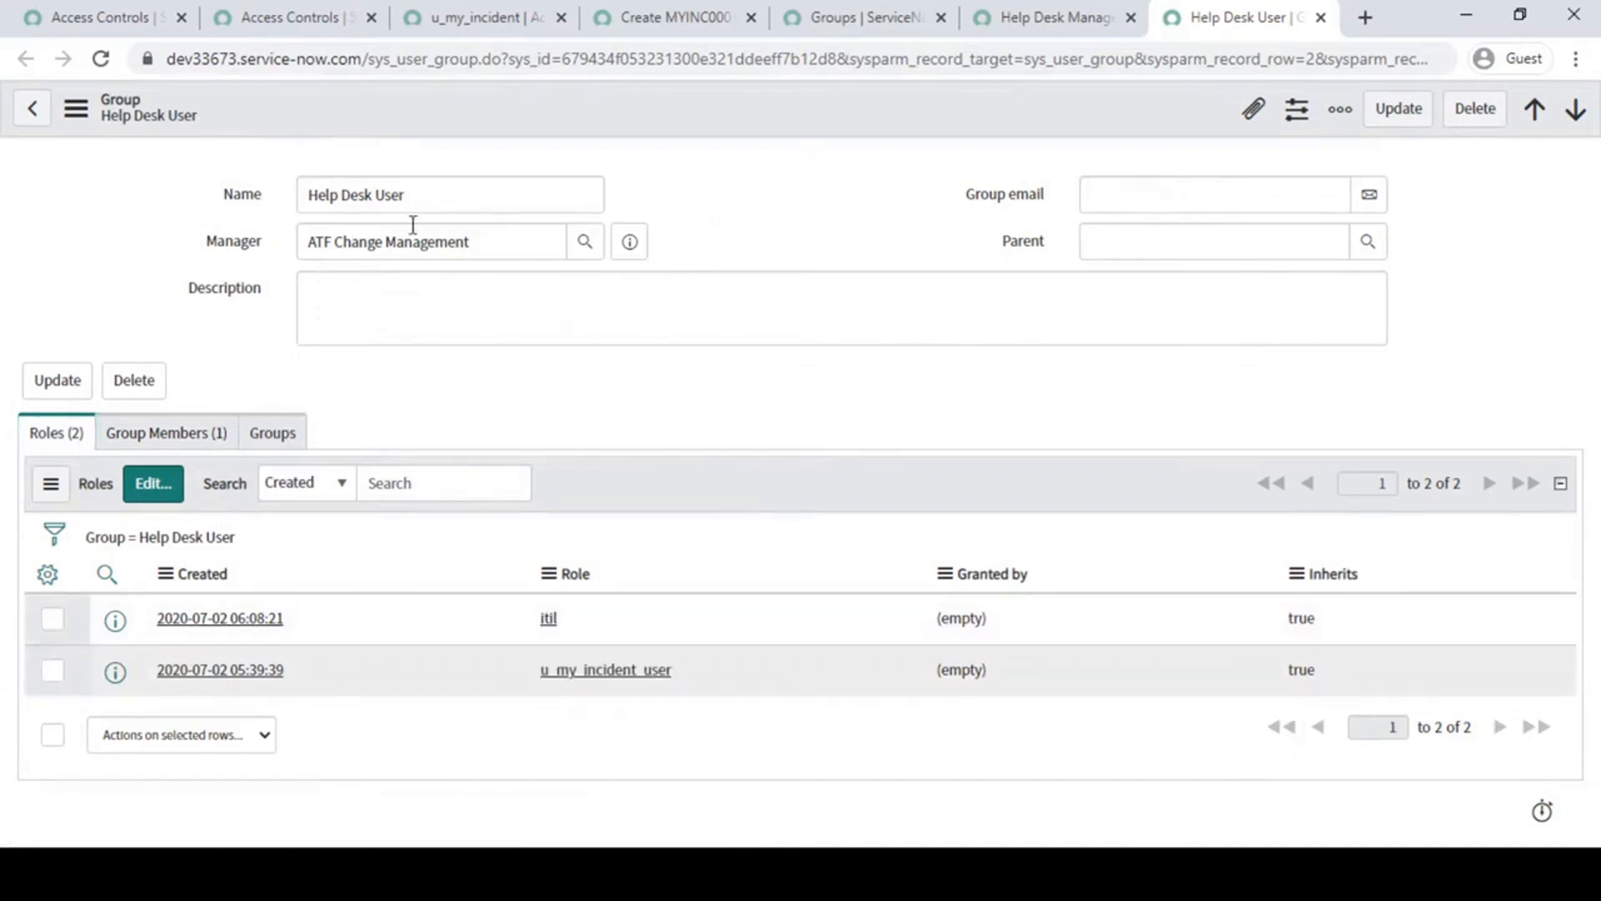
pyautogui.tripleClick(450, 196)
pyautogui.press('Tab')
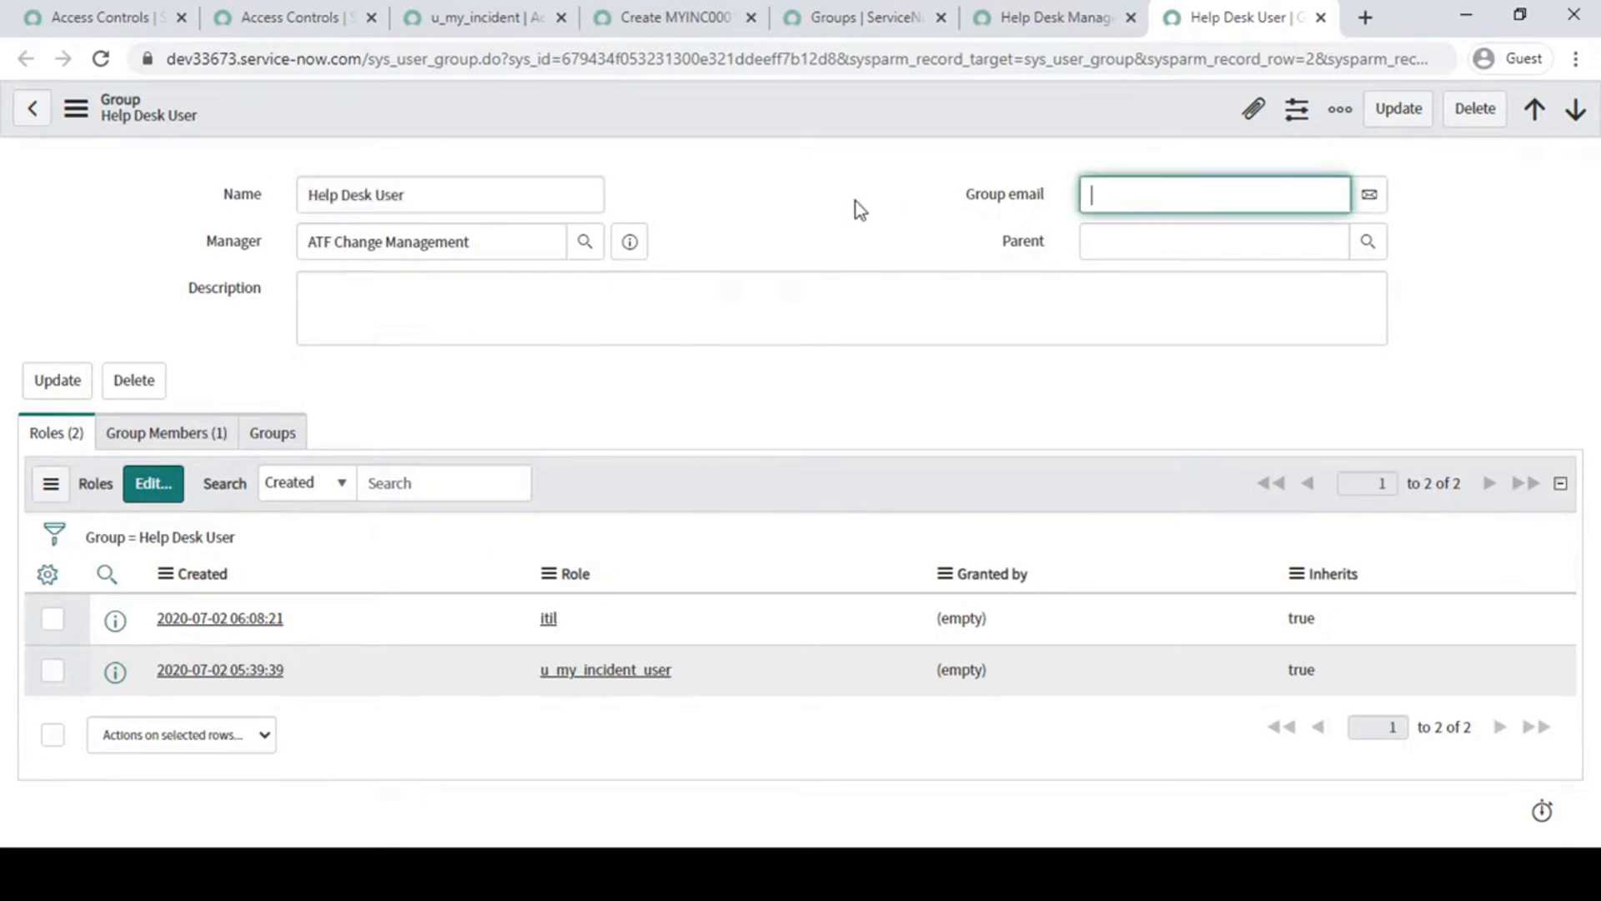
pyautogui.click(807, 405)
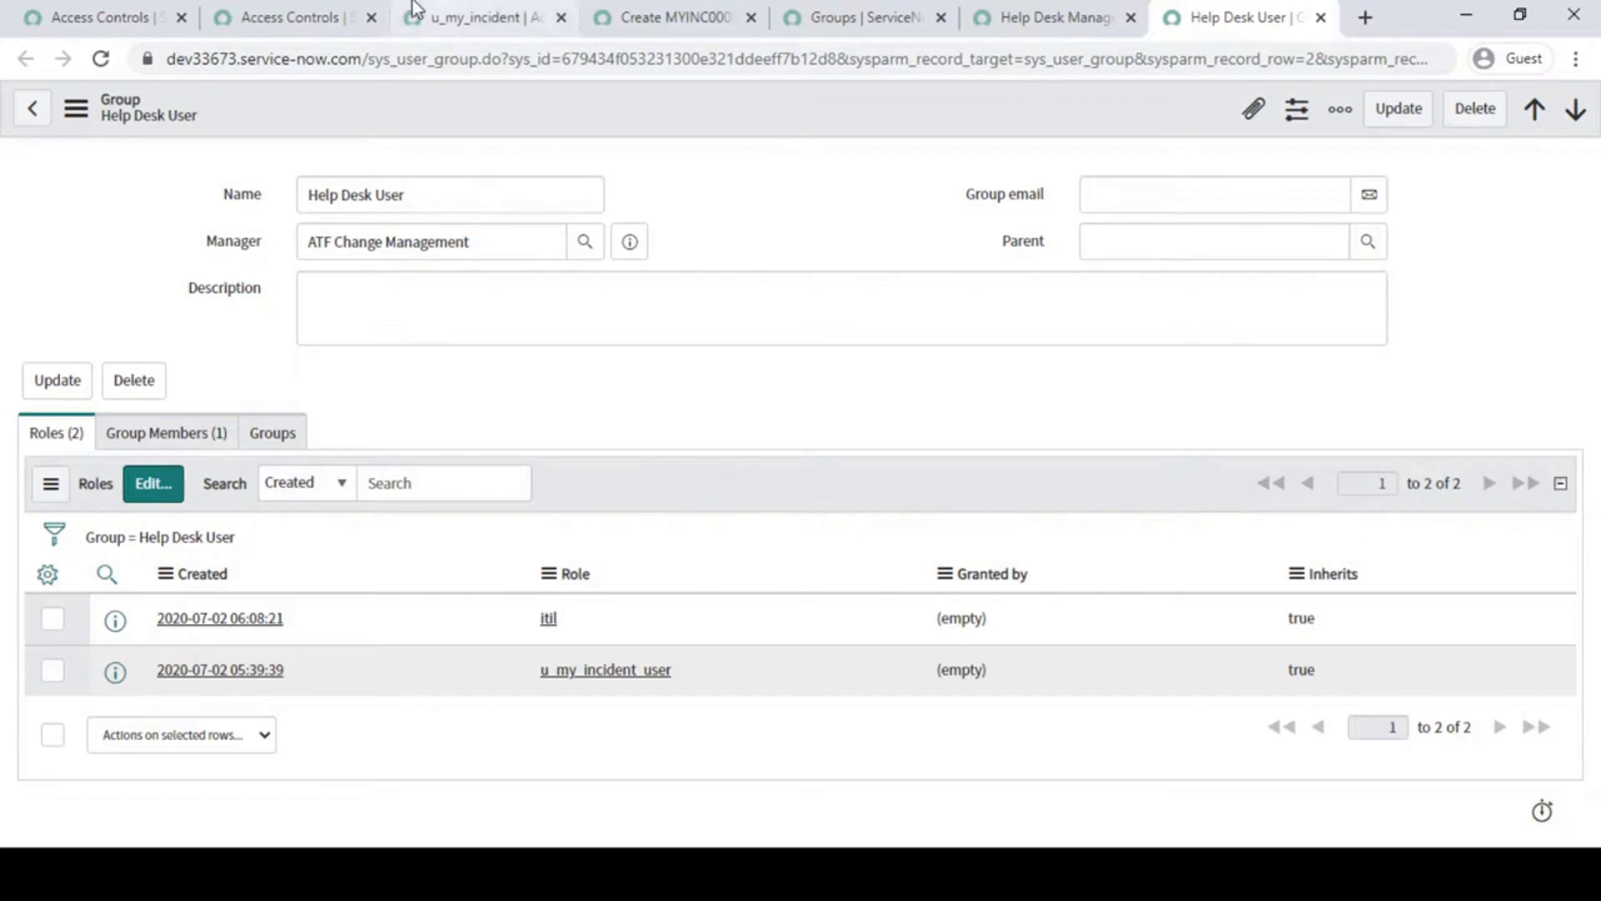
# - Return to the u_my_incident read rule and examine the script's hasRole('itil_admin') condition
pyautogui.click(314, 11)
pyautogui.click(521, 17)
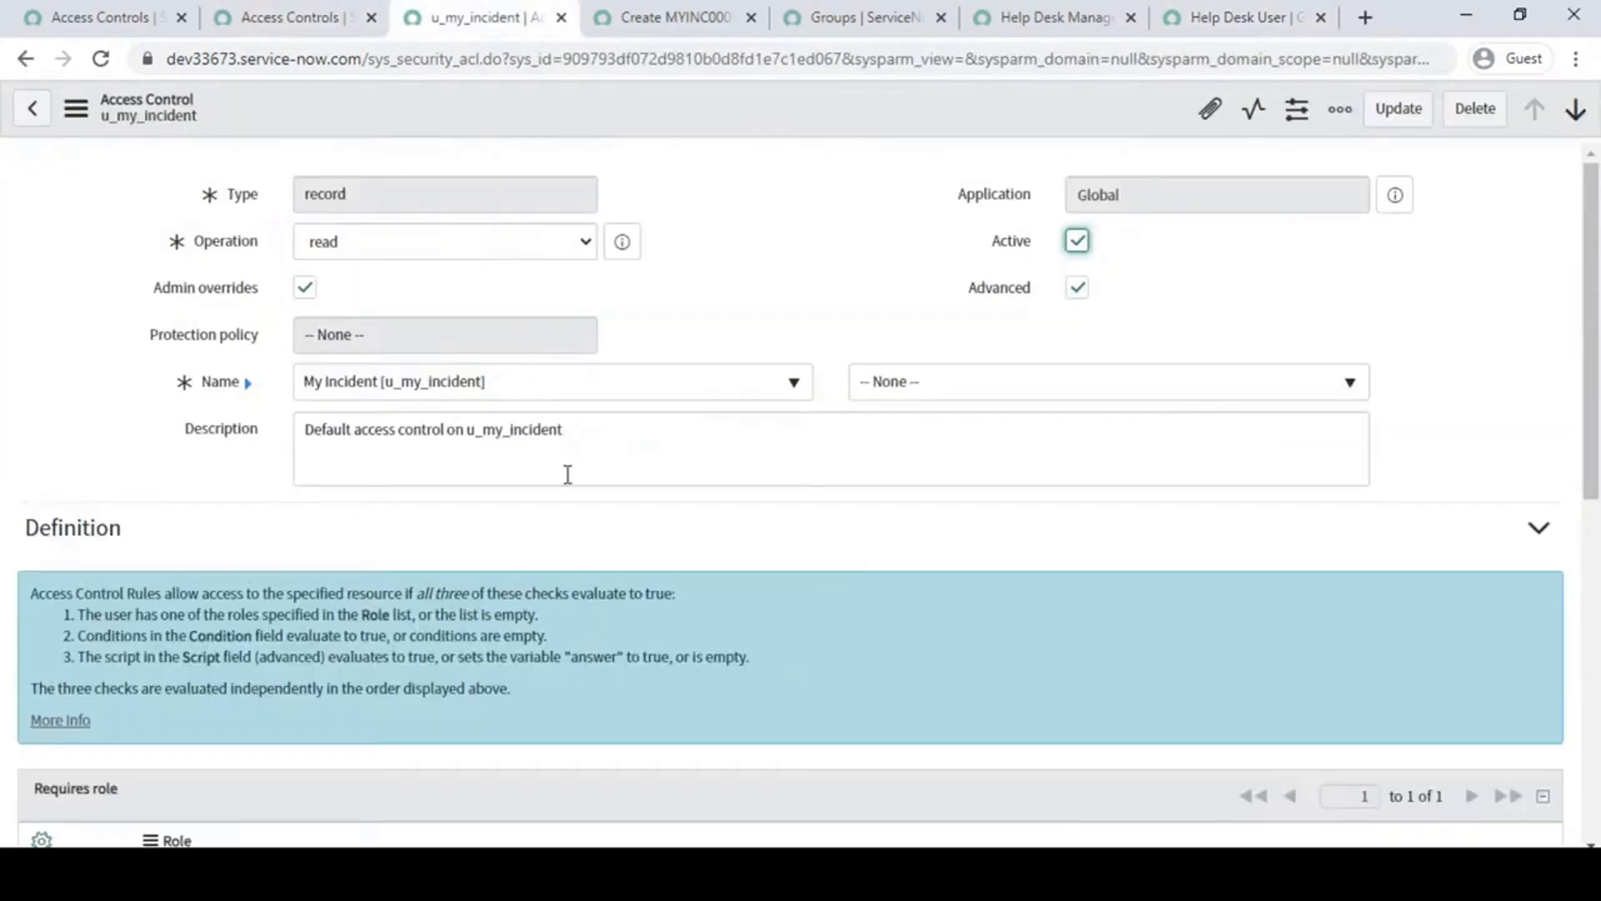
pyautogui.scroll(-9, 564, 469)
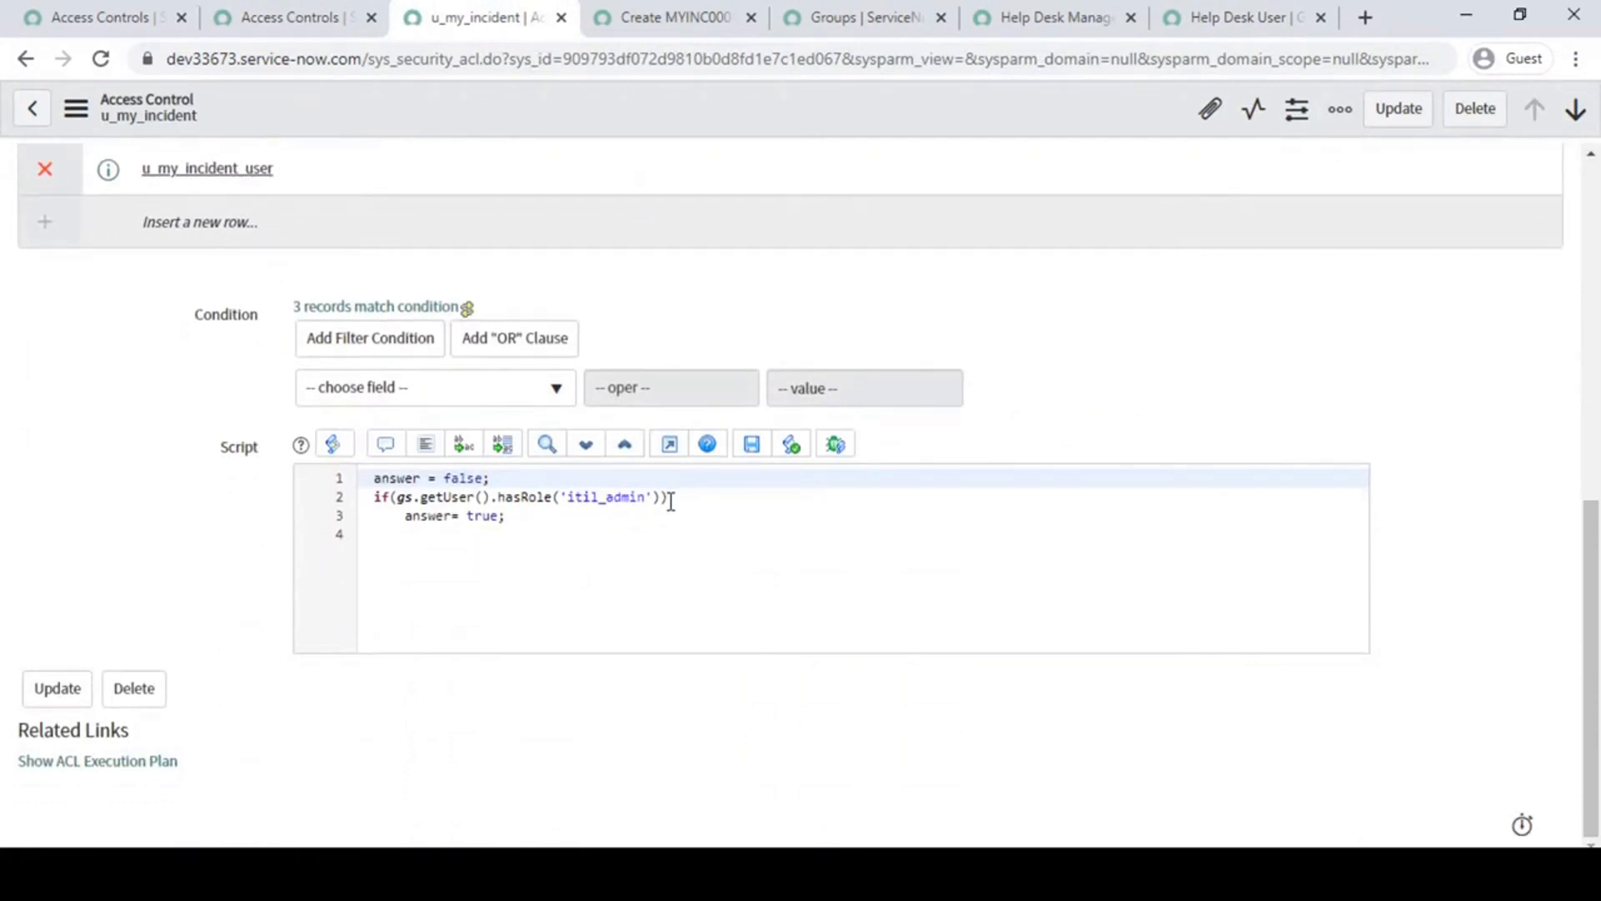
pyautogui.moveTo(668, 497); pyautogui.dragTo(354, 501)
pyautogui.scroll(1, 264, 437)
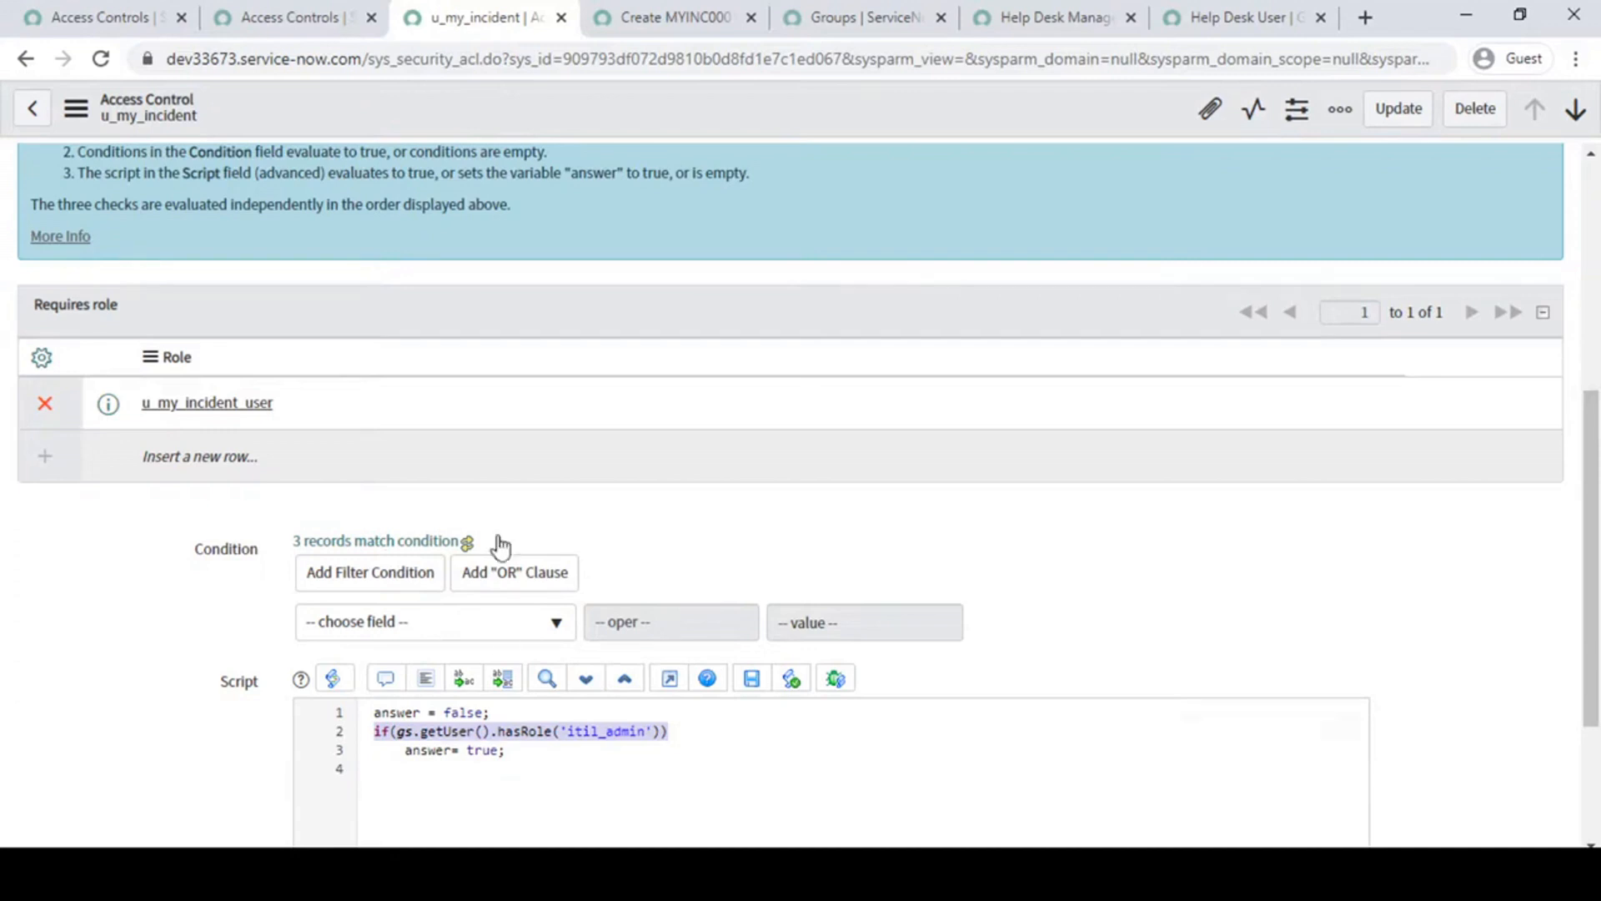
# - Examine the rule's three checks: the required role u_my_incident_user, the Condition section and the Script section
pyautogui.click(342, 404)
pyautogui.moveTo(293, 397); pyautogui.dragTo(98, 463)
pyautogui.click(98, 463)
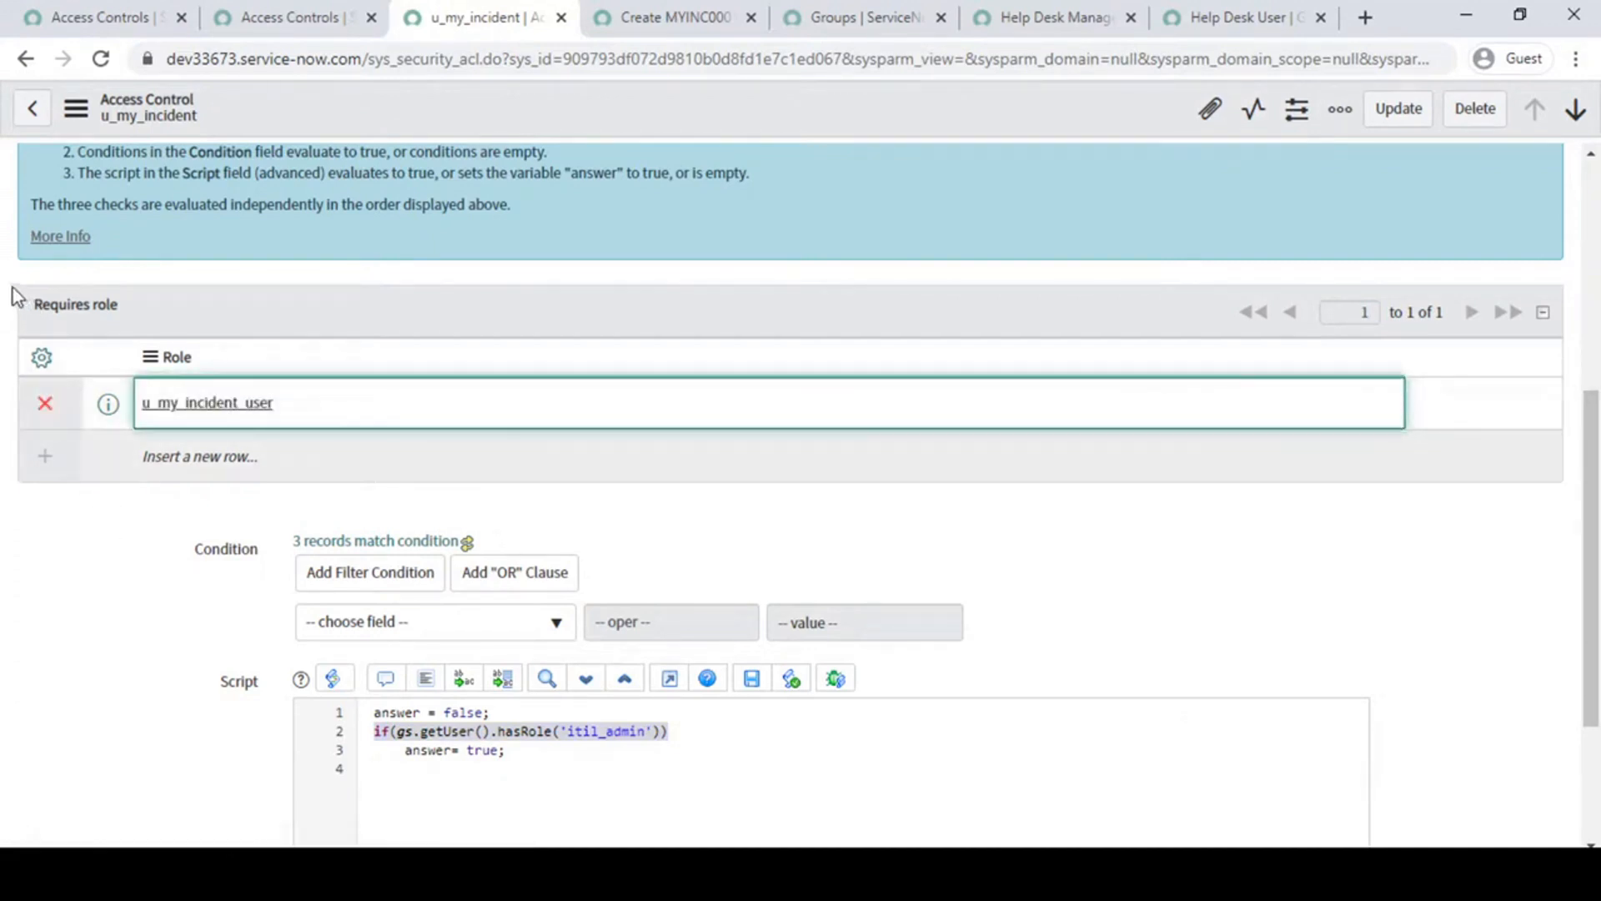
pyautogui.moveTo(22, 280)
pyautogui.mouseDown()
pyautogui.moveTo(115, 361)
pyautogui.moveTo(498, 482)
pyautogui.mouseUp()
pyautogui.moveTo(171, 522)
pyautogui.mouseDown()
pyautogui.moveTo(224, 563)
pyautogui.moveTo(682, 638)
pyautogui.mouseUp()
pyautogui.moveTo(203, 660)
pyautogui.mouseDown()
pyautogui.moveTo(401, 743)
pyautogui.moveTo(737, 803)
pyautogui.mouseUp()
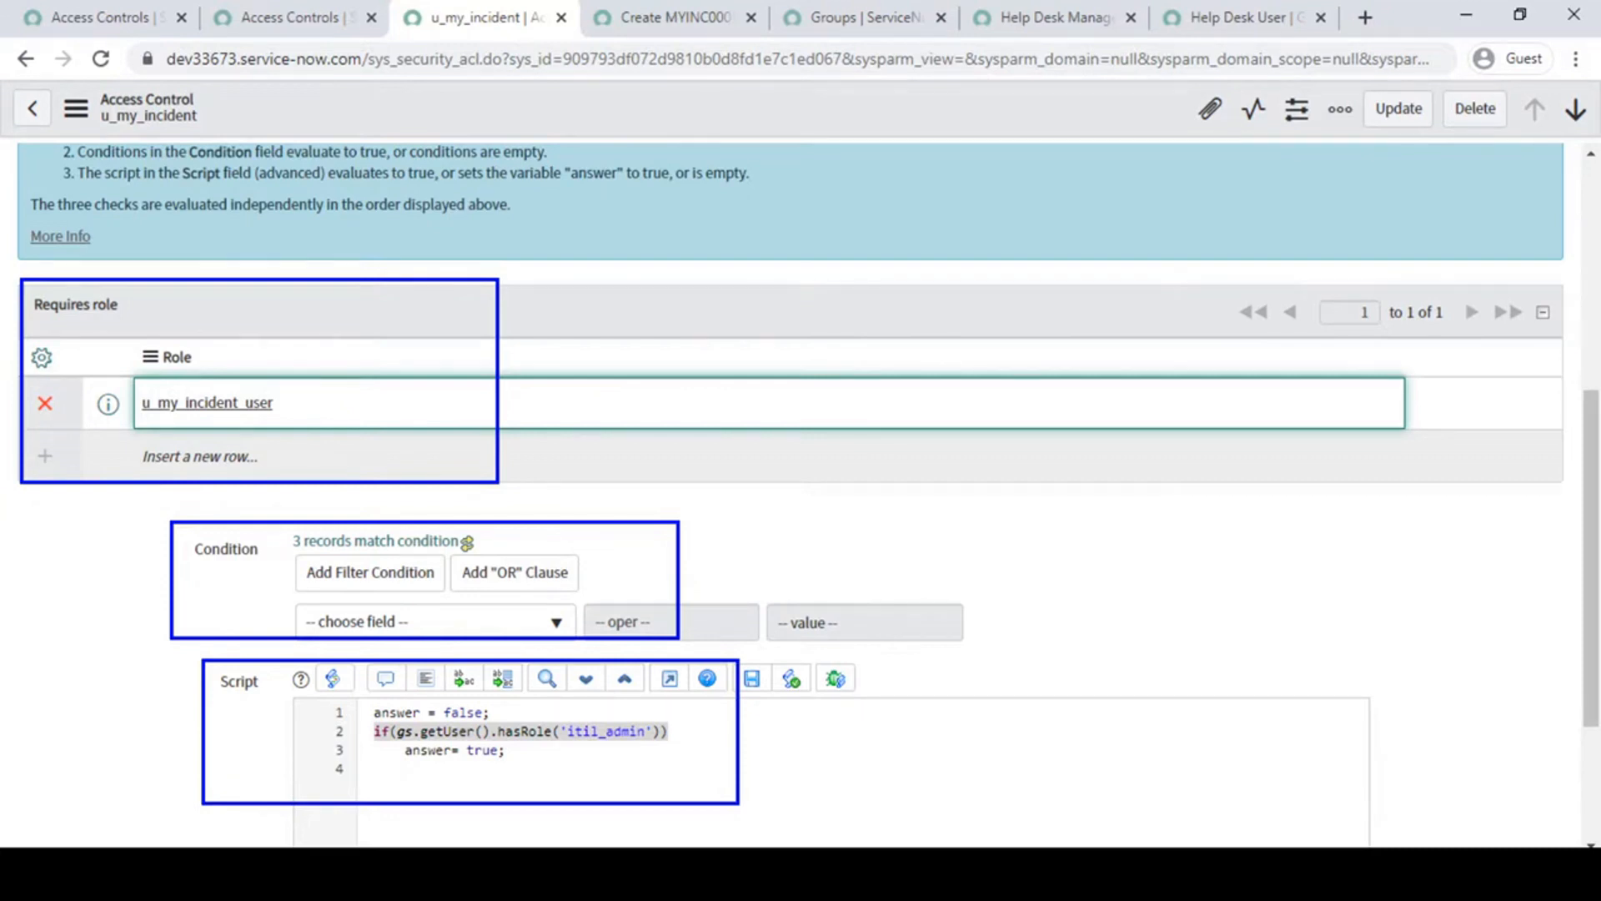
pyautogui.hotkey('ctrl', 'z')
pyautogui.hotkey('ctrl', 'z')
pyautogui.hotkey('ctrl', 'z')
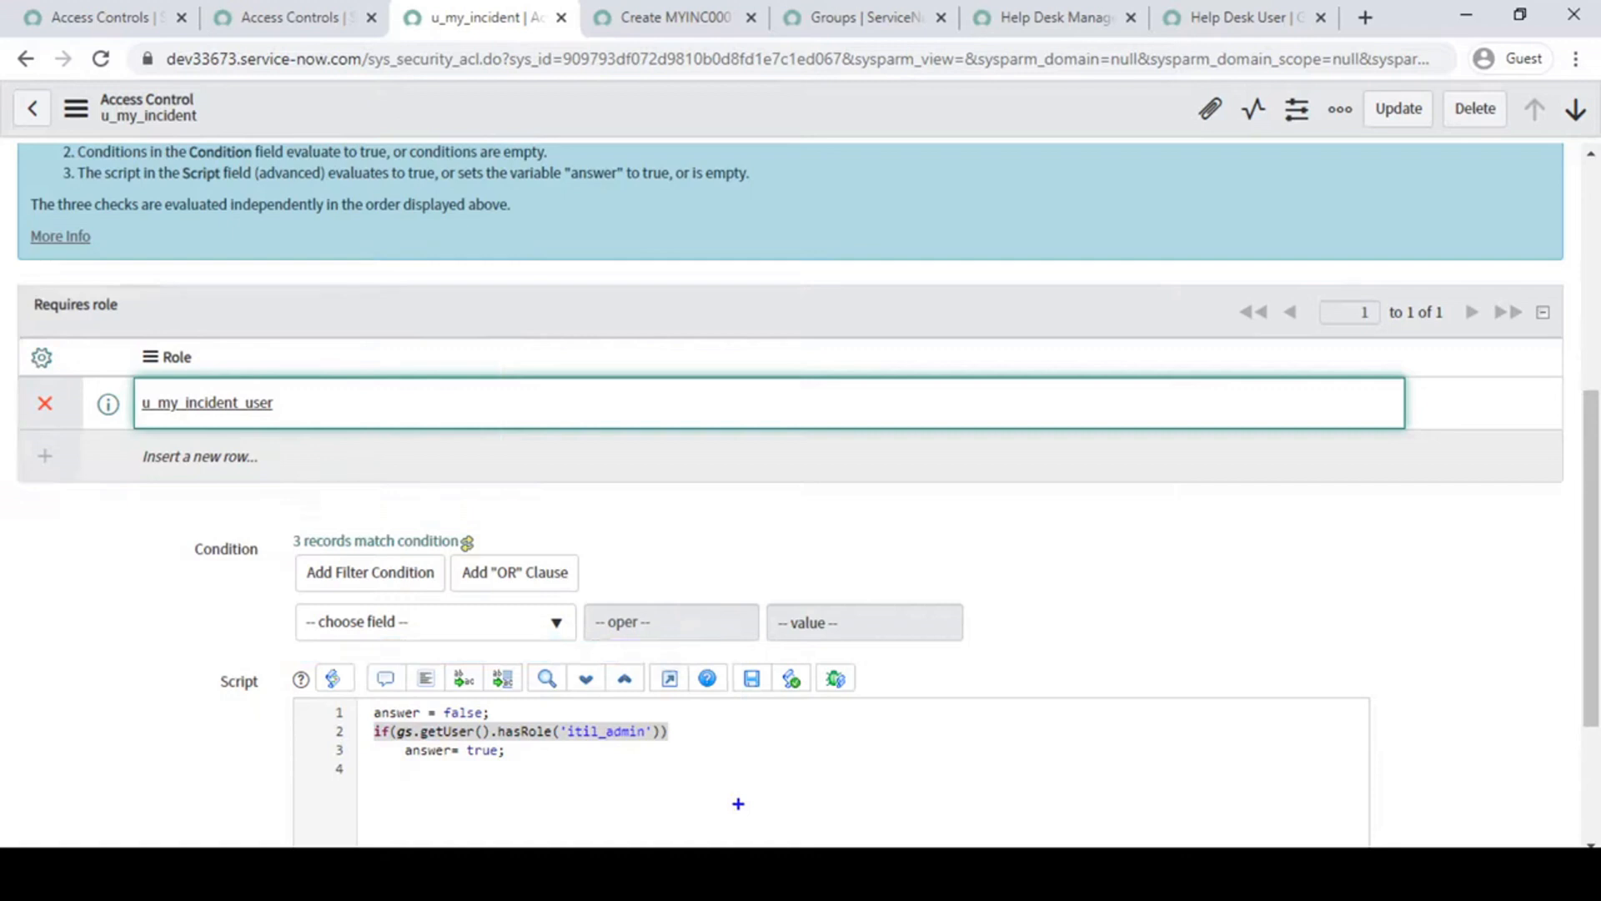
# - Return to the main Access Controls page and impersonate the recent account Help Desk User
pyautogui.scroll(6, 993, 447)
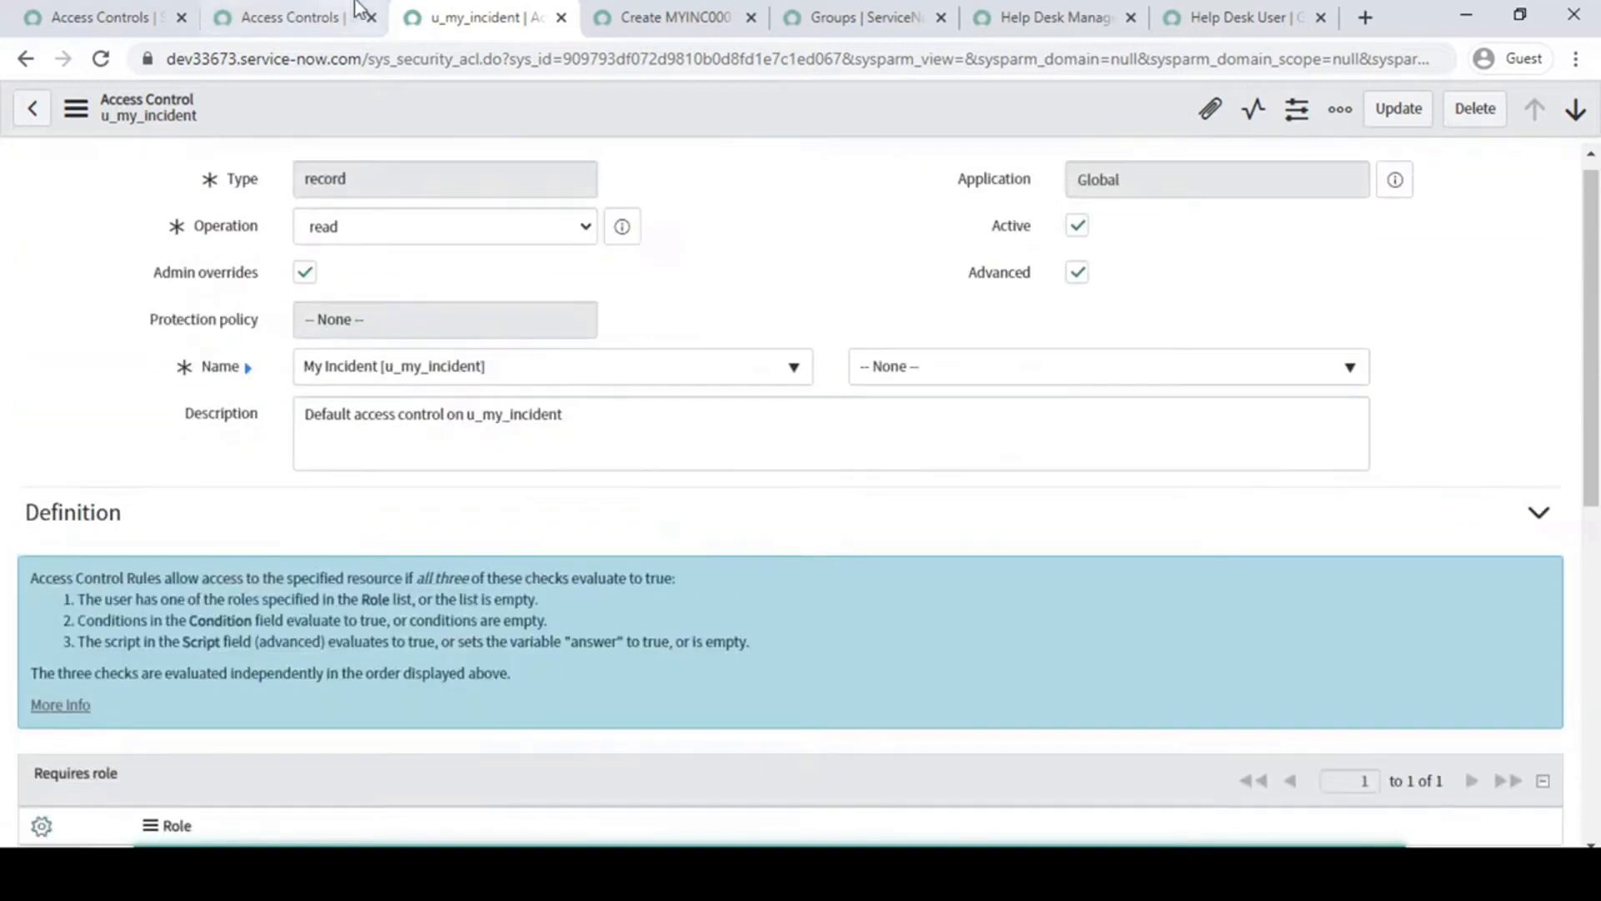
pyautogui.click(293, 9)
pyautogui.click(105, 13)
pyautogui.click(1299, 109)
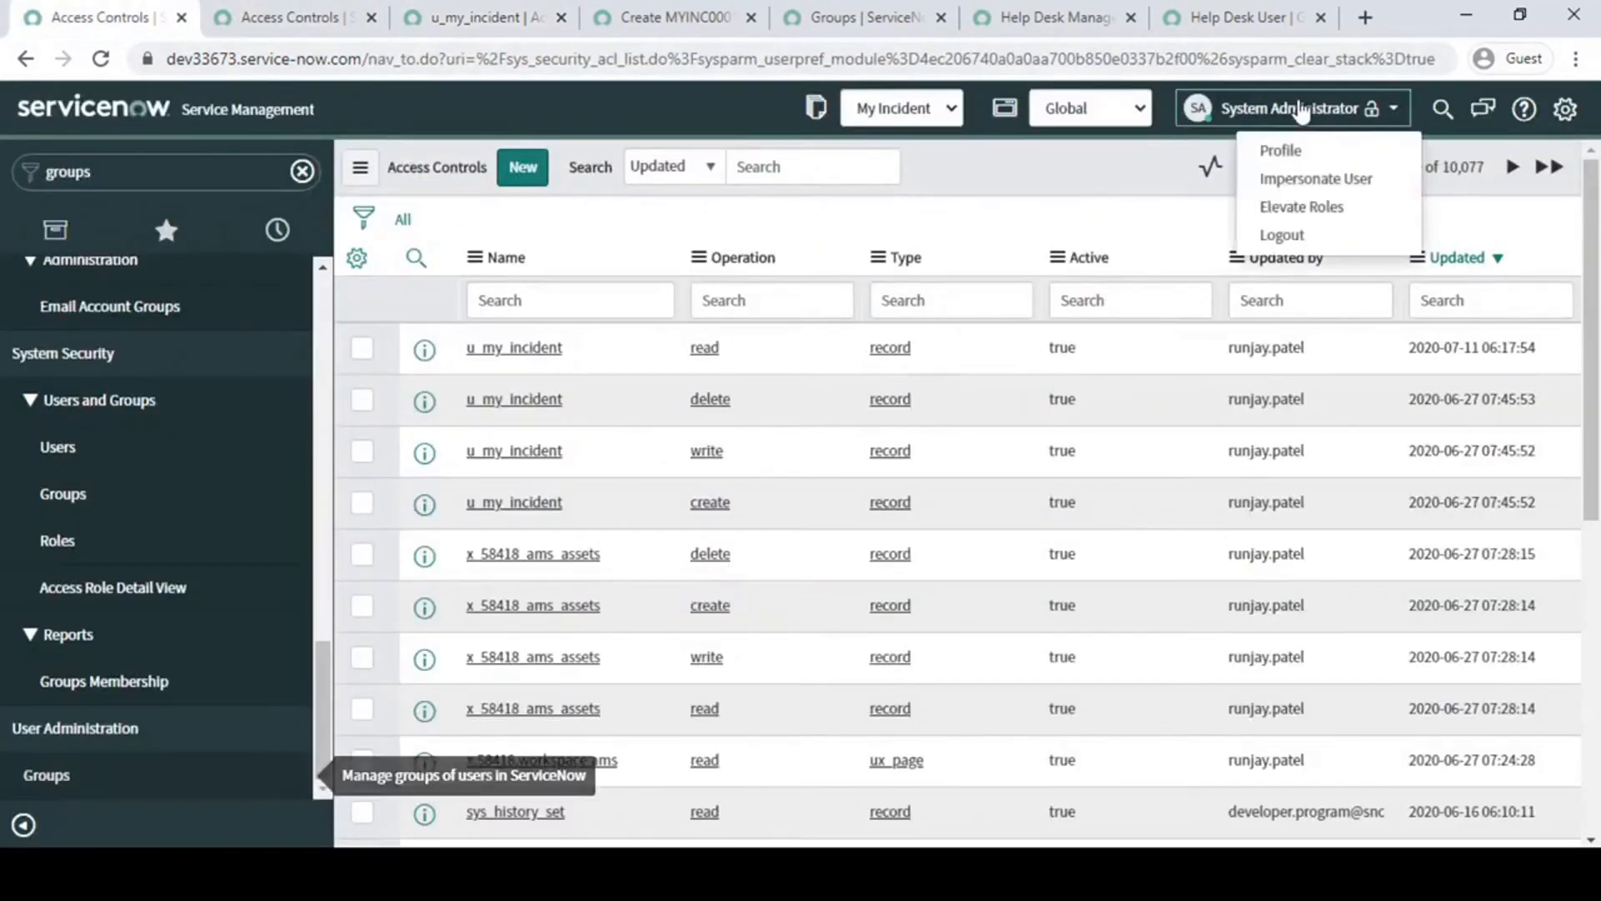
pyautogui.click(1320, 180)
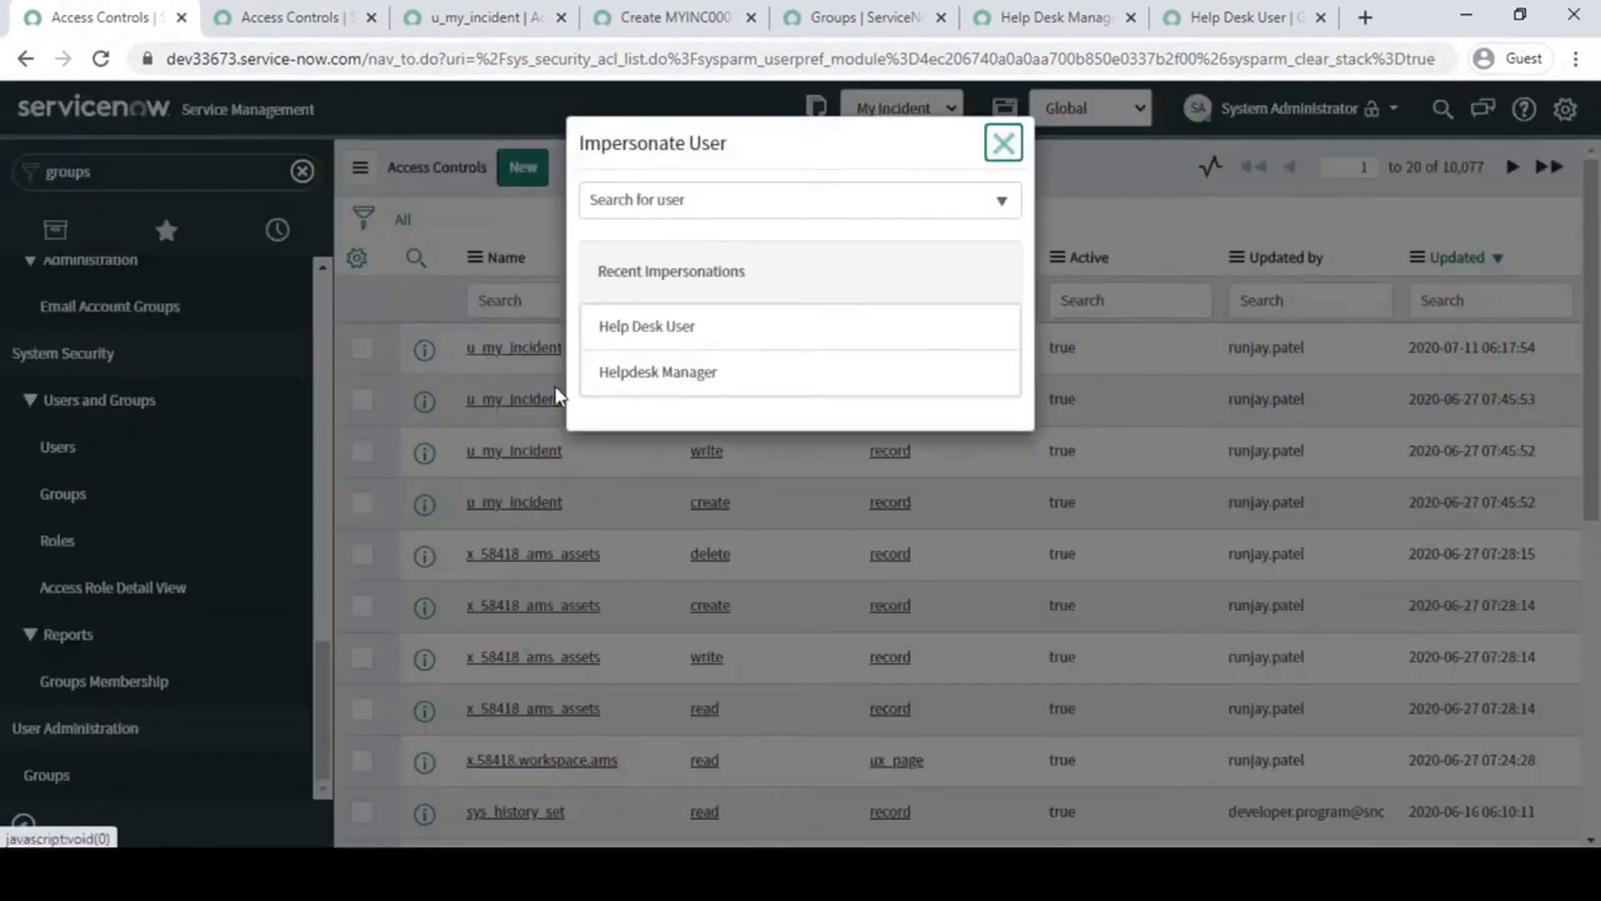
pyautogui.click(651, 328)
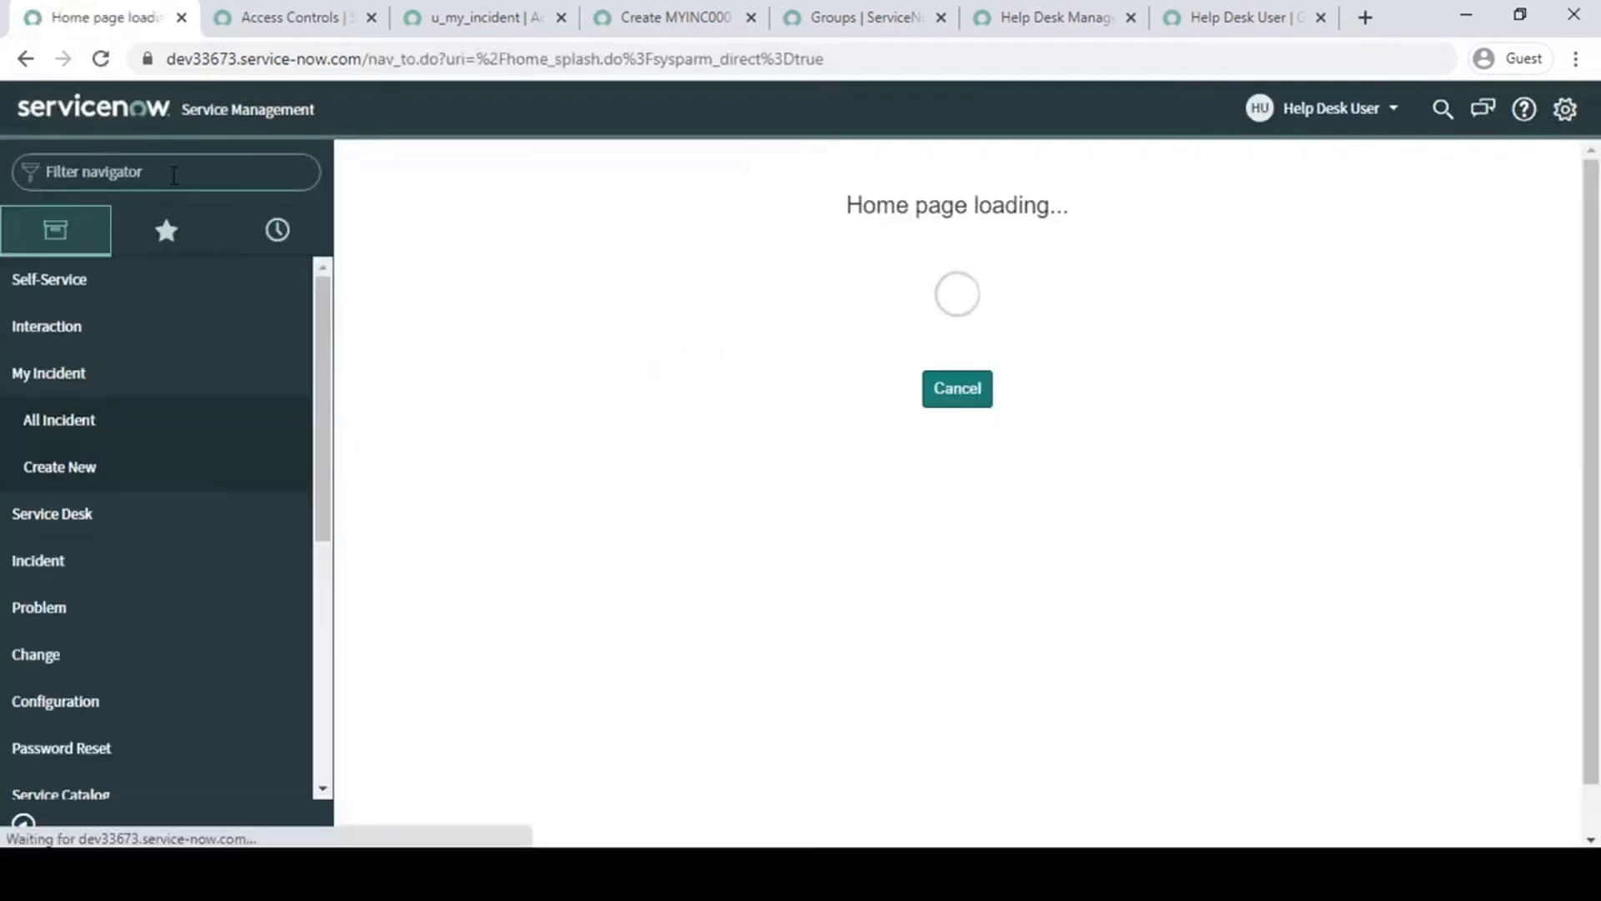
# - Filter the navigator for "my in" and open My Incident's All Incident list in a separate browser tab
pyautogui.click(173, 175)
pyautogui.write('my')
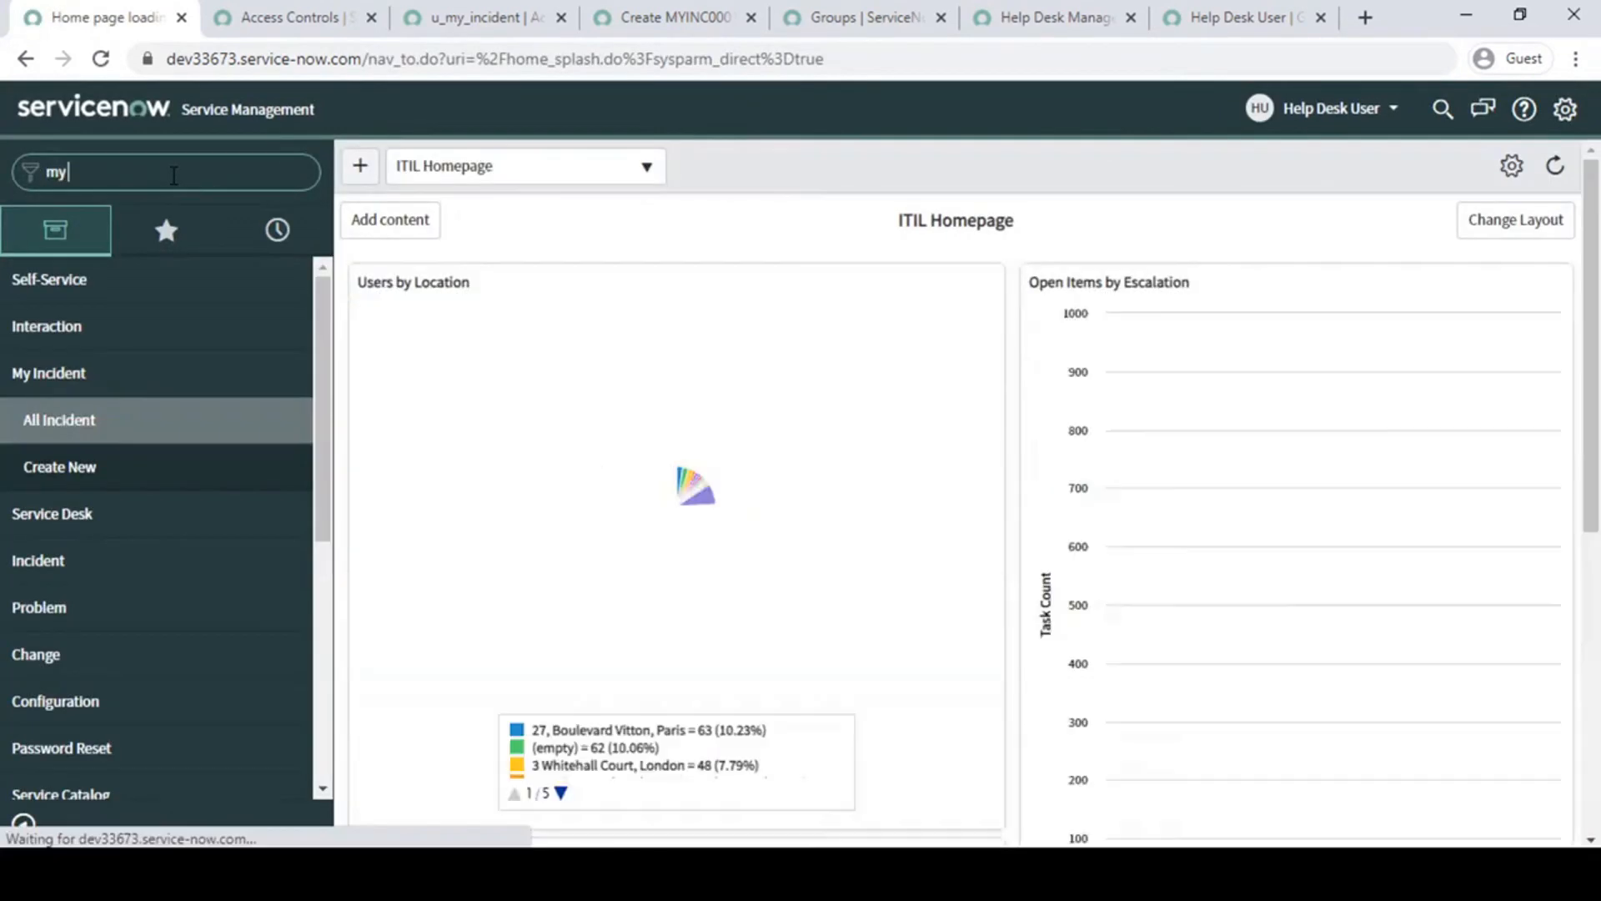
pyautogui.write(' in')
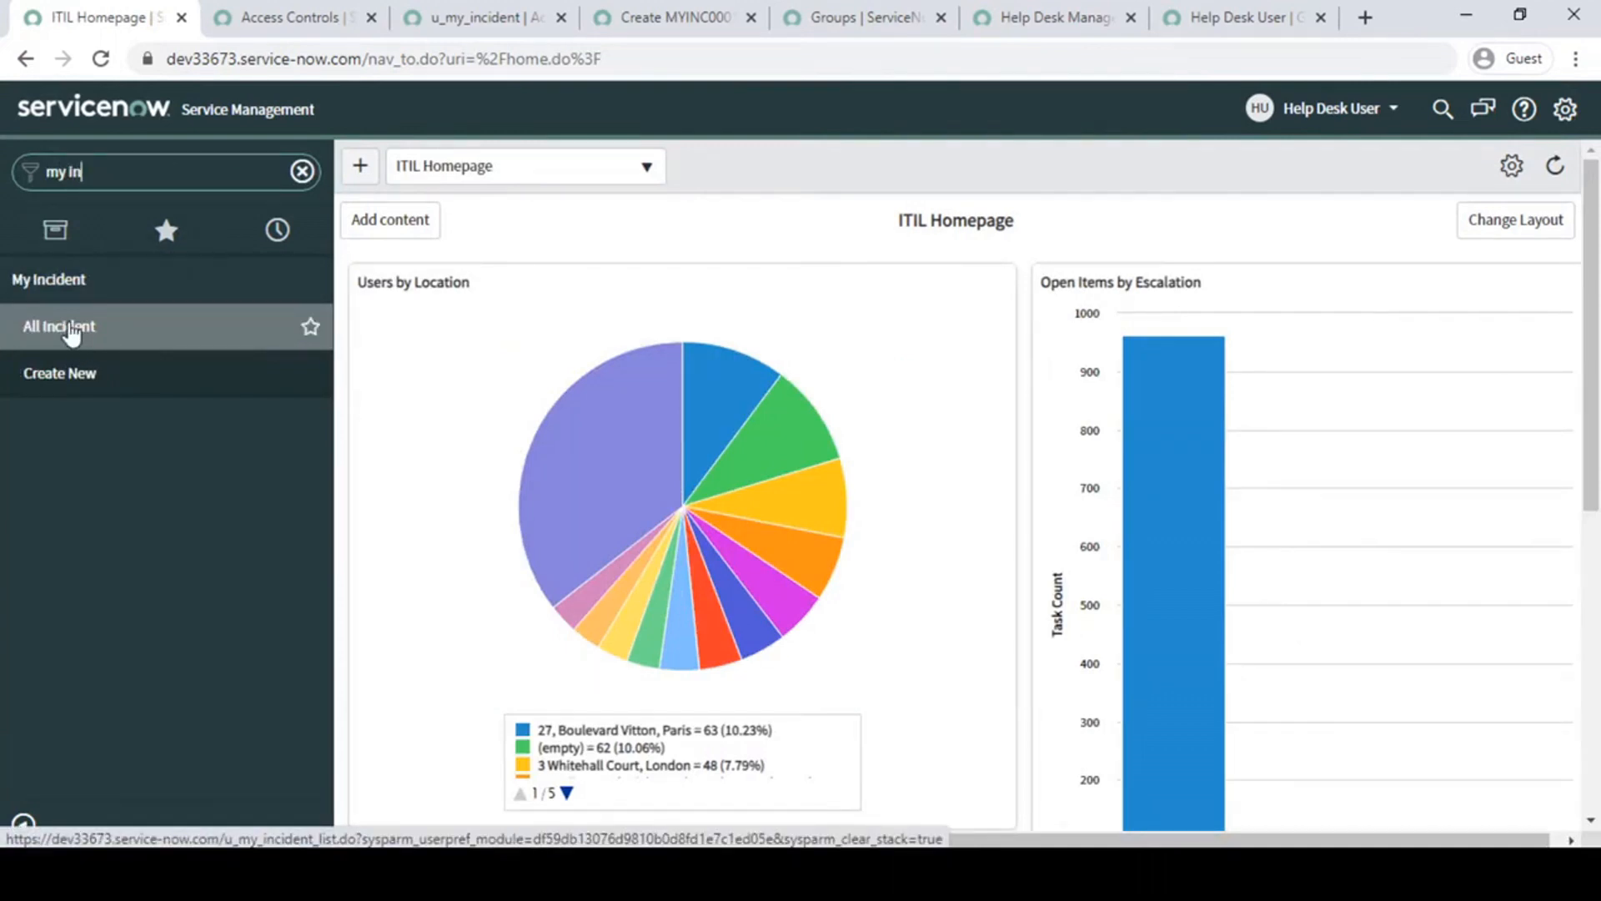
pyautogui.click(71, 330)
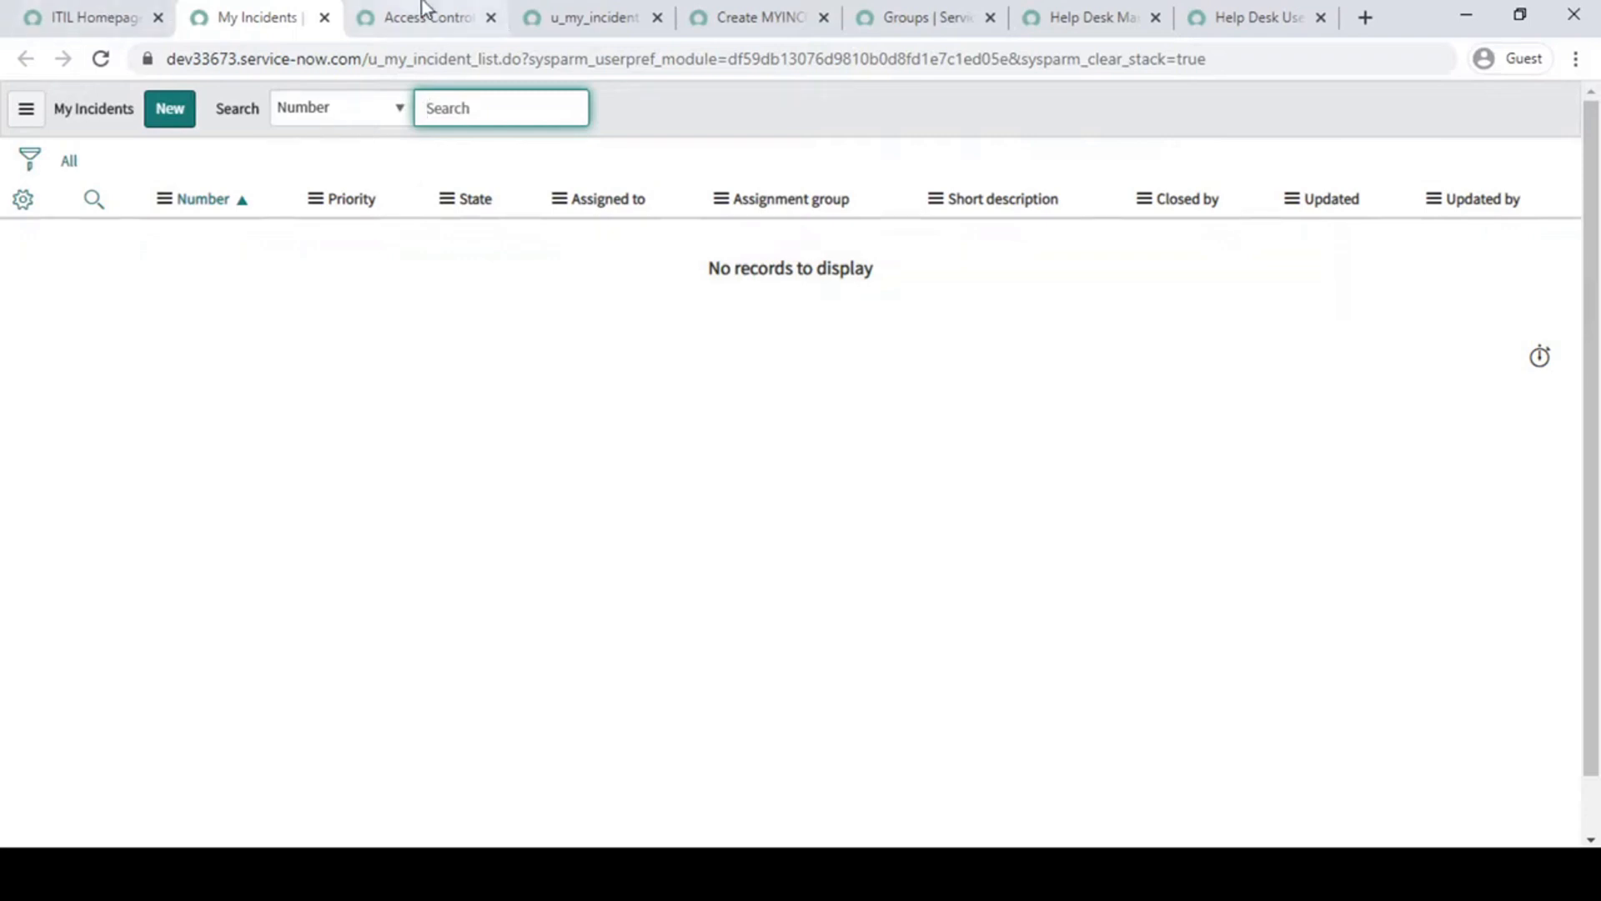
# - Compare the roles assigned to the Help Desk Manager group with those of the Help Desk User group
pyautogui.click(893, 11)
pyautogui.click(1084, 16)
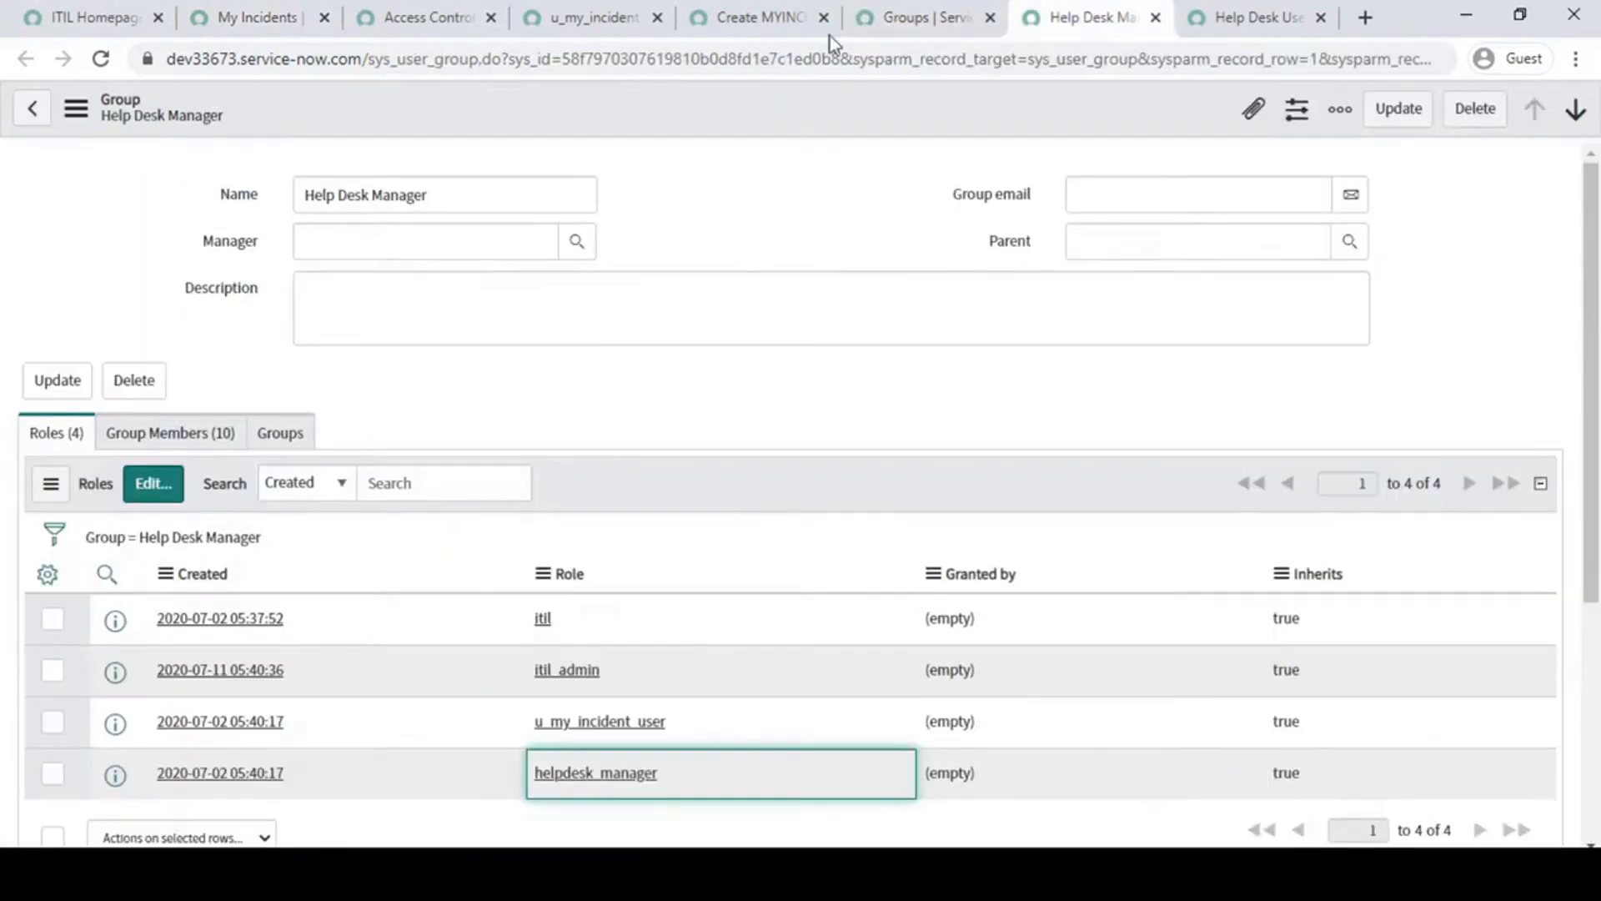
pyautogui.click(936, 8)
pyautogui.click(1263, 13)
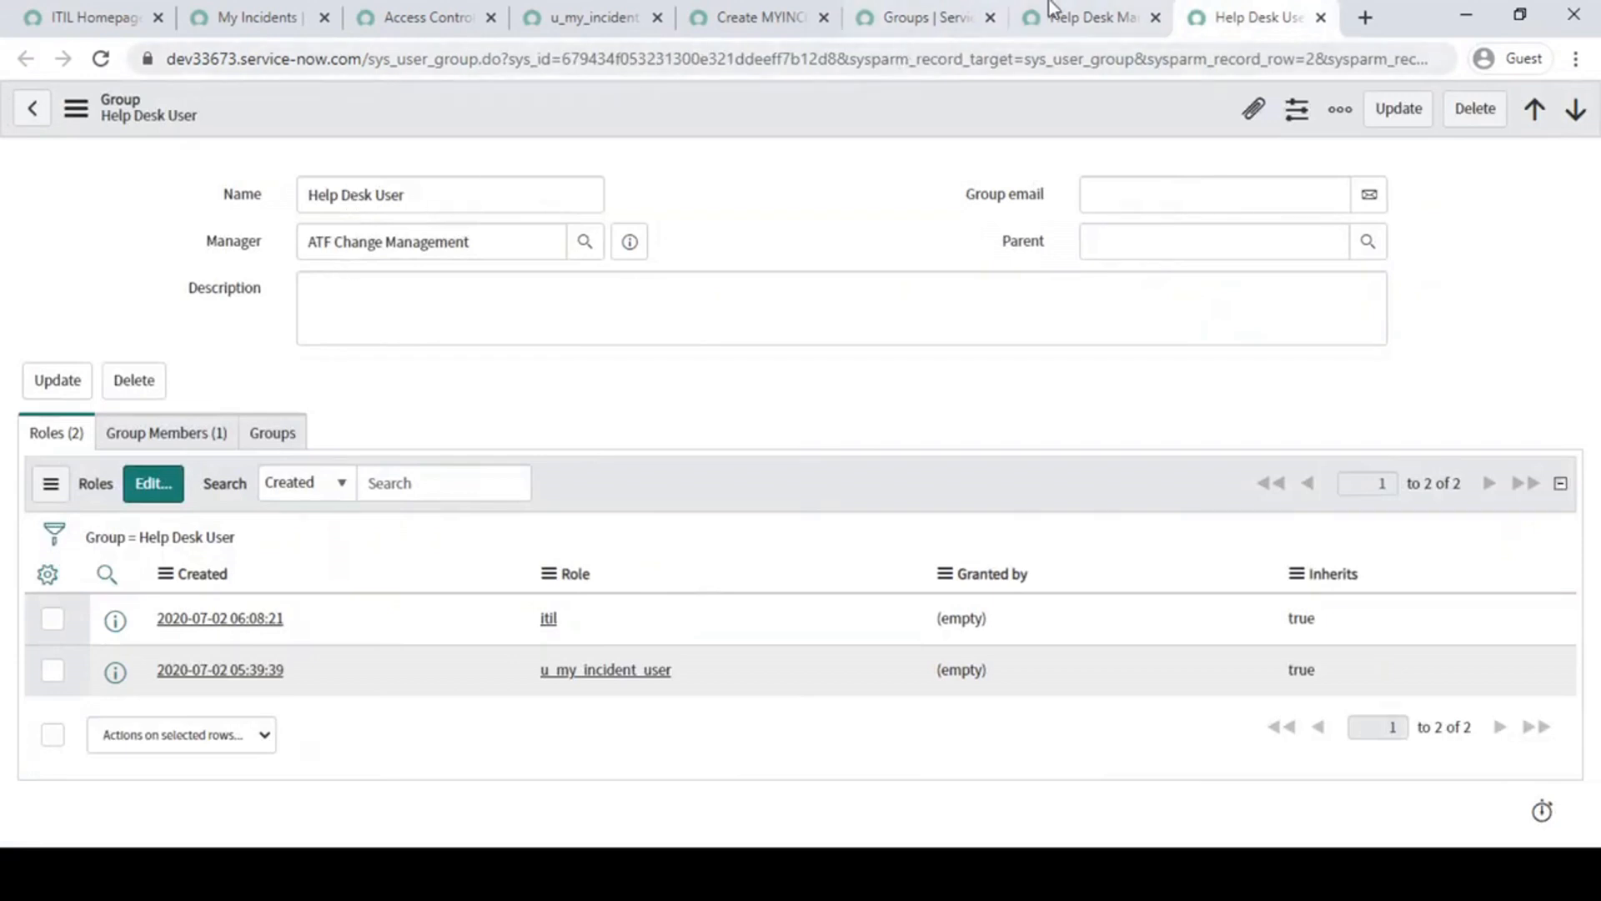
pyautogui.click(1076, 17)
pyautogui.scroll(-4, 377, 648)
pyautogui.scroll(3, 247, 334)
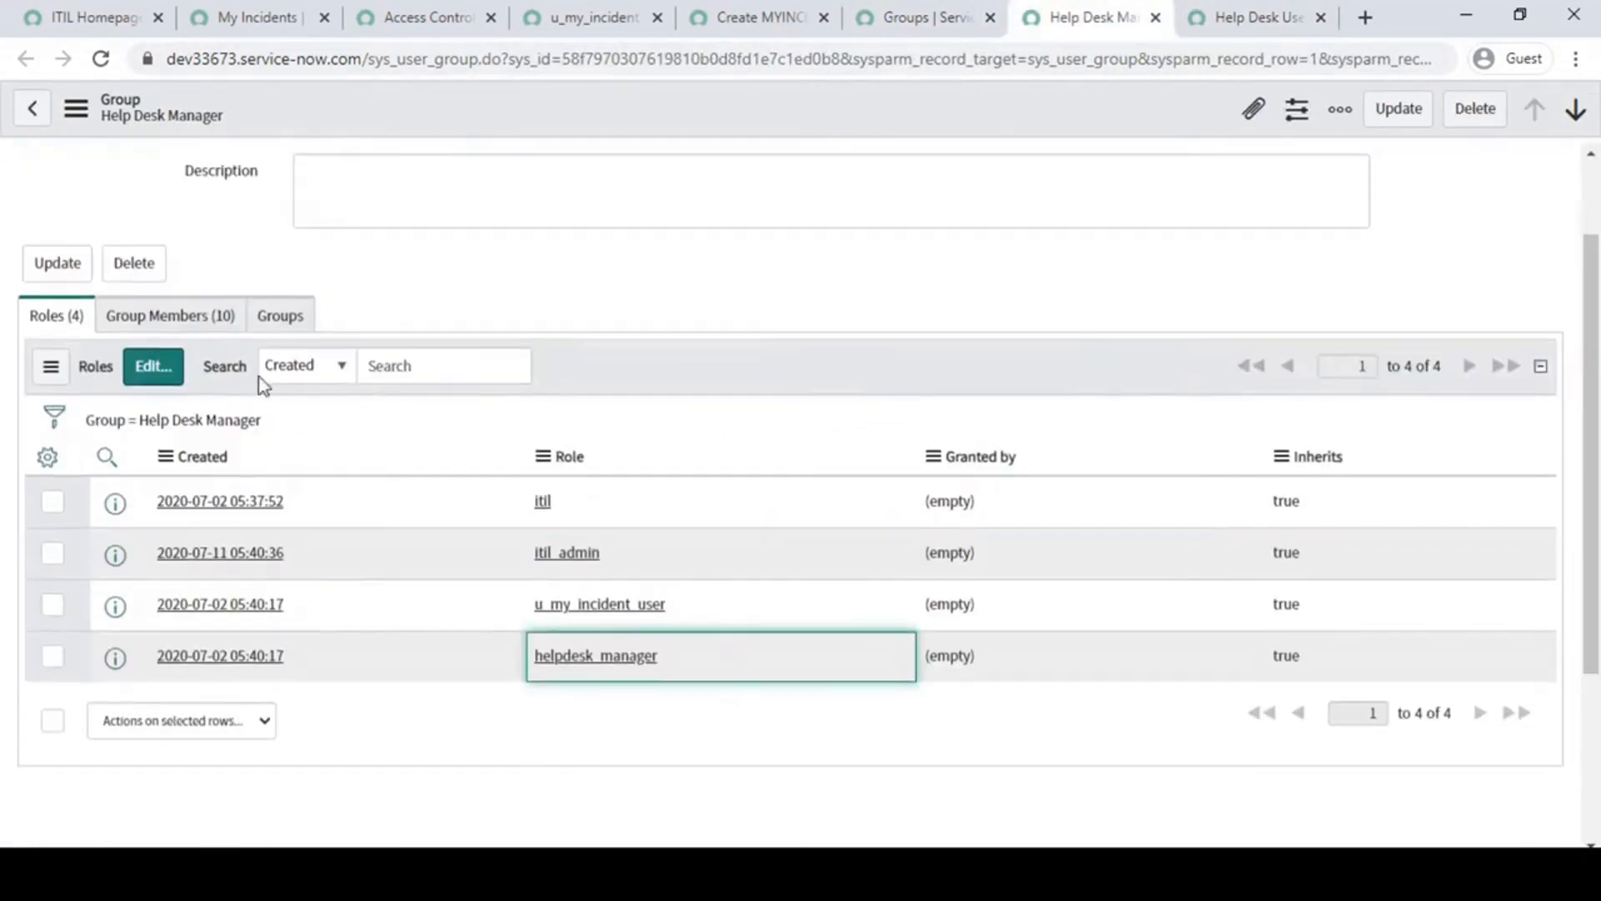
# - Show the Help Desk Manager group's members and locate the Helpdesk Manager account among them
pyautogui.click(191, 310)
pyautogui.scroll(-3, 311, 583)
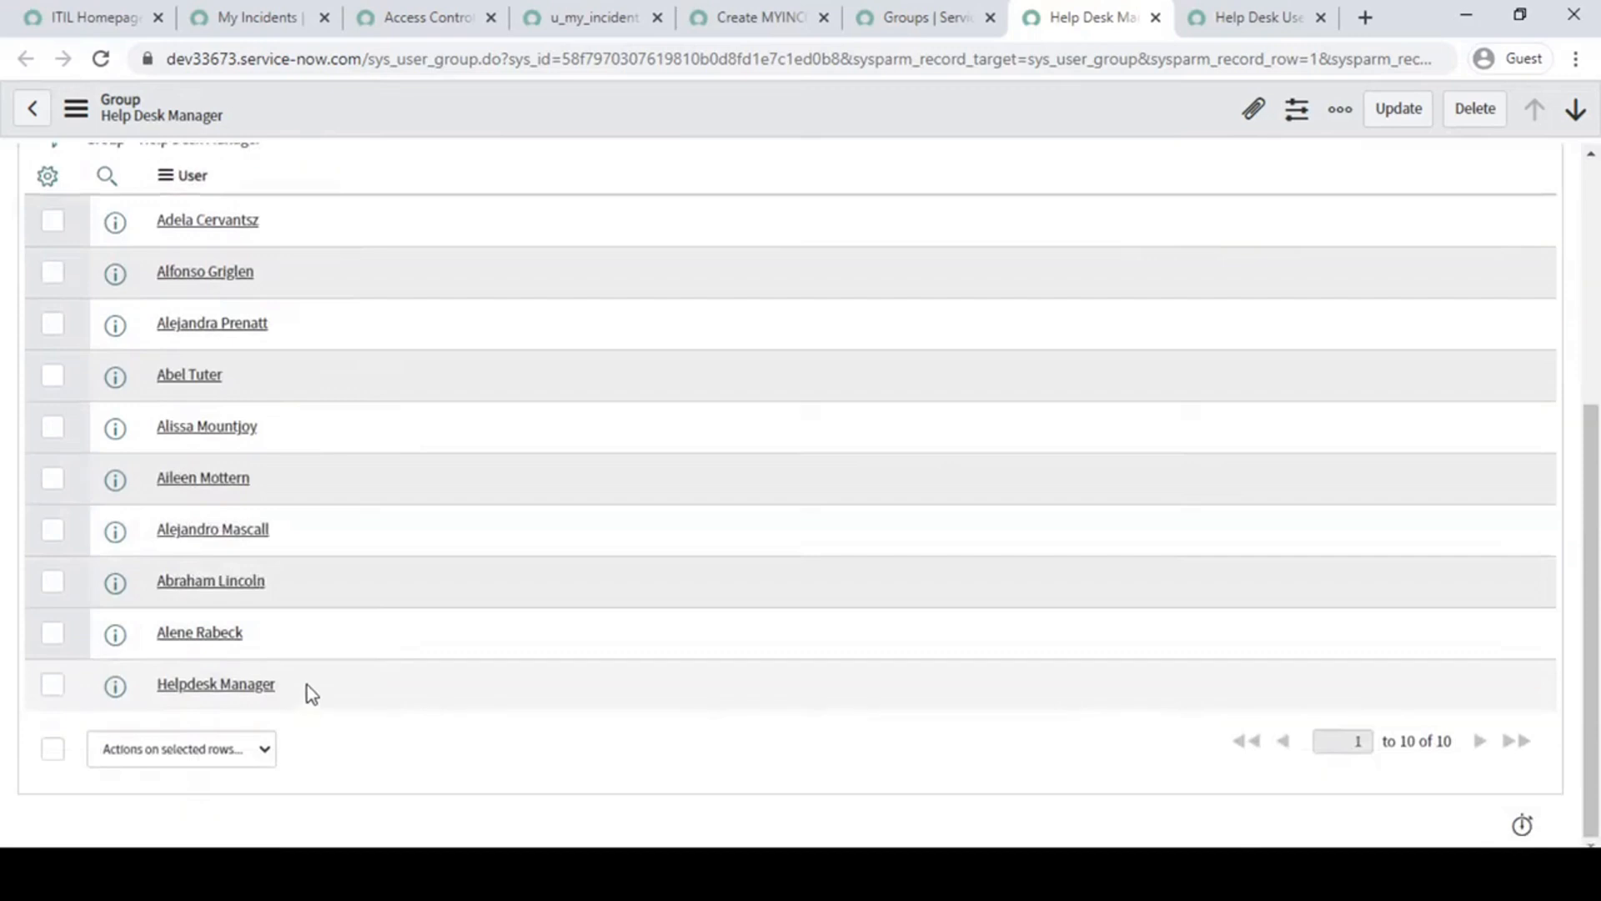
pyautogui.moveTo(307, 684); pyautogui.dragTo(156, 684)
pyautogui.scroll(4, 500, 734)
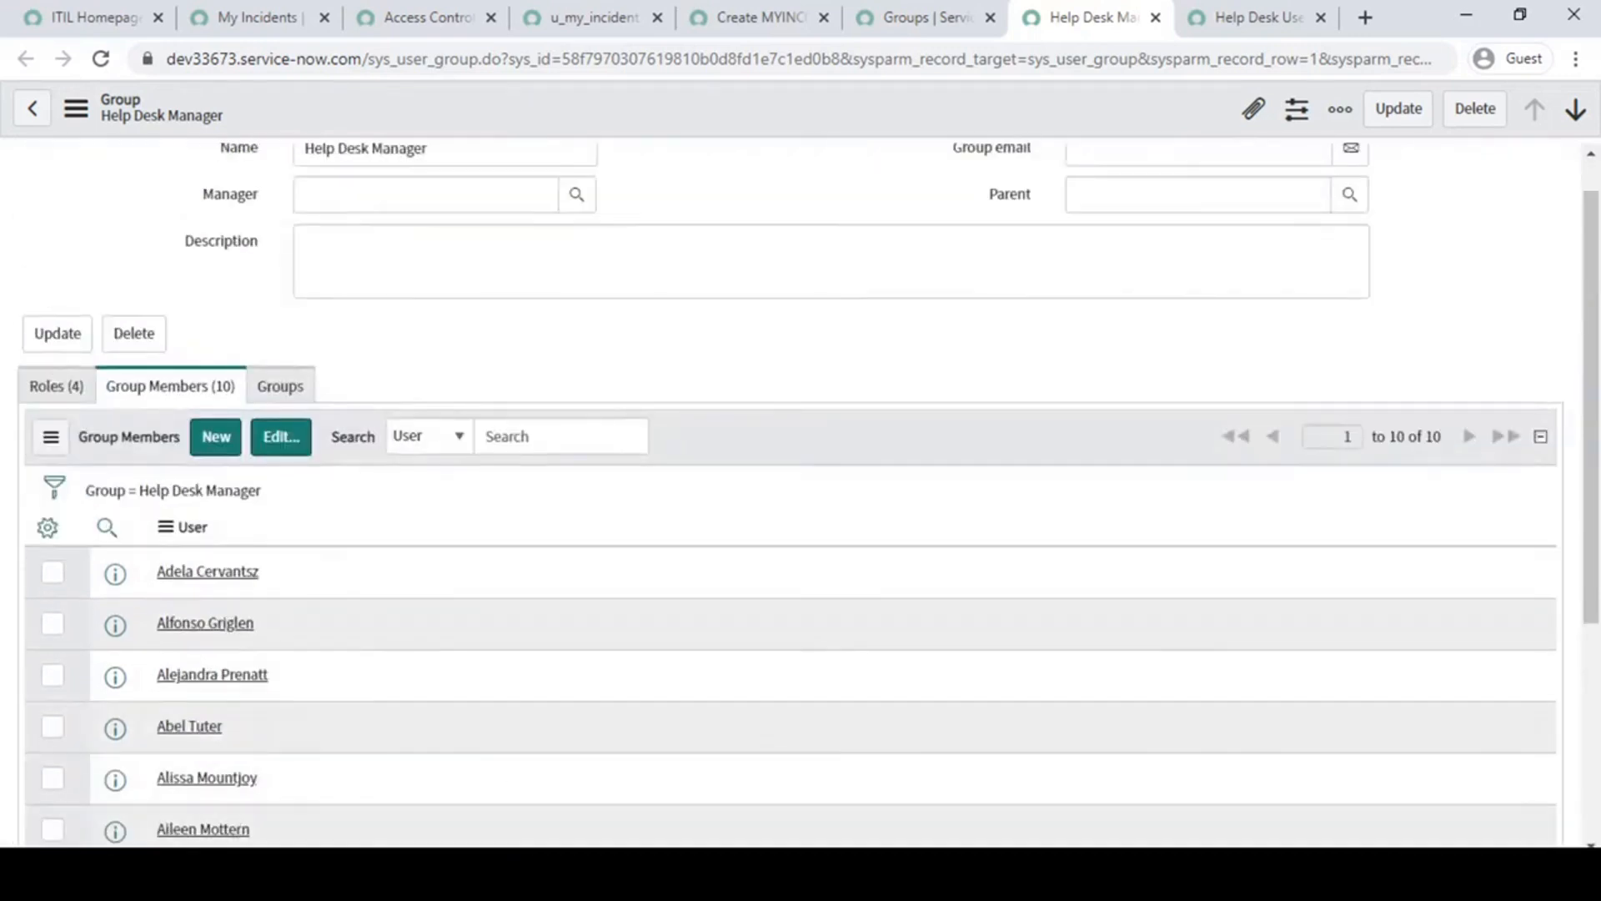
# - End the Help Desk User impersonation and impersonate Helpdesk Manager
pyautogui.click(92, 17)
pyautogui.click(1312, 117)
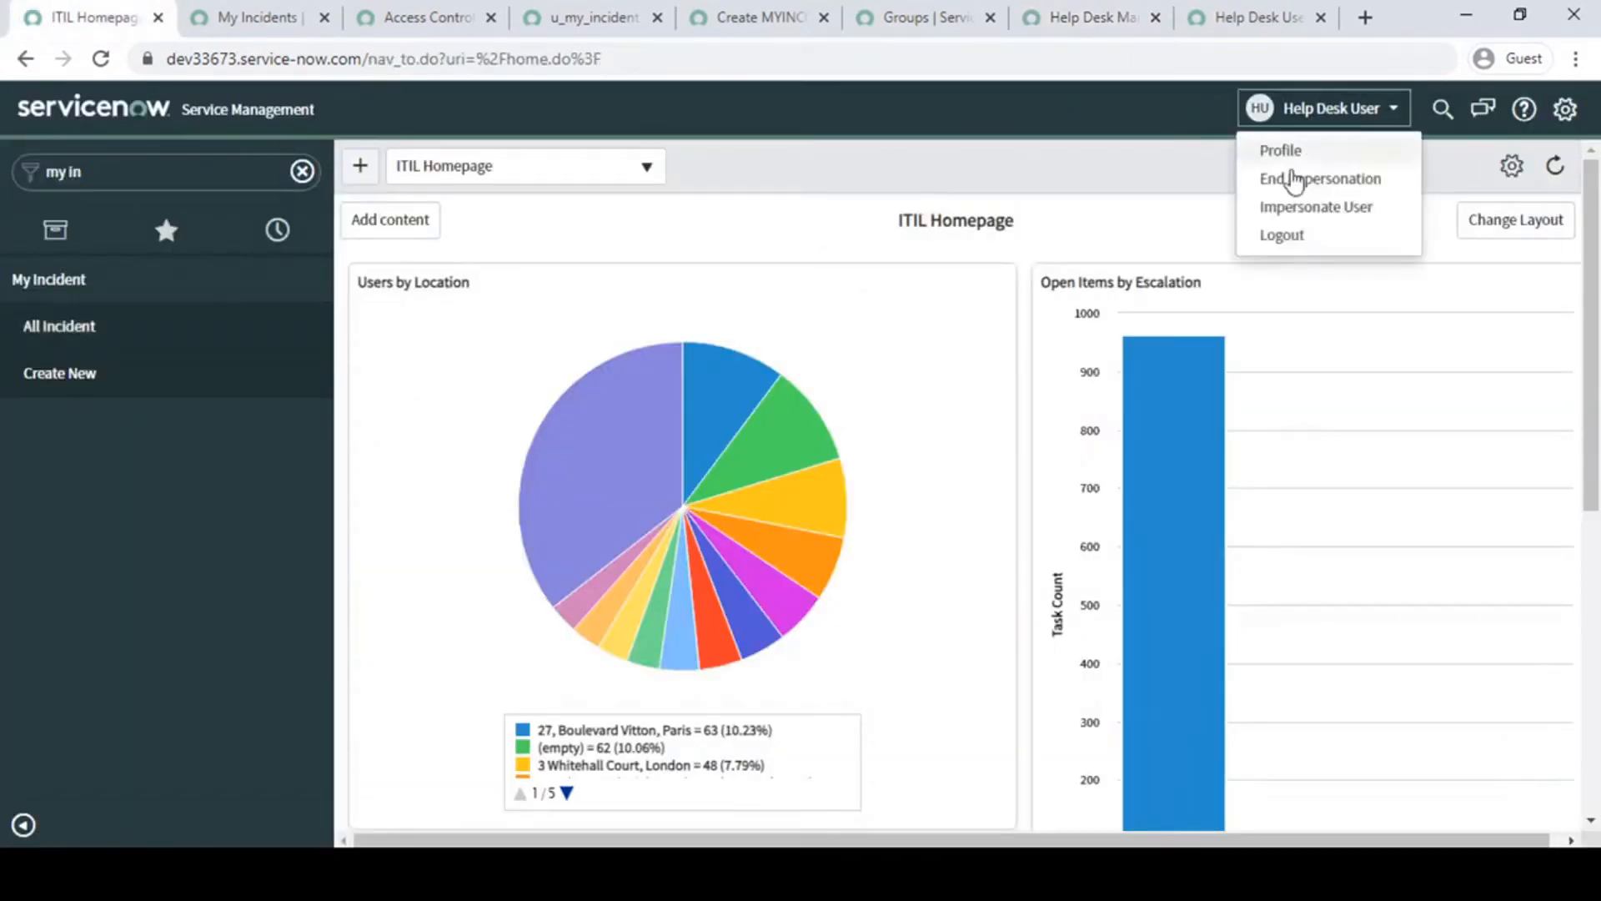
pyautogui.click(1314, 181)
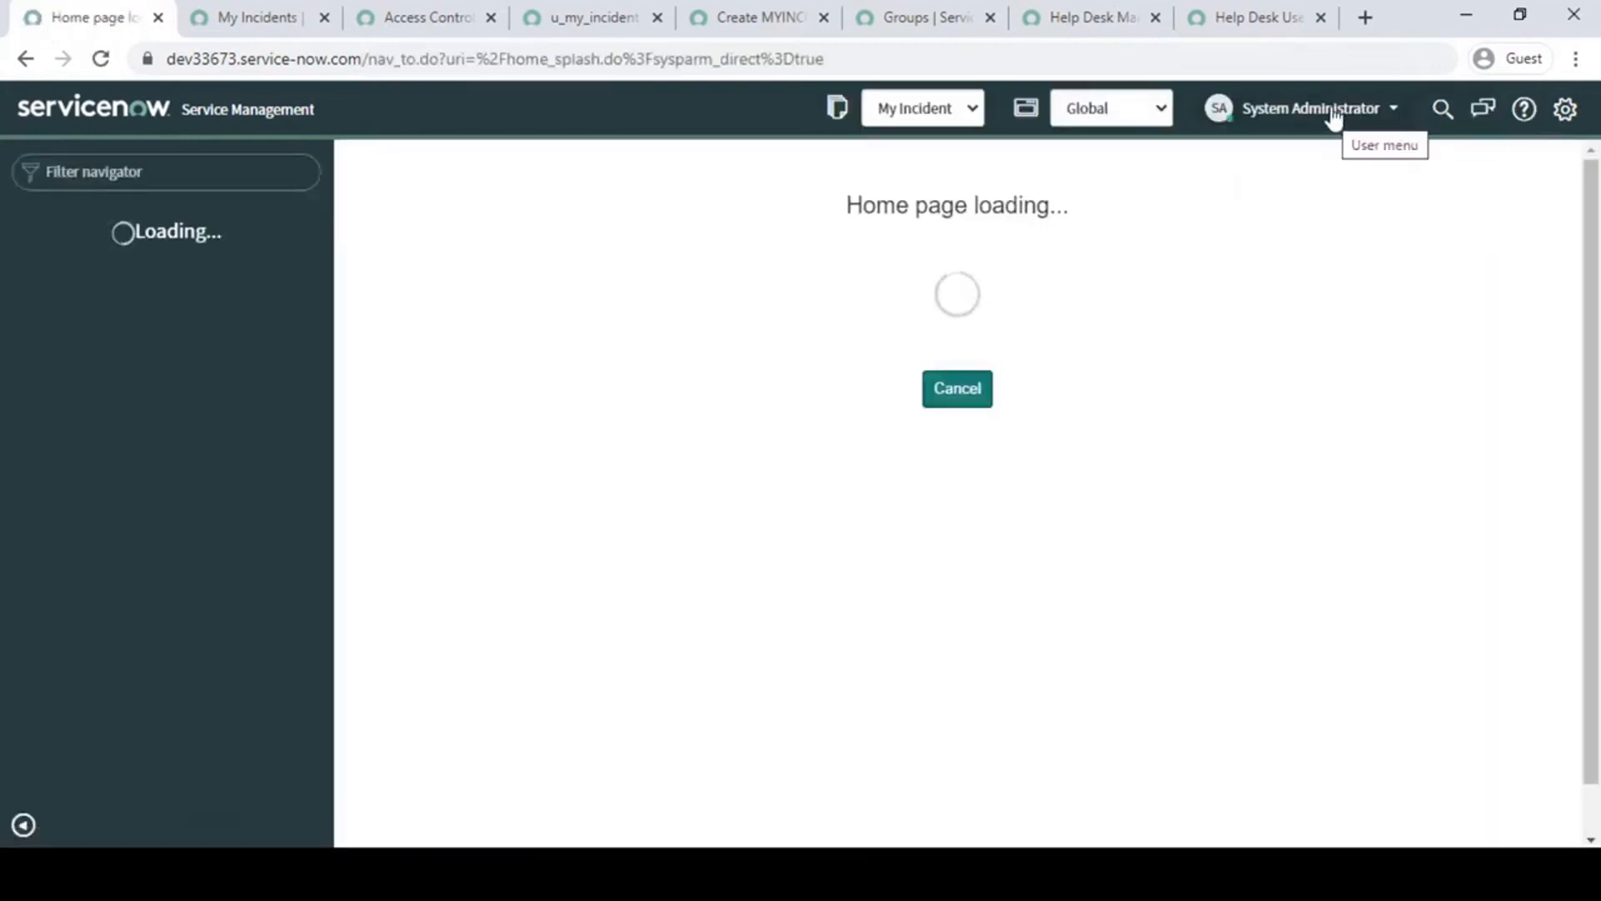
pyautogui.click(1335, 117)
pyautogui.click(1309, 180)
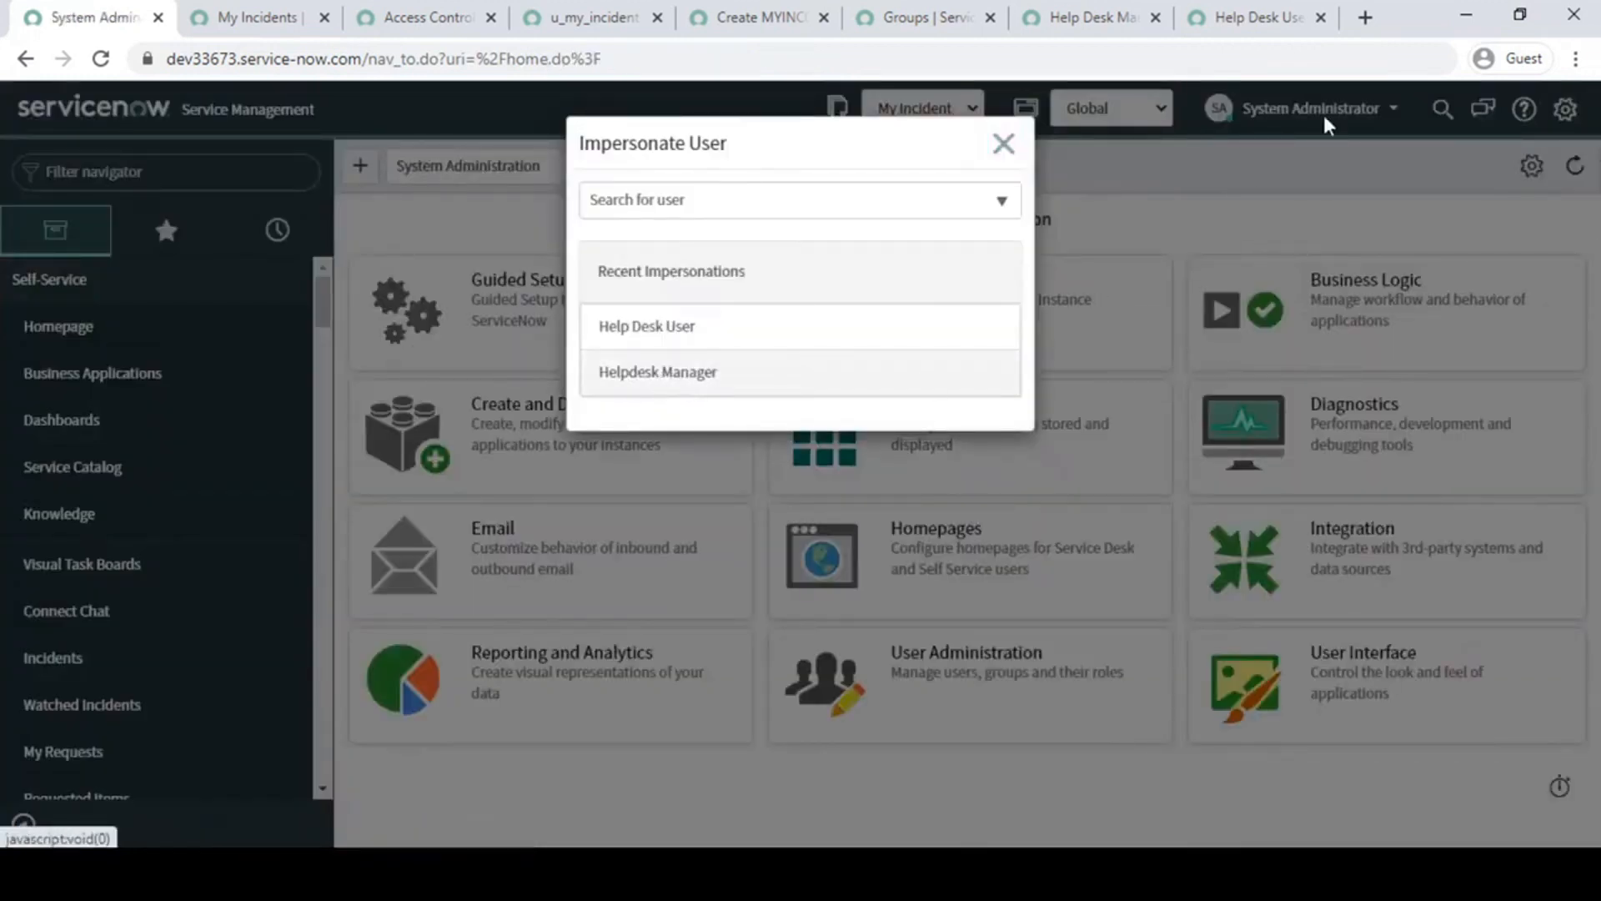
pyautogui.click(658, 371)
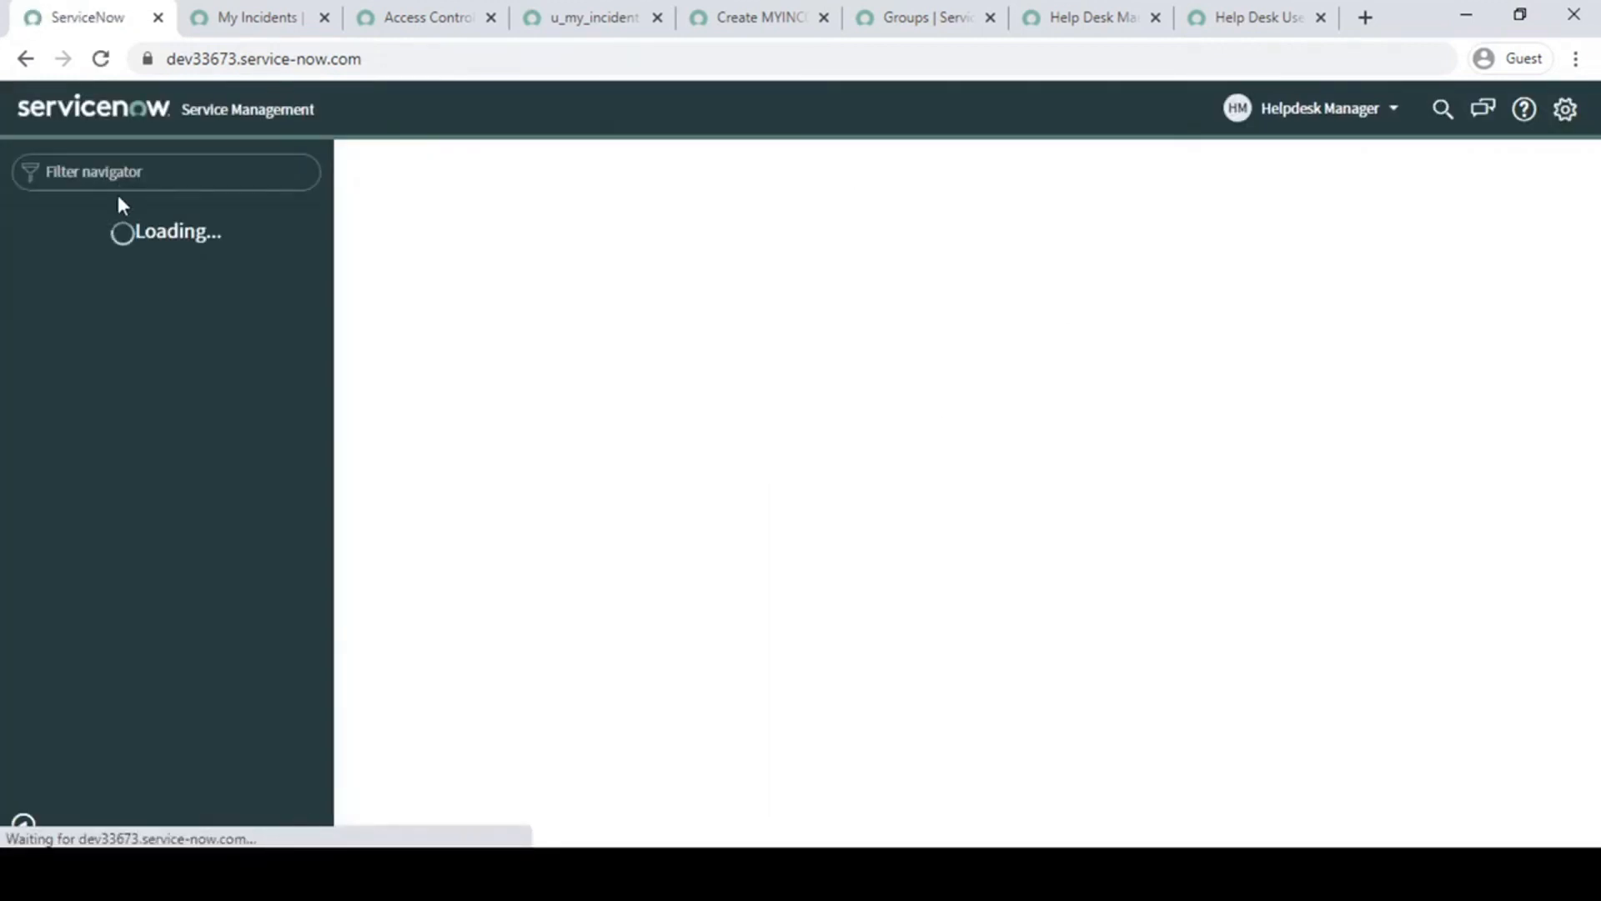
# - Refresh the My Incidents list with the All filter as Helpdesk Manager and examine the incident records
pyautogui.click(259, 15)
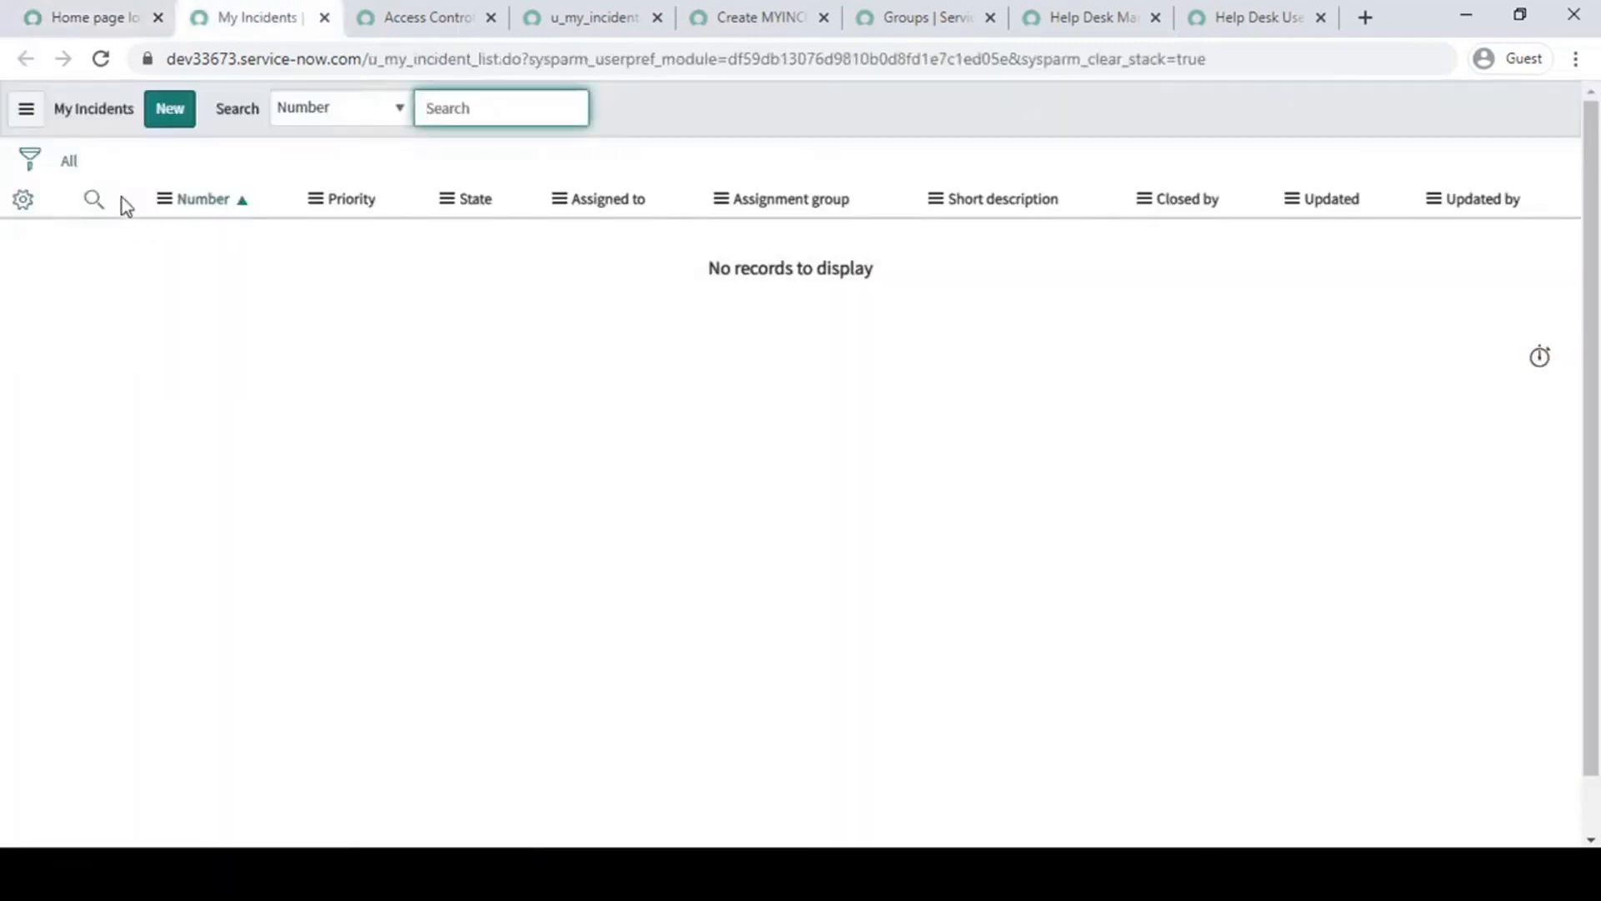
pyautogui.click(70, 161)
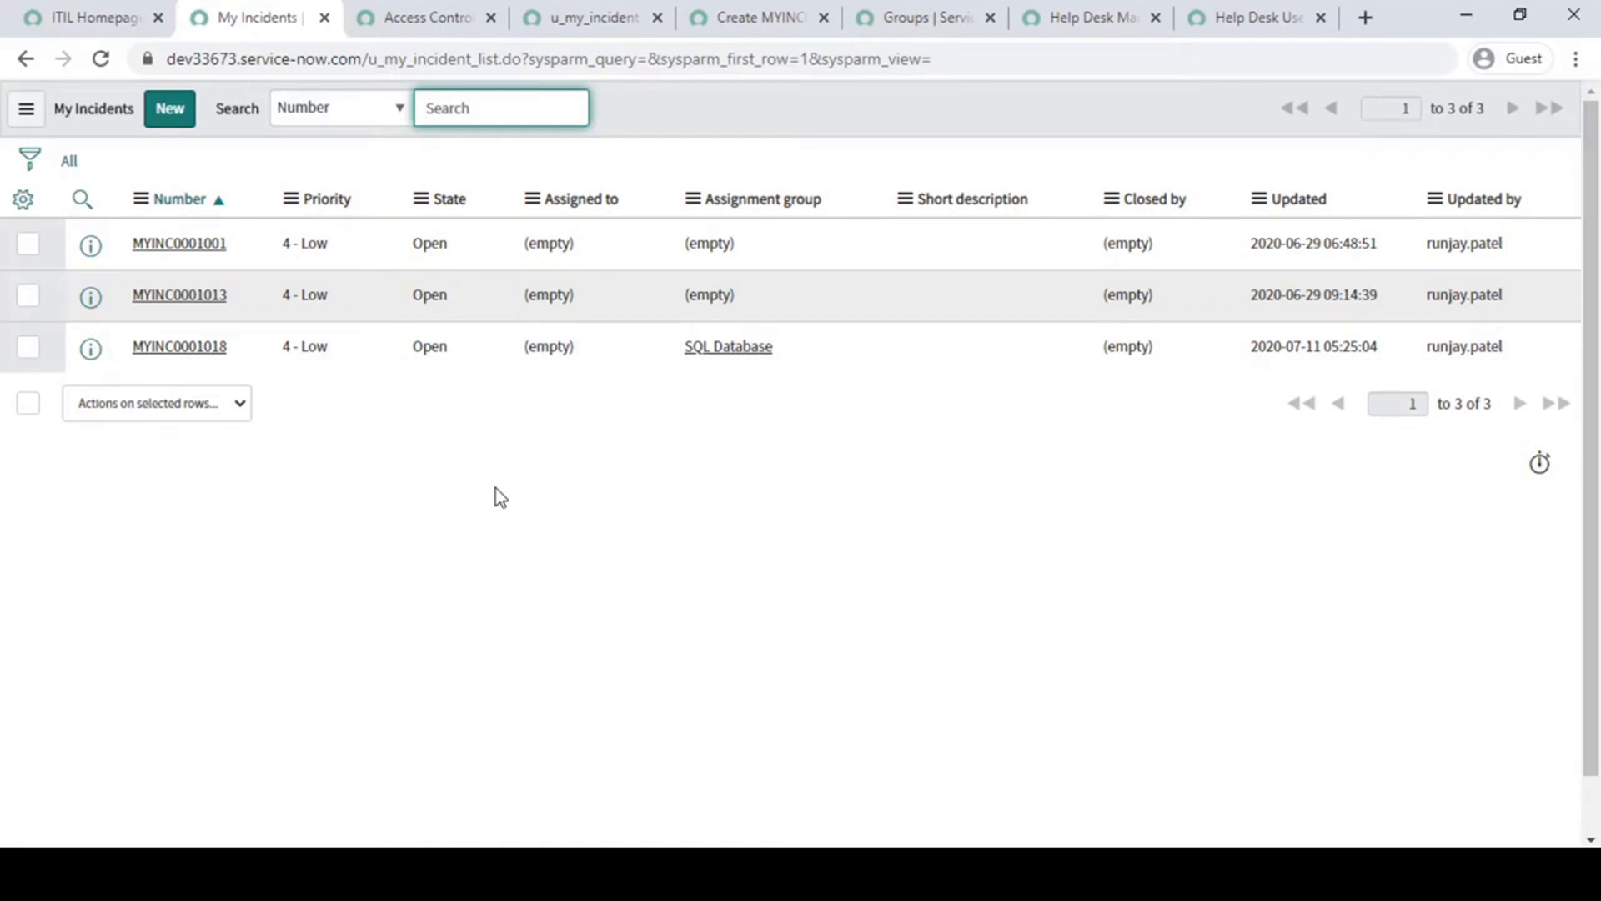
pyautogui.moveTo(380, 395); pyautogui.dragTo(219, 215)
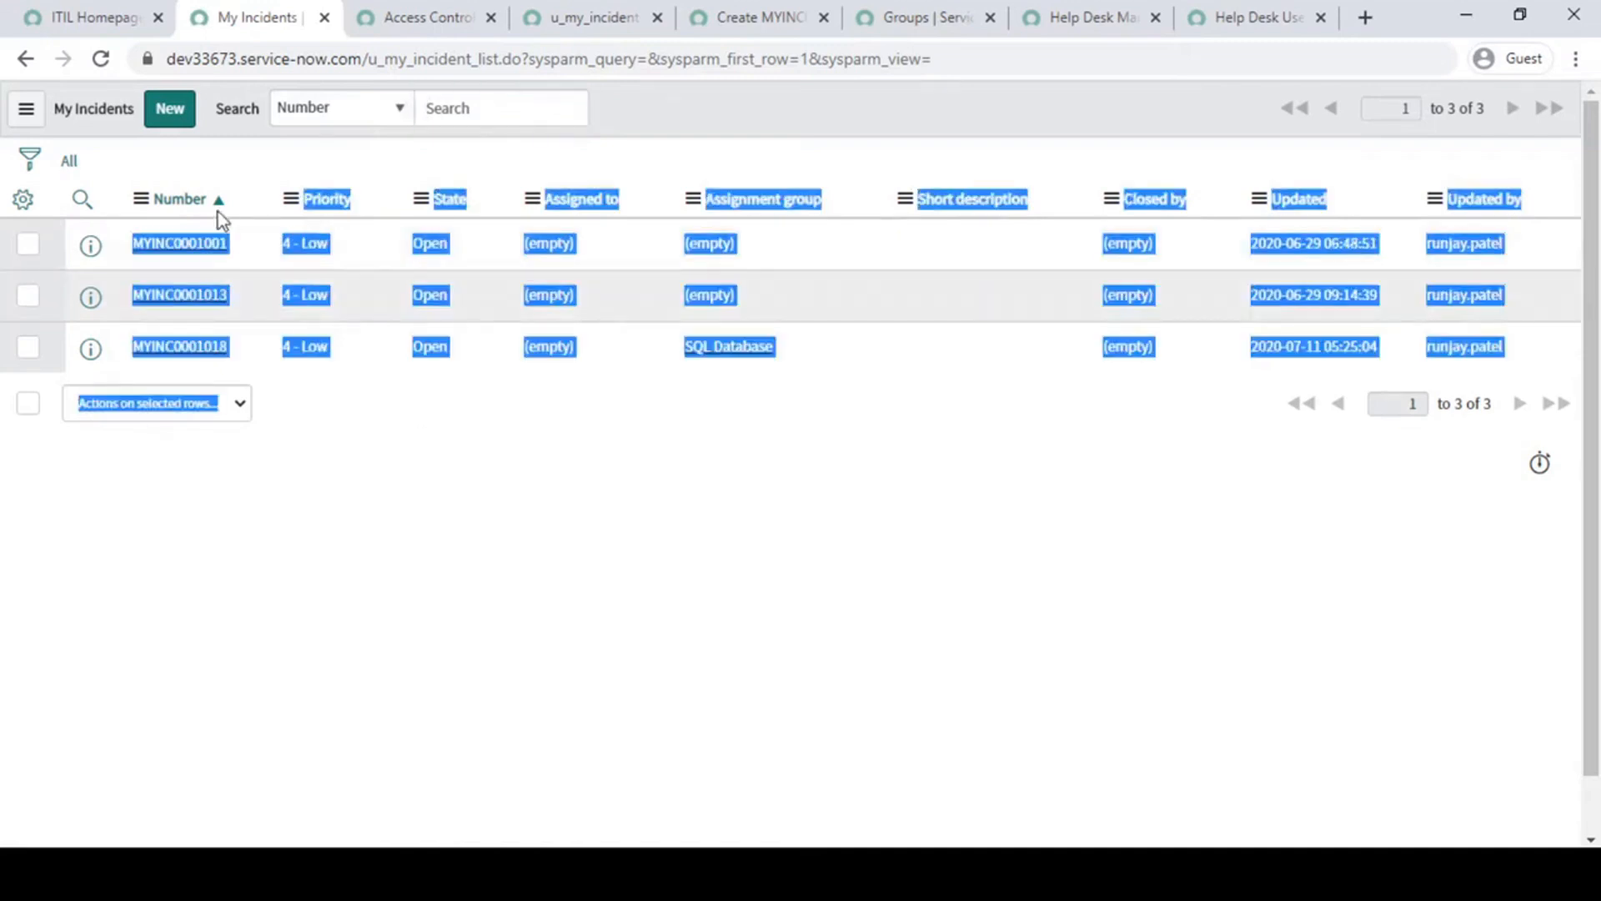
pyautogui.click(420, 460)
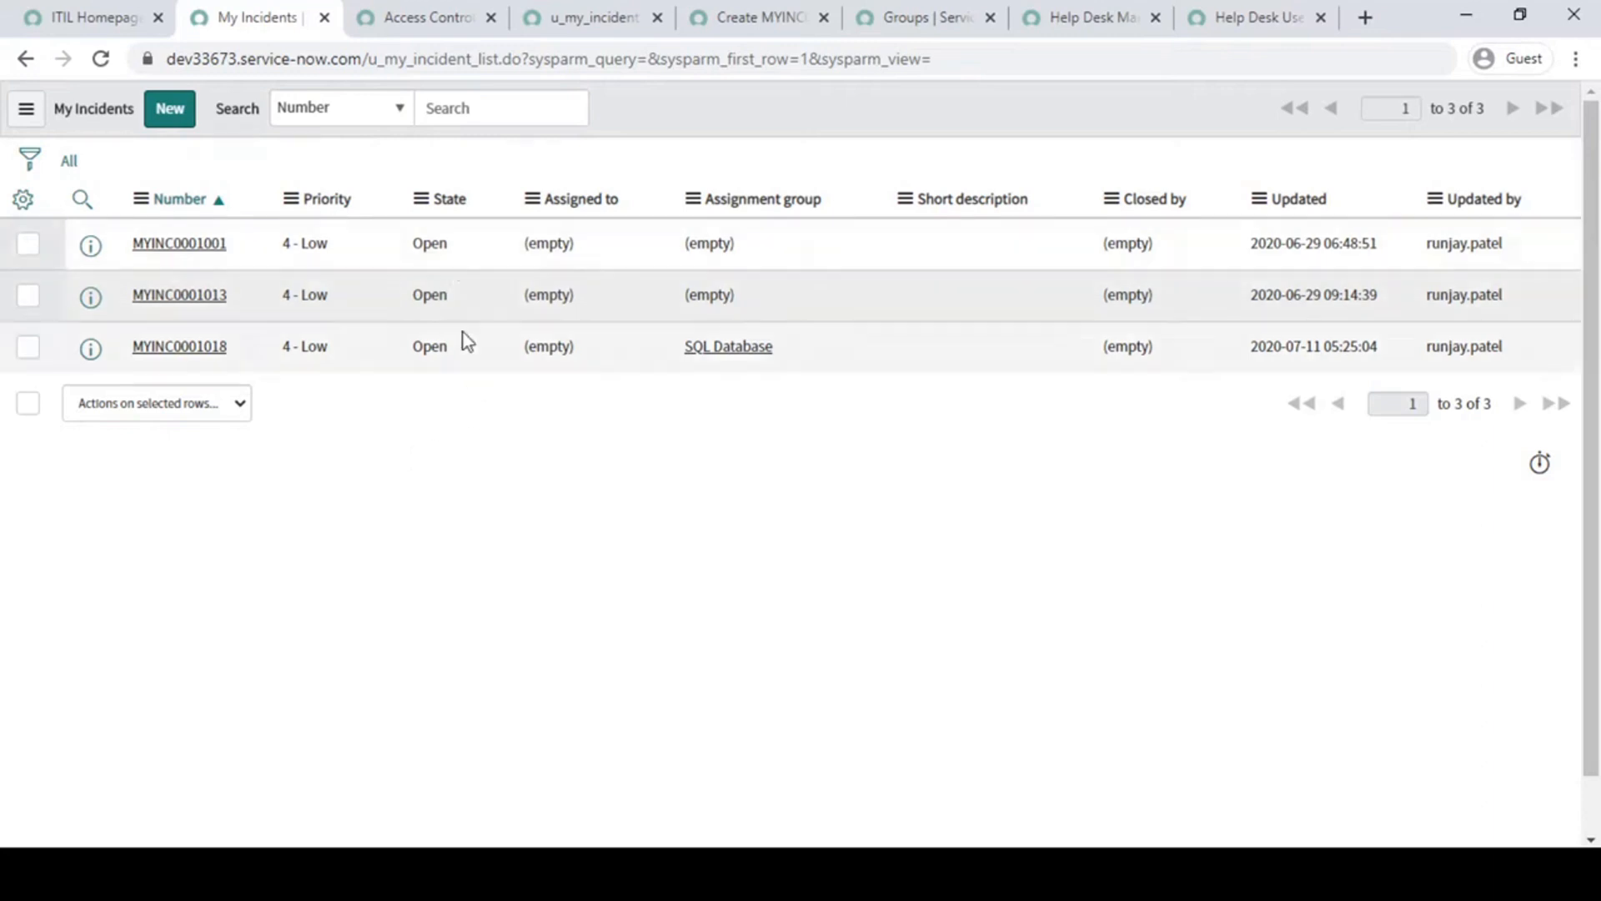
# - Return to the ITIL homepage and end the Helpdesk Manager impersonation
pyautogui.click(109, 25)
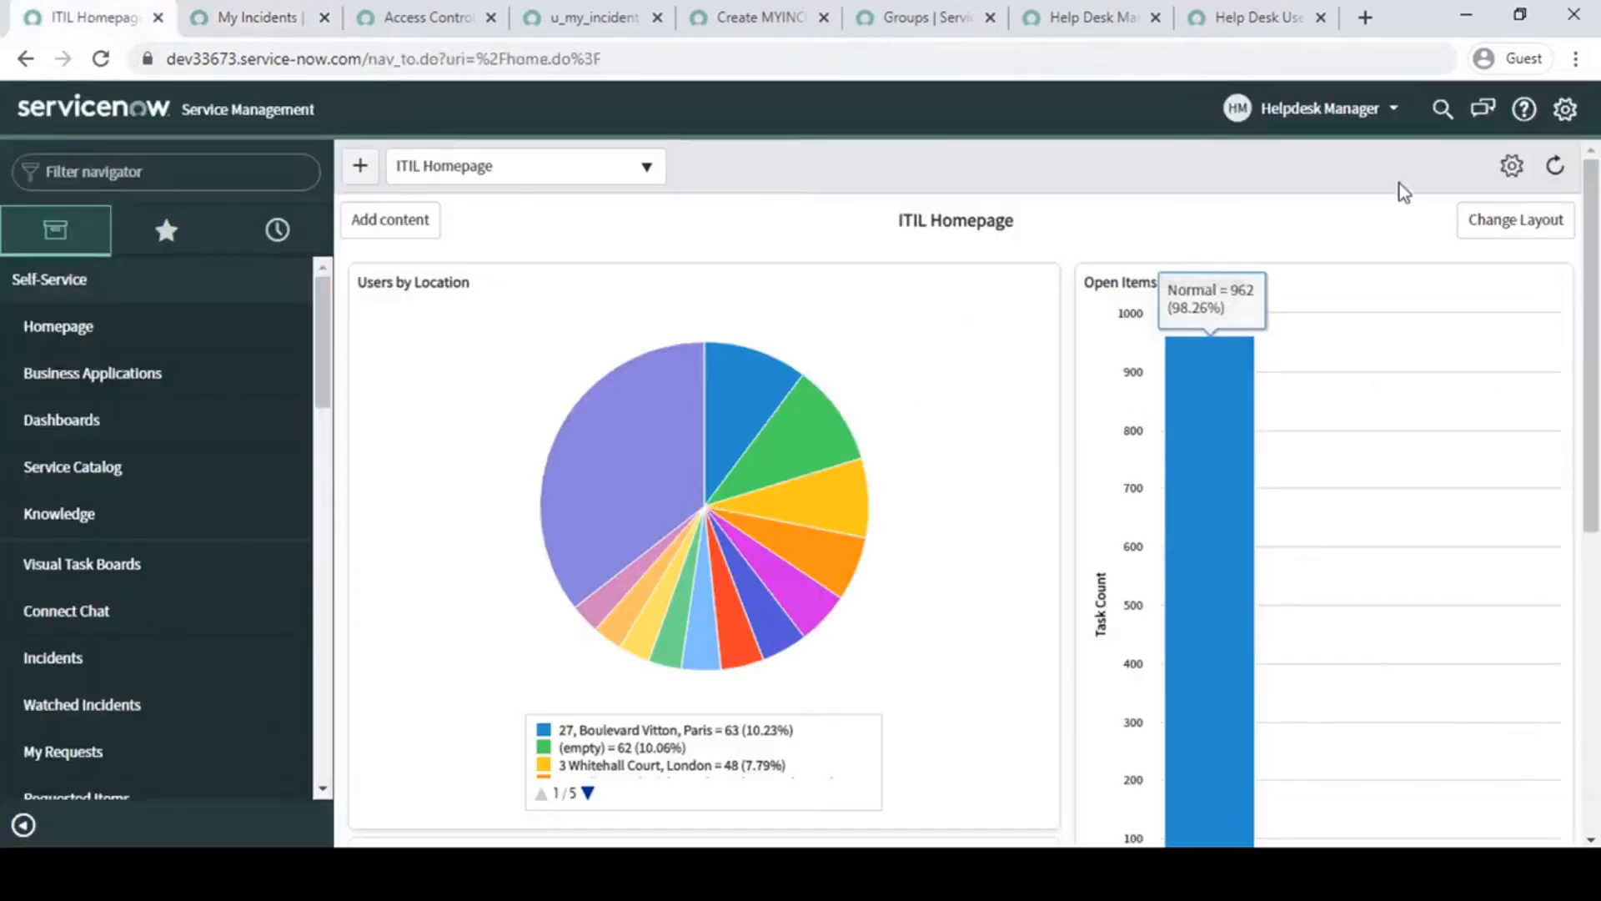
pyautogui.click(1306, 117)
pyautogui.click(1301, 182)
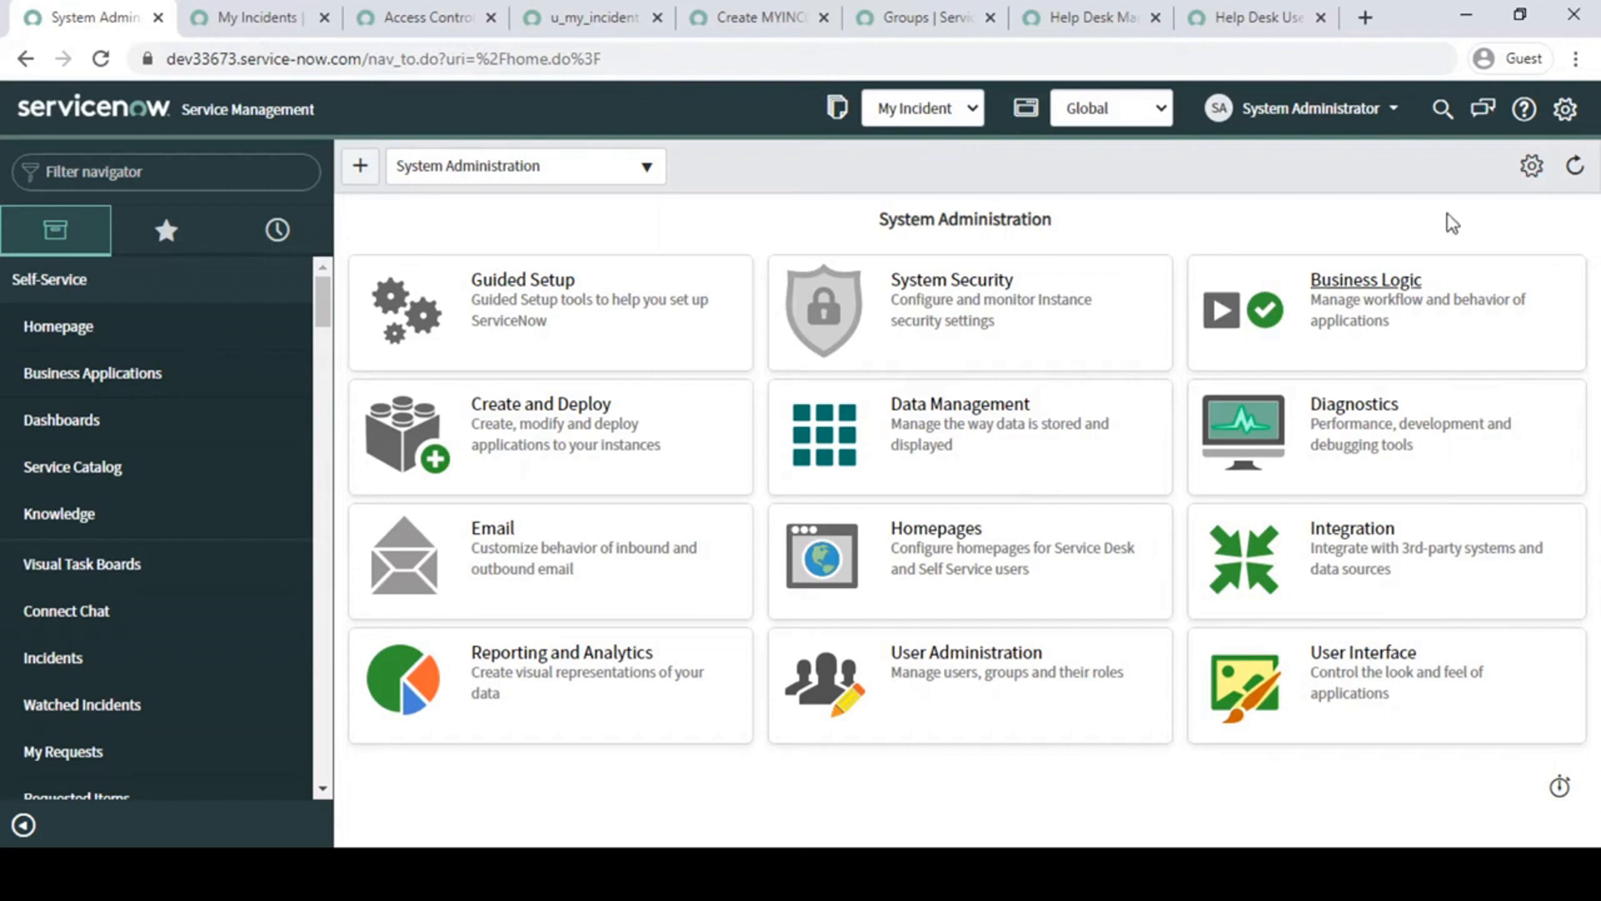
# - Return to the u_my_incident read rule and bring its Script section into view
pyautogui.click(446, 17)
pyautogui.click(572, 10)
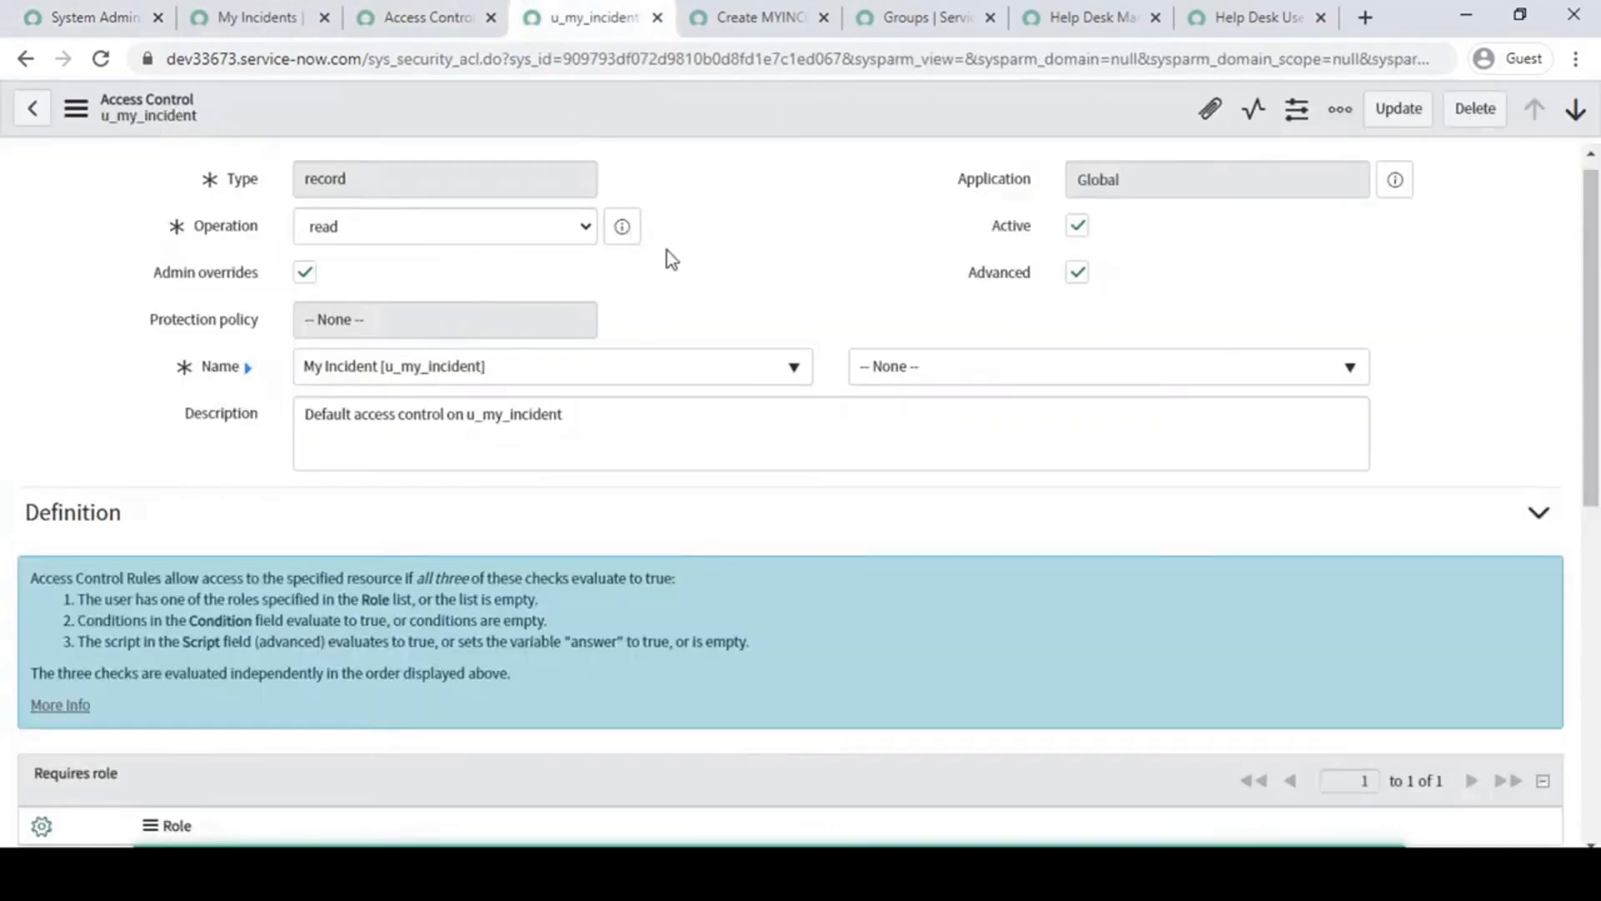
pyautogui.scroll(-8, 668, 257)
# - Try a group check on line 4 of the read rule's script: gs.getUser().isMemberOf("")
pyautogui.click(652, 547)
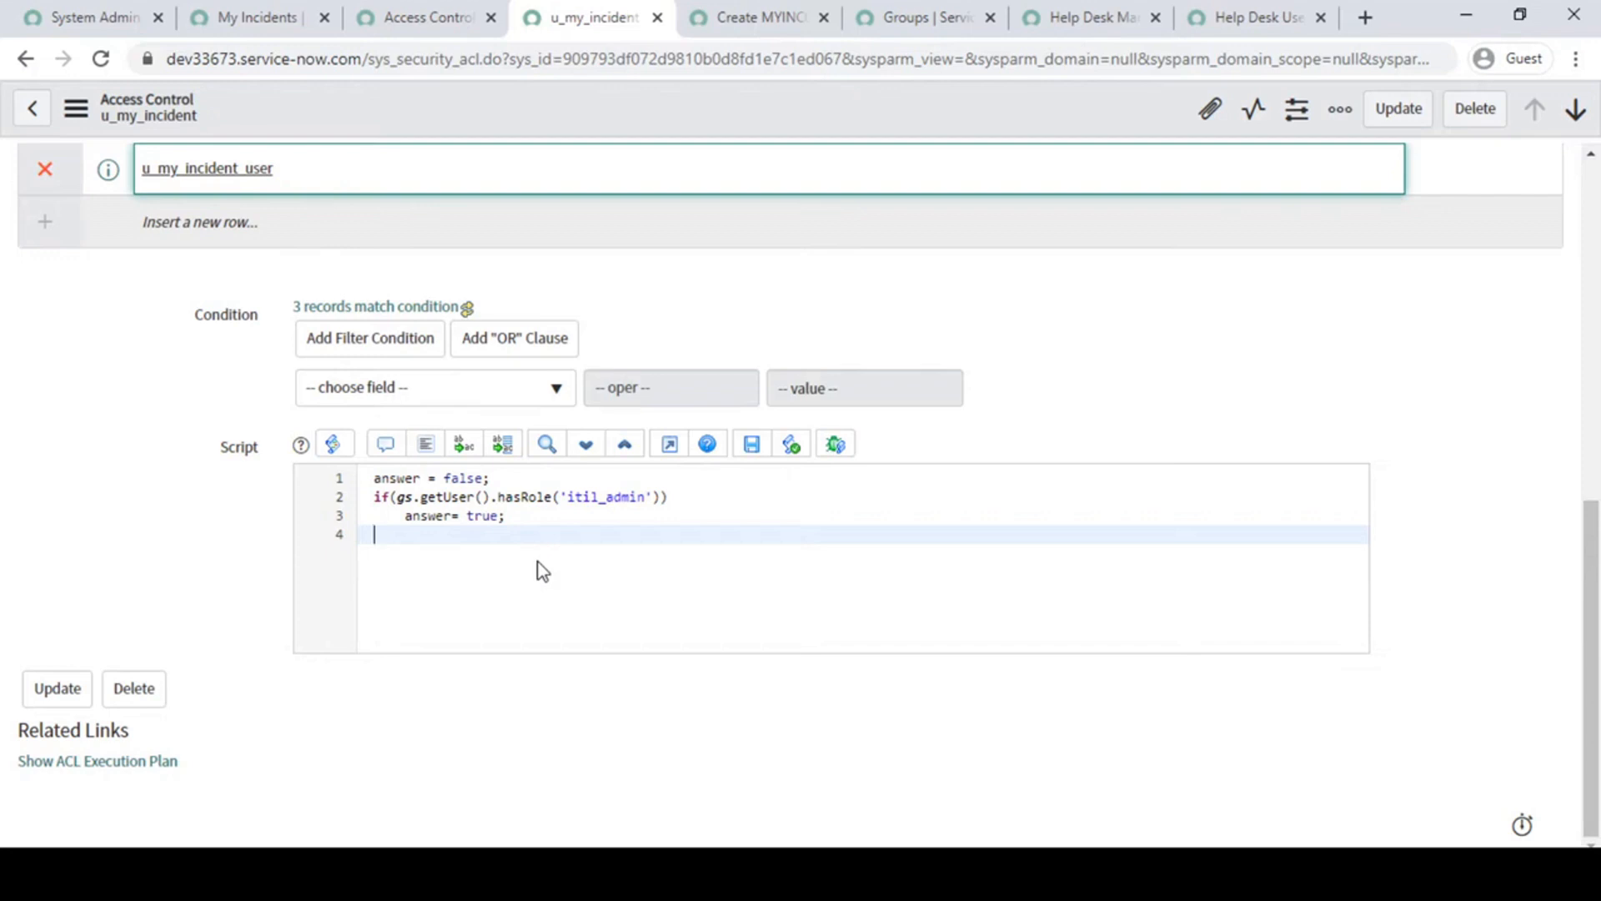
pyautogui.write('gs.get')
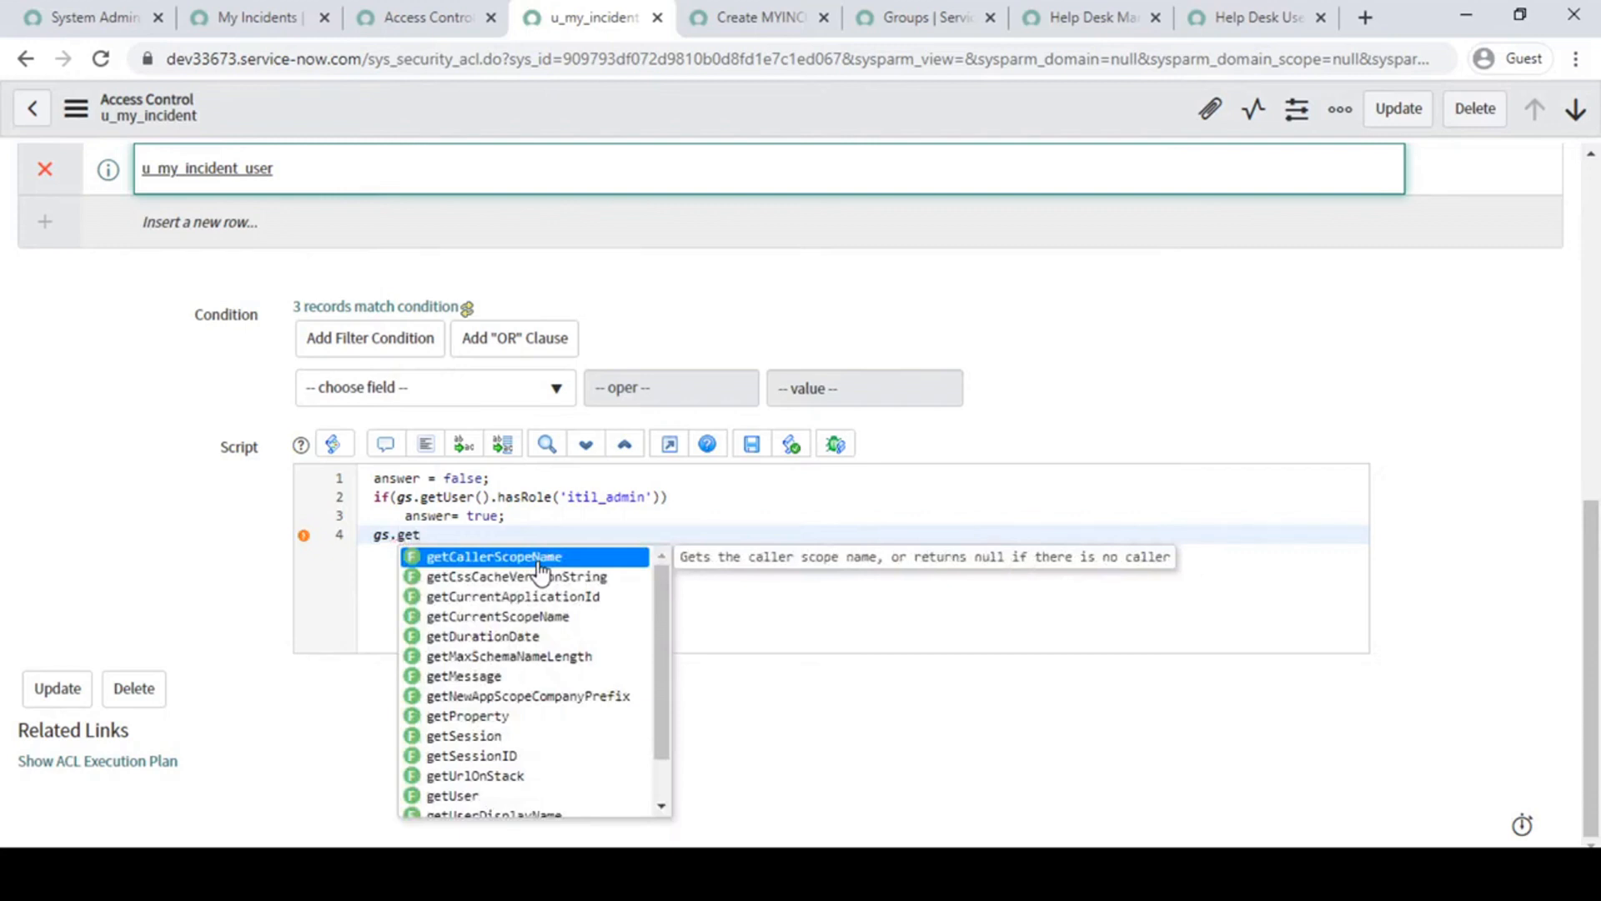
pyautogui.write('U')
pyautogui.press('Down')
pyautogui.press('Return')
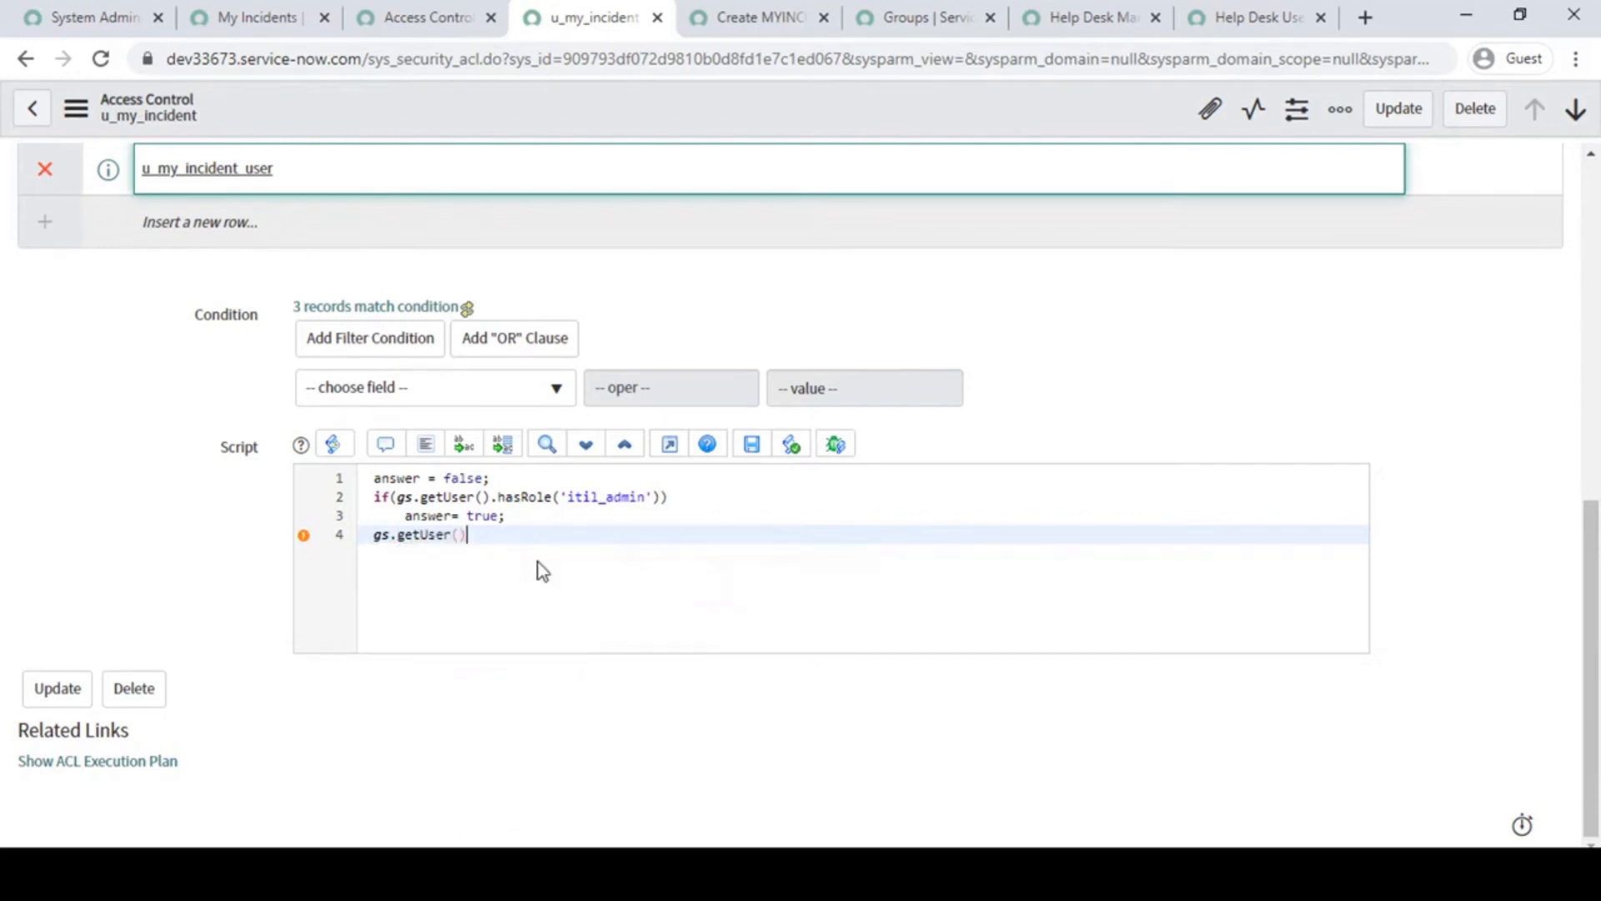
pyautogui.write('.i')
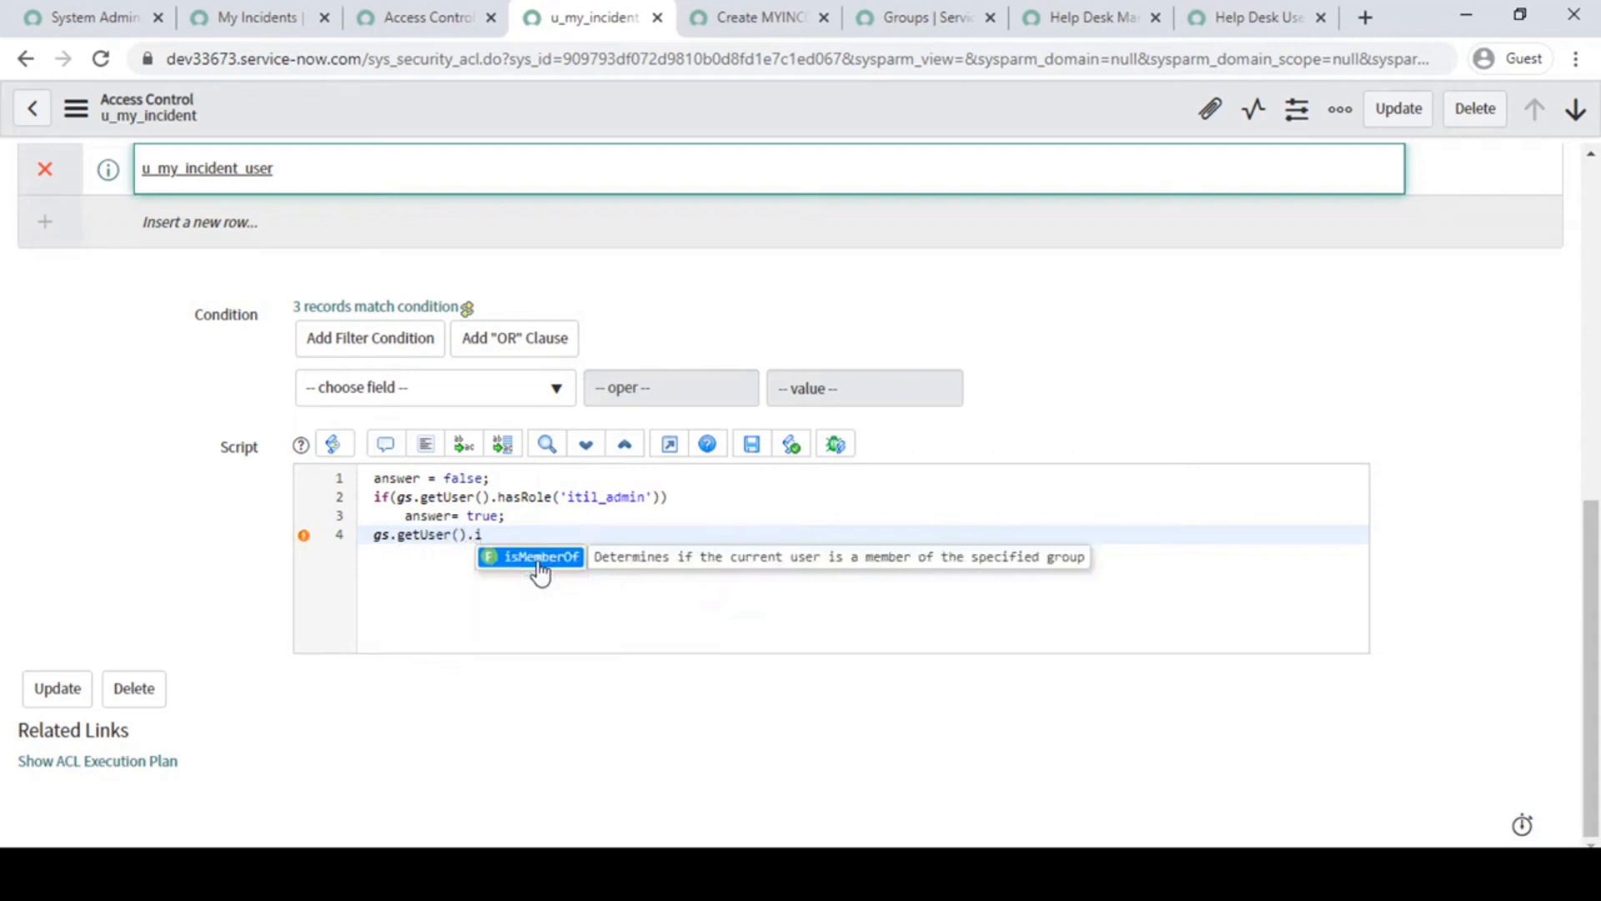
pyautogui.click(540, 565)
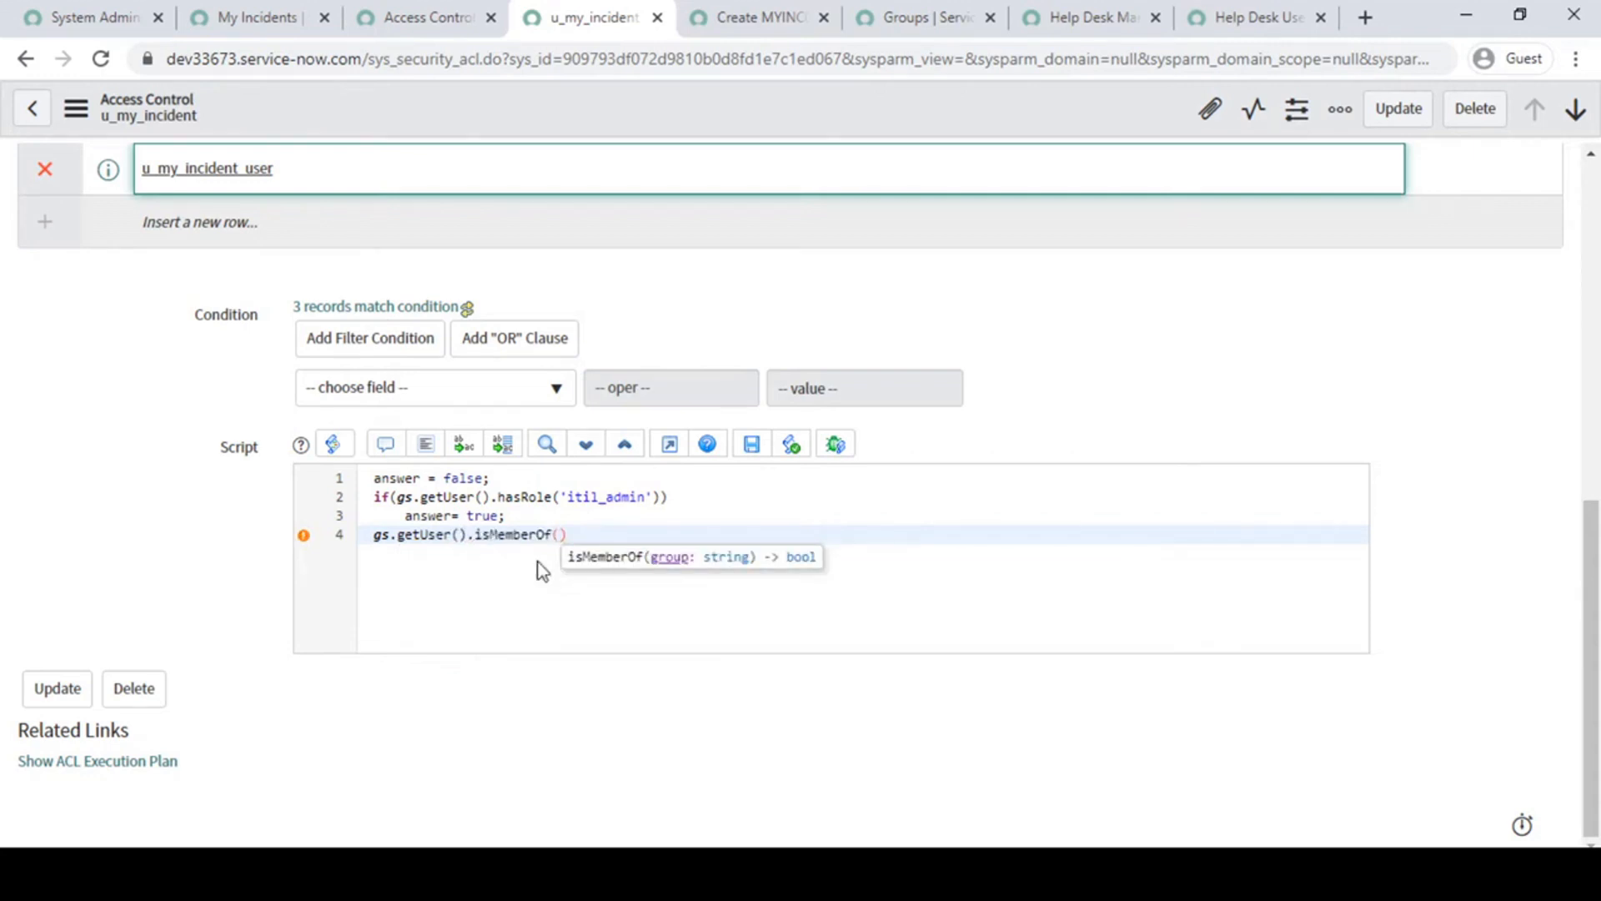
pyautogui.write('"')
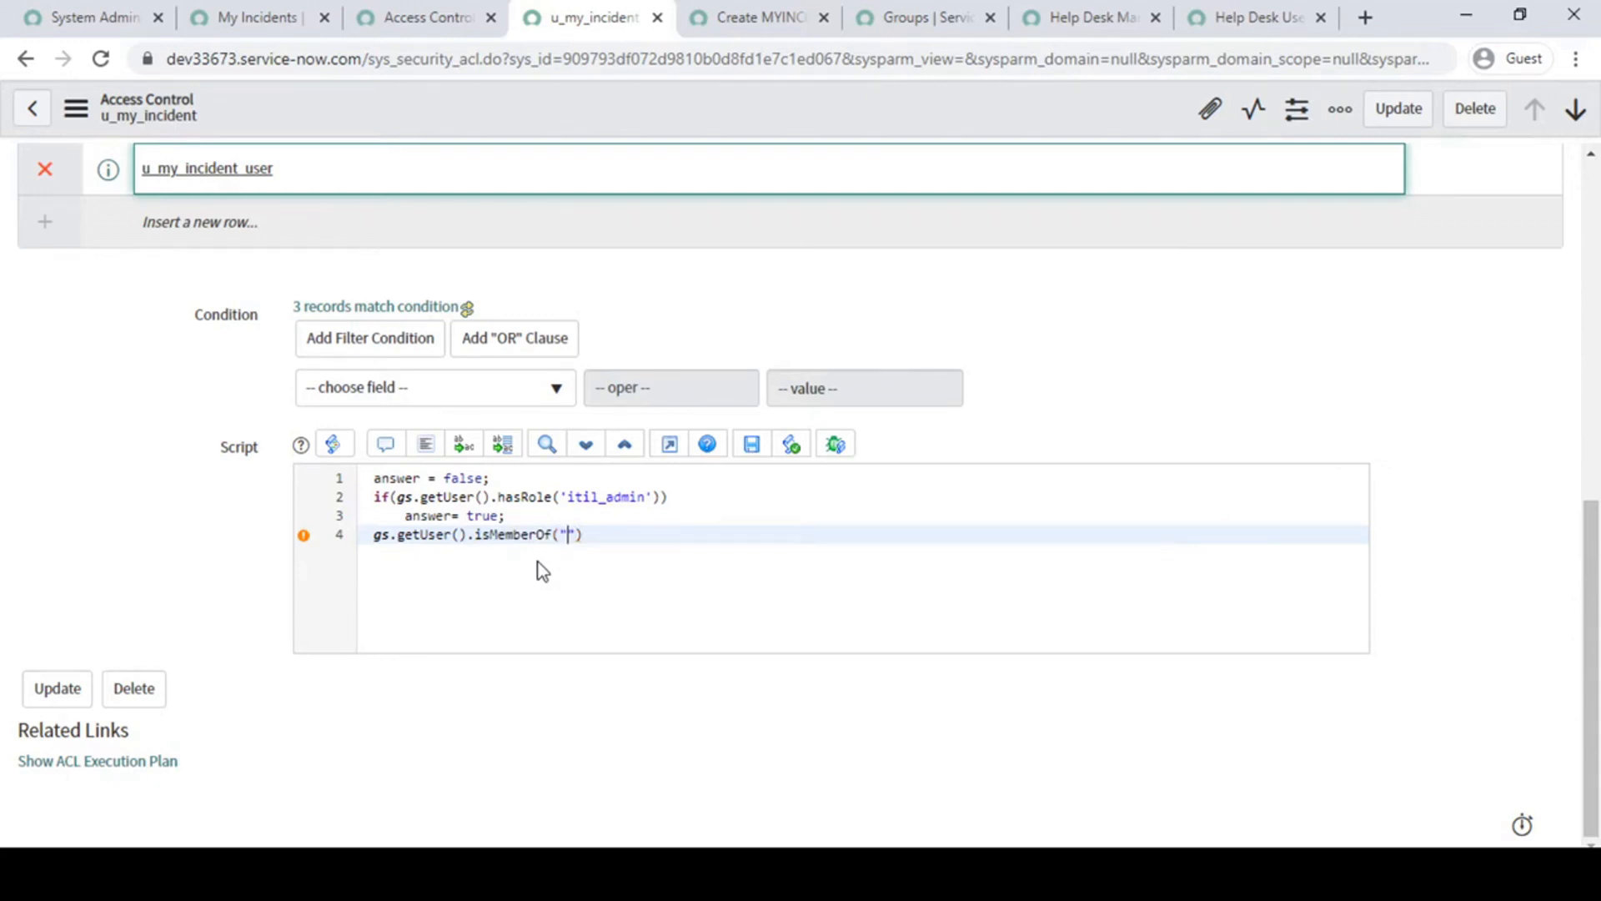
# - Delete the isMemberOf expression from line 4 of the script
pyautogui.moveTo(607, 538); pyautogui.dragTo(361, 535)
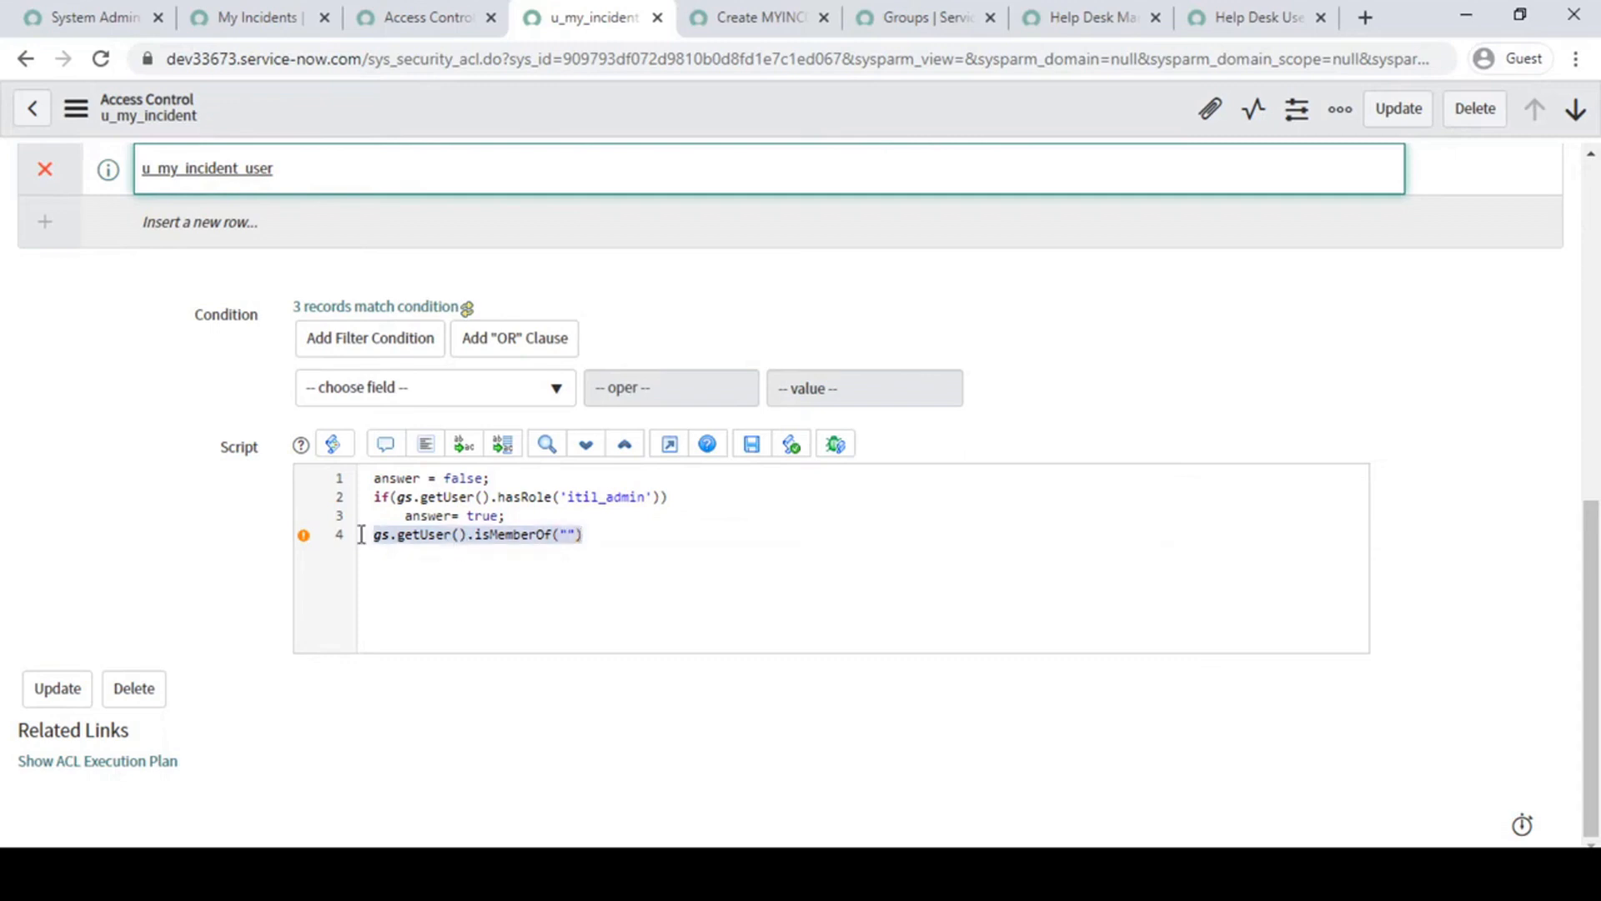
pyautogui.press('BackSpace')
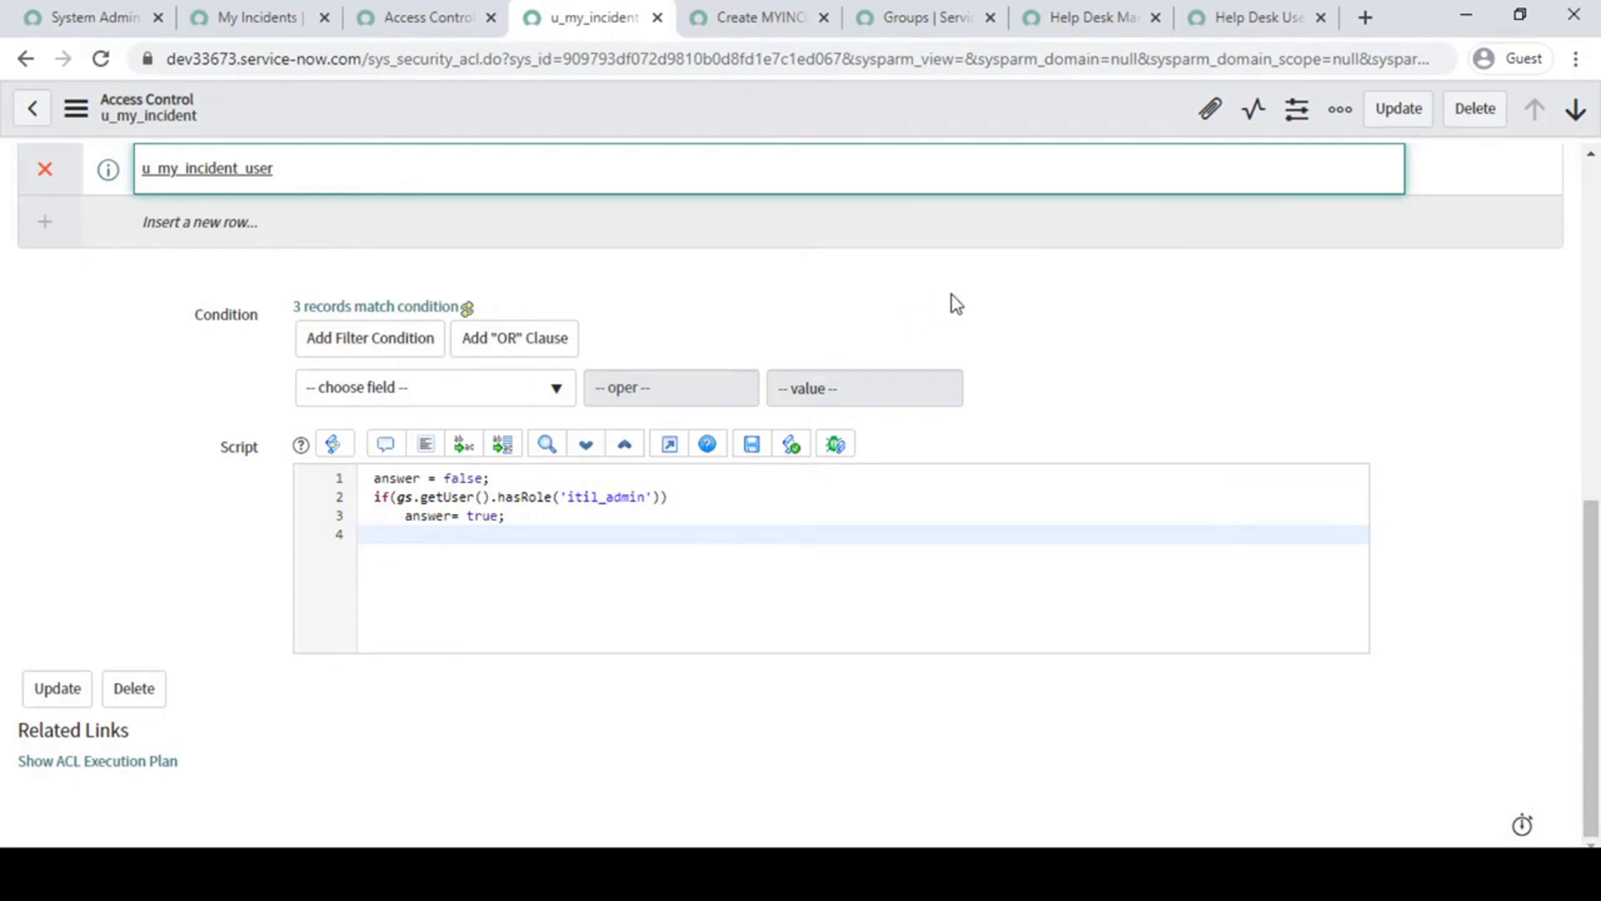
# - Review the whole u_my_incident read rule, from its general settings to the required role, Condition and Script sections
pyautogui.scroll(7, 1218, 367)
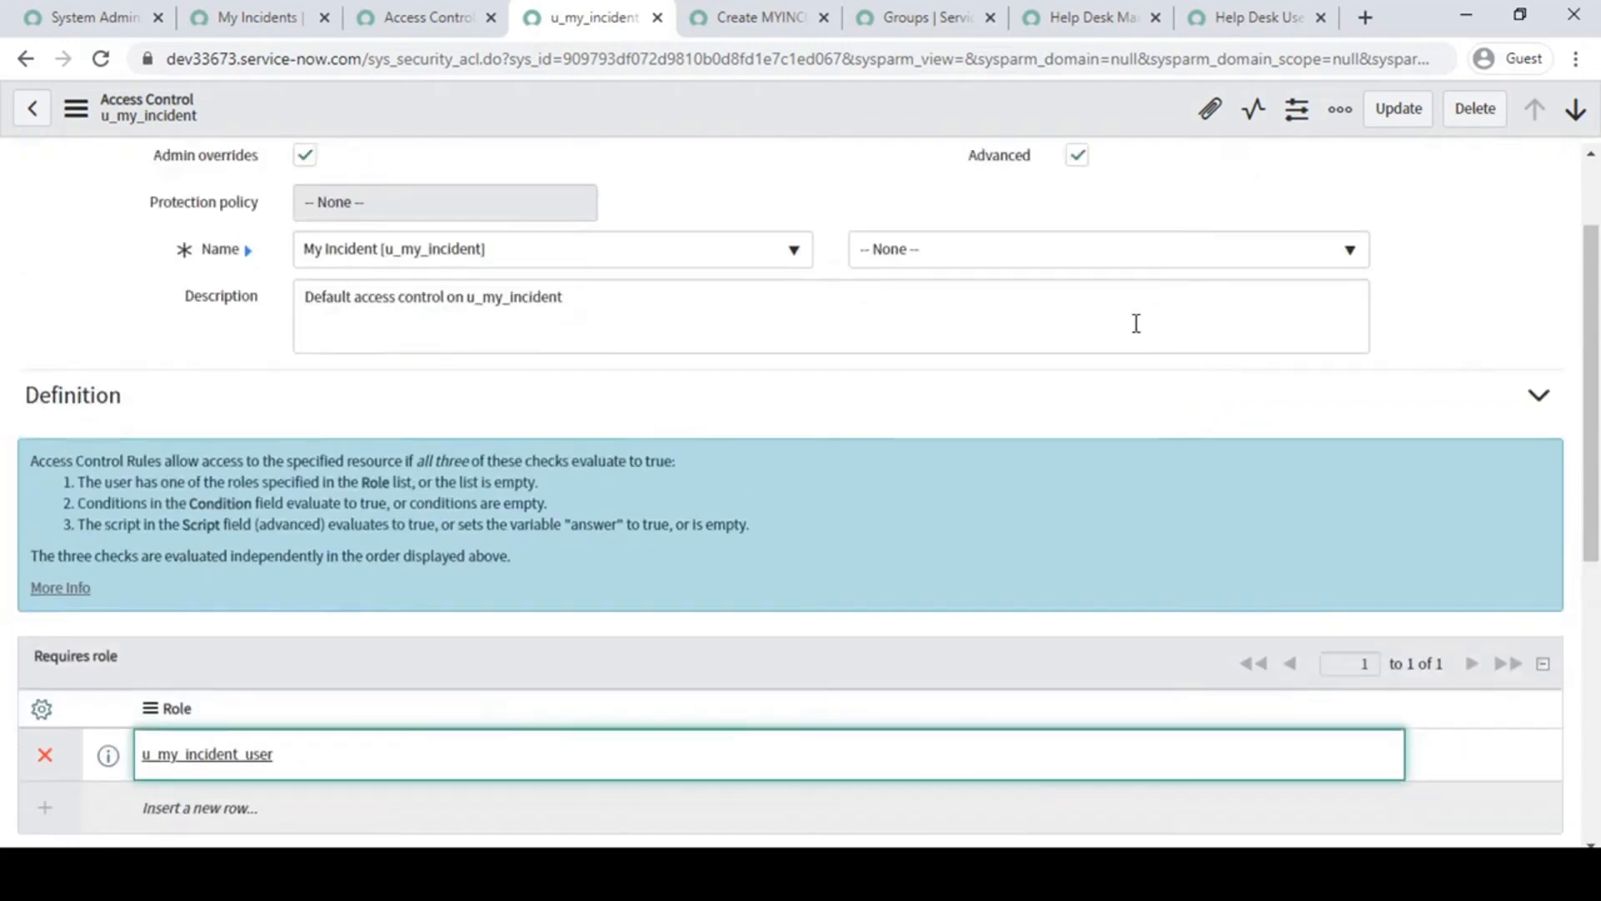
pyautogui.scroll(2, 1136, 324)
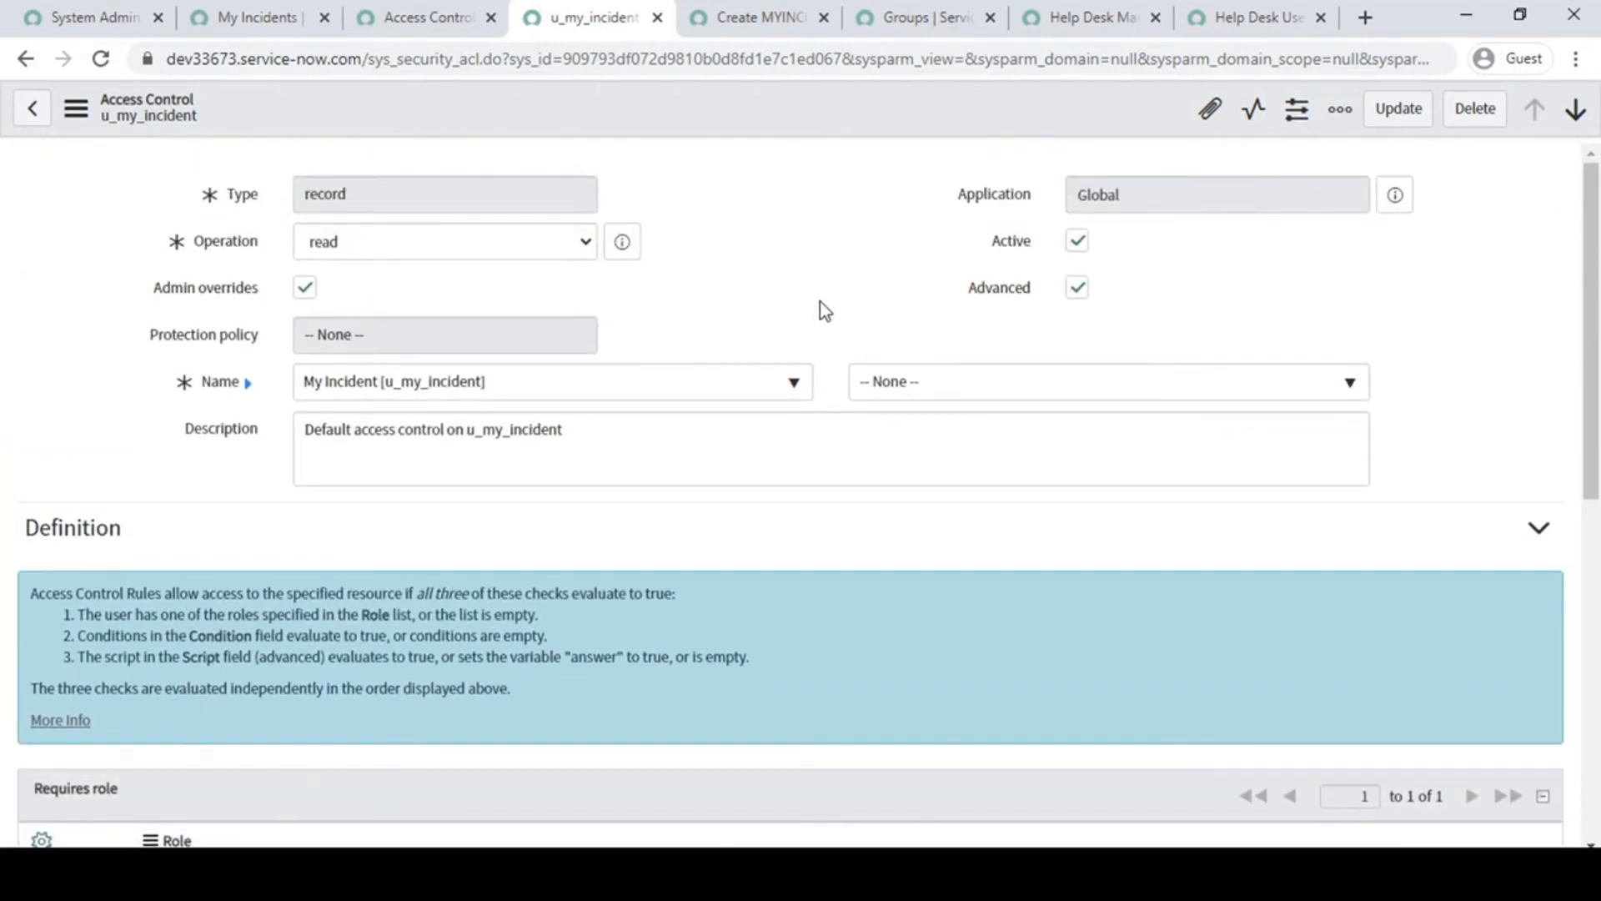
pyautogui.scroll(-5, 820, 304)
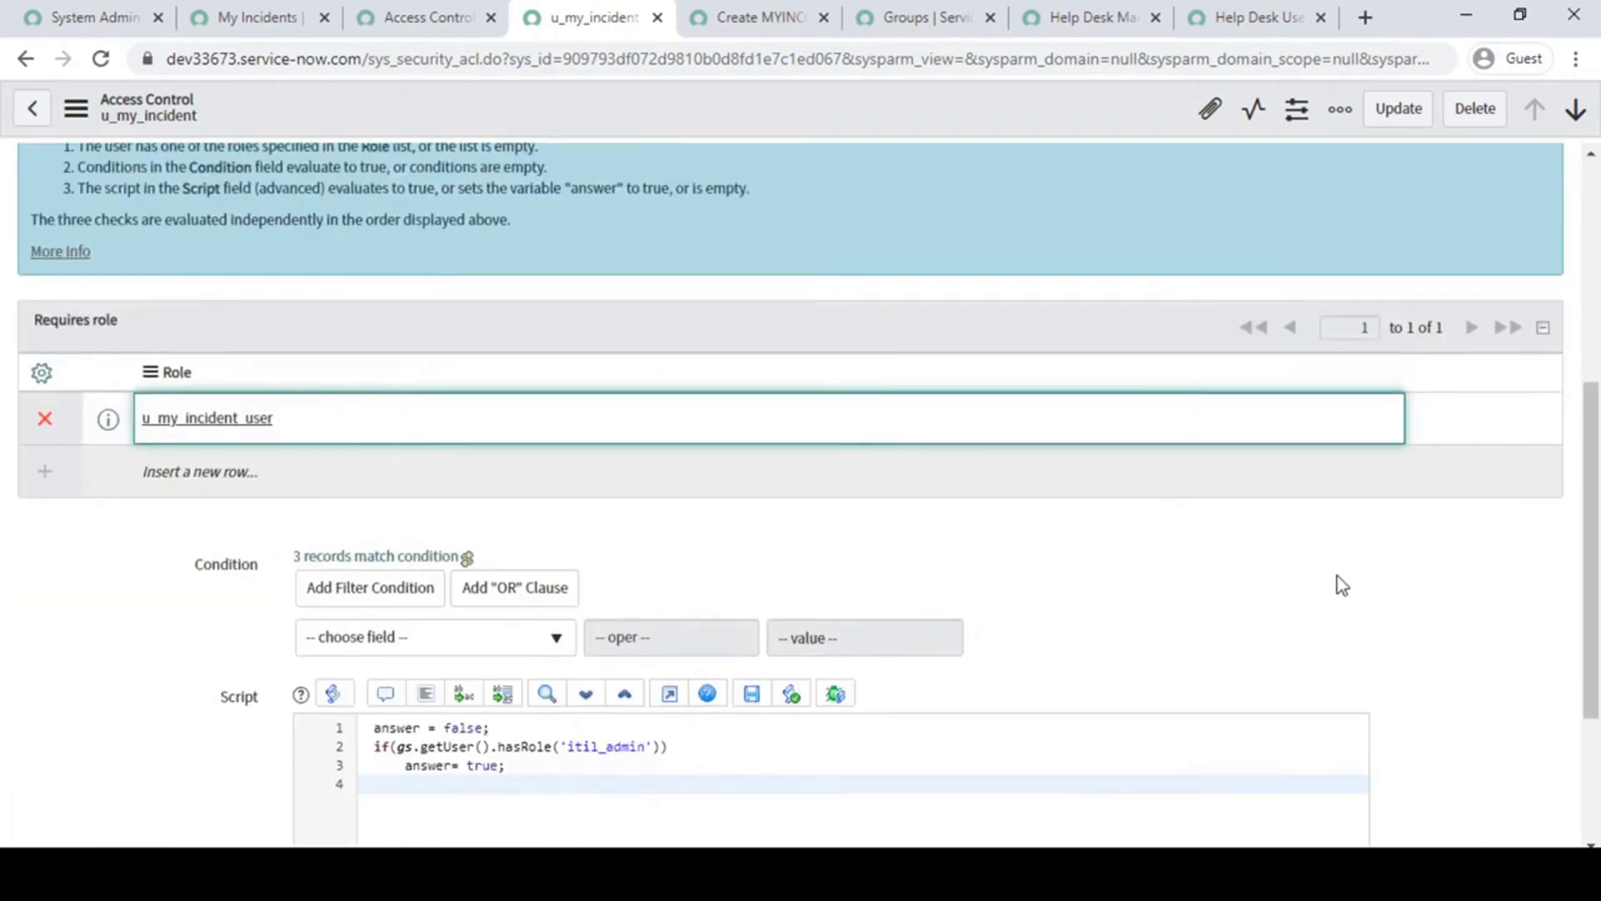
pyautogui.scroll(-3, 1341, 584)
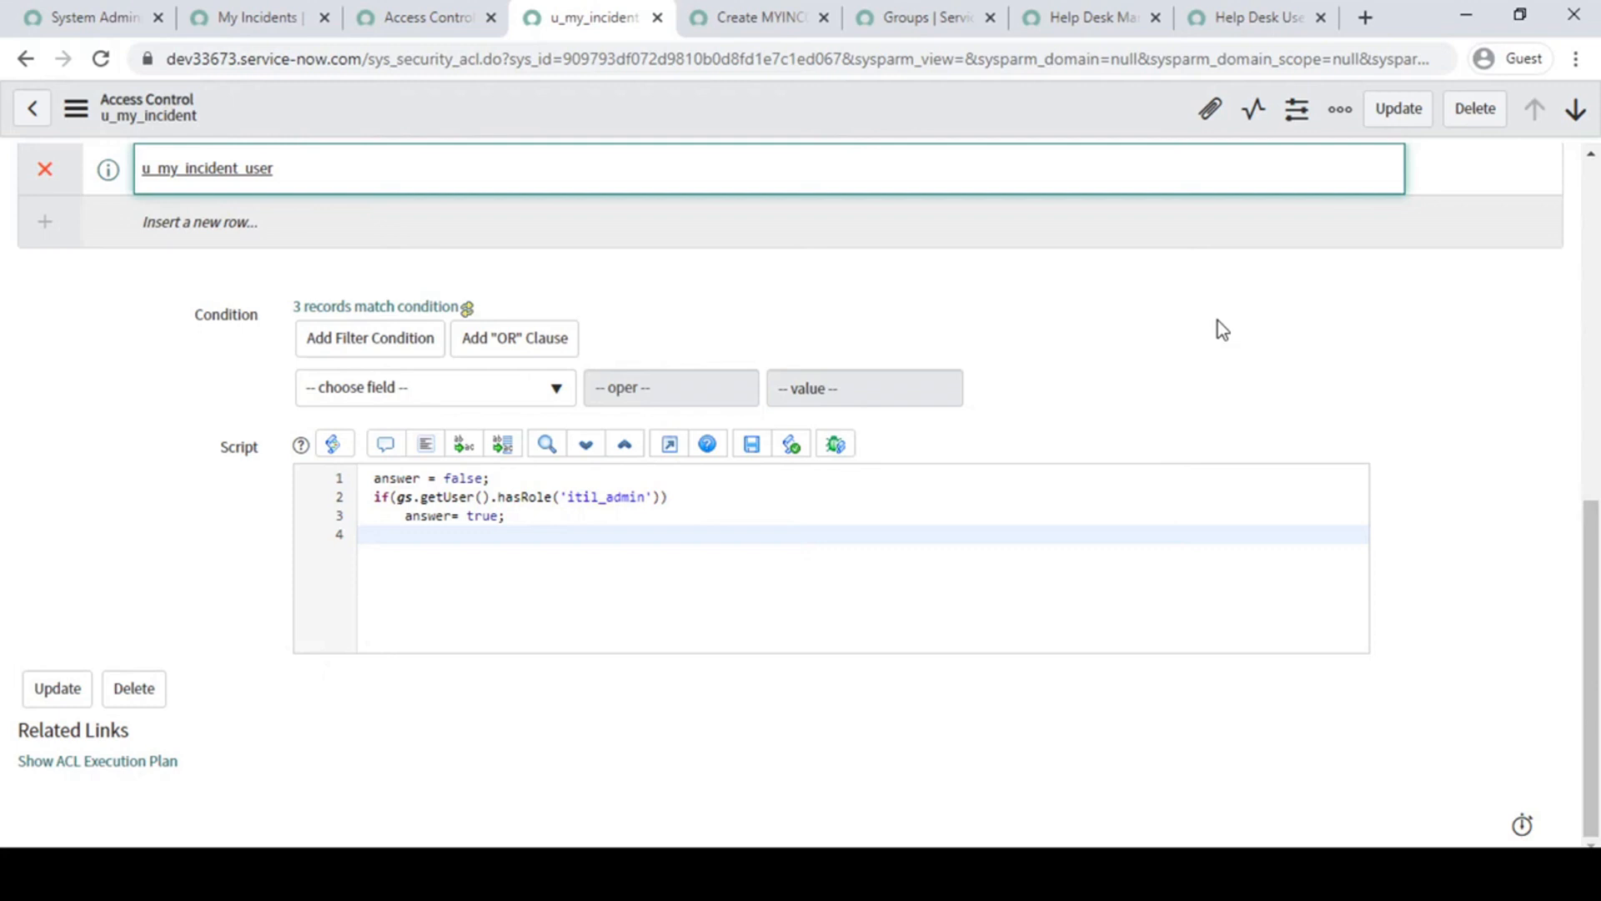
pyautogui.scroll(10, 1217, 325)
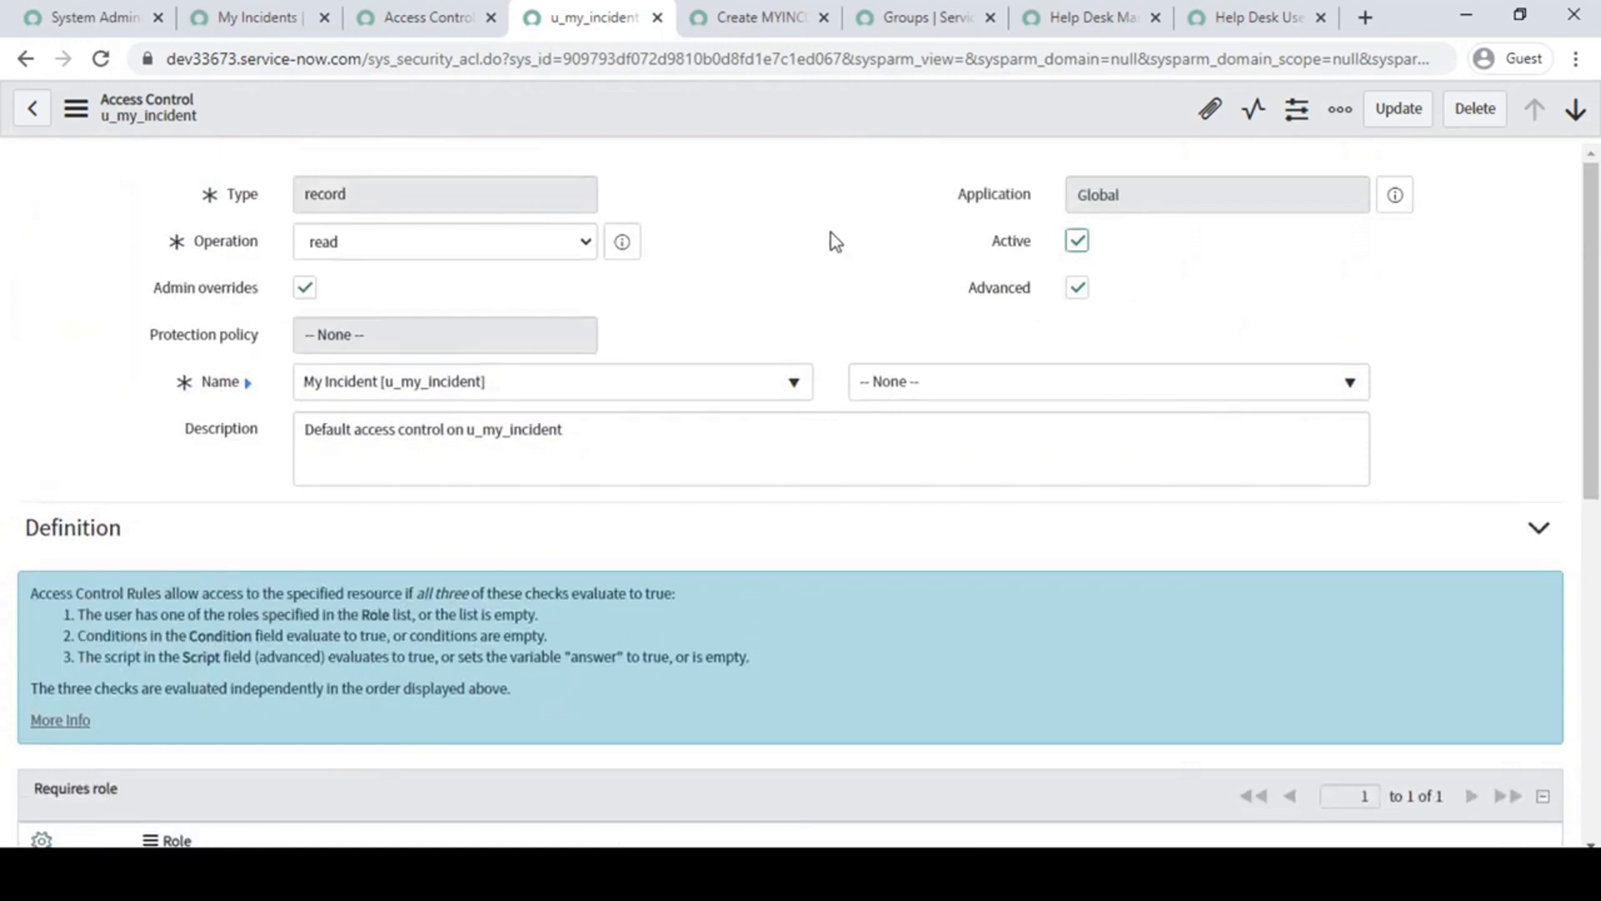
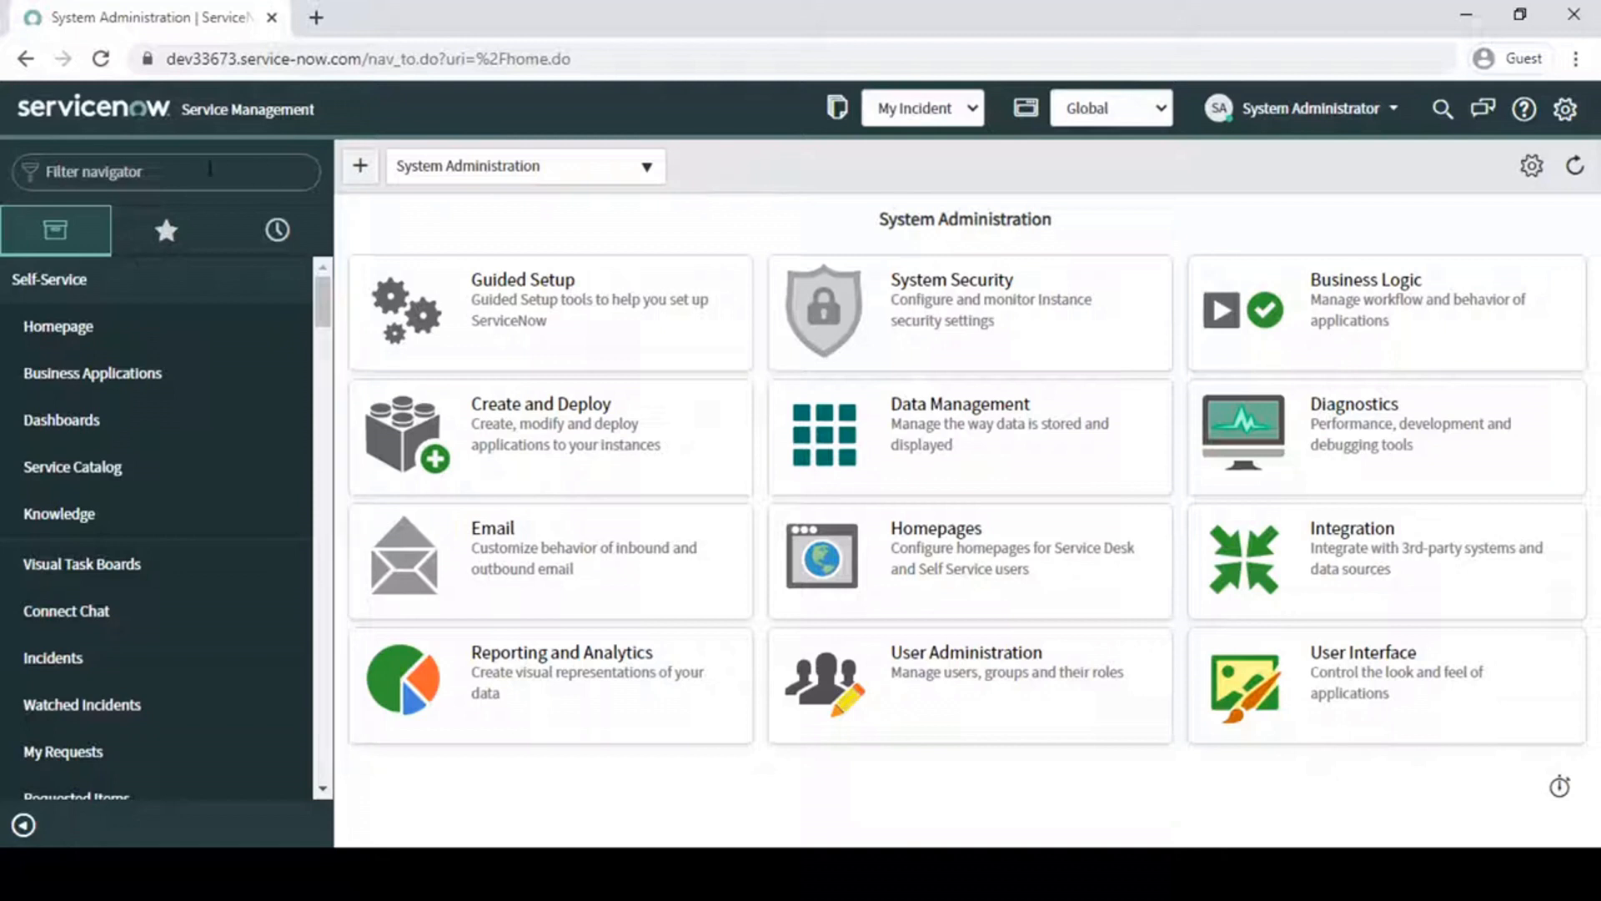
# - Find the My Incident application in the navigator and open its All Incident list in a separate tab
pyautogui.click(185, 184)
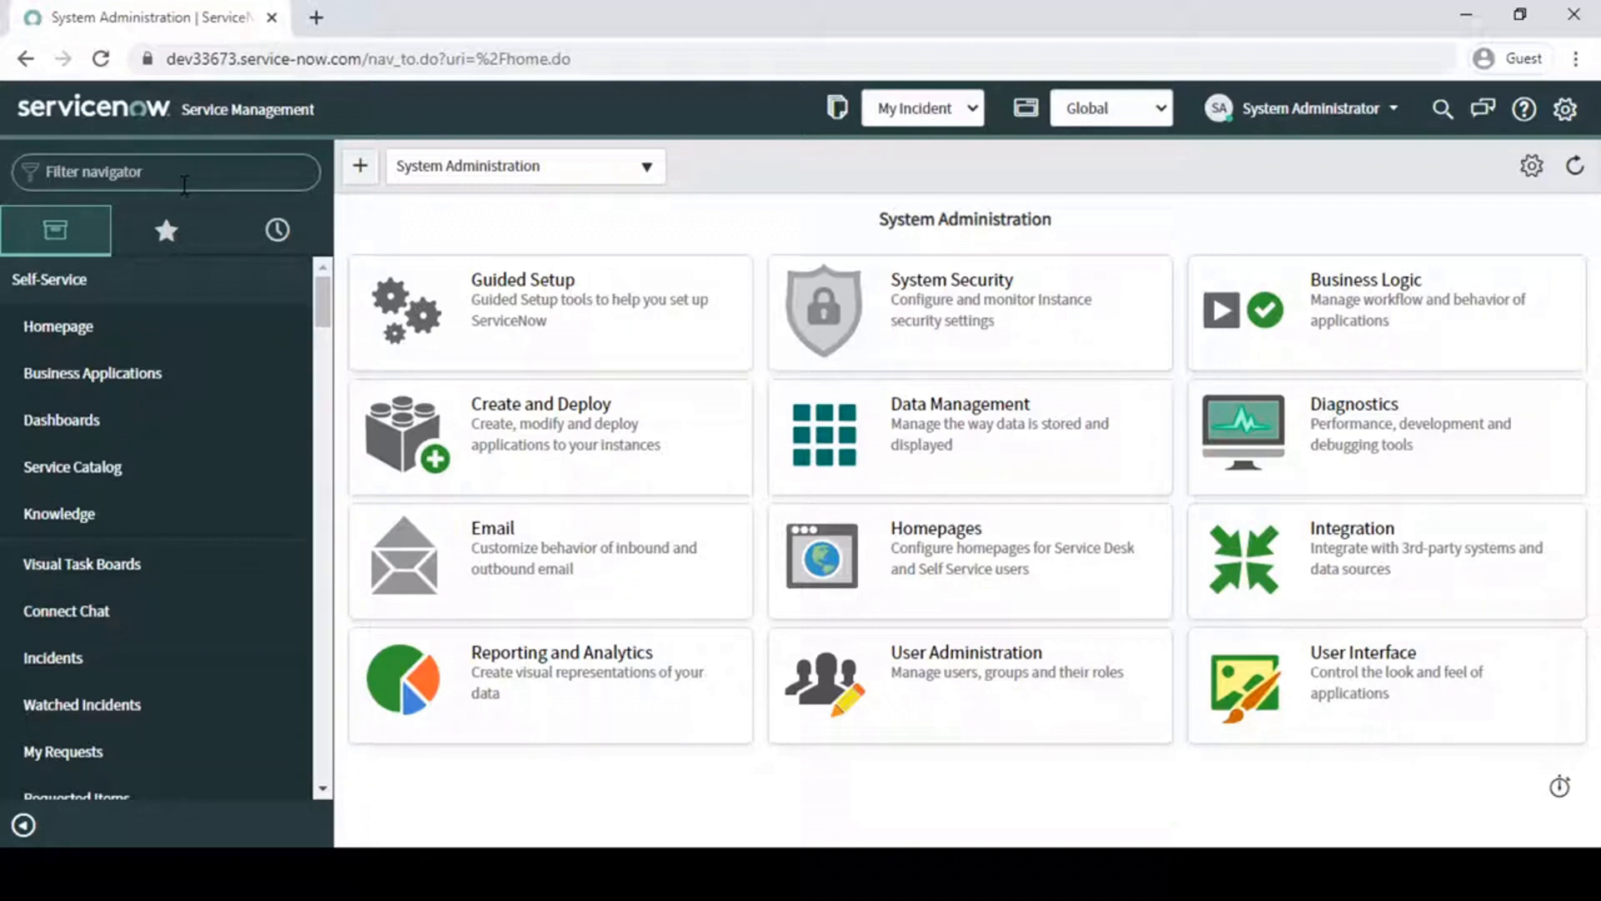
pyautogui.write('my in')
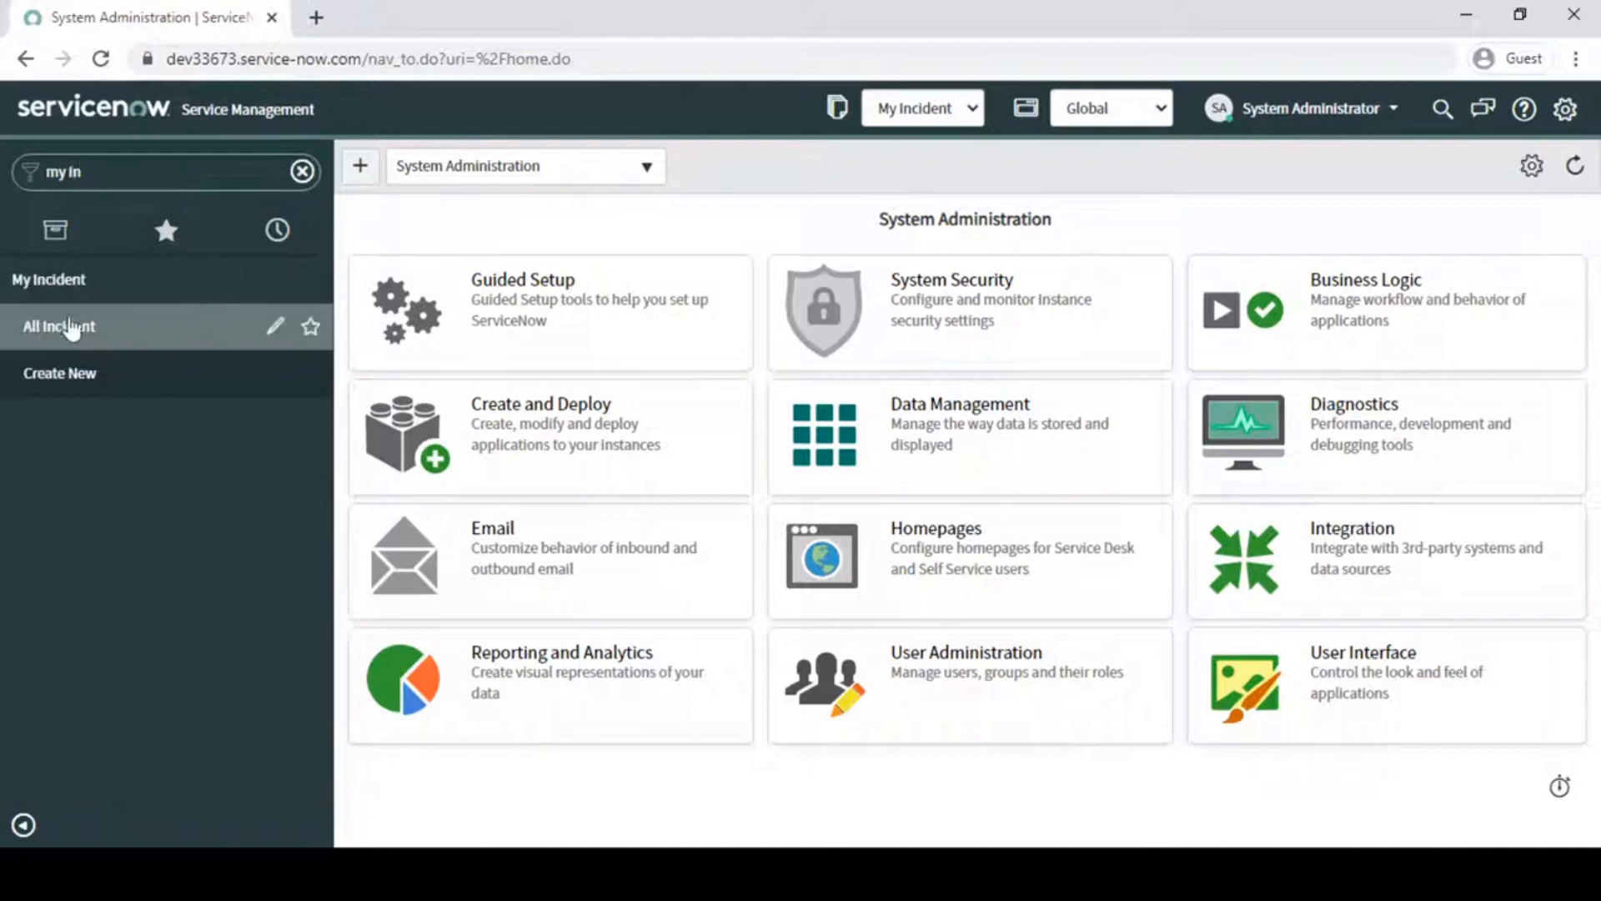
pyautogui.click(71, 328)
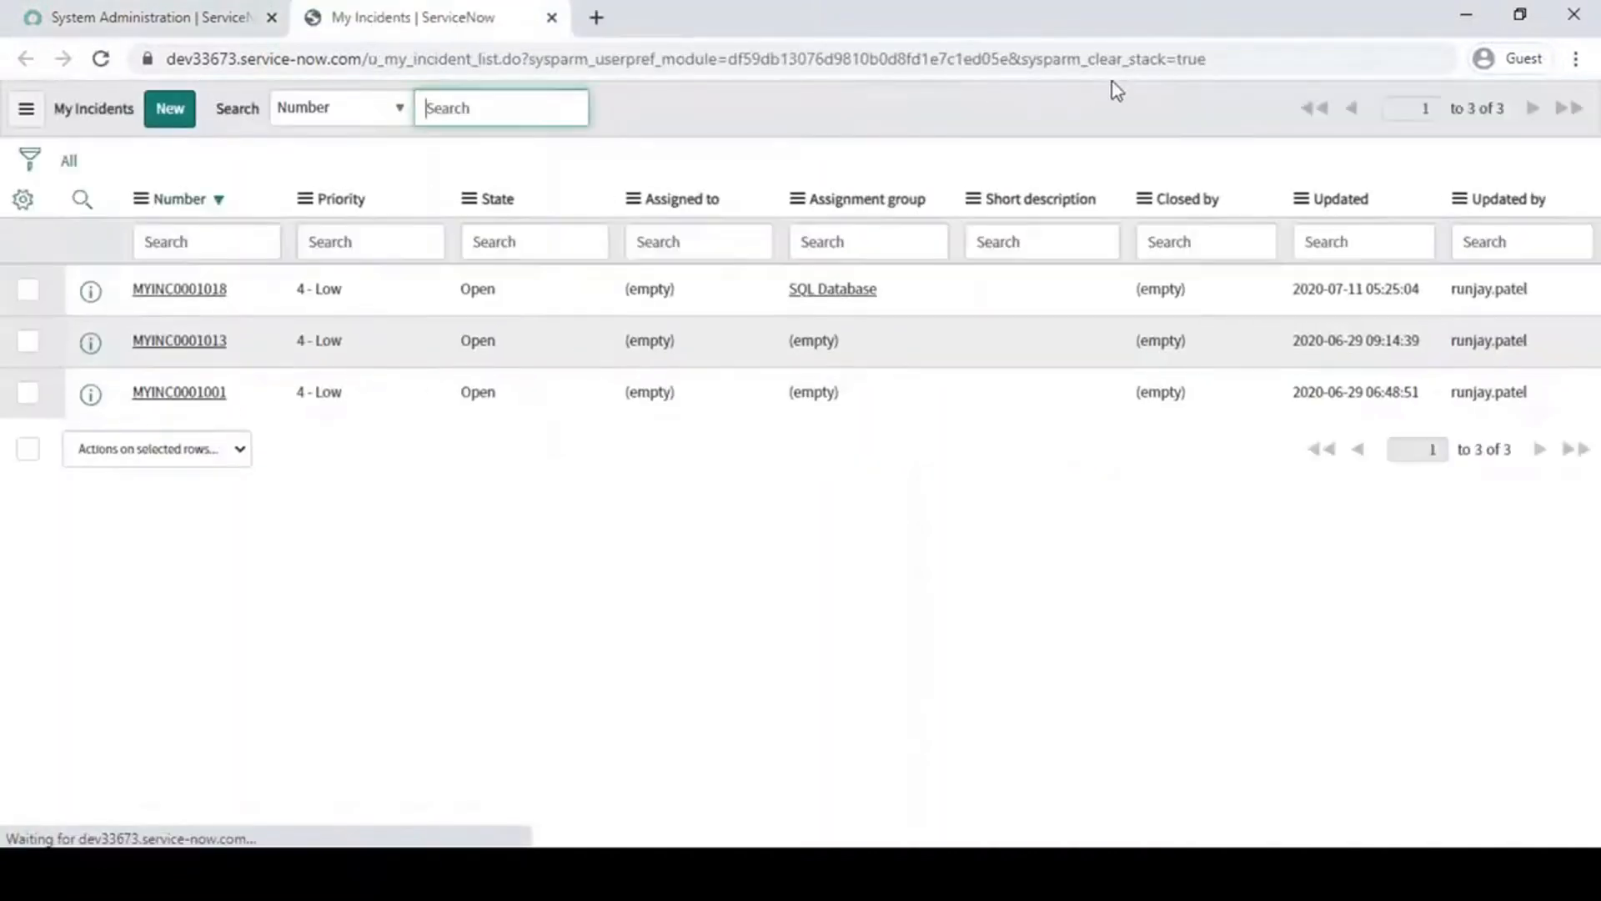
# - Elevate the System Administrator session to the security_admin role
pyautogui.click(208, 17)
pyautogui.click(1361, 117)
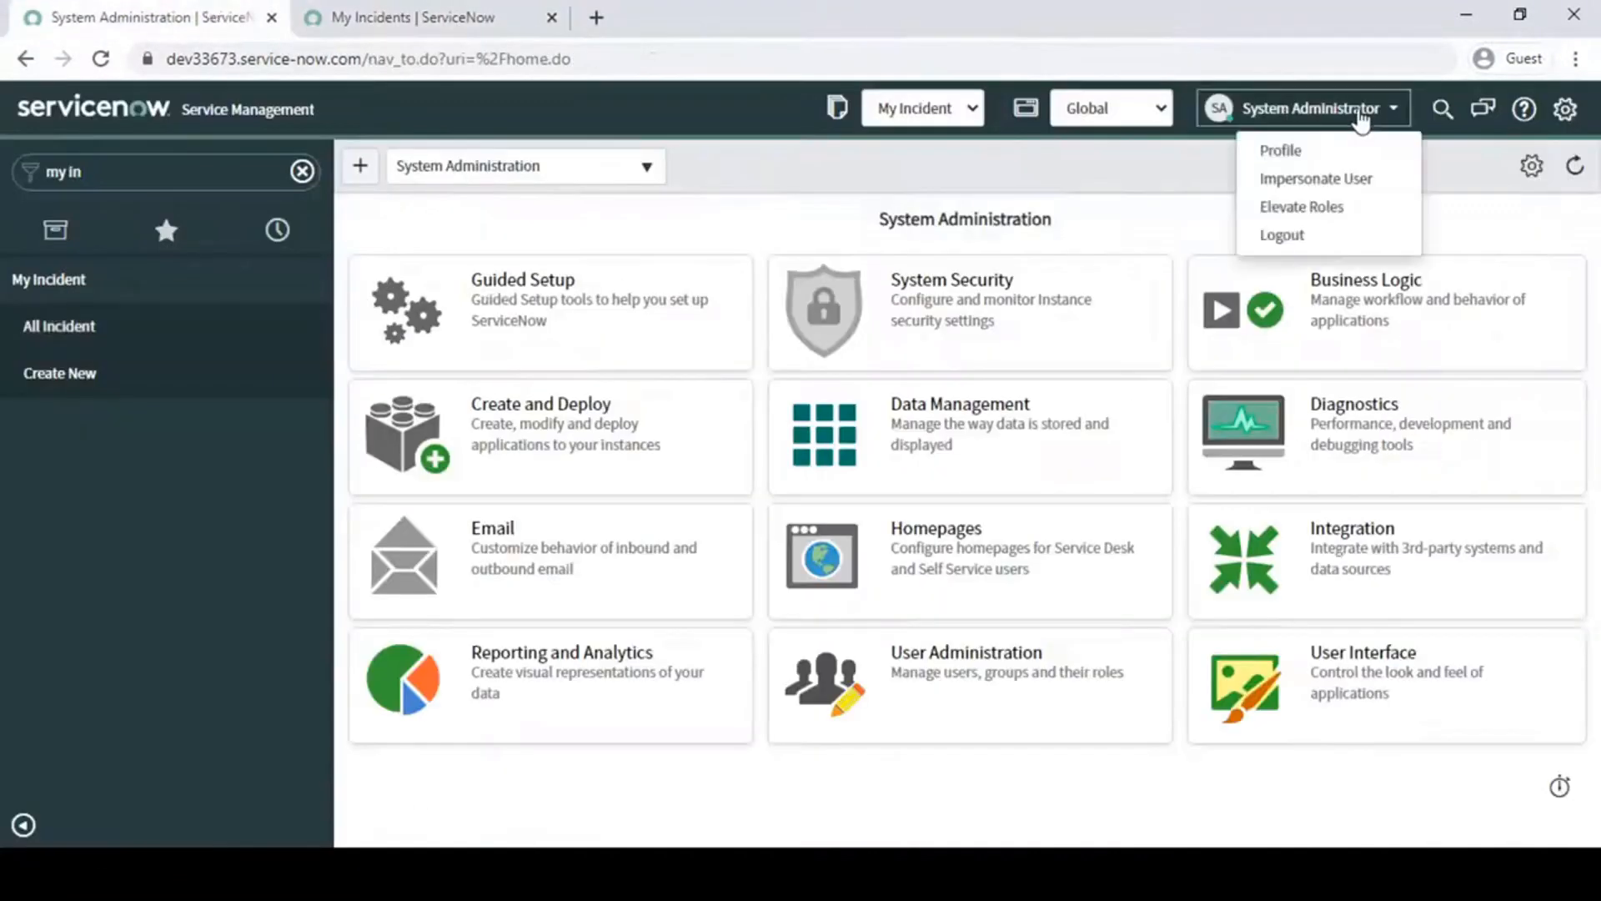
pyautogui.click(1293, 207)
pyautogui.click(627, 264)
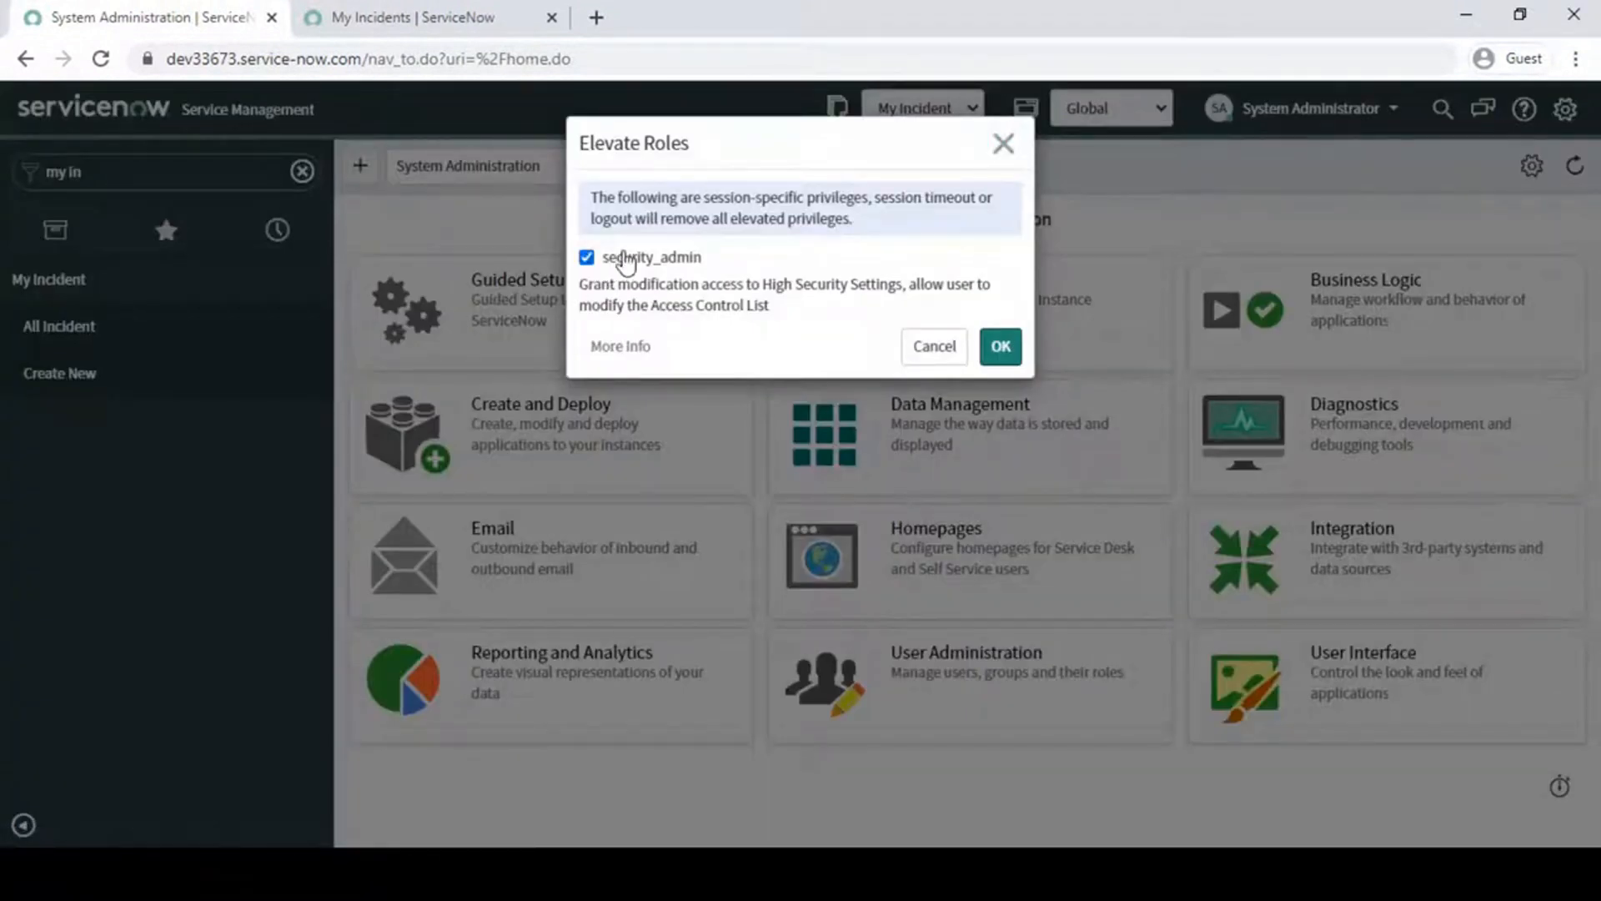
pyautogui.click(1001, 346)
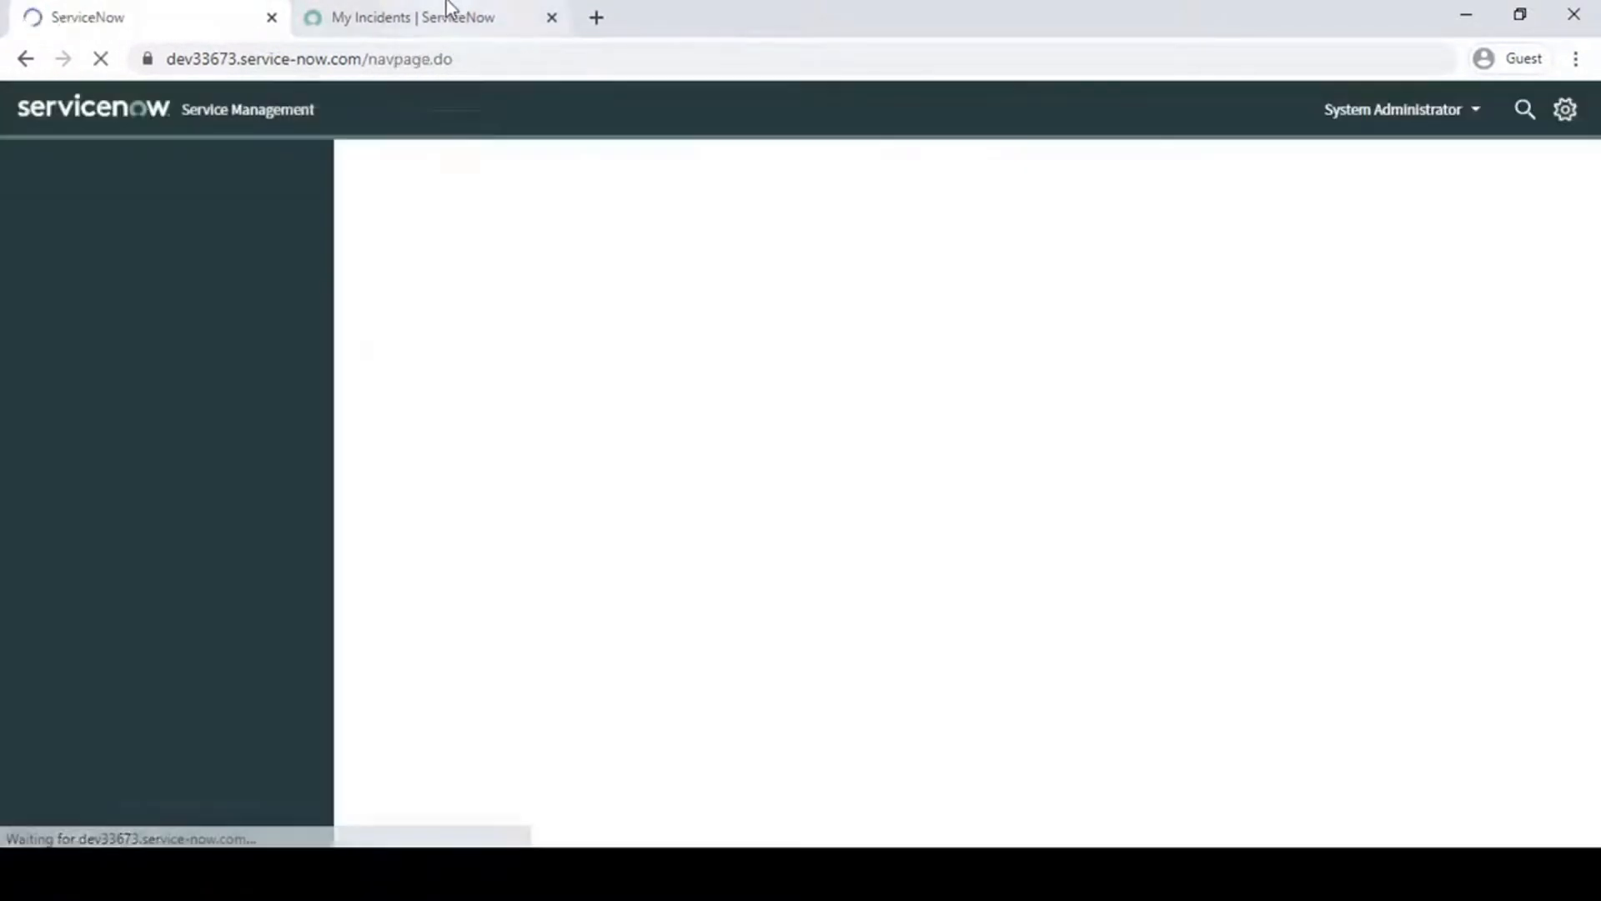
# - Reload the My Incidents list and open the security rules configured for its table
pyautogui.click(450, 15)
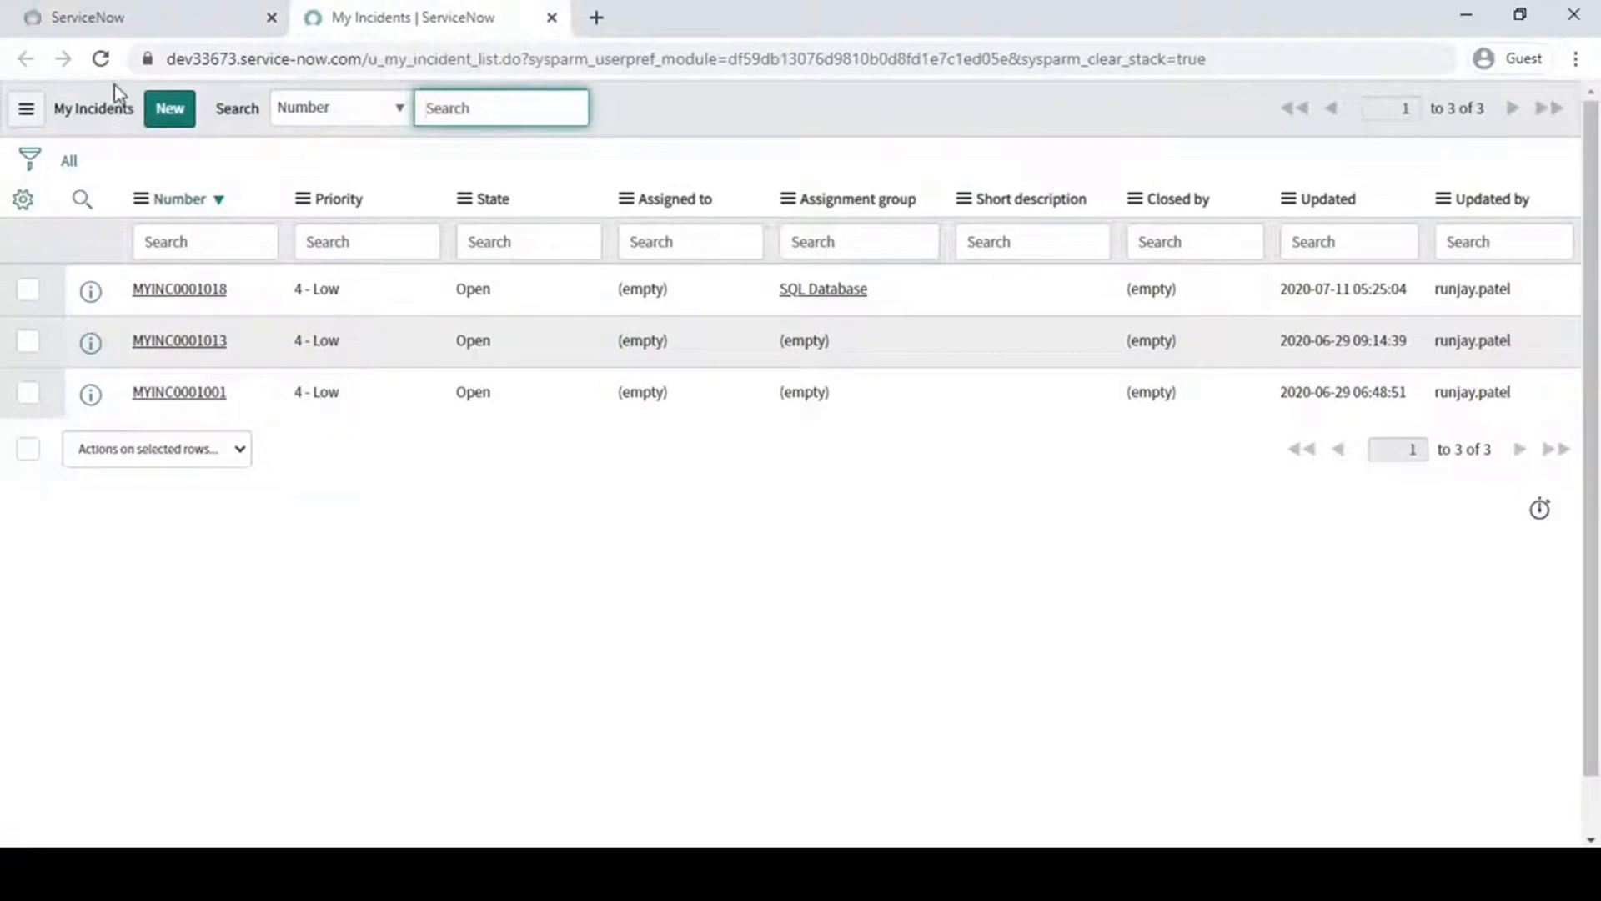
pyautogui.click(101, 58)
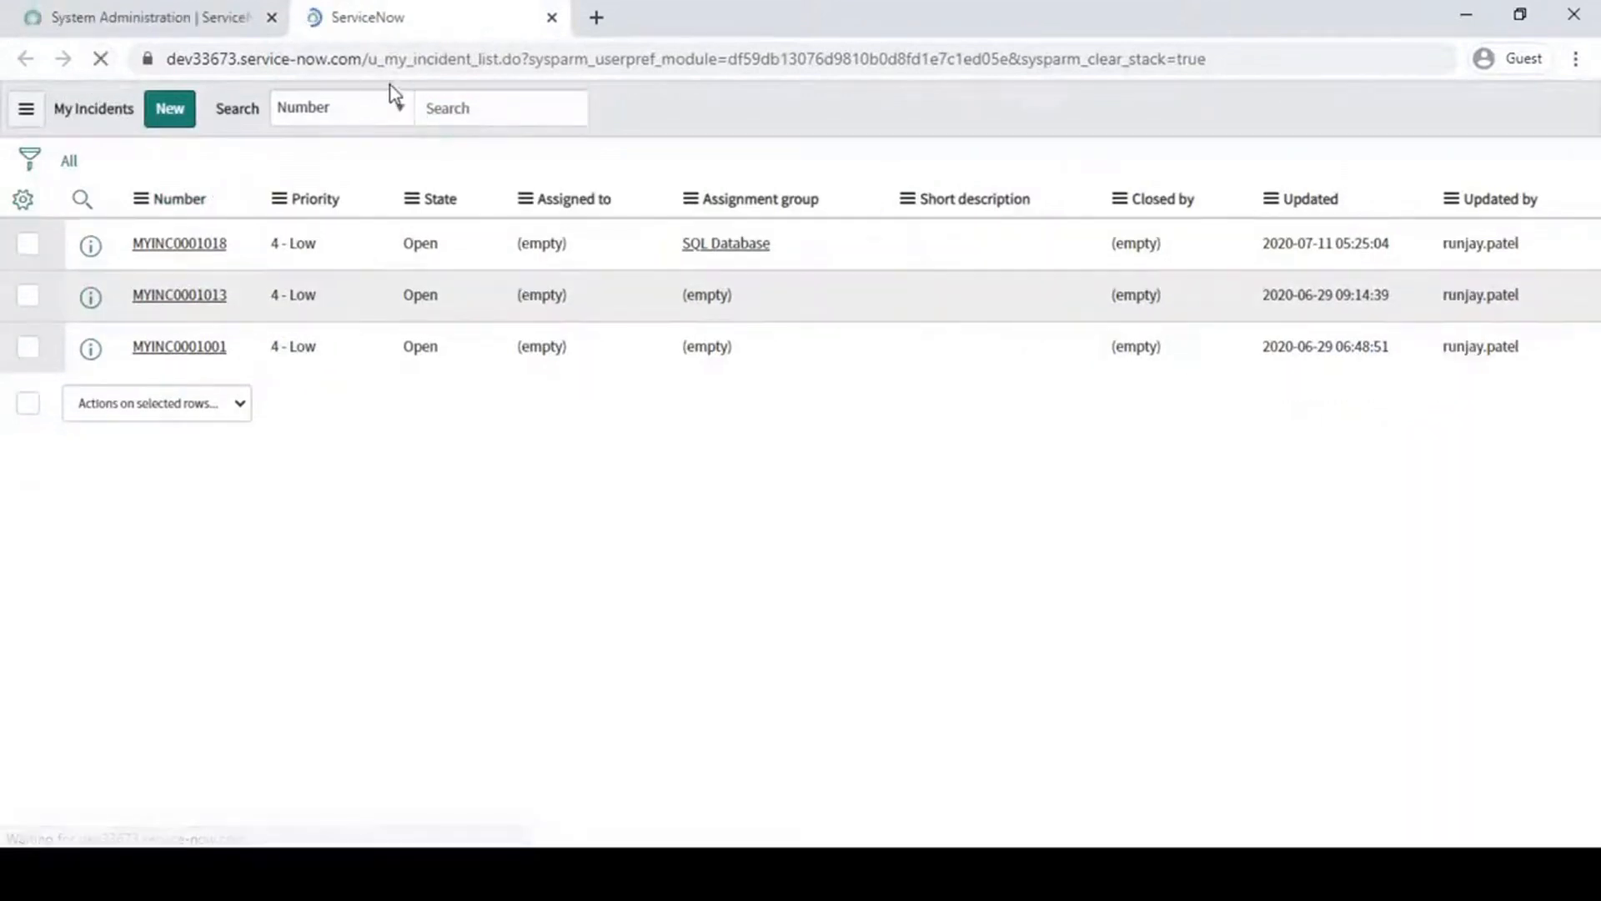
pyautogui.rightClick(846, 204)
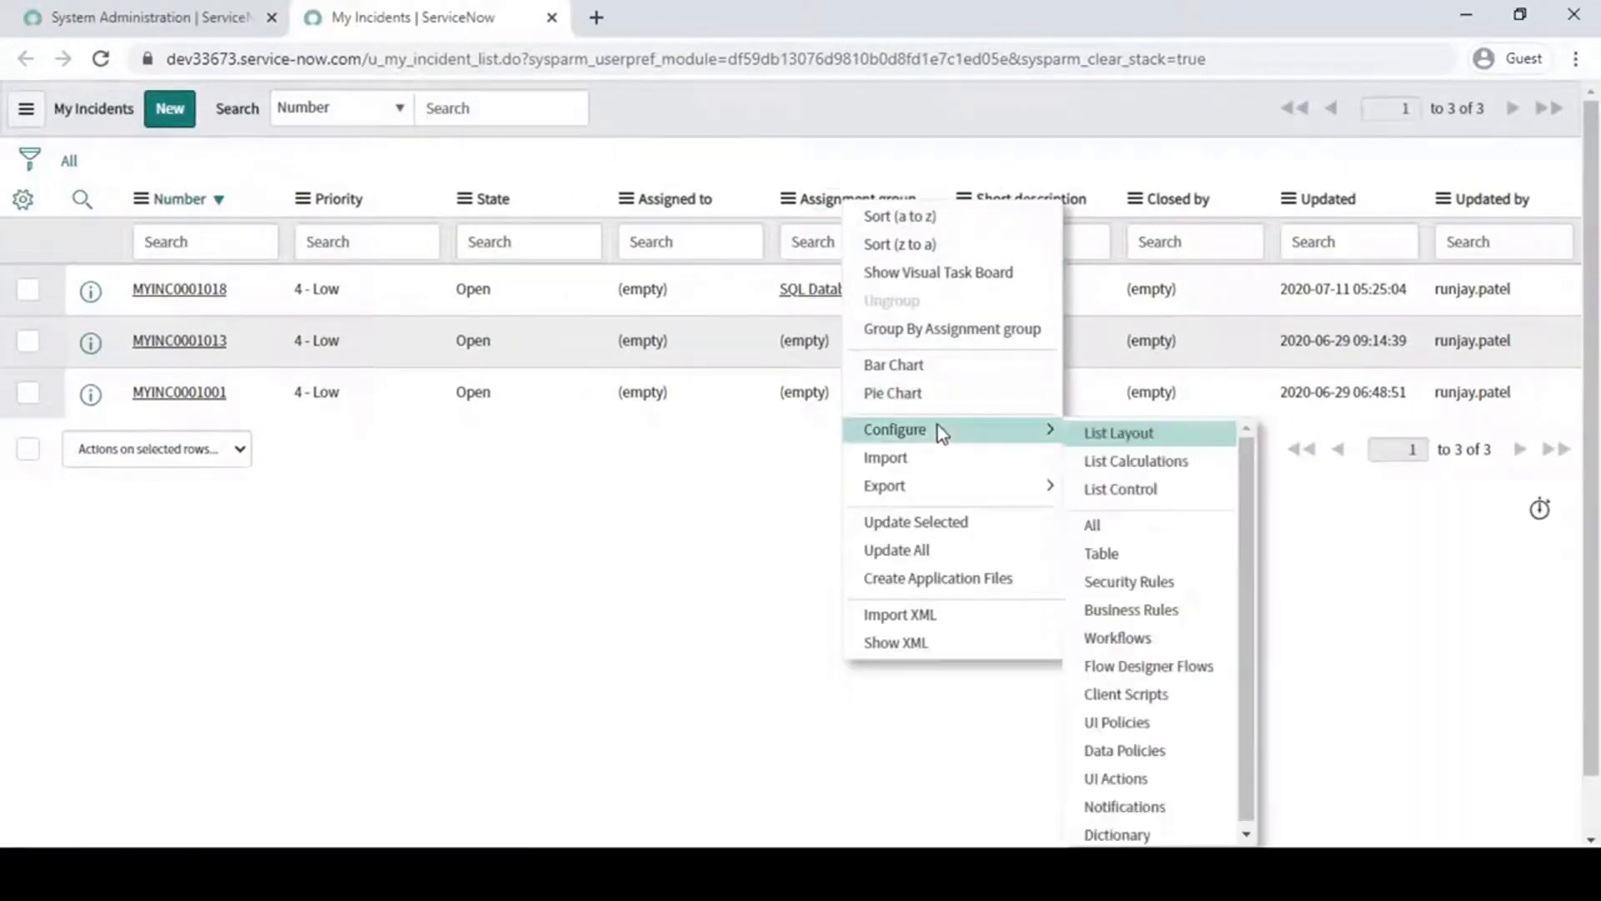
pyautogui.moveTo(992, 442)
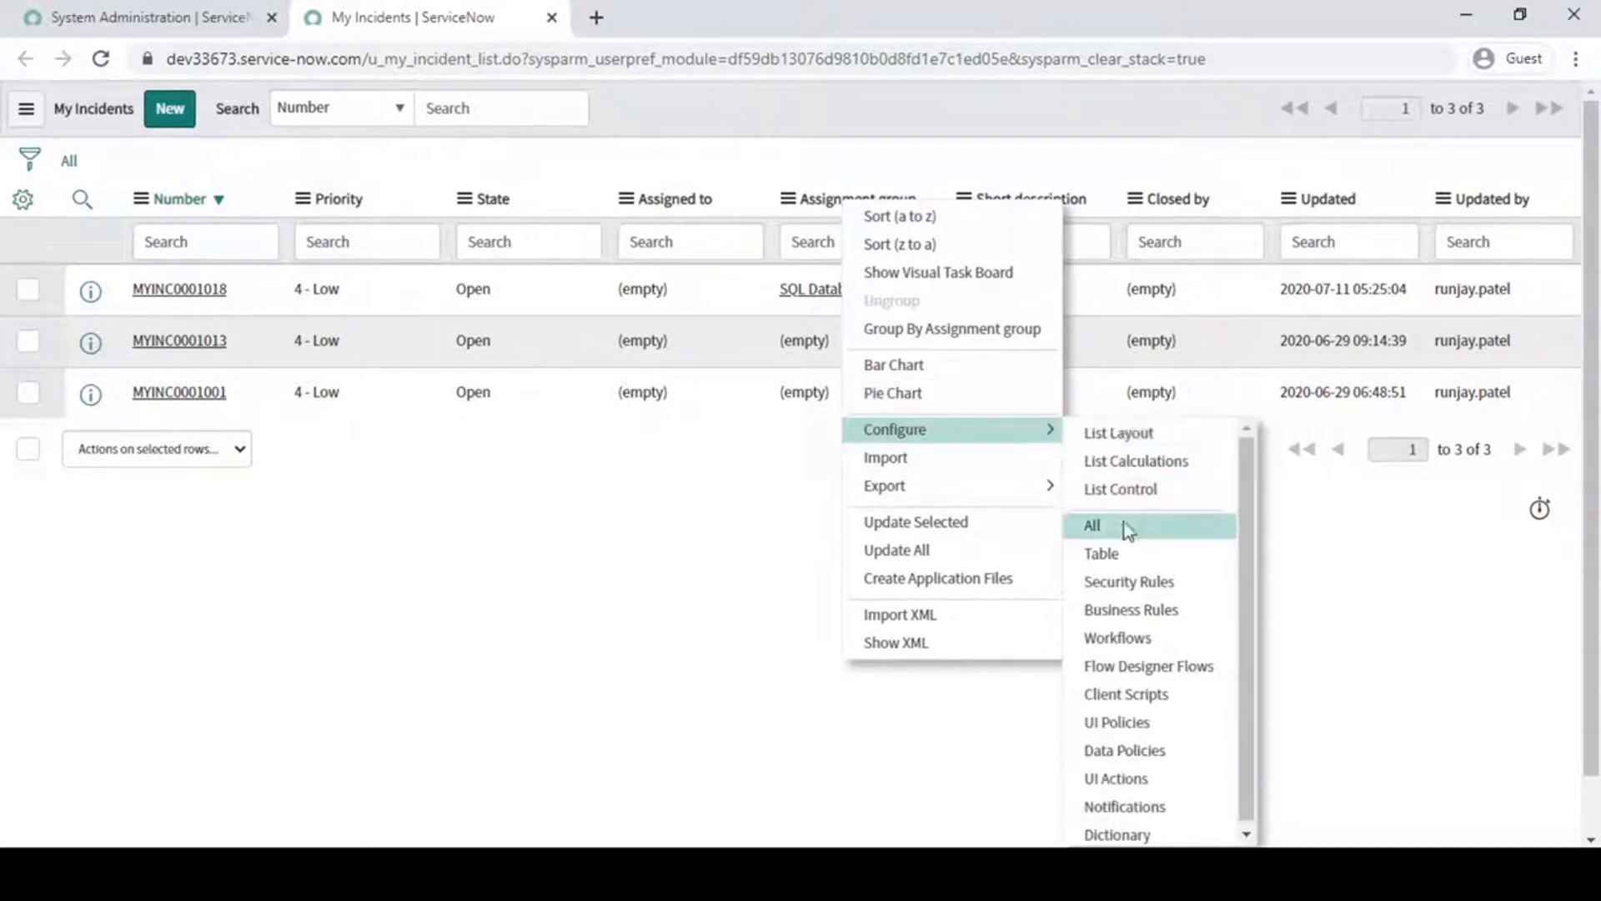
pyautogui.click(1148, 593)
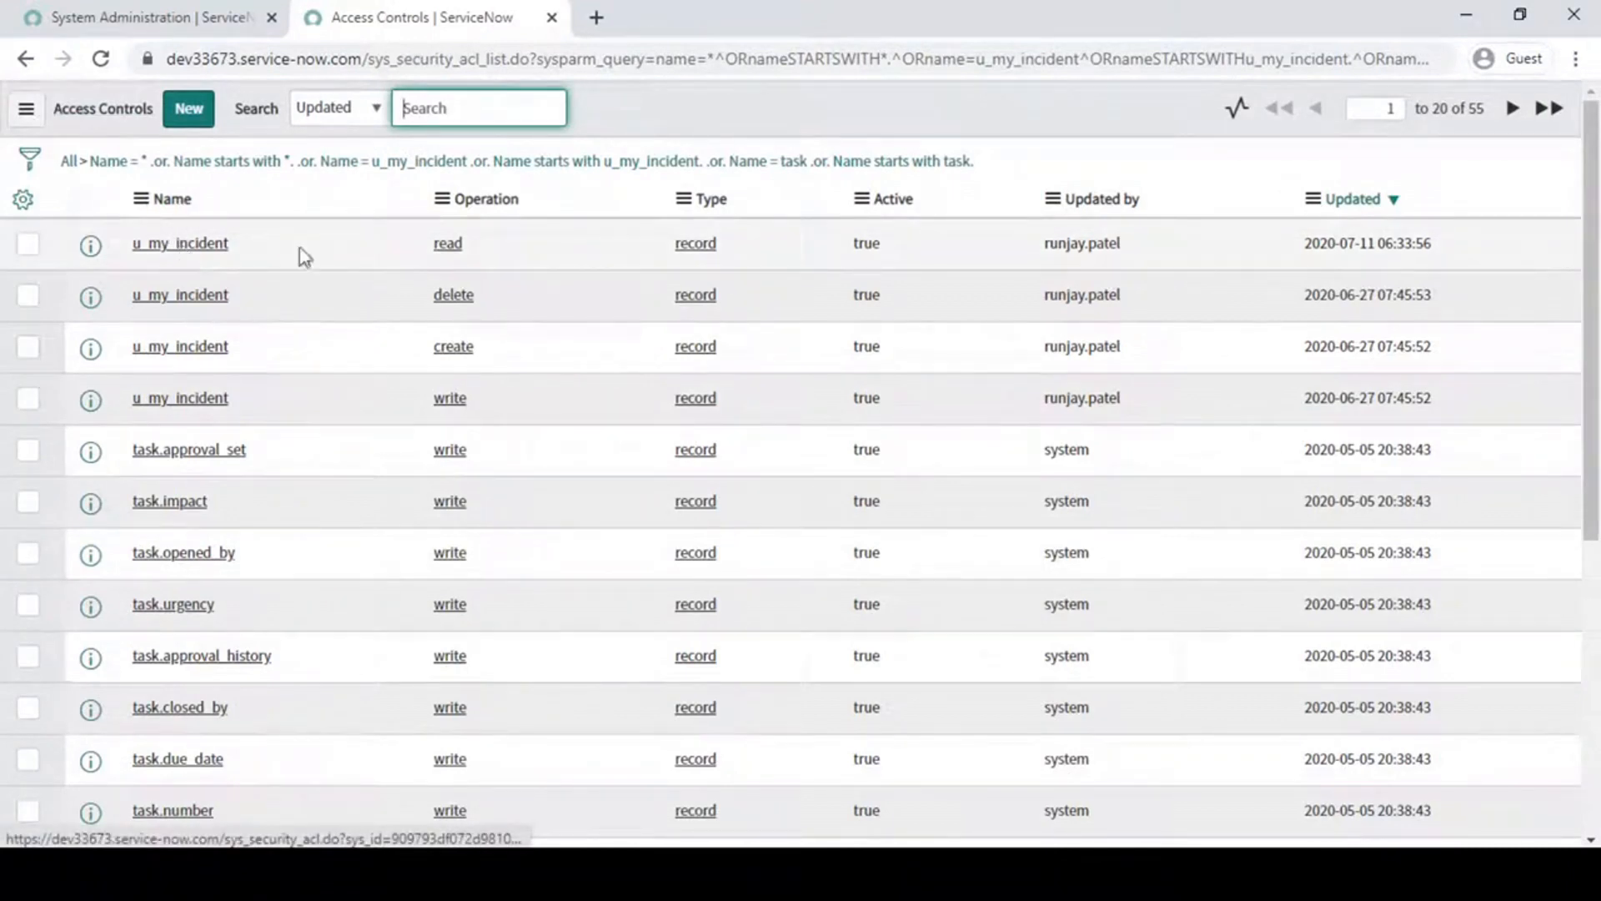
# - Open the u_my_incident read rule in a separate tab and review its itil_admin script and general settings
pyautogui.middleClick(190, 245)
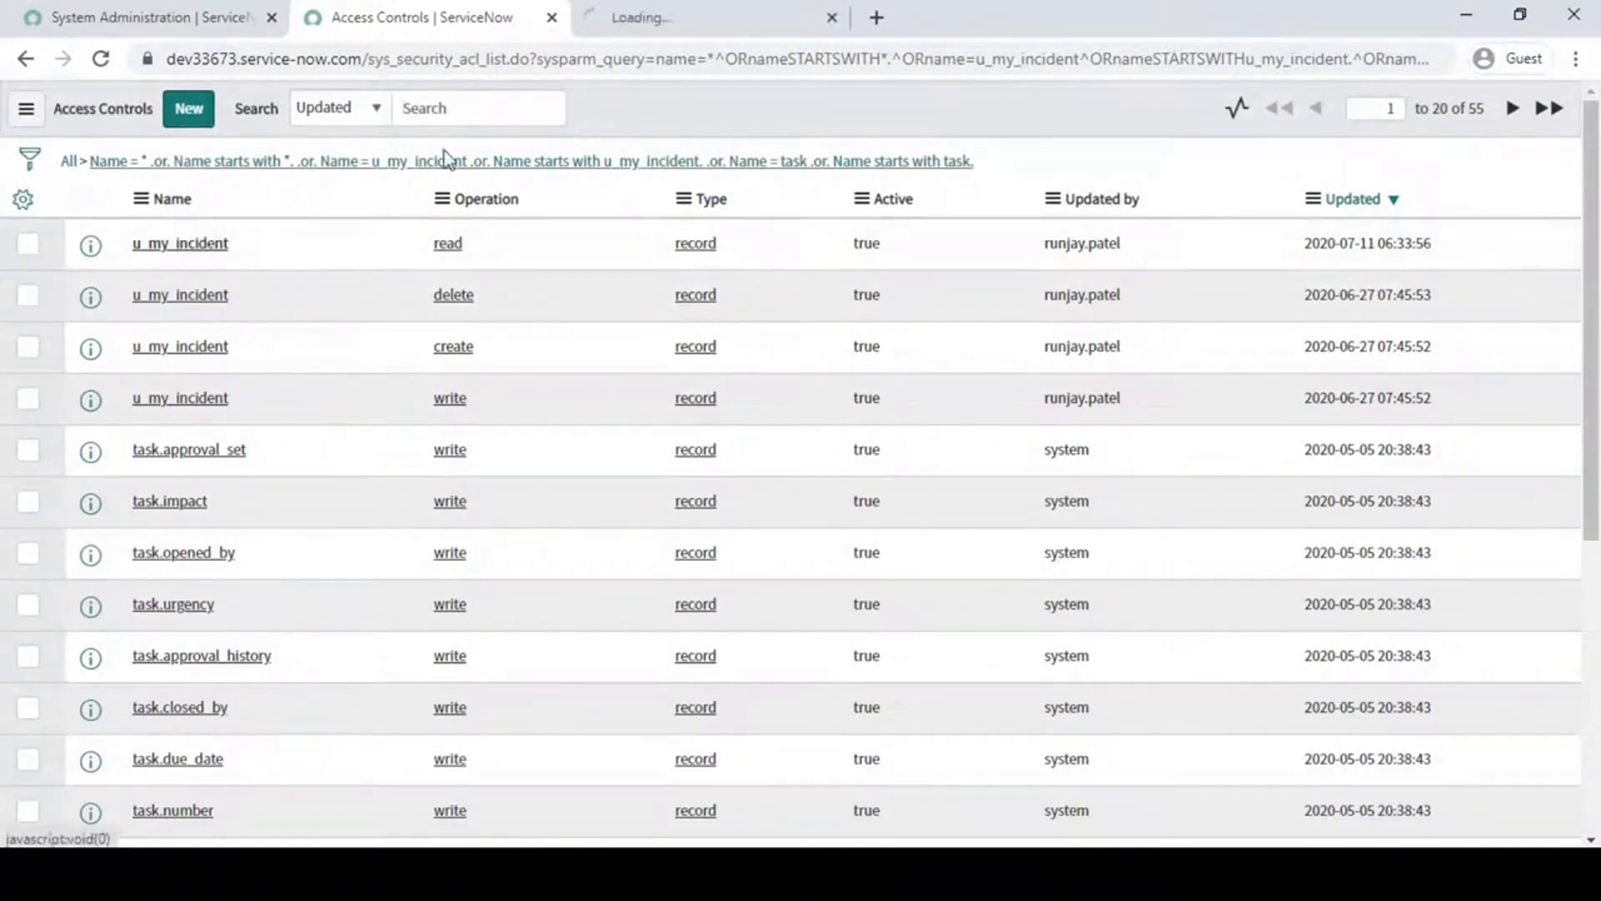
pyautogui.click(660, 12)
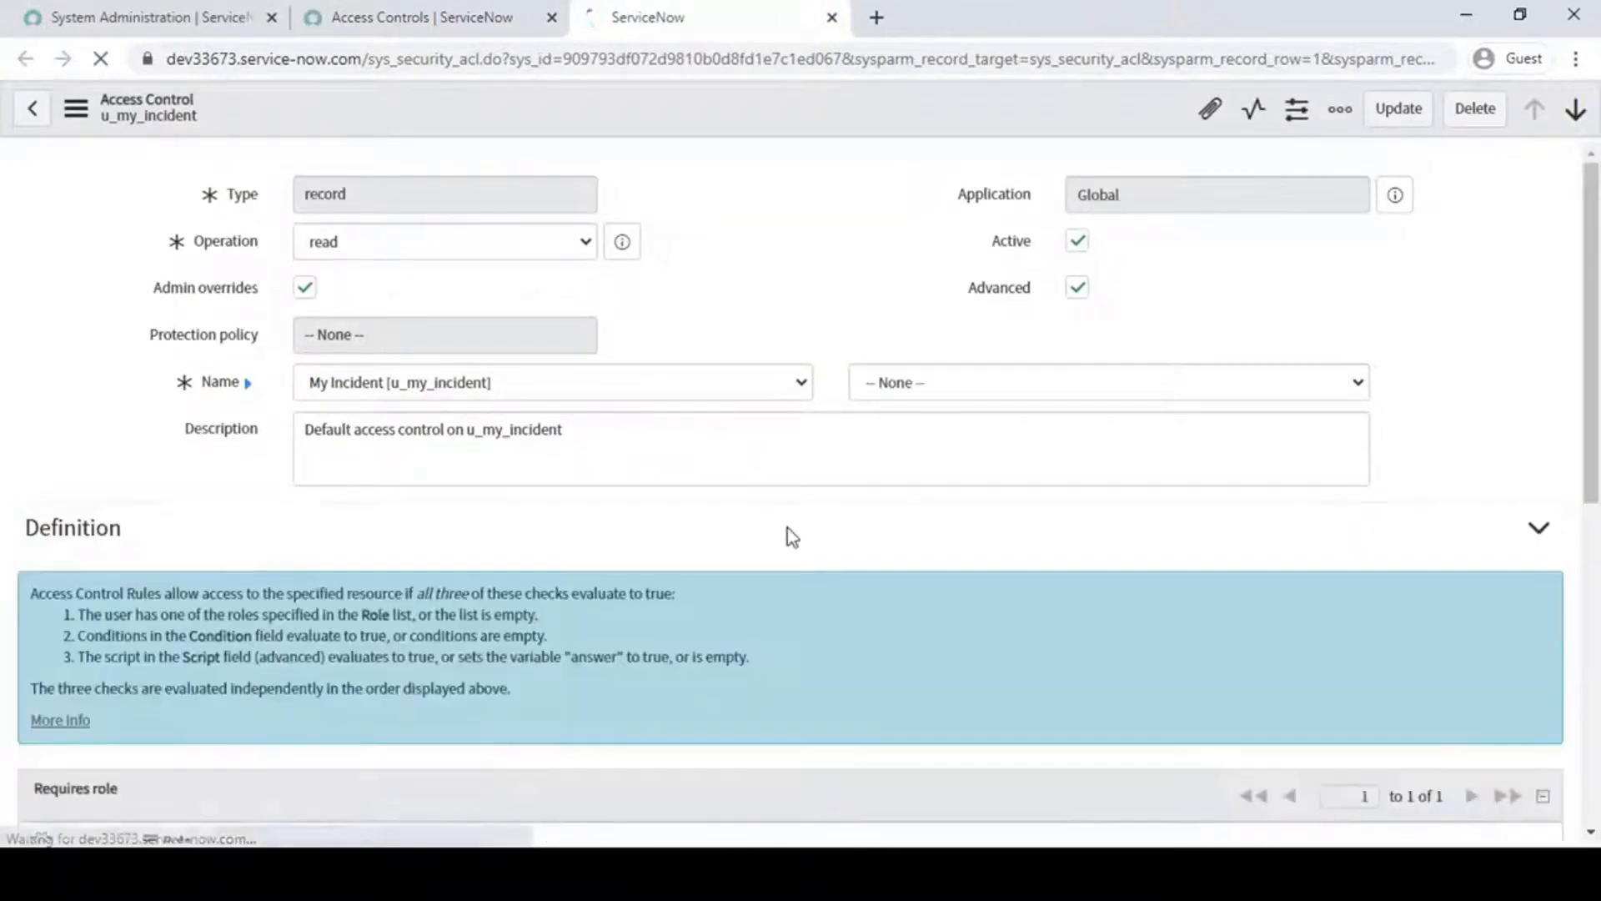
pyautogui.scroll(-2, 789, 528)
pyautogui.scroll(-5, 787, 528)
pyautogui.click(543, 533)
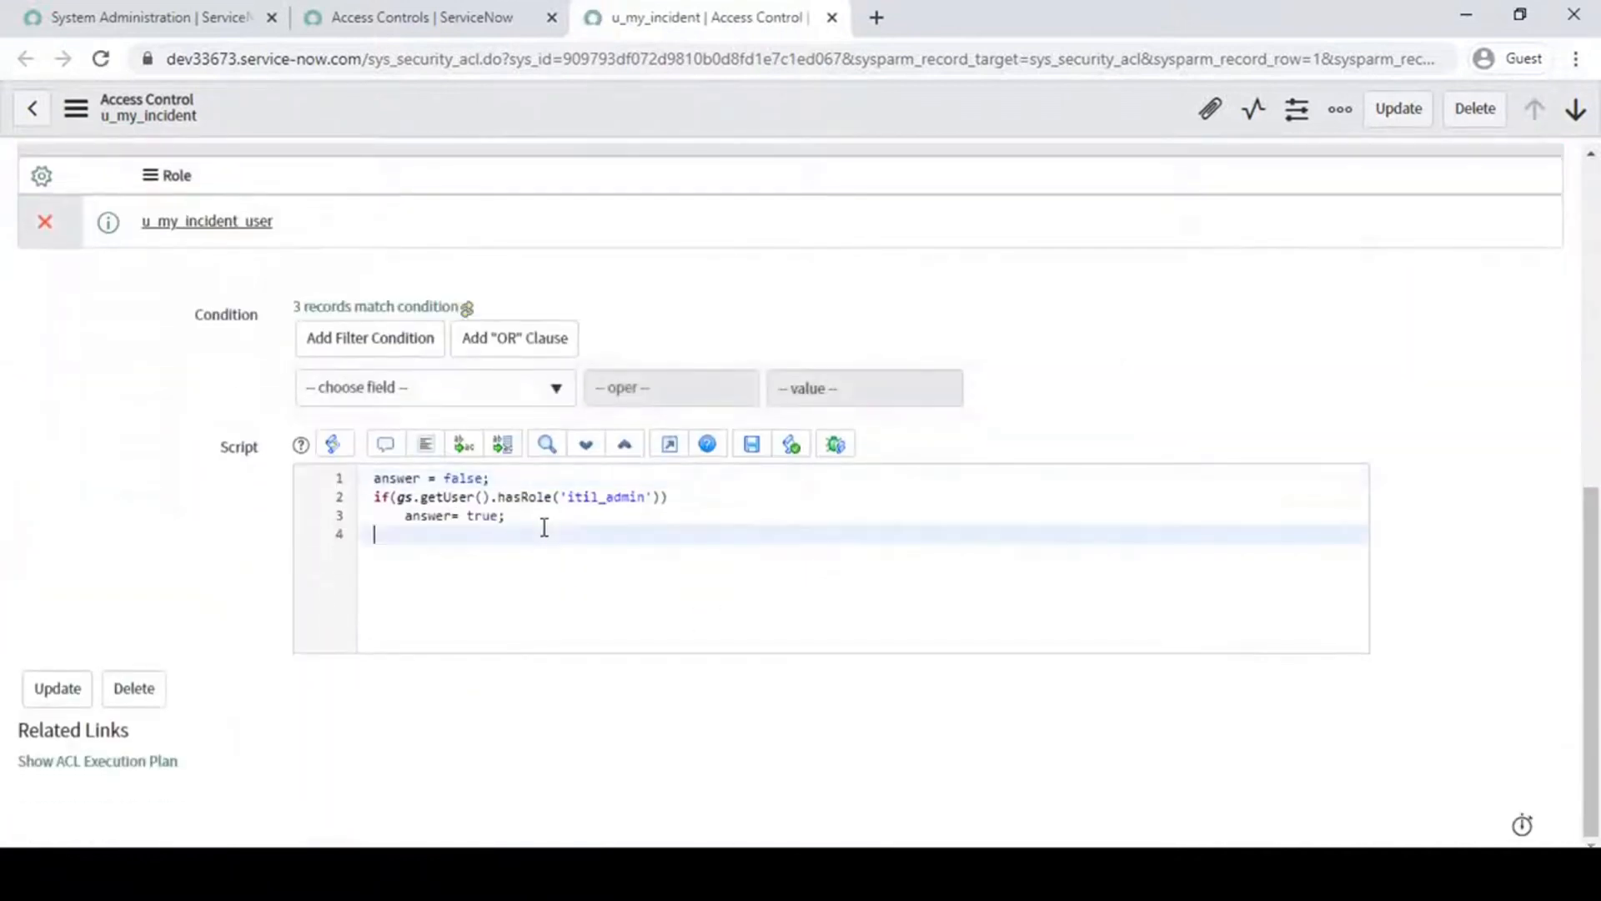
pyautogui.moveTo(540, 582); pyautogui.dragTo(172, 529)
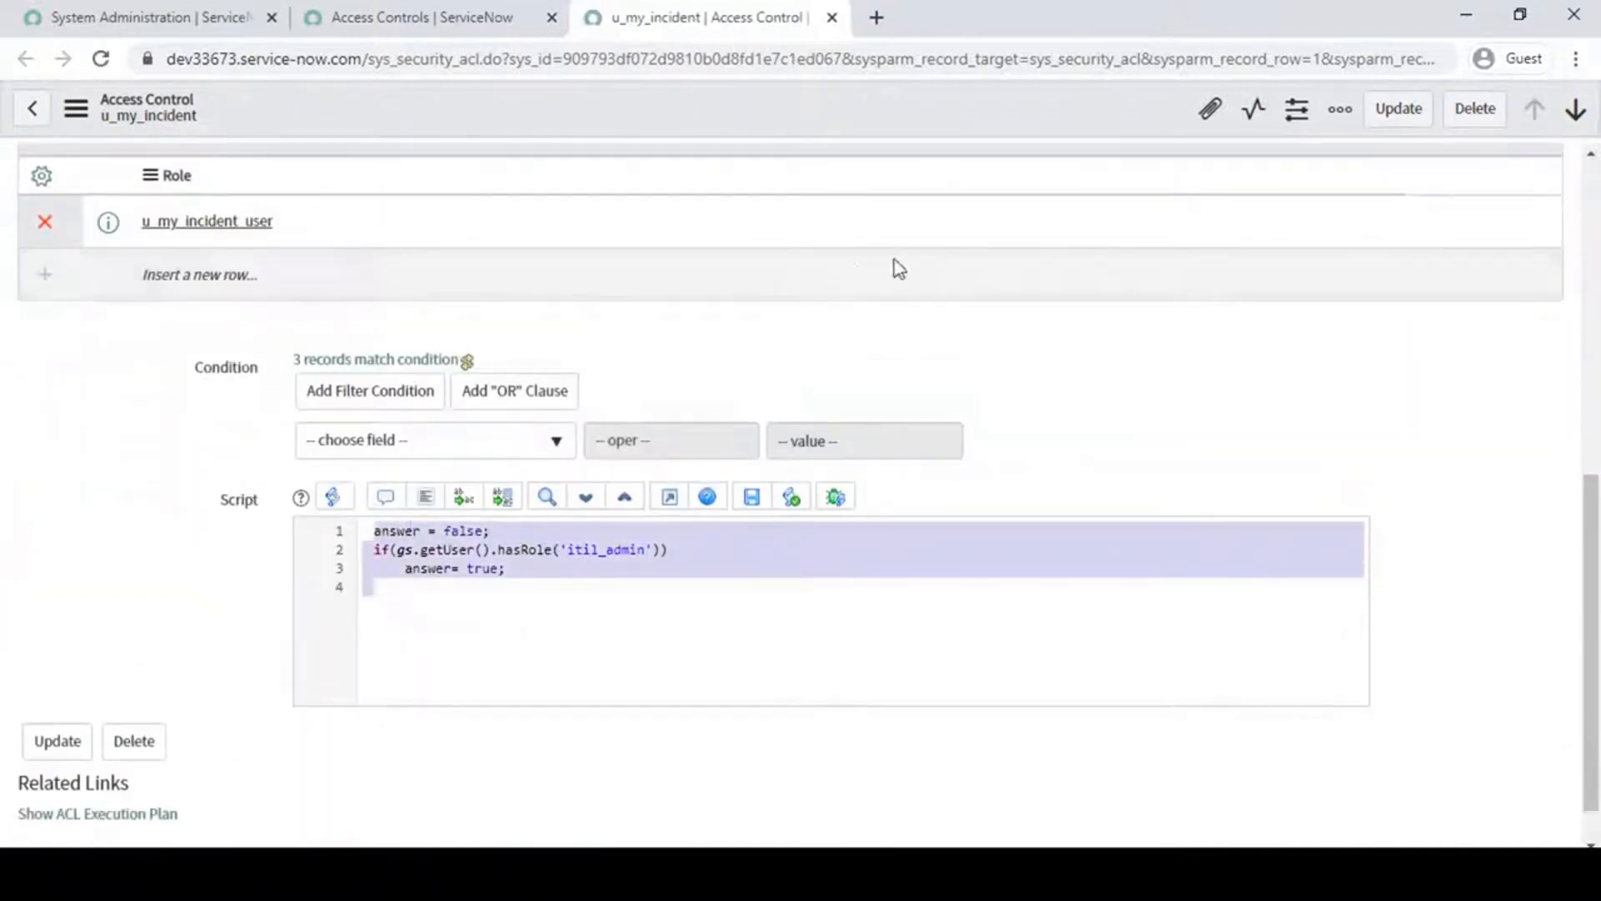
pyautogui.scroll(8, 1000, 381)
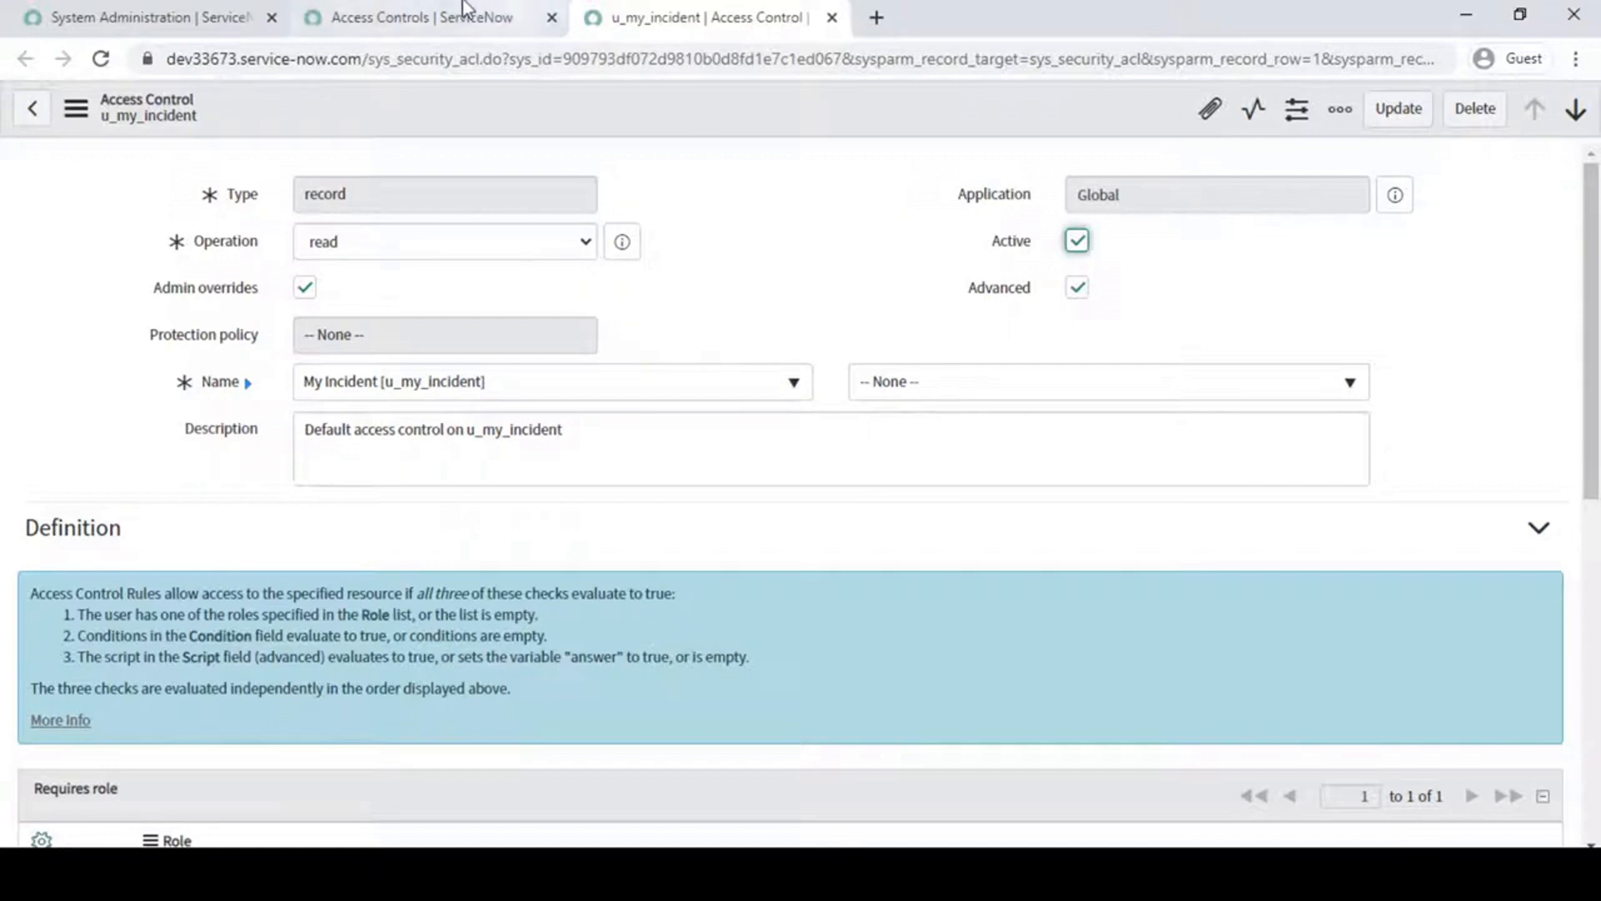
# - Search the navigator for groups and open the User Administration Groups list in a separate tab
pyautogui.click(422, 18)
pyautogui.click(183, 25)
pyautogui.click(213, 177)
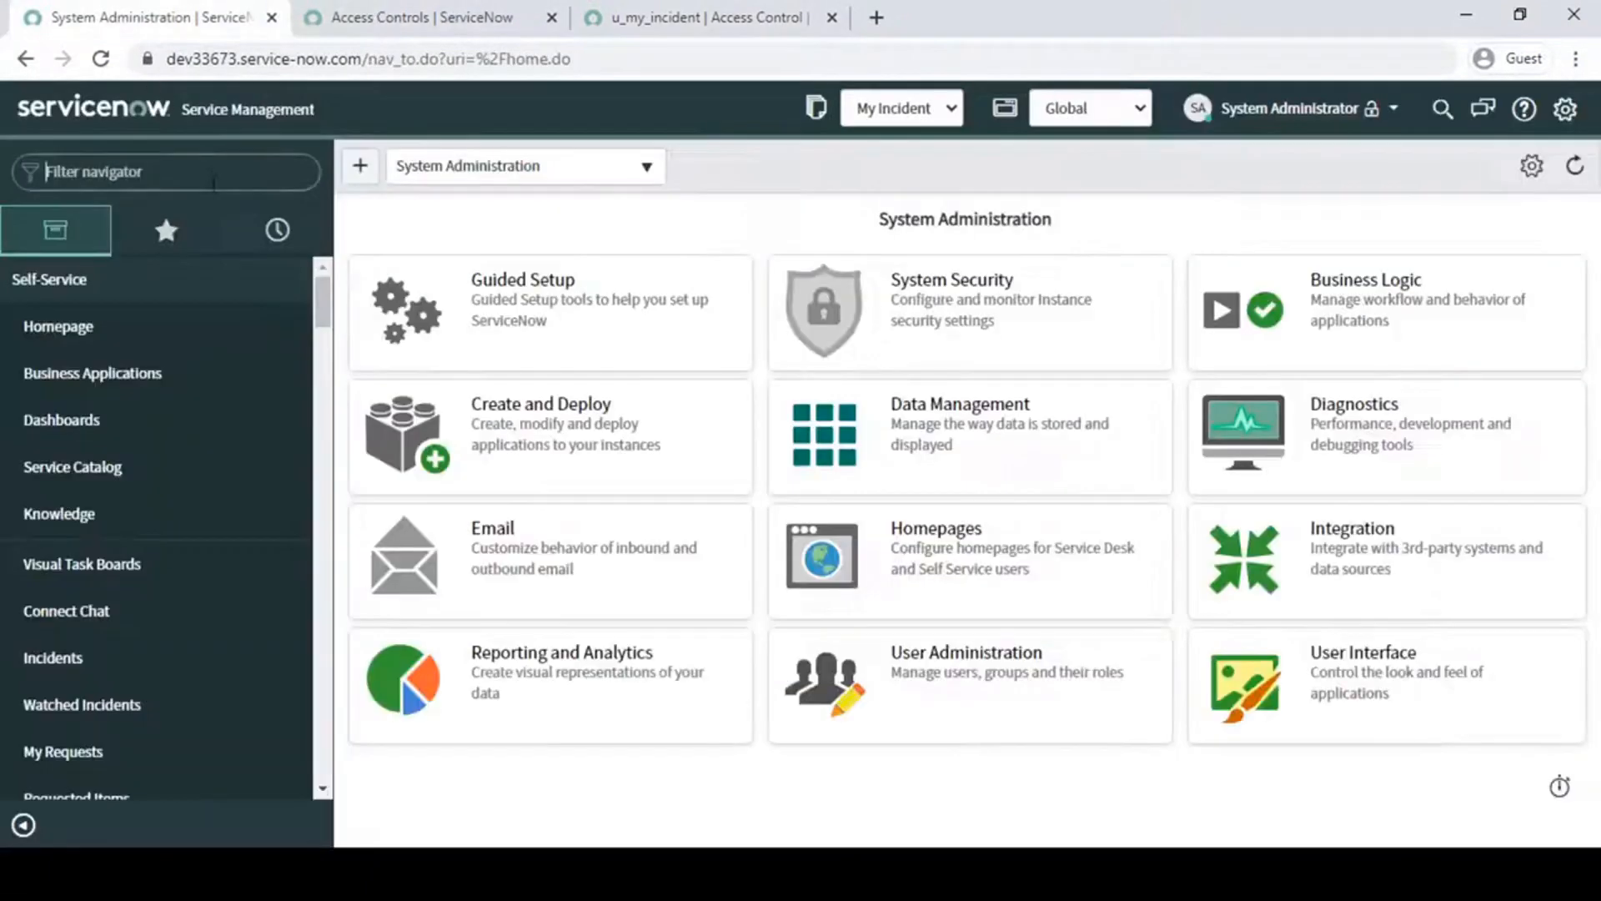
pyautogui.write('use')
pyautogui.press('BackSpace')
pyautogui.press('BackSpace')
pyautogui.press('BackSpace')
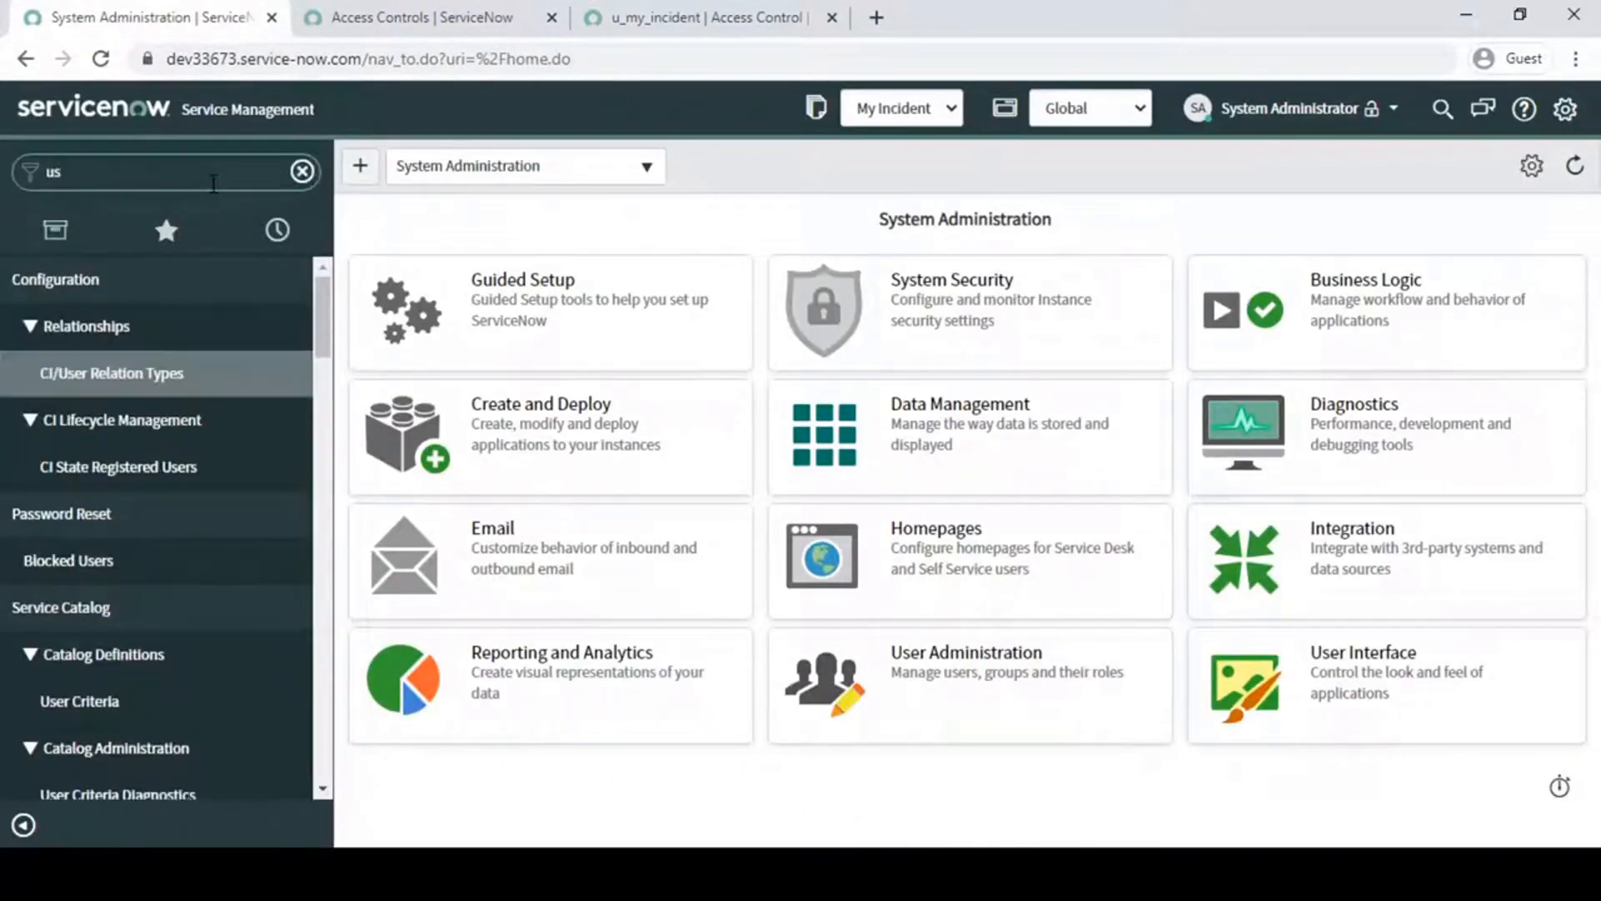
pyautogui.write('groups')
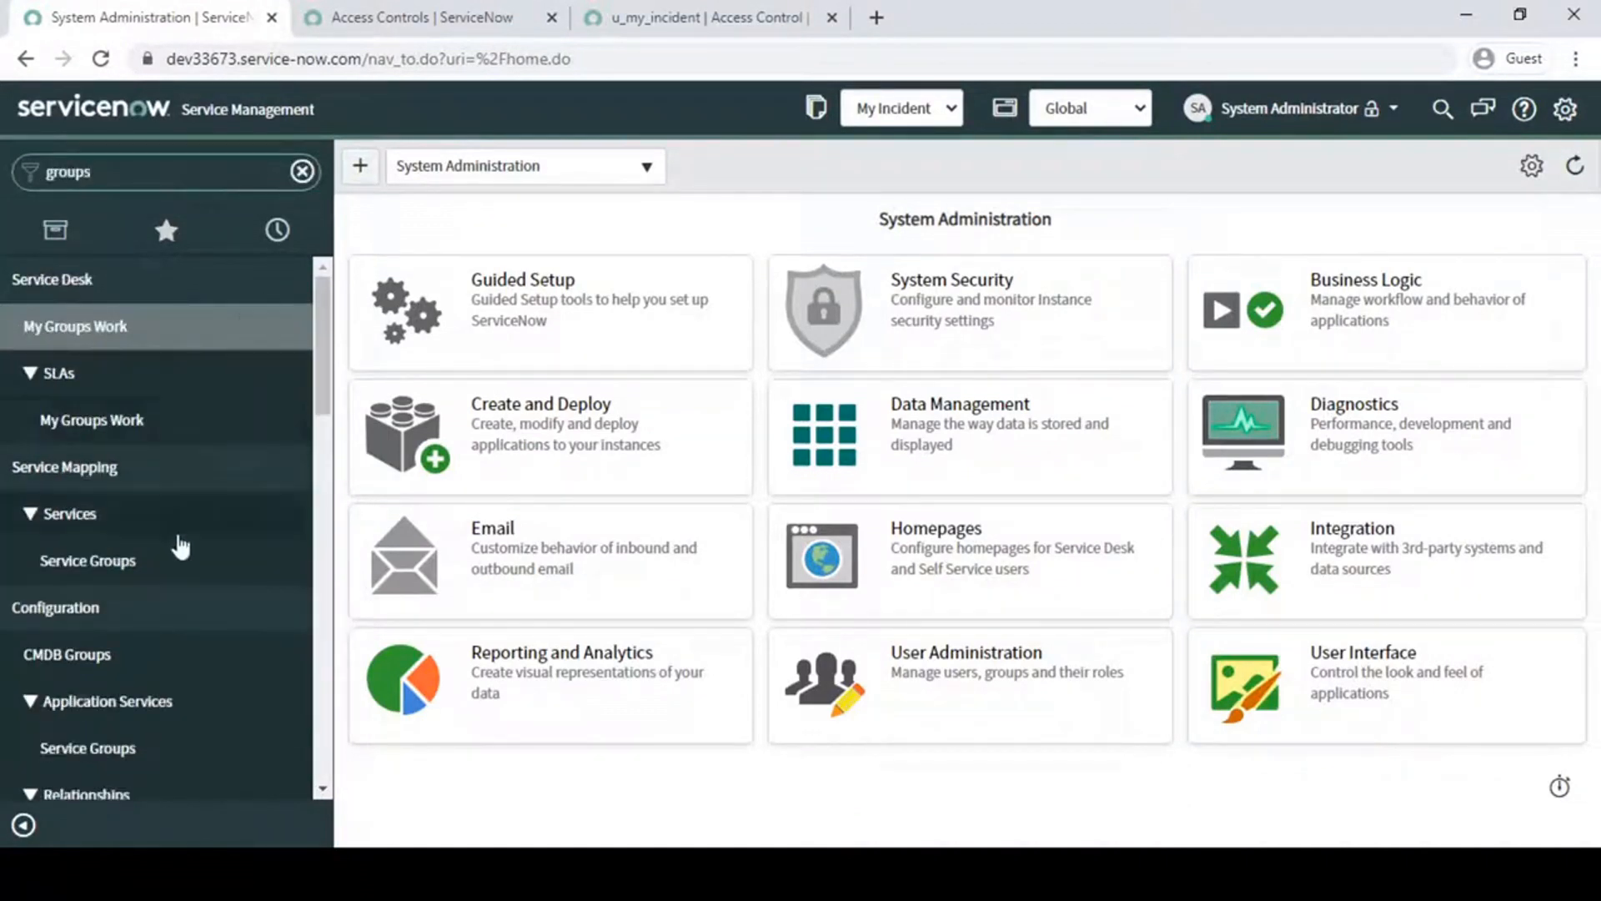
pyautogui.scroll(-10, 179, 546)
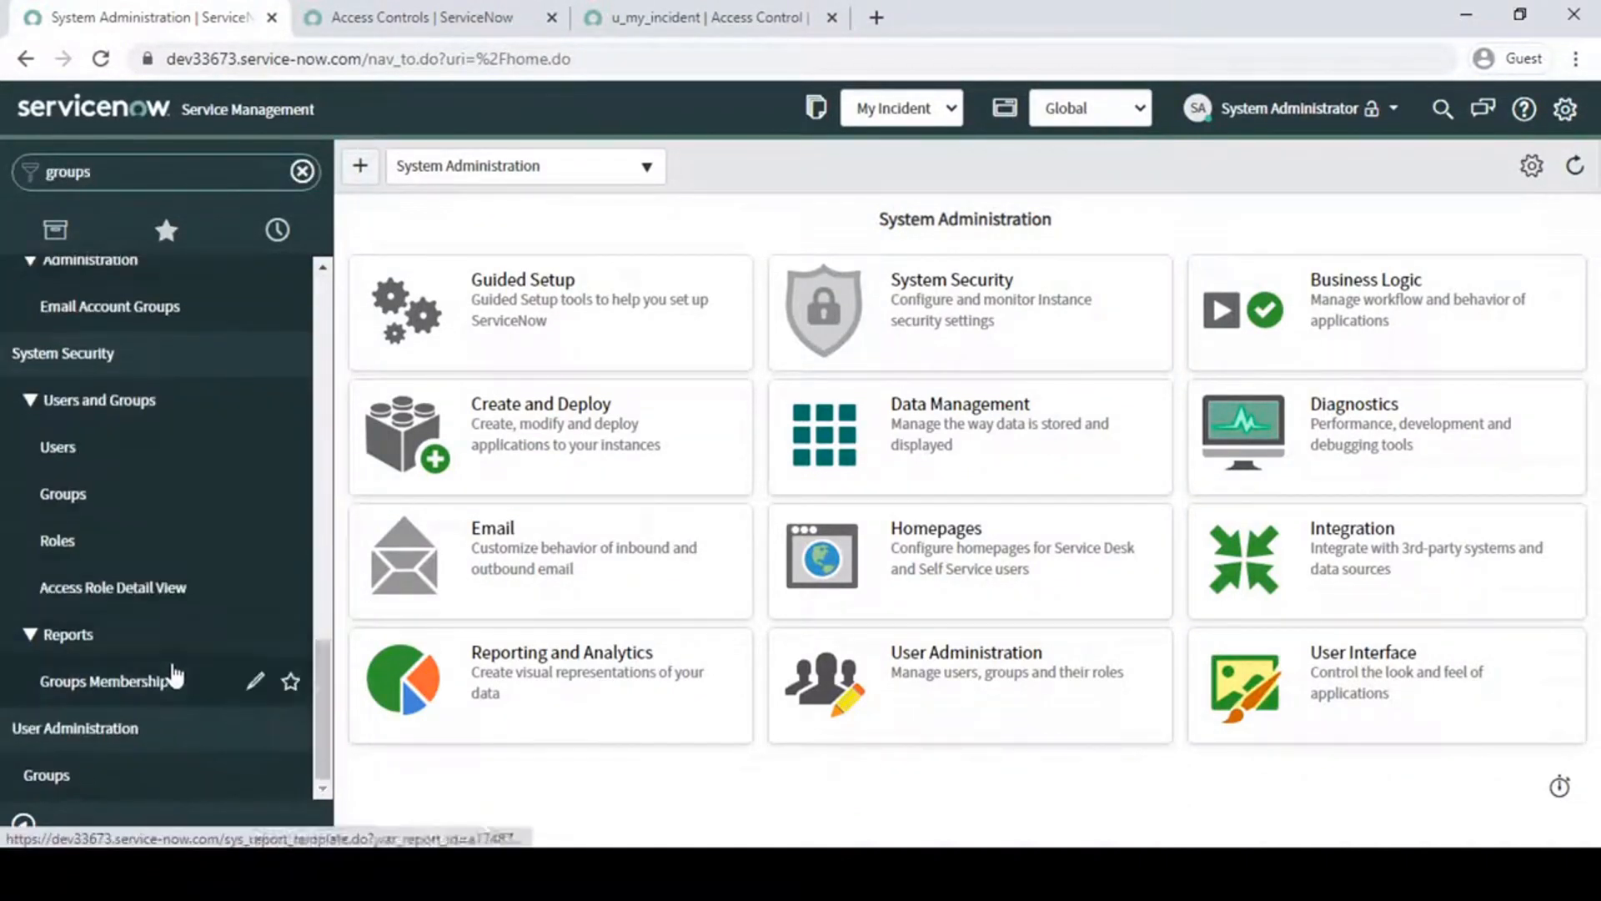
pyautogui.middleClick(96, 780)
pyautogui.click(1012, 13)
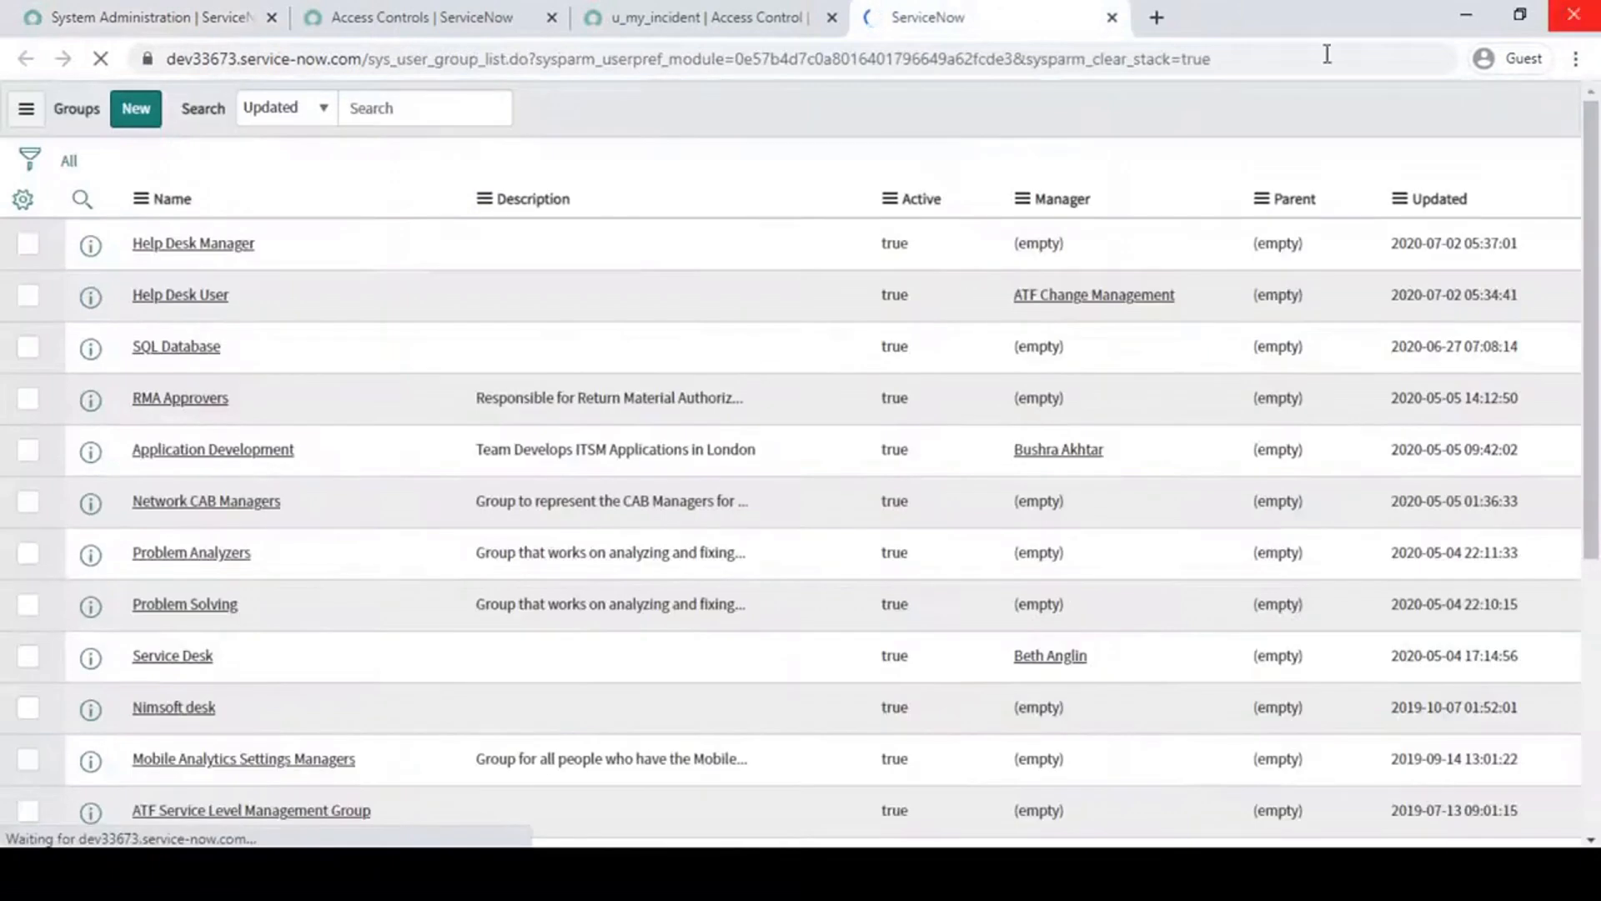
# - Open the Help Desk Manager group in a separate tab and review its assigned roles
pyautogui.middleClick(193, 289)
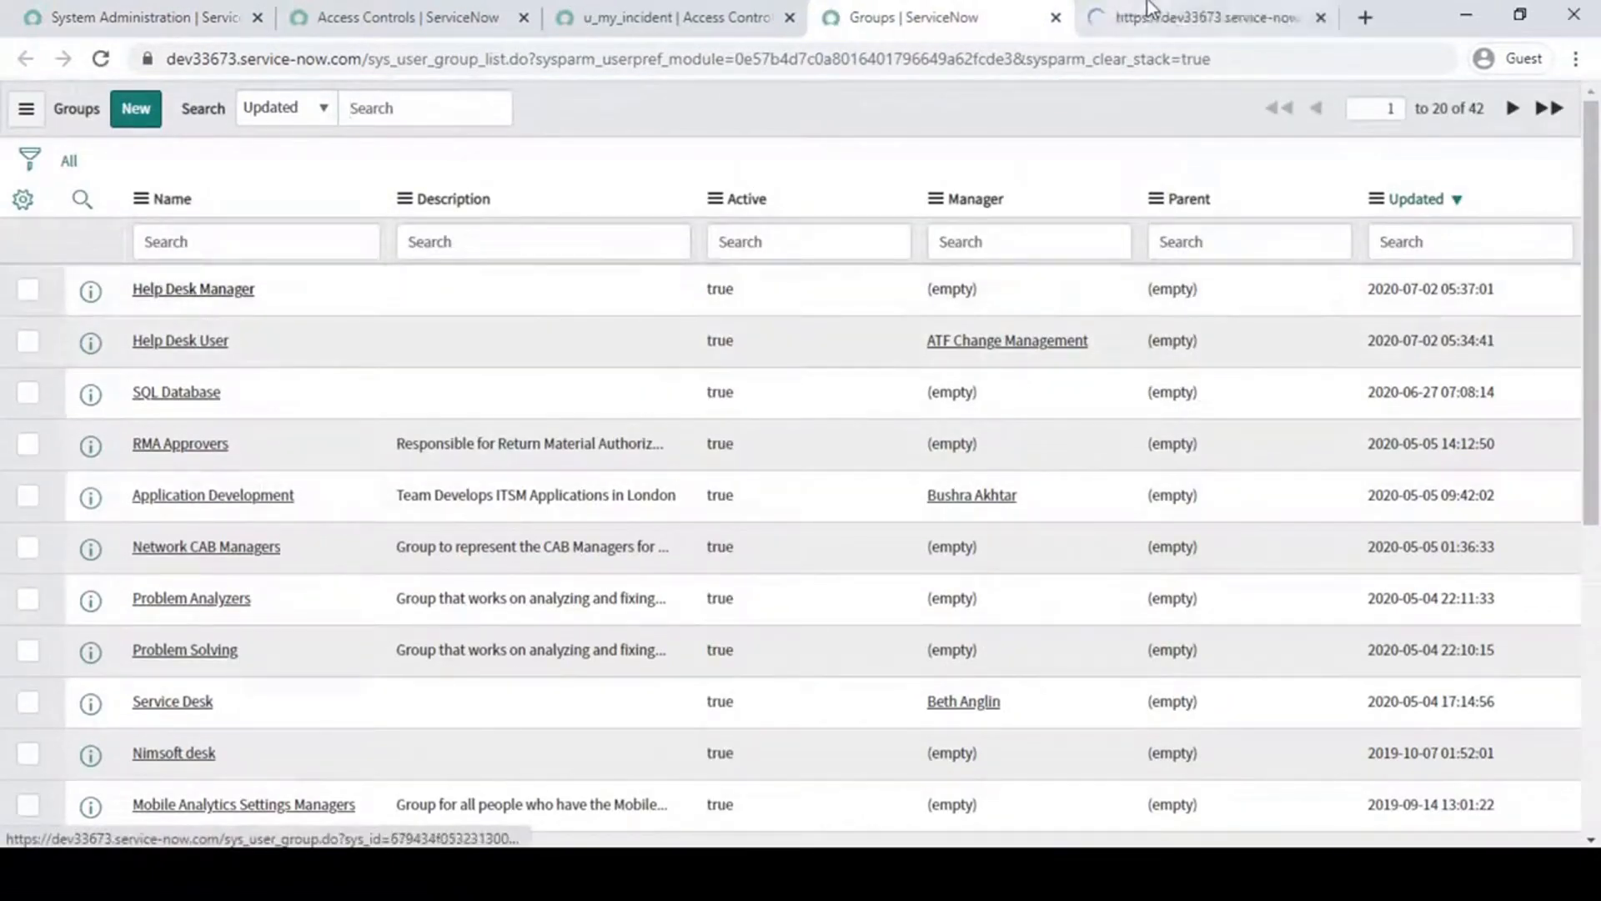
pyautogui.click(1168, 17)
pyautogui.click(49, 434)
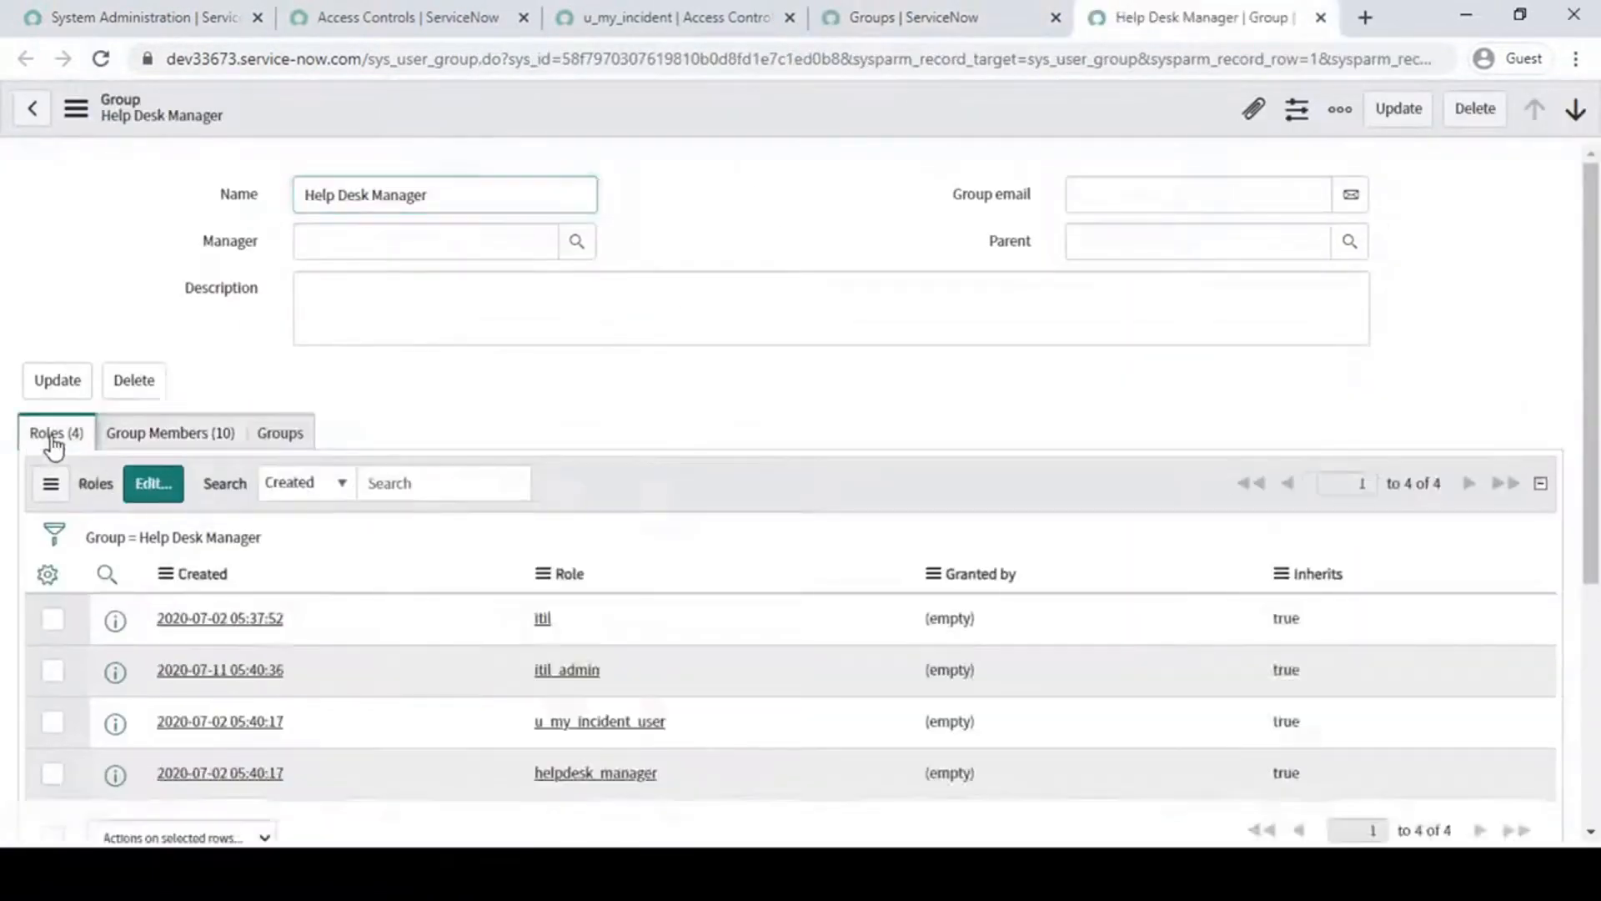
pyautogui.scroll(-4, 587, 645)
pyautogui.scroll(2, 563, 346)
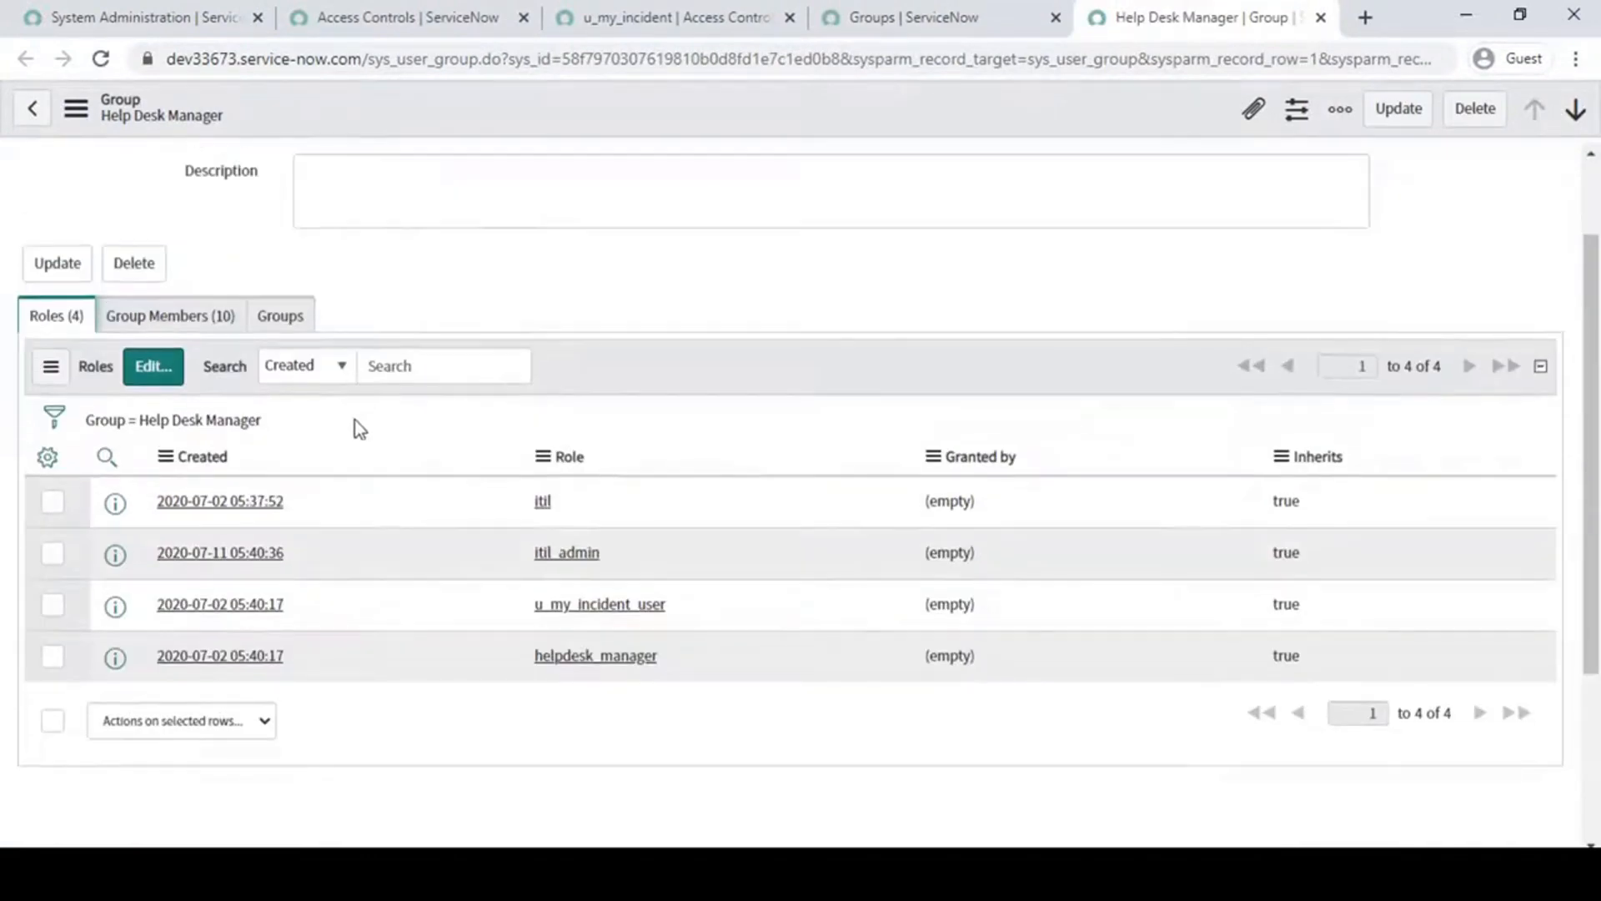
# - Review the Help Desk Manager group's members and highlight the Helpdesk Manager account
pyautogui.click(221, 321)
pyautogui.scroll(-1, 307, 611)
pyautogui.scroll(-2, 304, 602)
pyautogui.moveTo(309, 684); pyautogui.dragTo(118, 687)
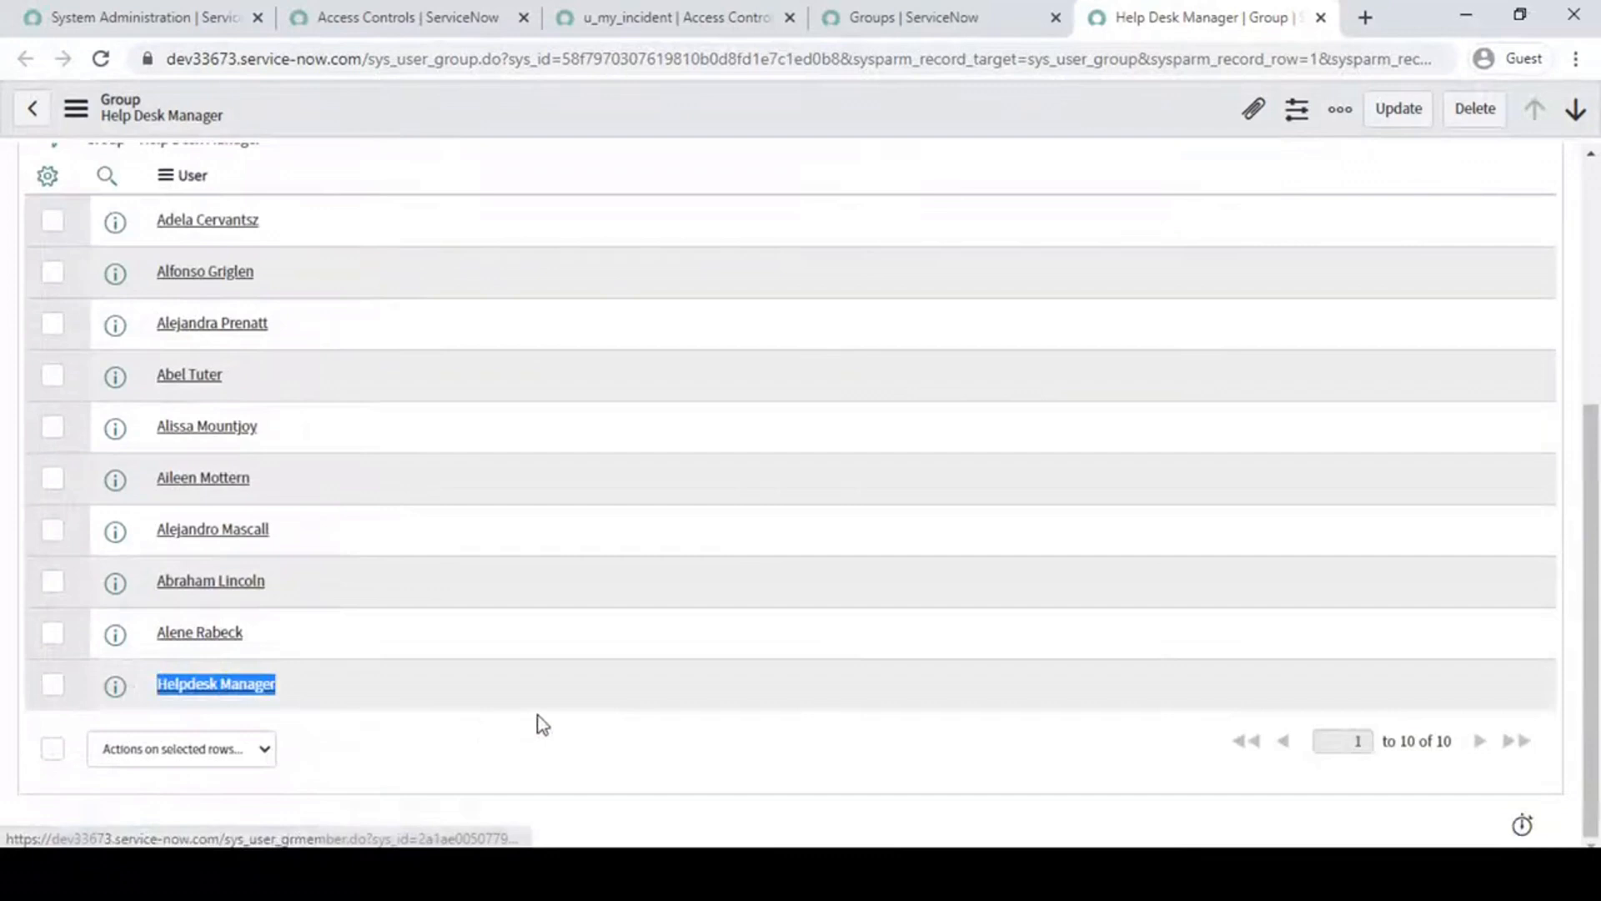
pyautogui.scroll(4, 542, 724)
pyautogui.scroll(-3, 538, 725)
pyautogui.scroll(3, 538, 724)
pyautogui.click(429, 15)
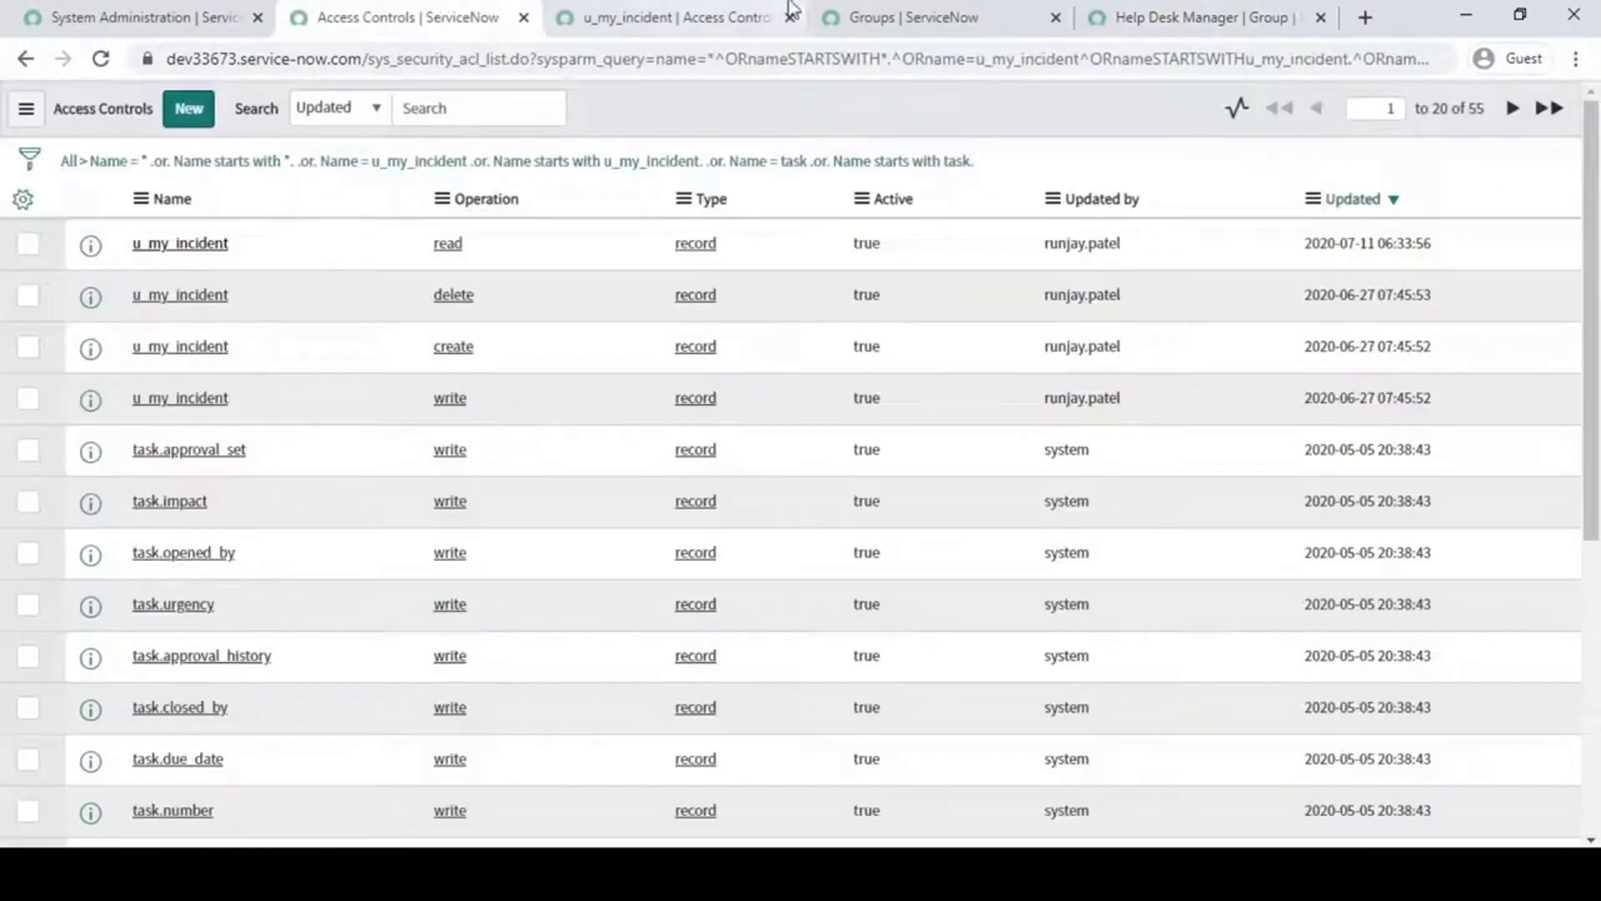
pyautogui.click(926, 15)
pyautogui.click(1193, 15)
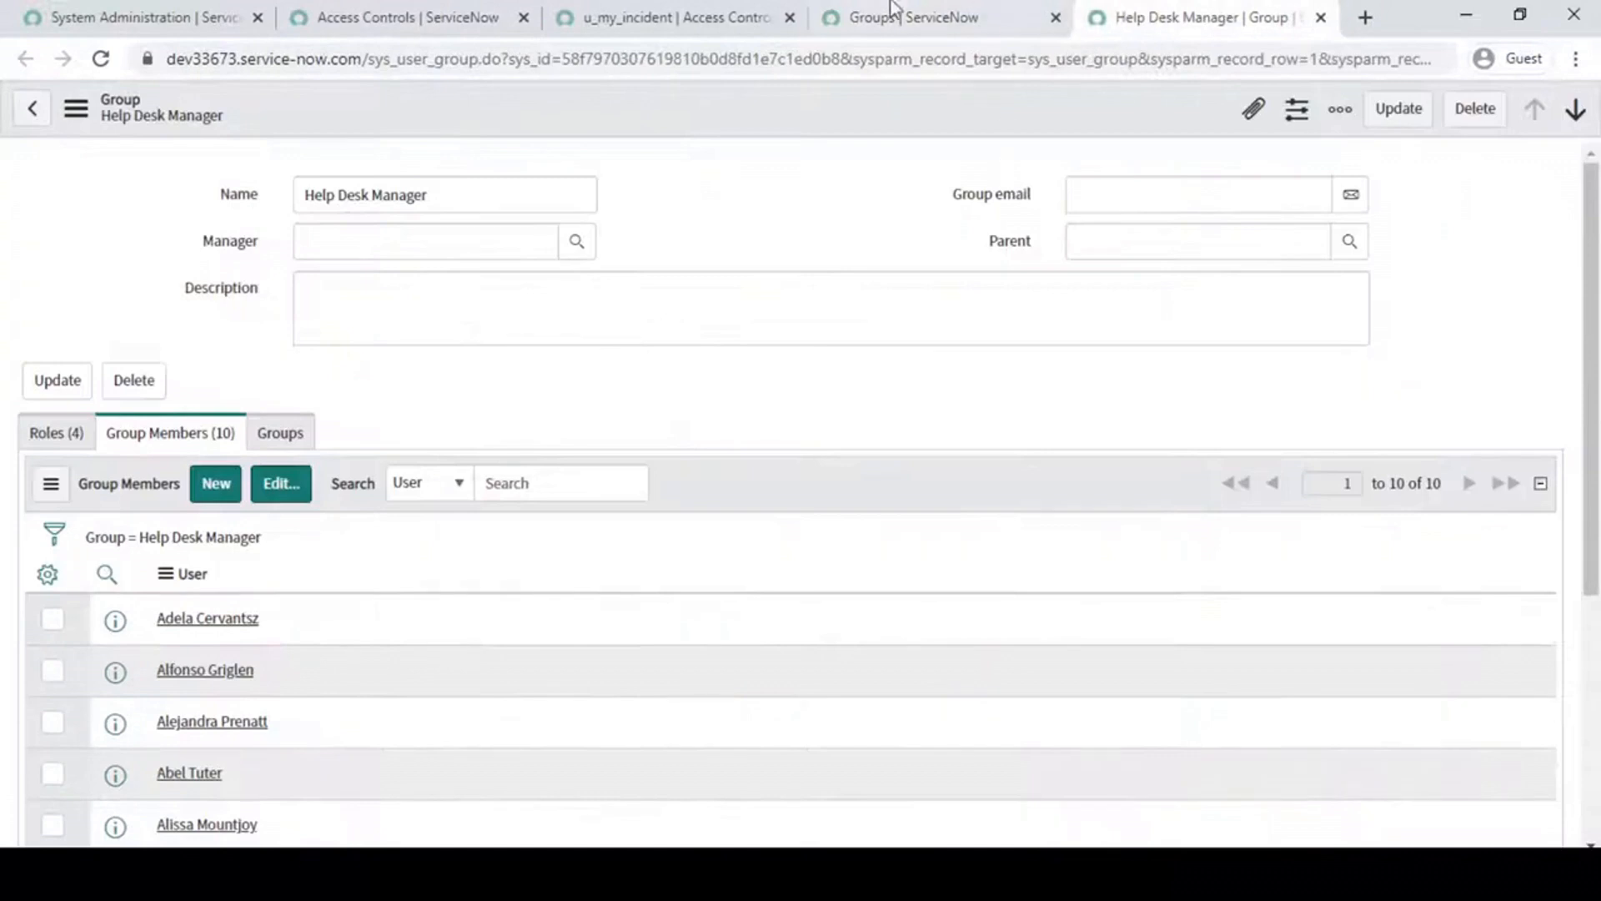
pyautogui.click(628, 17)
pyautogui.click(417, 17)
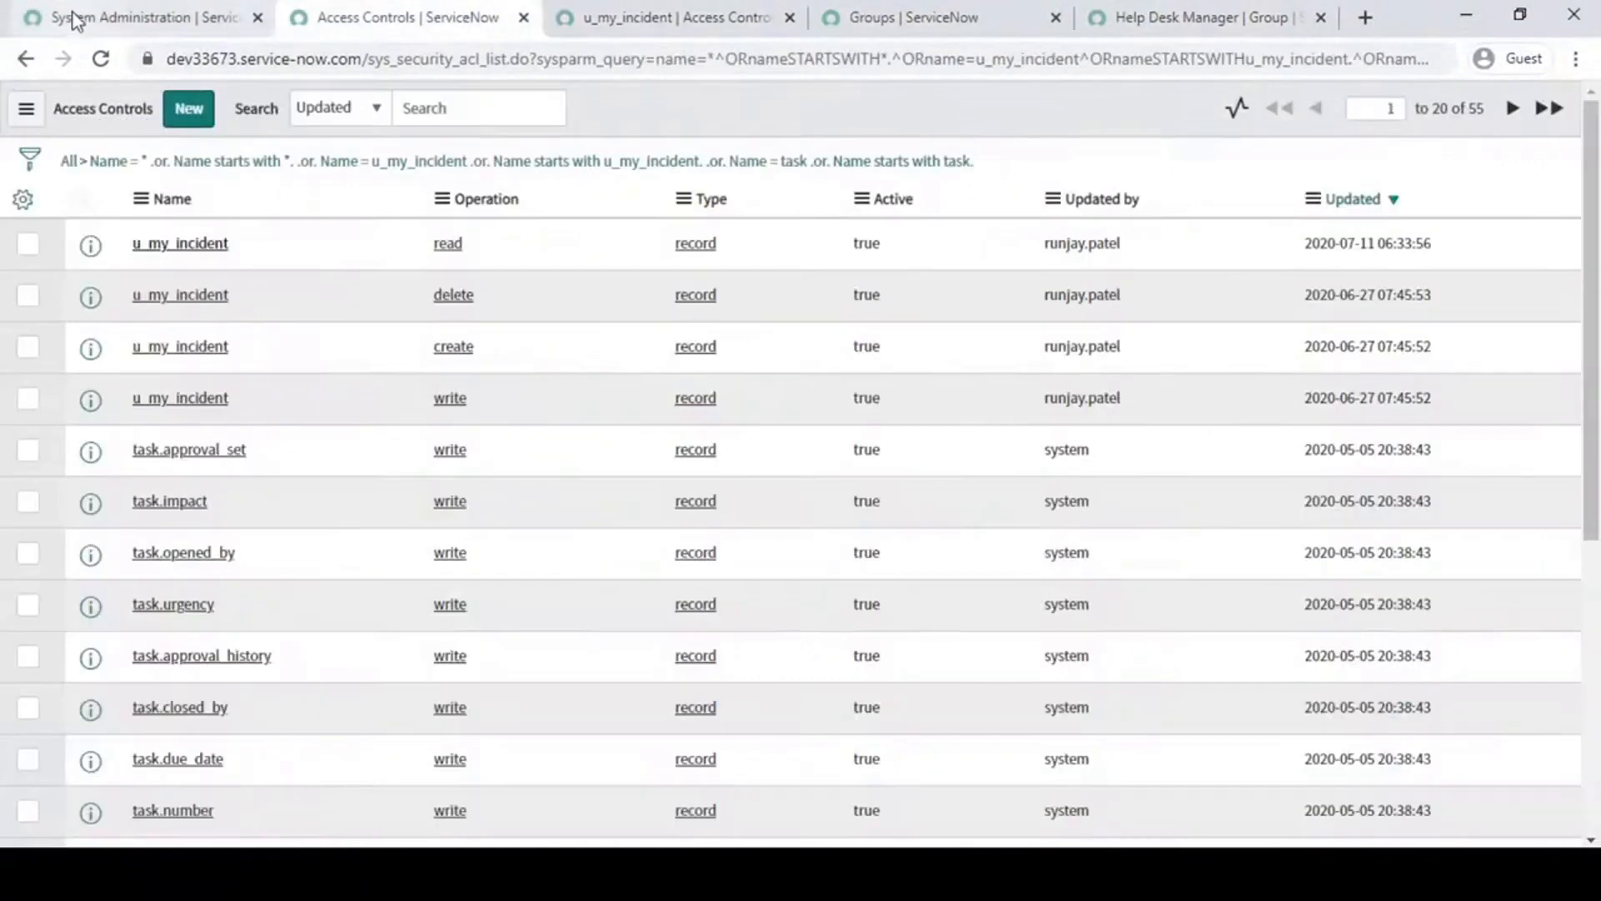
# - Find the My Incident application in the navigator and open a blank new record form in a separate tab
pyautogui.click(75, 18)
pyautogui.click(151, 183)
pyautogui.write('my in')
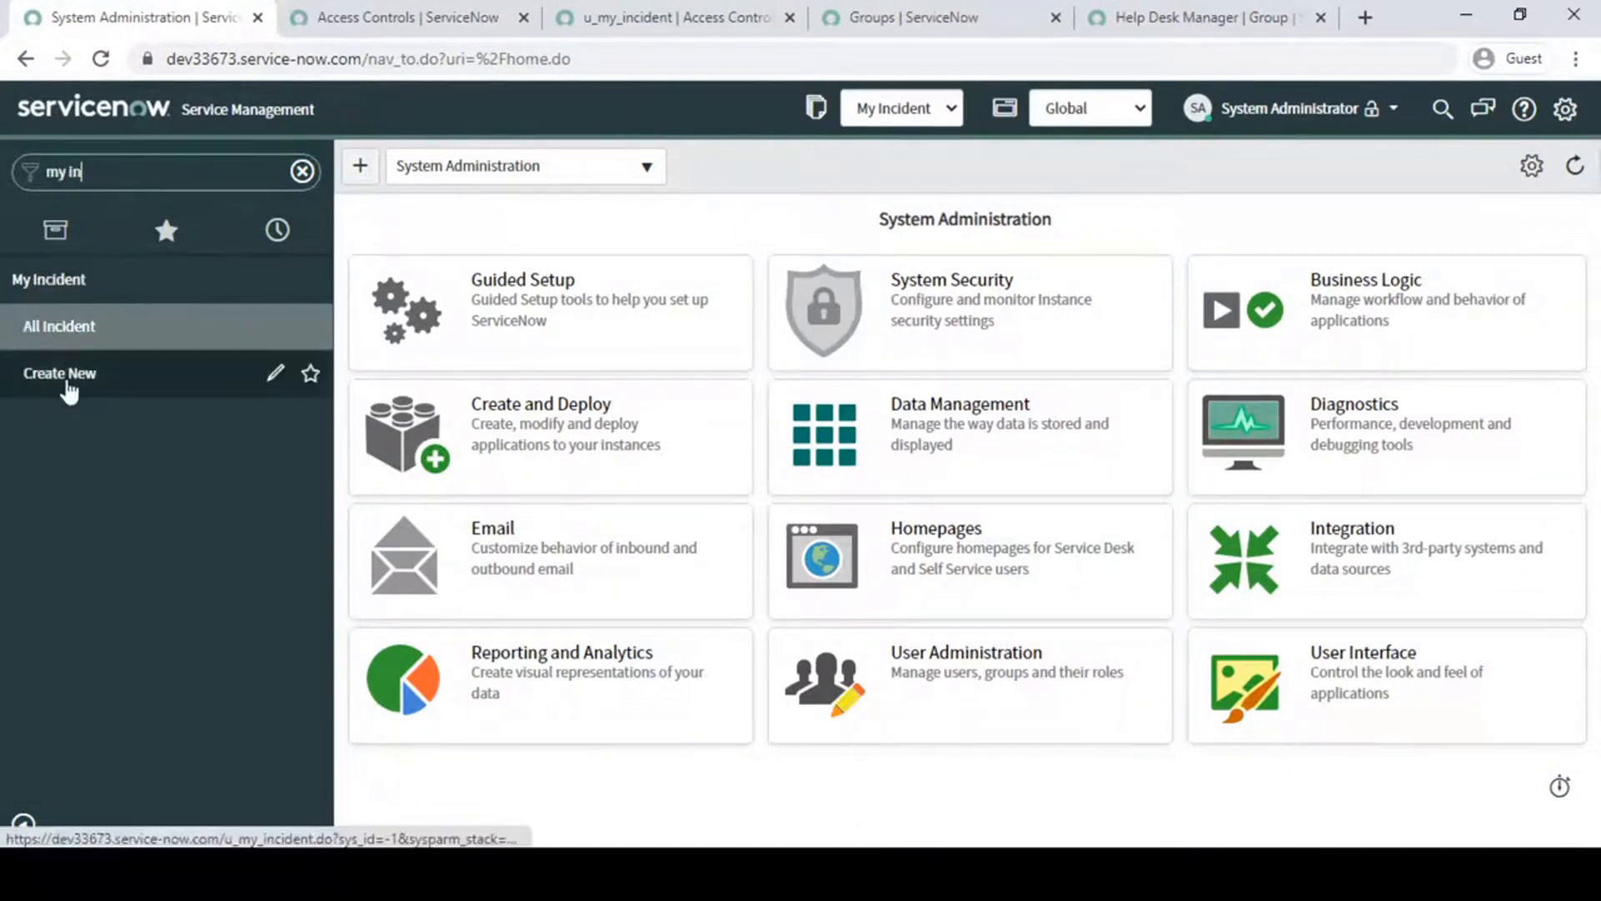
pyautogui.middleClick(70, 390)
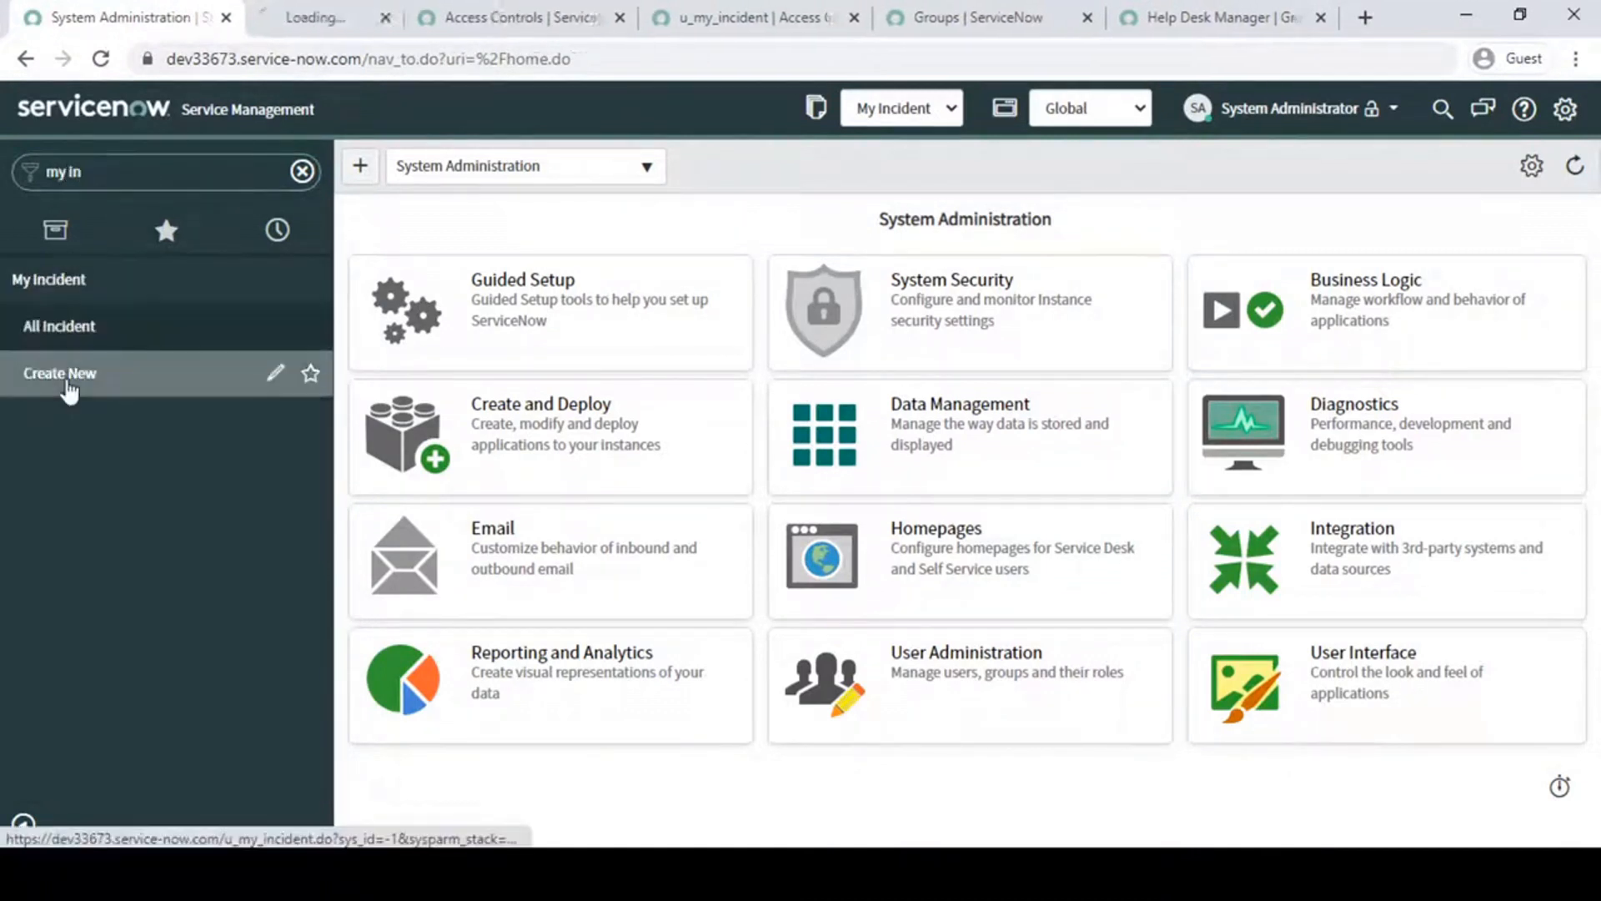
pyautogui.click(333, 15)
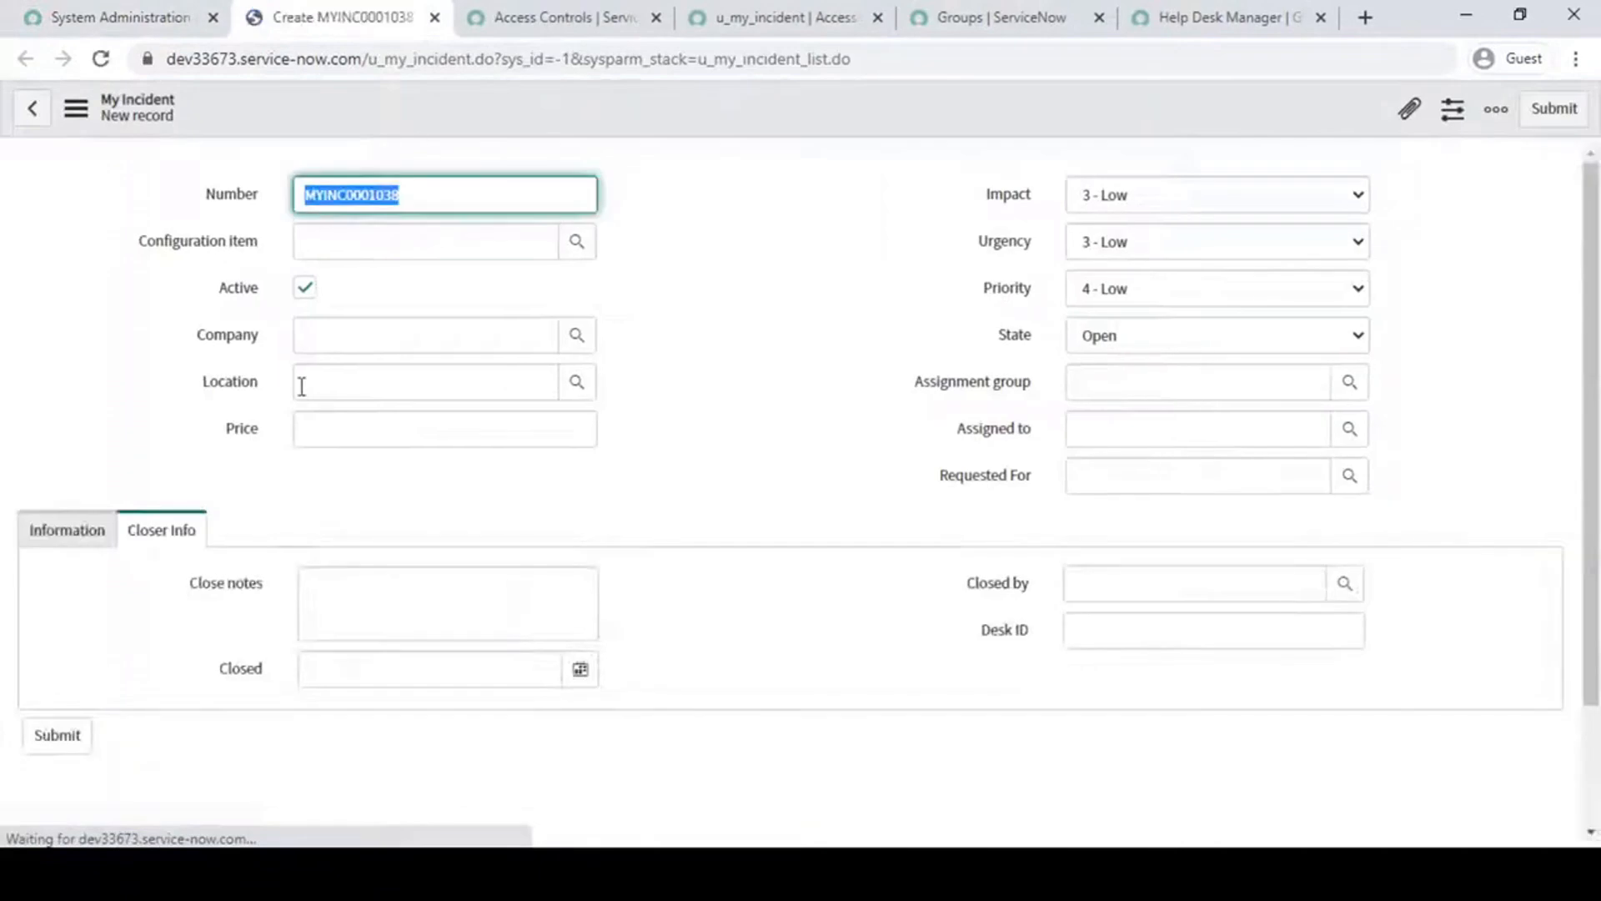
# - Examine the Price field on the new My Incident form alongside the form's other fields
pyautogui.click(364, 431)
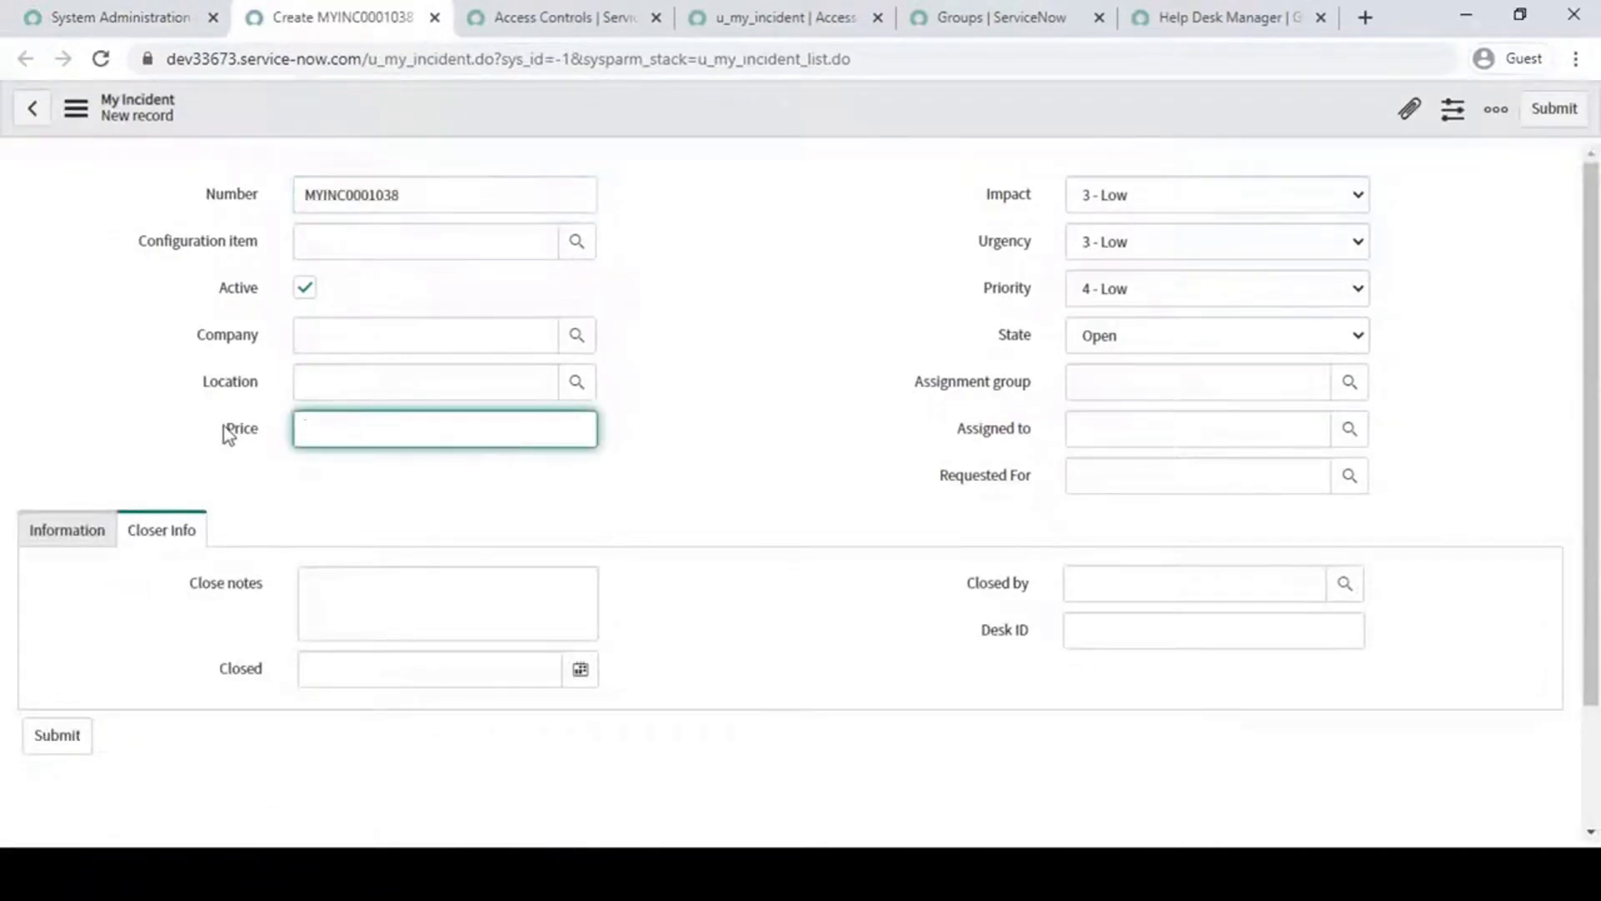
pyautogui.moveTo(212, 415); pyautogui.dragTo(287, 444)
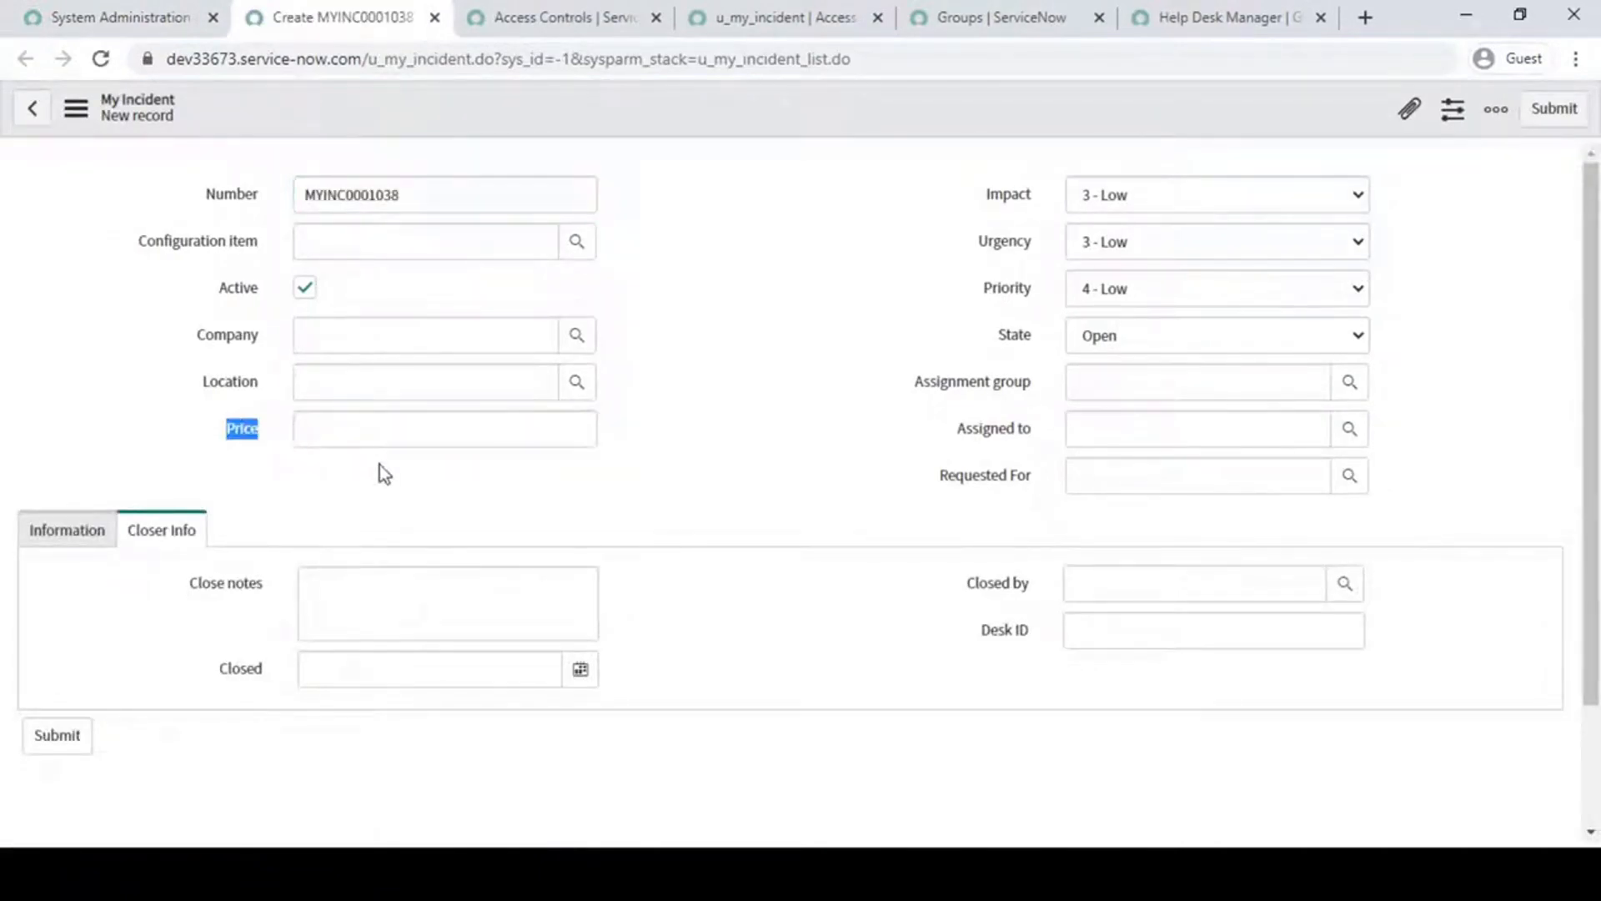
pyautogui.click(702, 376)
pyautogui.moveTo(217, 423); pyautogui.dragTo(264, 448)
pyautogui.moveTo(178, 180); pyautogui.dragTo(900, 415)
pyautogui.click(868, 372)
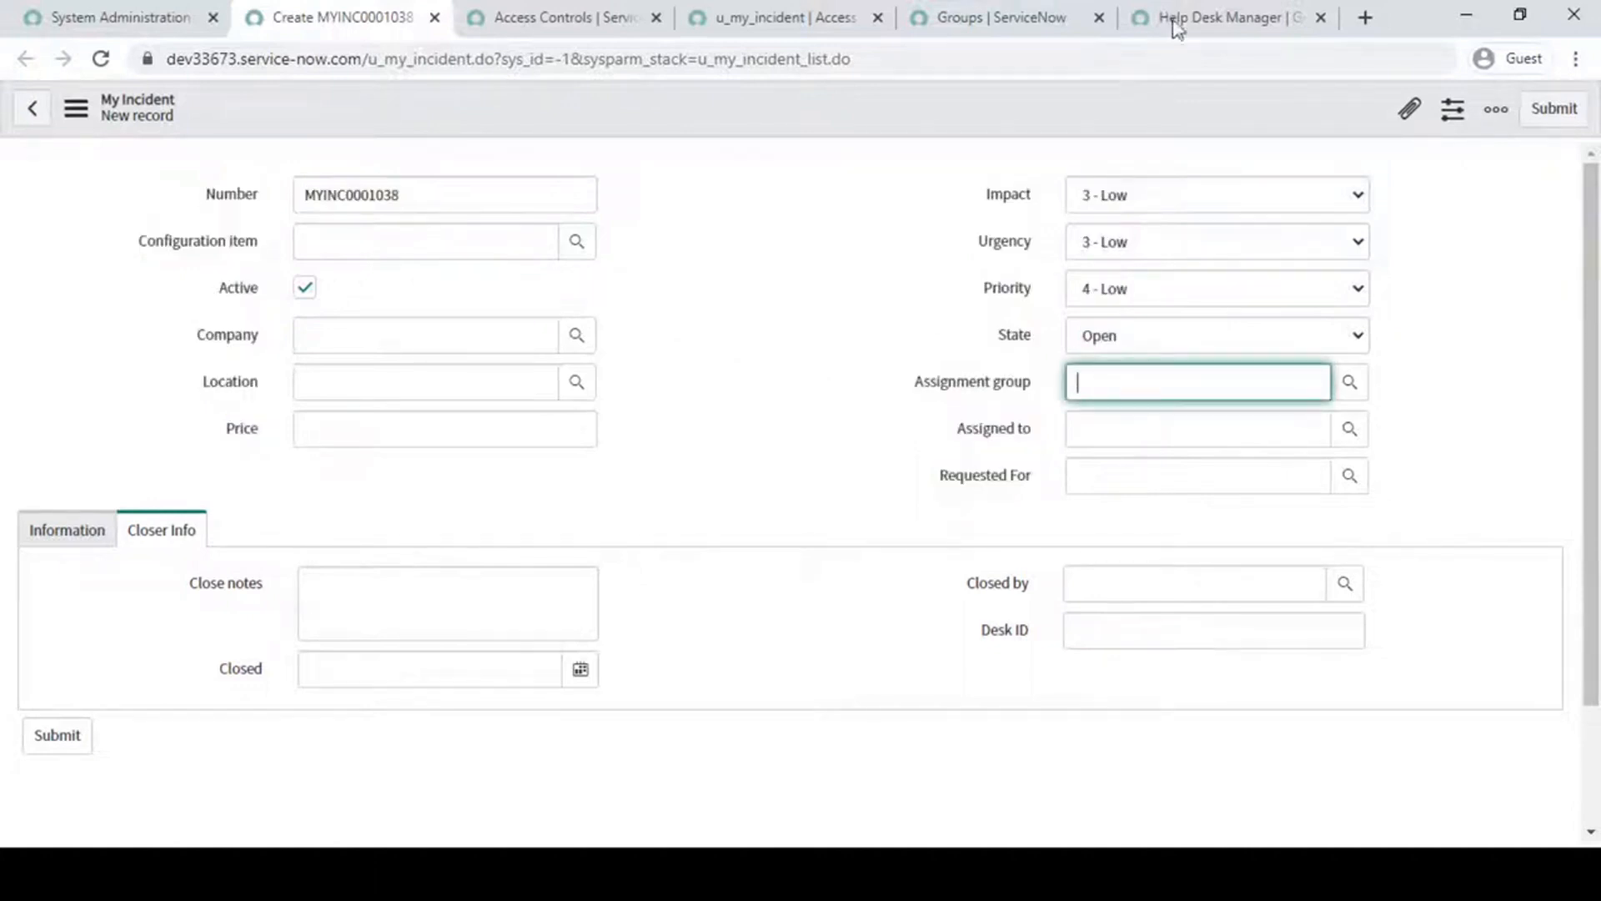
# - Compare the Help Desk Manager group record with the Price field on the new My Incident form
pyautogui.click(1176, 20)
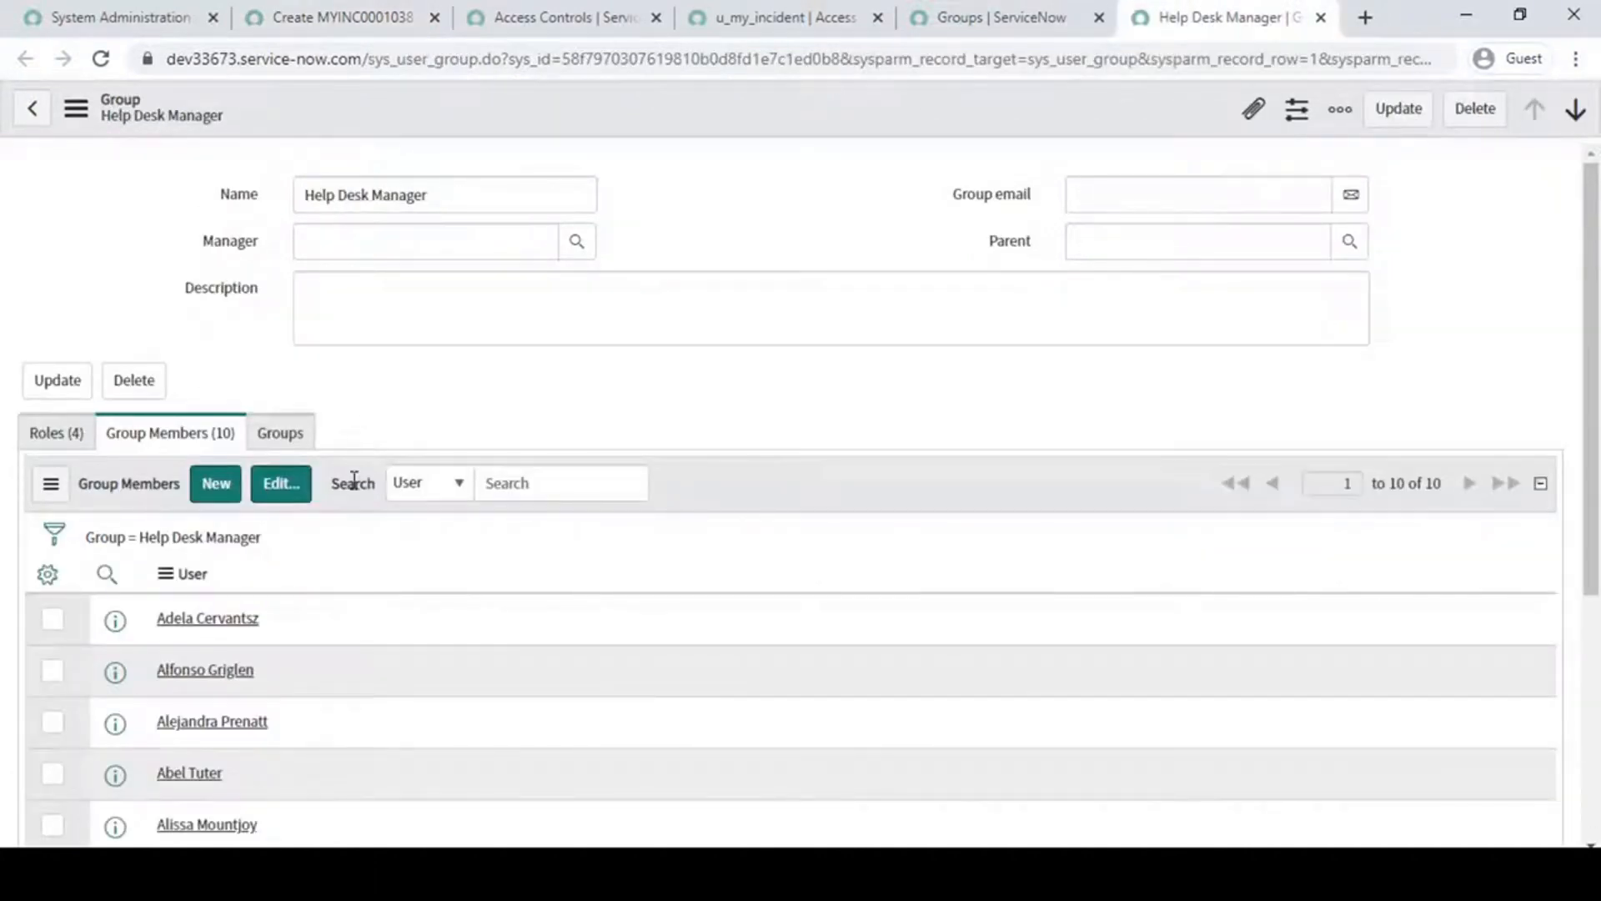
pyautogui.moveTo(458, 197); pyautogui.dragTo(48, 206)
pyautogui.click(847, 217)
pyautogui.click(365, 12)
pyautogui.click(250, 430)
pyautogui.click(694, 418)
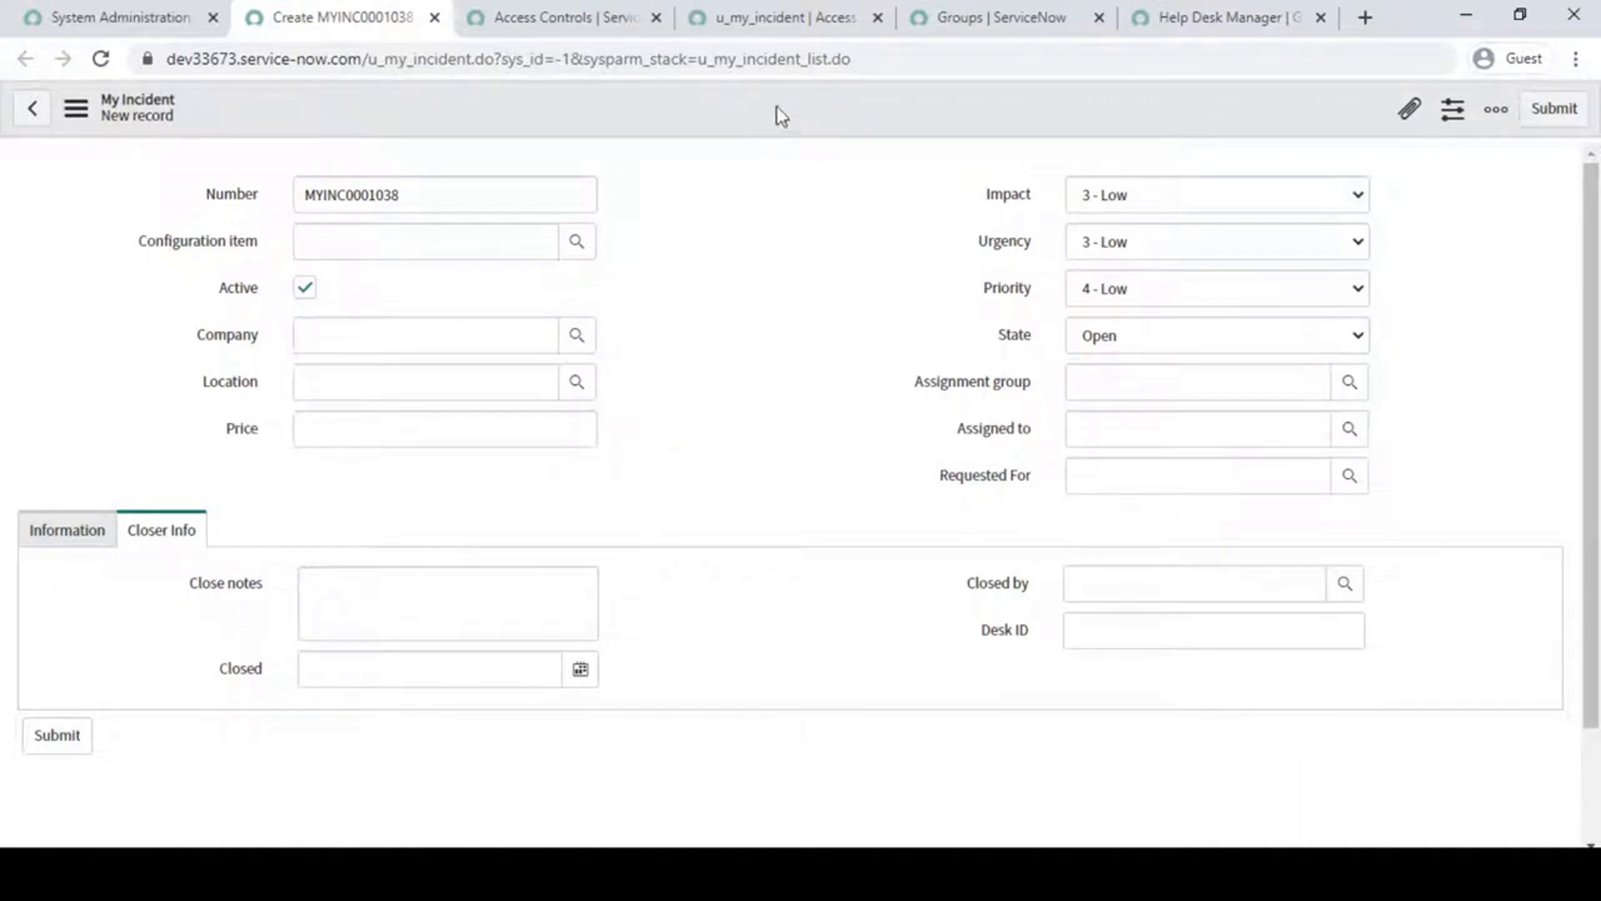
pyautogui.click(1213, 18)
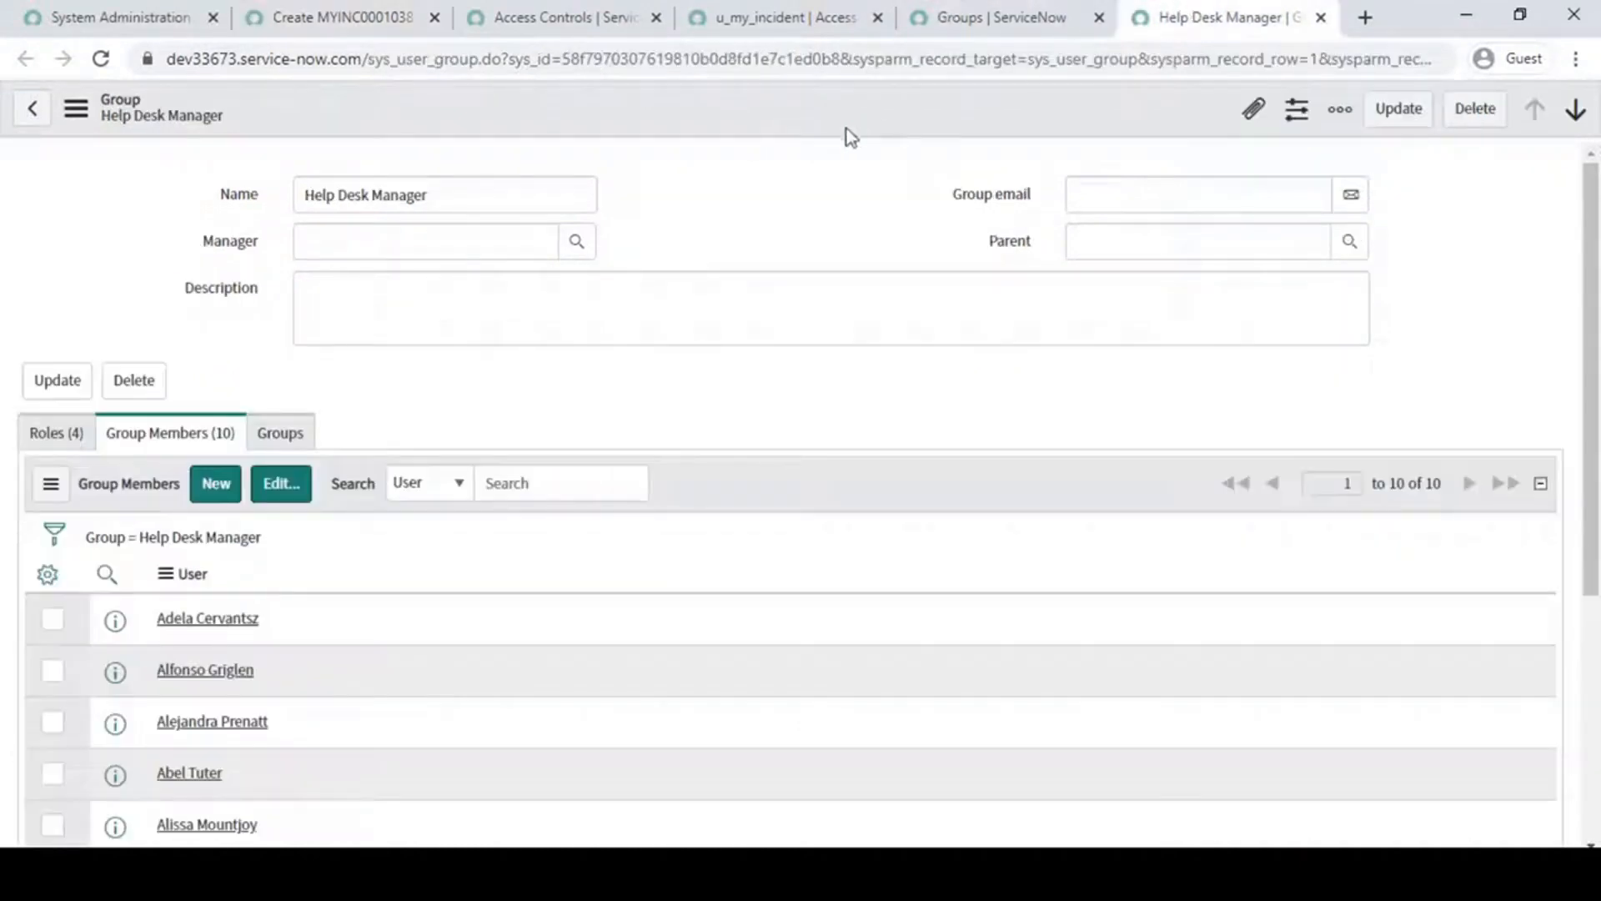
pyautogui.rightClick(764, 102)
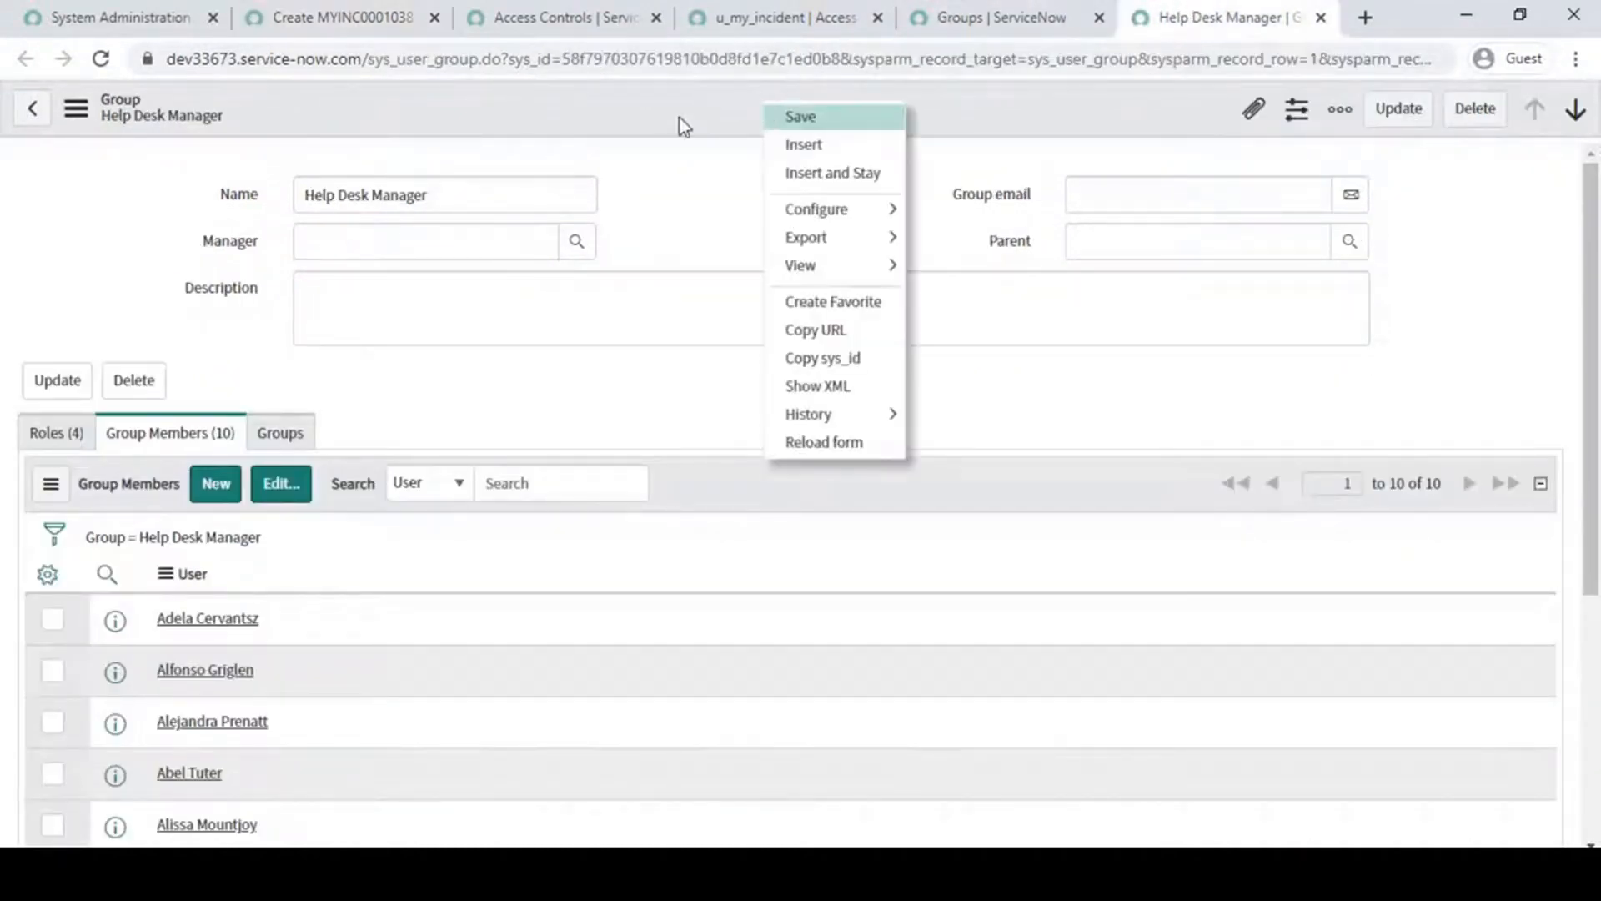
# - Start a new record-type access control from the Access Controls list and set its operation to read
pyautogui.click(550, 17)
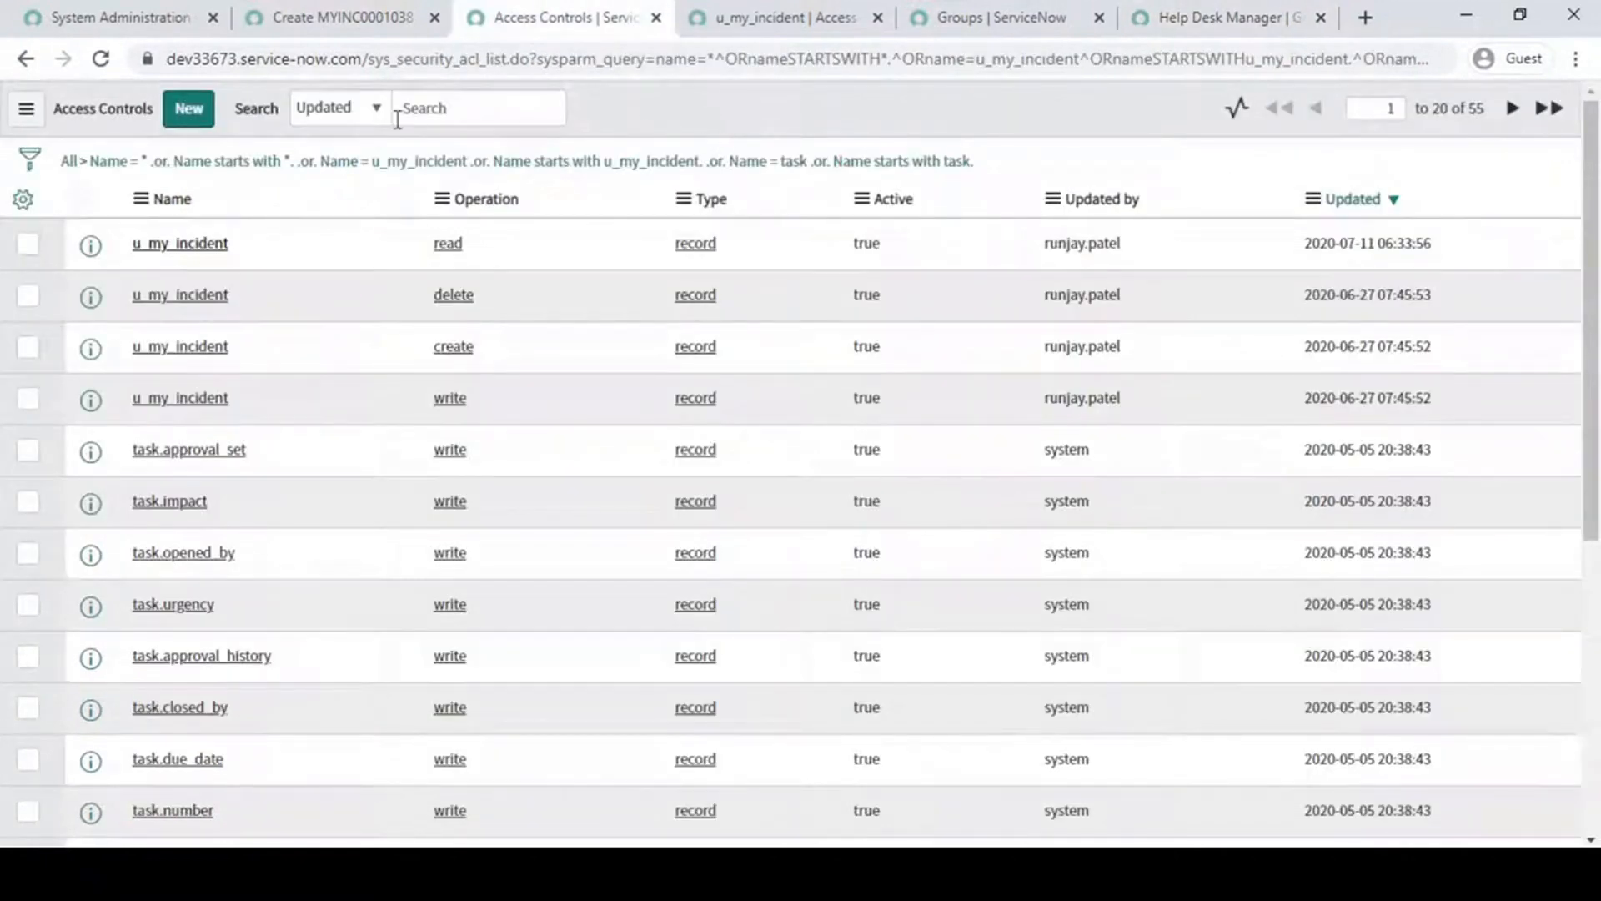
pyautogui.click(190, 121)
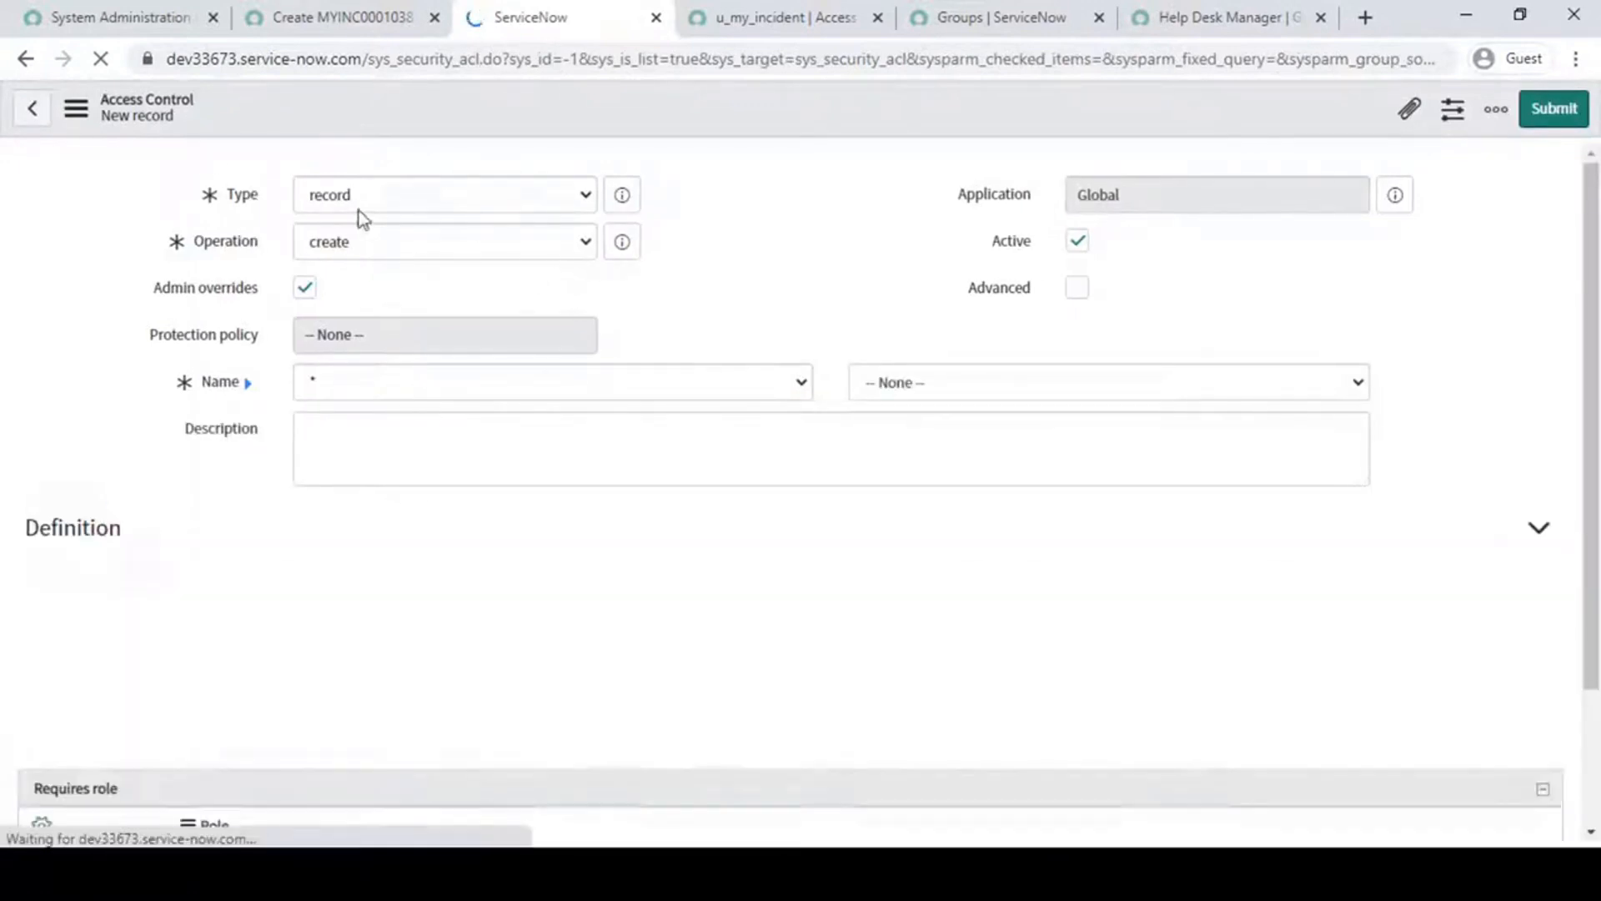
pyautogui.click(498, 245)
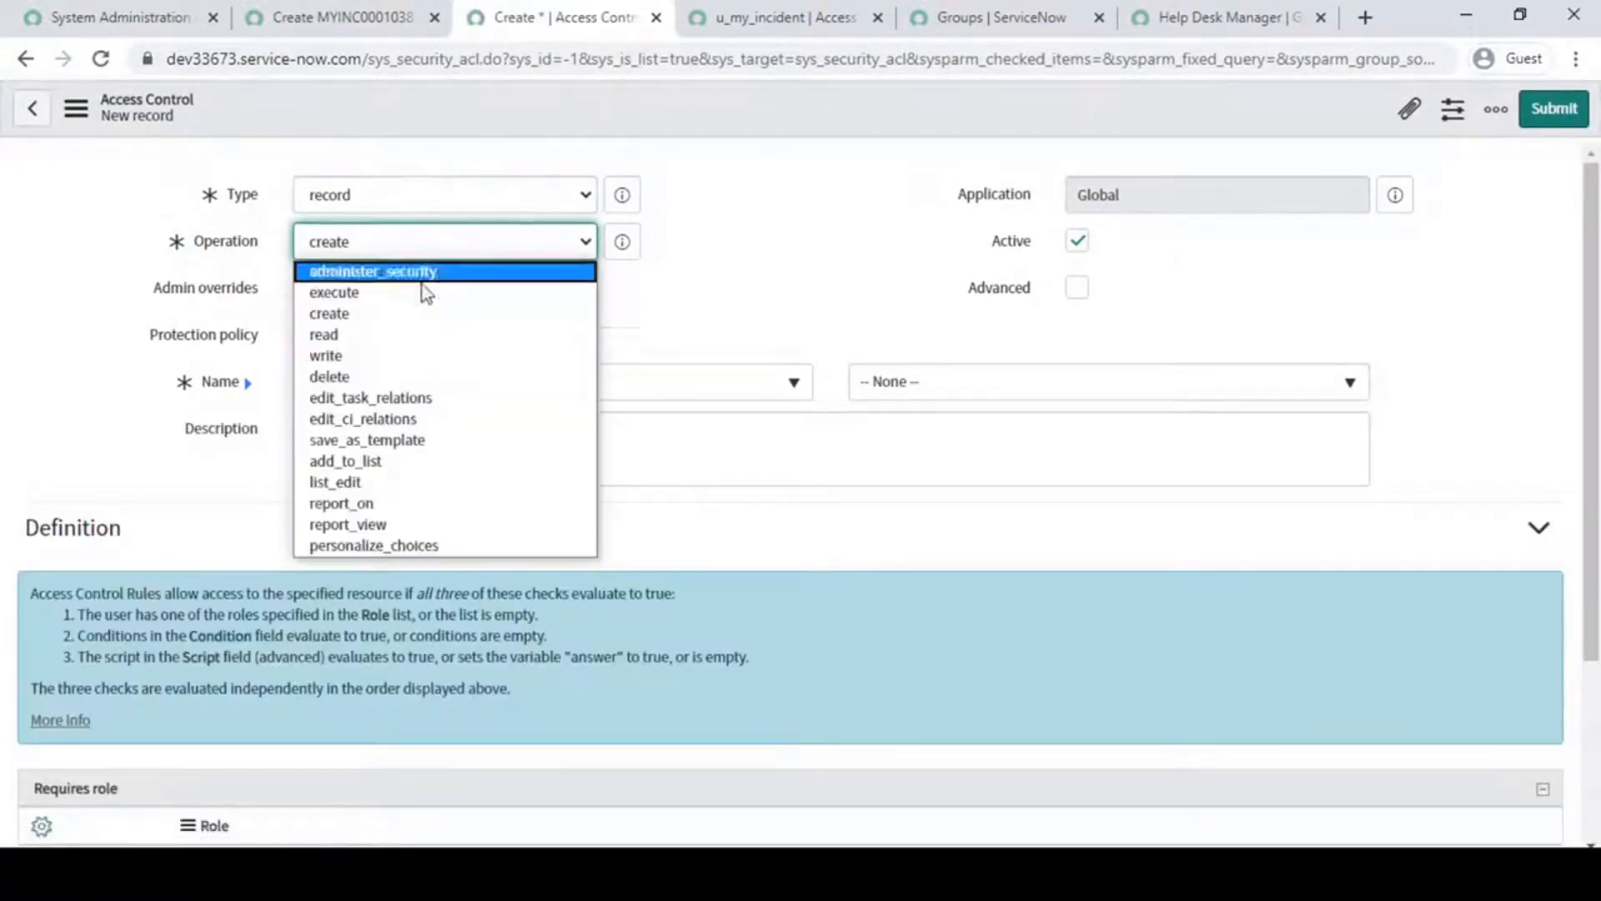
pyautogui.click(360, 336)
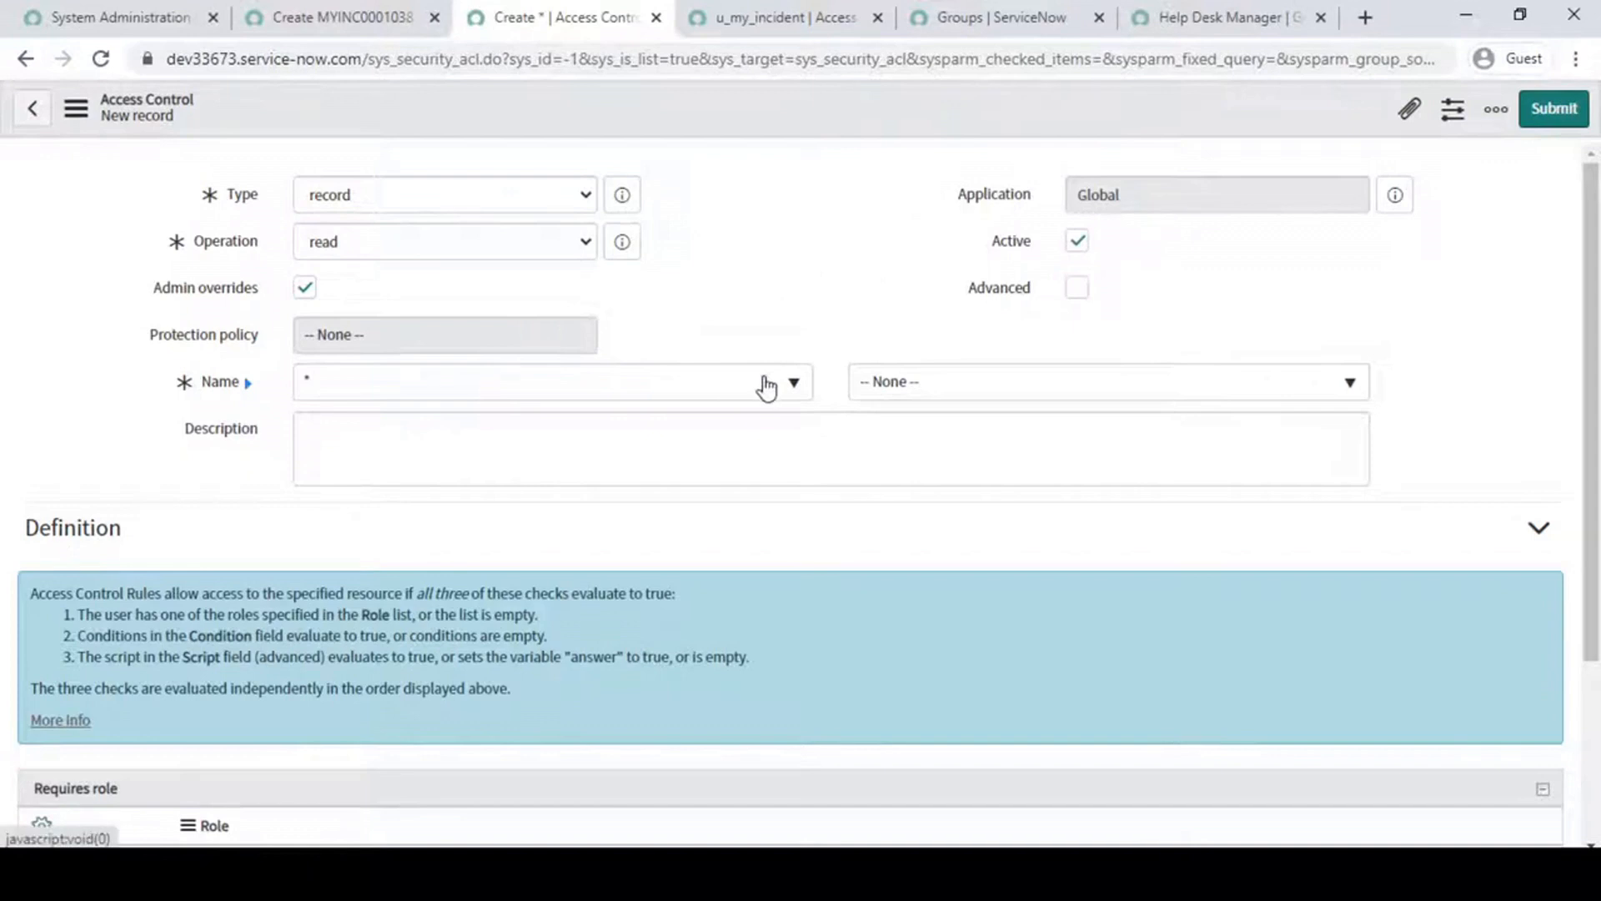
# - Target the access control at the My Incident [u_my_incident] table and its Price field
pyautogui.click(796, 383)
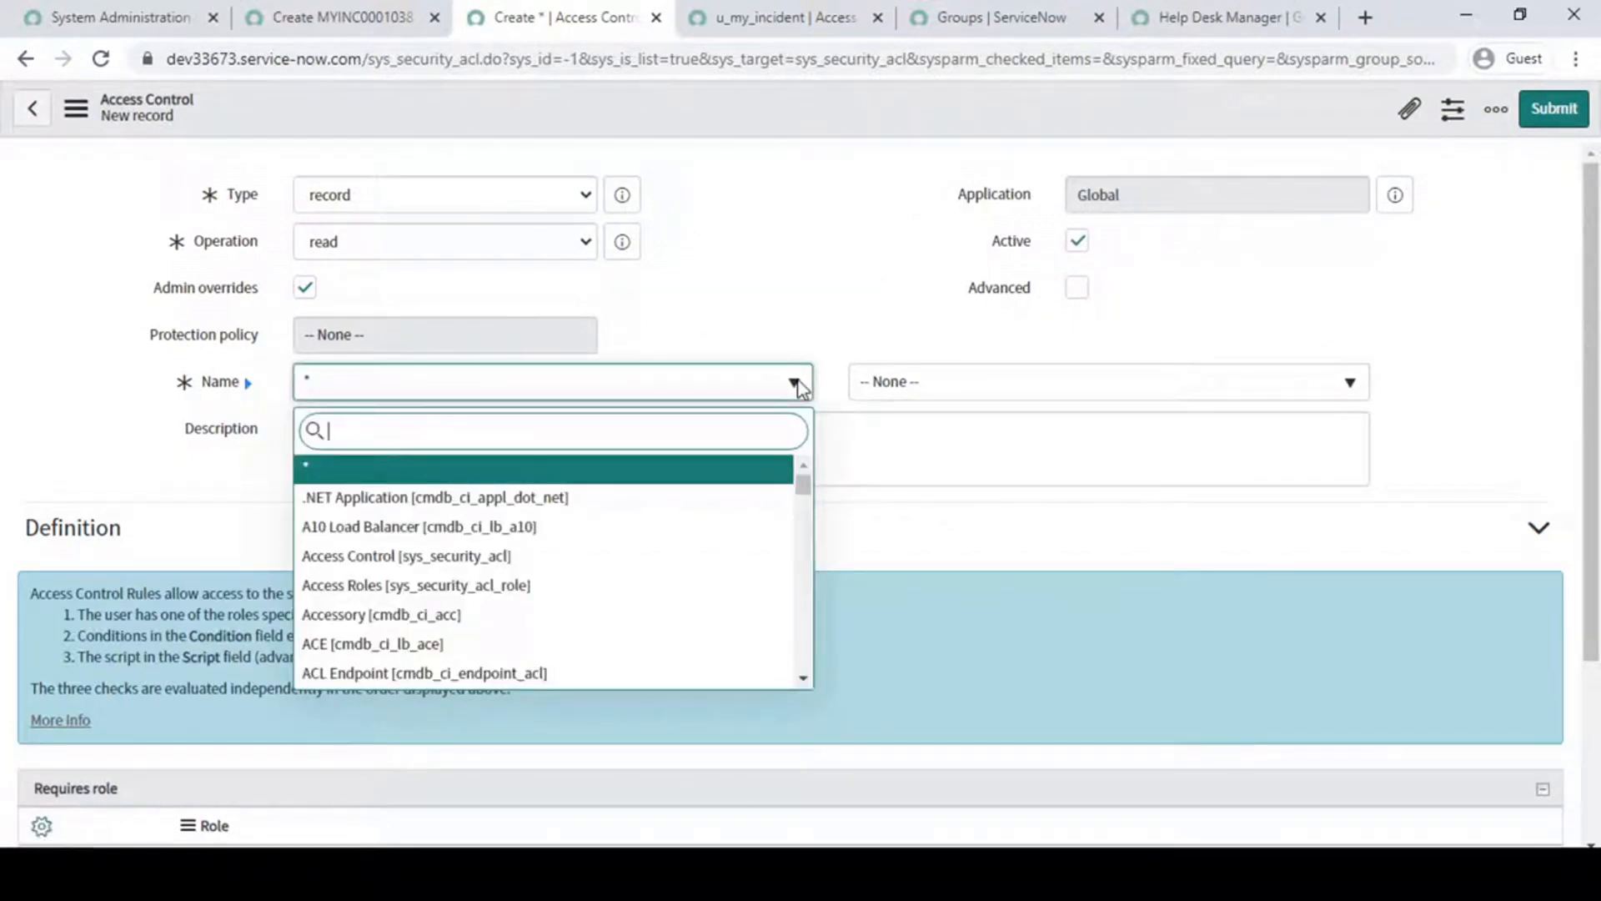
pyautogui.write('my in')
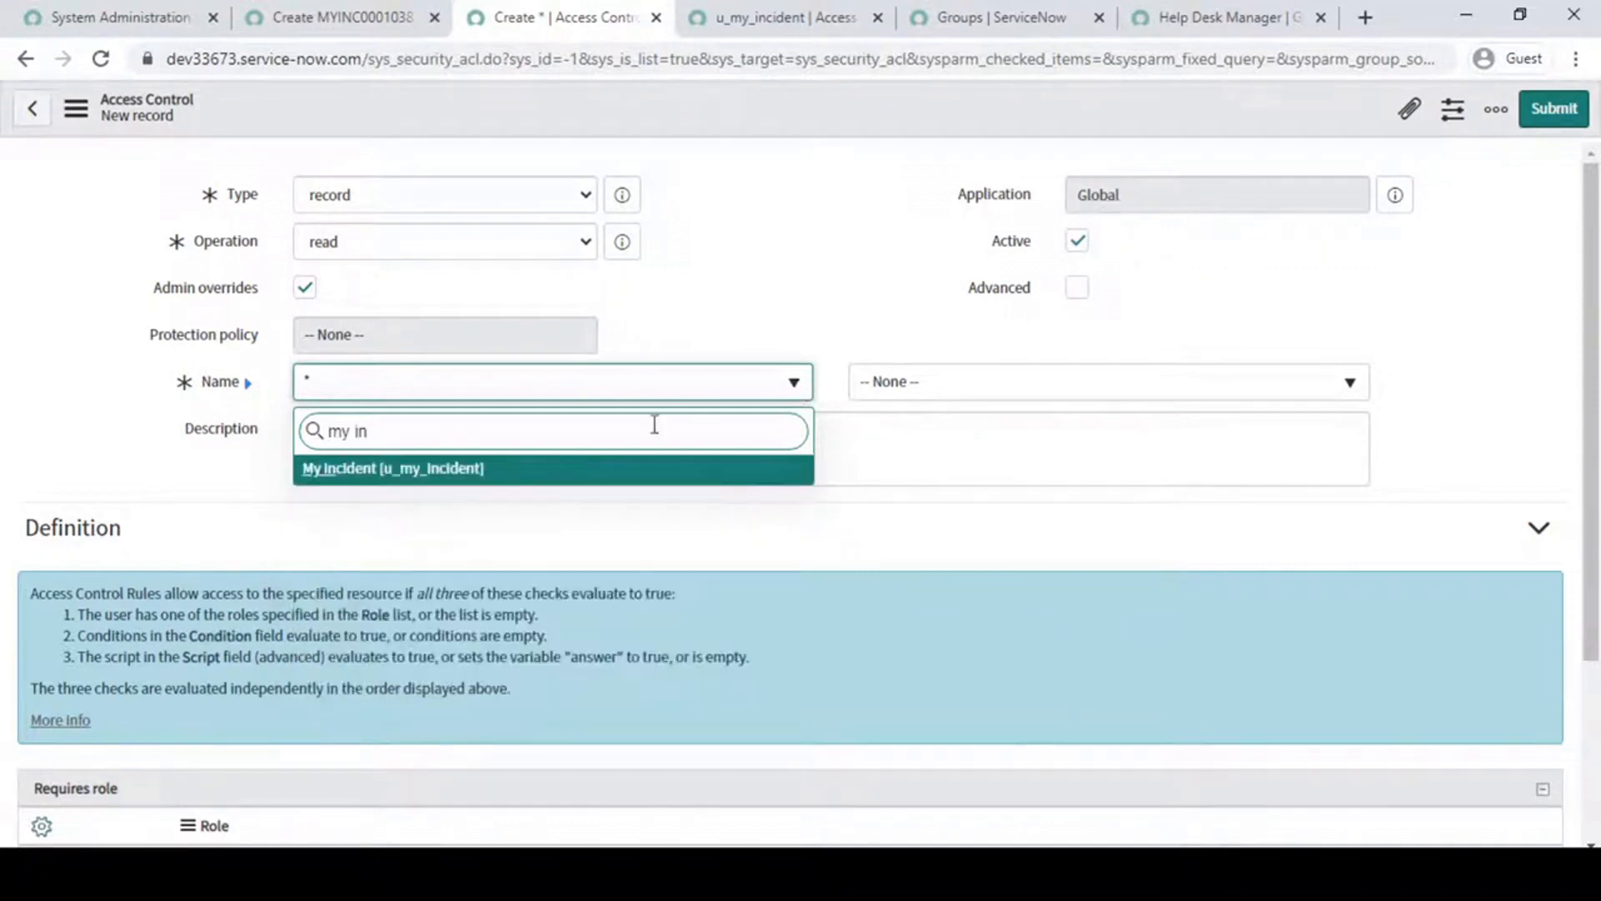
pyautogui.click(434, 472)
pyautogui.click(1177, 383)
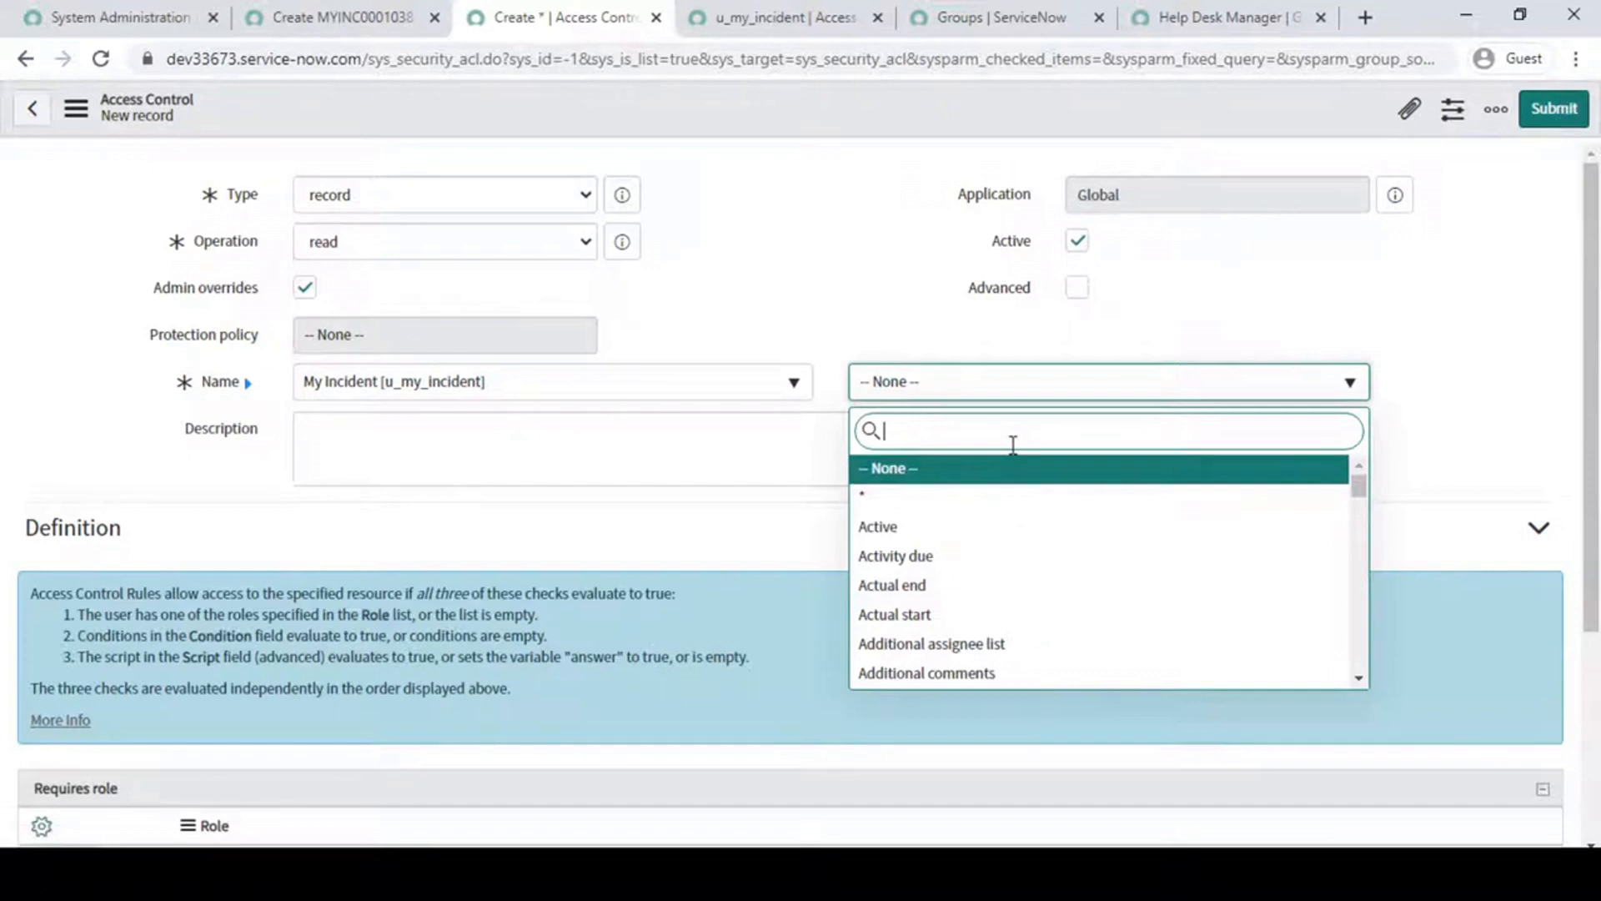
pyautogui.write('pri')
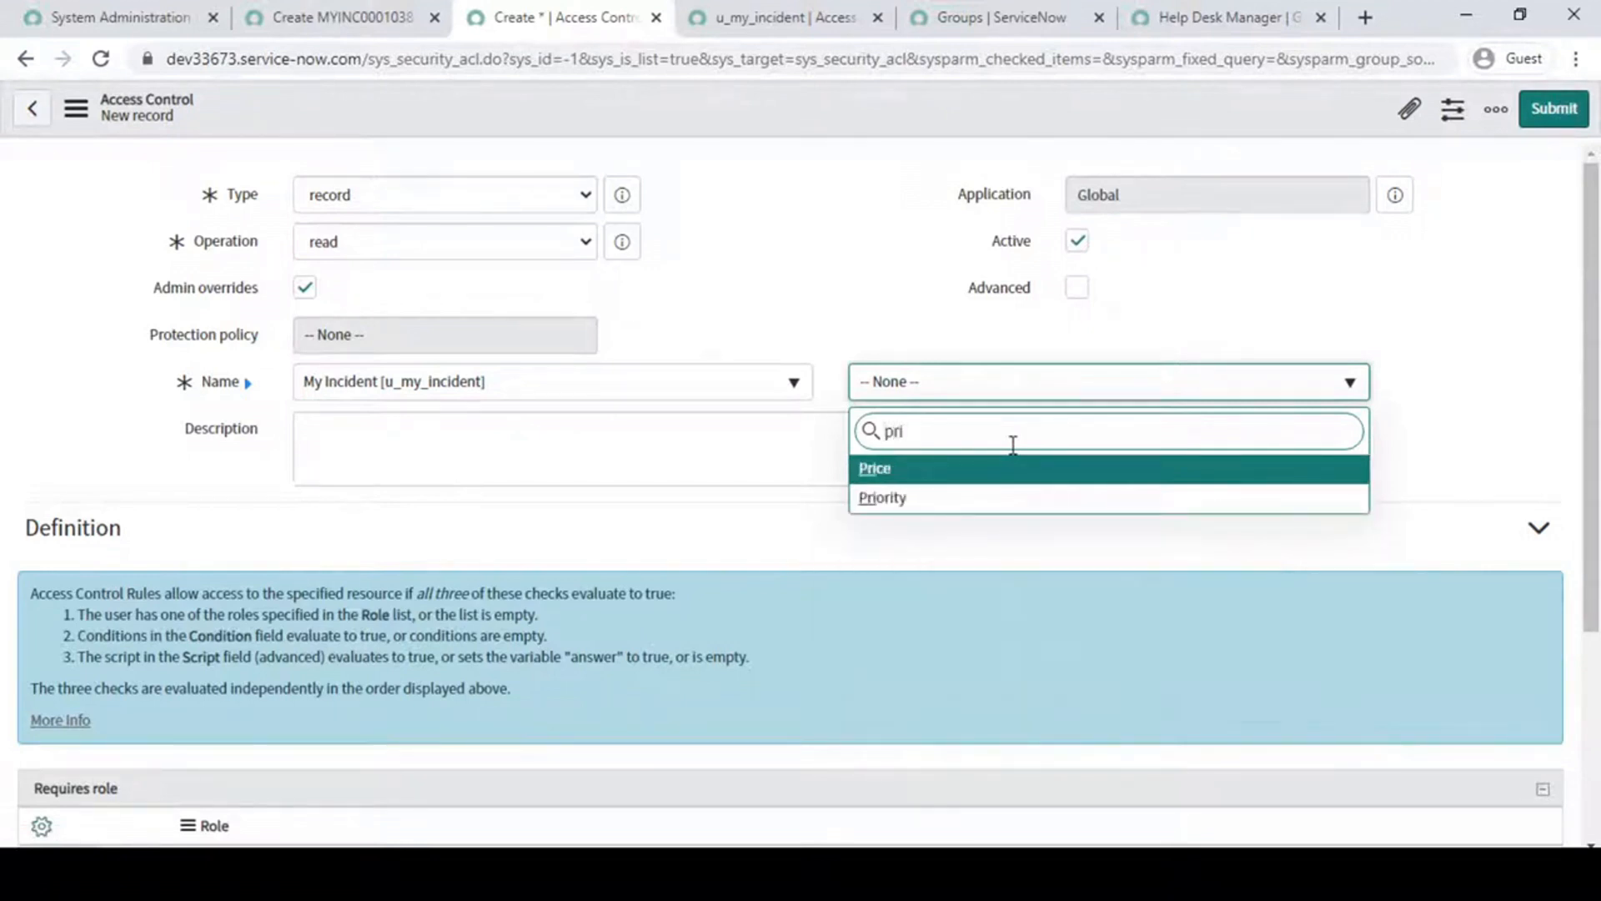
pyautogui.click(886, 468)
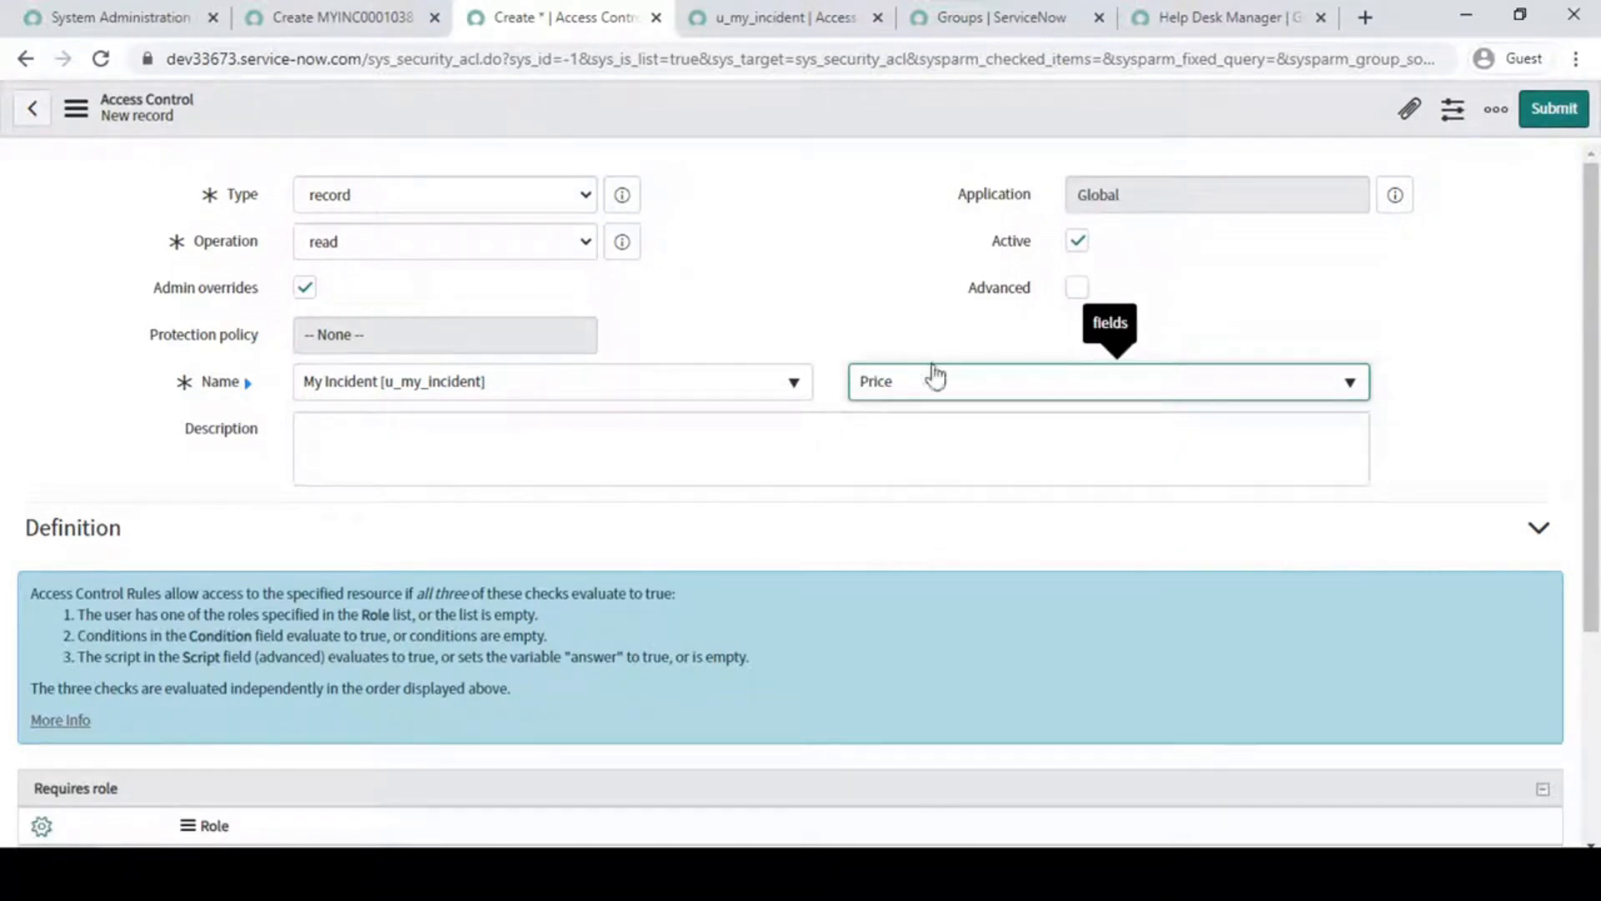
# - Insert a new row under Requires role and open the role lookup list
pyautogui.scroll(-1, 412, 516)
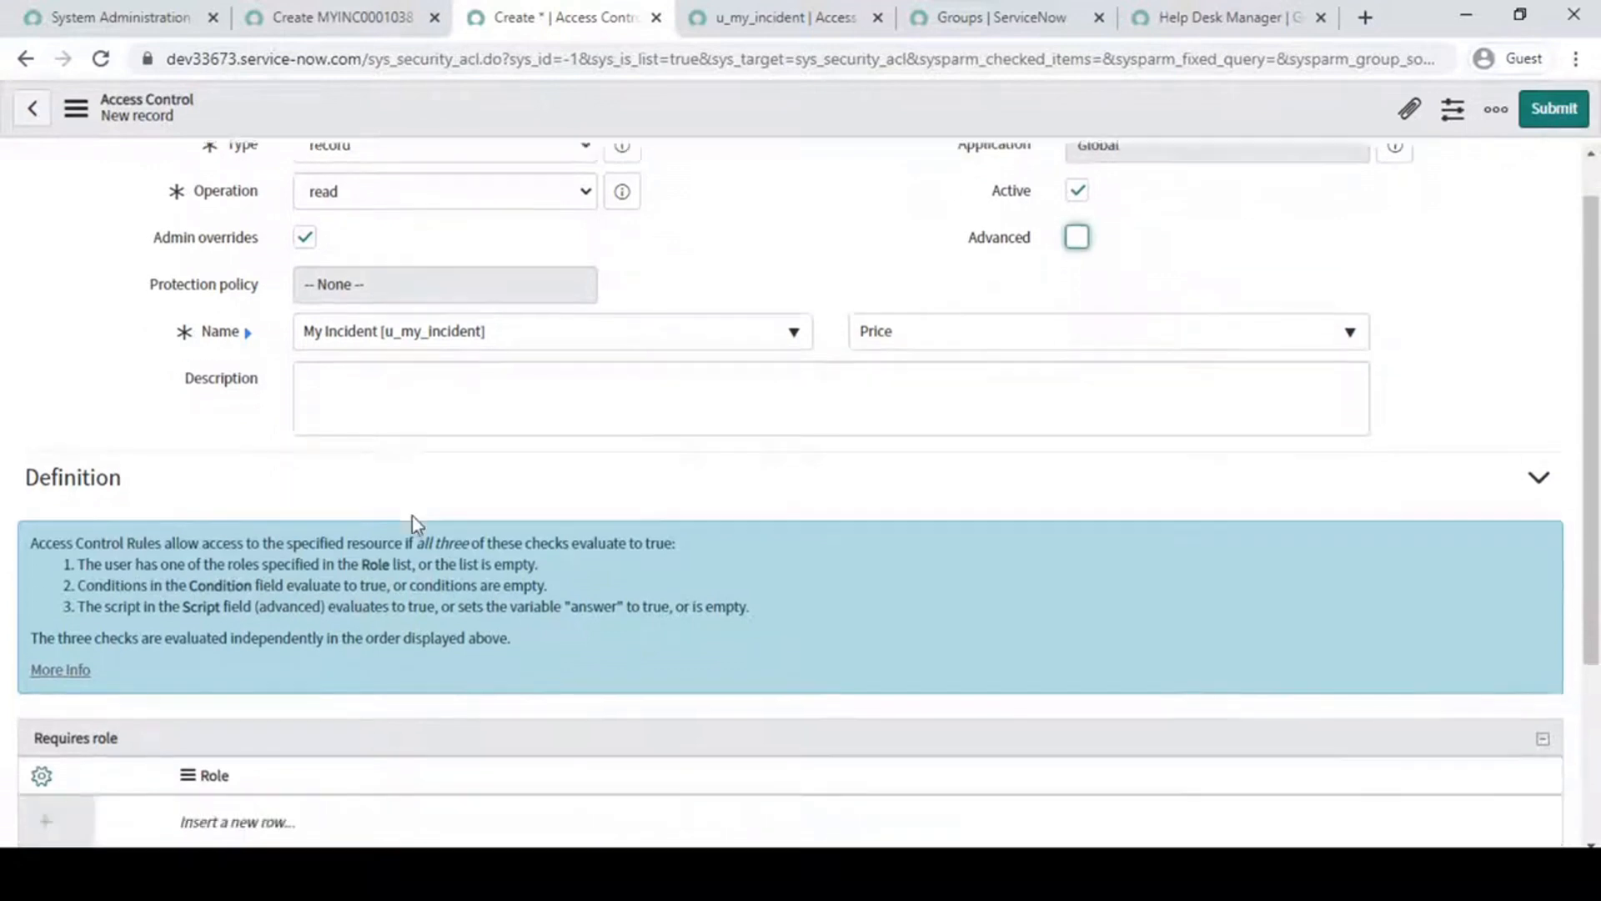
pyautogui.scroll(-3, 412, 516)
pyautogui.scroll(4, 697, 551)
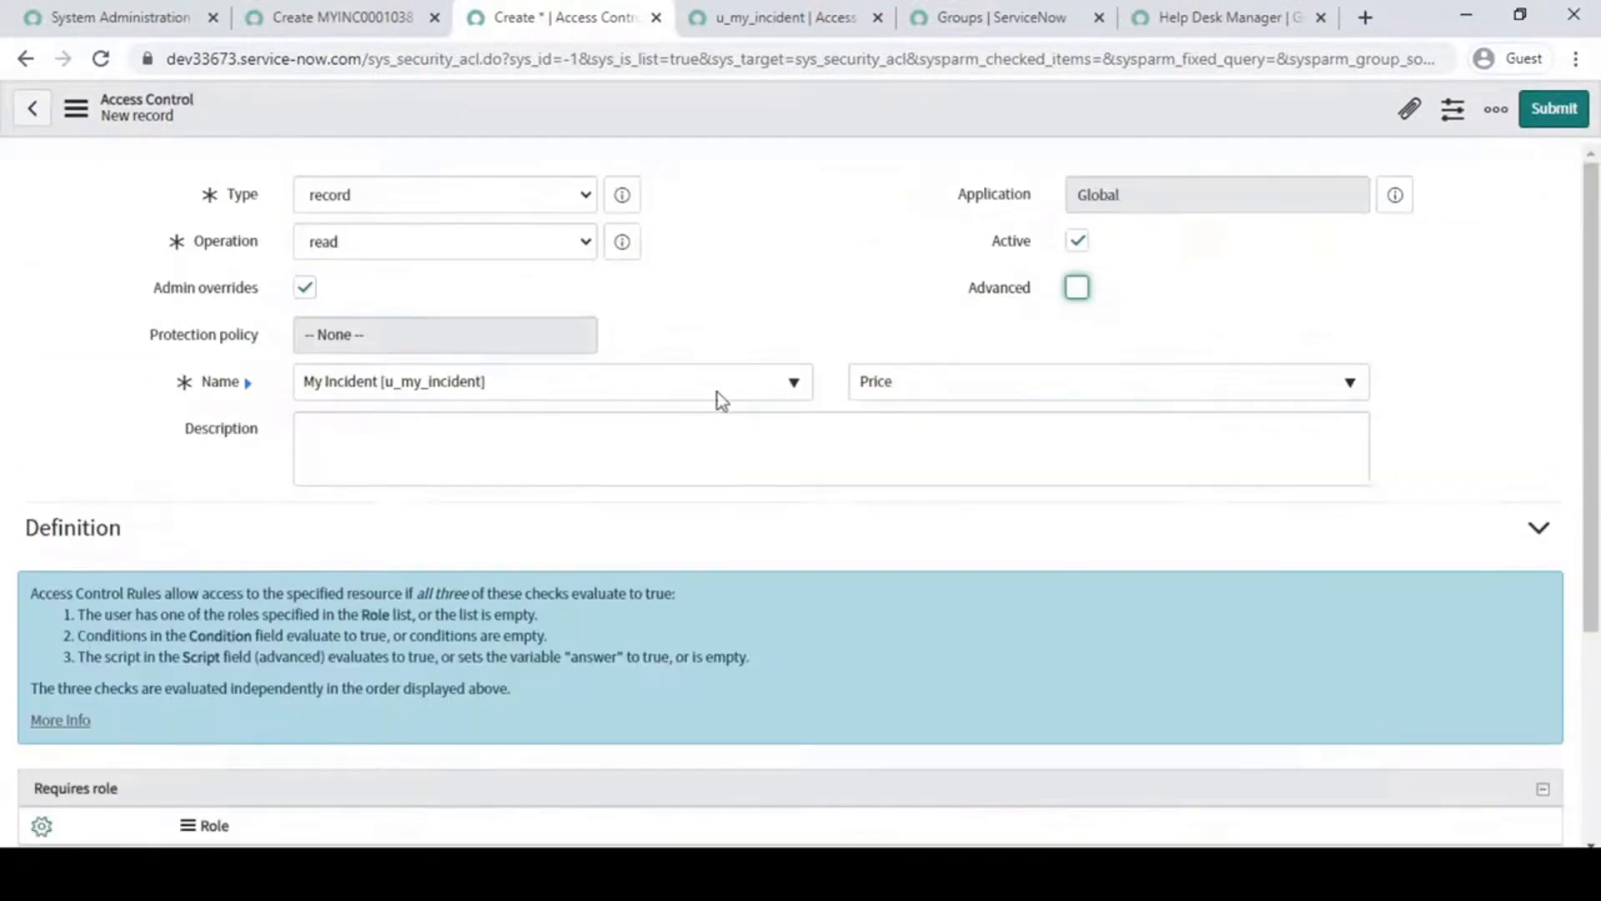
pyautogui.scroll(-4, 239, 692)
pyautogui.click(255, 561)
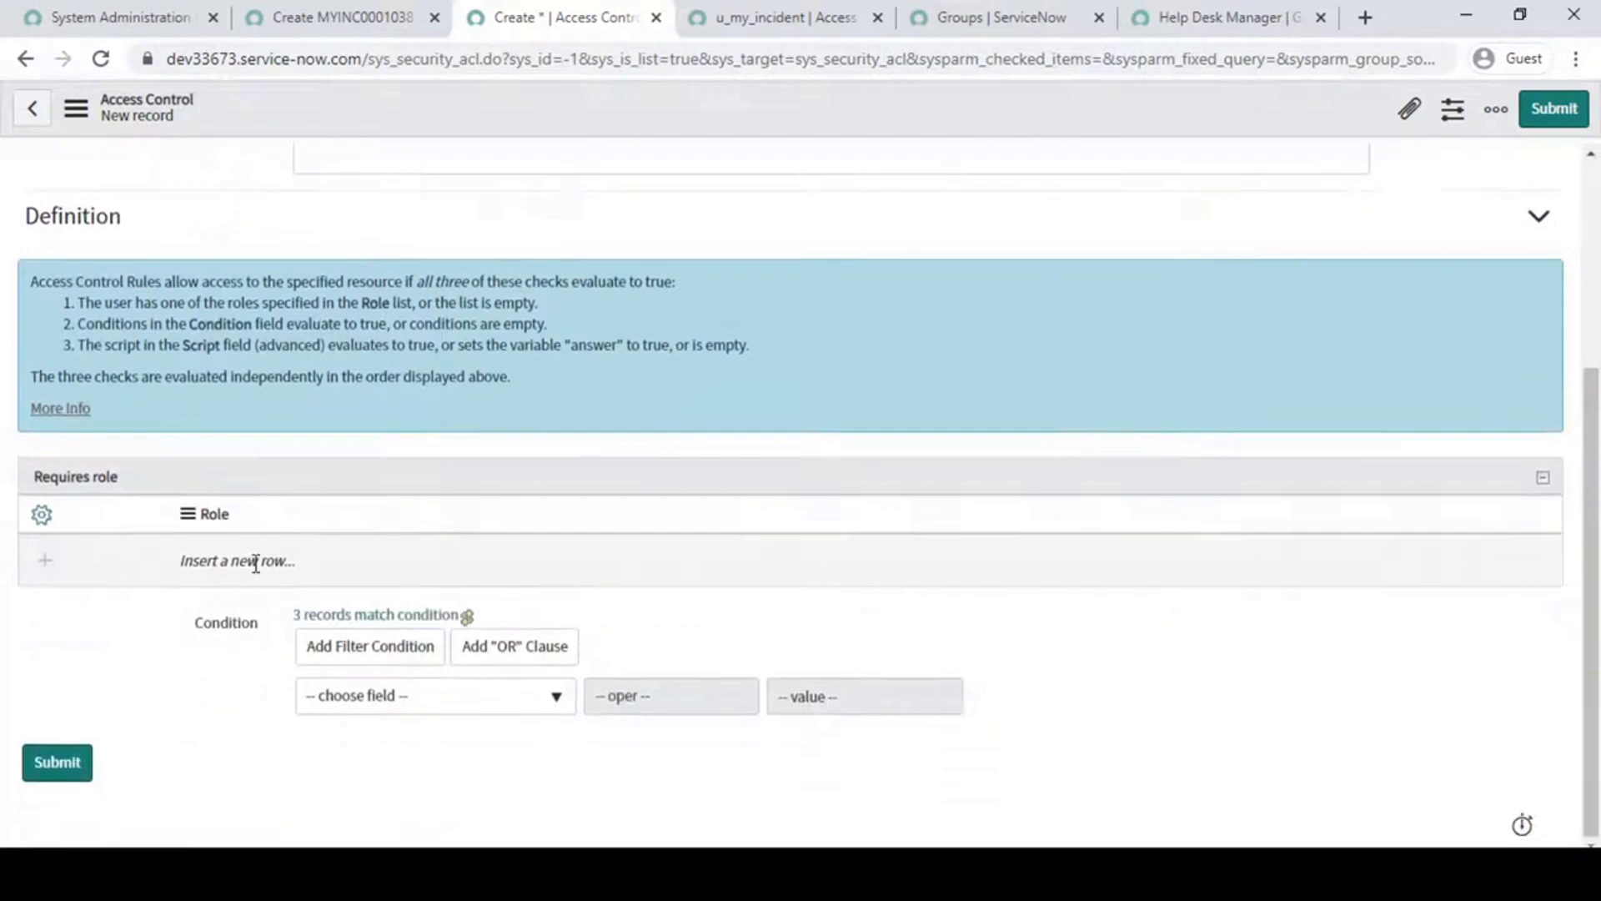
pyautogui.click(256, 563)
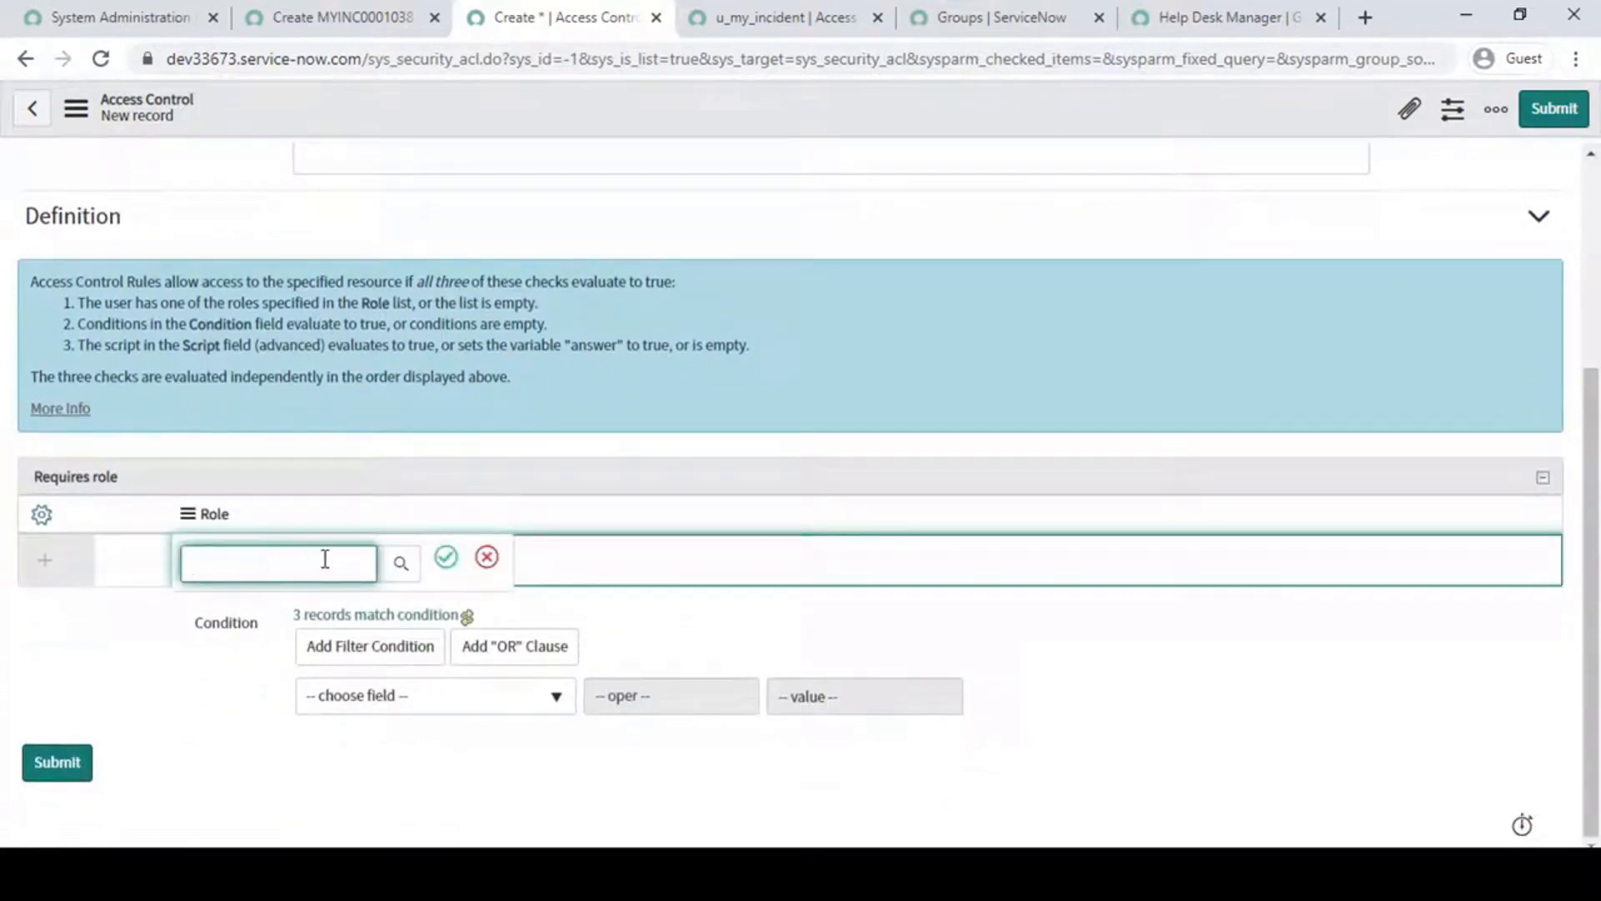
pyautogui.click(401, 563)
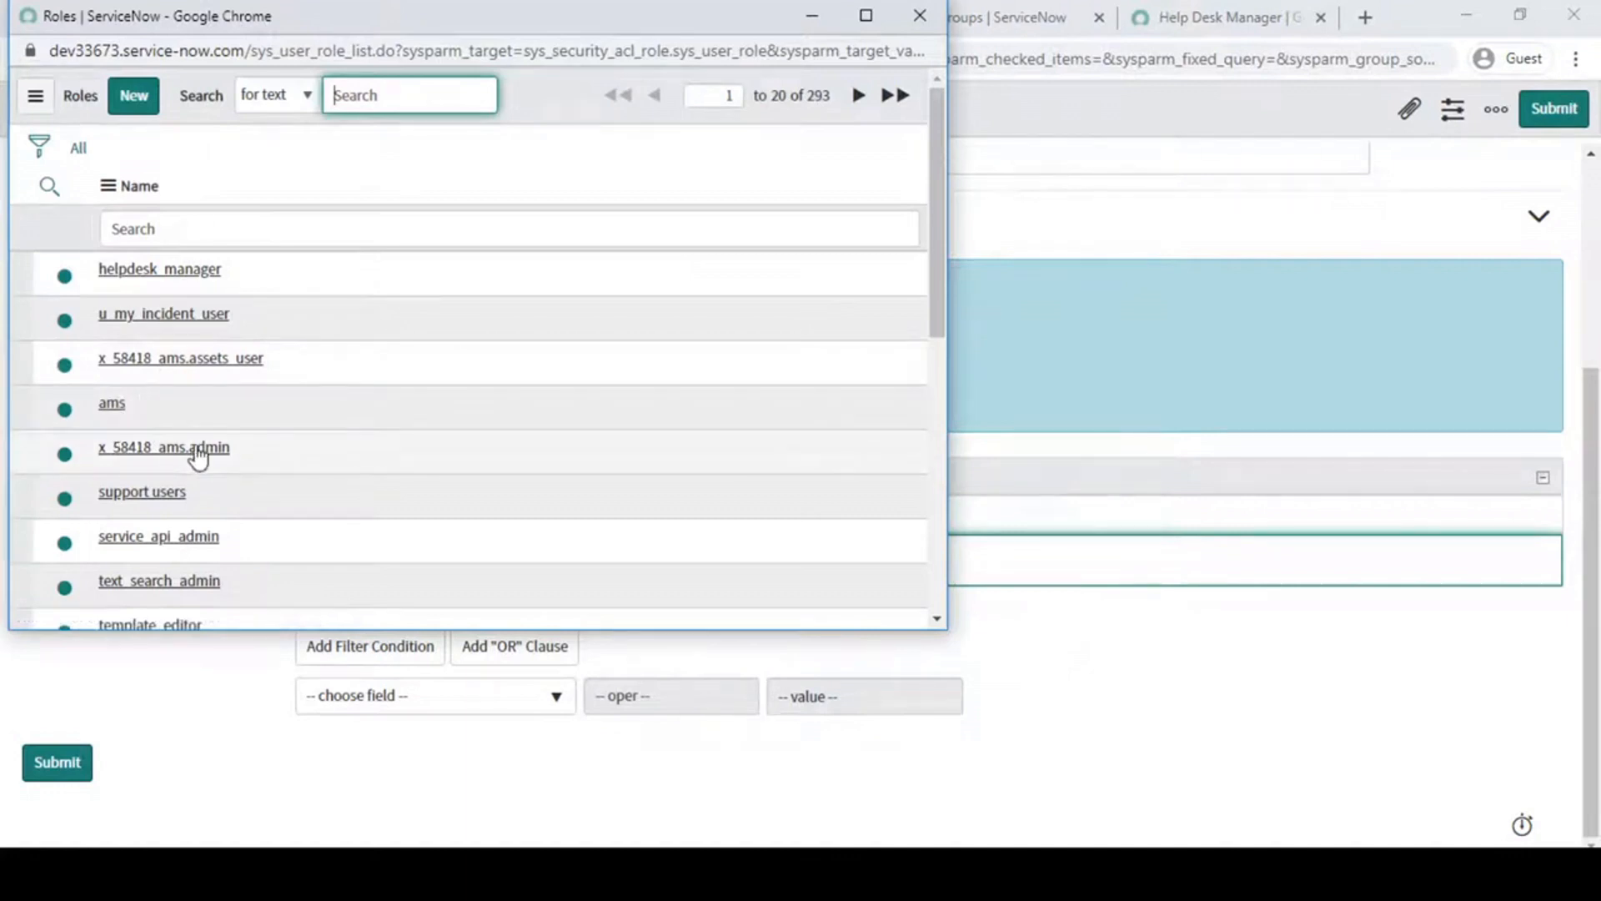
# - Search the role names for "iti", then clear the filter to list all roles again
pyautogui.scroll(-1, 198, 456)
pyautogui.scroll(-1, 200, 454)
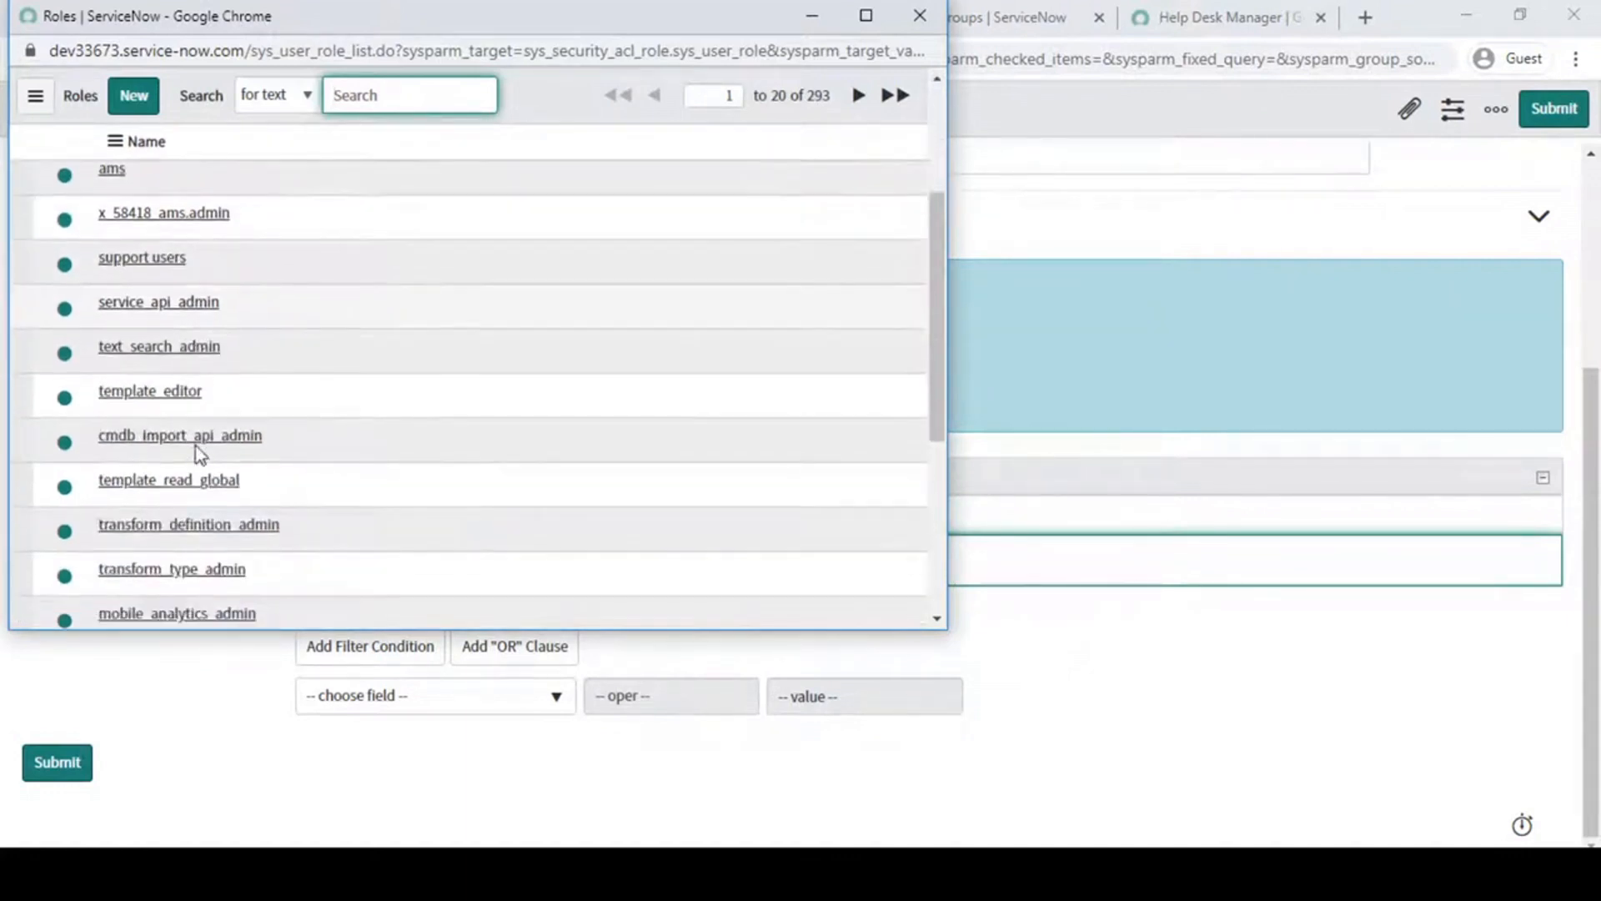
pyautogui.scroll(3, 198, 453)
pyautogui.click(148, 225)
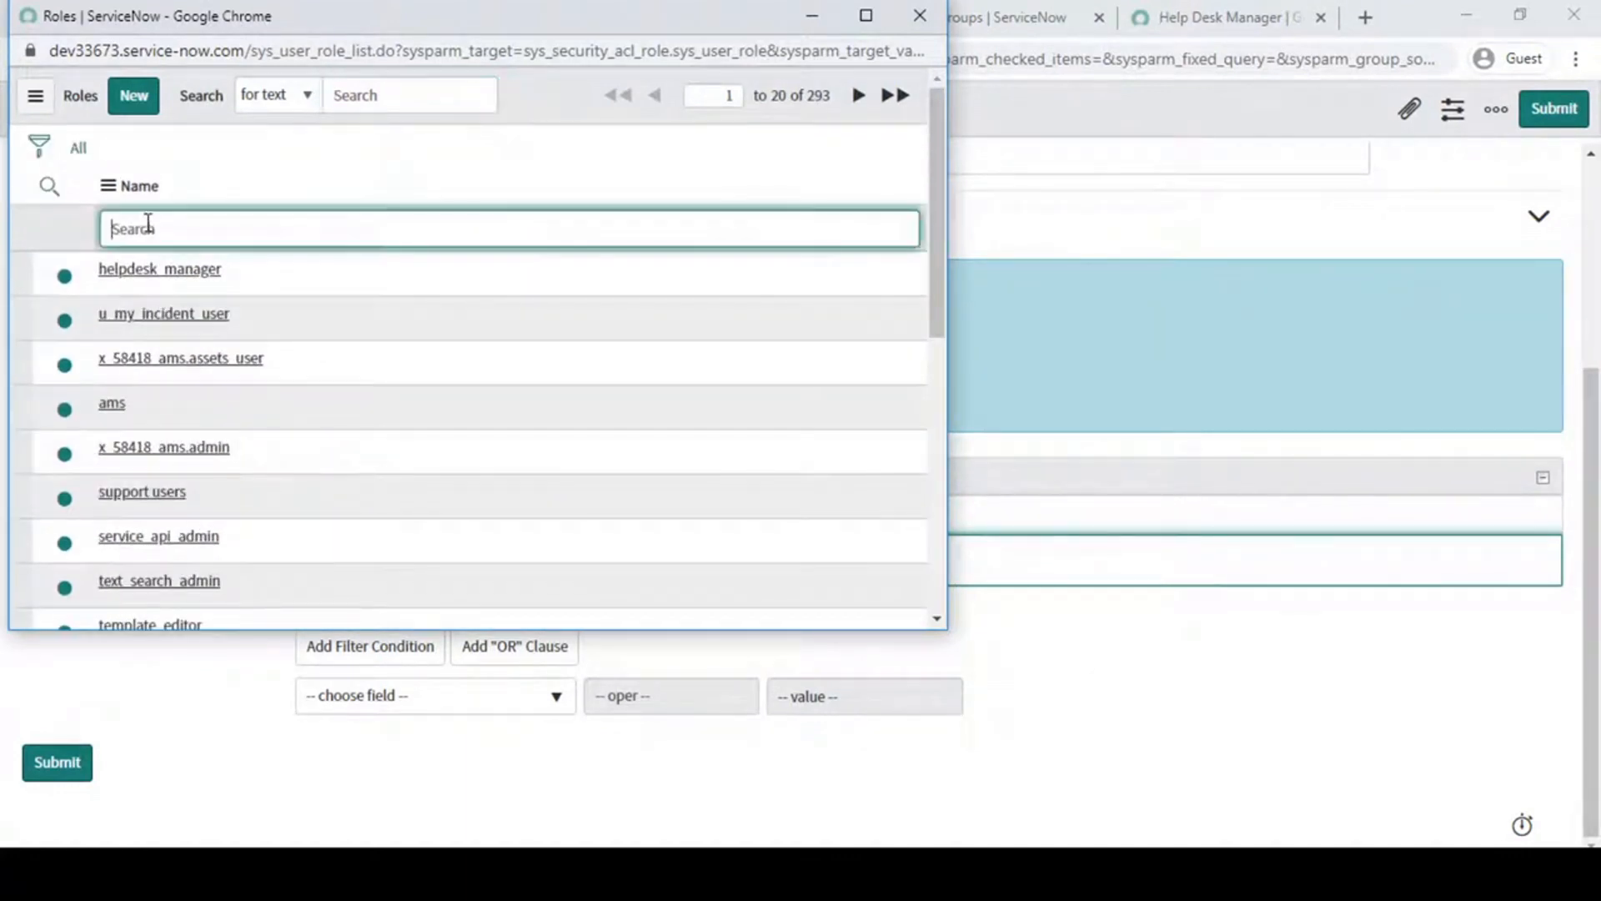
pyautogui.write('iti')
pyautogui.press('Return')
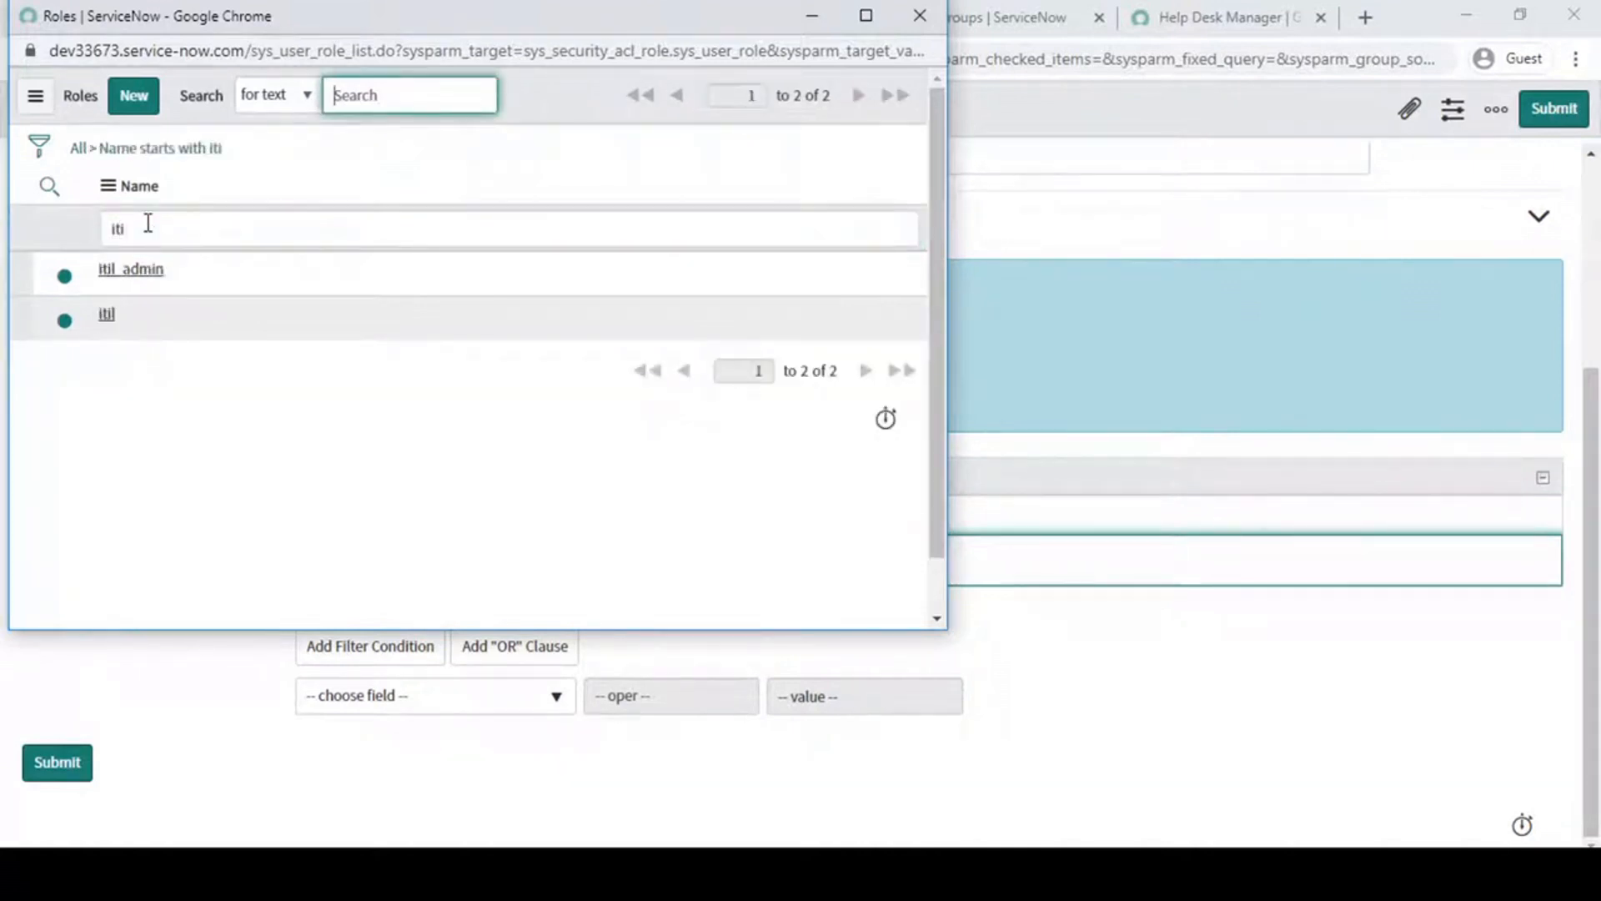
pyautogui.click(151, 225)
pyautogui.press('BackSpace')
pyautogui.press('BackSpace')
pyautogui.press('BackSpace')
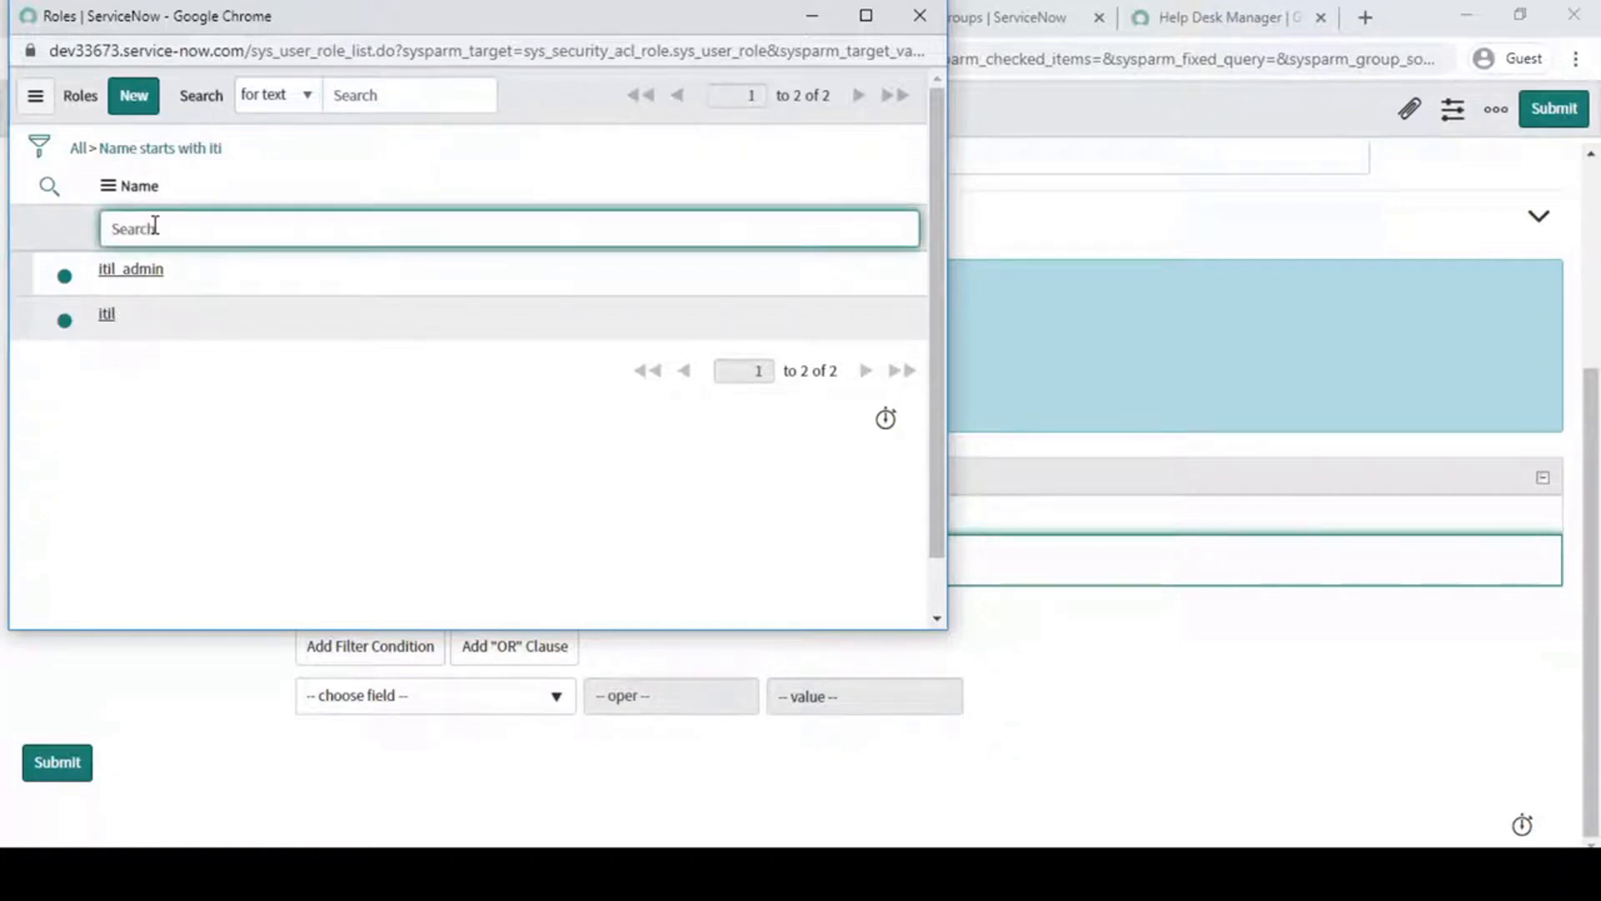
pyautogui.press('Return')
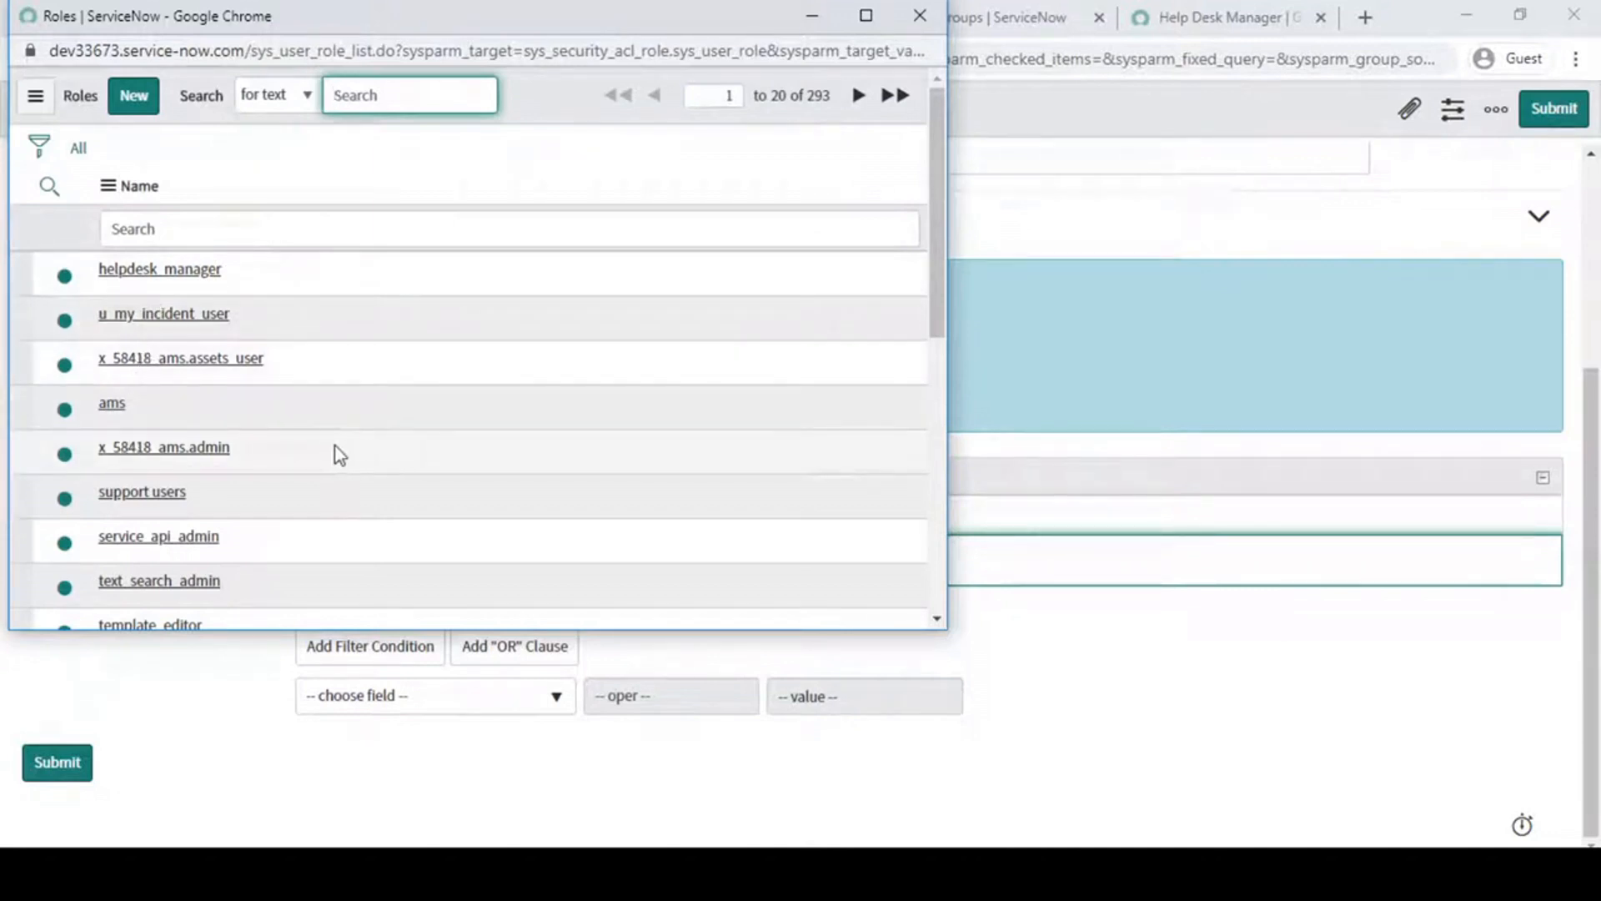
# - Browse the role list and search the role names for "cmdb"
pyautogui.scroll(-3, 241, 411)
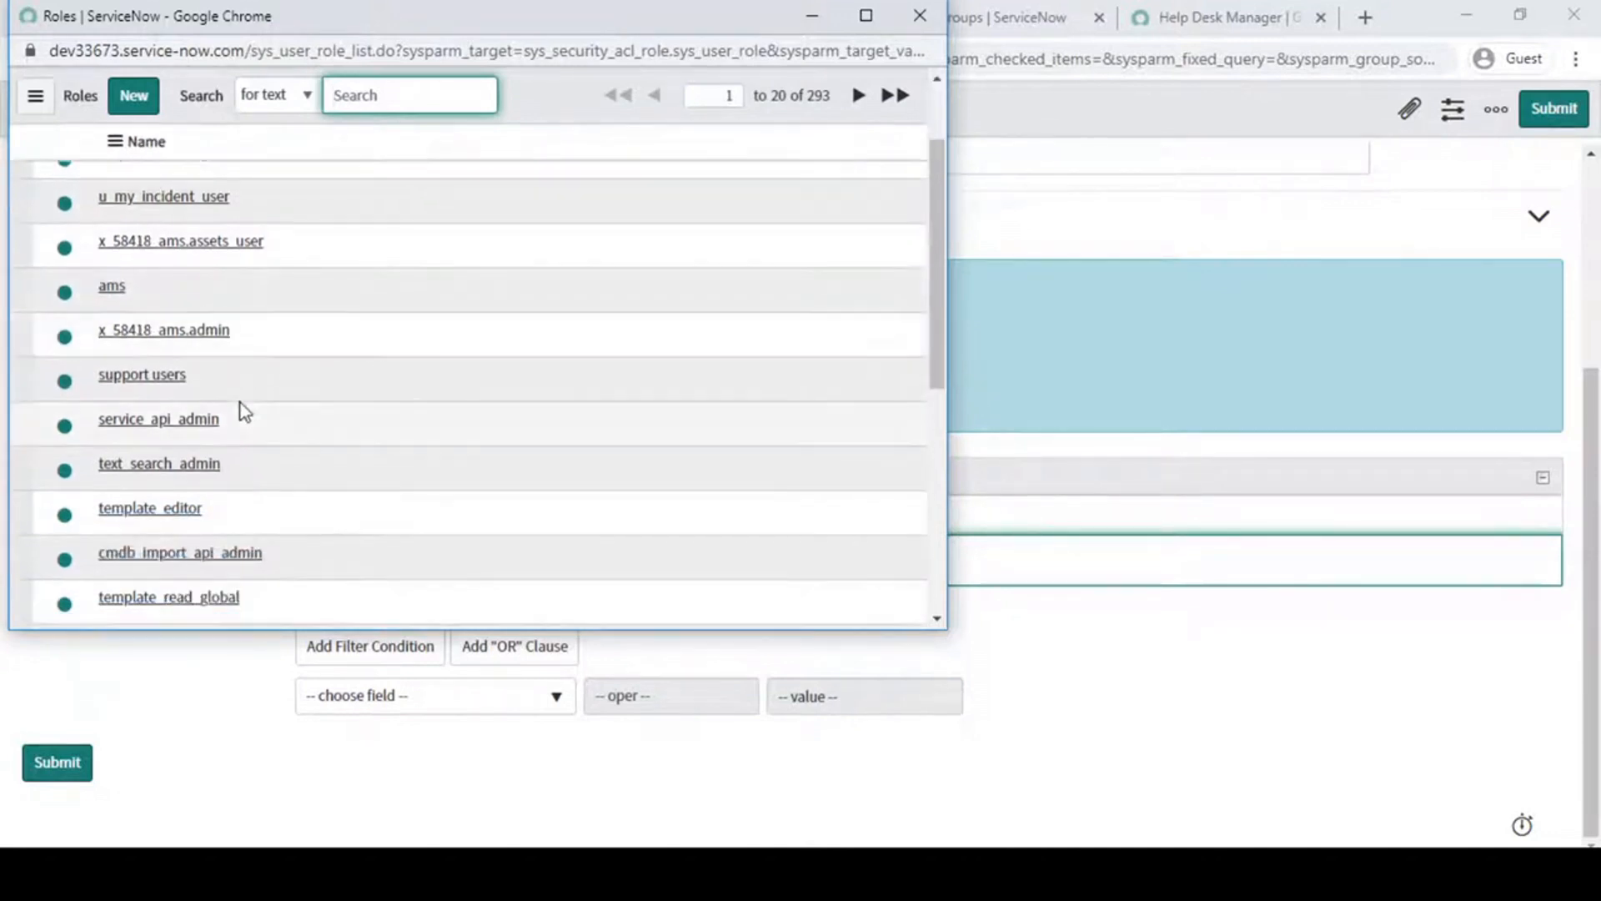
pyautogui.scroll(-5, 243, 408)
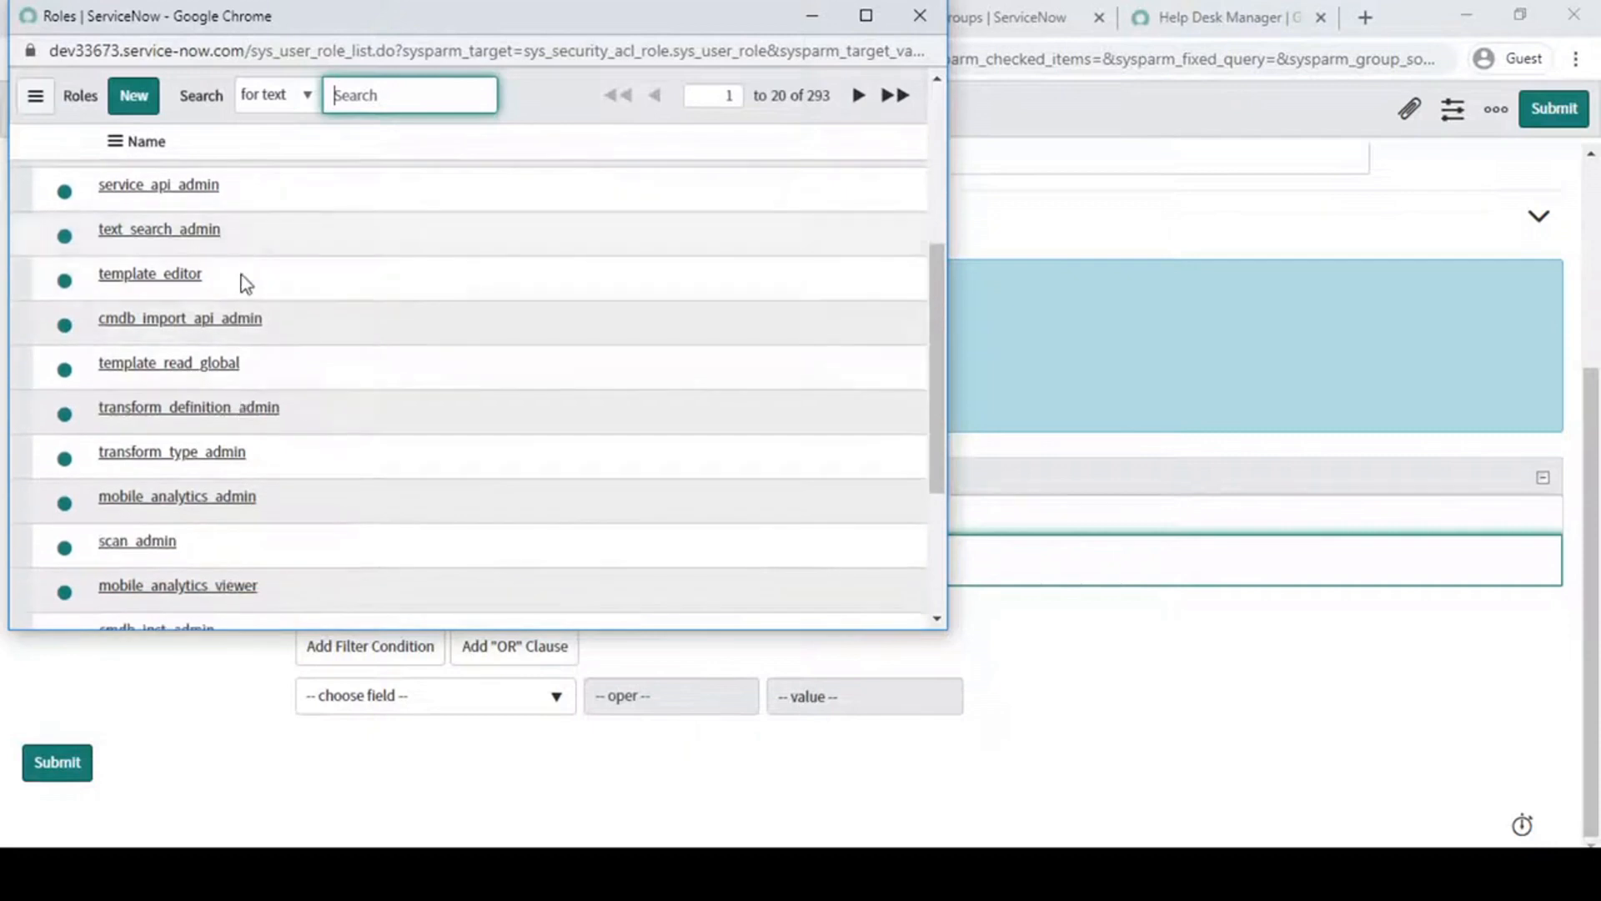
pyautogui.scroll(10, 253, 271)
pyautogui.click(173, 233)
pyautogui.write('c')
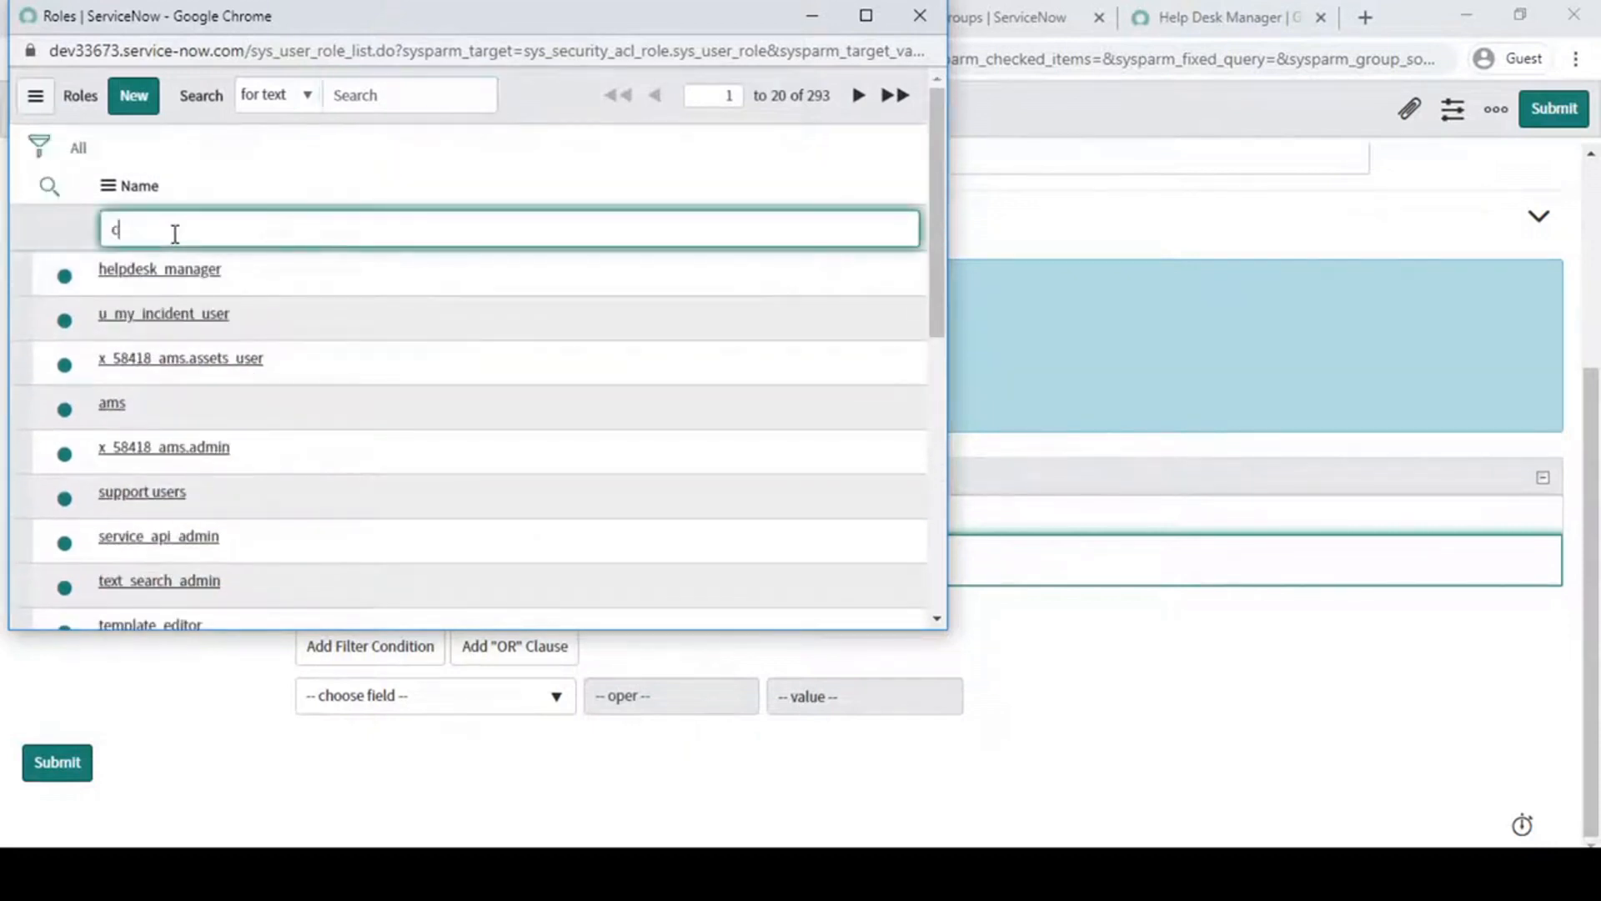
pyautogui.write('mdb')
pyautogui.press('Return')
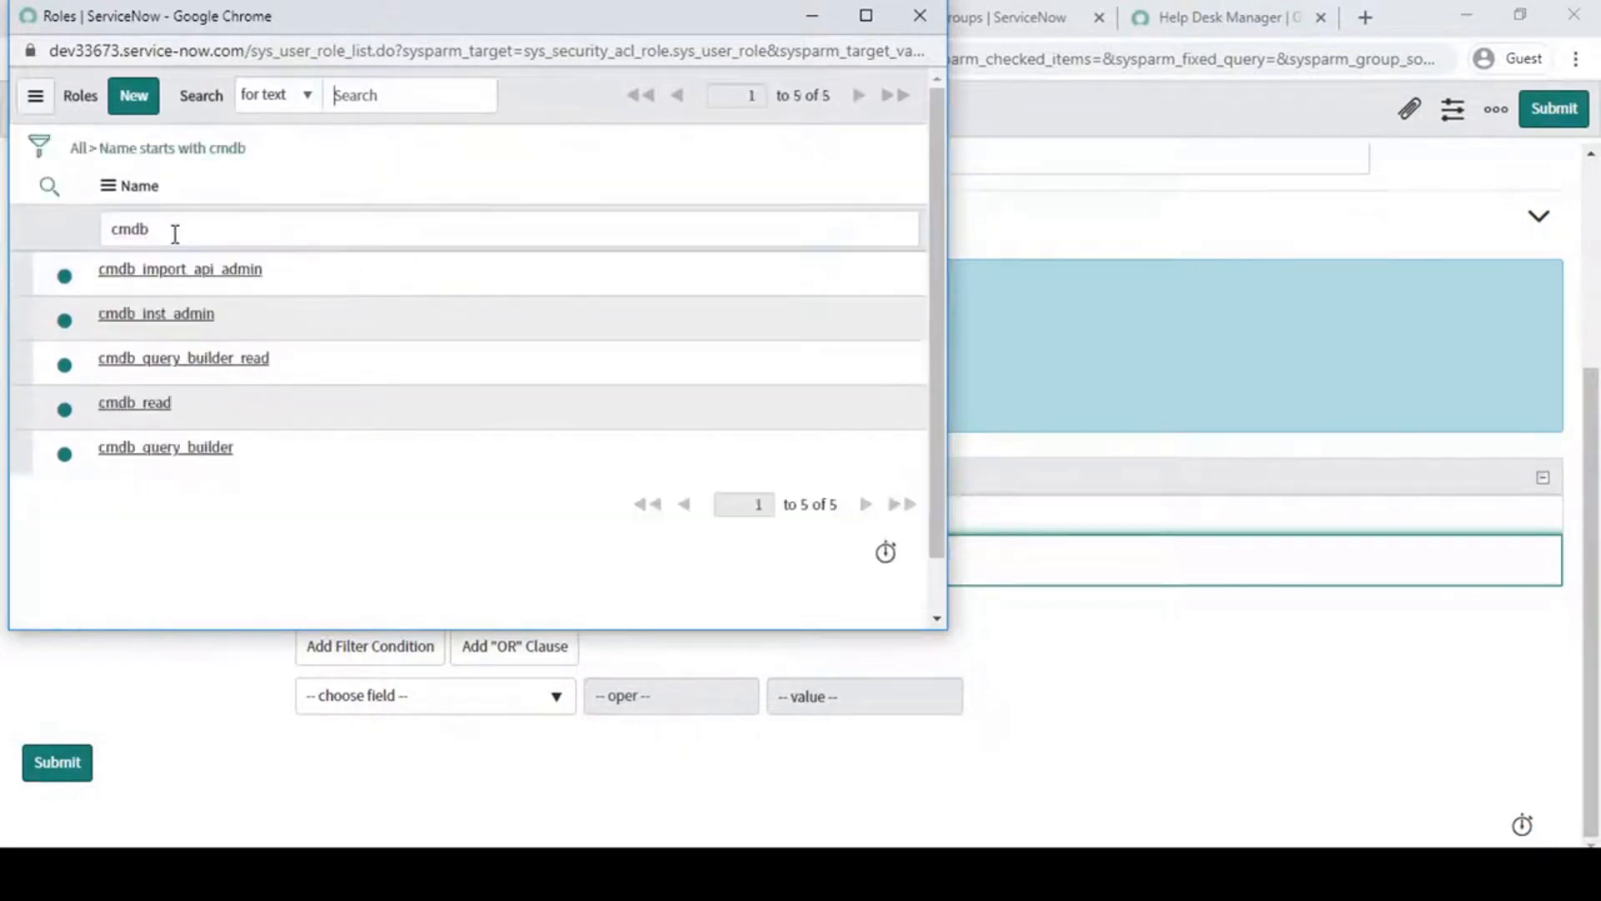
pyautogui.click(186, 507)
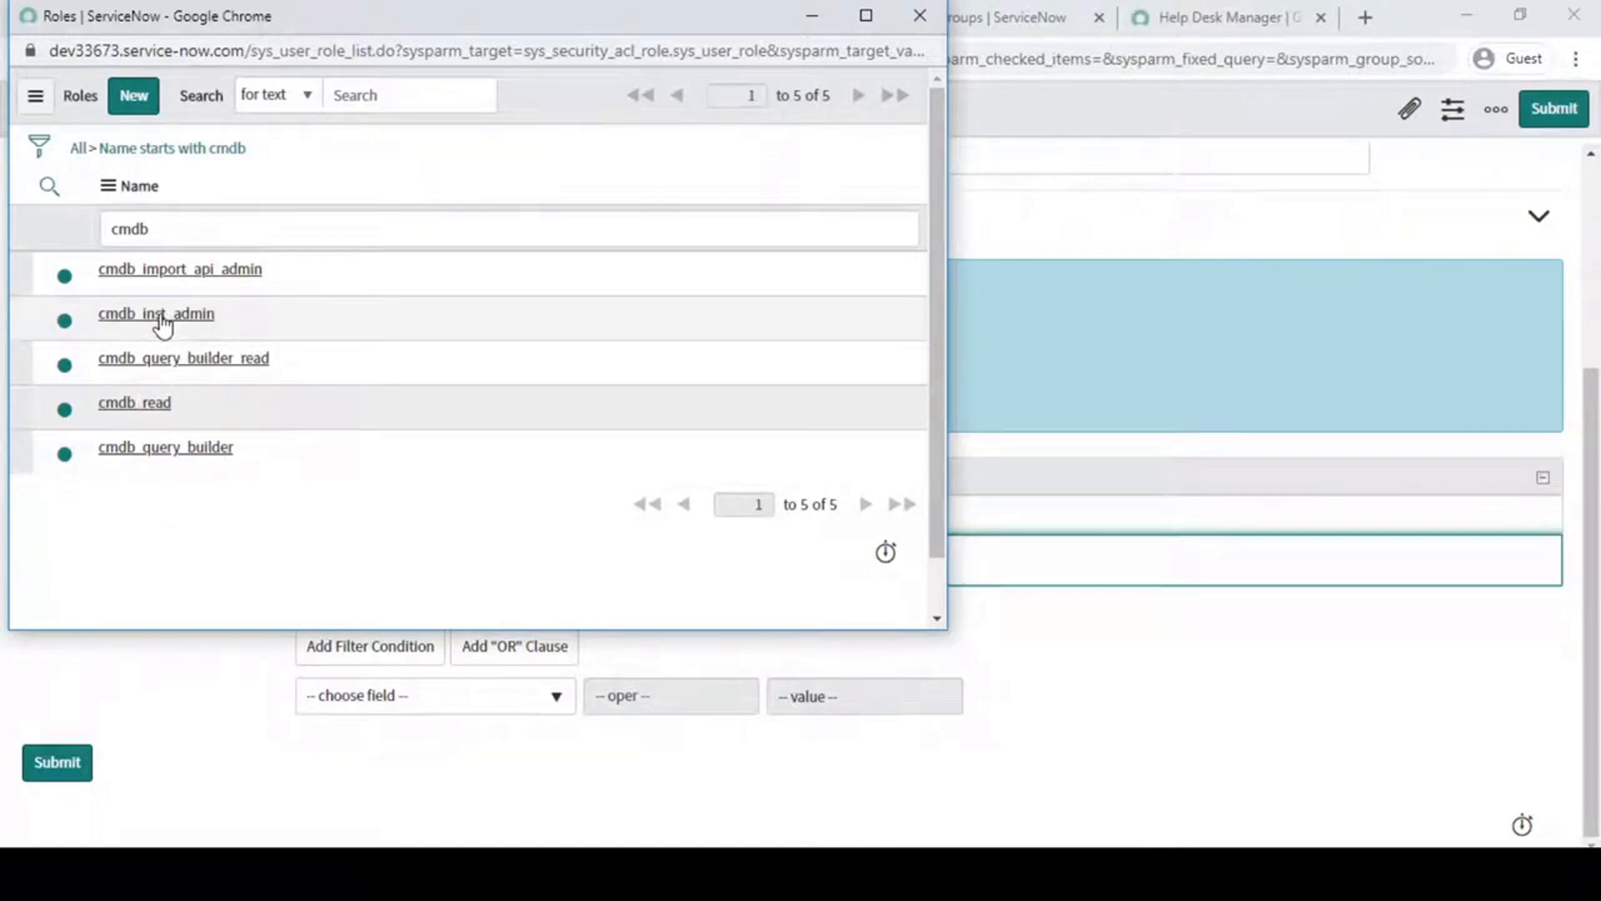
# - Search the roles for "*admin" and choose problem_admin as the required role
pyautogui.moveTo(179, 229); pyautogui.dragTo(7, 214)
pyautogui.write('in')
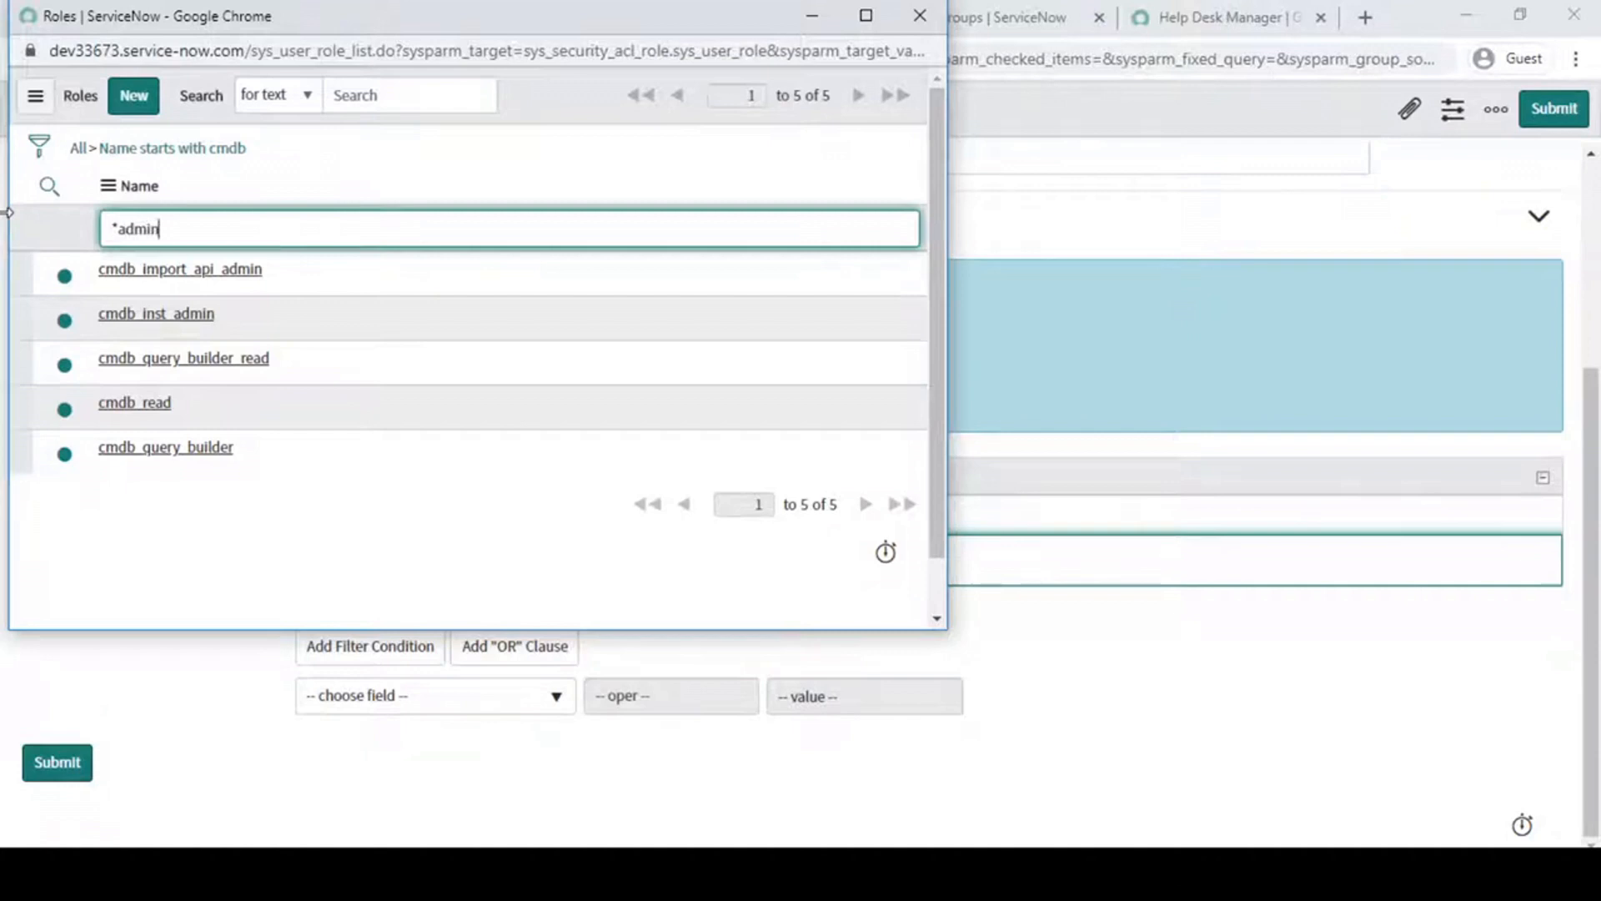
pyautogui.press('Return')
pyautogui.scroll(-1, 310, 500)
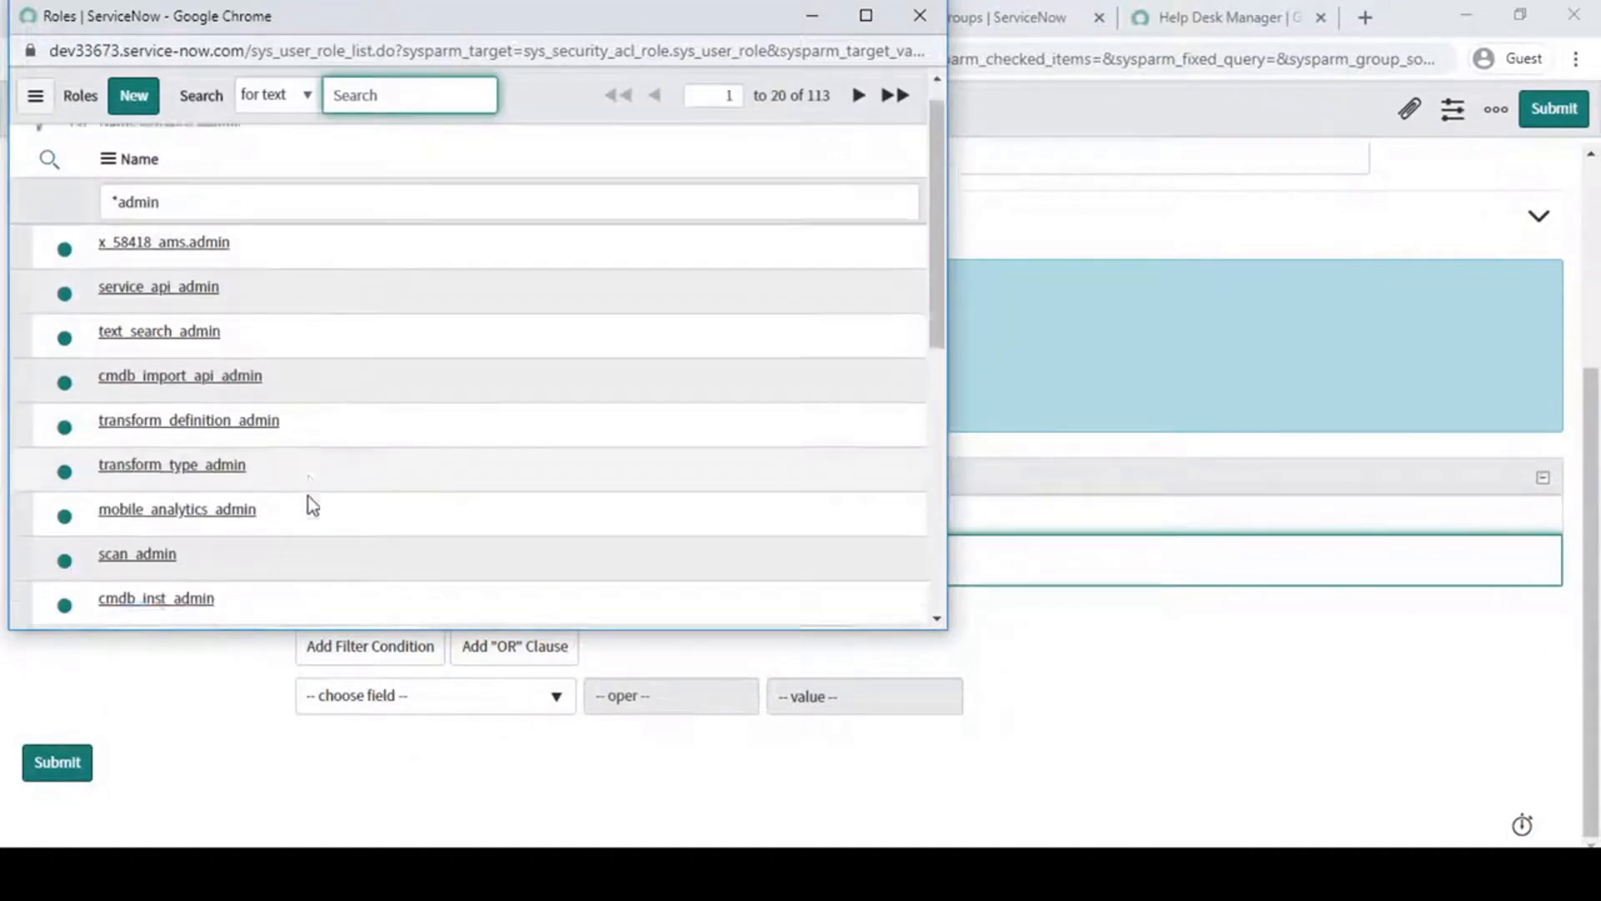
pyautogui.scroll(-6, 310, 503)
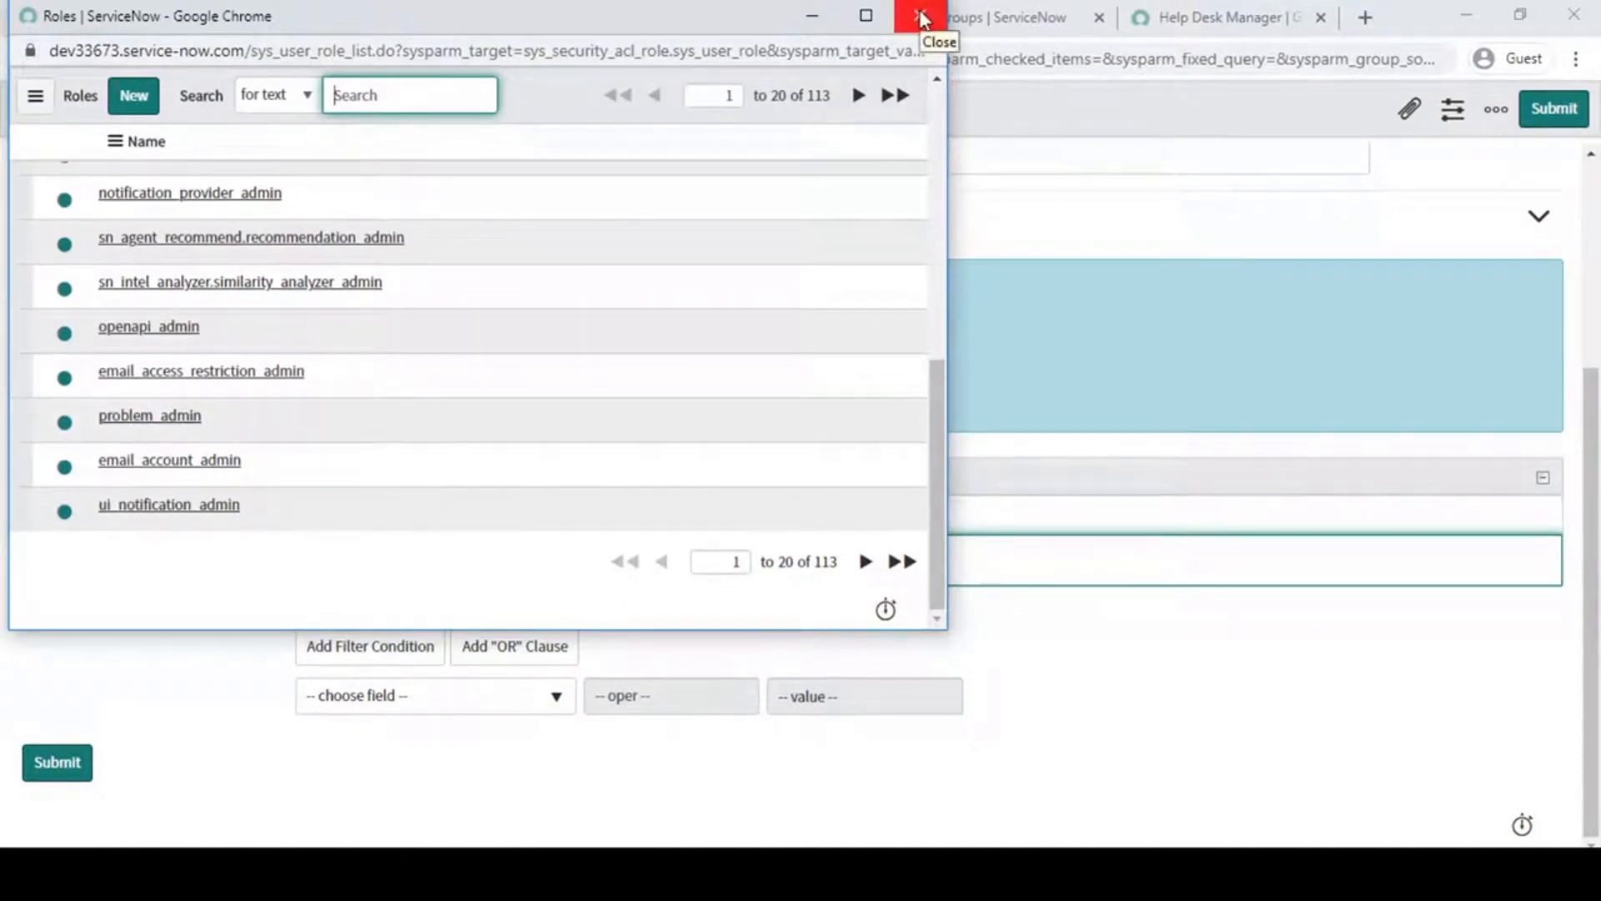
pyautogui.click(154, 419)
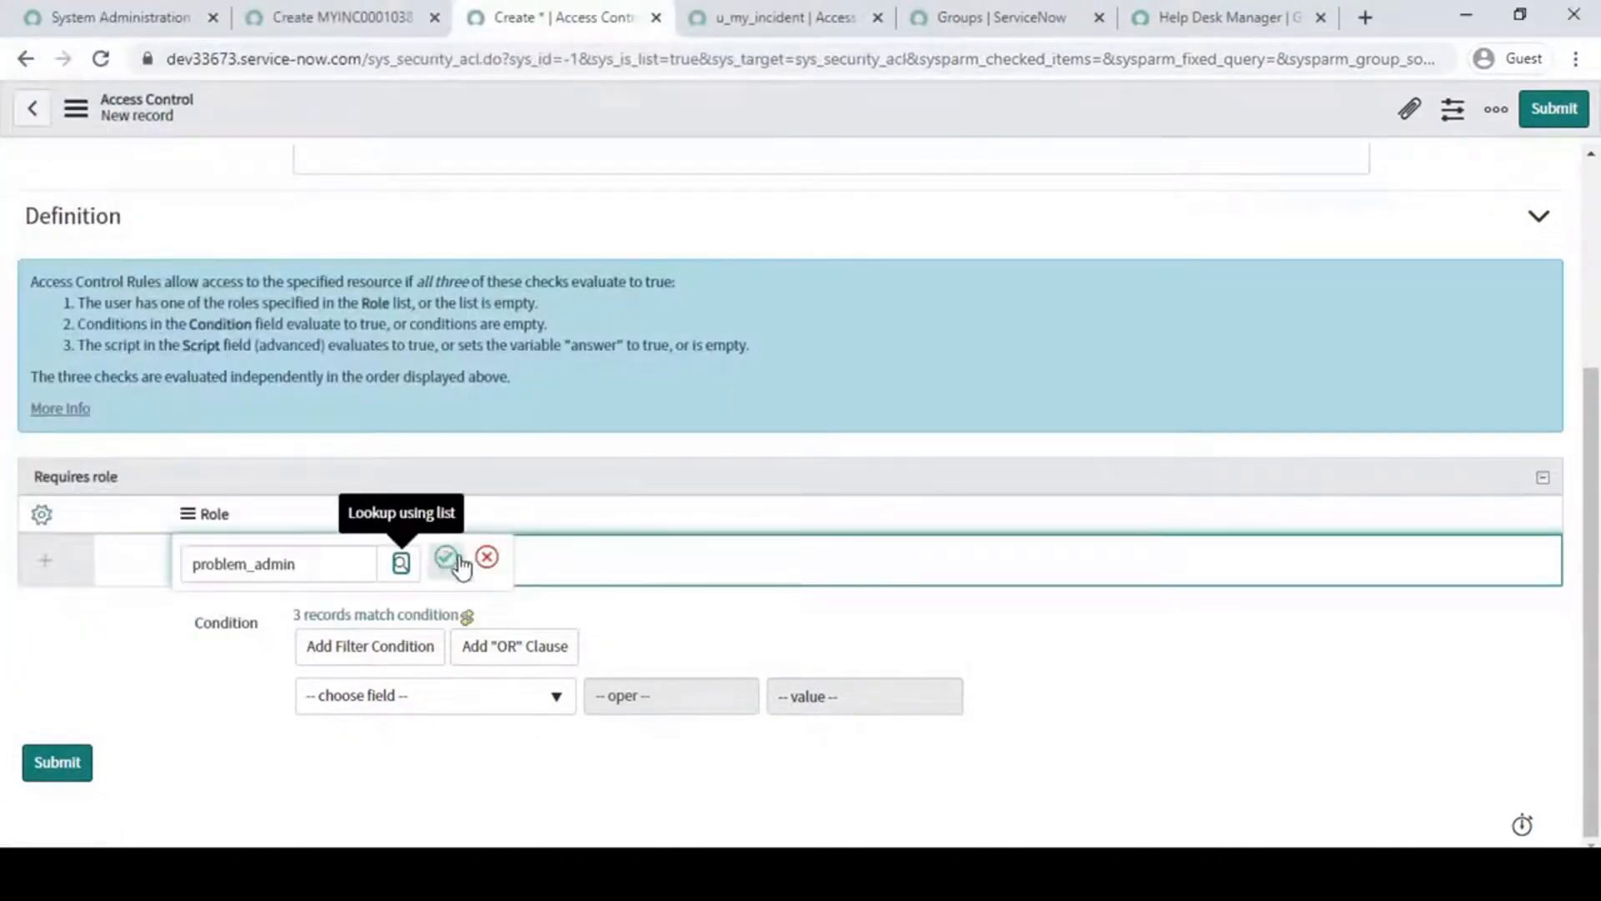
# - Clear the chosen role and create a new role named u_my_incident_price as the required role instead
pyautogui.moveTo(345, 558); pyautogui.dragTo(5, 571)
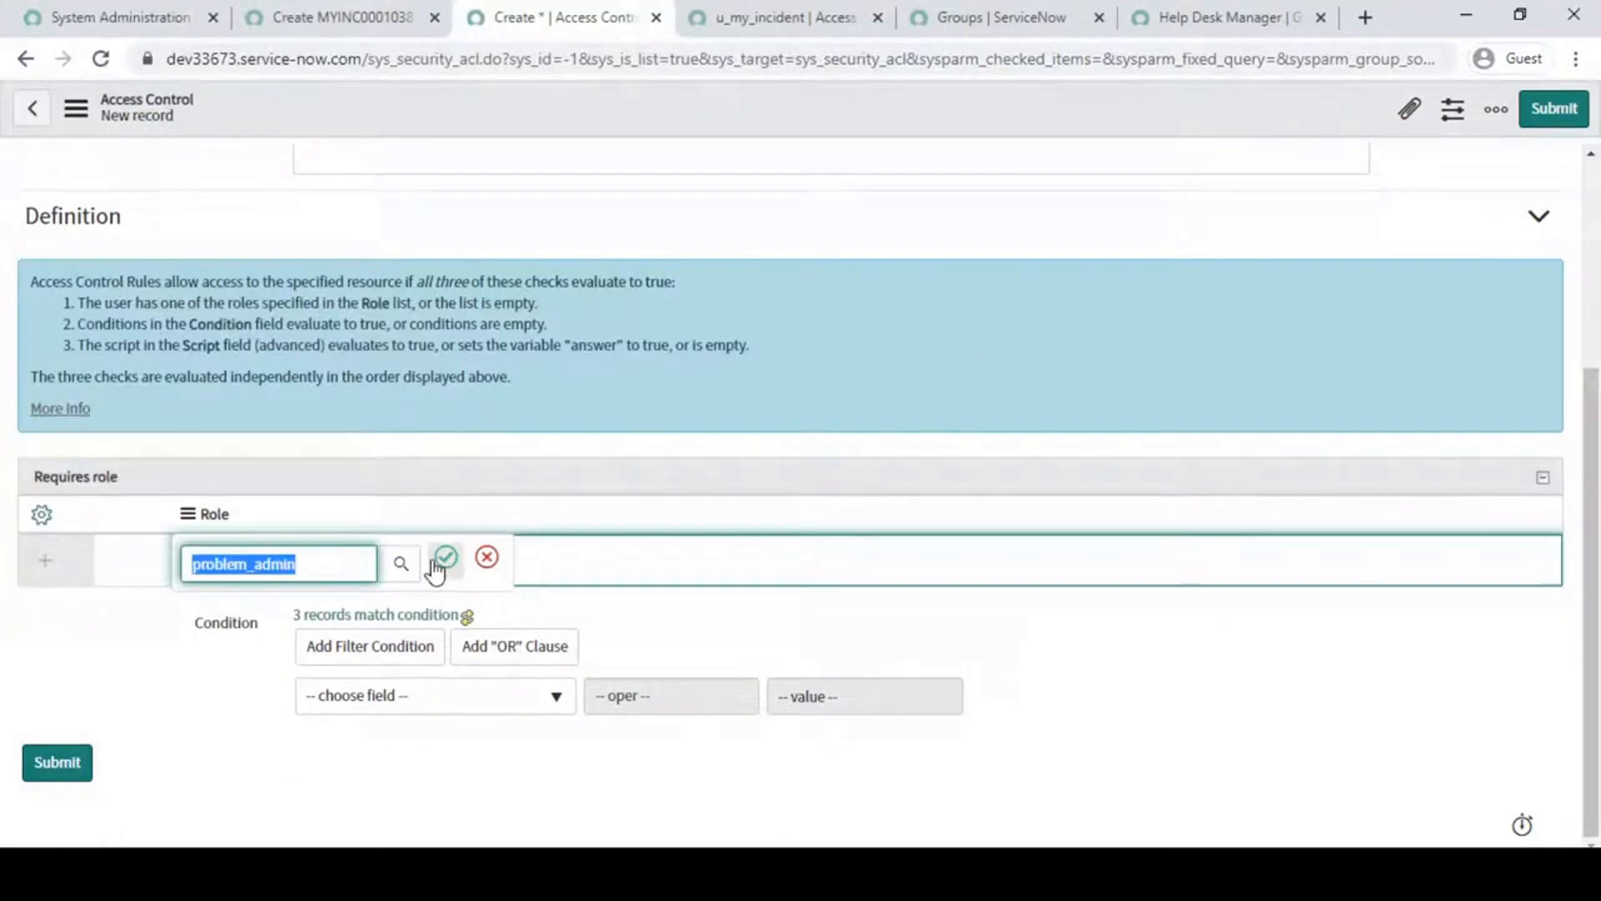
pyautogui.press('BackSpace')
pyautogui.click(406, 567)
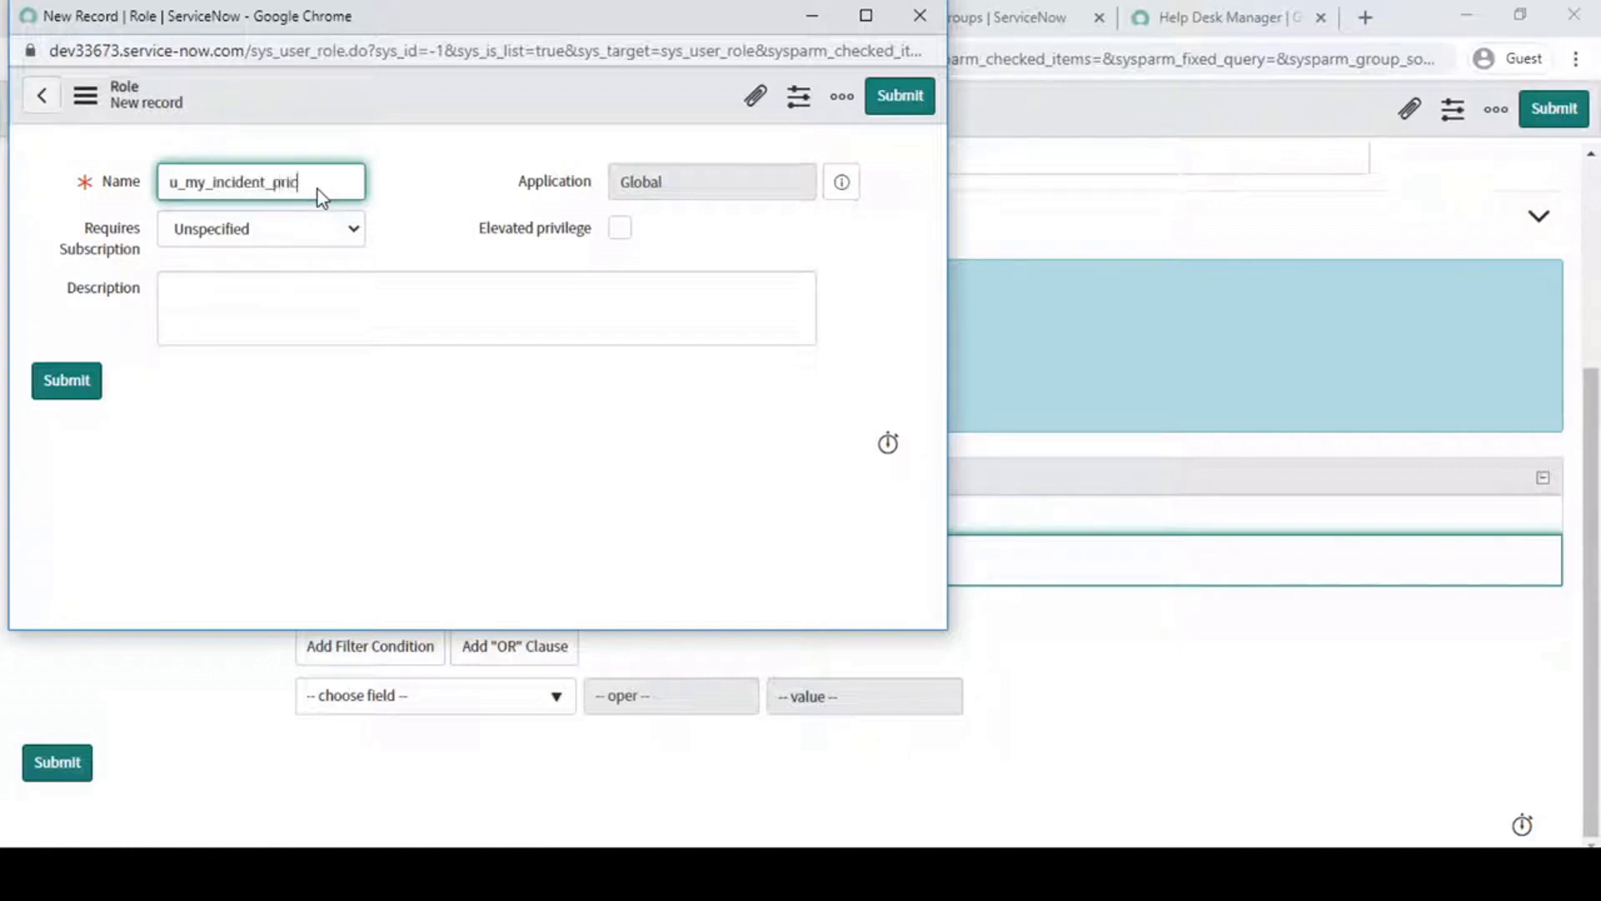
pyautogui.click(66, 384)
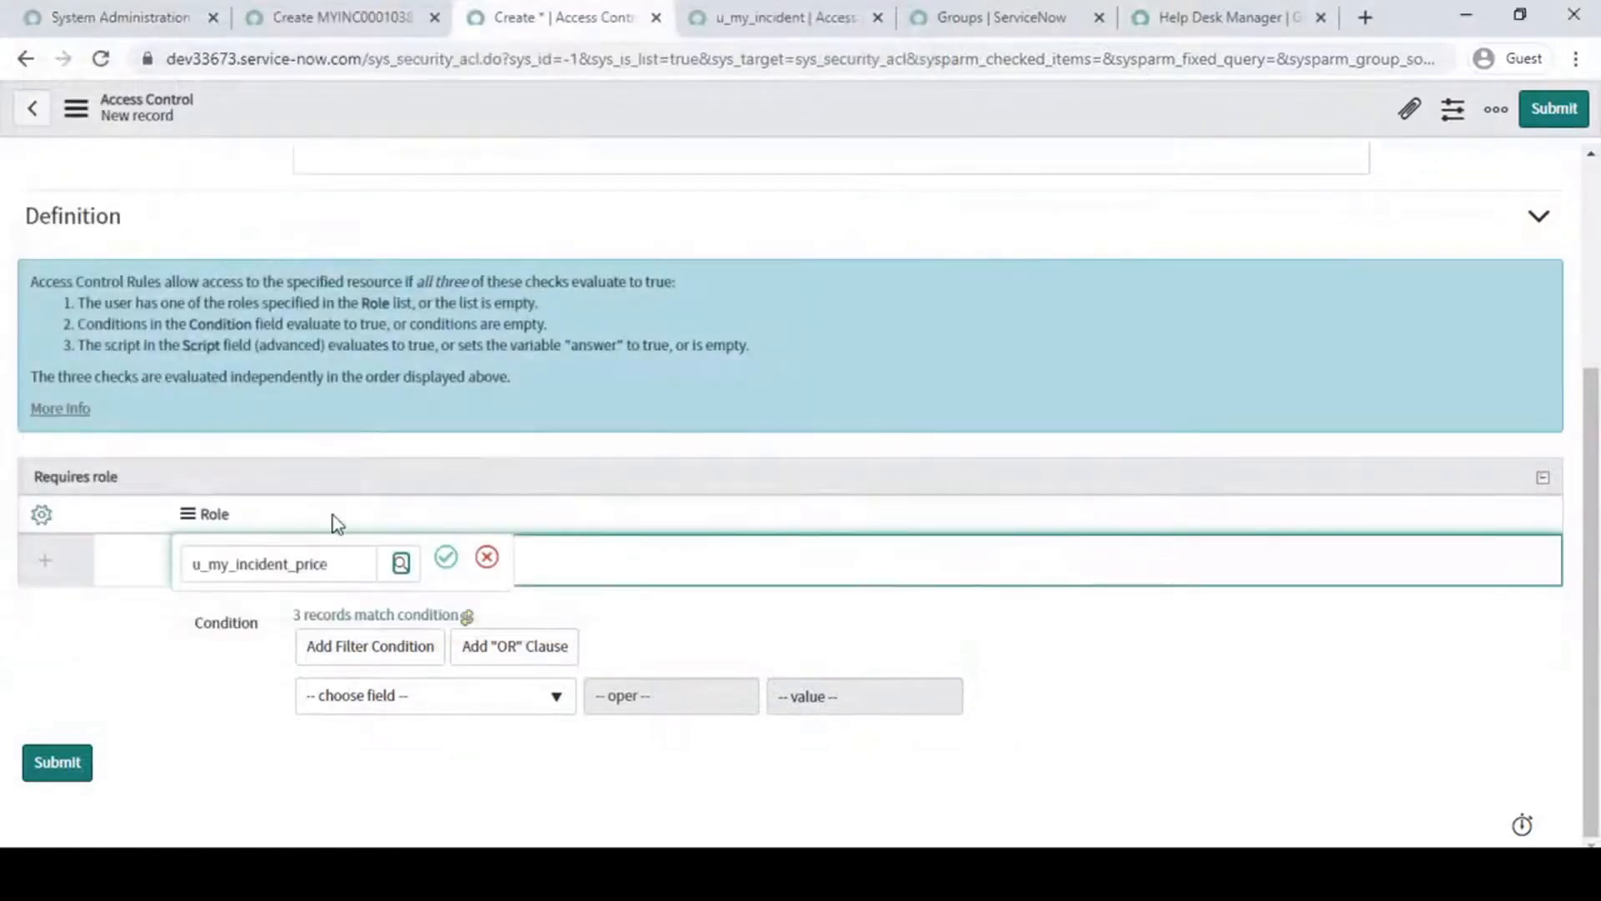
# - Confirm u_my_incident_price as the required role and review the new Price read rule's settings
pyautogui.click(447, 561)
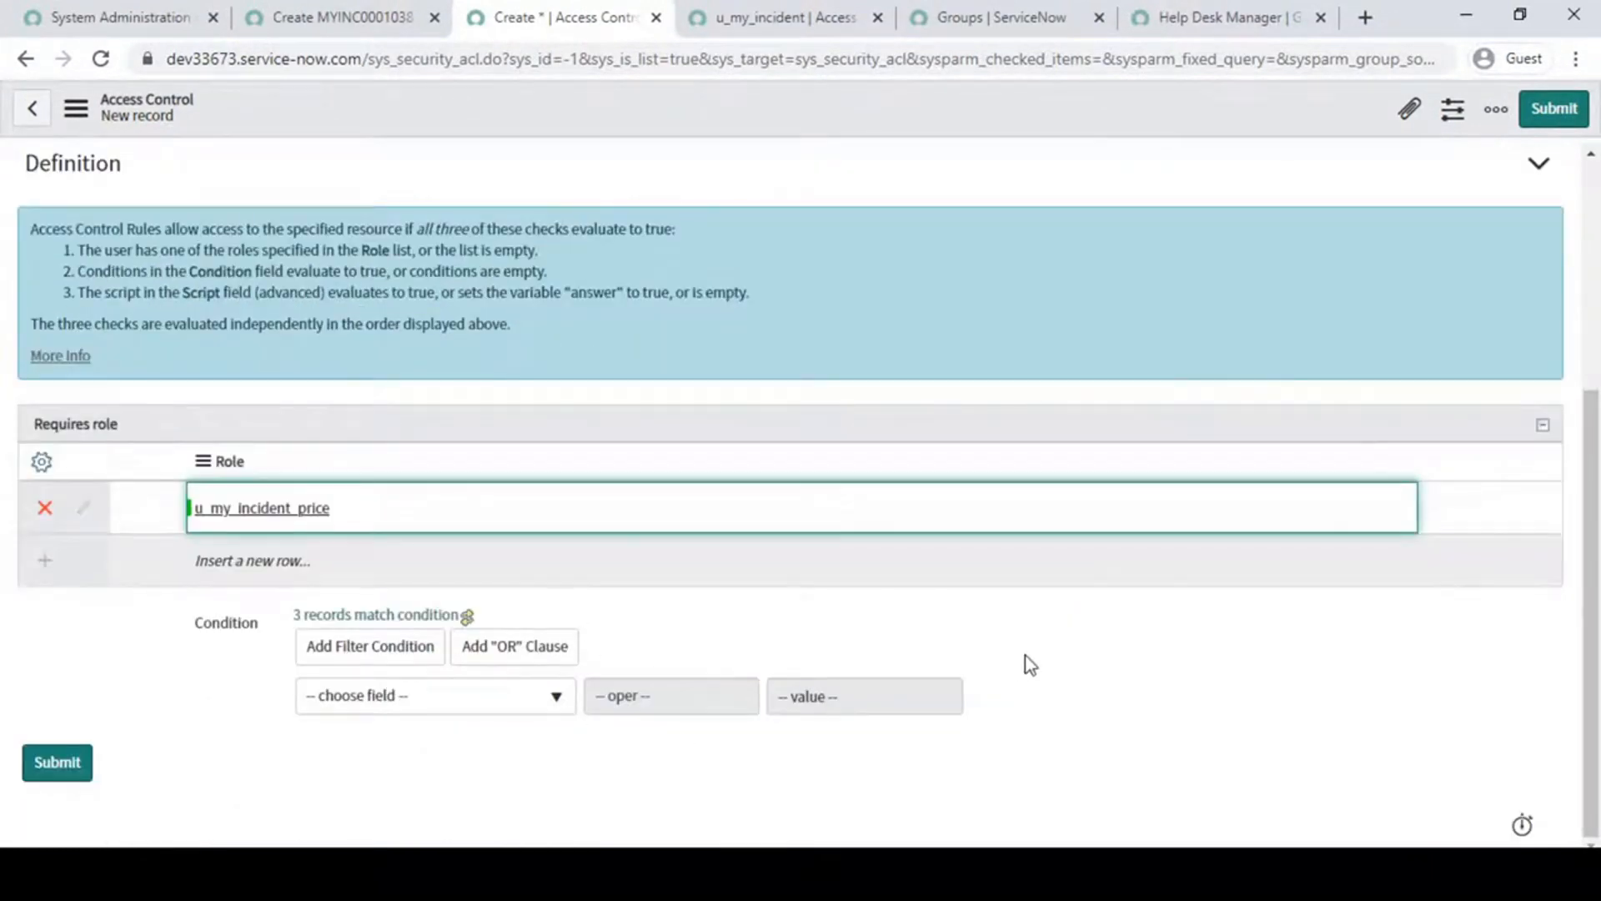
pyautogui.scroll(5, 1025, 655)
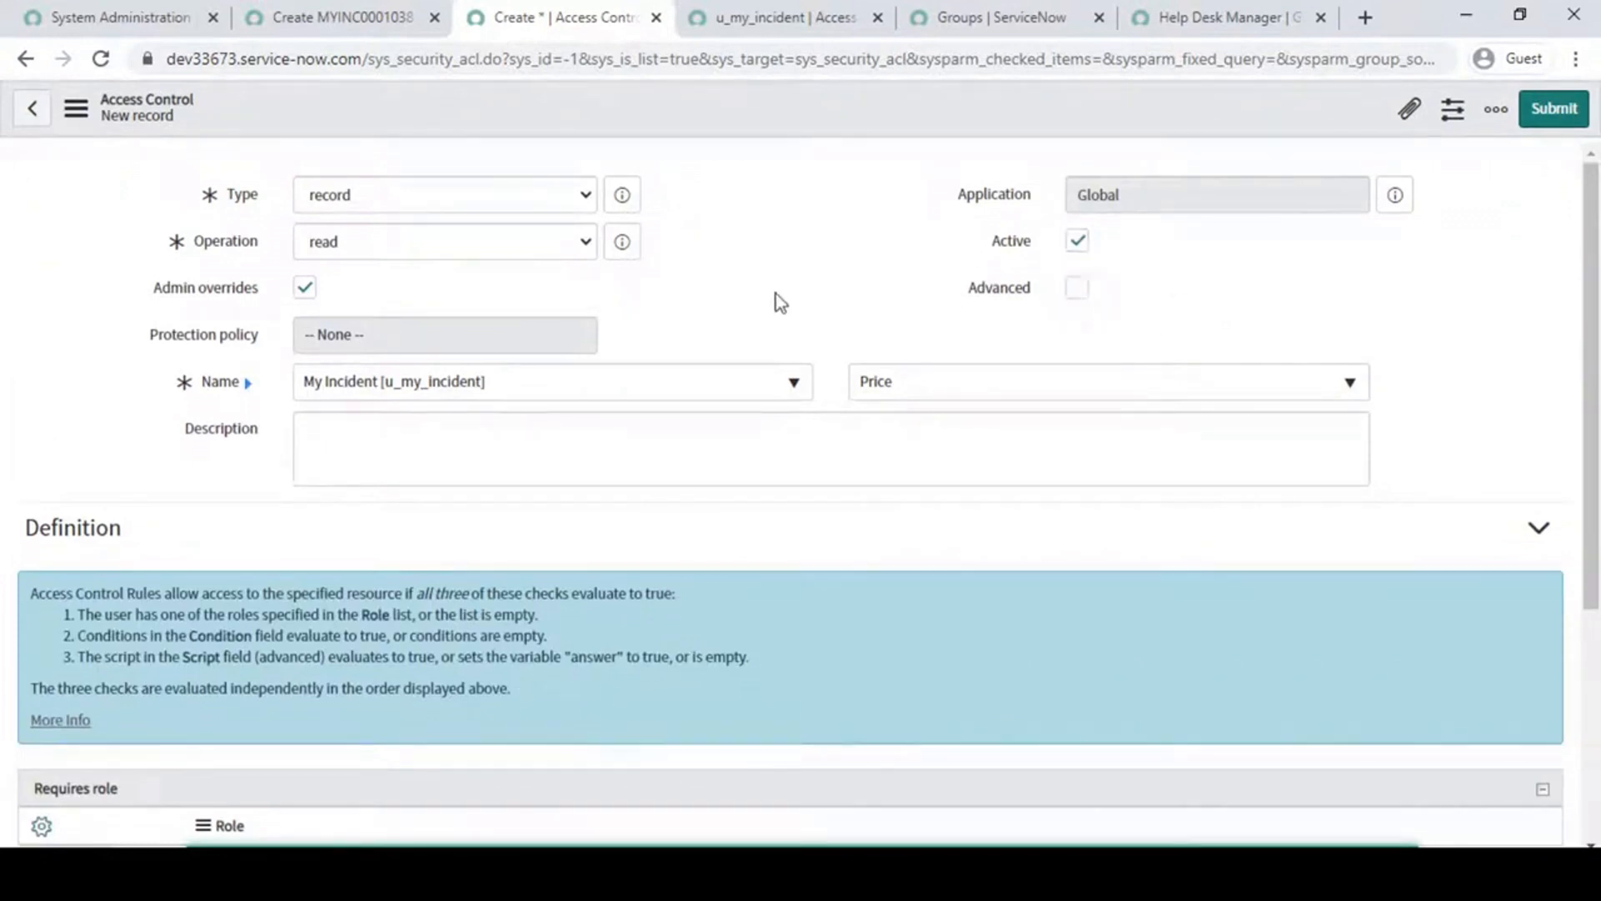
pyautogui.scroll(-4, 776, 293)
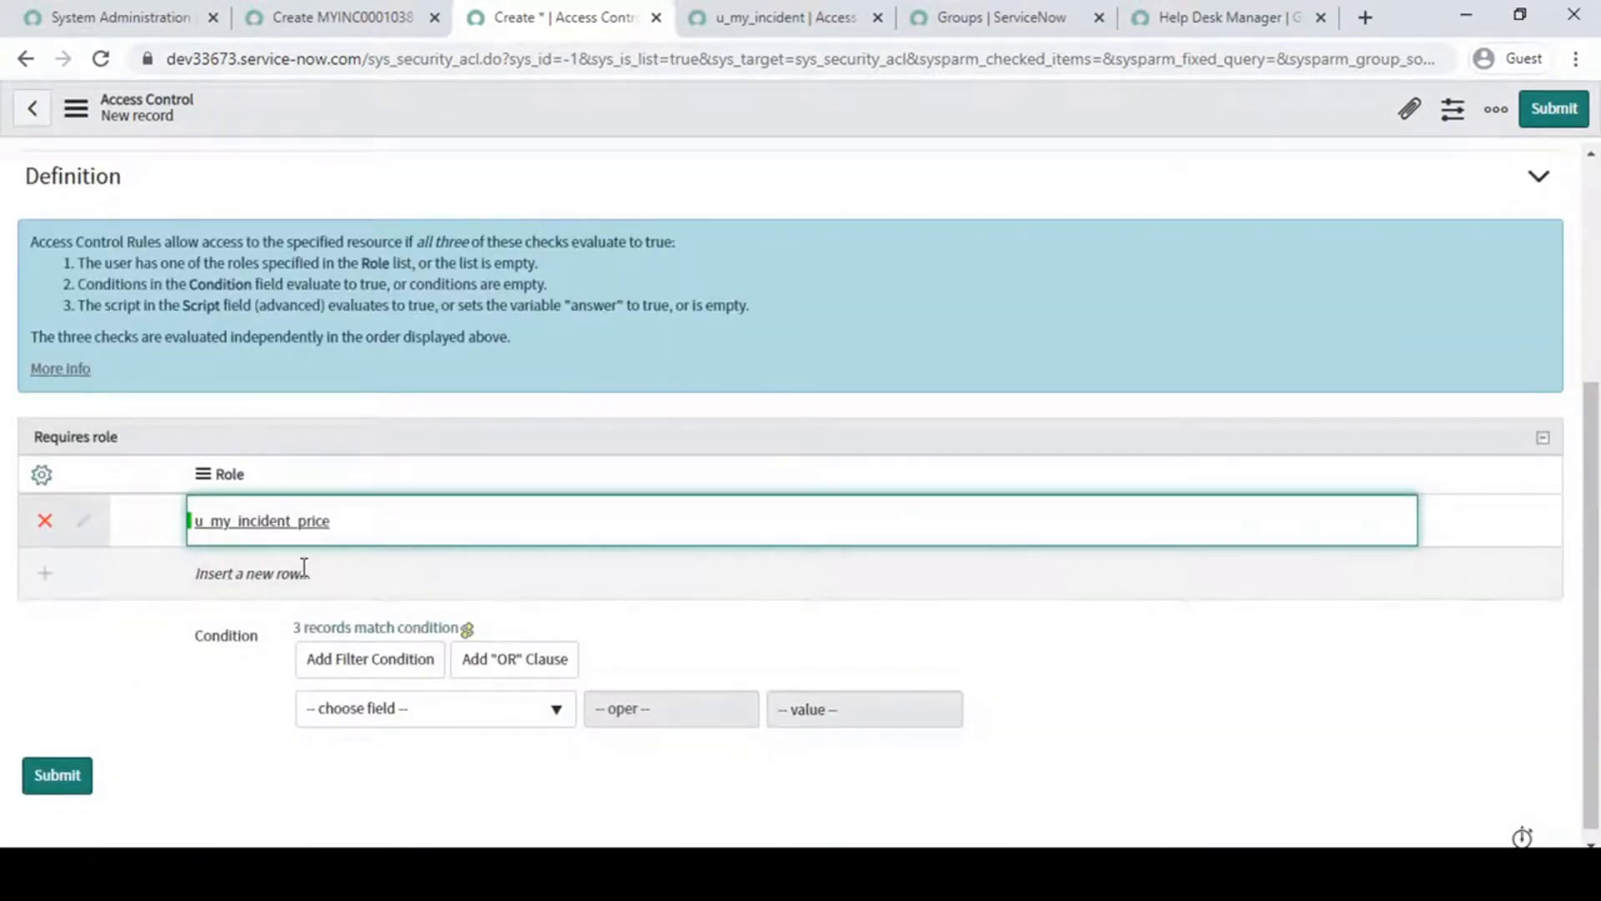
pyautogui.scroll(5, 507, 475)
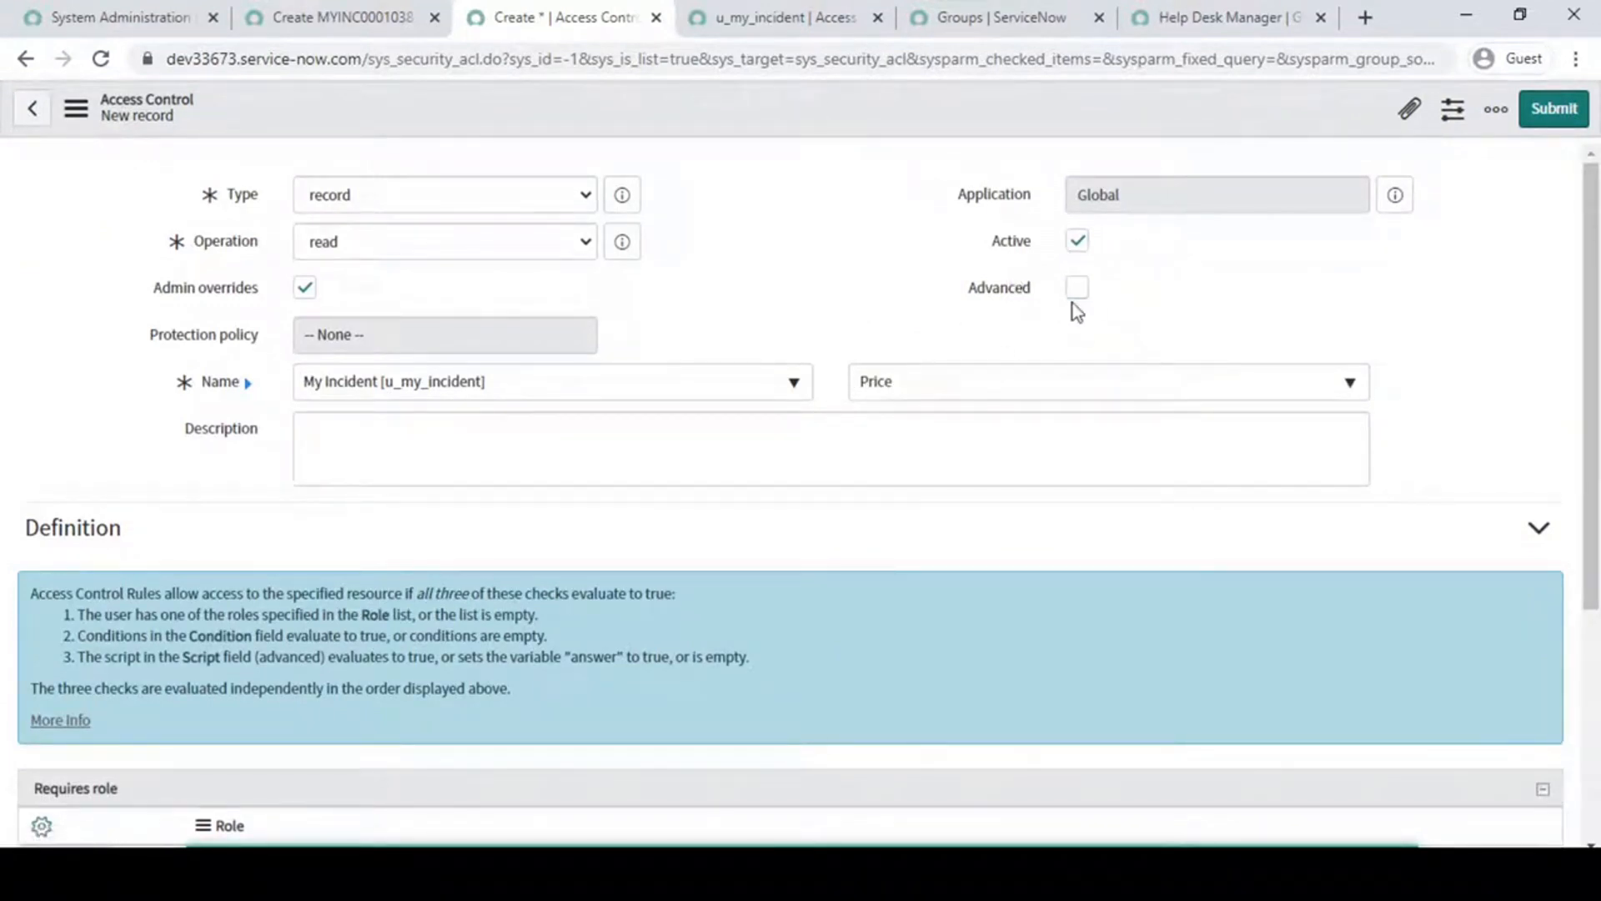
pyautogui.scroll(-5, 1073, 303)
pyautogui.scroll(5, 1051, 389)
# - Save the Price read rule and continue past the security rules verification
pyautogui.rightClick(809, 92)
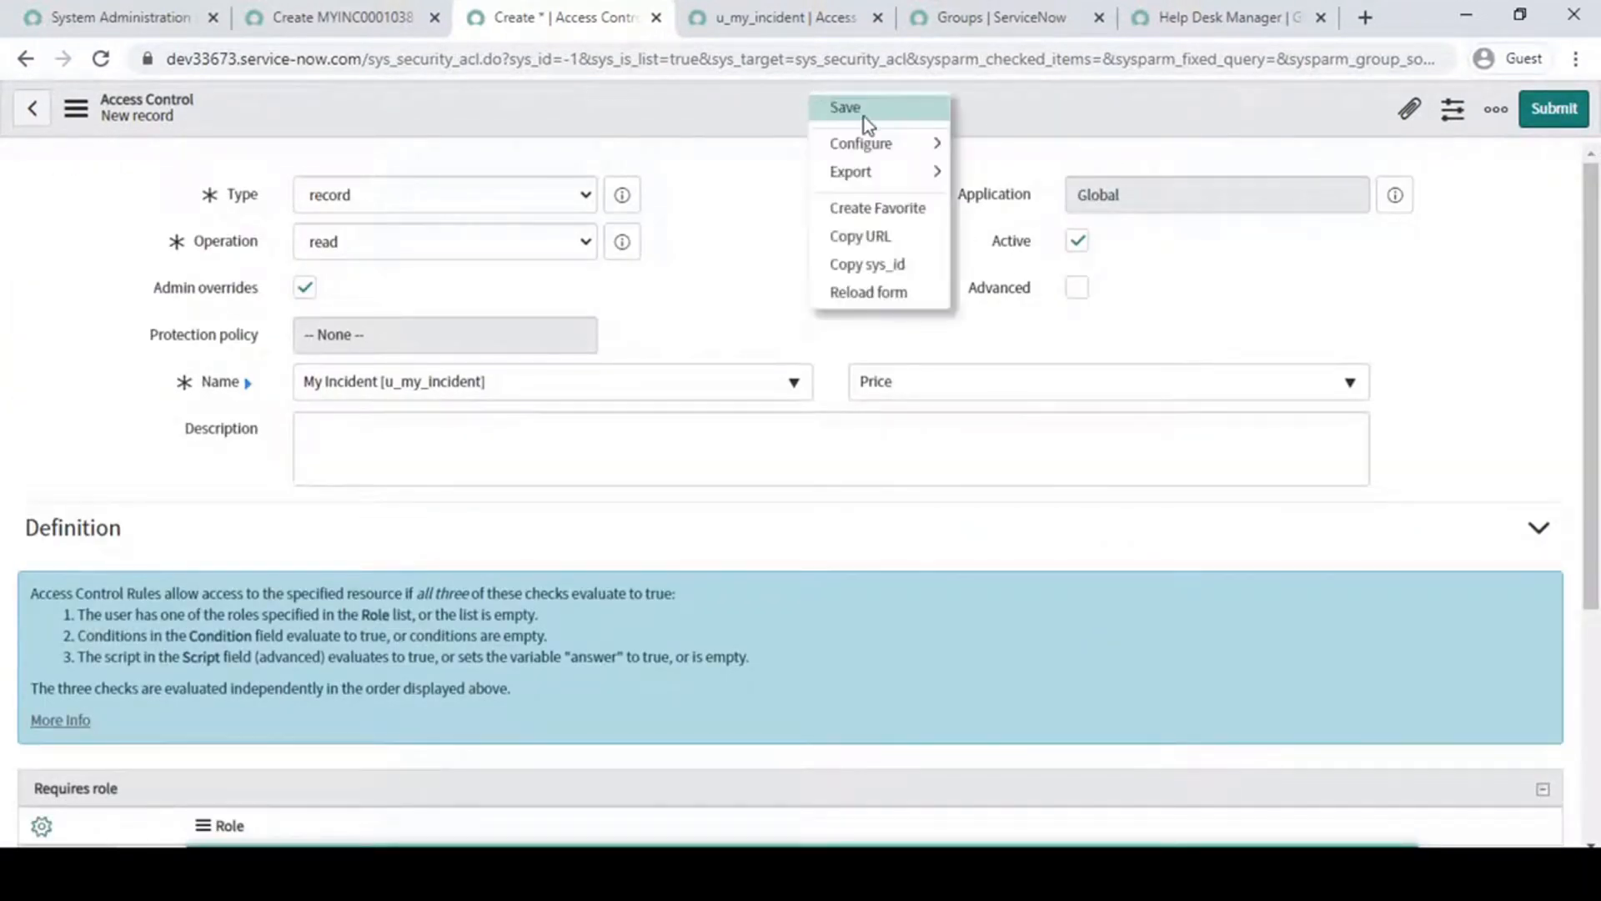
pyautogui.click(864, 106)
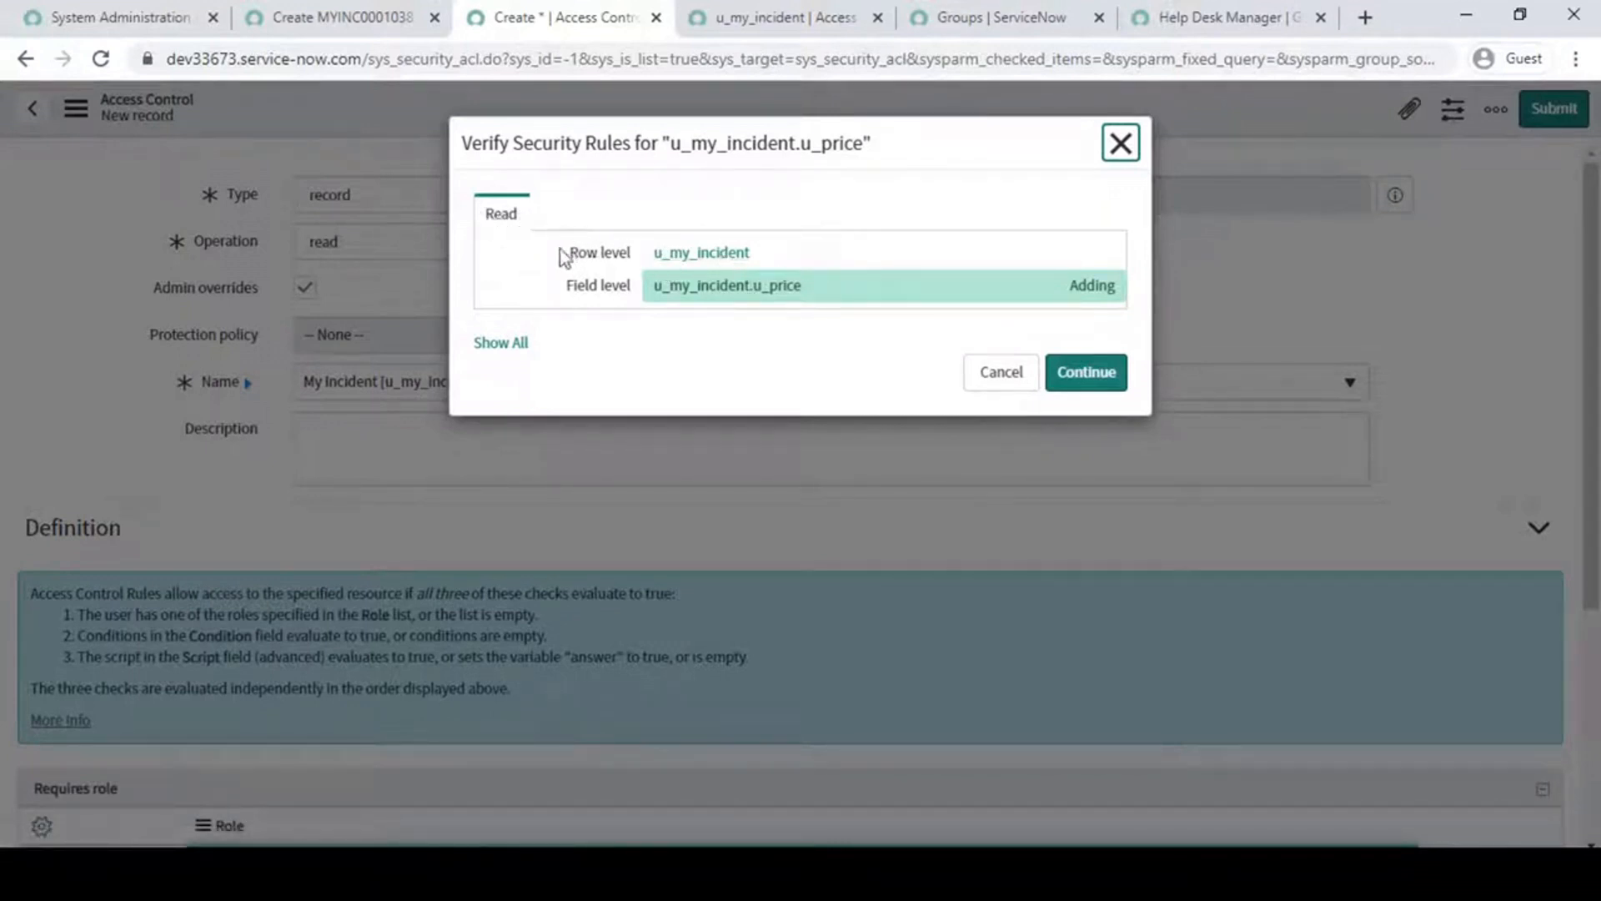
pyautogui.moveTo(562, 259); pyautogui.dragTo(627, 252)
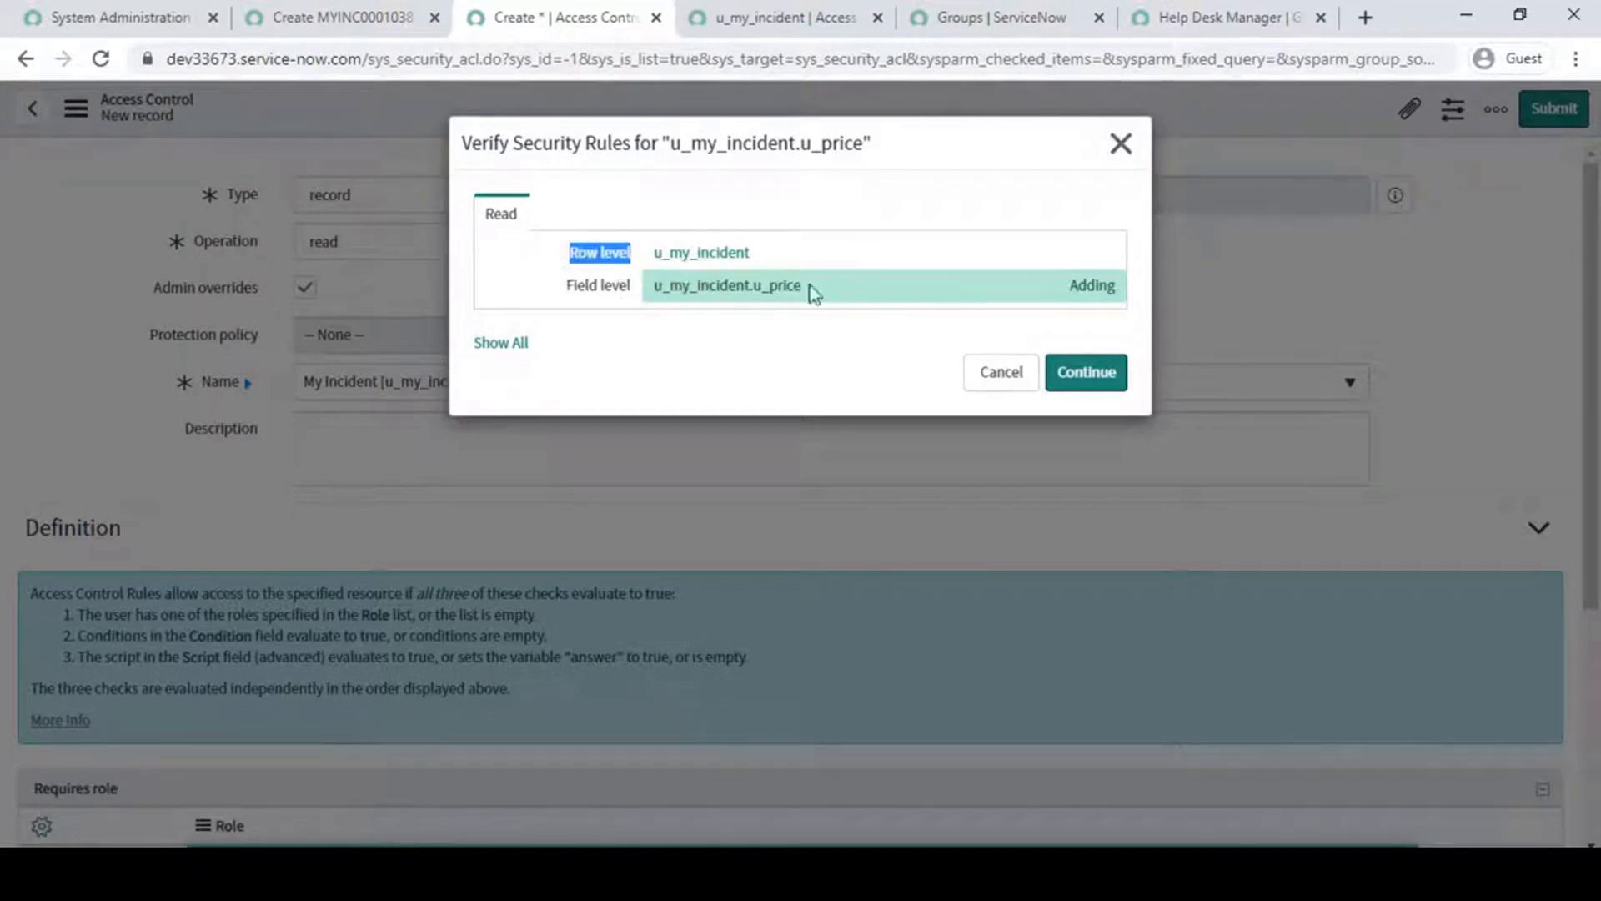
pyautogui.click(1099, 384)
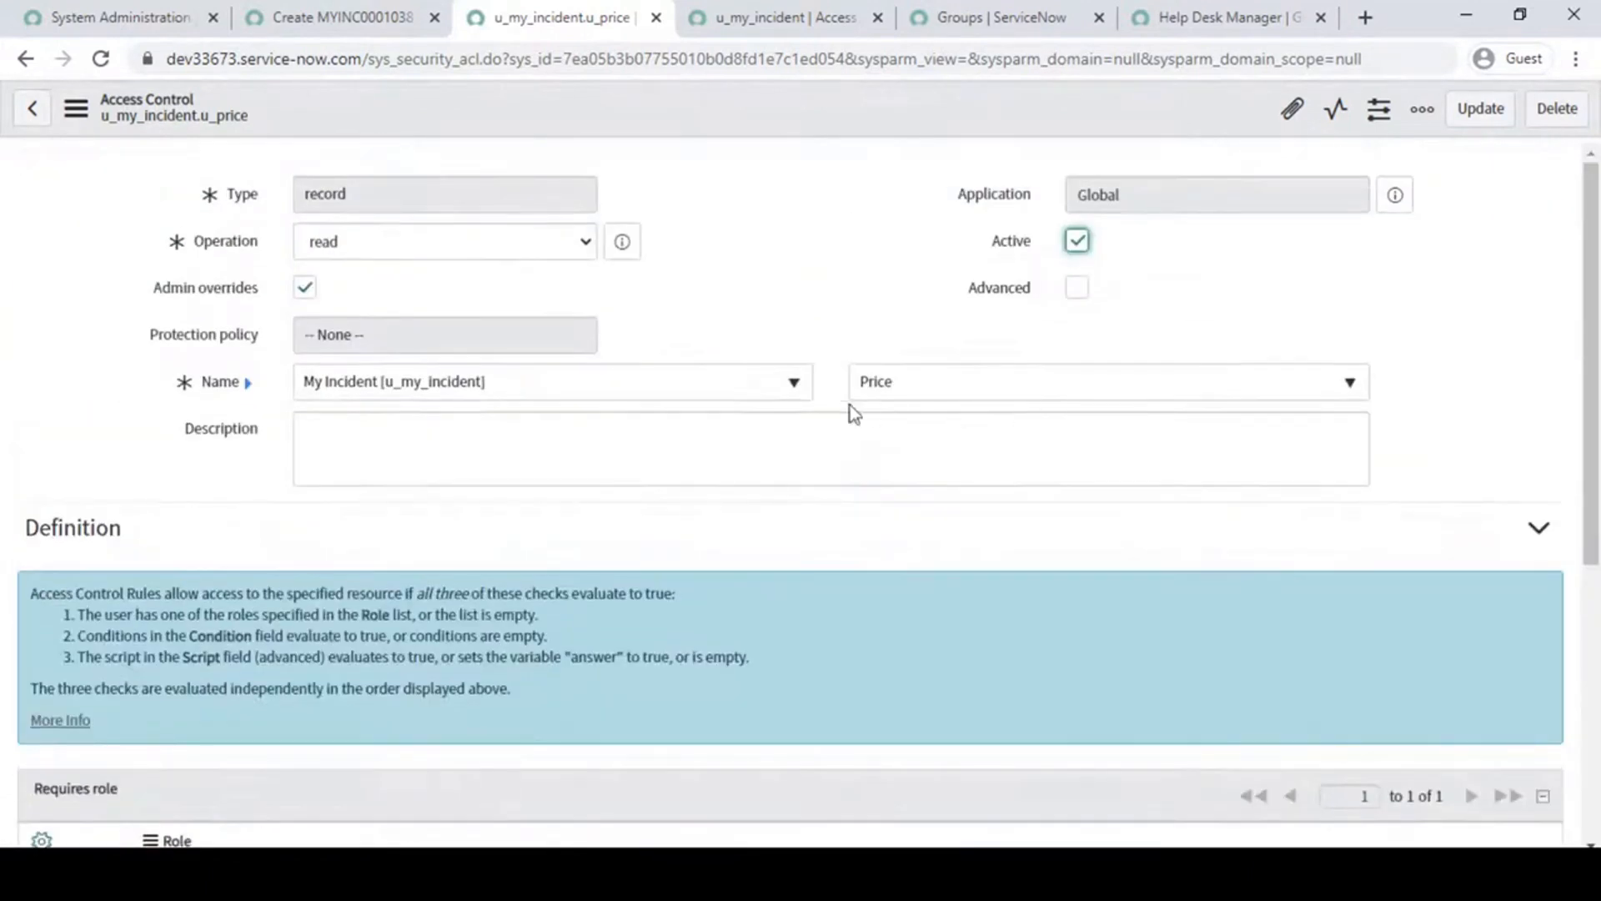
# - Return to the System Administration home page and impersonate the Helpdesk Manager user
pyautogui.click(287, 15)
pyautogui.click(111, 10)
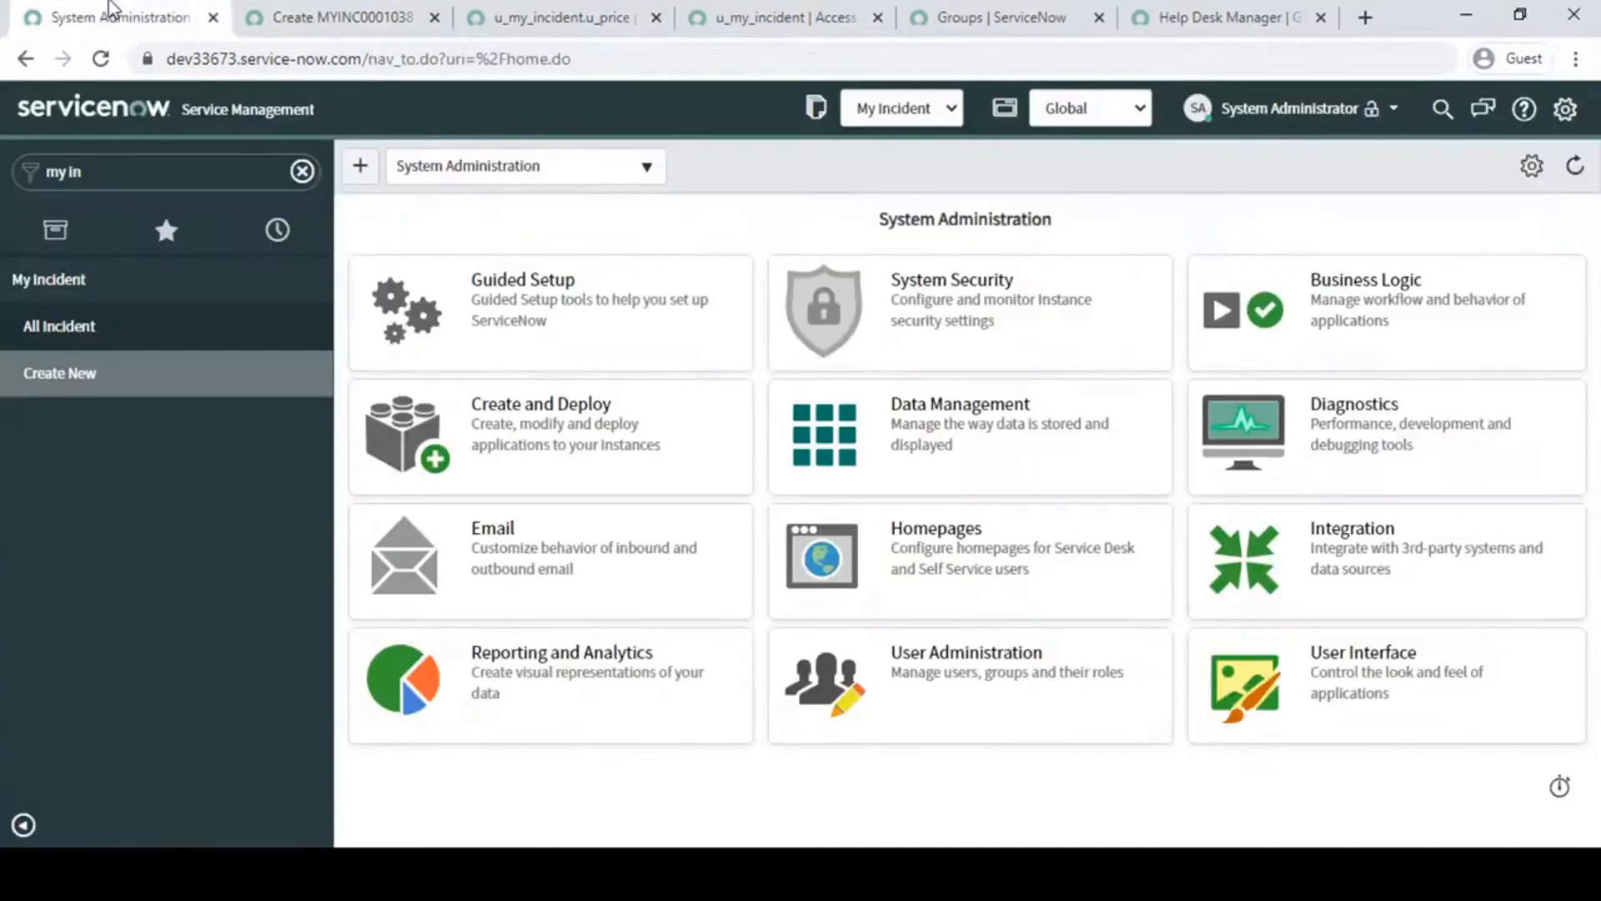
pyautogui.click(1323, 109)
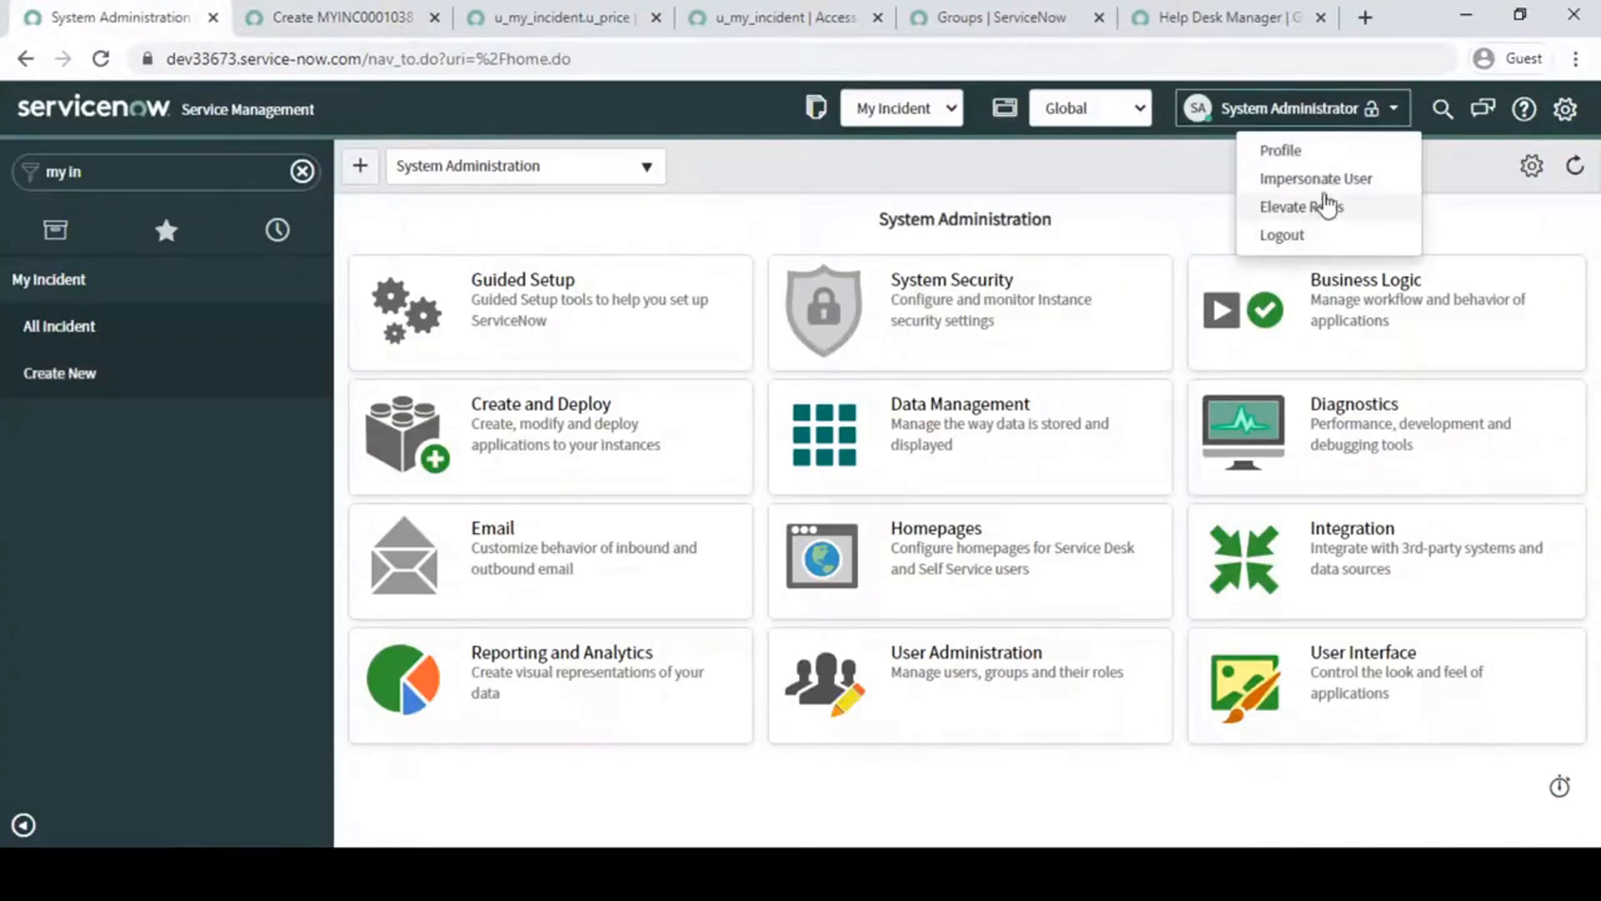
pyautogui.click(1316, 178)
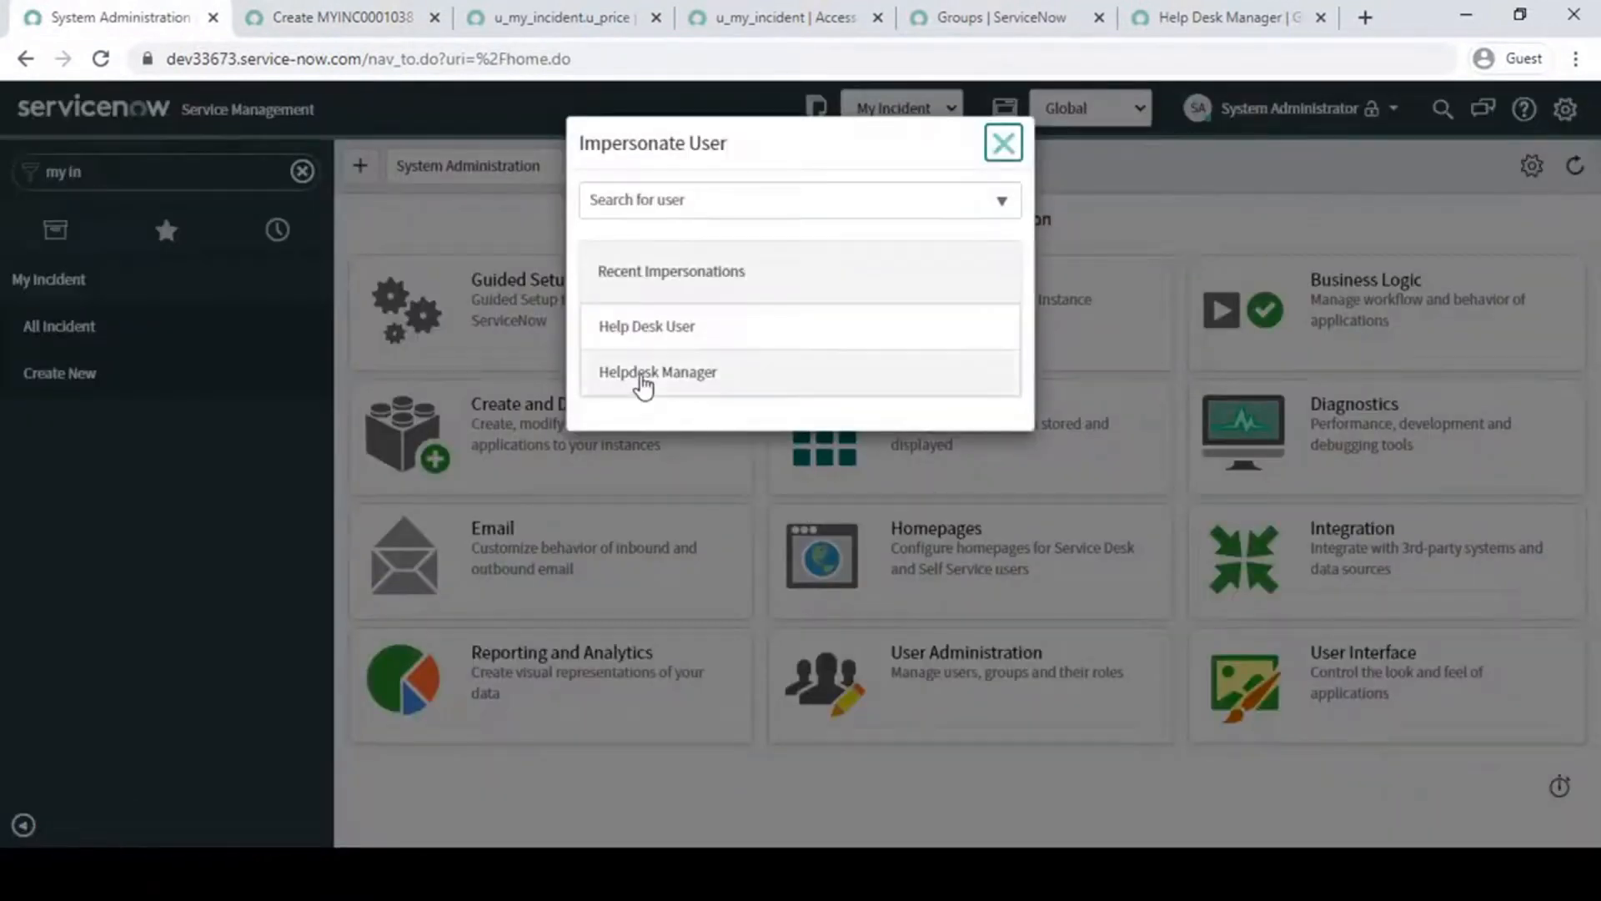
pyautogui.click(643, 379)
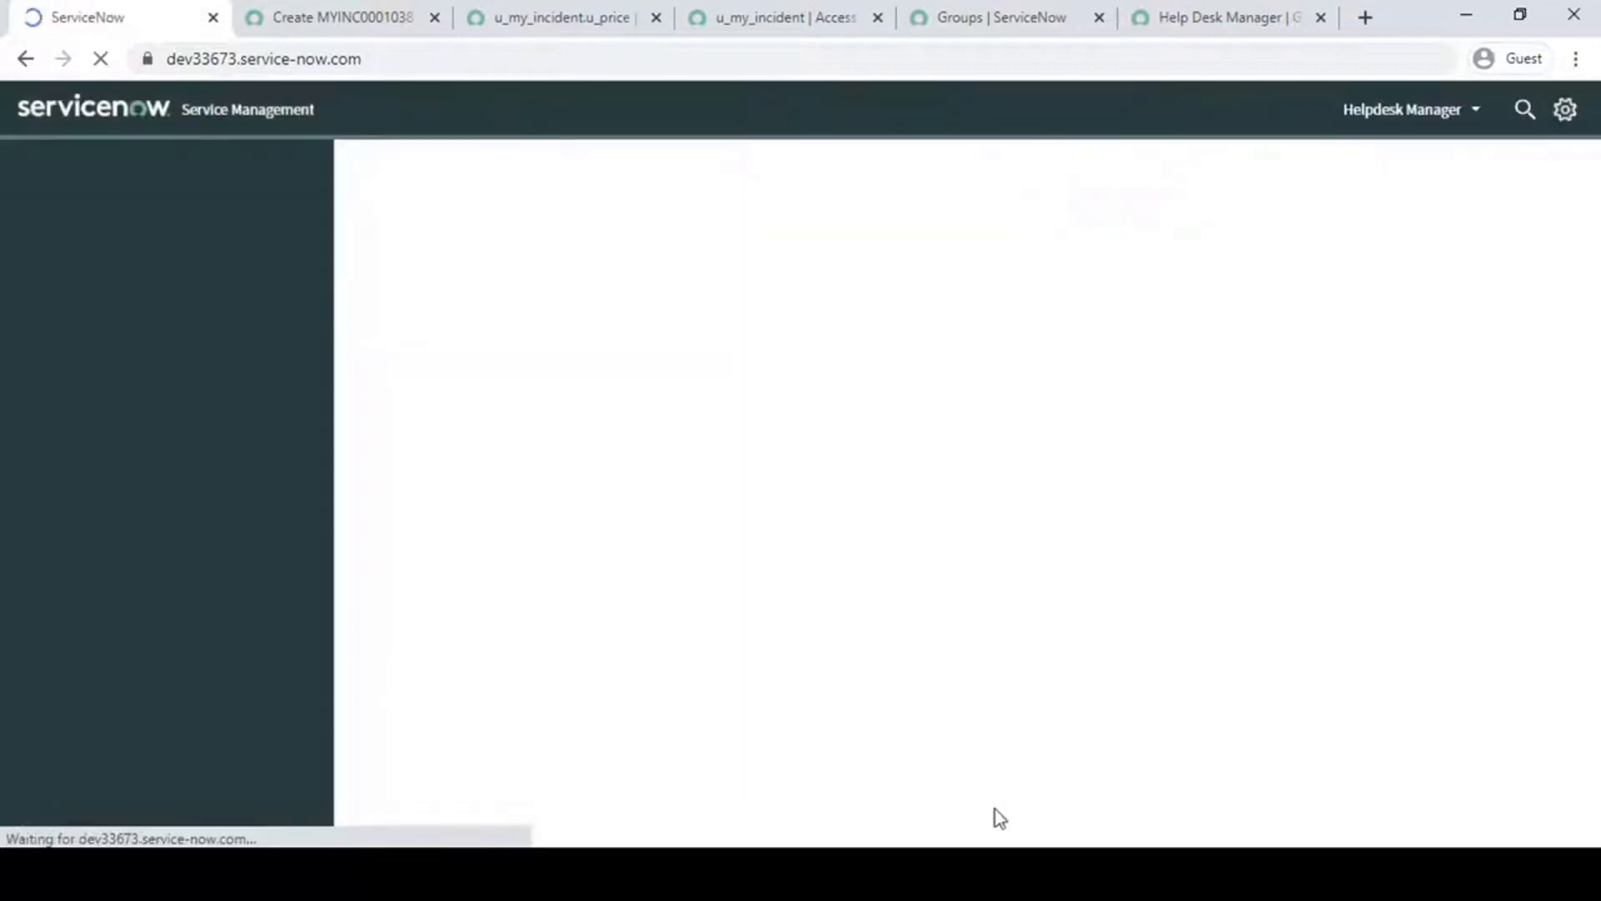
# - Reload the new My Incident form as Helpdesk Manager, and open another blank My Incident record after filtering the navigator by "my in"
pyautogui.click(304, 17)
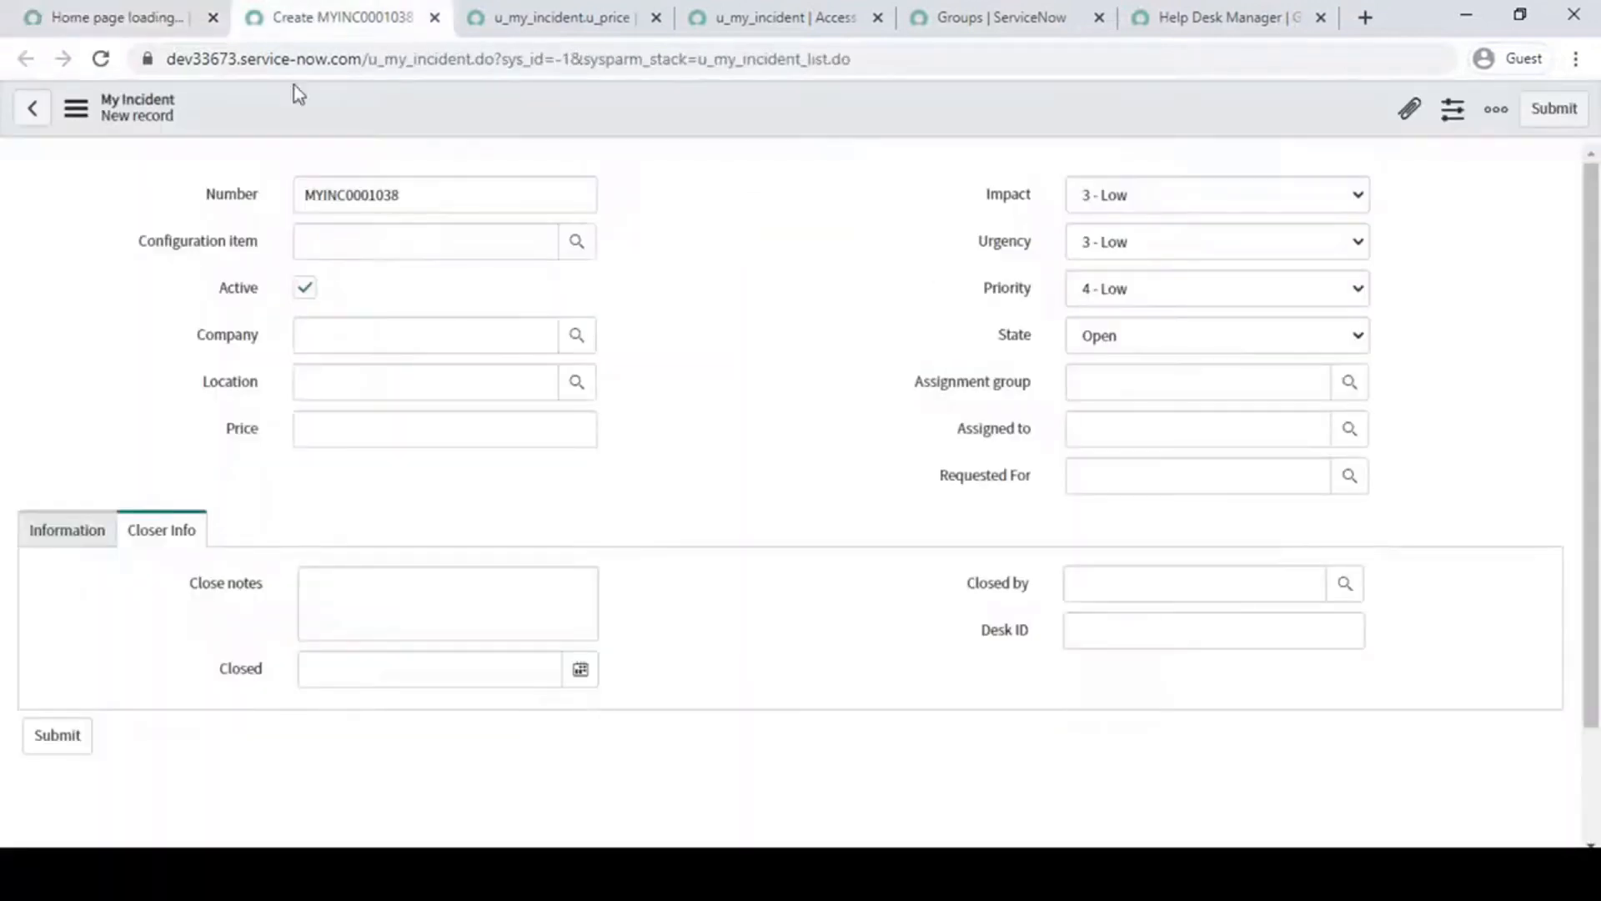
pyautogui.click(103, 58)
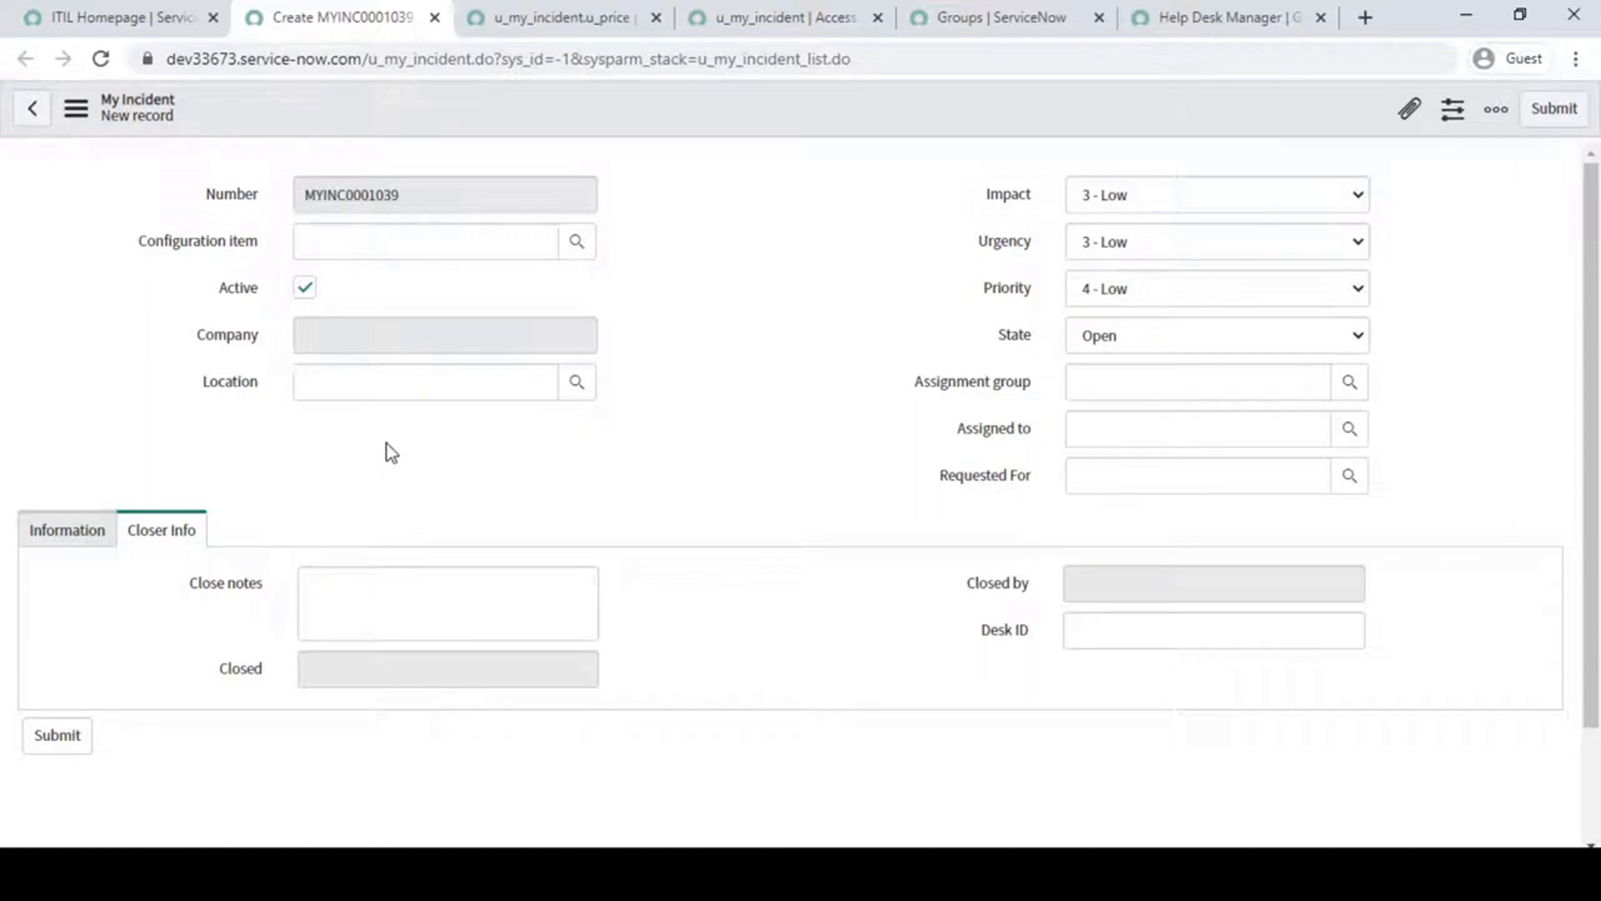
pyautogui.click(125, 17)
pyautogui.click(173, 175)
pyautogui.write('my in')
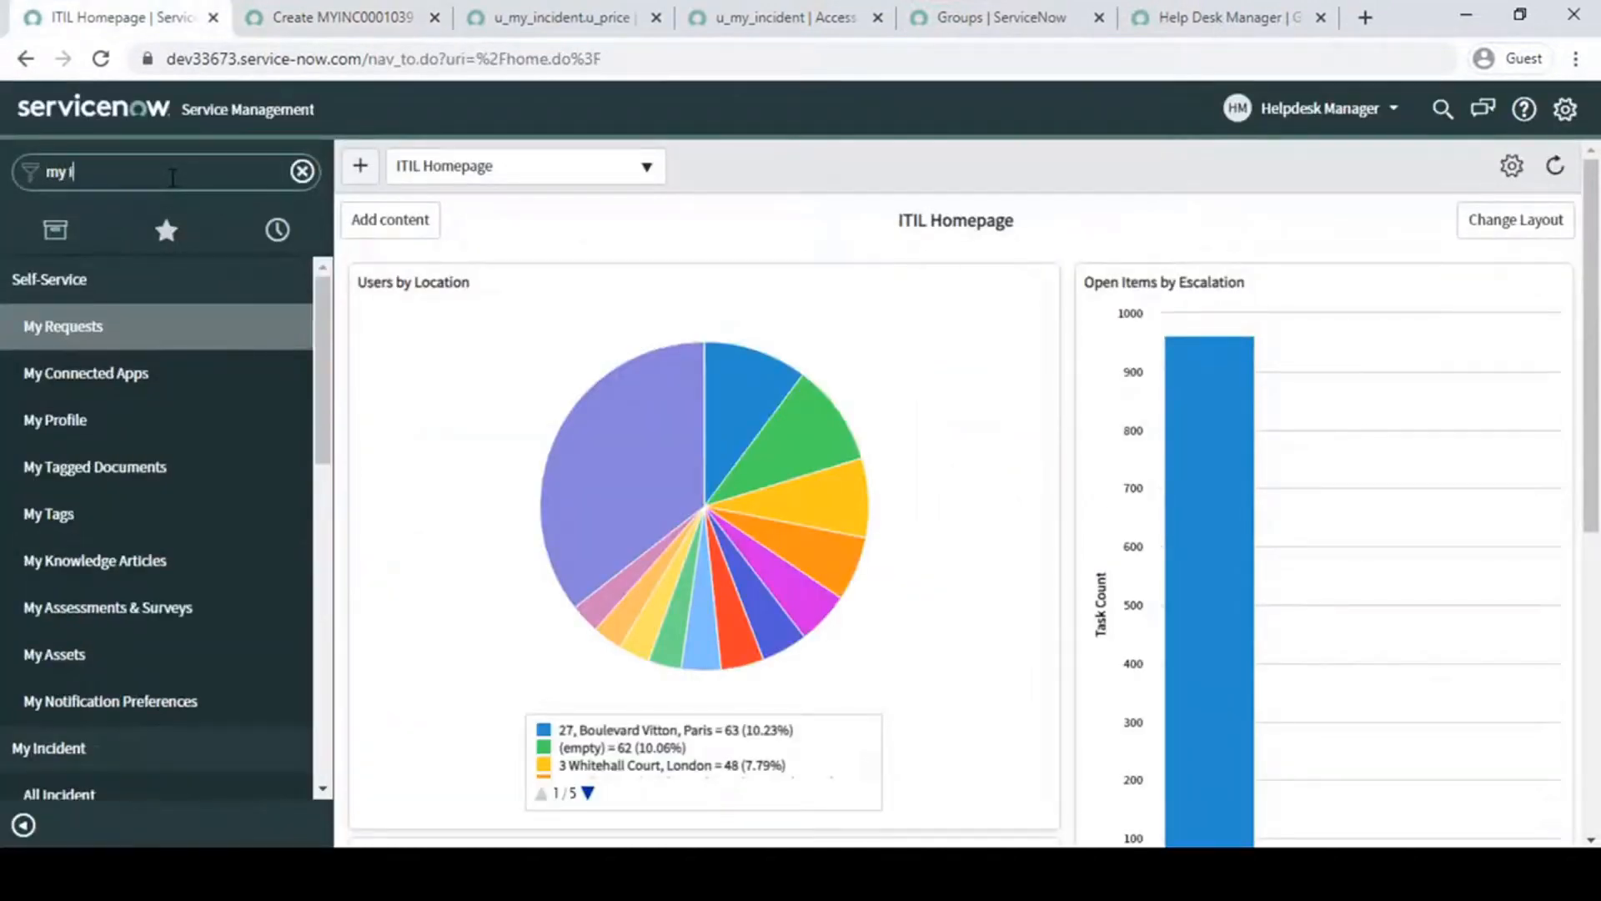
pyautogui.click(81, 388)
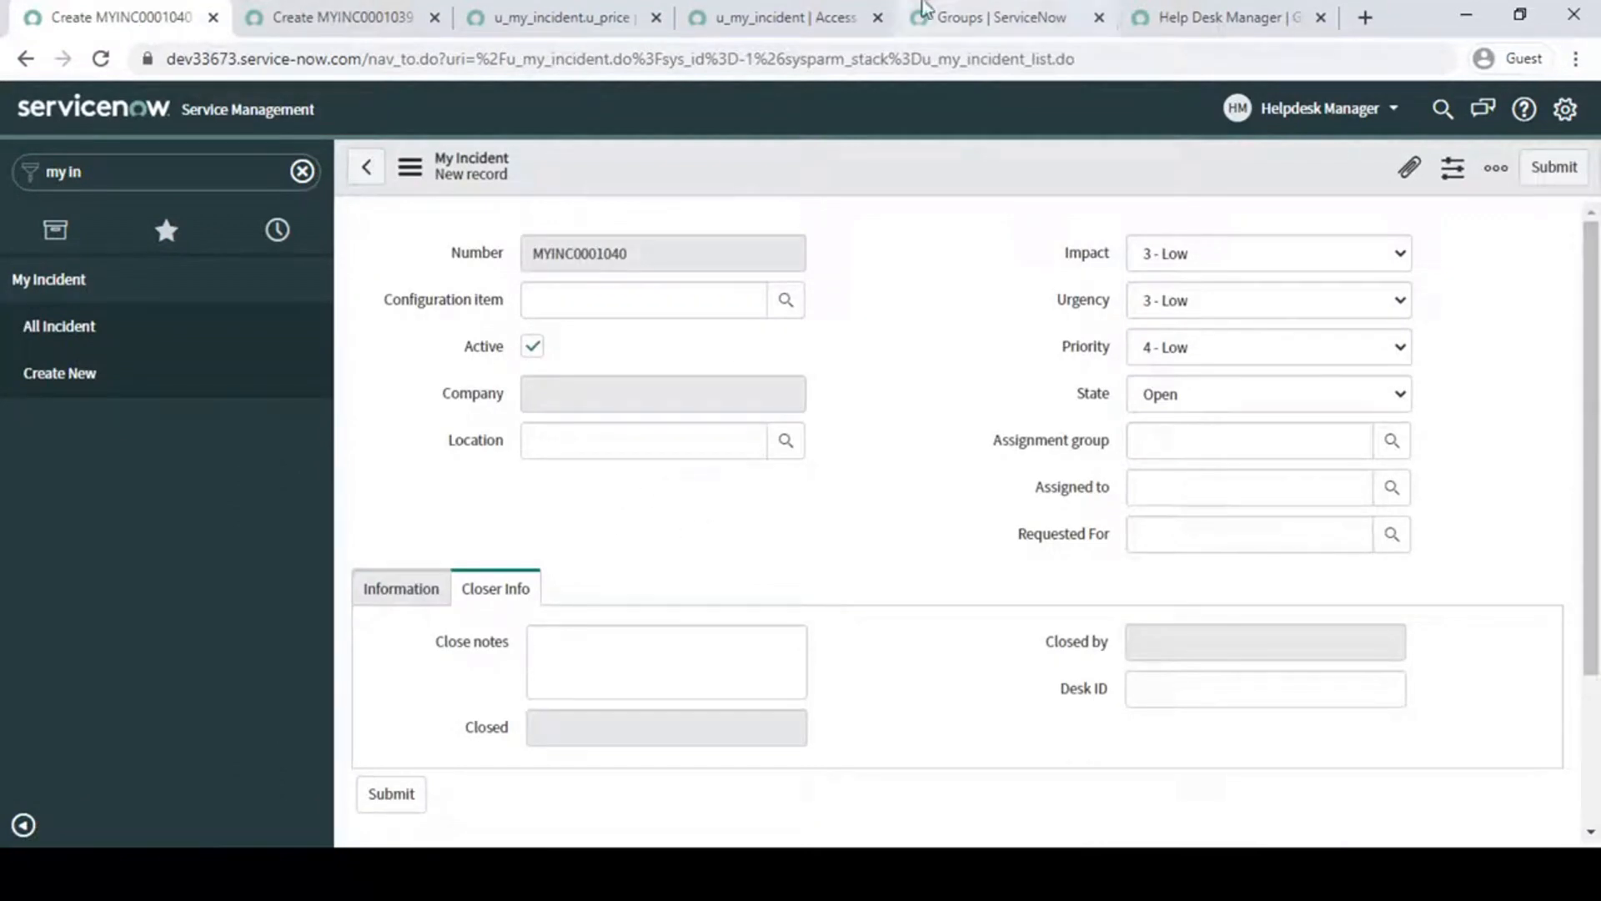
# - Check the required role on the table-level read rule for My Incident
pyautogui.click(924, 10)
pyautogui.click(746, 17)
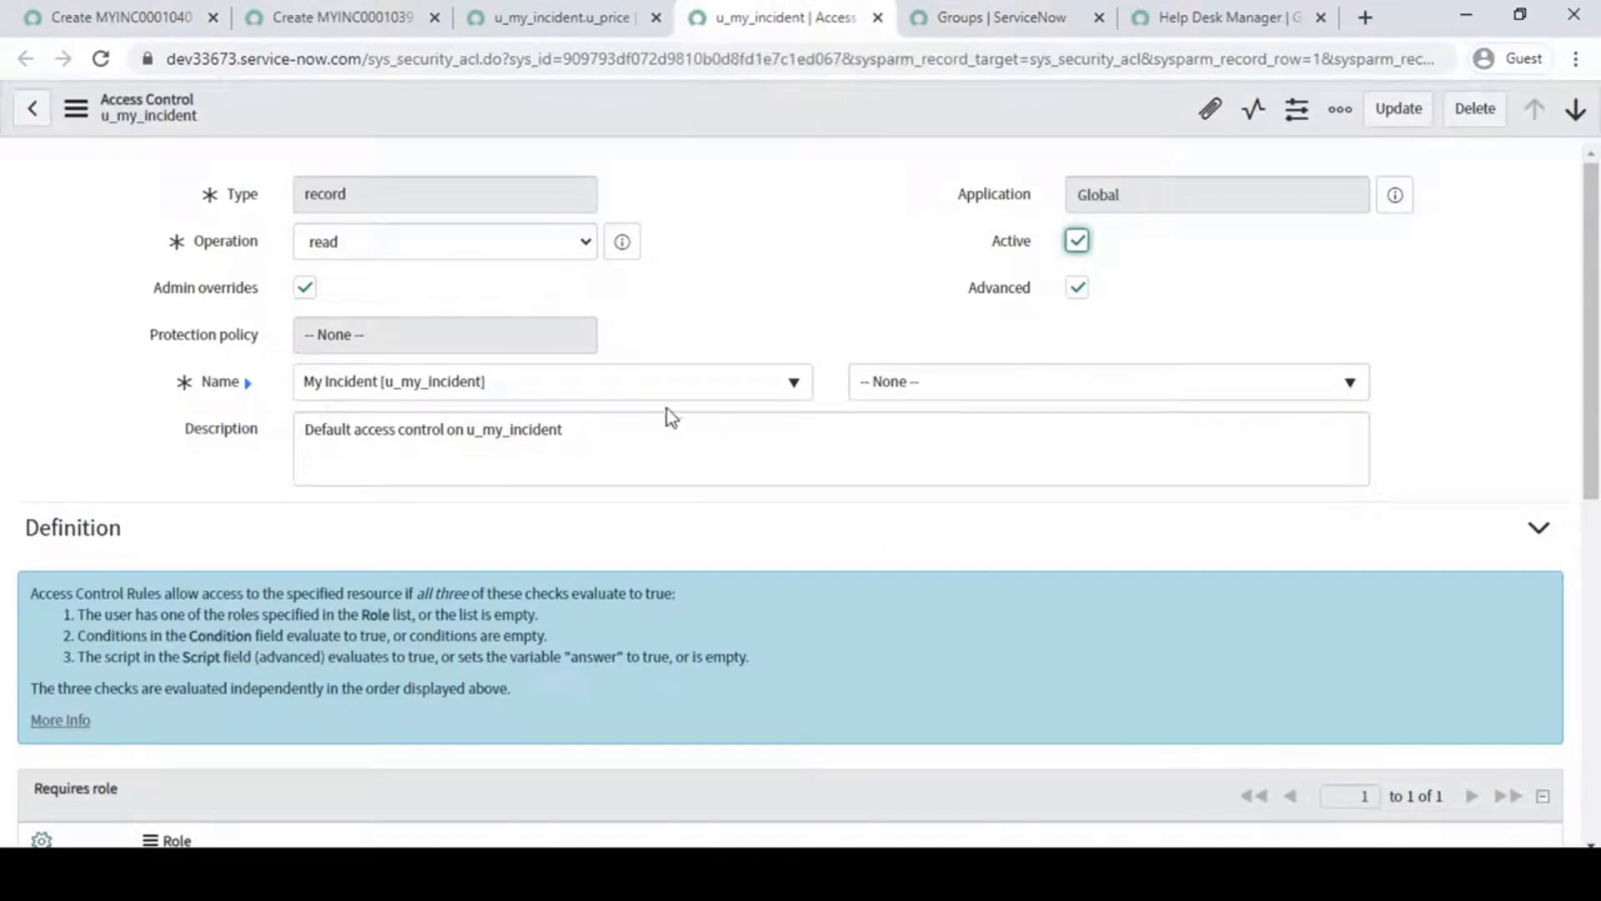
pyautogui.scroll(-4, 822, 315)
pyautogui.moveTo(315, 538); pyautogui.dragTo(52, 535)
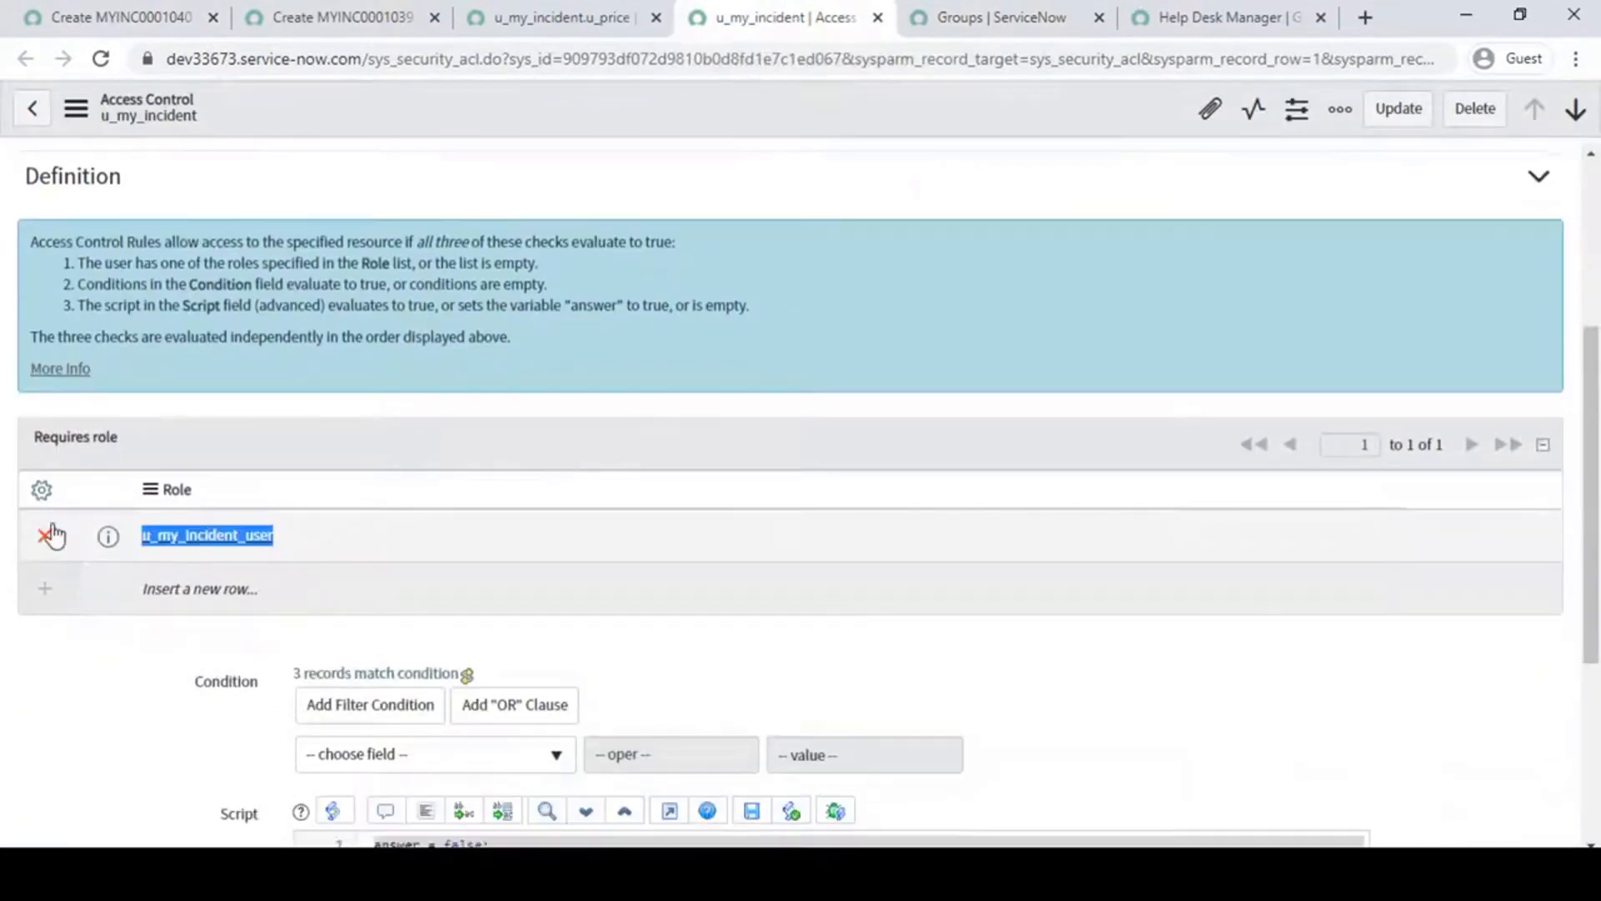
# - Examine the Help Desk Manager group's members and compare the group with the role required by the table-level read rule
pyautogui.click(1178, 19)
pyautogui.scroll(-1, 347, 598)
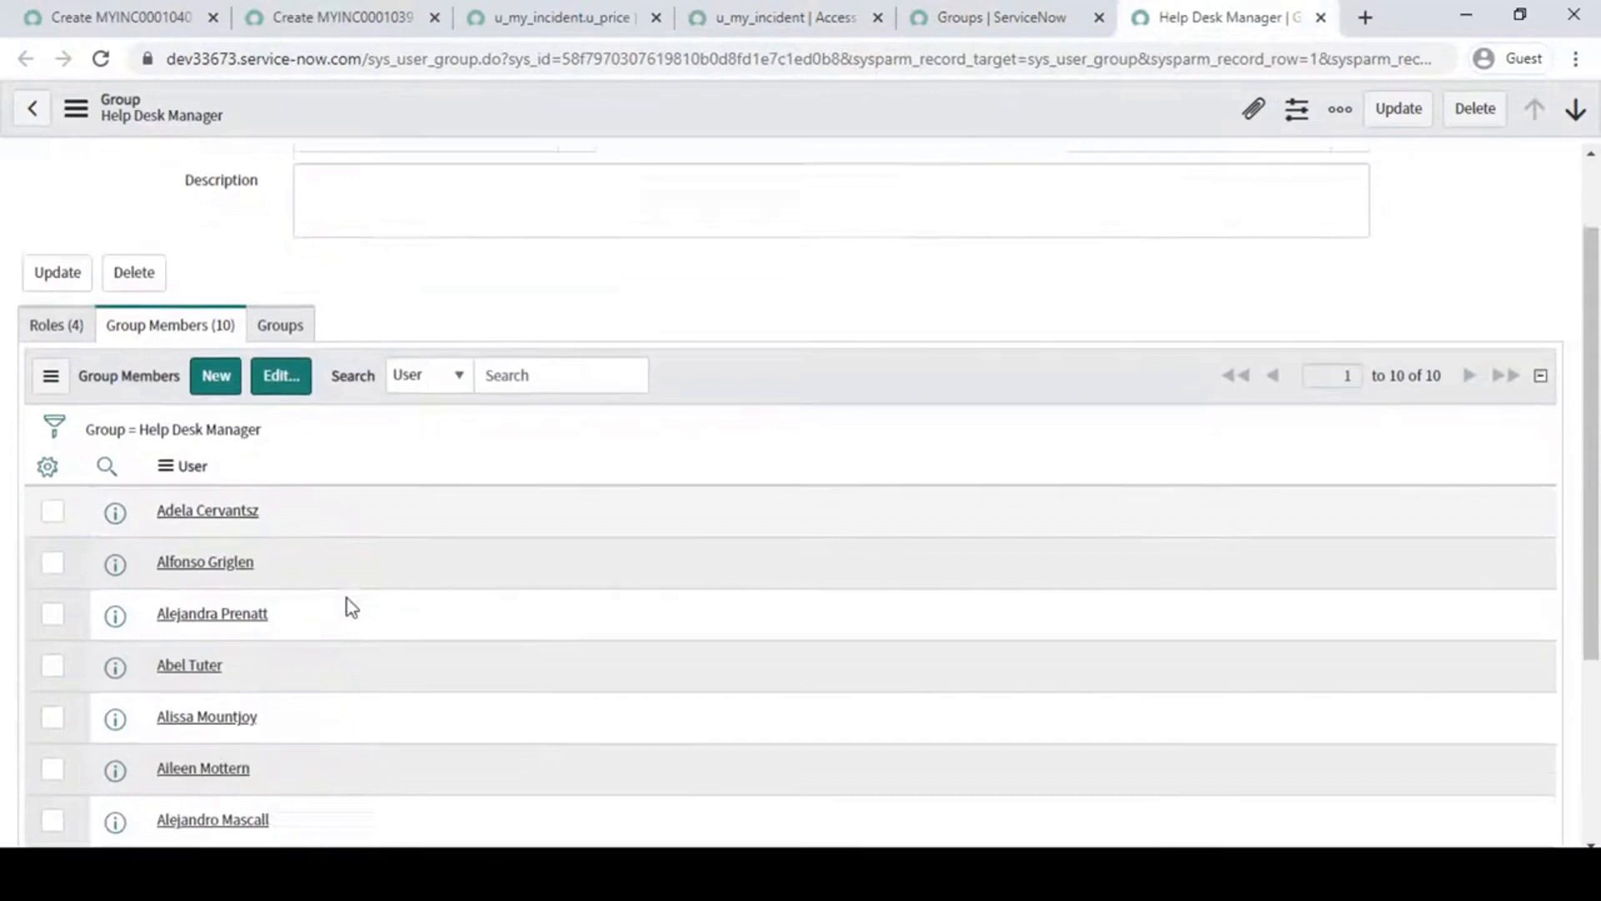
pyautogui.scroll(-1, 351, 607)
pyautogui.scroll(2, 352, 607)
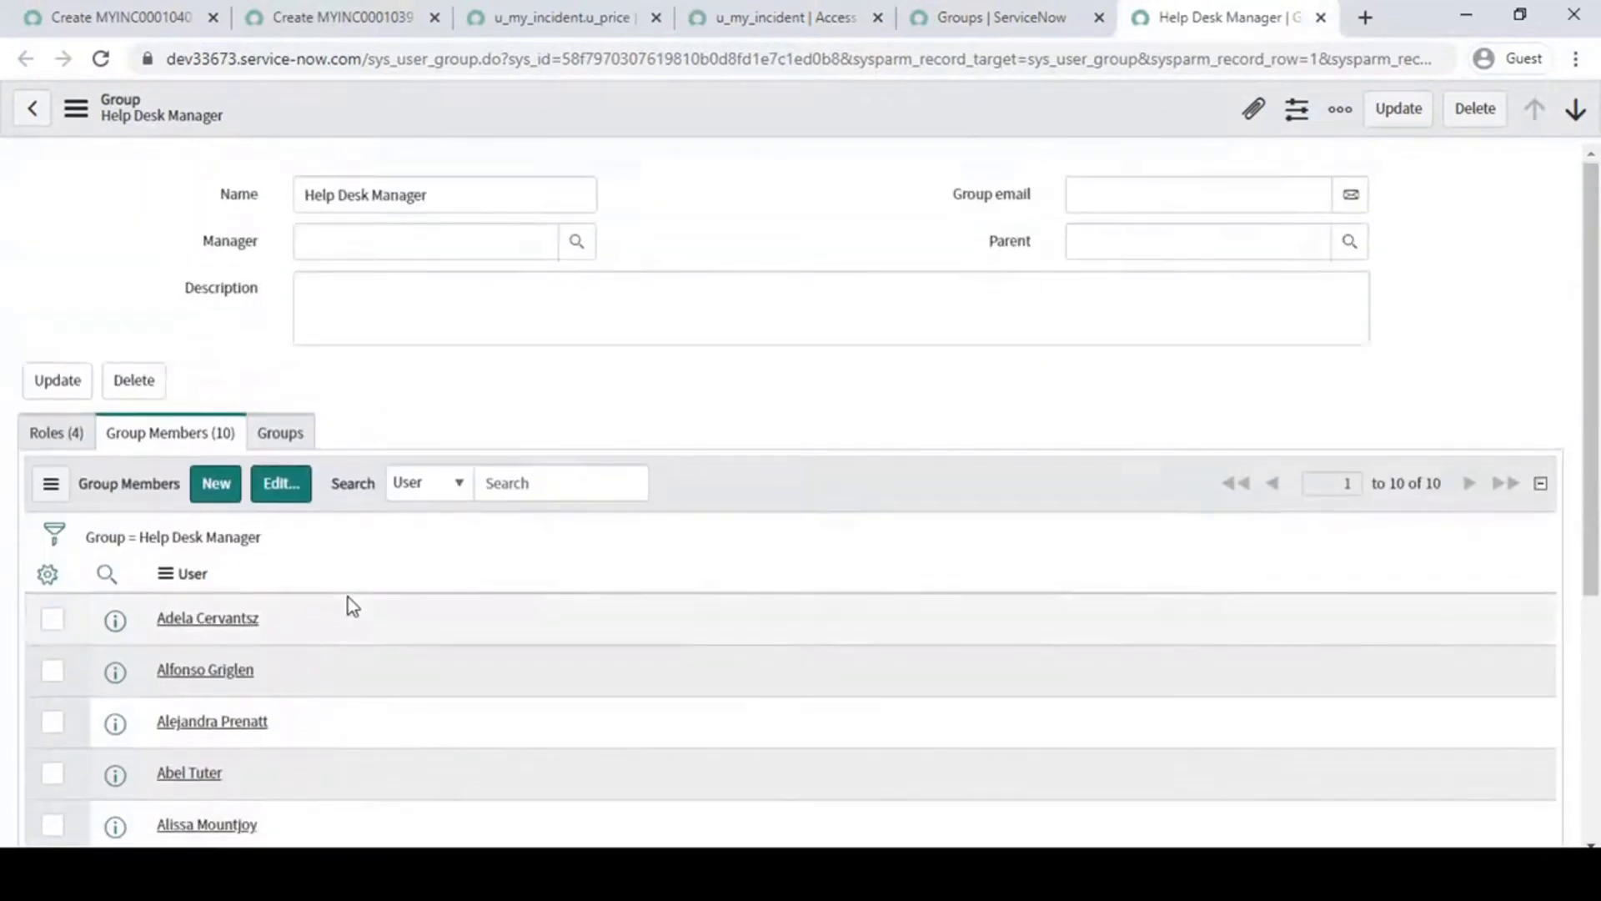
pyautogui.click(816, 186)
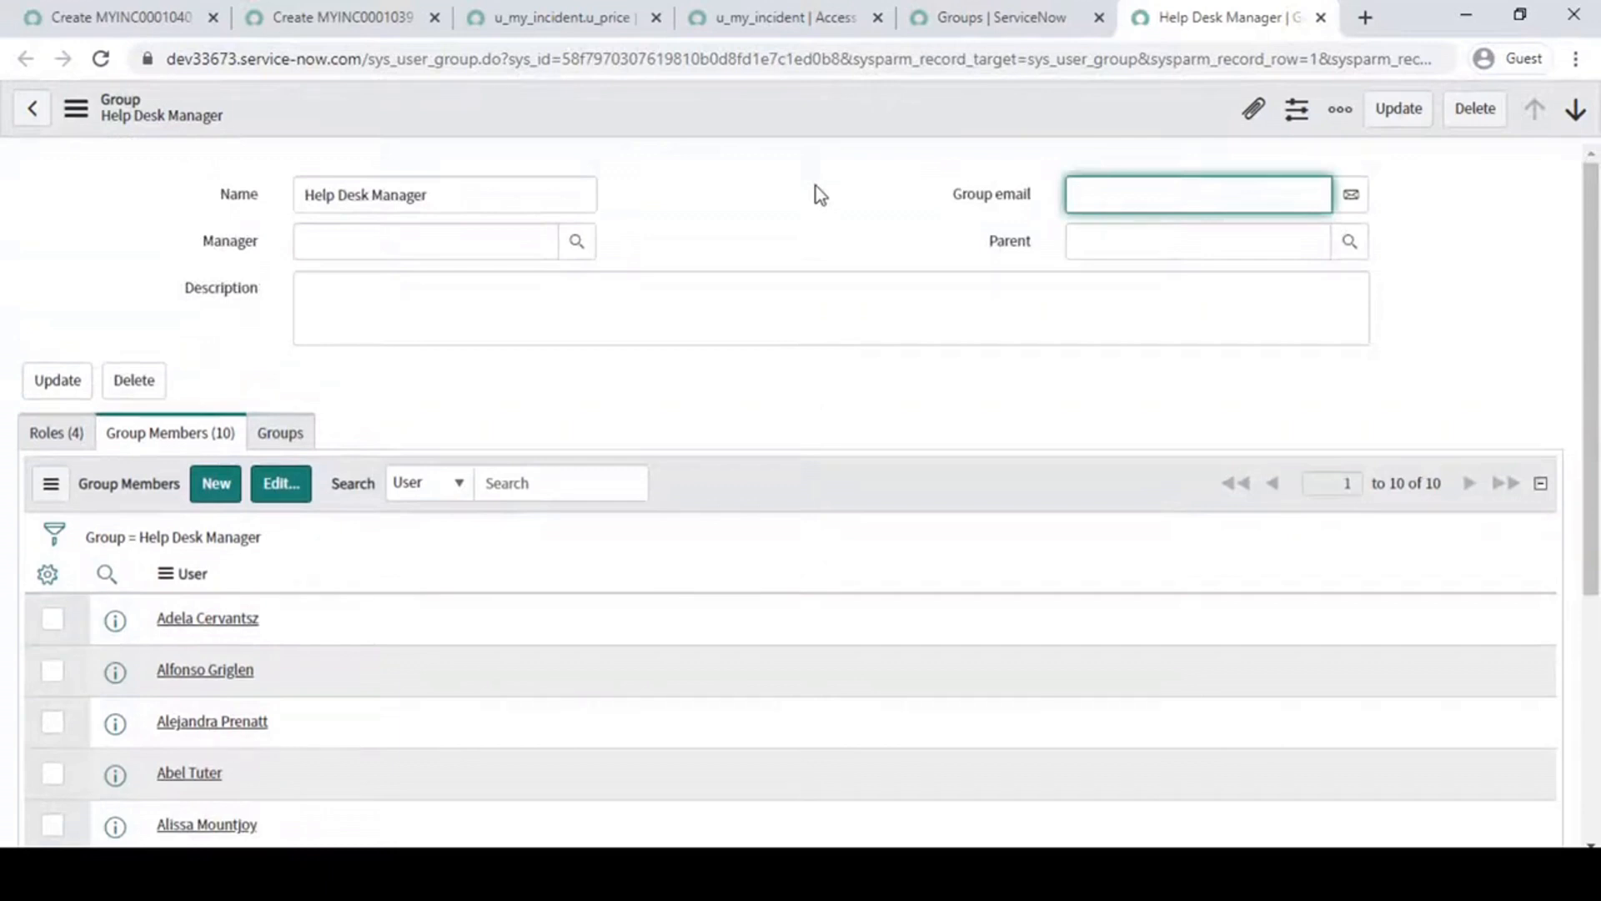
pyautogui.click(847, 446)
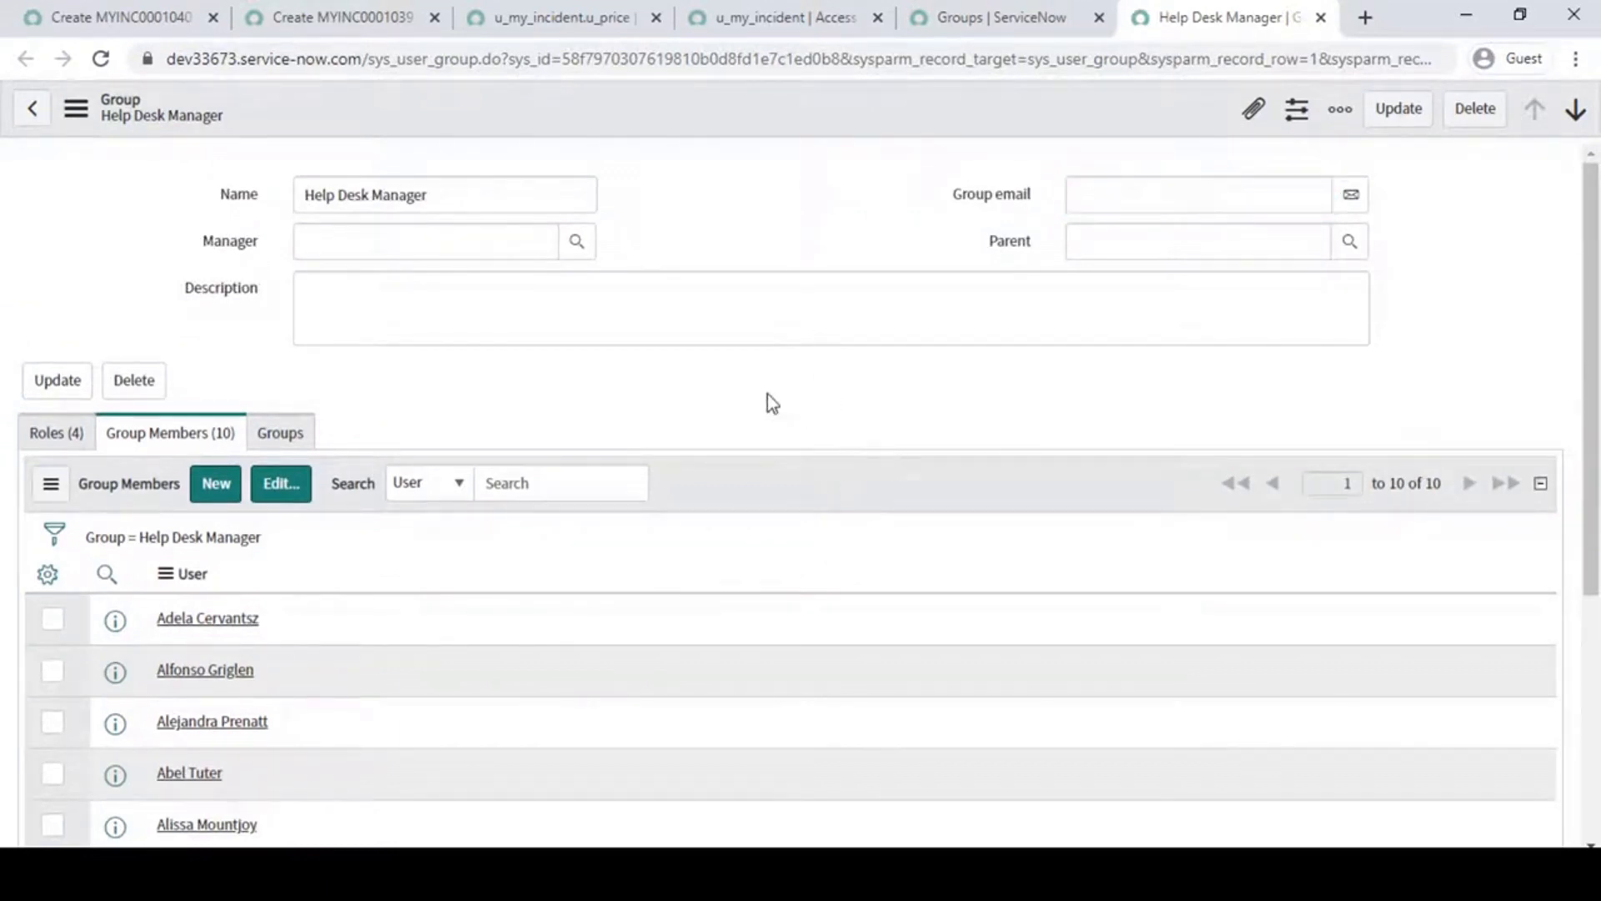
pyautogui.click(959, 16)
pyautogui.click(784, 10)
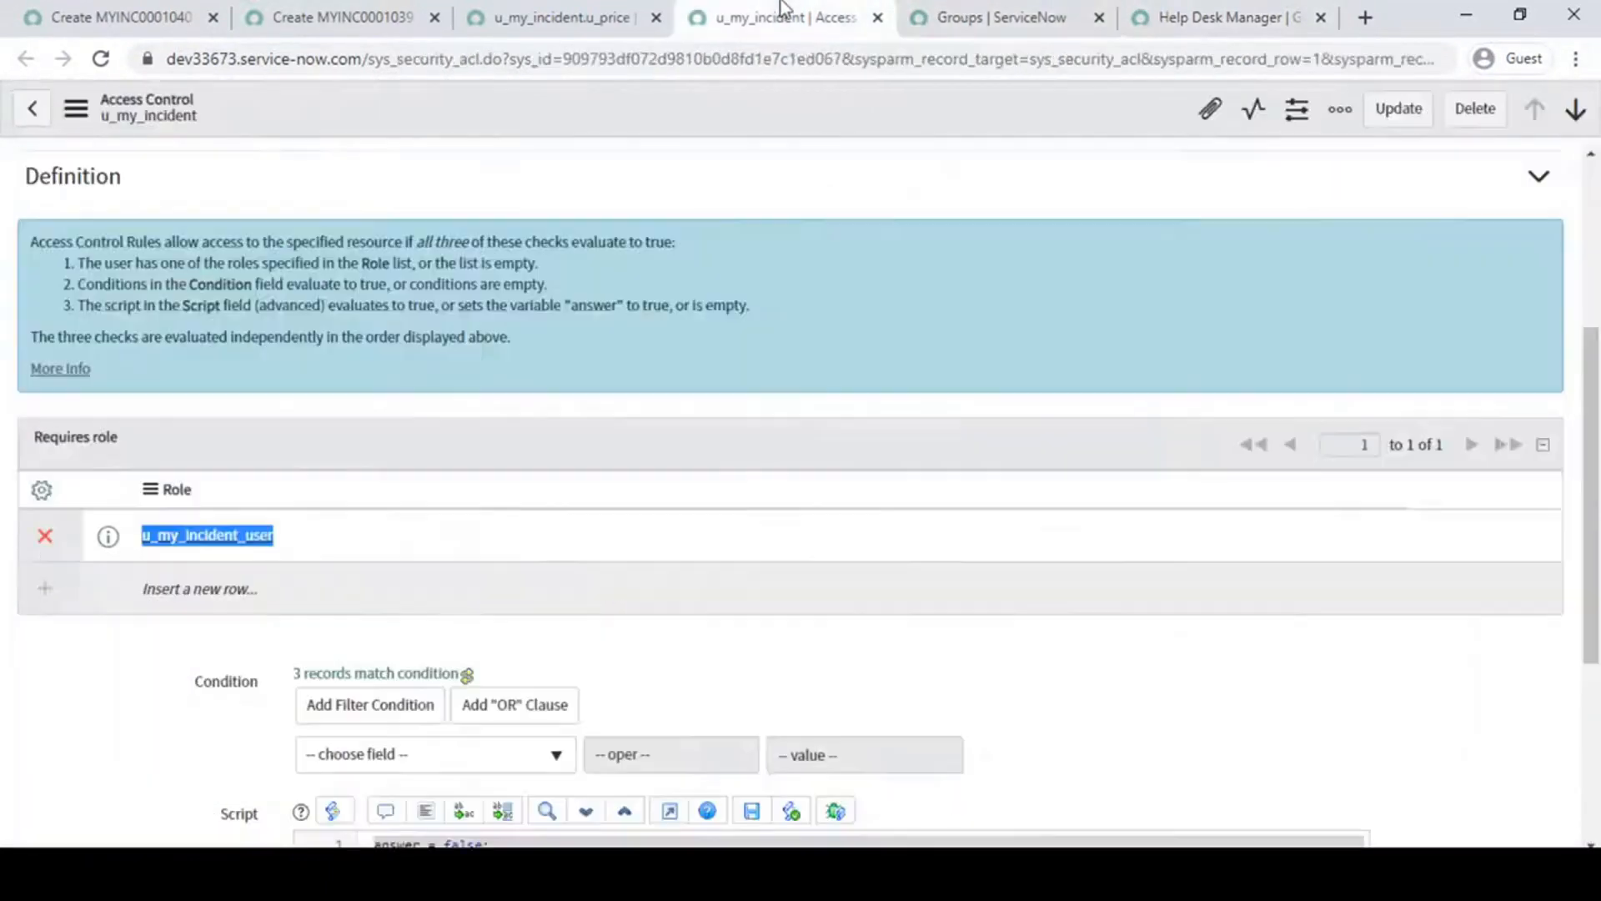
pyautogui.click(1213, 16)
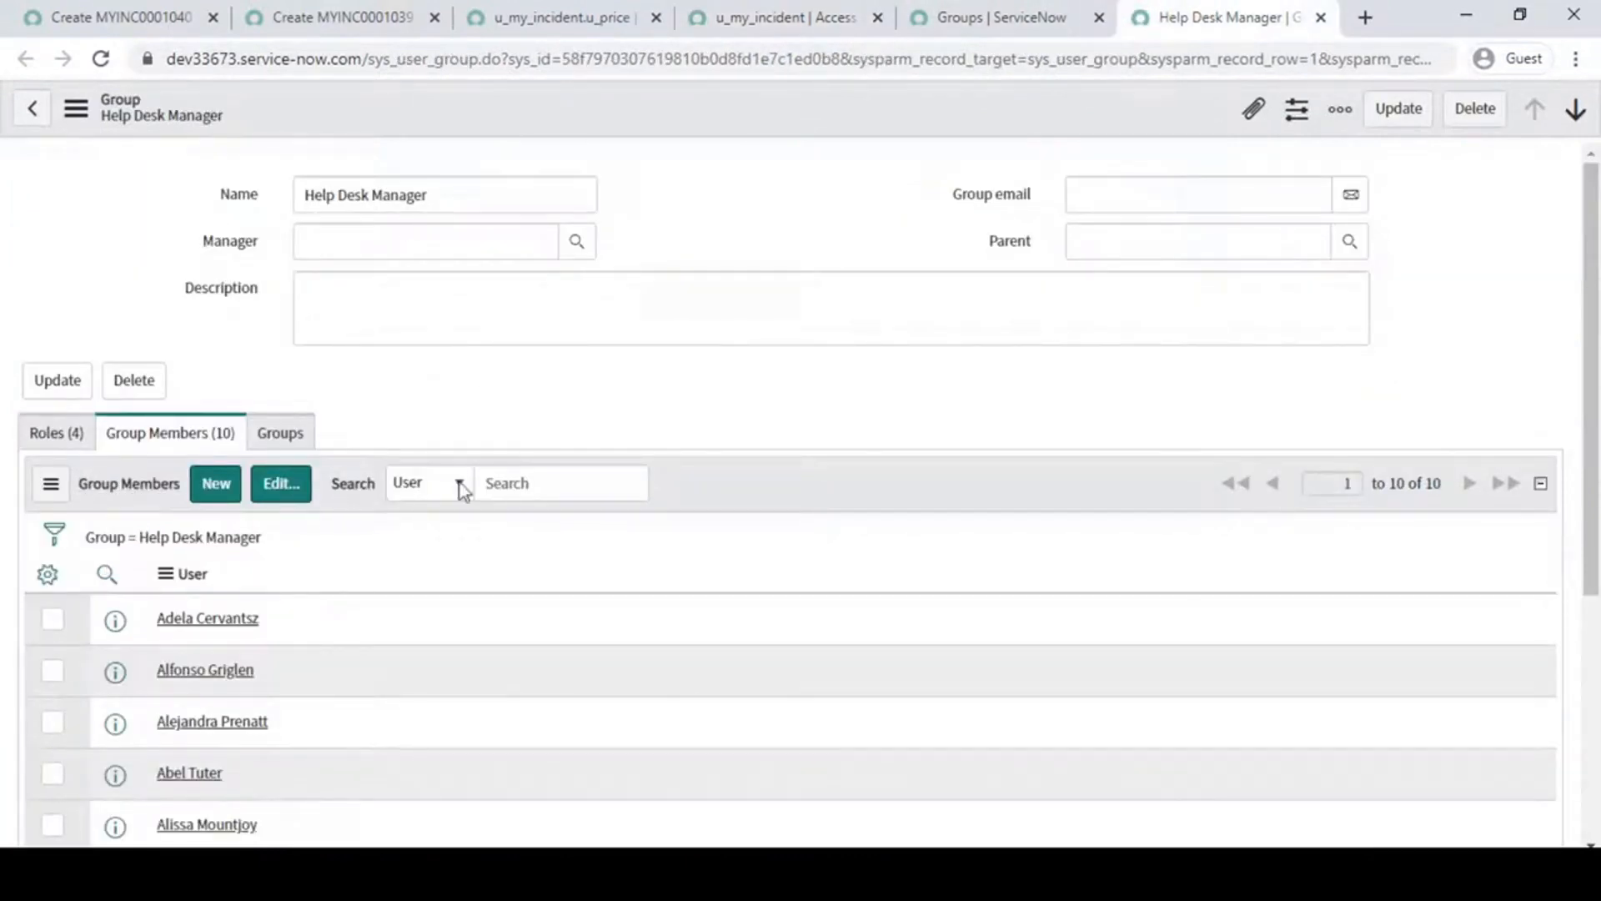
# - Examine which fields the new My Incident form displays to the impersonated Helpdesk Manager
pyautogui.click(550, 16)
pyautogui.click(342, 17)
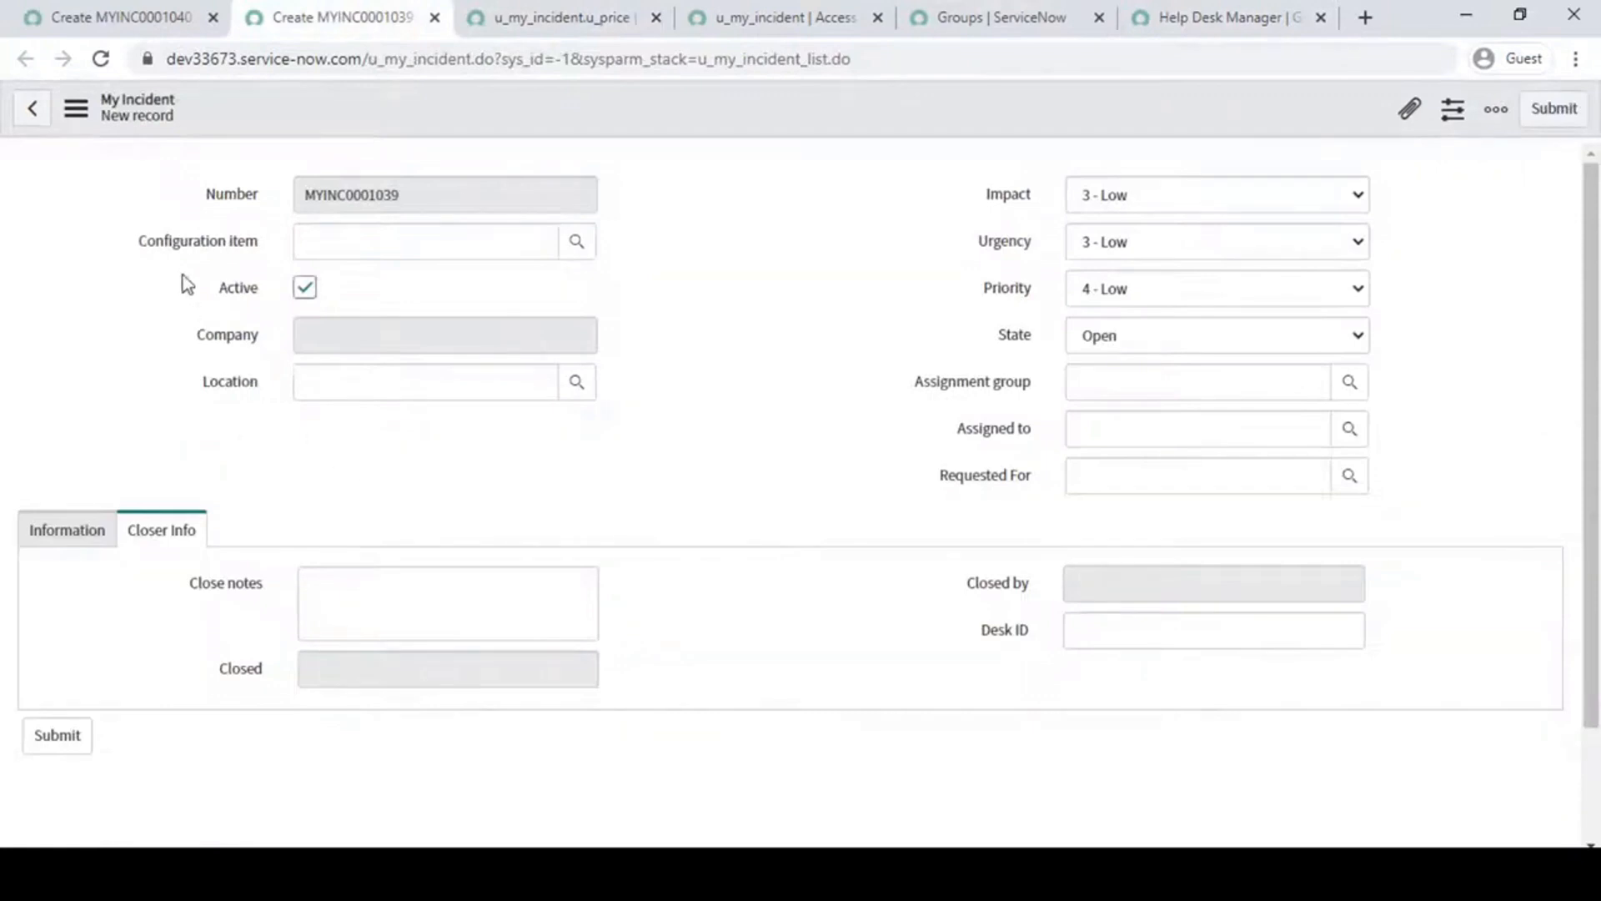
pyautogui.moveTo(199, 193); pyautogui.dragTo(1434, 572)
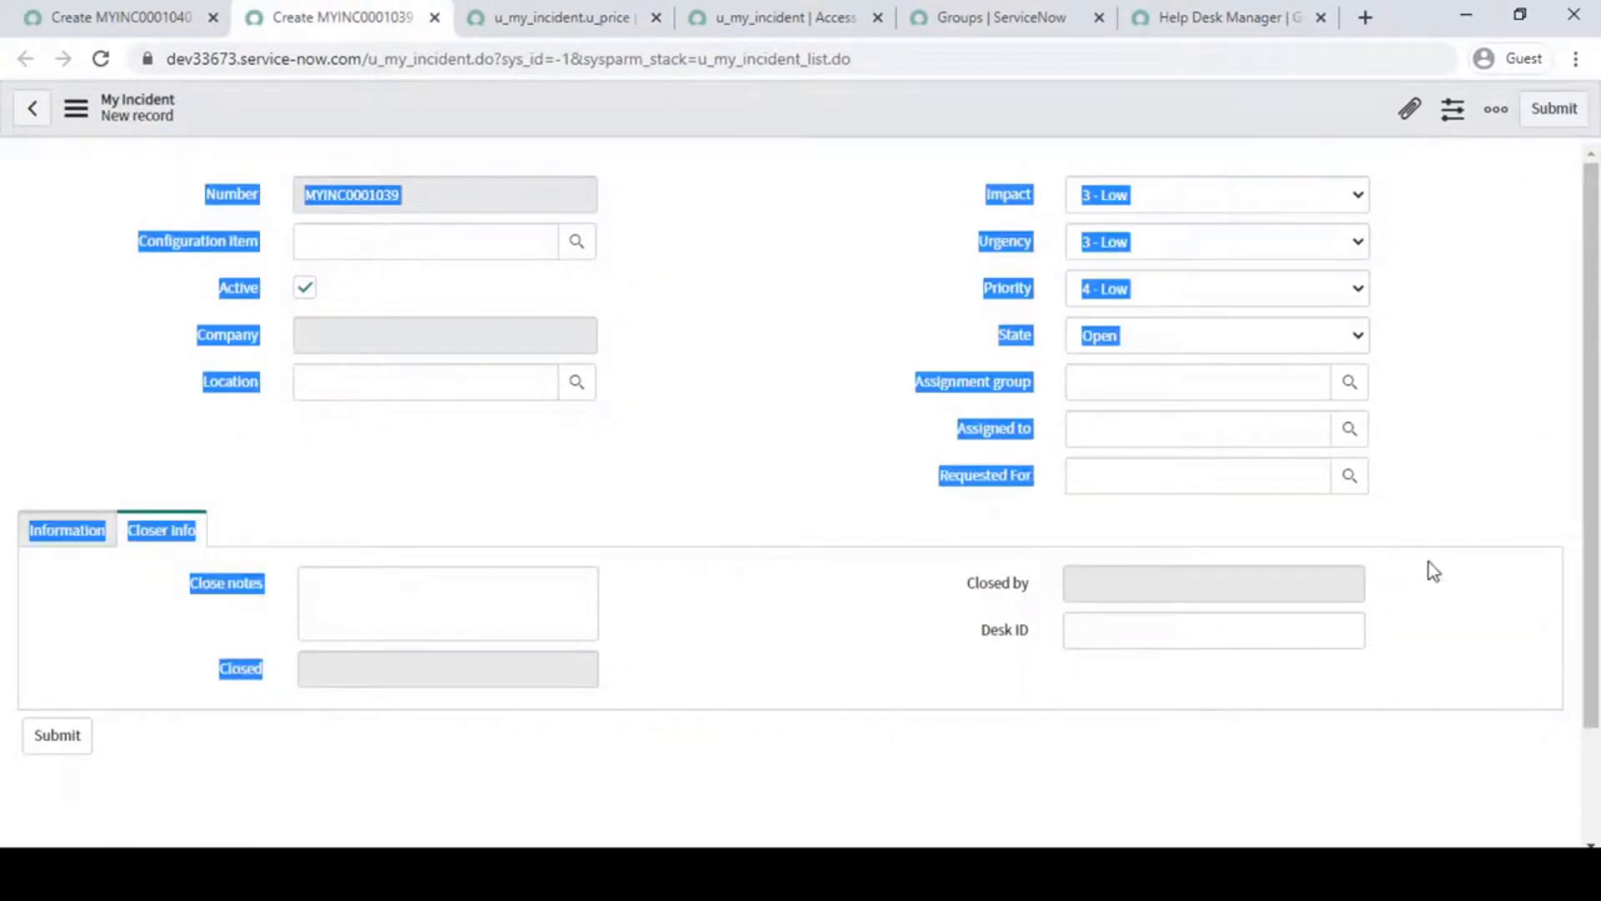
pyautogui.click(827, 444)
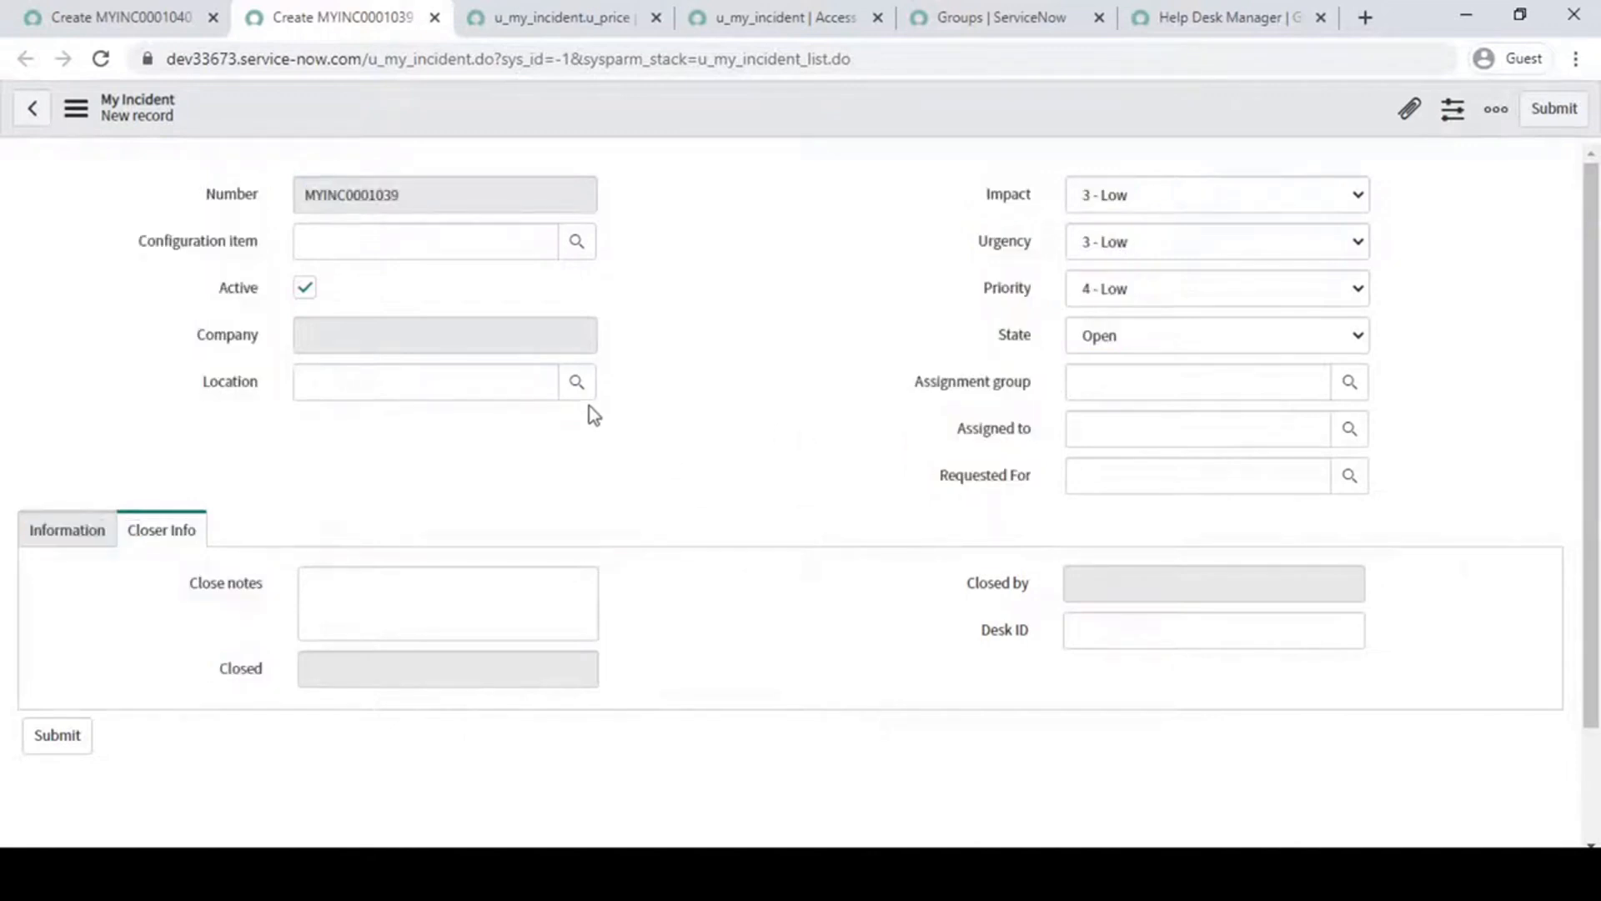
pyautogui.moveTo(203, 195); pyautogui.dragTo(888, 400)
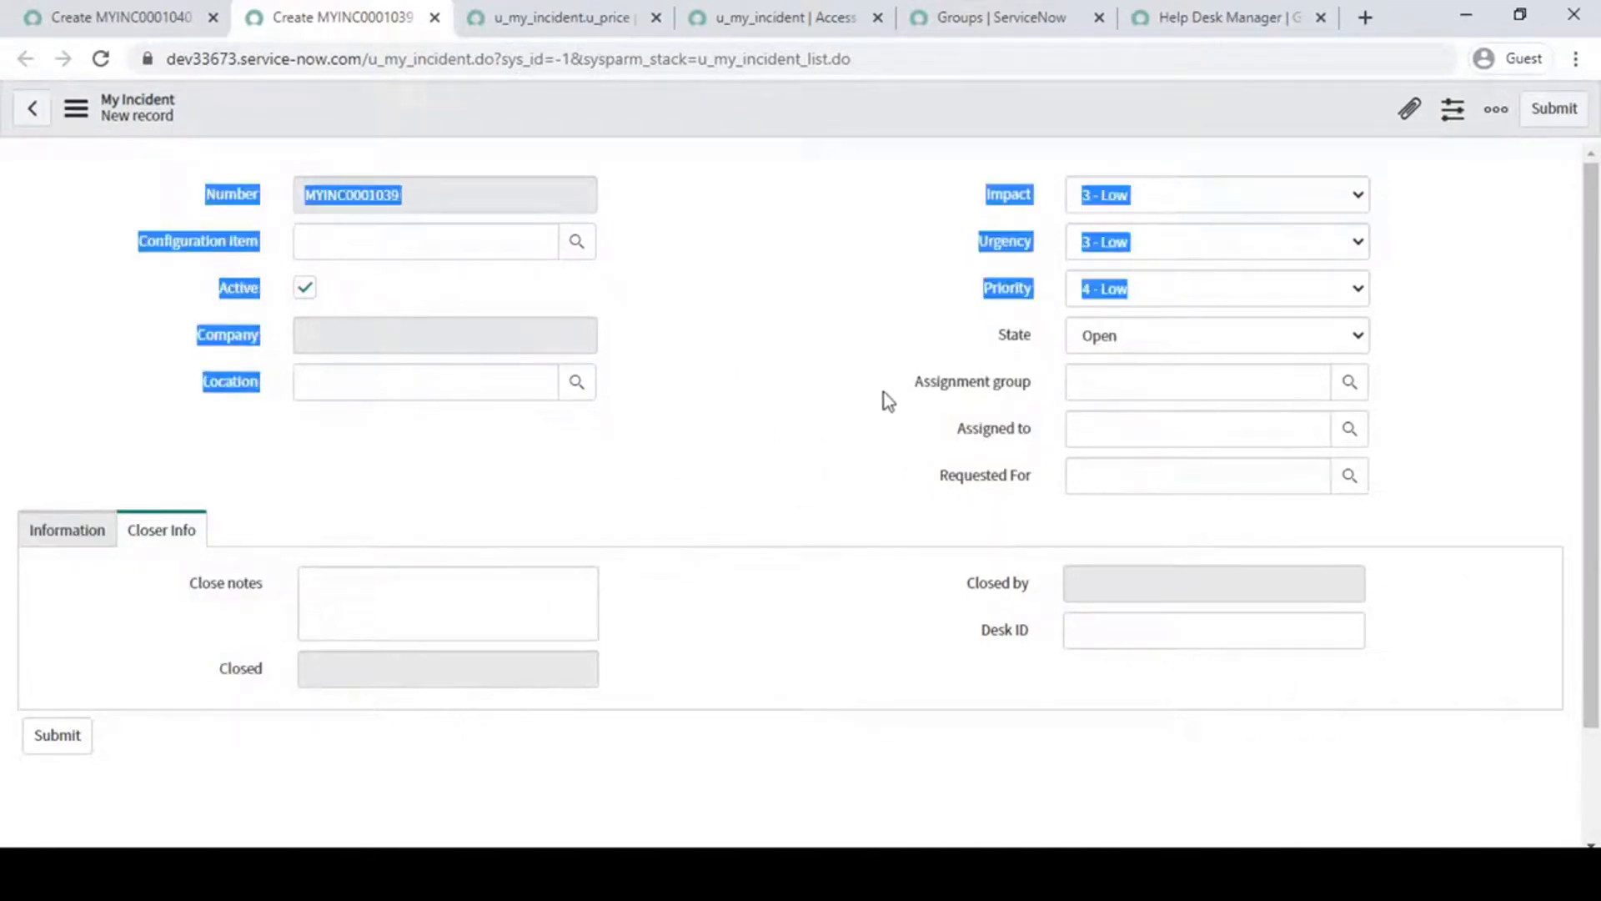
pyautogui.click(882, 392)
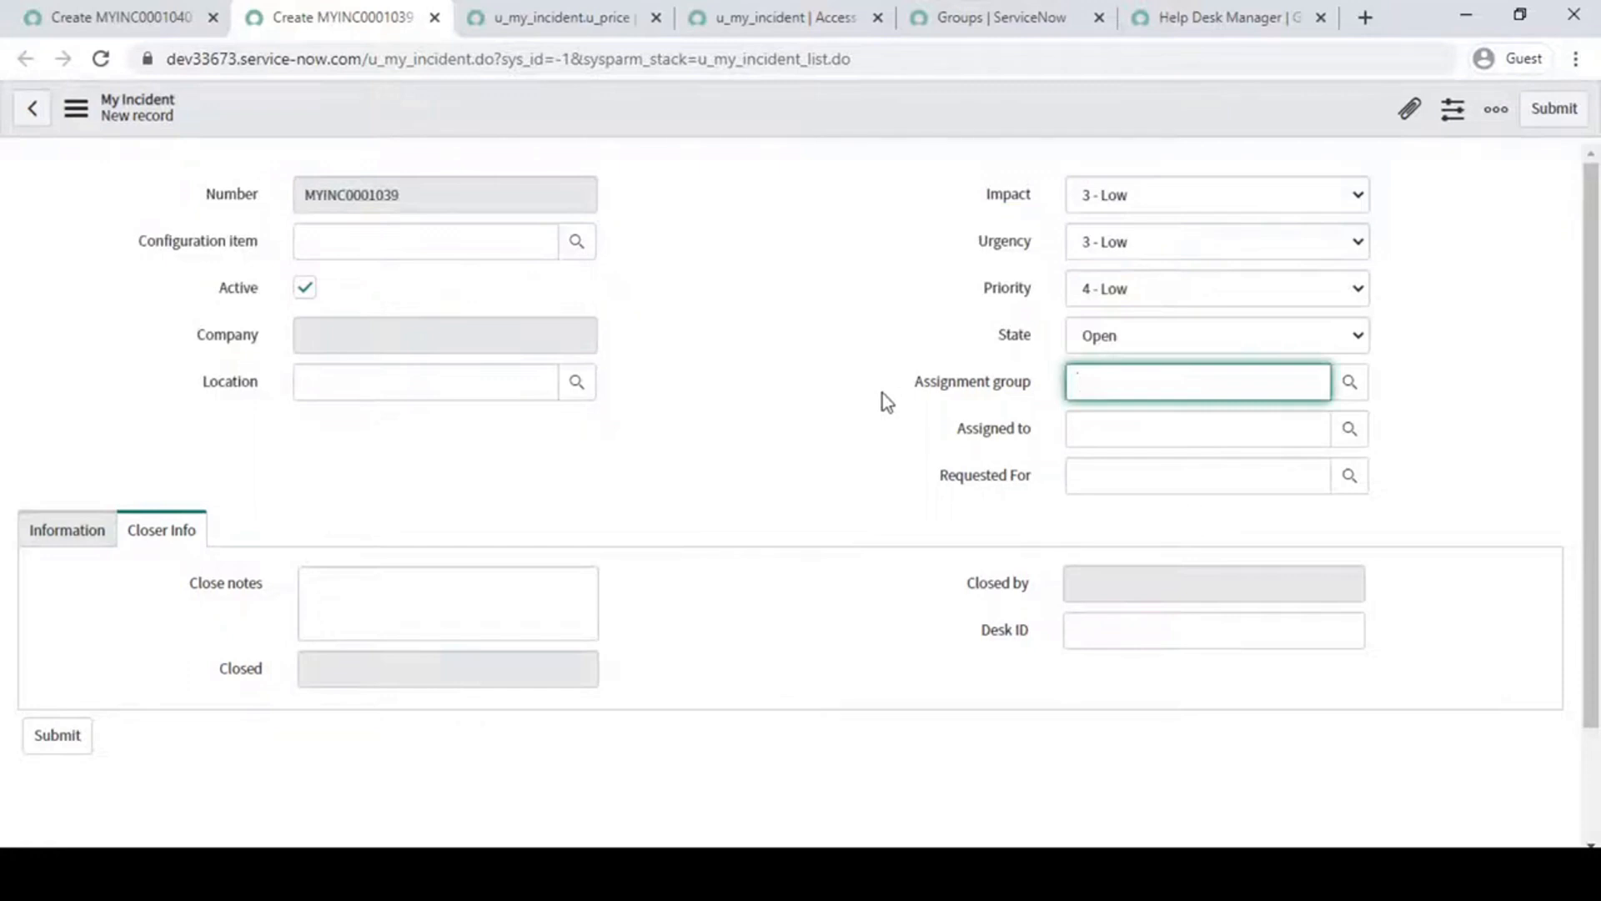
pyautogui.click(663, 433)
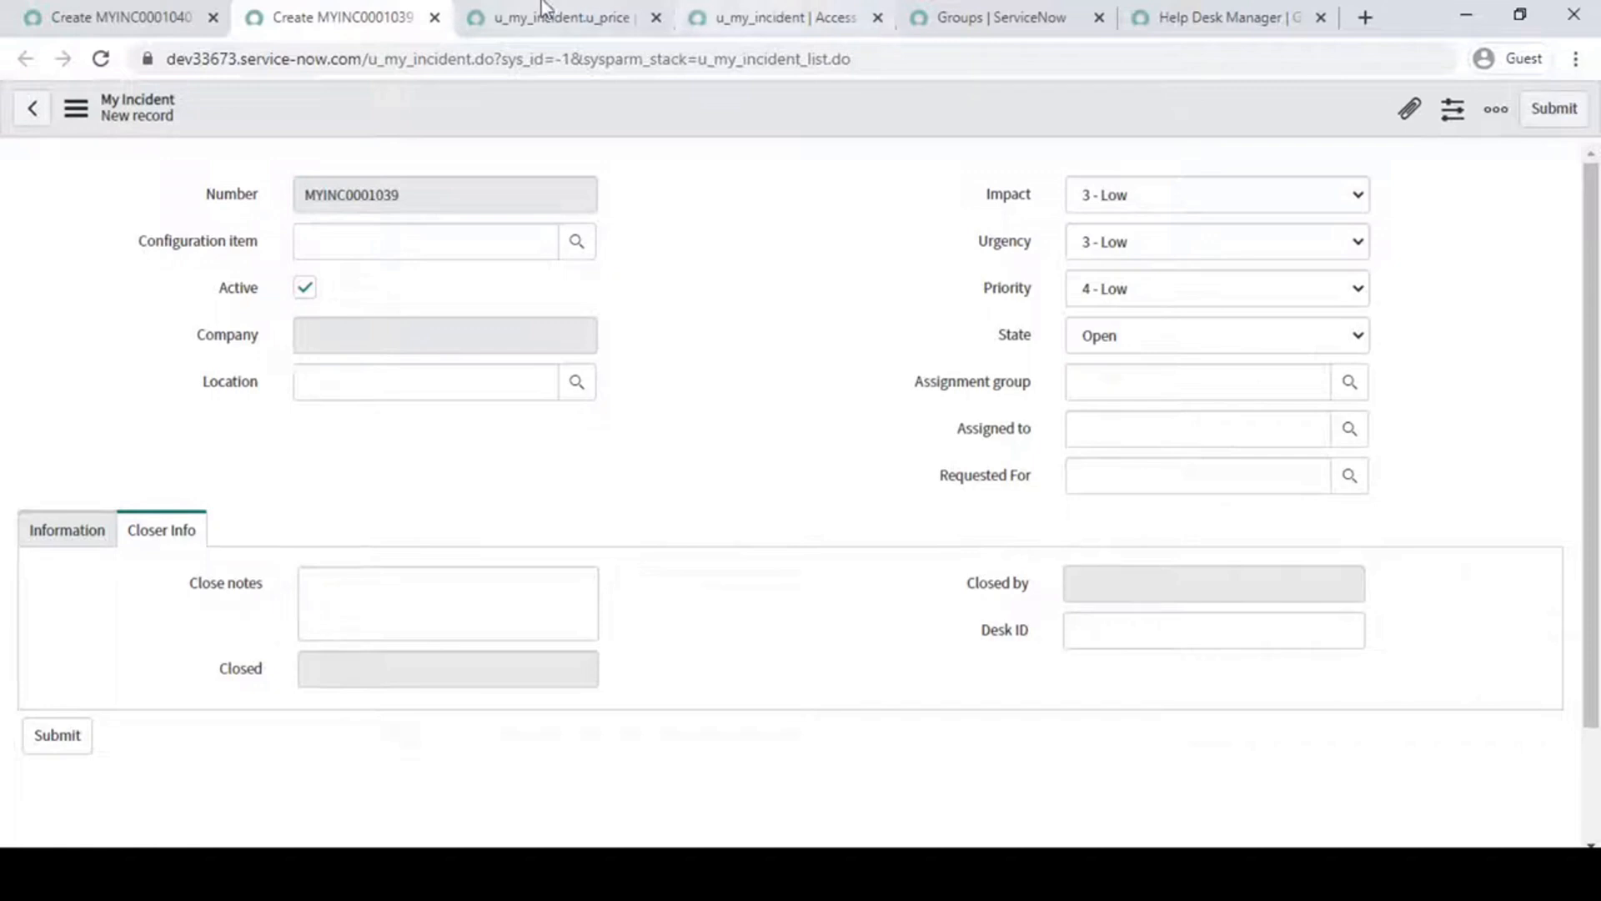
# - Check the required role on the read rule for My Incident's Price field
pyautogui.click(574, 12)
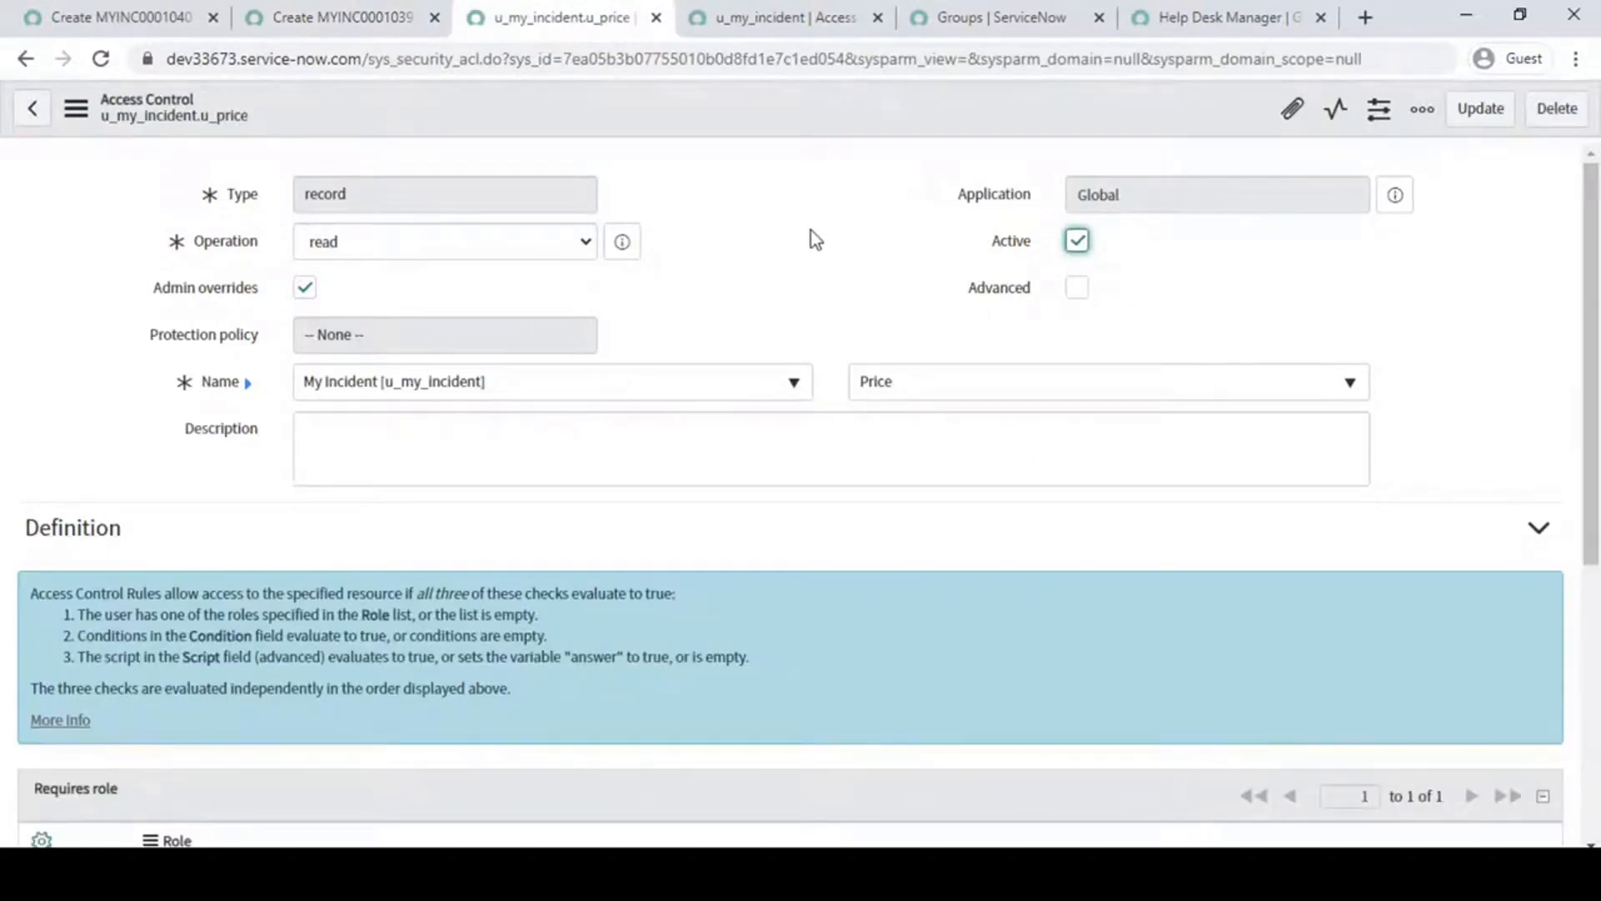
pyautogui.scroll(-6, 816, 240)
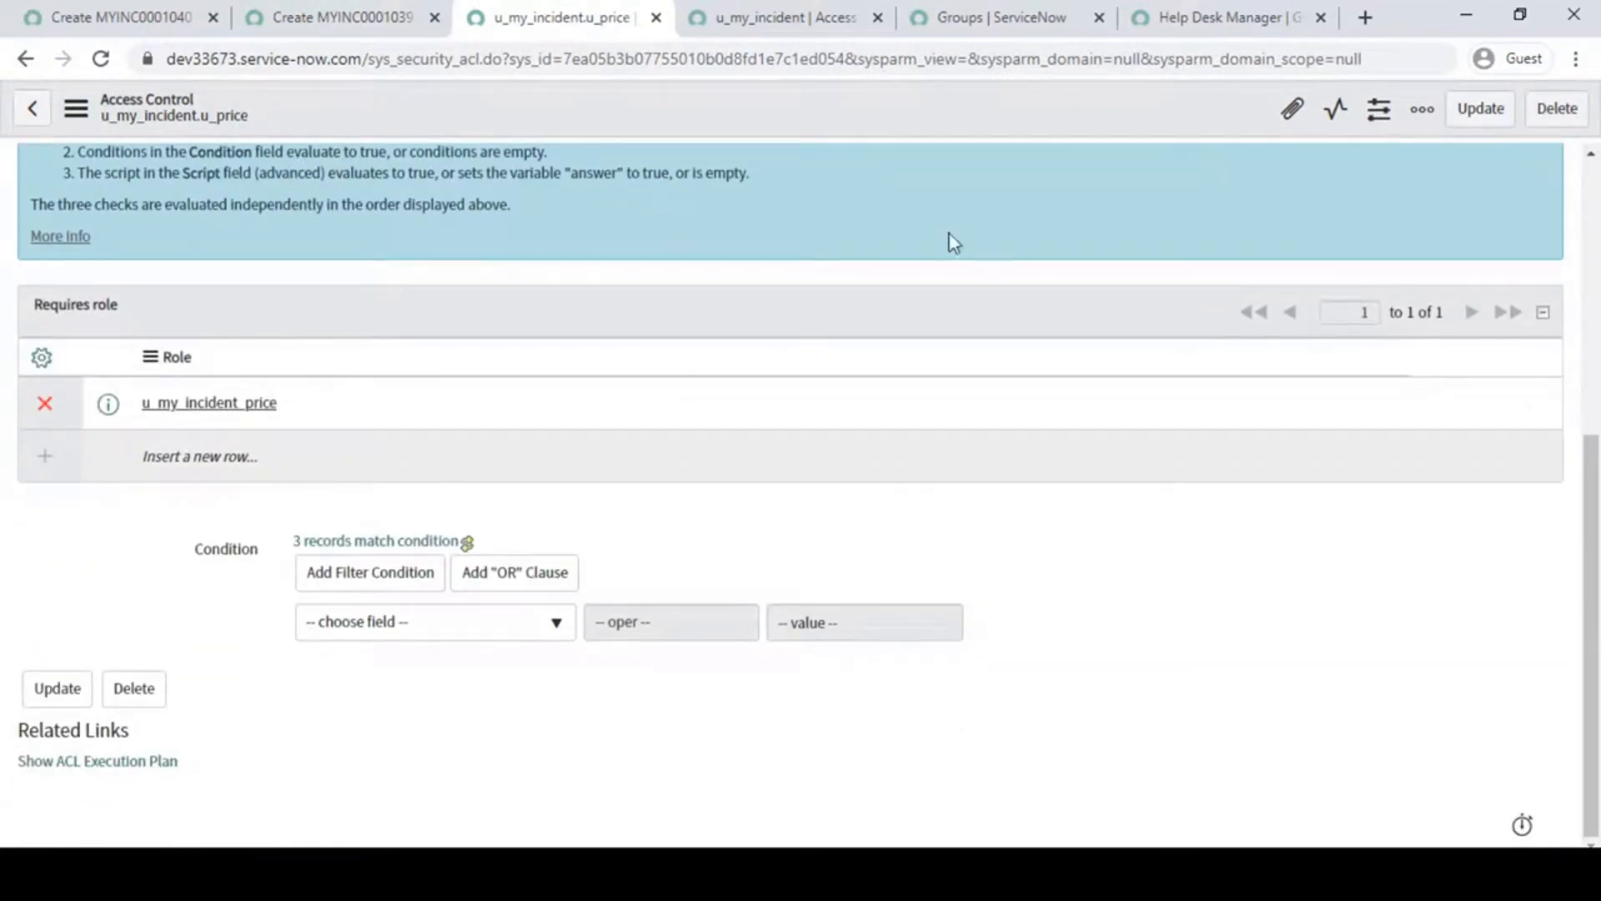
pyautogui.scroll(6, 932, 448)
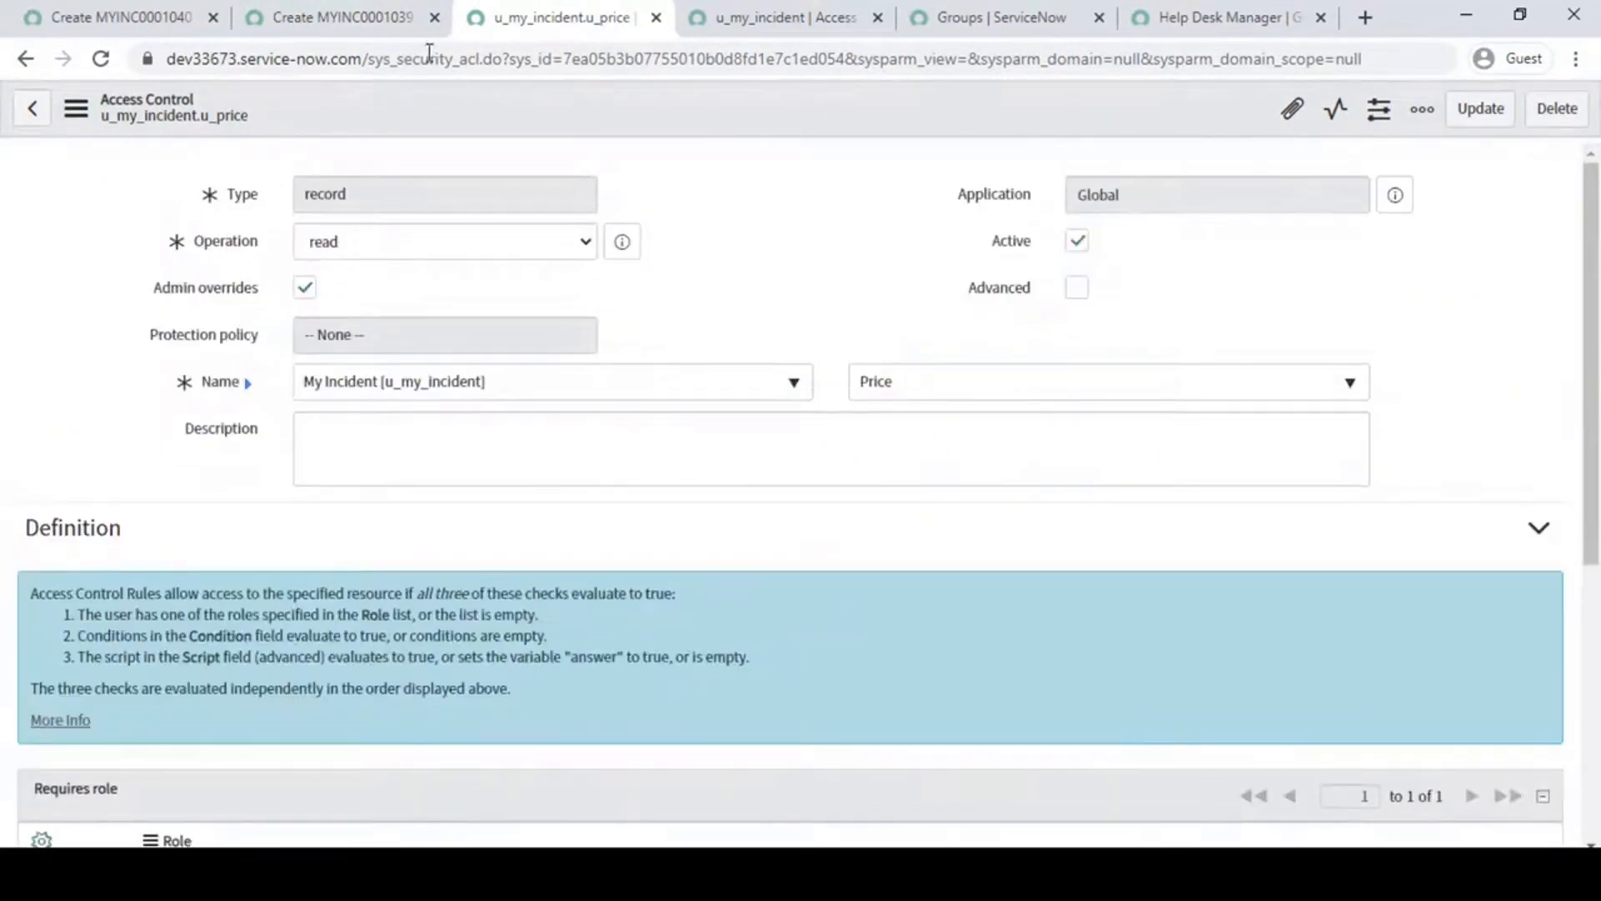
# - Return to the new My Incident form and end the Helpdesk Manager impersonation
pyautogui.click(364, 14)
pyautogui.click(121, 15)
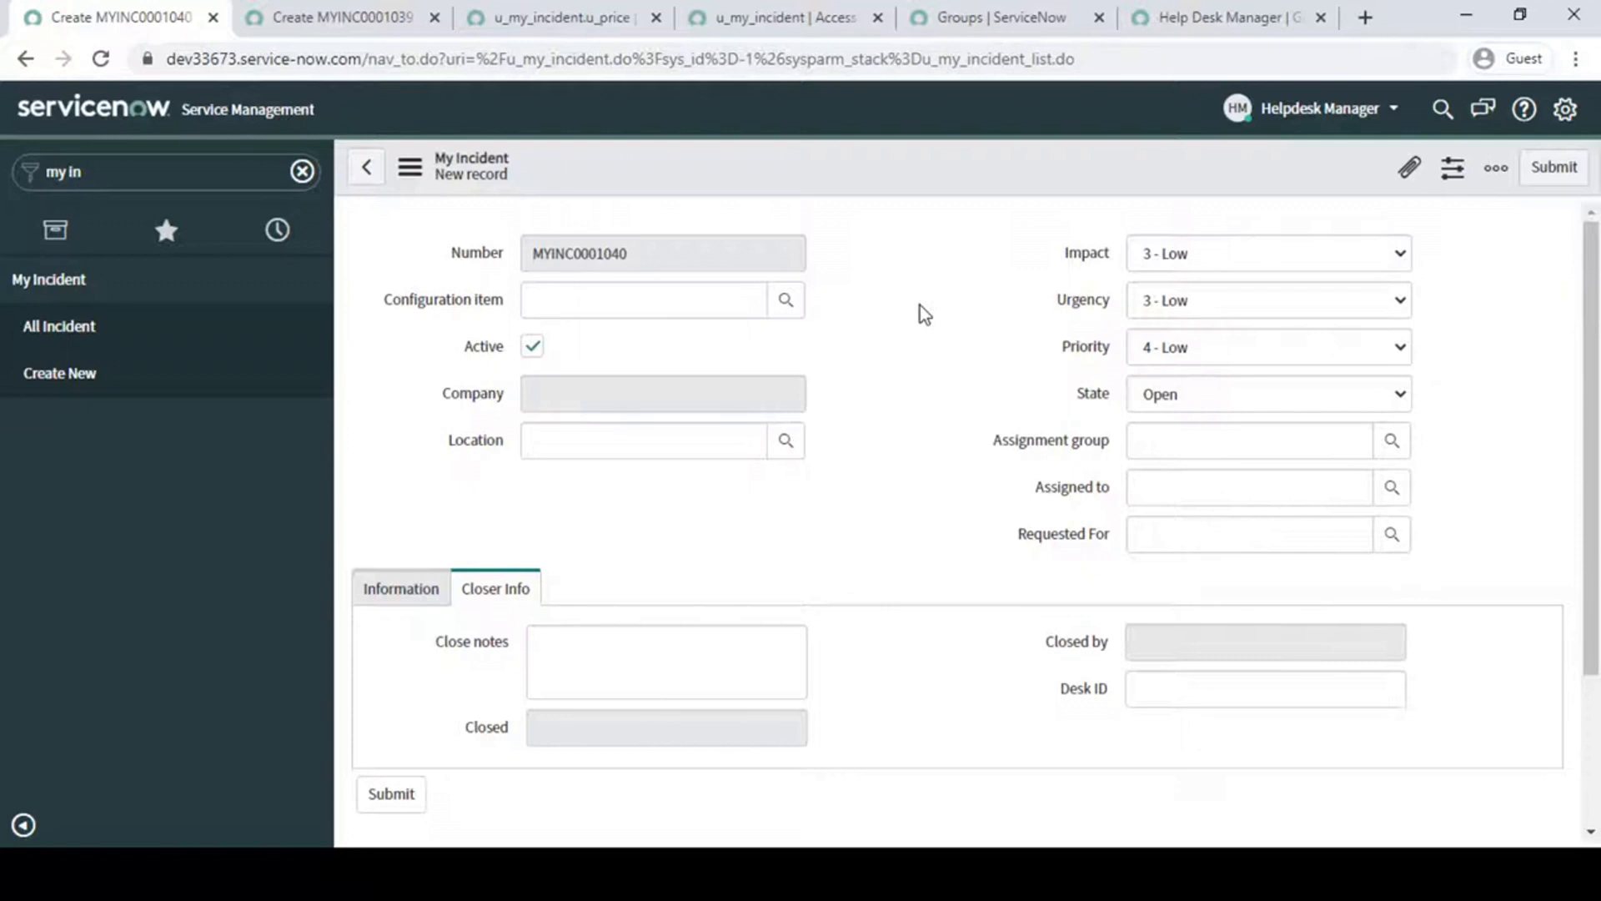
pyautogui.click(1294, 112)
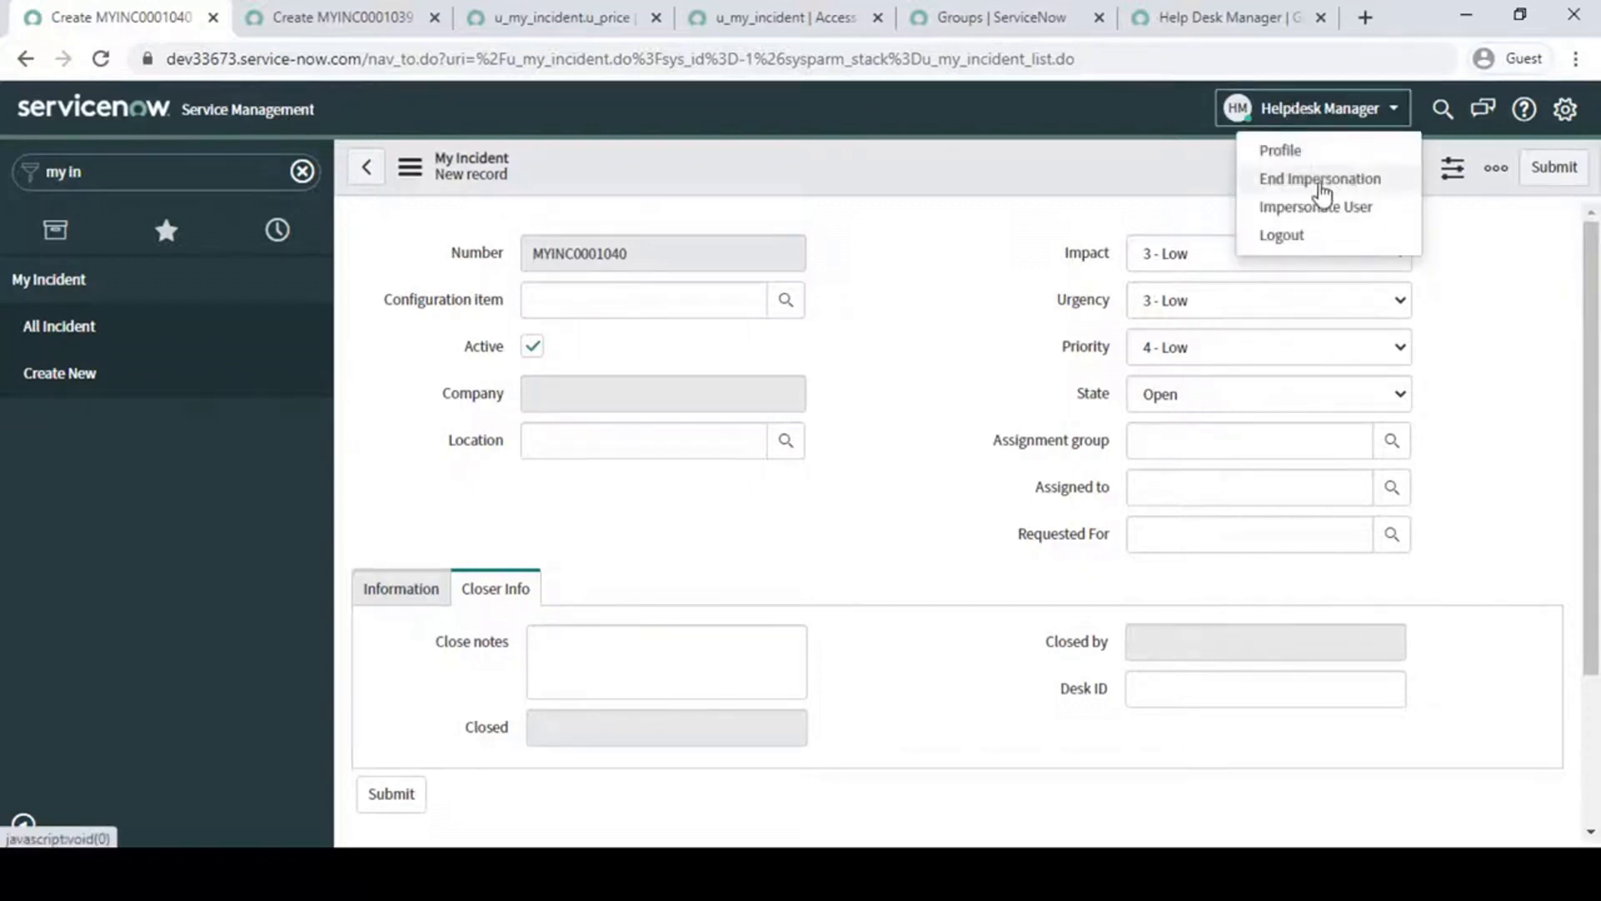
pyautogui.click(1326, 181)
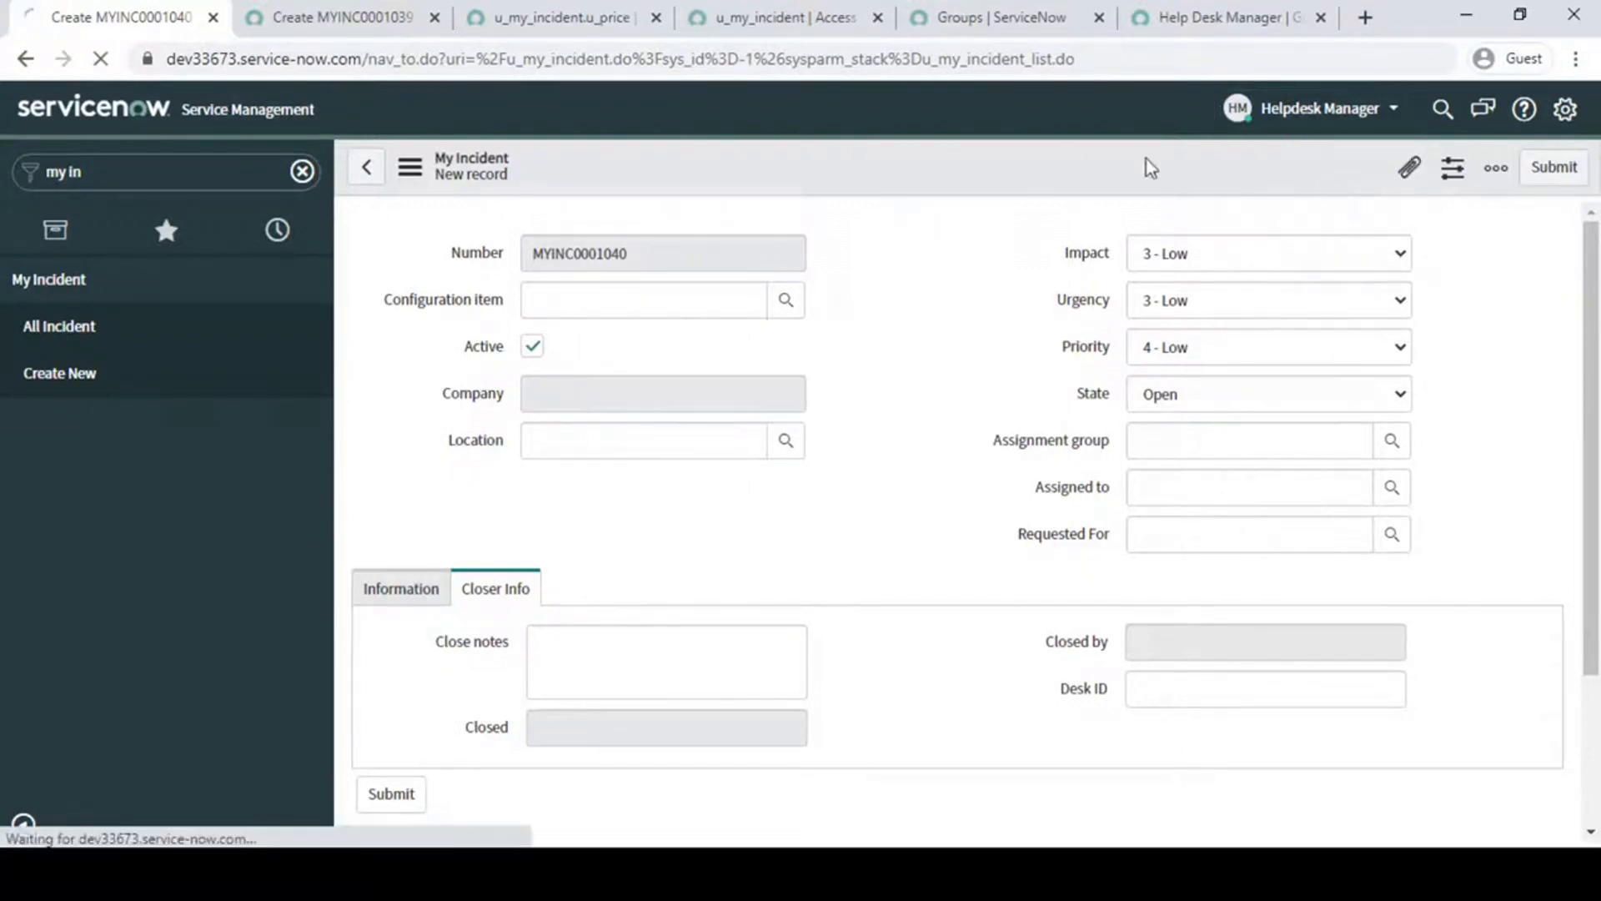
# - Elevate the System Administrator session with the security_admin role
pyautogui.click(1338, 113)
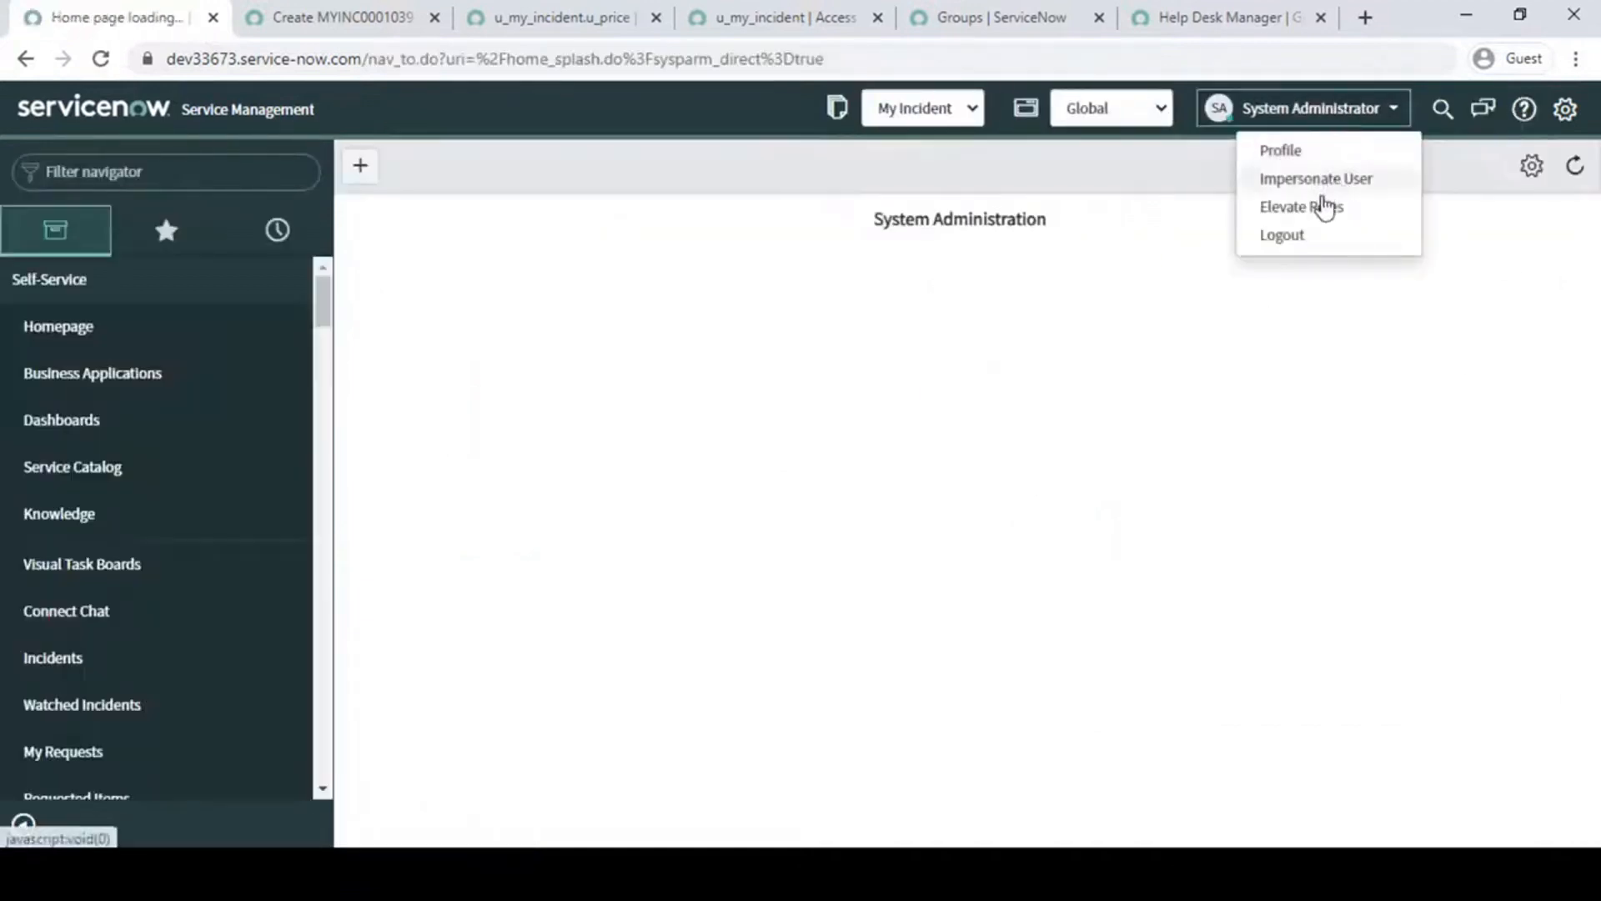
pyautogui.click(1323, 206)
pyautogui.click(616, 258)
pyautogui.click(1001, 346)
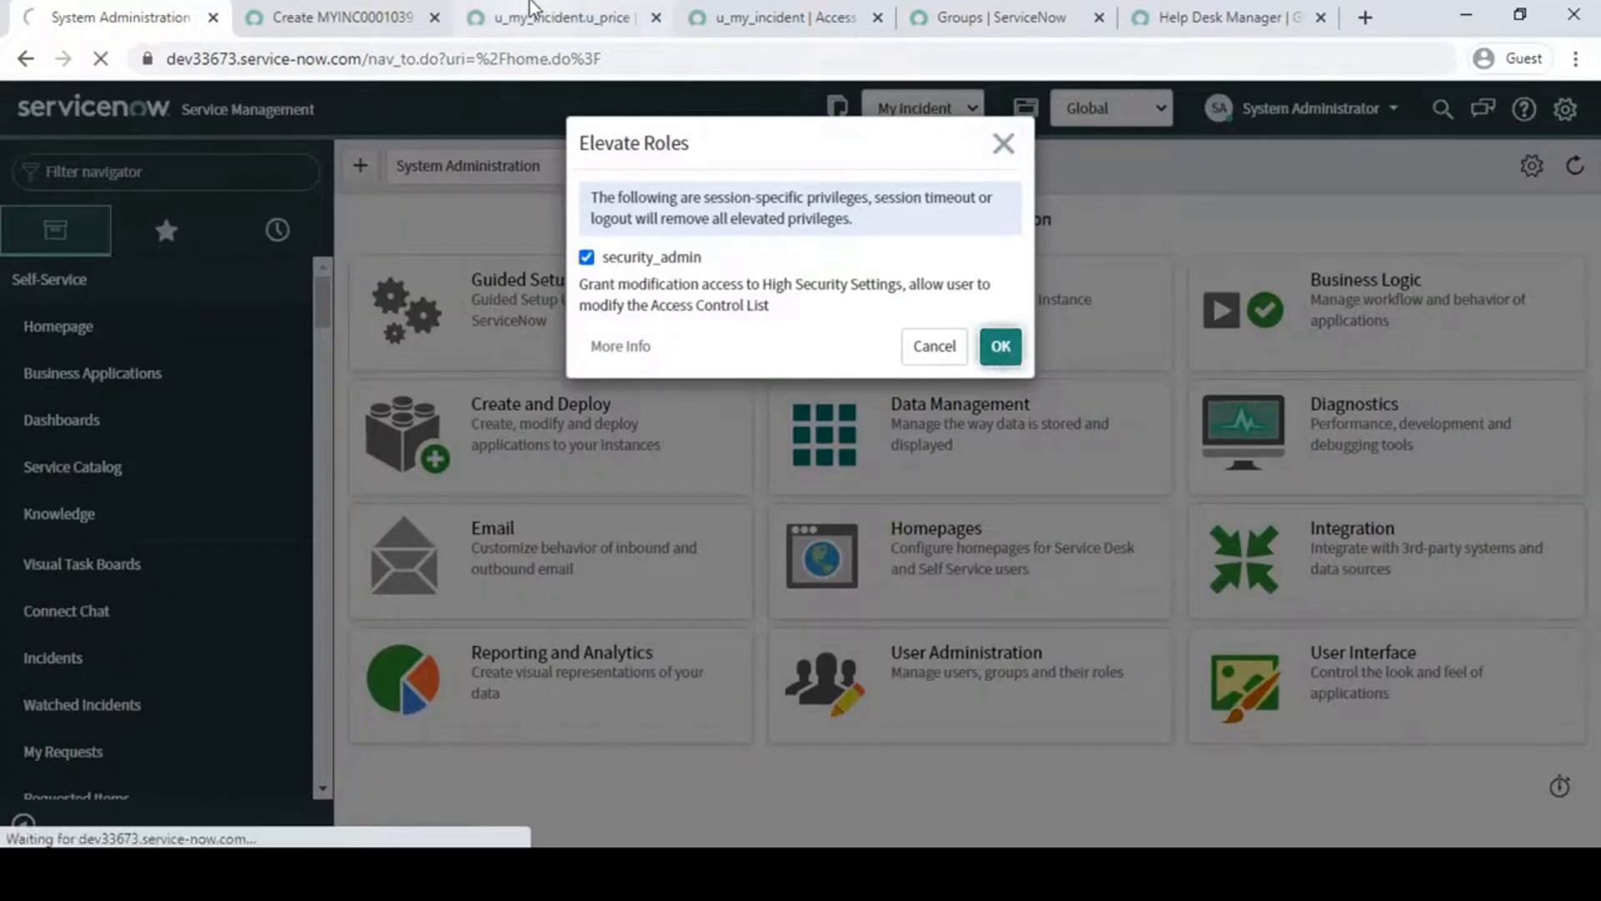
# - Find and start the Debug Security session debug, then minimize the session log window
pyautogui.click(296, 10)
pyautogui.click(90, 12)
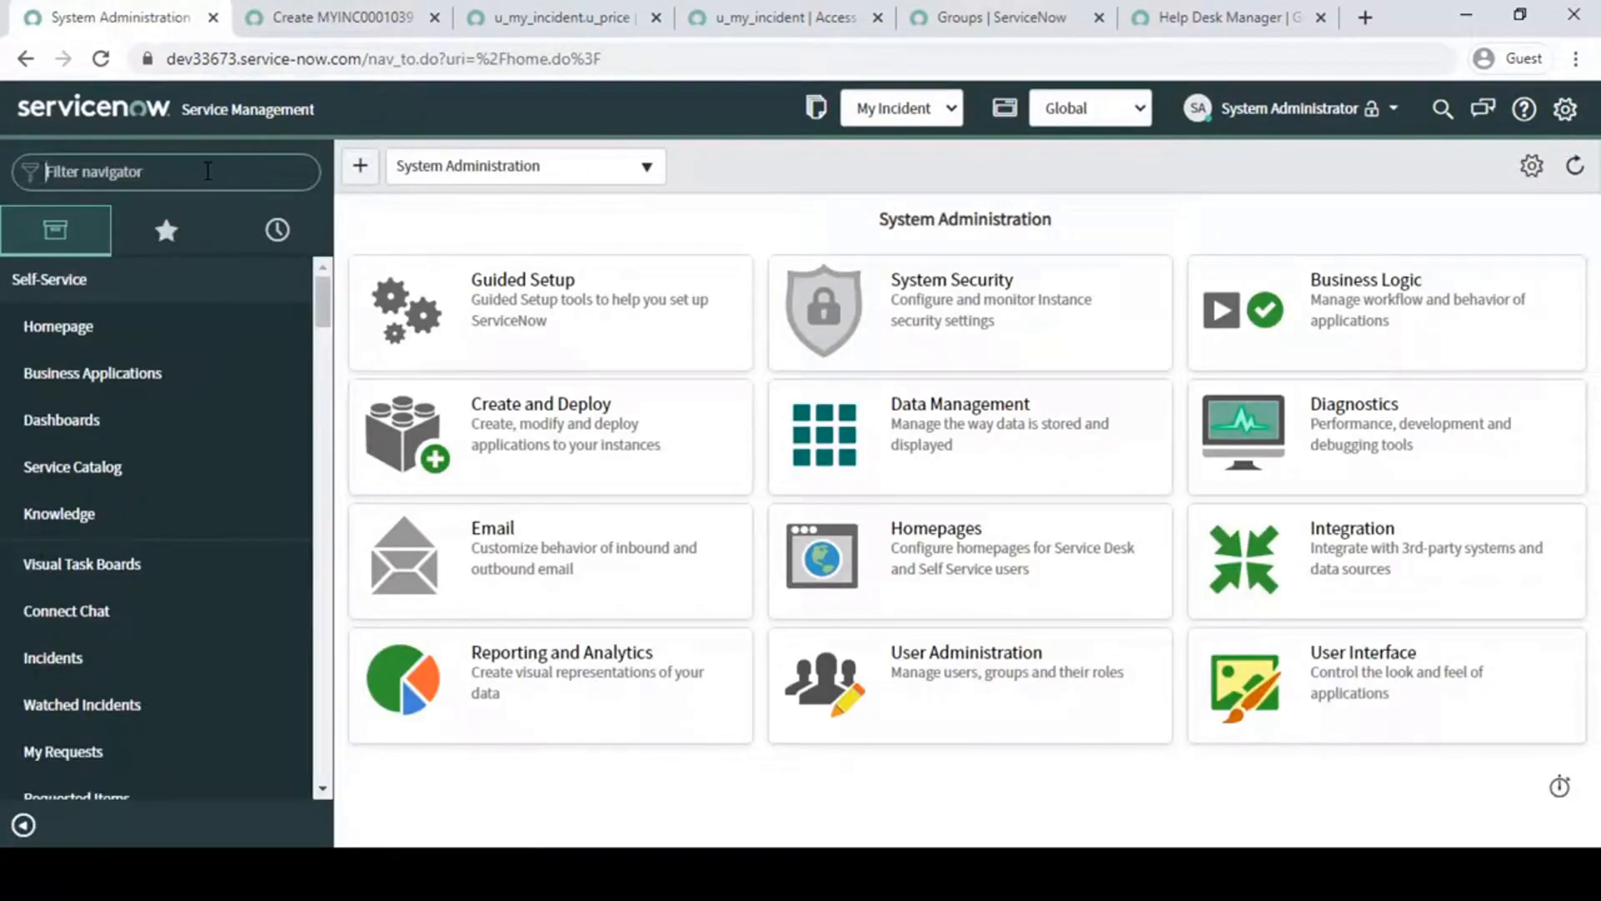
pyautogui.write('debug s')
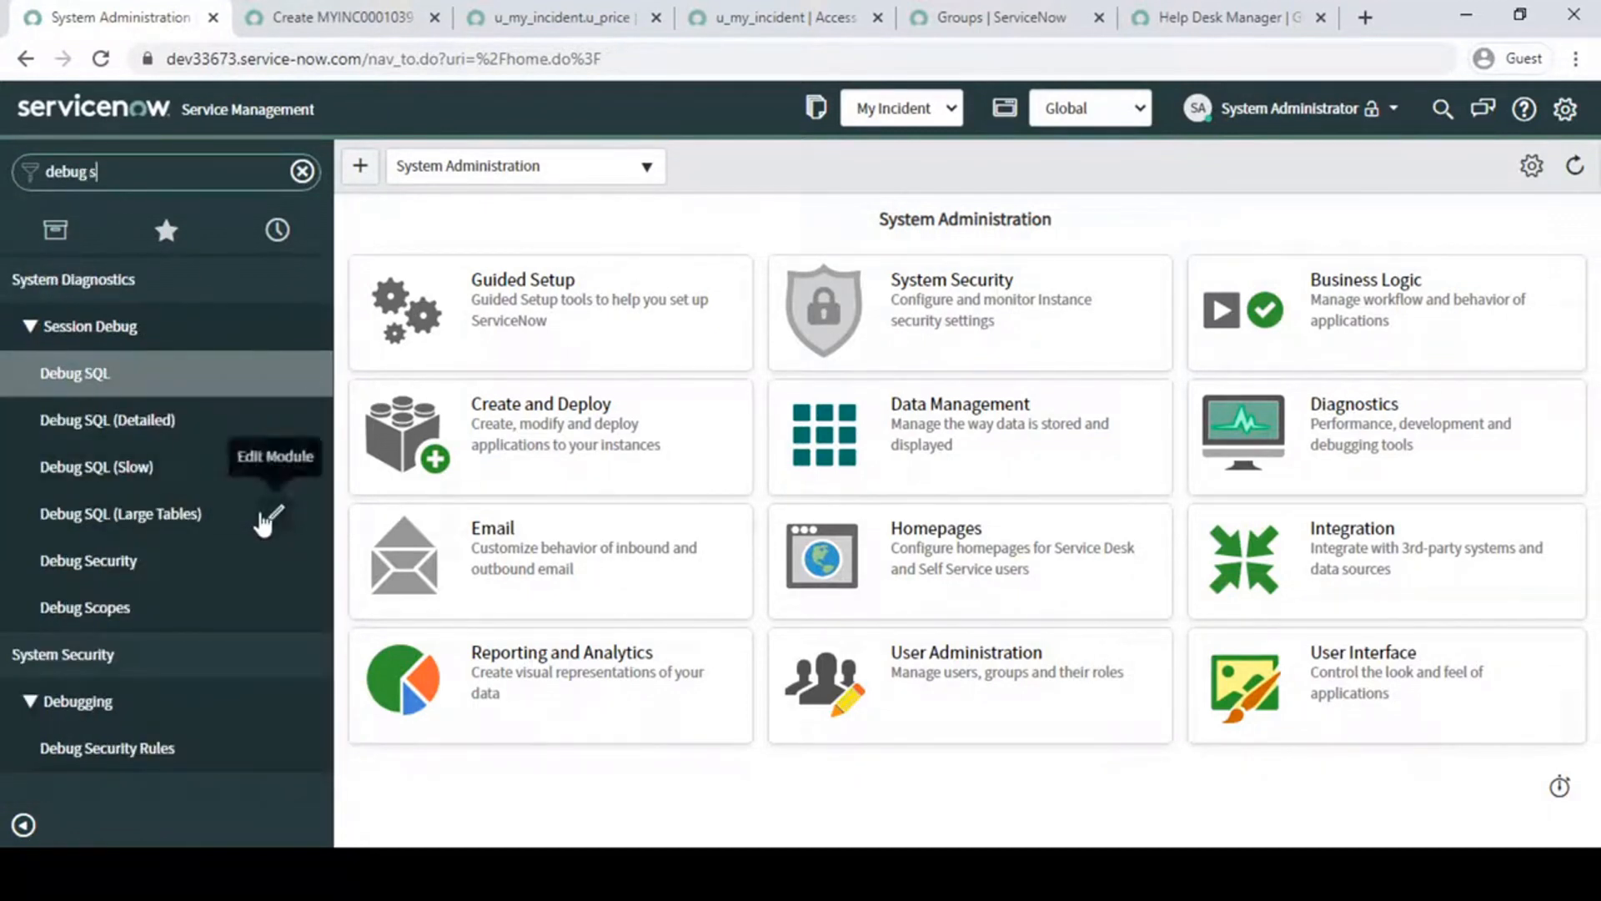
pyautogui.write('e')
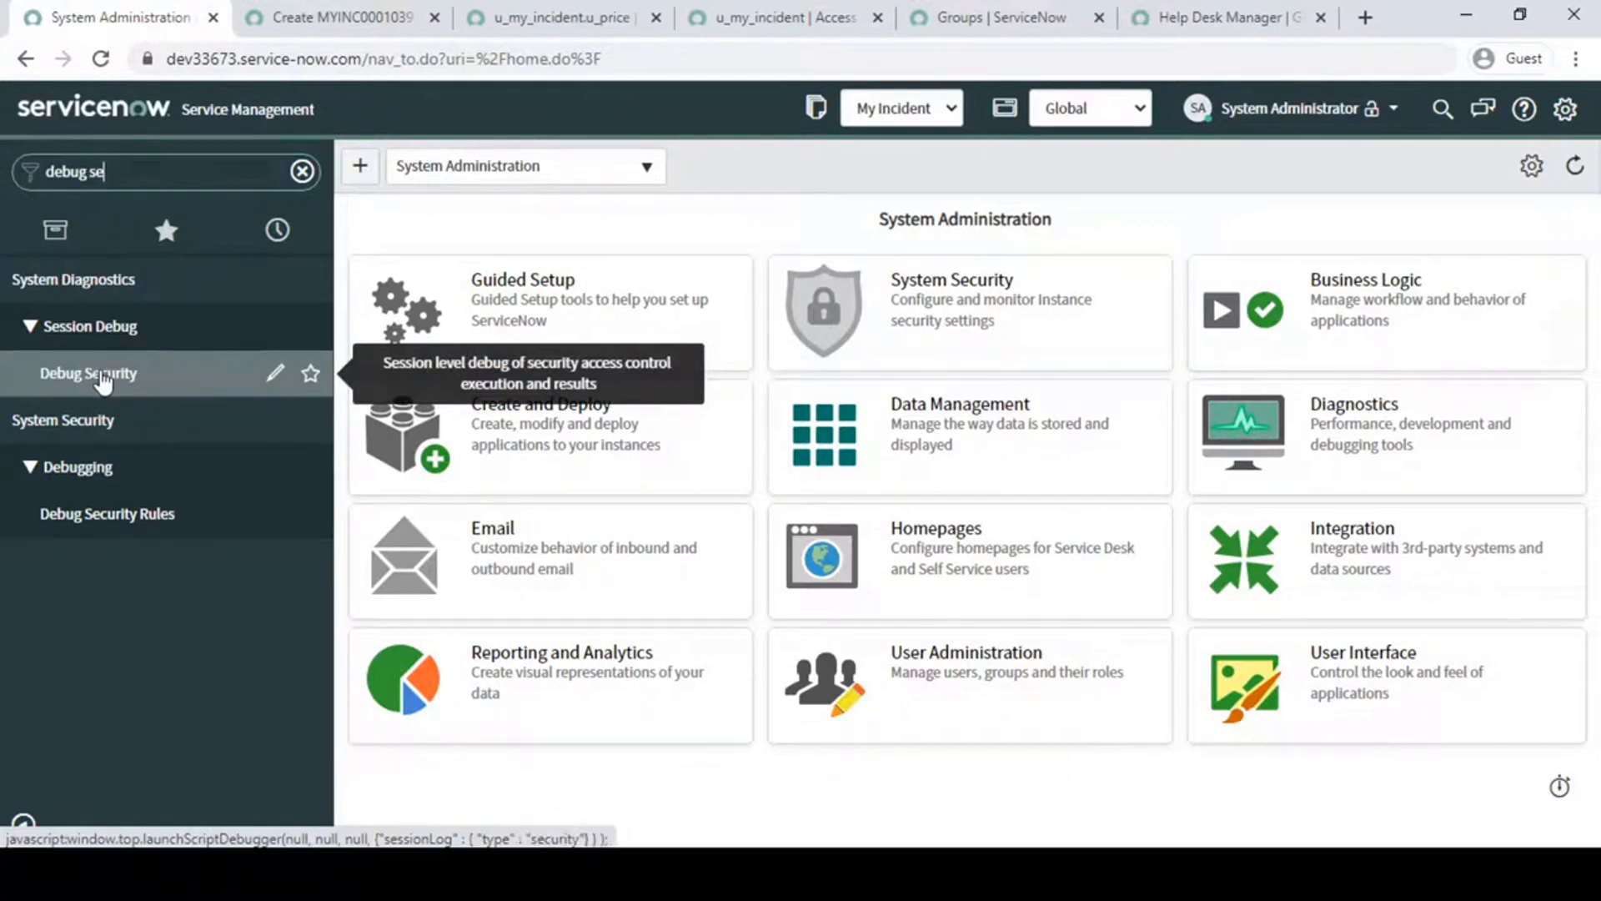
pyautogui.click(101, 380)
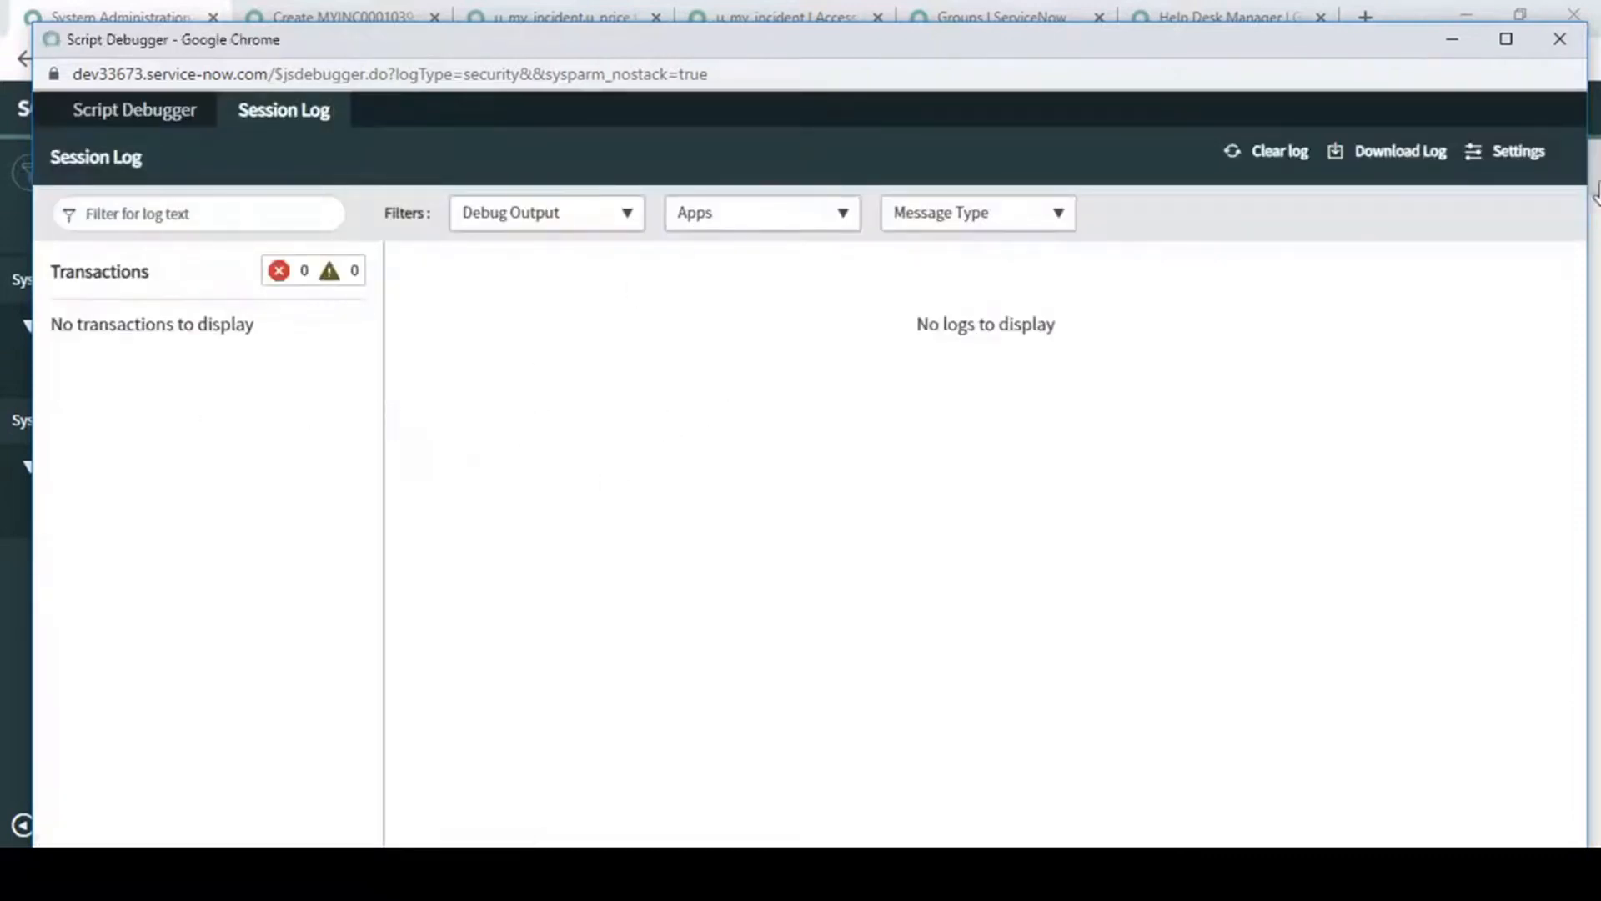
pyautogui.click(1452, 39)
# - Impersonate Help Desk User and open the All Incident list of the My Incident application
pyautogui.click(1397, 109)
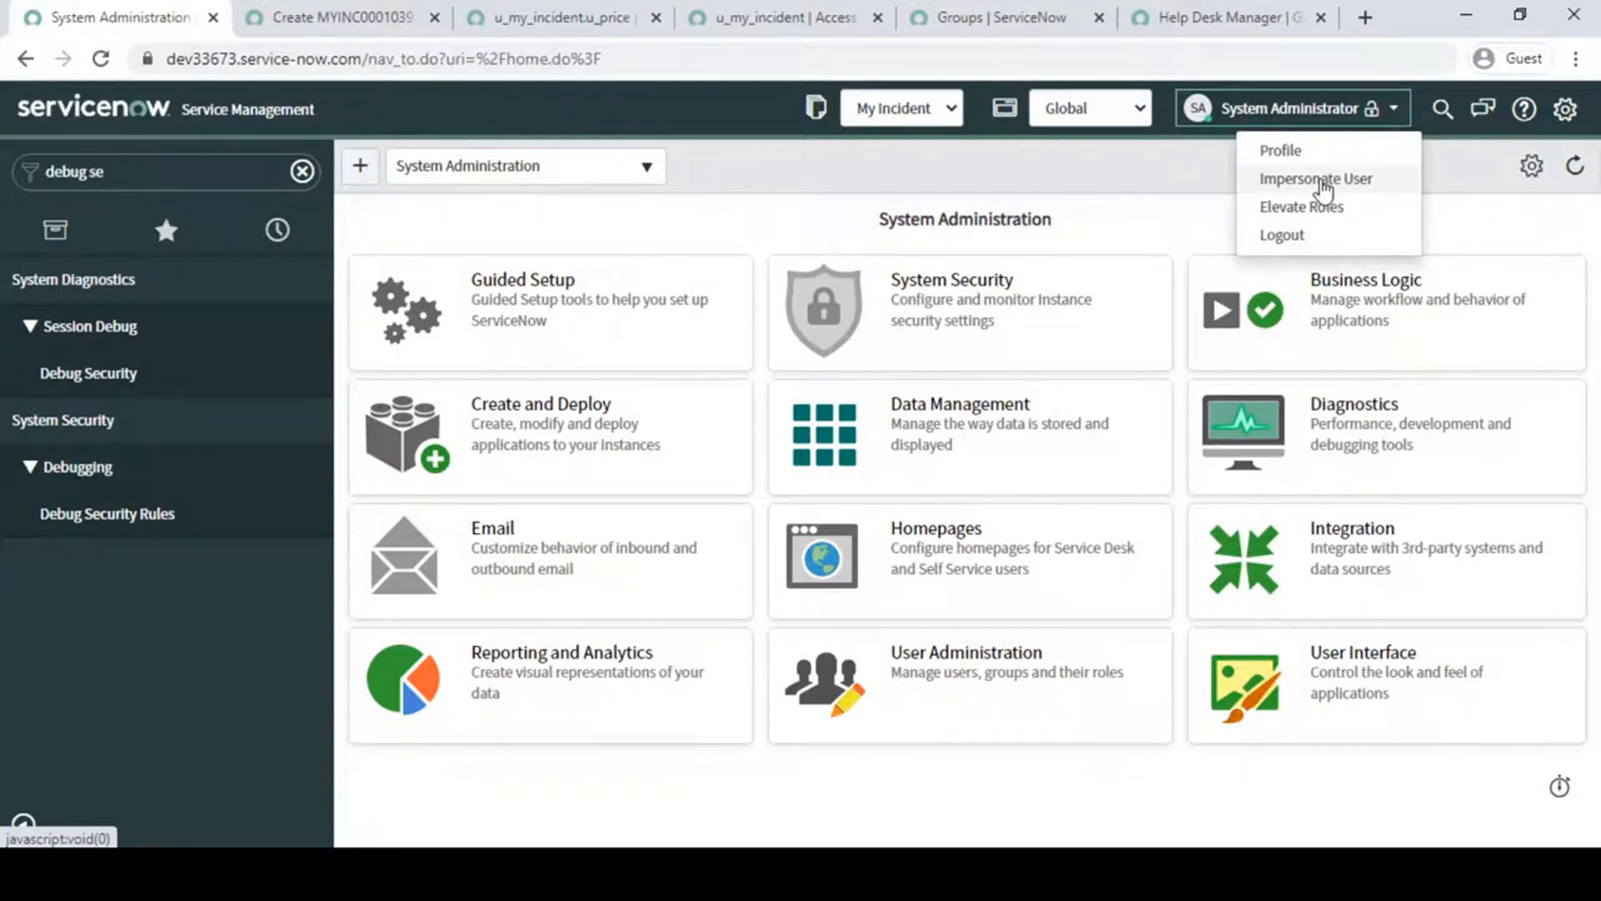
pyautogui.click(1323, 184)
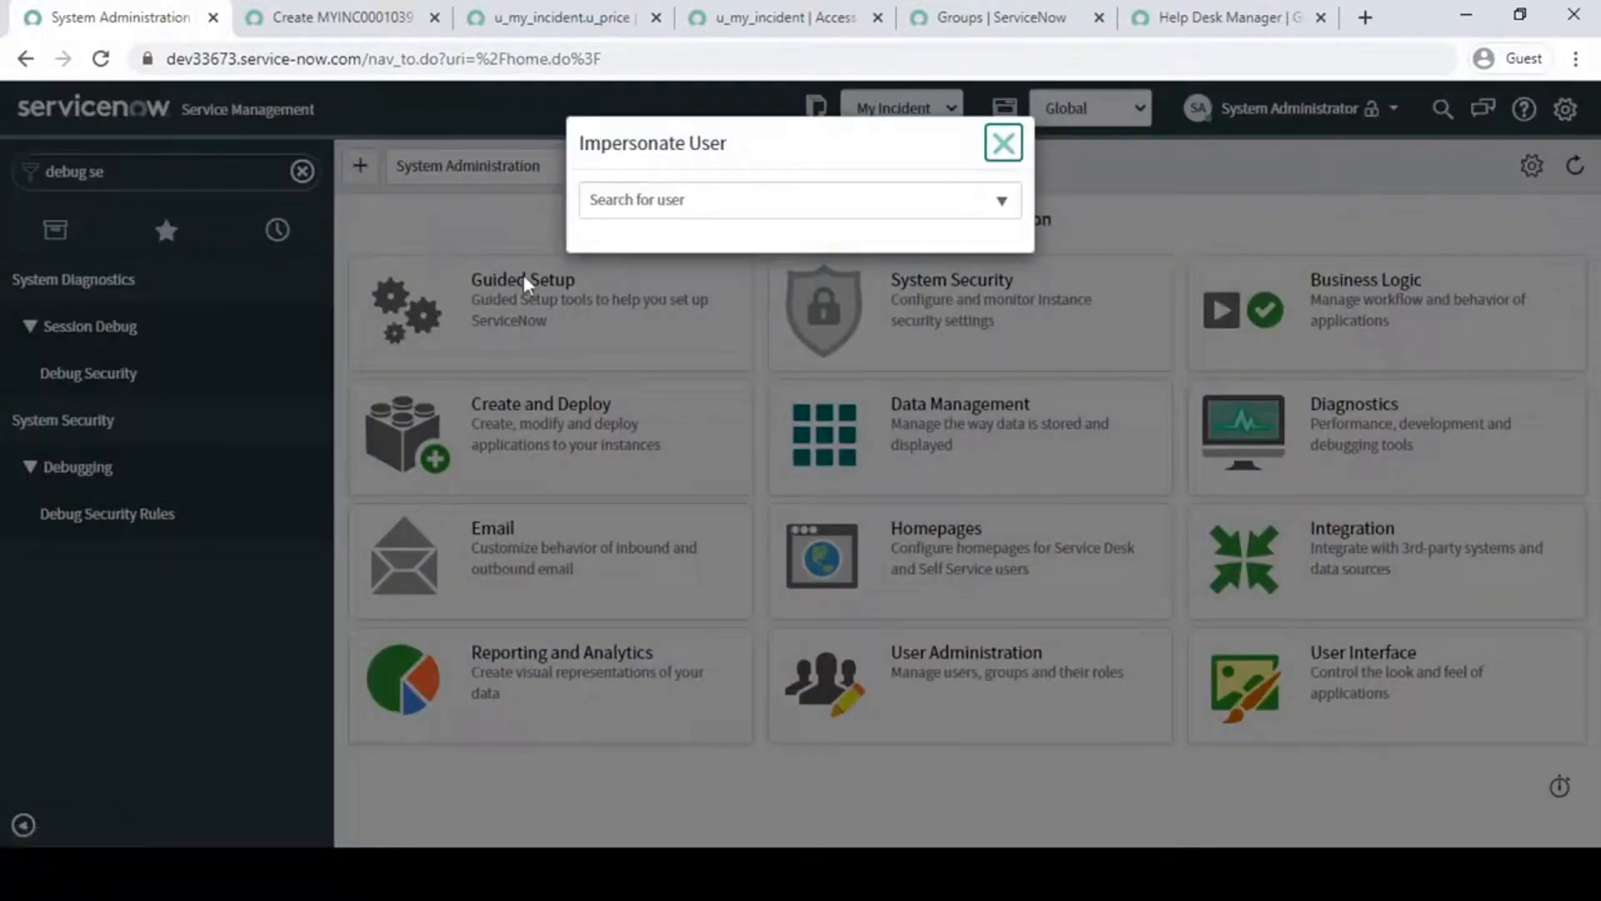
pyautogui.click(601, 327)
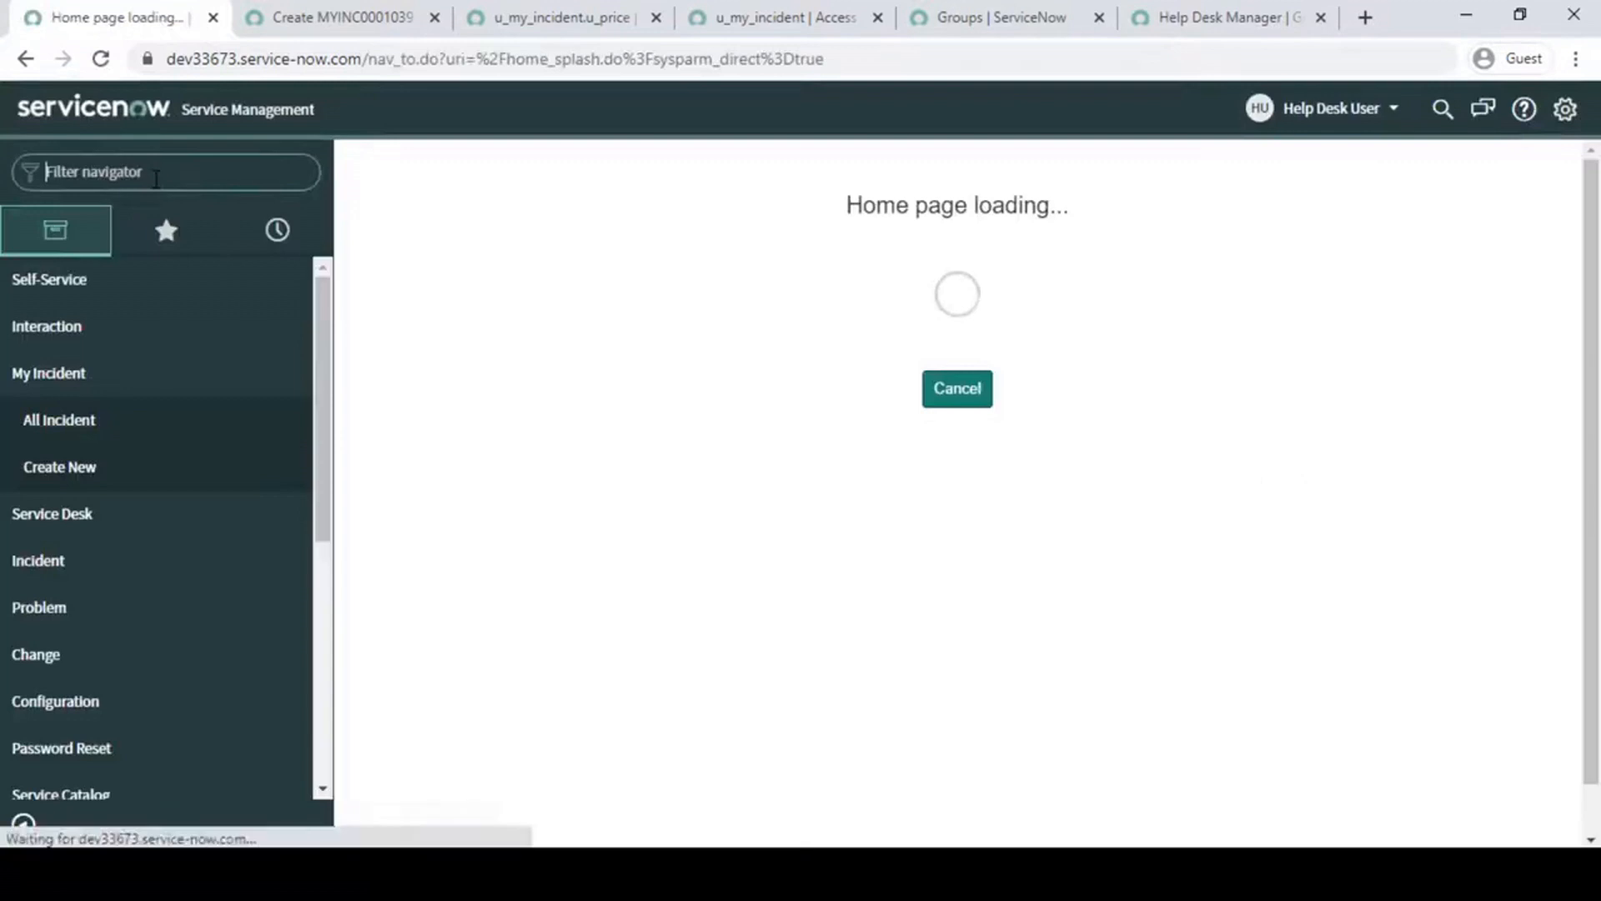
pyautogui.write('my in')
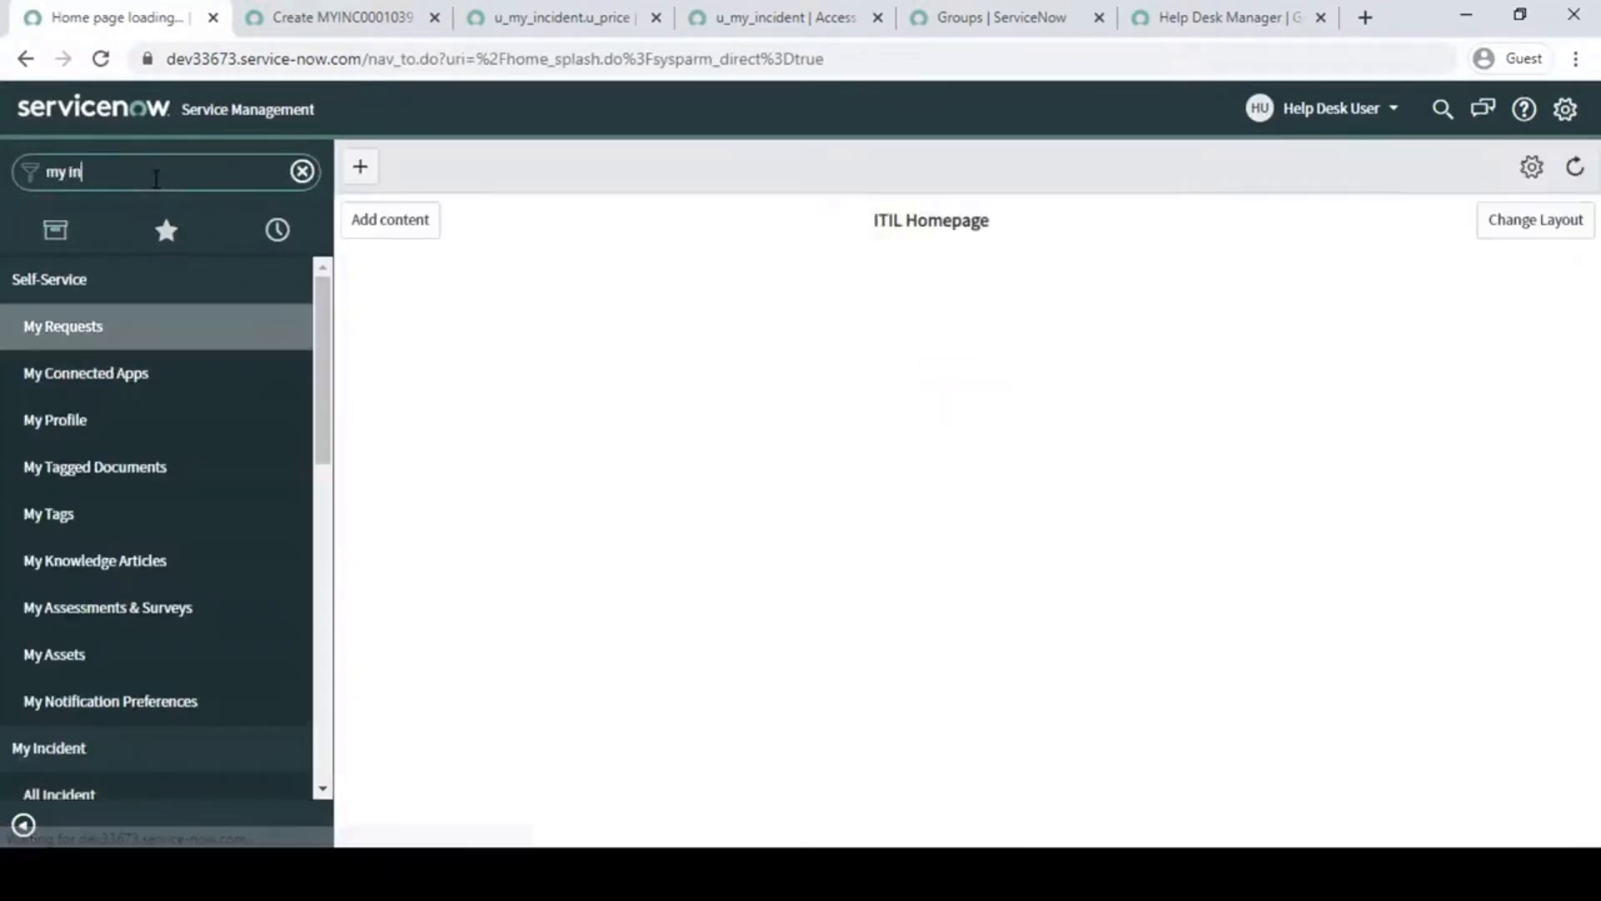
pyautogui.click(103, 331)
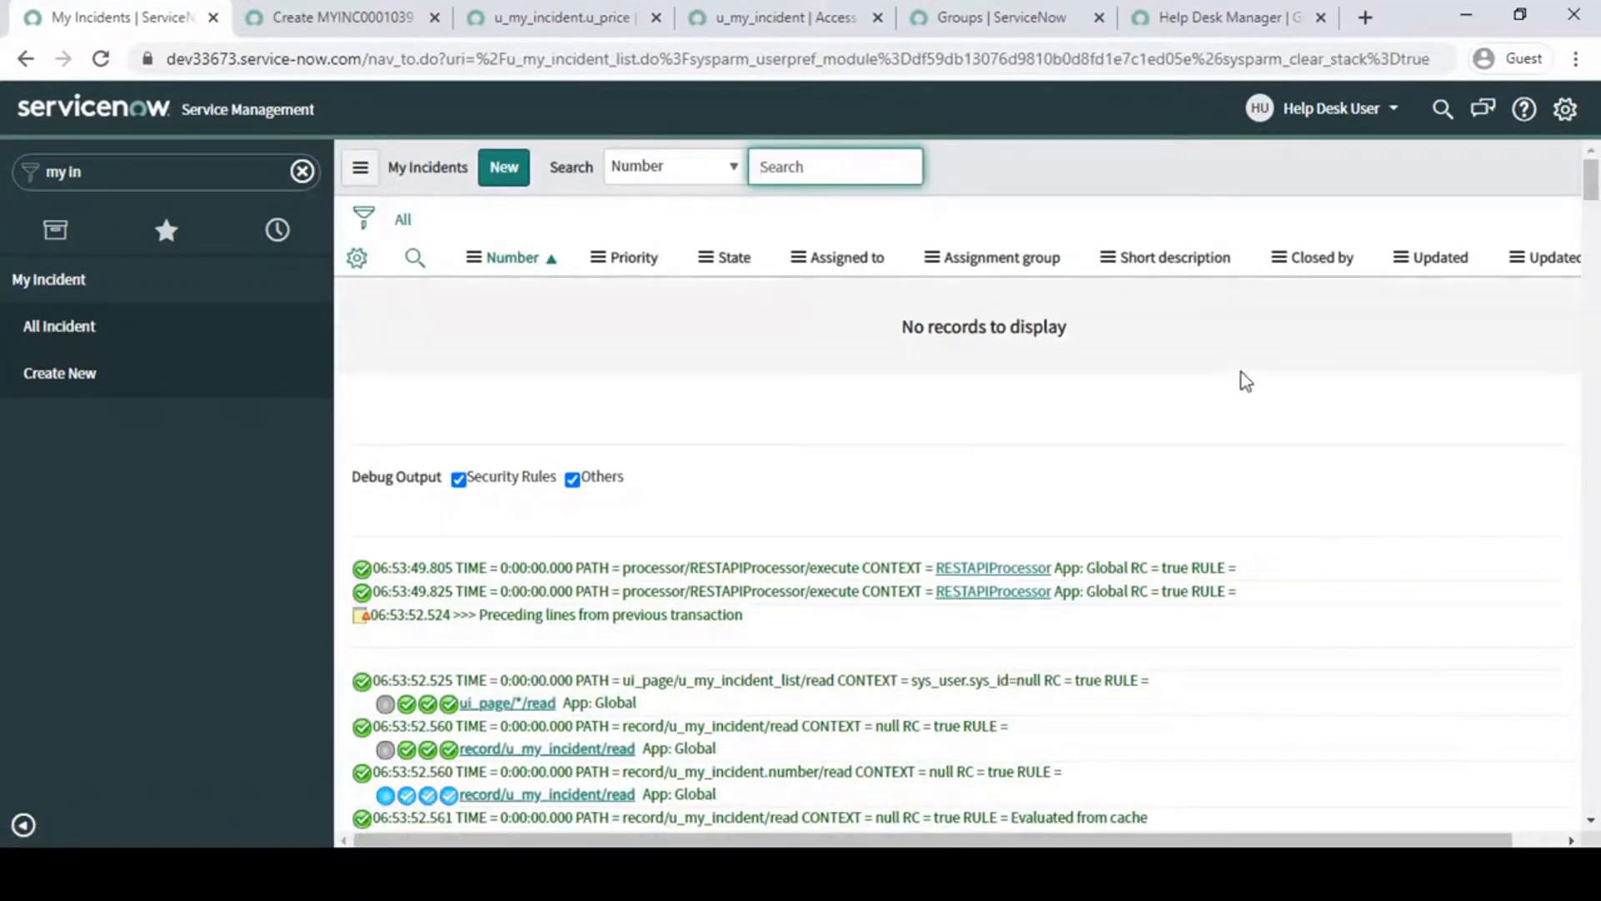
# - Examine the security debug output below the list for the read checks on the u_price field
pyautogui.scroll(-5, 1012, 445)
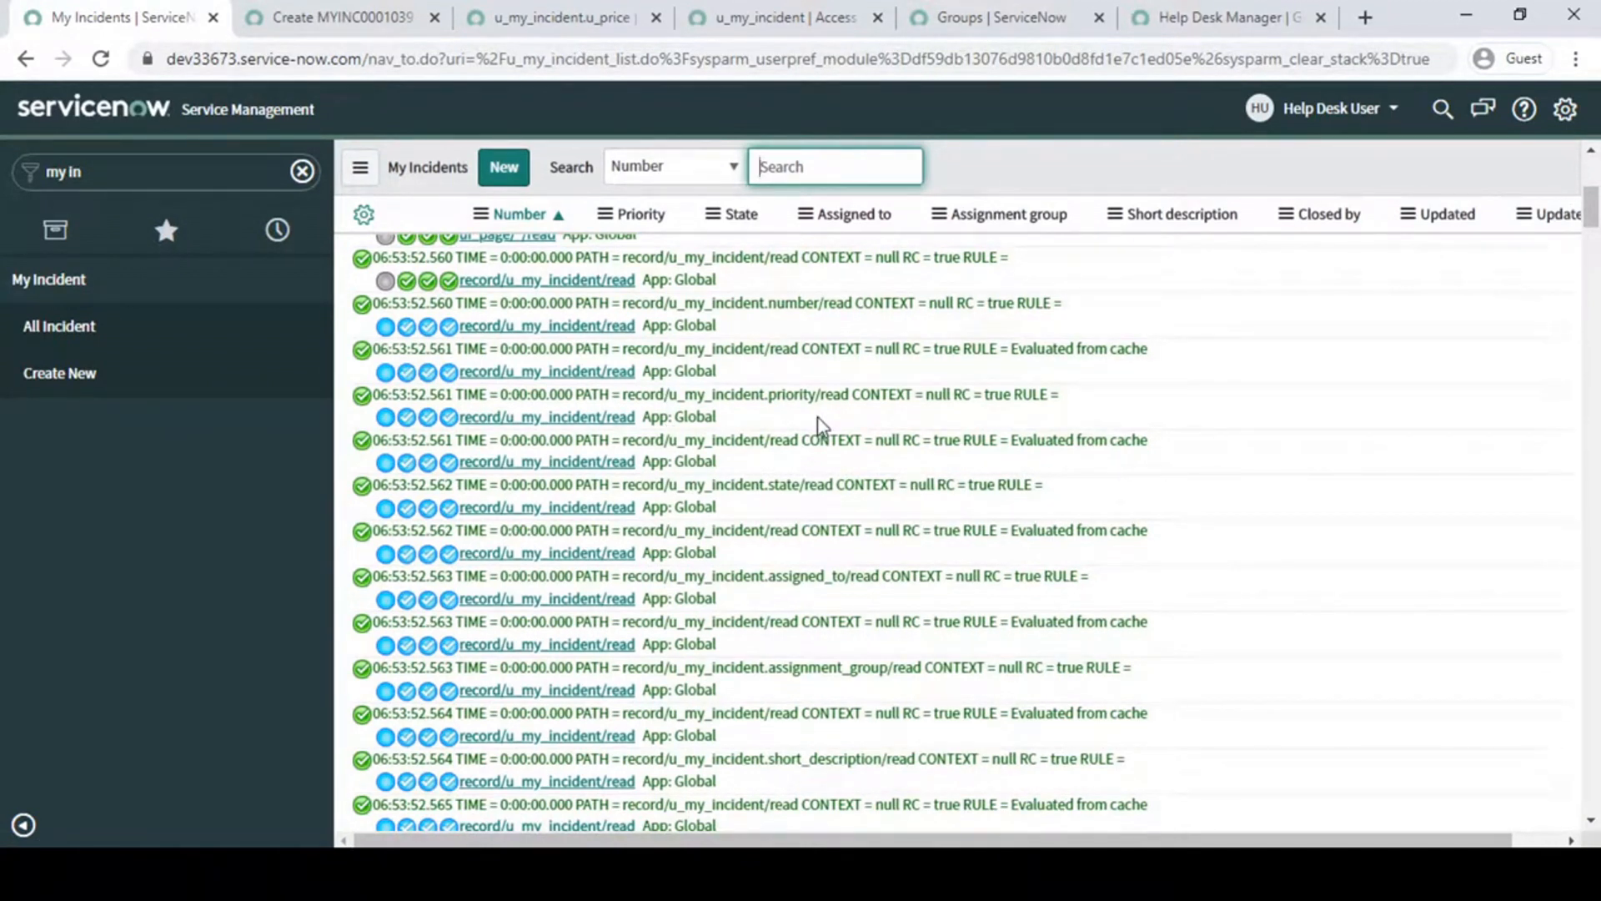
pyautogui.scroll(-15, 819, 425)
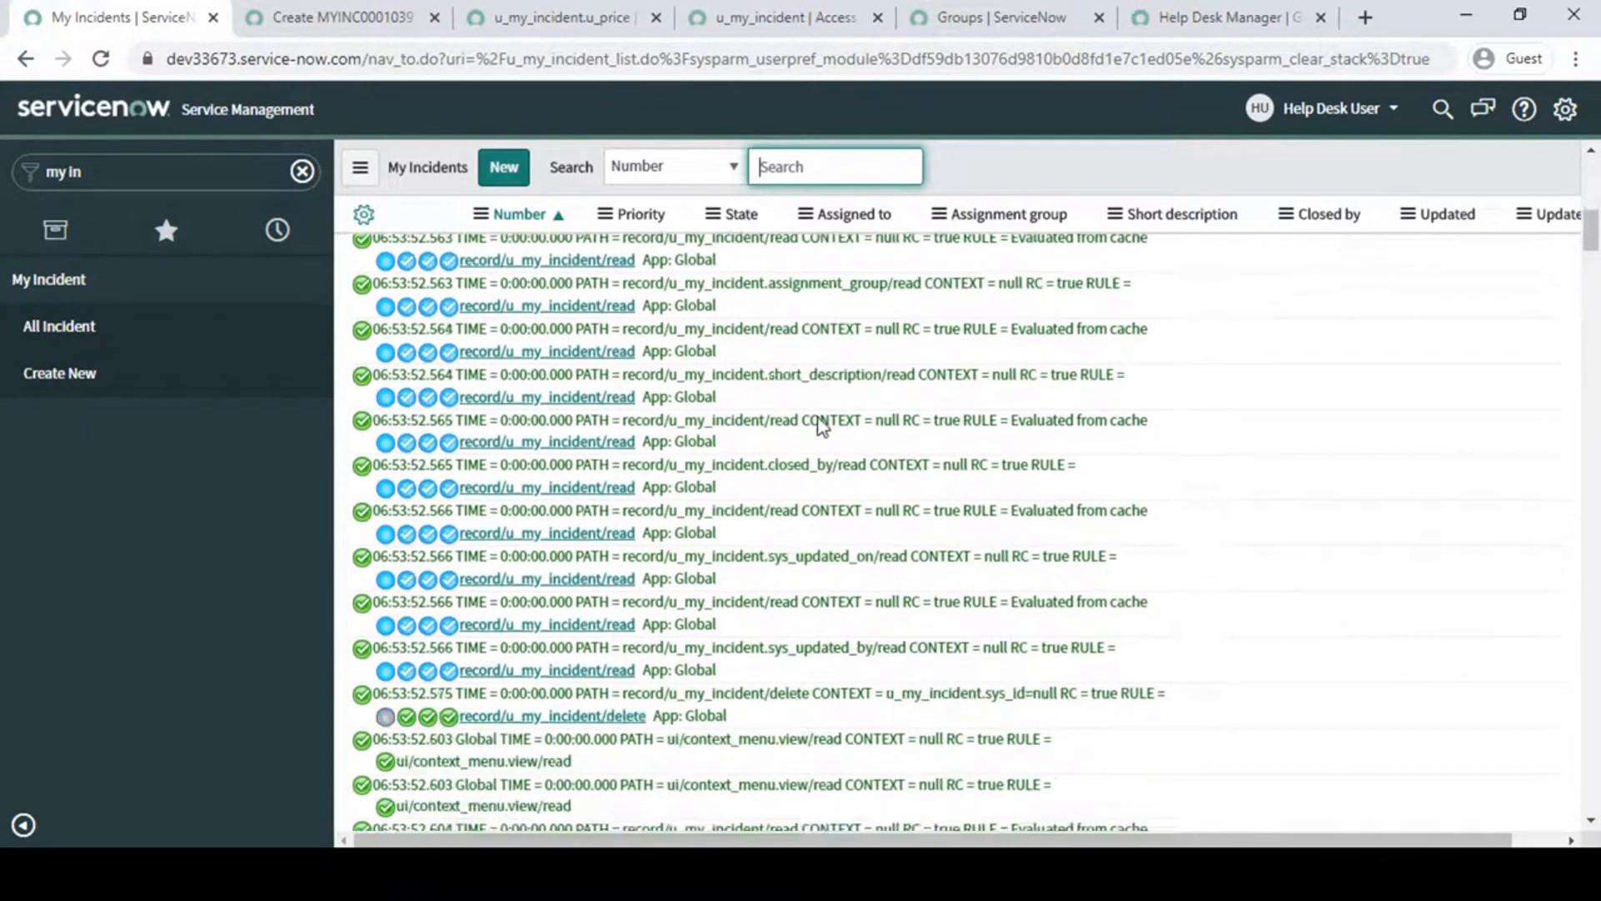
pyautogui.scroll(-15, 820, 426)
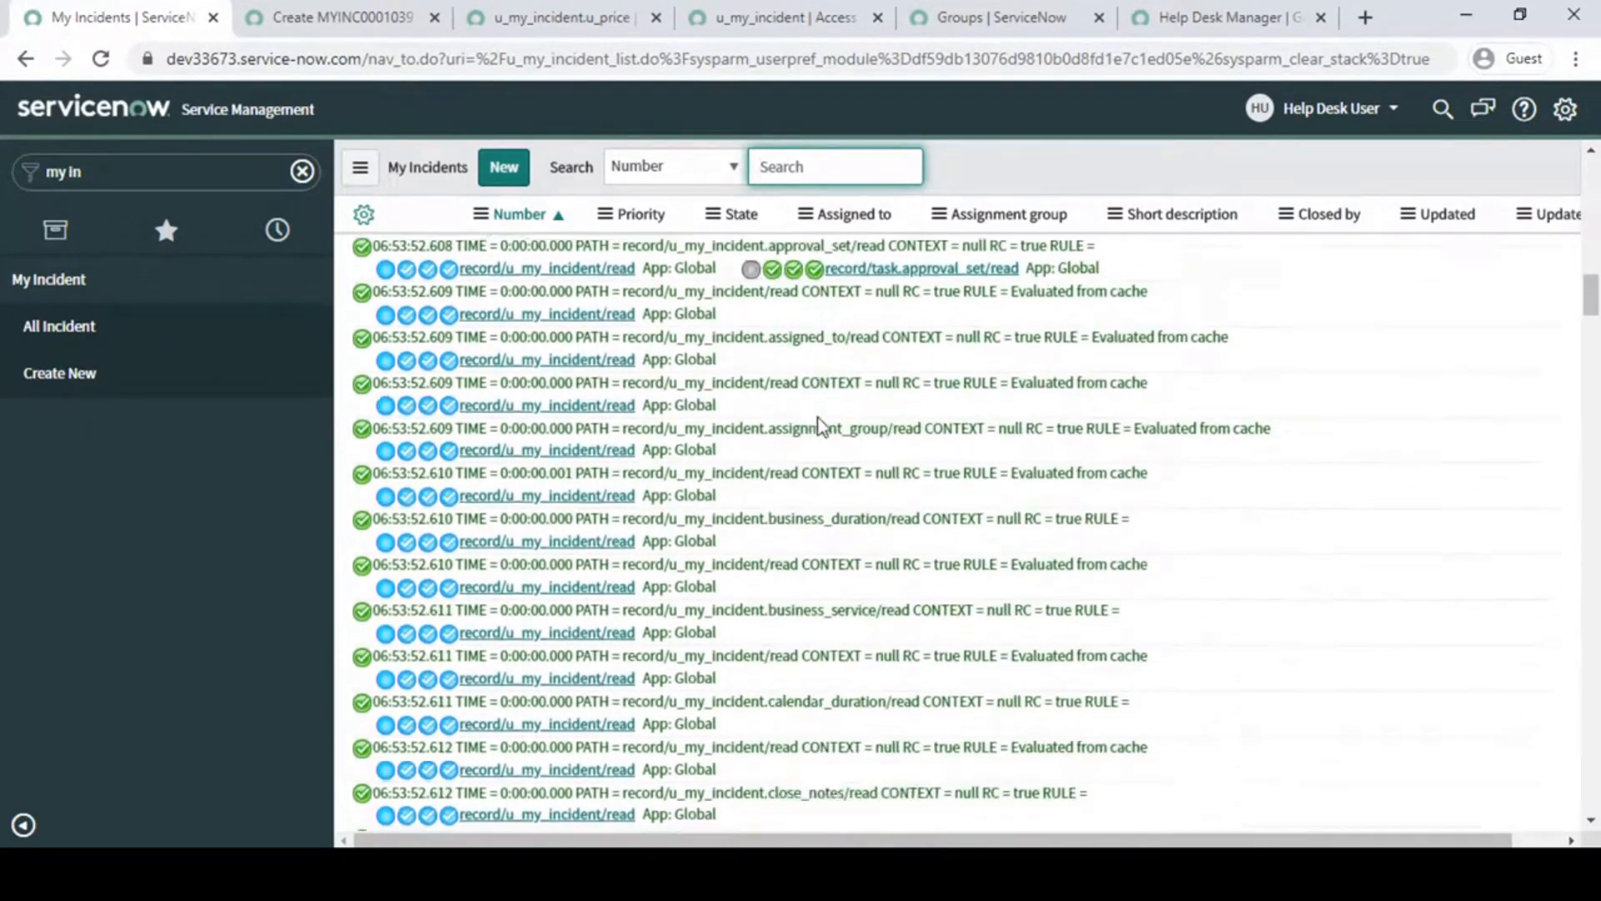
pyautogui.scroll(-15, 817, 419)
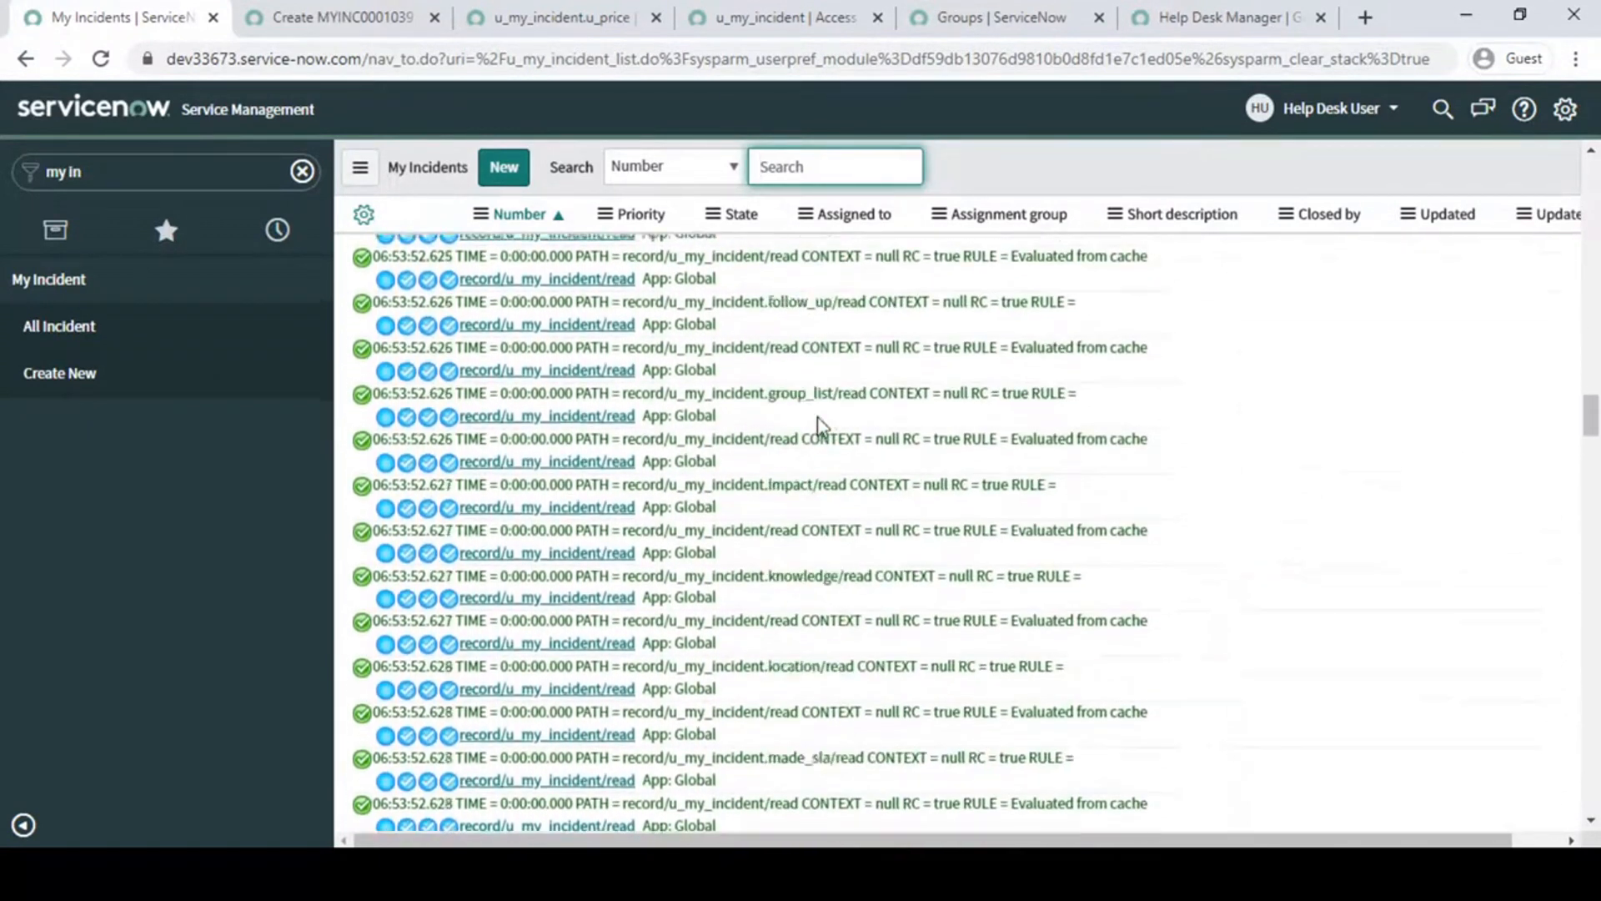
pyautogui.scroll(-8, 822, 425)
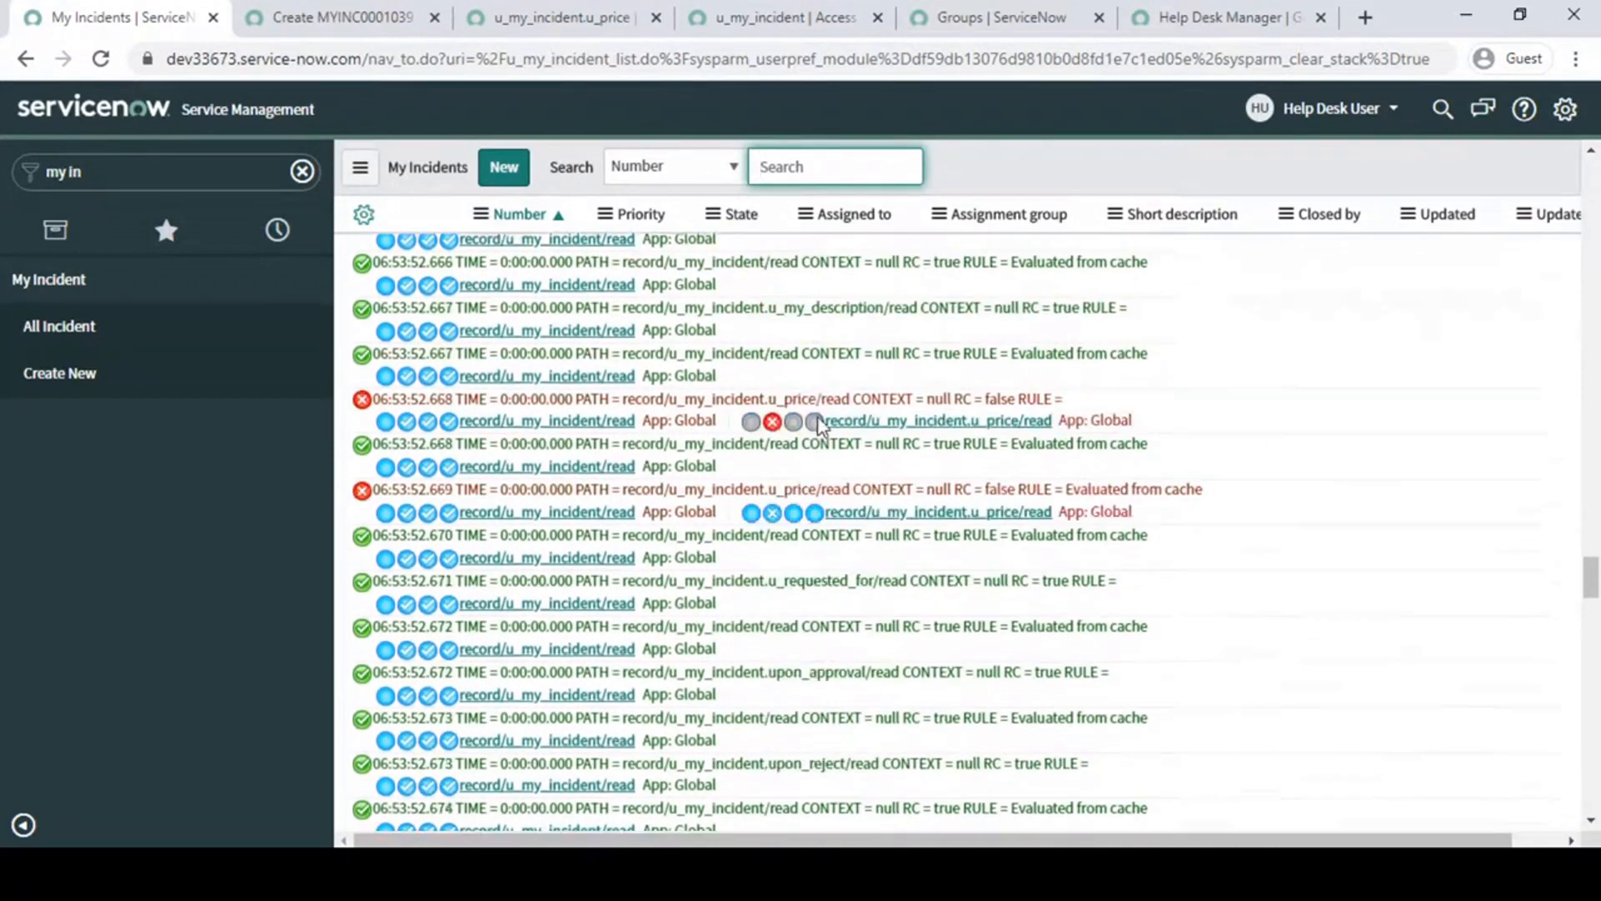
pyautogui.scroll(1, 859, 375)
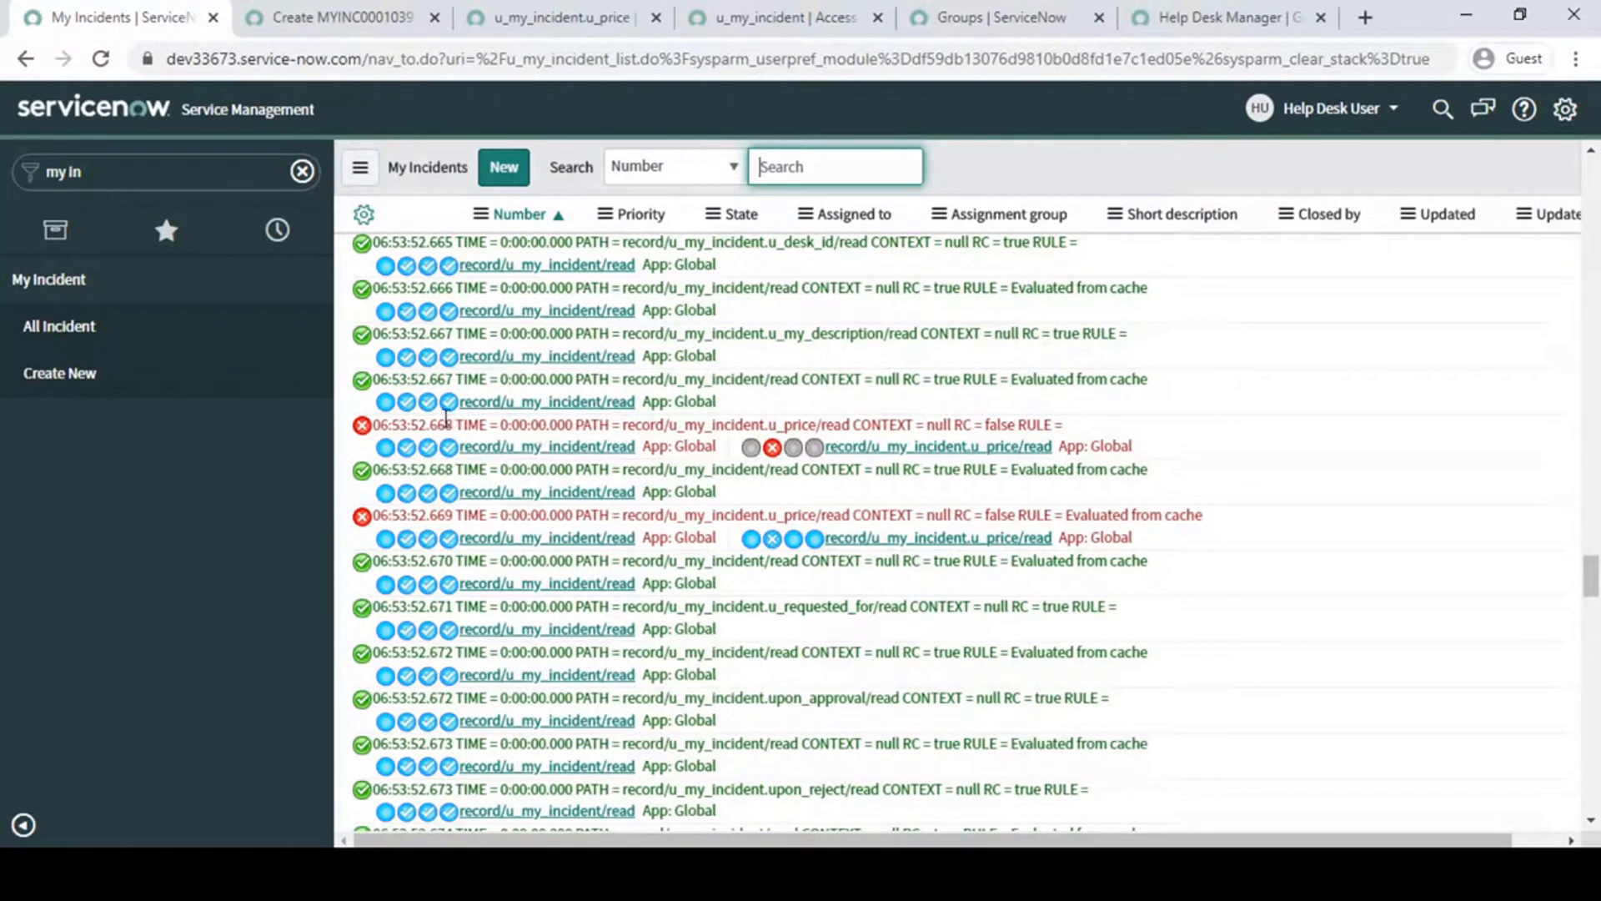
pyautogui.moveTo(620, 425); pyautogui.dragTo(682, 426)
pyautogui.click(682, 426)
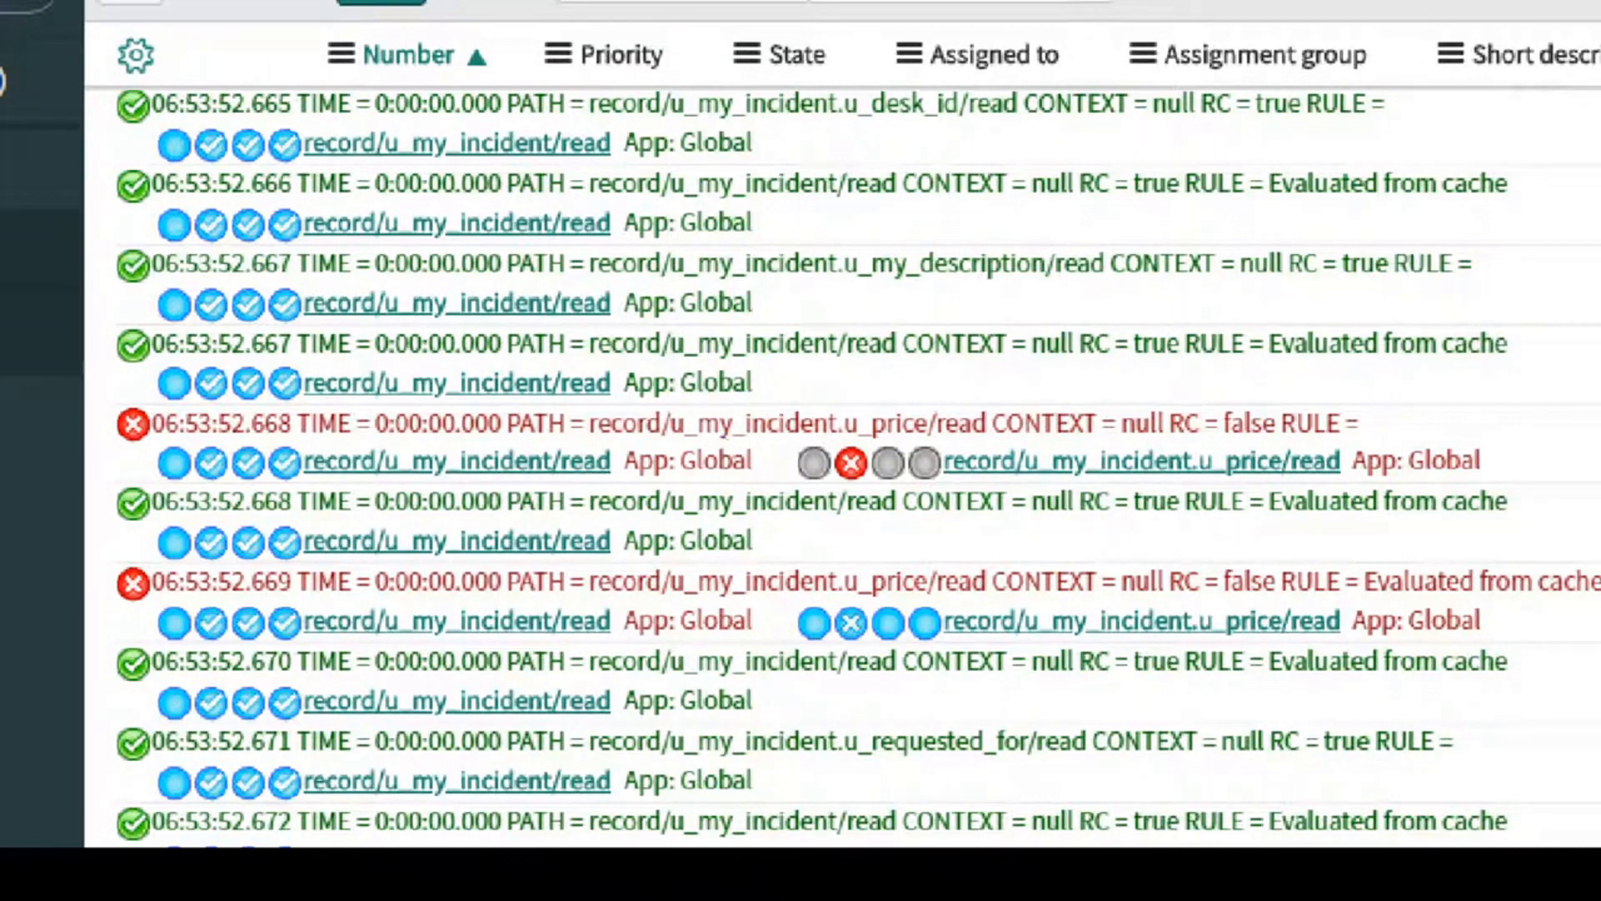
pyautogui.moveTo(640, 404)
pyautogui.mouseDown()
pyautogui.moveTo(692, 448)
pyautogui.moveTo(1451, 457)
pyautogui.mouseUp()
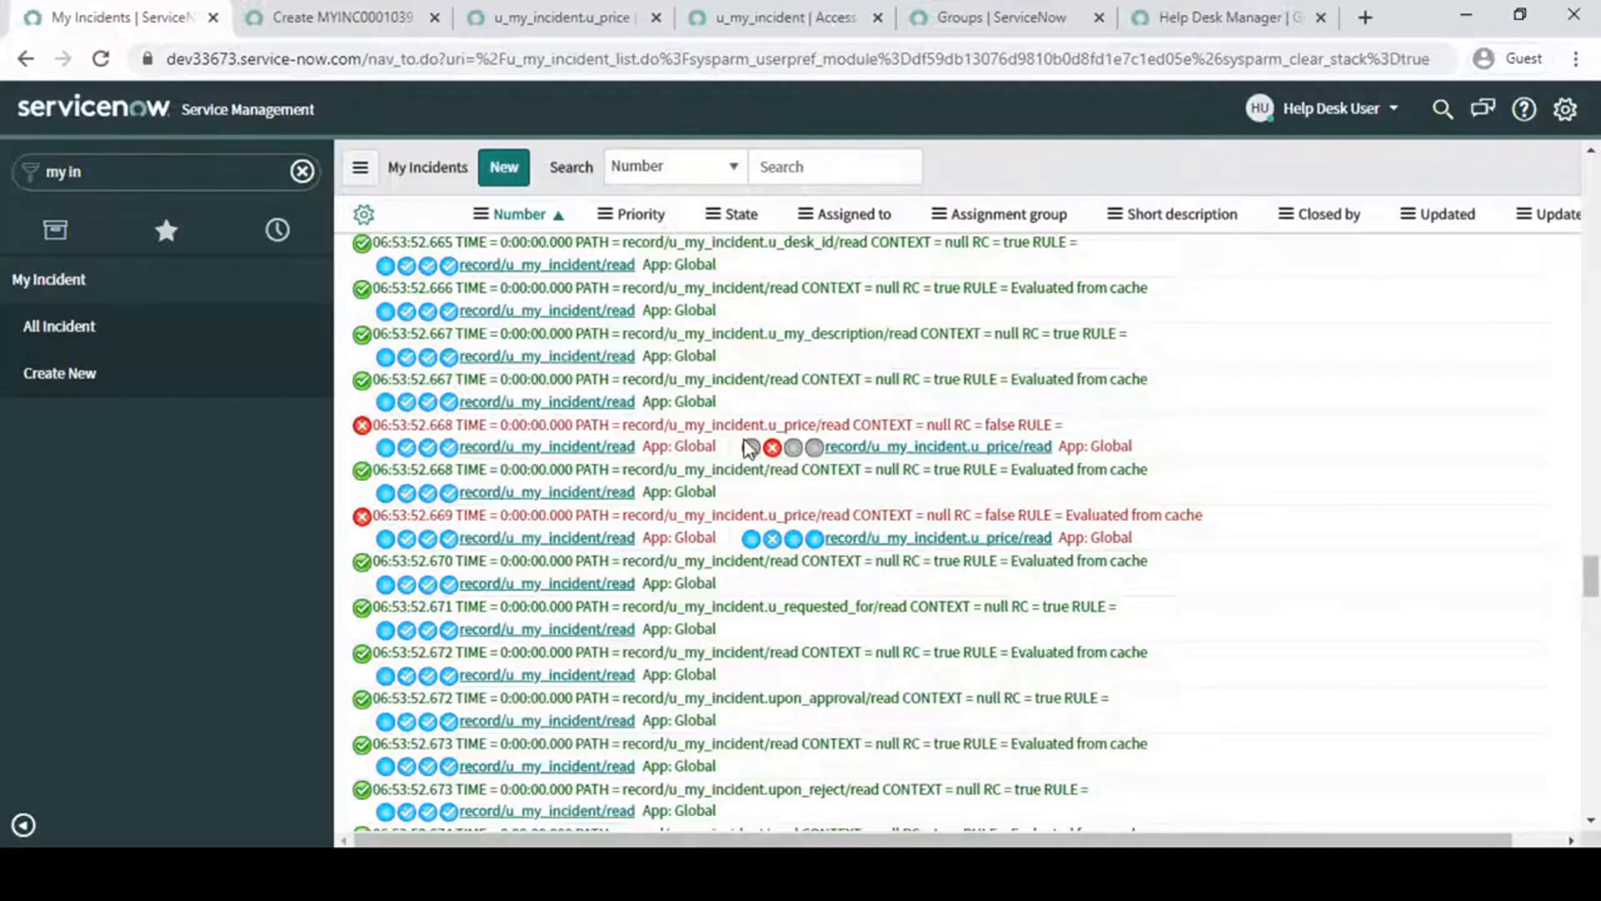
pyautogui.moveTo(814, 462)
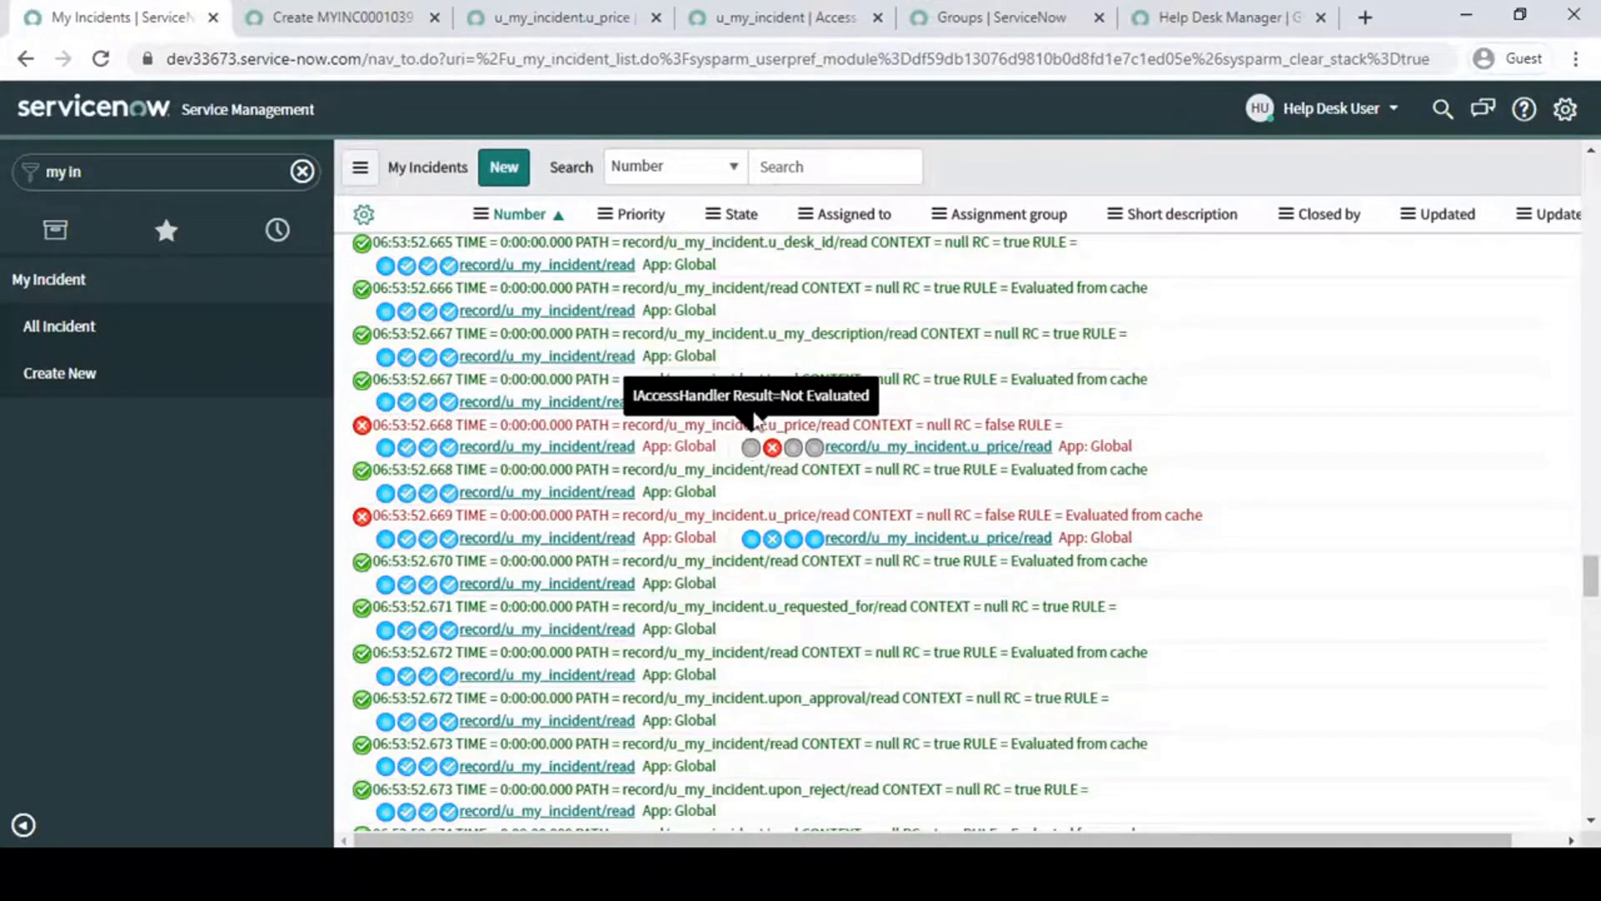
# - Look through the rest of the debug output and search the page for "read"
pyautogui.scroll(-4, 754, 331)
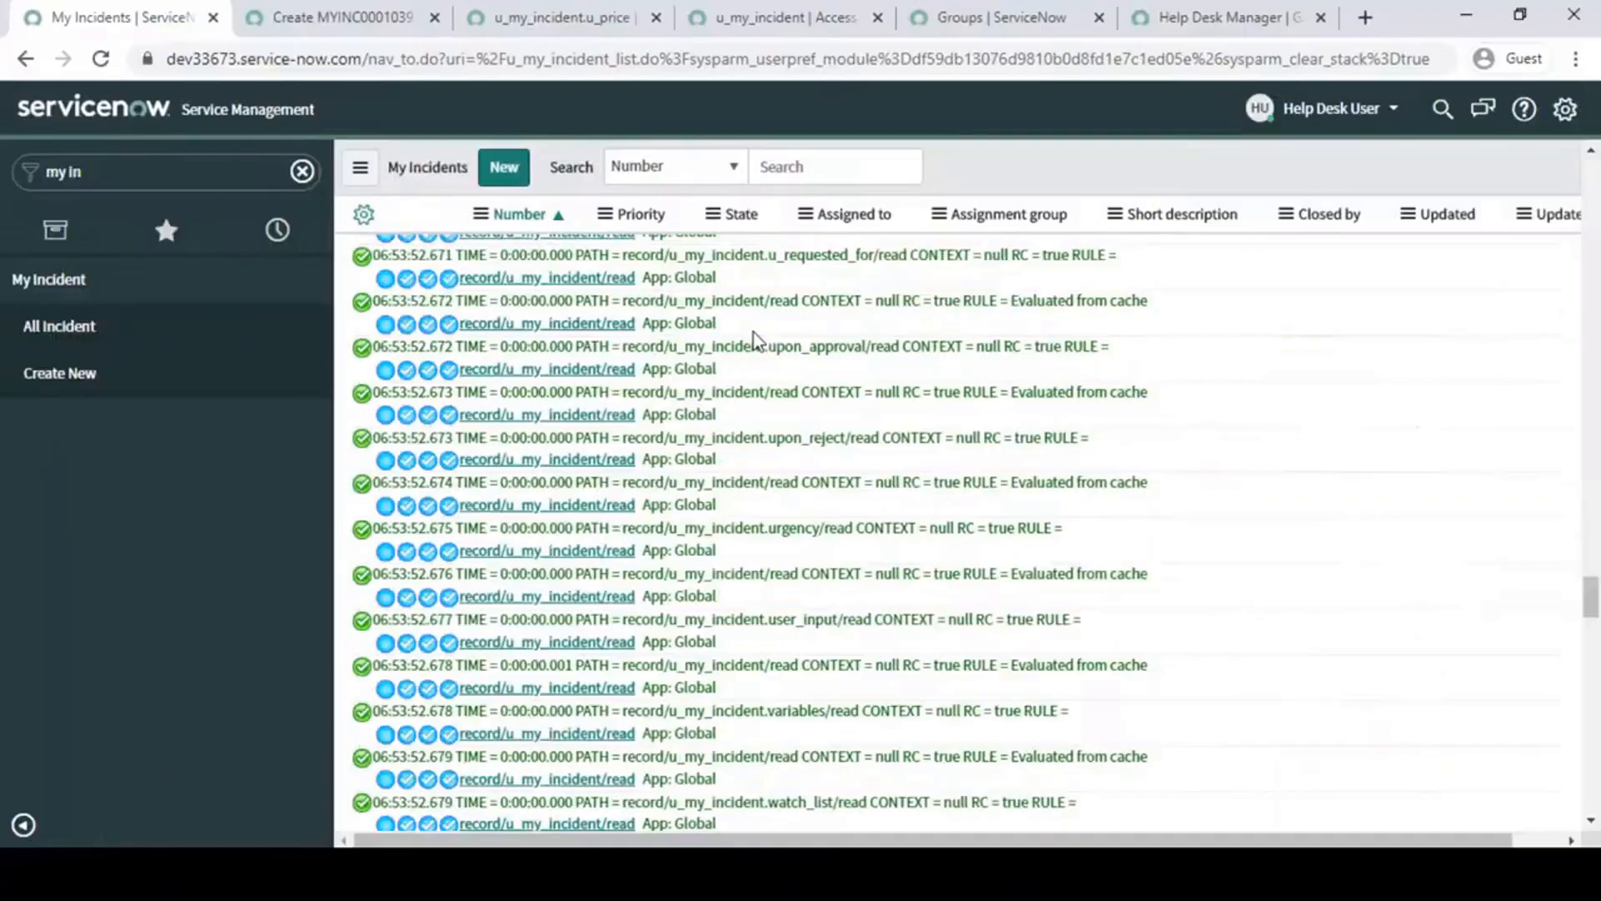
pyautogui.scroll(-3, 755, 337)
pyautogui.scroll(-15, 757, 338)
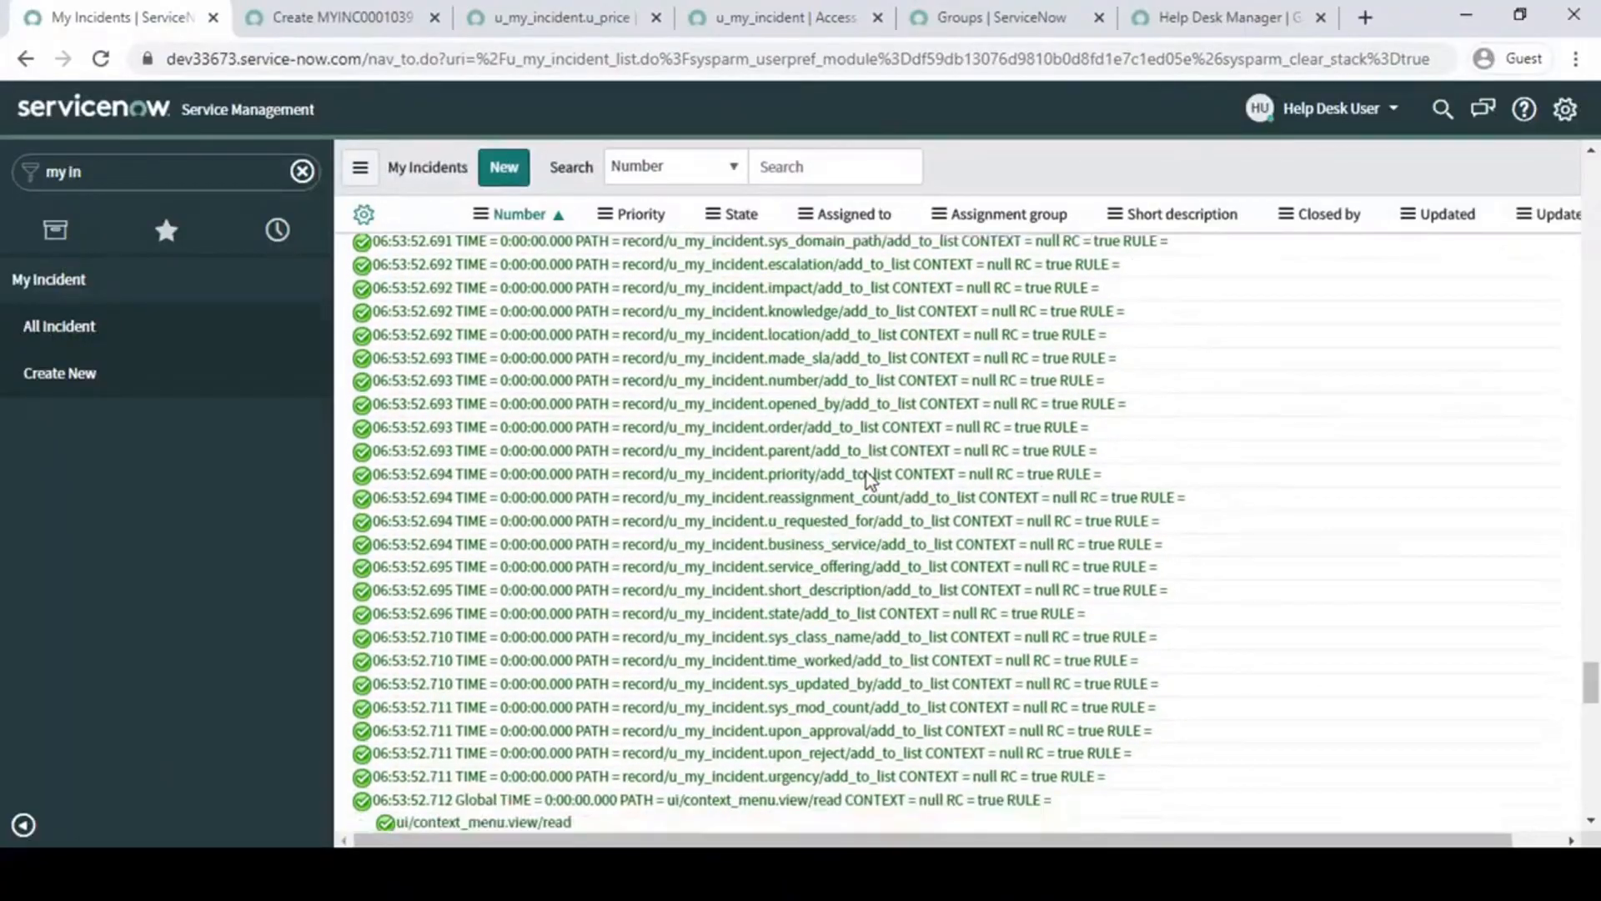
pyautogui.scroll(5, 868, 480)
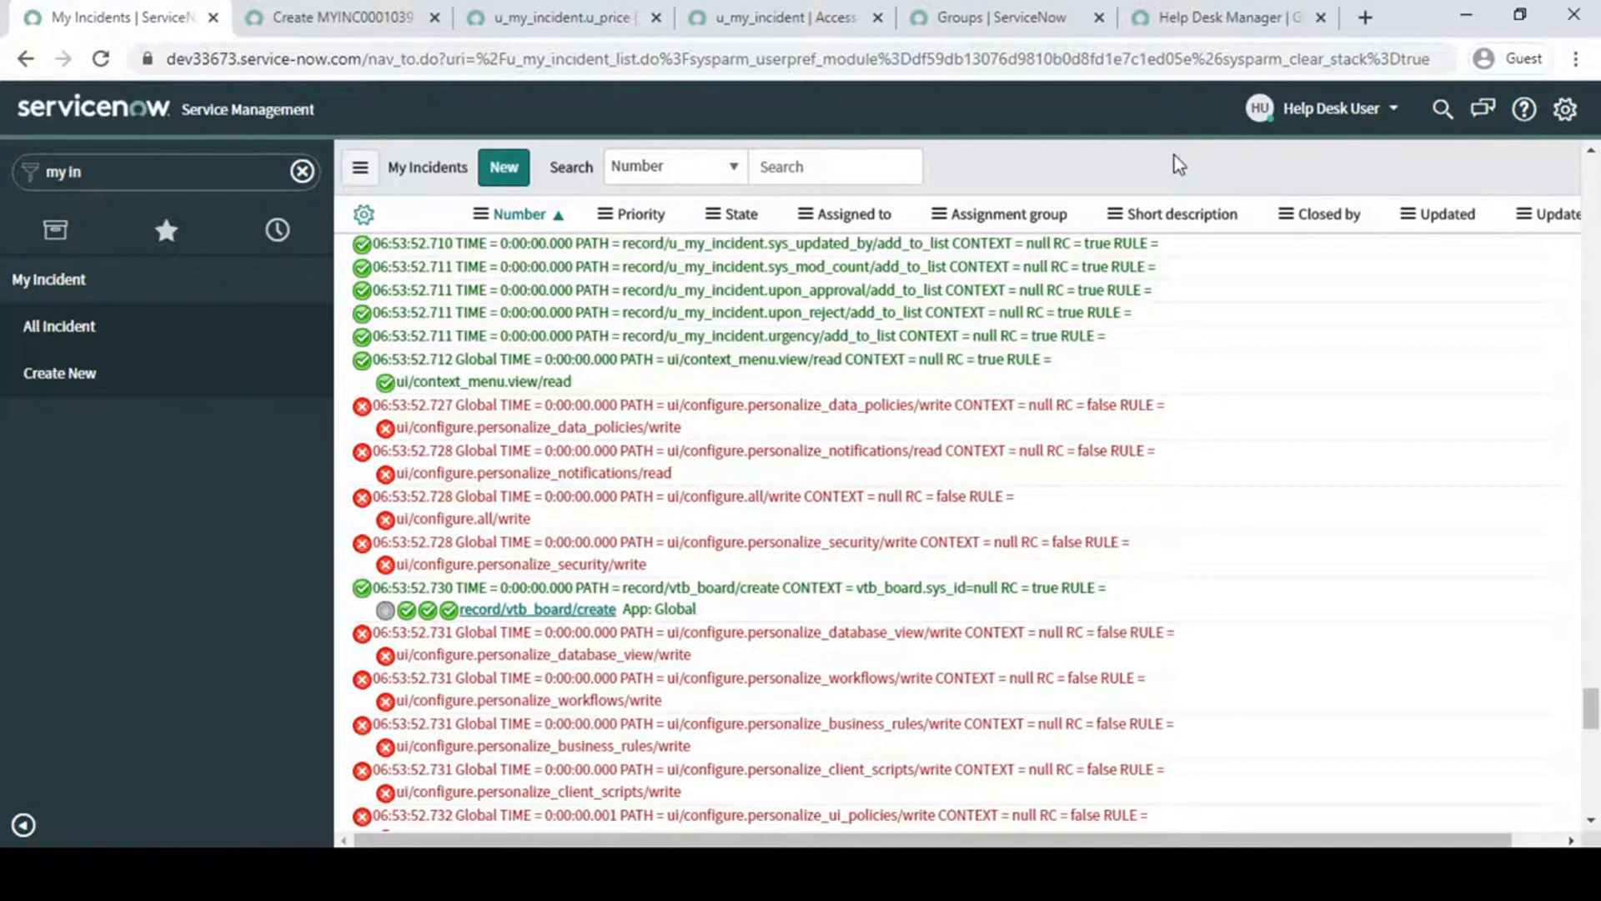
pyautogui.hotkey('ctrl', 'f')
pyautogui.write('red')
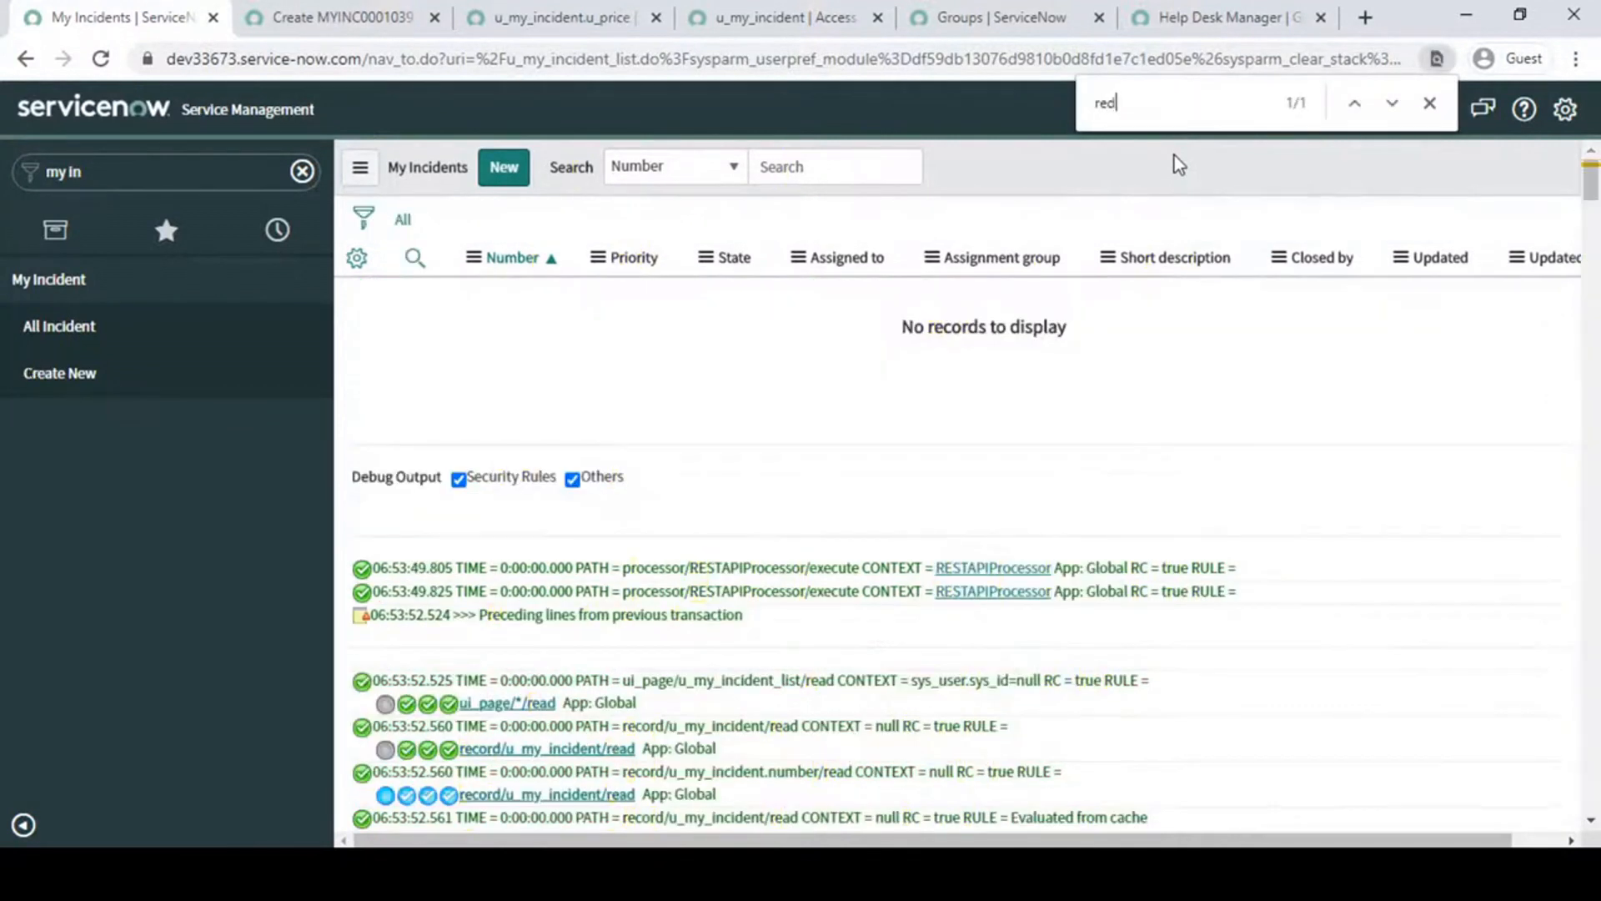
pyautogui.press('BackSpace')
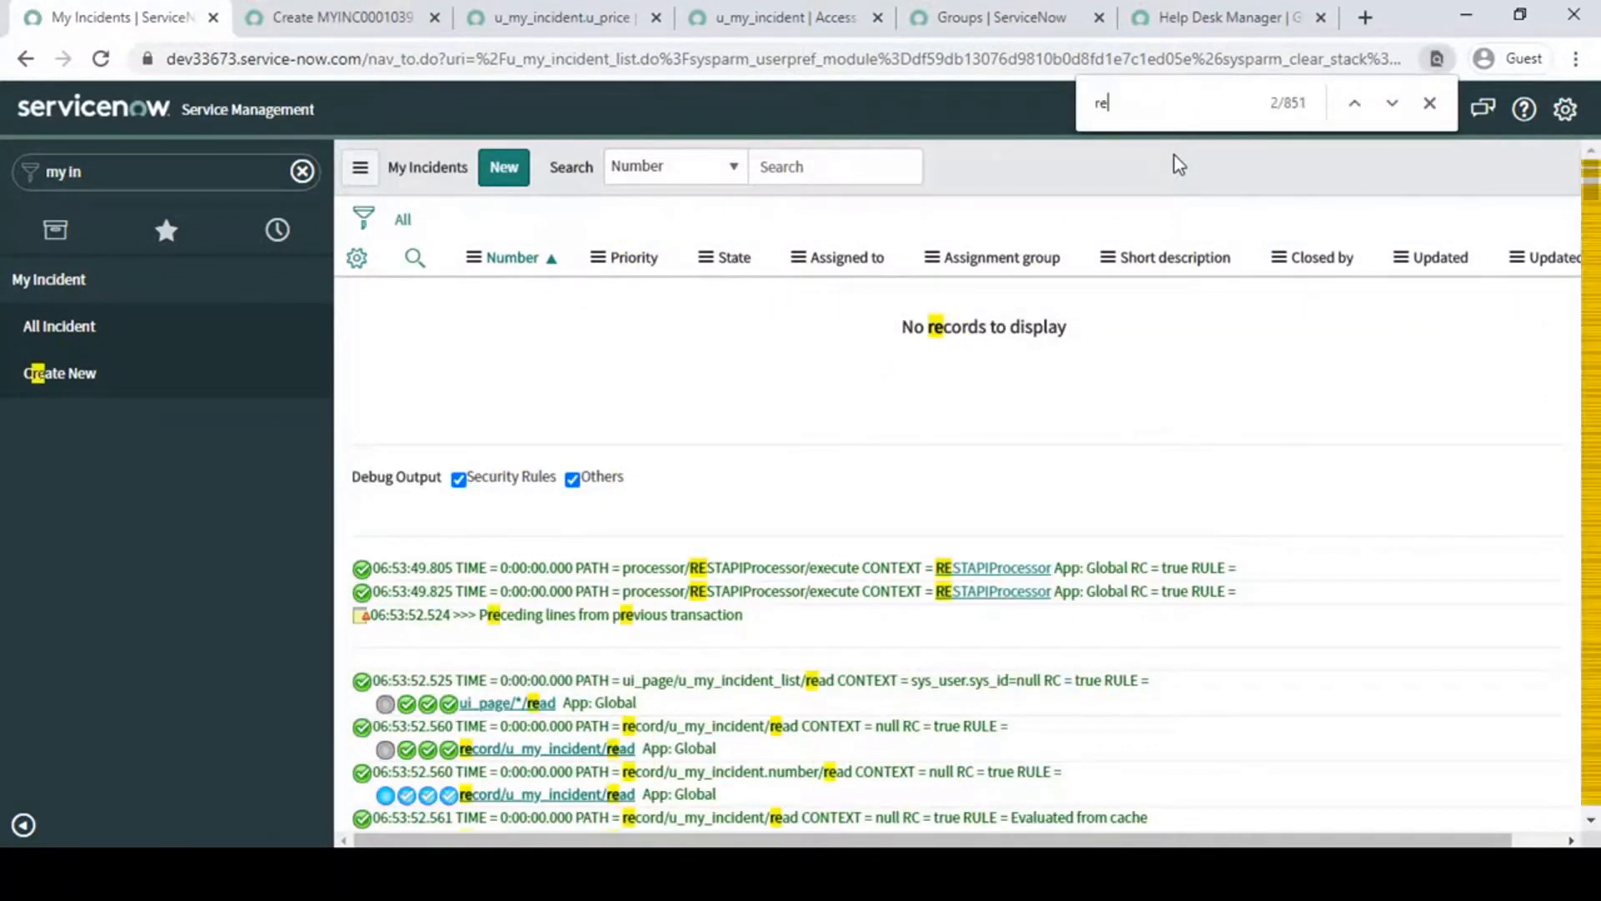
pyautogui.write('ad')
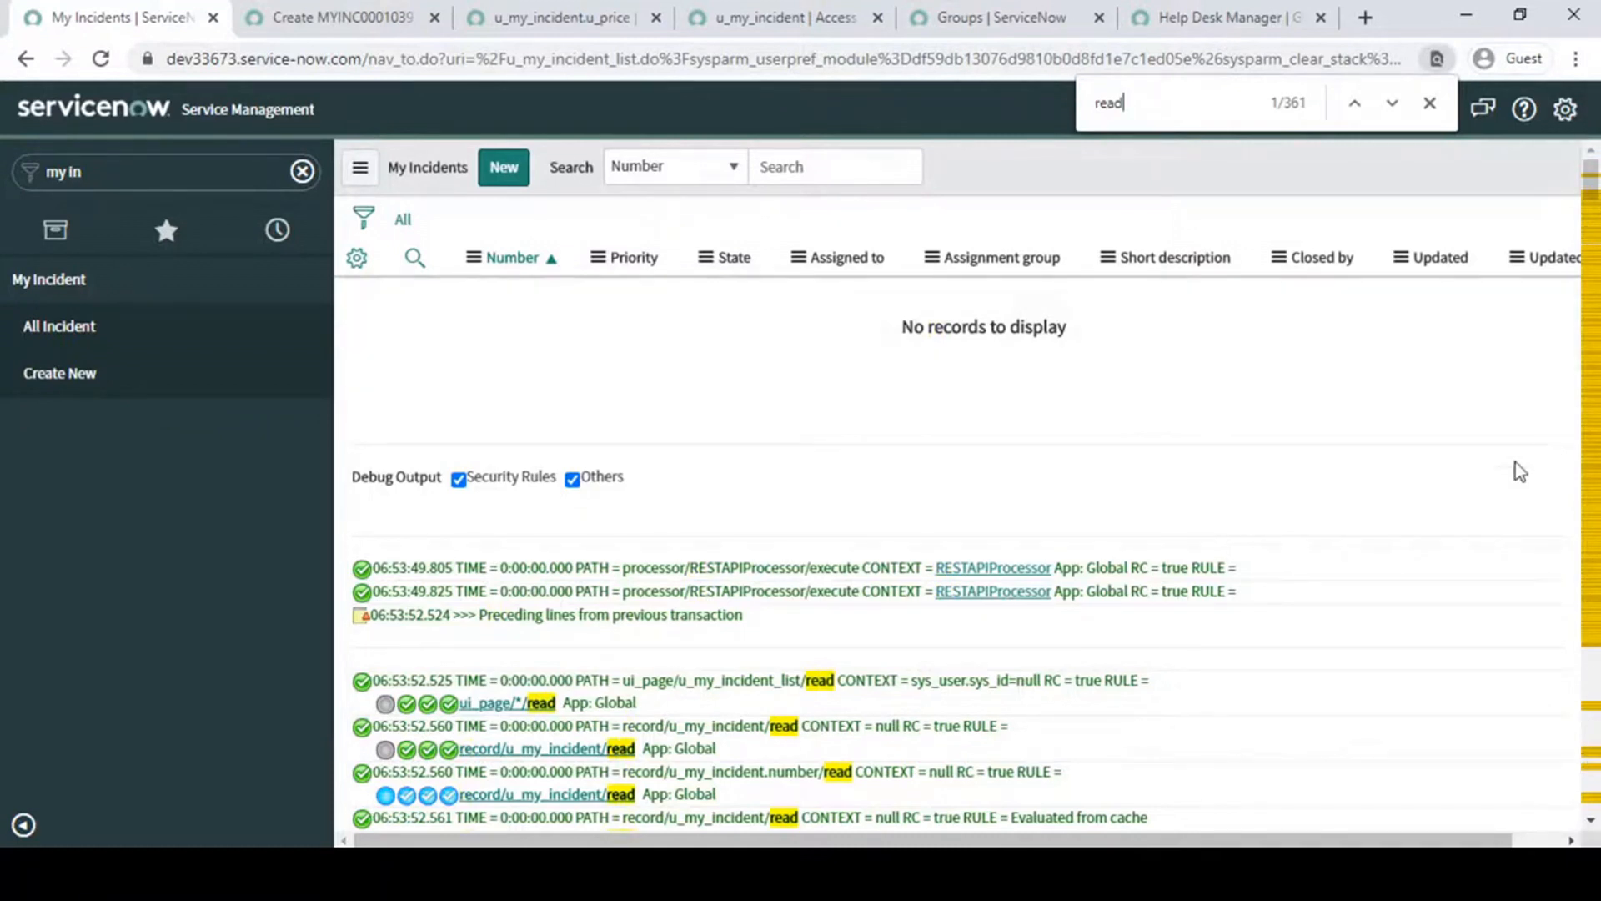
# - Examine the highlighted record/u_my_incident/read checks for individual incidents and their role, condition and script results
pyautogui.scroll(-10, 1164, 704)
pyautogui.moveTo(1597, 338); pyautogui.dragTo(1597, 734)
pyautogui.scroll(4, 807, 538)
pyautogui.scroll(-5, 807, 538)
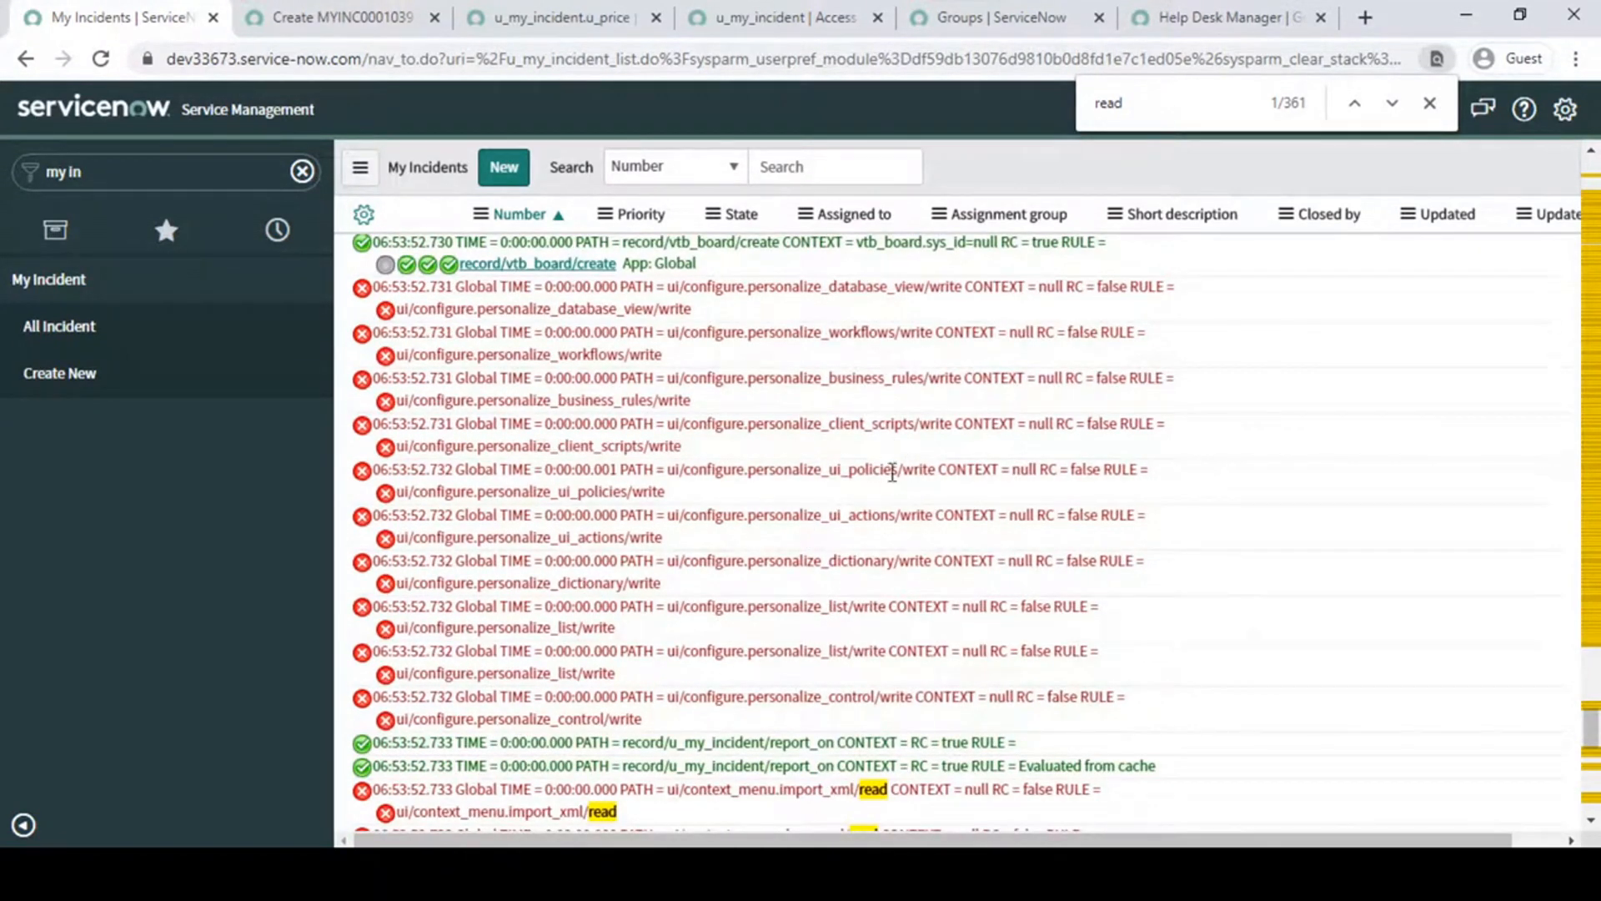
pyautogui.scroll(-4, 892, 472)
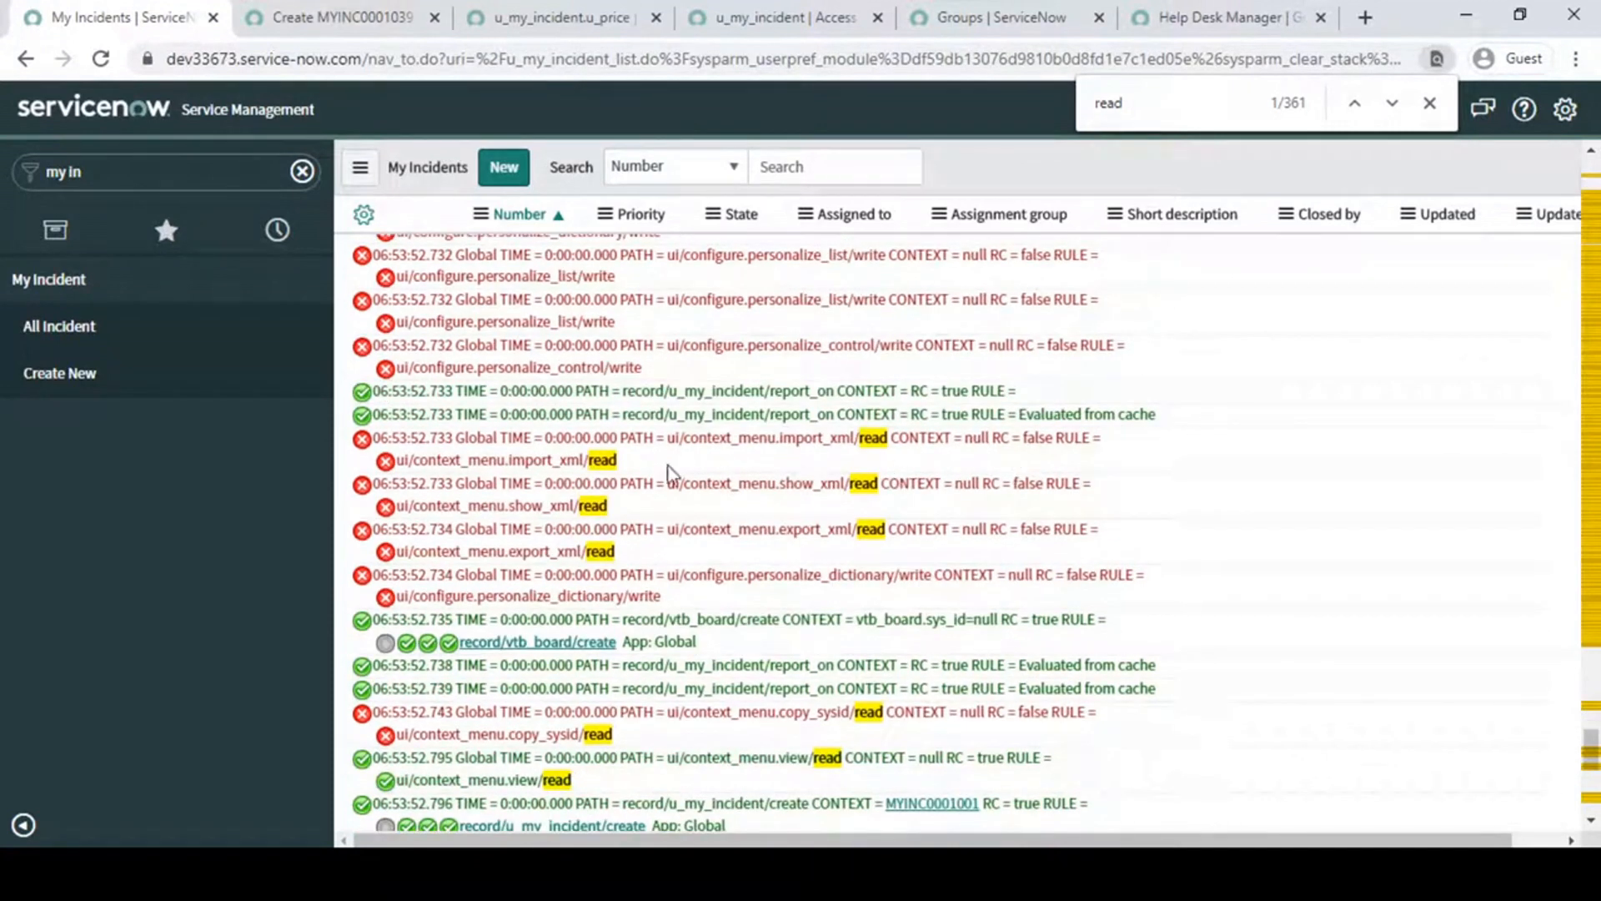
pyautogui.scroll(-1, 809, 511)
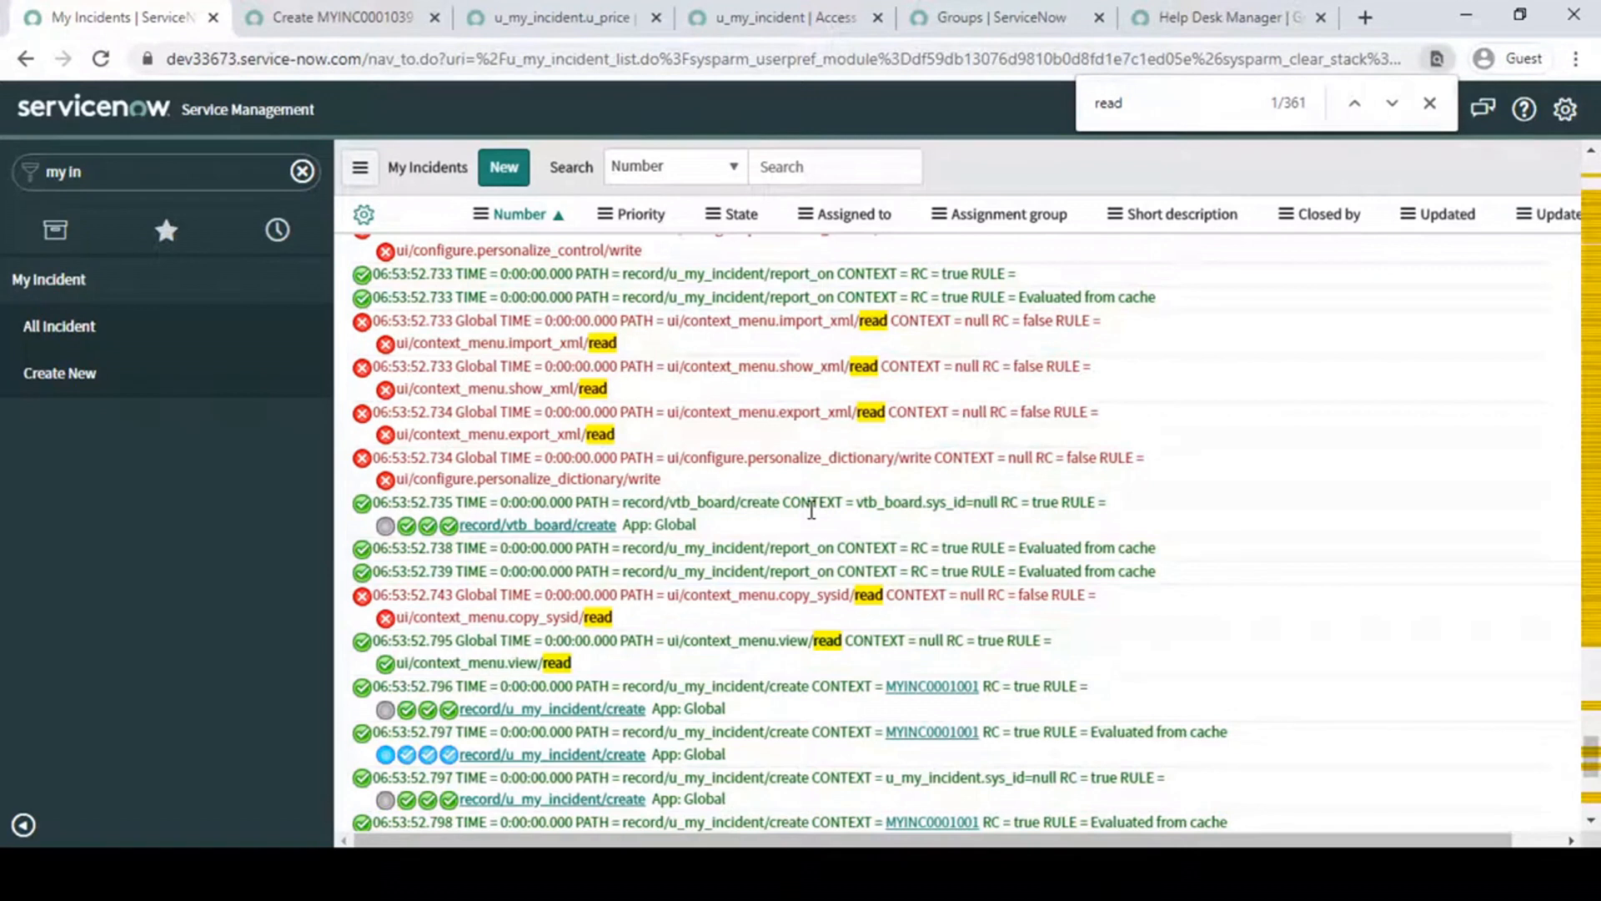
pyautogui.scroll(-6, 812, 510)
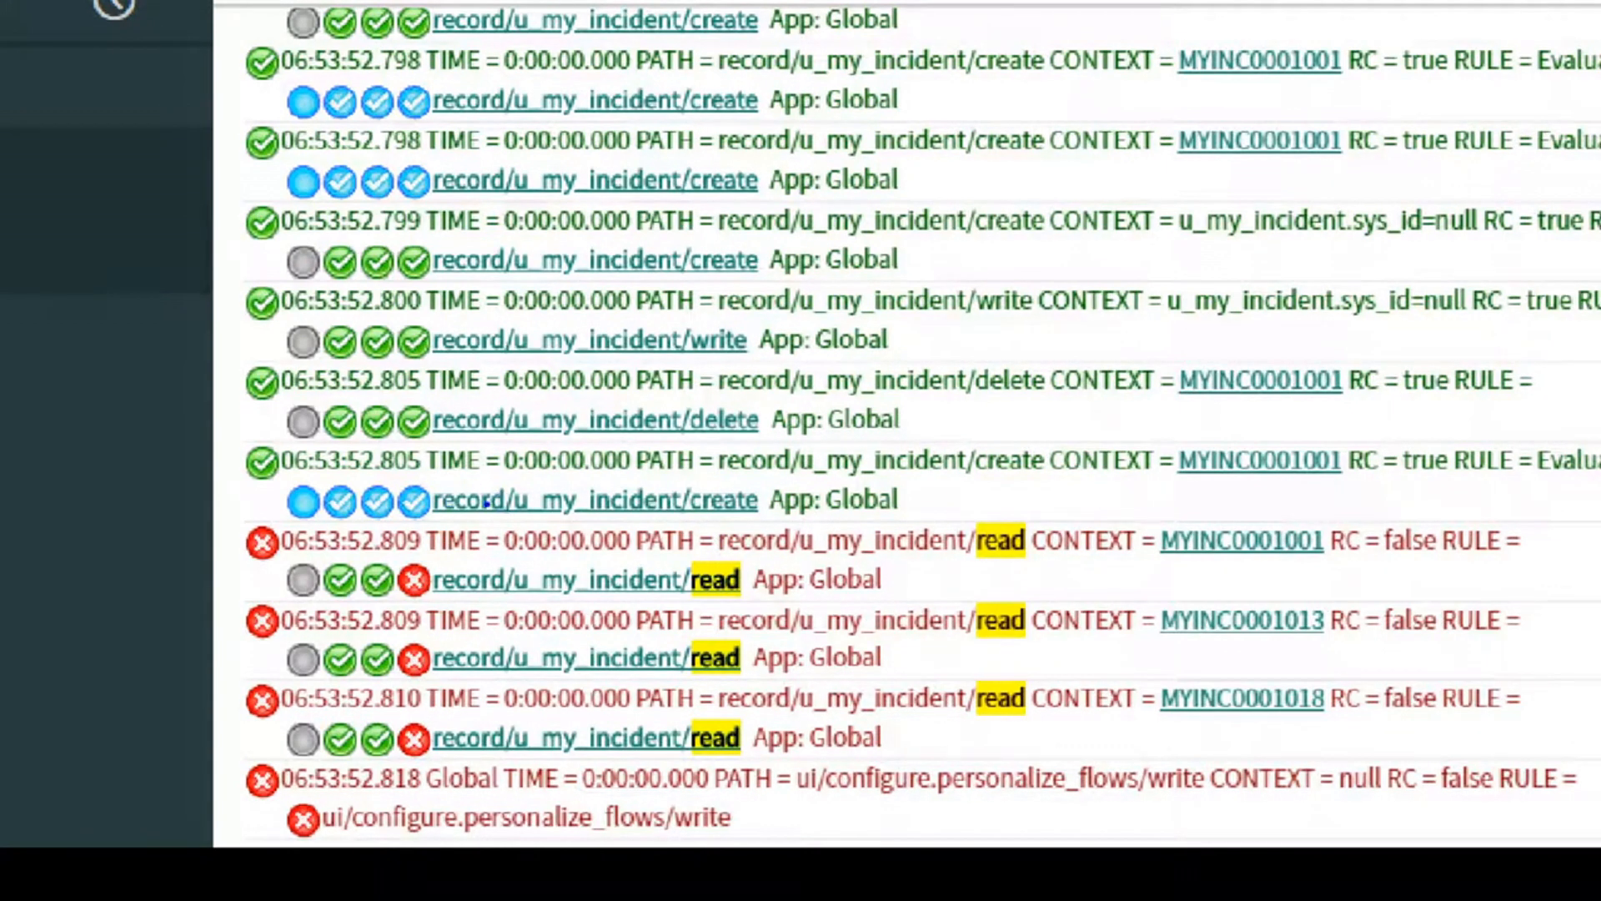
pyautogui.moveTo(477, 524)
pyautogui.mouseDown()
pyautogui.moveTo(713, 758)
pyautogui.moveTo(1129, 765)
pyautogui.moveTo(1315, 793)
pyautogui.moveTo(1551, 780)
pyautogui.mouseUp()
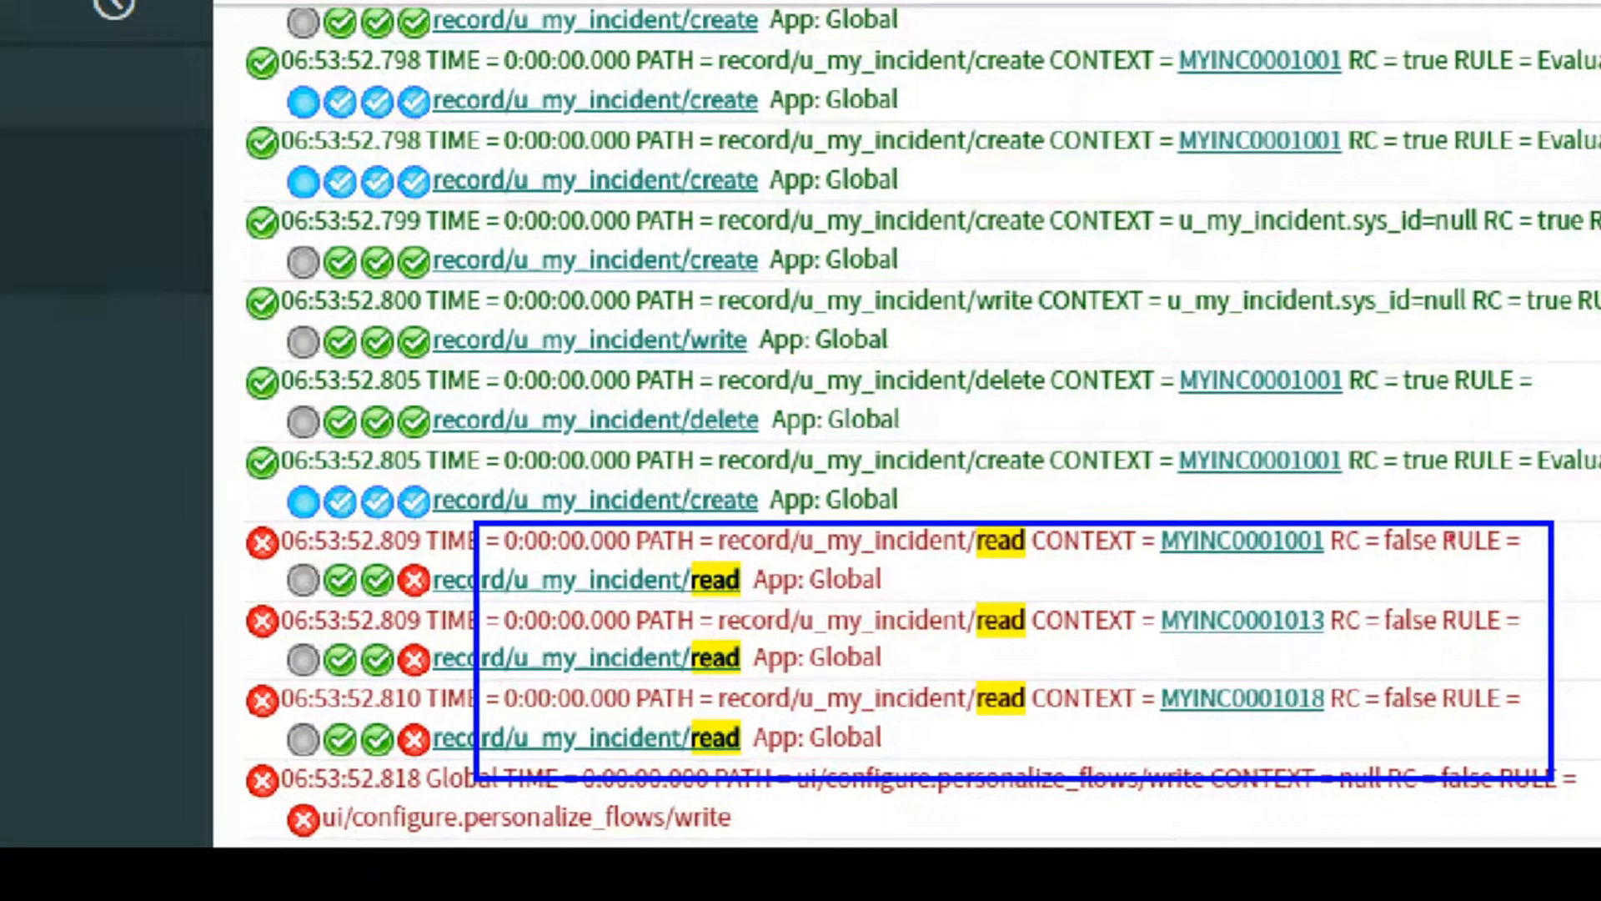
pyautogui.moveTo(1312, 497)
pyautogui.mouseDown()
pyautogui.moveTo(1393, 574)
pyautogui.moveTo(1474, 582)
pyautogui.mouseUp()
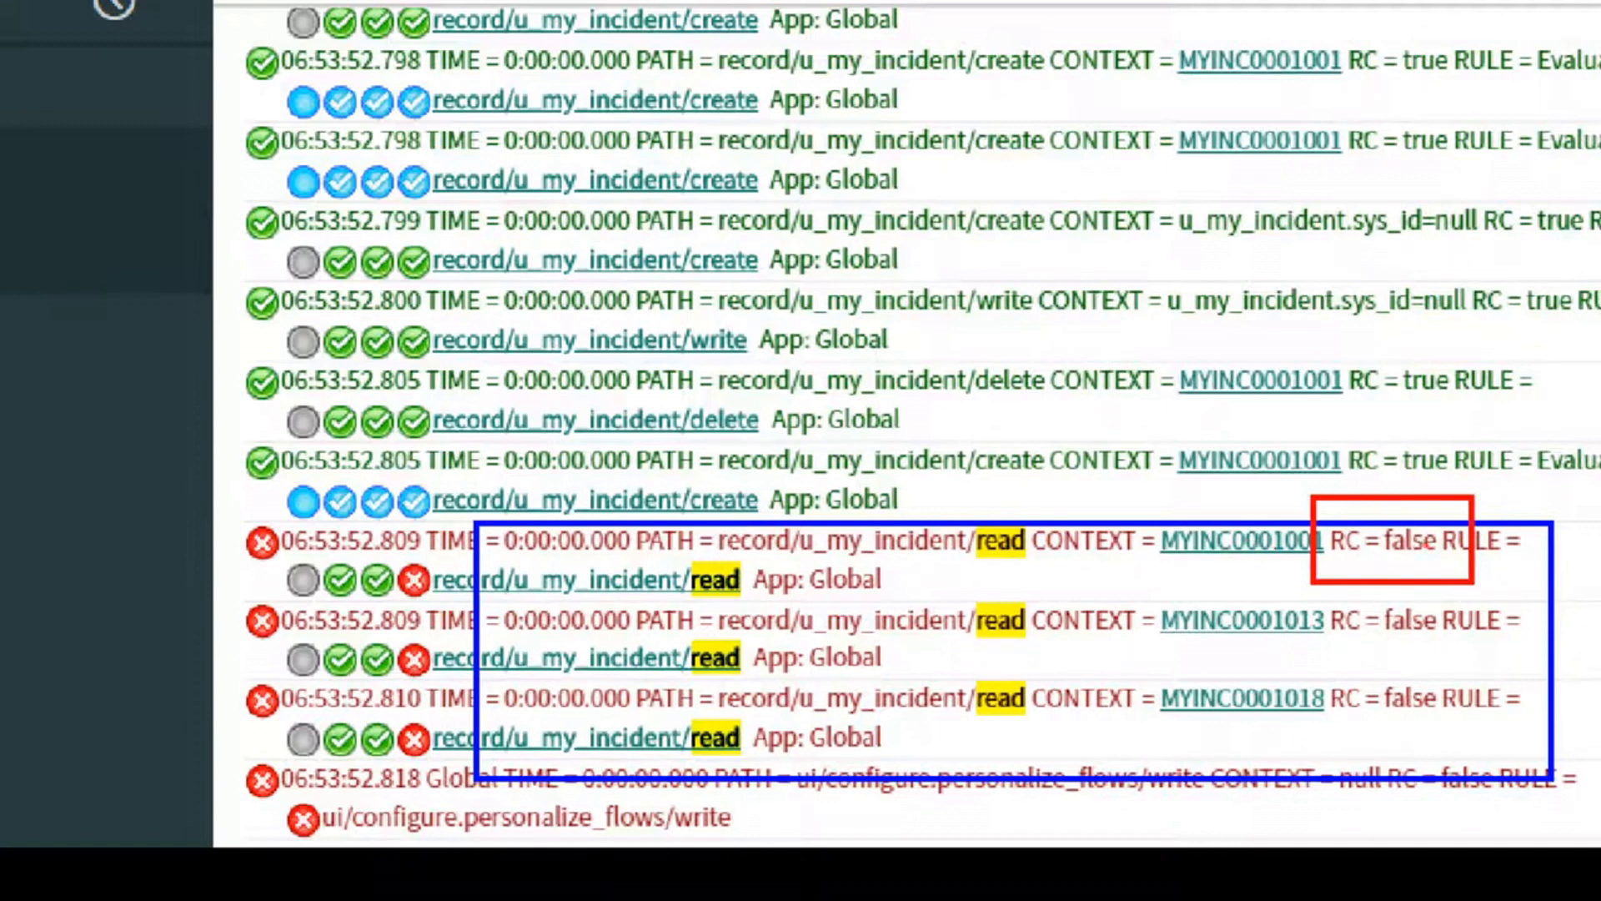
# - Examine the remaining read checks in the security debug output and close the page search
pyautogui.moveTo(1375, 643); pyautogui.dragTo(1476, 644)
pyautogui.moveTo(1369, 723); pyautogui.dragTo(1464, 722)
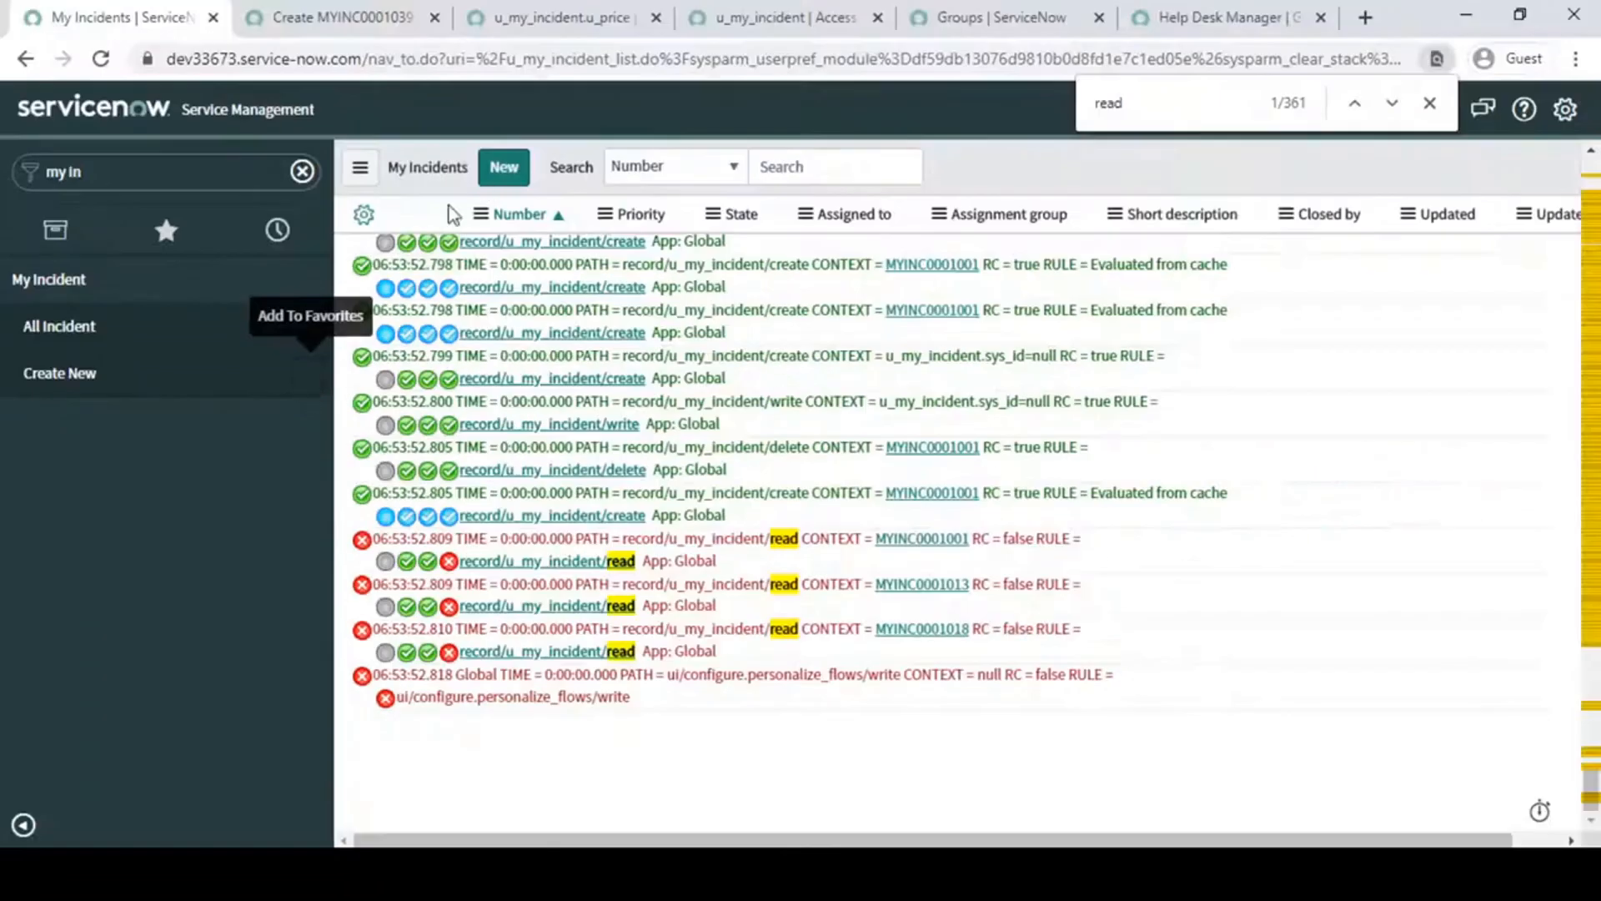
pyautogui.scroll(15, 1234, 588)
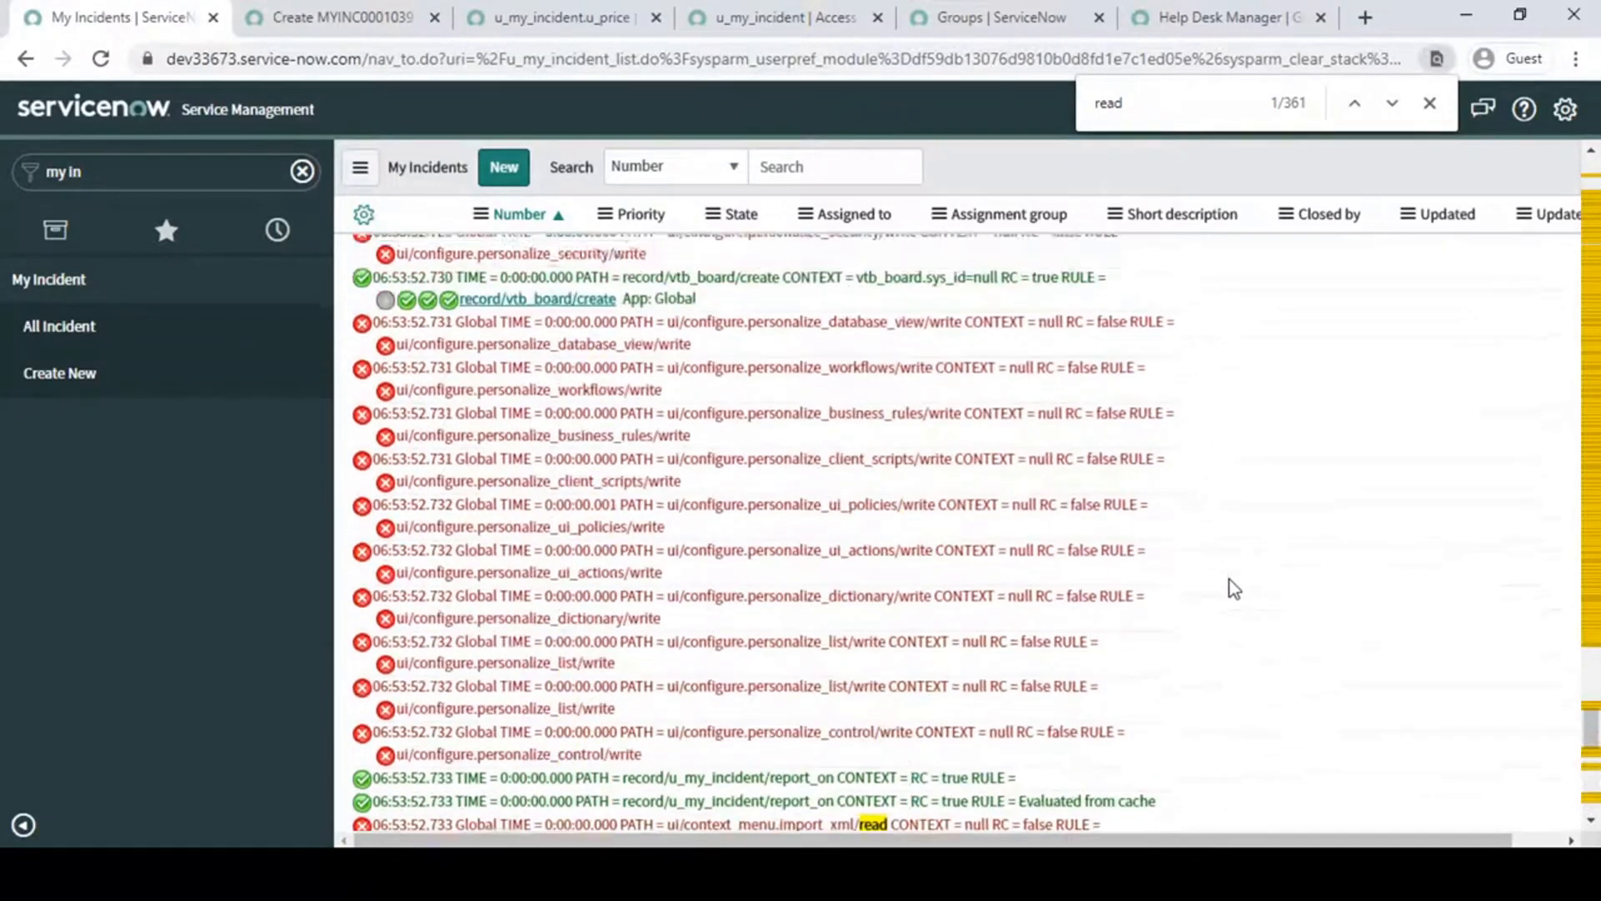
pyautogui.scroll(12, 1234, 588)
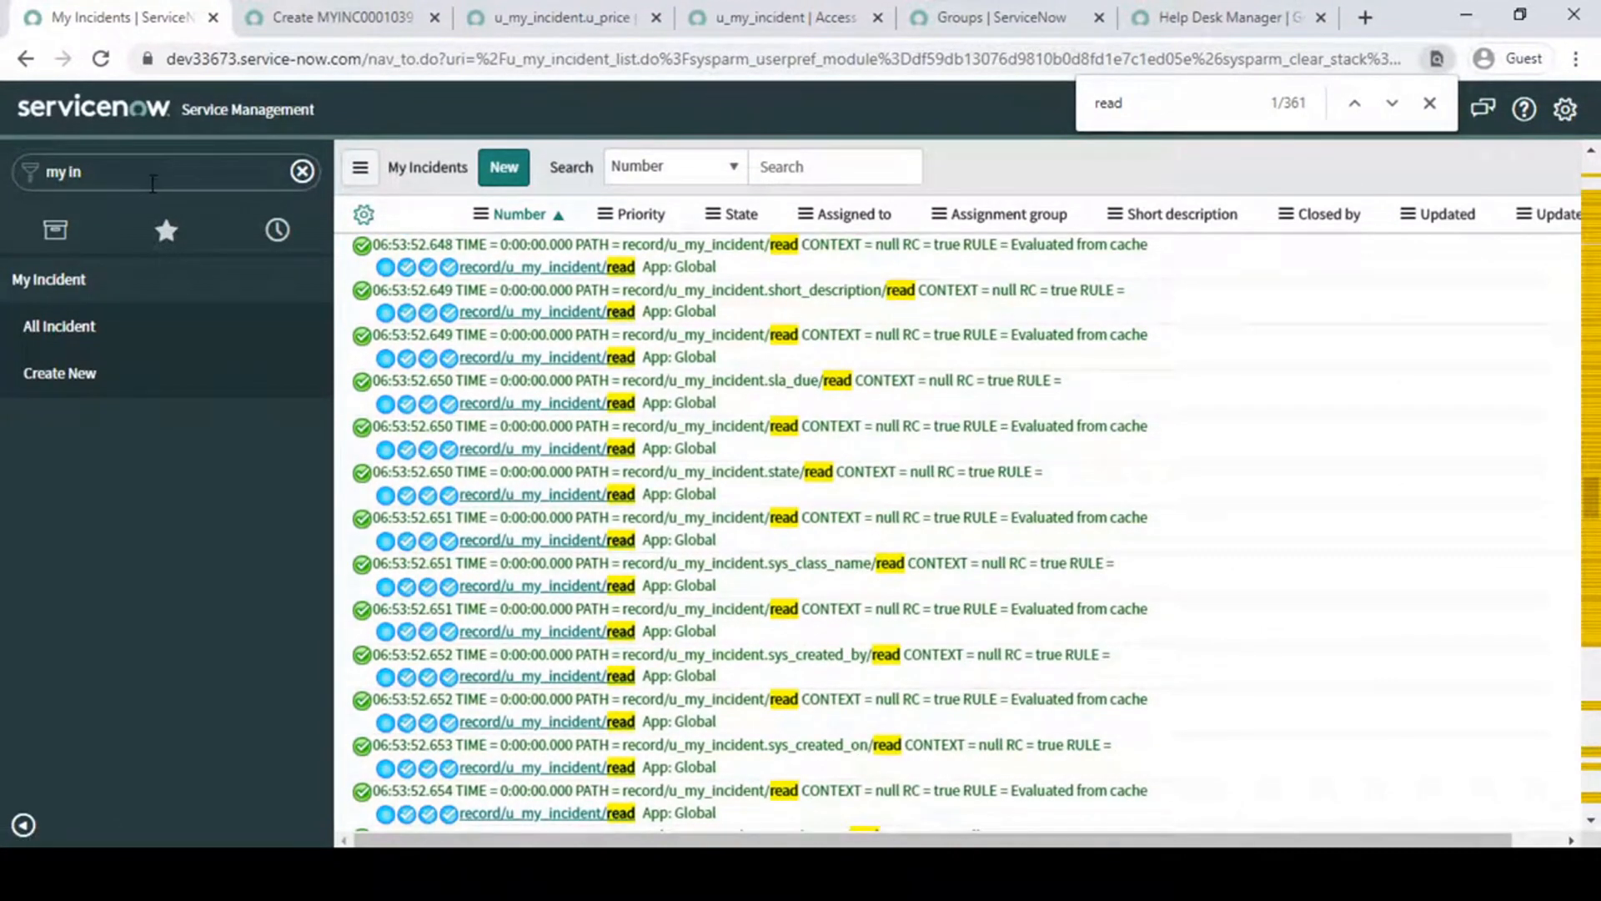
pyautogui.click(1430, 102)
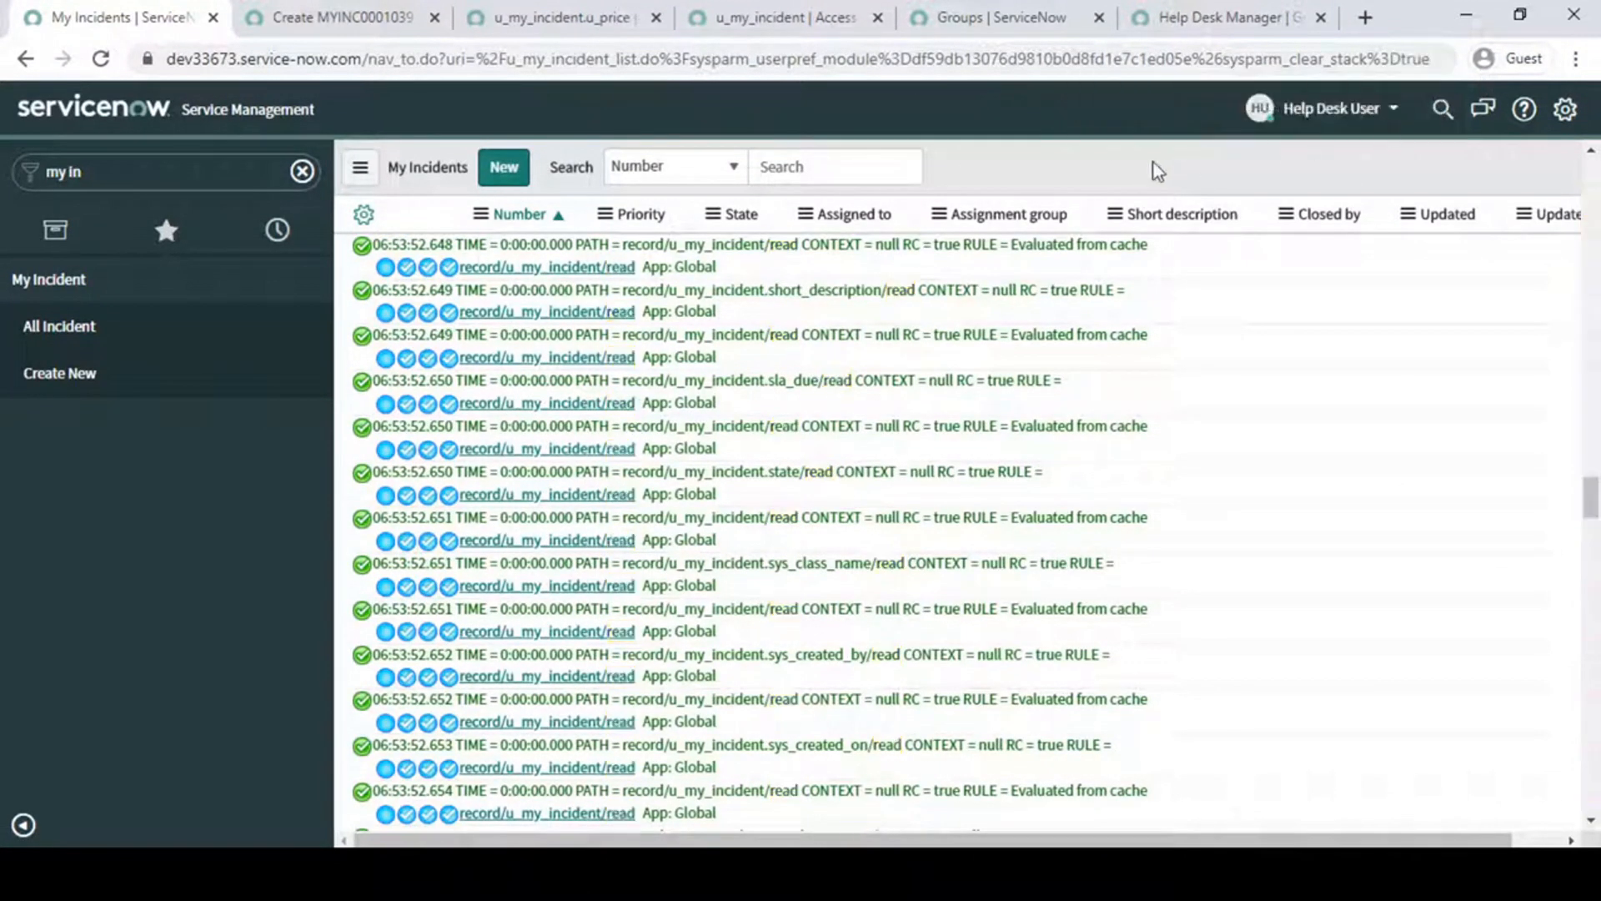
# - End the Help Desk User impersonation and disable all session debugging
pyautogui.click(1353, 111)
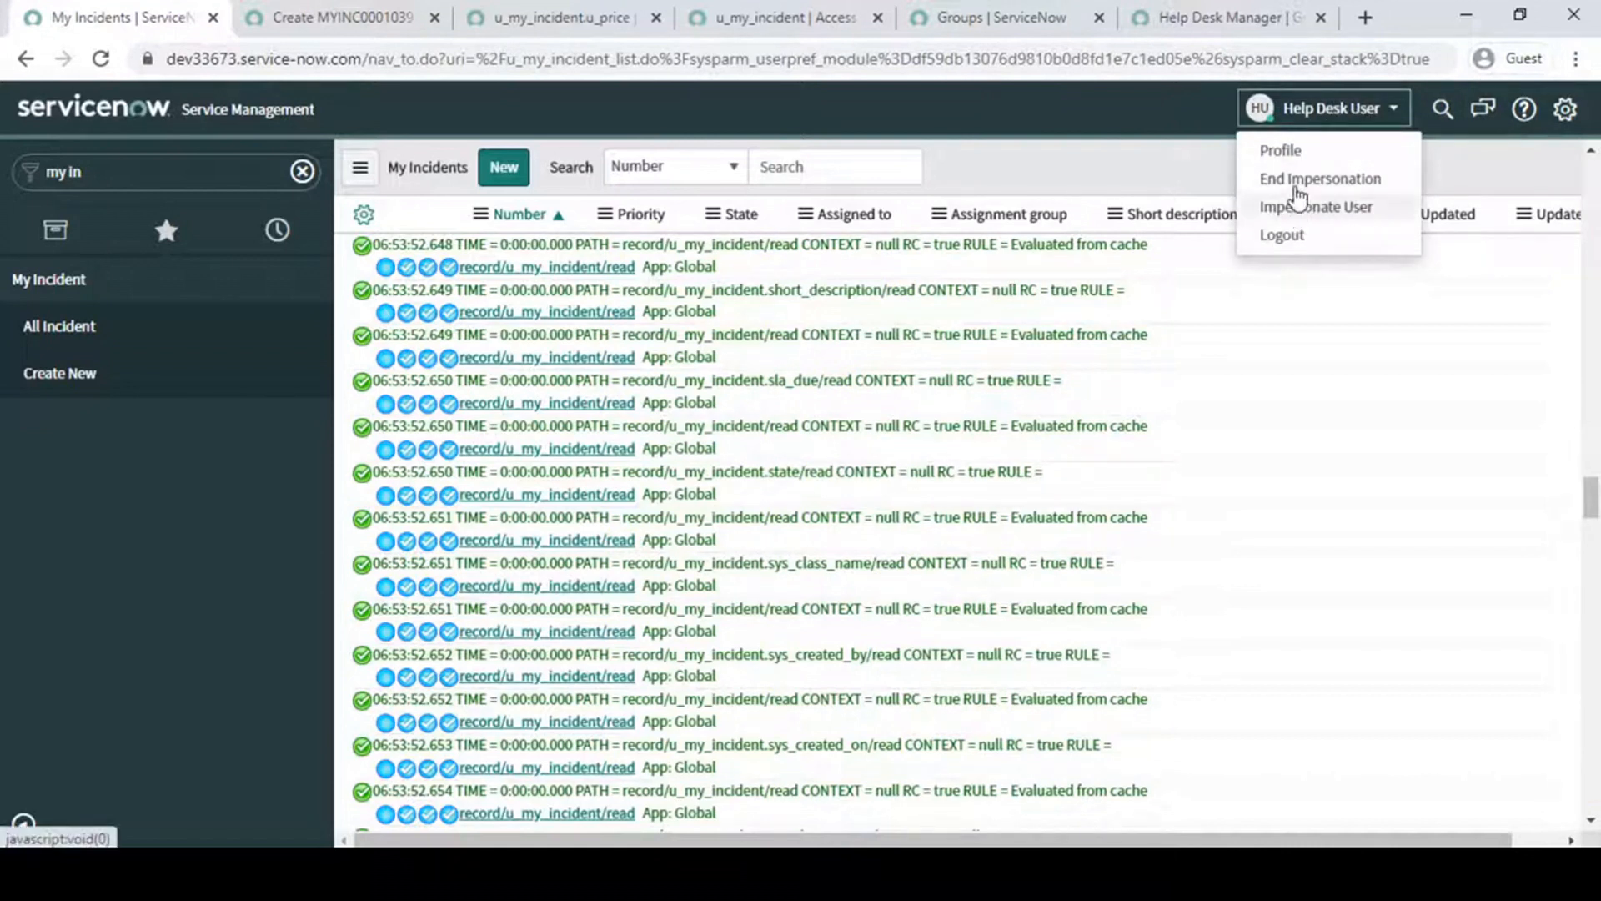
pyautogui.click(1308, 178)
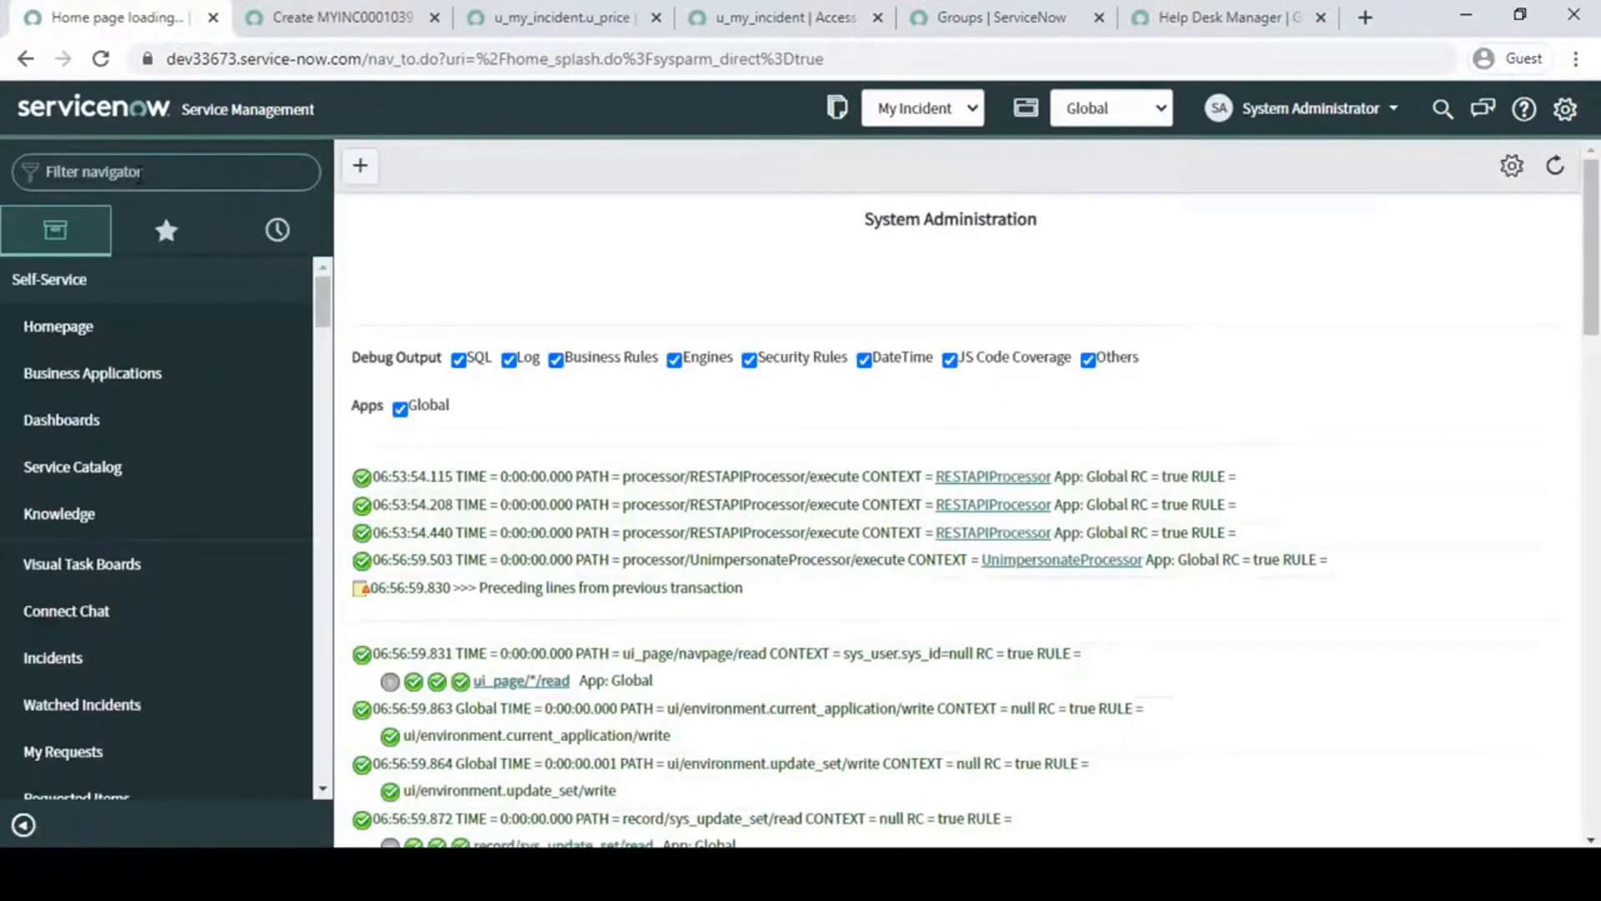
pyautogui.write('debug')
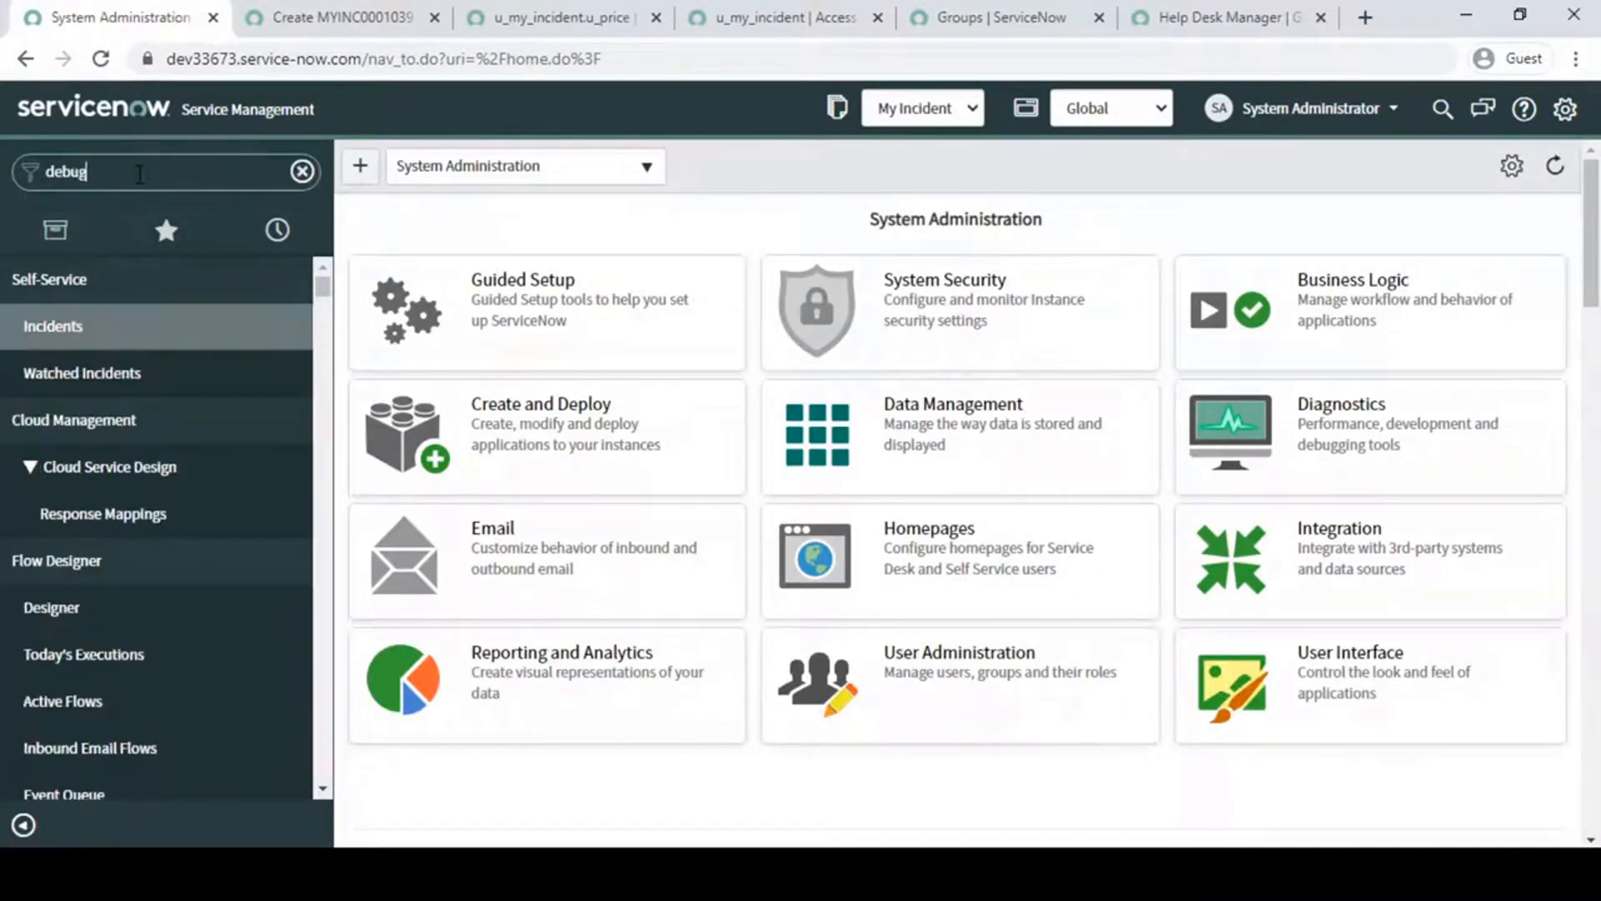
pyautogui.scroll(-3, 167, 600)
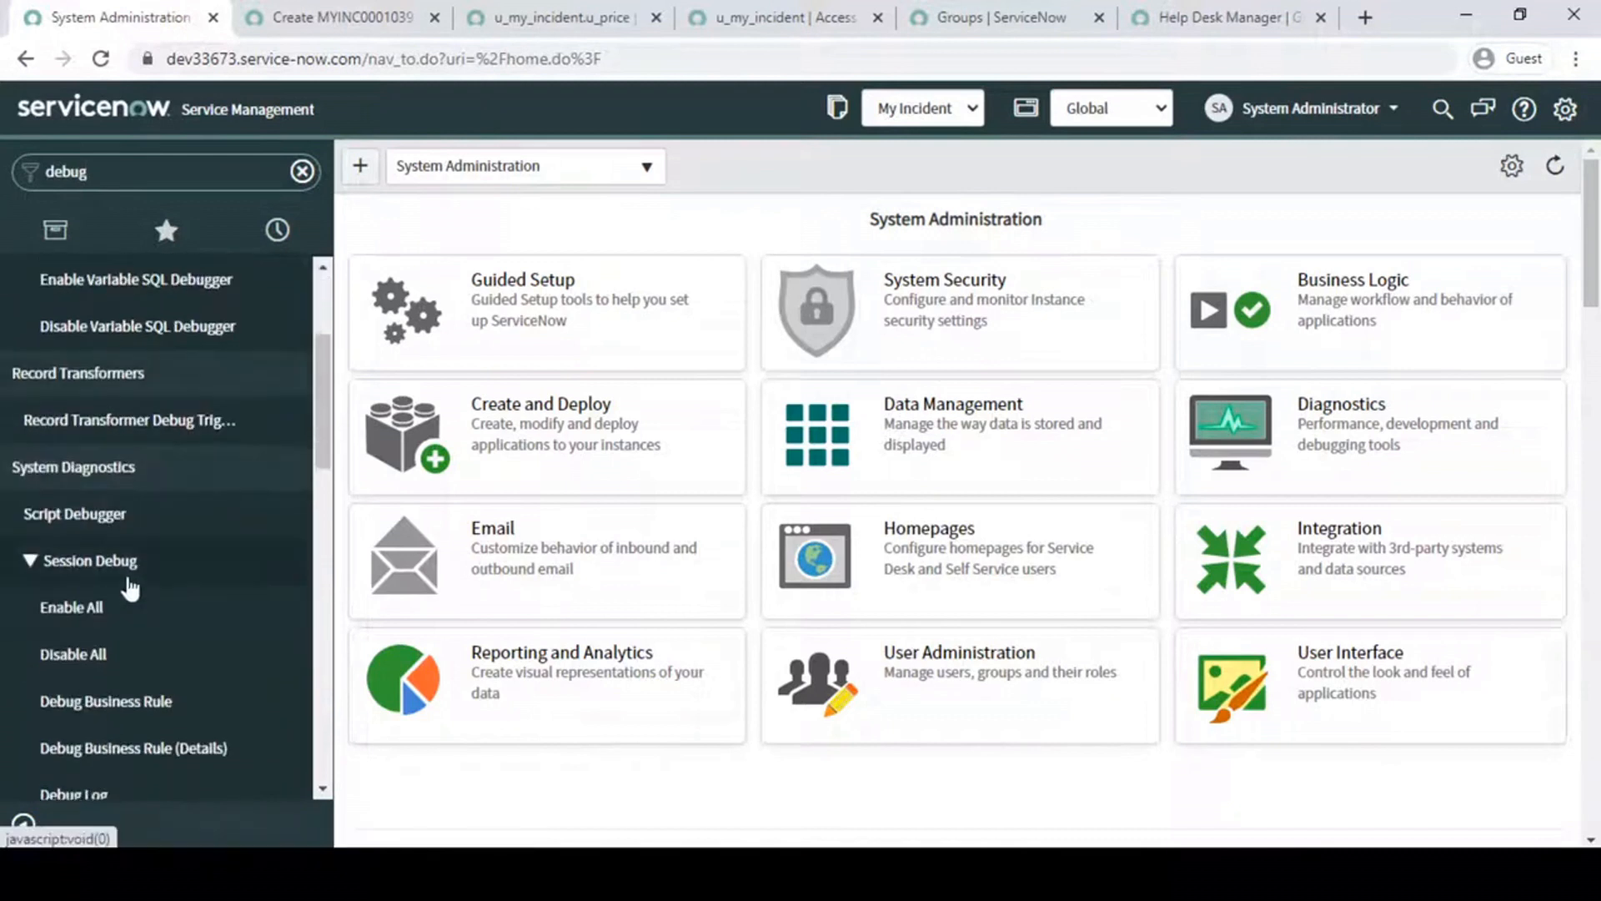
pyautogui.click(57, 659)
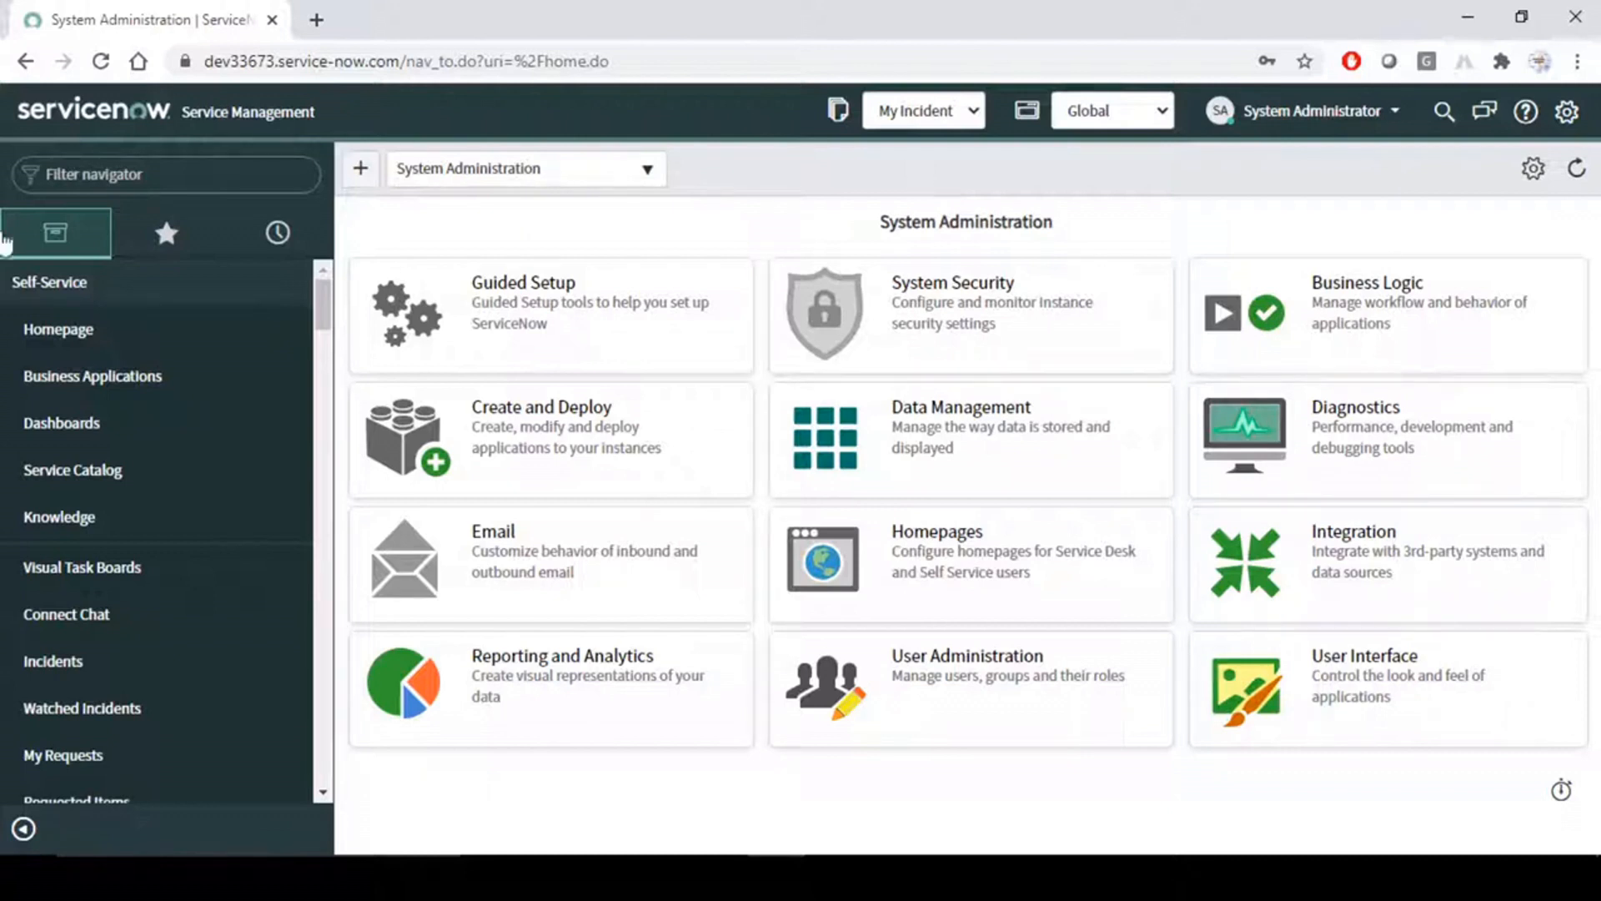
# - Open the All Incident list of My Incident in a new tab and open record MYINC0001052 in another tab
pyautogui.click(47, 173)
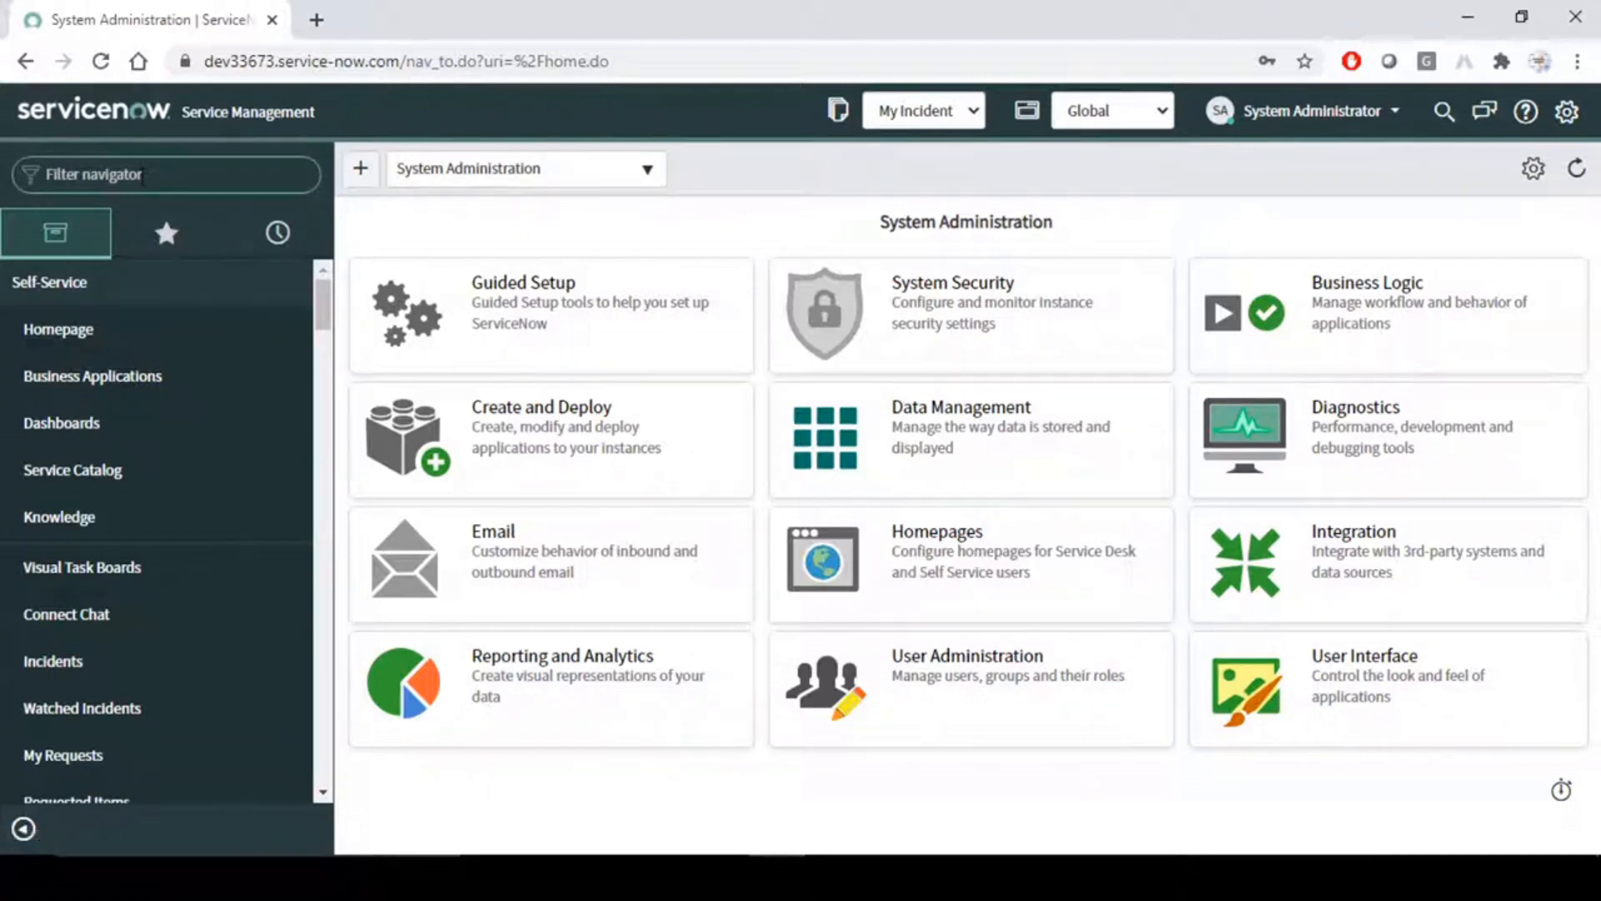
pyautogui.write('my in')
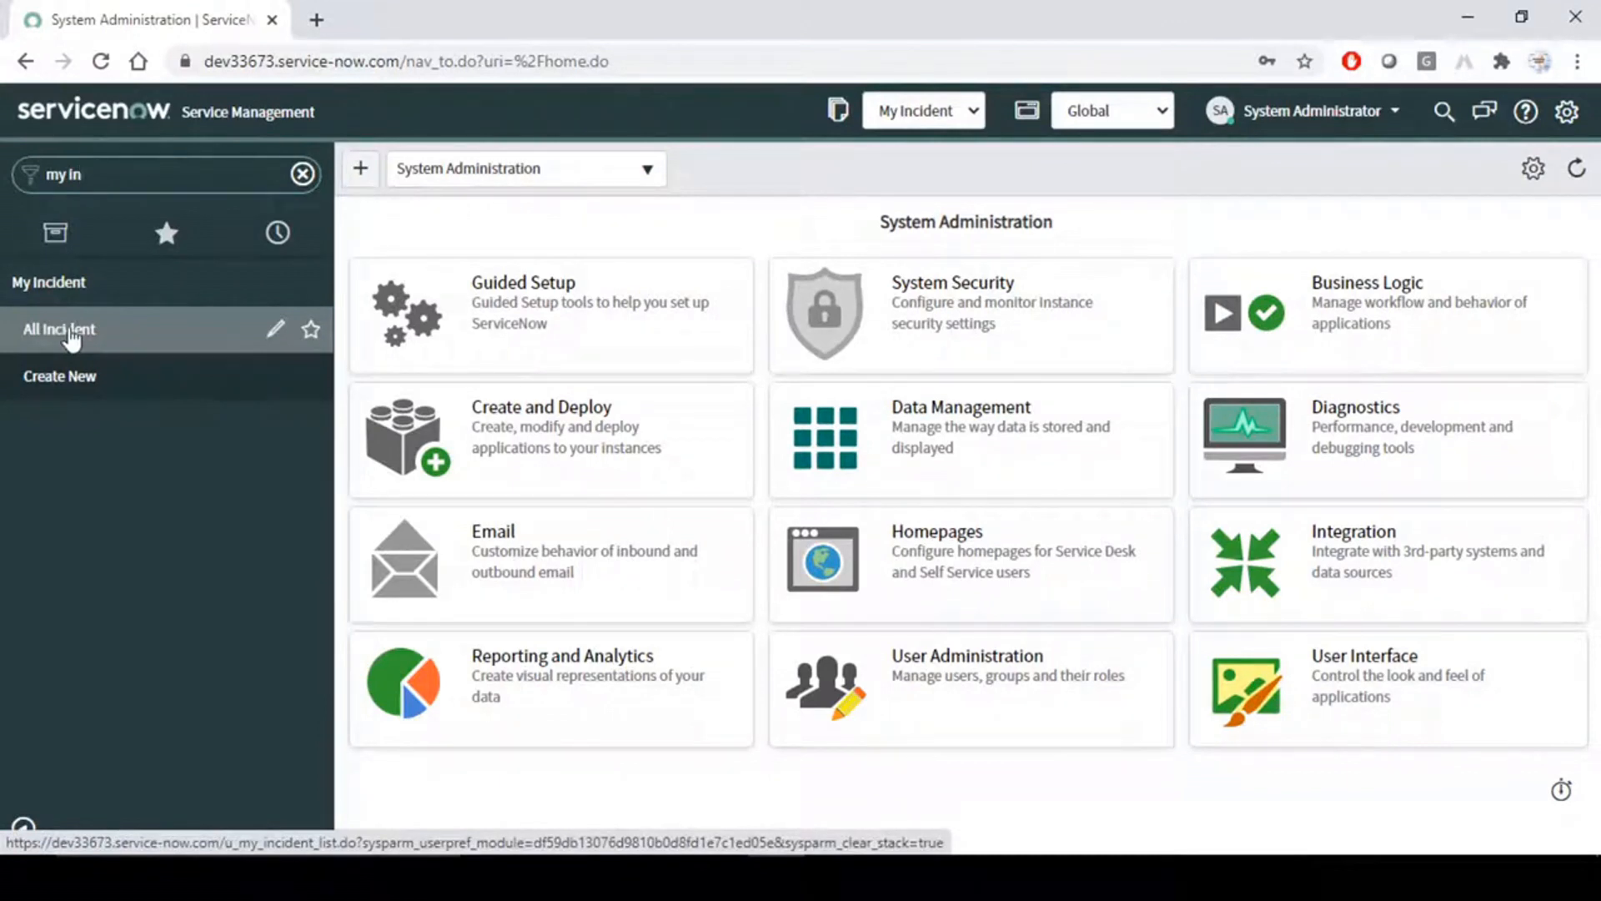
pyautogui.click(71, 332)
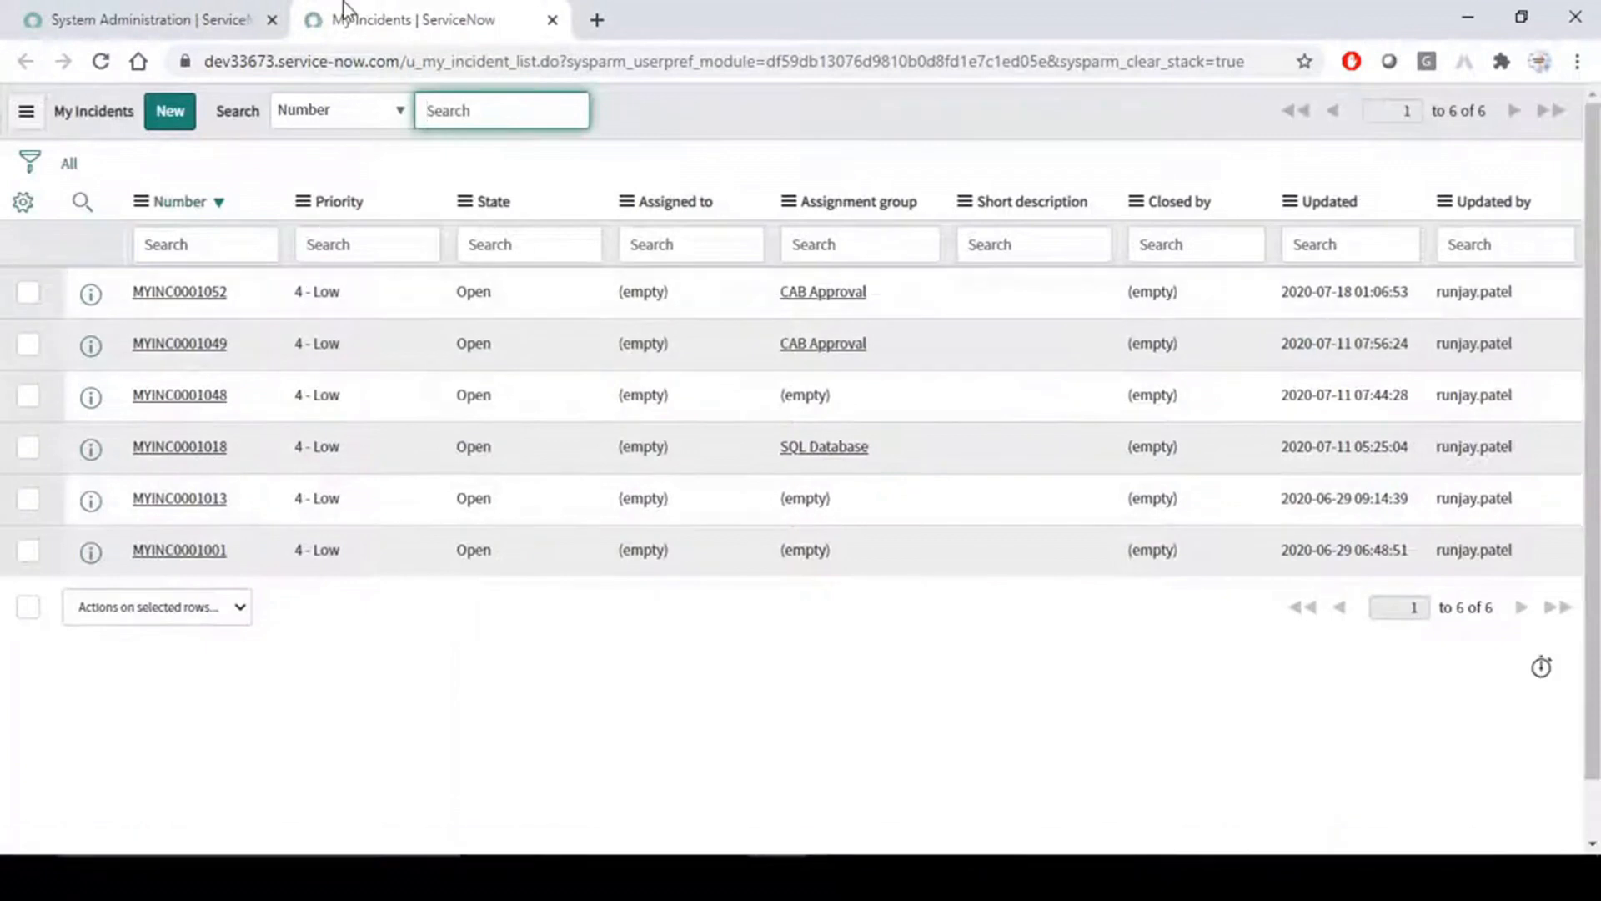
pyautogui.click(158, 21)
pyautogui.click(440, 12)
pyautogui.middleClick(191, 299)
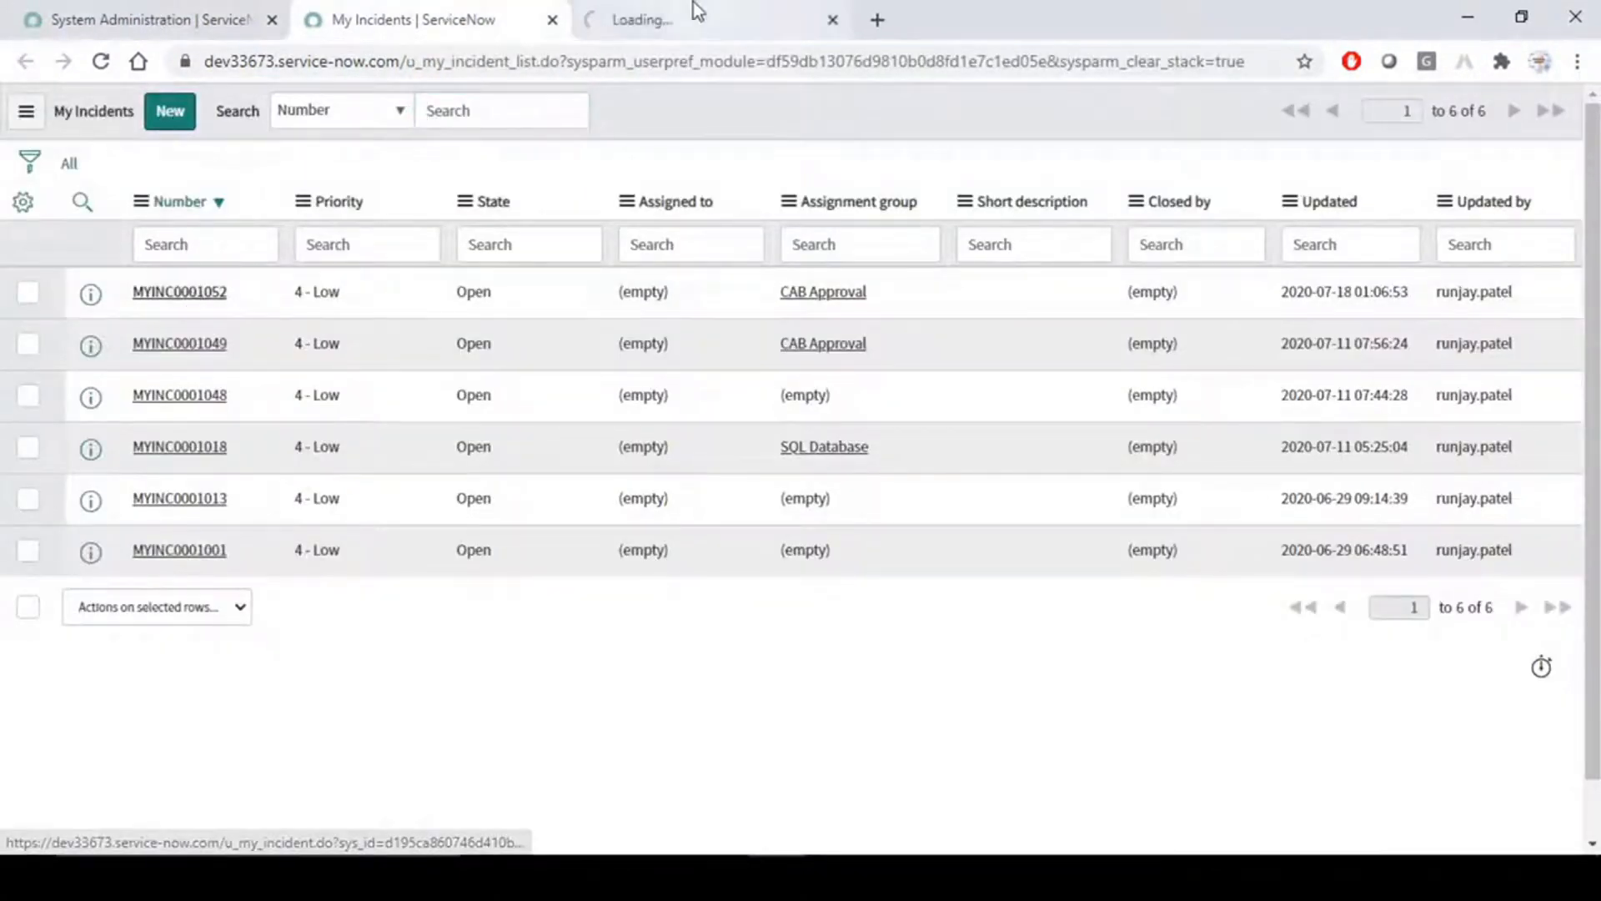
pyautogui.click(642, 12)
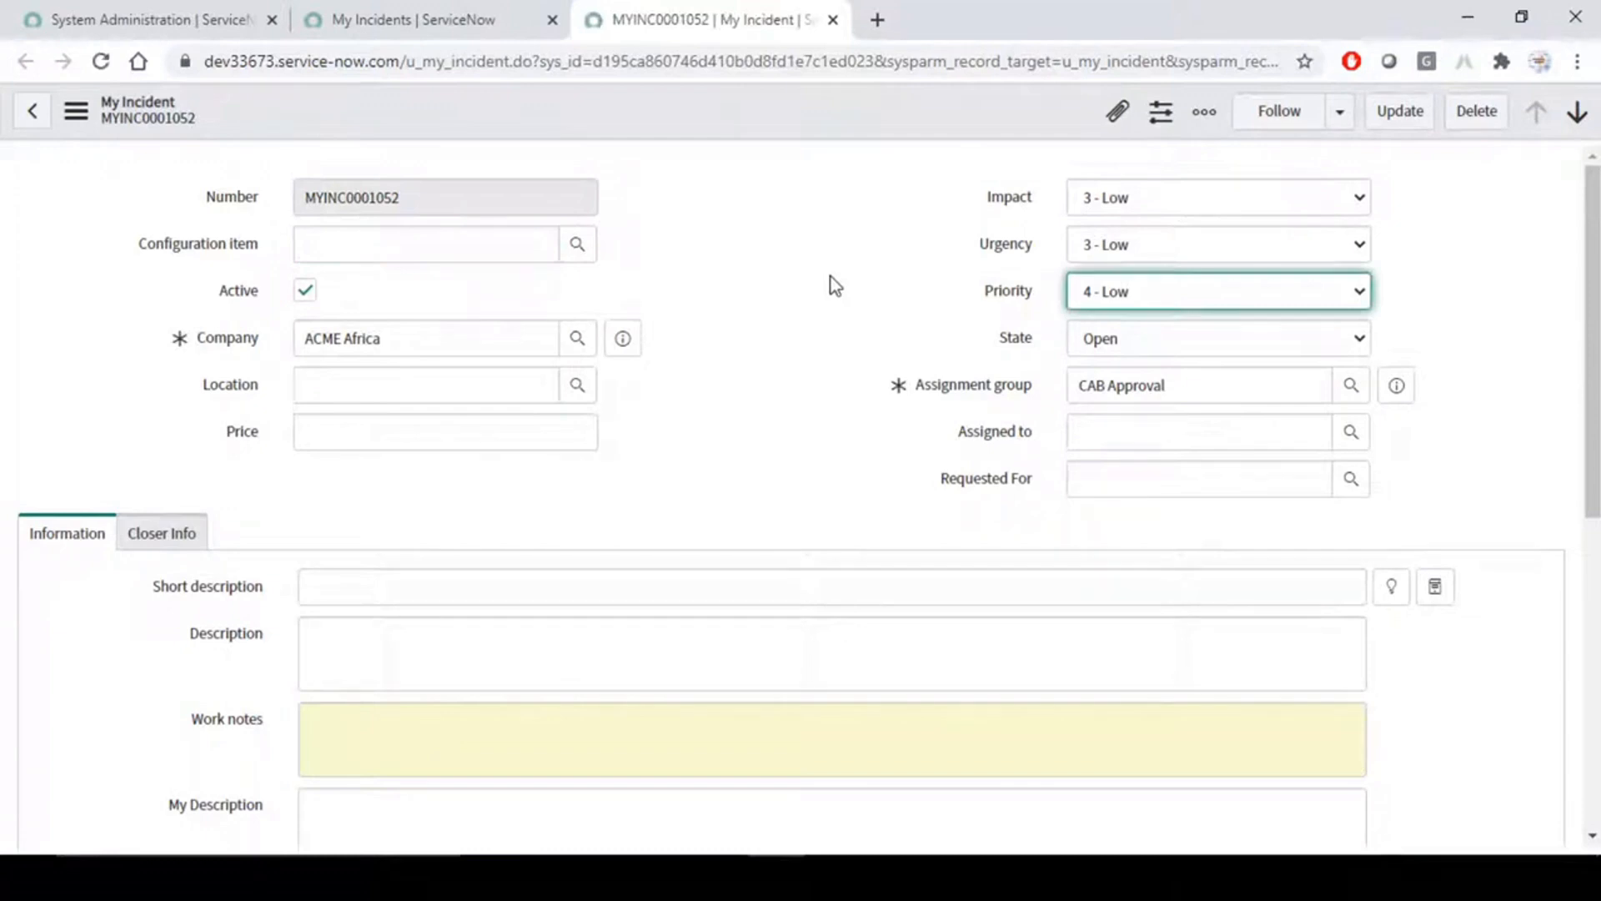
# - Set the incident's State to Pending and back to Open, and check the Assigned to and Requested For fields
pyautogui.click(1225, 345)
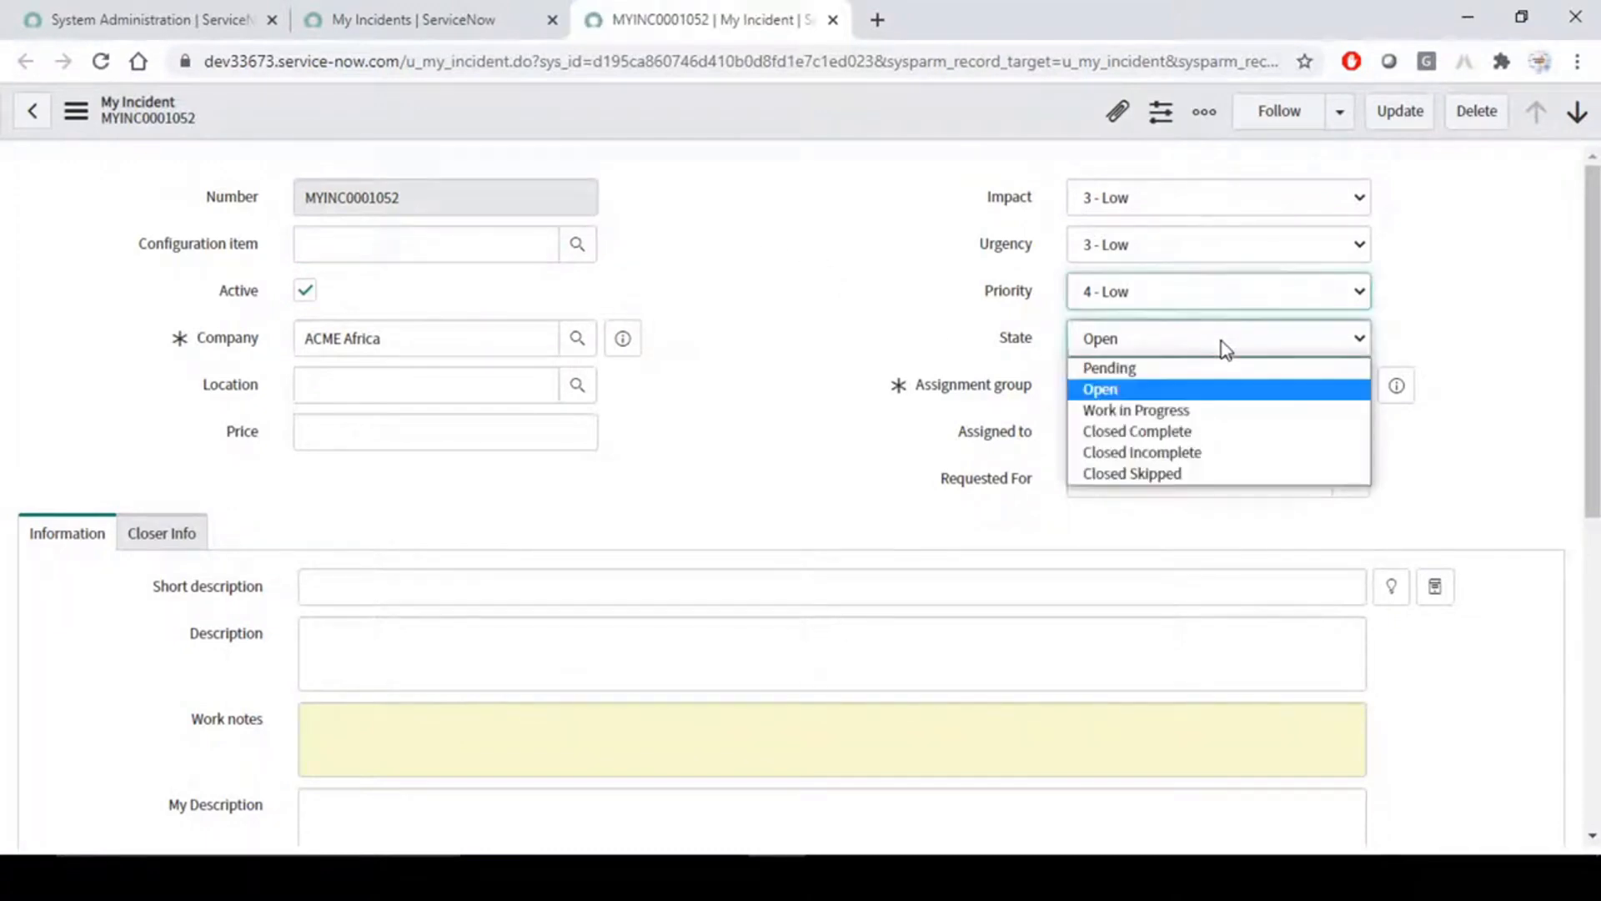
pyautogui.click(1118, 373)
pyautogui.click(1140, 342)
pyautogui.click(1113, 390)
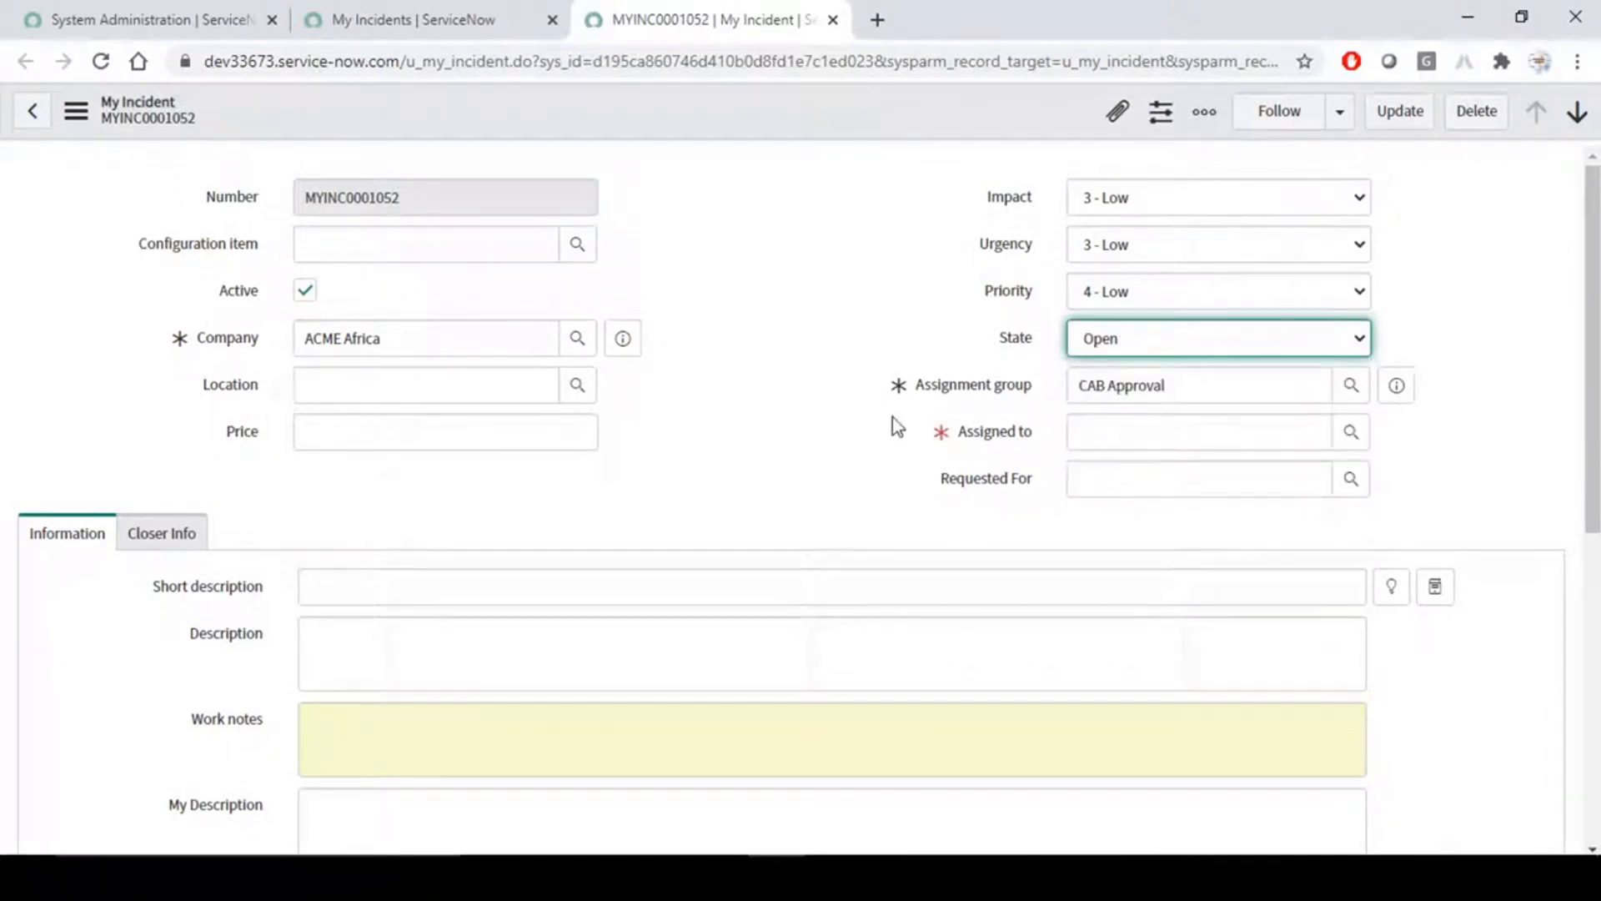
pyautogui.click(1106, 482)
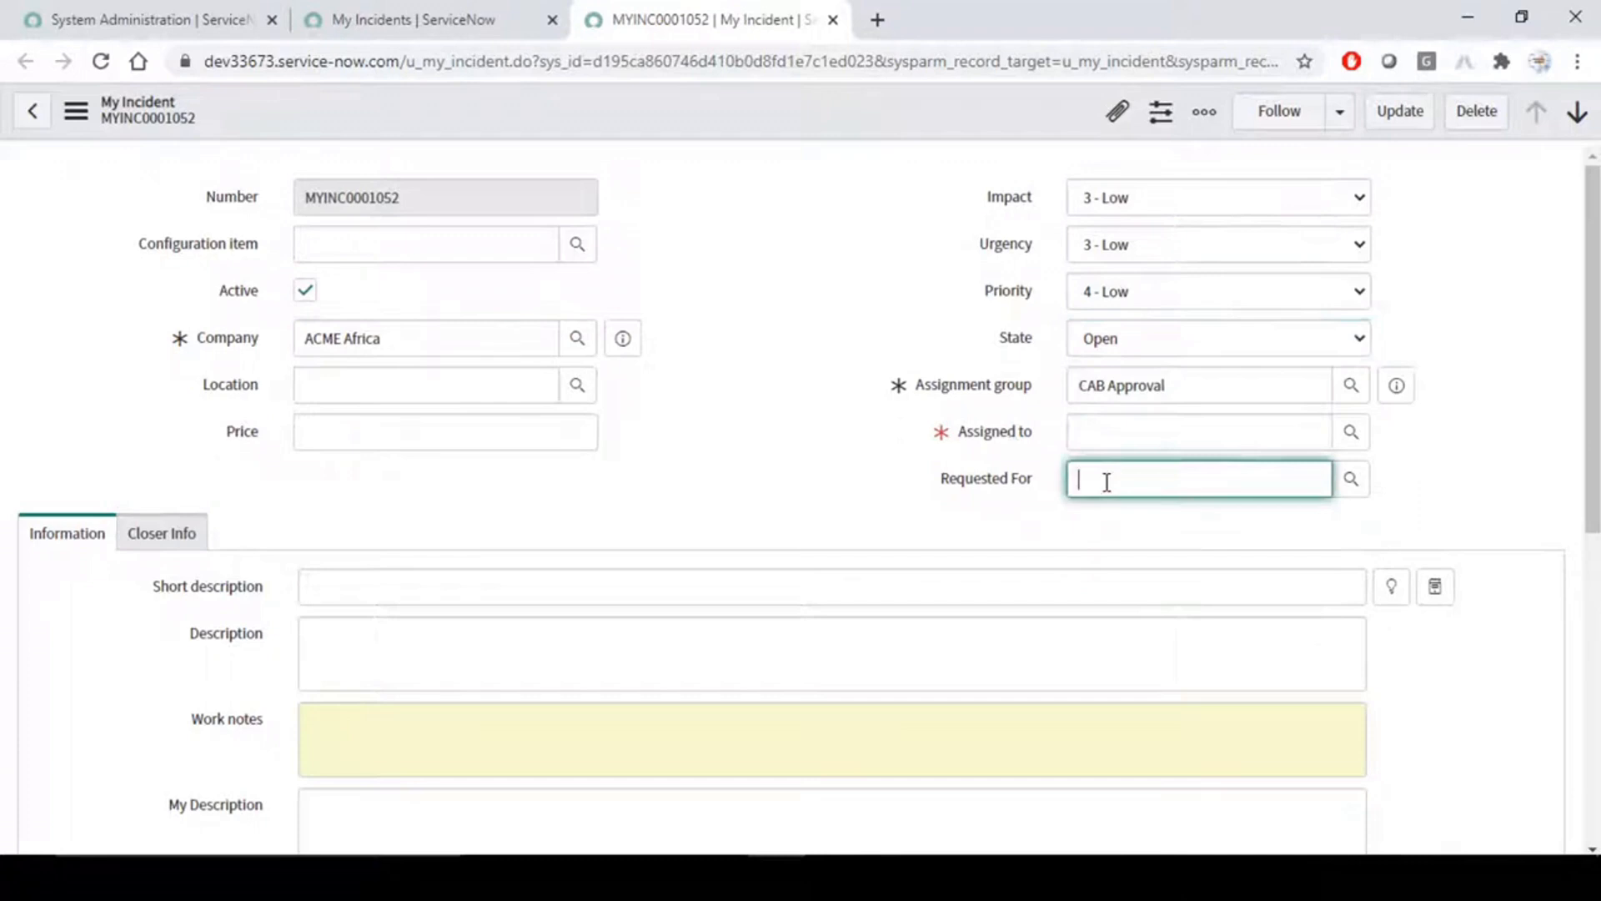
pyautogui.click(841, 286)
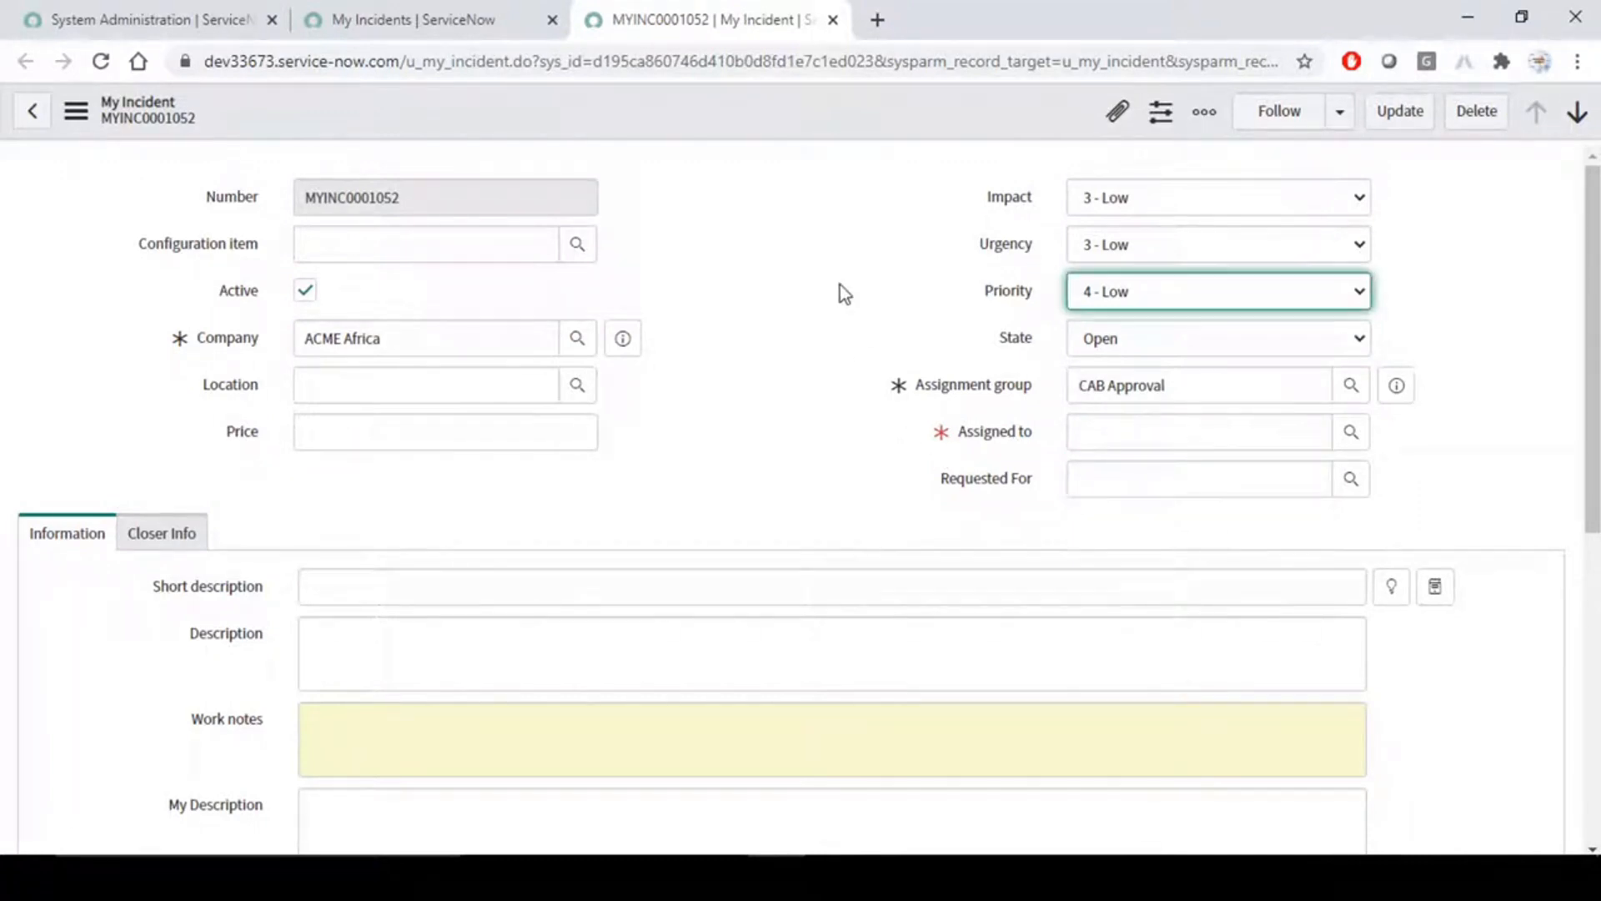
# - Set the incident's State to Closed Complete and view the Closer Info section
pyautogui.click(1179, 357)
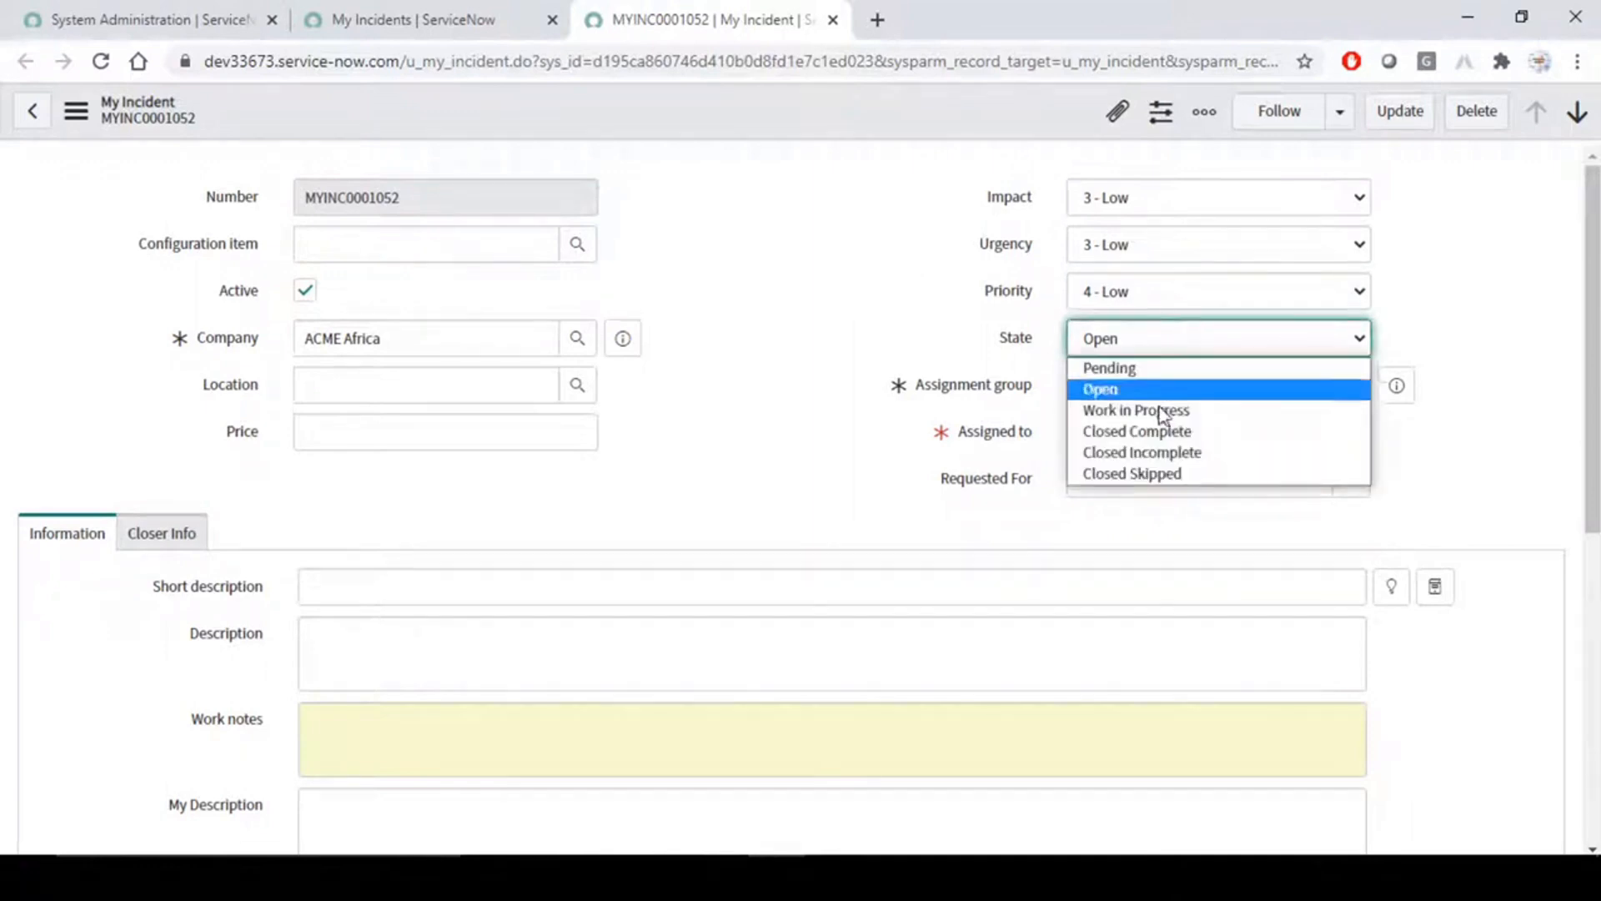
pyautogui.click(1179, 431)
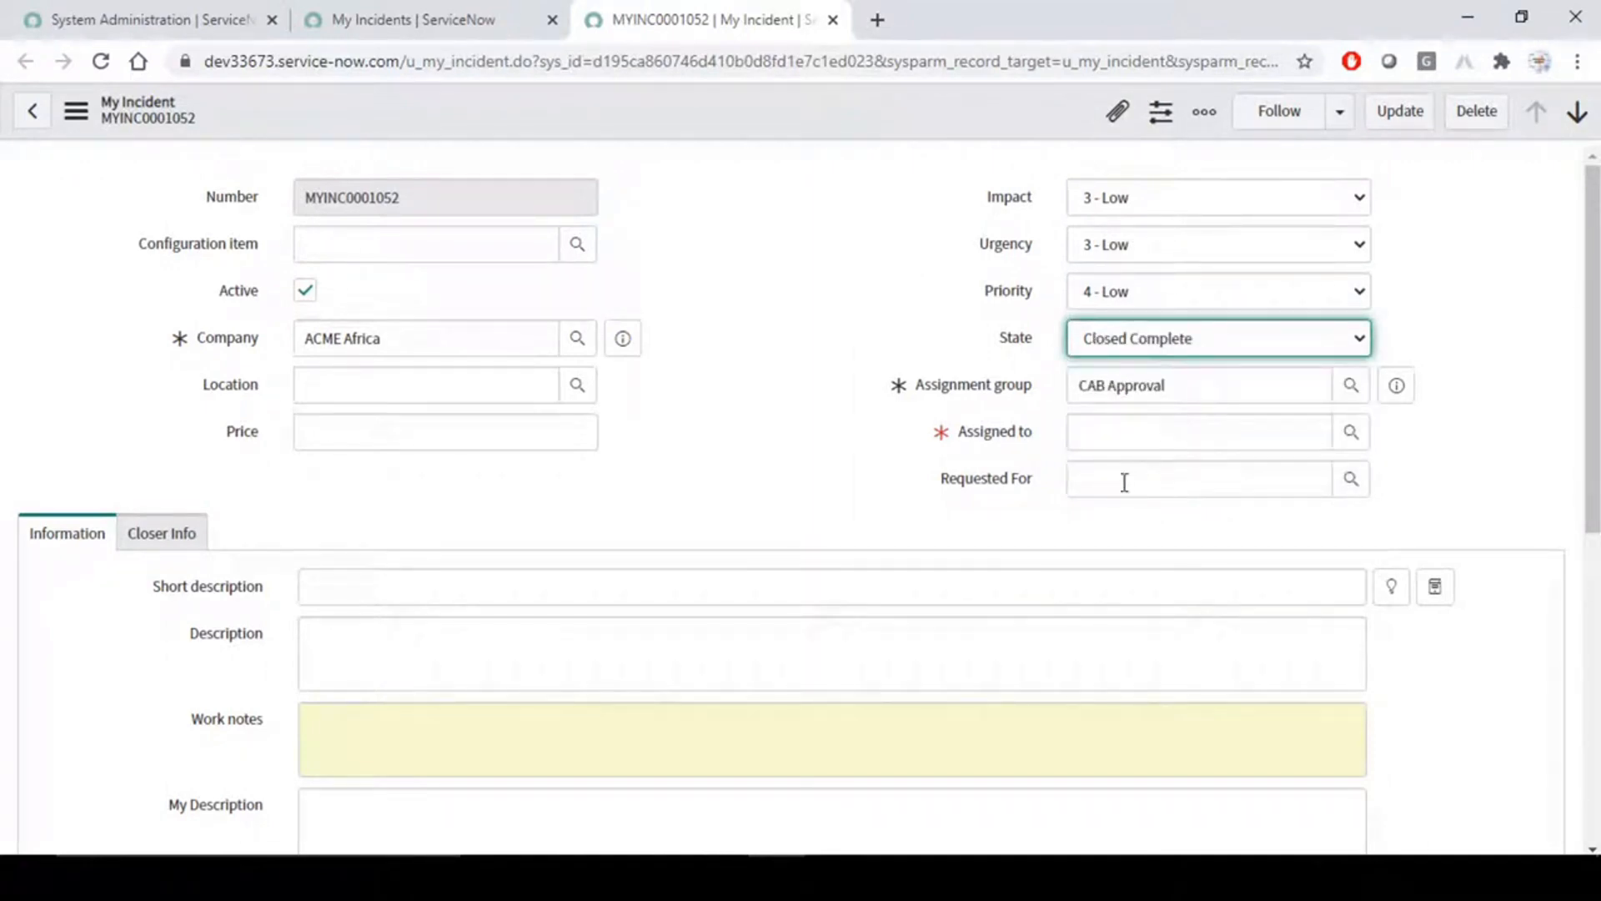
pyautogui.click(161, 536)
pyautogui.scroll(-3, 161, 572)
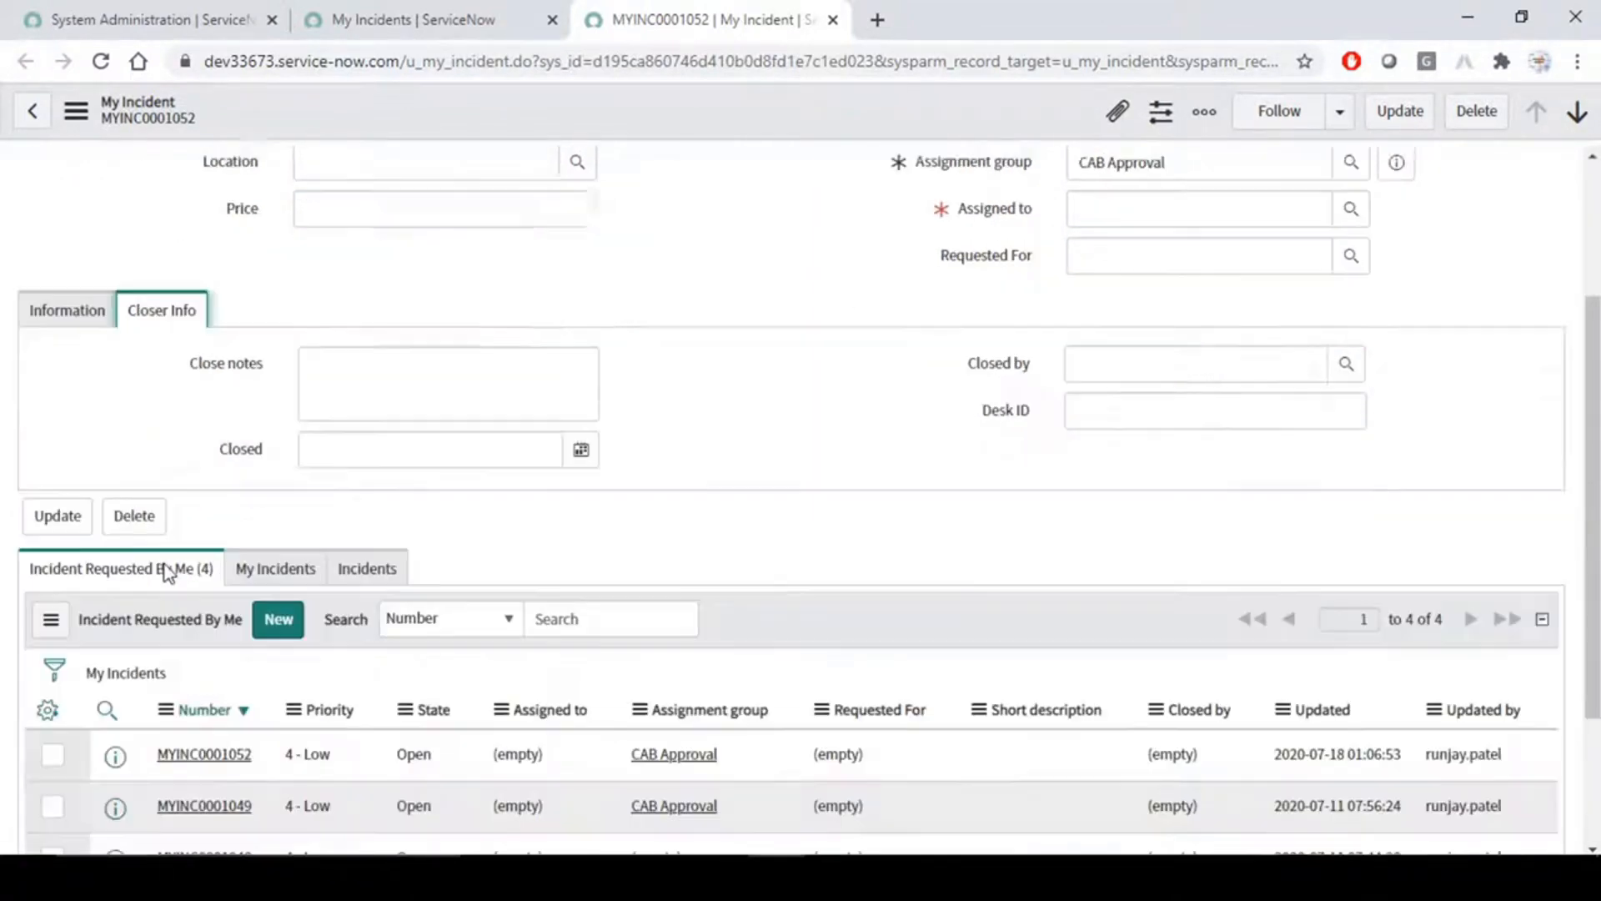
pyautogui.scroll(3, 817, 388)
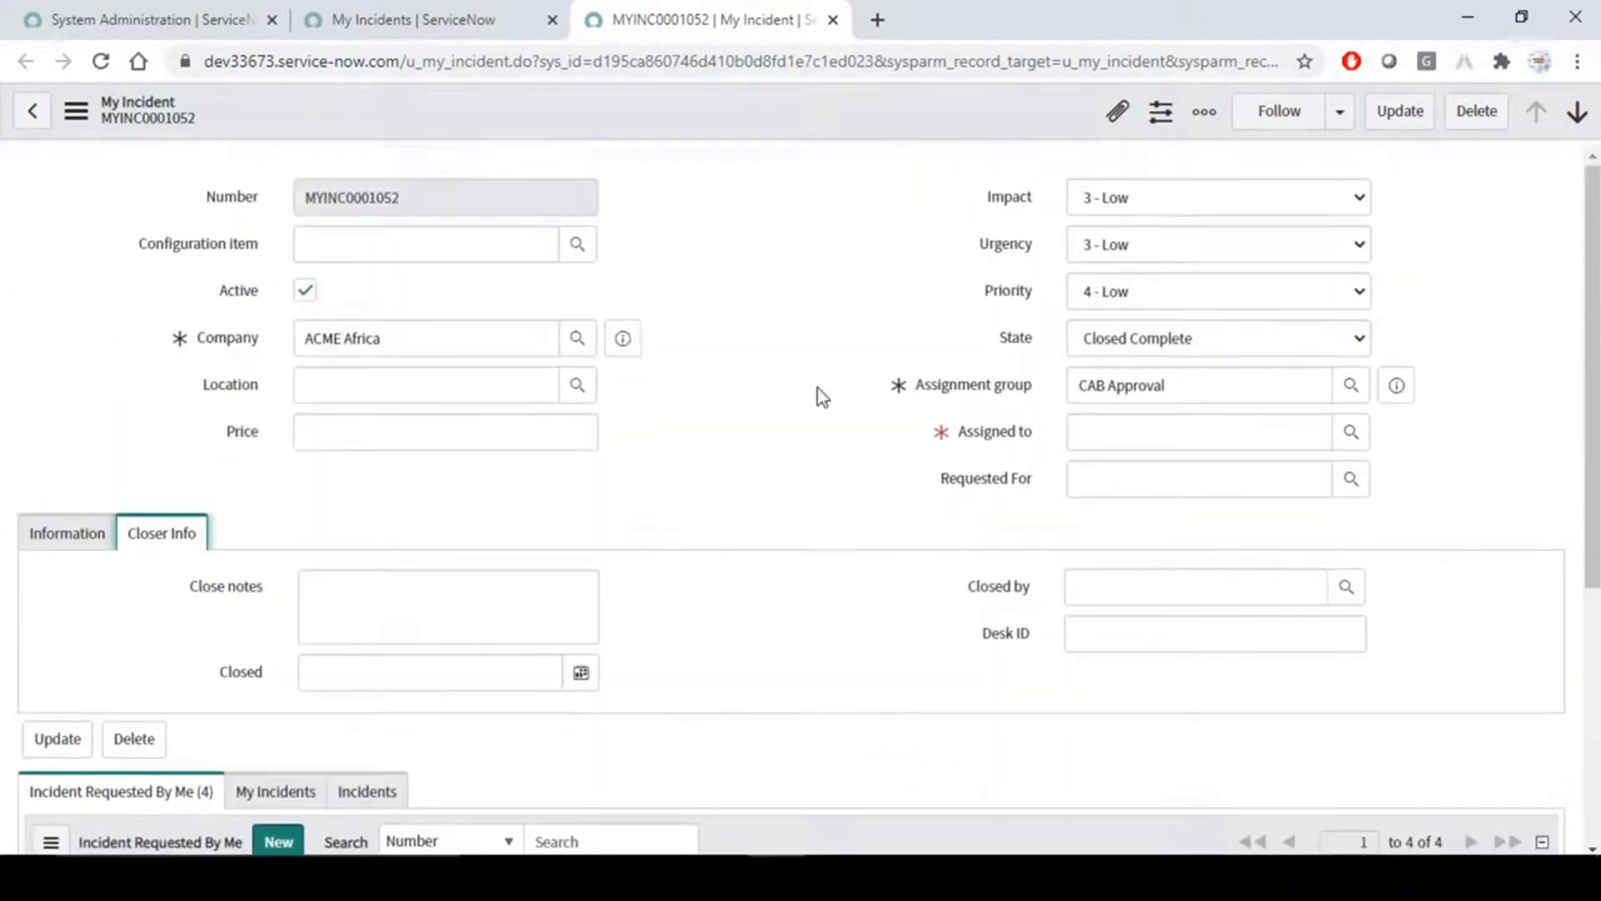
# - Reload the incident form and discard the unsaved changes
pyautogui.rightClick(748, 123)
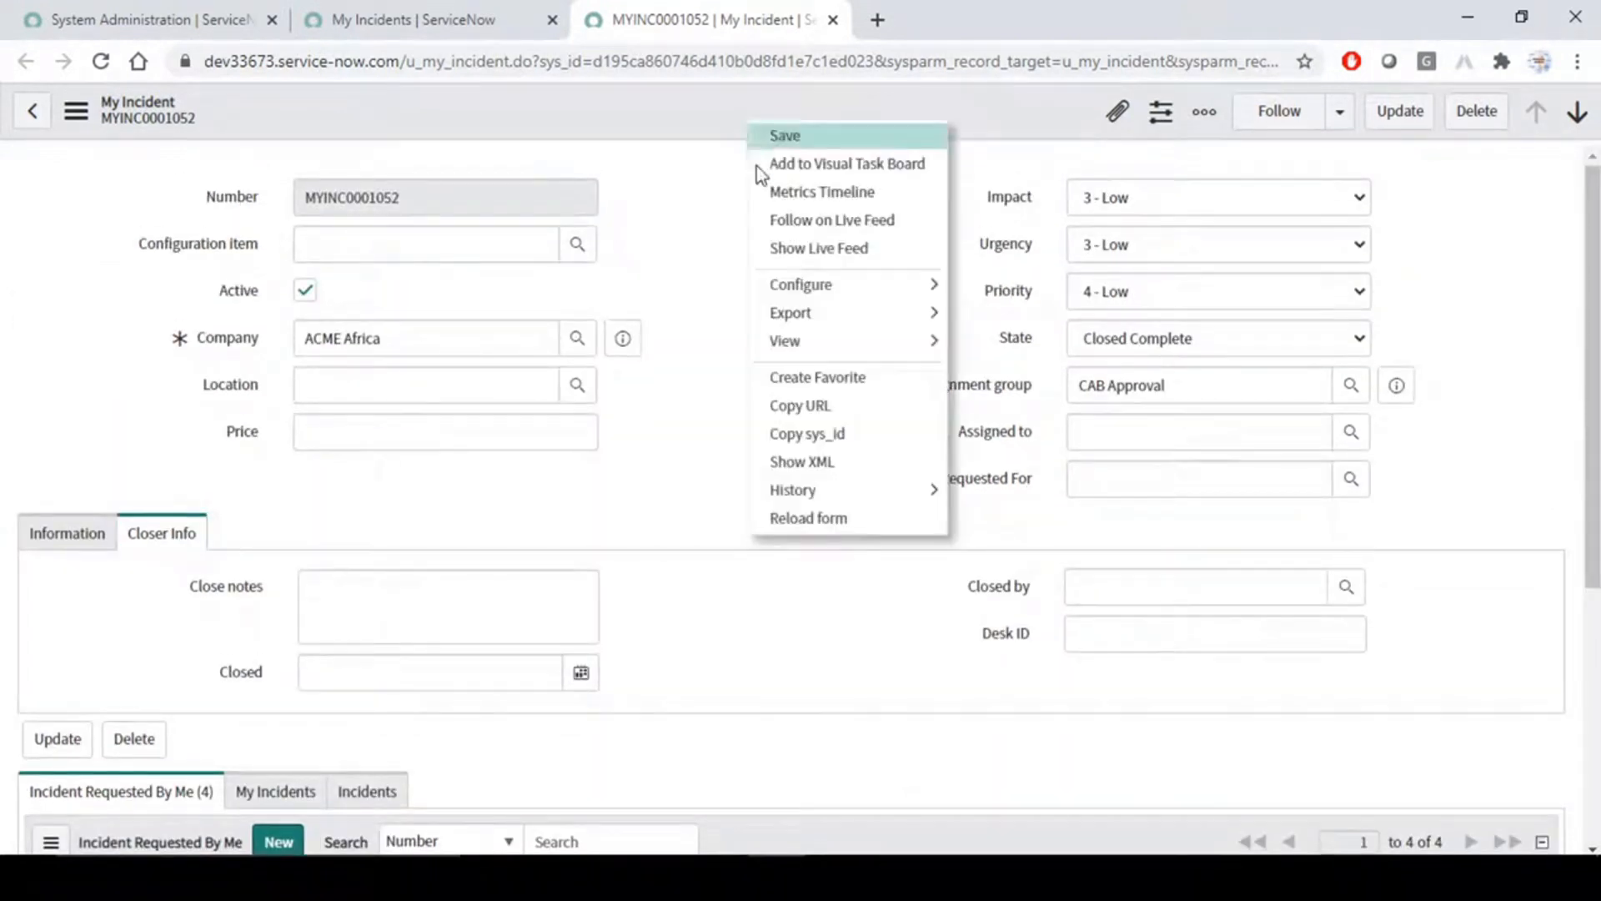
pyautogui.click(822, 518)
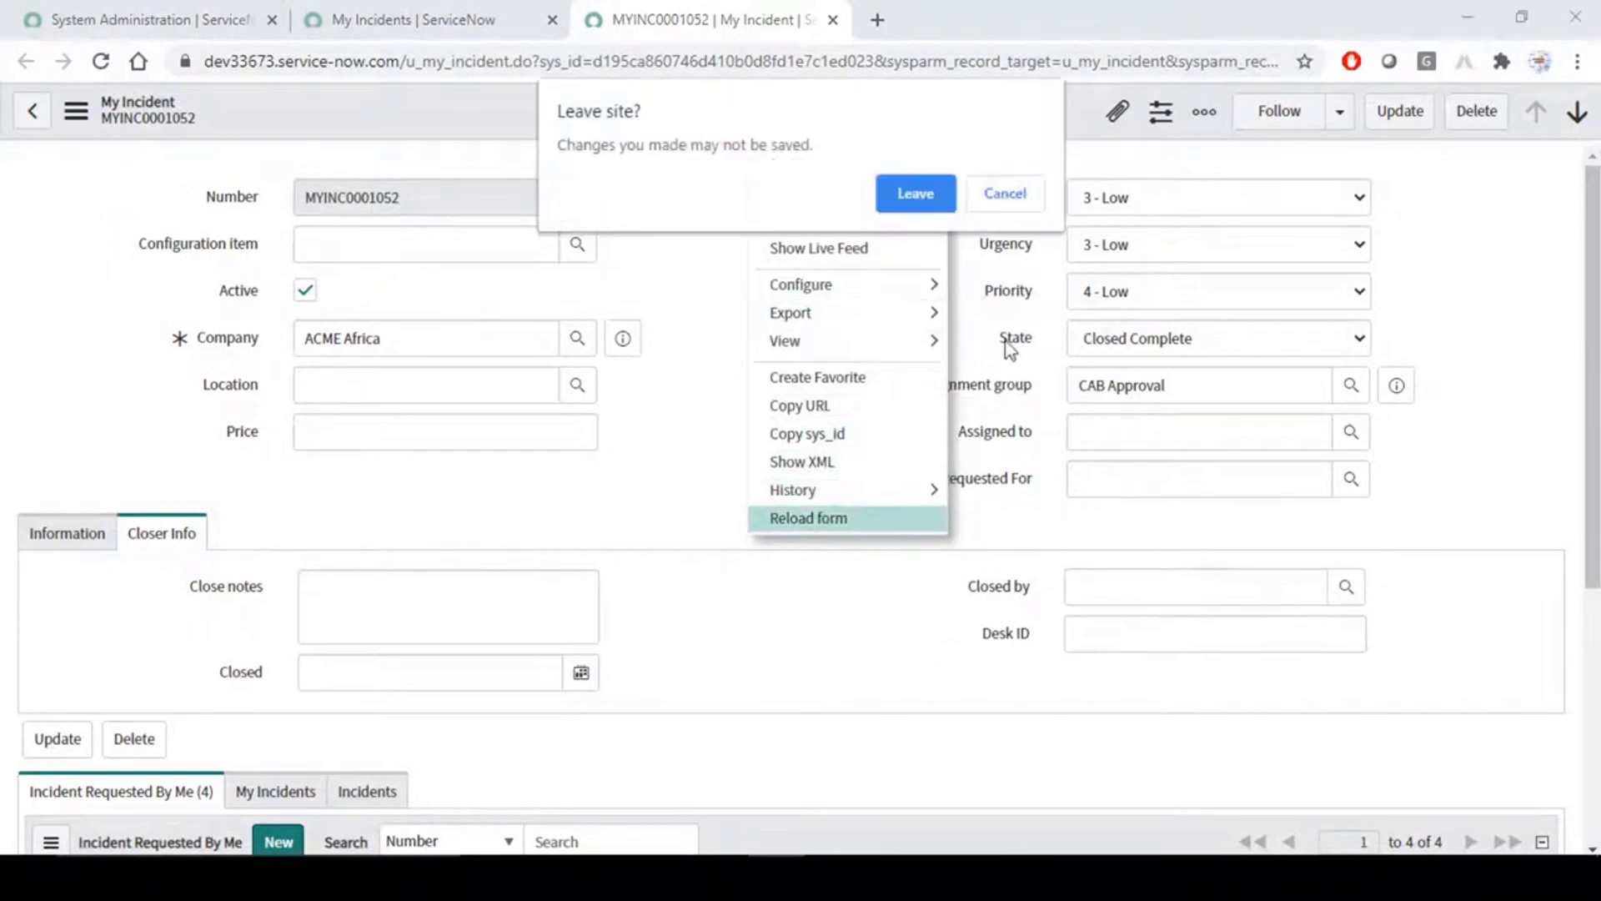
pyautogui.click(918, 196)
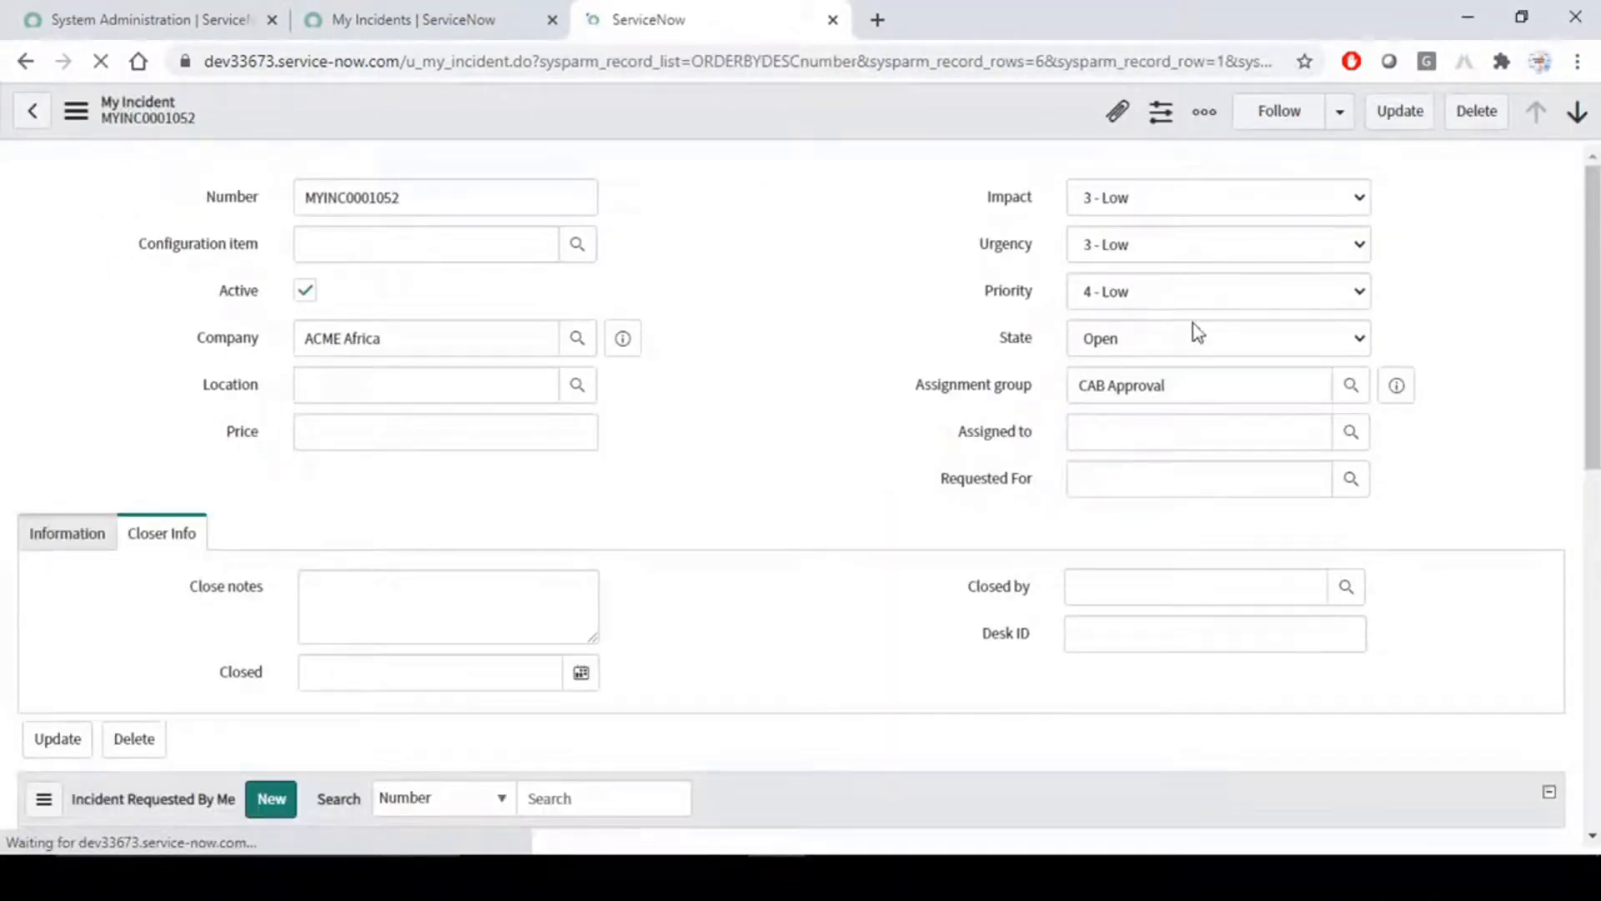
# - Look at the available State choices and the recent selections offered for the Requested For field
pyautogui.click(1205, 342)
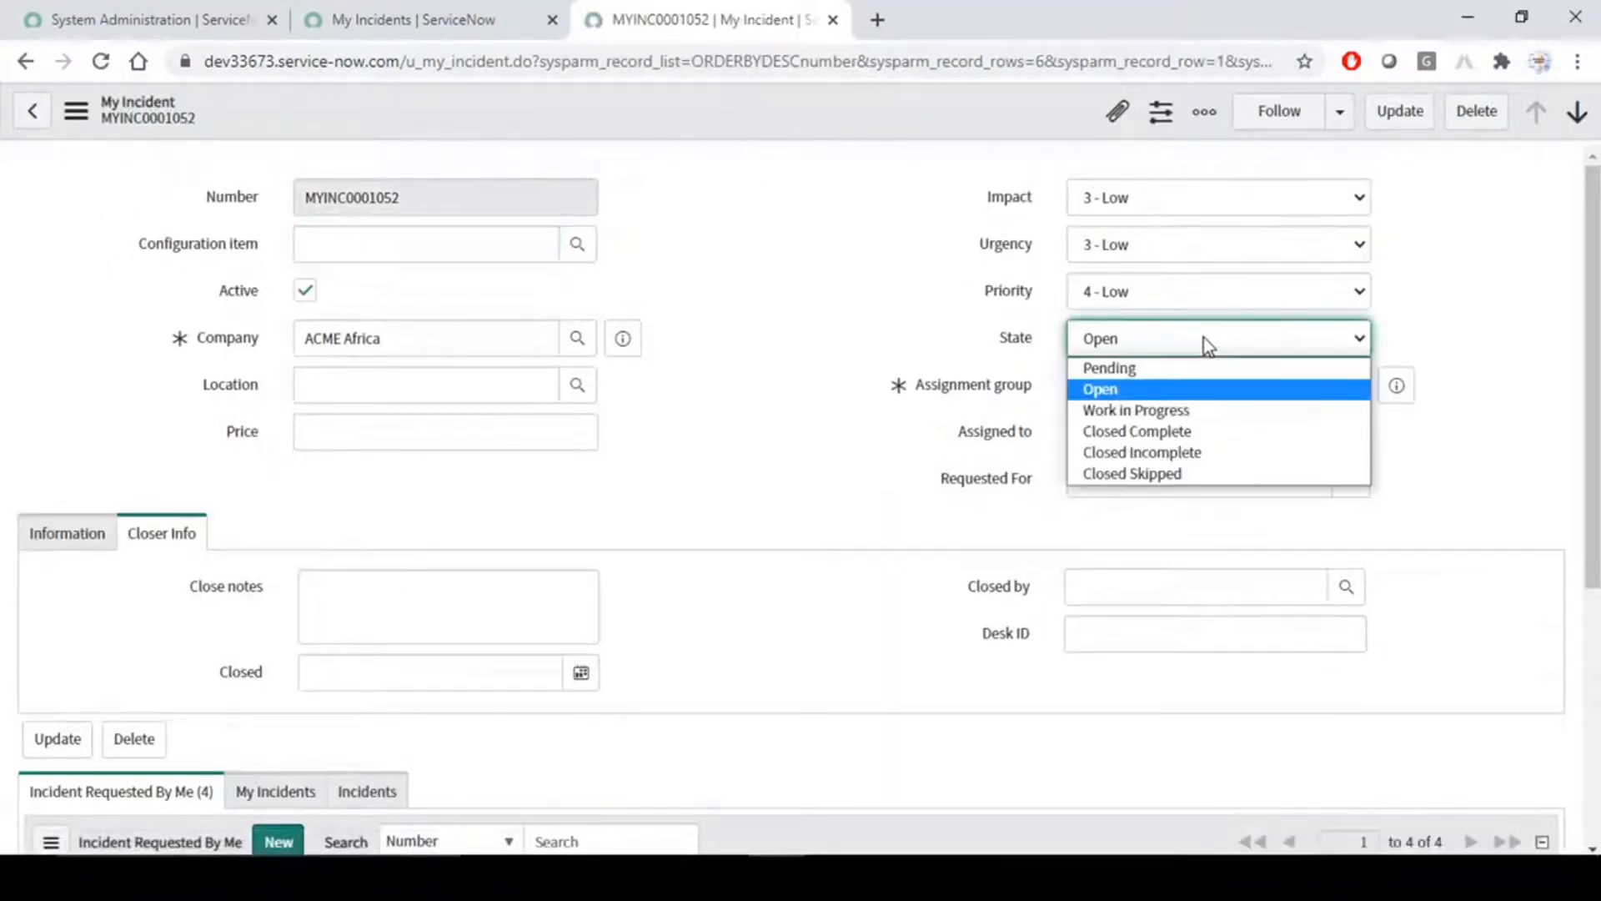
pyautogui.click(884, 482)
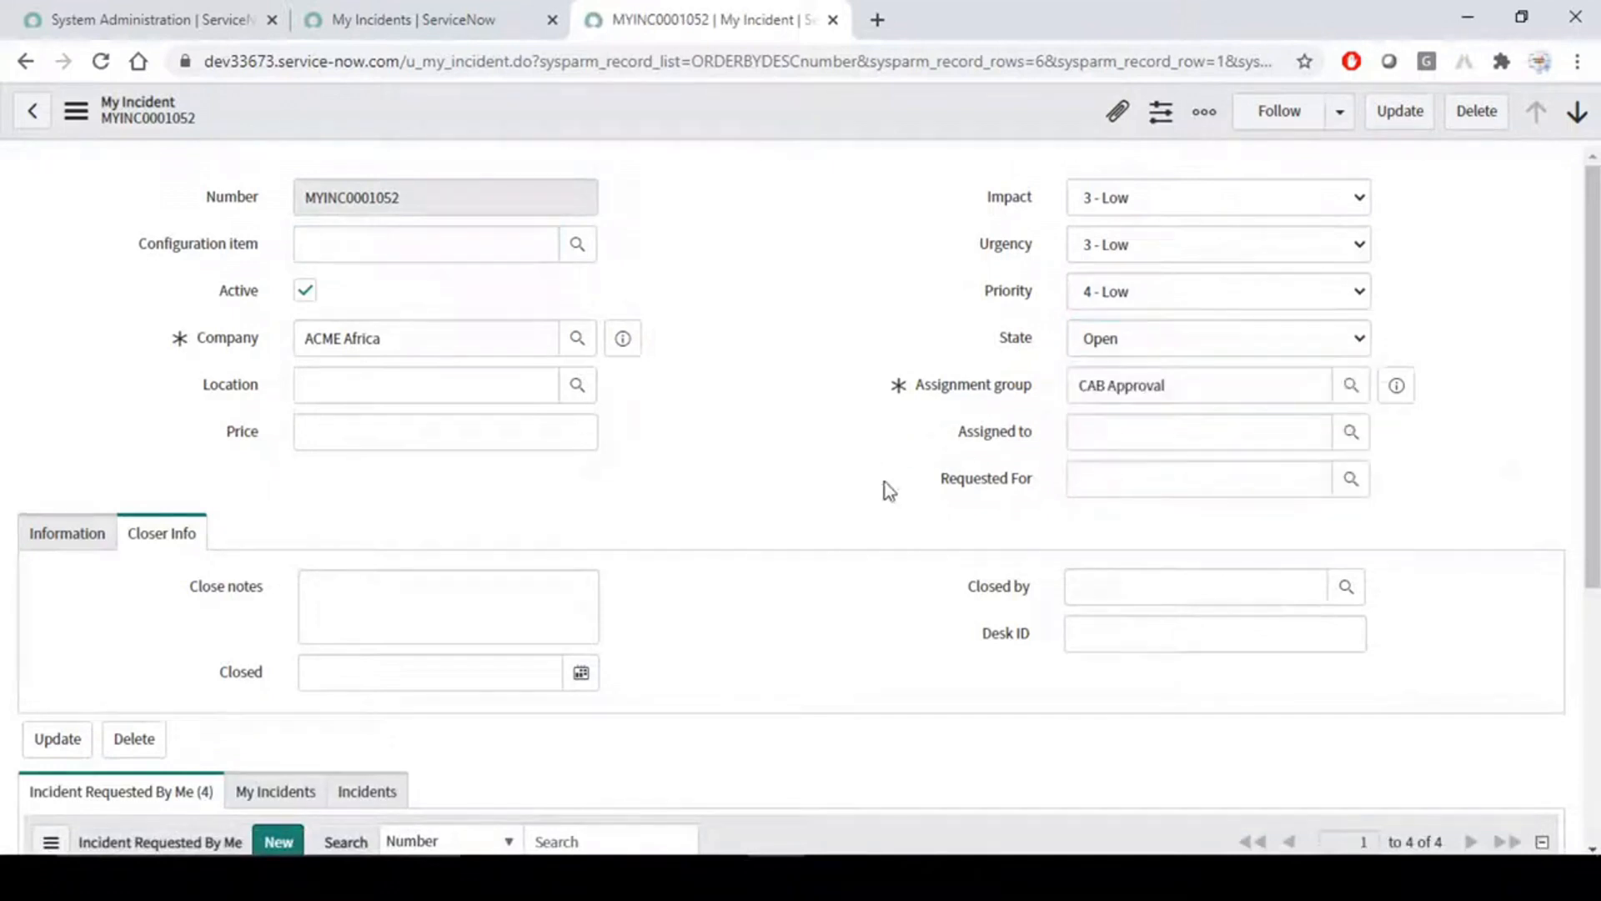
pyautogui.click(1146, 476)
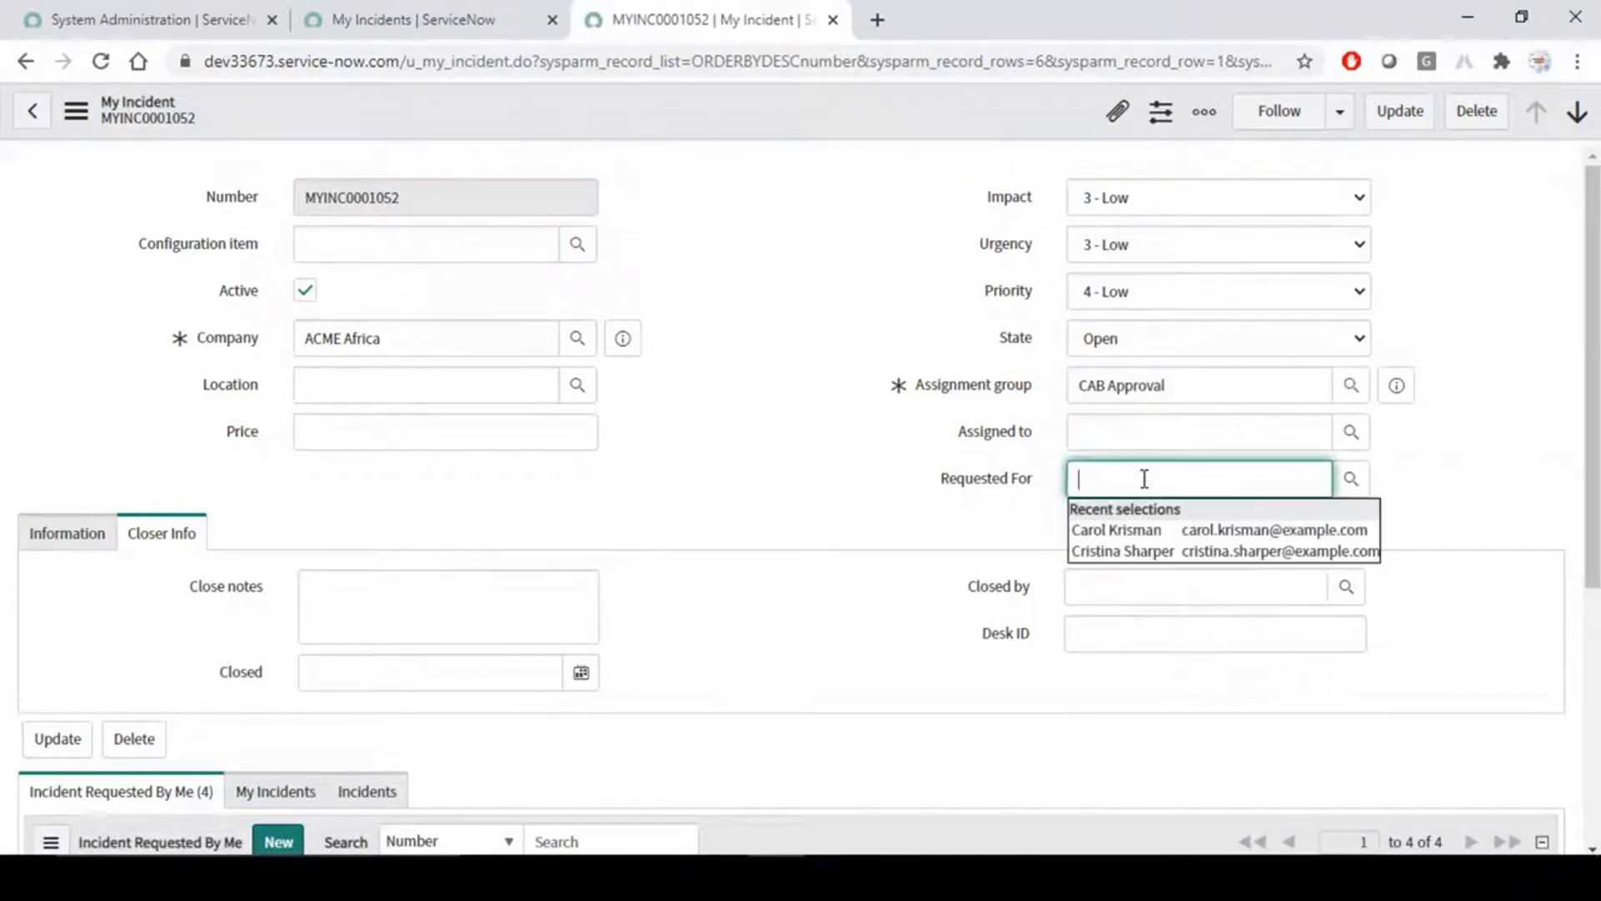
pyautogui.click(817, 287)
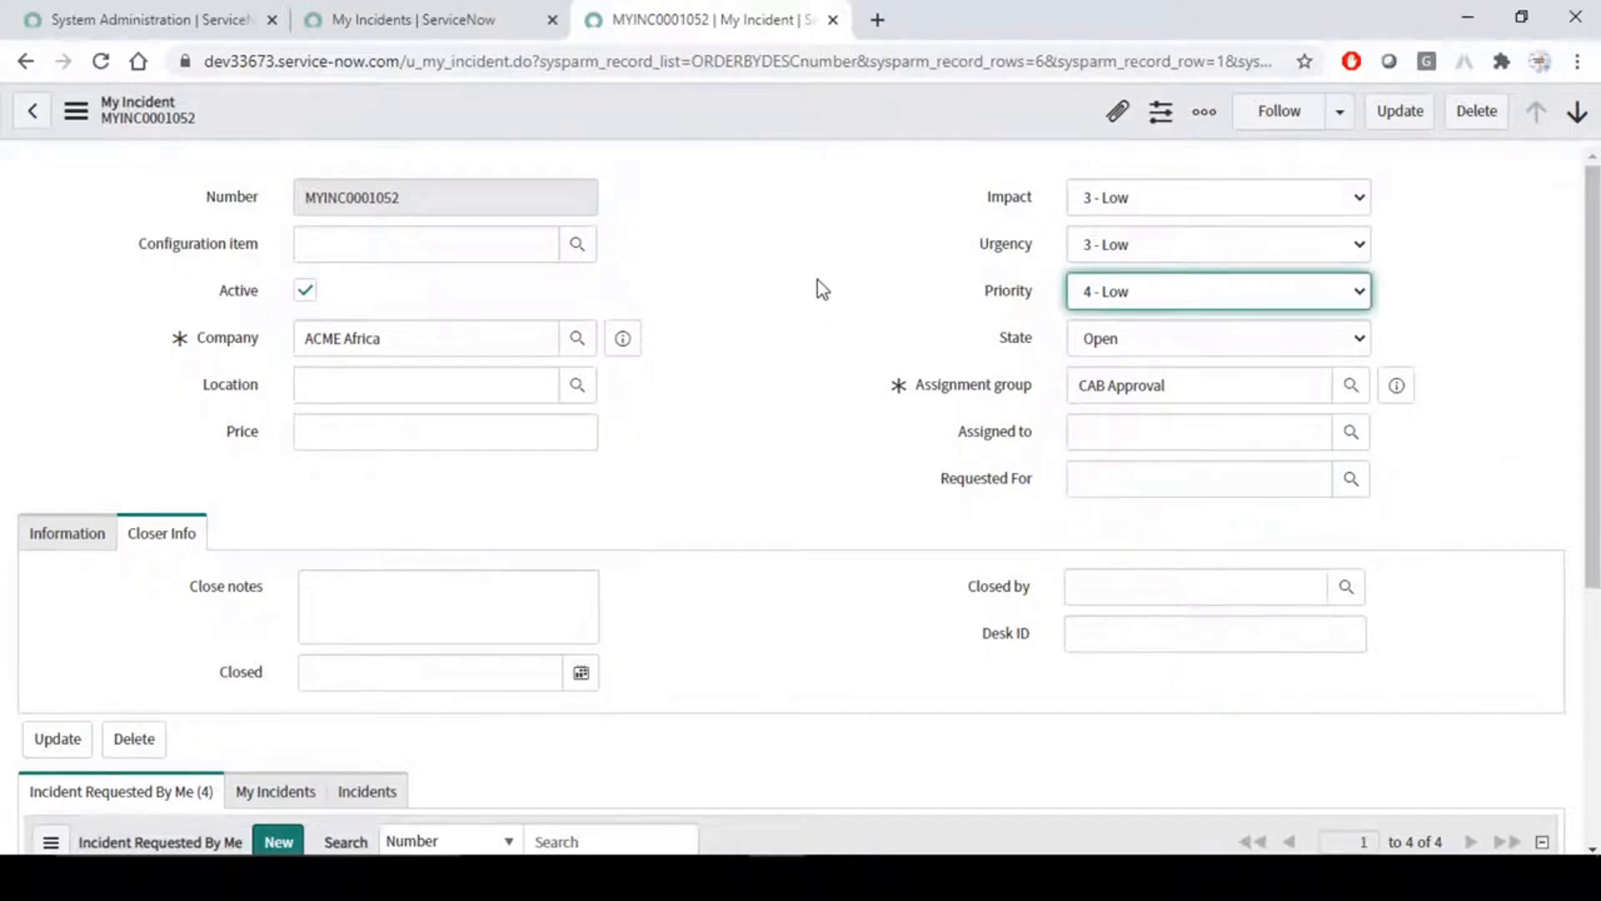
pyautogui.click(1188, 476)
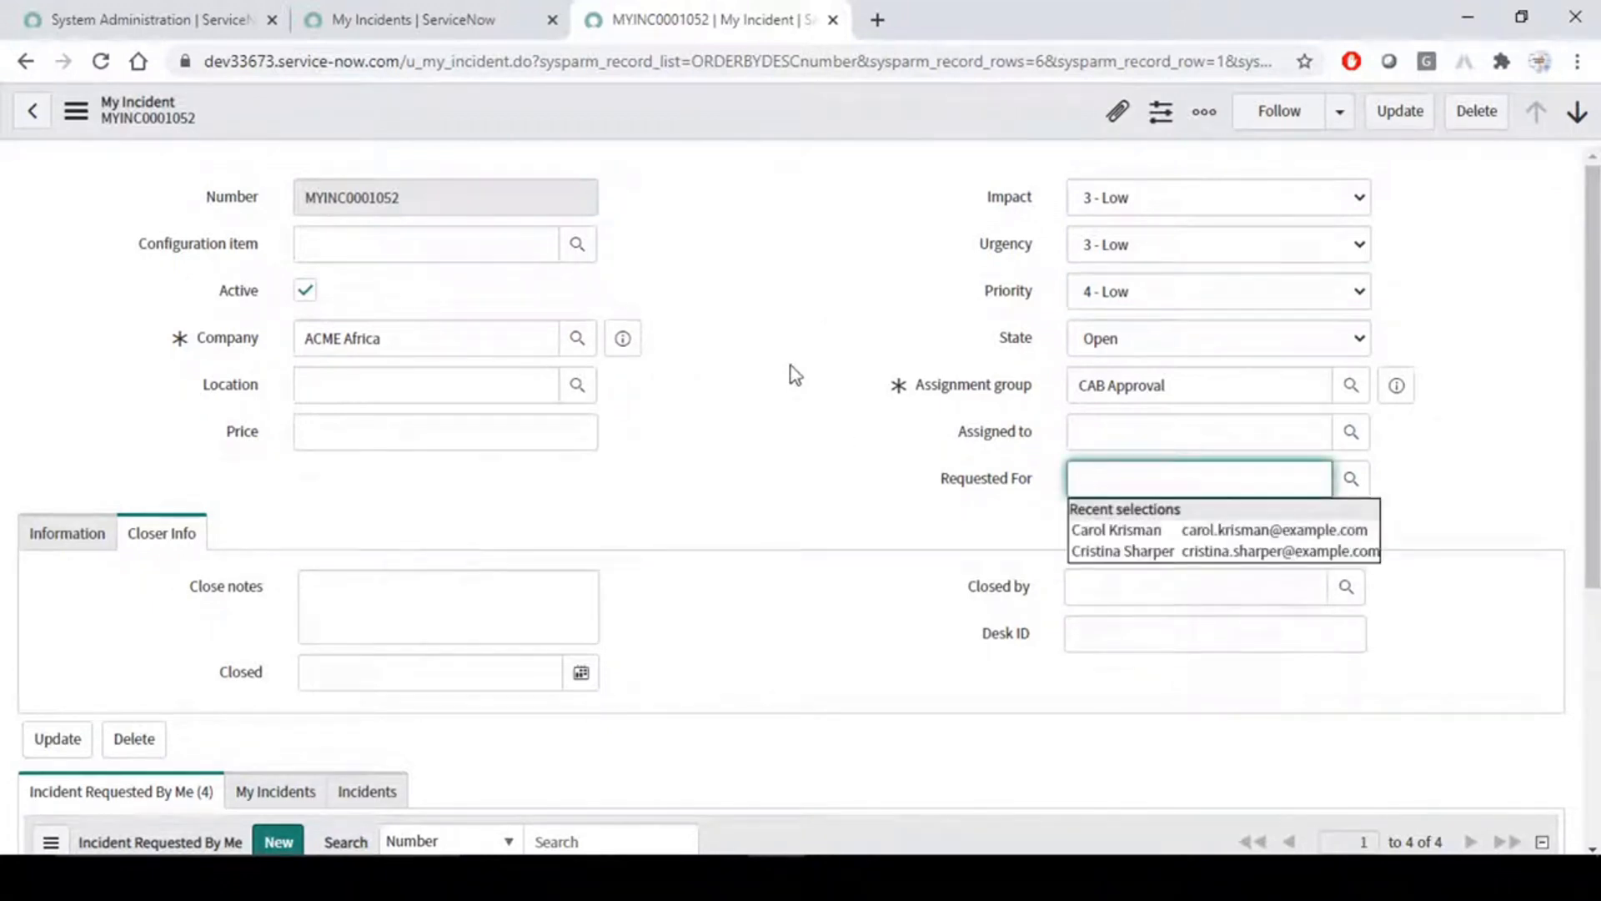
pyautogui.click(808, 322)
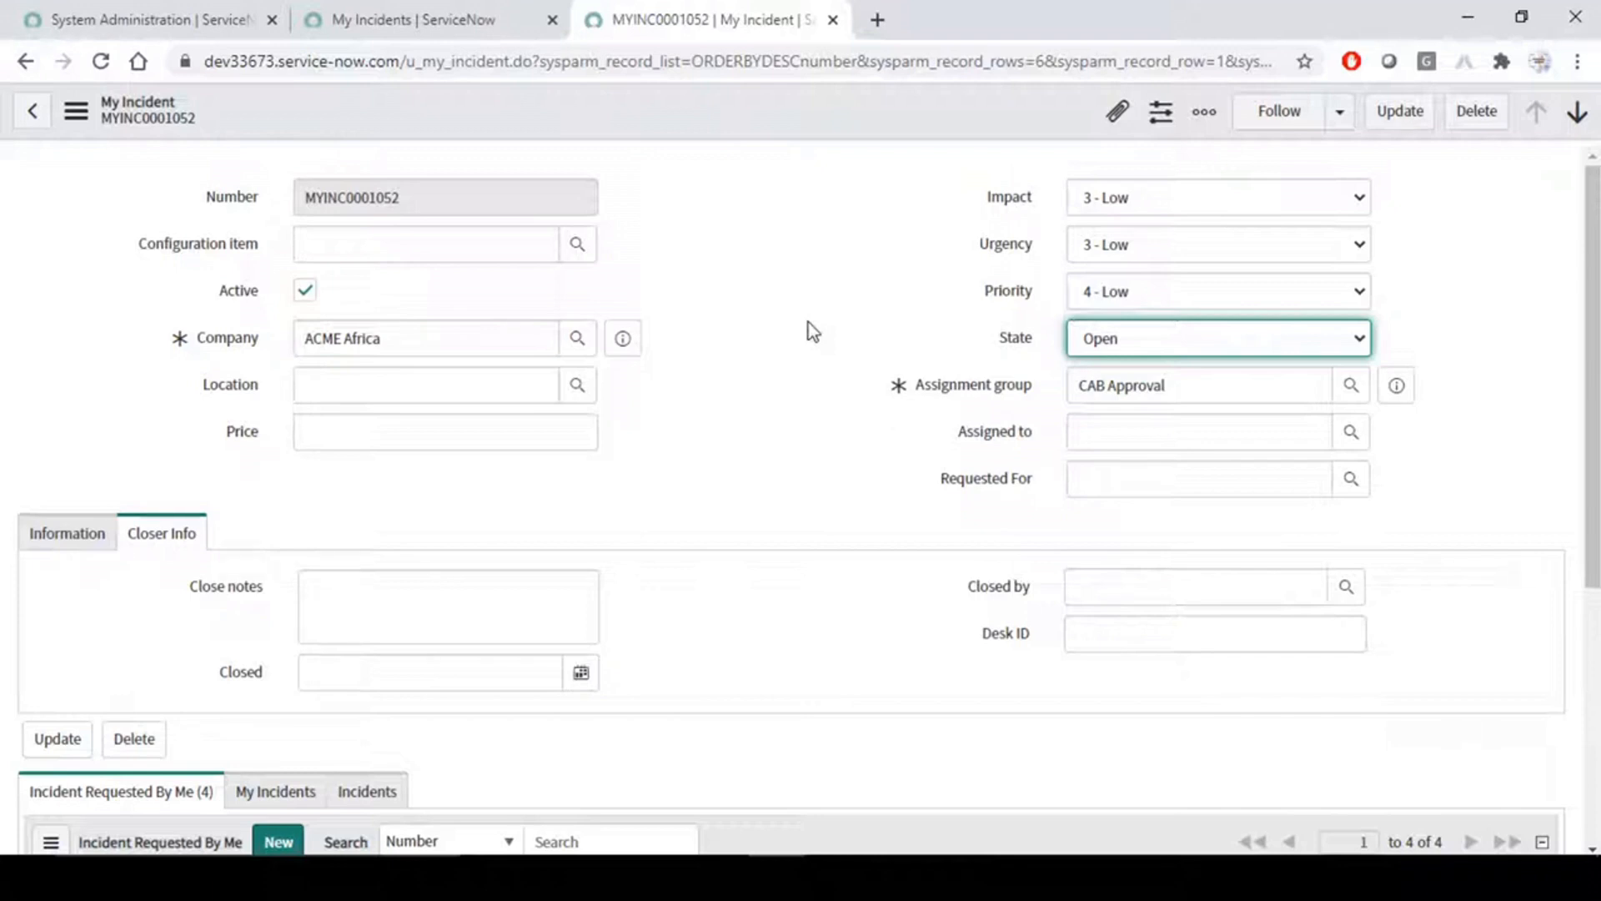
pyautogui.click(1156, 334)
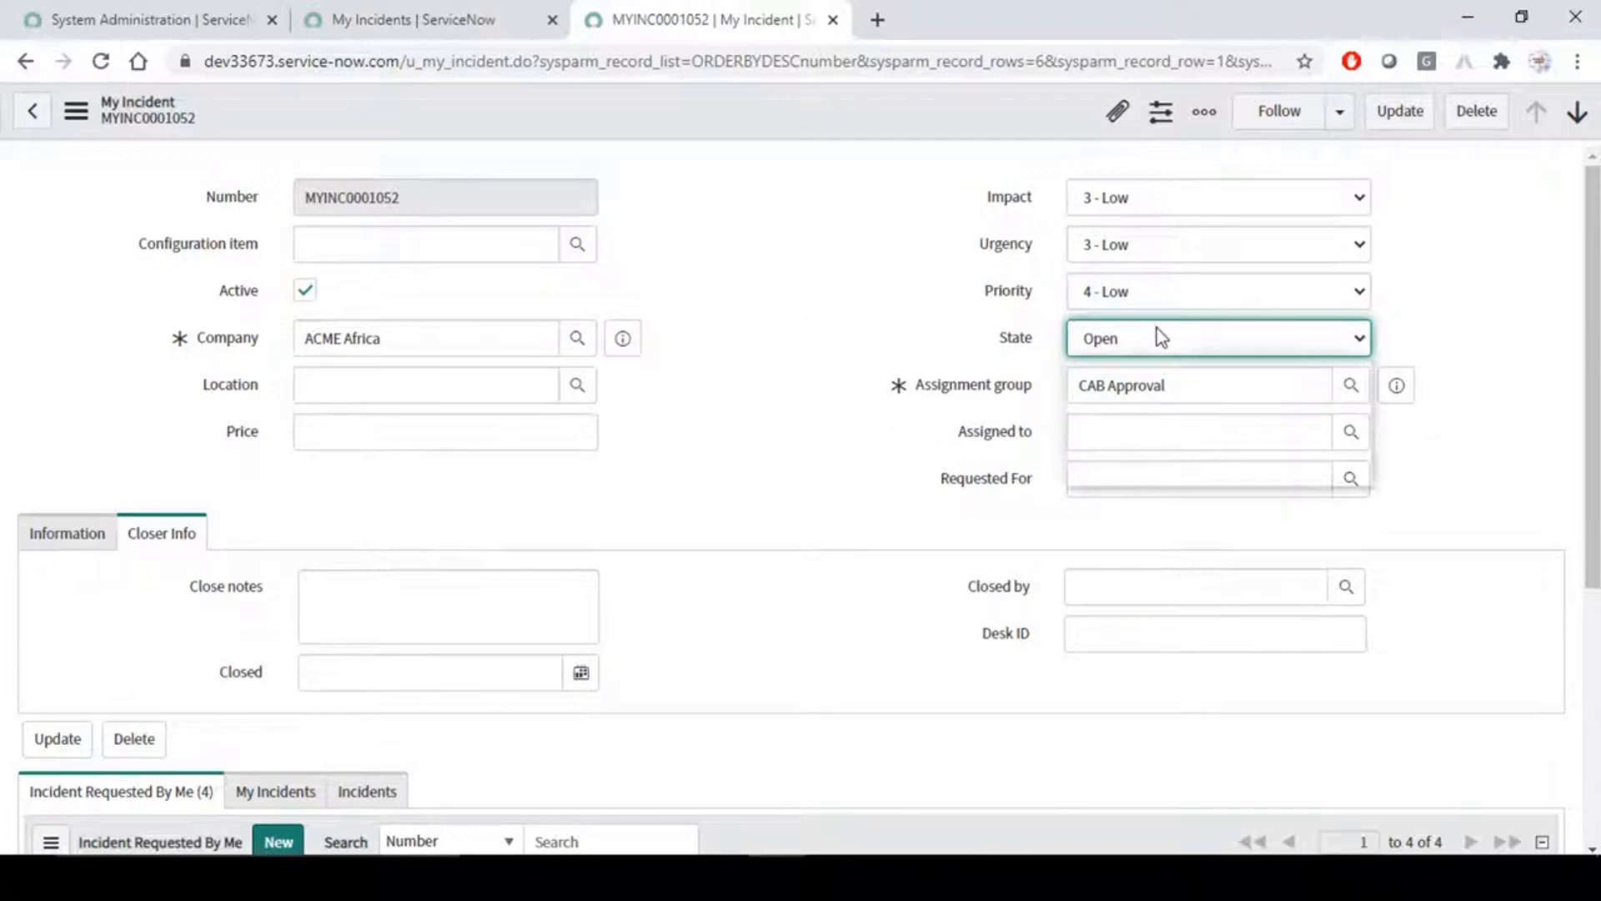
pyautogui.click(875, 300)
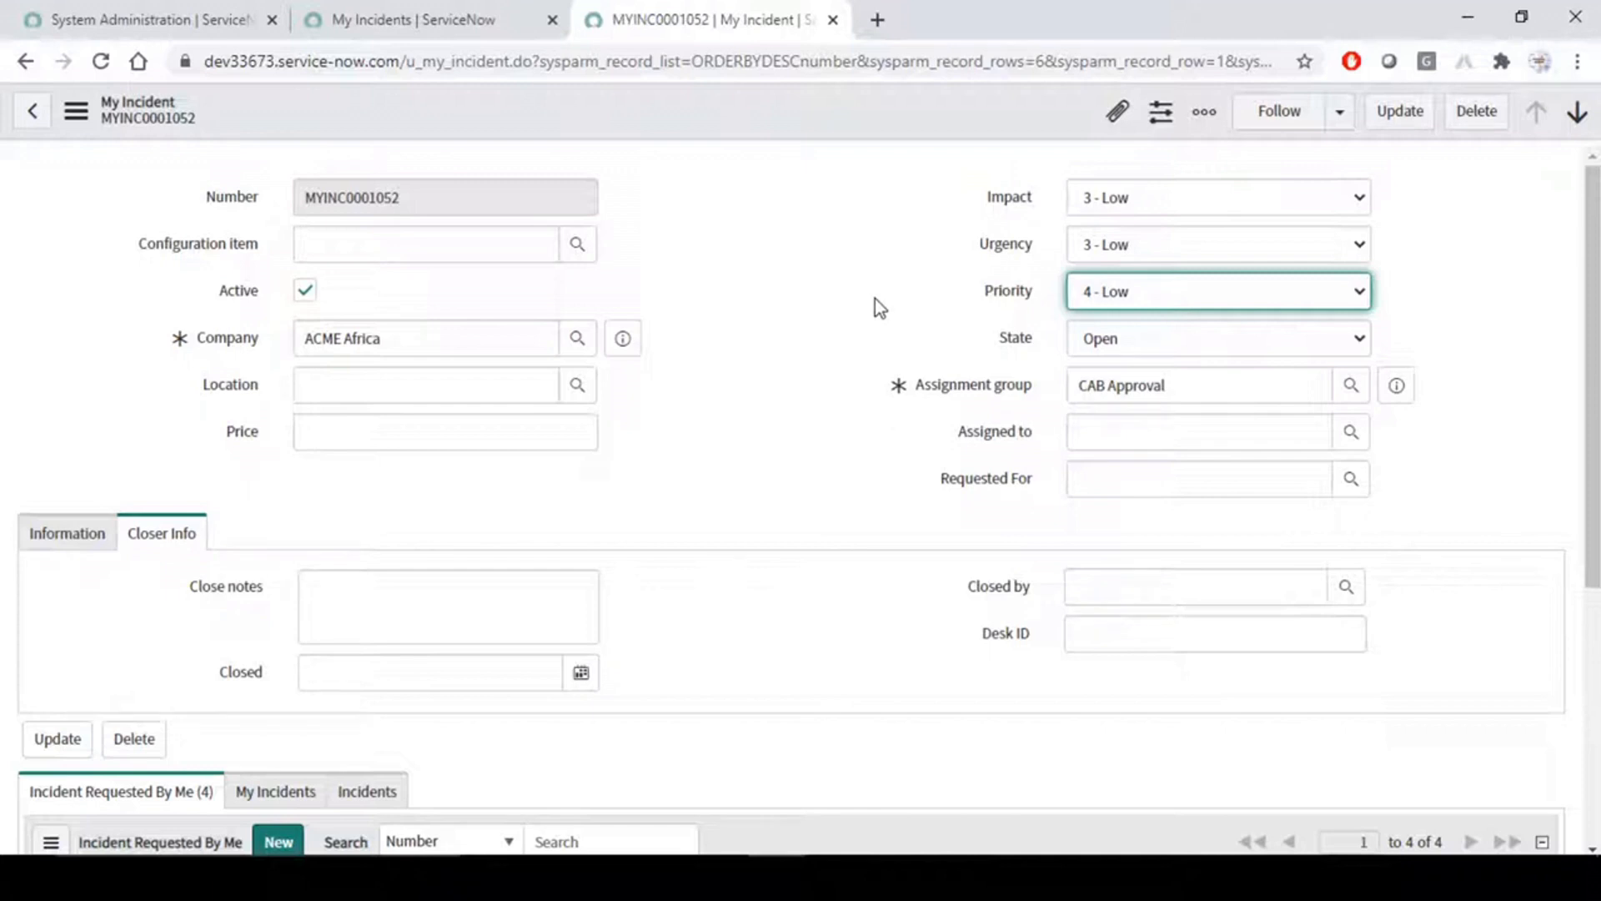
pyautogui.hotkey('shift', 'Tab')
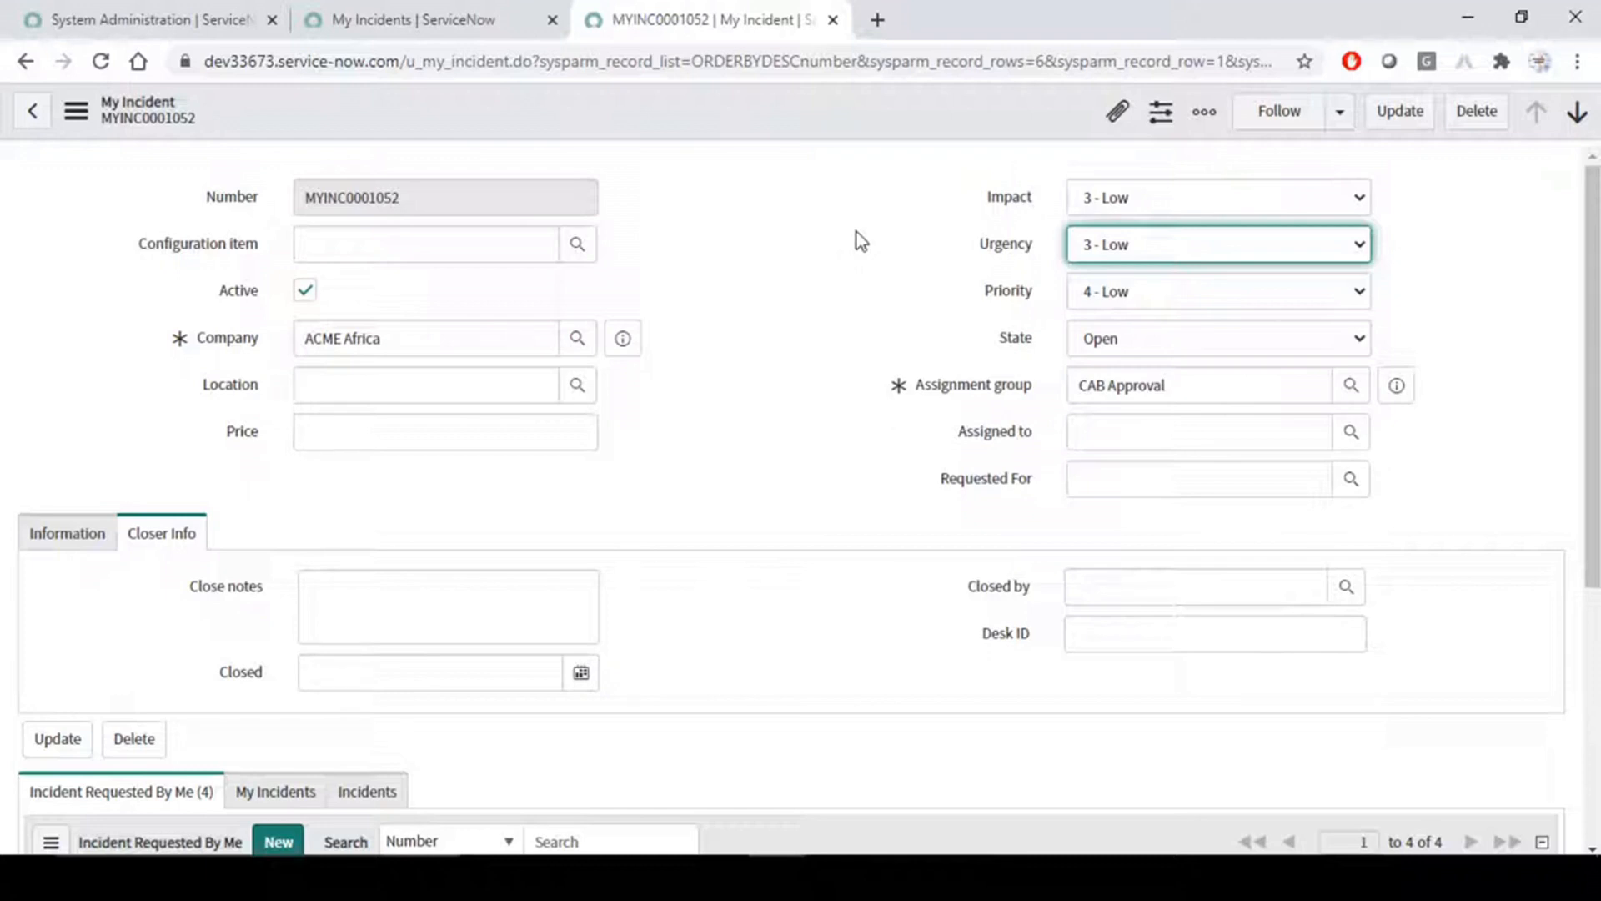
pyautogui.click(789, 220)
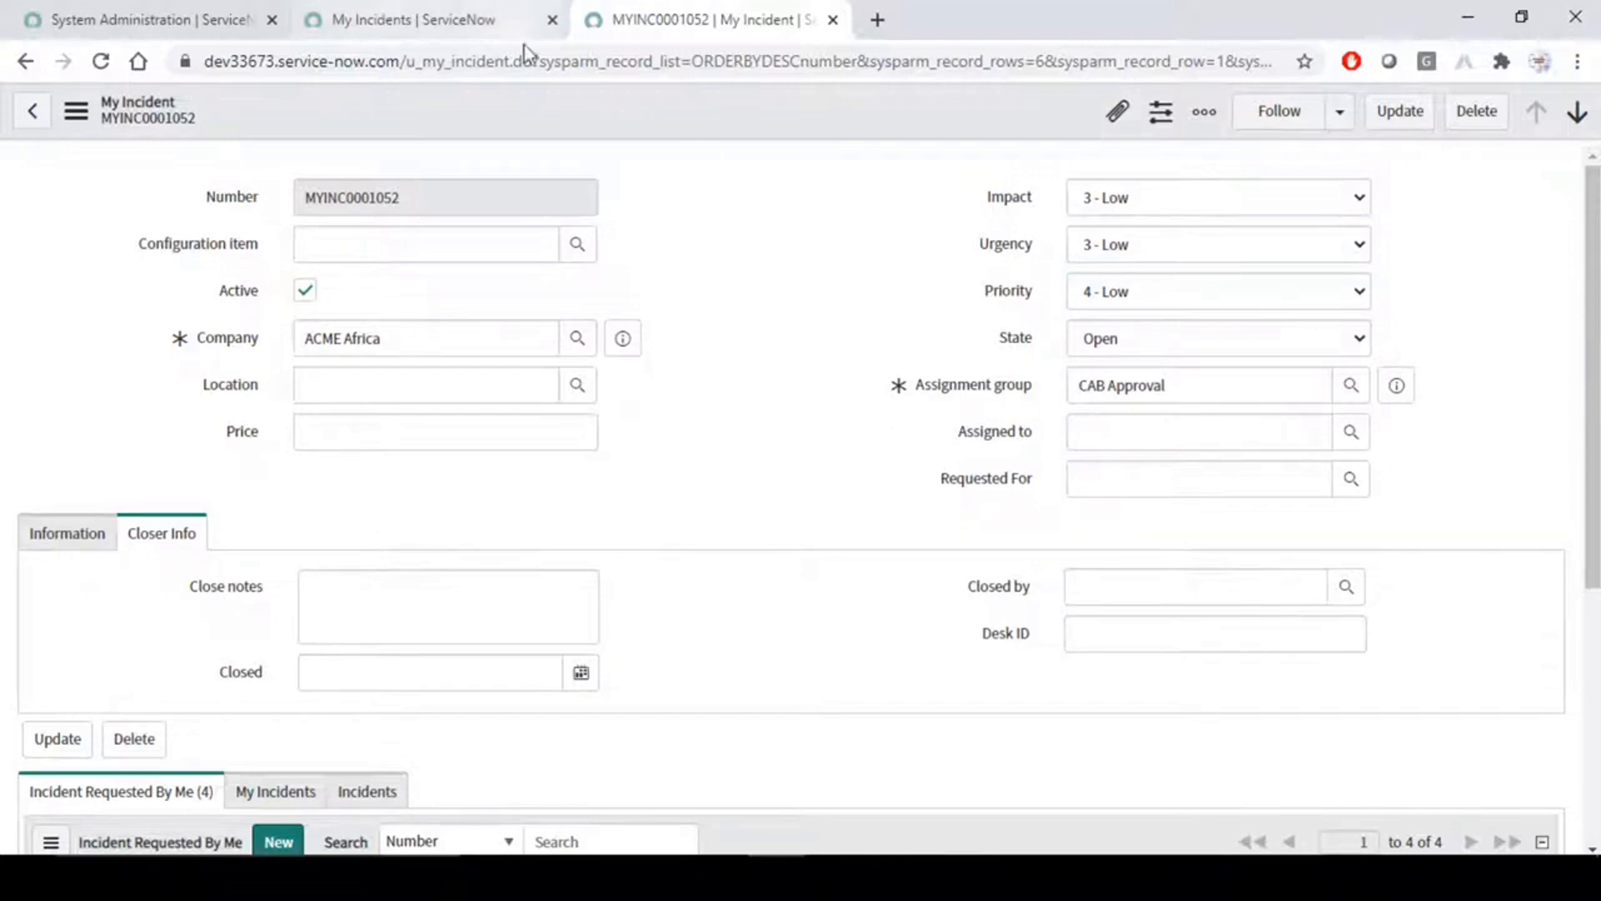
# - Open the list of UI policies configured for the My Incident form and start a new UI policy record
pyautogui.rightClick(742, 110)
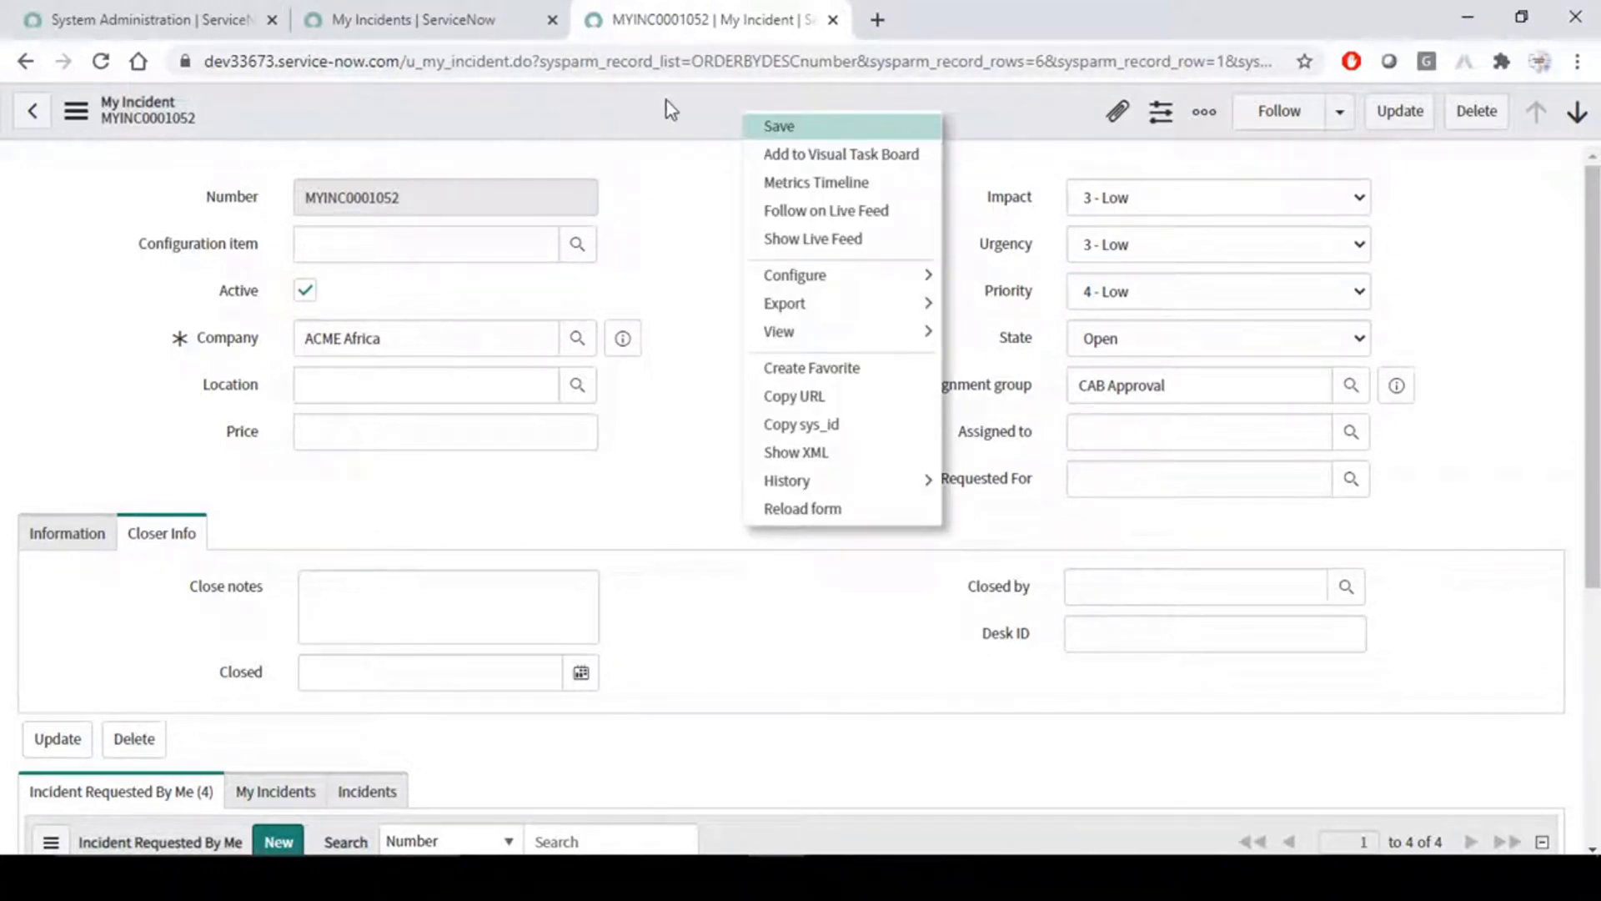
pyautogui.moveTo(839, 275)
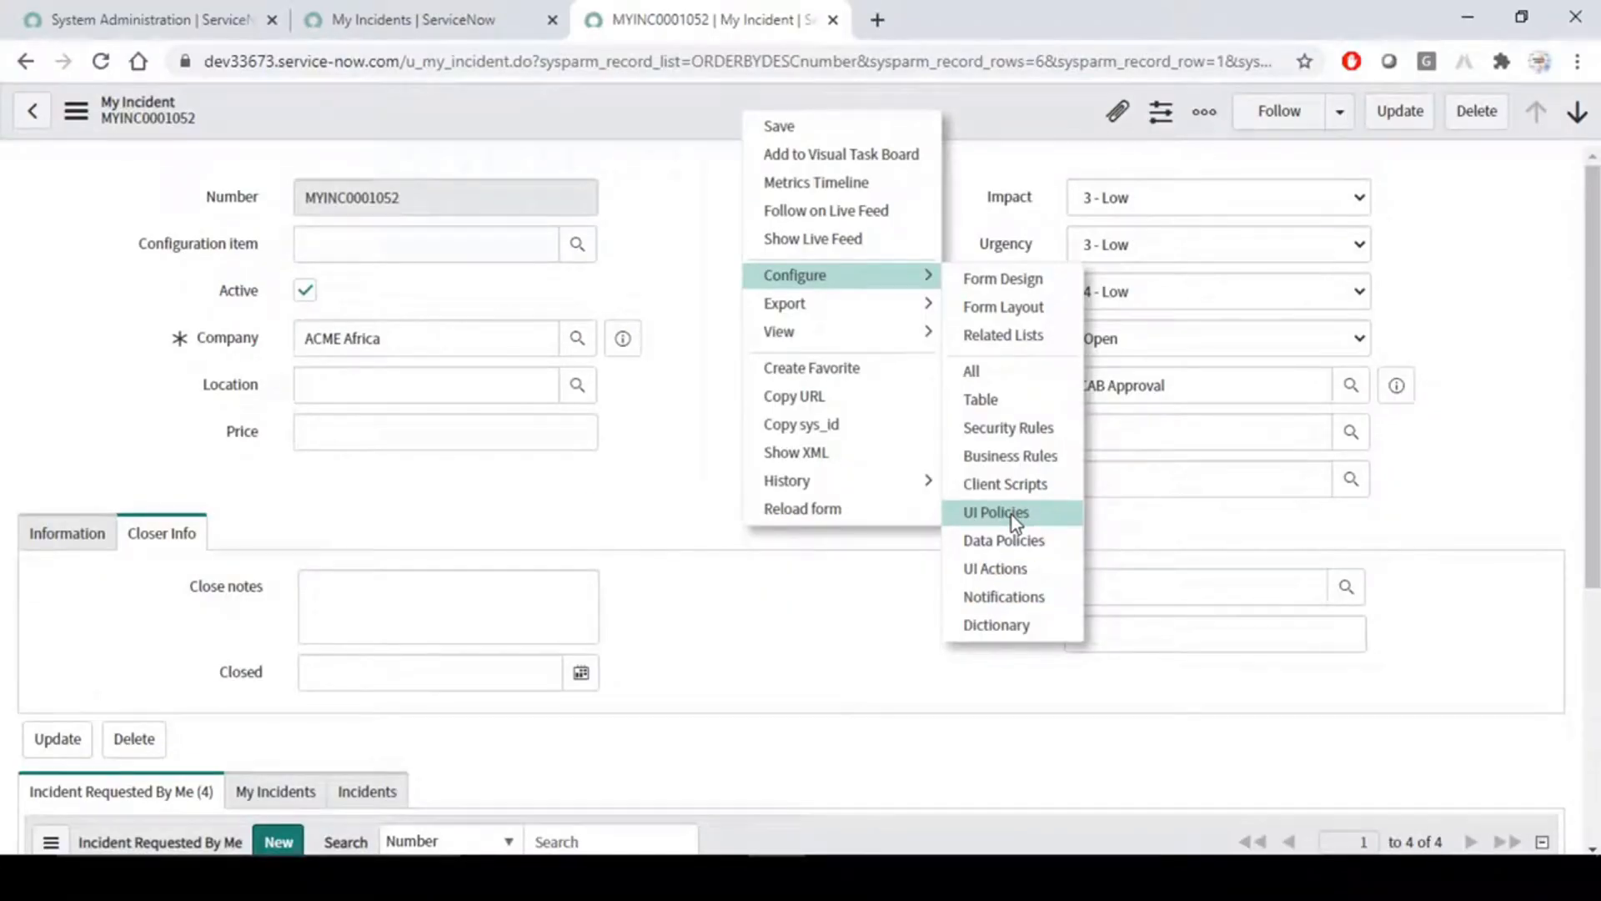
pyautogui.click(995, 512)
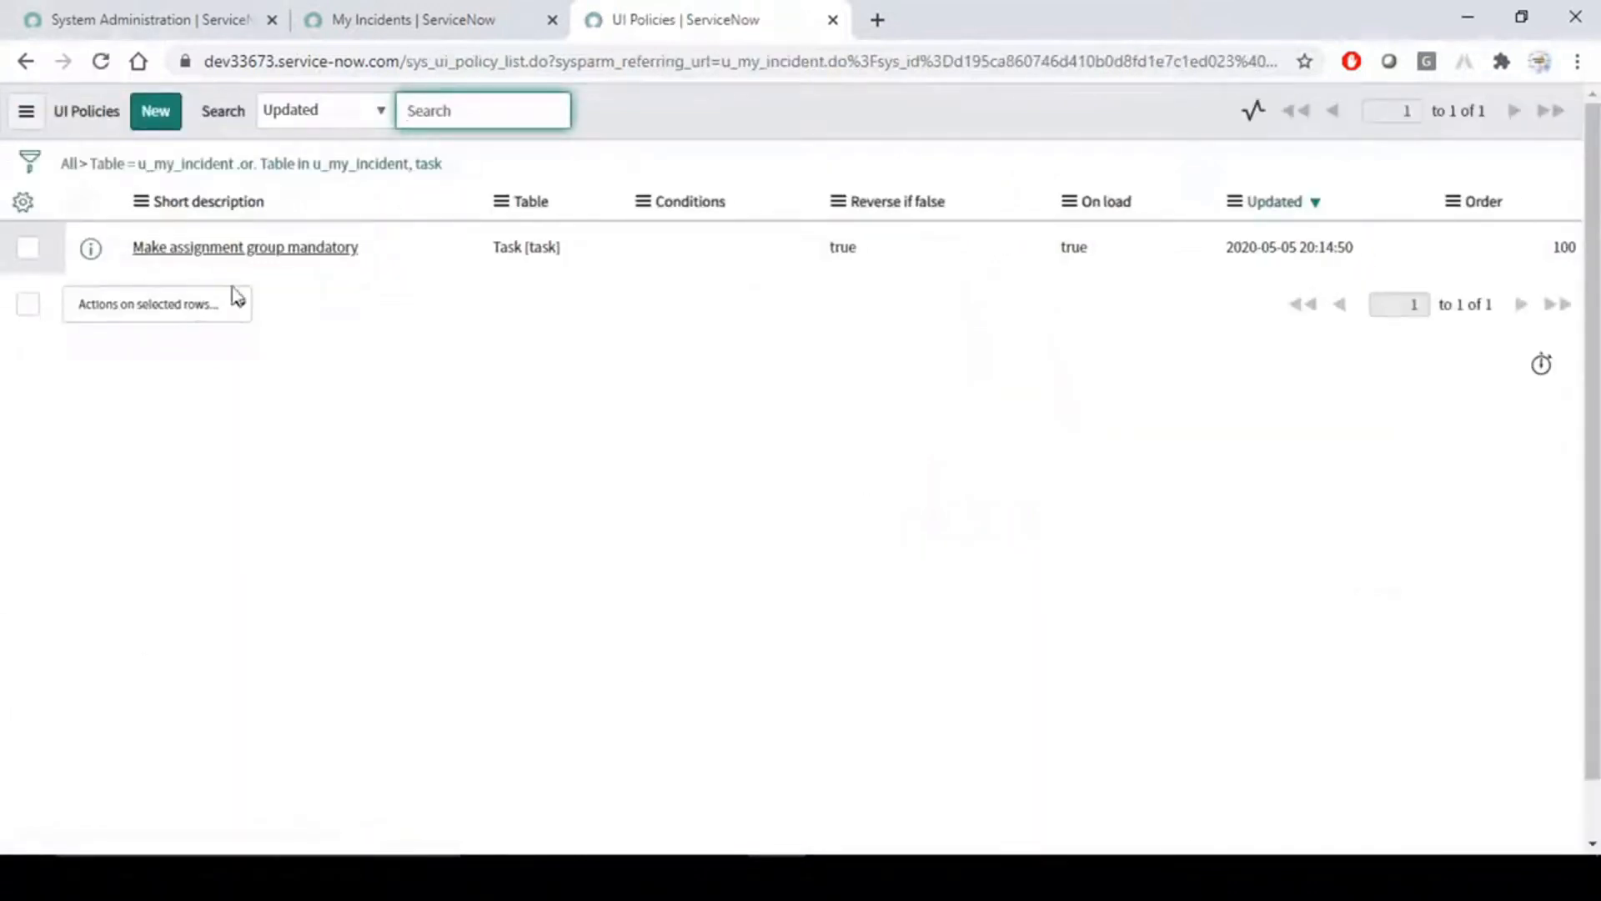
pyautogui.click(654, 442)
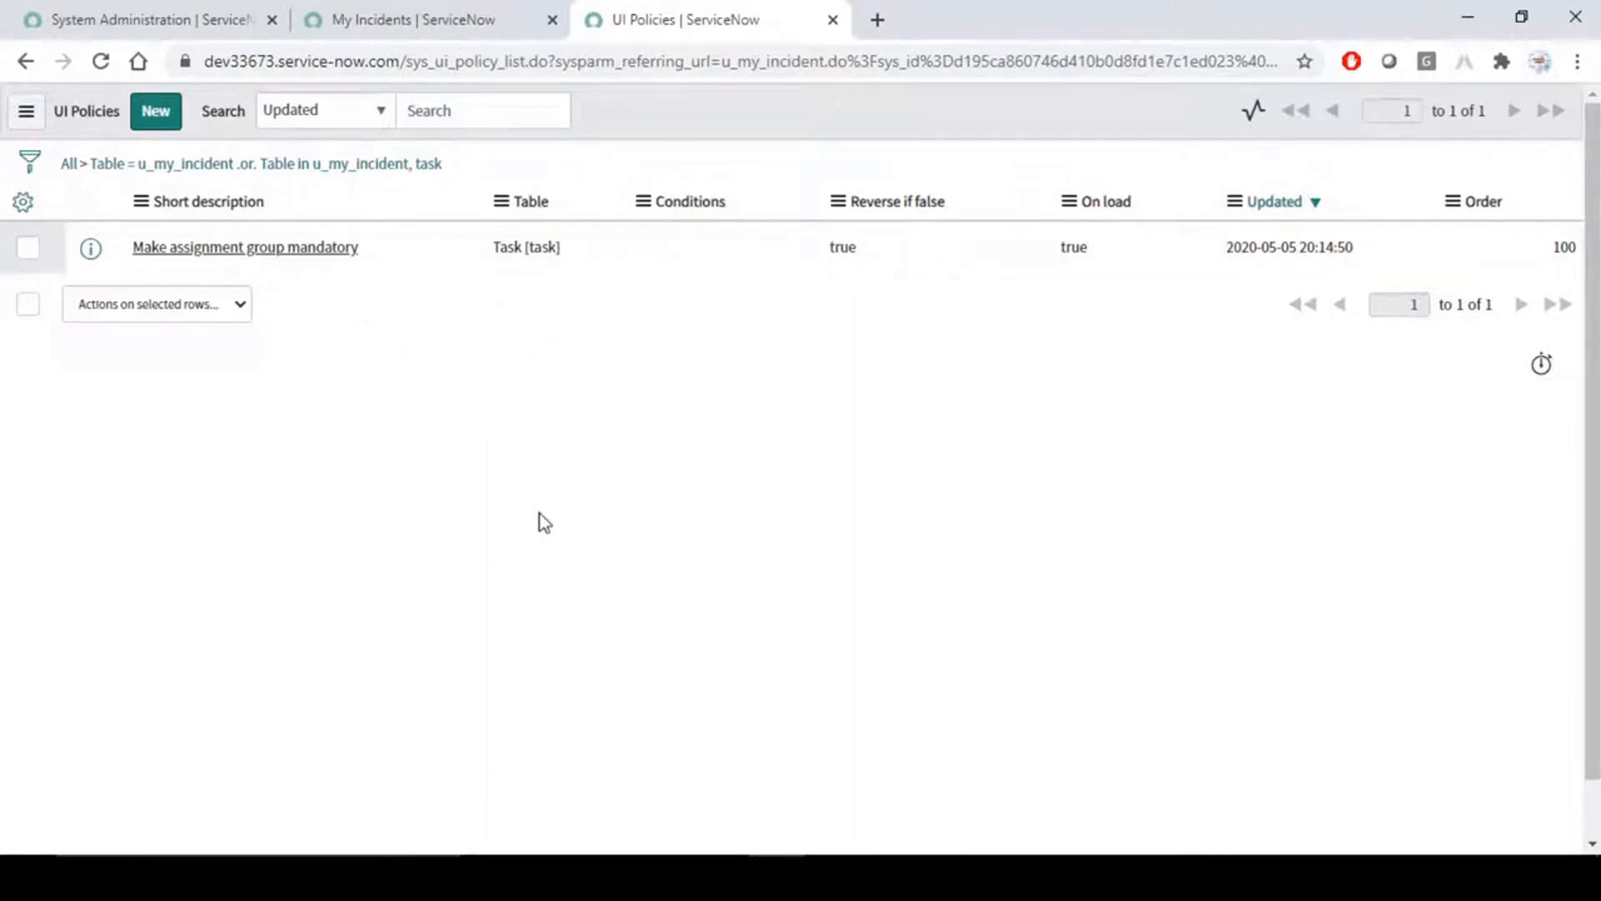
pyautogui.moveTo(593, 250); pyautogui.dragTo(422, 247)
pyautogui.click(478, 388)
pyautogui.click(157, 116)
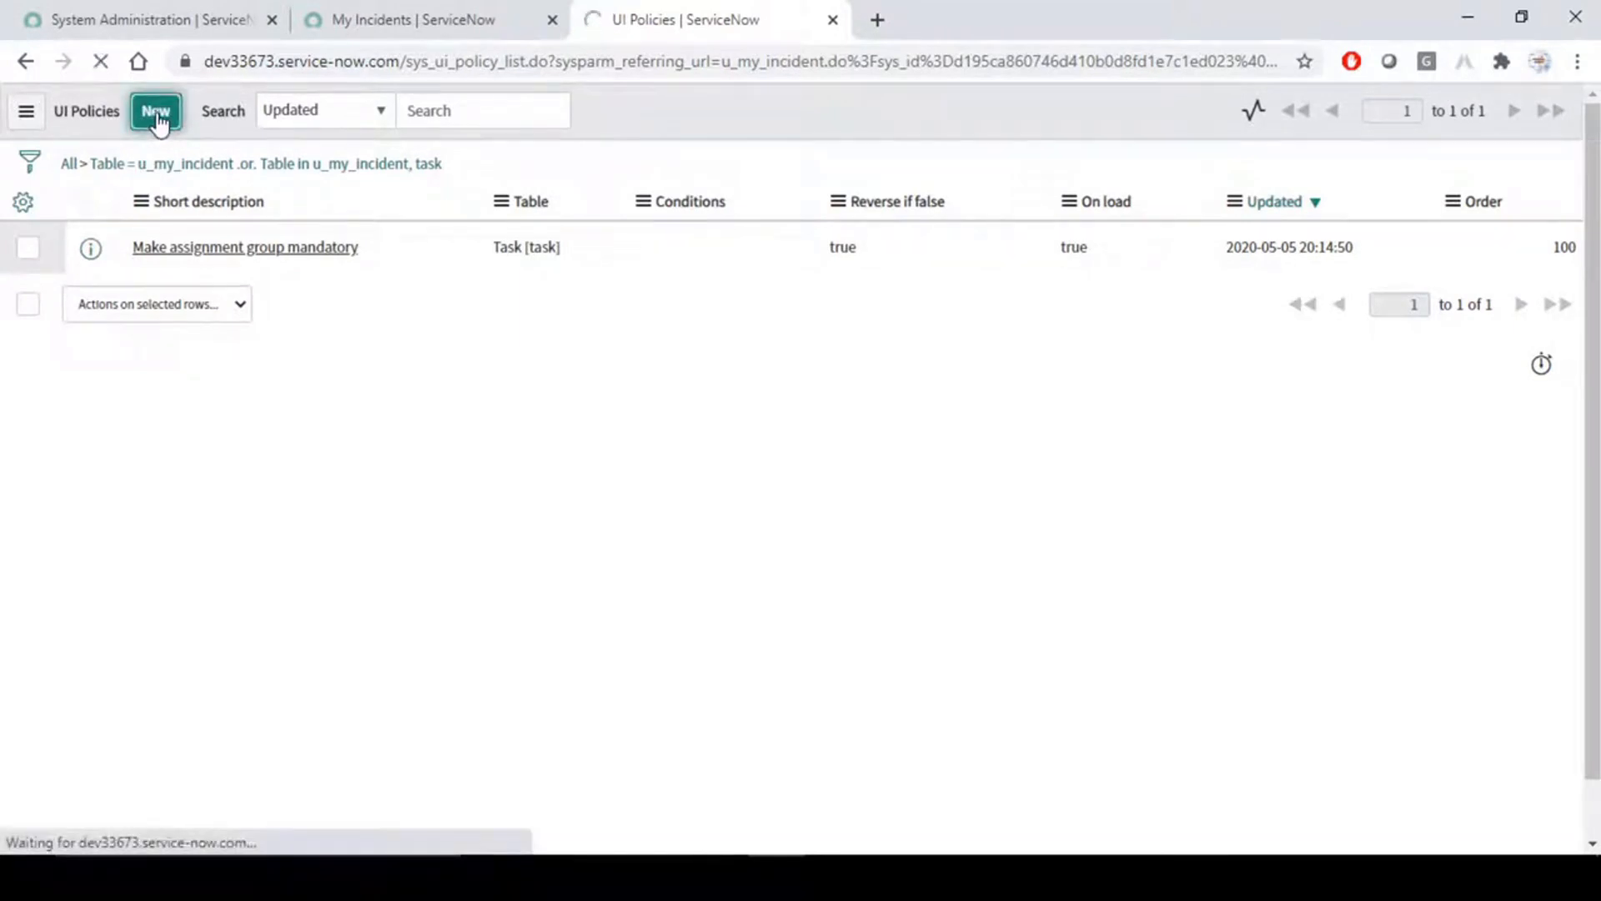
# - Filter the application navigator for "ui polici" to find the UI Policies module, and return to the new policy record
pyautogui.click(100, 23)
pyautogui.click(197, 171)
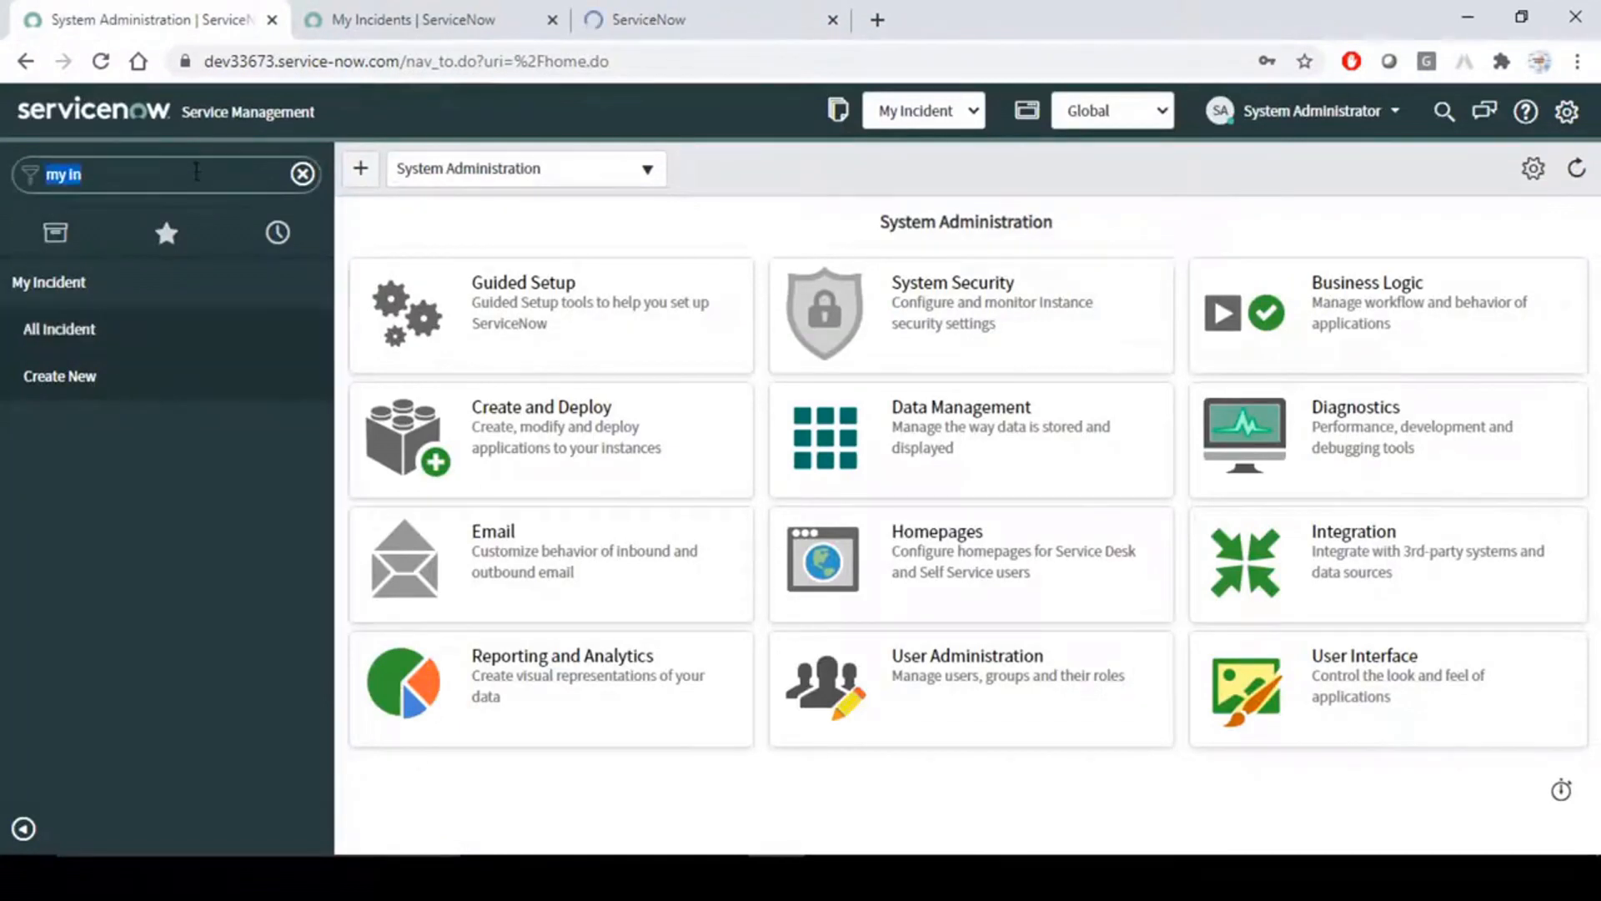
pyautogui.write('ul poli')
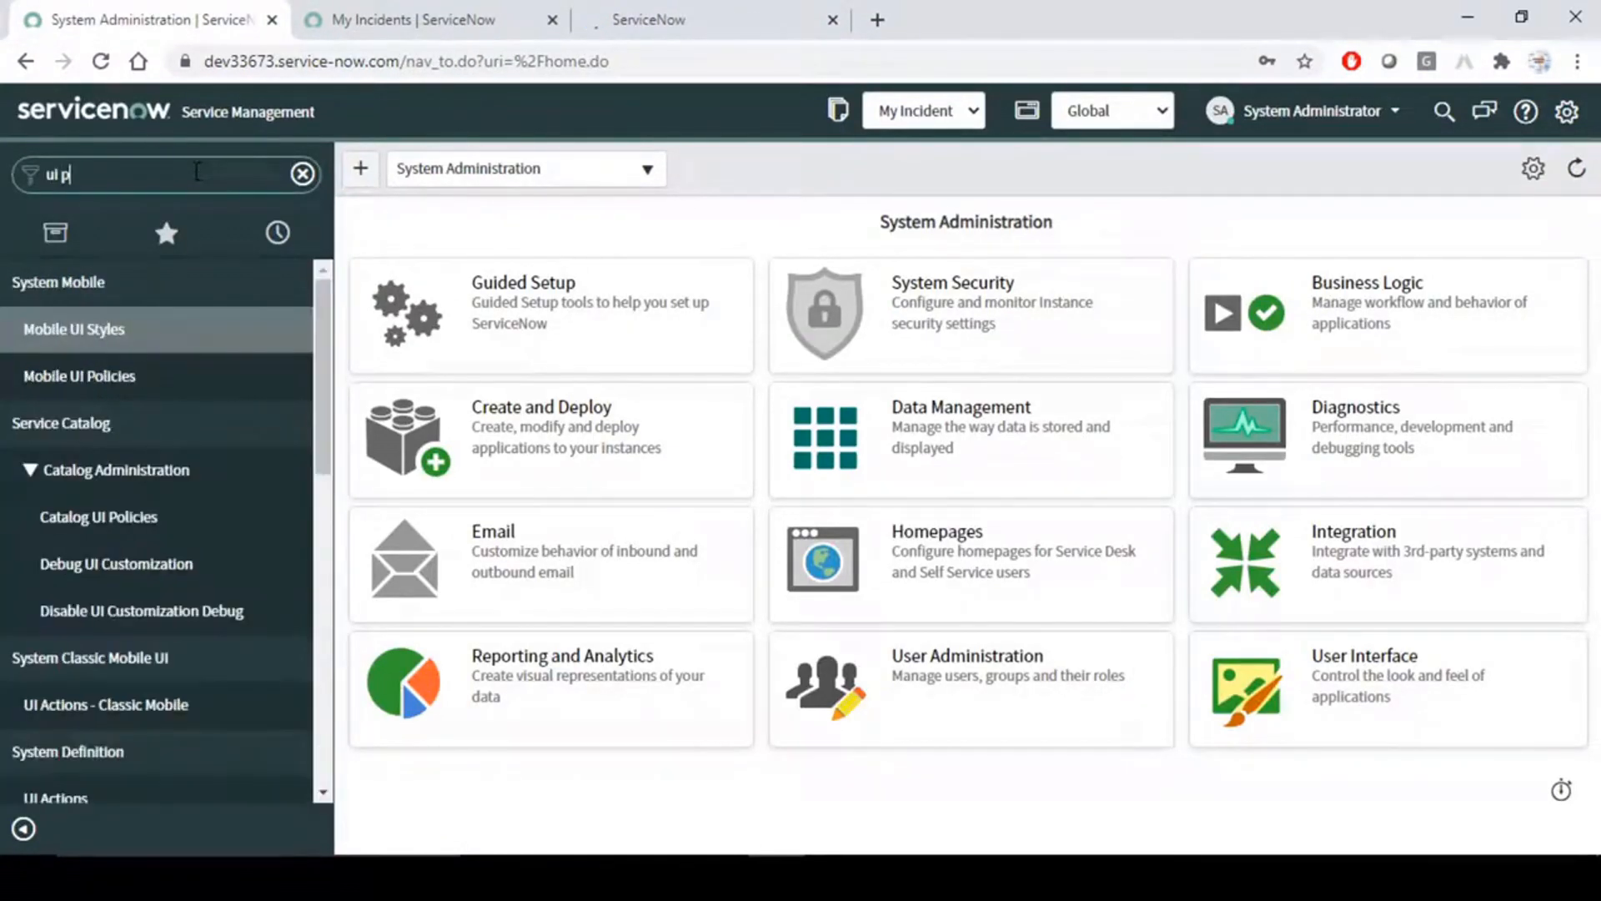
pyautogui.write('ci')
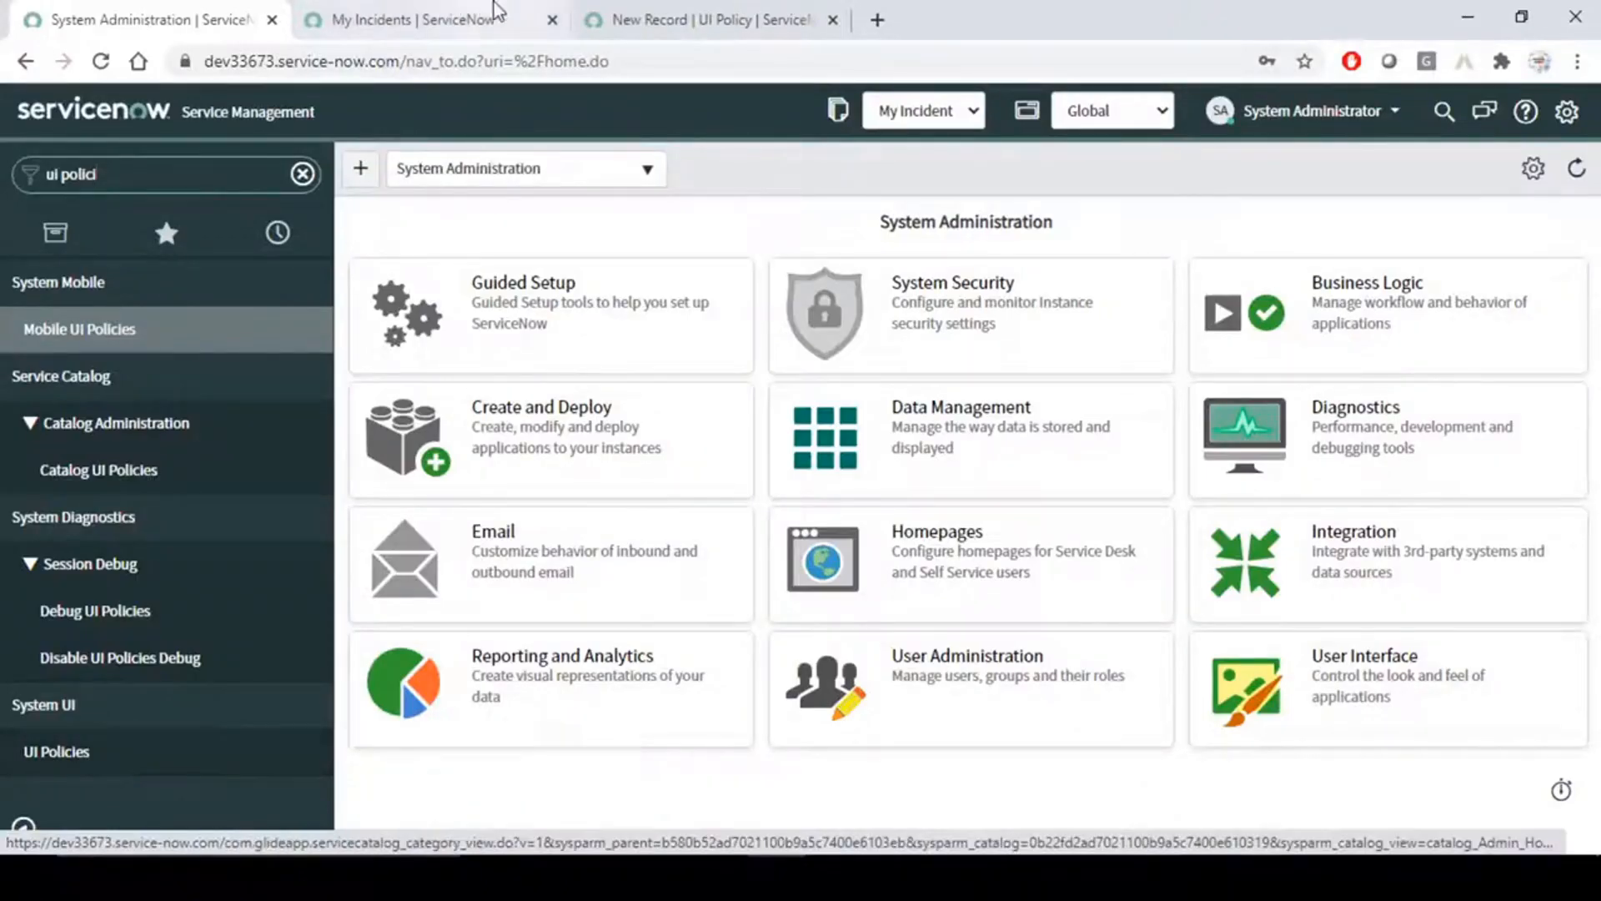
pyautogui.click(680, 18)
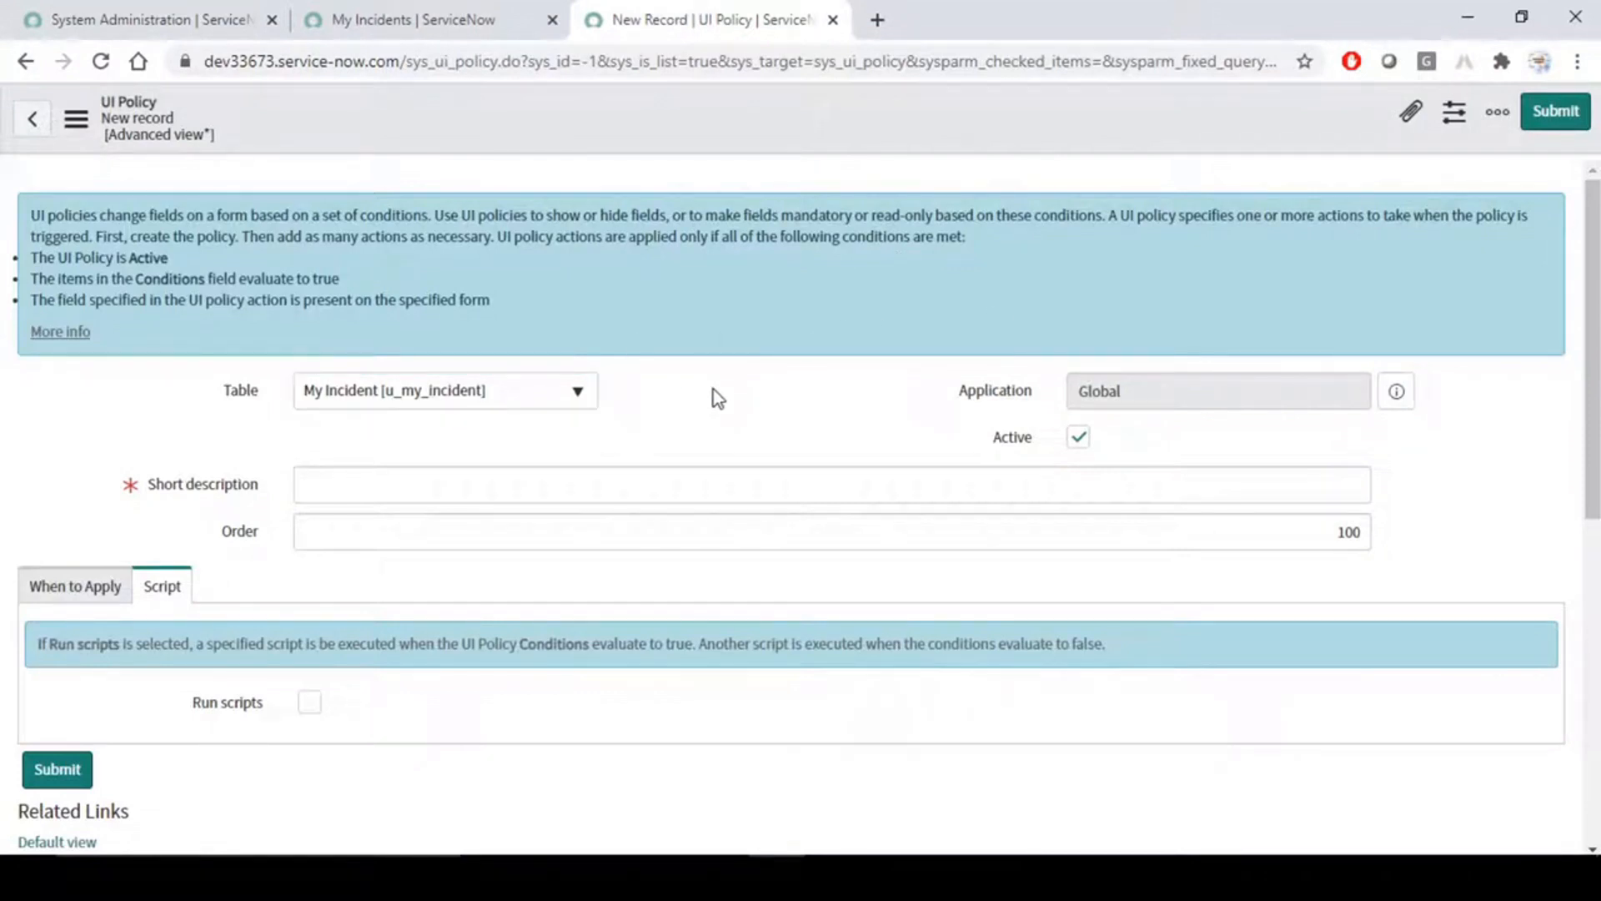
# - Give the new My Incident UI policy the short description "Requested For Mandatory"
pyautogui.scroll(-4, 713, 396)
pyautogui.scroll(4, 714, 397)
pyautogui.scroll(1, 643, 454)
pyautogui.click(645, 492)
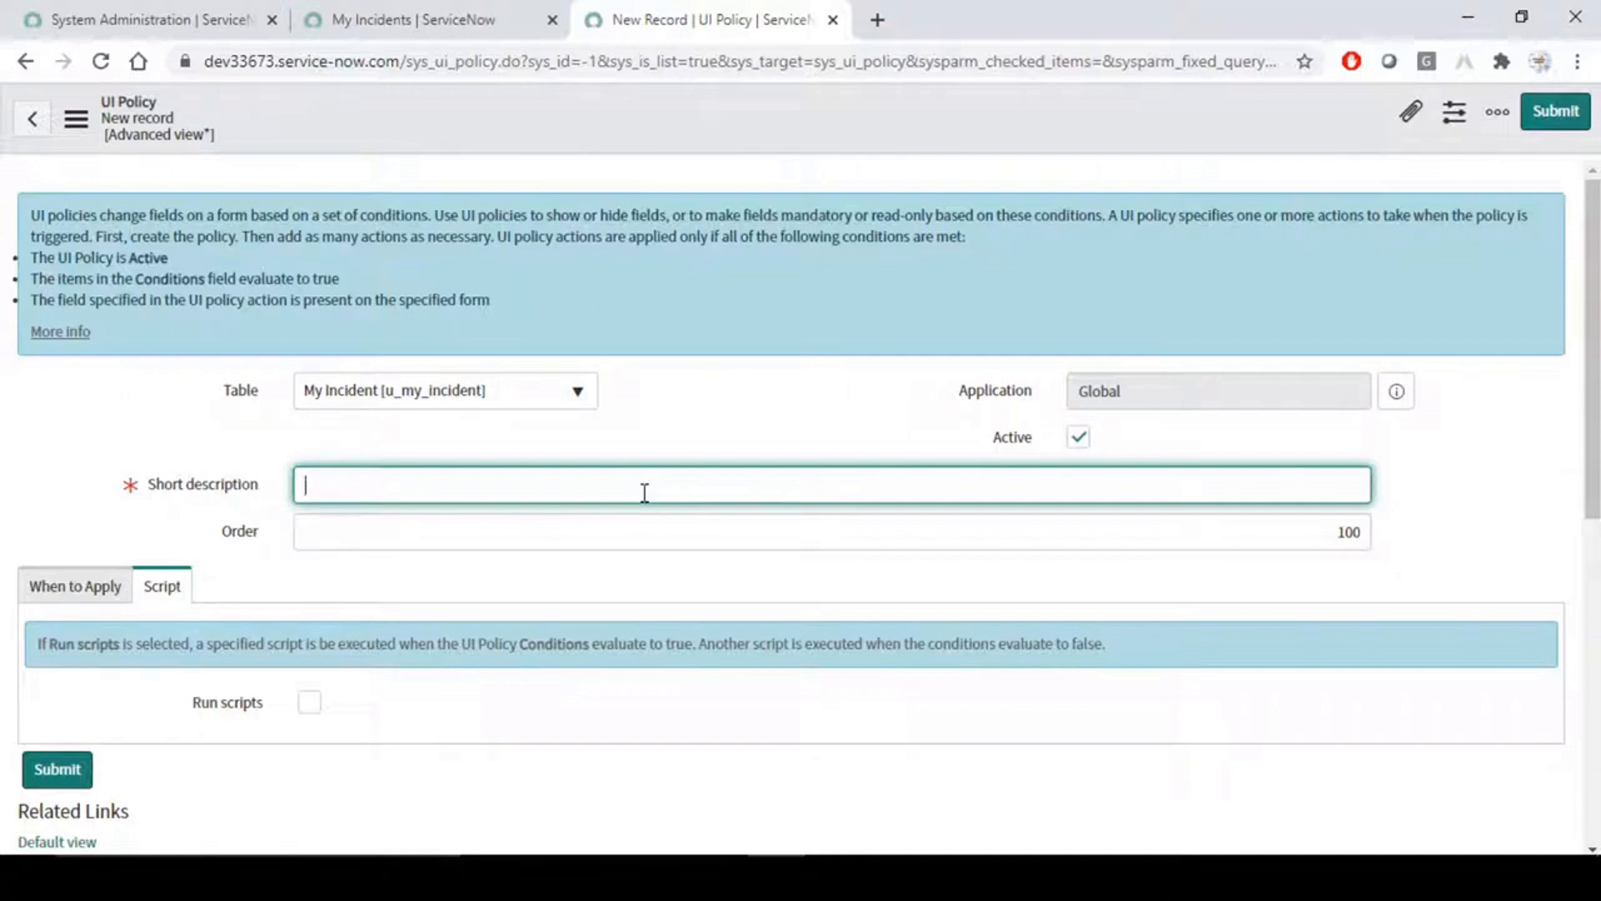
pyautogui.write('Requested For Mandatory')
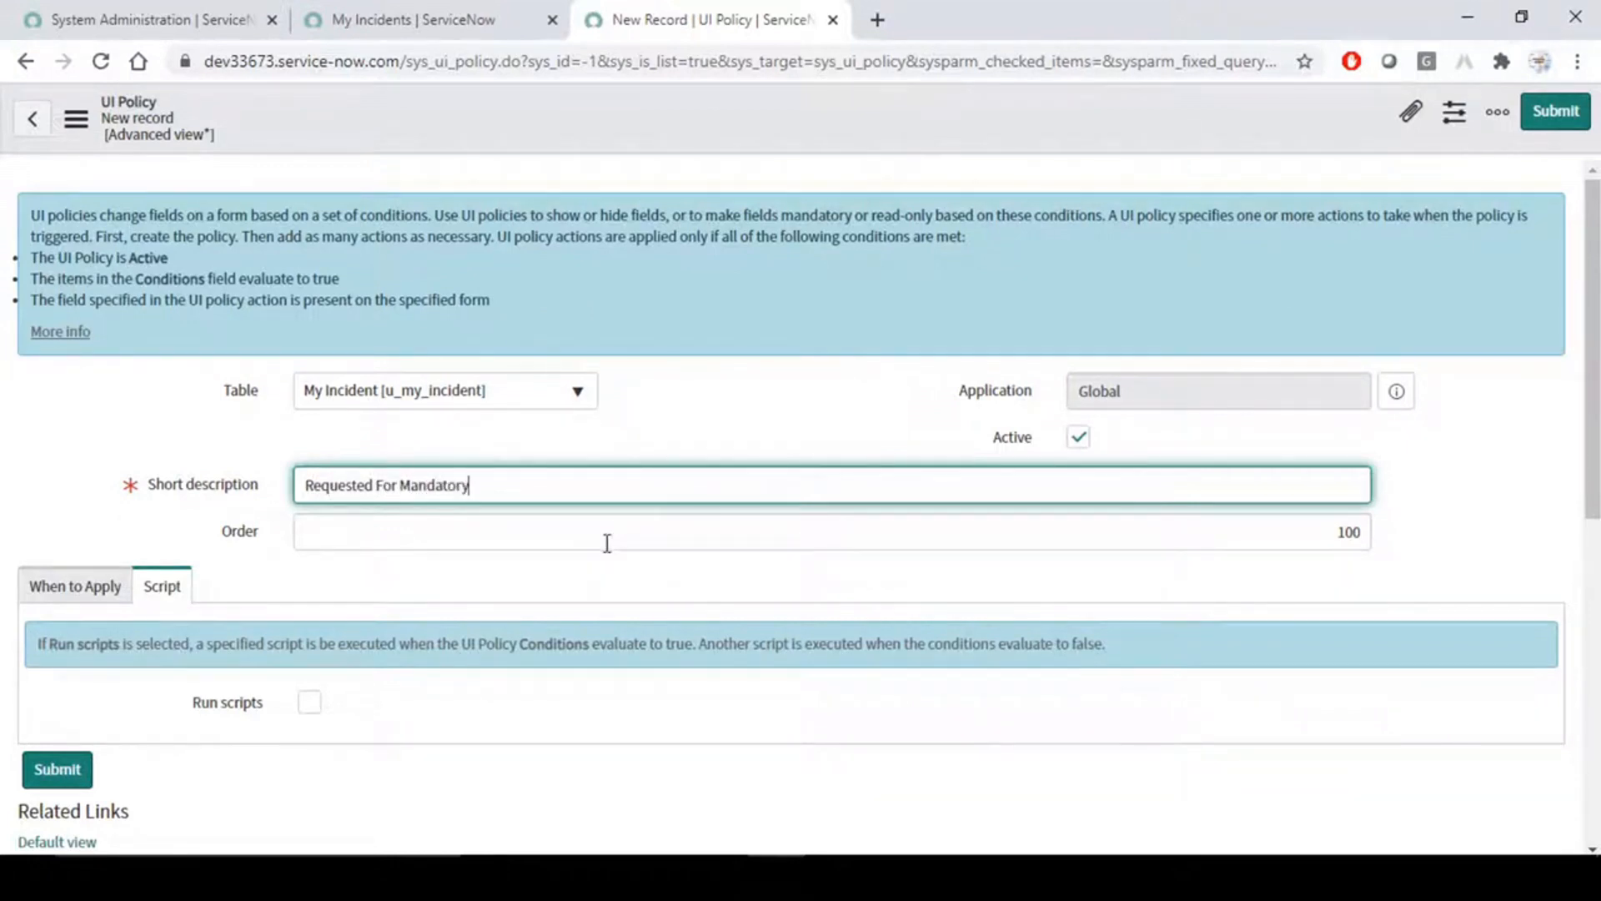
# - Switch the policy's Run scripts option on and off again
pyautogui.scroll(-3, 604, 543)
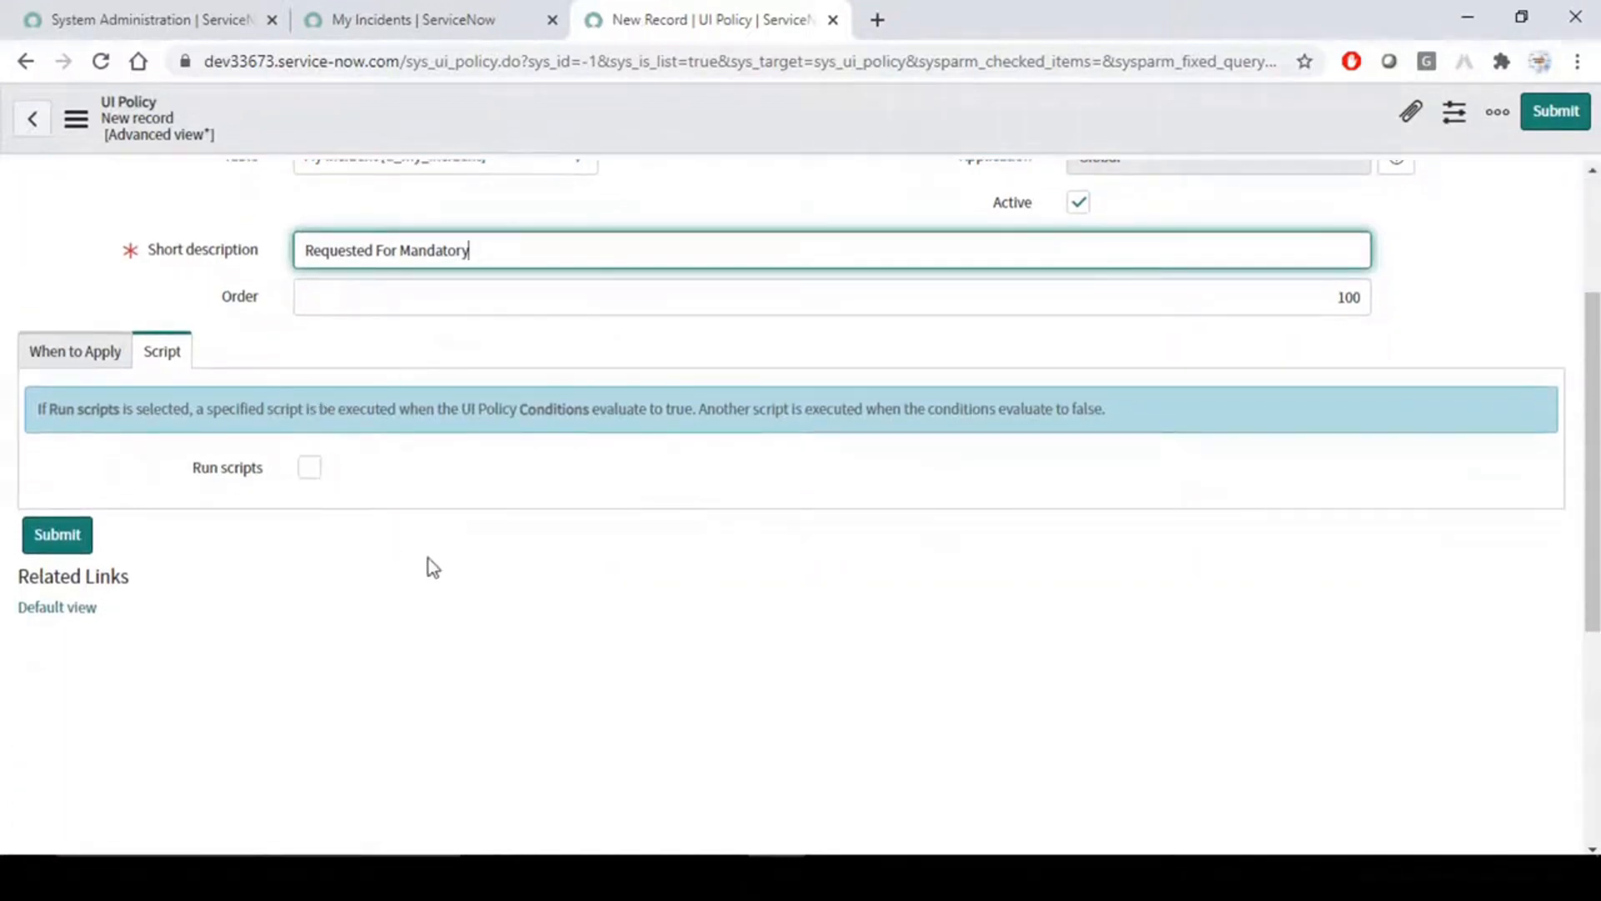
pyautogui.click(310, 468)
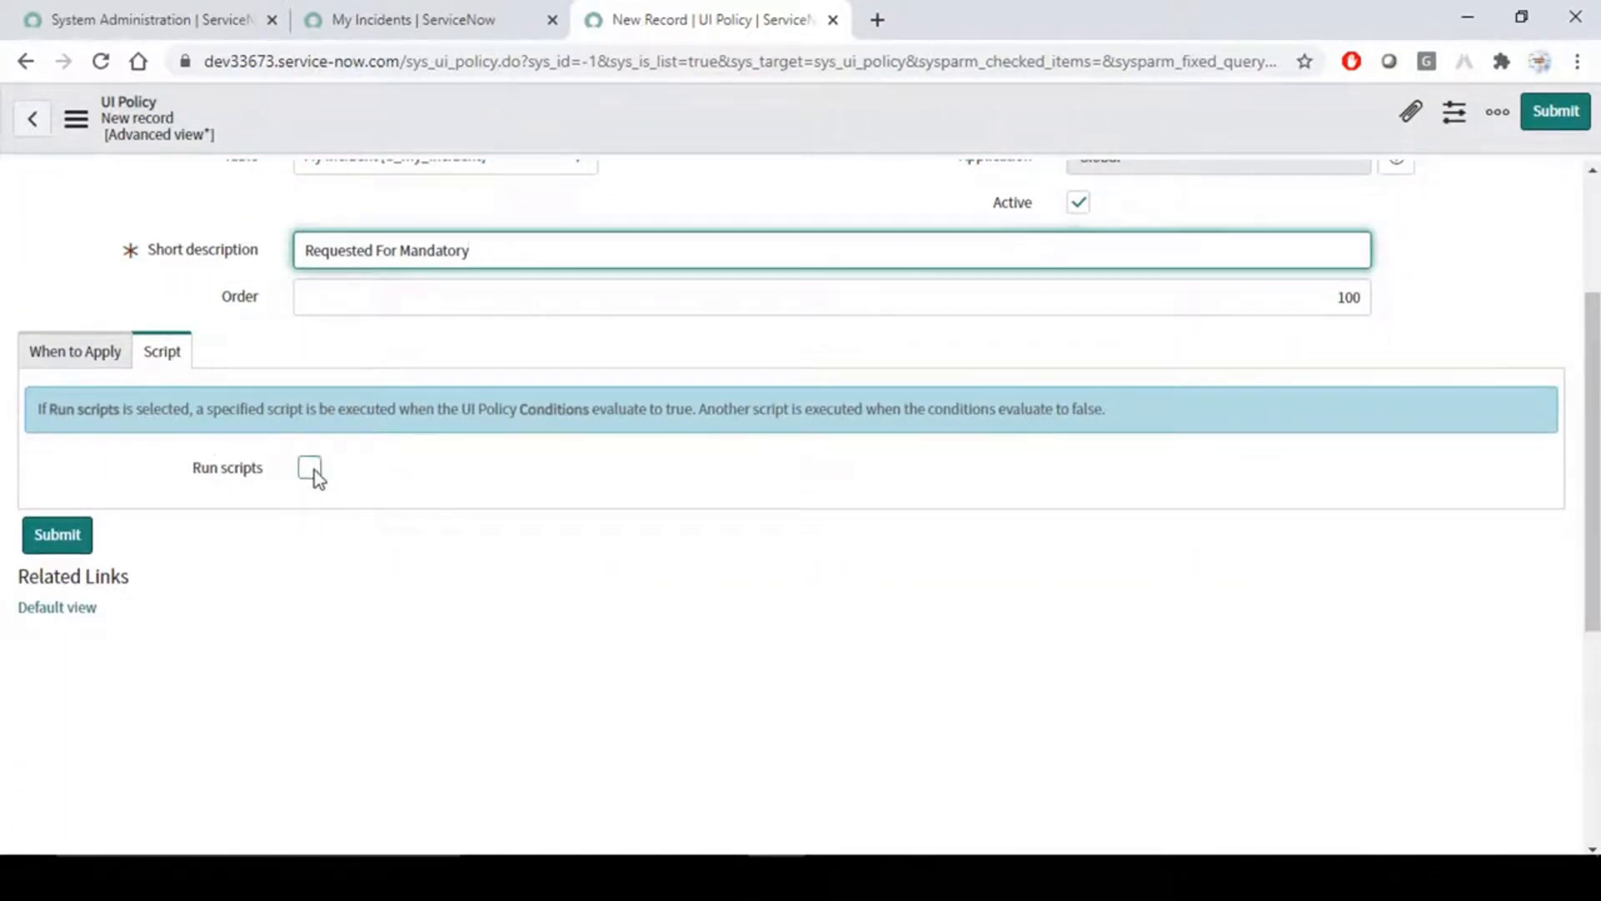
pyautogui.click(311, 469)
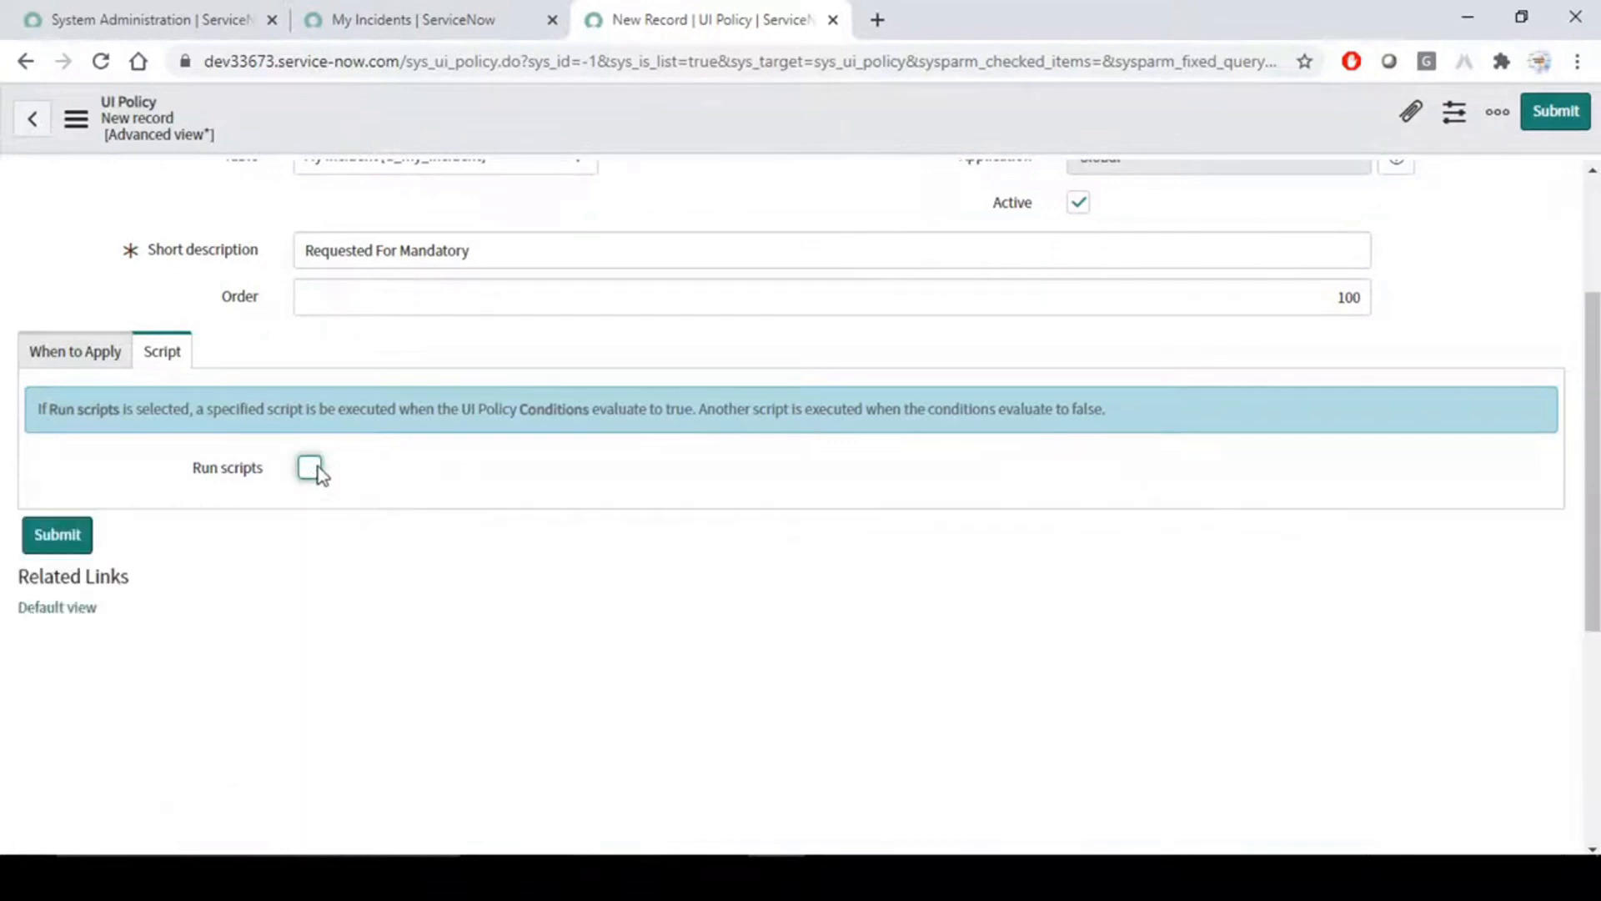
# - Examine the policy's When to Apply settings and browse the fields available for its condition
pyautogui.click(78, 351)
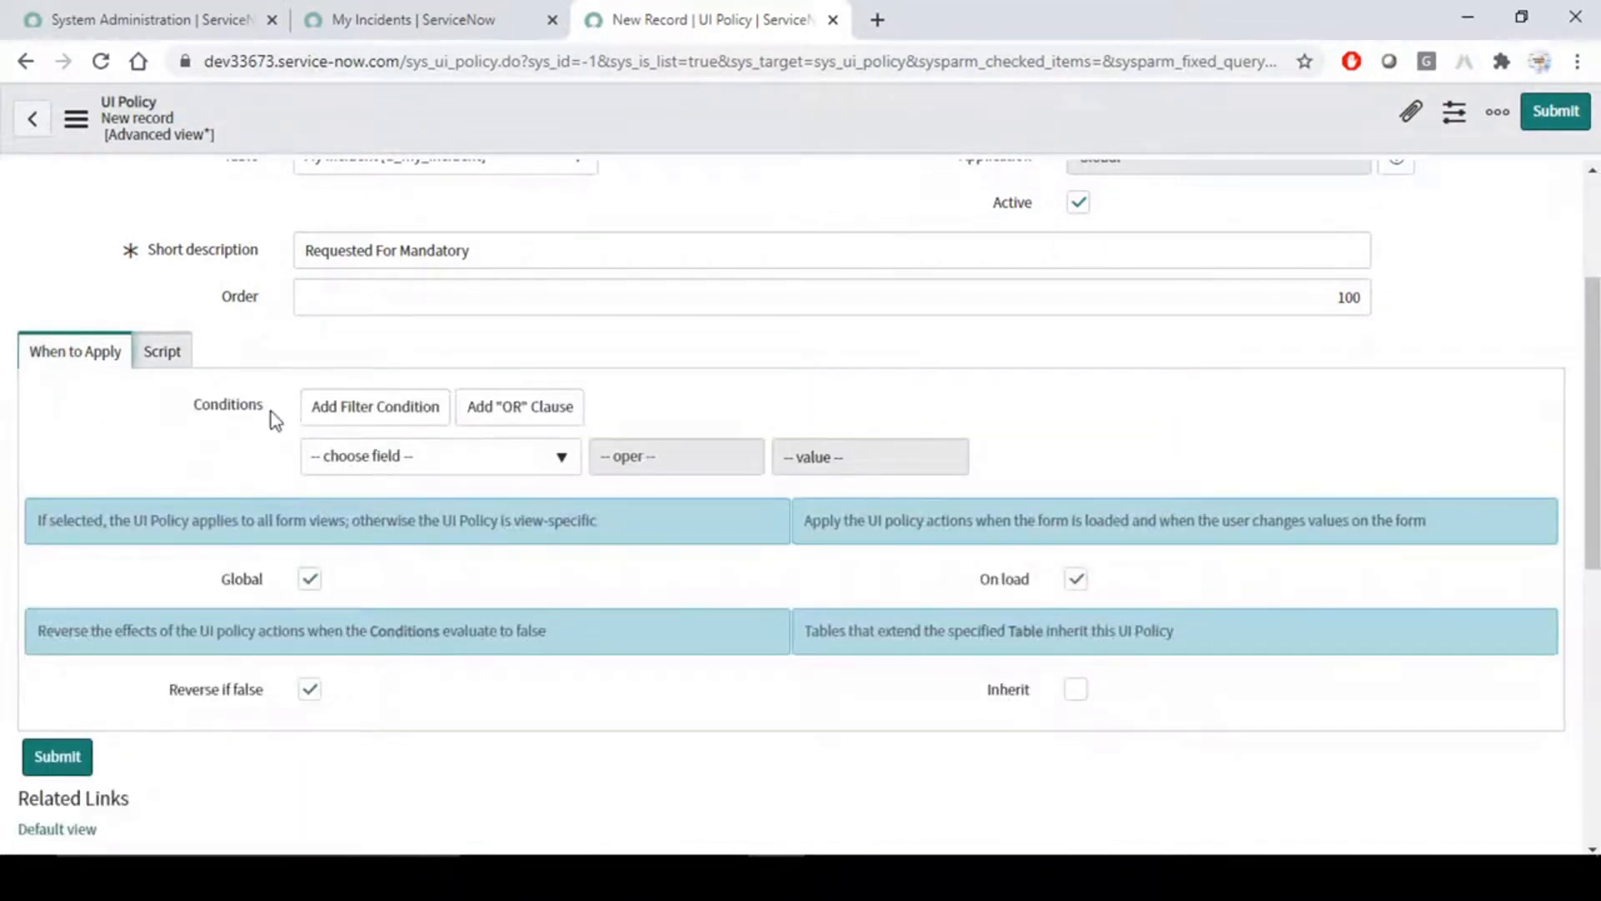
pyautogui.scroll(1, 271, 412)
pyautogui.scroll(-2, 314, 393)
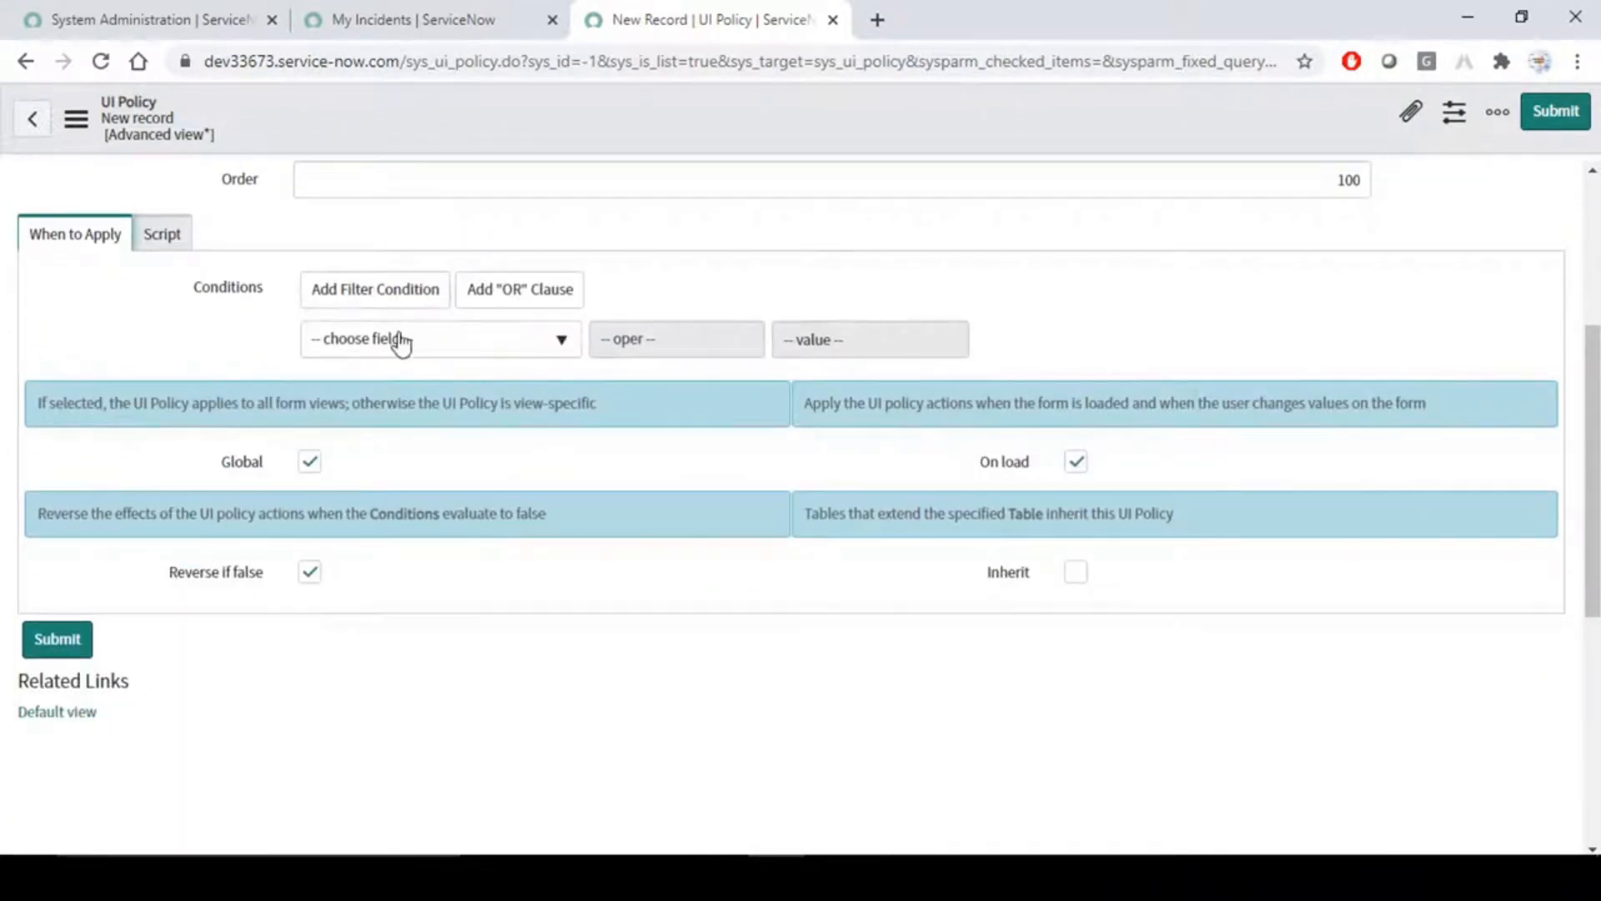
pyautogui.scroll(2, 251, 387)
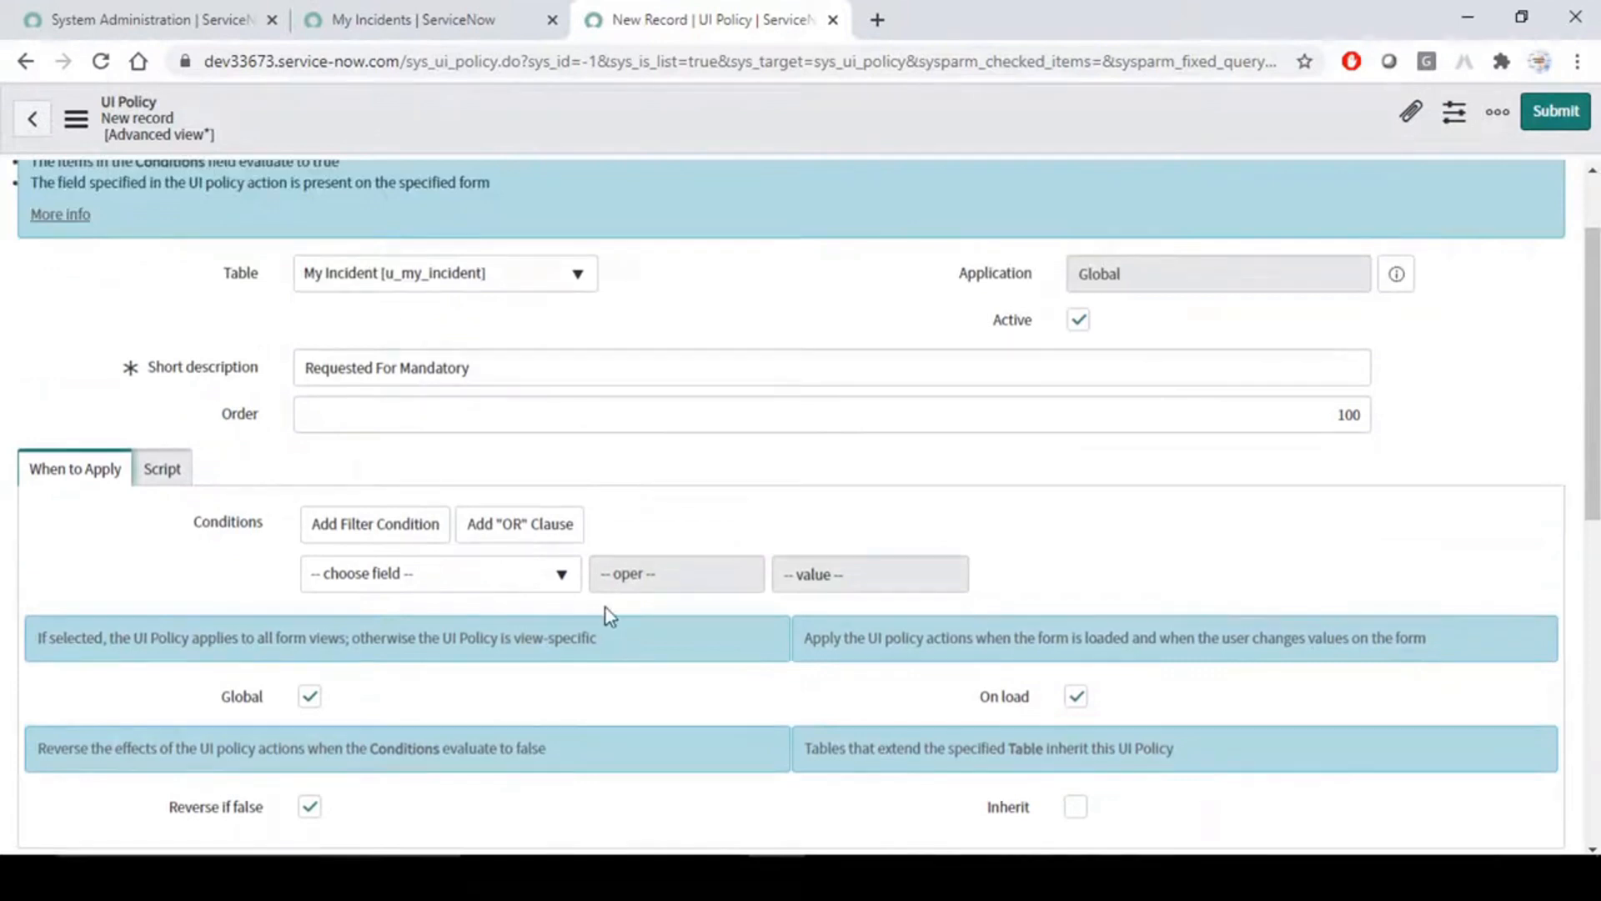
pyautogui.click(455, 588)
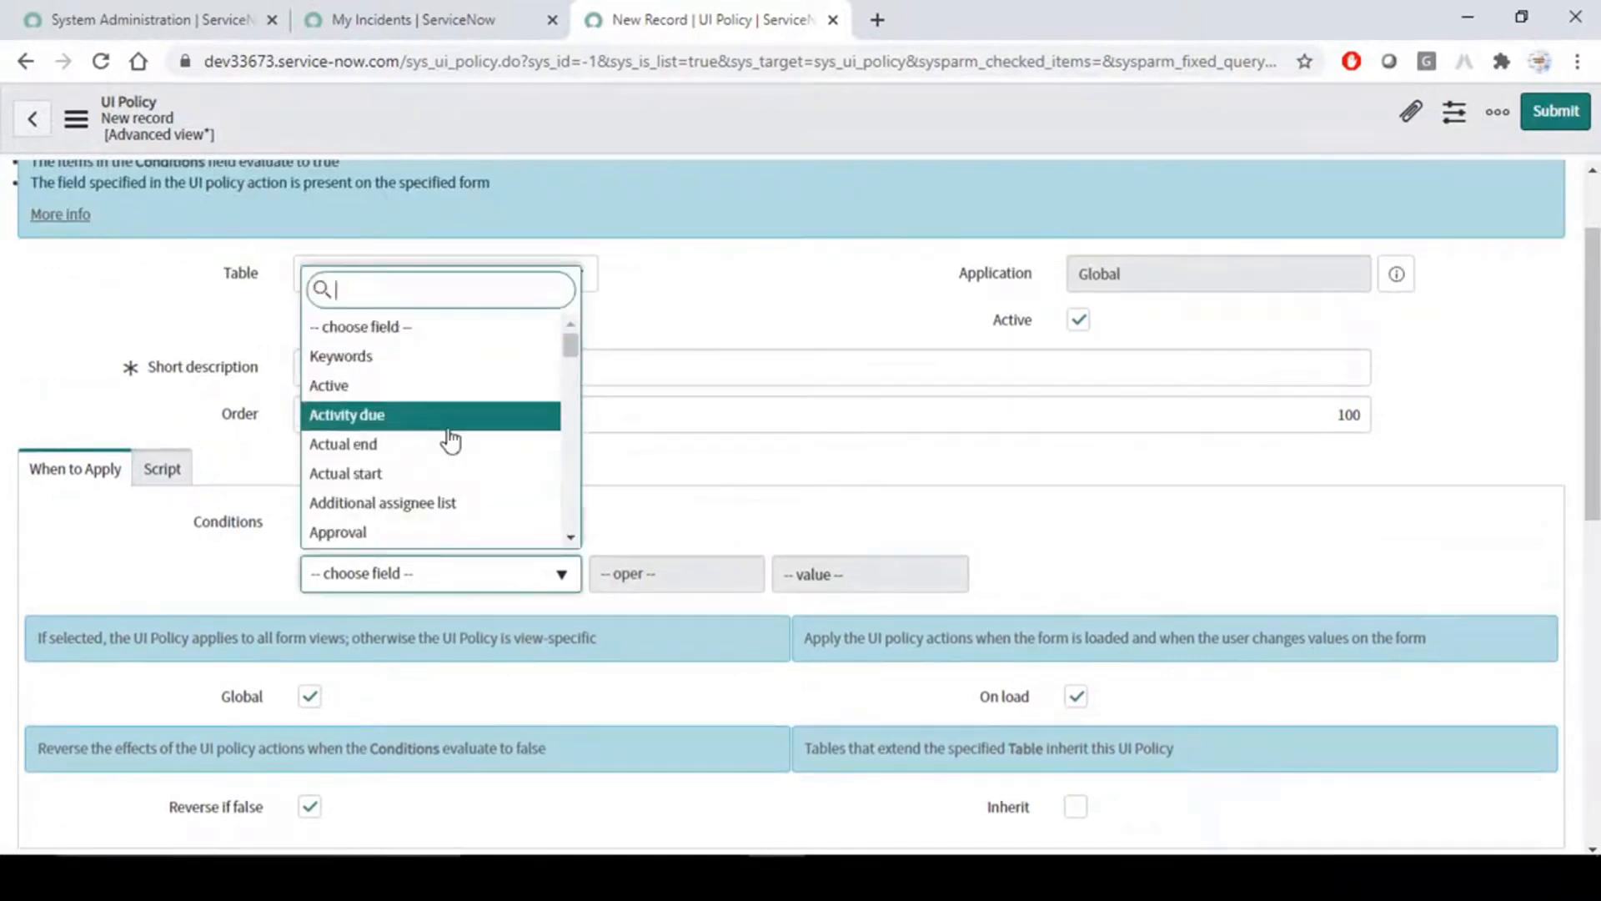
pyautogui.scroll(-5, 451, 438)
pyautogui.scroll(5, 447, 436)
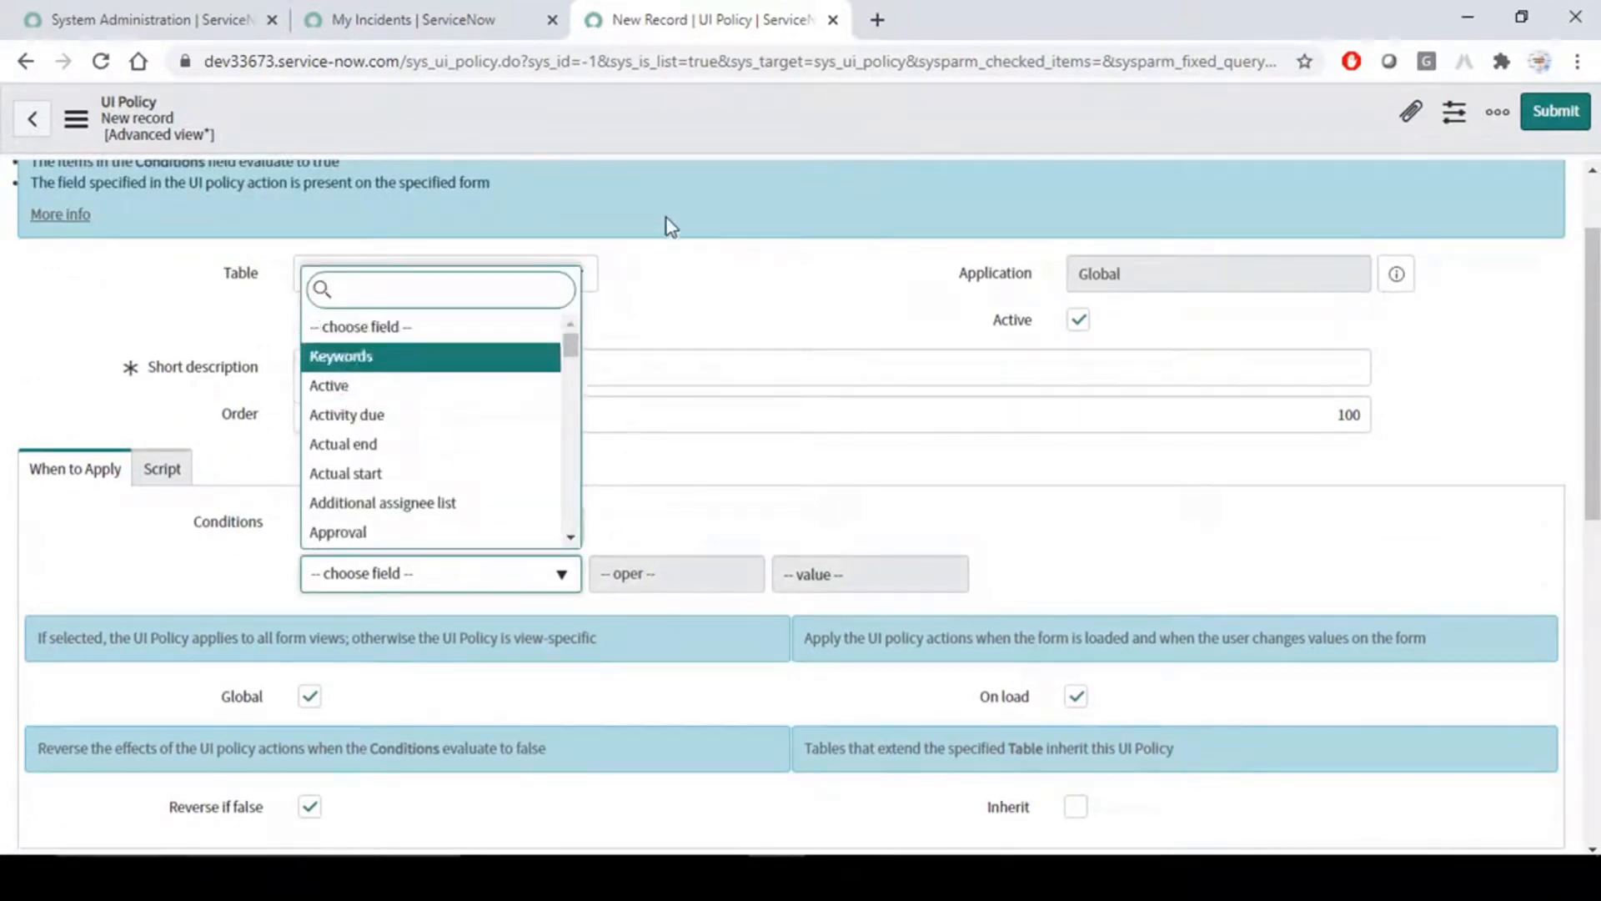
pyautogui.click(747, 286)
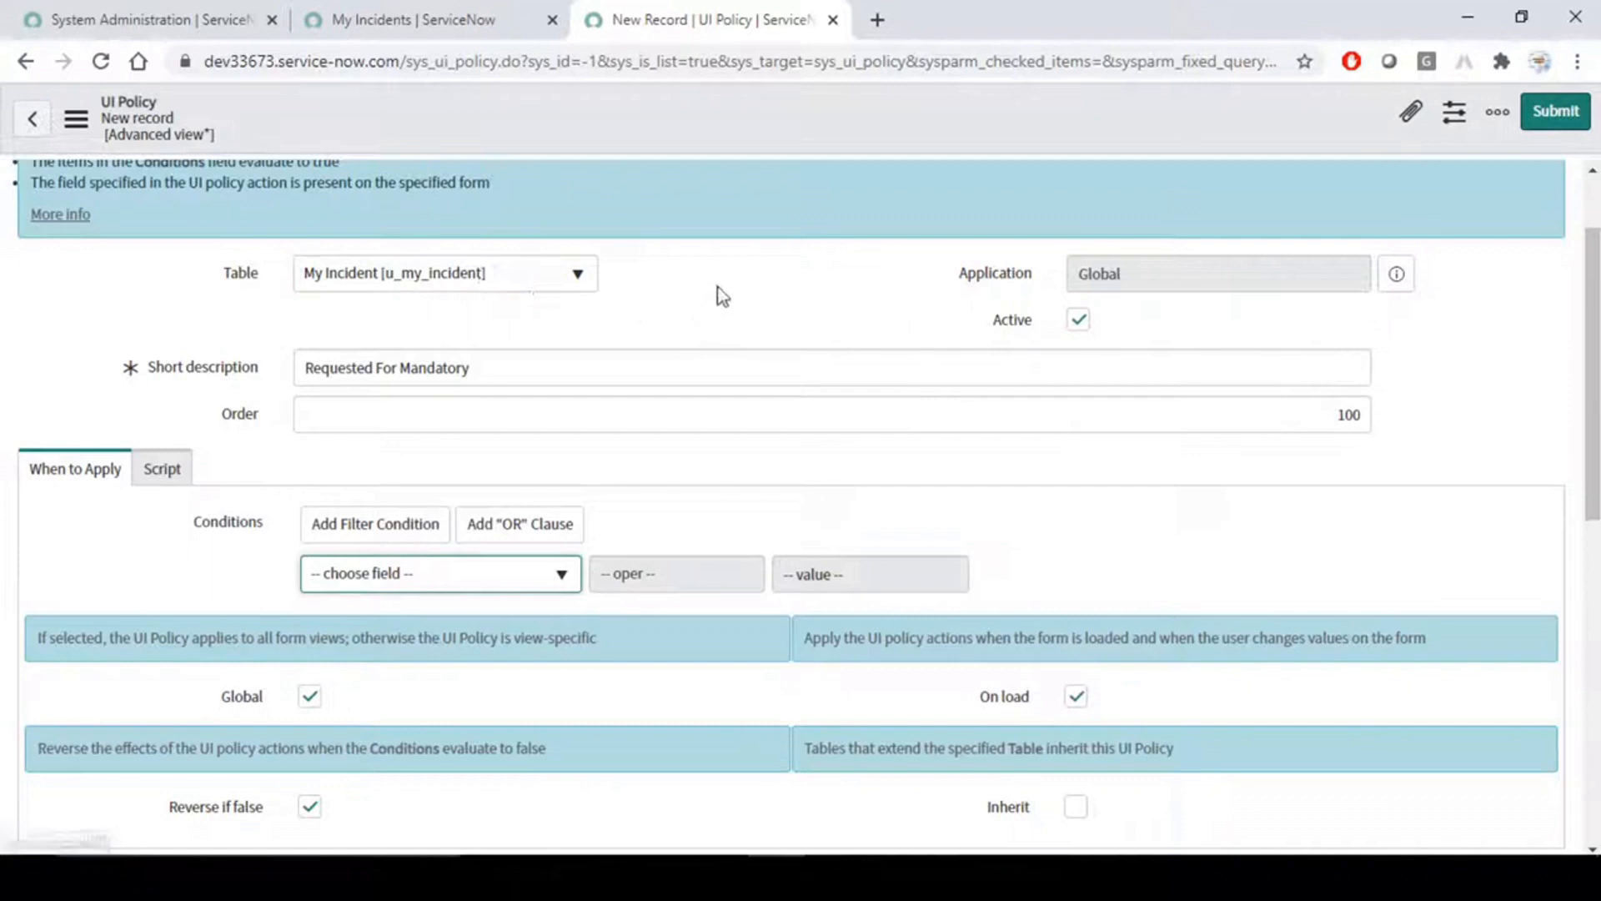
pyautogui.click(501, 573)
pyautogui.scroll(-5, 358, 422)
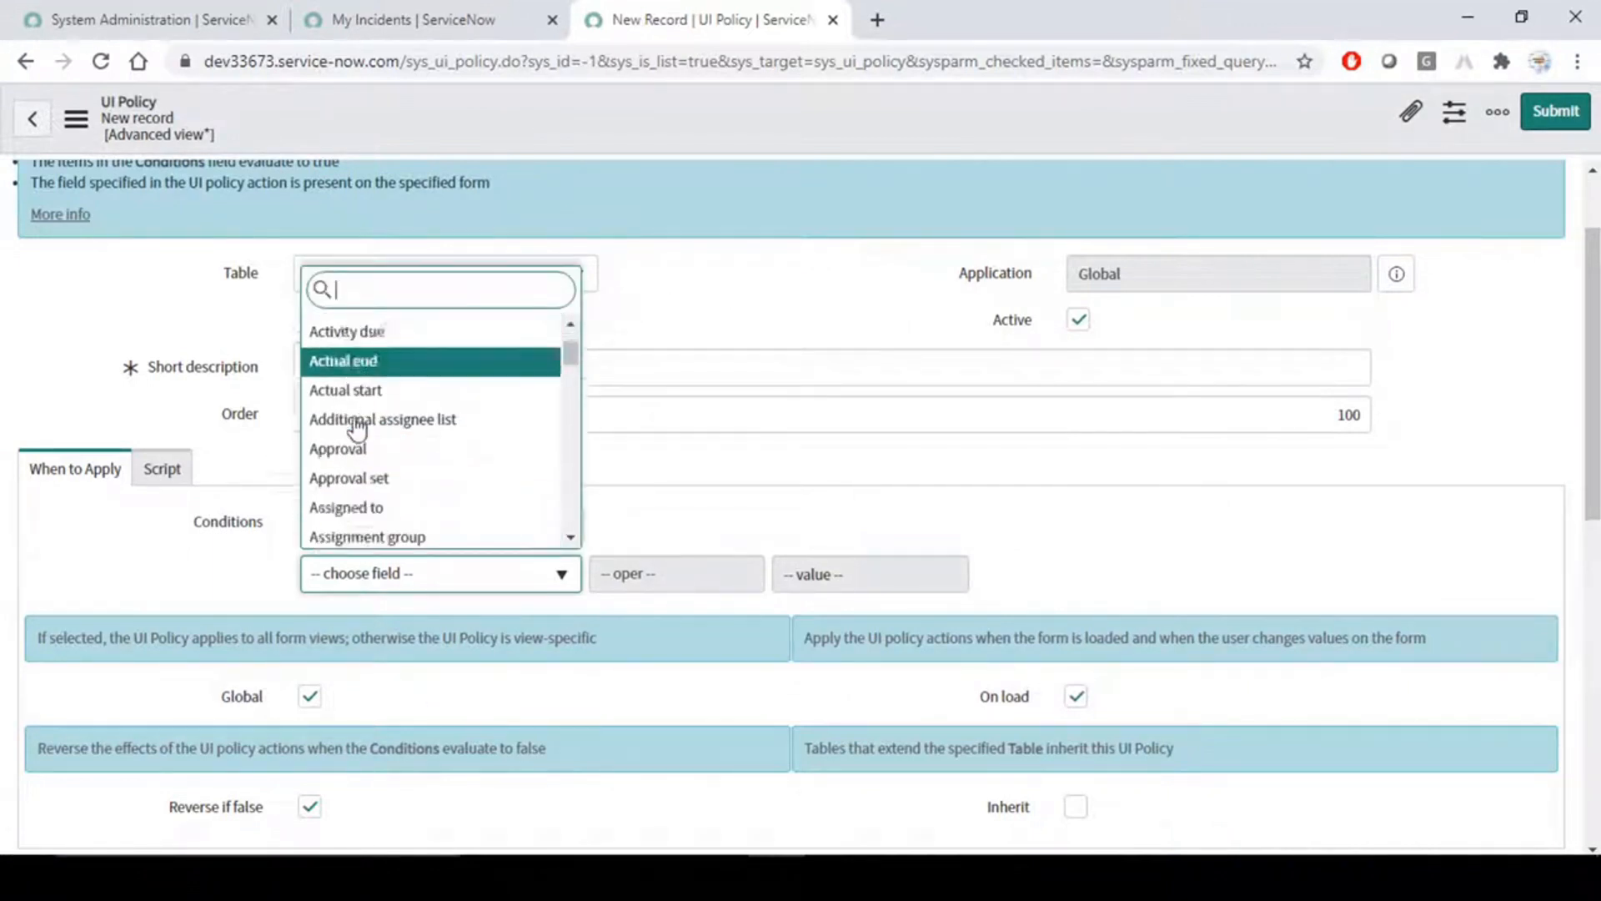
pyautogui.scroll(5, 357, 424)
pyautogui.click(777, 292)
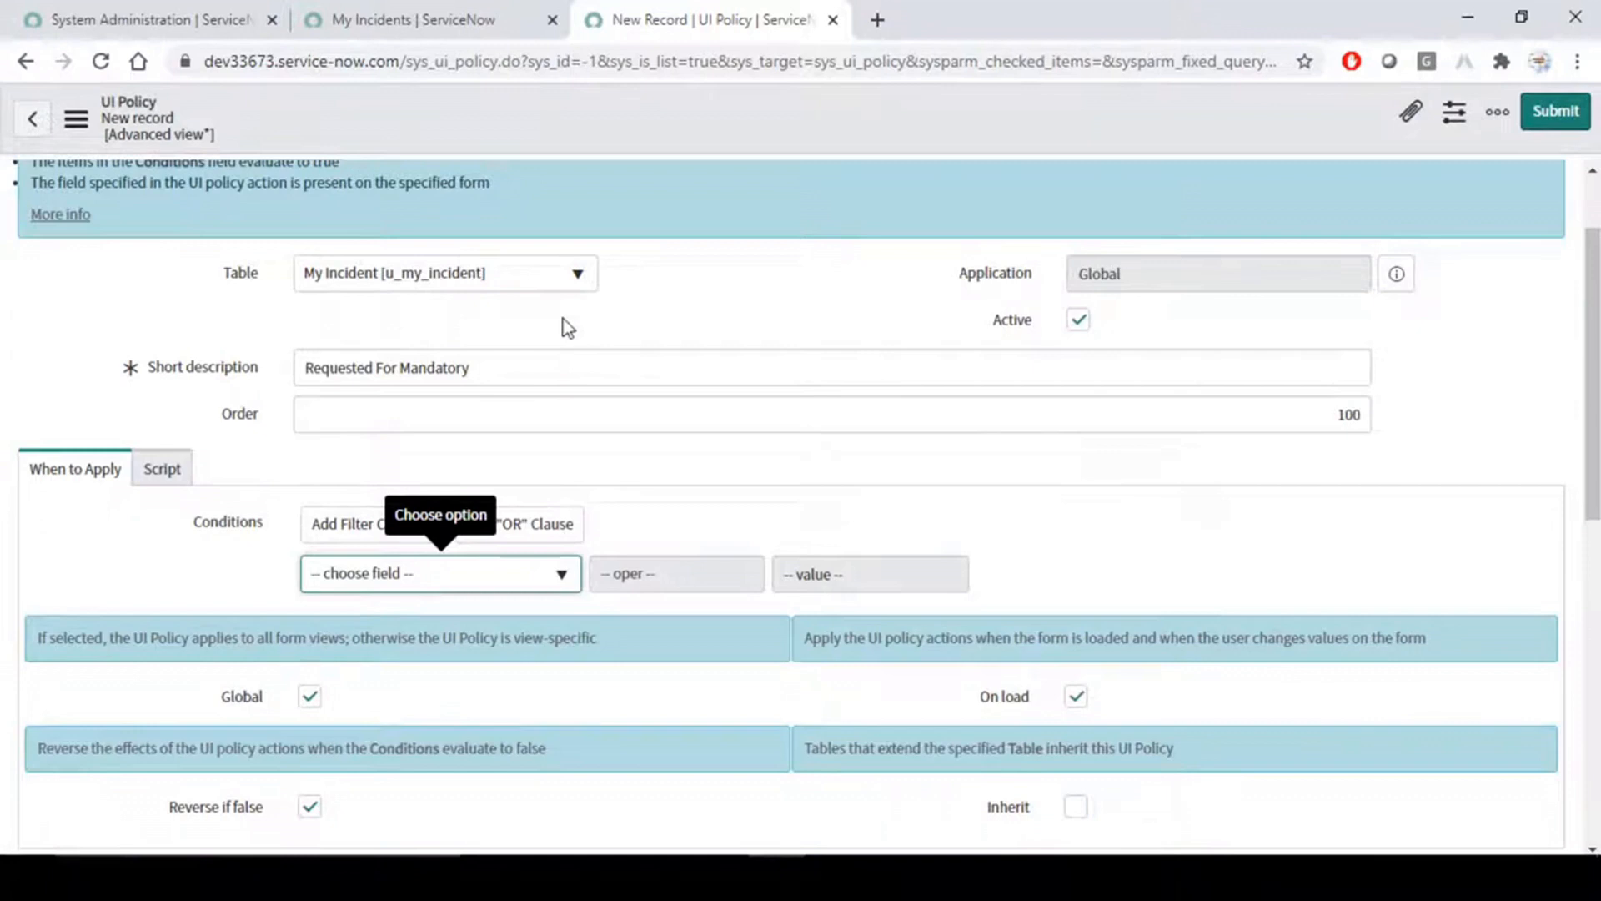
# - Set the UI policy's condition to State is Open
pyautogui.click(511, 581)
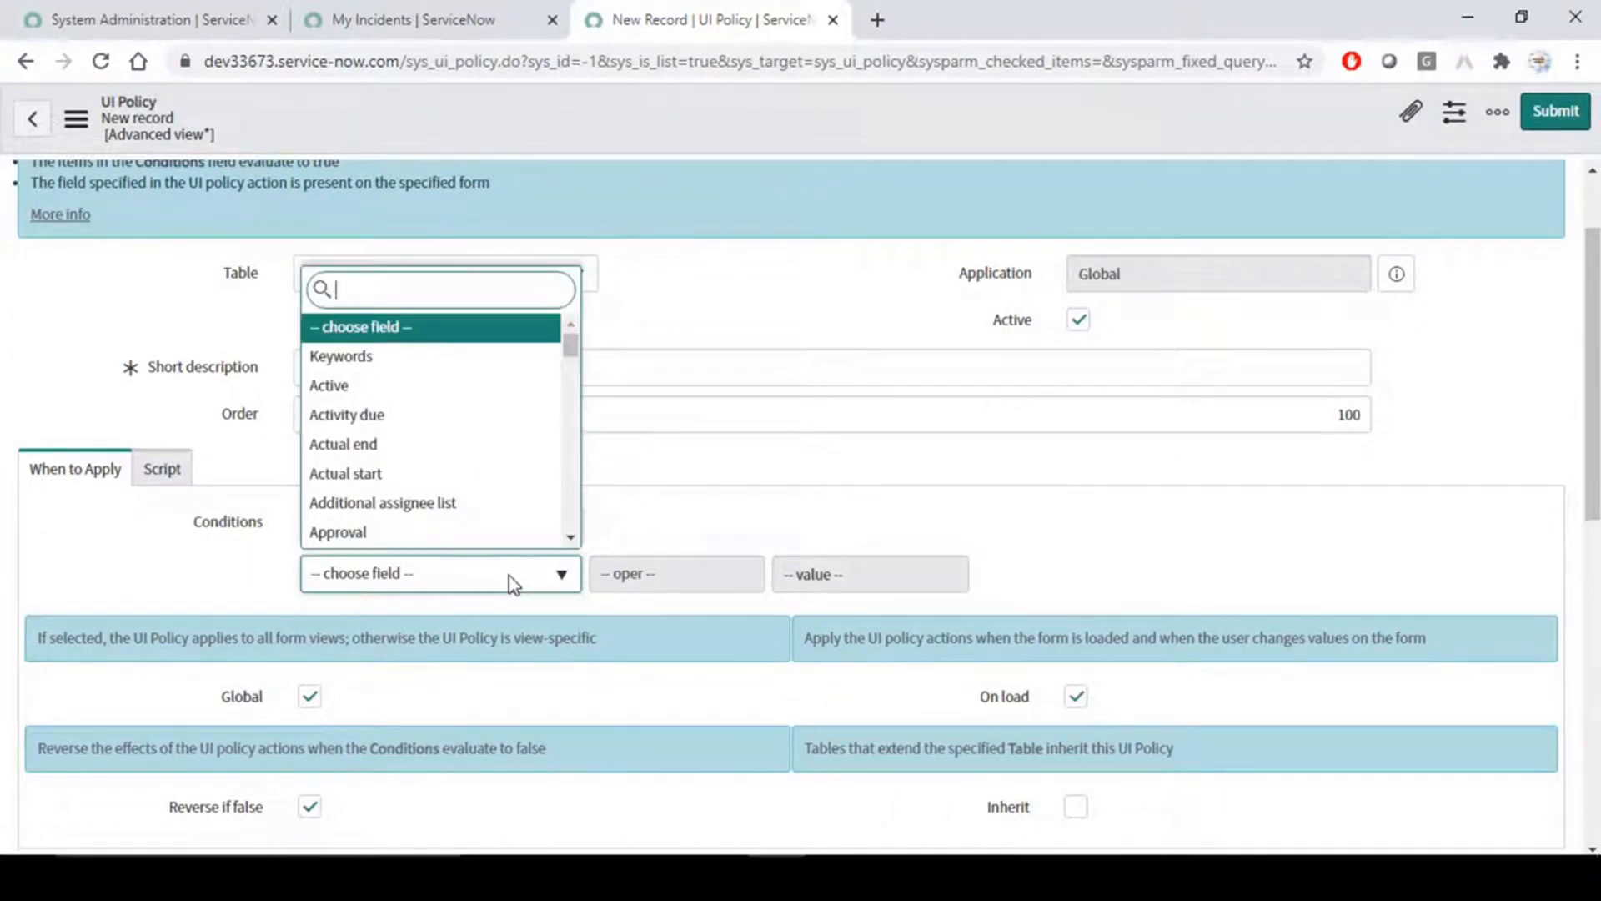
pyautogui.write('sta')
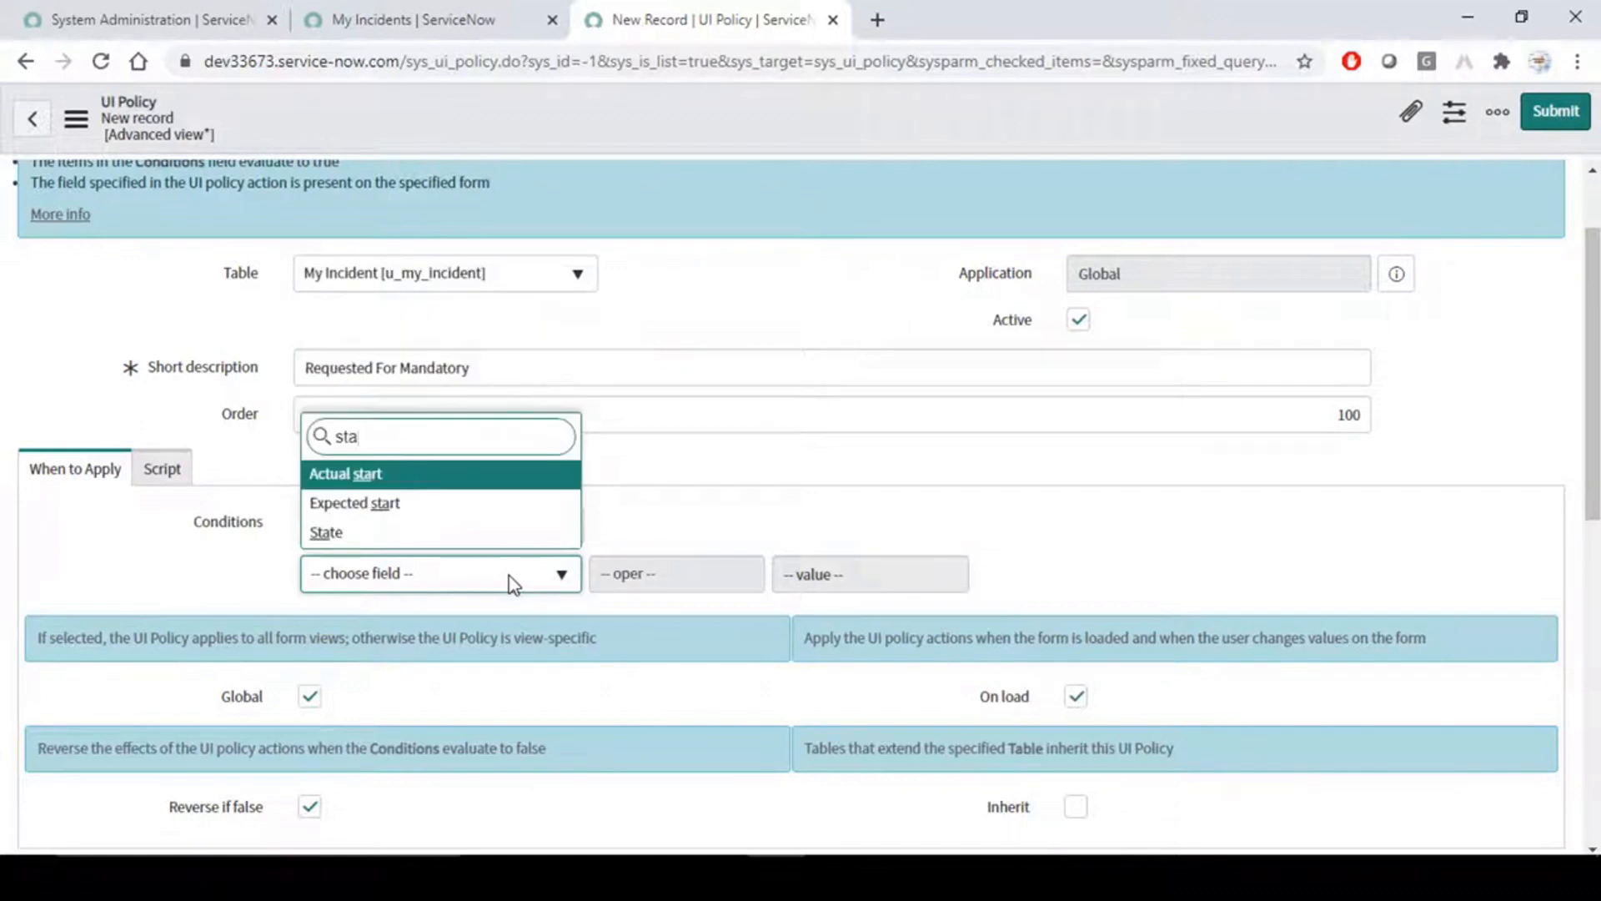
pyautogui.press('Return')
pyautogui.click(915, 576)
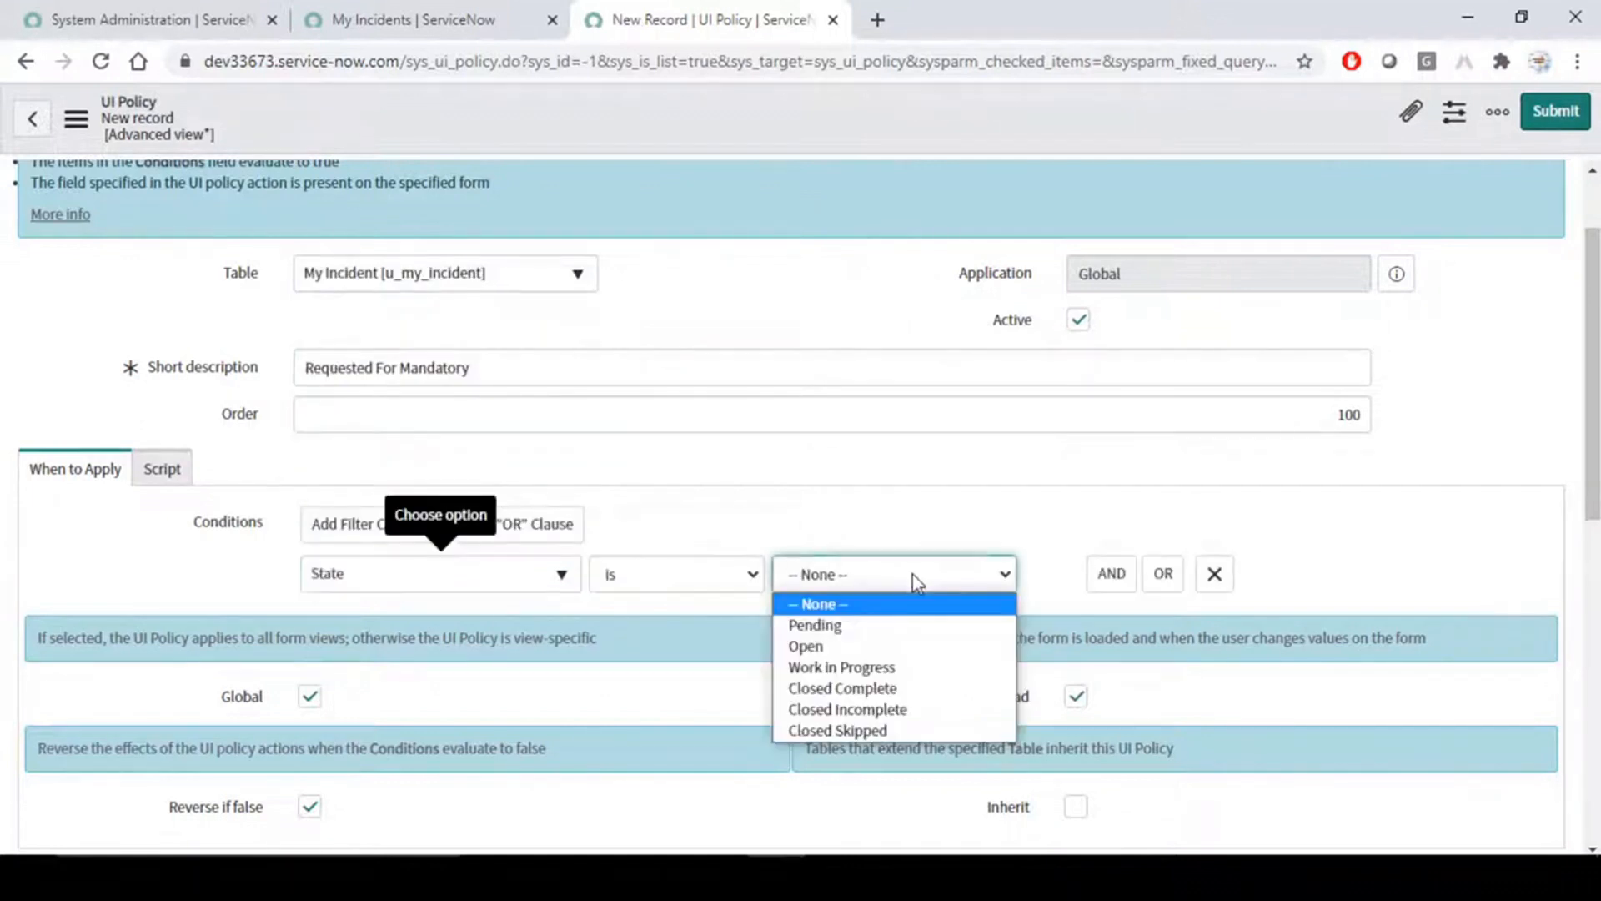
pyautogui.click(838, 647)
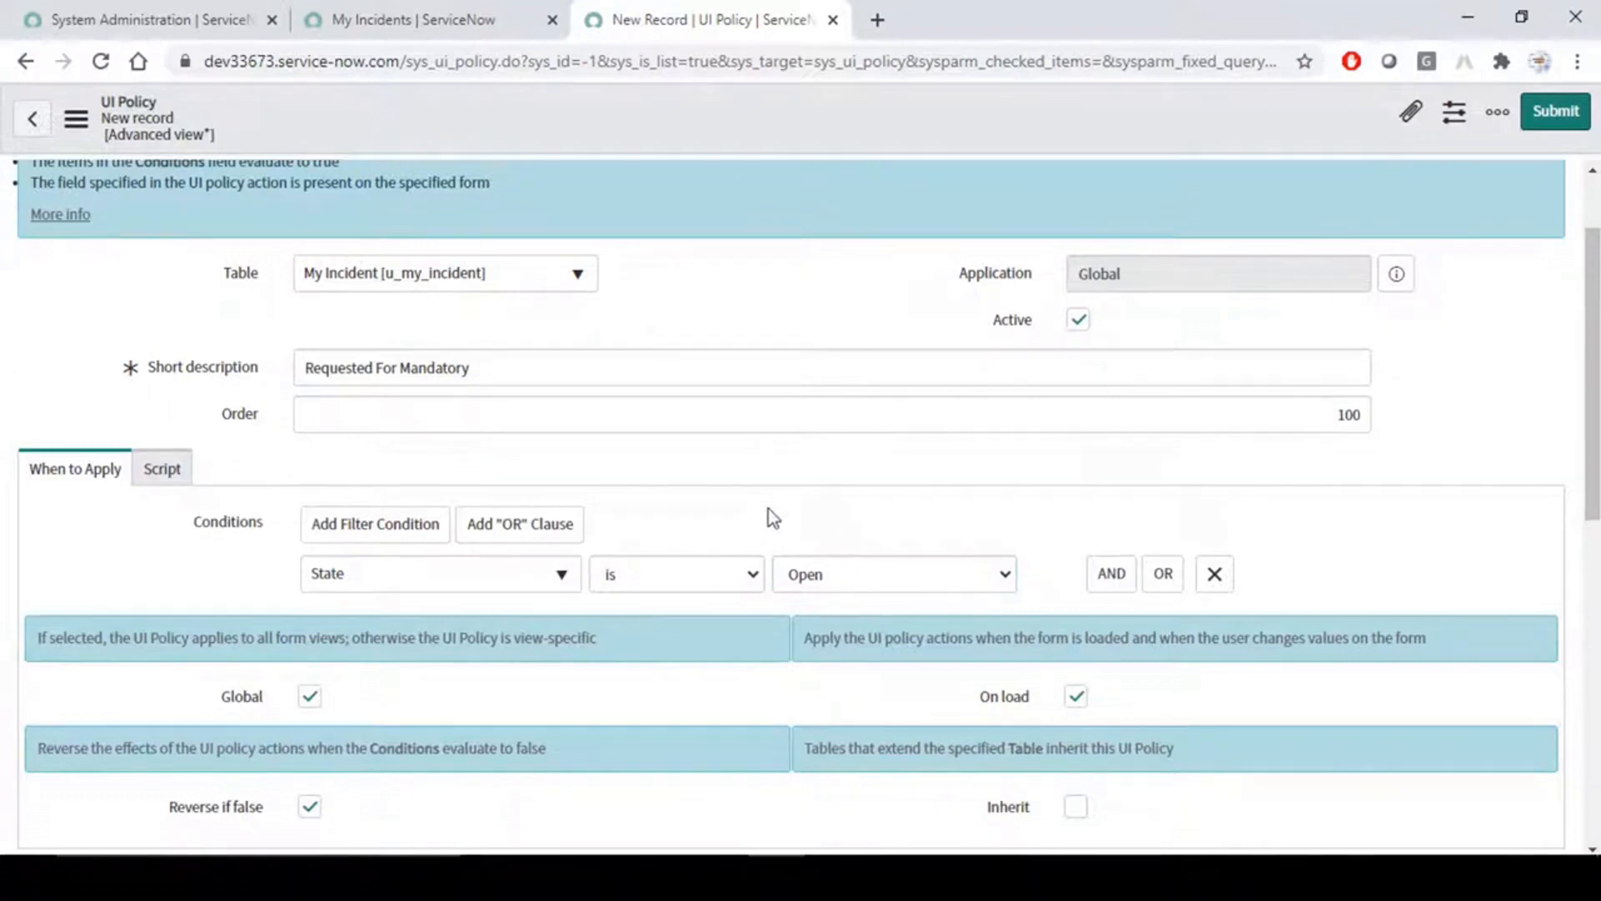
# - Turn off the policy's Global option to look at the views it can be limited to, and turn Global back on
pyautogui.scroll(-5, 769, 510)
pyautogui.scroll(5, 769, 511)
pyautogui.scroll(-3, 198, 575)
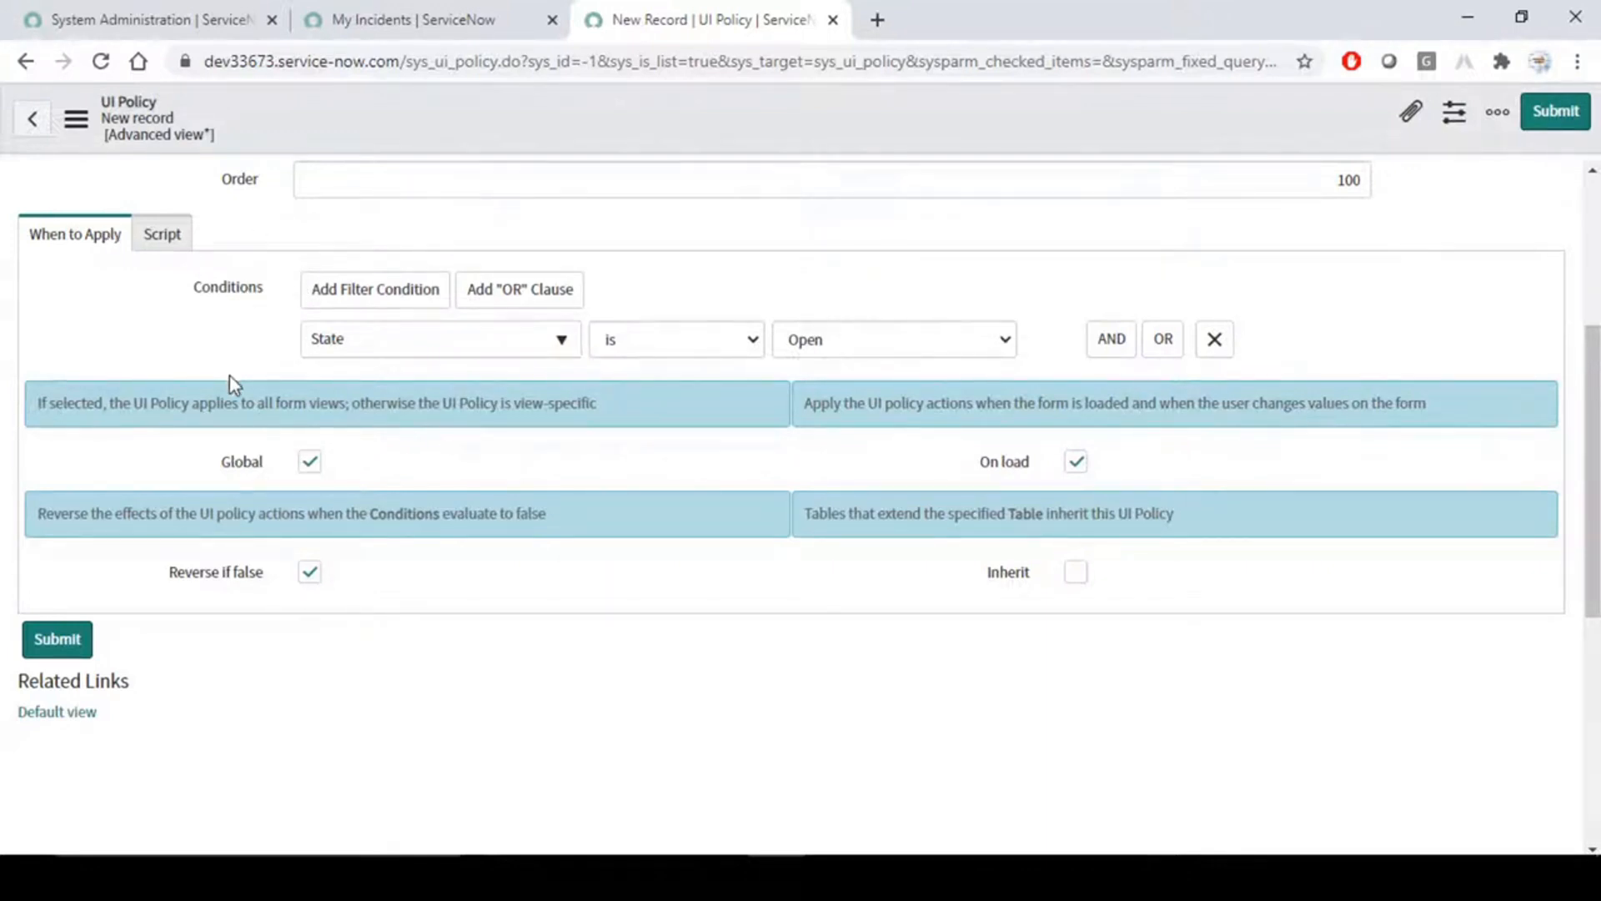
pyautogui.scroll(3, 229, 375)
pyautogui.scroll(-3, 229, 376)
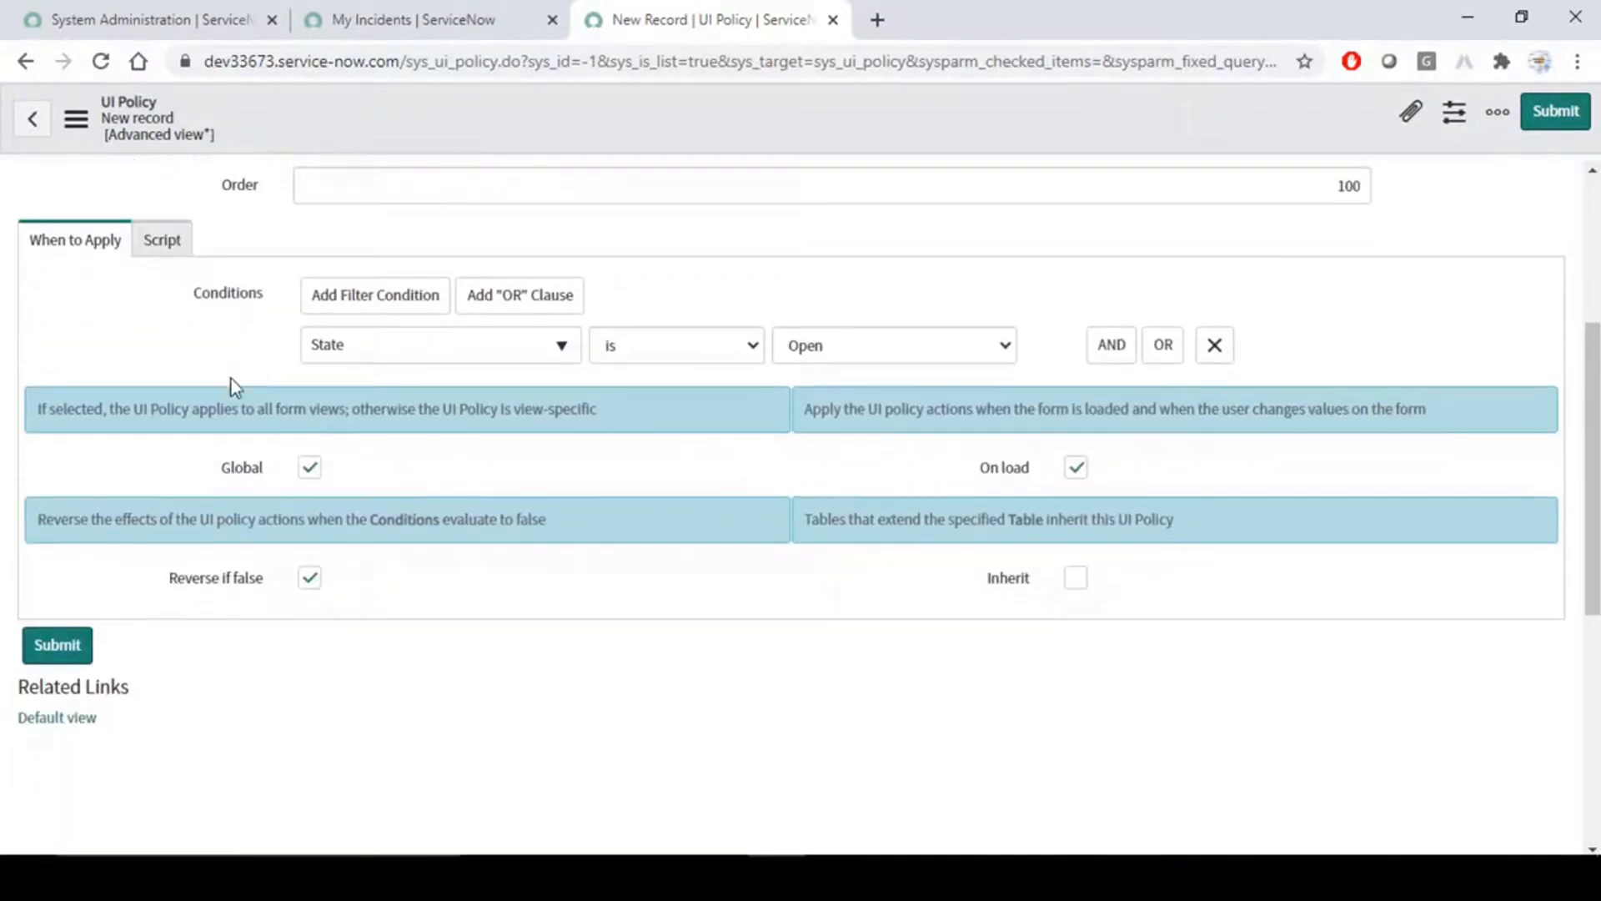
pyautogui.click(310, 461)
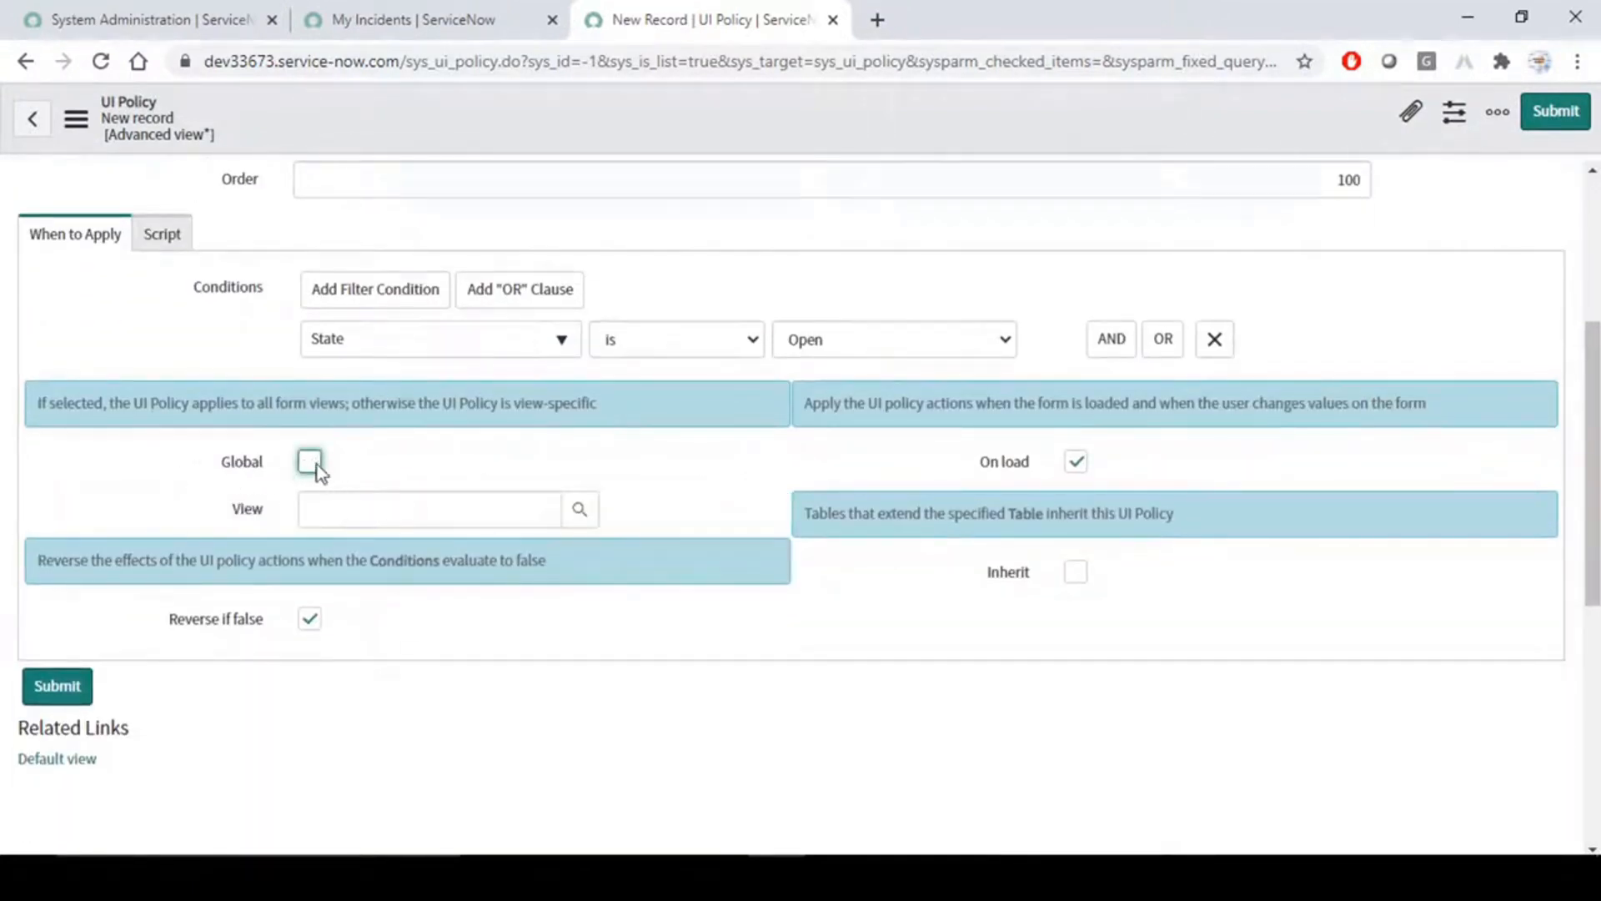
pyautogui.click(384, 510)
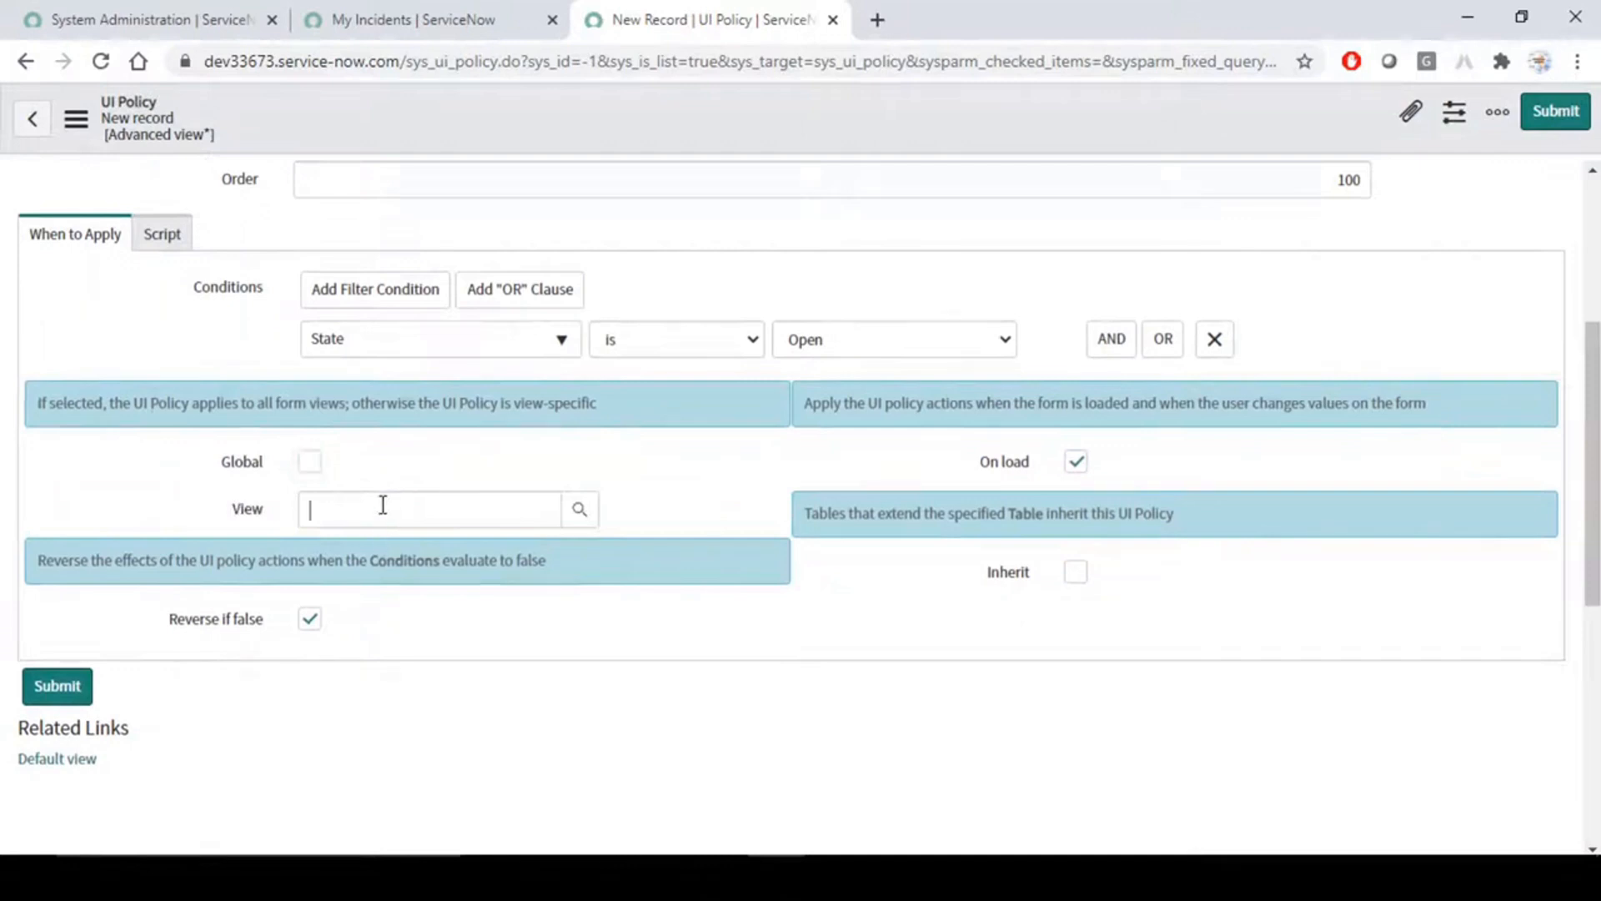
pyautogui.click(579, 511)
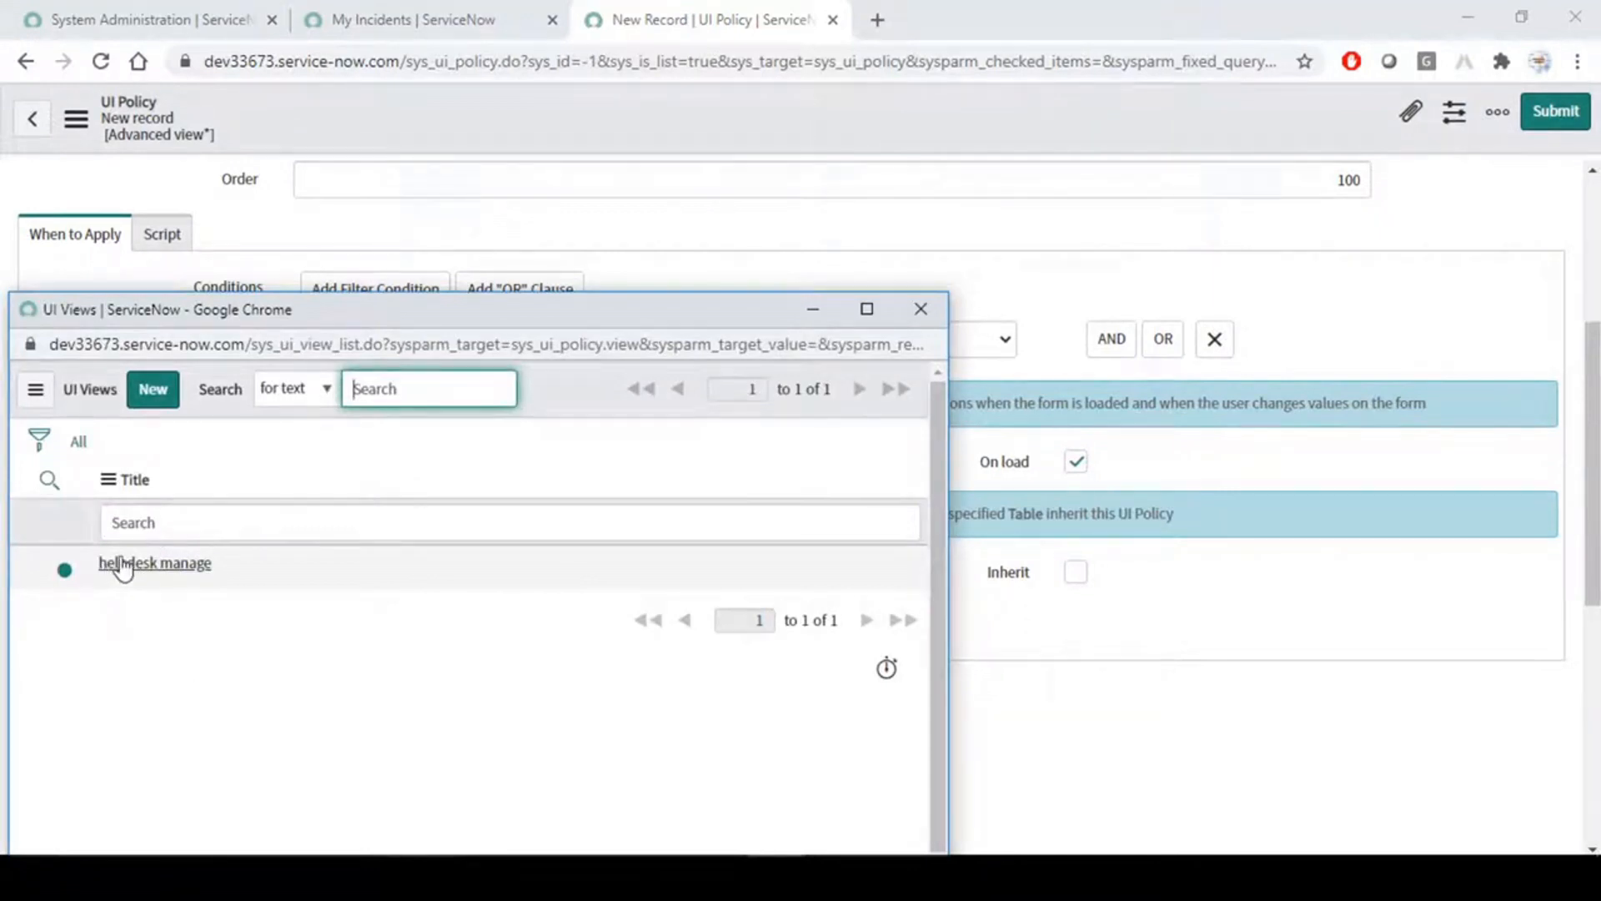
pyautogui.click(921, 310)
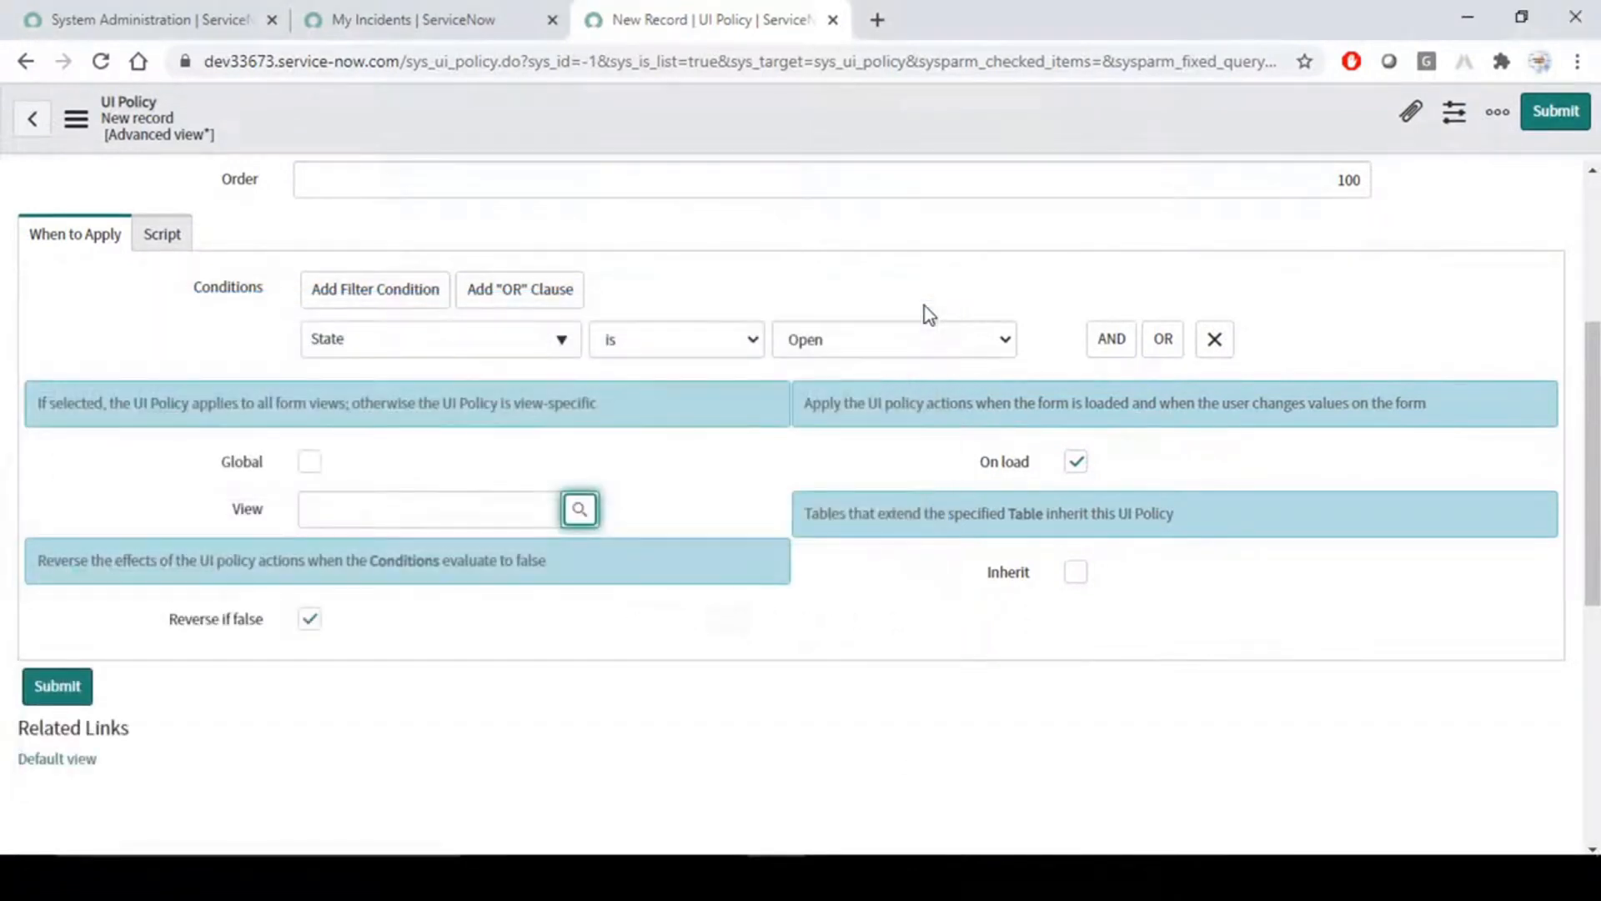
pyautogui.click(310, 462)
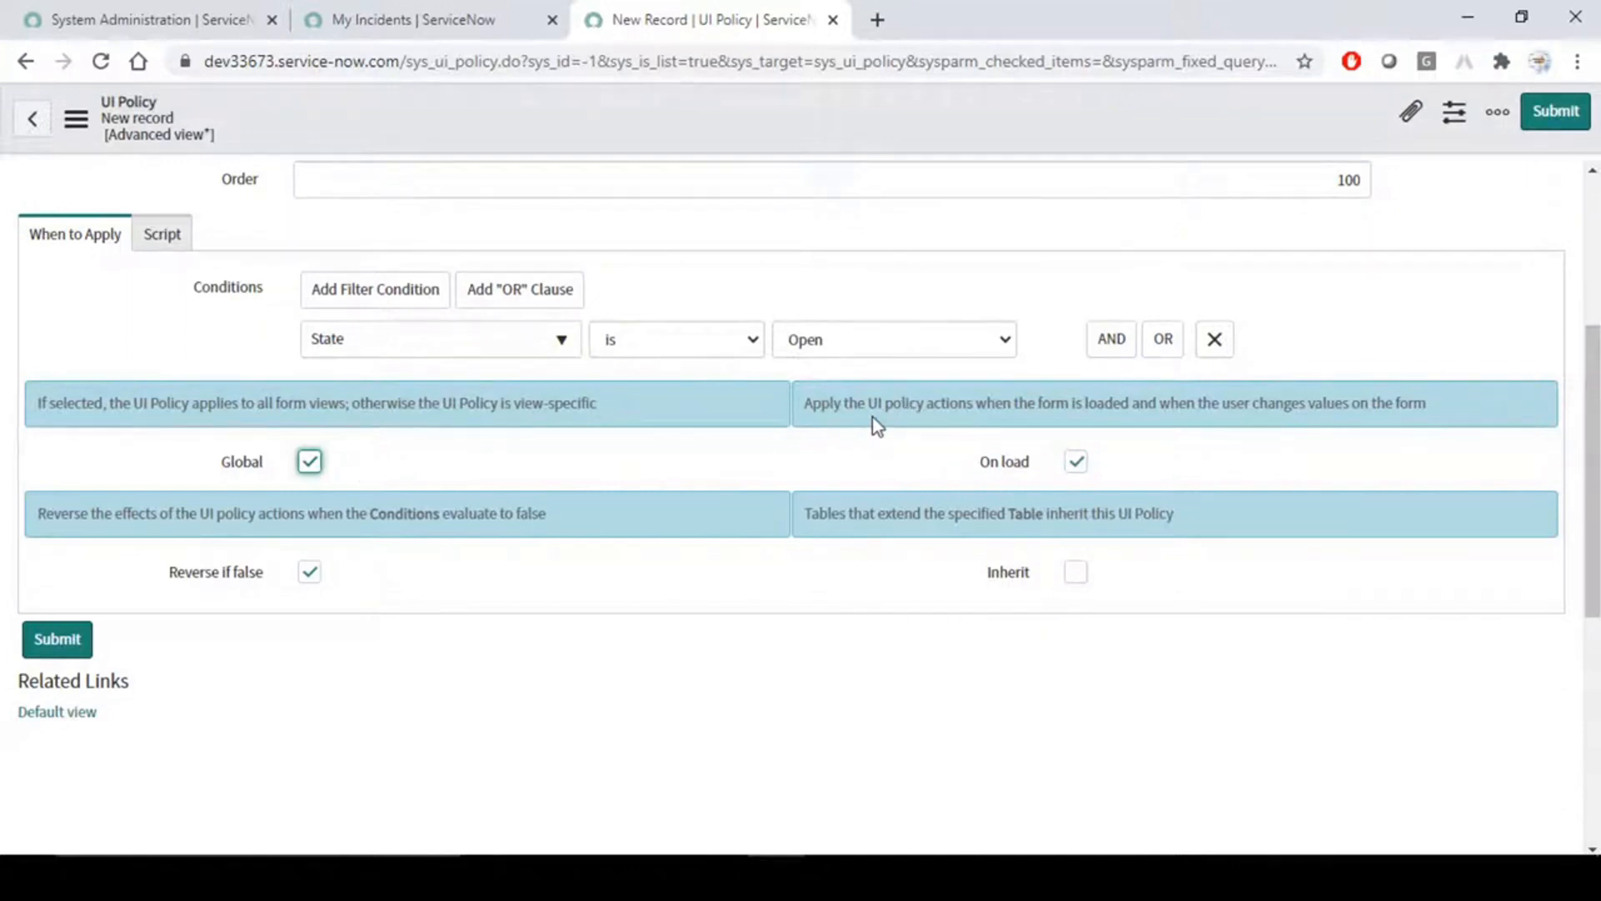
# - Turn the policy's On load option off and back on, and disable Reverse if false
pyautogui.click(1074, 463)
pyautogui.click(1076, 467)
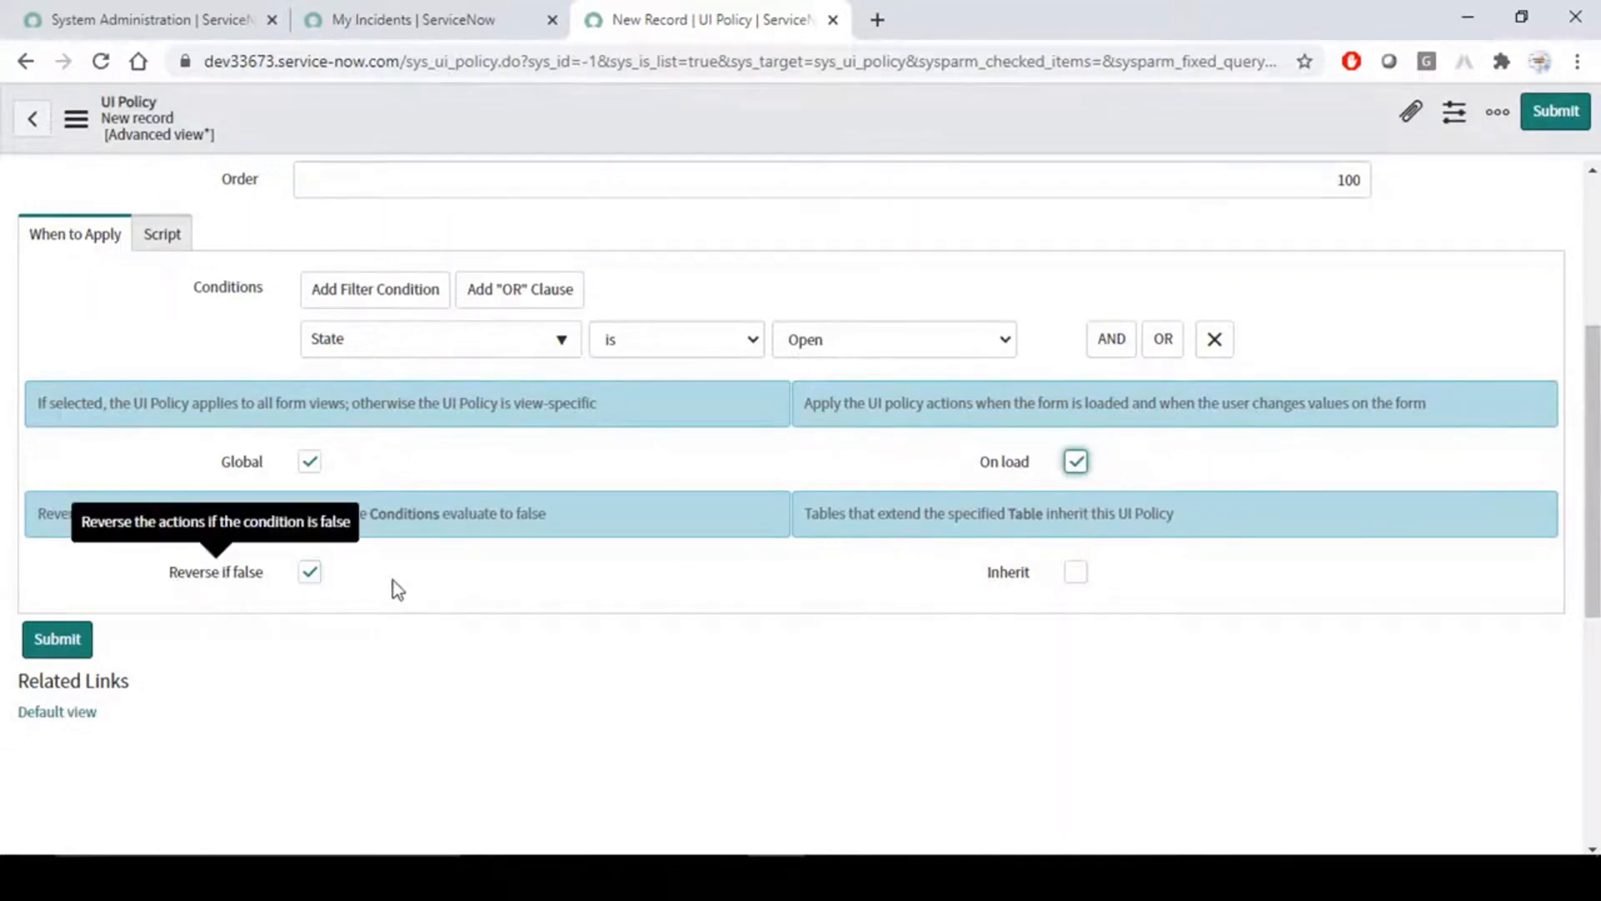
pyautogui.click(310, 573)
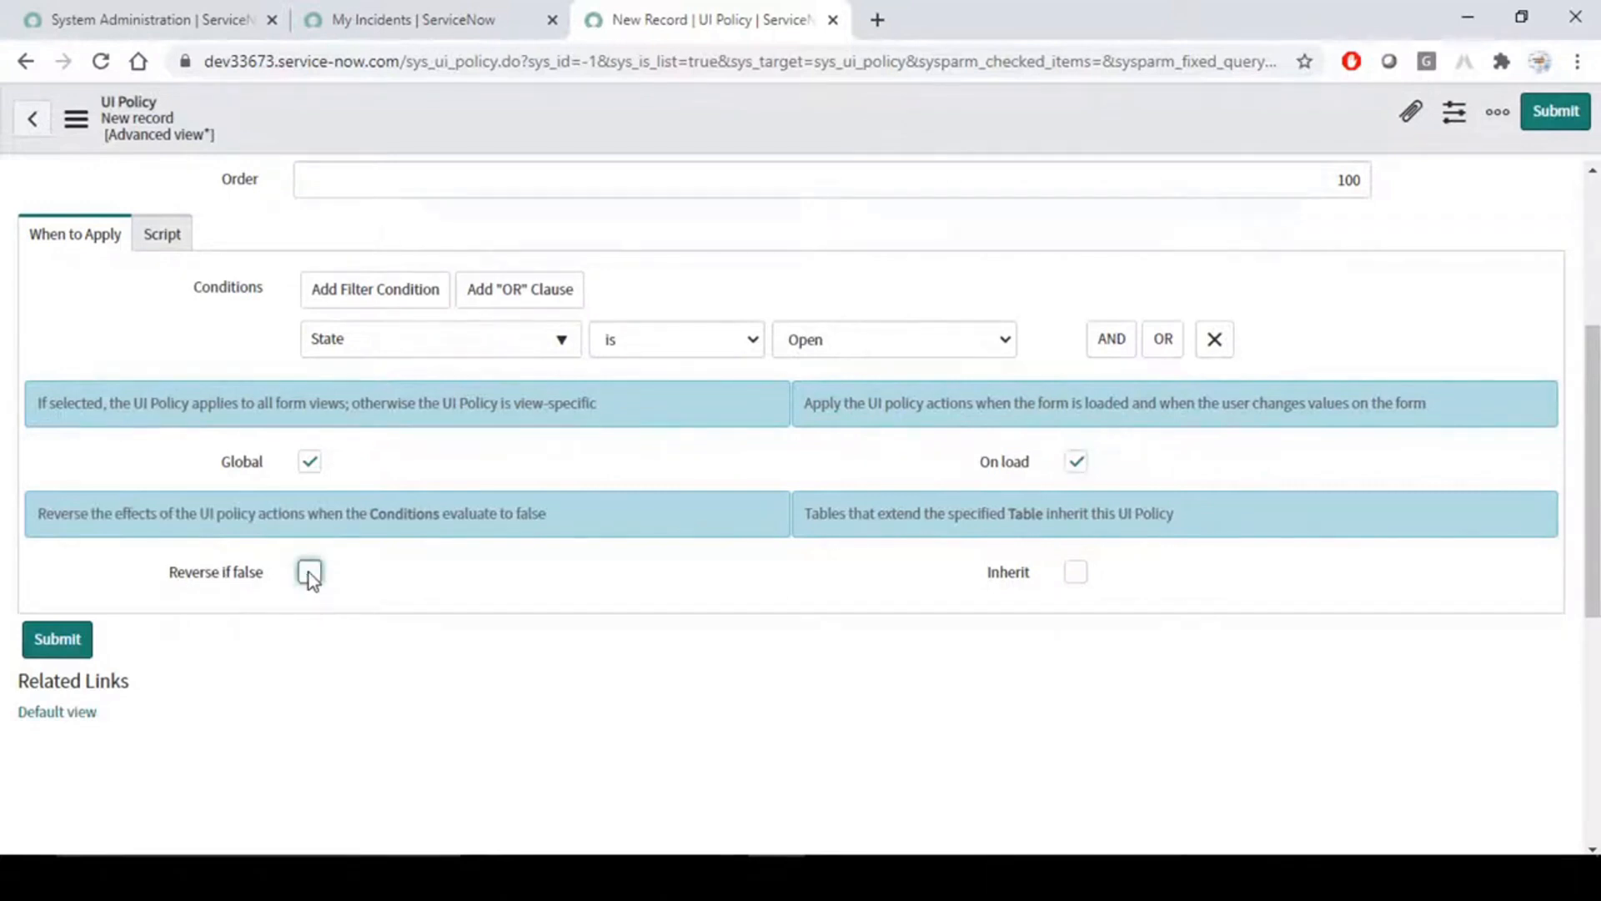
# - Enable Run scripts for the UI policy and look over its Execute if true and Execute if false script fields
pyautogui.click(161, 236)
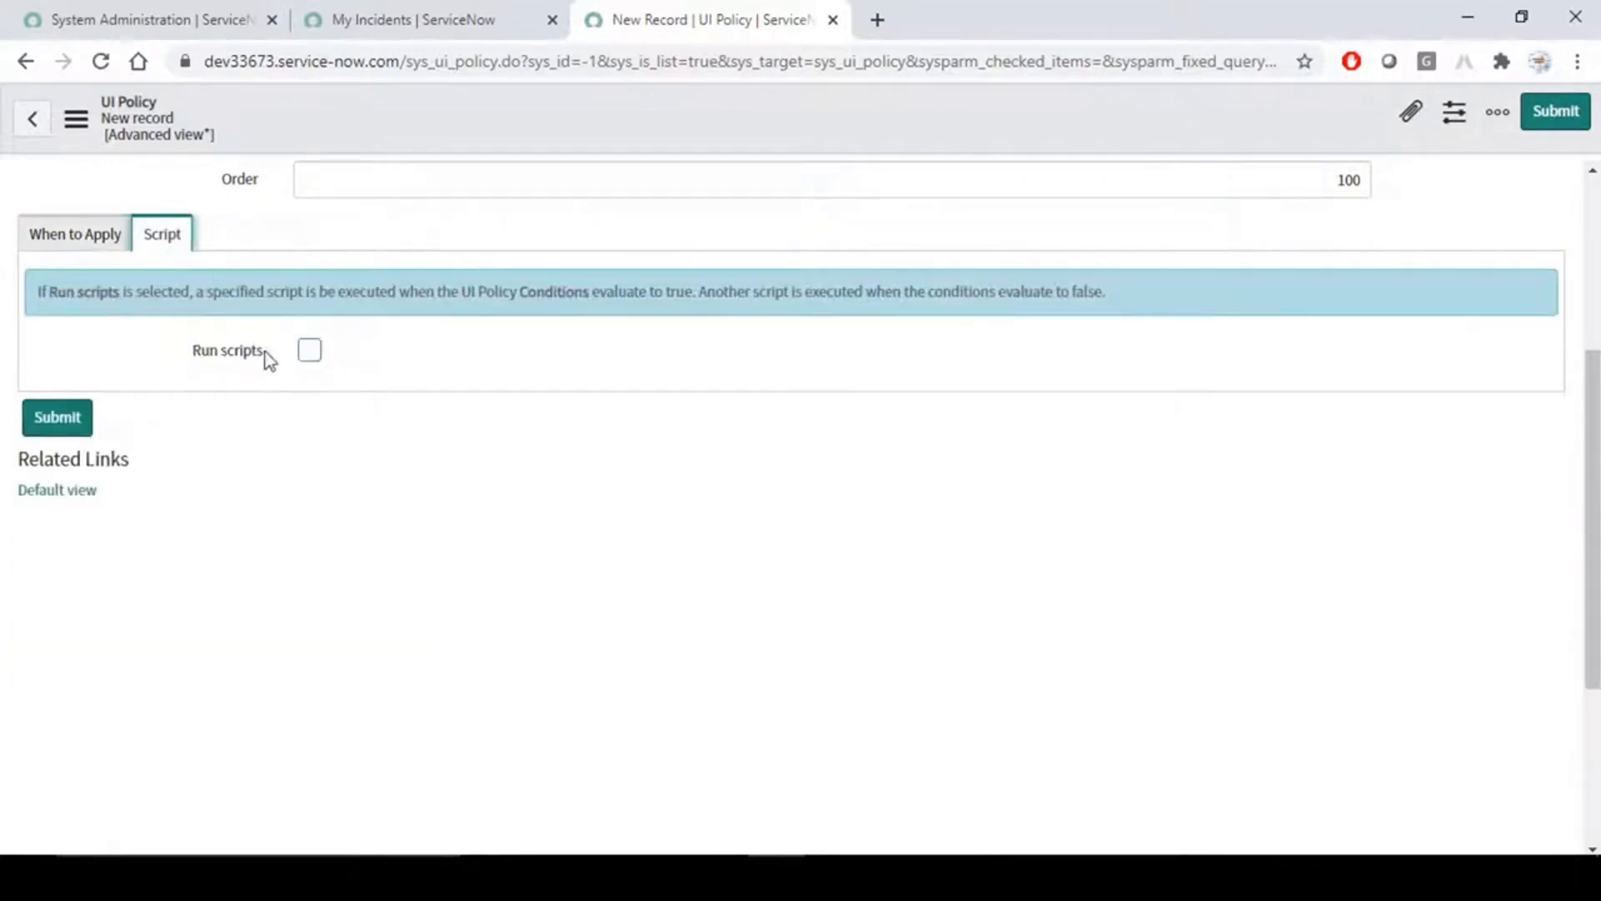
pyautogui.click(310, 350)
pyautogui.scroll(-3, 412, 468)
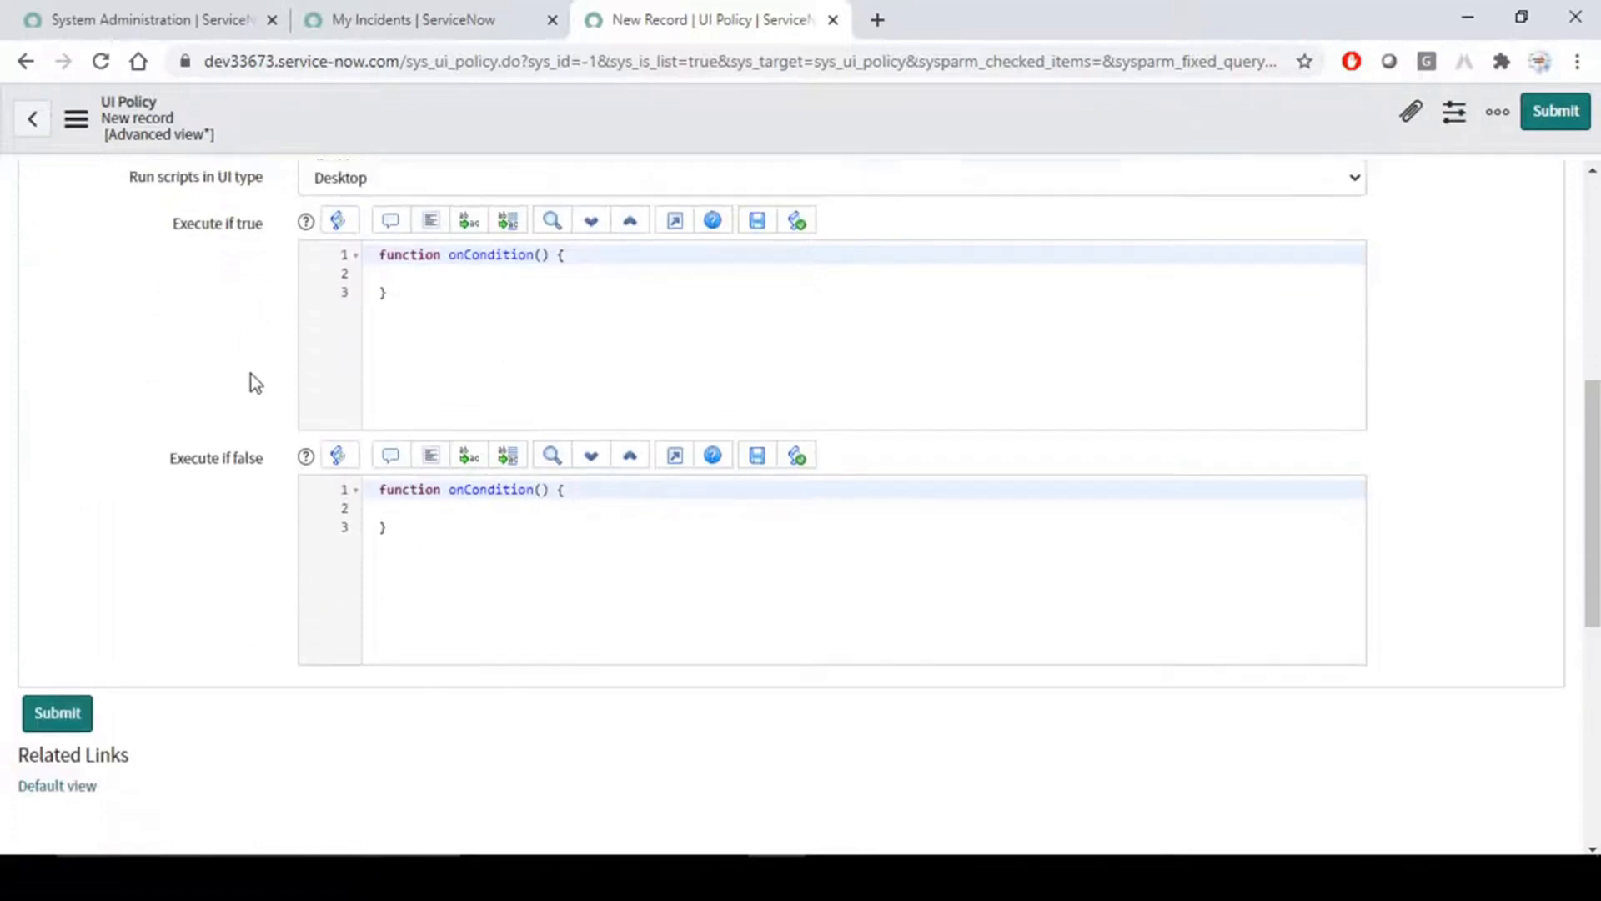
pyautogui.scroll(1, 175, 348)
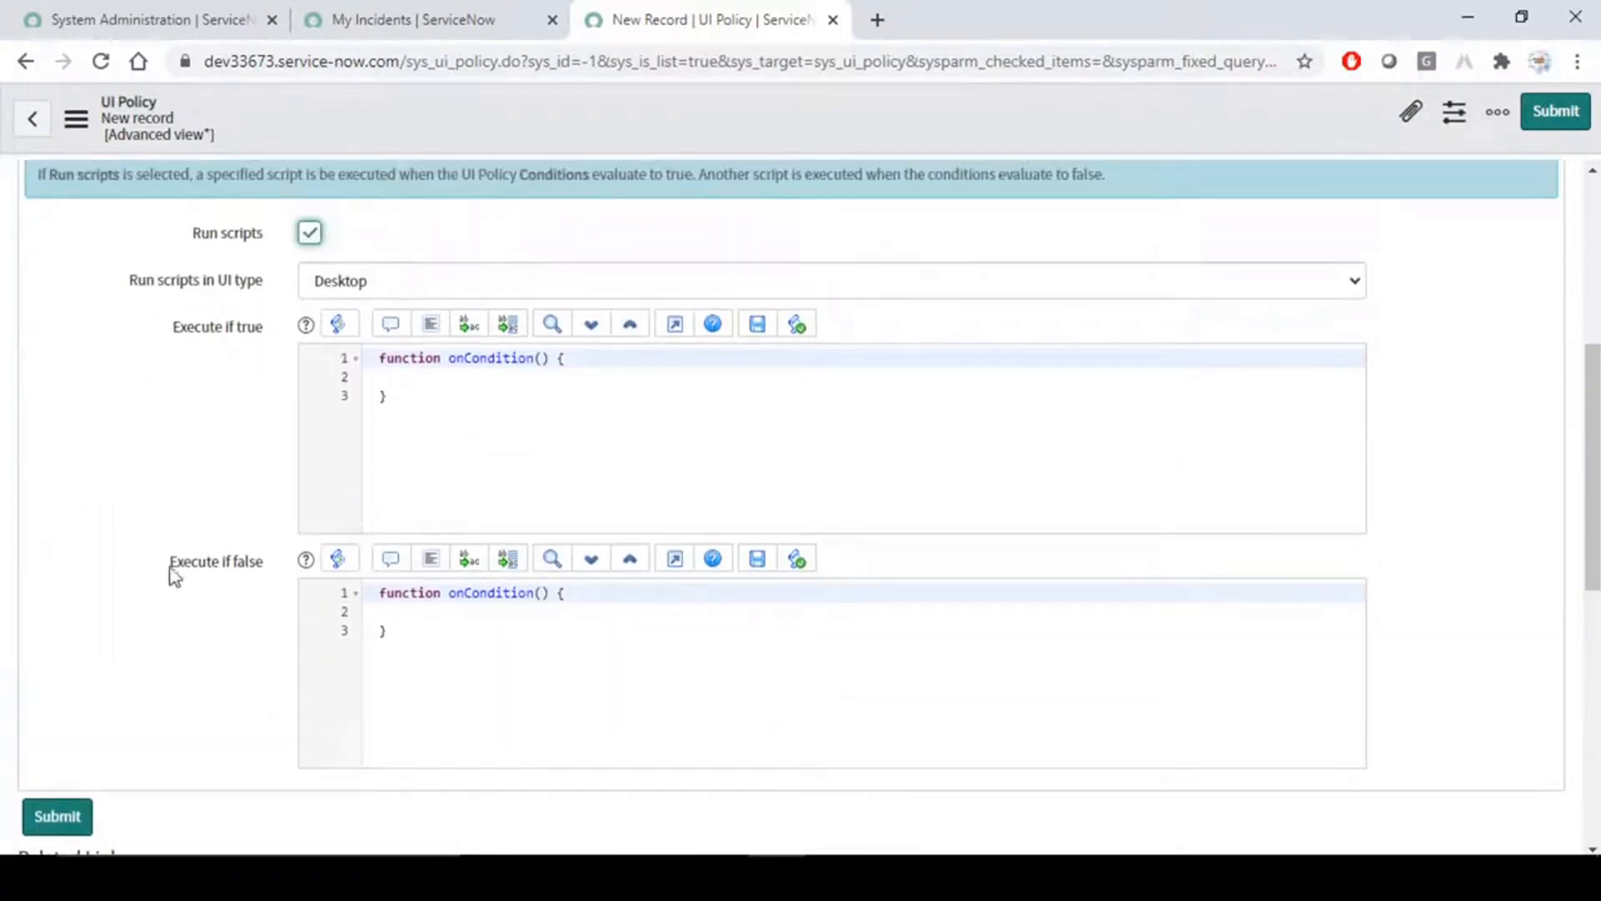
pyautogui.scroll(2, 197, 469)
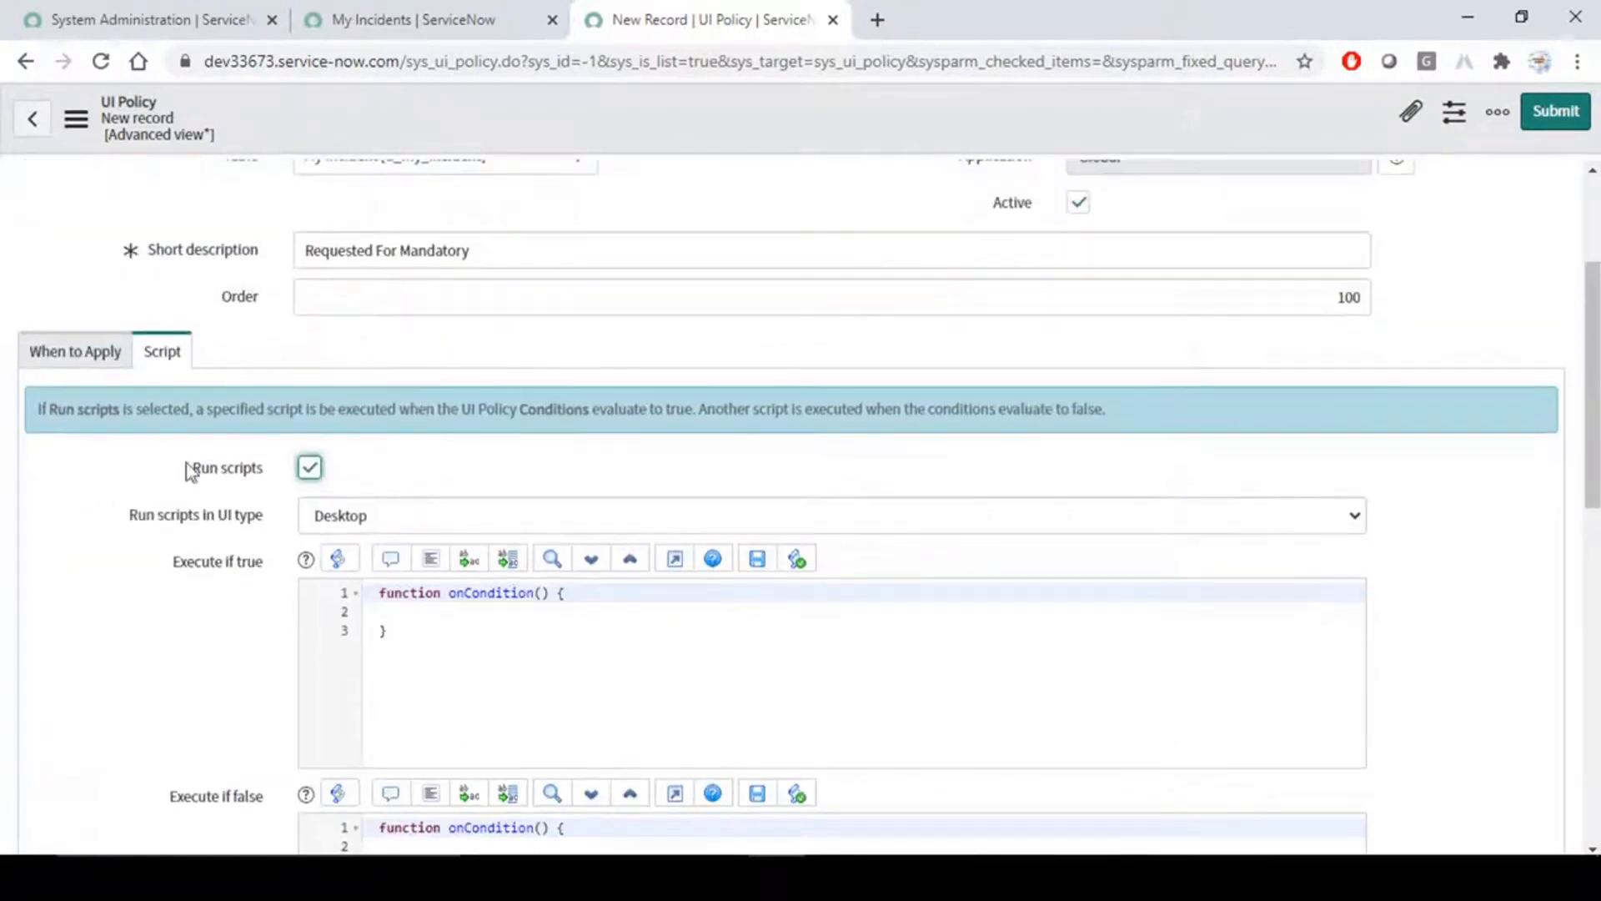
# - Disable Reverse if false in the policy's When to Apply settings
pyautogui.click(75, 349)
pyautogui.scroll(-2, 168, 582)
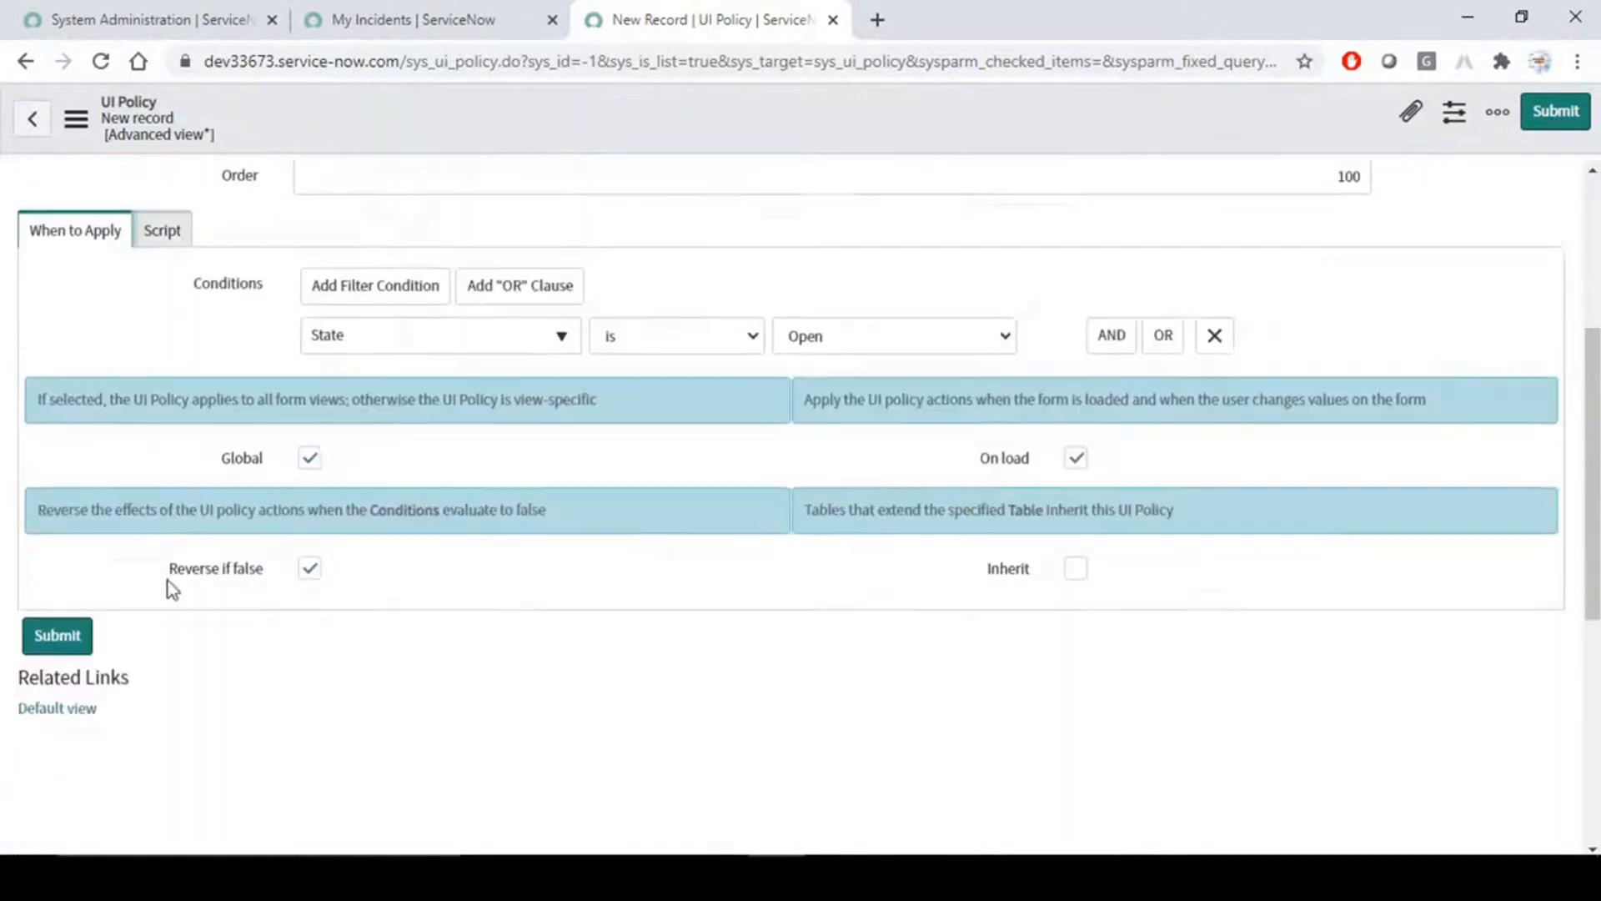
pyautogui.click(314, 454)
pyautogui.scroll(3, 203, 417)
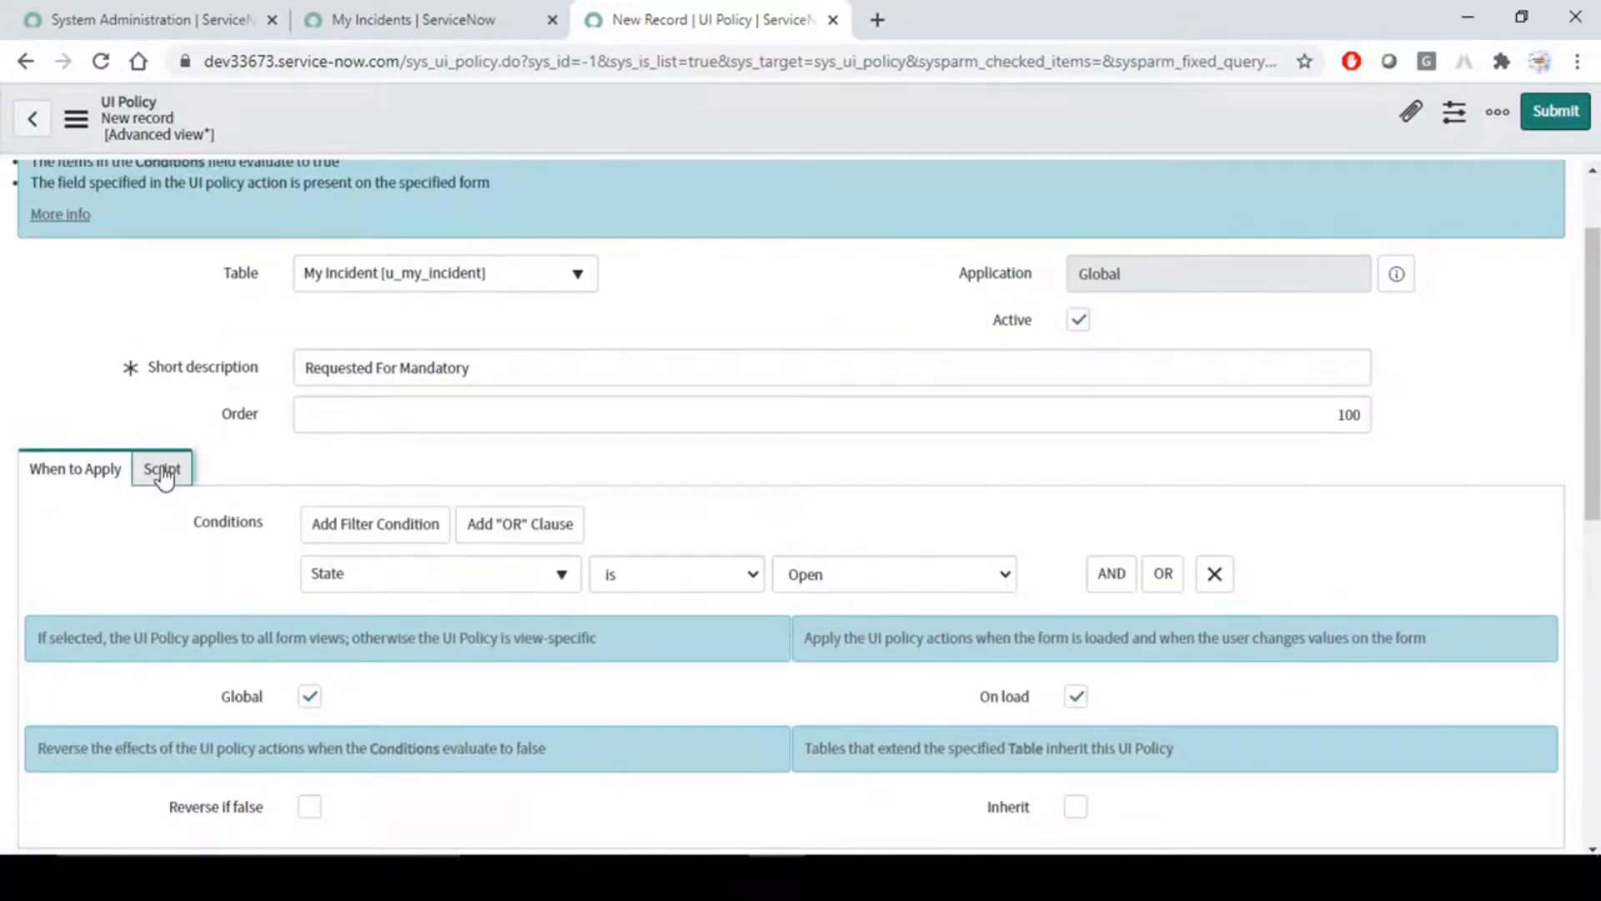
# - Compare the policy's script fields with its When to Apply options, and turn Run scripts off
pyautogui.click(161, 466)
pyautogui.scroll(-3, 288, 629)
pyautogui.scroll(2, 254, 642)
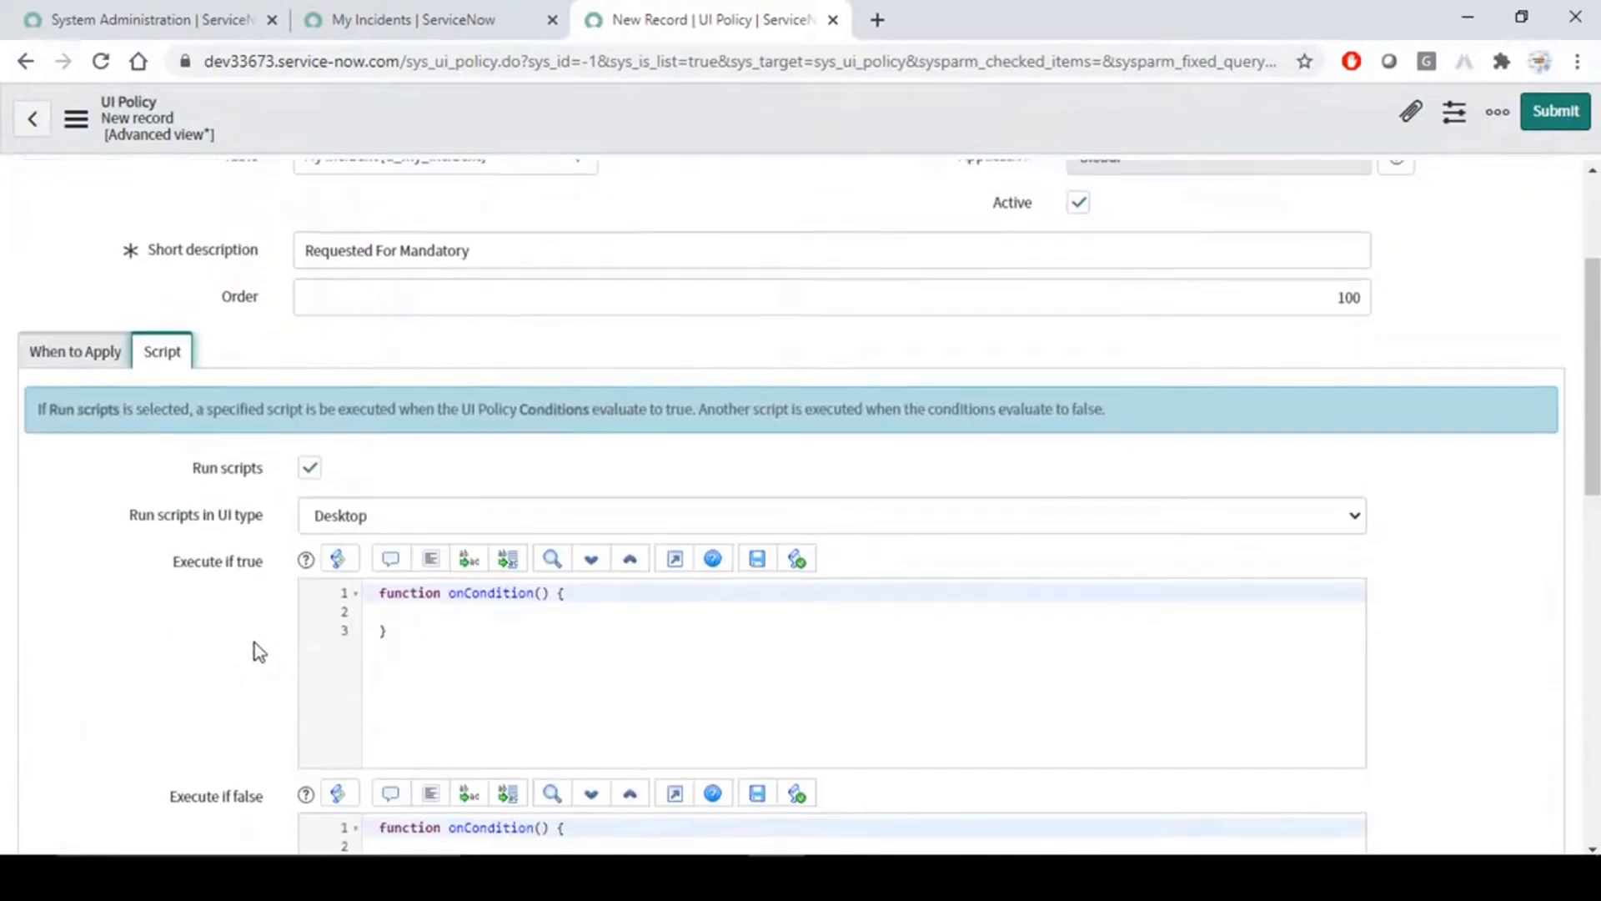
pyautogui.click(76, 351)
pyautogui.scroll(-3, 137, 492)
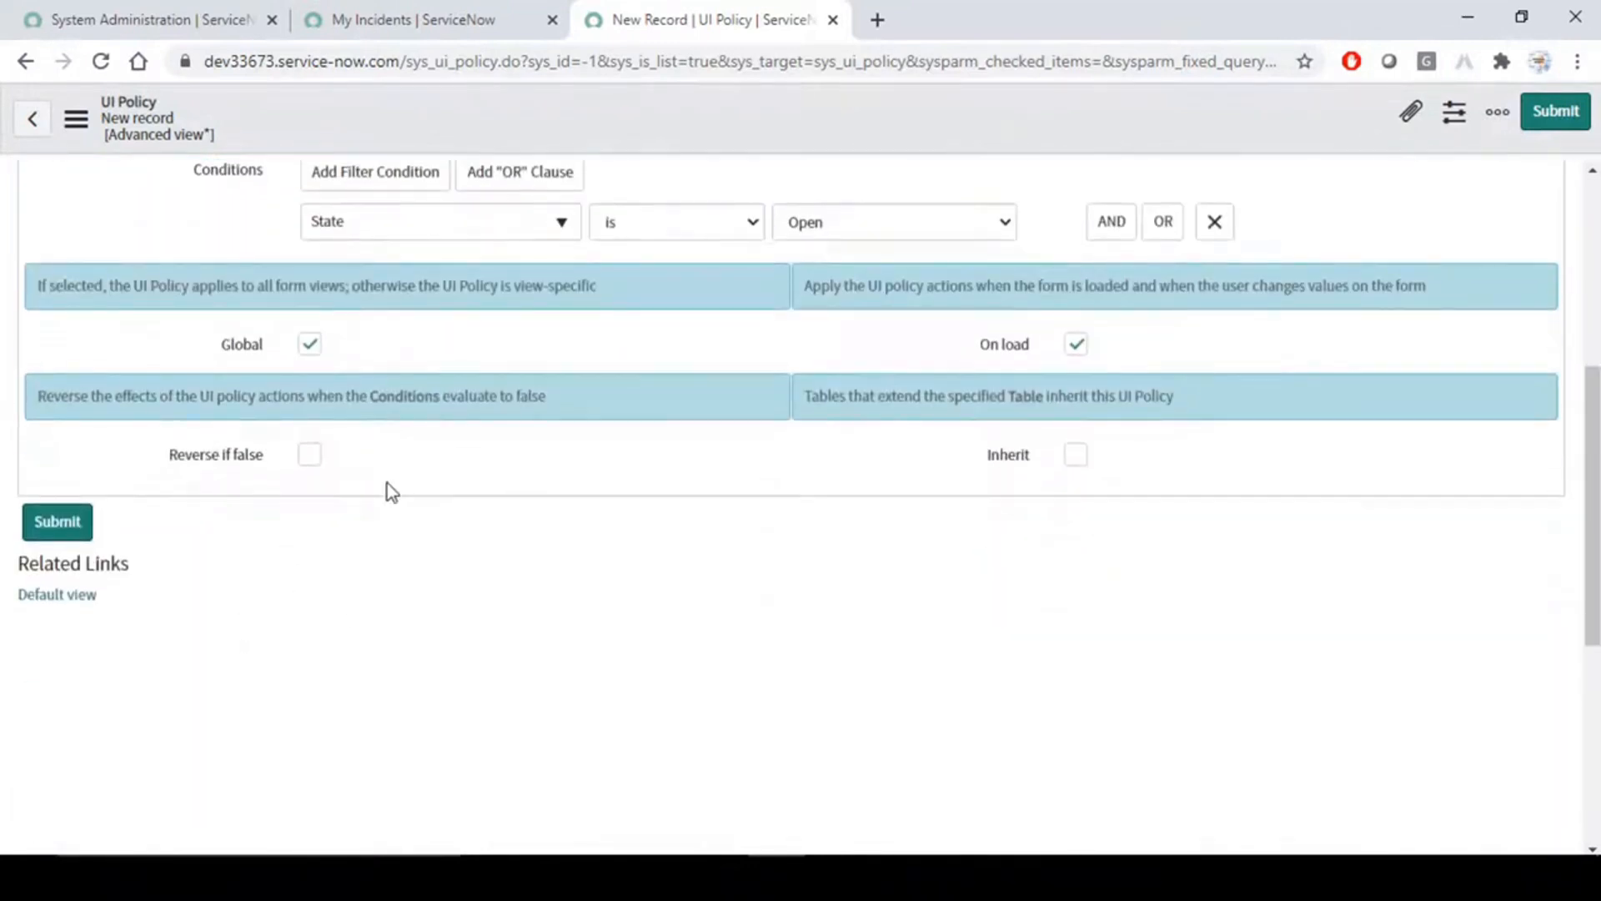
pyautogui.scroll(4, 304, 513)
pyautogui.click(177, 469)
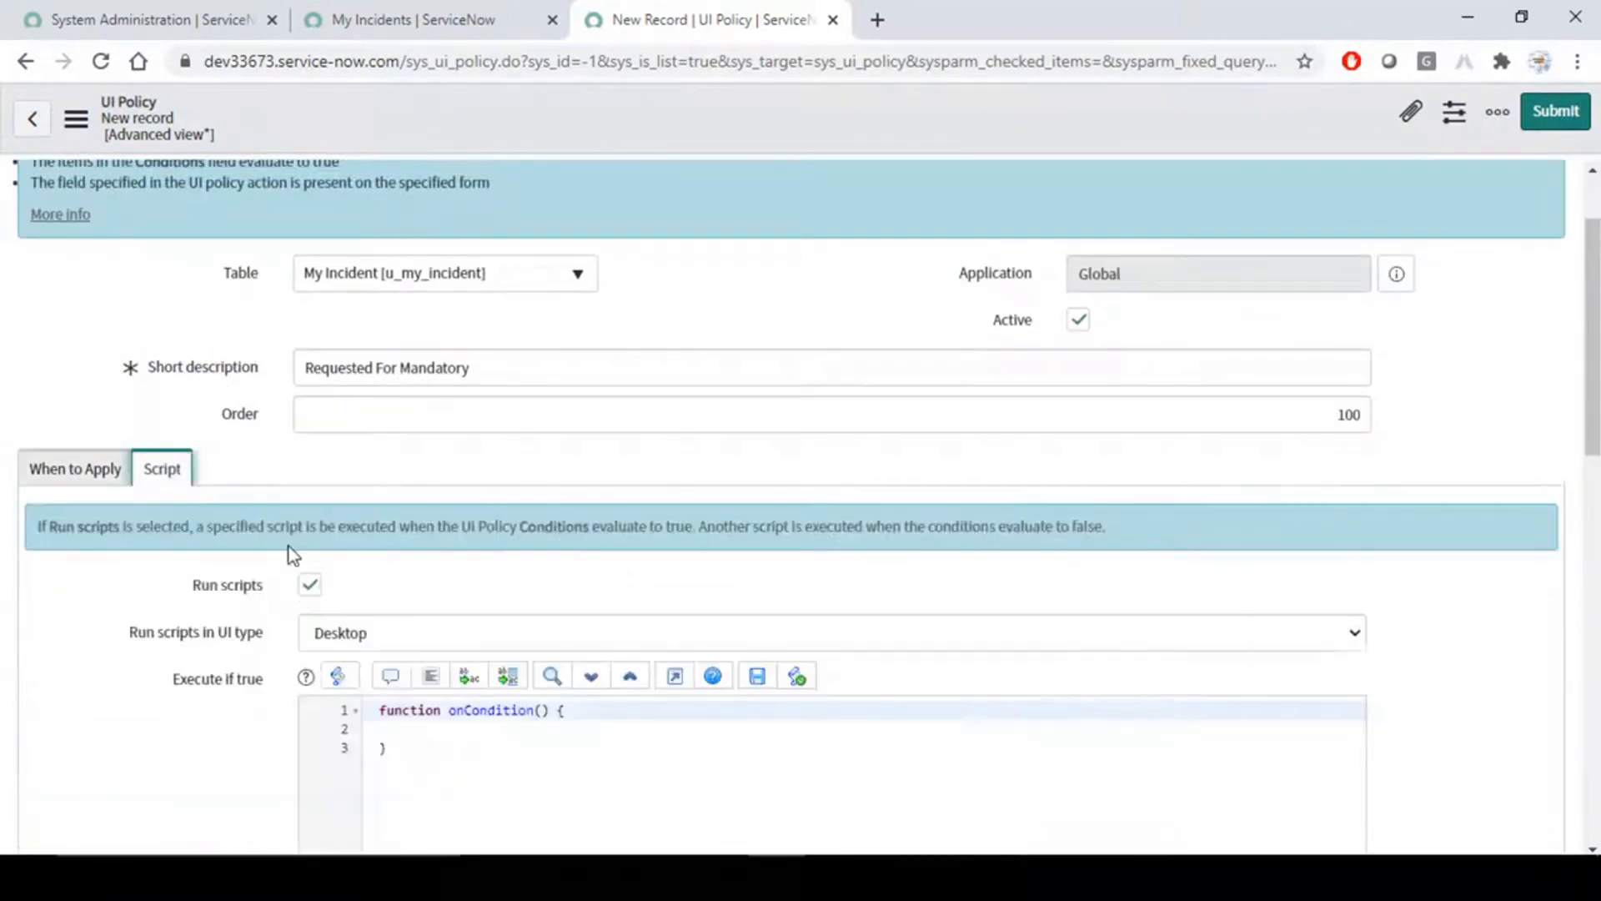
pyautogui.click(309, 586)
# - Review the policy's When to Apply options and enable Reverse if false
pyautogui.click(75, 469)
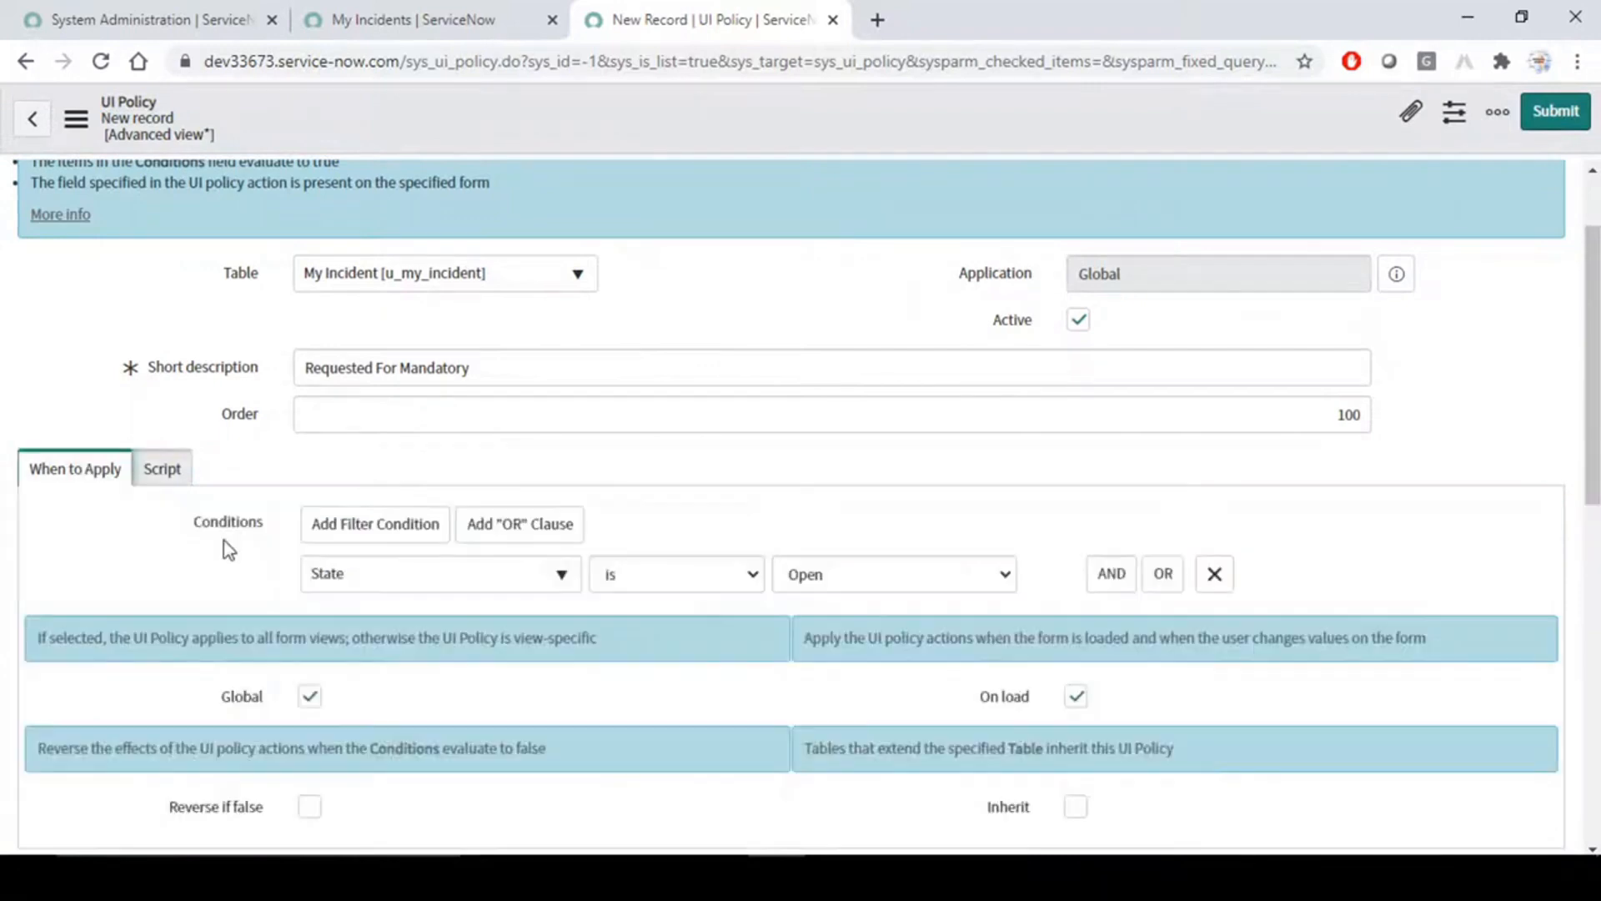
pyautogui.scroll(-4, 323, 638)
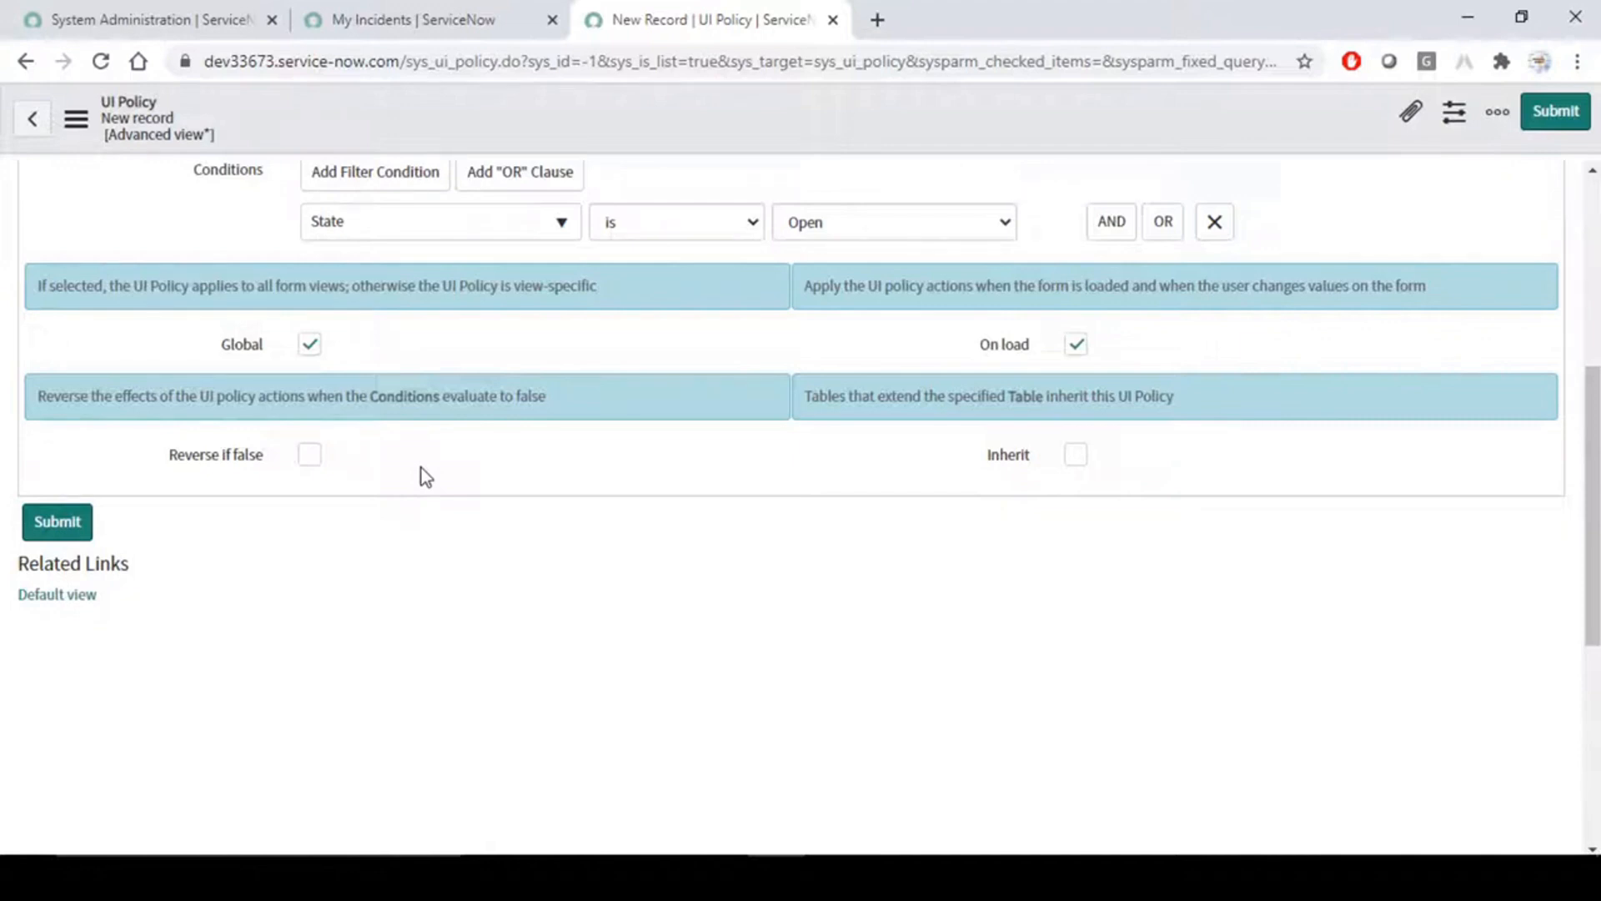
pyautogui.scroll(1, 667, 400)
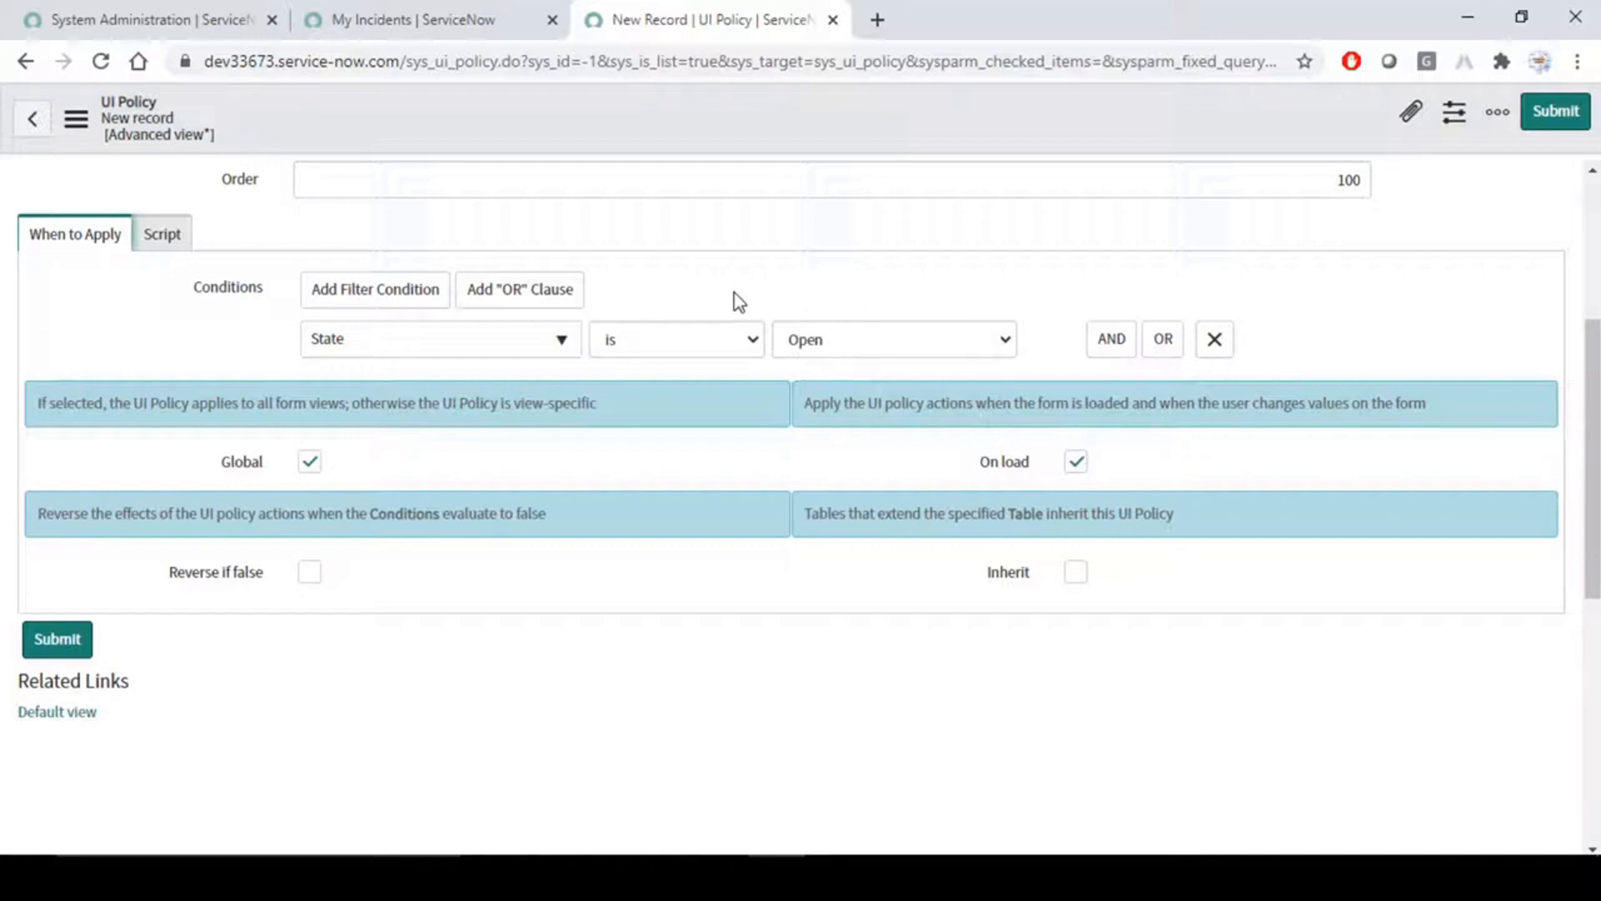
pyautogui.click(312, 580)
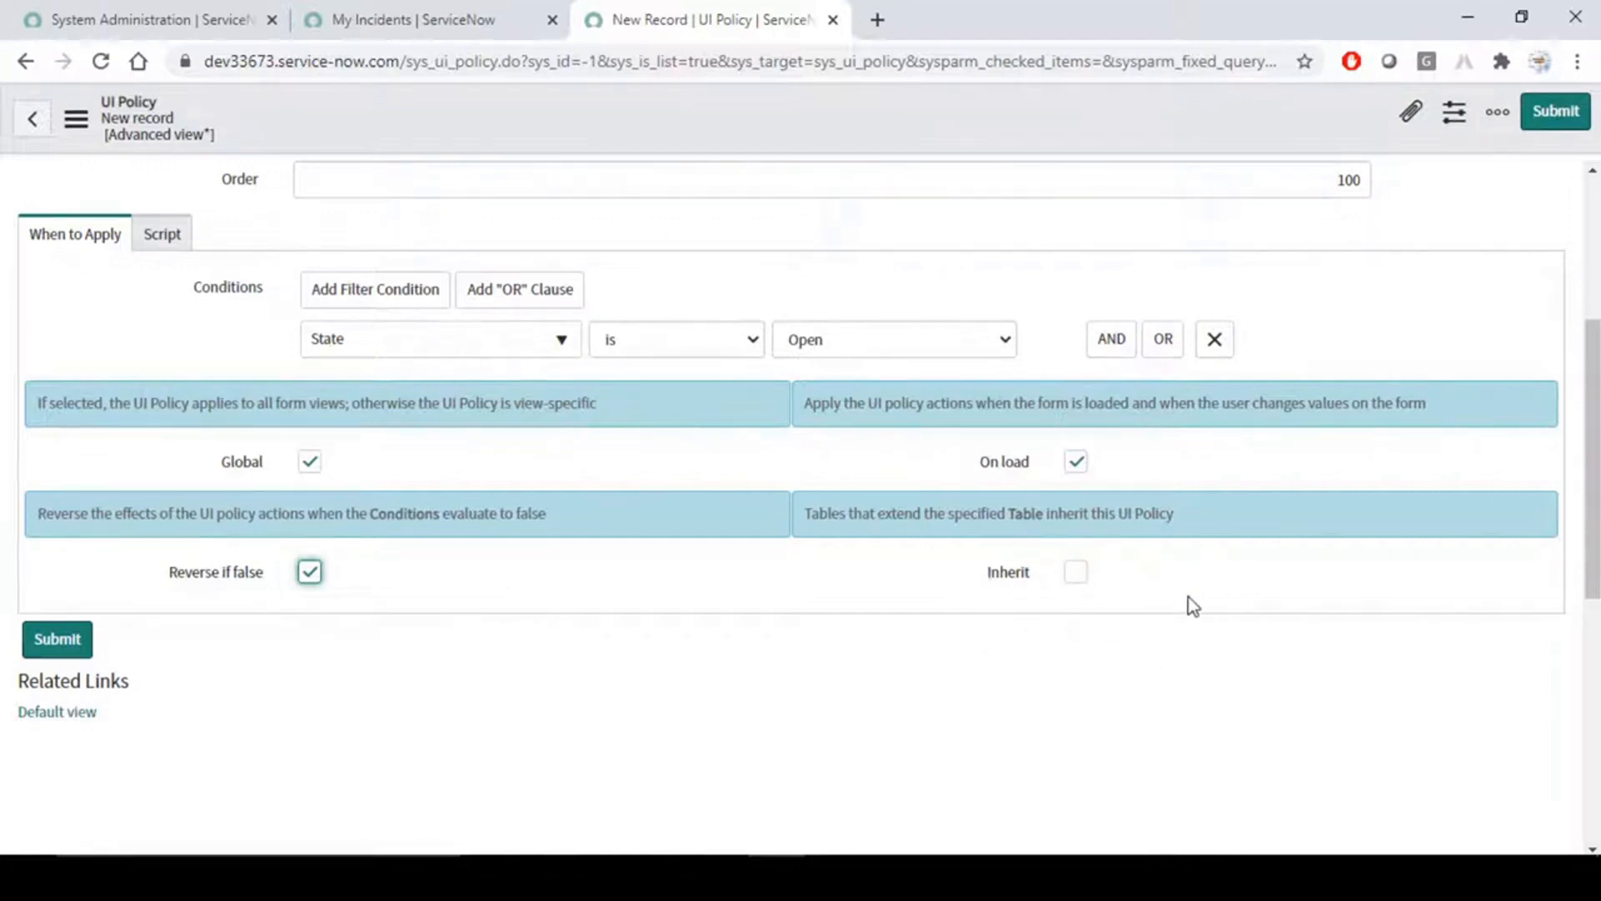
# - Enable Inherit in the policy's When to Apply settings and review it against the selected My Incident table
pyautogui.scroll(5, 404, 465)
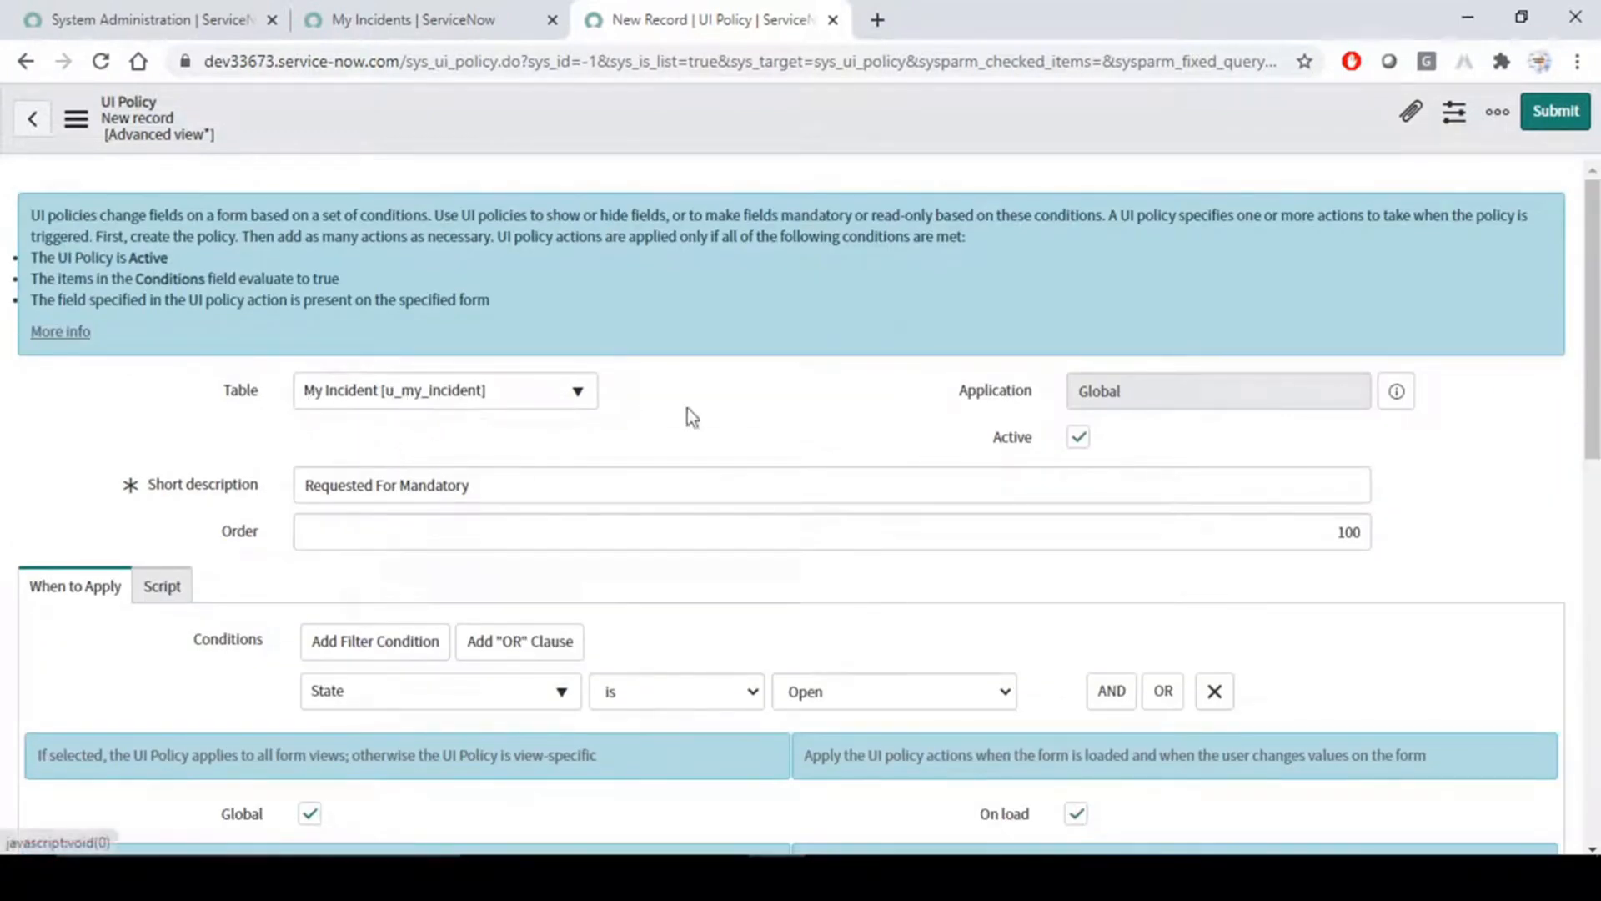
pyautogui.scroll(-3, 762, 419)
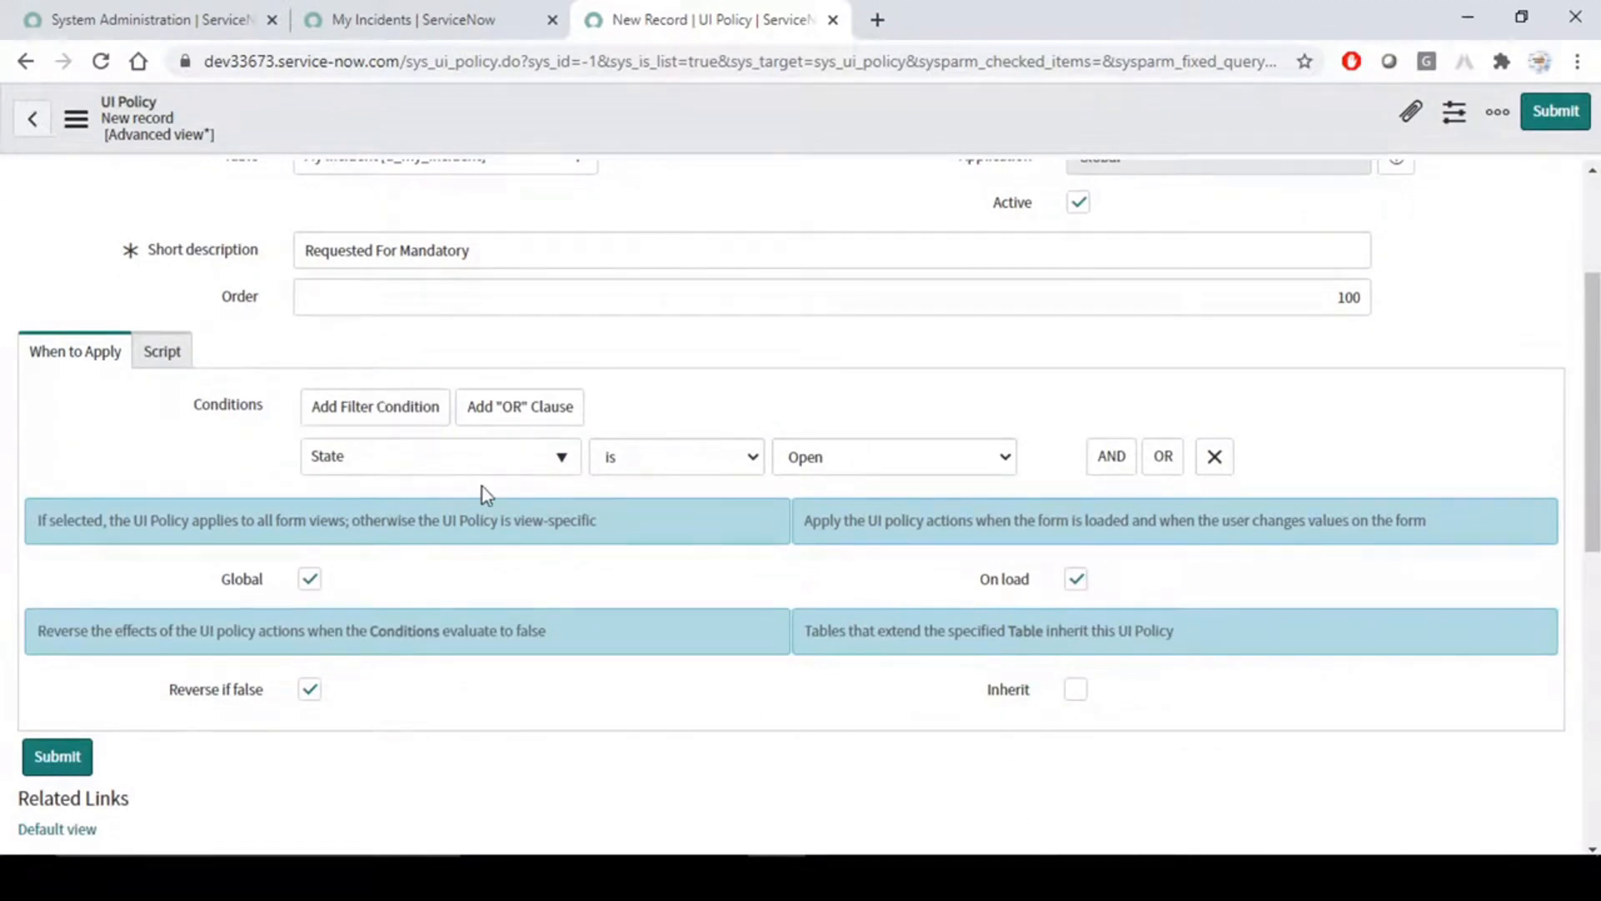
pyautogui.scroll(3, 482, 487)
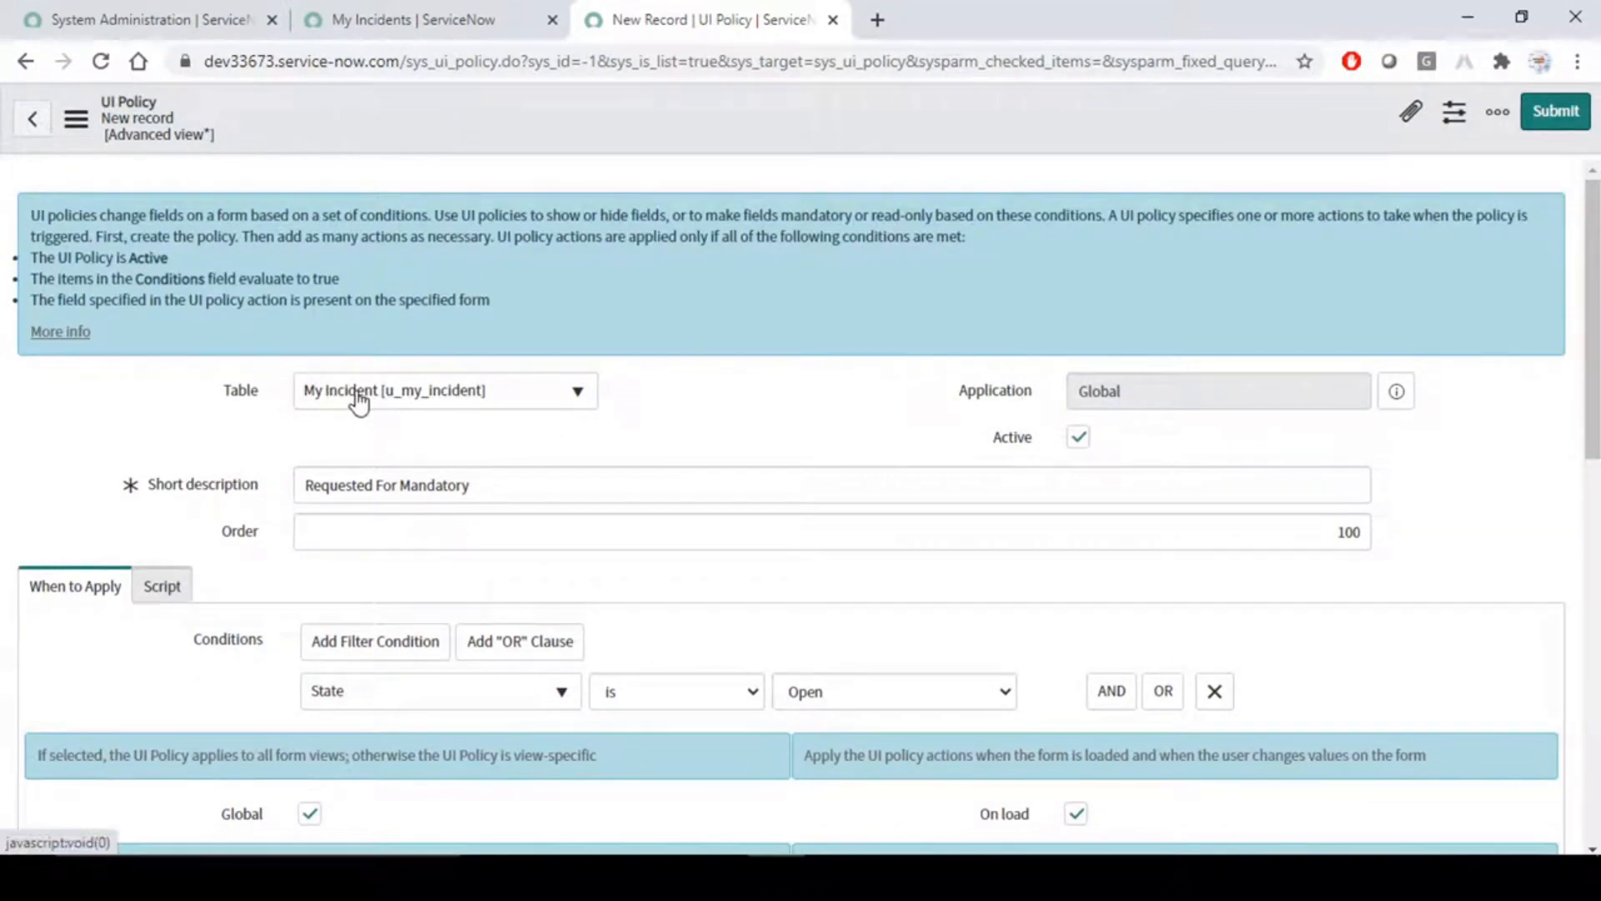
pyautogui.scroll(-3, 359, 403)
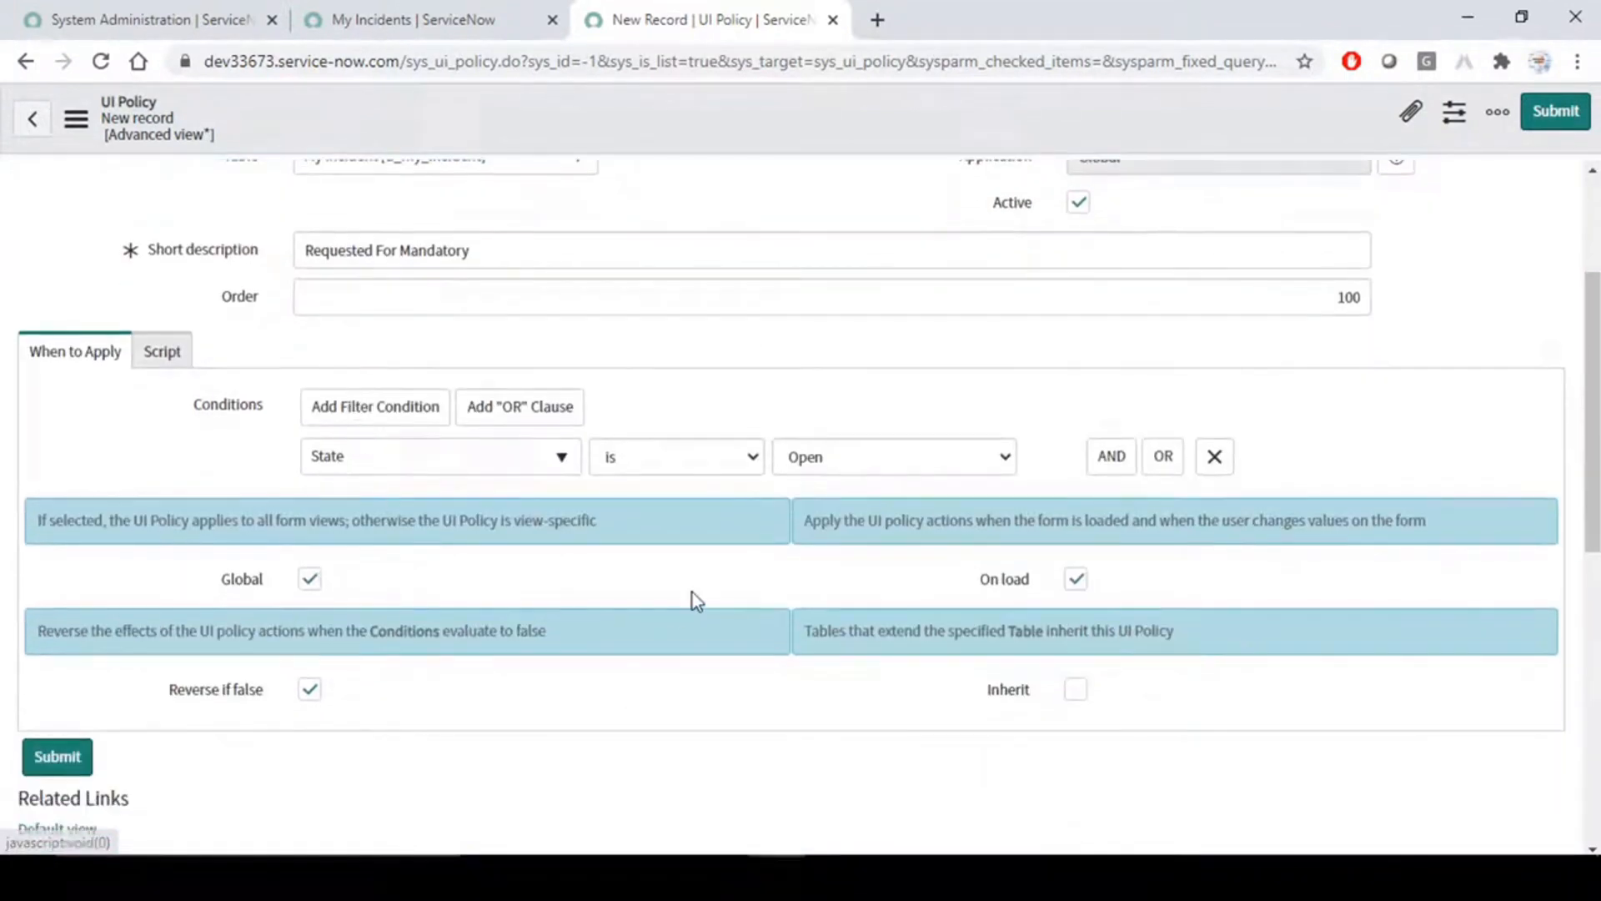
pyautogui.click(1076, 690)
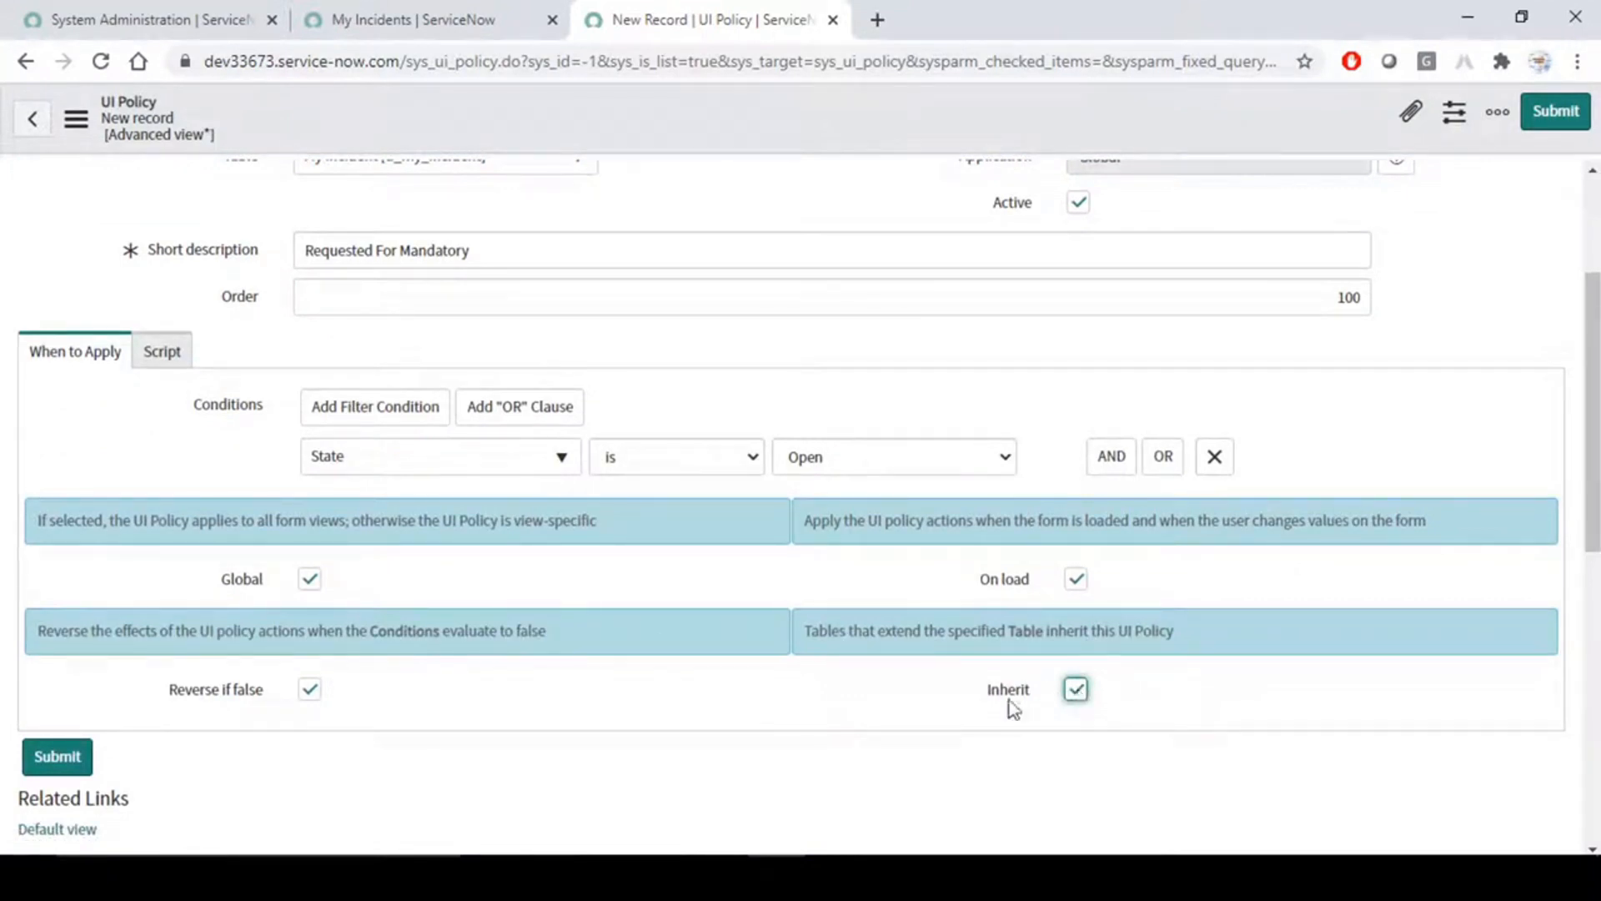
pyautogui.scroll(3, 675, 608)
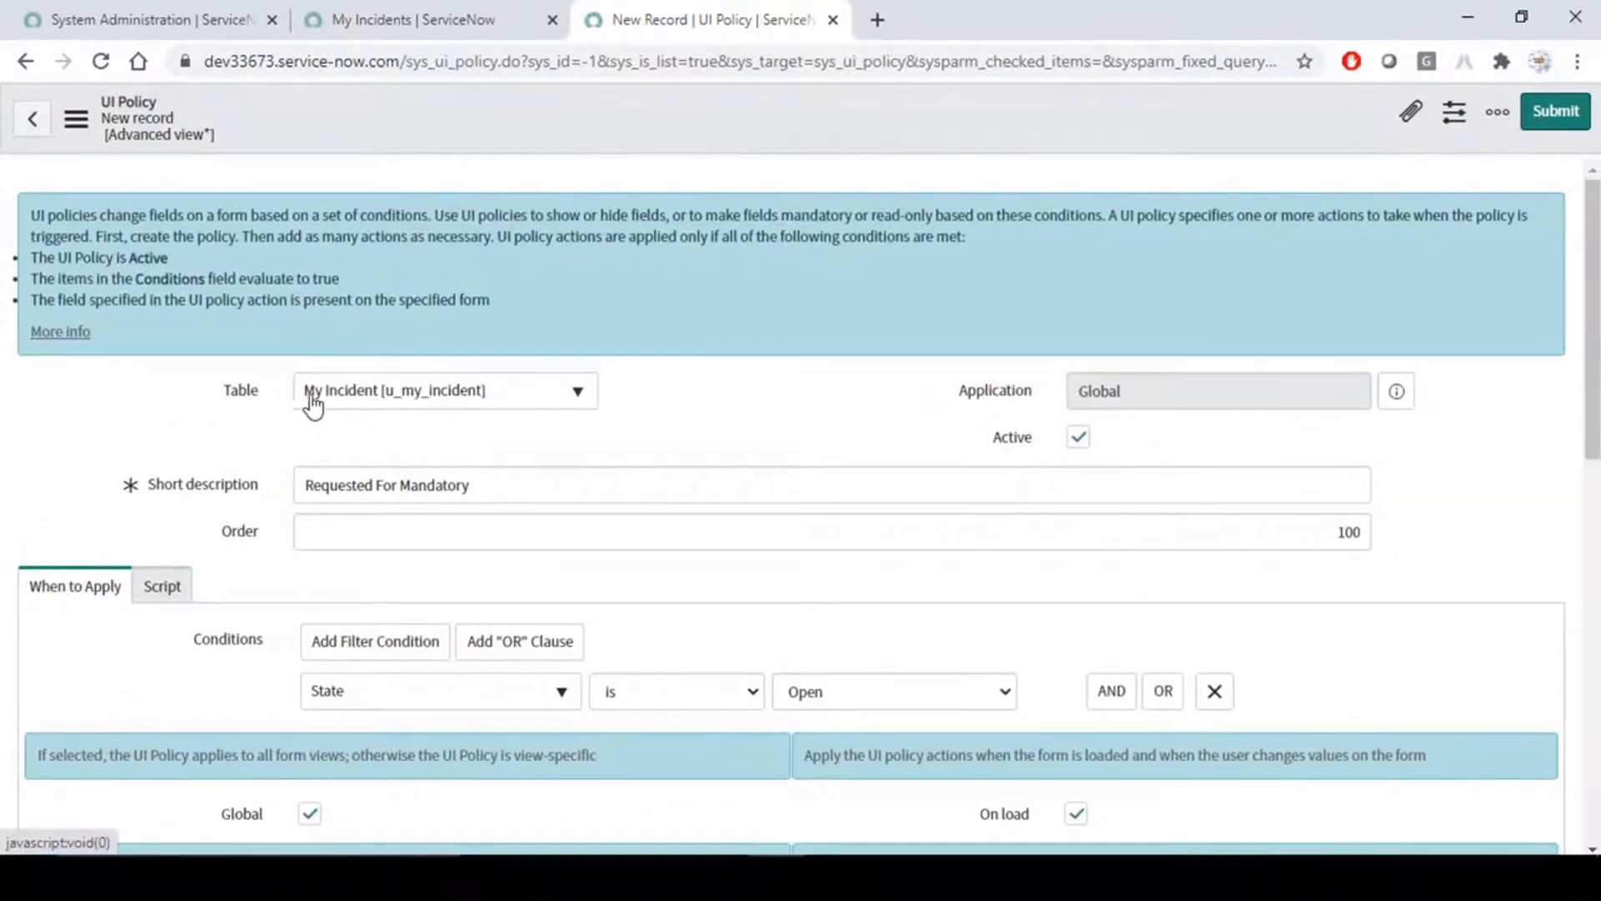
pyautogui.scroll(-4, 894, 608)
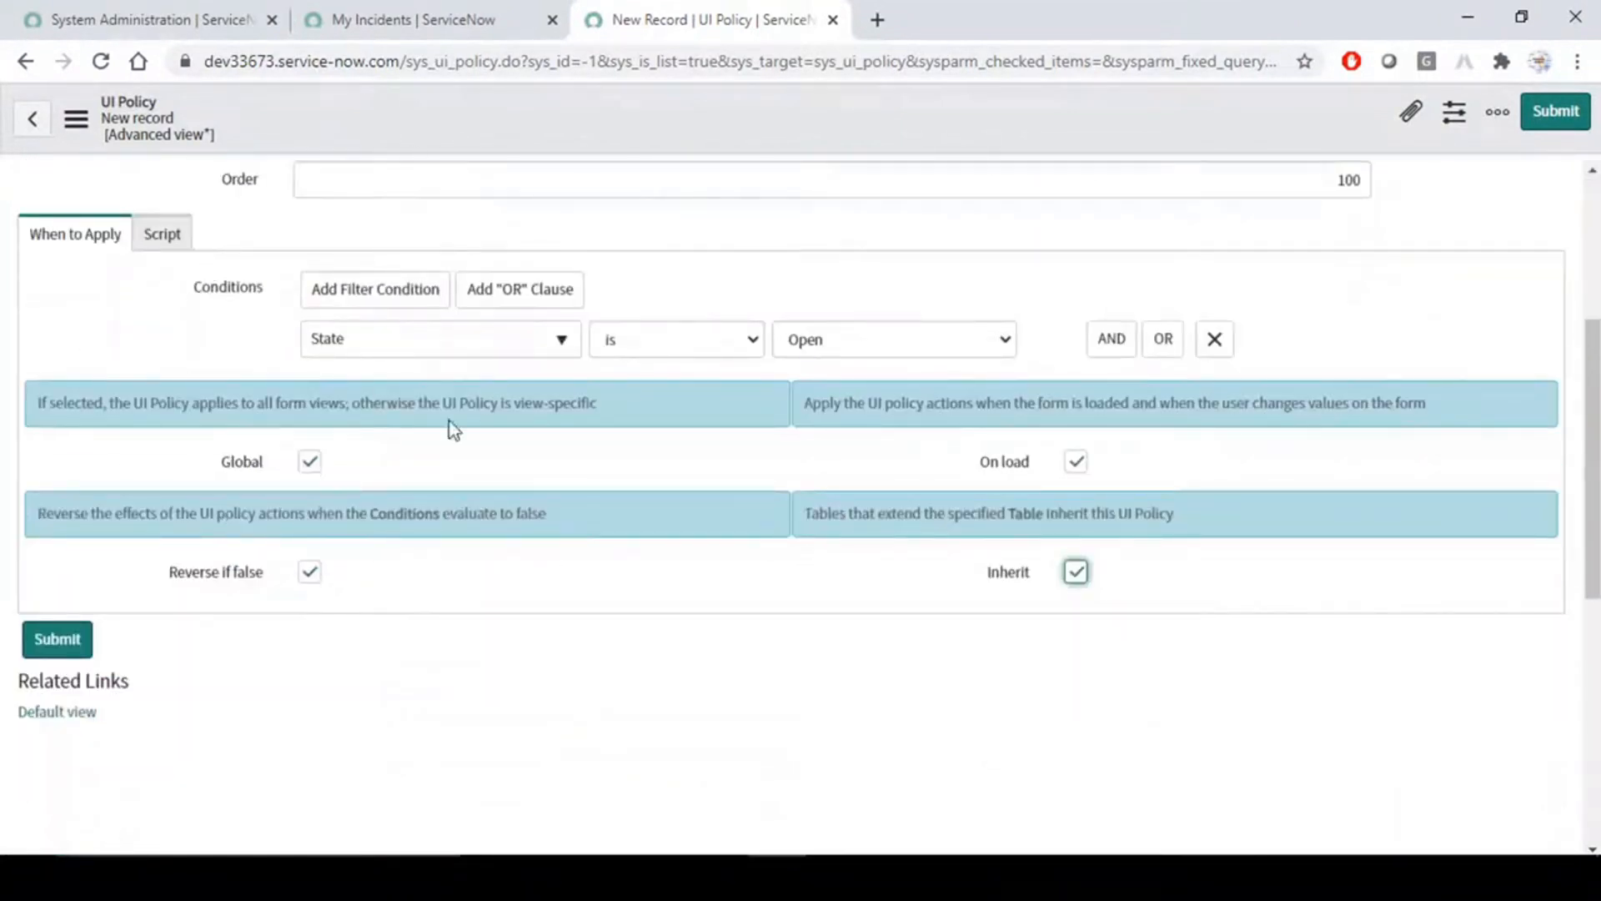
pyautogui.click(728, 295)
pyautogui.scroll(4, 729, 337)
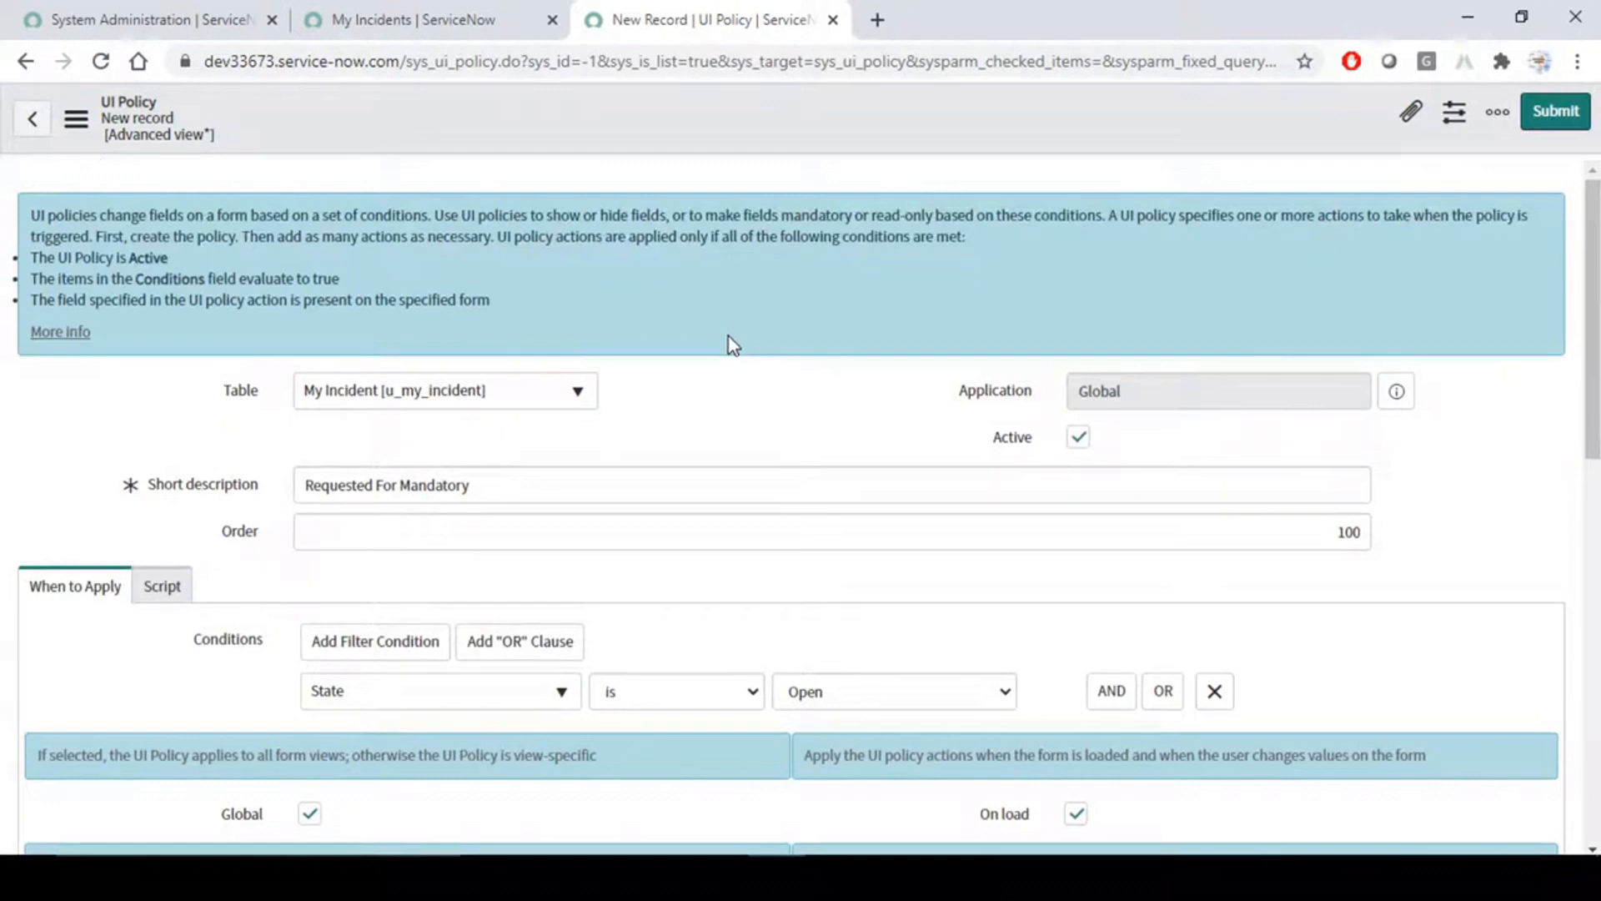
pyautogui.scroll(-5, 726, 440)
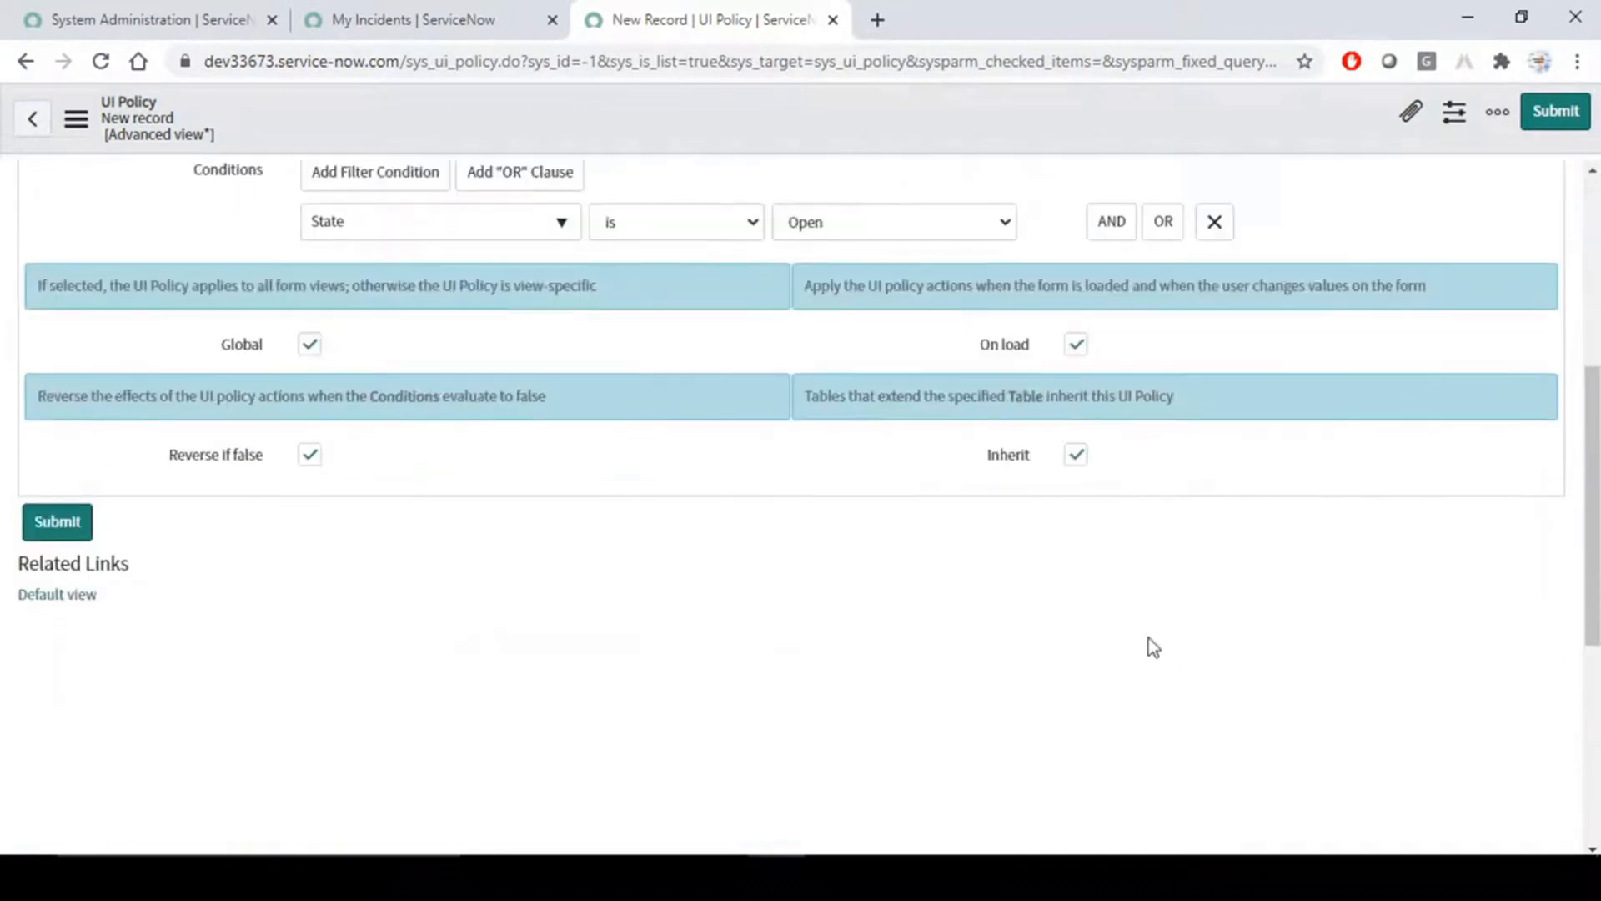
# - Disable Inherit for the UI policy and highlight the option on the form
pyautogui.click(1074, 459)
pyautogui.moveTo(921, 460); pyautogui.dragTo(1241, 437)
pyautogui.click(1241, 437)
# - Enable Run scripts to view the Execute if true and Execute if false fields, and turn it off again
pyautogui.scroll(5, 913, 597)
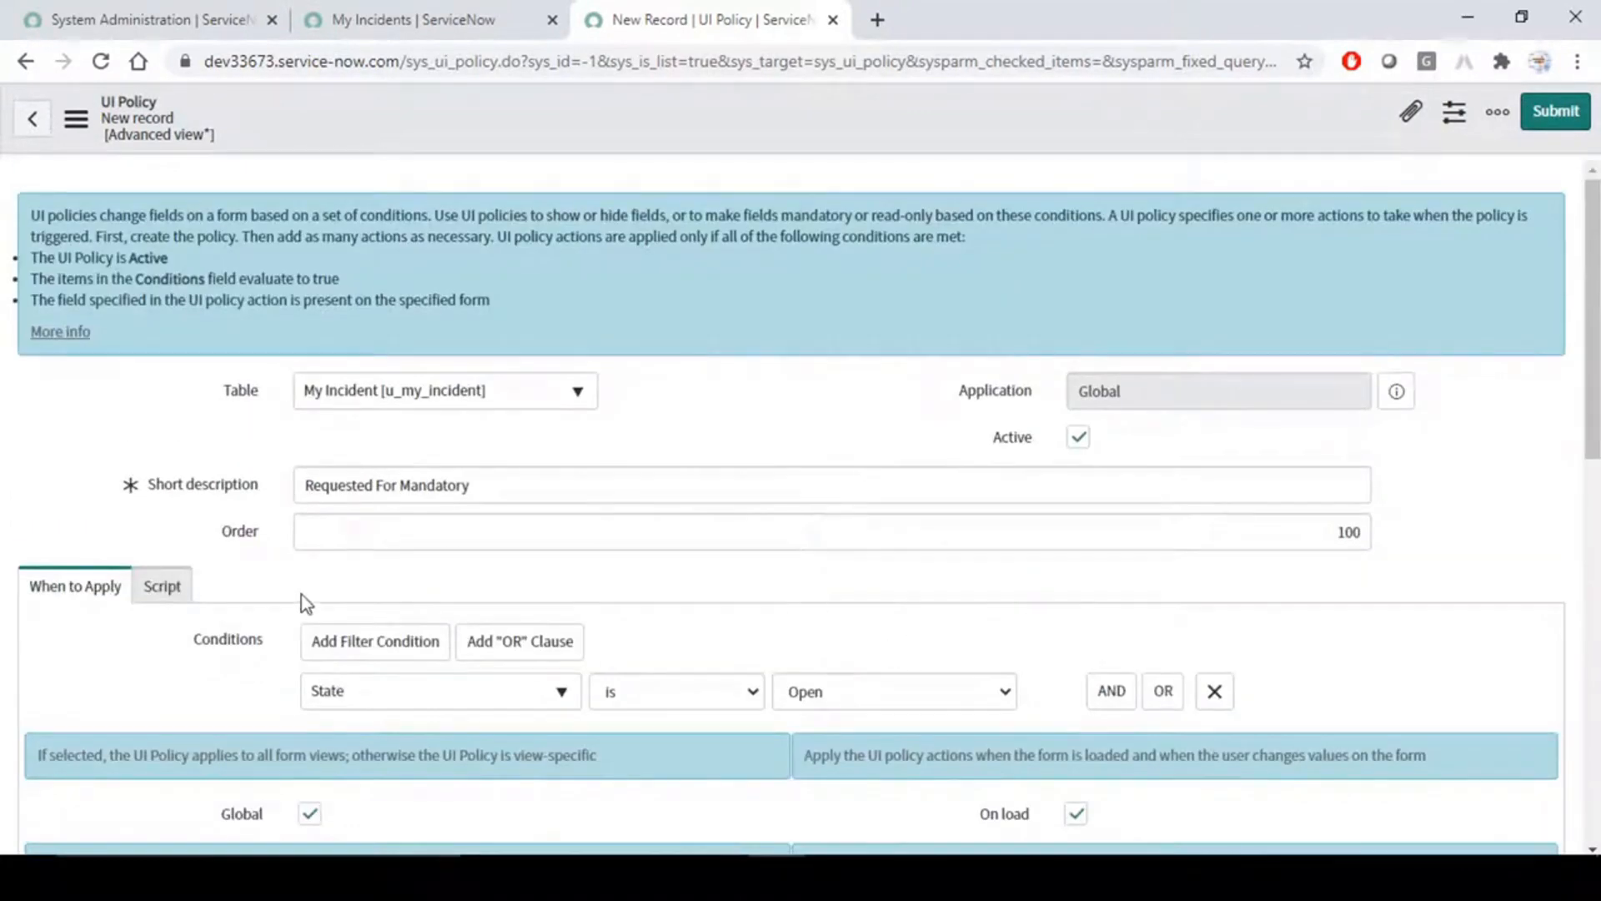
pyautogui.click(162, 588)
pyautogui.scroll(-3, 175, 599)
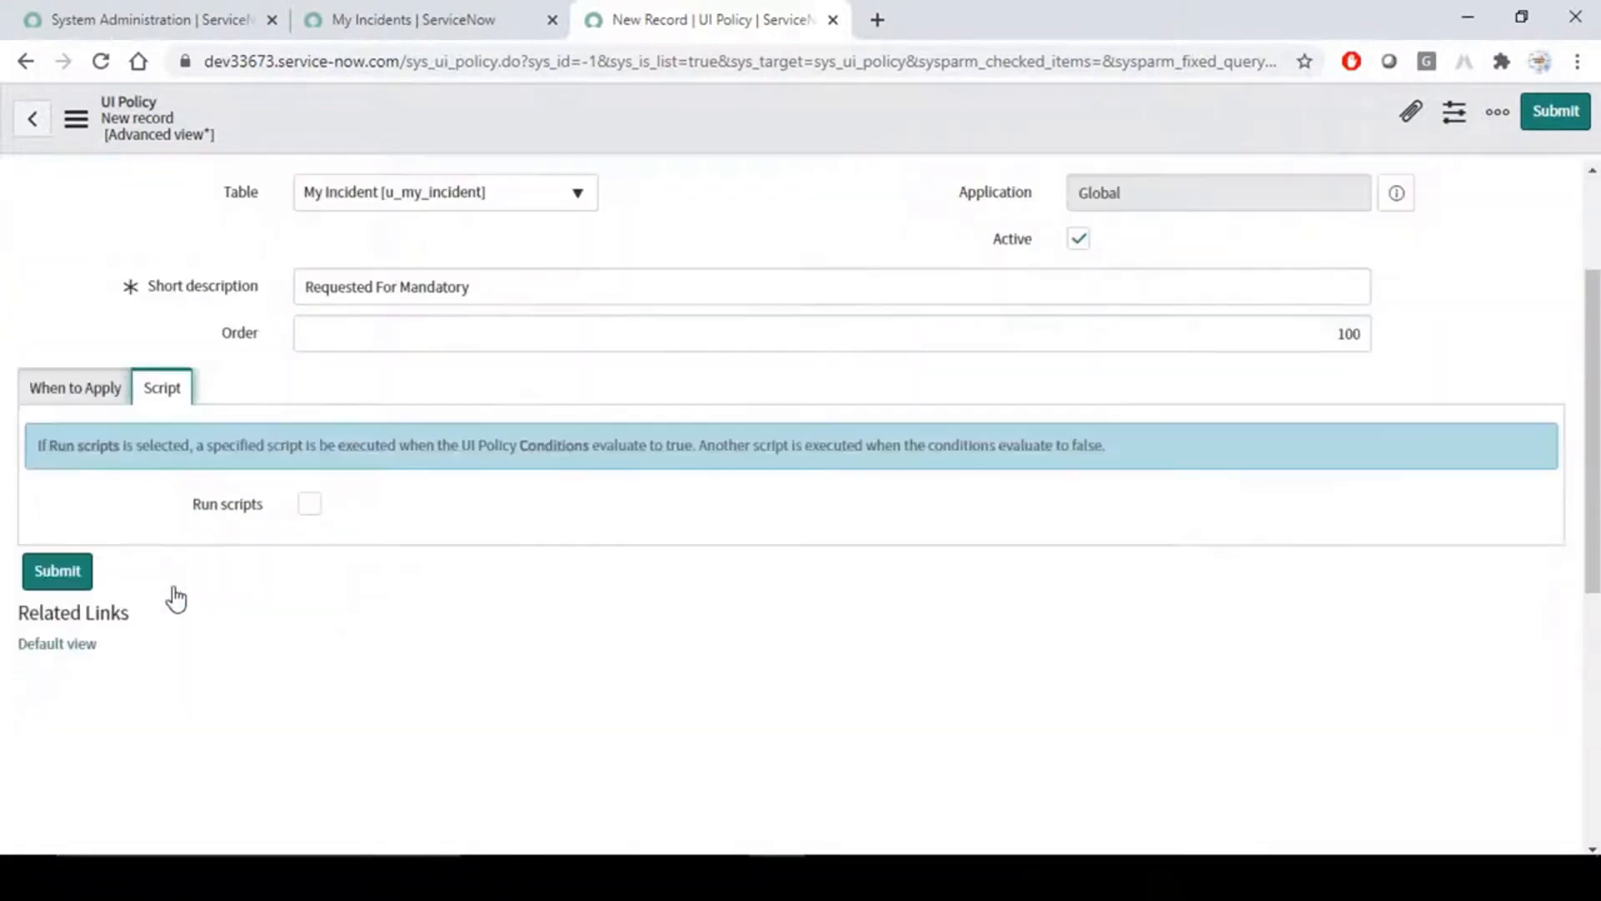
pyautogui.scroll(-2, 175, 599)
pyautogui.click(310, 351)
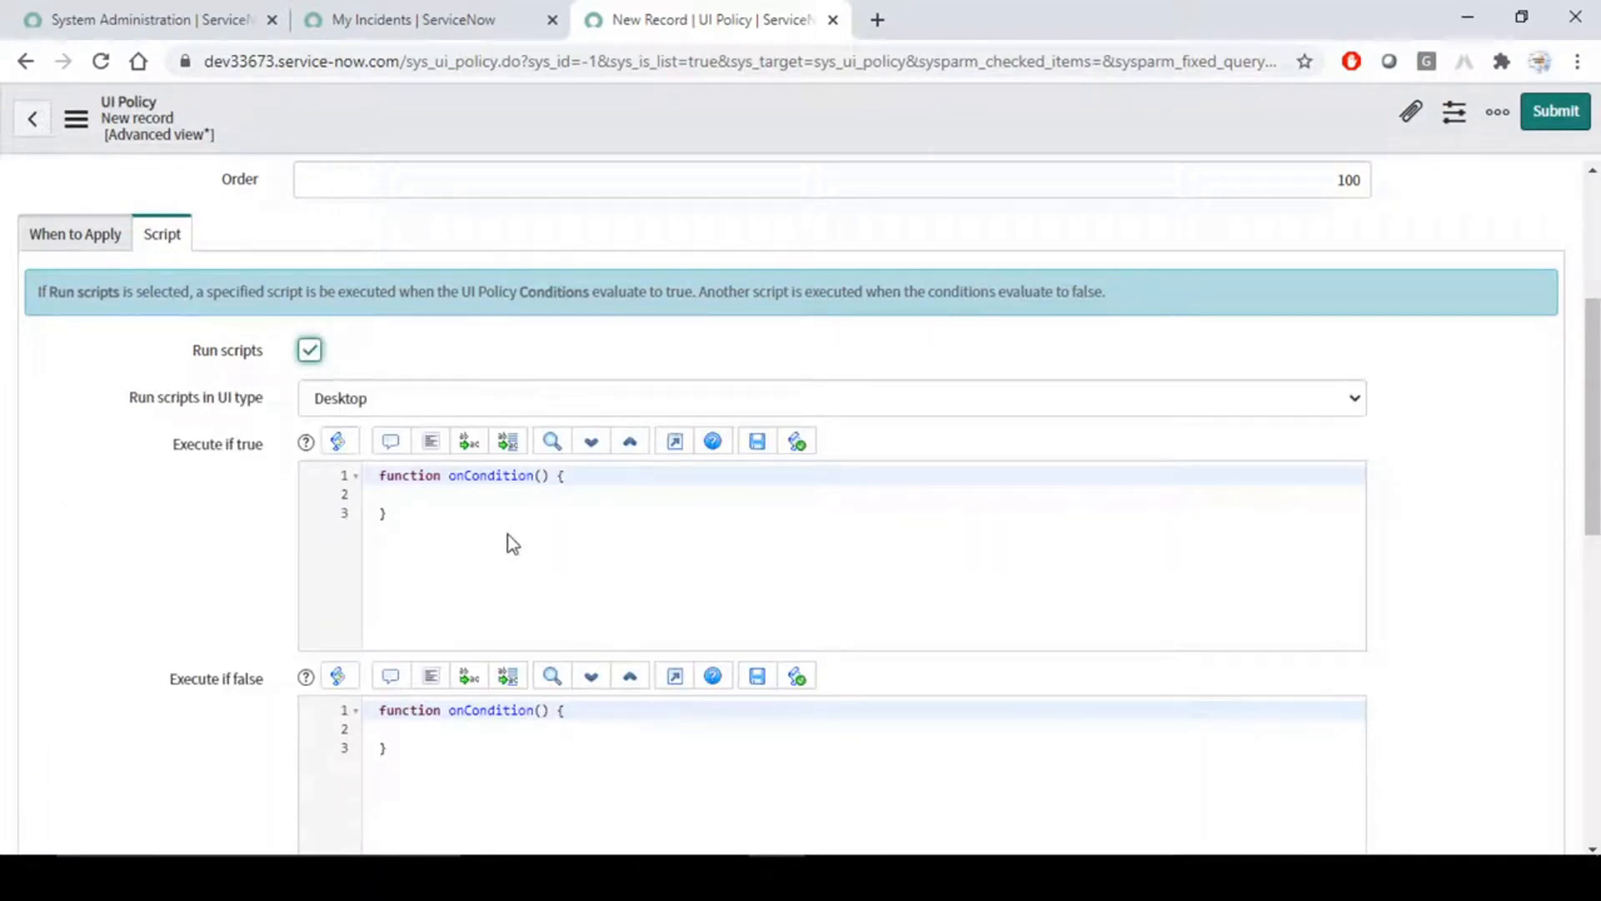
pyautogui.click(498, 500)
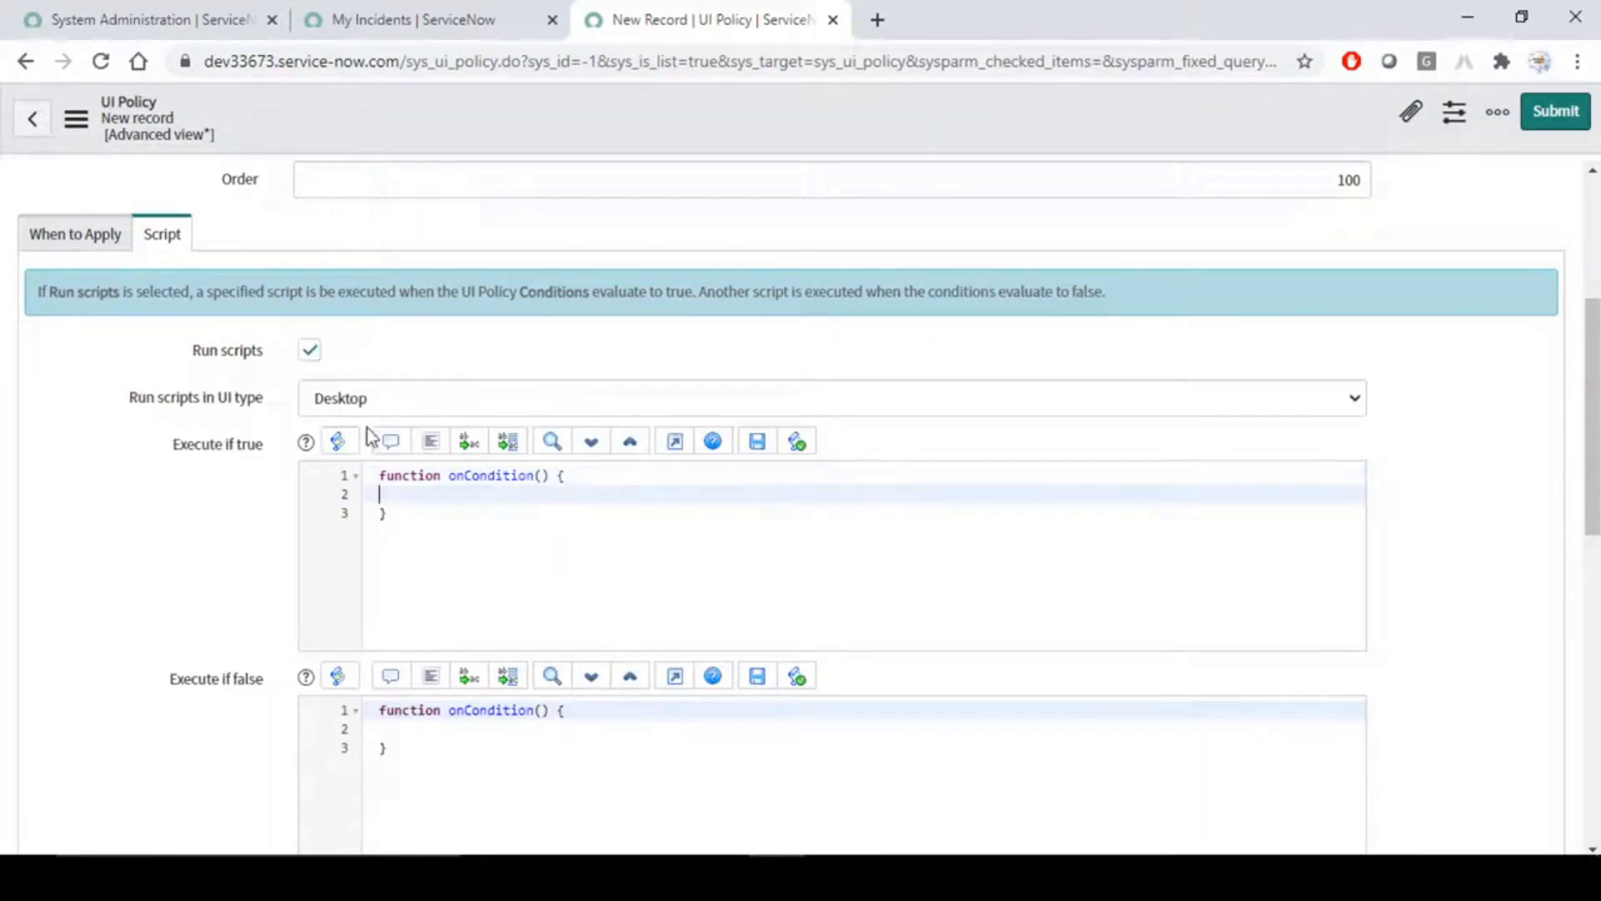
pyautogui.click(310, 351)
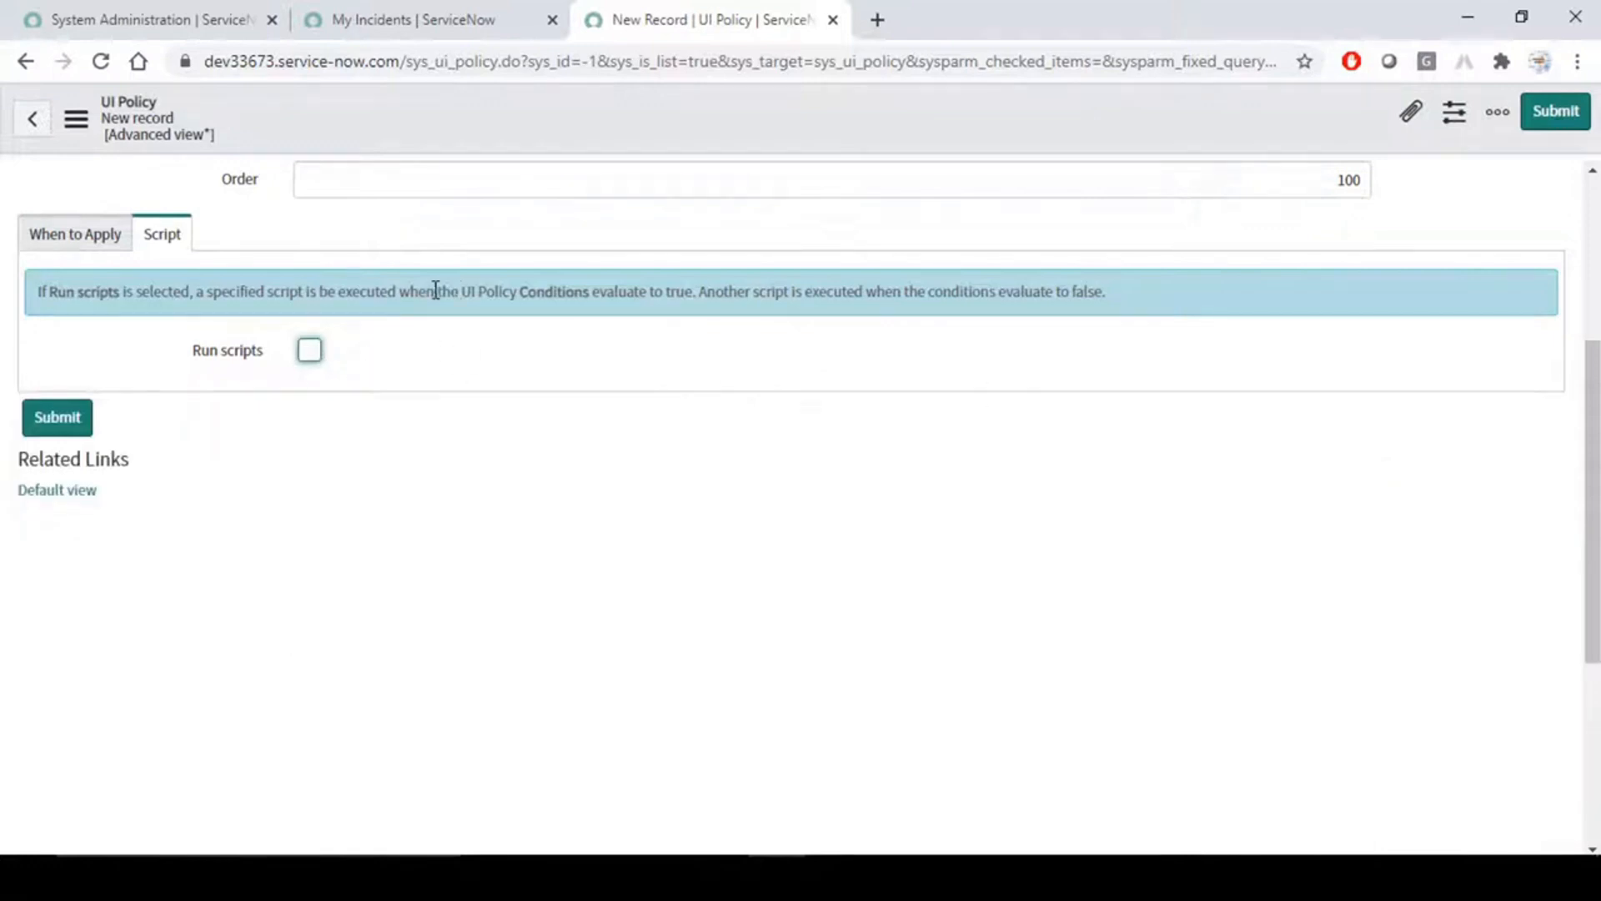
# - Enable Run scripts for the UI policy and set Run scripts in UI type to All
pyautogui.click(93, 240)
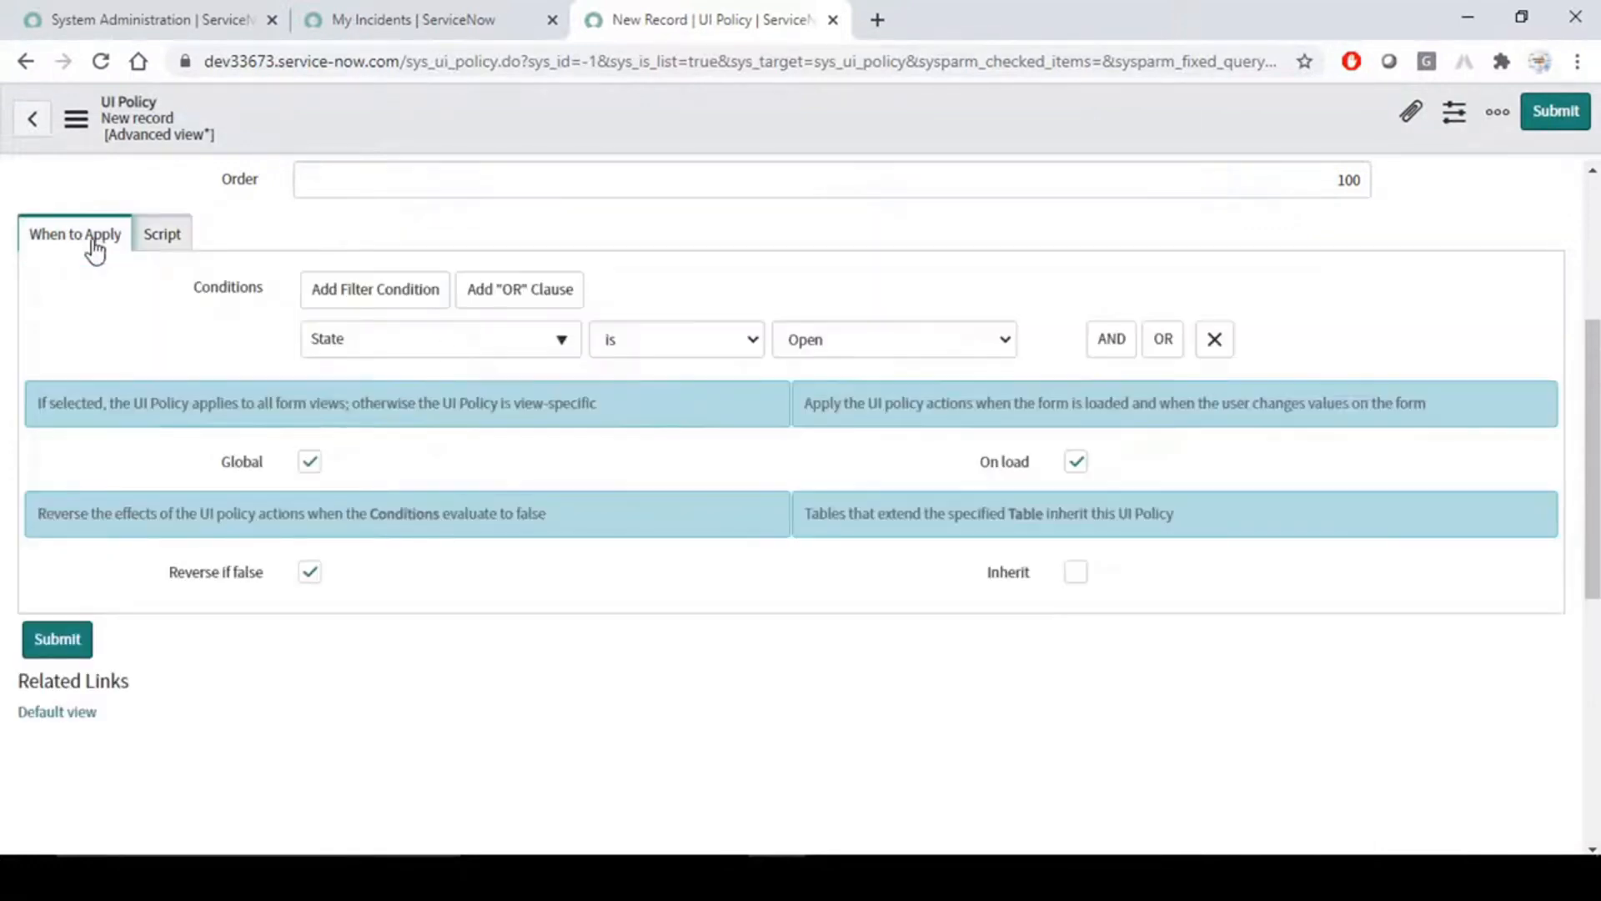
pyautogui.click(167, 236)
pyautogui.click(316, 357)
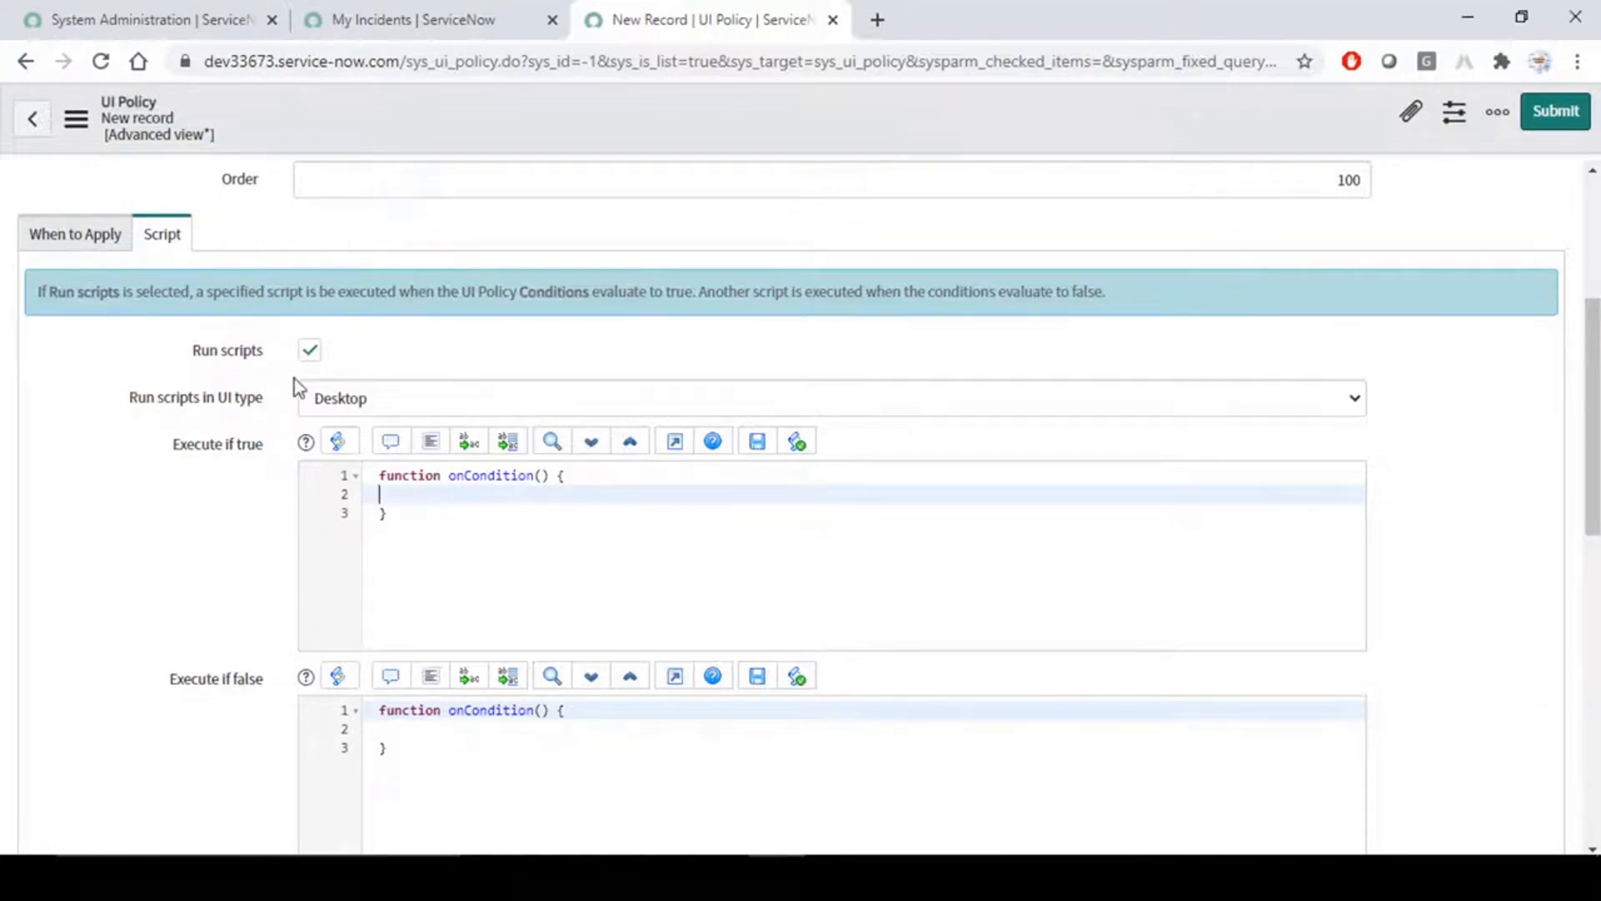
pyautogui.click(373, 407)
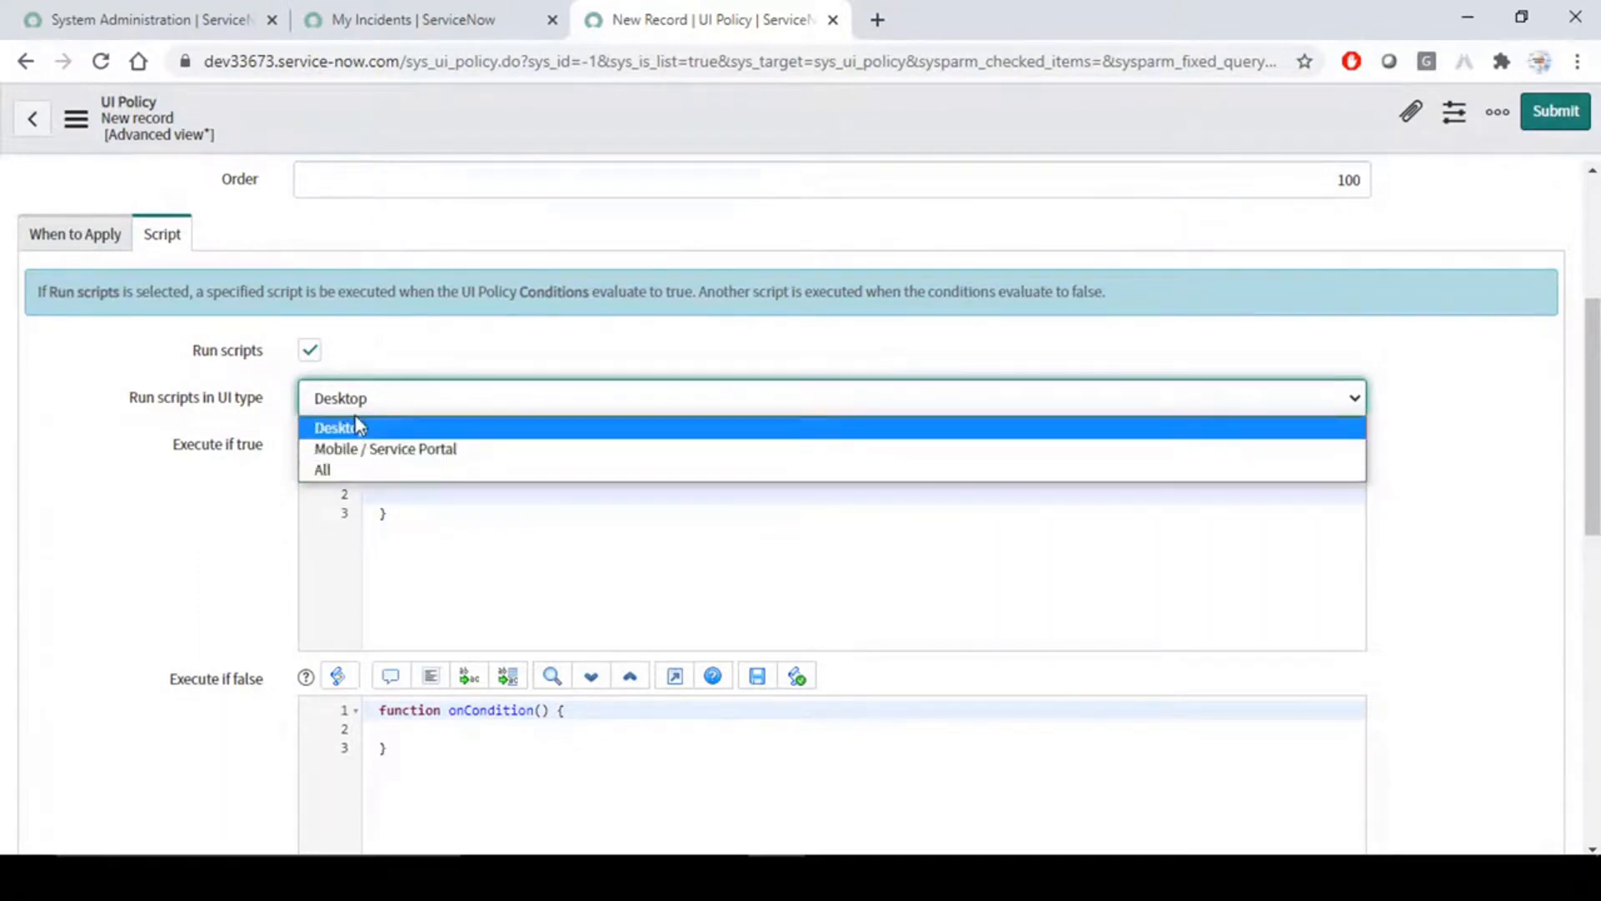
pyautogui.click(346, 467)
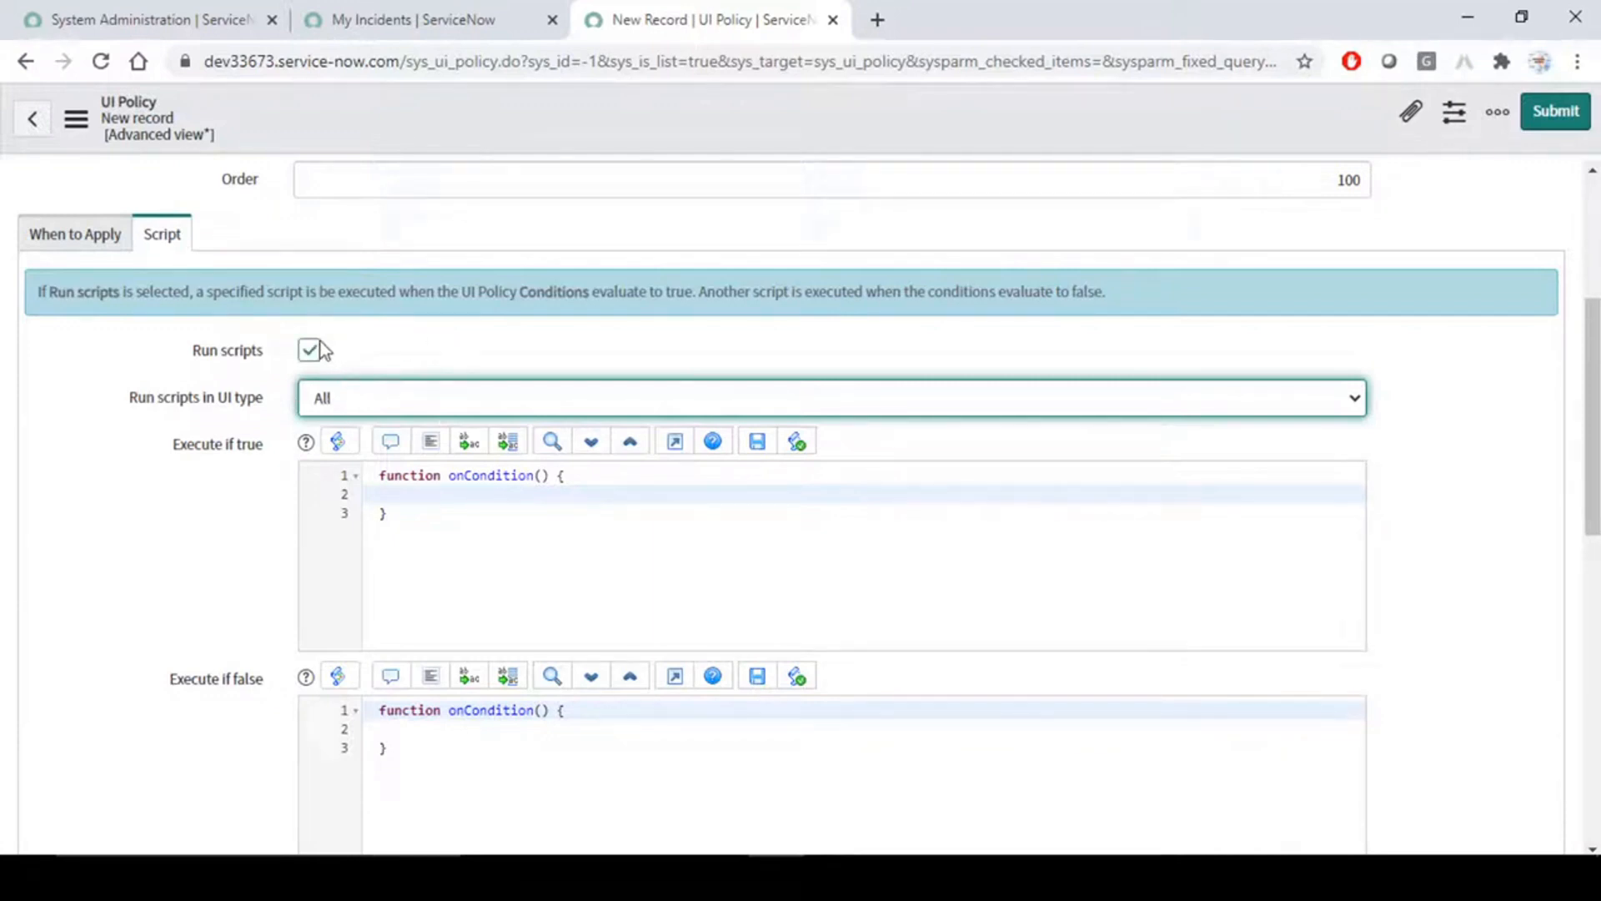
pyautogui.click(371, 342)
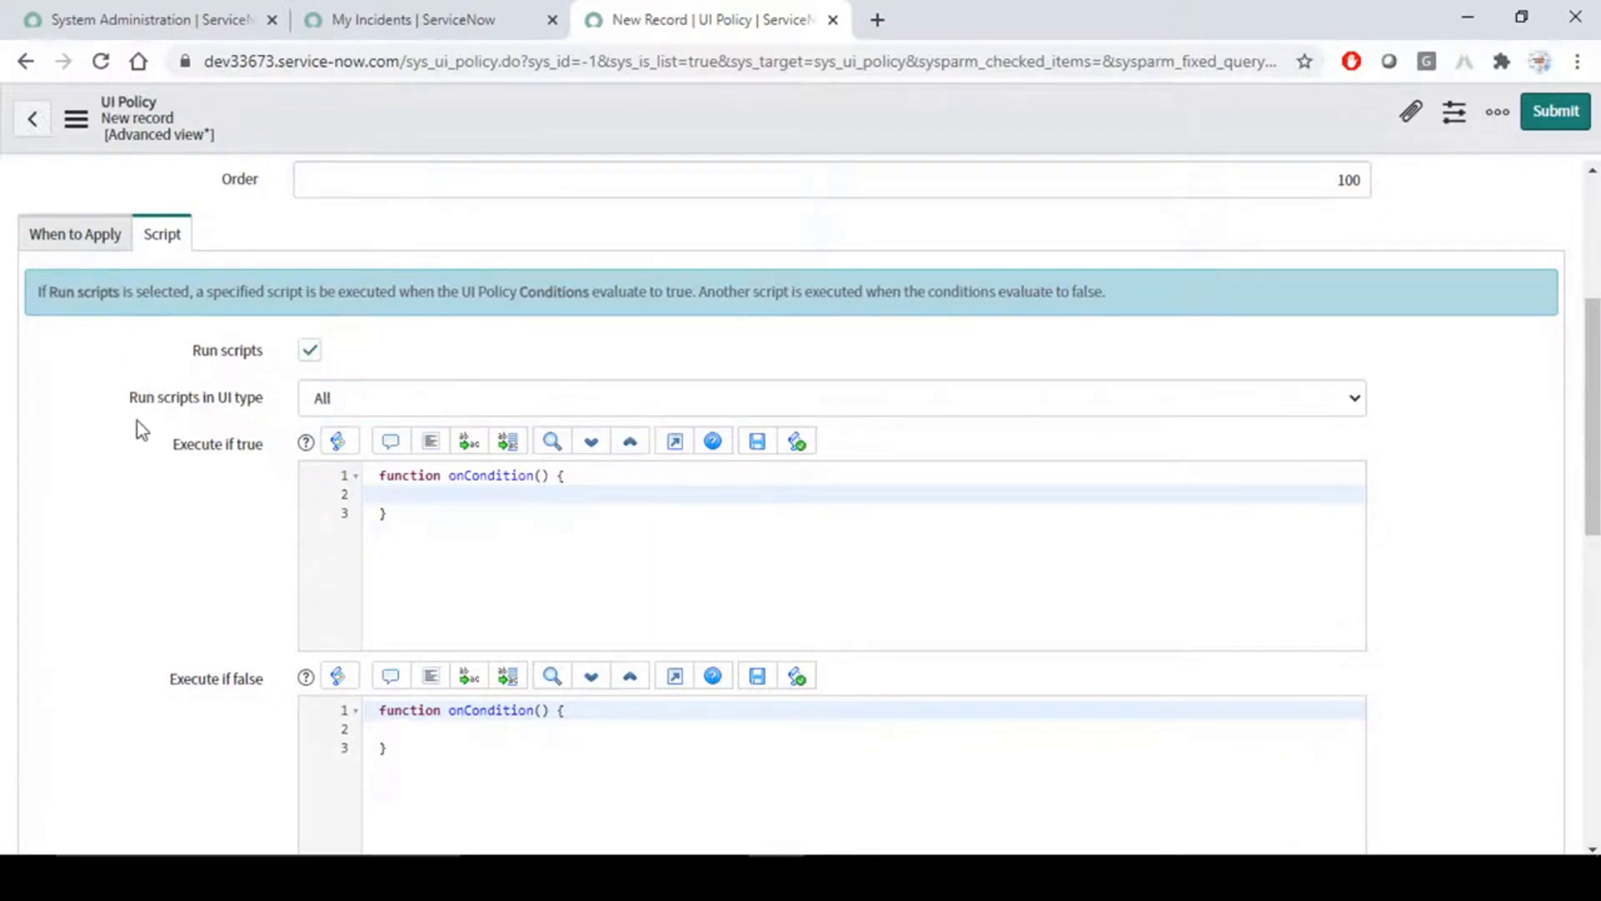
# - Recheck the policy's When to Apply and Script settings, and save the new UI policy while staying on its form
pyautogui.scroll(4, 136, 420)
pyautogui.scroll(-3, 84, 401)
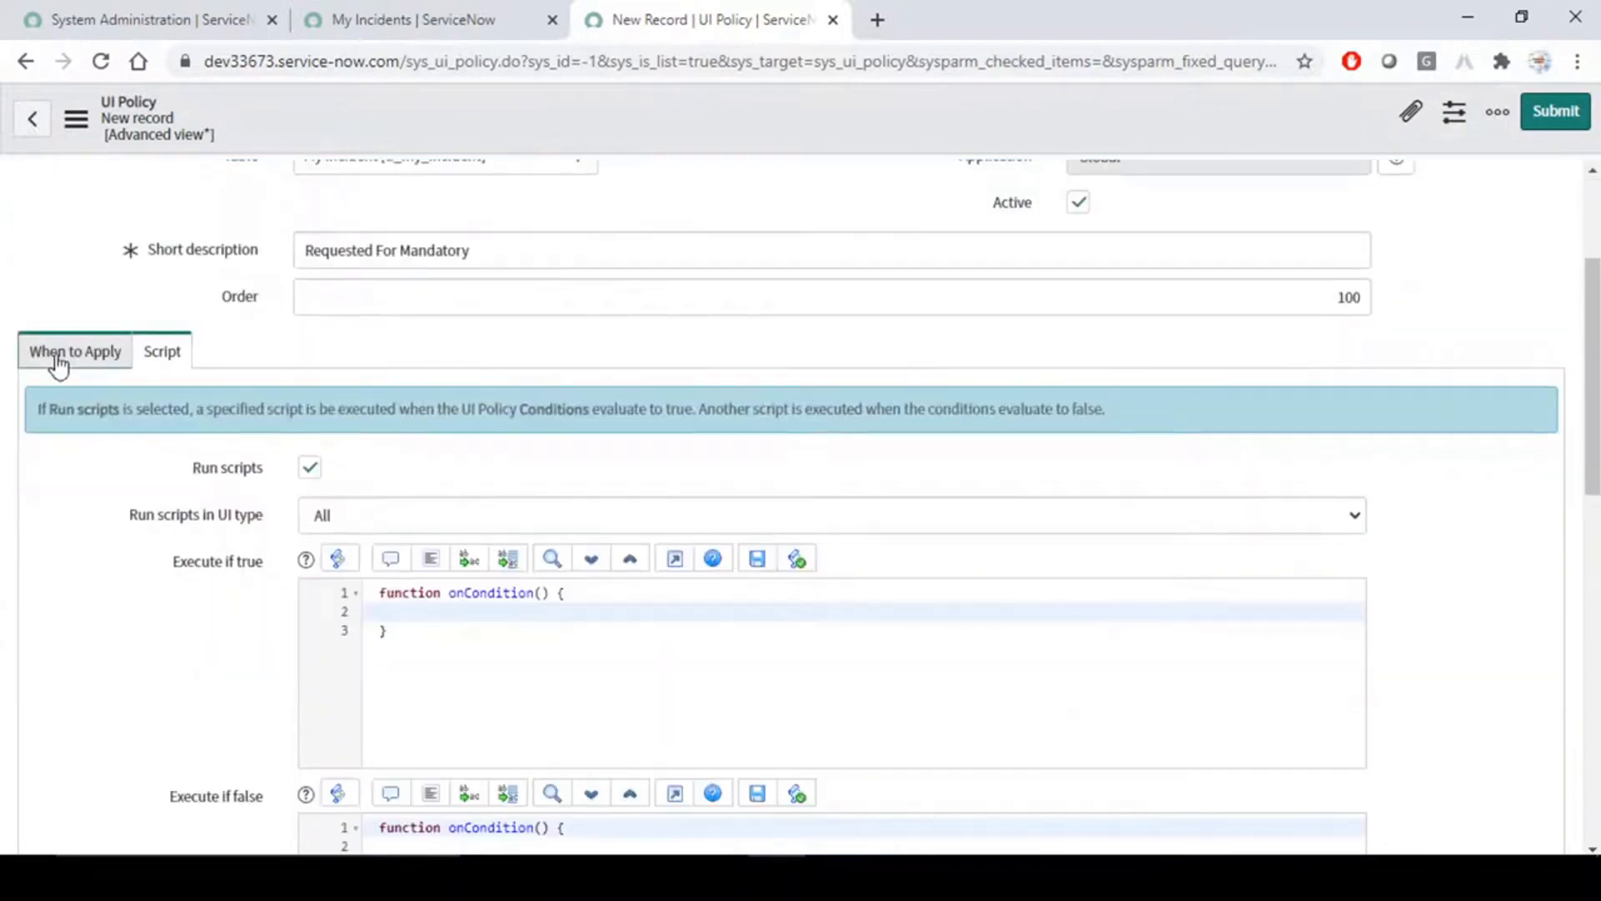
pyautogui.click(55, 354)
pyautogui.scroll(2, 129, 494)
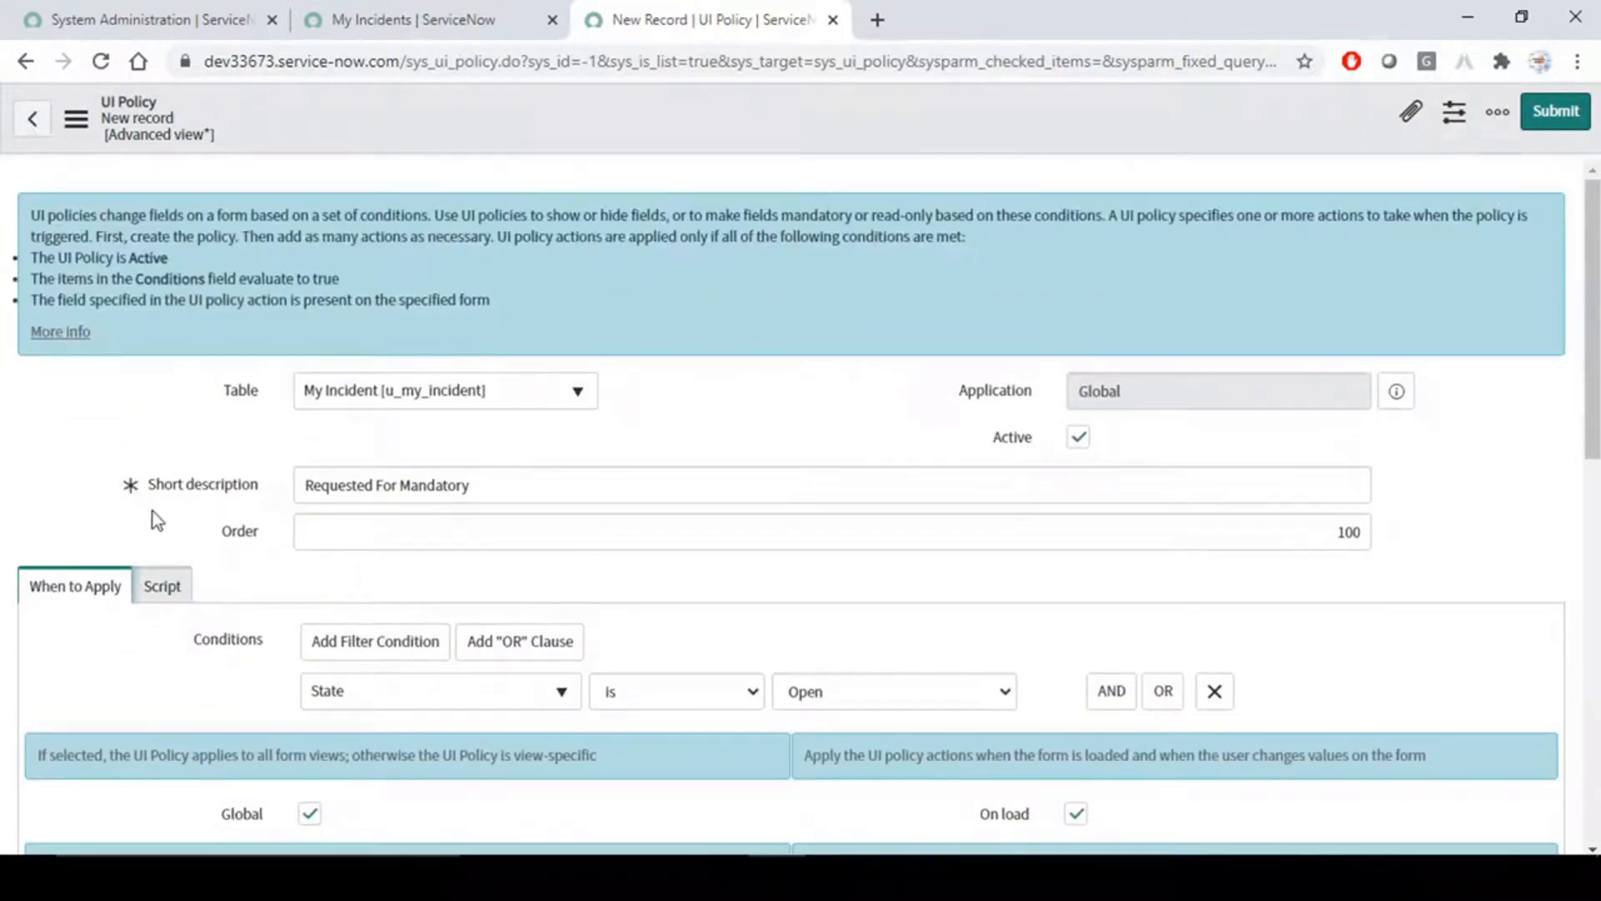
pyautogui.scroll(-1, 159, 544)
pyautogui.click(159, 472)
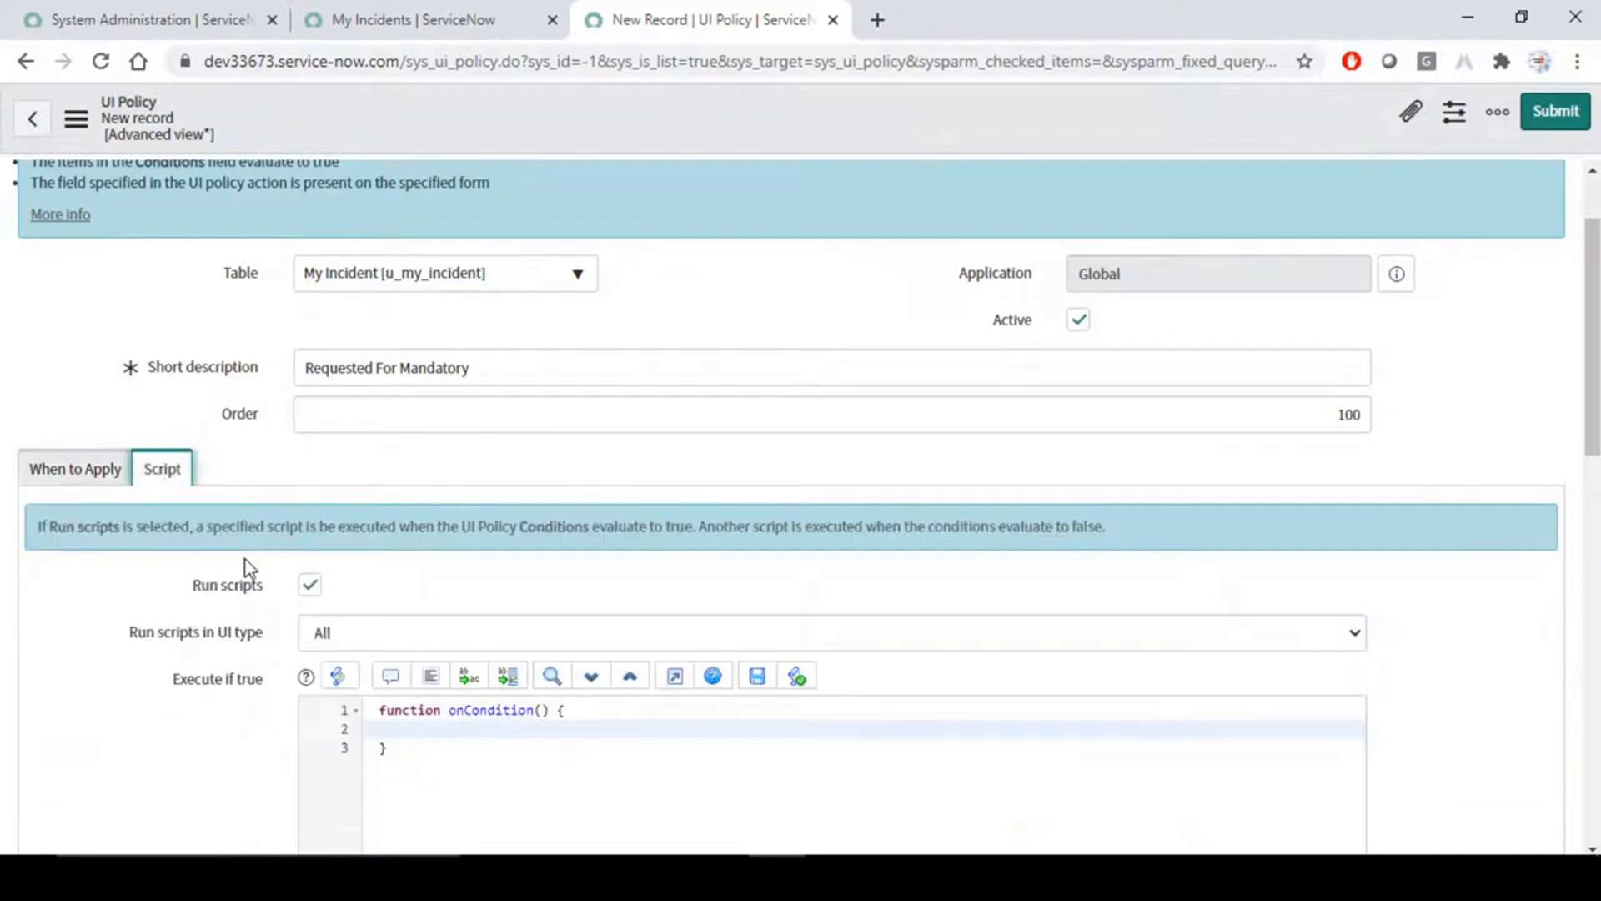
pyautogui.rightClick(652, 117)
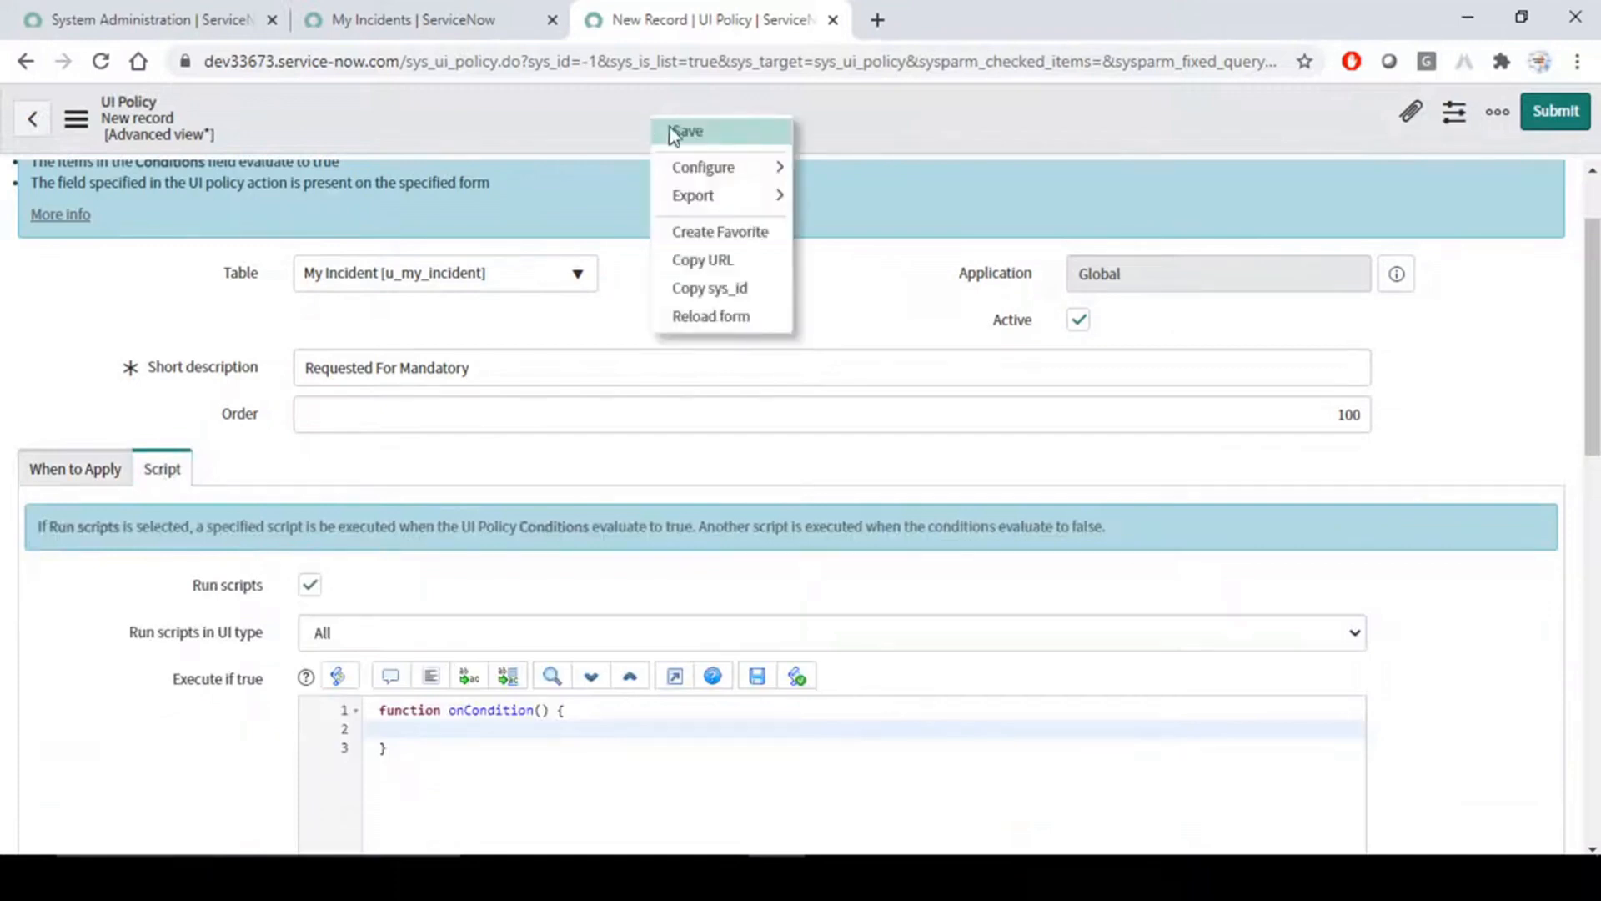
pyautogui.click(722, 132)
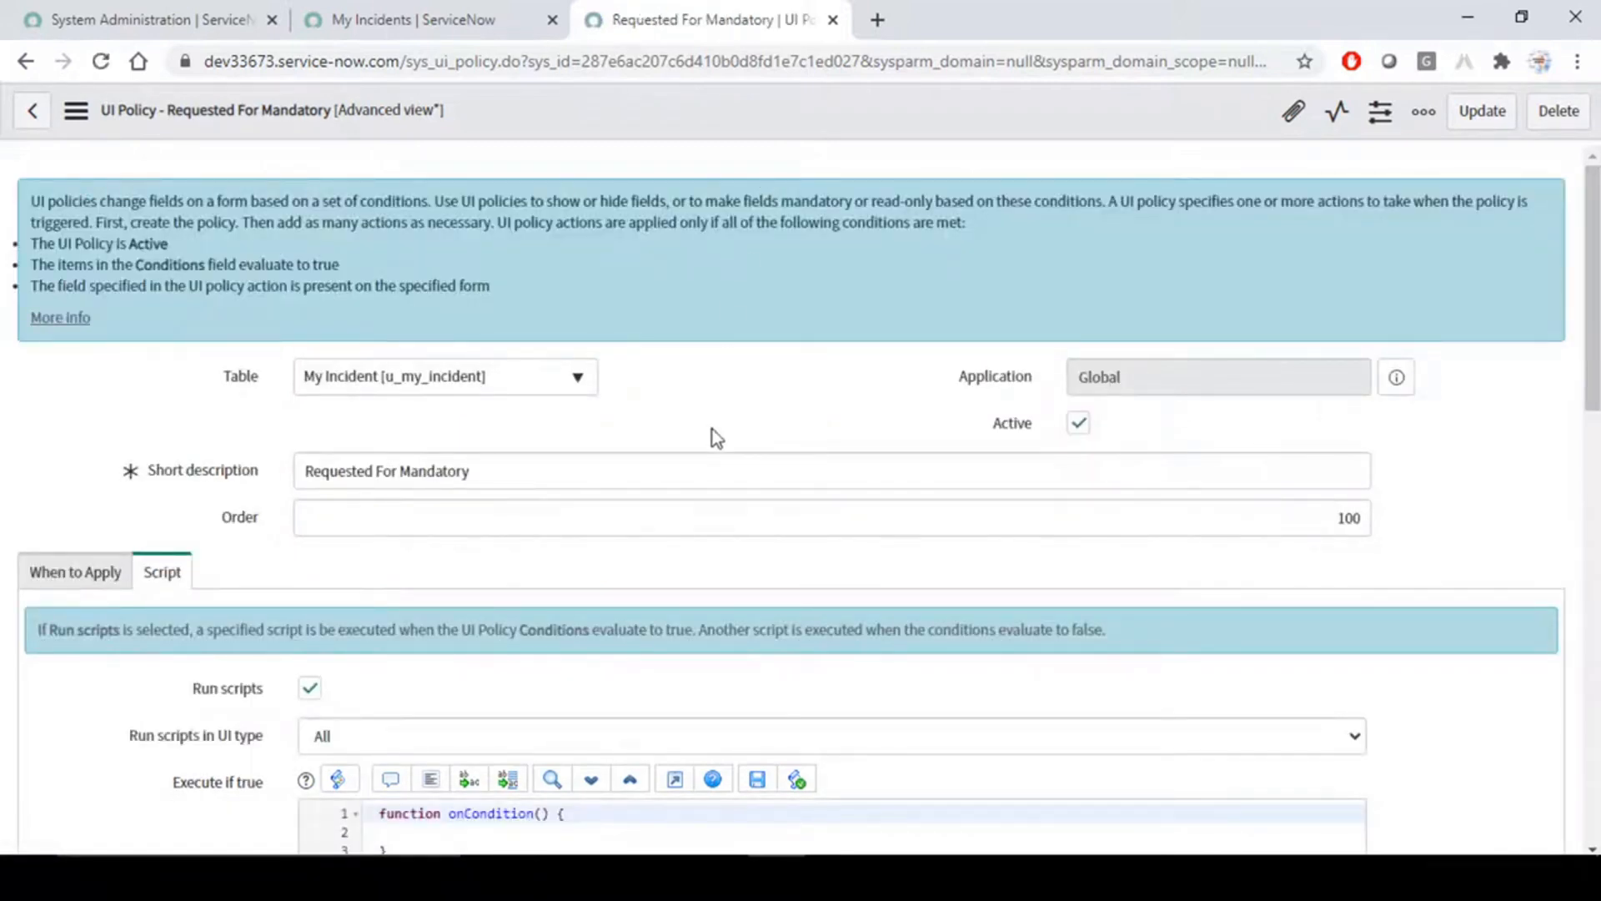
# - Examine the Order value of the saved UI policy
pyautogui.click(1332, 517)
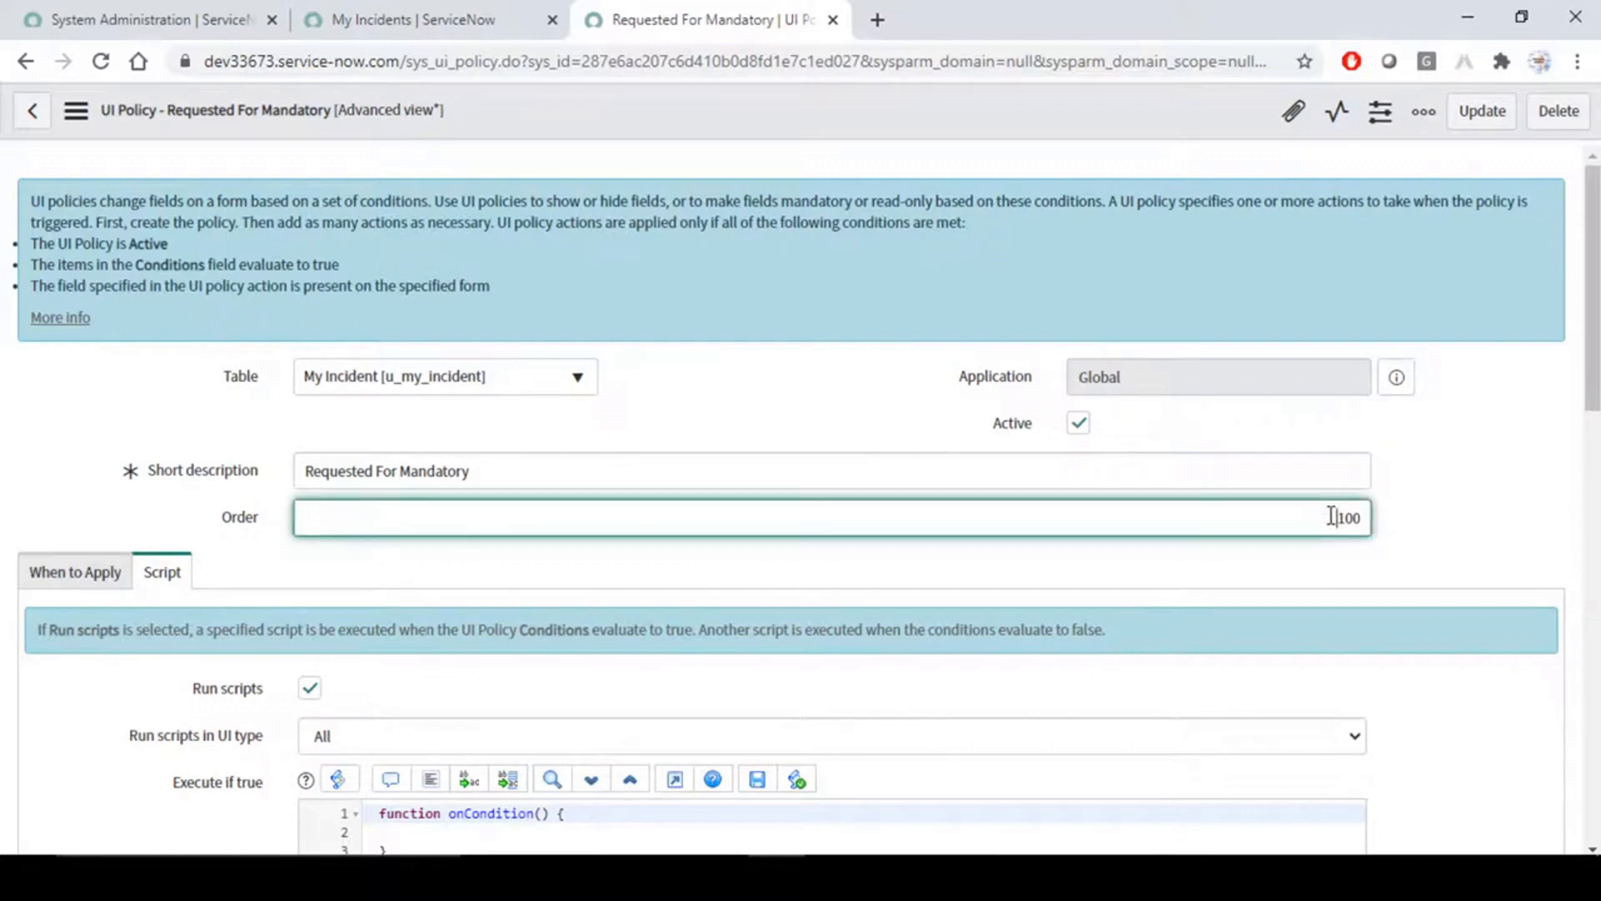
pyautogui.moveTo(1337, 520); pyautogui.dragTo(1387, 526)
pyautogui.click(1348, 518)
pyautogui.click(1444, 467)
# - Start a new UI policy action for the Requested For Mandatory policy
pyautogui.scroll(-3, 341, 645)
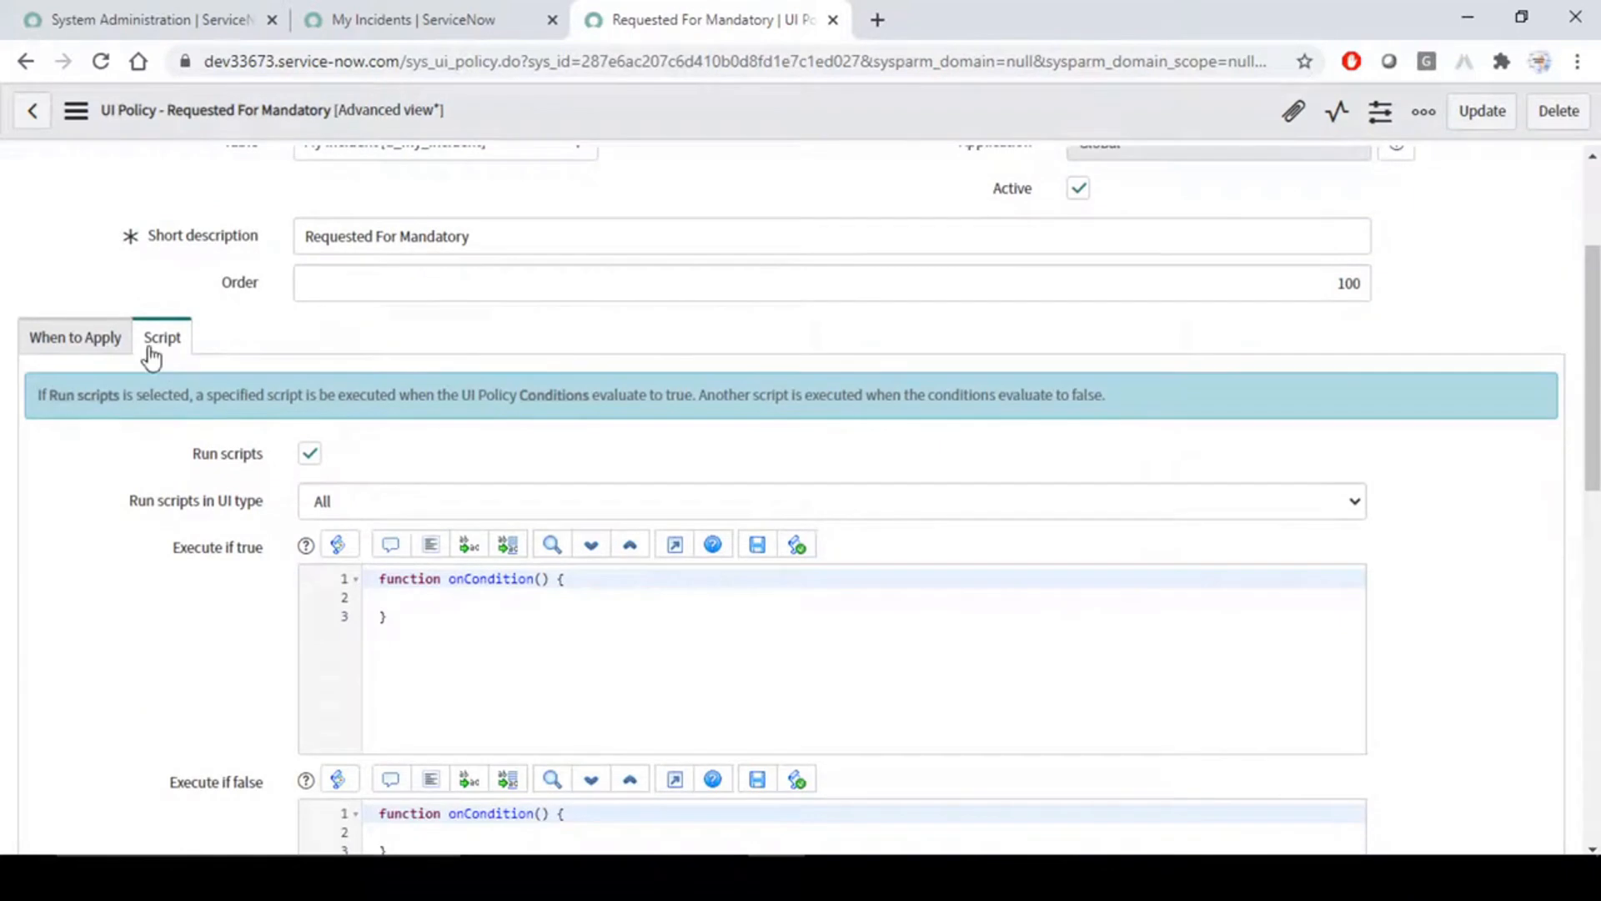
pyautogui.click(102, 337)
pyautogui.scroll(-3, 143, 538)
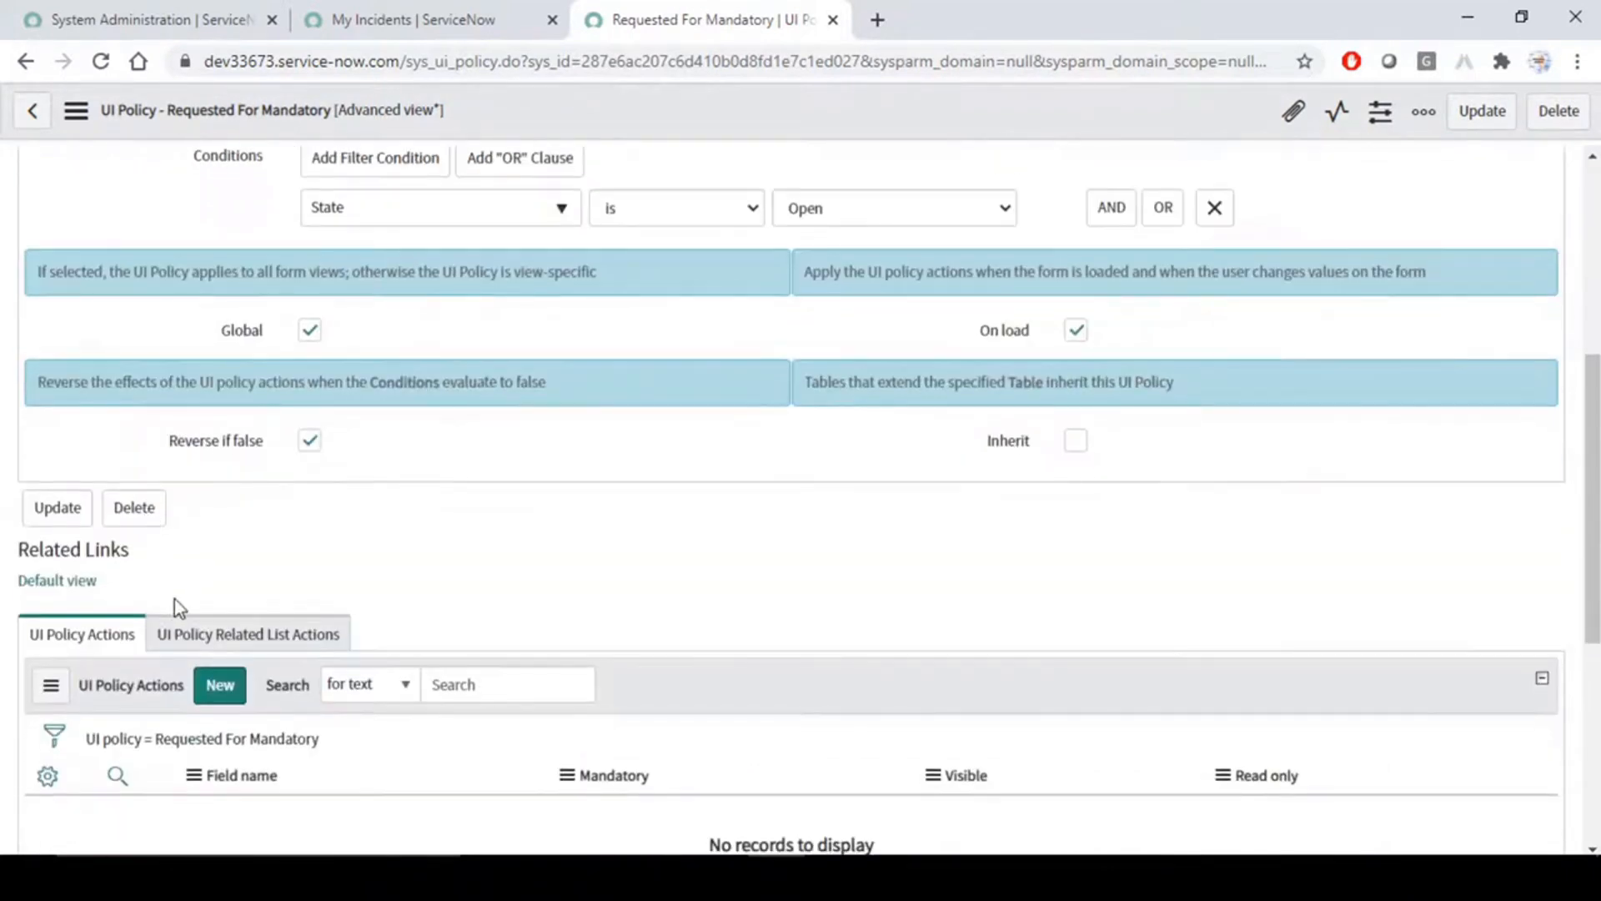
pyautogui.scroll(-3, 155, 659)
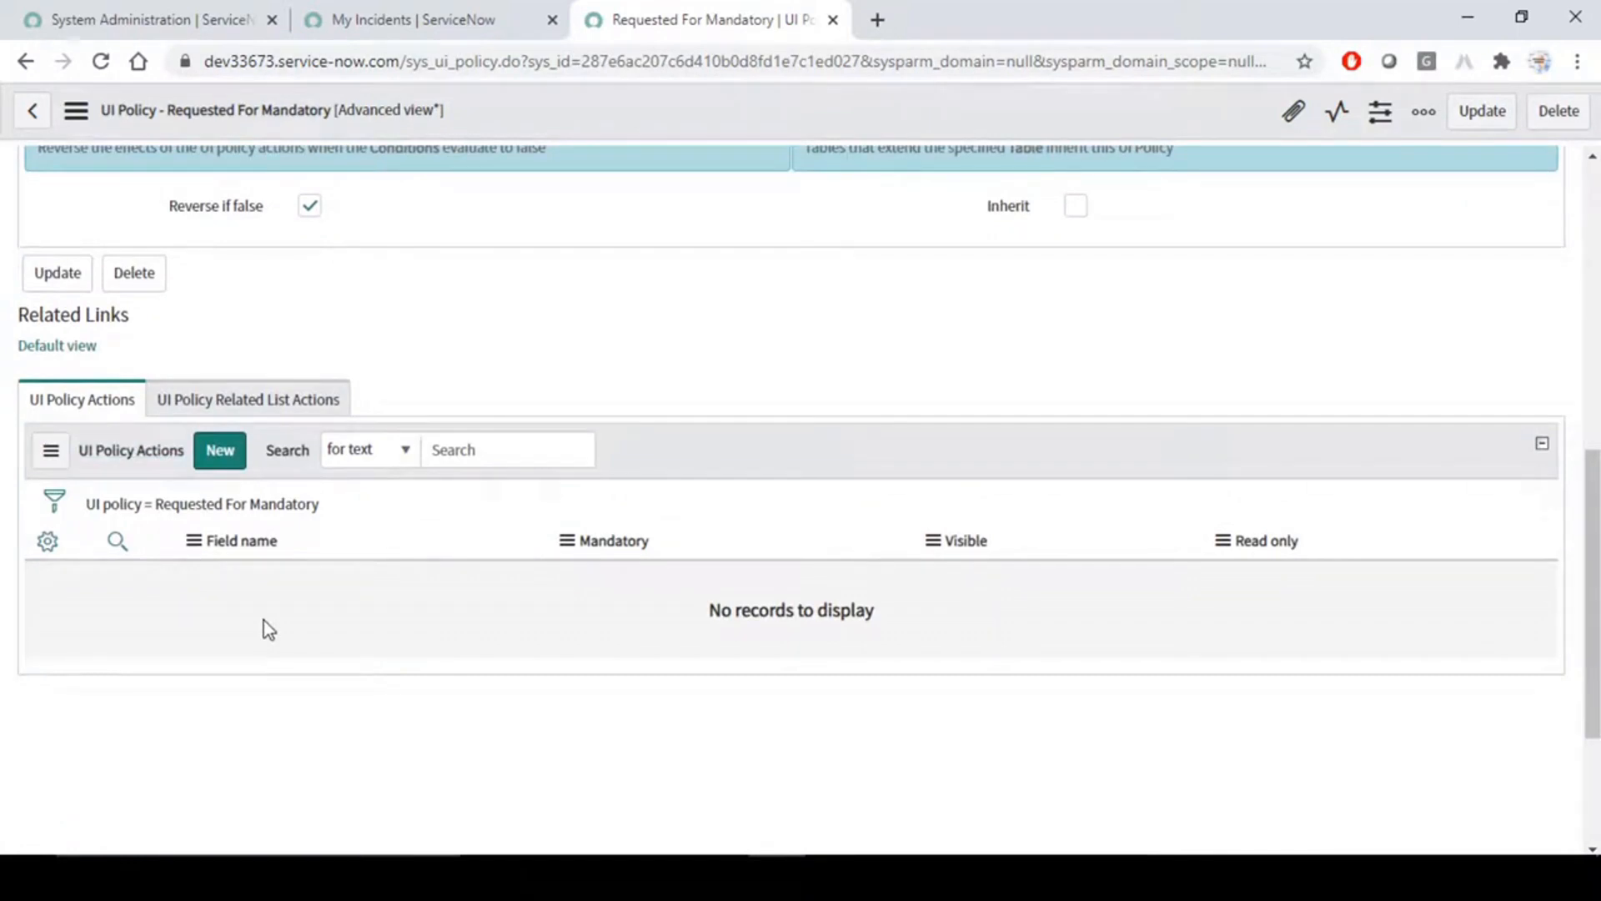
pyautogui.click(220, 450)
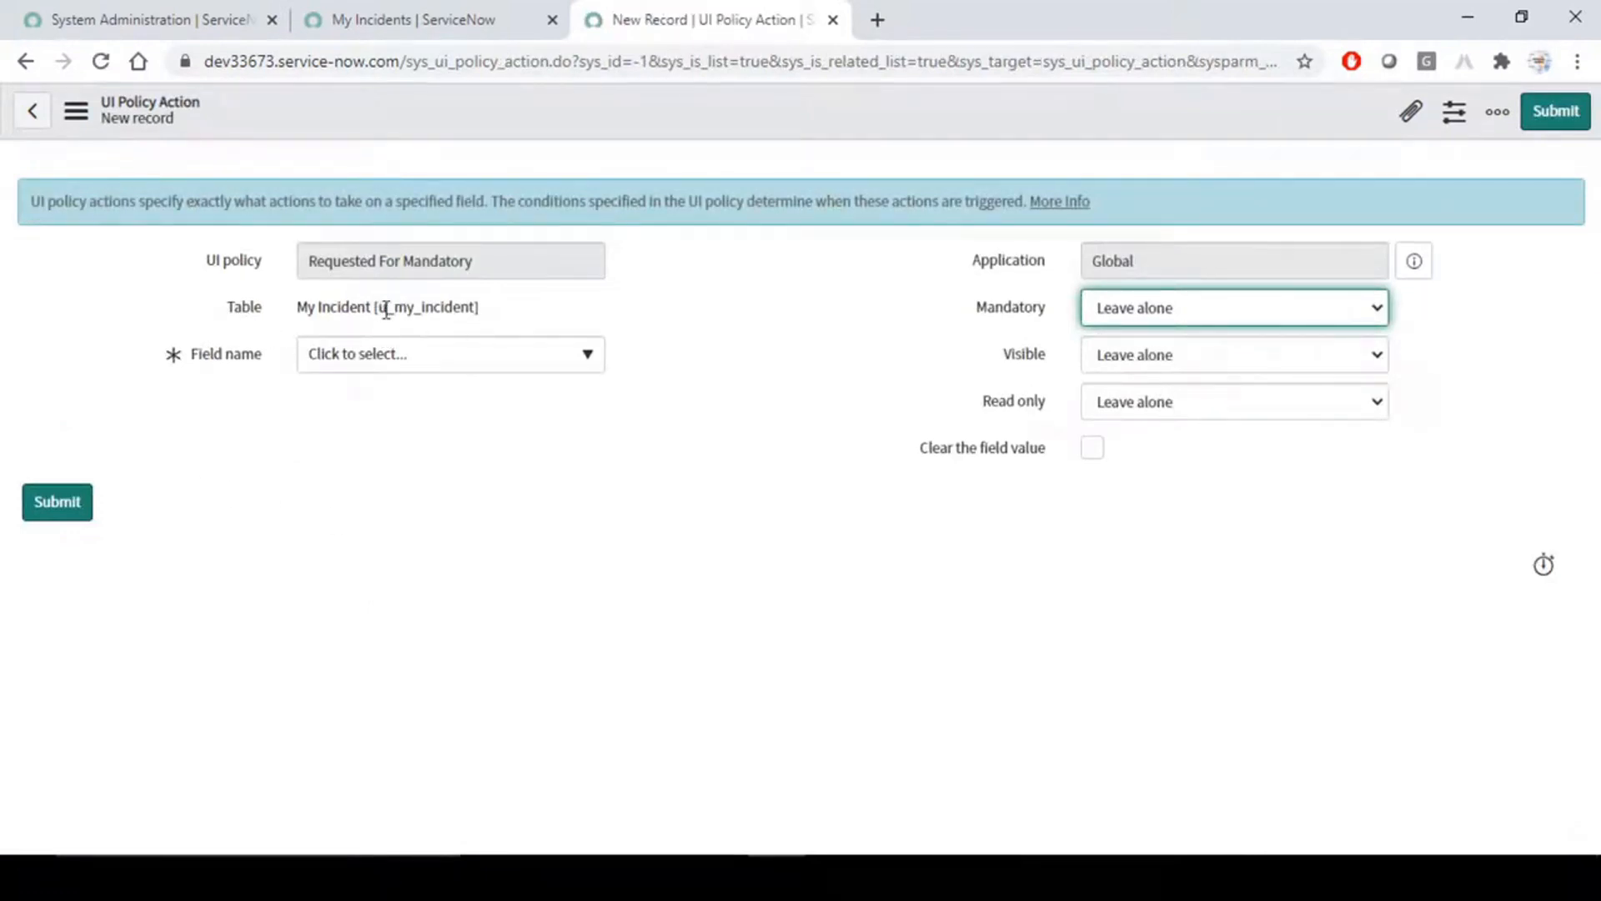
# - Set the UI policy action's field name to Requested For from the My Incident field tree
pyautogui.click(480, 364)
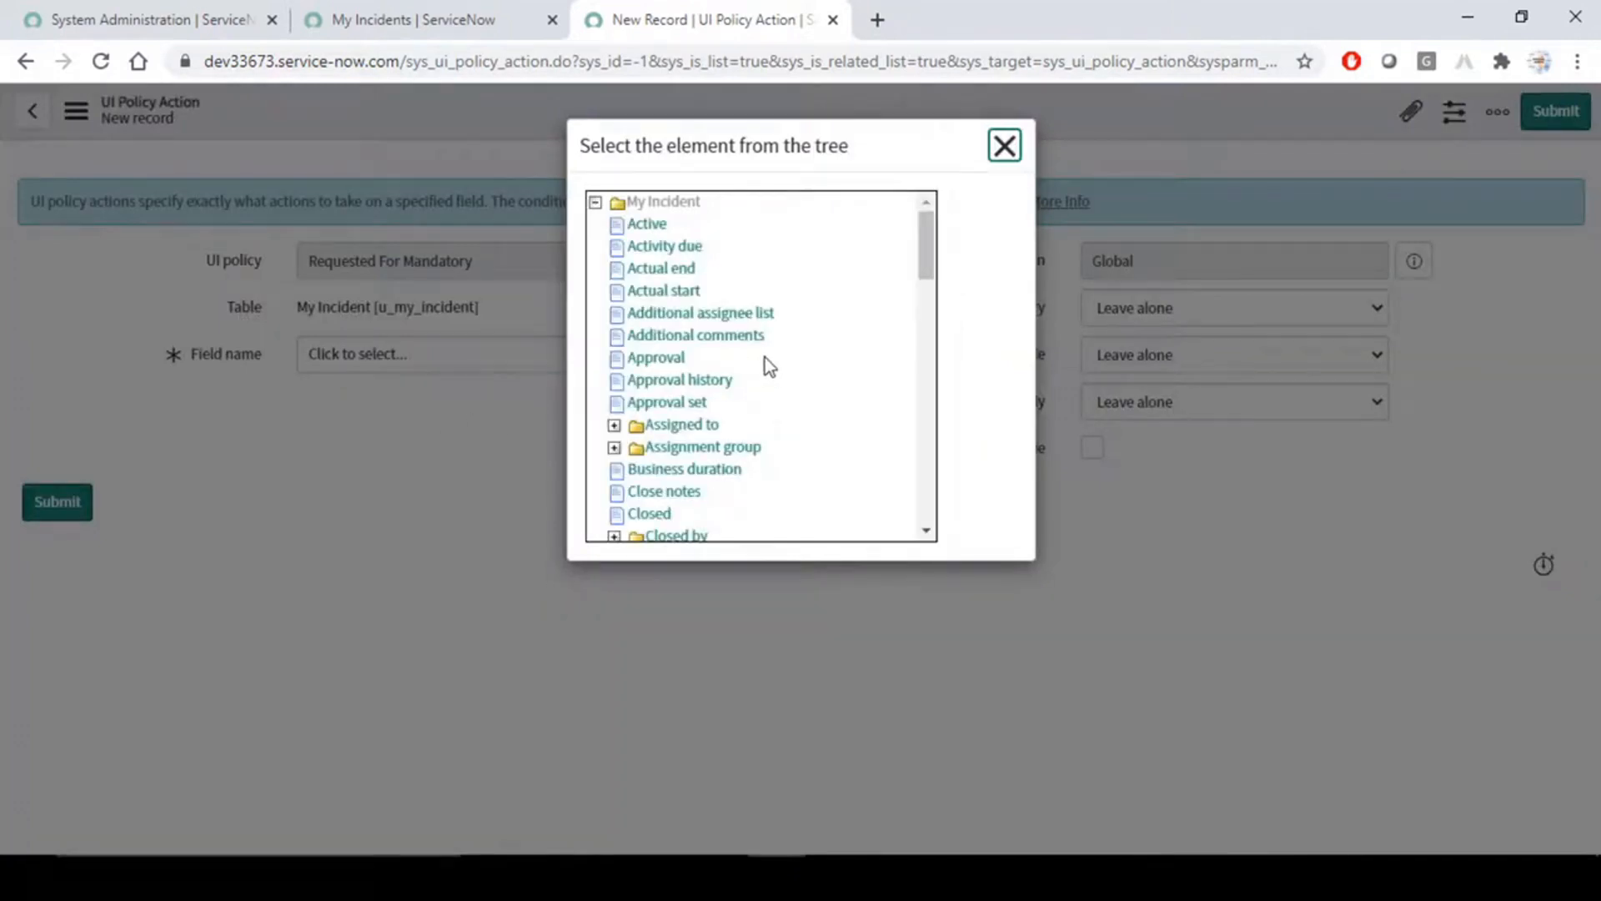
pyautogui.scroll(-3, 720, 455)
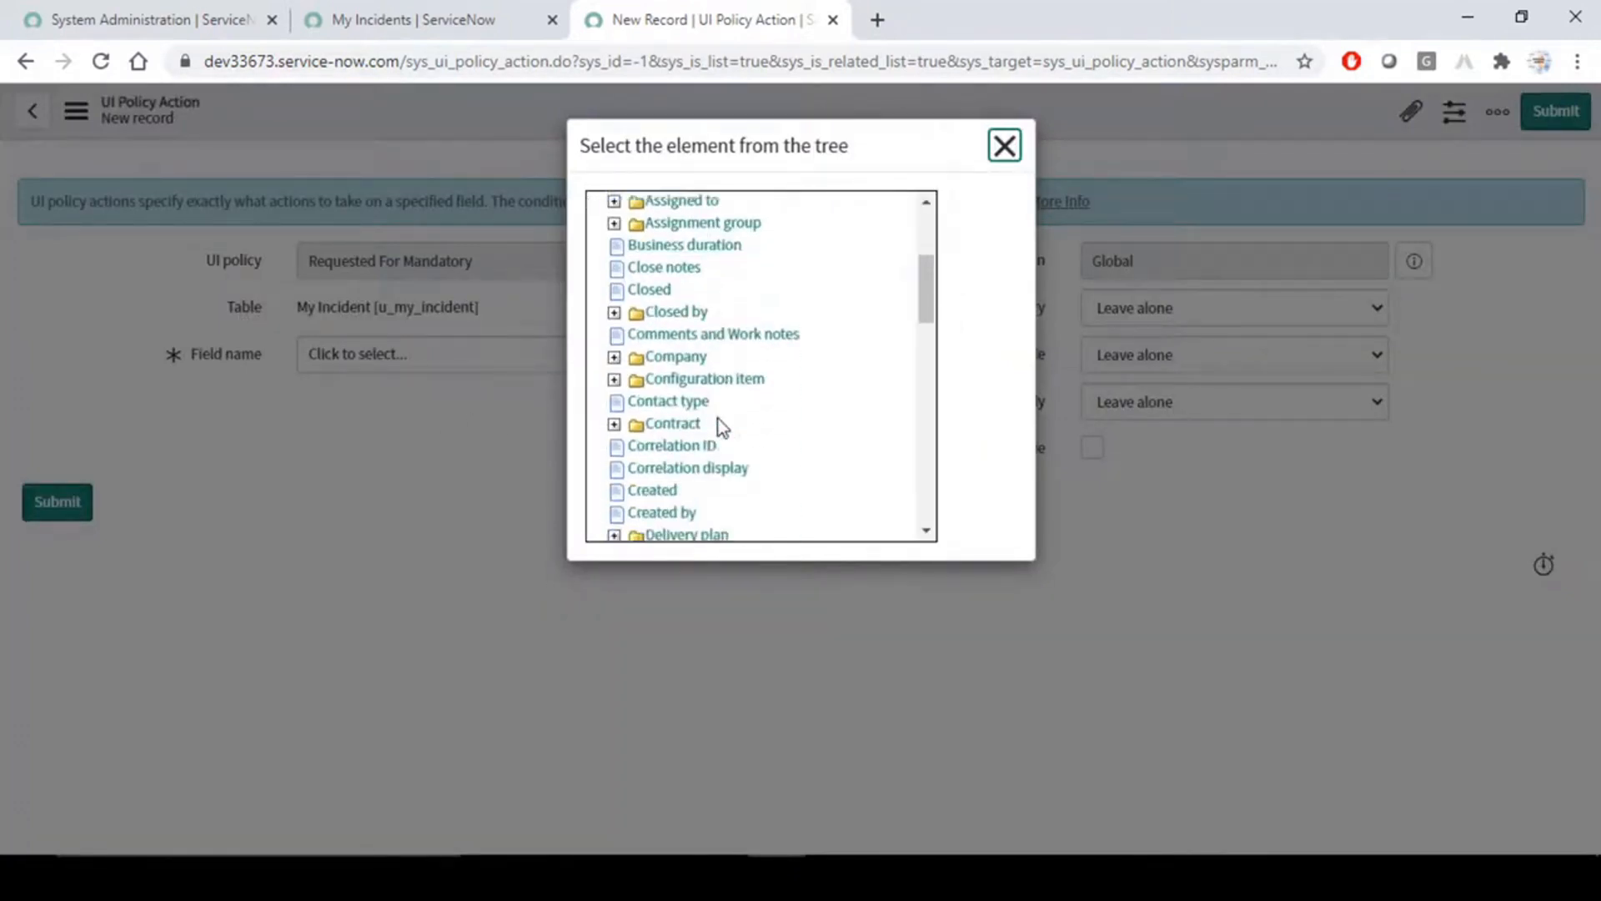
pyautogui.scroll(-3, 785, 426)
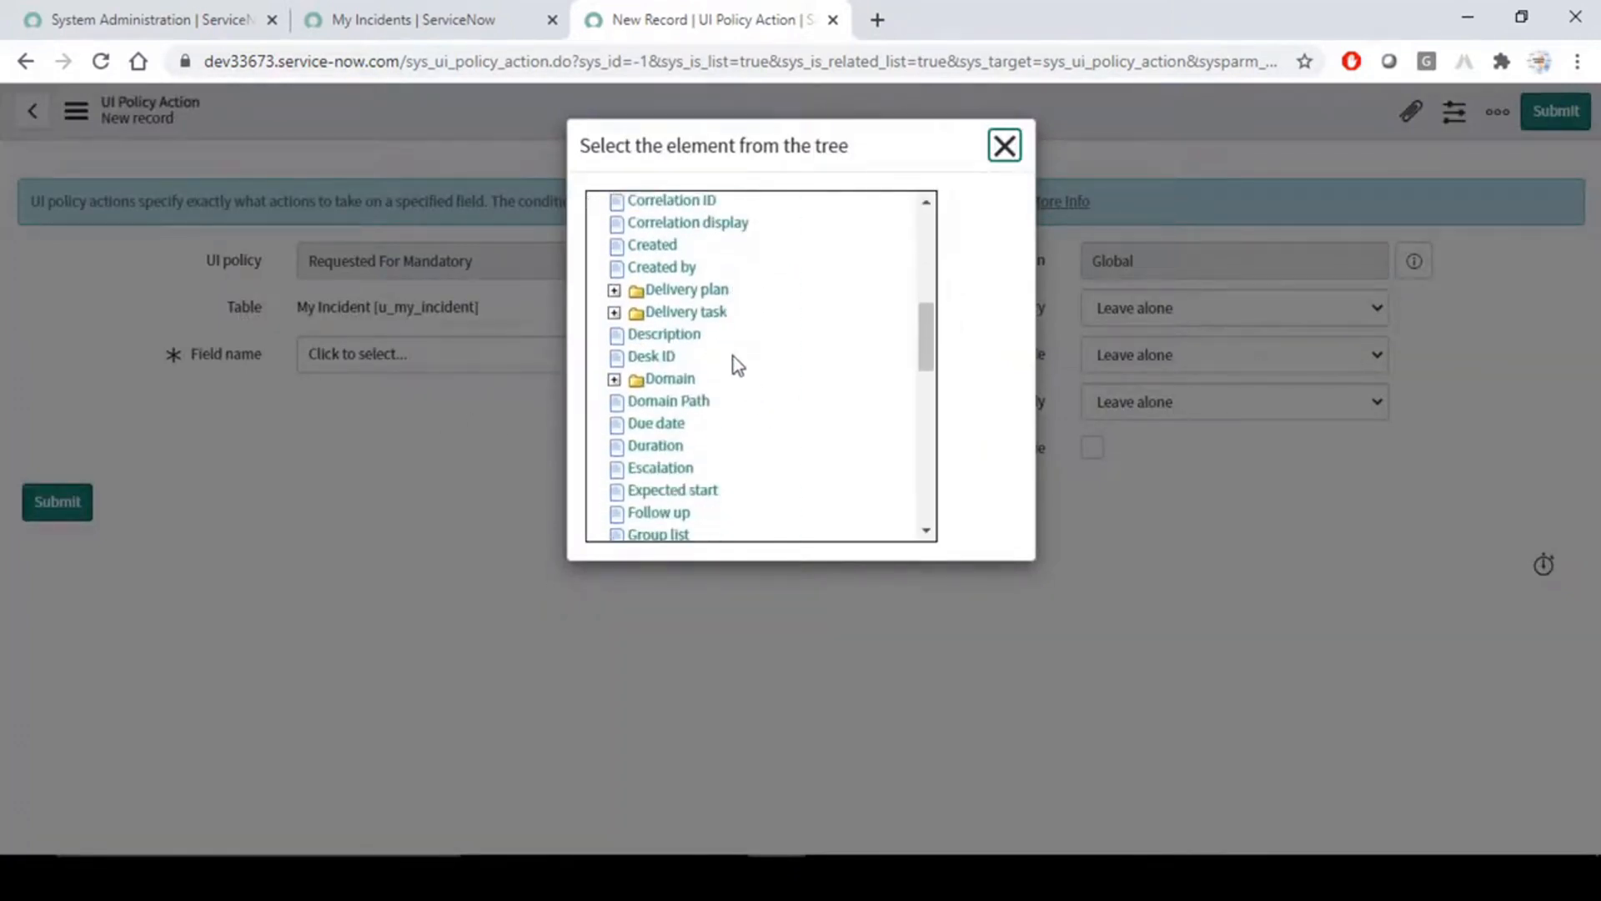
pyautogui.scroll(-2, 734, 363)
pyautogui.scroll(-5, 733, 359)
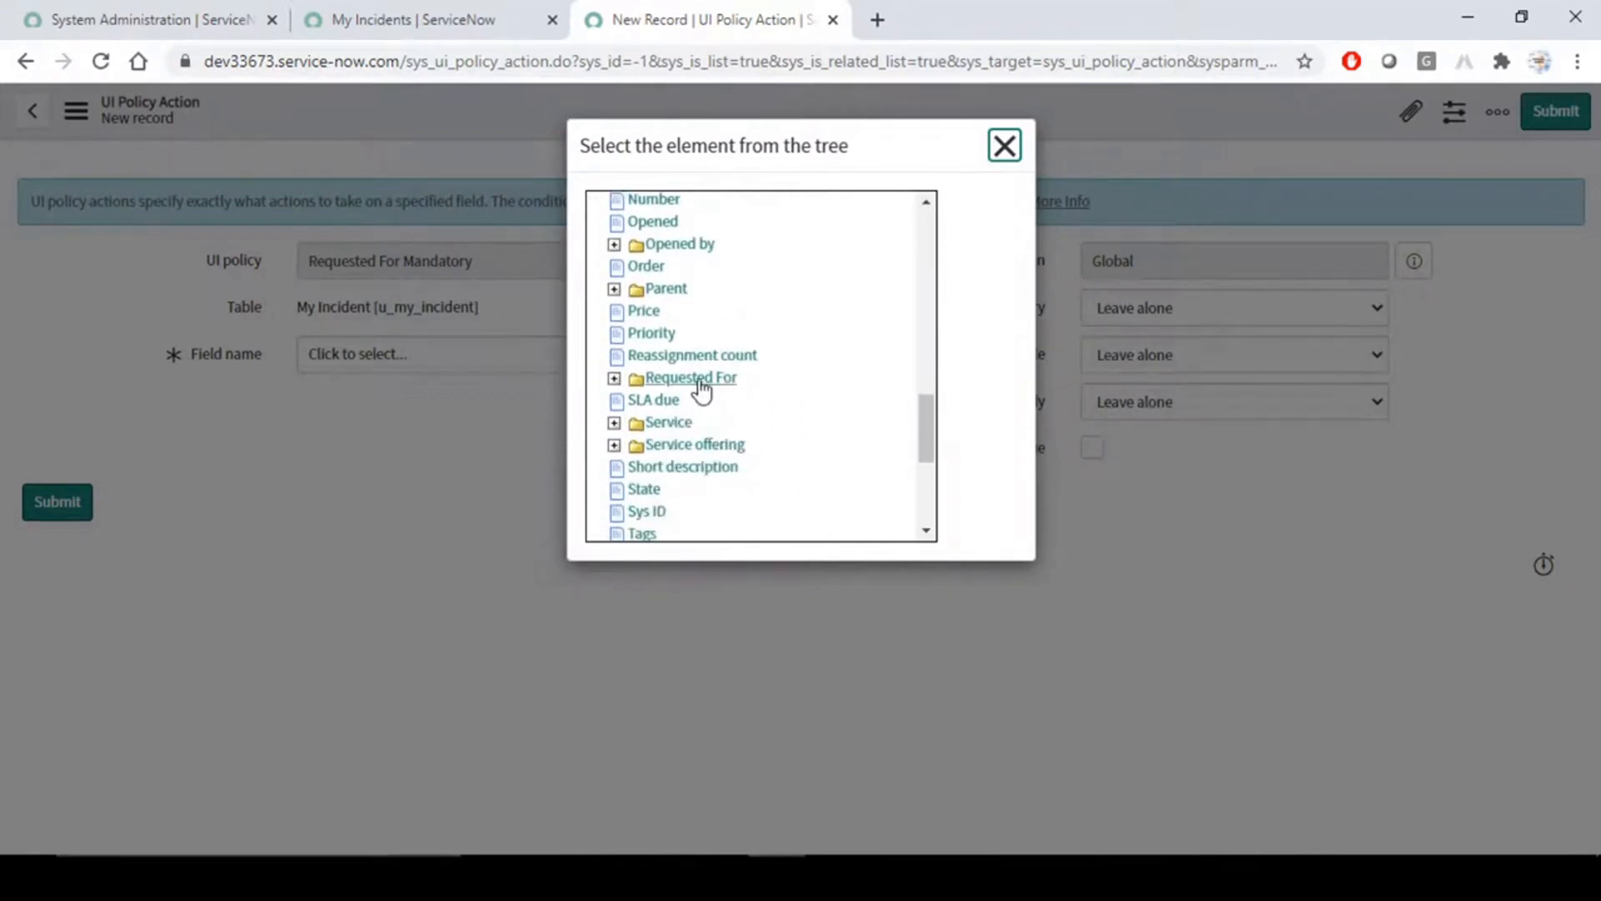
pyautogui.click(697, 379)
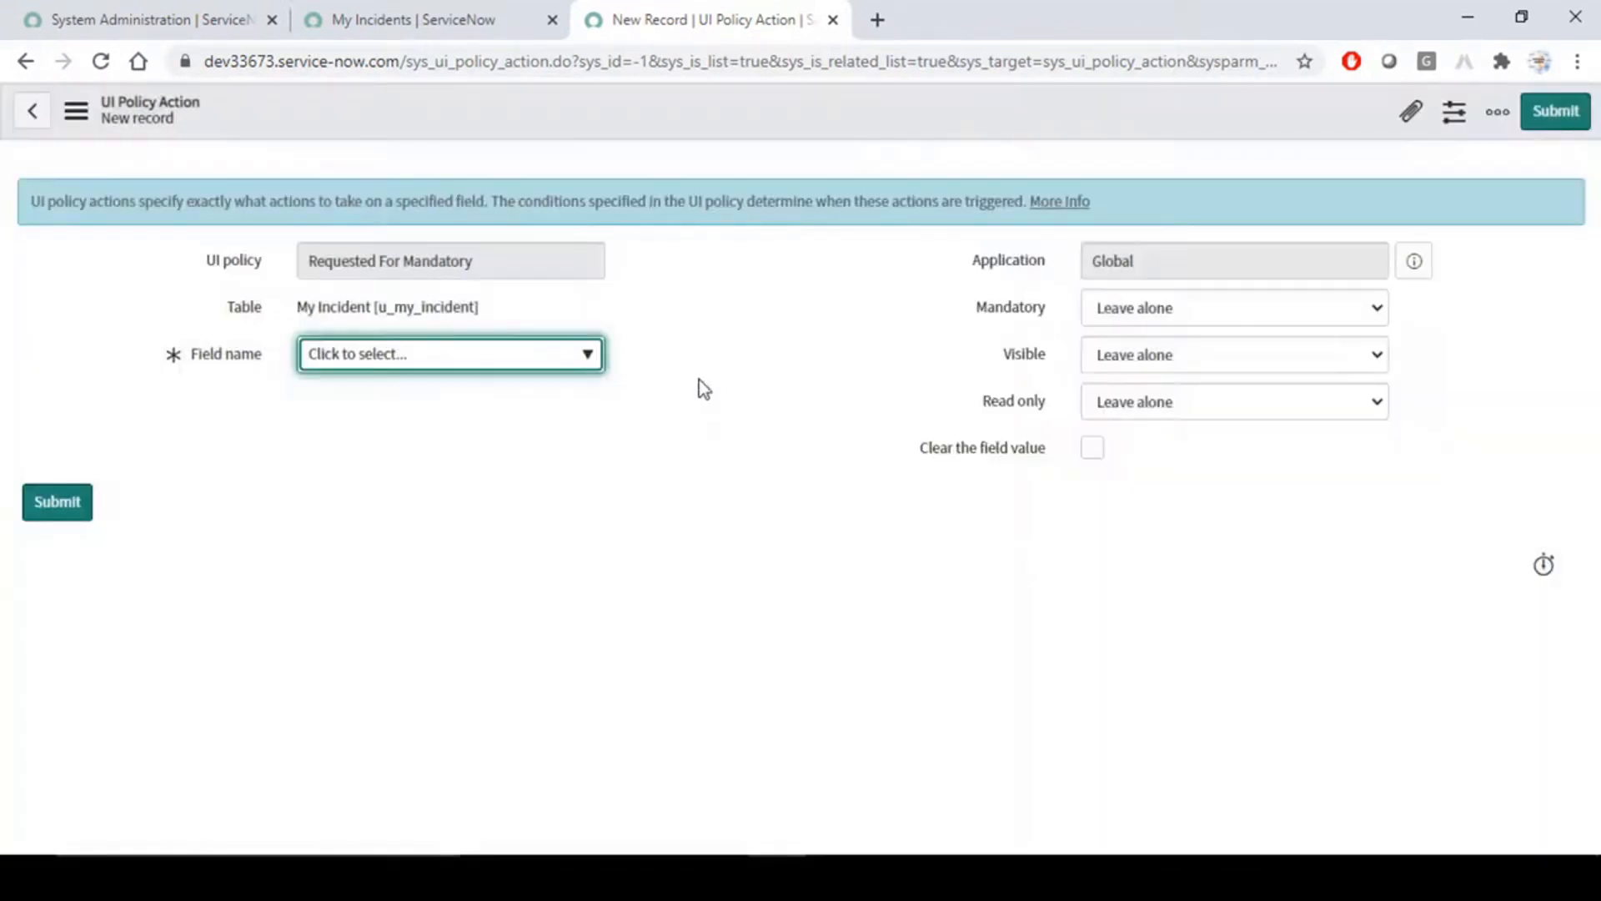
# - Examine the read-only Application field on the new UI policy action
pyautogui.click(985, 481)
pyautogui.doubleClick(1186, 259)
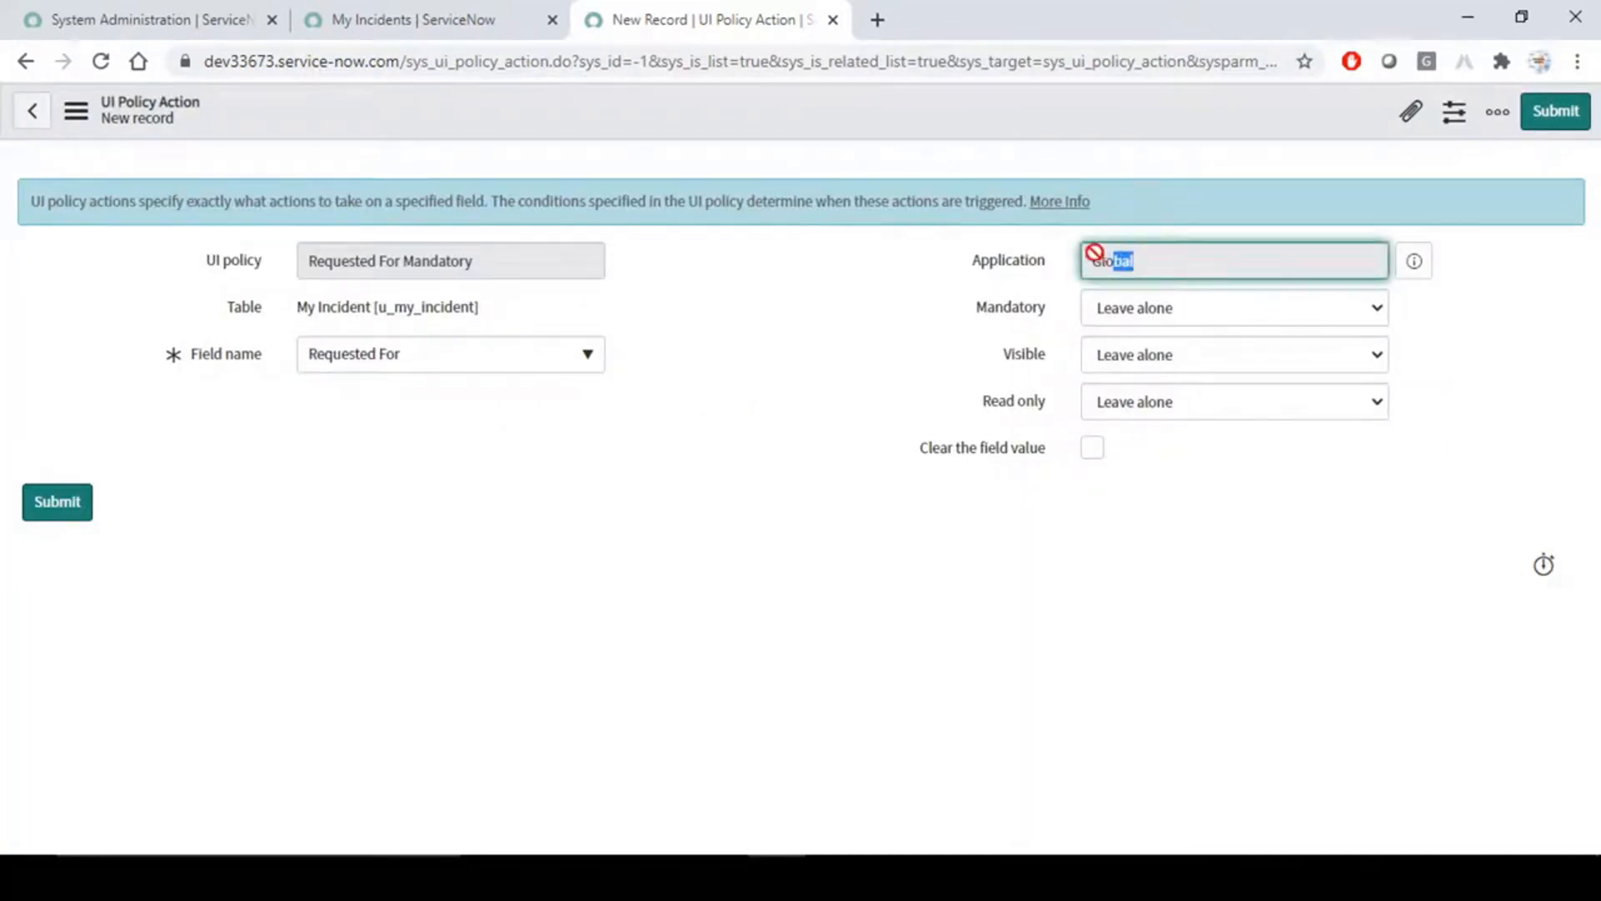
pyautogui.press('Tab')
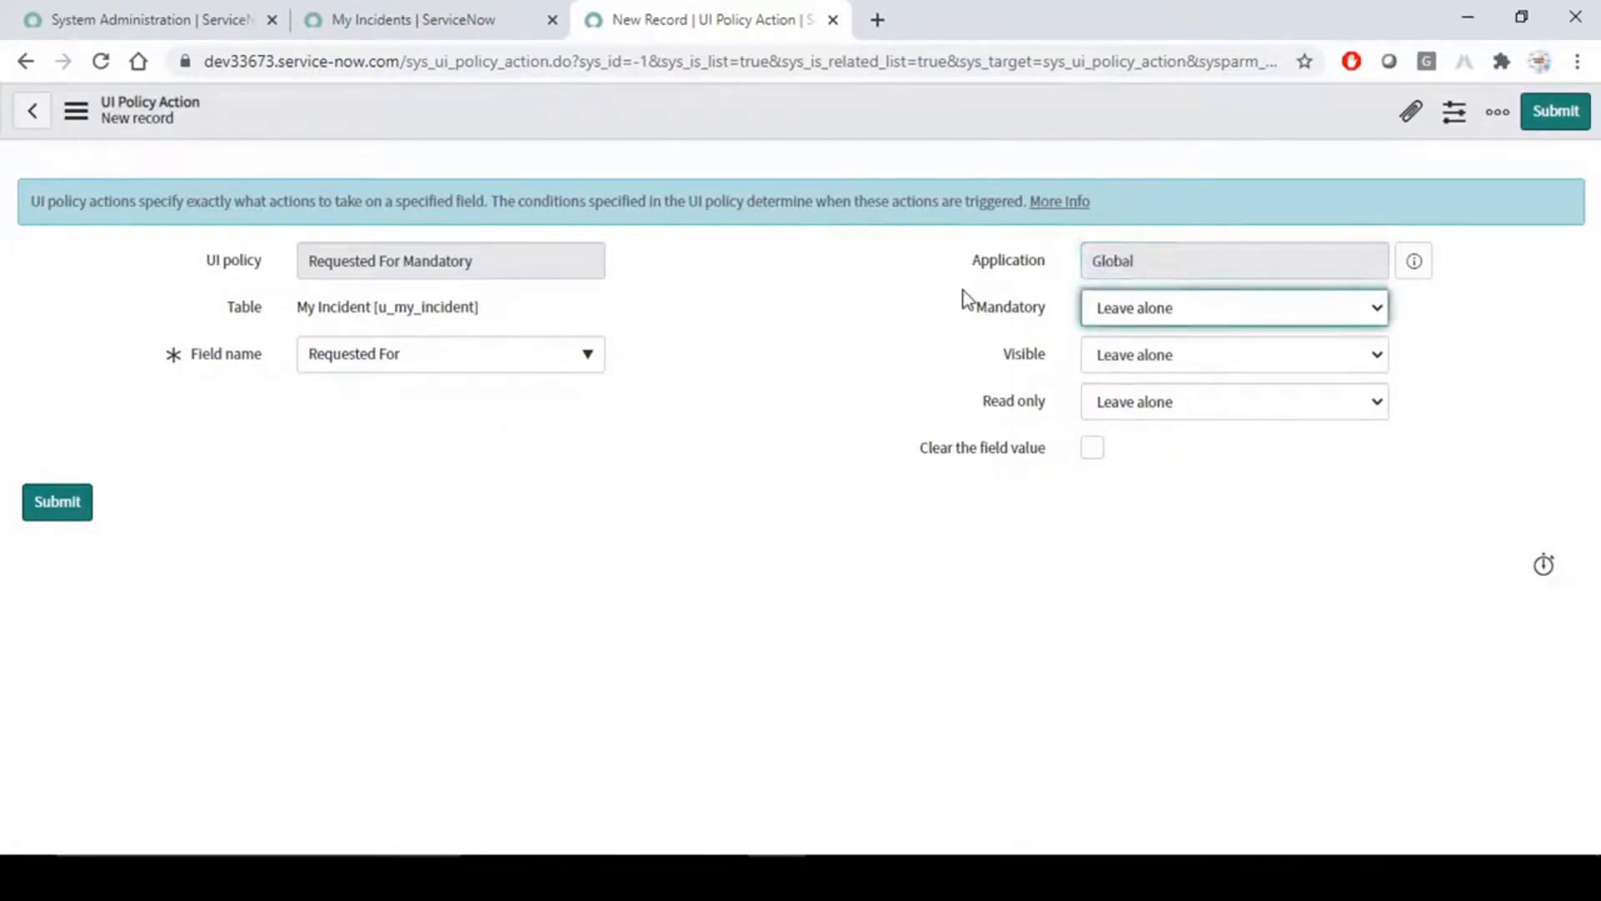
pyautogui.doubleClick(1162, 256)
pyautogui.click(1212, 261)
pyautogui.click(882, 372)
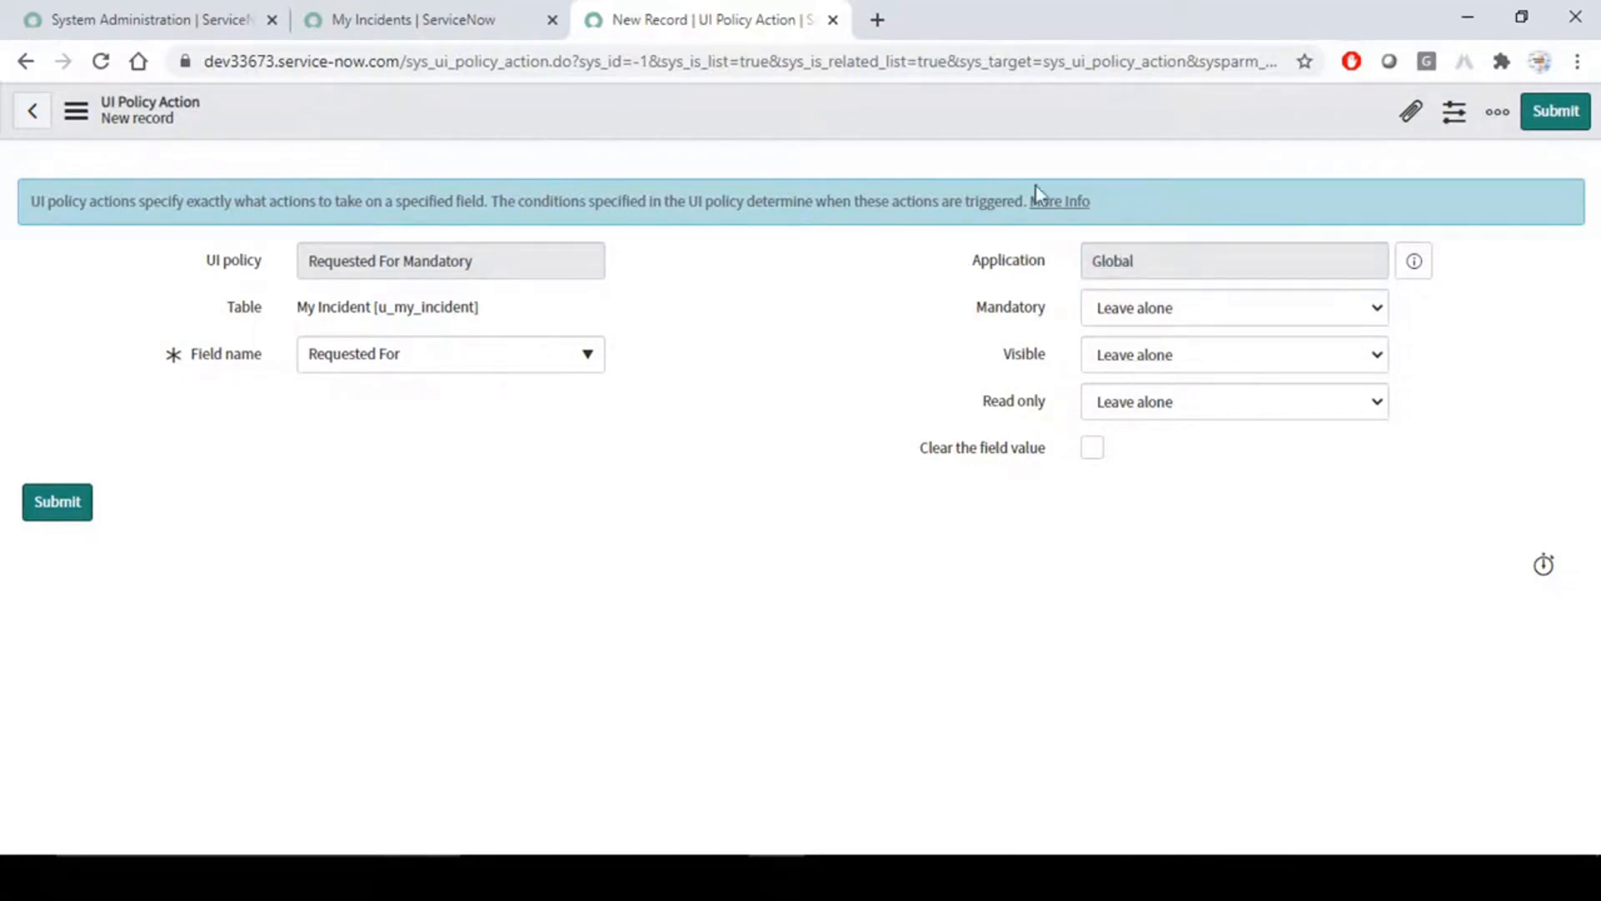
pyautogui.moveTo(1190, 270); pyautogui.dragTo(1065, 273)
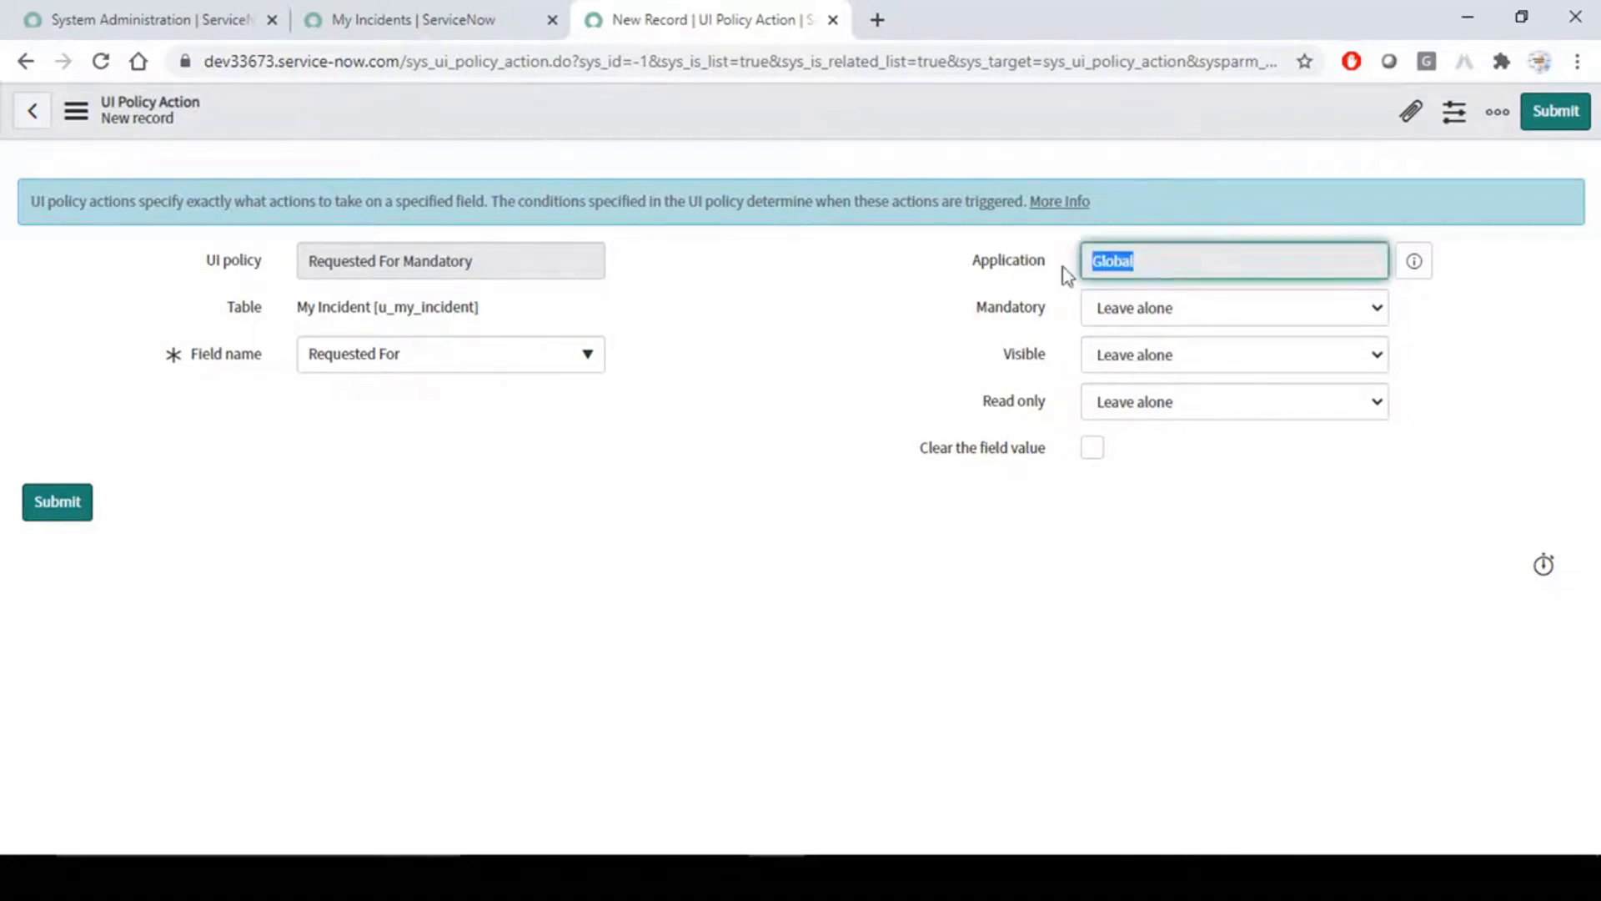
pyautogui.click(816, 368)
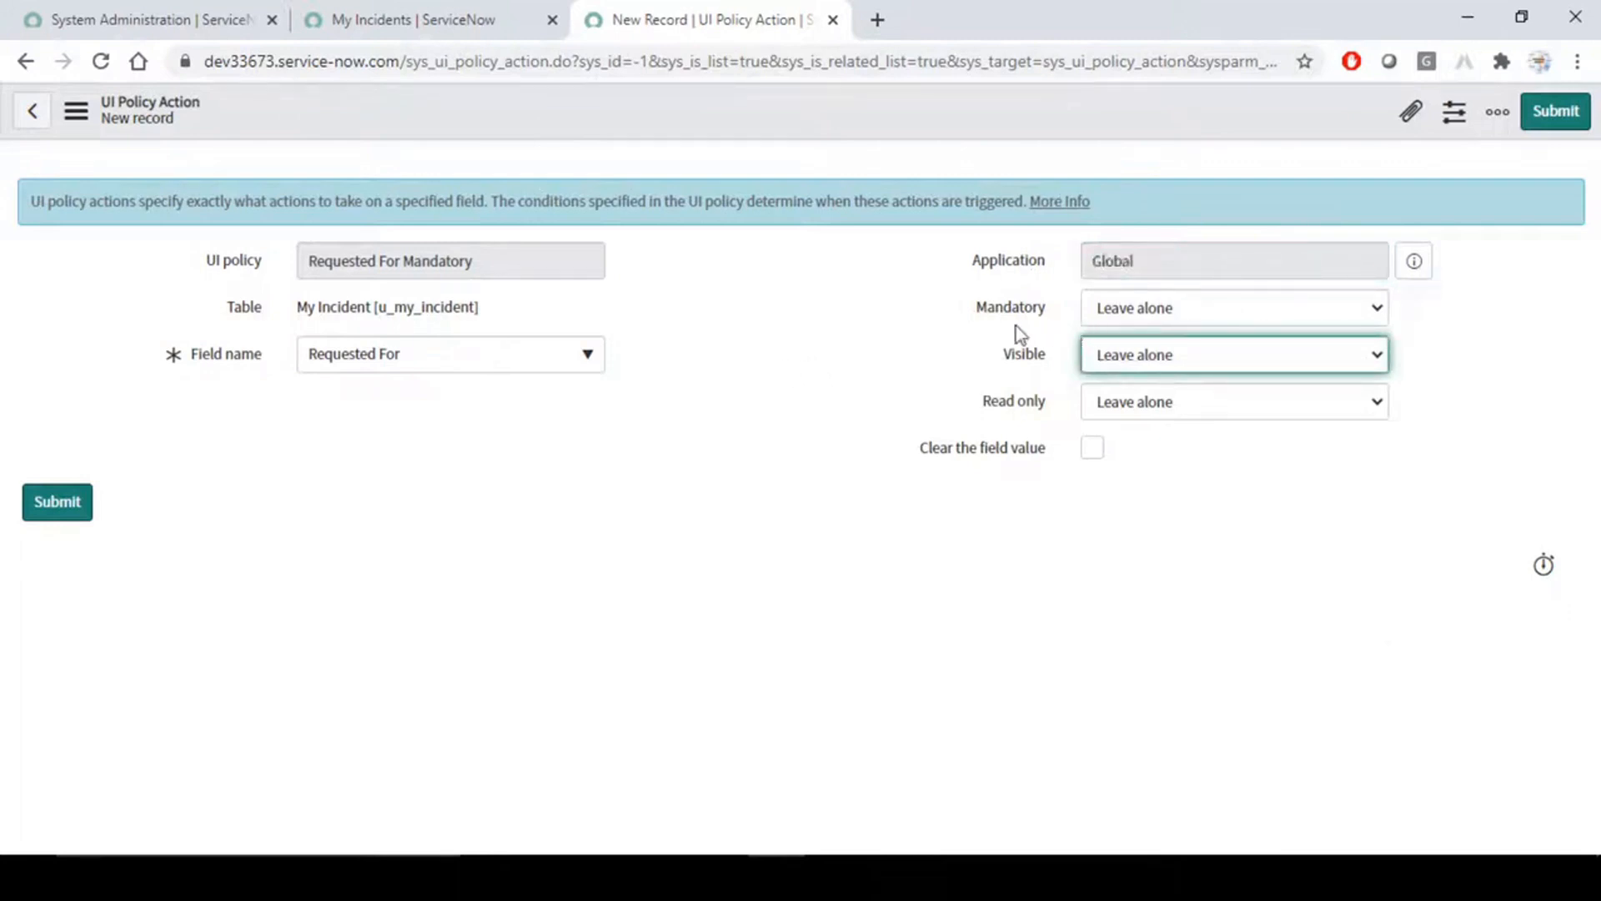
# - Set the UI policy action's Mandatory option to True
pyautogui.click(1224, 313)
pyautogui.click(1165, 359)
pyautogui.click(830, 344)
# - Examine the Visible, Read only and Clear the field value options of the UI policy action, leaving them at their defaults
pyautogui.moveTo(941, 458)
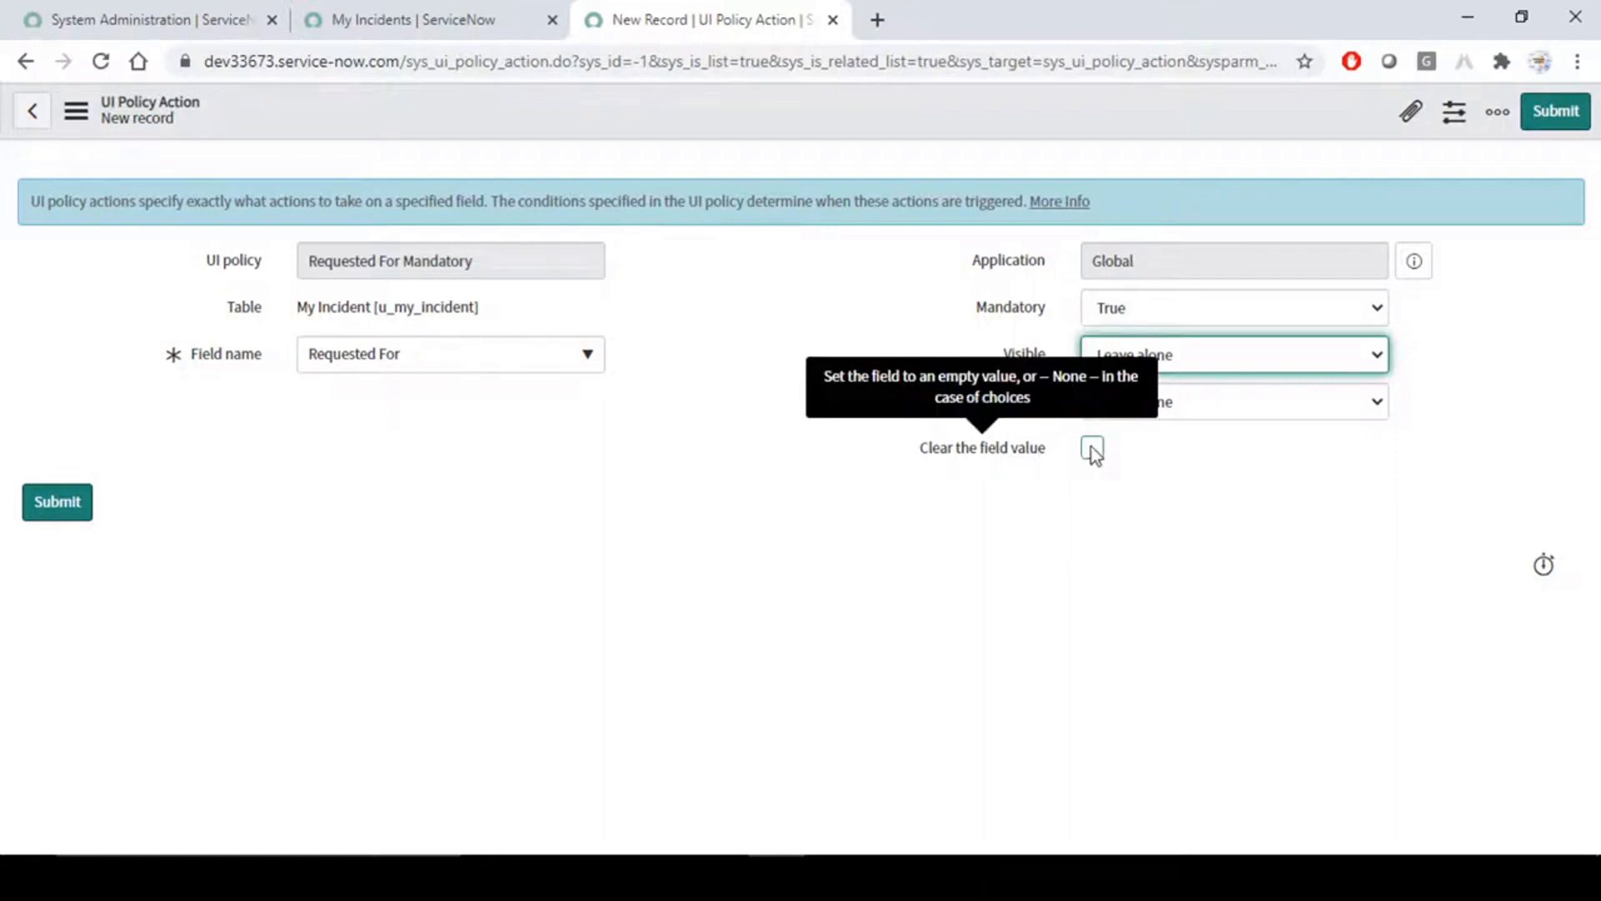
pyautogui.click(1238, 457)
pyautogui.click(1239, 356)
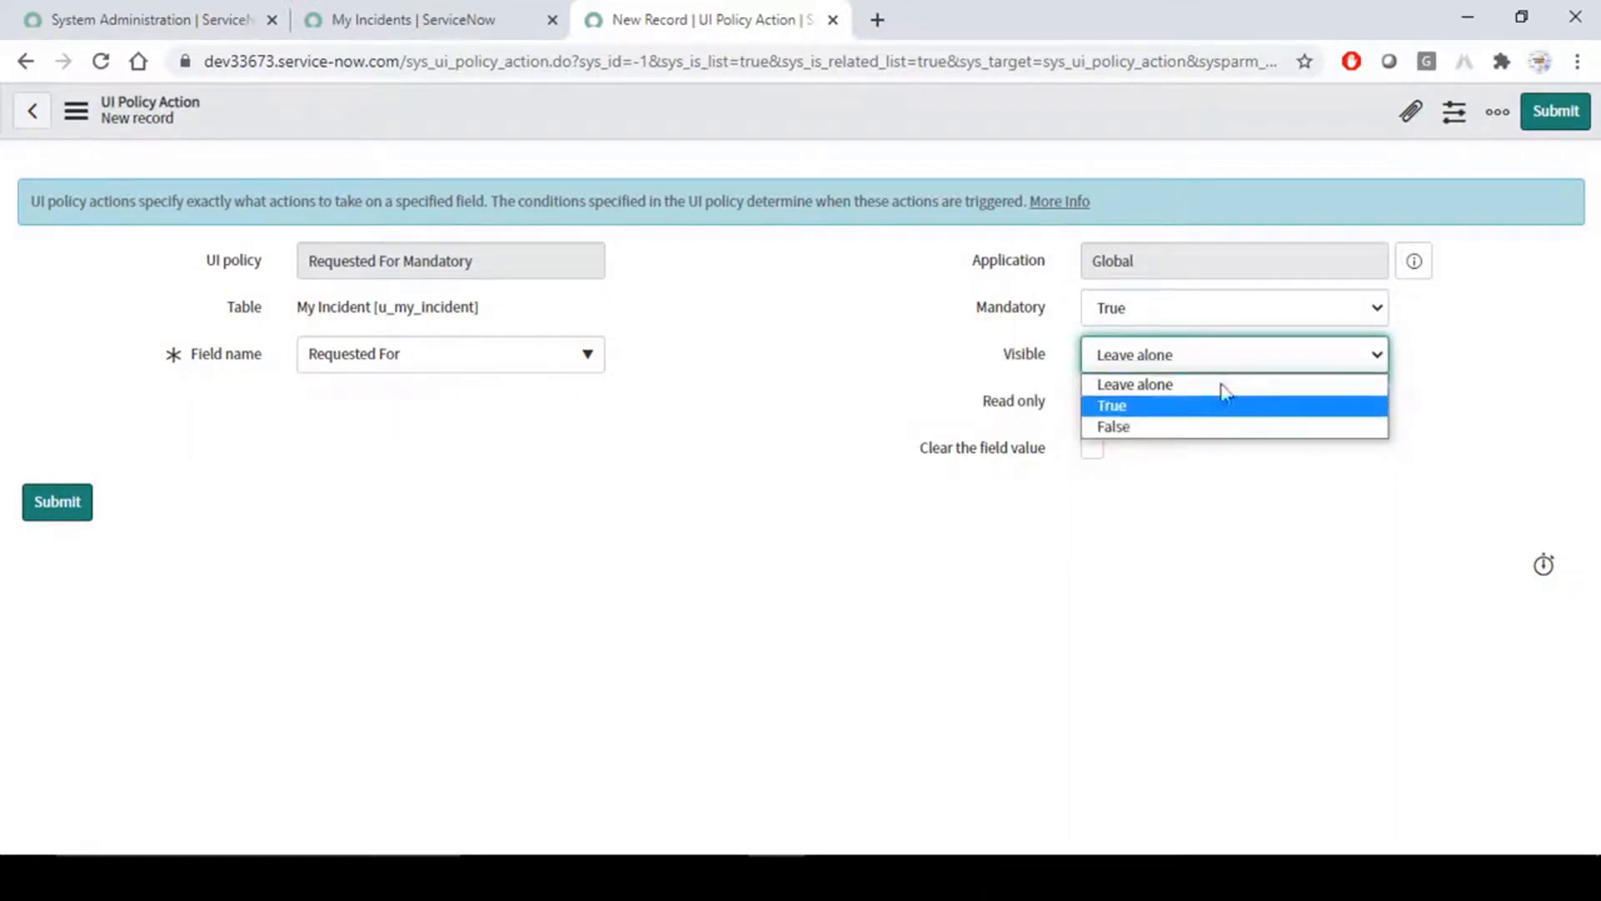
pyautogui.click(1287, 601)
pyautogui.click(1272, 403)
pyautogui.click(1255, 594)
pyautogui.click(1254, 594)
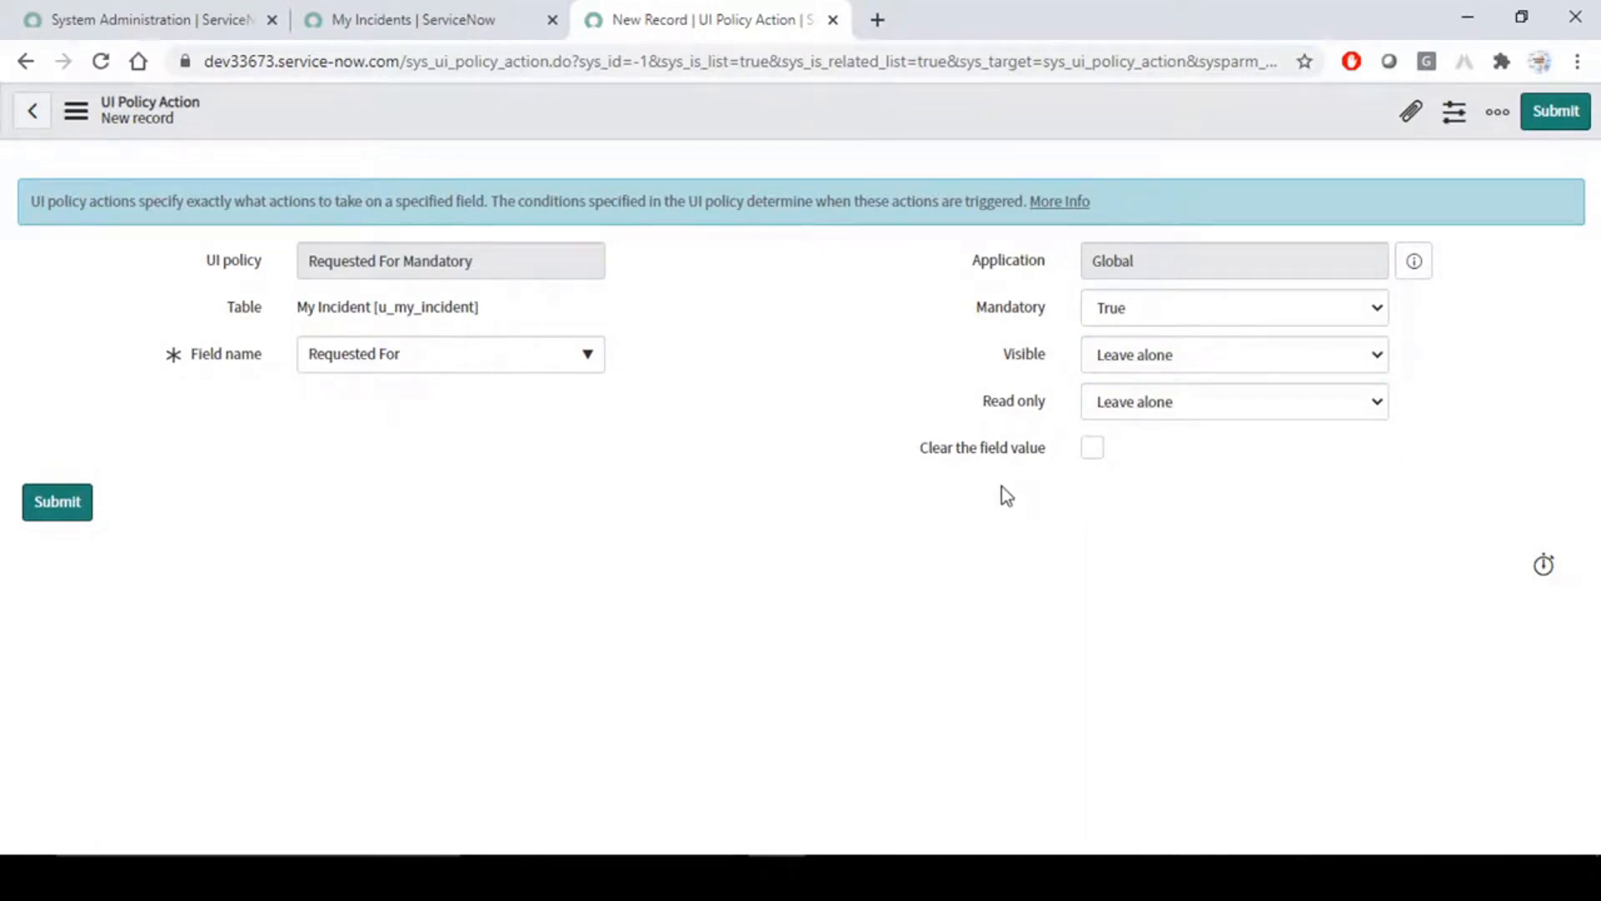
pyautogui.click(816, 362)
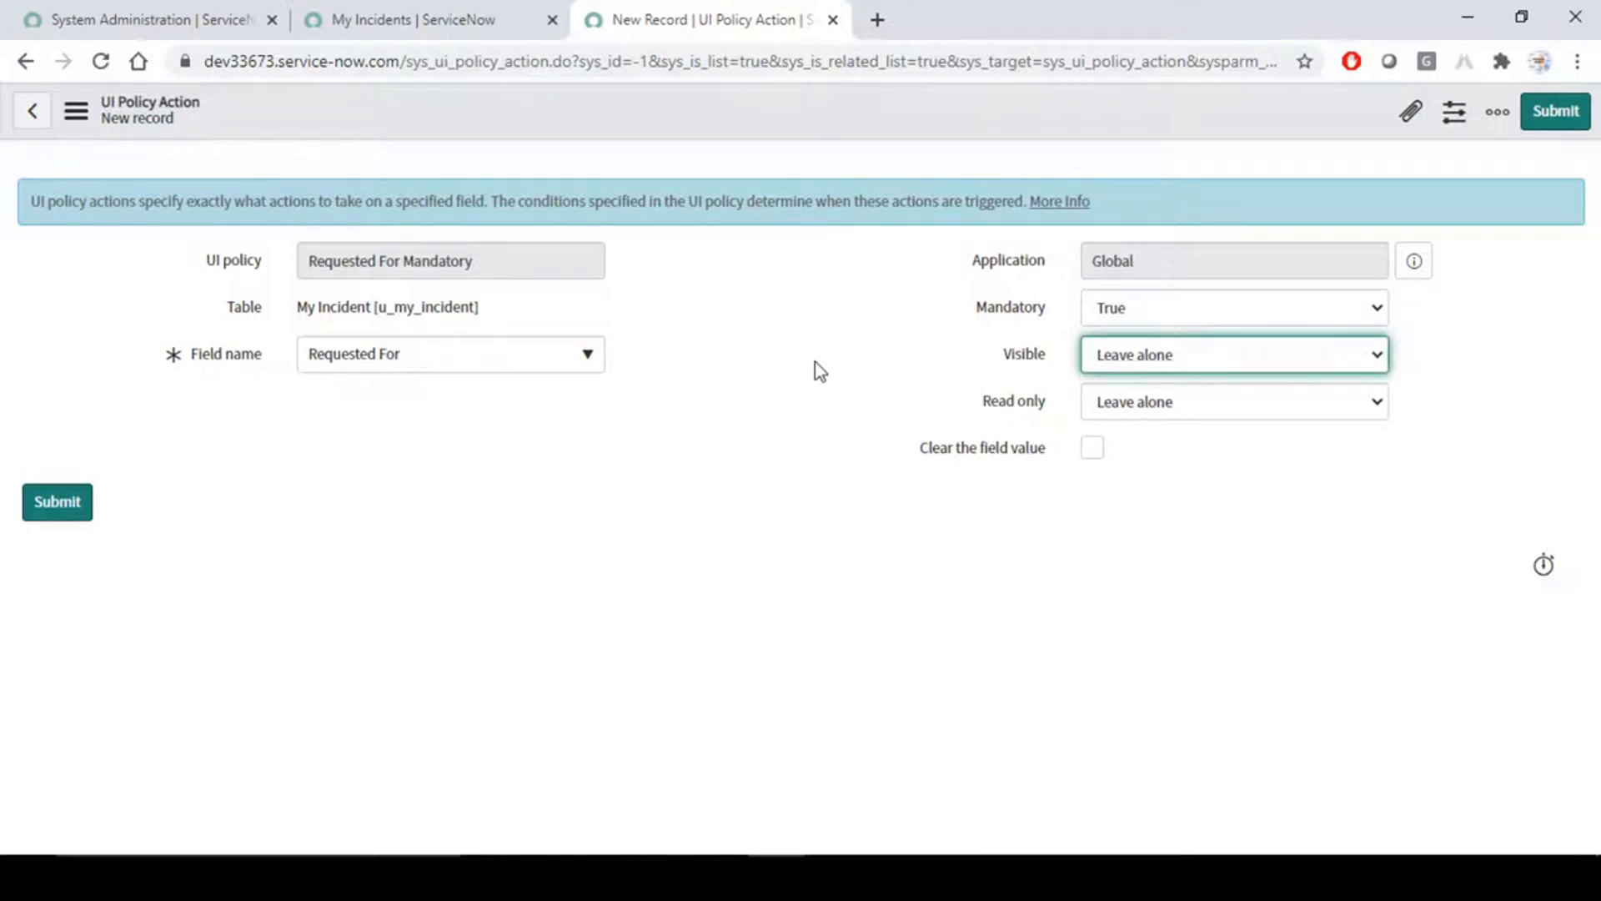
pyautogui.click(1095, 451)
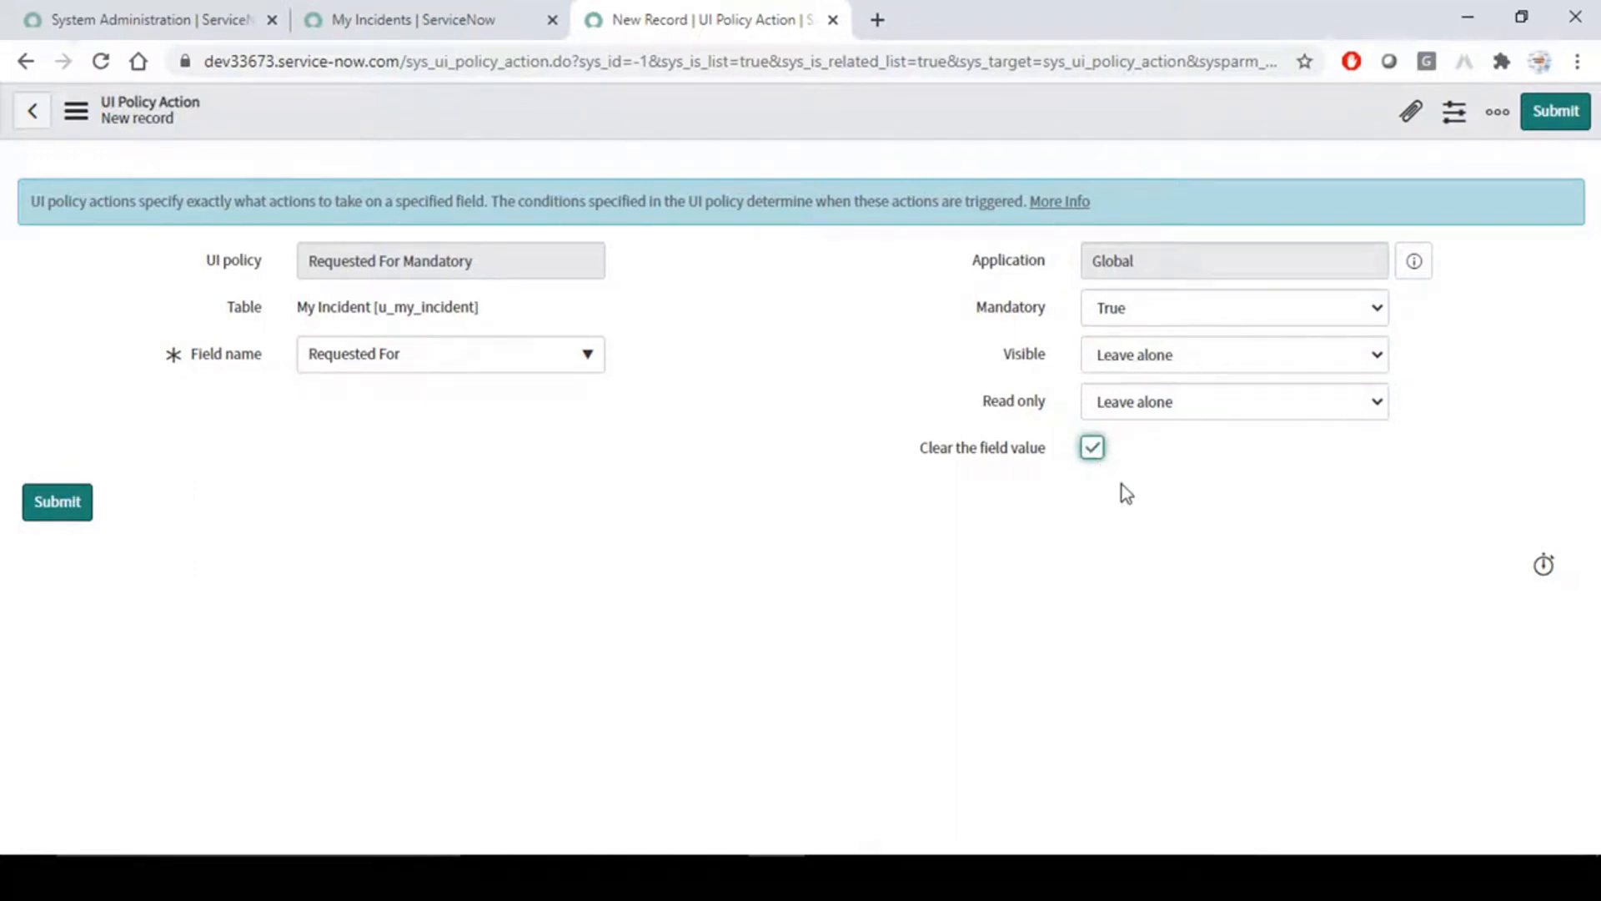
pyautogui.click(1089, 449)
# - Submit the UI policy action for Requested For and return to the Requested For Mandatory policy's form
pyautogui.moveTo(961, 311); pyautogui.dragTo(1046, 306)
pyautogui.click(859, 367)
pyautogui.click(64, 503)
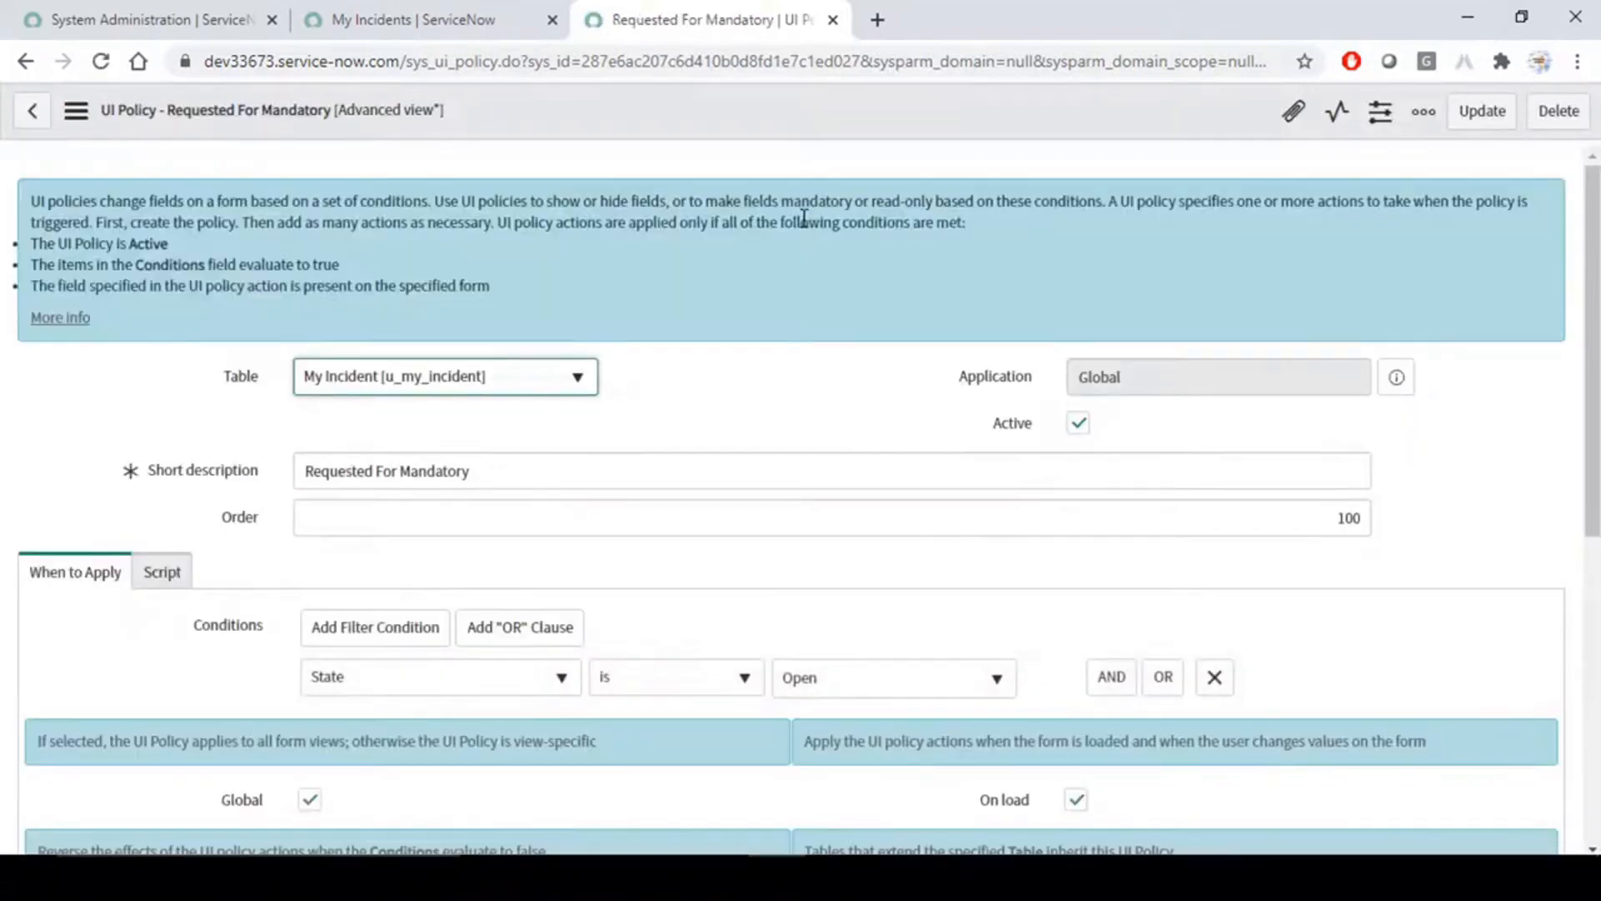
pyautogui.scroll(-4, 833, 388)
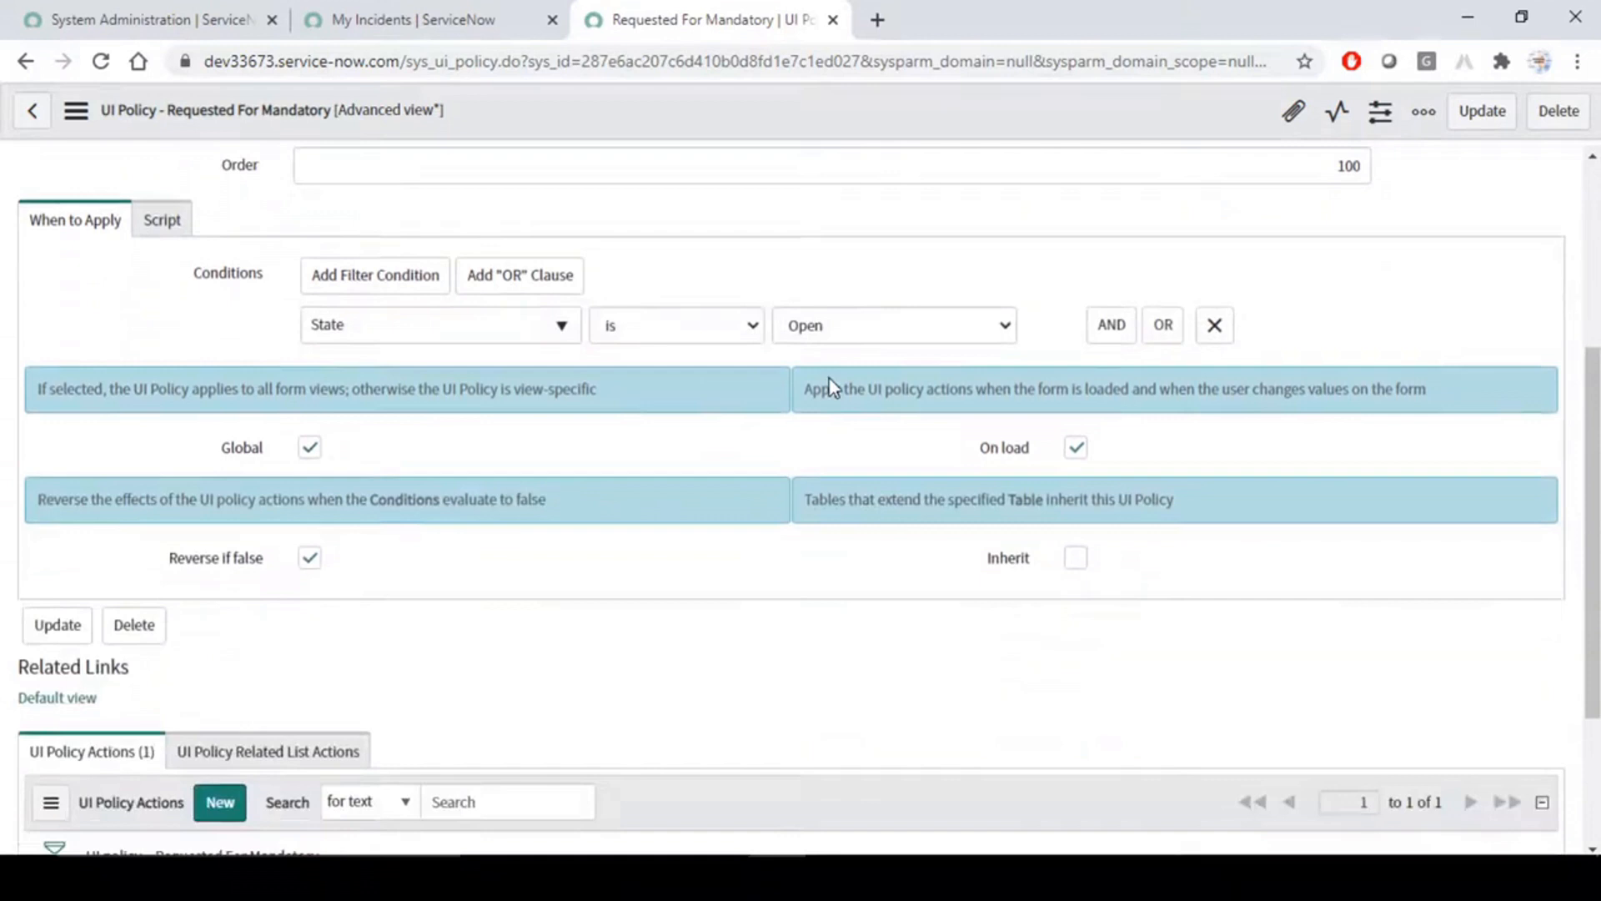
# - Filter the application navigator by "my in" and open a new My Incident form in a separate browser tab
pyautogui.click(442, 18)
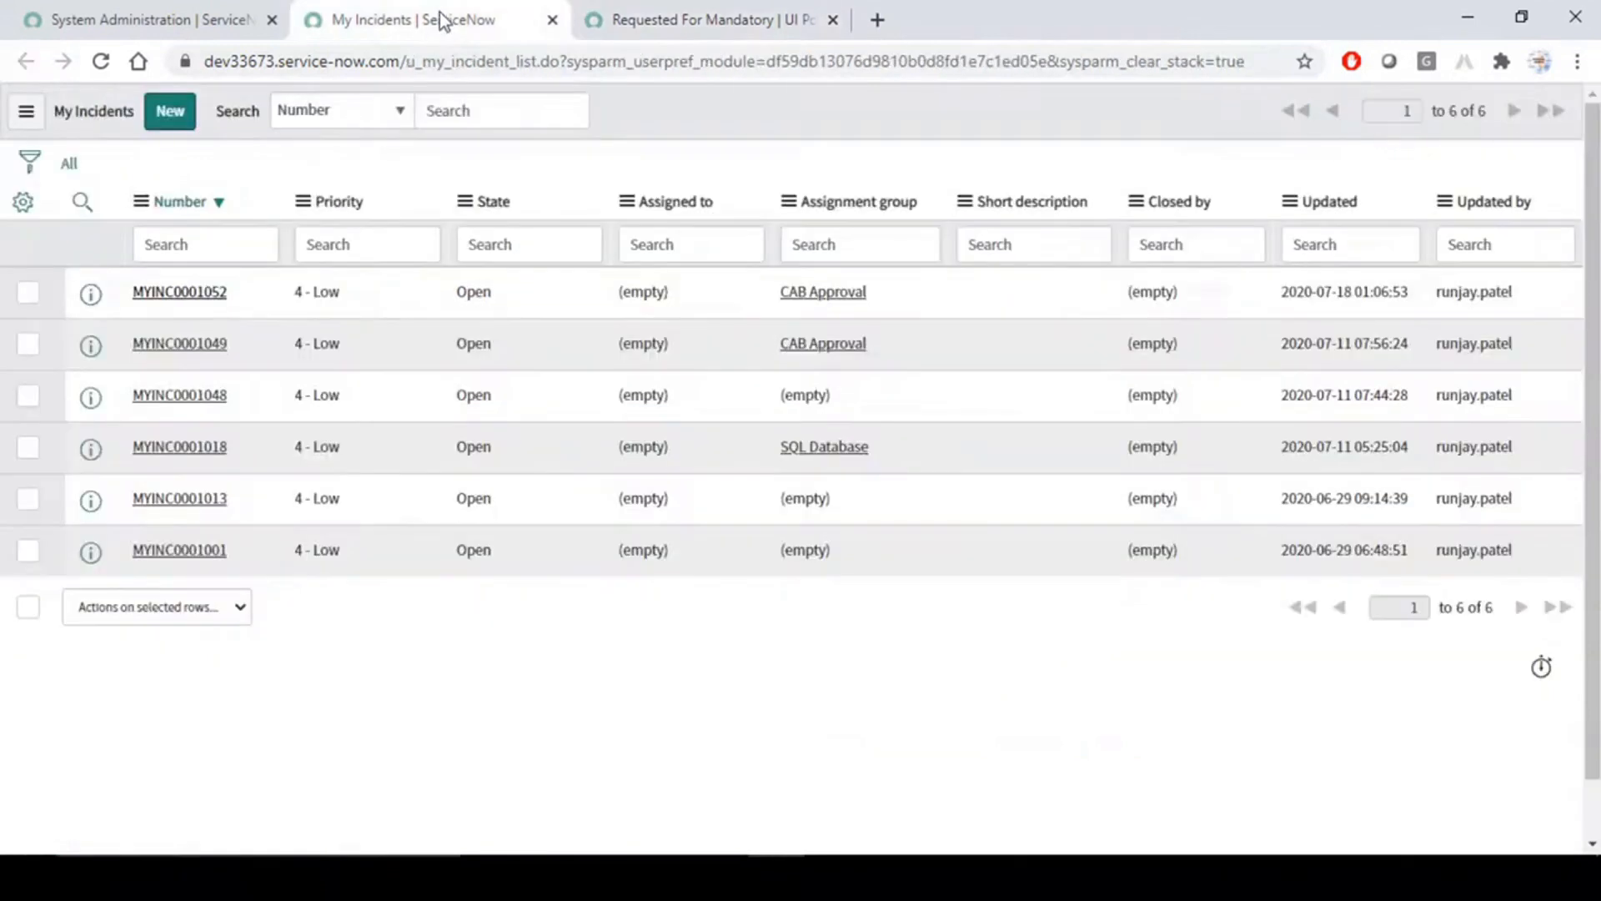
pyautogui.click(204, 13)
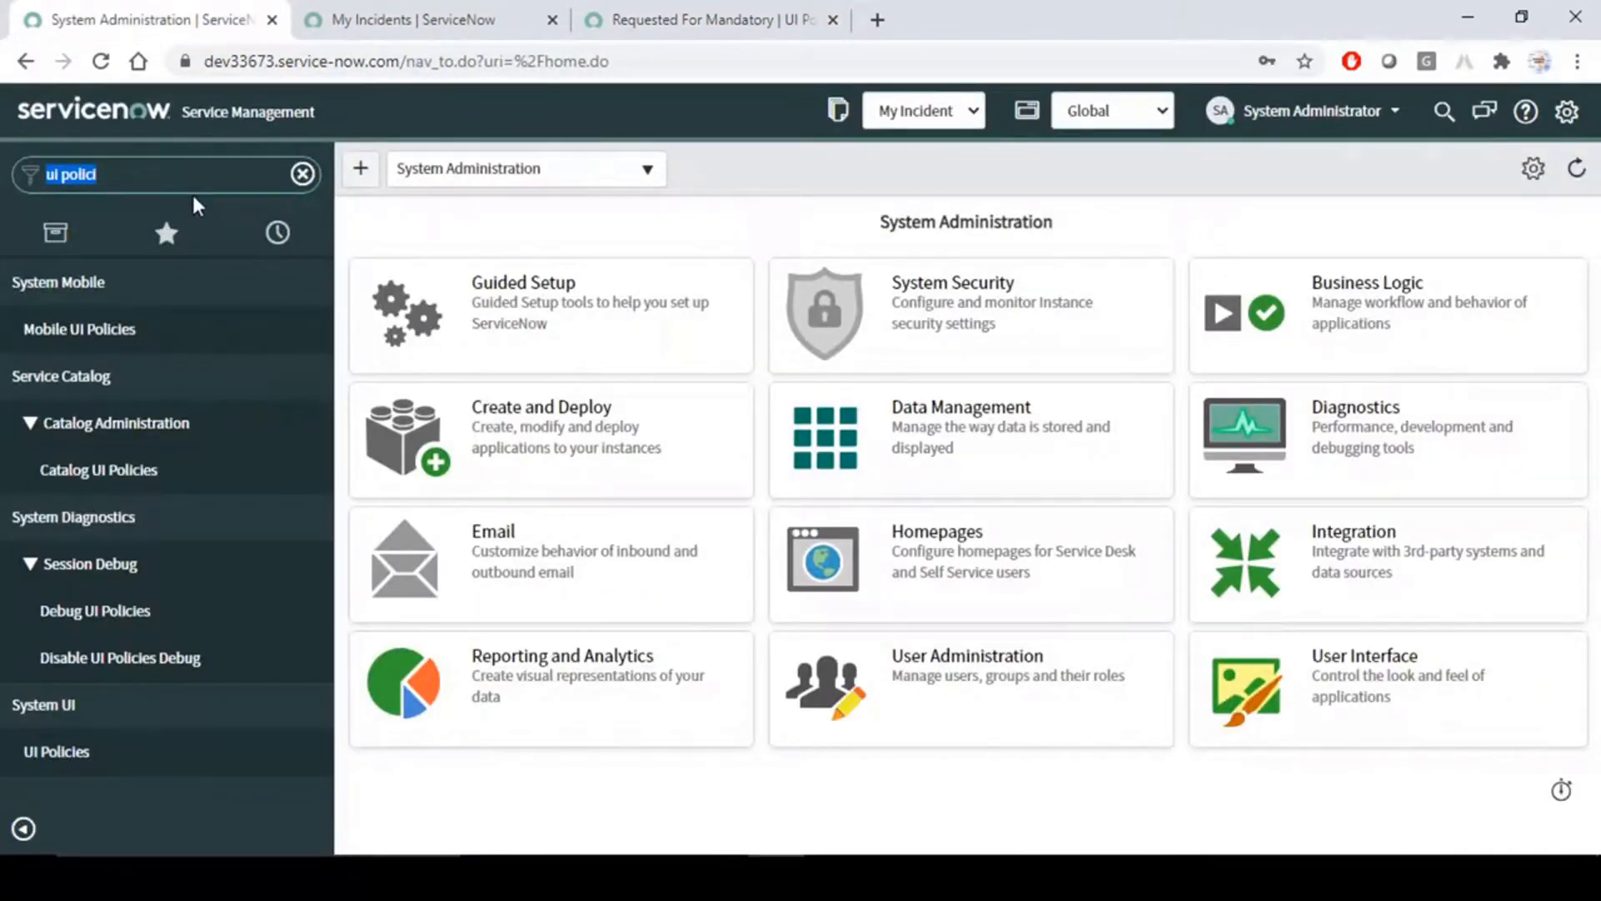
pyautogui.write('my in')
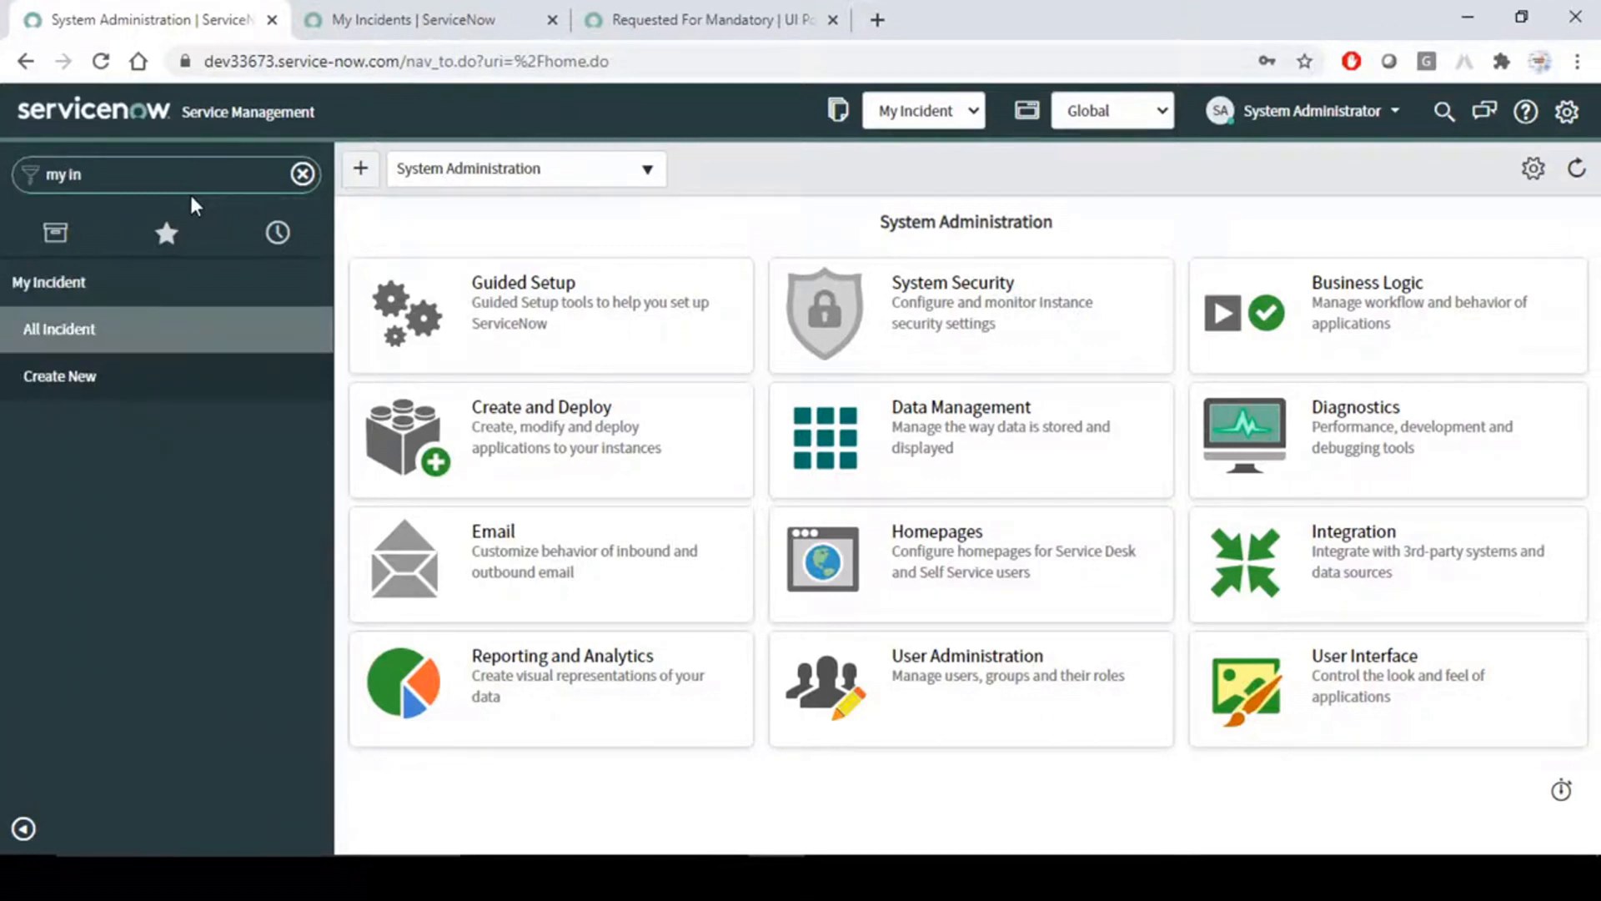
pyautogui.middleClick(62, 377)
pyautogui.click(397, 3)
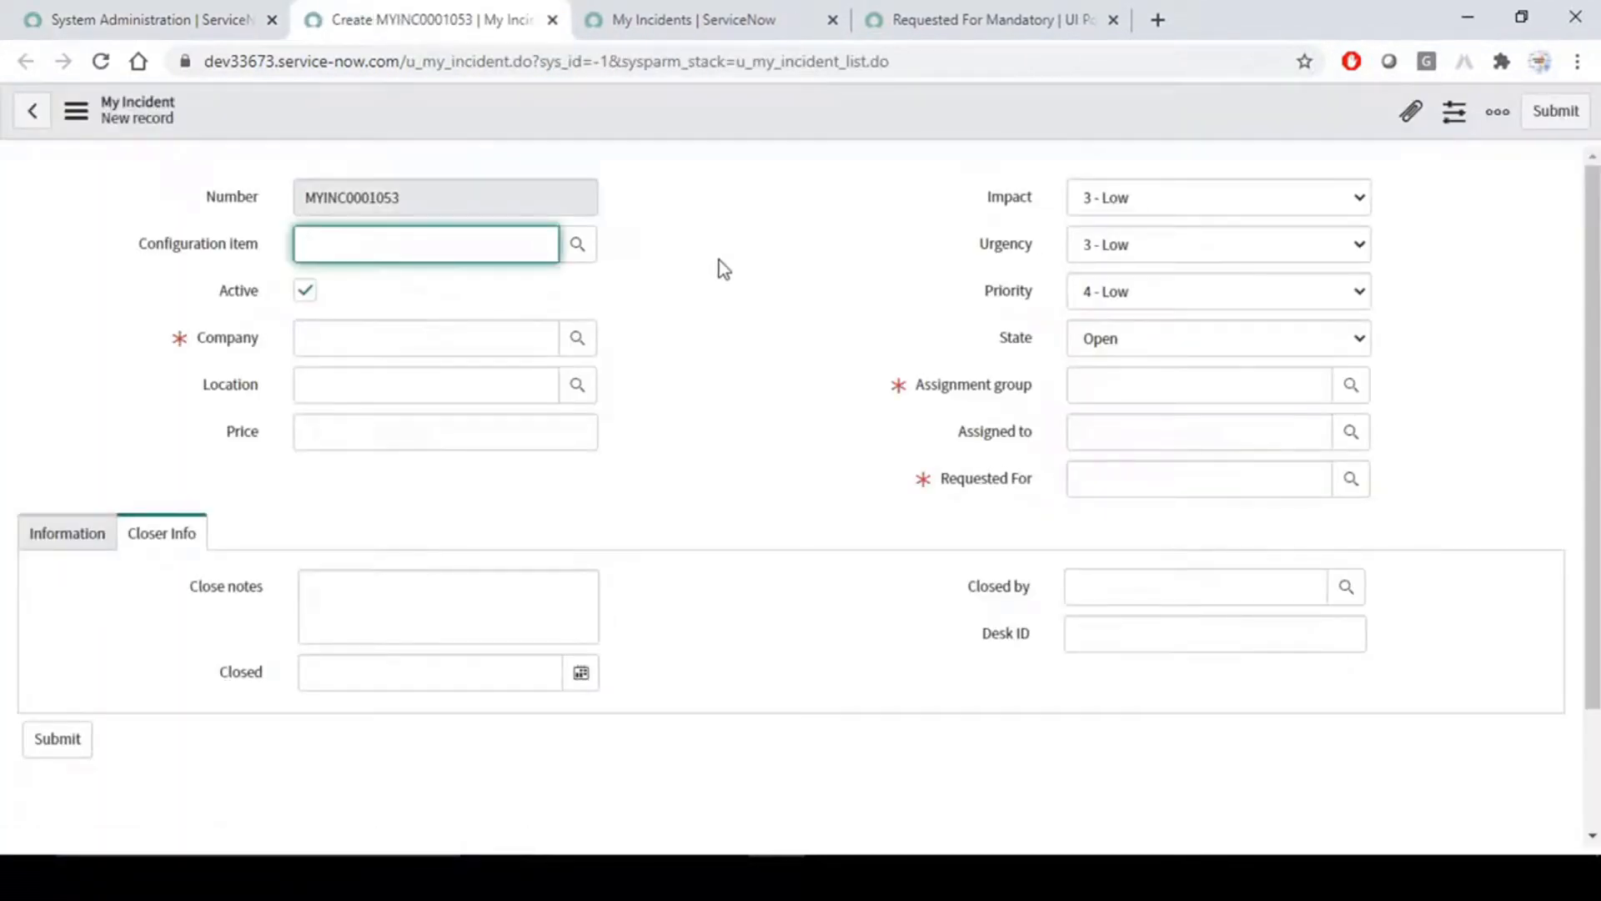
# - Set the new incident's Company to ACME Africa and its Assignment group to Change Management
pyautogui.click(574, 340)
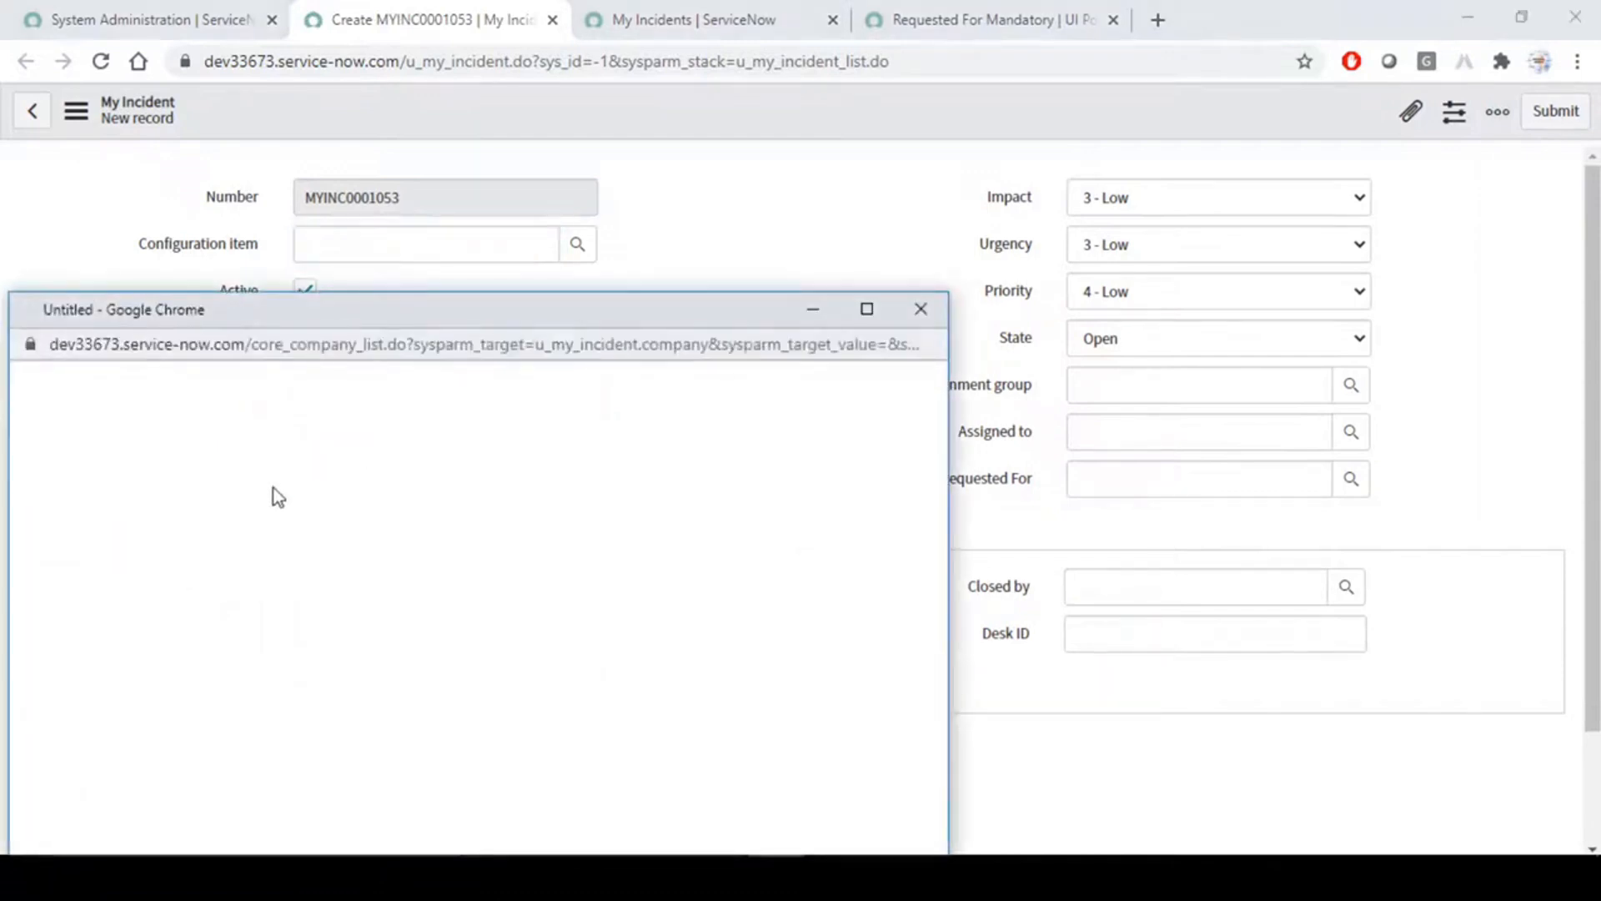
pyautogui.click(117, 602)
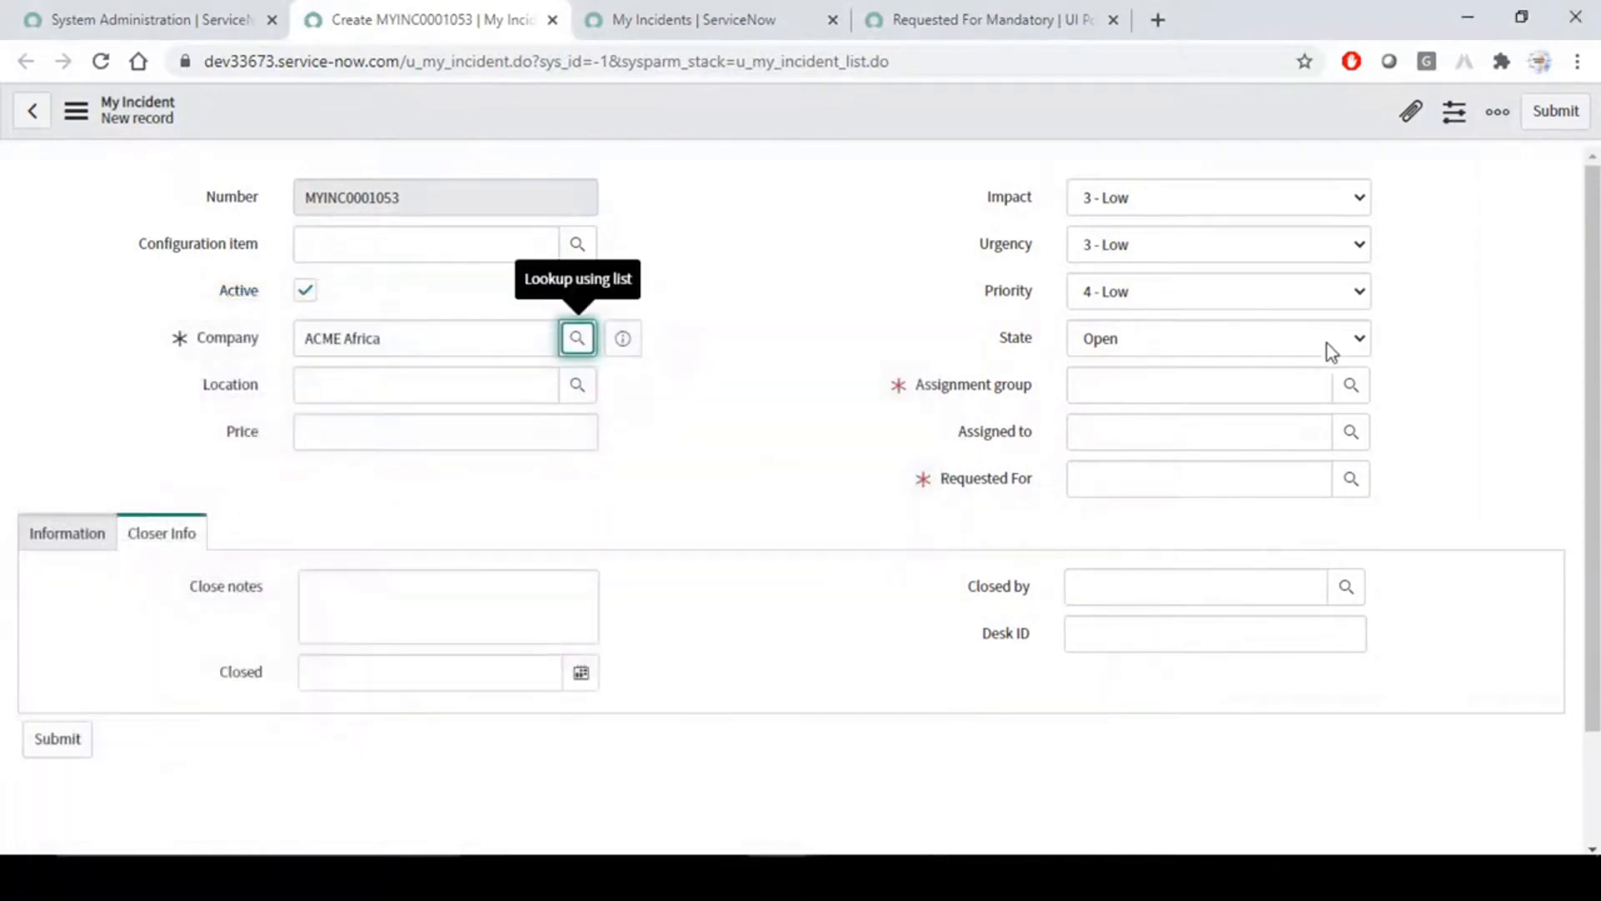
pyautogui.click(1351, 387)
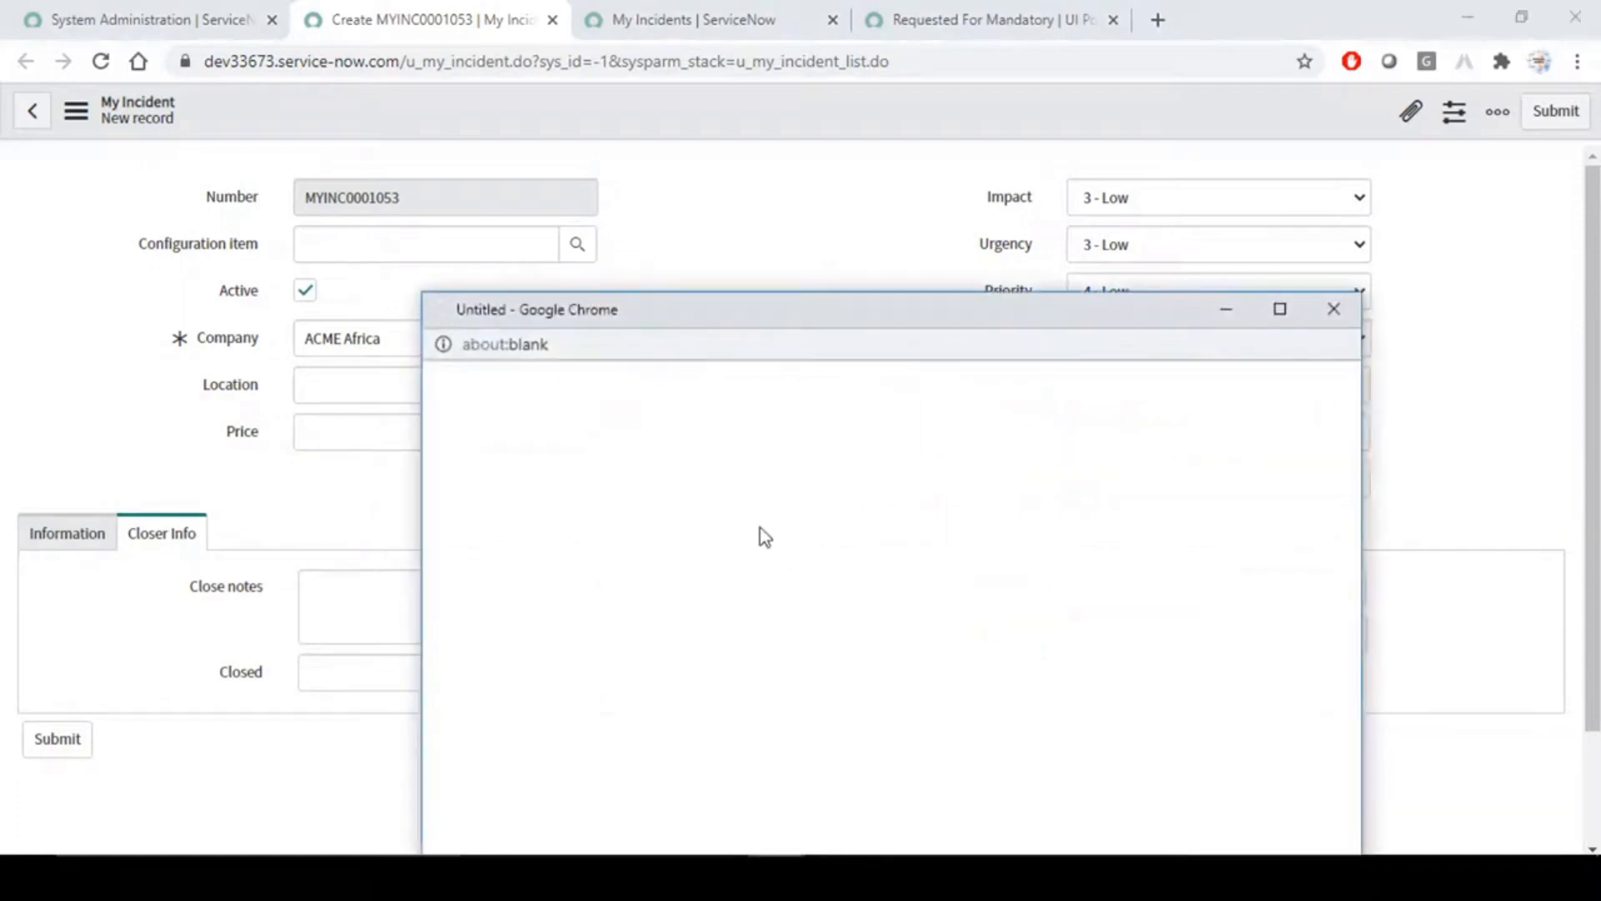
pyautogui.click(523, 527)
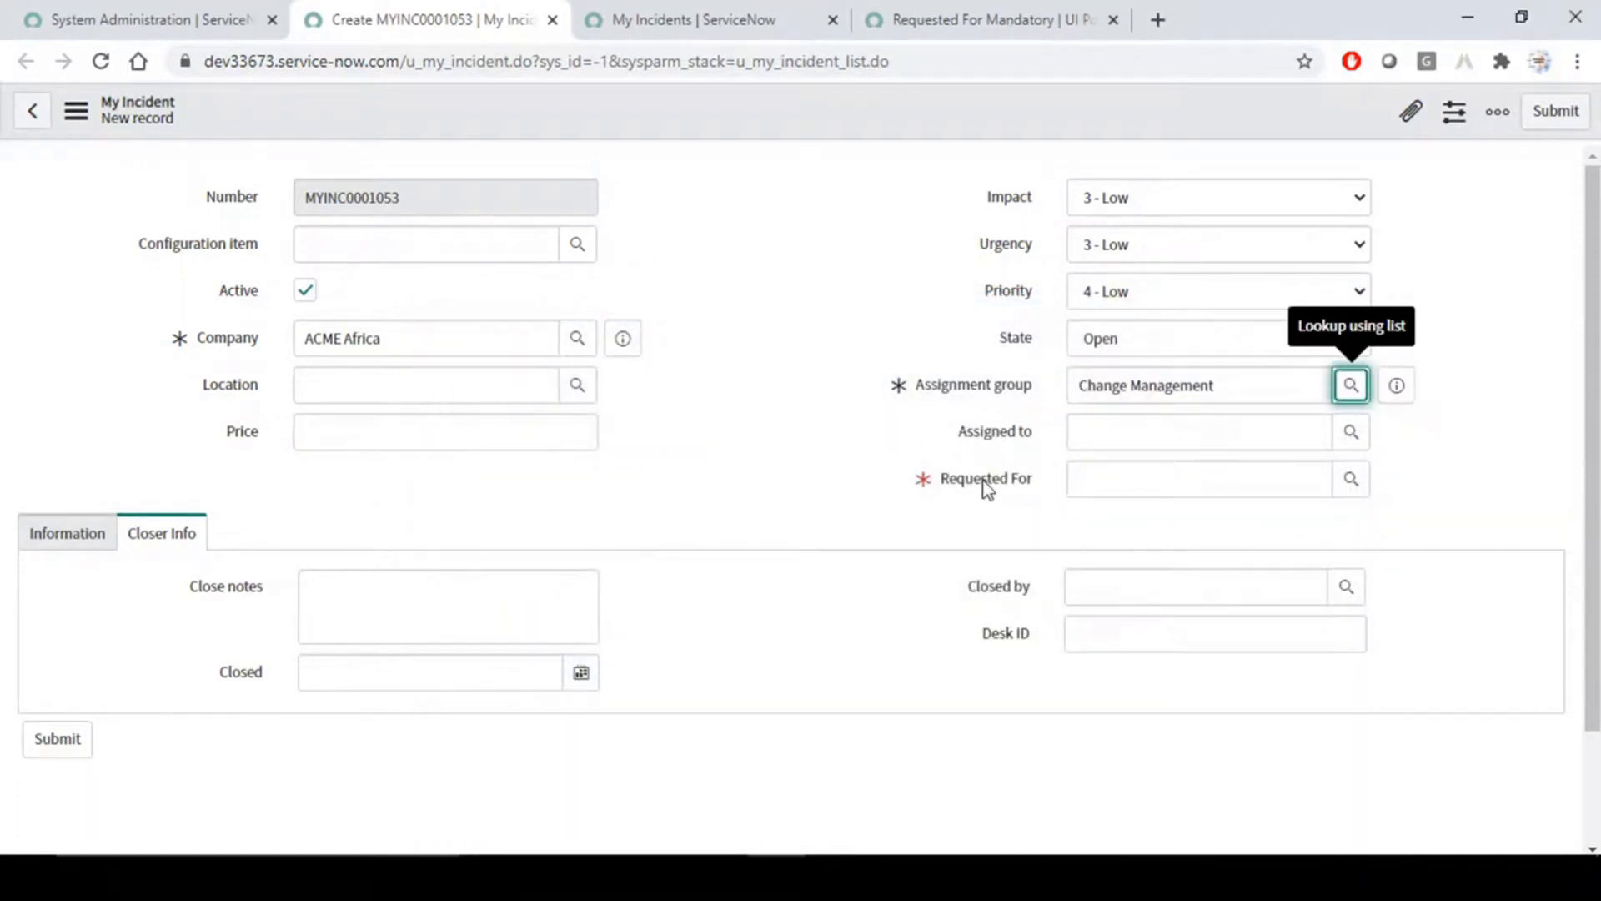
# - Fill in the mandatory Requested For field with a recently selected user and save the incident while staying on its form
pyautogui.moveTo(1043, 474); pyautogui.dragTo(933, 483)
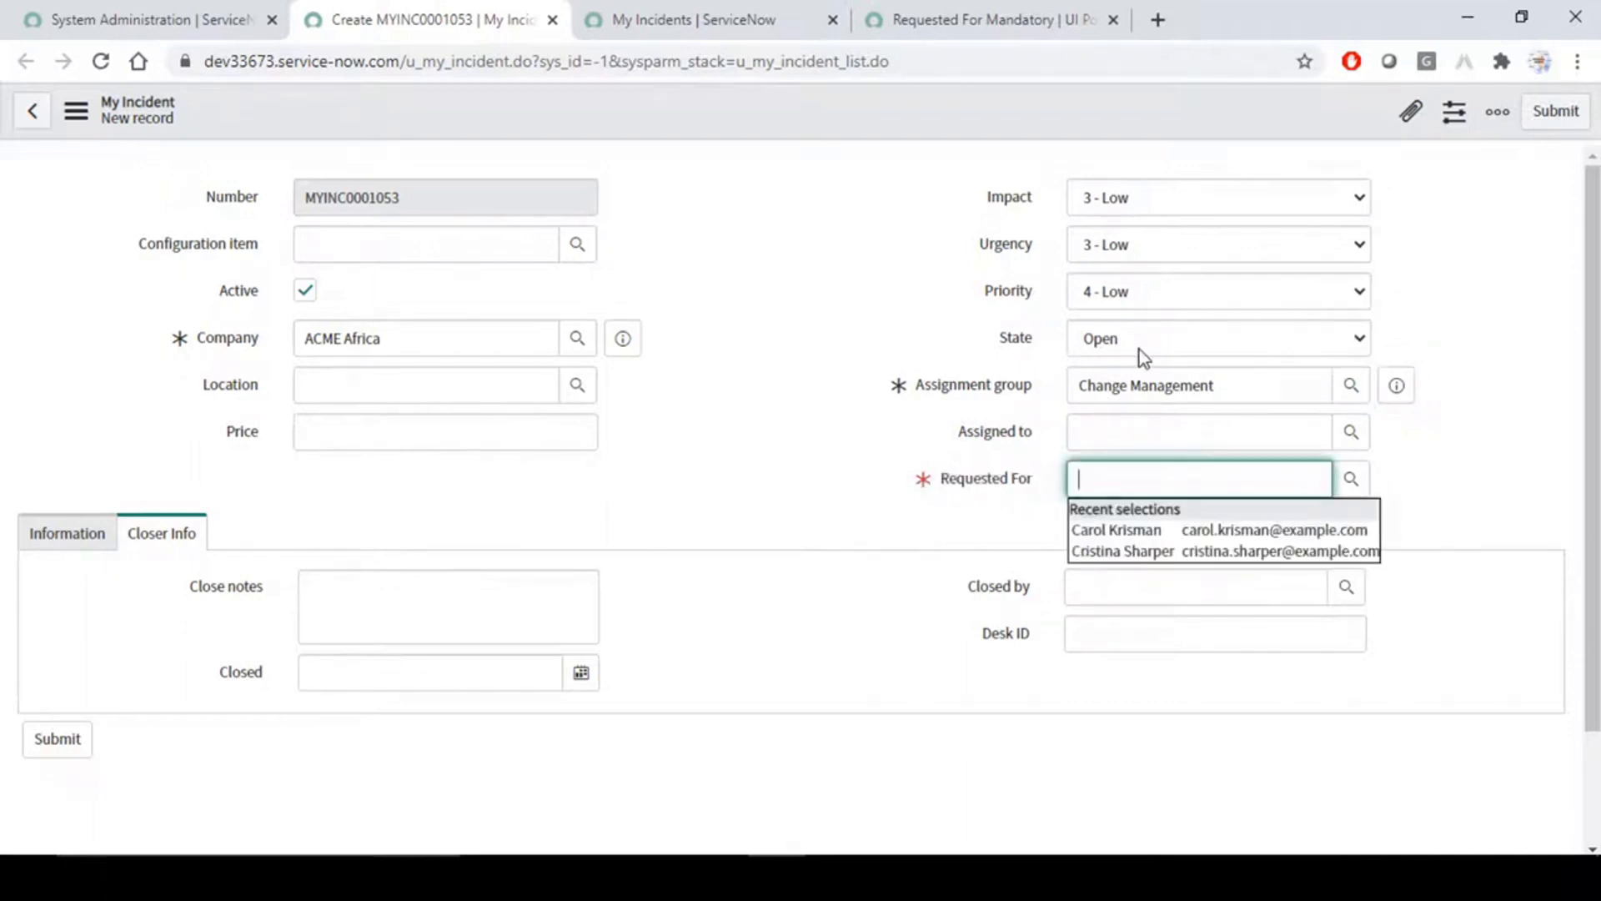
pyautogui.click(1138, 547)
pyautogui.click(822, 282)
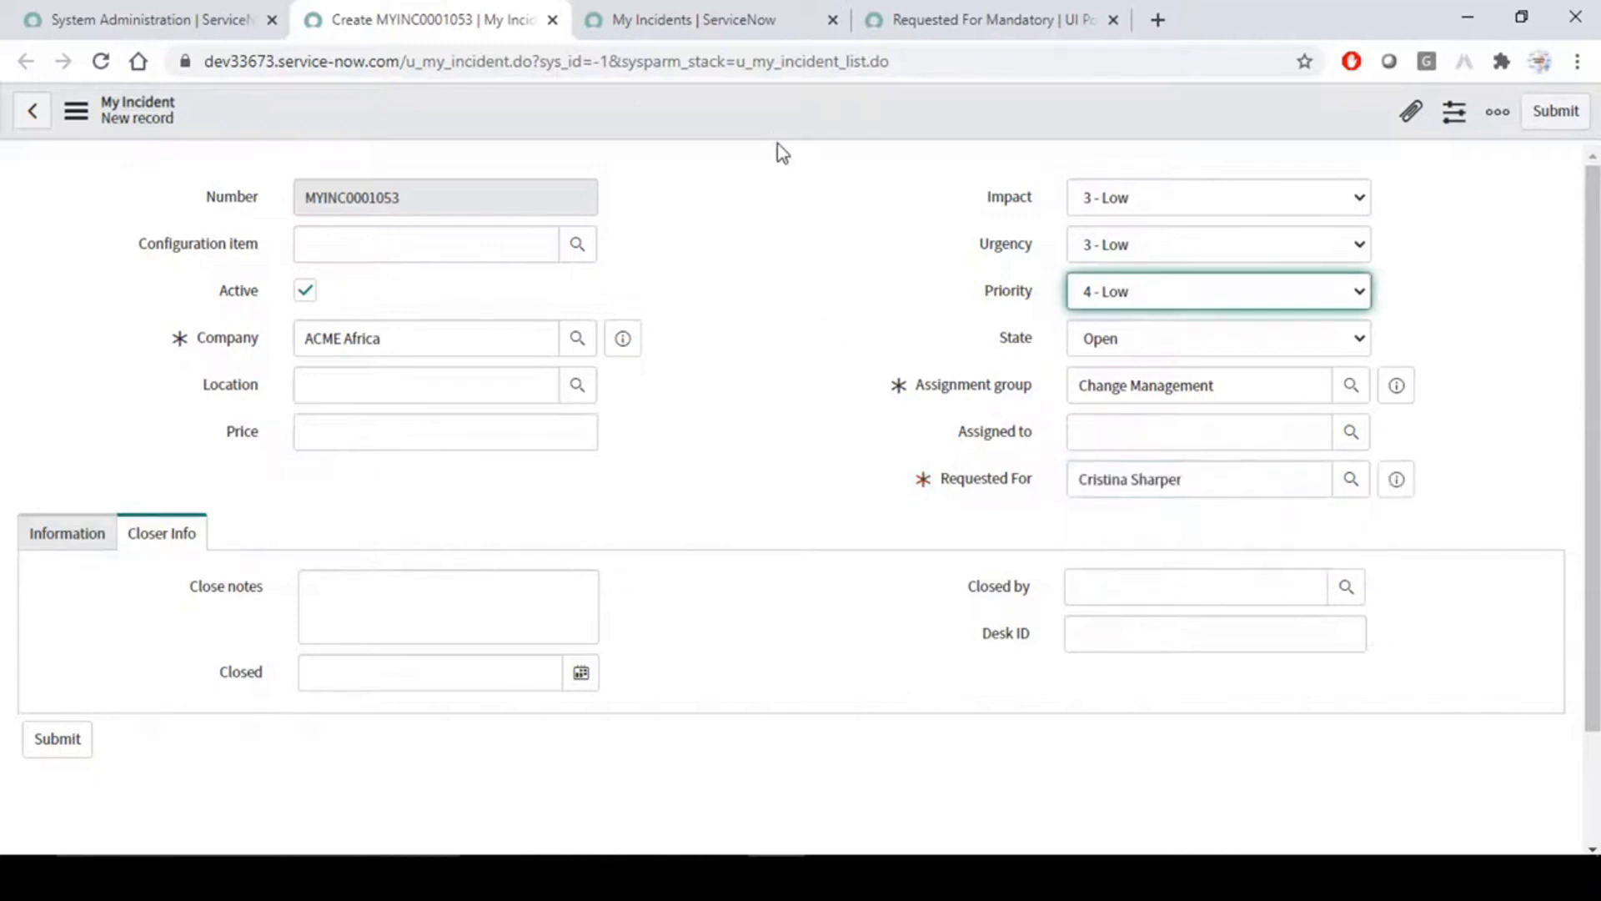
pyautogui.rightClick(774, 119)
pyautogui.click(813, 131)
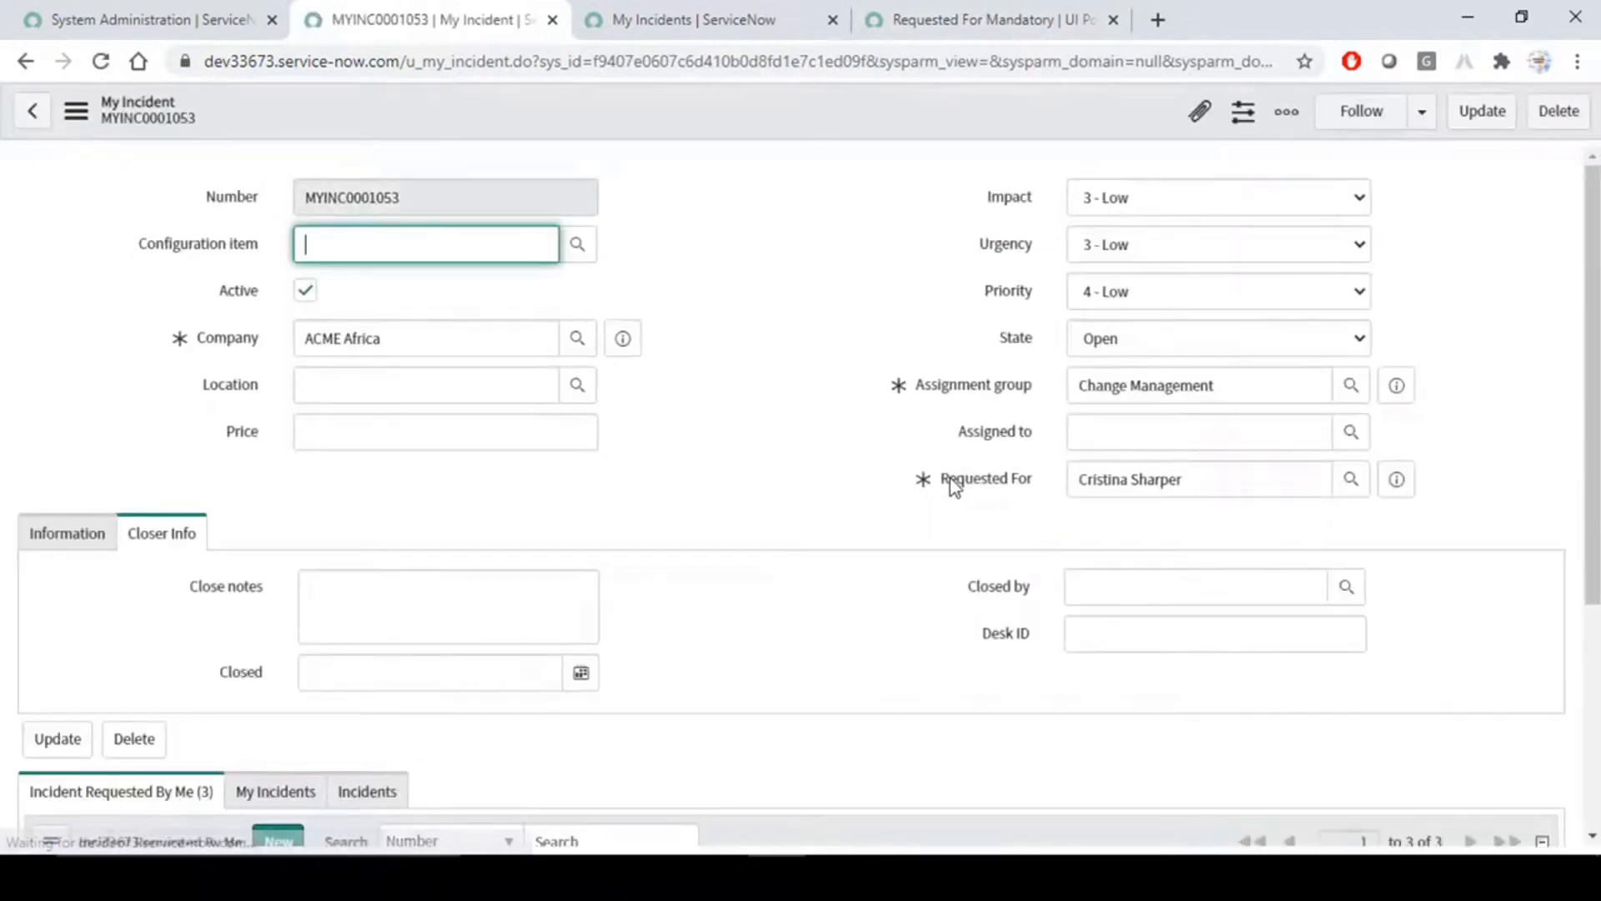
# - Save the incident with State set to Work in Progress and the Change Management group's user in Assigned to
pyautogui.click(1101, 337)
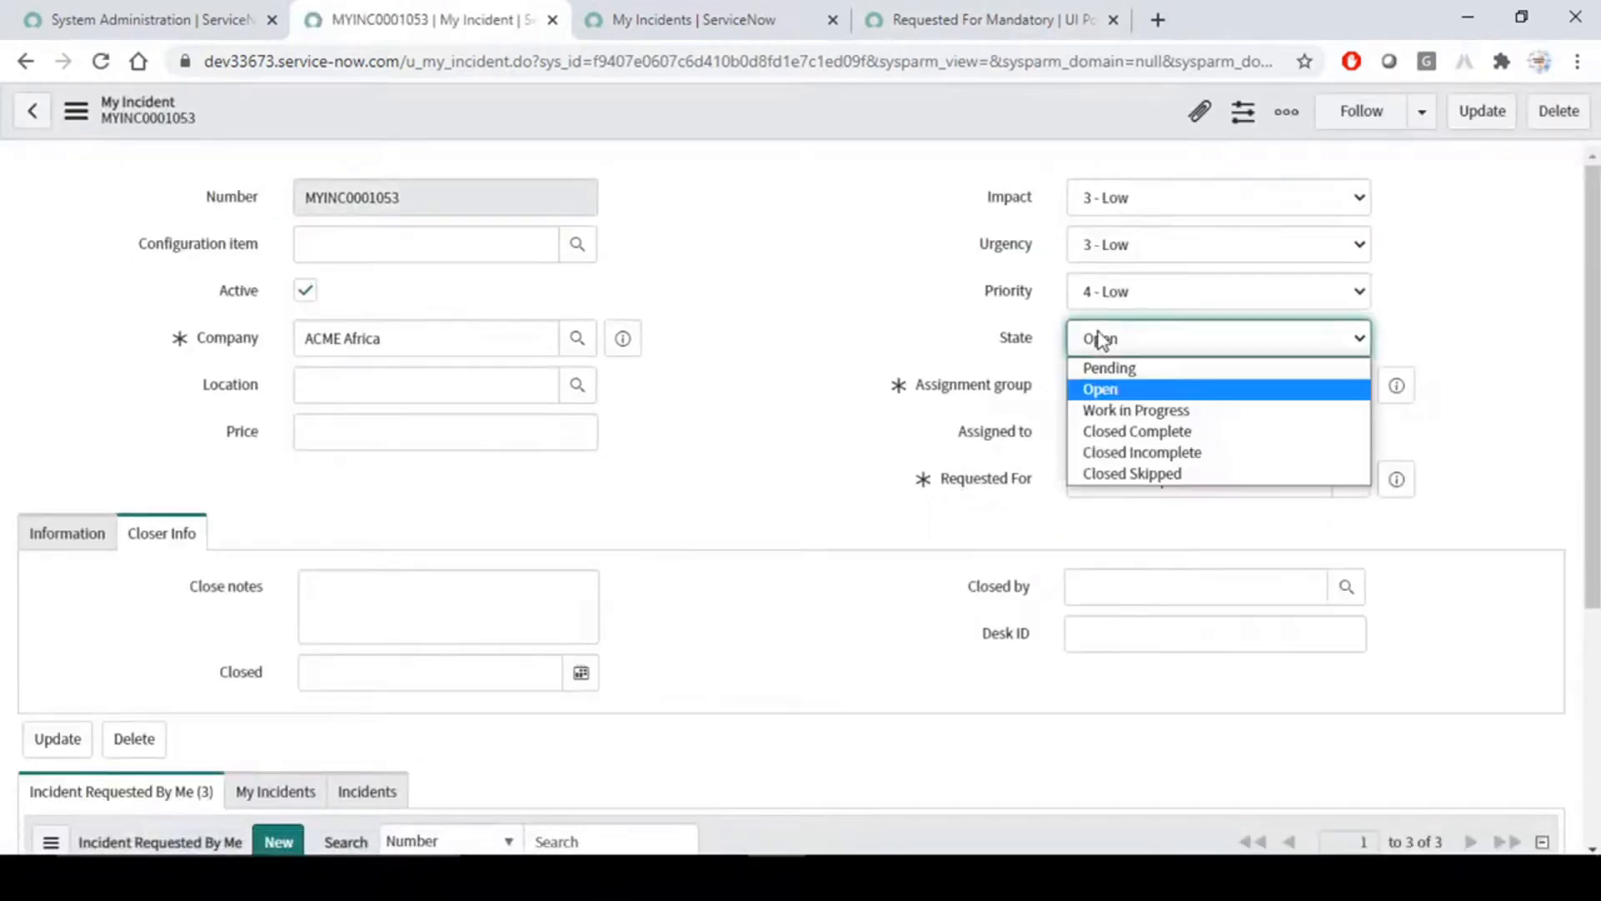
pyautogui.click(1122, 411)
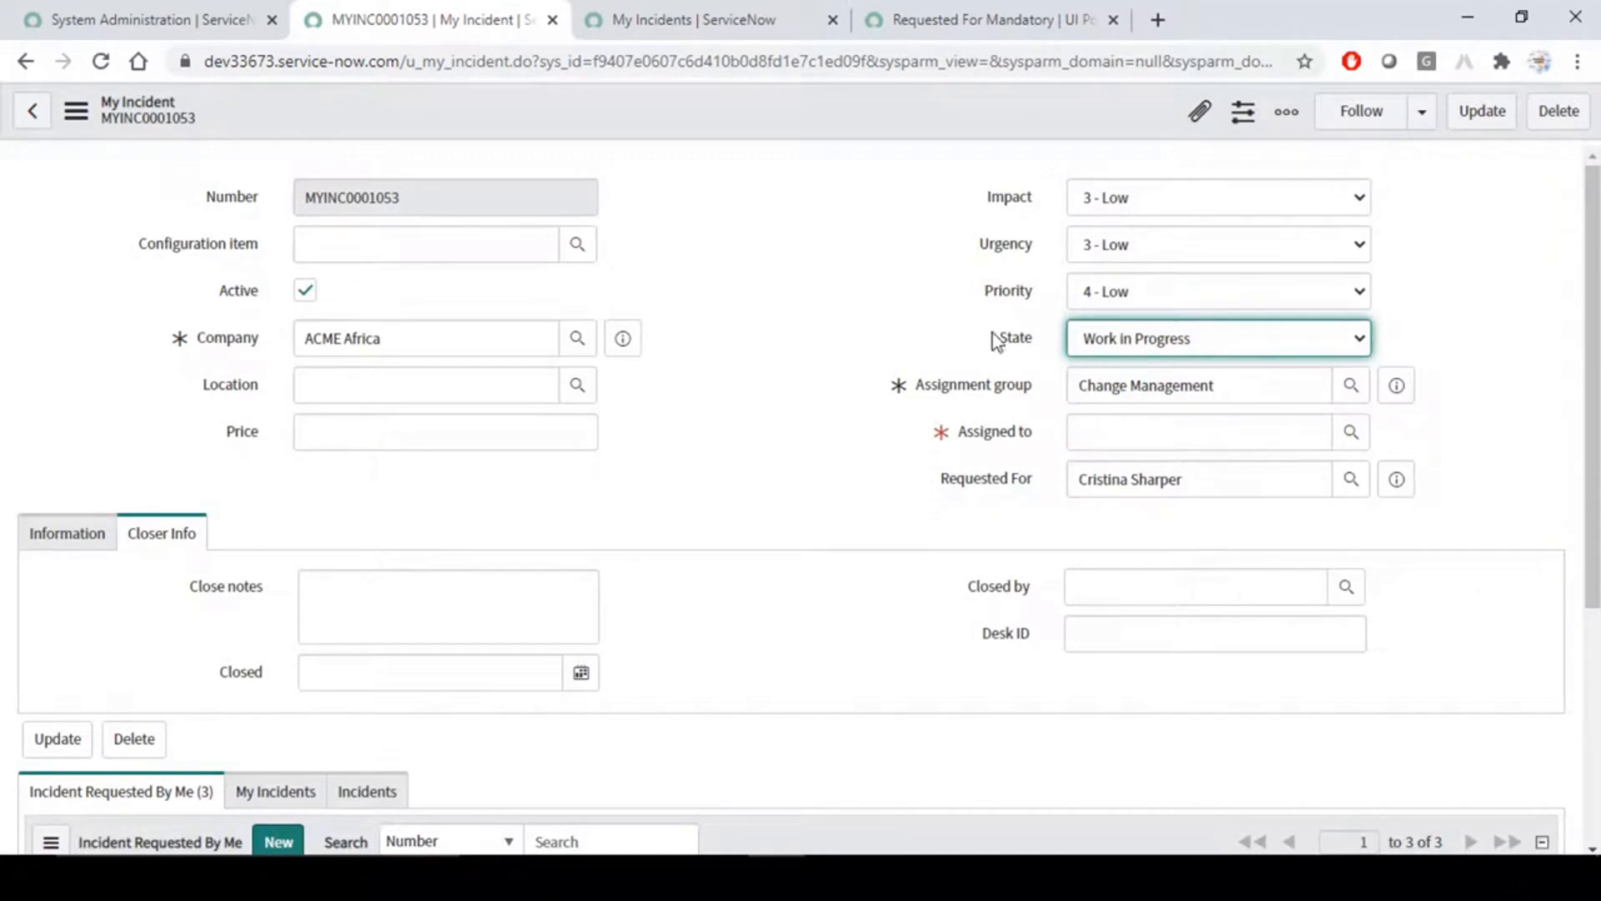
pyautogui.click(1147, 429)
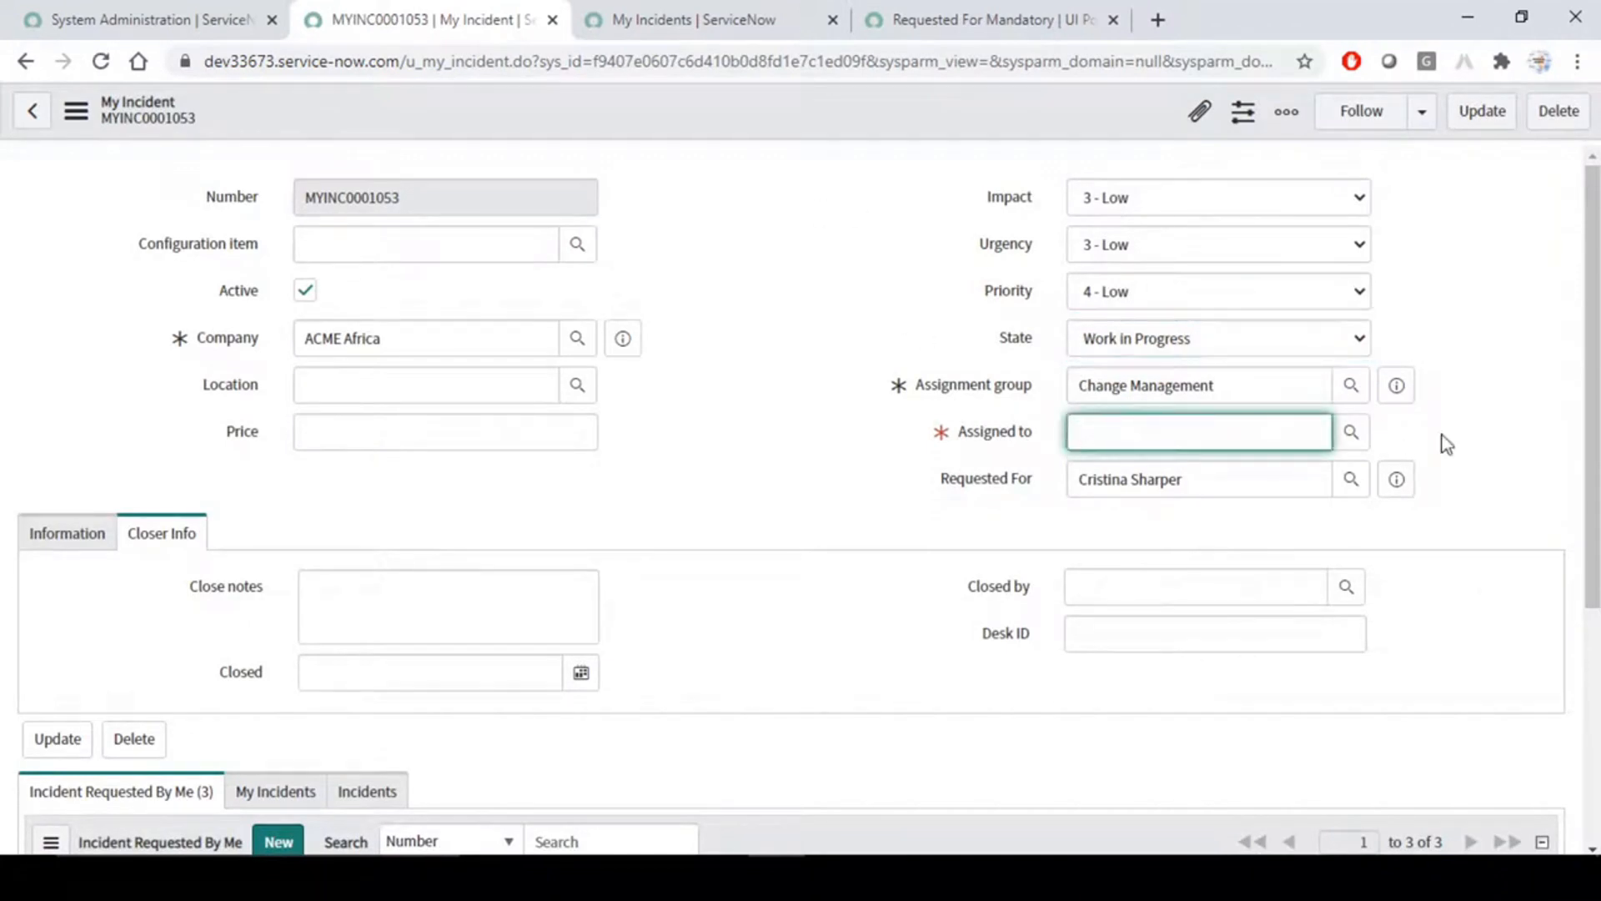
pyautogui.click(1351, 434)
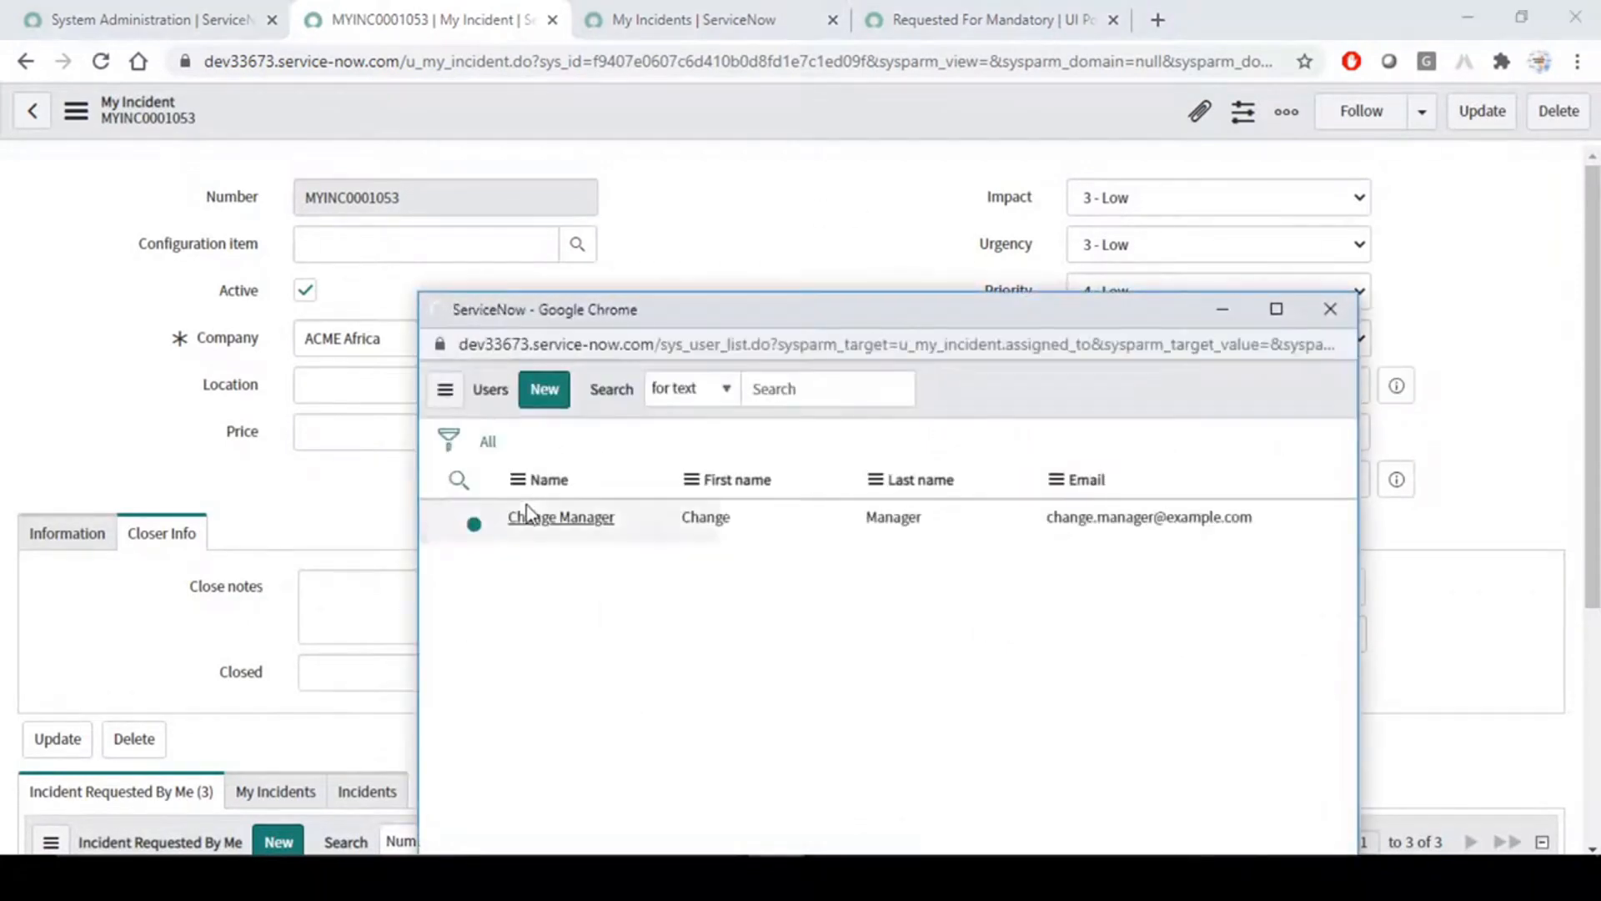
pyautogui.click(560, 564)
pyautogui.rightClick(733, 112)
pyautogui.click(755, 129)
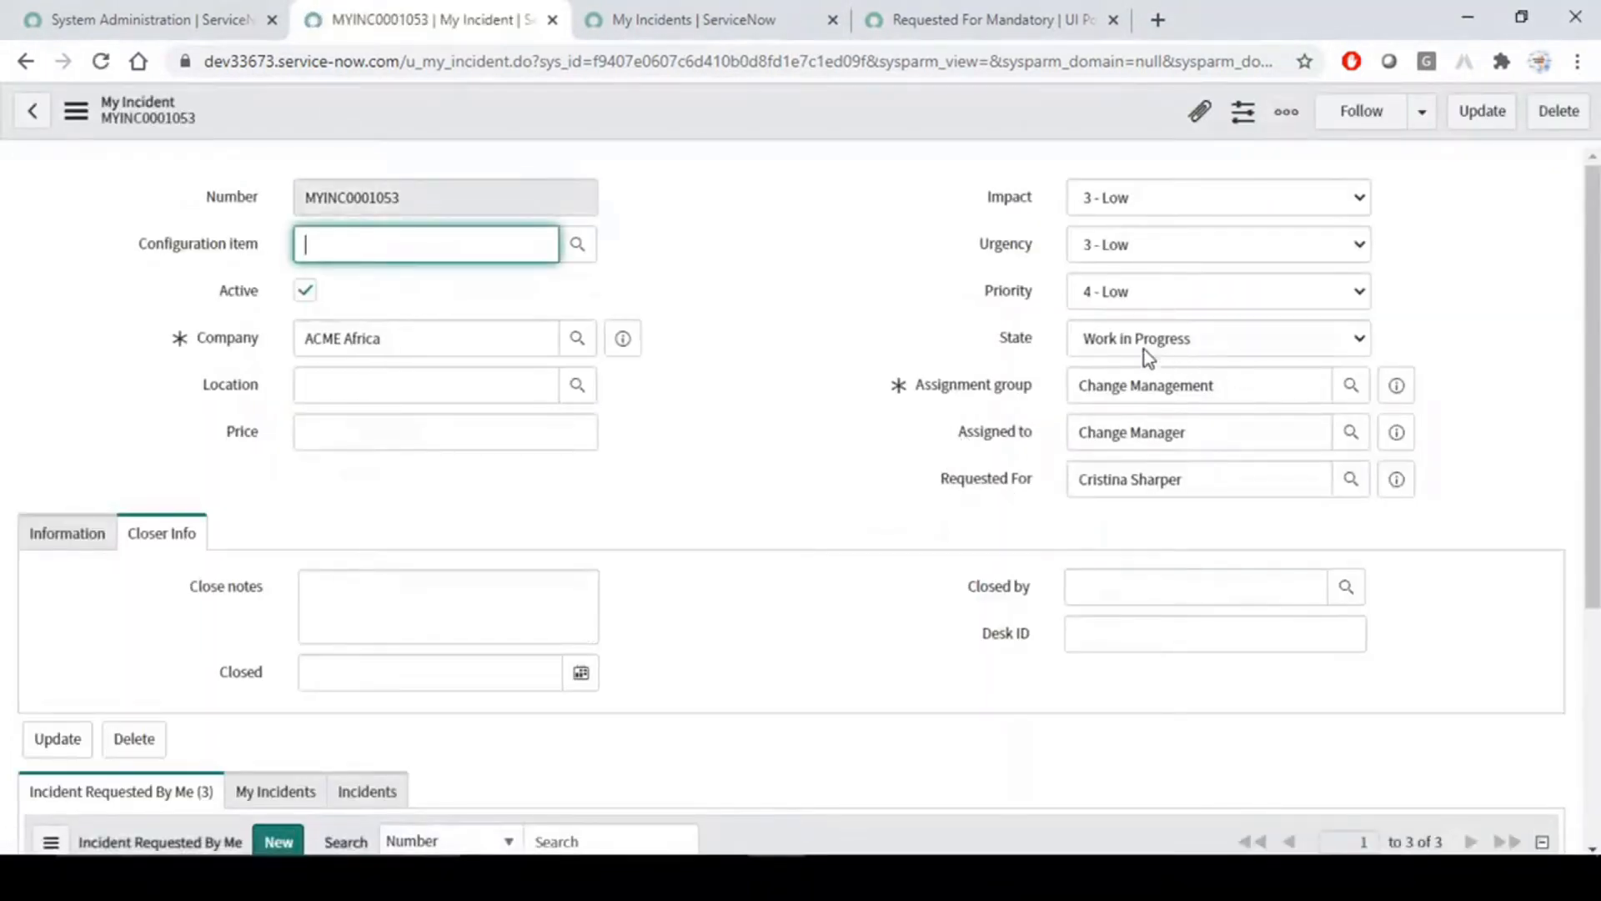
# - Set the incident's State to Open and check the mandatory marking on Requested For
pyautogui.click(1149, 340)
pyautogui.click(1115, 387)
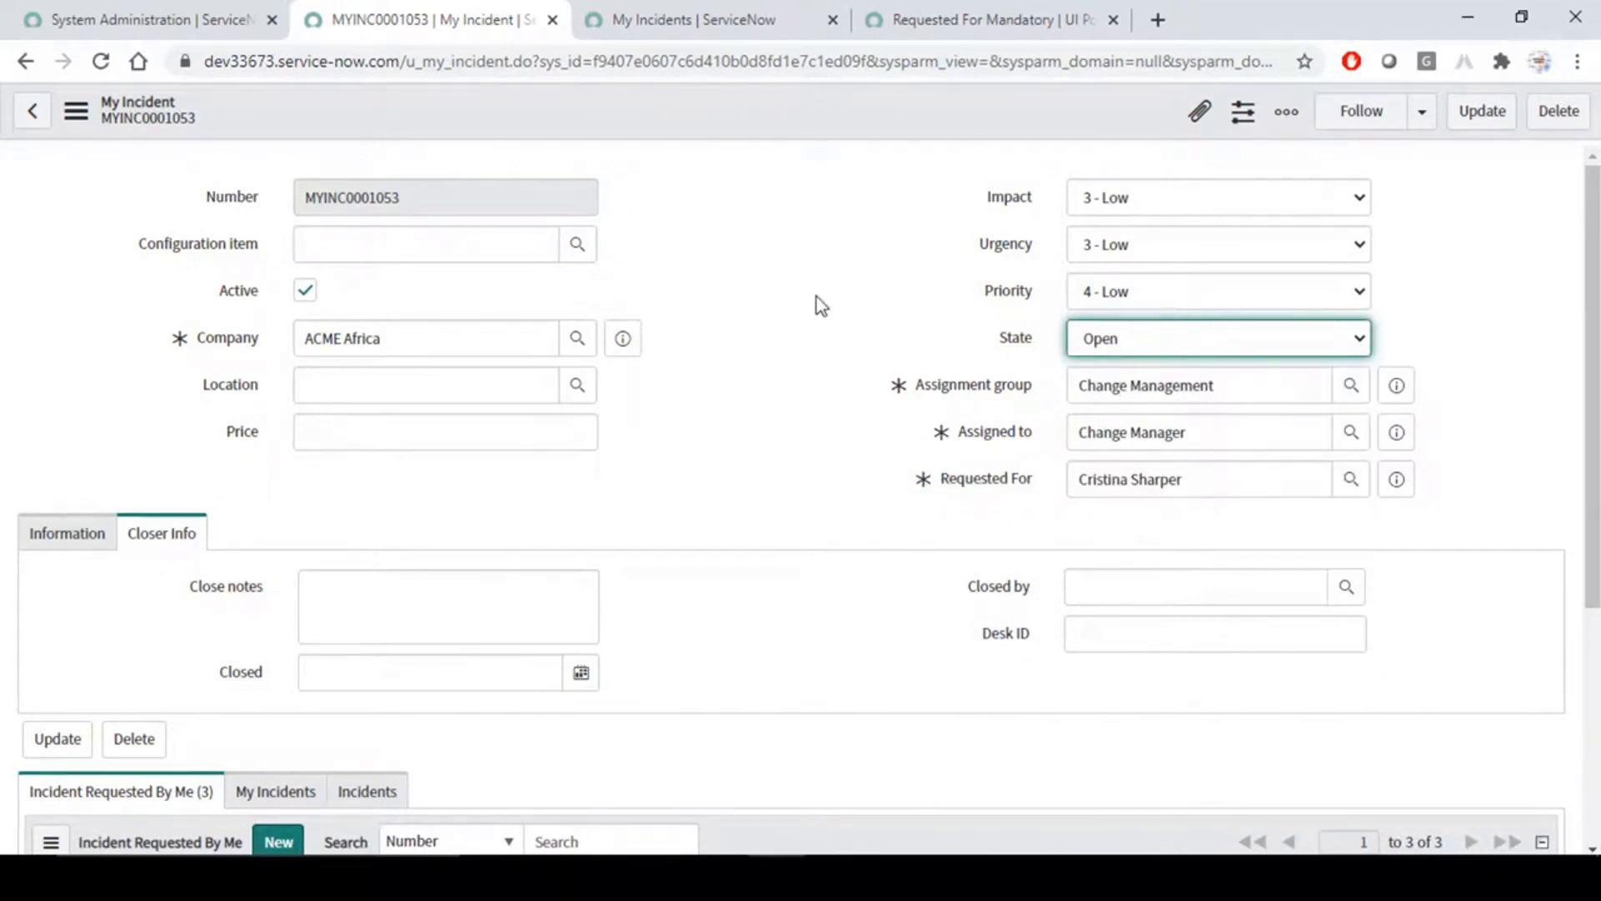
pyautogui.click(844, 253)
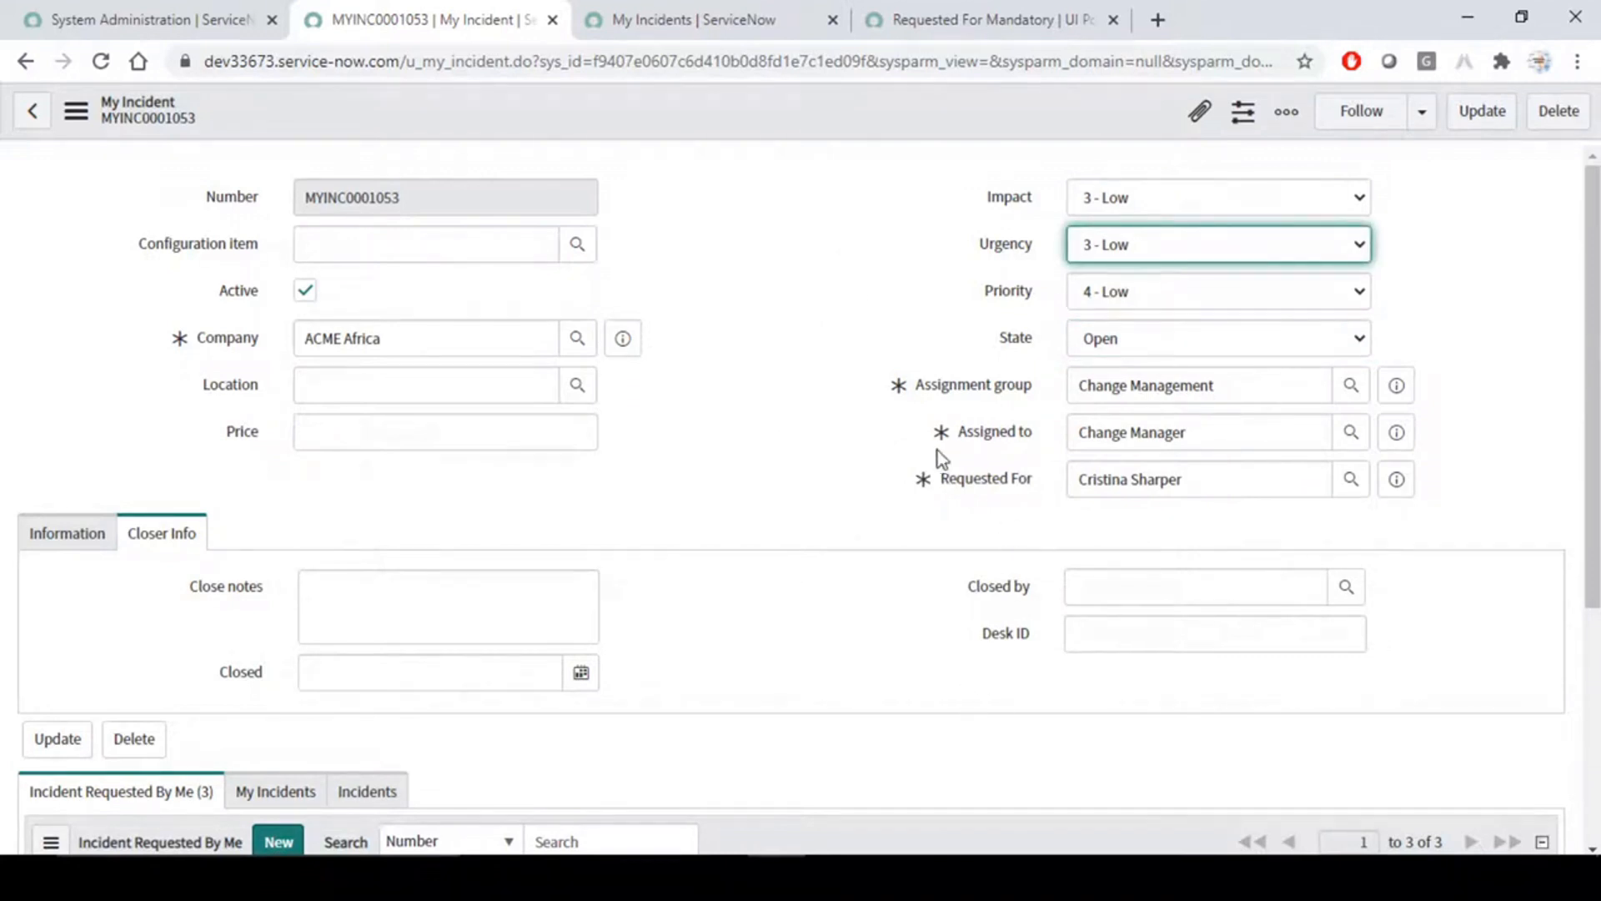
pyautogui.moveTo(1198, 468); pyautogui.dragTo(903, 458)
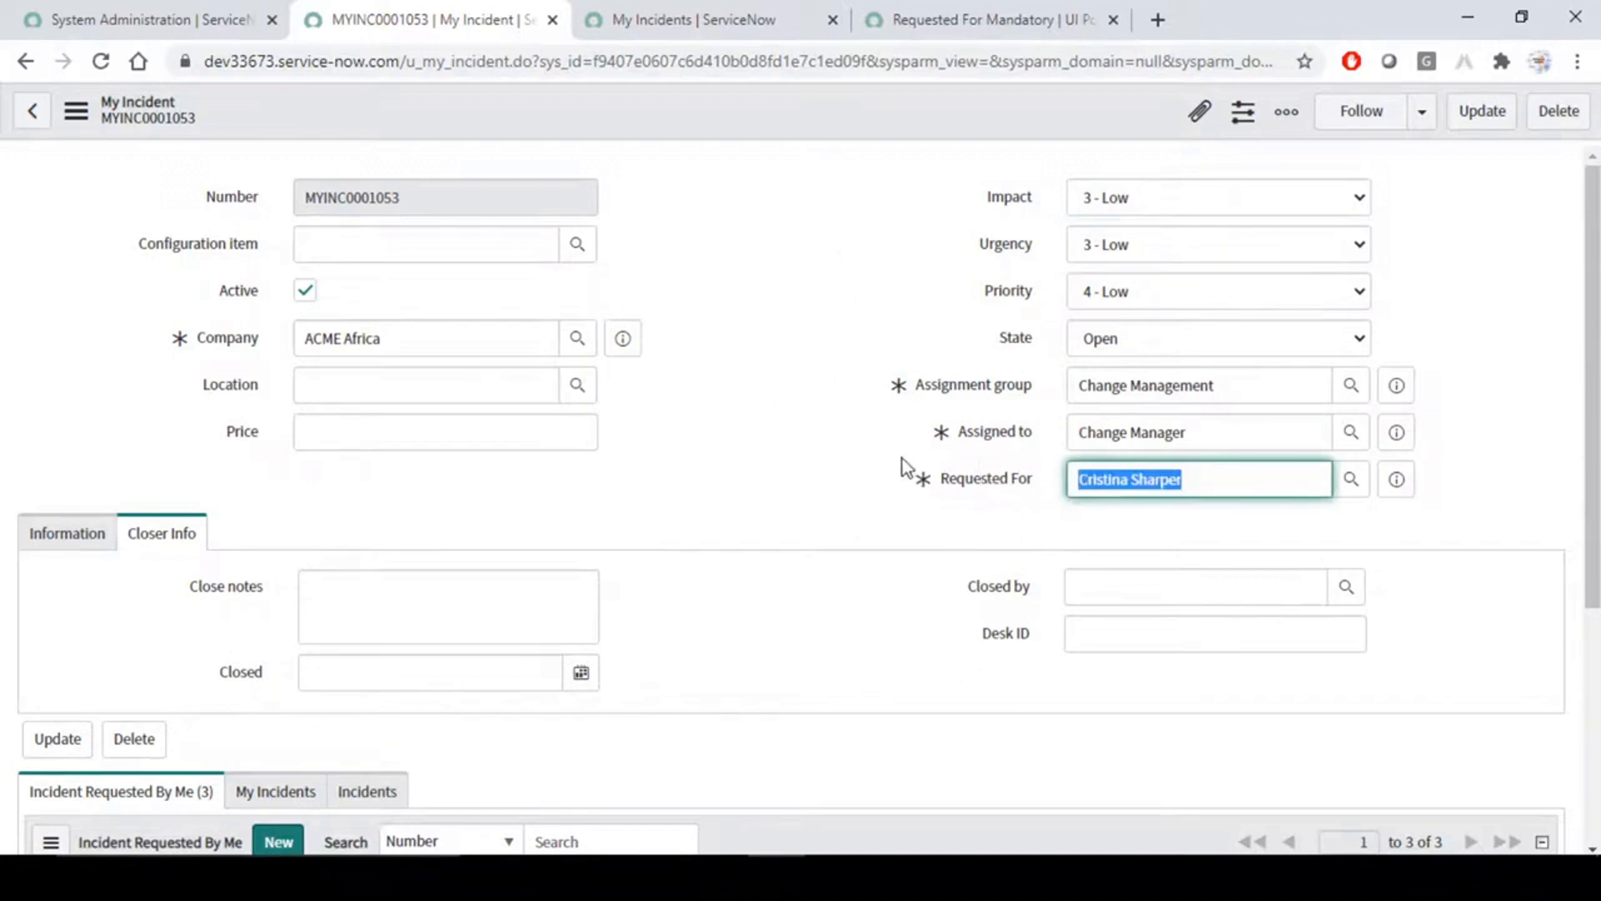
# - Return to the System Administration page with the application navigator
pyautogui.click(655, 15)
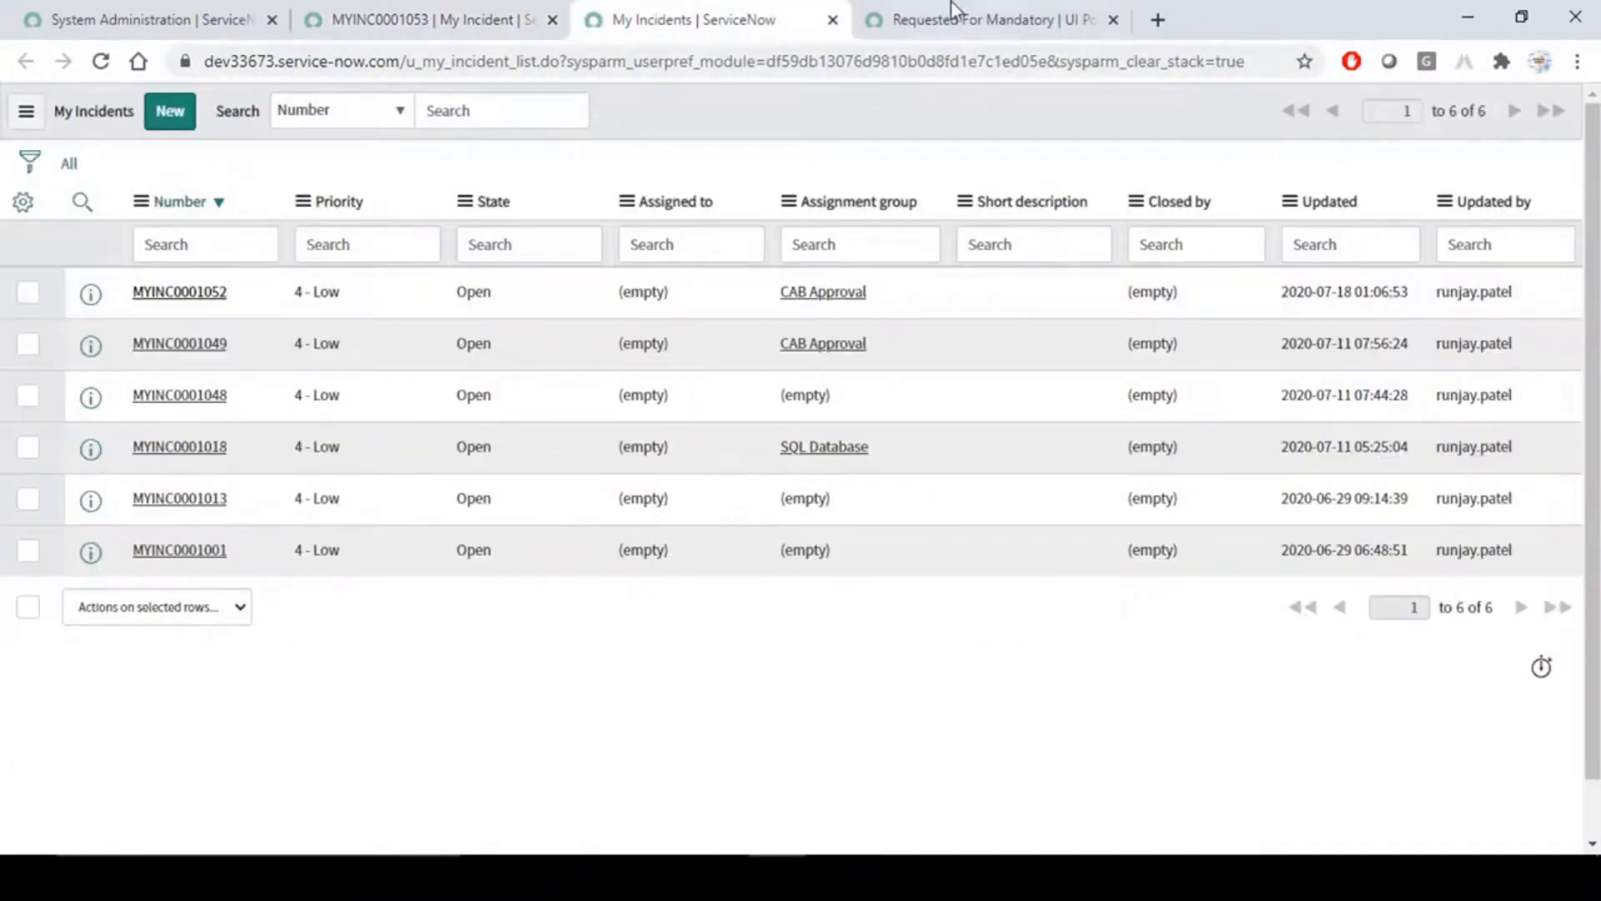
pyautogui.click(490, 16)
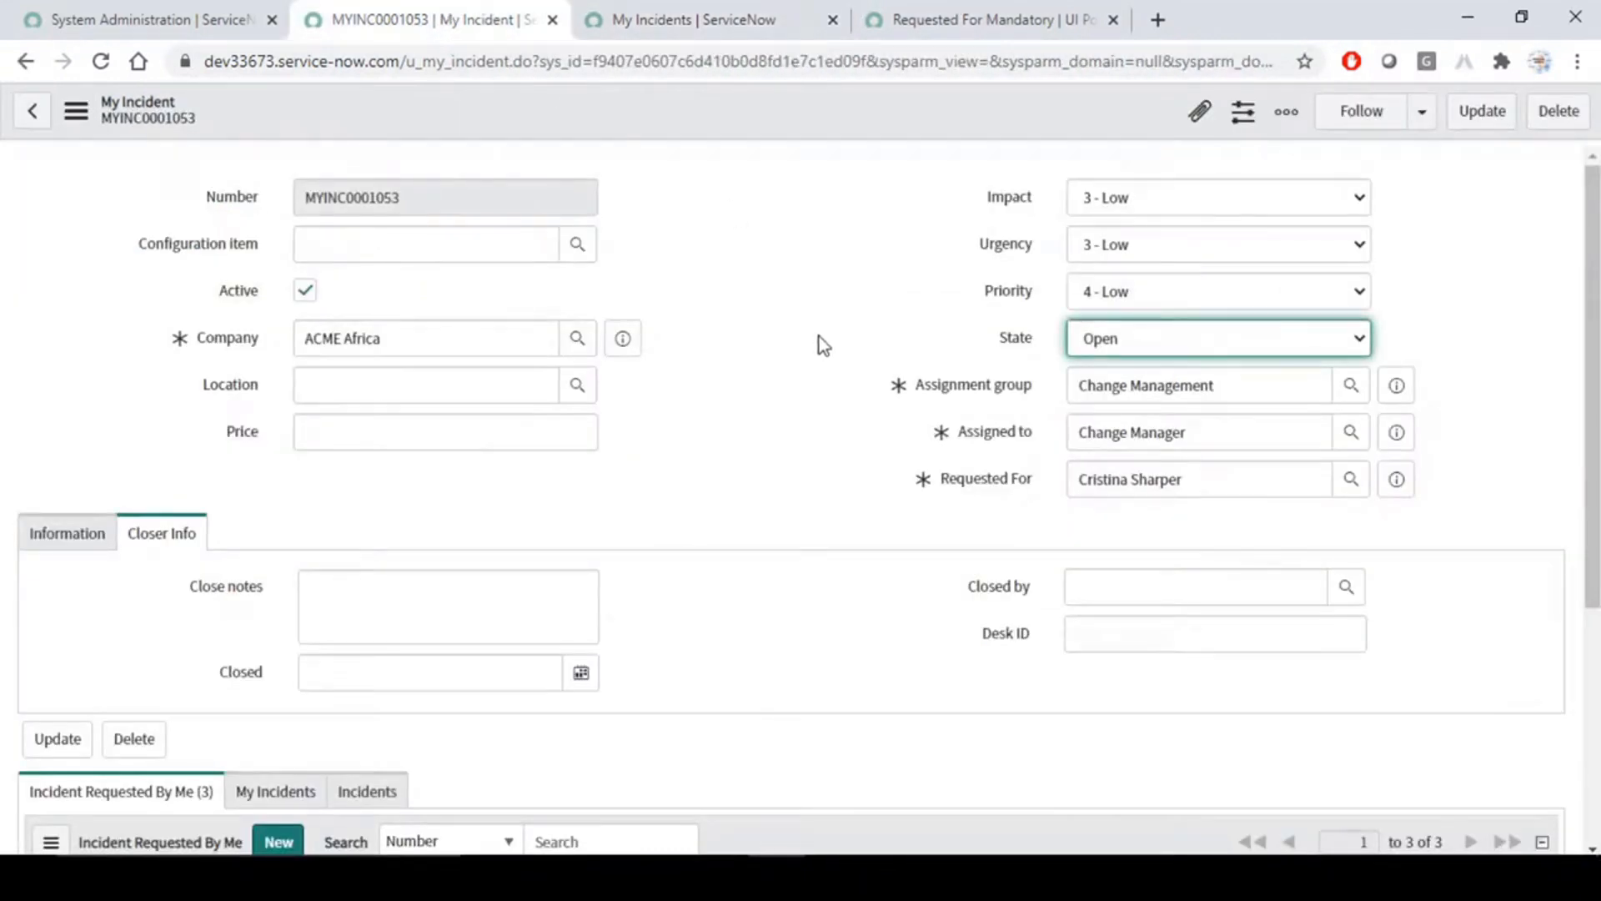
pyautogui.click(705, 17)
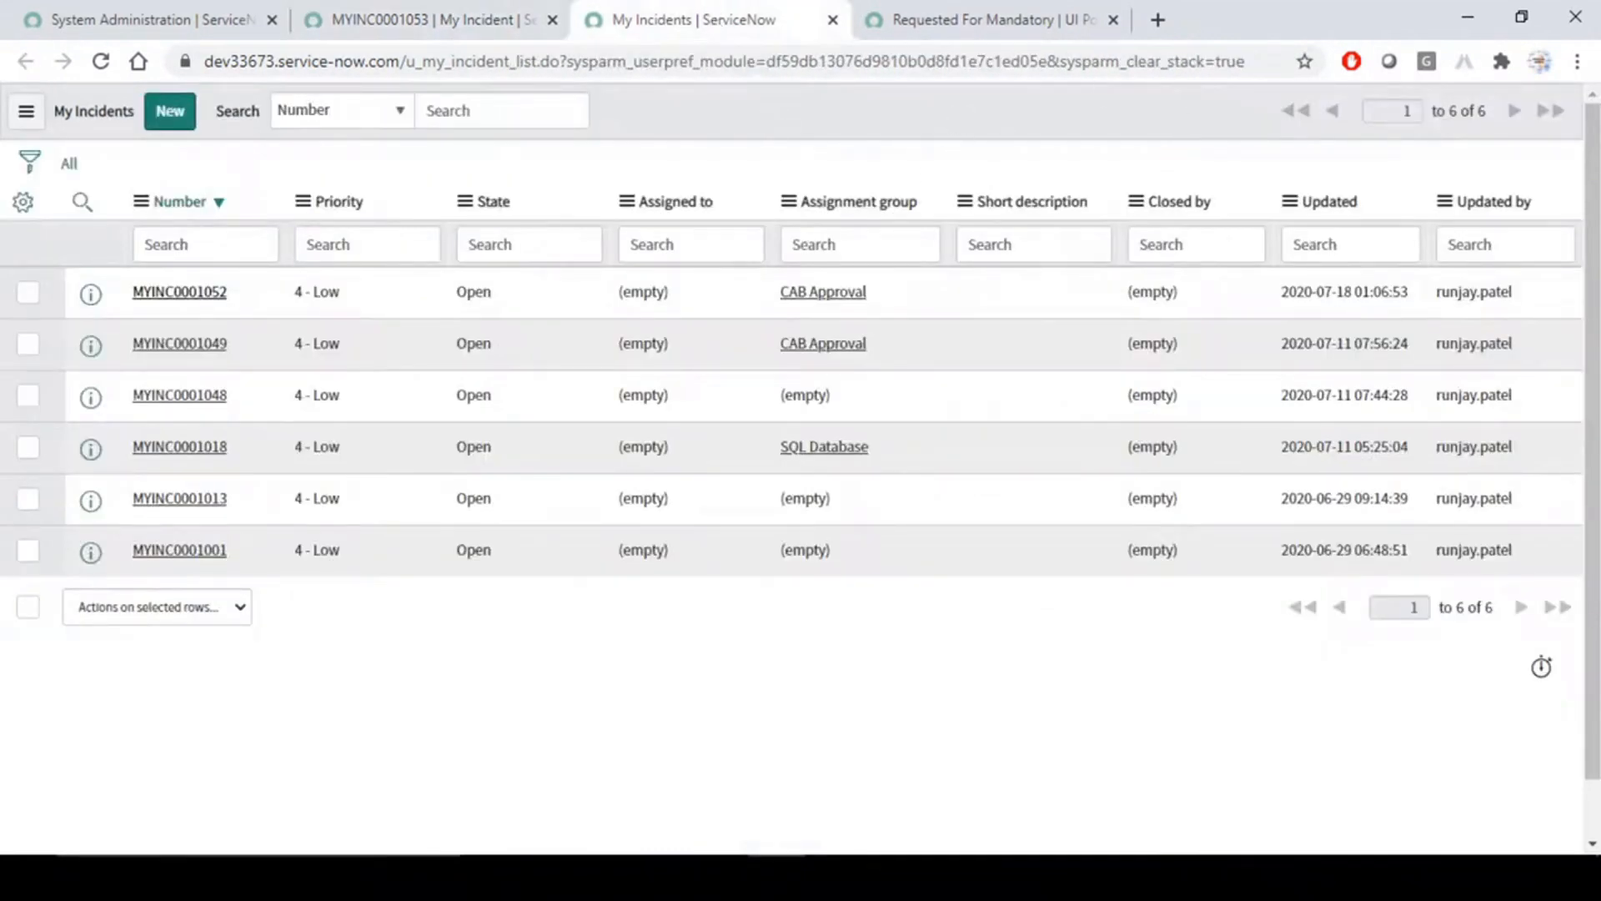
pyautogui.click(440, 17)
pyautogui.click(167, 17)
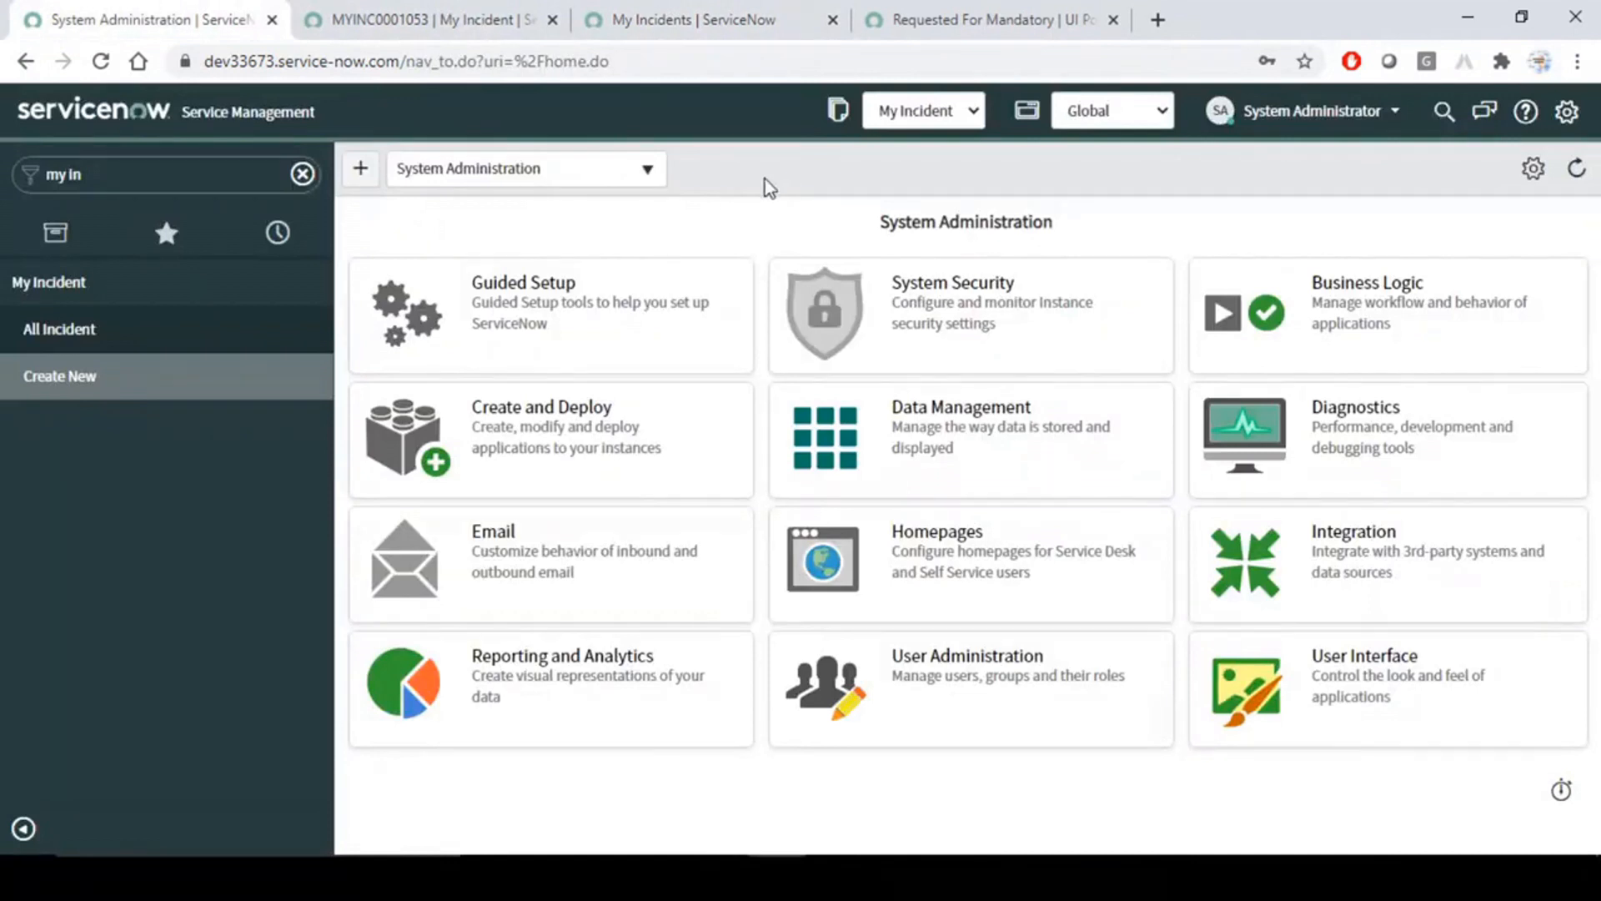
pyautogui.click(425, 19)
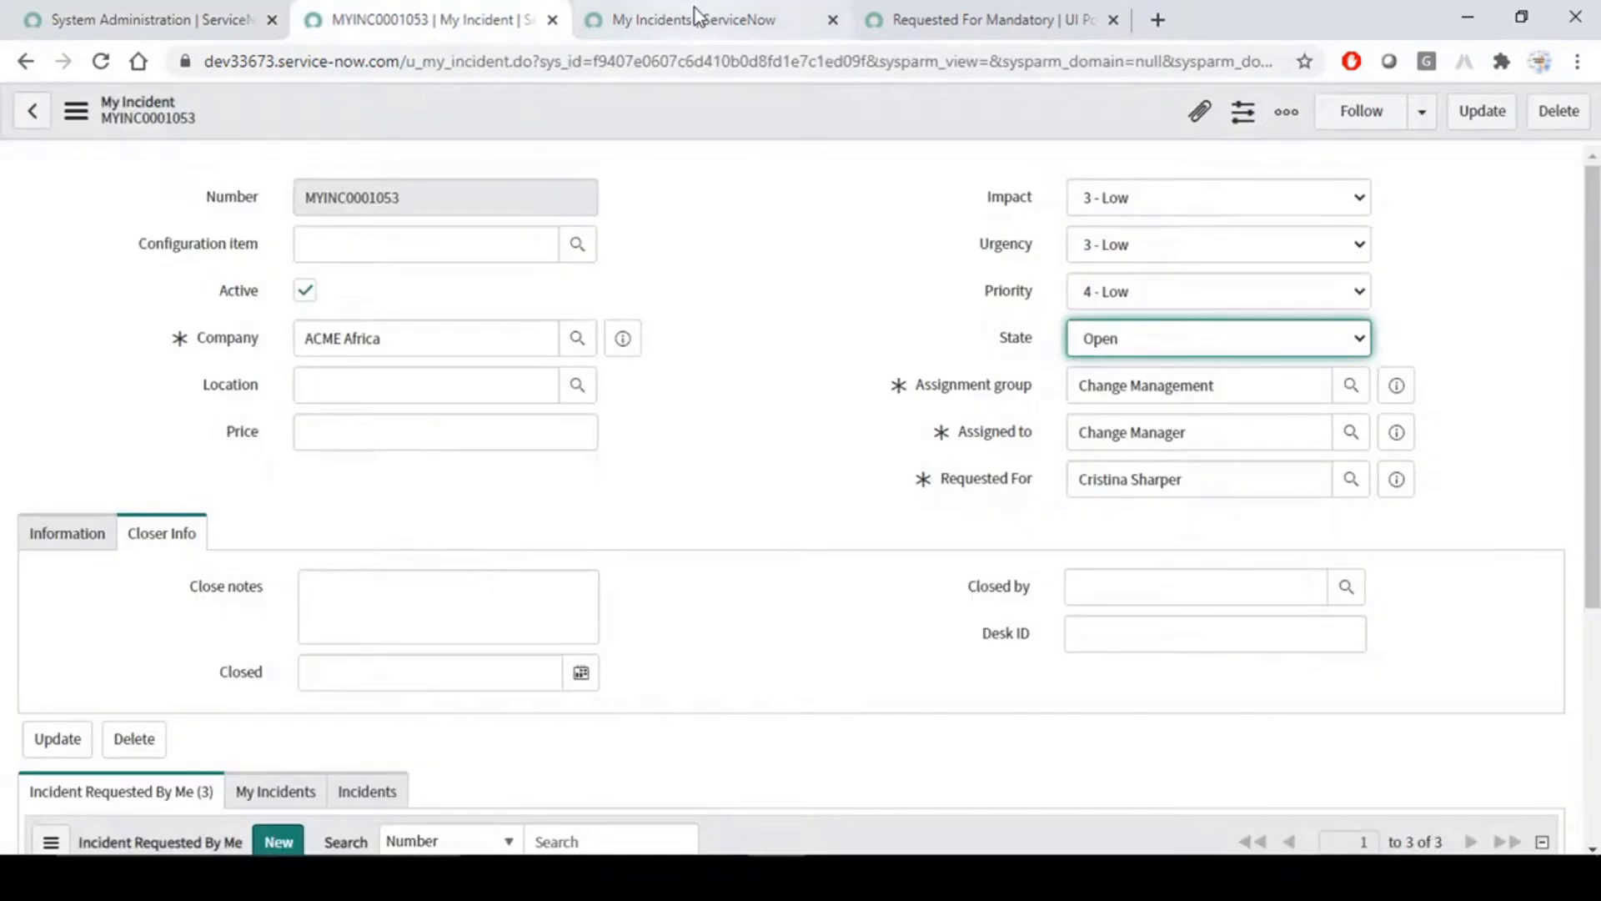
pyautogui.click(694, 10)
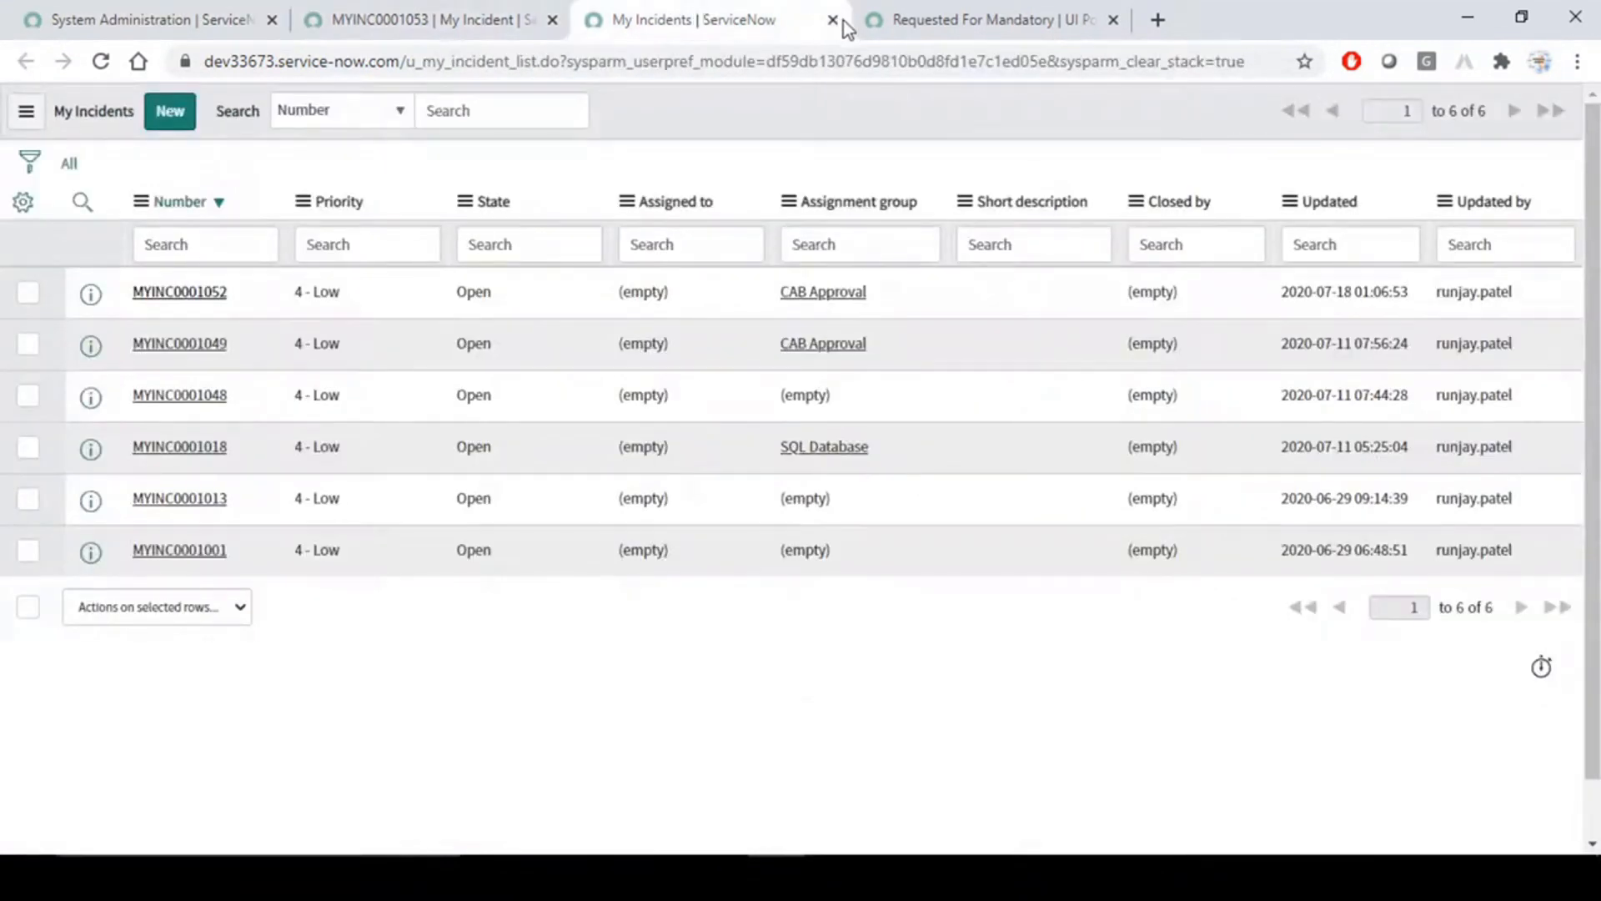
pyautogui.click(426, 18)
pyautogui.click(167, 19)
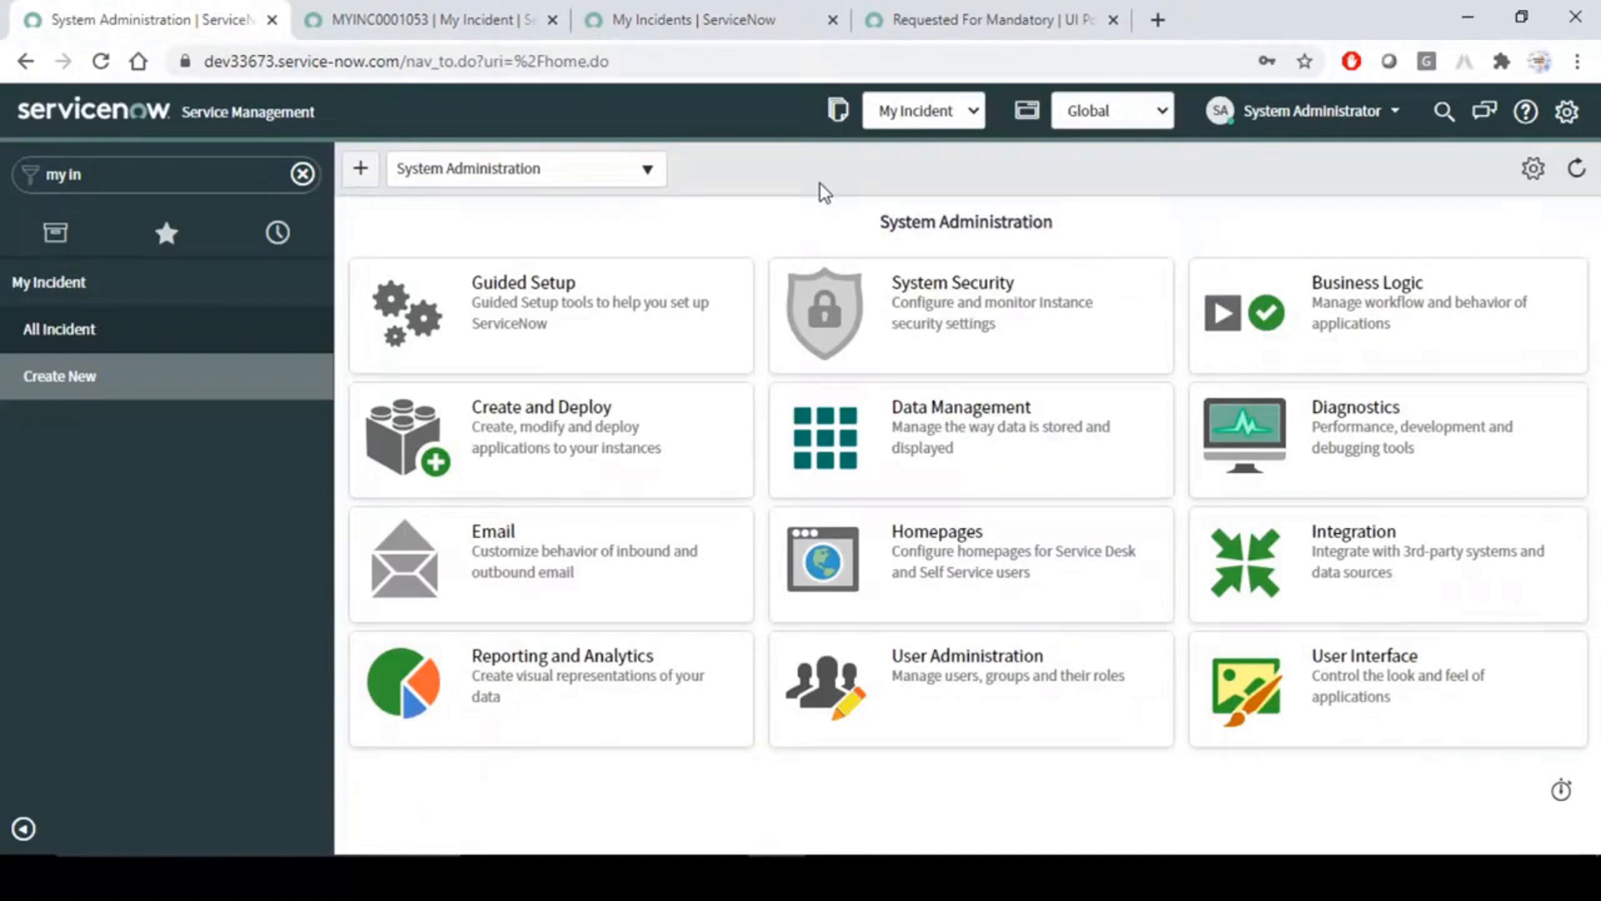
pyautogui.click(709, 11)
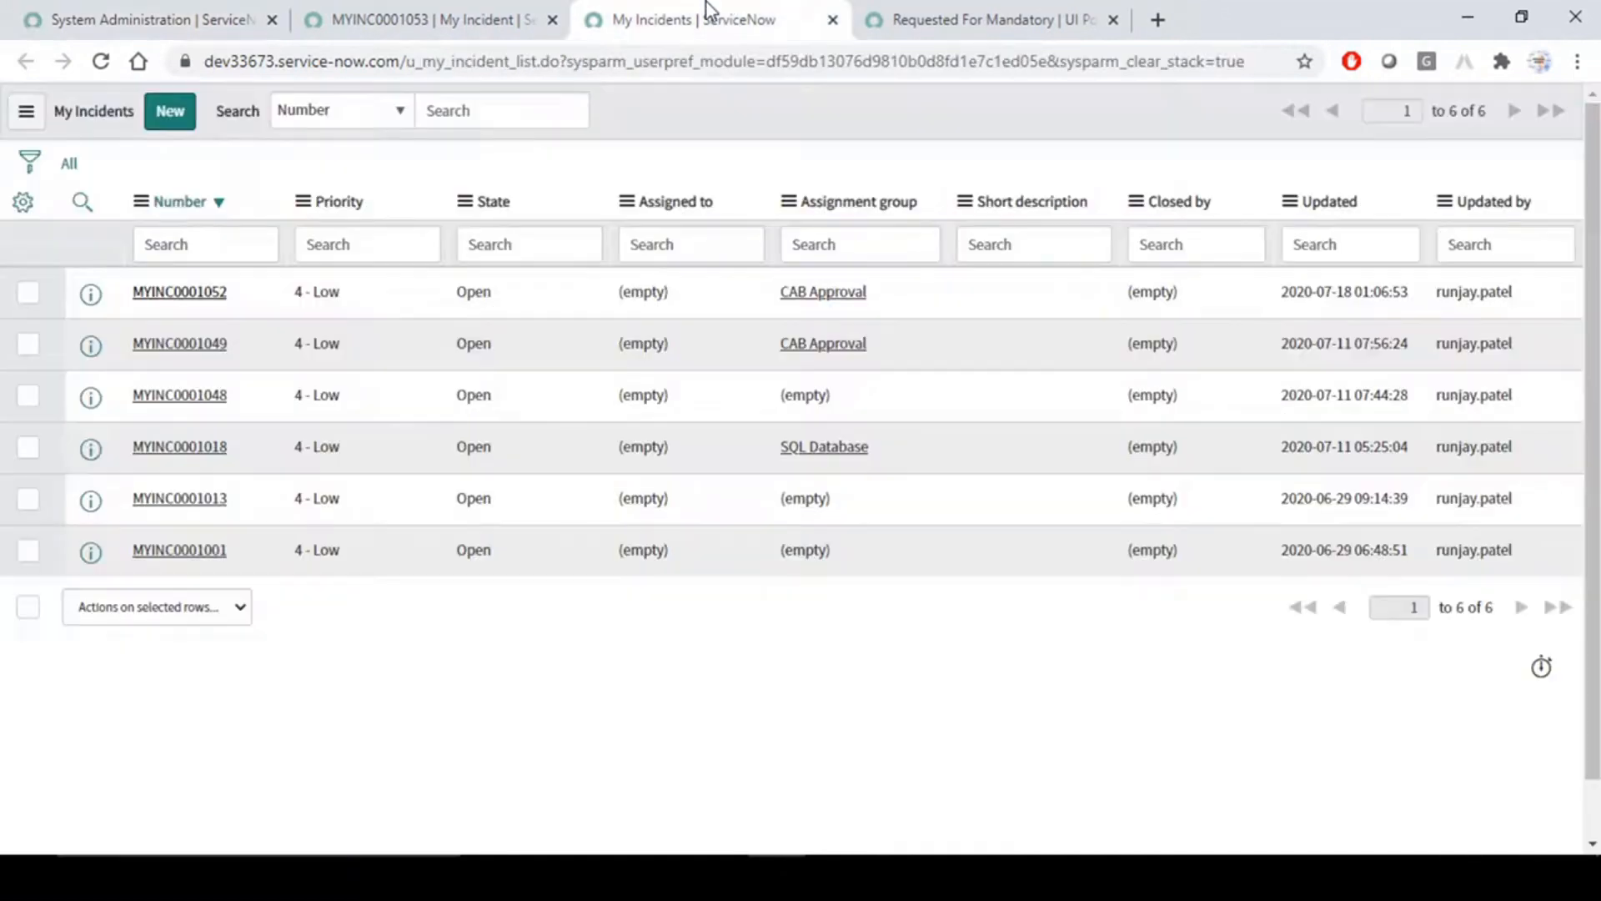
pyautogui.click(347, 3)
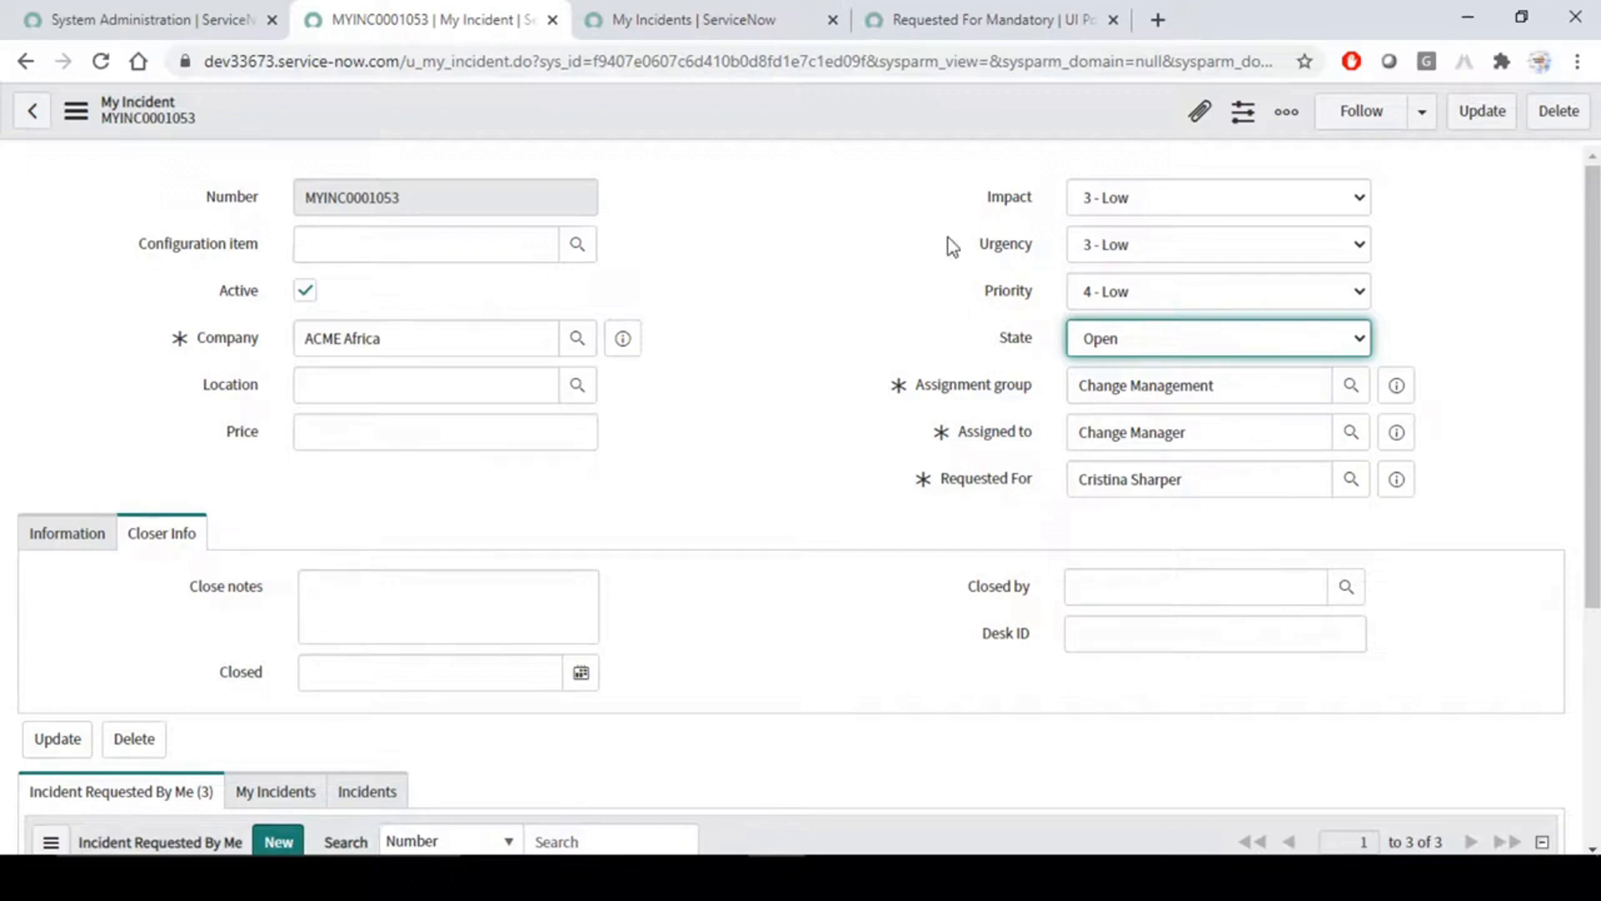
pyautogui.click(869, 238)
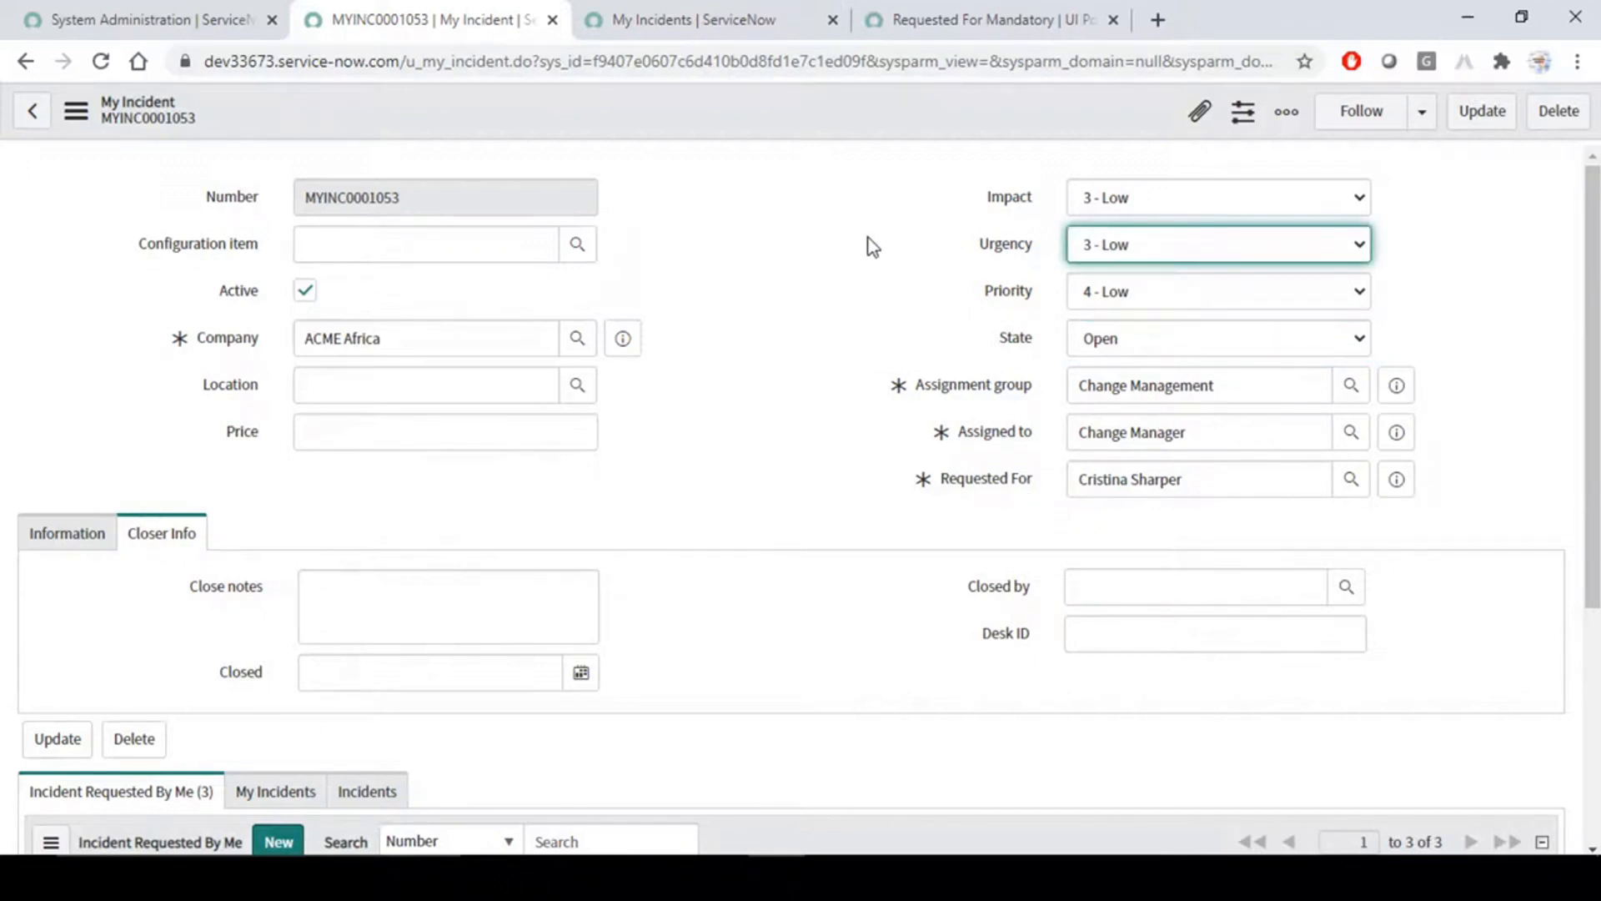
pyautogui.click(192, 23)
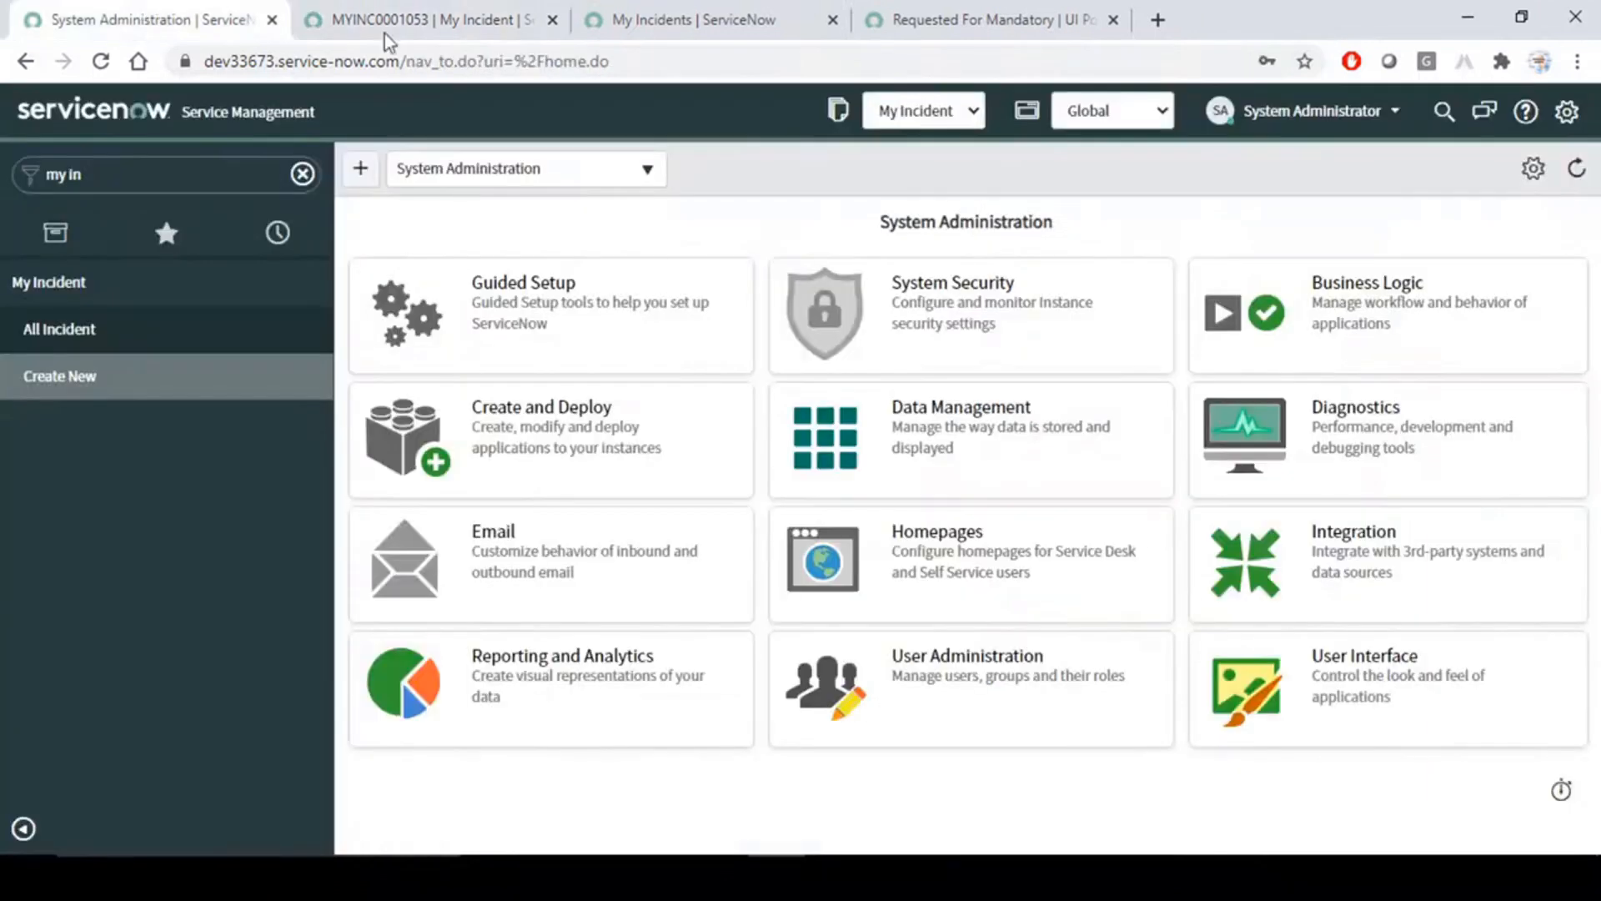
pyautogui.click(384, 34)
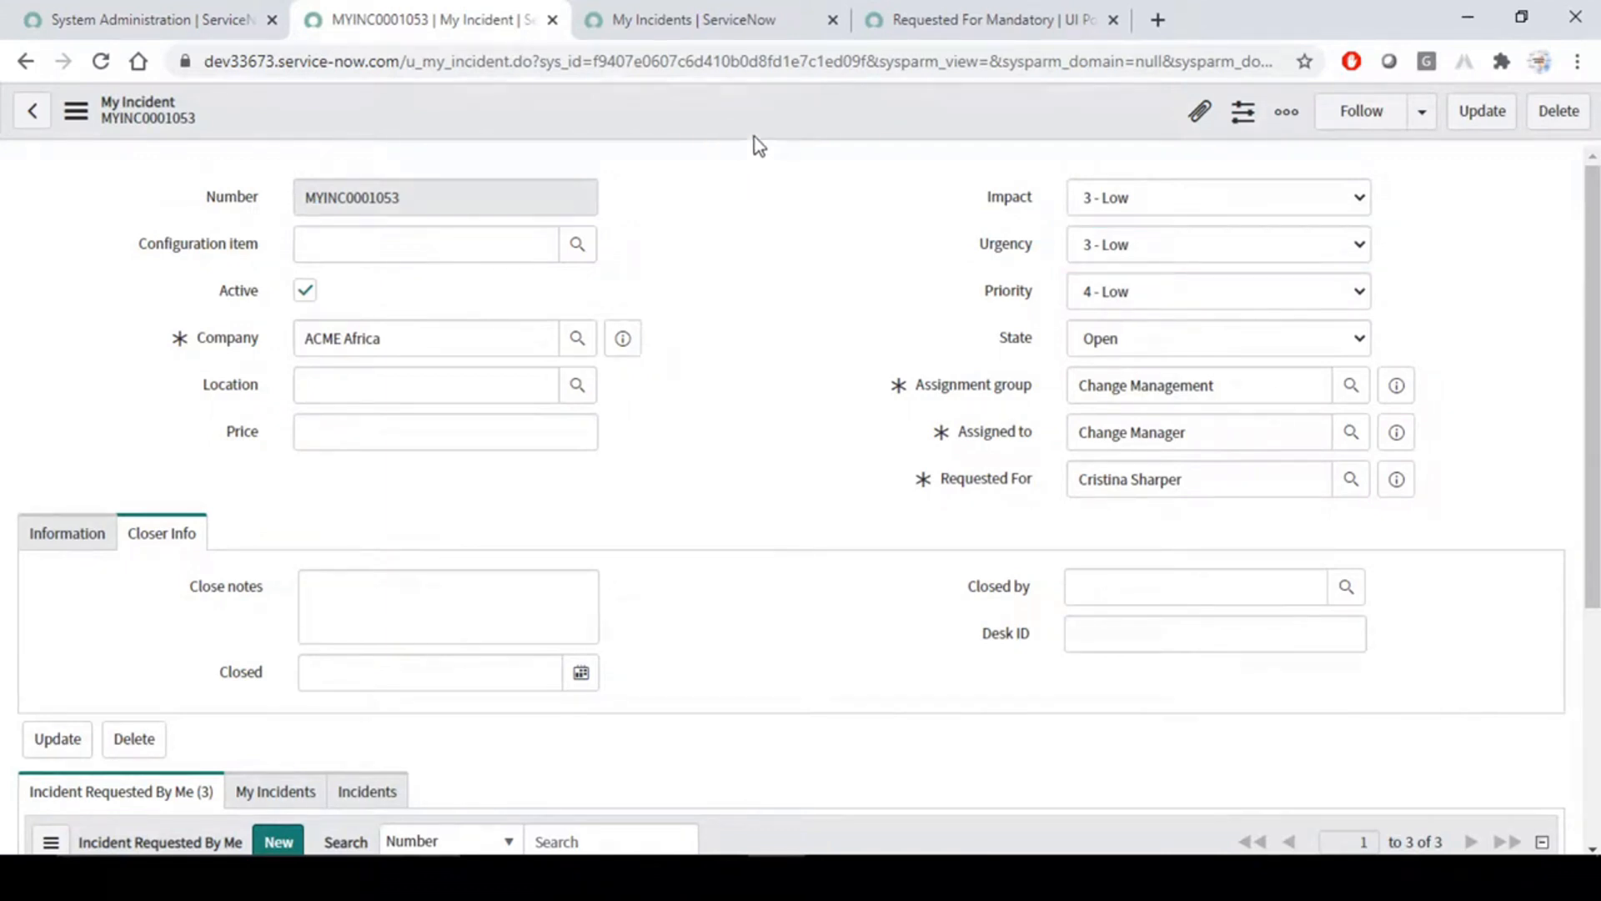
pyautogui.click(101, 21)
pyautogui.click(459, 6)
pyautogui.click(137, 19)
# - Filter the application navigator by "debug" to find the debugging modules
pyautogui.click(302, 173)
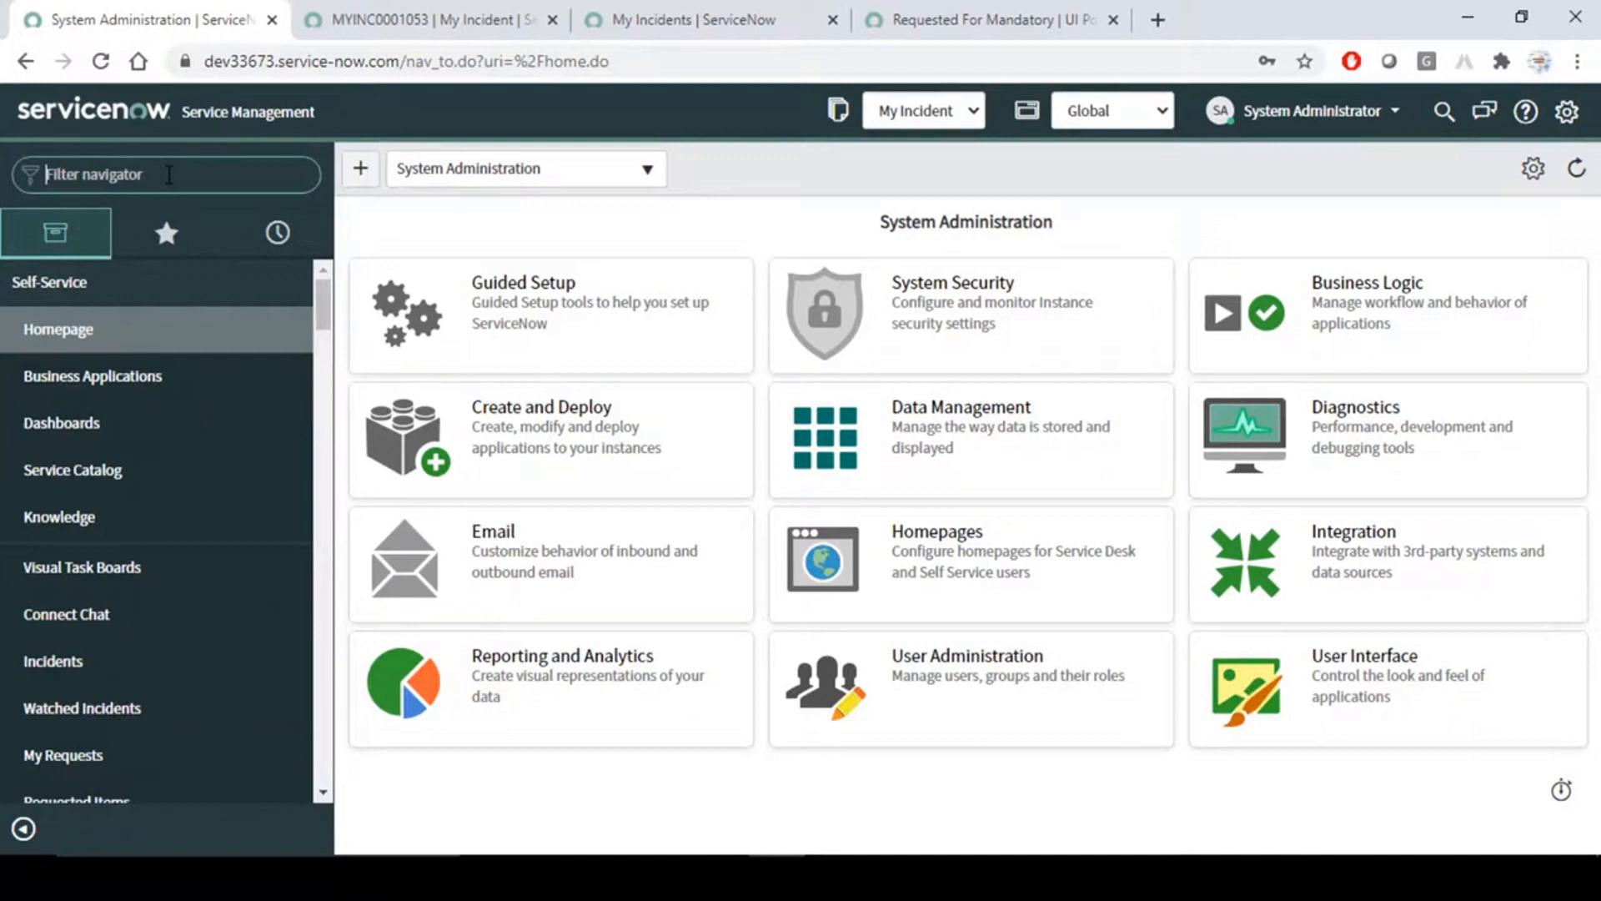
pyautogui.write('debug')
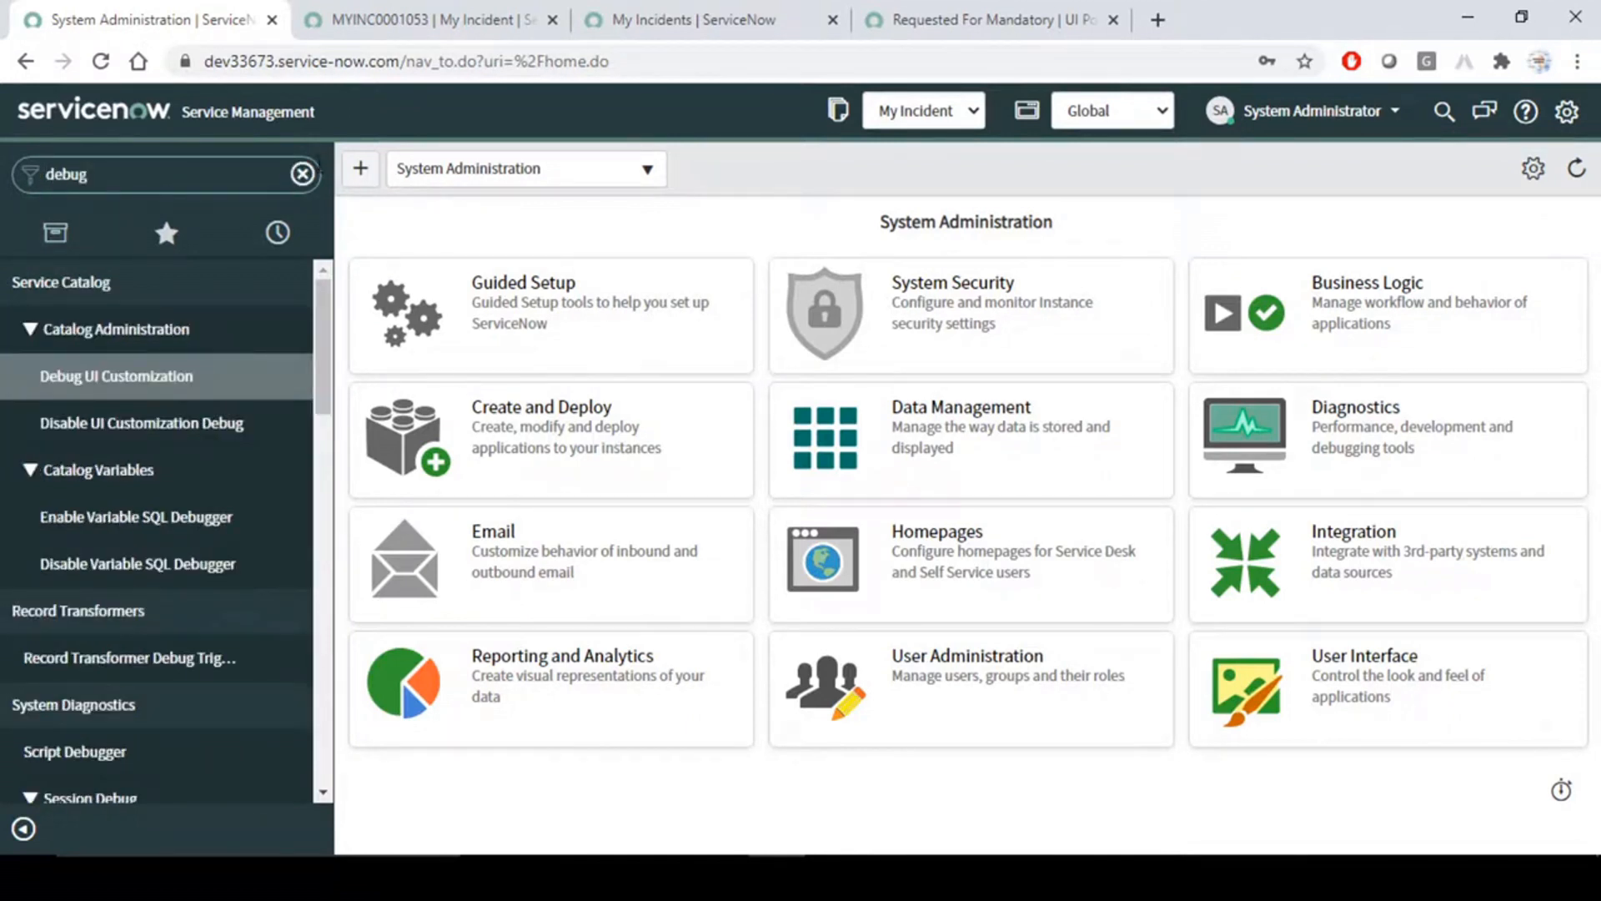
pyautogui.click(428, 7)
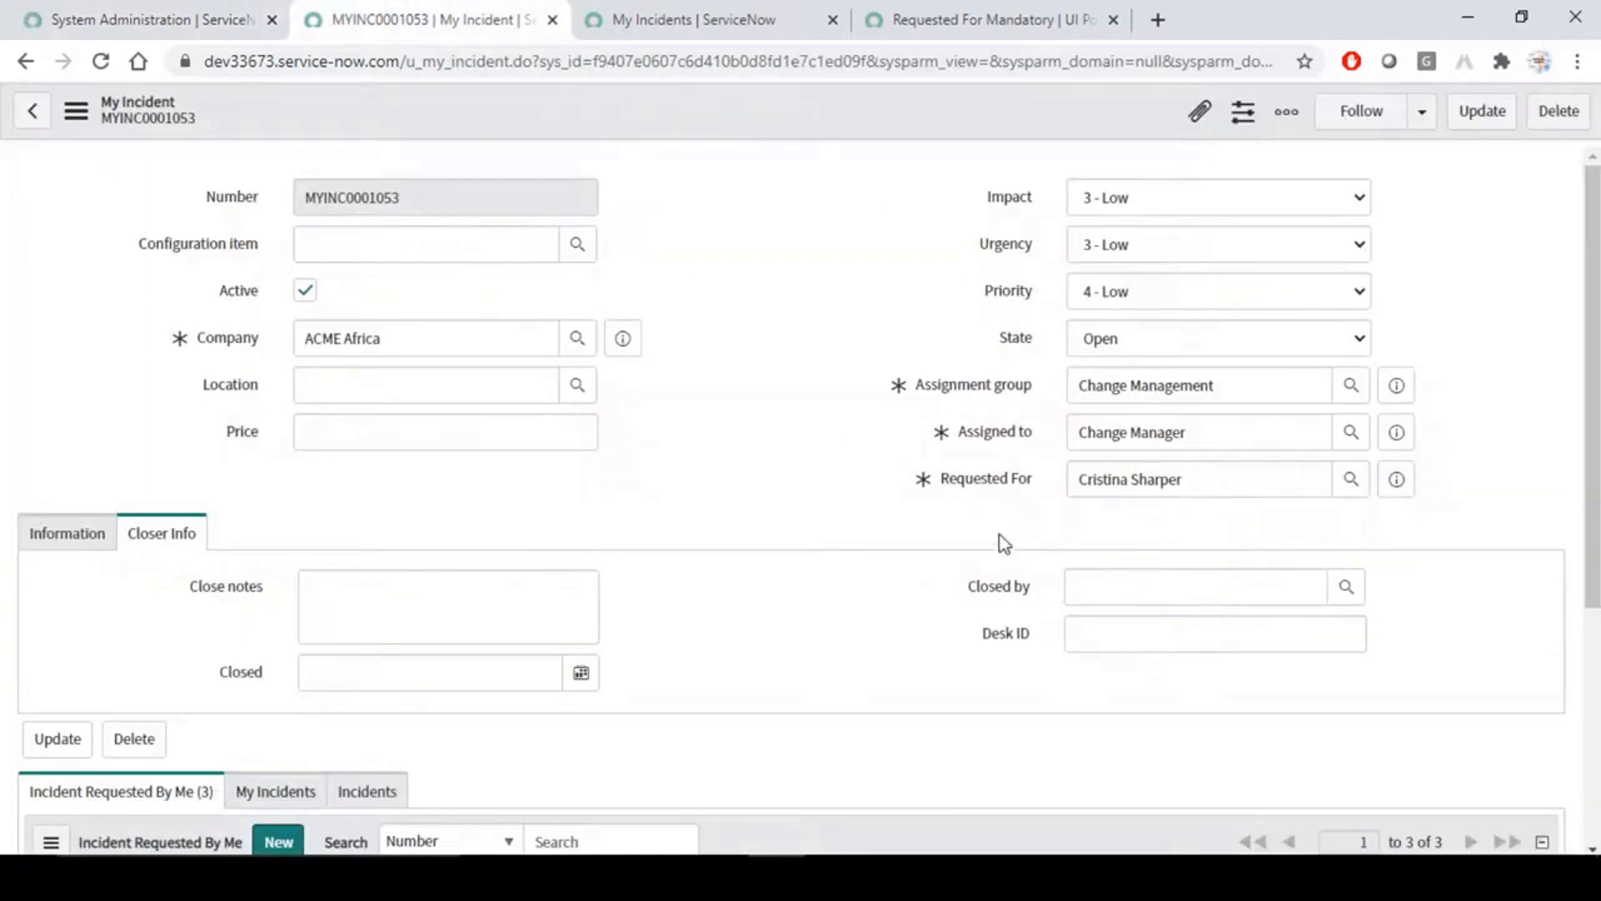
pyautogui.click(127, 9)
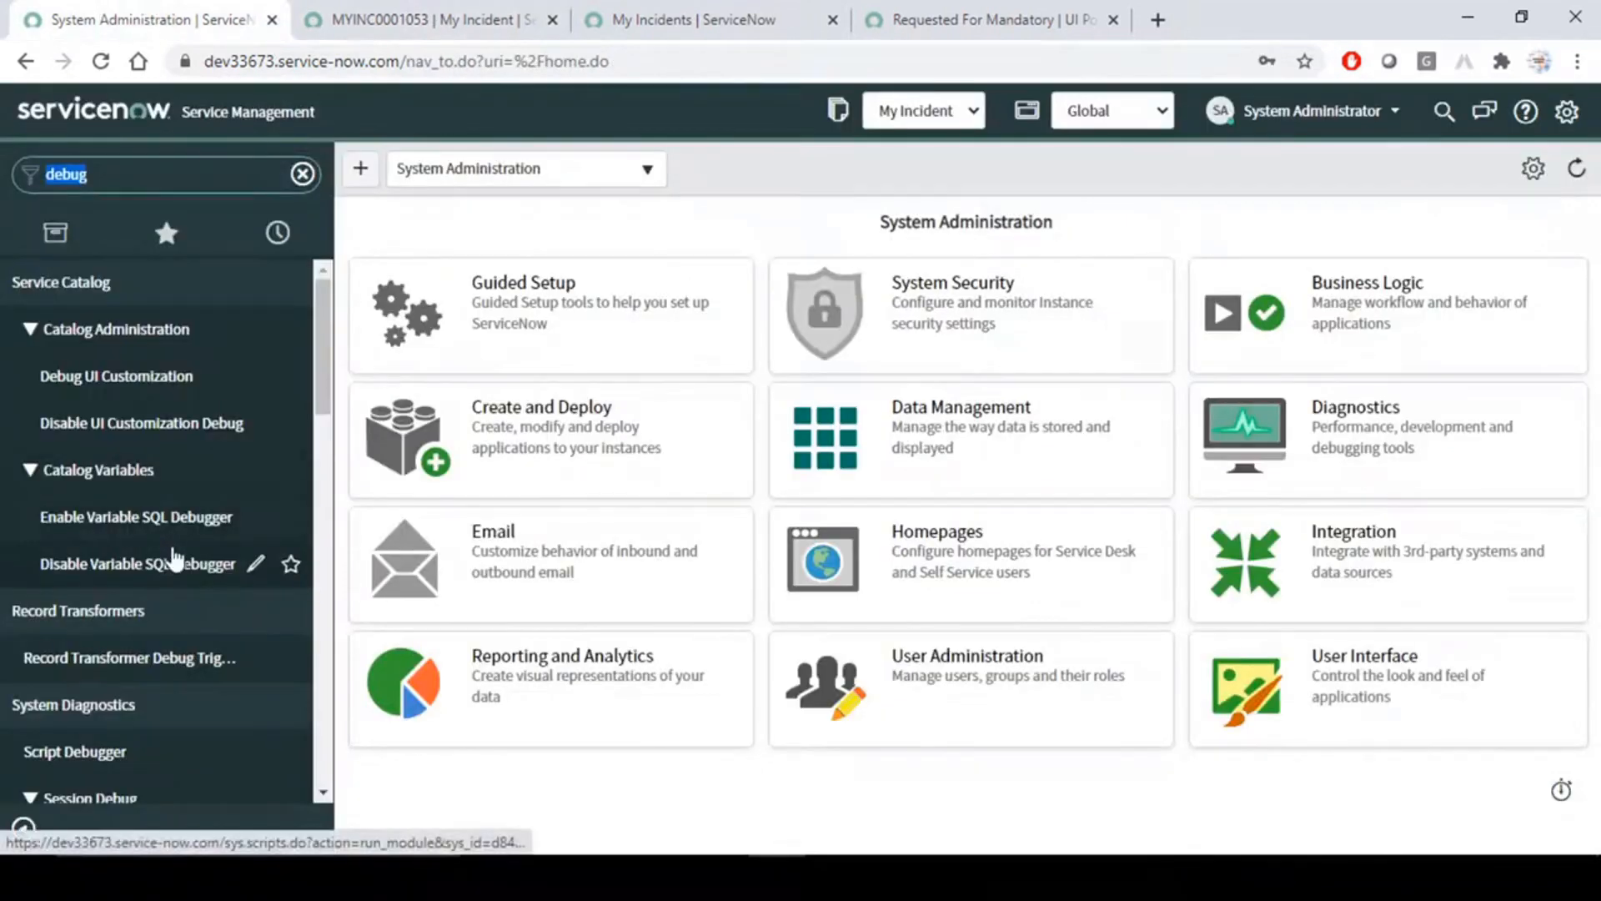
# - Run Debug UI Policies from the Session Debug modules and read the script output
pyautogui.scroll(-2, 172, 557)
pyautogui.click(171, 176)
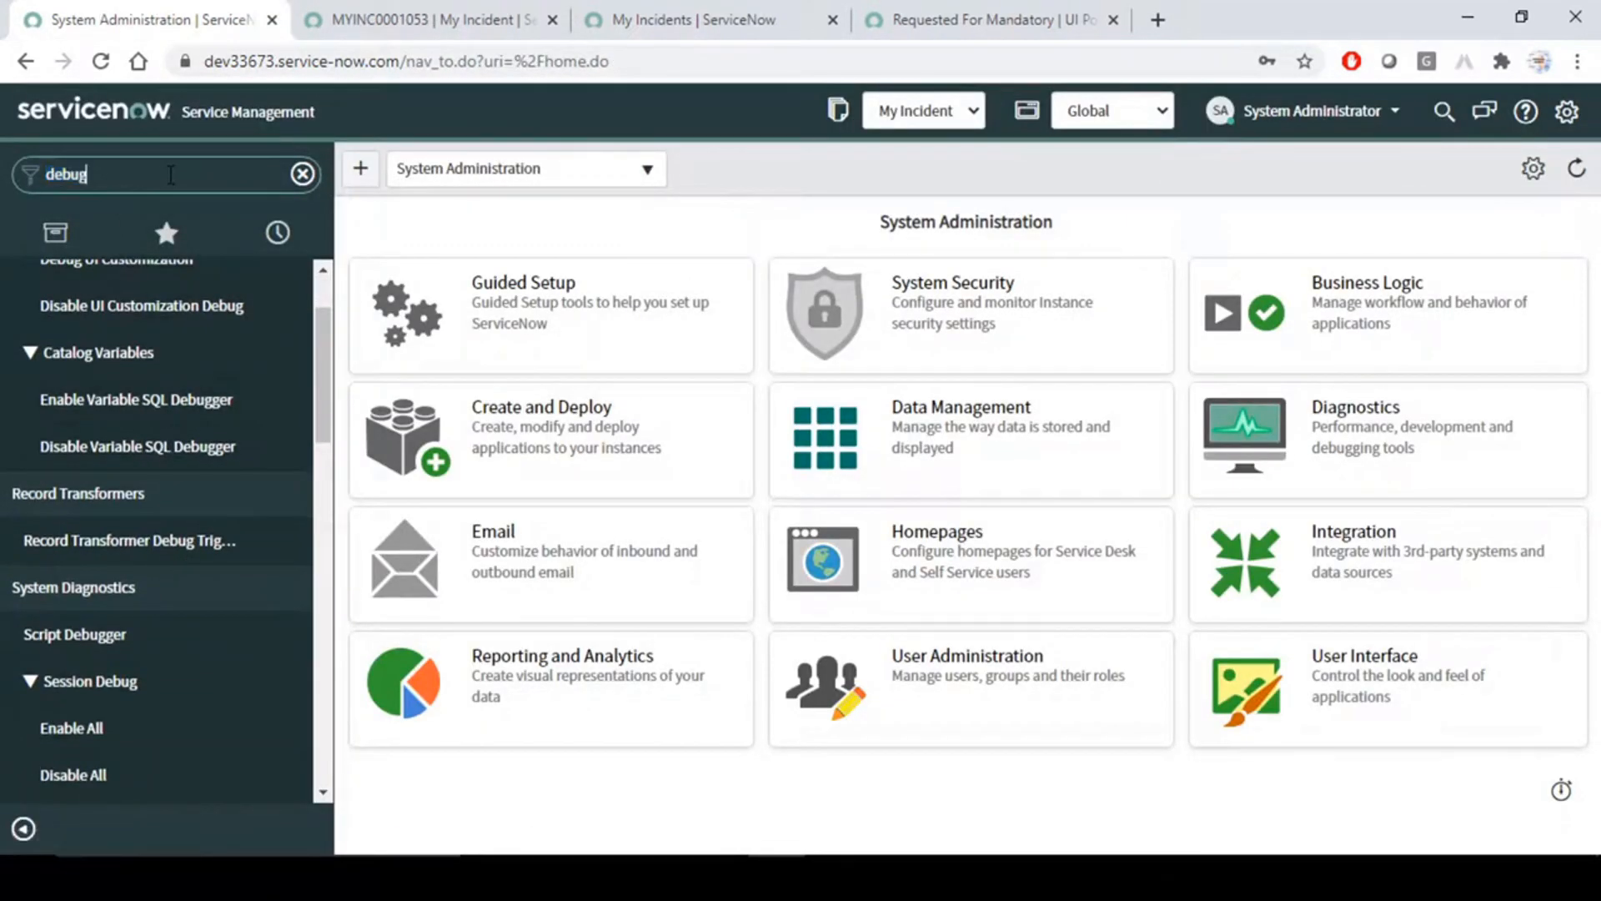
pyautogui.scroll(-5, 157, 584)
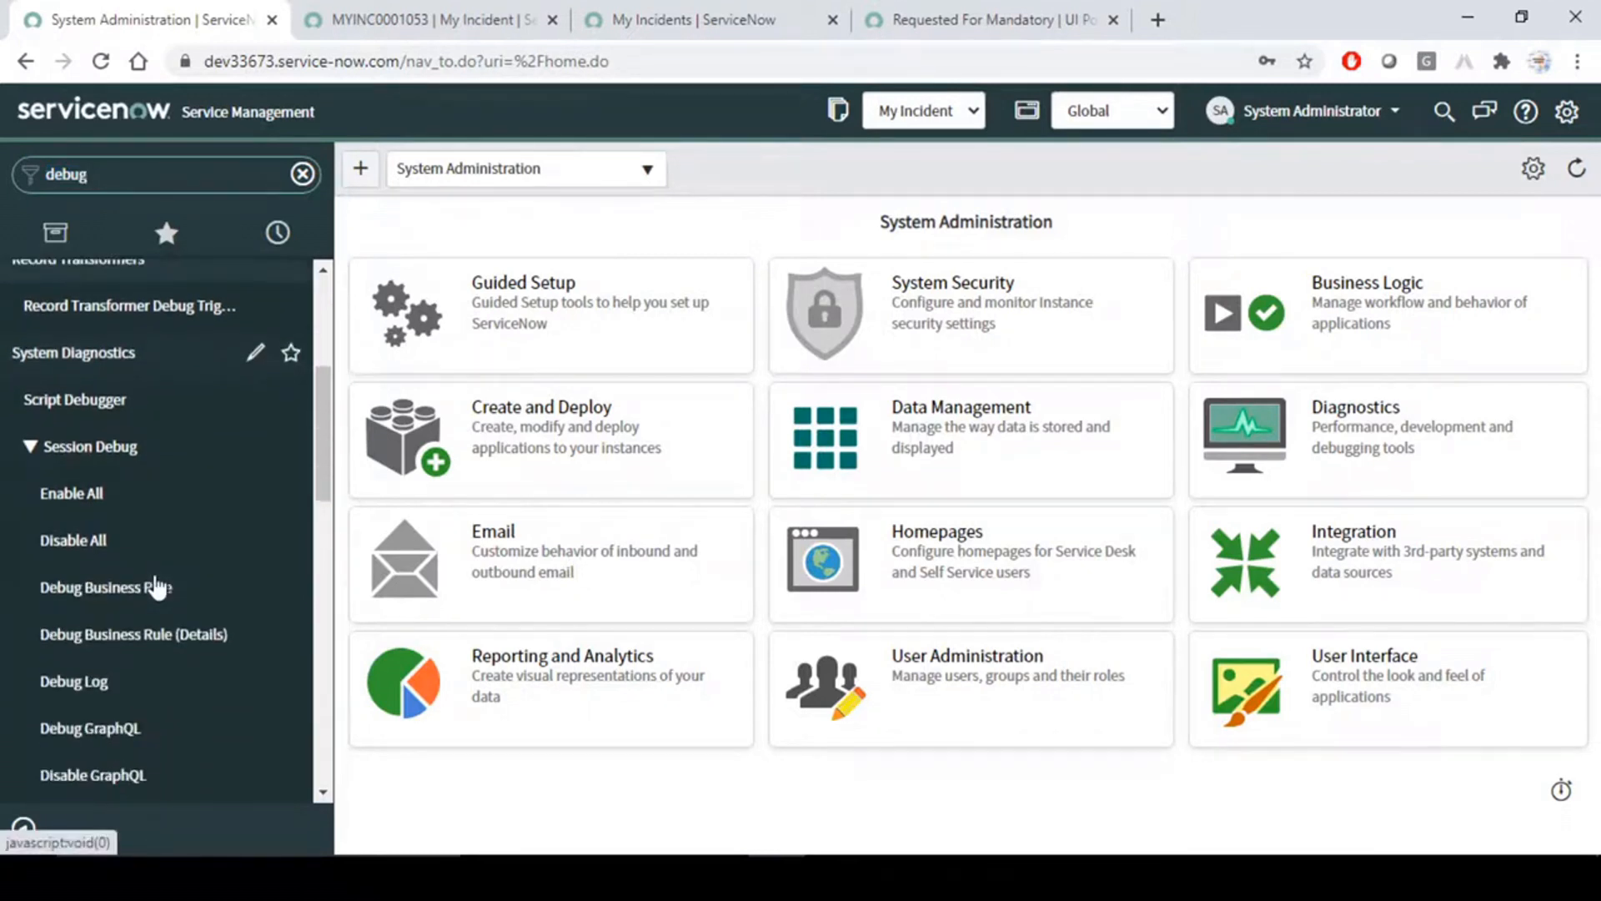
pyautogui.scroll(-2, 157, 587)
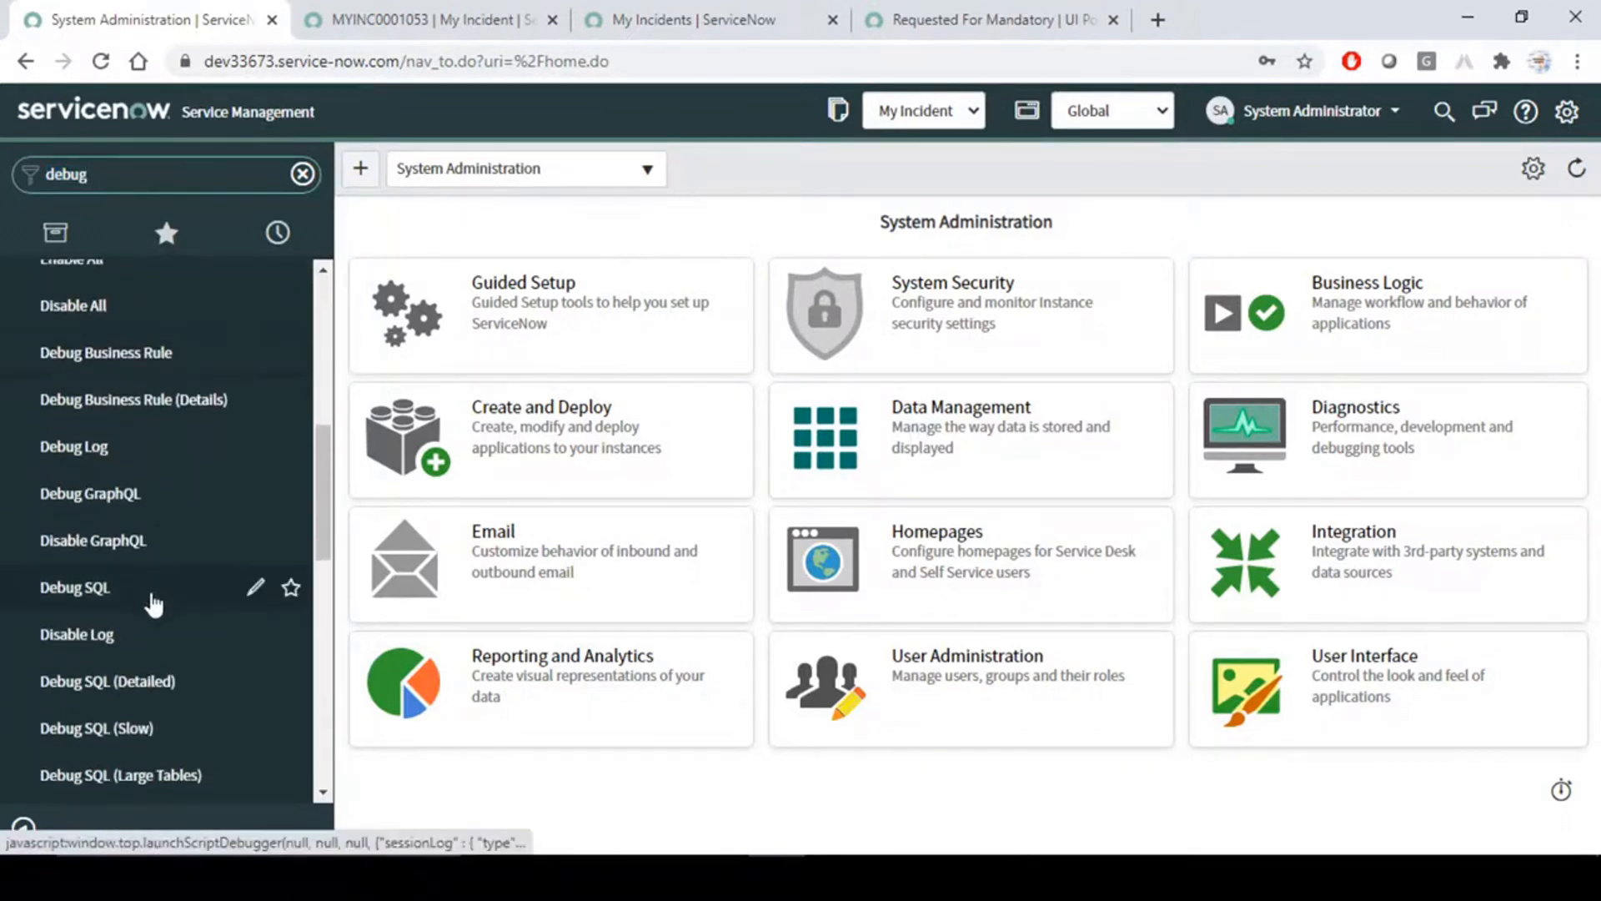
pyautogui.scroll(-2, 153, 602)
pyautogui.scroll(-2, 153, 607)
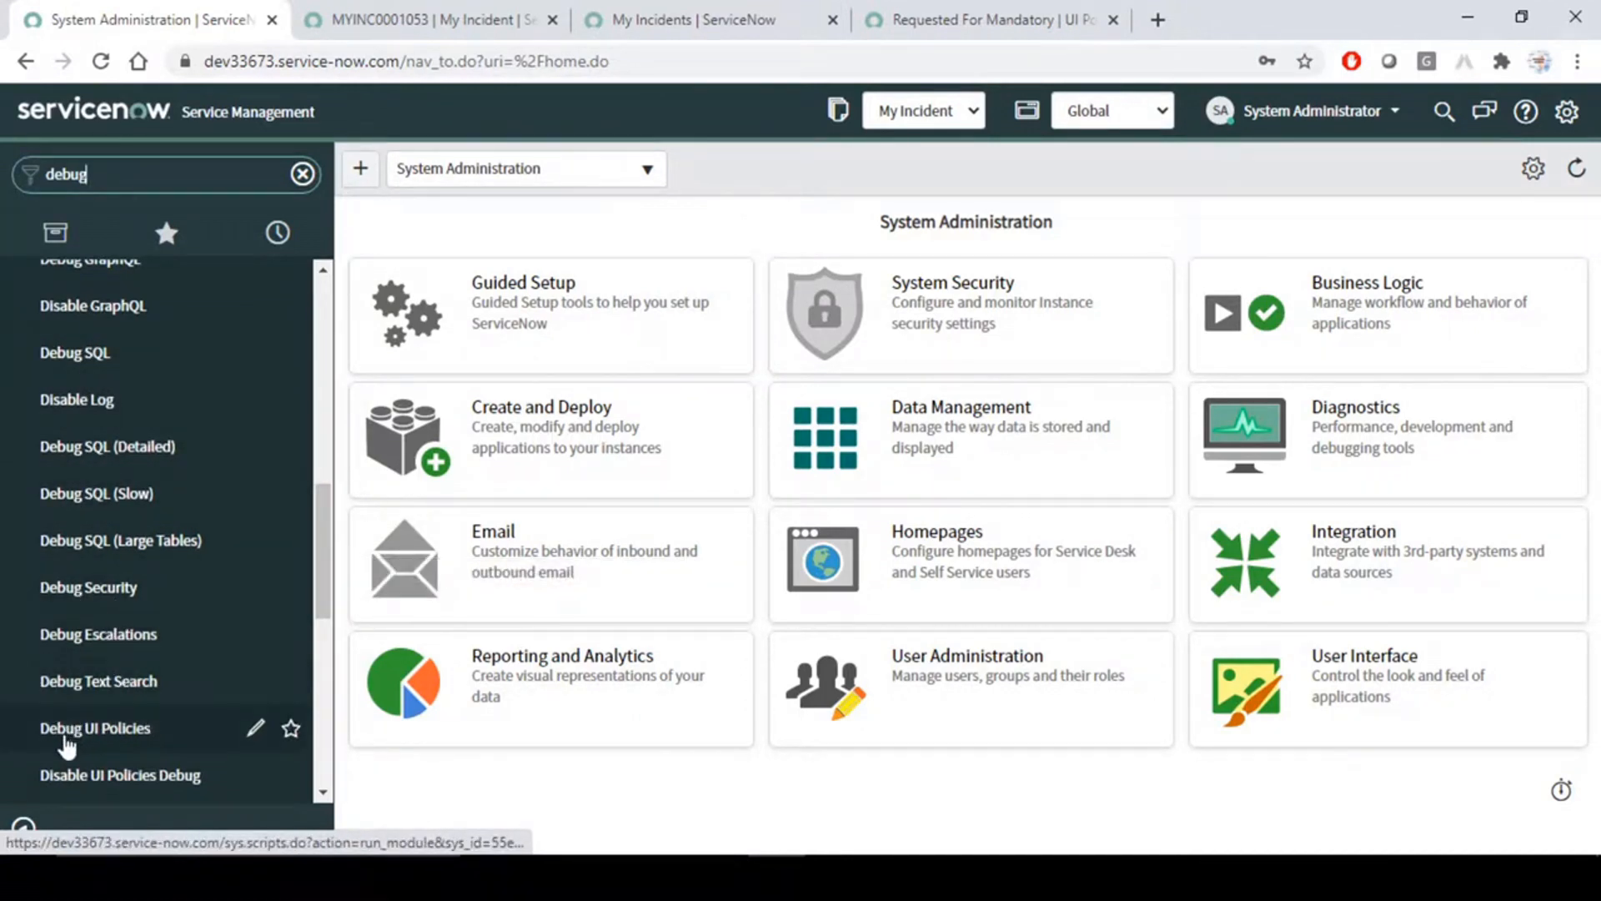
pyautogui.scroll(-2, 58, 748)
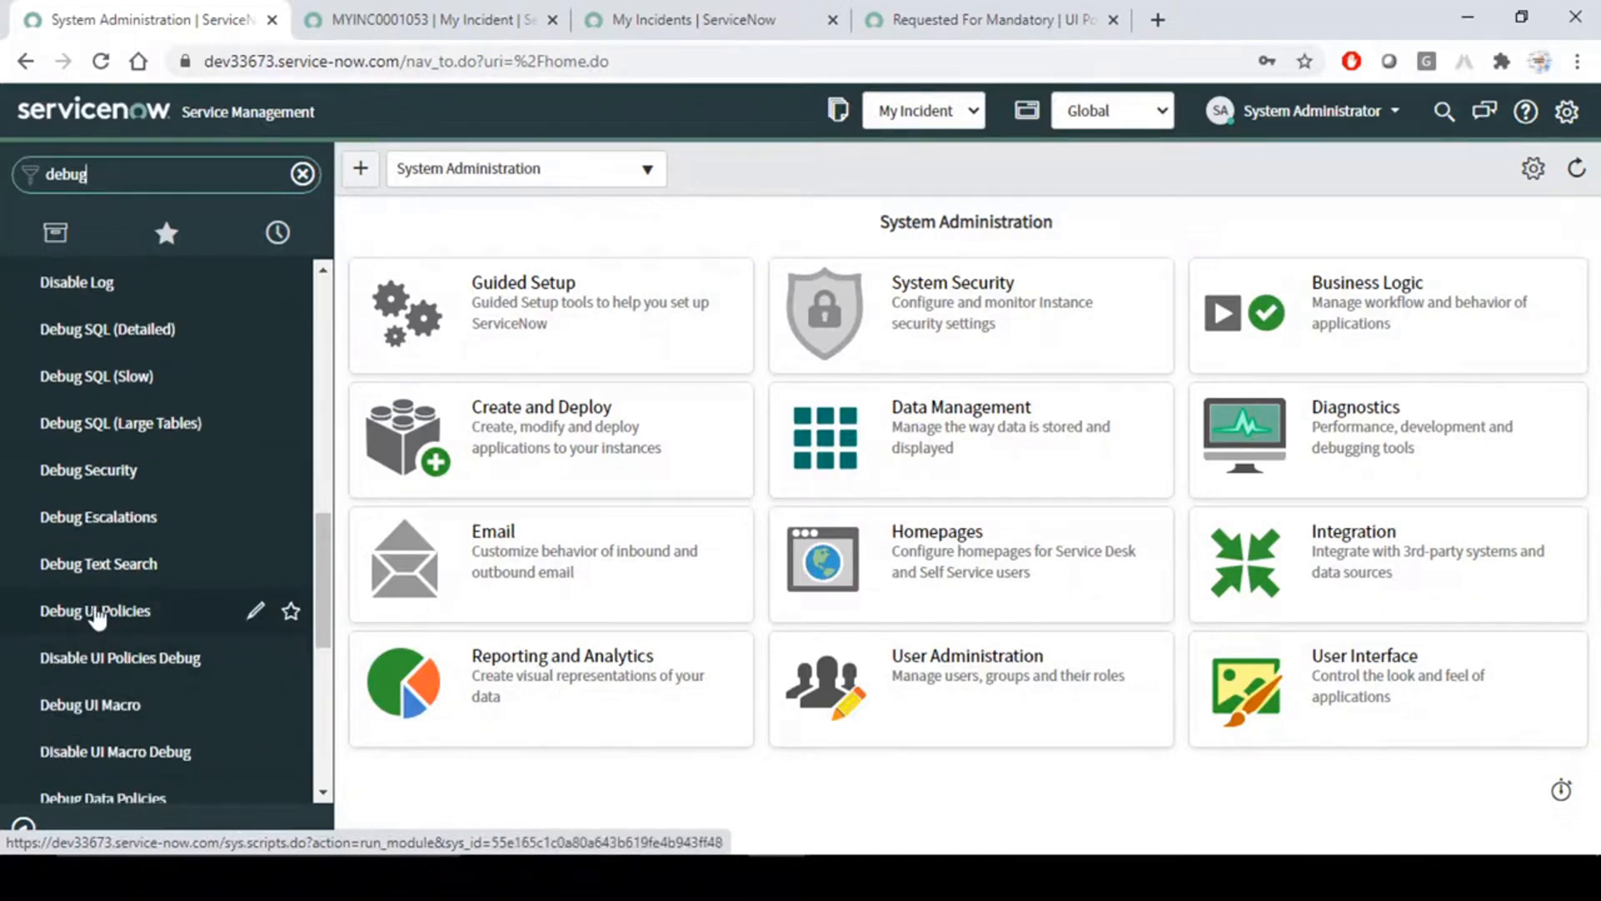
pyautogui.click(97, 615)
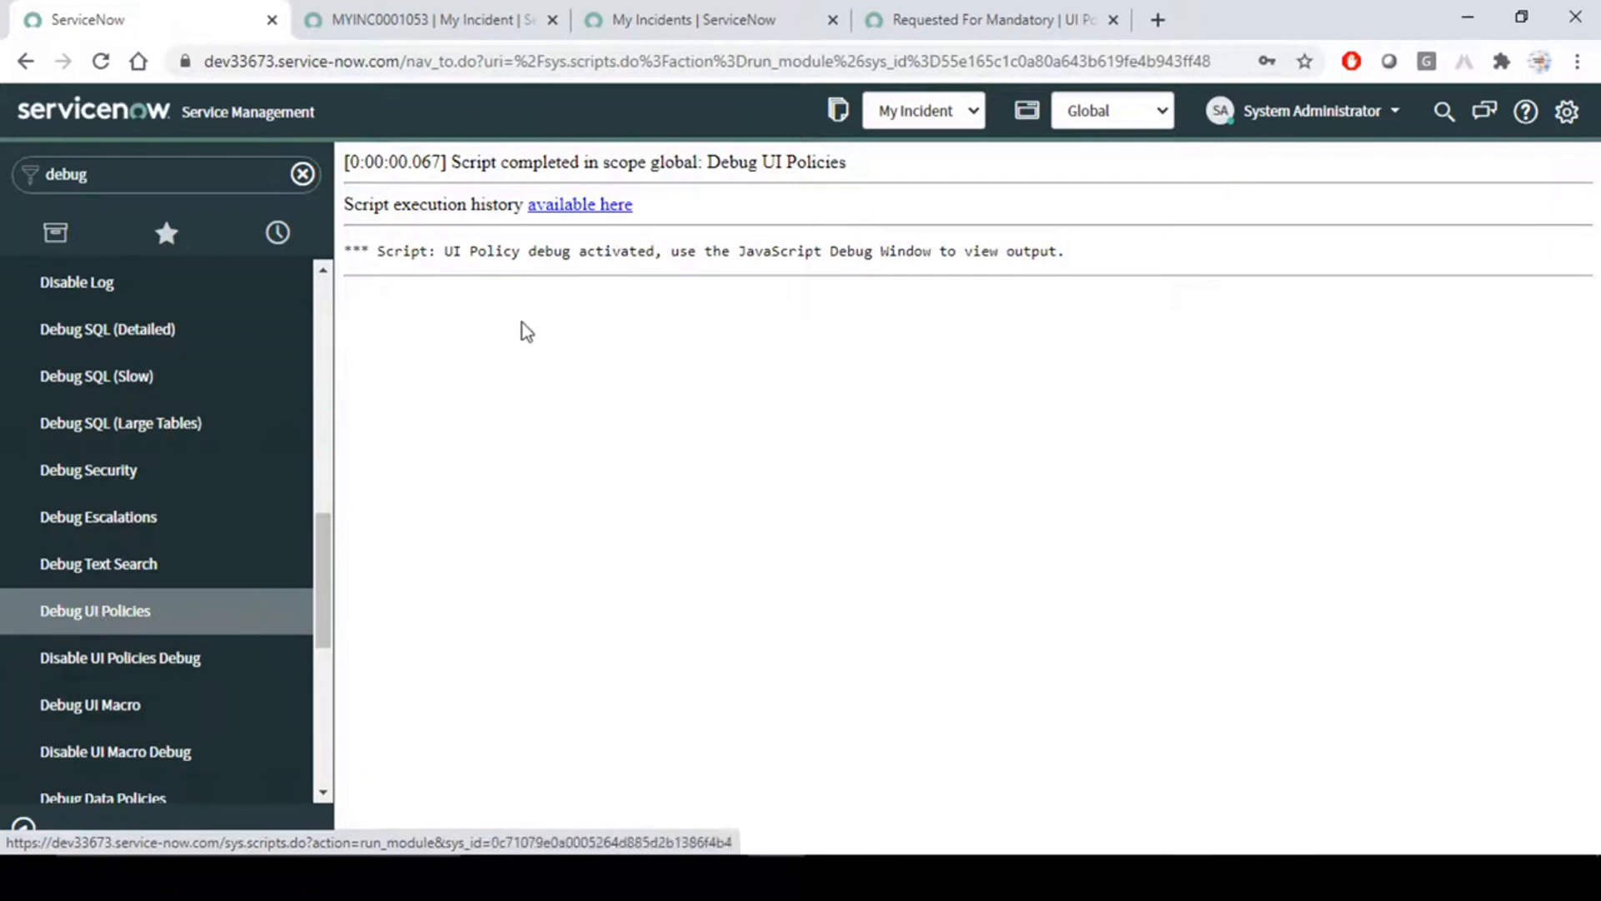
pyautogui.moveTo(429, 251); pyautogui.dragTo(1148, 247)
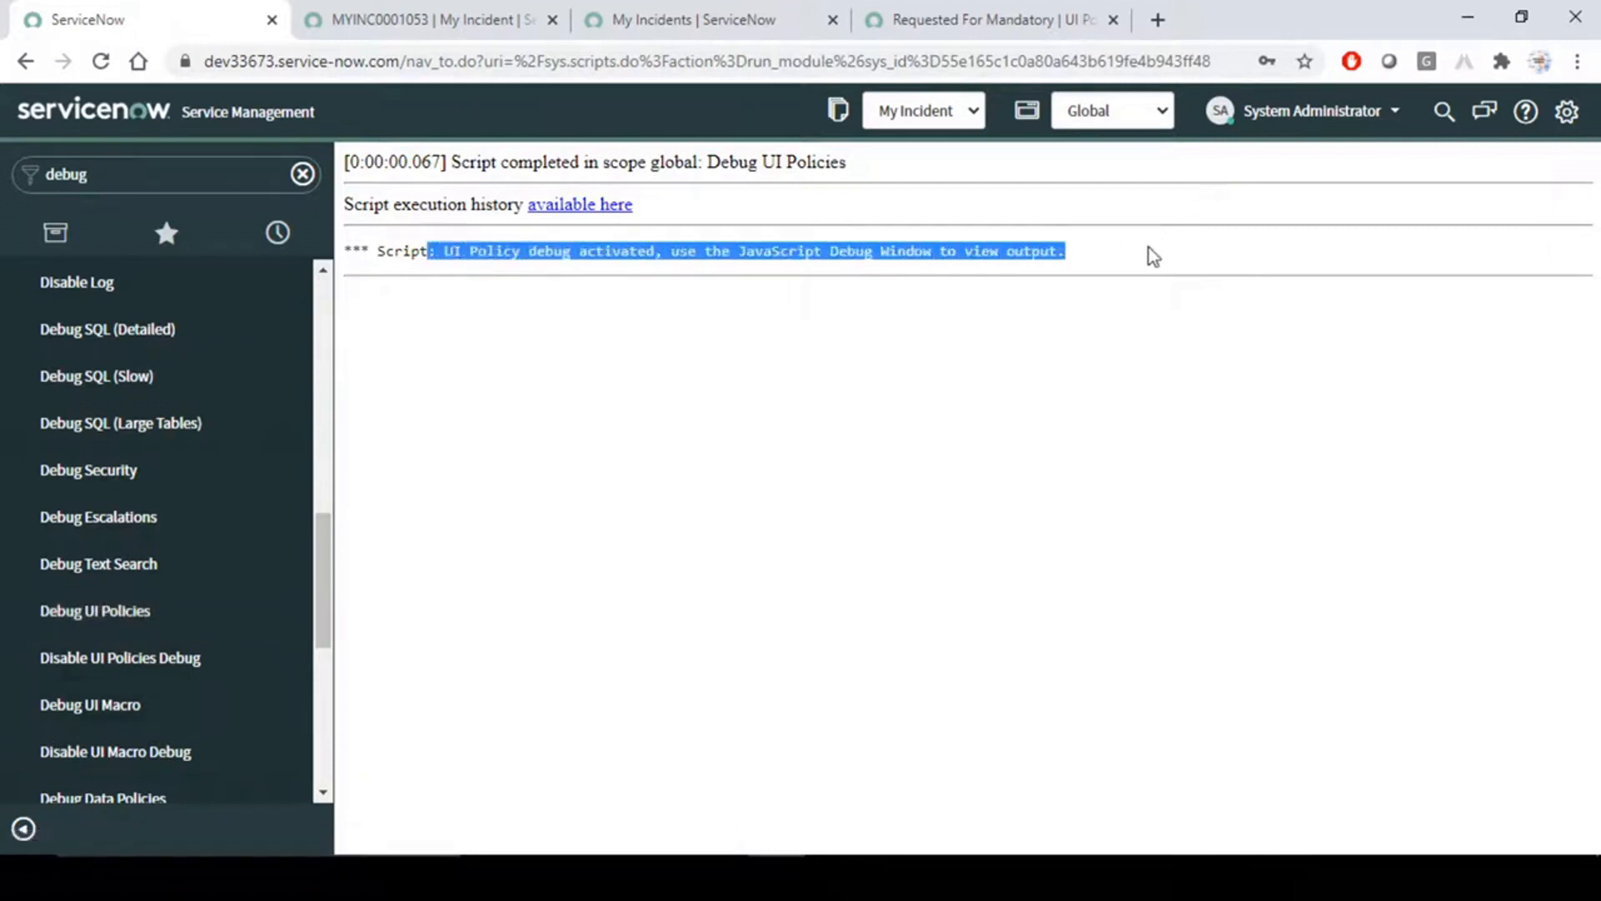
pyautogui.click(862, 407)
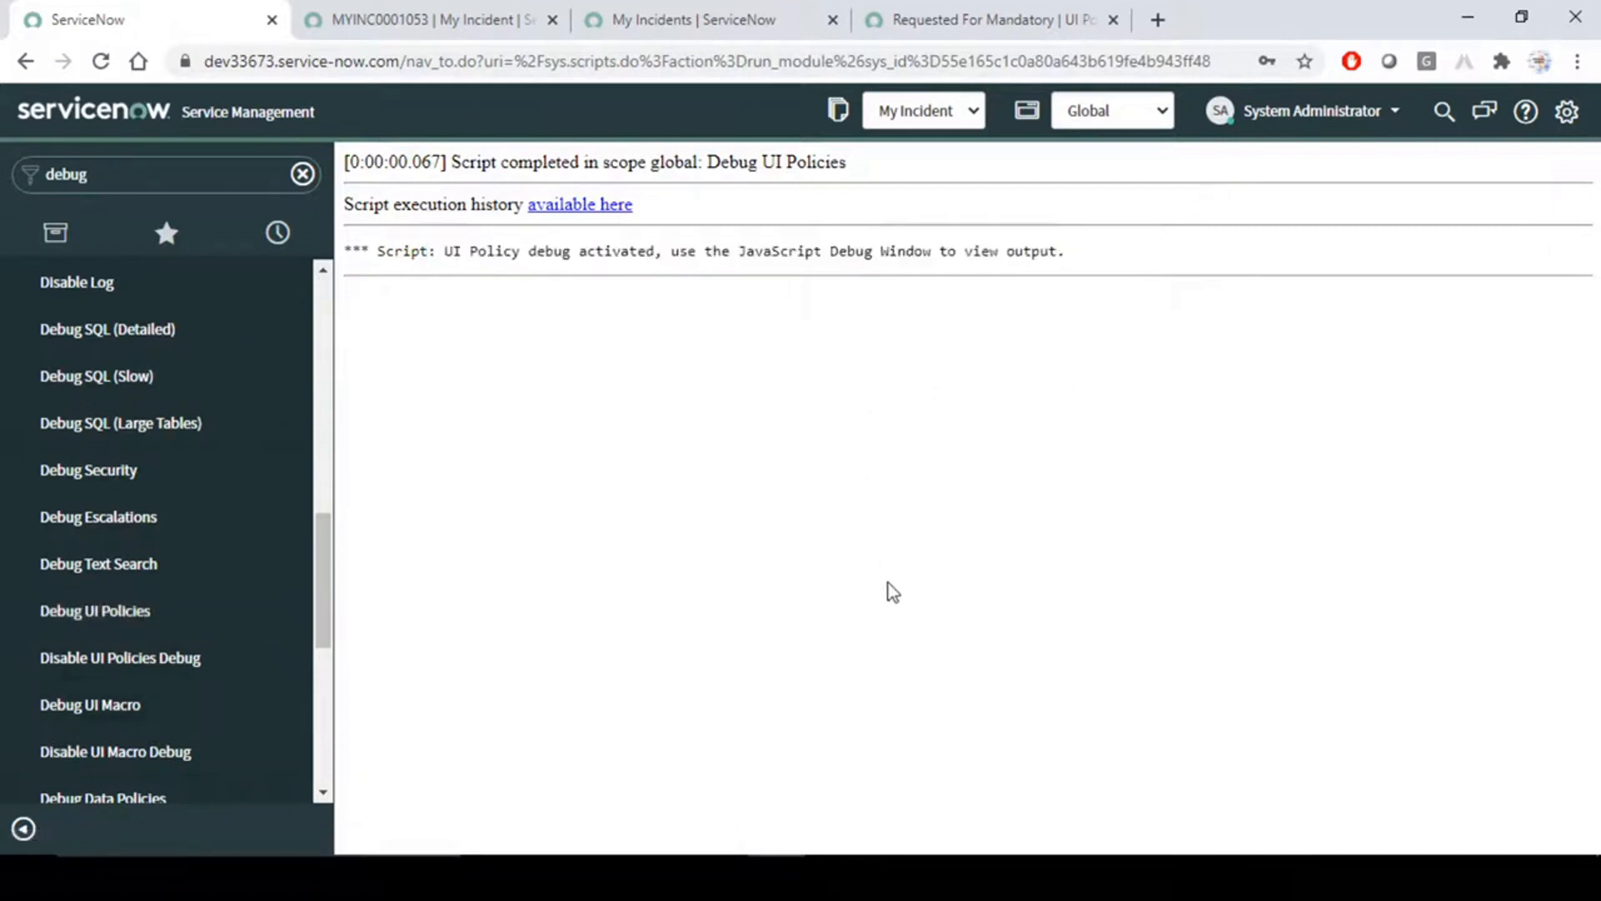
# - Reload the MYINC0001053 incident form, discarding its unsaved changes
pyautogui.click(166, 173)
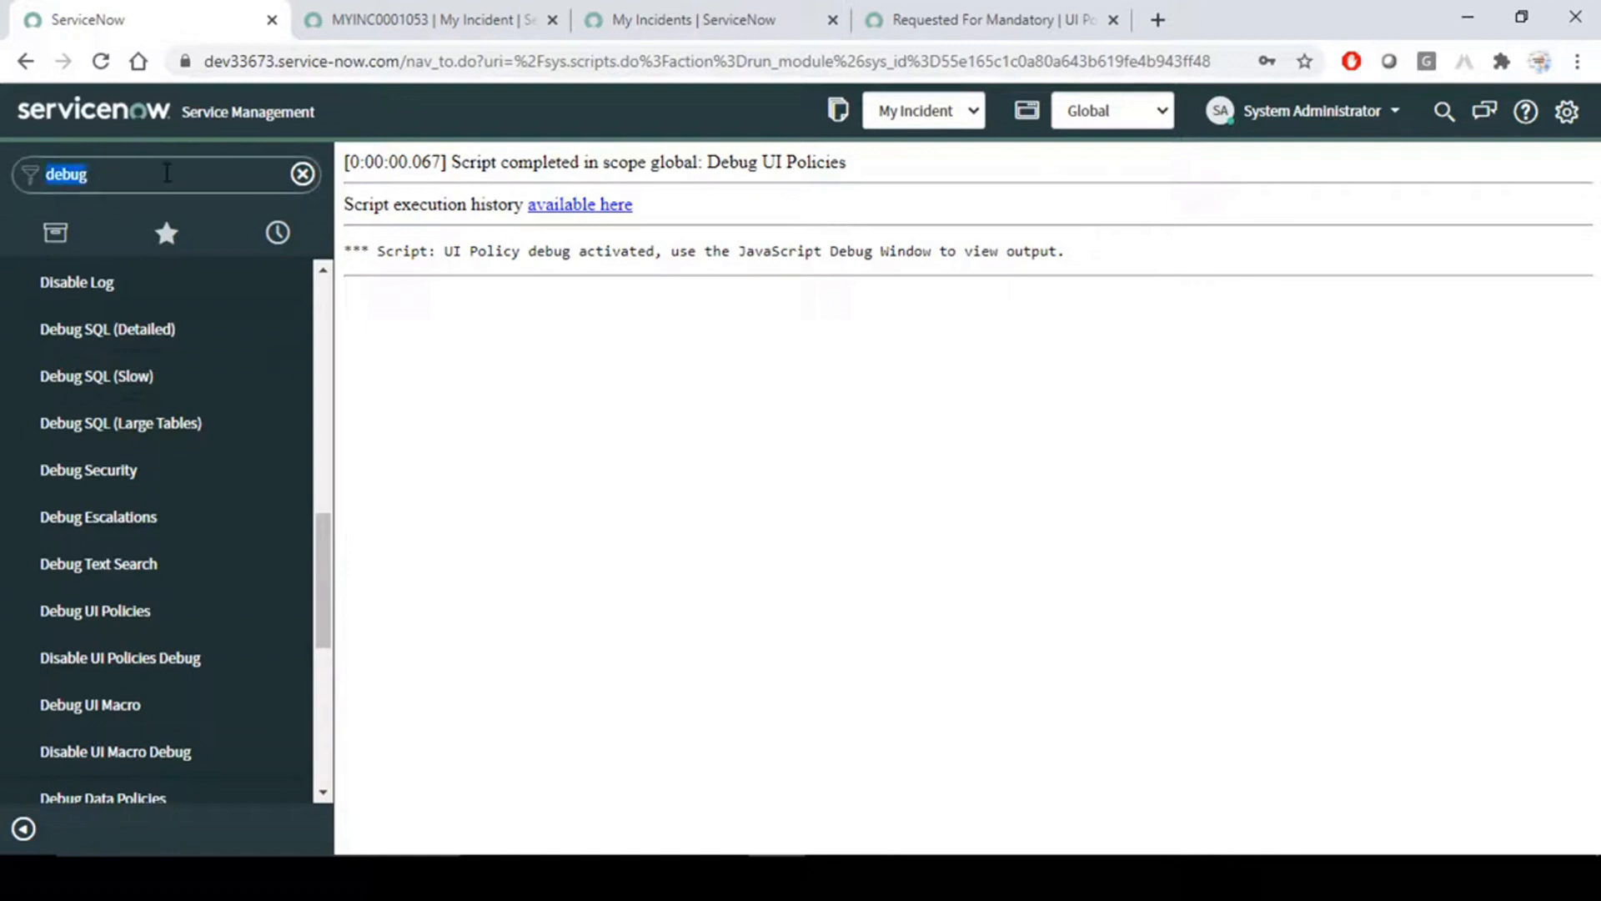
pyautogui.click(447, 19)
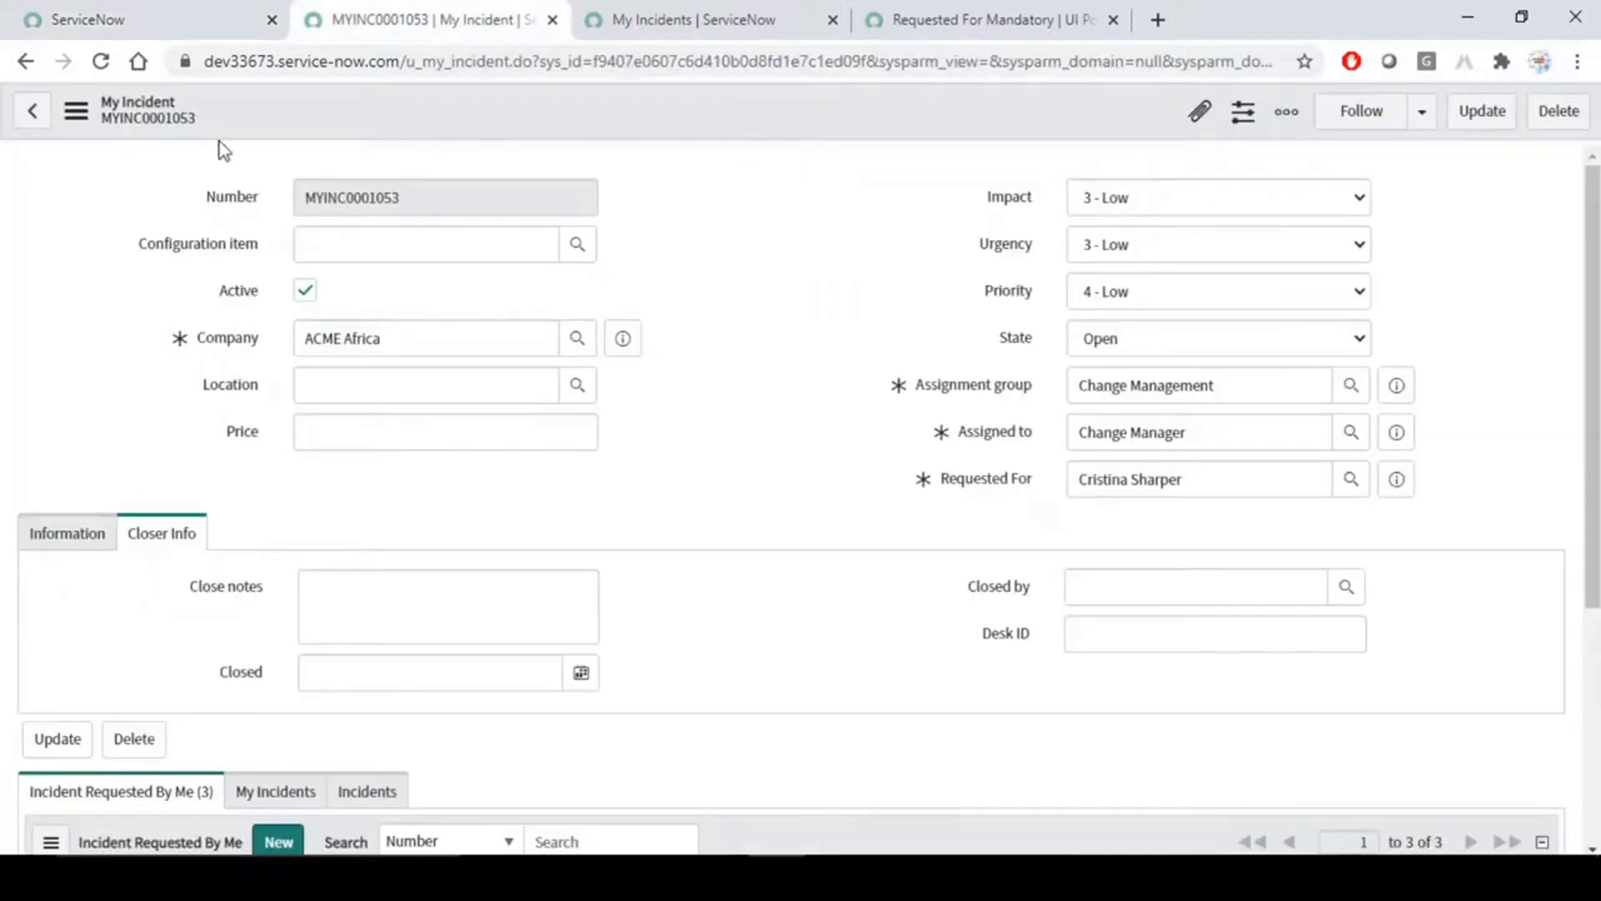
pyautogui.click(100, 61)
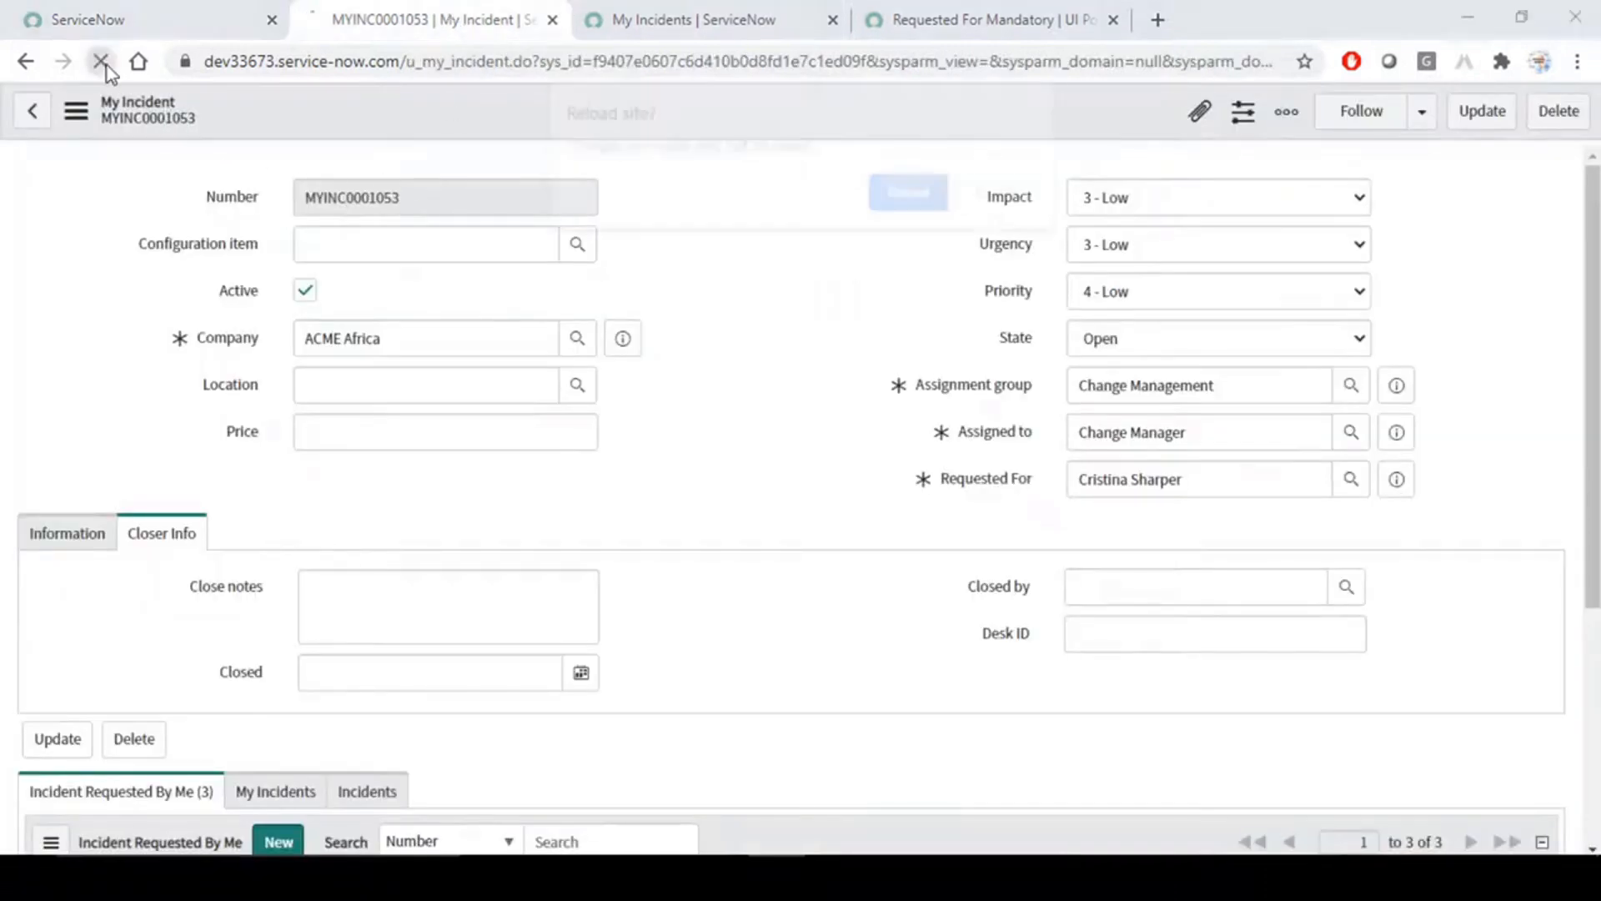
pyautogui.click(909, 200)
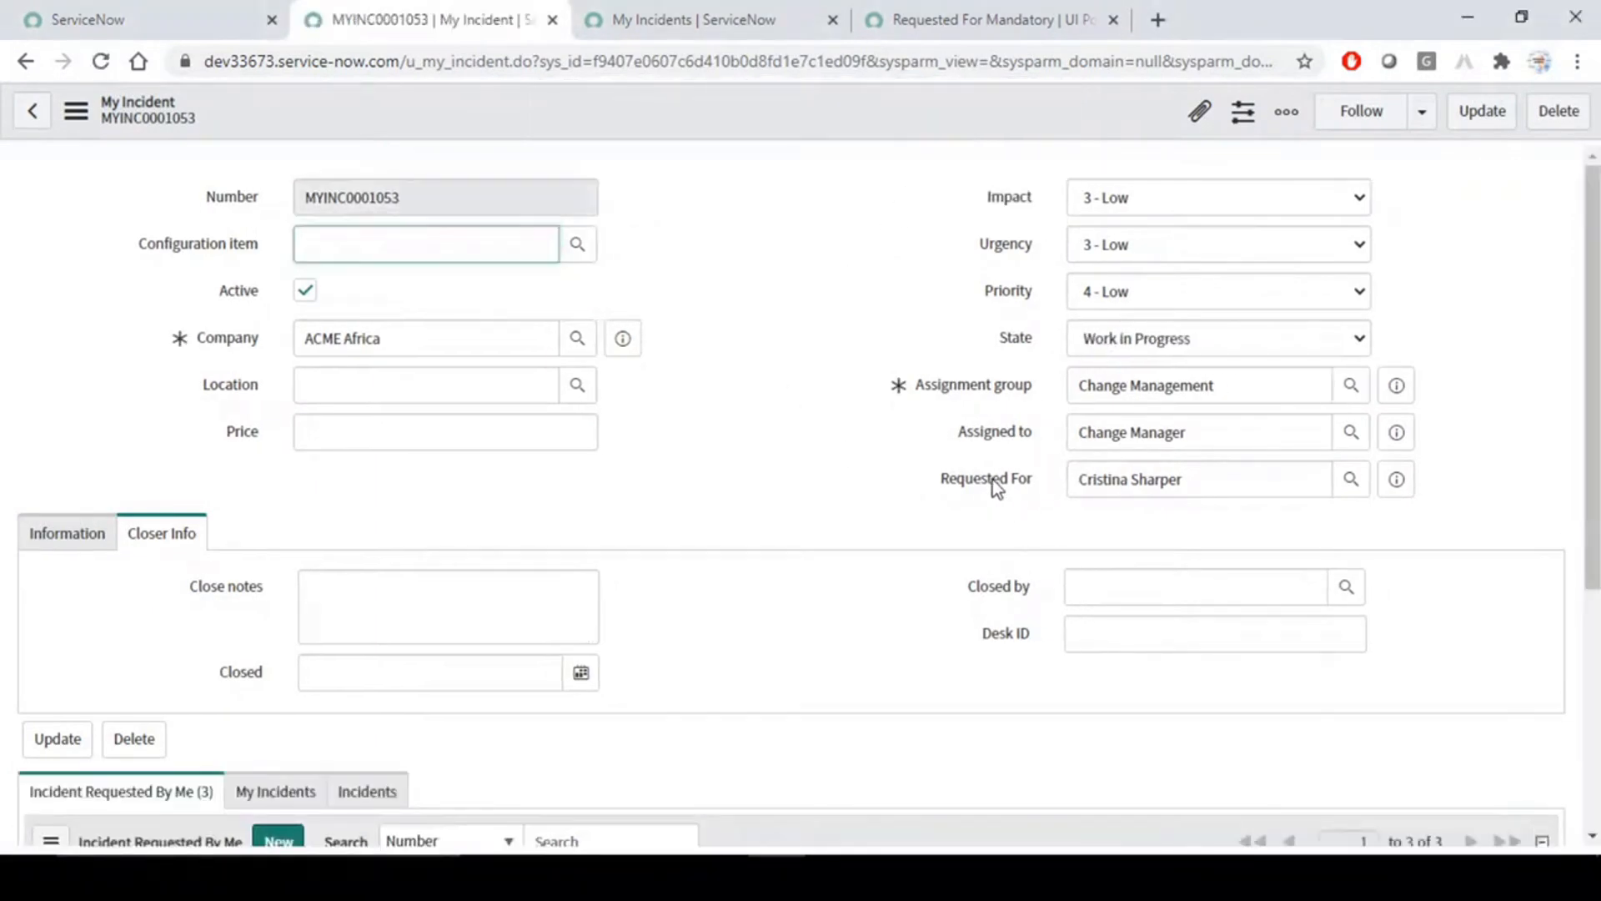
# - Check the context options of the Requested For and Assignment group labels for a Watch entry
pyautogui.rightClick(992, 480)
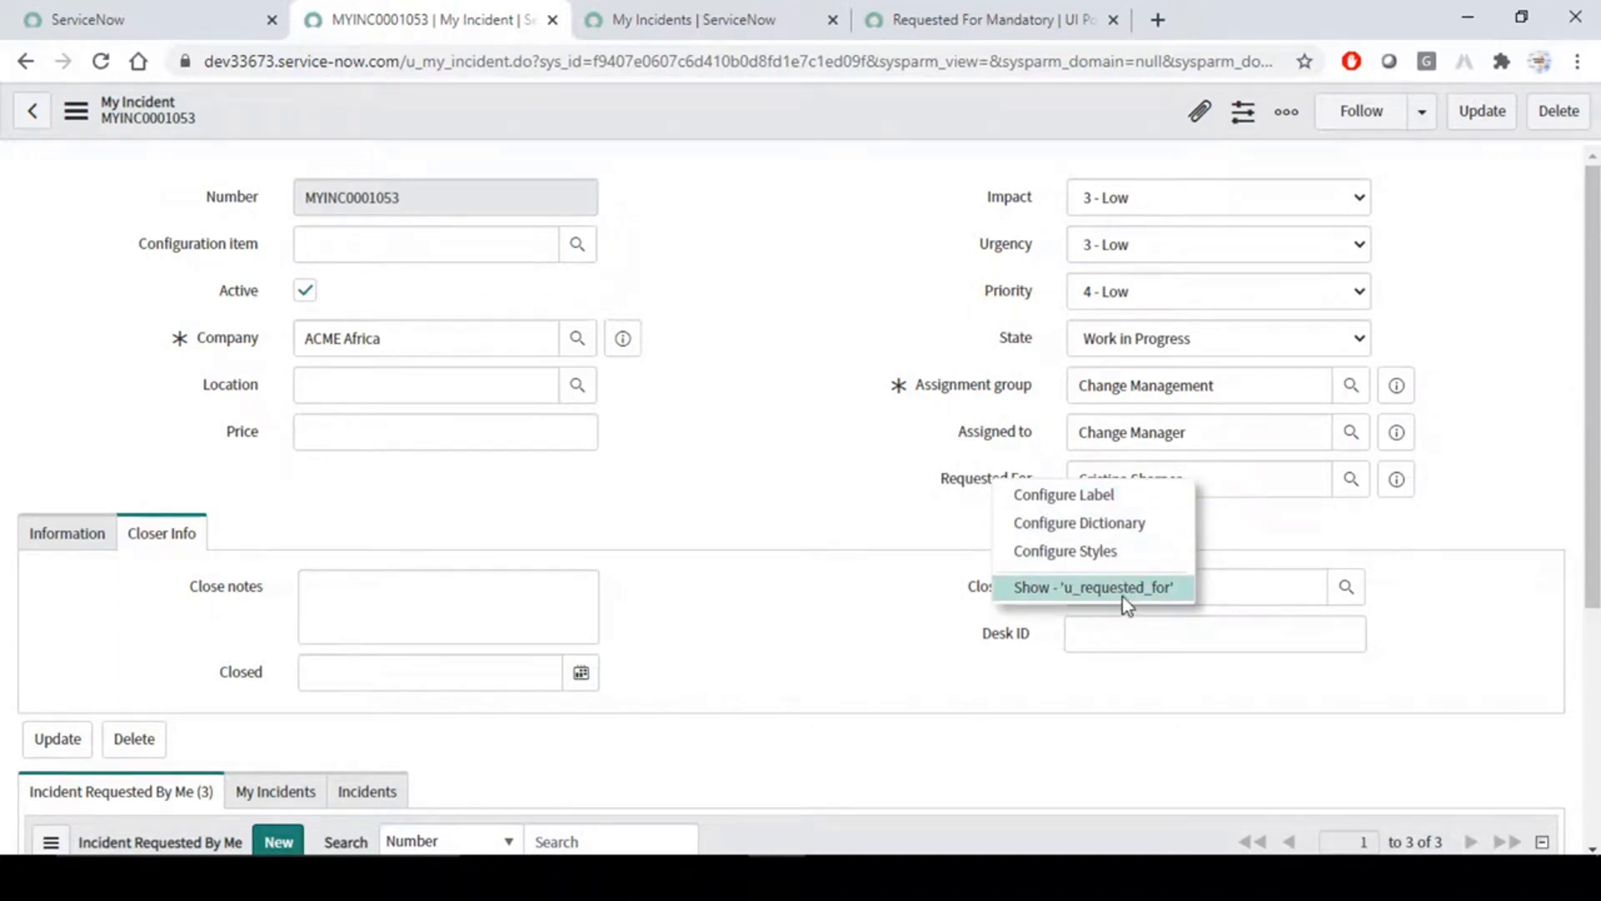
pyautogui.click(891, 311)
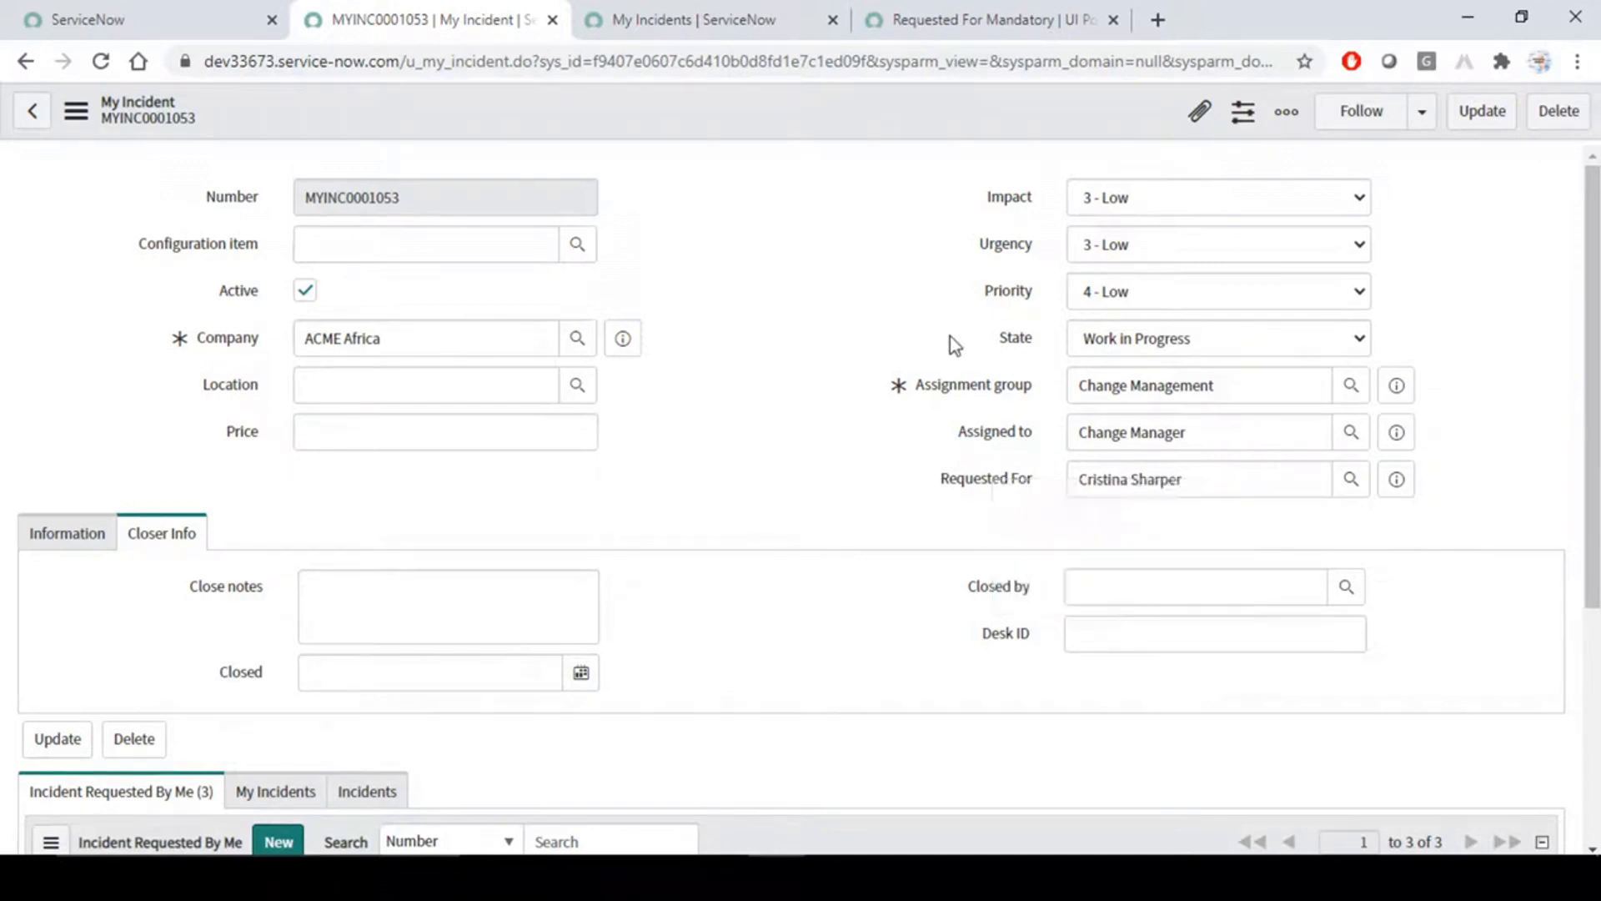
pyautogui.rightClick(958, 384)
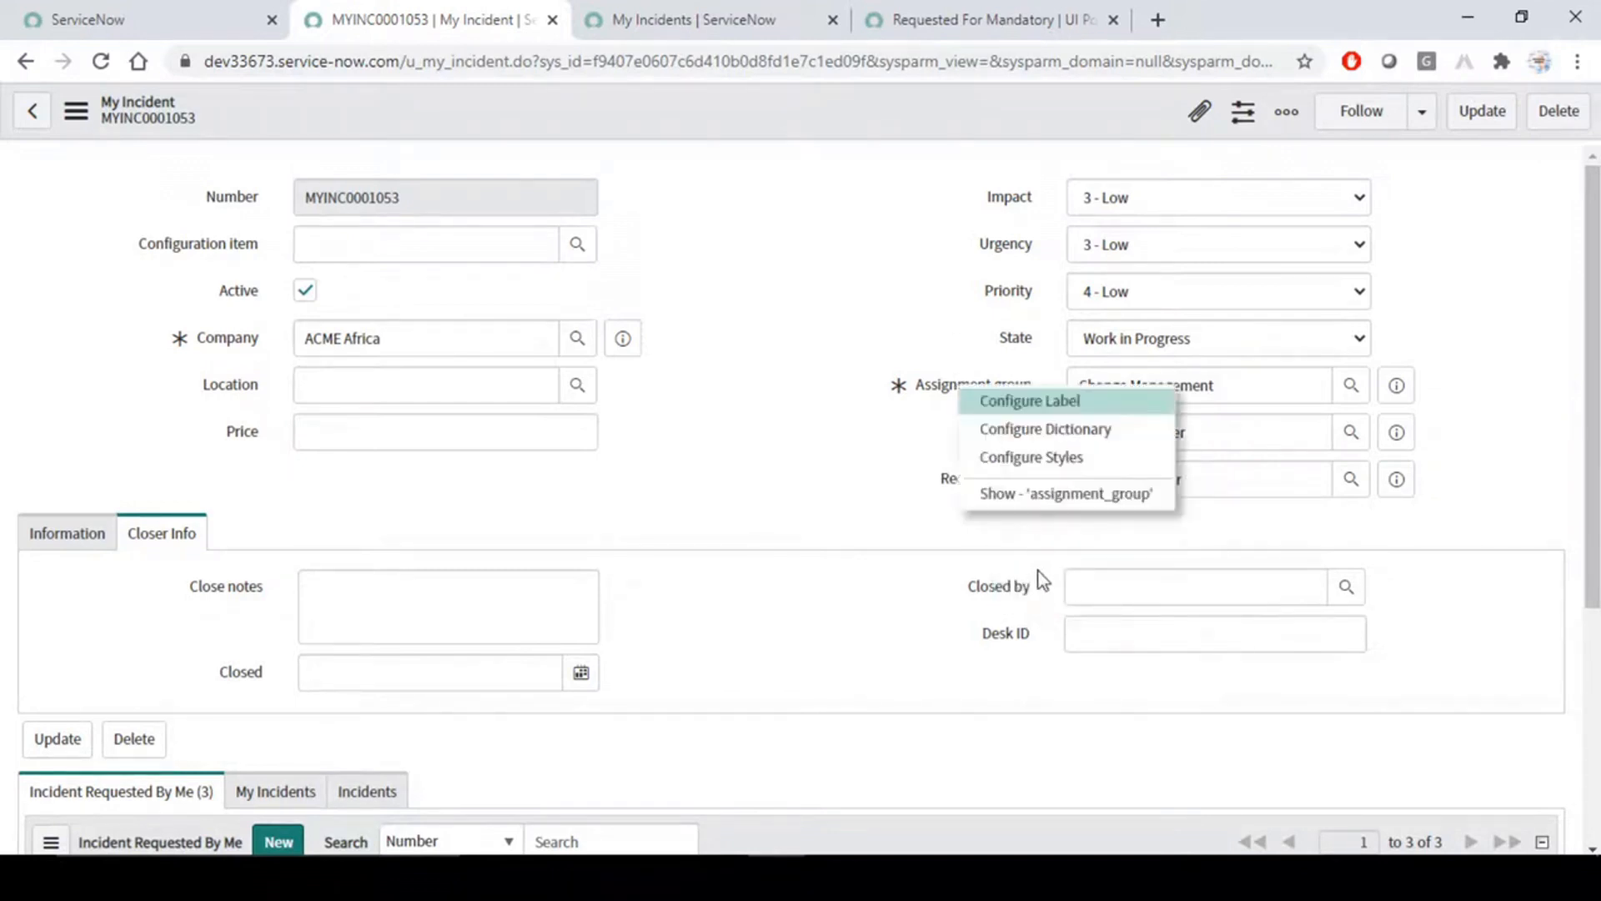
pyautogui.click(718, 255)
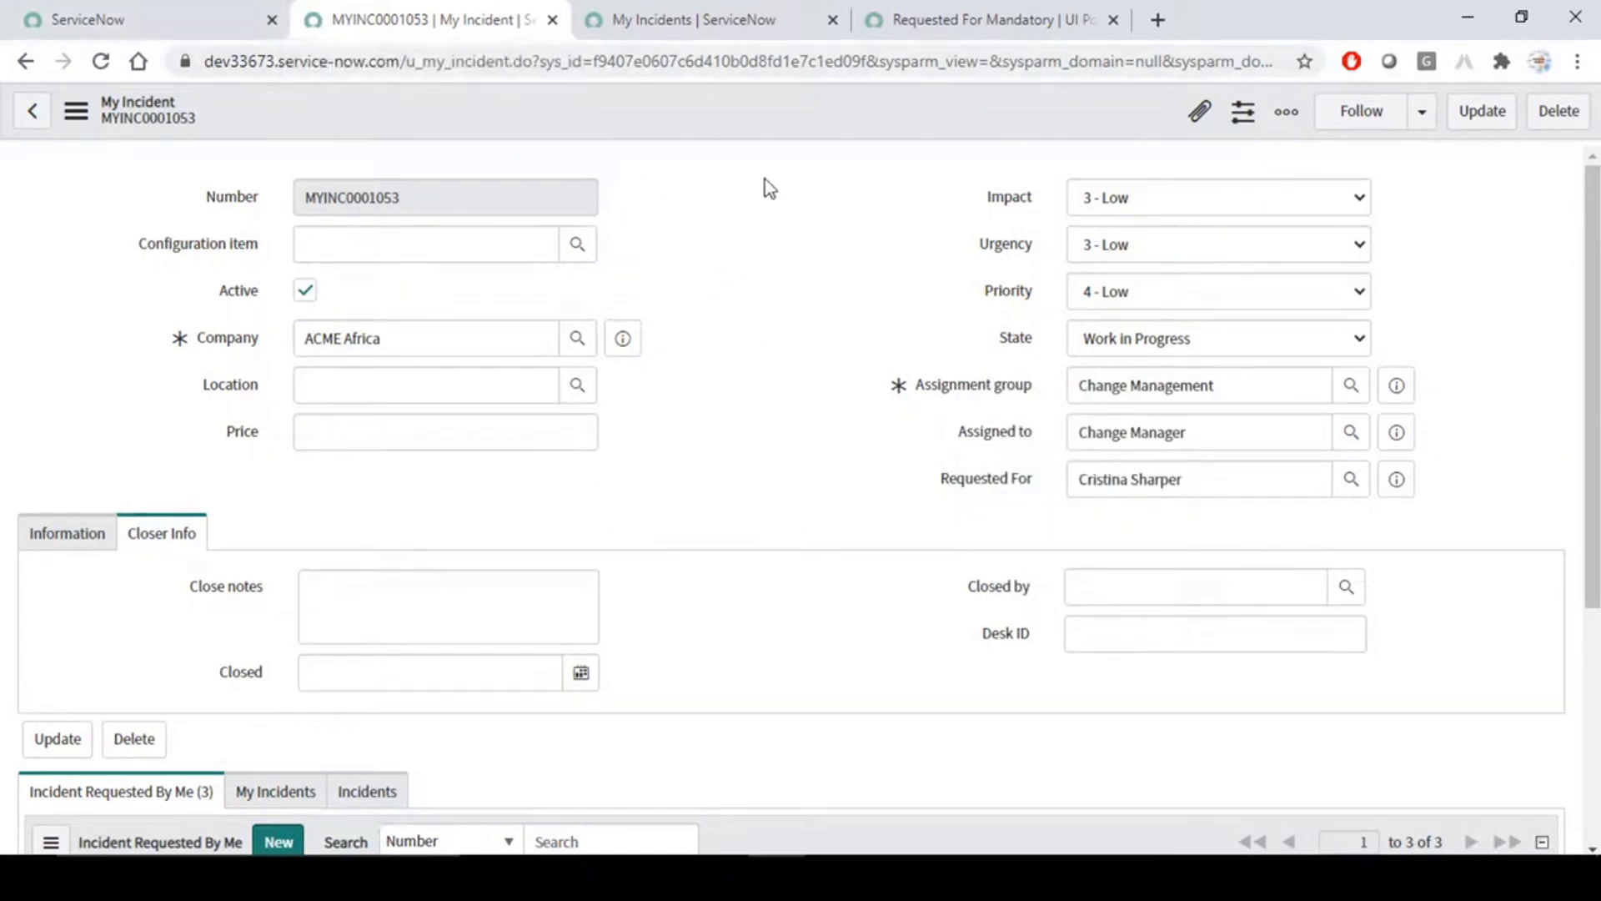
pyautogui.rightClick(977, 398)
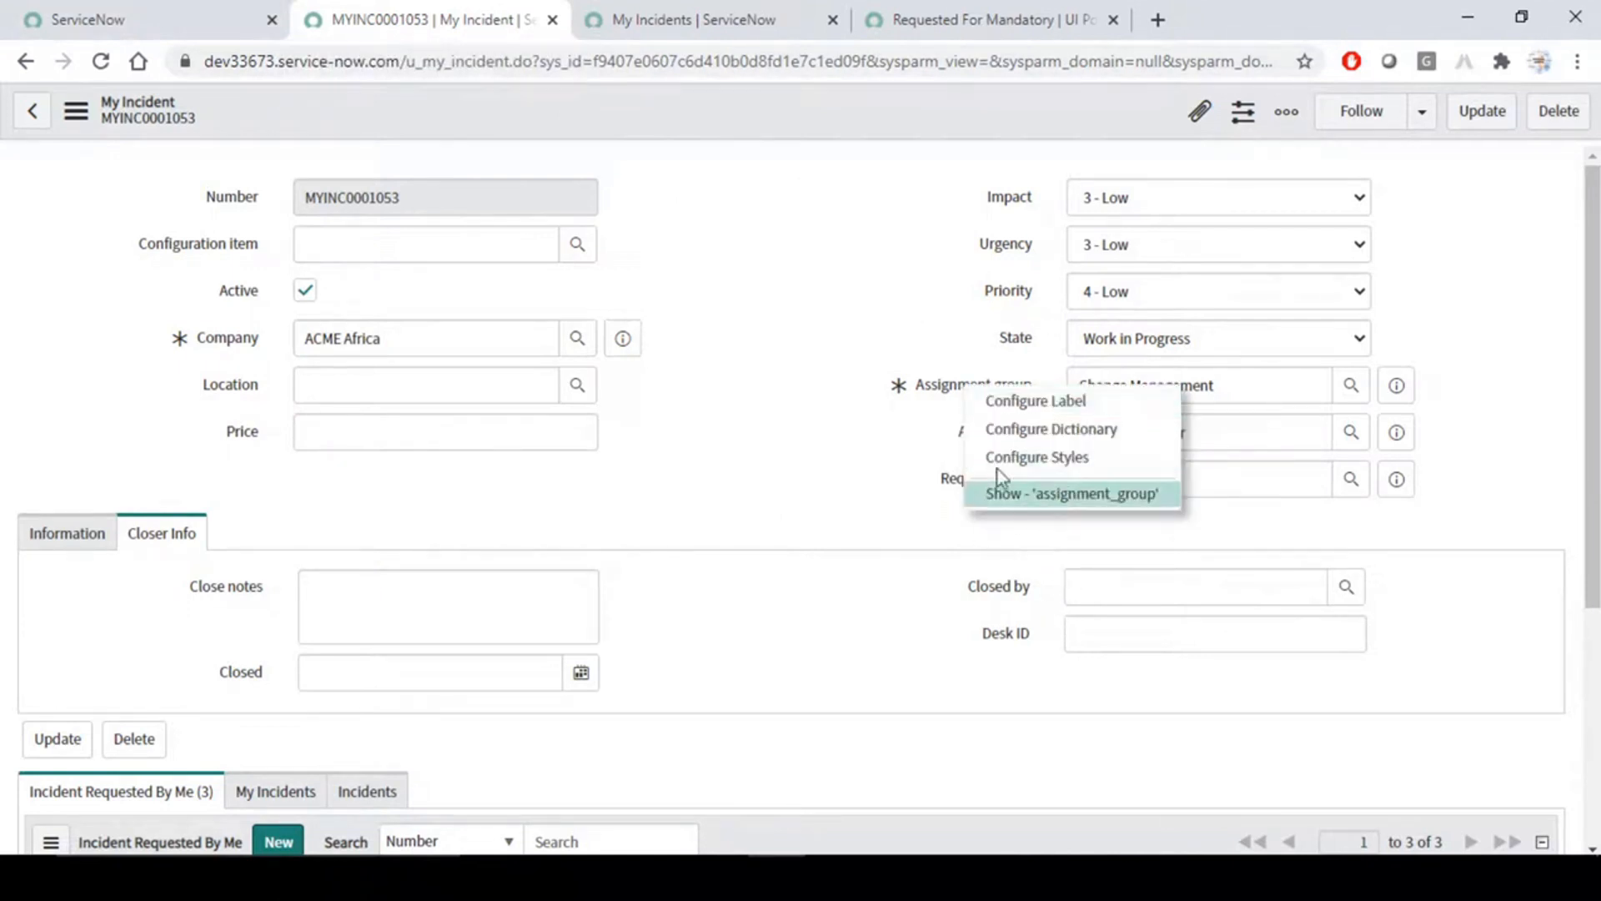
# - Filter the navigator by "my in" and open incident MYINC0001053 from All Incident within the main ServiceNow frame
pyautogui.click(136, 3)
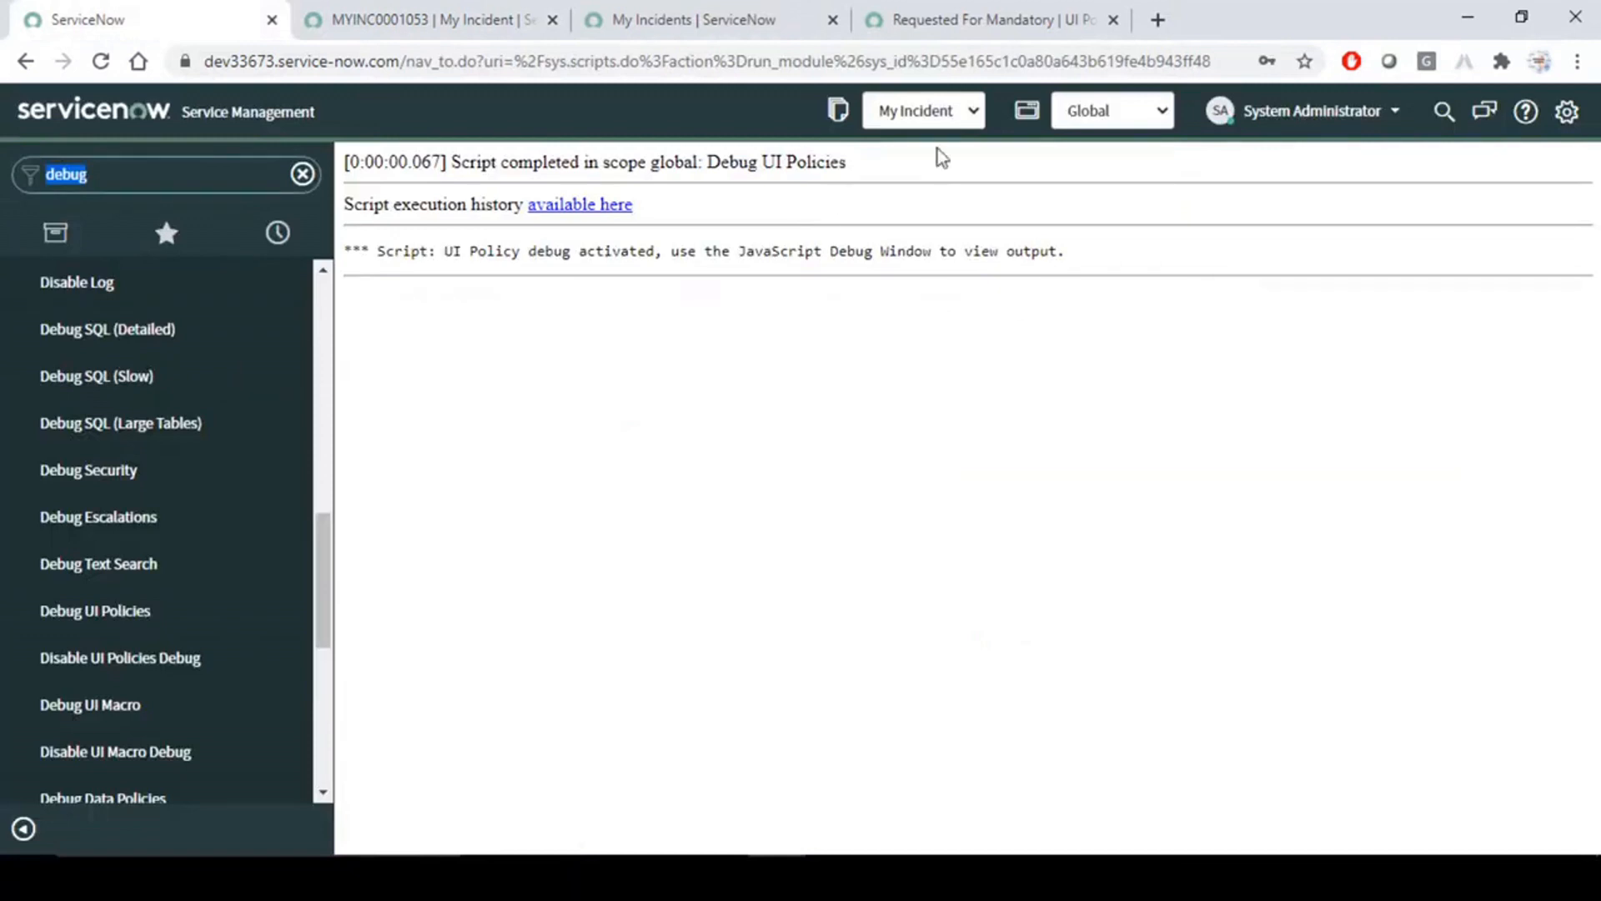
pyautogui.click(901, 483)
pyautogui.click(191, 181)
pyautogui.press('BackSpace')
pyautogui.press('BackSpace')
pyautogui.press('BackSpace')
pyautogui.press('BackSpace')
pyautogui.press('BackSpace')
pyautogui.write('my')
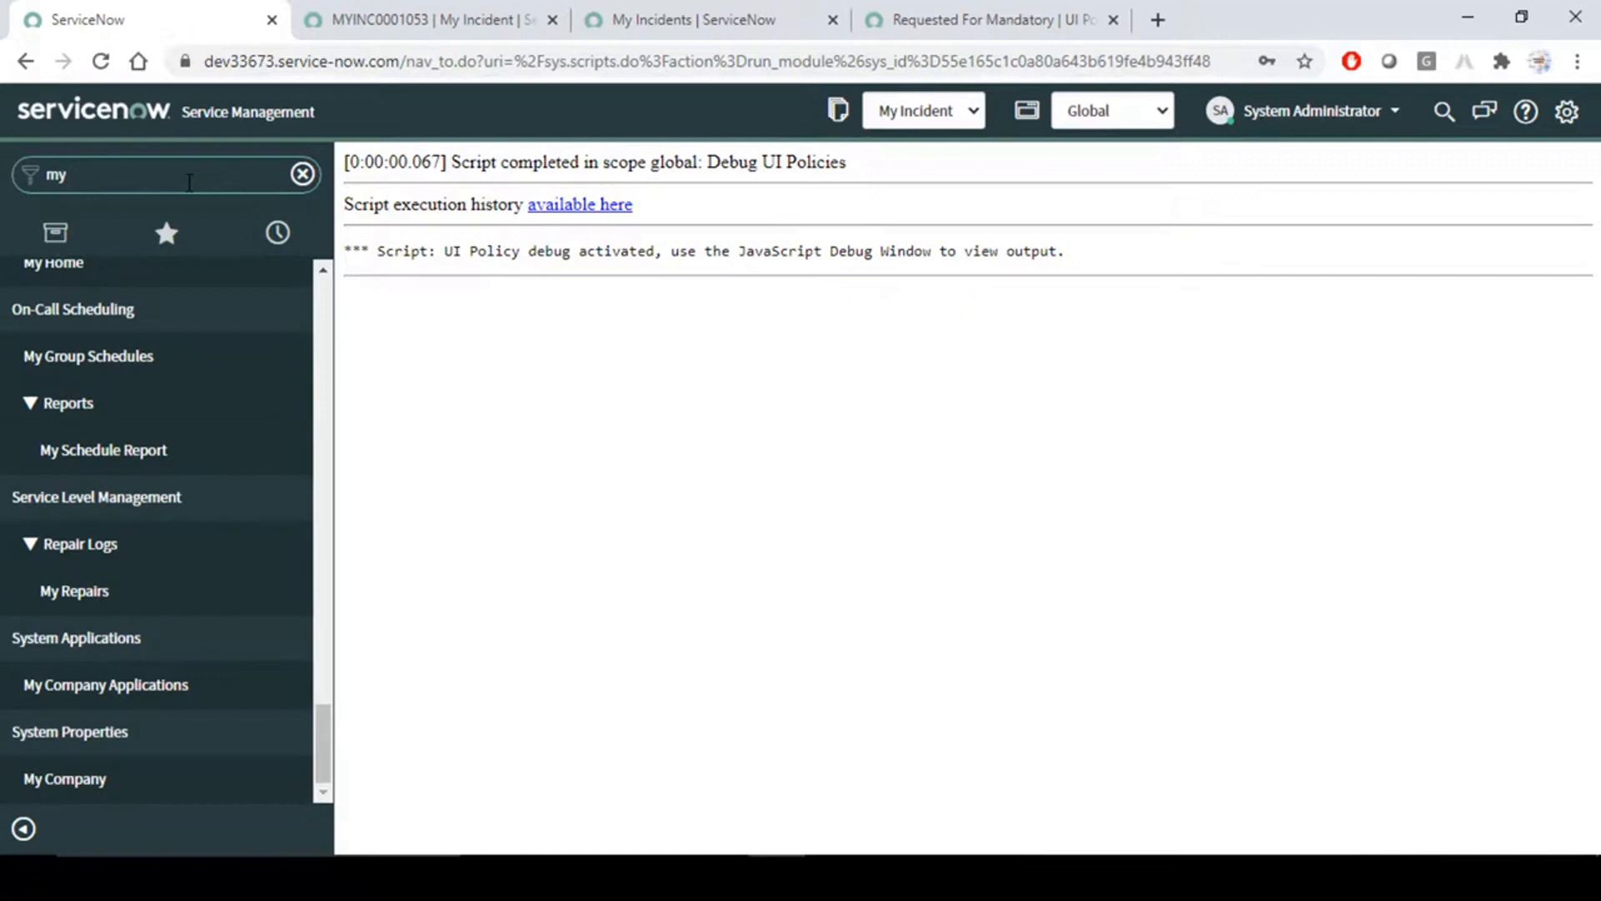
pyautogui.write('in')
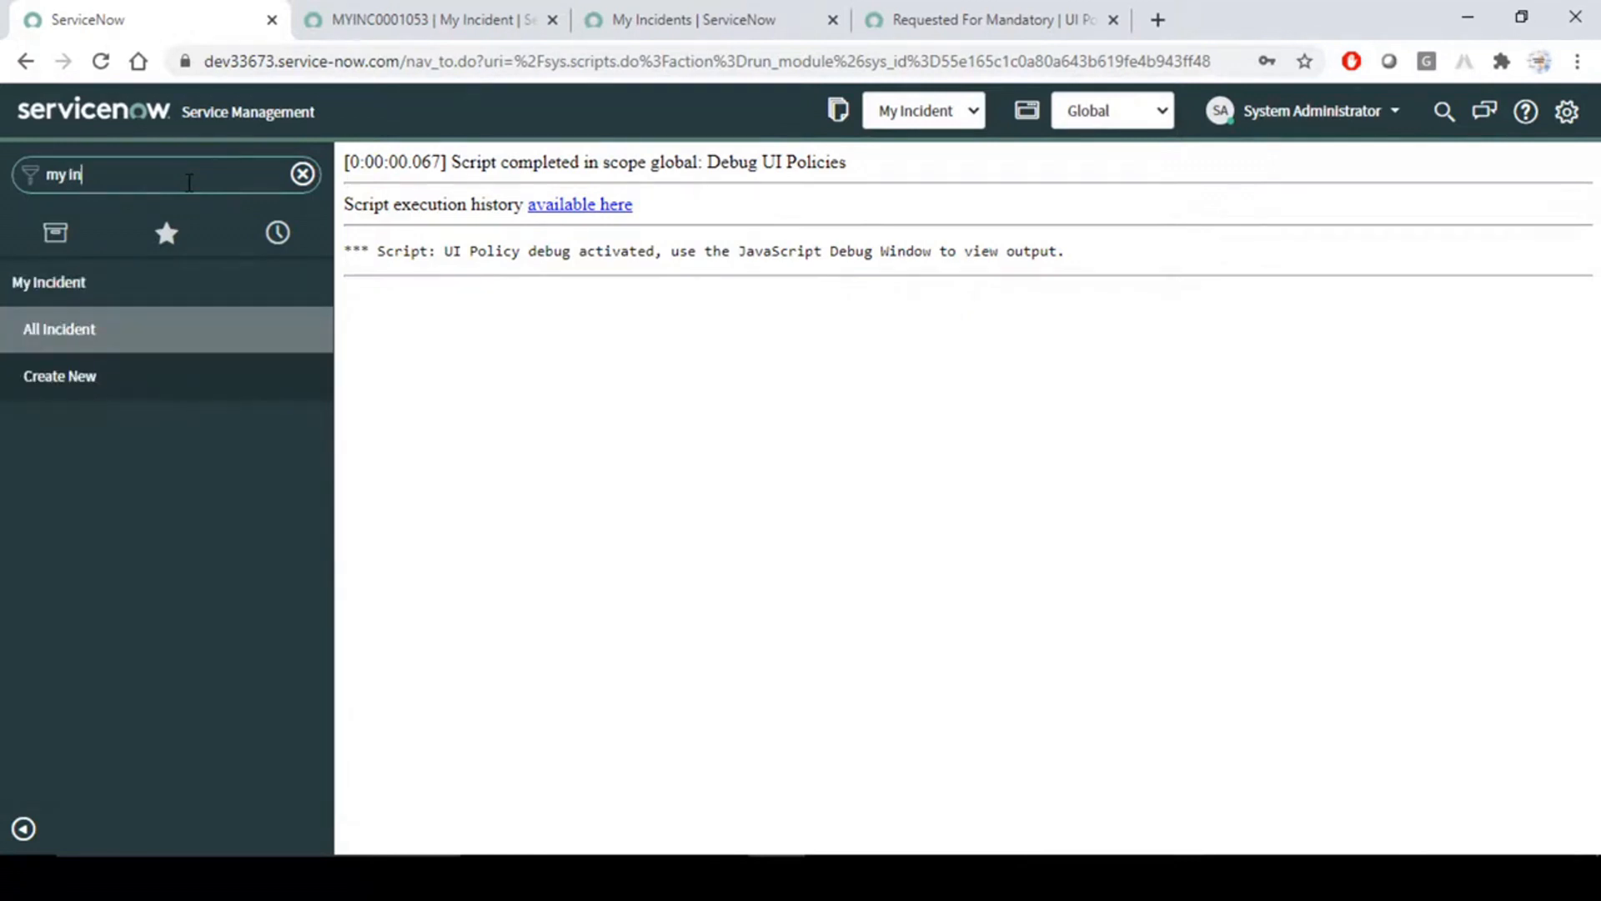
pyautogui.click(72, 343)
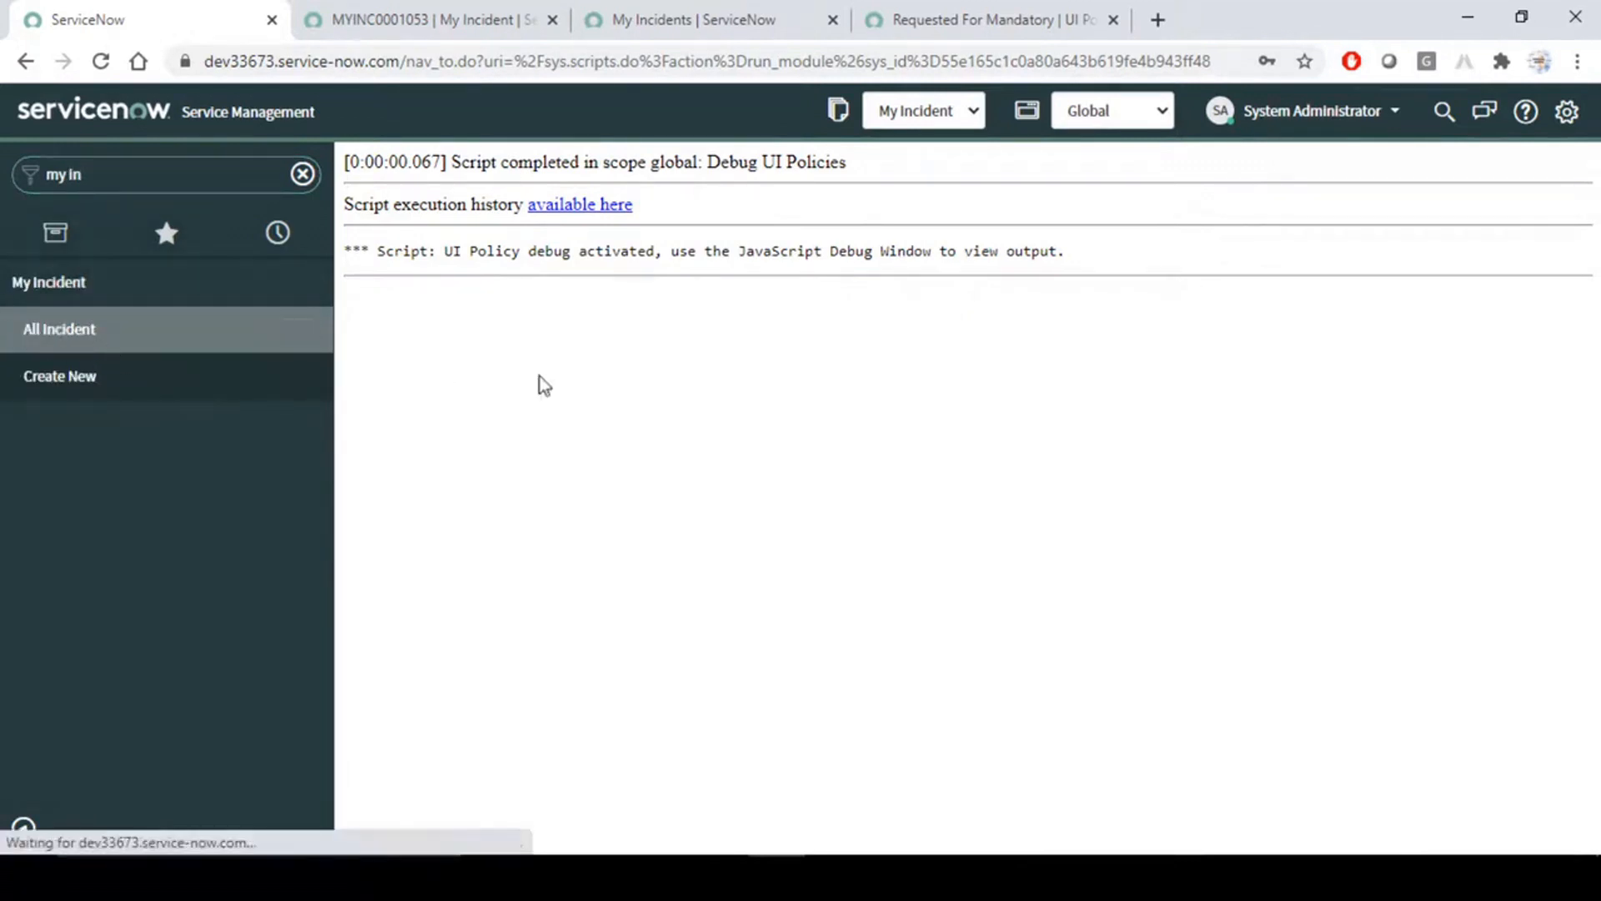
pyautogui.click(524, 354)
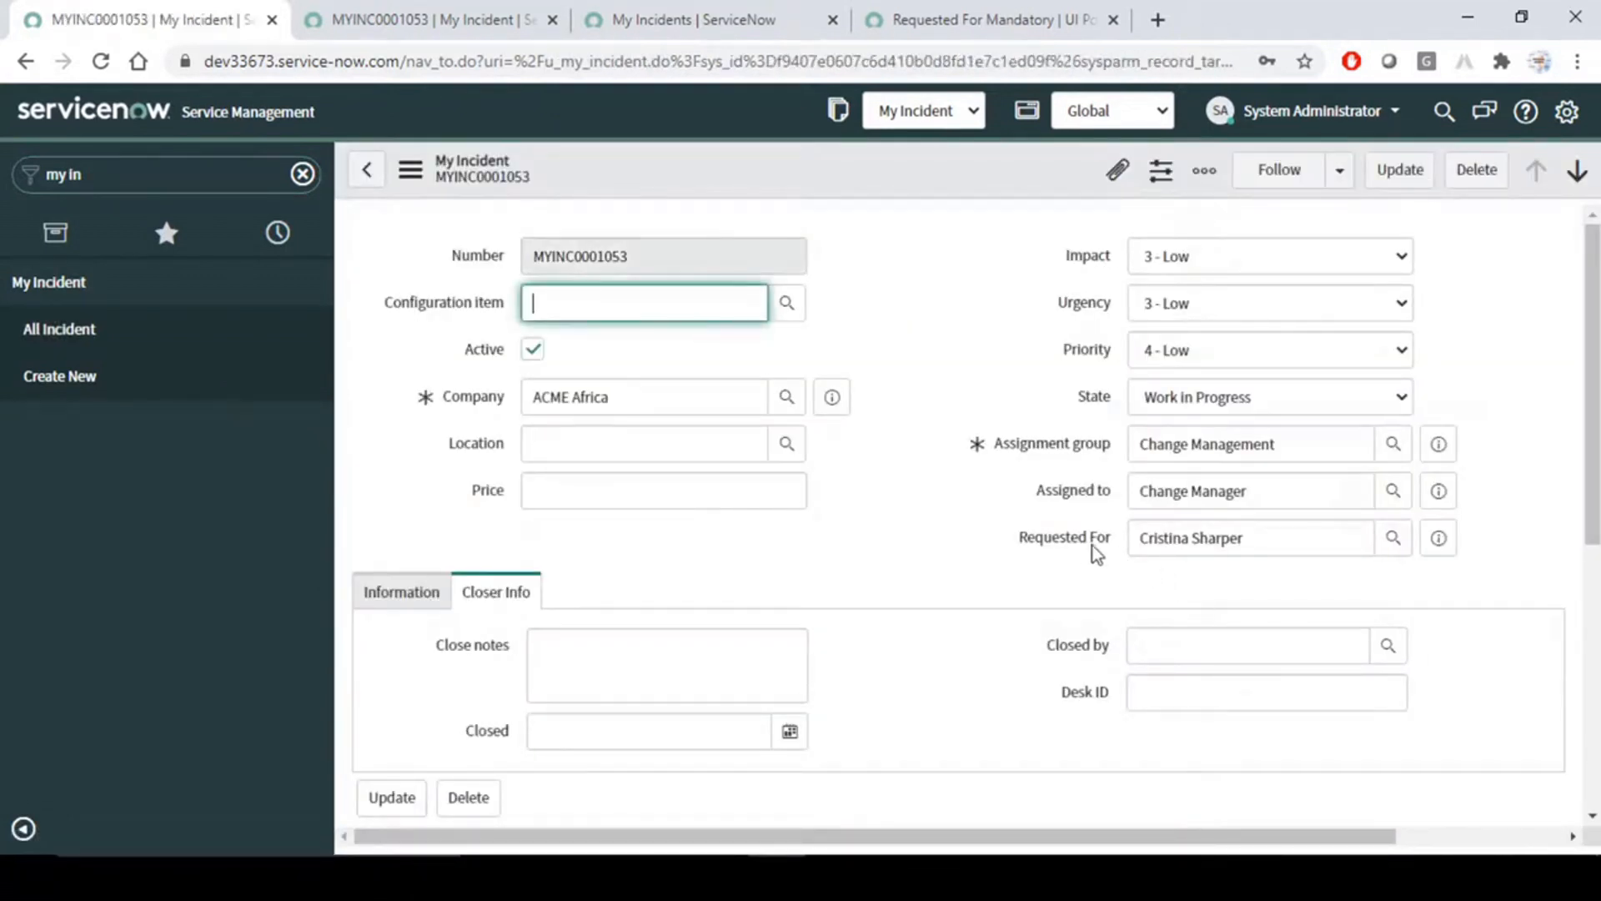
# - Compare the Requested For label's context options on the framed incident form with the label options on the standalone form
pyautogui.rightClick(1052, 539)
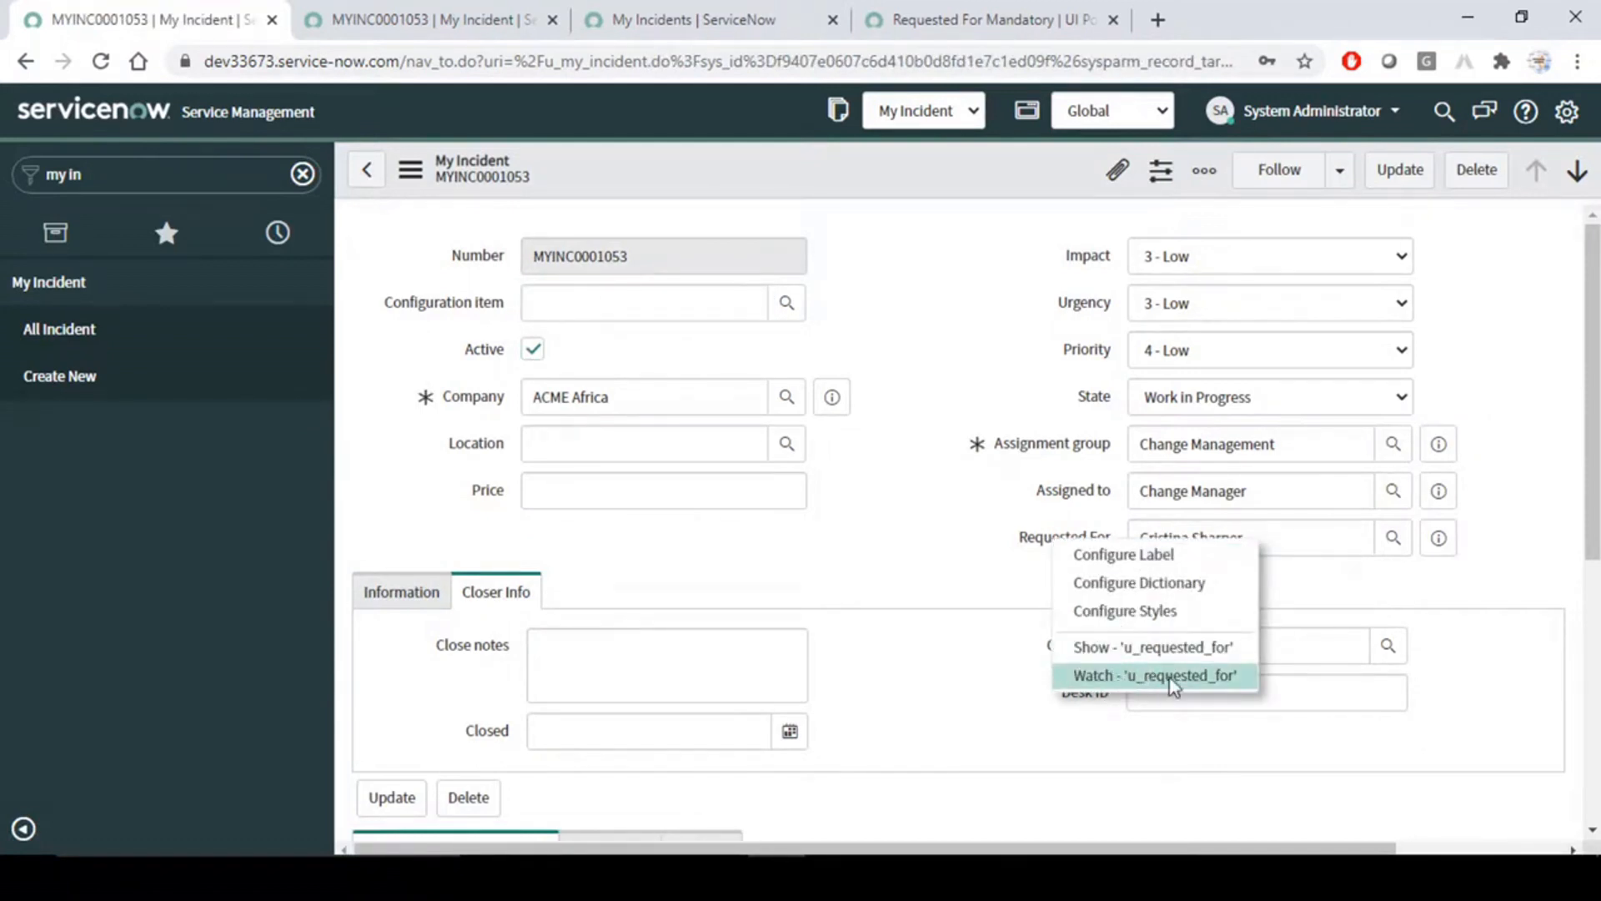
pyautogui.click(899, 247)
pyautogui.click(425, 19)
pyautogui.rightClick(967, 385)
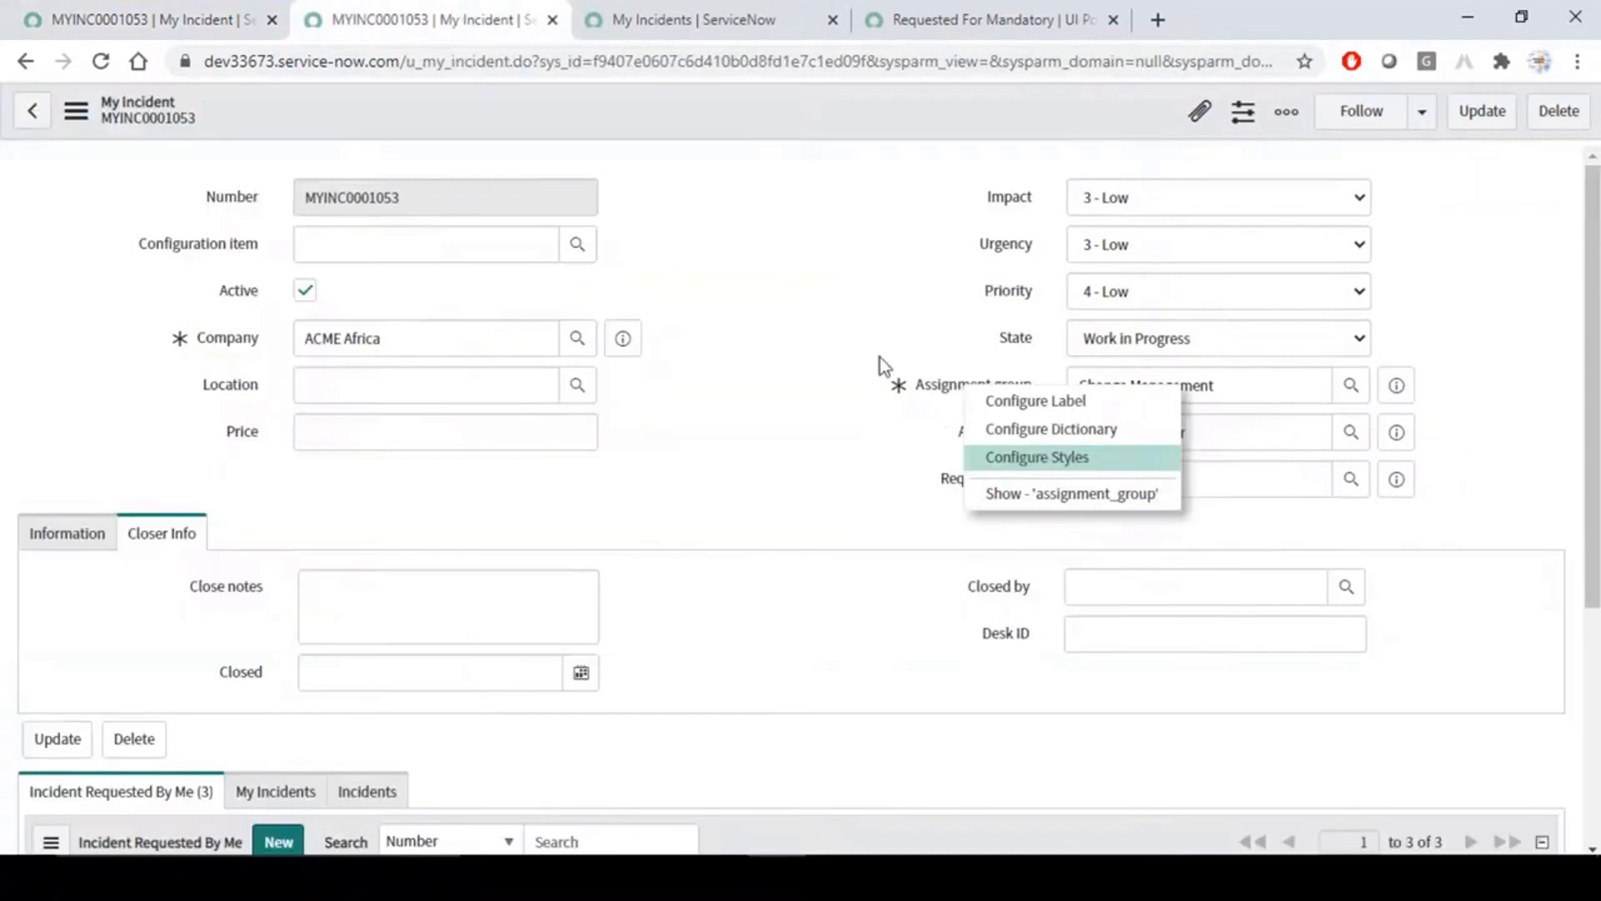
pyautogui.click(989, 492)
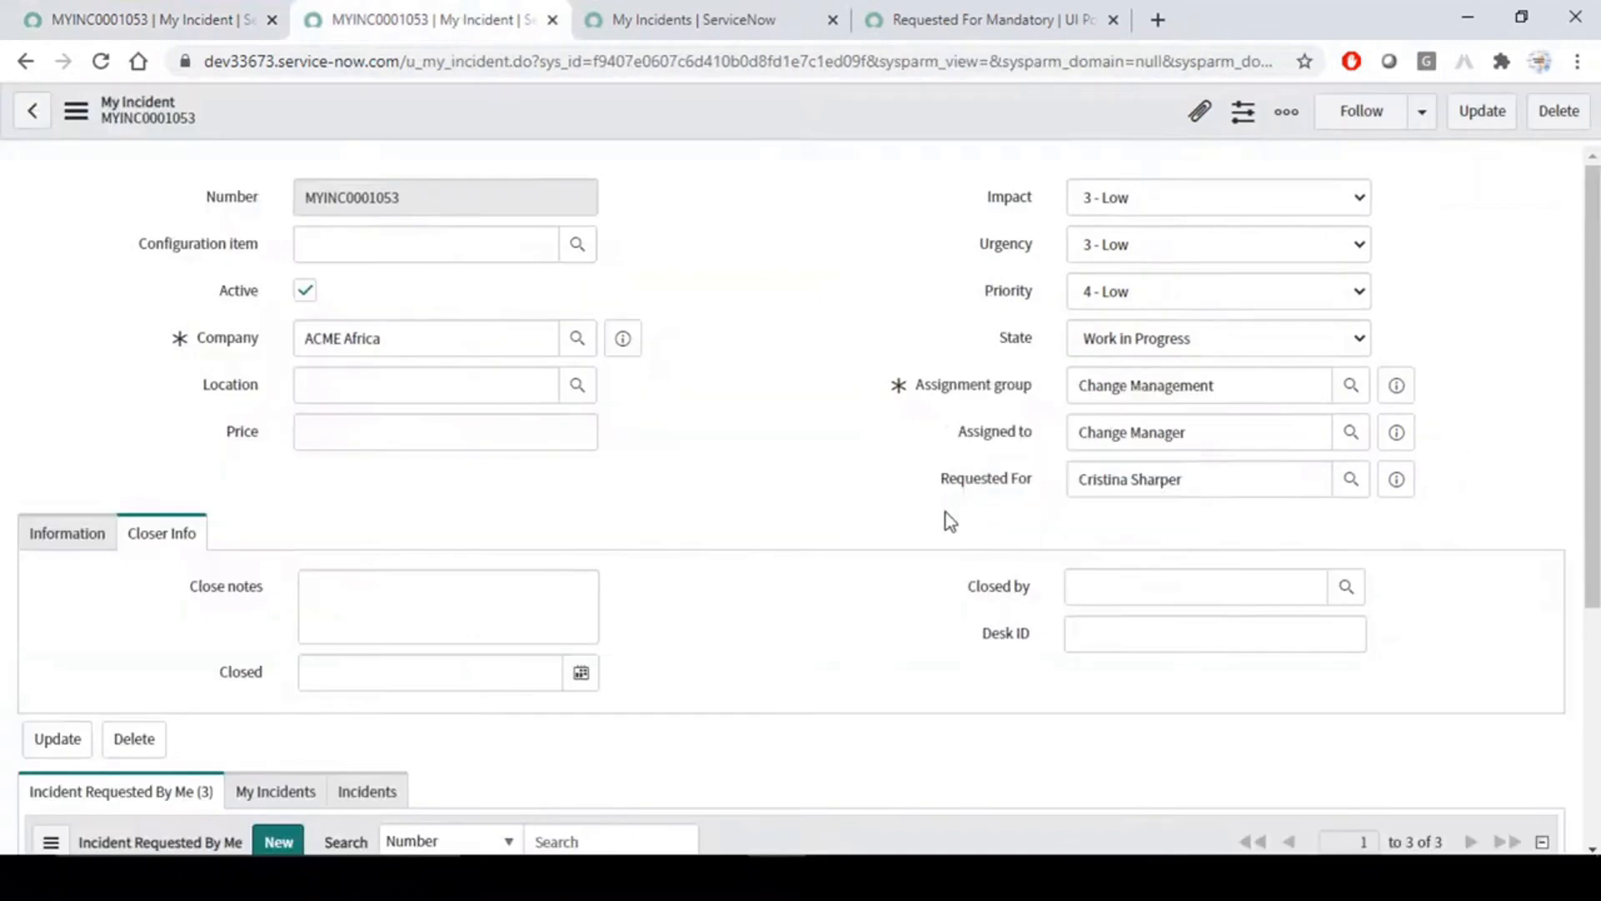
pyautogui.rightClick(1003, 482)
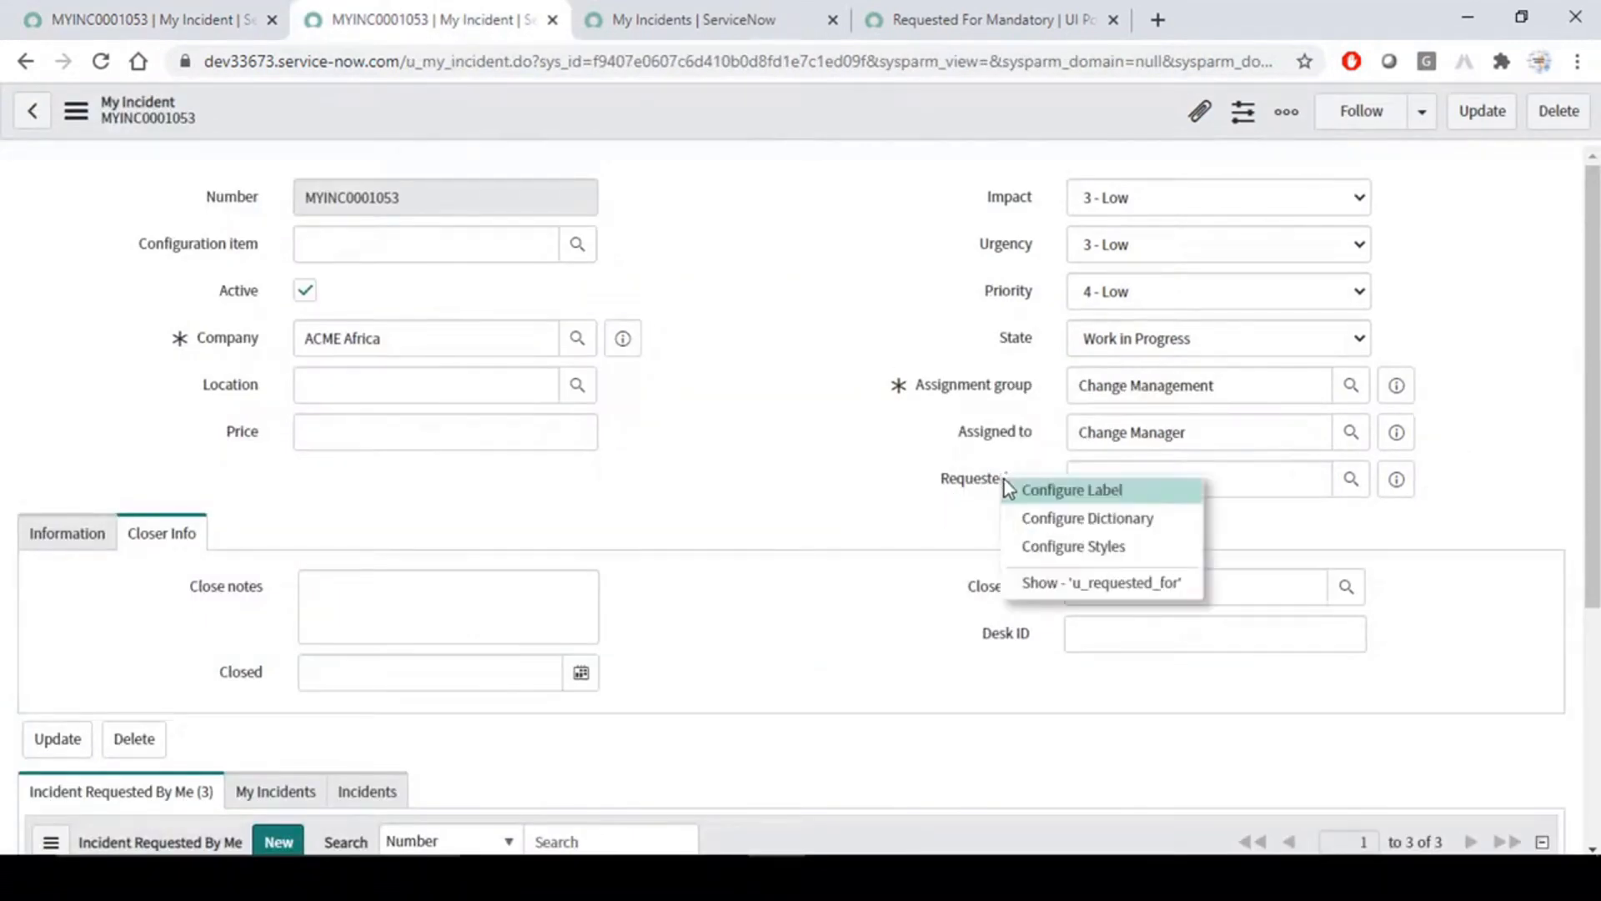
pyautogui.click(891, 453)
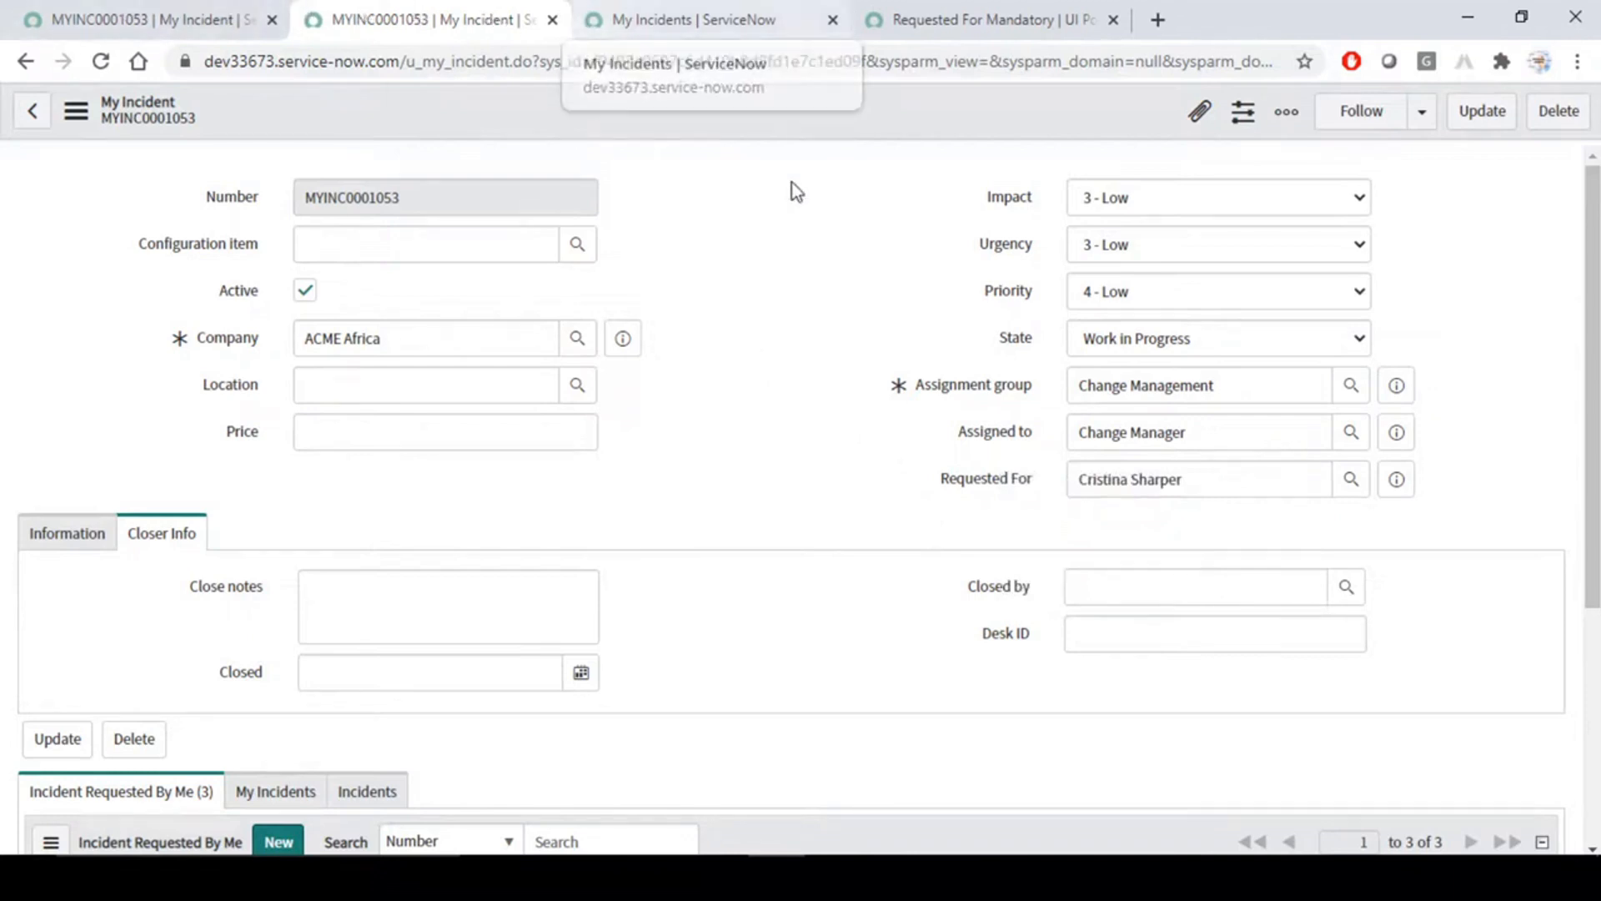
pyautogui.click(177, 13)
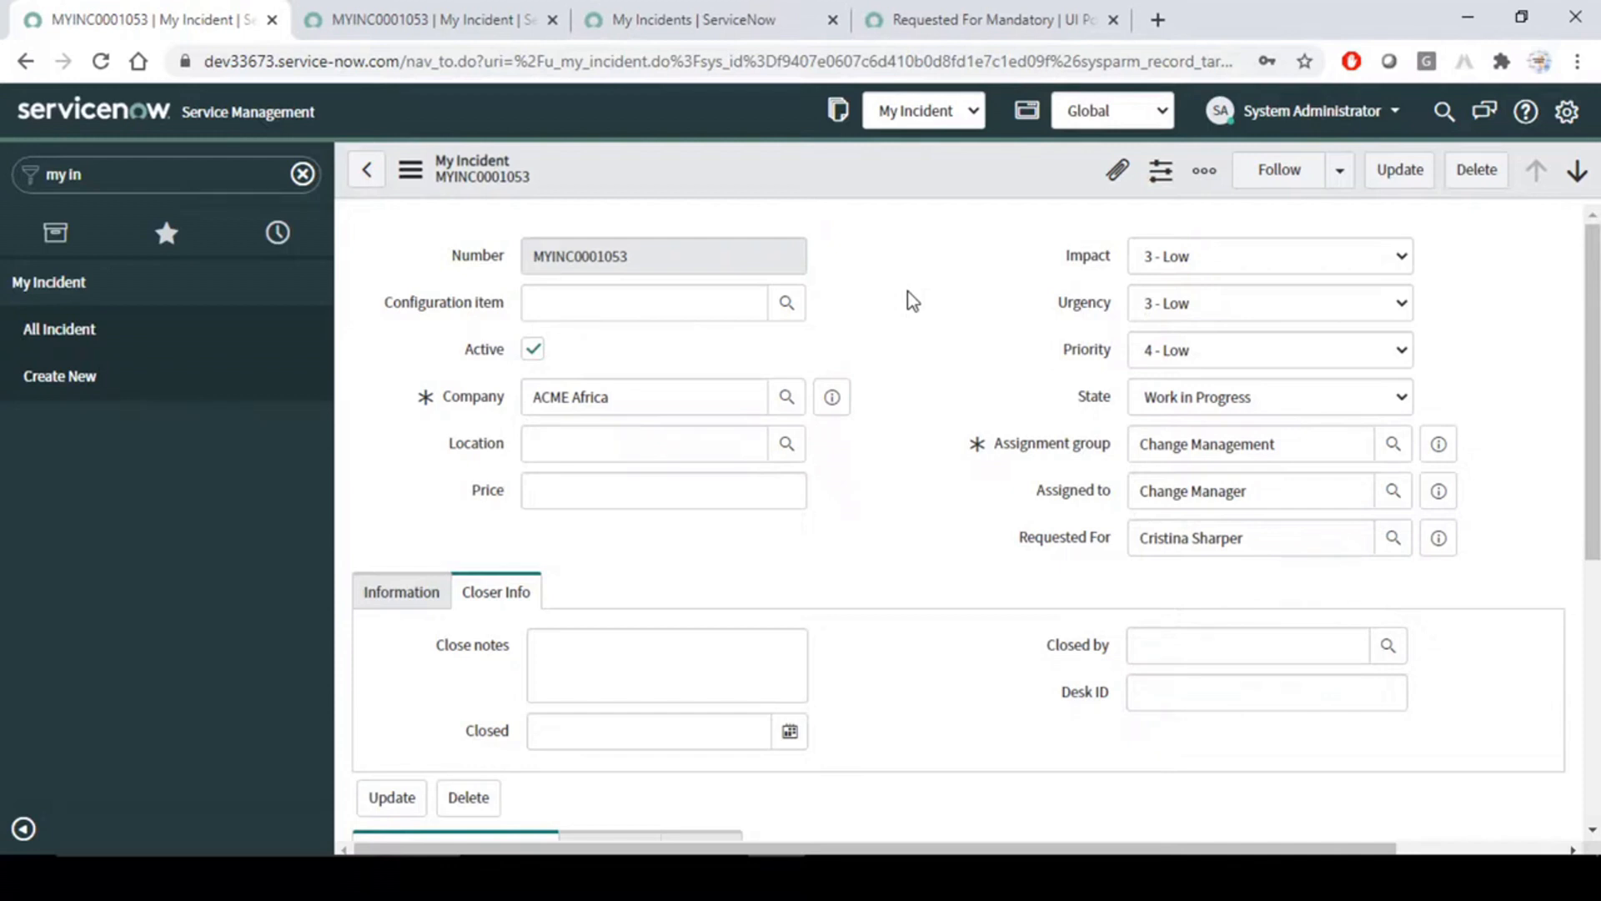
# - Watch the u_requested_for field on the MYINC0001053 form inside the main ServiceNow frame
pyautogui.click(400, 18)
pyautogui.click(174, 3)
pyautogui.rightClick(1067, 539)
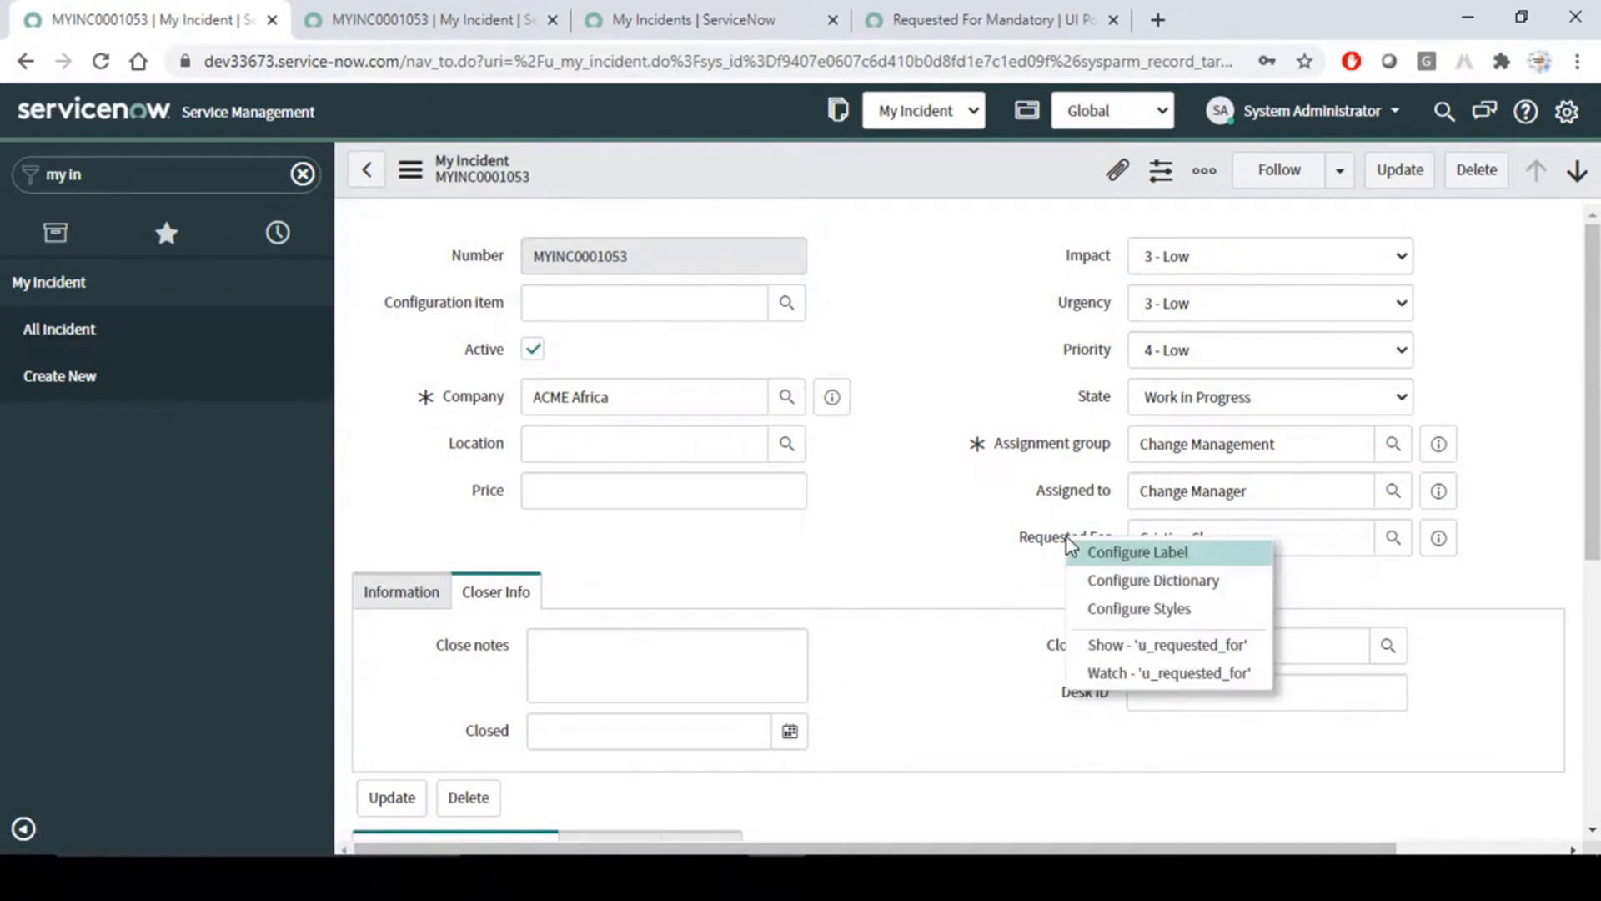
pyautogui.click(1199, 672)
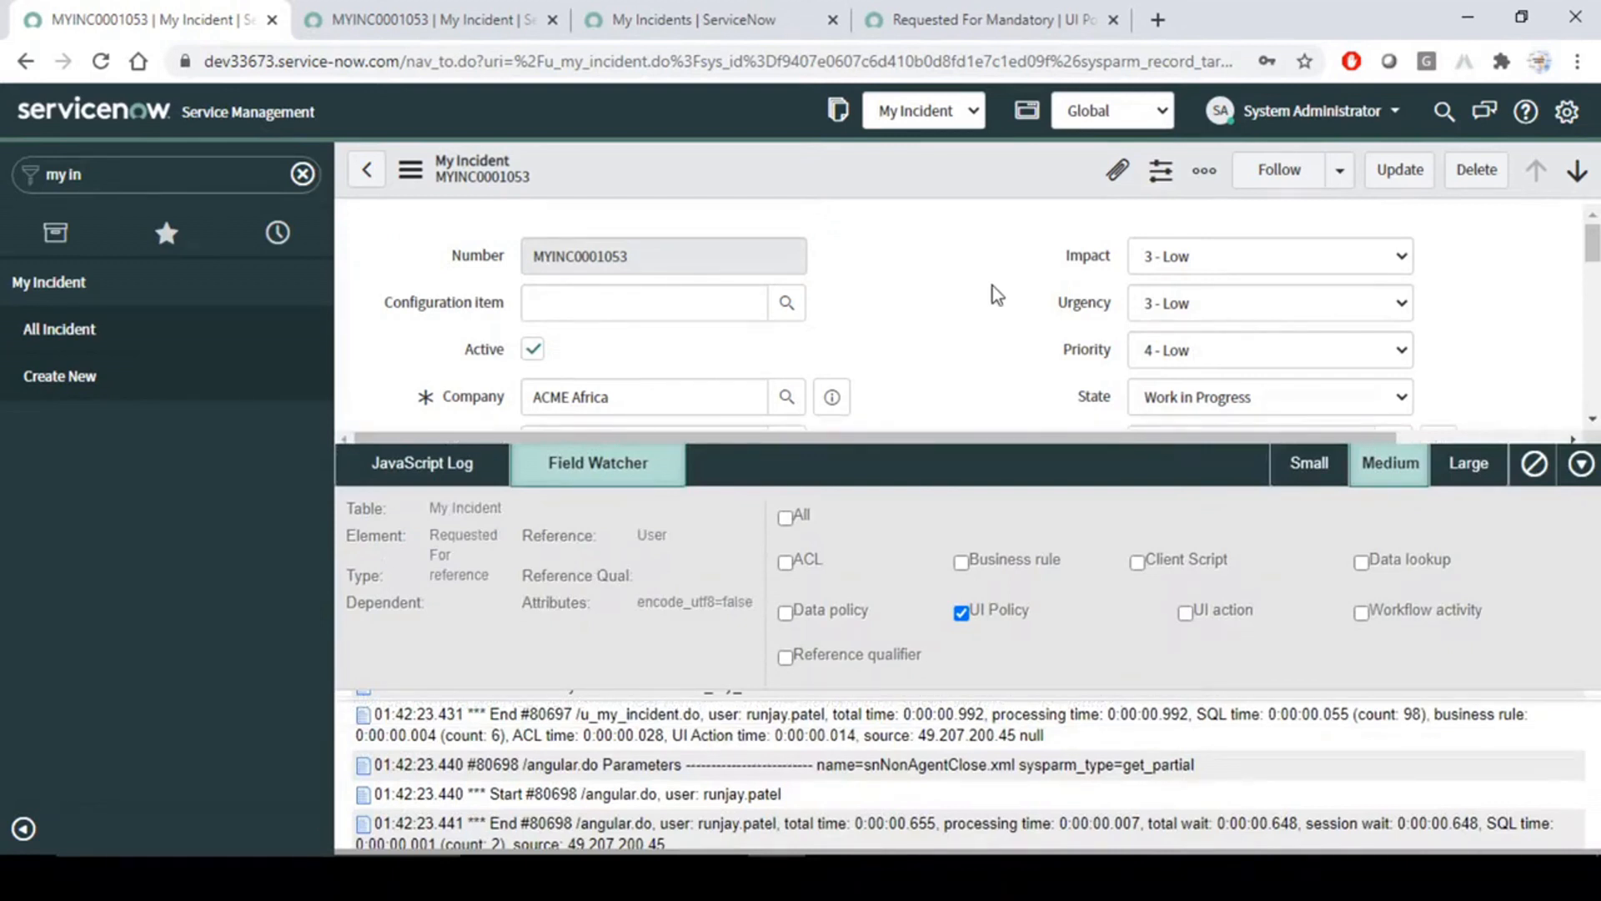
pyautogui.scroll(-3, 949, 305)
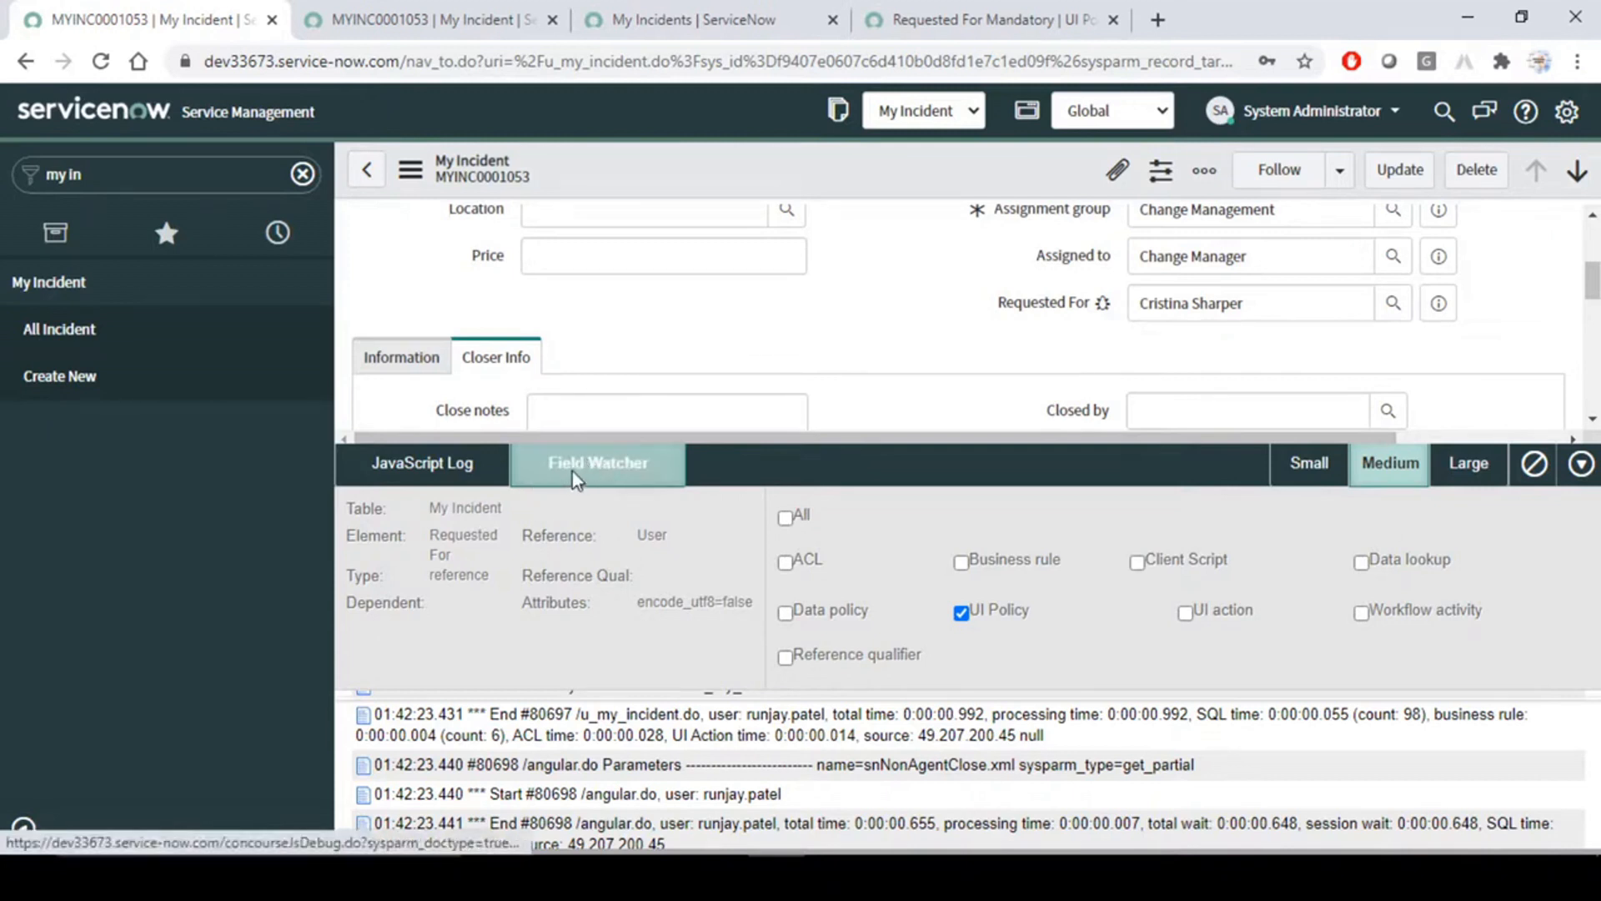
# - Read the JavaScript Log entries for the My Incident form in the debugger
pyautogui.click(434, 466)
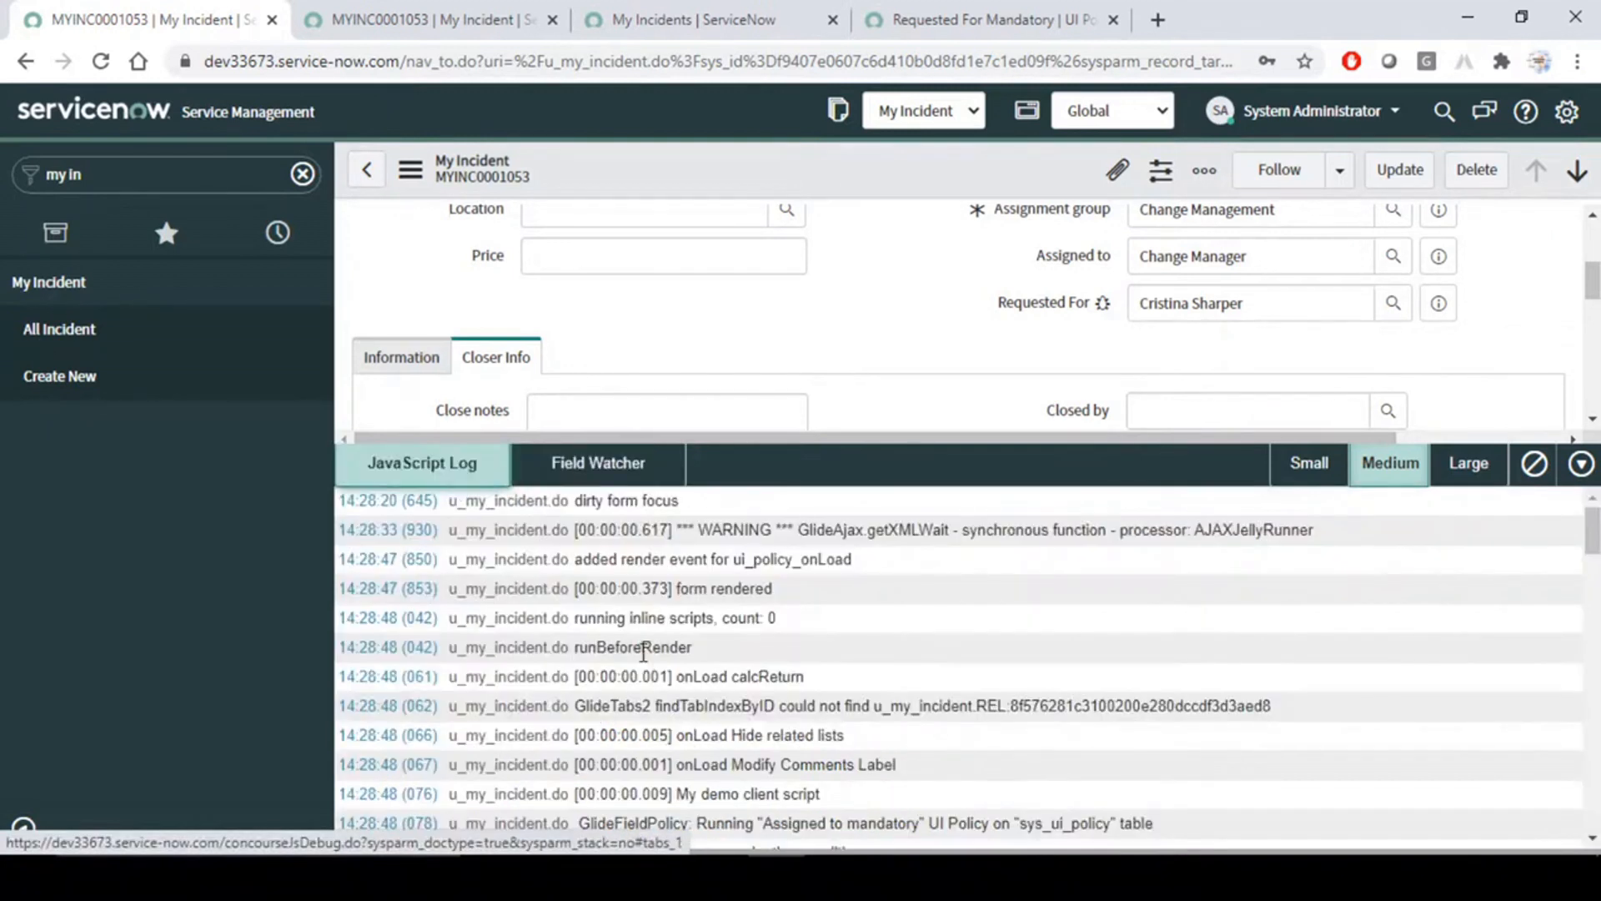
pyautogui.scroll(-3, 653, 737)
pyautogui.scroll(3, 653, 736)
# - Return to the Field Watcher and review the Requested For element's details, its reference table and the UI Policy filter
pyautogui.click(626, 465)
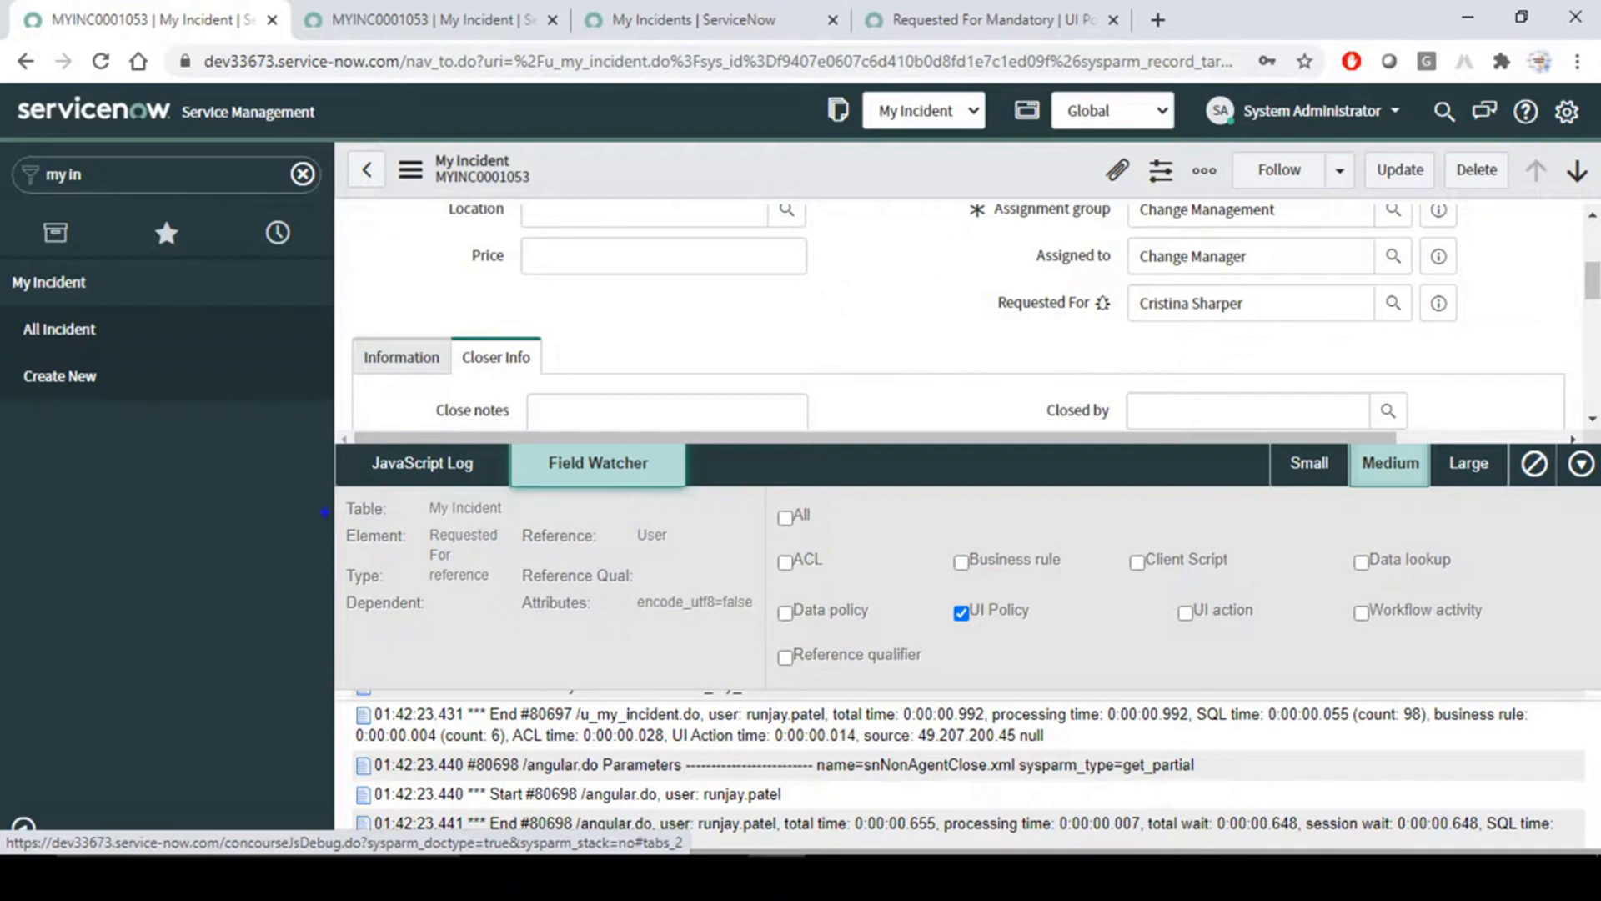
pyautogui.moveTo(340, 484); pyautogui.dragTo(761, 665)
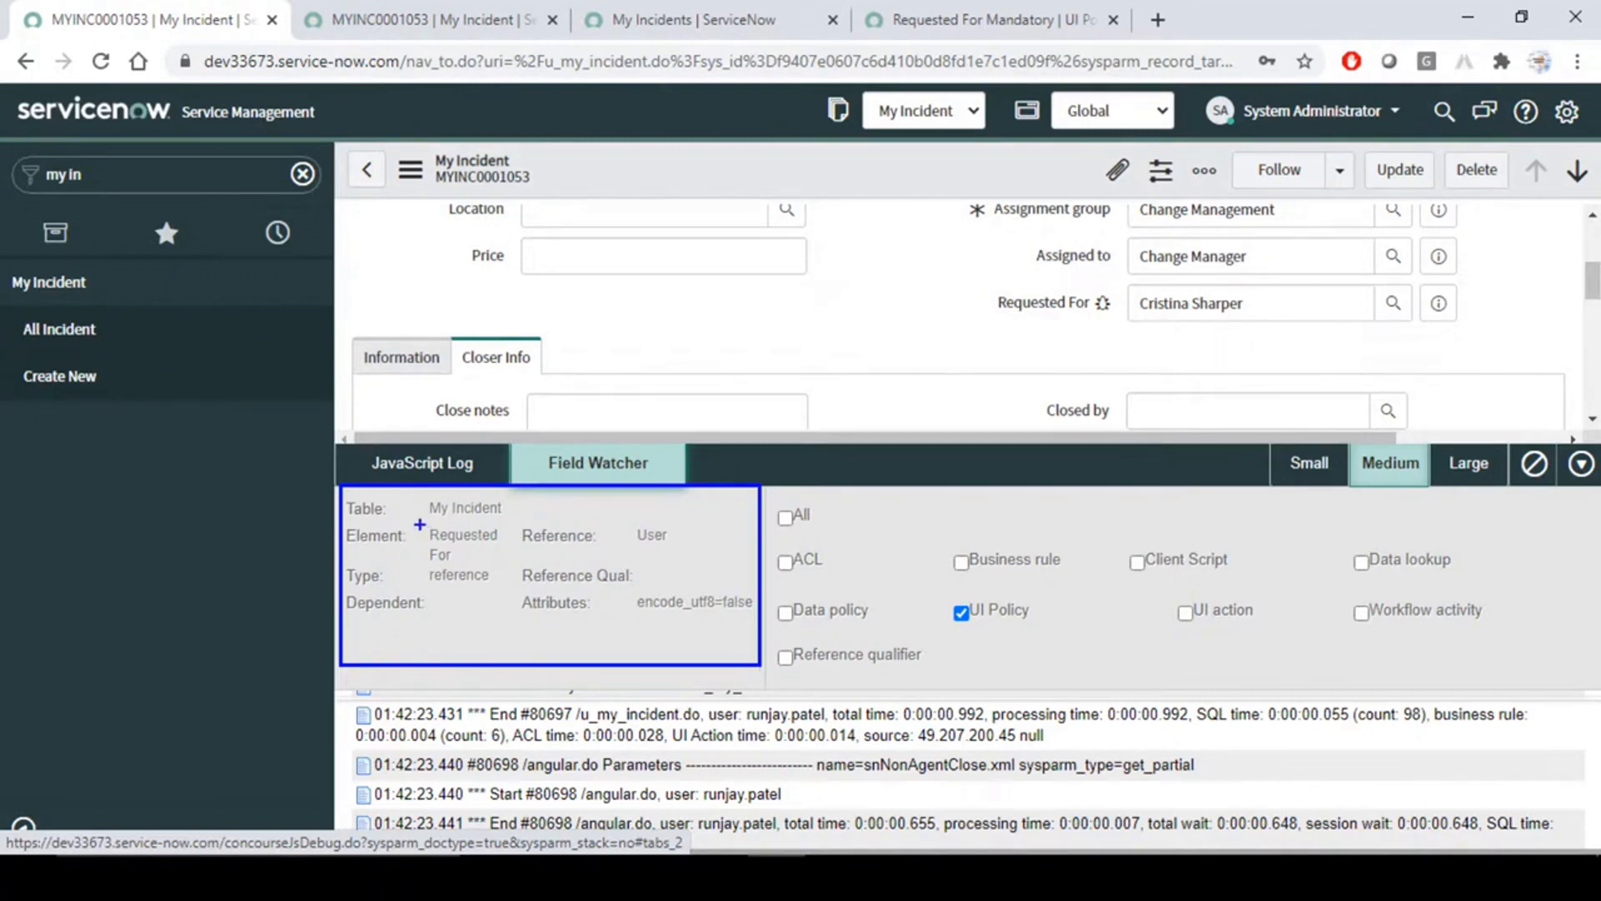
pyautogui.moveTo(420, 524); pyautogui.dragTo(519, 567)
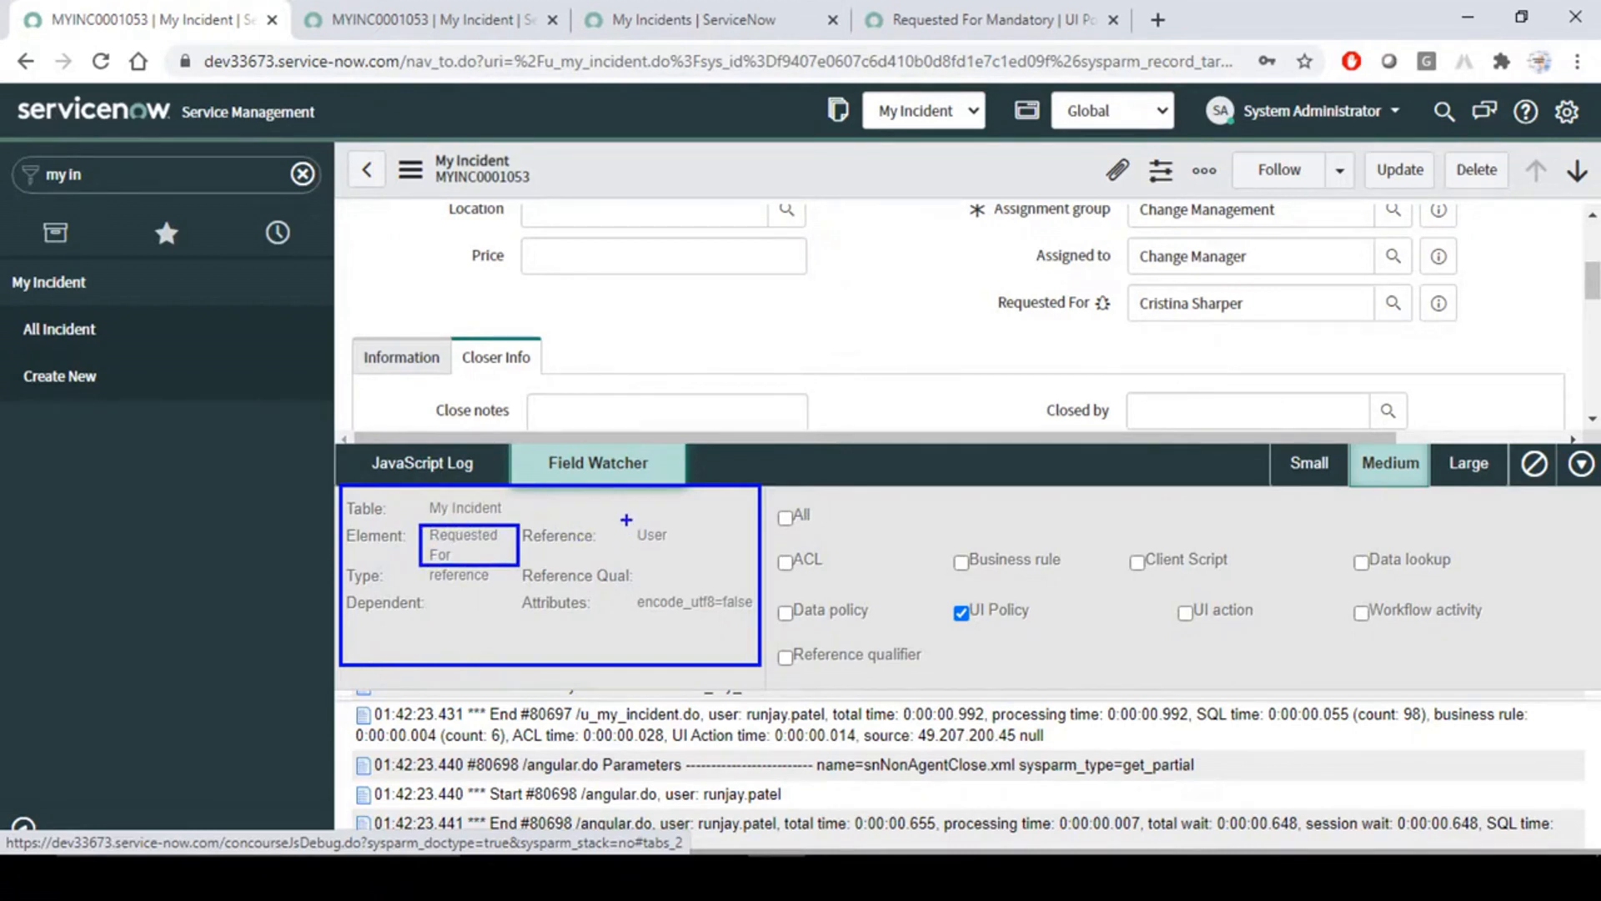
pyautogui.moveTo(623, 512); pyautogui.dragTo(702, 572)
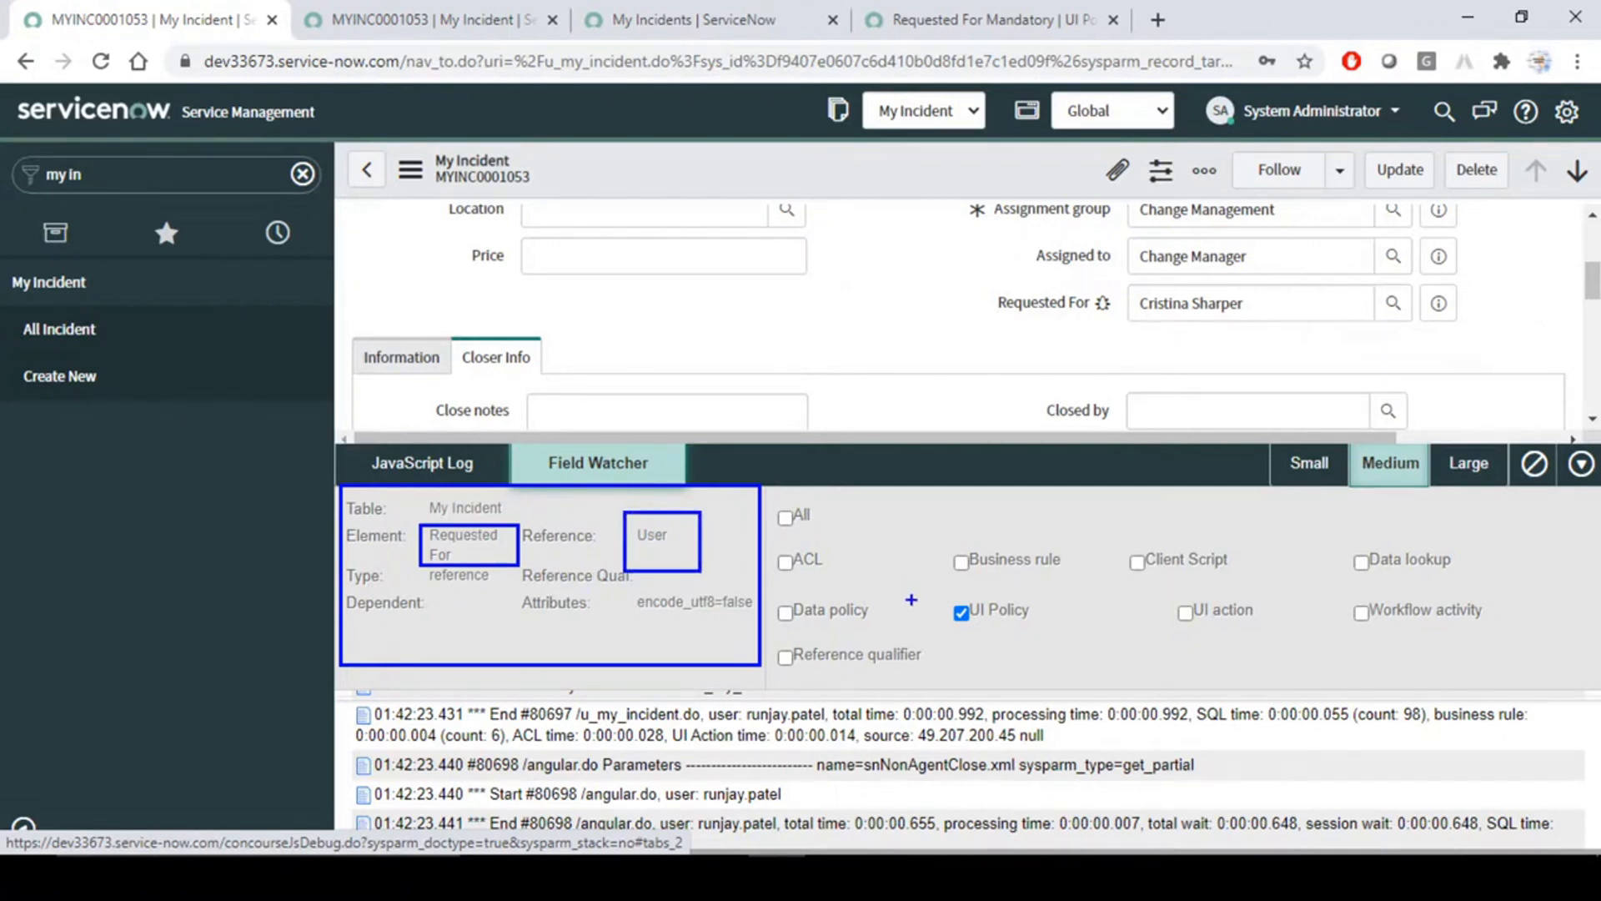
pyautogui.moveTo(921, 573); pyautogui.dragTo(1108, 641)
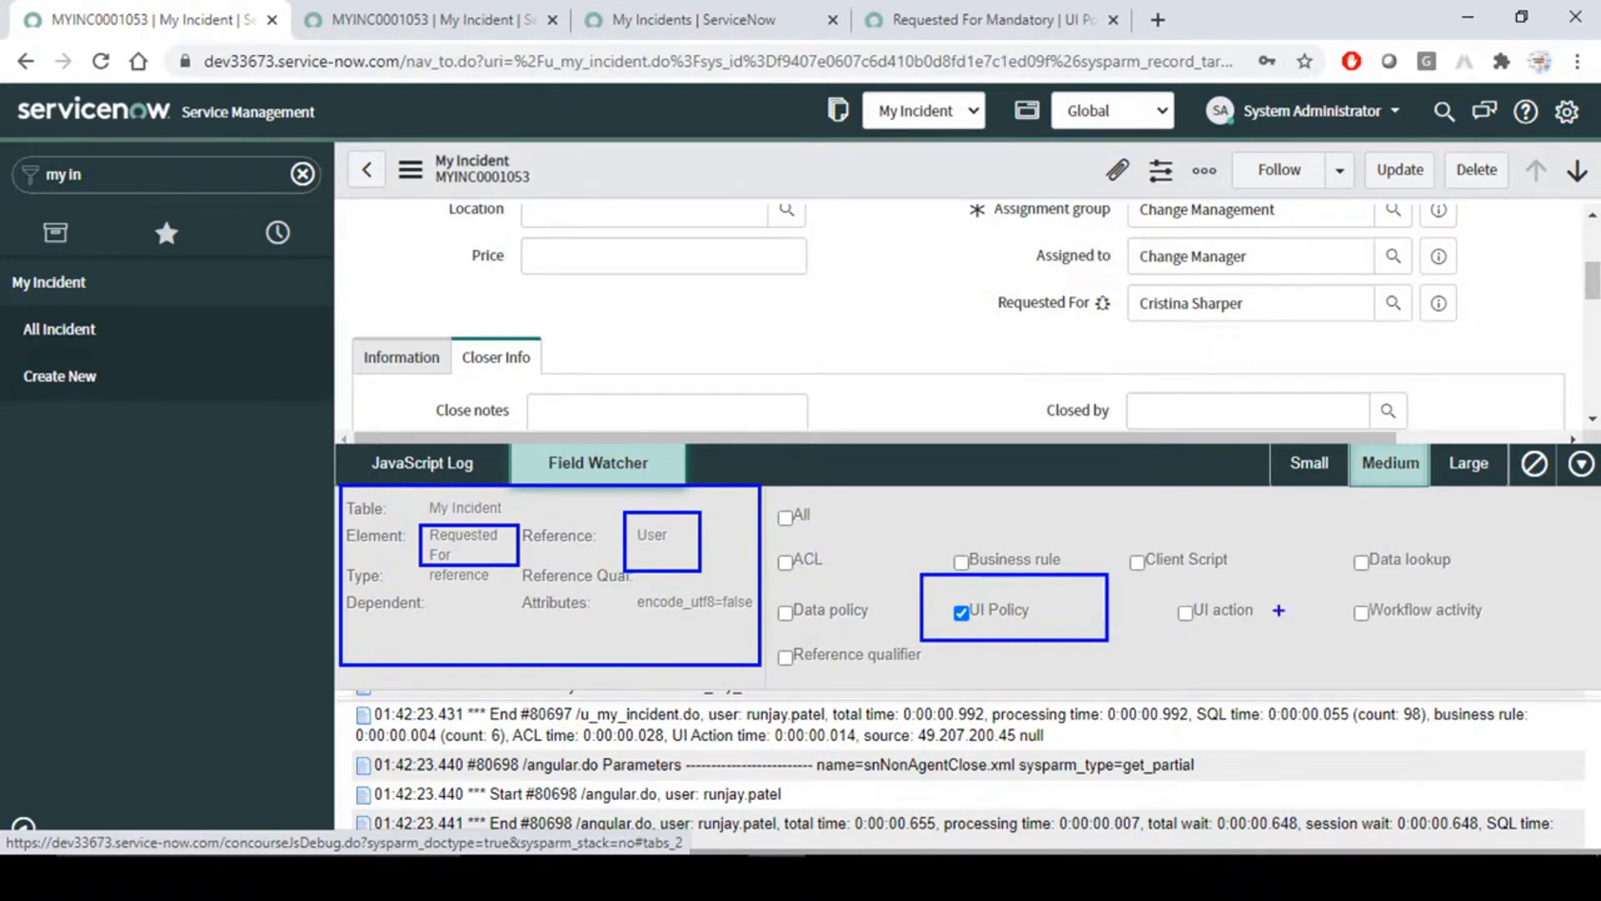
pyautogui.press('Escape')
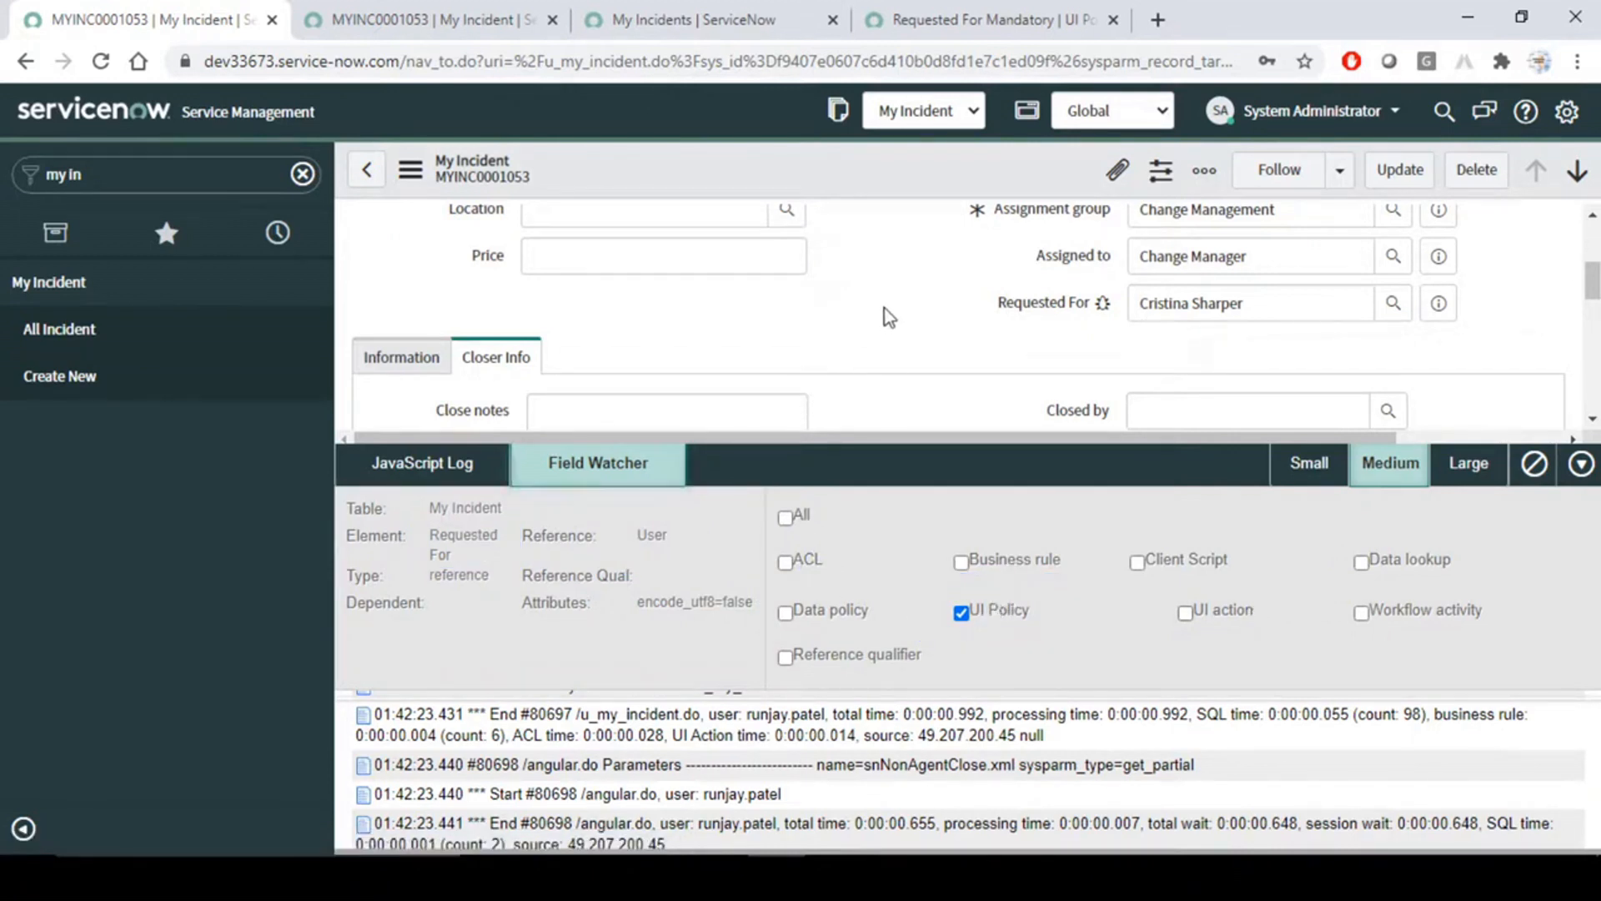
# - Reload the MYINC0001053 form with Requested For still being watched
pyautogui.scroll(-2, 889, 317)
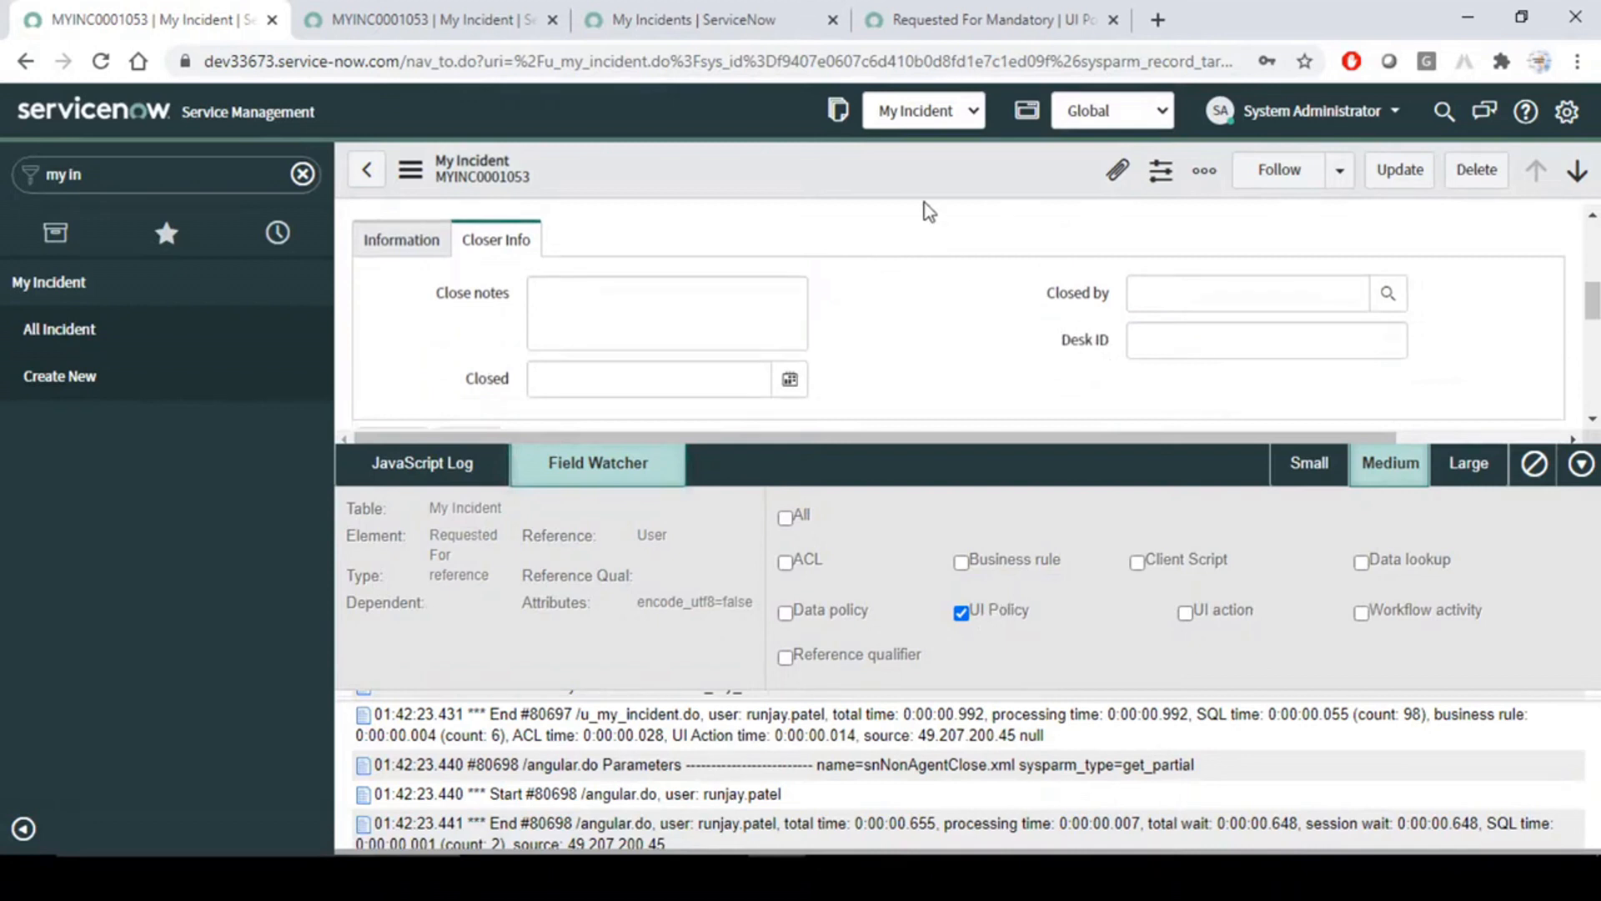
pyautogui.rightClick(922, 168)
pyautogui.scroll(-4, 988, 345)
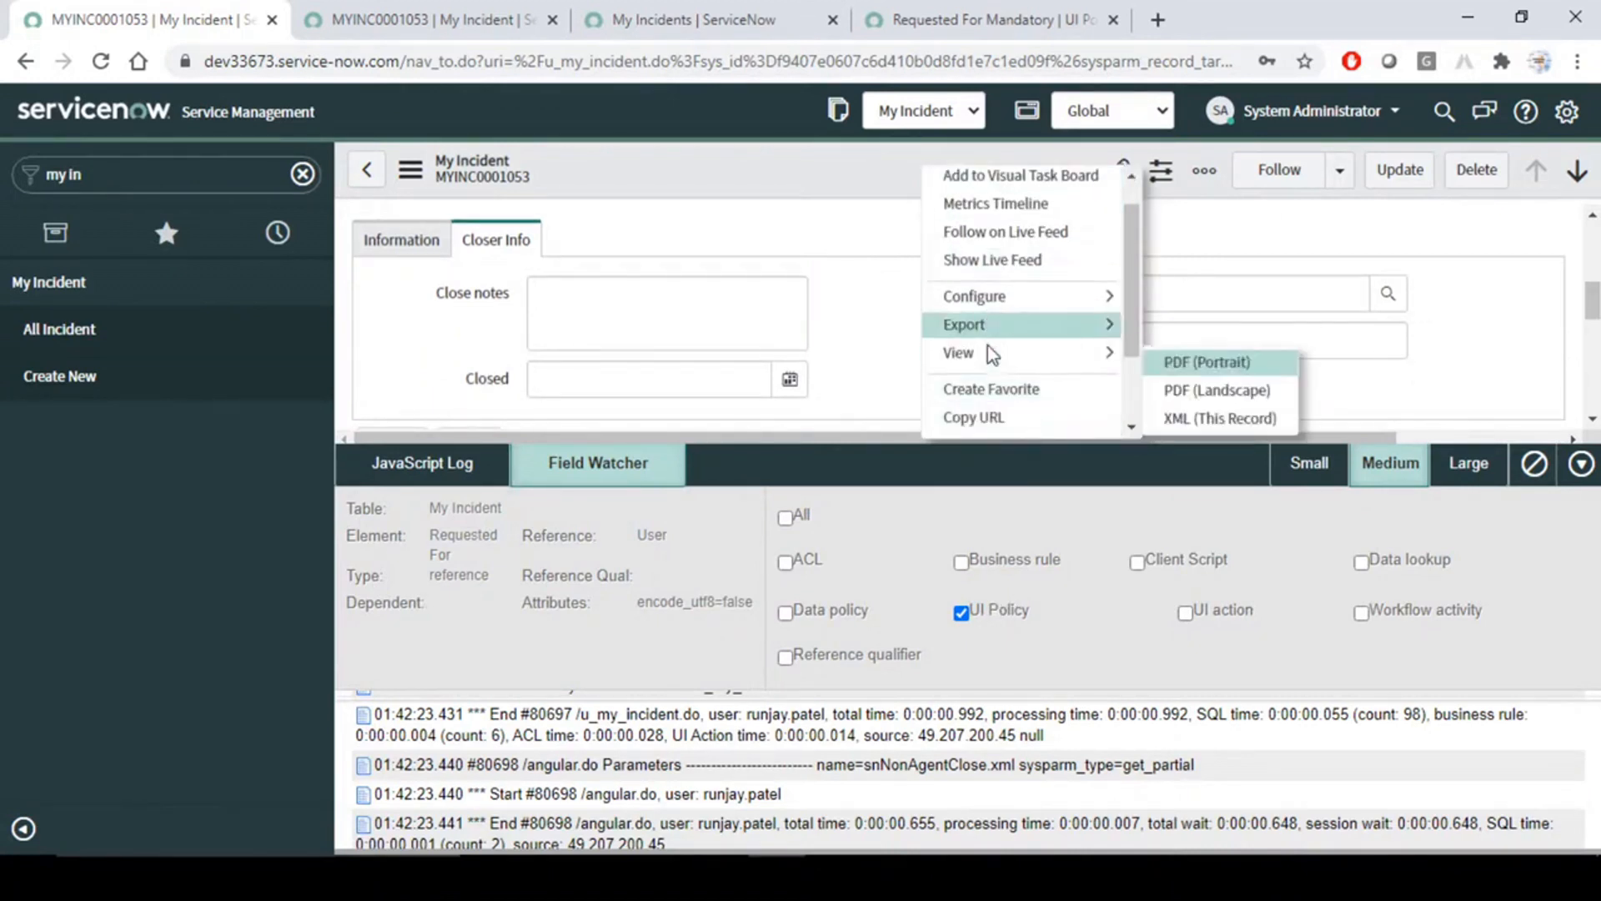
pyautogui.click(986, 423)
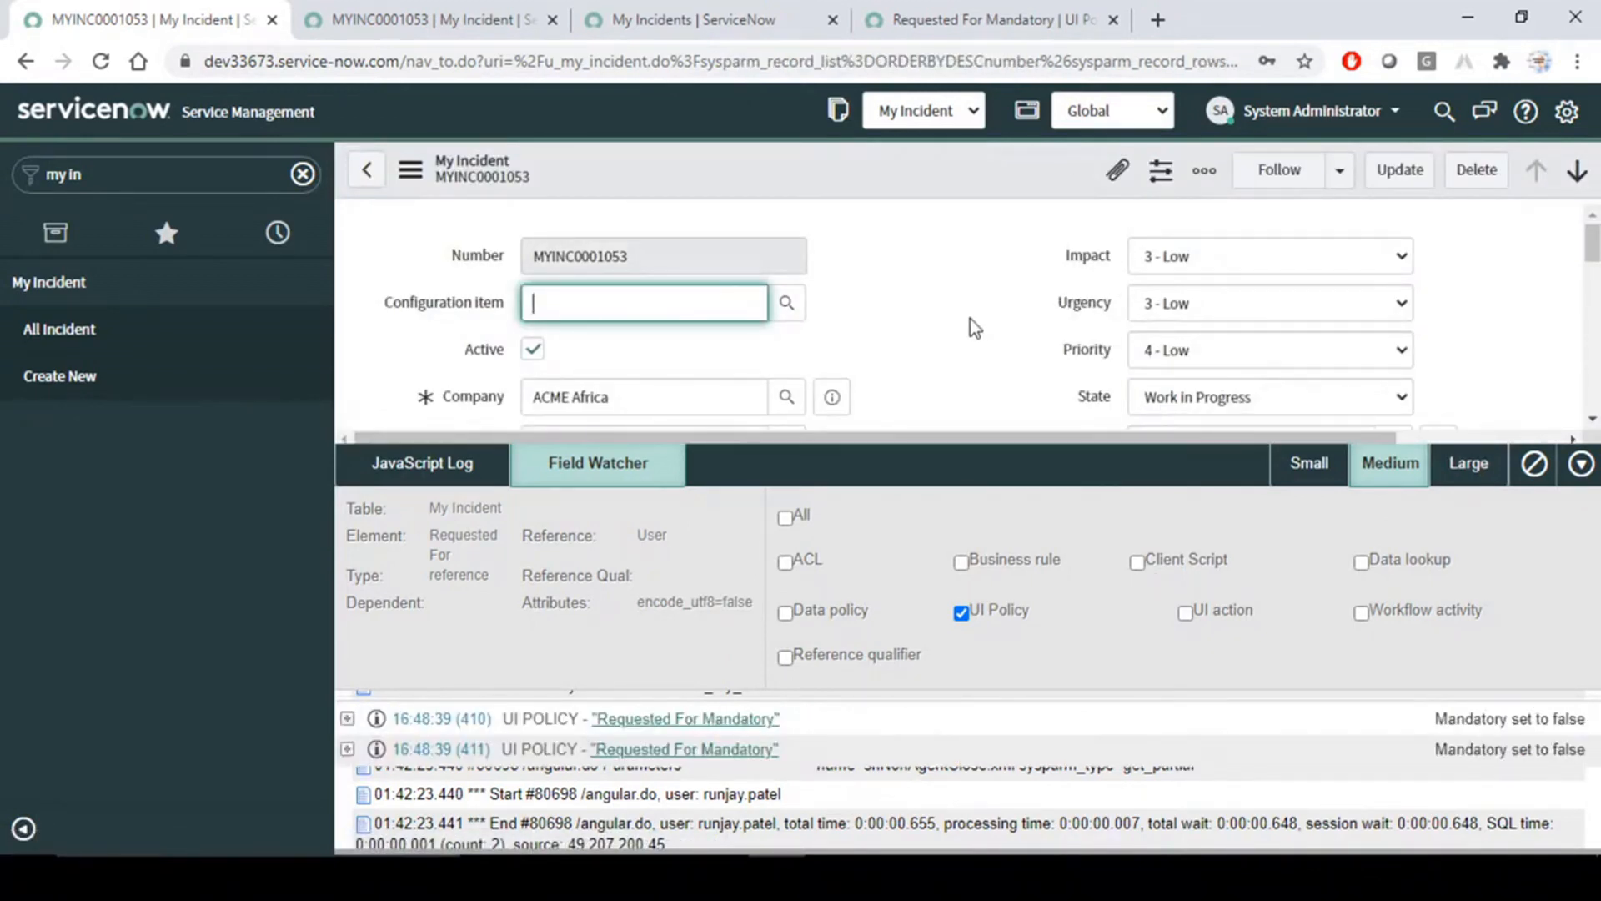
# - Examine the "Requested For Mandatory" UI policy entries in the Field Watcher, including their execution trace and mandatory setting
pyautogui.scroll(-4, 969, 319)
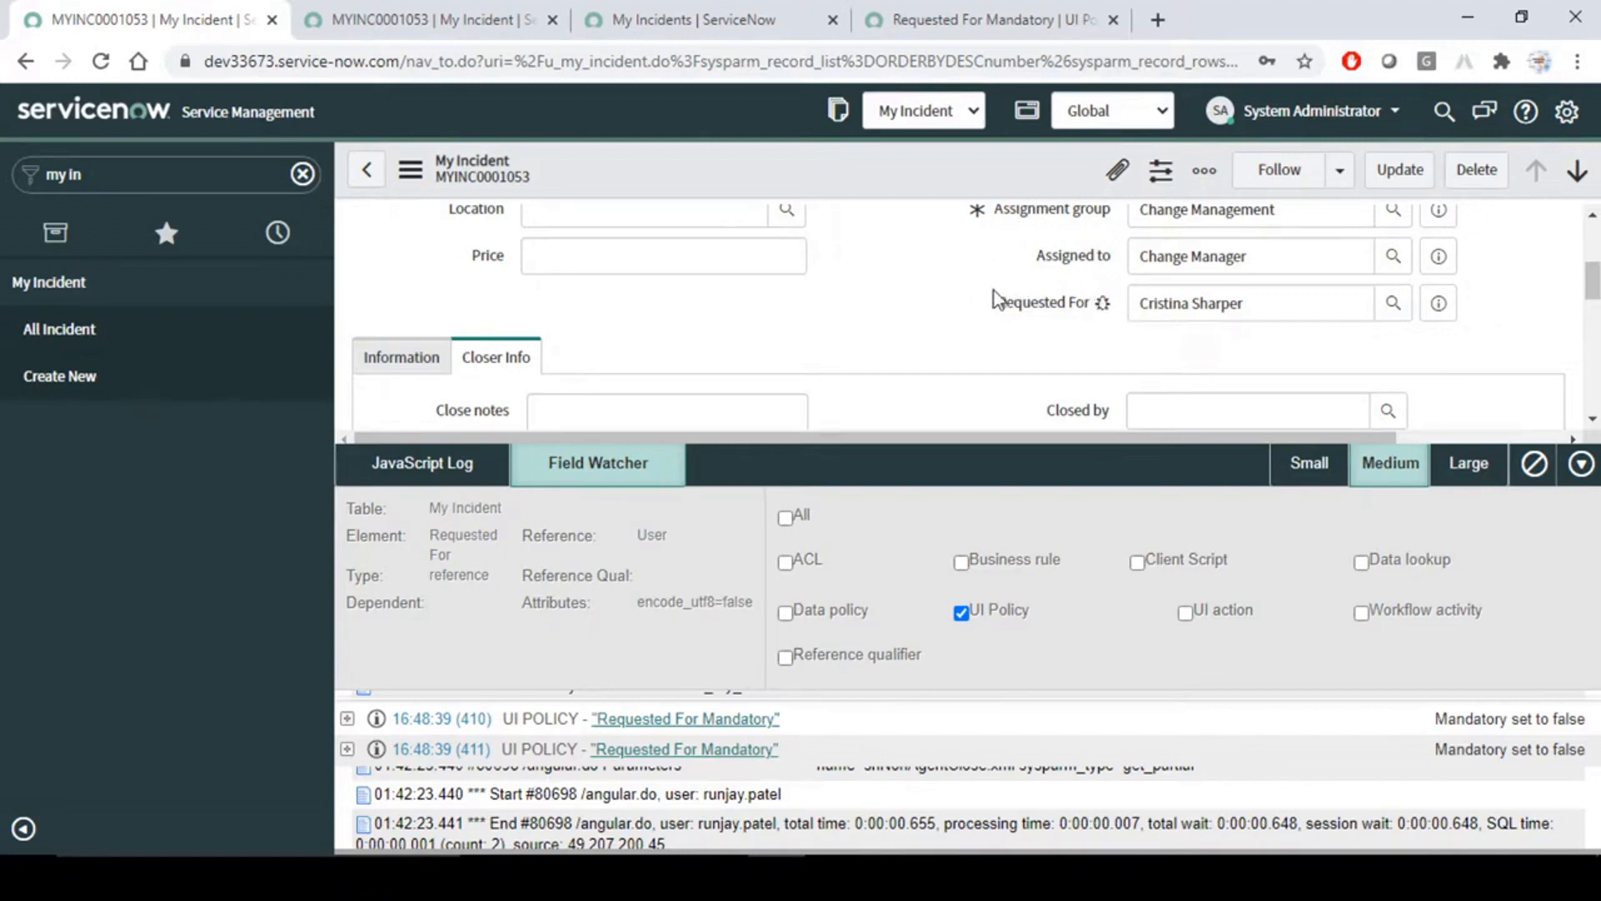
pyautogui.moveTo(994, 298); pyautogui.dragTo(1114, 310)
pyautogui.click(1052, 377)
pyautogui.click(348, 719)
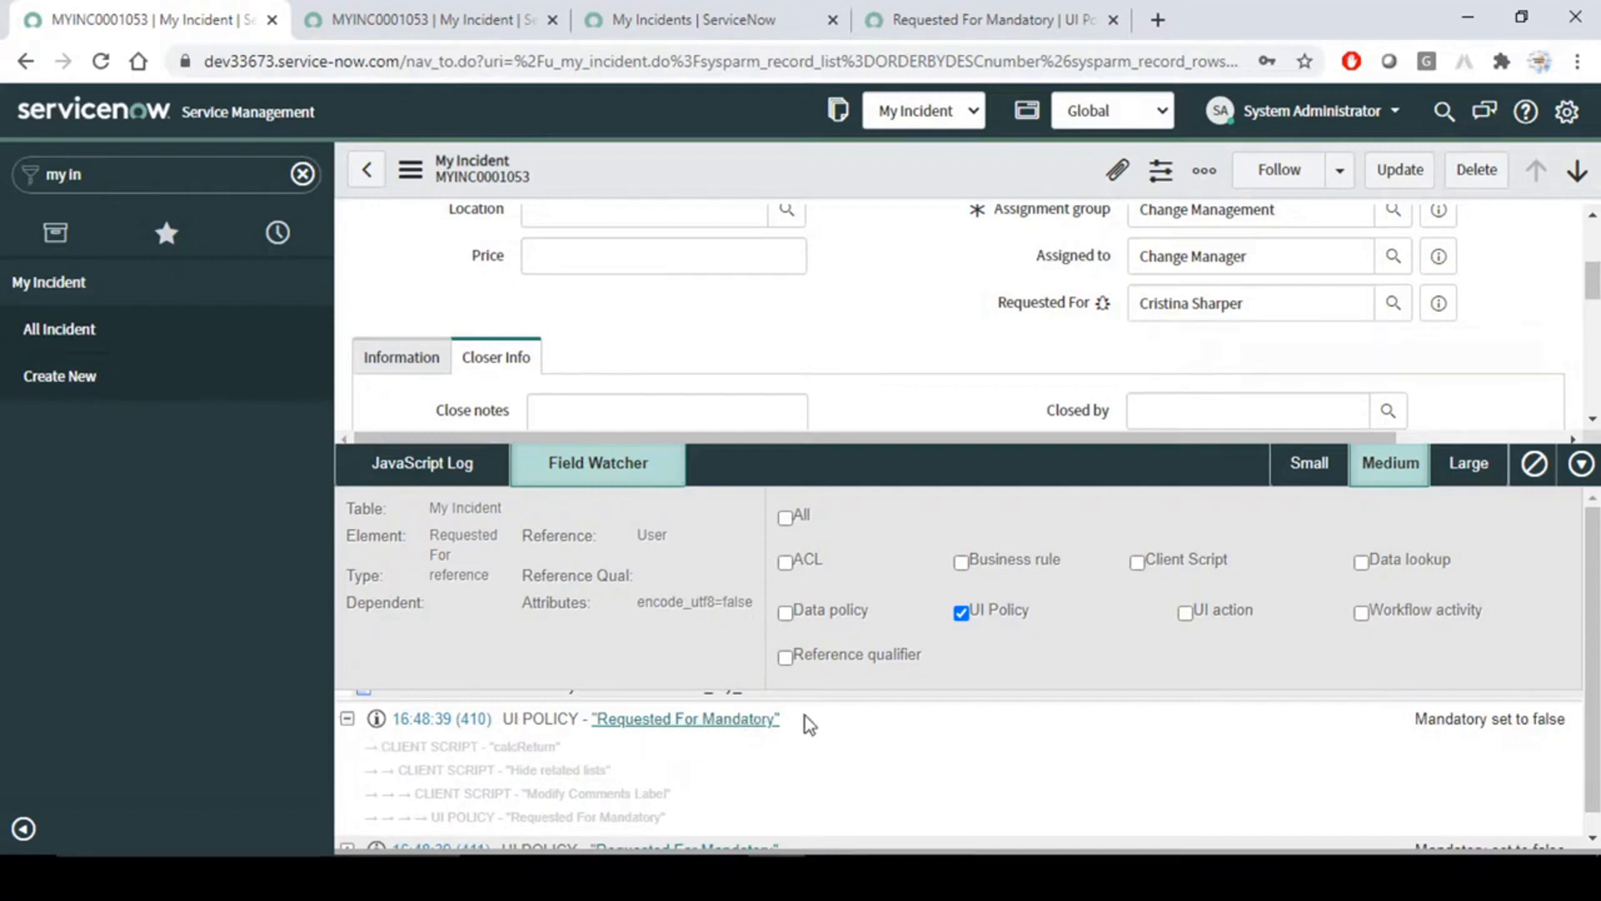
pyautogui.moveTo(776, 719); pyautogui.dragTo(588, 719)
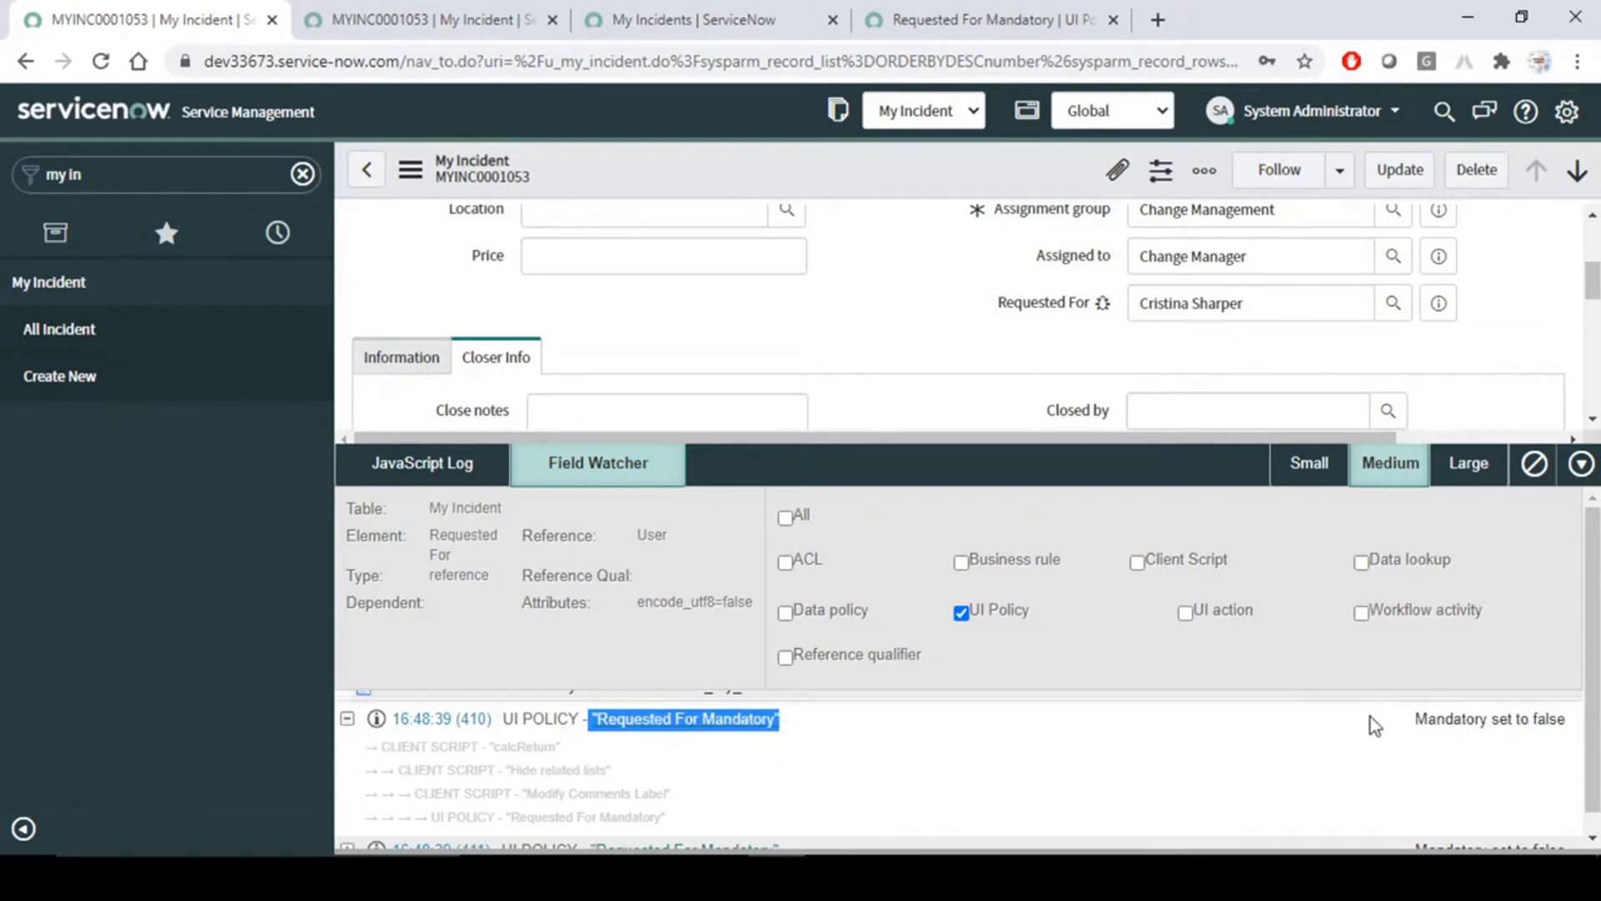
pyautogui.click(1409, 723)
pyautogui.moveTo(1406, 719); pyautogui.dragTo(1537, 720)
pyautogui.click(1576, 723)
pyautogui.moveTo(1413, 719); pyautogui.dragTo(1561, 719)
pyautogui.click(1570, 721)
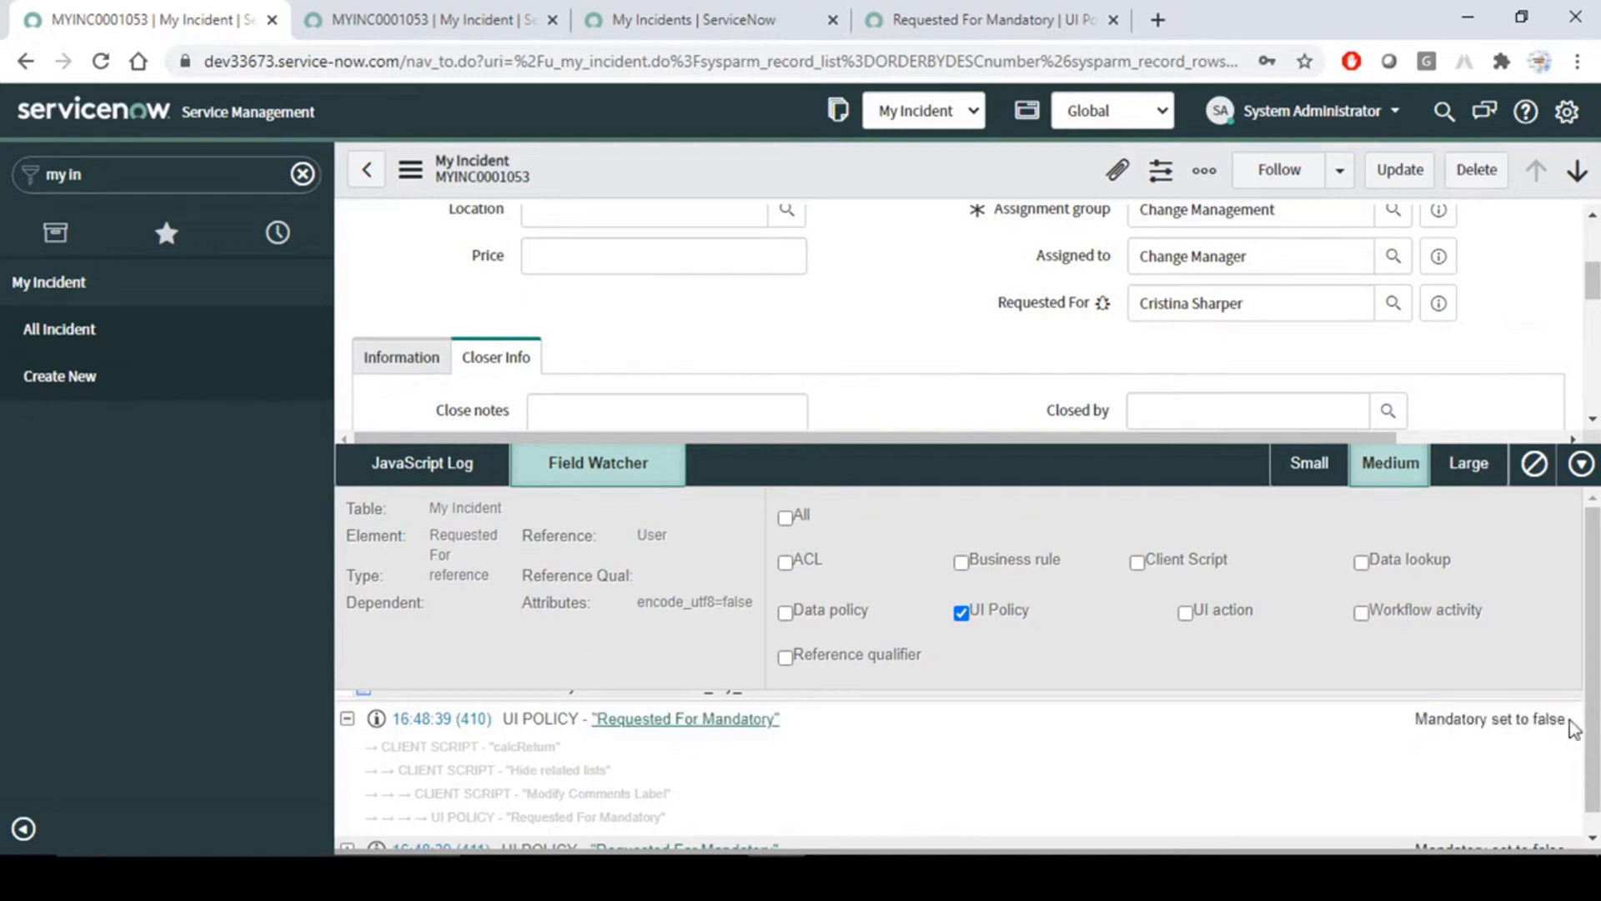
pyautogui.moveTo(1416, 719); pyautogui.dragTo(1559, 720)
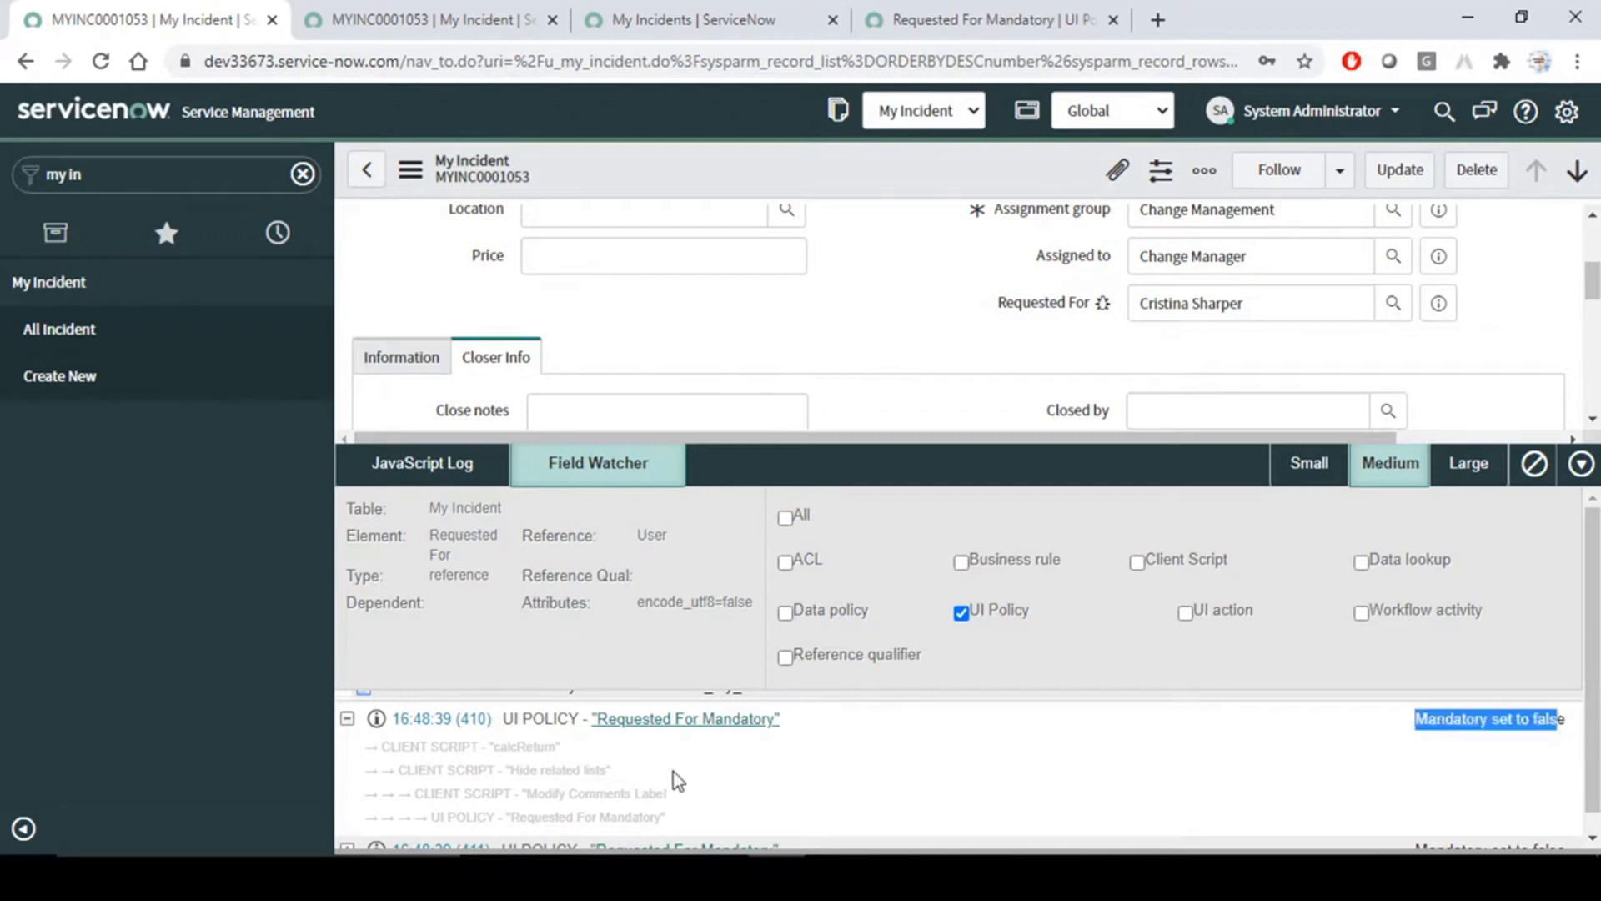
pyautogui.click(347, 719)
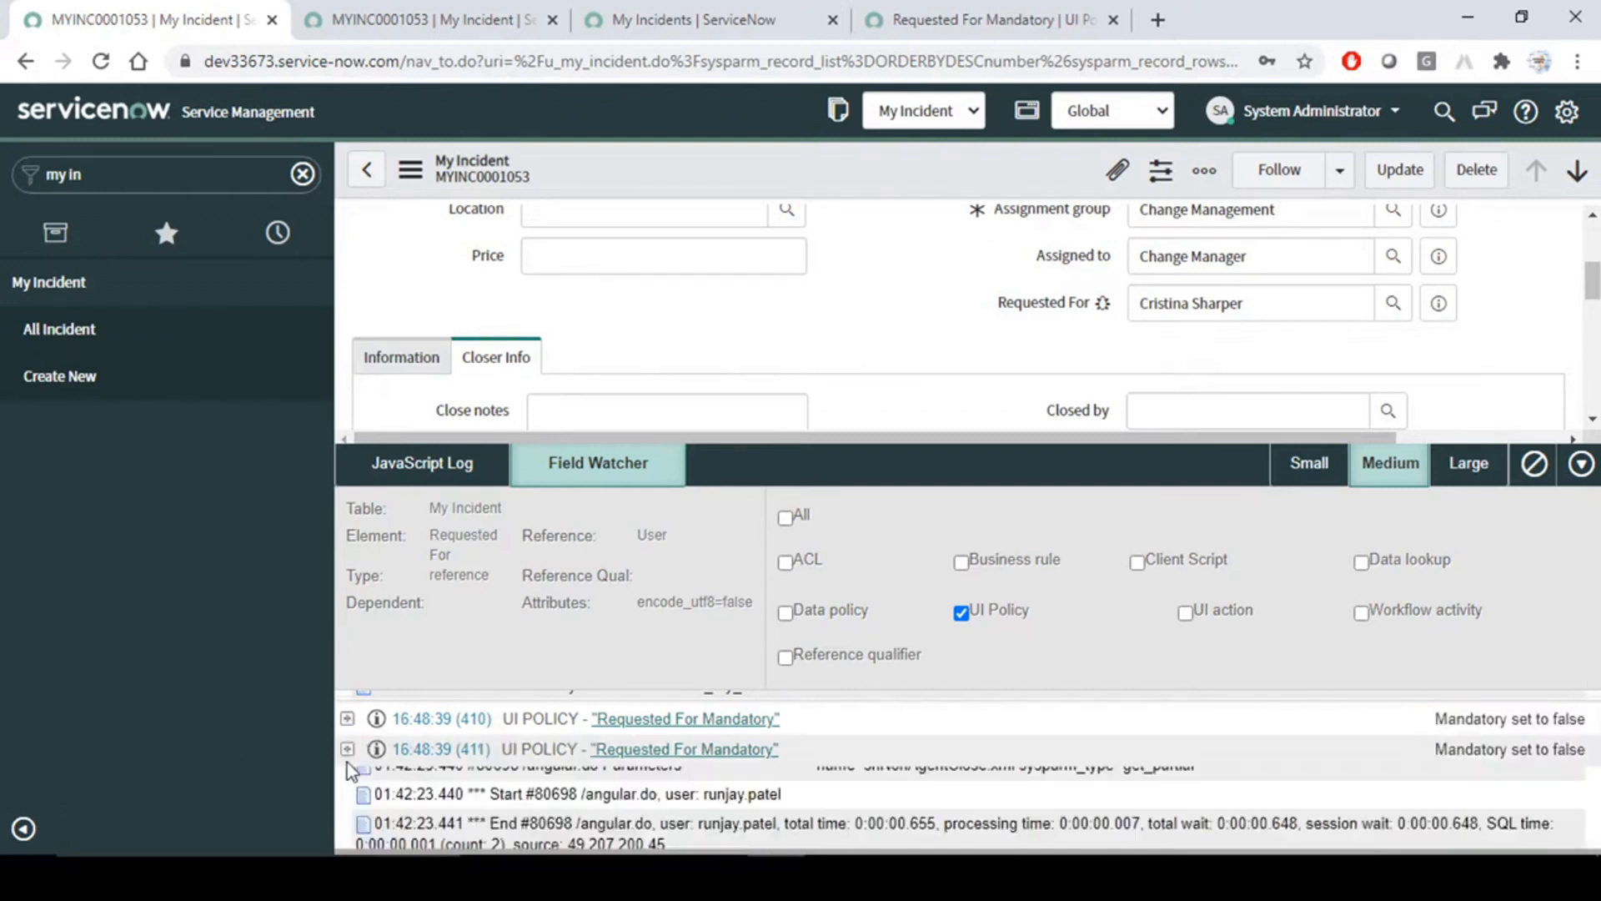
pyautogui.click(347, 749)
# - Set the incident's State to Open to trigger the Requested For Mandatory policy while the field is watched
pyautogui.scroll(3, 1009, 317)
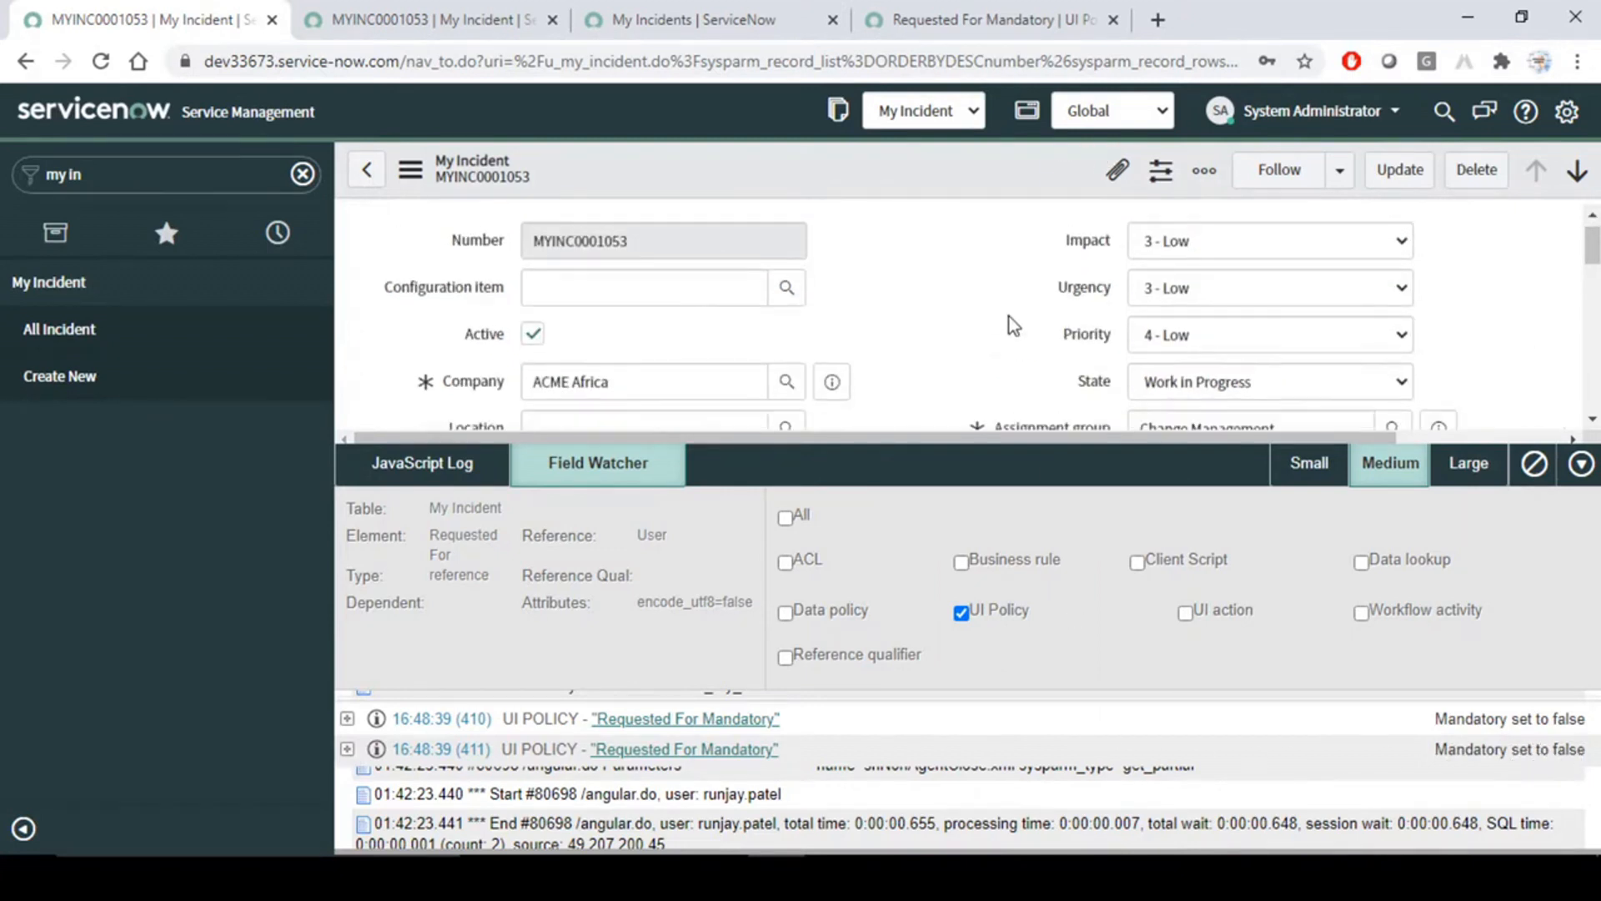
pyautogui.scroll(-3, 1009, 317)
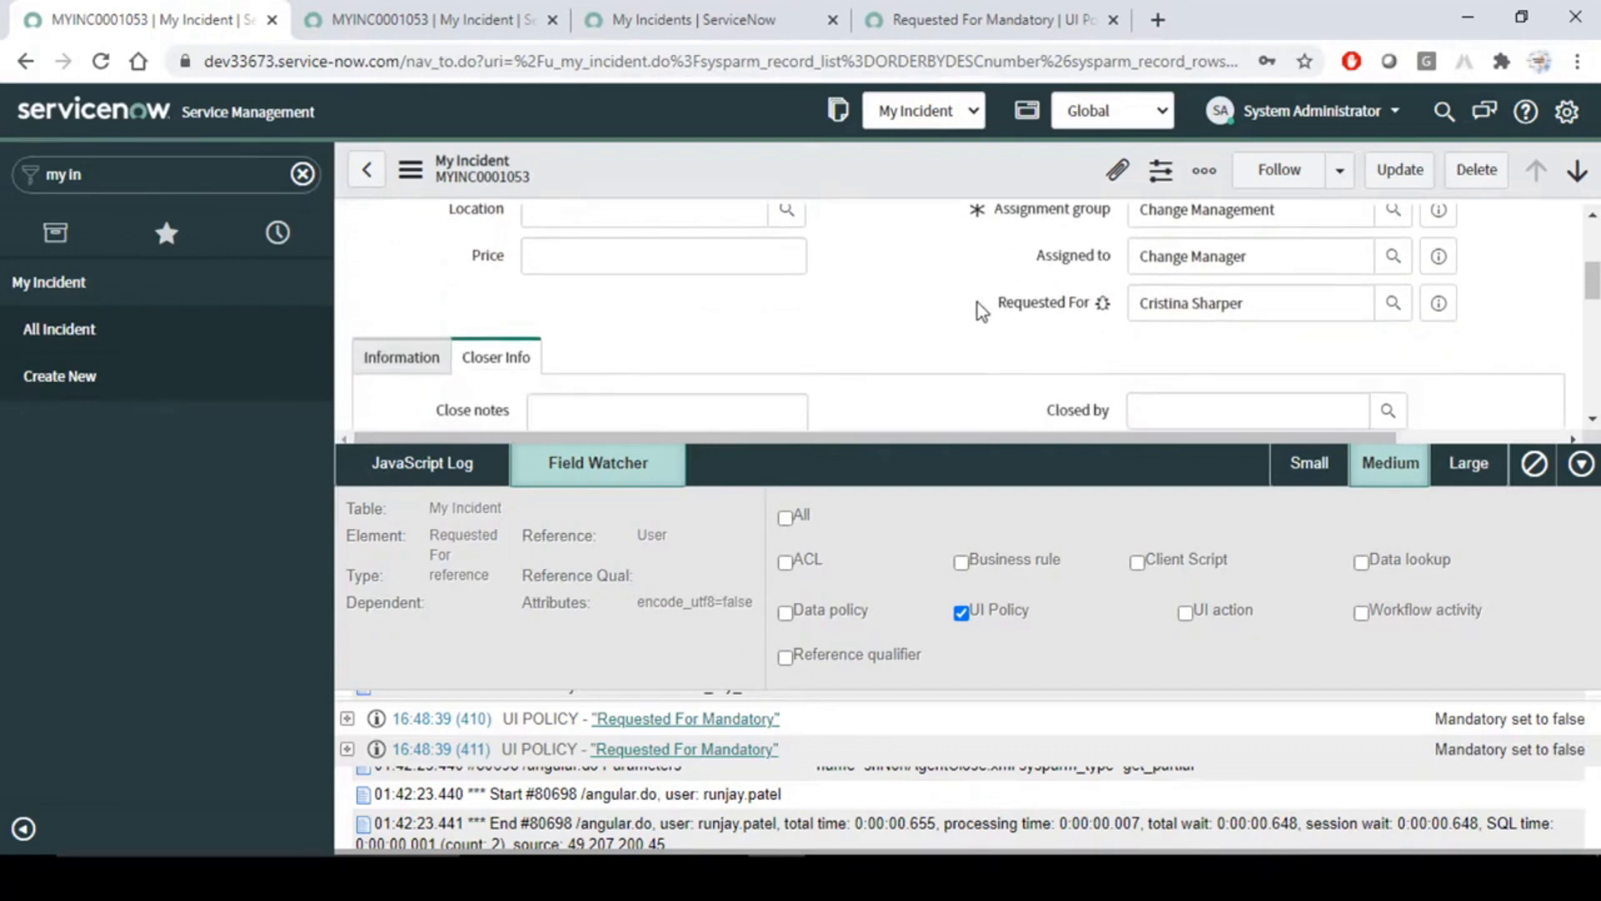
pyautogui.scroll(3, 903, 296)
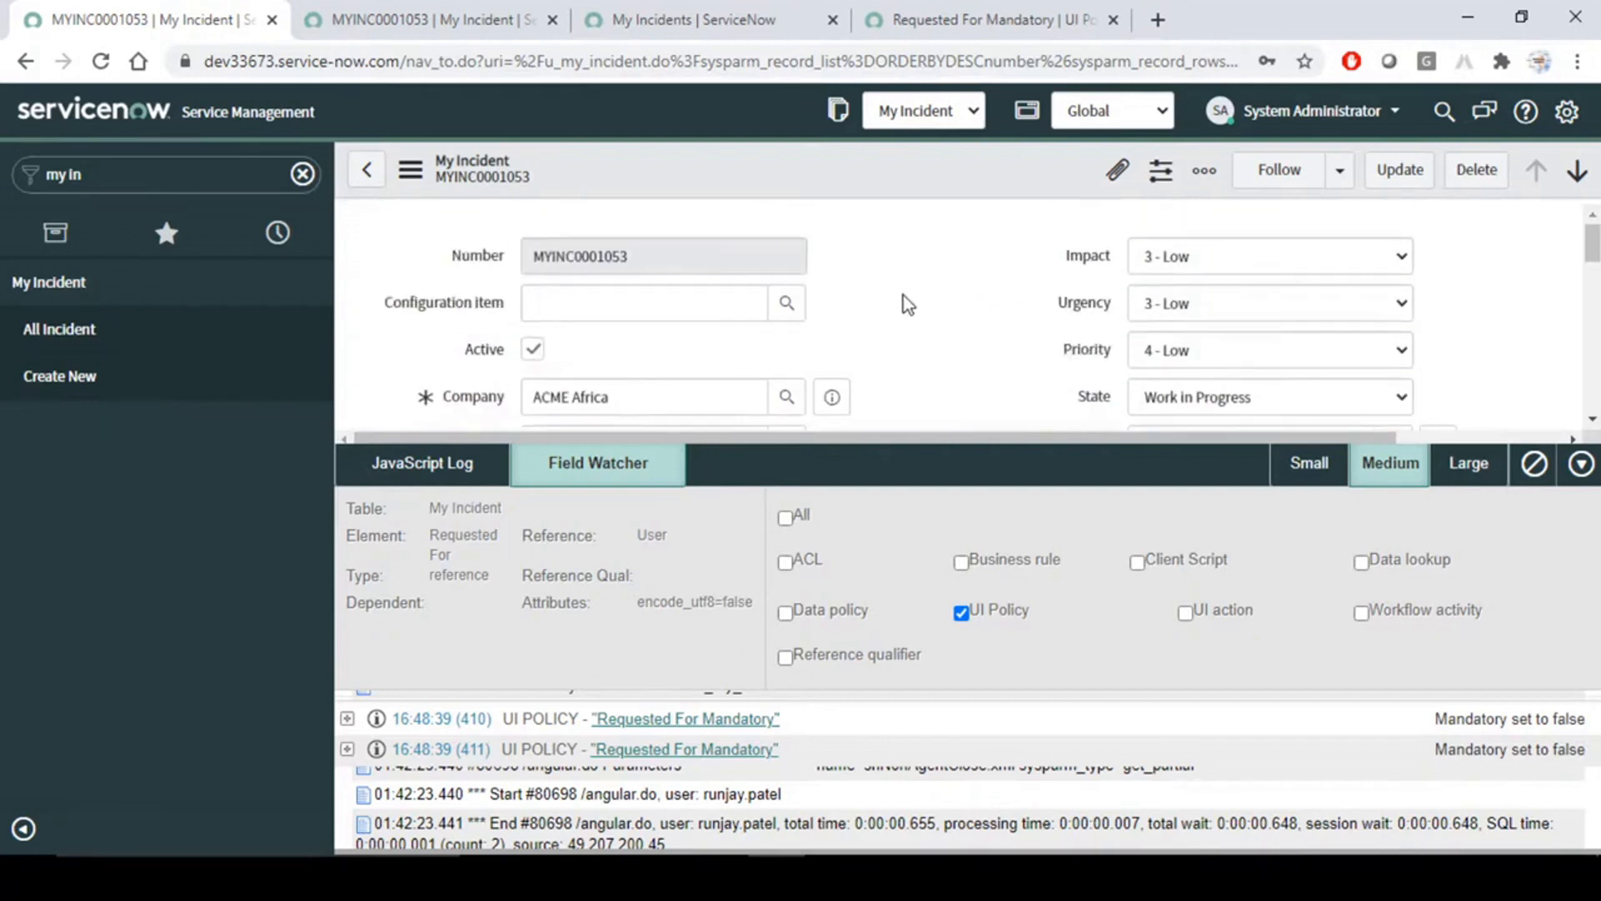
pyautogui.scroll(-1, 903, 295)
pyautogui.click(1309, 281)
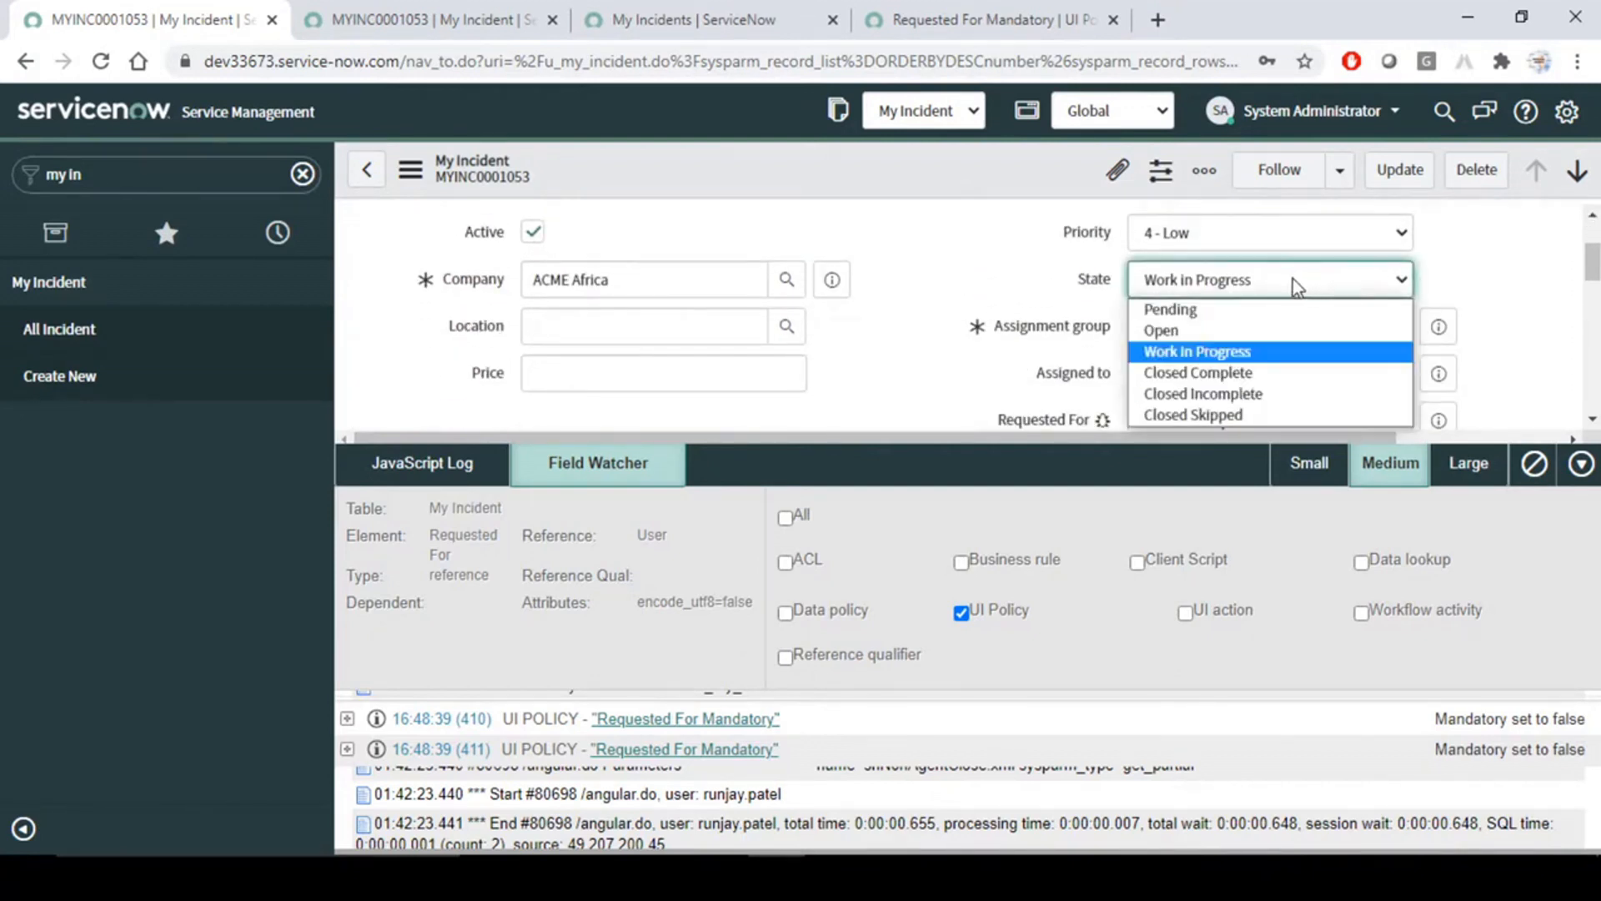
pyautogui.click(1203, 331)
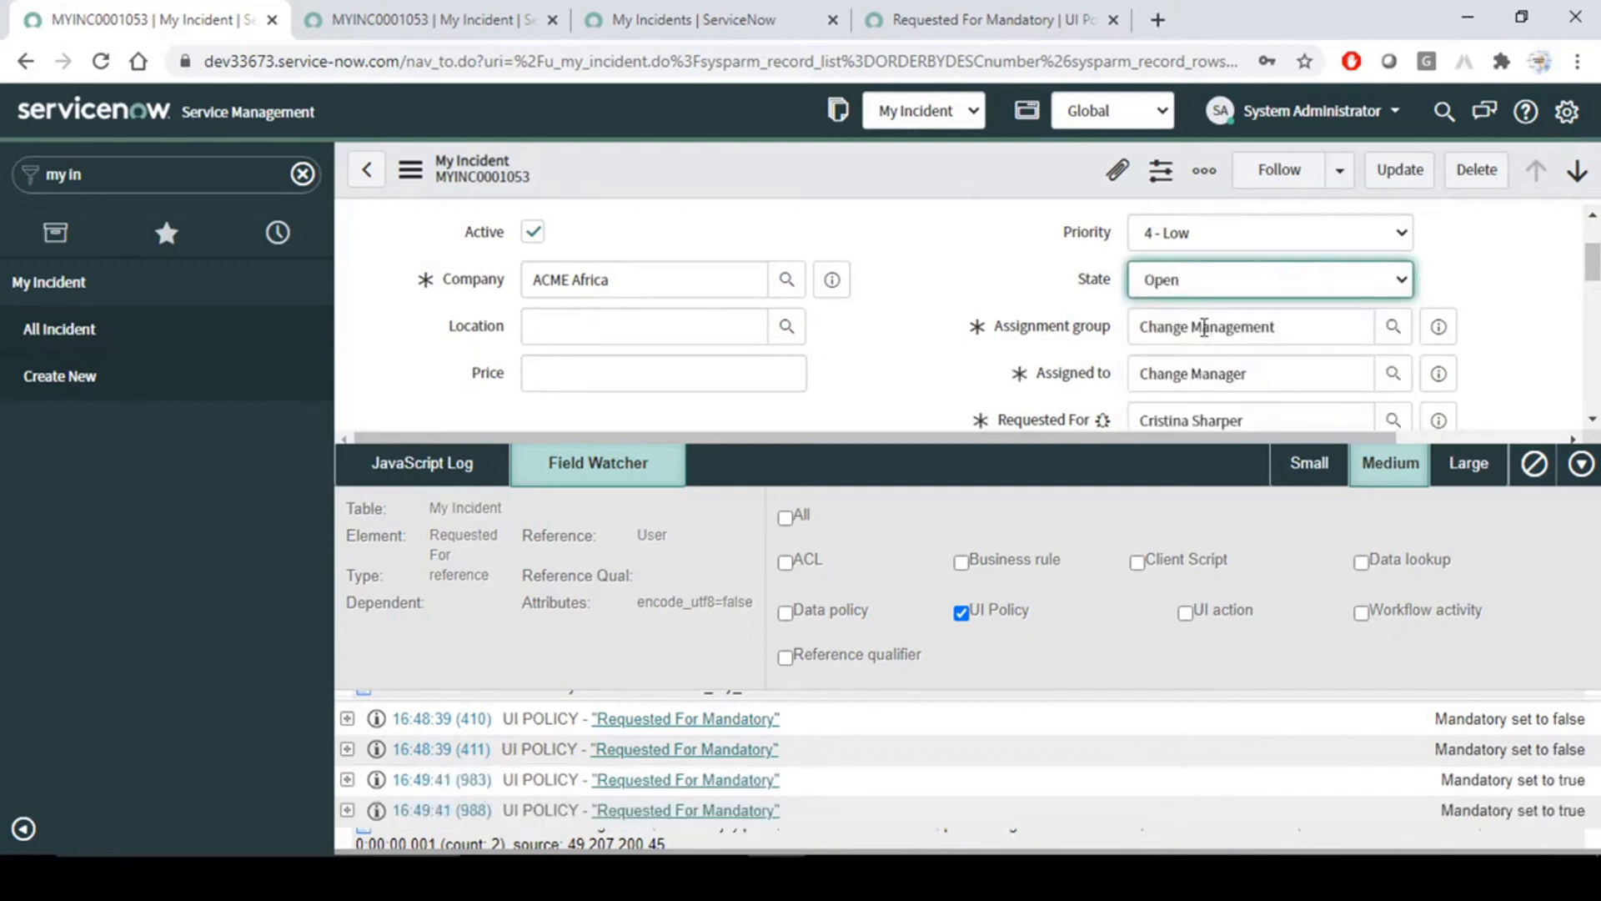
pyautogui.click(928, 256)
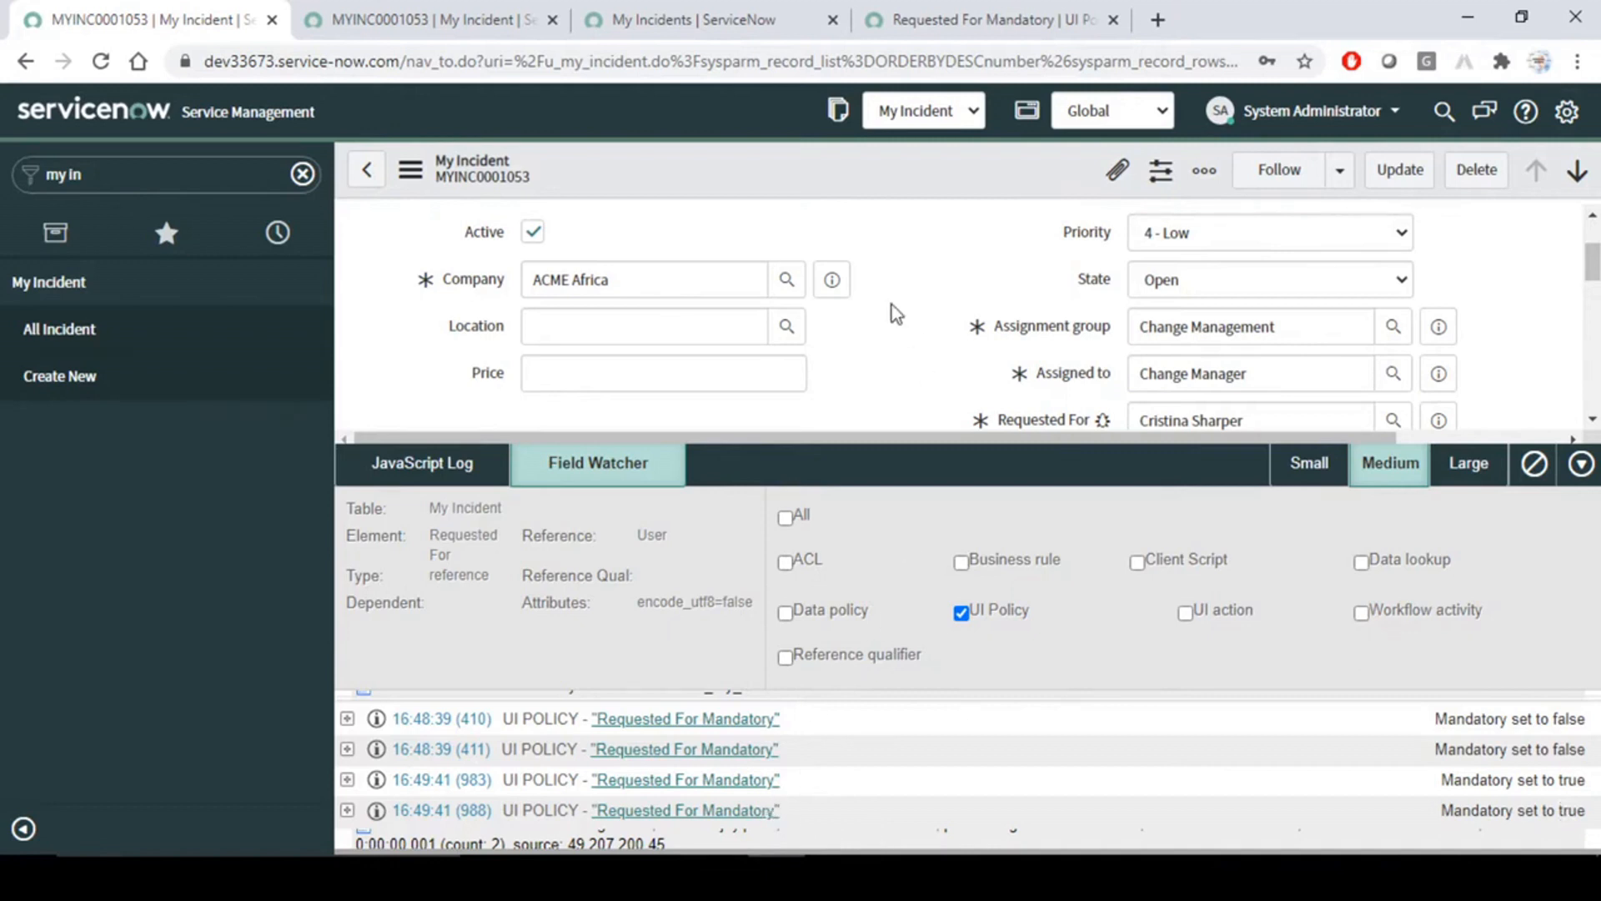
# - Shrink the debugger to its small size and stop watching the u_requested_for field
pyautogui.scroll(-2, 917, 312)
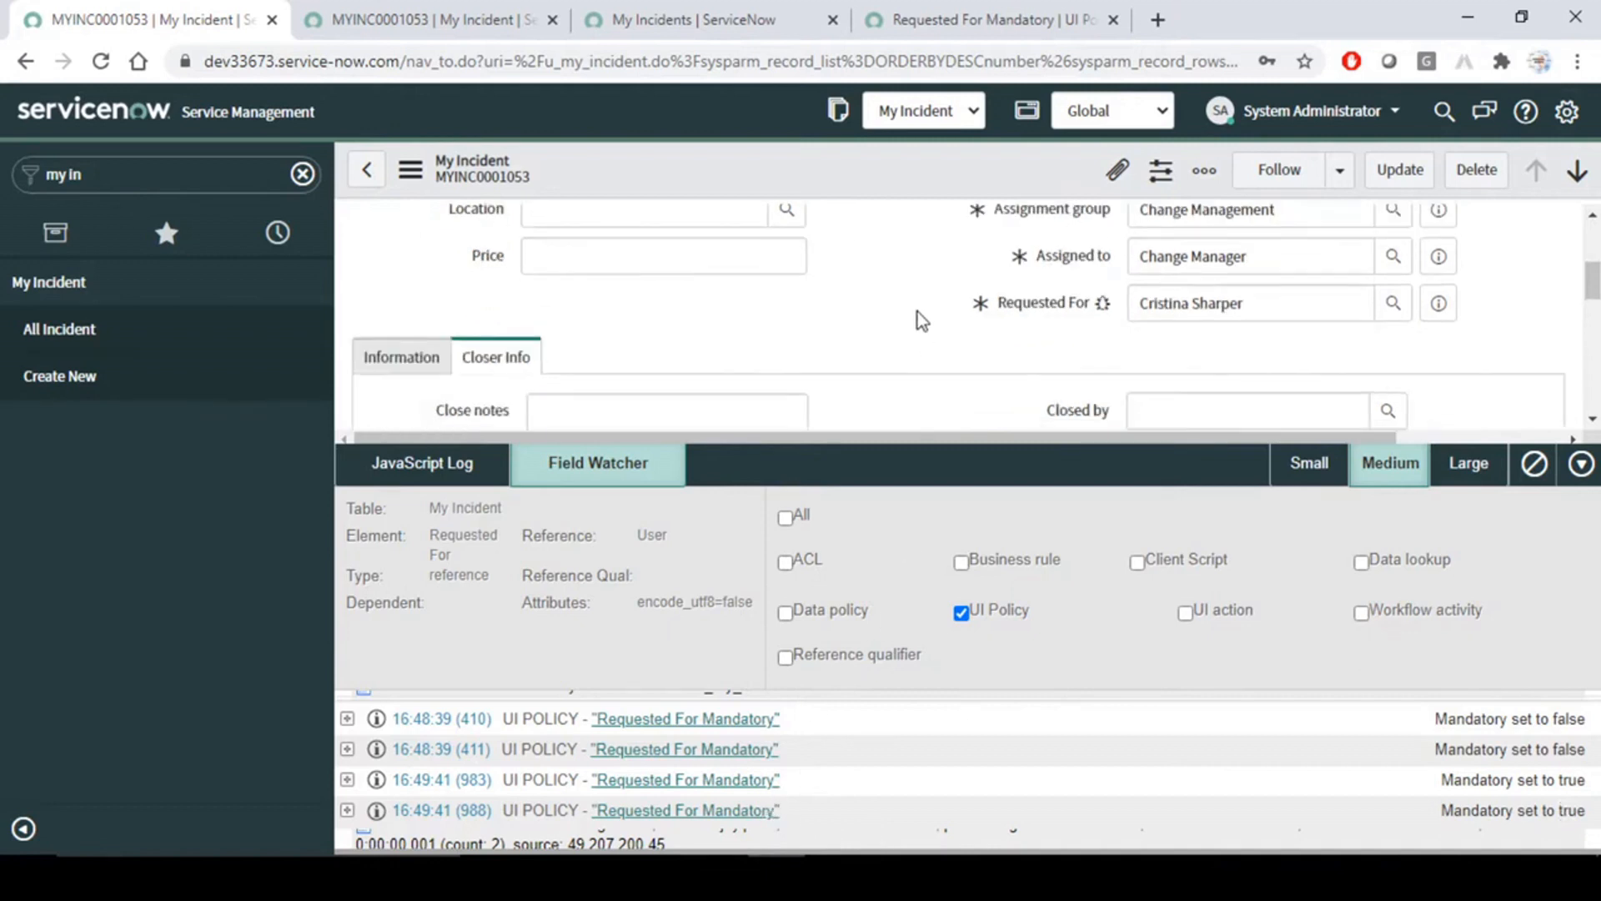
pyautogui.click(1308, 466)
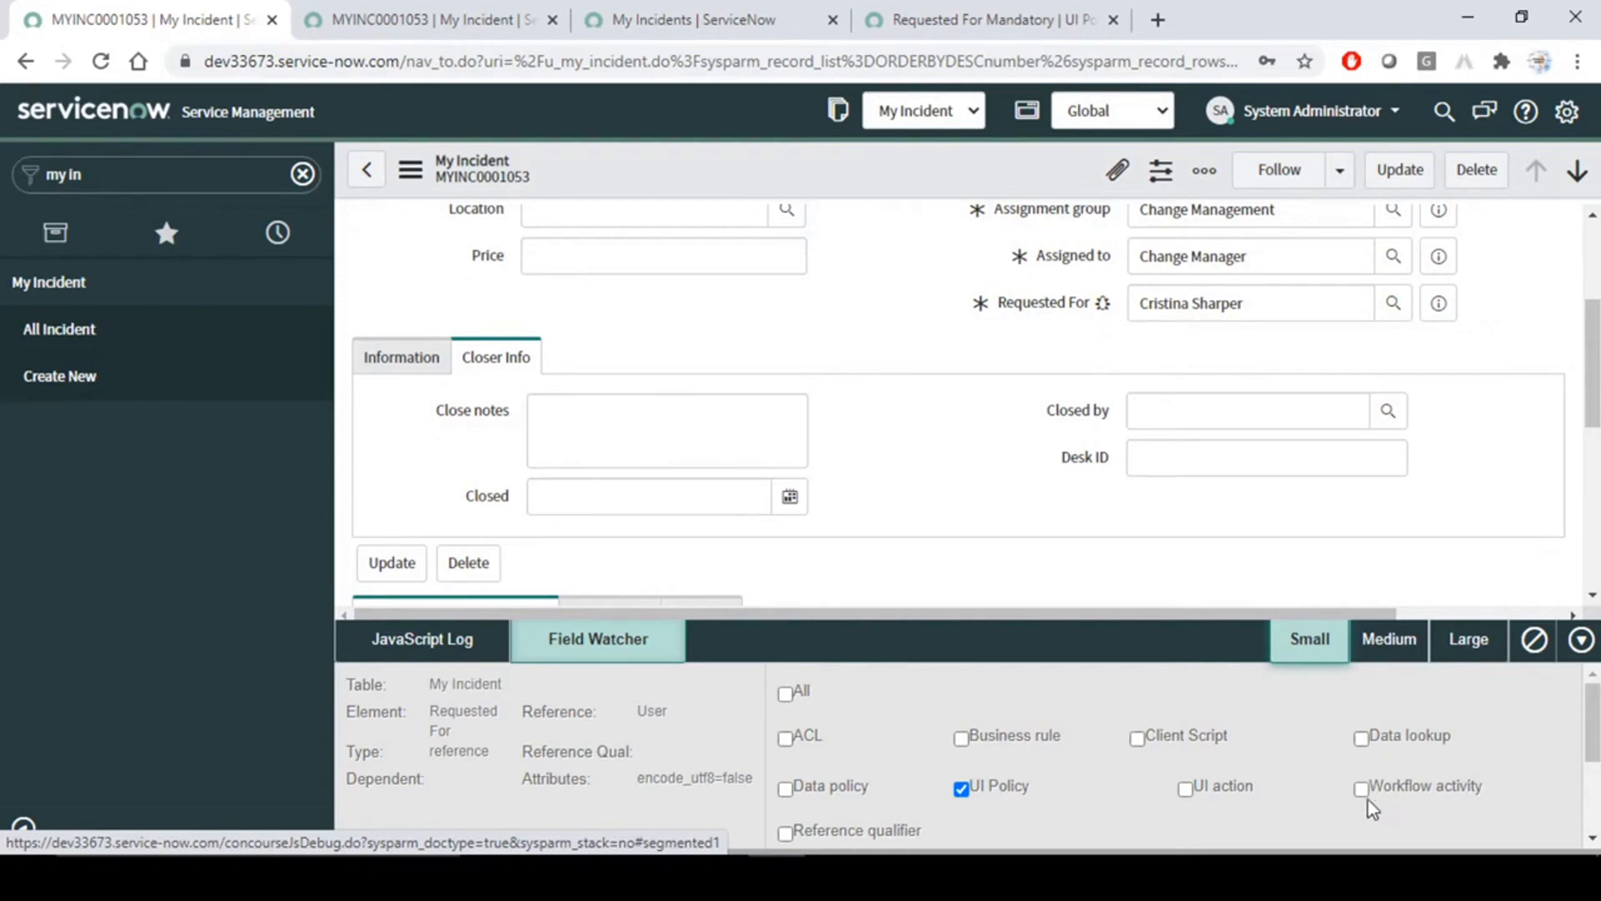
pyautogui.rightClick(1064, 308)
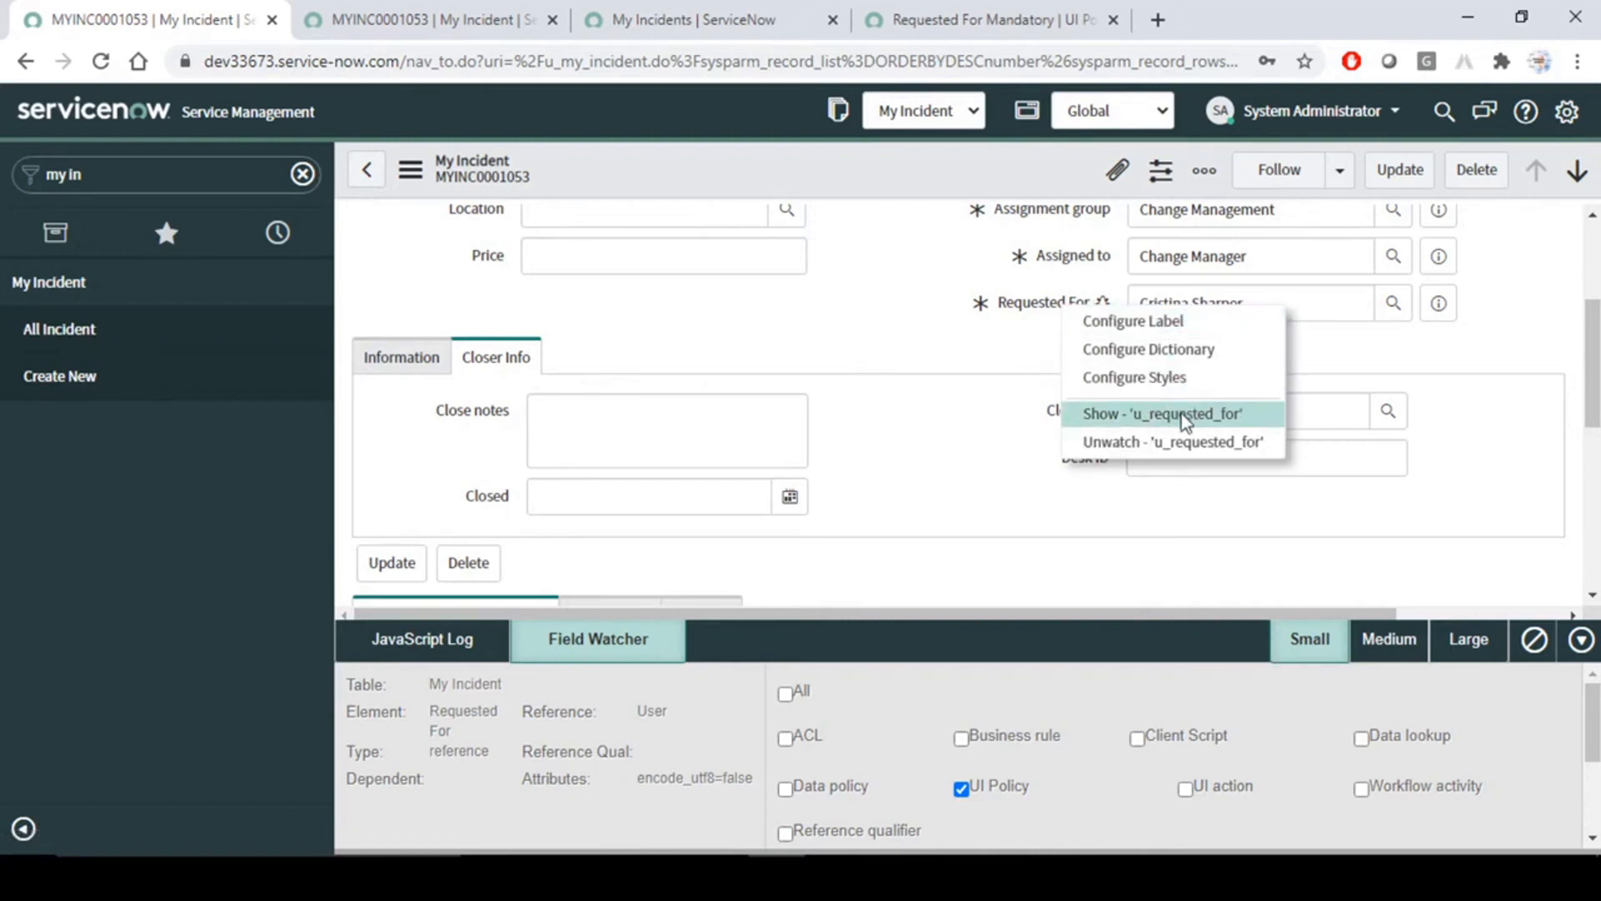
pyautogui.click(1174, 440)
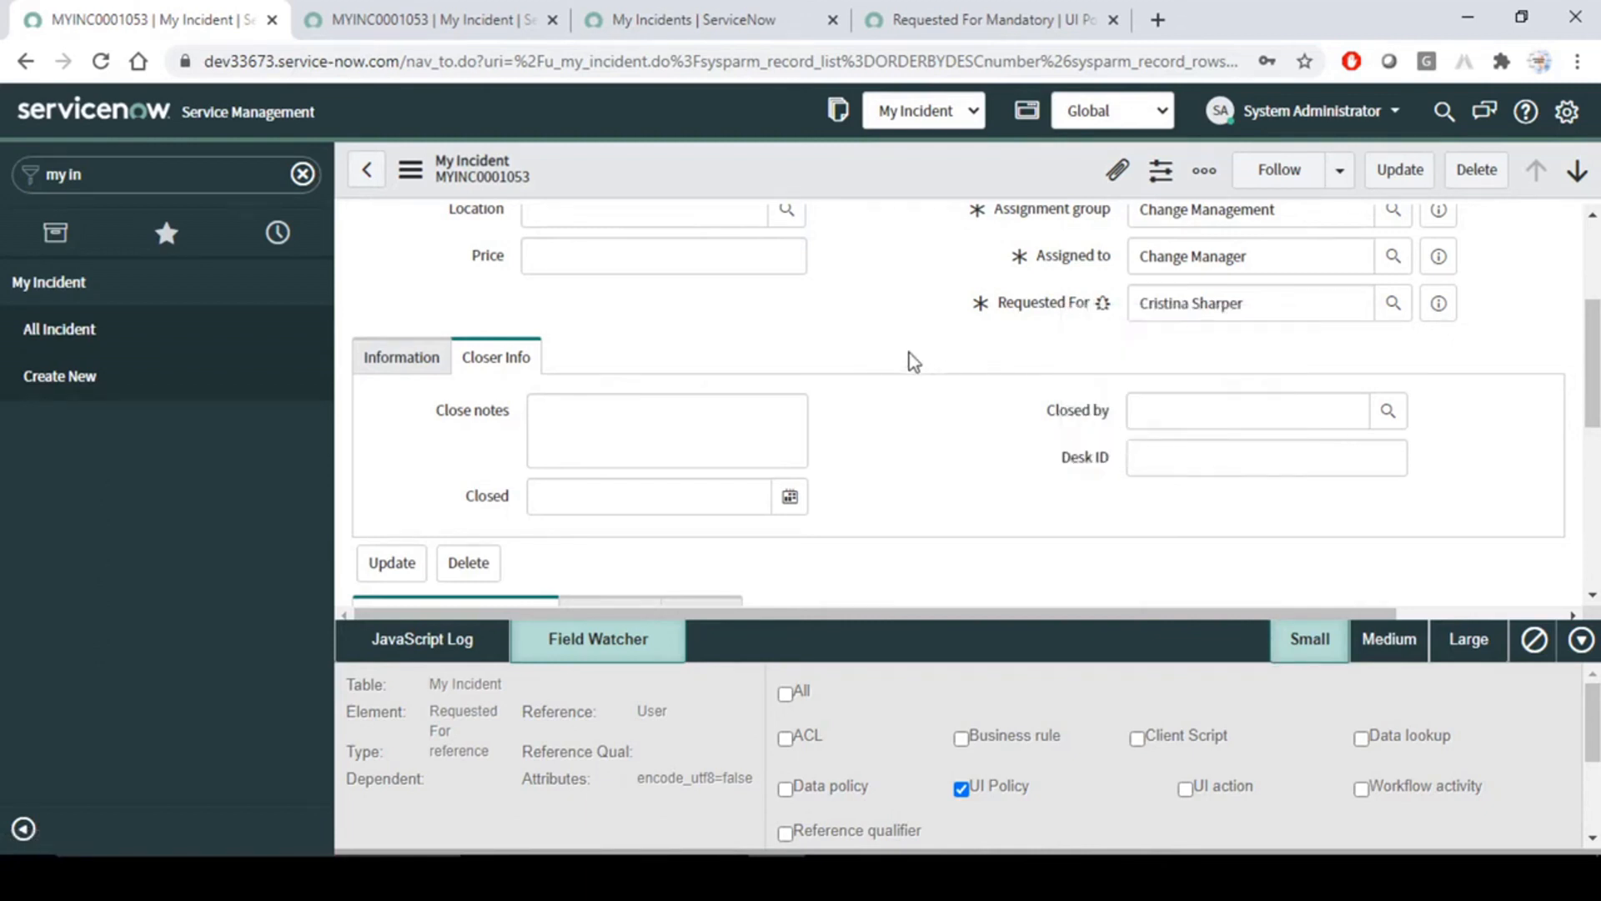
# - Close the debugger on the MYINC0001053 form
pyautogui.click(1582, 639)
pyautogui.scroll(3, 934, 463)
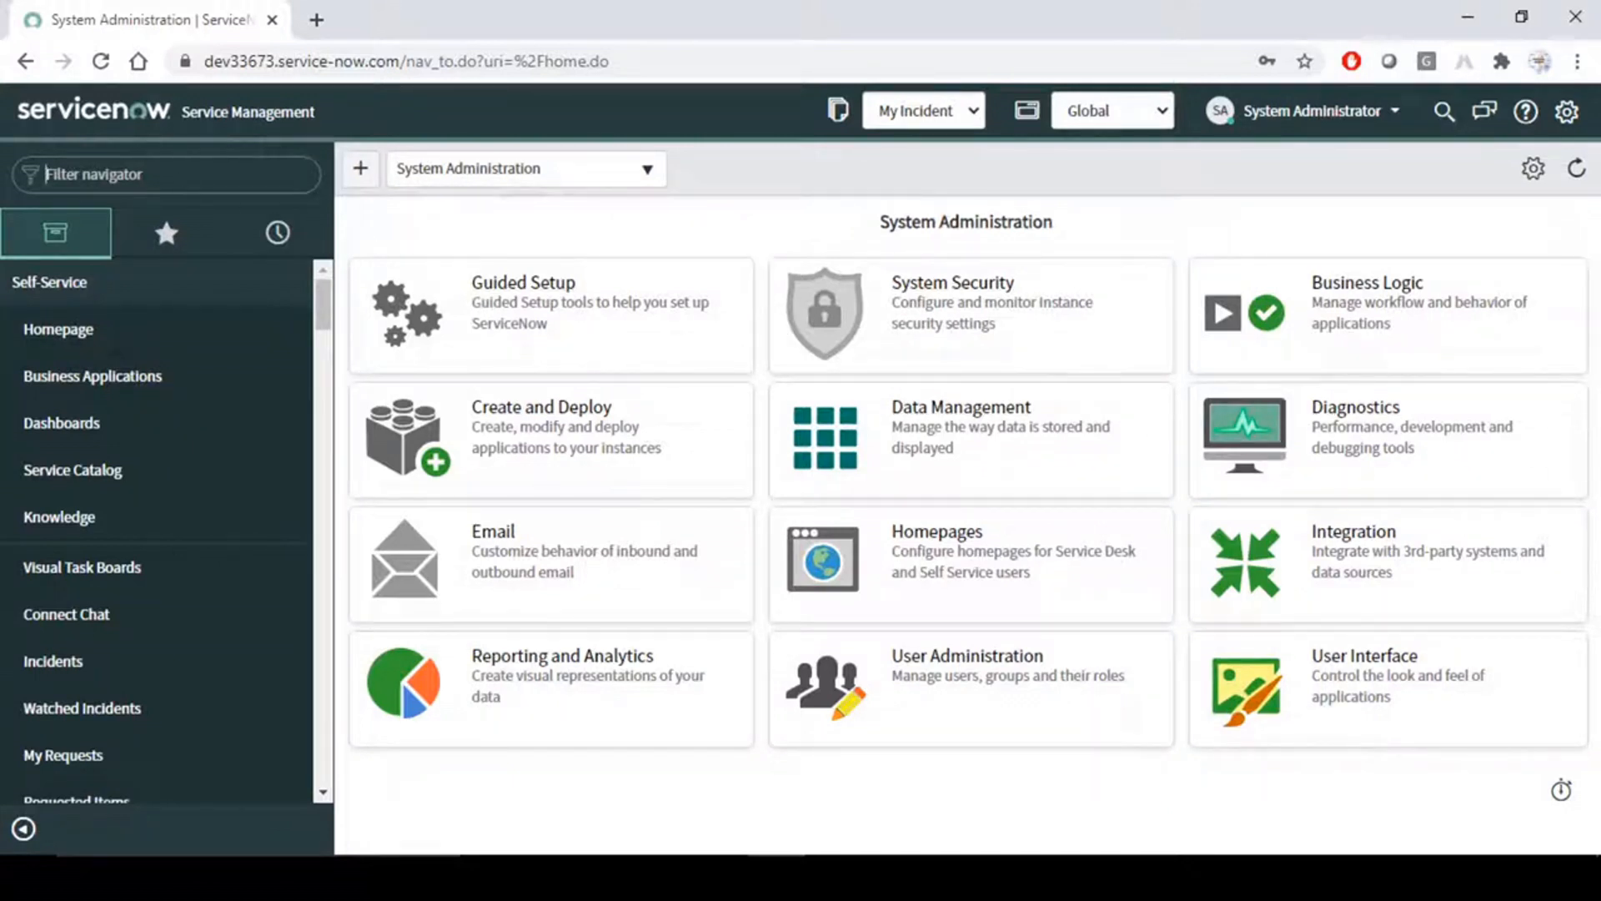
# - Filter the navigator for "my in", open All Incident in a new tab, and open MYINC0001053 in another tab
pyautogui.write('my in')
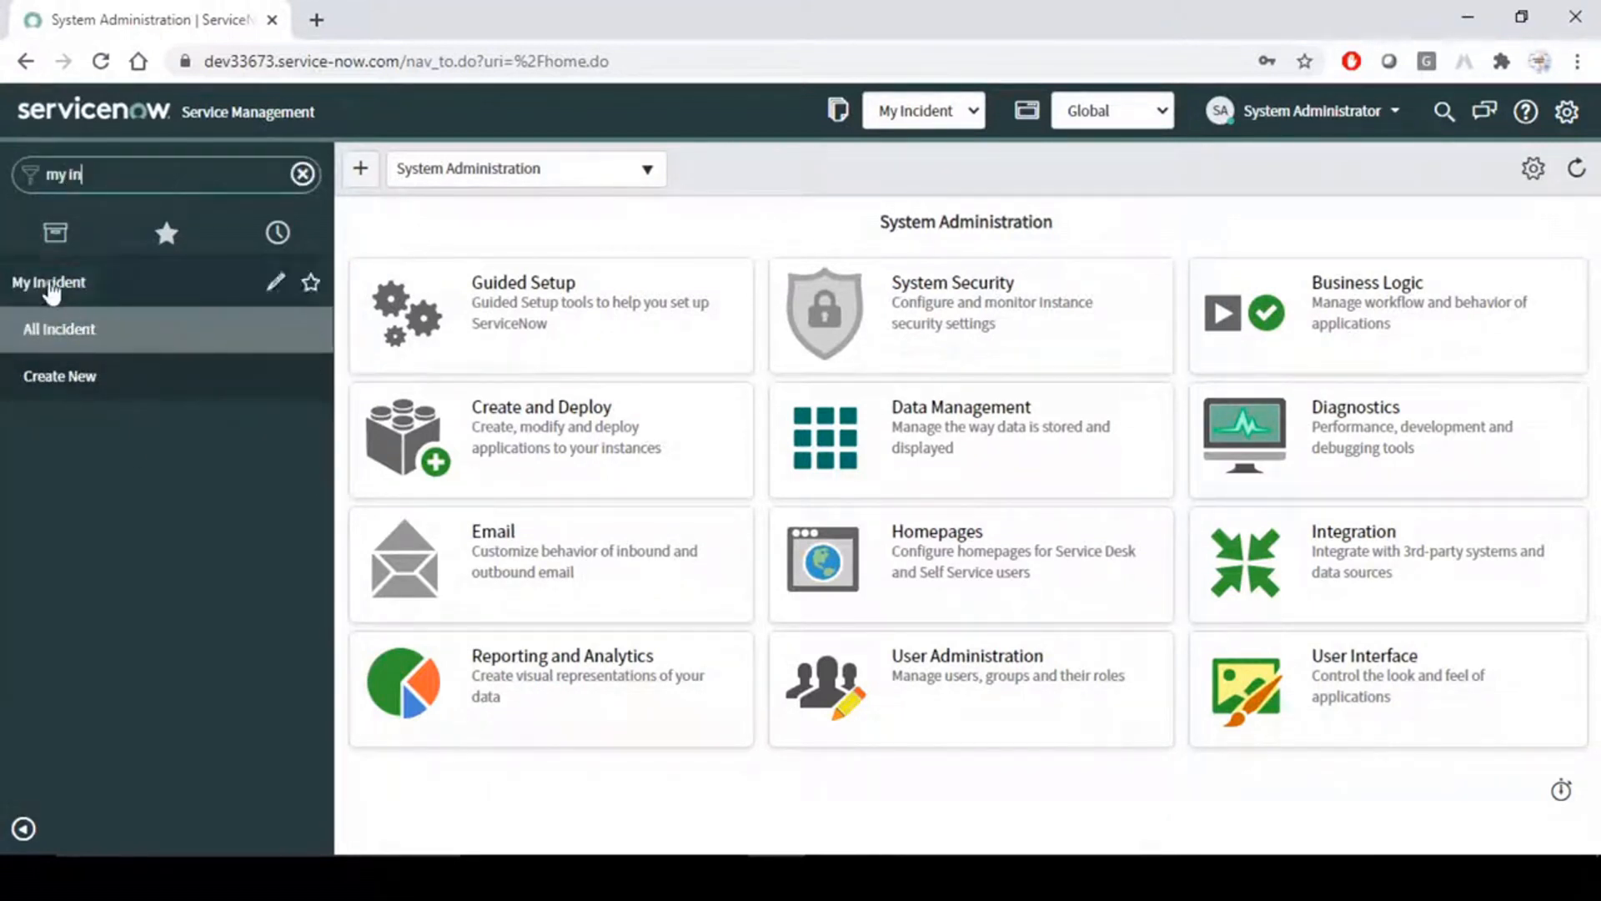
pyautogui.middleClick(81, 333)
pyautogui.click(409, 12)
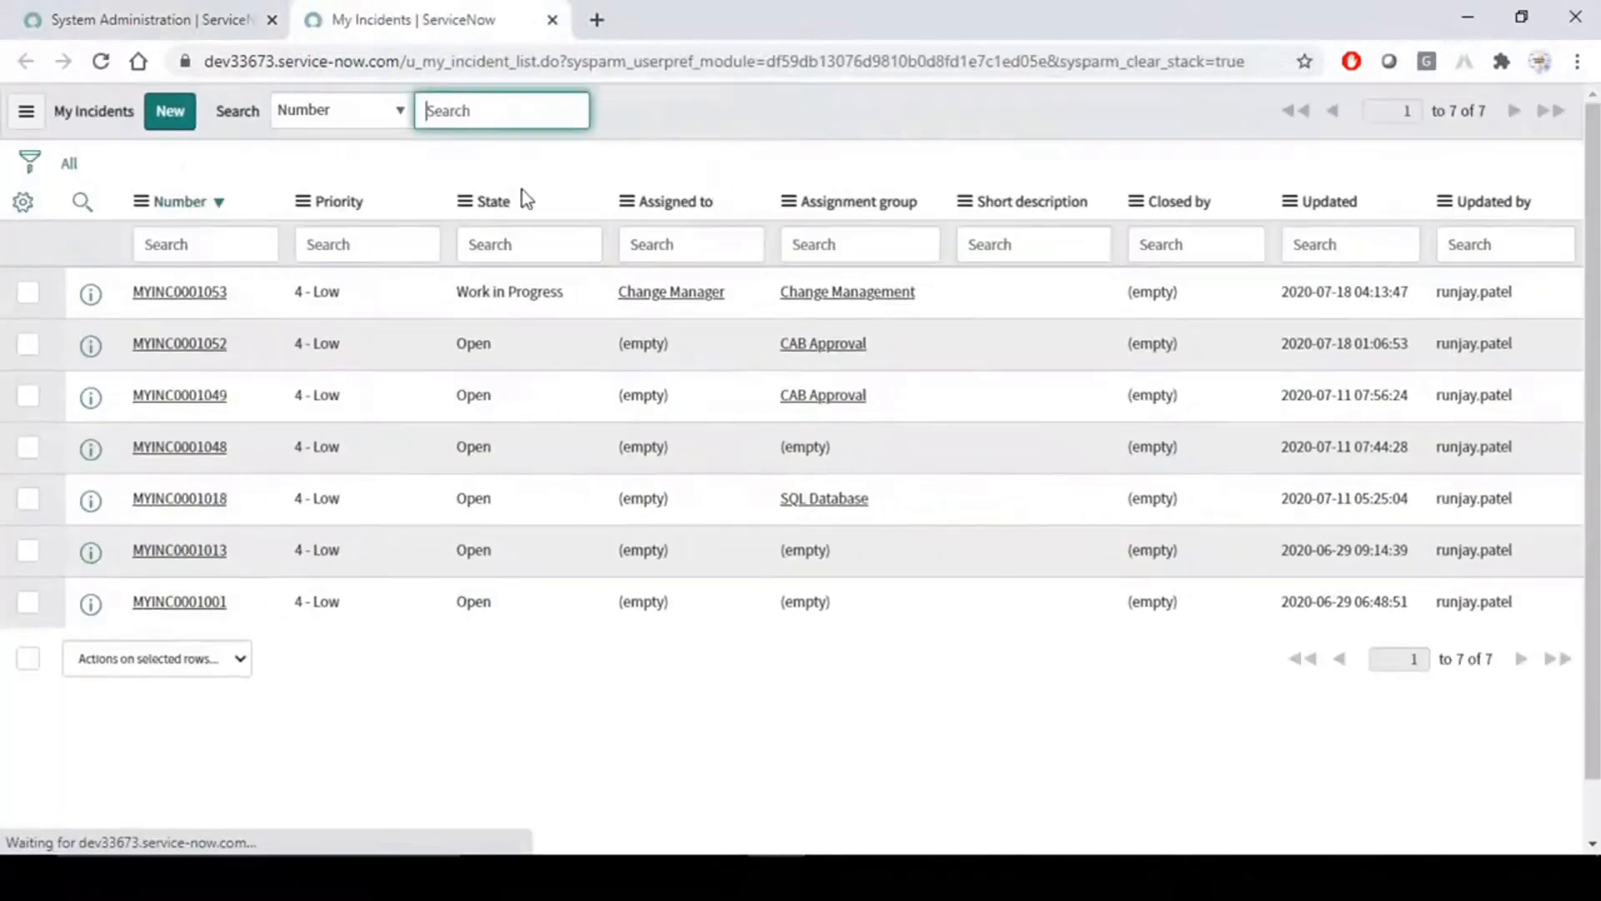
pyautogui.middleClick(184, 294)
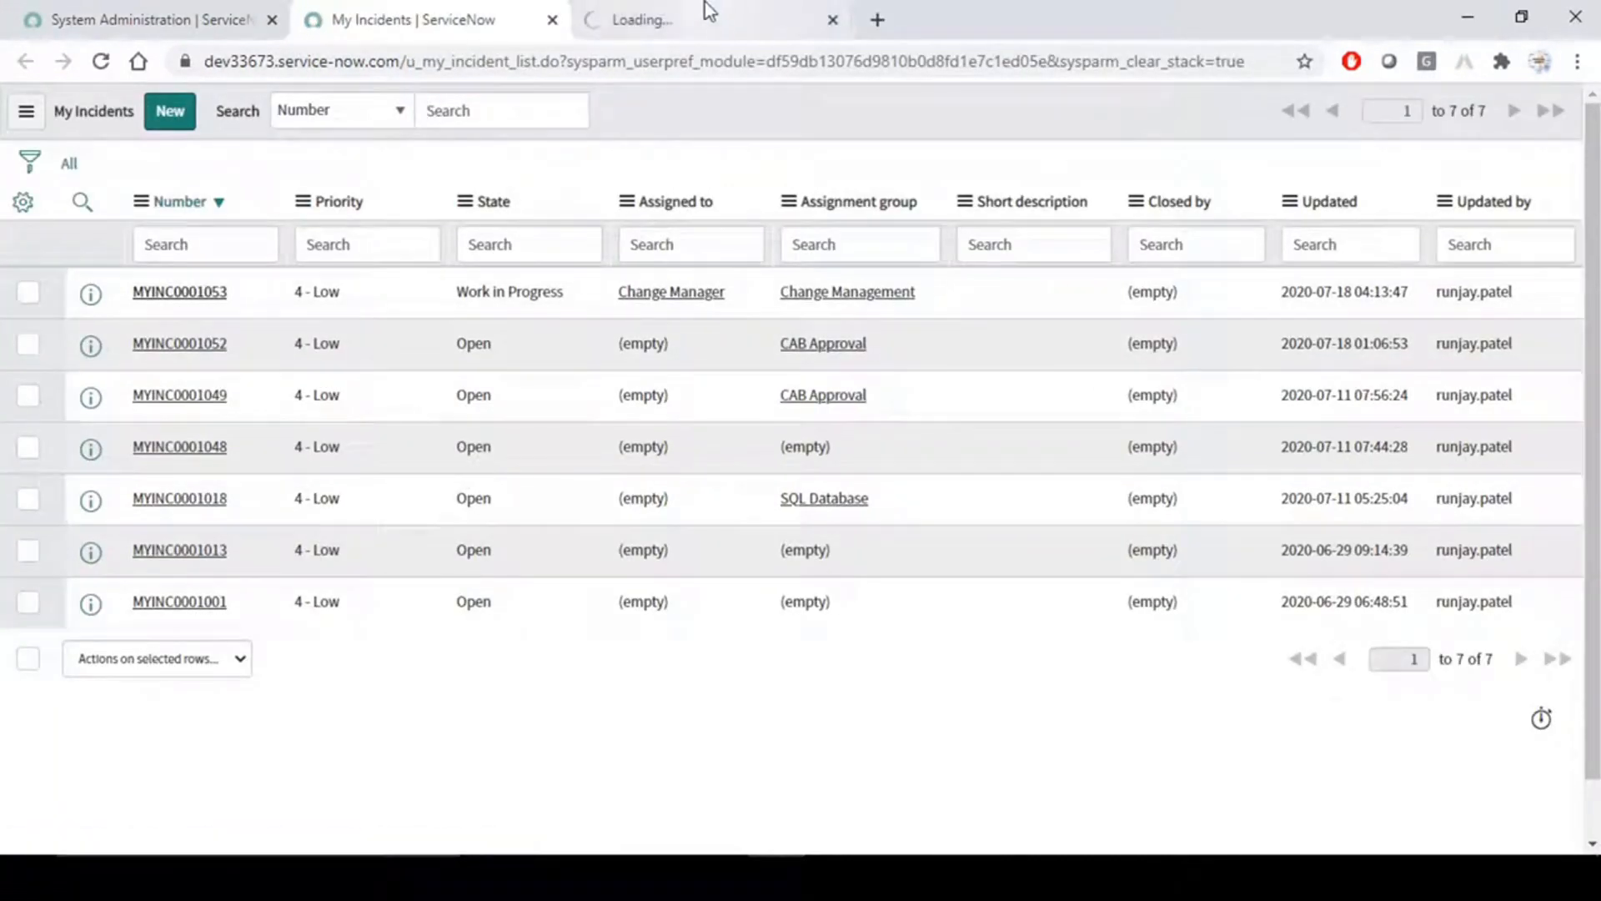
pyautogui.click(704, 13)
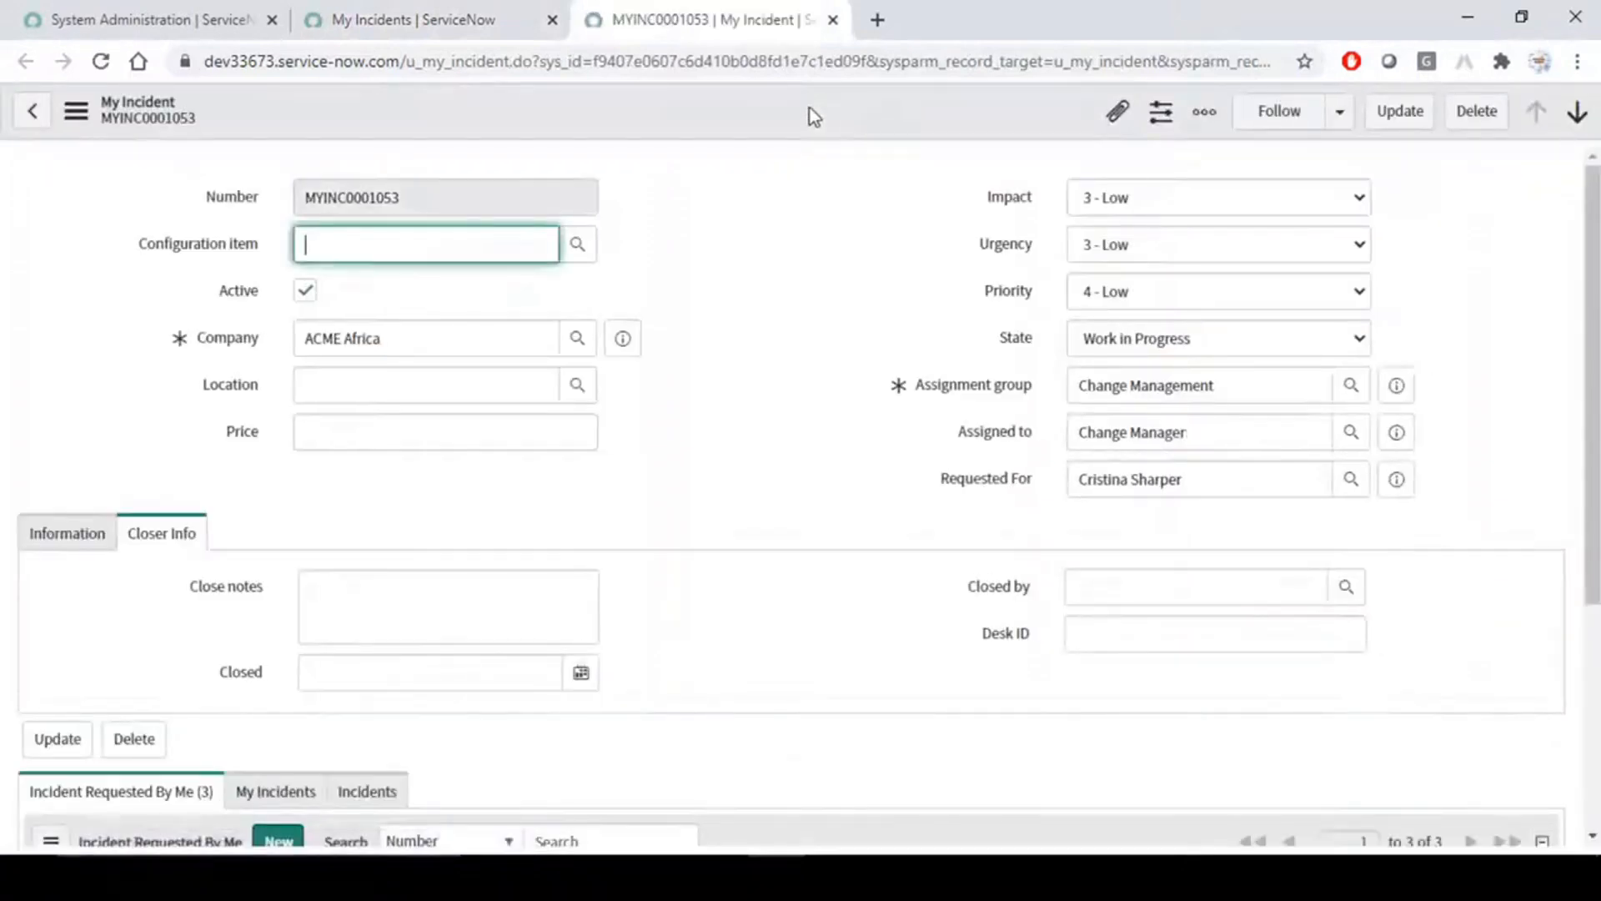
# - Open the data policies configured for the My Incident form and start a new data policy record
pyautogui.rightClick(804, 109)
pyautogui.moveTo(935, 270)
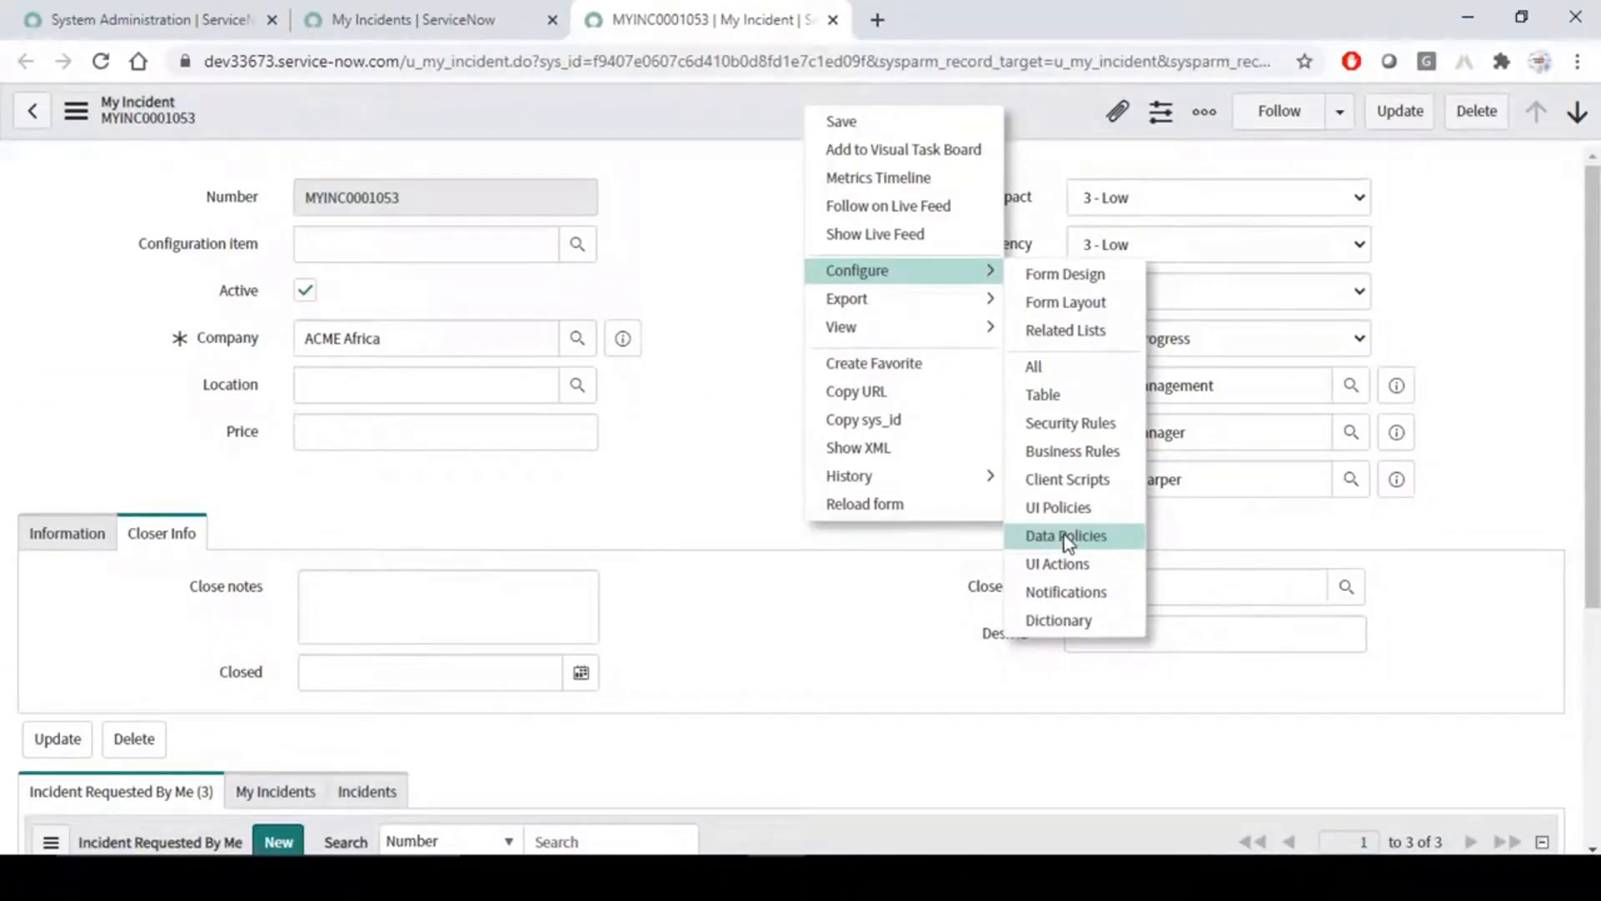
pyautogui.click(1067, 538)
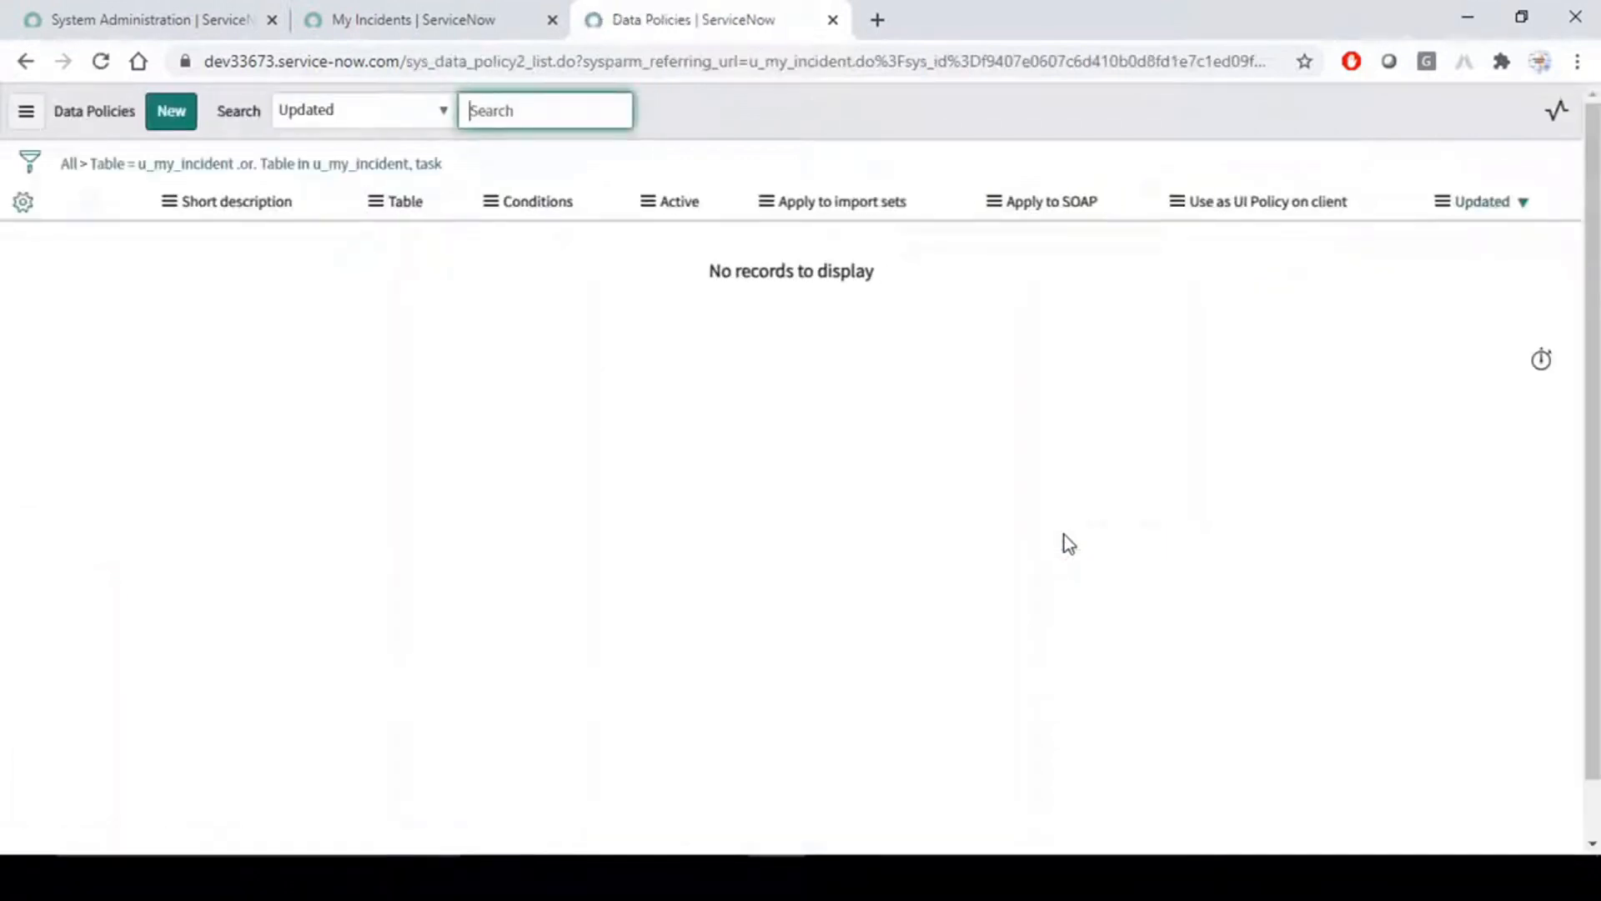
pyautogui.click(278, 311)
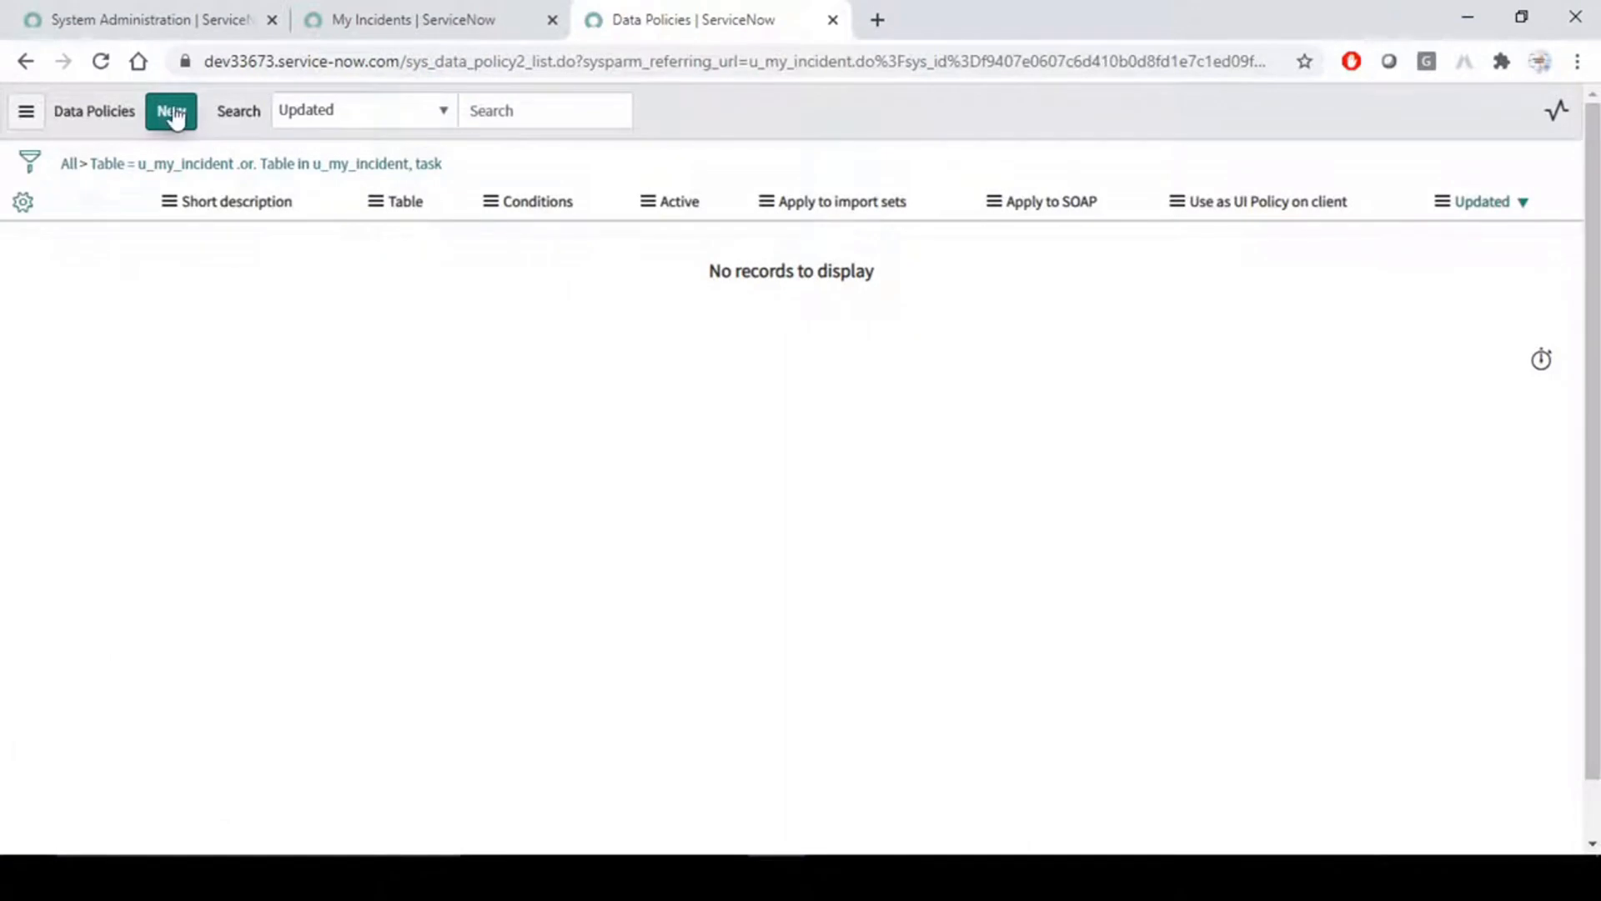
pyautogui.click(172, 115)
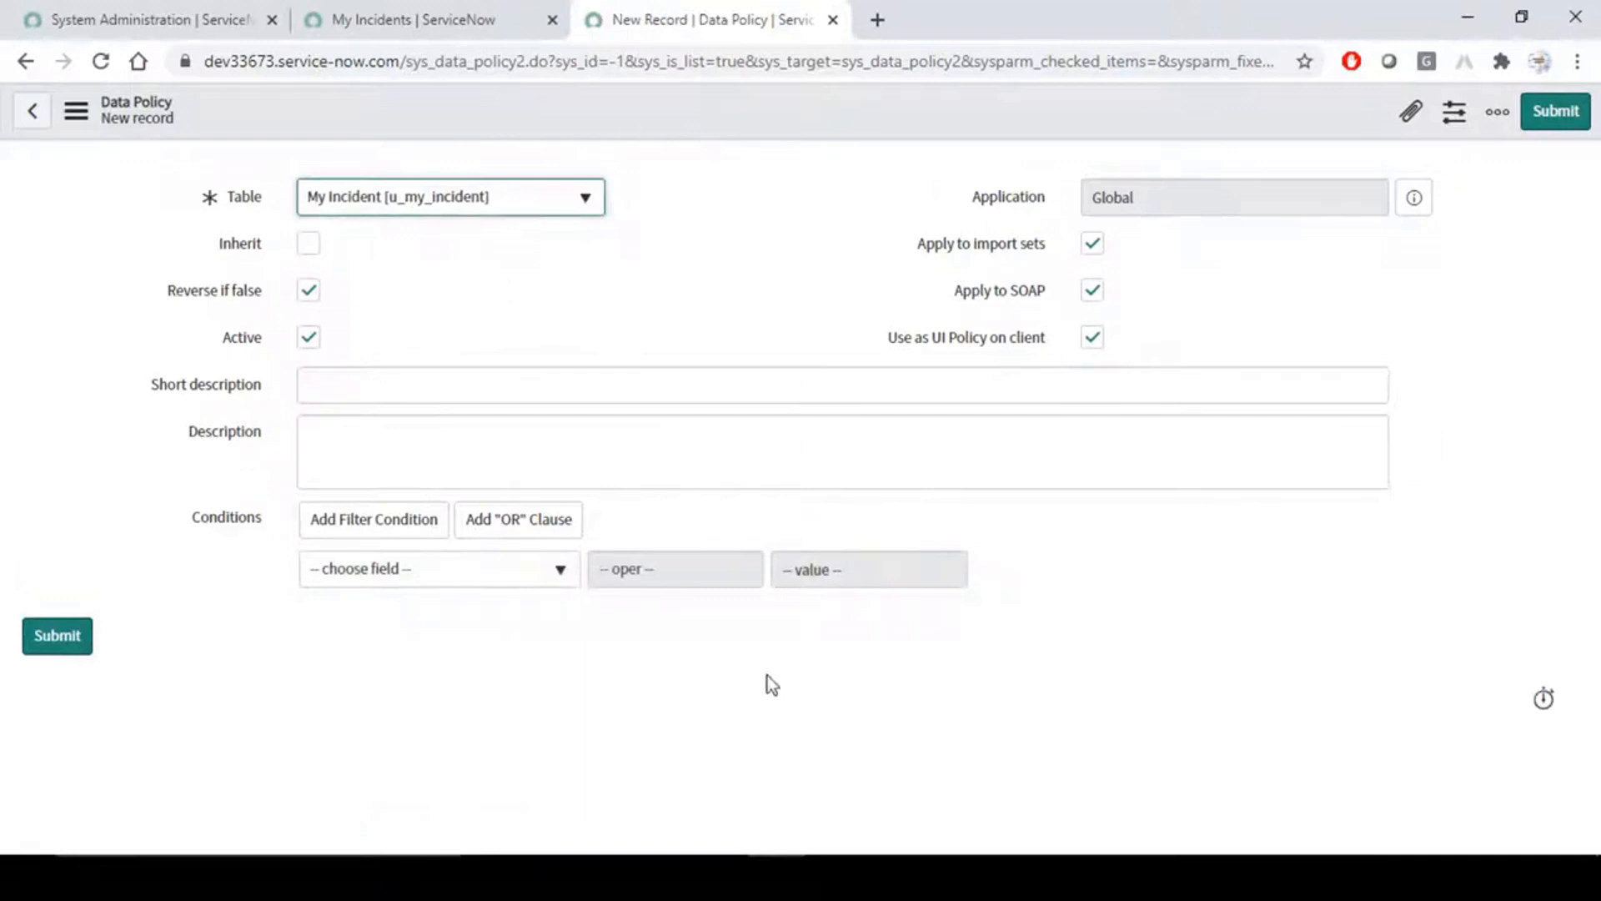
pyautogui.click(682, 277)
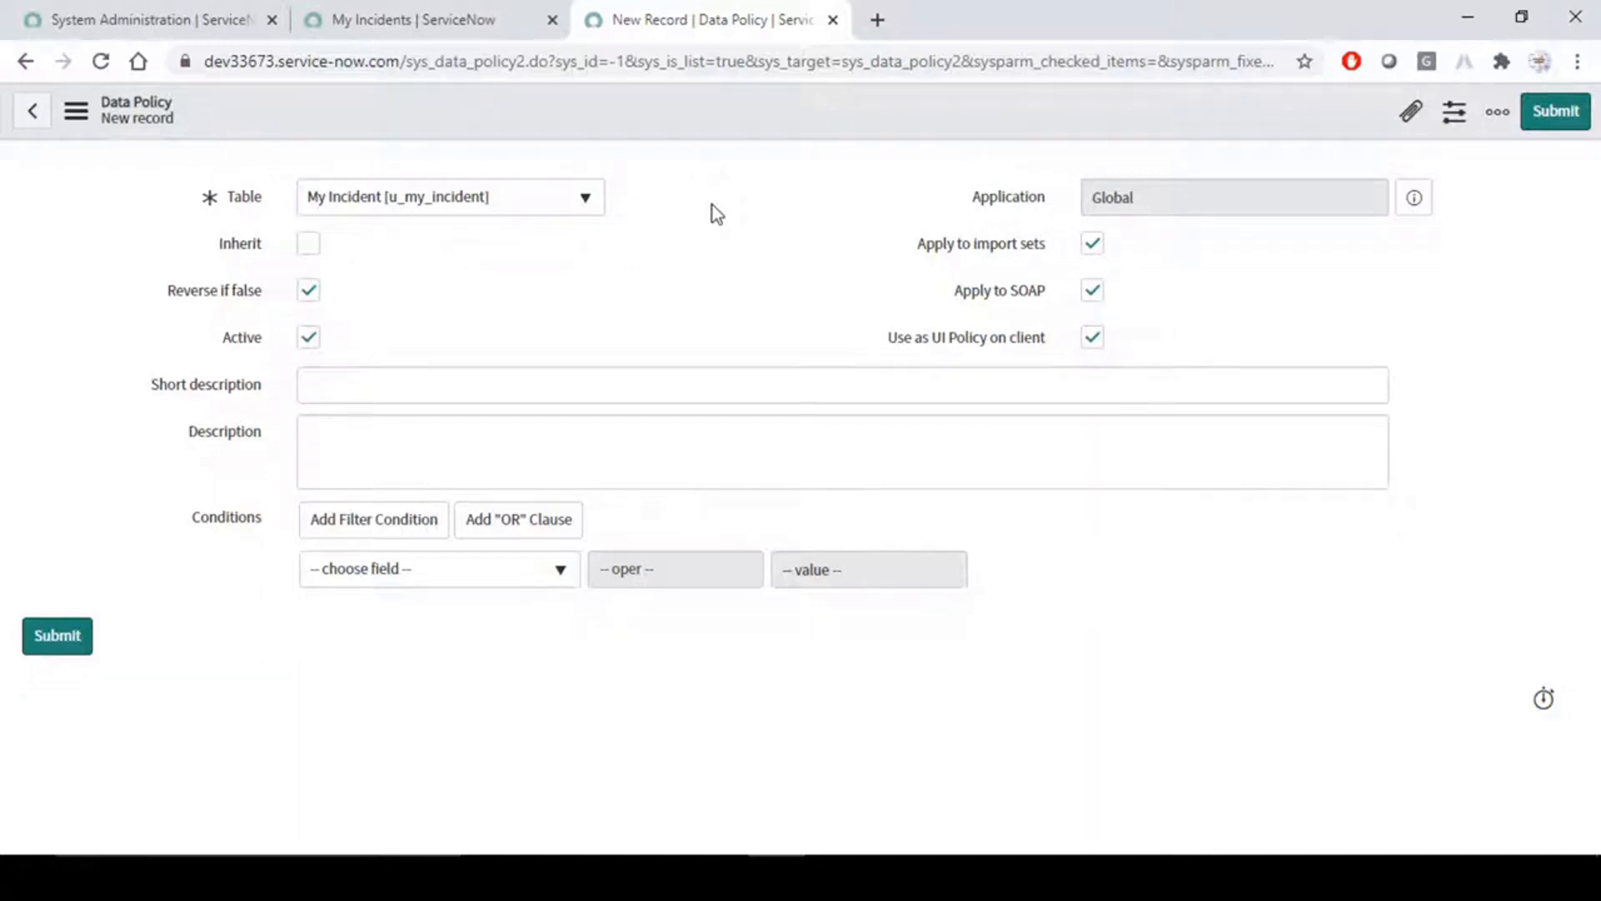
# - Open the All Incident list in another tab and open MYINC0001053 from it in a separate tab
pyautogui.click(151, 19)
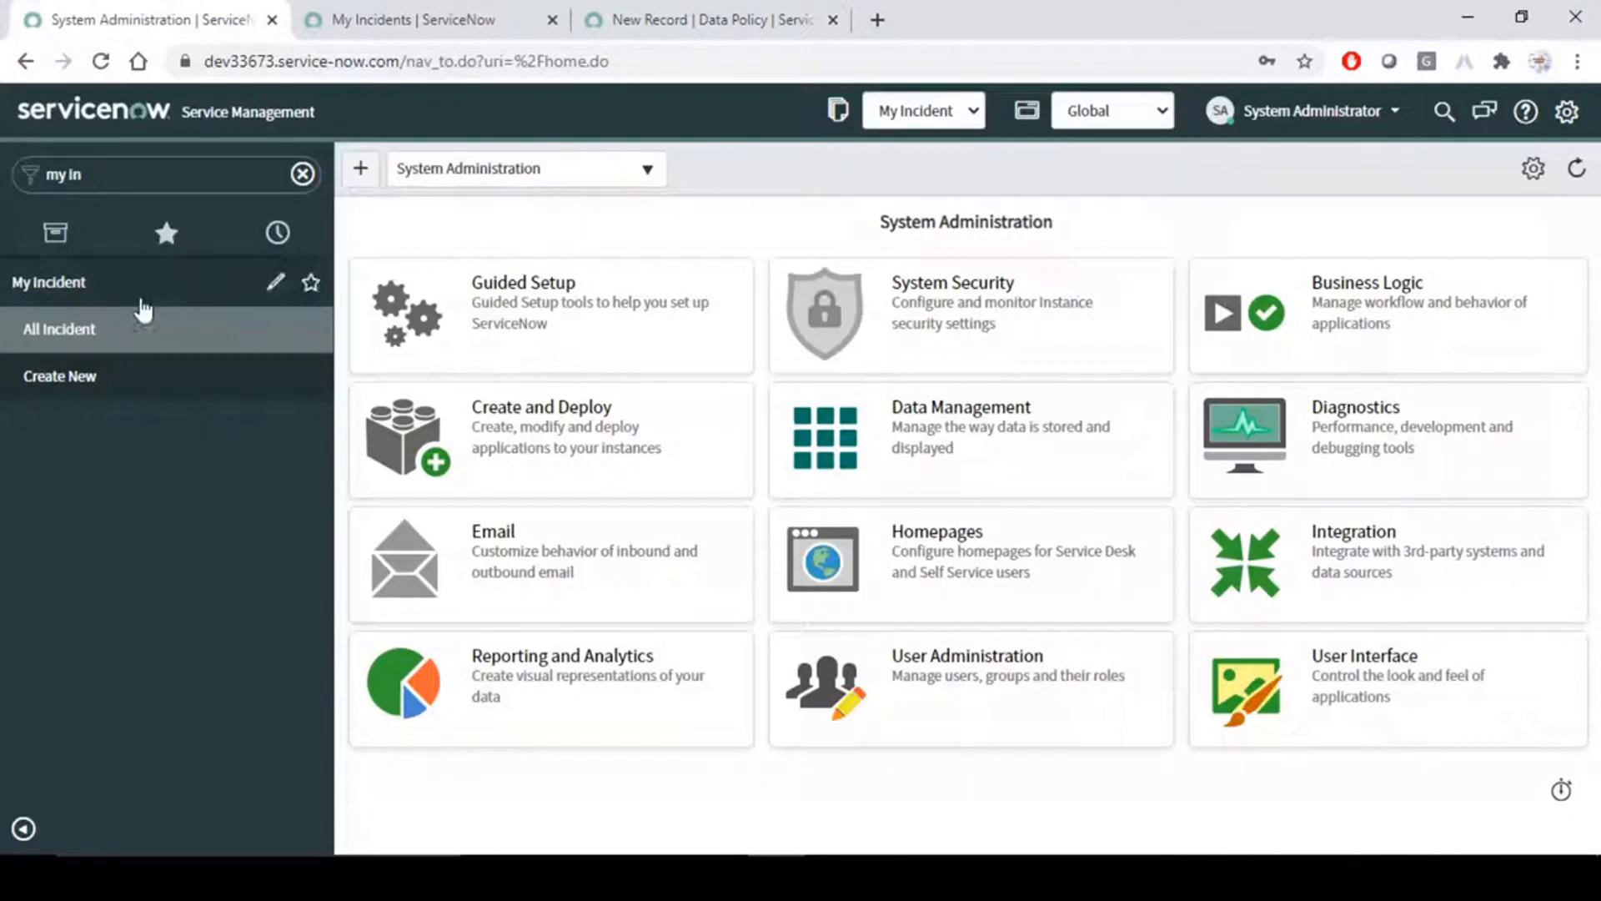
pyautogui.middleClick(117, 330)
pyautogui.click(450, 12)
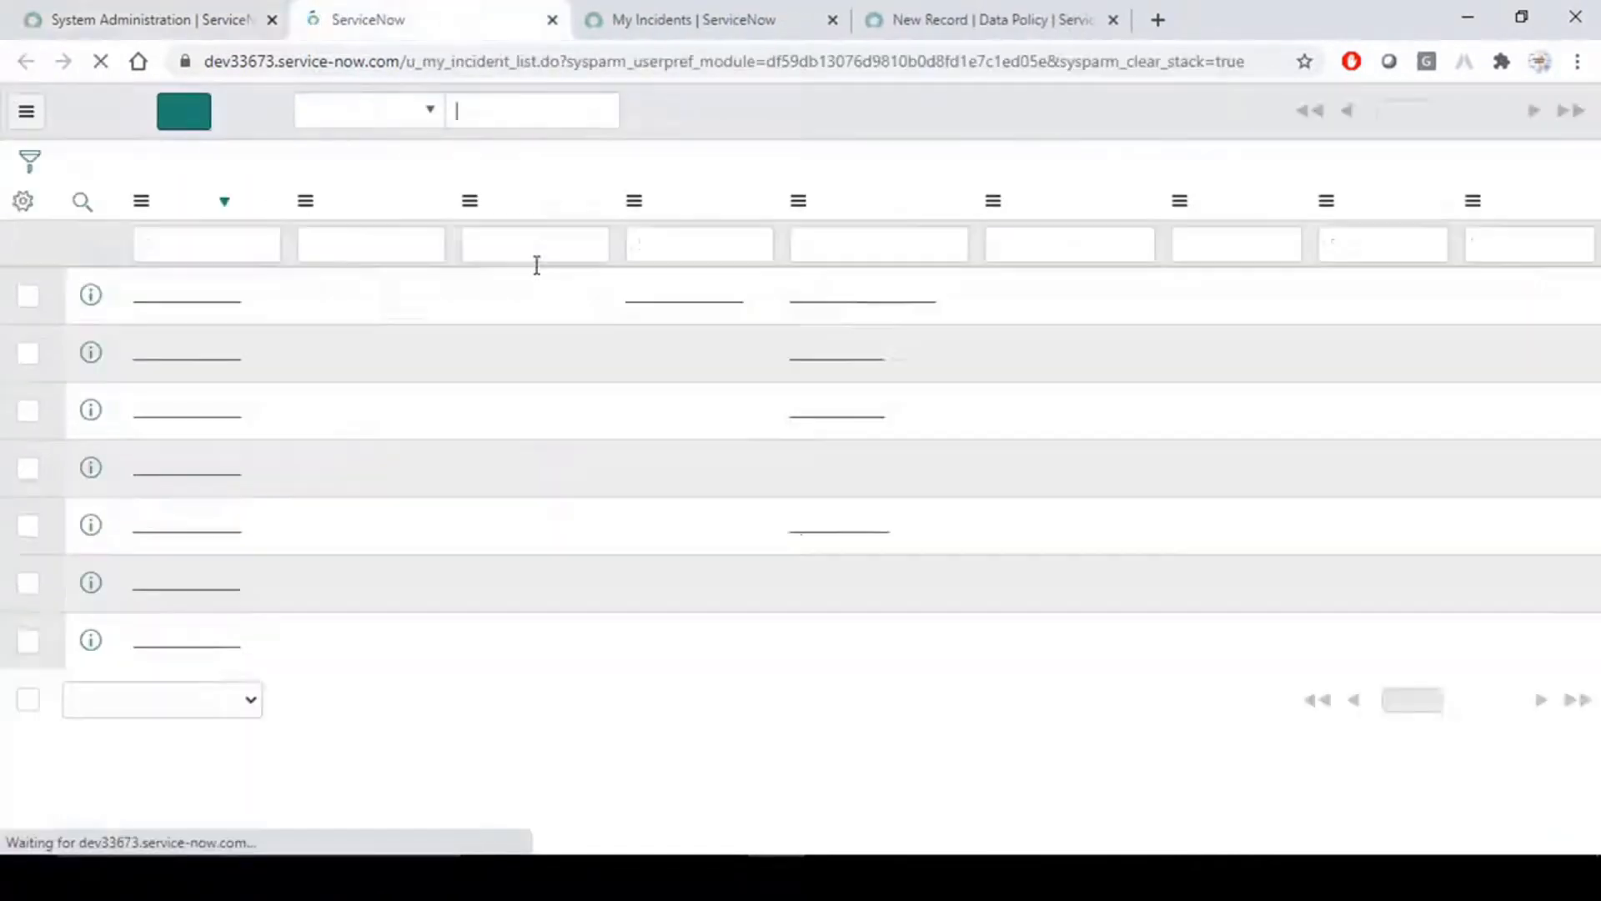
pyautogui.click(701, 122)
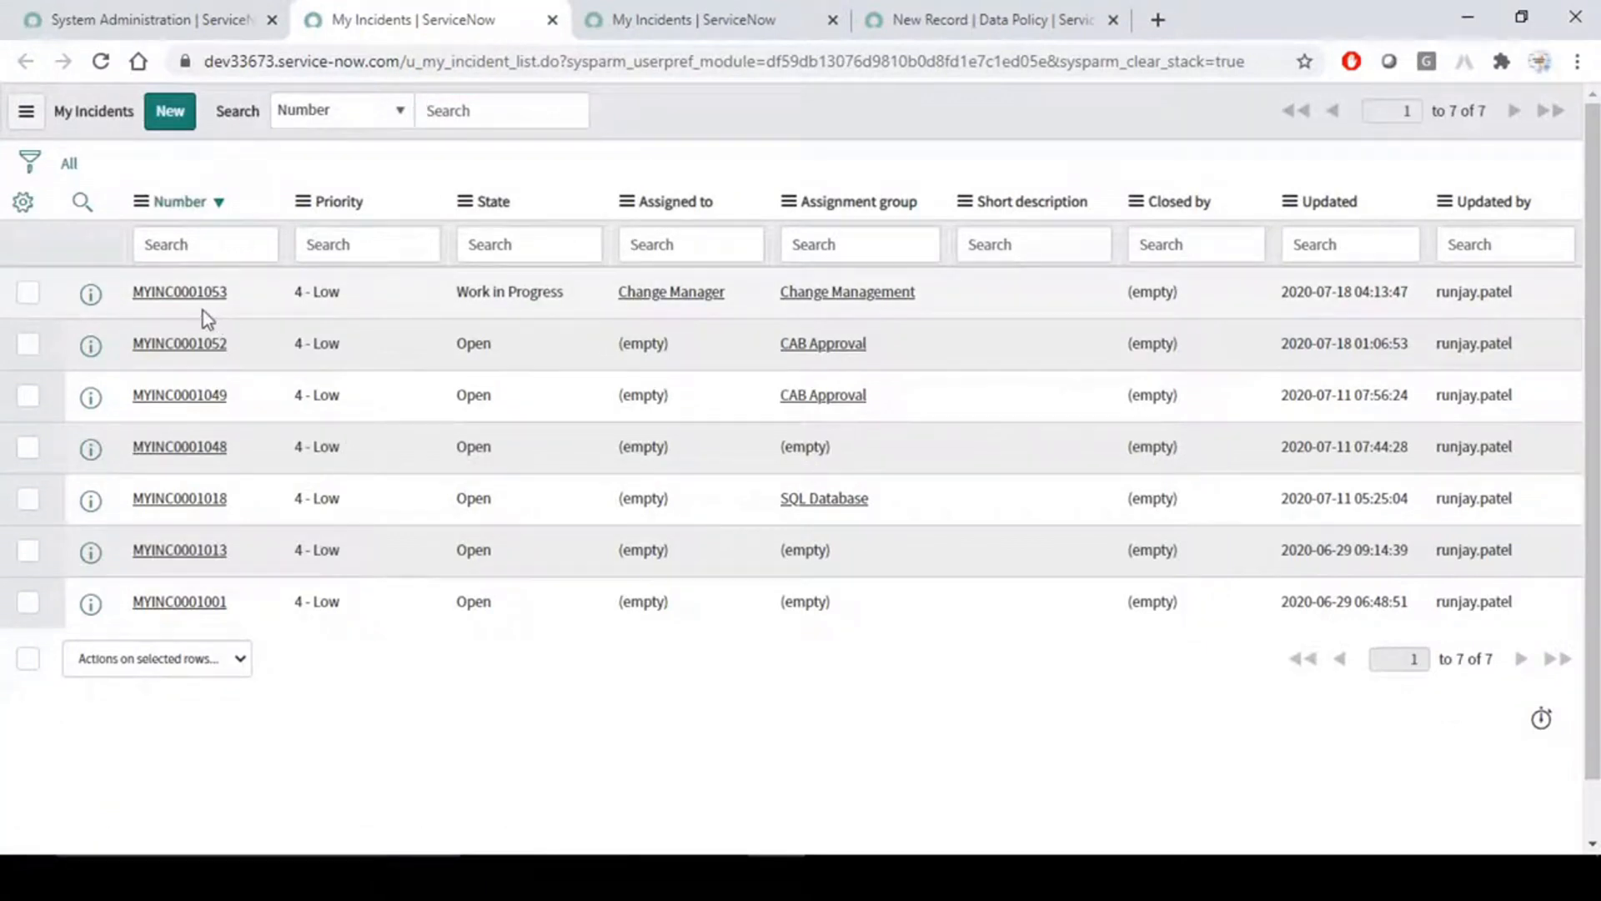
pyautogui.middleClick(182, 293)
pyautogui.click(600, 16)
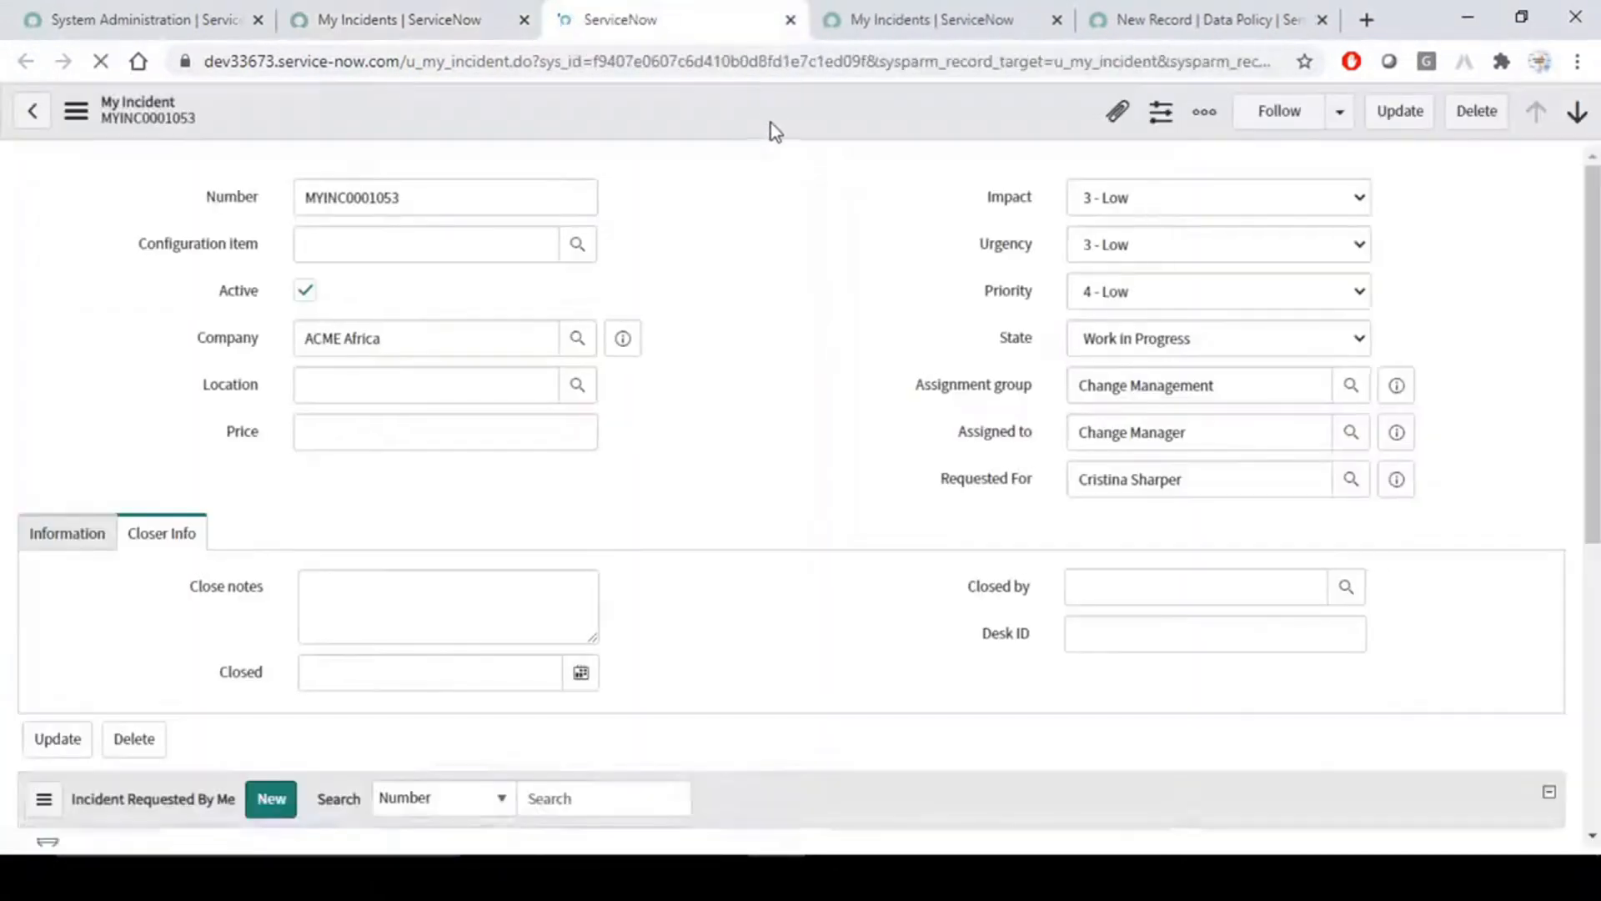
# - Open the form's "Requested For Mandatory" UI policy and review its condition and UI policy action
pyautogui.rightClick(767, 114)
pyautogui.click(739, 111)
pyautogui.rightClick(739, 112)
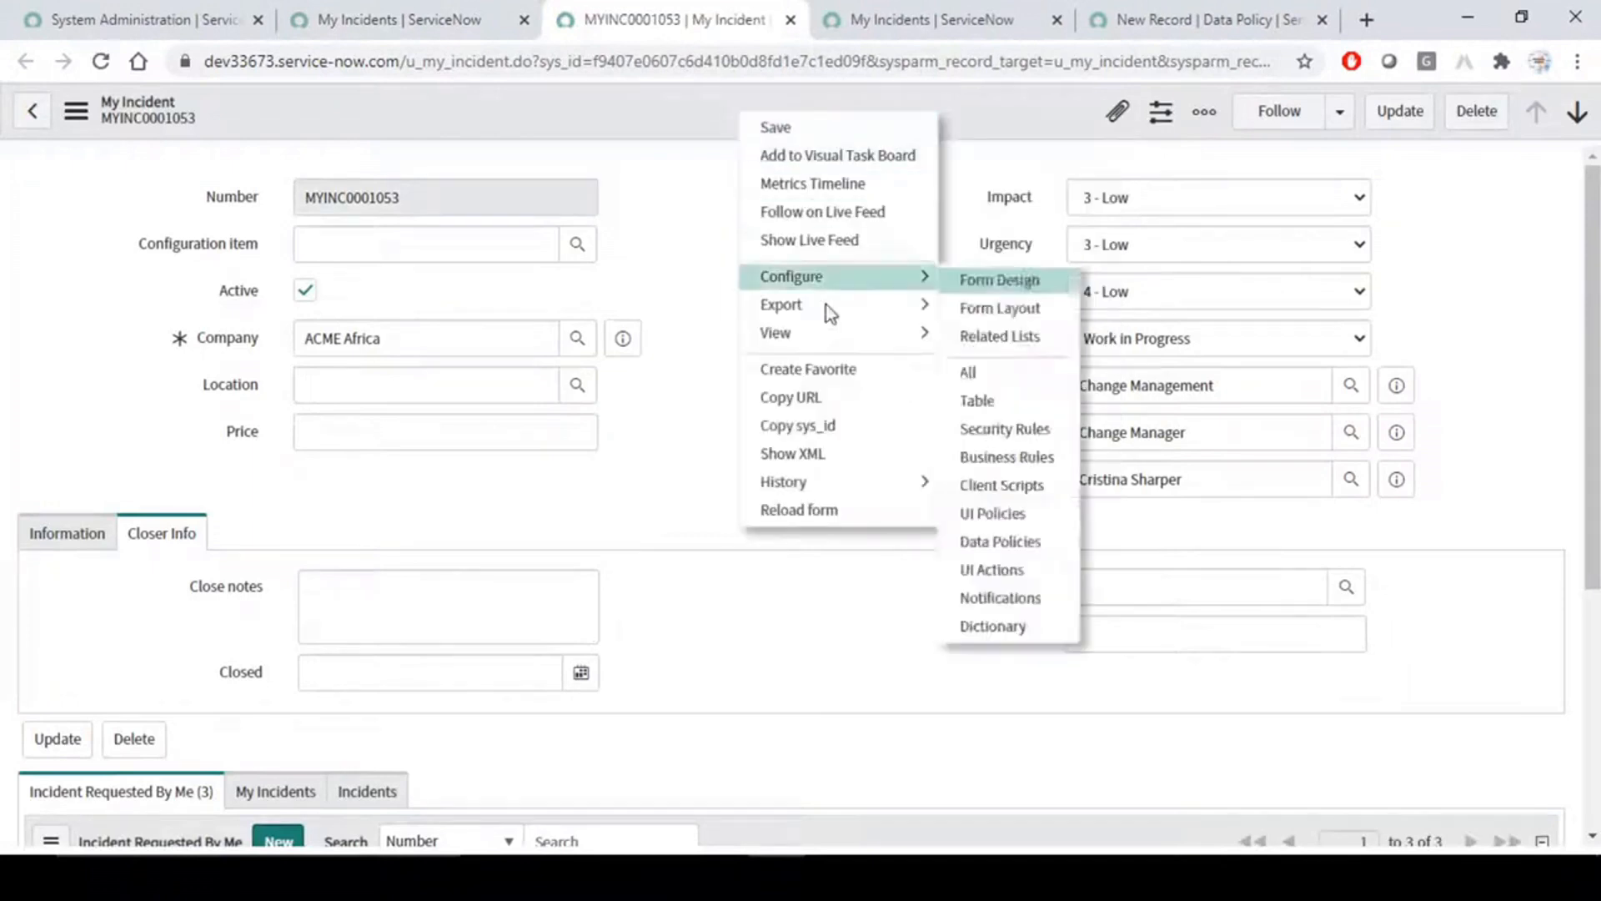
pyautogui.moveTo(833, 284)
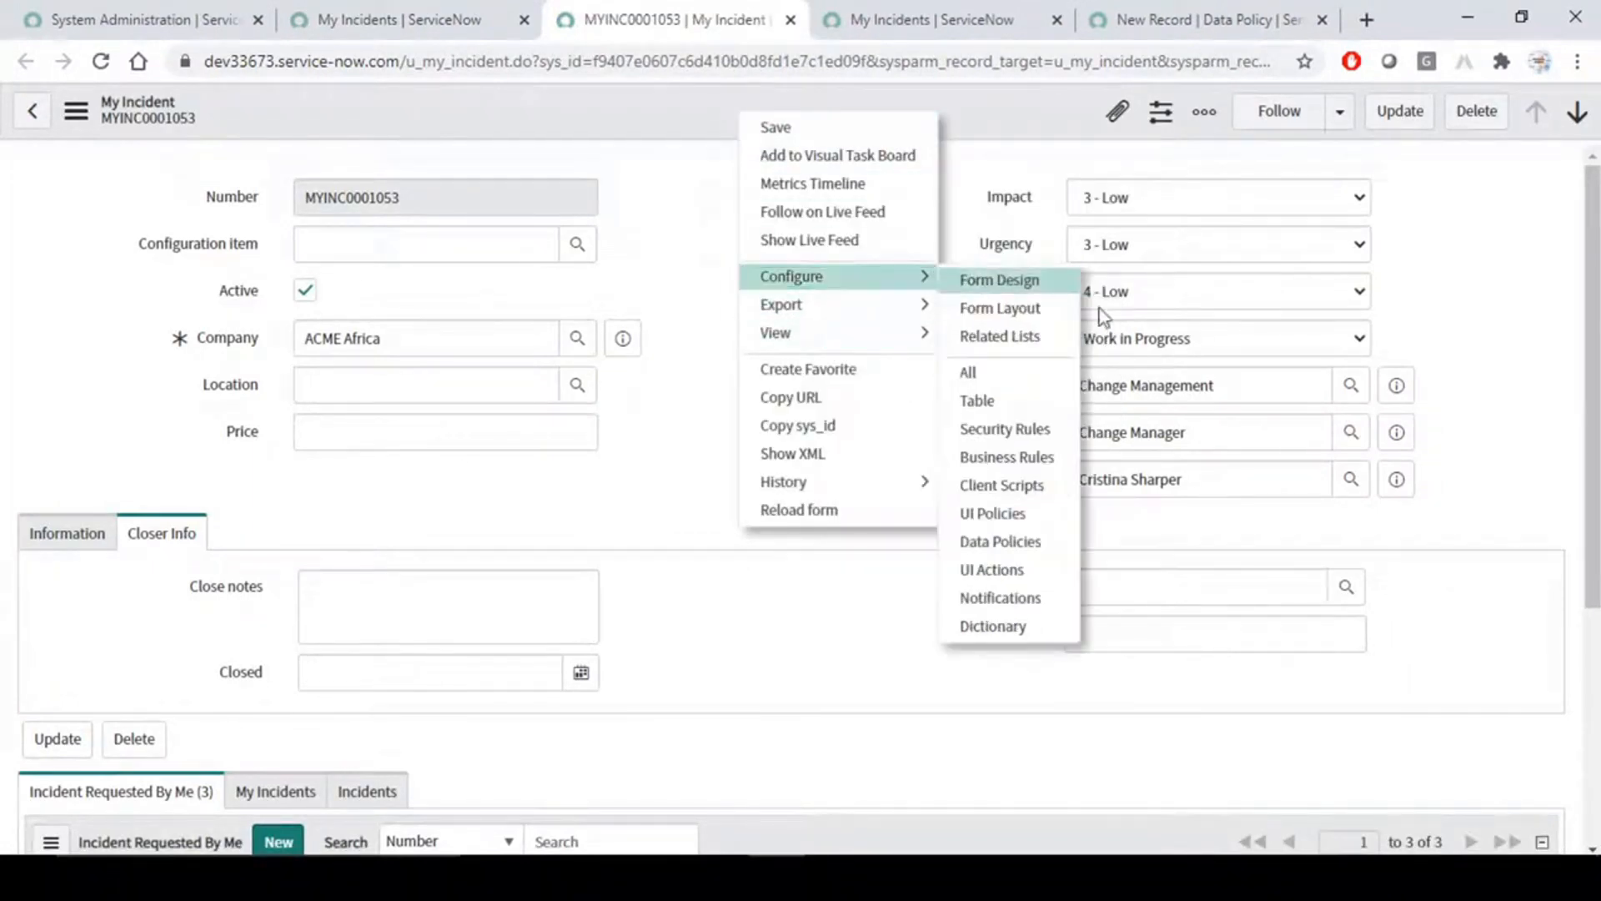
pyautogui.click(1016, 515)
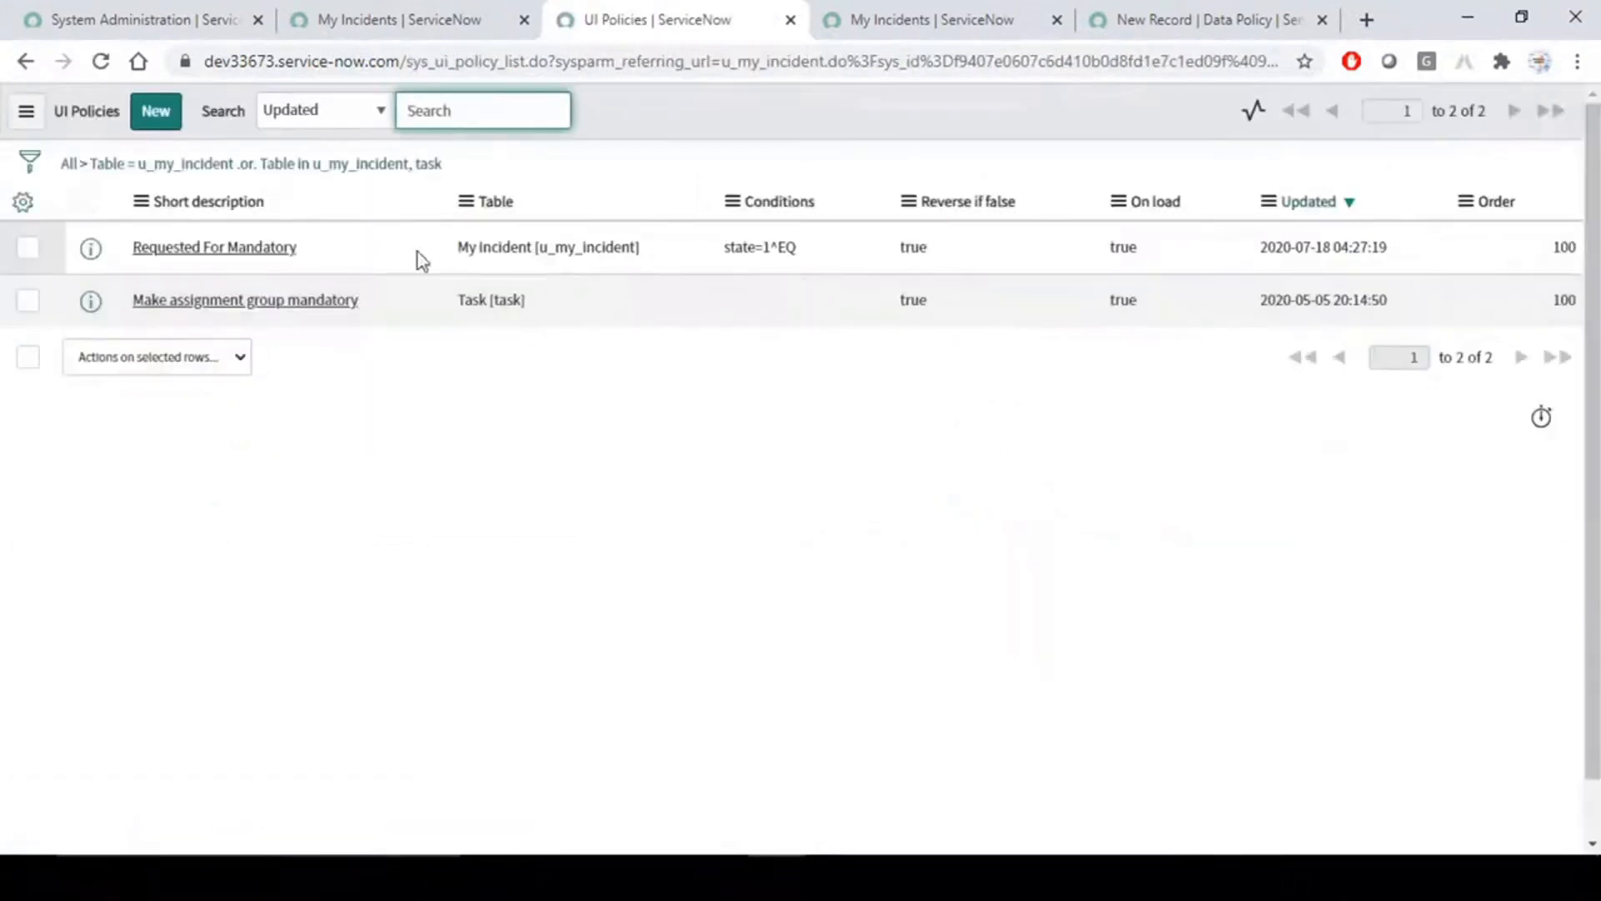
pyautogui.click(254, 249)
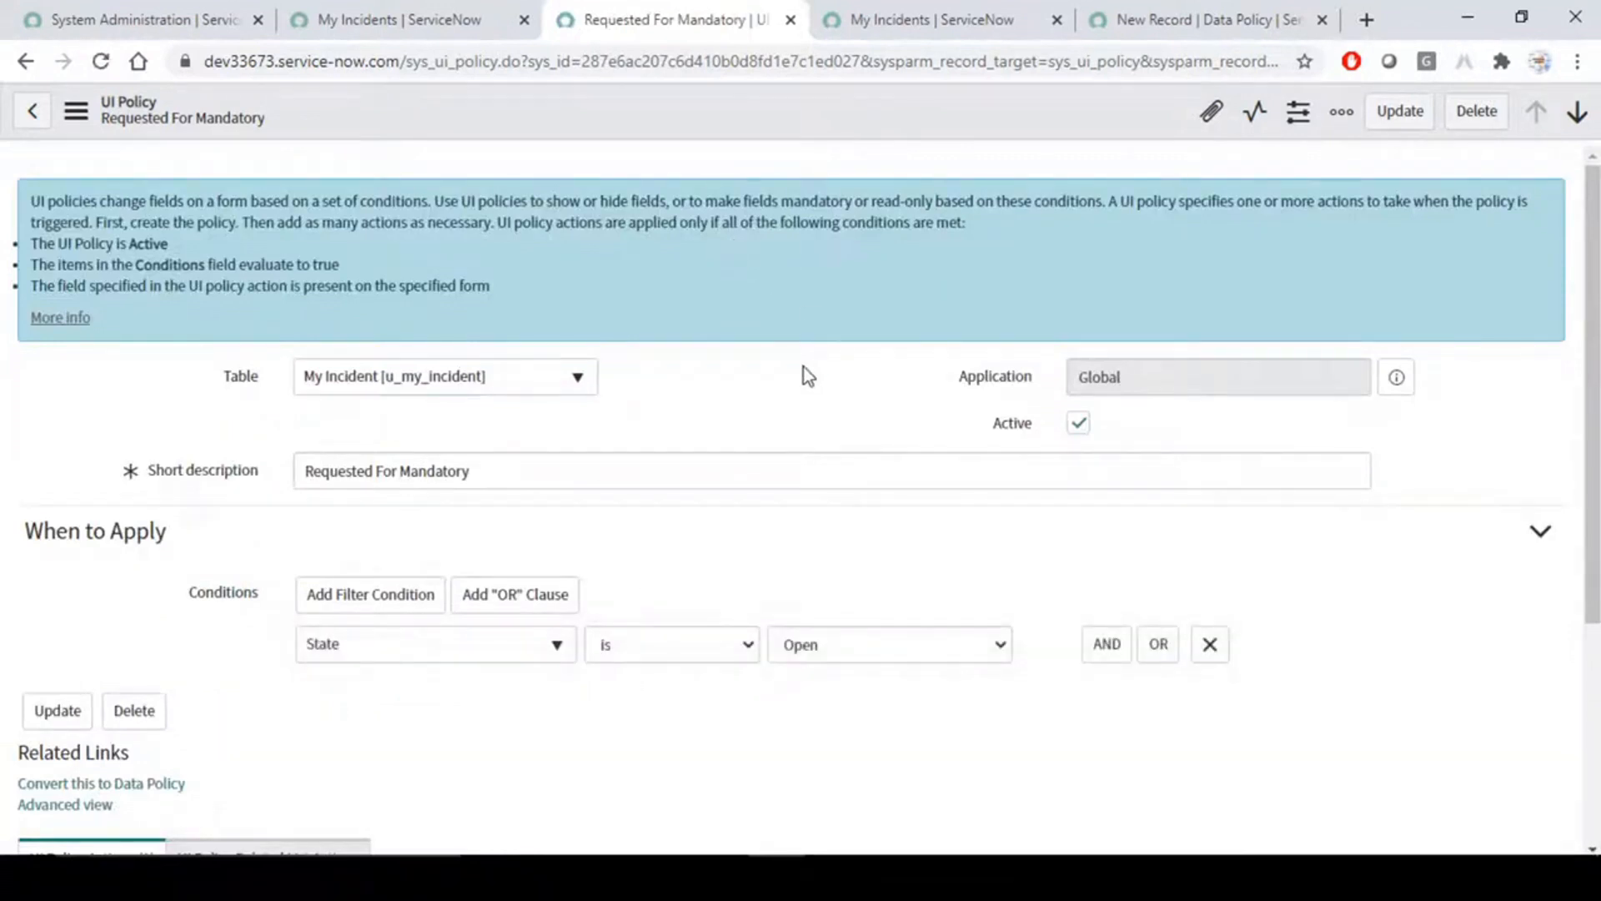
pyautogui.scroll(-3, 804, 372)
pyautogui.moveTo(399, 236); pyautogui.dragTo(302, 237)
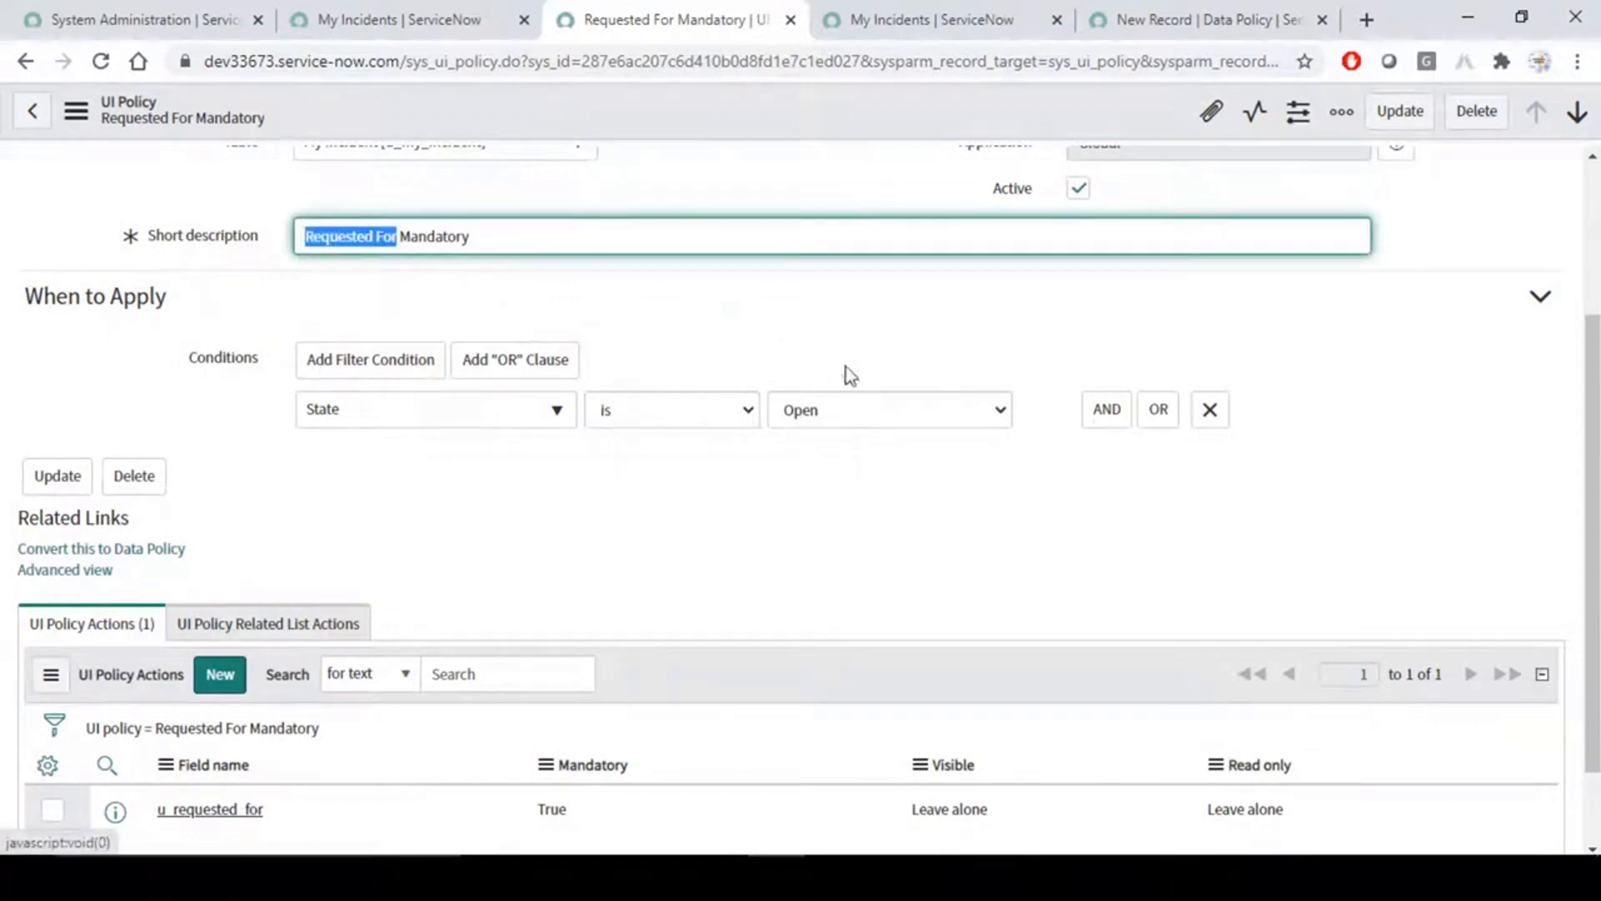
pyautogui.click(868, 346)
# - Add the Requested For column to the My Incidents list between Assigned to and Assignment group
pyautogui.click(411, 23)
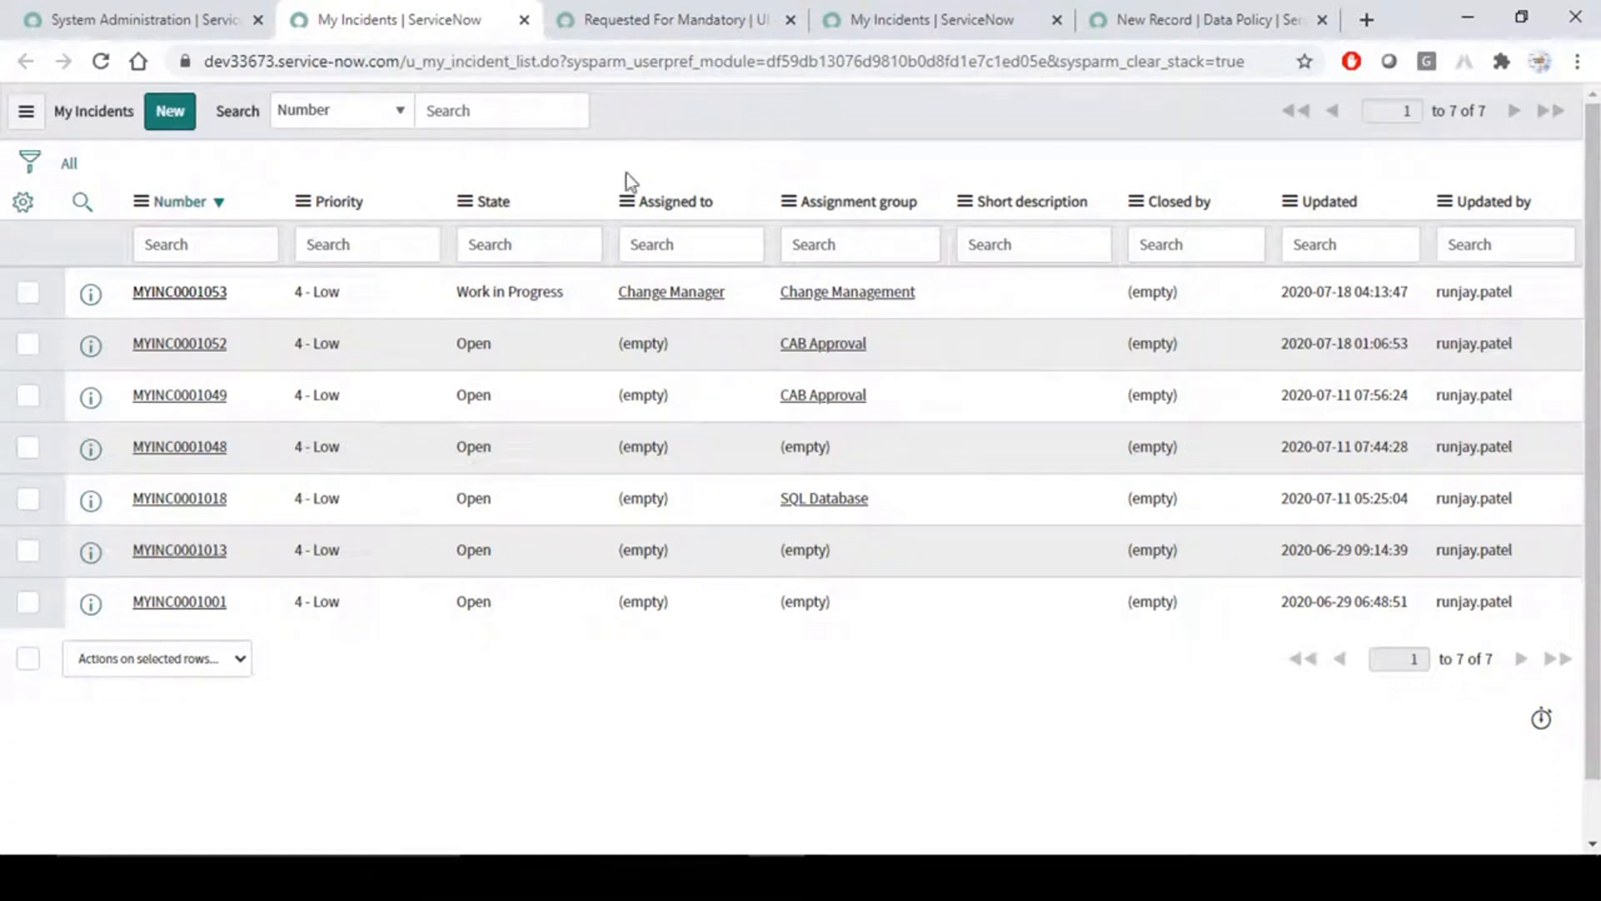
pyautogui.doubleClick(455, 346)
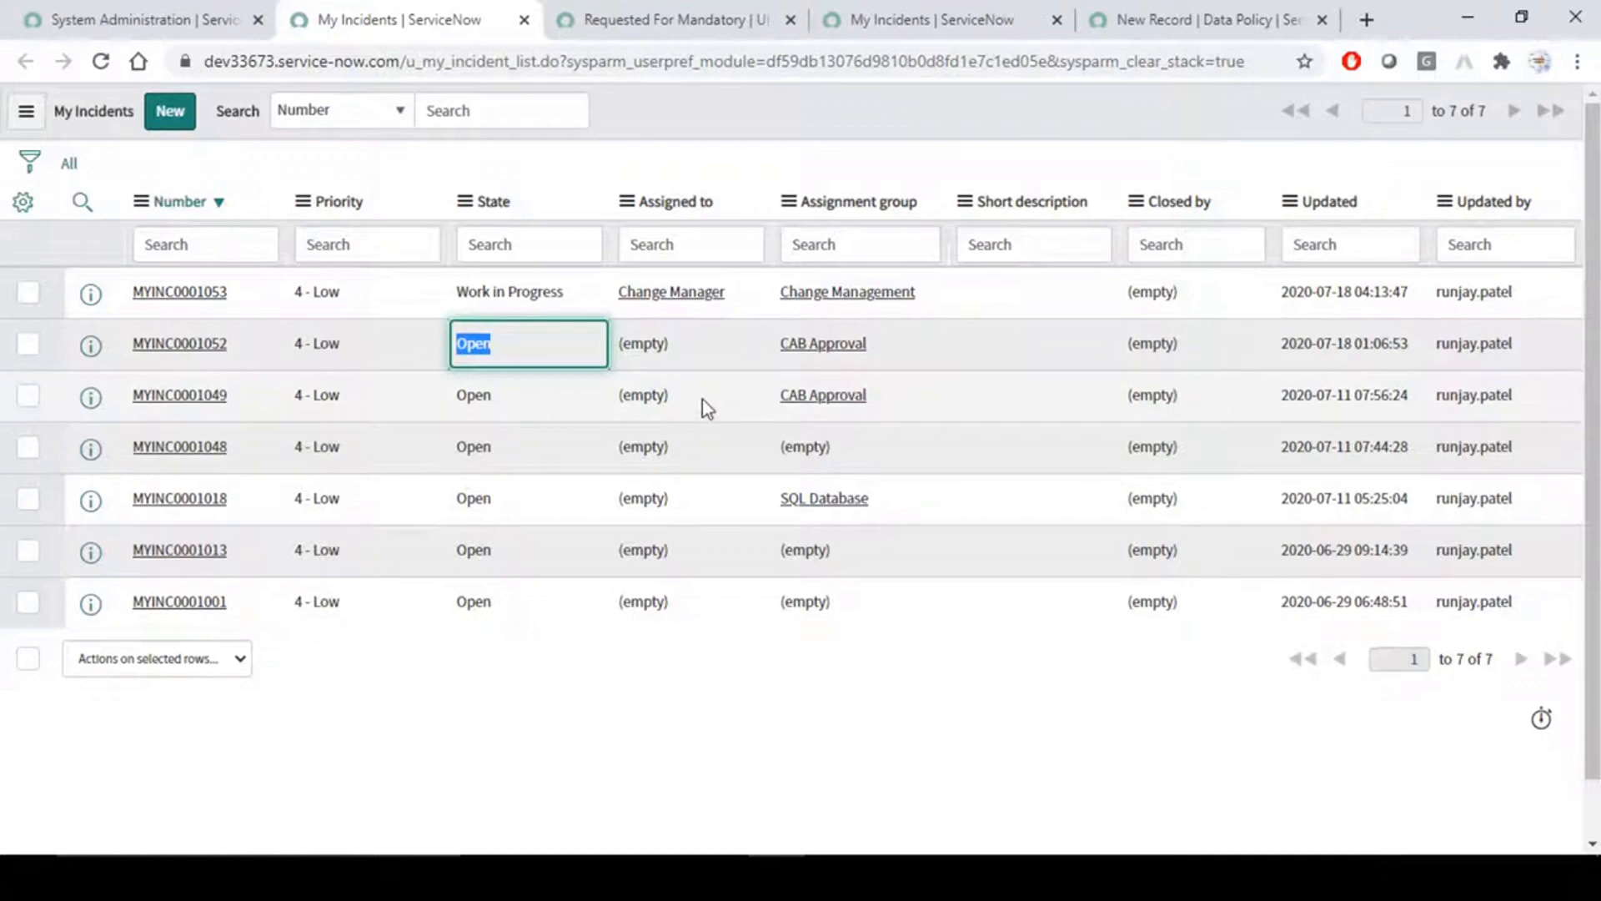
pyautogui.click(23, 200)
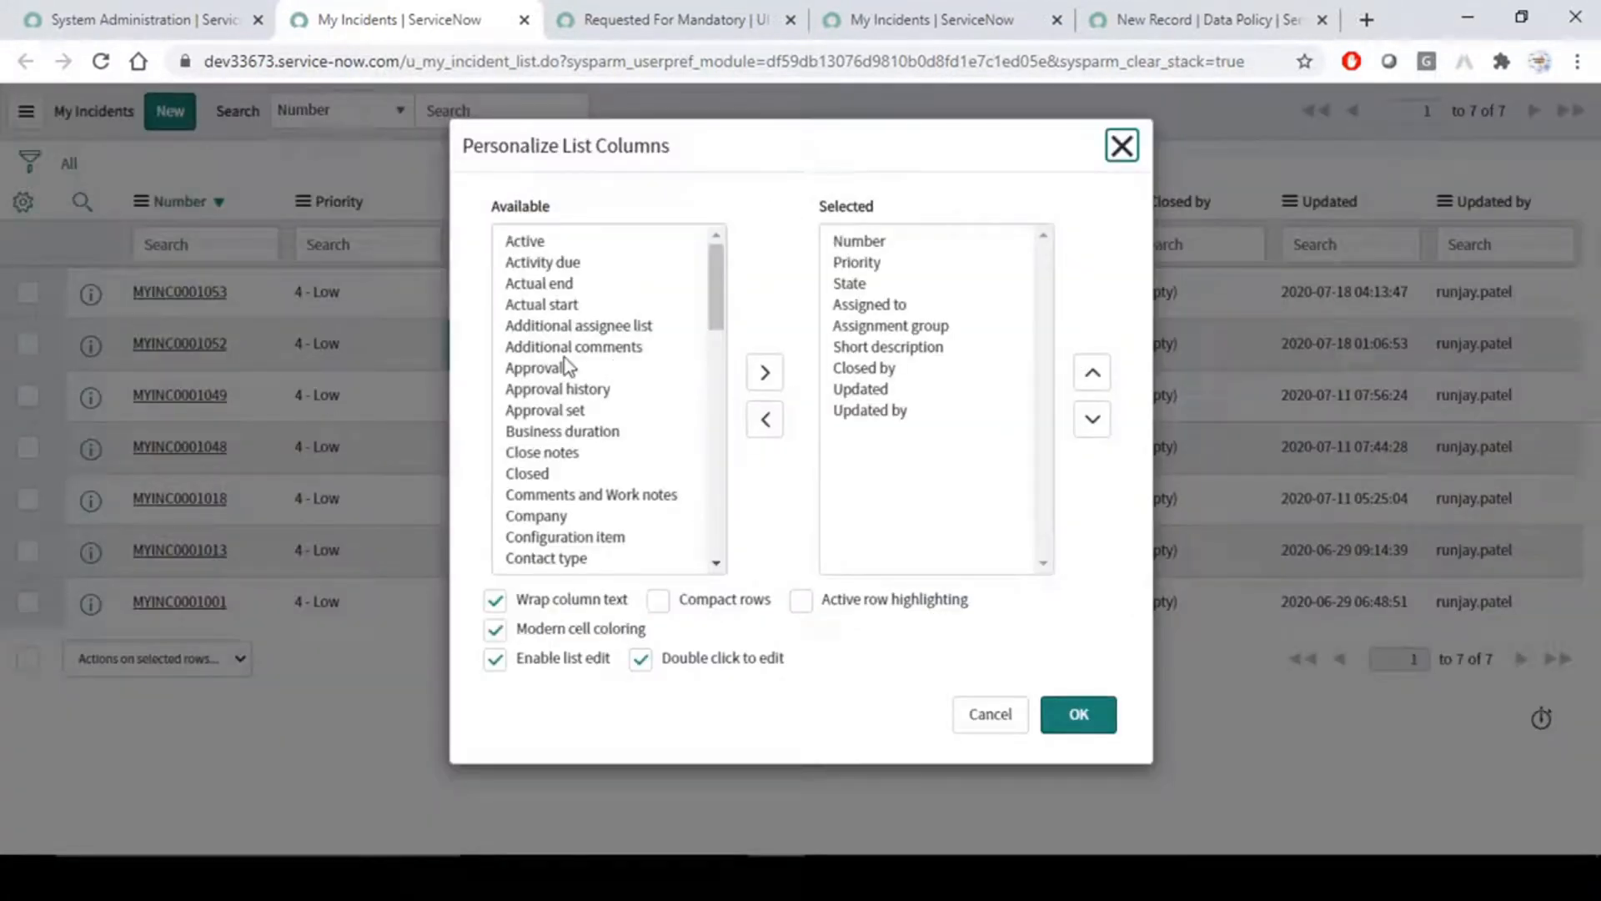
pyautogui.click(564, 356)
pyautogui.press('r')
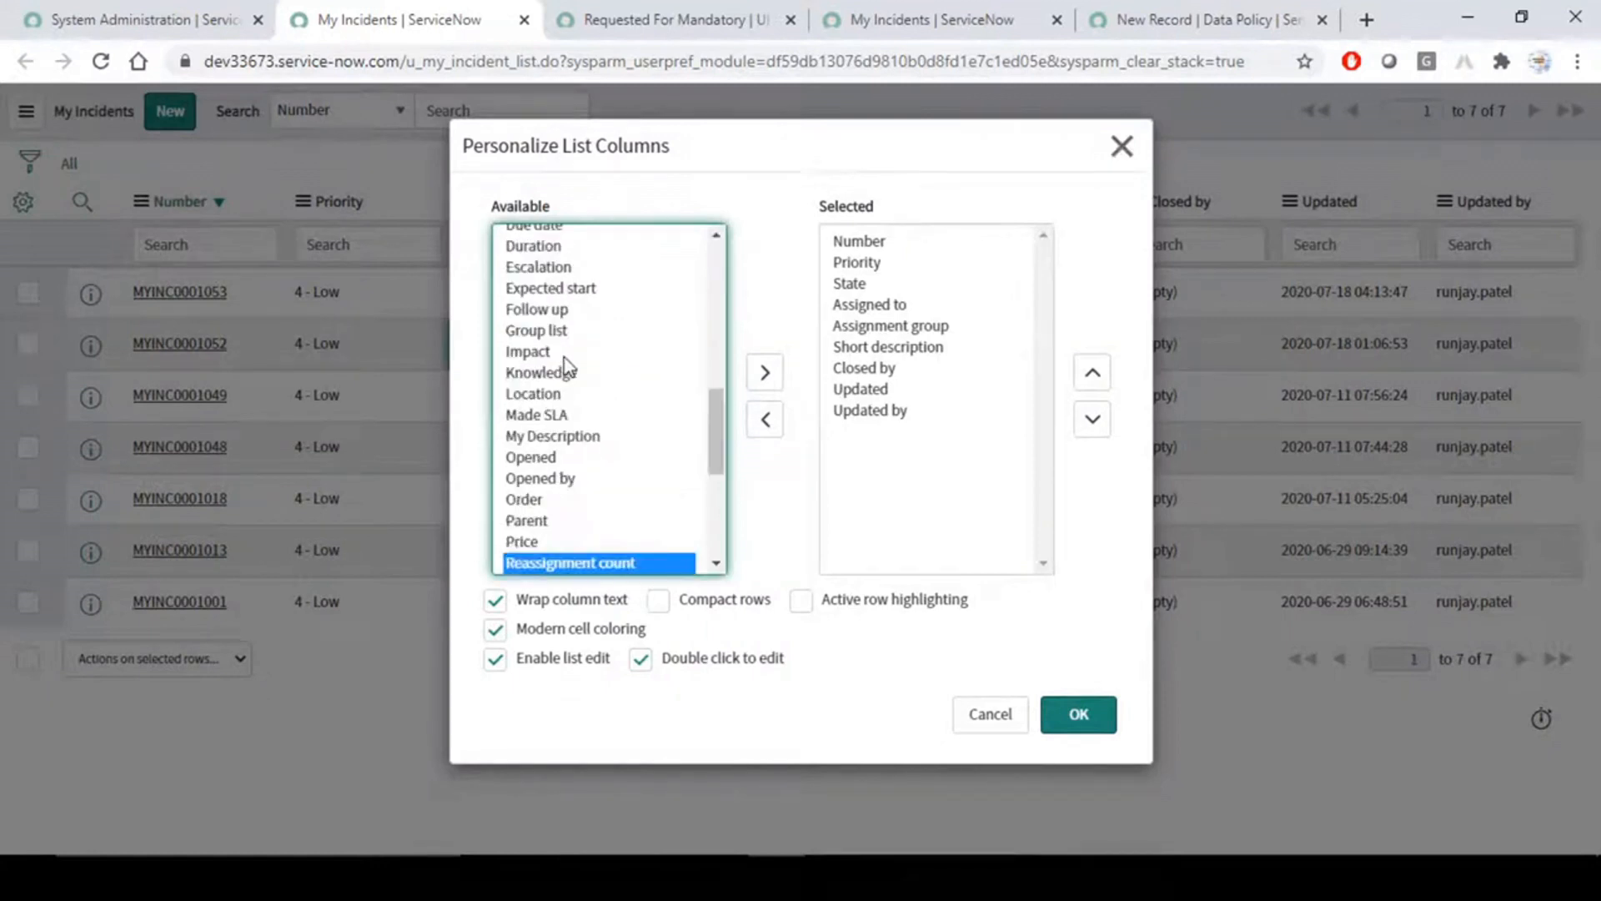
pyautogui.press('Down')
pyautogui.click(764, 373)
pyautogui.click(1092, 373)
pyautogui.click(1092, 373)
pyautogui.click(1093, 373)
pyautogui.click(1093, 373)
pyautogui.click(1093, 372)
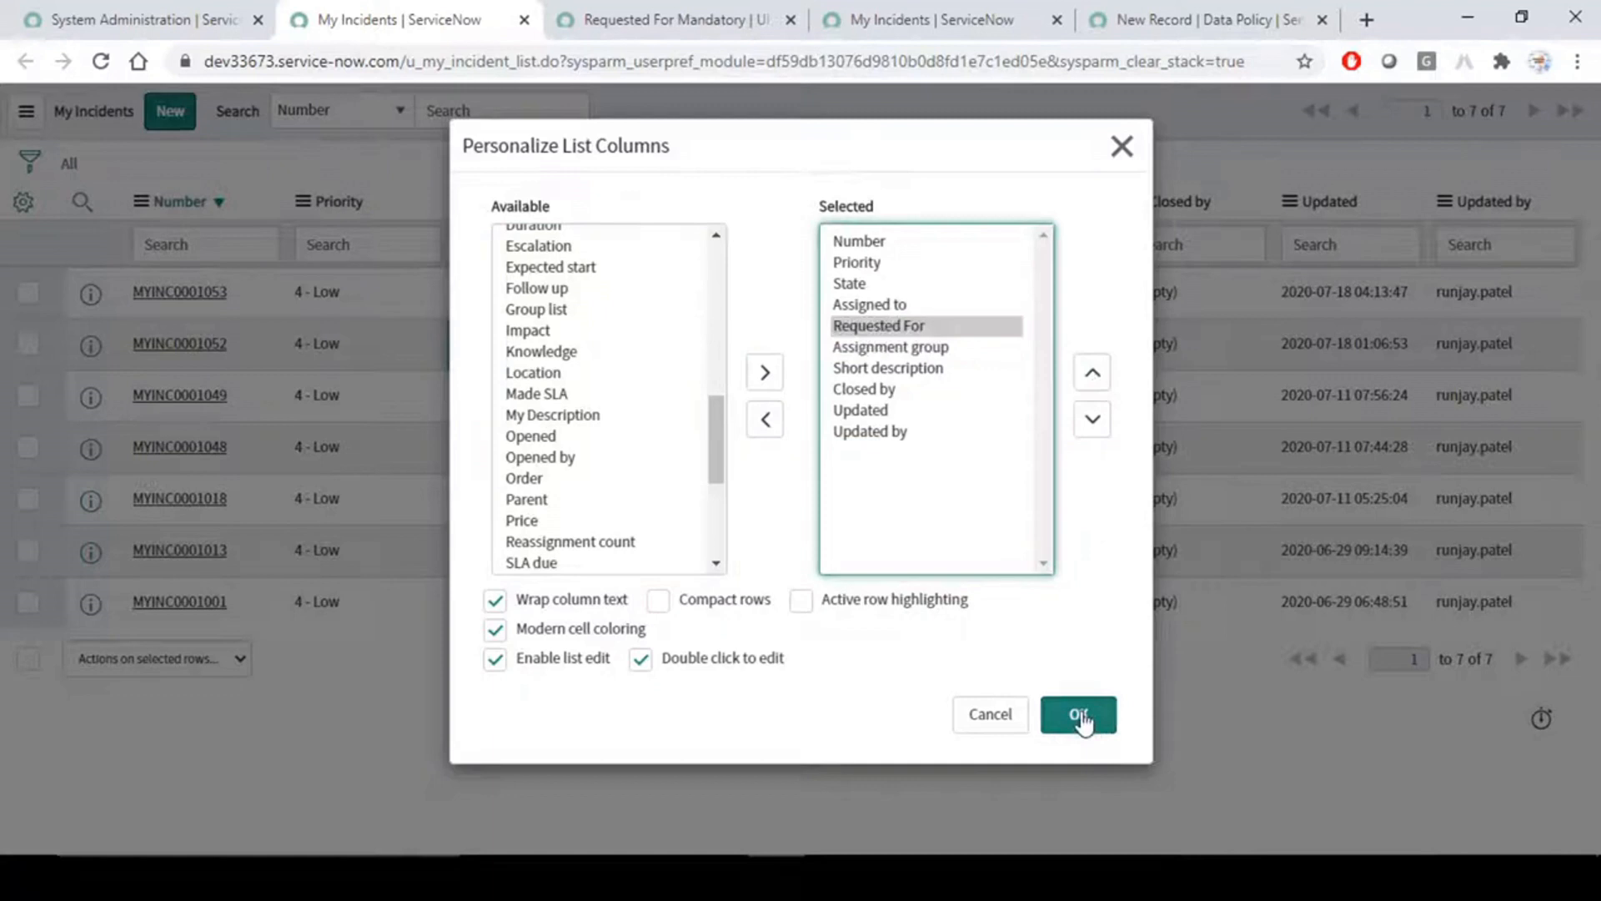
pyautogui.click(1083, 688)
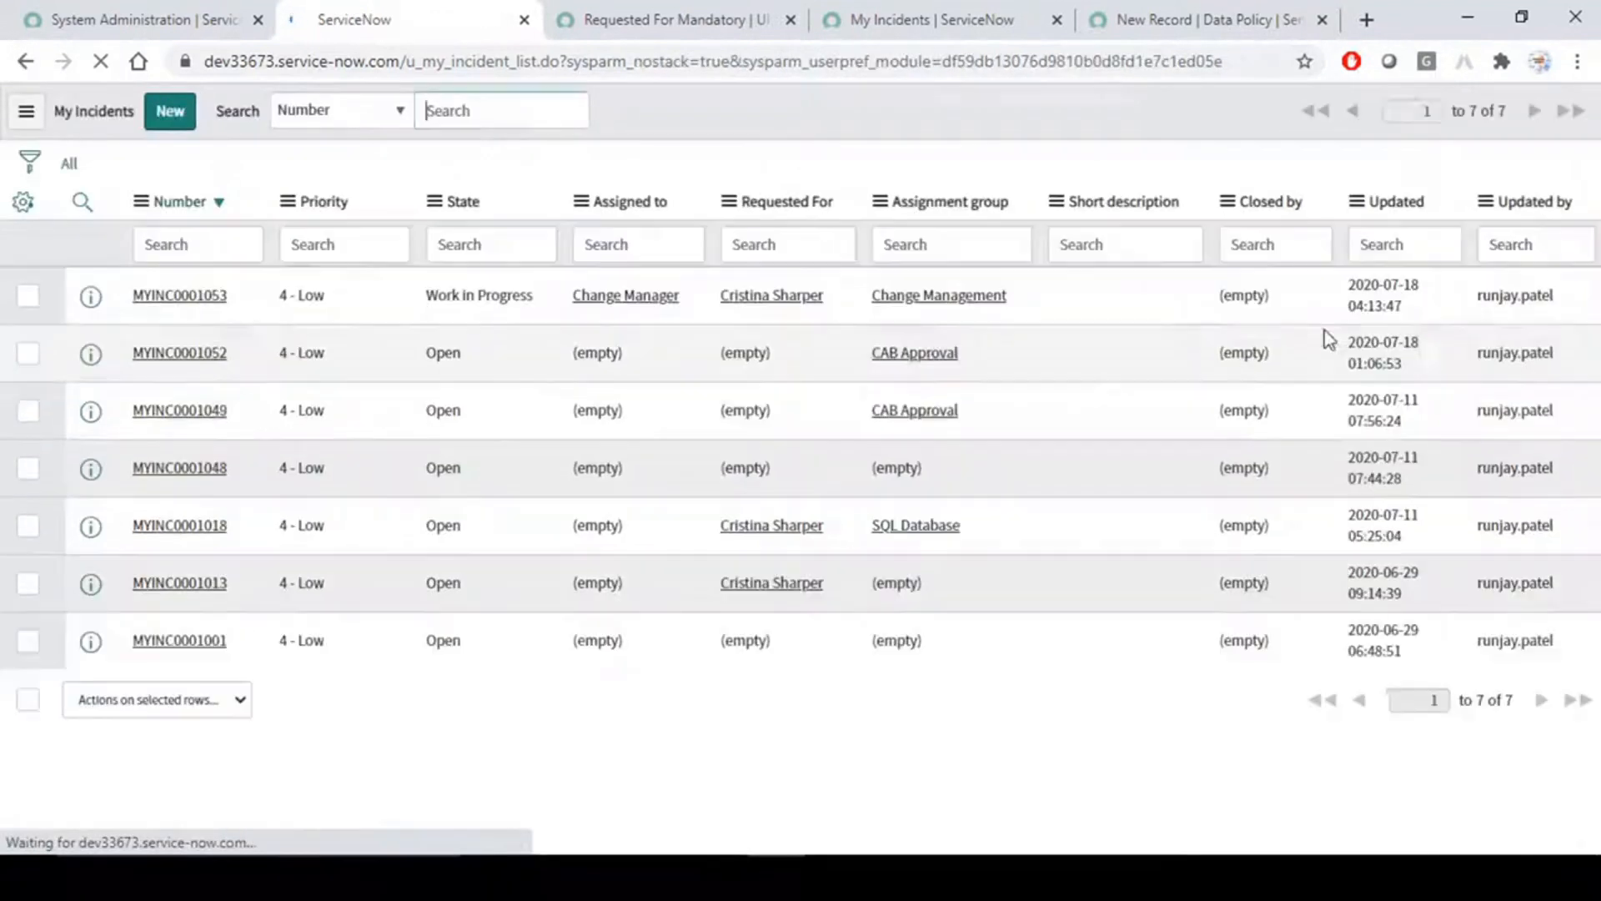
# - Compare the MYINC0001052 row with the UI policy's condition and open that incident in a new tab
pyautogui.doubleClick(430, 353)
pyautogui.click(687, 10)
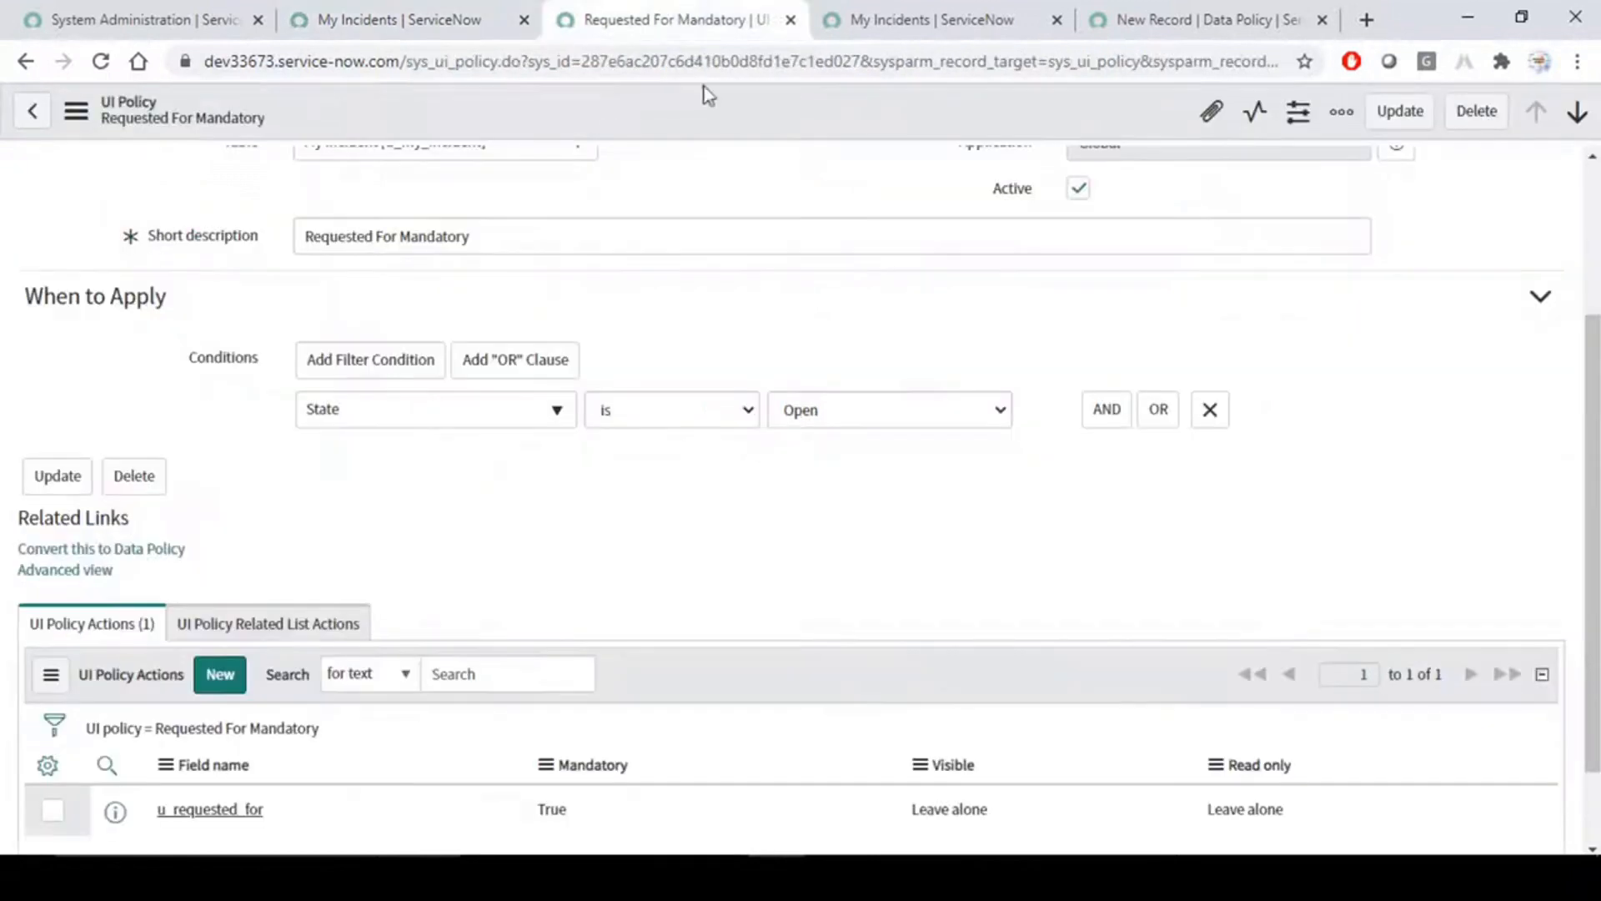
pyautogui.click(417, 17)
pyautogui.middleClick(173, 357)
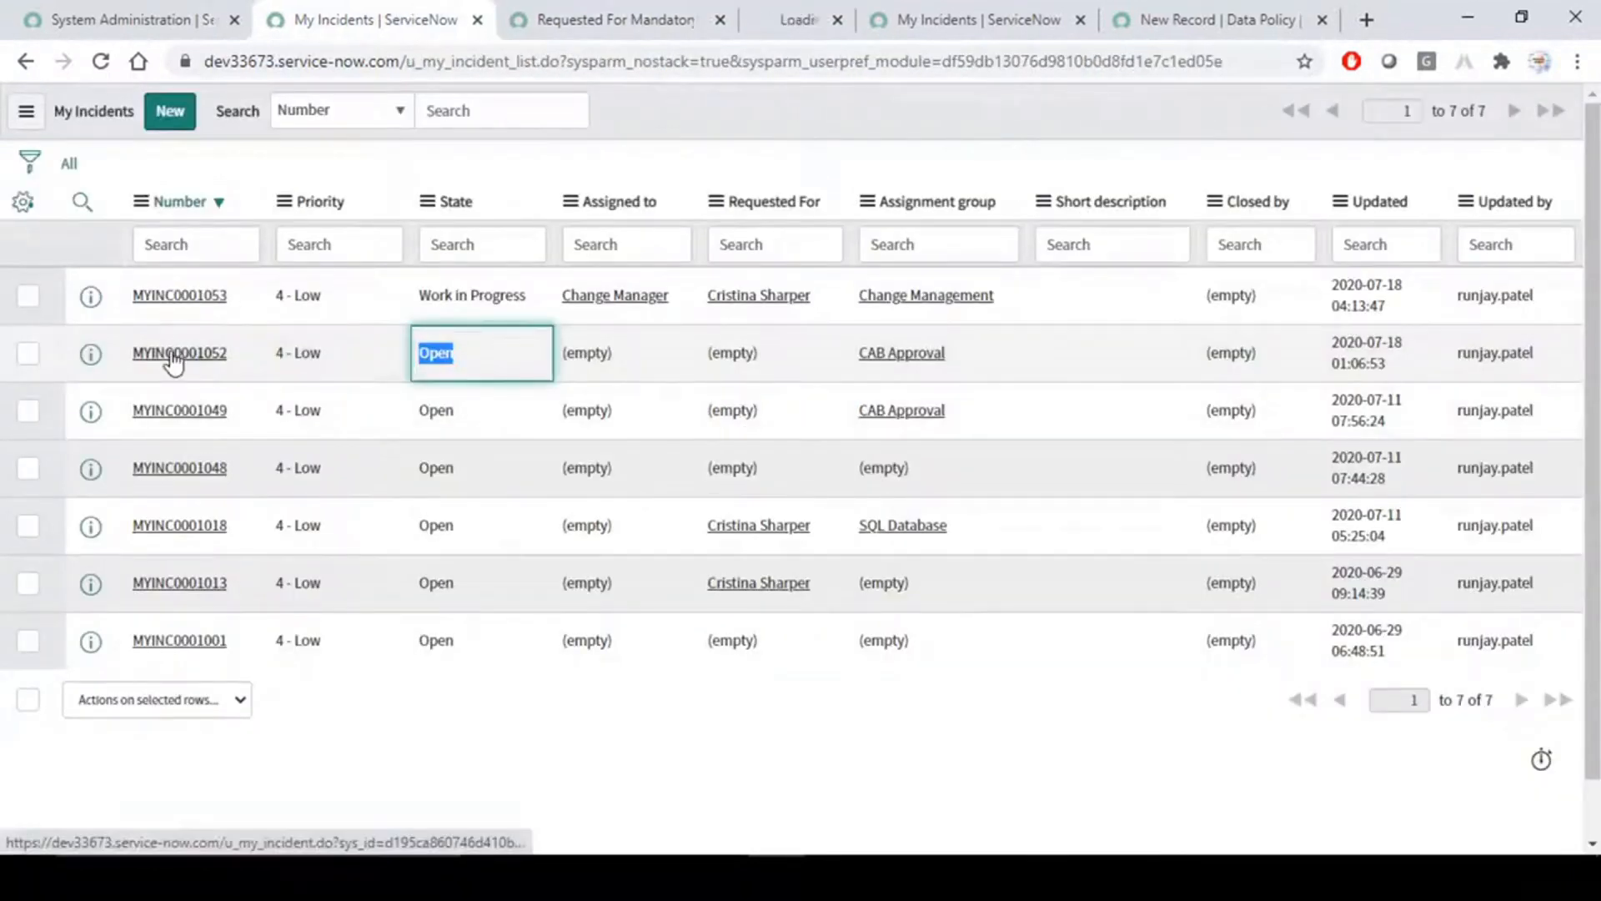
pyautogui.click(734, 18)
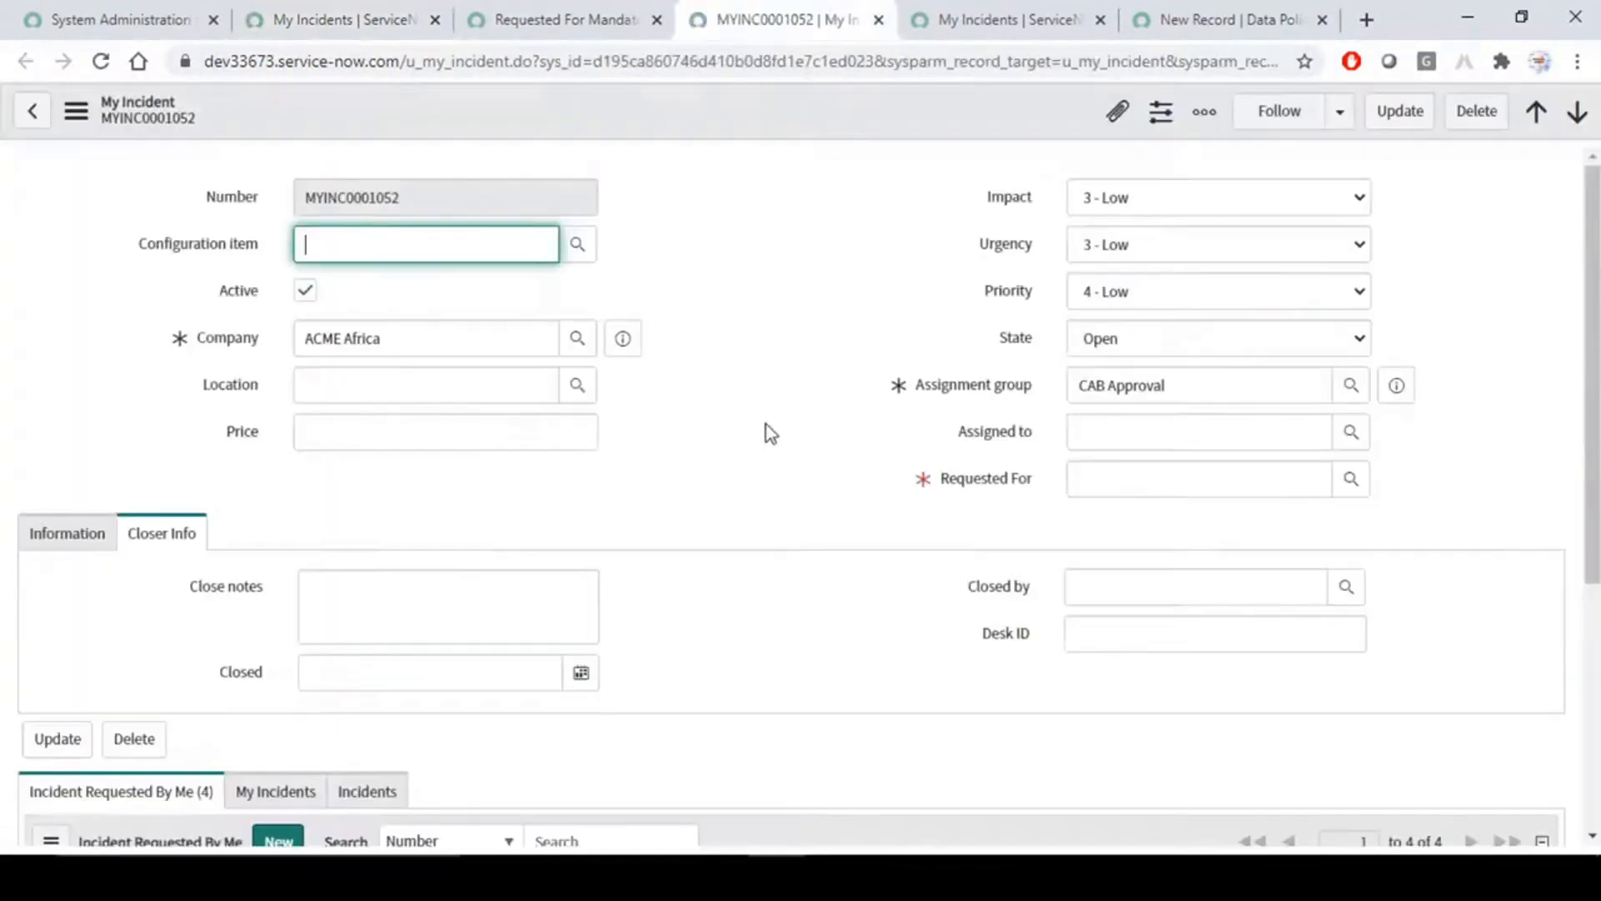
# - Try to save MYINC0001052 with the Requested For field left empty
pyautogui.click(767, 422)
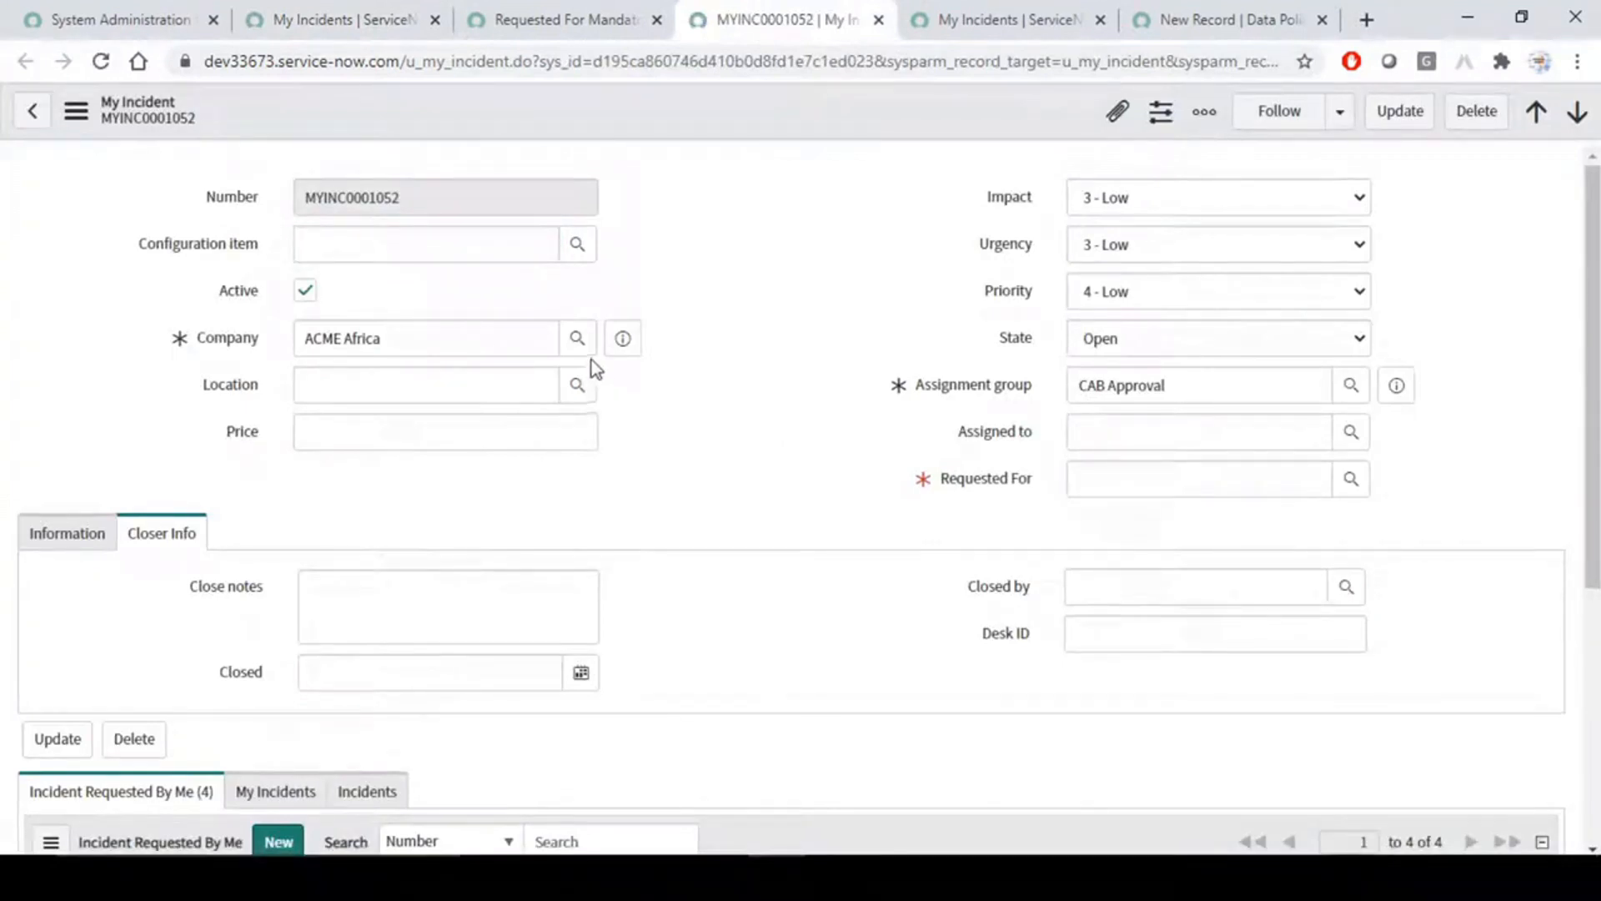
pyautogui.rightClick(779, 127)
pyautogui.click(784, 118)
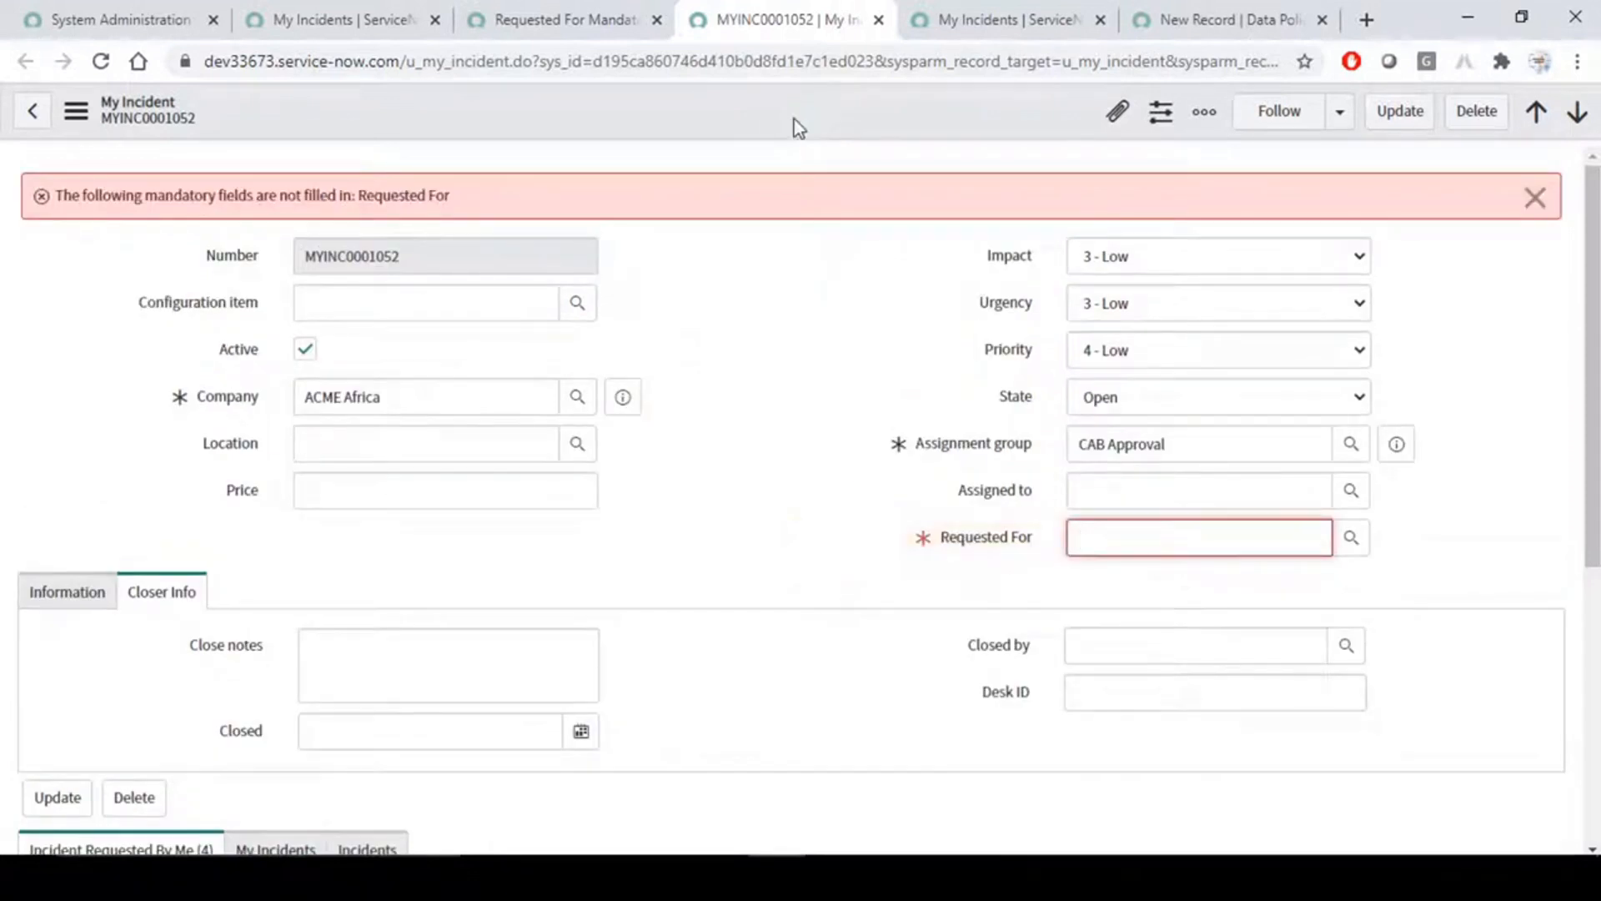
# - Fill in MYINC0001052's Requested For field with a recently selected user and save the record
pyautogui.click(1184, 538)
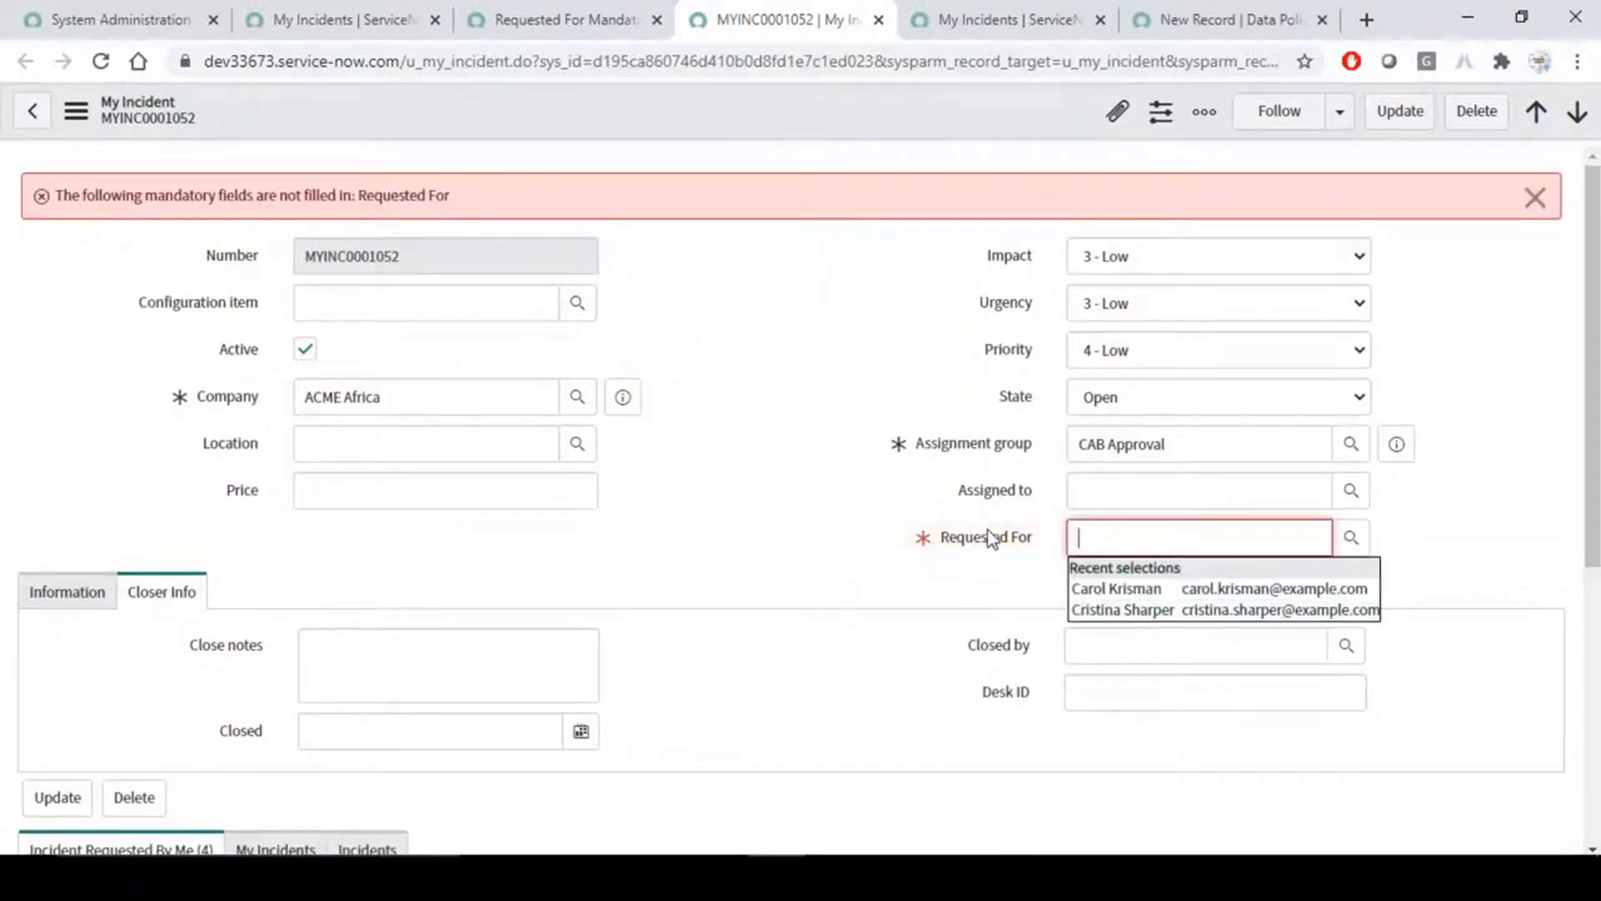
pyautogui.click(1119, 609)
pyautogui.rightClick(806, 97)
pyautogui.click(817, 105)
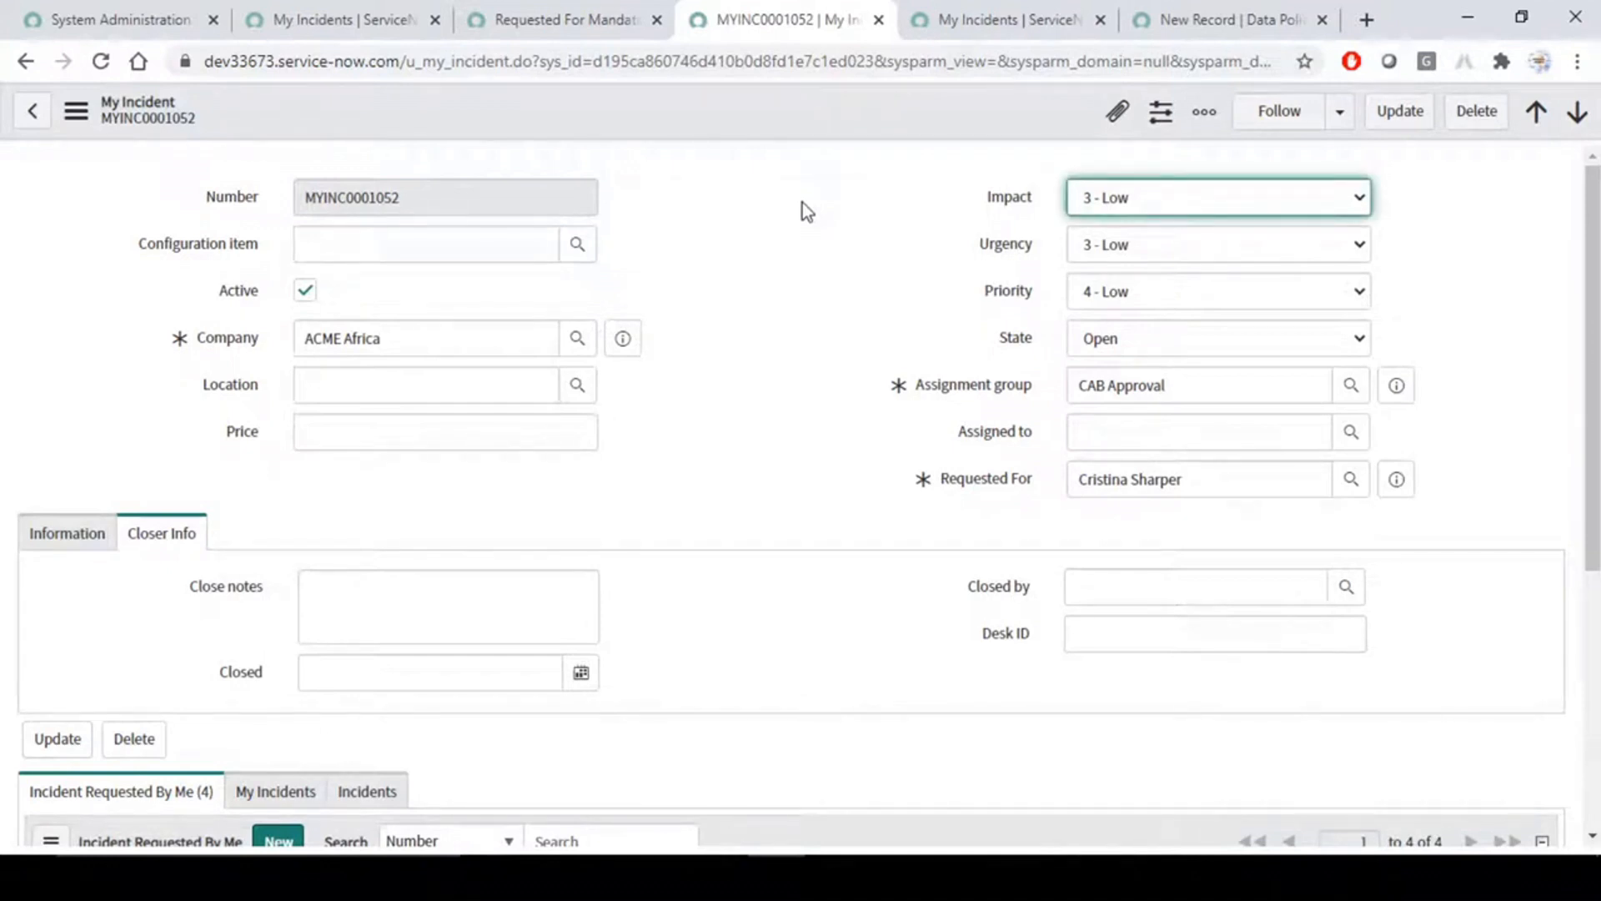
pyautogui.press('Tab')
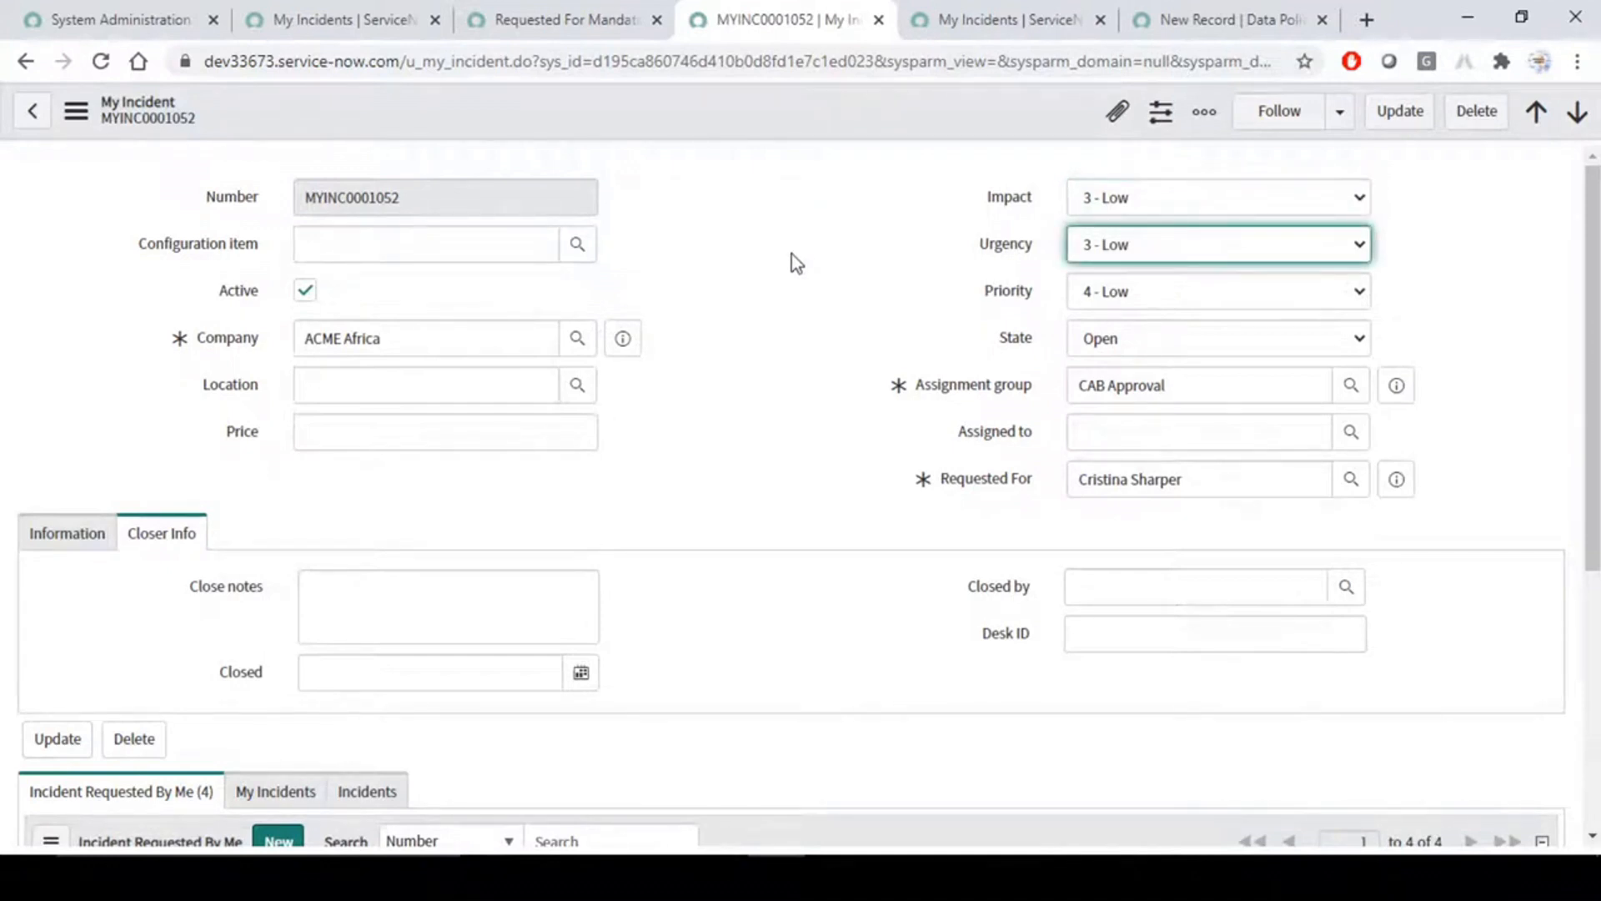
# - Refresh the My Incidents list and compare MYINC0001052's state with the Requested For Mandatory UI policy's condition
pyautogui.click(621, 15)
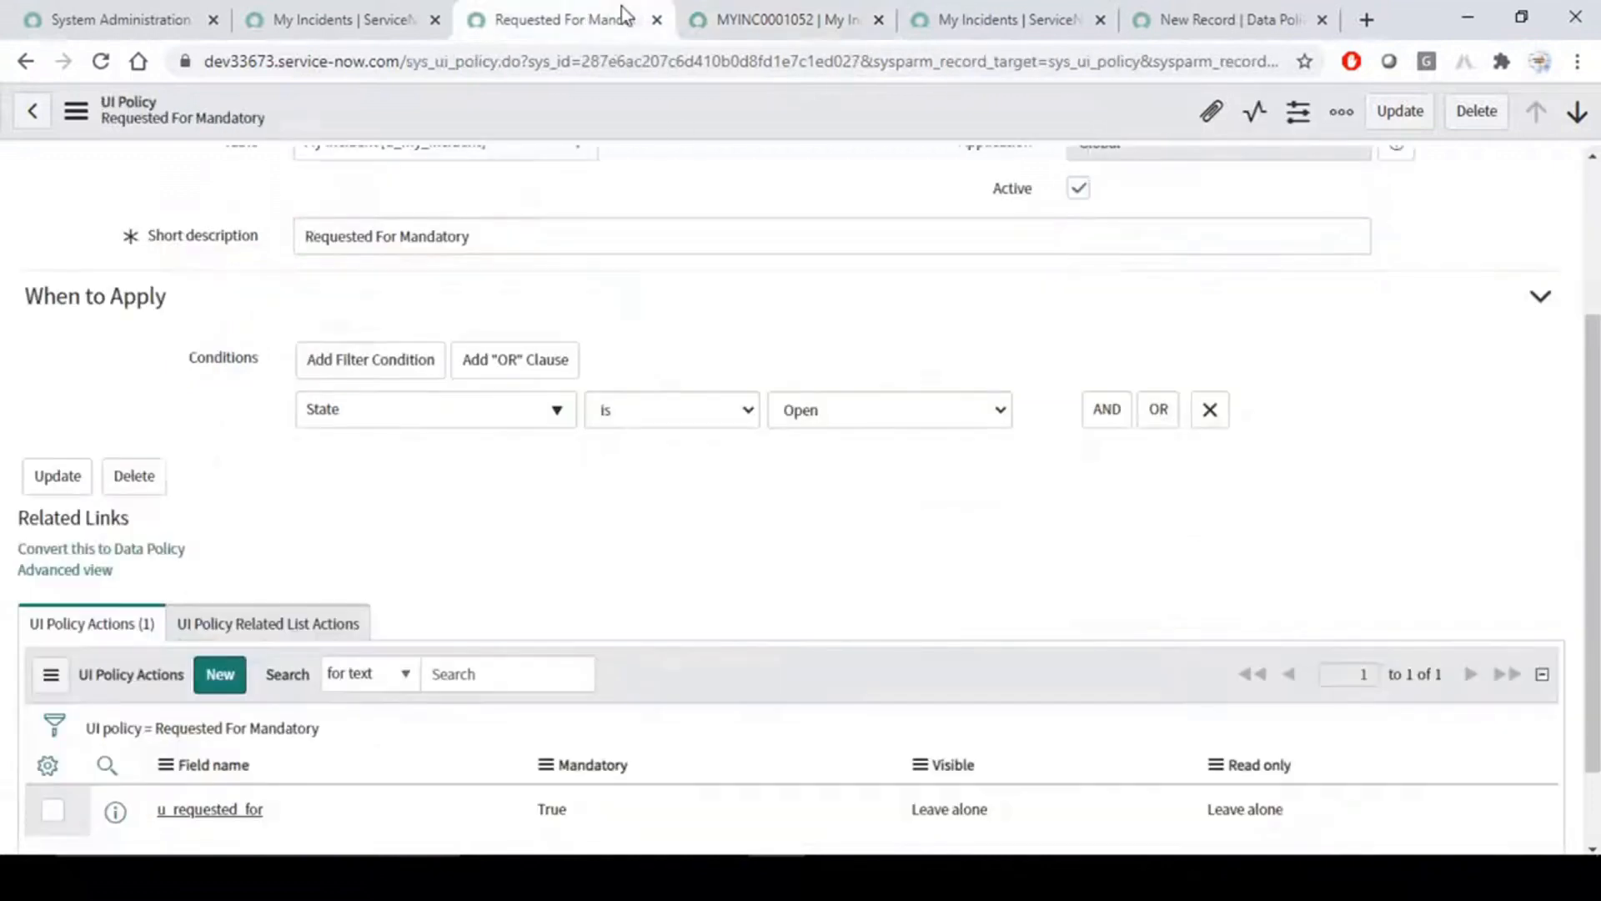
pyautogui.click(342, 17)
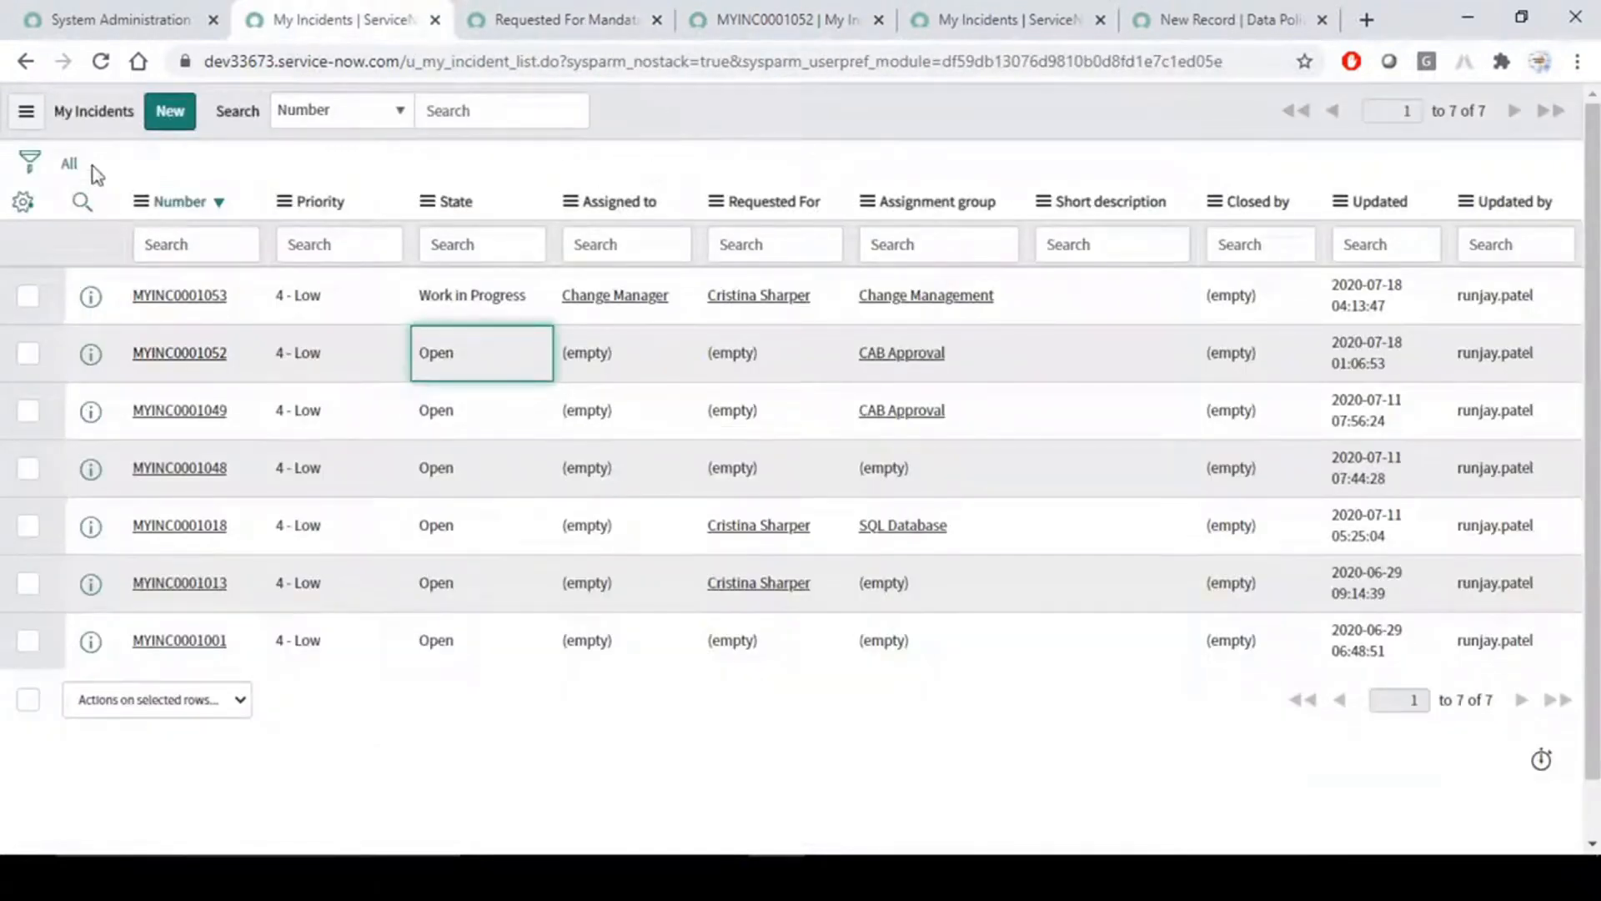
pyautogui.click(68, 163)
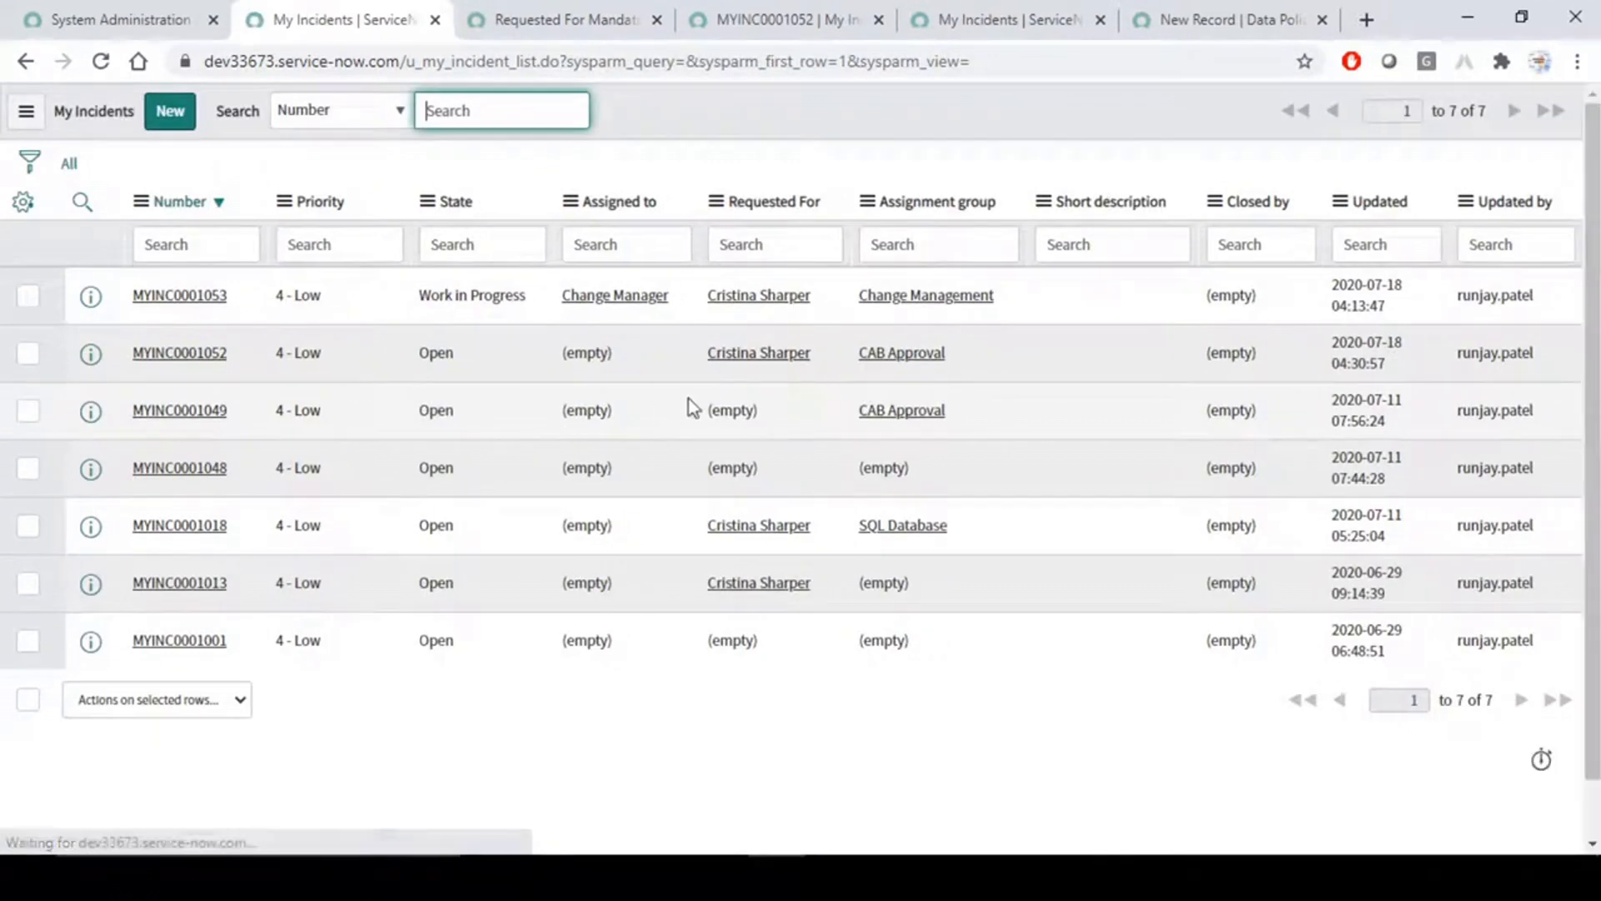
pyautogui.doubleClick(435, 354)
pyautogui.hotkey('ctrl', 'Tab')
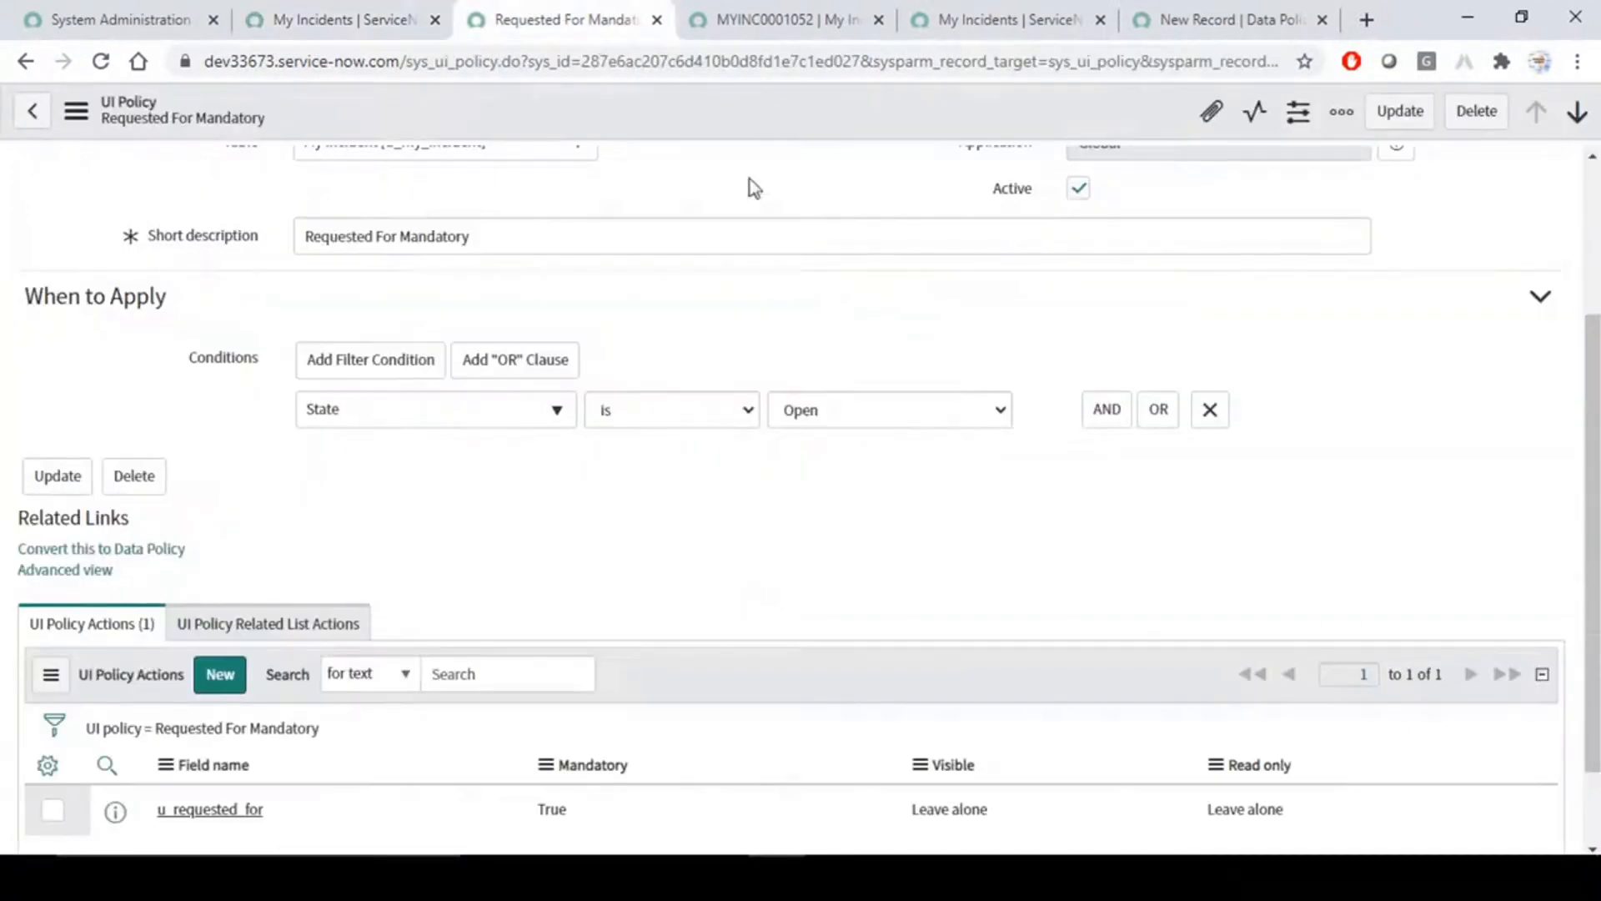
pyautogui.click(292, 7)
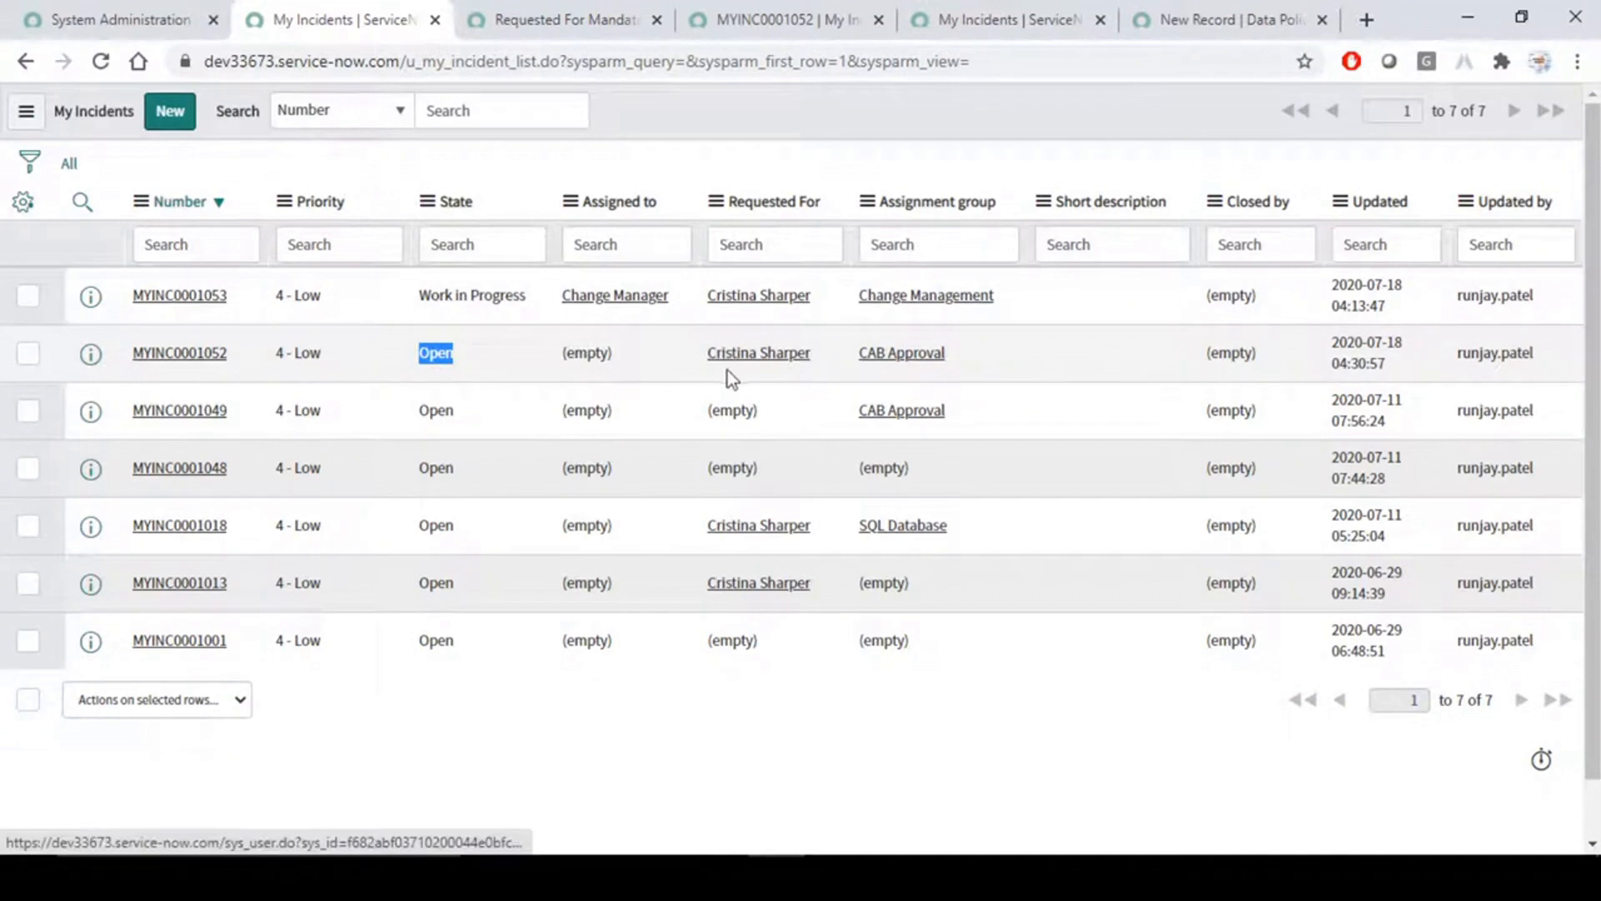
# - Clear the Requested For value of MYINC0001052 directly in the My Incidents list and save the cell
pyautogui.doubleClick(734, 410)
pyautogui.click(822, 349)
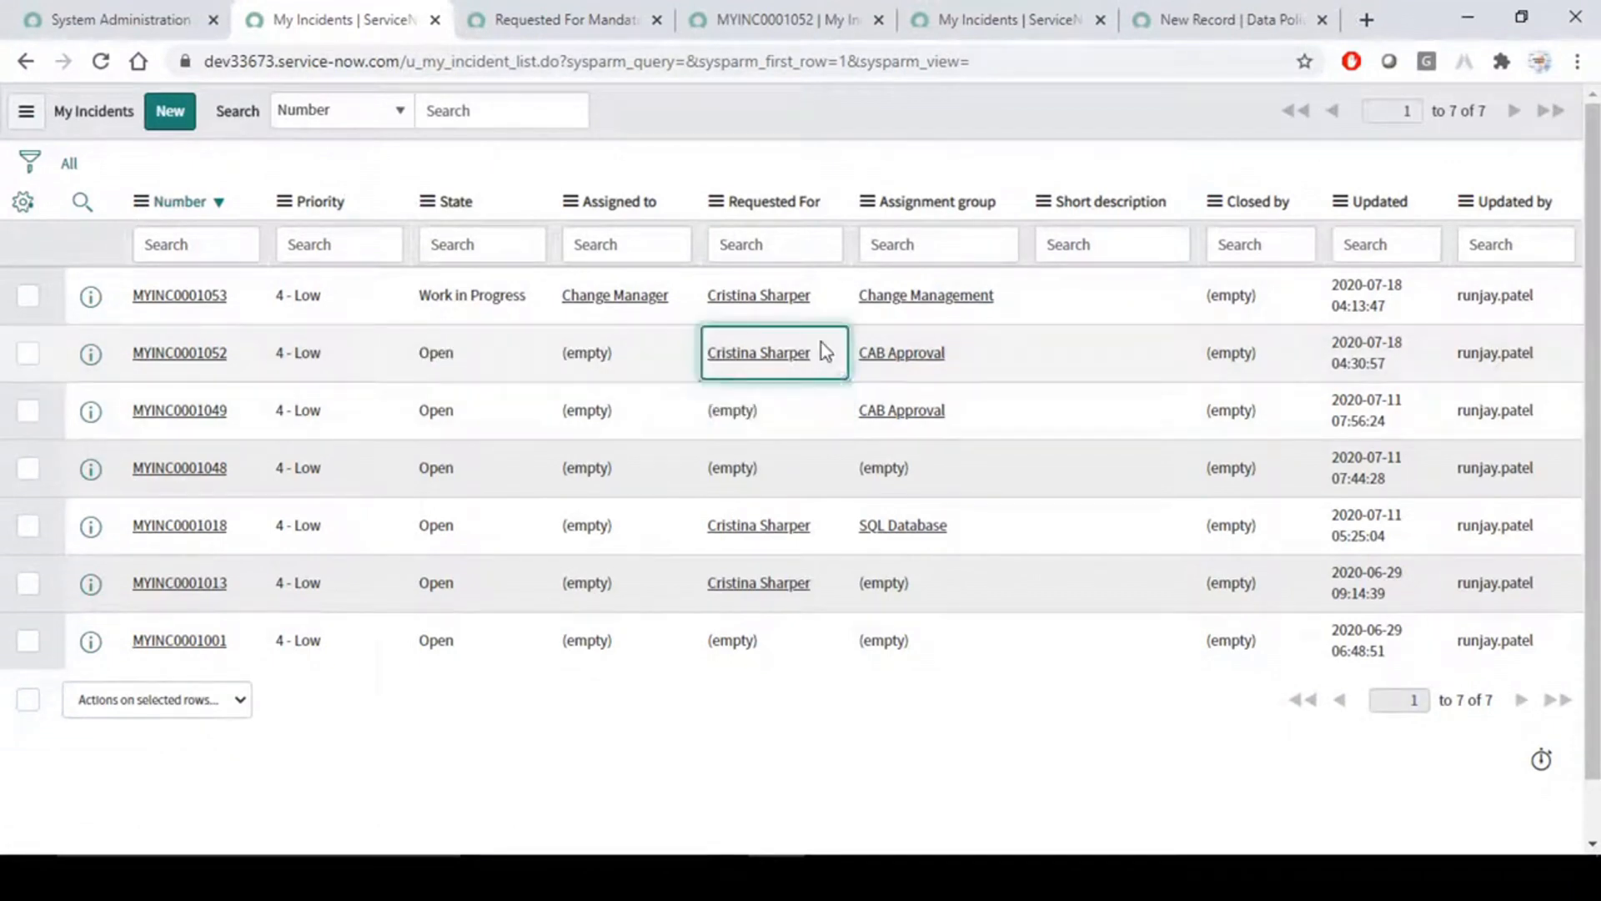
pyautogui.doubleClick(822, 344)
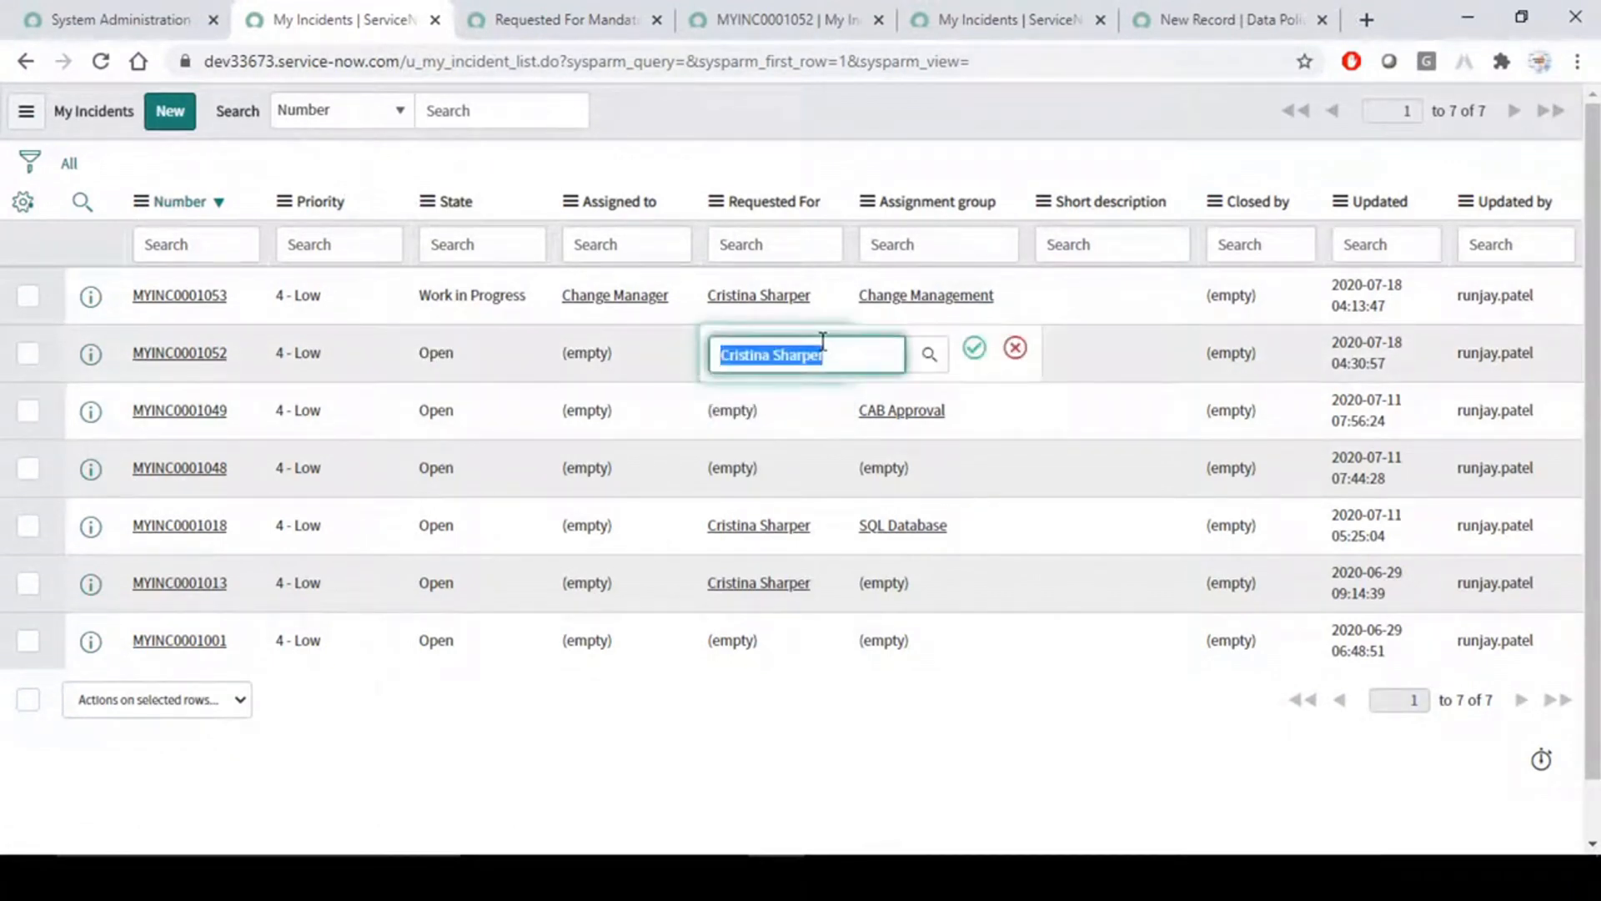
pyautogui.press('BackSpace')
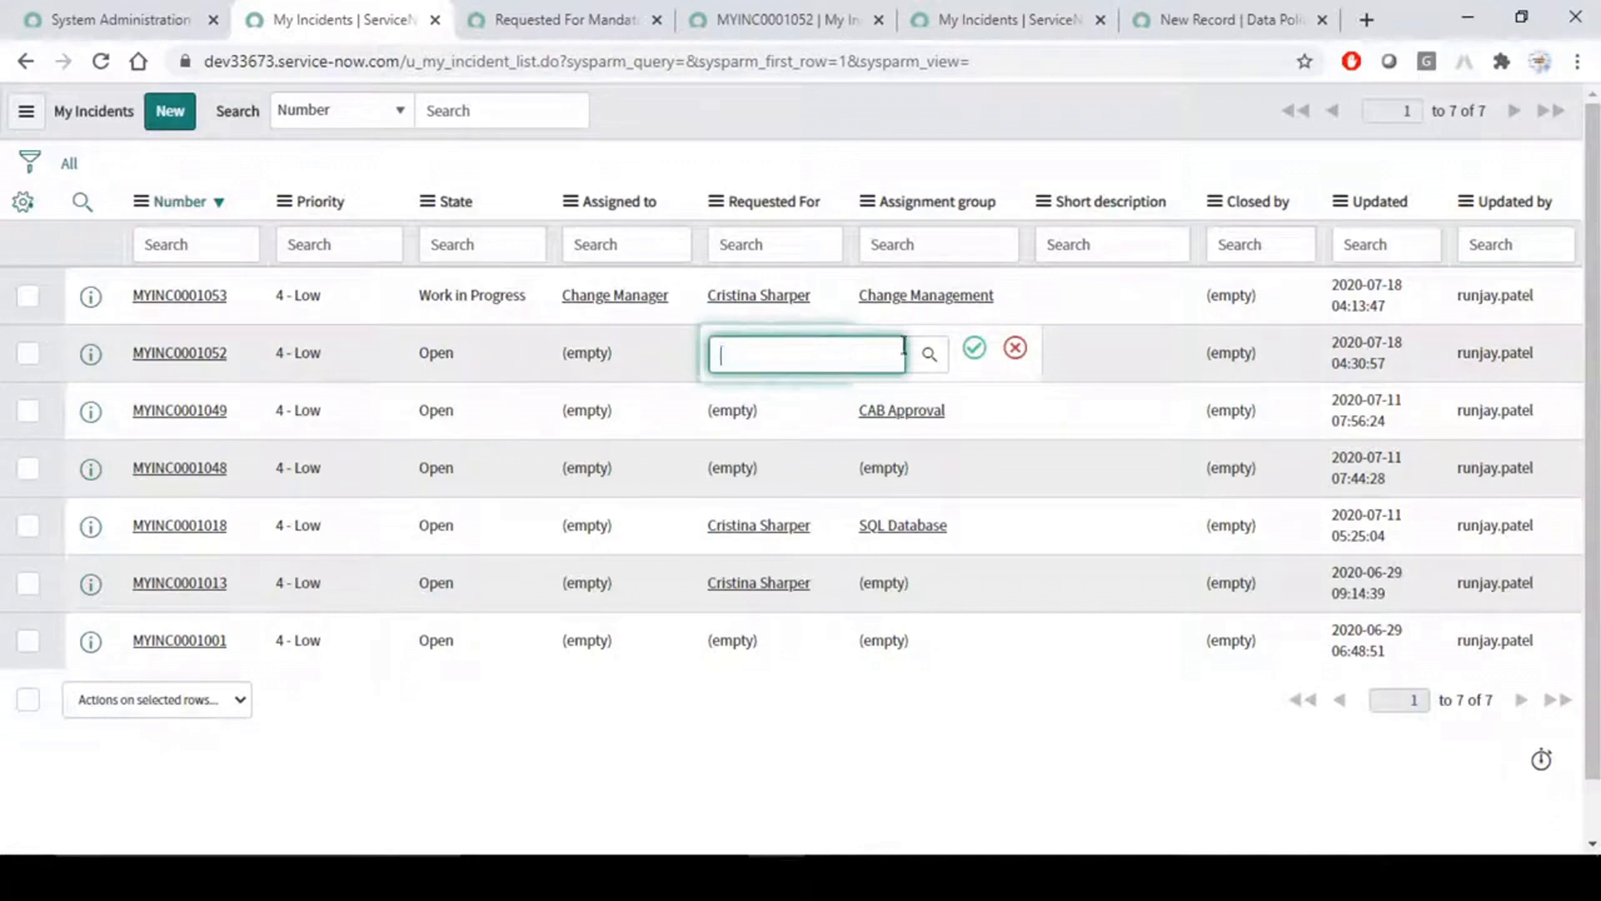
pyautogui.click(973, 350)
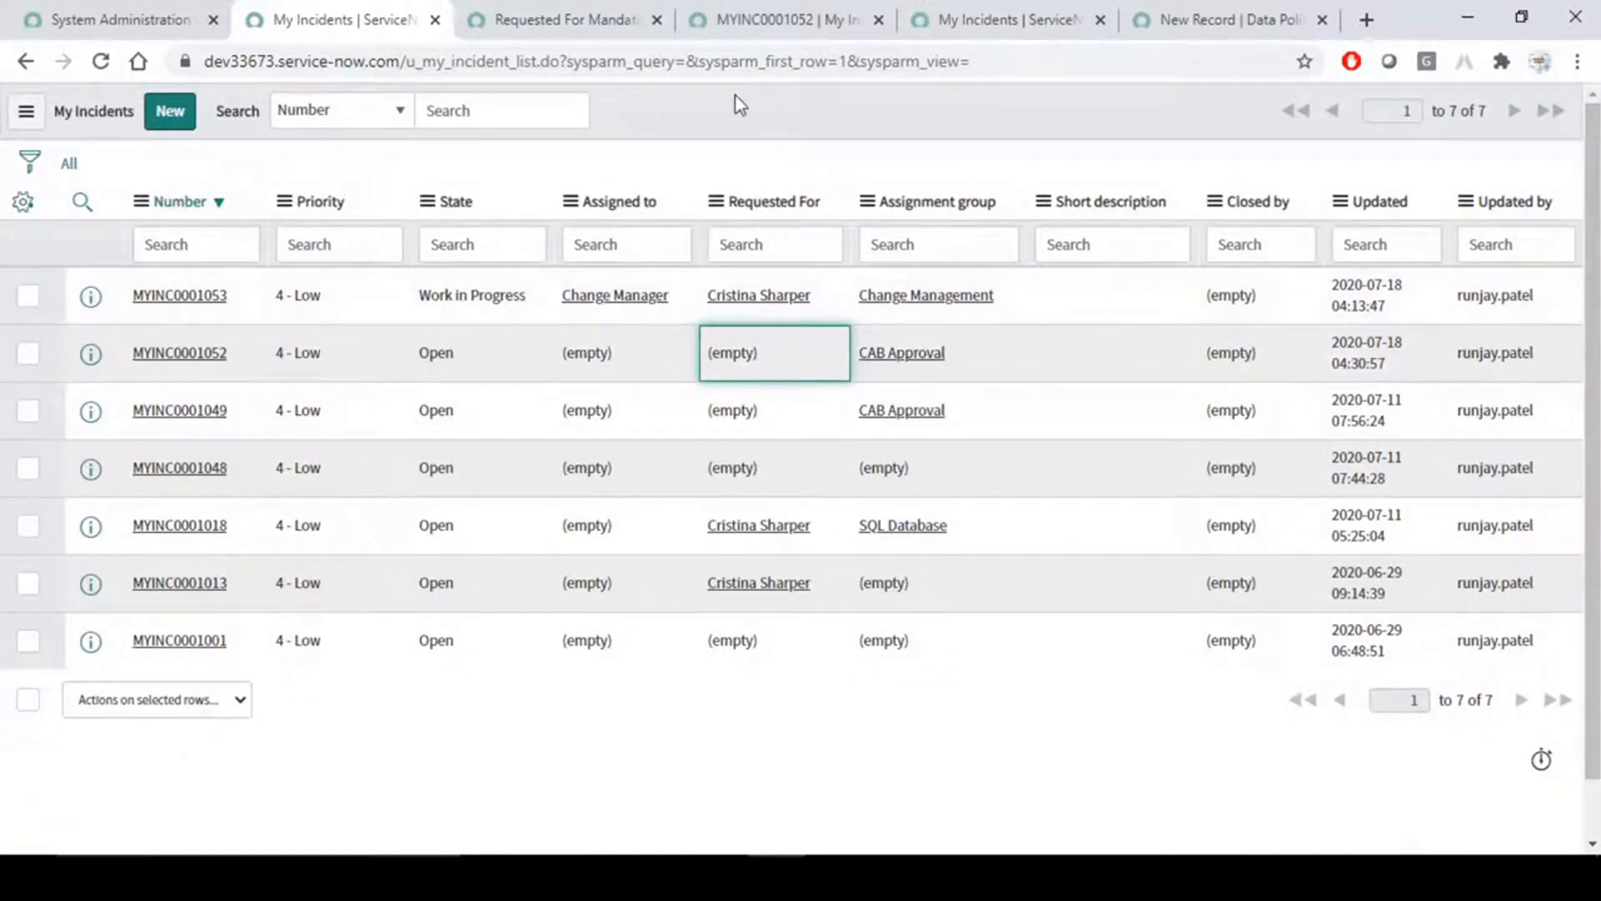
# - Compare the Requested For field on the MYINC0001052 form with its list cell and the UI policy
pyautogui.click(592, 19)
pyautogui.click(759, 6)
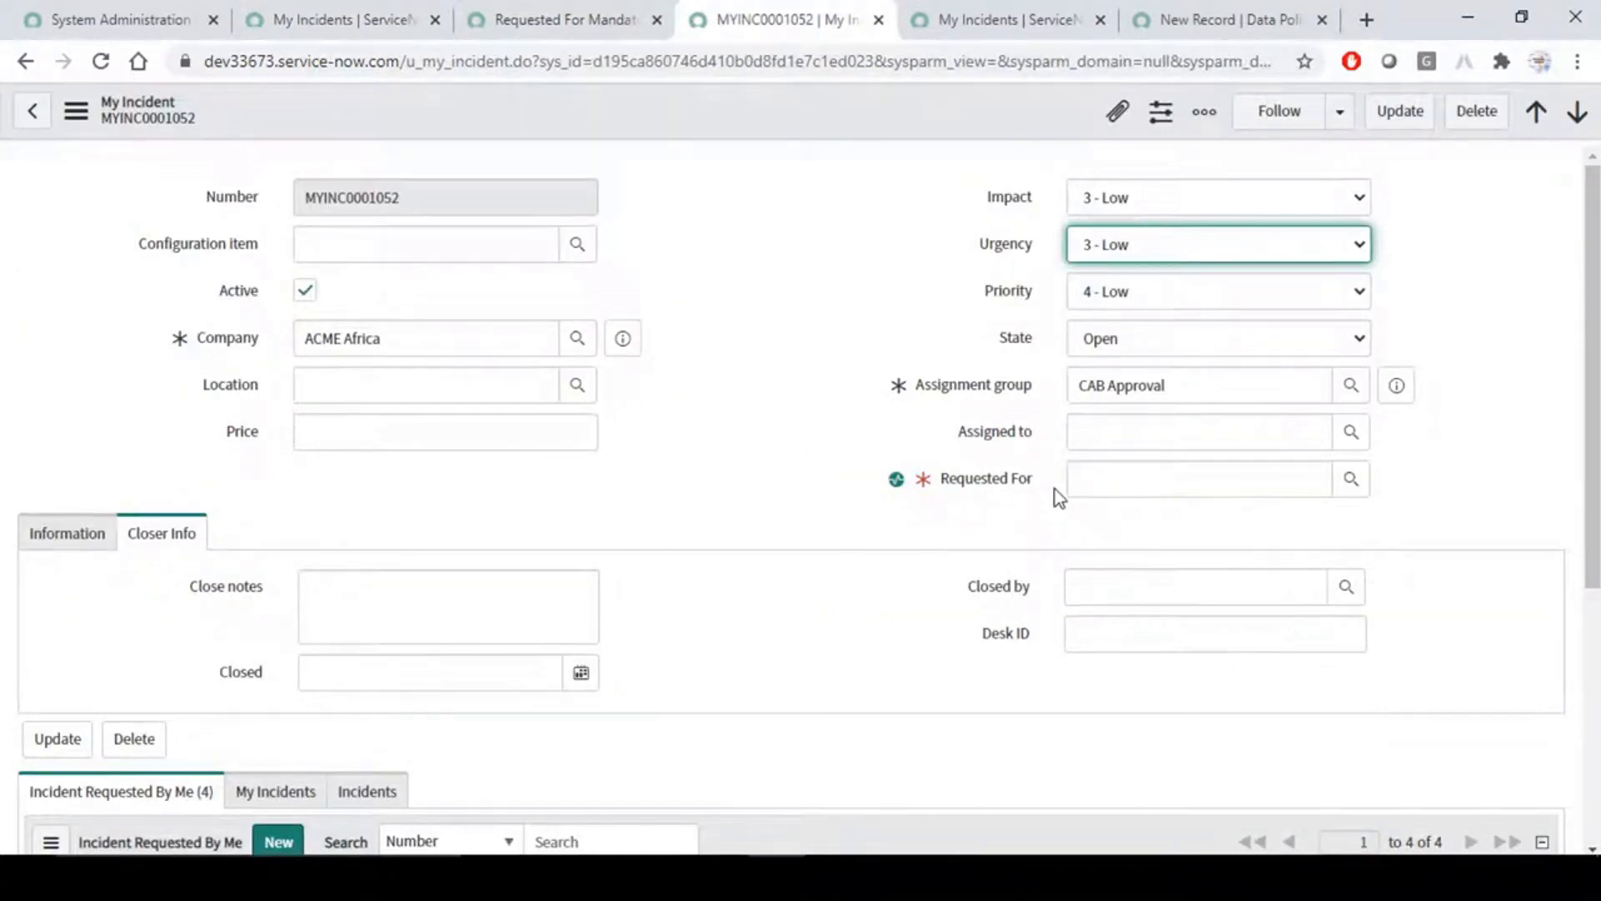
pyautogui.click(342, 19)
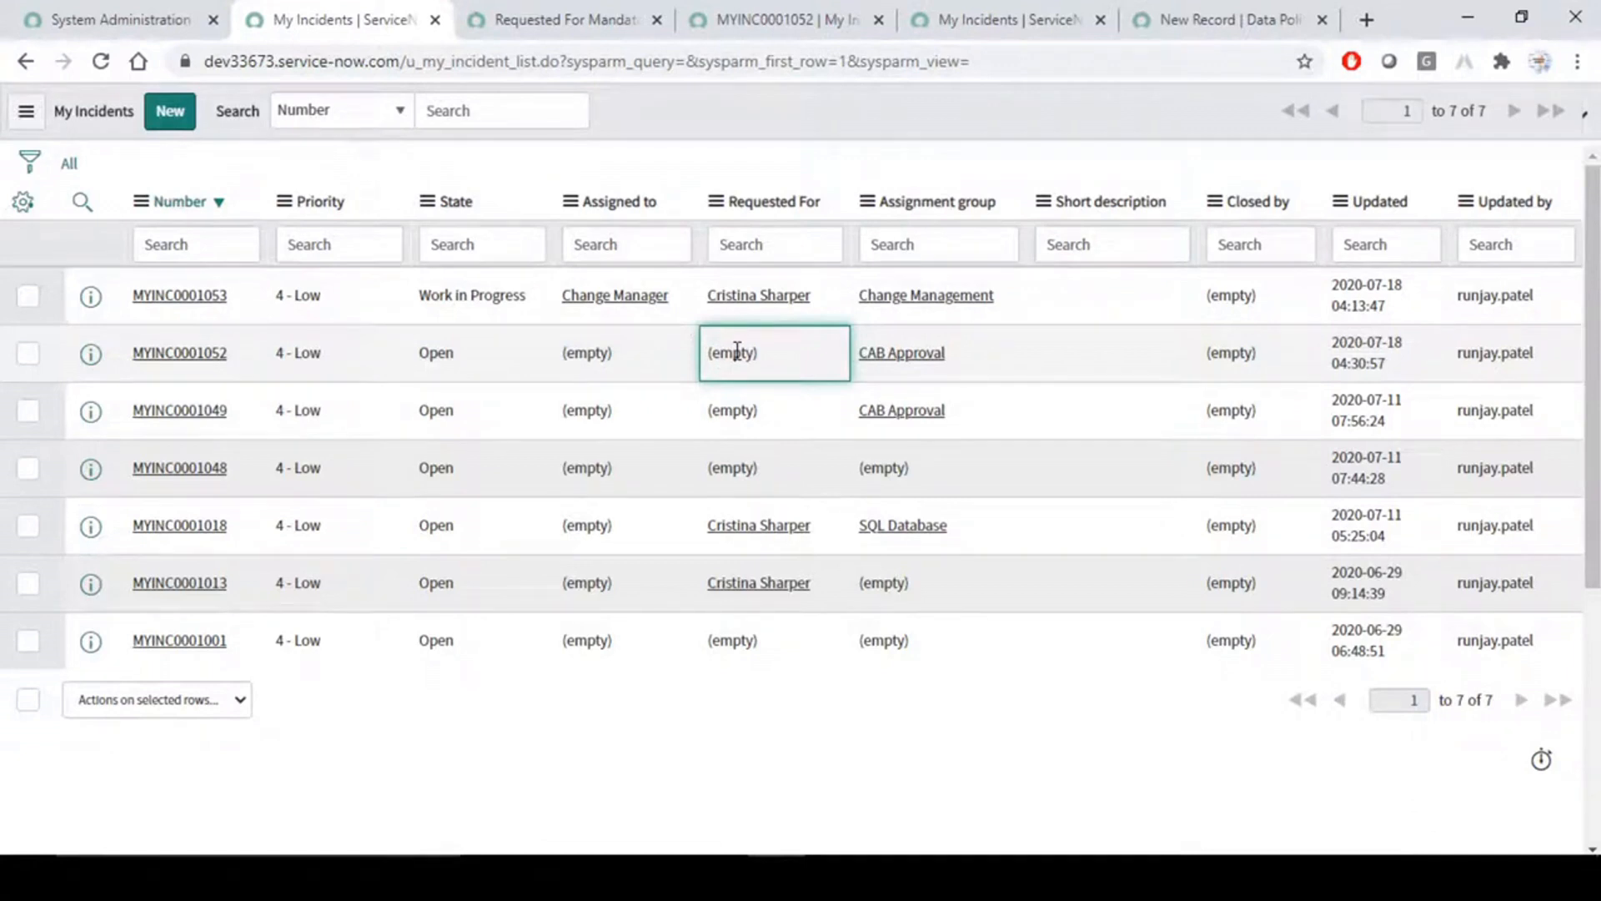
pyautogui.click(581, 11)
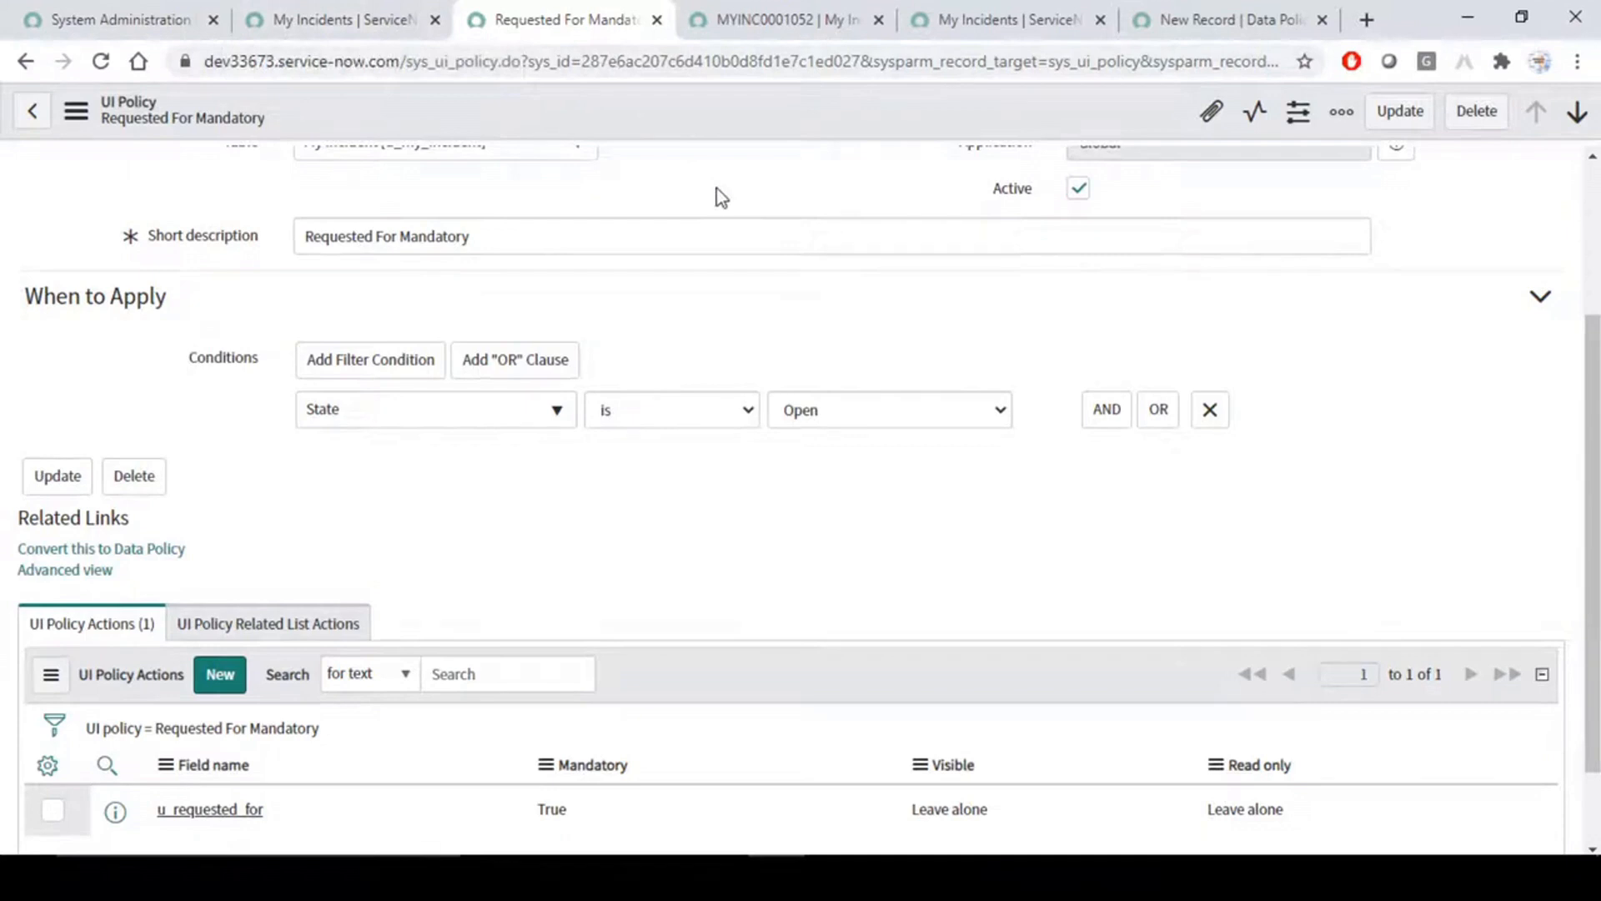
pyautogui.click(288, 23)
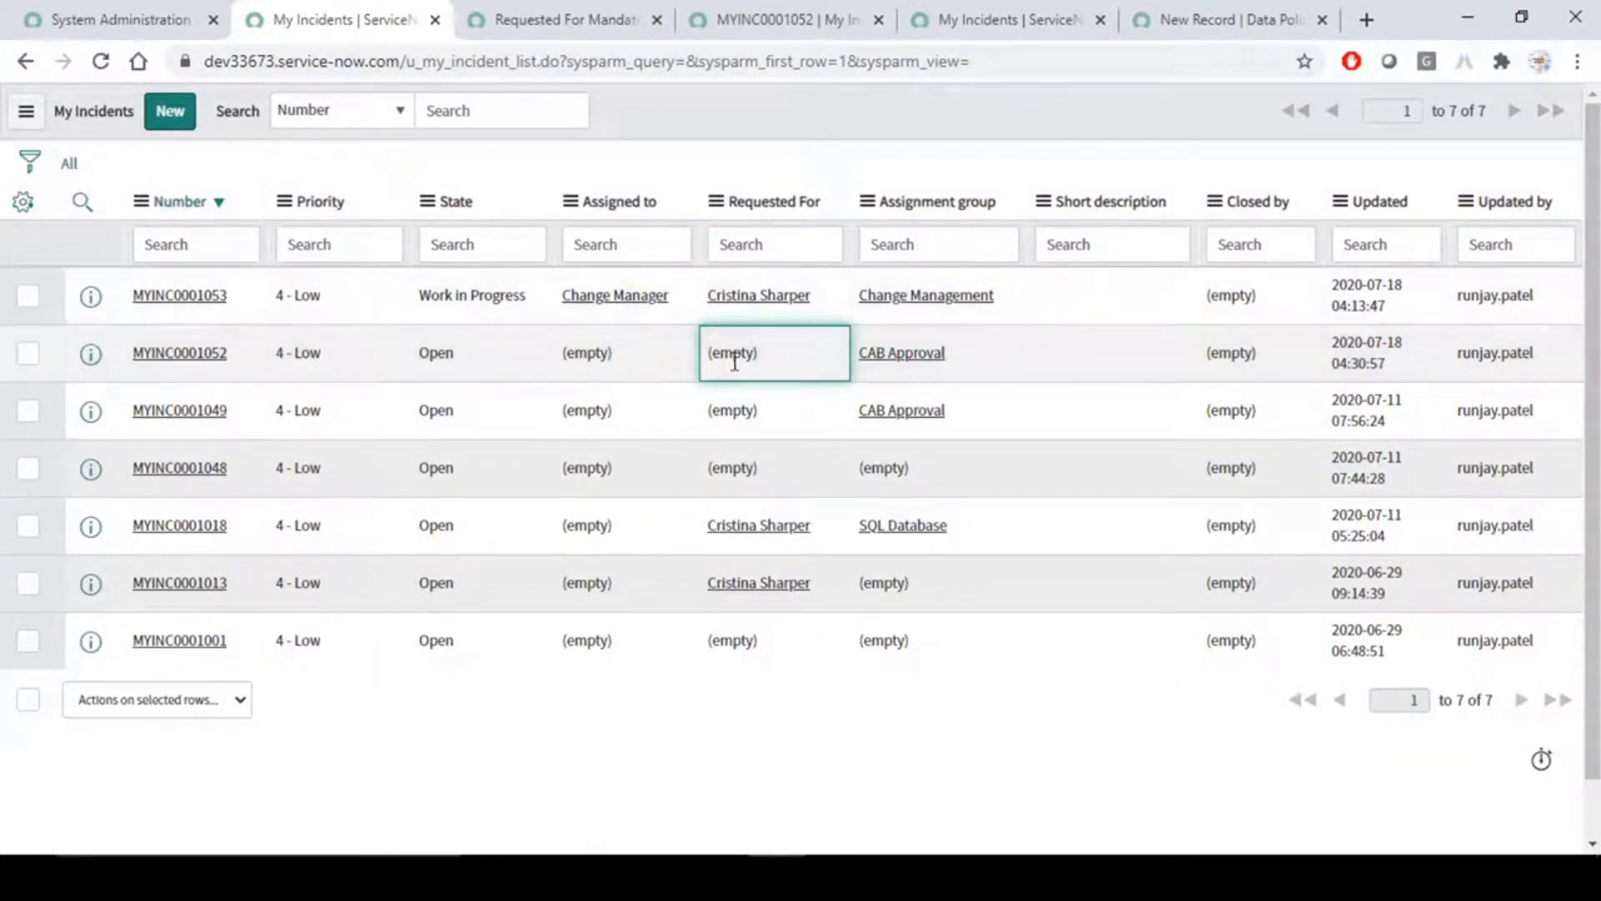
pyautogui.hotkey('ctrl', 'Tab')
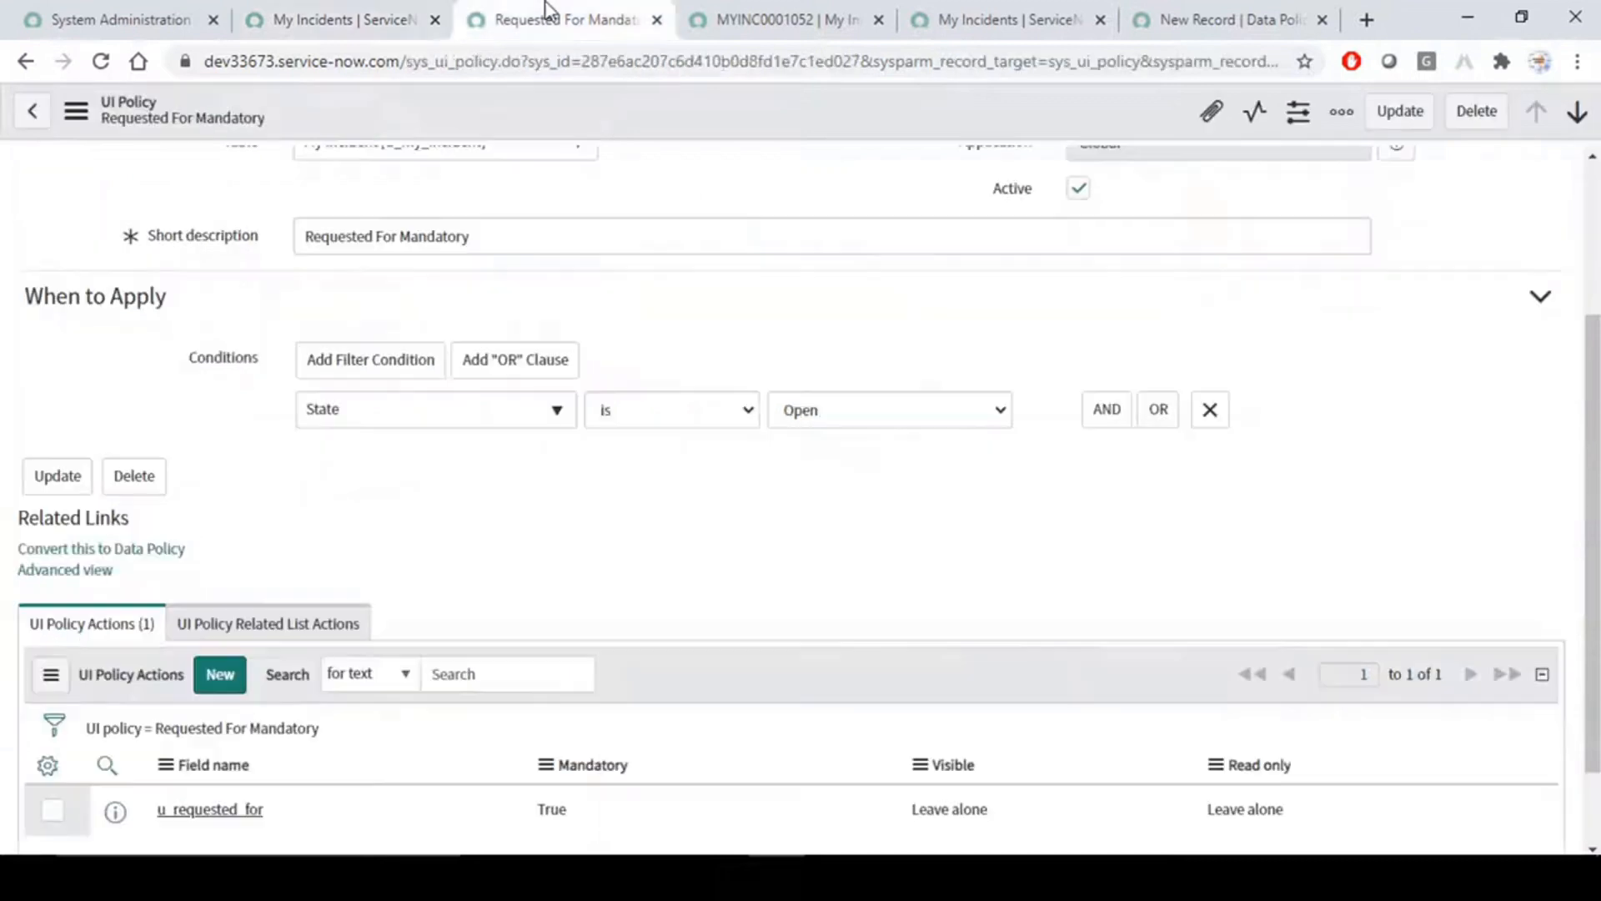
# - Review the Requested For Mandatory UI policy's guidance text, table, short description, condition and actions
pyautogui.scroll(3, 739, 344)
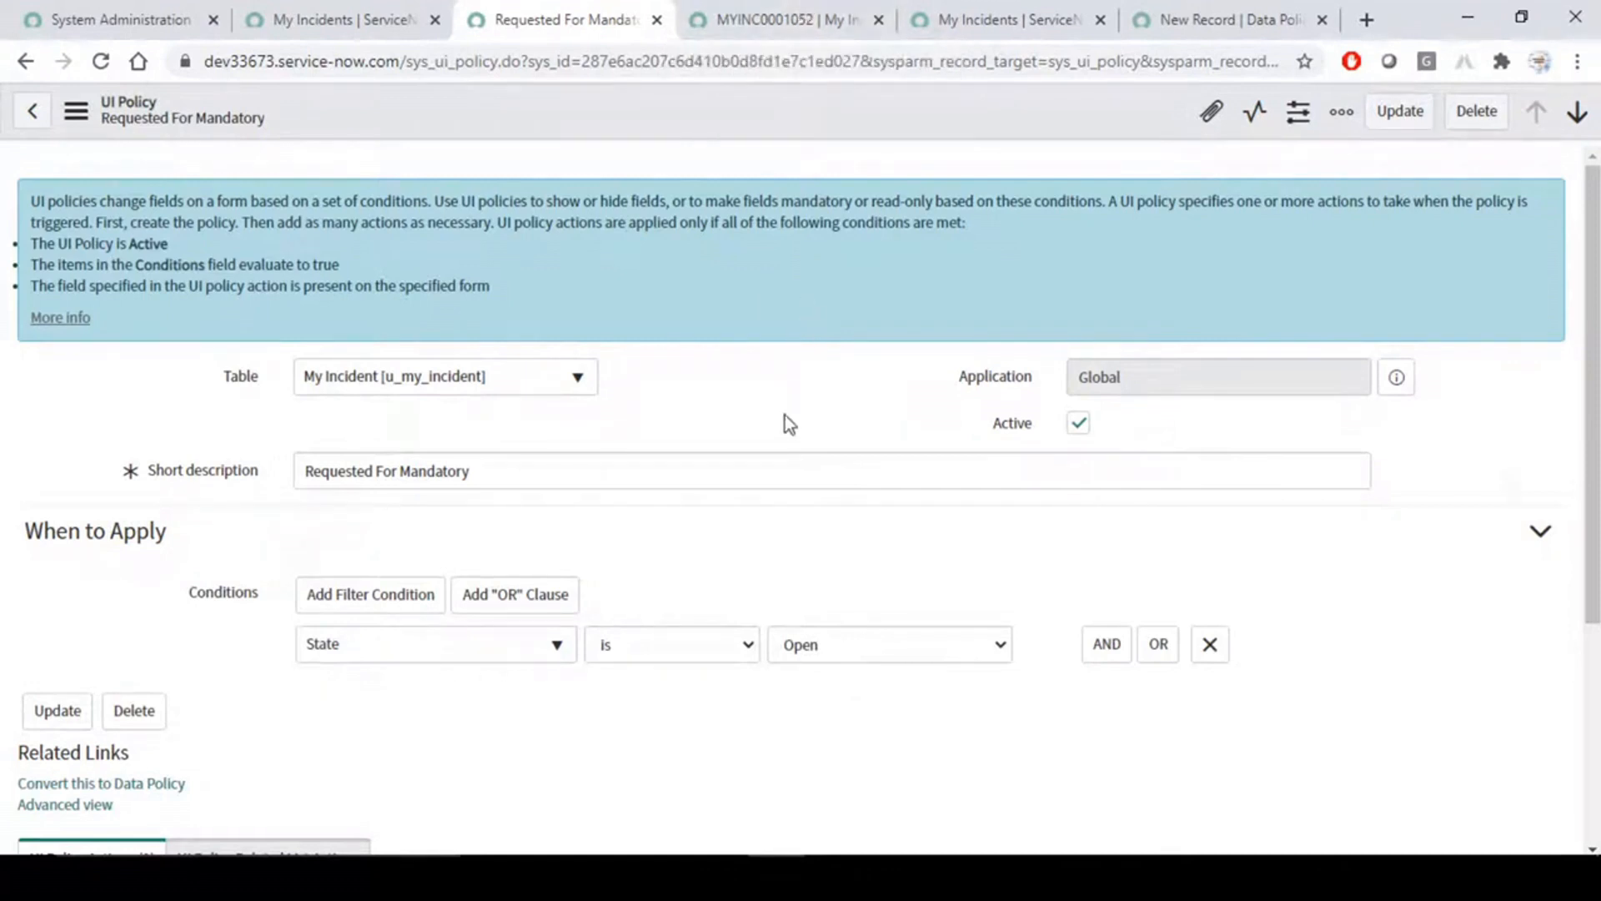
pyautogui.scroll(-1, 784, 419)
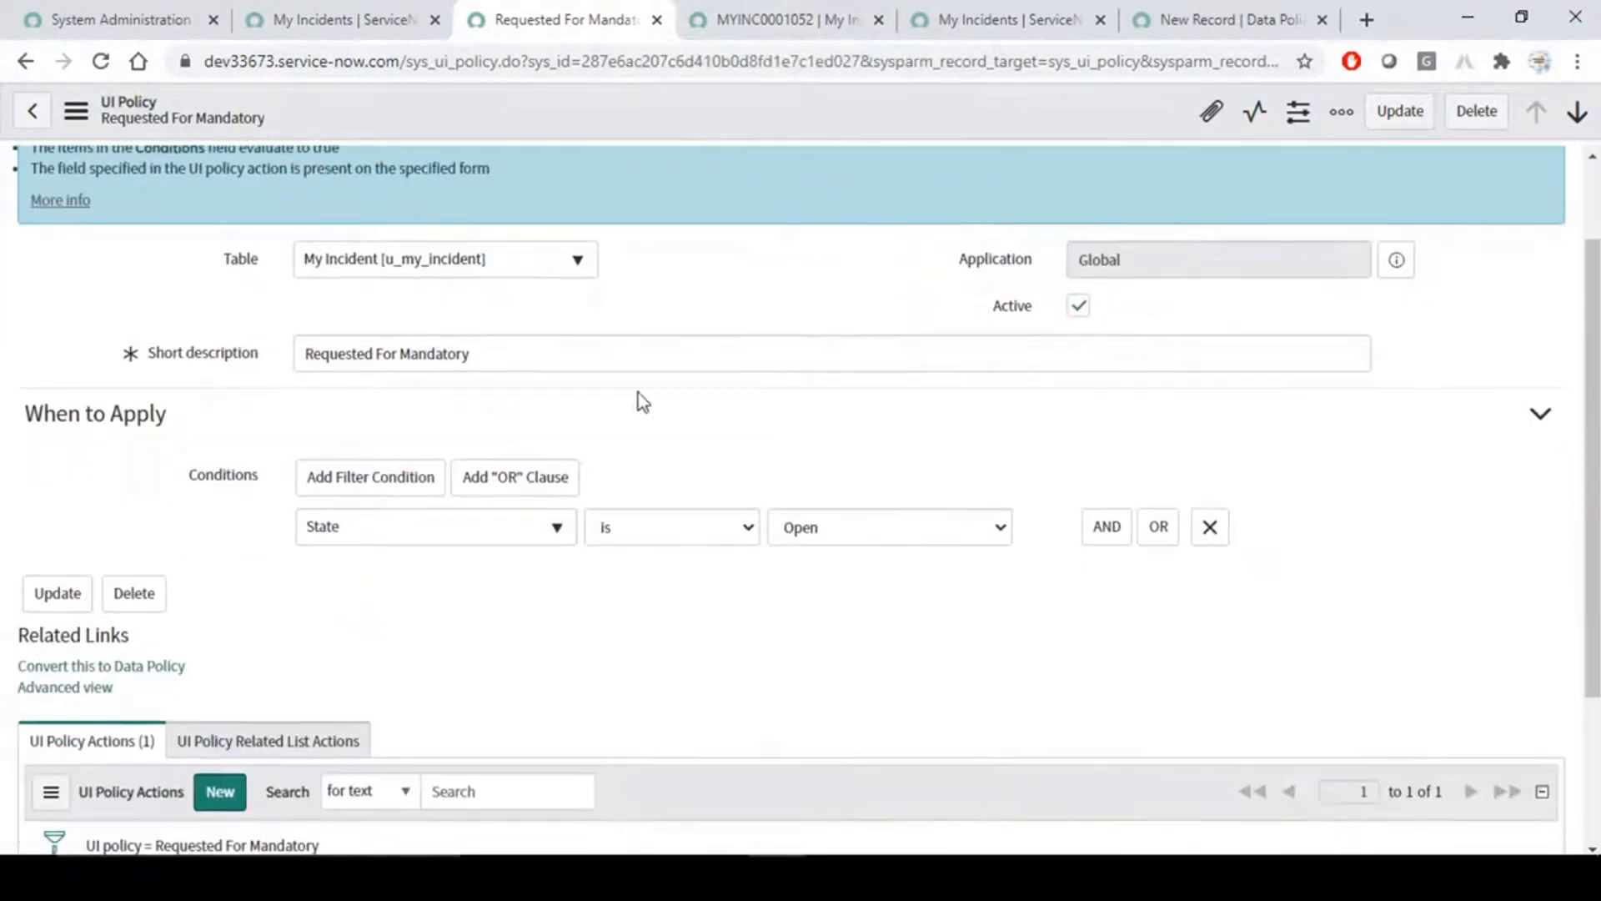
pyautogui.click(508, 354)
pyautogui.tripleClick(377, 353)
pyautogui.click(769, 454)
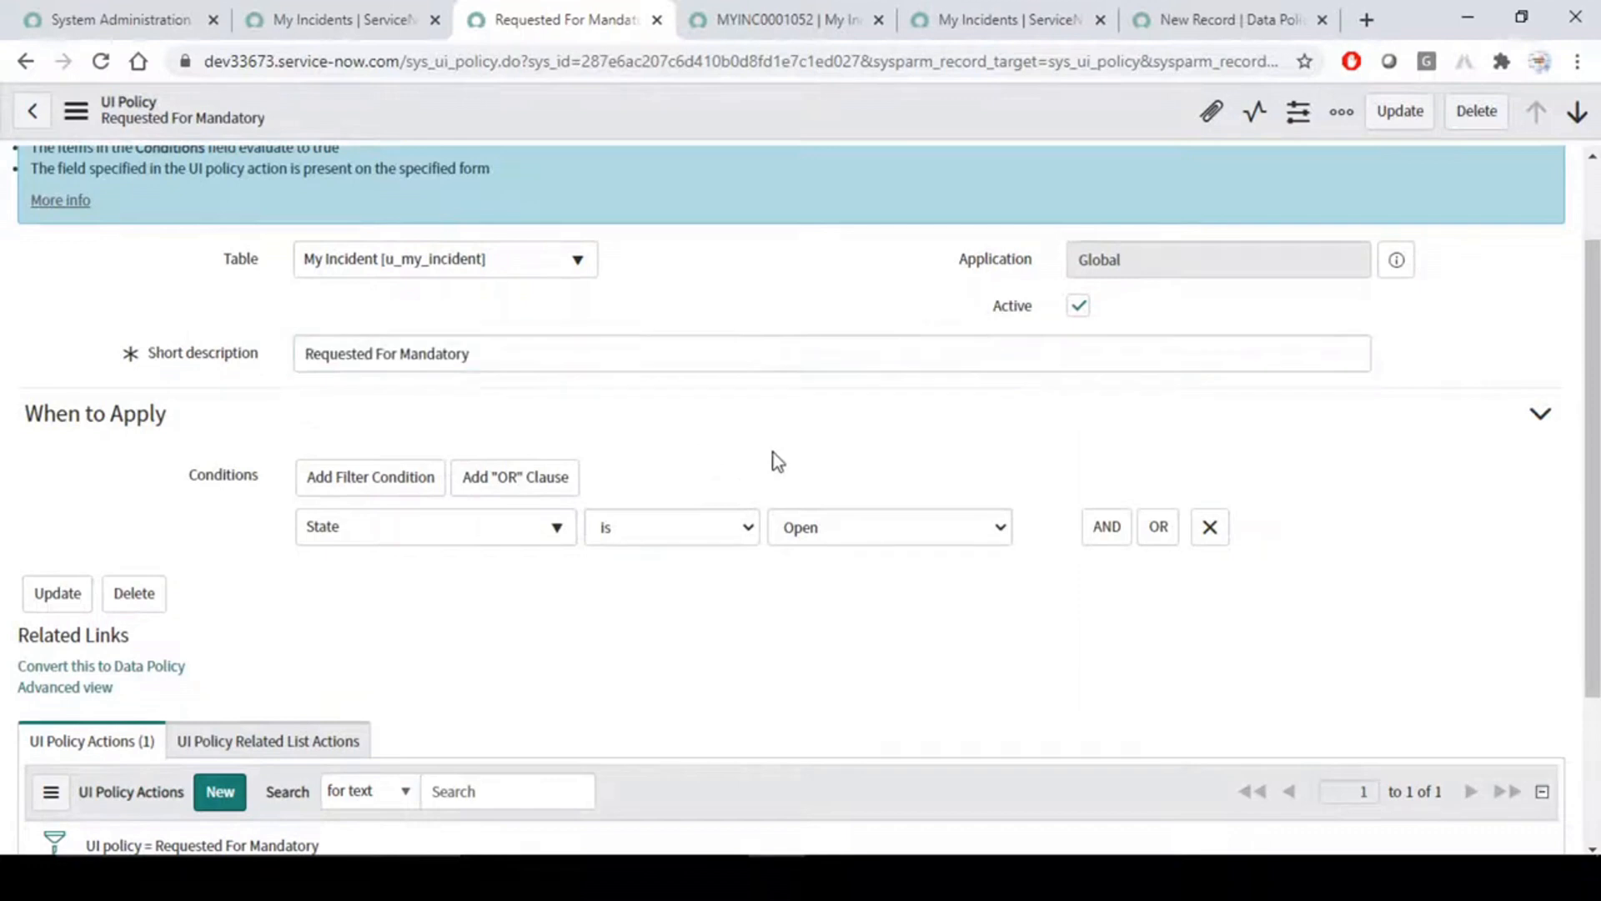
pyautogui.scroll(-1, 769, 453)
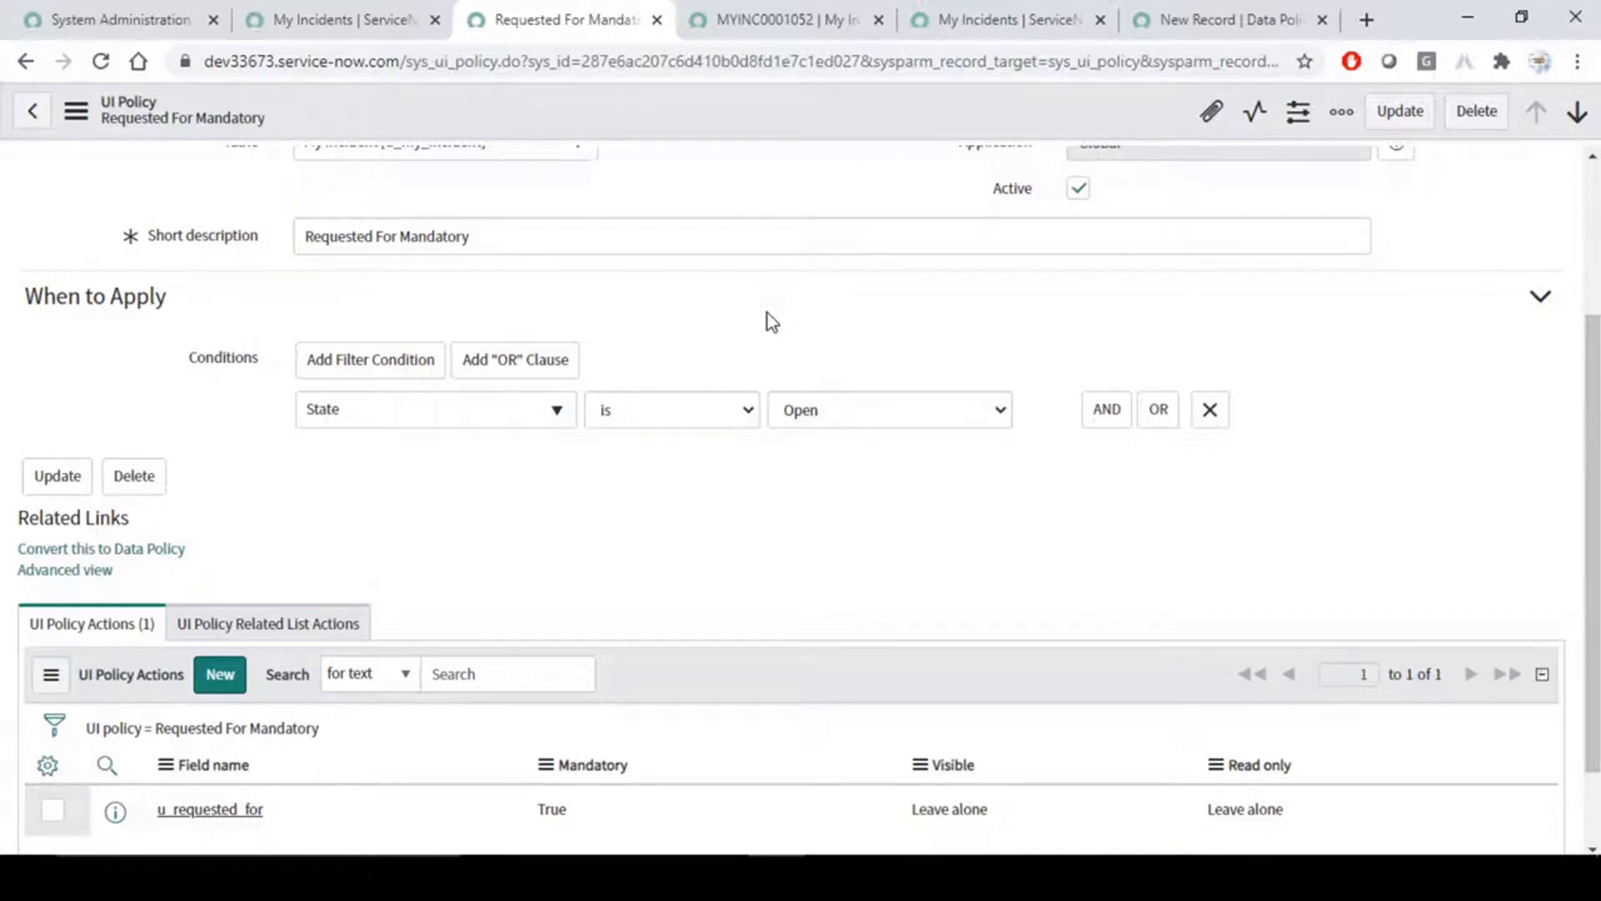
pyautogui.scroll(3, 768, 315)
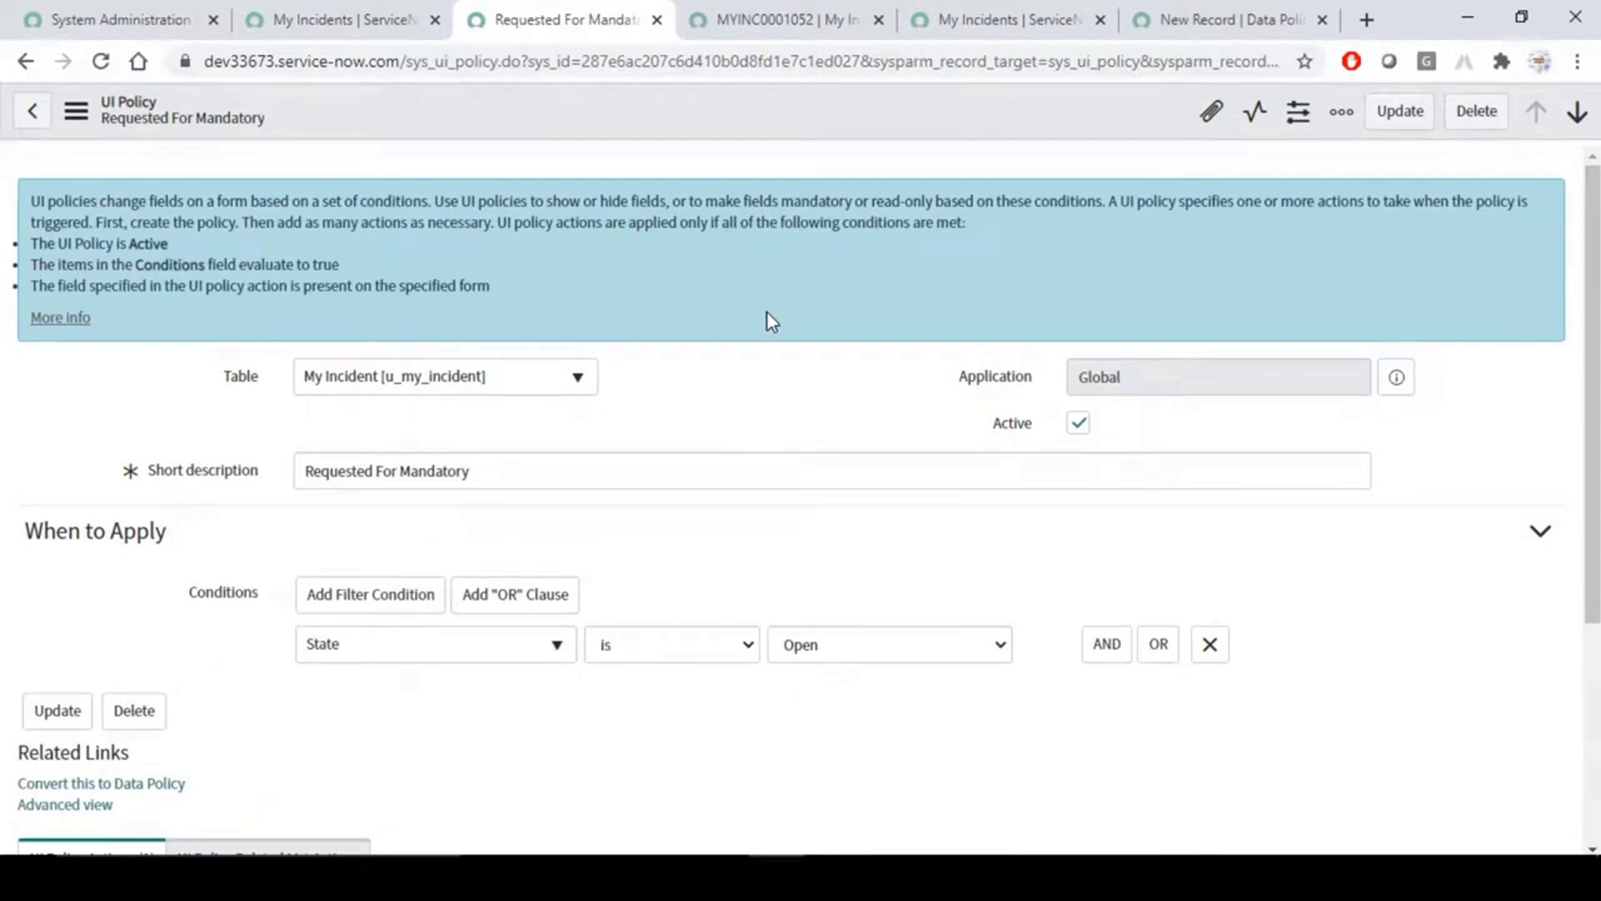
pyautogui.scroll(-3, 767, 317)
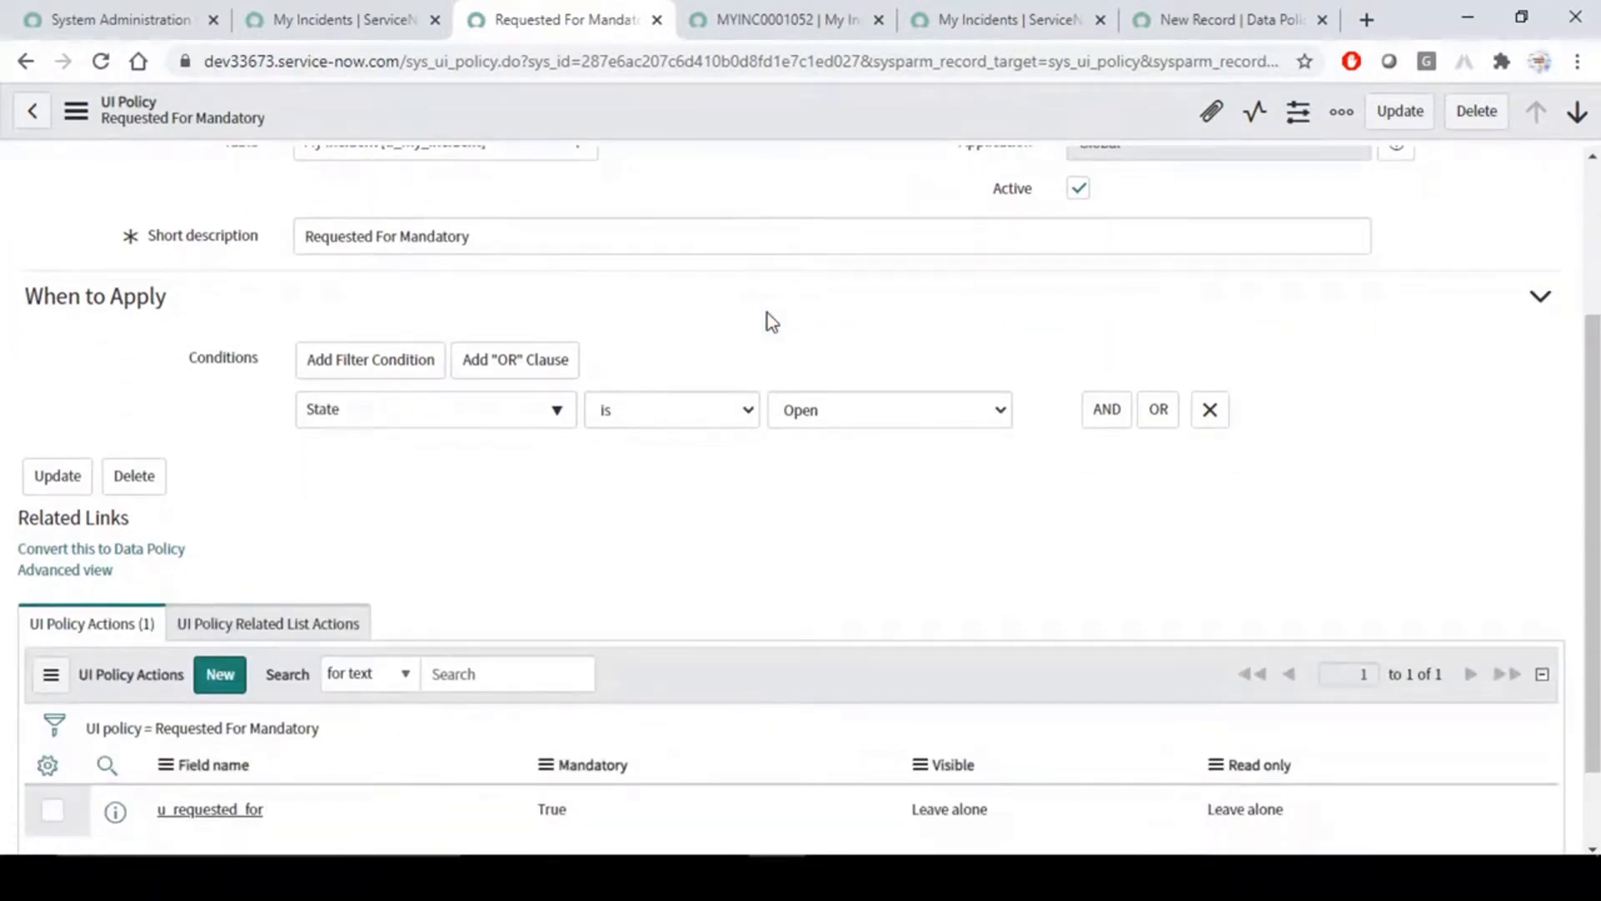
# - Search the application navigator for "data poli"
pyautogui.click(92, 18)
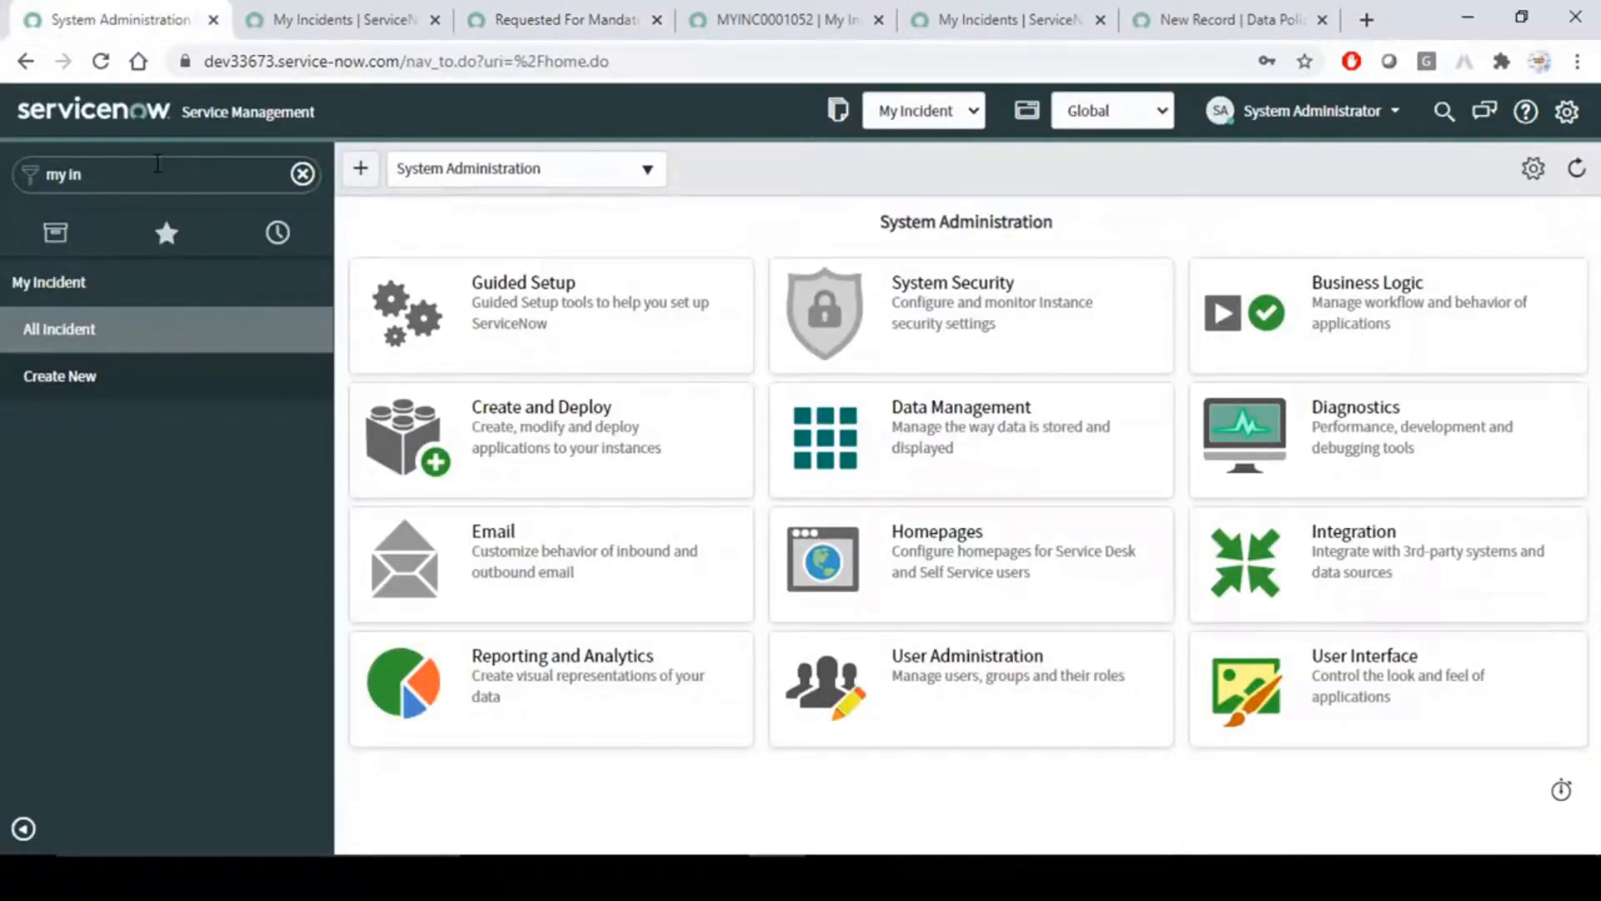
pyautogui.click(174, 178)
pyautogui.write('data')
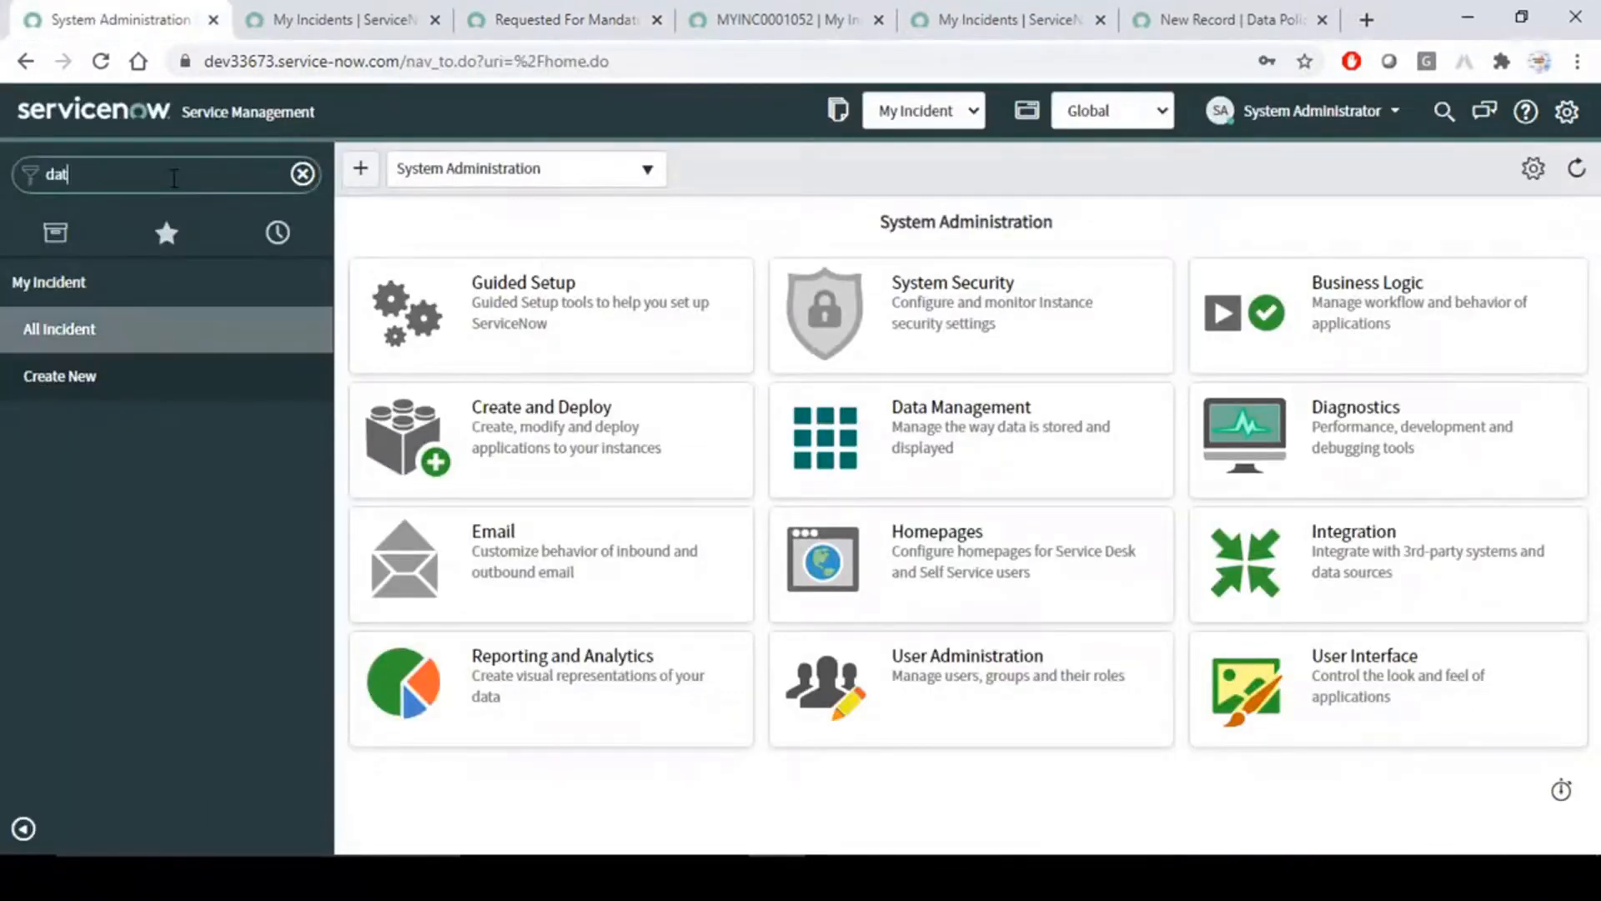
pyautogui.write(' poli')
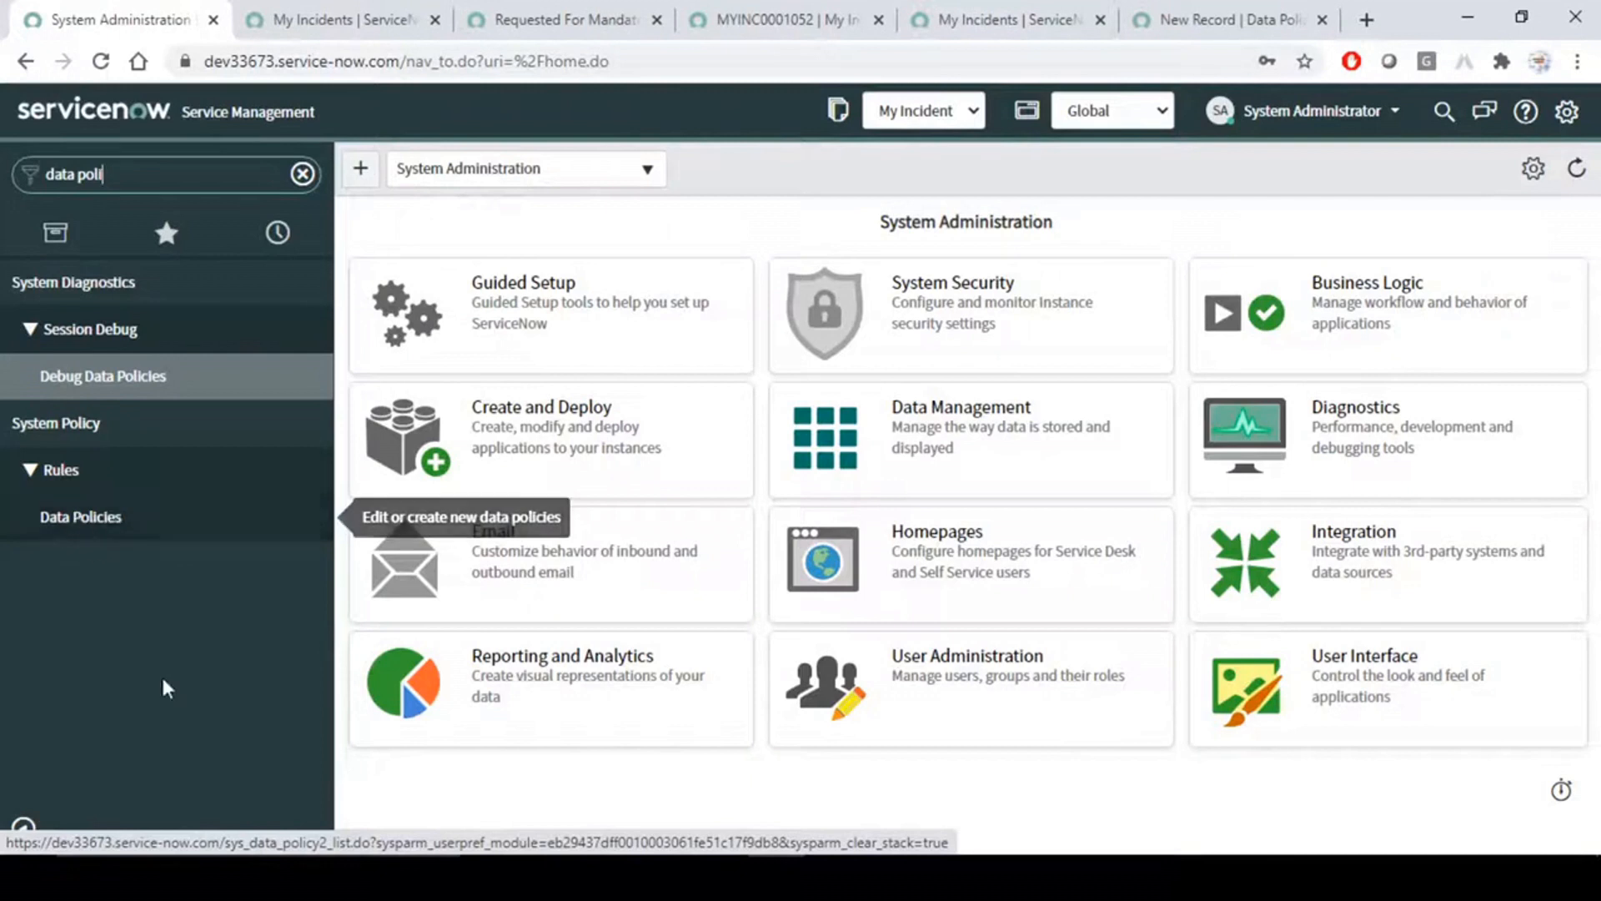
# - Convert the Requested For Mandatory UI policy to a data policy and dismiss the notice
pyautogui.click(338, 12)
pyautogui.click(592, 13)
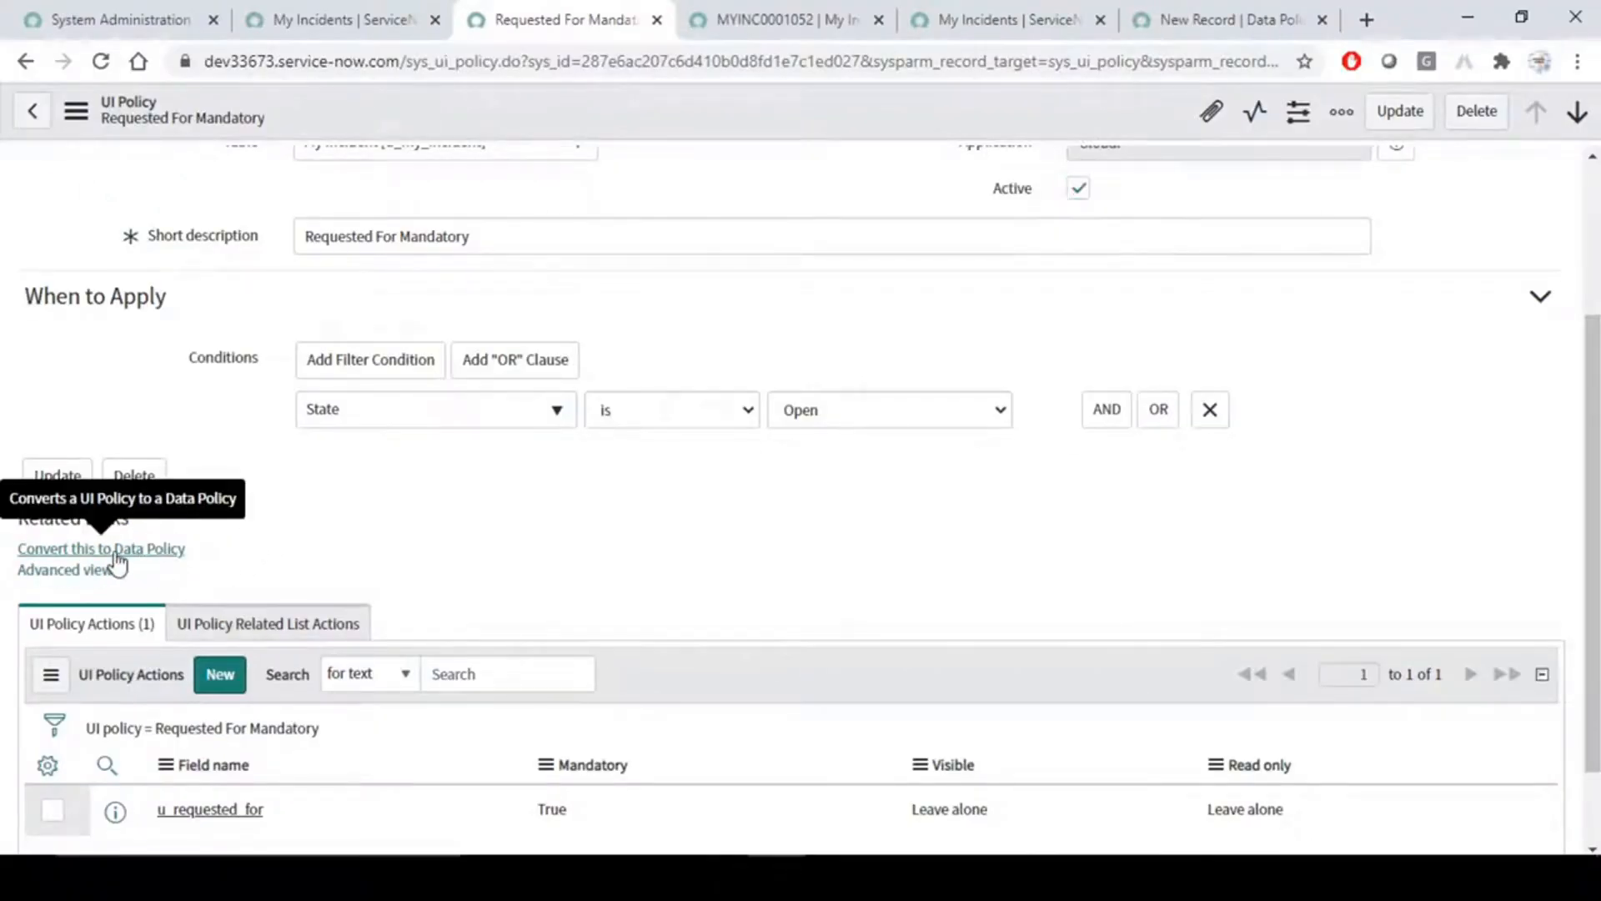
pyautogui.click(116, 556)
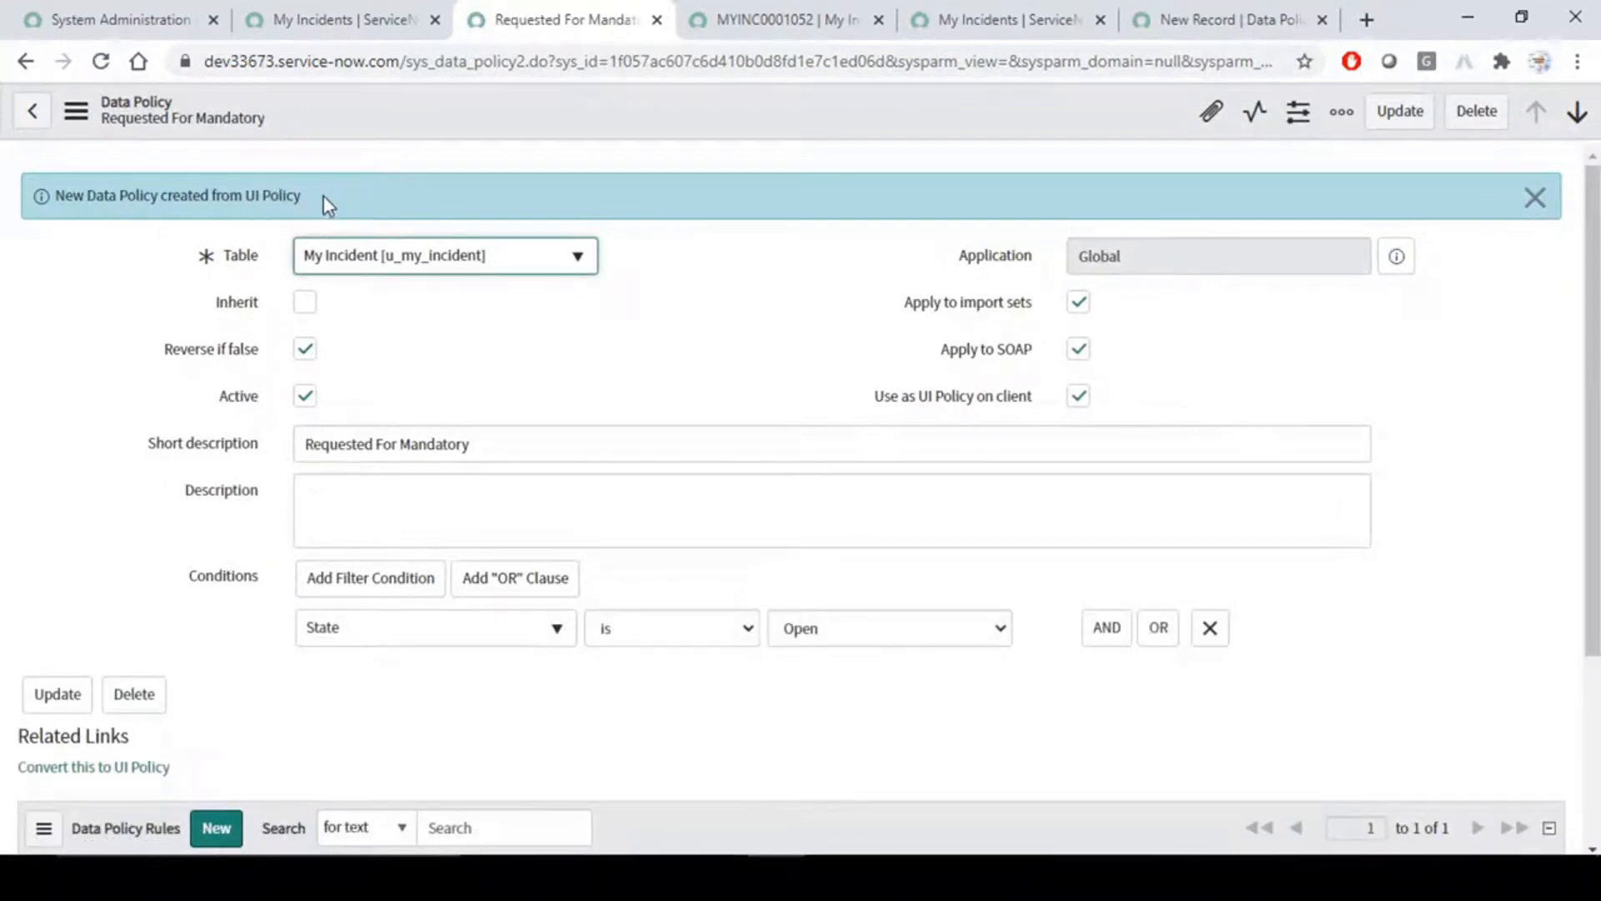
pyautogui.click(1535, 198)
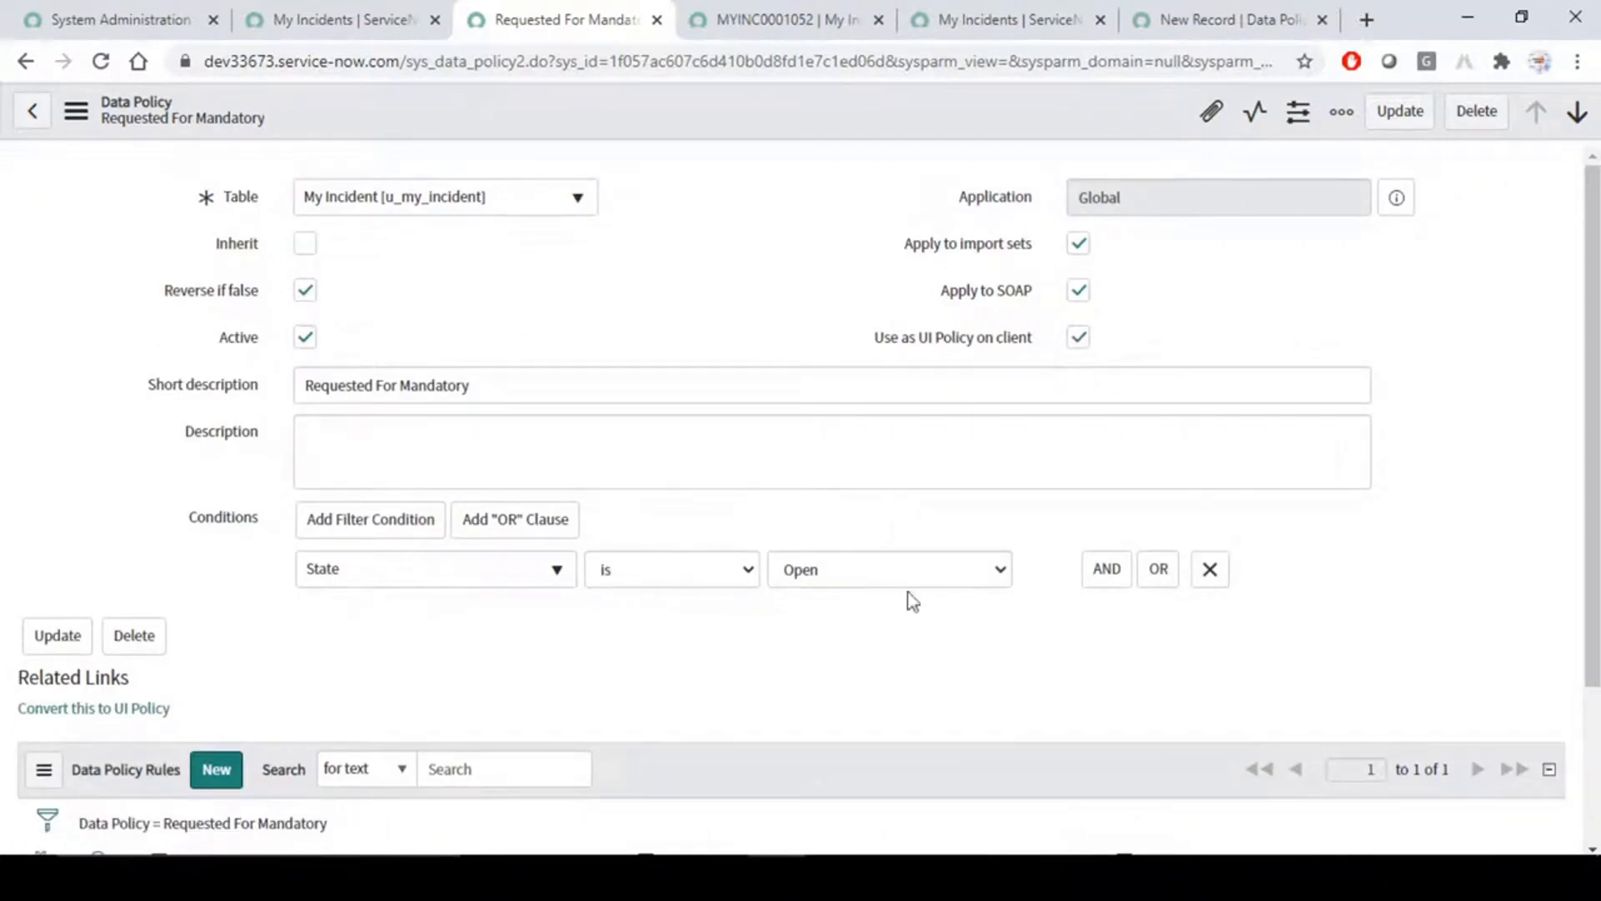
# - Look over the MYINC0001052 form and the blank My Incident data policy form, and return to the converted data policy
pyautogui.click(750, 15)
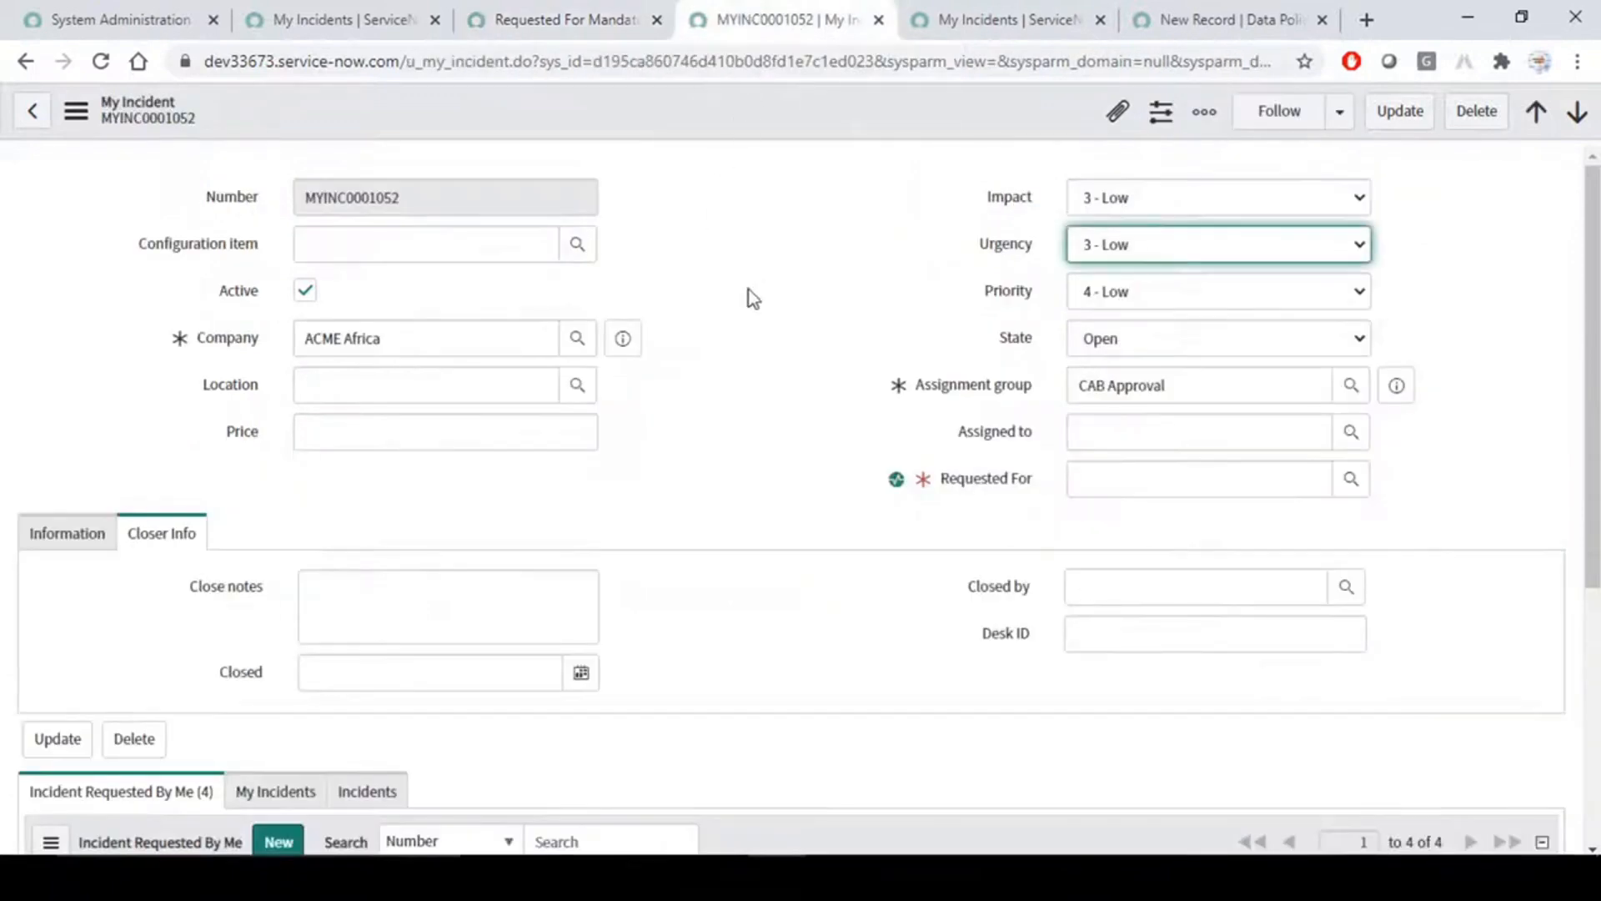
pyautogui.click(967, 19)
pyautogui.click(1174, 15)
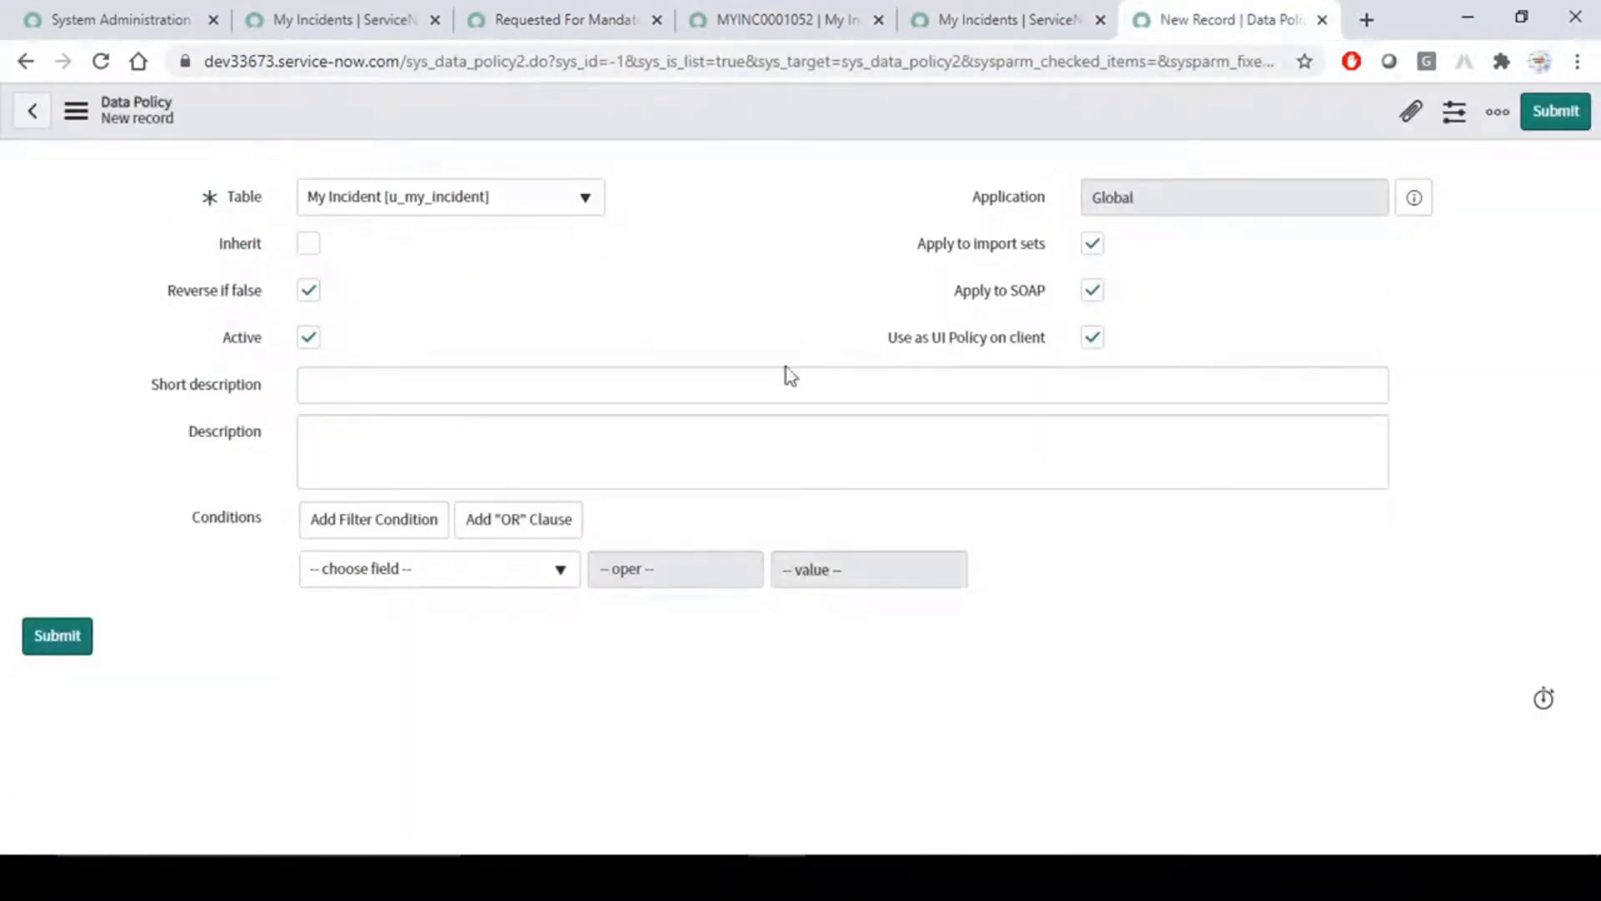
pyautogui.click(527, 20)
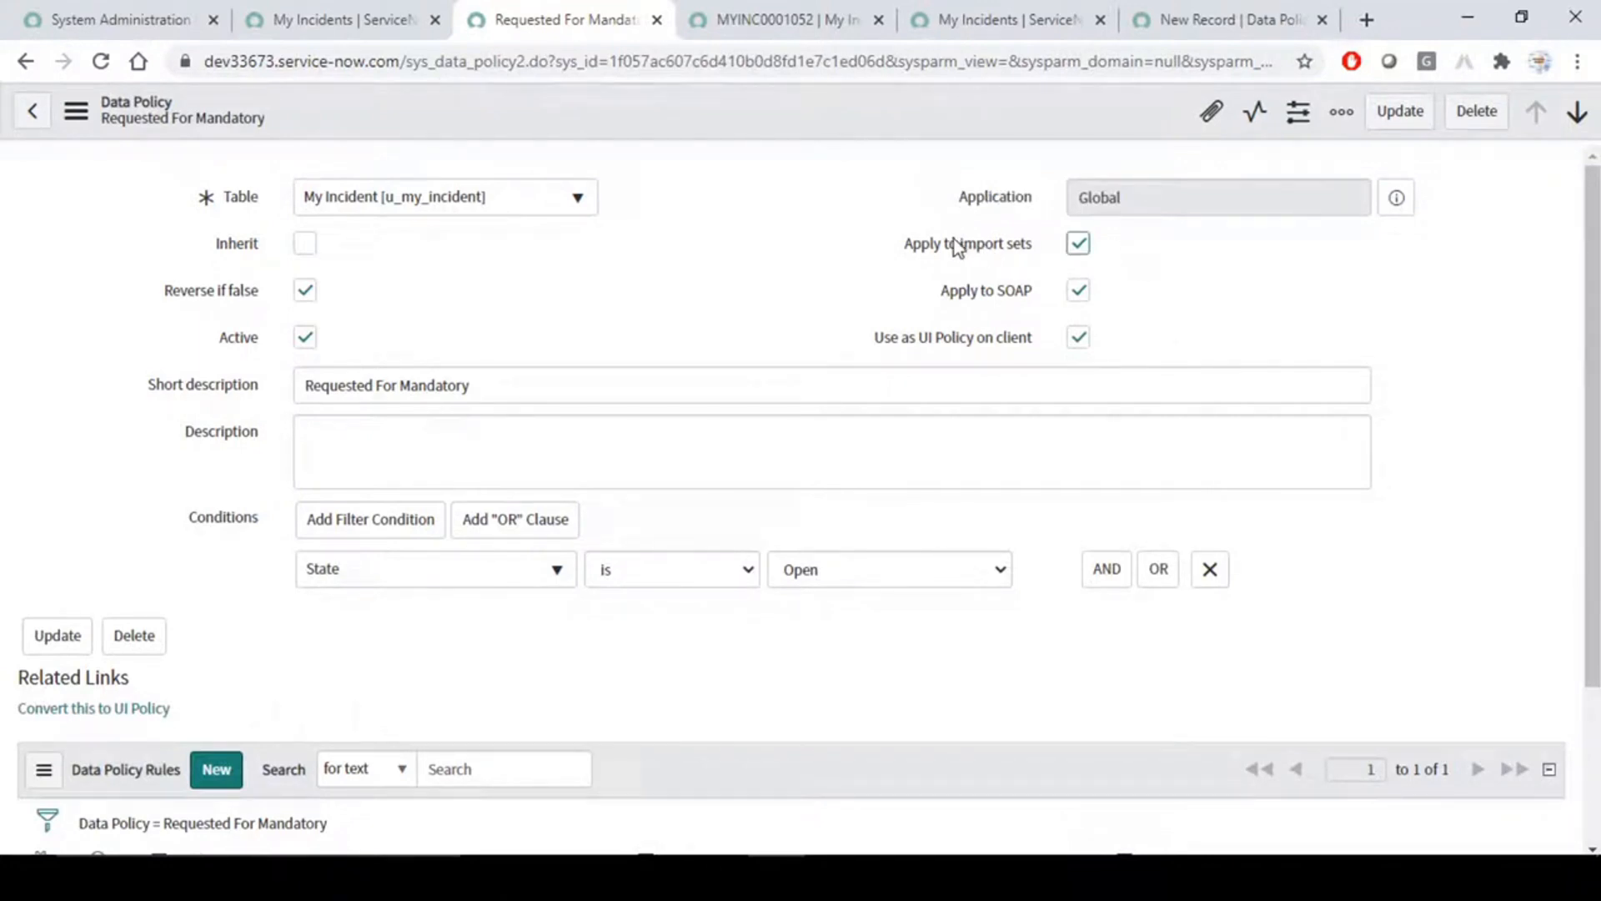
# - Examine the data policy's Apply to import sets, Apply to SOAP and Use as UI Policy on client options
pyautogui.moveTo(969, 250)
pyautogui.click(1209, 288)
pyautogui.moveTo(858, 339); pyautogui.dragTo(1039, 340)
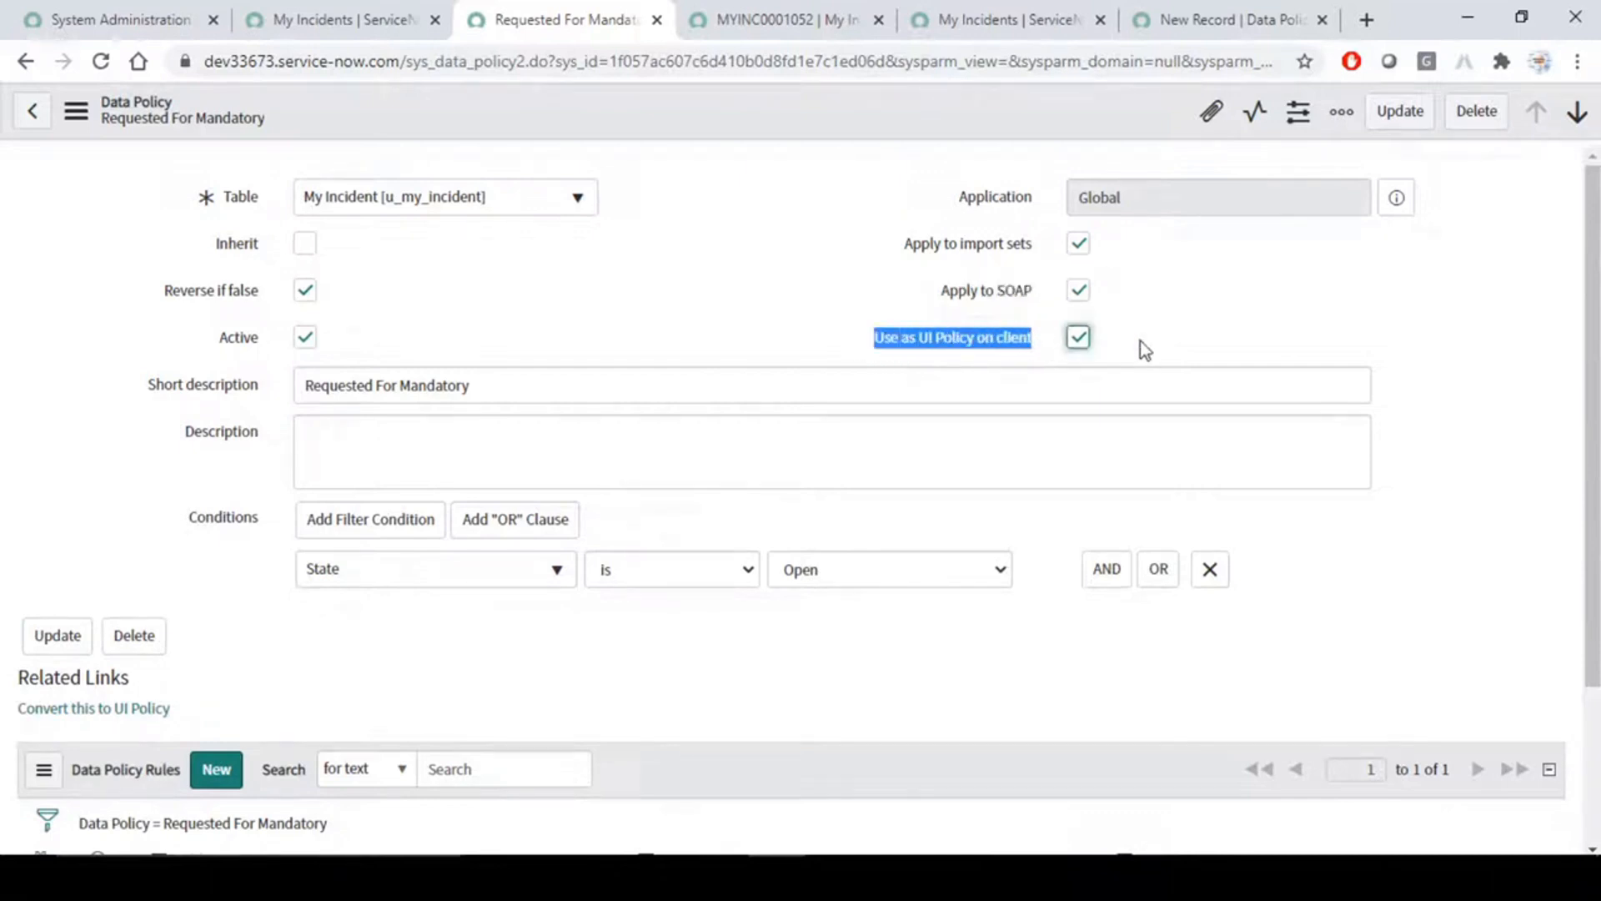
pyautogui.click(1174, 322)
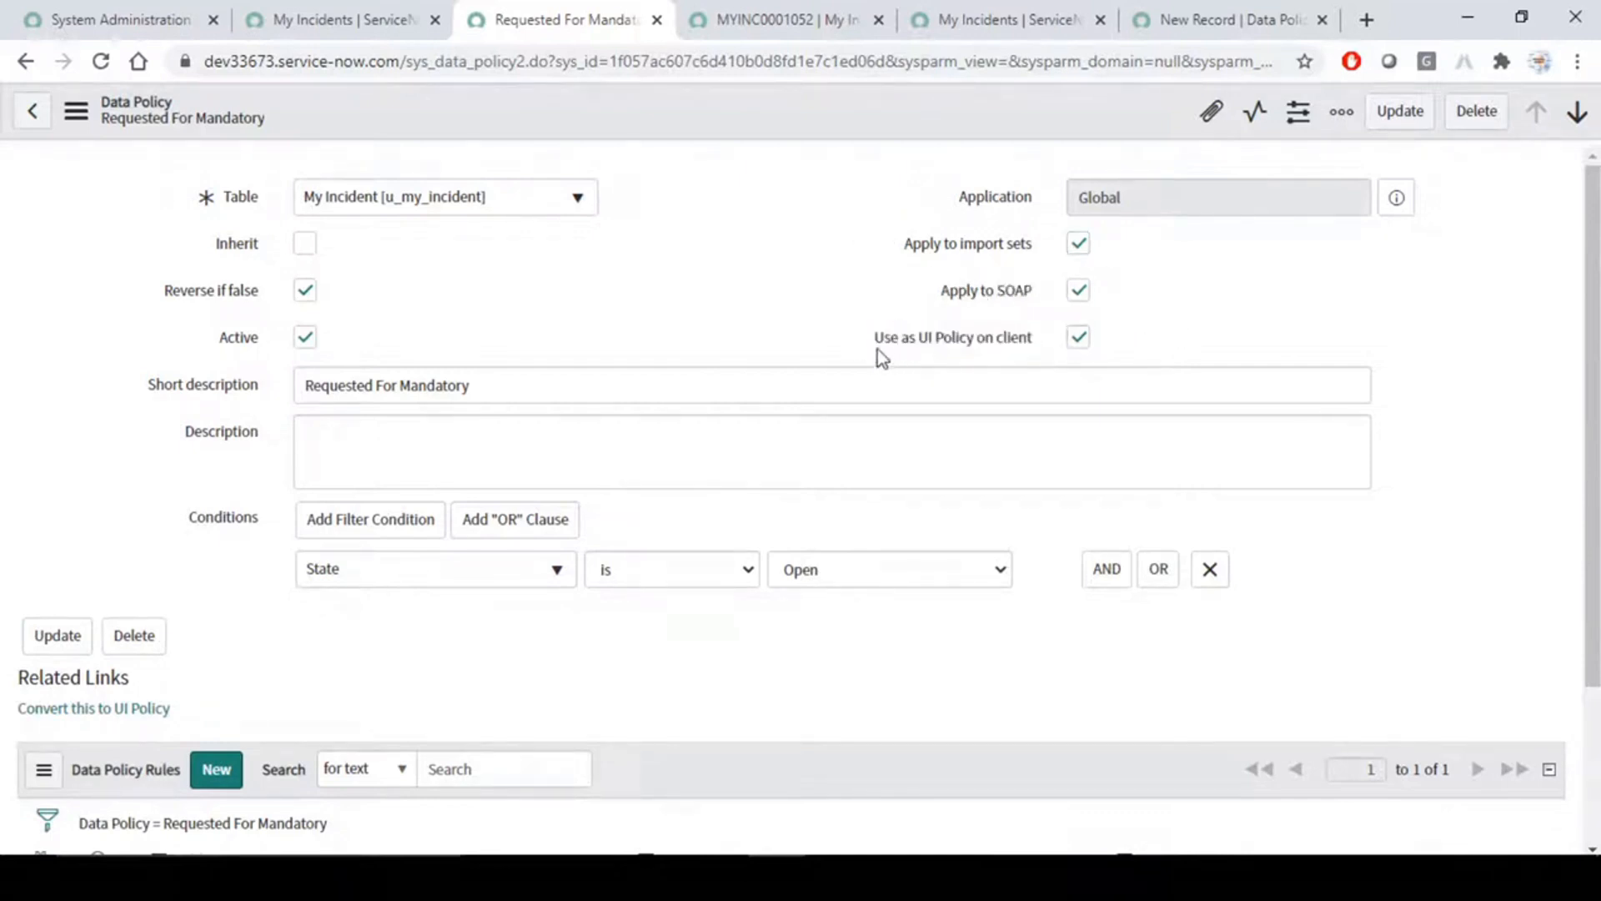
pyautogui.moveTo(873, 342); pyautogui.dragTo(1015, 340)
pyautogui.click(1191, 342)
pyautogui.moveTo(873, 310)
pyautogui.mouseDown()
pyautogui.moveTo(1043, 328)
pyautogui.moveTo(1149, 365)
pyautogui.mouseUp()
pyautogui.moveTo(967, 257); pyautogui.dragTo(1044, 253)
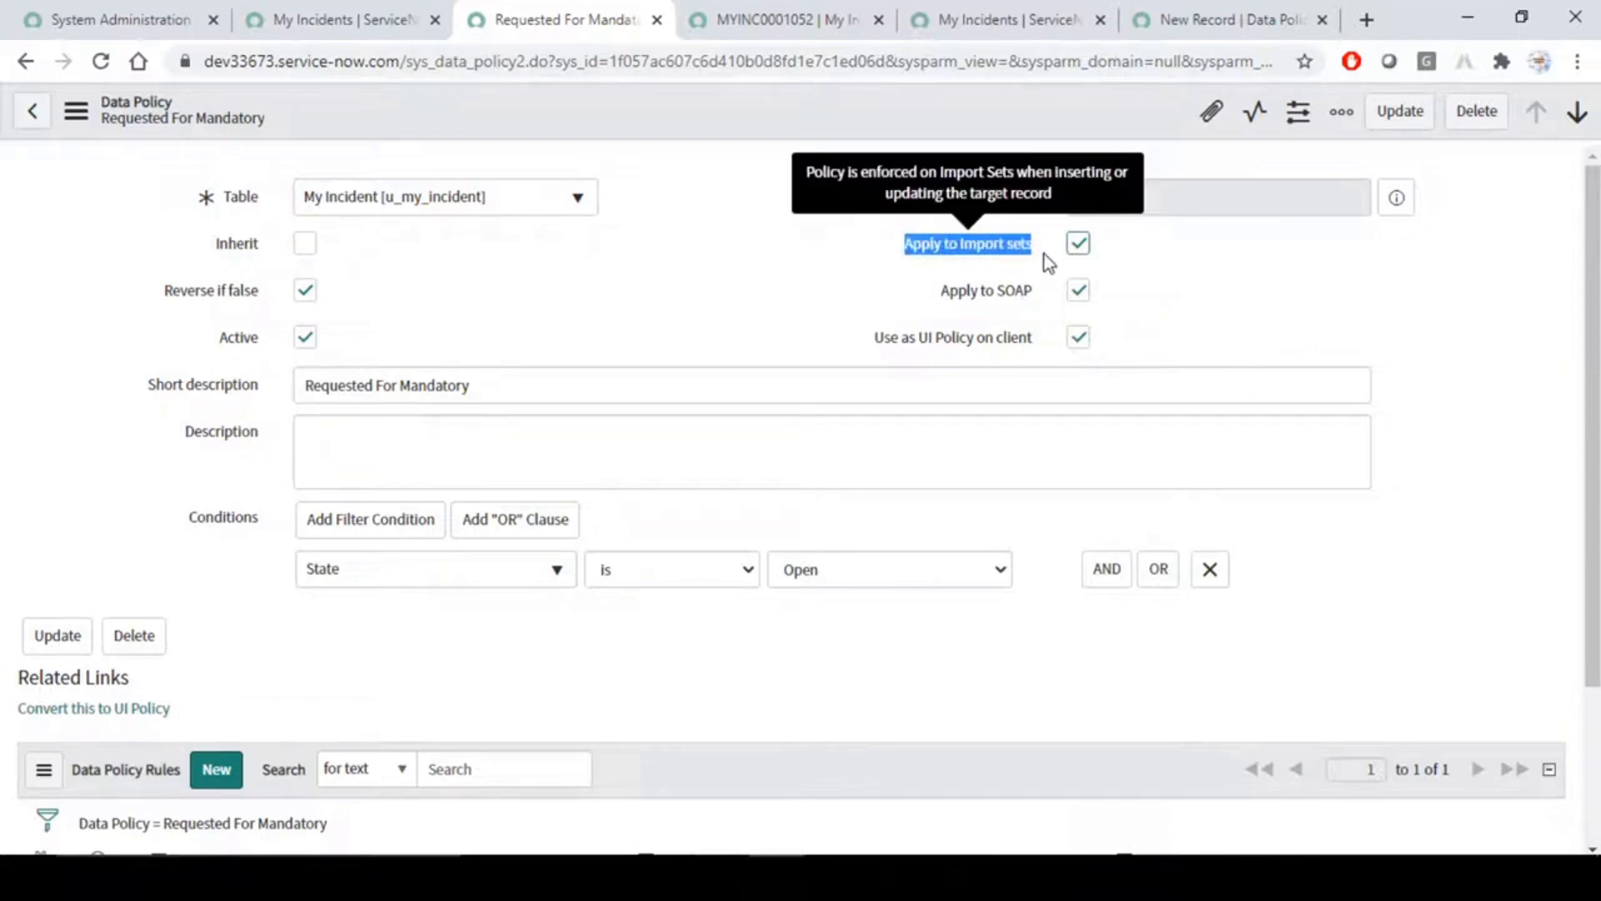
pyautogui.moveTo(935, 287); pyautogui.dragTo(1034, 293)
pyautogui.click(726, 294)
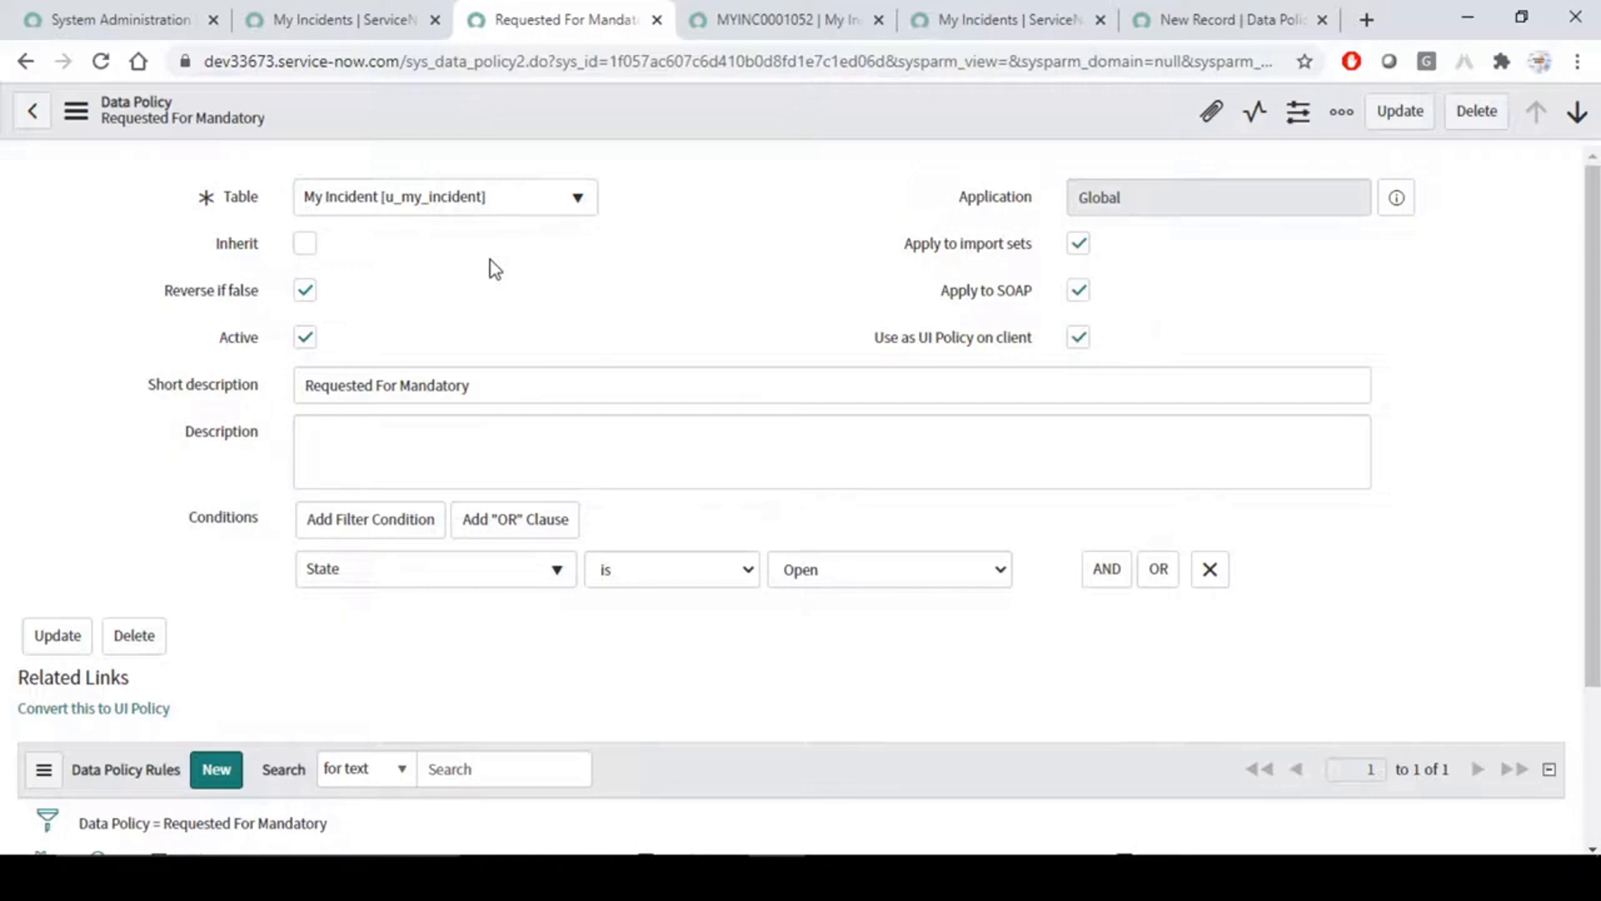
# - Examine the data policy's short description, description and conditions section
pyautogui.click(542, 386)
pyautogui.moveTo(575, 382); pyautogui.dragTo(134, 385)
pyautogui.click(569, 300)
pyautogui.scroll(-2, 567, 330)
pyautogui.click(434, 334)
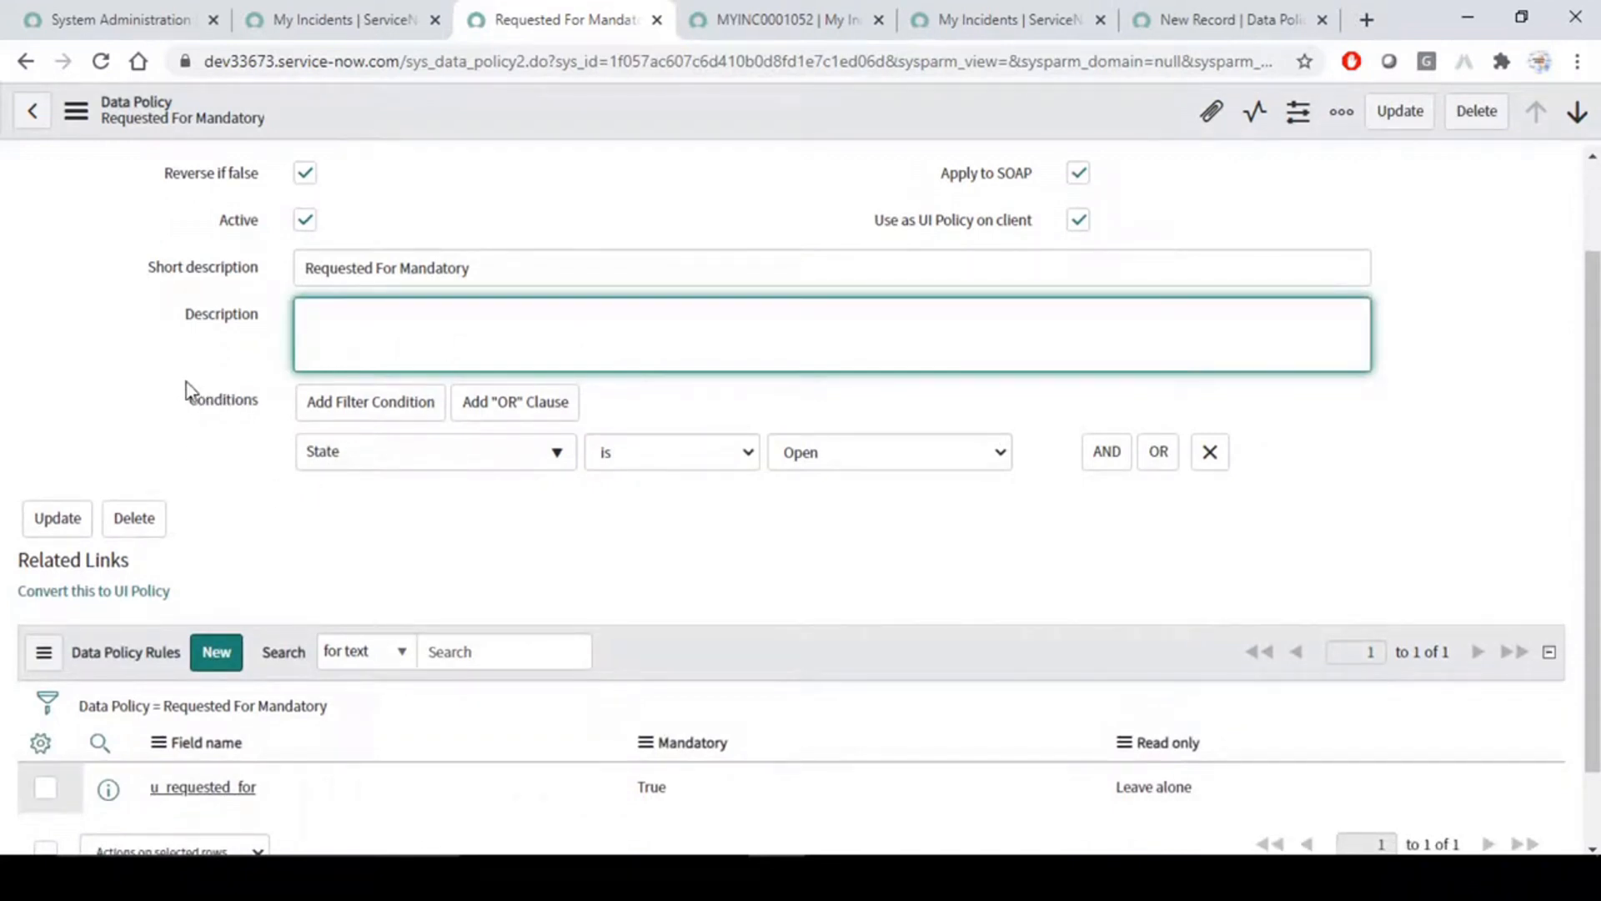
pyautogui.moveTo(178, 368)
pyautogui.mouseDown()
pyautogui.moveTo(884, 512)
pyautogui.moveTo(1265, 515)
pyautogui.mouseUp()
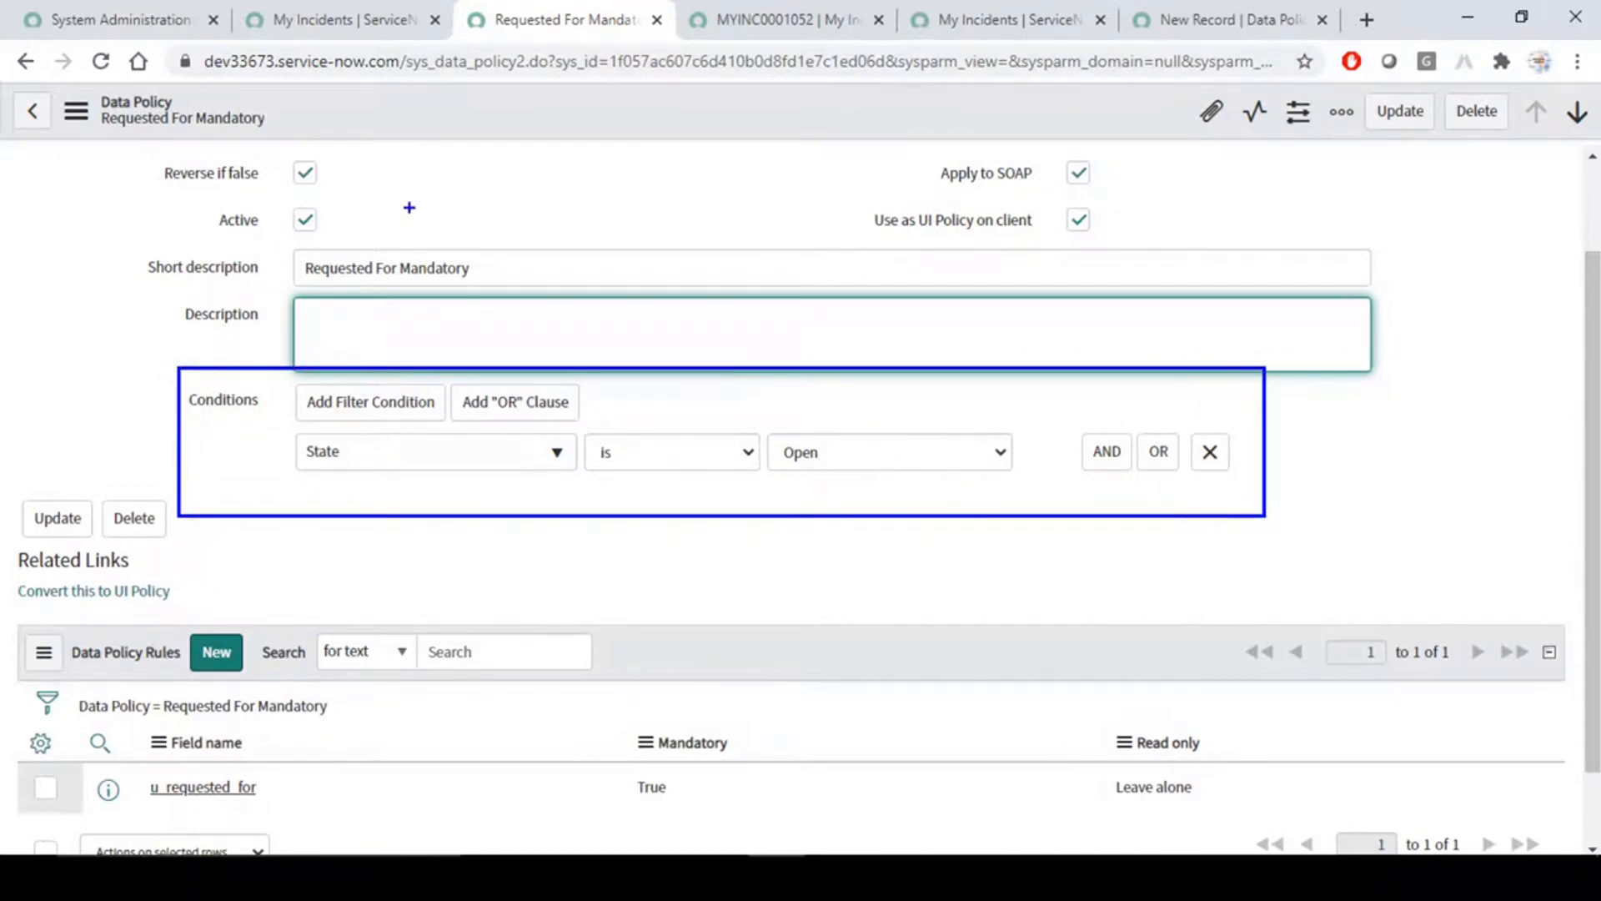
# - Review the data policy's condition field choices, its table selection and its data policy rules list
pyautogui.press('Escape')
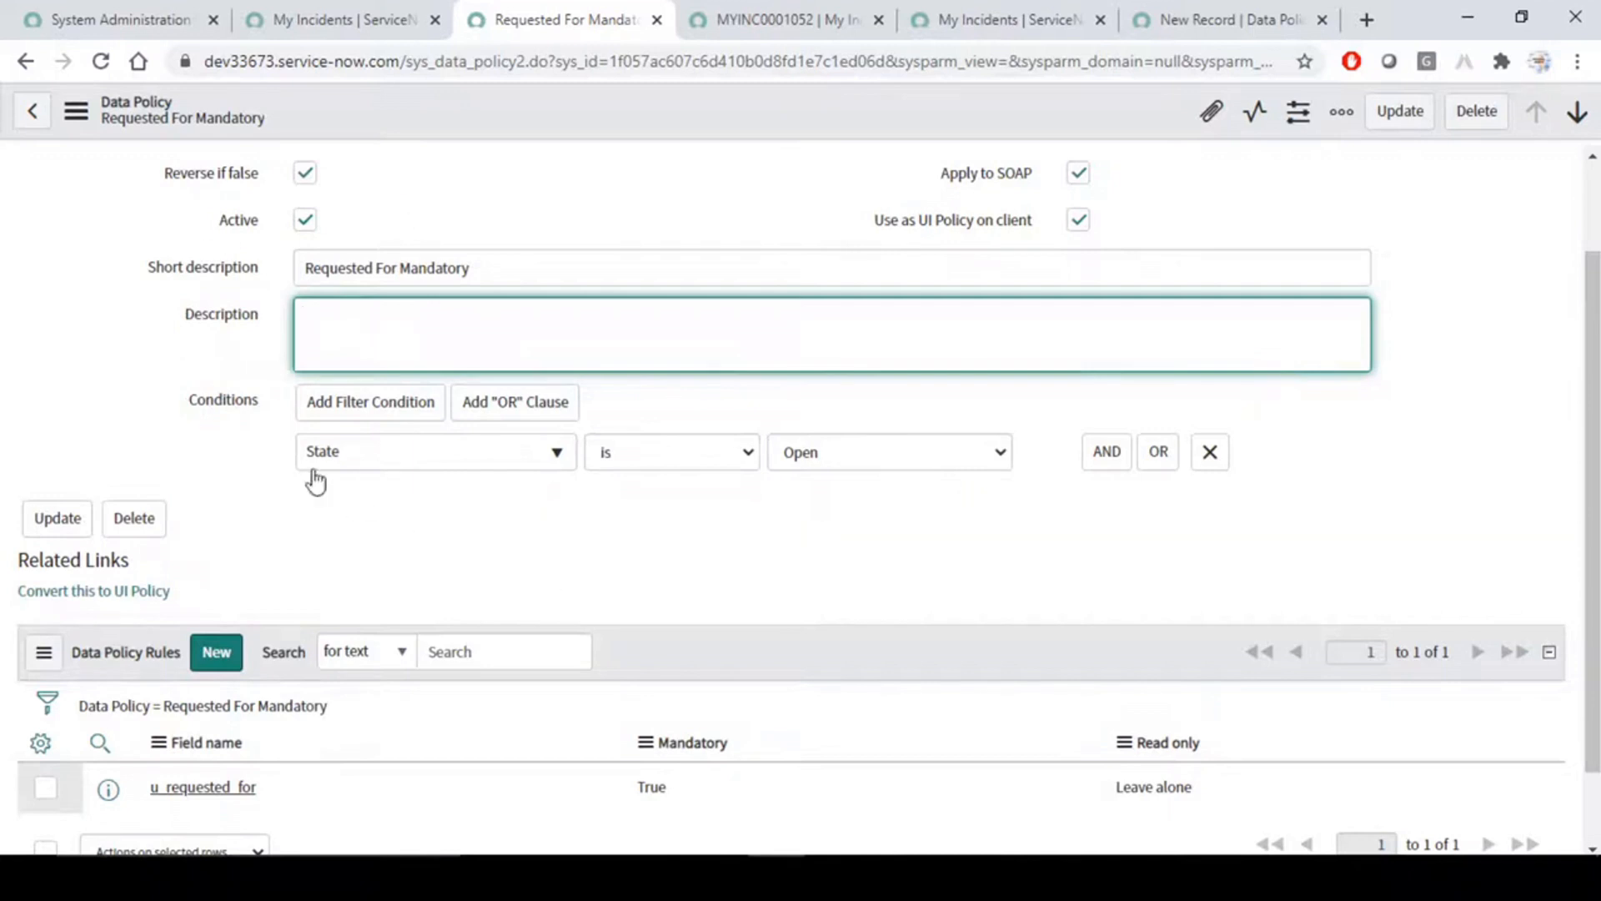
pyautogui.click(511, 457)
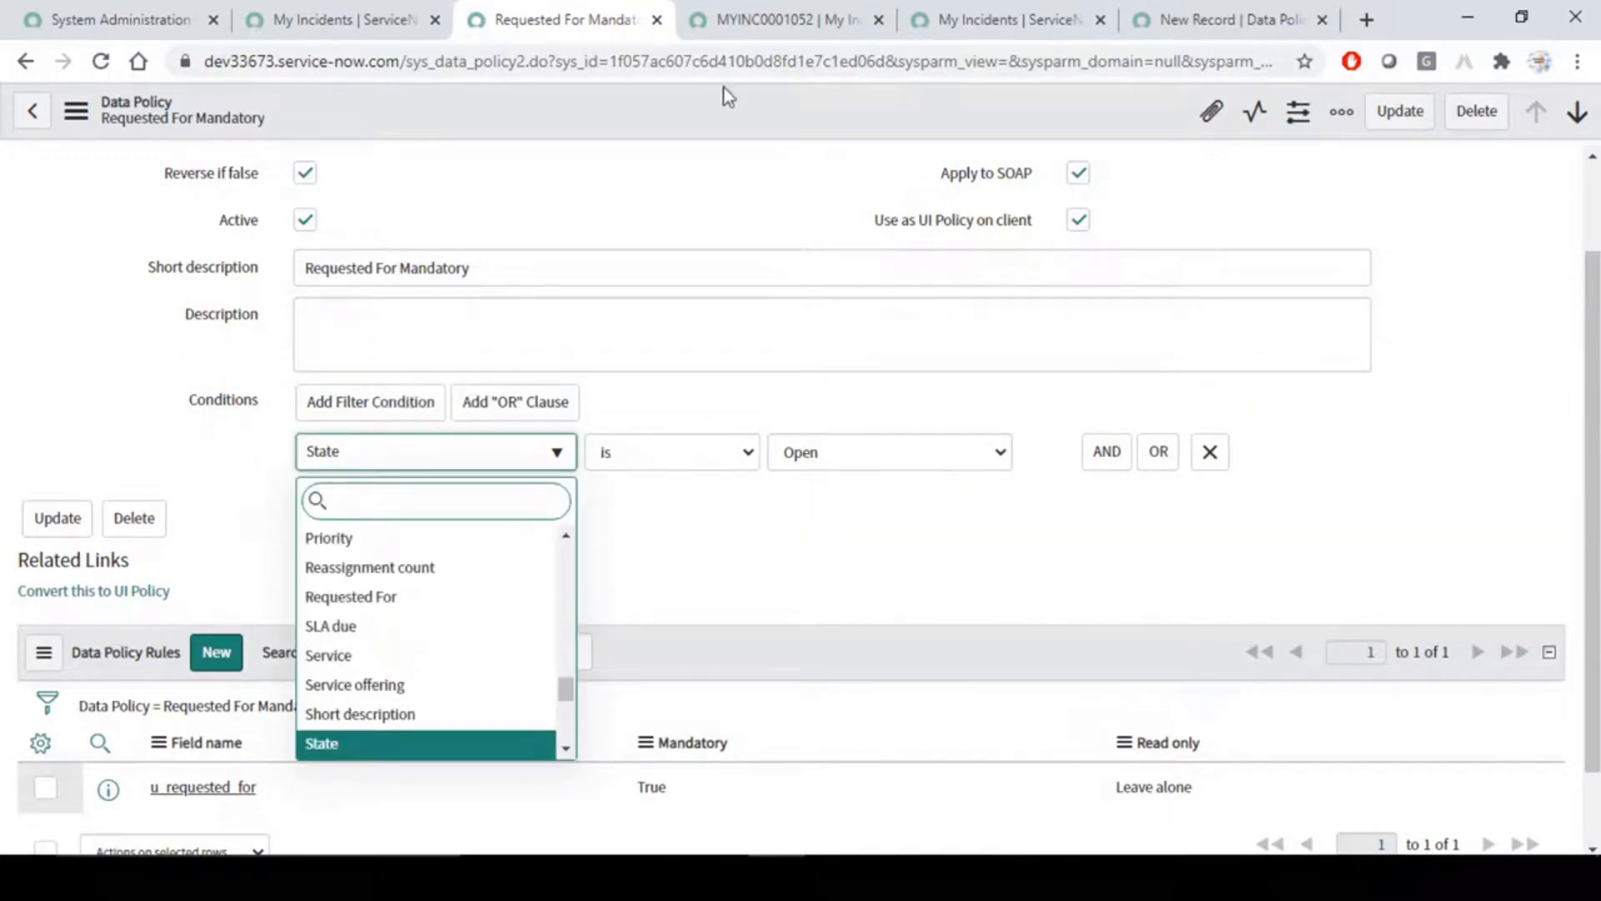
pyautogui.click(663, 196)
pyautogui.scroll(2, 663, 196)
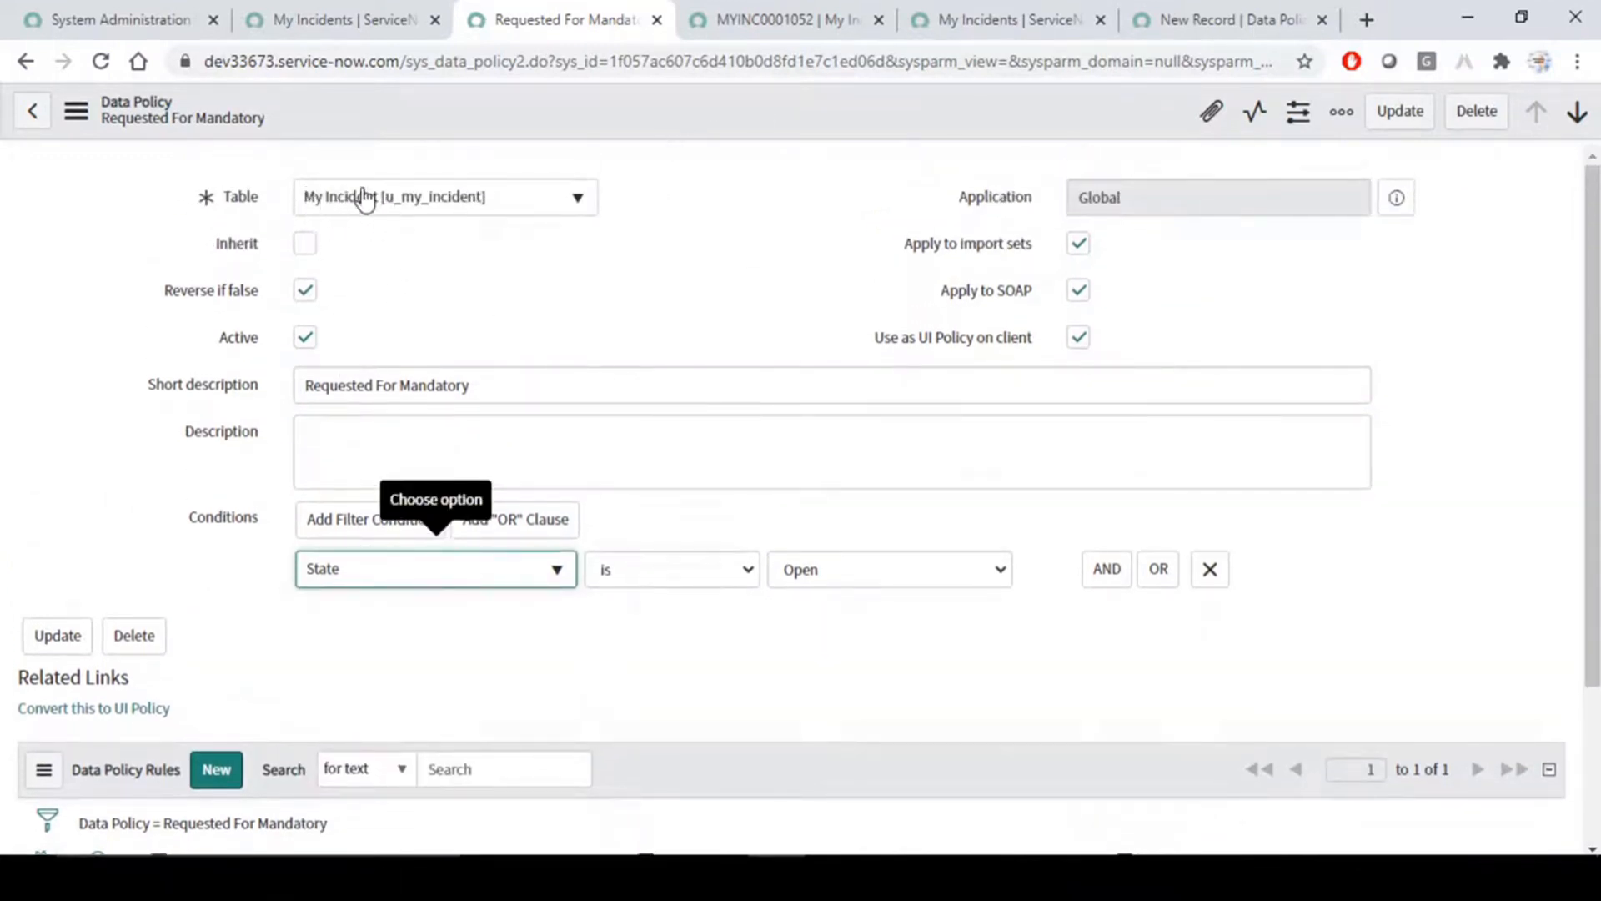
pyautogui.scroll(-3, 448, 224)
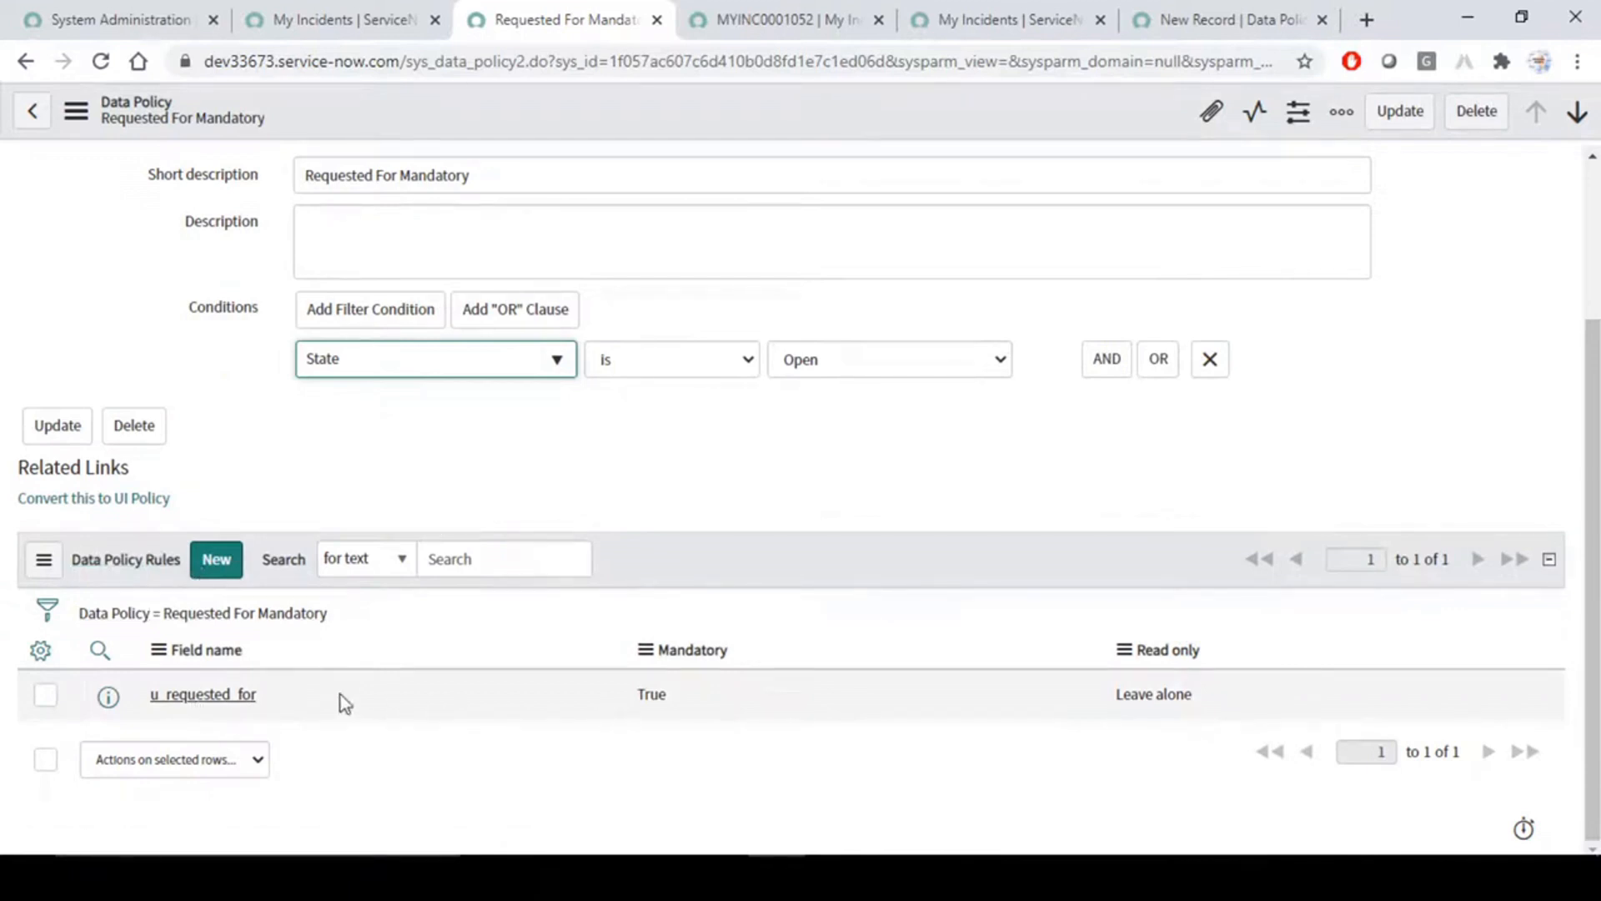
# - Examine the u_requested_for data policy rule's Read only and Mandatory settings in a separate tab, and return to the data policy
pyautogui.middleClick(204, 696)
pyautogui.click(672, 19)
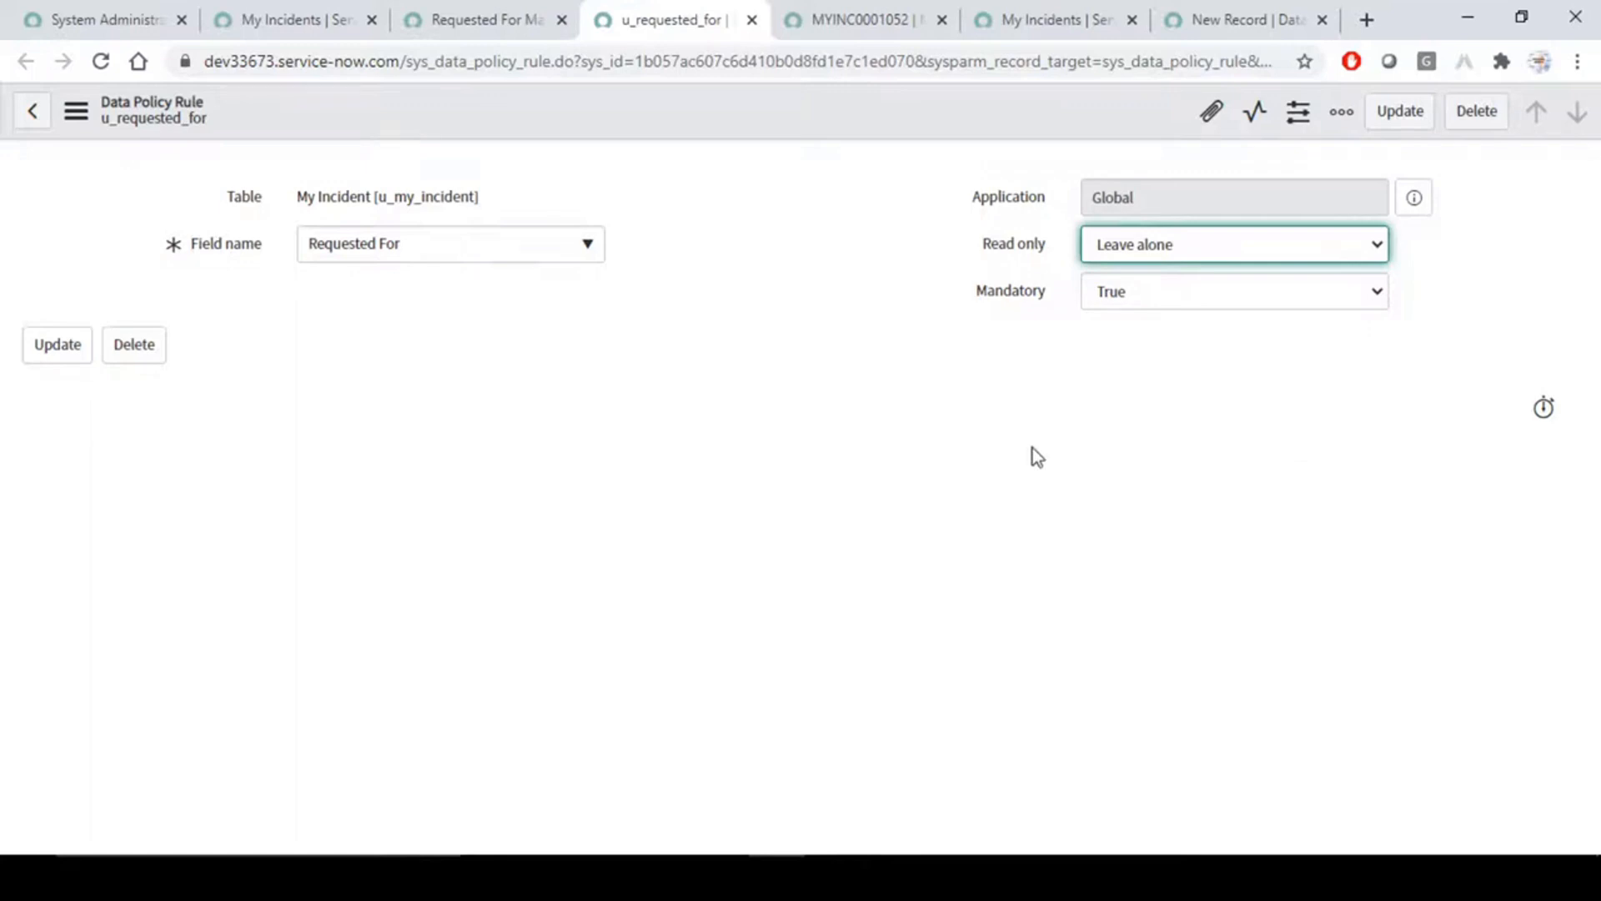
pyautogui.click(1194, 244)
pyautogui.click(874, 256)
pyautogui.press('Tab')
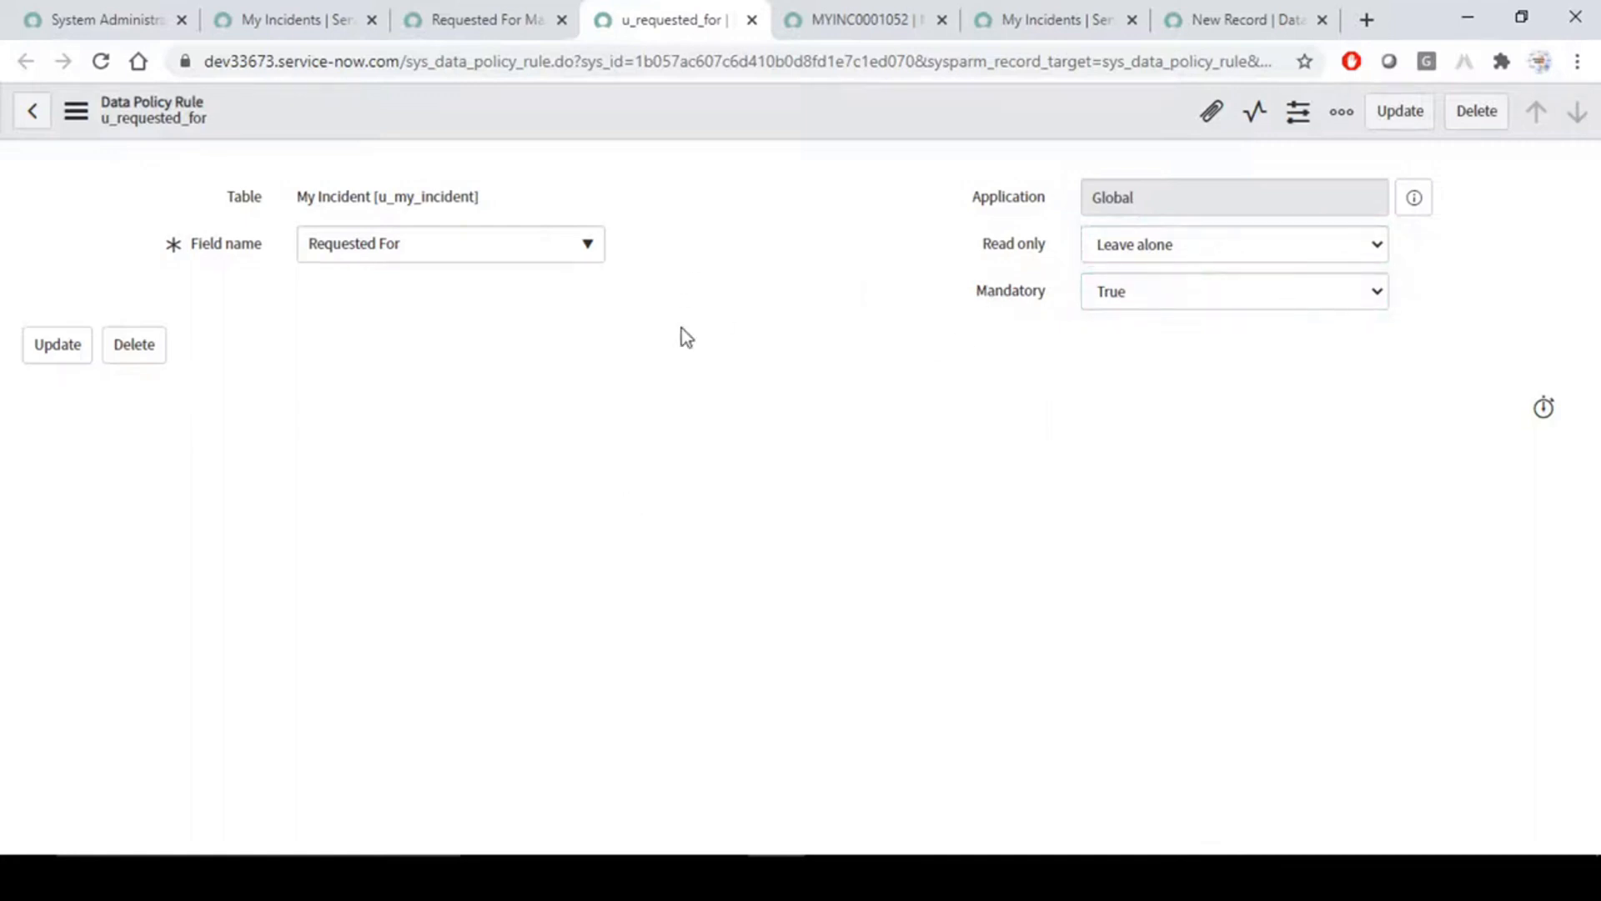
pyautogui.click(517, 16)
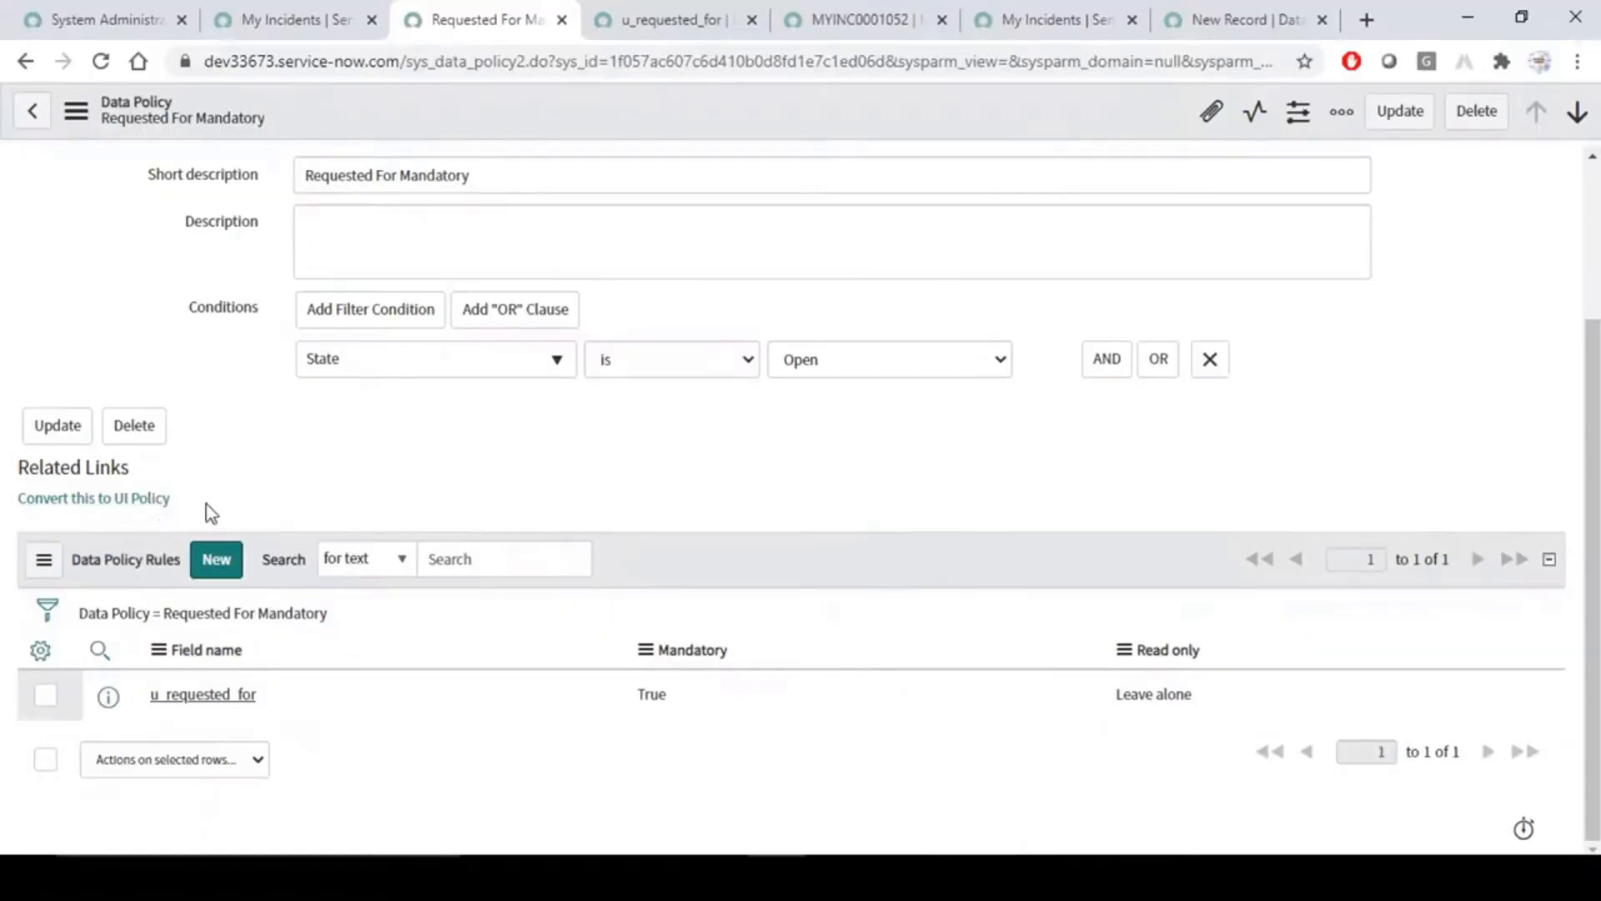
pyautogui.scroll(3, 569, 516)
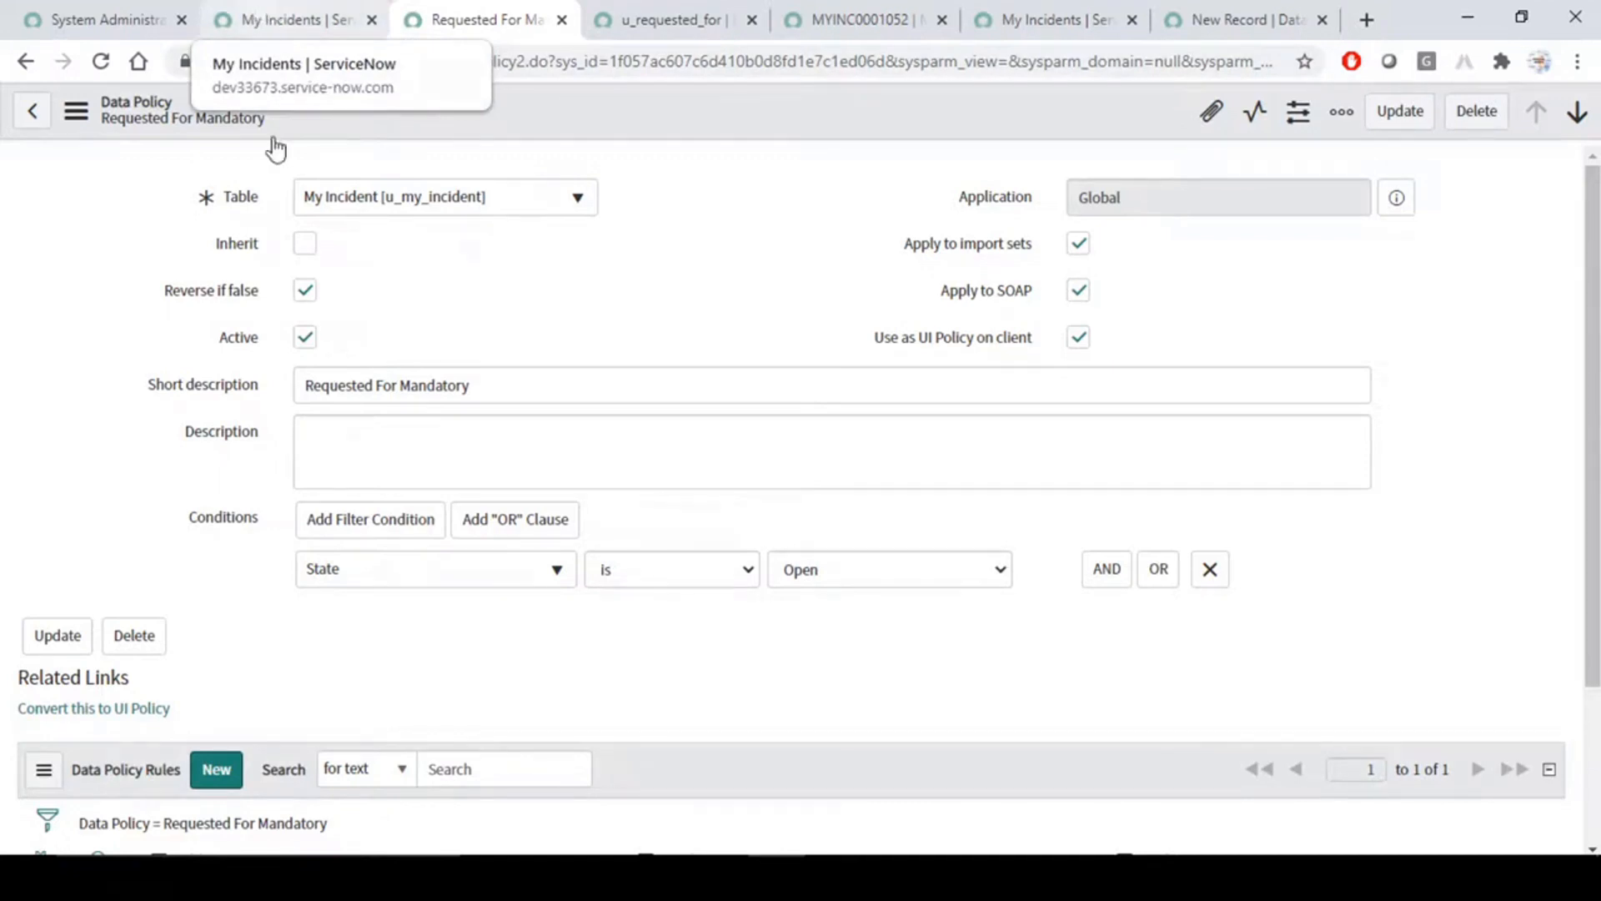
# - Open MYINC0001048 from the My Incidents list in a new tab and set its state to Pending
pyautogui.click(66, 12)
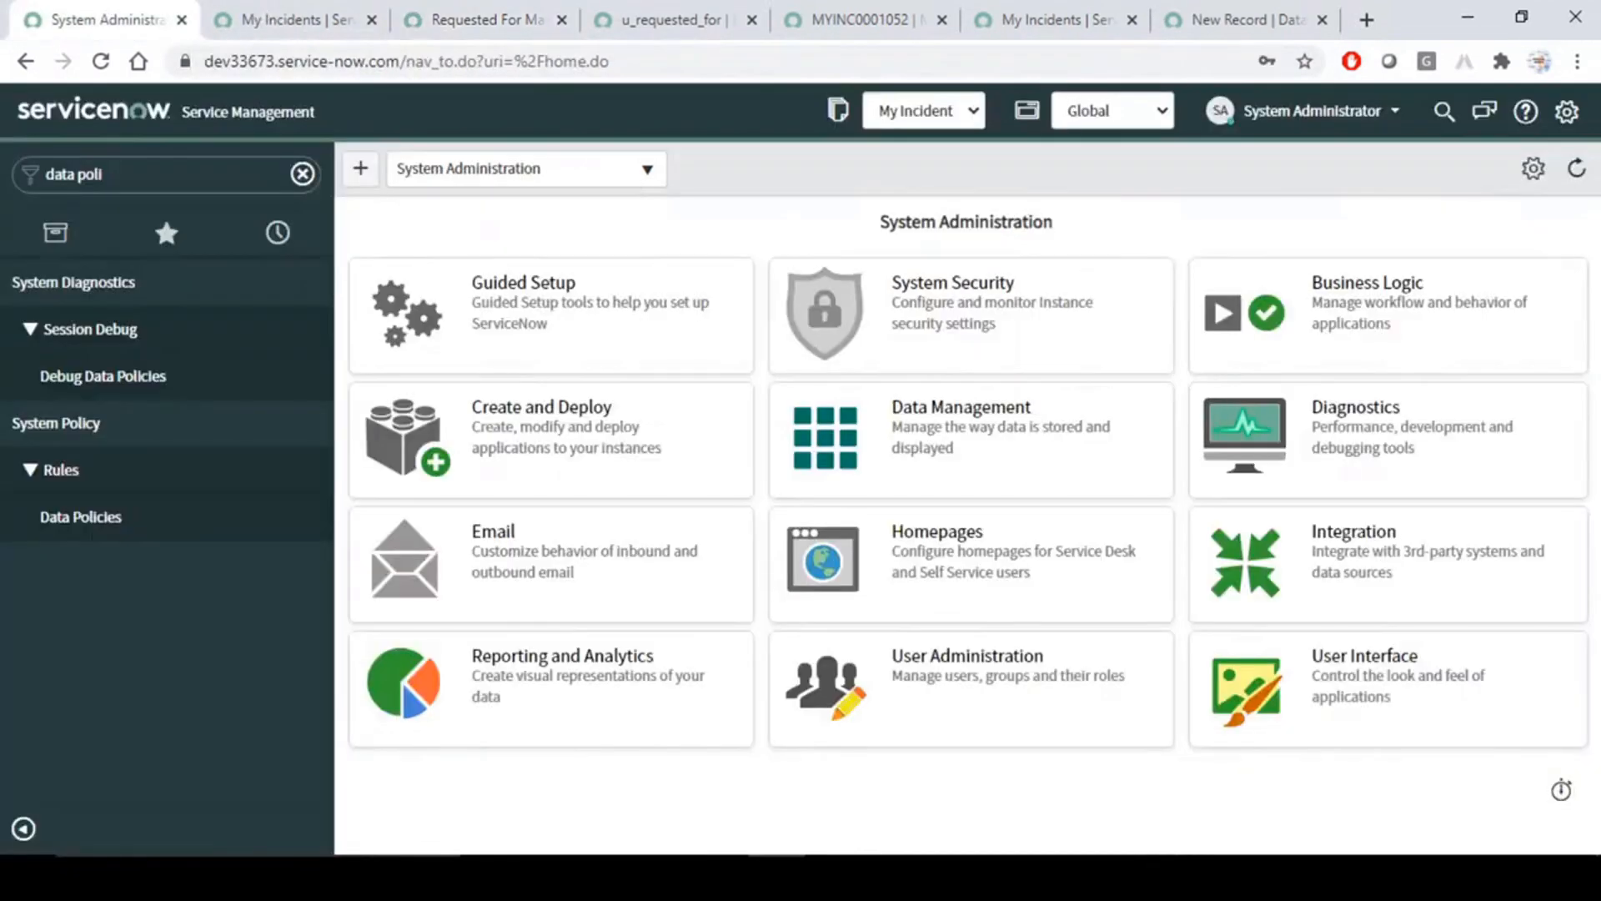
pyautogui.click(221, 20)
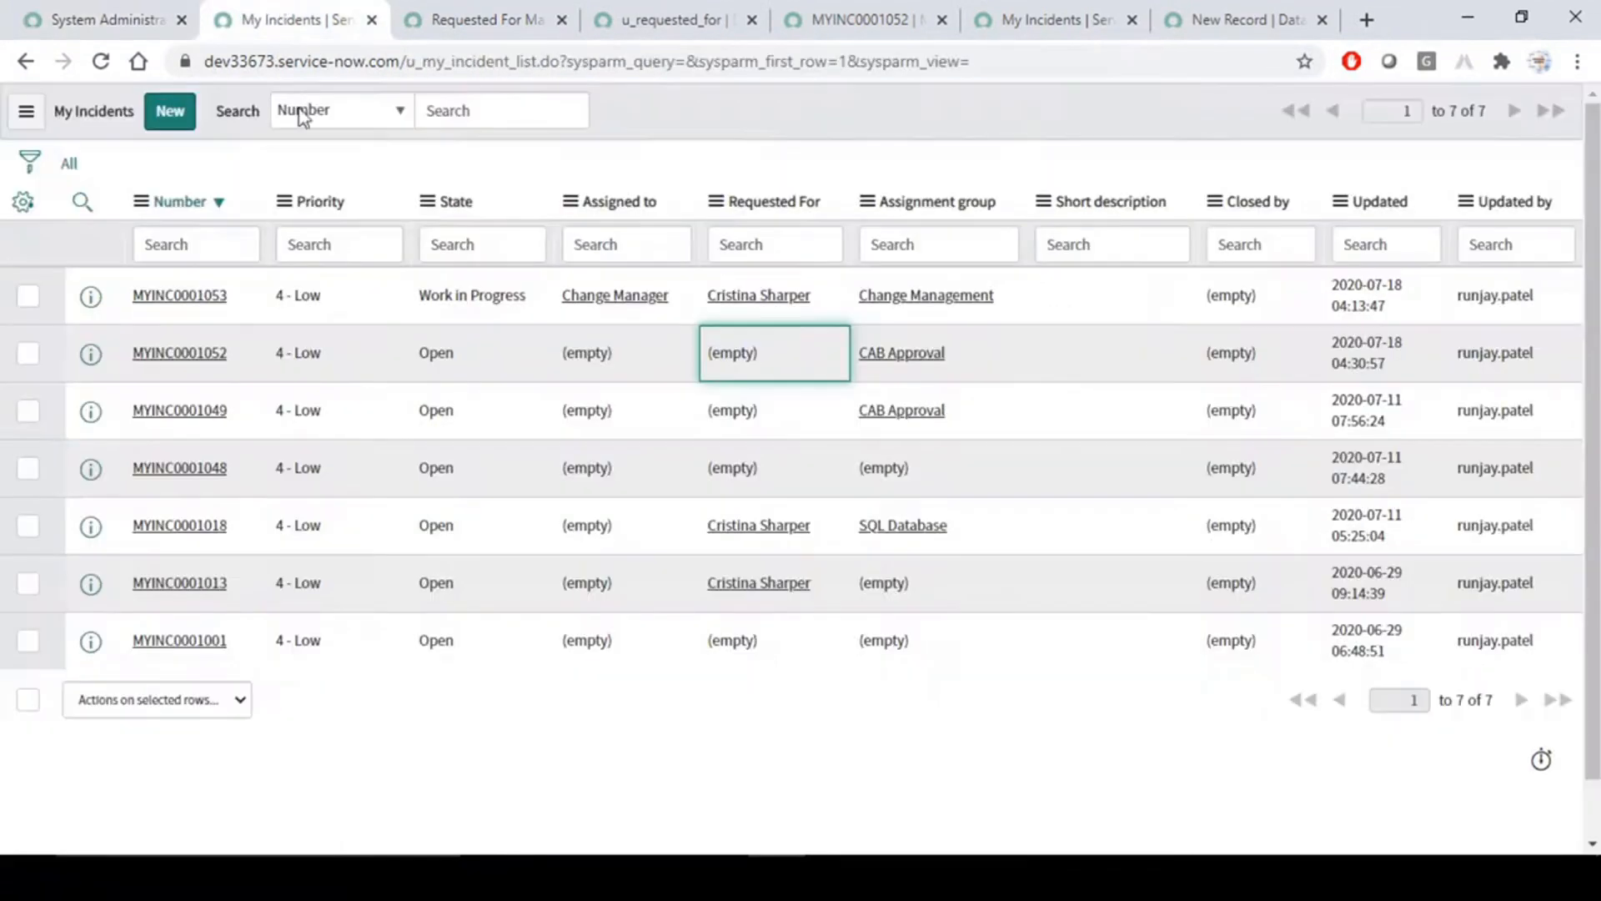
pyautogui.middleClick(183, 473)
pyautogui.click(419, 4)
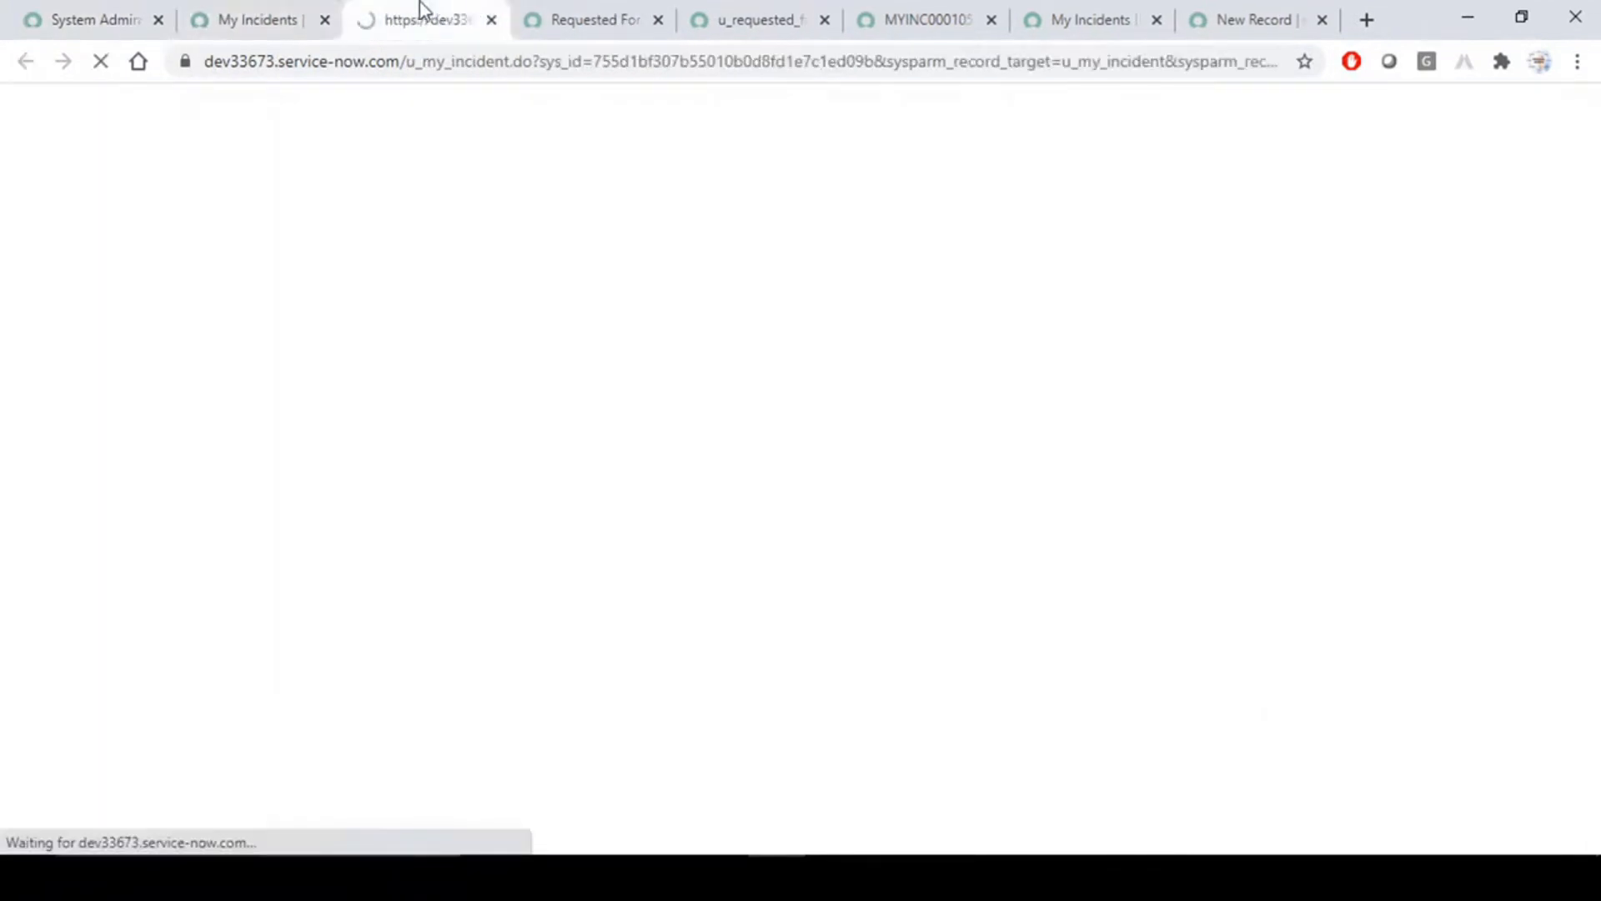
pyautogui.click(1205, 342)
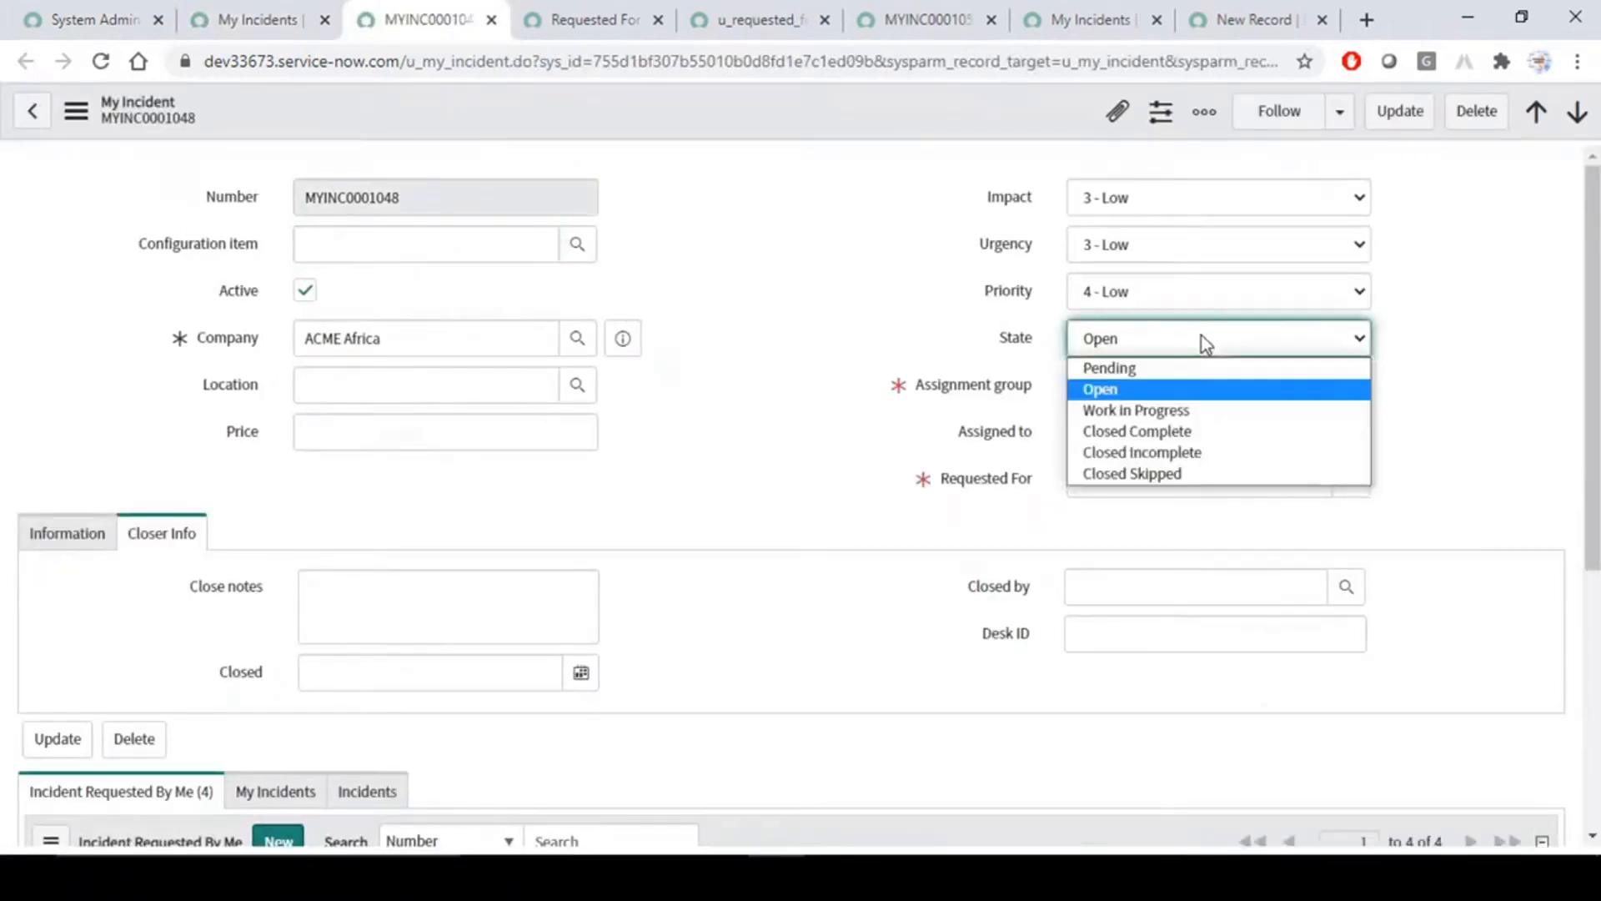
pyautogui.click(1162, 368)
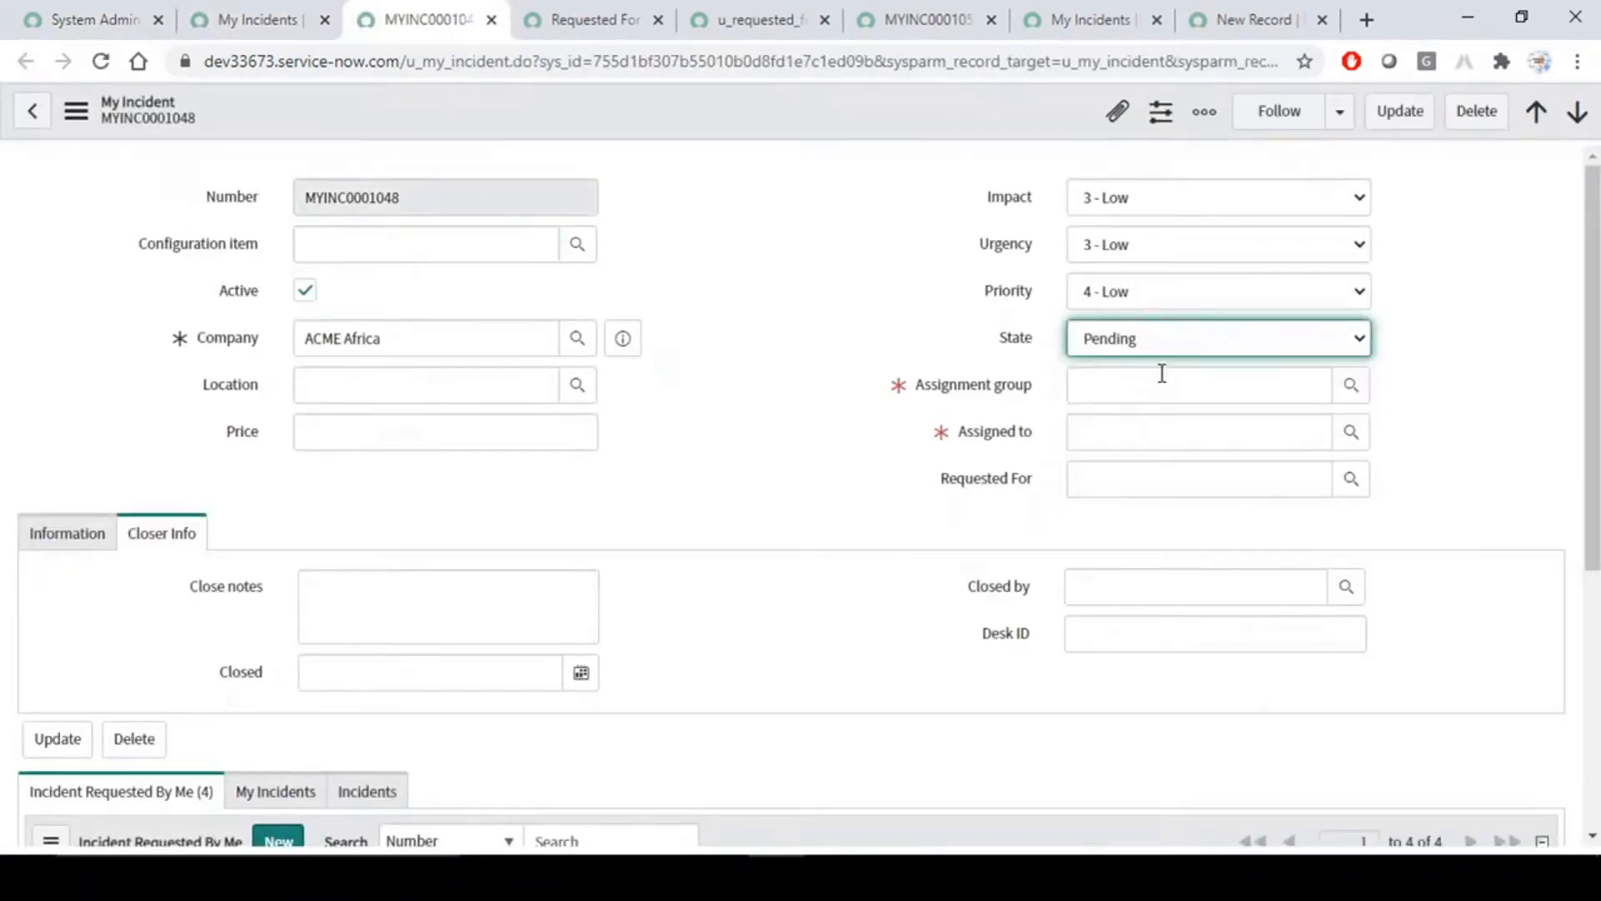
# - Set the assignment group to Change Management and Assigned to to Change Manager, and save the incident
pyautogui.click(1351, 387)
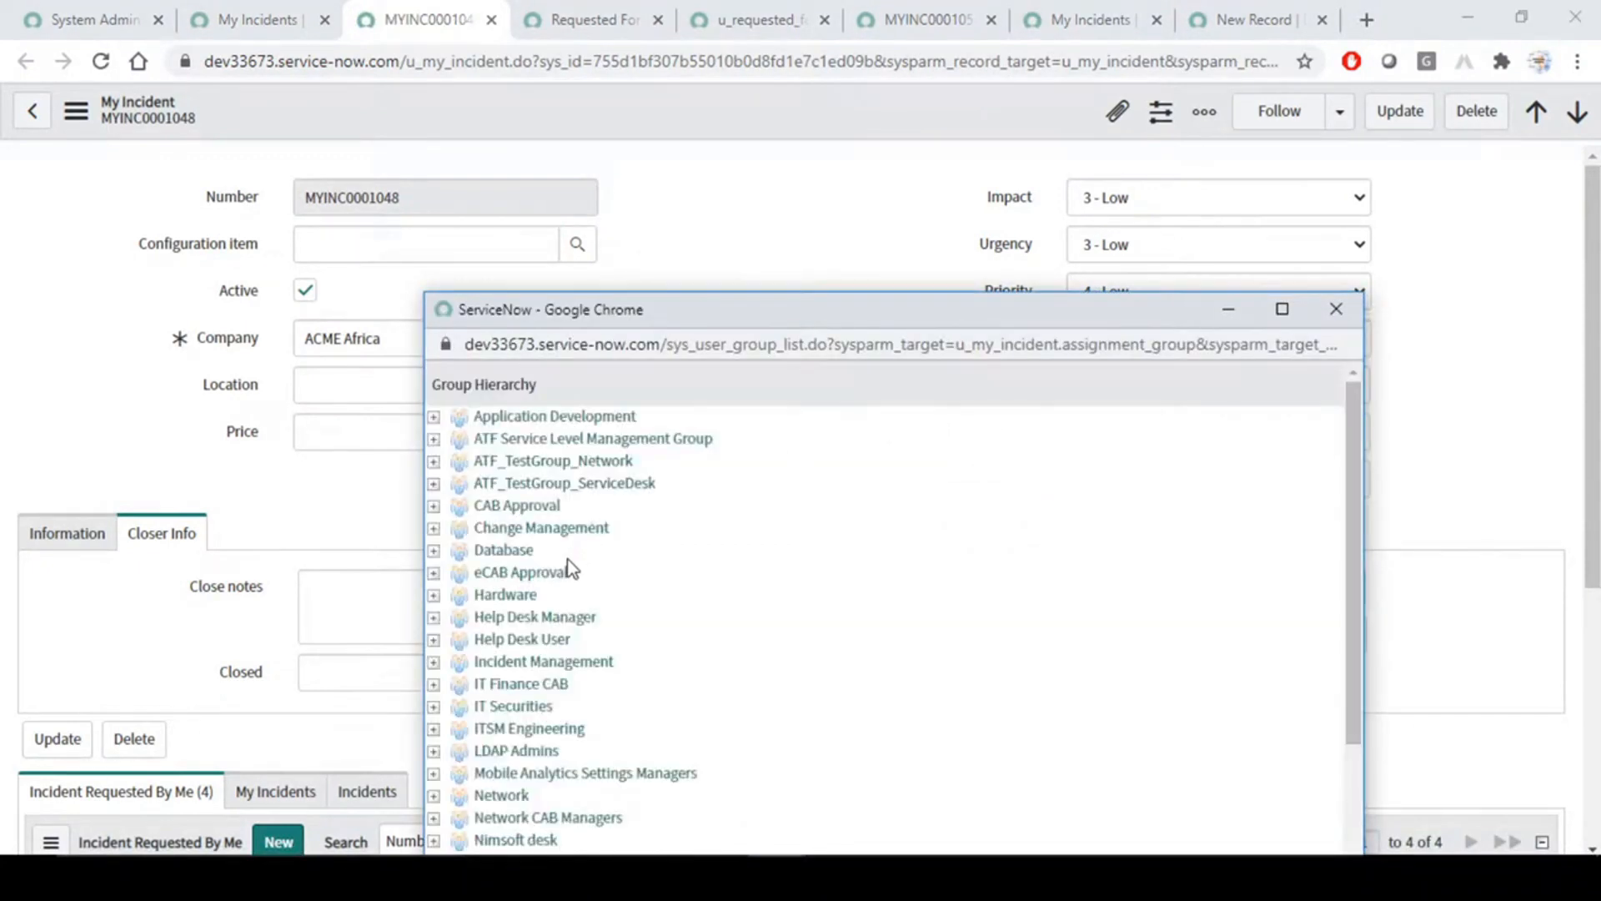
pyautogui.click(534, 527)
pyautogui.click(1352, 438)
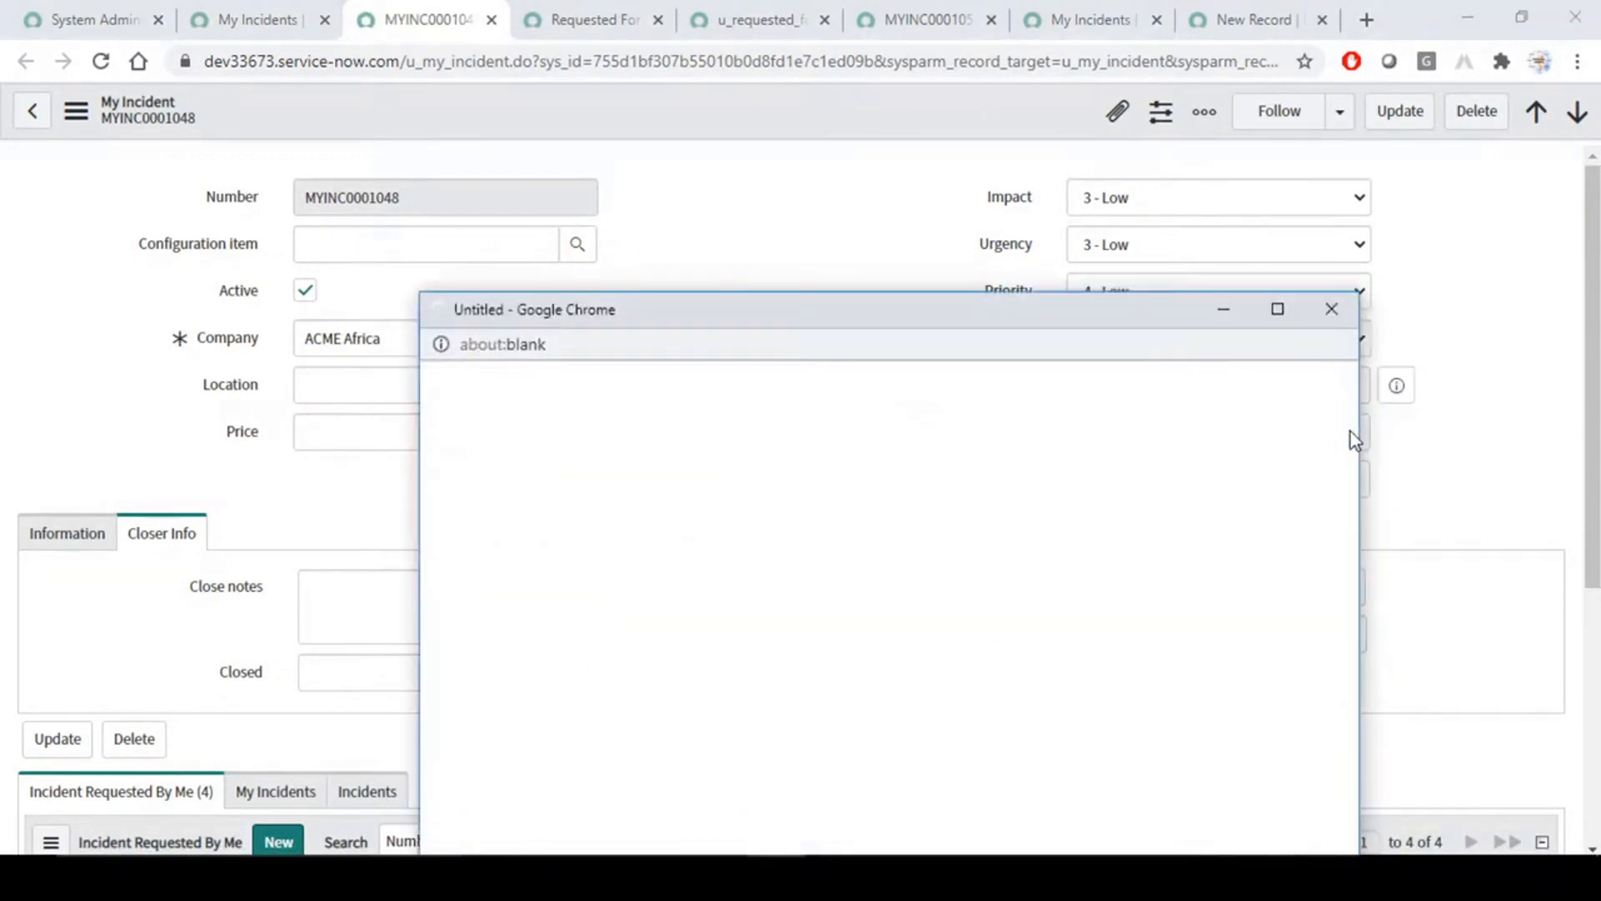
pyautogui.click(543, 557)
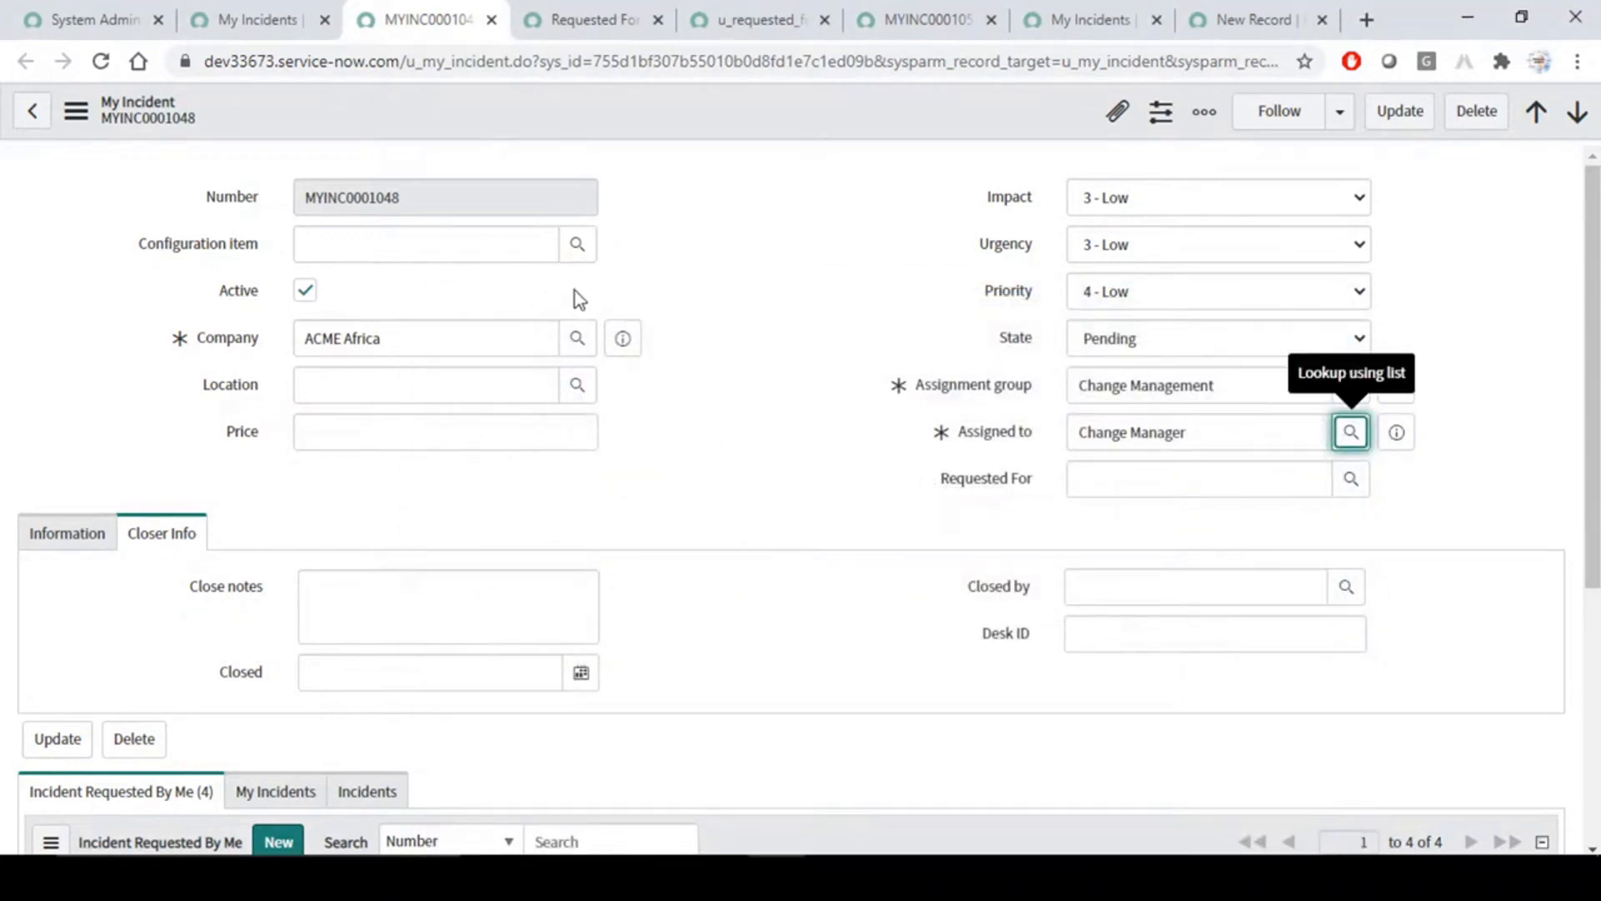
pyautogui.rightClick(699, 110)
pyautogui.click(739, 119)
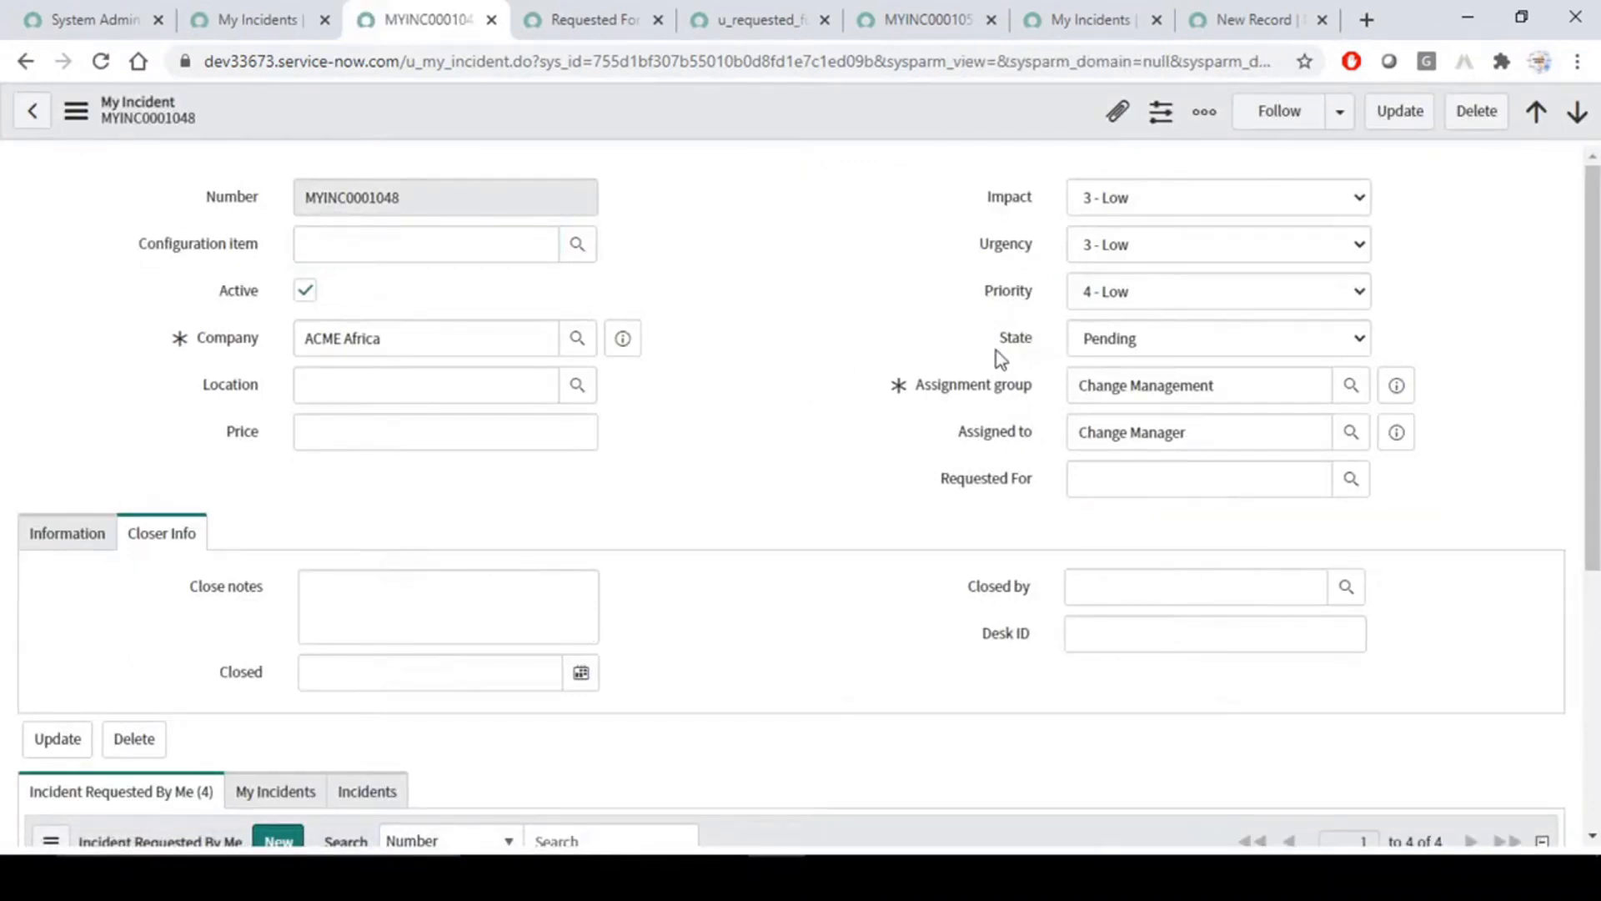
# - Set MYINC0001048's state to Open and check the Requested For field
pyautogui.click(1164, 338)
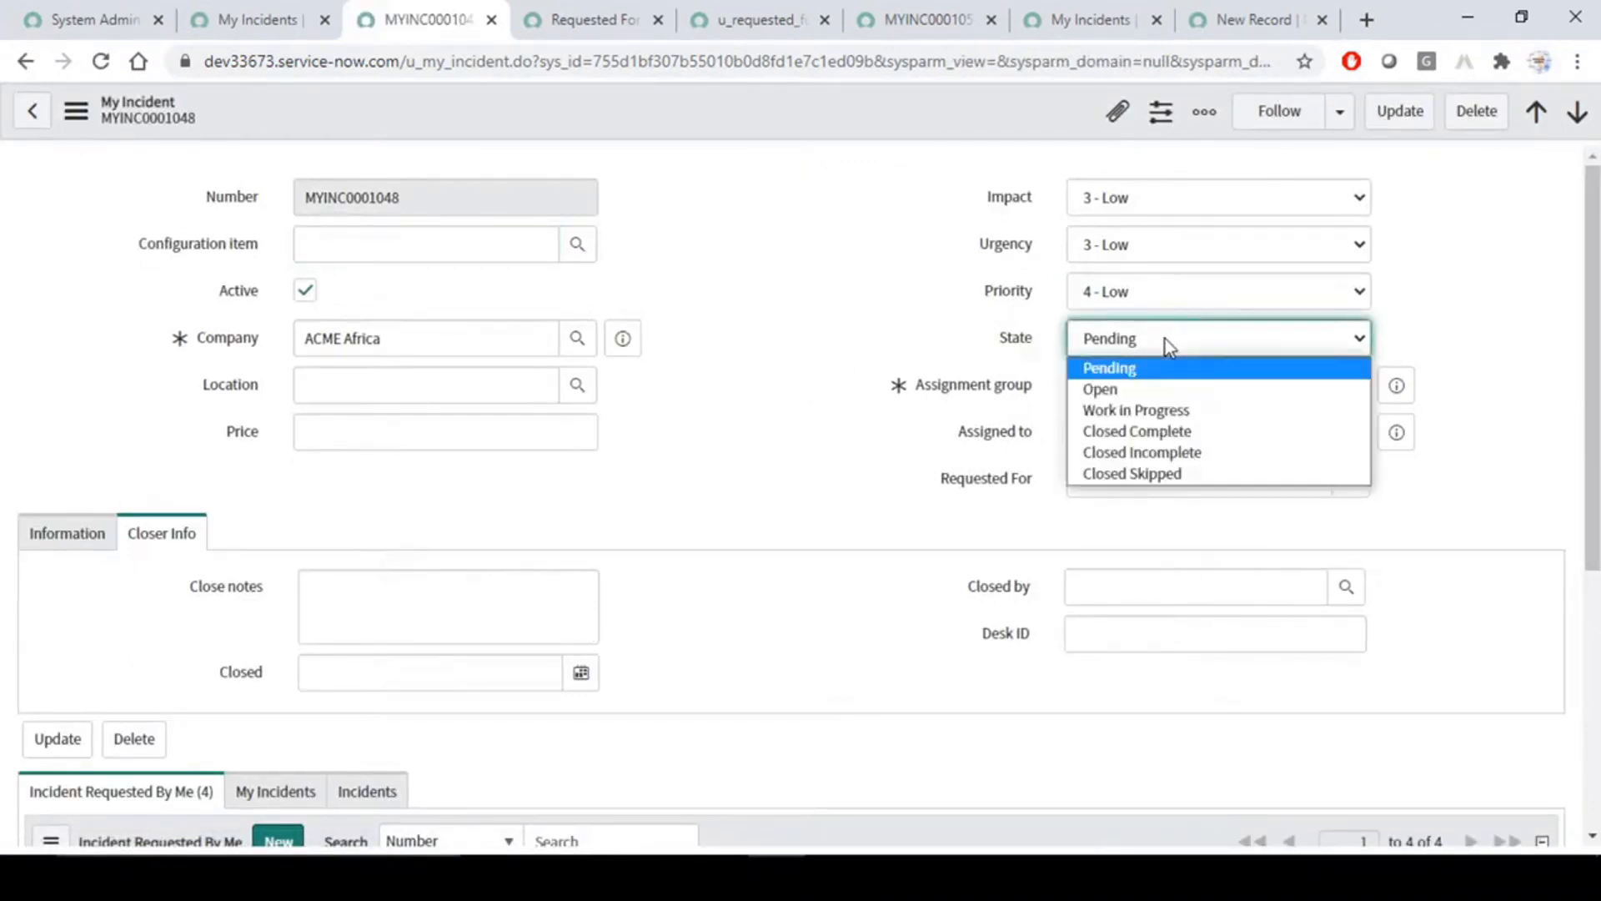
pyautogui.click(1139, 399)
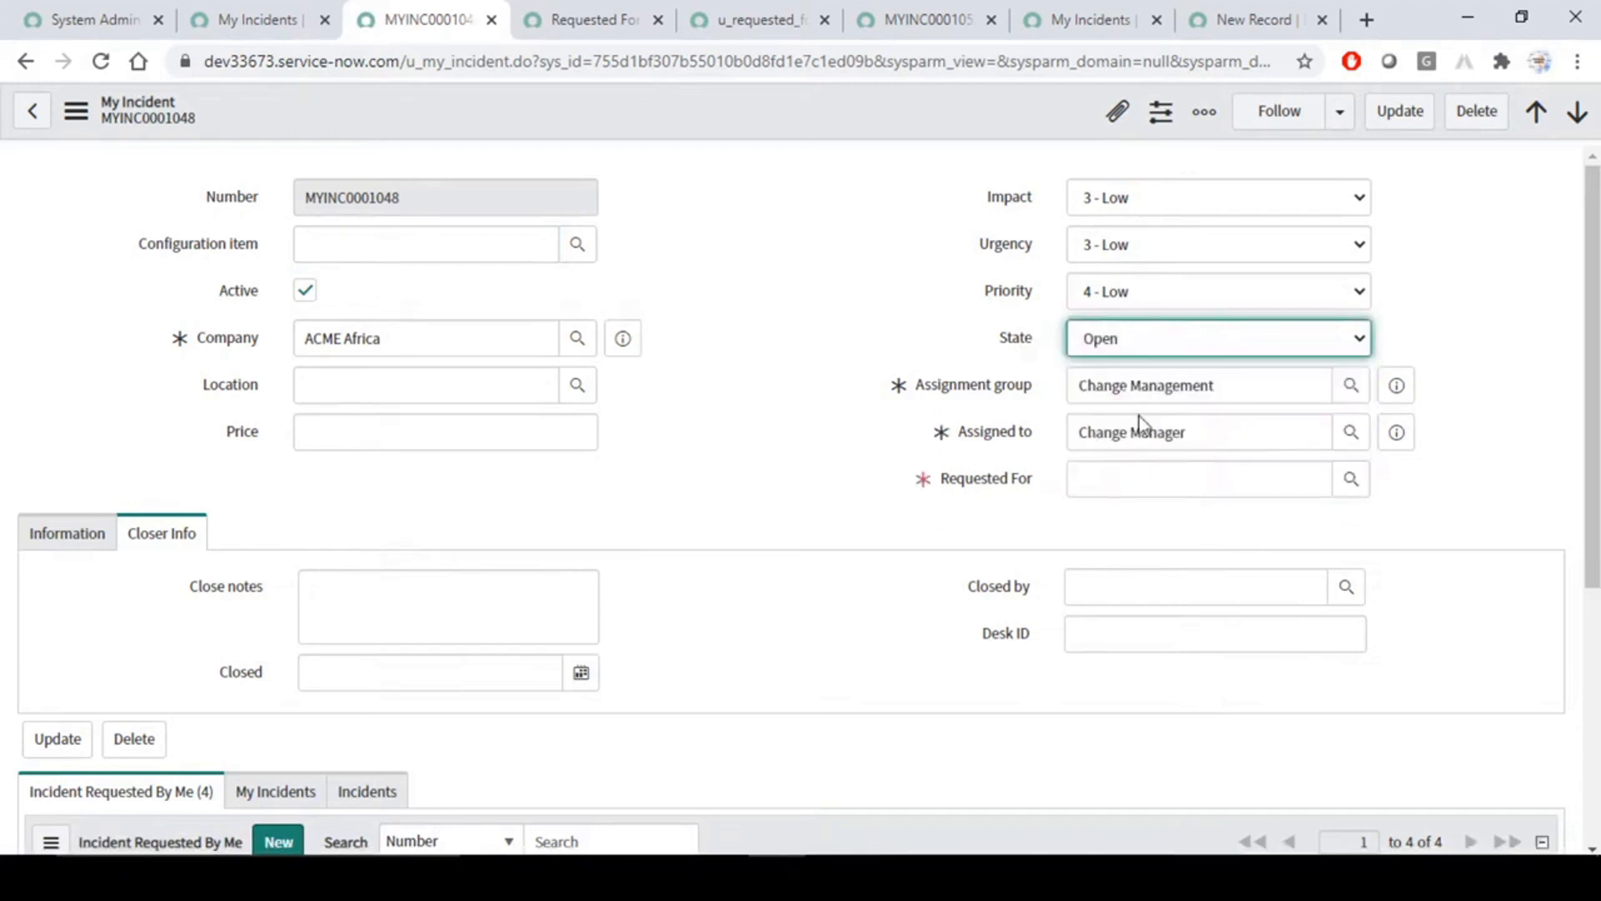
pyautogui.click(1114, 478)
pyautogui.click(842, 253)
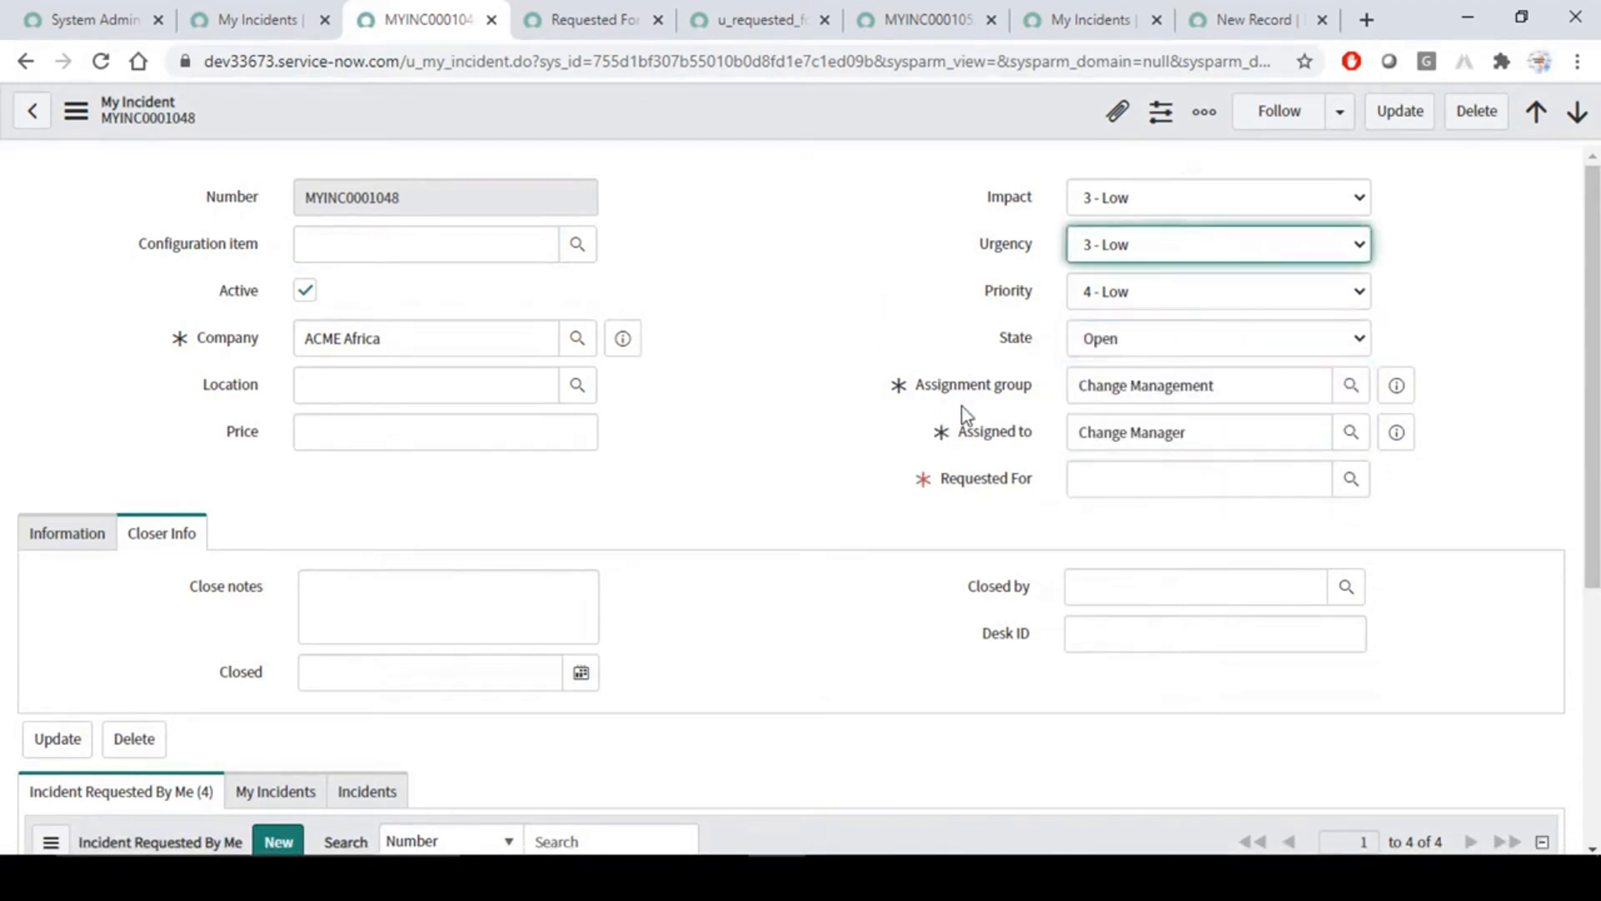
pyautogui.click(855, 454)
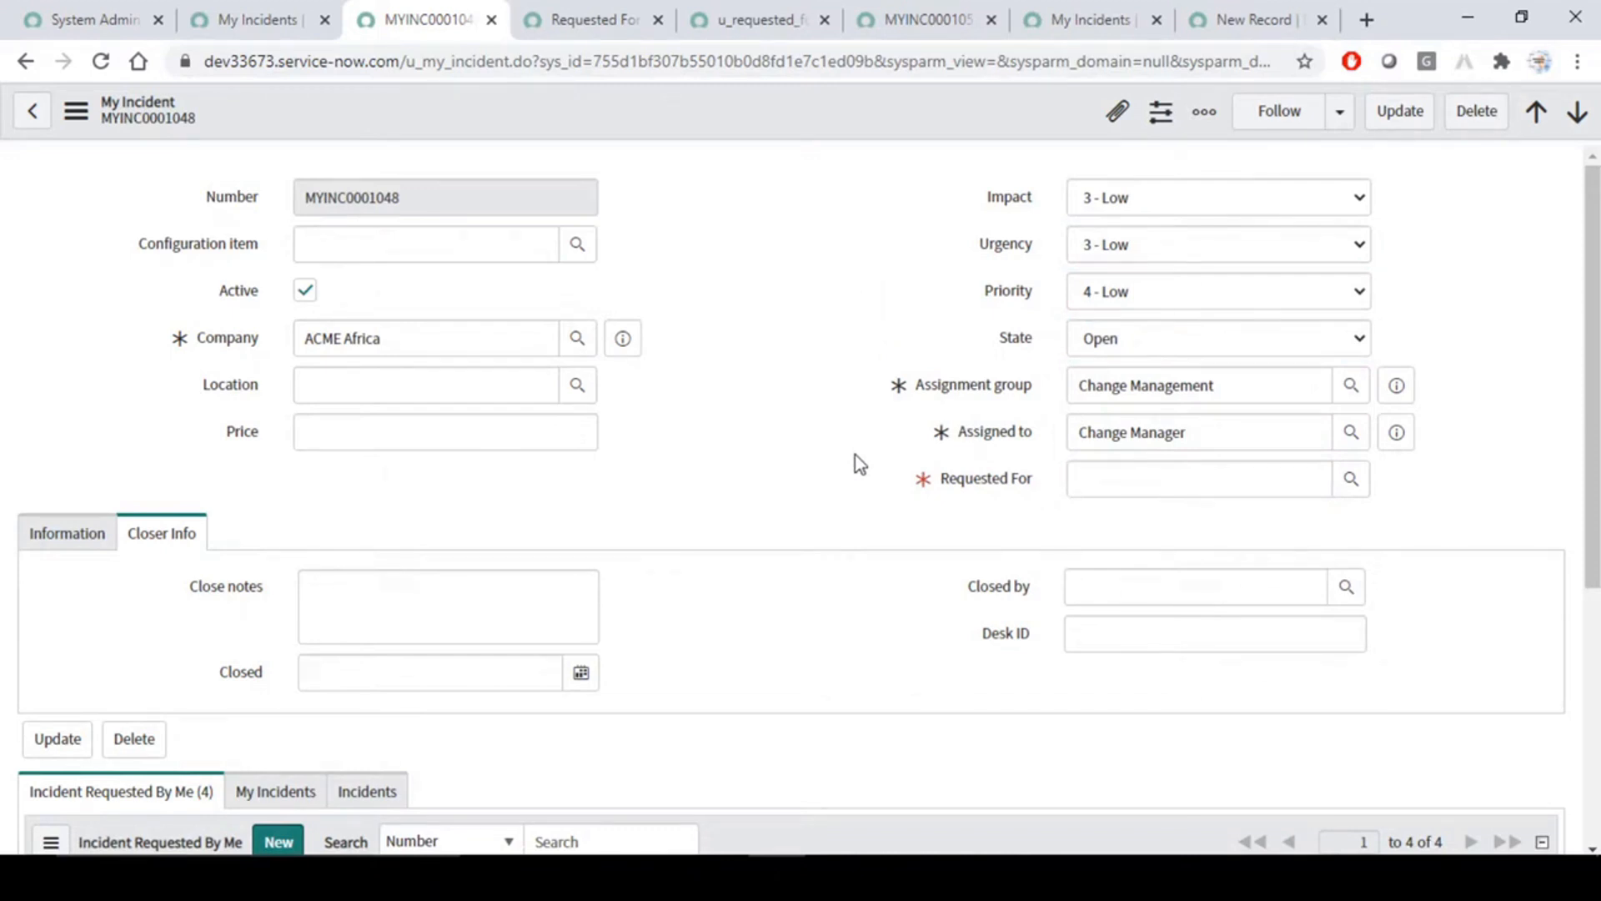
# - Compare the data policy's Use as UI Policy on client option with the State and Requested For fields on MYINC0001048
pyautogui.click(575, 18)
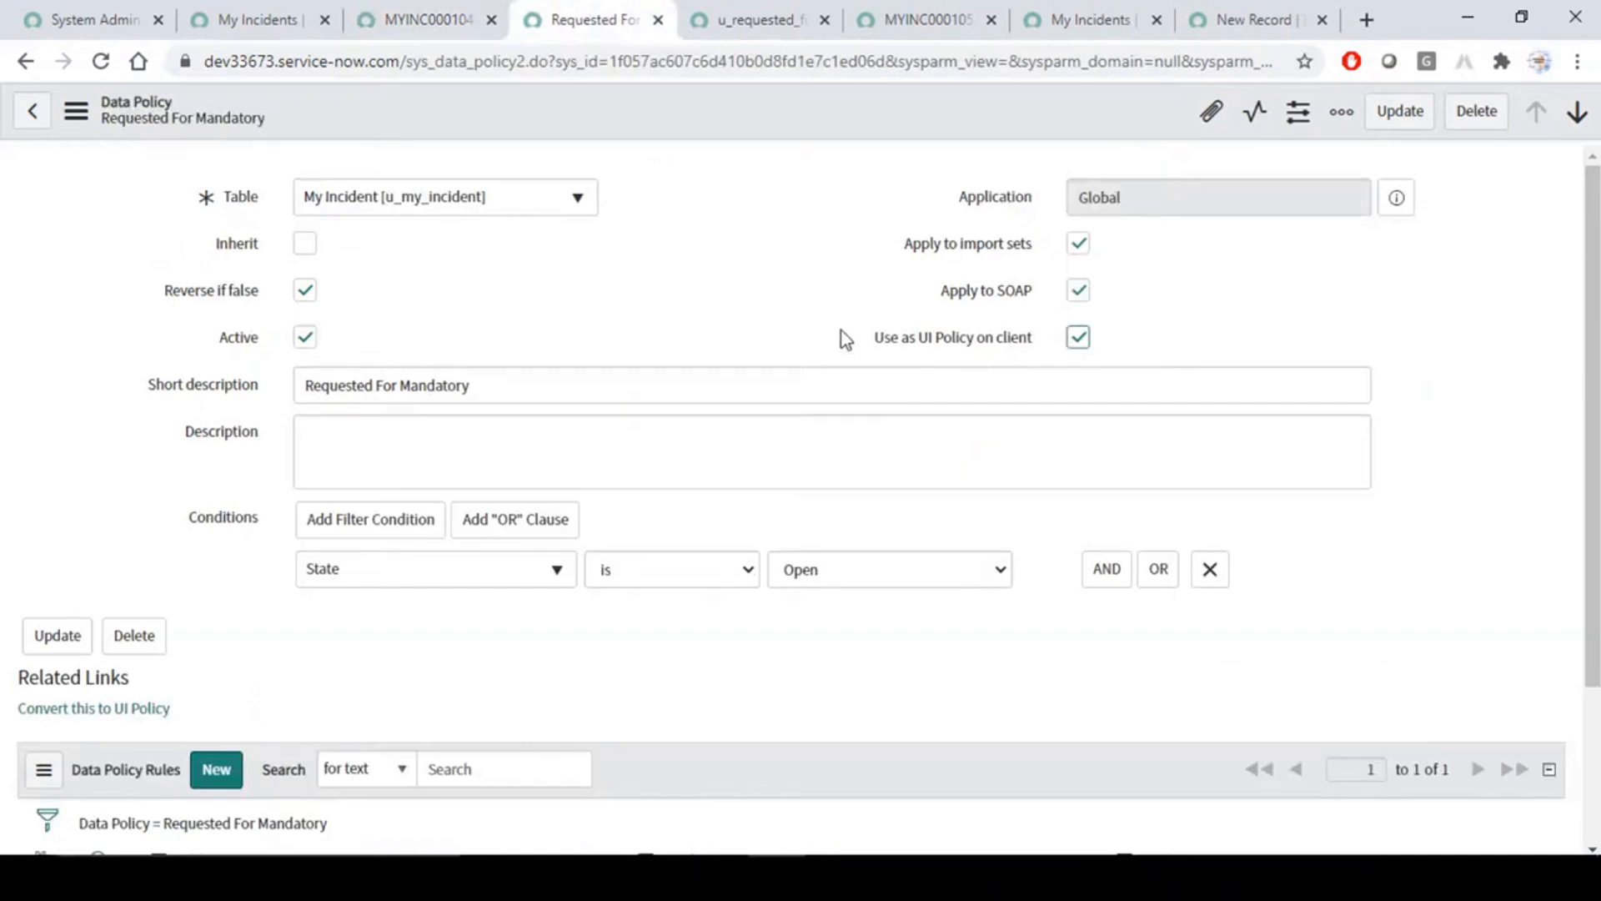
pyautogui.moveTo(876, 332); pyautogui.dragTo(1040, 347)
pyautogui.click(851, 307)
pyautogui.click(300, 15)
pyautogui.click(425, 18)
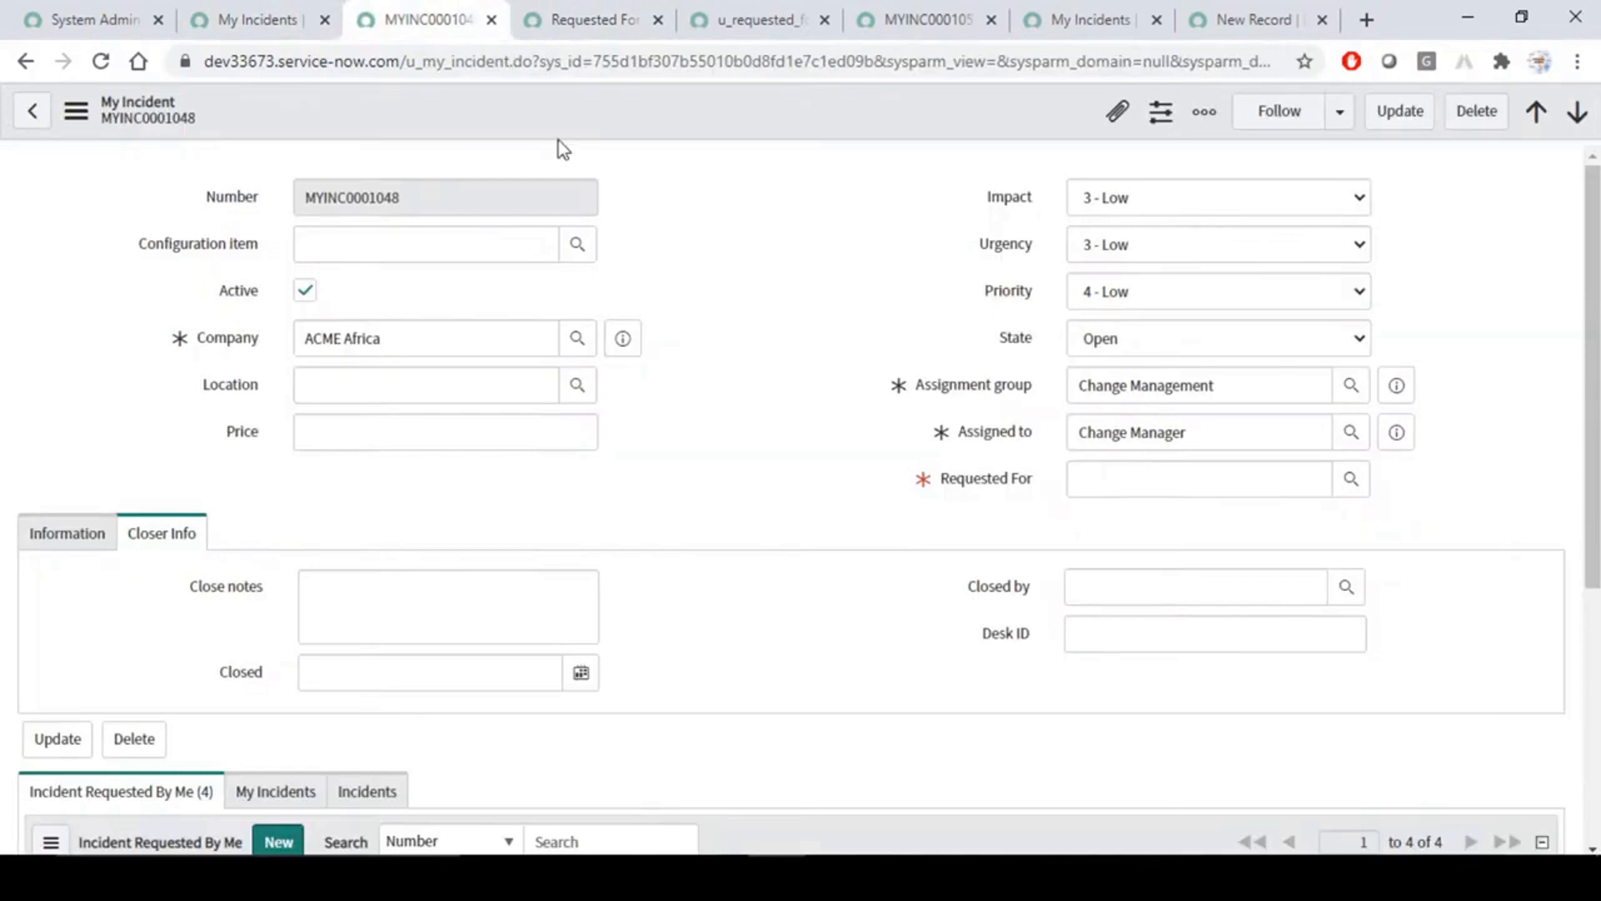
pyautogui.hotkey('ctrl', '2')
pyautogui.moveTo(883, 440)
pyautogui.mouseDown()
pyautogui.moveTo(949, 469)
pyautogui.moveTo(1439, 533)
pyautogui.mouseUp()
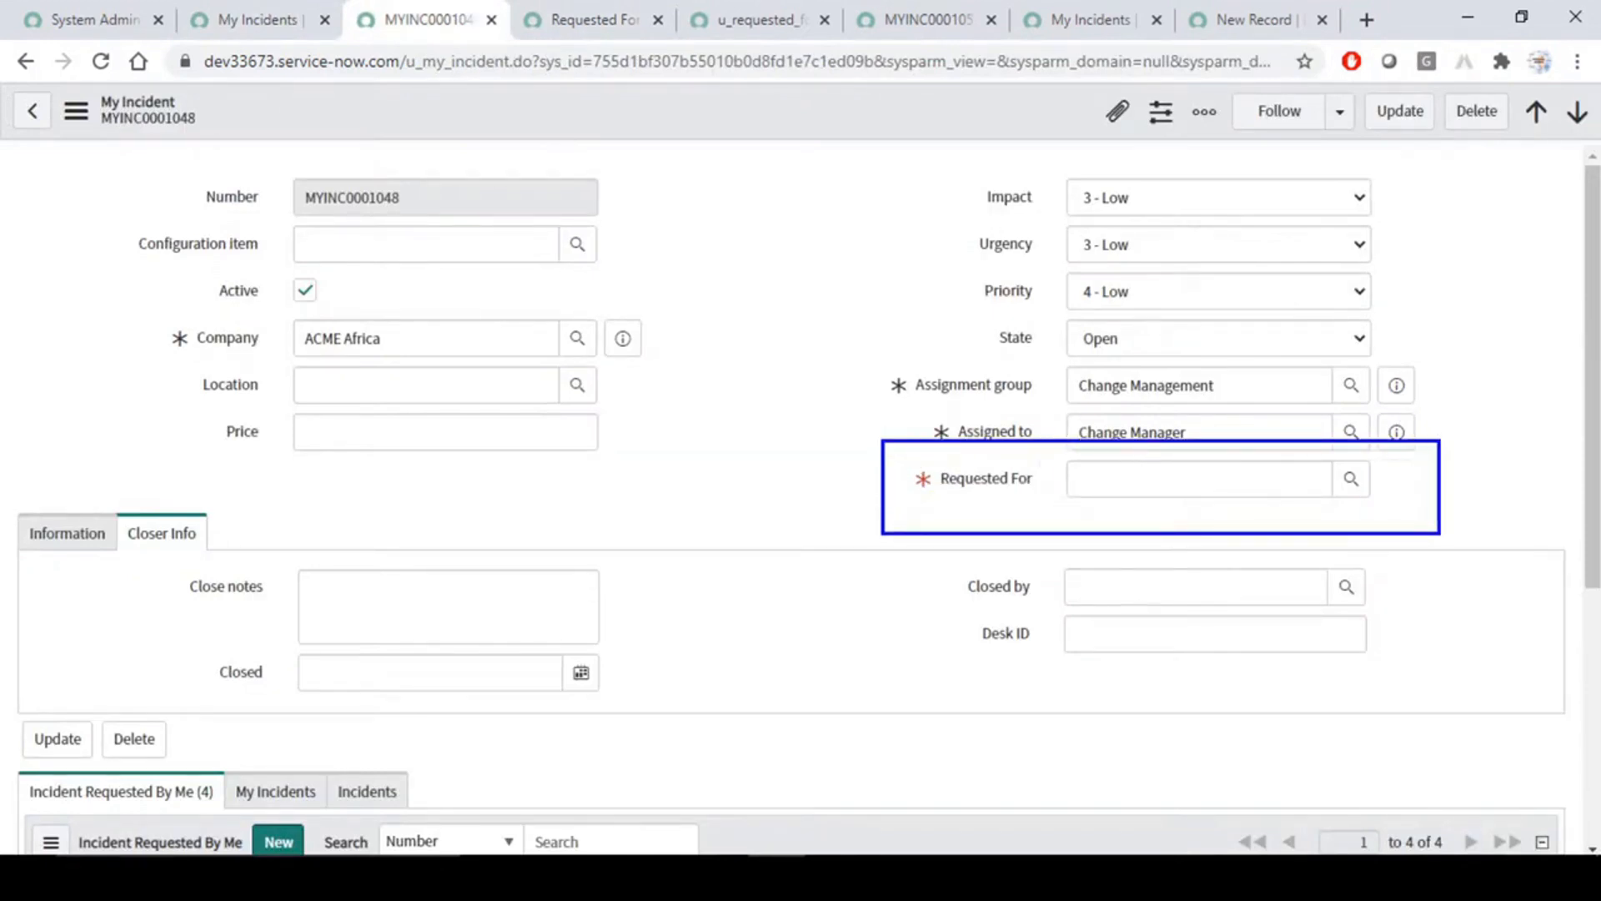
pyautogui.moveTo(961, 311); pyautogui.dragTo(1166, 363)
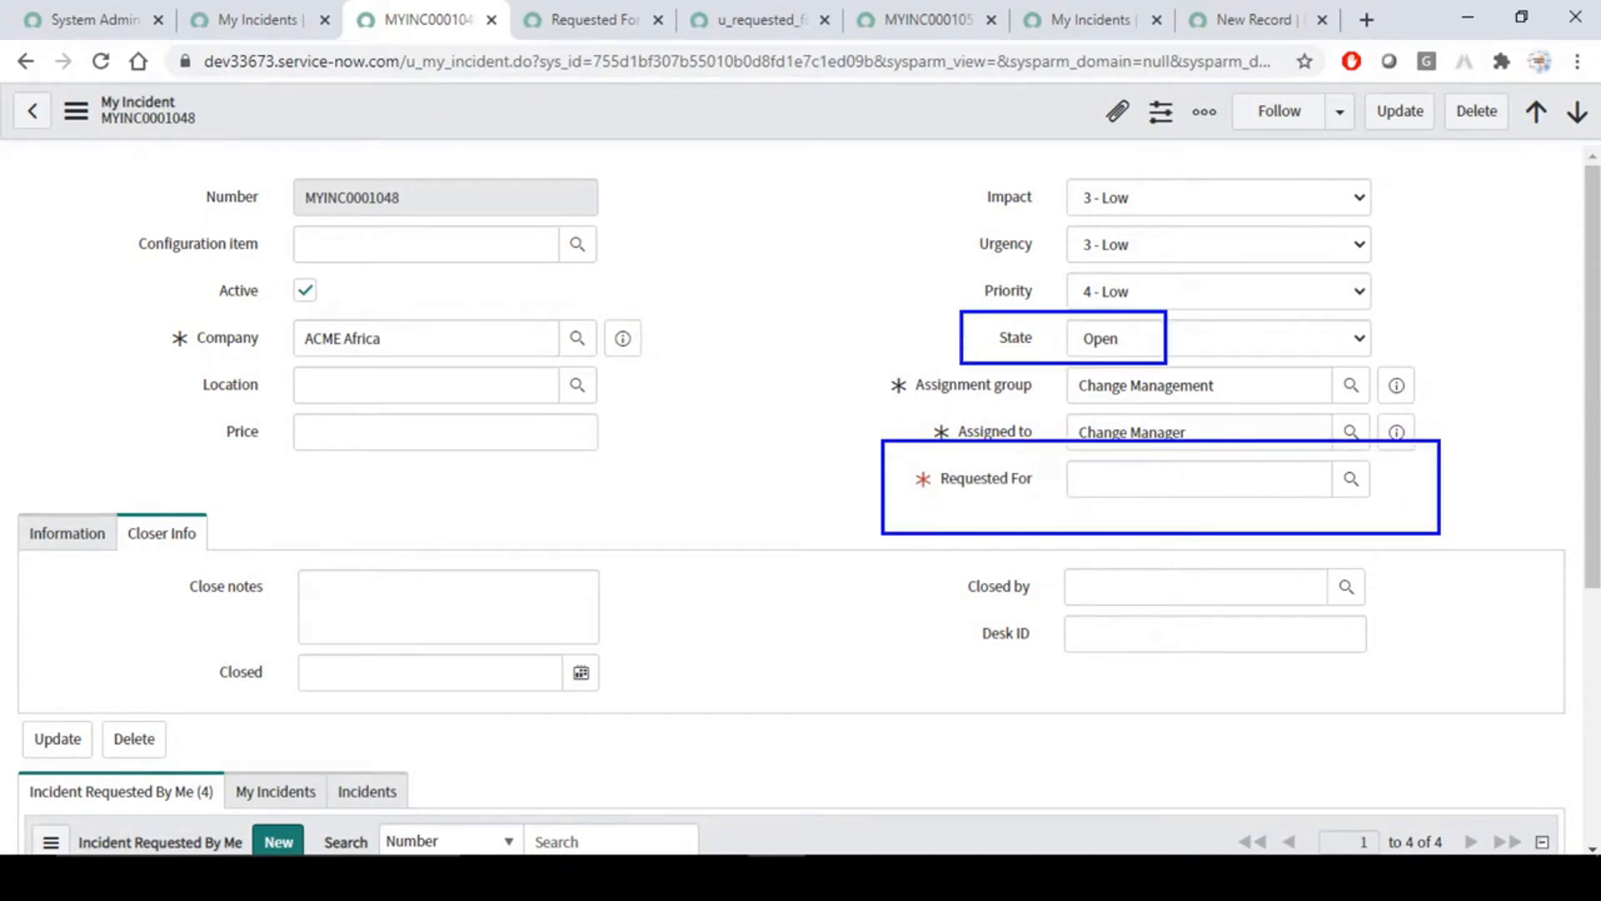
pyautogui.press('Escape')
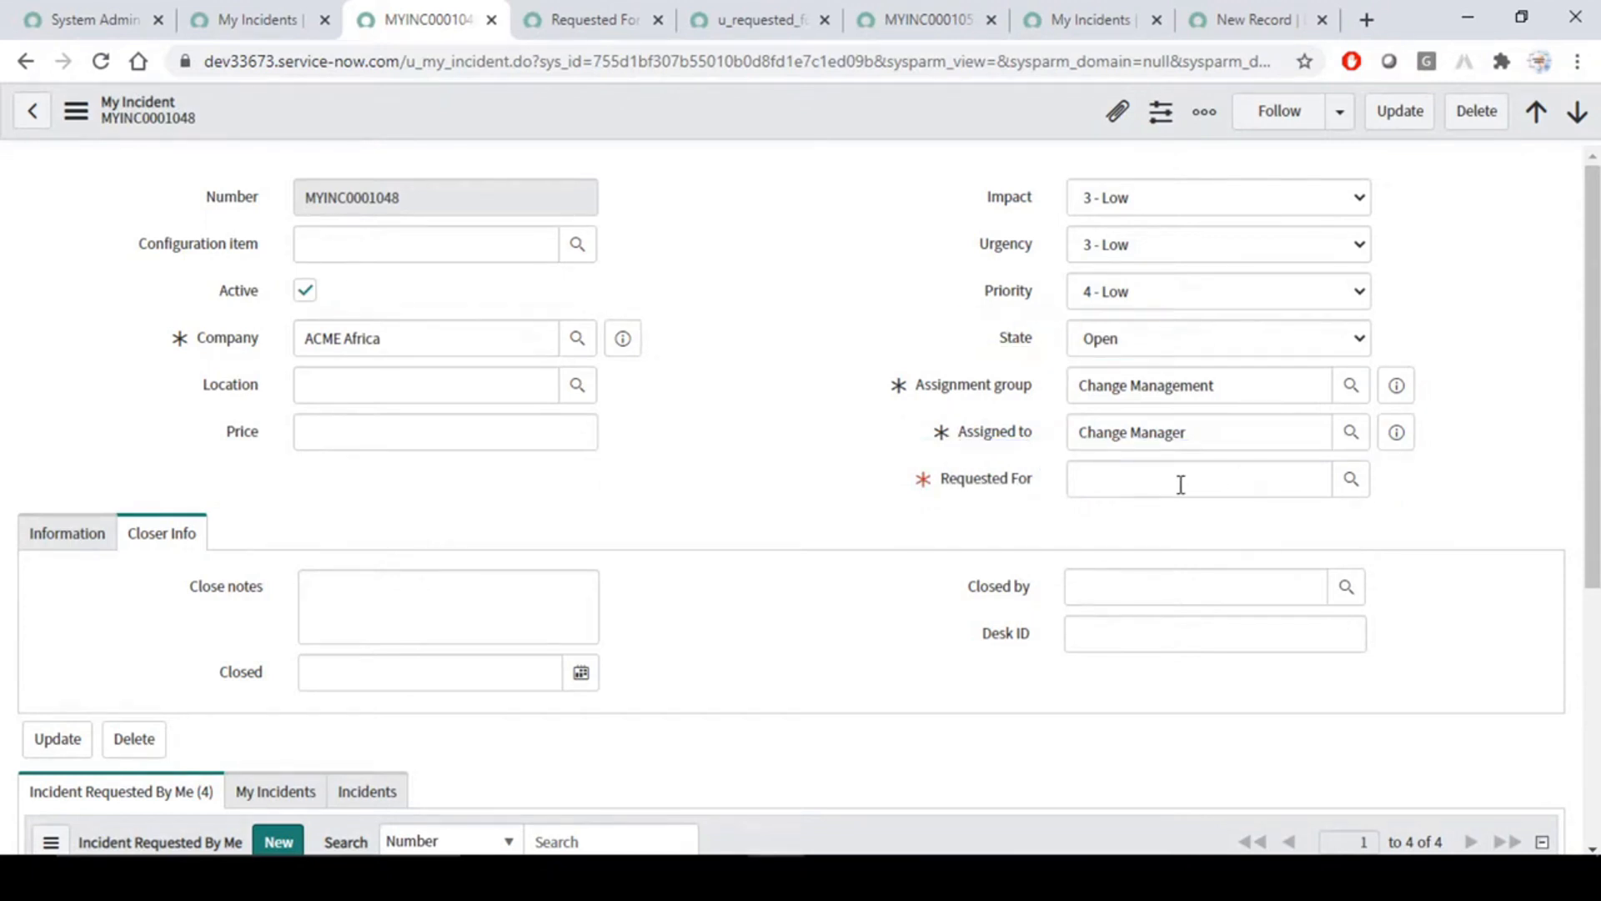
# - Fill in Requested For on MYINC0001048 with the first recently selected person and save the incident
pyautogui.click(1180, 482)
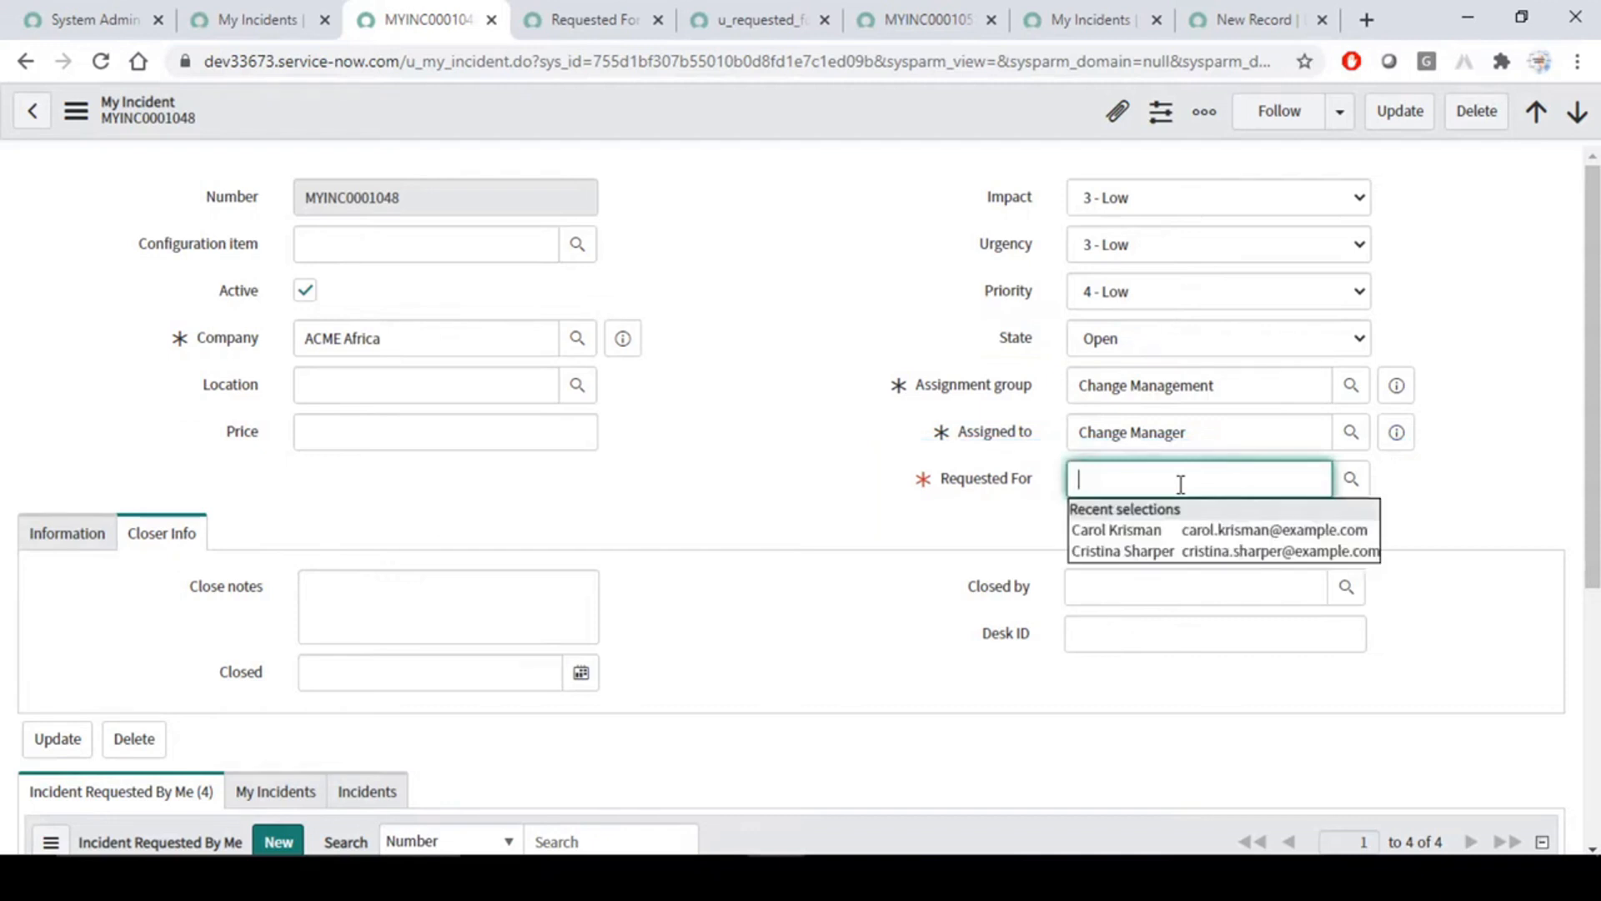
pyautogui.click(1211, 532)
pyautogui.rightClick(788, 116)
pyautogui.click(830, 132)
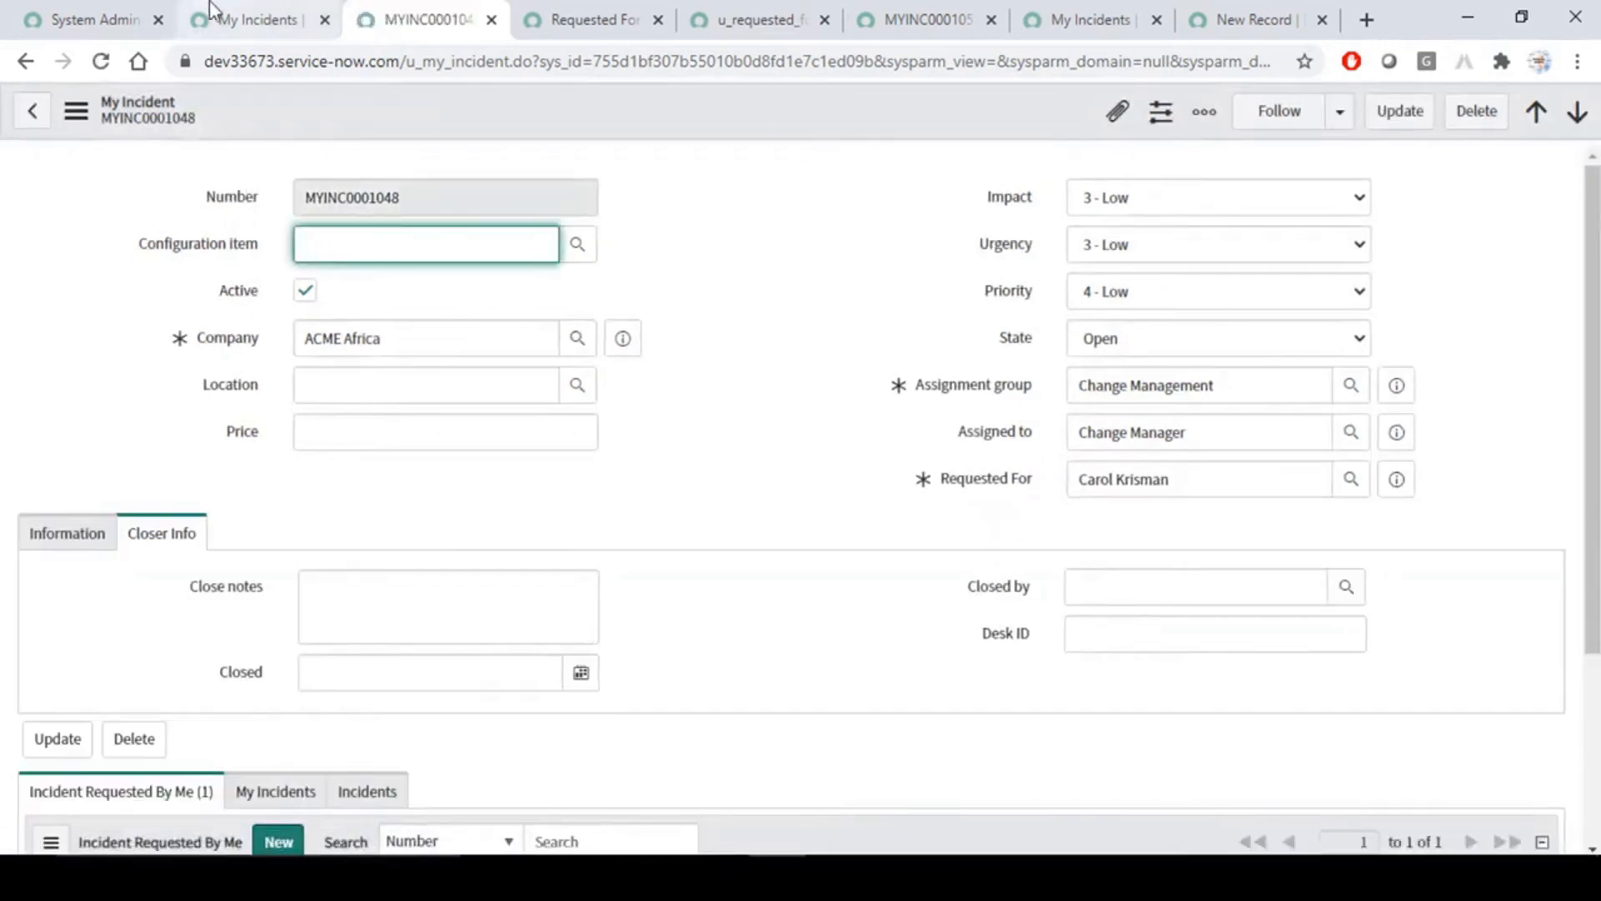
# - Reload the My Incidents list with all records and try to clear MYINC0001048's Requested For value directly in the list
pyautogui.click(265, 12)
pyautogui.click(68, 164)
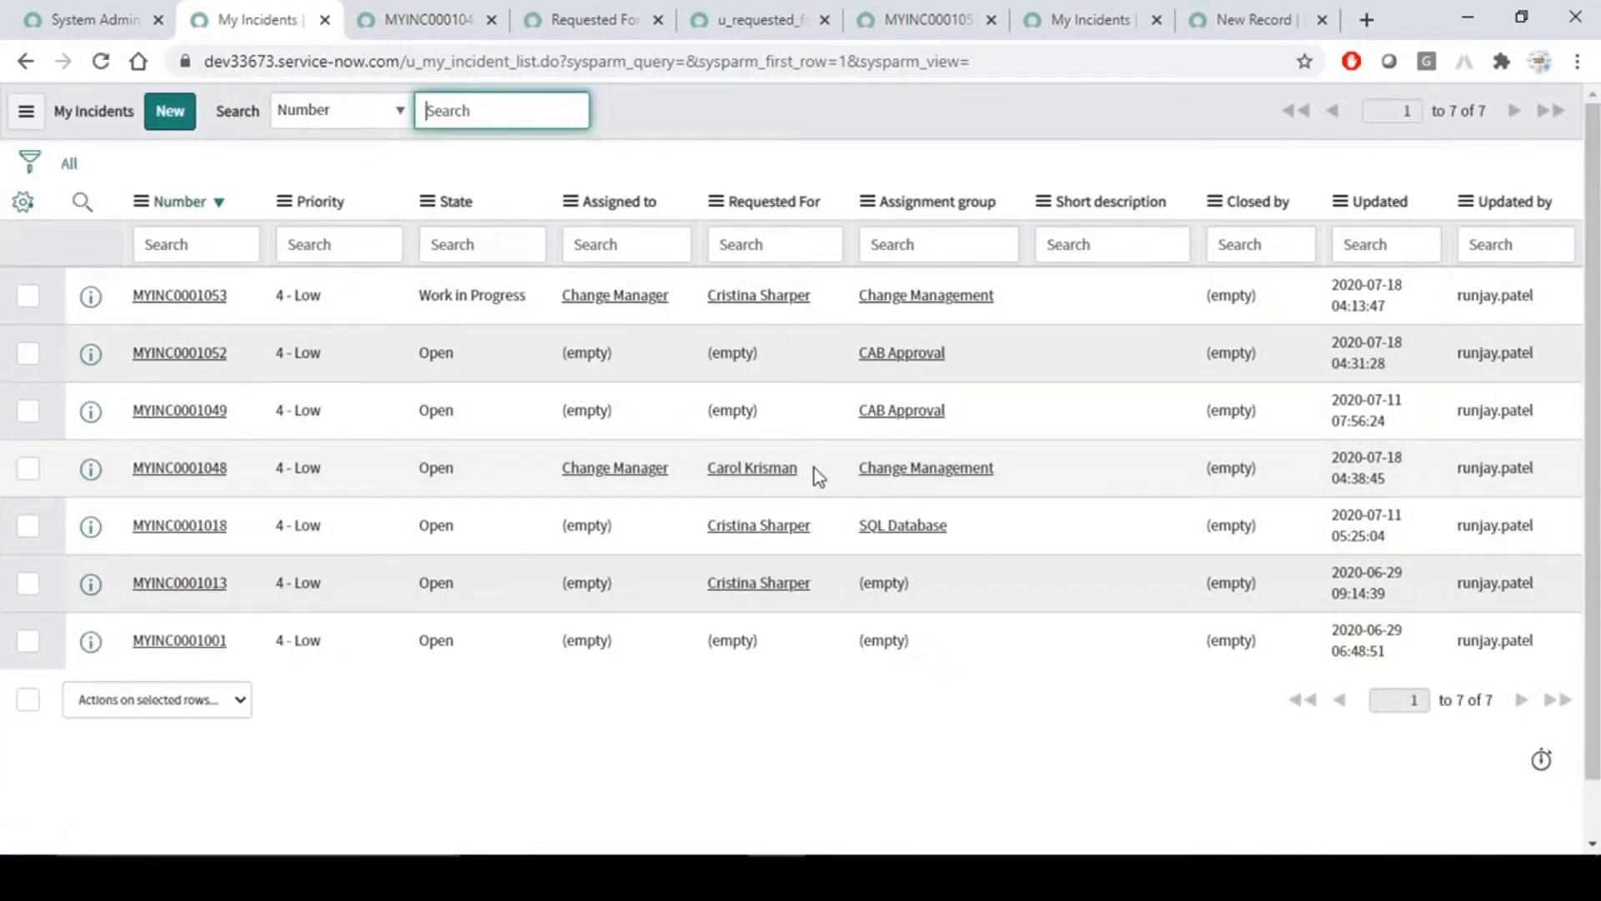
pyautogui.moveTo(409, 468); pyautogui.dragTo(472, 469)
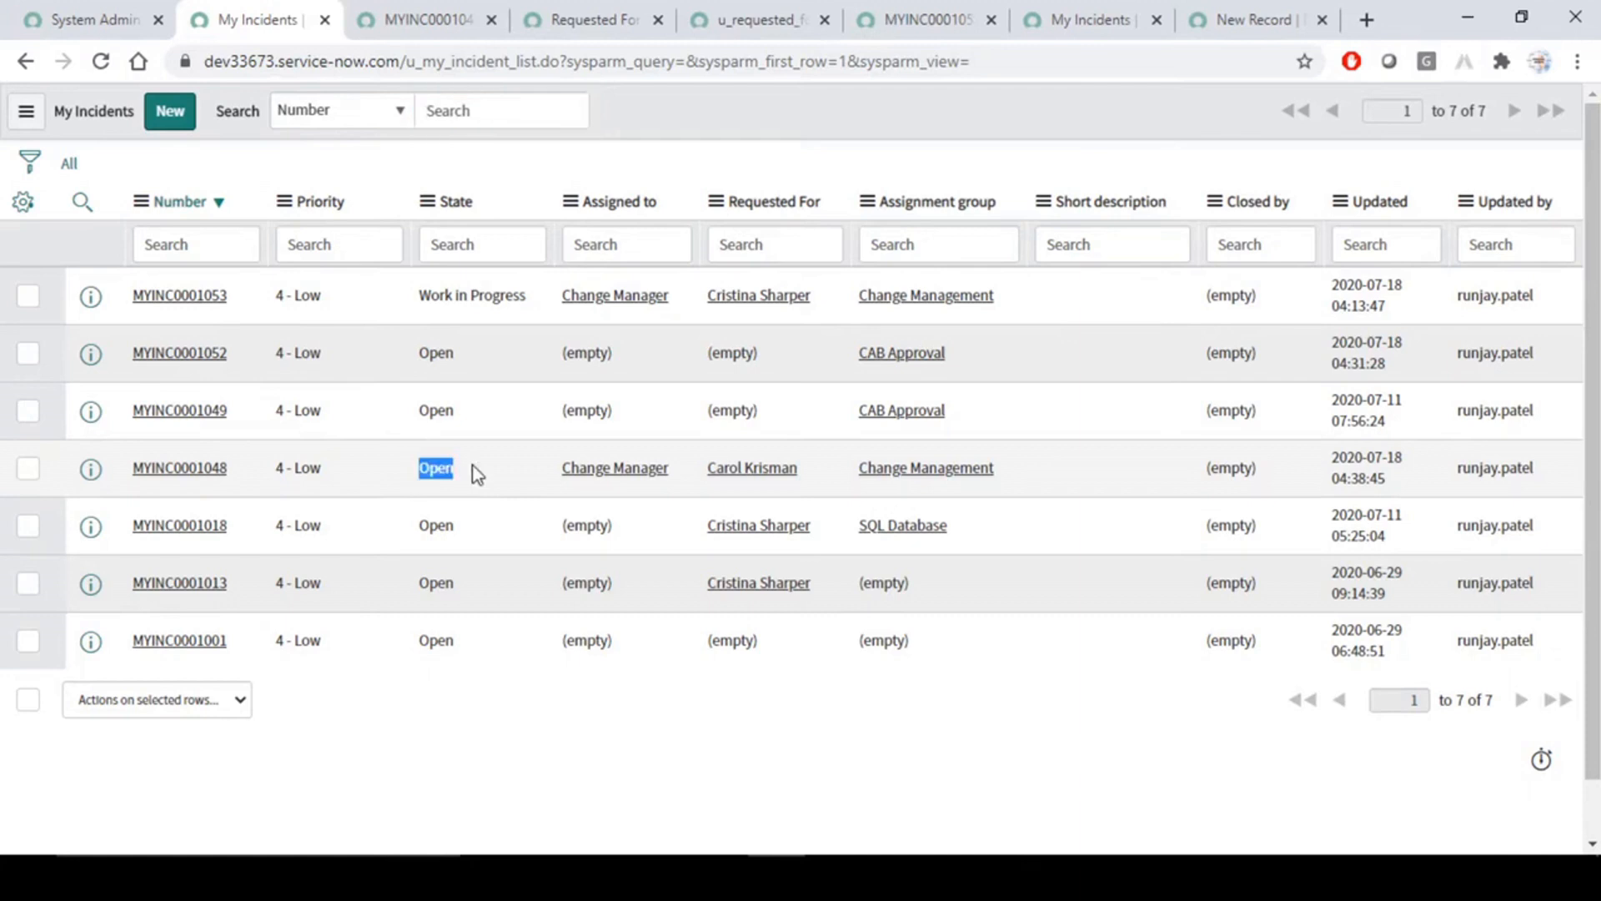
pyautogui.click(817, 468)
pyautogui.doubleClick(817, 468)
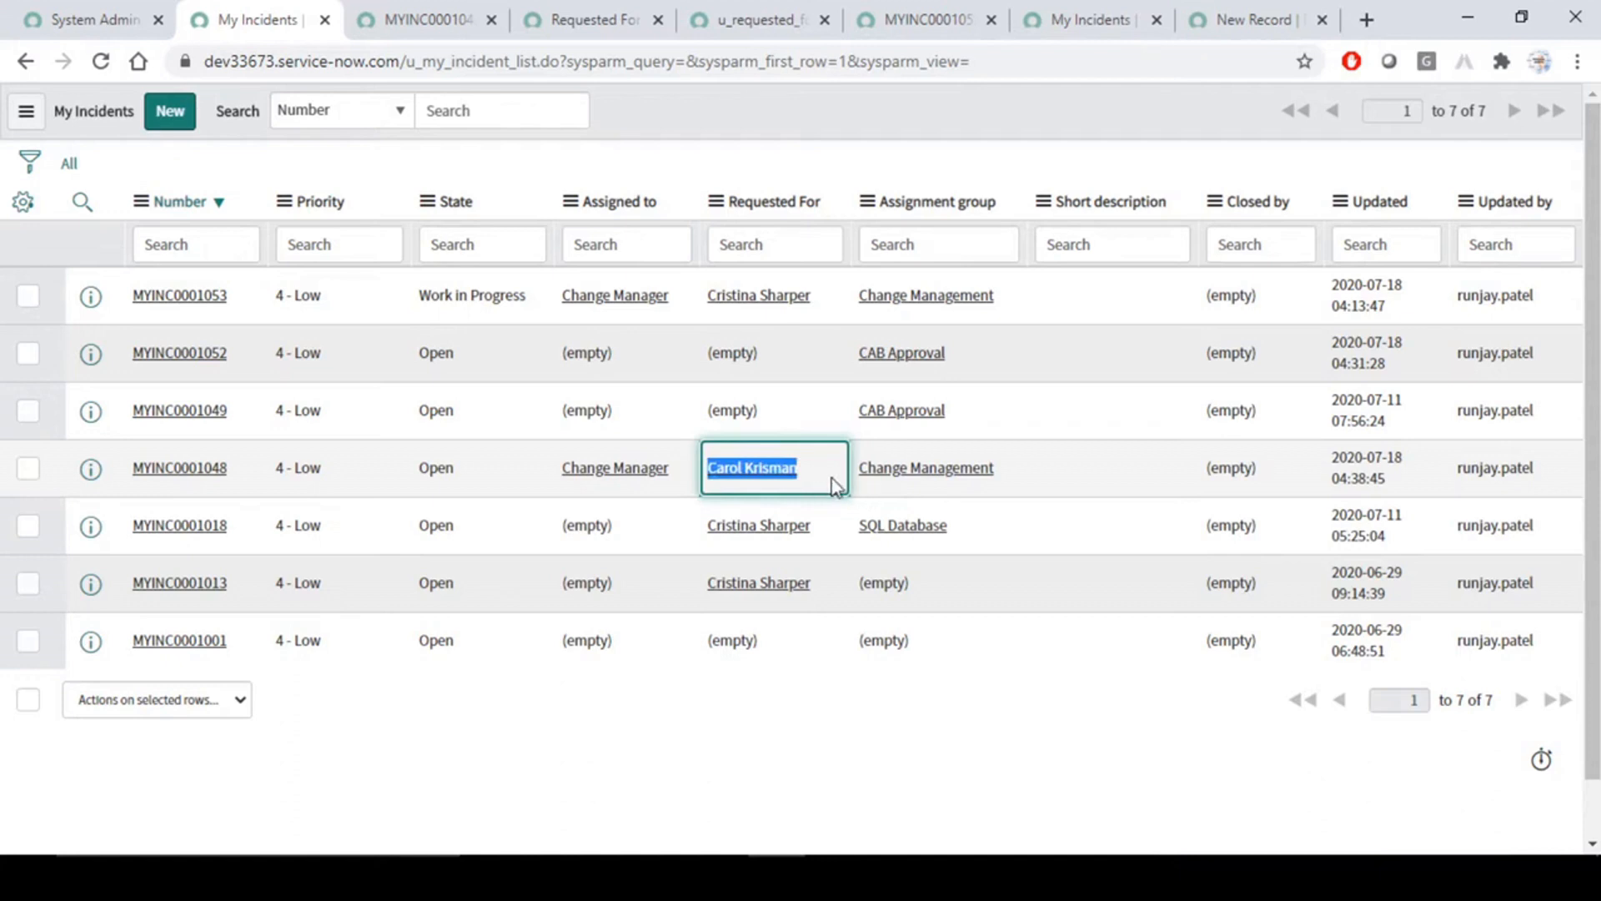
pyautogui.doubleClick(824, 463)
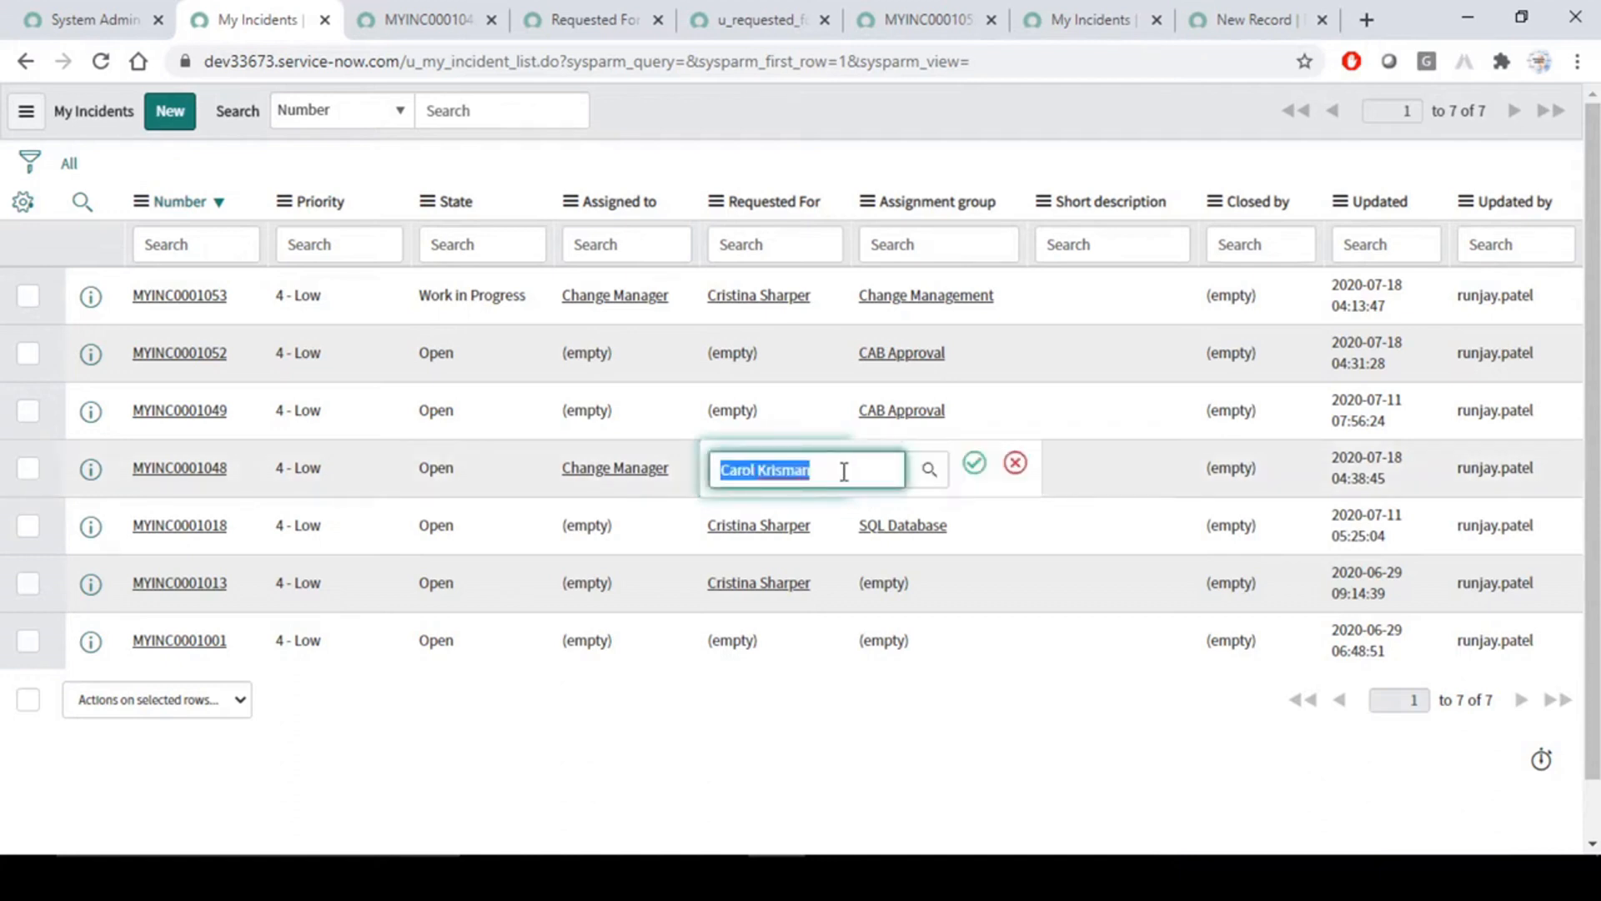
pyautogui.press('BackSpace')
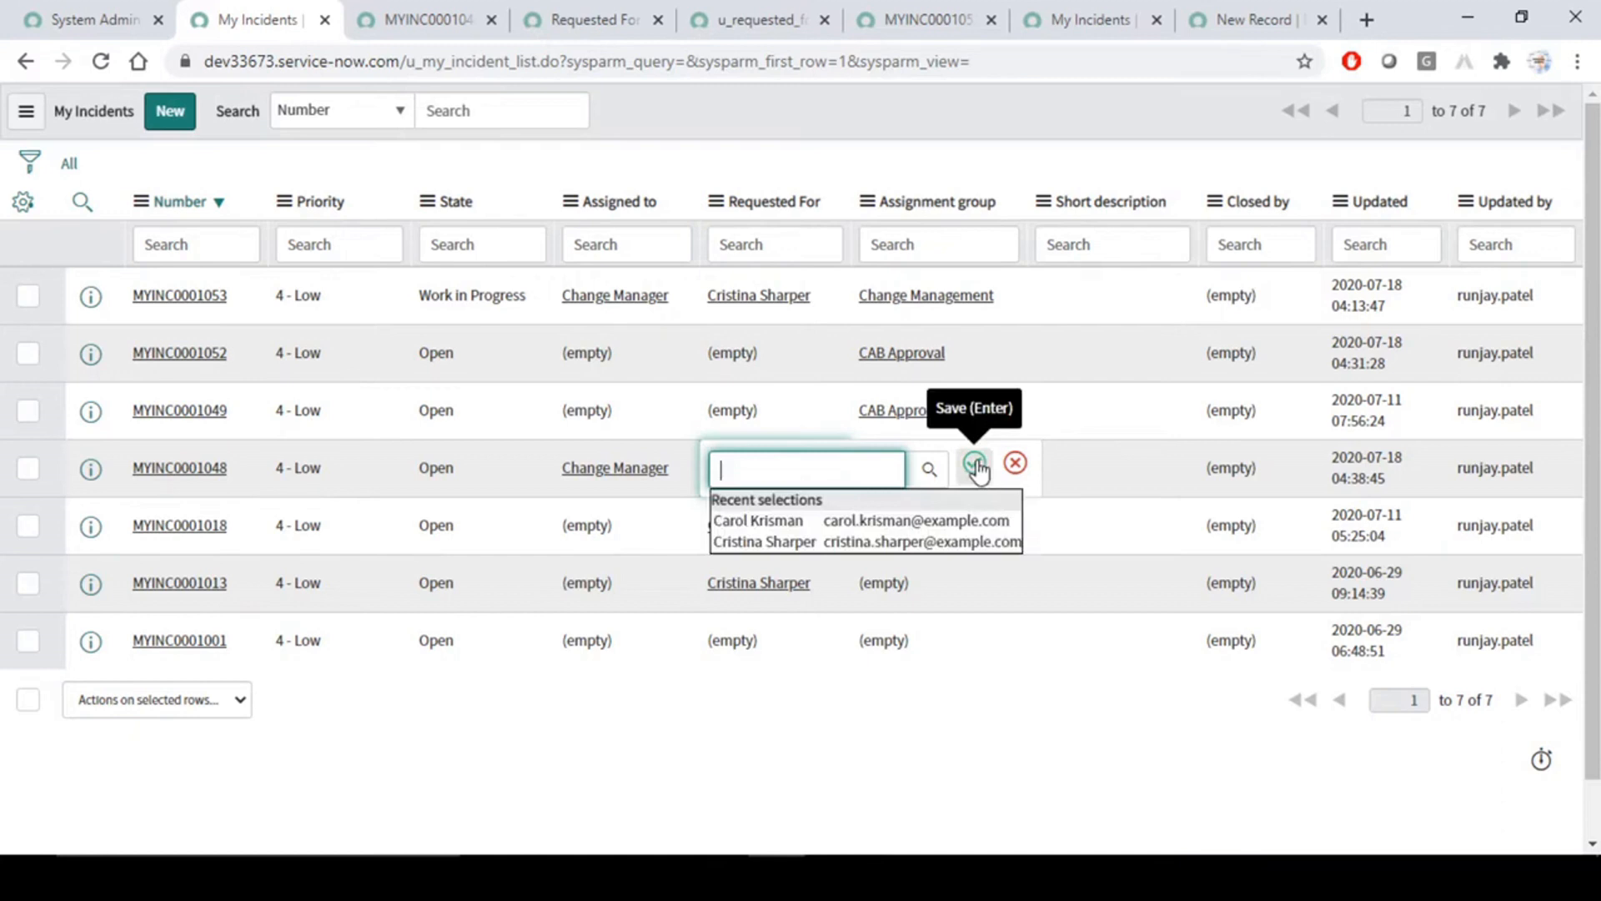
pyautogui.click(975, 464)
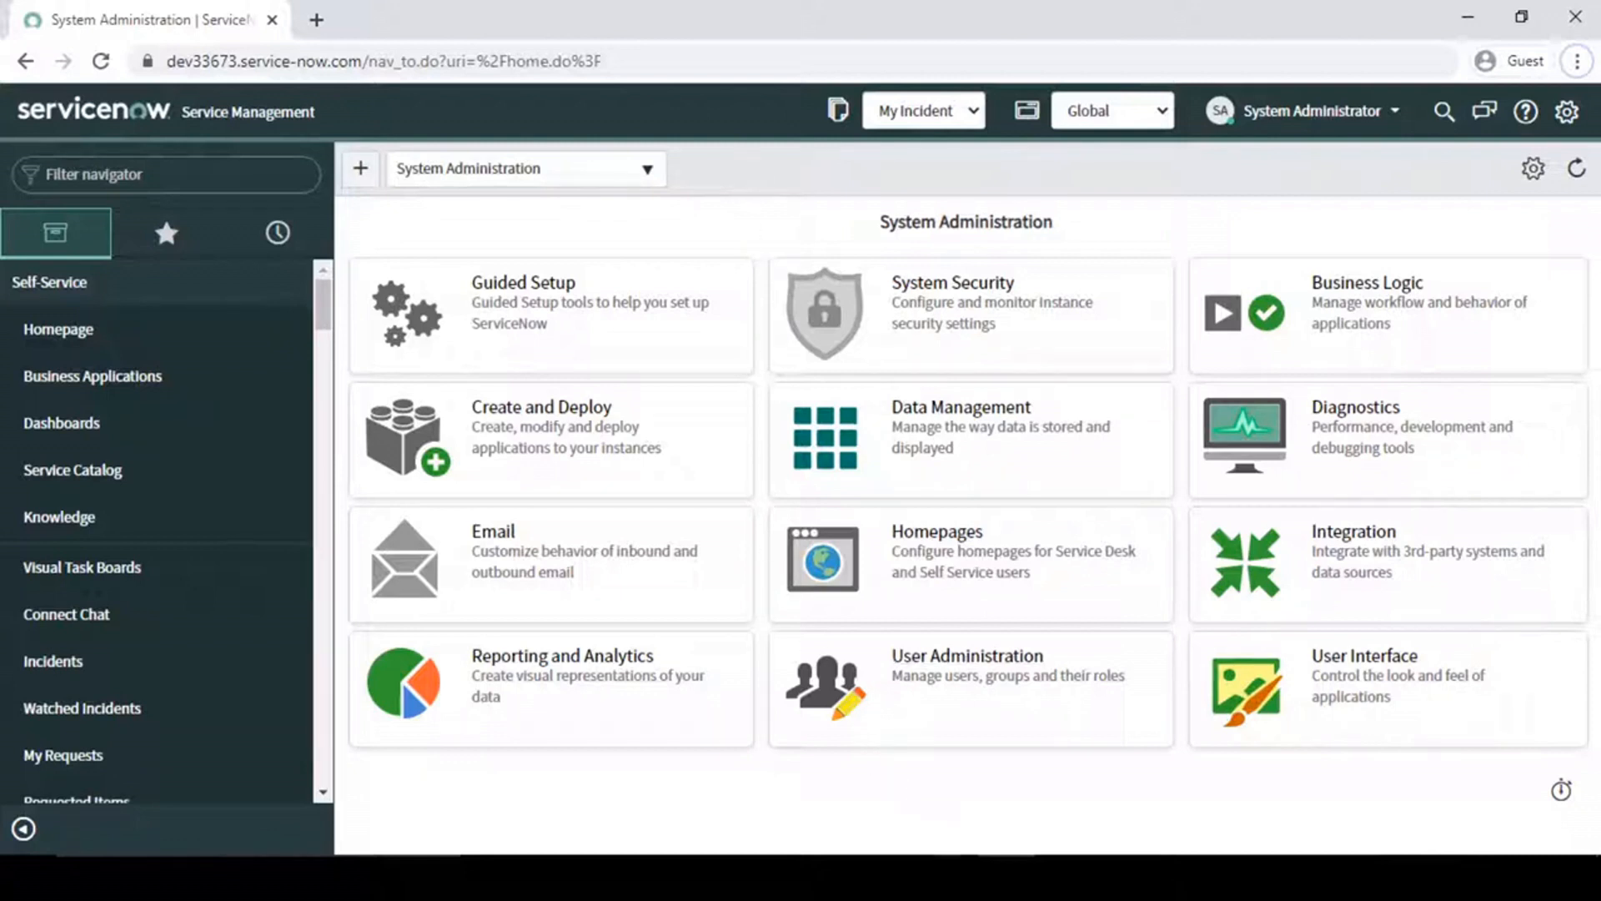
# - Switch to the Business Rule document in Word and examine the table of business rule types, including the g_scratchpad example
pyautogui.click(959, 763)
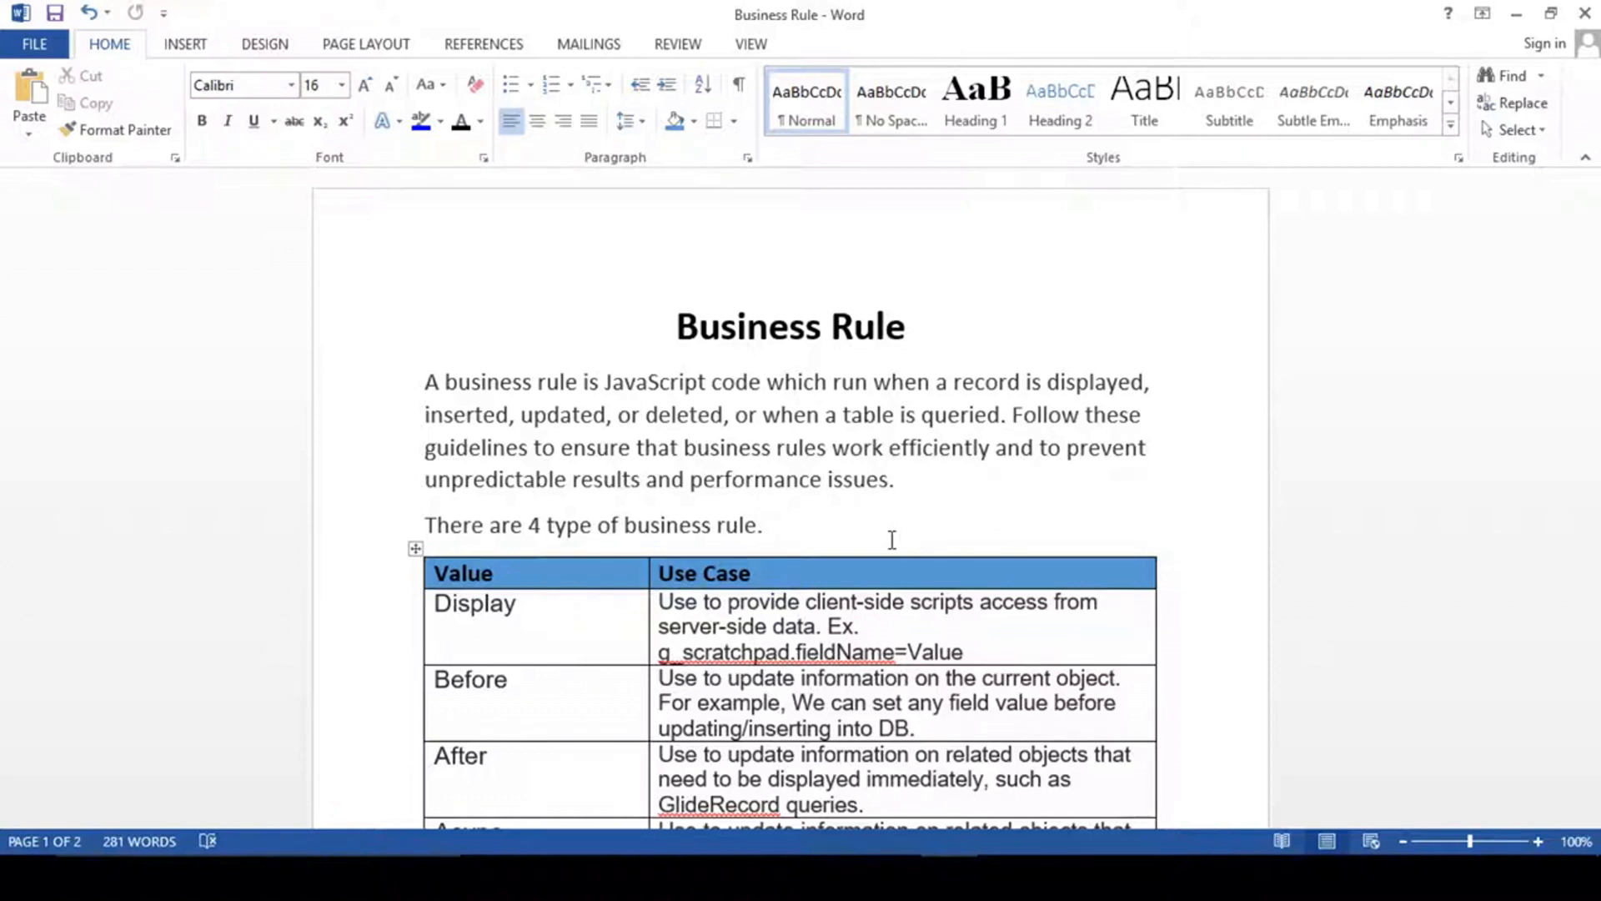
pyautogui.scroll(-2, 890, 538)
pyautogui.scroll(-2, 892, 538)
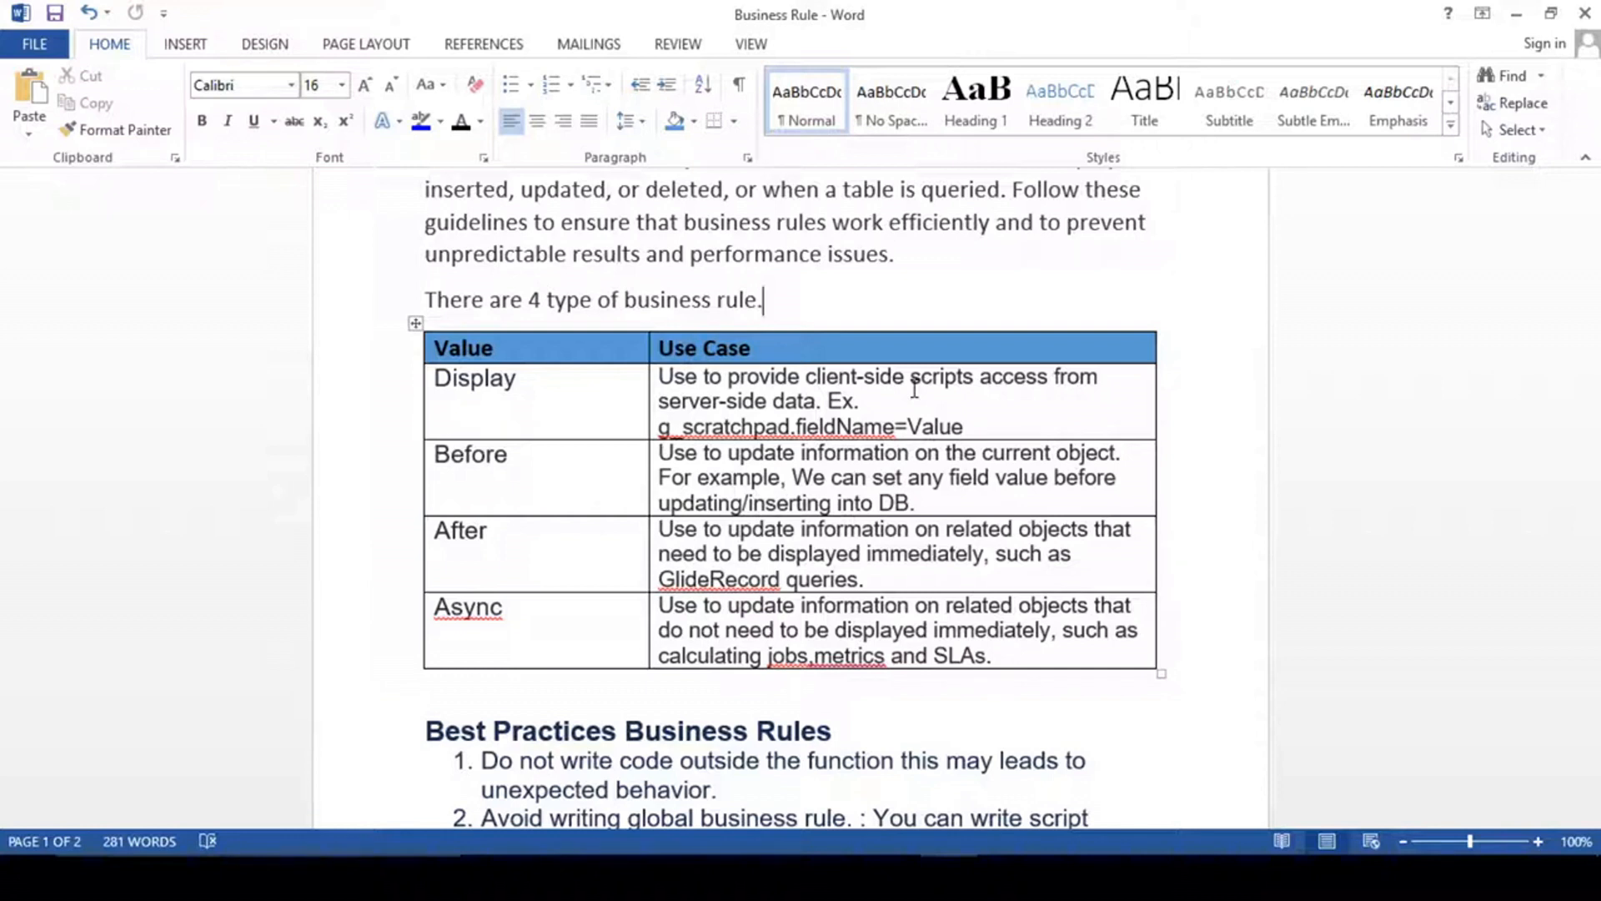
pyautogui.moveTo(1001, 426); pyautogui.dragTo(663, 431)
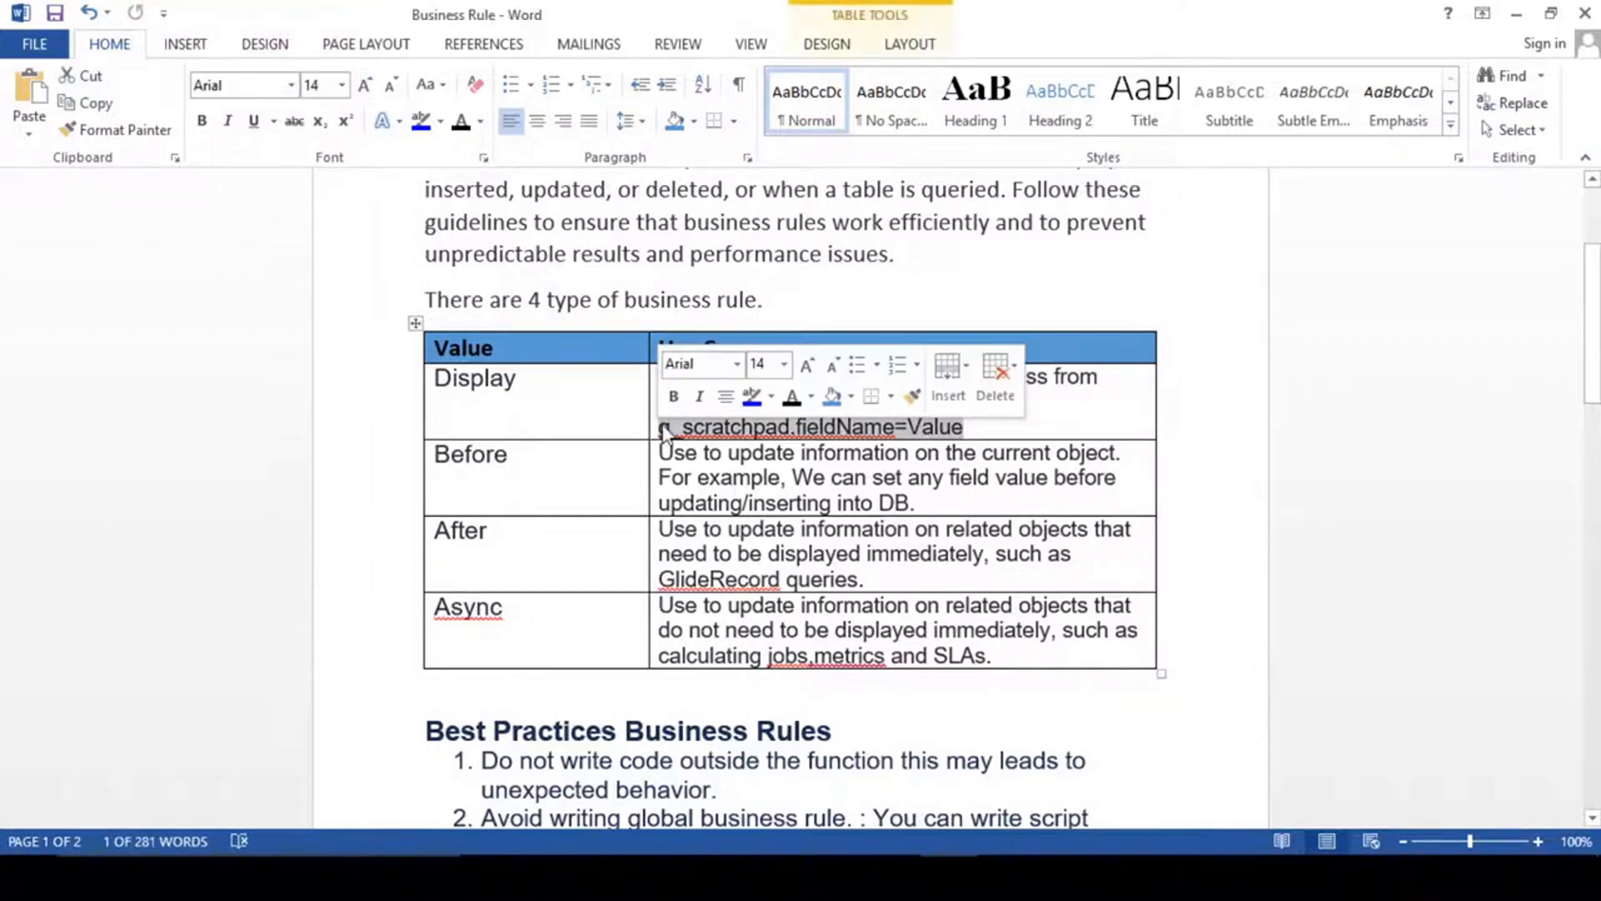
pyautogui.click(663, 430)
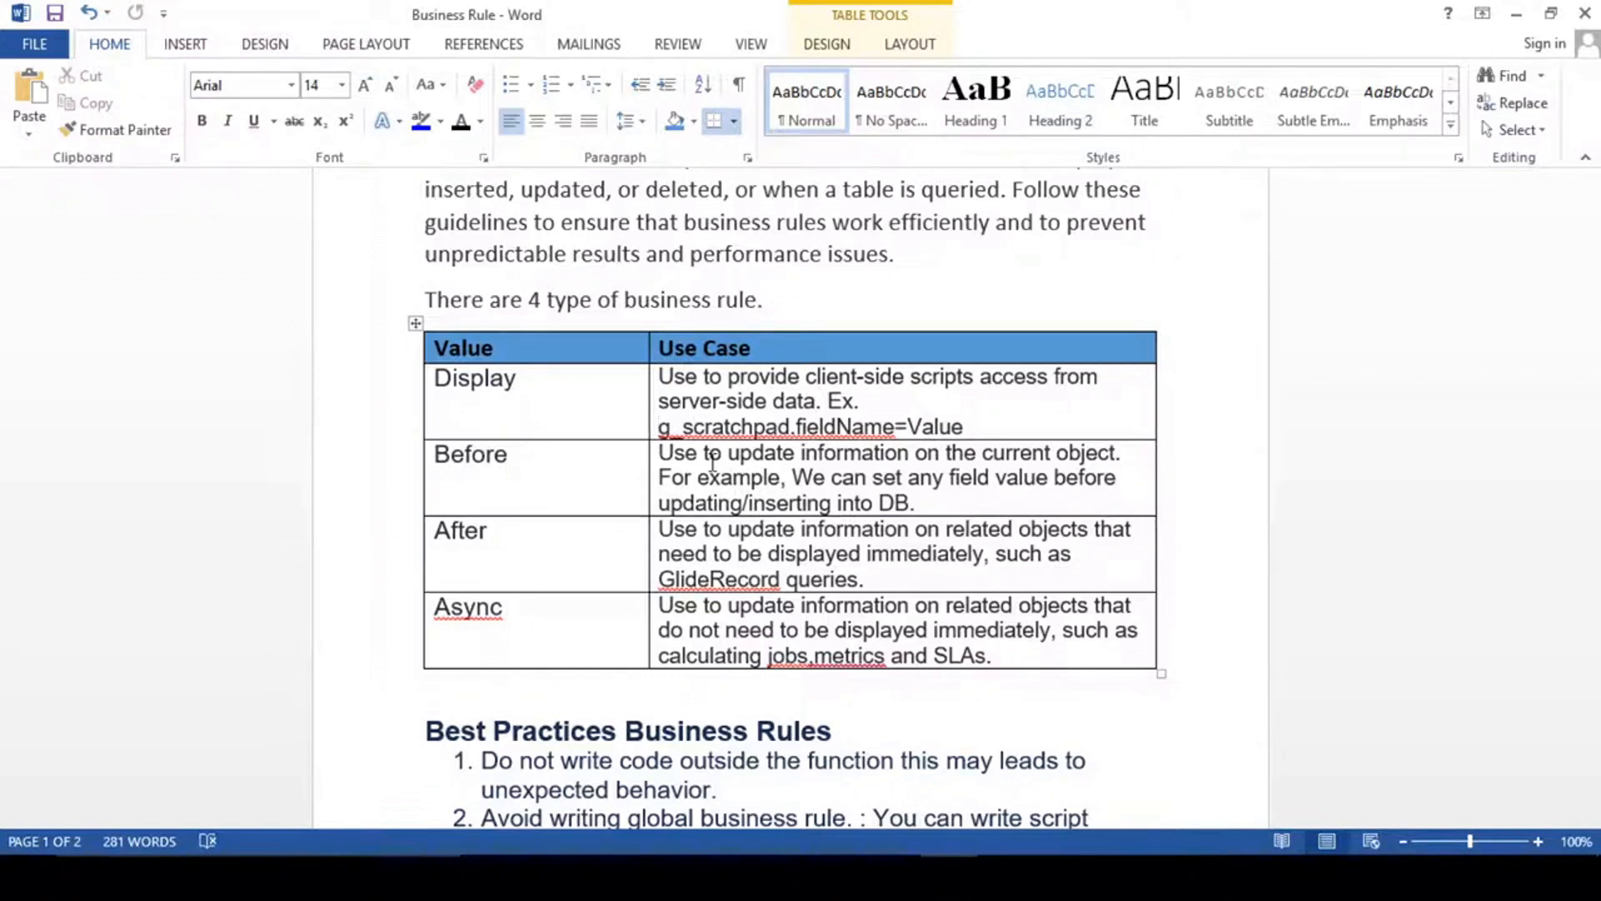
pyautogui.scroll(-2, 713, 463)
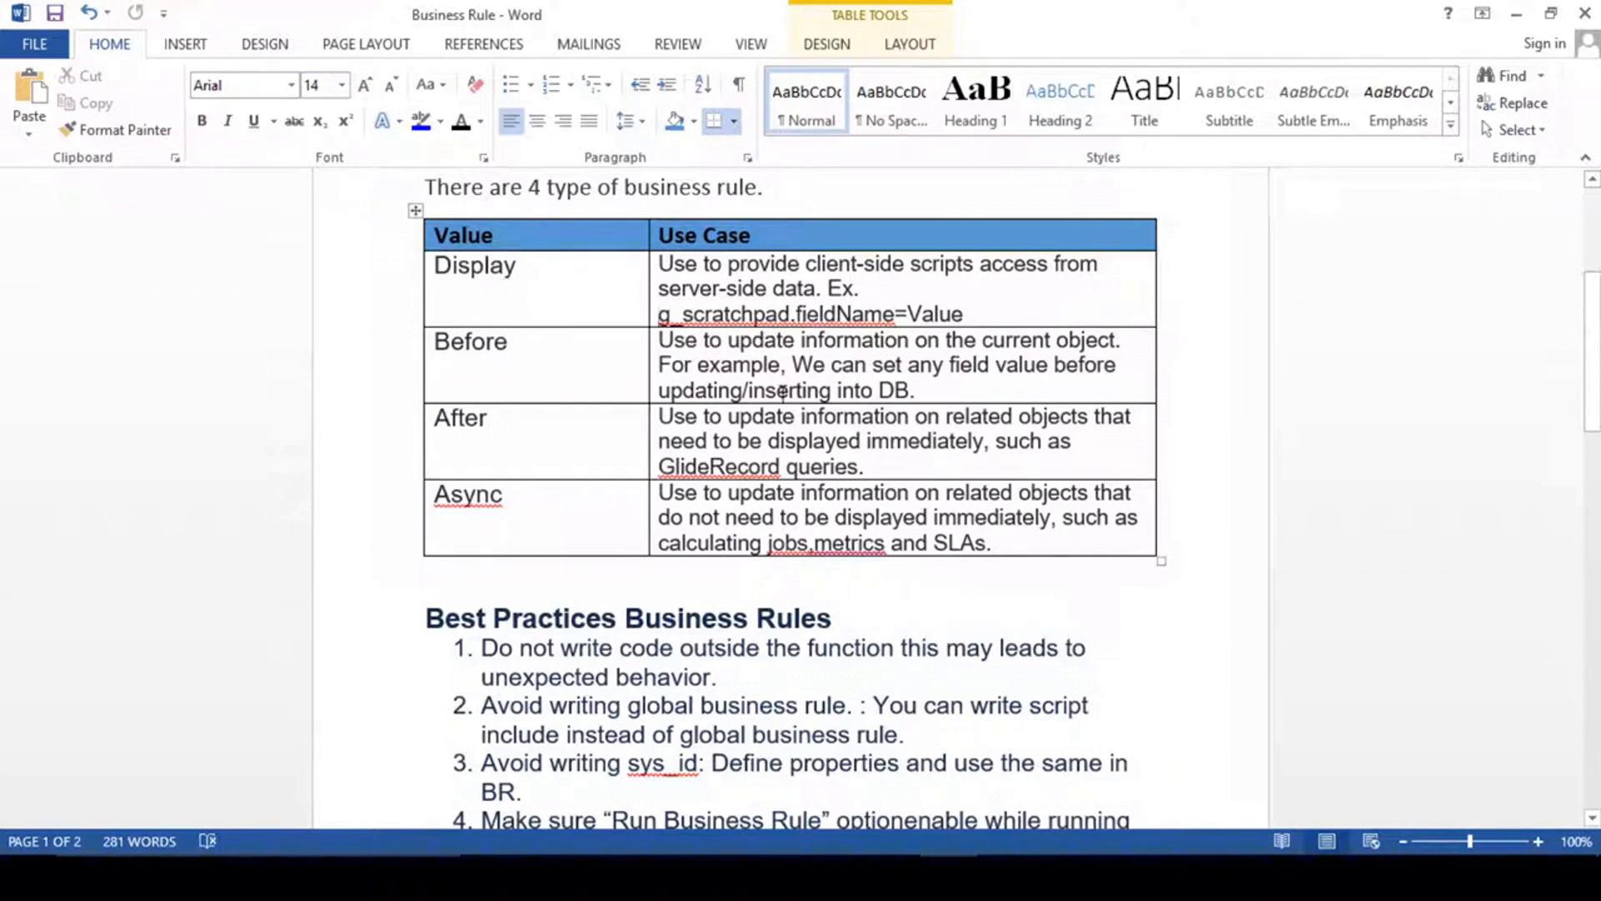
# - Separate "optionenable" into "option enable" in item 4 of the business rule best practices and save the document
pyautogui.scroll(-2, 792, 448)
pyautogui.scroll(-2, 792, 447)
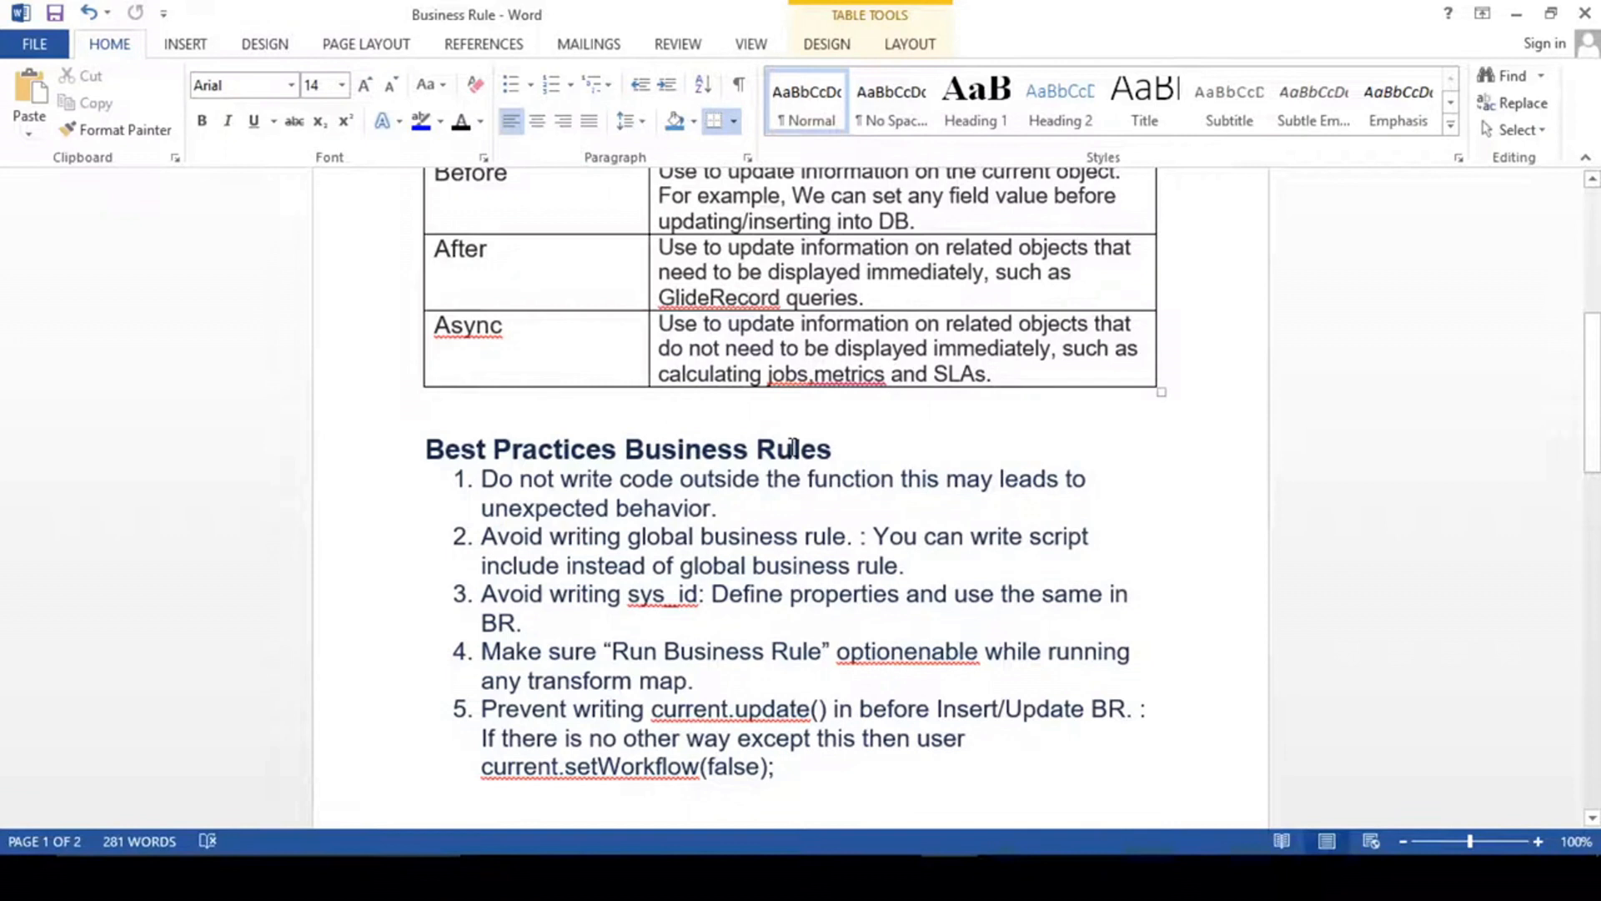
pyautogui.scroll(-2, 792, 448)
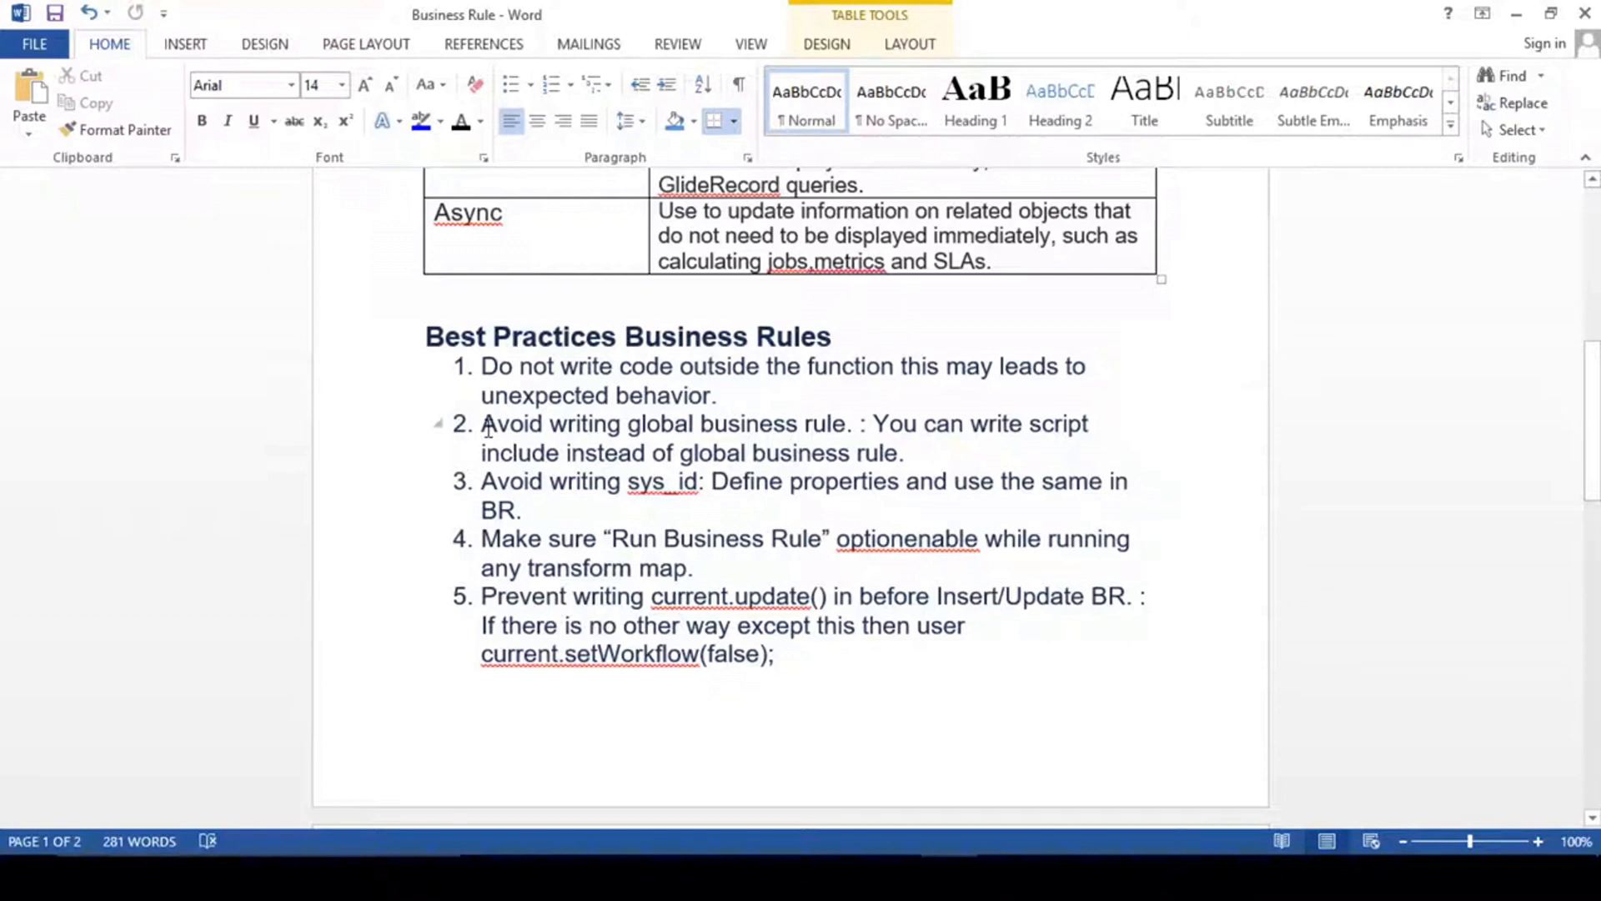
pyautogui.click(852, 429)
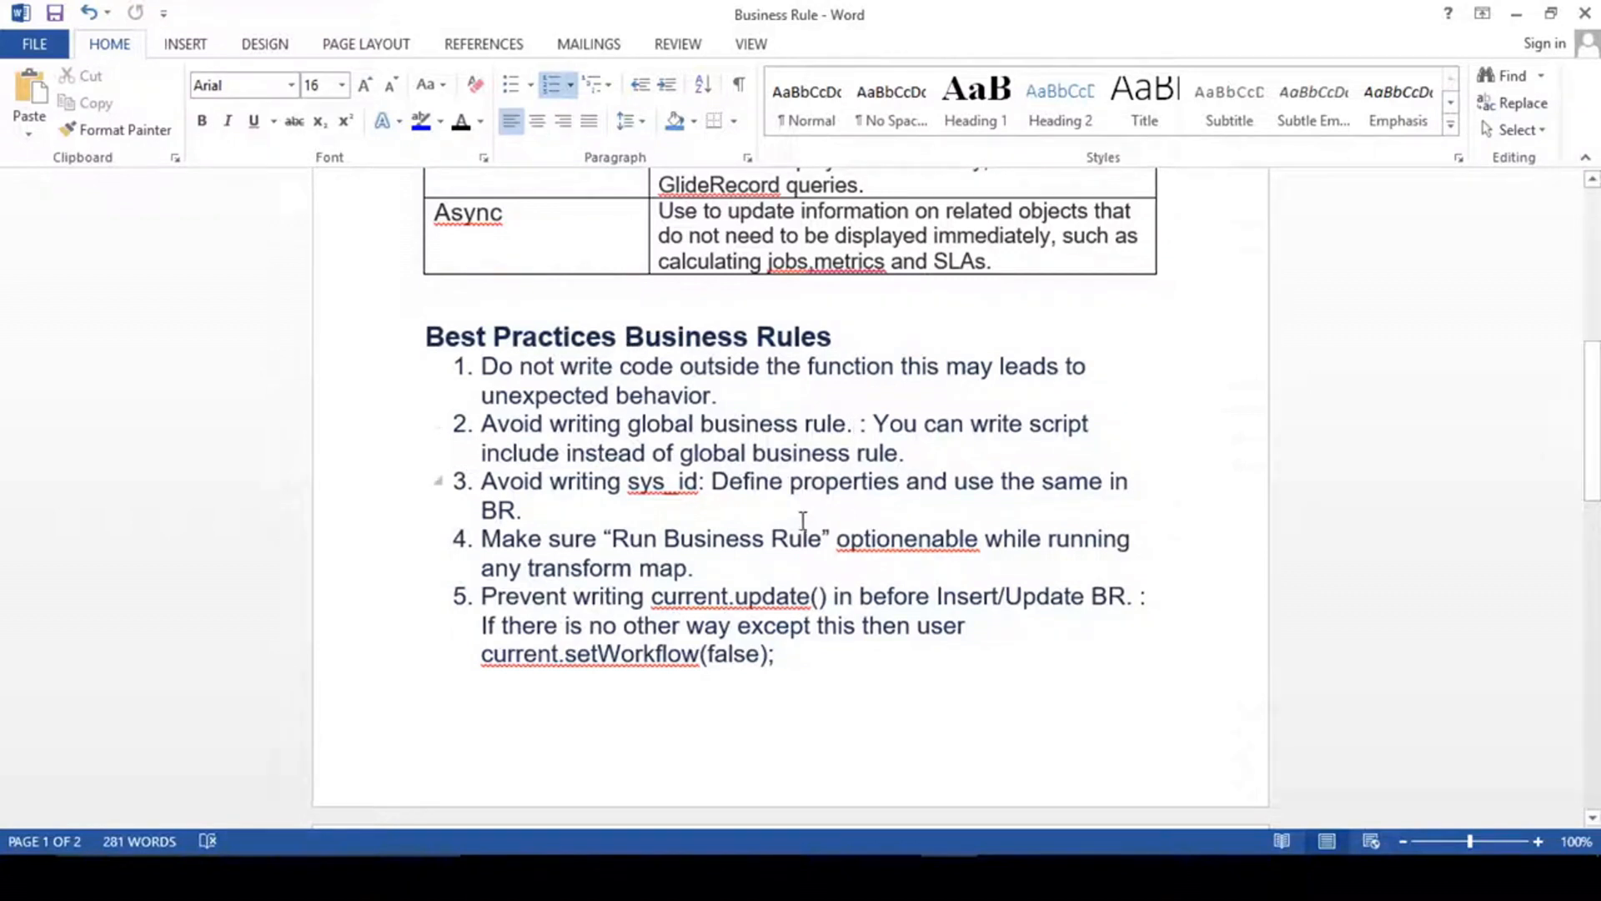
pyautogui.scroll(-3, 802, 513)
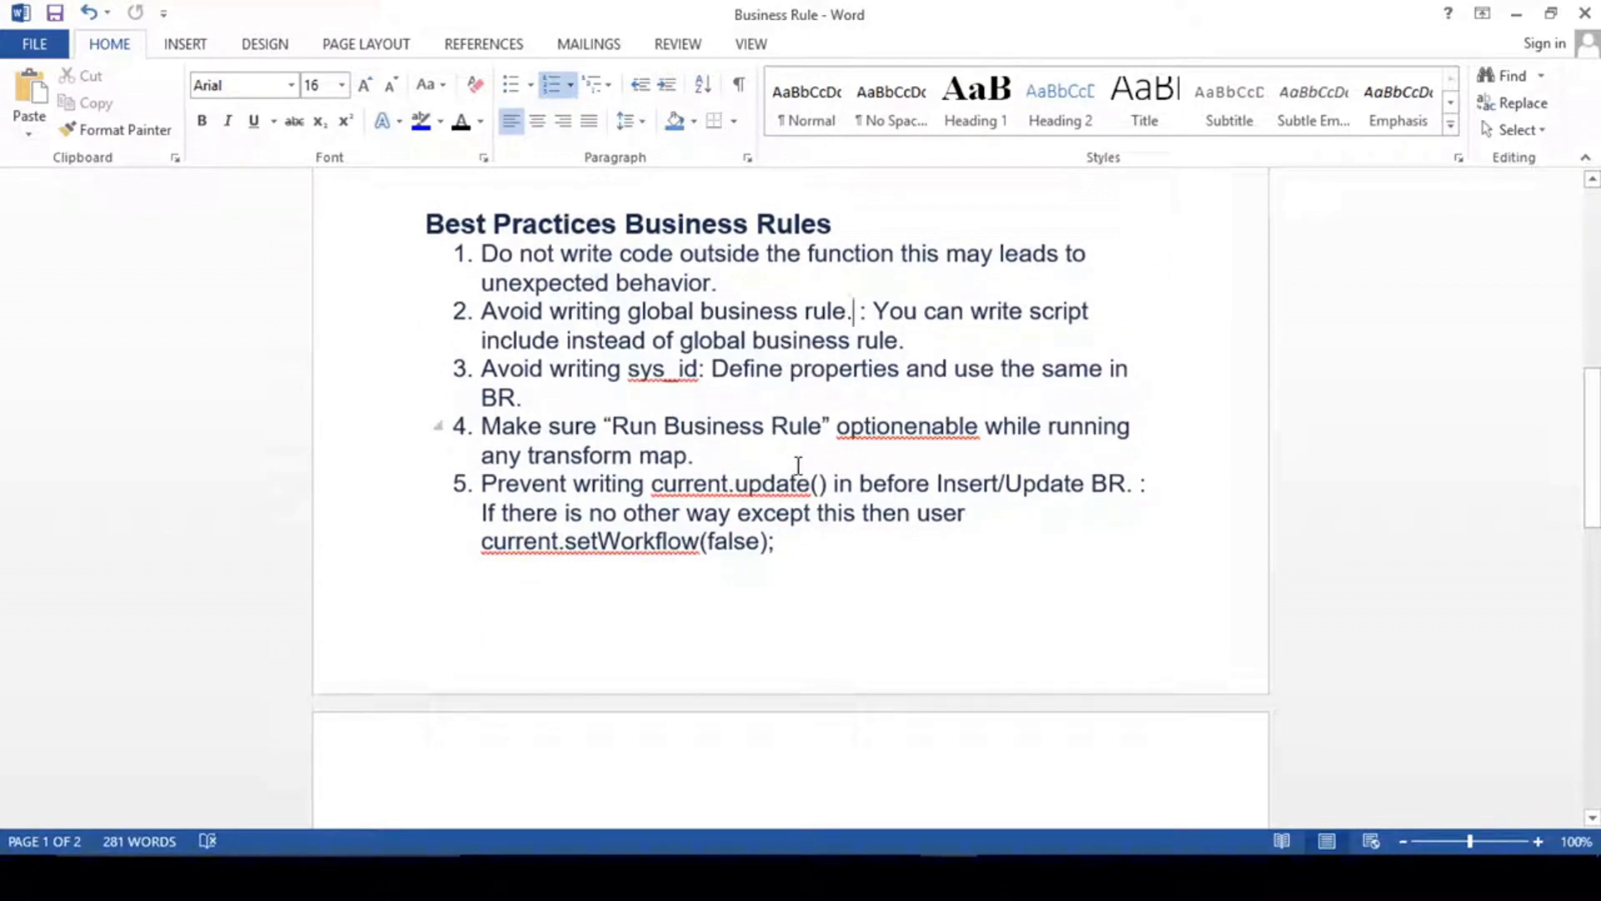
pyautogui.click(906, 429)
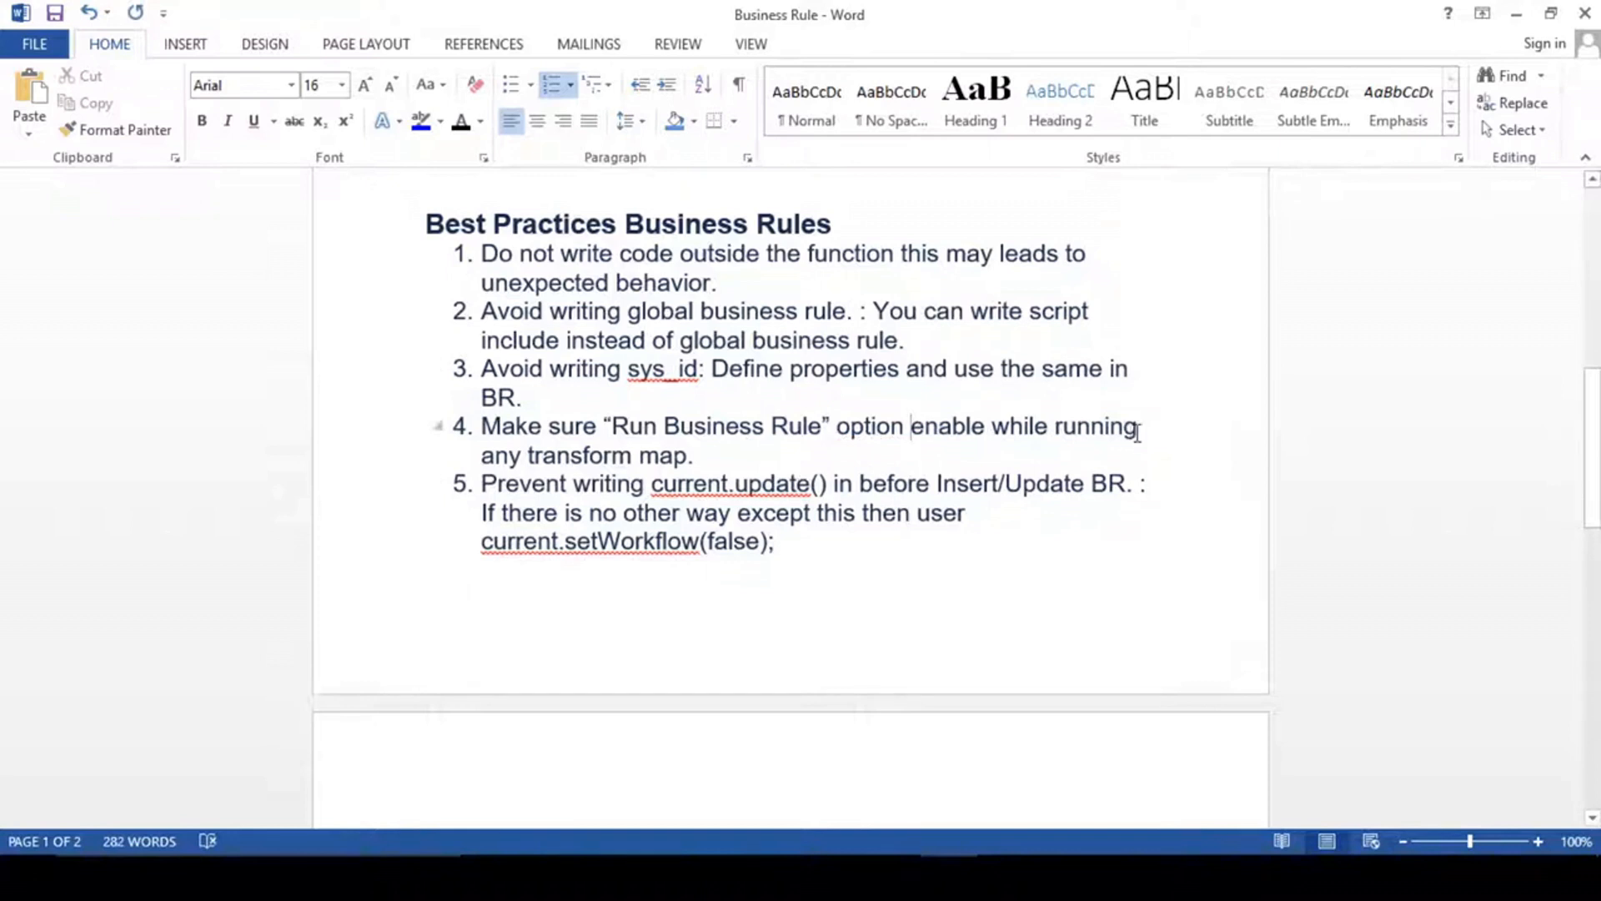
pyautogui.click(727, 455)
pyautogui.hotkey('ctrl', 's')
# - Examine best practice 5 on avoiding current.update() in before Insert/Update business rules and using current.setWorkflow(false) instead
pyautogui.scroll(-3, 697, 525)
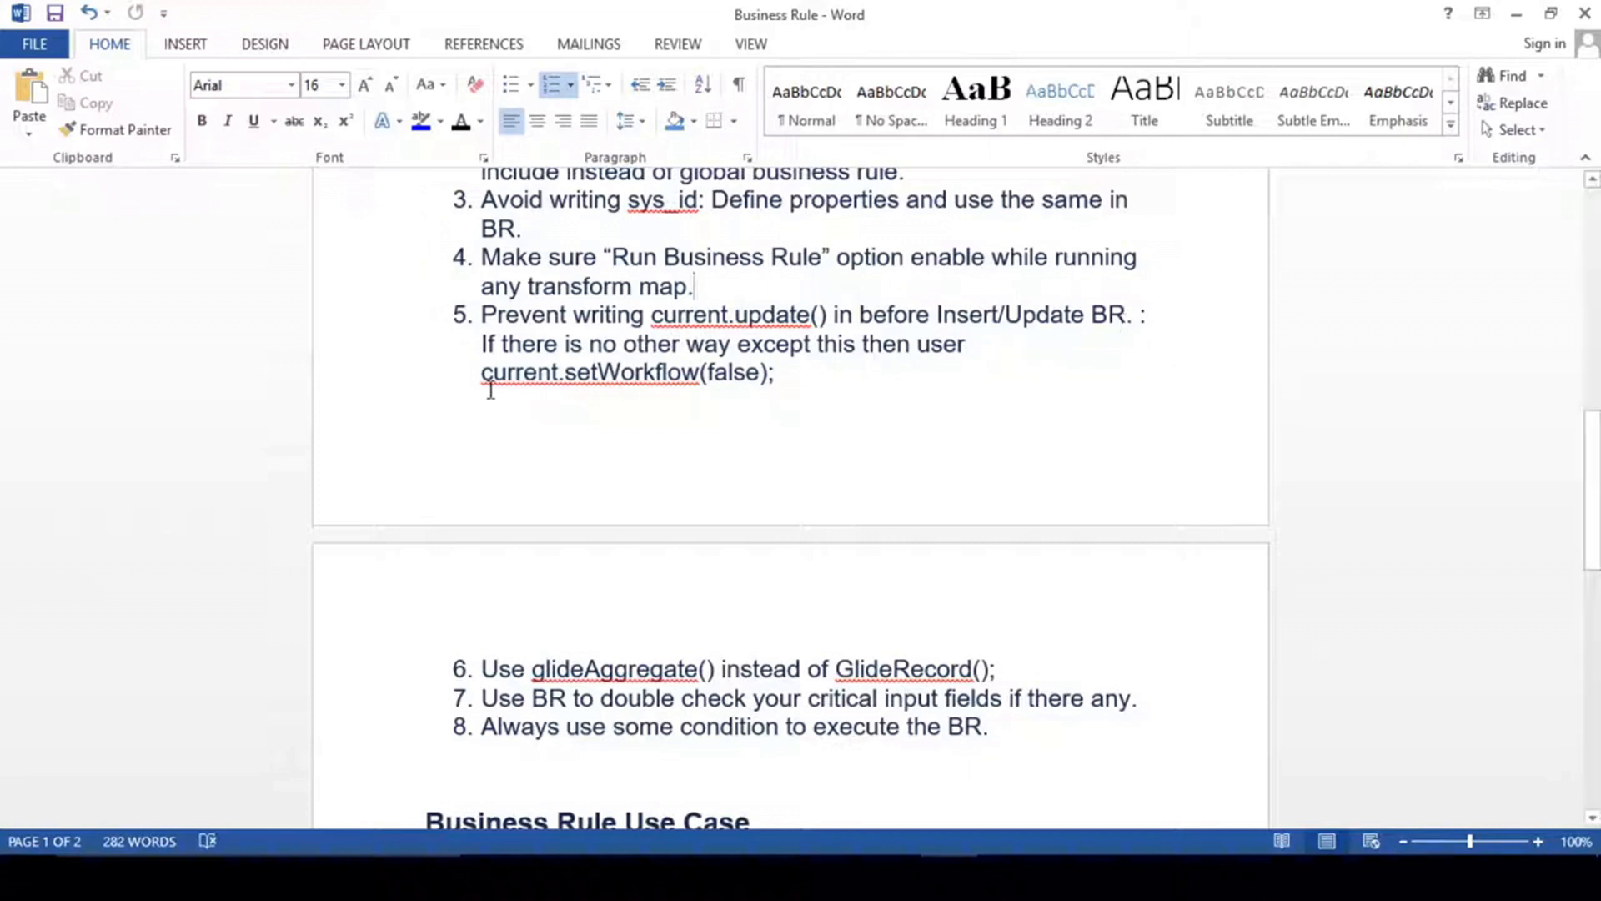
pyautogui.moveTo(788, 372); pyautogui.dragTo(590, 345)
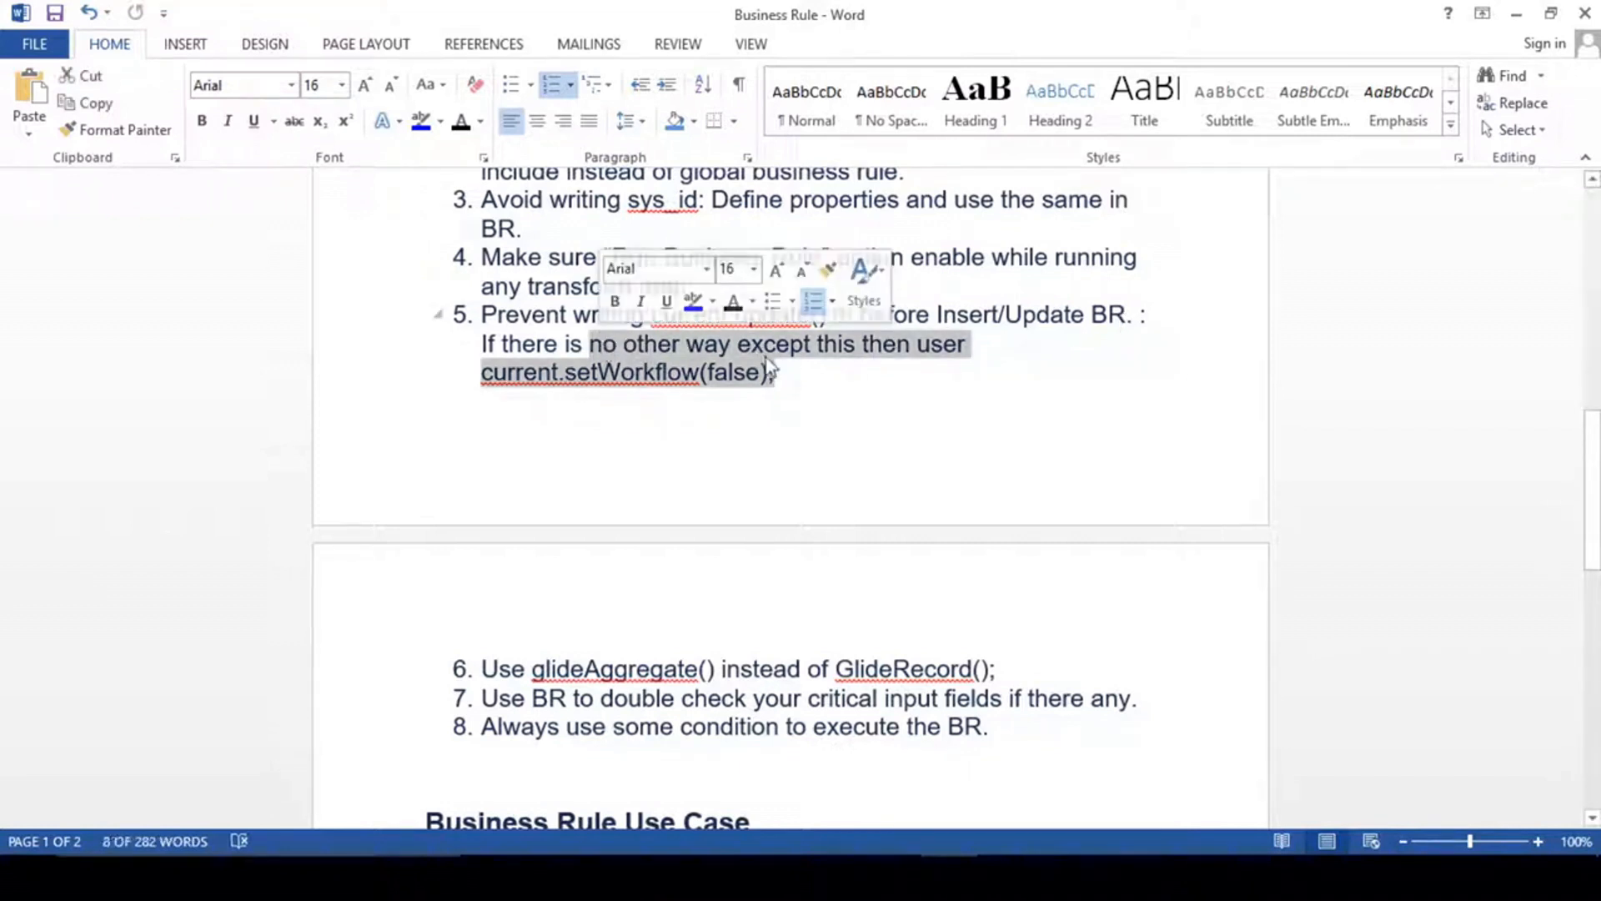
pyautogui.click(973, 344)
pyautogui.moveTo(992, 345); pyautogui.dragTo(737, 345)
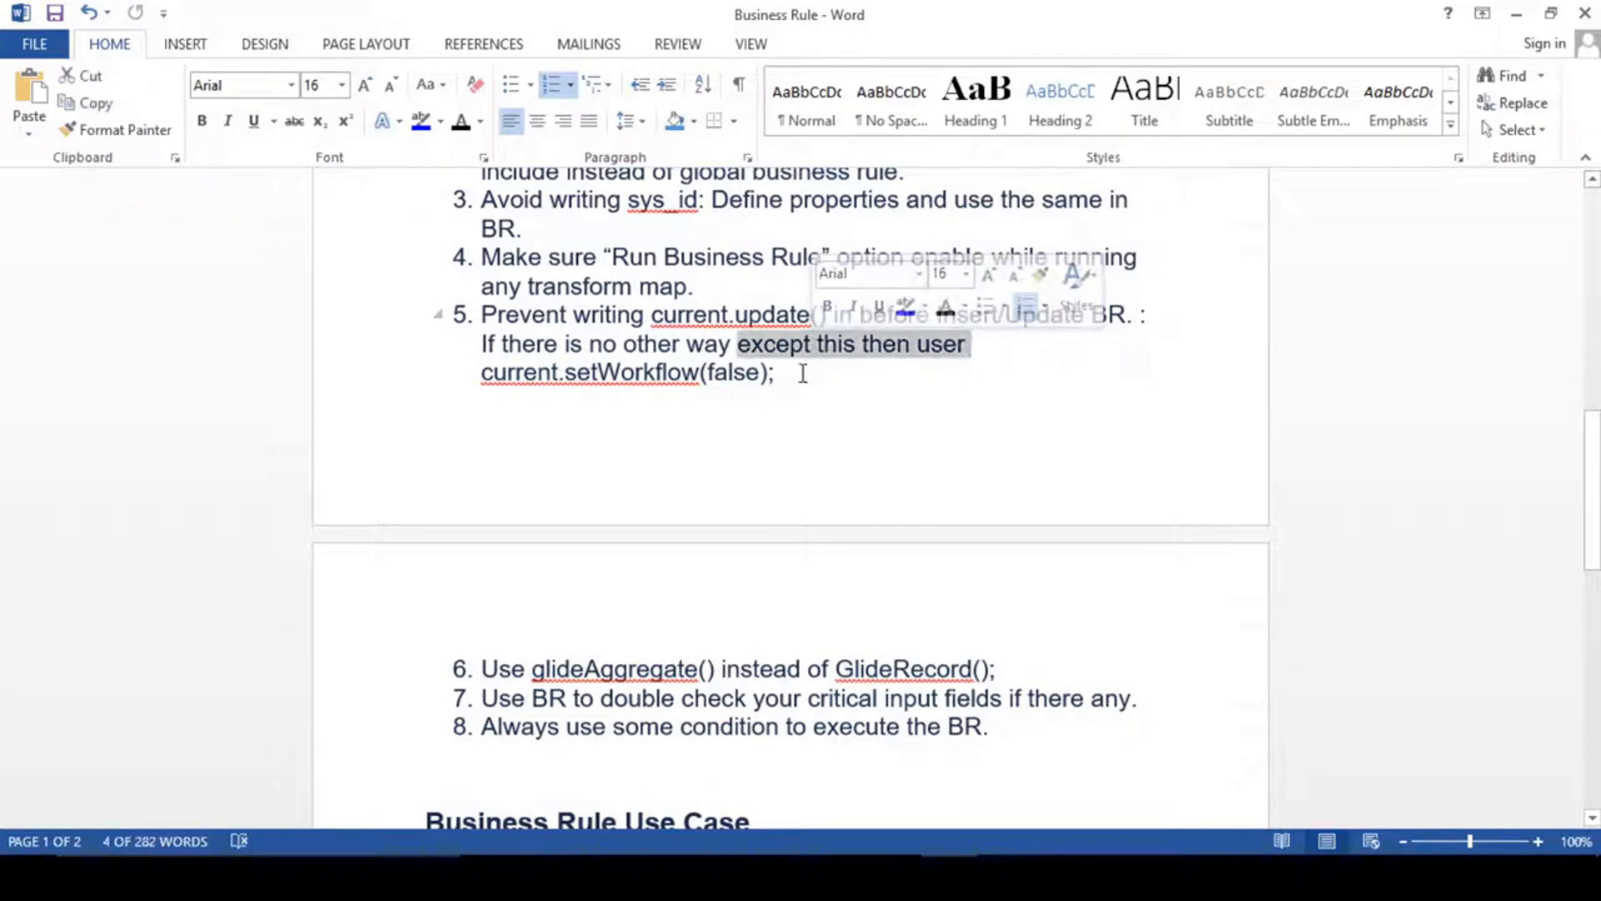
pyautogui.click(792, 372)
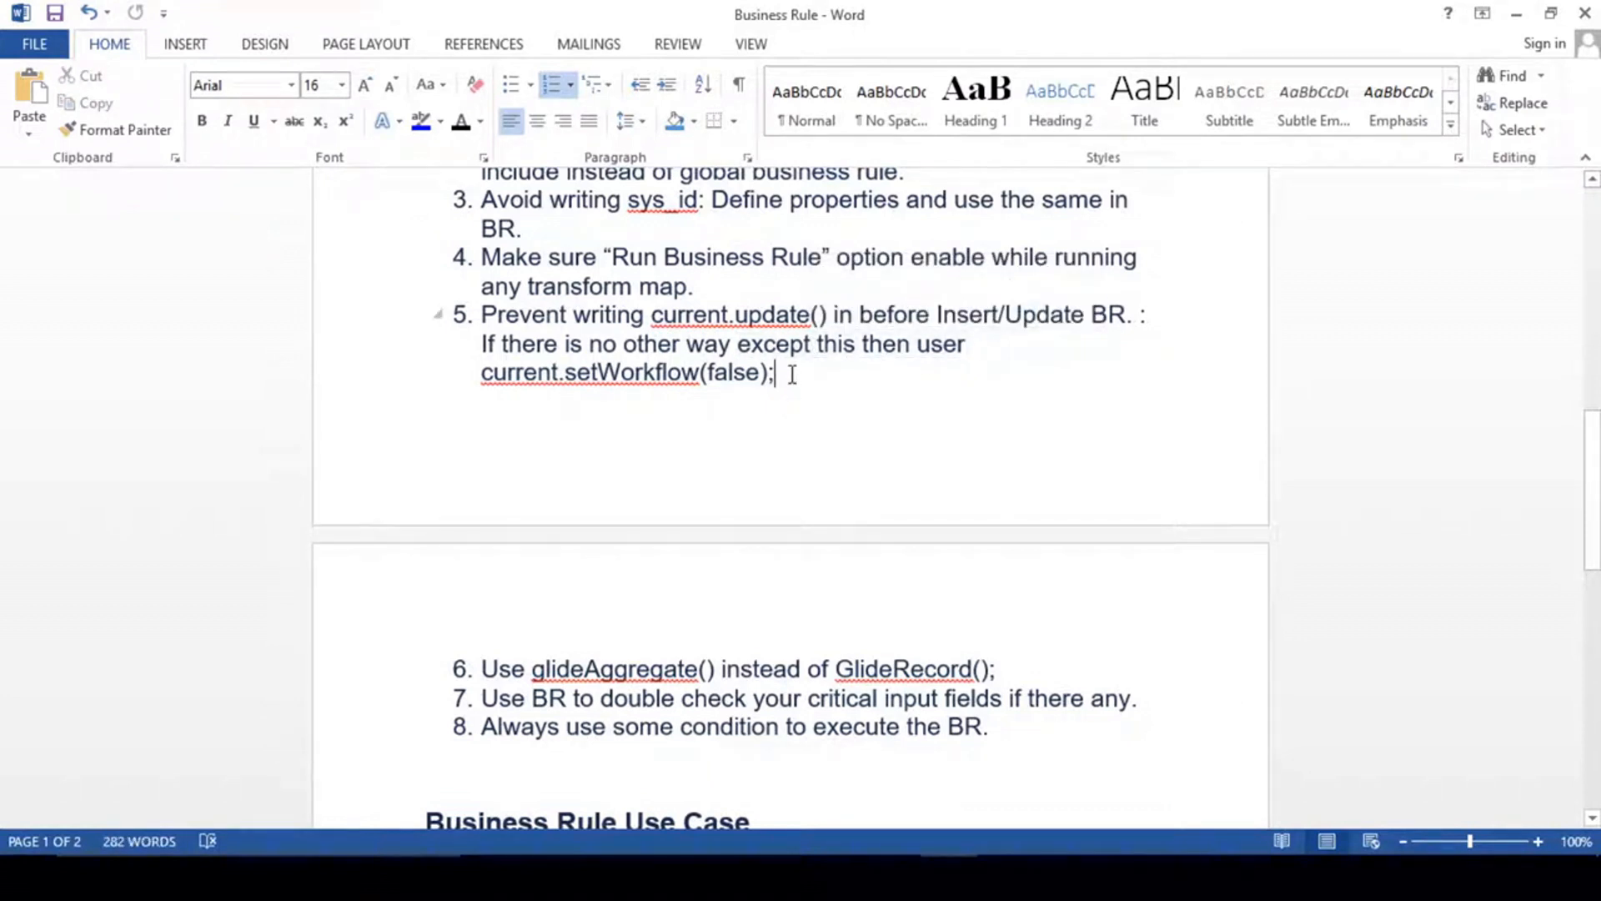
pyautogui.click(919, 343)
pyautogui.click(826, 376)
pyautogui.moveTo(482, 316); pyautogui.dragTo(699, 327)
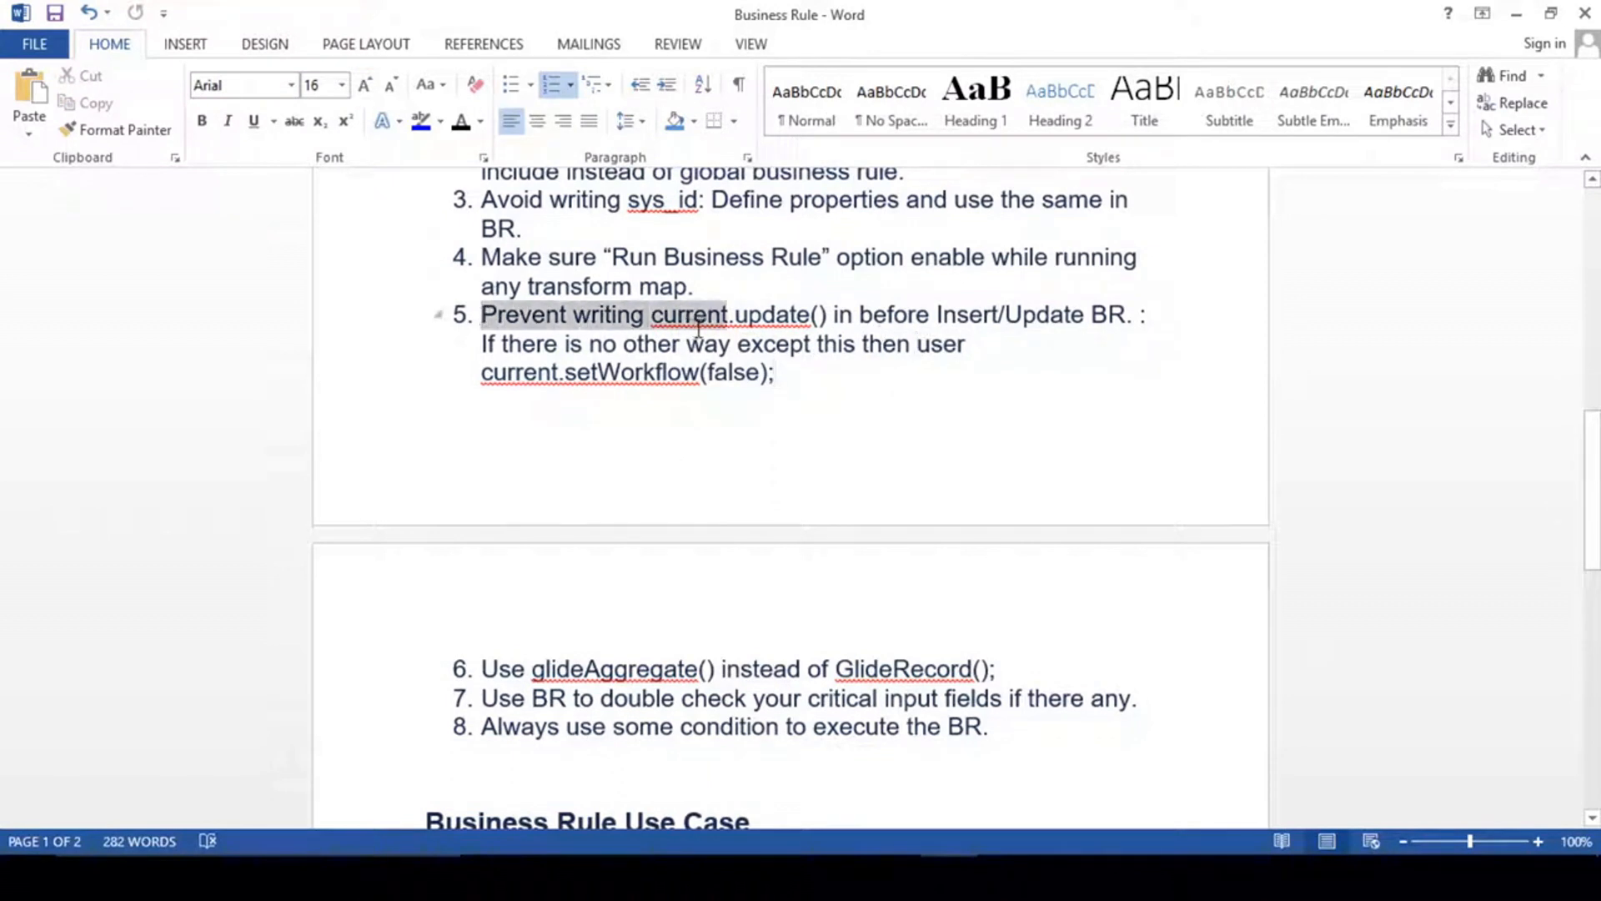
pyautogui.moveTo(832, 315); pyautogui.dragTo(666, 314)
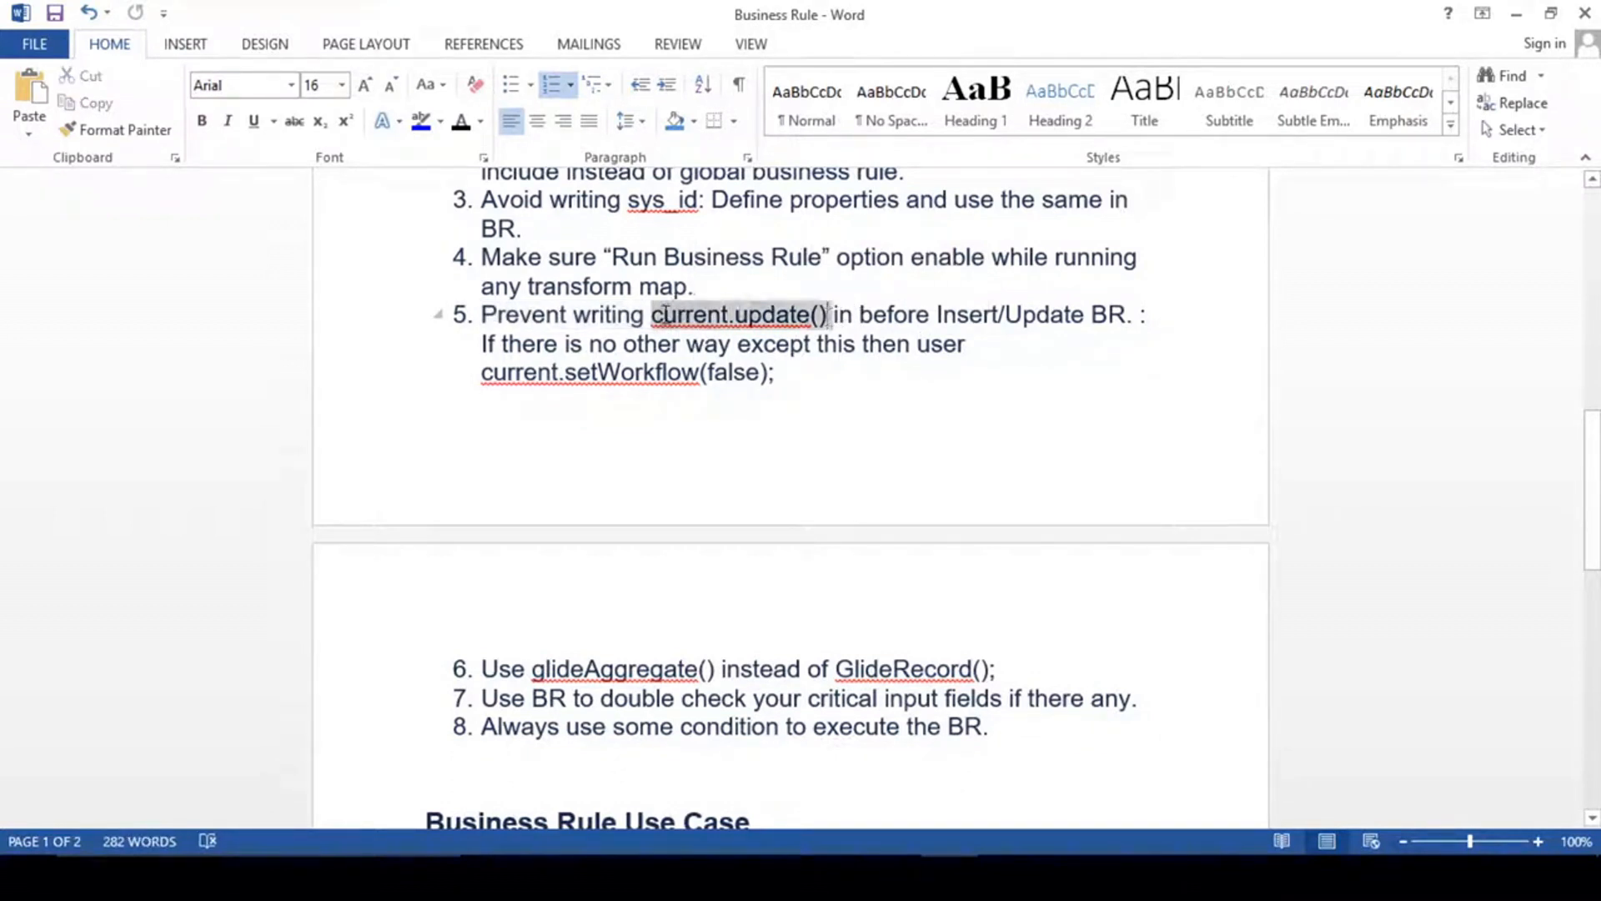
pyautogui.click(782, 377)
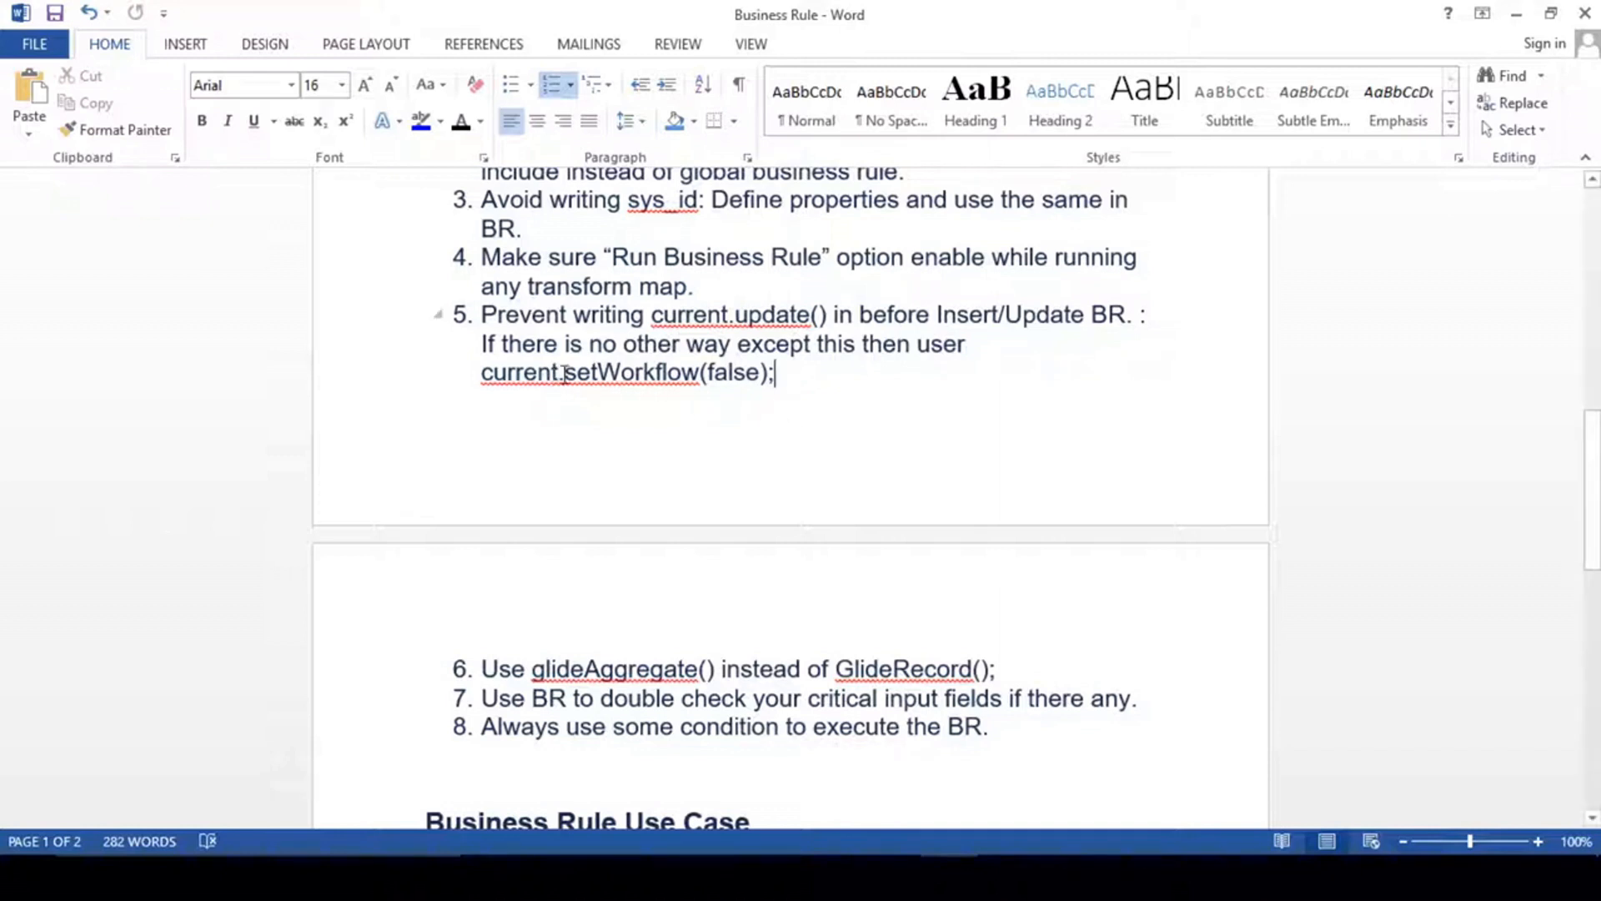
pyautogui.moveTo(482, 373); pyautogui.dragTo(793, 382)
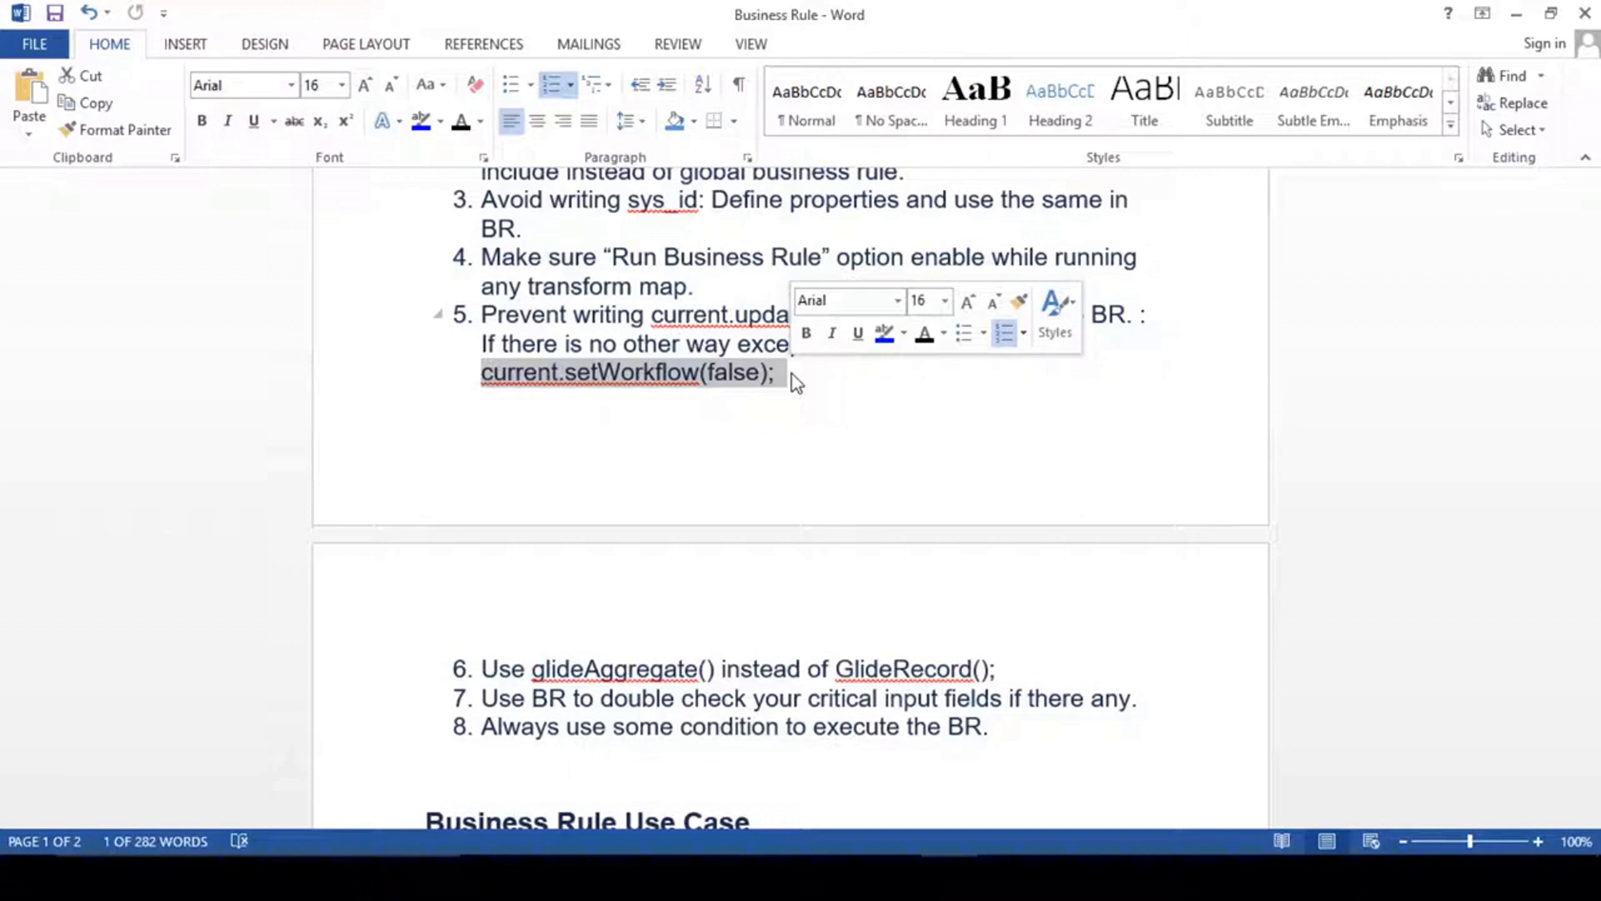
pyautogui.click(797, 373)
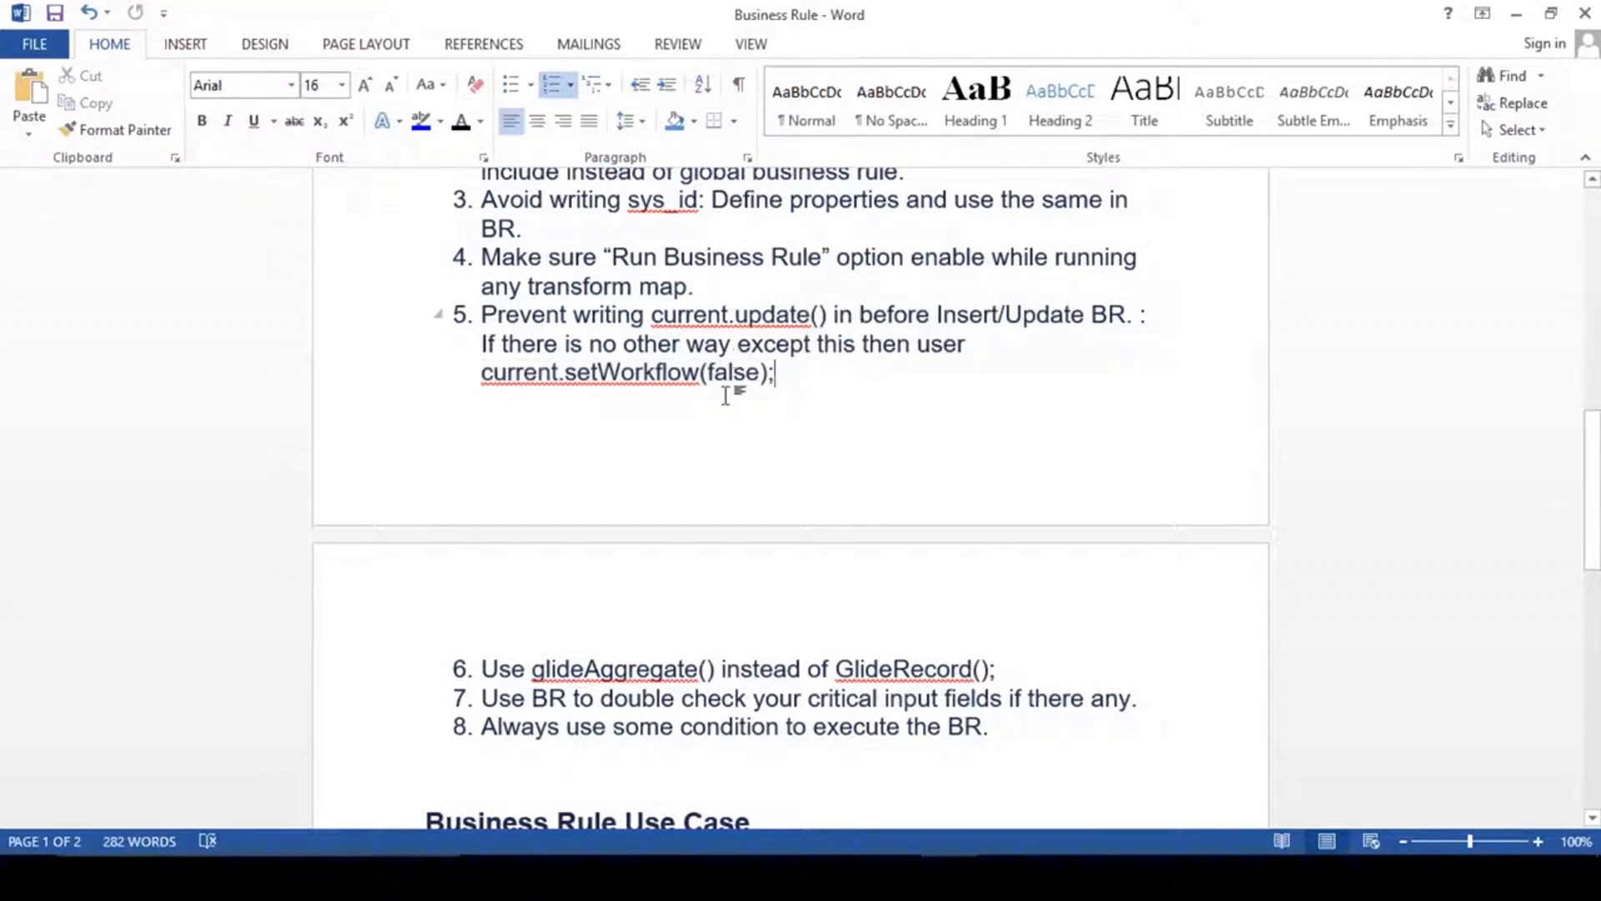
pyautogui.moveTo(794, 377); pyautogui.dragTo(518, 392)
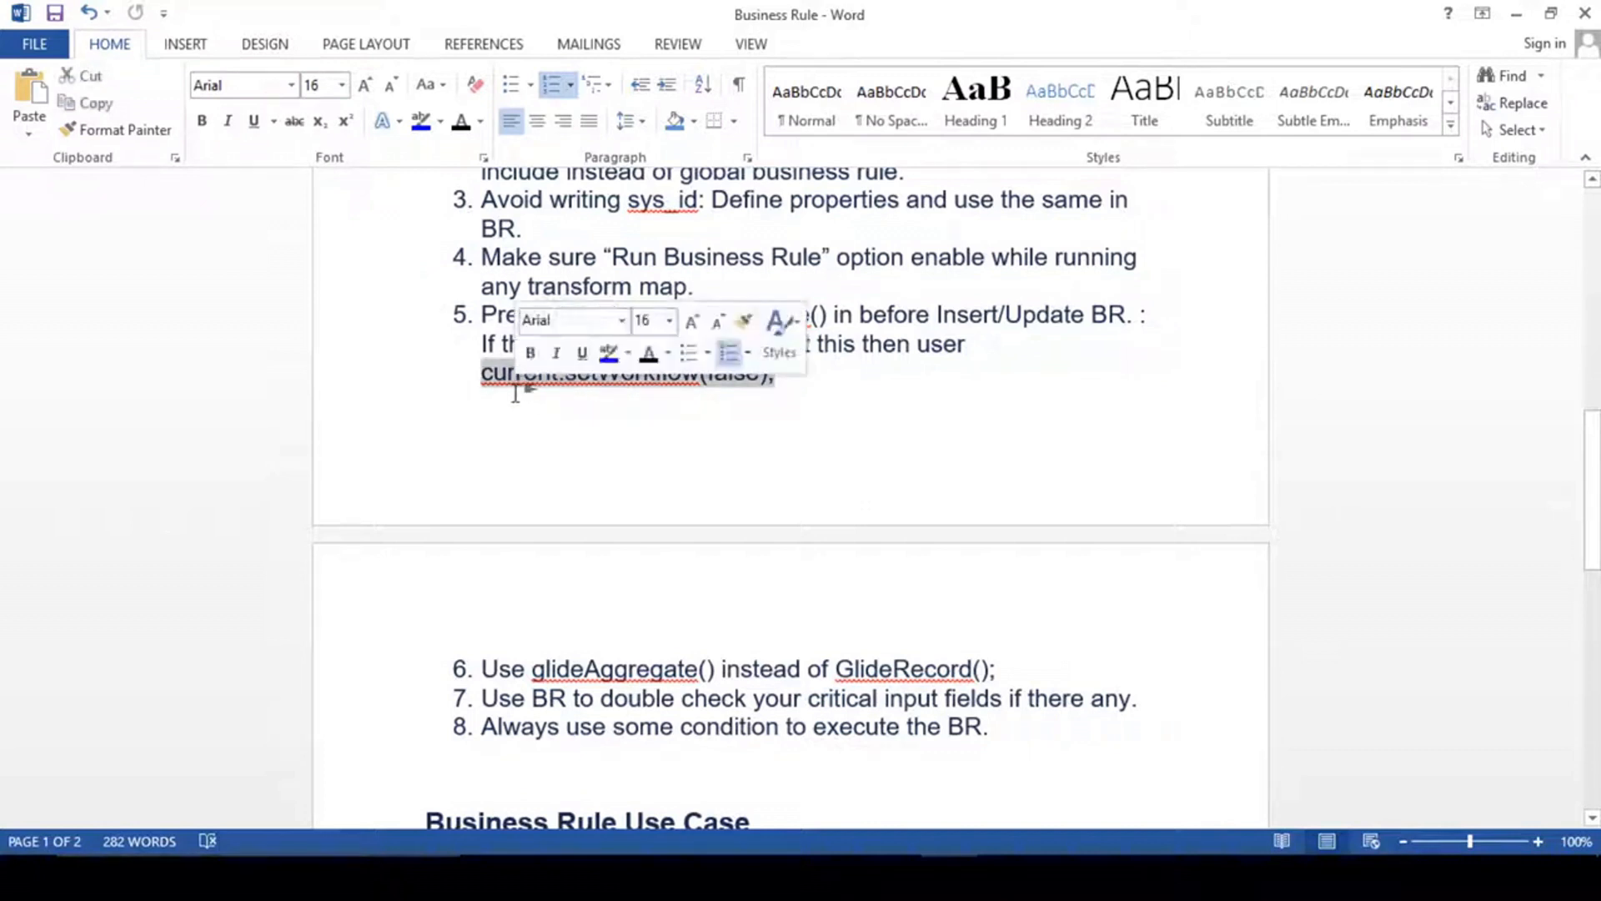
pyautogui.click(842, 374)
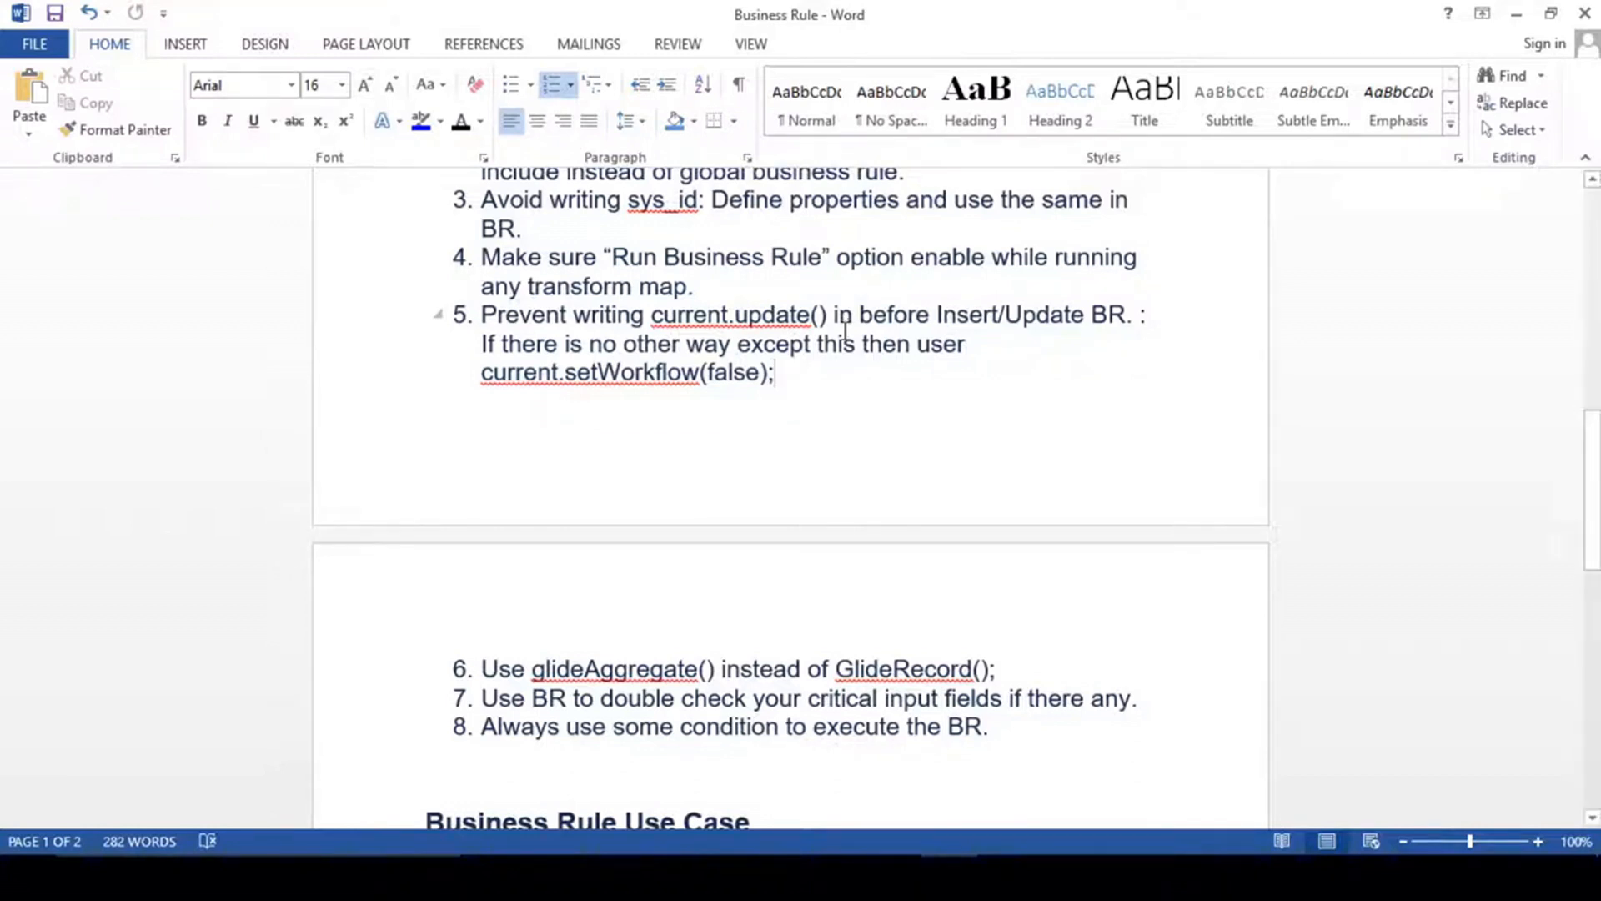
# - Examine best practices 6 to 8, highlighting glideAggregate() and GlideRecord in item 6
pyautogui.scroll(-5, 825, 492)
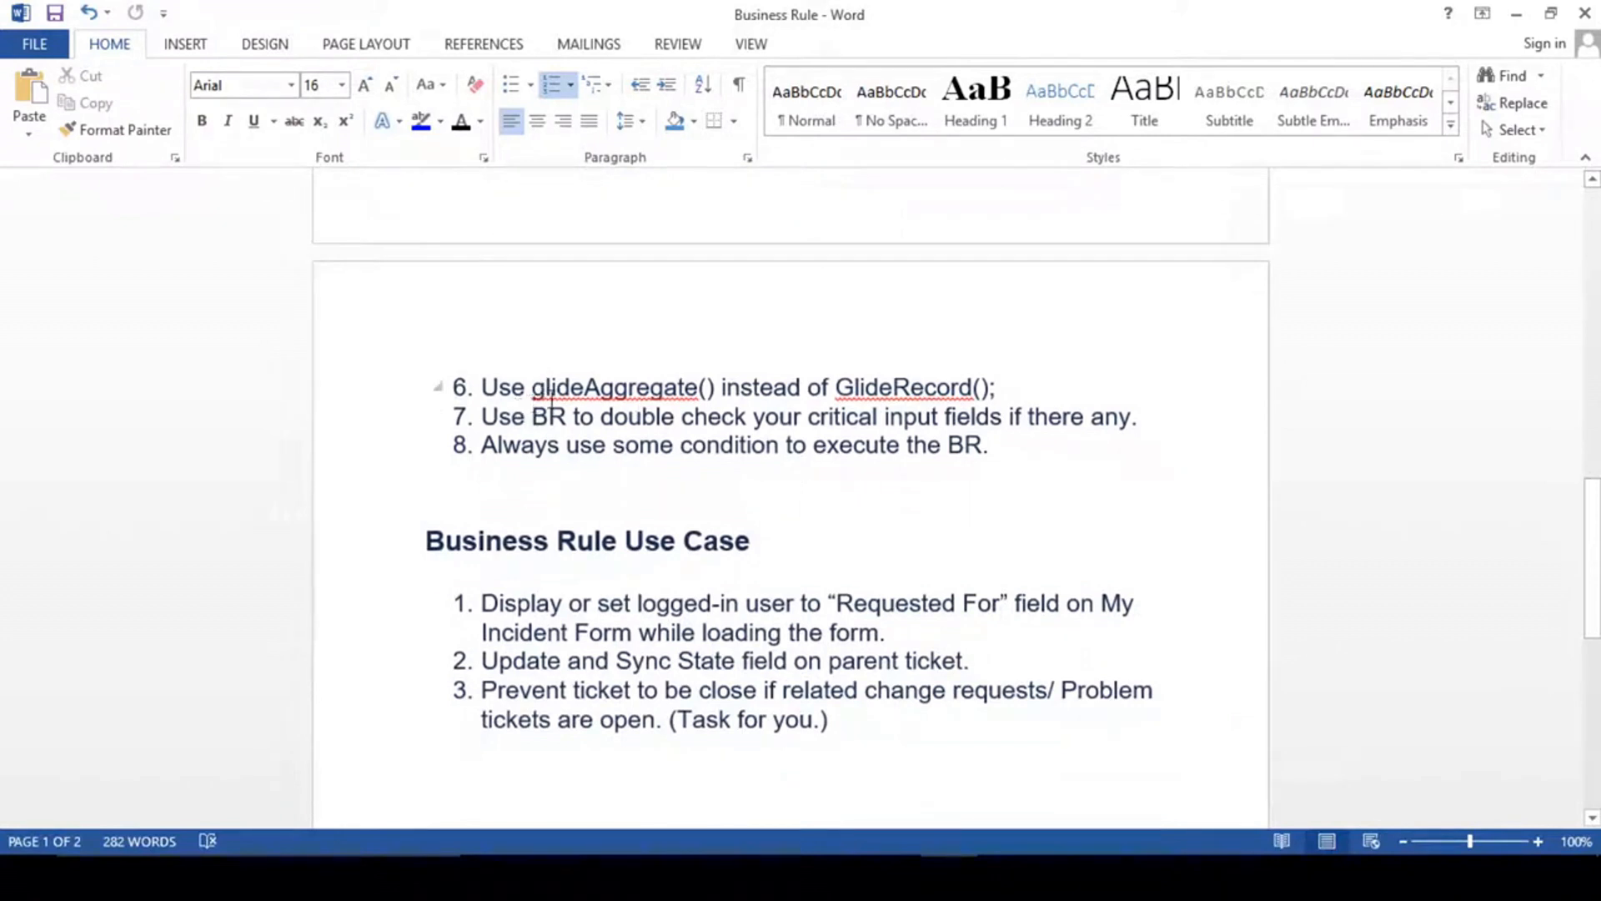
pyautogui.click(1013, 390)
pyautogui.moveTo(531, 387); pyautogui.dragTo(724, 392)
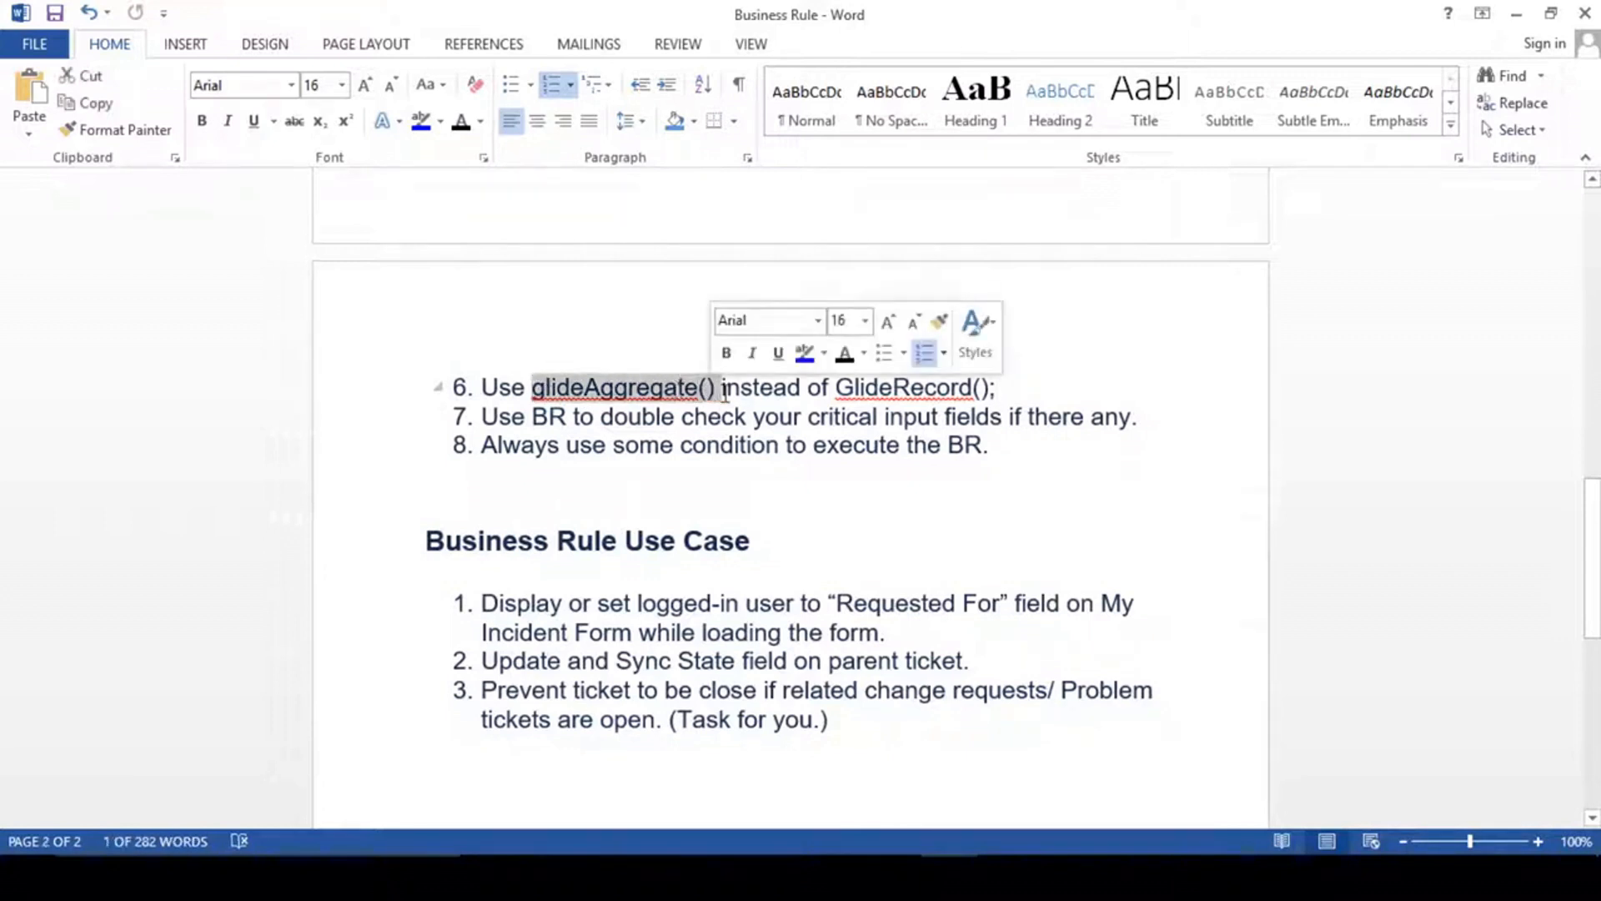
pyautogui.click(723, 390)
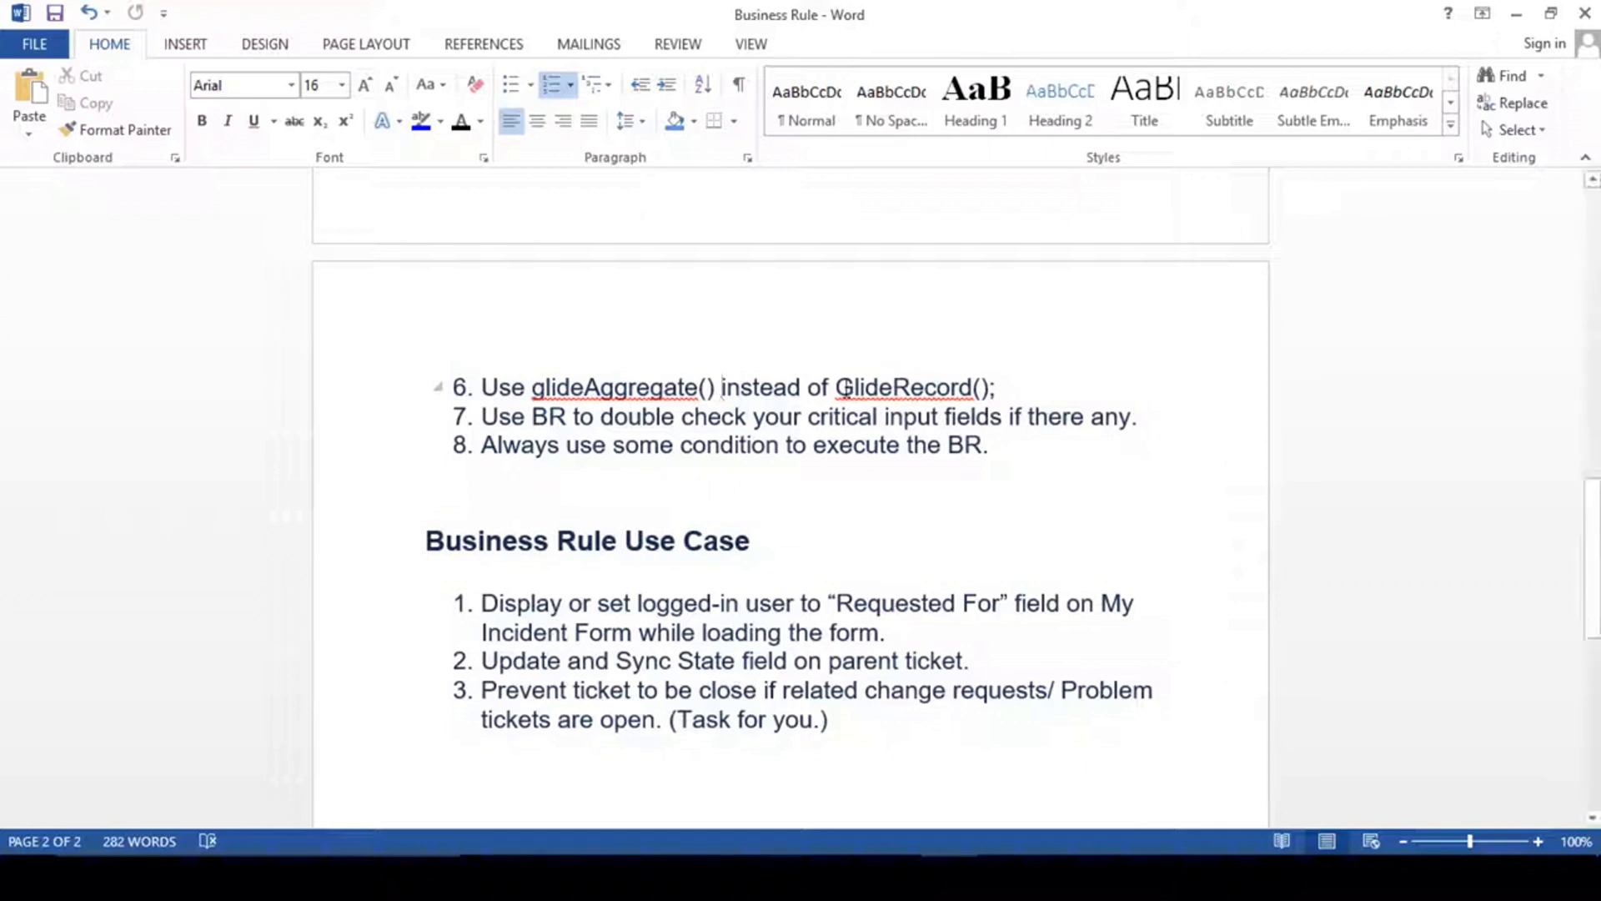
pyautogui.moveTo(836, 387); pyautogui.dragTo(974, 389)
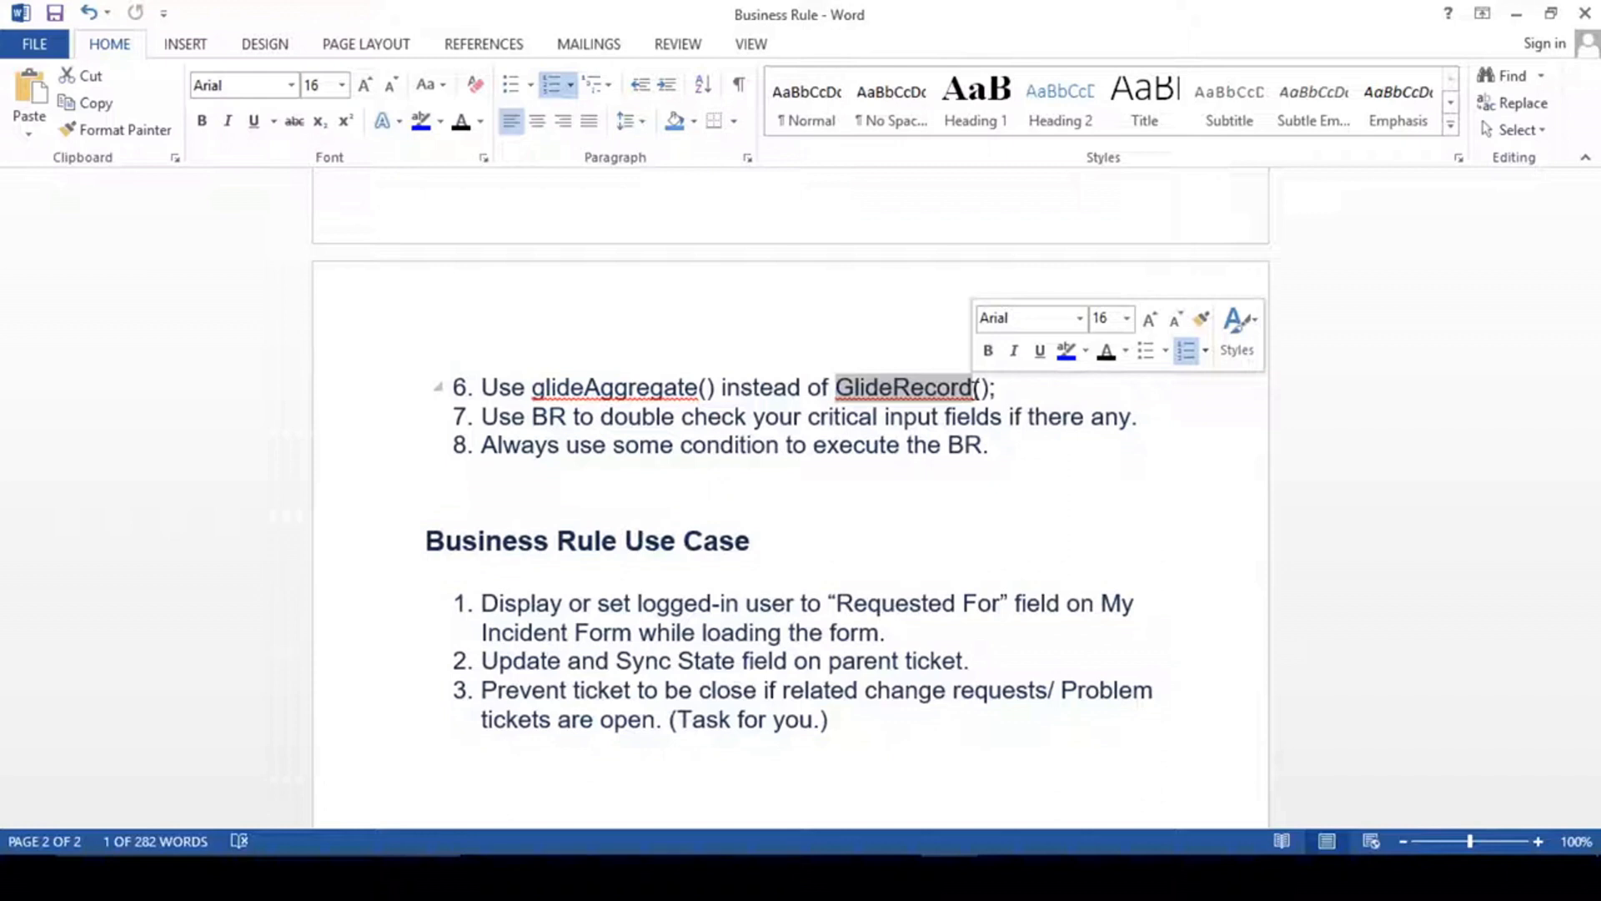
pyautogui.click(1023, 457)
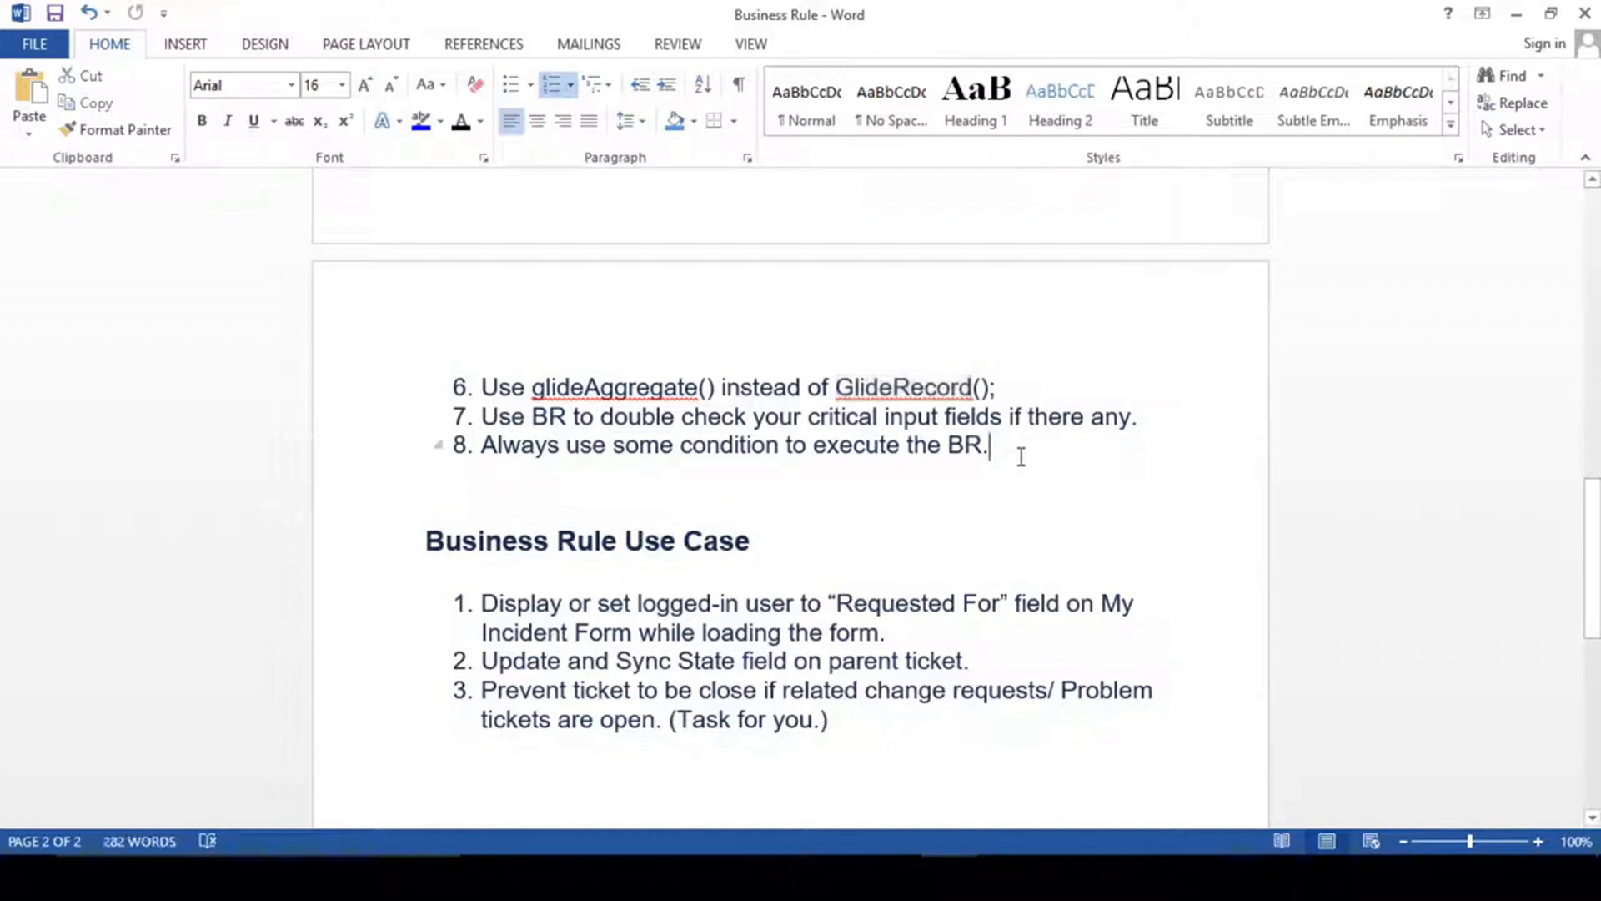
# - Review the whole best practices list again and read the Business Rule Use Case section
pyautogui.scroll(10, 738, 487)
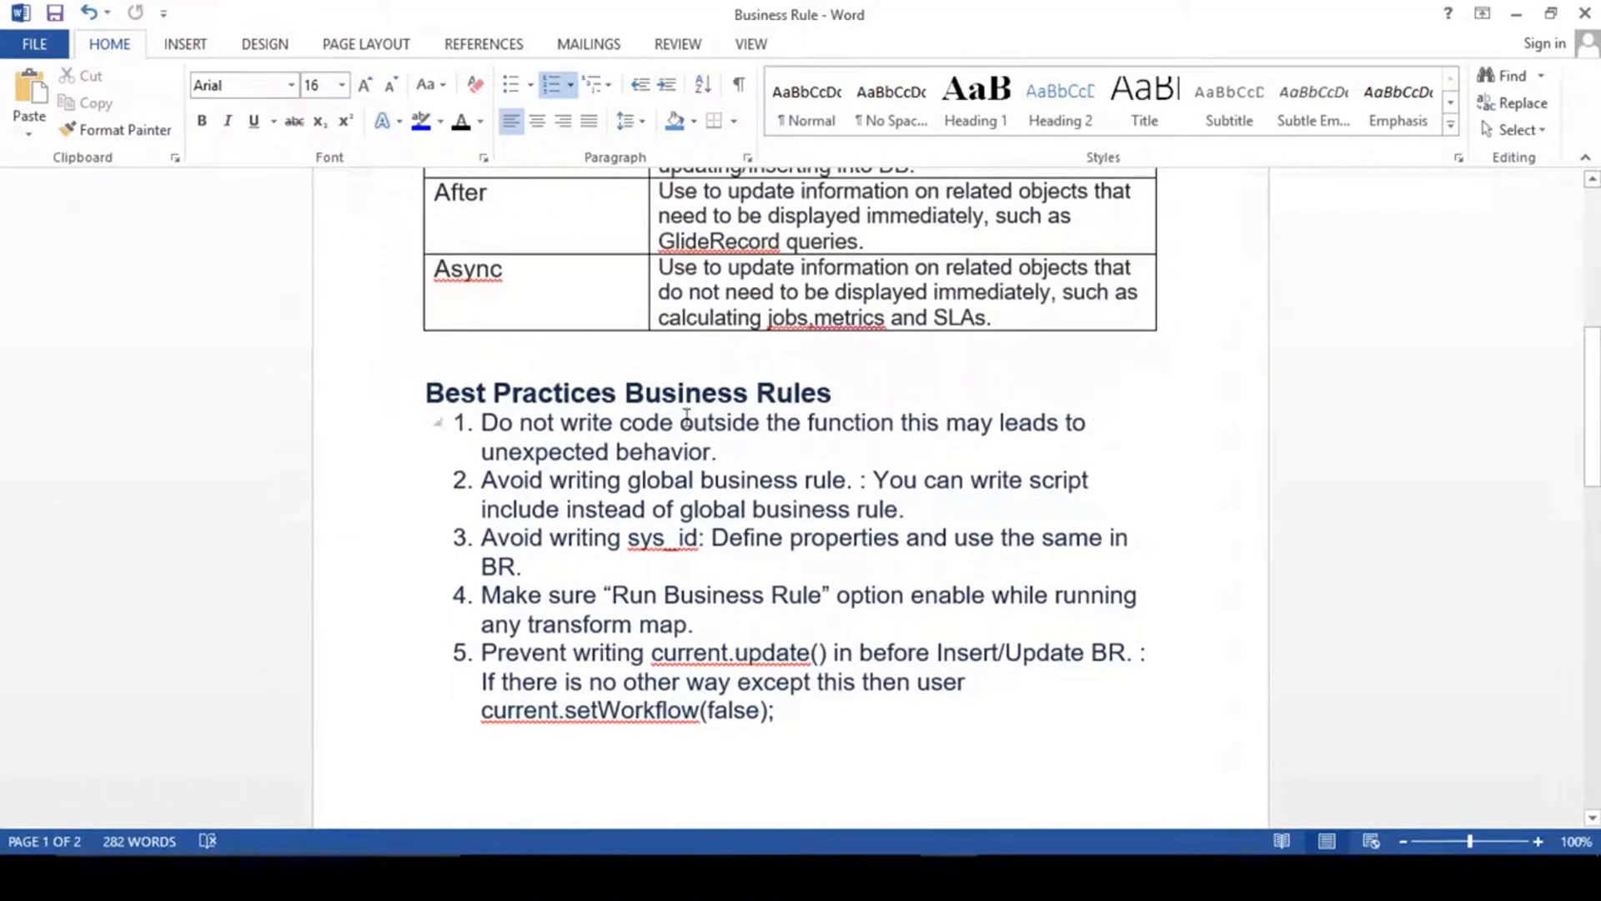
pyautogui.scroll(-3, 685, 416)
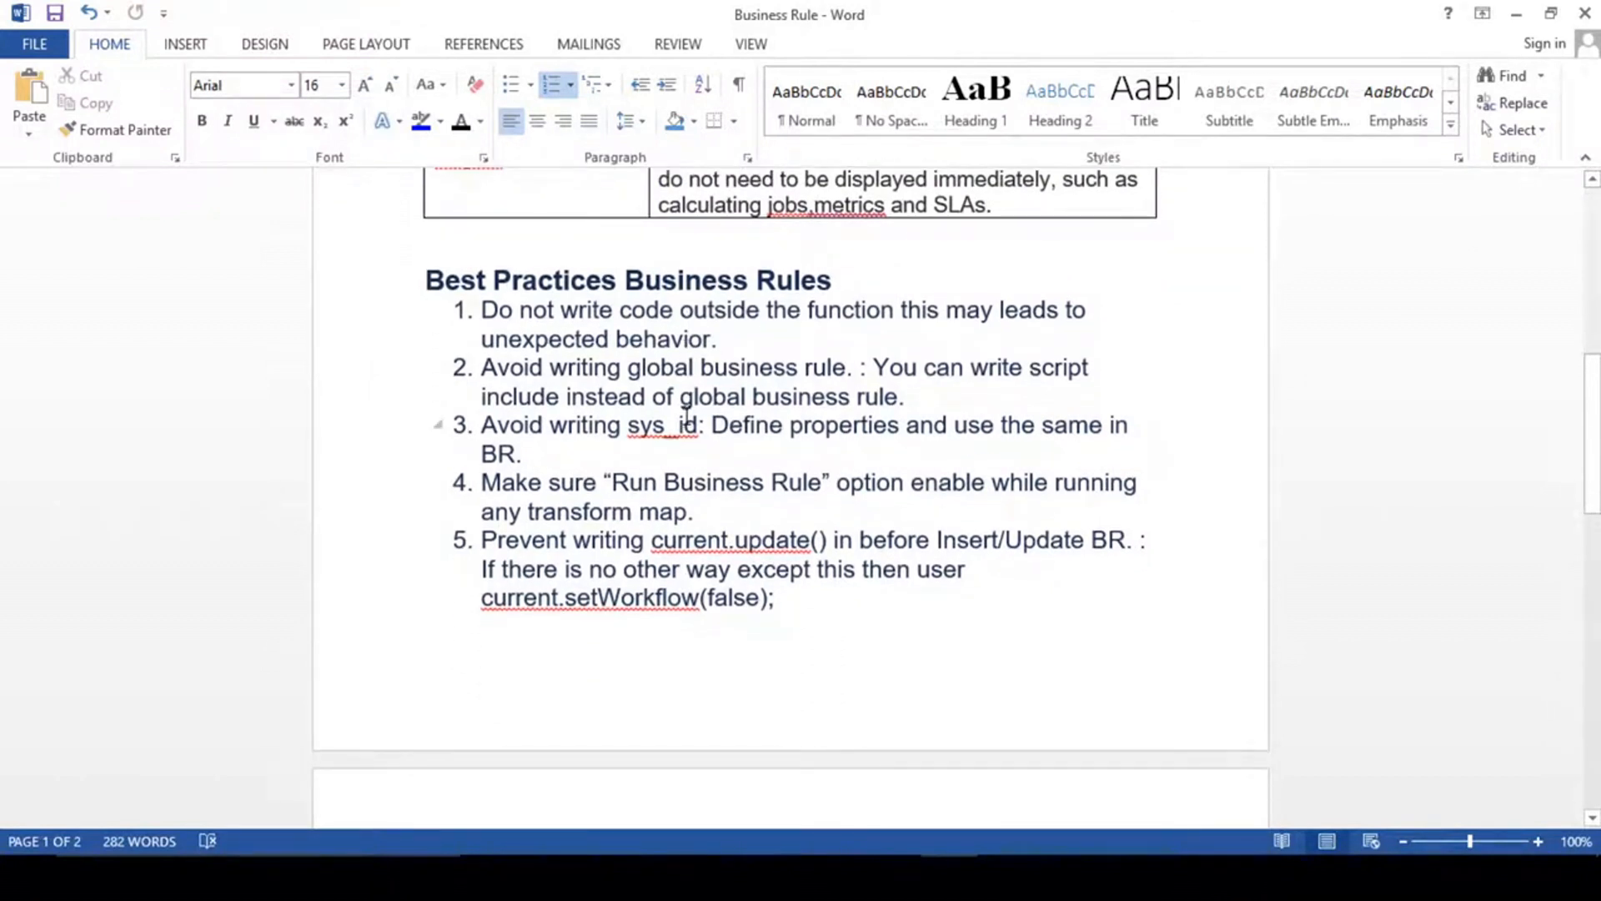
pyautogui.scroll(-3, 685, 417)
pyautogui.moveTo(613, 201); pyautogui.dragTo(694, 472)
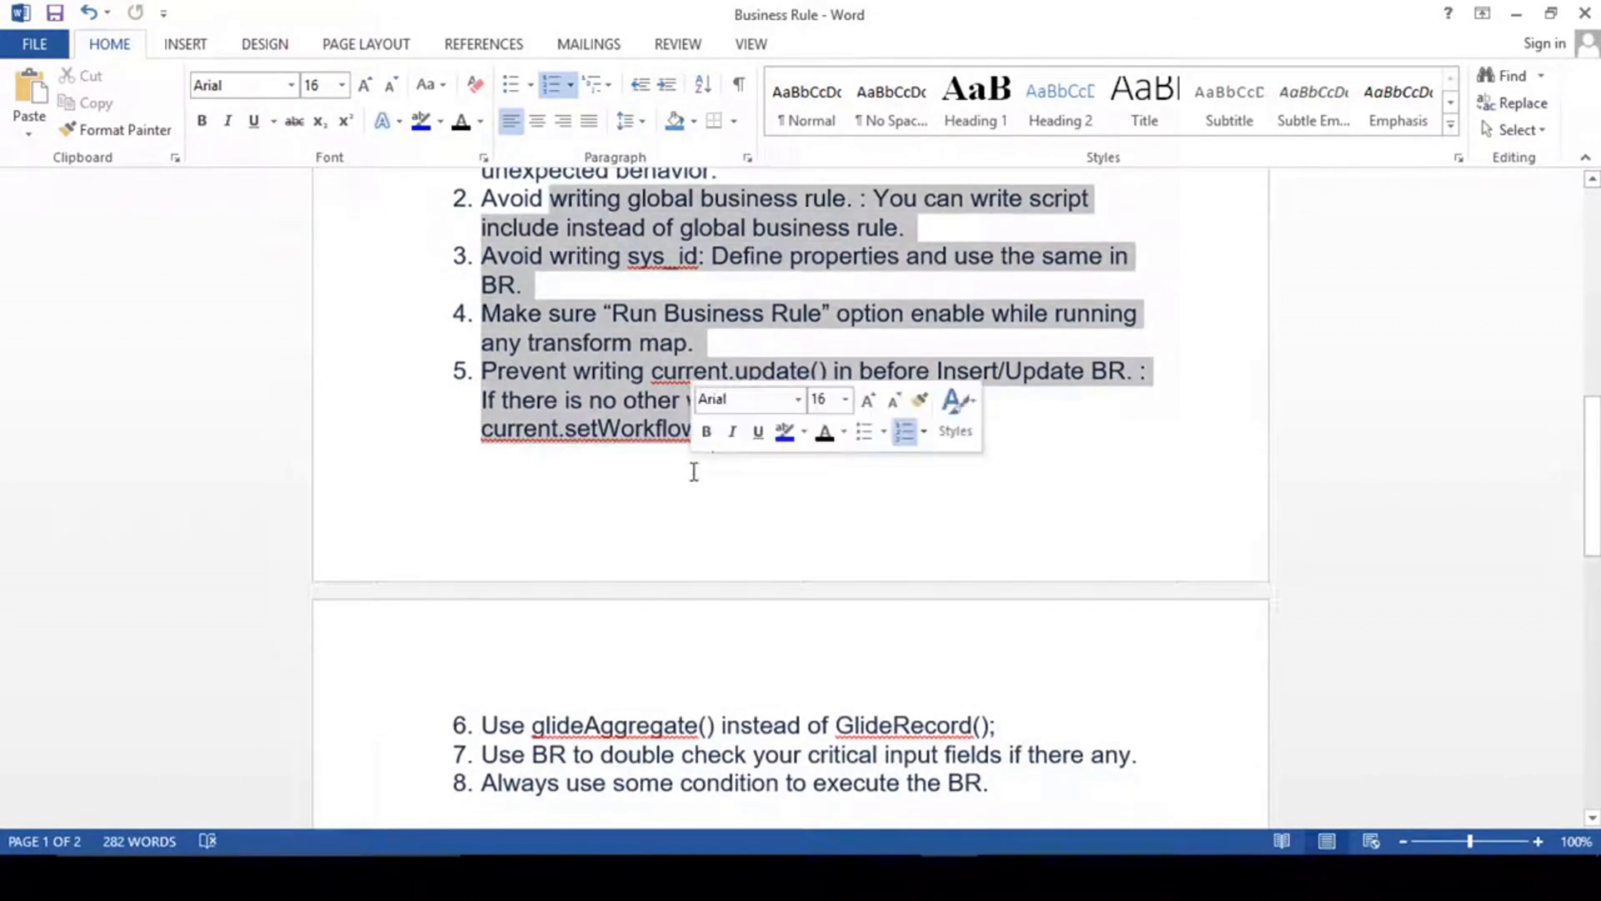
pyautogui.click(611, 382)
pyautogui.scroll(-10, 626, 434)
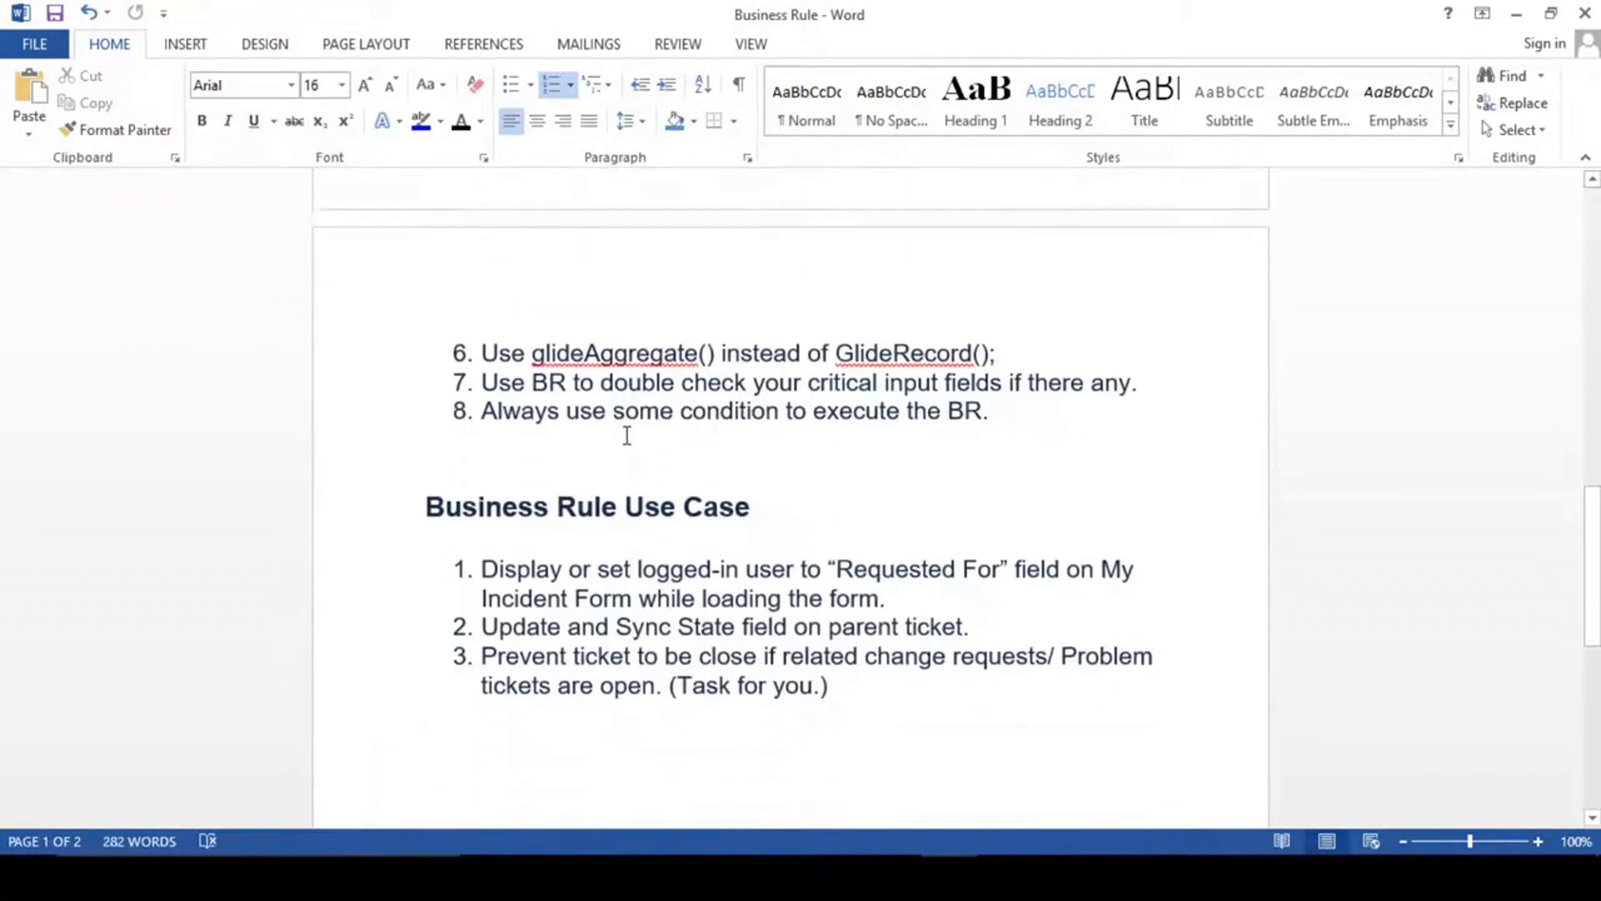
pyautogui.scroll(-3, 627, 435)
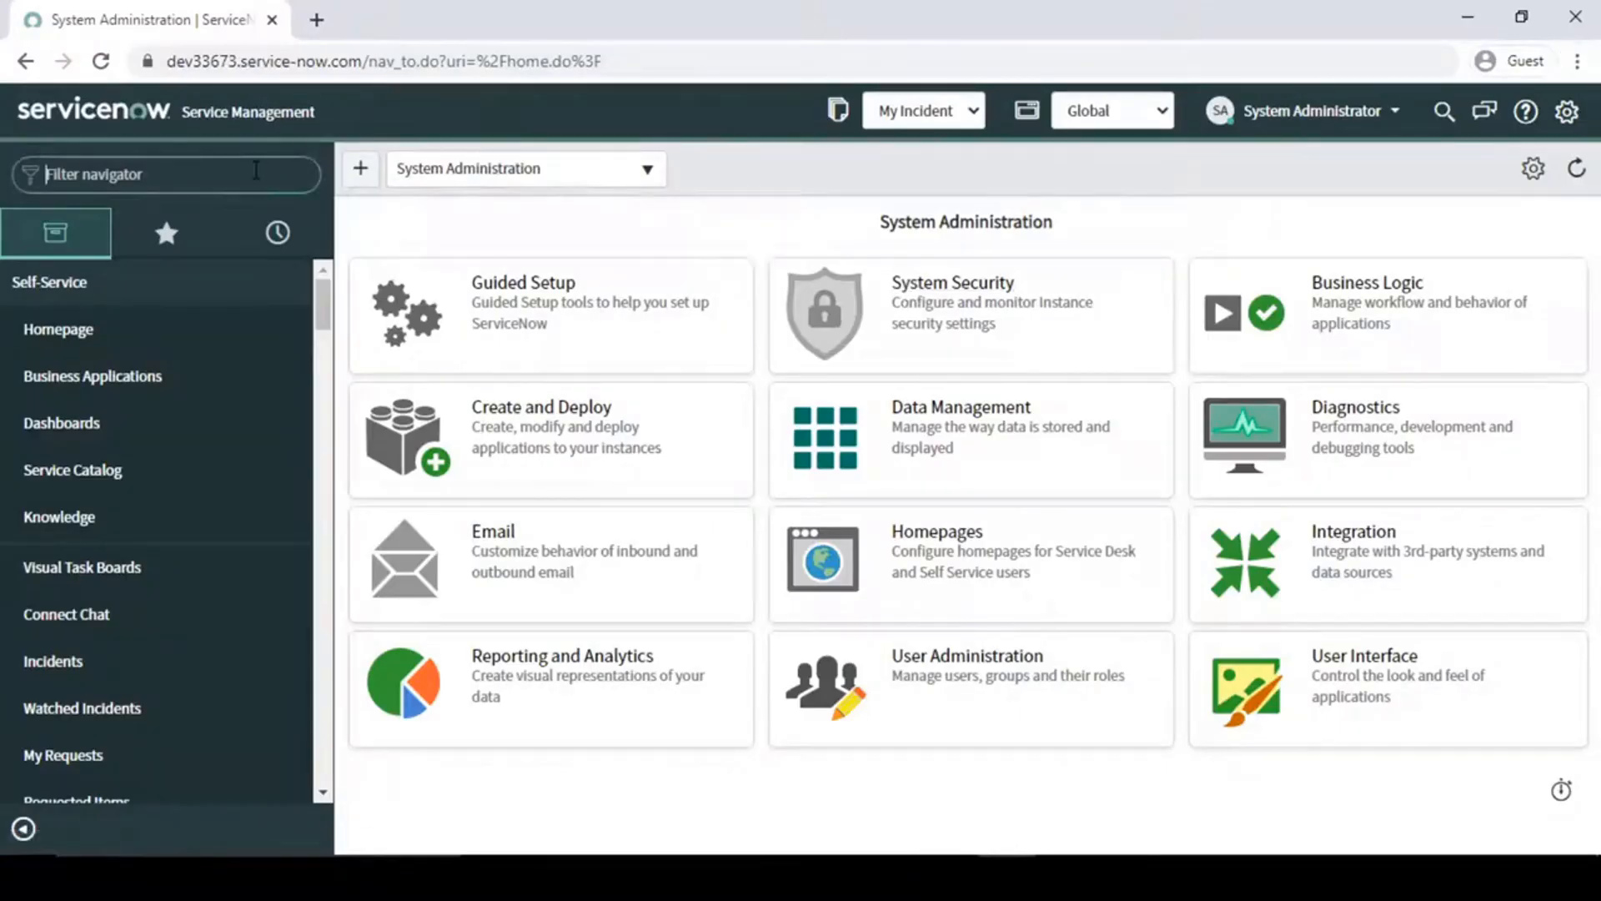
# - Switch to ServiceNow, filter the navigator for "my inci" and open a new My Incident record in a separate browser tab
pyautogui.write('my')
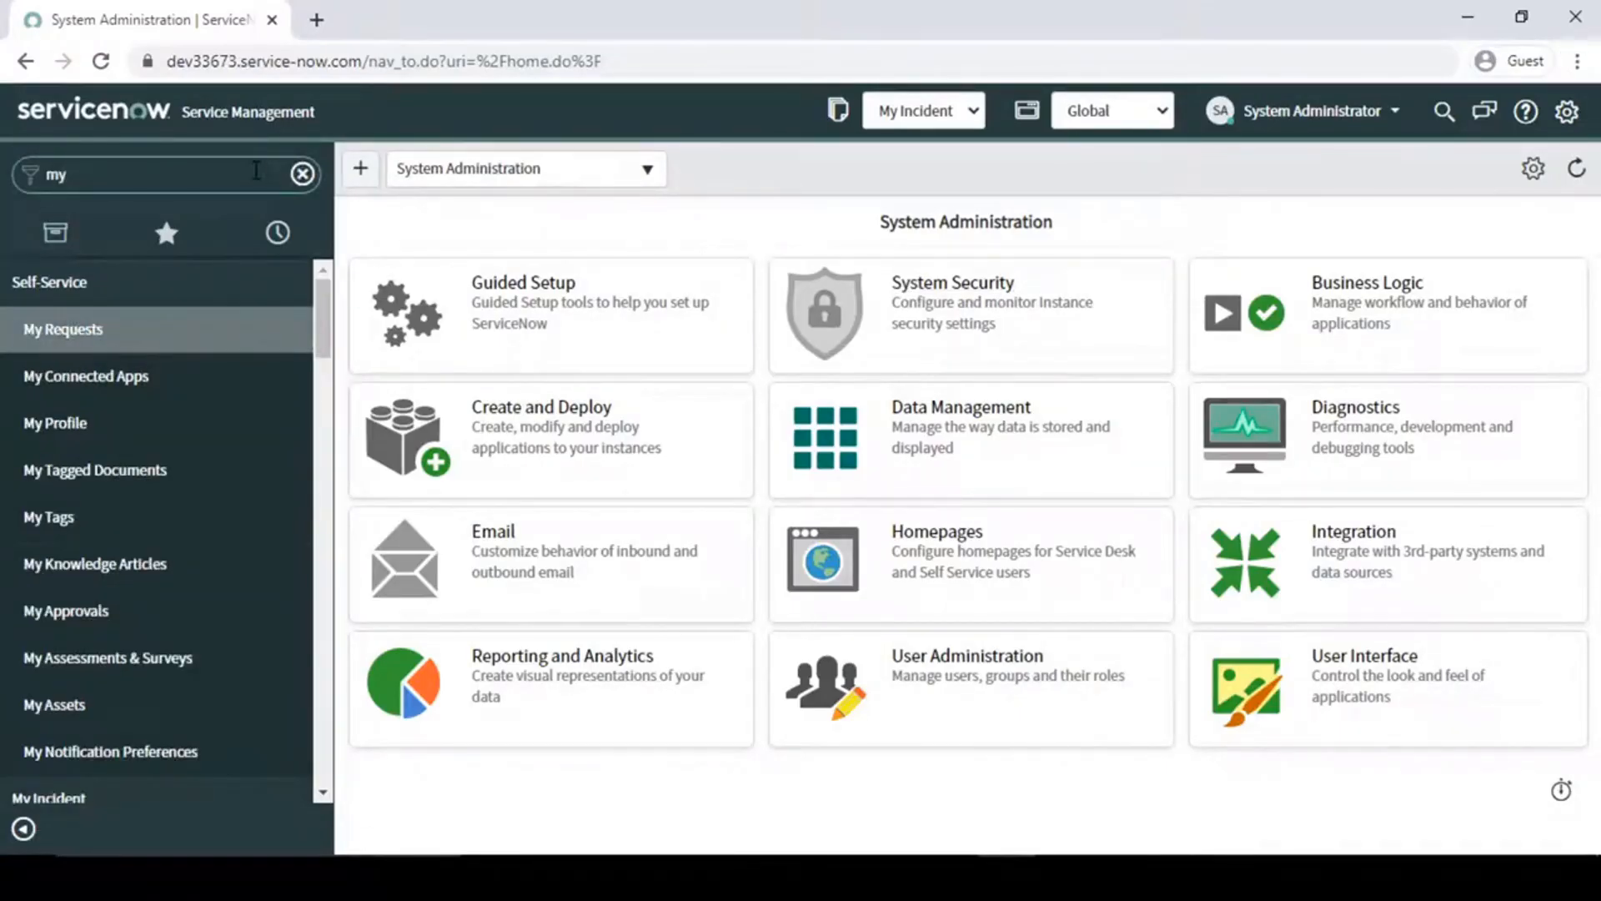
pyautogui.write('inci')
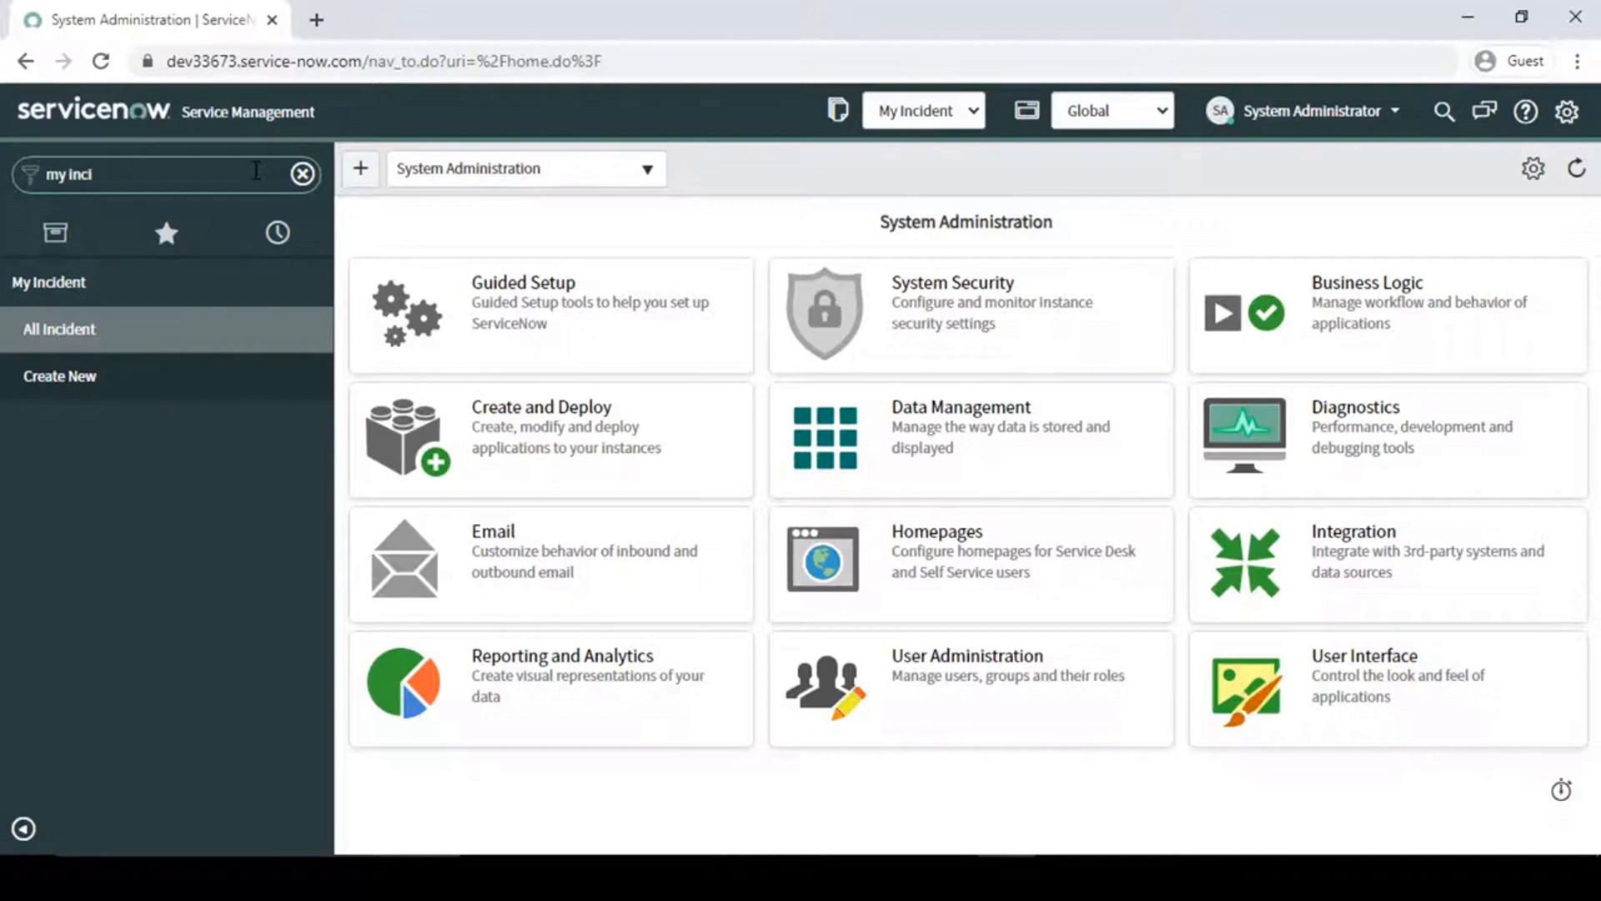
pyautogui.click(83, 384)
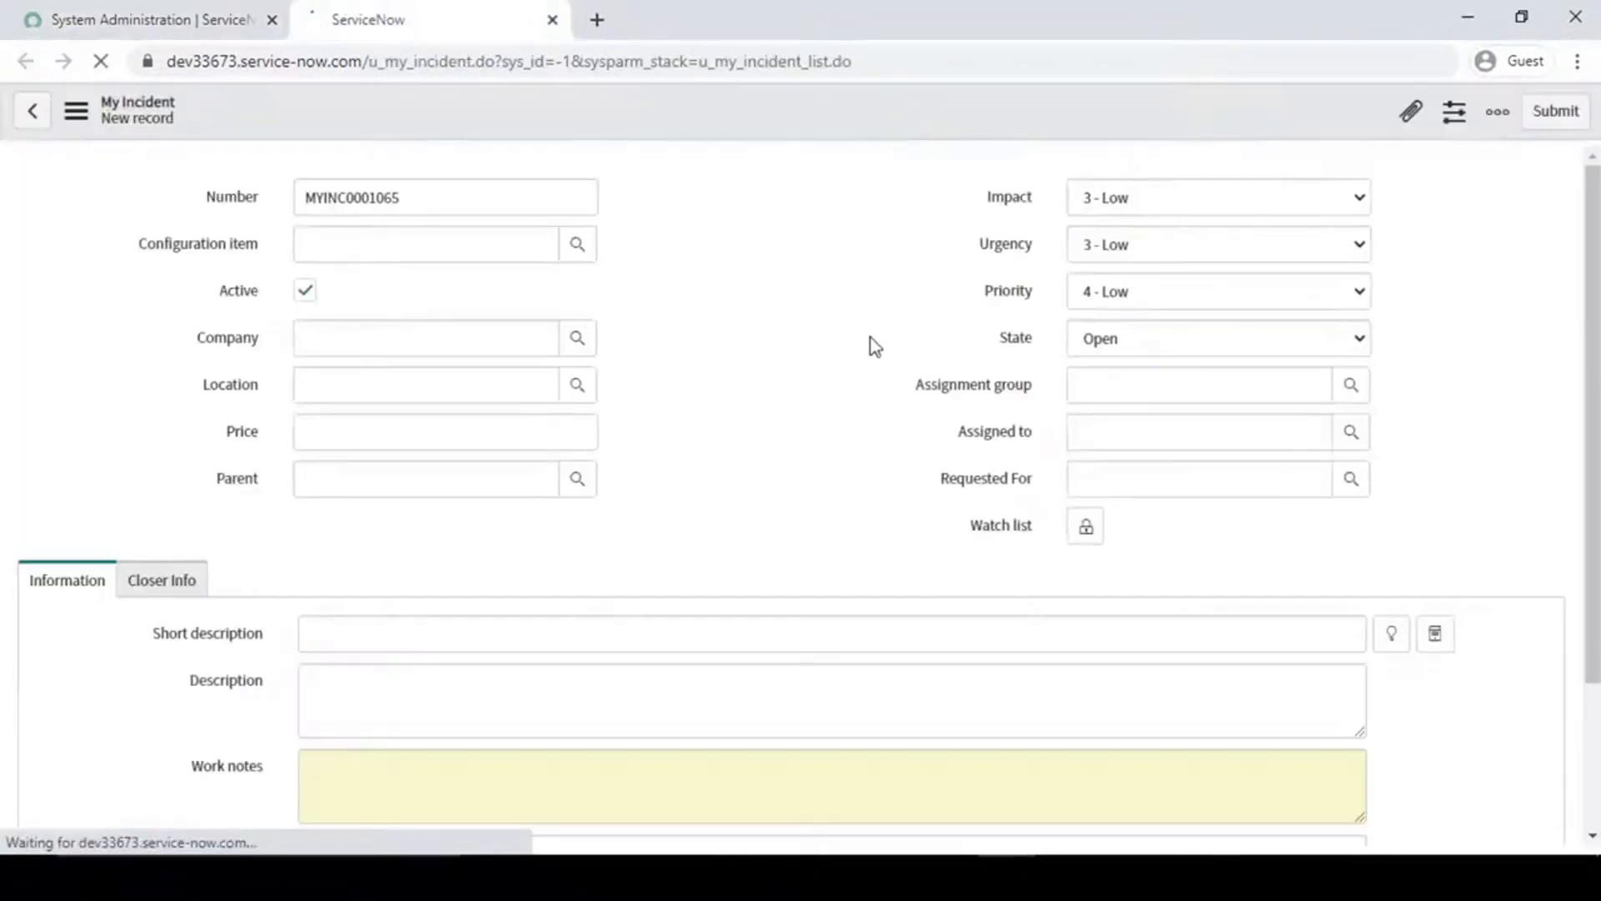
# - Compare the Requested For field on the new My Incident form with the logged-in user shown on the System Administration homepage
pyautogui.moveTo(939, 486); pyautogui.dragTo(1034, 484)
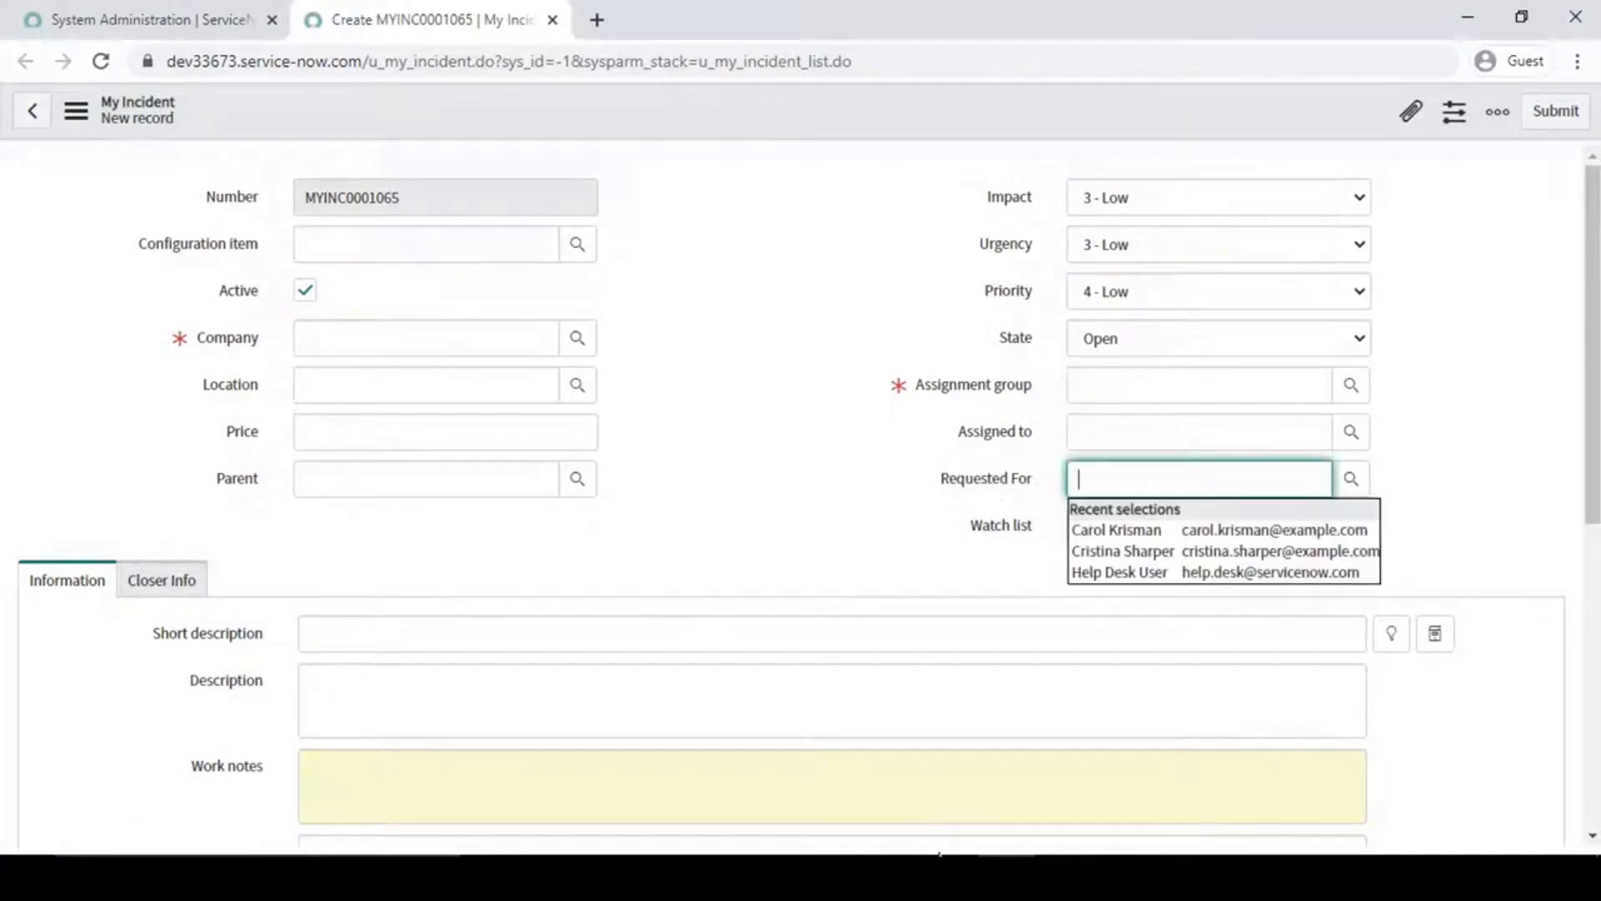
pyautogui.moveTo(949, 875)
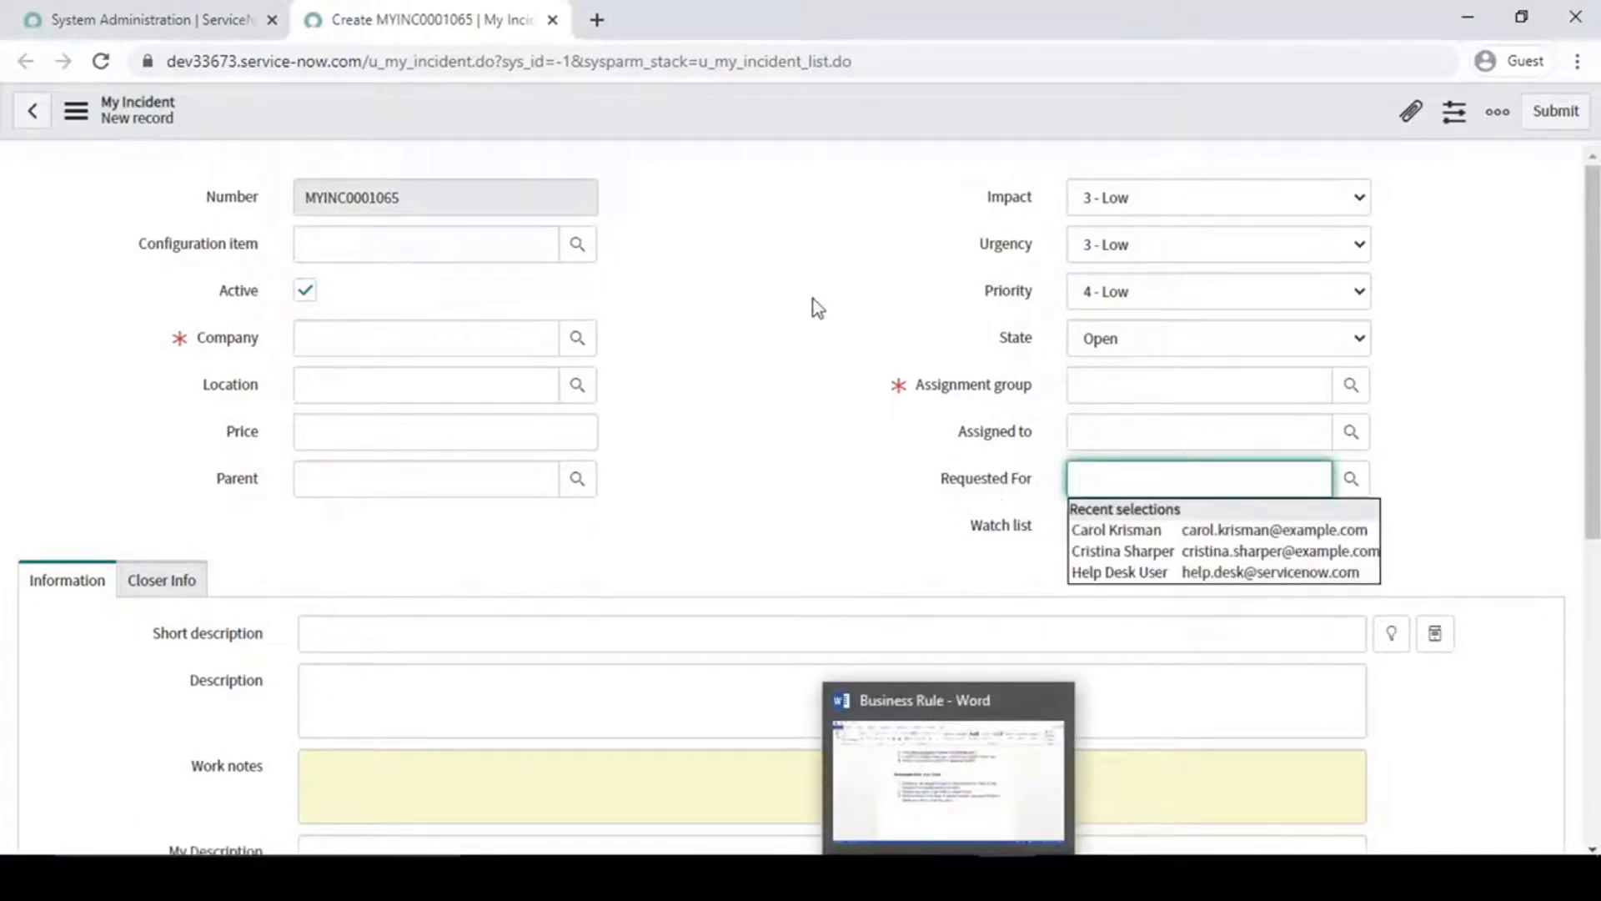
pyautogui.click(804, 247)
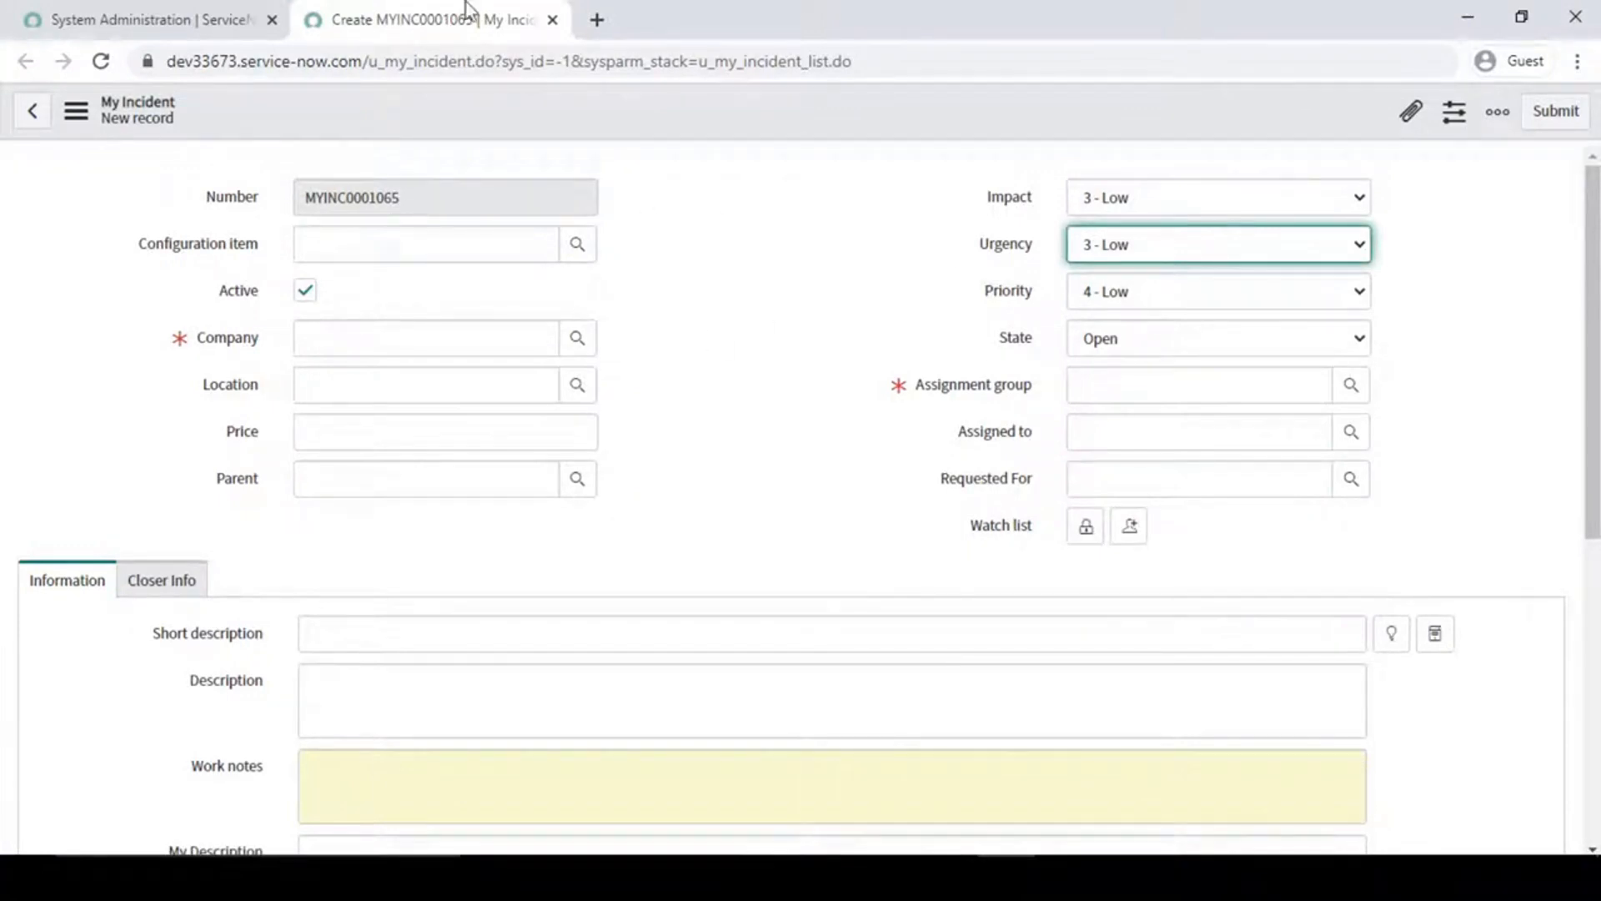
pyautogui.click(240, 13)
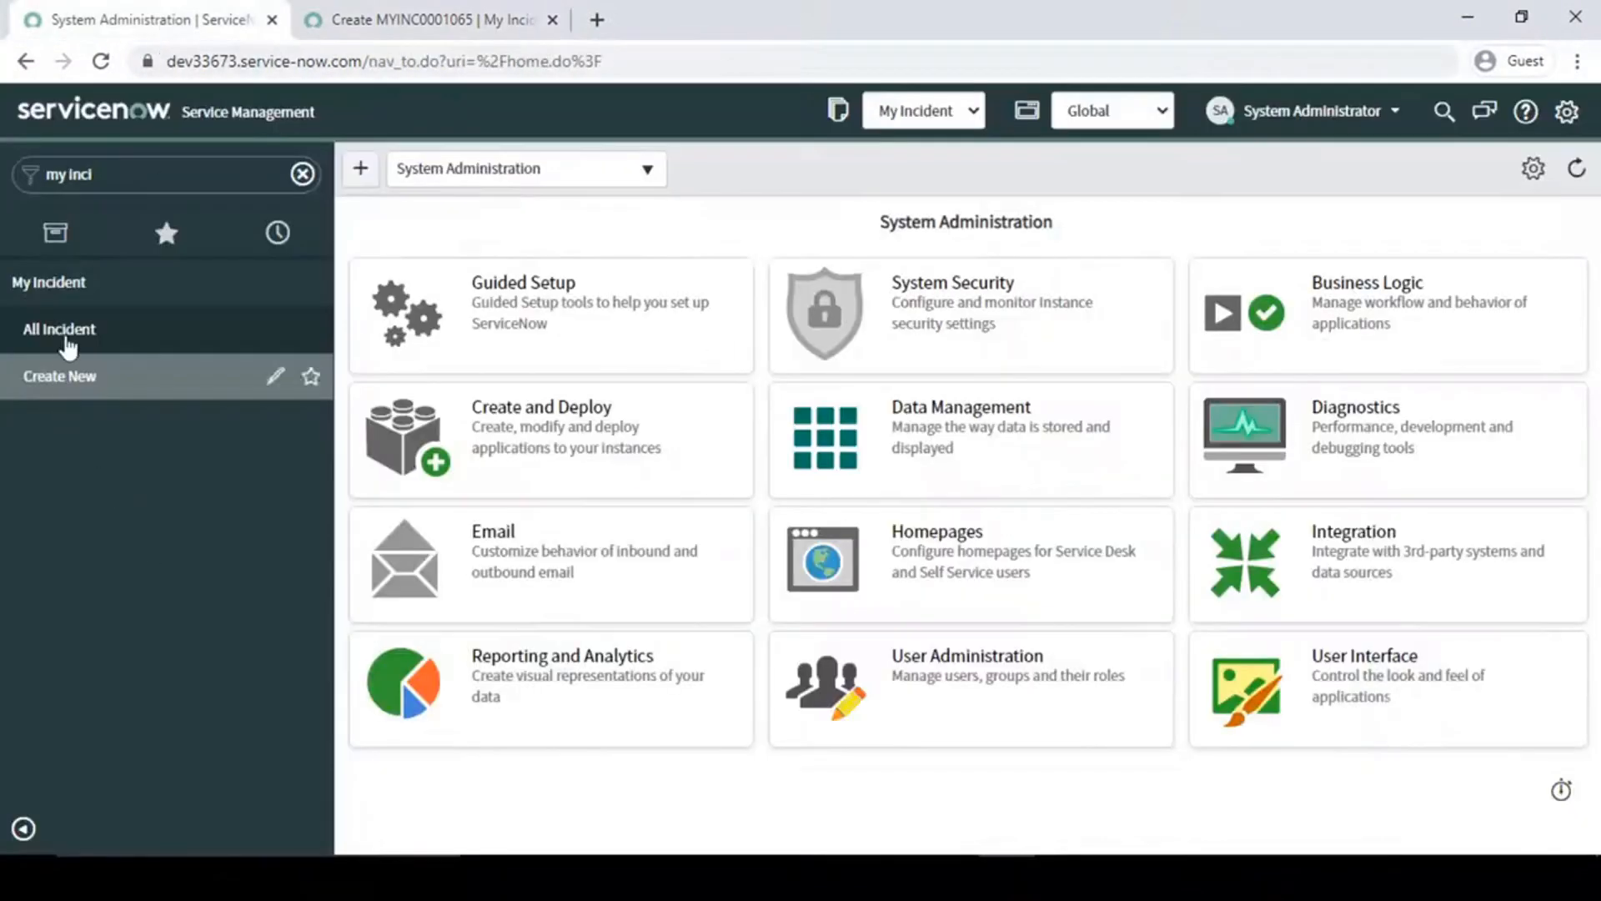
pyautogui.click(359, 18)
pyautogui.click(1120, 479)
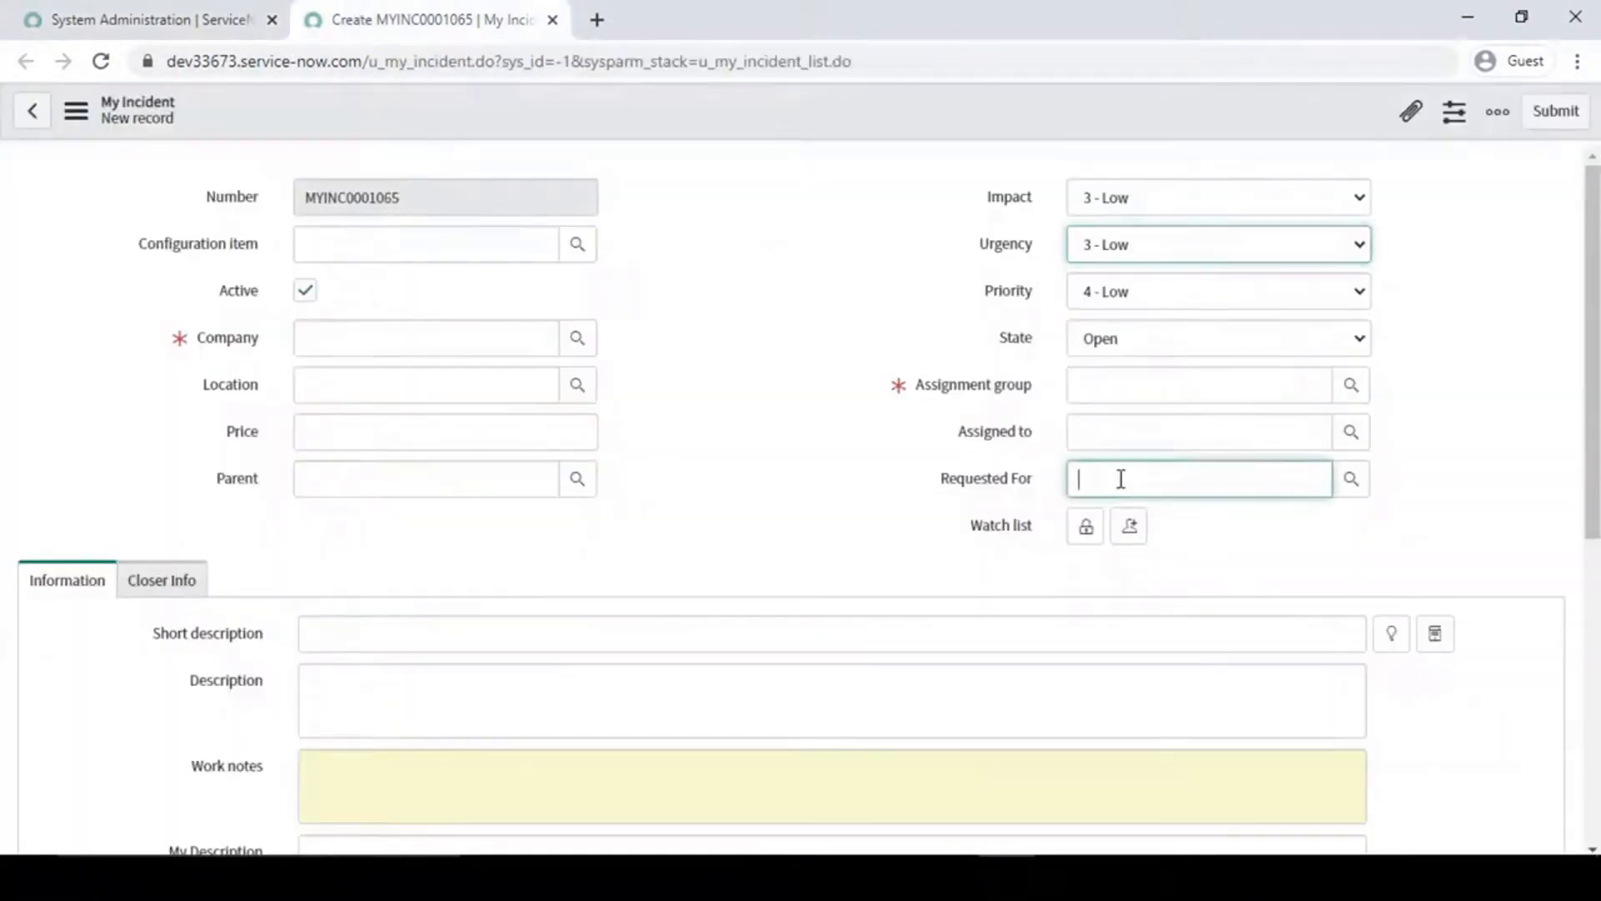
pyautogui.click(227, 11)
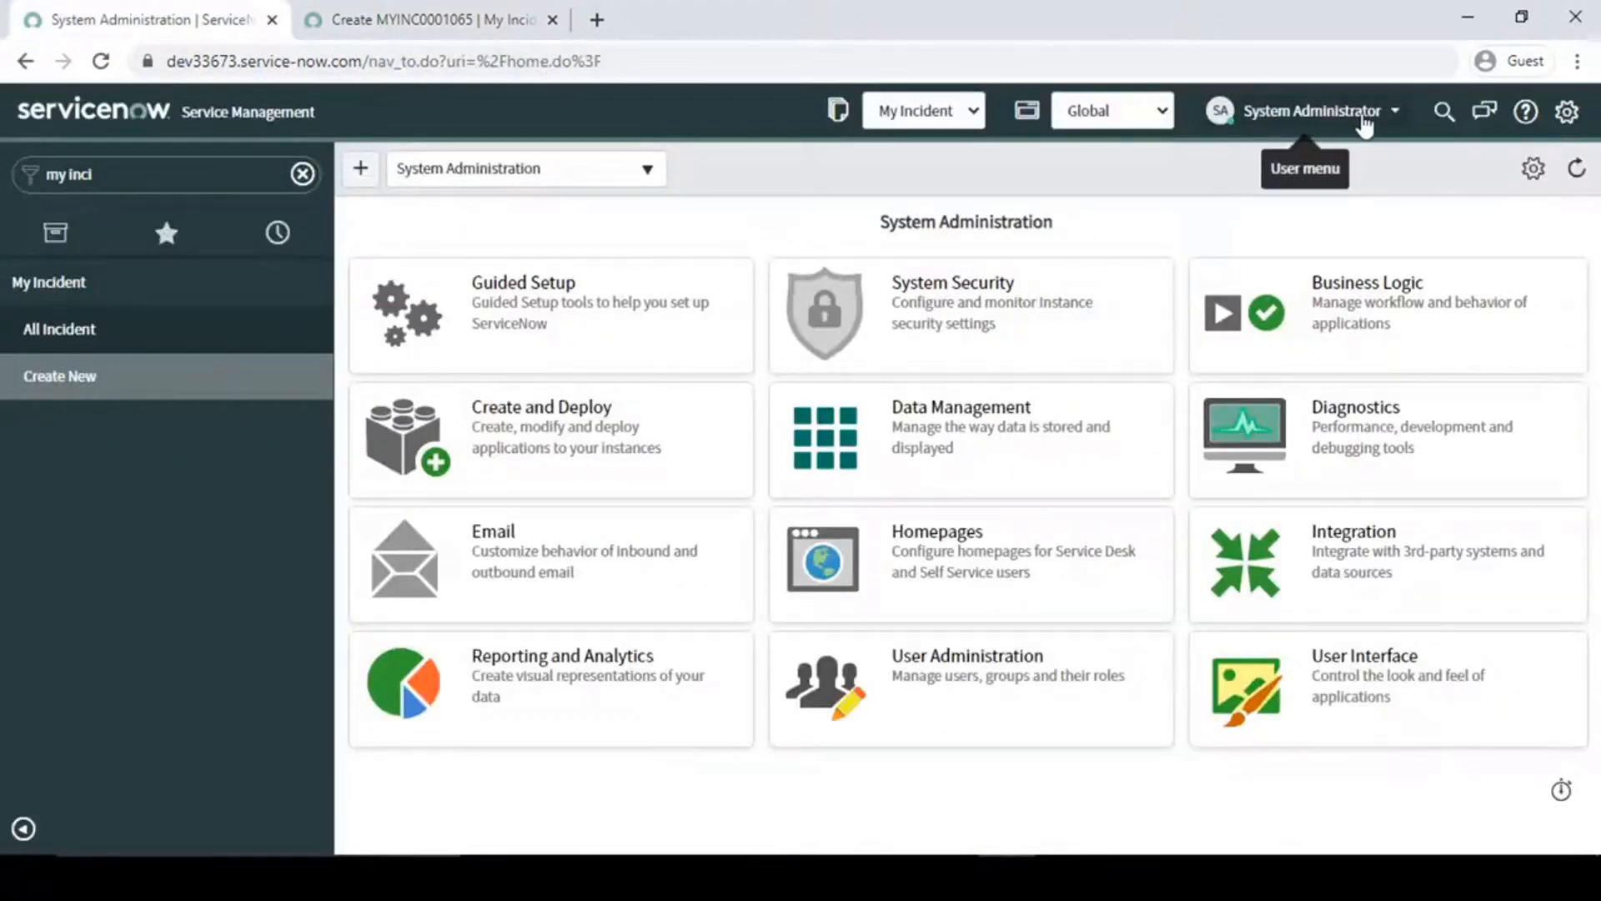
# - Check Requested For on the new My Incident form, then switch to Word and highlight business rule use cases 1 and 2
pyautogui.click(444, 5)
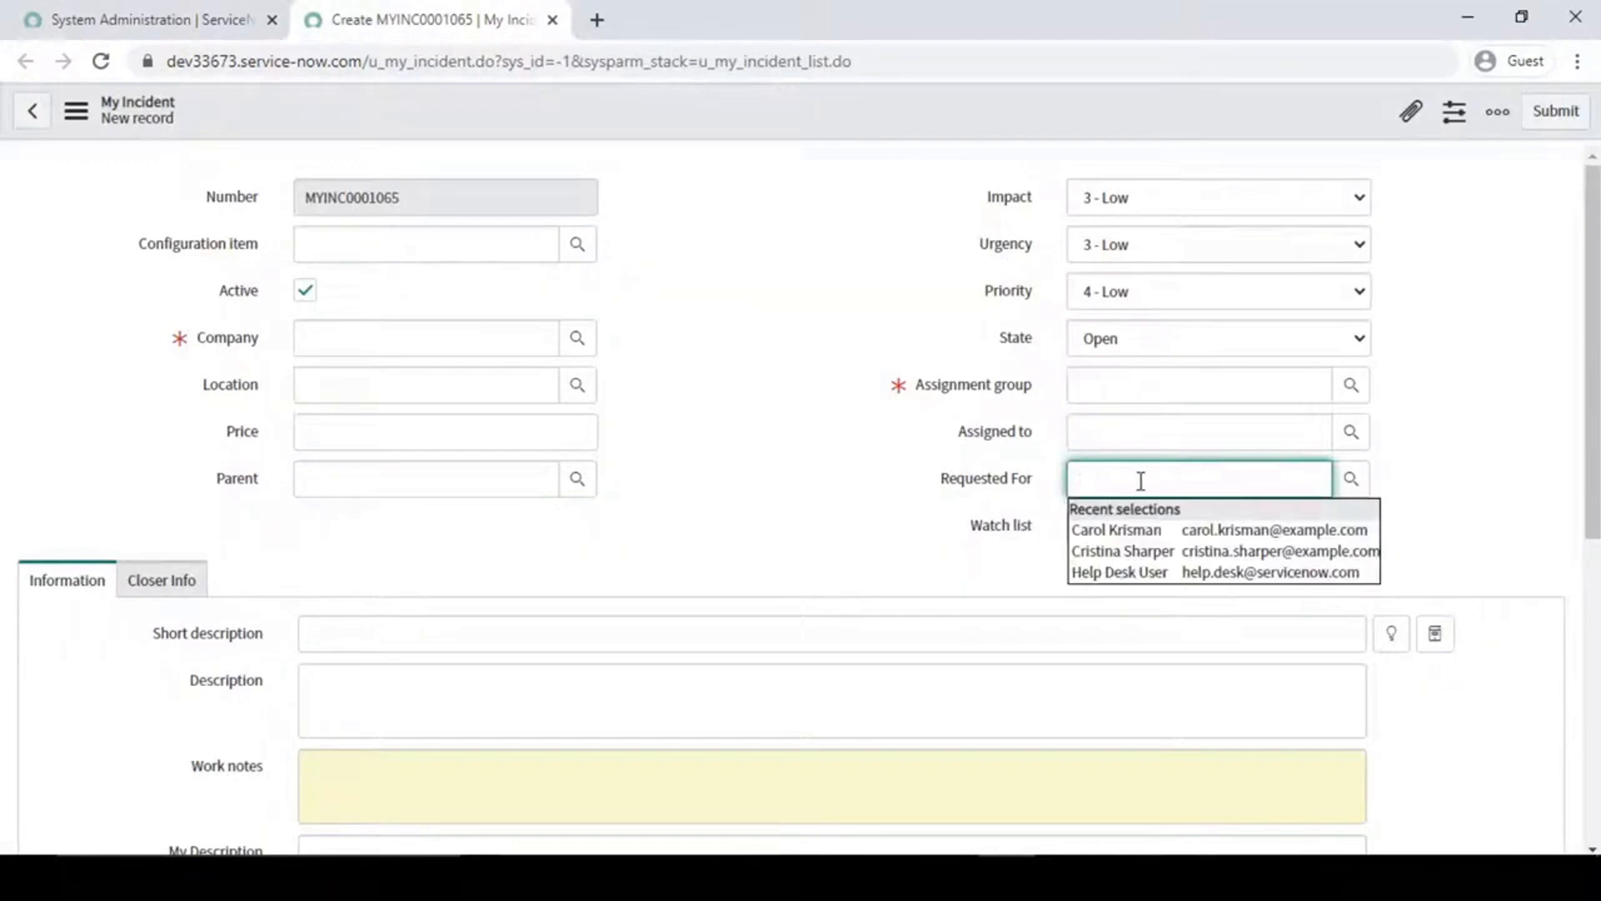
pyautogui.click(822, 457)
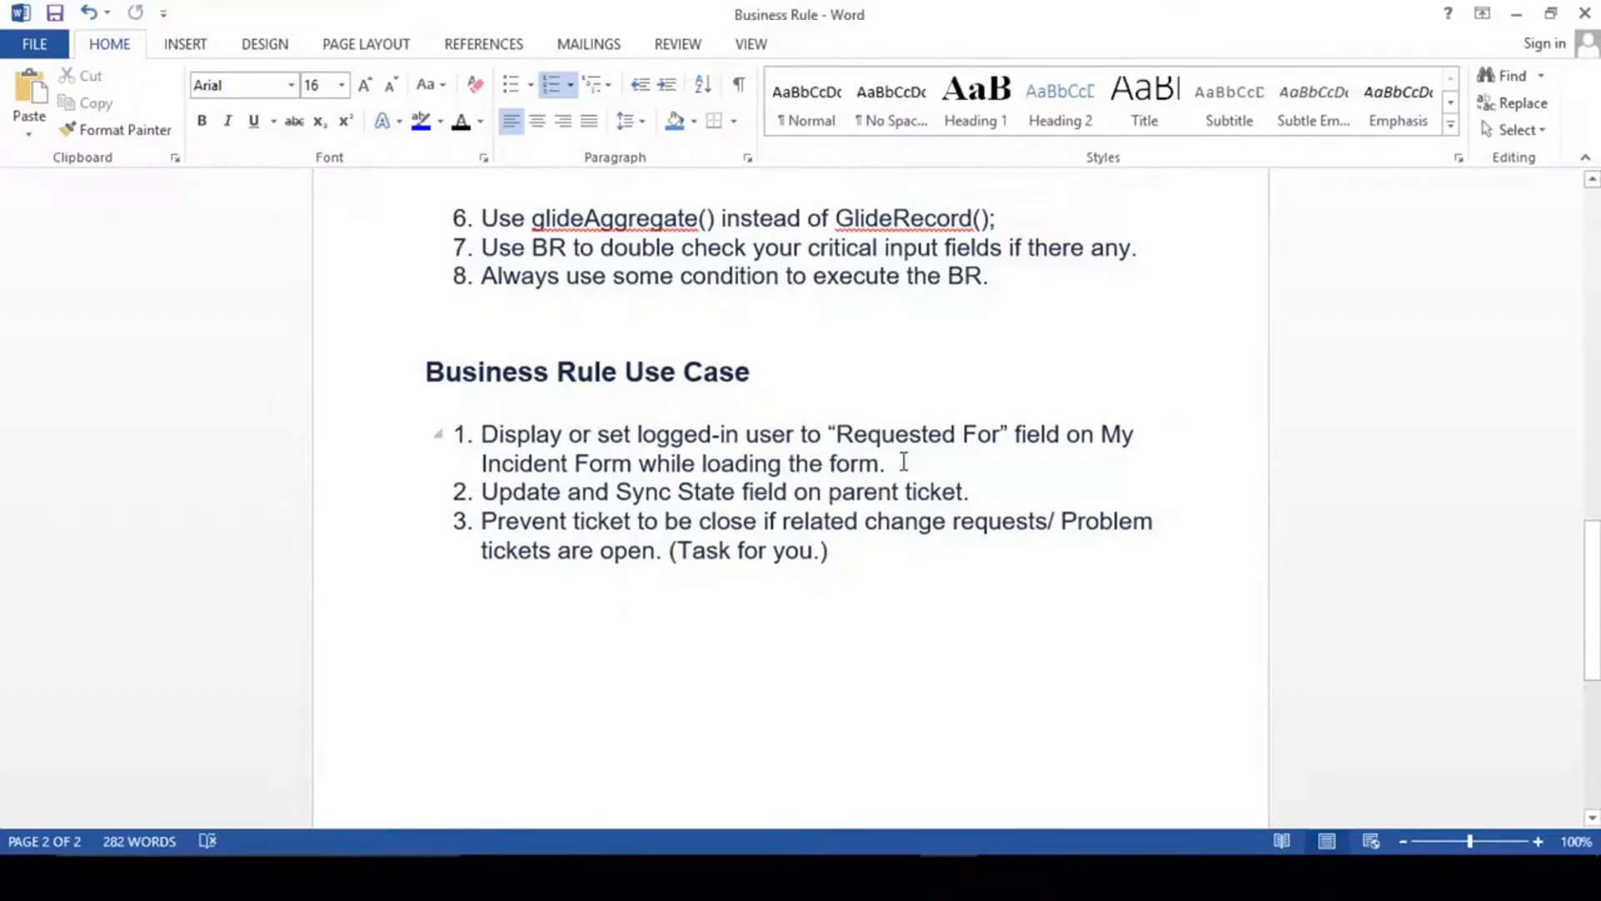
pyautogui.moveTo(904, 465); pyautogui.dragTo(500, 433)
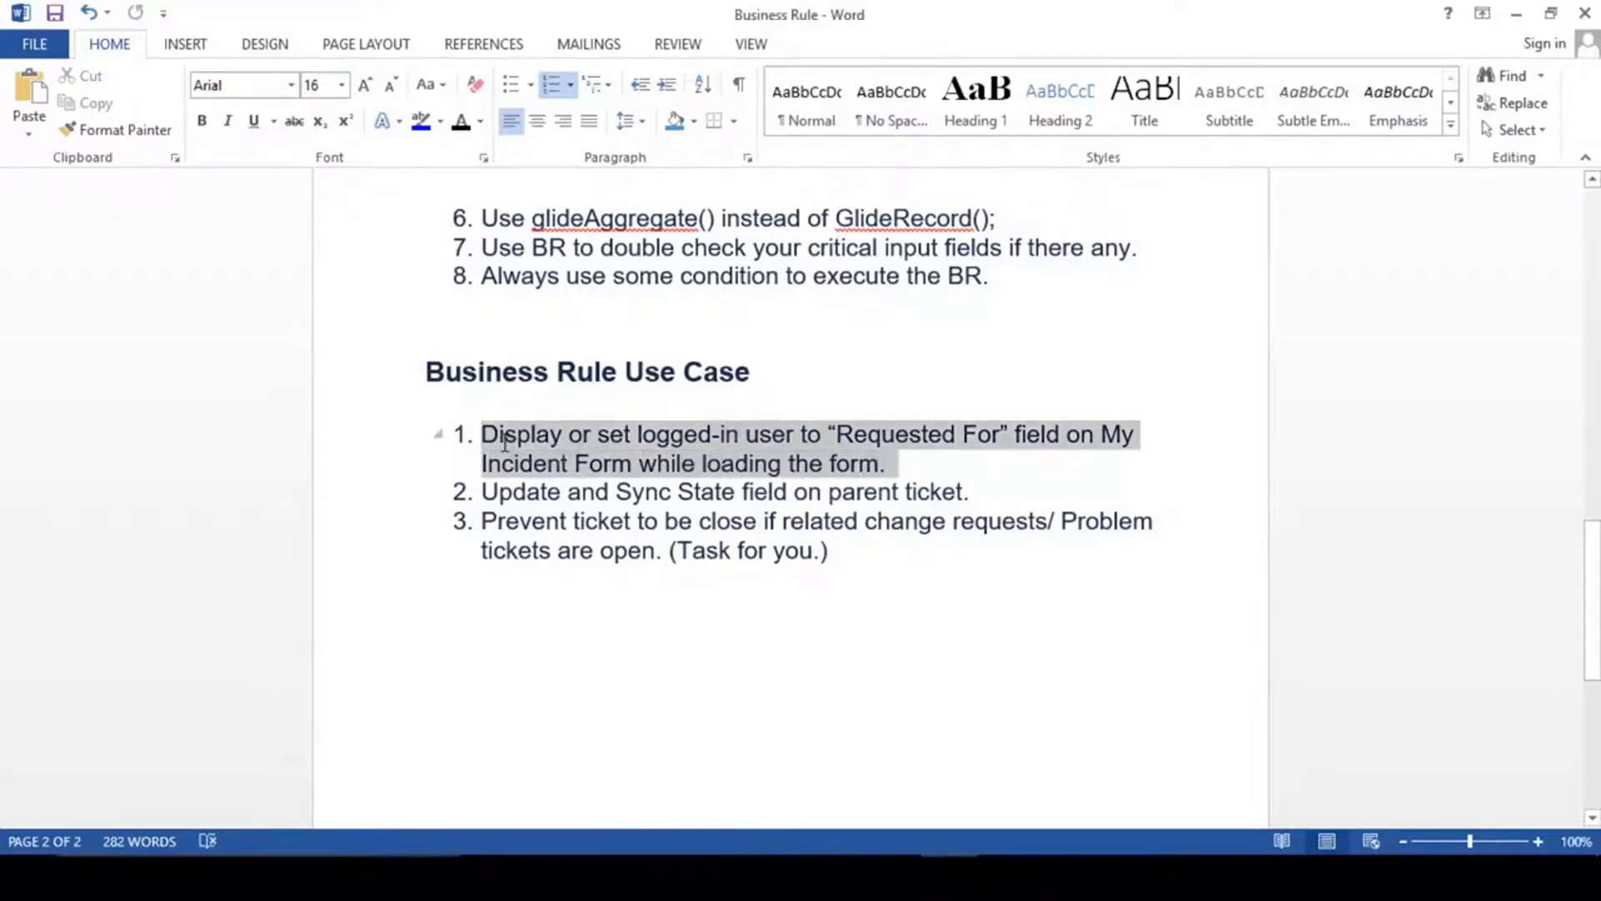
pyautogui.click(910, 478)
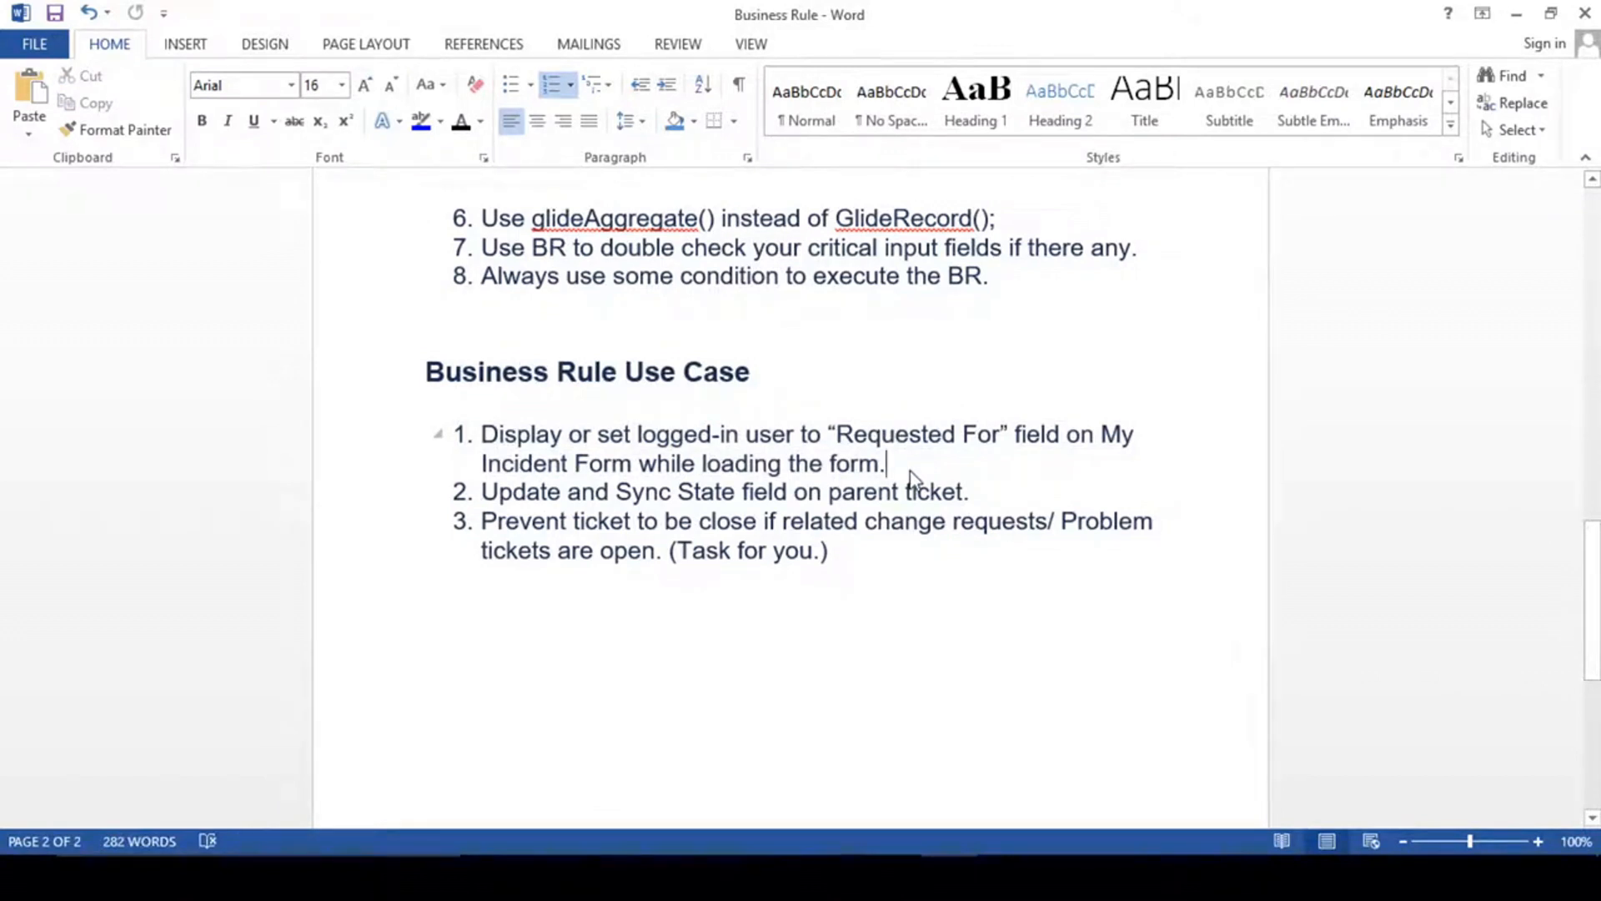
pyautogui.tripleClick(832, 454)
pyautogui.click(736, 463)
pyautogui.moveTo(976, 492); pyautogui.dragTo(483, 492)
pyautogui.click(974, 492)
# - Switch back to ServiceNow and set the State of the new My Incident record to Work in Progress
pyautogui.moveTo(1000, 875)
pyautogui.click(1001, 801)
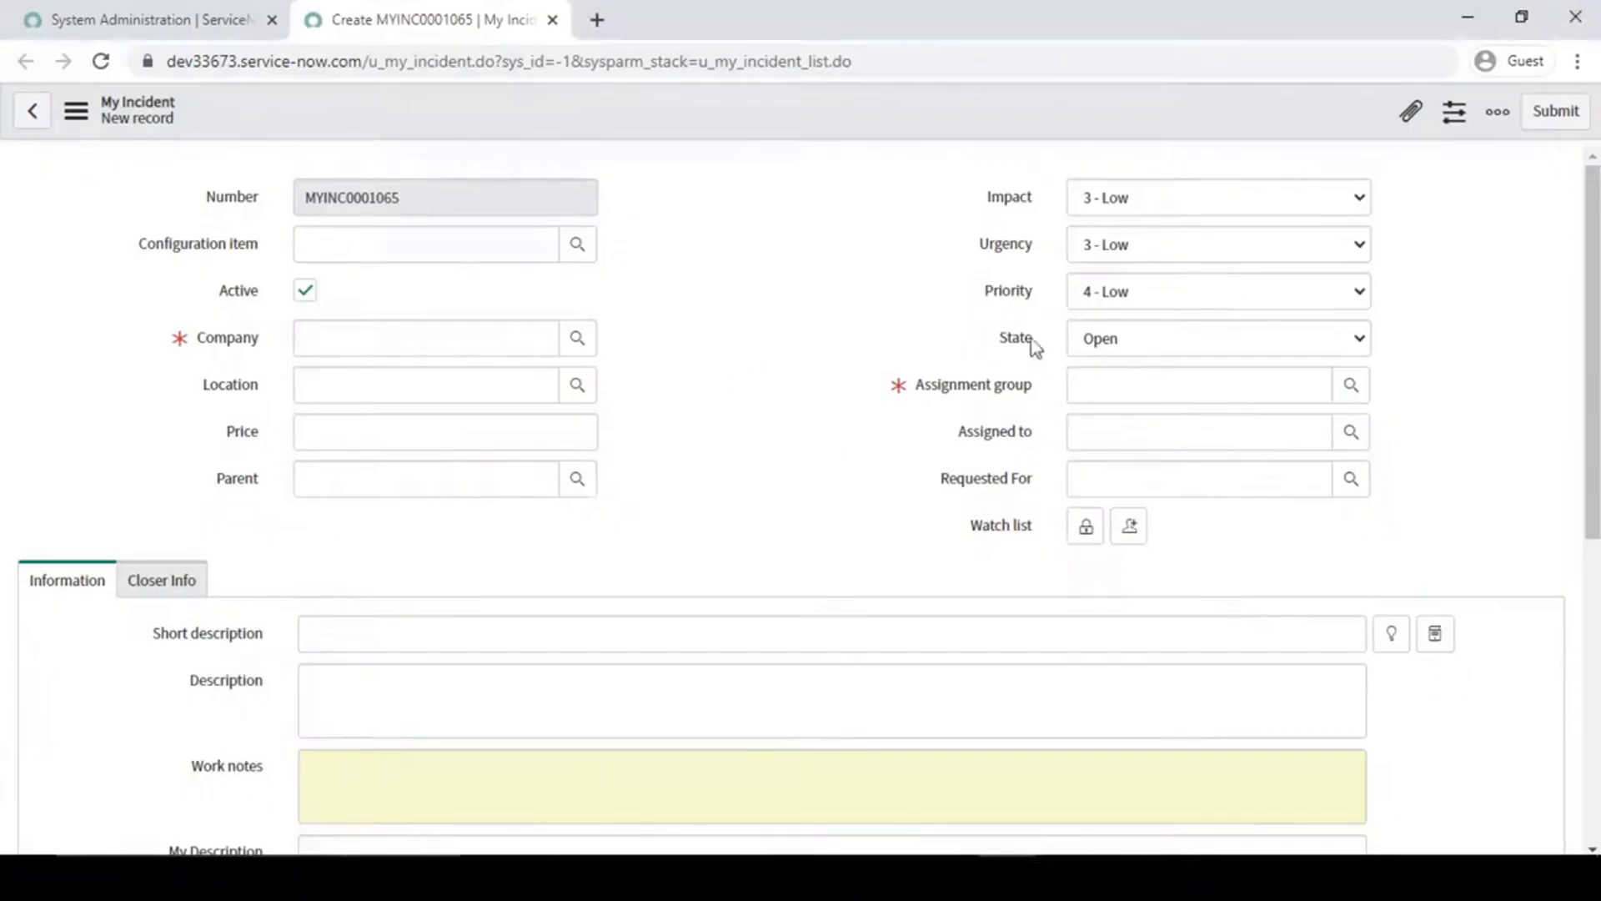
pyautogui.click(1194, 337)
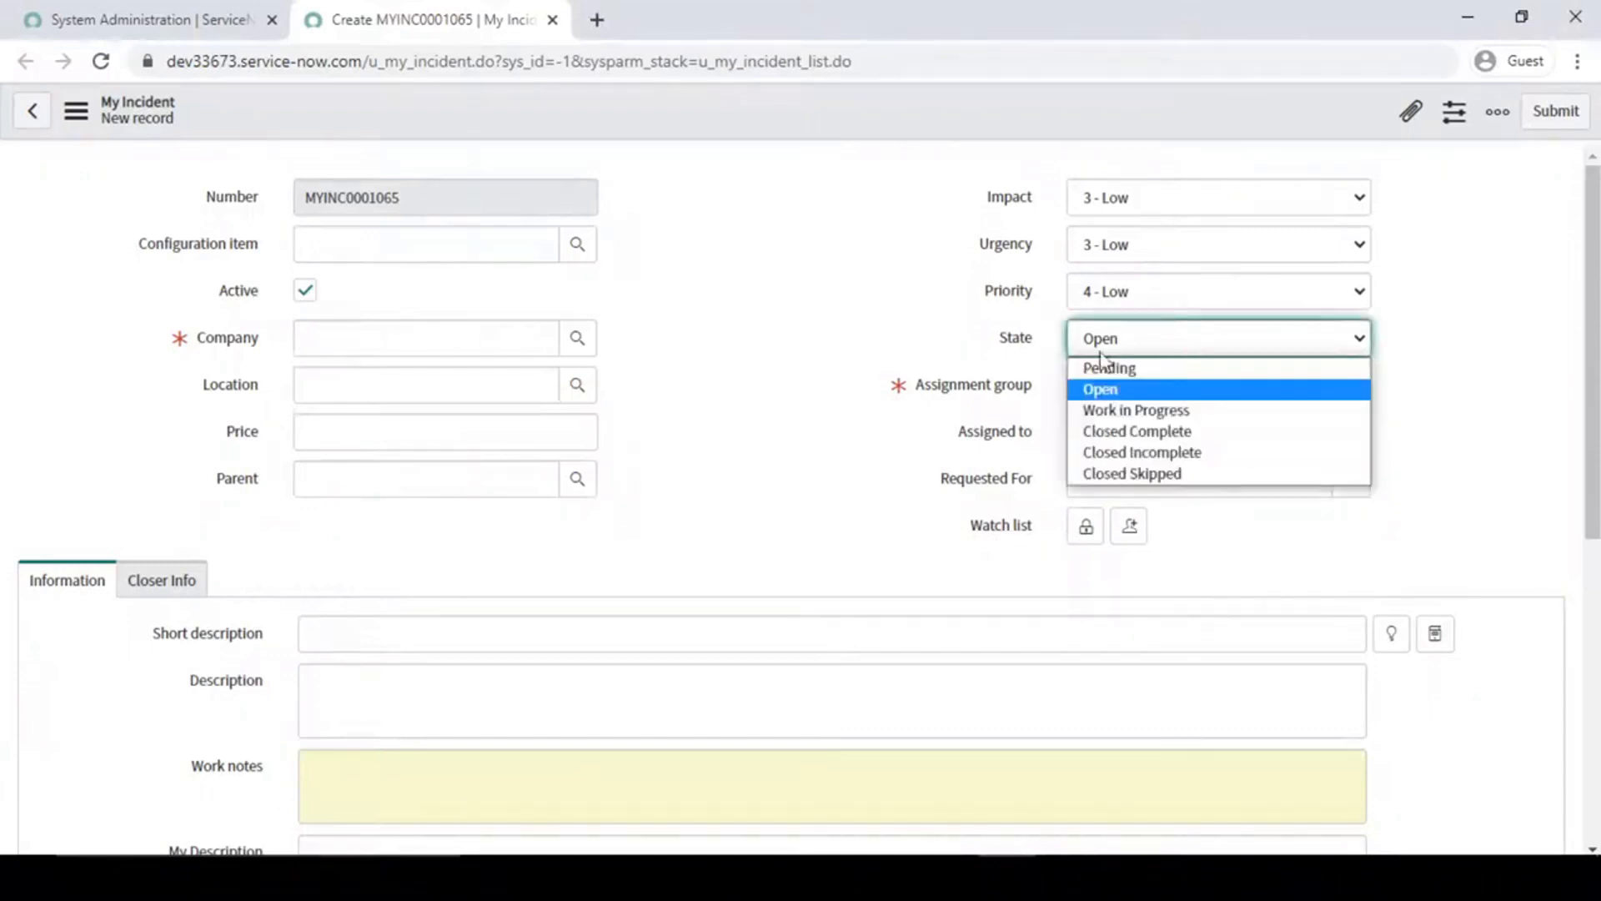
pyautogui.click(1130, 411)
pyautogui.click(830, 253)
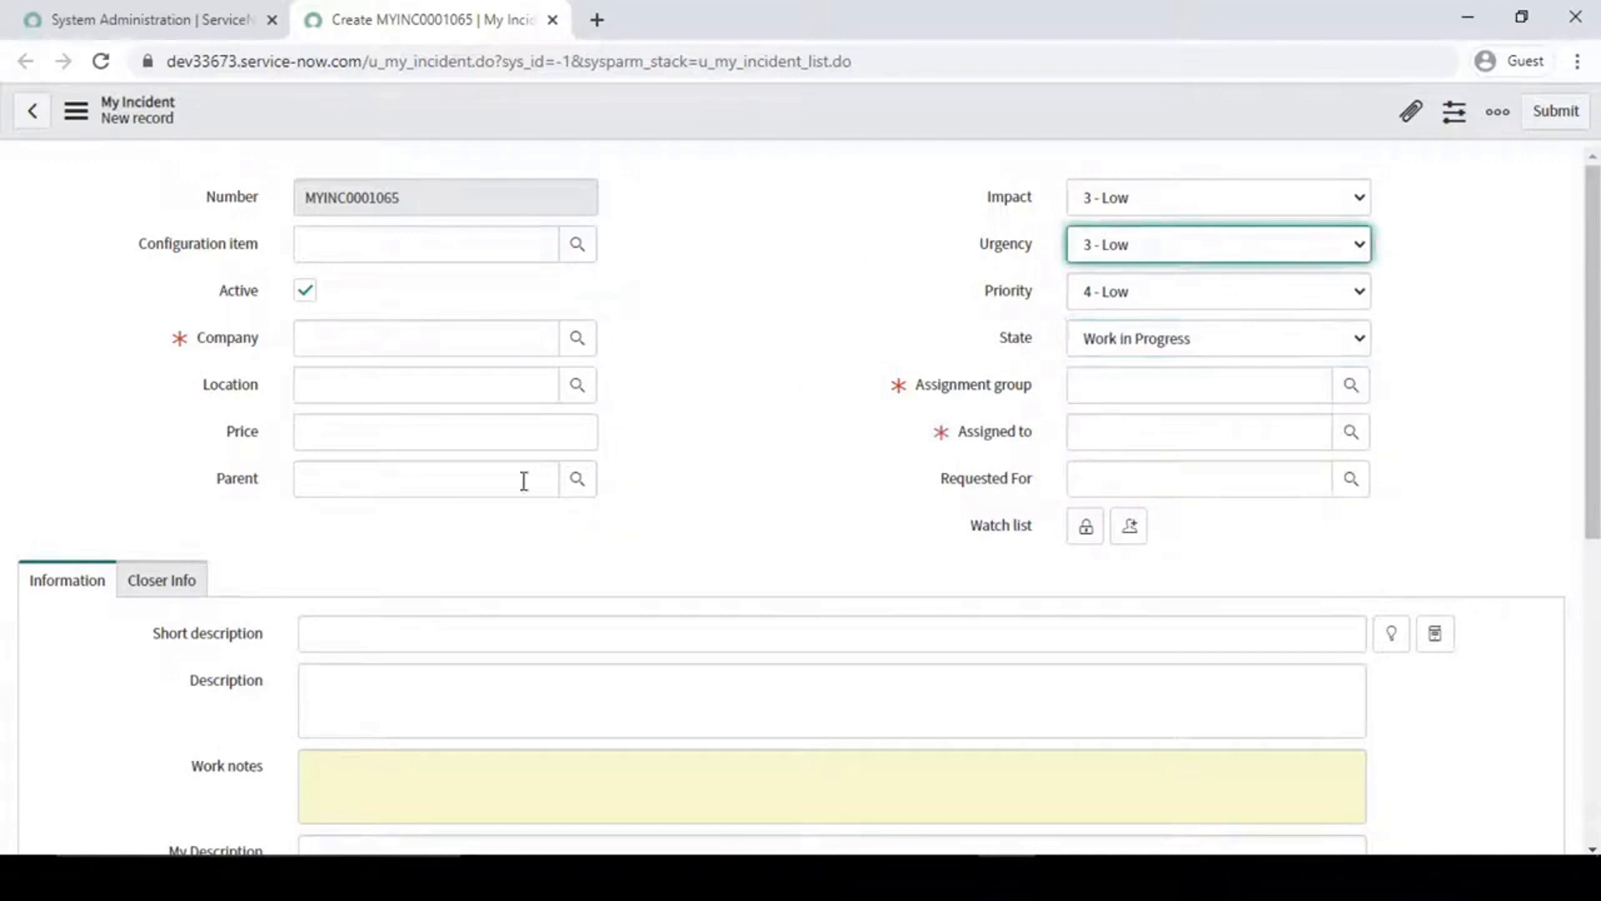
# - Examine the Parent field's recent selections and the State choices on the new My Incident form
pyautogui.click(397, 483)
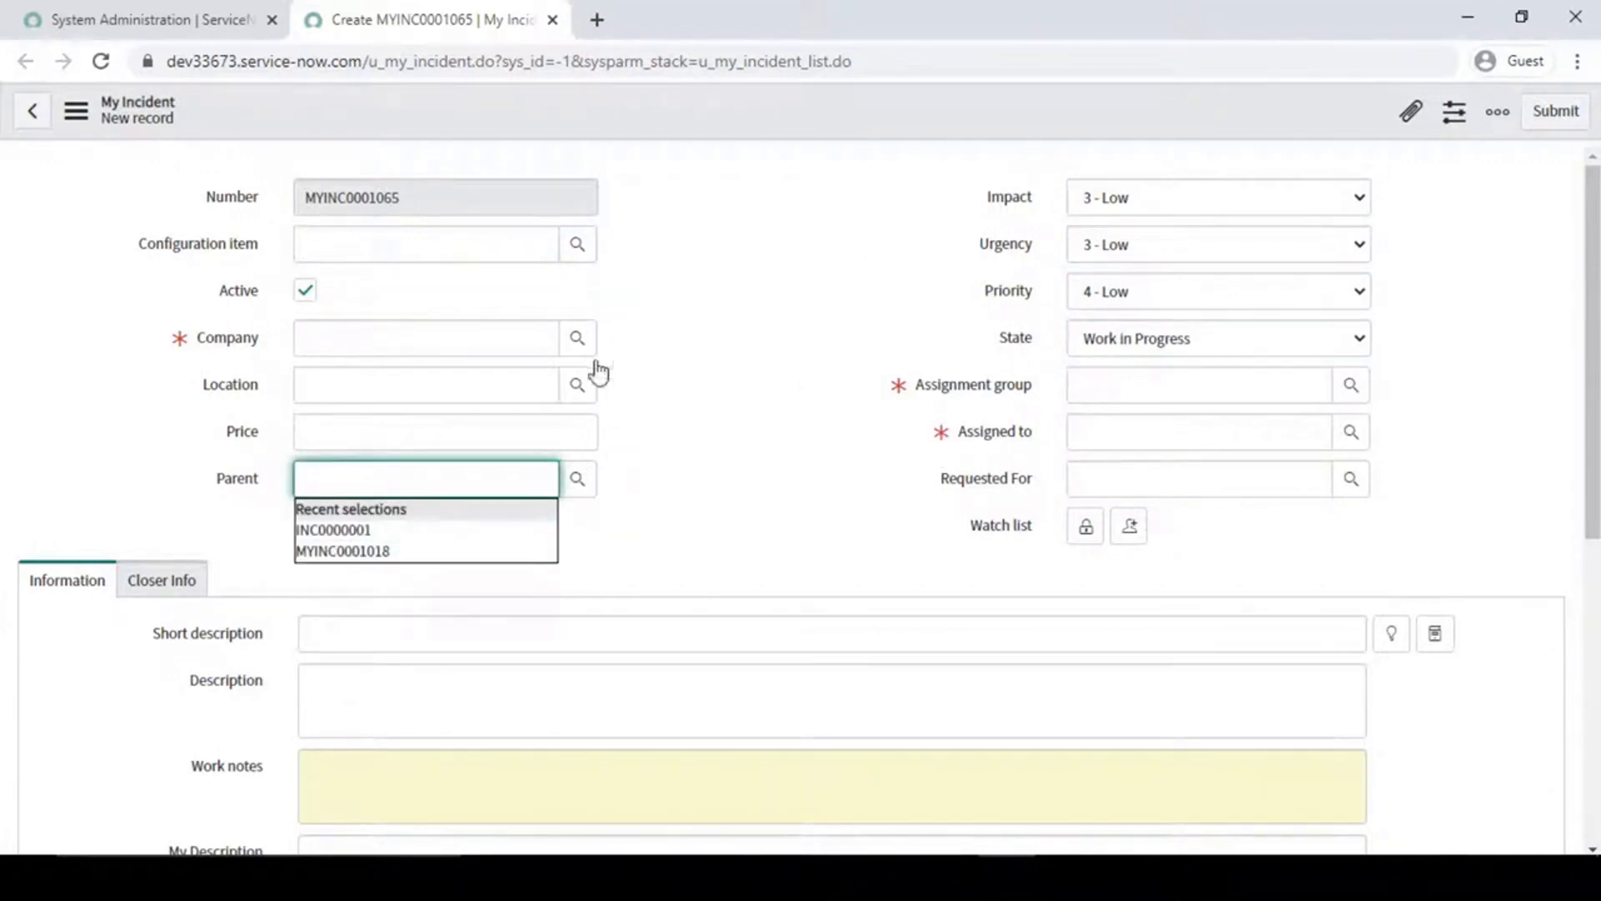
pyautogui.click(845, 344)
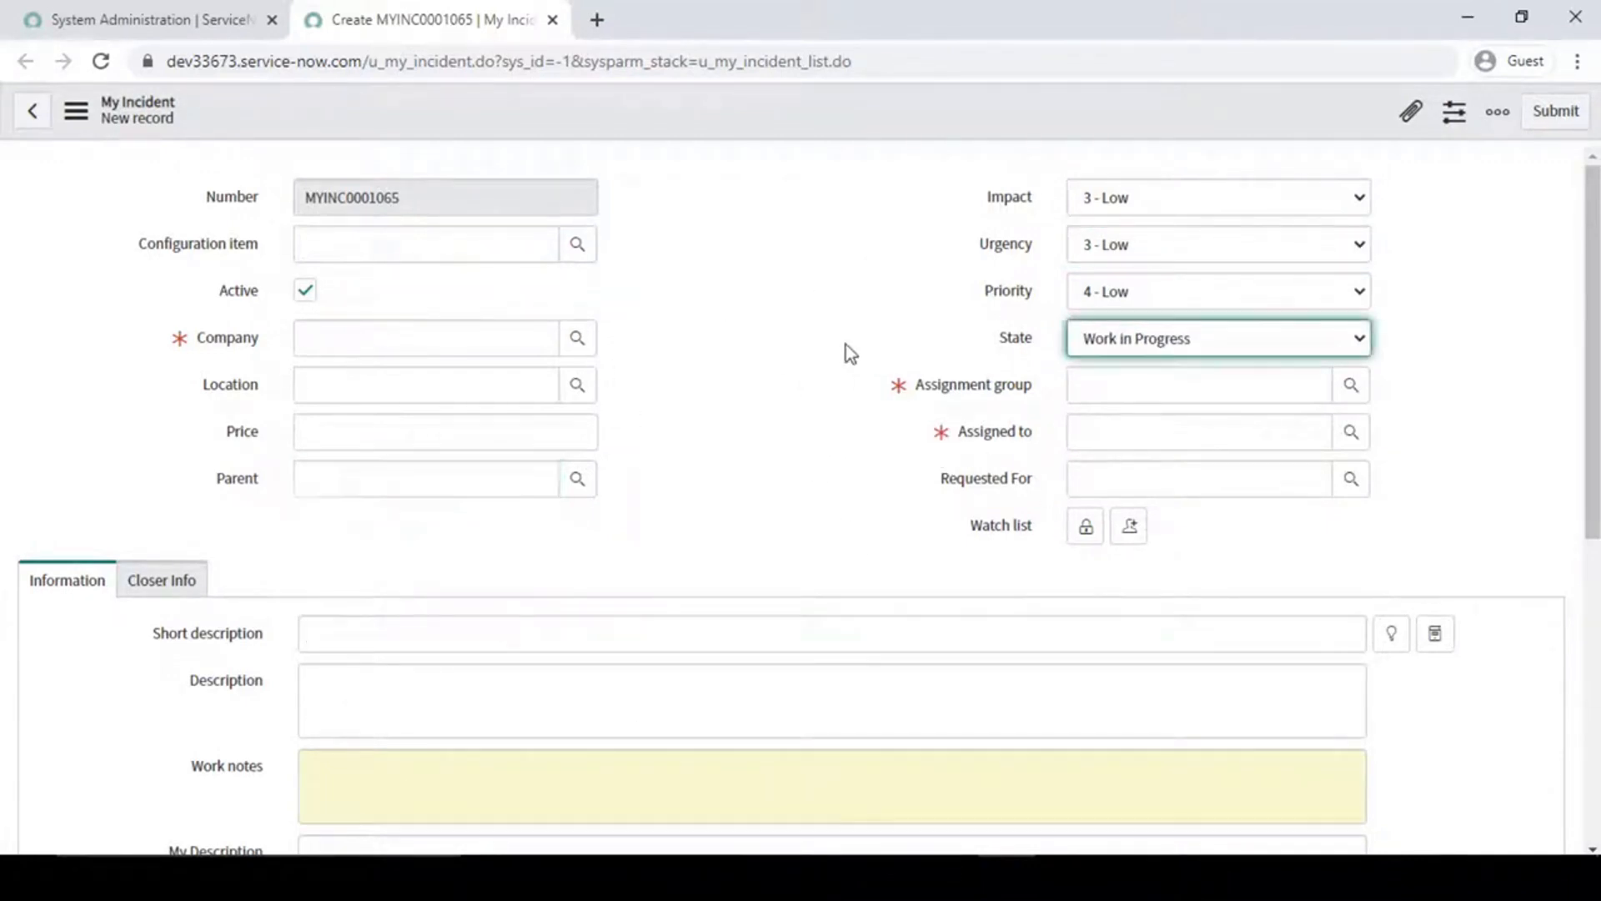
pyautogui.moveTo(974, 332); pyautogui.dragTo(1042, 337)
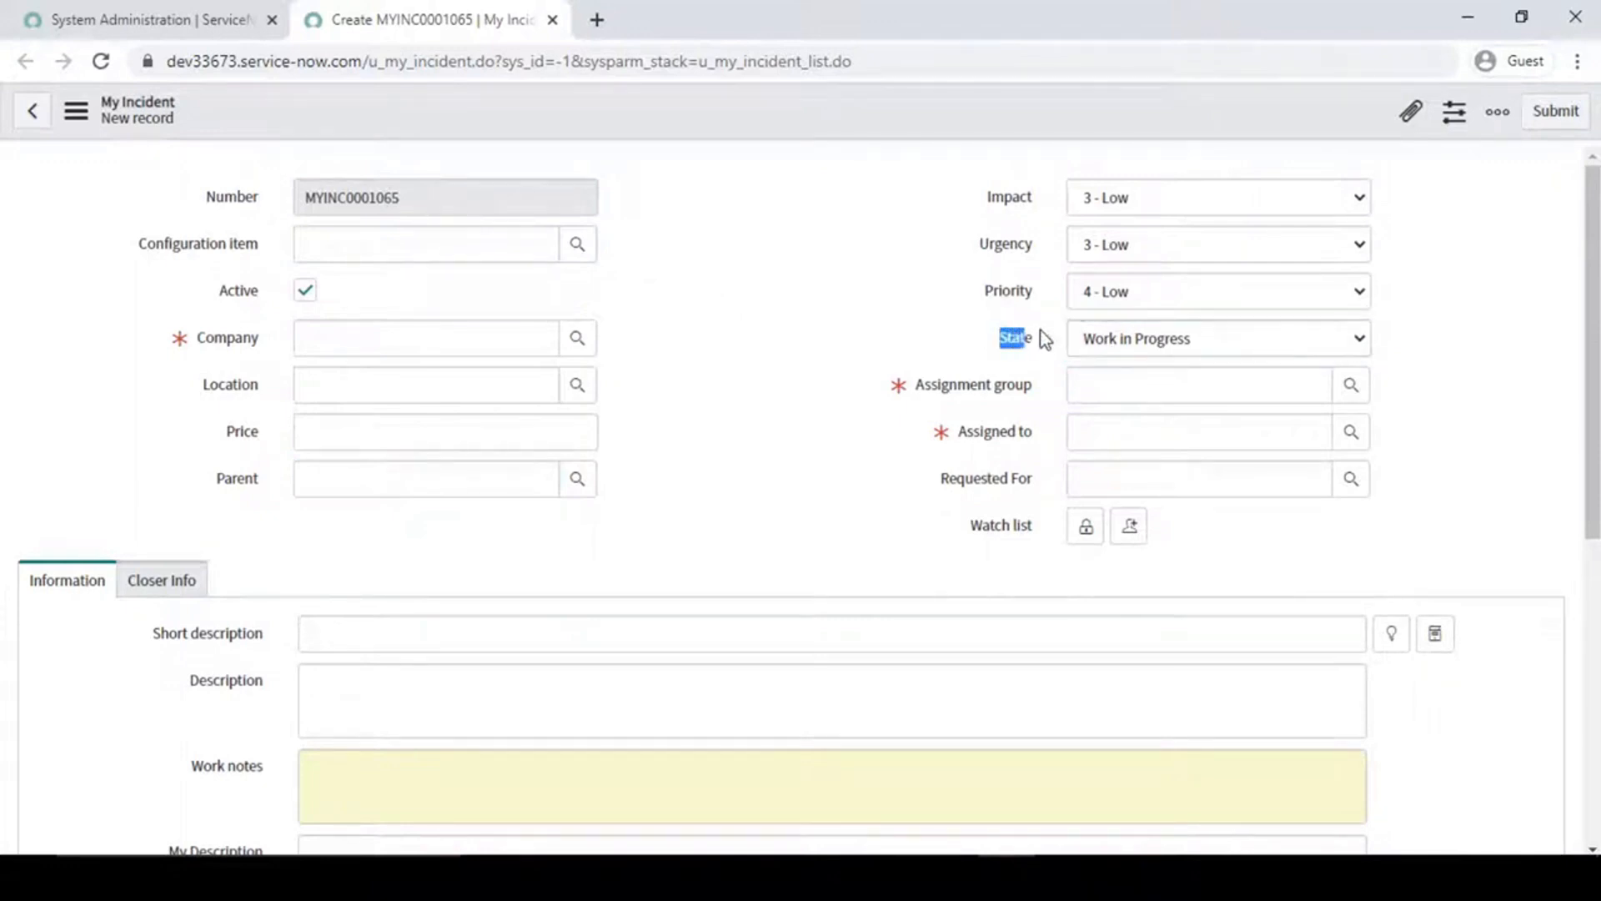
pyautogui.click(1071, 349)
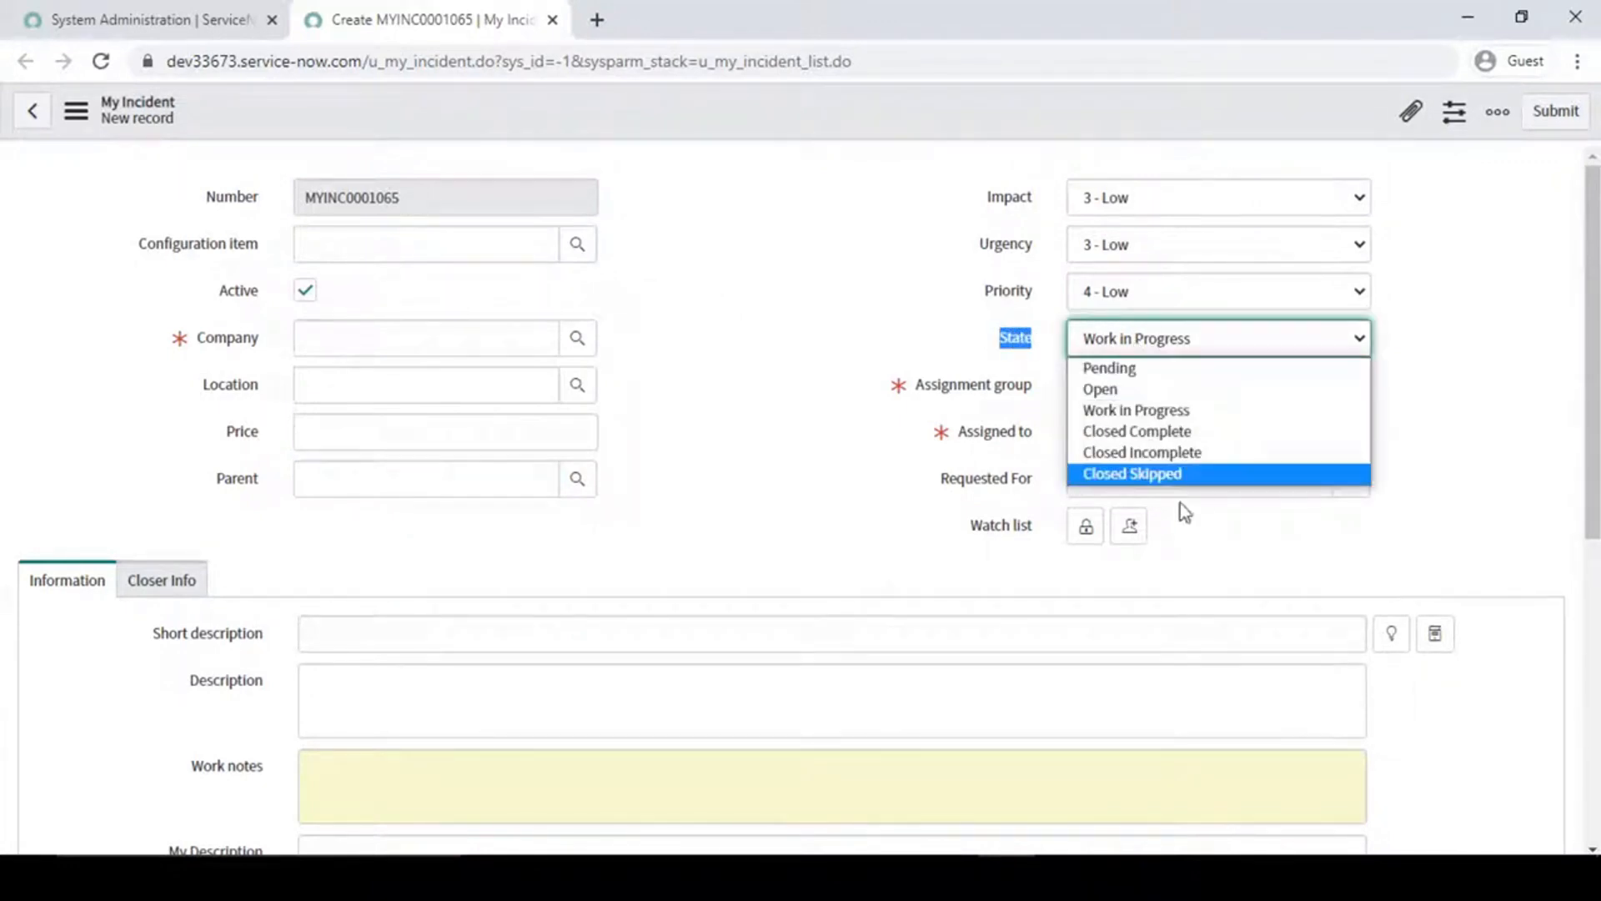
pyautogui.click(805, 257)
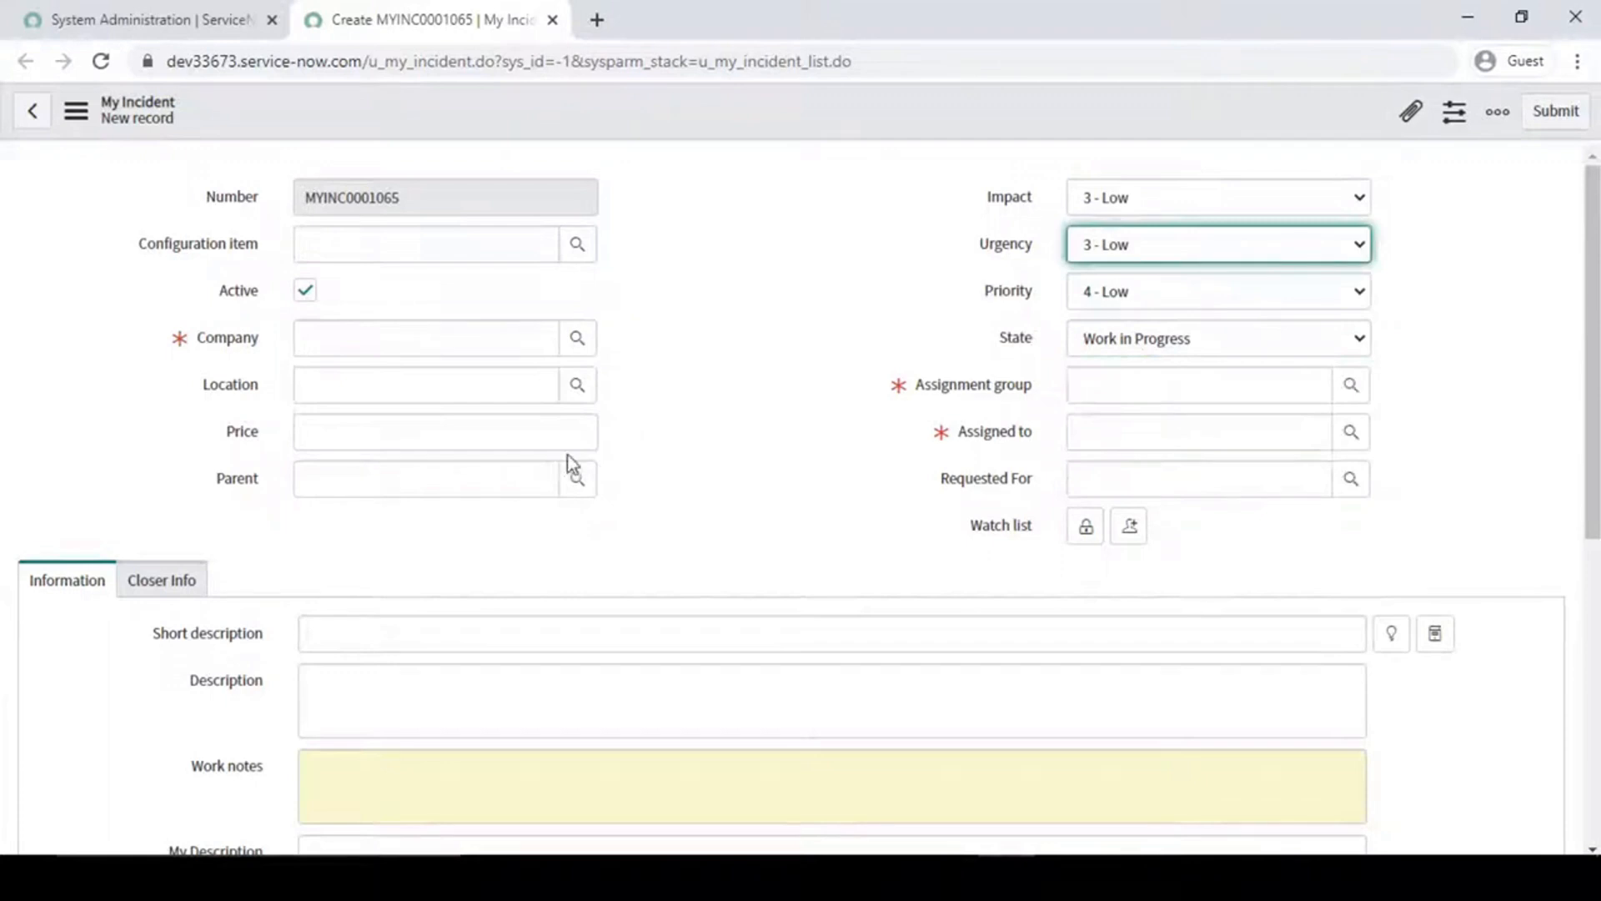
pyautogui.click(780, 265)
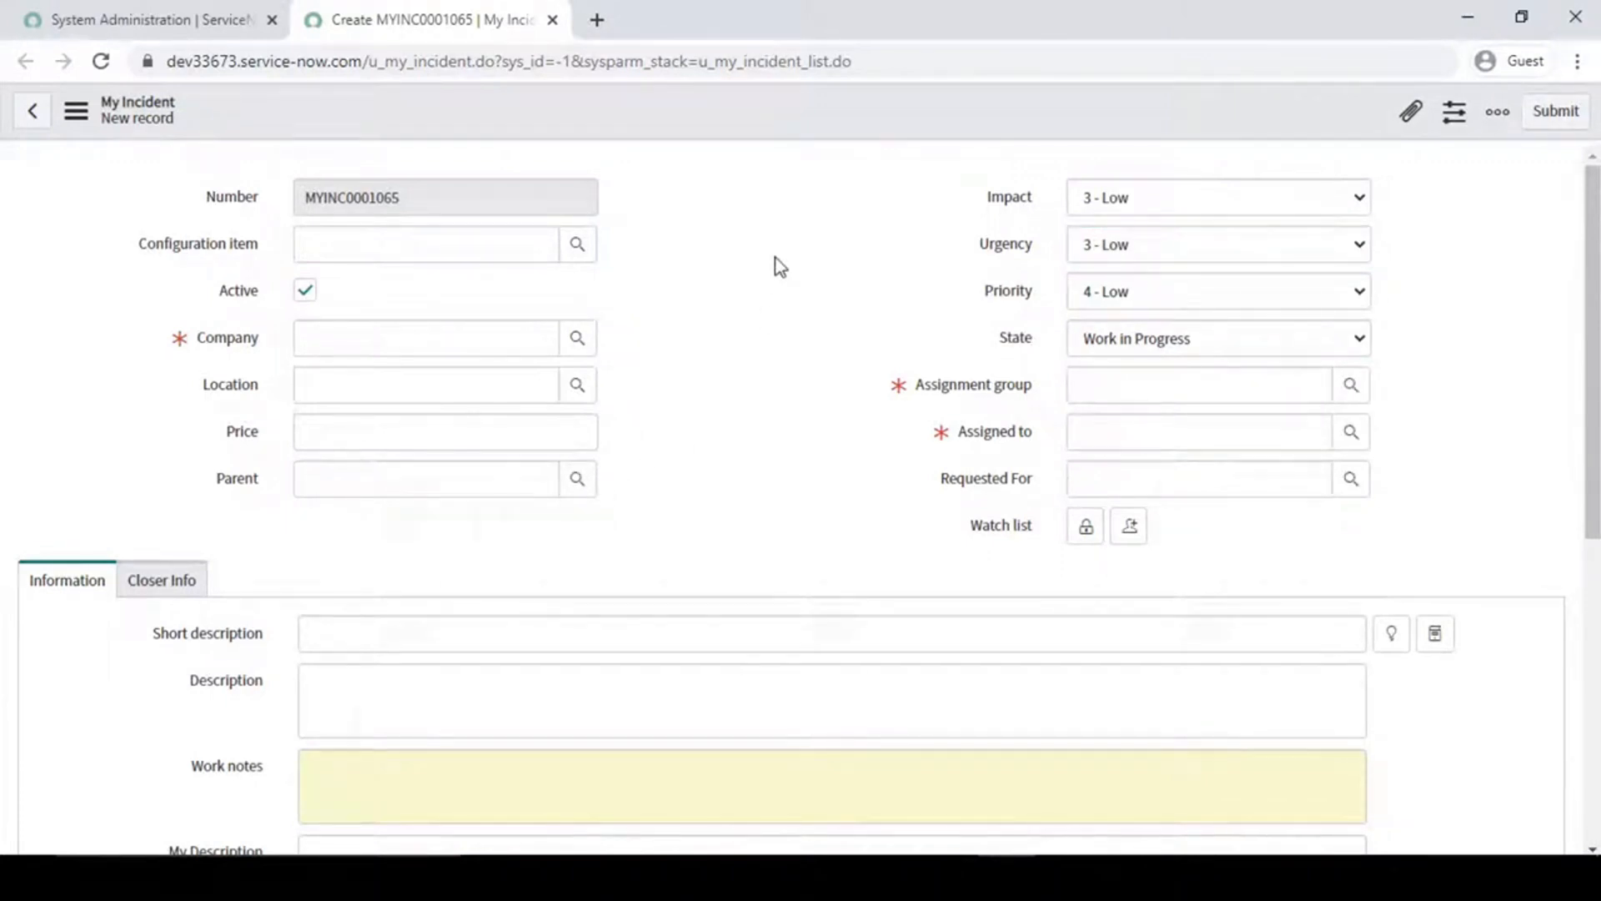
# - Switch to Word and highlight use case 3 about preventing ticket closure while related change requests or problems are open
pyautogui.click(949, 876)
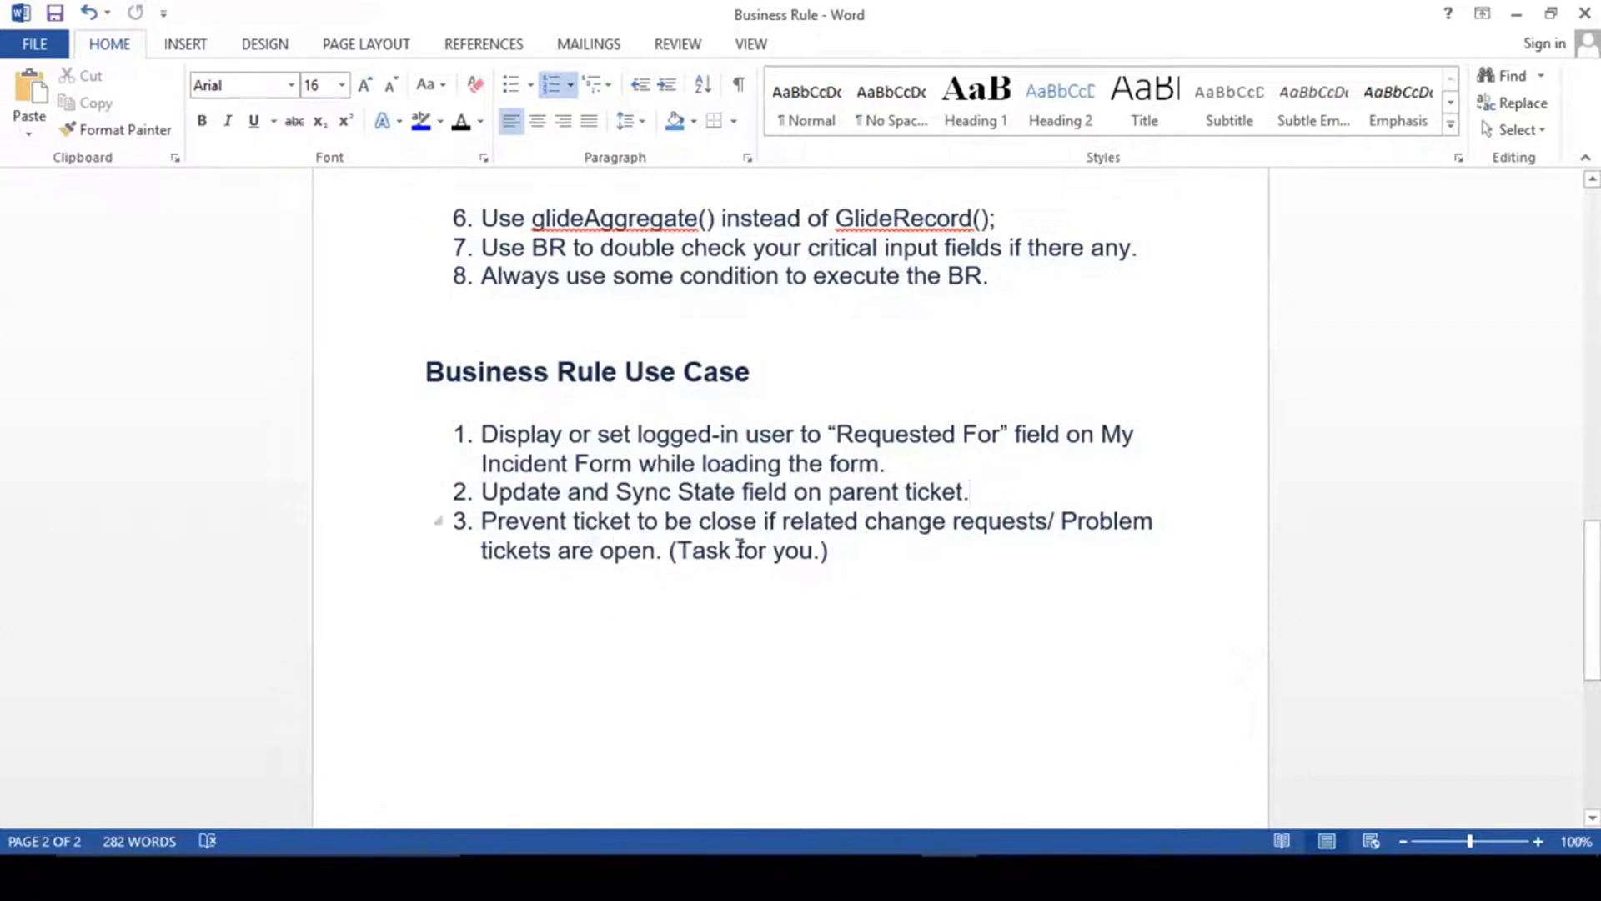
pyautogui.moveTo(834, 554); pyautogui.dragTo(482, 524)
pyautogui.click(829, 555)
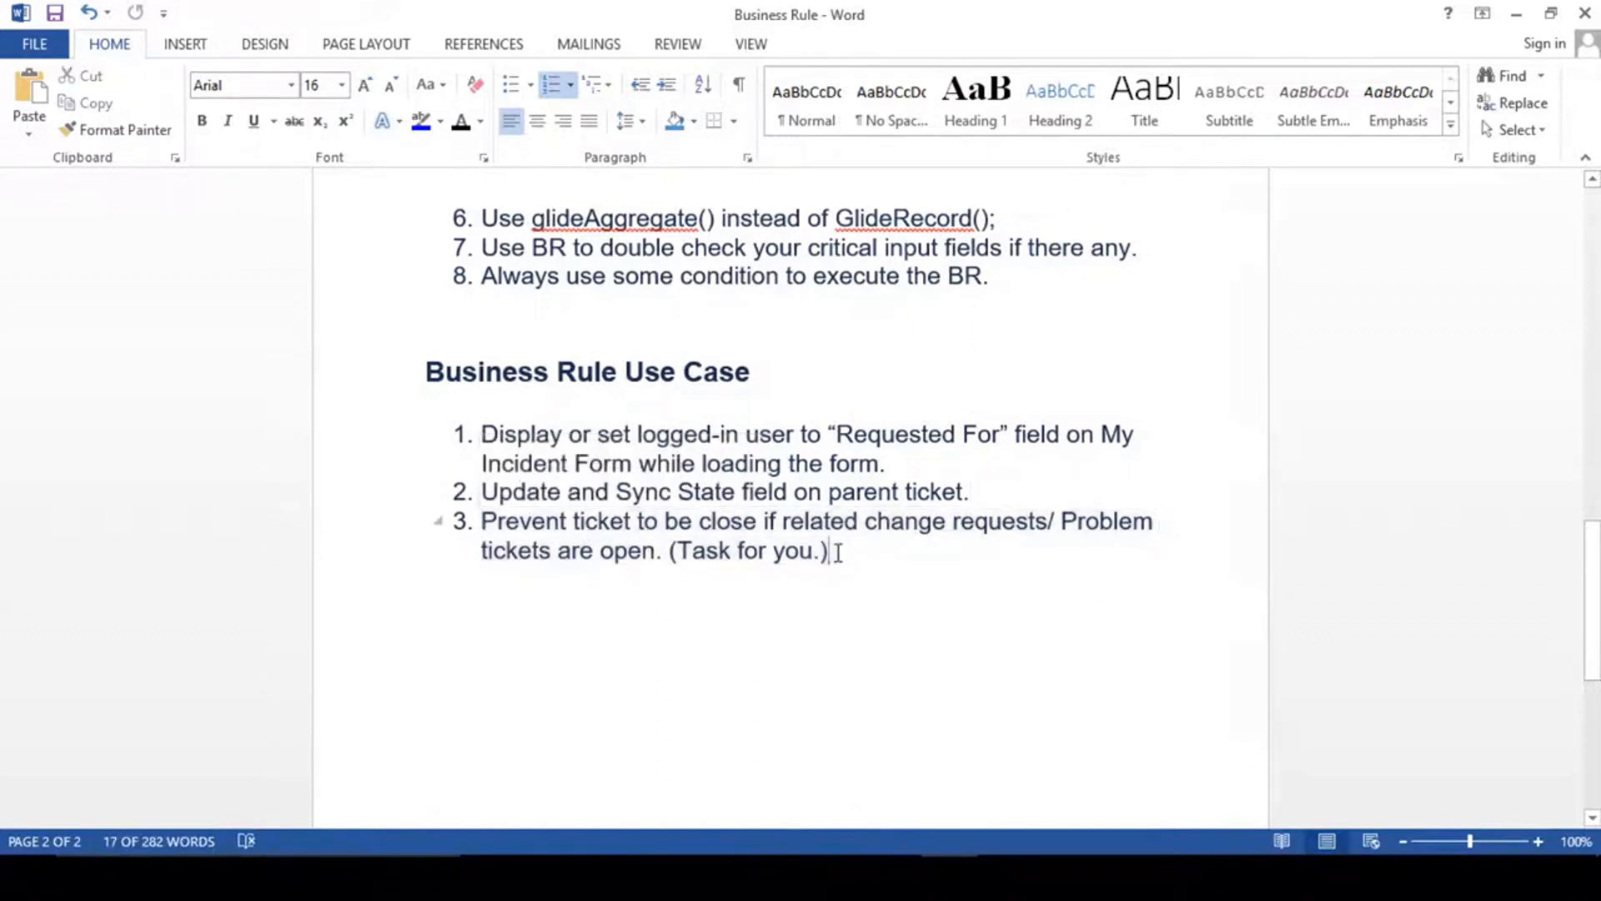
# - Return to ServiceNow, open the All Incident list in a new browser tab and open MYINC0001052 in another tab
pyautogui.click(1513, 17)
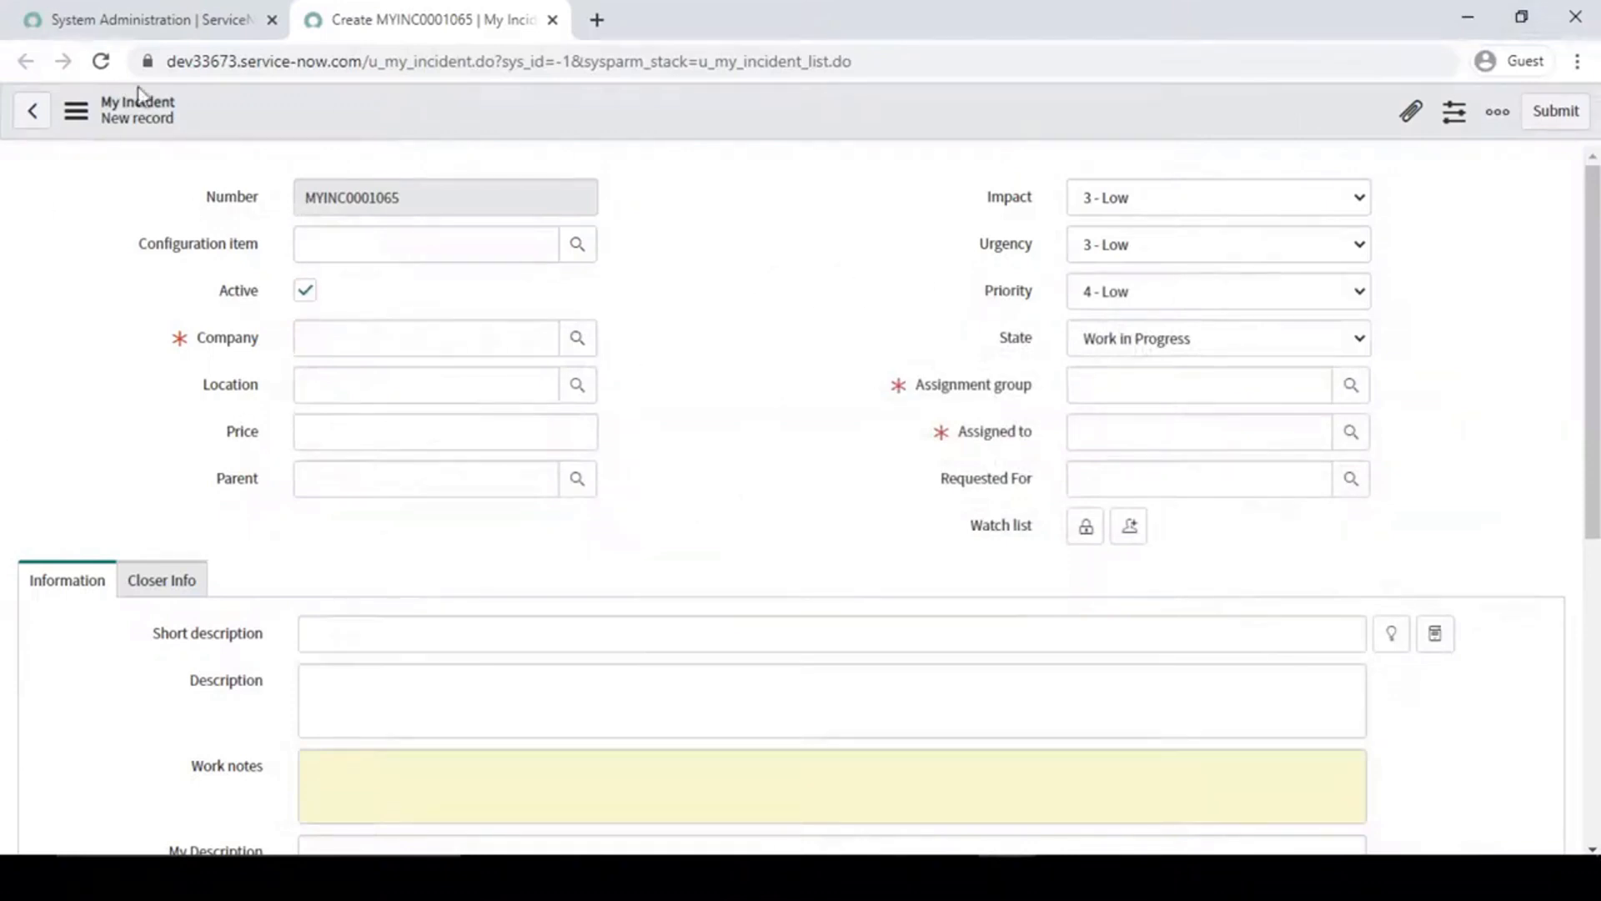
pyautogui.scroll(-7, 514, 400)
pyautogui.scroll(5, 501, 367)
pyautogui.click(148, 20)
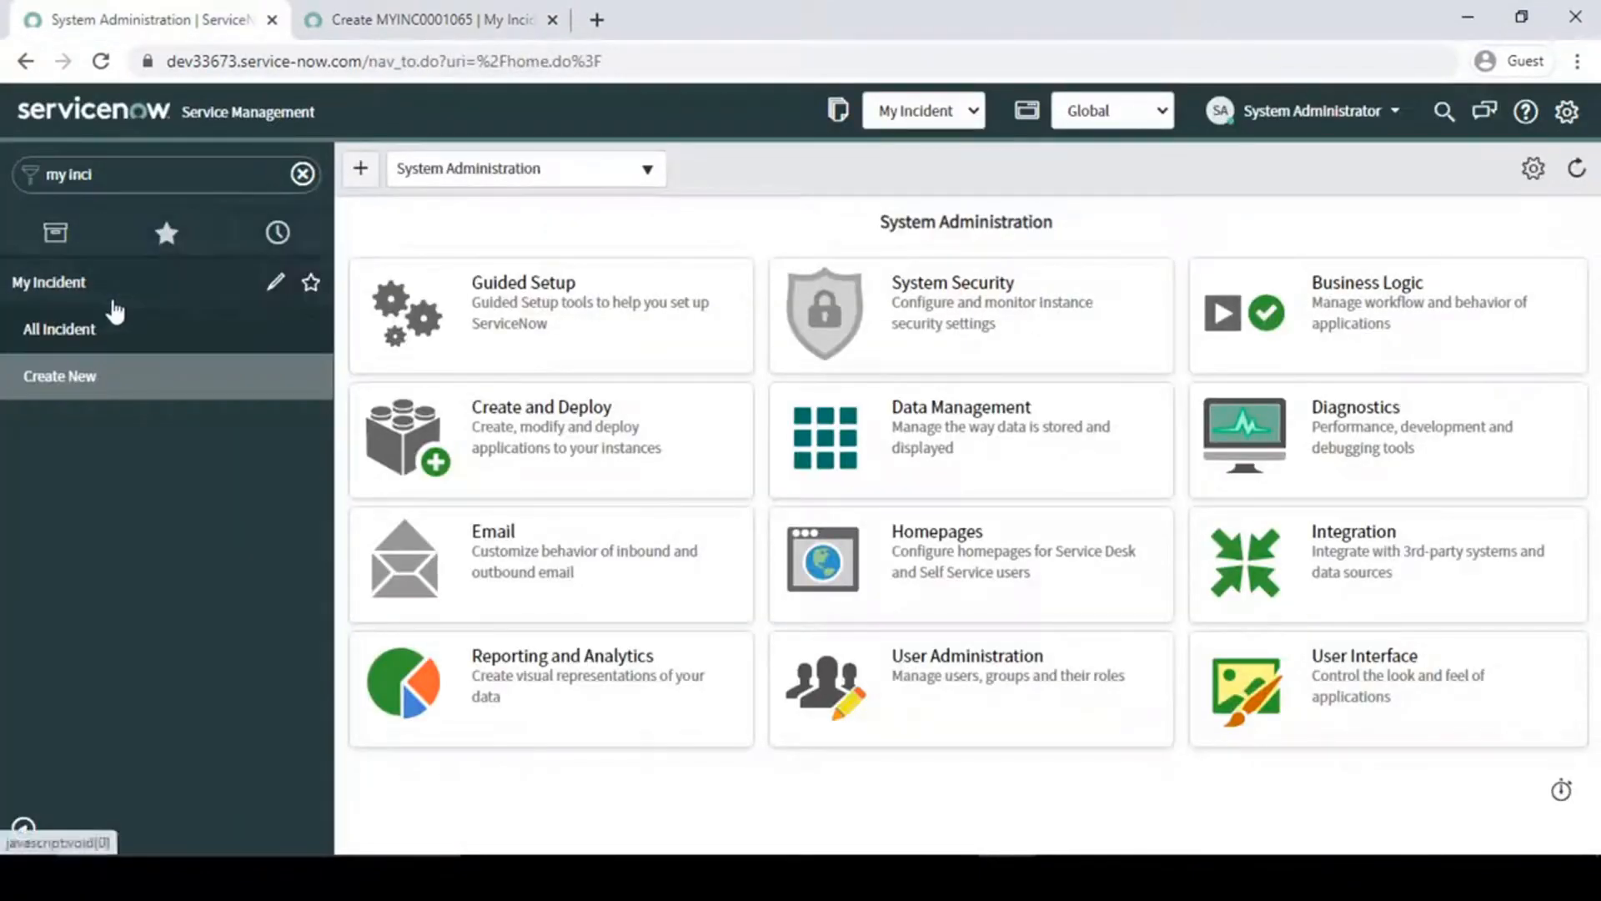
pyautogui.keyDown('ctrl'); pyautogui.click(58, 327); pyautogui.keyUp('ctrl')
pyautogui.click(713, 18)
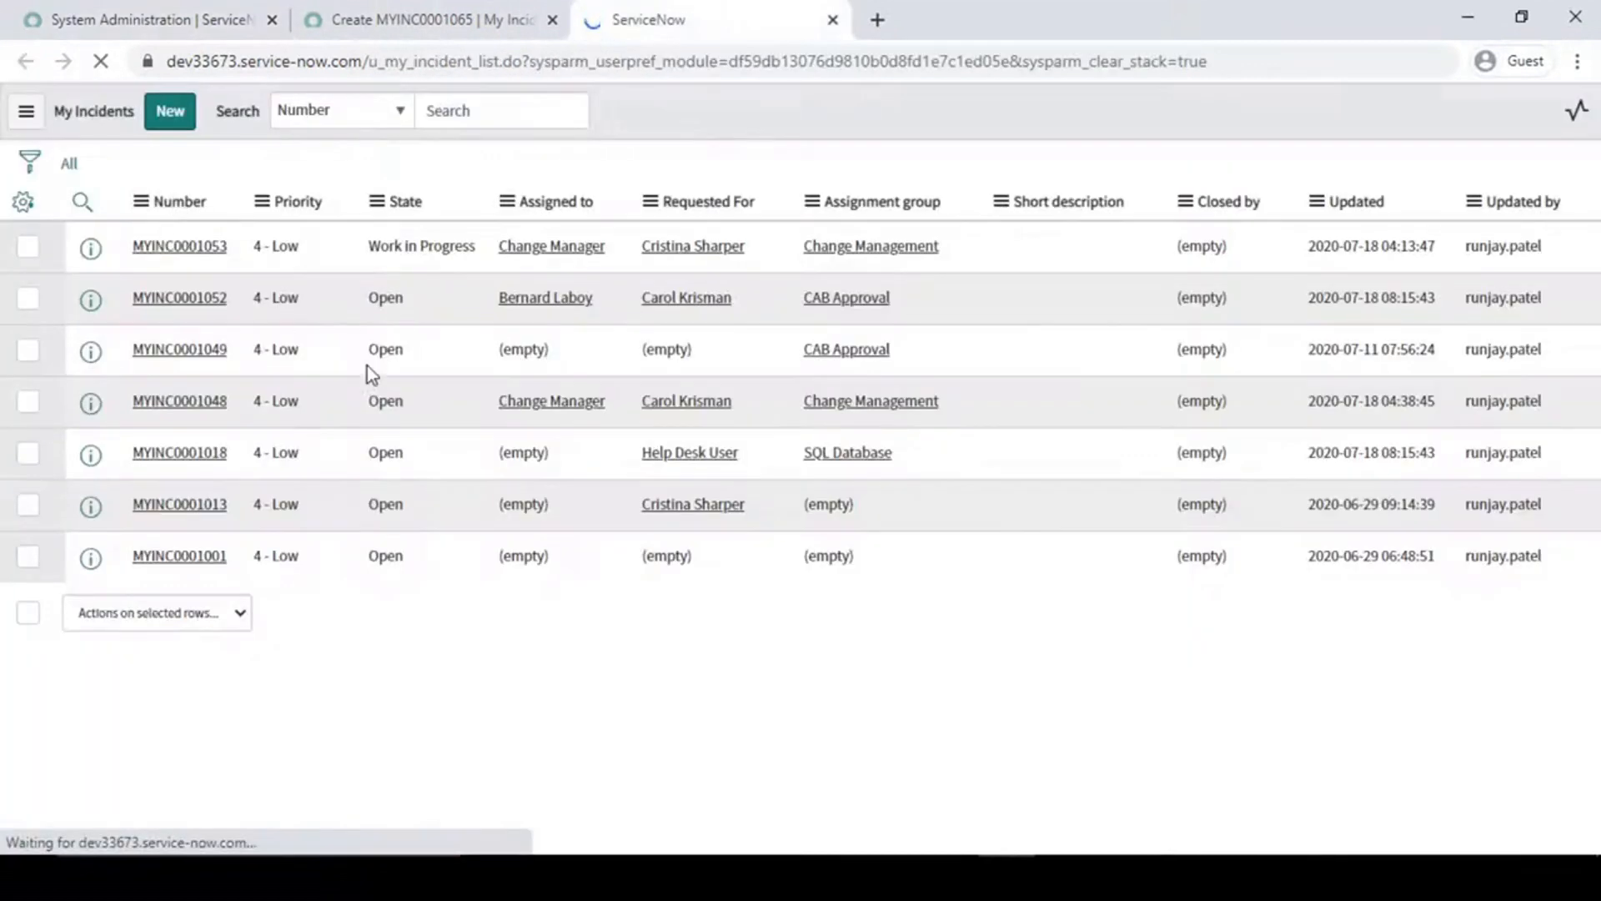
pyautogui.keyDown('ctrl'); pyautogui.click(184, 372); pyautogui.keyUp('ctrl')
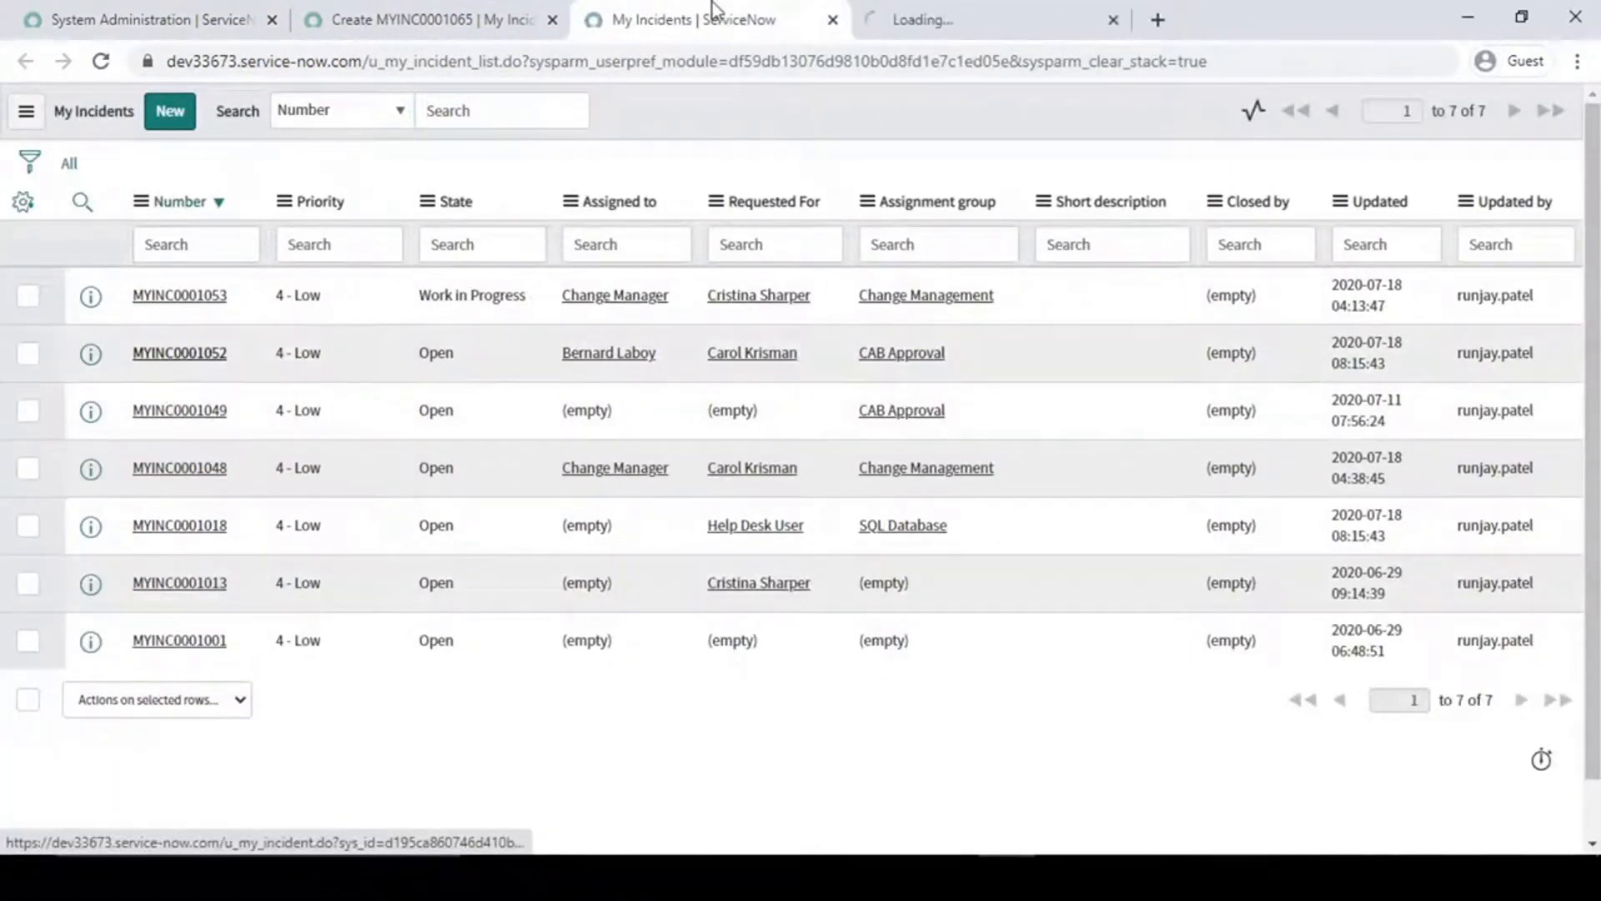
pyautogui.click(926, 20)
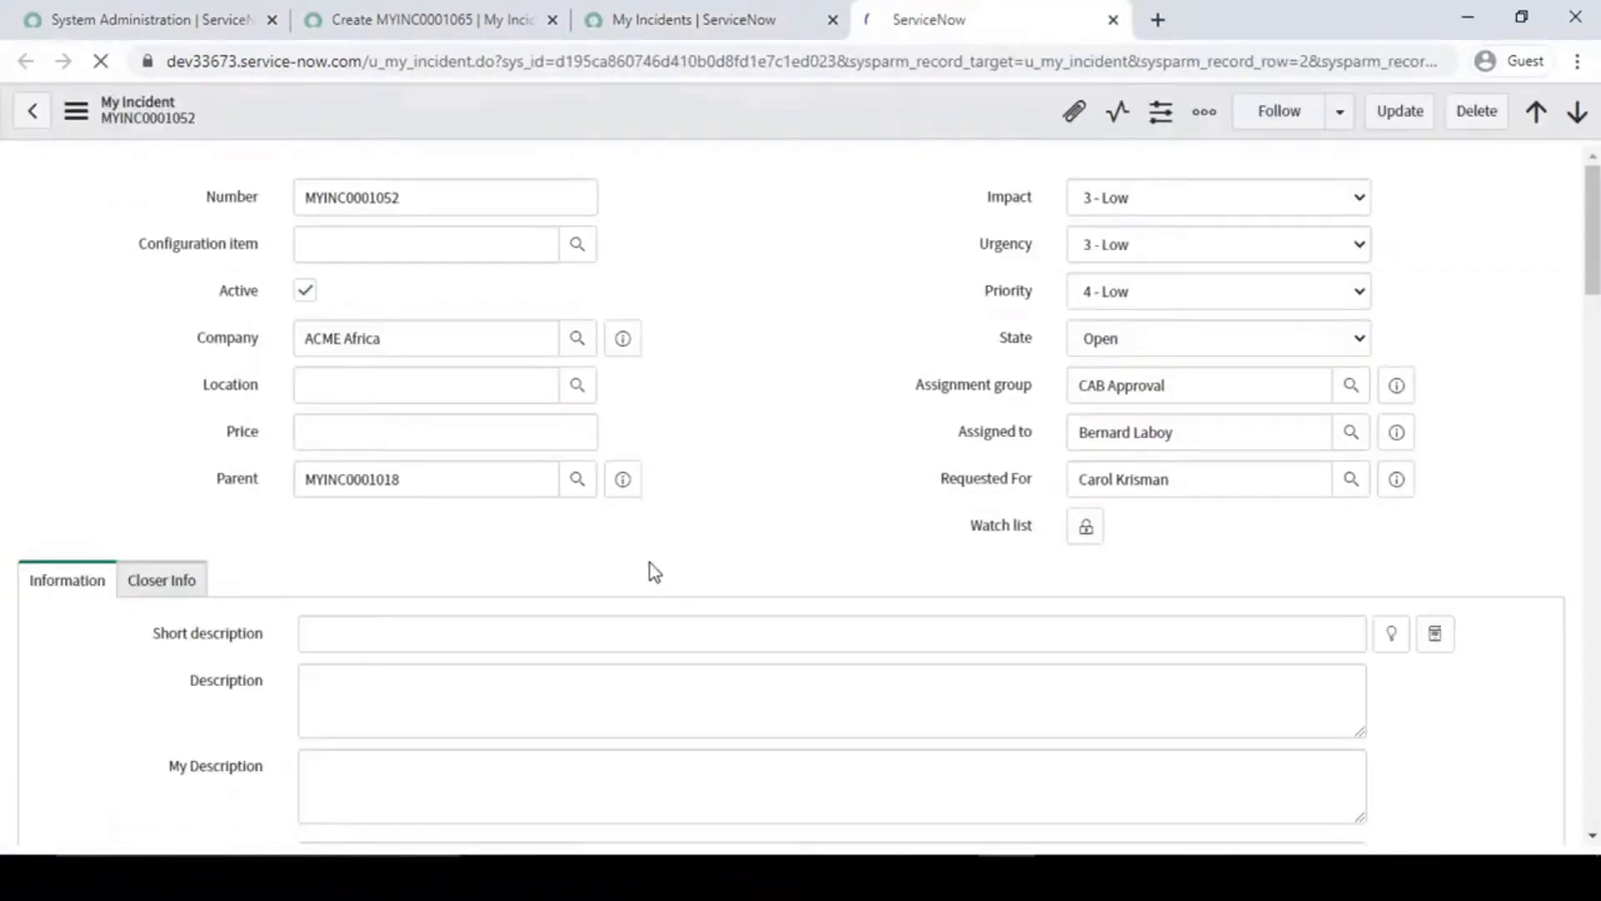
# - Set the State of MYINC0001052 to Closed Complete without saving the record
pyautogui.click(1330, 400)
pyautogui.click(1173, 342)
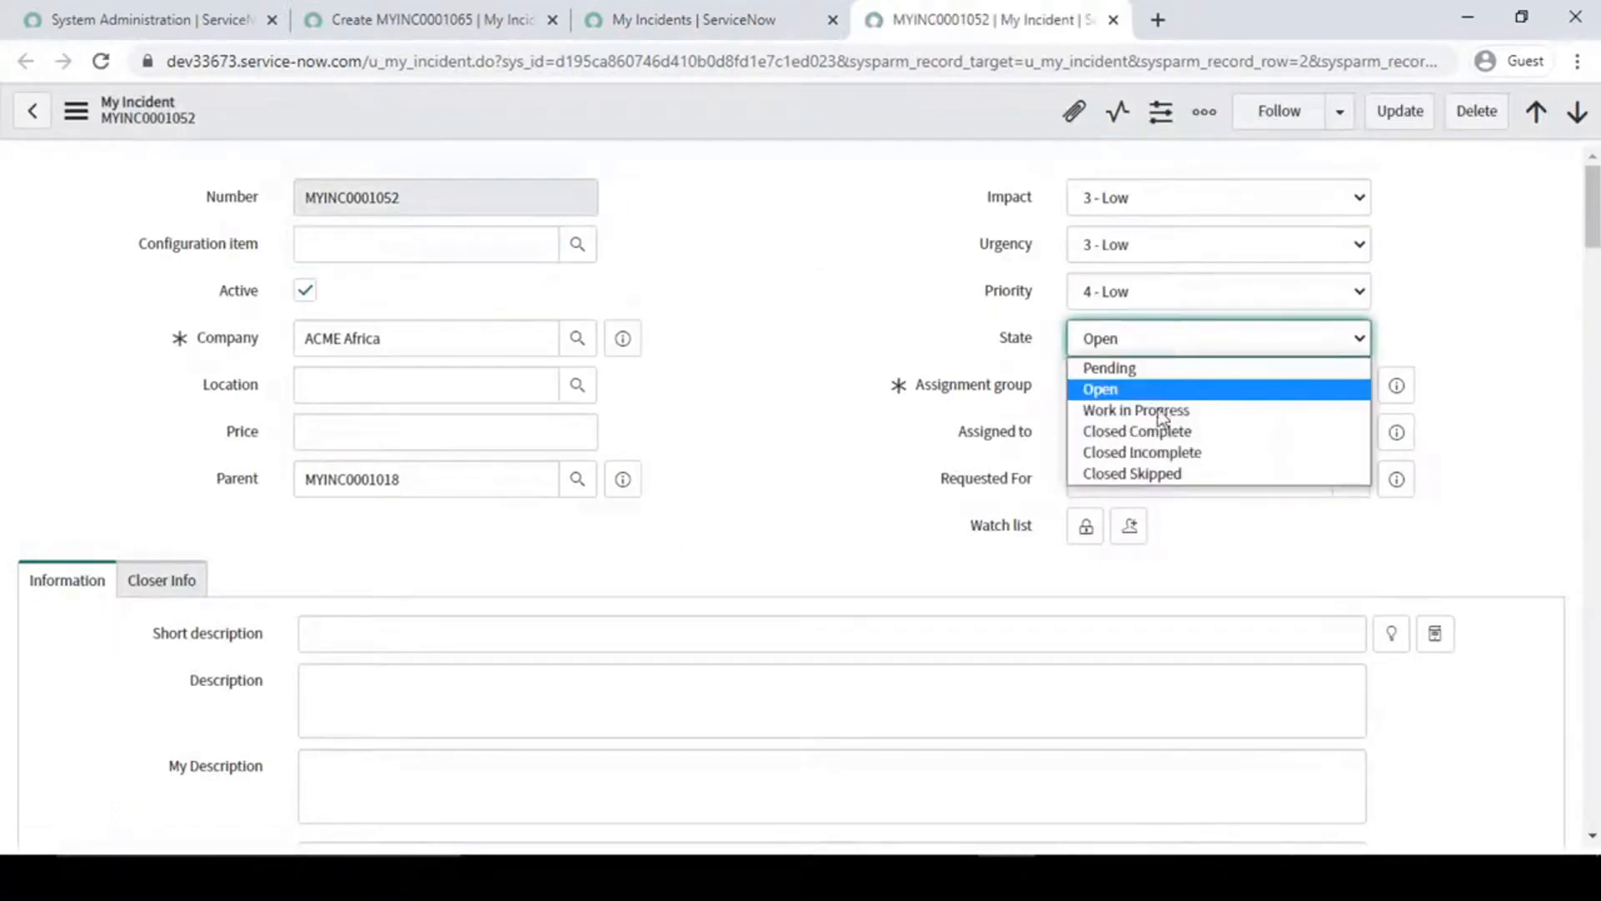
pyautogui.click(1165, 431)
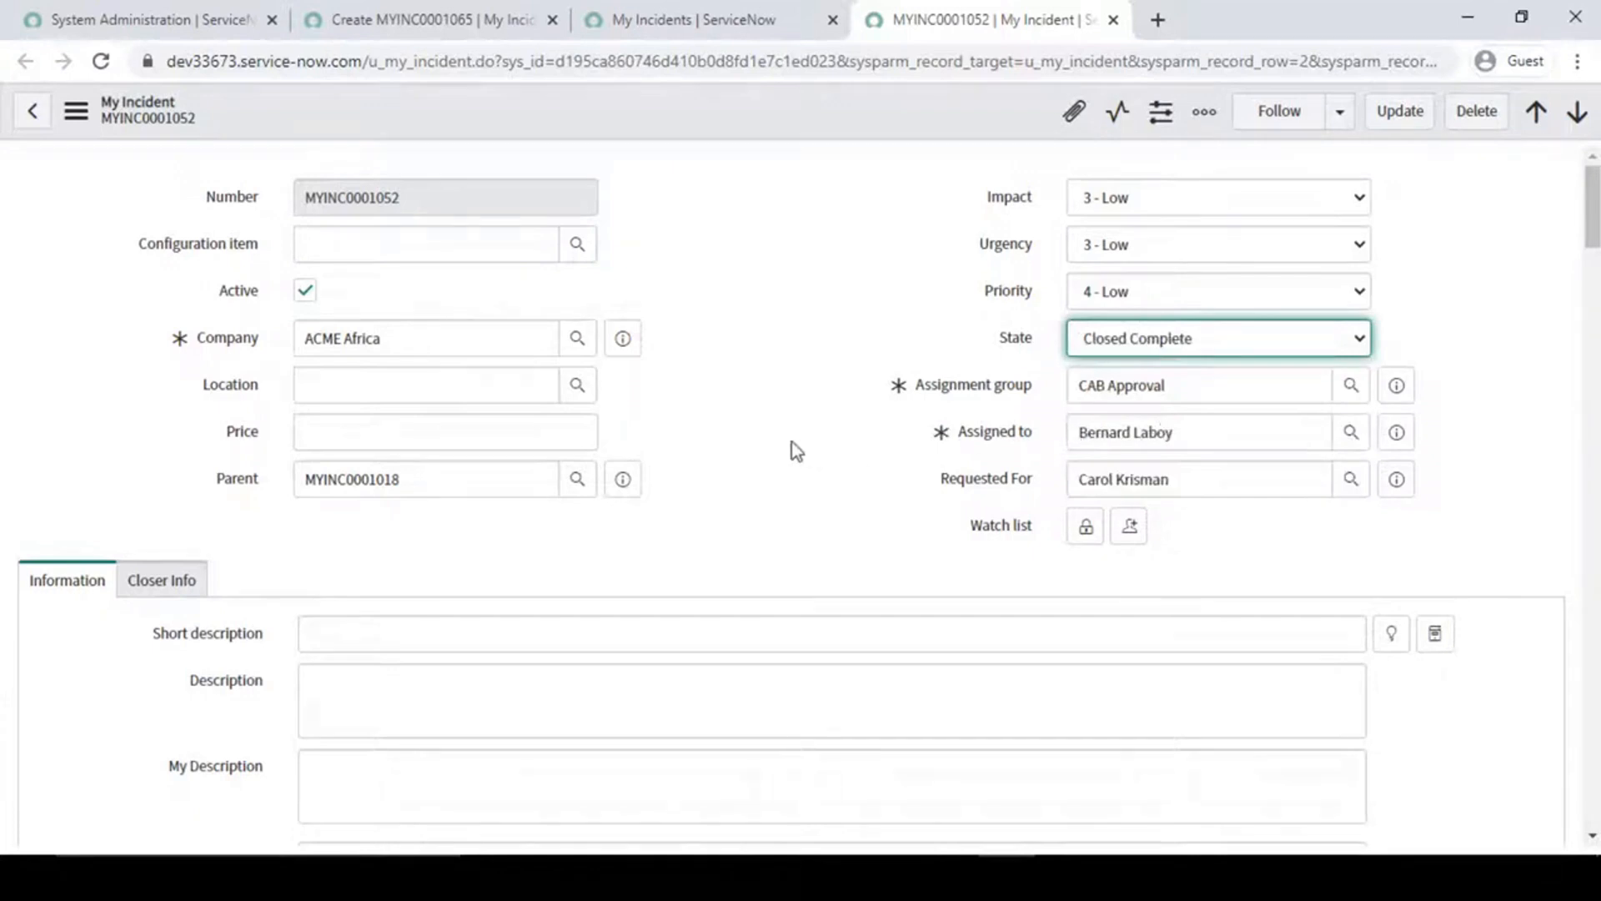
pyautogui.click(764, 458)
# - Examine the Closer Info section and the related Change Requests and Problems lists of MYINC0001052
pyautogui.scroll(-5, 764, 459)
pyautogui.scroll(-5, 764, 459)
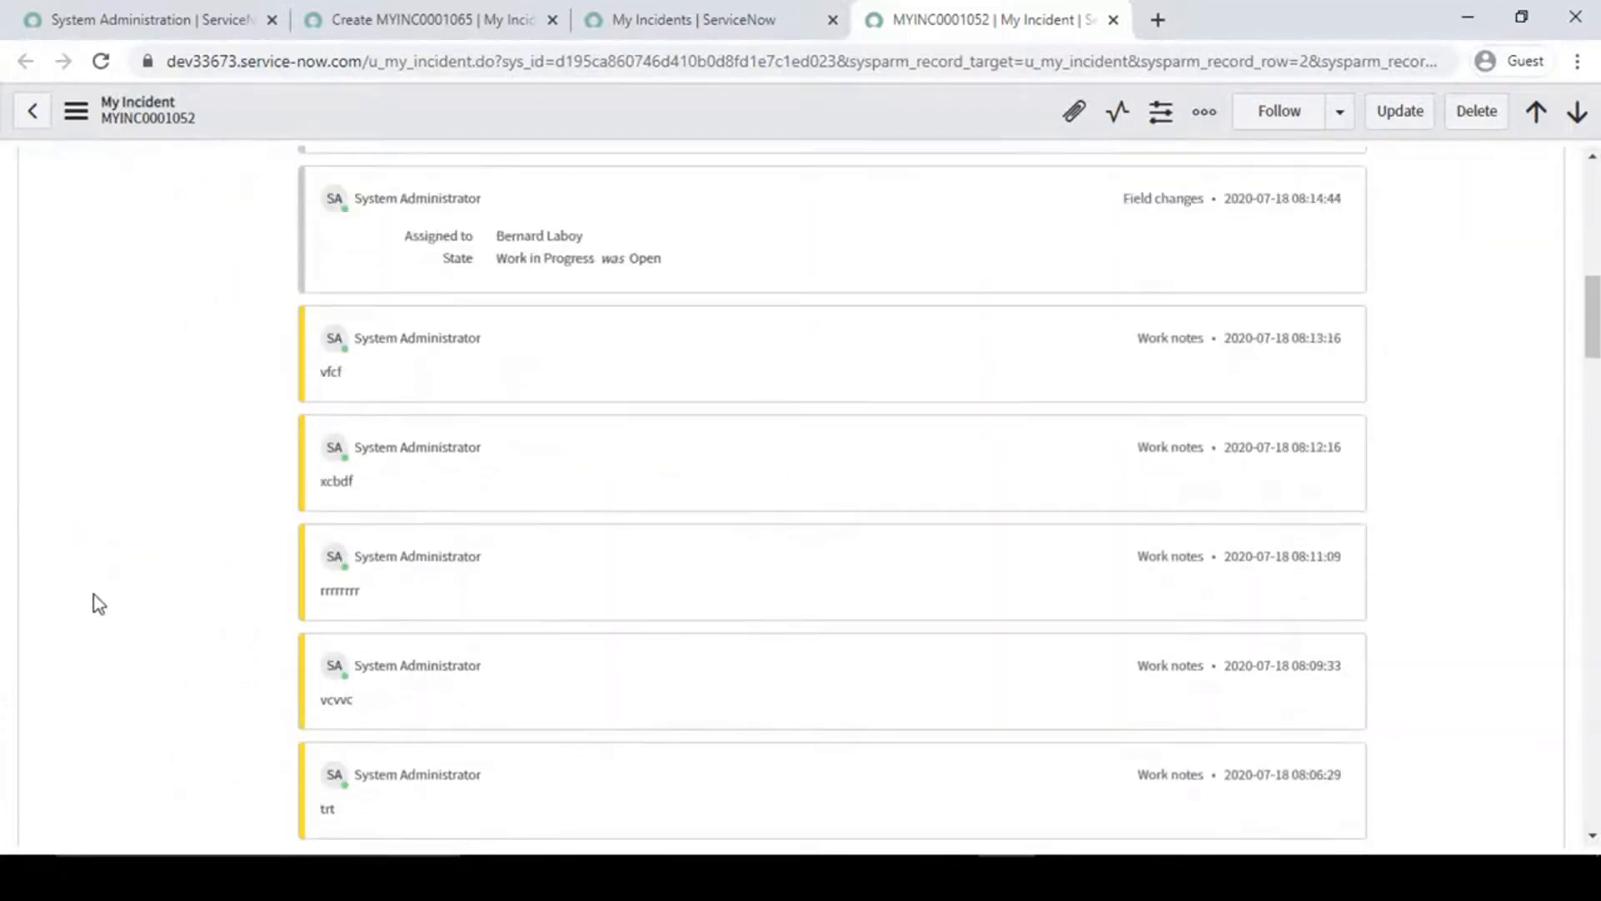
pyautogui.scroll(7, 97, 597)
pyautogui.click(171, 345)
pyautogui.scroll(-4, 151, 564)
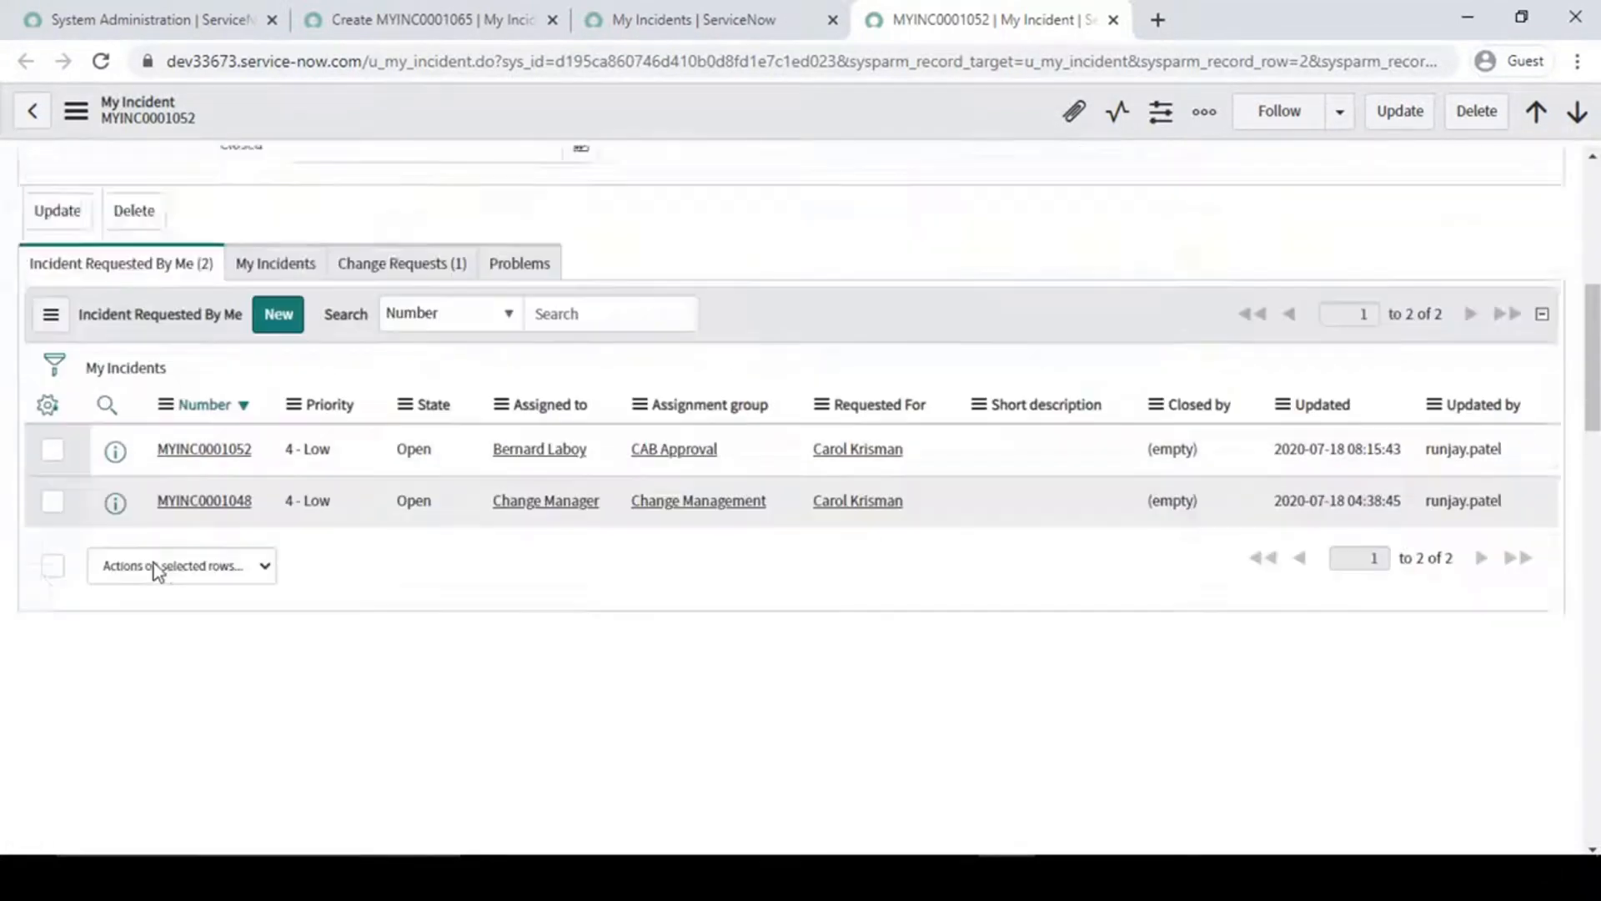
pyautogui.scroll(3, 152, 564)
pyautogui.click(401, 488)
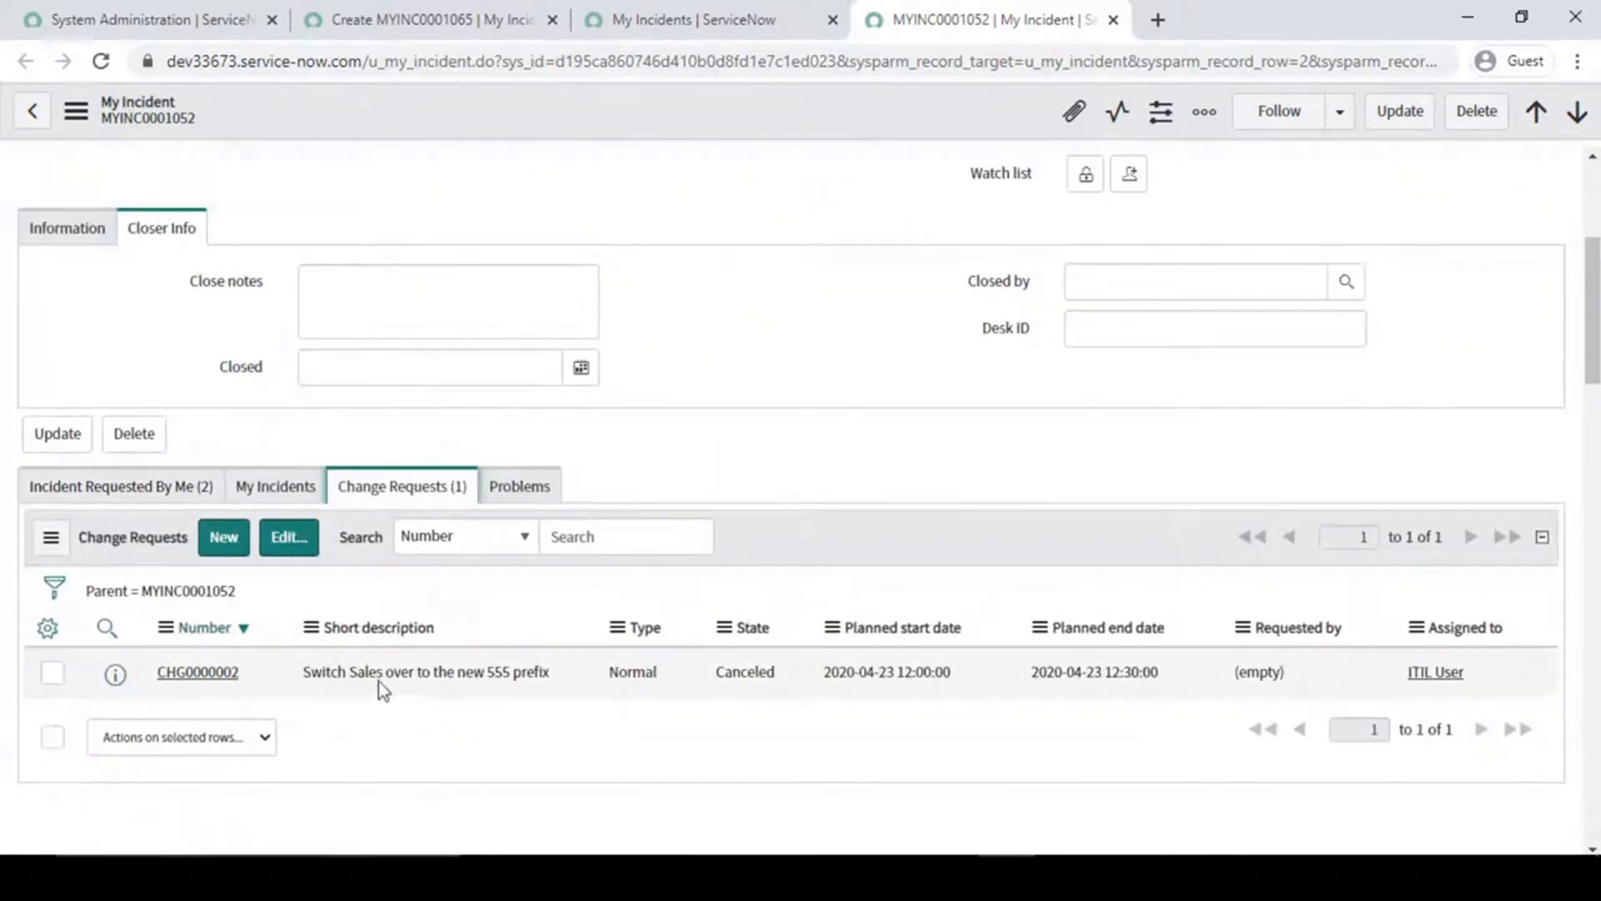
pyautogui.click(538, 494)
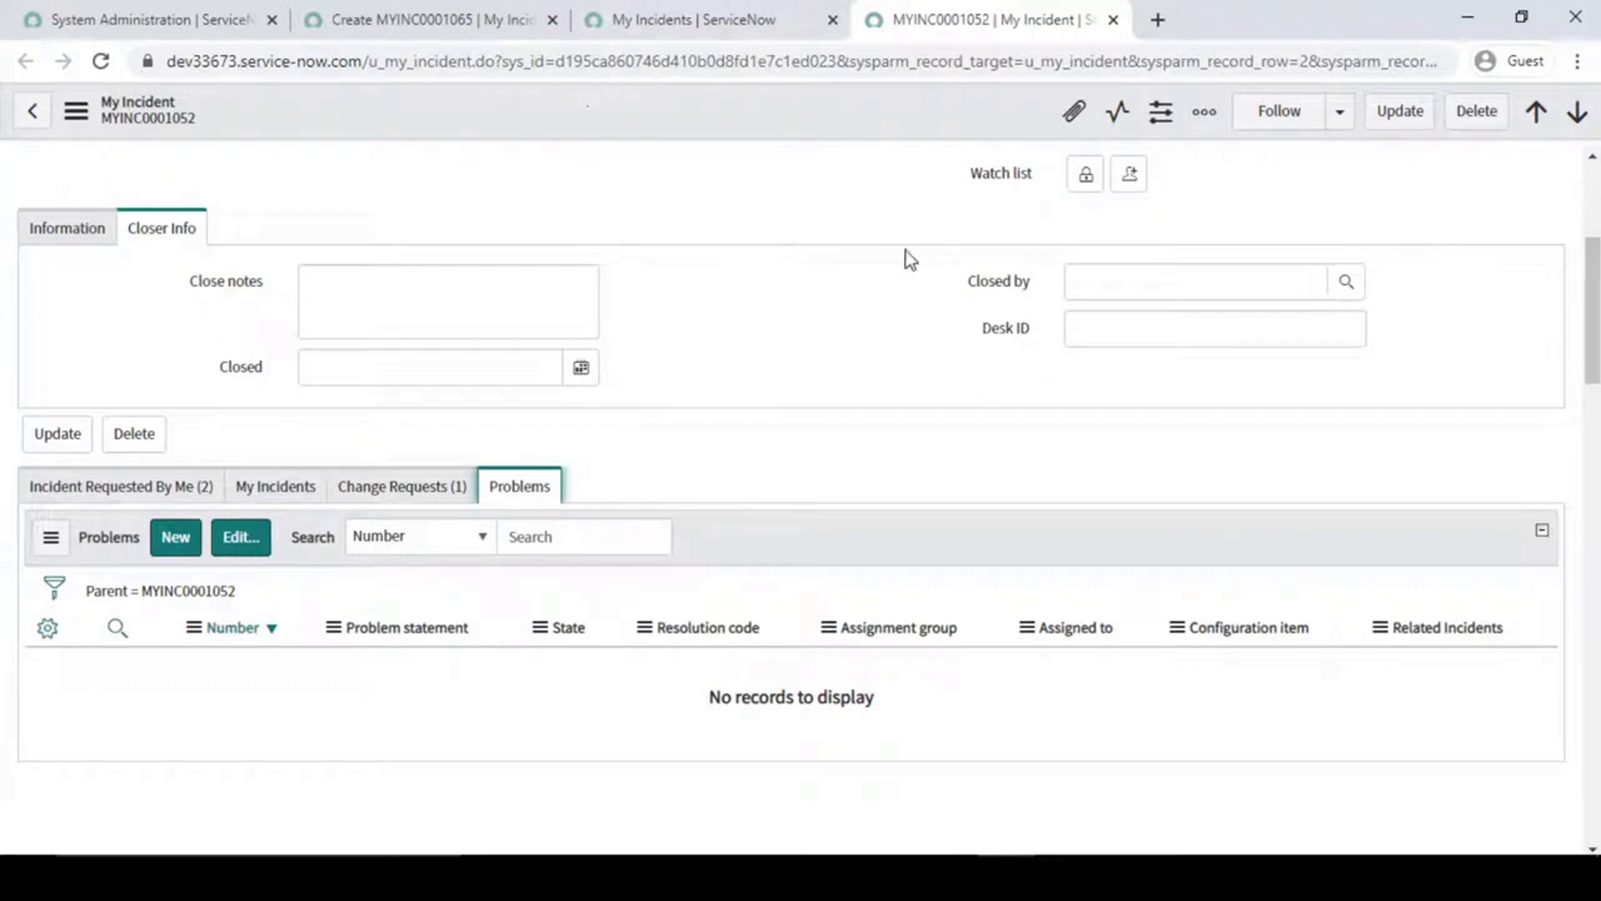
pyautogui.click(422, 492)
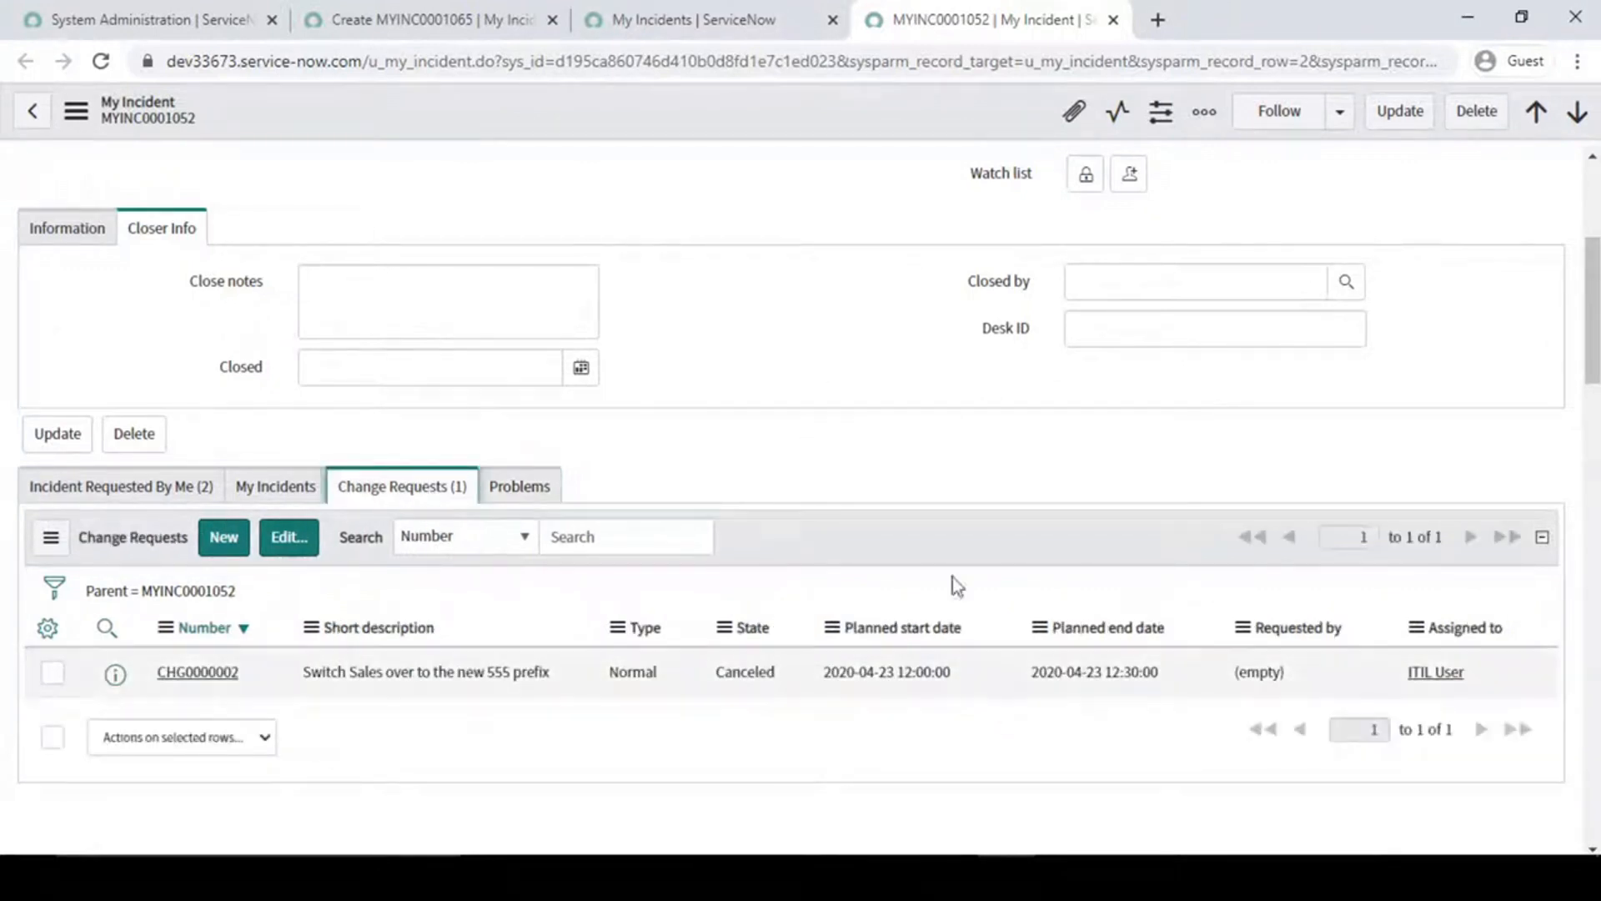
# - Compare the State field of MYINC0001052 with its related Change Requests and Problems lists once more
pyautogui.scroll(4, 802, 282)
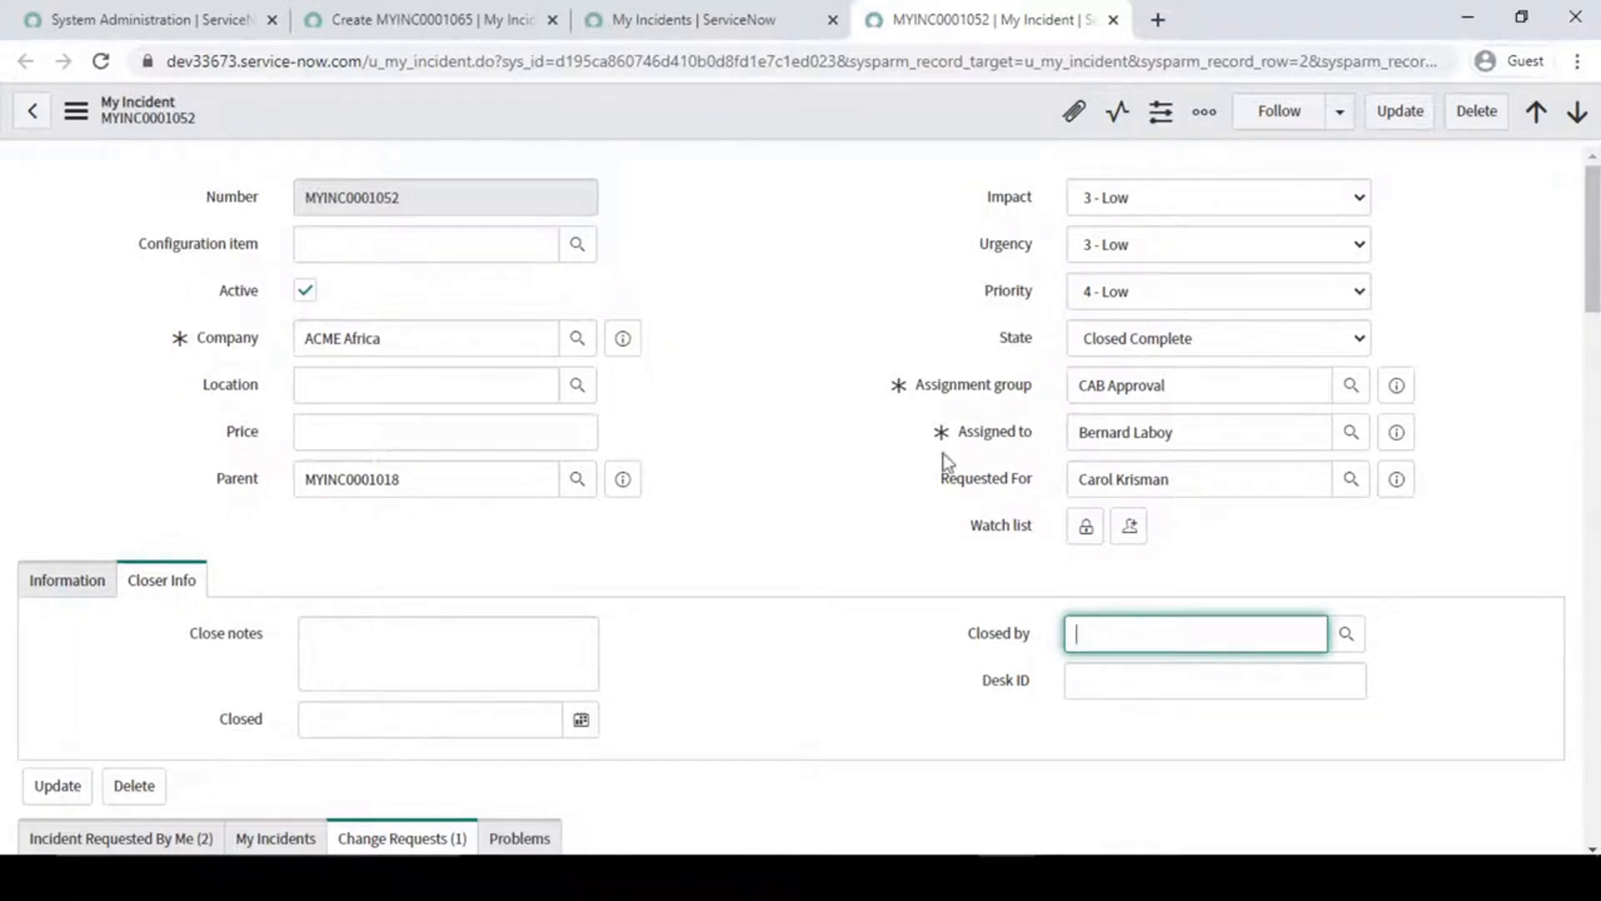
pyautogui.scroll(-7, 755, 570)
pyautogui.scroll(2, 755, 570)
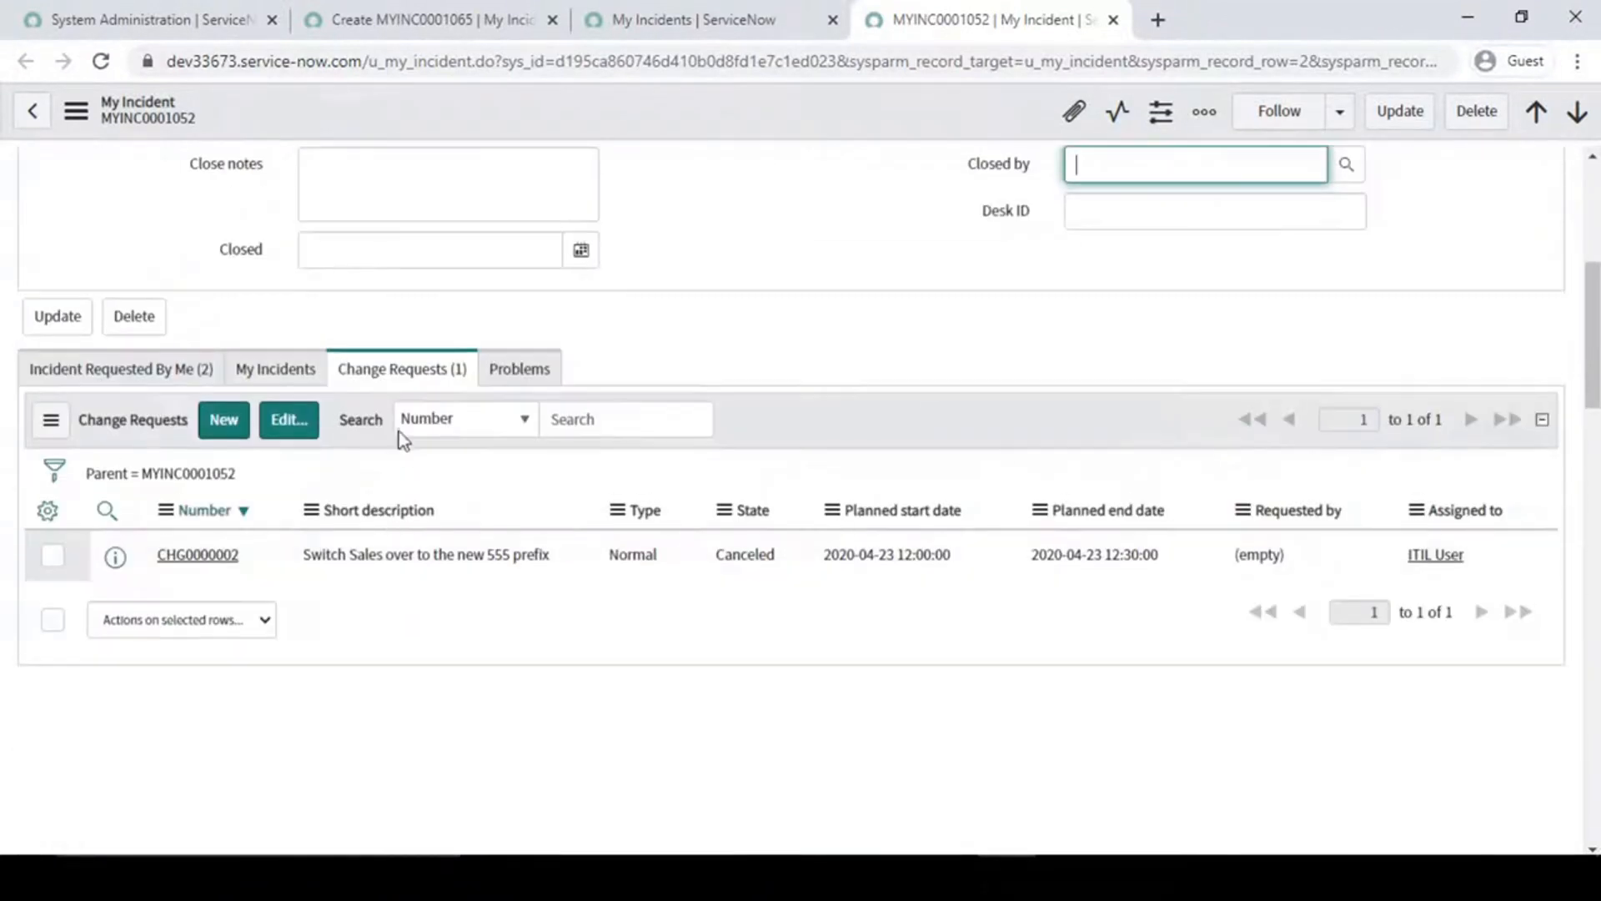
pyautogui.click(500, 372)
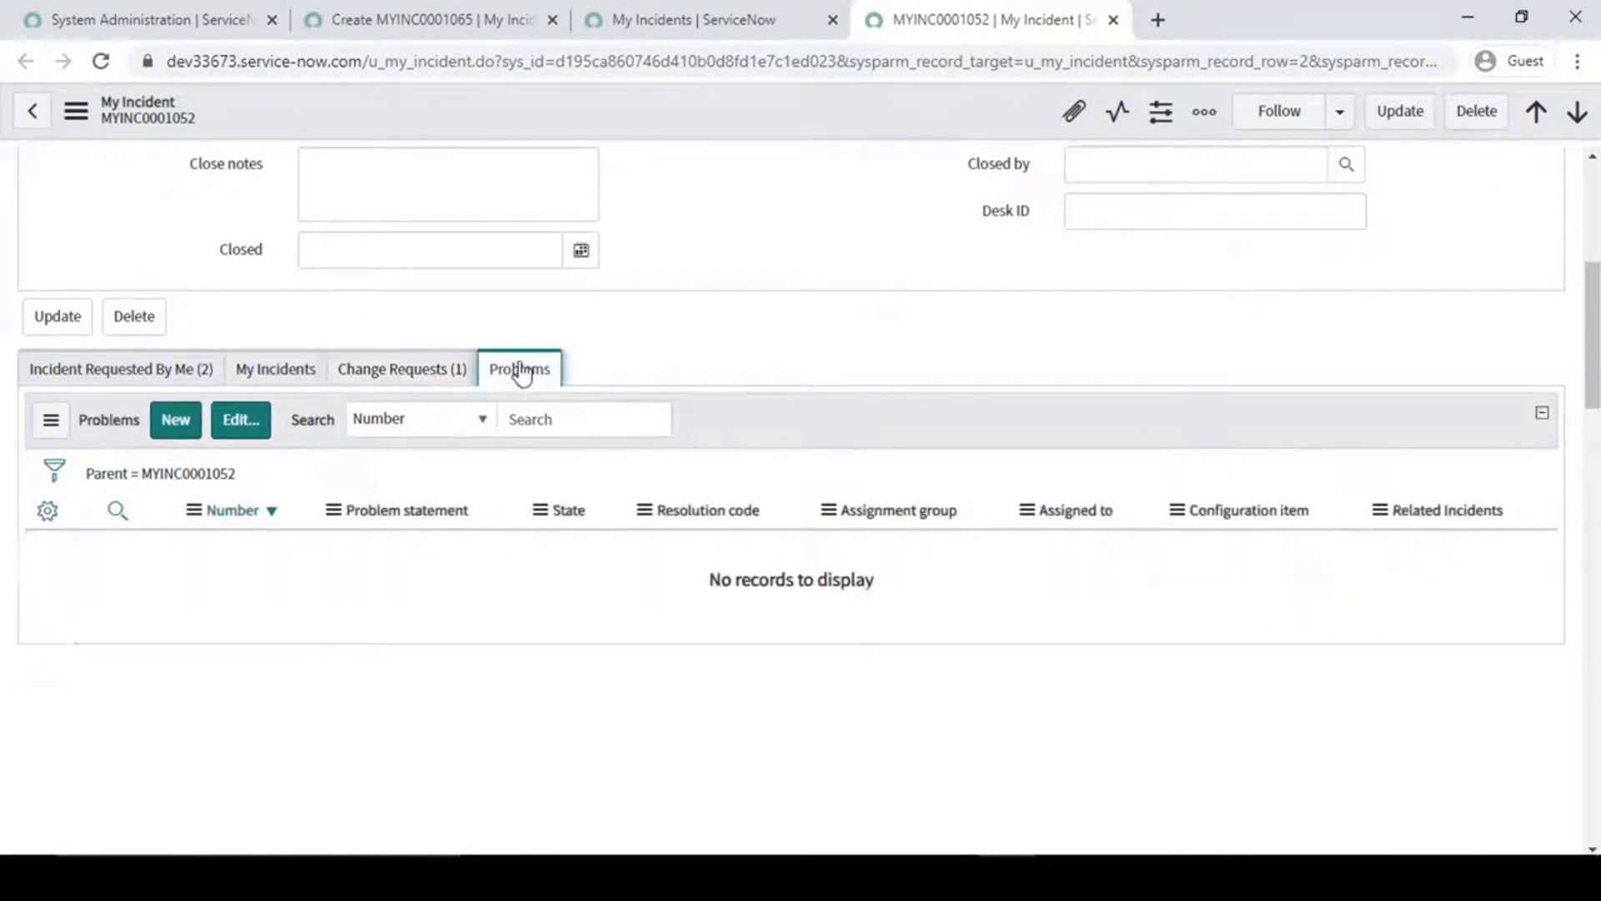
pyautogui.click(407, 379)
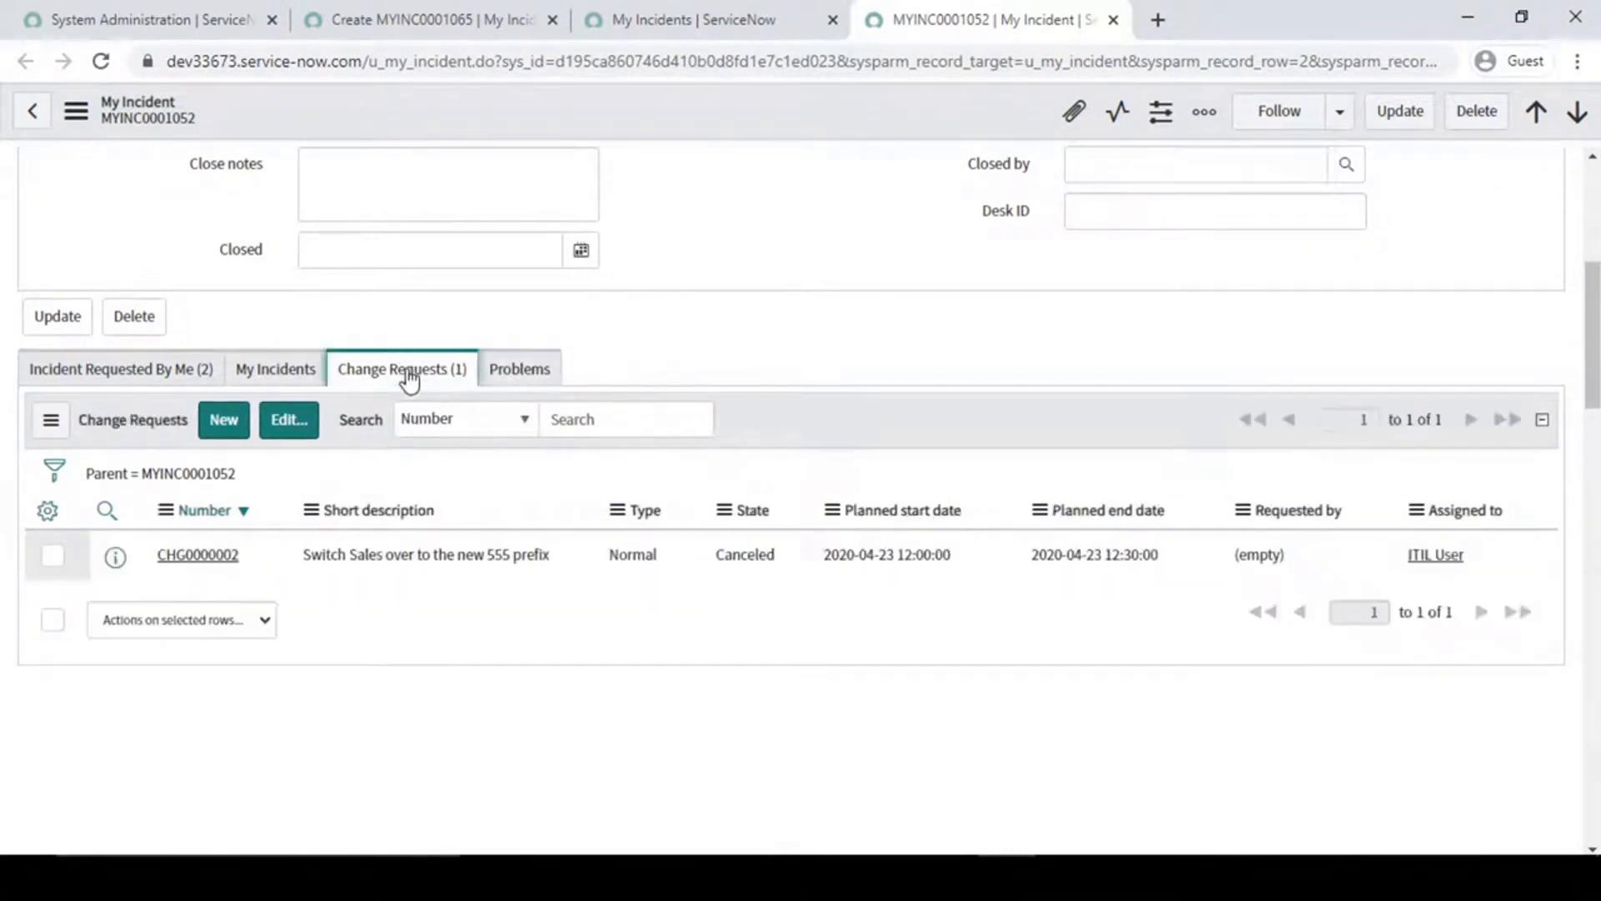
pyautogui.scroll(6, 824, 402)
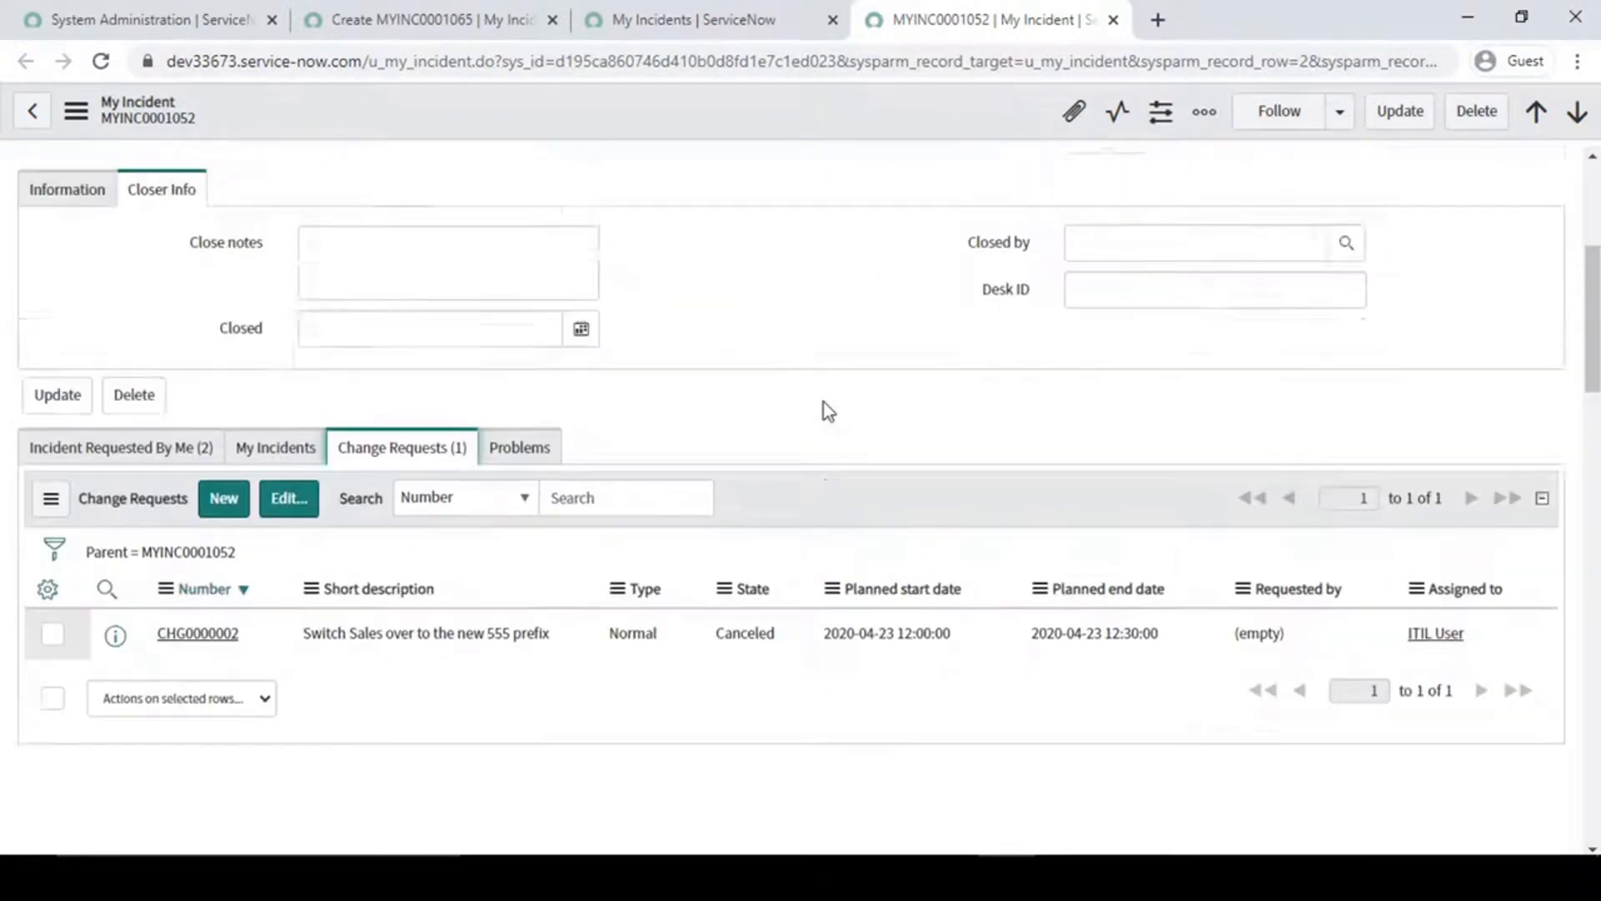
# - Go back from MYINC0001052 to the unsaved new My Incident form in its own browser tab
pyautogui.click(876, 206)
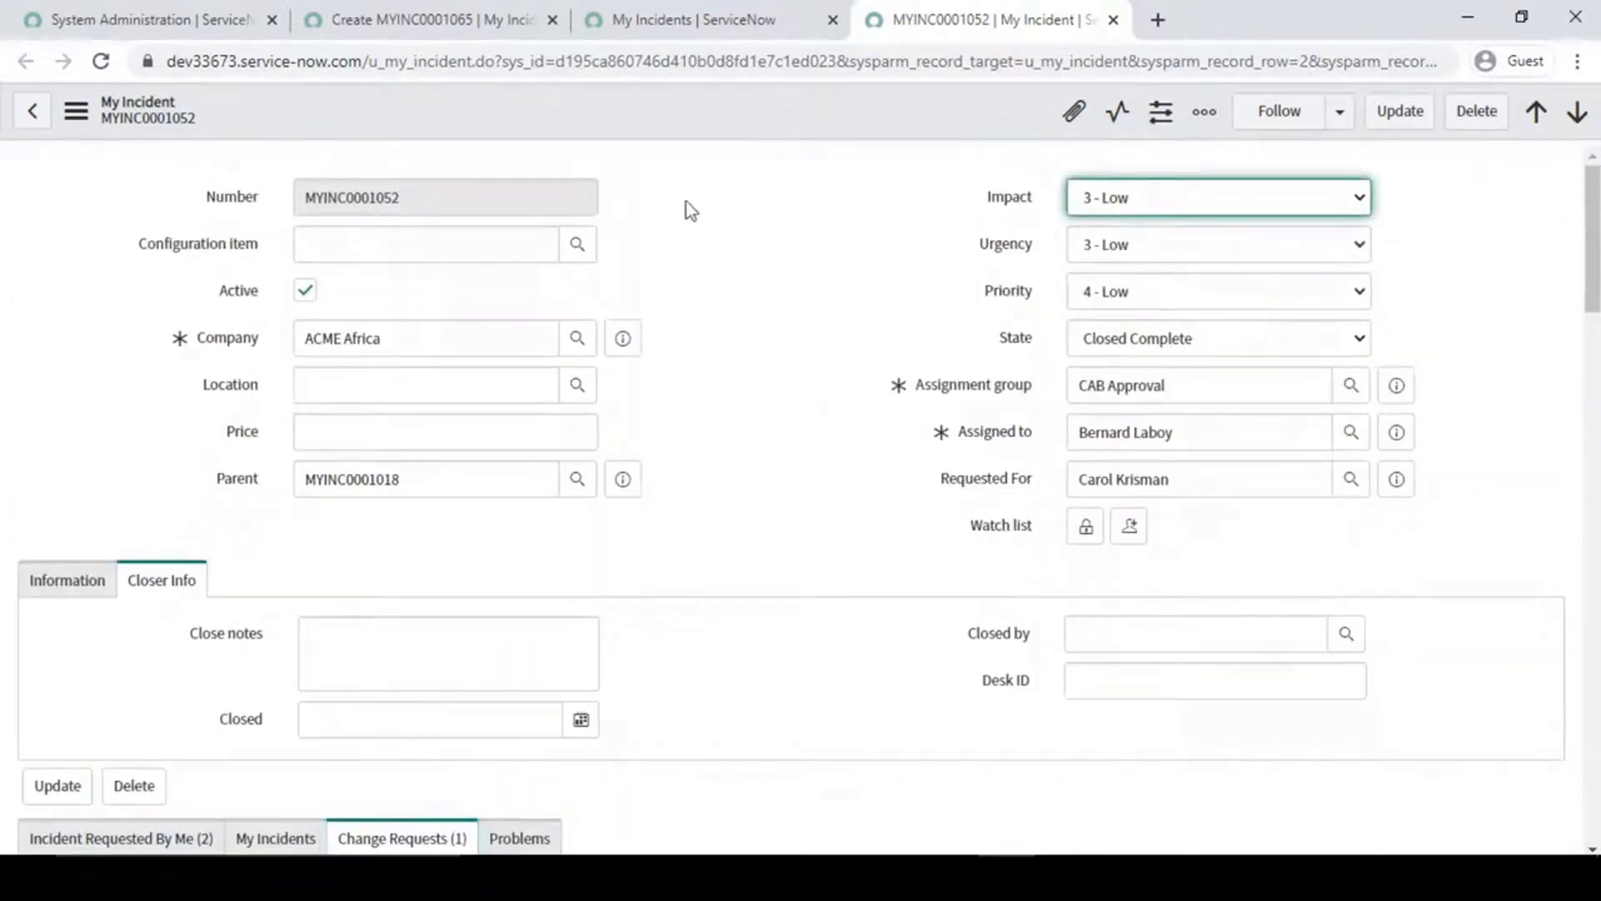
pyautogui.click(742, 177)
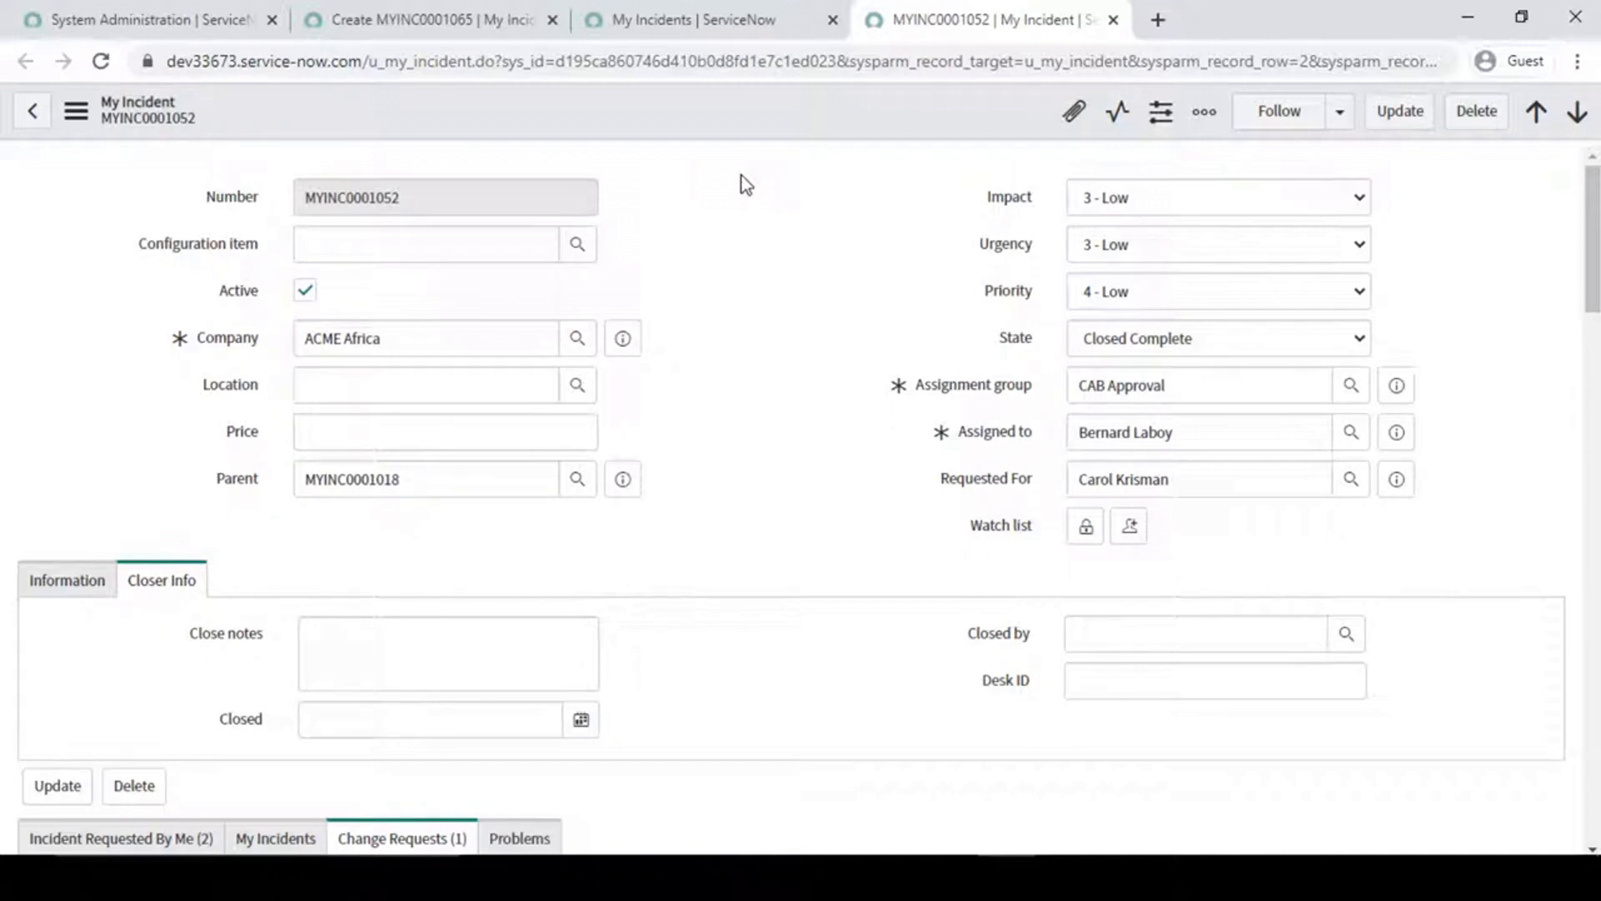
pyautogui.click(417, 20)
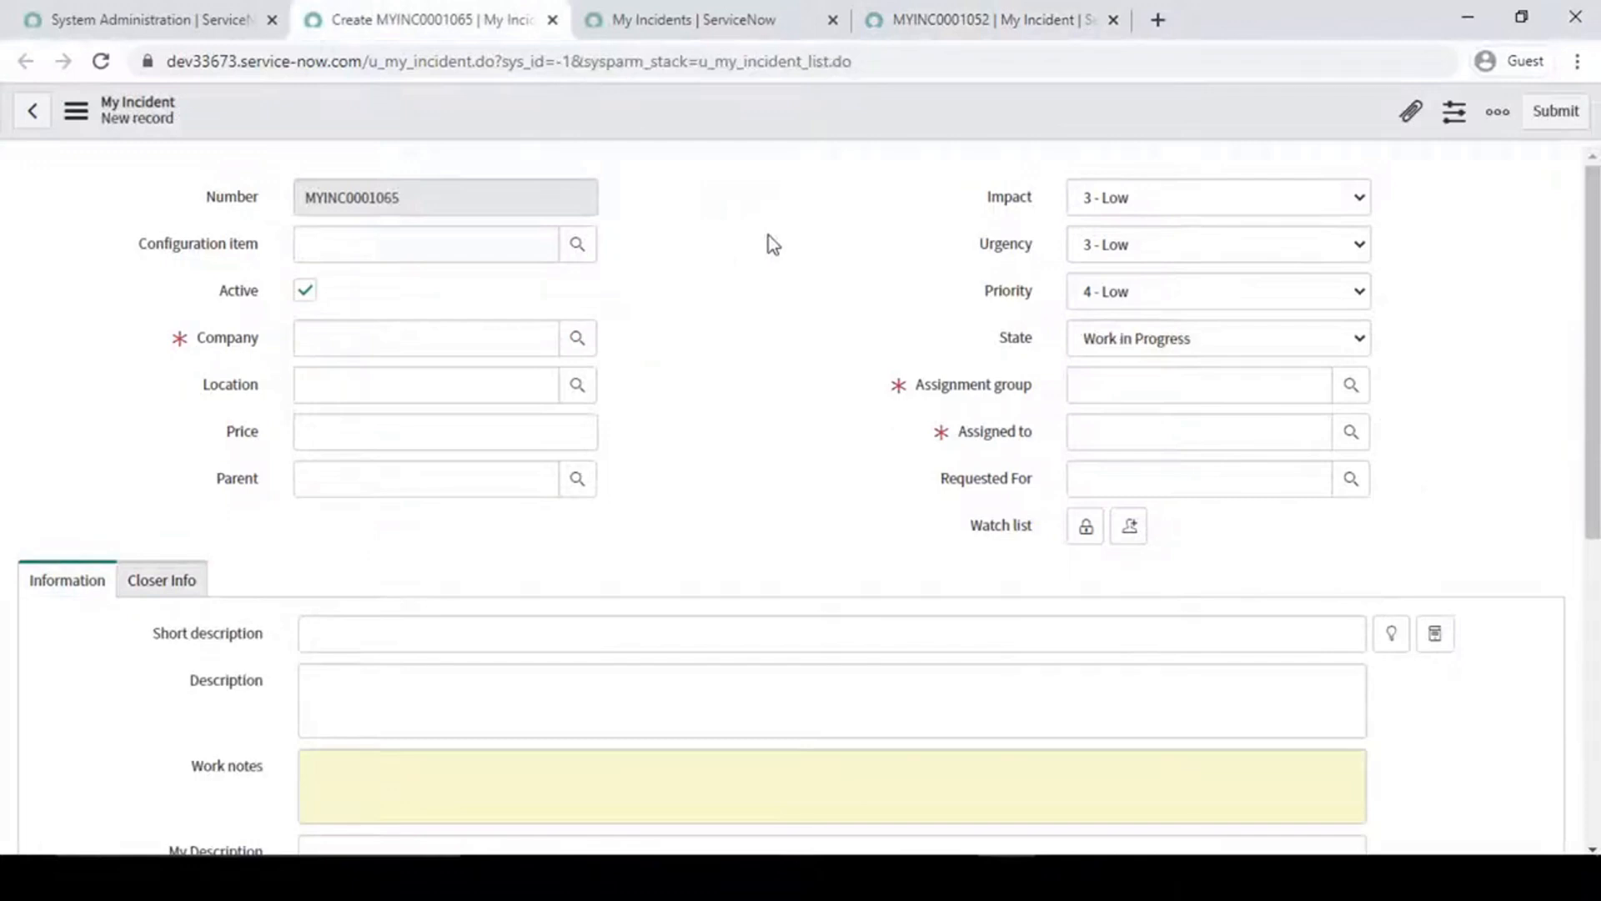
# - Close the new record, My Incidents list and MYINC0001052 browser tabs, discarding unsaved changes, and clear the navigator filter
pyautogui.click(553, 20)
pyautogui.click(913, 208)
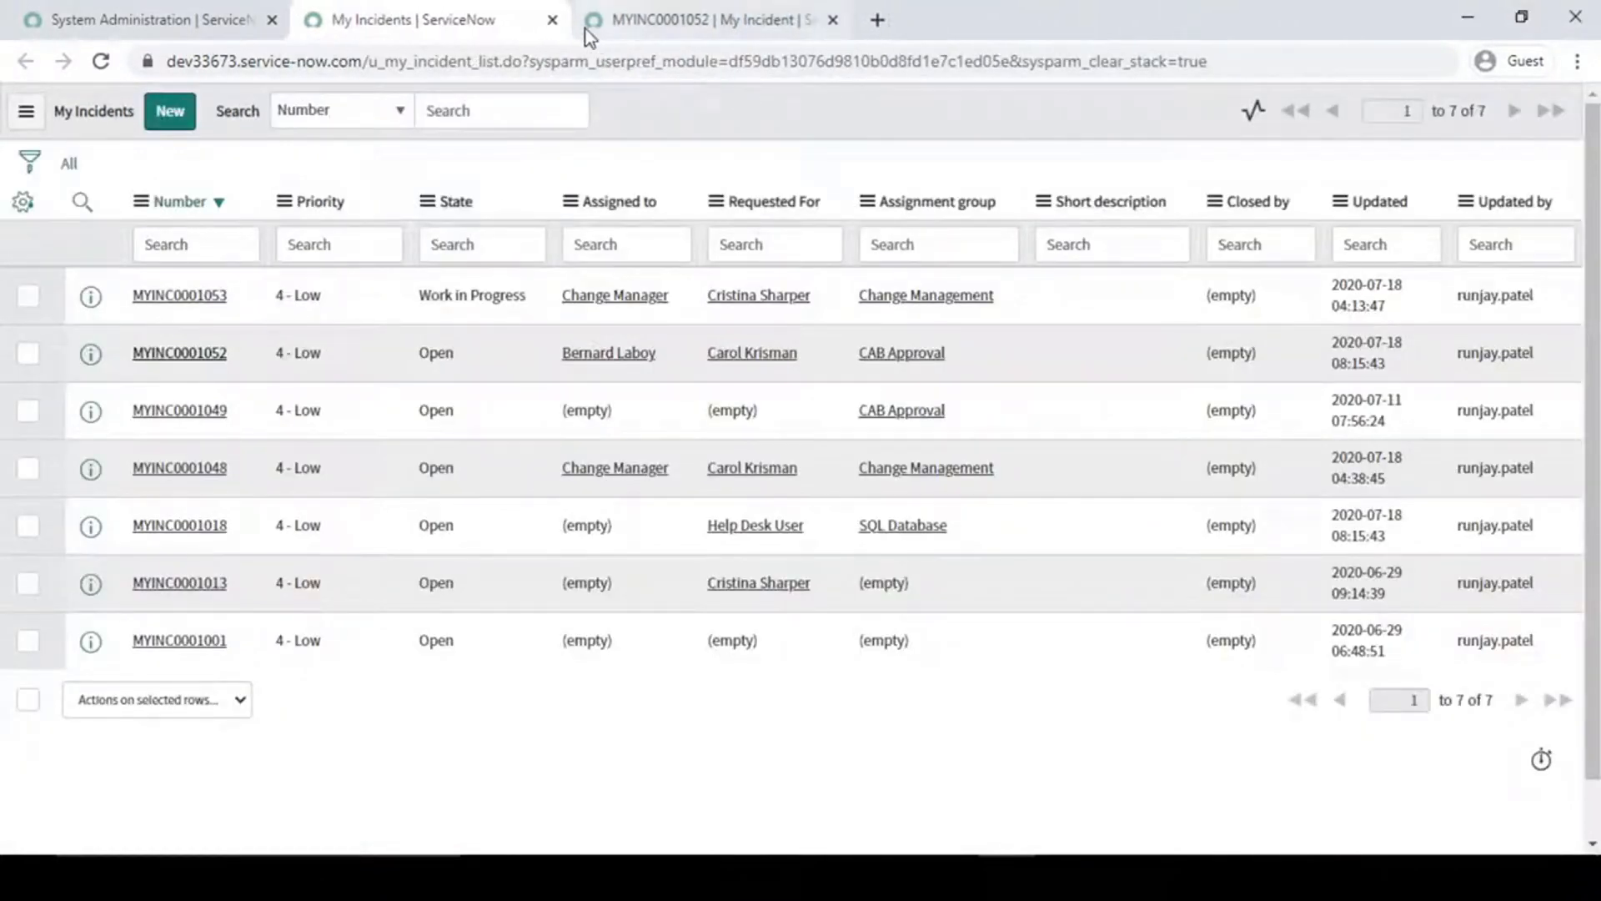
pyautogui.click(553, 20)
pyautogui.click(553, 20)
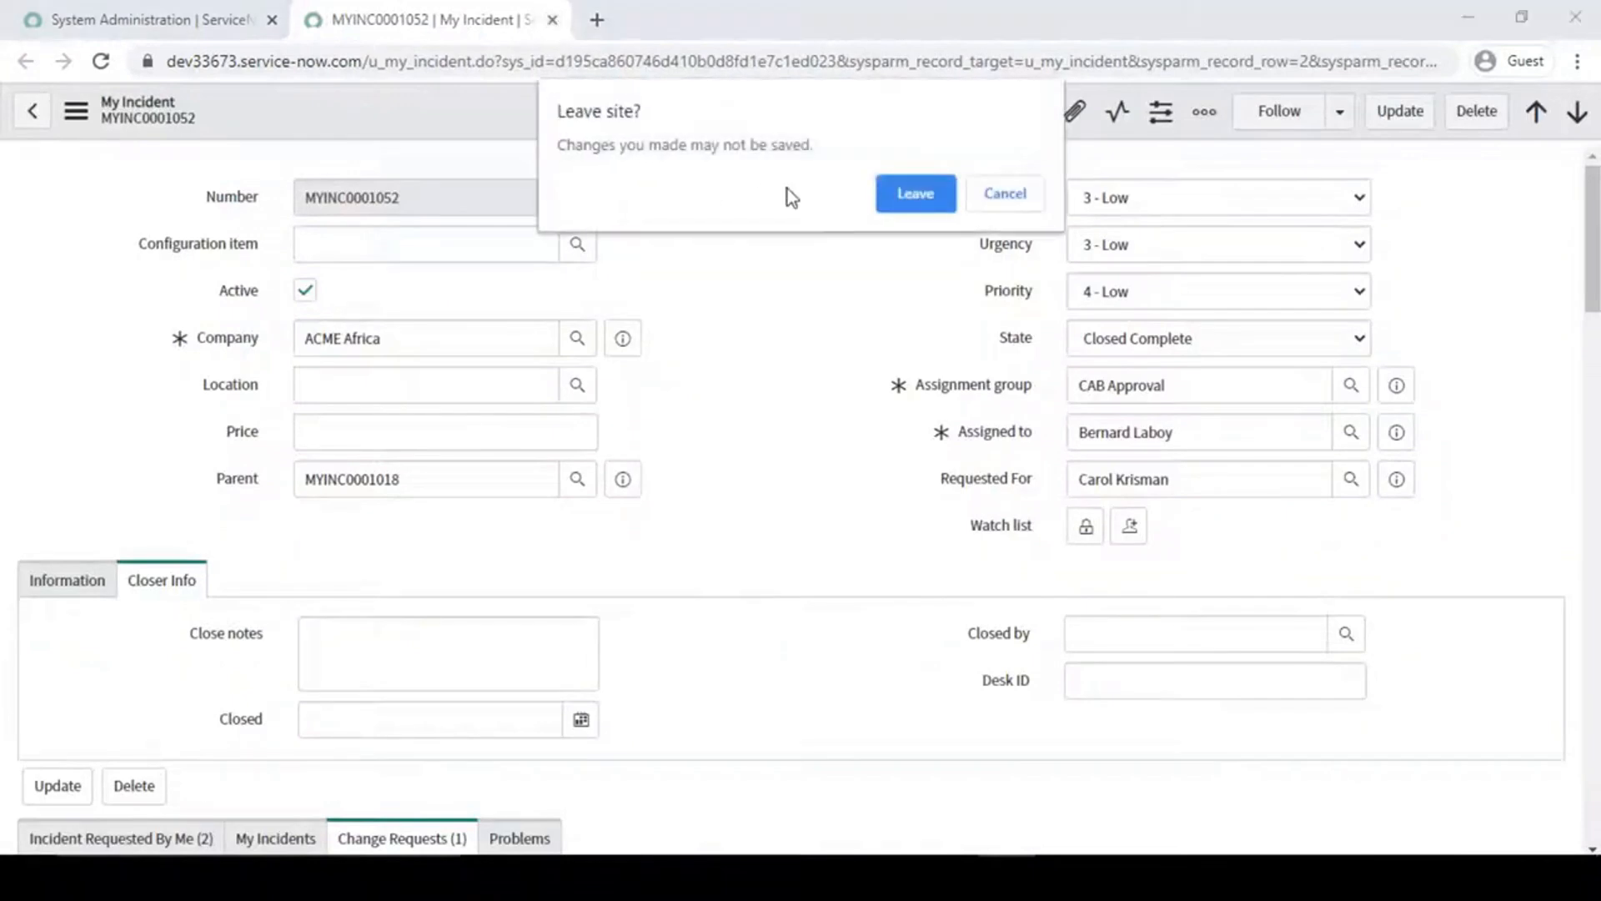
pyautogui.click(938, 200)
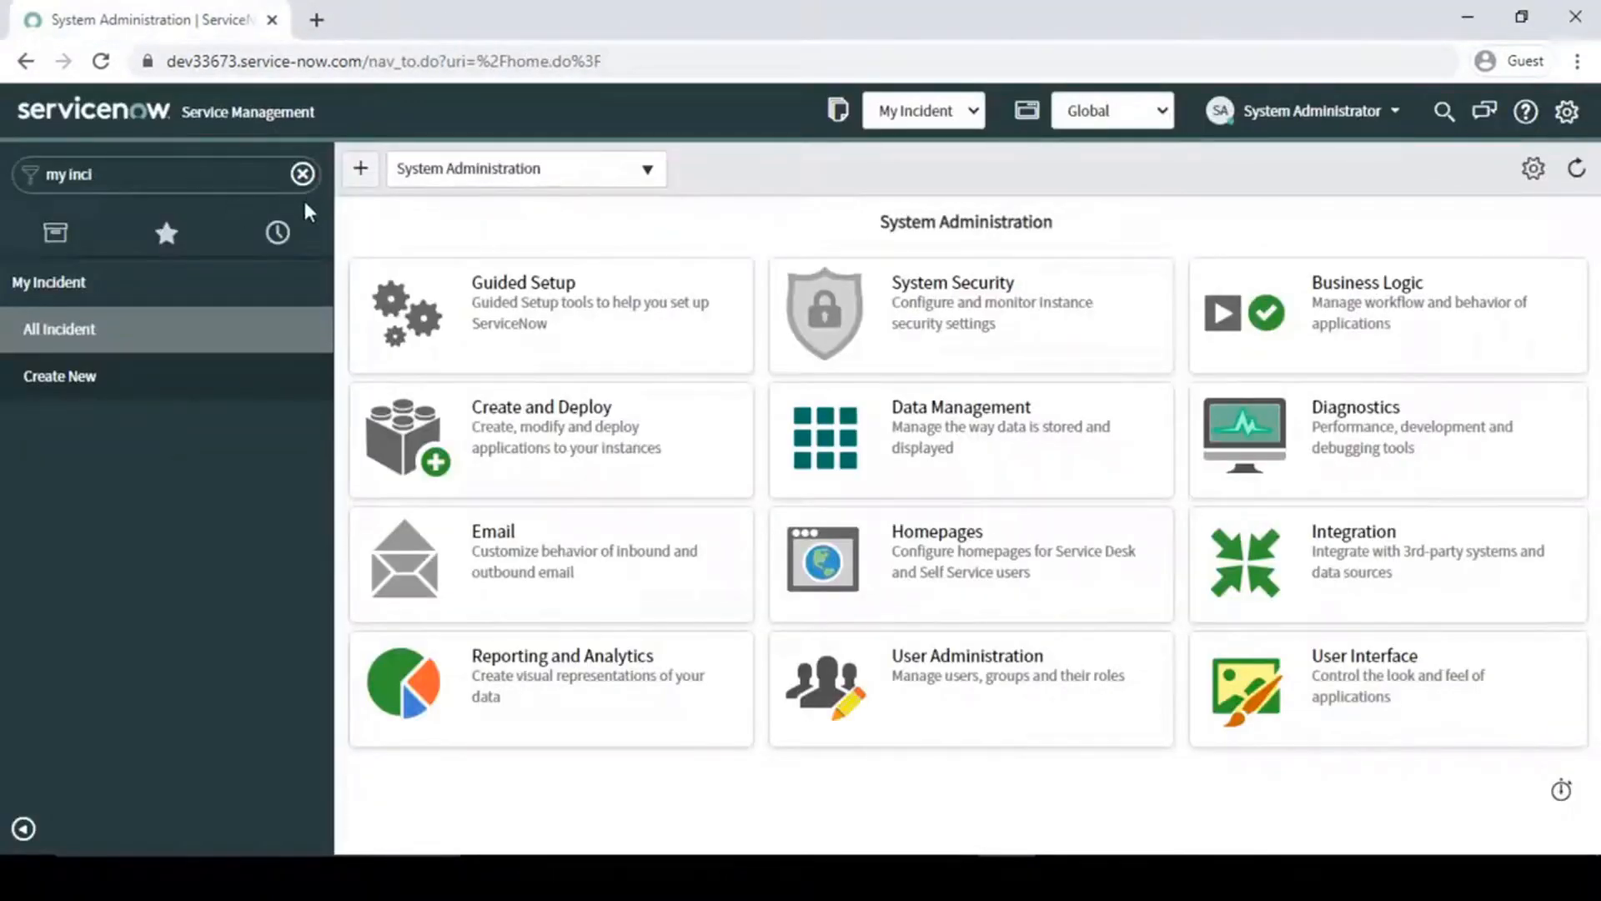
pyautogui.click(300, 176)
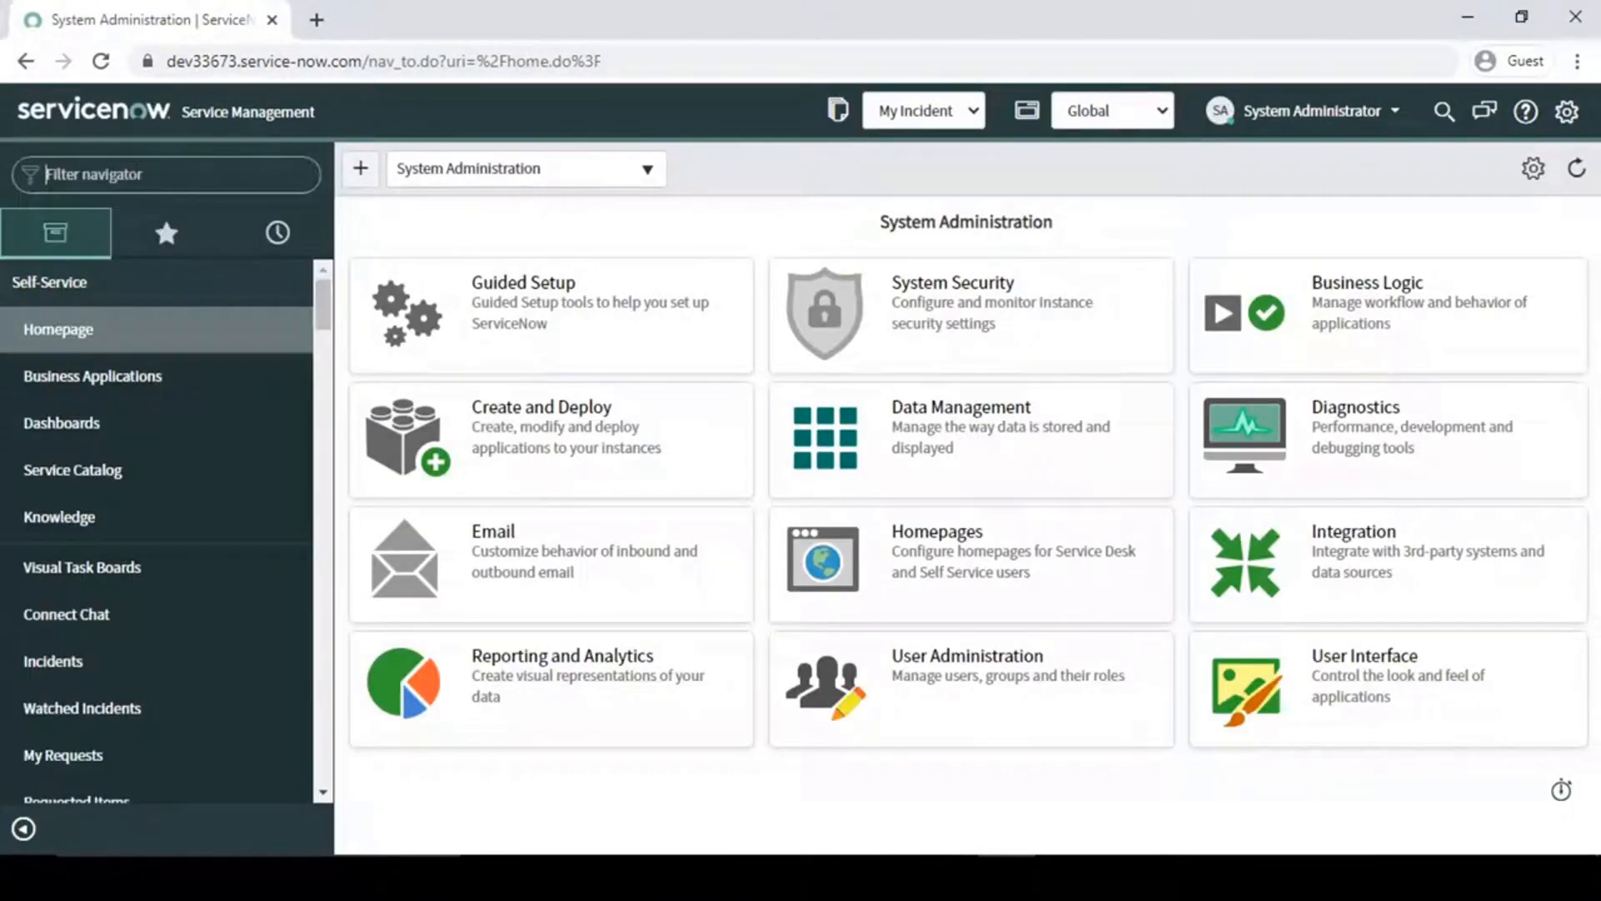
# - Switch to the Business Rule document in Word and review the first use case about the Requested For field
pyautogui.click(948, 879)
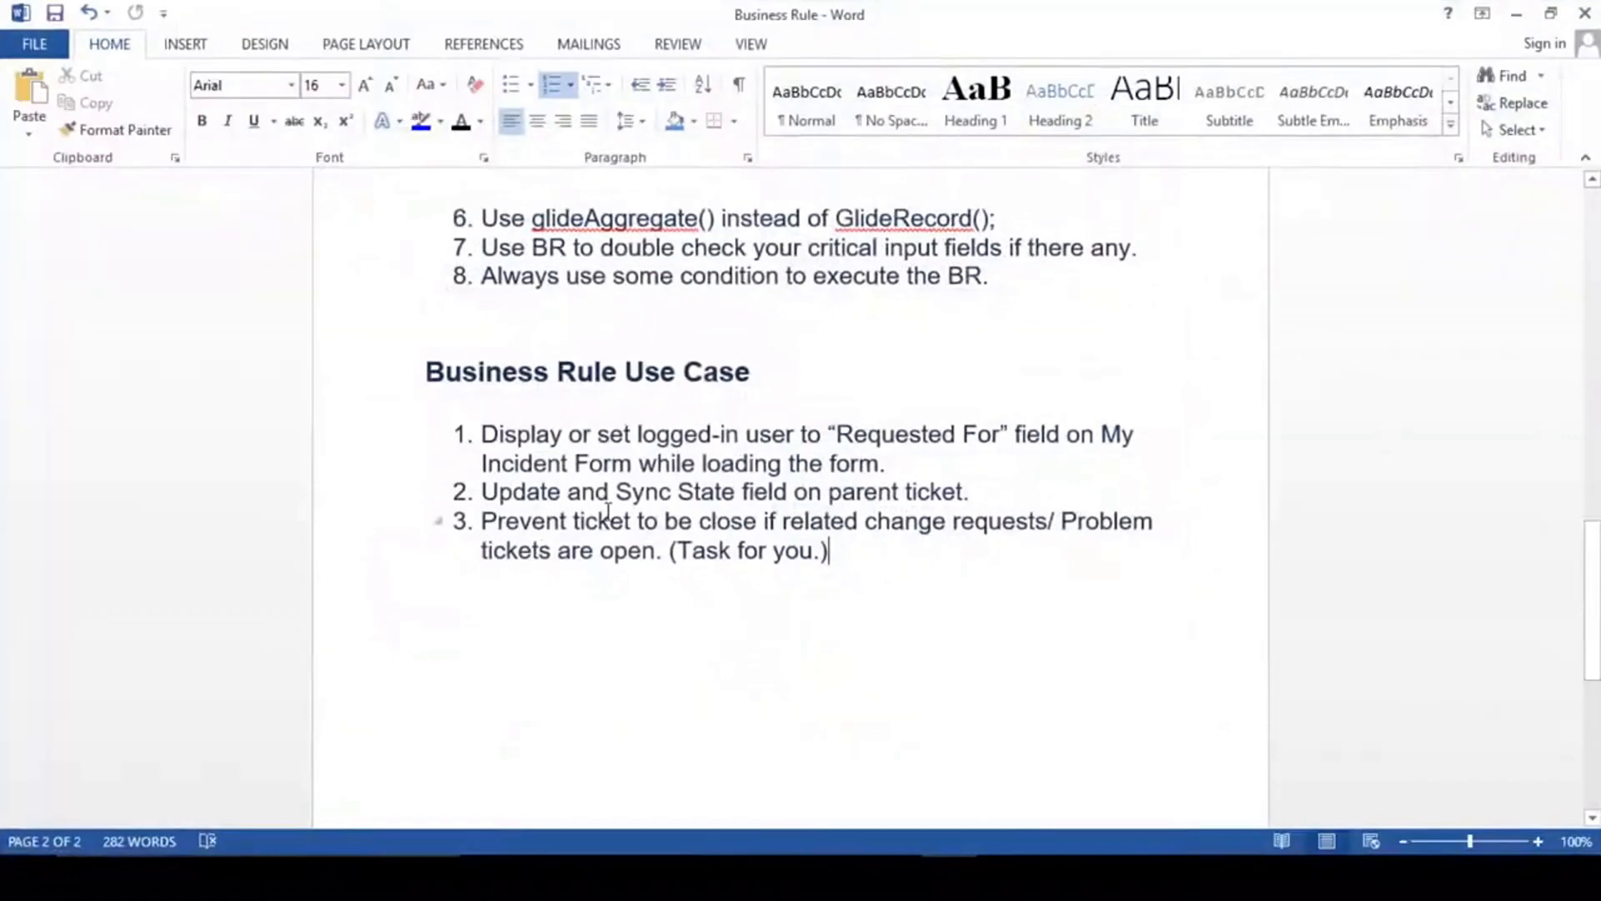
pyautogui.moveTo(481, 435); pyautogui.dragTo(731, 446)
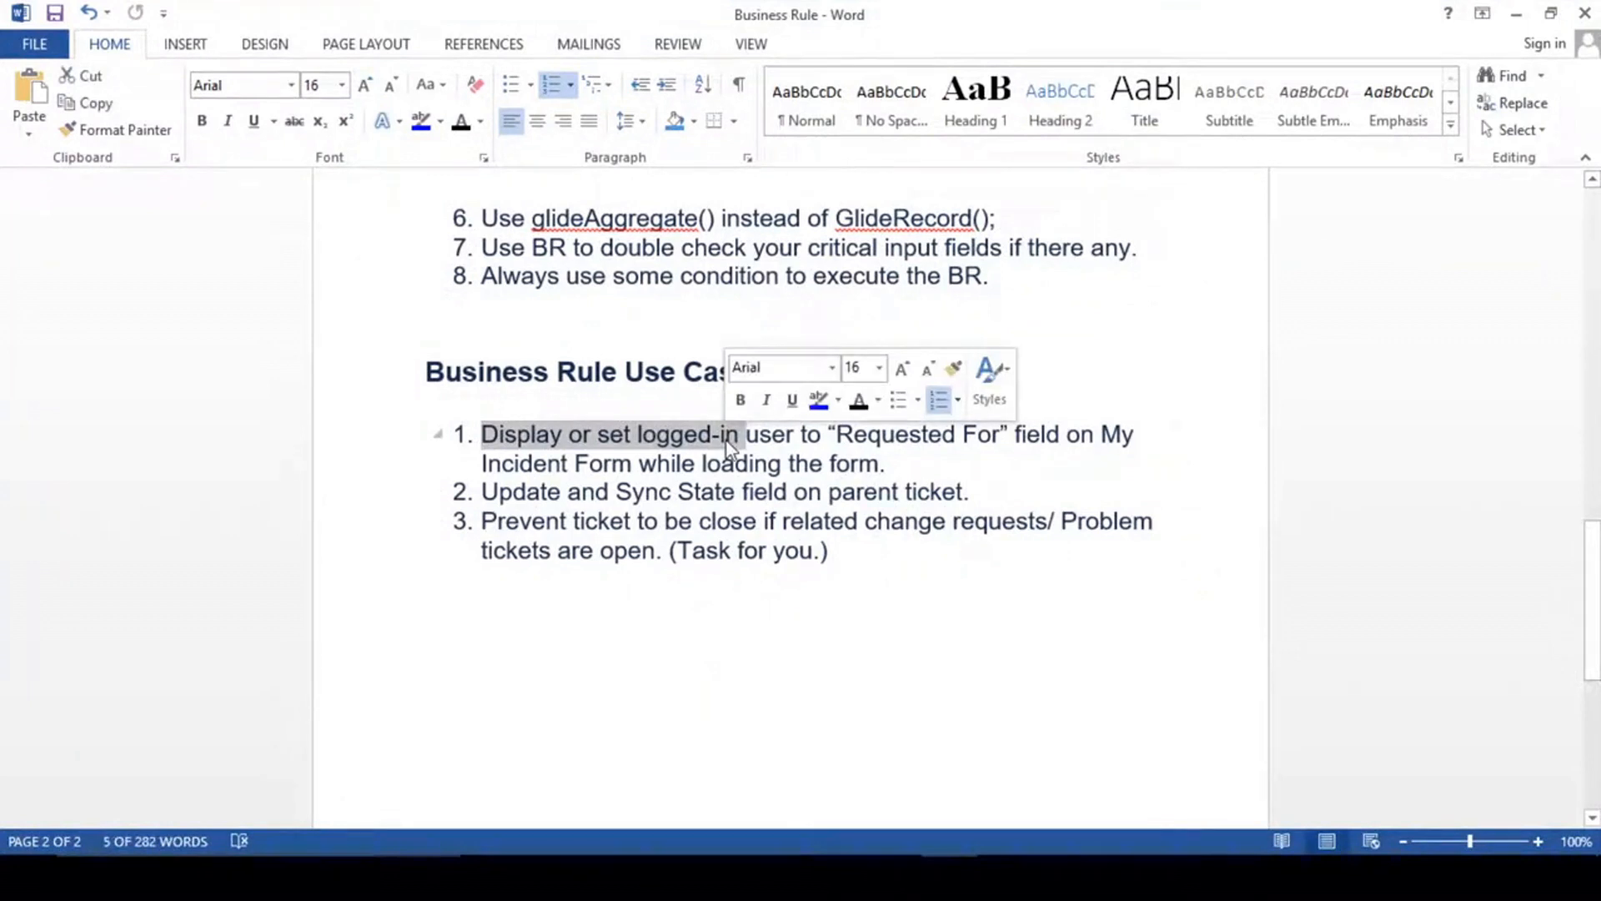
pyautogui.click(1516, 14)
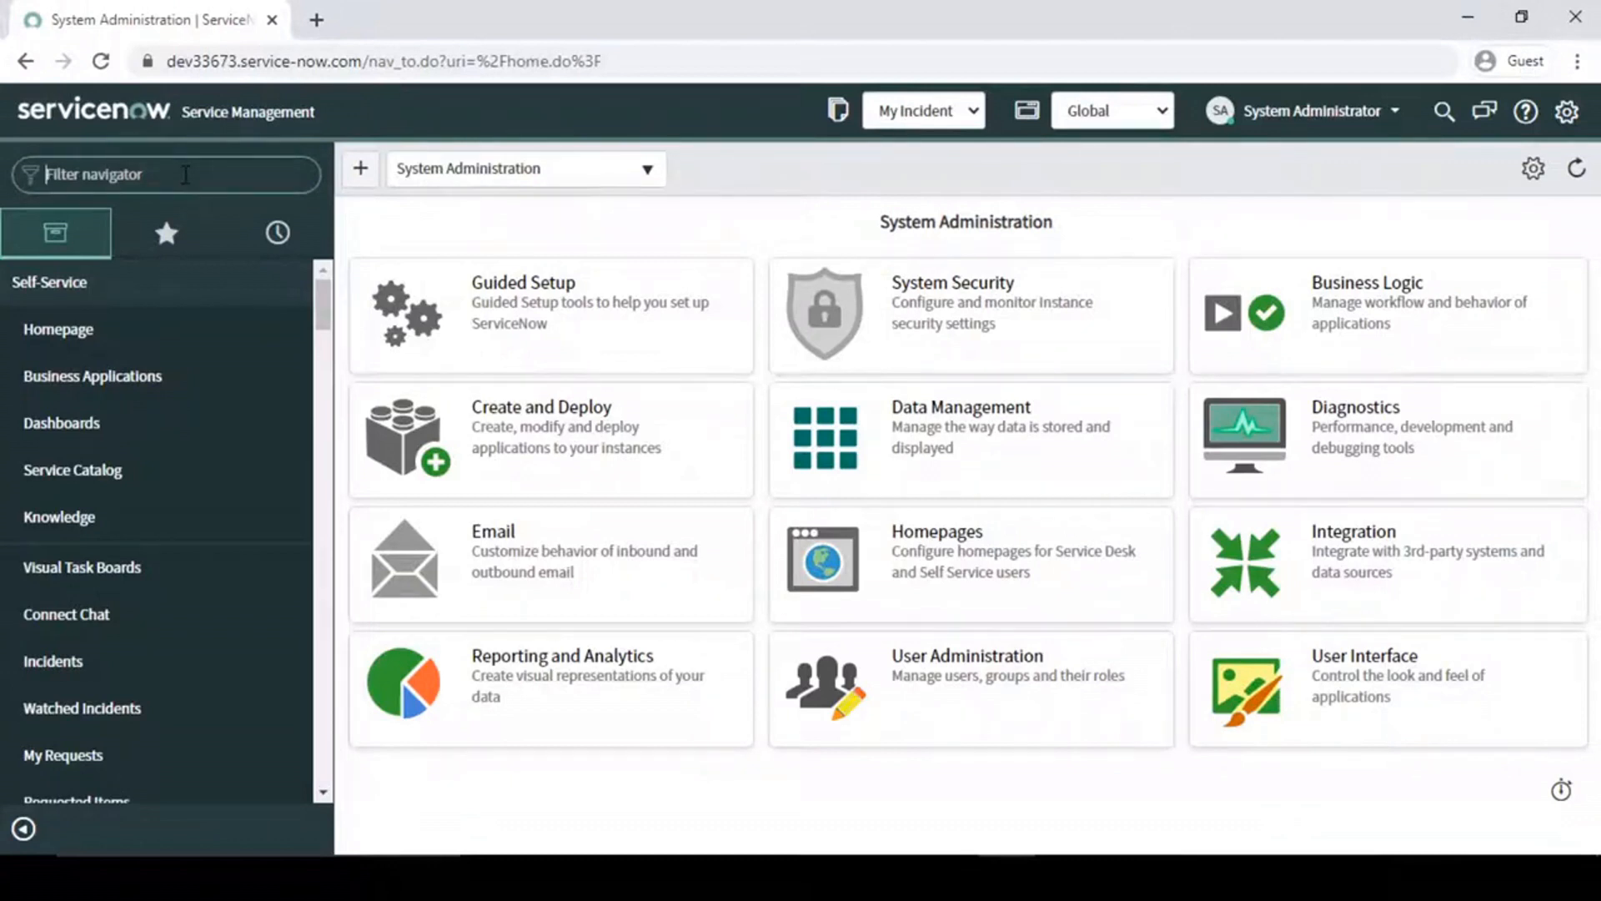
# - Filter the ServiceNow navigator by "my in" and open the All Incident list and record MYINC0001053 in separate browser tabs
pyautogui.click(185, 174)
pyautogui.write('my in')
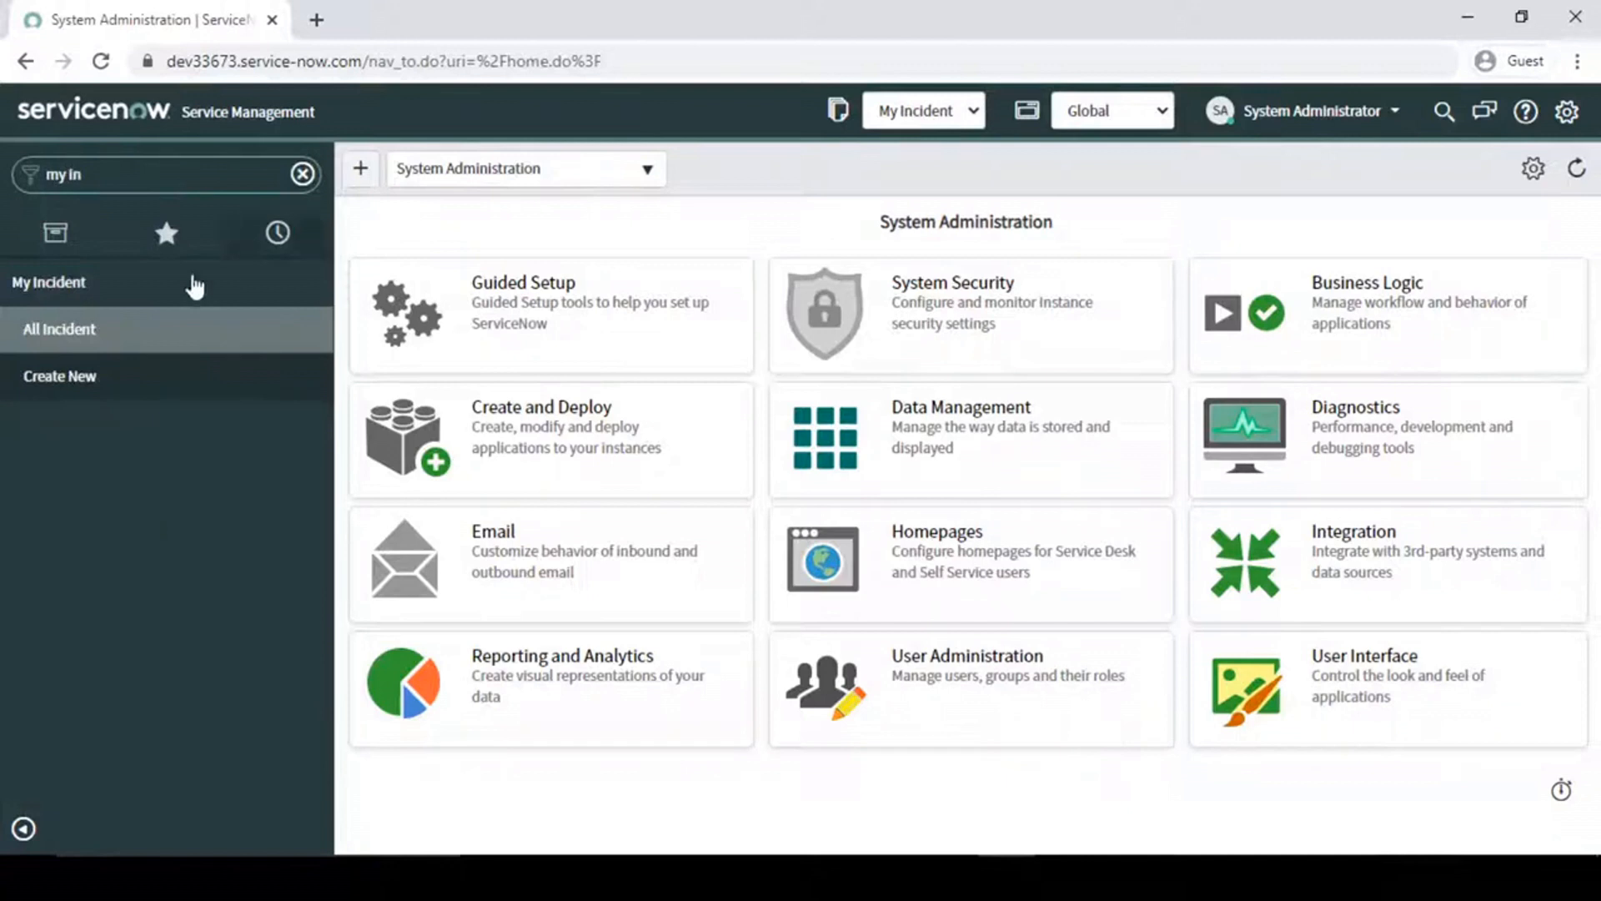
pyautogui.click(107, 331)
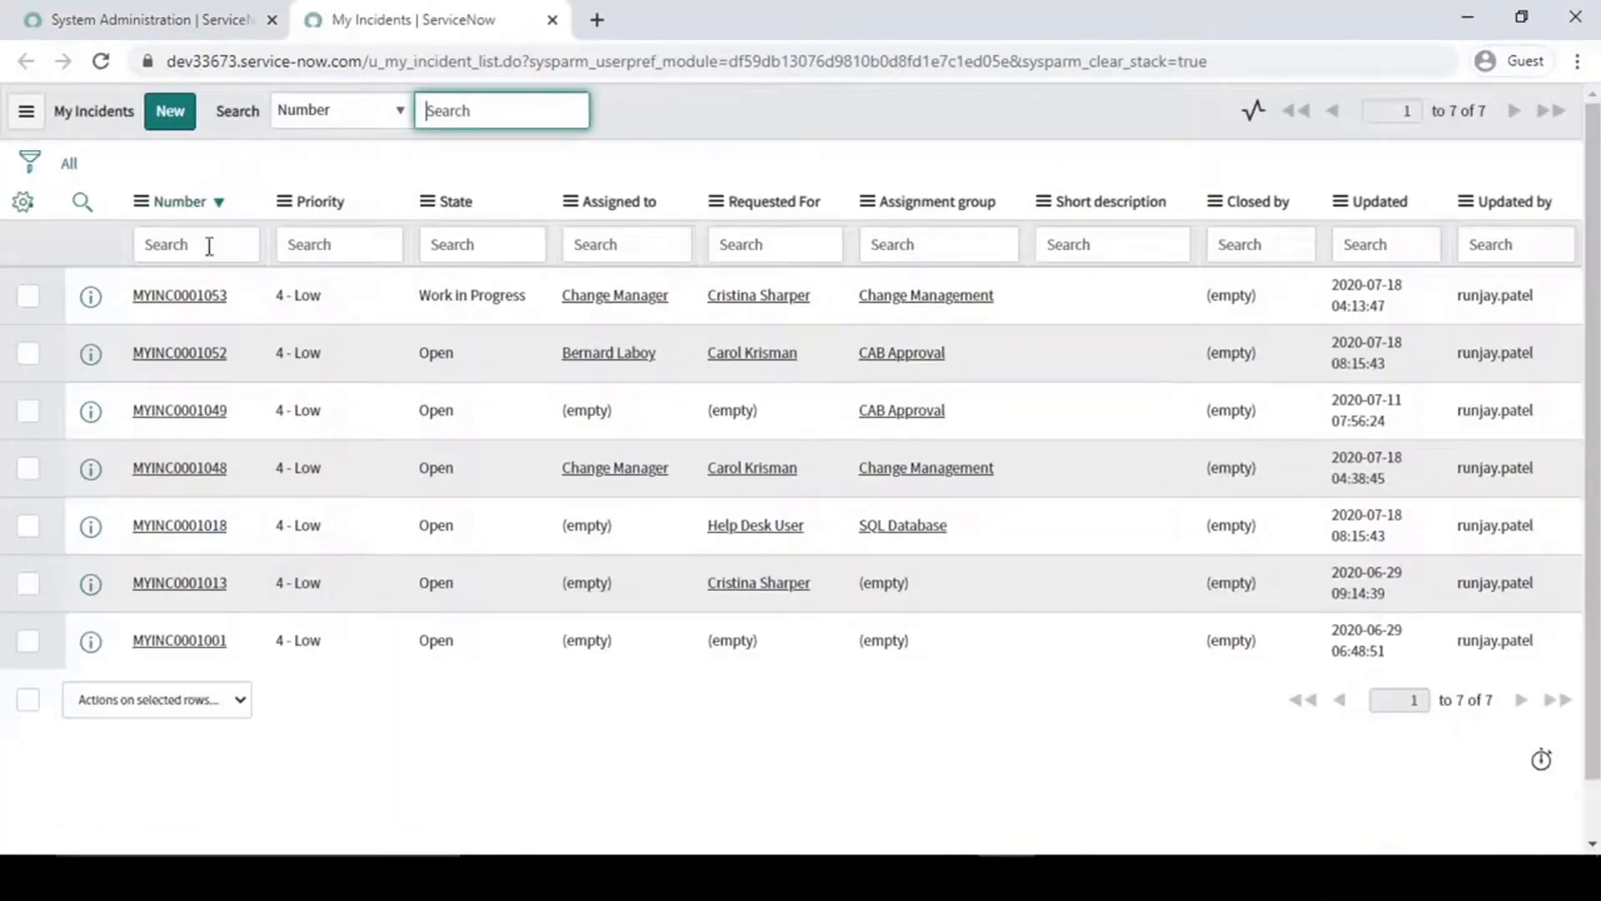
pyautogui.middleClick(184, 297)
pyautogui.click(784, 12)
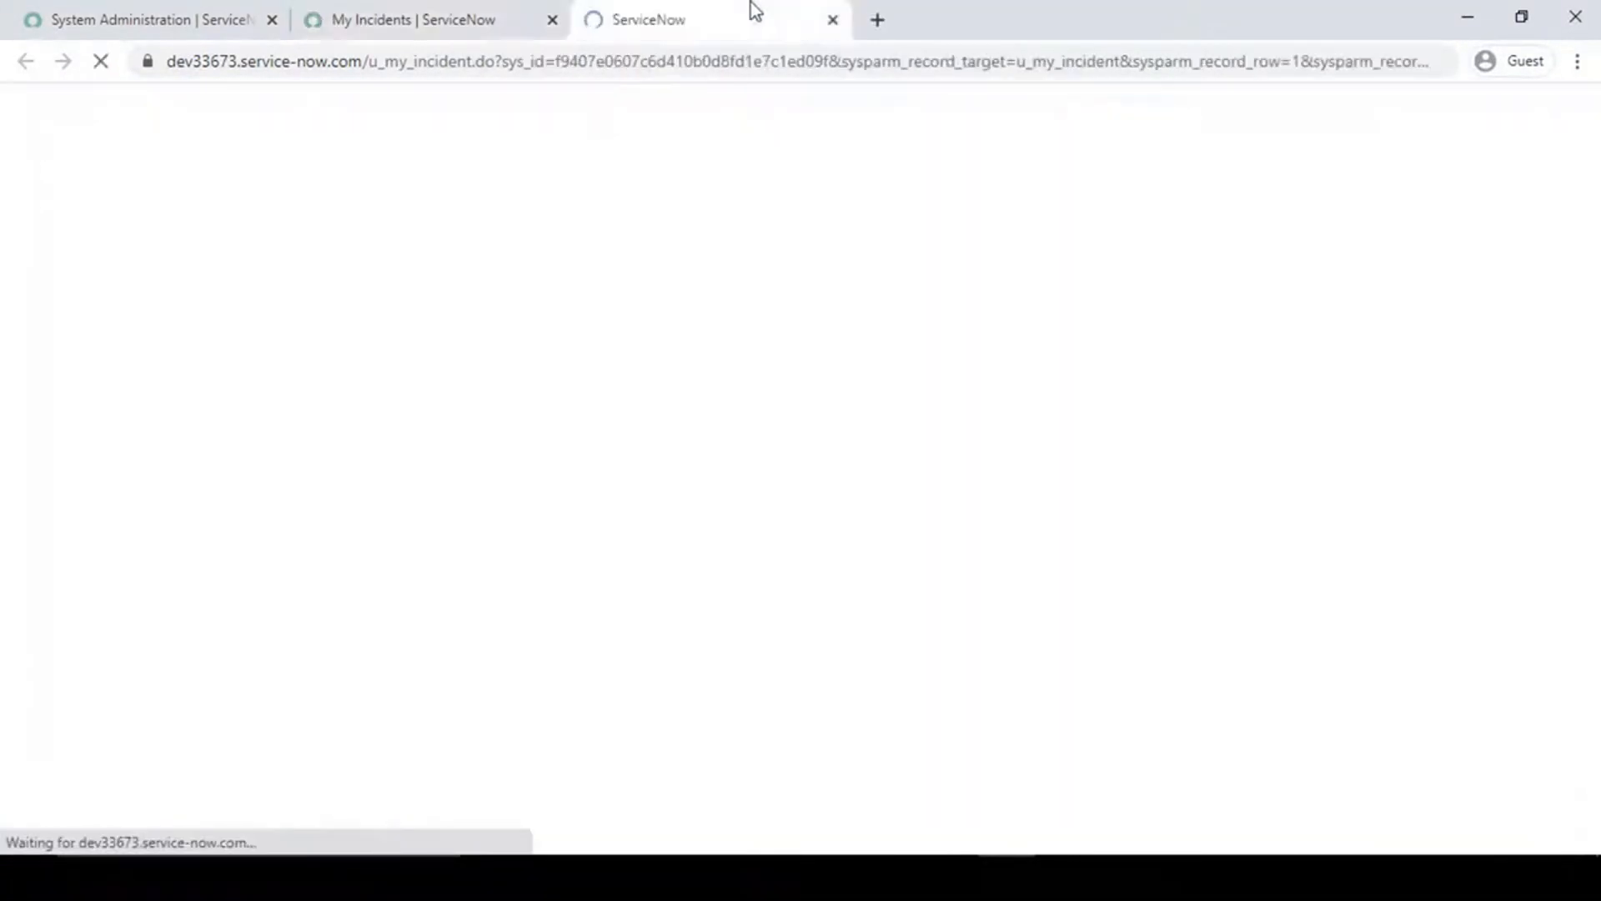
# - Open a new My Incident form in its own browser tab and examine the Requested For field
pyautogui.click(143, 16)
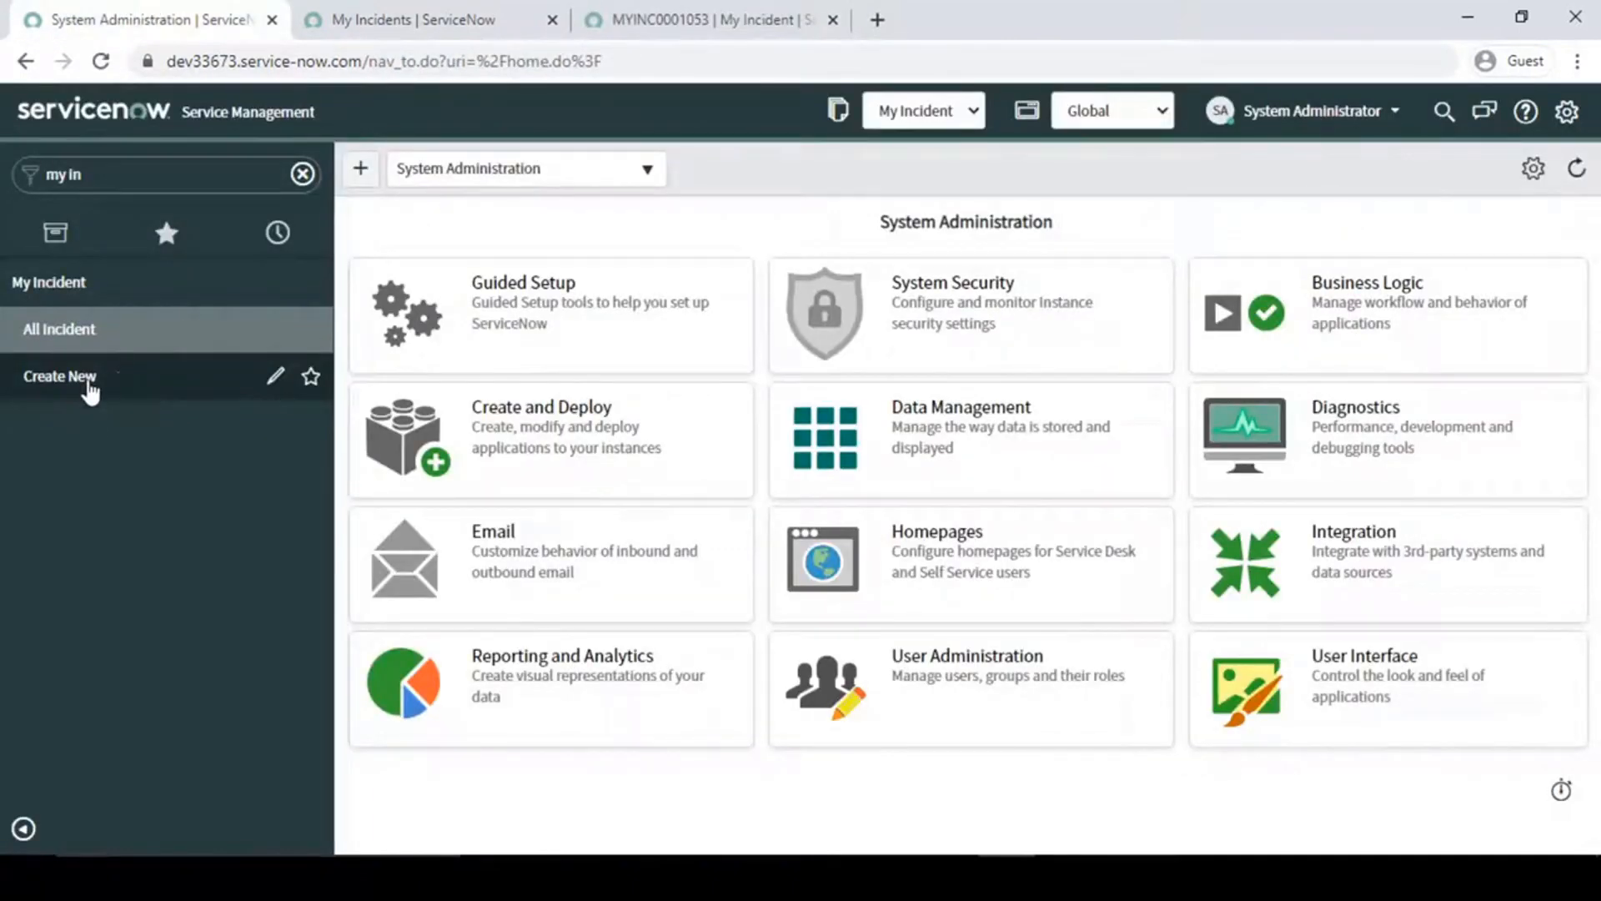
pyautogui.click(90, 382)
pyautogui.click(468, 13)
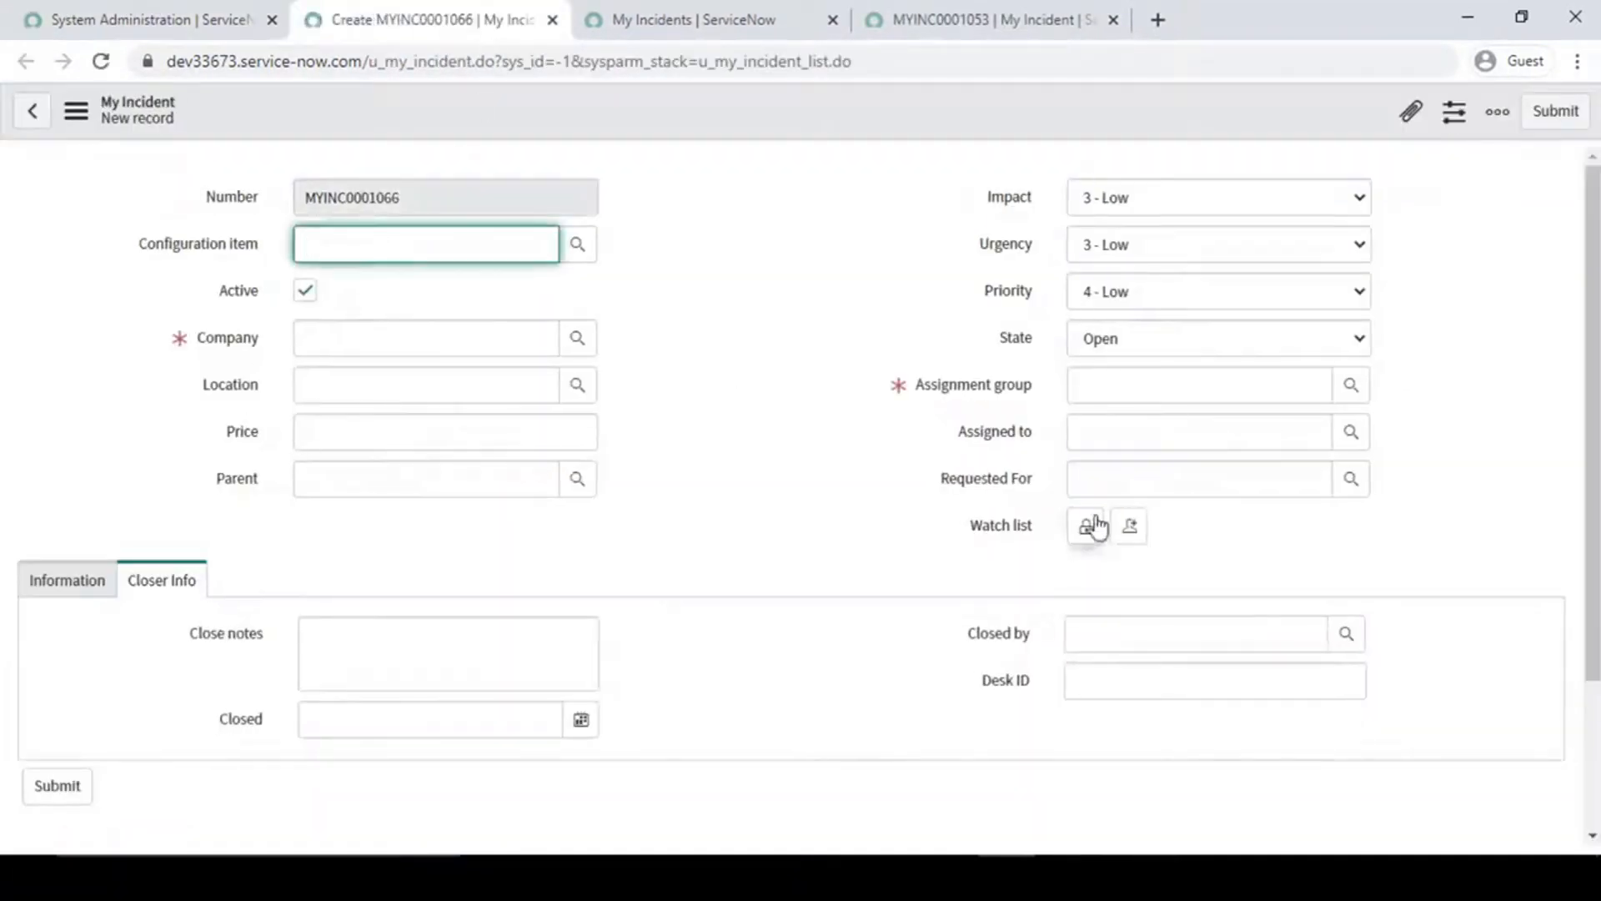
pyautogui.click(1123, 478)
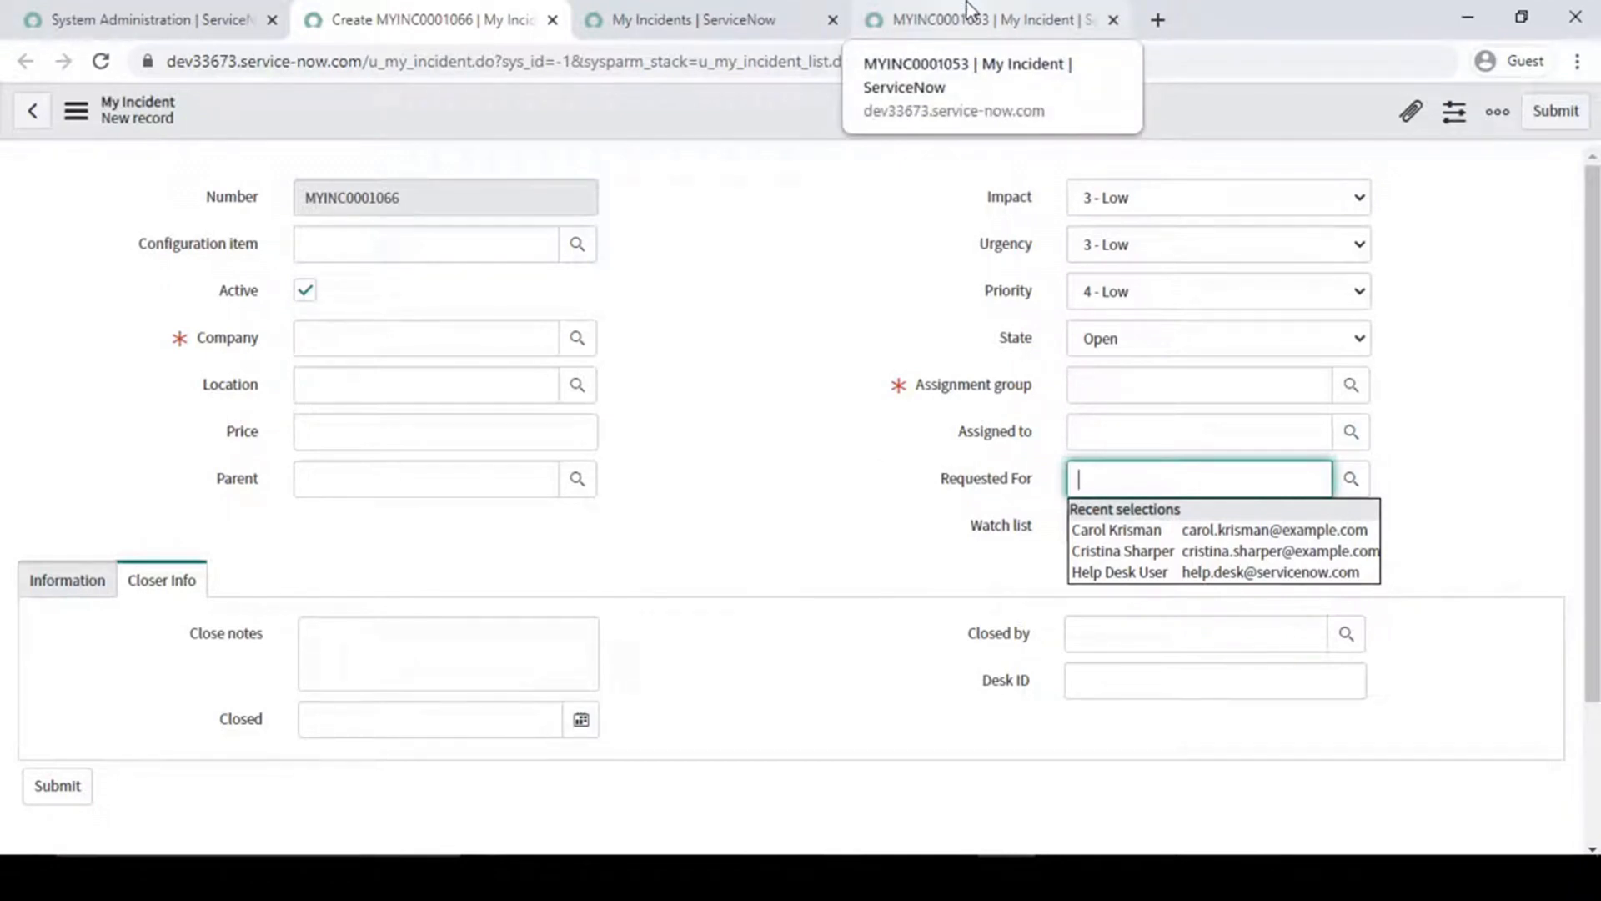
pyautogui.click(876, 338)
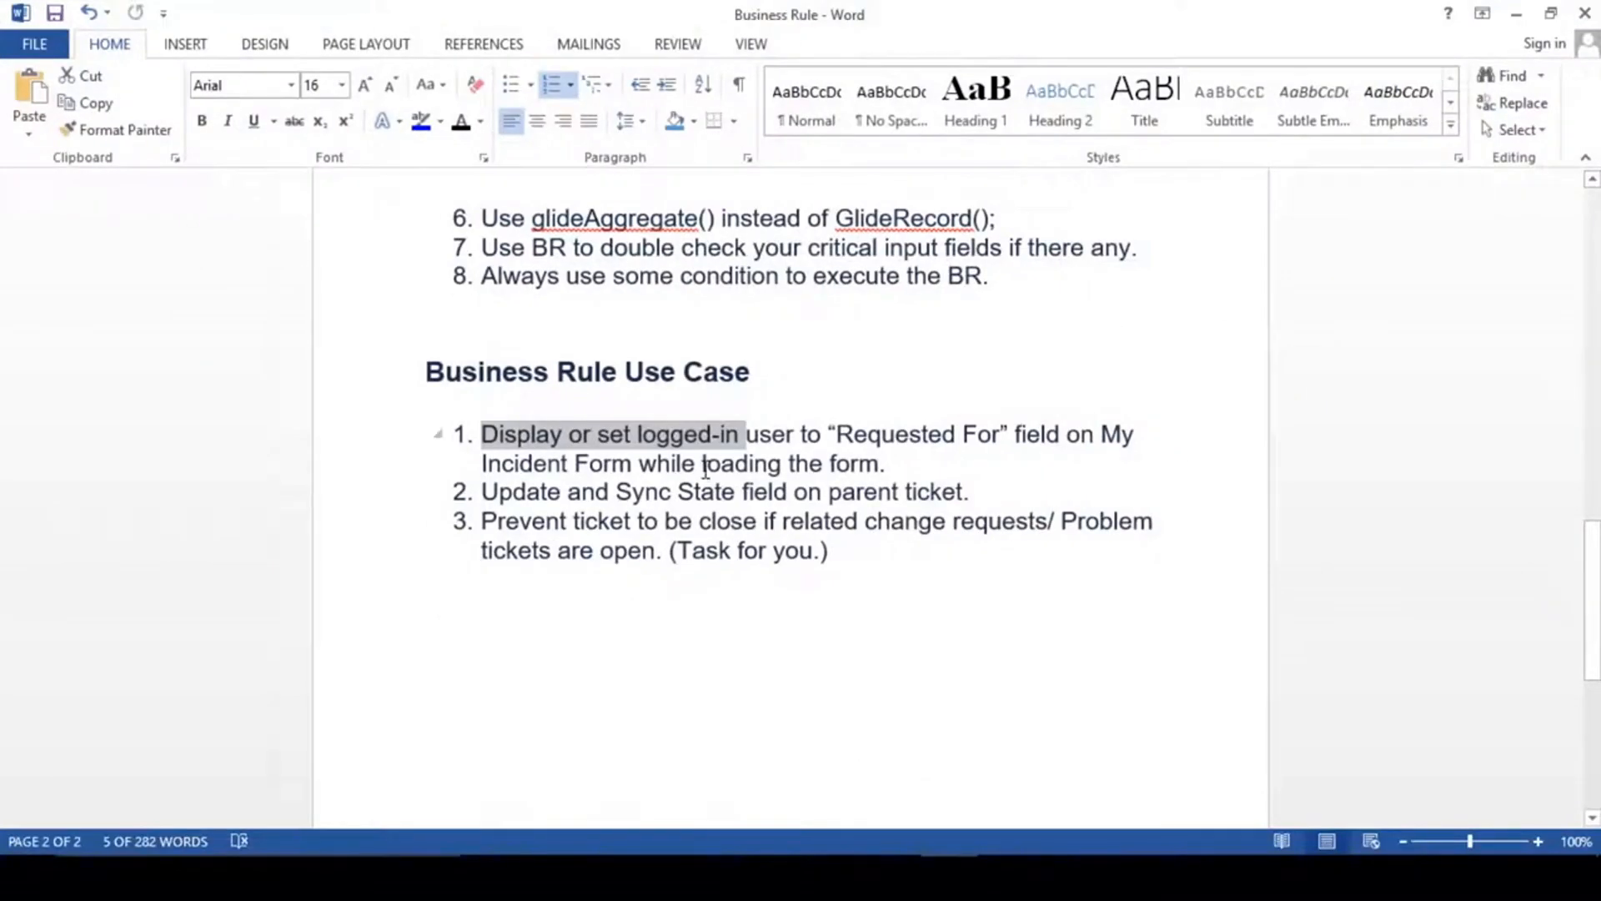
# - Switch to the Word document and review the Display row in the table of business rule types
pyautogui.scroll(3, 704, 470)
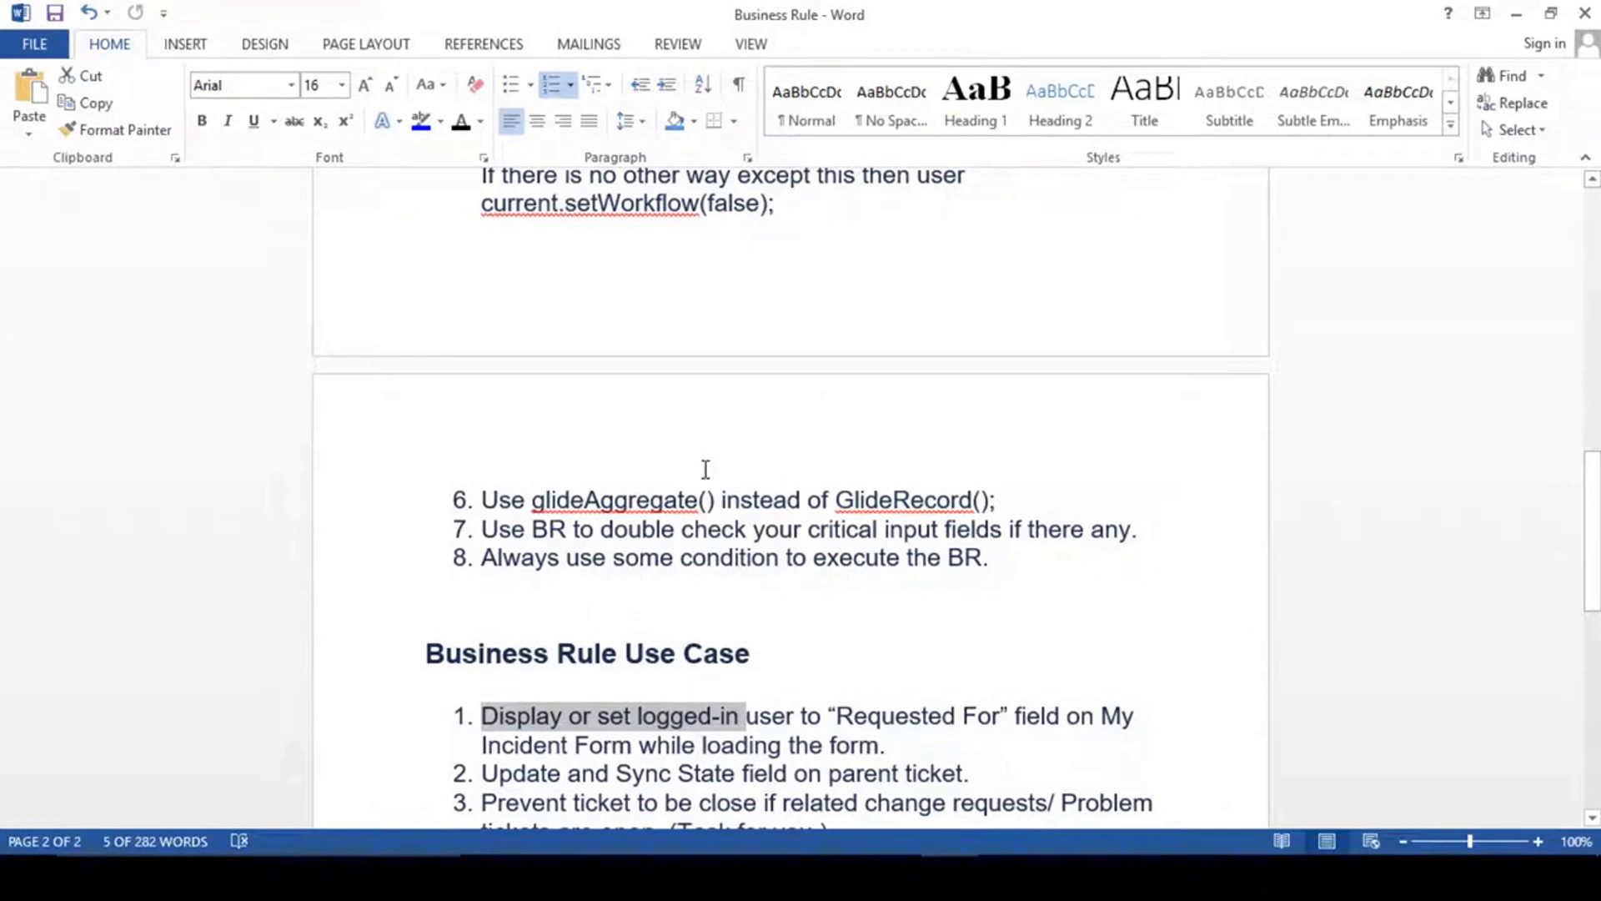
pyautogui.scroll(10, 705, 470)
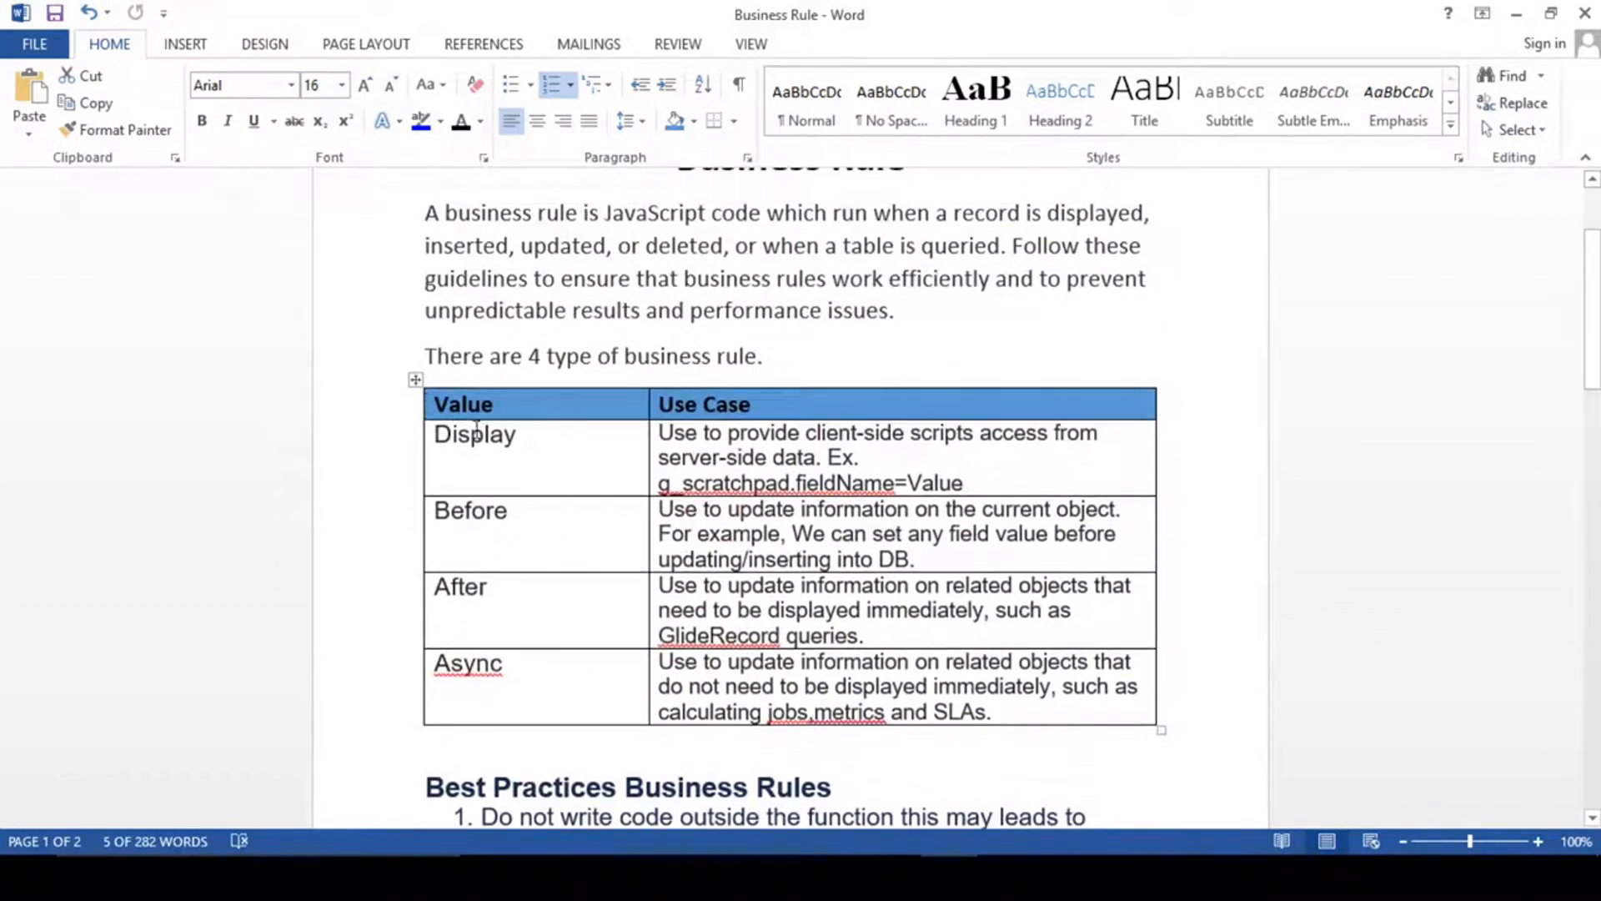
pyautogui.click(536, 444)
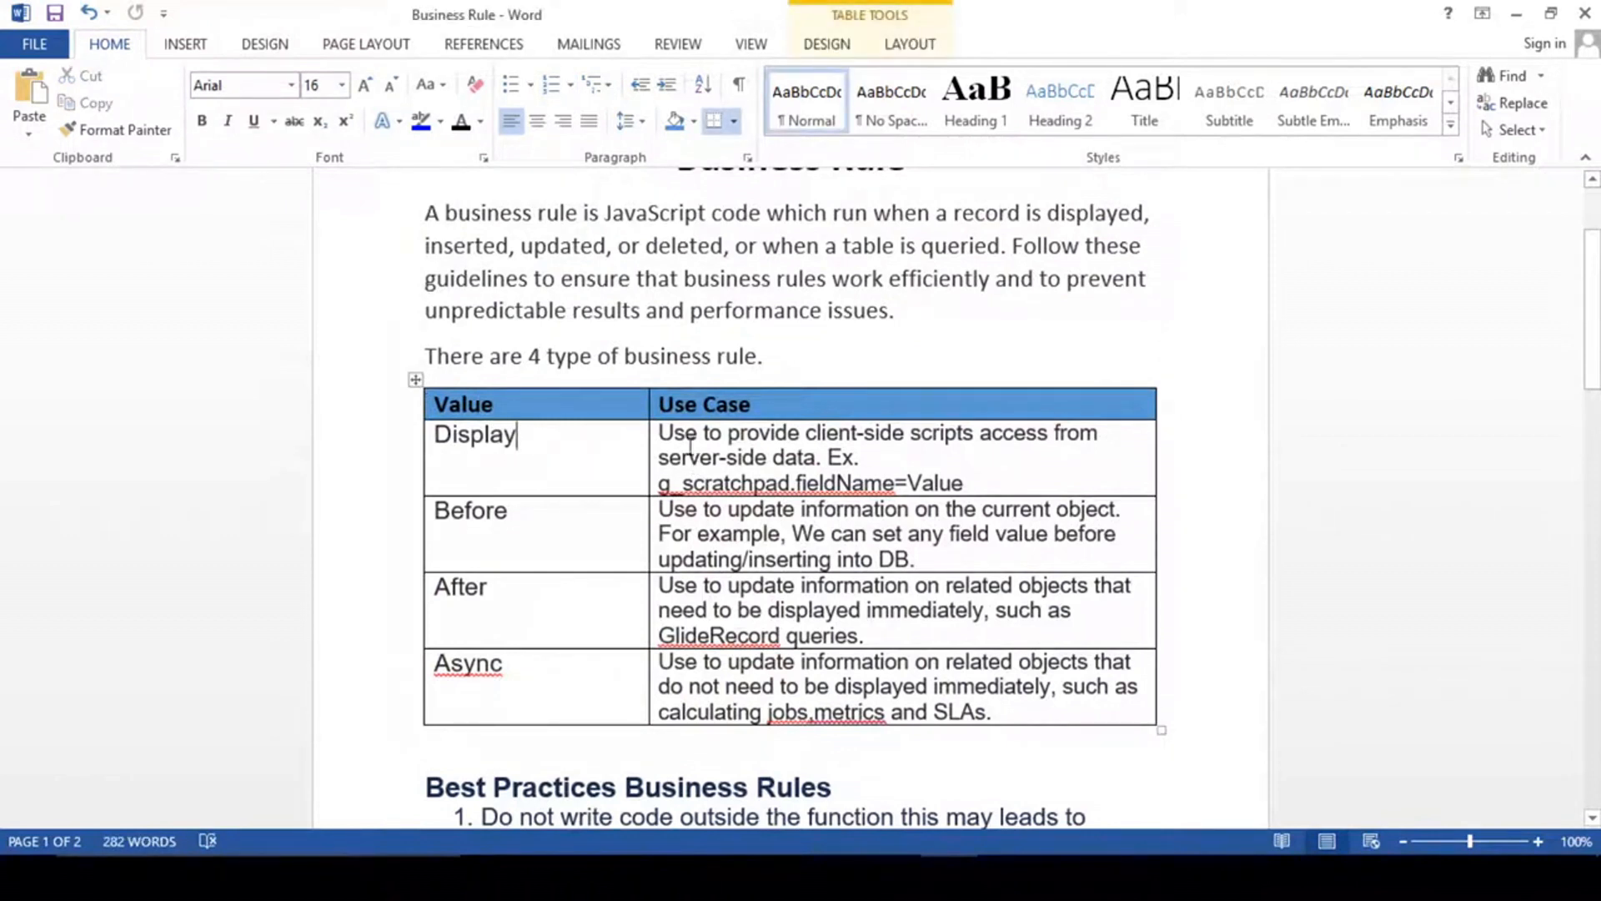
pyautogui.moveTo(669, 434); pyautogui.dragTo(724, 434)
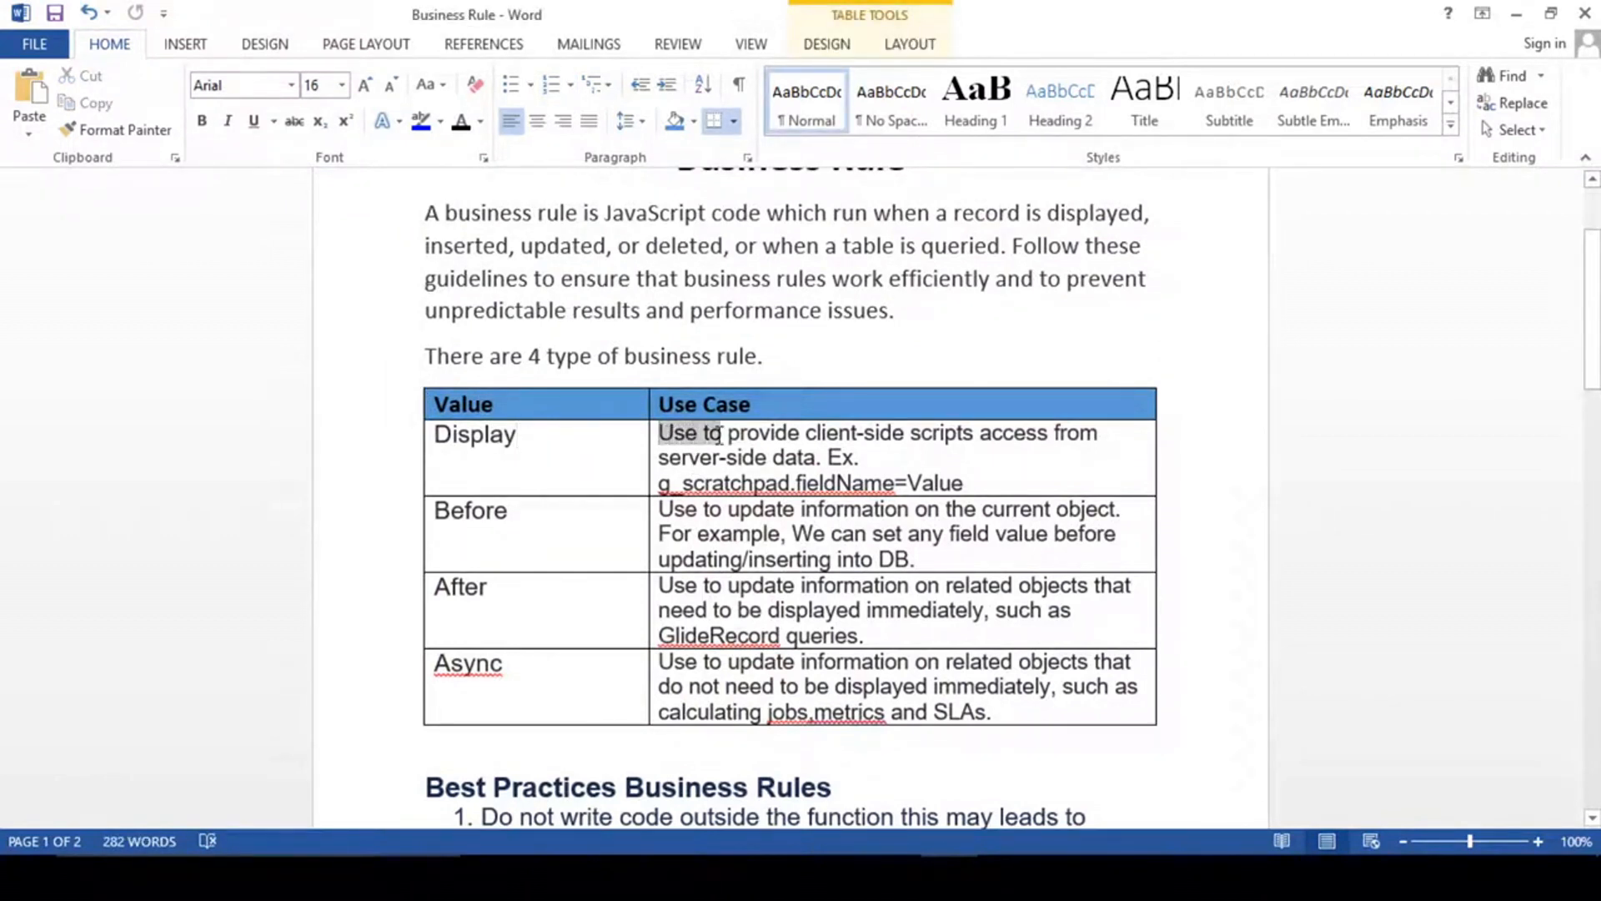
pyautogui.click(842, 436)
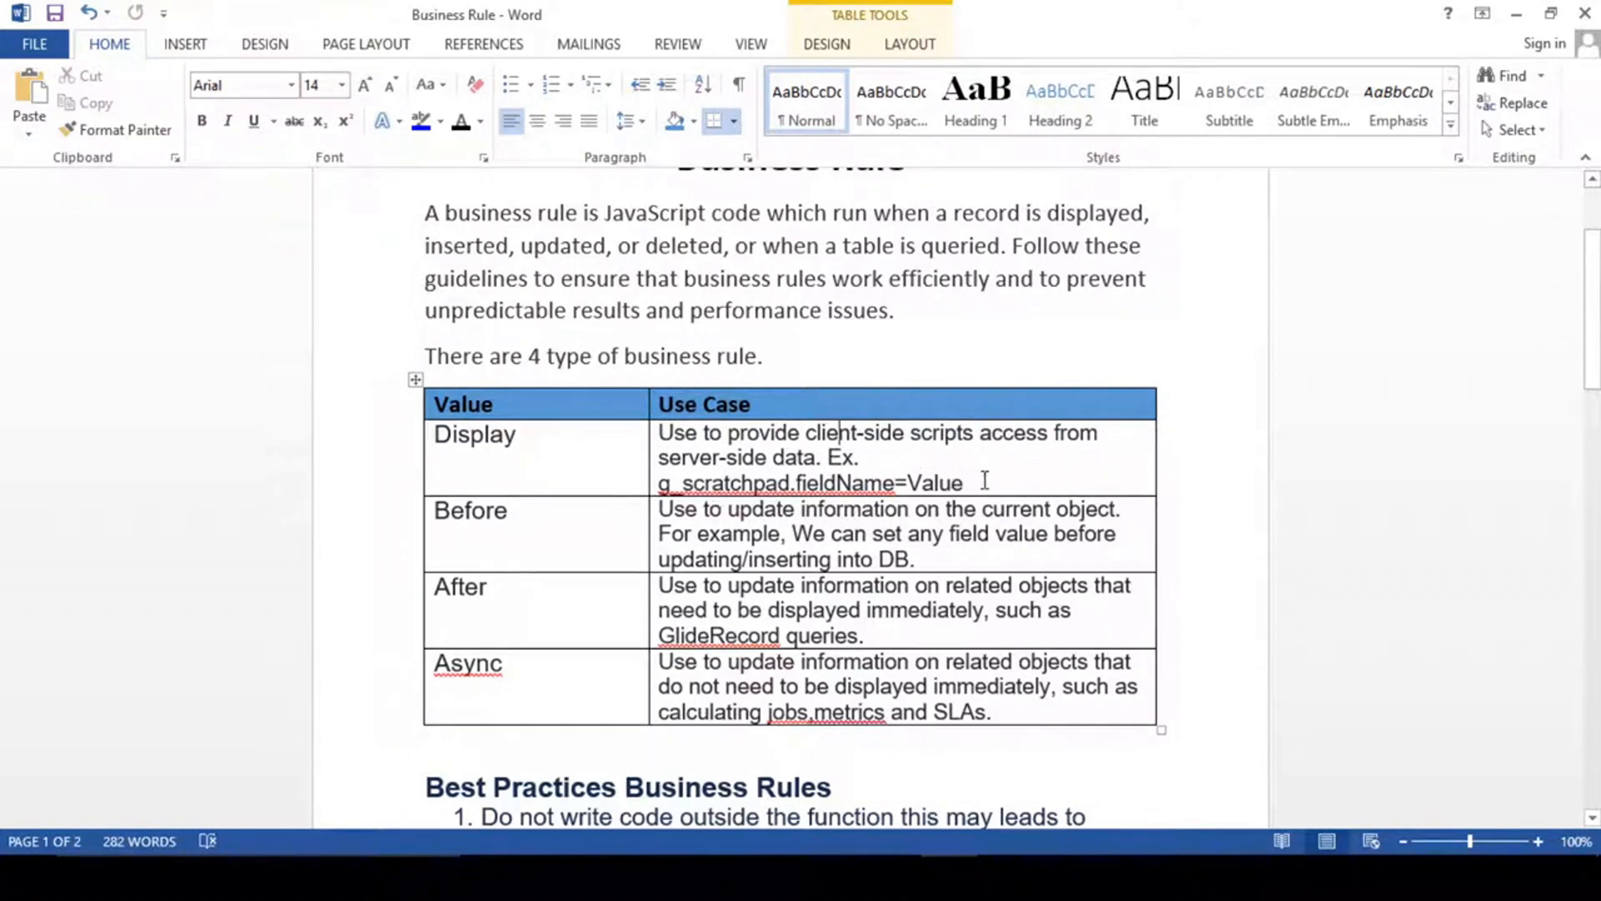
pyautogui.moveTo(993, 482); pyautogui.dragTo(631, 477)
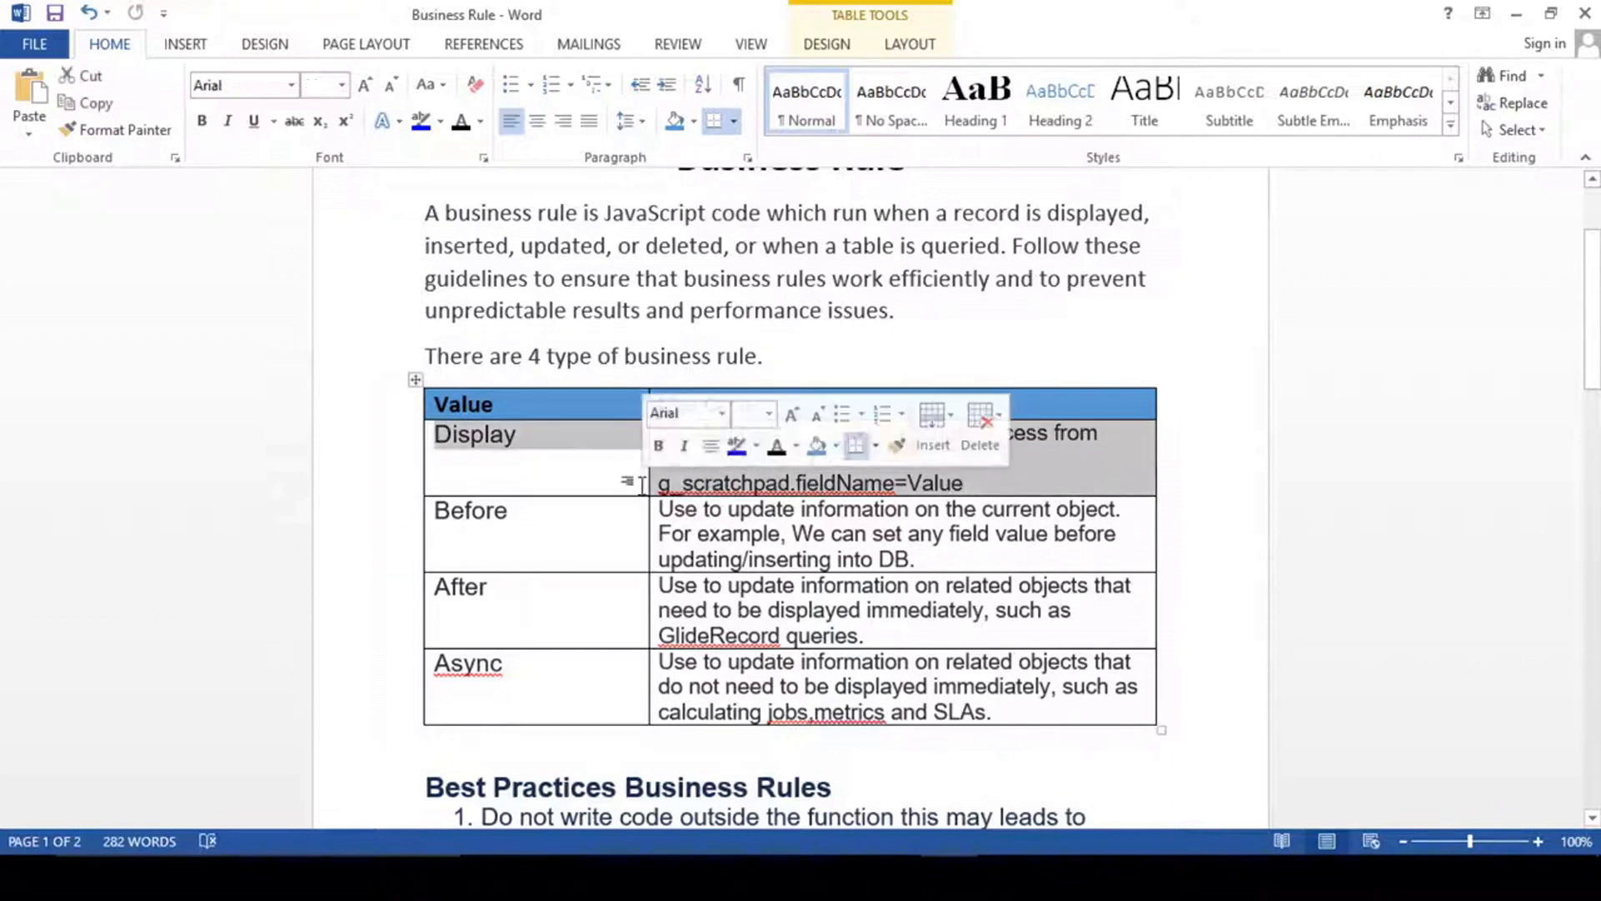
pyautogui.click(1053, 476)
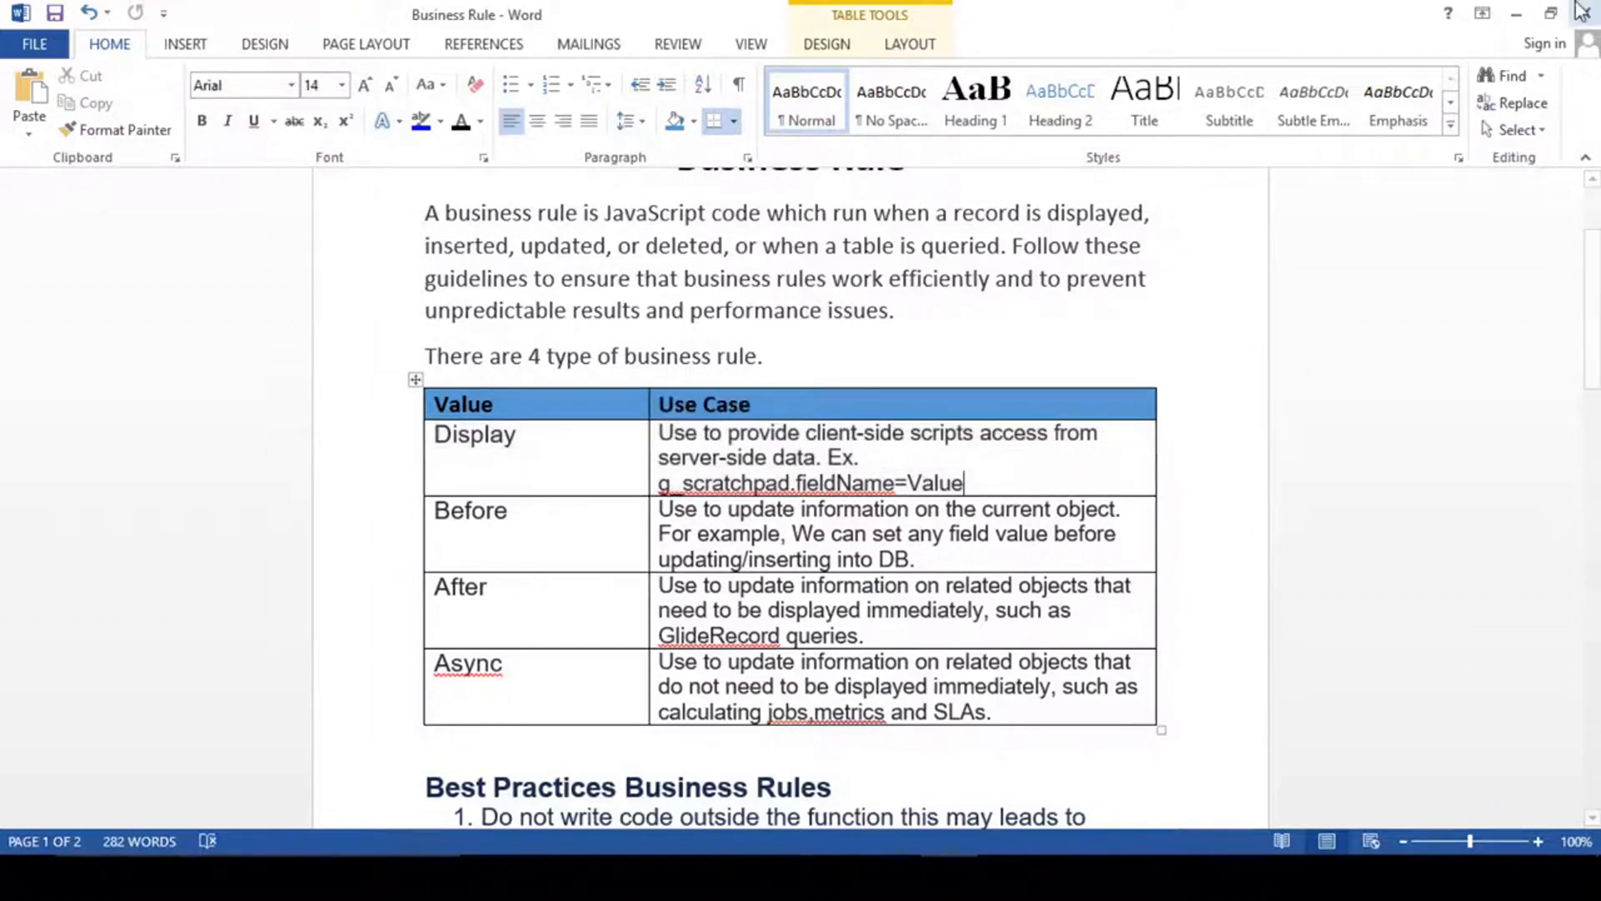
pyautogui.click(1517, 13)
# - Look up the Update Parent Ticket rule among the My Incident business rules sorted by latest update, then close that browser tab
pyautogui.rightClick(692, 100)
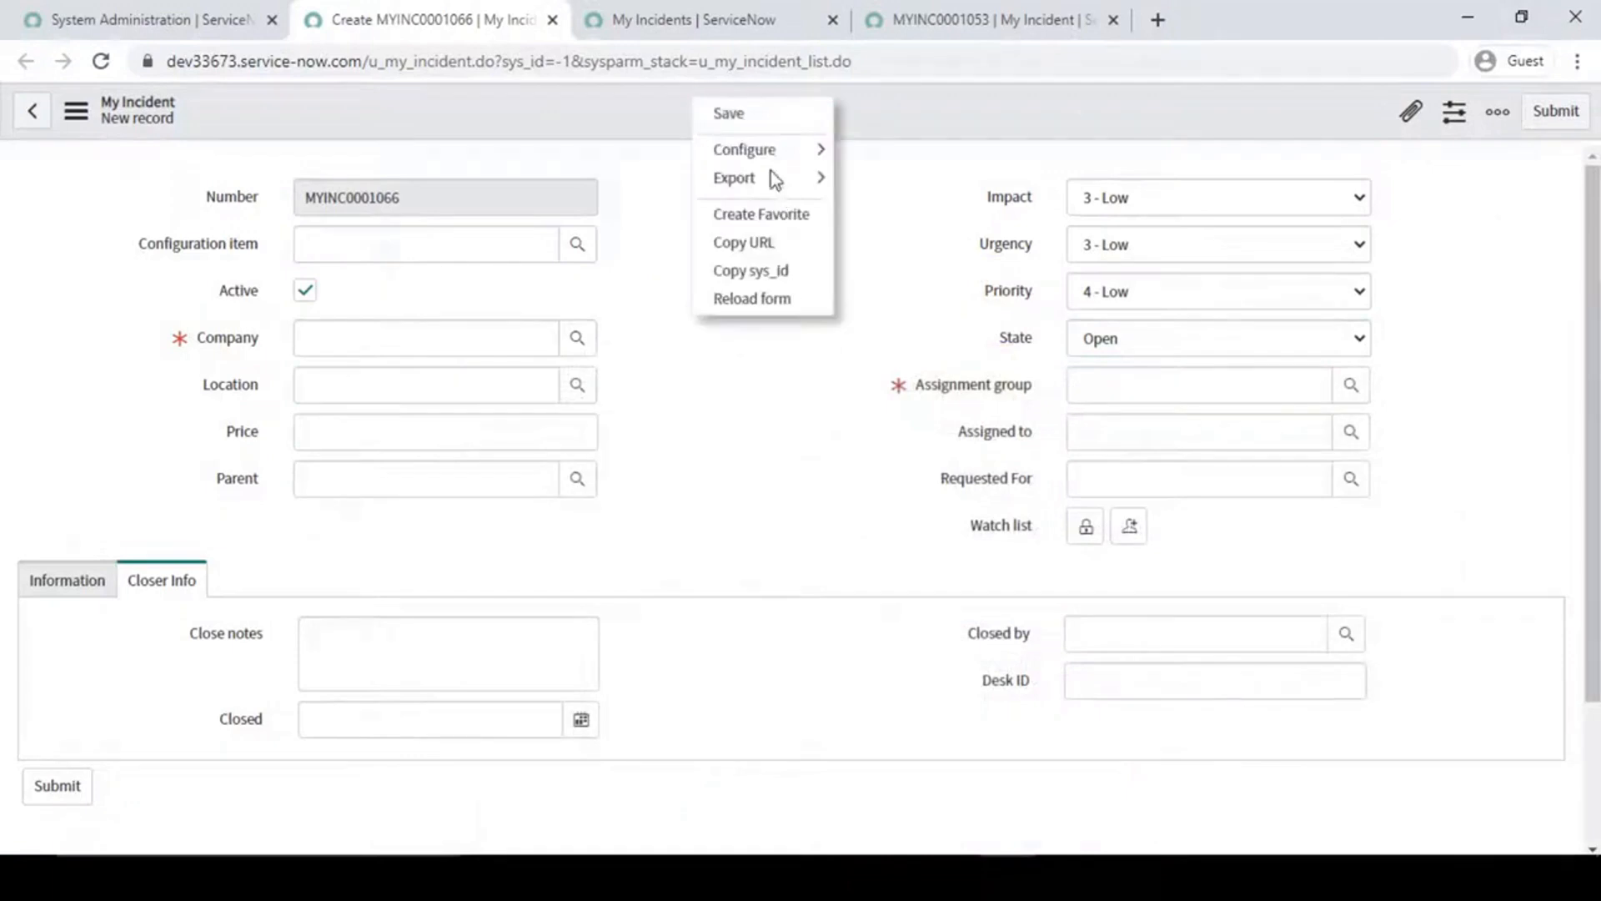
pyautogui.moveTo(817, 152)
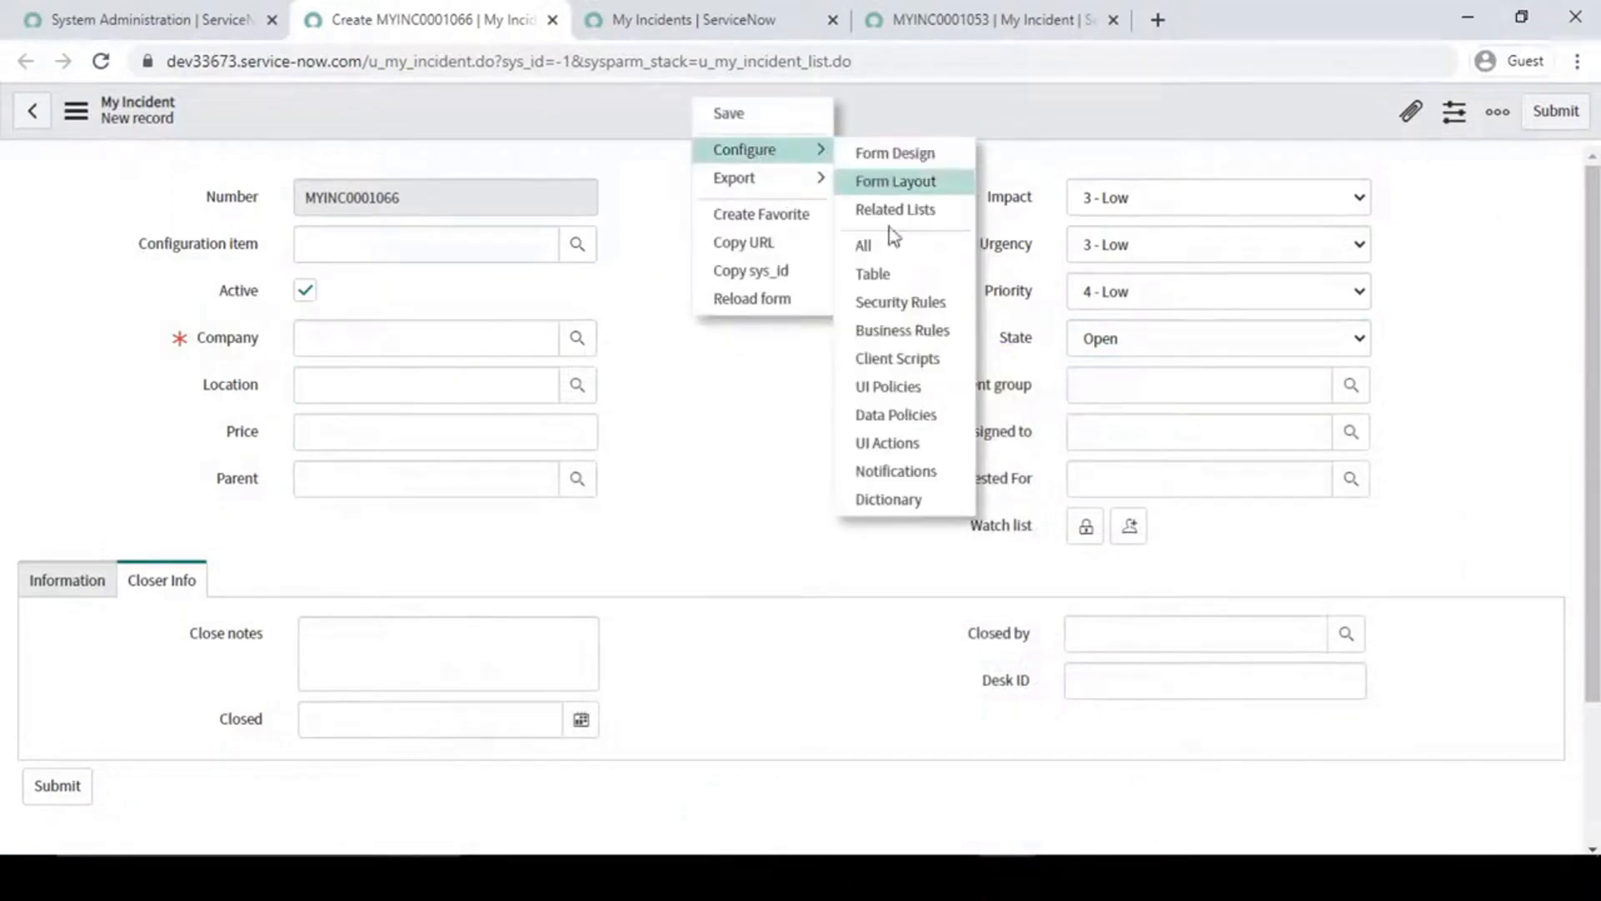
pyautogui.click(912, 337)
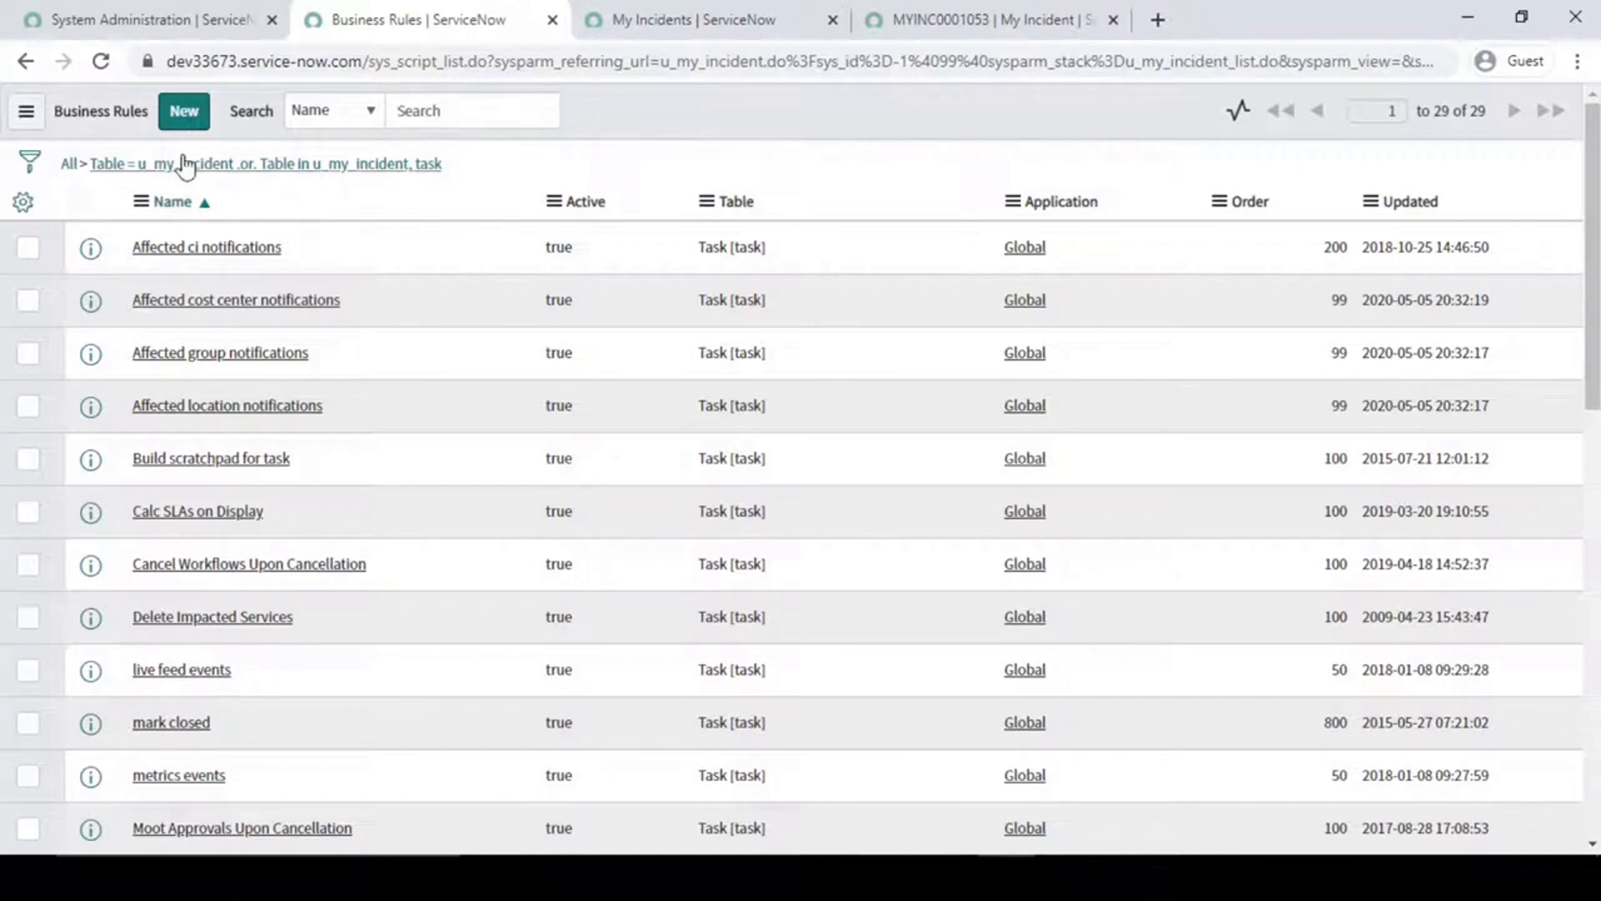
pyautogui.click(1370, 201)
pyautogui.click(1410, 236)
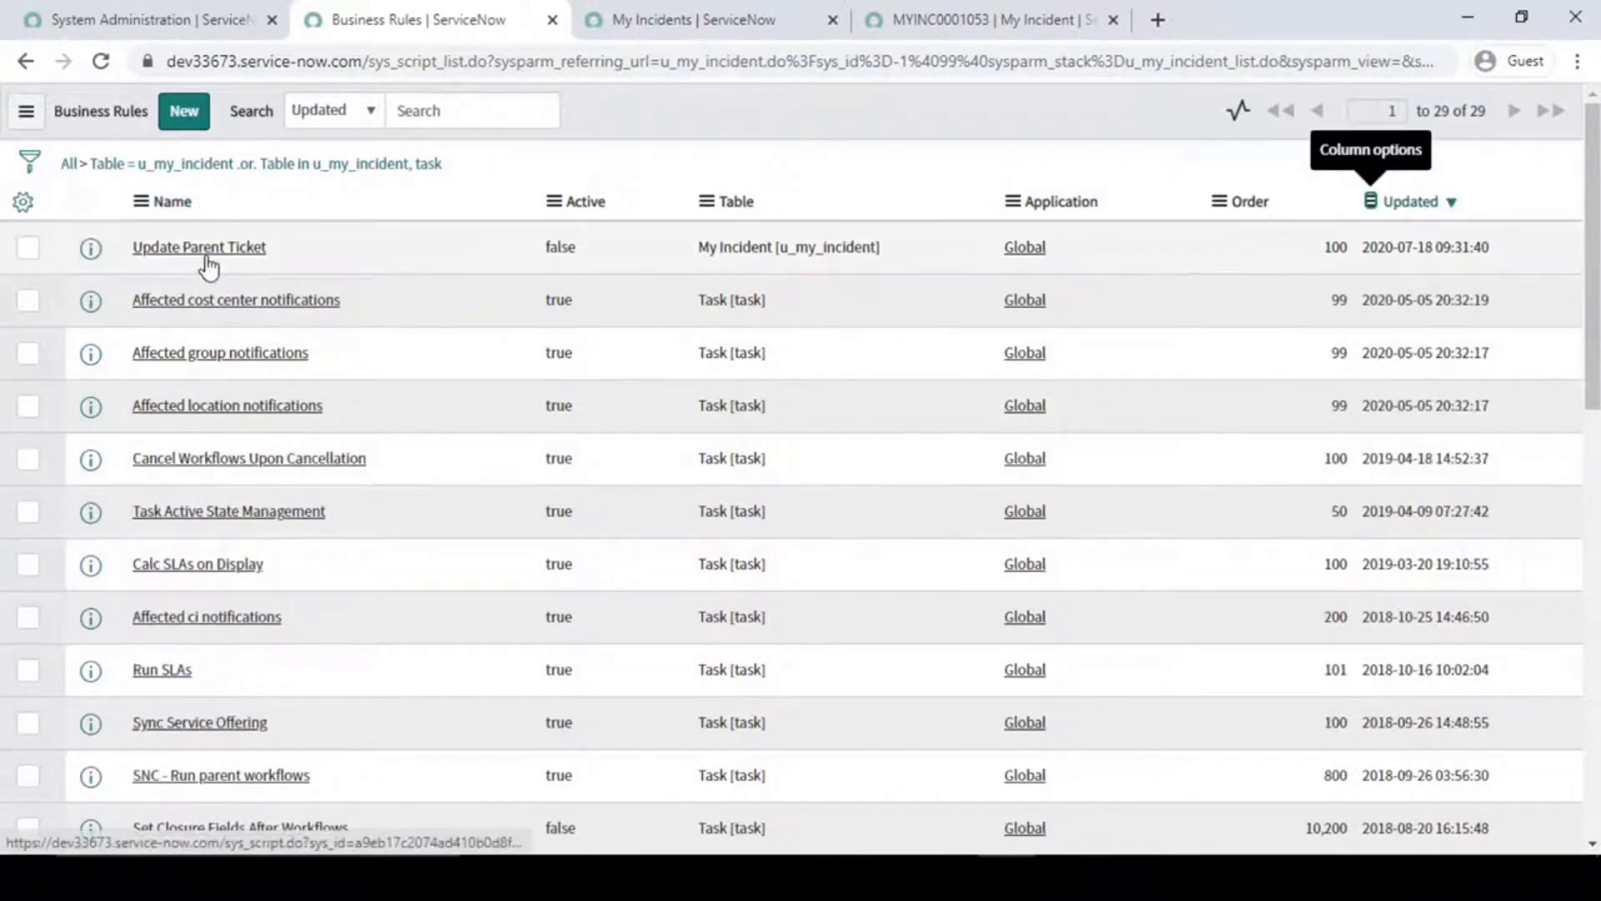
pyautogui.click(208, 247)
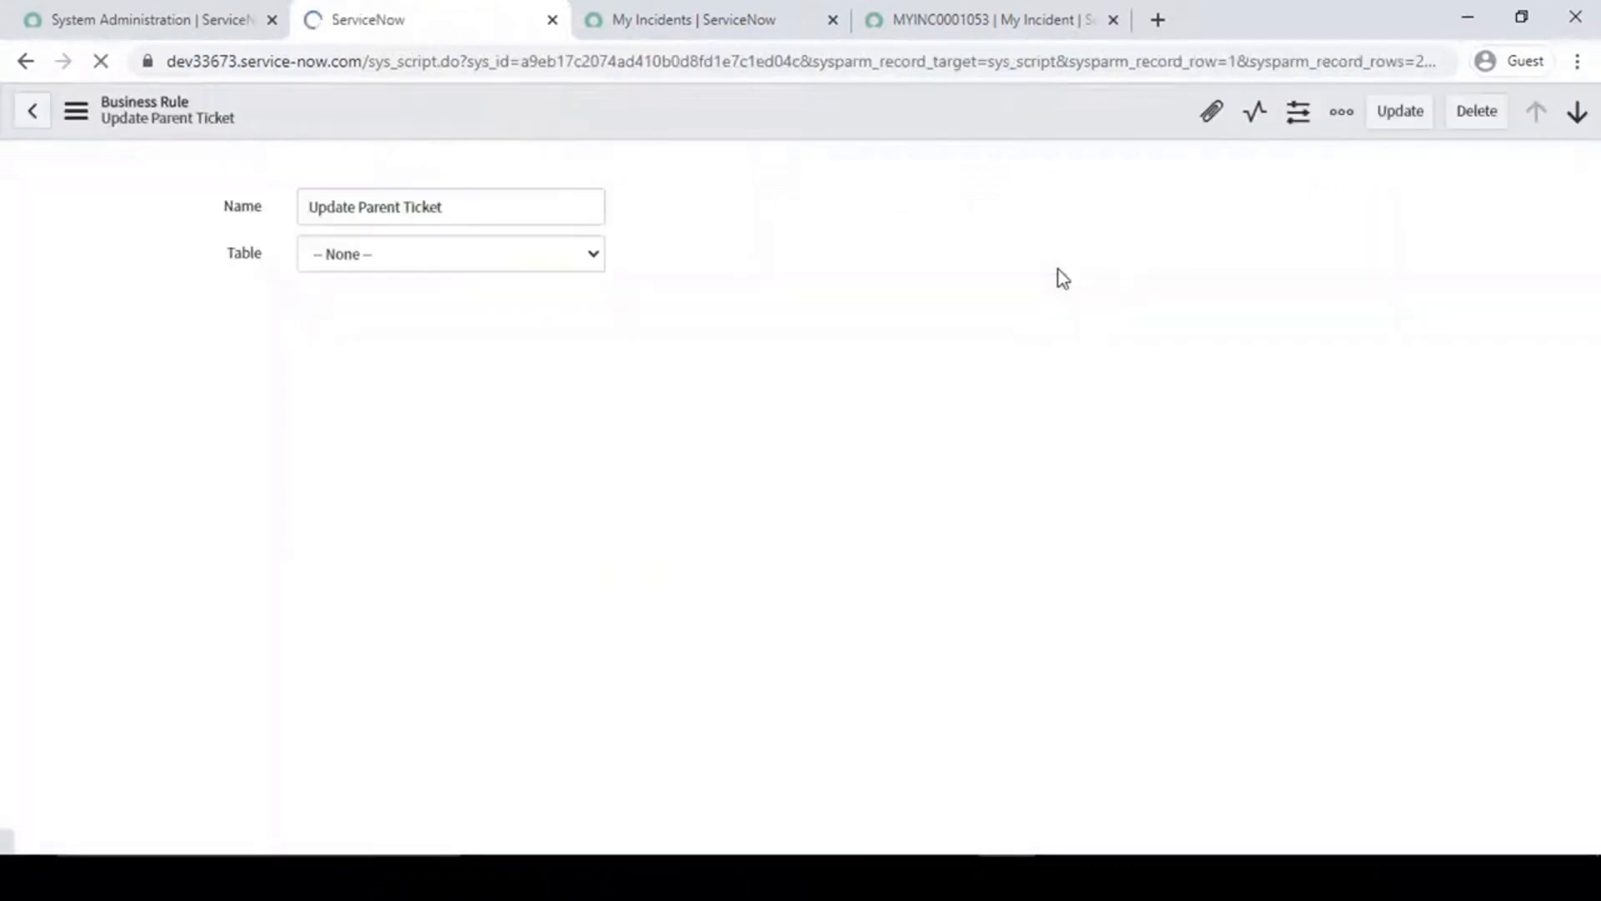
pyautogui.click(552, 19)
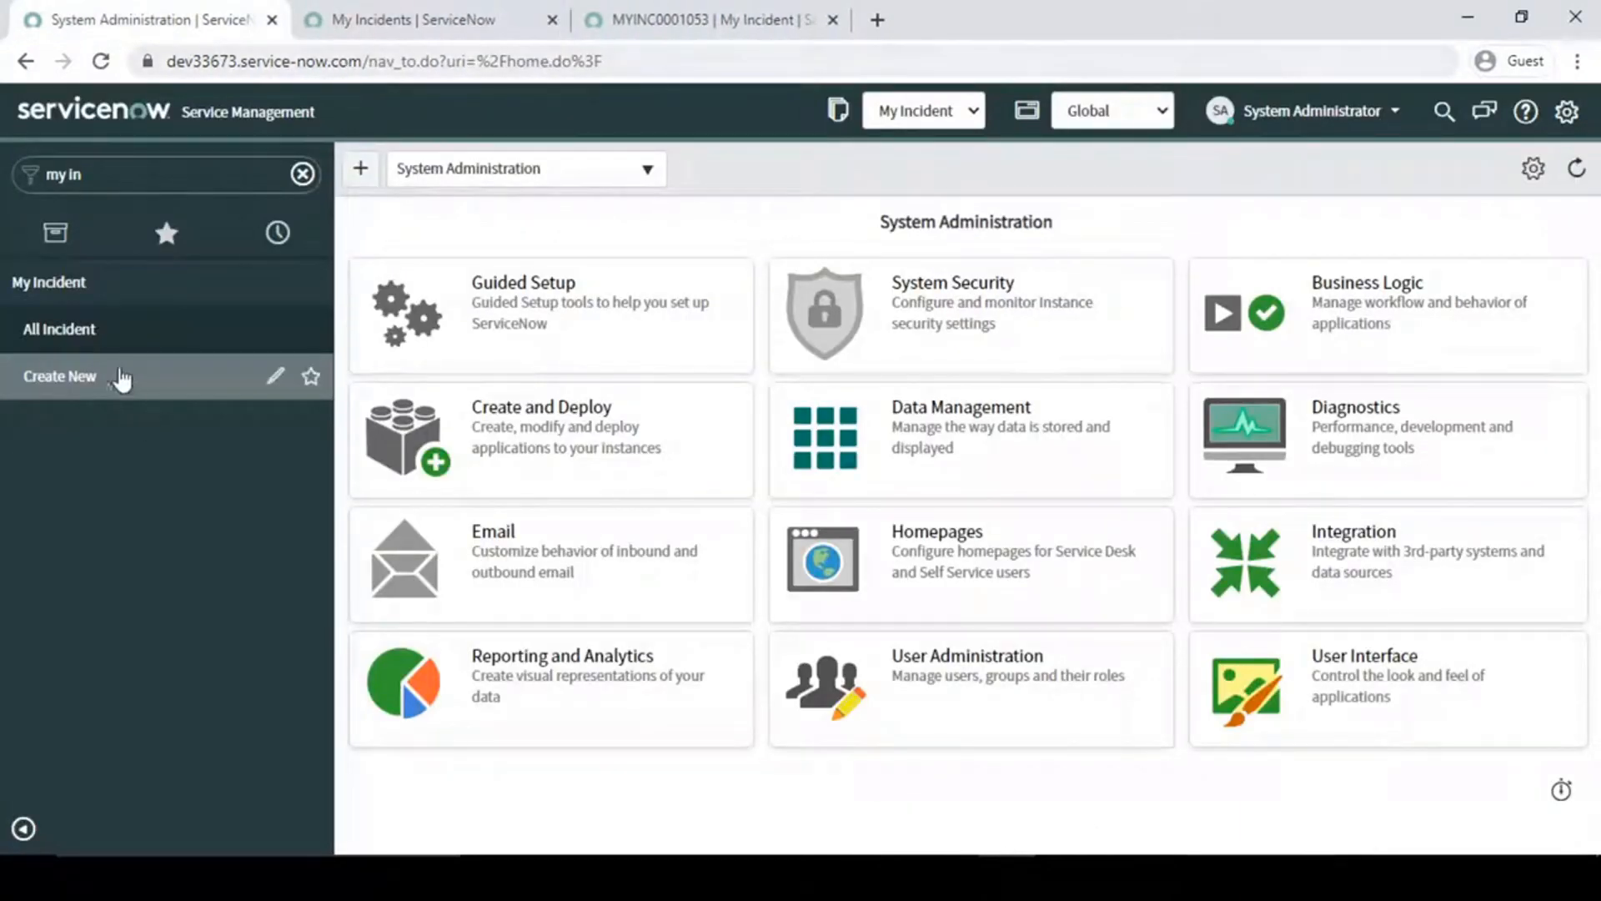
# - Start a new business rule for the My Incident table from a fresh My Incident form's business rule configuration
pyautogui.middleClick(92, 383)
pyautogui.click(404, 17)
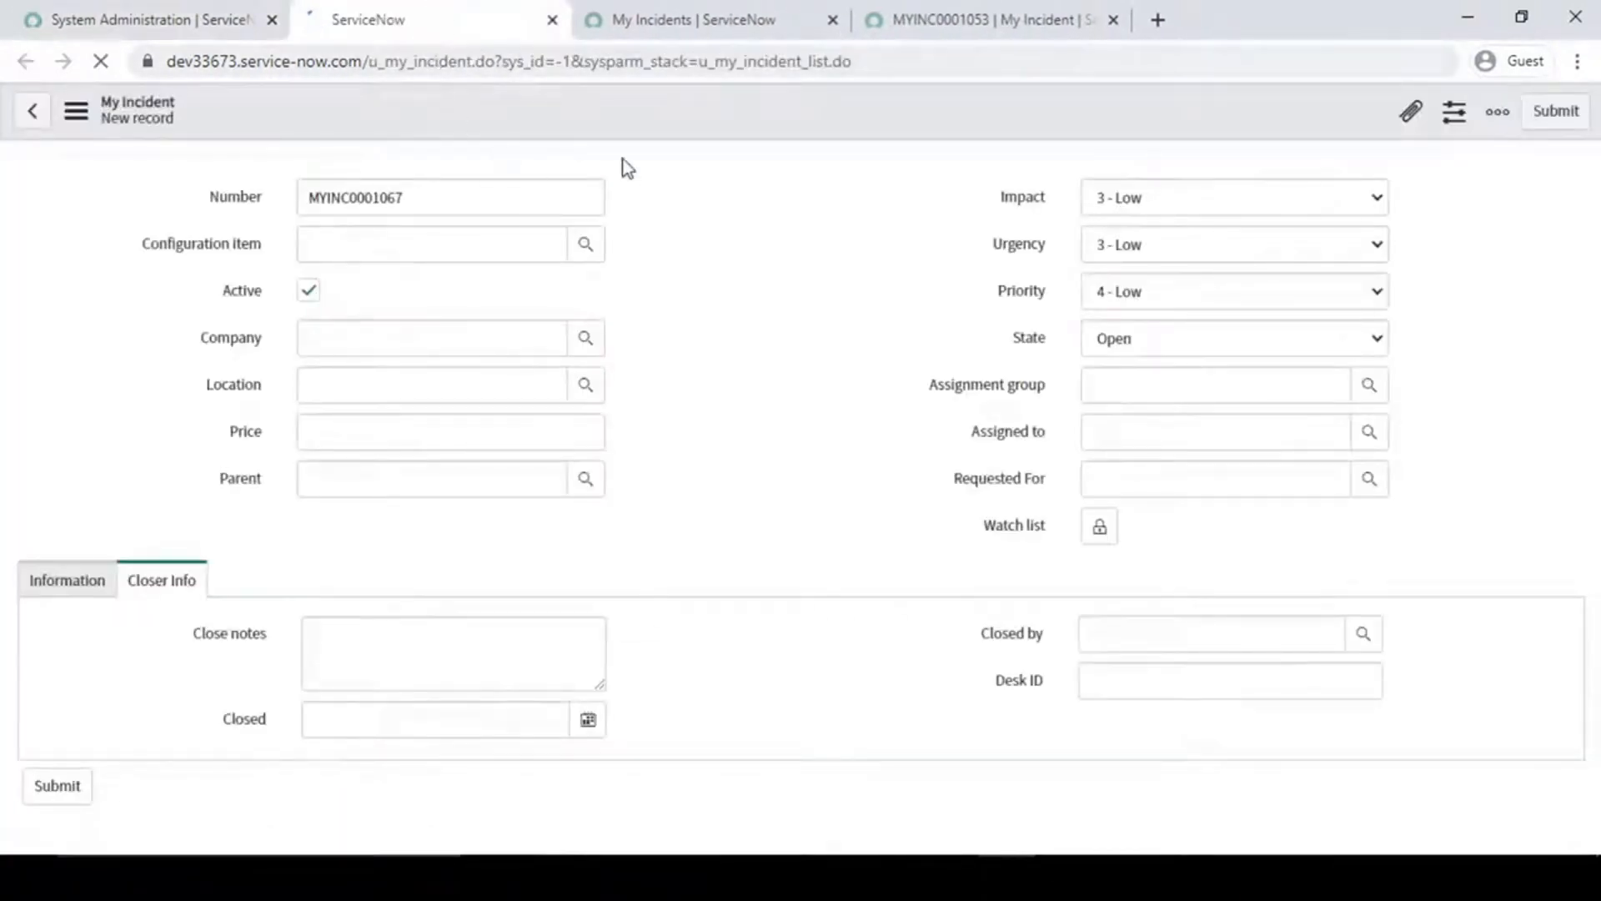
pyautogui.rightClick(652, 94)
pyautogui.moveTo(705, 144)
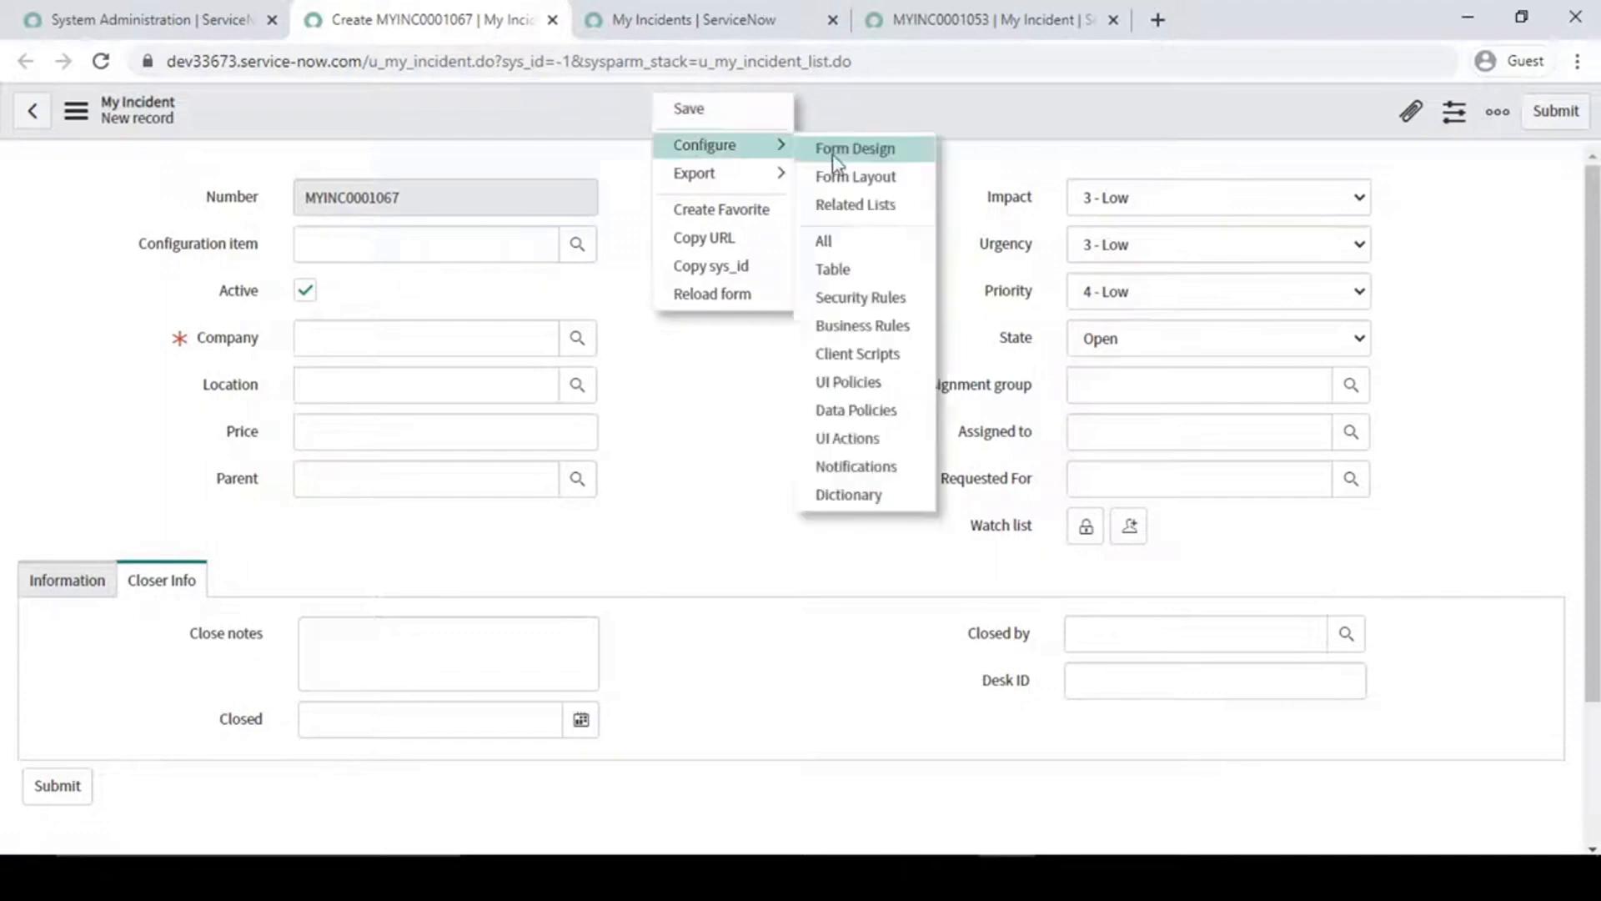
pyautogui.click(871, 332)
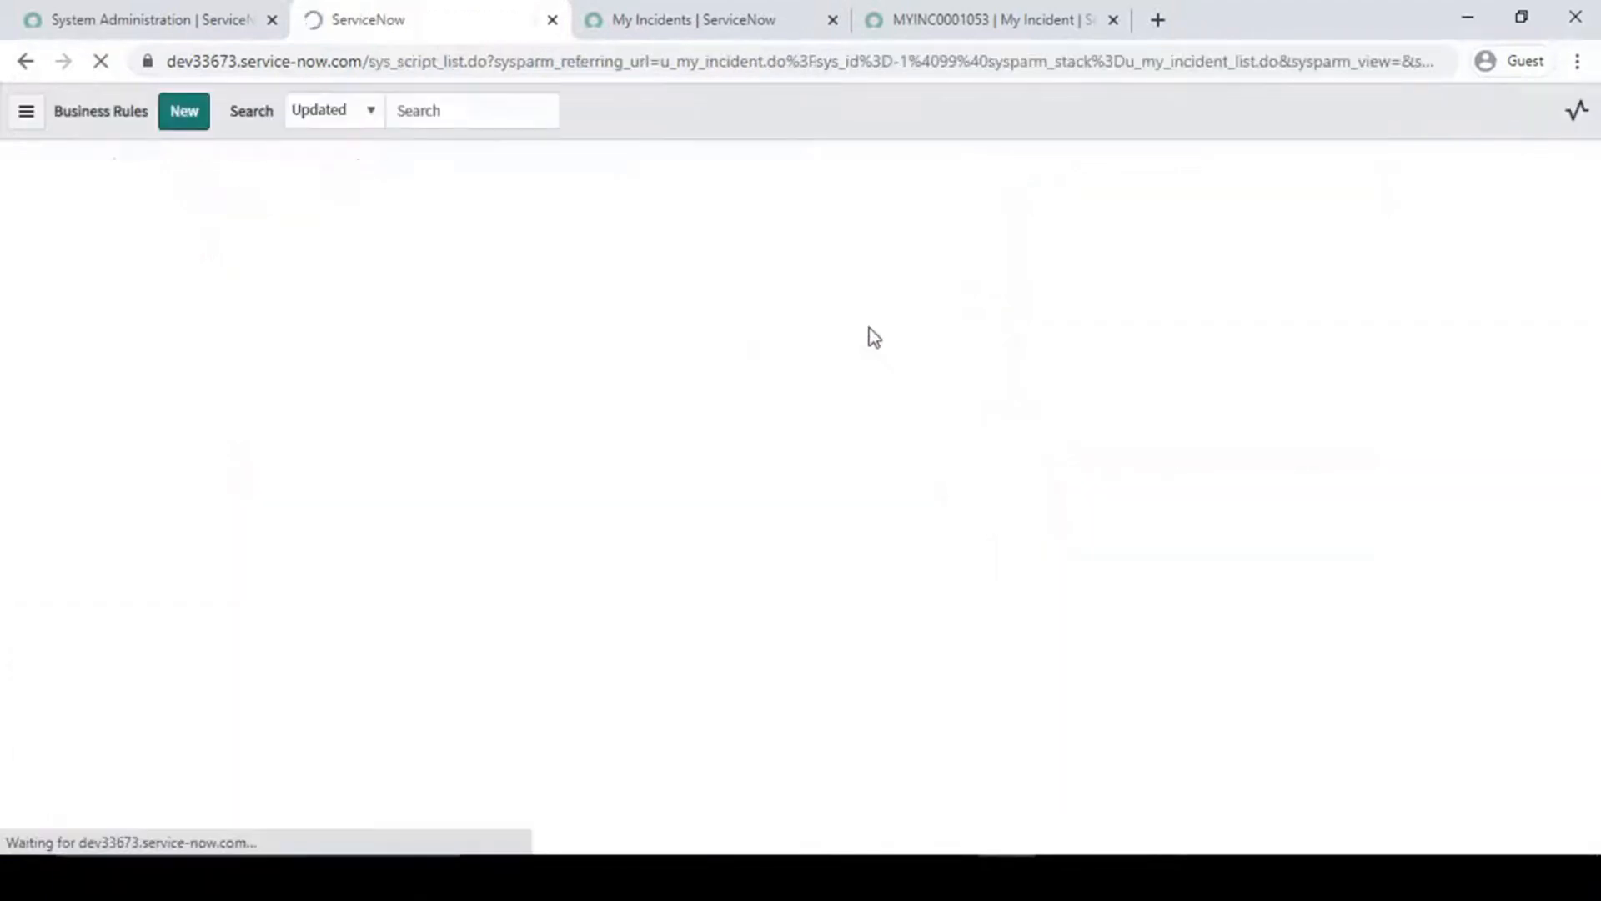
pyautogui.click(192, 115)
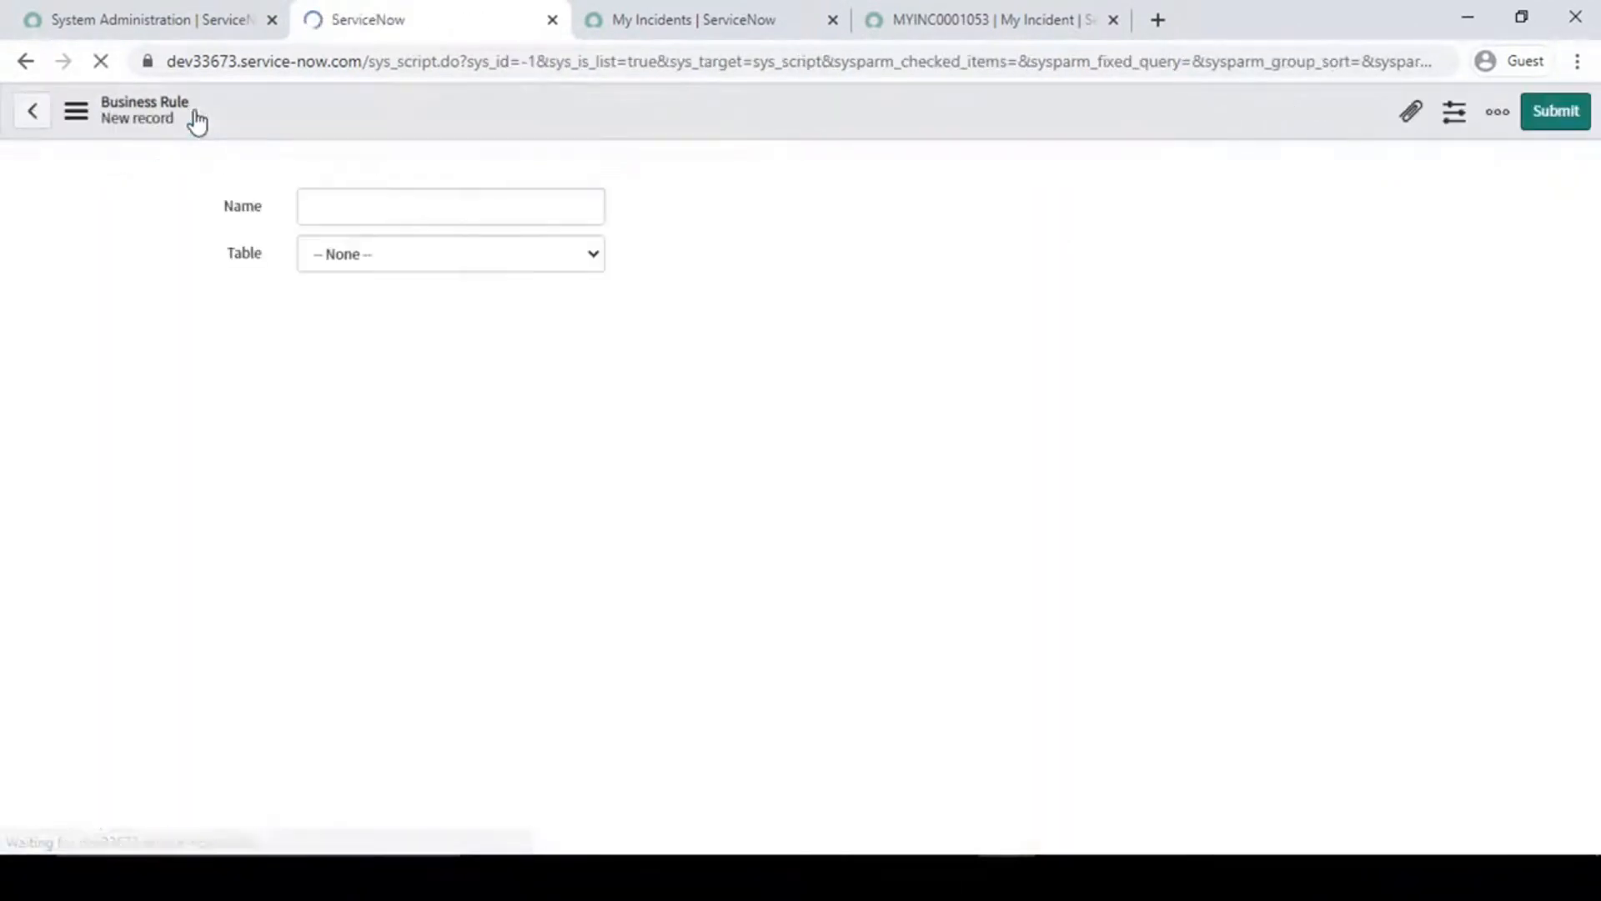
# - Name the business rule "Bring Logged-in user" and enable its Advanced option
pyautogui.click(362, 213)
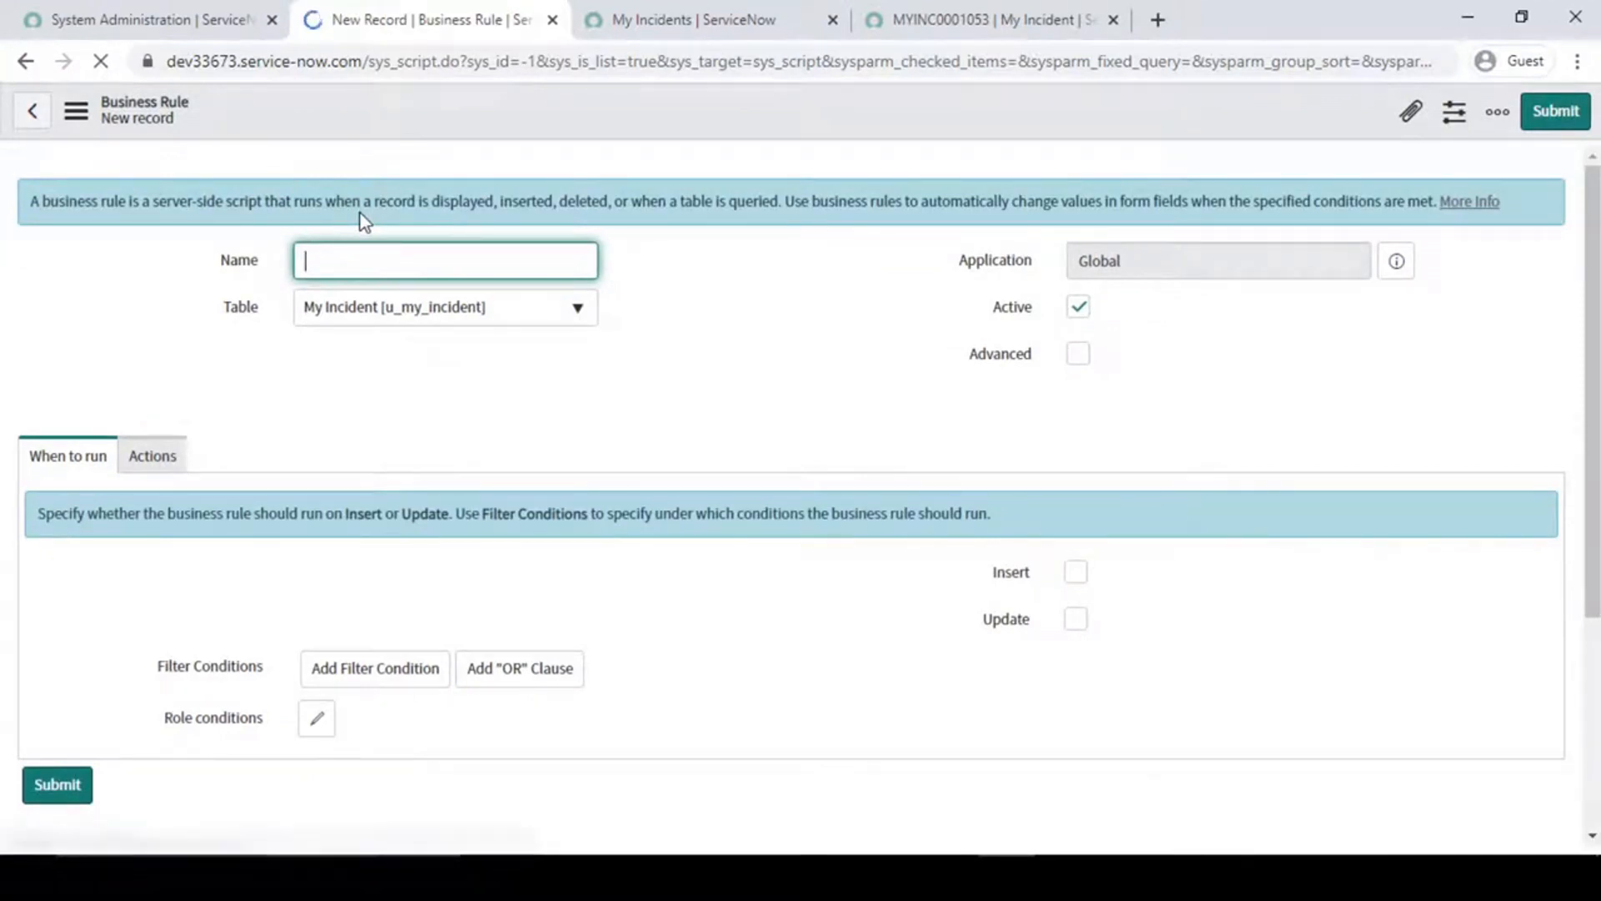
pyautogui.write('Bring')
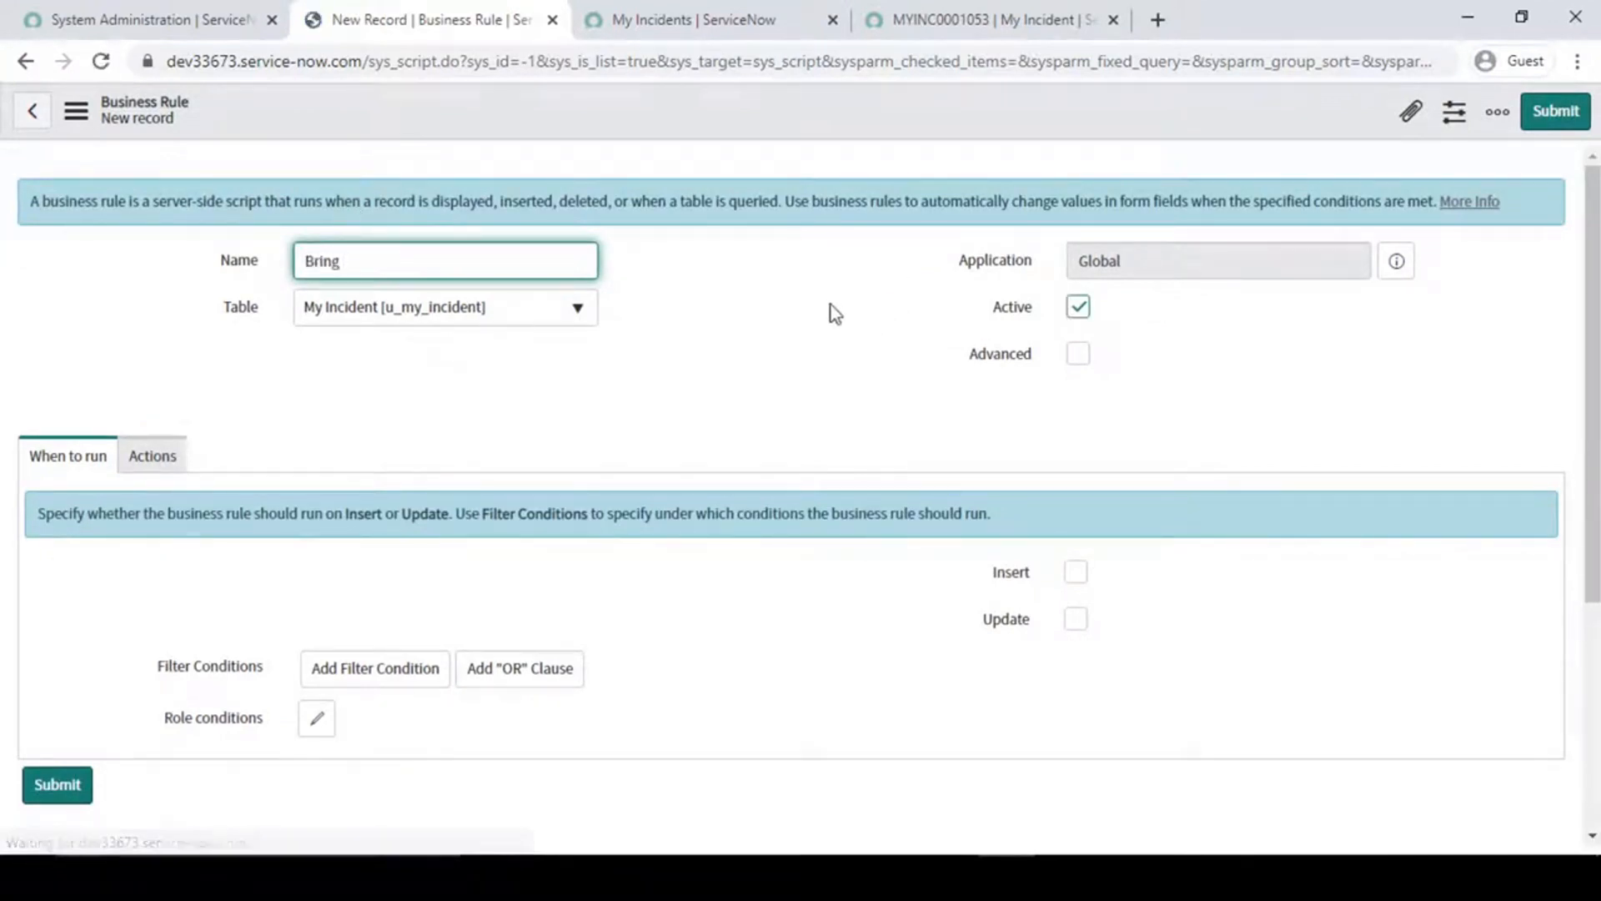
pyautogui.write(' Logged-in user')
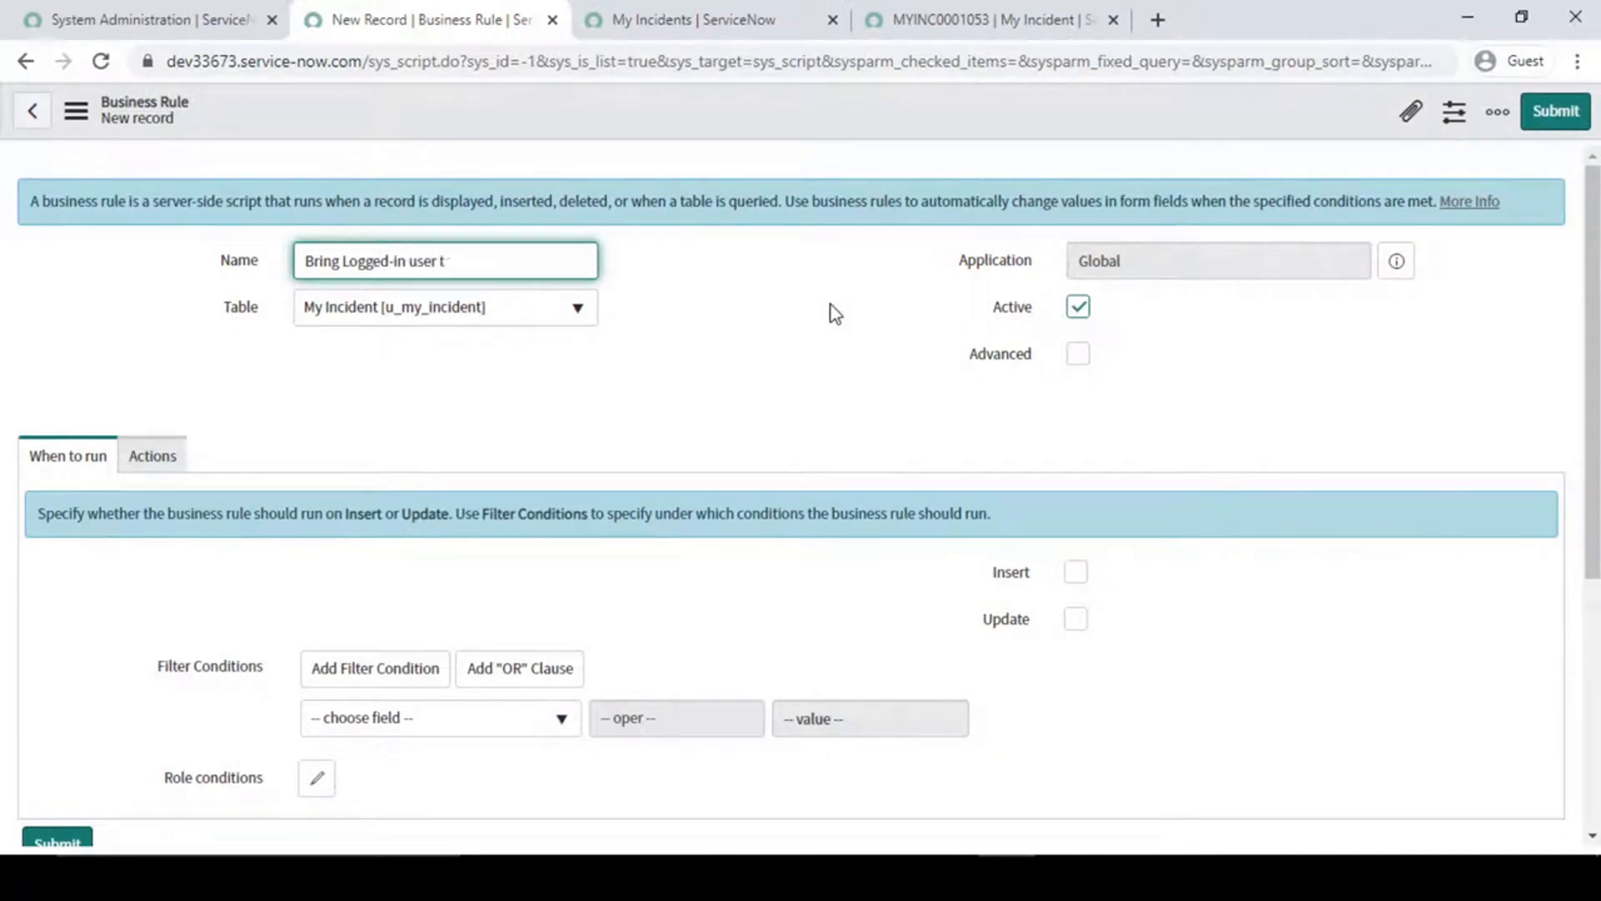
pyautogui.click(818, 366)
pyautogui.click(1078, 354)
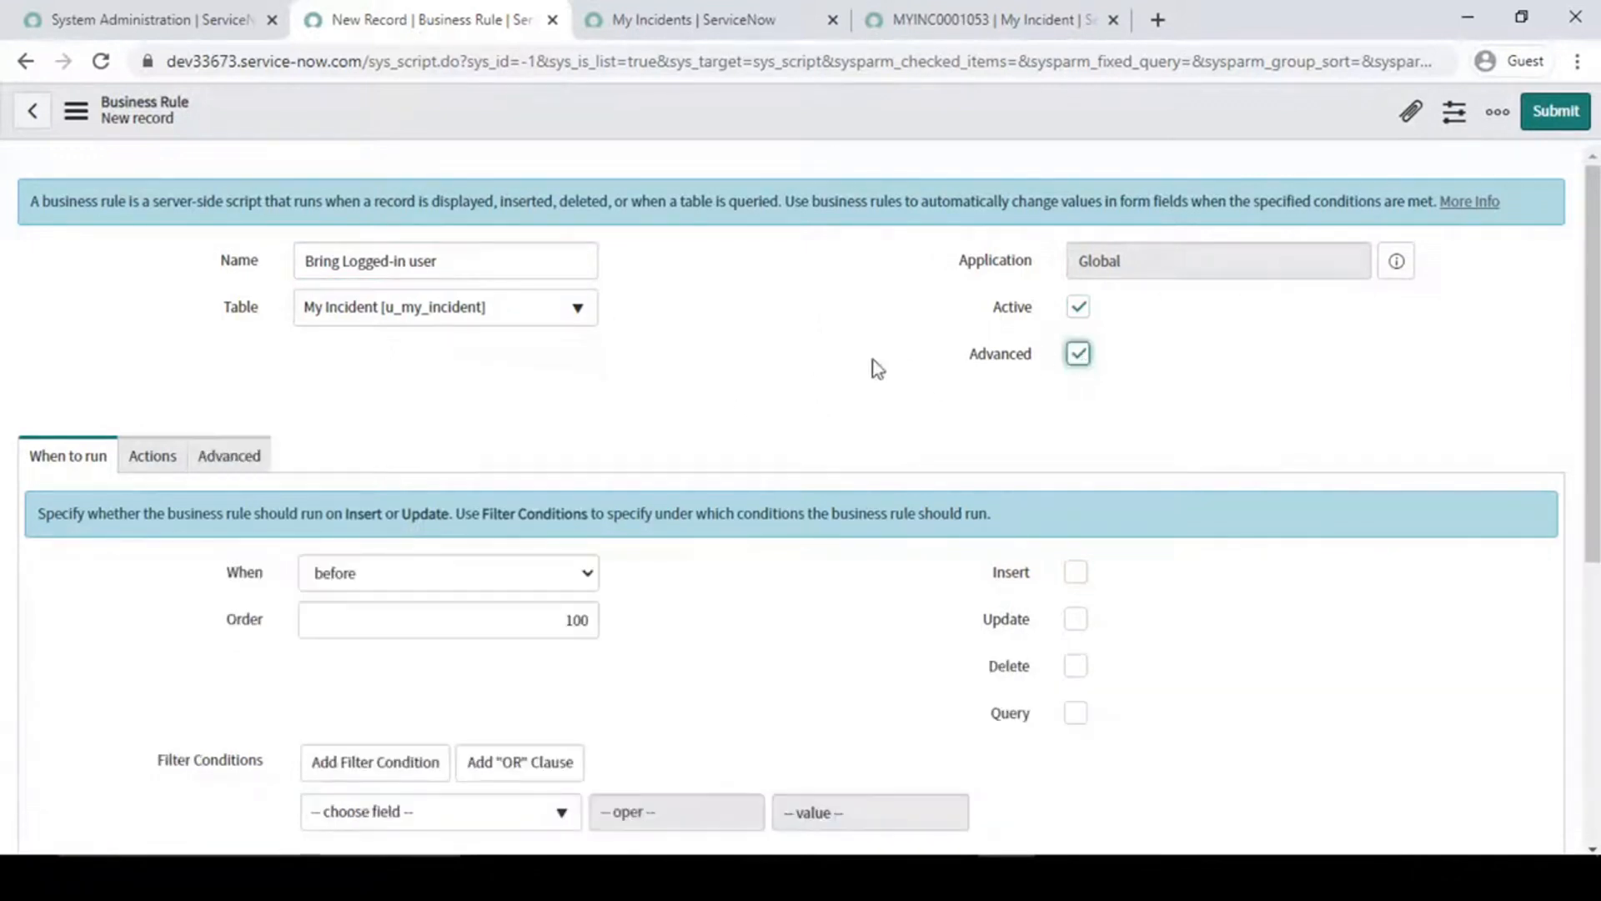
# - Set the "Bring Logged-in user" business rule to run on display
pyautogui.scroll(-3, 322, 471)
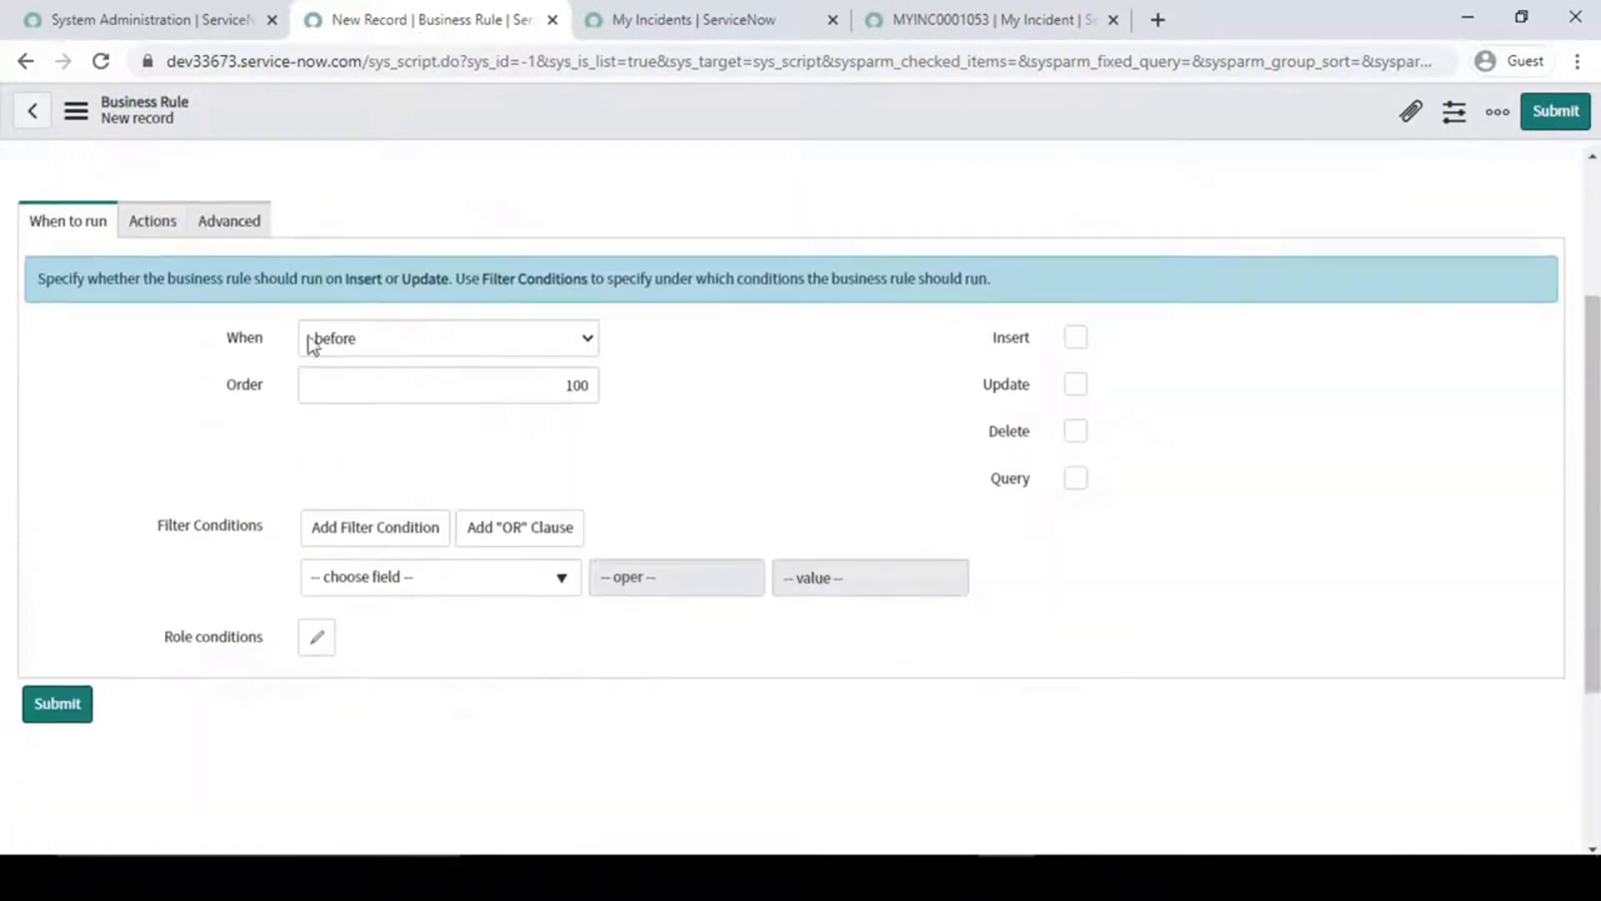
pyautogui.click(488, 344)
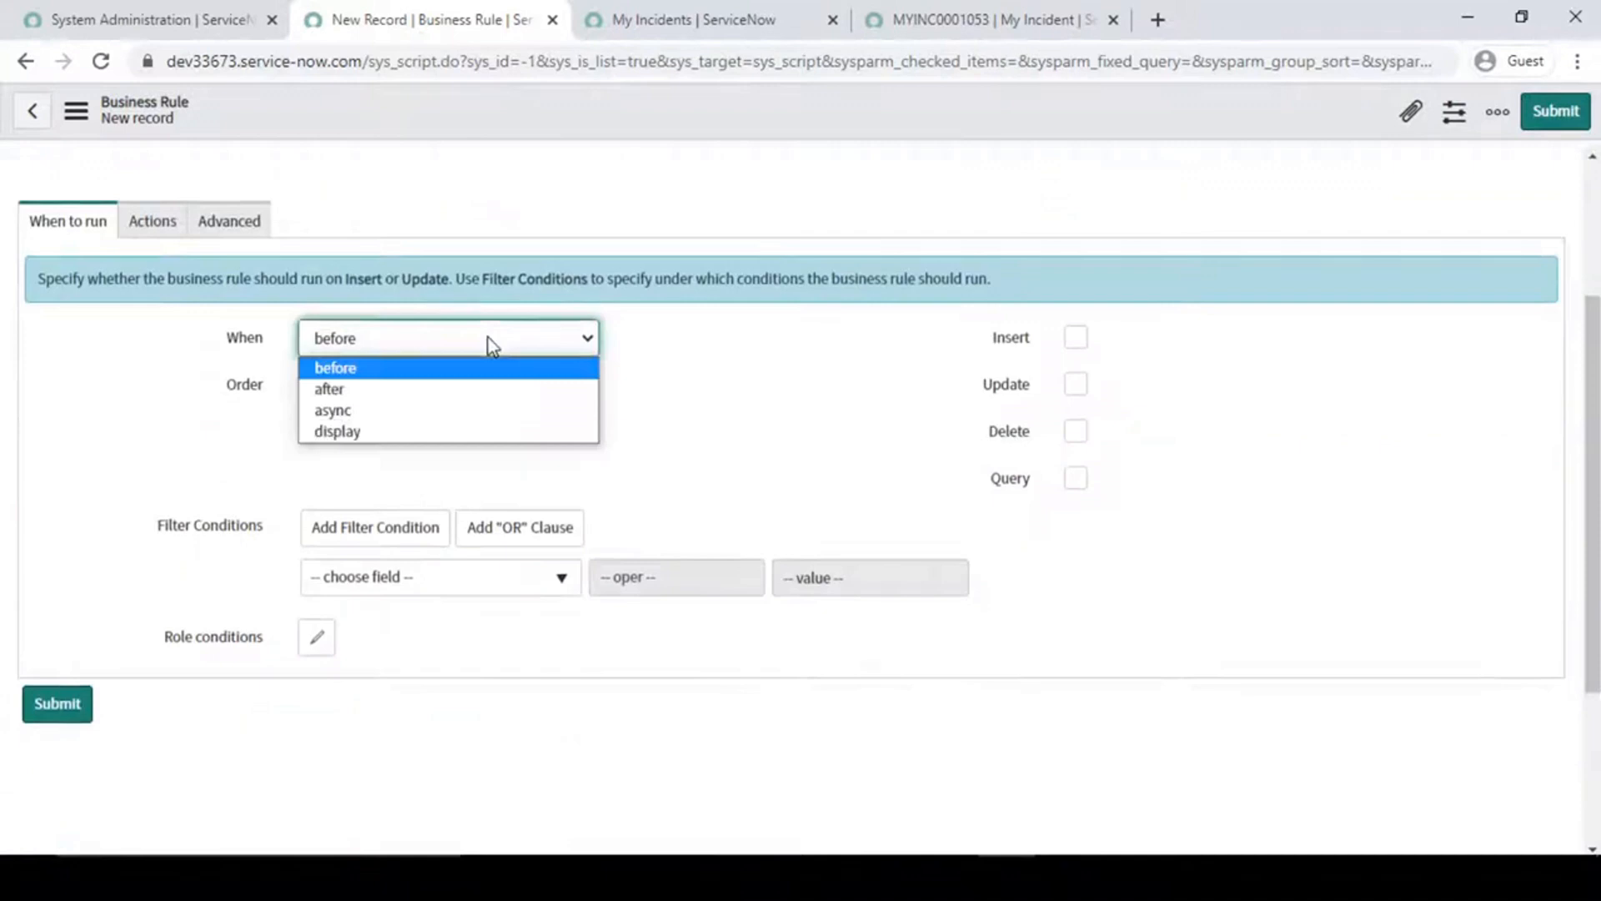
pyautogui.click(369, 433)
pyautogui.scroll(3, 230, 506)
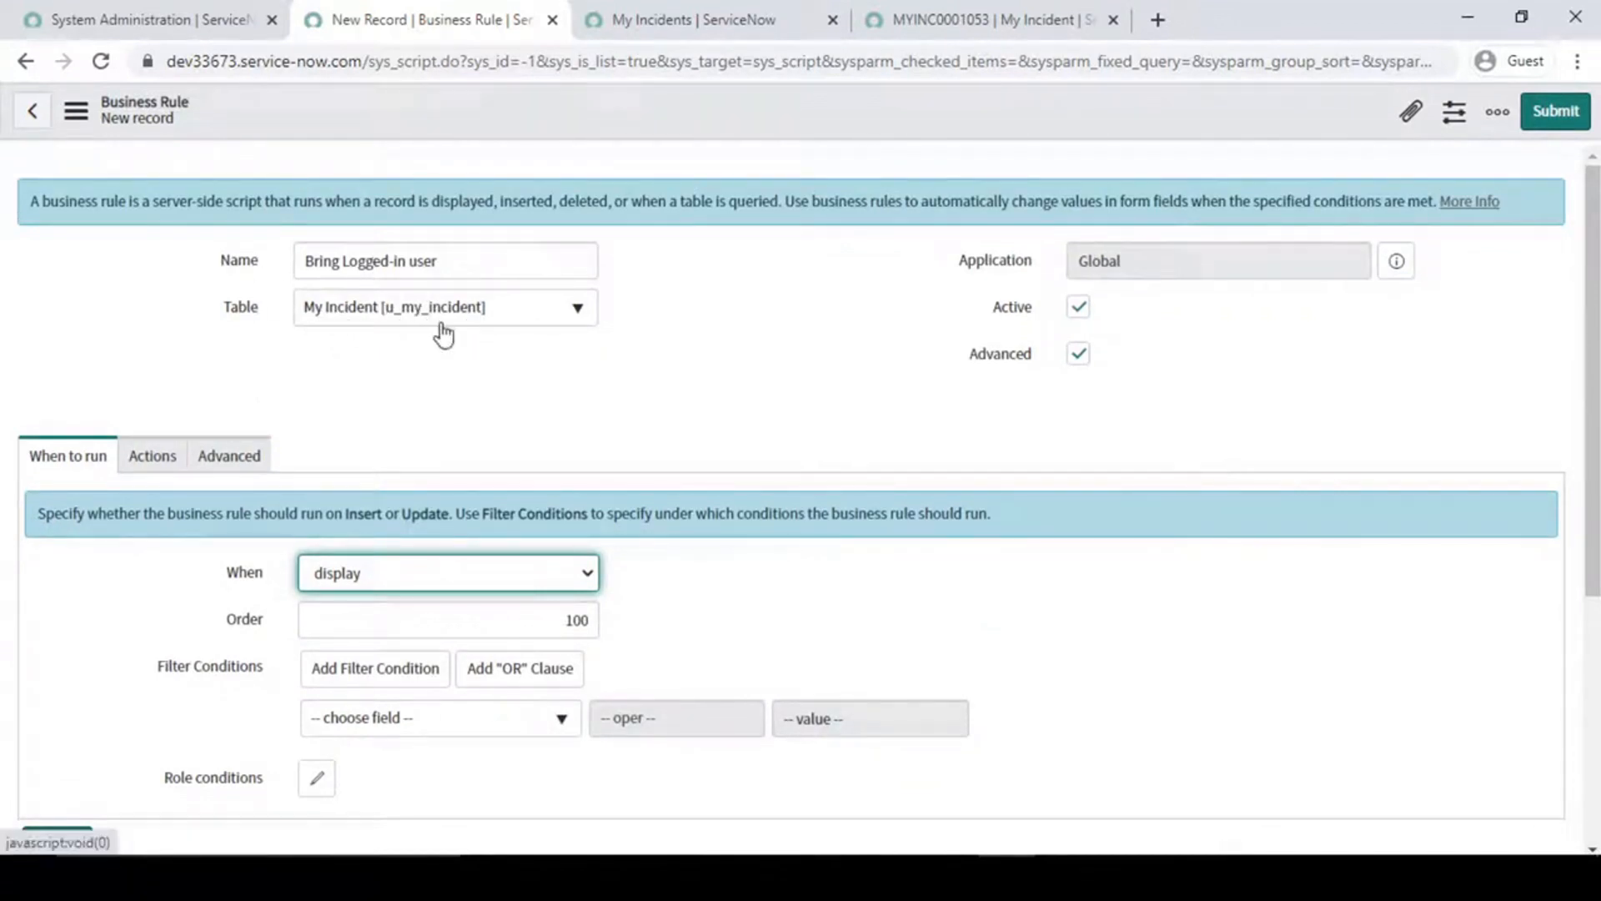
pyautogui.click(758, 422)
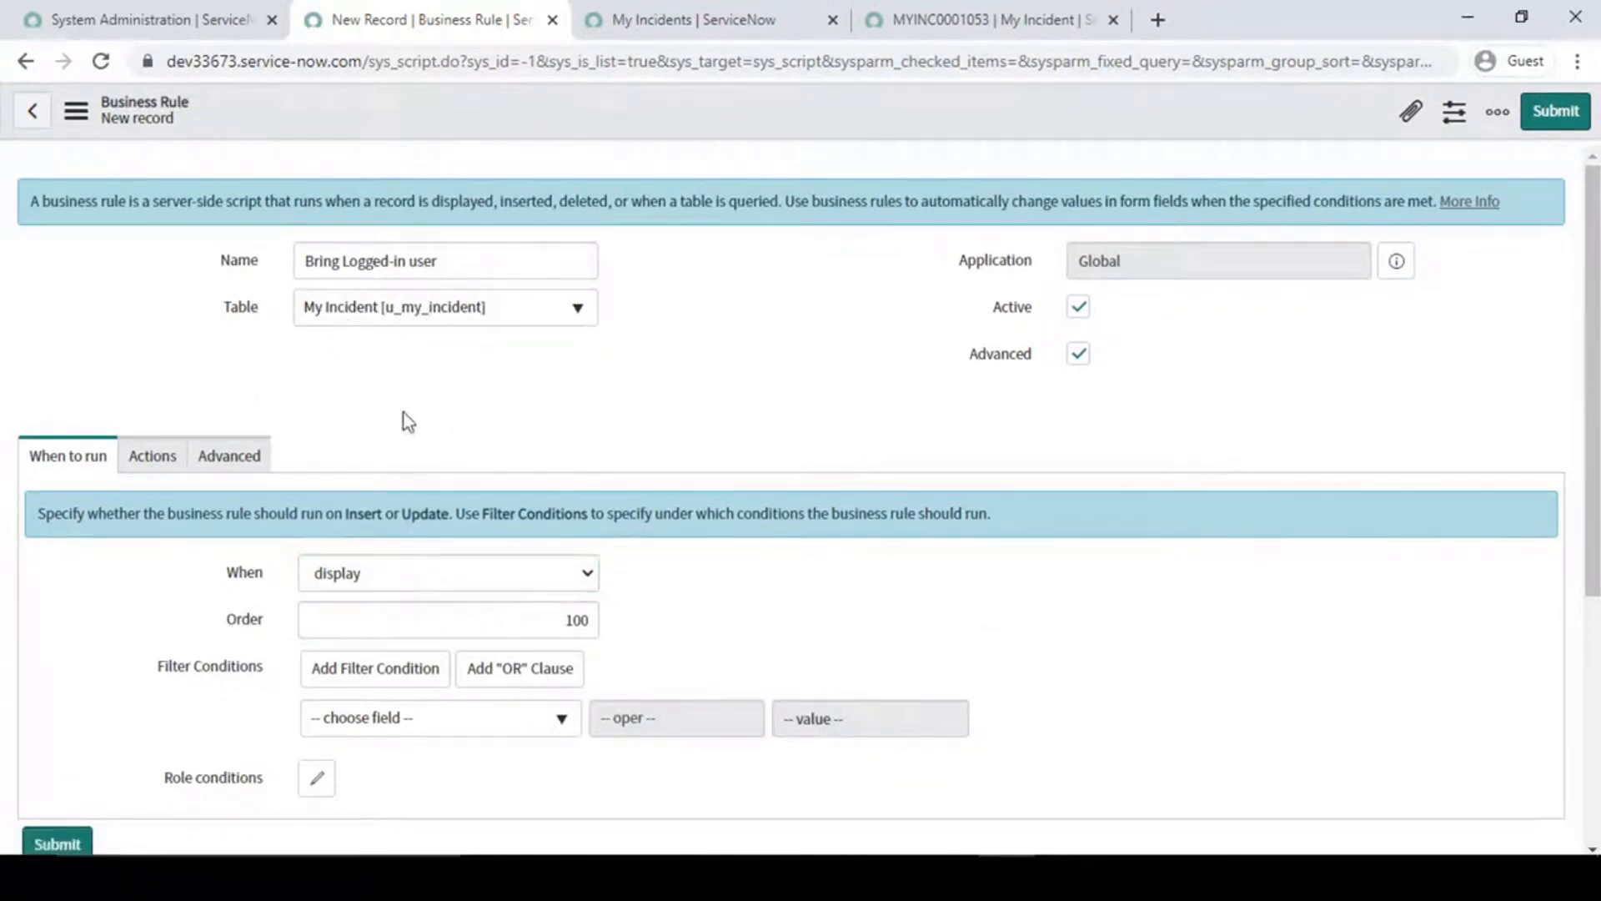
# - Review the rule's Name, Table and Application fields
pyautogui.hotkey('shift', 'Tab')
pyautogui.hotkey('shift', 'Tab')
pyautogui.moveTo(489, 264); pyautogui.dragTo(104, 262)
pyautogui.click(715, 303)
pyautogui.moveTo(482, 264); pyautogui.dragTo(287, 261)
pyautogui.click(718, 292)
pyautogui.doubleClick(255, 308)
pyautogui.click(715, 319)
pyautogui.click(922, 306)
pyautogui.moveTo(955, 267); pyautogui.dragTo(1039, 265)
pyautogui.moveTo(1165, 262); pyautogui.dragTo(1017, 251)
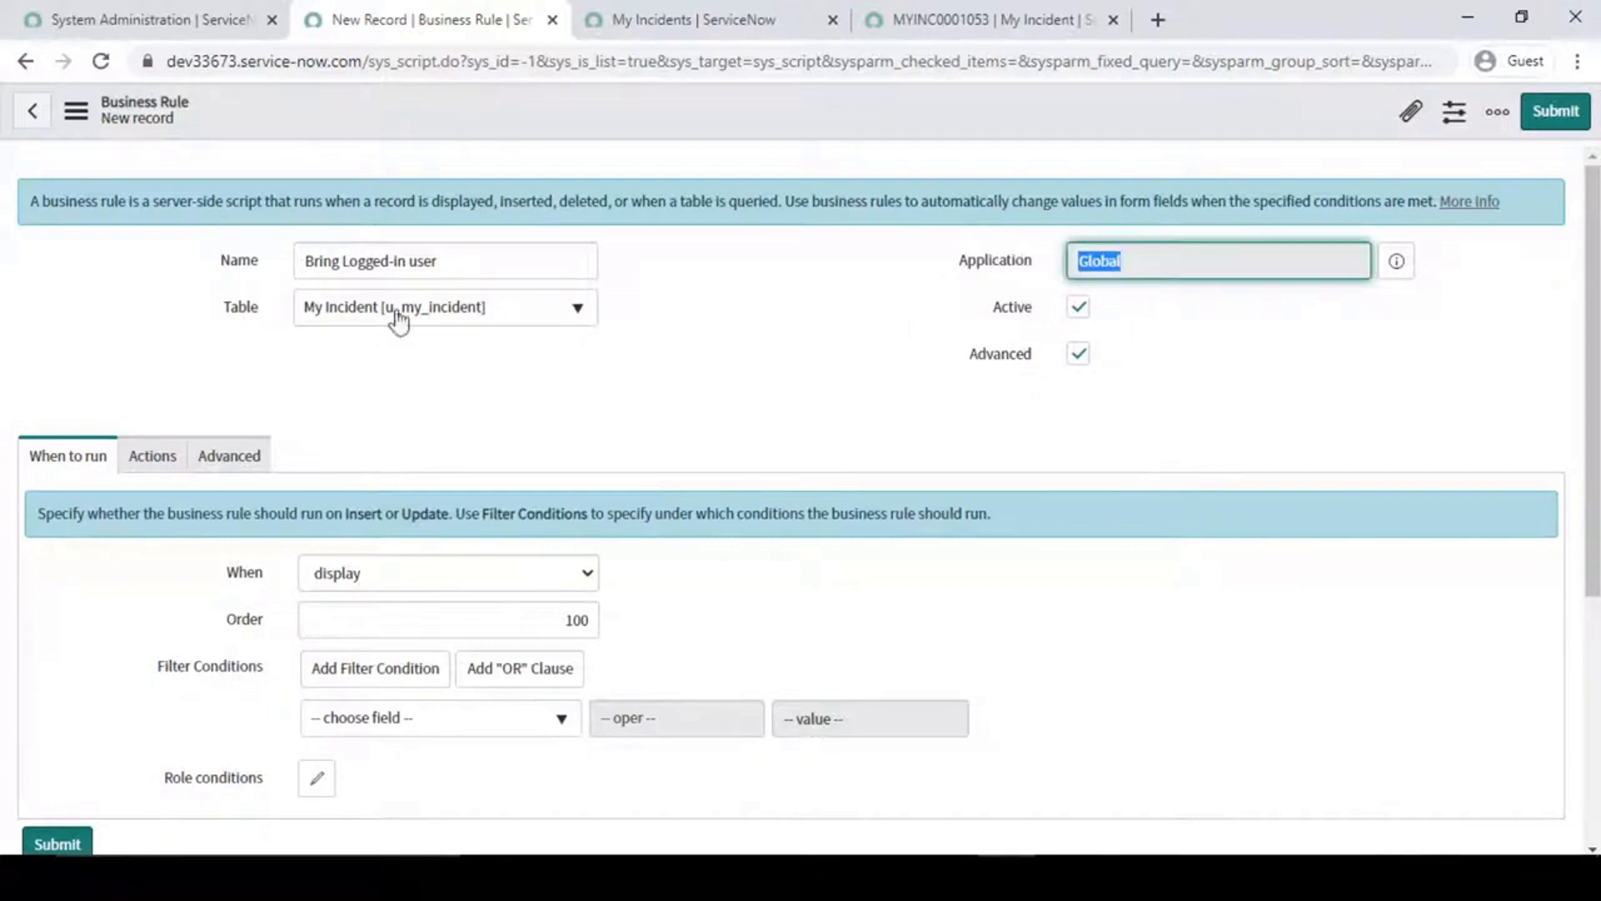
pyautogui.click(877, 386)
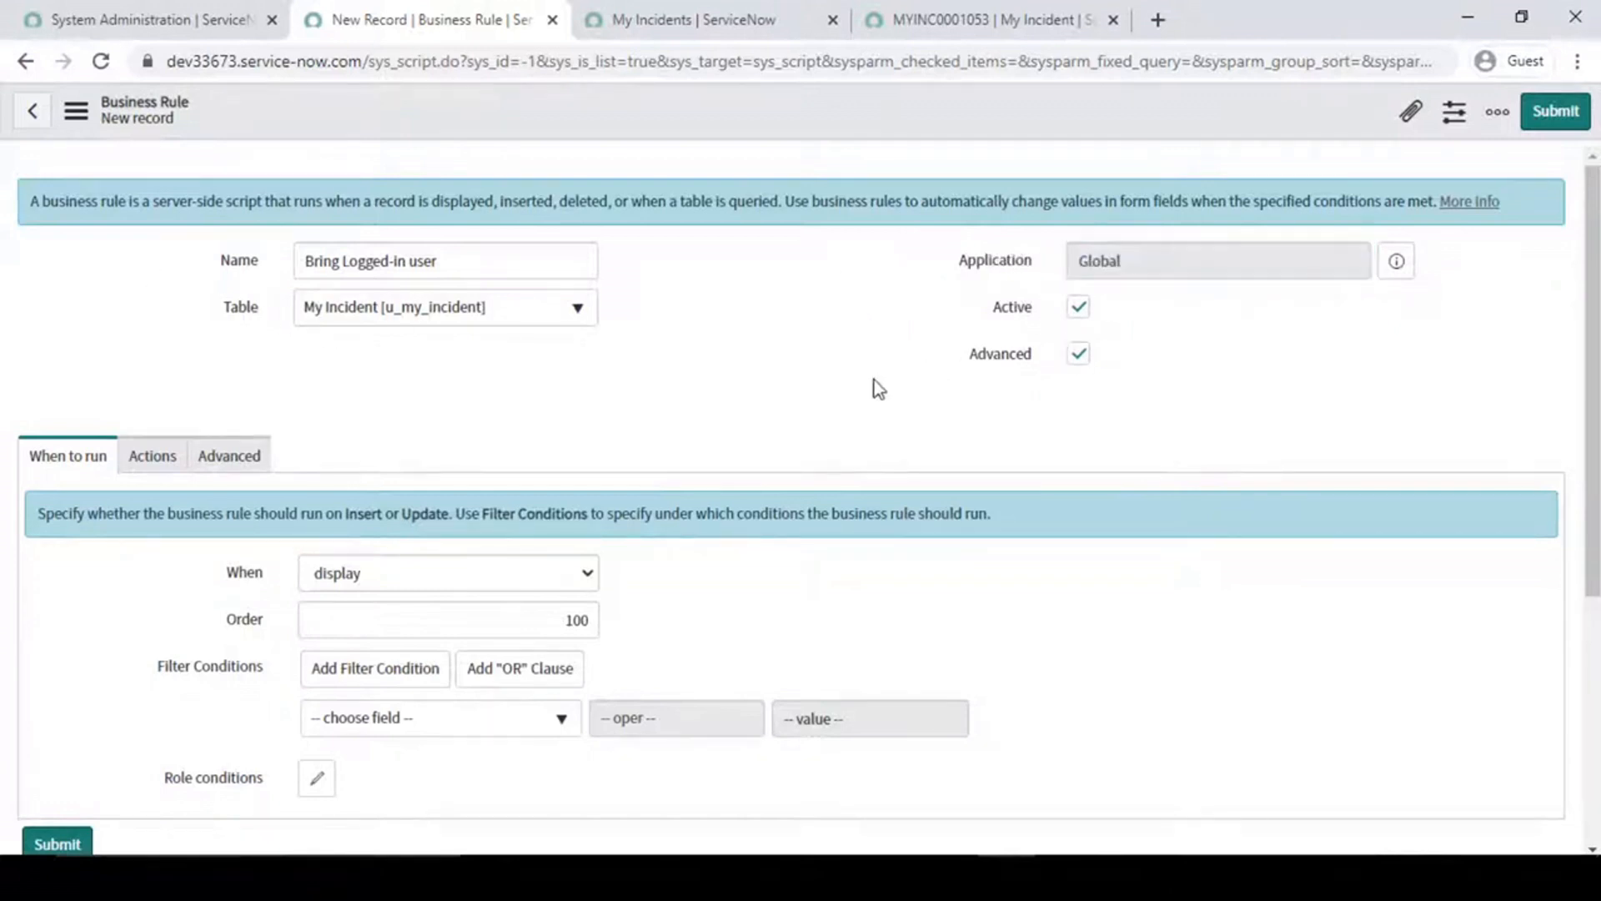
# - Compare the rule form with the Advanced option off and on, including the Condition and Script fields it provides
pyautogui.click(1078, 353)
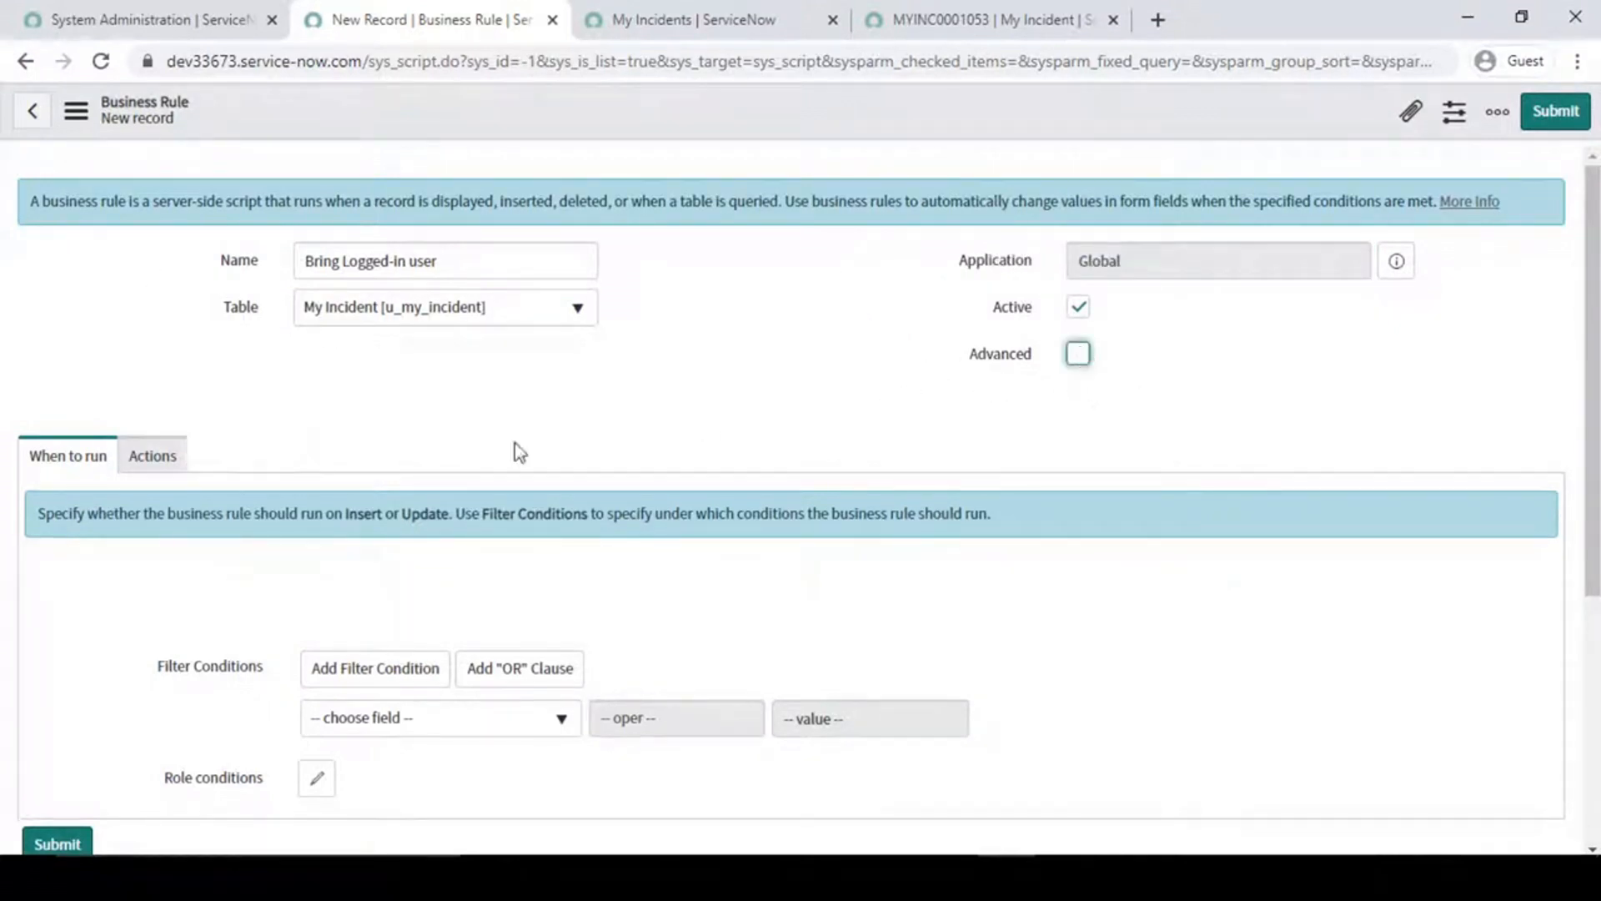
pyautogui.click(1083, 361)
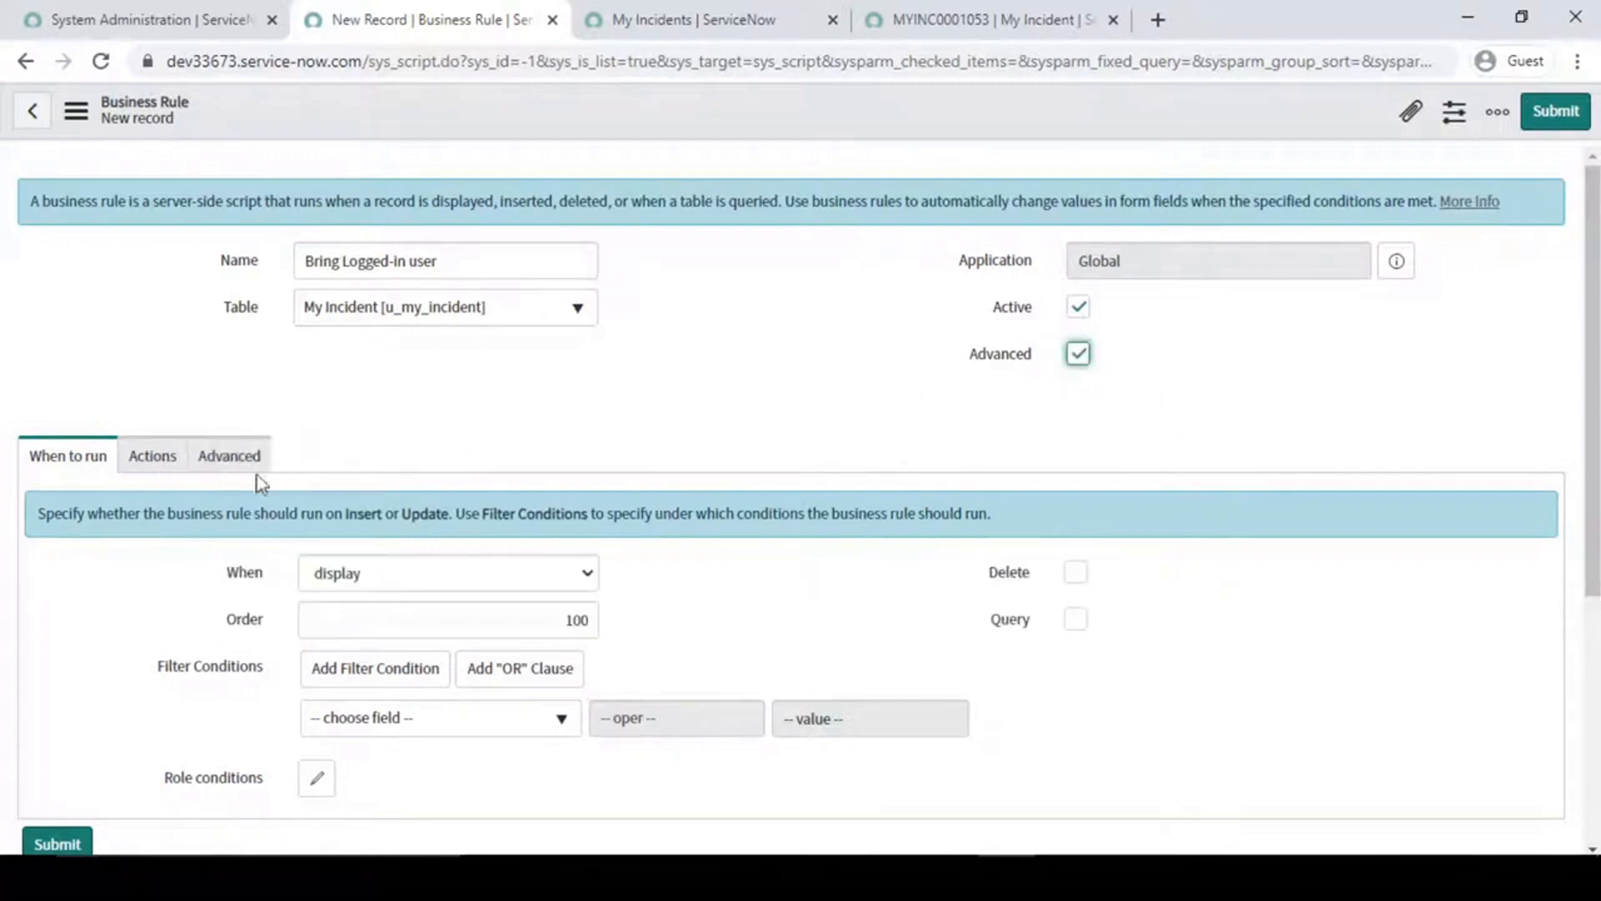
pyautogui.click(229, 456)
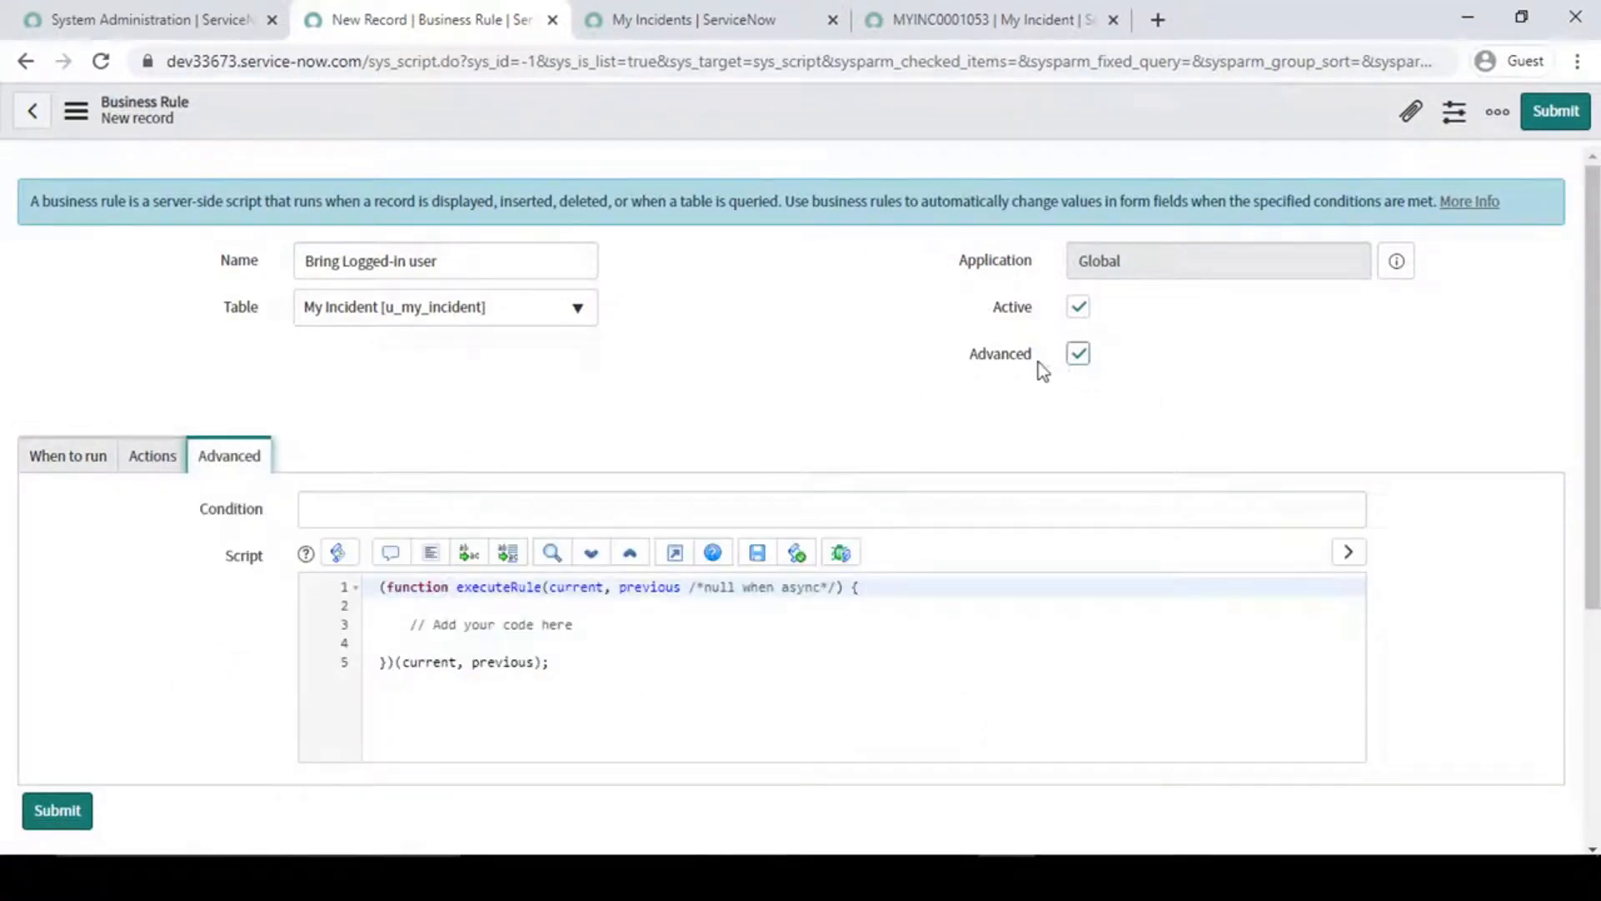
pyautogui.click(1084, 359)
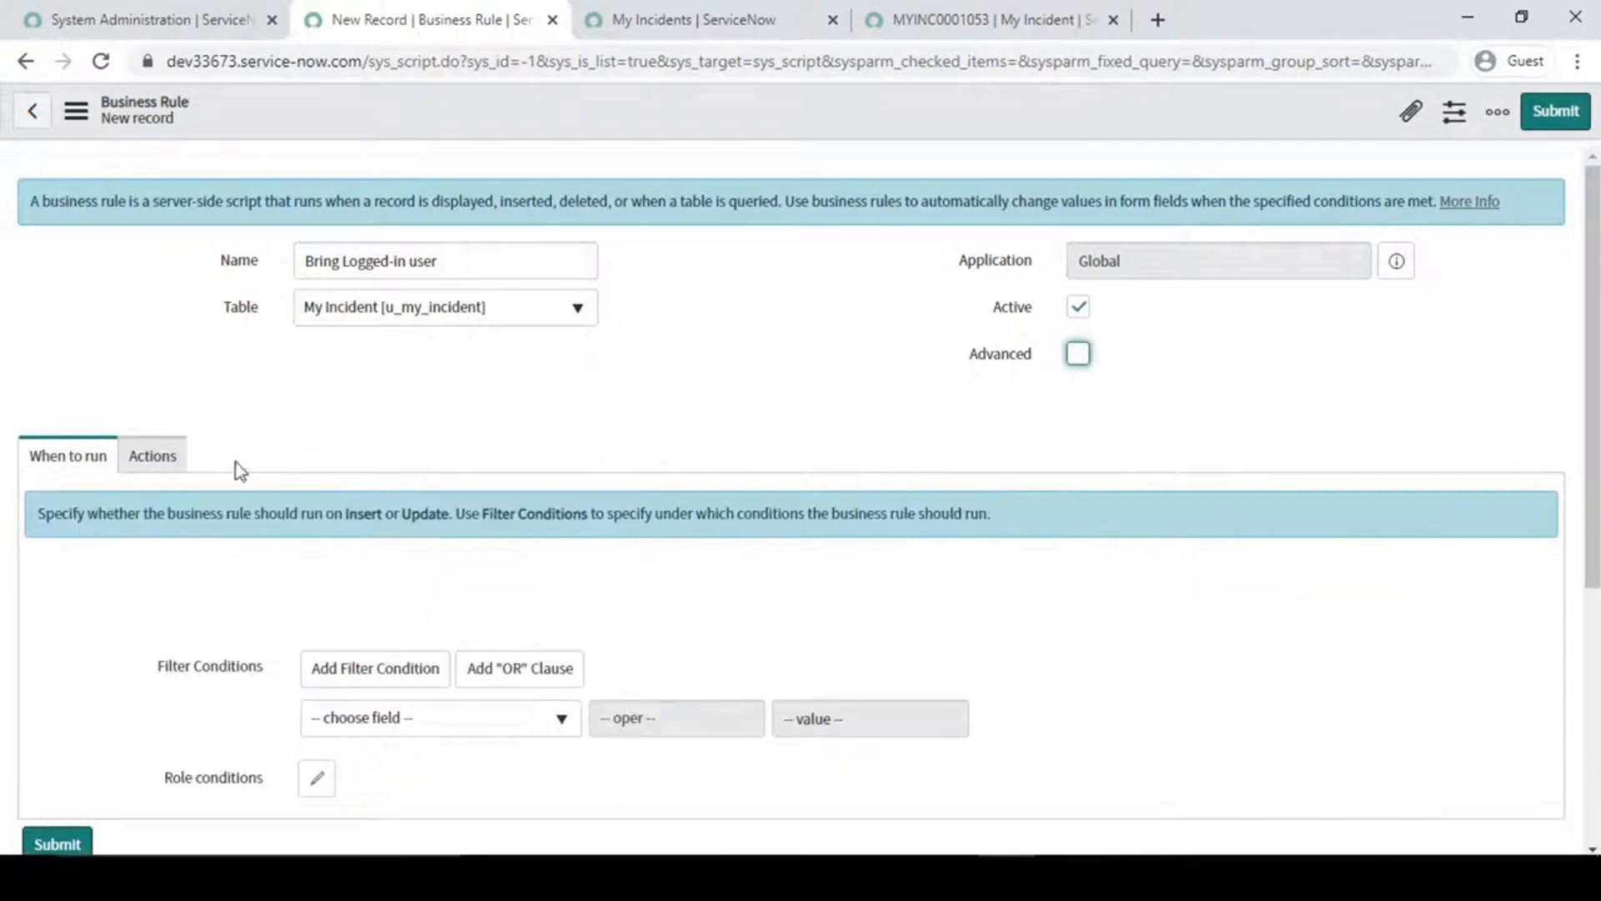
pyautogui.click(1079, 356)
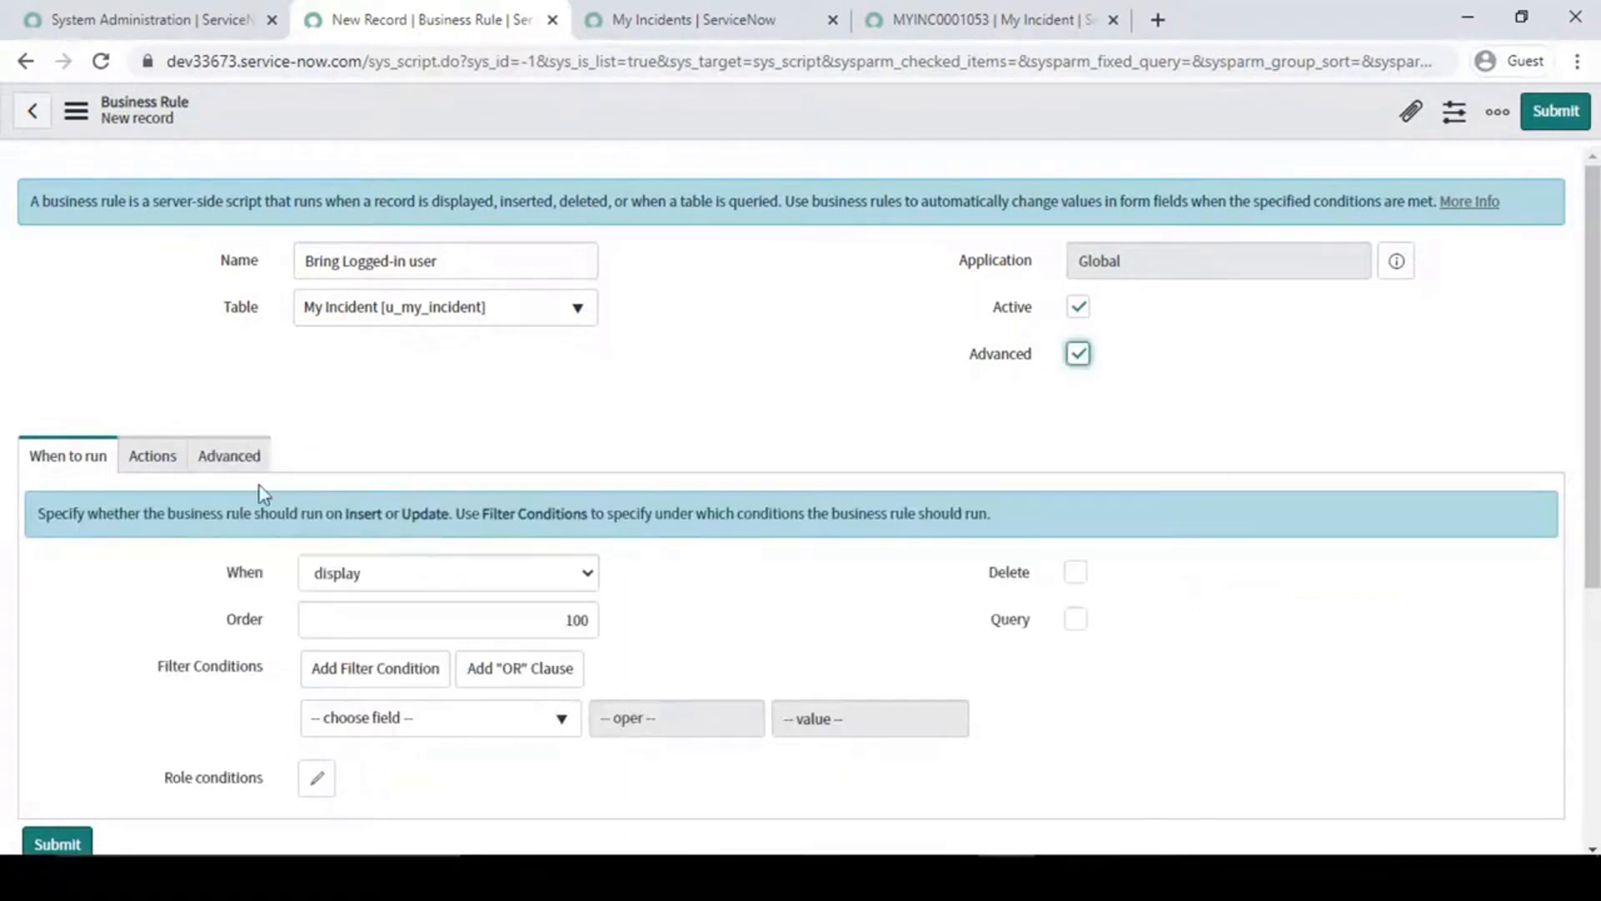
pyautogui.click(219, 464)
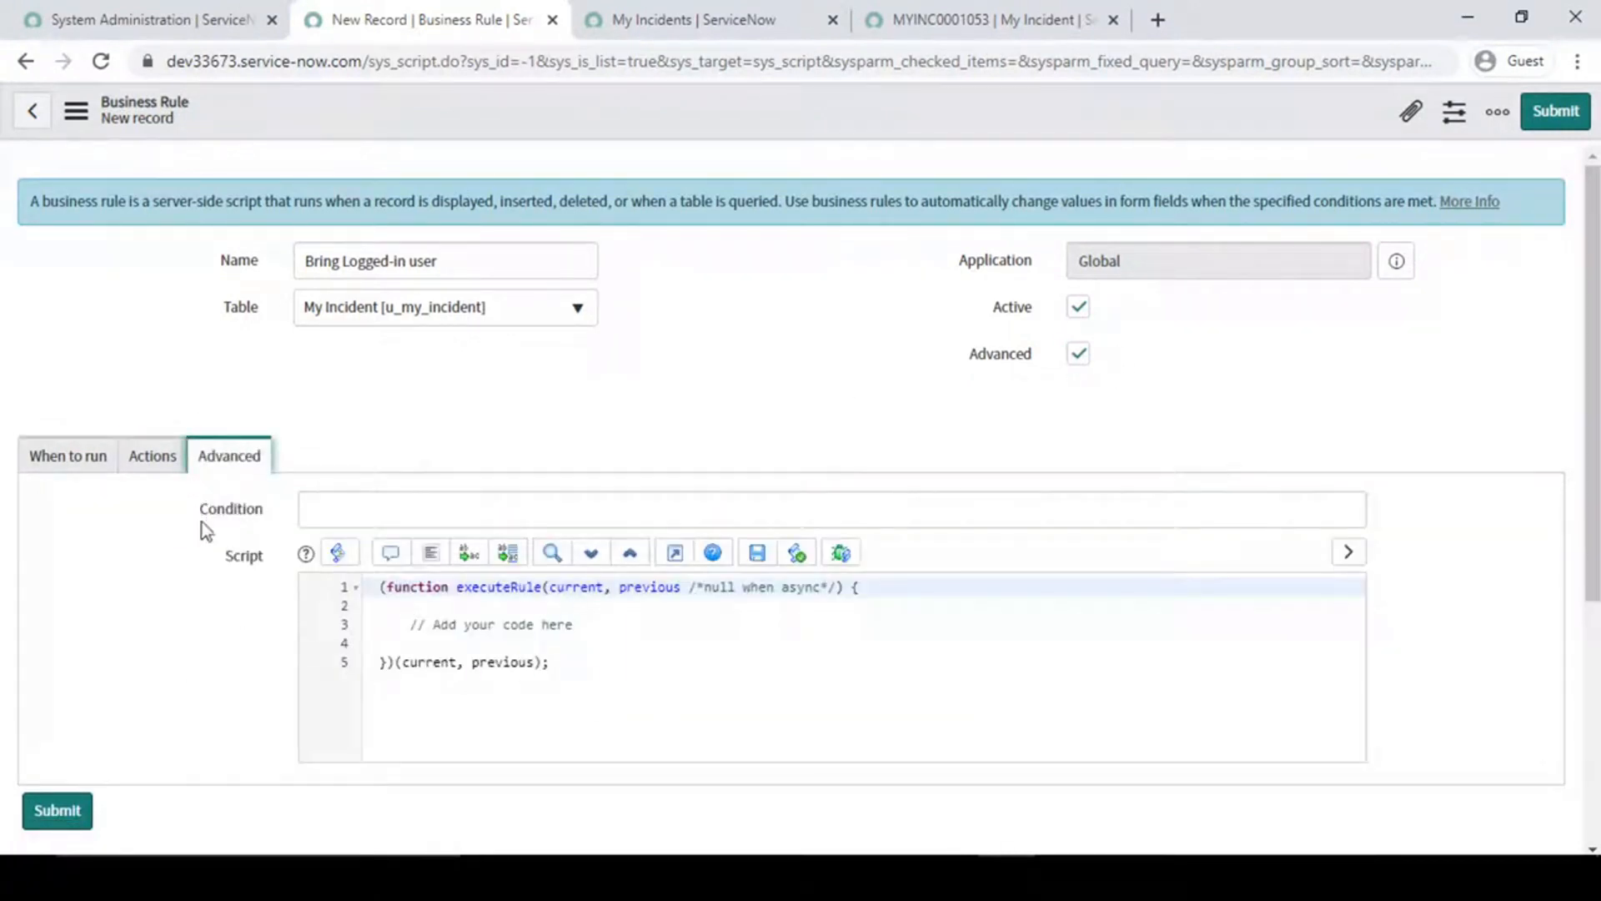
pyautogui.click(599, 370)
pyautogui.doubleClick(959, 361)
pyautogui.click(679, 378)
# - Examine the display rule's run conditions and its available field-value, message and abort actions
pyautogui.click(87, 457)
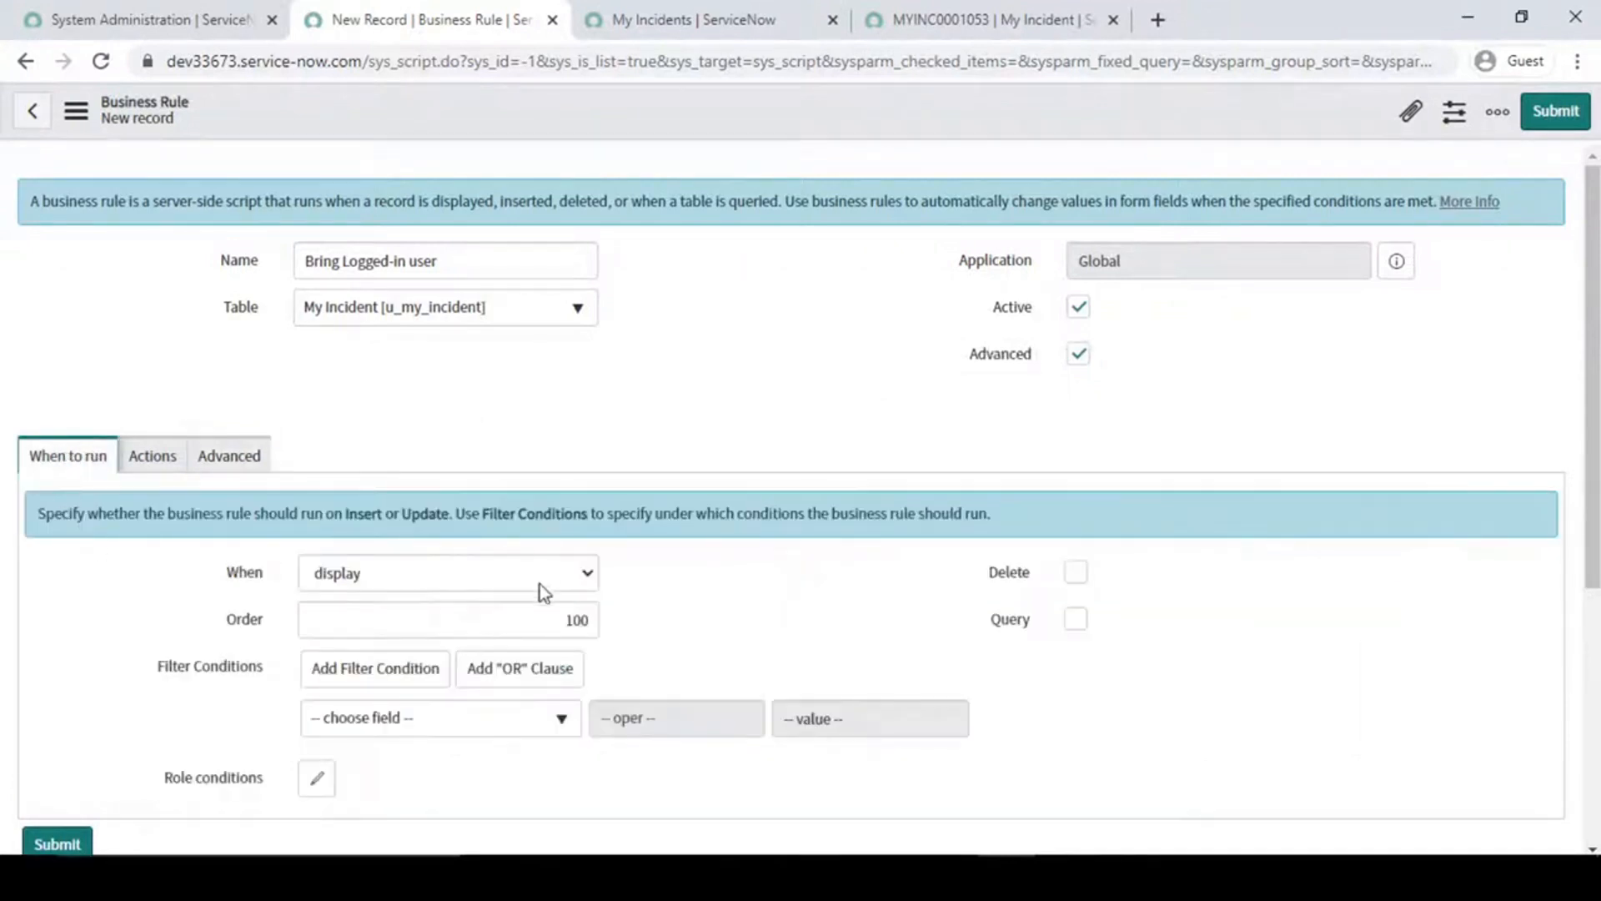
pyautogui.scroll(-1, 538, 589)
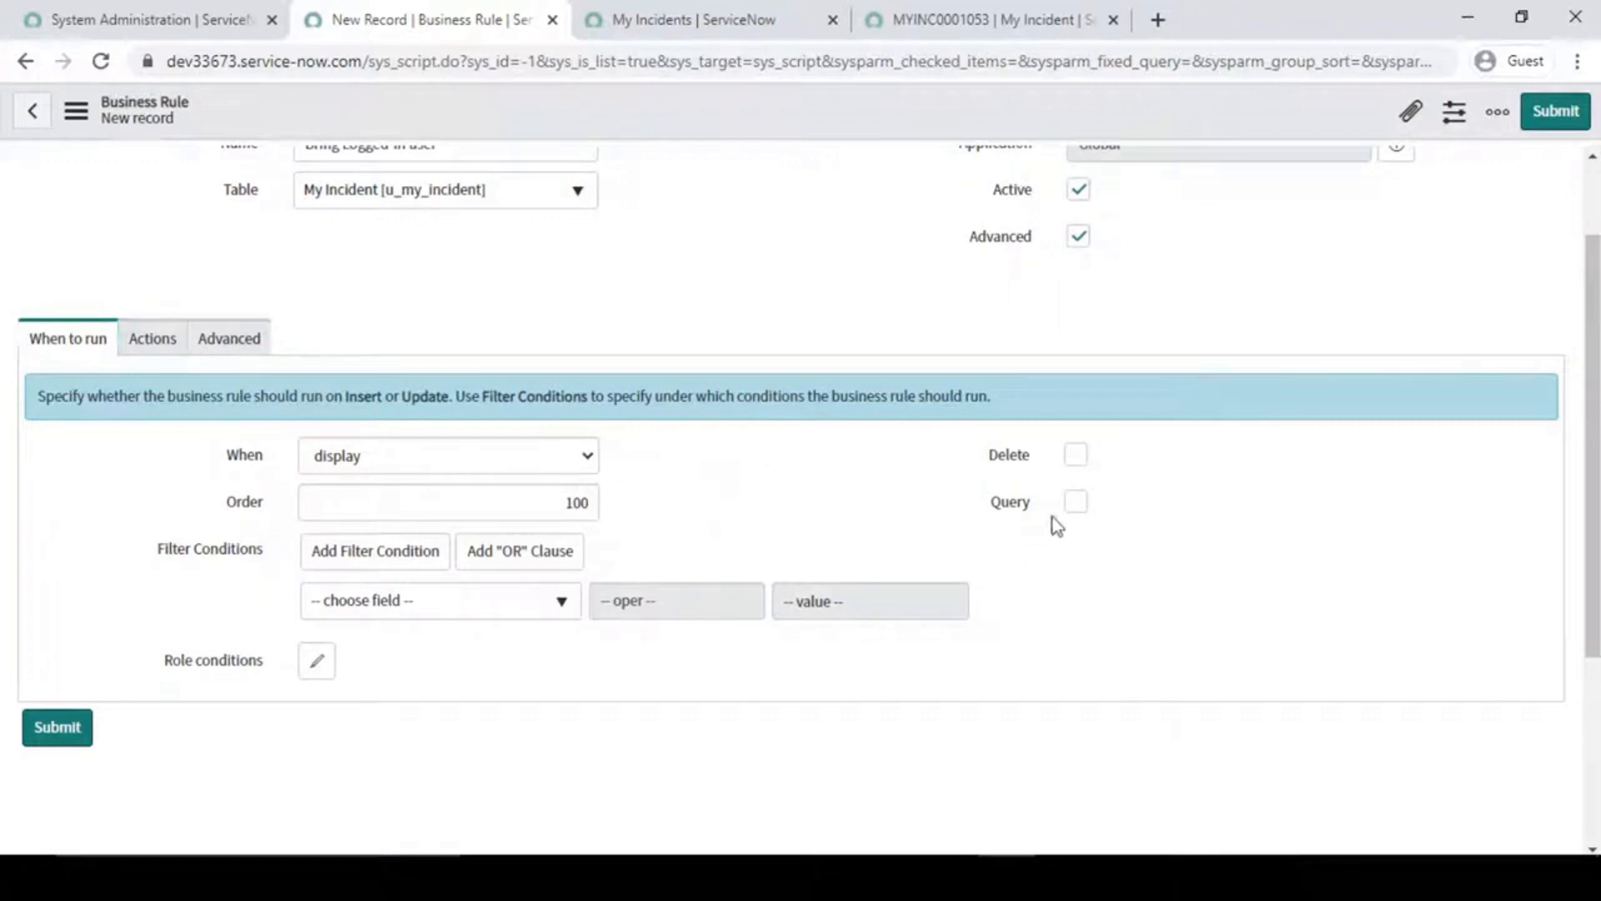
pyautogui.click(153, 344)
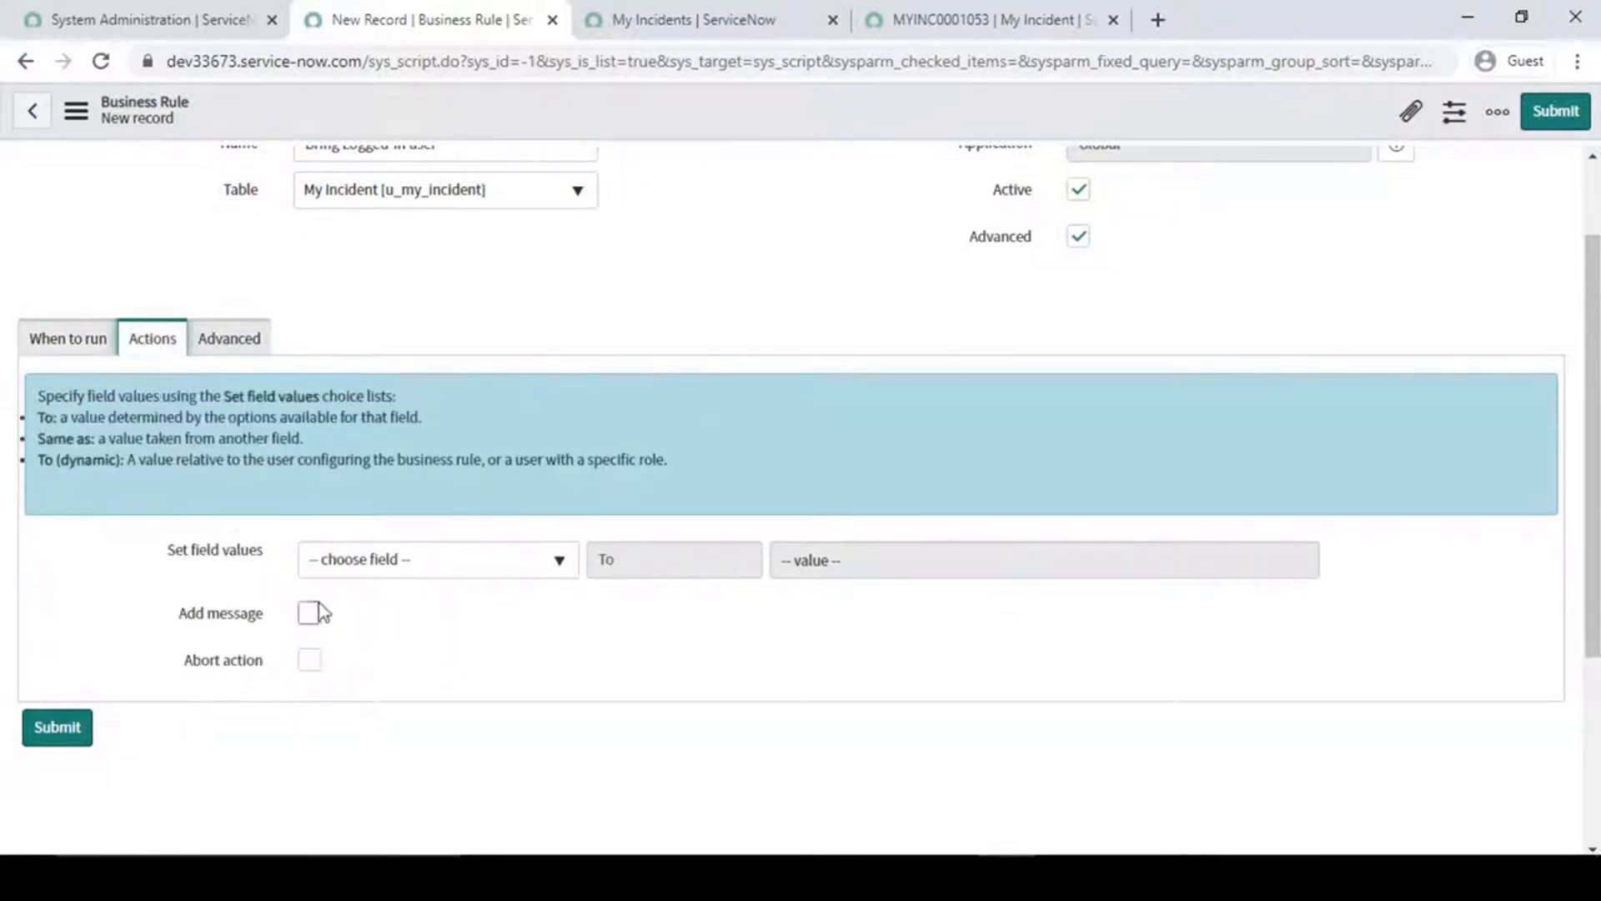
pyautogui.click(48, 341)
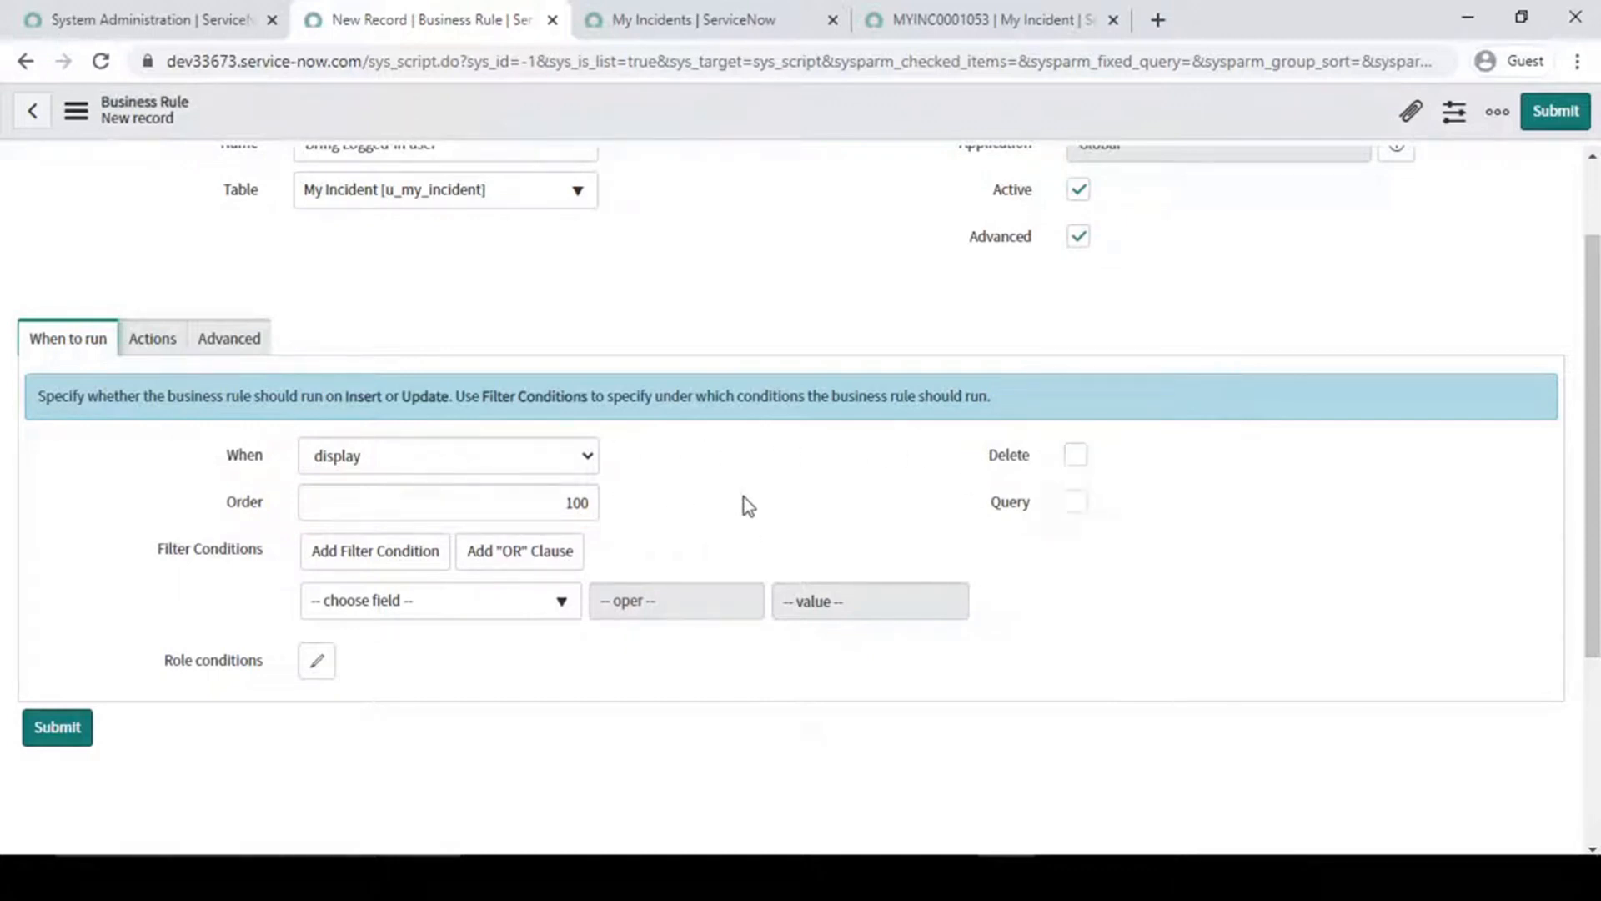
# - Try the before timing for the rule with the Insert and Update operations enabled
pyautogui.click(556, 463)
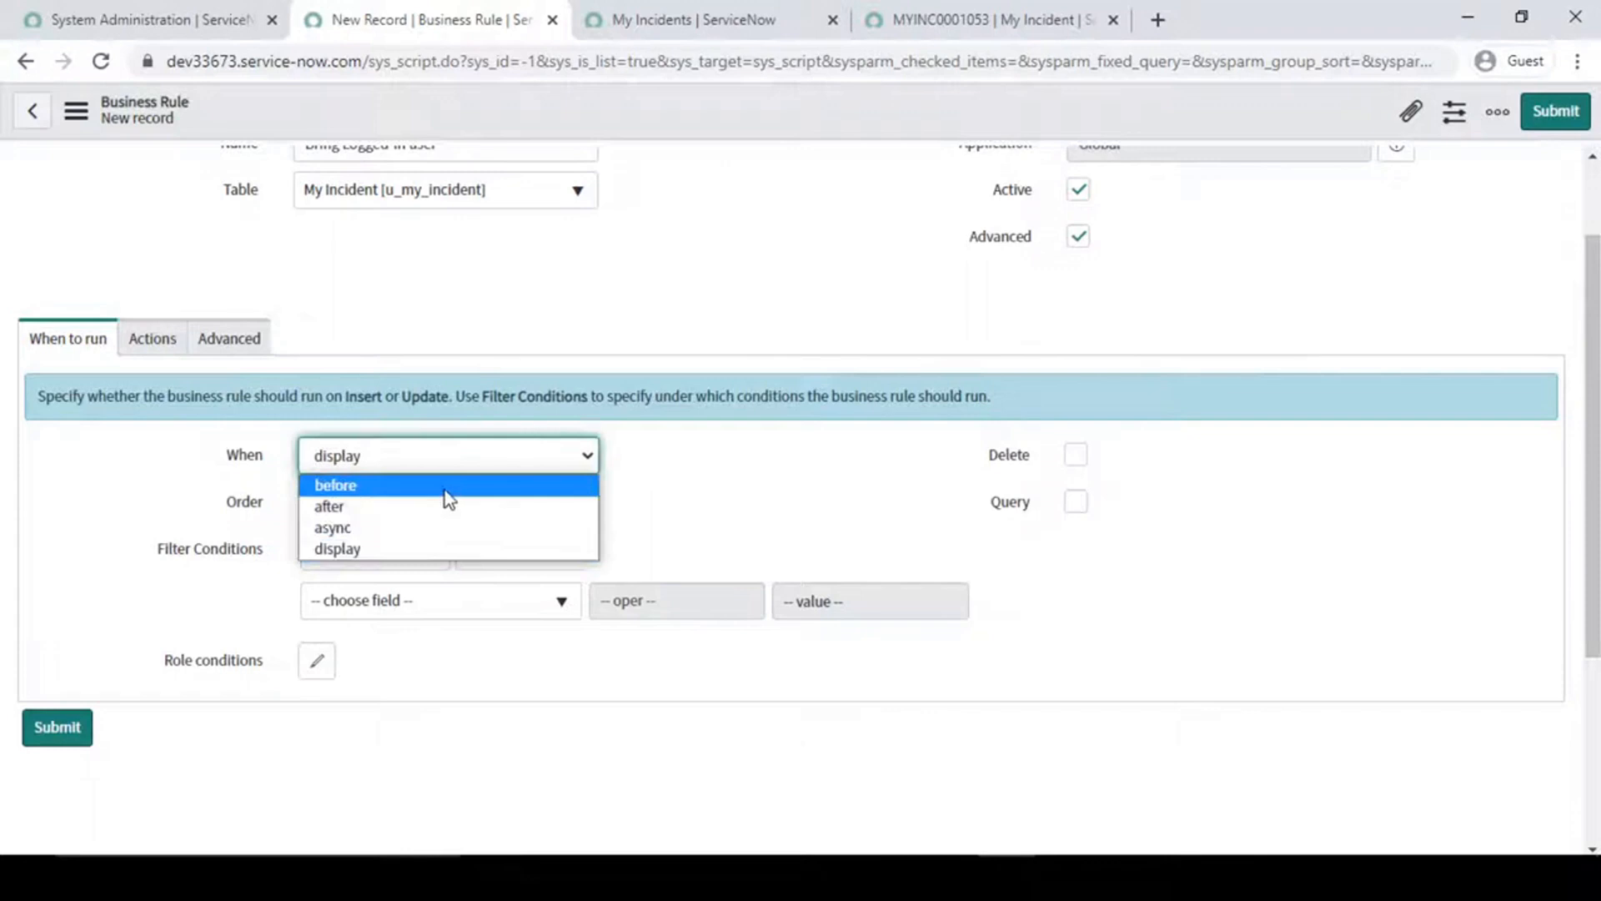
pyautogui.click(374, 486)
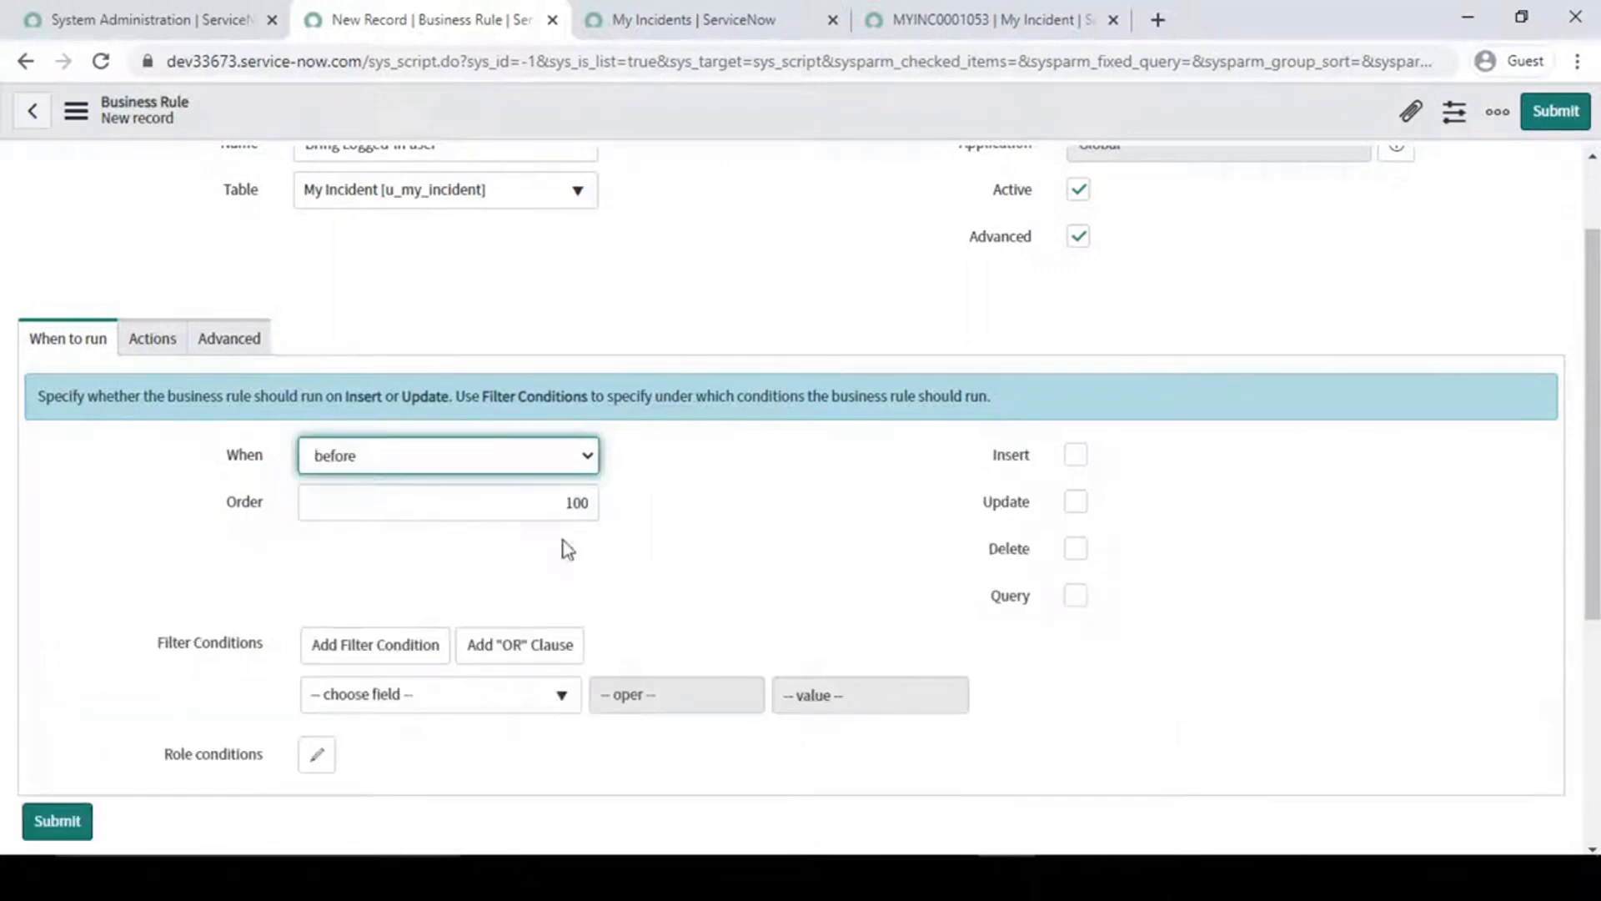
pyautogui.click(1072, 461)
pyautogui.click(1077, 504)
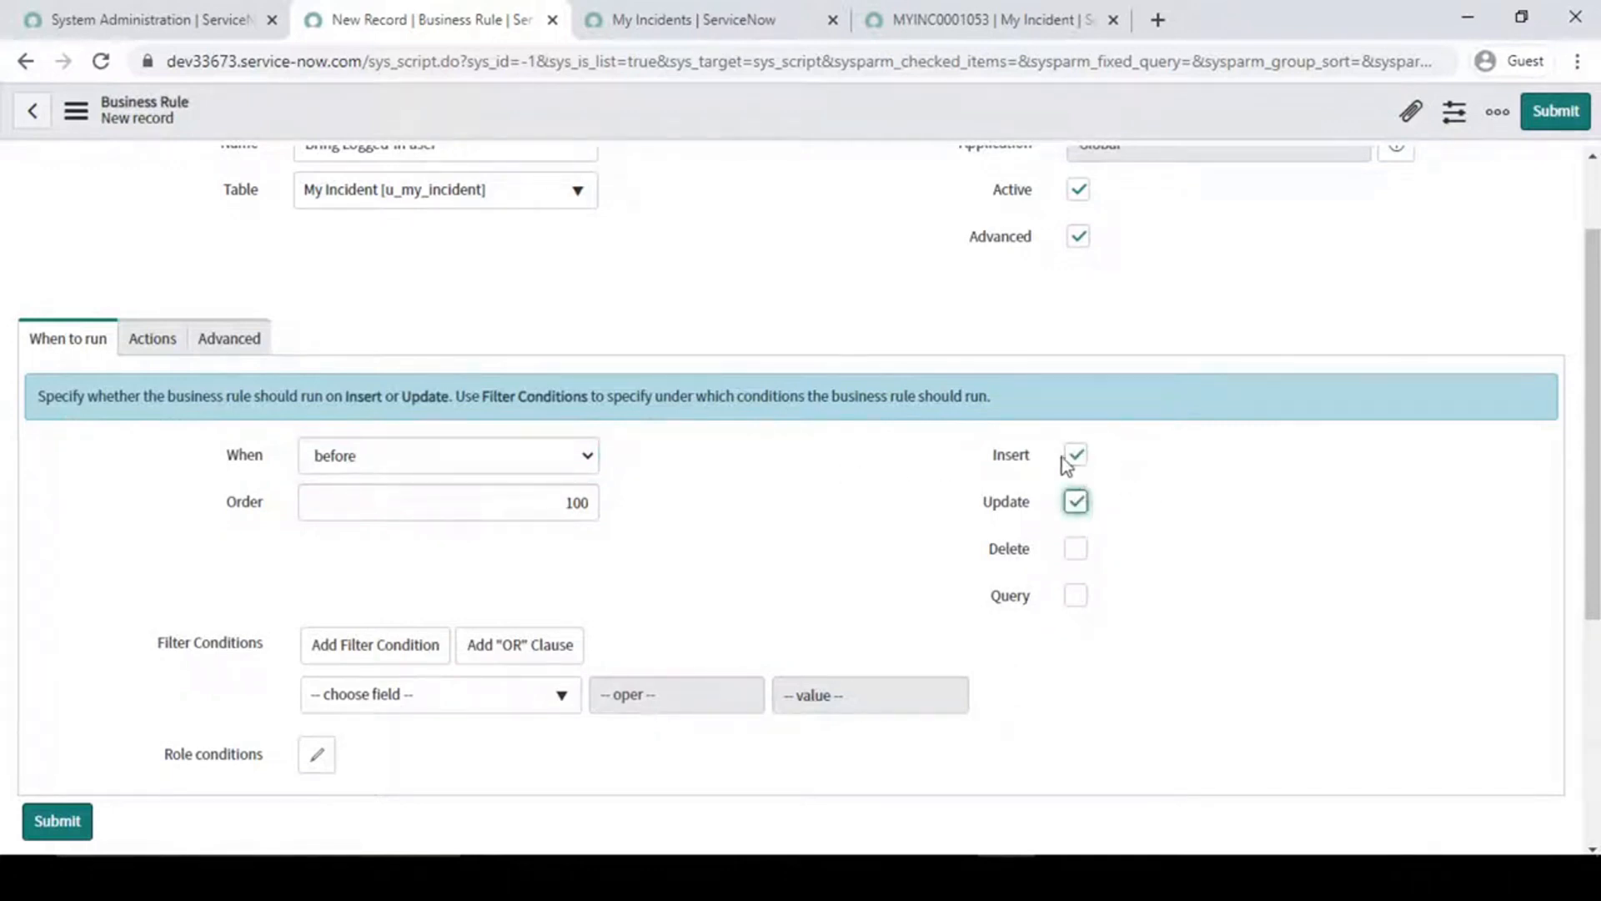
pyautogui.moveTo(968, 430); pyautogui.dragTo(1142, 527)
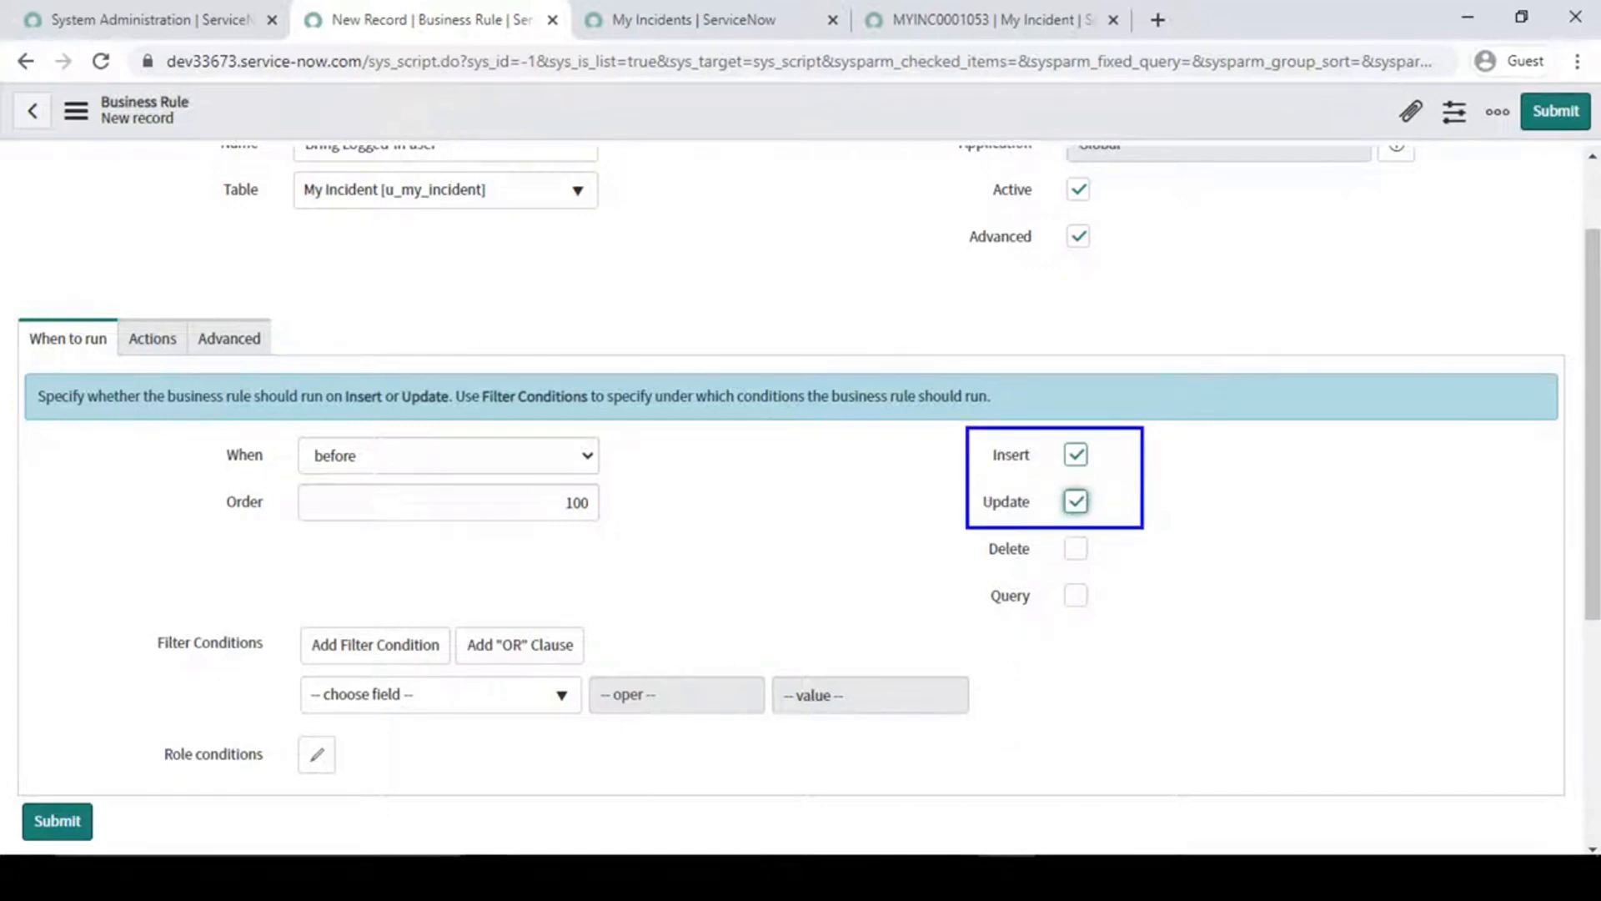
pyautogui.press('Escape')
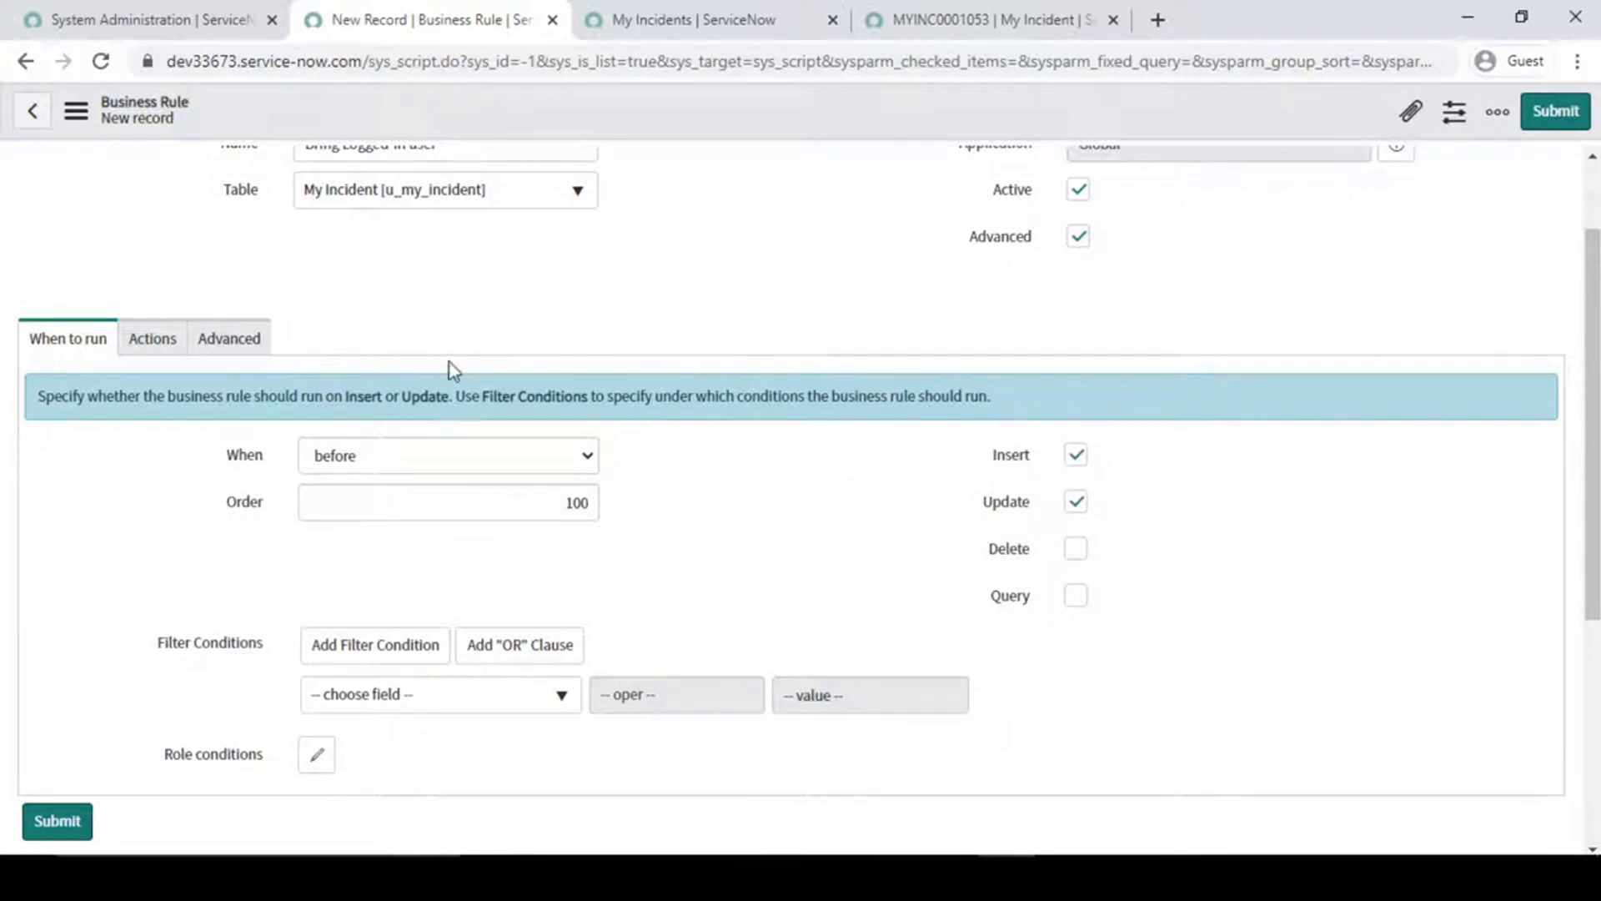
# - Try the after and async timings to compare their options, and return the rule to display
pyautogui.click(467, 451)
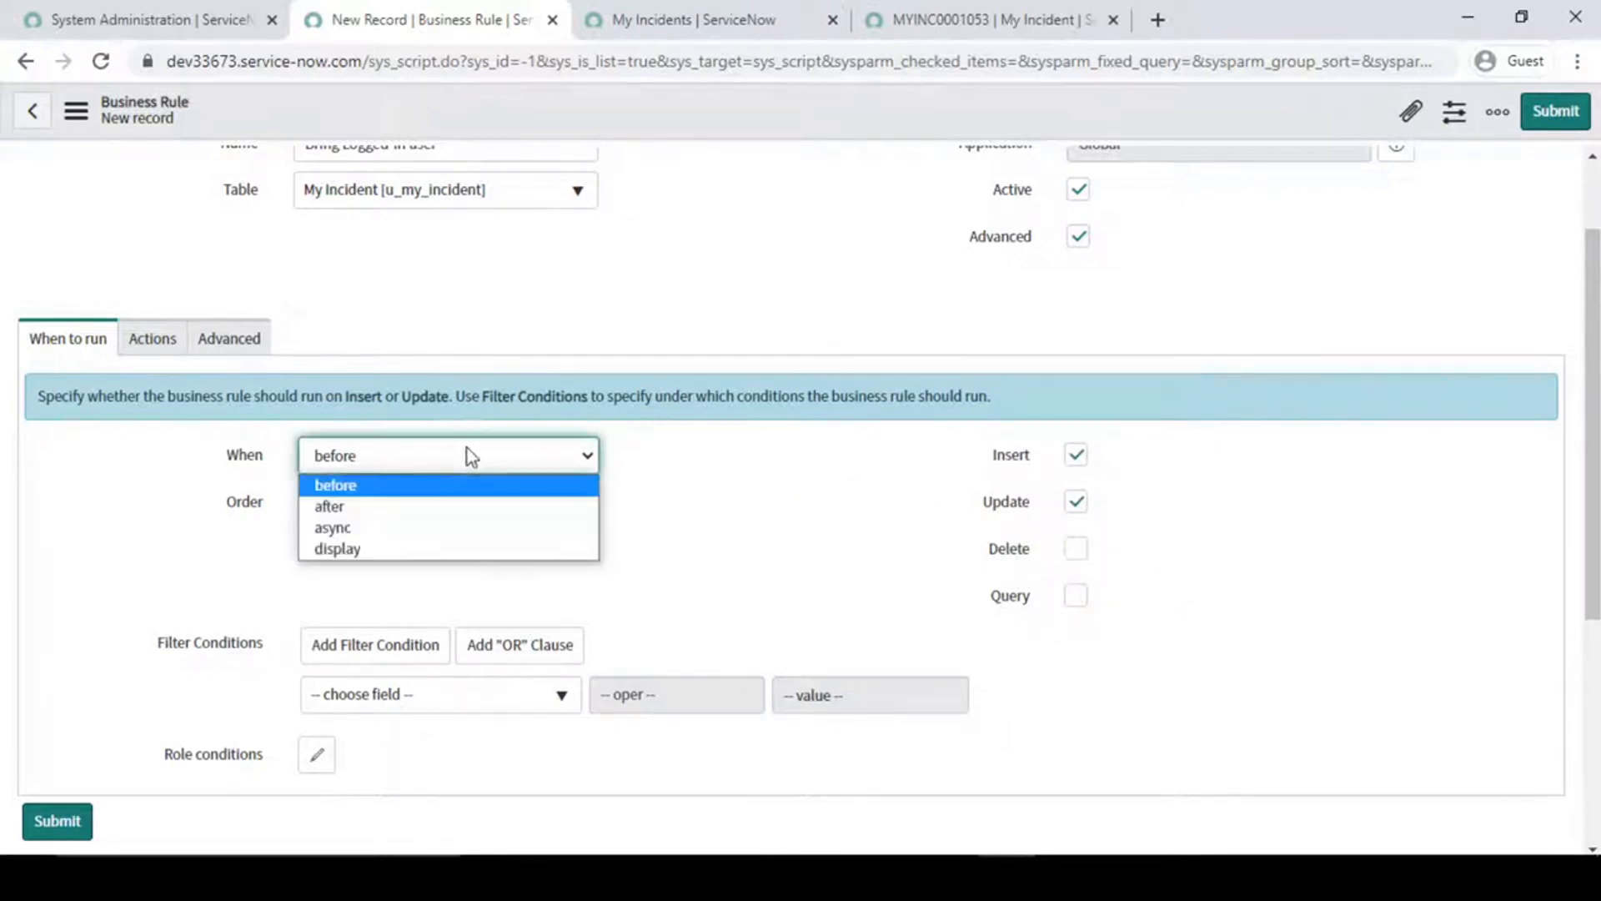
pyautogui.click(408, 507)
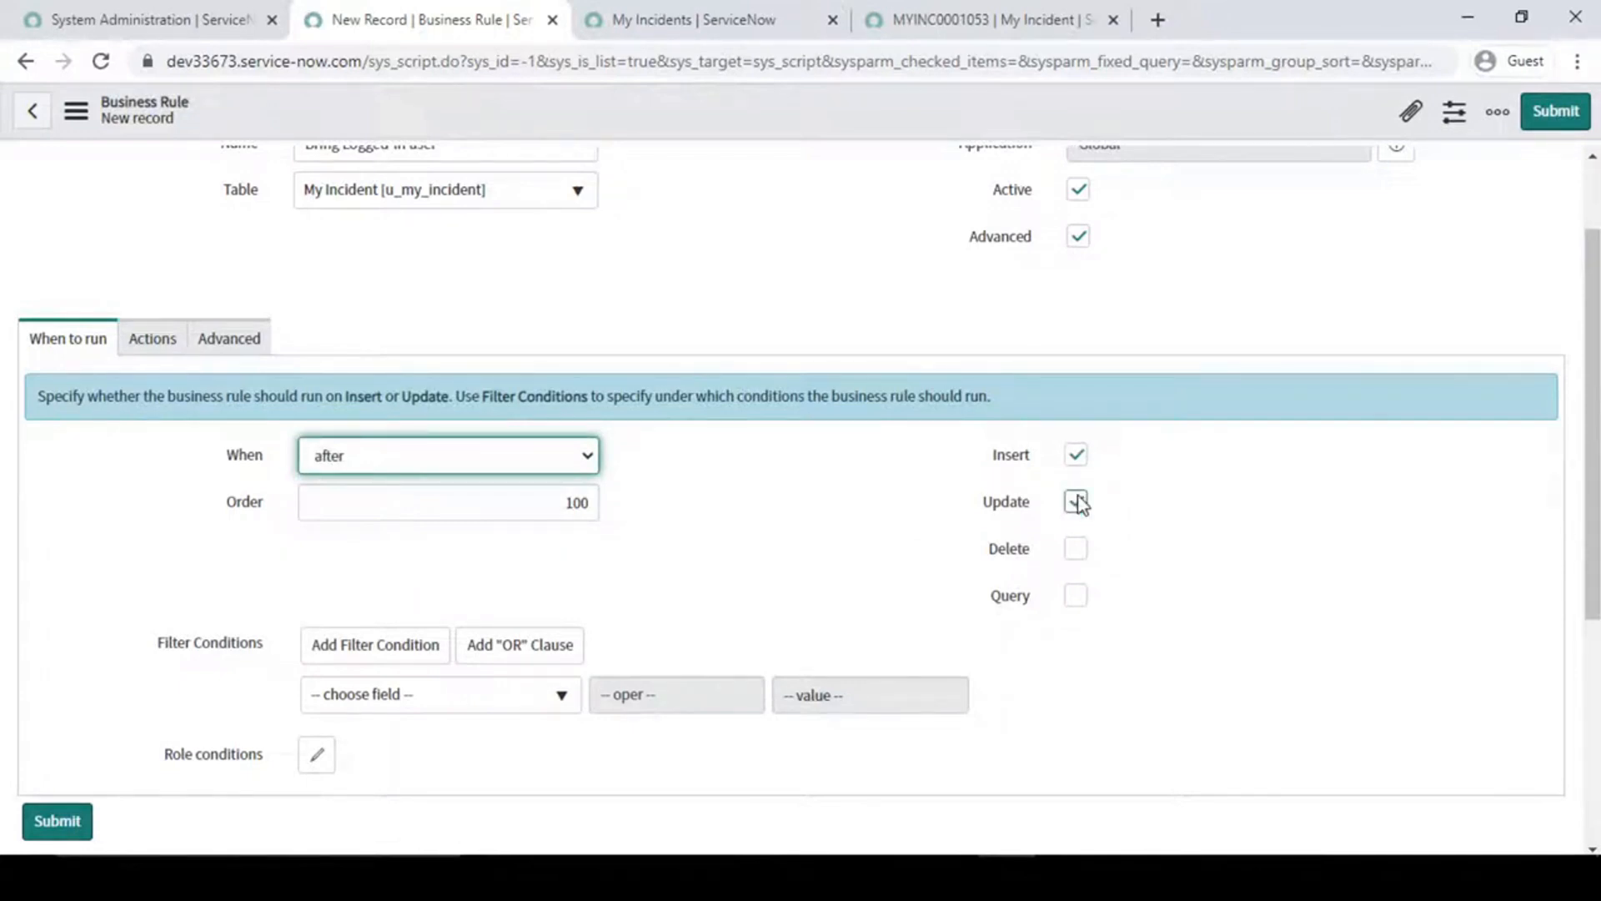
pyautogui.click(535, 455)
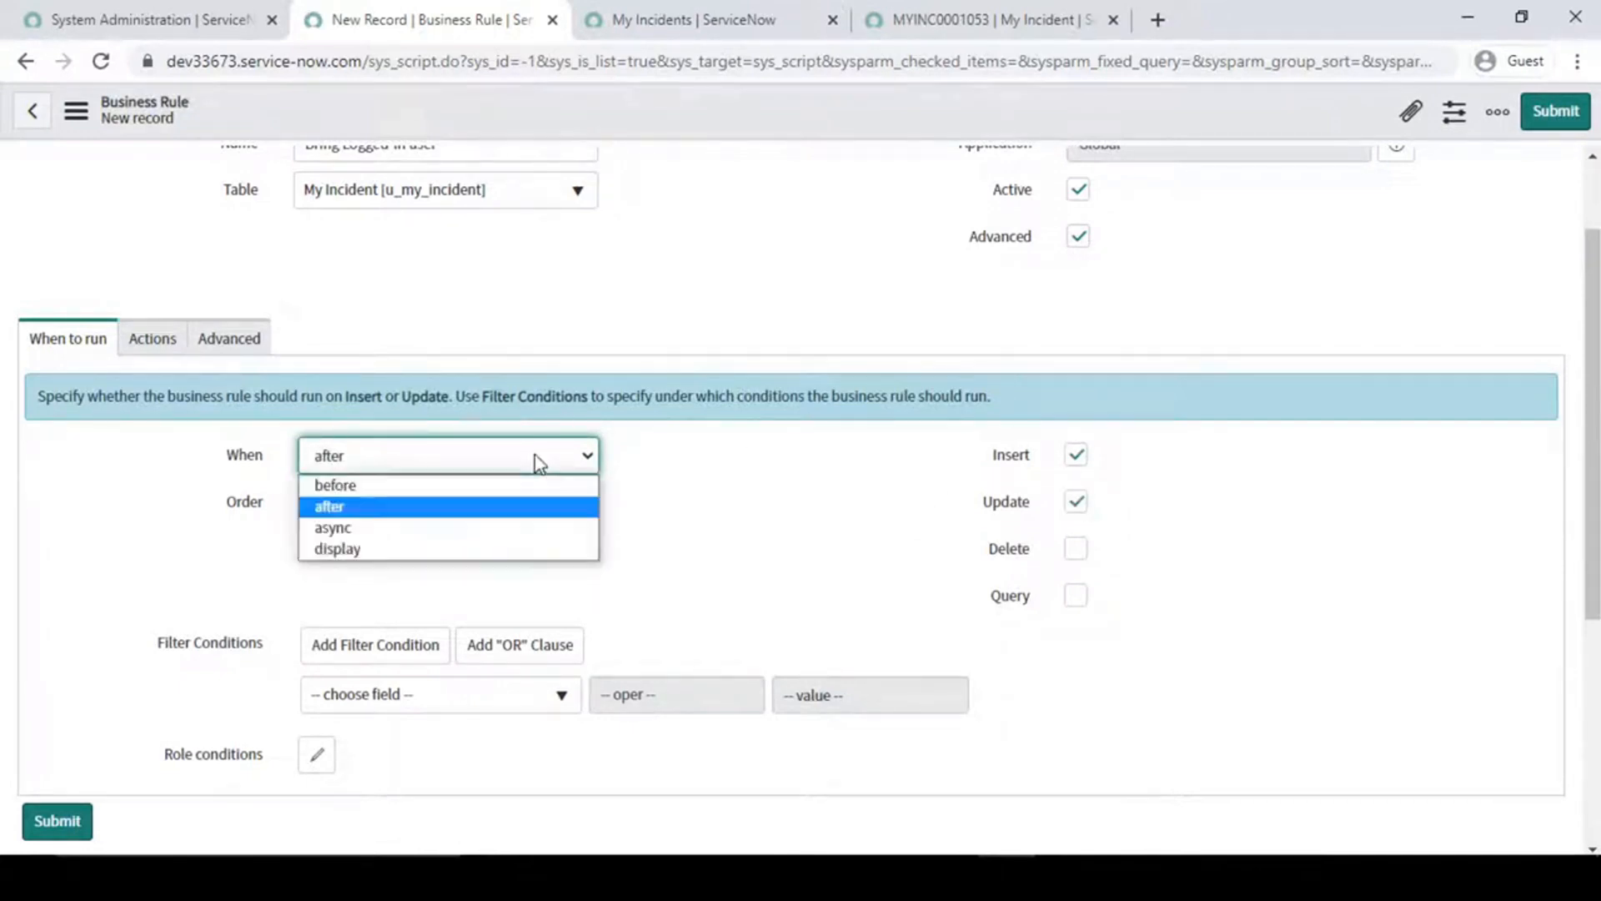
pyautogui.click(414, 528)
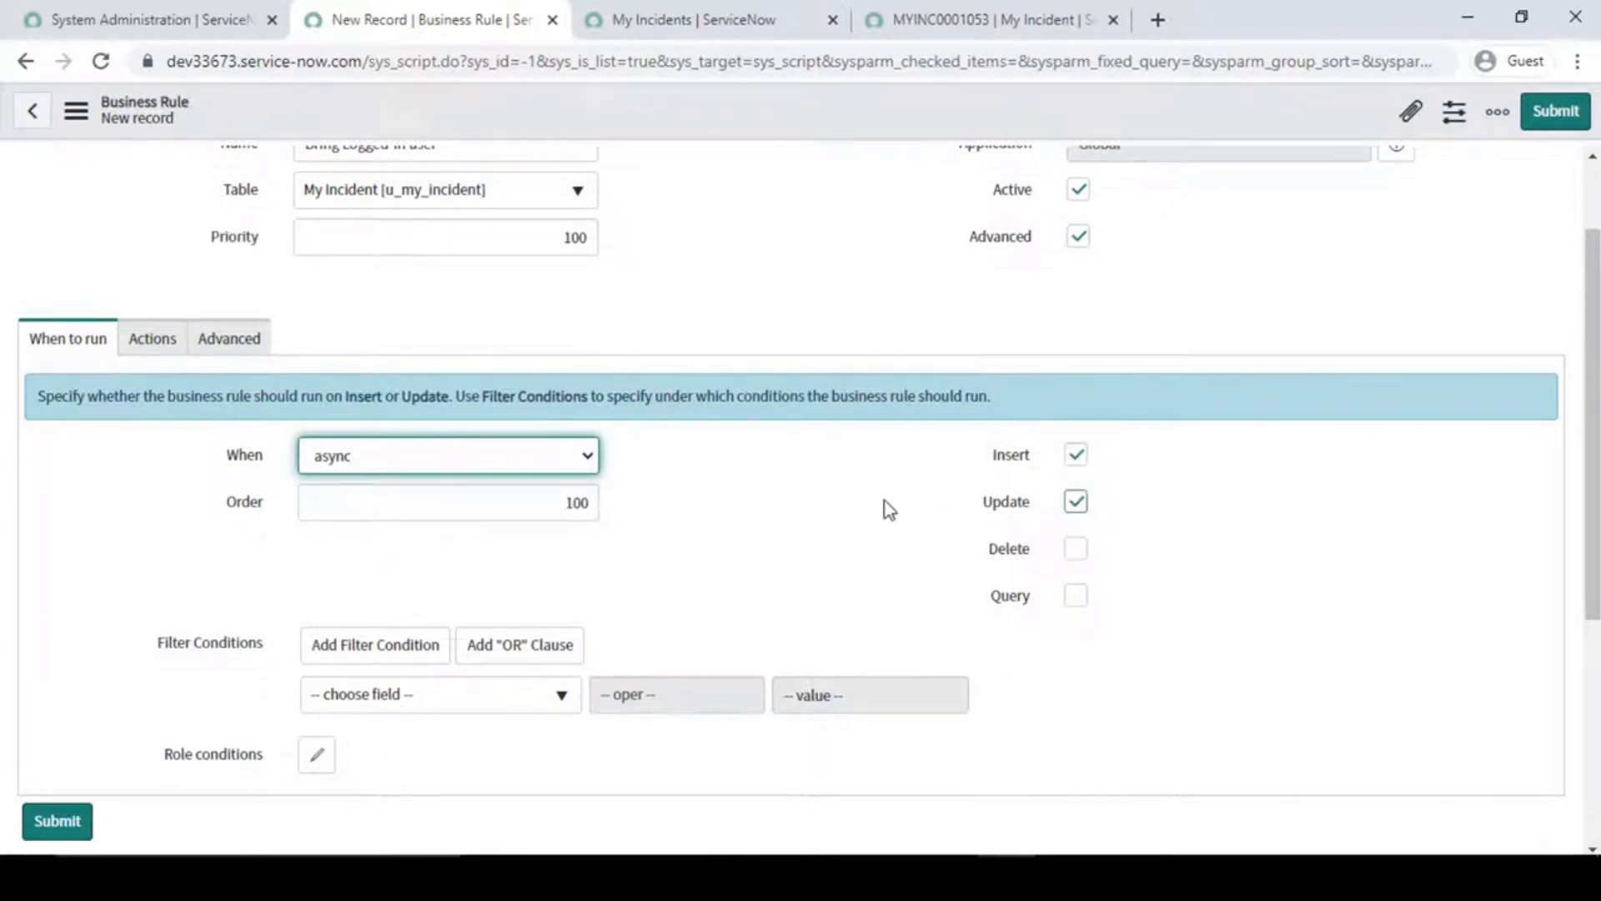
pyautogui.scroll(2, 853, 568)
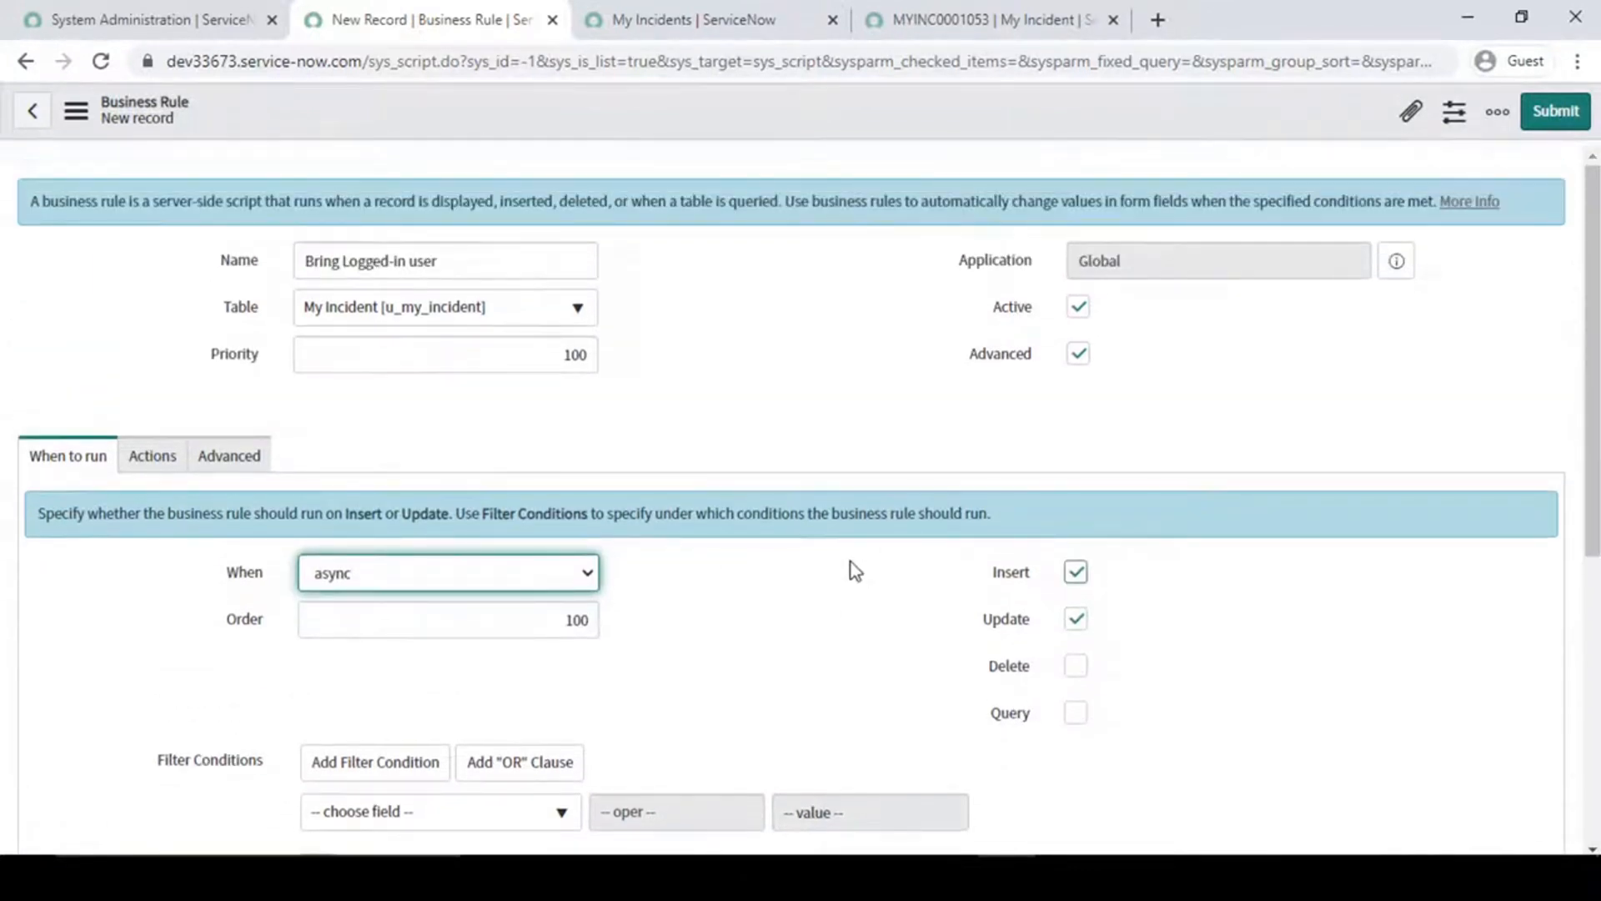
pyautogui.click(552, 581)
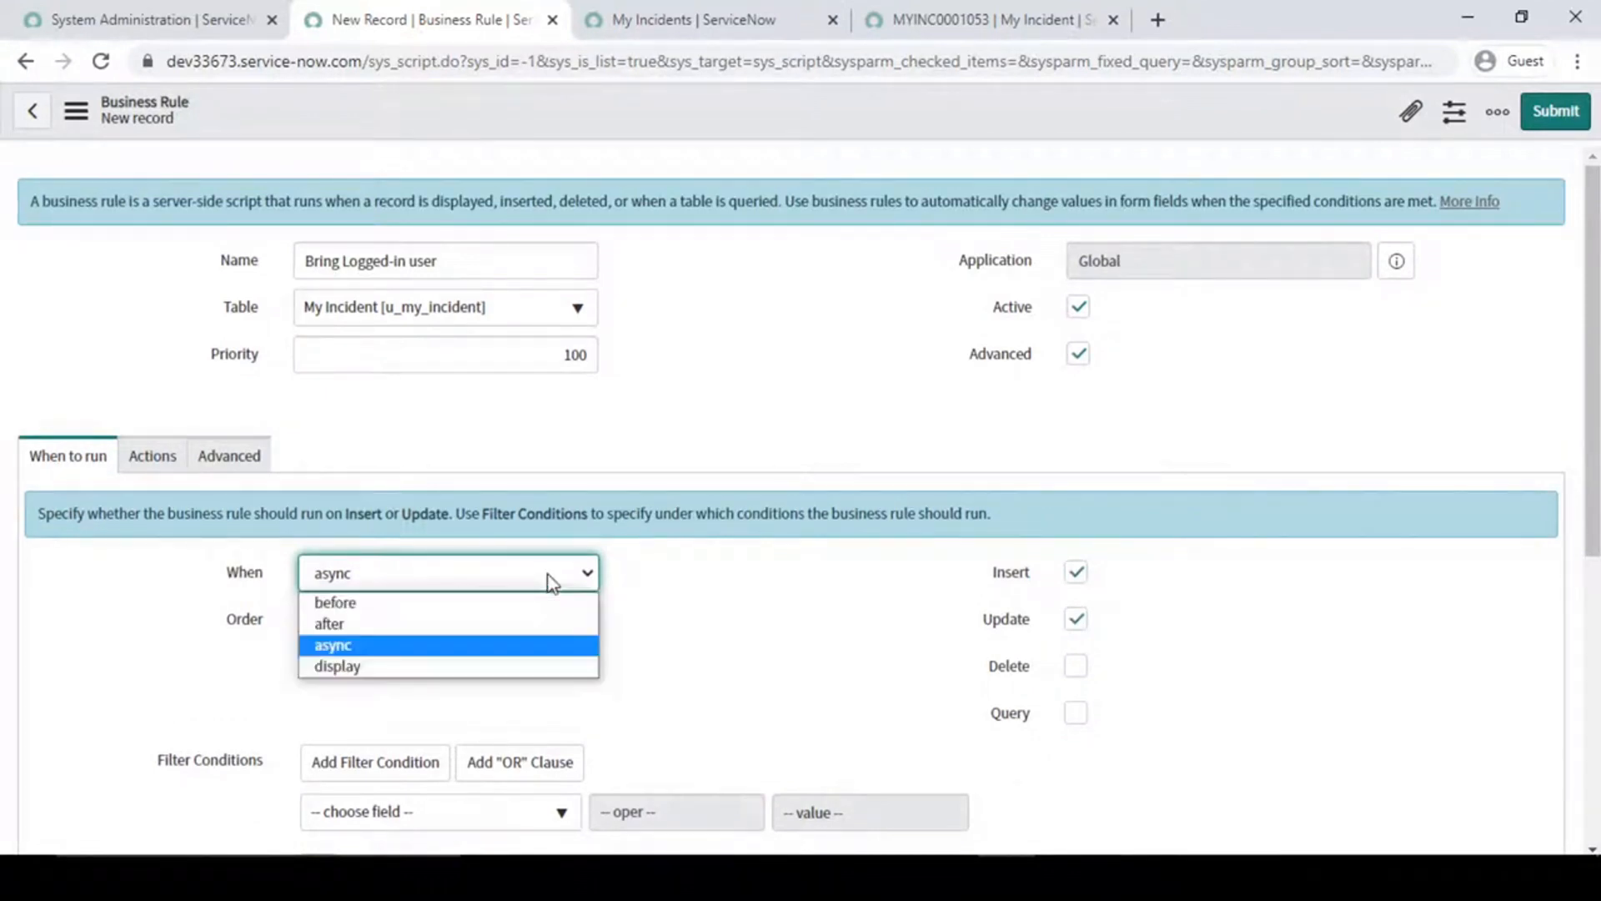
pyautogui.click(462, 667)
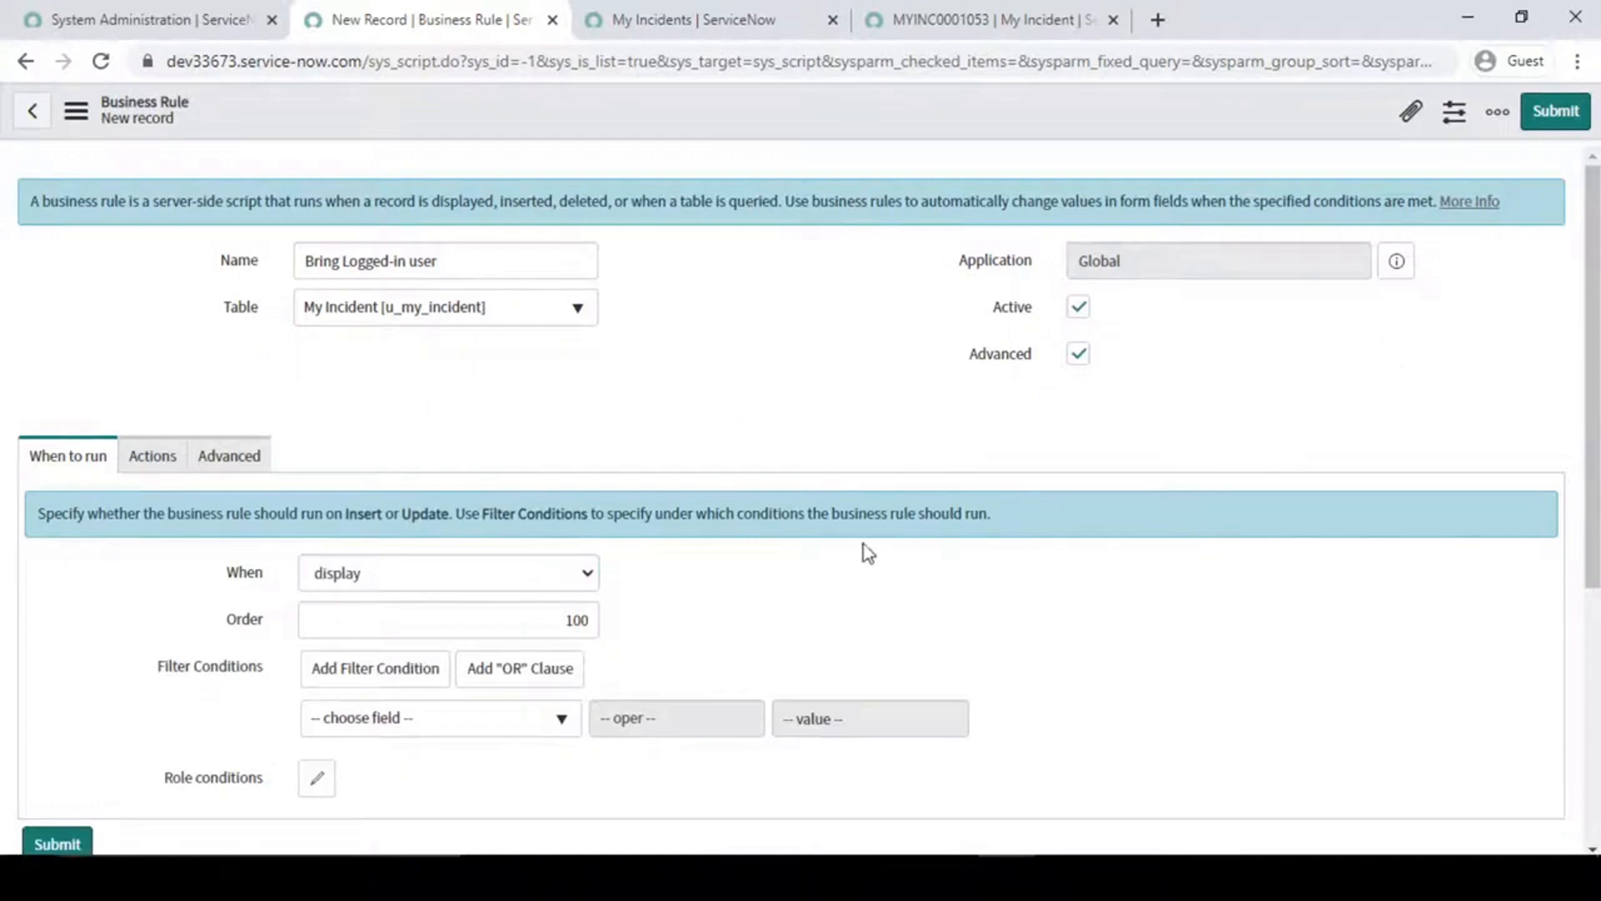
# - Check the Set field values, Add message and Abort action settings for the display rule
pyautogui.scroll(-2, 815, 561)
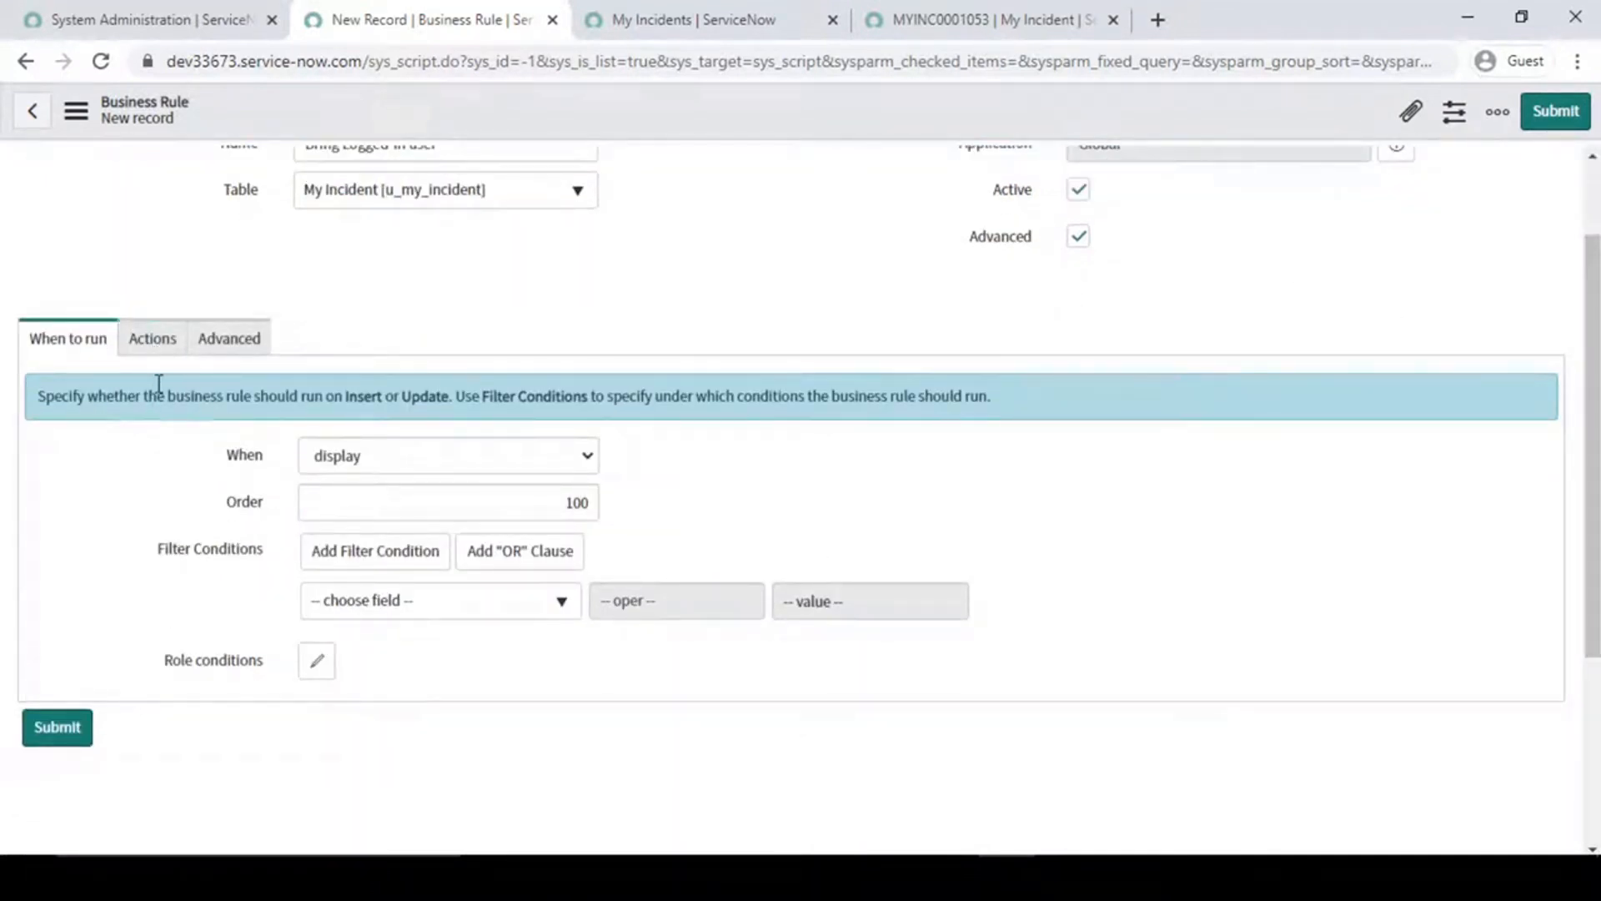
pyautogui.click(155, 342)
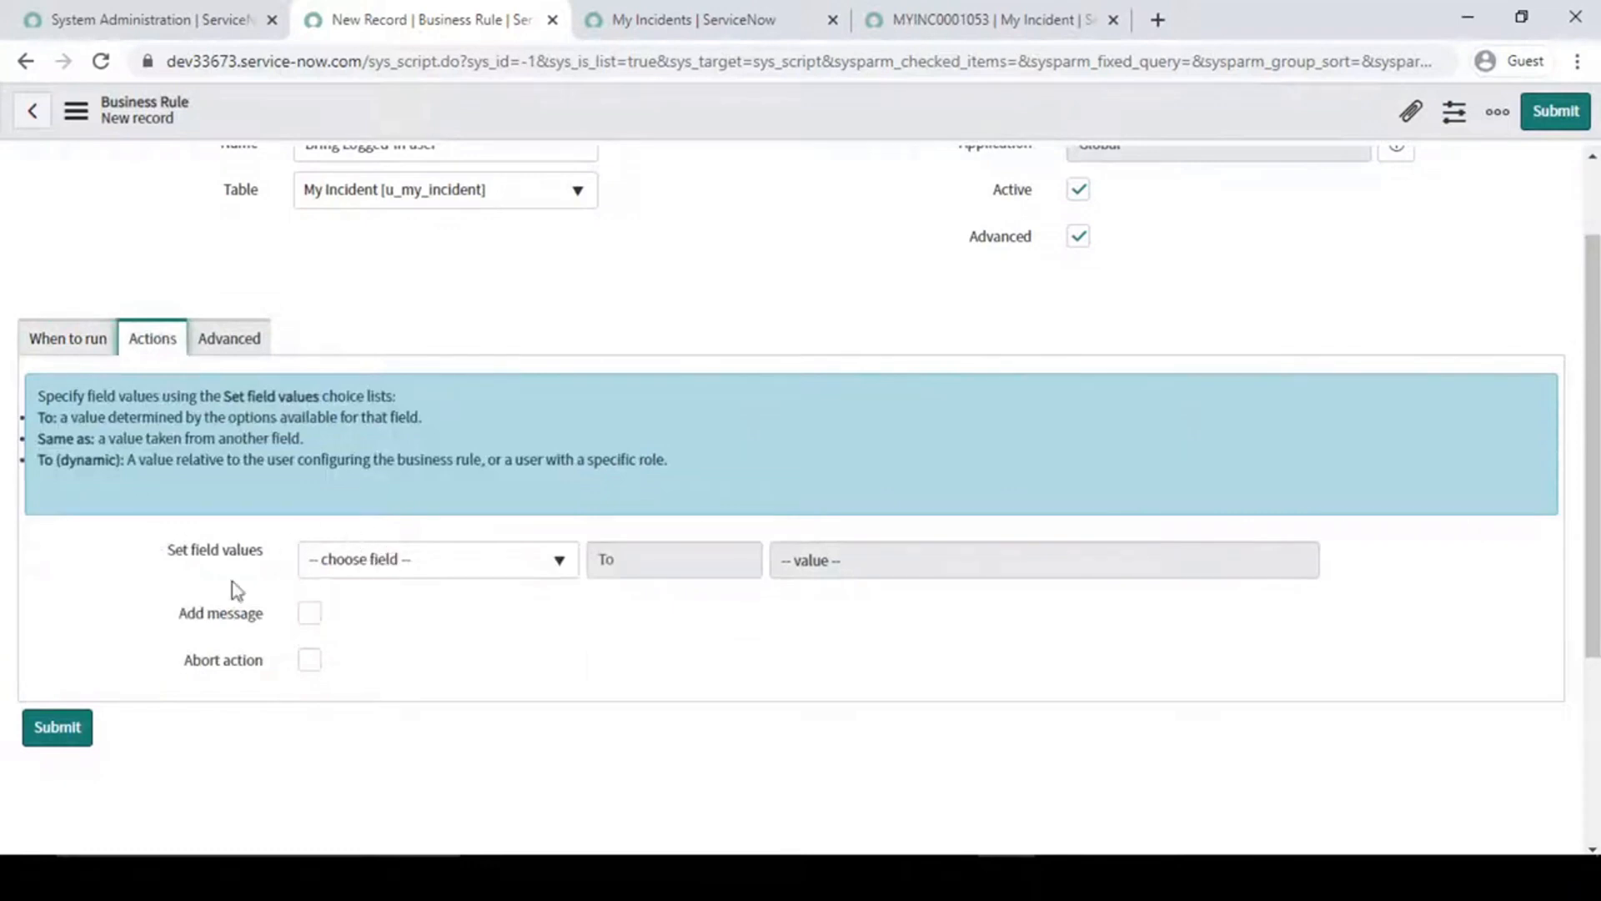
pyautogui.click(506, 305)
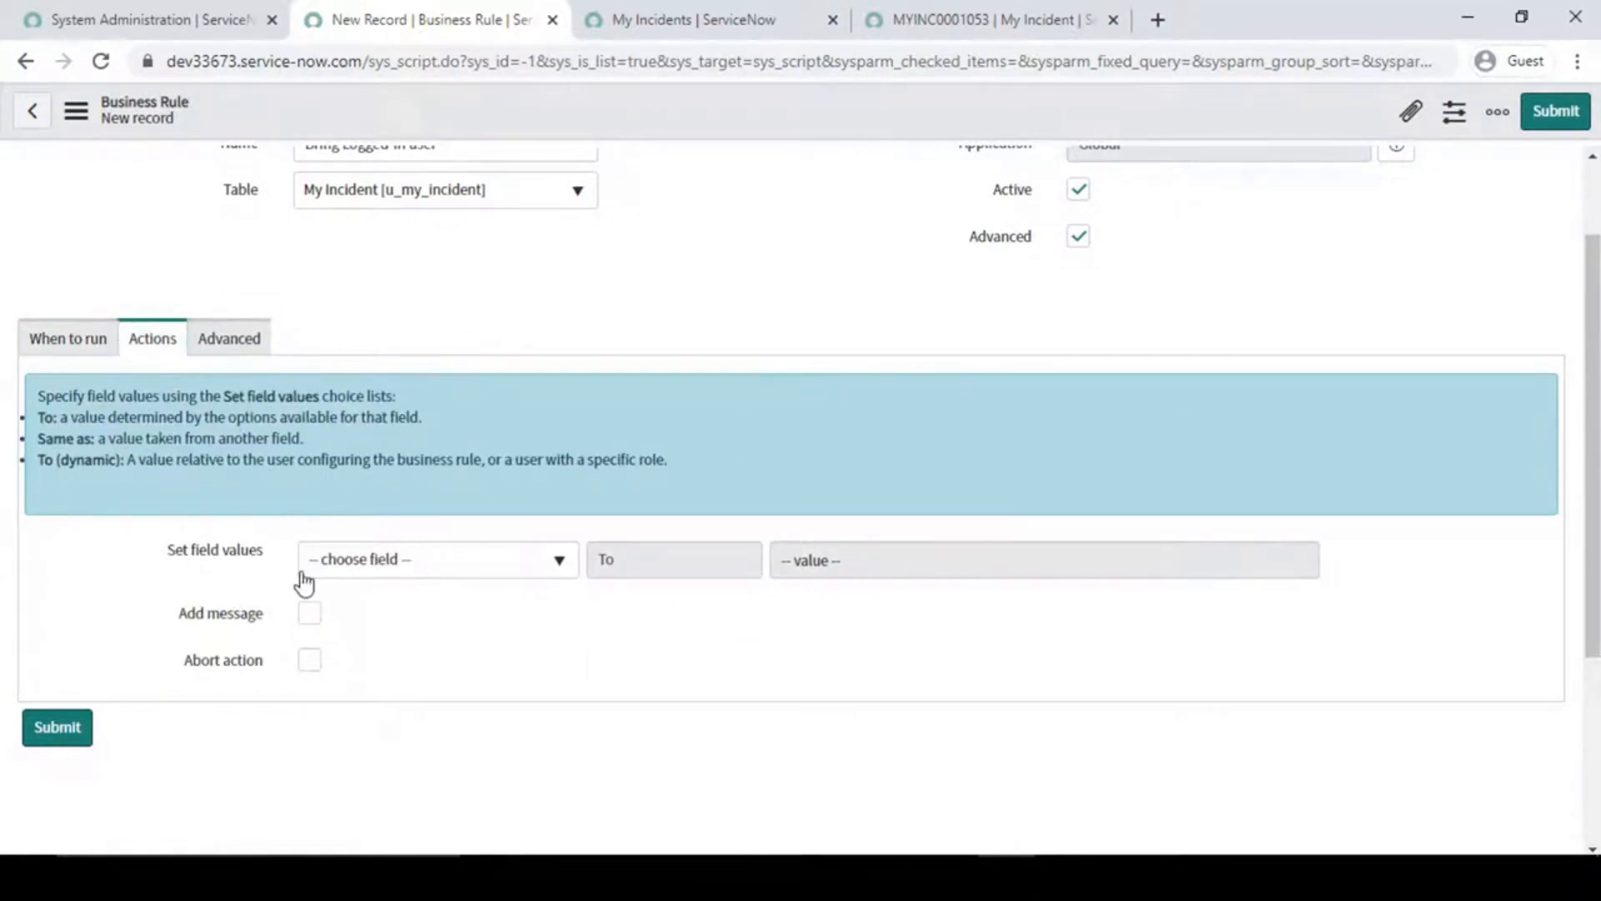
# - Add blank lines below the placeholder comment in the rule's script to make room for code
pyautogui.click(242, 343)
pyautogui.click(594, 506)
pyautogui.press('Return')
pyautogui.press('Return')
pyautogui.press('Return')
pyautogui.press('Return')
pyautogui.press('Up')
pyautogui.press('Up')
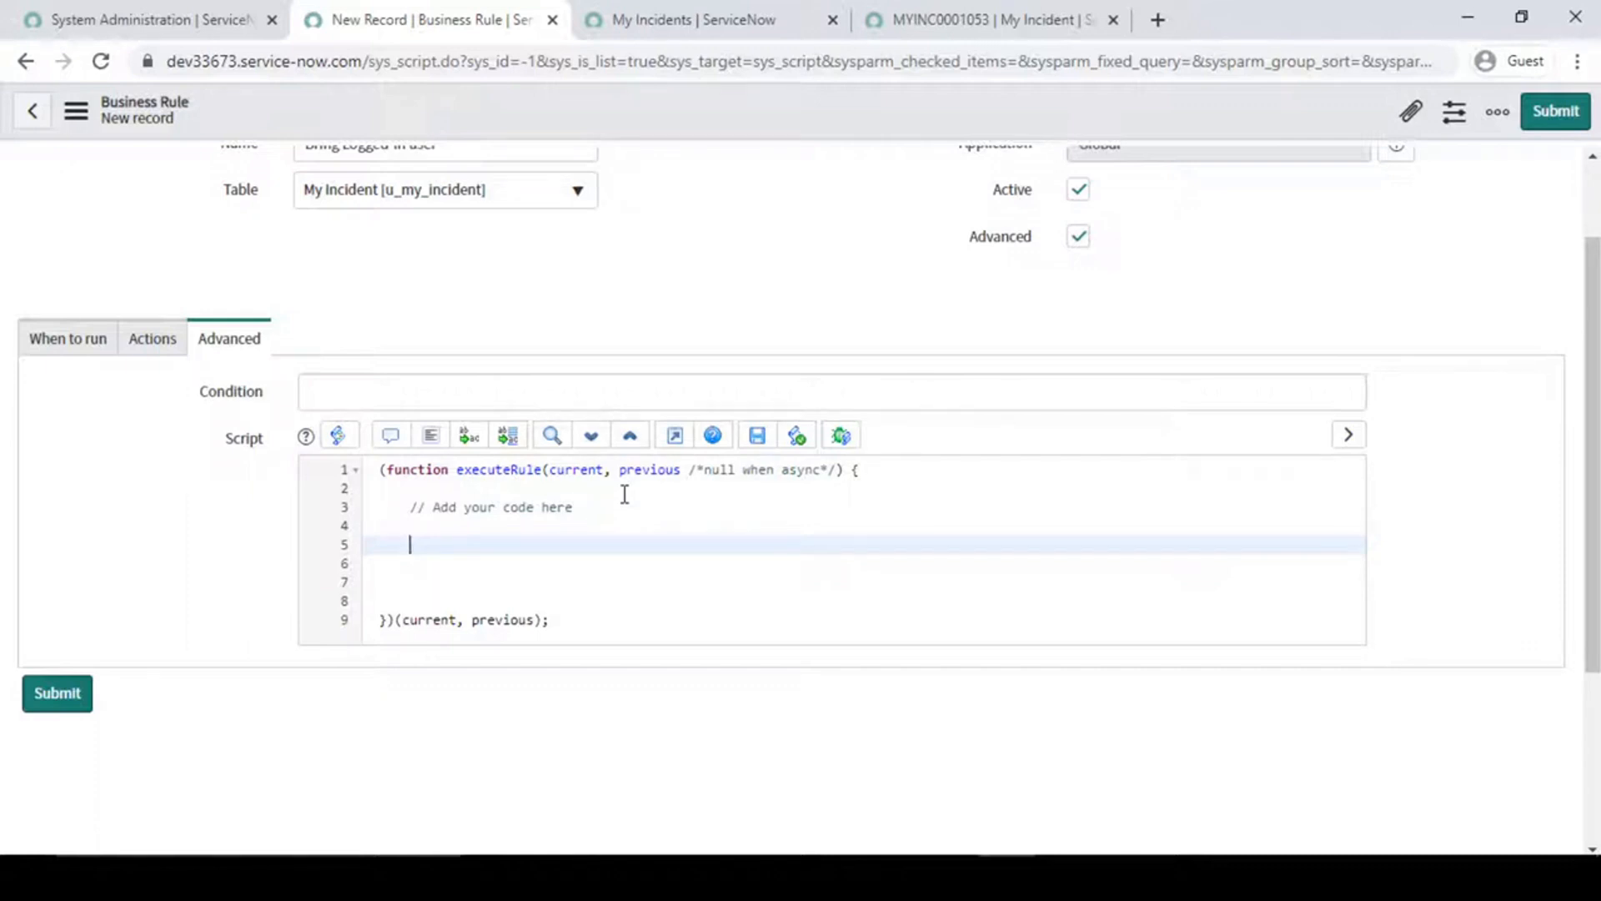
# - Begin an assignment to g_scratchpad.req_for below the placeholder comment in the business rule's script
pyautogui.write('g')
pyautogui.write('.')
pyautogui.write('scrat')
pyautogui.write('chpad')
pyautogui.write('.')
pyautogui.write('re')
pyautogui.write('qu')
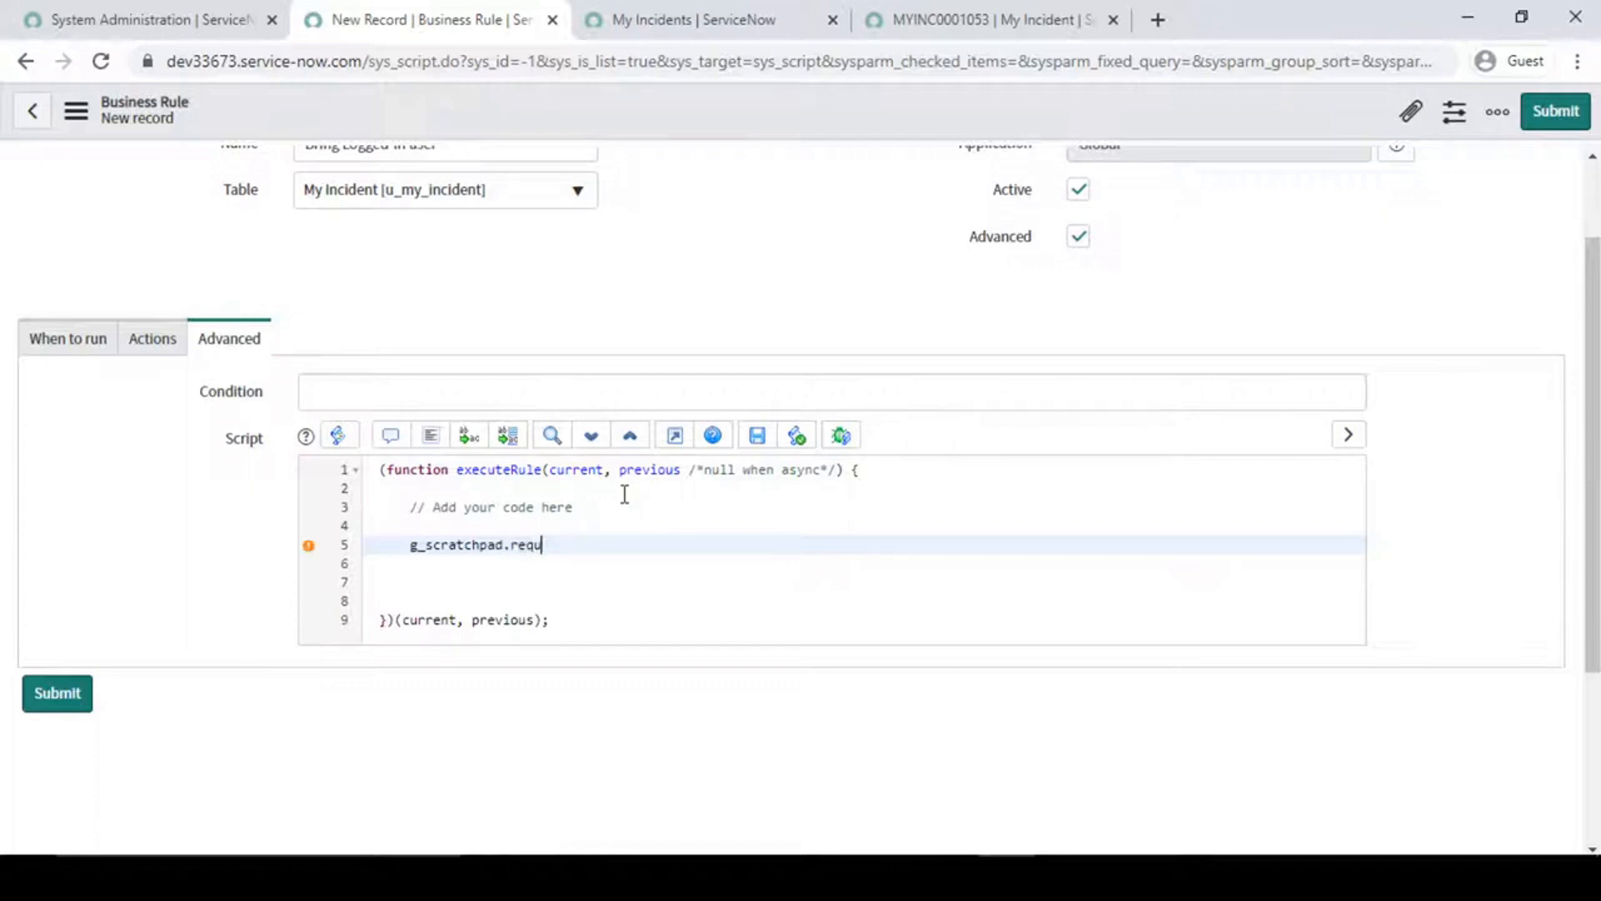
pyautogui.press('BackSpace')
pyautogui.write('_for = gs.')
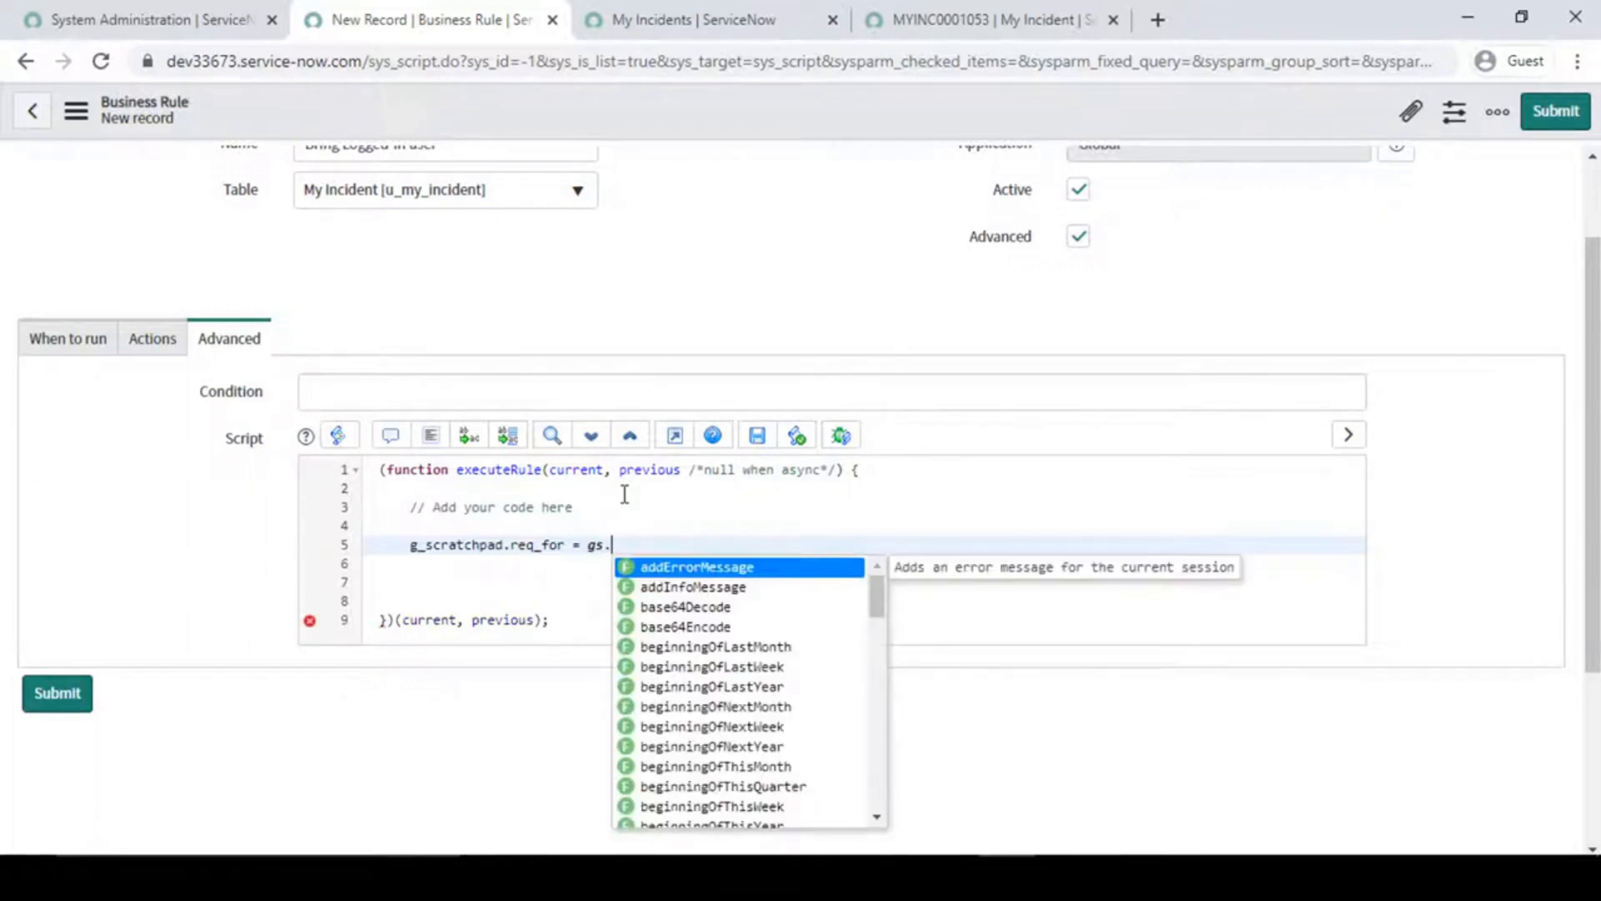
pyautogui.write('get')
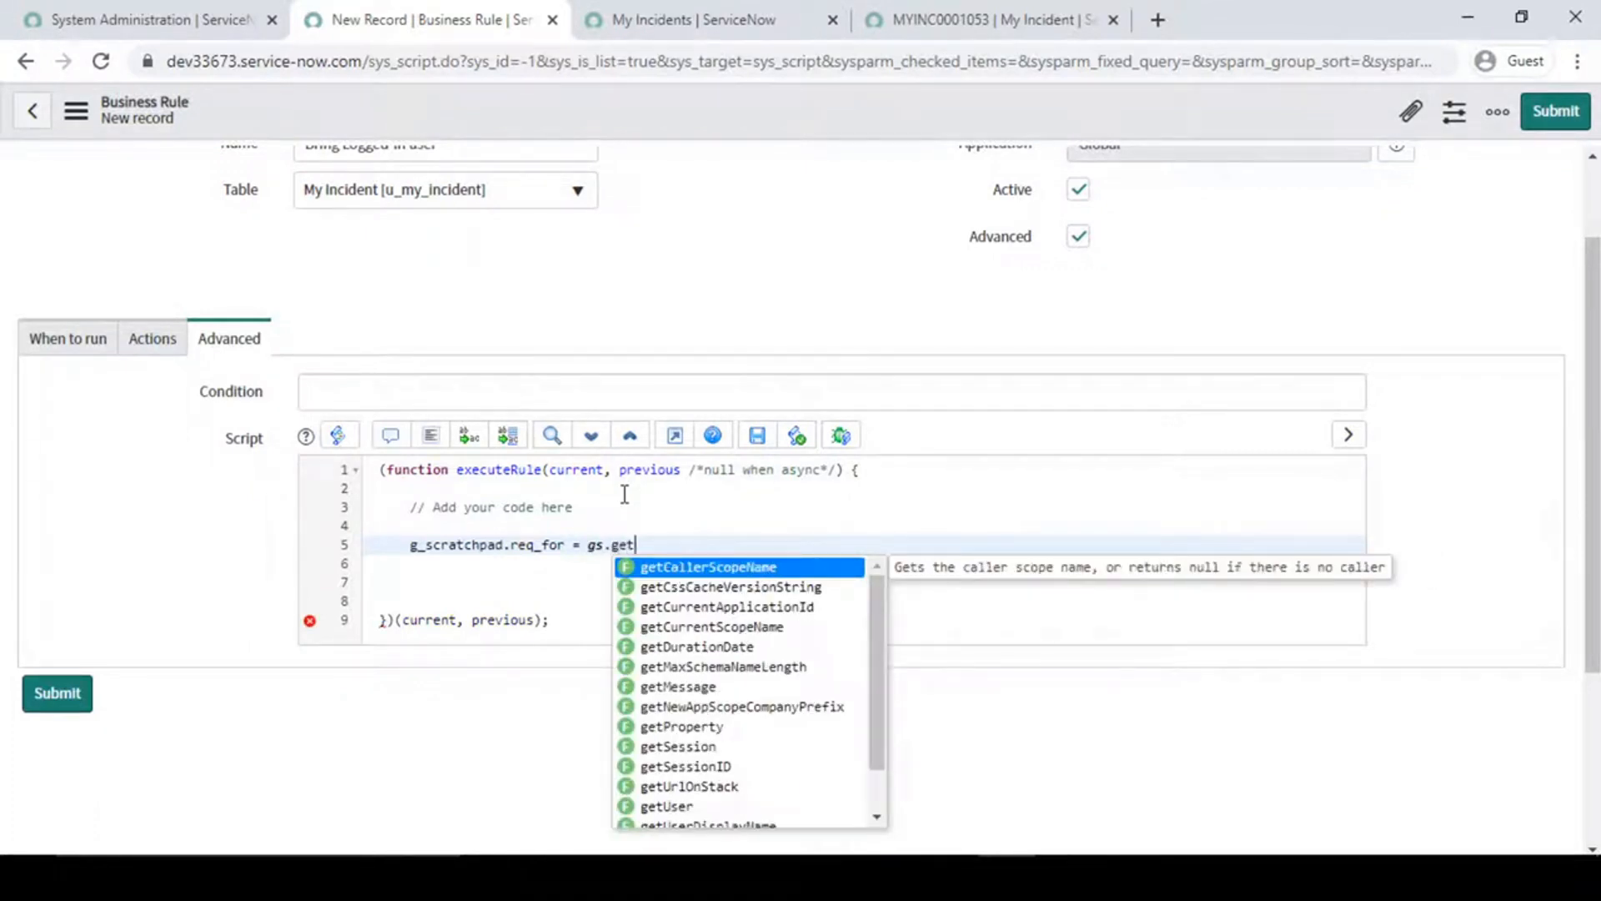
# - Complete the assignment with gs.getUserID(); so the scratchpad variable holds the logged-in user's ID
pyautogui.press('Down')
pyautogui.press('Down')
pyautogui.press('Down')
pyautogui.press('Down')
pyautogui.press('Down')
pyautogui.press('Down')
pyautogui.press('Down')
pyautogui.press('Down')
pyautogui.press('Down')
pyautogui.press('Down')
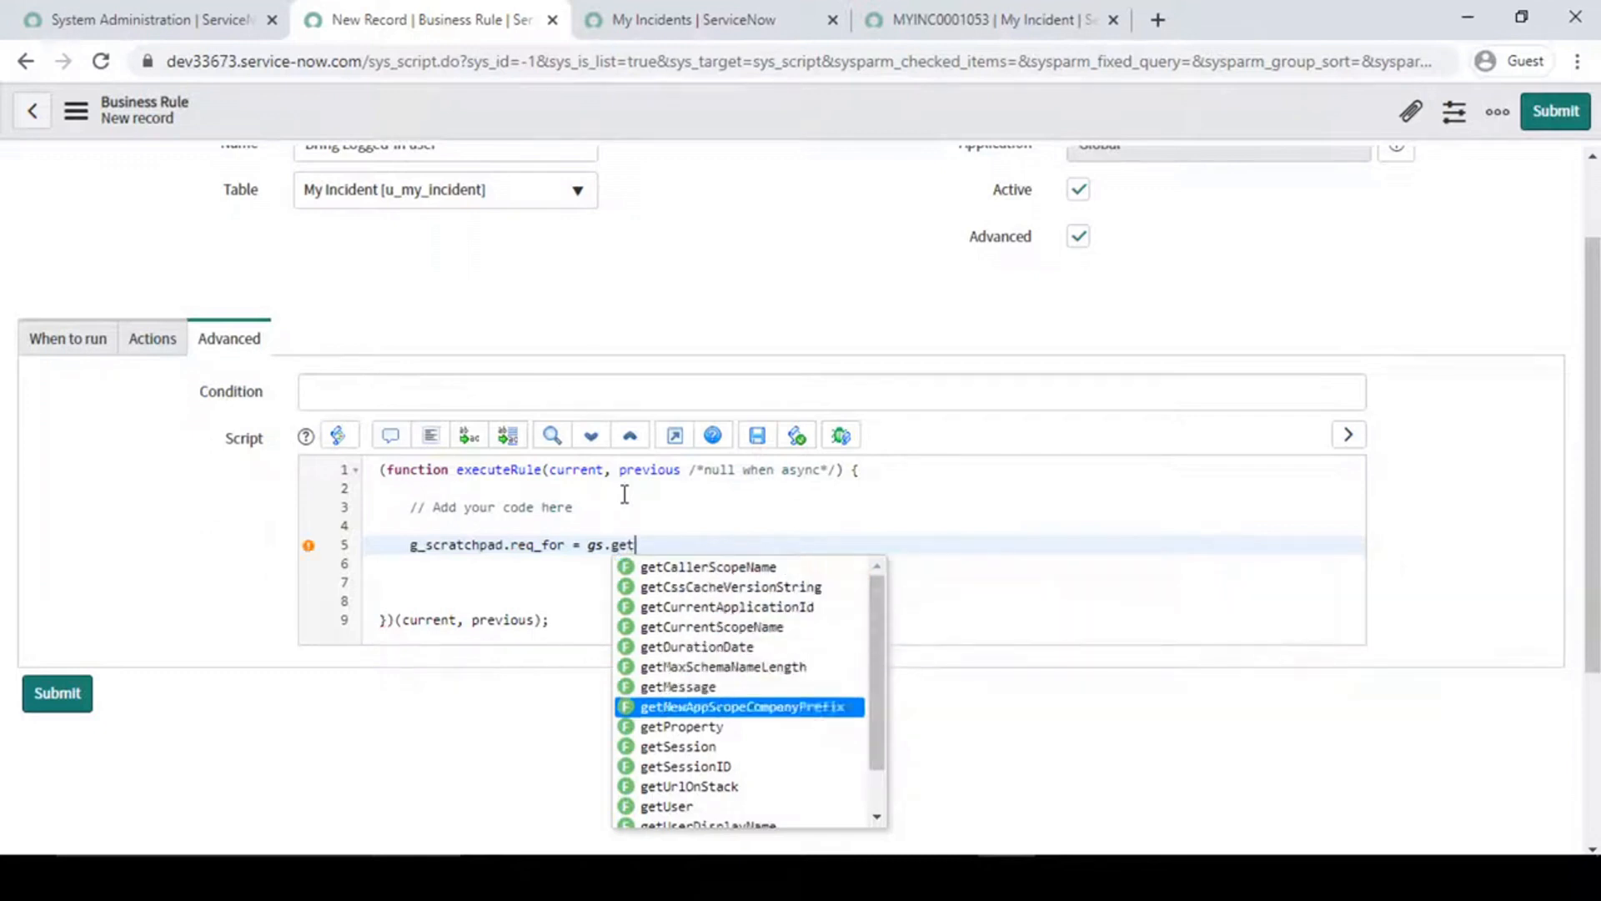
pyautogui.write('U')
pyautogui.press('Down')
pyautogui.press('Down')
pyautogui.press('Down')
pyautogui.press('Return')
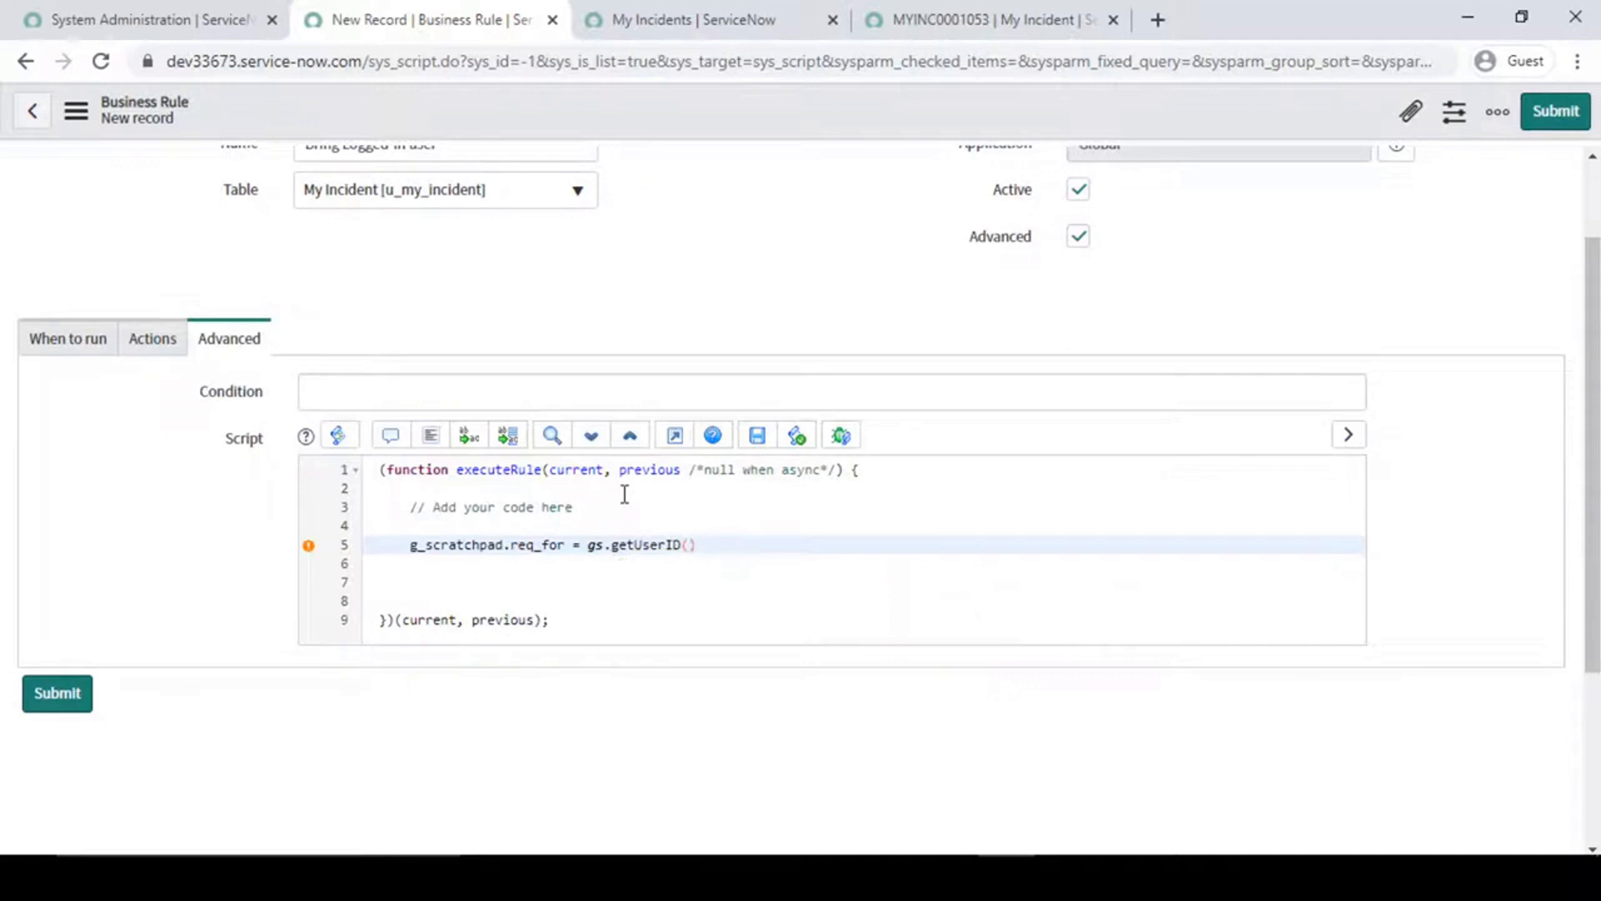
pyautogui.write(';')
pyautogui.moveTo(587, 545); pyautogui.dragTo(682, 547)
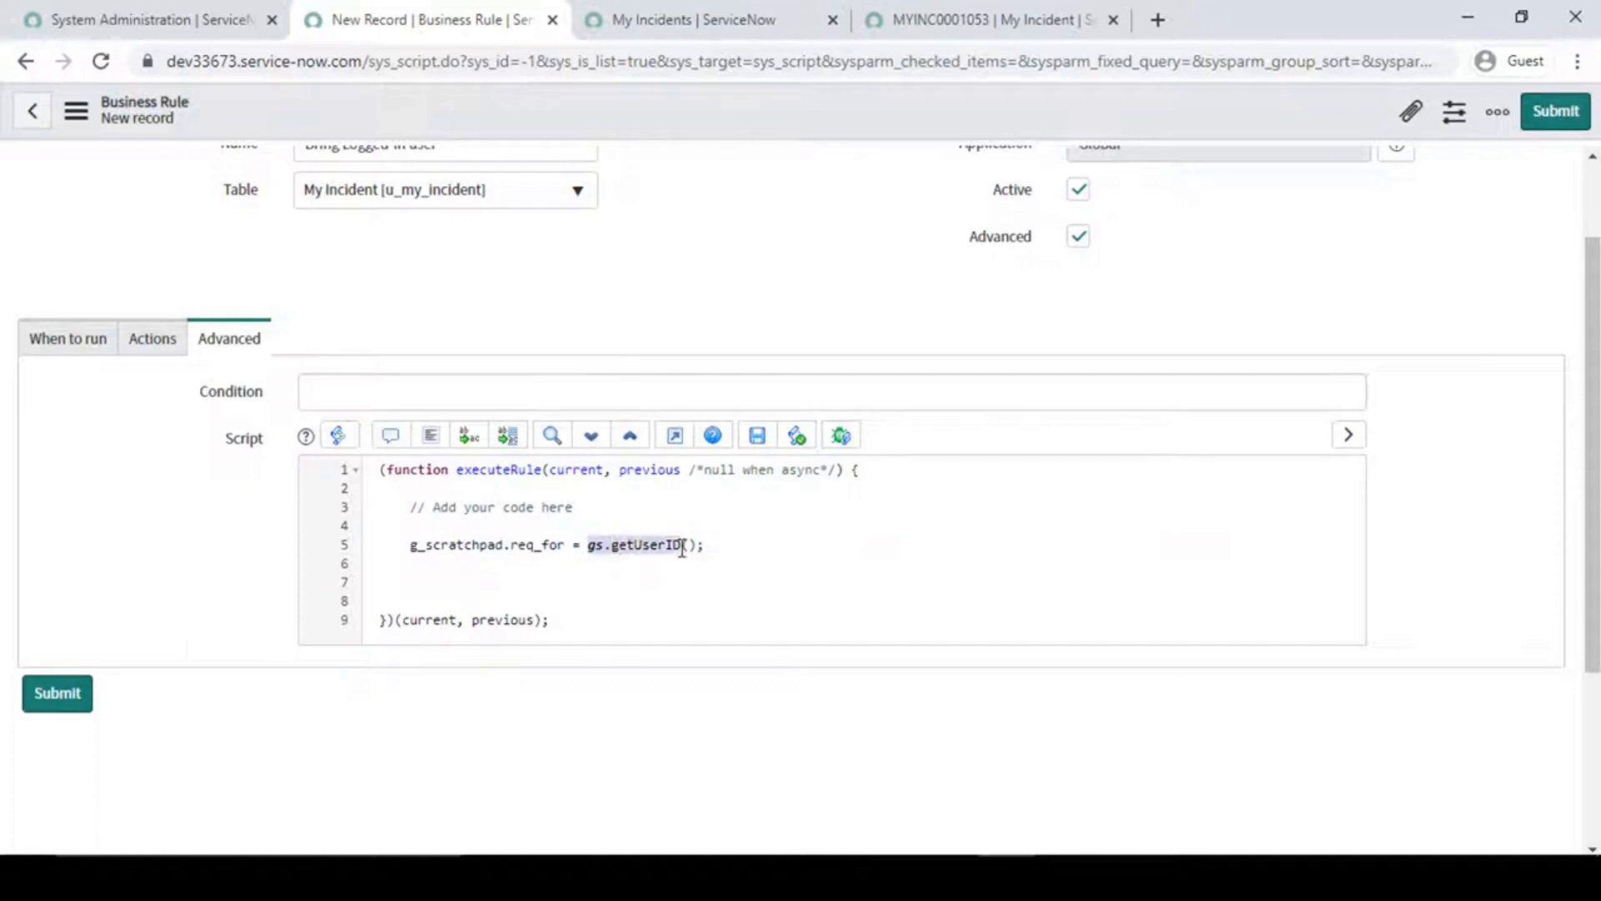
pyautogui.click(736, 548)
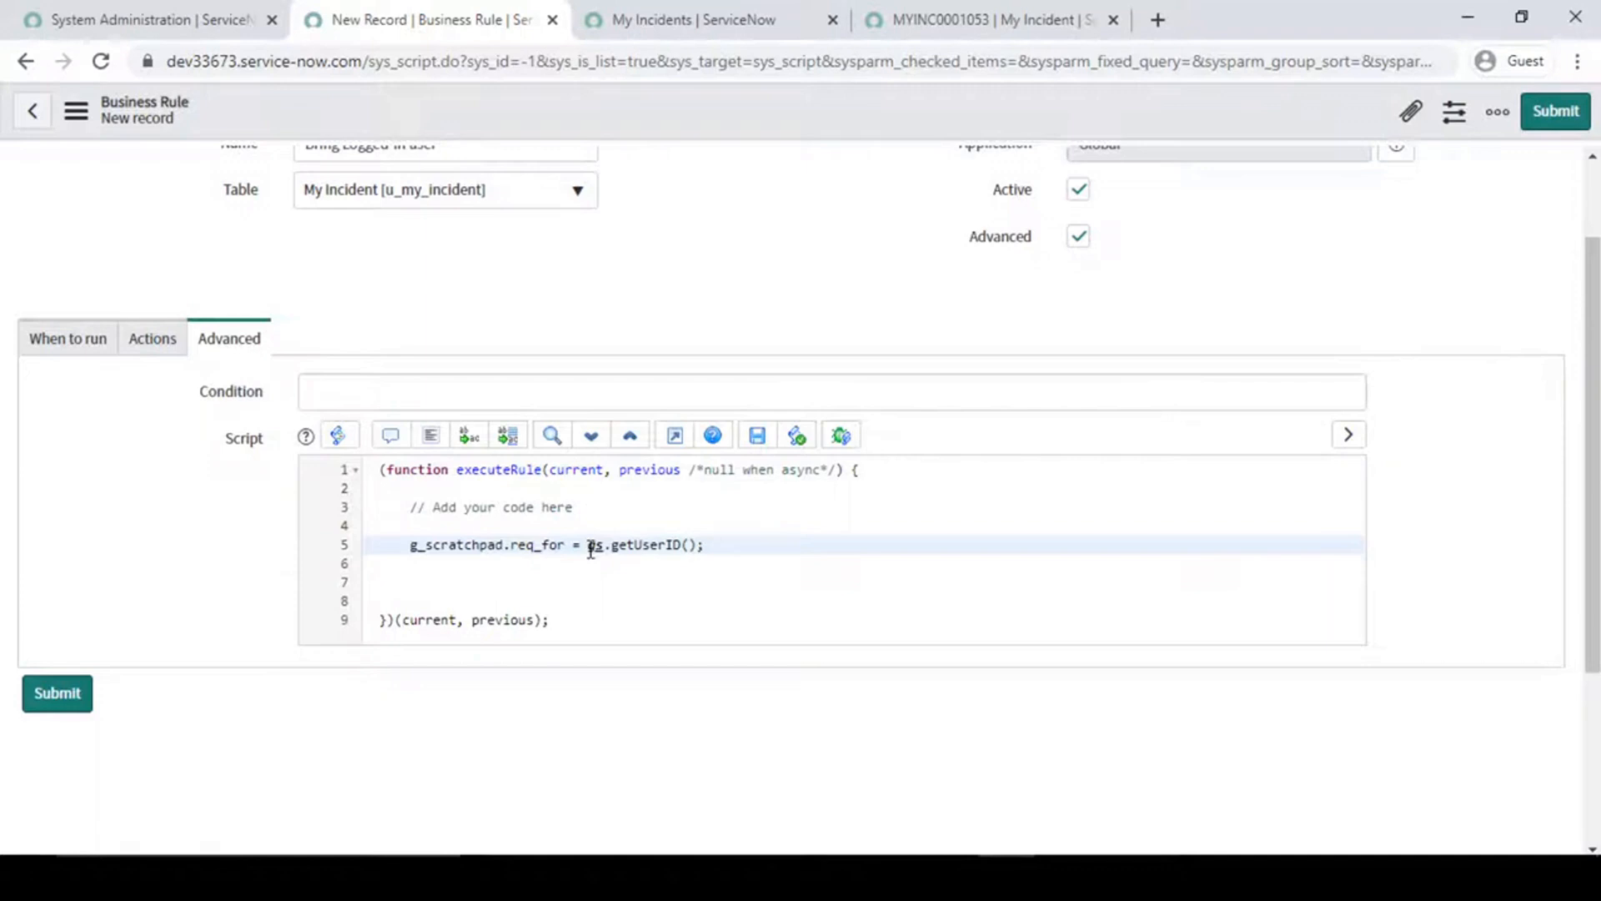
pyautogui.moveTo(587, 546); pyautogui.dragTo(706, 547)
pyautogui.moveTo(511, 546); pyautogui.dragTo(565, 544)
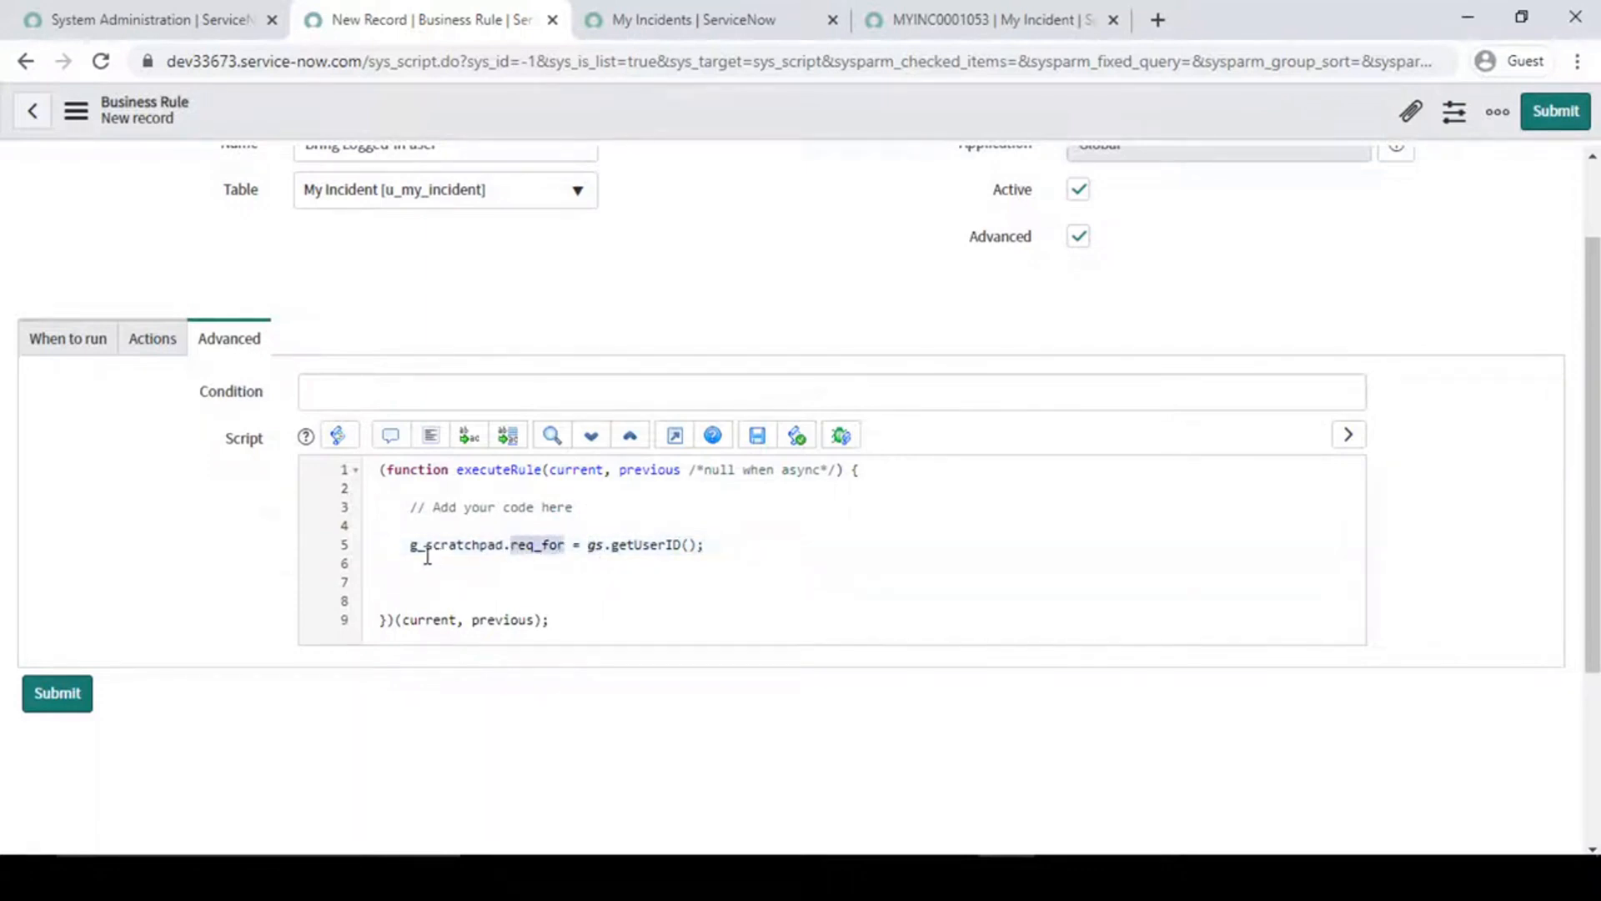
pyautogui.moveTo(410, 545); pyautogui.dragTo(511, 548)
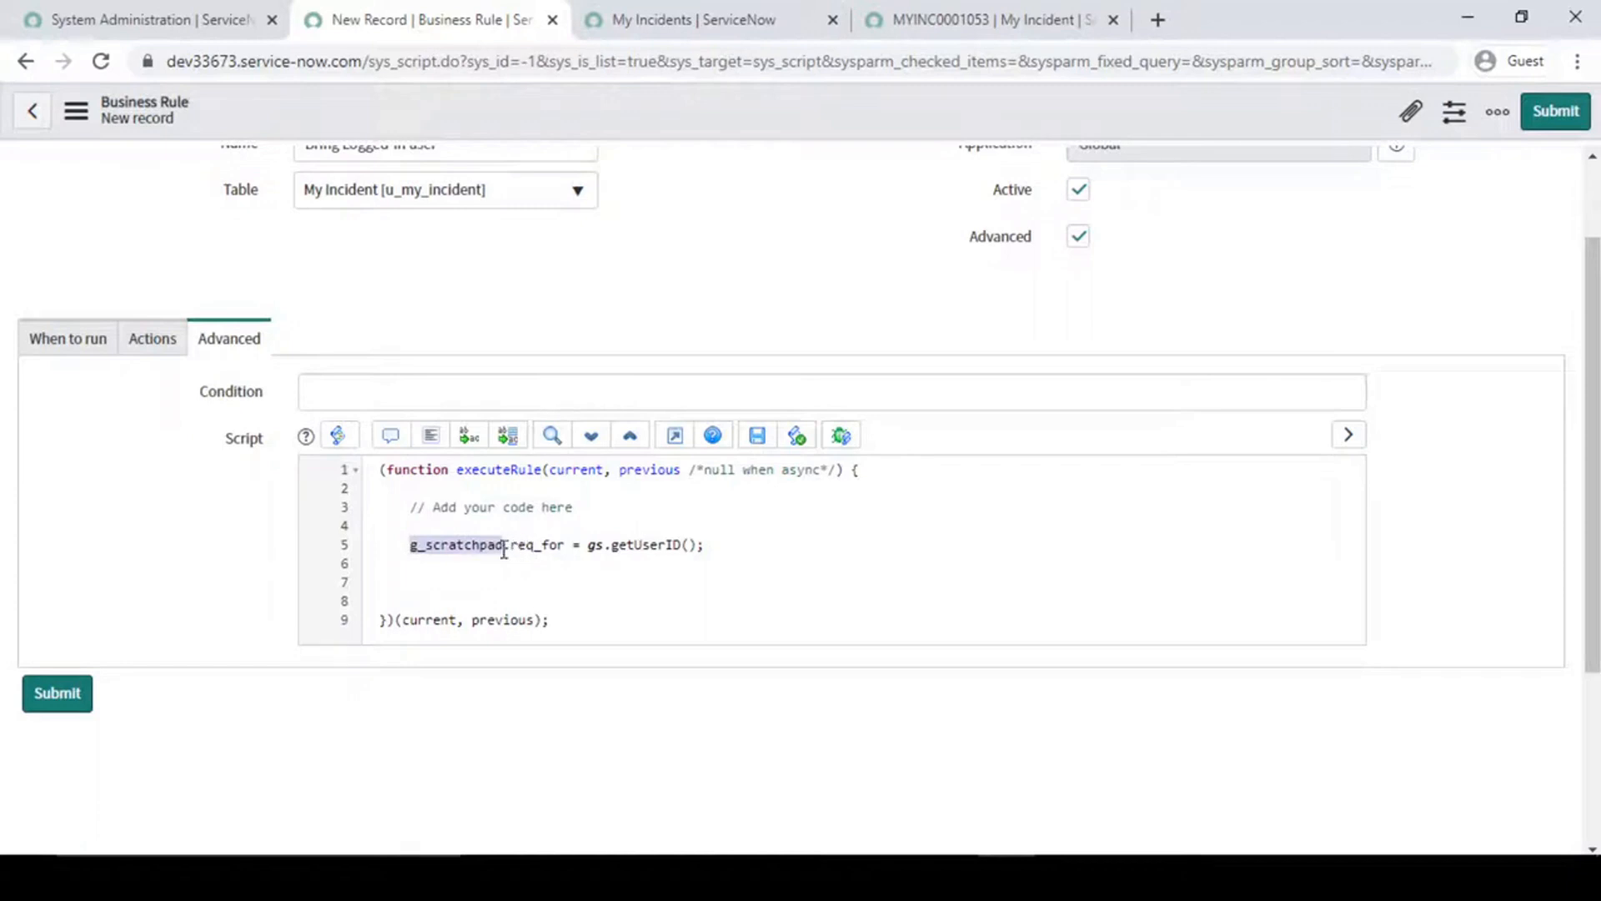
pyautogui.click(495, 548)
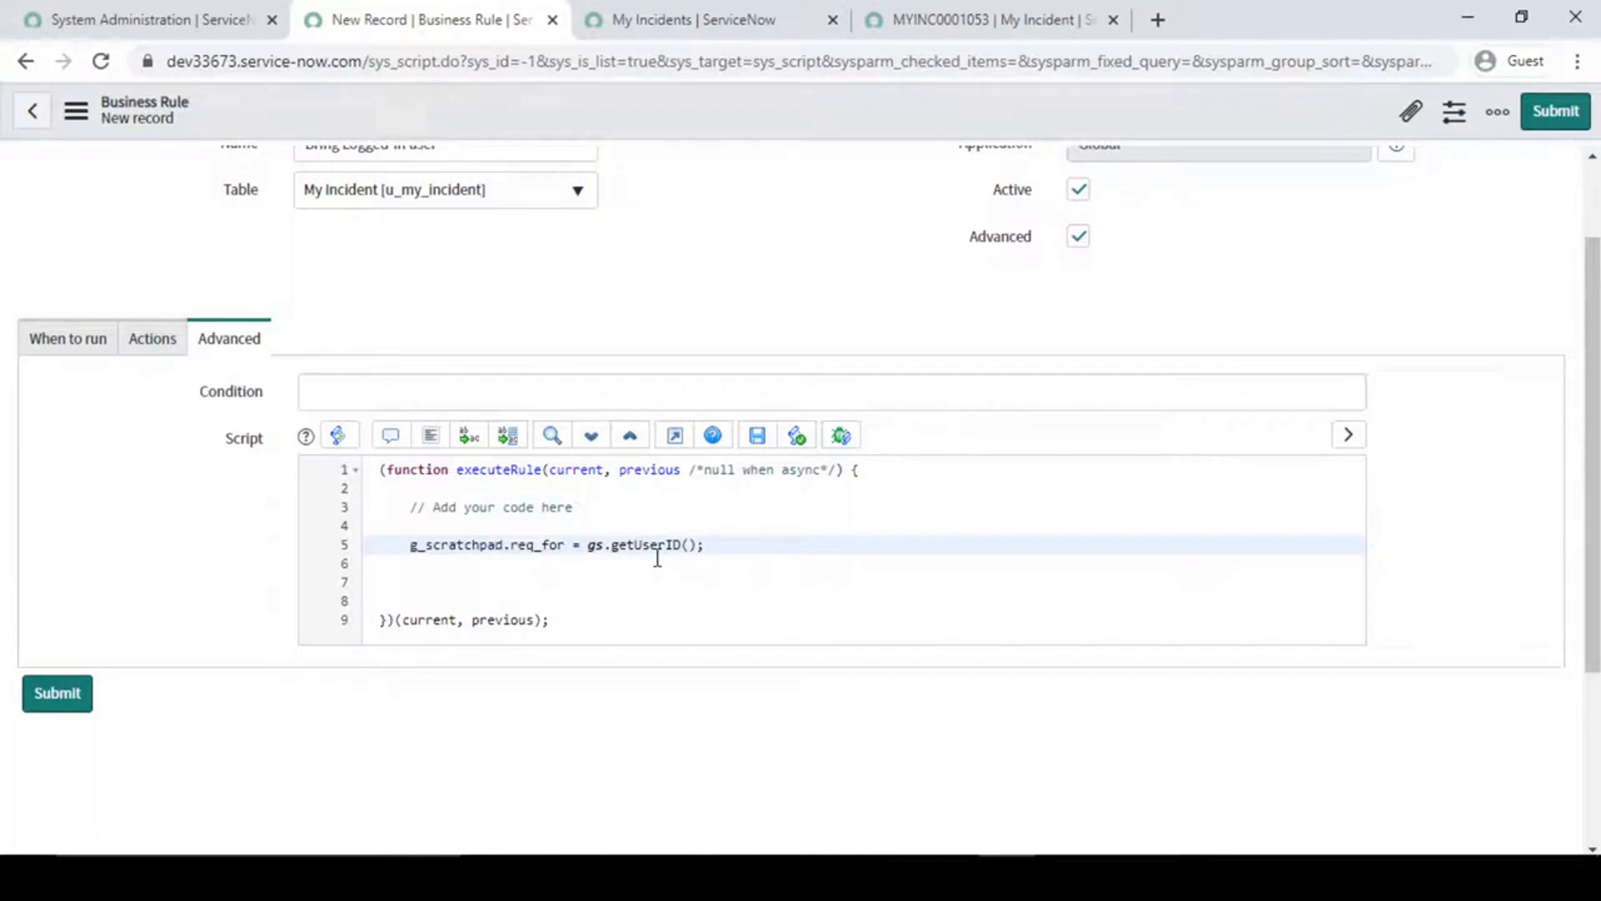
# - Save the Bring Logged-in user business rule and stay on its record
pyautogui.scroll(2, 797, 200)
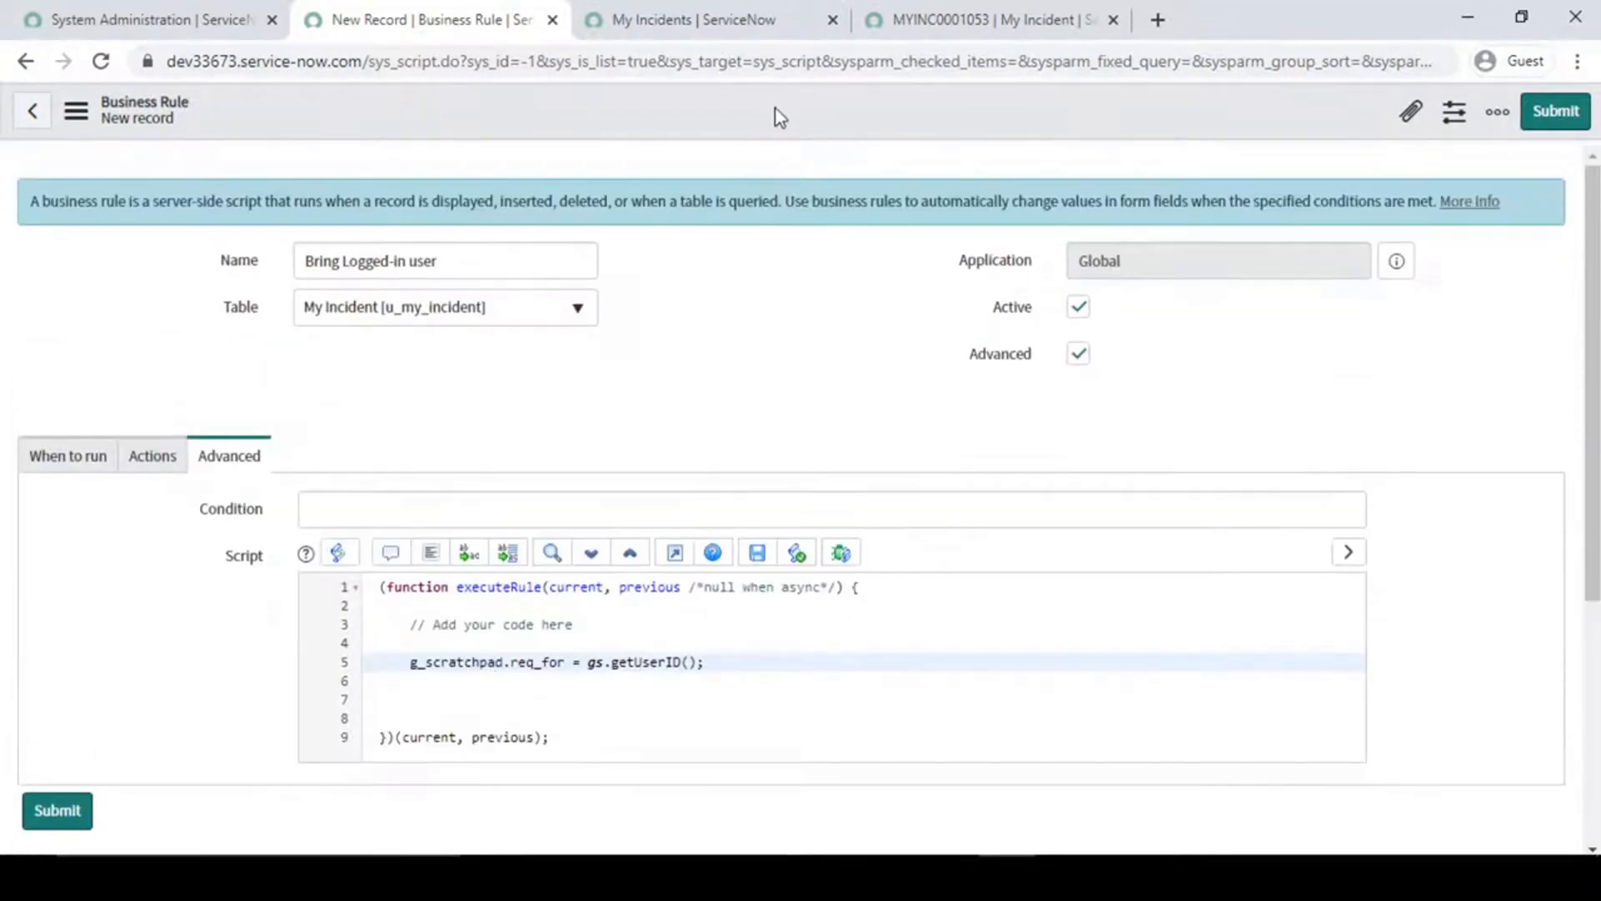
pyautogui.rightClick(776, 108)
pyautogui.click(813, 121)
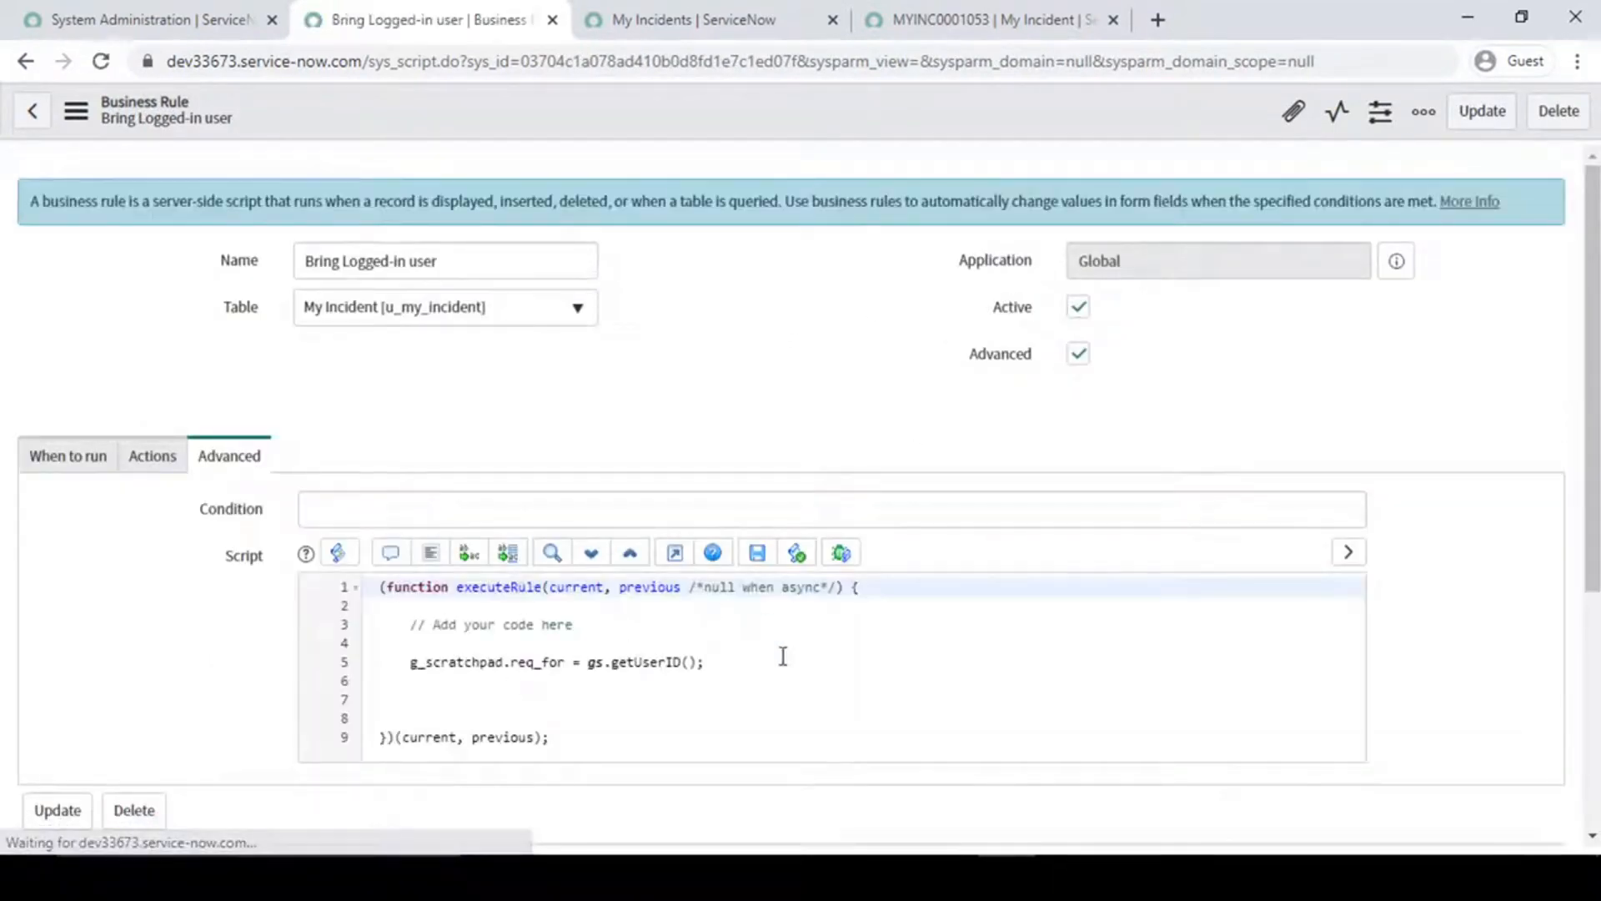
pyautogui.click(747, 661)
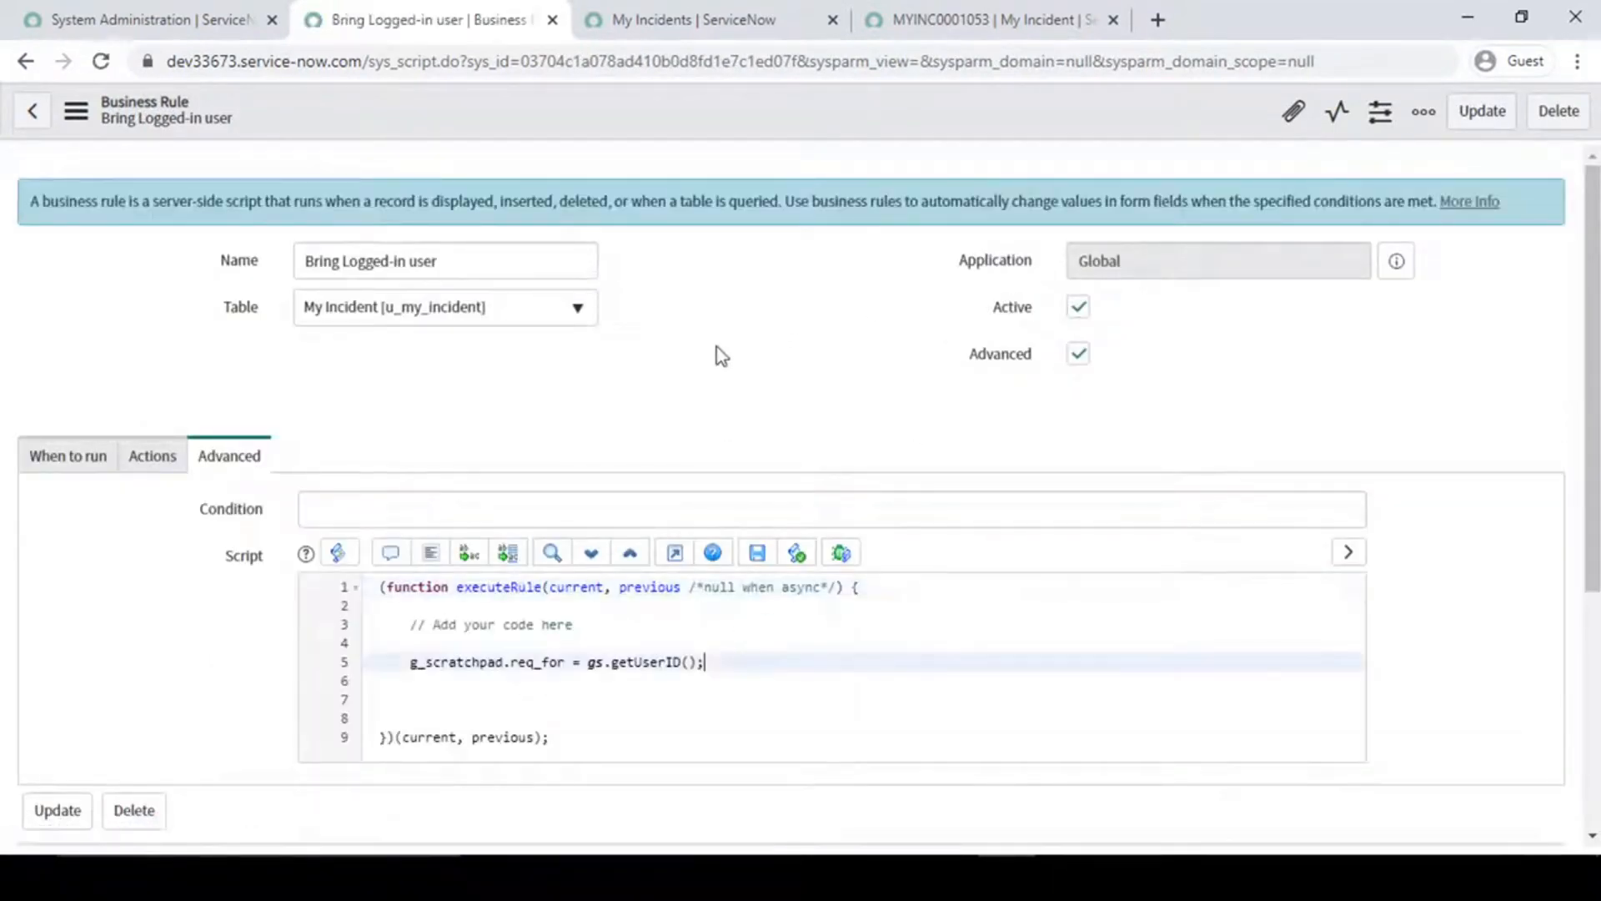
# - Open a blank My Incident form in a new browser tab and check its Requested For field
pyautogui.click(178, 22)
pyautogui.click(659, 19)
pyautogui.click(965, 11)
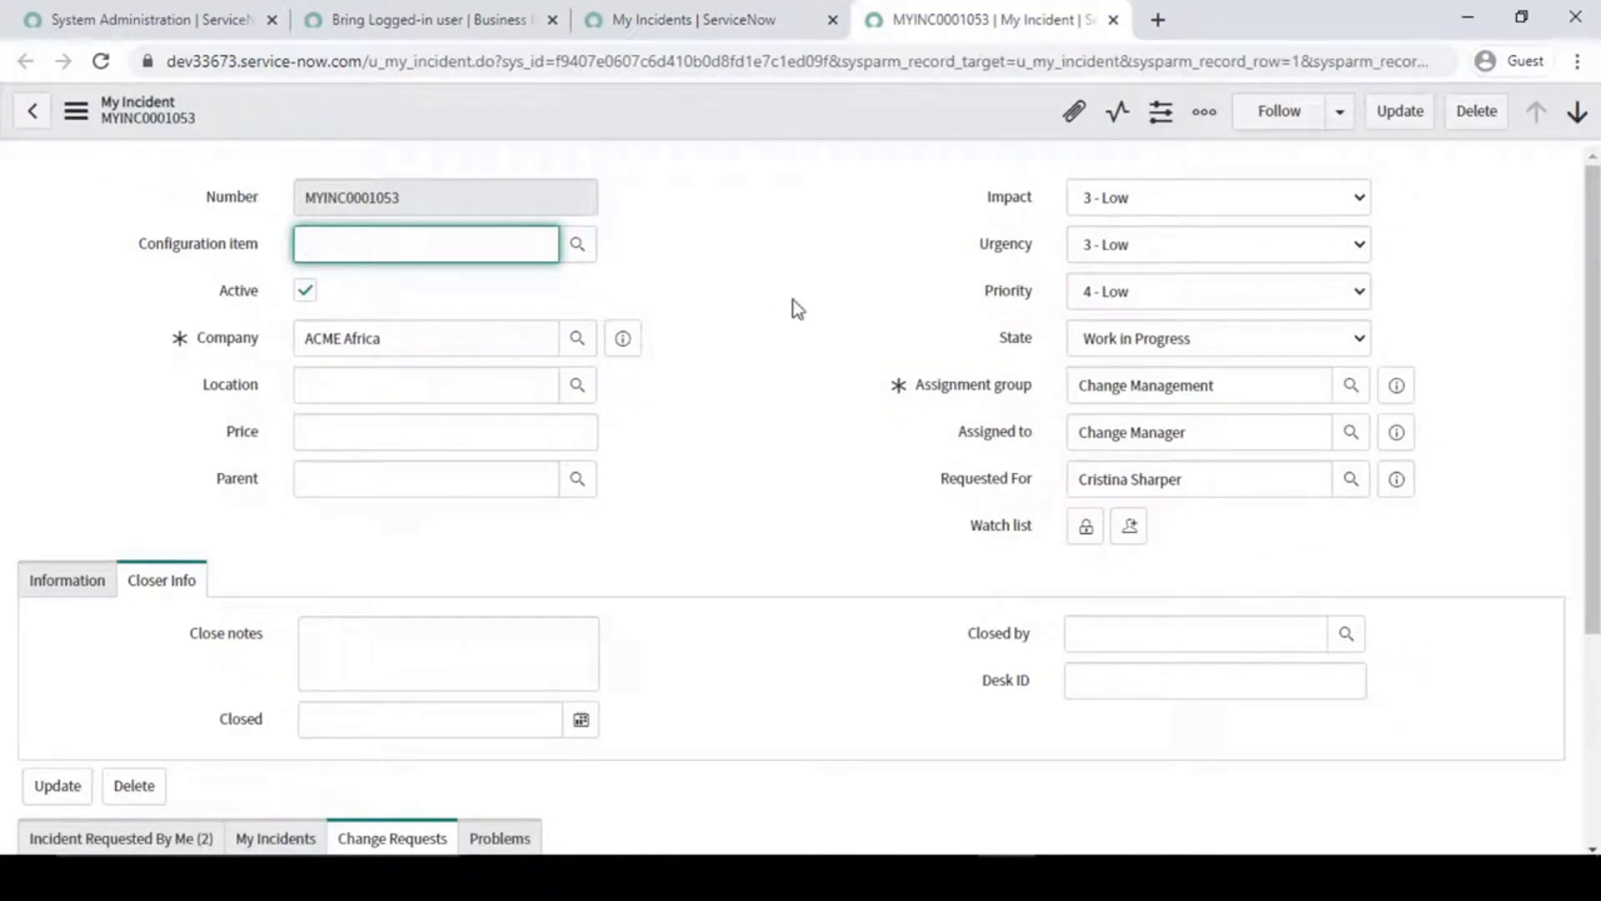
pyautogui.rightClick(727, 111)
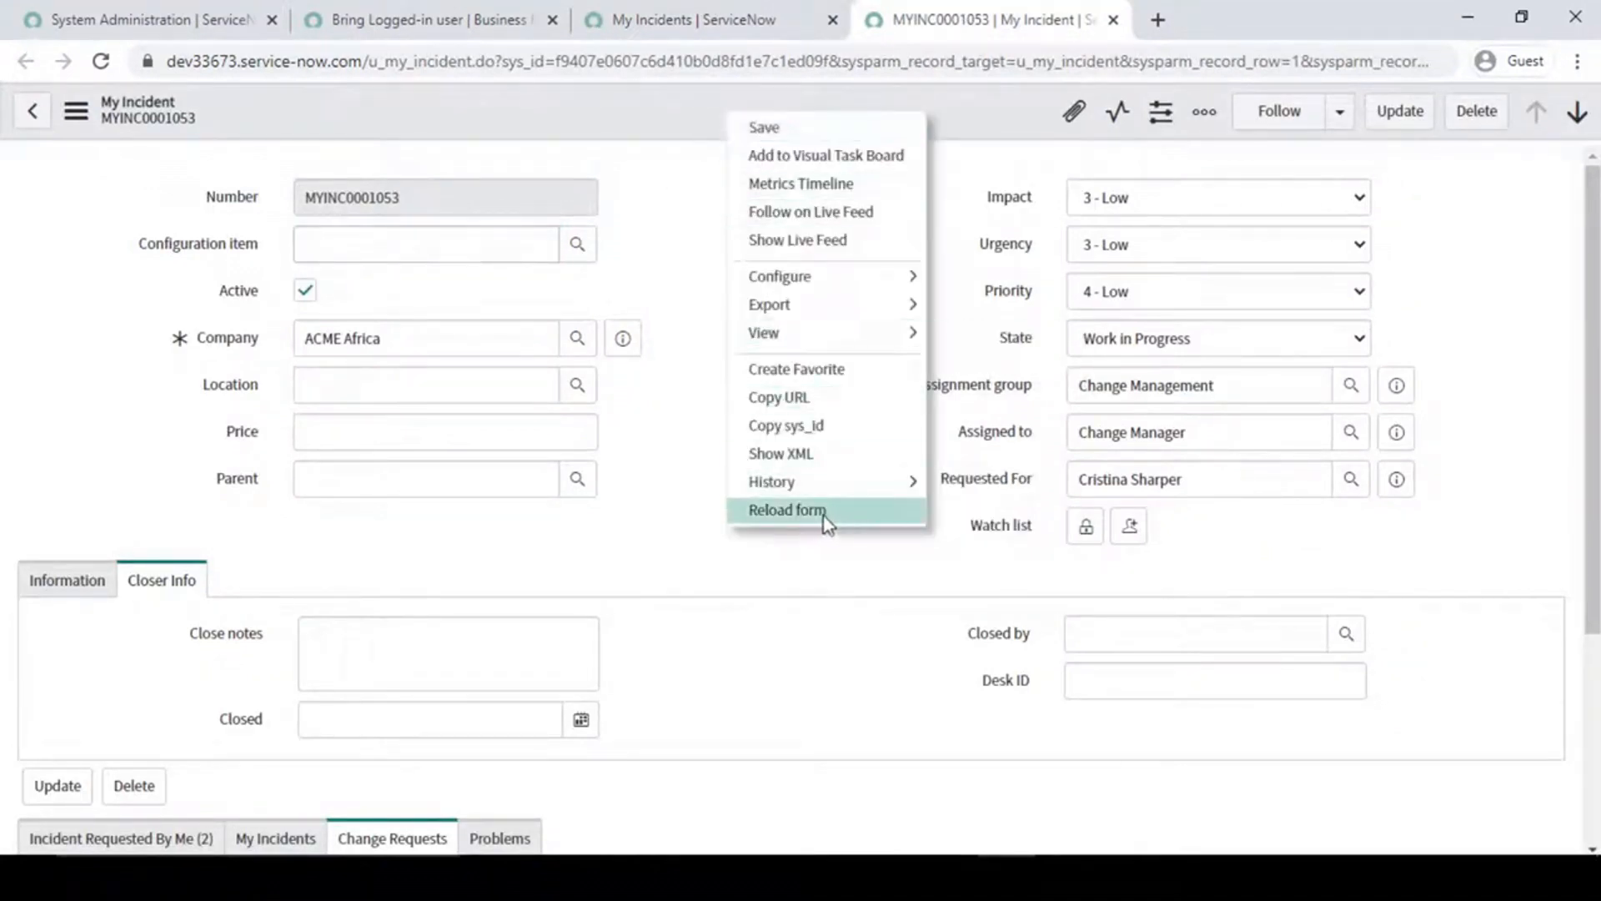
pyautogui.click(142, 19)
pyautogui.middleClick(80, 380)
pyautogui.click(620, 10)
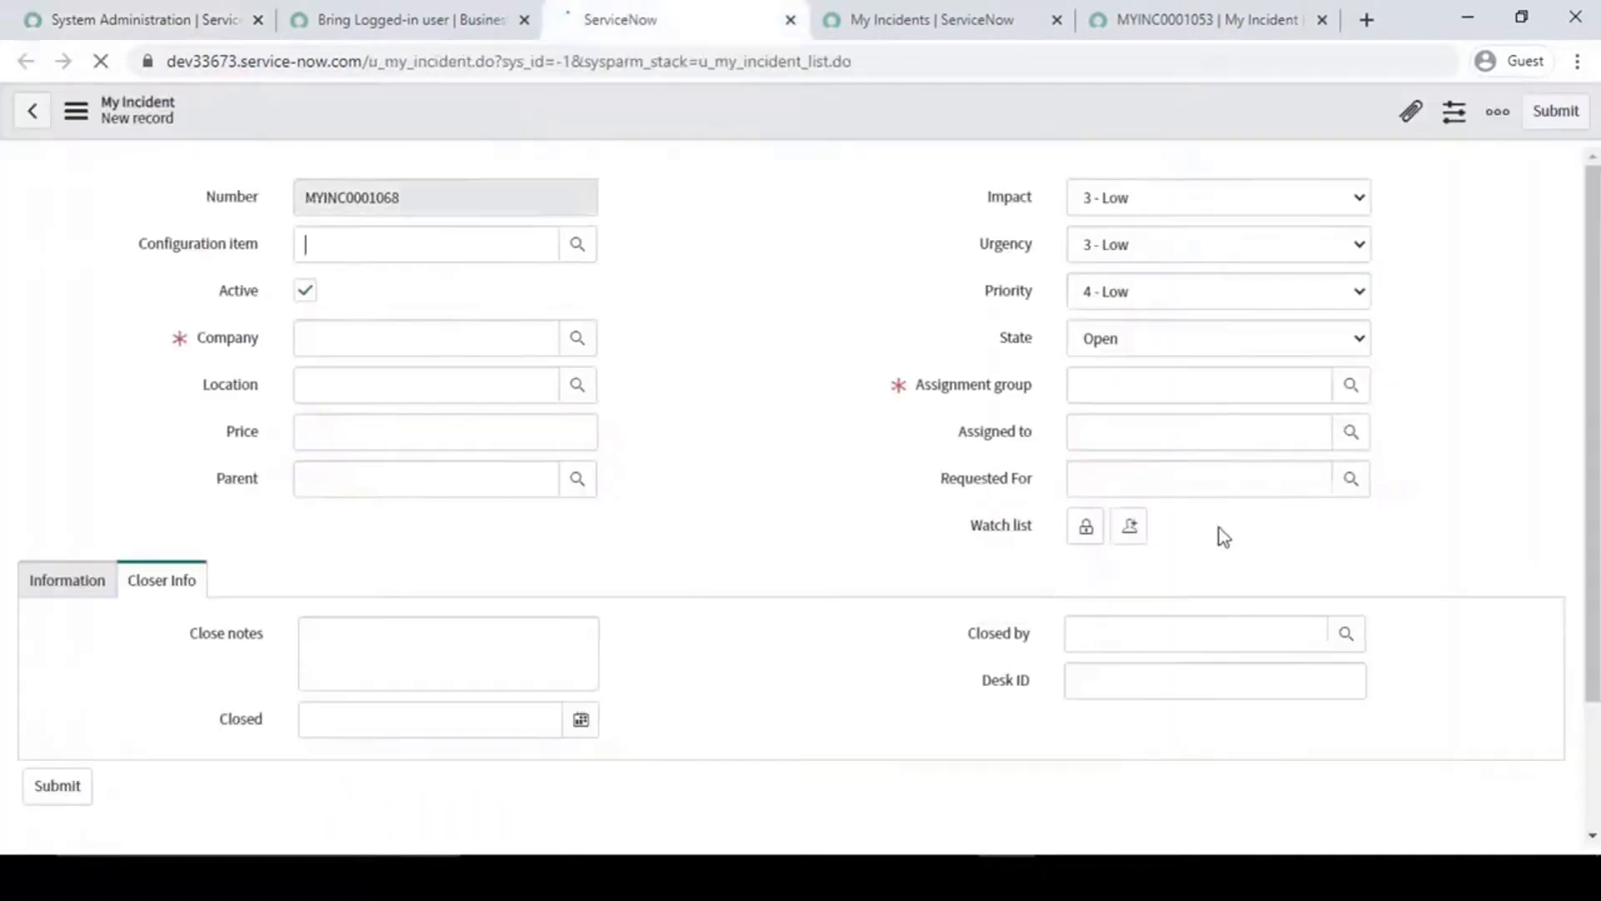
pyautogui.click(947, 480)
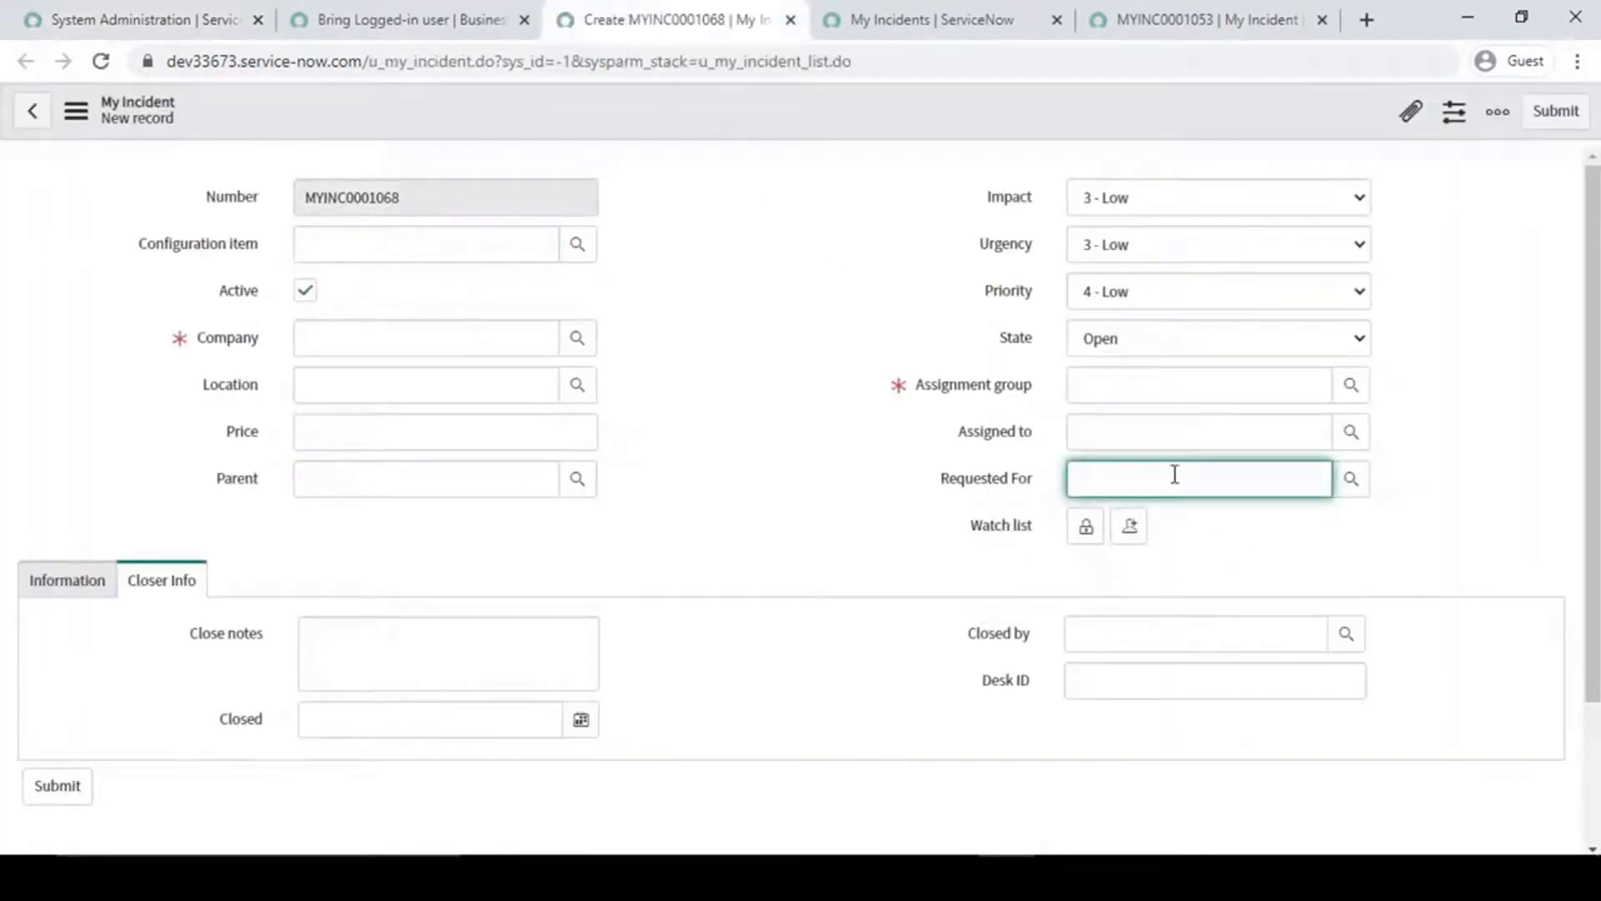
pyautogui.click(817, 584)
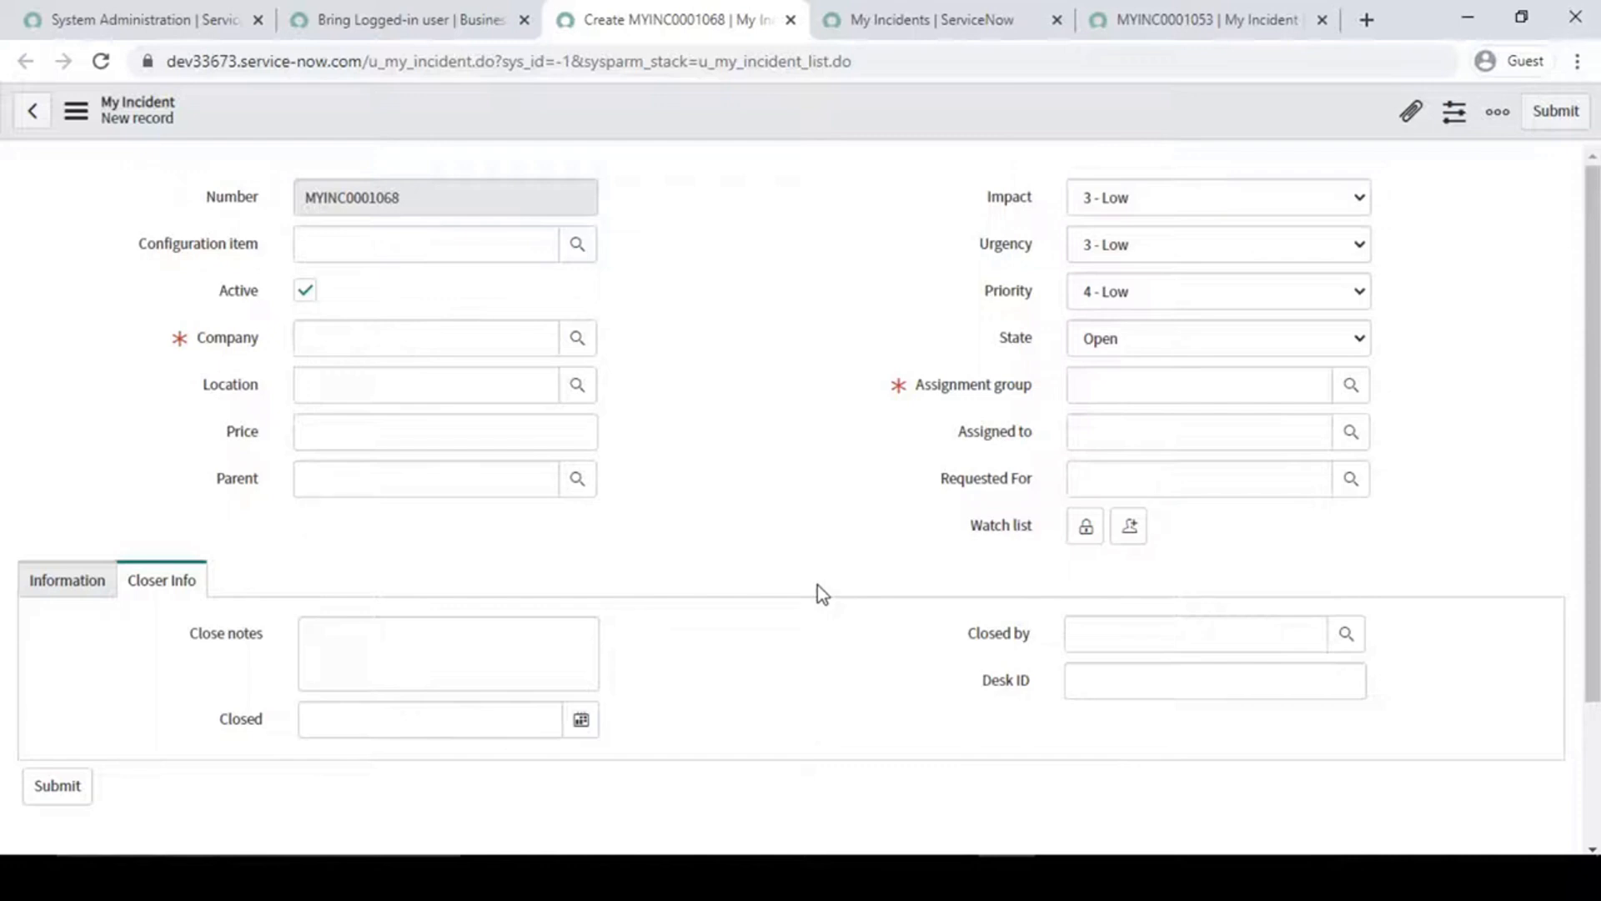
pyautogui.click(1123, 479)
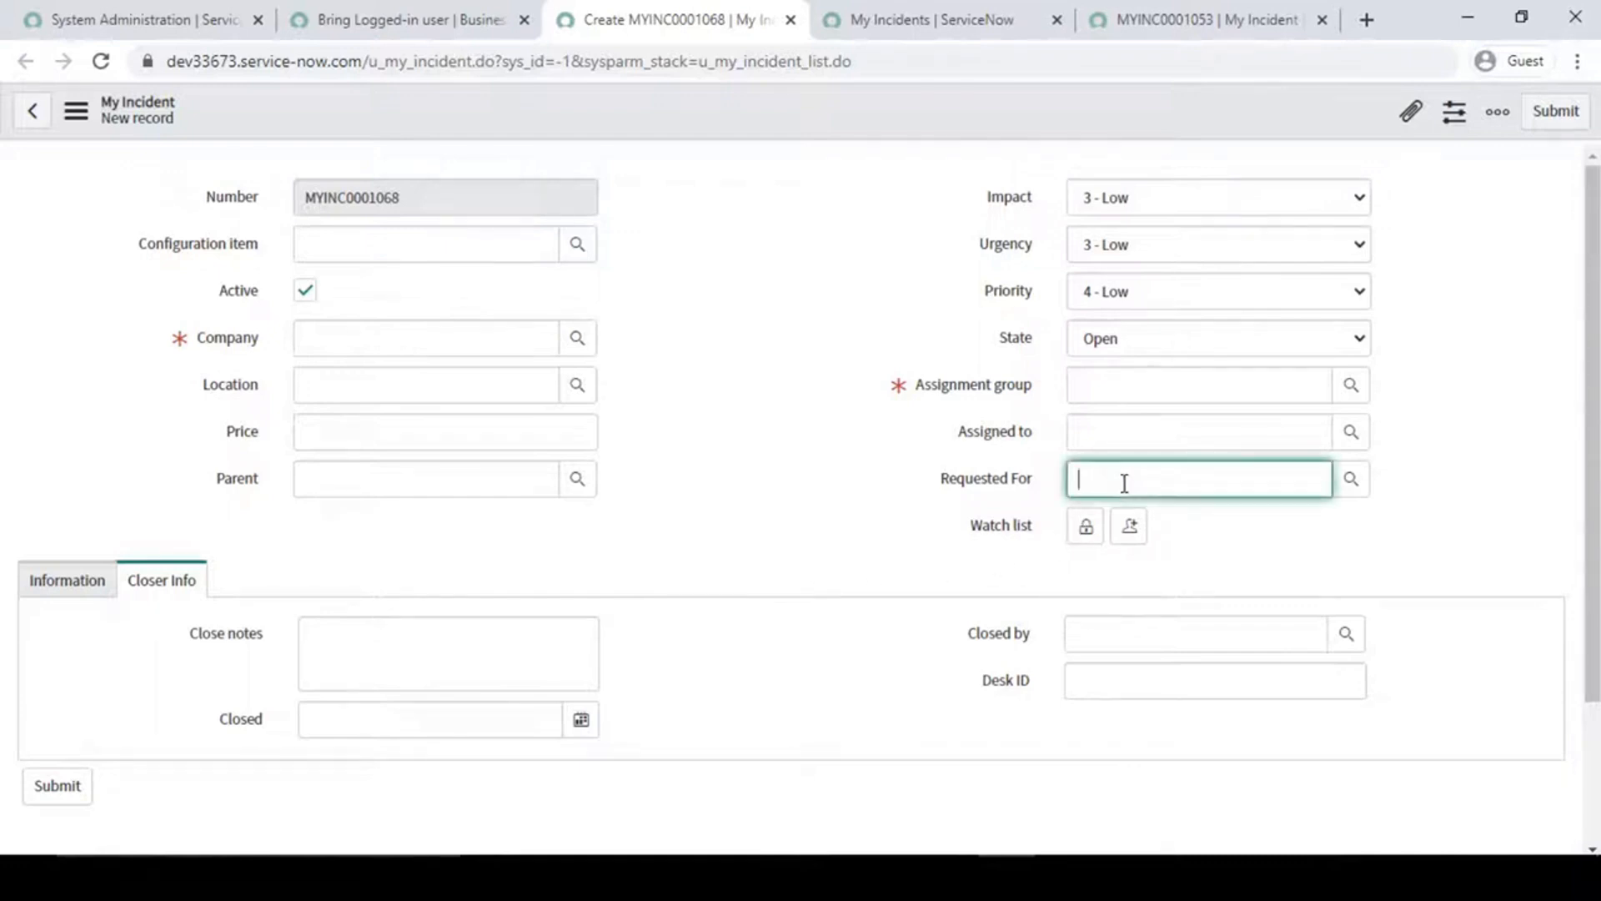
pyautogui.click(799, 428)
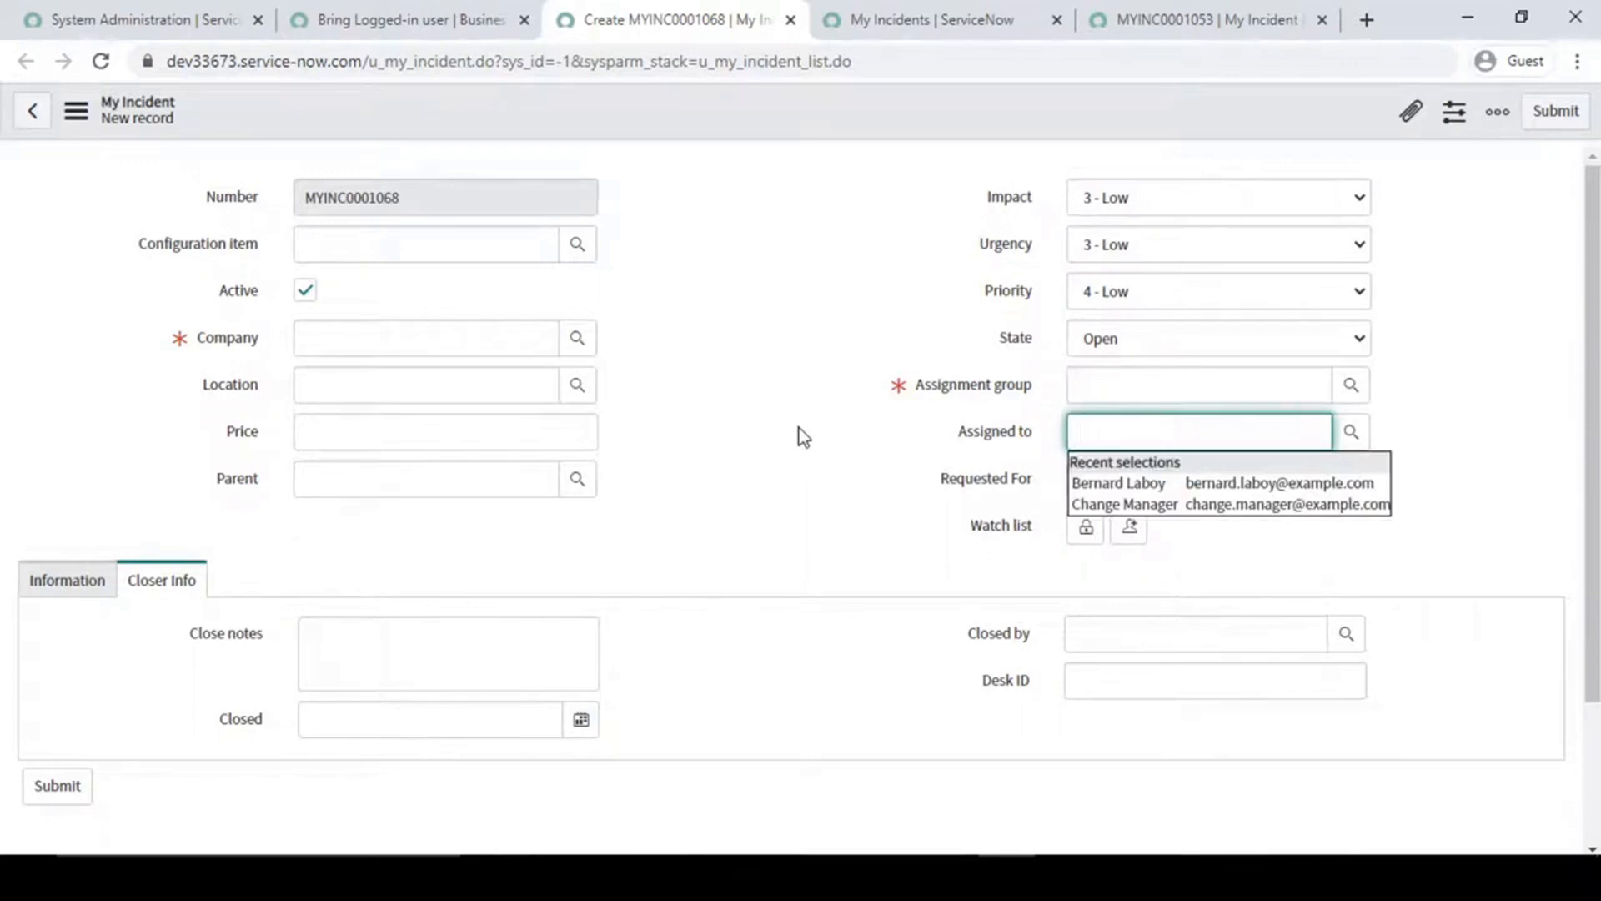
# - Open the client scripts configured for My Incident and start a new client script record
pyautogui.rightClick(740, 125)
pyautogui.moveTo(811, 170)
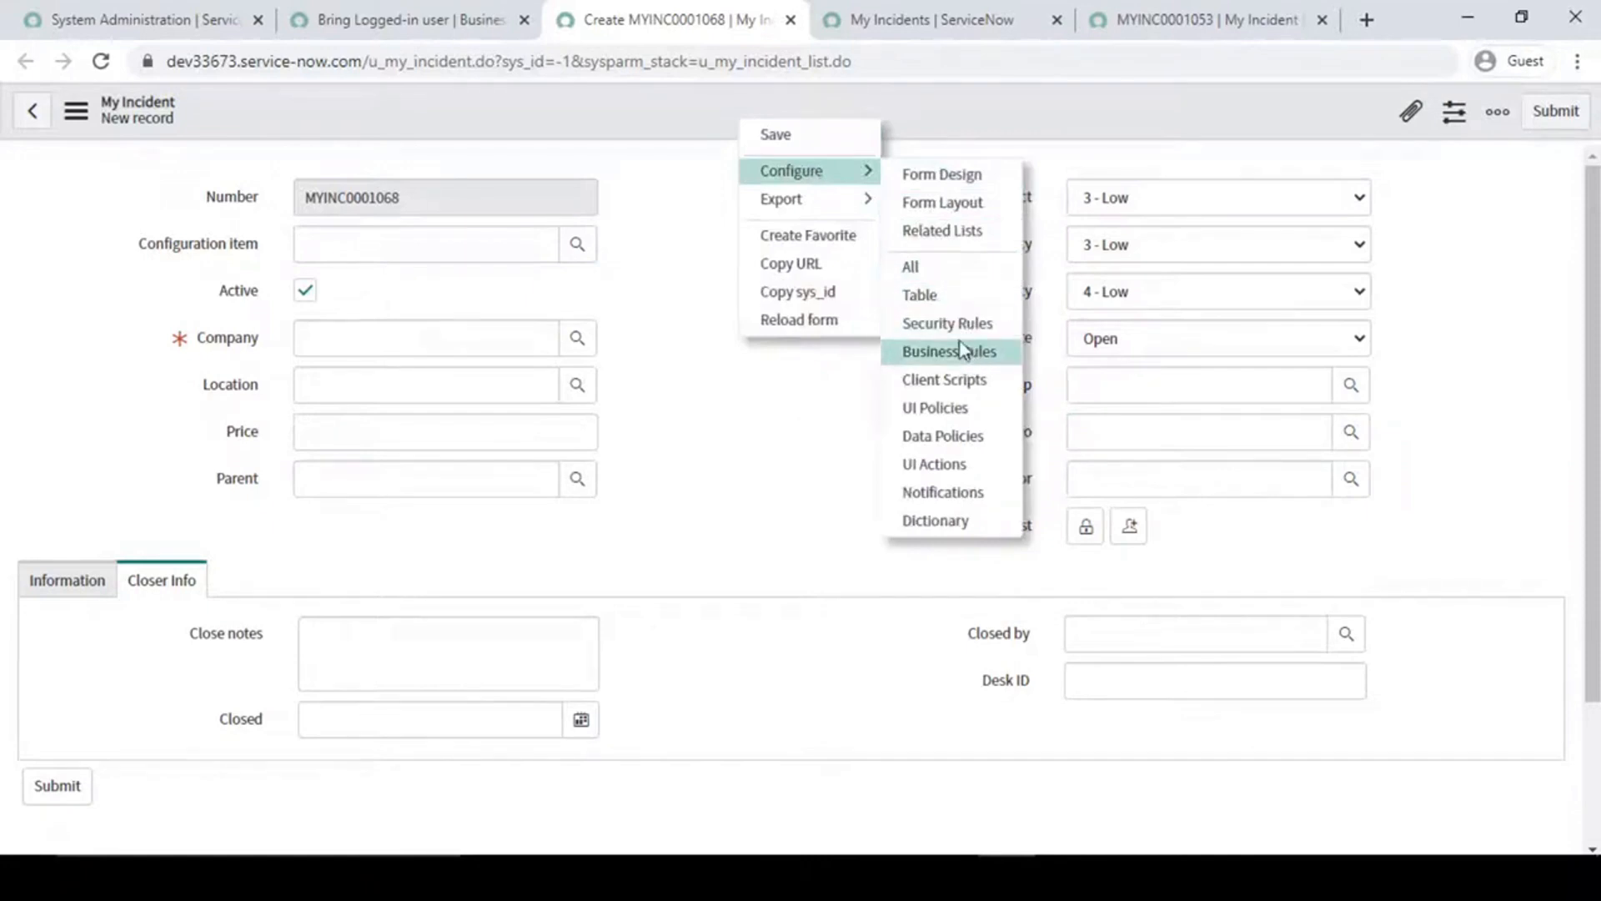
pyautogui.click(959, 386)
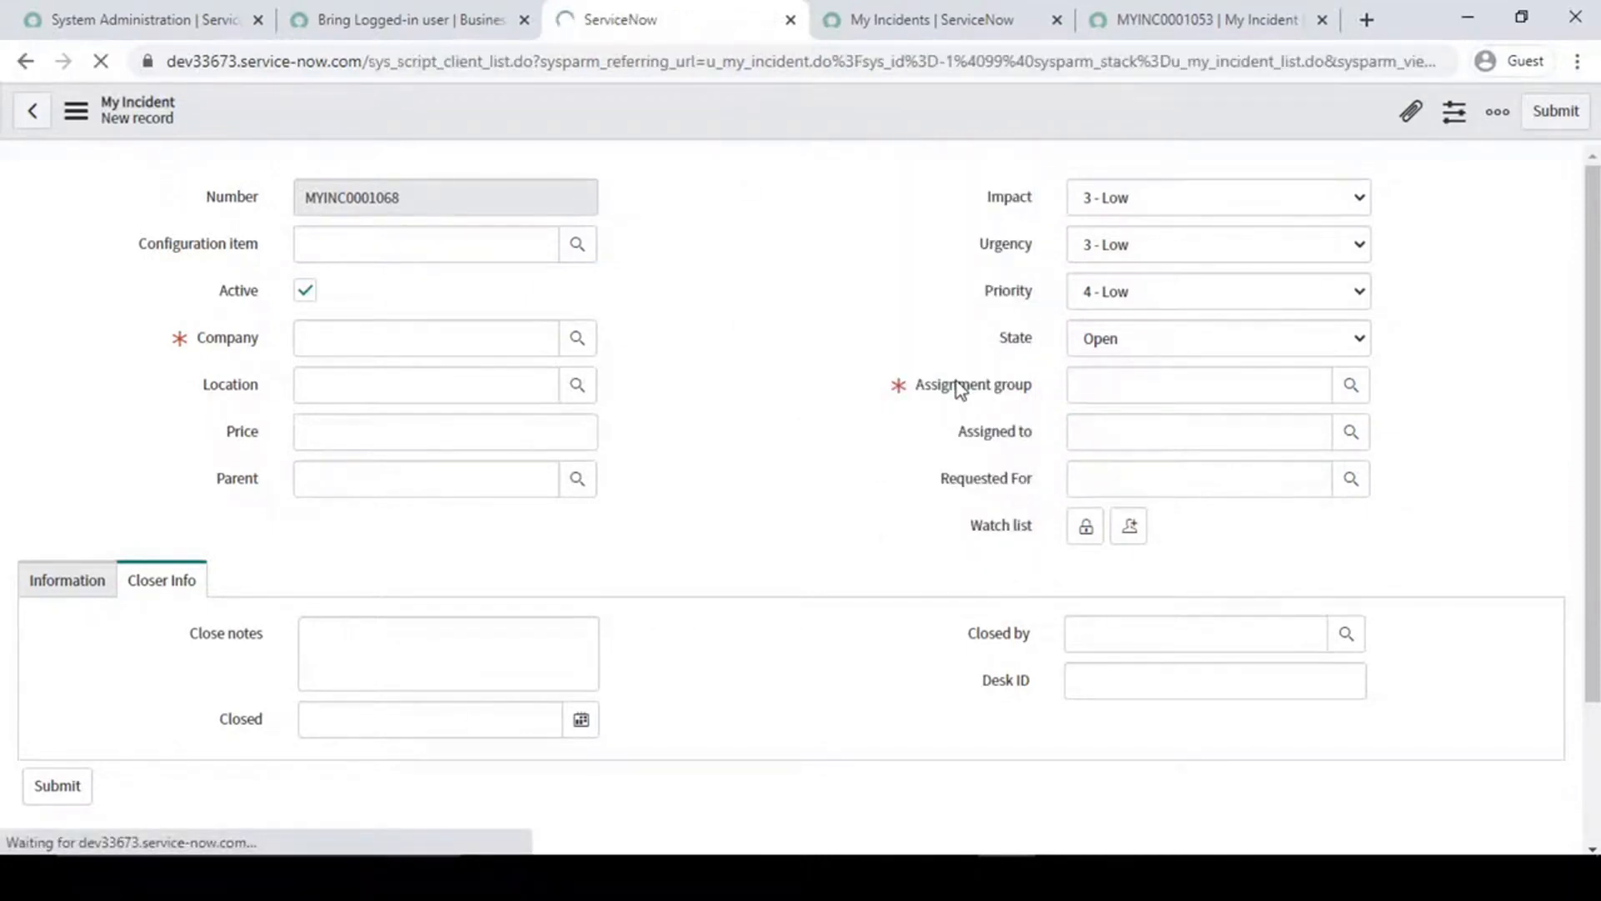
pyautogui.click(174, 112)
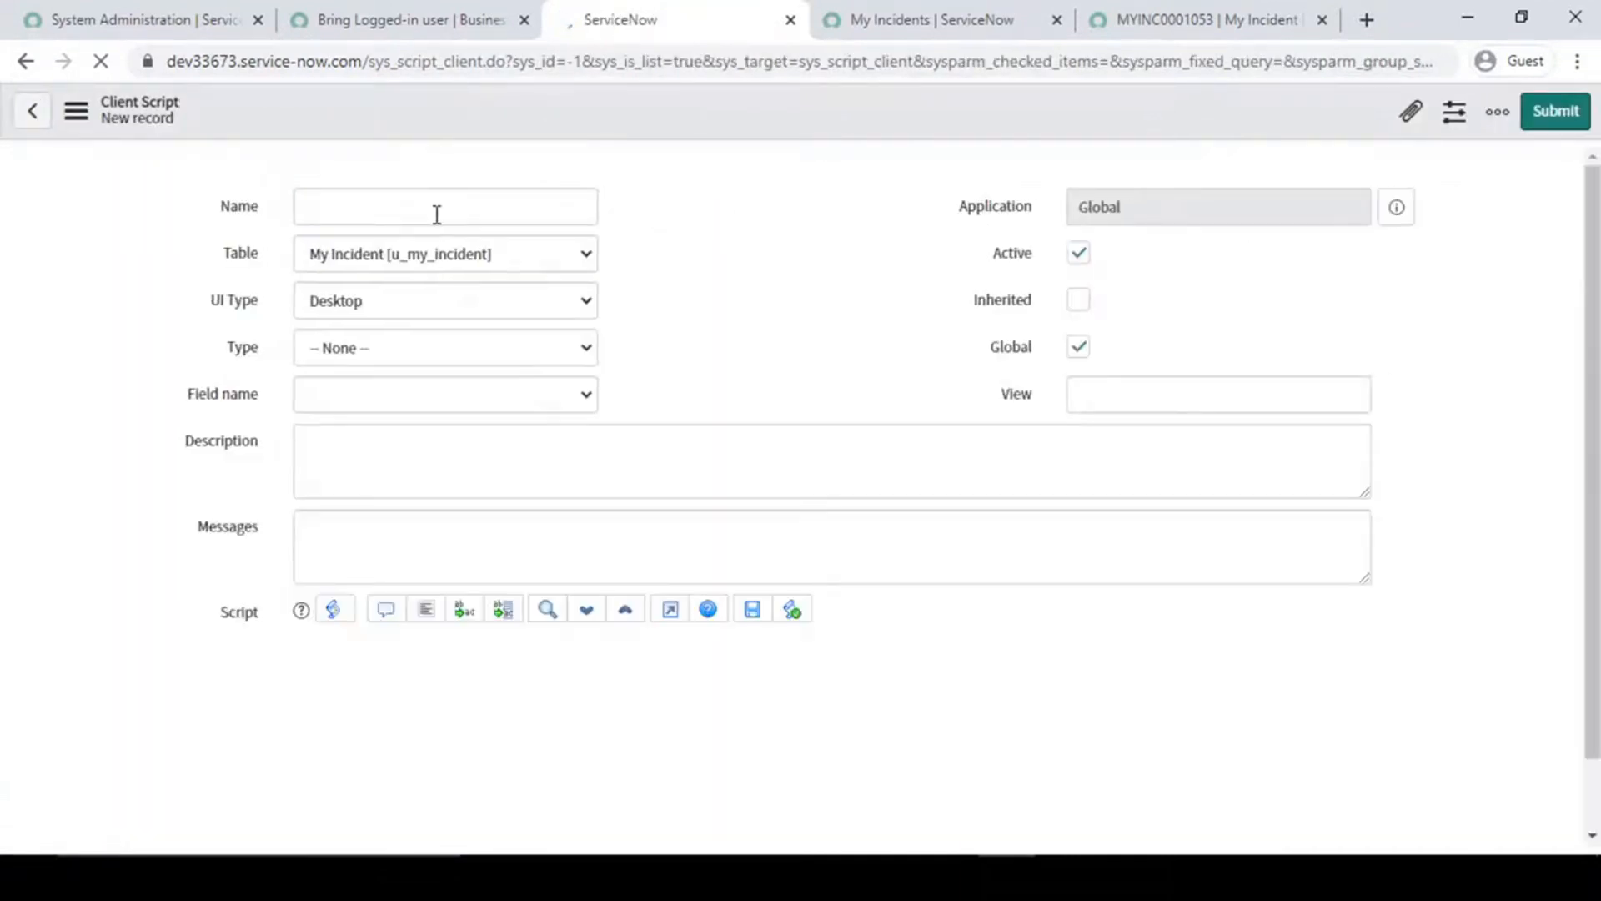
# - Name the new client script Set Requested For
pyautogui.click(410, 270)
pyautogui.write('Set')
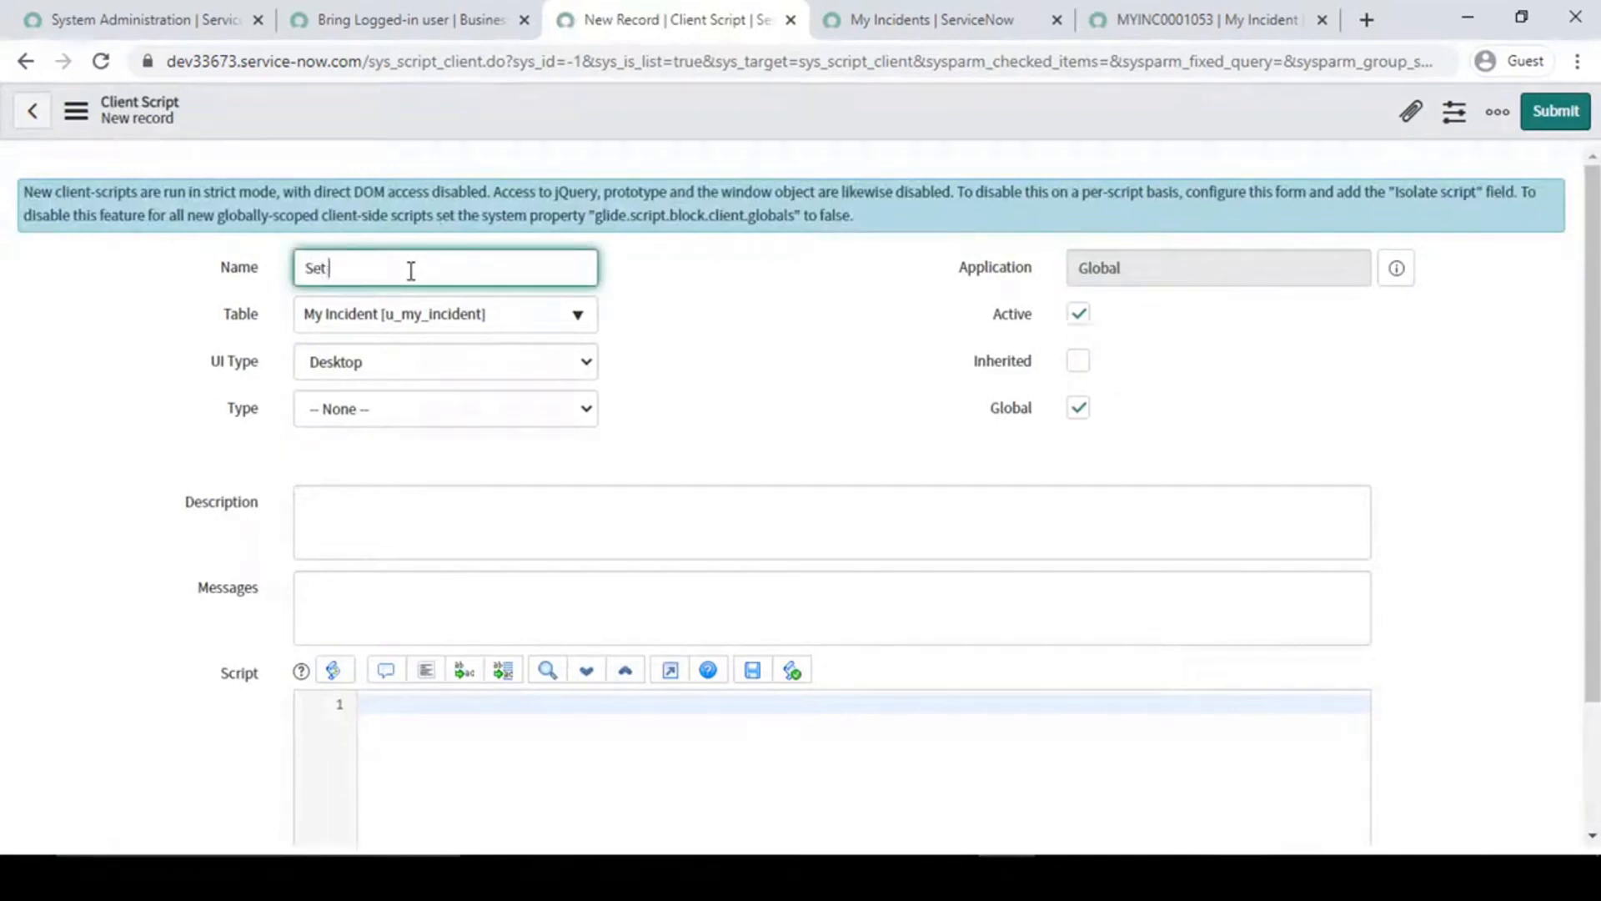
pyautogui.write(' Requ')
pyautogui.write('ested For')
pyautogui.click(733, 310)
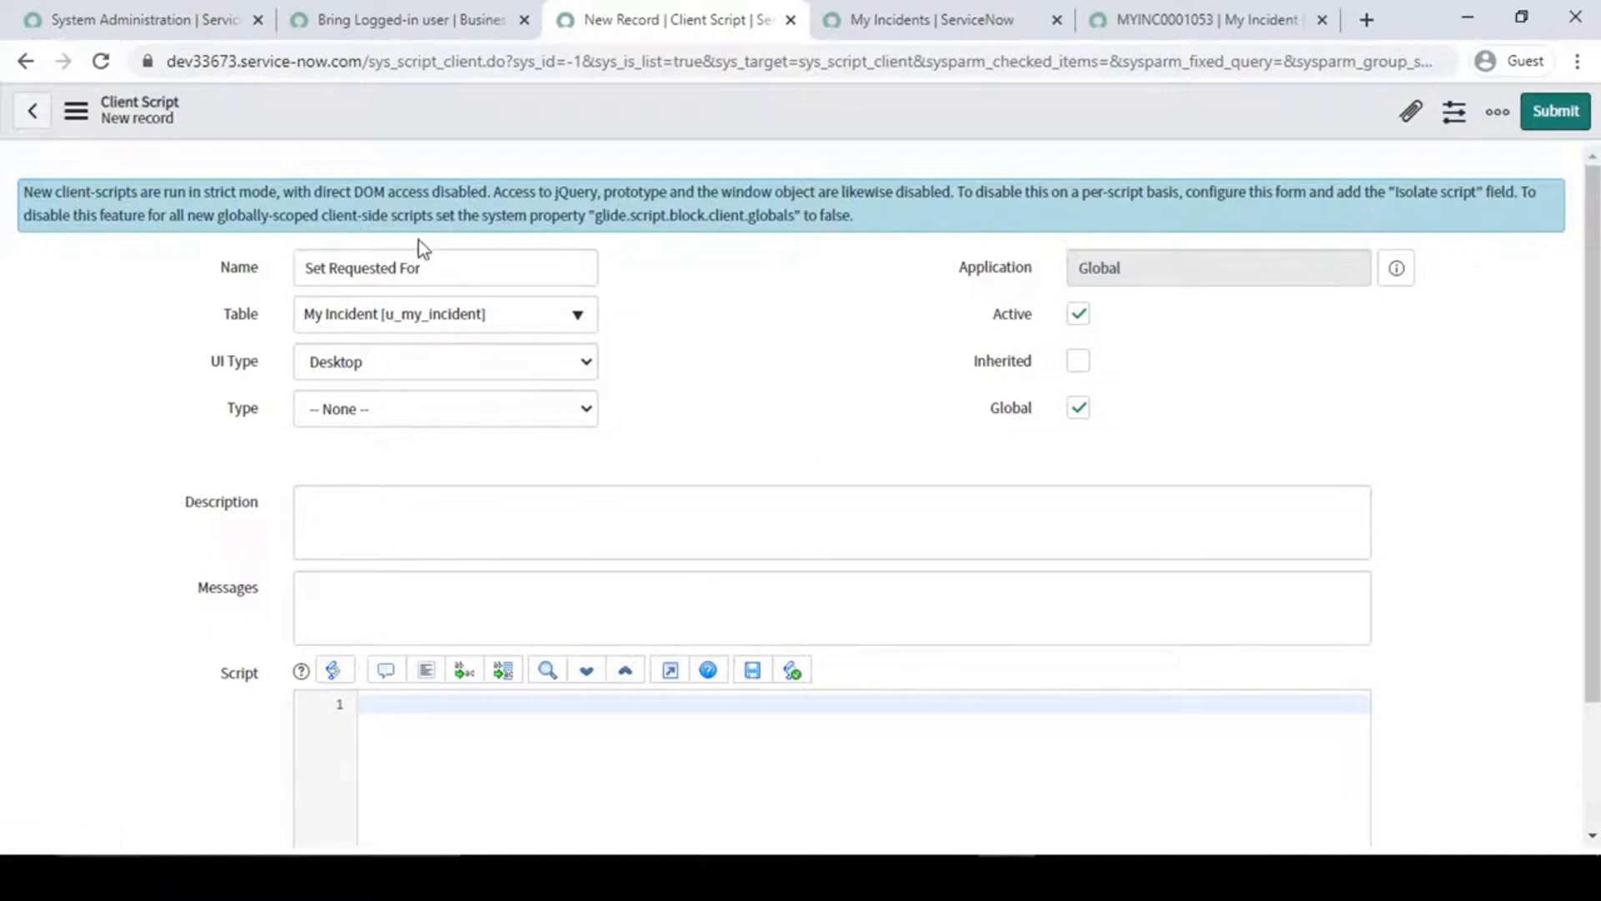
pyautogui.click(807, 344)
# - Set the client script's UI Type to All and its Type to onLoad
pyautogui.click(582, 364)
pyautogui.click(382, 435)
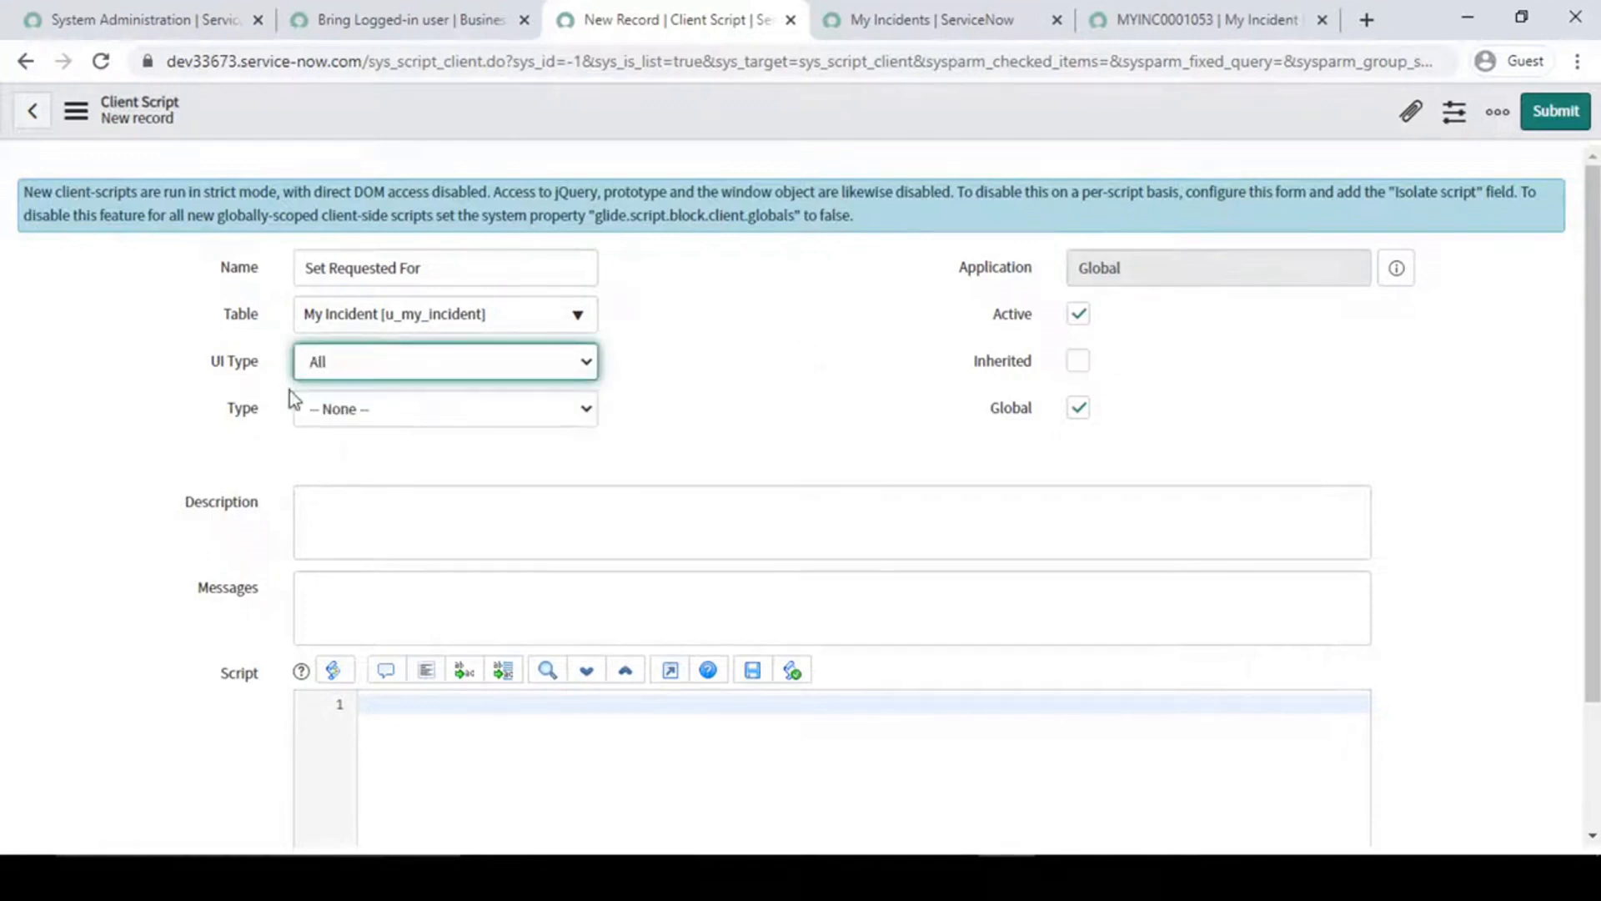
pyautogui.click(482, 408)
pyautogui.click(386, 502)
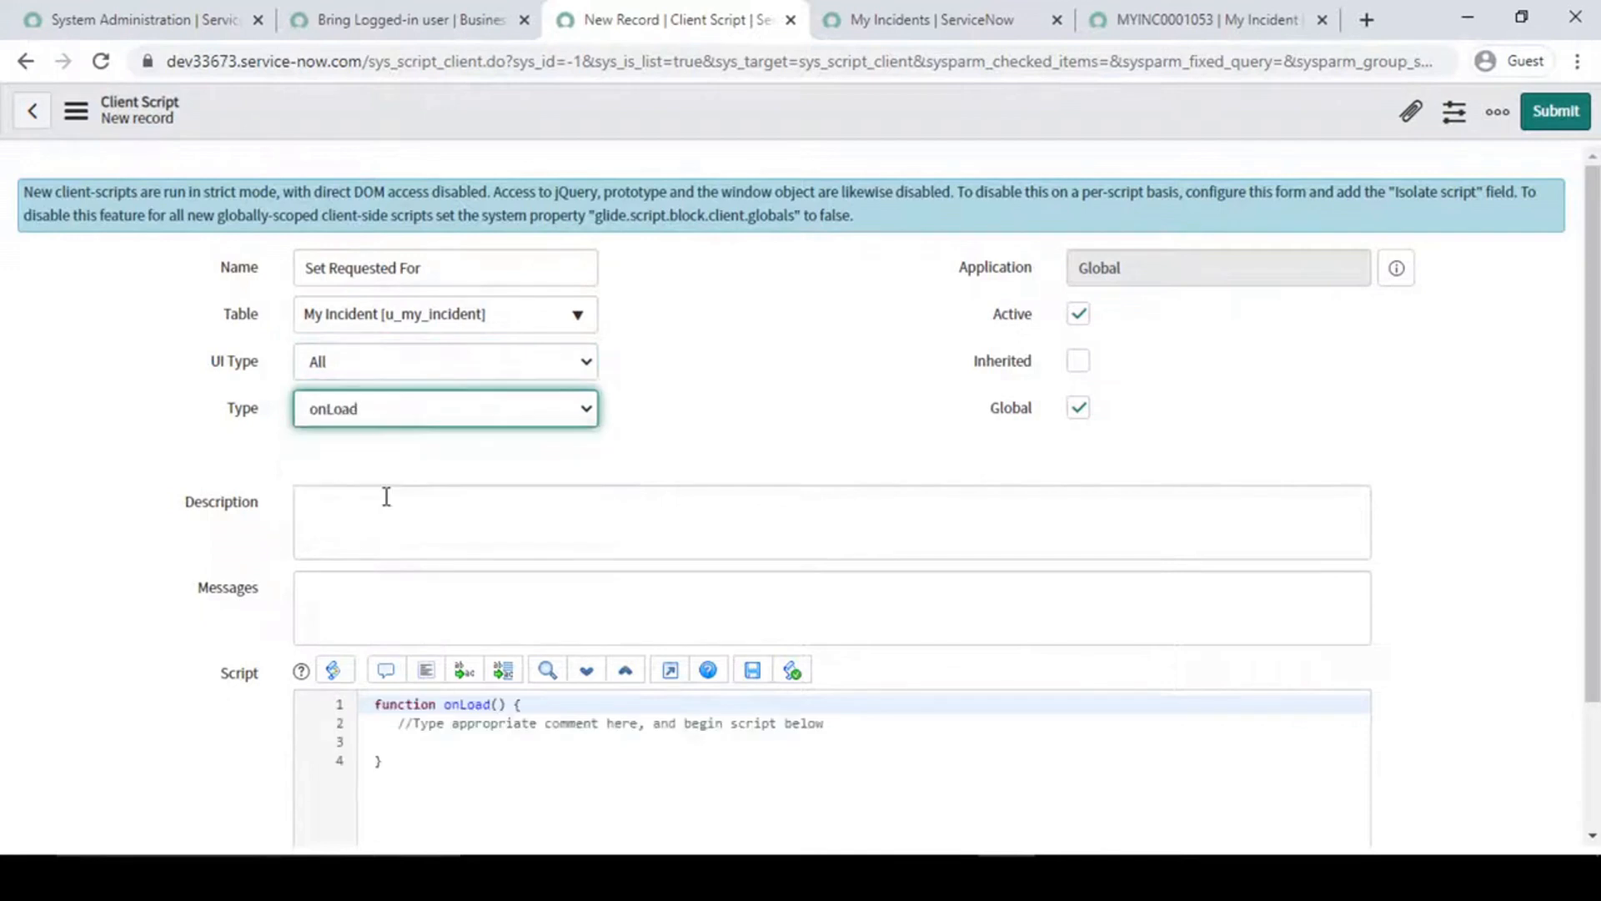
# - Add the line var req_for = g_scratchpad.req_for; inside the onLoad function, followed by a new line
pyautogui.scroll(-2, 546, 611)
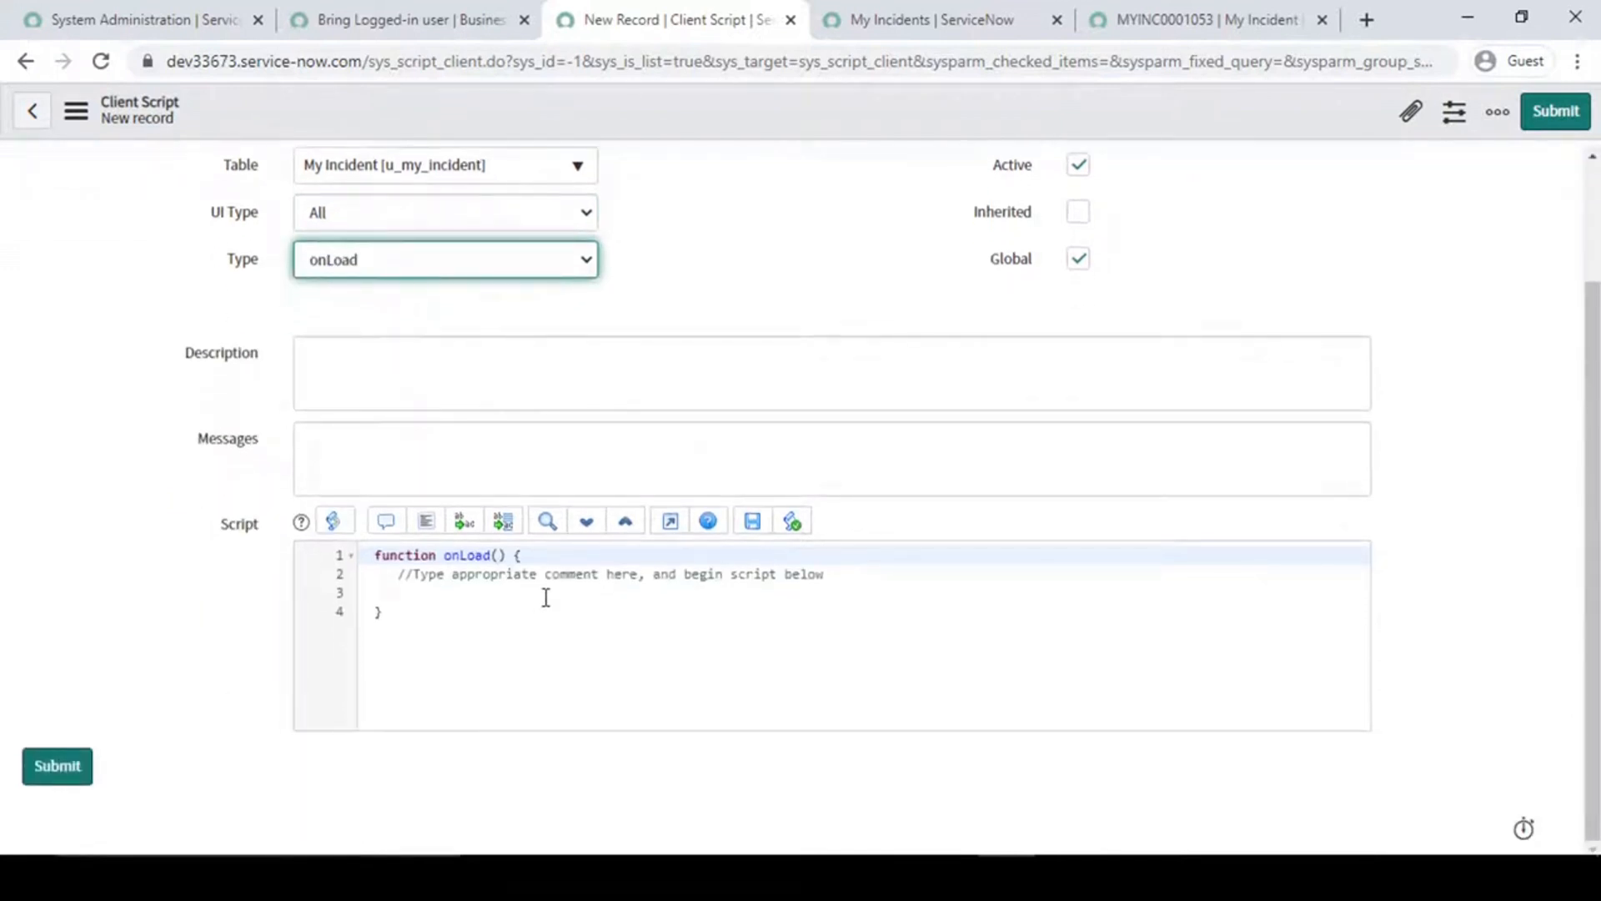
pyautogui.click(546, 597)
pyautogui.write('var ')
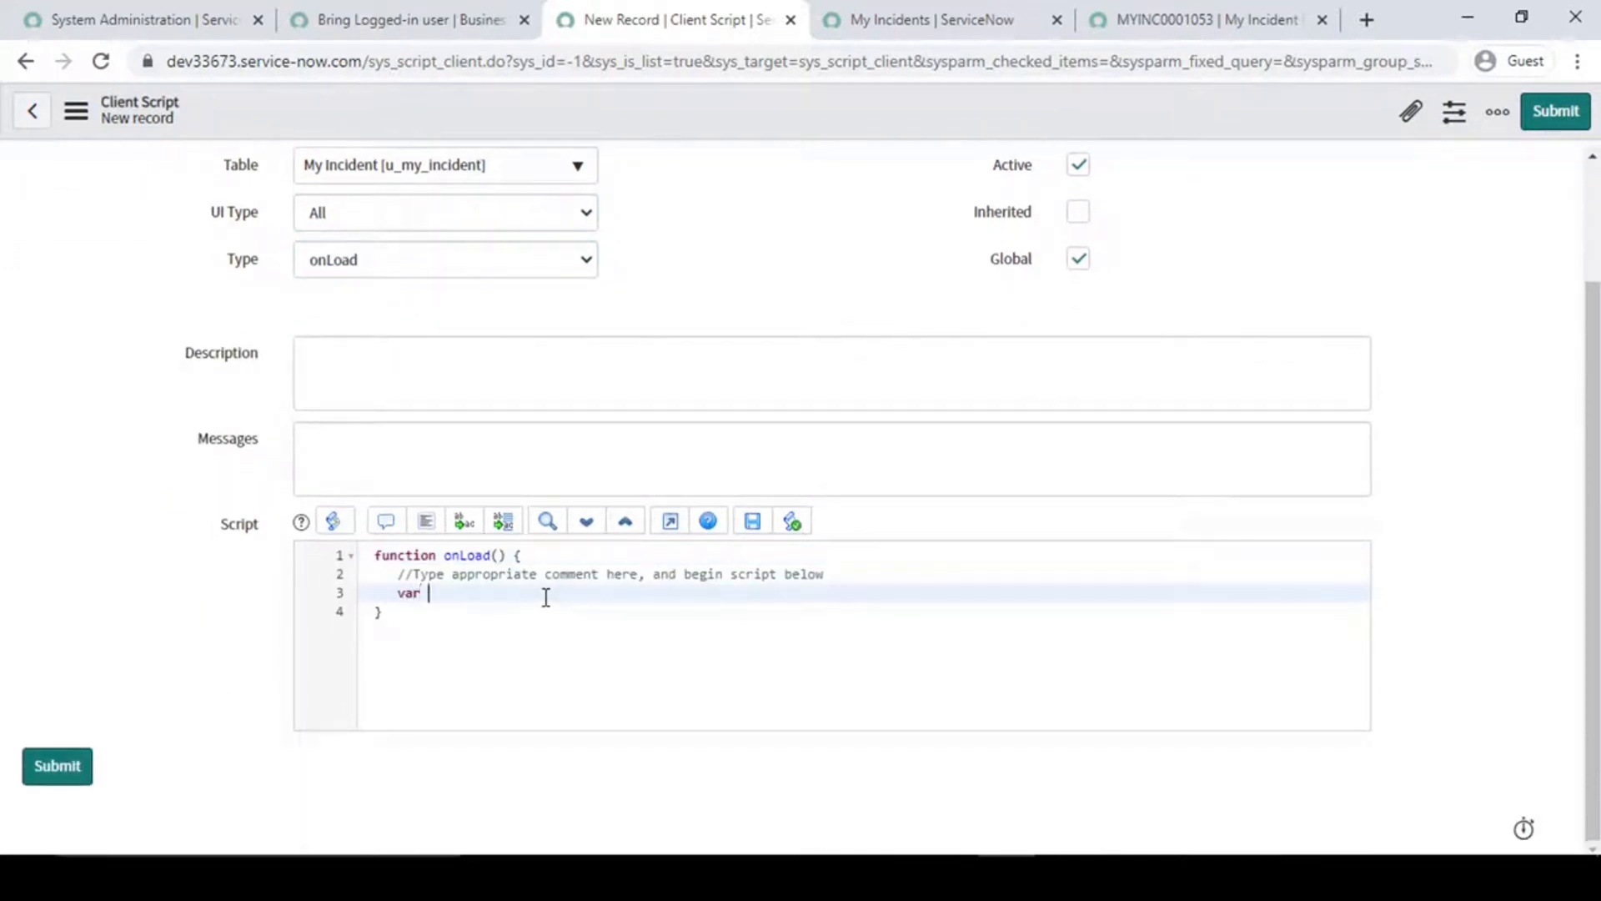
pyautogui.write('req_for = g_scratchpad.req_for;')
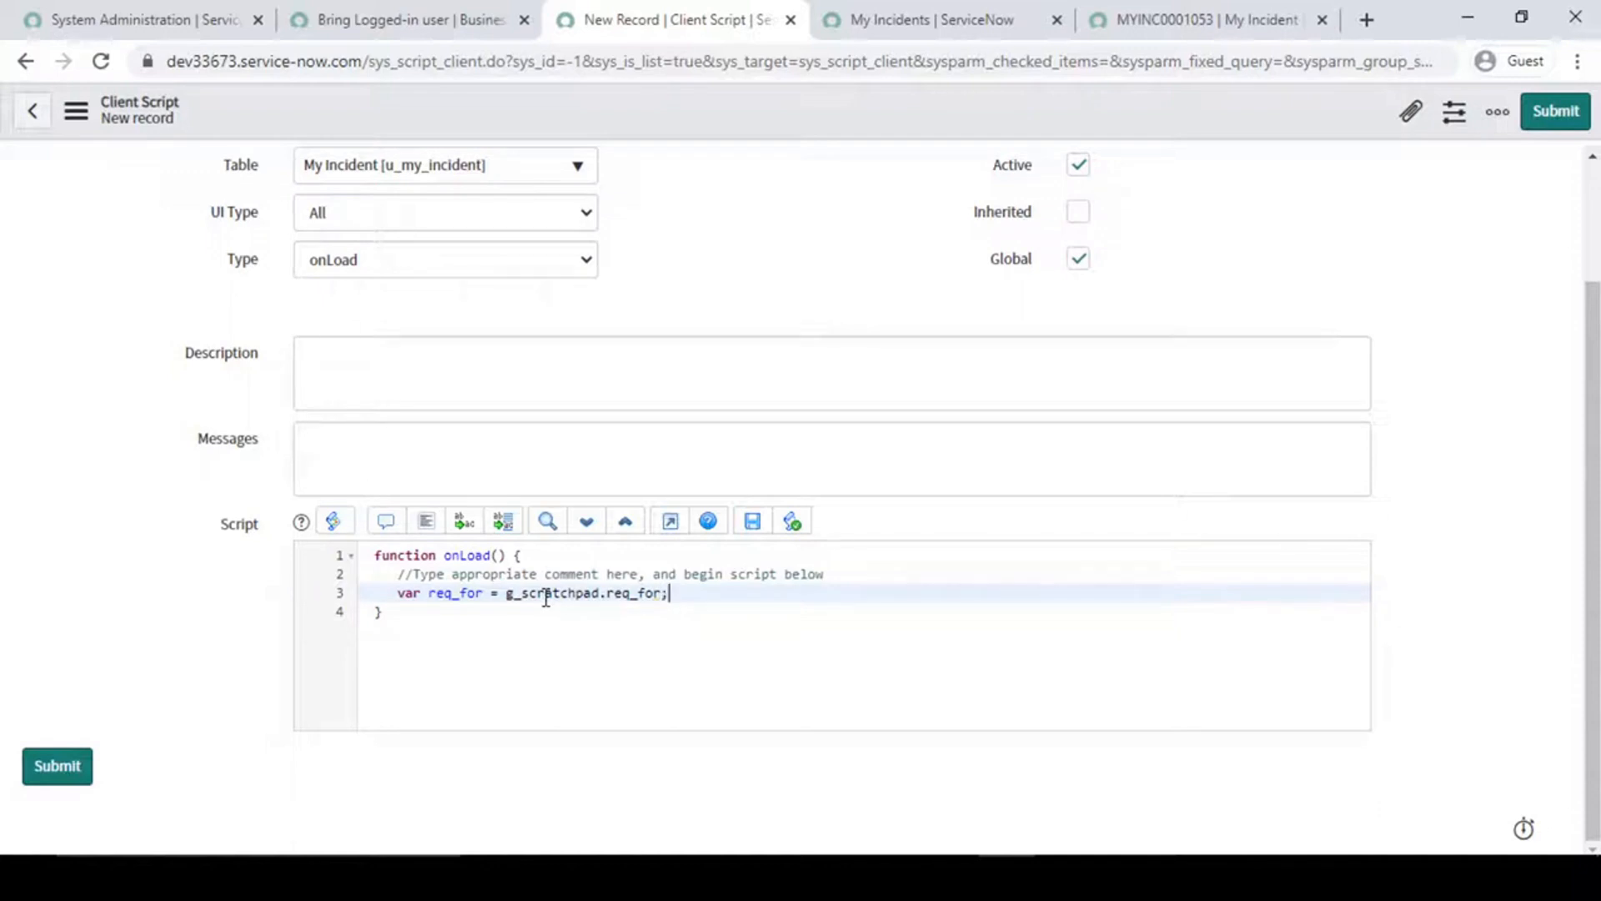
pyautogui.press('Return')
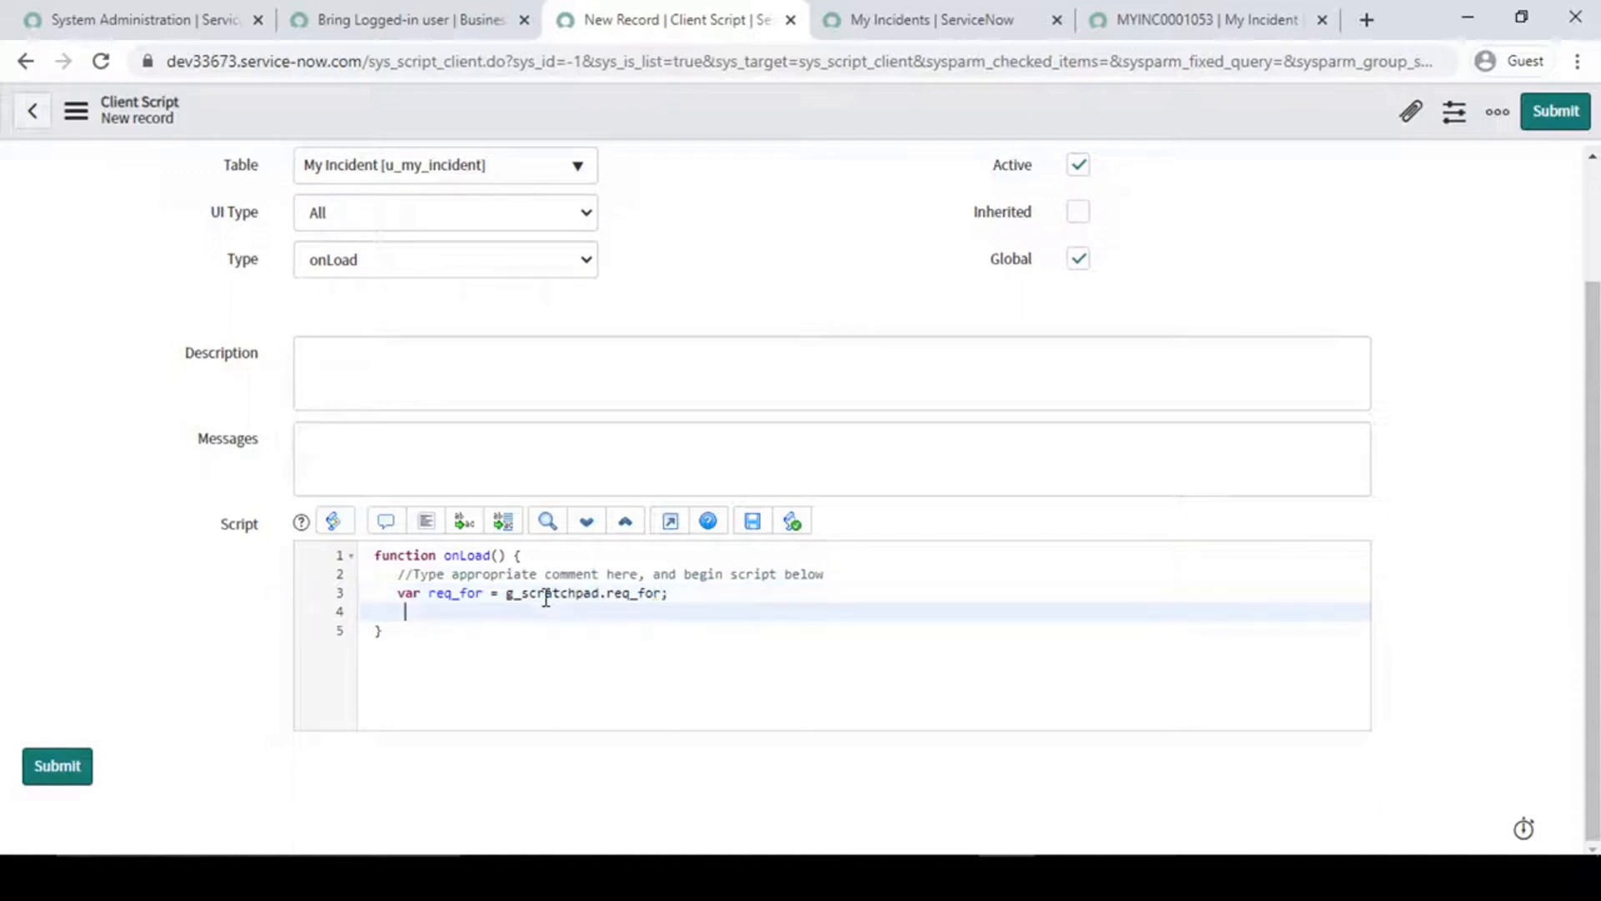
# - Rename the local variable in the onLoad function to reqFor
pyautogui.doubleClick(460, 596)
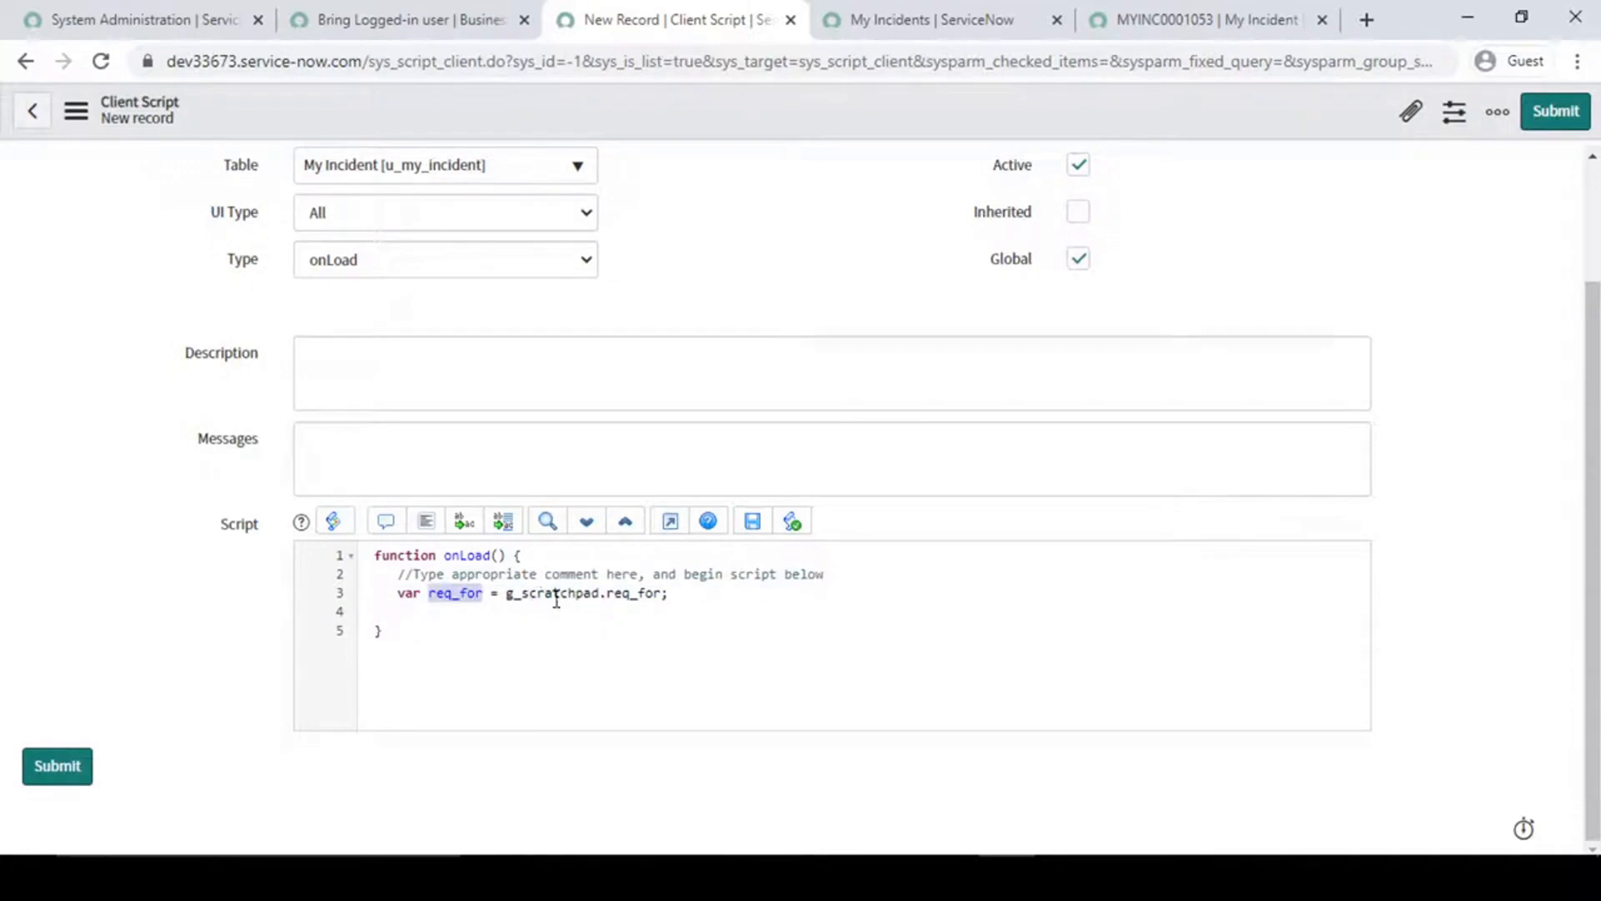
pyautogui.click(461, 597)
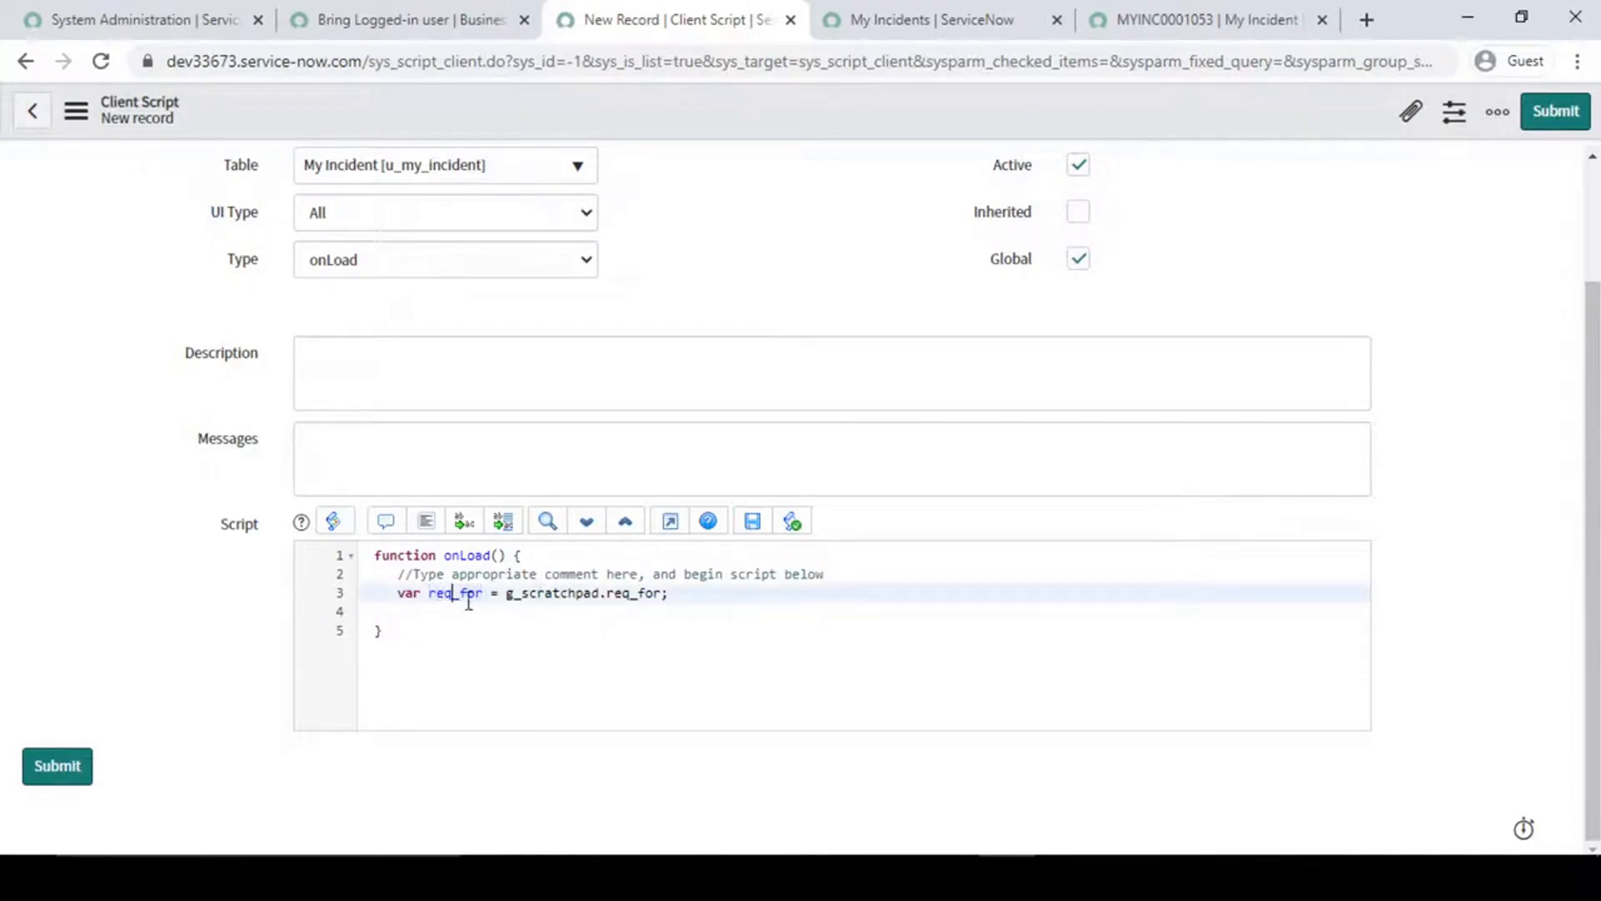
pyautogui.press('BackSpace')
pyautogui.press('BackSpace')
pyautogui.press('BackSpace')
pyautogui.press('BackSpace')
pyautogui.write('For')
pyautogui.doubleClick(451, 593)
pyautogui.click(638, 592)
pyautogui.doubleClick(637, 592)
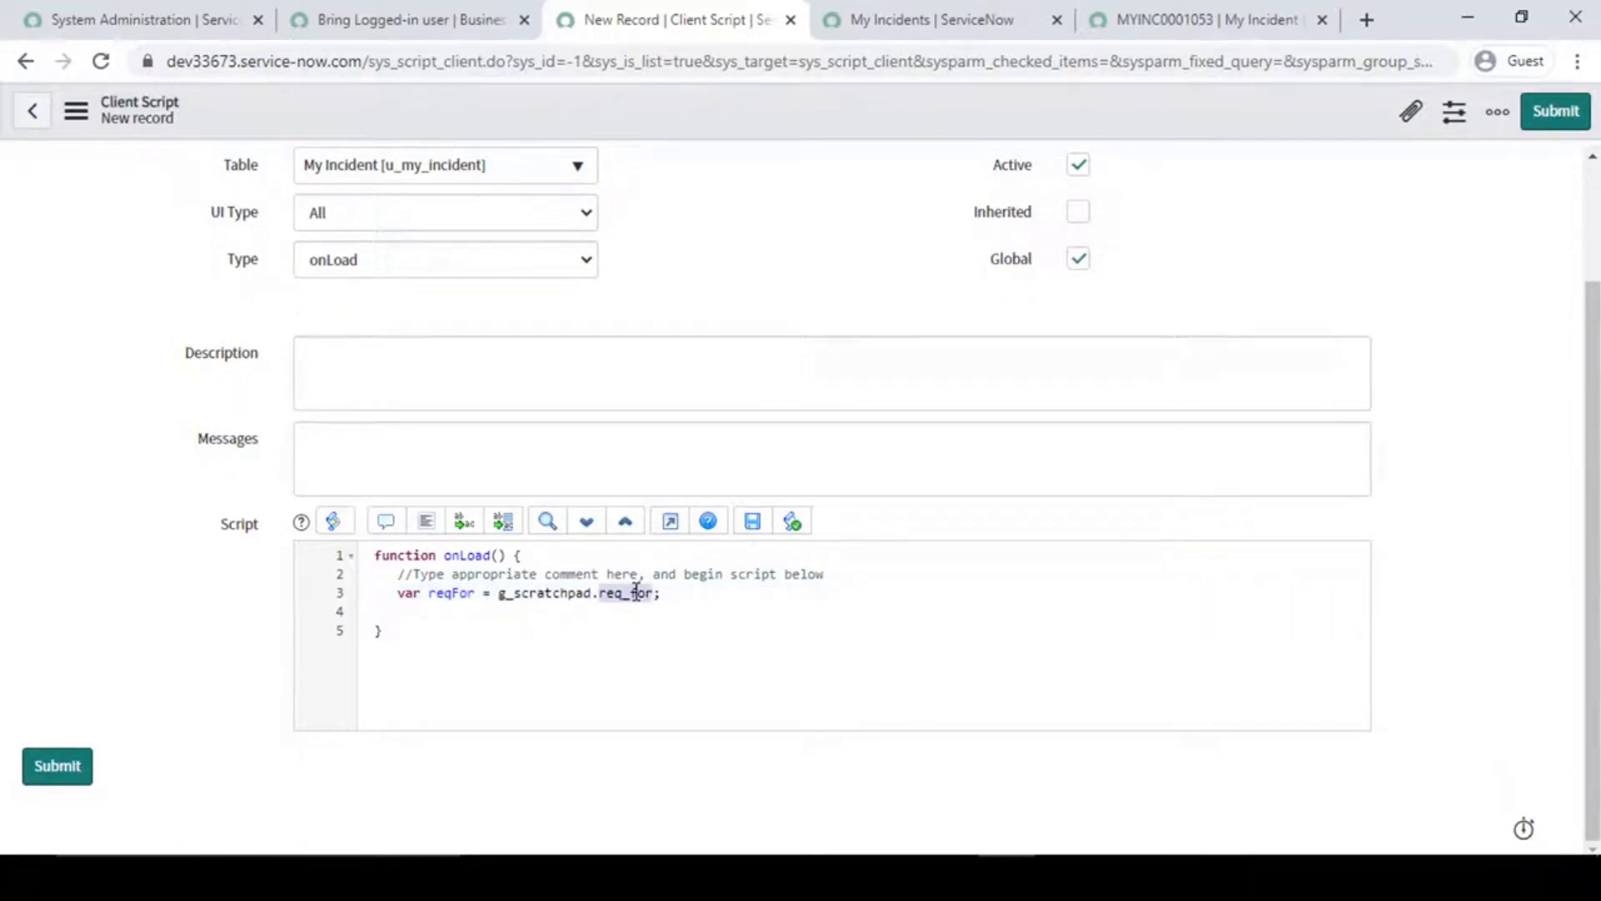
pyautogui.click(609, 593)
pyautogui.moveTo(594, 593); pyautogui.dragTo(654, 593)
pyautogui.click(623, 593)
# - Compare the scratchpad variable set in the Bring Logged-in user business rule with the one referenced in the new client script
pyautogui.click(914, 16)
pyautogui.click(1120, 7)
pyautogui.rightClick(732, 115)
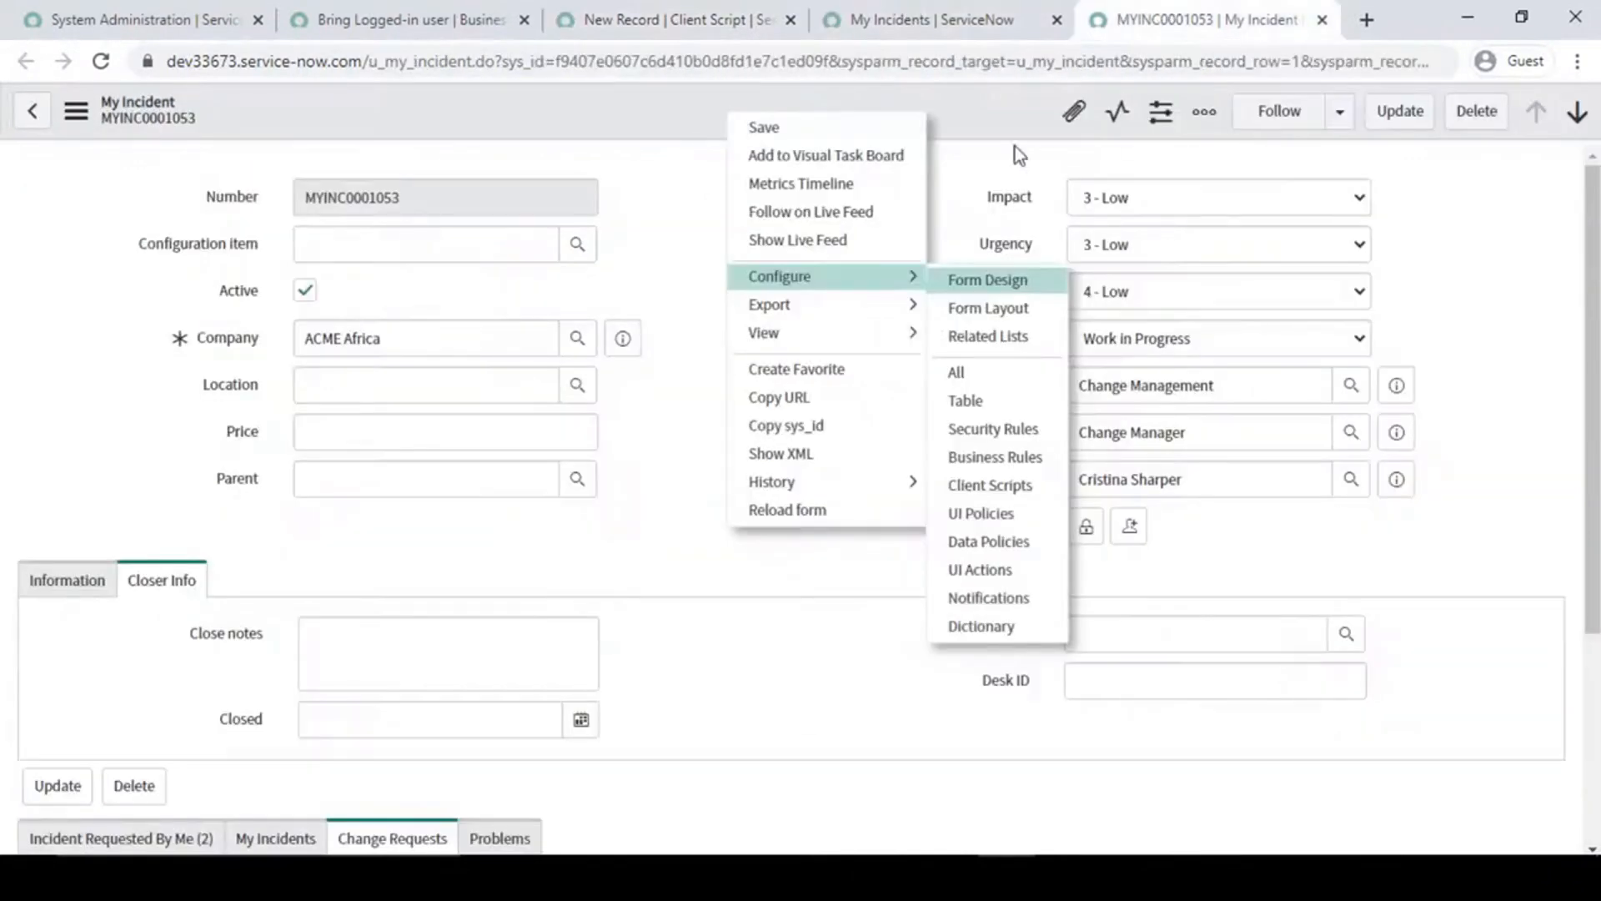
pyautogui.click(448, 12)
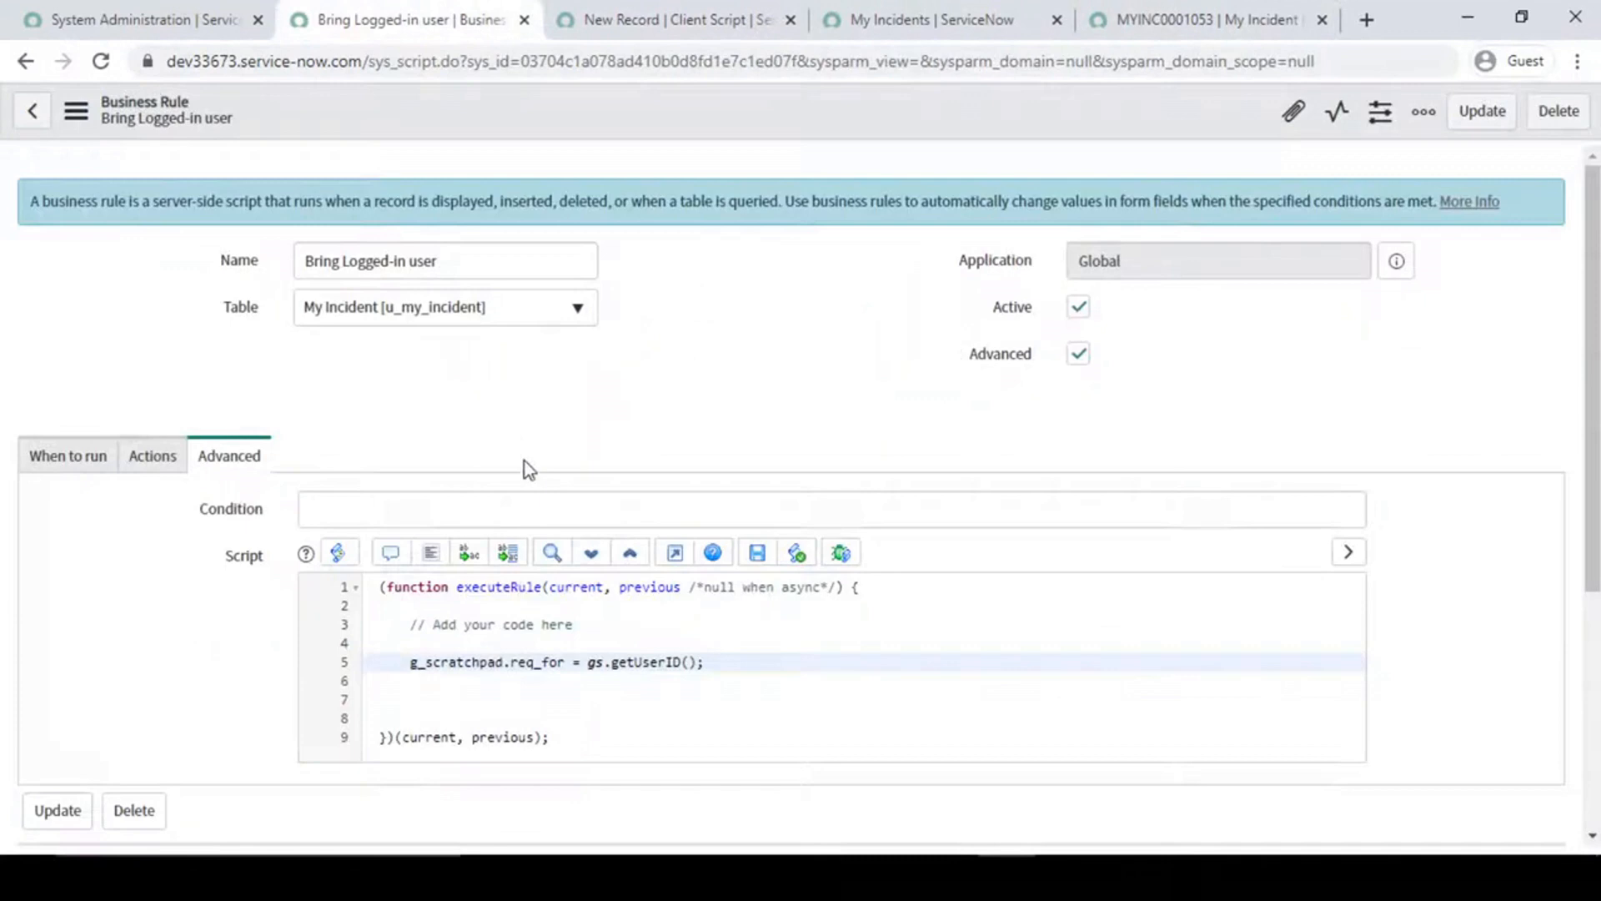
pyautogui.scroll(-2, 525, 468)
pyautogui.doubleClick(536, 546)
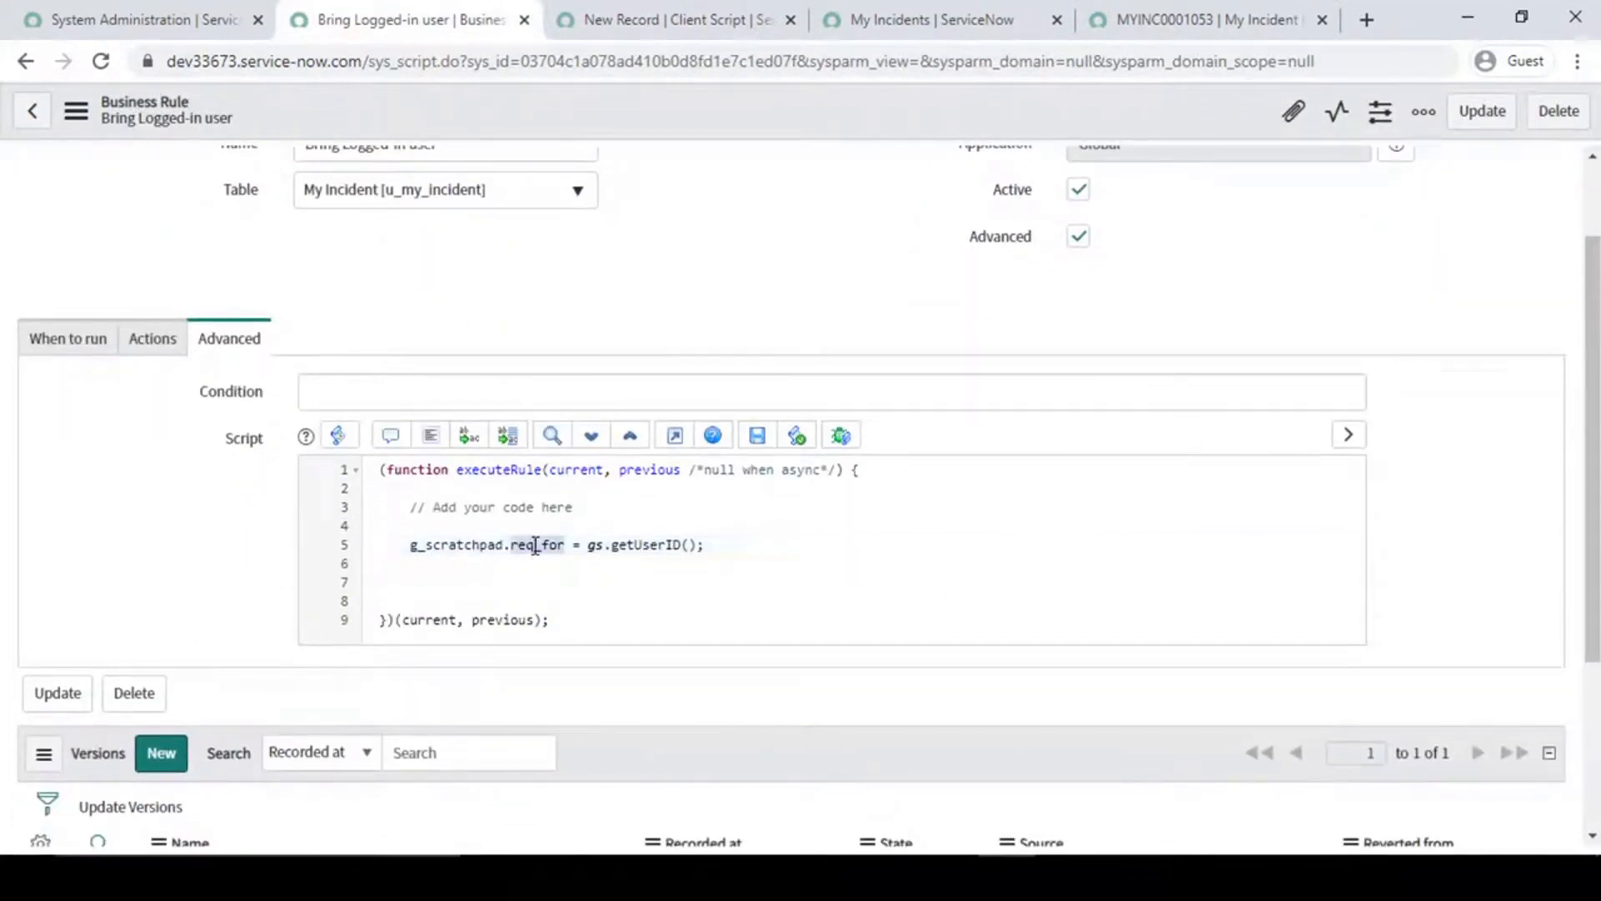
pyautogui.click(1180, 17)
pyautogui.click(917, 18)
pyautogui.click(659, 18)
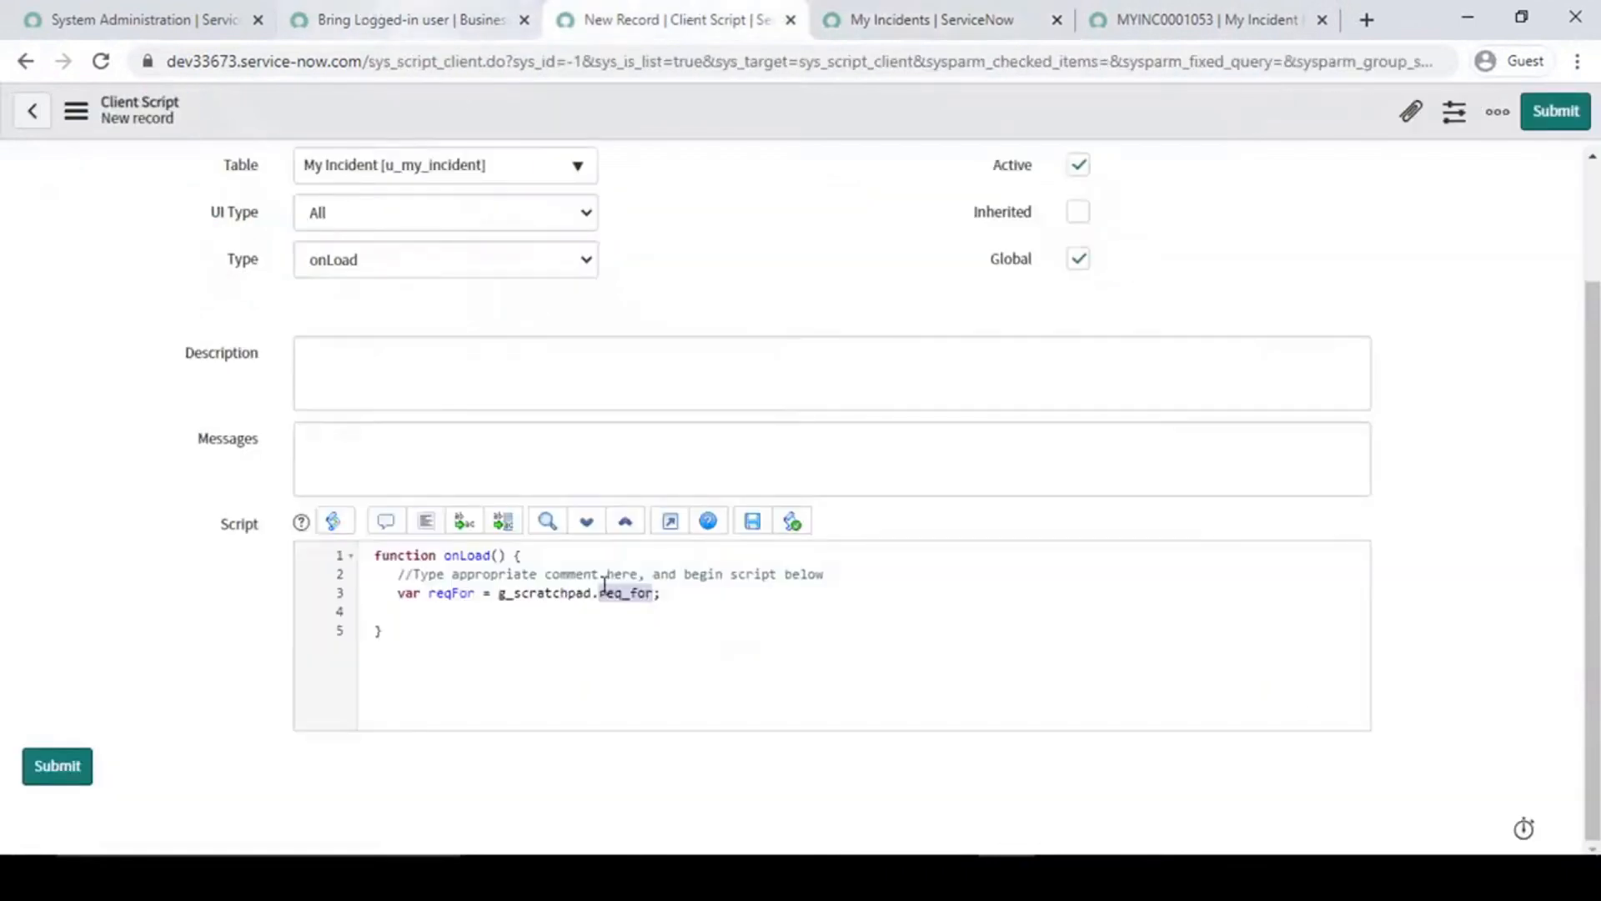
pyautogui.click(663, 593)
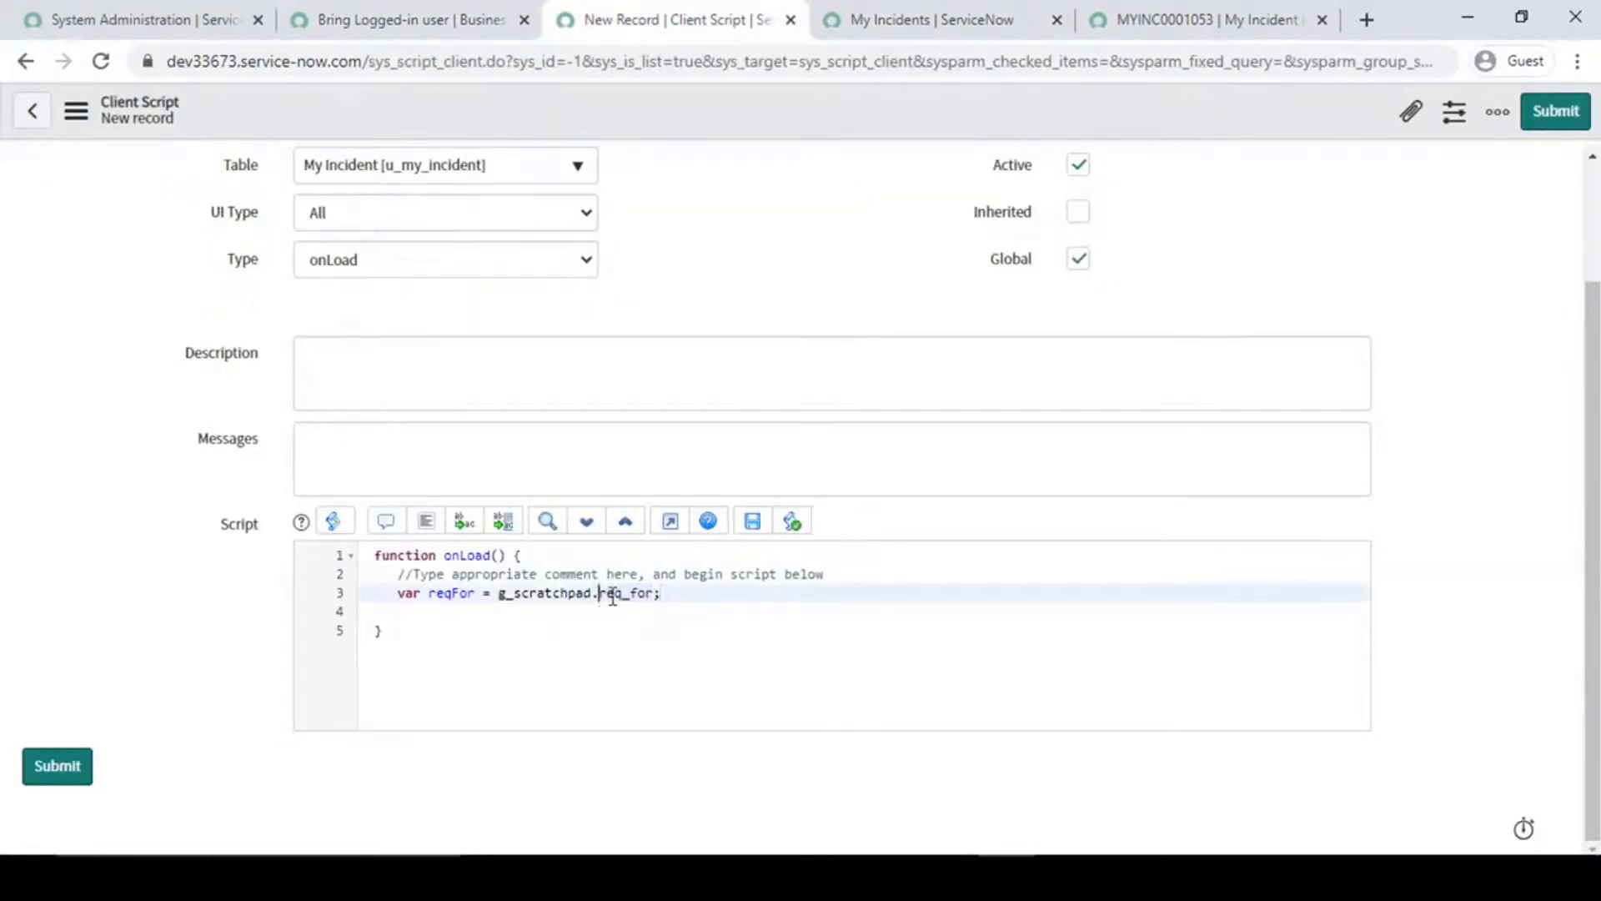
pyautogui.doubleClick(613, 594)
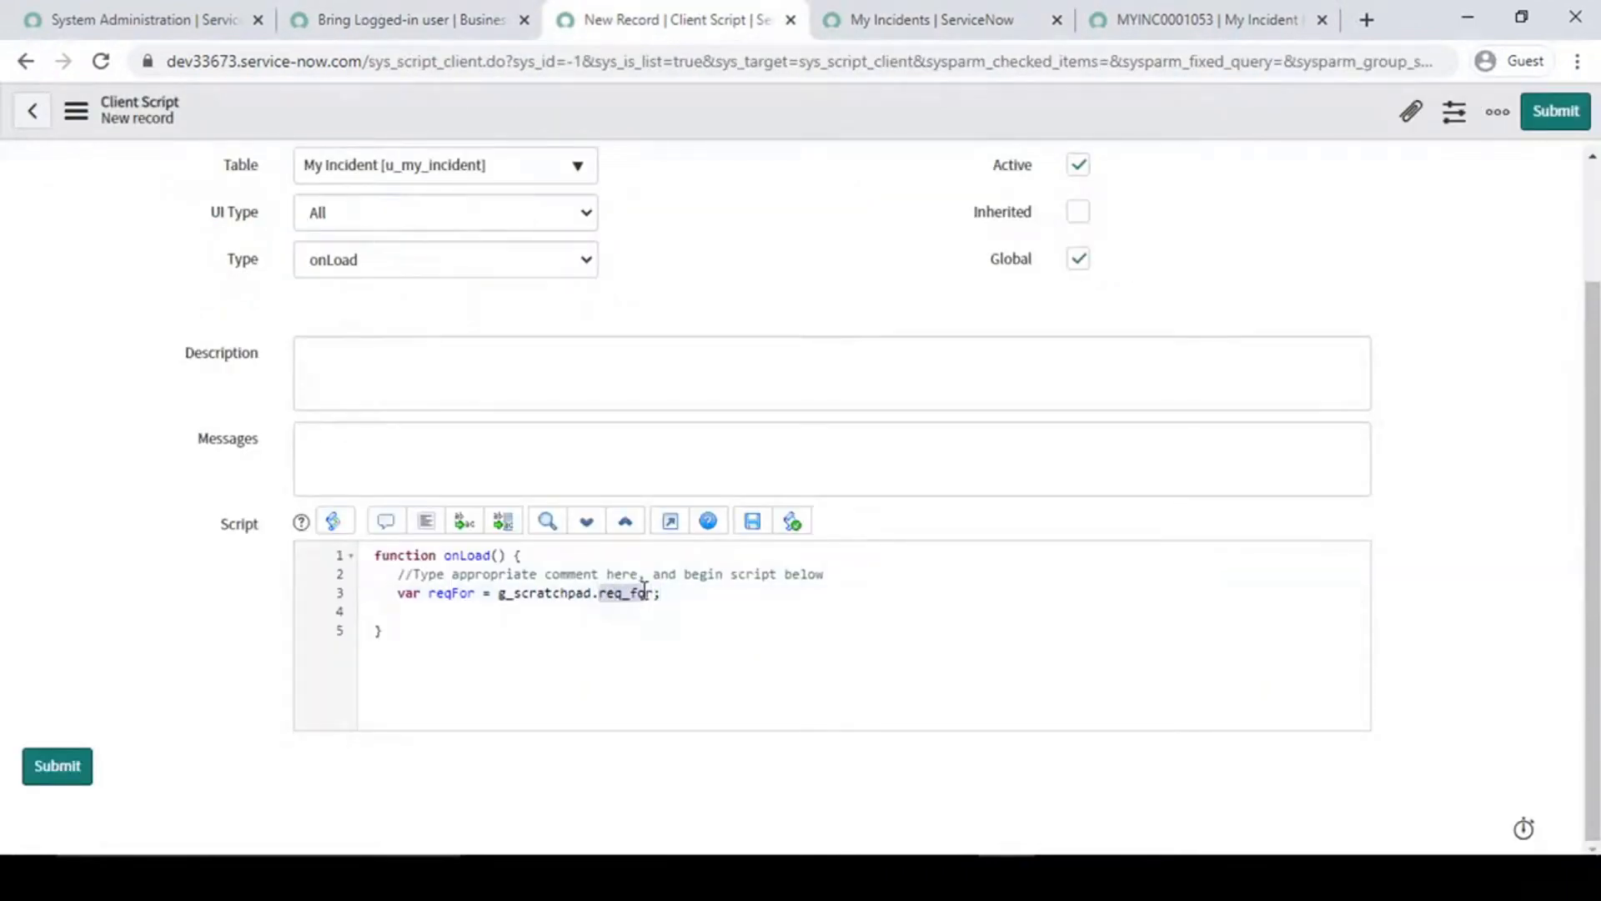
pyautogui.doubleClick(451, 594)
# - Add a g_form.setValue call with "requested_for" as the field name below the reqFor declaration in the onLoad function
pyautogui.click(446, 613)
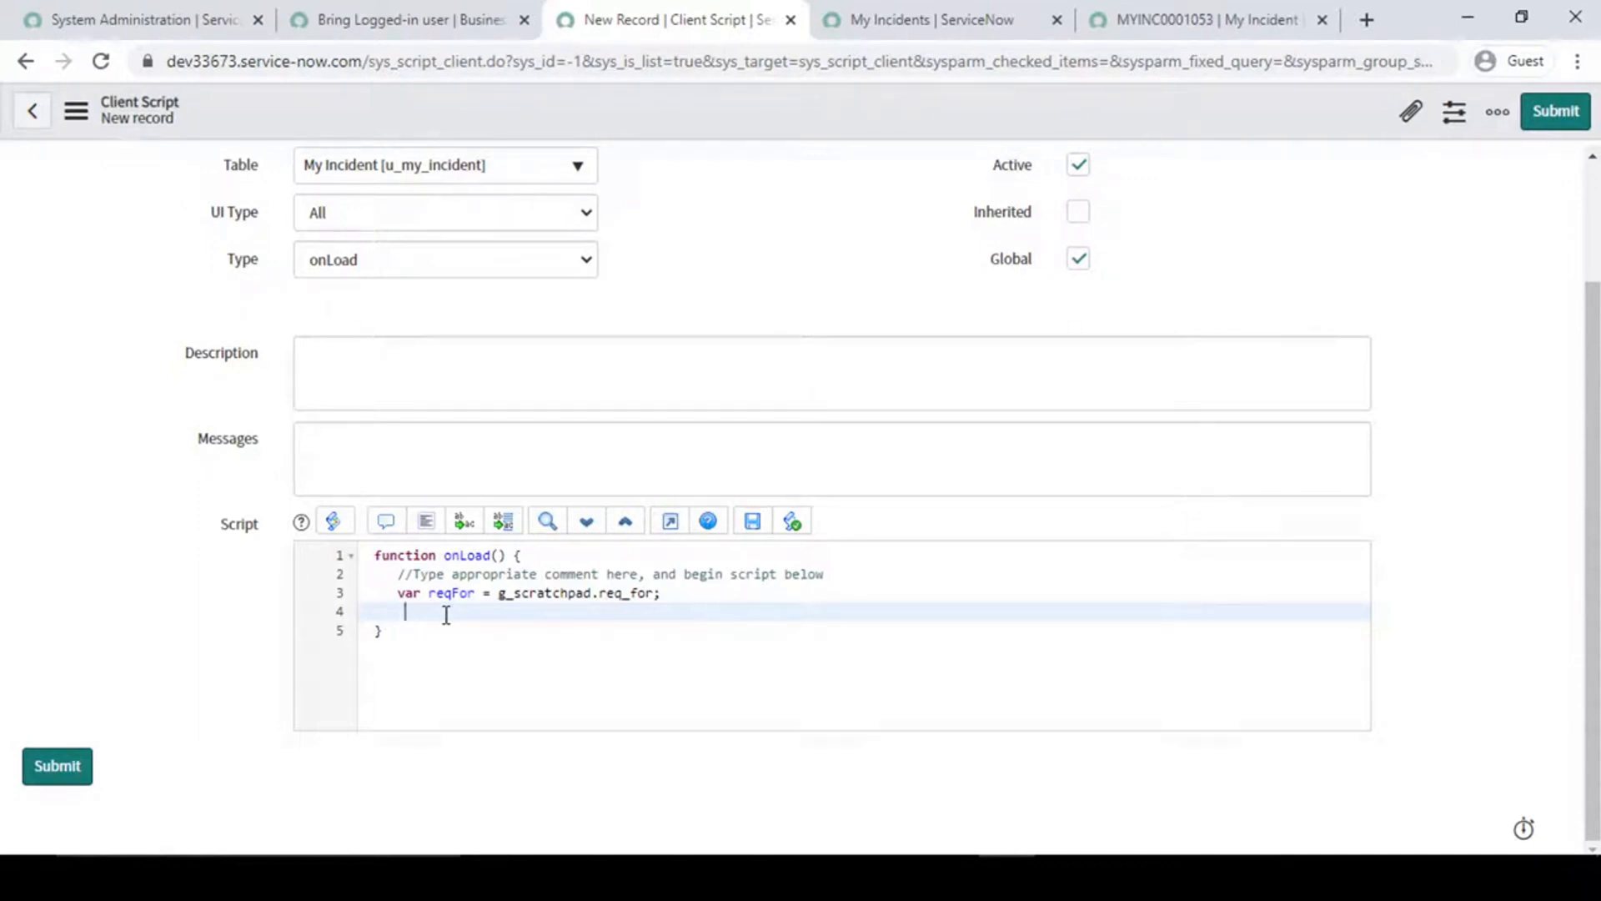
pyautogui.write('g_form.setV')
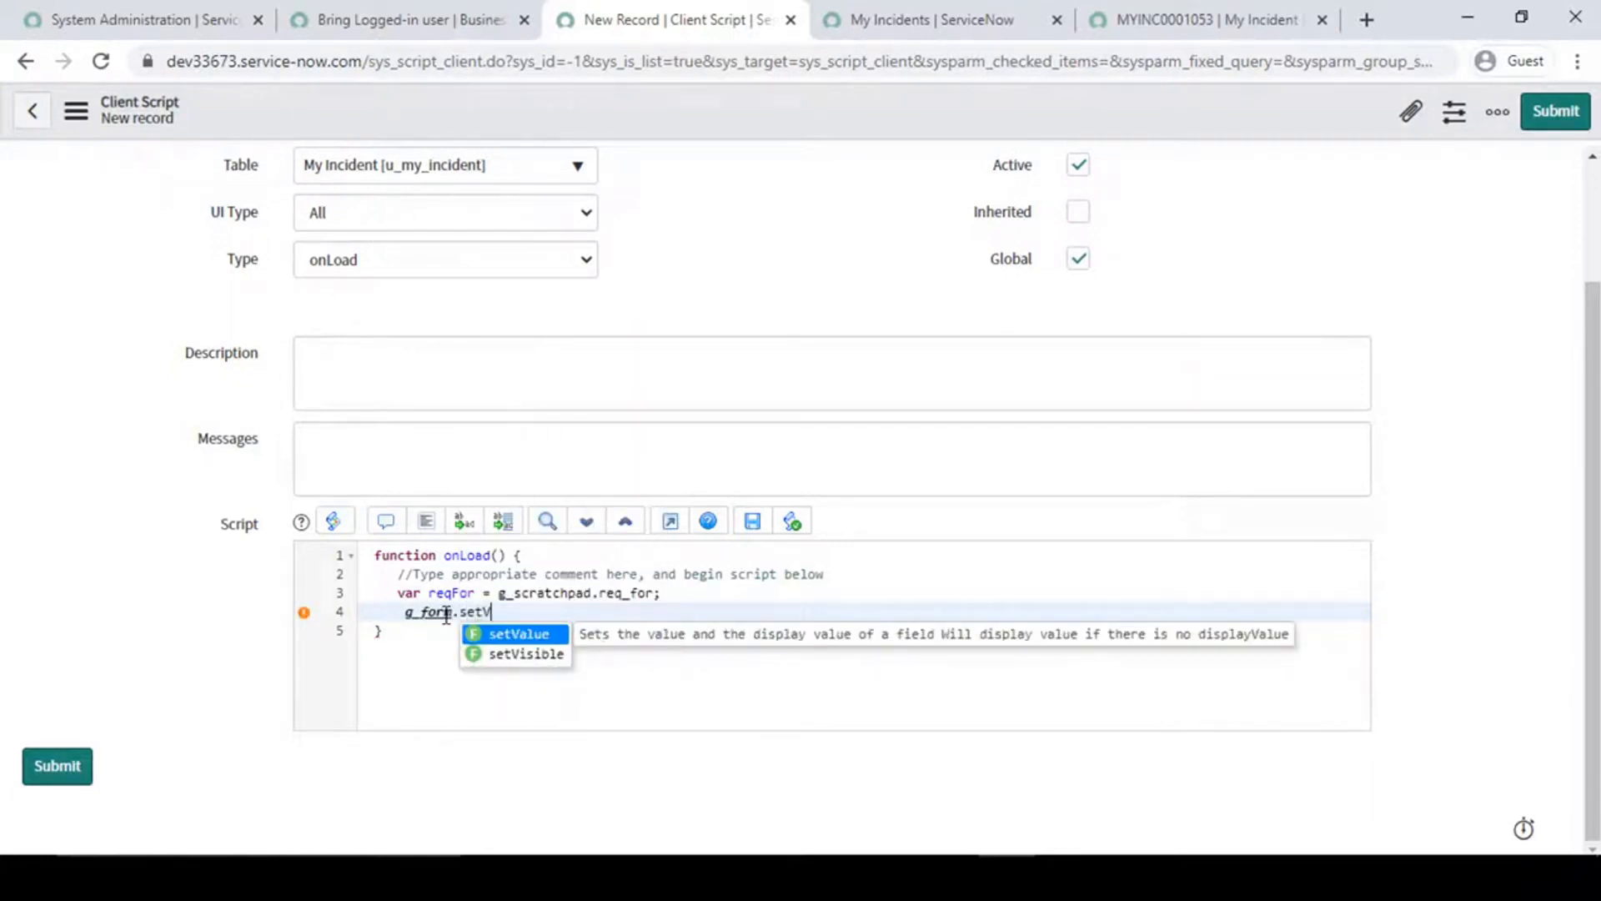
pyautogui.press('Return')
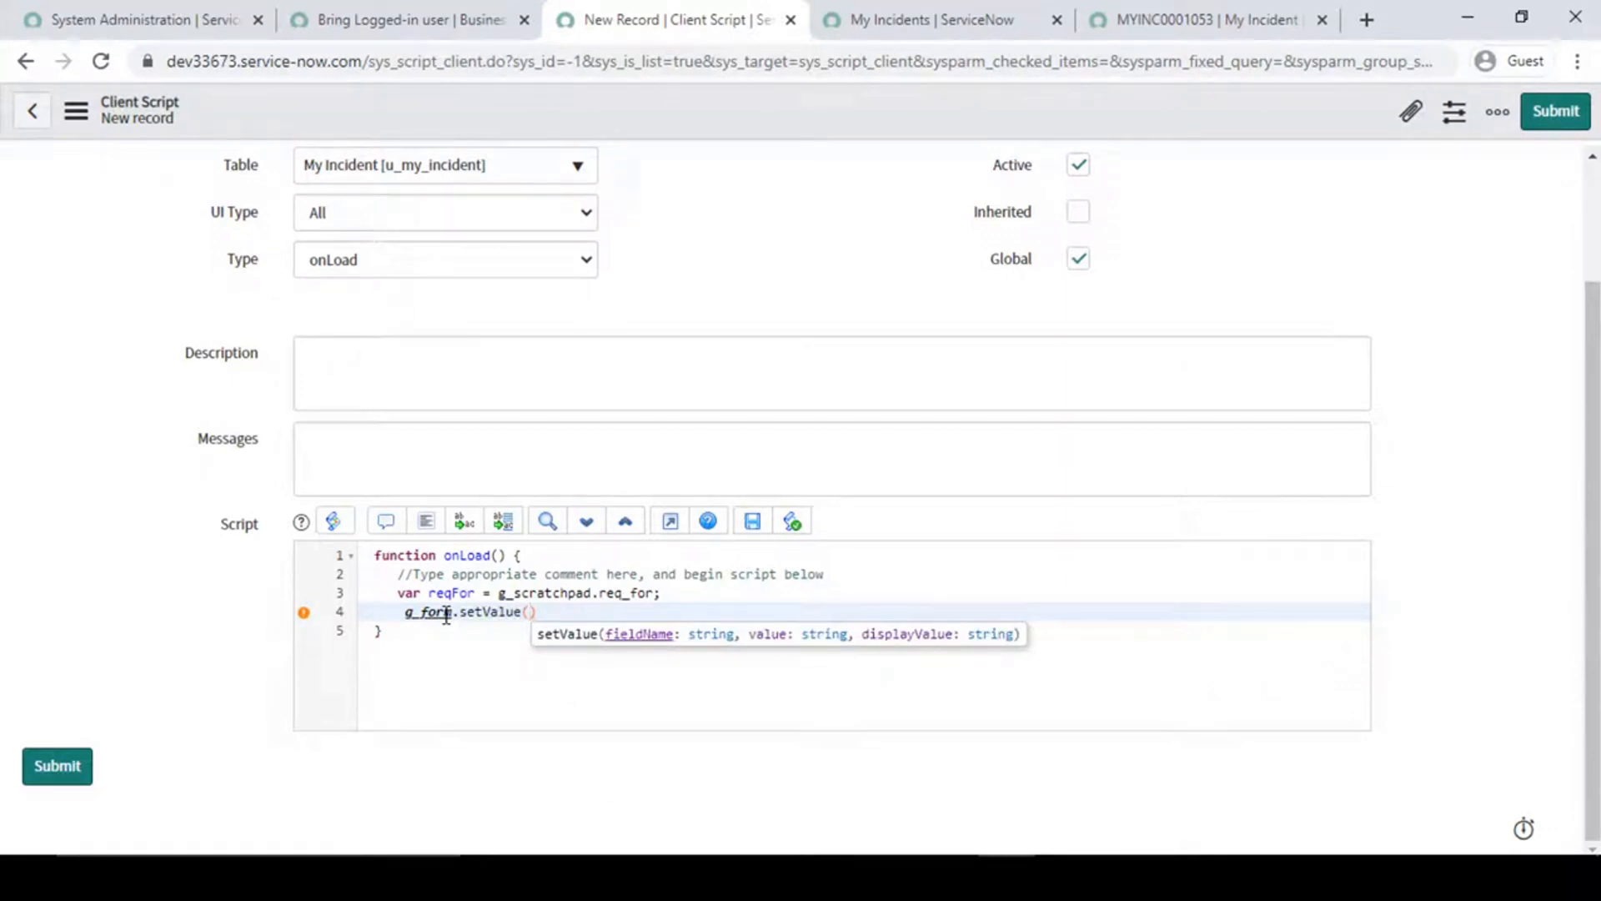
pyautogui.write('""')
pyautogui.press('Left')
pyautogui.write('requested_for"')
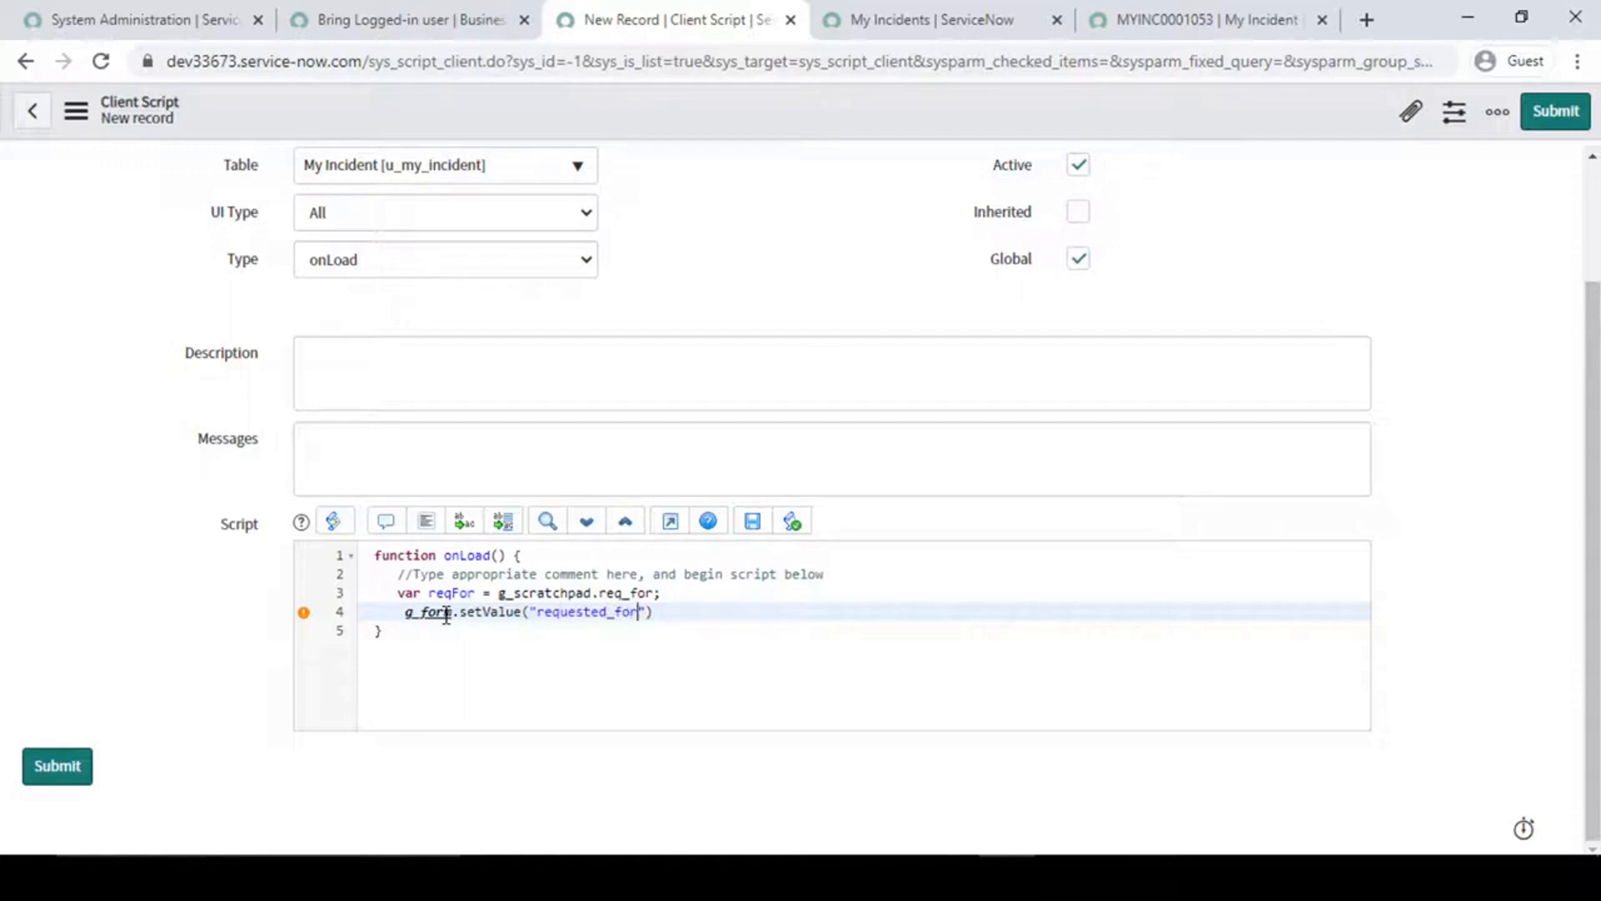
pyautogui.write(',')
# - Pass reqFor as the value argument of setValue, end the statement with a semicolon, and save the client script
pyautogui.doubleClick(449, 595)
pyautogui.hotkey('ctrl', 'c')
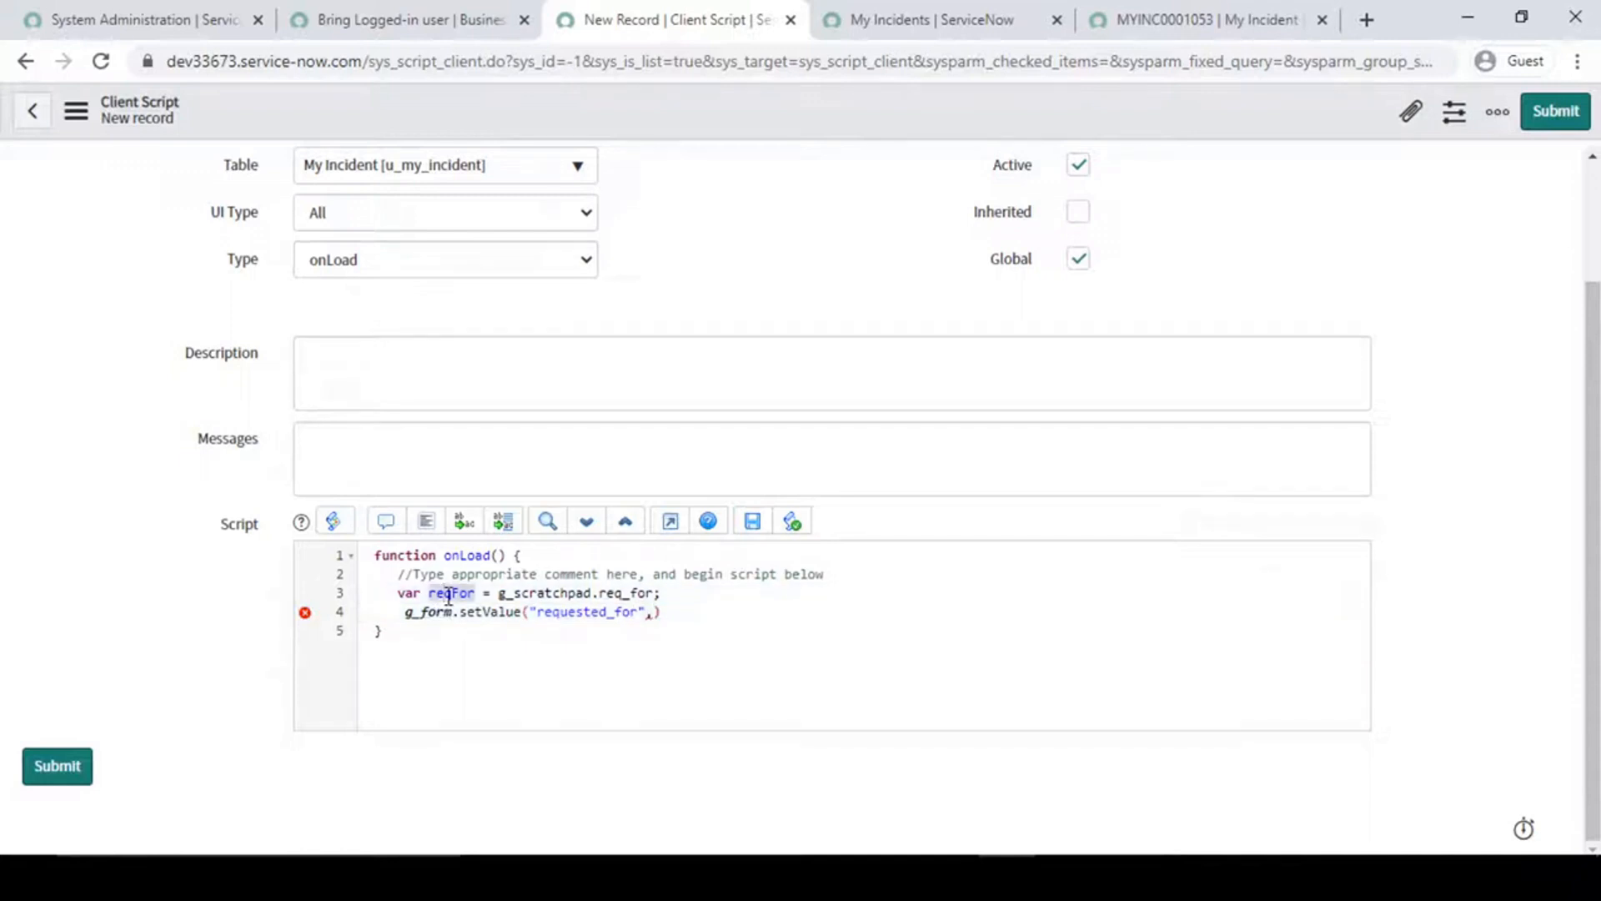
pyautogui.click(653, 613)
pyautogui.hotkey('ctrl', 'v')
pyautogui.write(')')
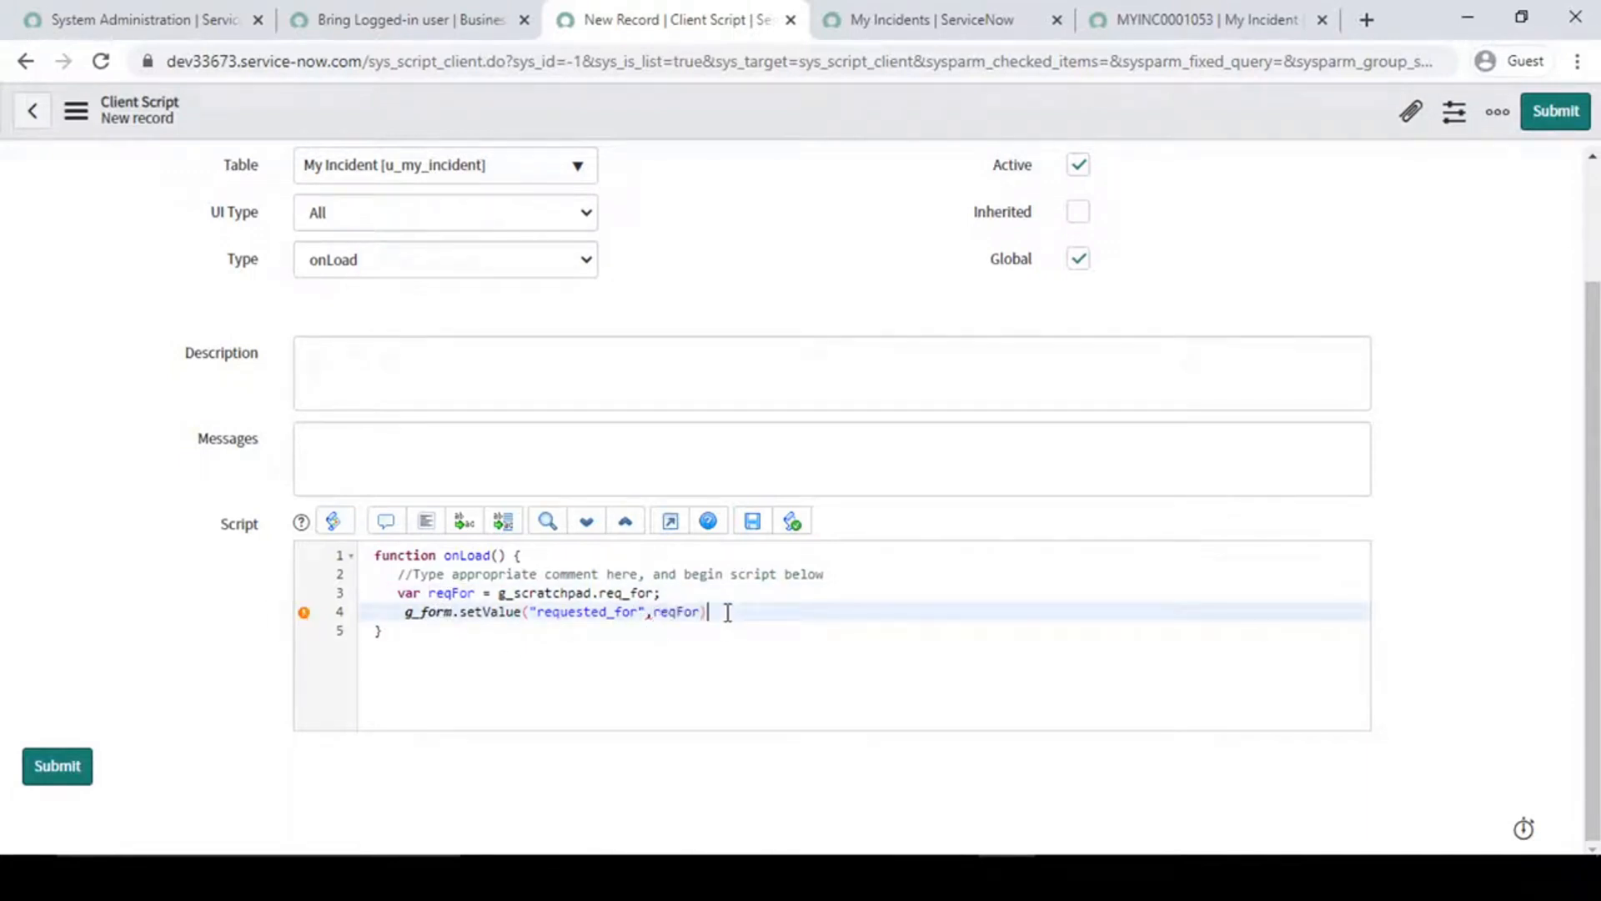
pyautogui.write(';')
pyautogui.rightClick(744, 108)
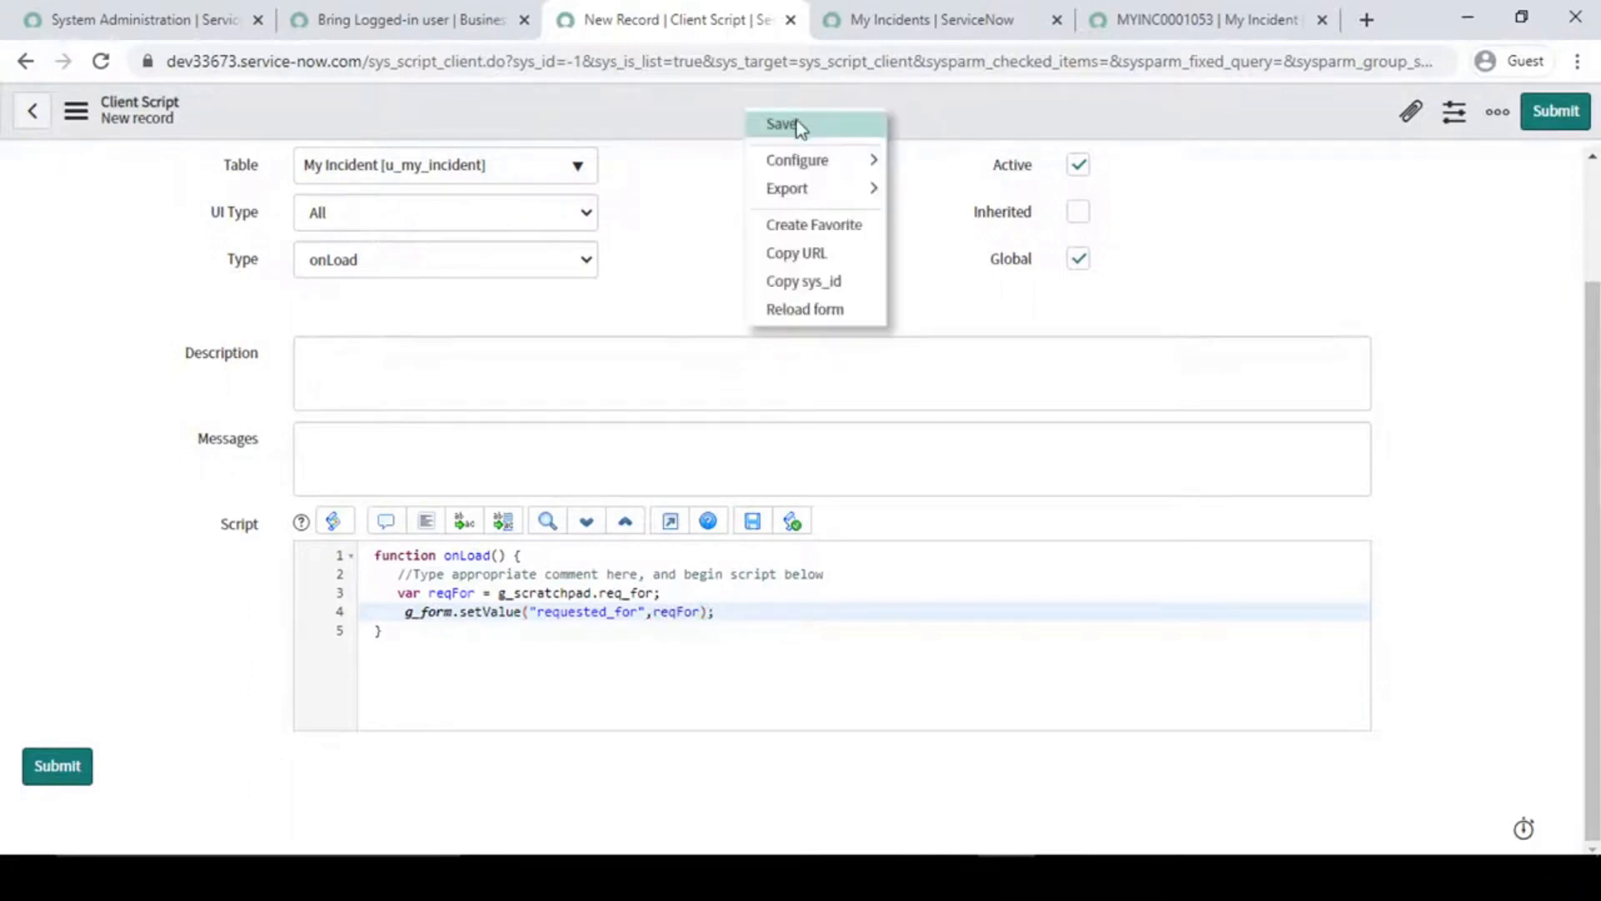
pyautogui.click(797, 124)
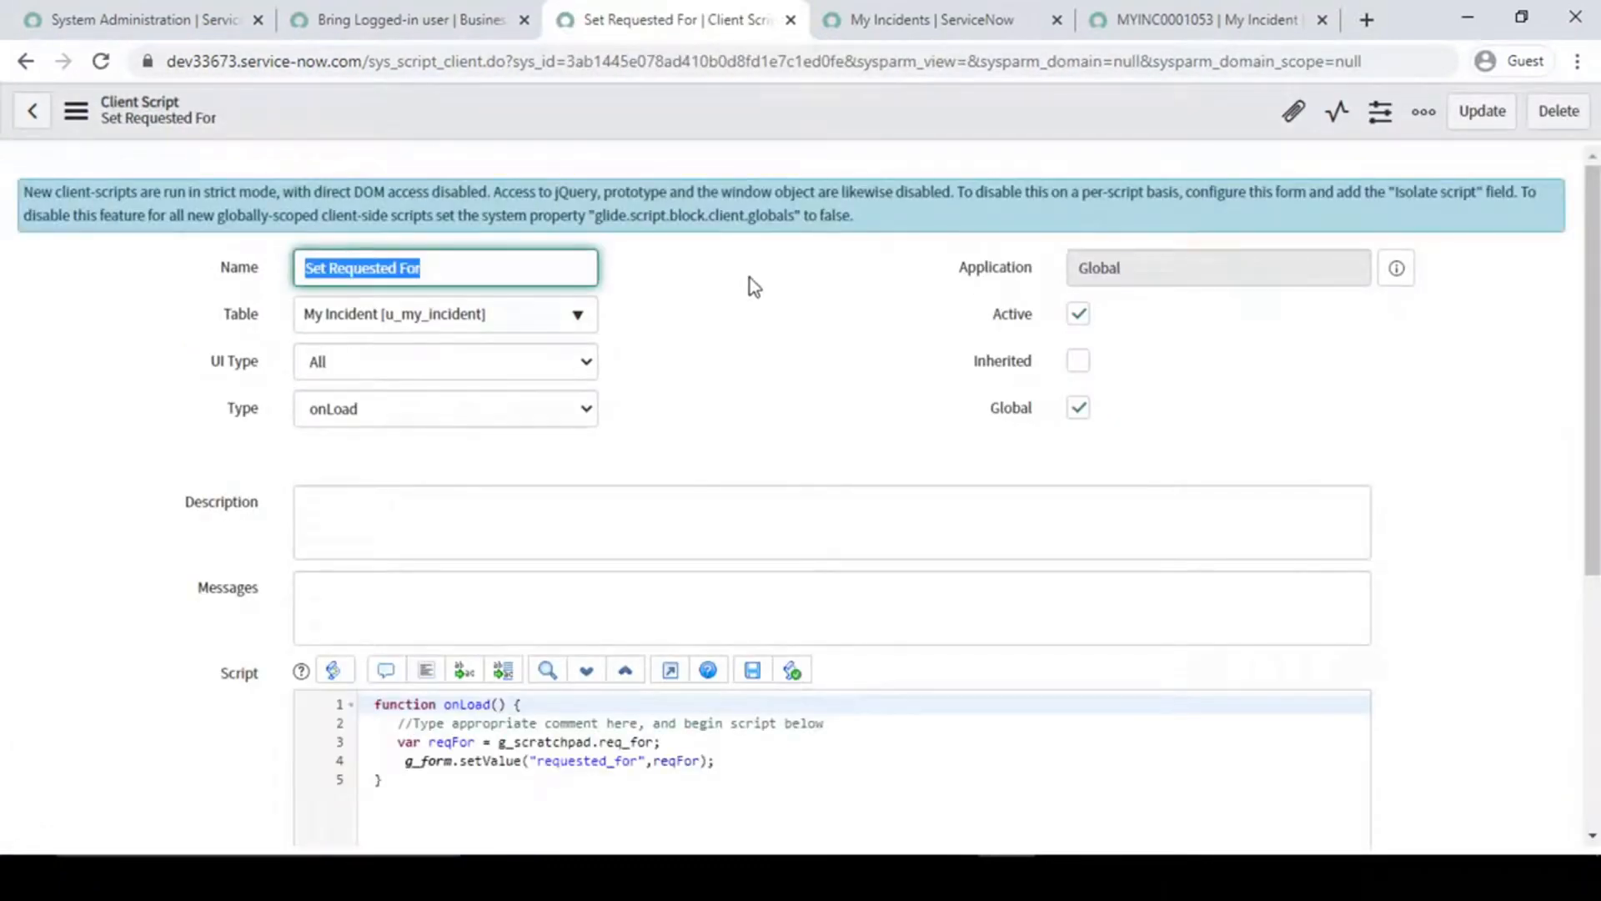
# - Review the Bring Logged-in user business rule's script and its When to run settings
pyautogui.click(386, 19)
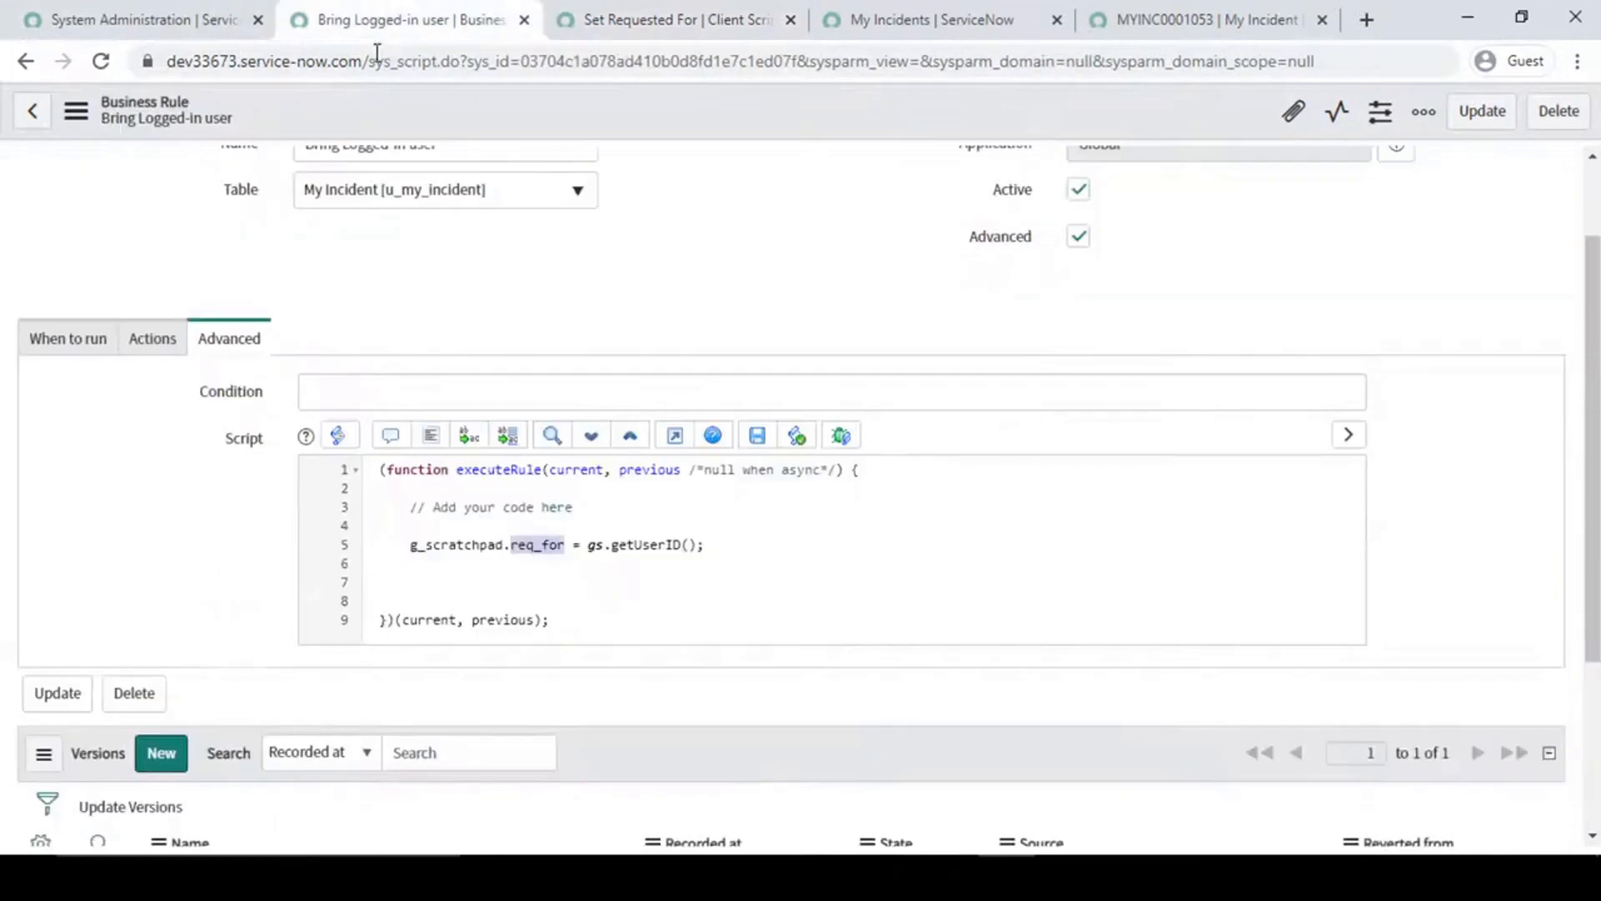
pyautogui.click(665, 568)
pyautogui.moveTo(726, 547)
pyautogui.mouseDown()
pyautogui.moveTo(400, 544)
pyautogui.moveTo(705, 544)
pyautogui.mouseUp()
pyautogui.click(68, 342)
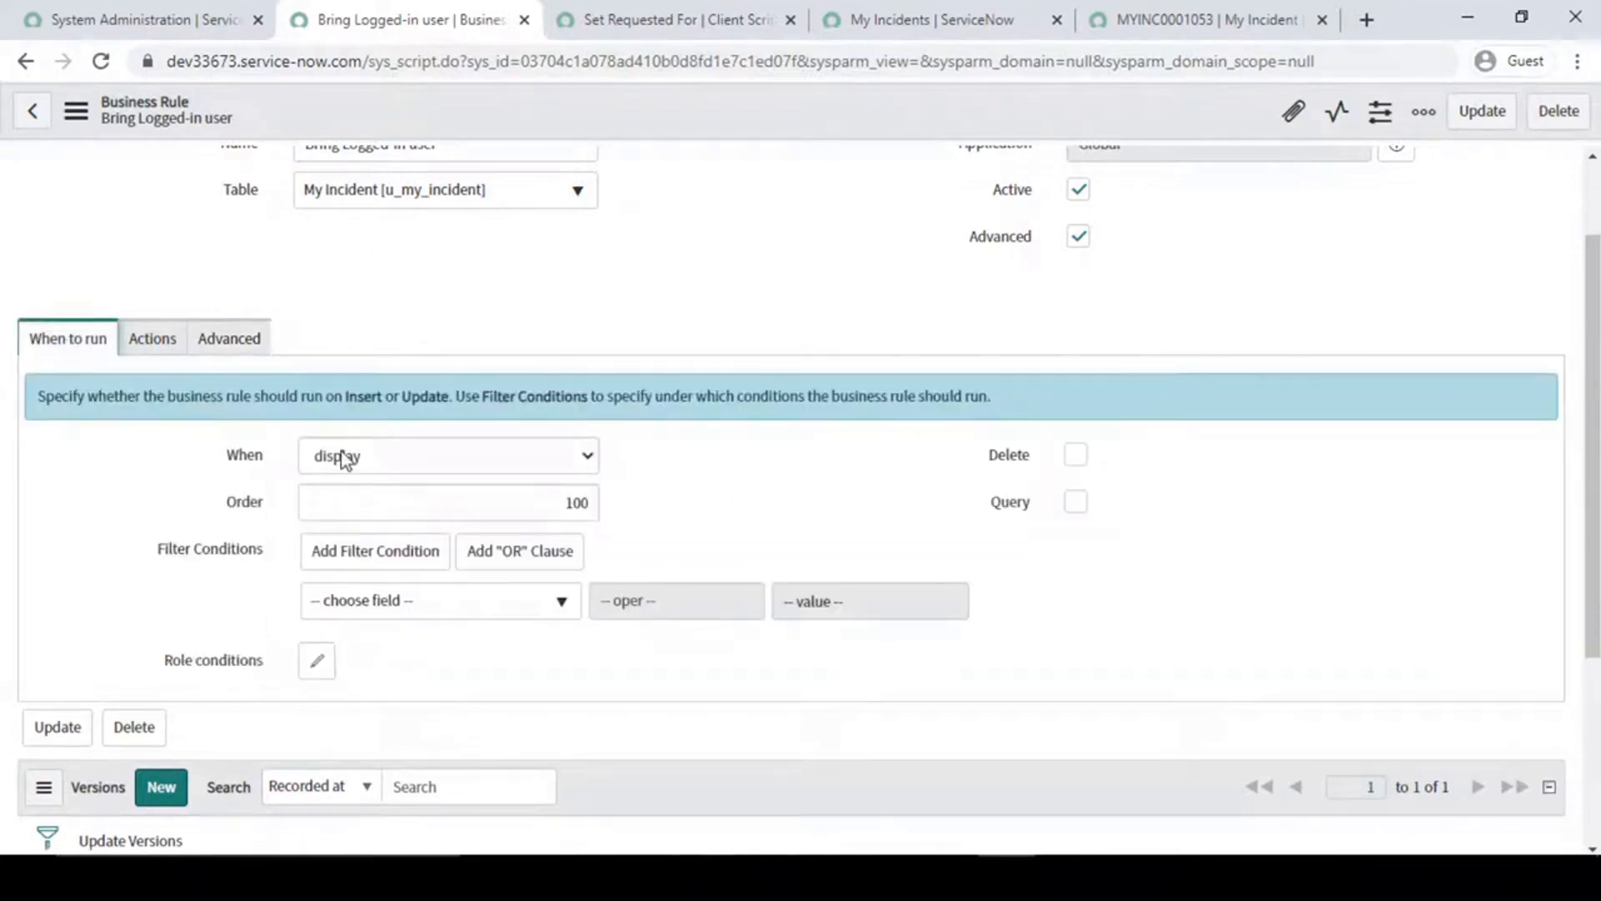
pyautogui.scroll(1, 742, 315)
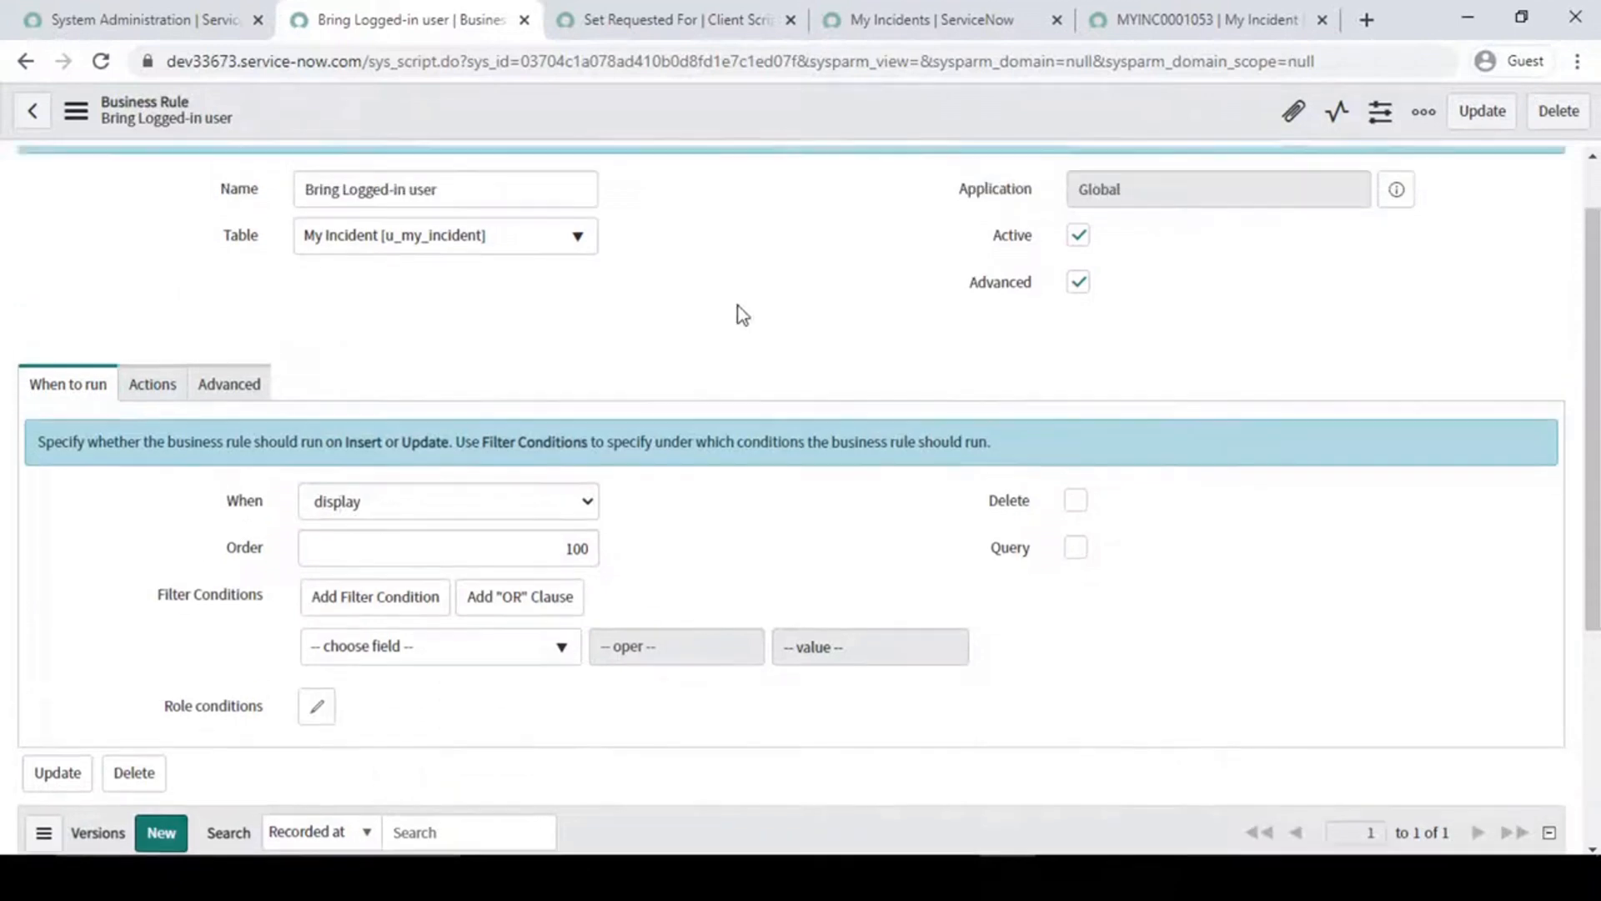
pyautogui.scroll(1, 742, 316)
# - Review the reqFor assignment and the setValue line in the Set Requested For client script
pyautogui.click(672, 17)
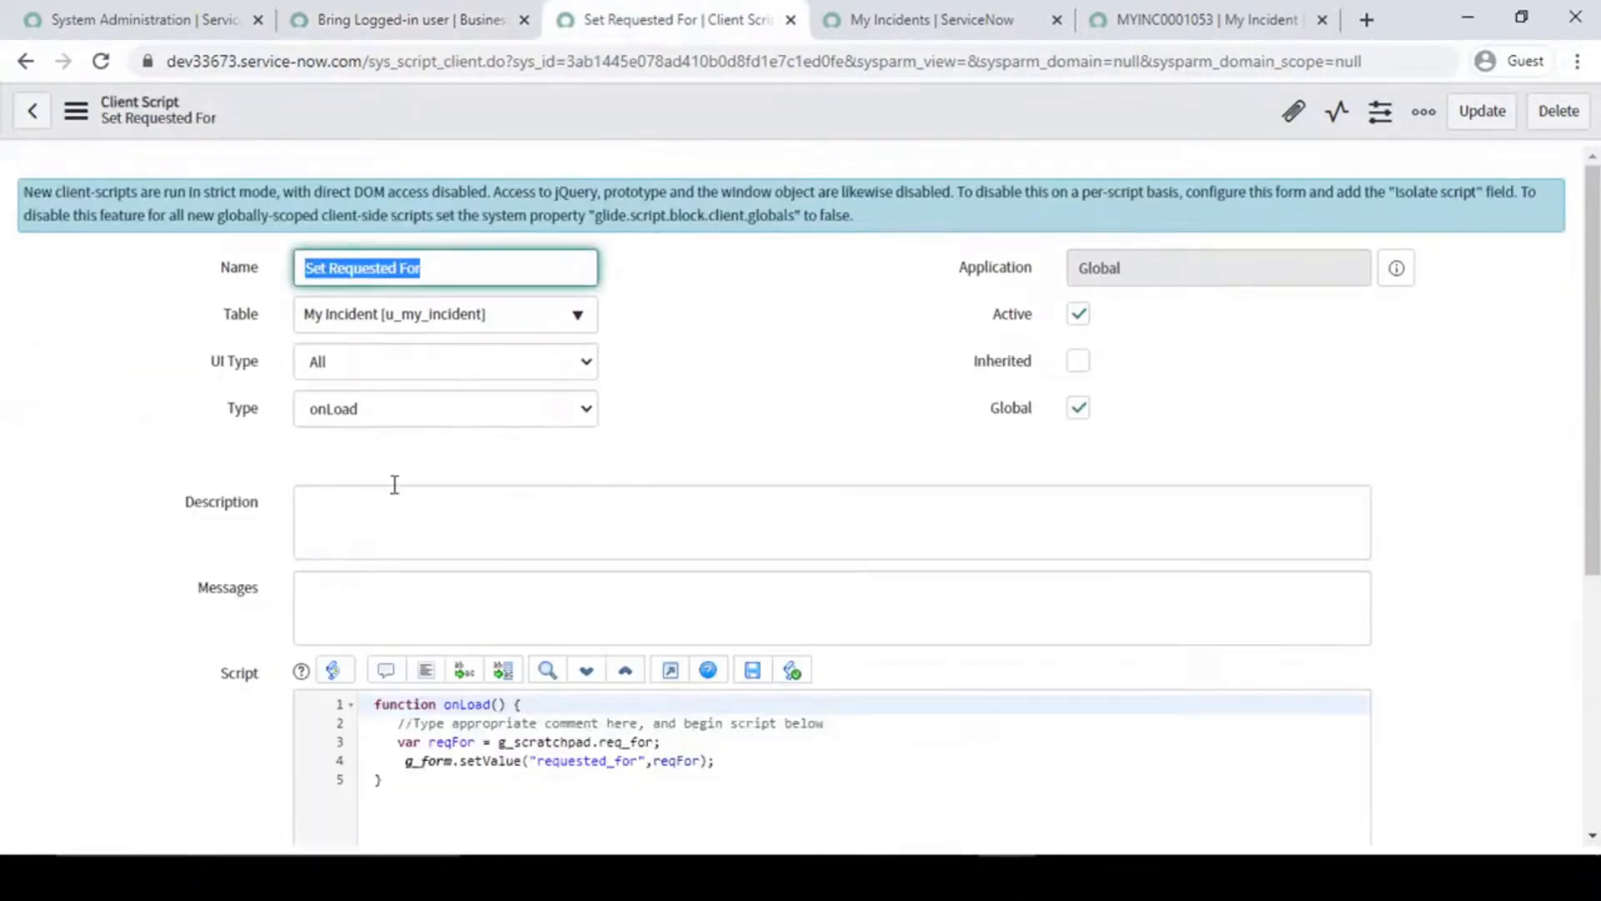
pyautogui.scroll(-2, 478, 495)
pyautogui.moveTo(686, 507); pyautogui.dragTo(429, 507)
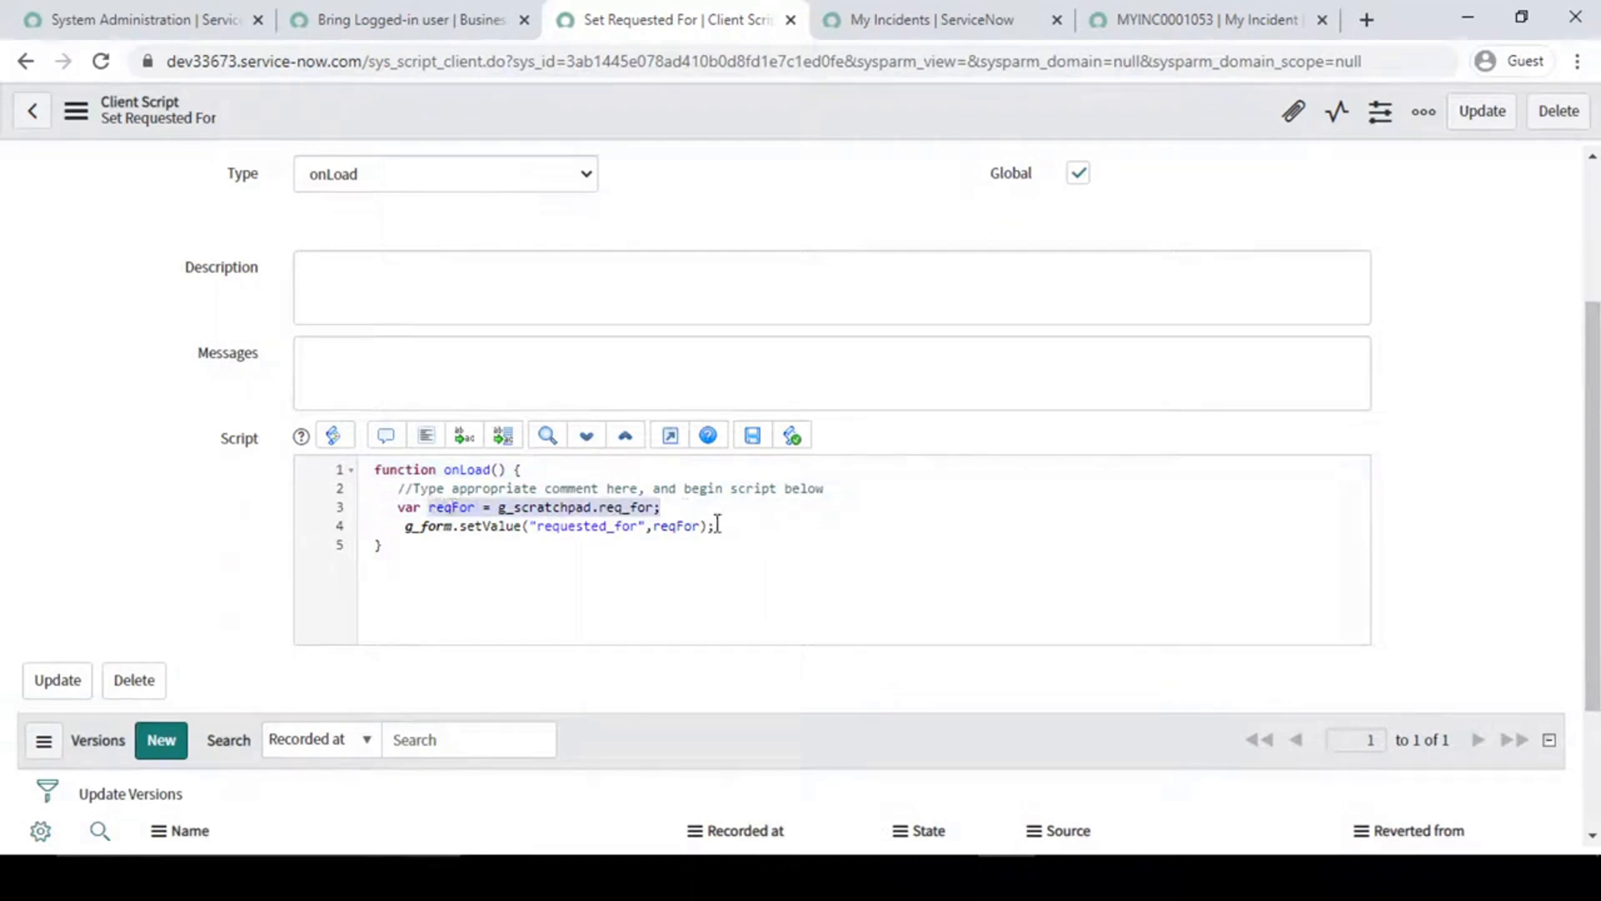
pyautogui.moveTo(755, 531); pyautogui.dragTo(527, 526)
pyautogui.doubleClick(576, 526)
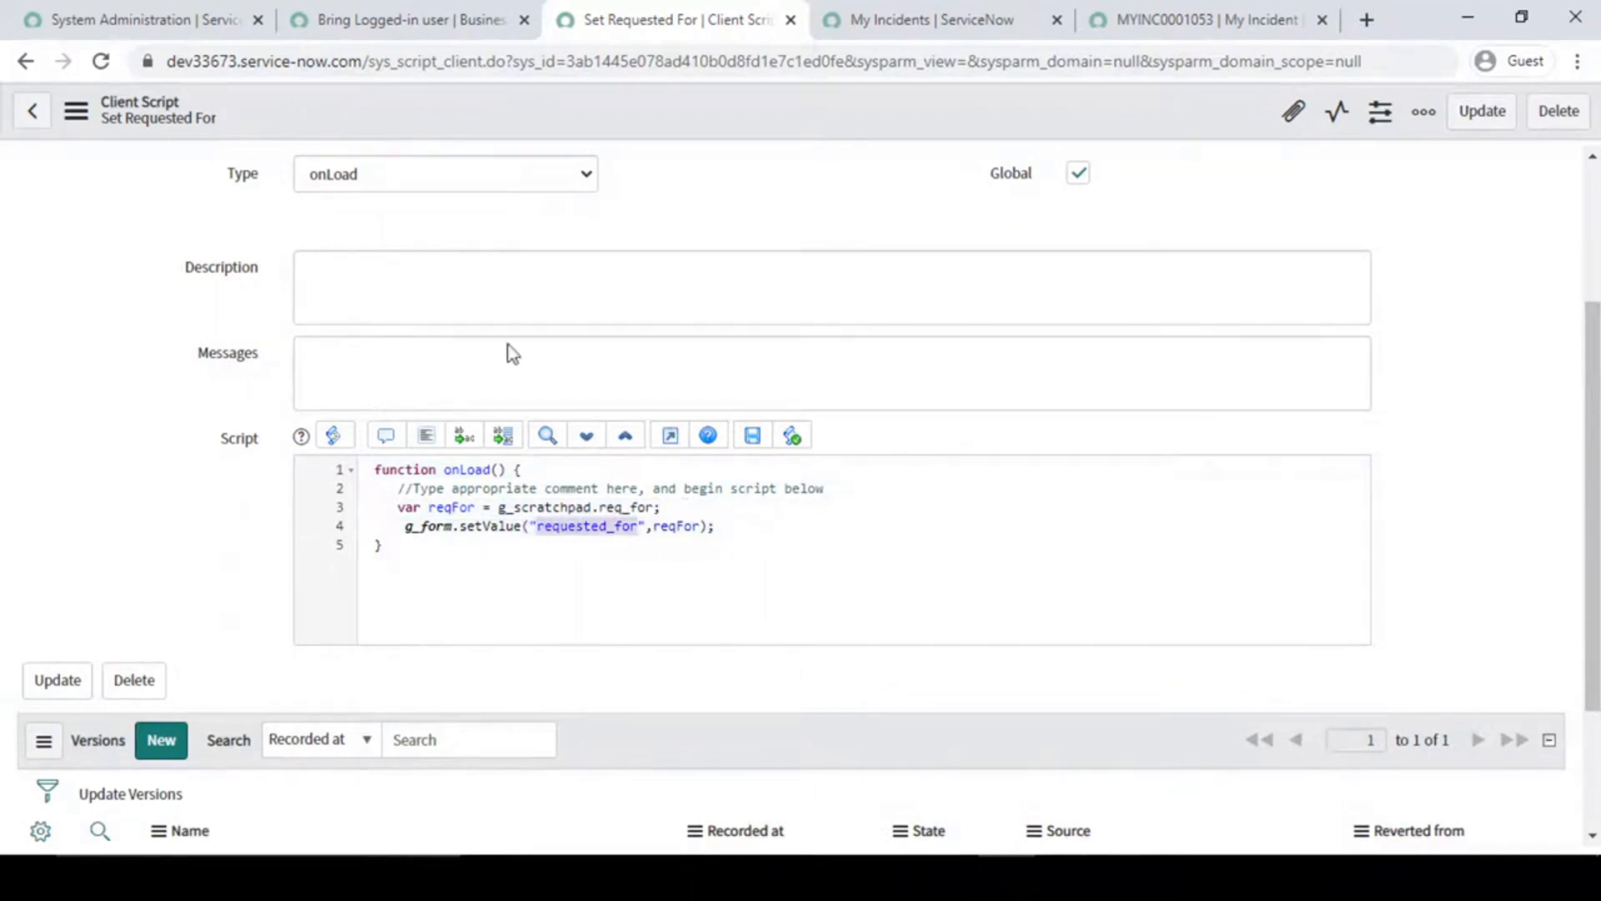
# - Open a new My Incident record form in a separate browser tab and check its Requested For field
pyautogui.click(158, 10)
pyautogui.middleClick(50, 379)
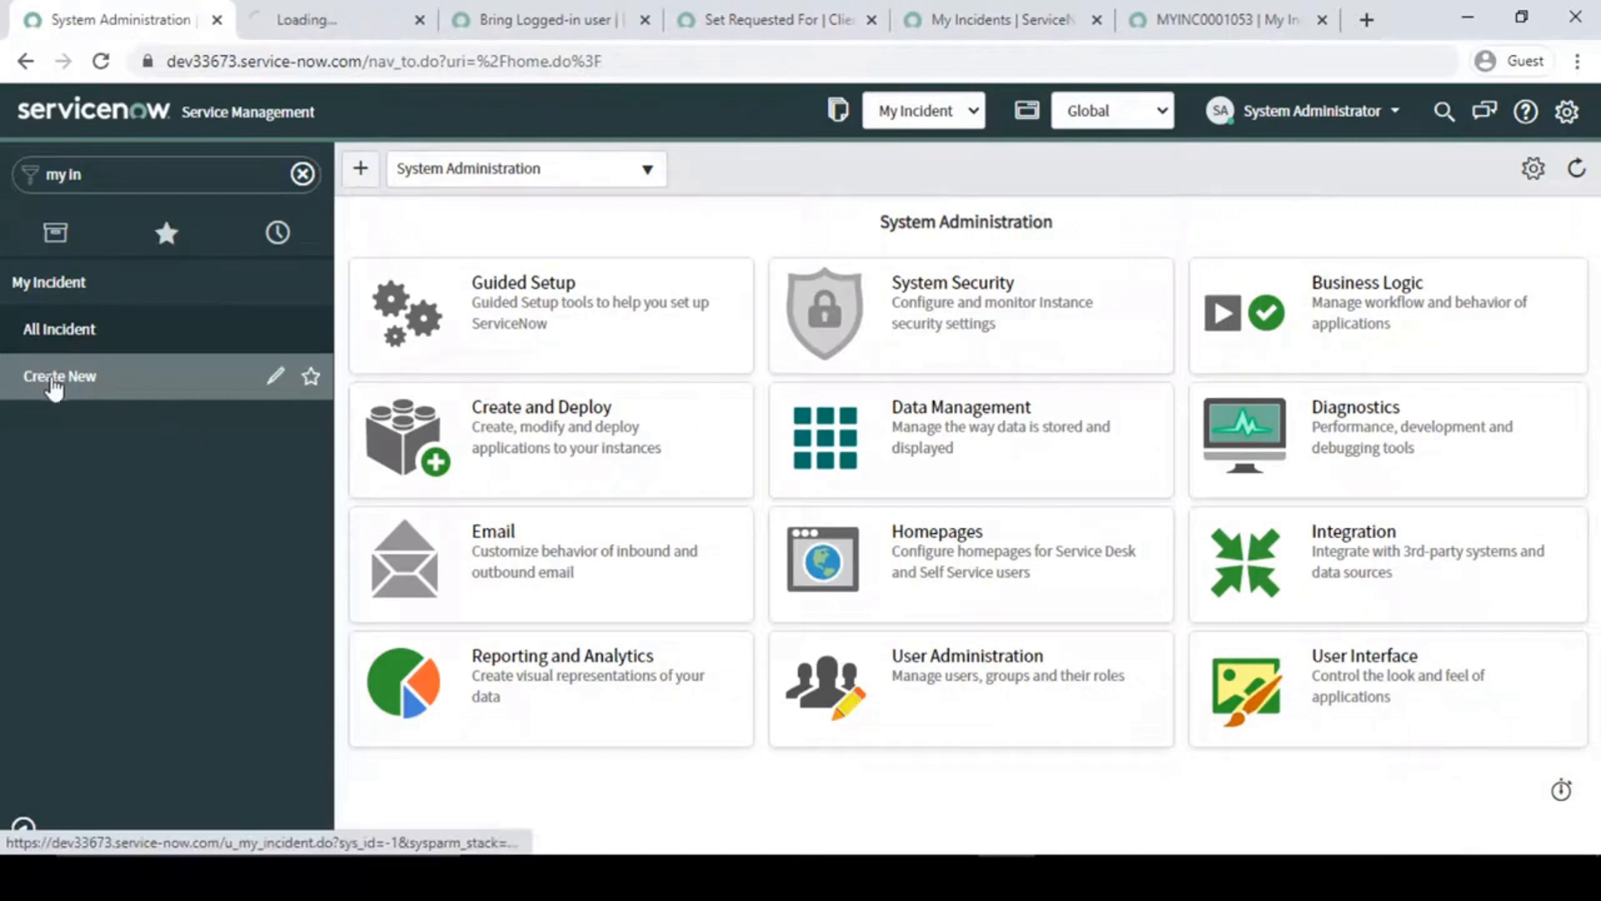
pyautogui.click(300, 10)
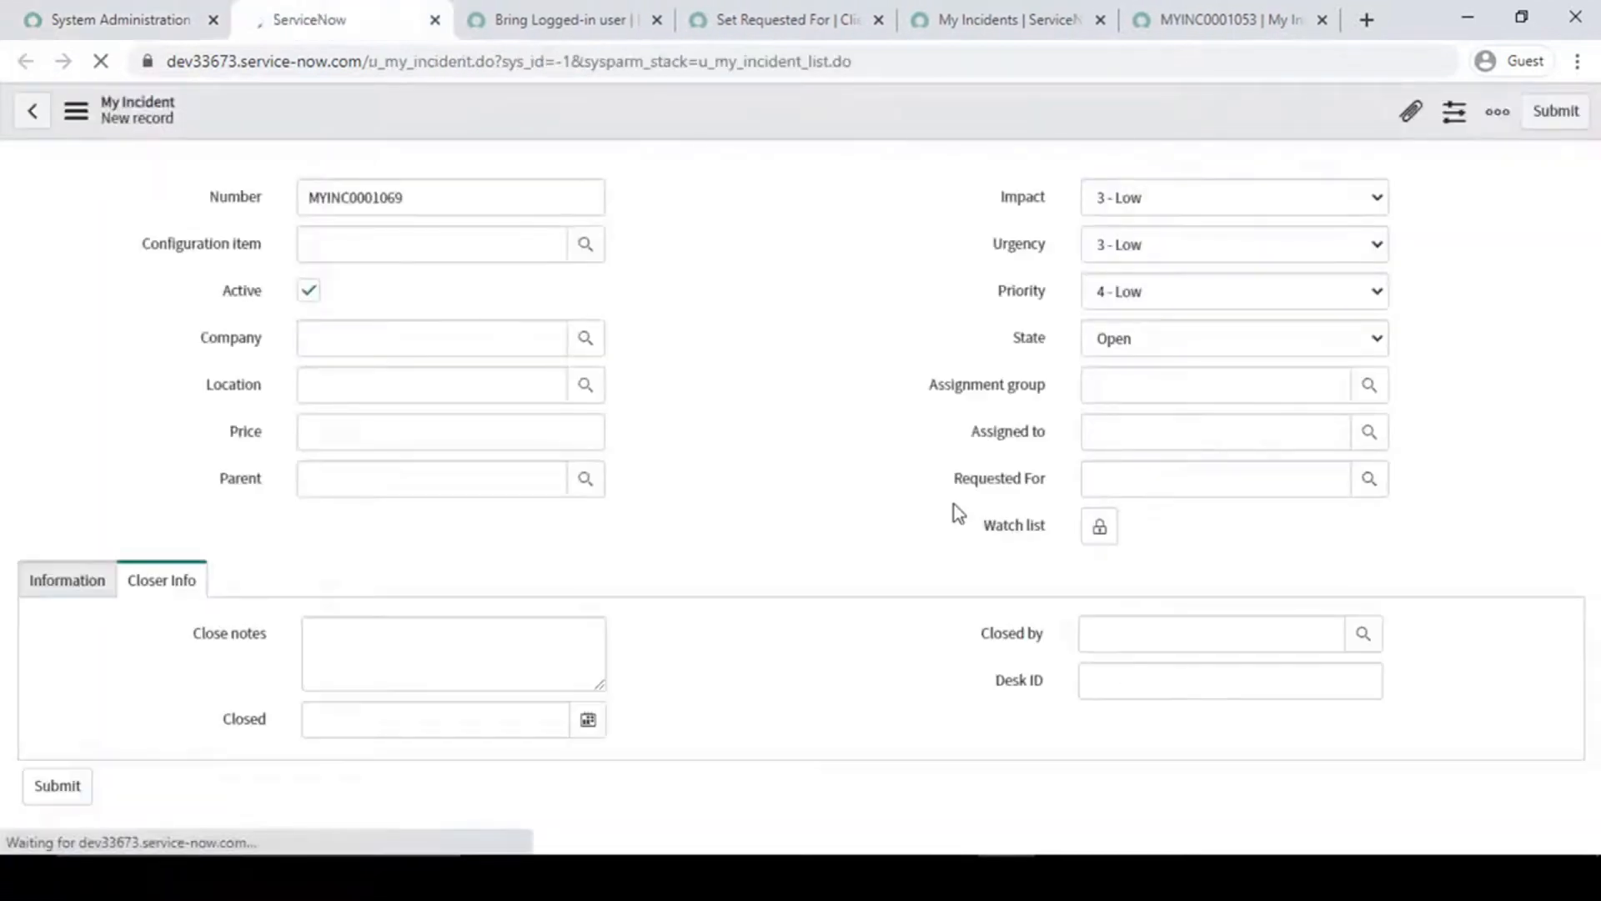
pyautogui.click(749, 517)
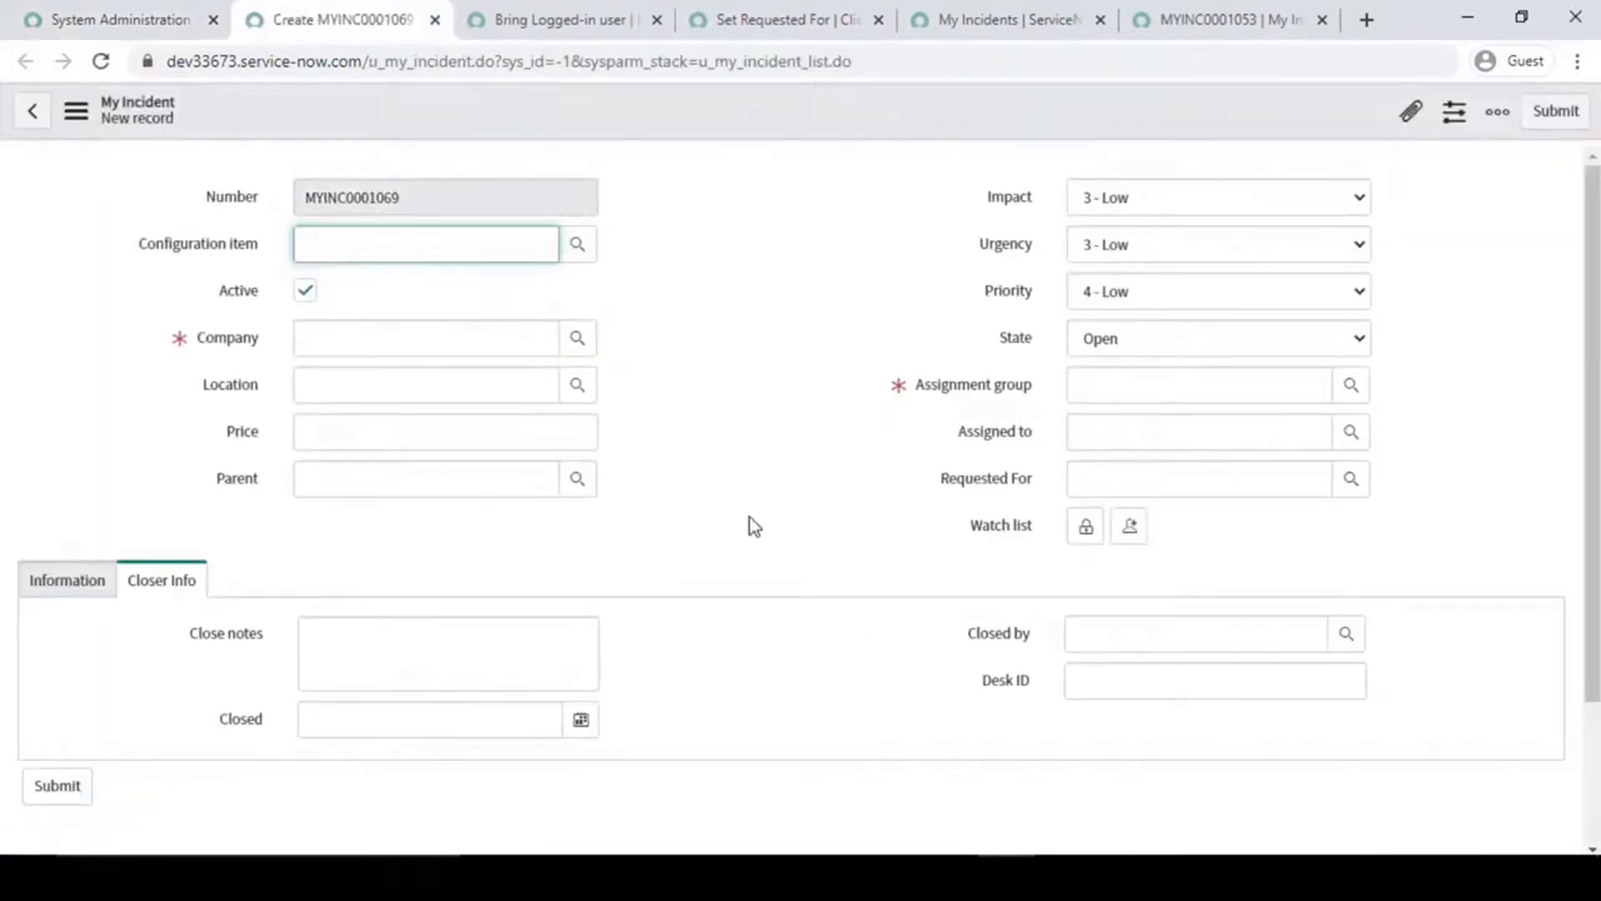
pyautogui.click(1218, 479)
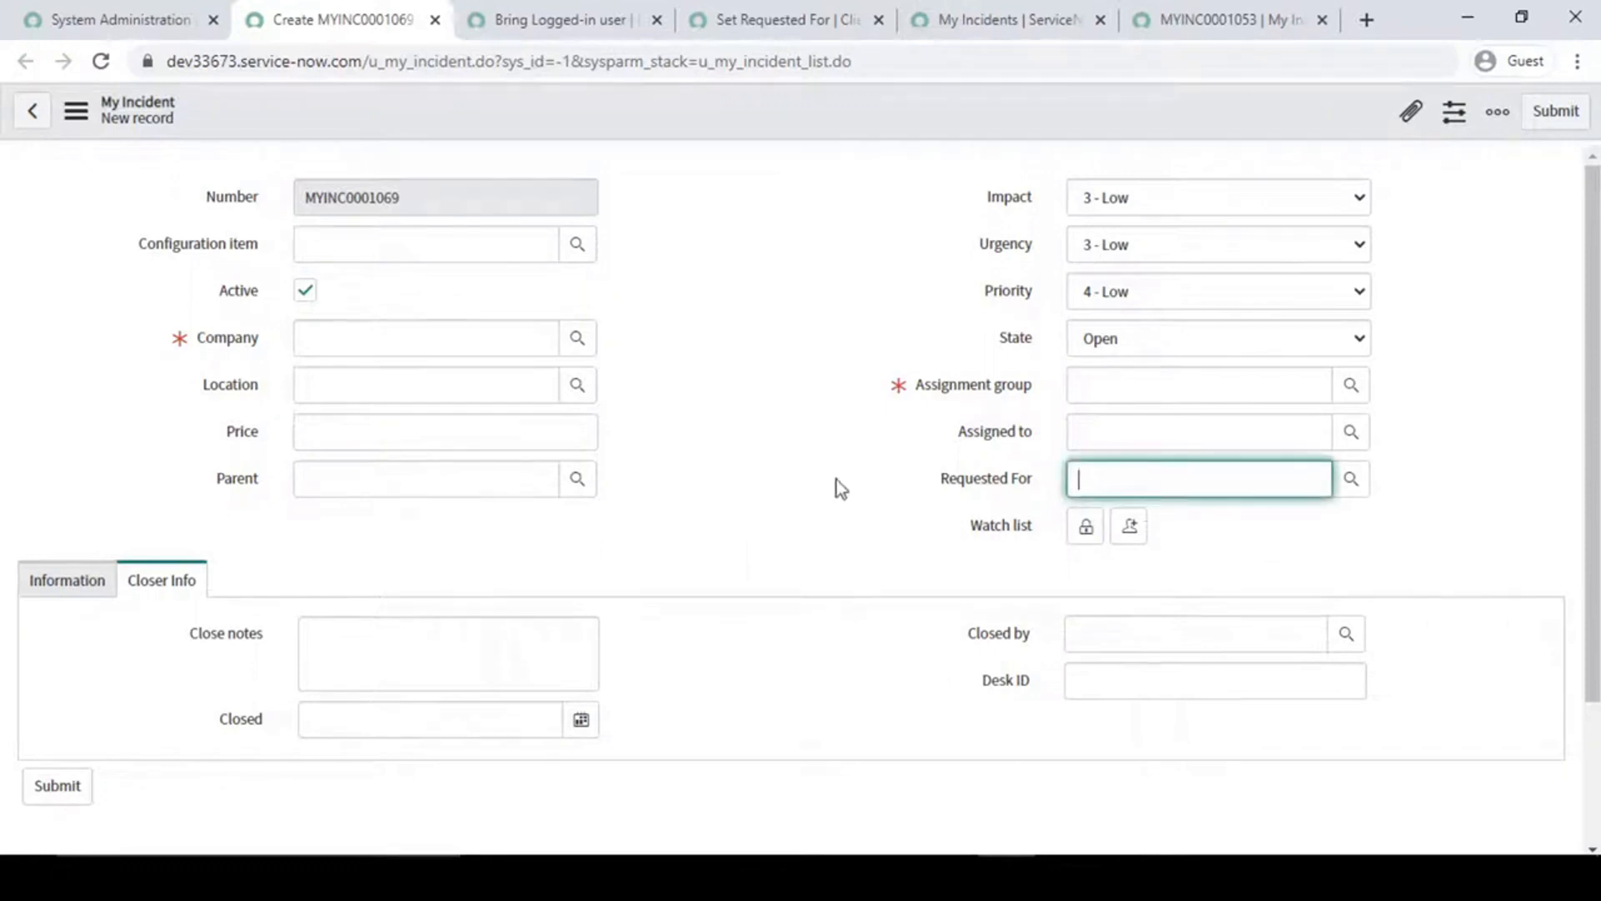
# - Show the dictionary info of the Requested For field and copy its field name, u_requested_for
pyautogui.rightClick(986, 484)
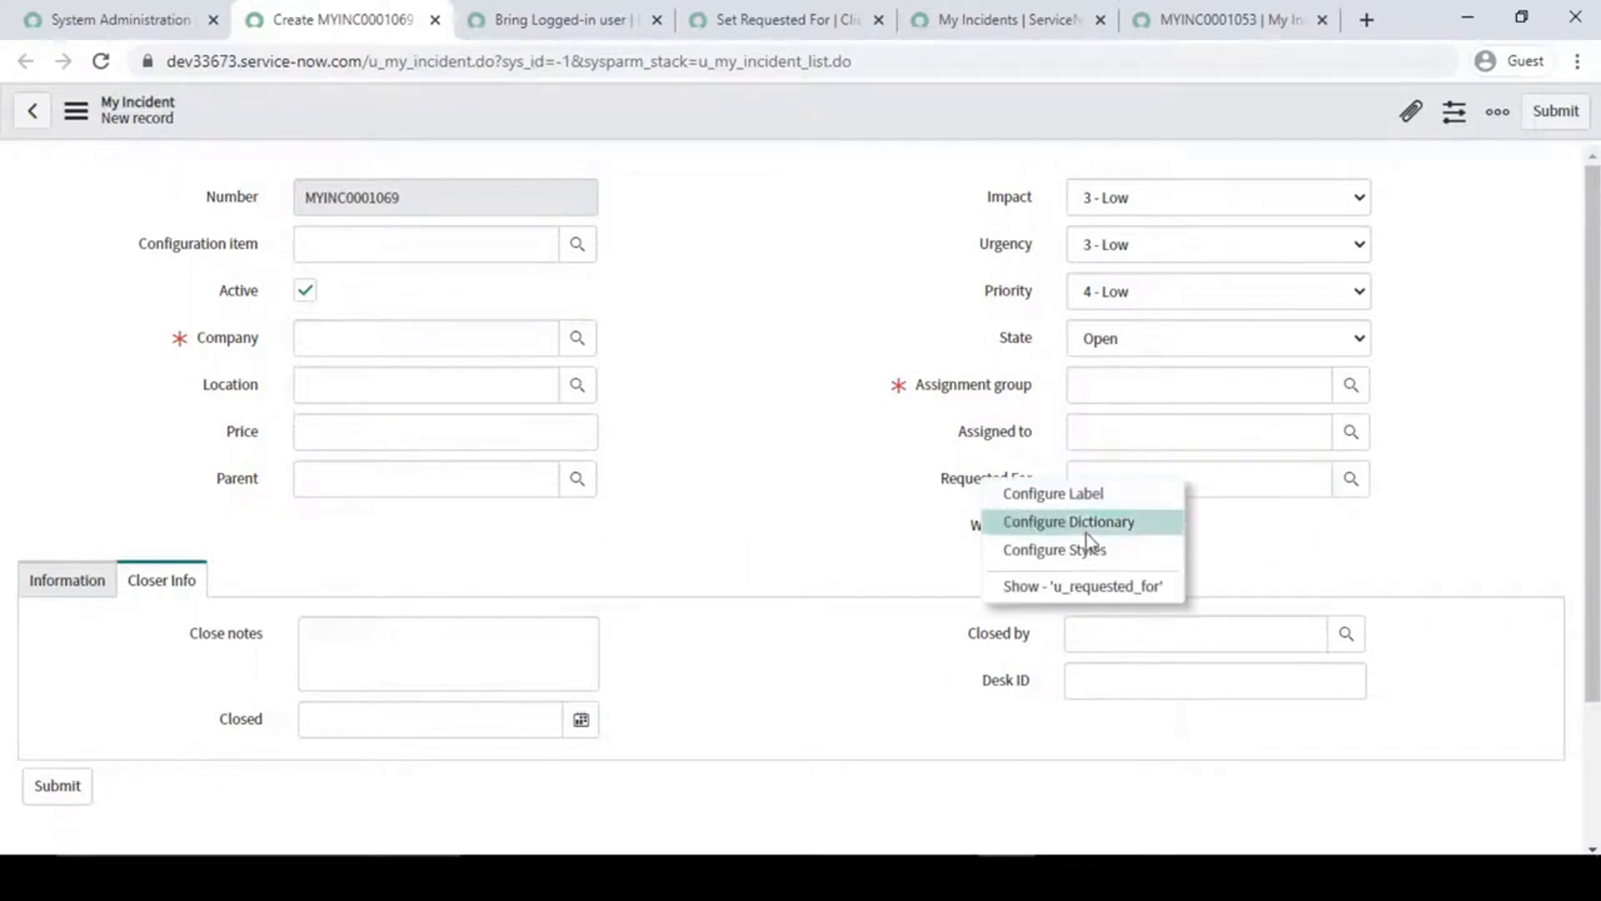
pyautogui.click(1085, 588)
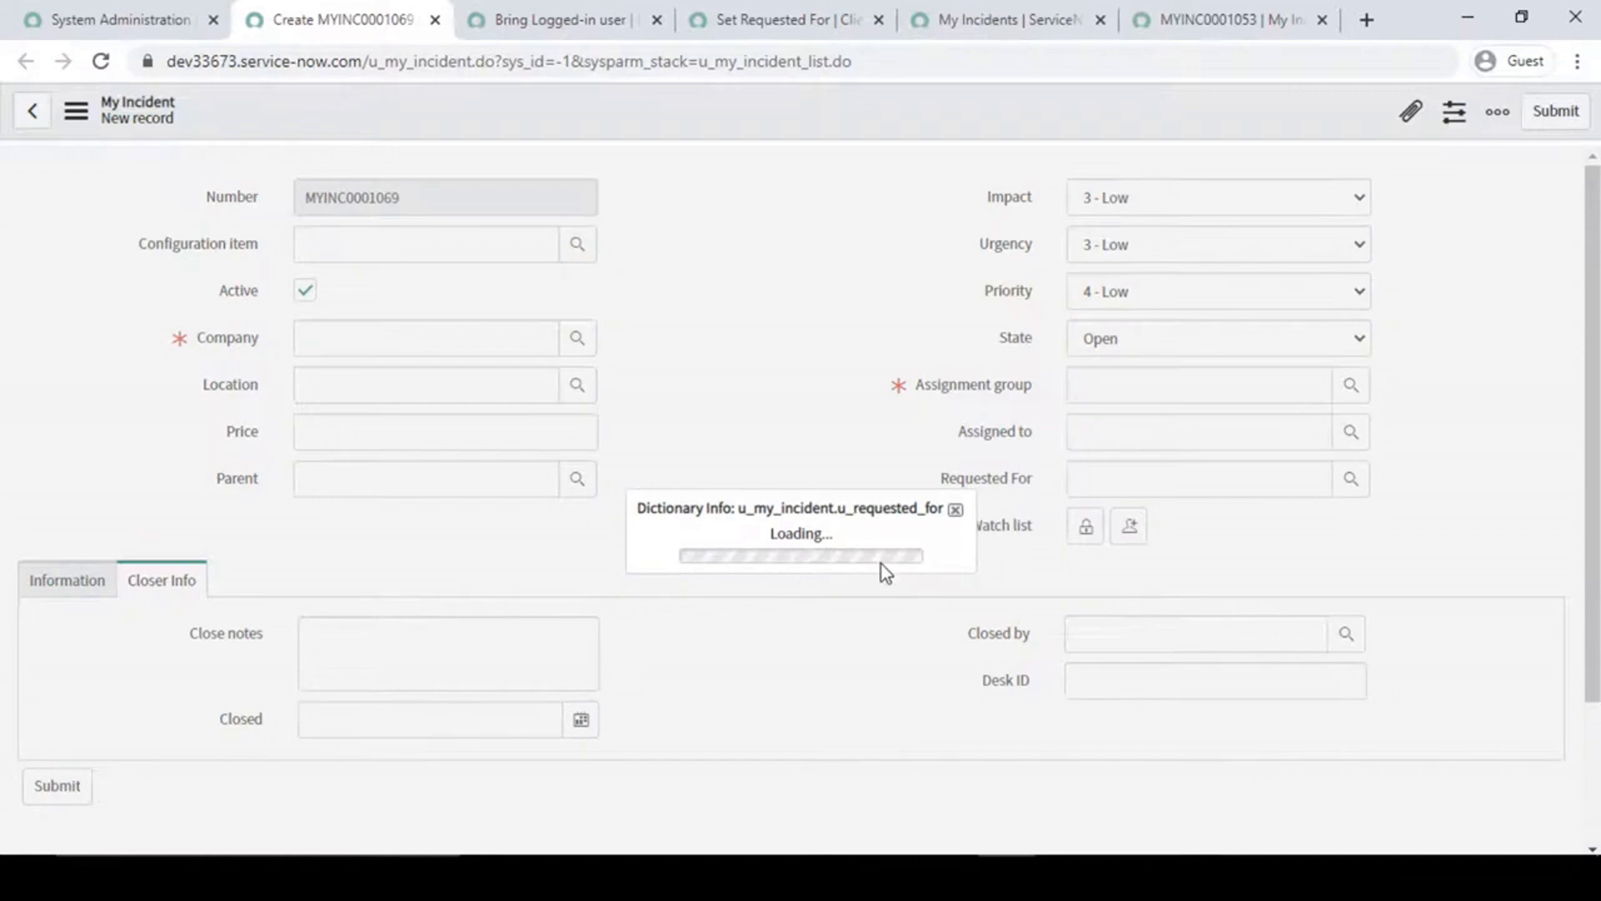
pyautogui.doubleClick(858, 474)
pyautogui.hotkey('ctrl', 'c')
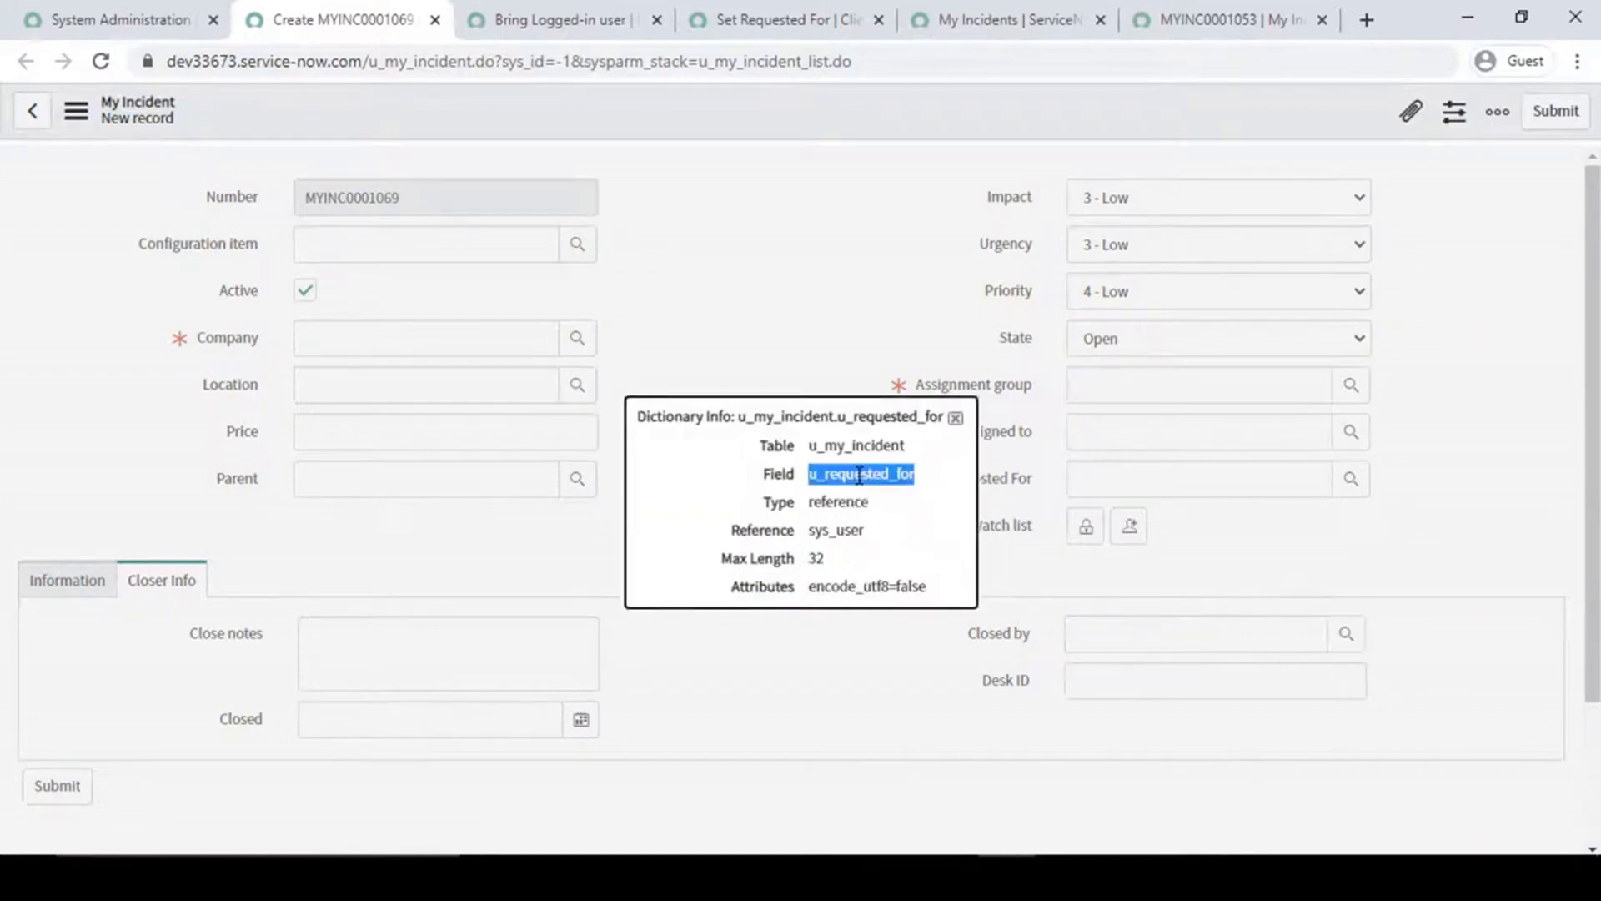
pyautogui.click(957, 418)
# - Change the setValue field name in the Set Requested For client script to u_requested_for and save the script
pyautogui.click(467, 16)
pyautogui.click(755, 12)
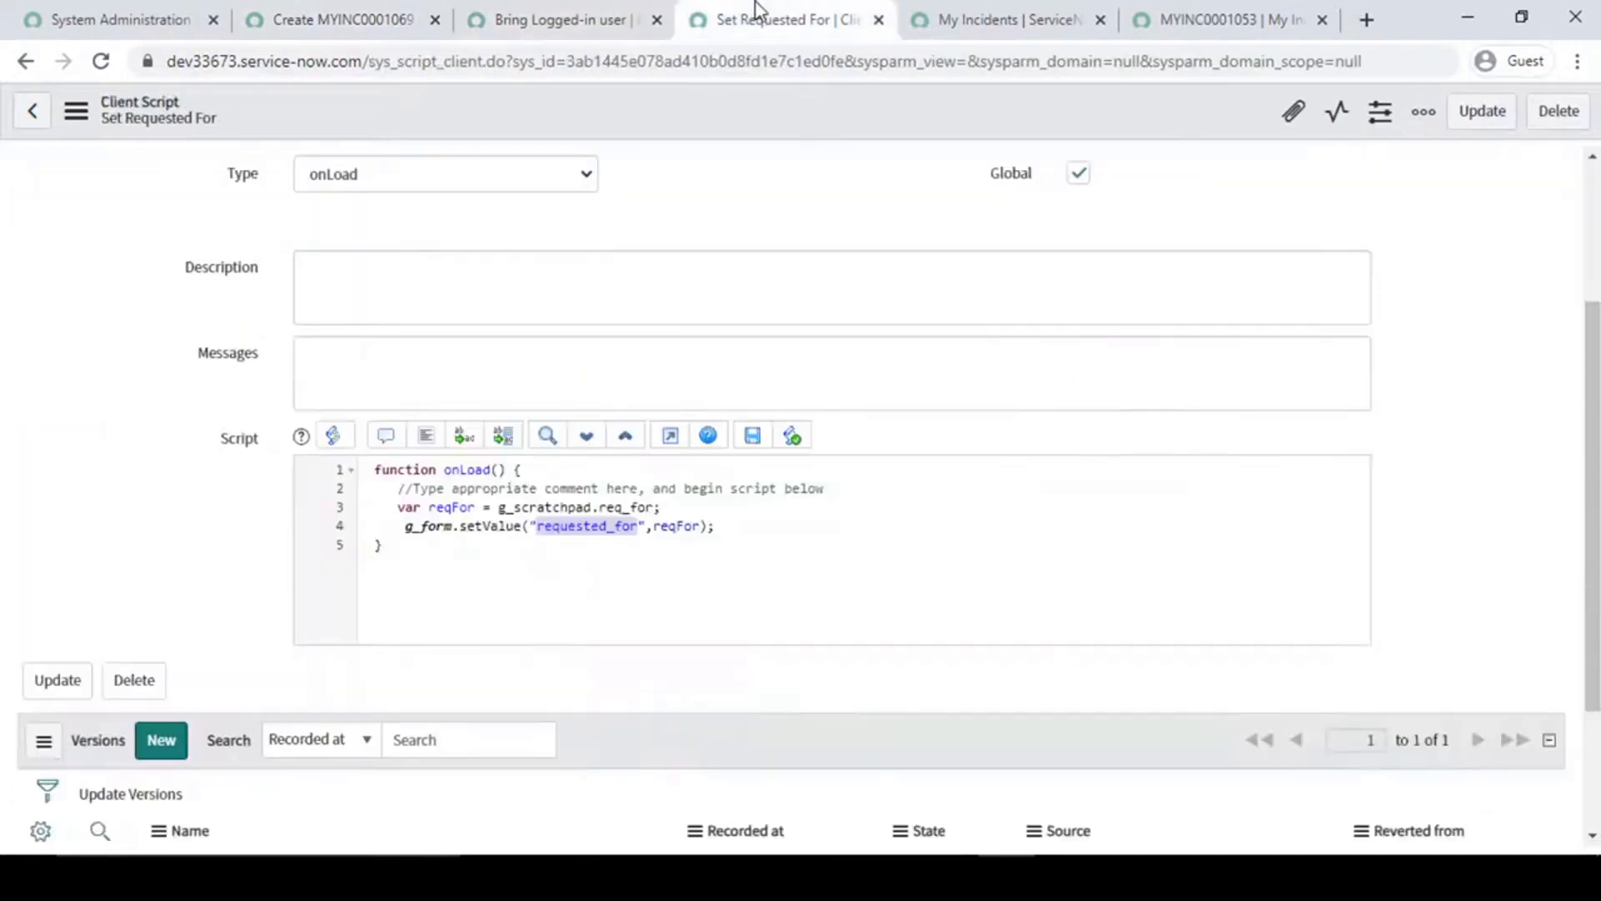
pyautogui.click(588, 527)
pyautogui.doubleClick(575, 532)
pyautogui.hotkey('ctrl', 'v')
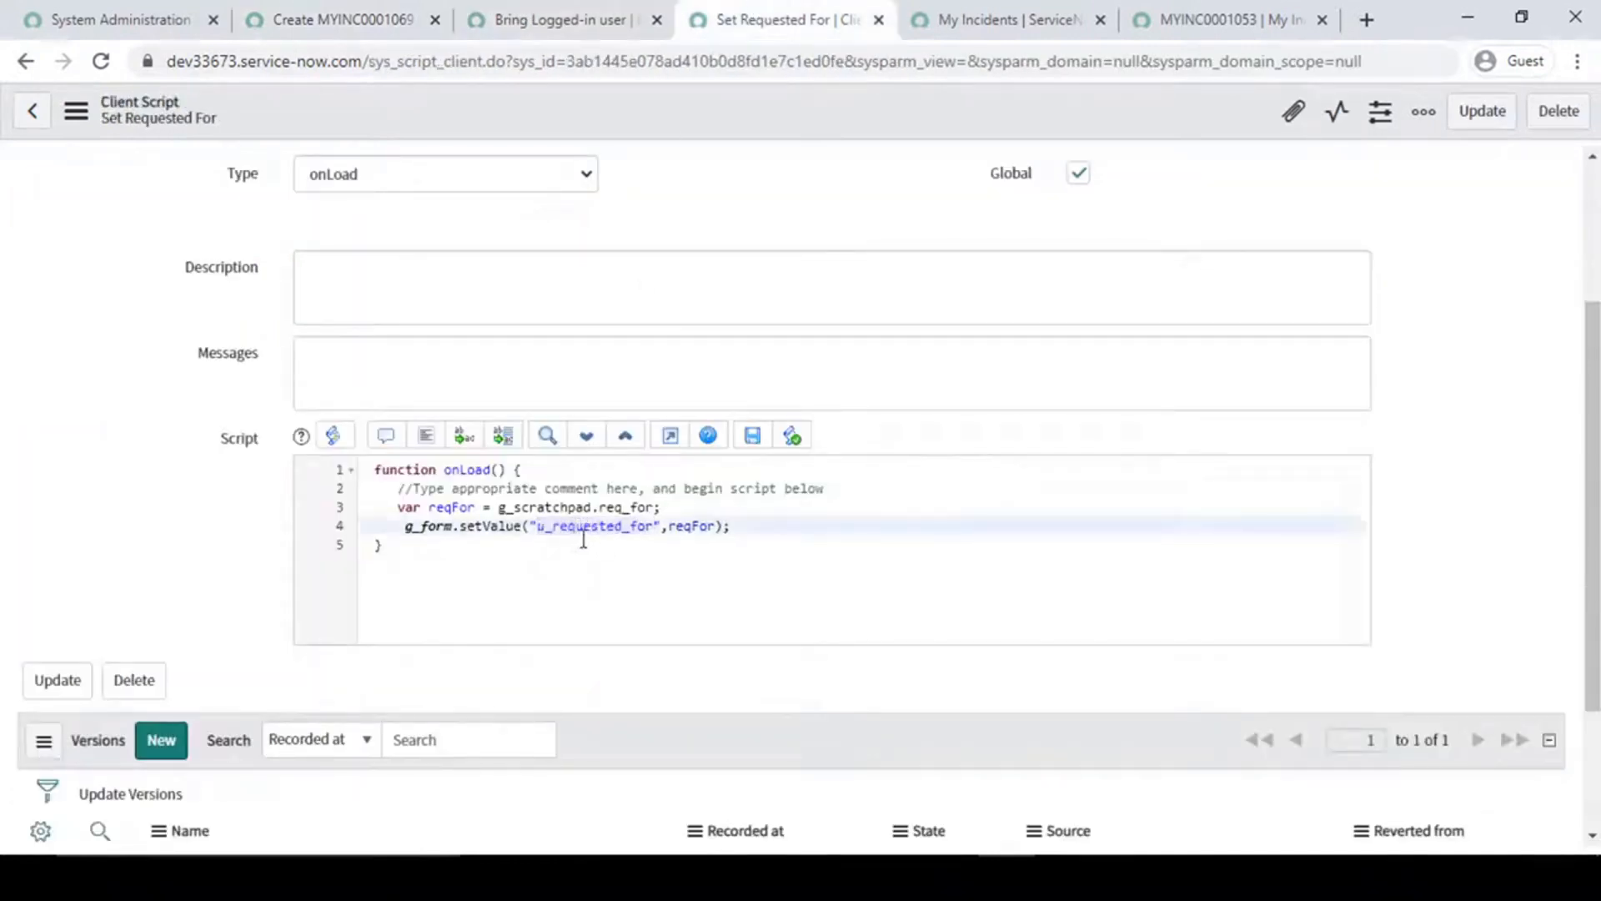
pyautogui.rightClick(758, 122)
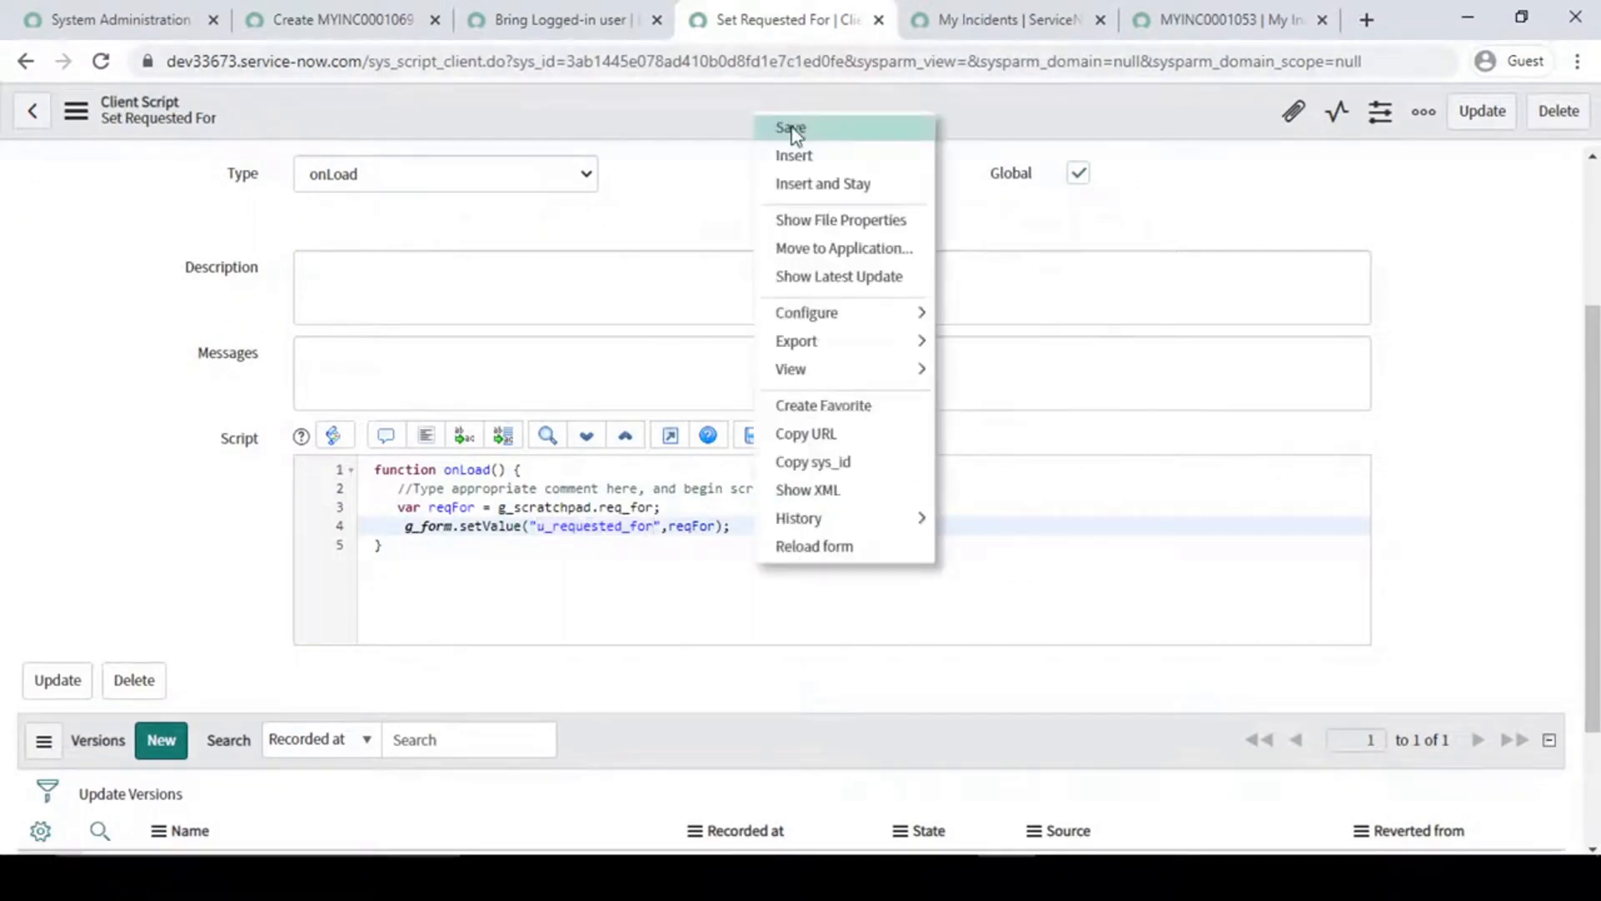
pyautogui.click(791, 129)
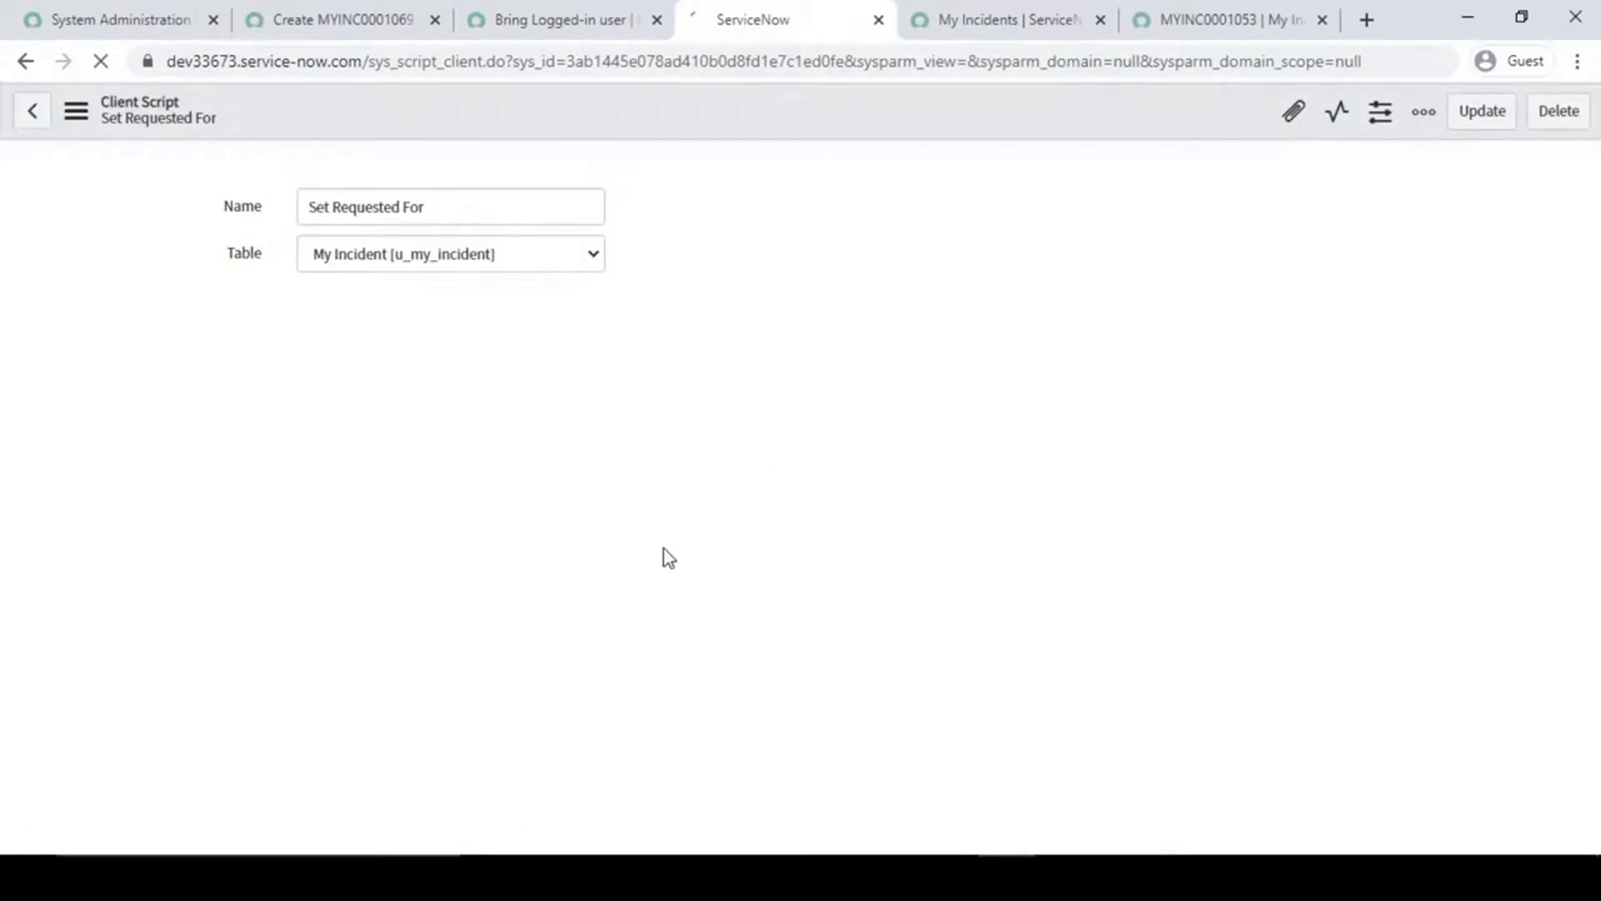
# - Reload the new My Incident form and check the Requested For field
pyautogui.click(328, 6)
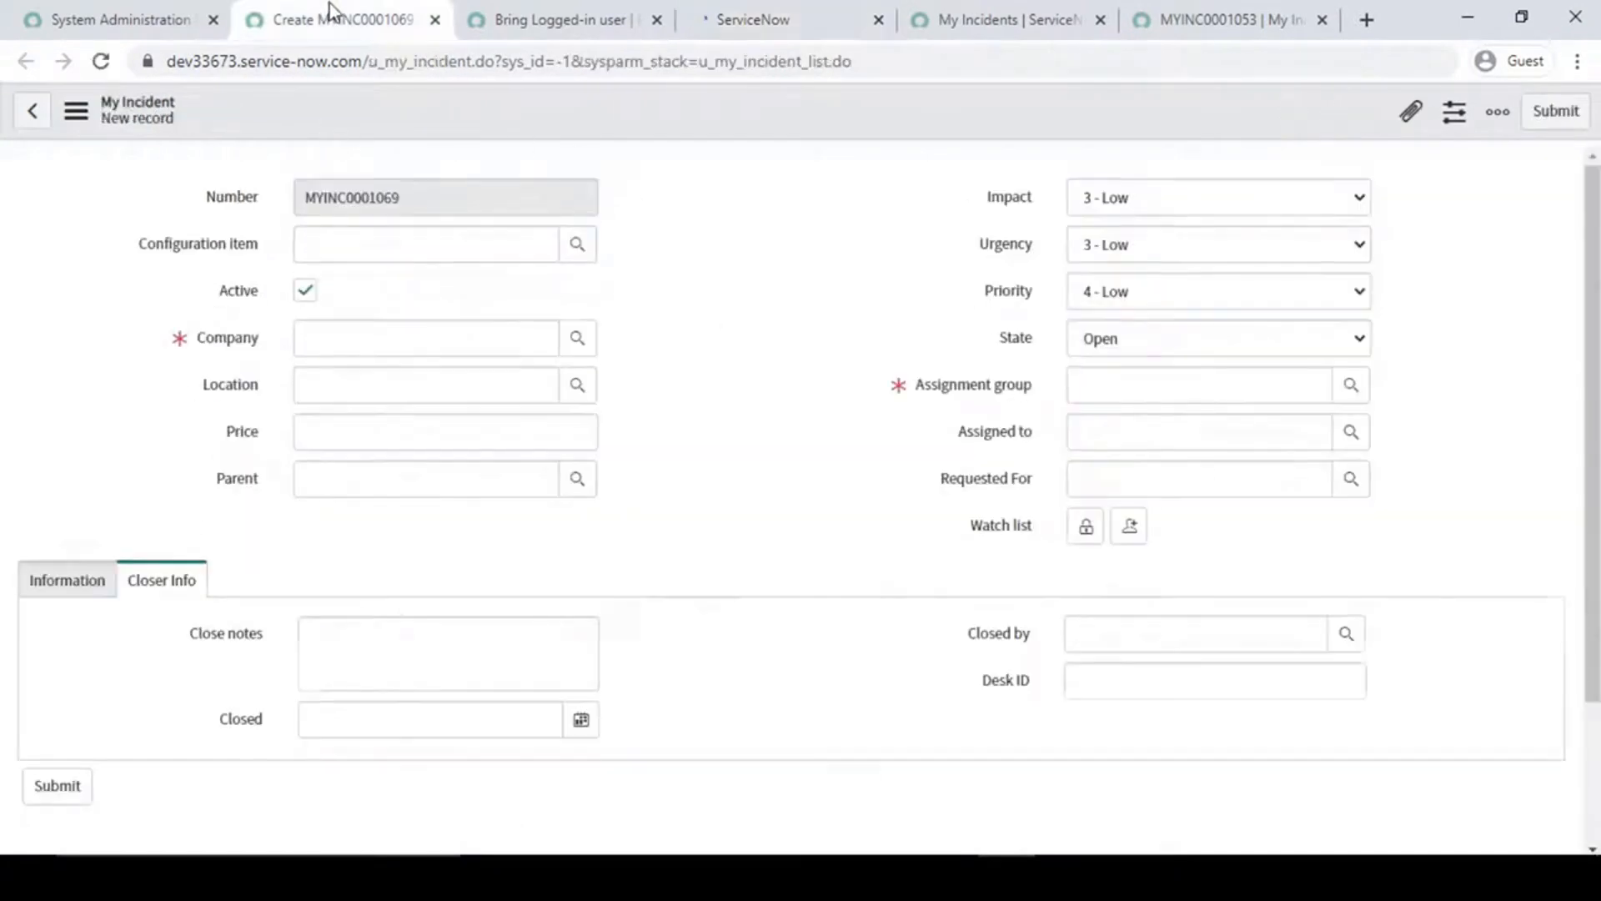
pyautogui.rightClick(522, 111)
pyautogui.click(604, 316)
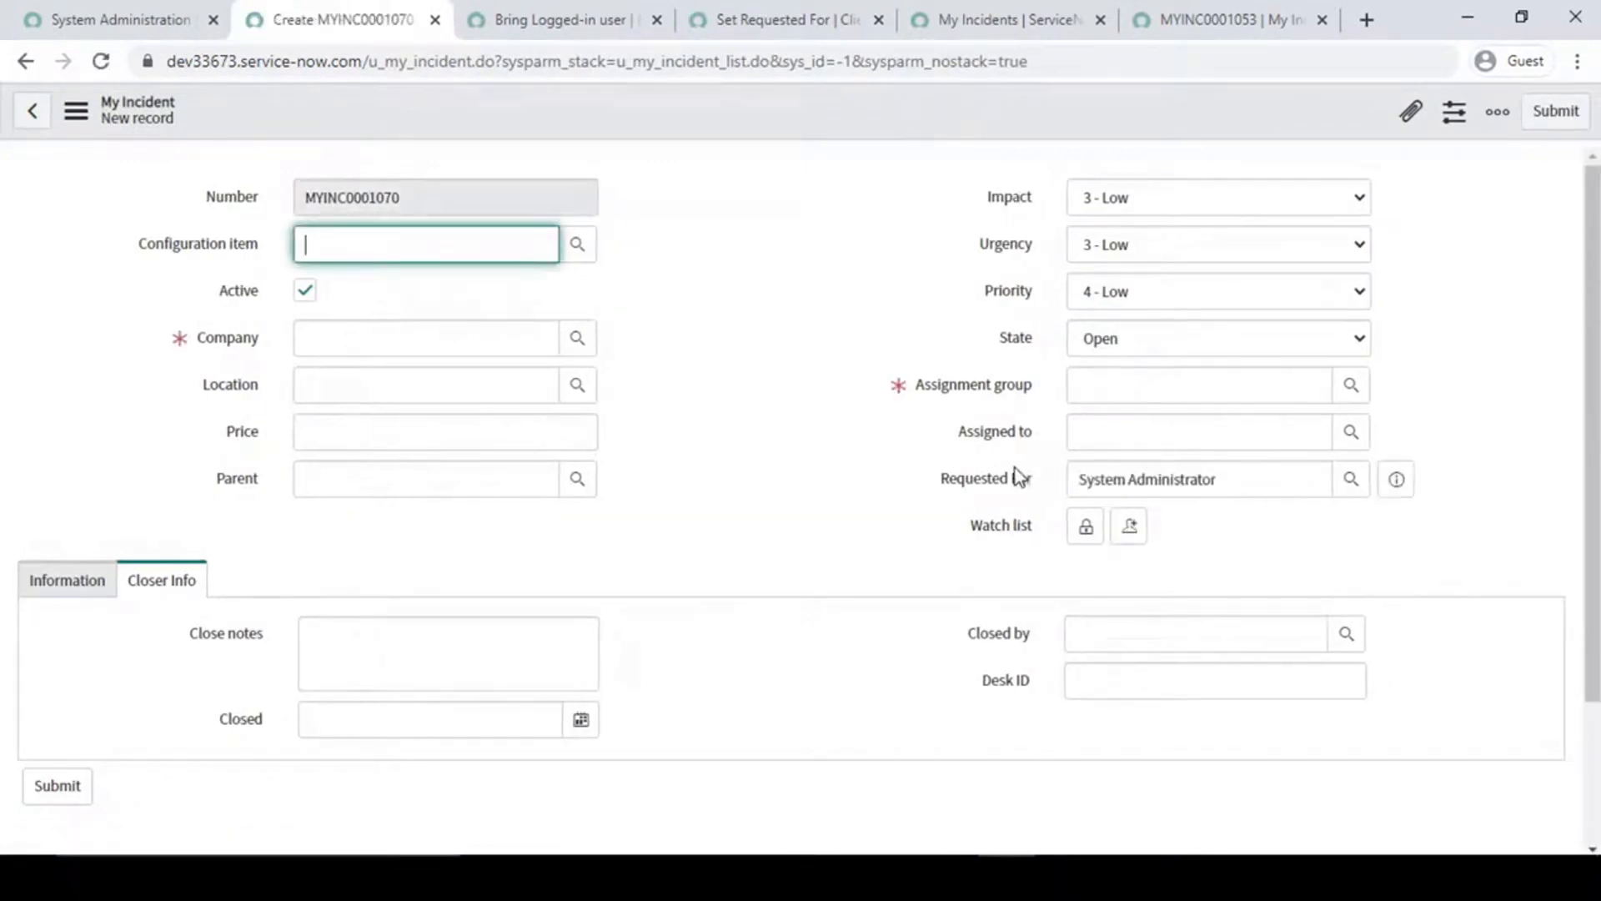
pyautogui.moveTo(917, 442); pyautogui.dragTo(1435, 525)
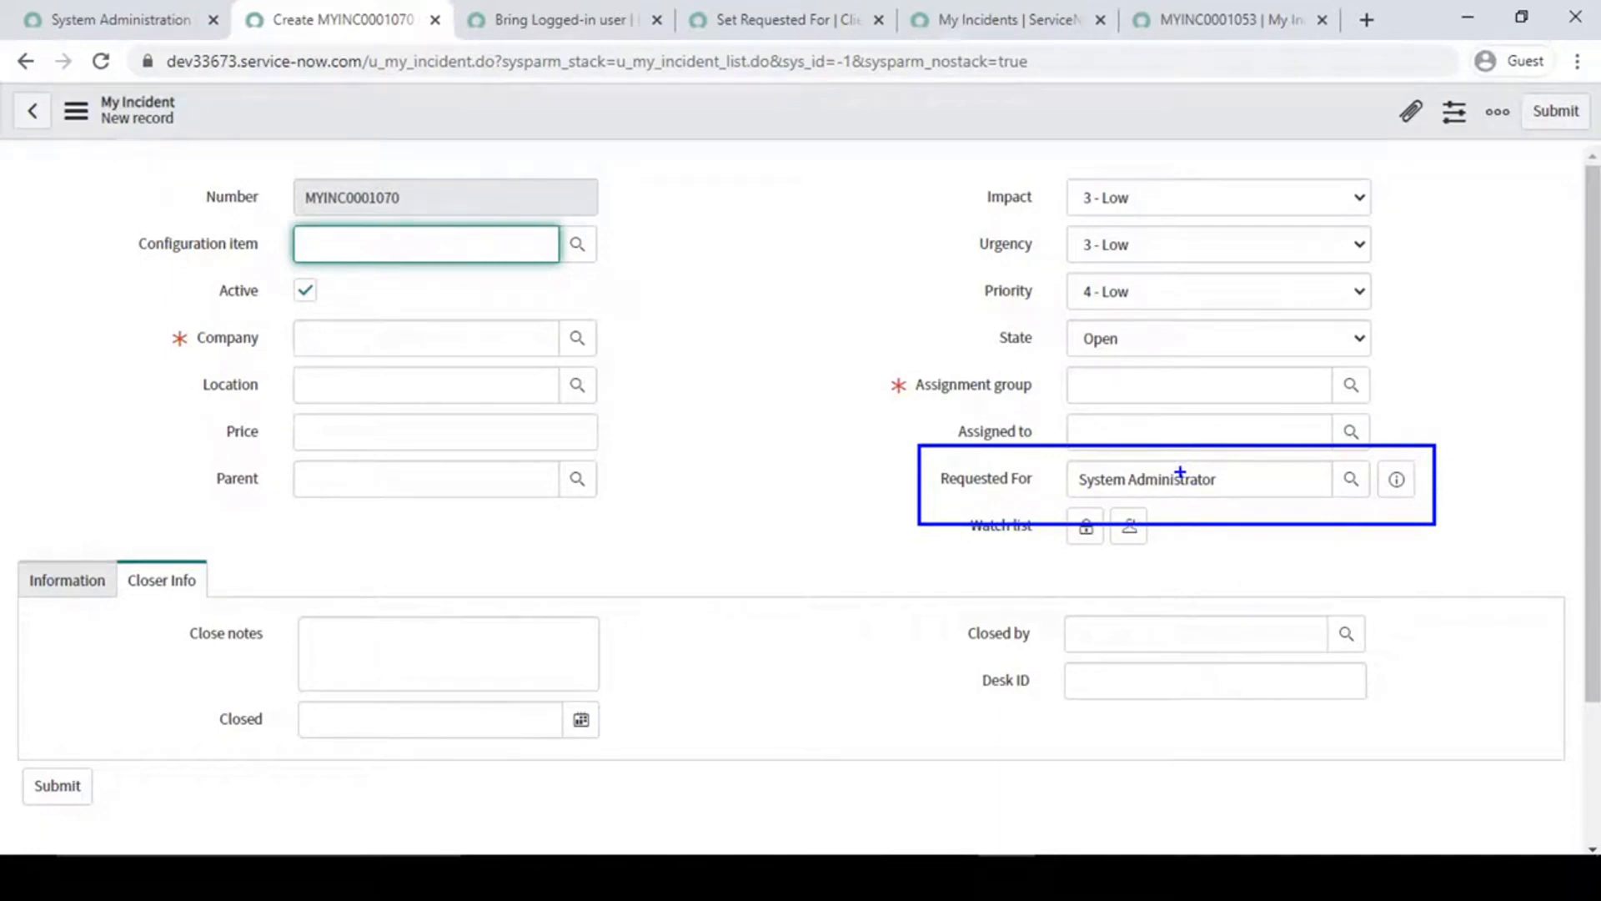
# - Open another new My Incident record in a separate tab and check its Requested For field
pyautogui.press('Escape')
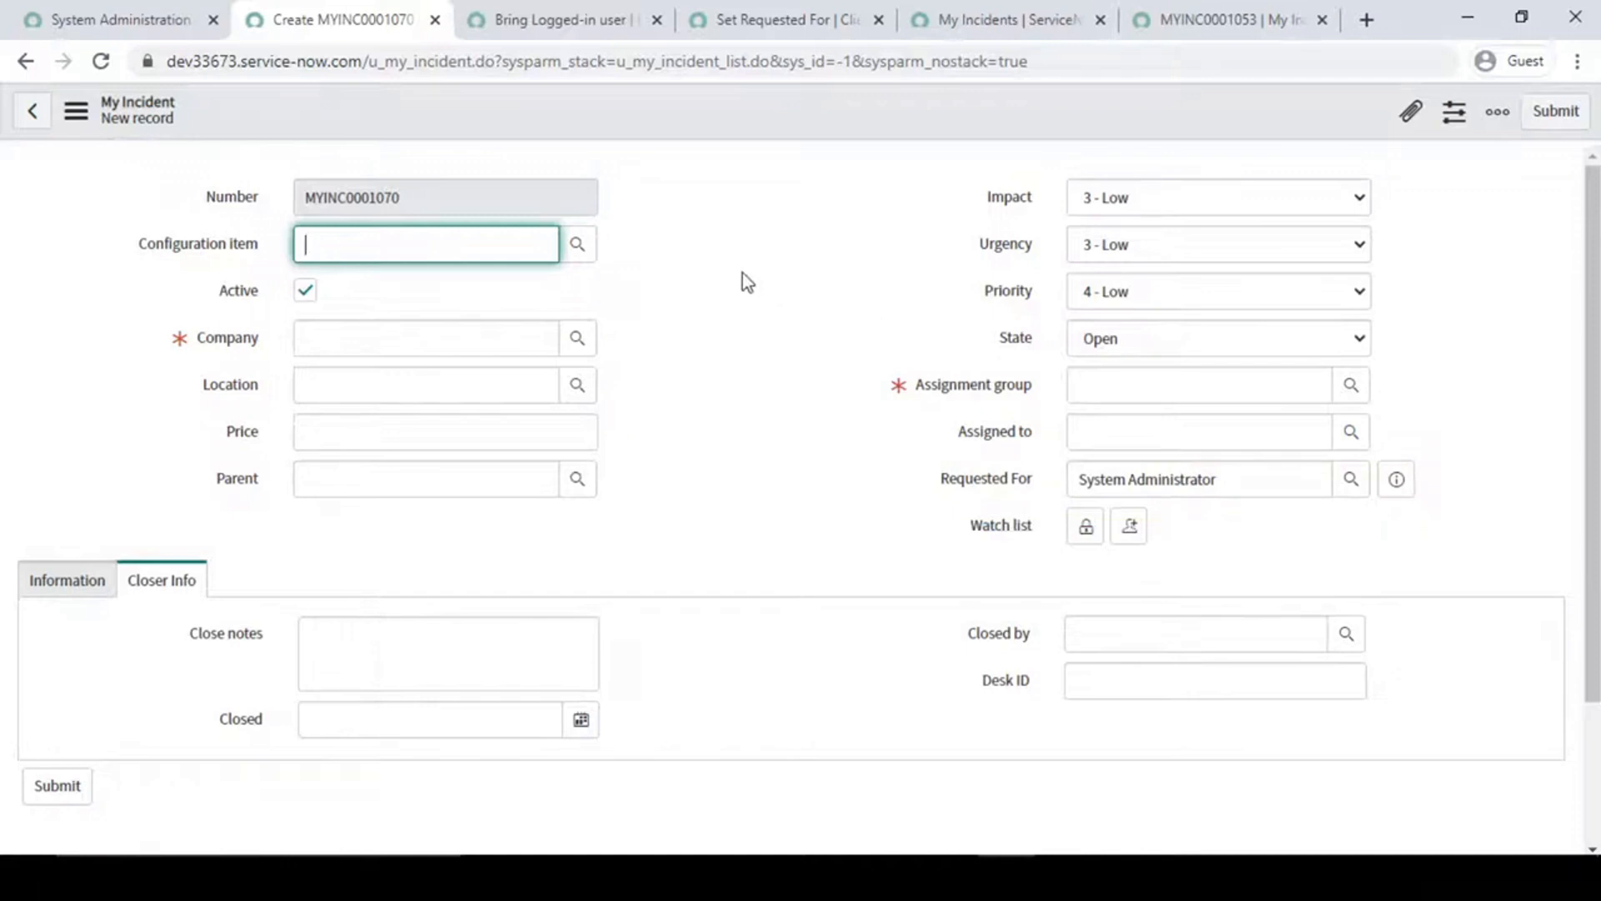
pyautogui.click(594, 11)
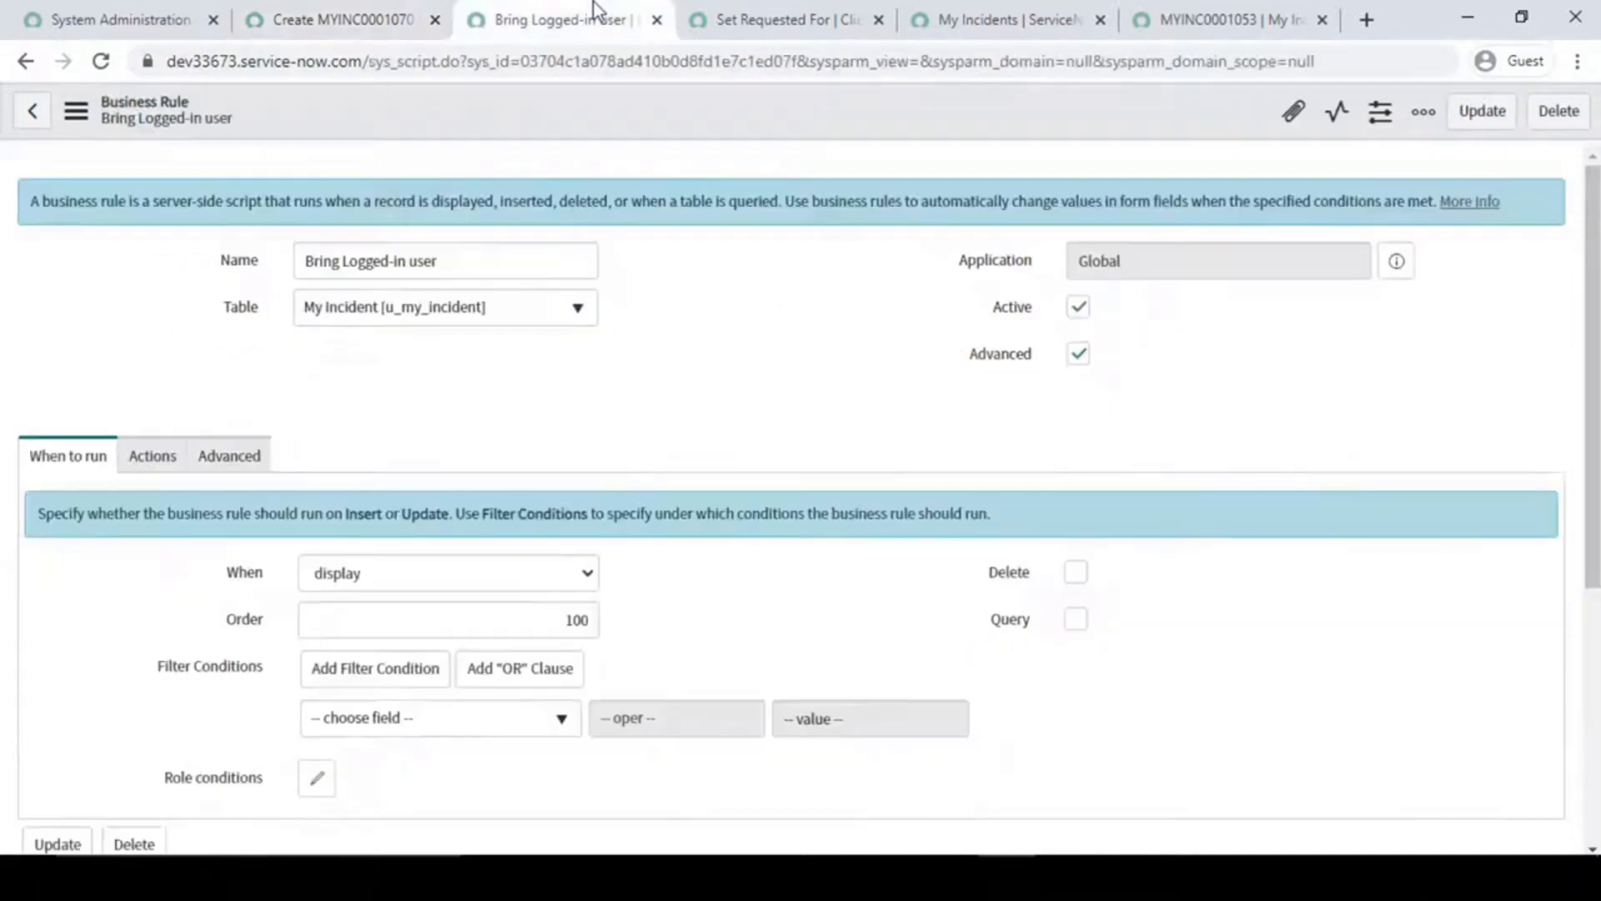
pyautogui.click(321, 20)
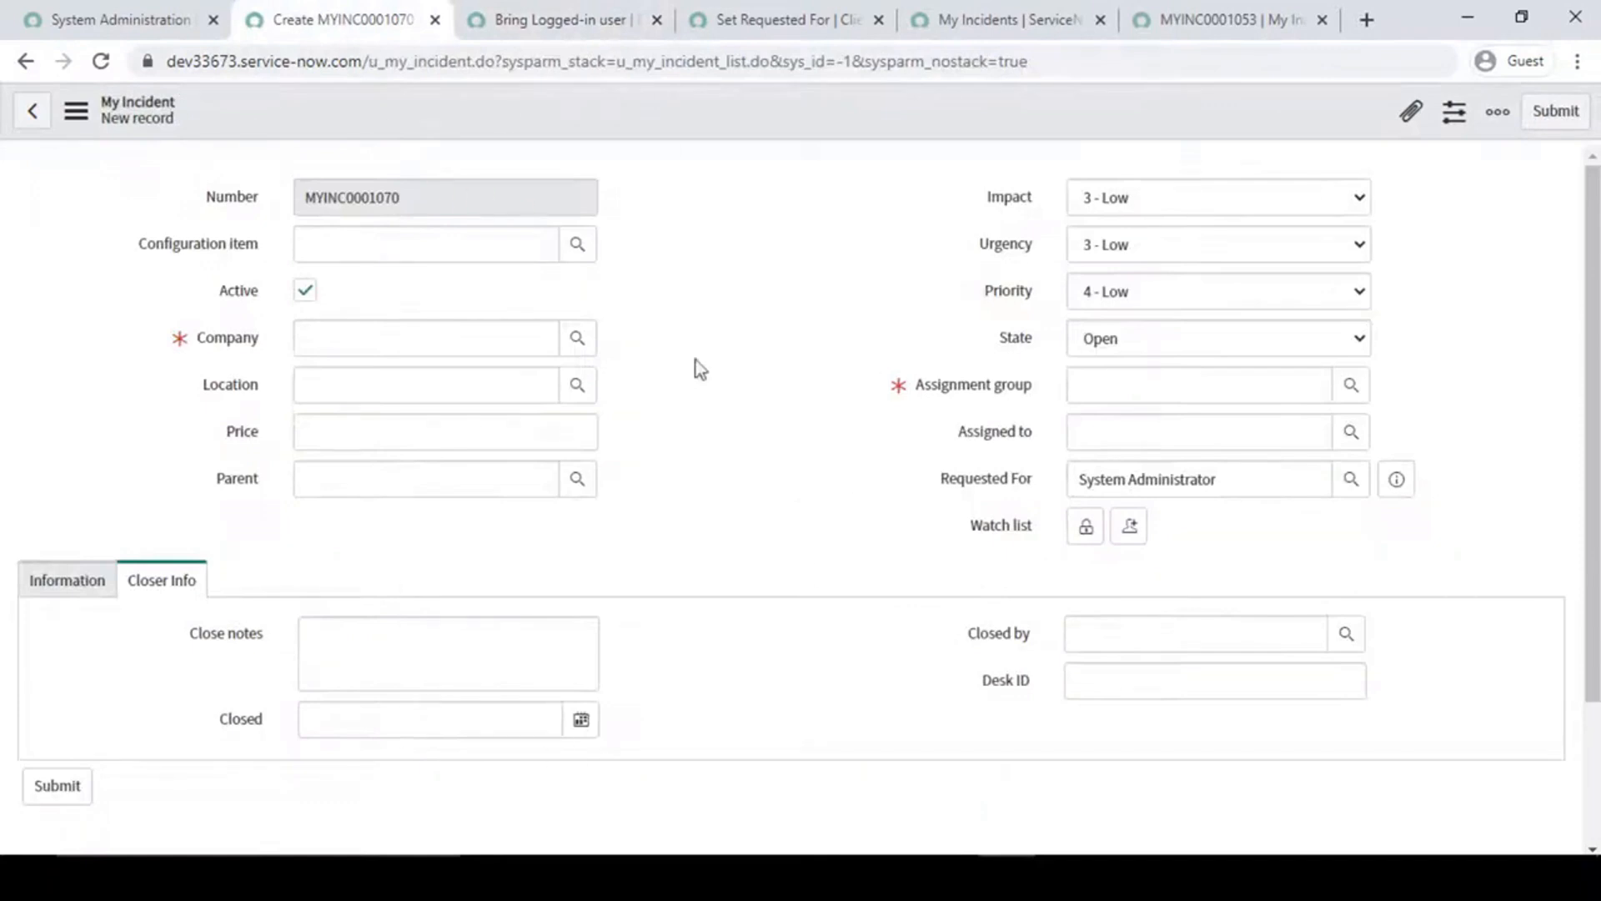
pyautogui.click(121, 16)
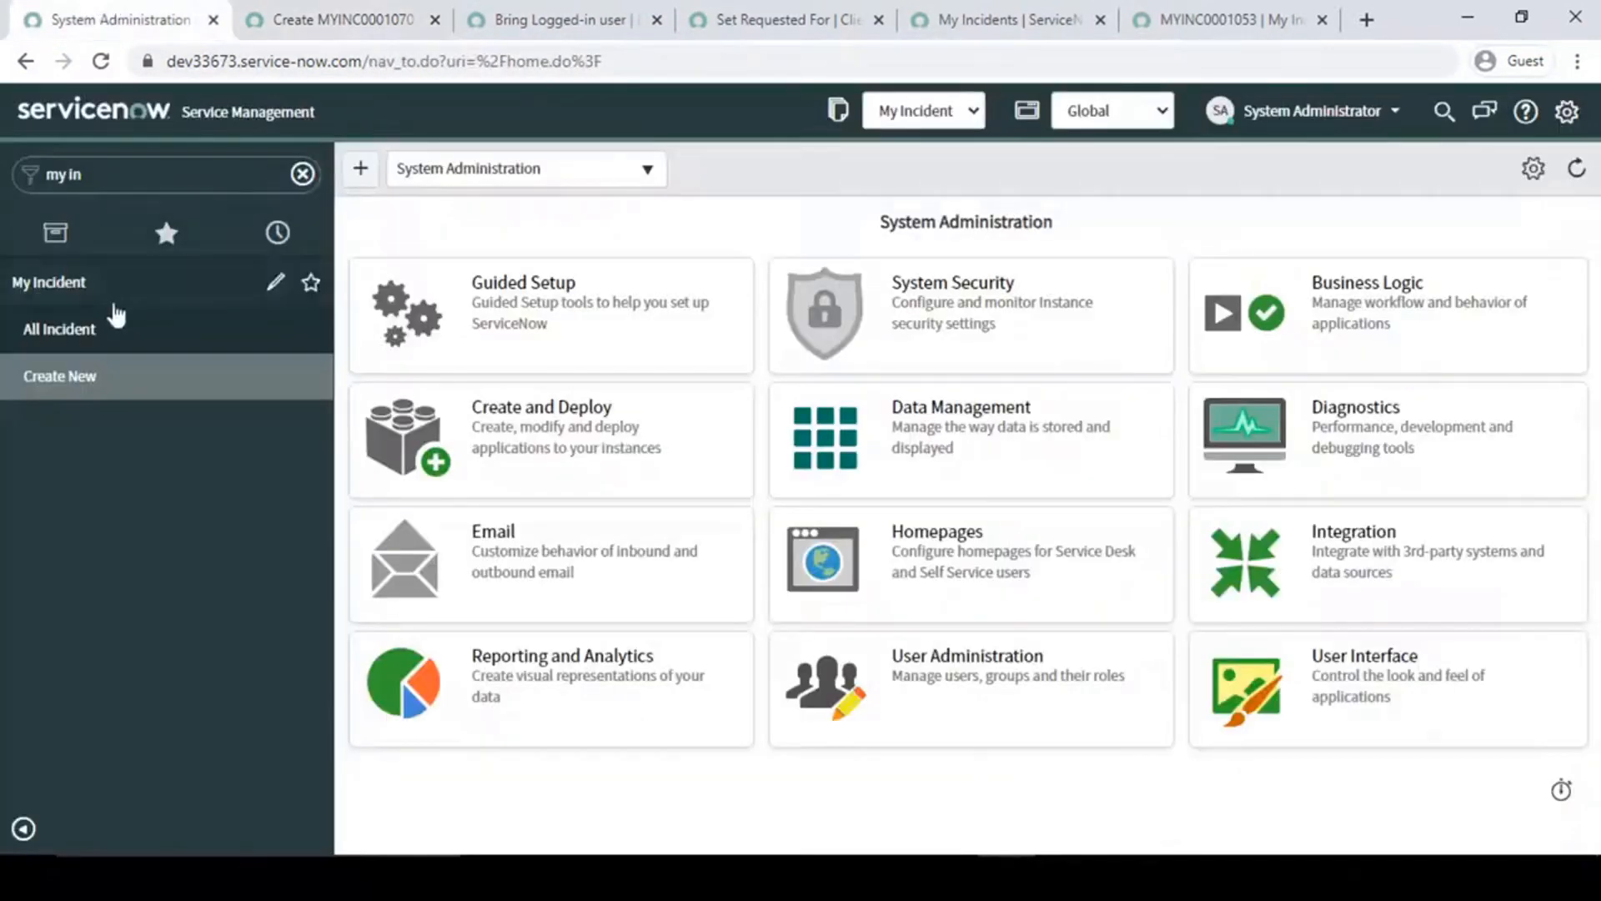
pyautogui.middleClick(72, 380)
pyautogui.click(275, 19)
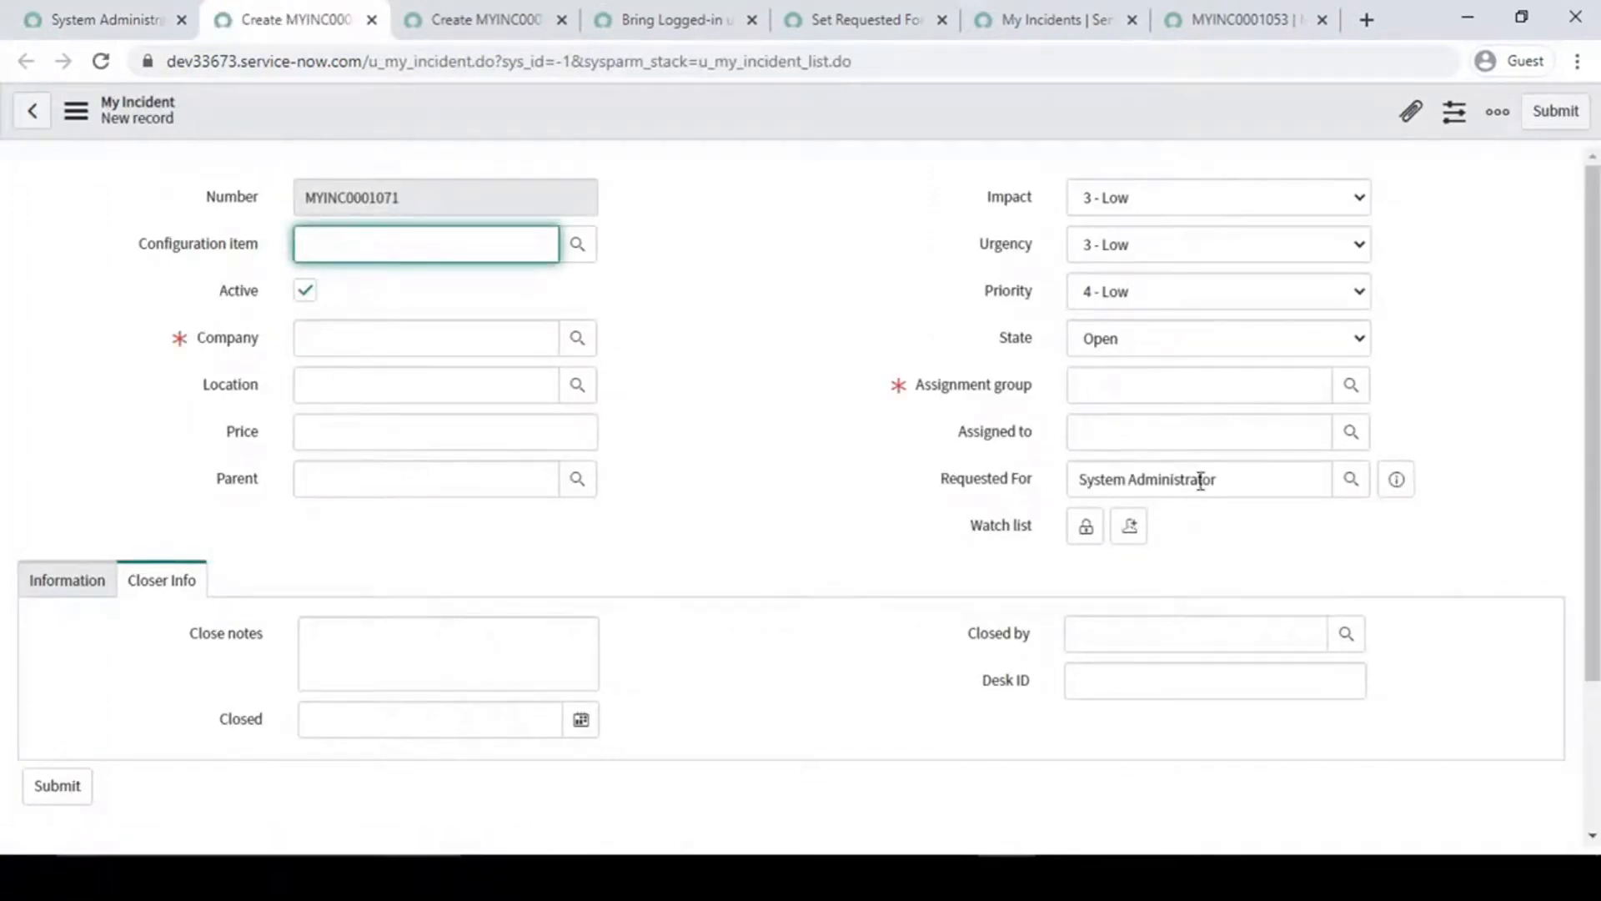
pyautogui.moveTo(1257, 483); pyautogui.dragTo(1013, 484)
pyautogui.click(921, 506)
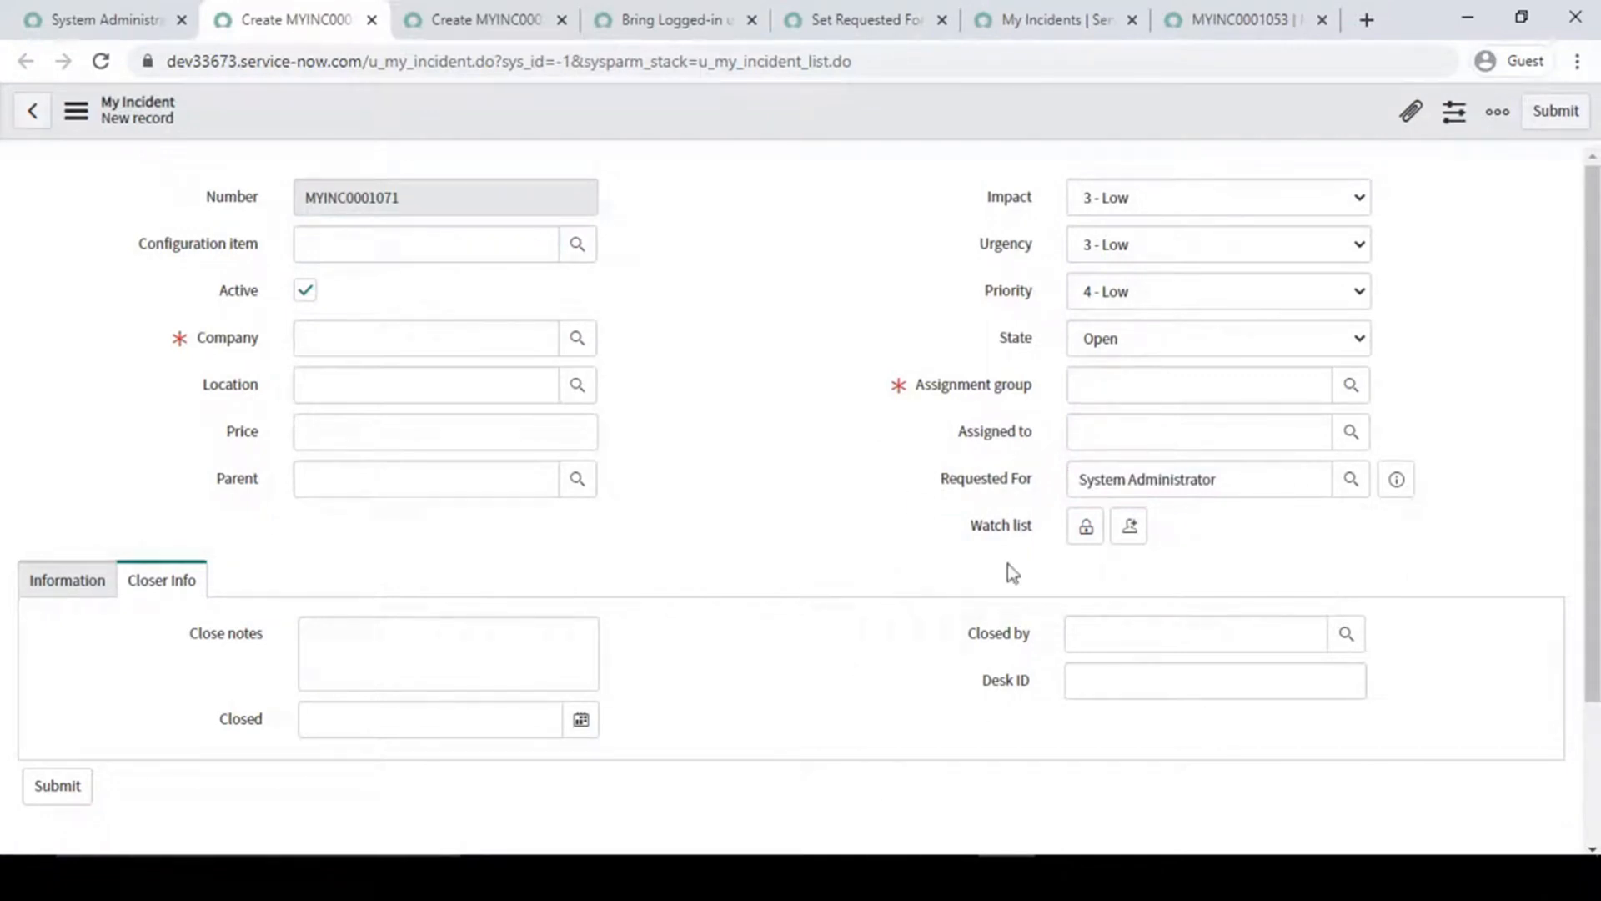
# - Review the run timing, order, filter conditions and actions of the Bring Logged-in user business rule
pyautogui.click(634, 8)
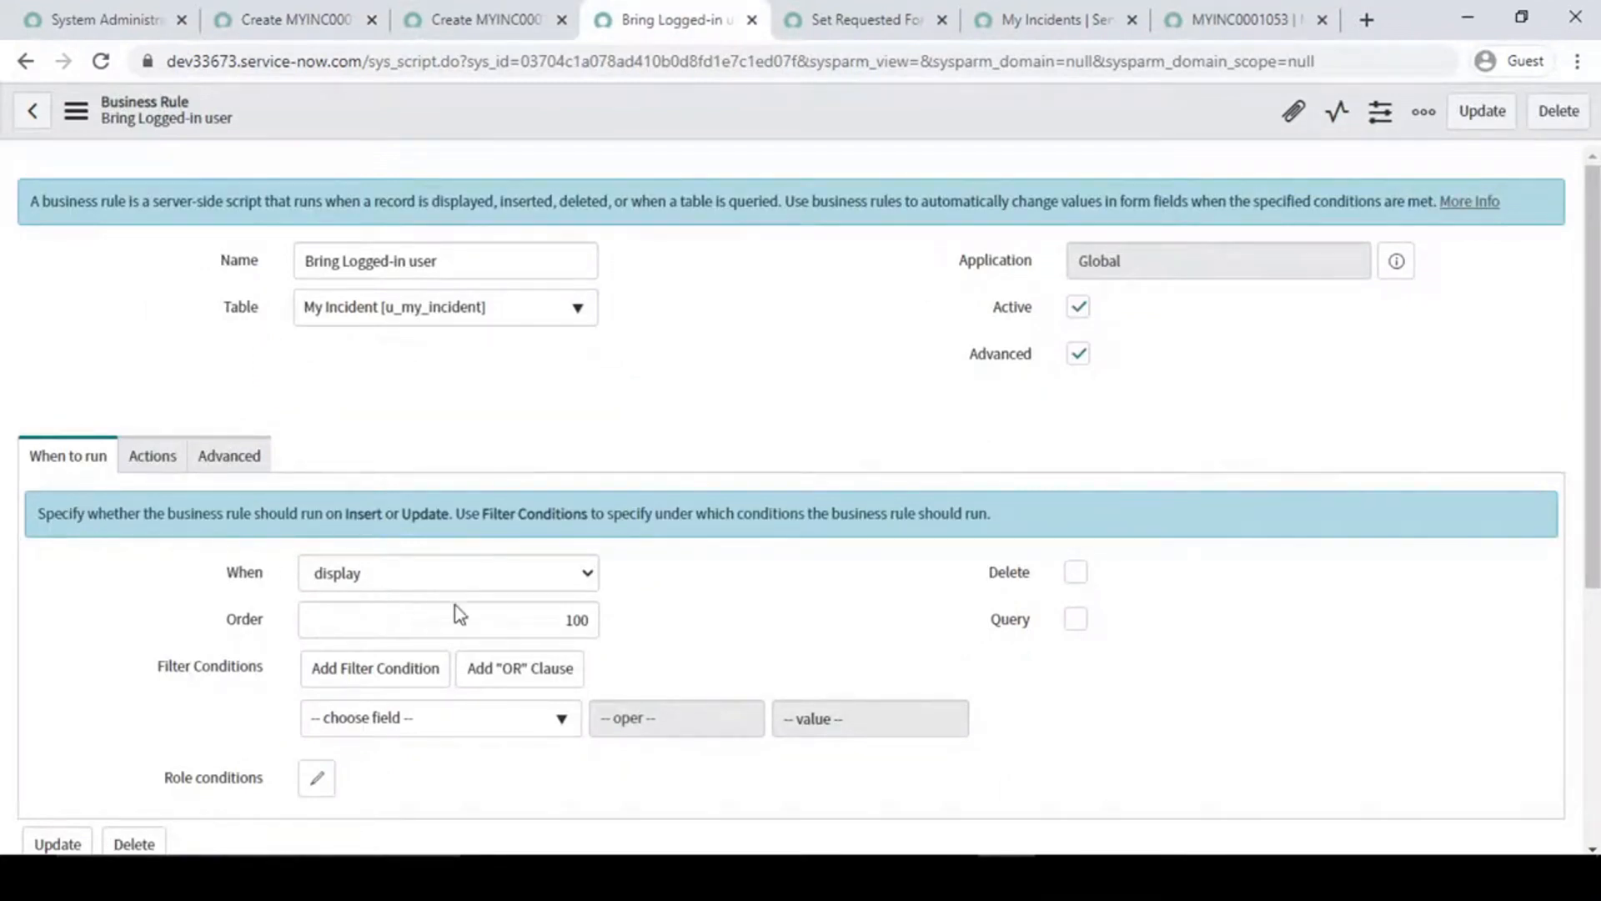
pyautogui.moveTo(561, 622); pyautogui.dragTo(652, 619)
pyautogui.click(734, 601)
pyautogui.scroll(-1, 734, 600)
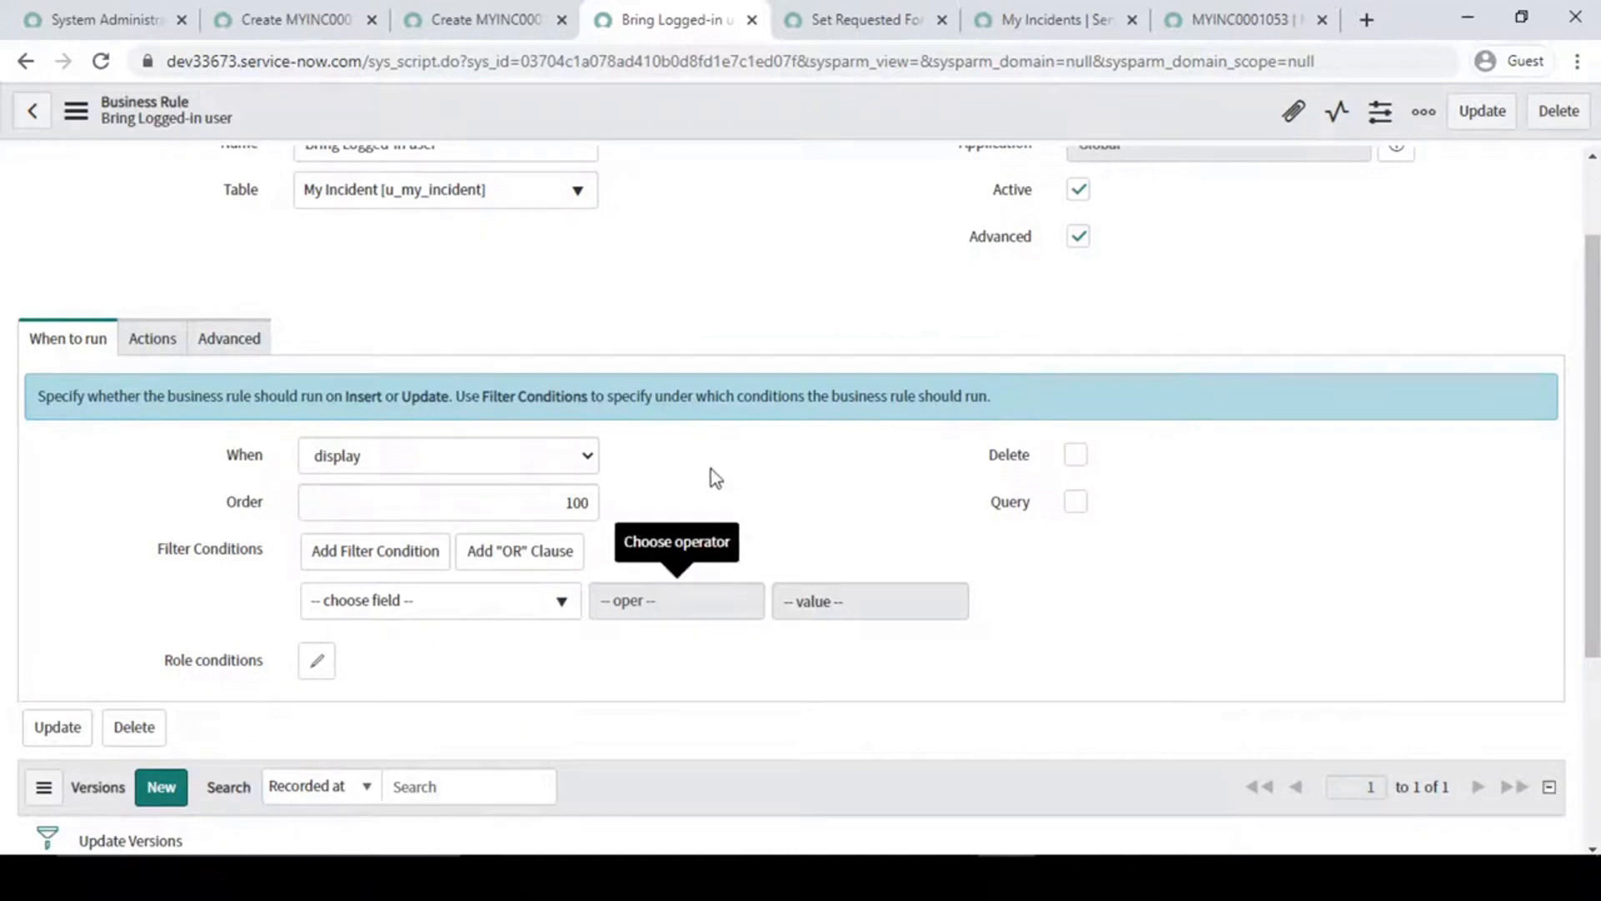
pyautogui.click(154, 342)
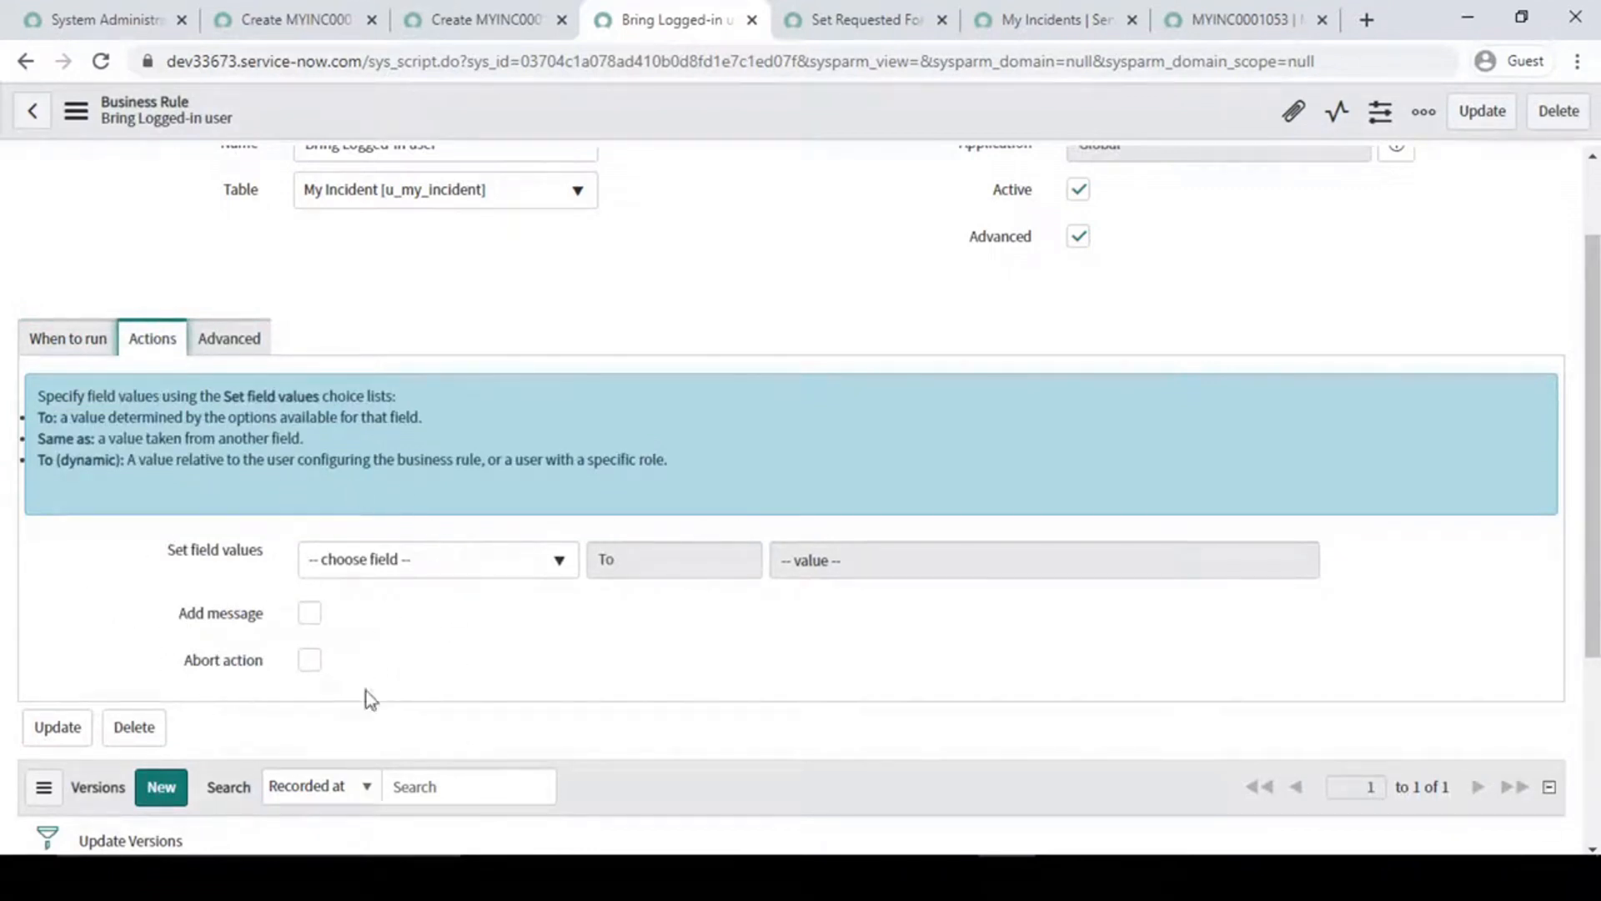
# - Examine the business rule's script, focusing on the line that assigns gs.getUserID() to g_scratchpad.req_for
pyautogui.click(237, 350)
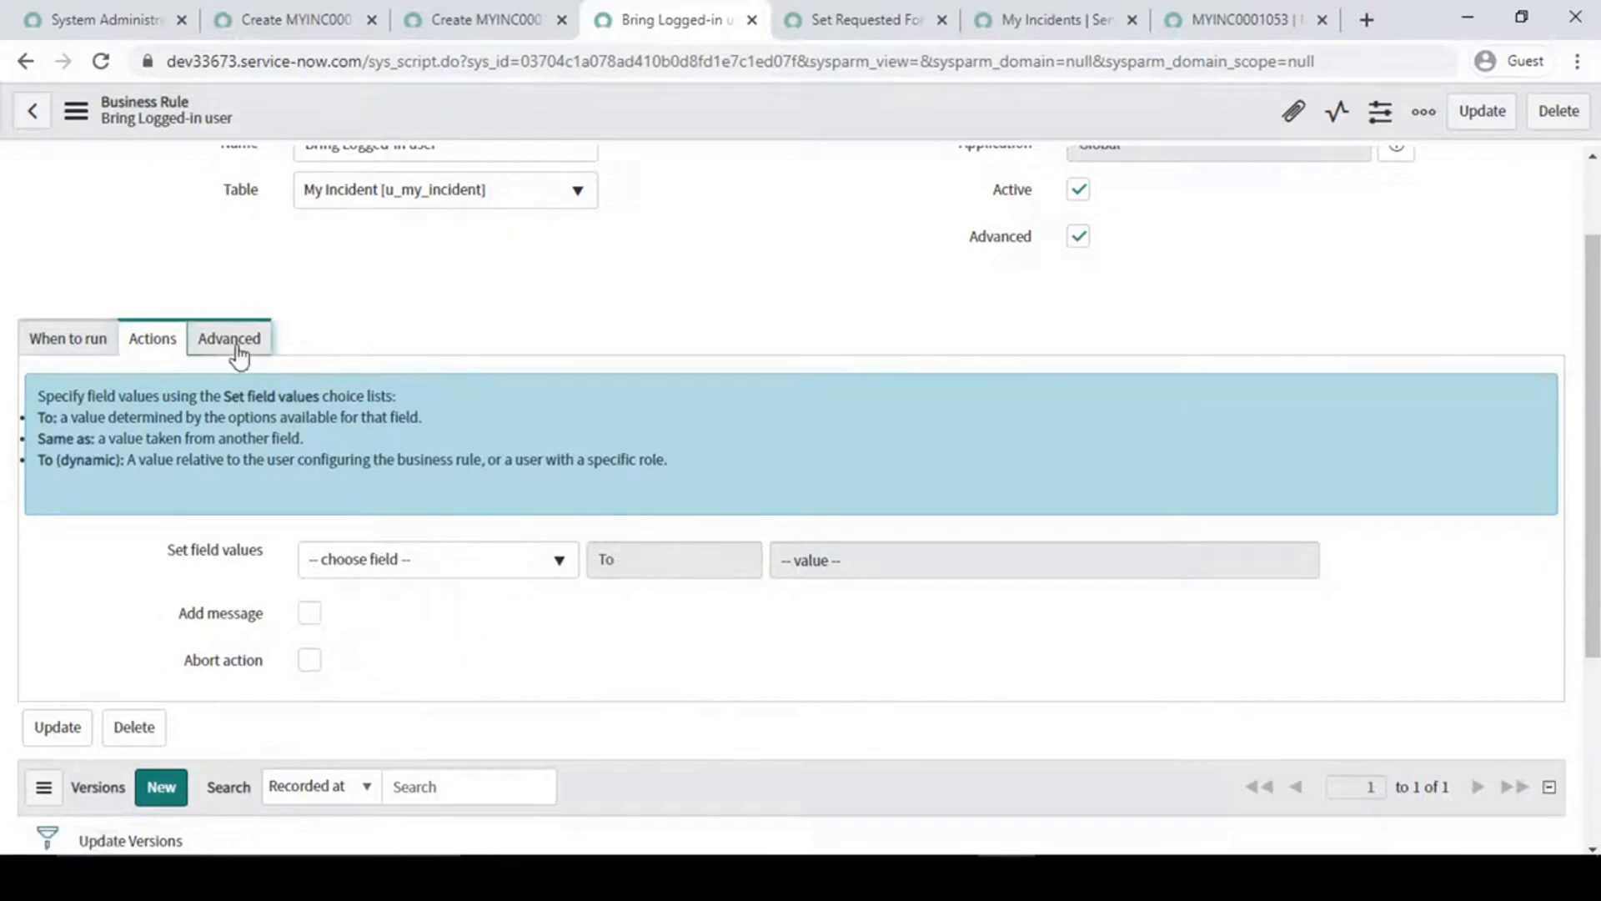
pyautogui.click(742, 561)
pyautogui.moveTo(755, 549); pyautogui.dragTo(401, 542)
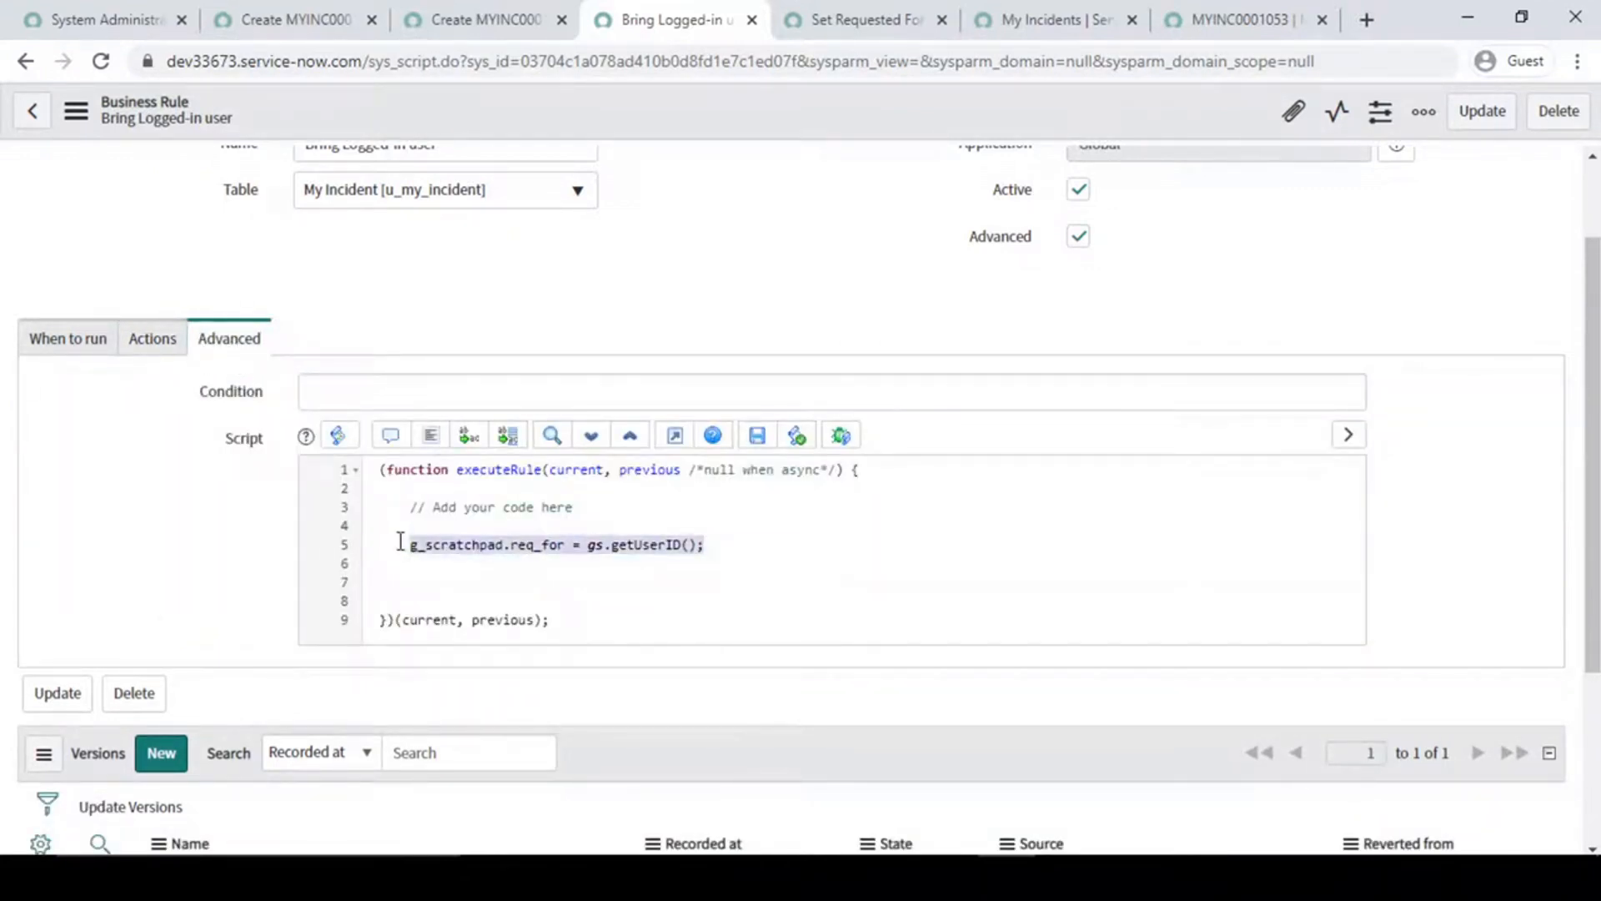
pyautogui.click(597, 547)
pyautogui.doubleClick(525, 546)
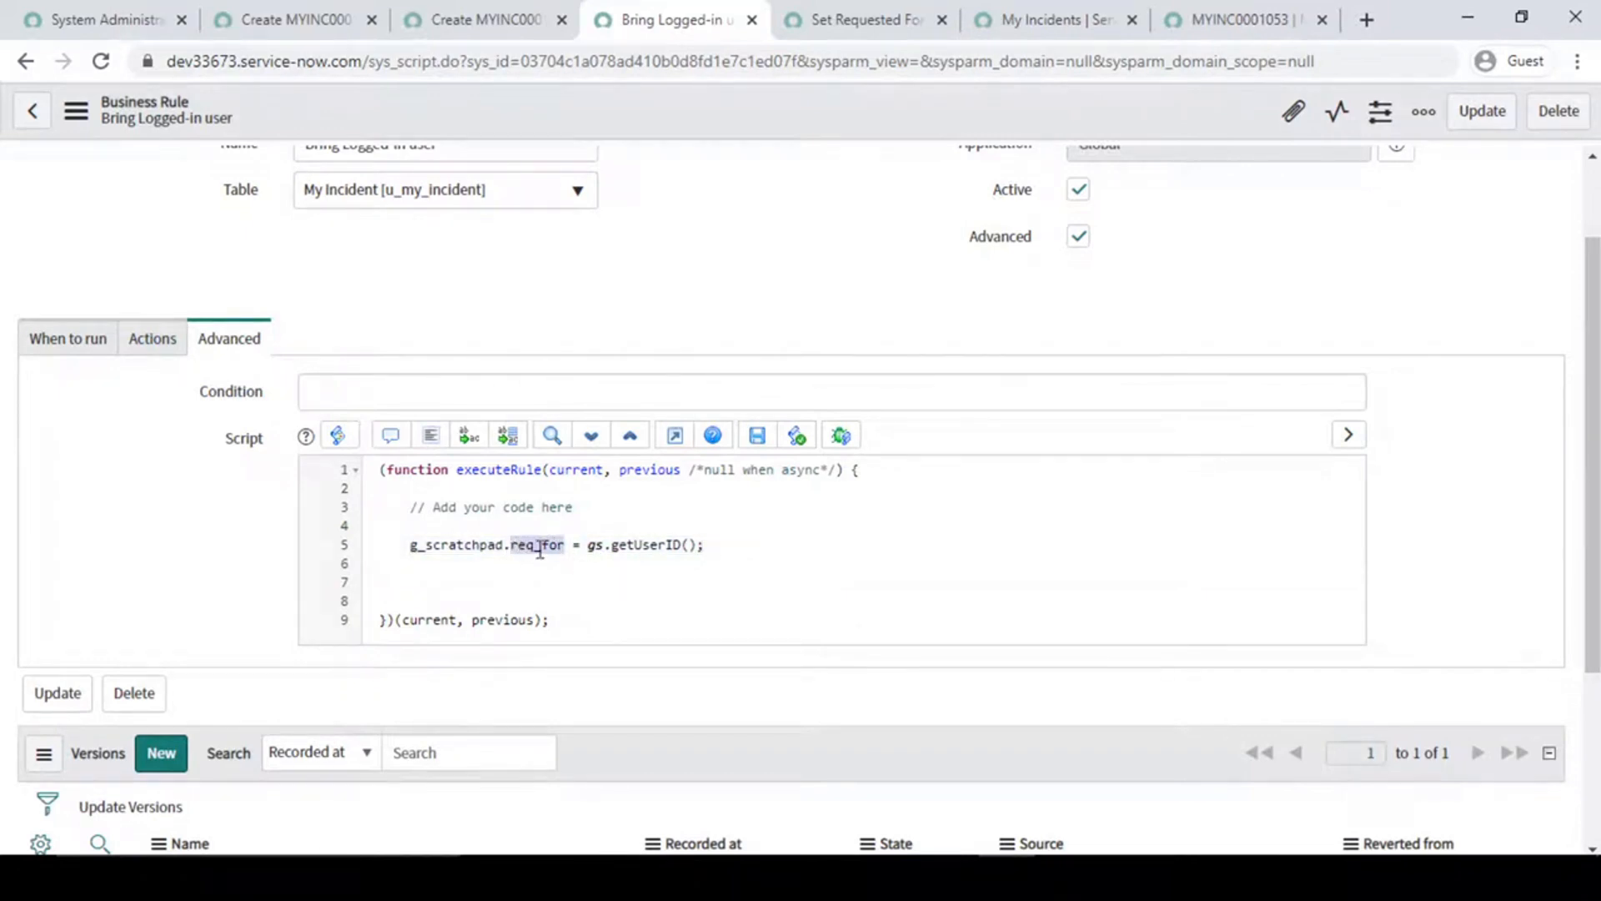
pyautogui.click(536, 549)
pyautogui.moveTo(512, 546)
pyautogui.mouseDown()
pyautogui.moveTo(565, 546)
pyautogui.moveTo(513, 550)
pyautogui.mouseUp()
pyautogui.click(512, 549)
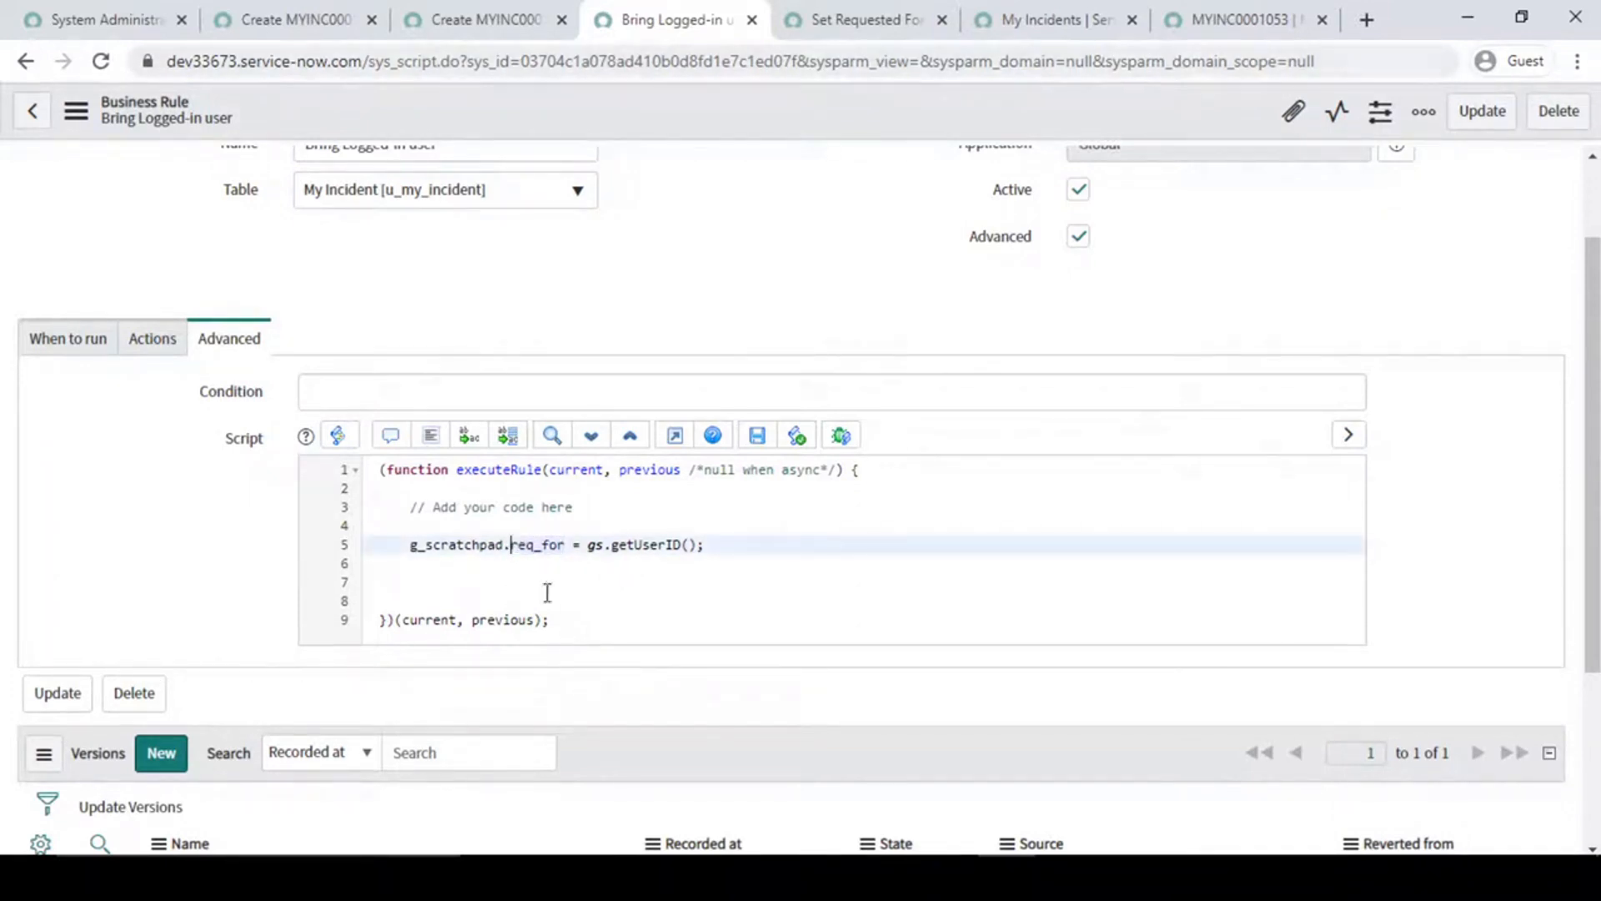
pyautogui.doubleClick(535, 546)
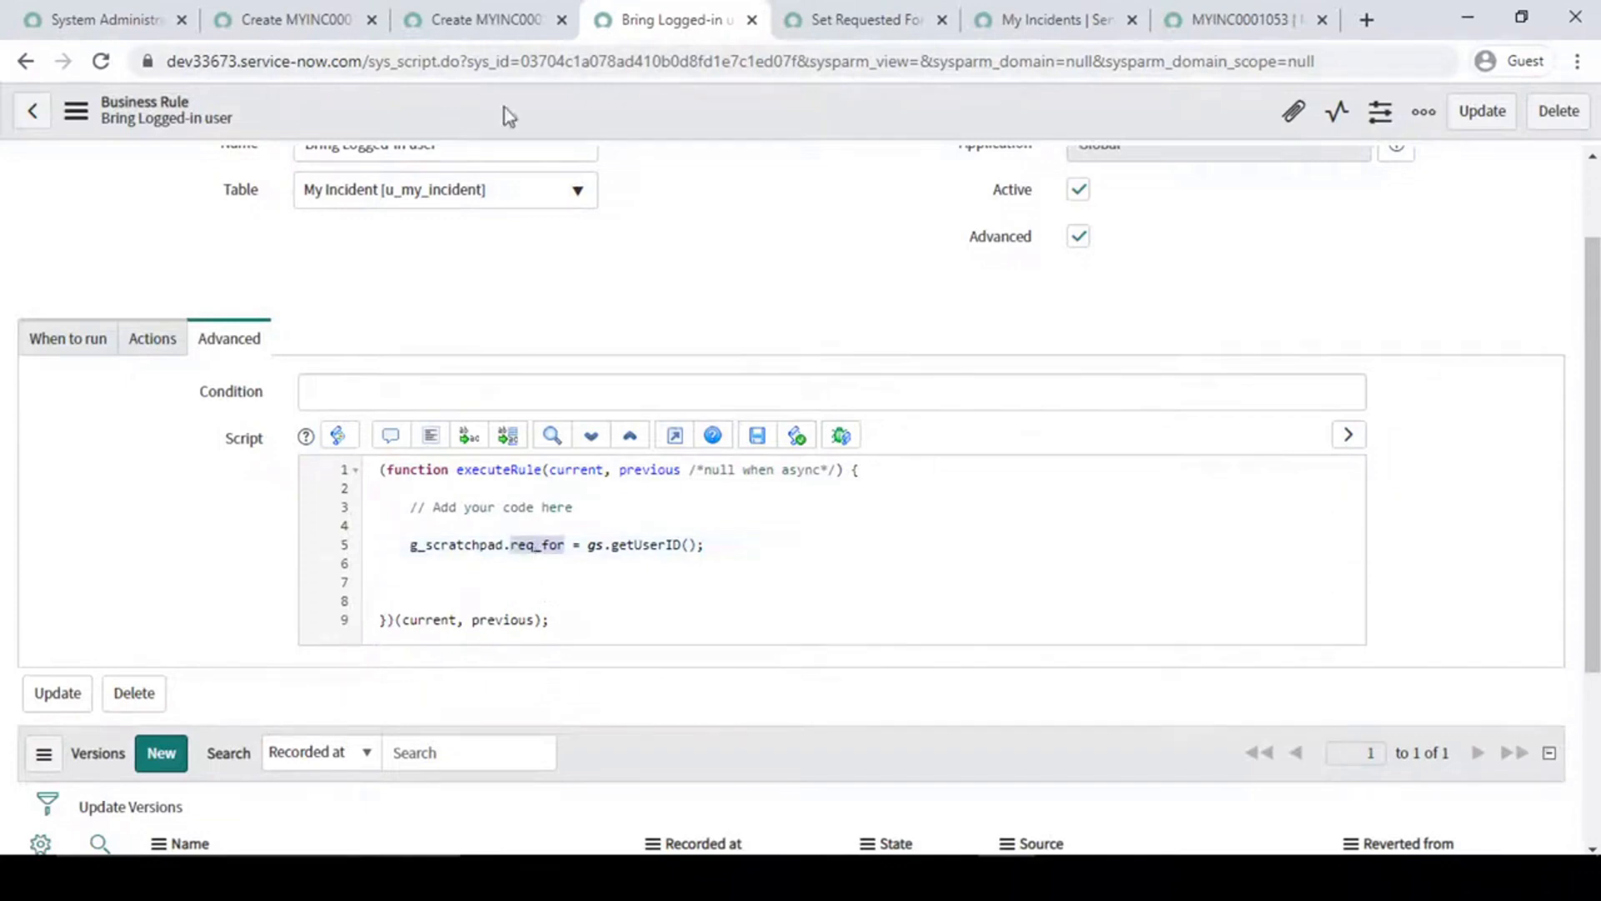
# - Examine how the Set Requested For client script uses g_scratchpad.req_for to fill the u_requested_for field
pyautogui.click(492, 19)
pyautogui.click(296, 19)
pyautogui.click(859, 19)
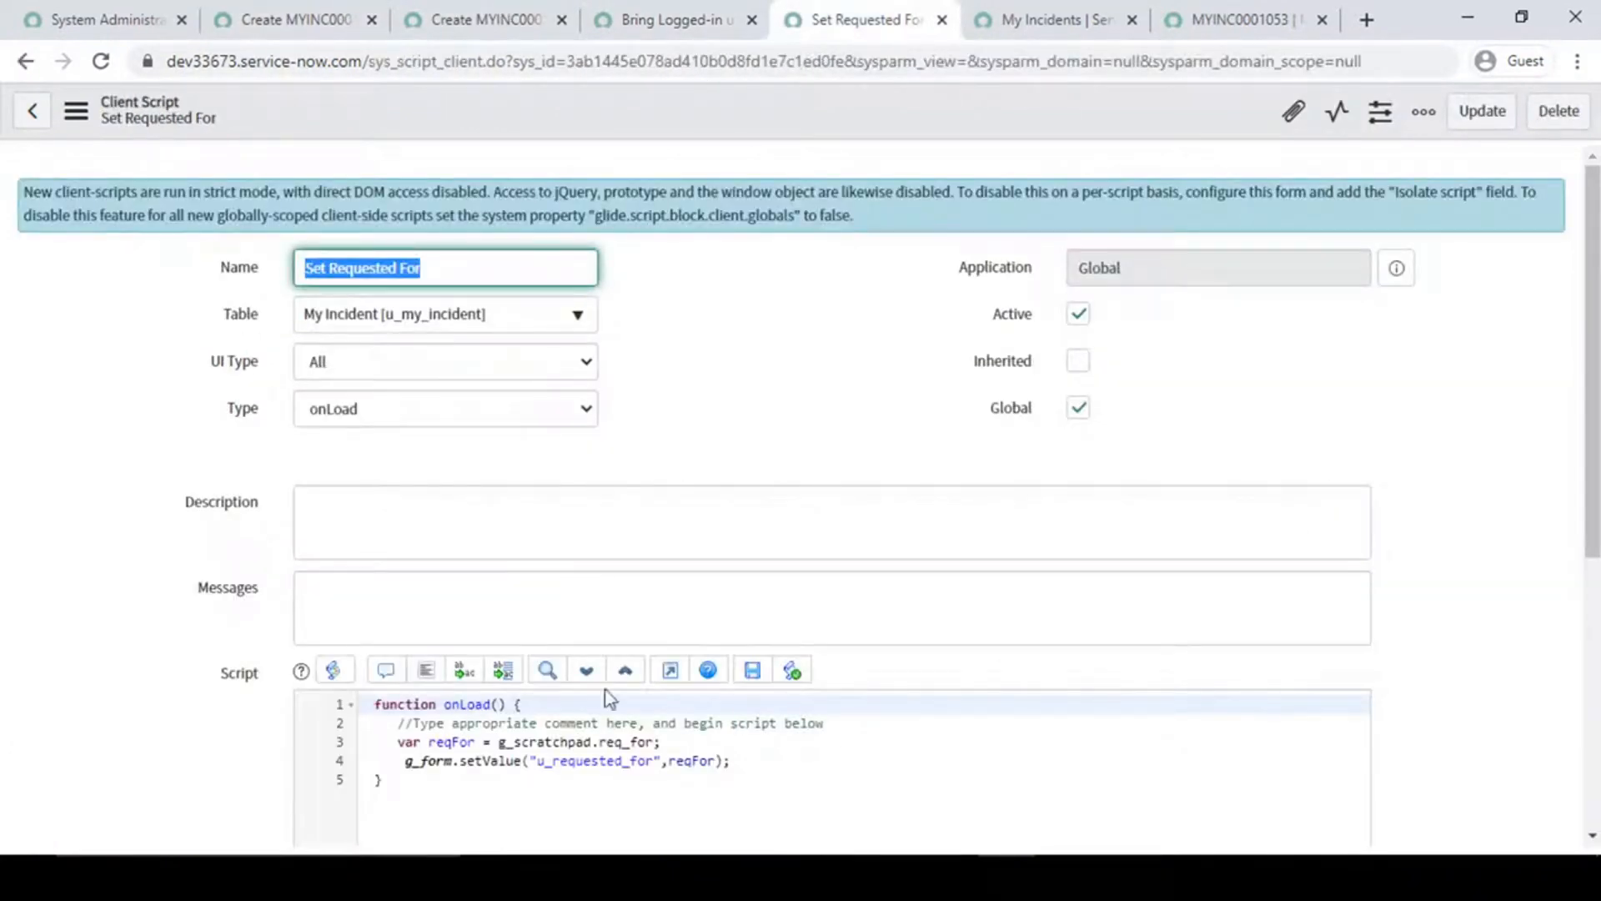
pyautogui.doubleClick(626, 743)
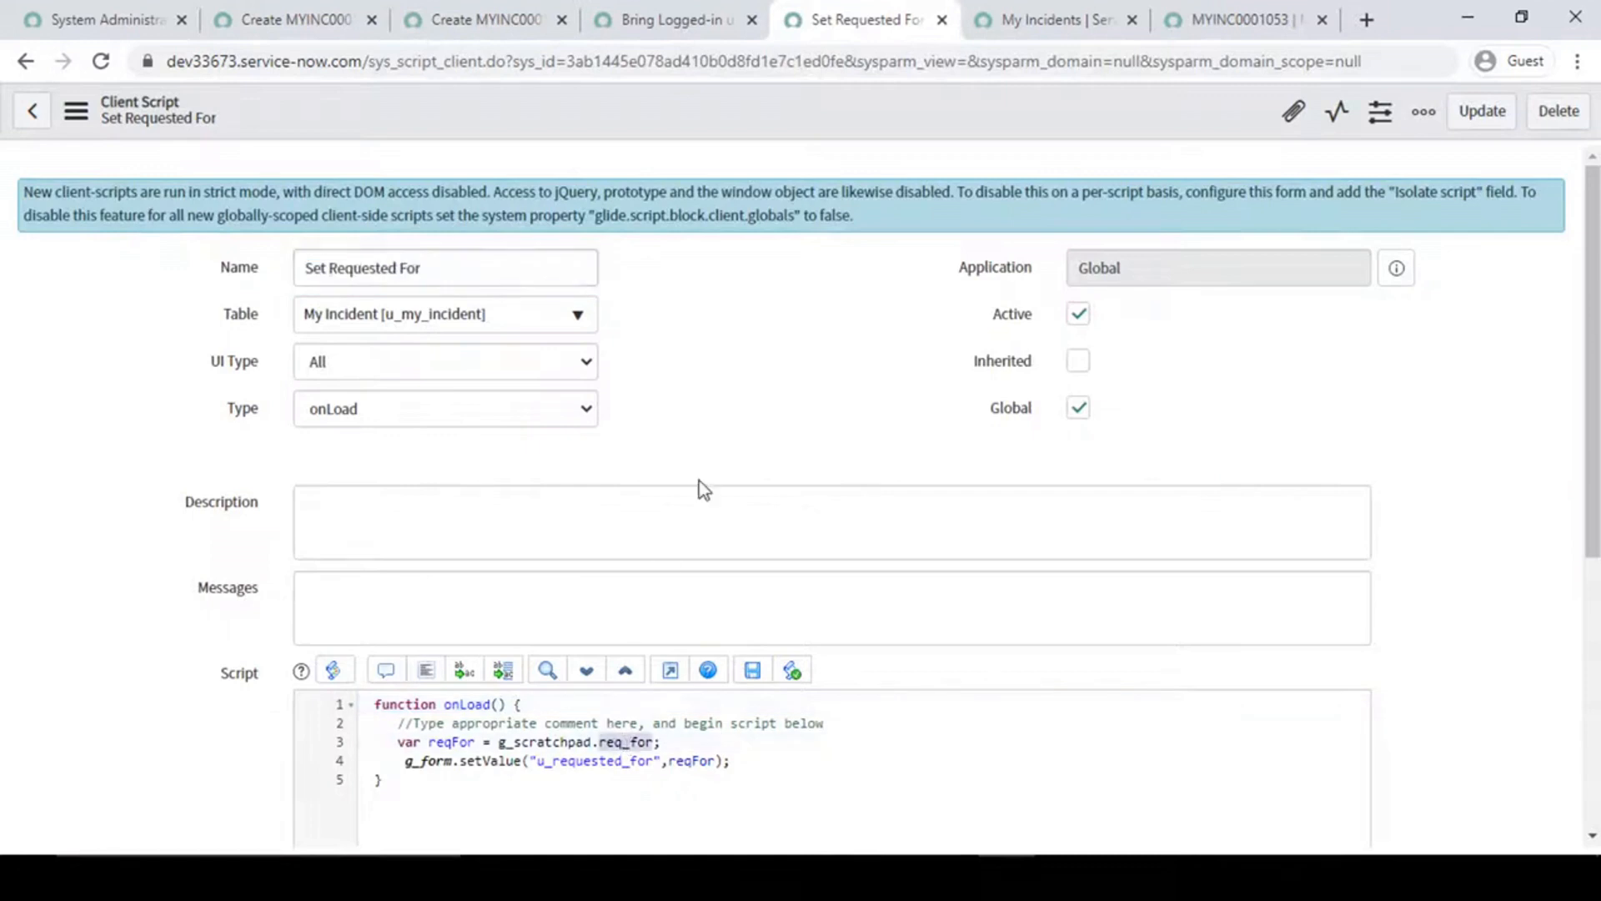
pyautogui.scroll(-3, 703, 489)
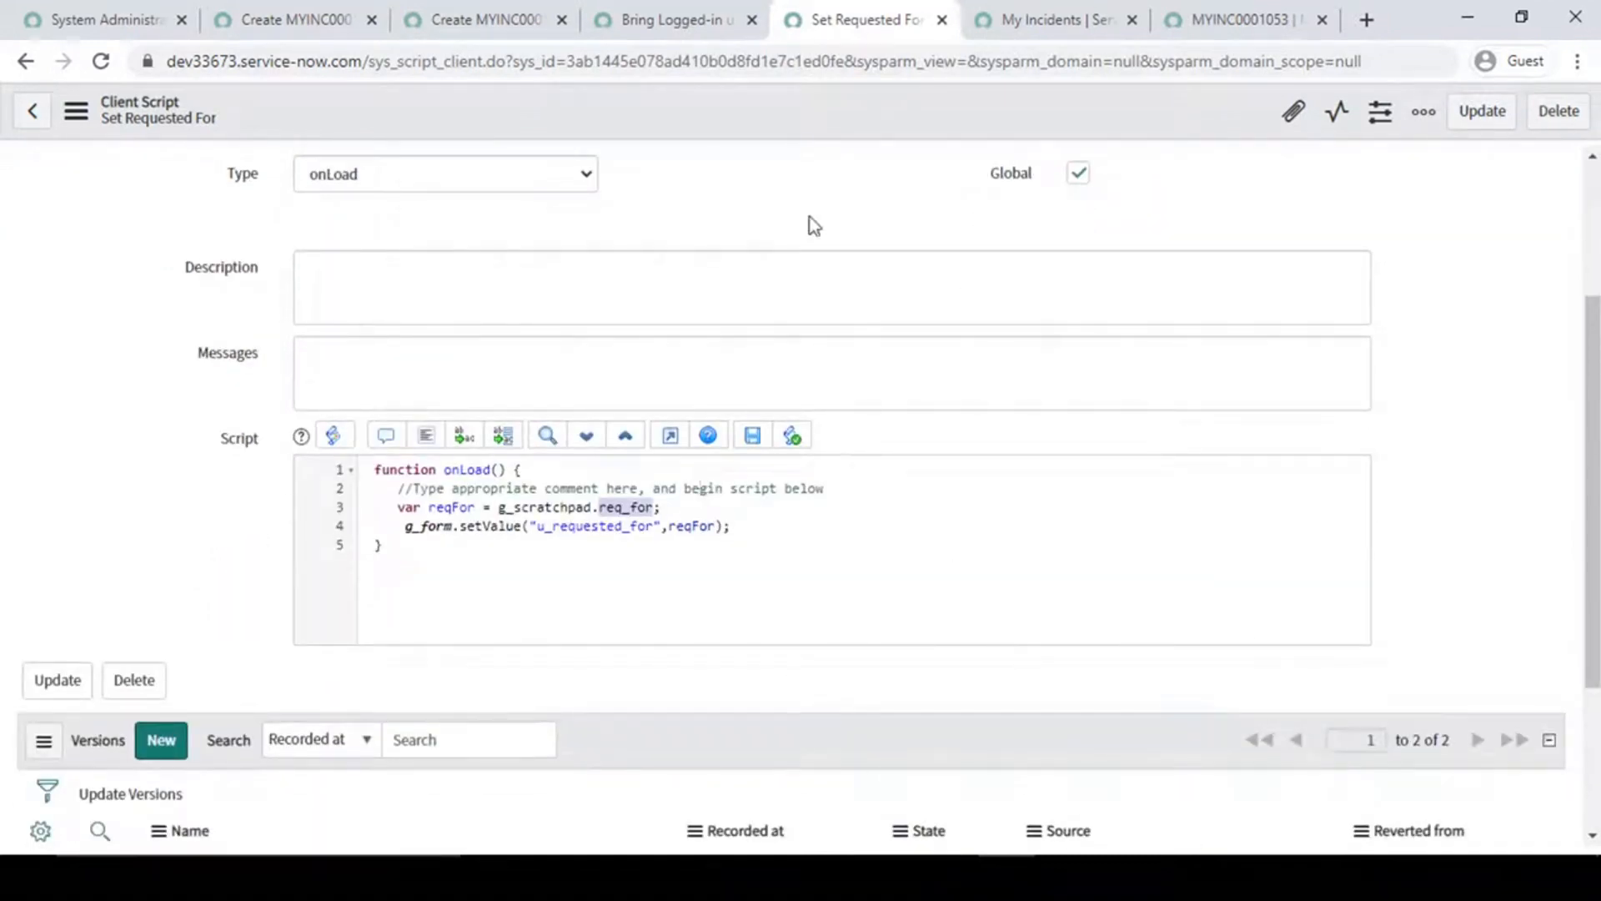
pyautogui.scroll(3, 829, 336)
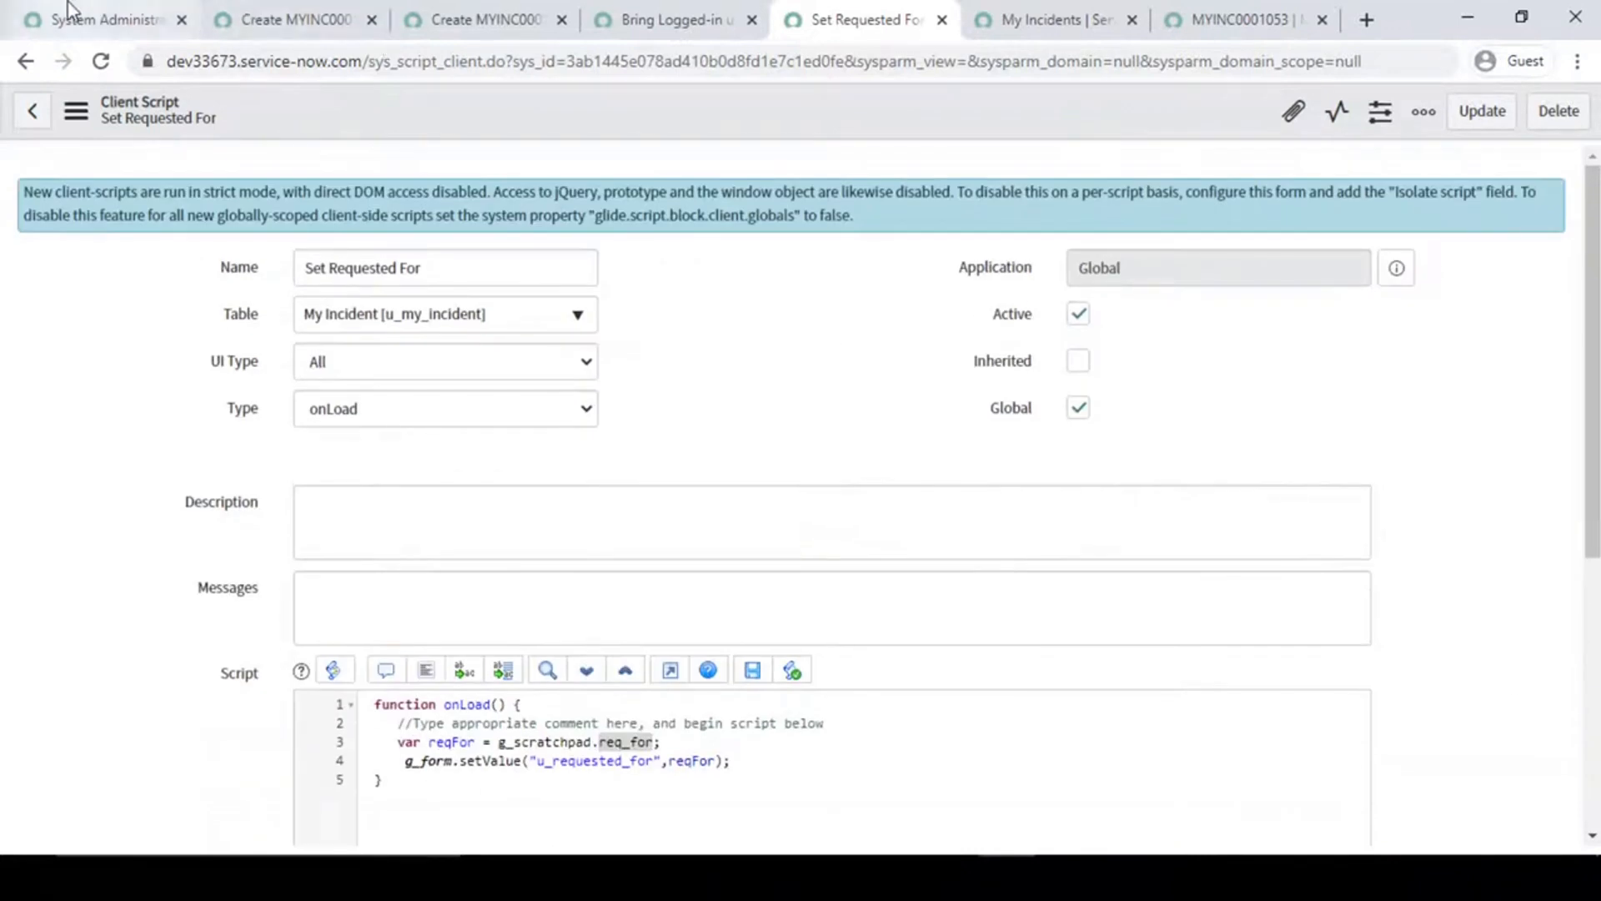
# - Close every browser tab except the System Administration homepage
pyautogui.click(71, 12)
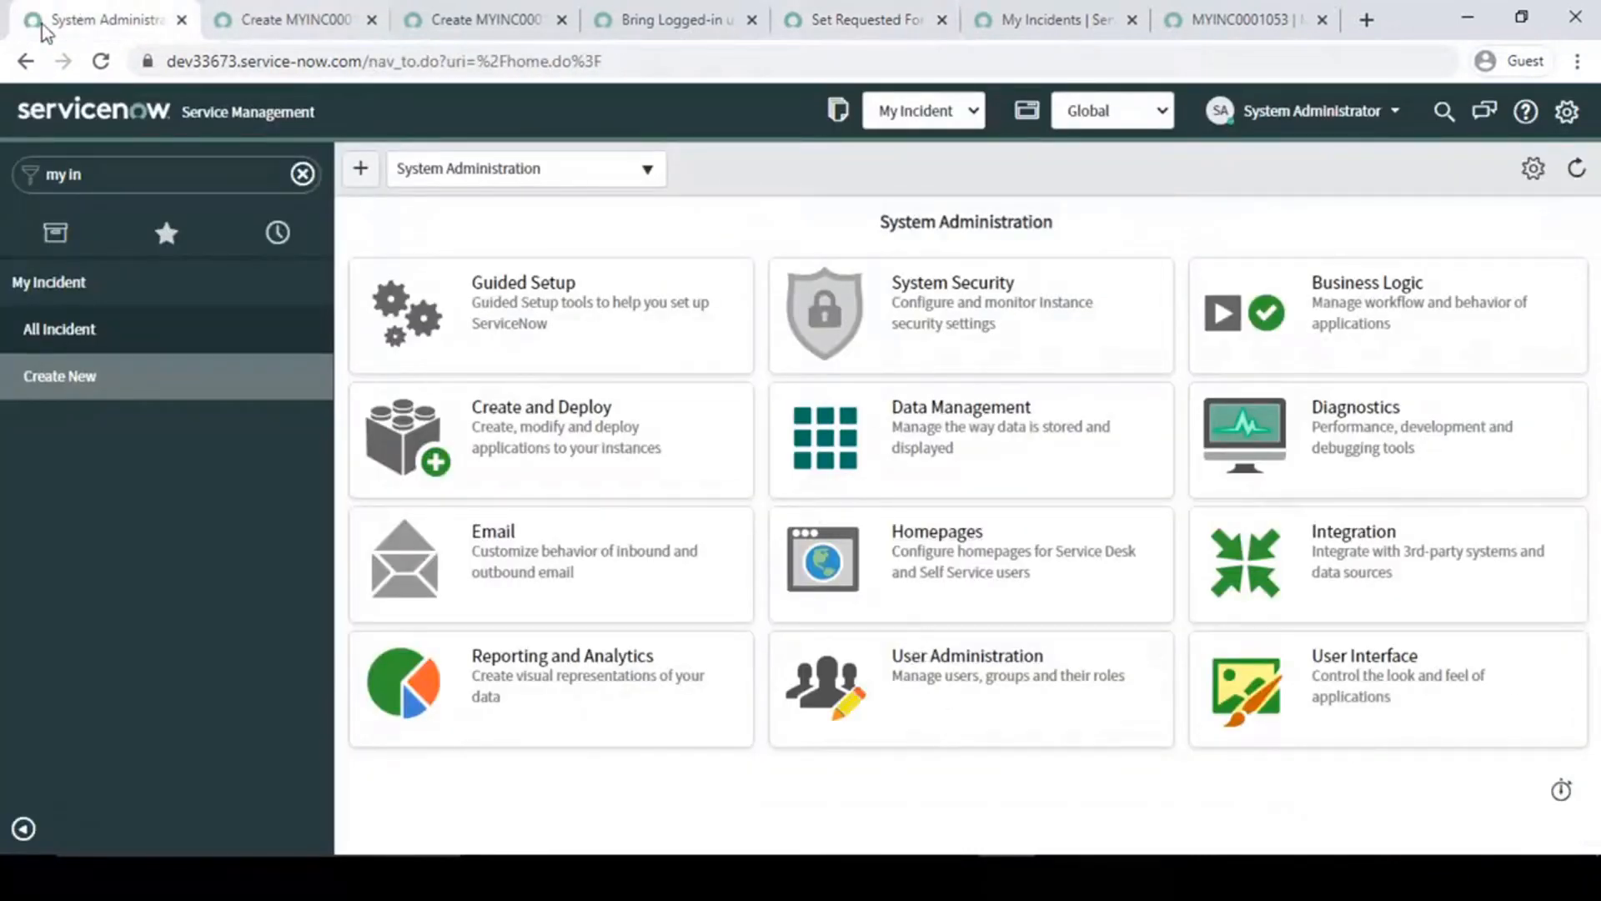
pyautogui.rightClick(121, 20)
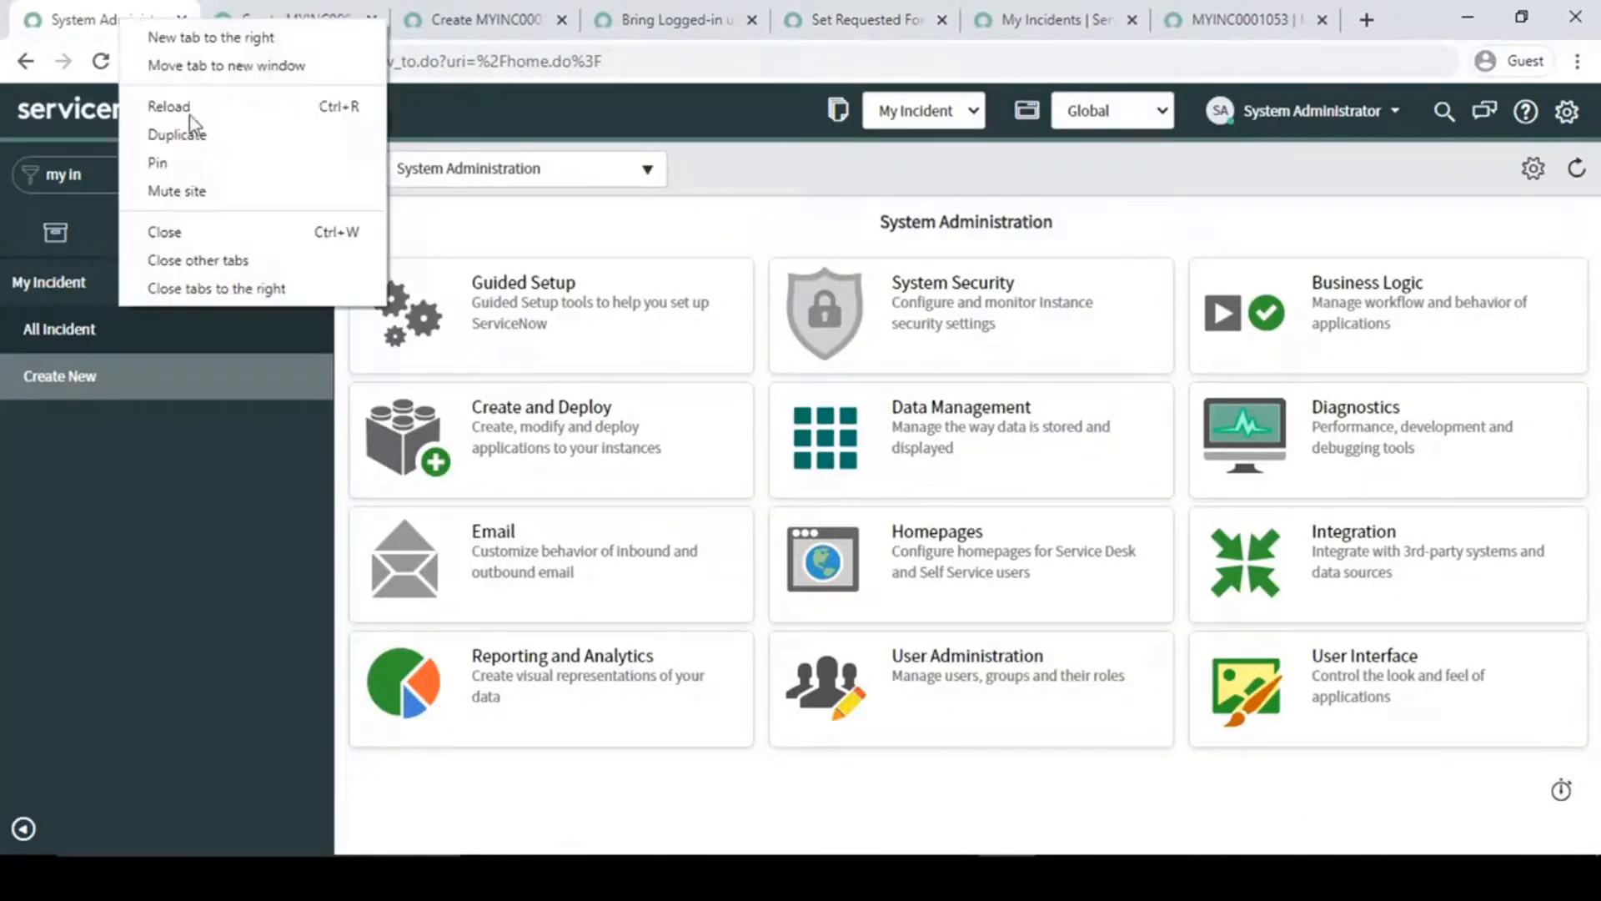
pyautogui.click(225, 260)
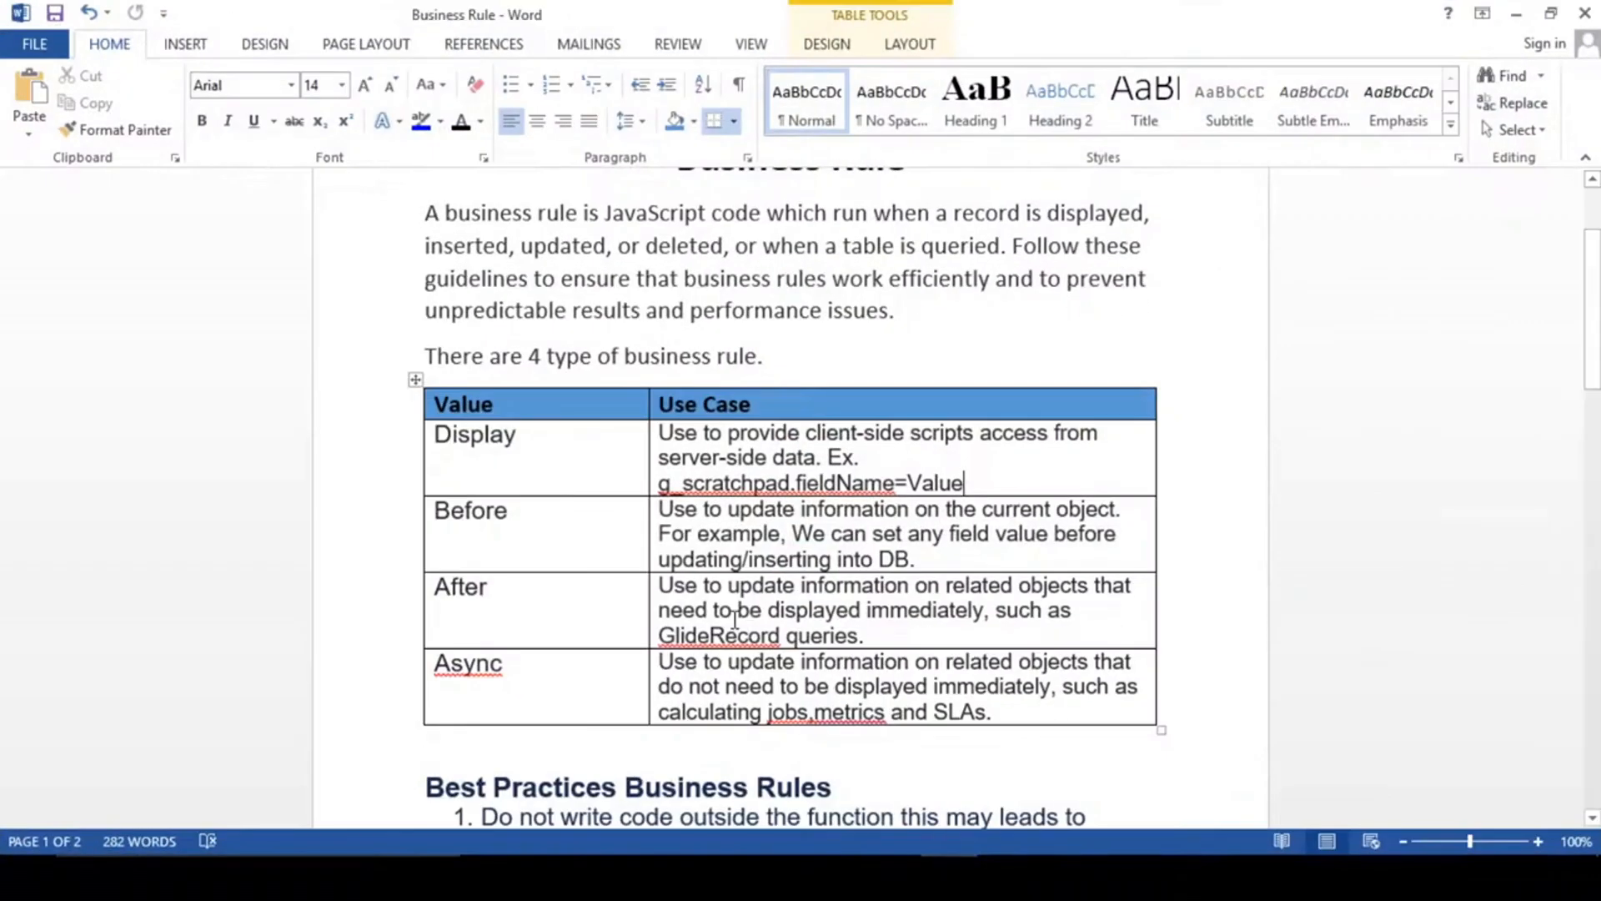
# - Read the second business rule use case in the Word document, about syncing the State field on the parent ticket, and return to ServiceNow
pyautogui.scroll(-6, 733, 623)
pyautogui.scroll(-8, 734, 620)
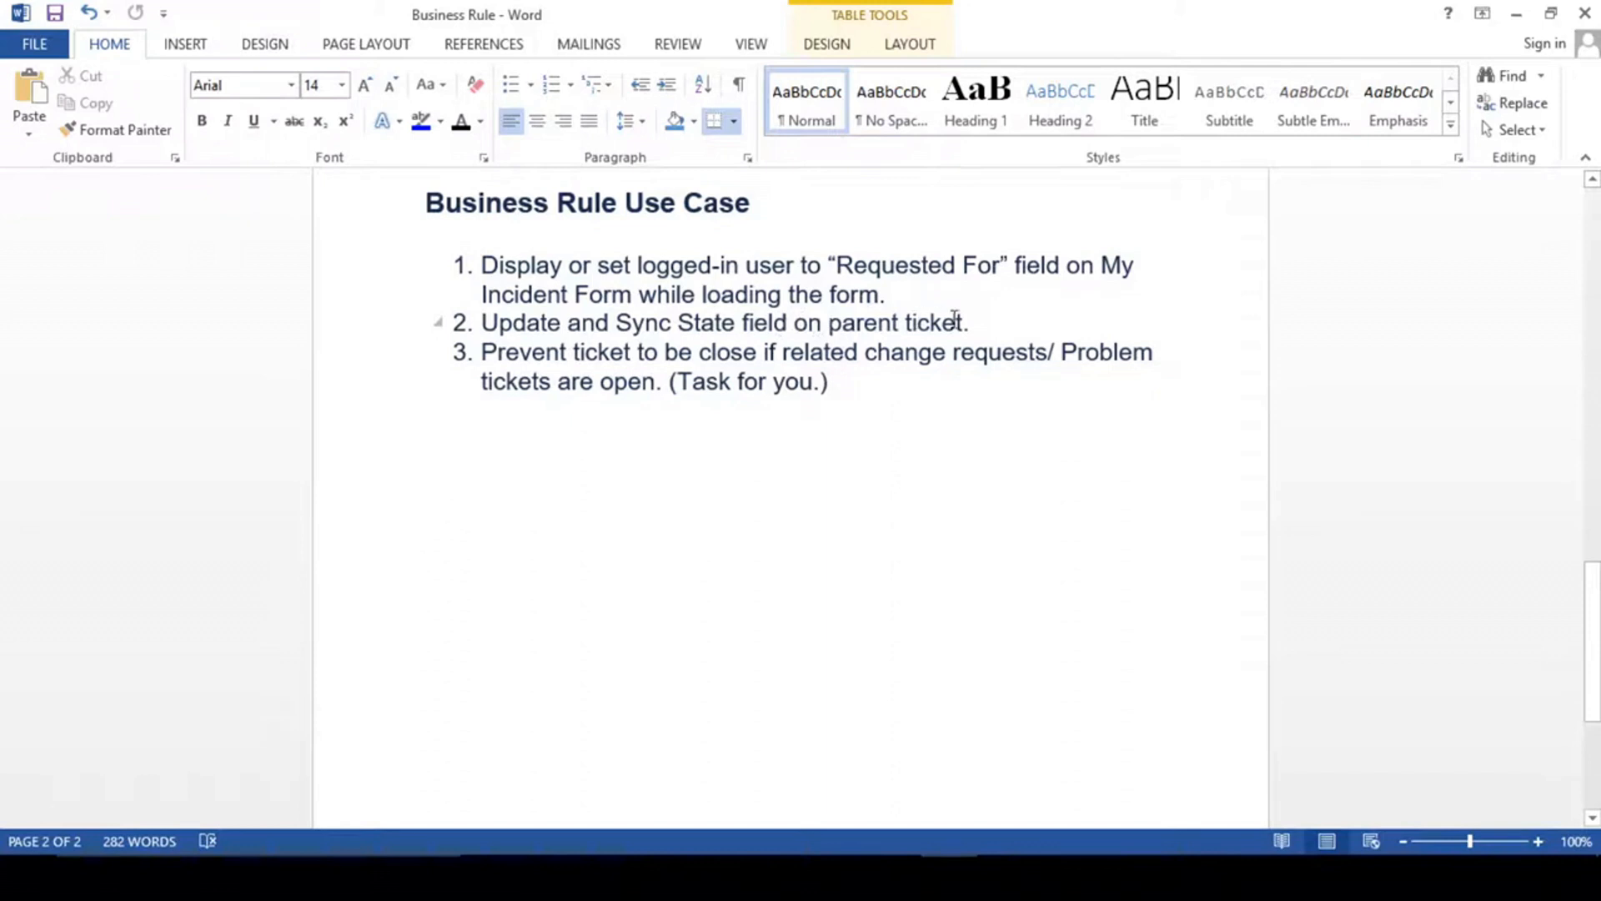
pyautogui.moveTo(996, 323); pyautogui.dragTo(482, 323)
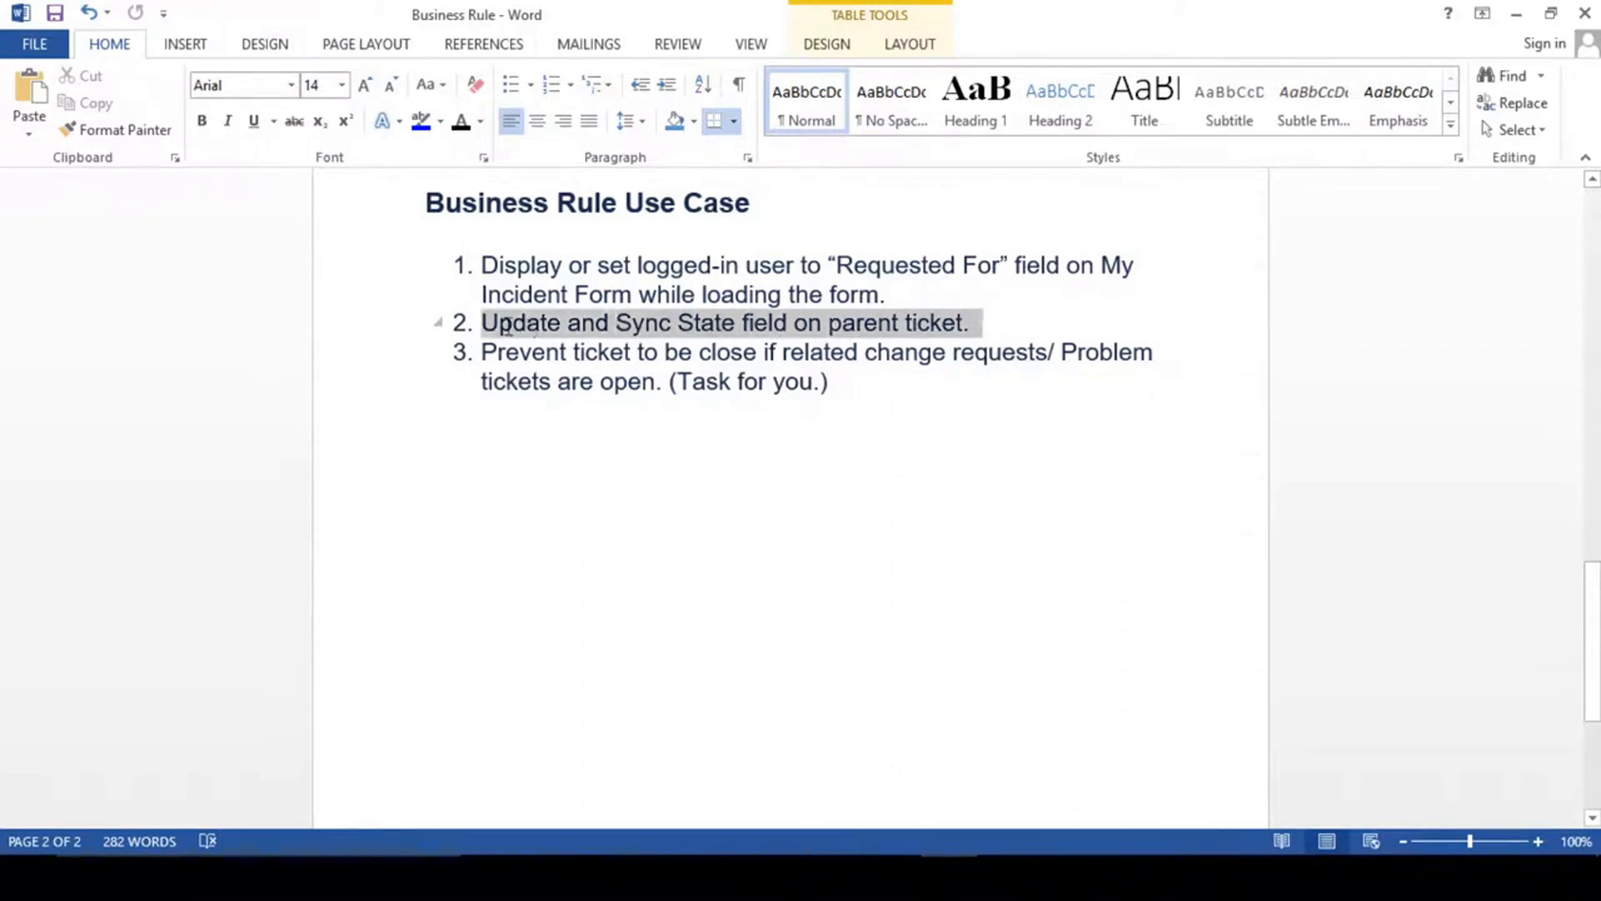
pyautogui.click(1021, 334)
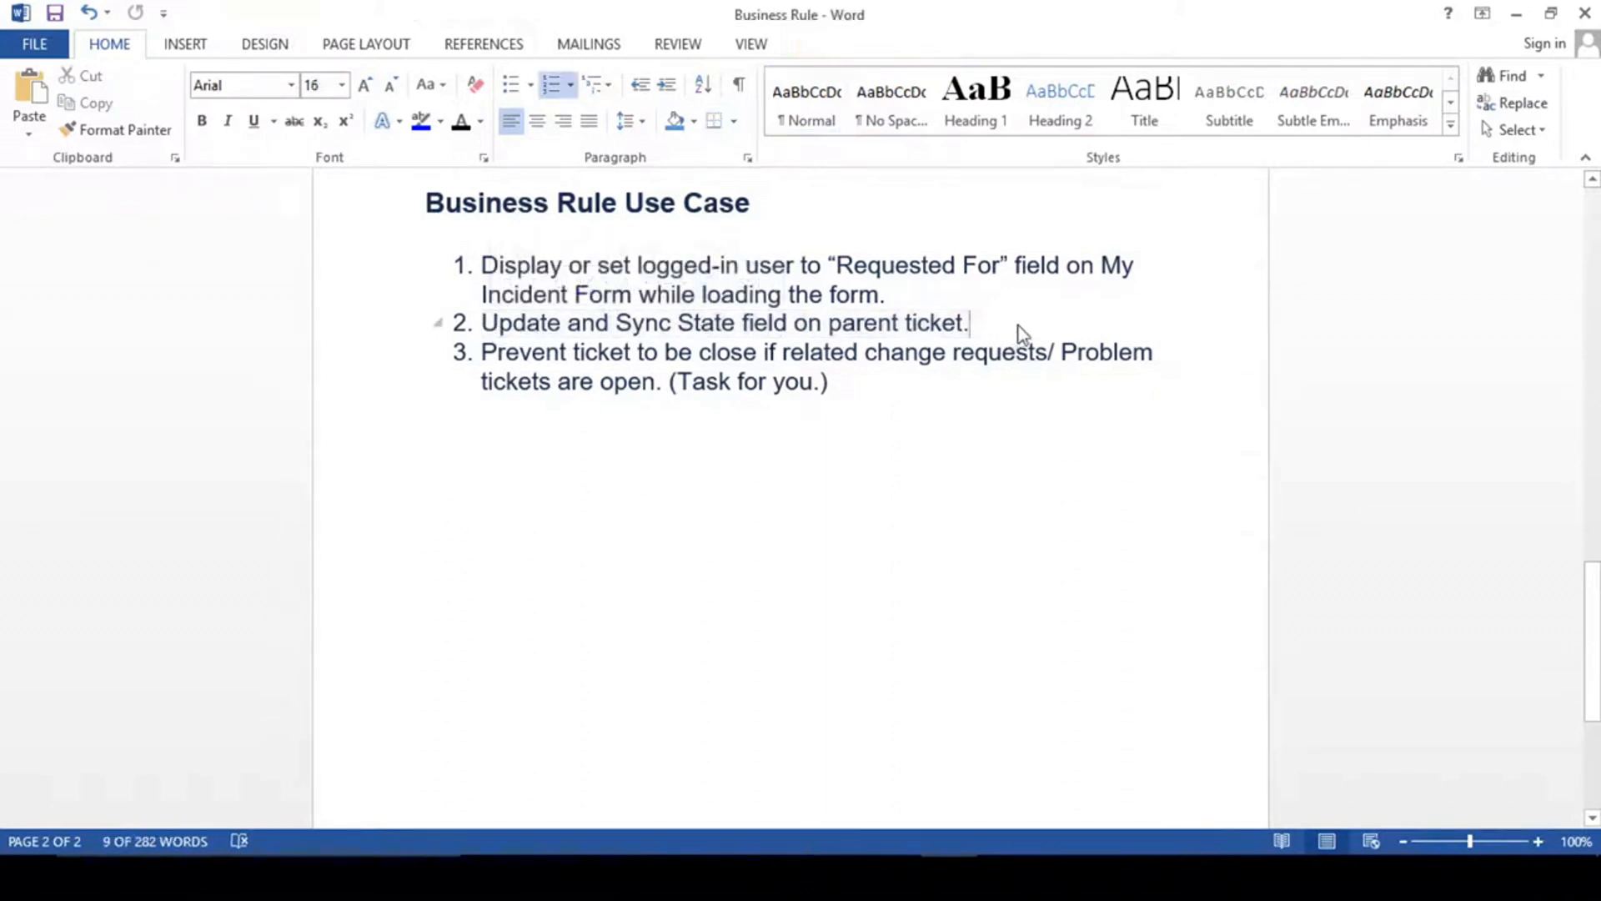
pyautogui.click(1517, 14)
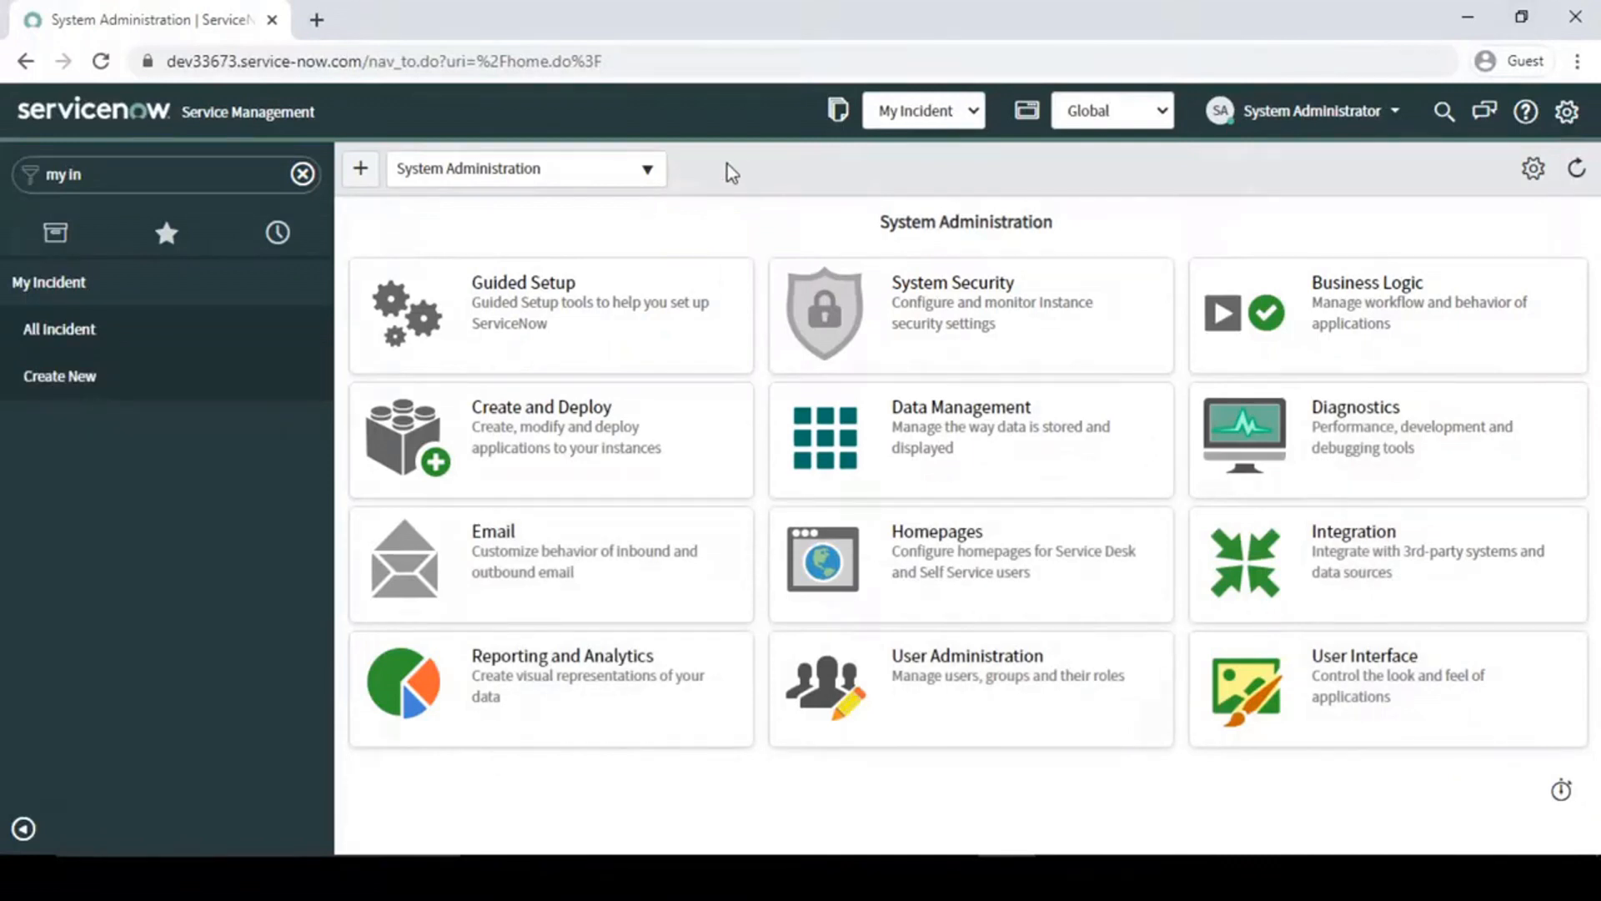
# - Filter the navigator by "my in" and open a new My Incident form in a separate tab
pyautogui.click(303, 173)
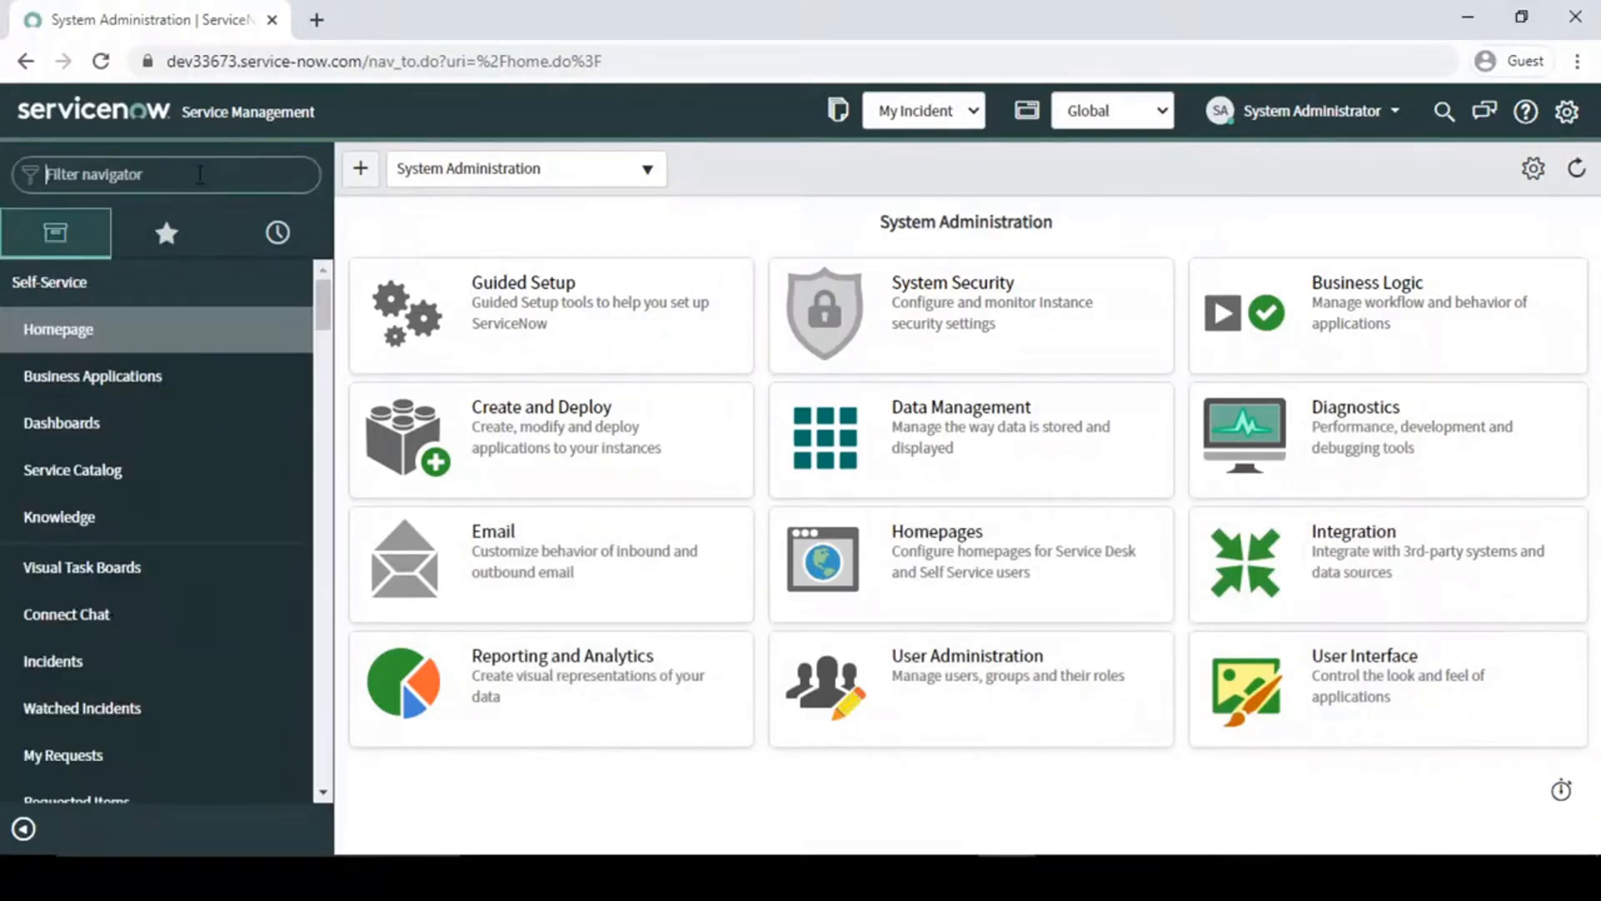
pyautogui.write('my in')
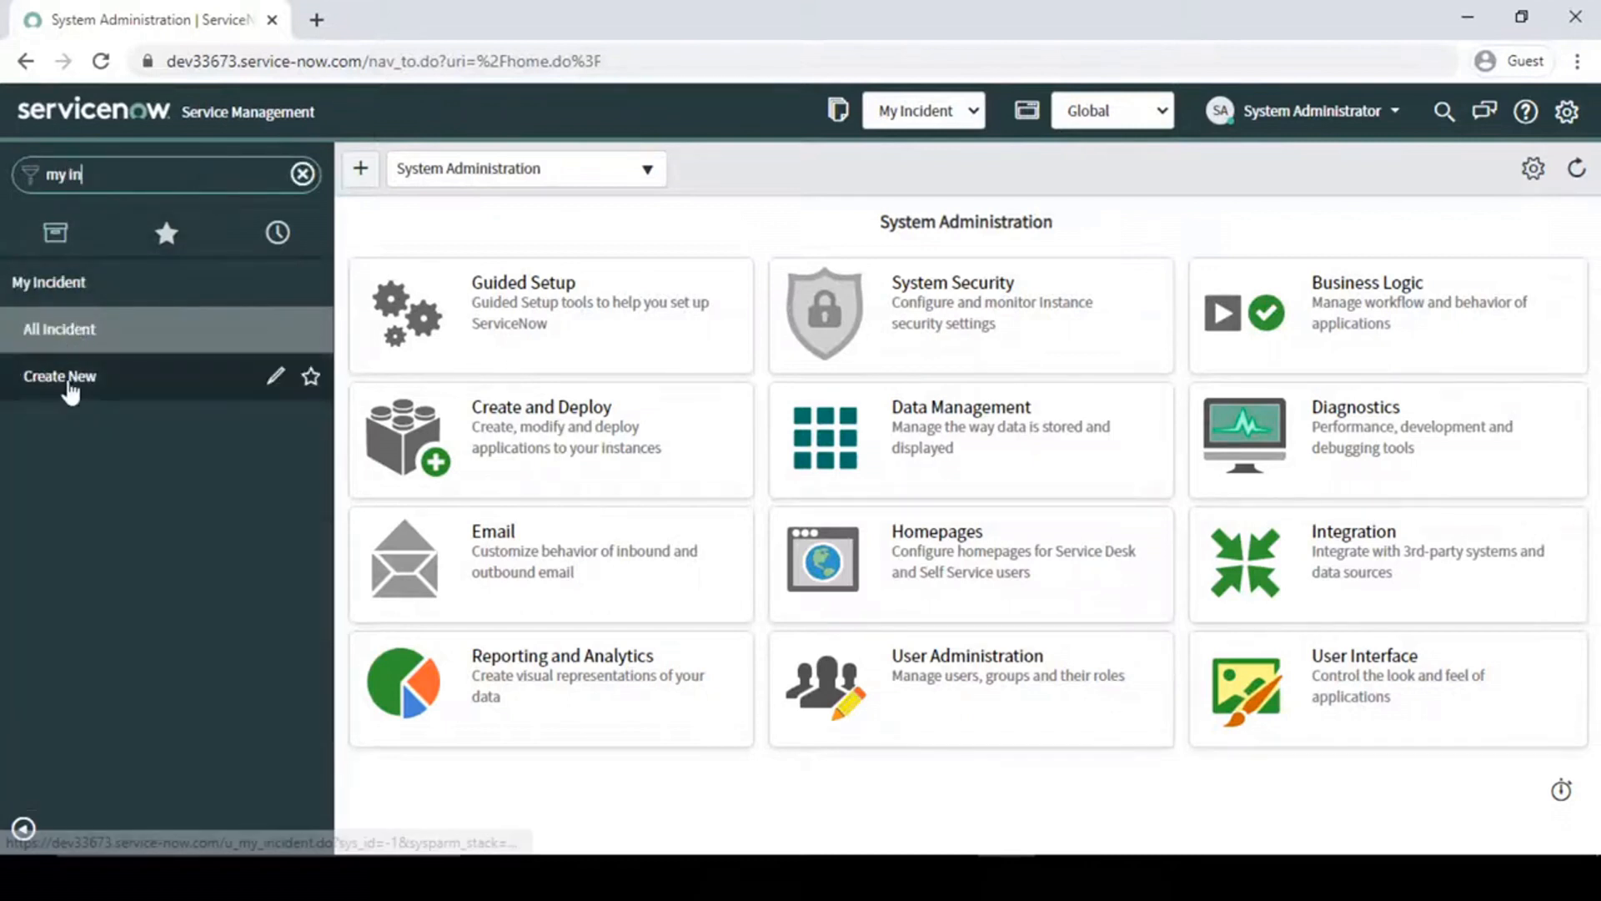
pyautogui.middleClick(70, 391)
pyautogui.click(405, 27)
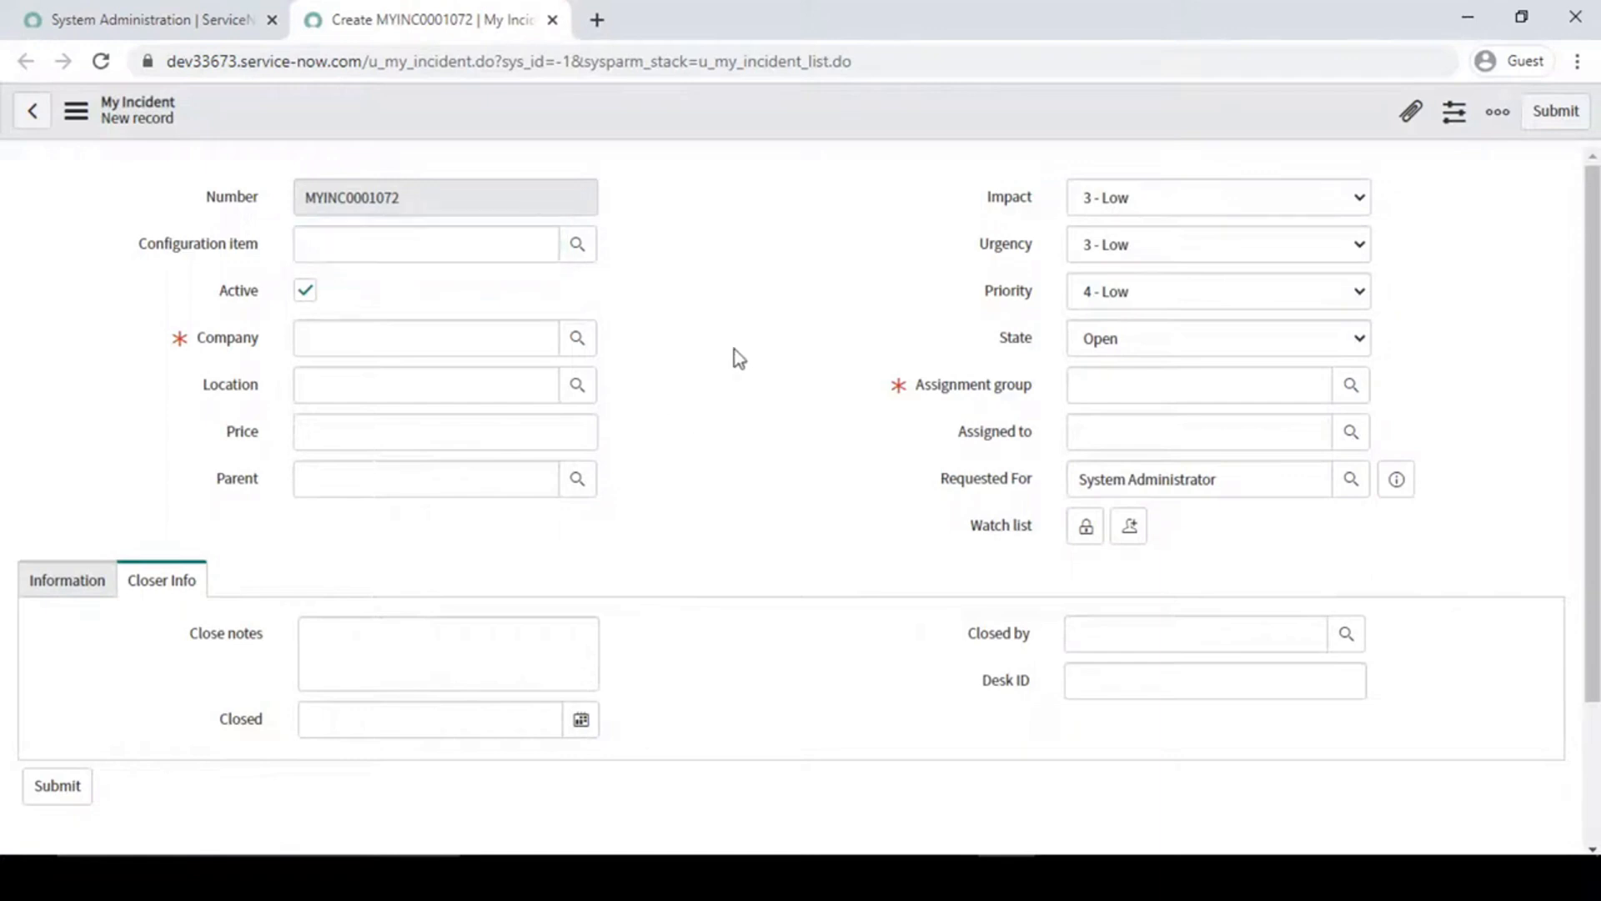
# - Set Company to ACME Africa and Assignment group to Application Development, and save the new incident
pyautogui.click(578, 338)
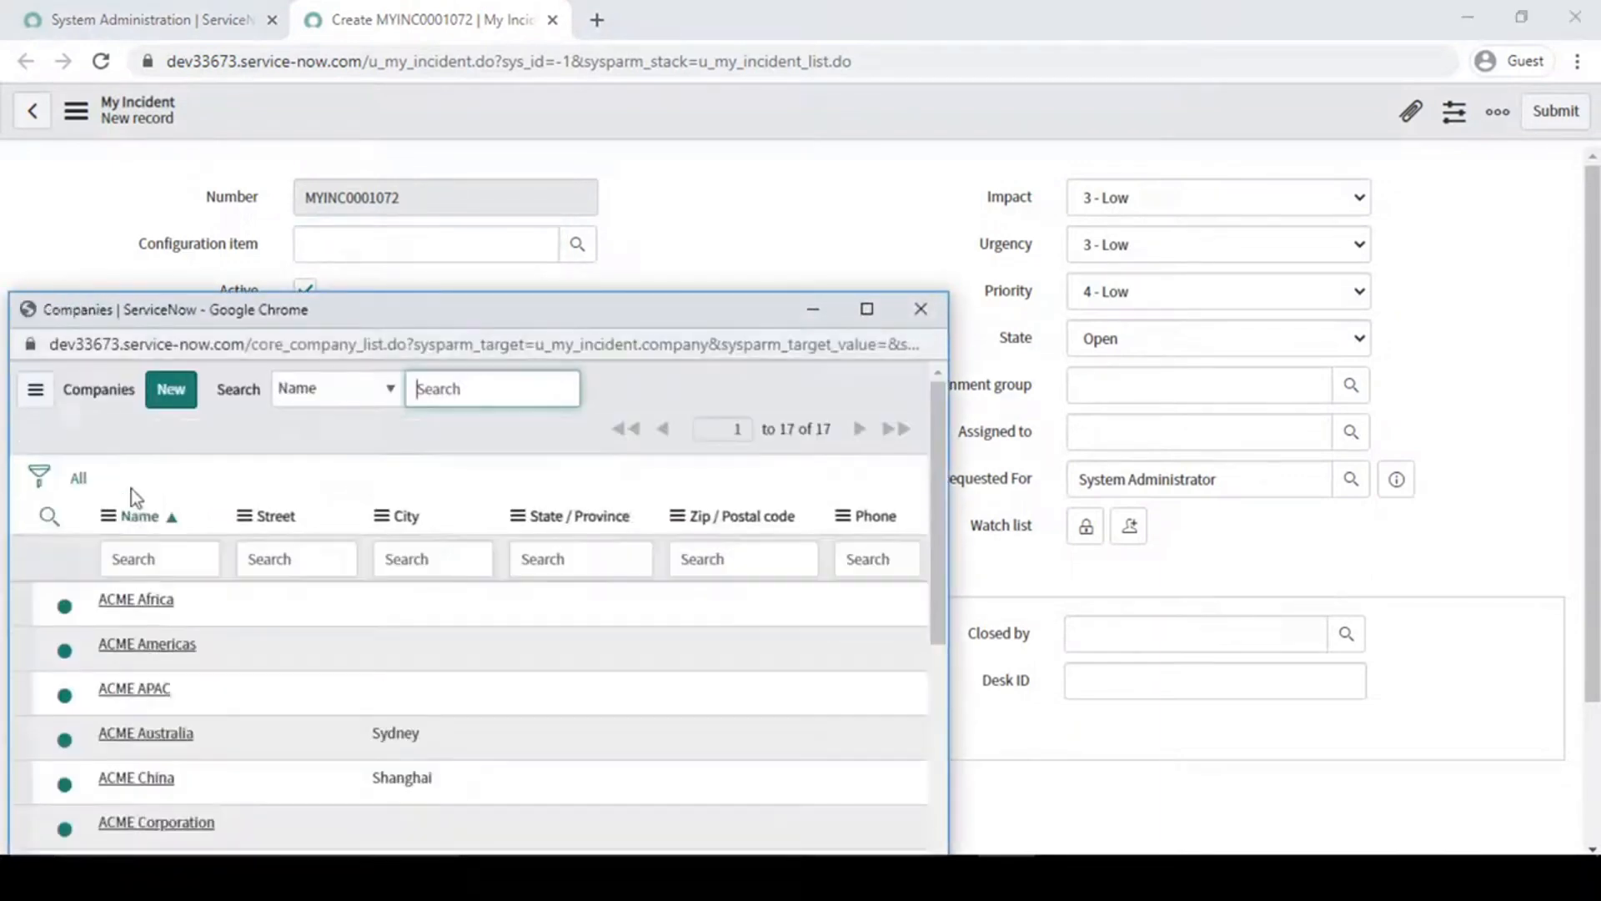
pyautogui.click(136, 599)
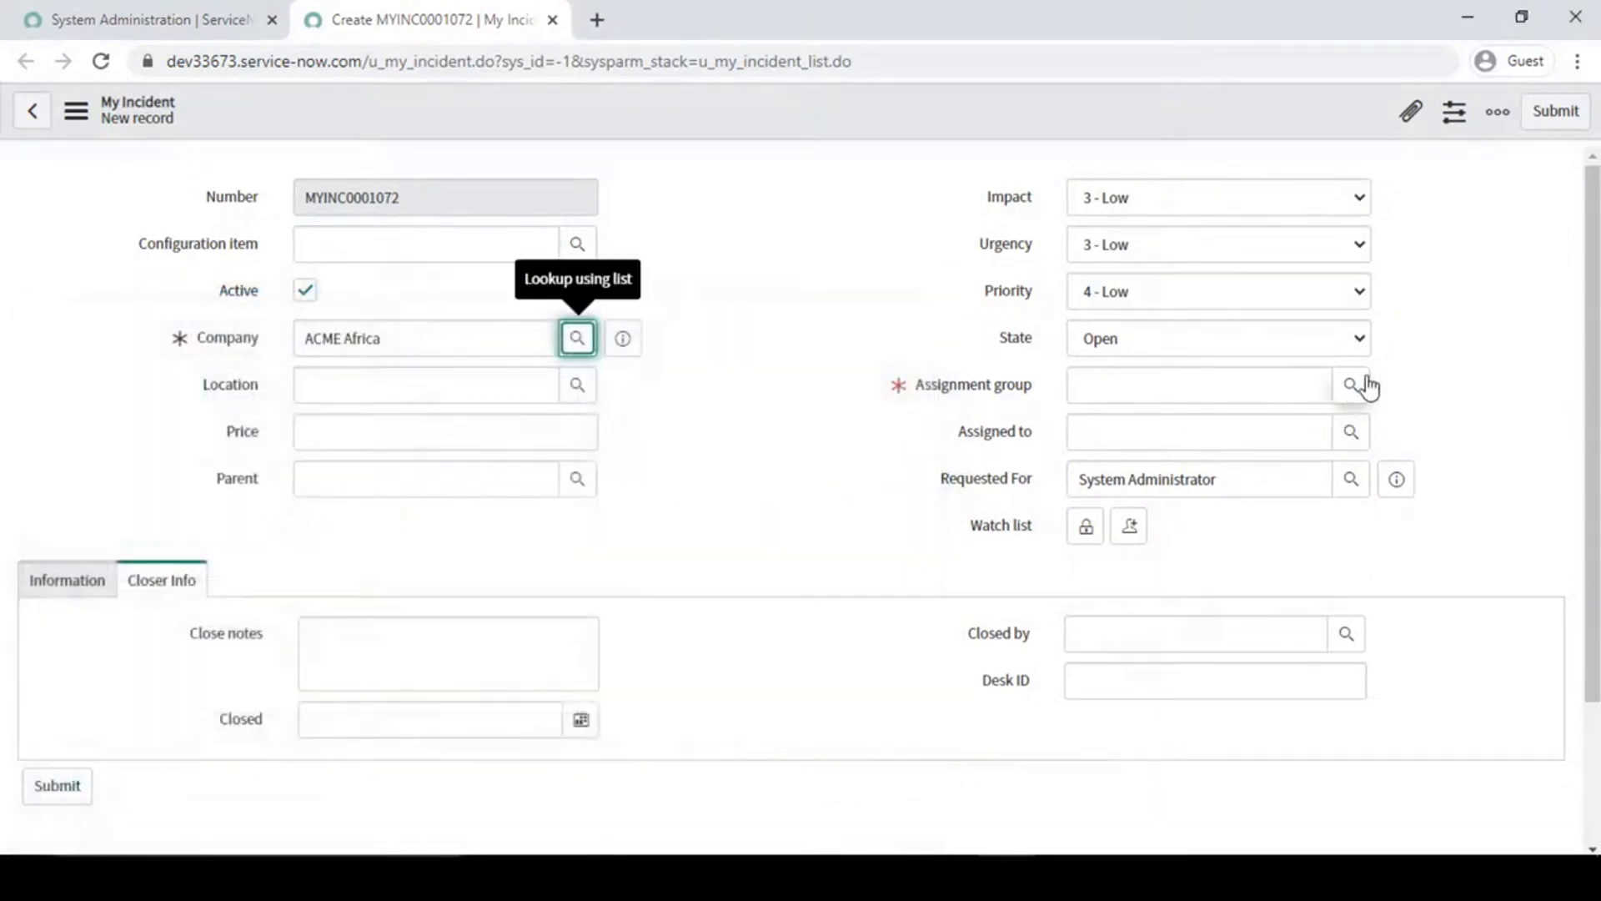
pyautogui.click(1350, 385)
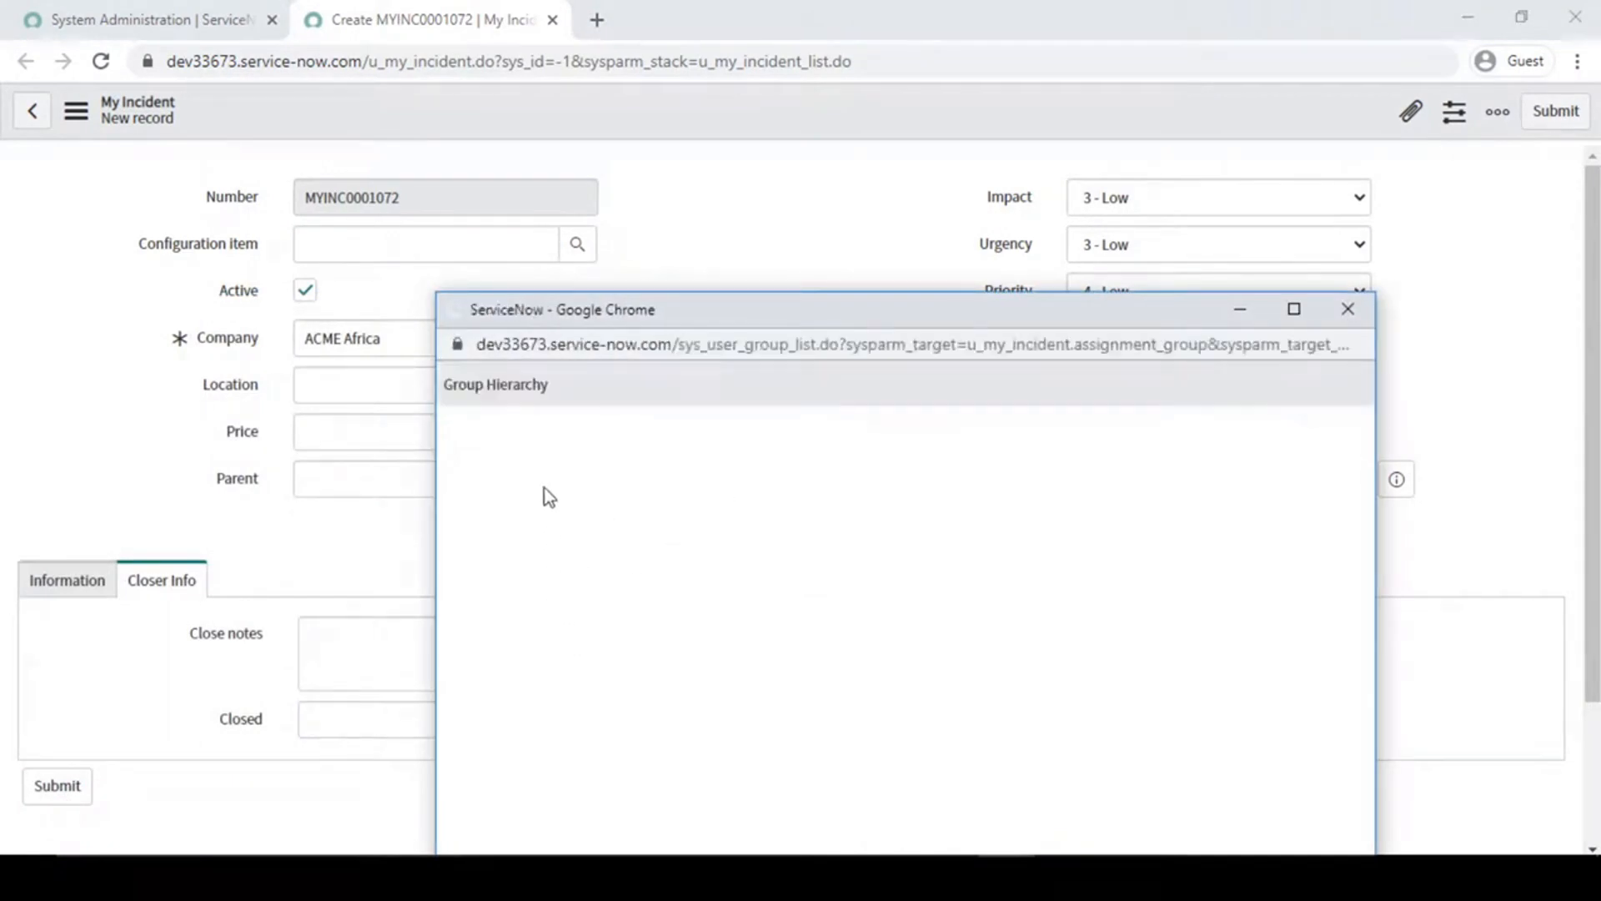
pyautogui.click(536, 420)
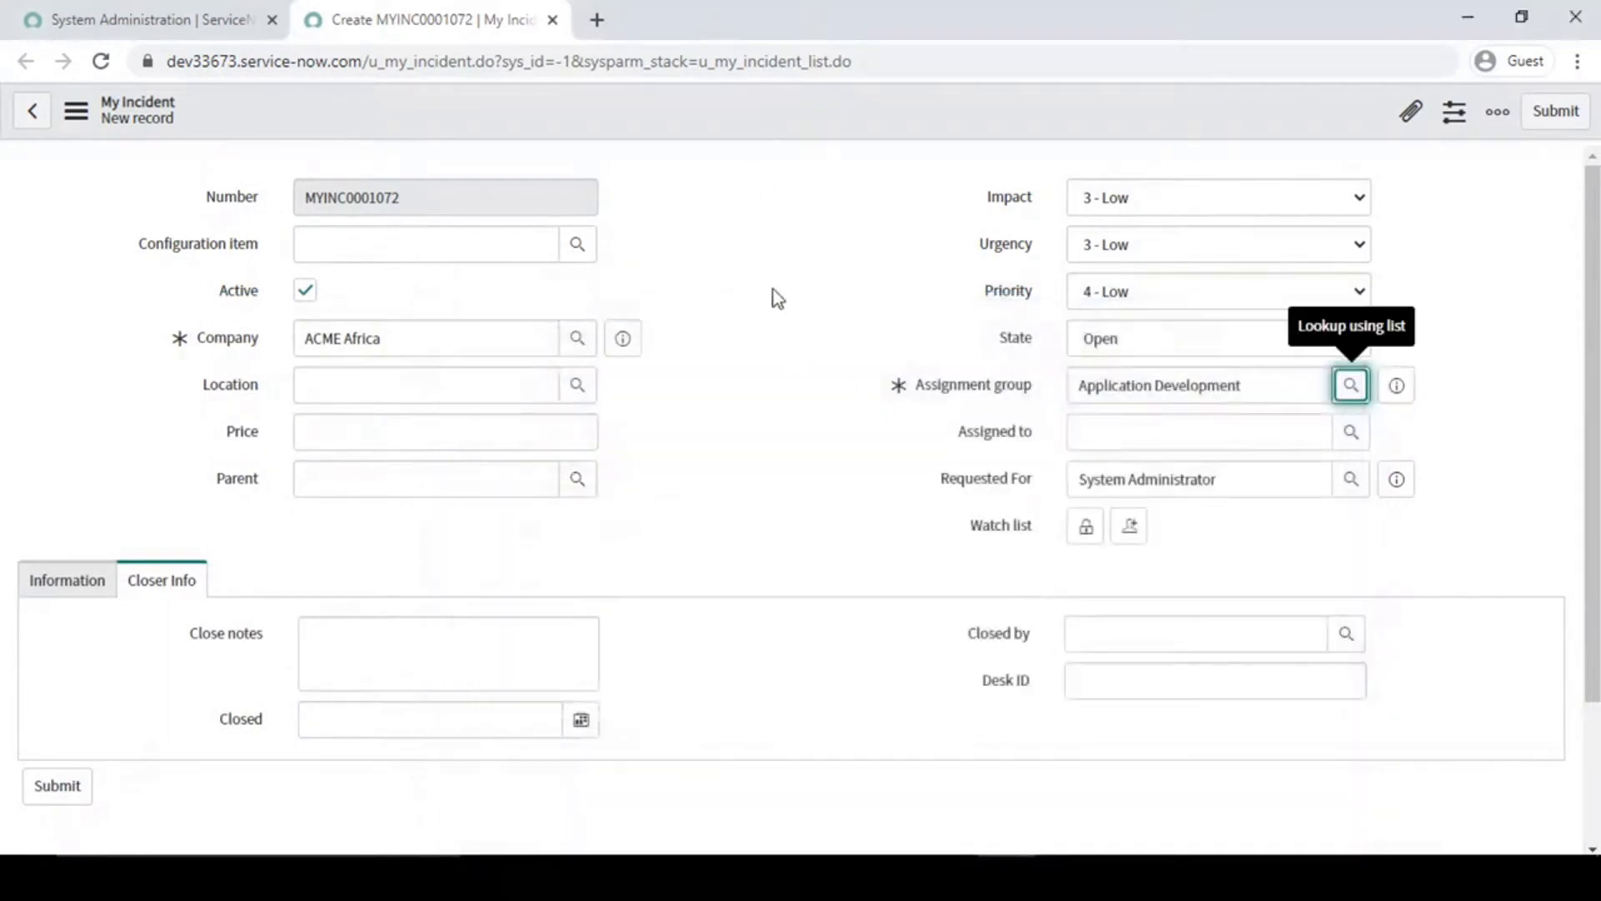
pyautogui.rightClick(714, 108)
pyautogui.click(744, 119)
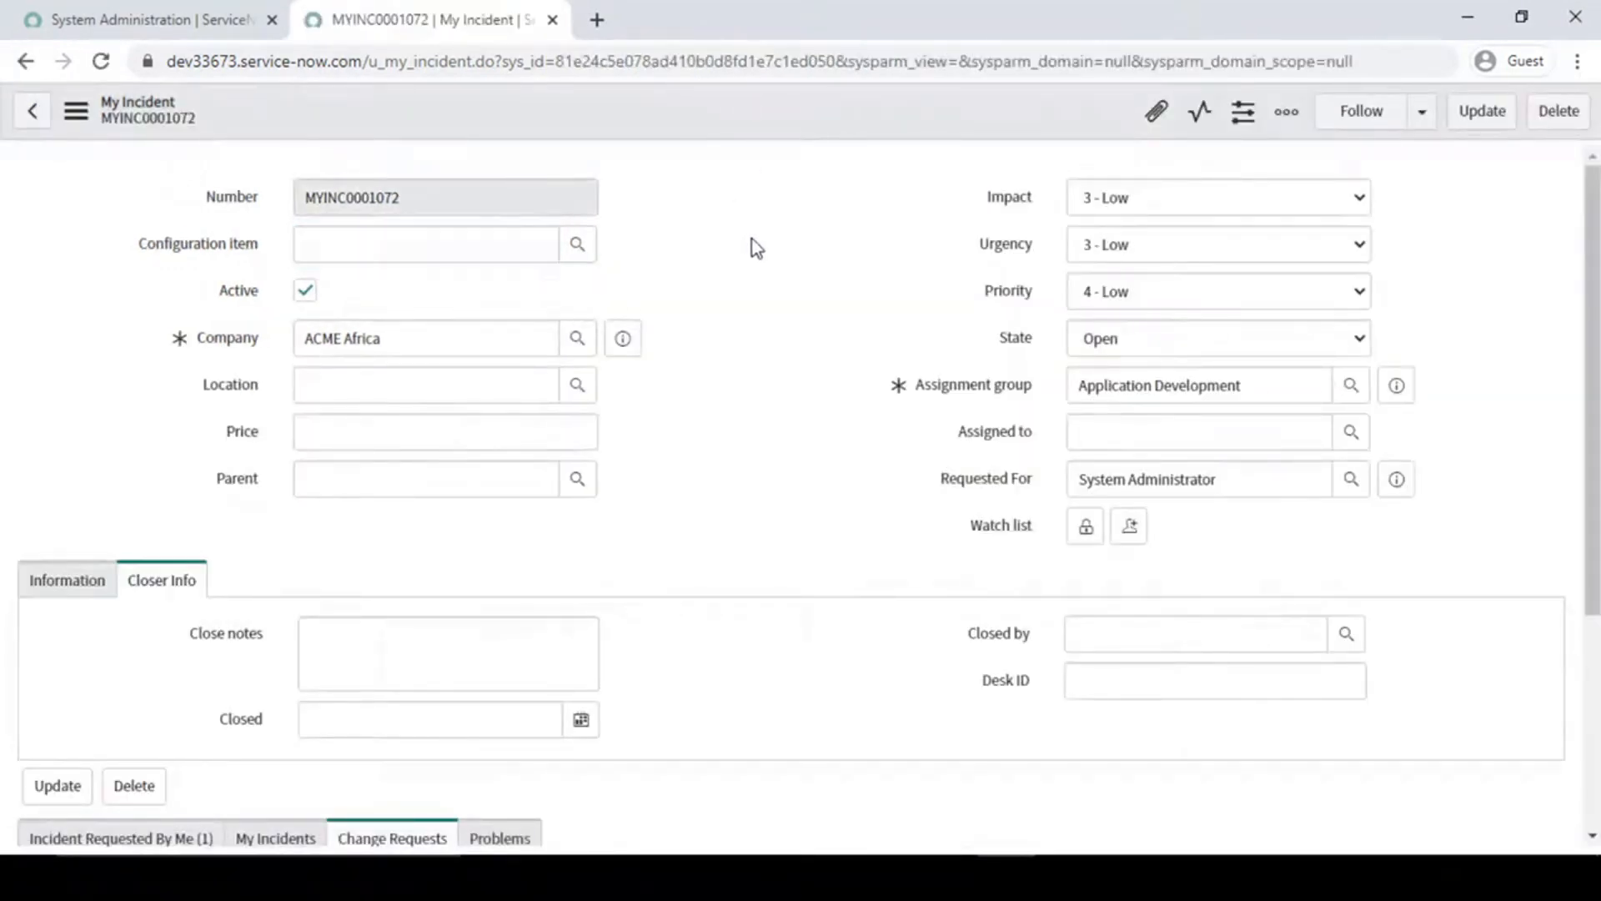
pyautogui.click(399, 490)
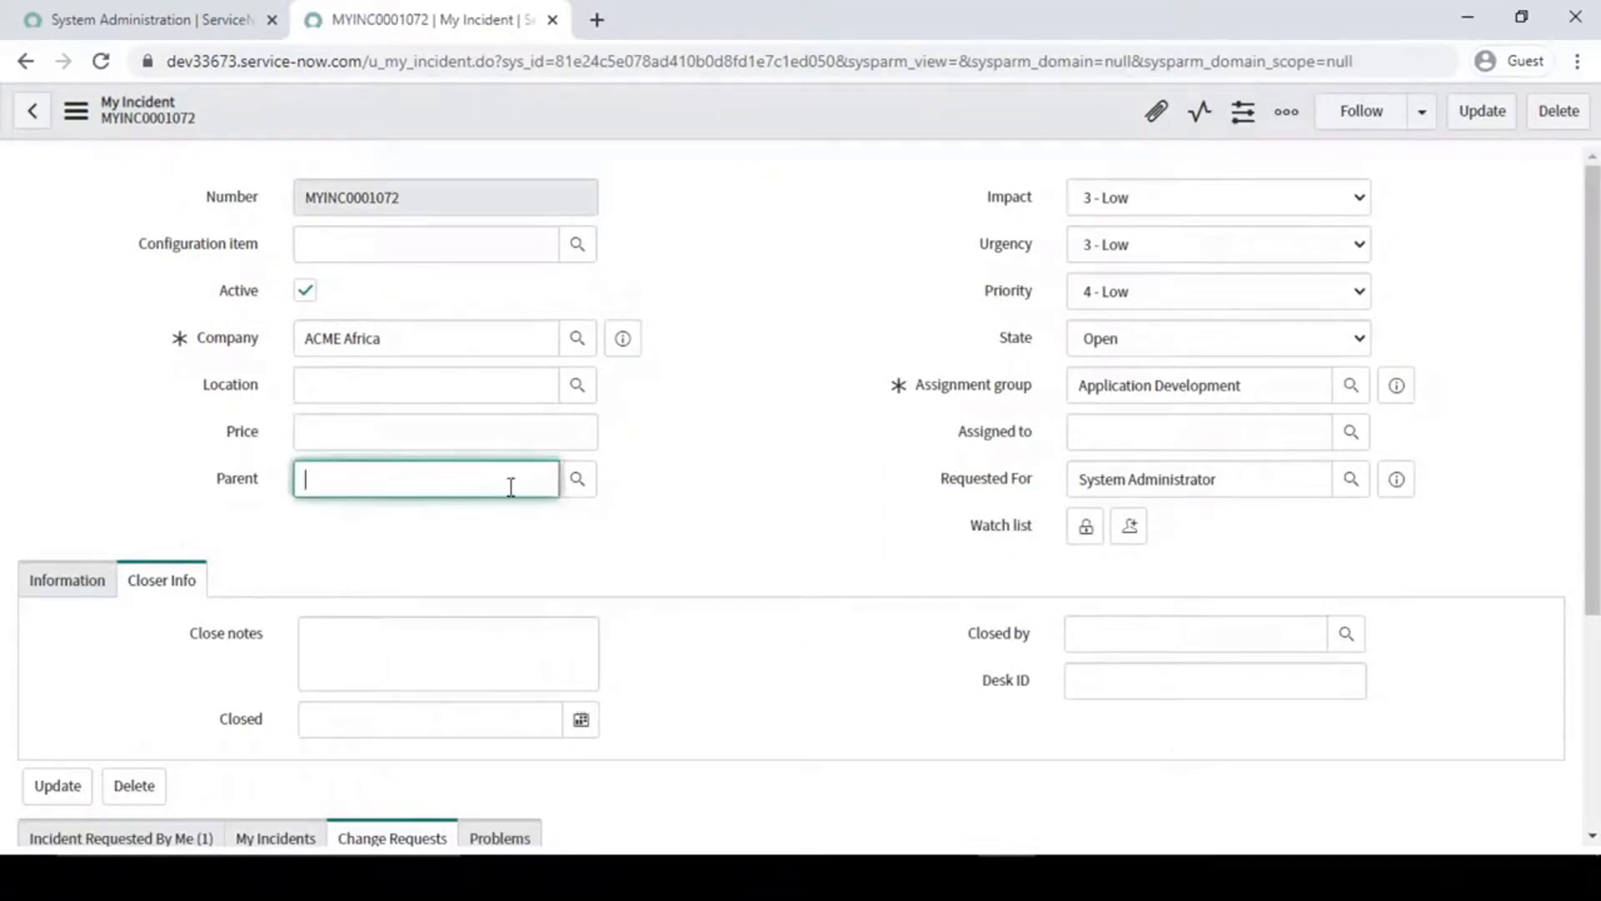
pyautogui.click(577, 482)
pyautogui.moveTo(464, 302); pyautogui.dragTo(643, 168)
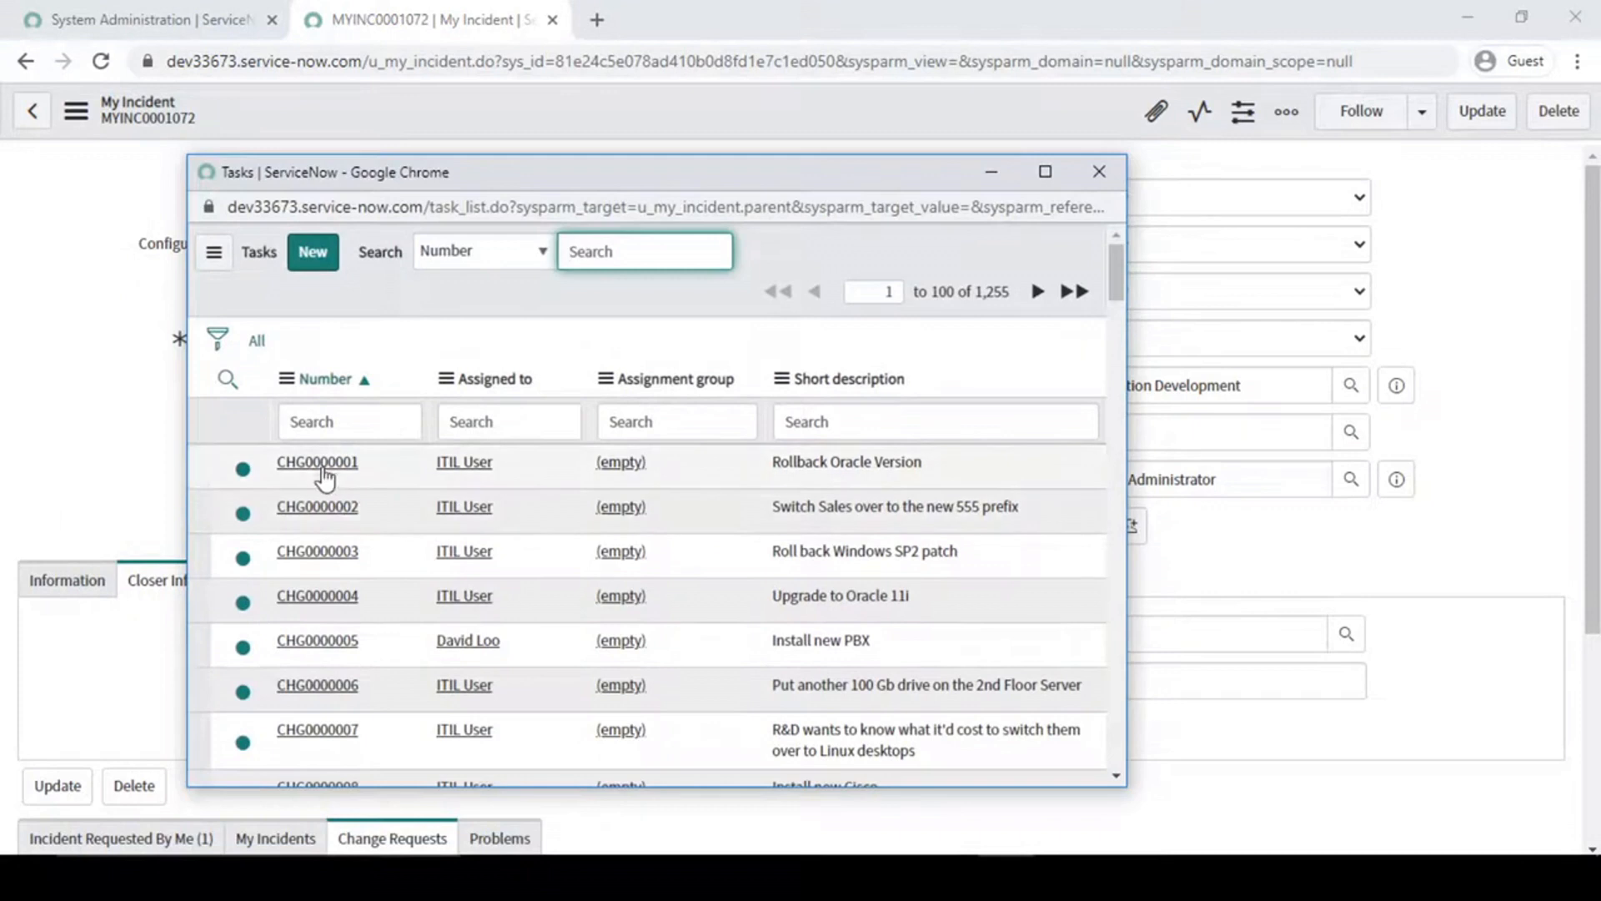
pyautogui.click(1100, 172)
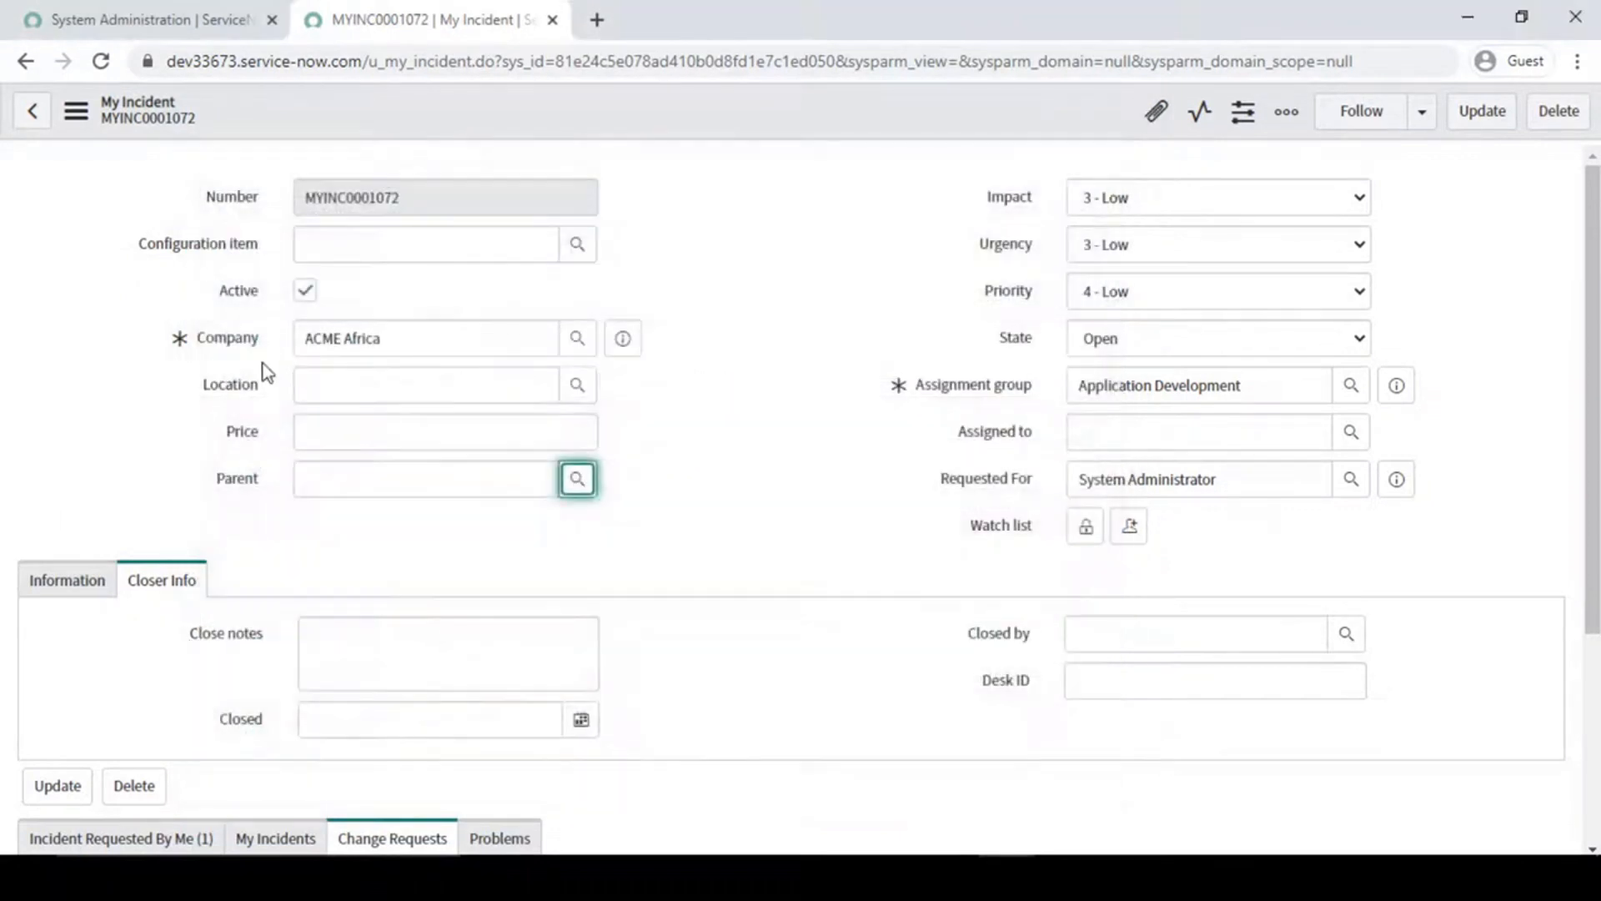
# - Set the new incident's Parent to MYINC0001048 and open that parent record in a separate tab
pyautogui.click(366, 474)
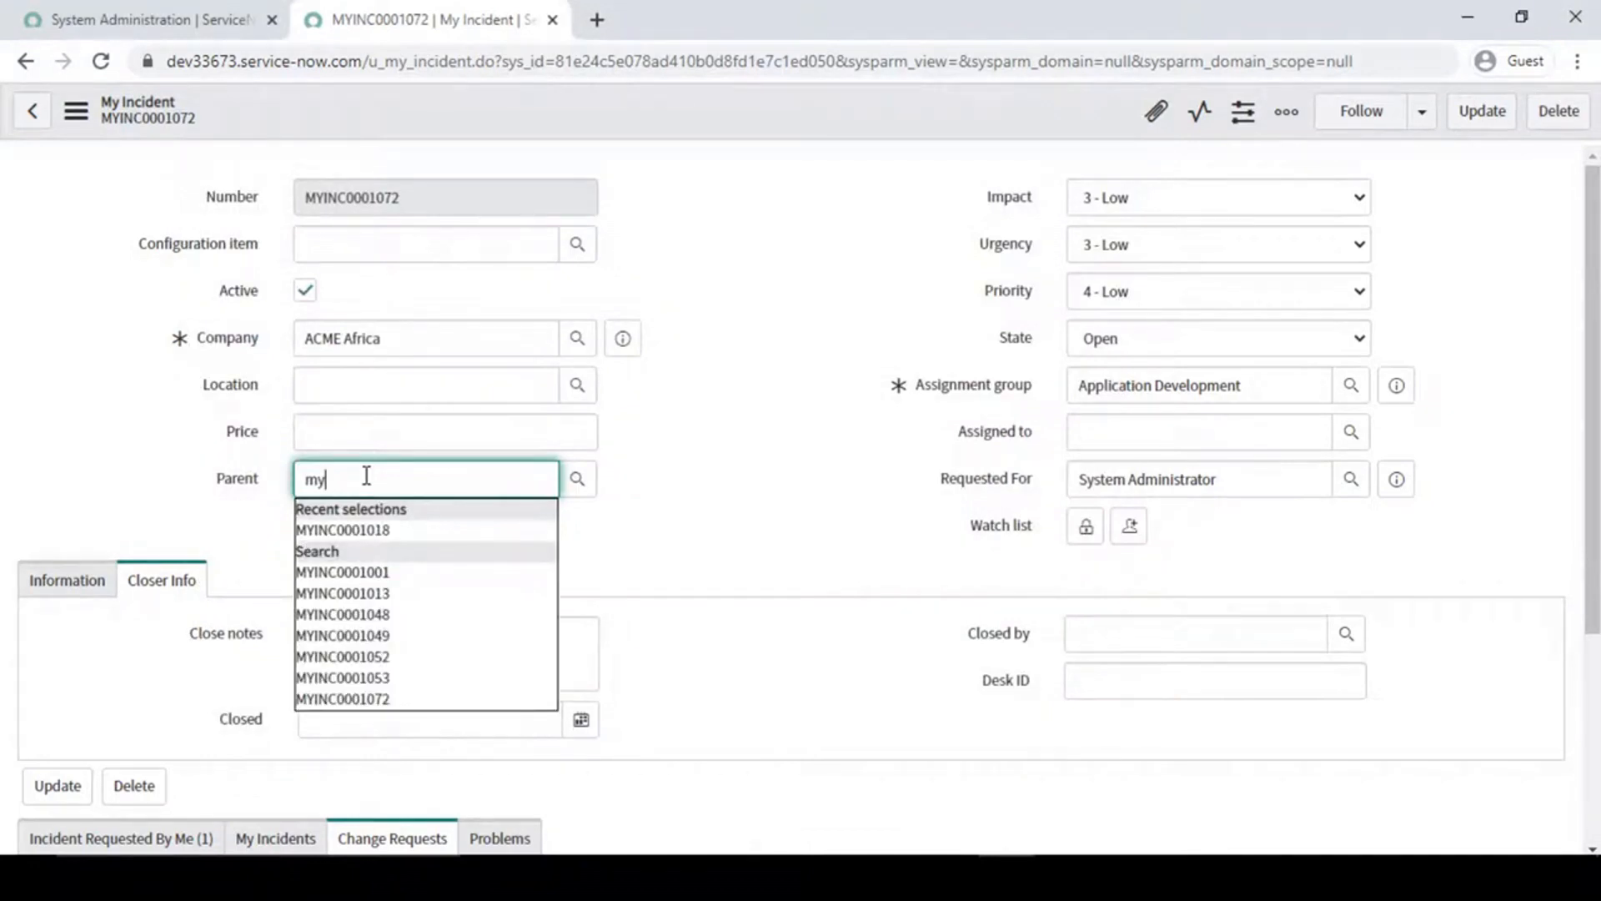
pyautogui.click(356, 614)
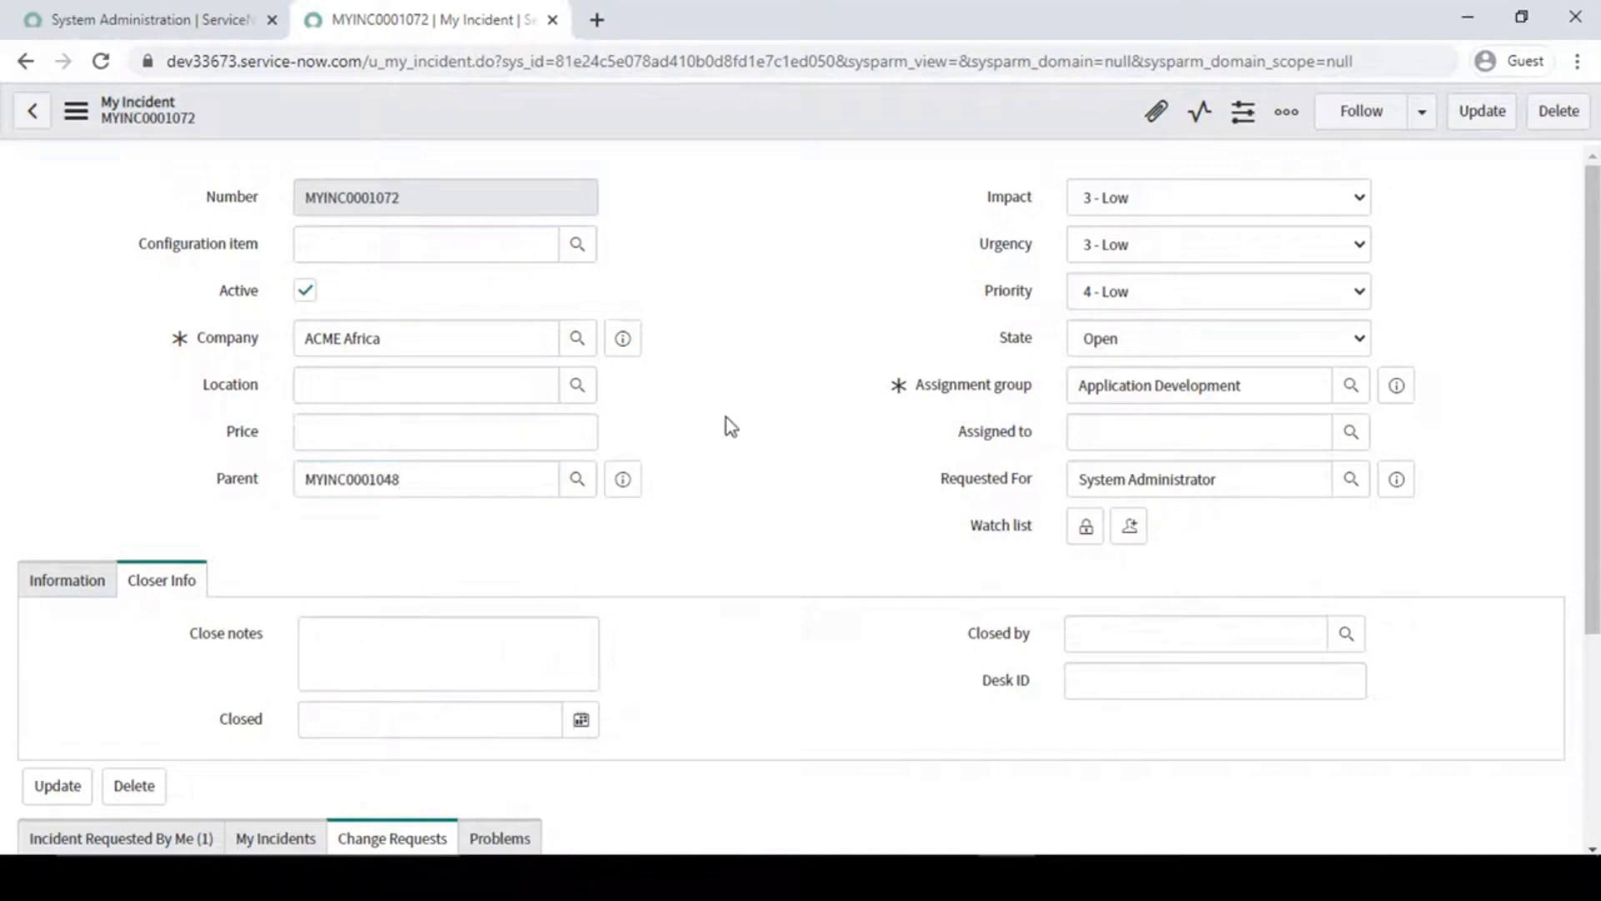
pyautogui.click(624, 482)
pyautogui.click(952, 543)
pyautogui.click(658, 17)
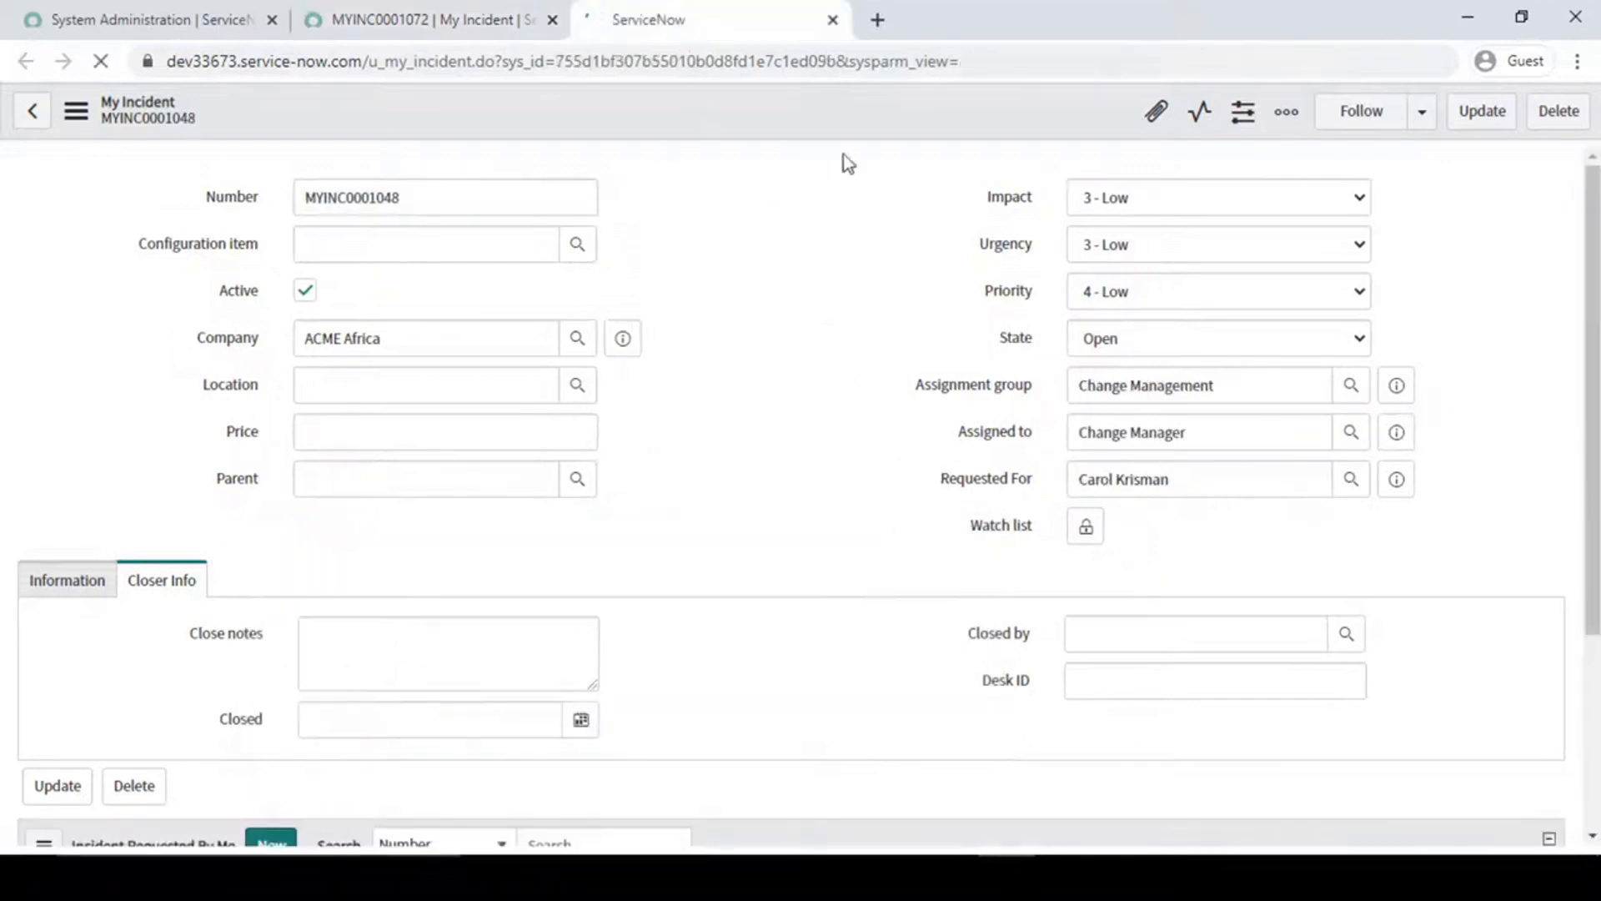
# - Return to the child incident MYINC0001072 and save it with its parent assignment
pyautogui.click(435, 19)
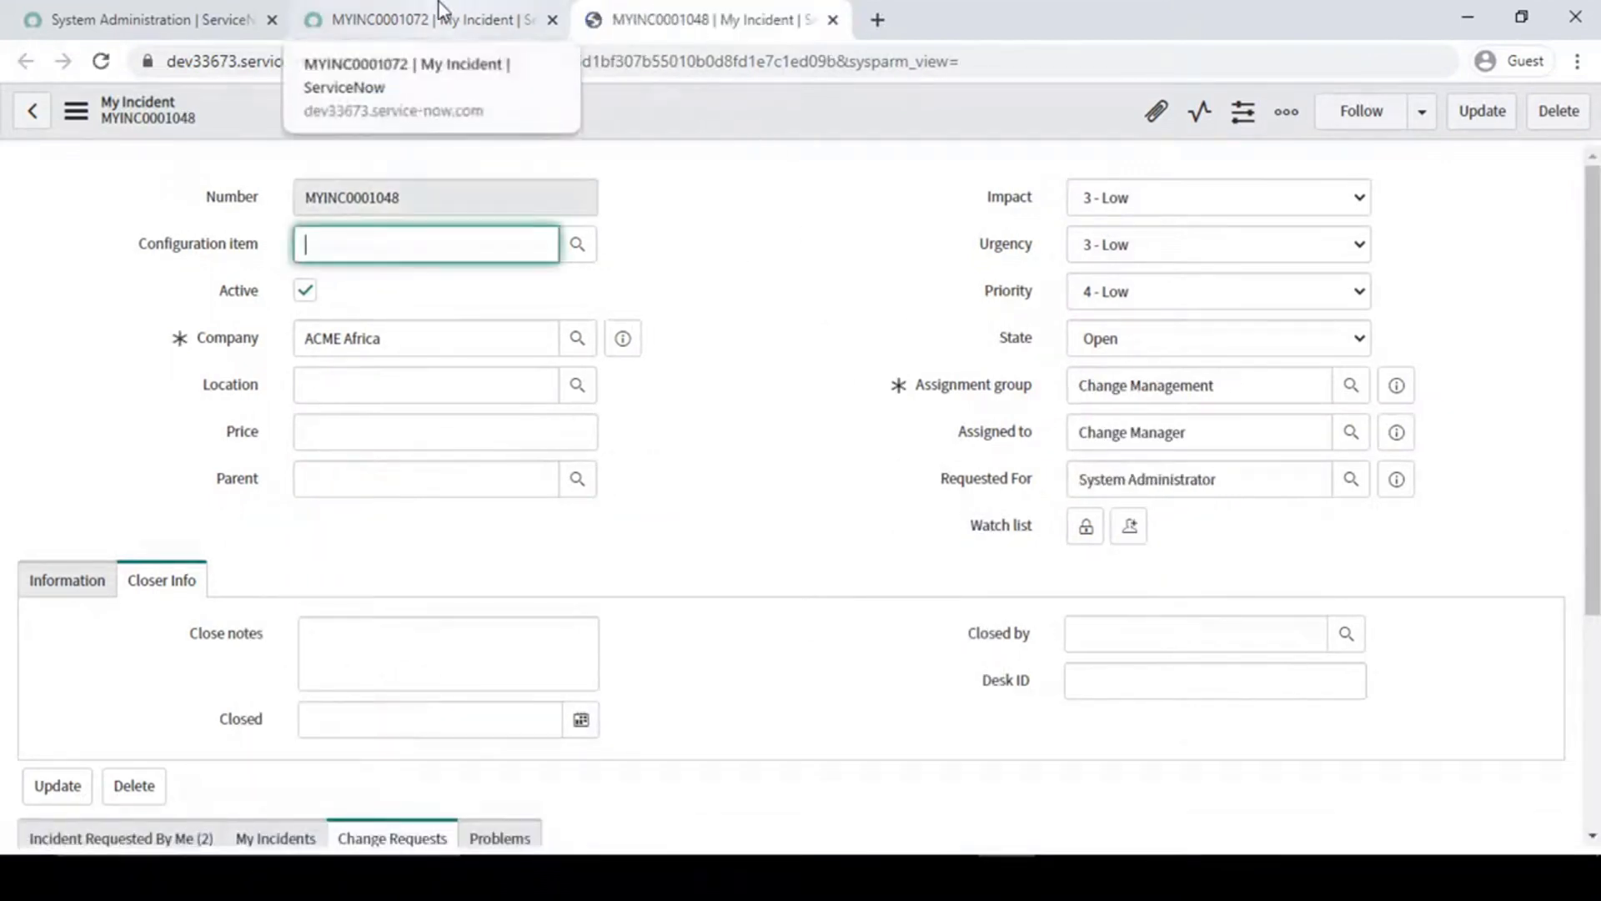
pyautogui.rightClick(712, 107)
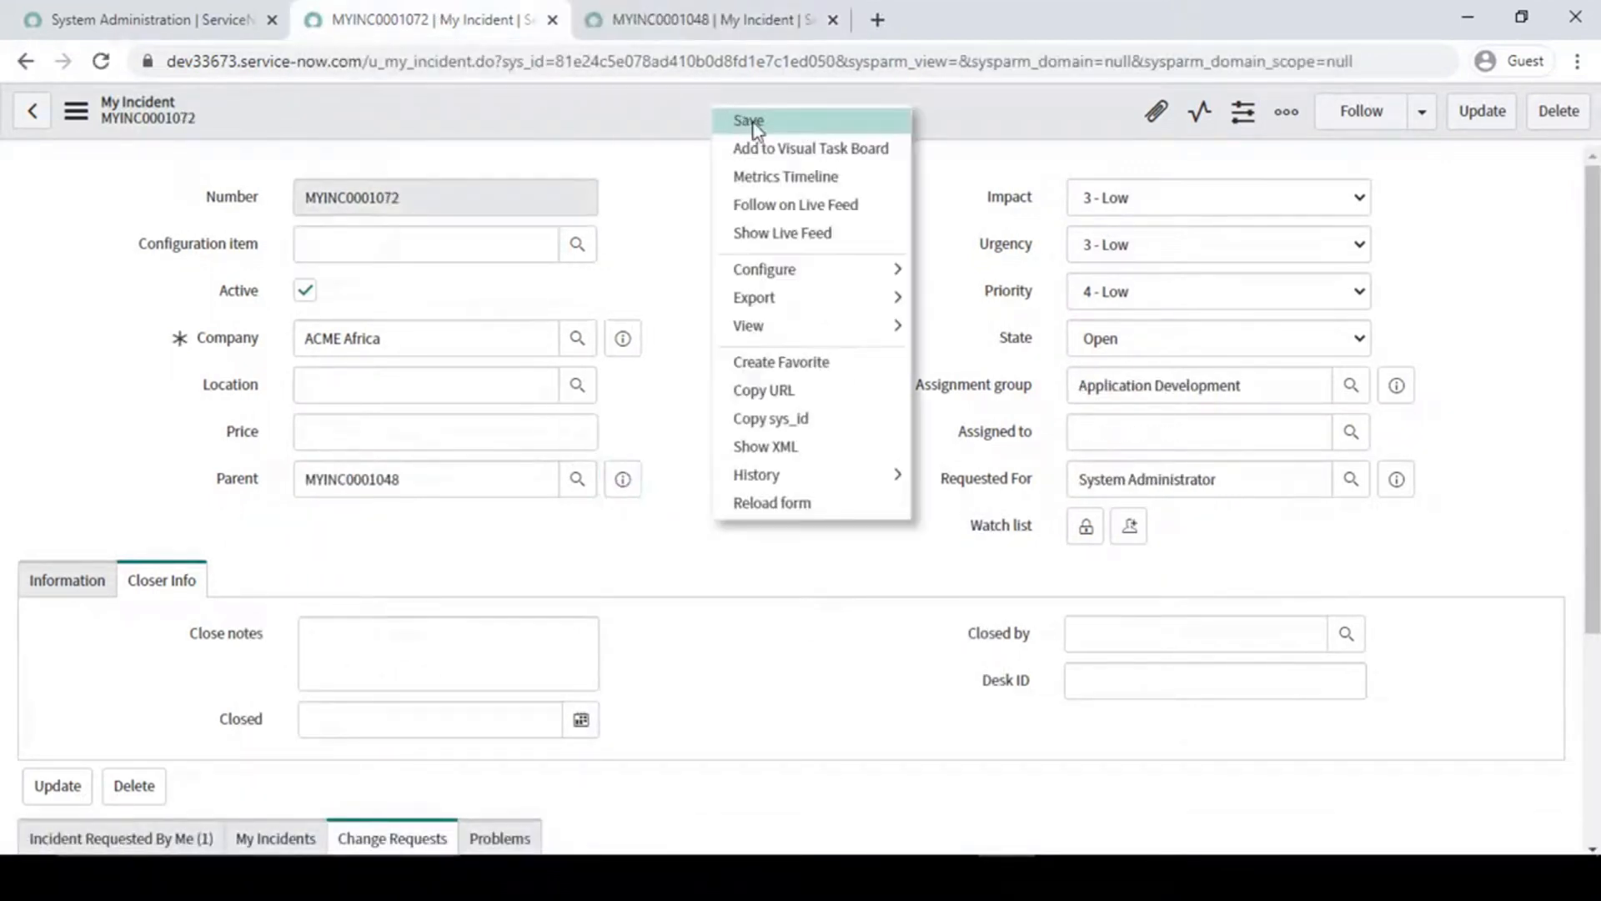
pyautogui.click(750, 121)
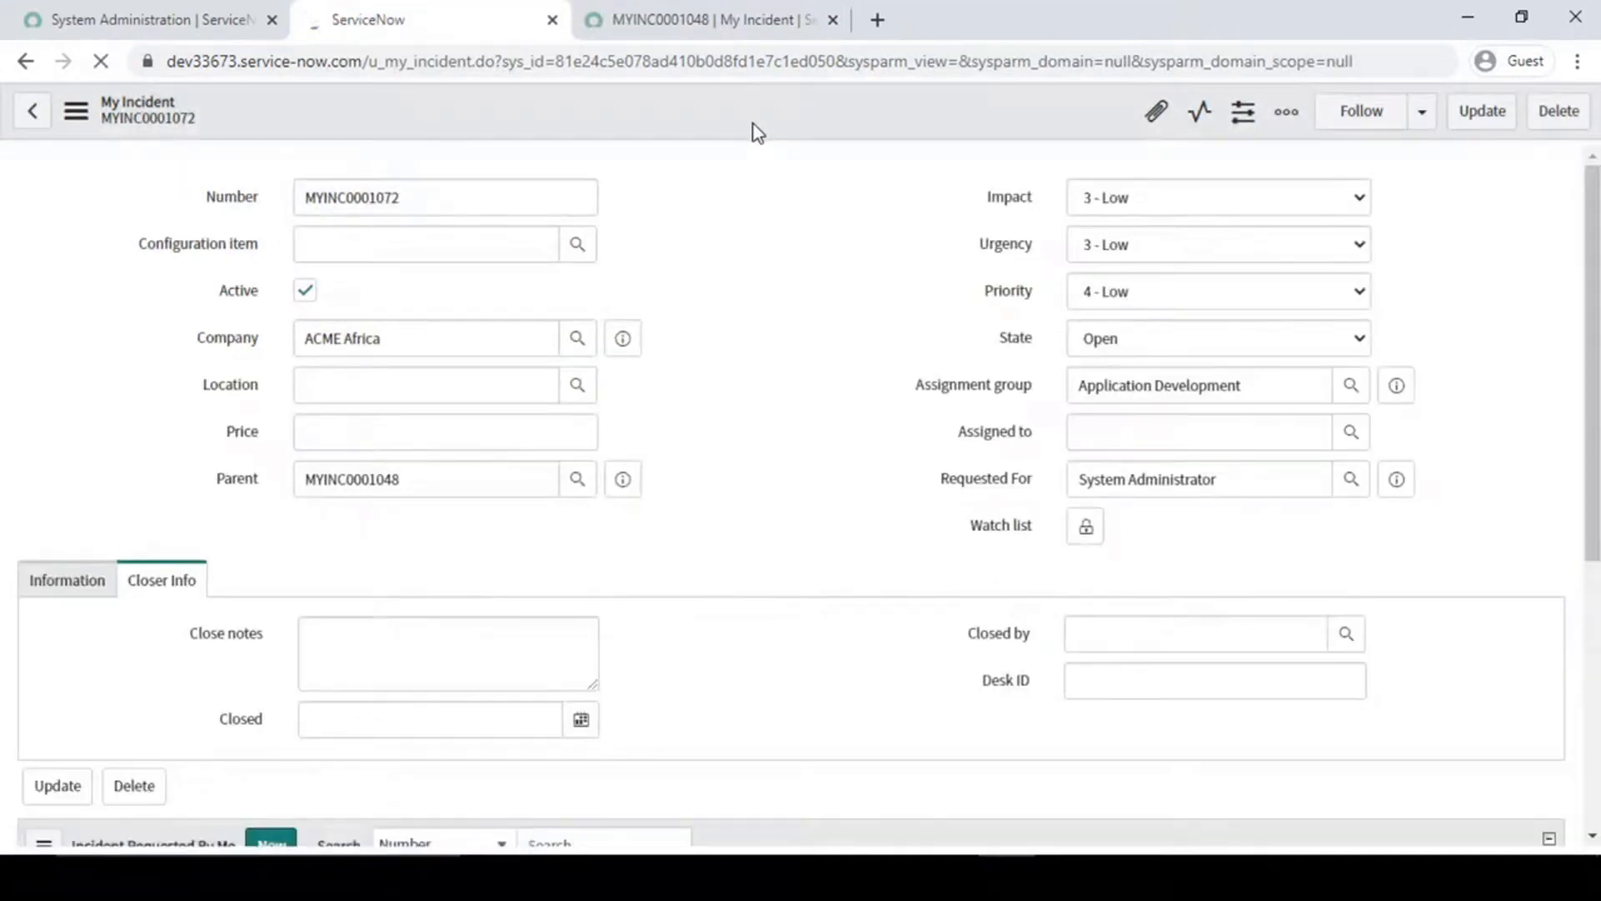
# - Set the child incident's State to Work in Progress, choose the first listed user as Assigned to, and save the record
pyautogui.click(1142, 338)
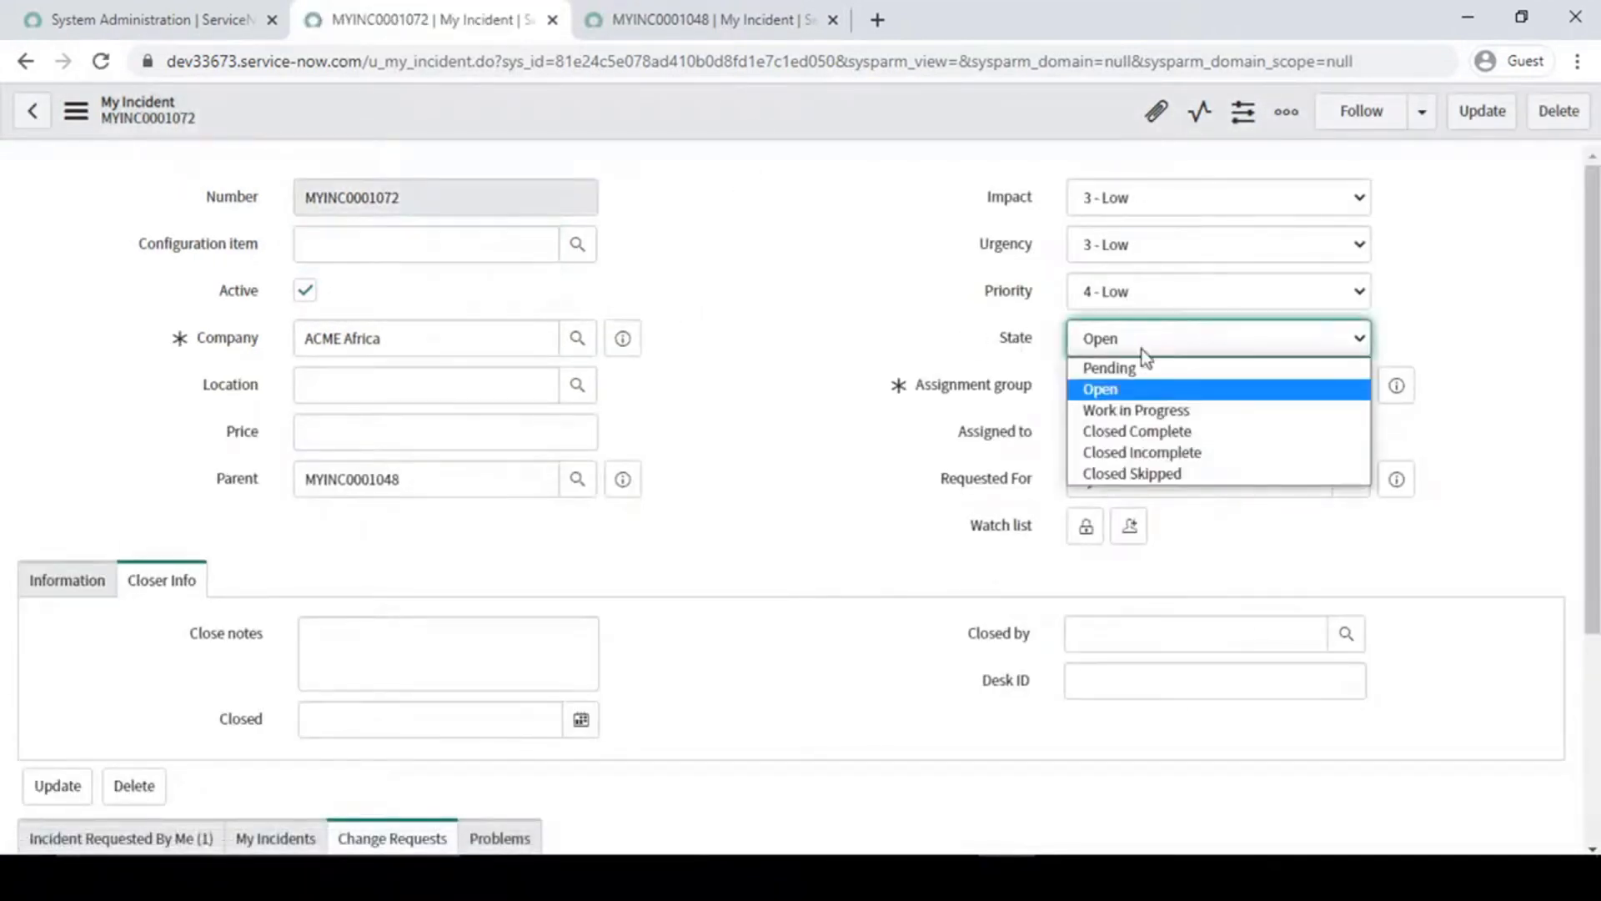
pyautogui.click(1139, 413)
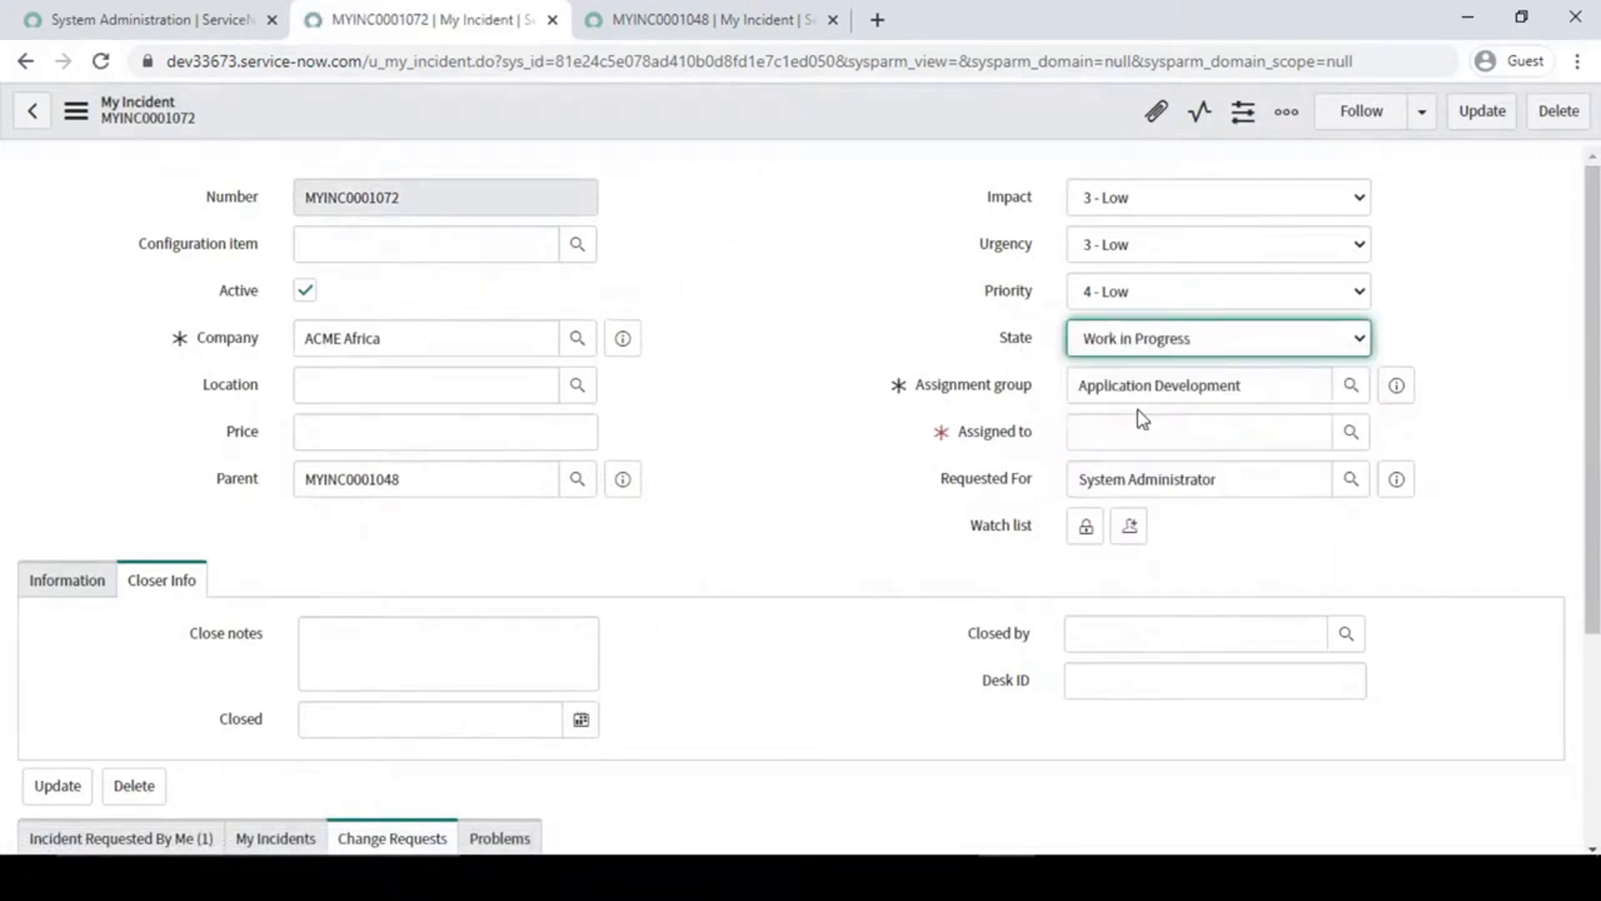
pyautogui.click(1351, 432)
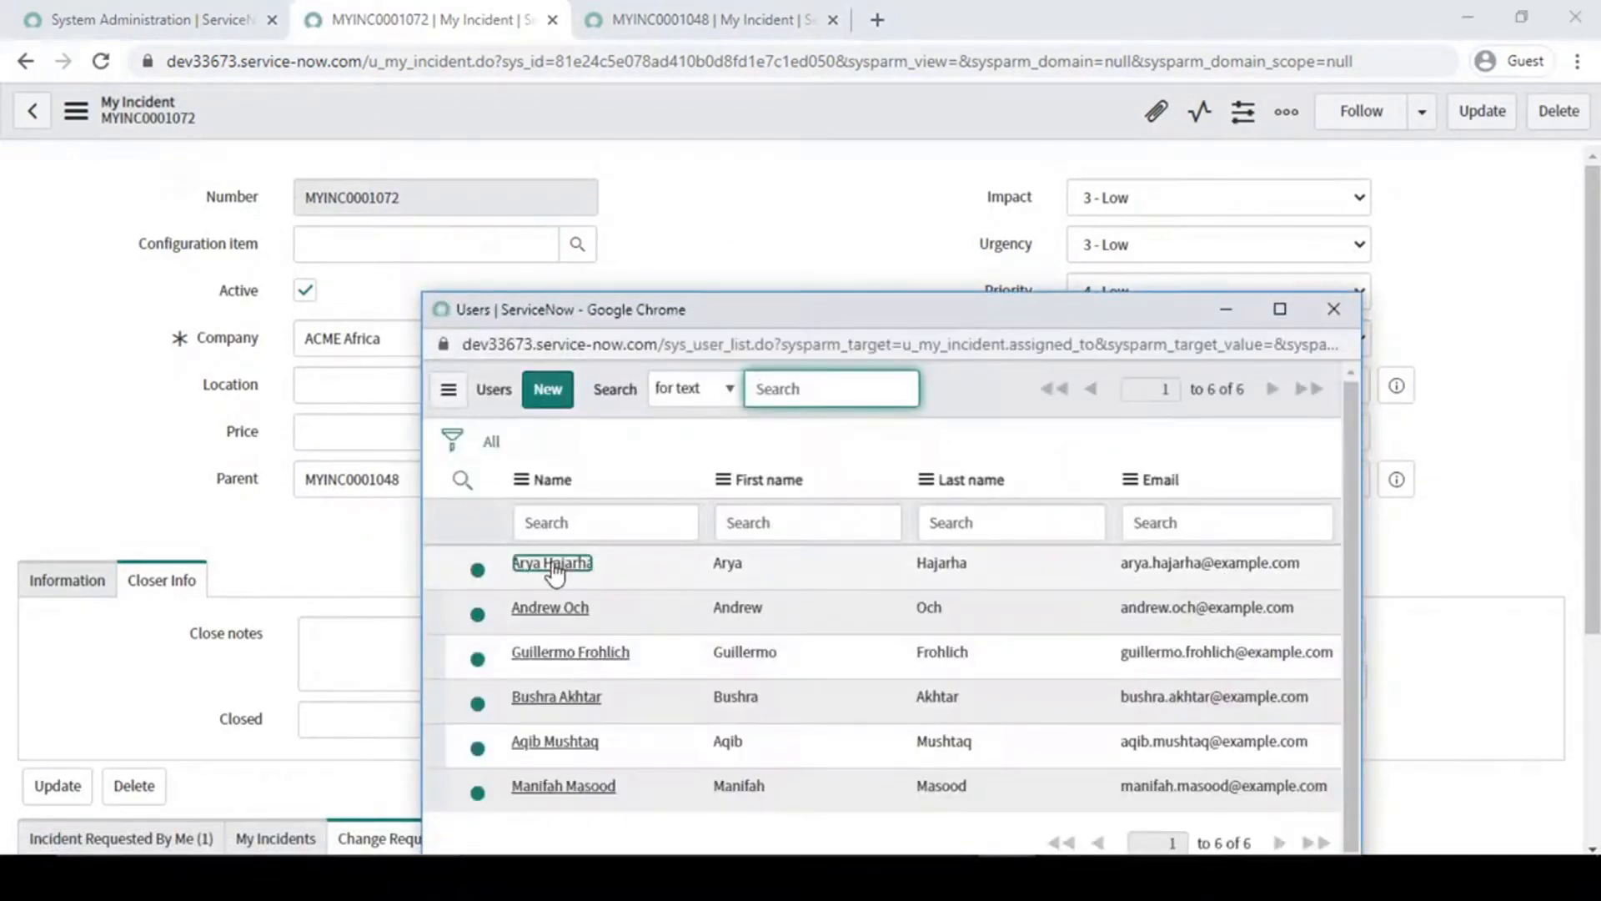
pyautogui.click(553, 564)
pyautogui.hotkey('ctrl', 'Tab')
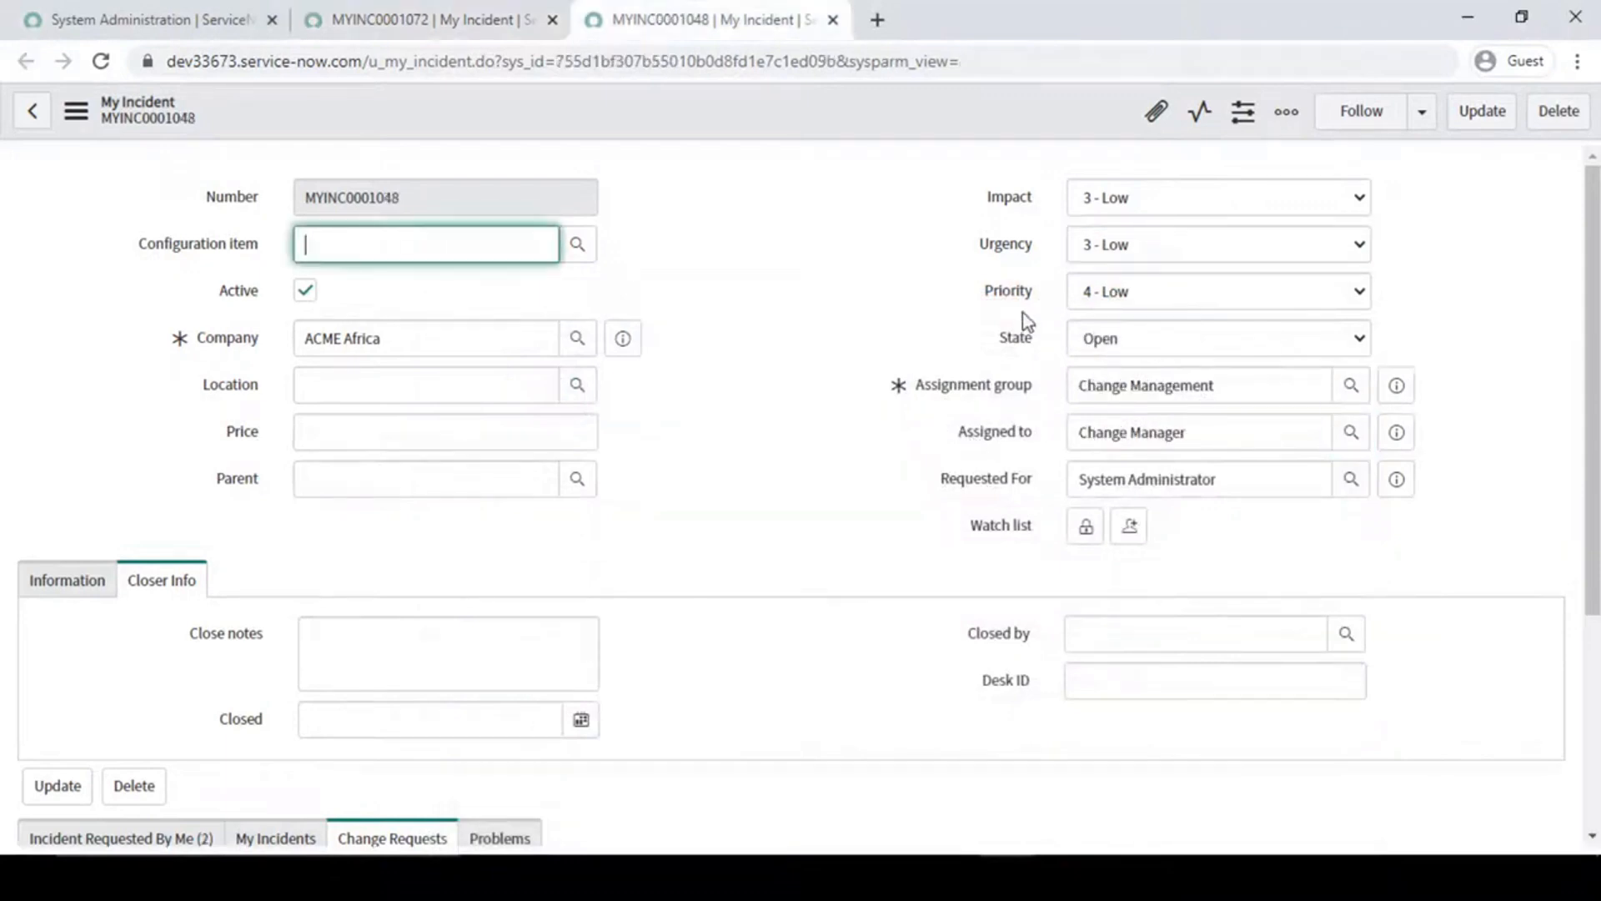
pyautogui.click(400, 19)
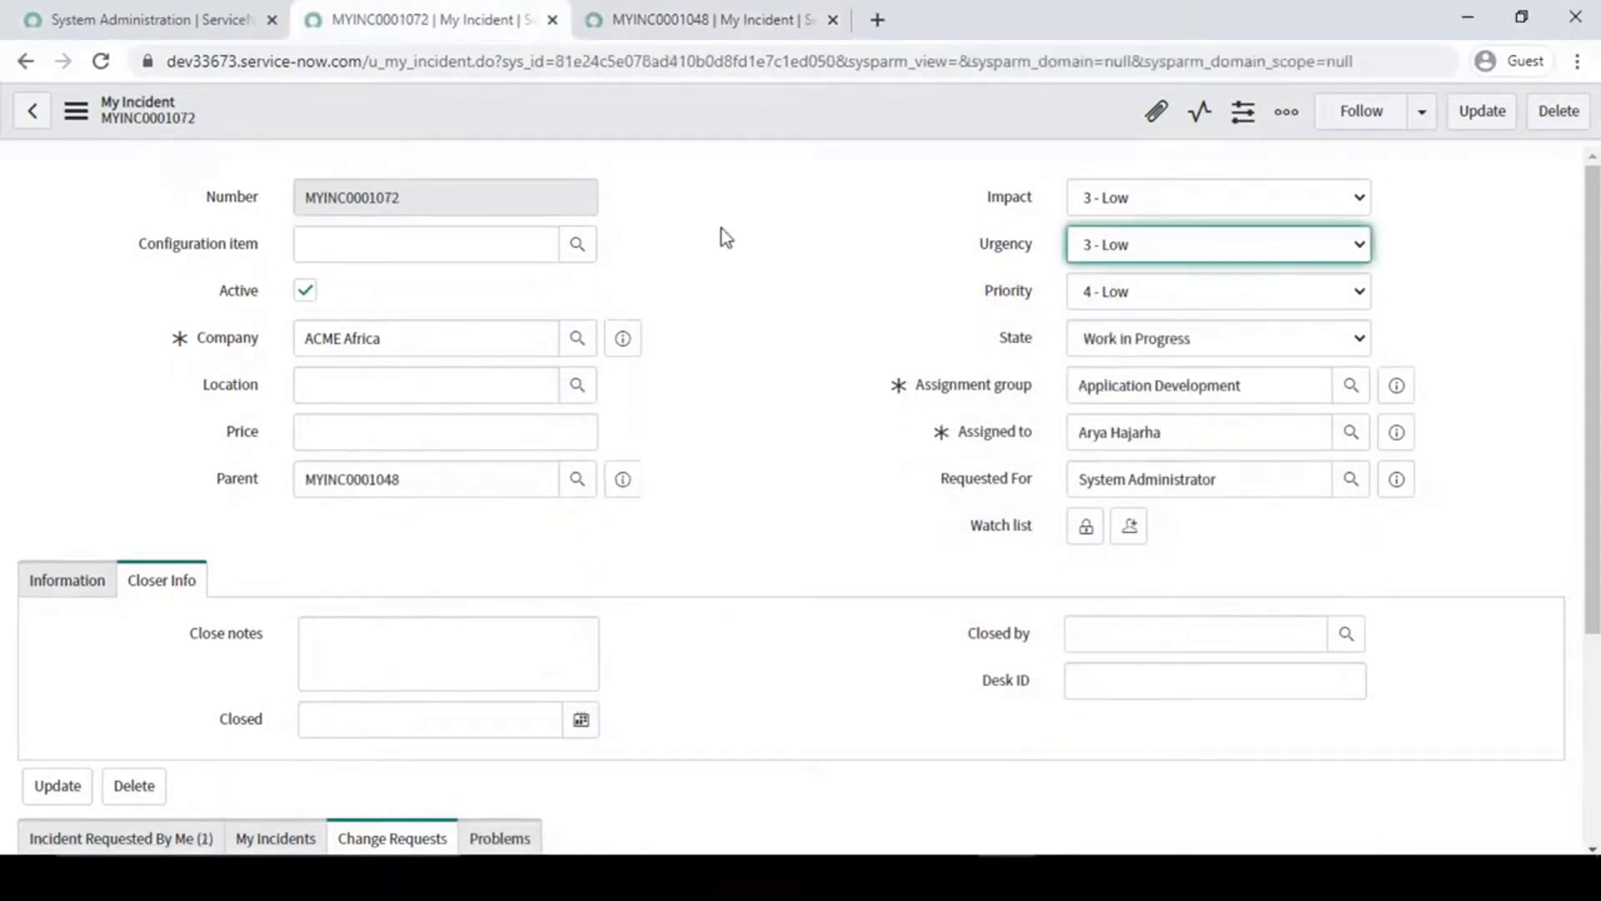
pyautogui.rightClick(737, 105)
pyautogui.click(764, 110)
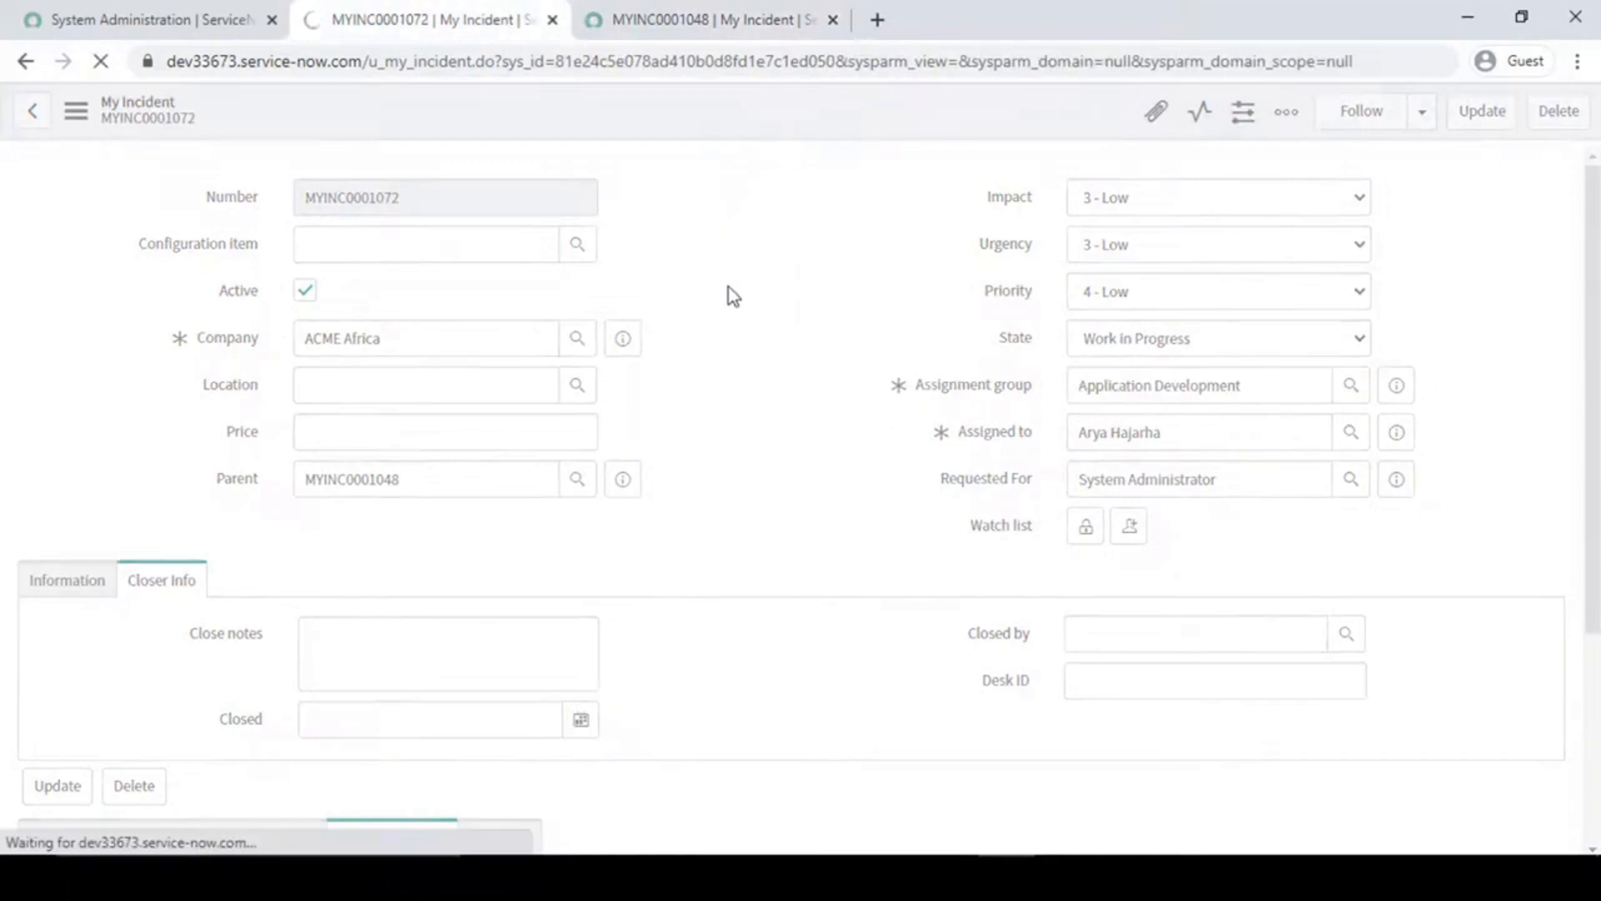
# - Compare the State field on parent MYINC0001048 with the State on child MYINC0001072
pyautogui.click(617, 7)
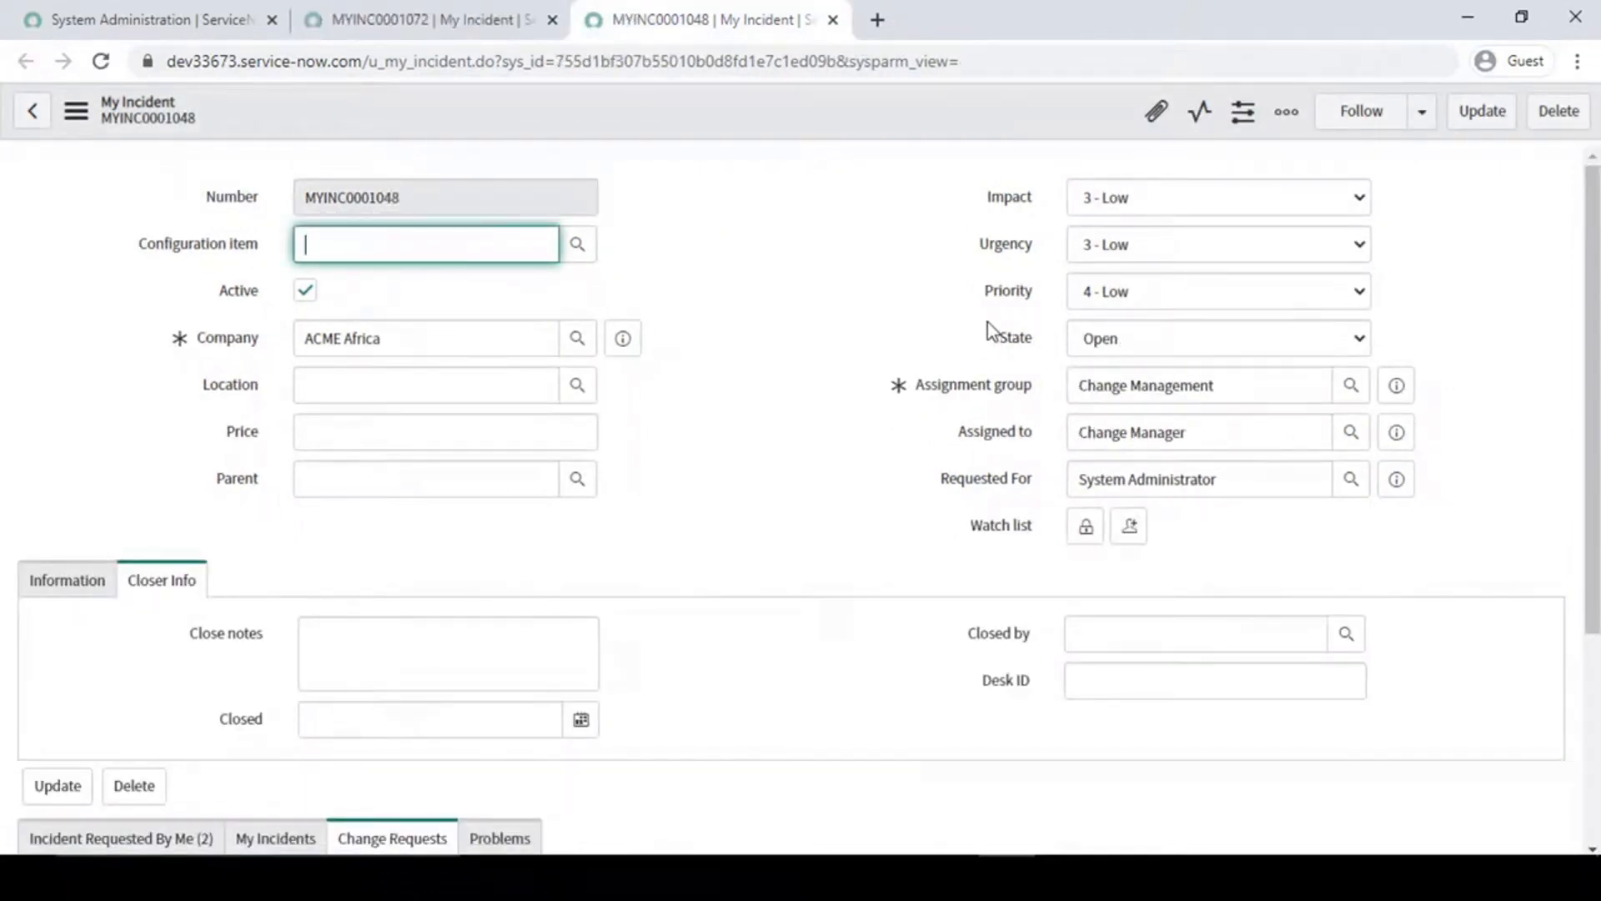
pyautogui.moveTo(985, 312)
pyautogui.mouseDown()
pyautogui.moveTo(1159, 367)
pyautogui.moveTo(1406, 365)
pyautogui.mouseUp()
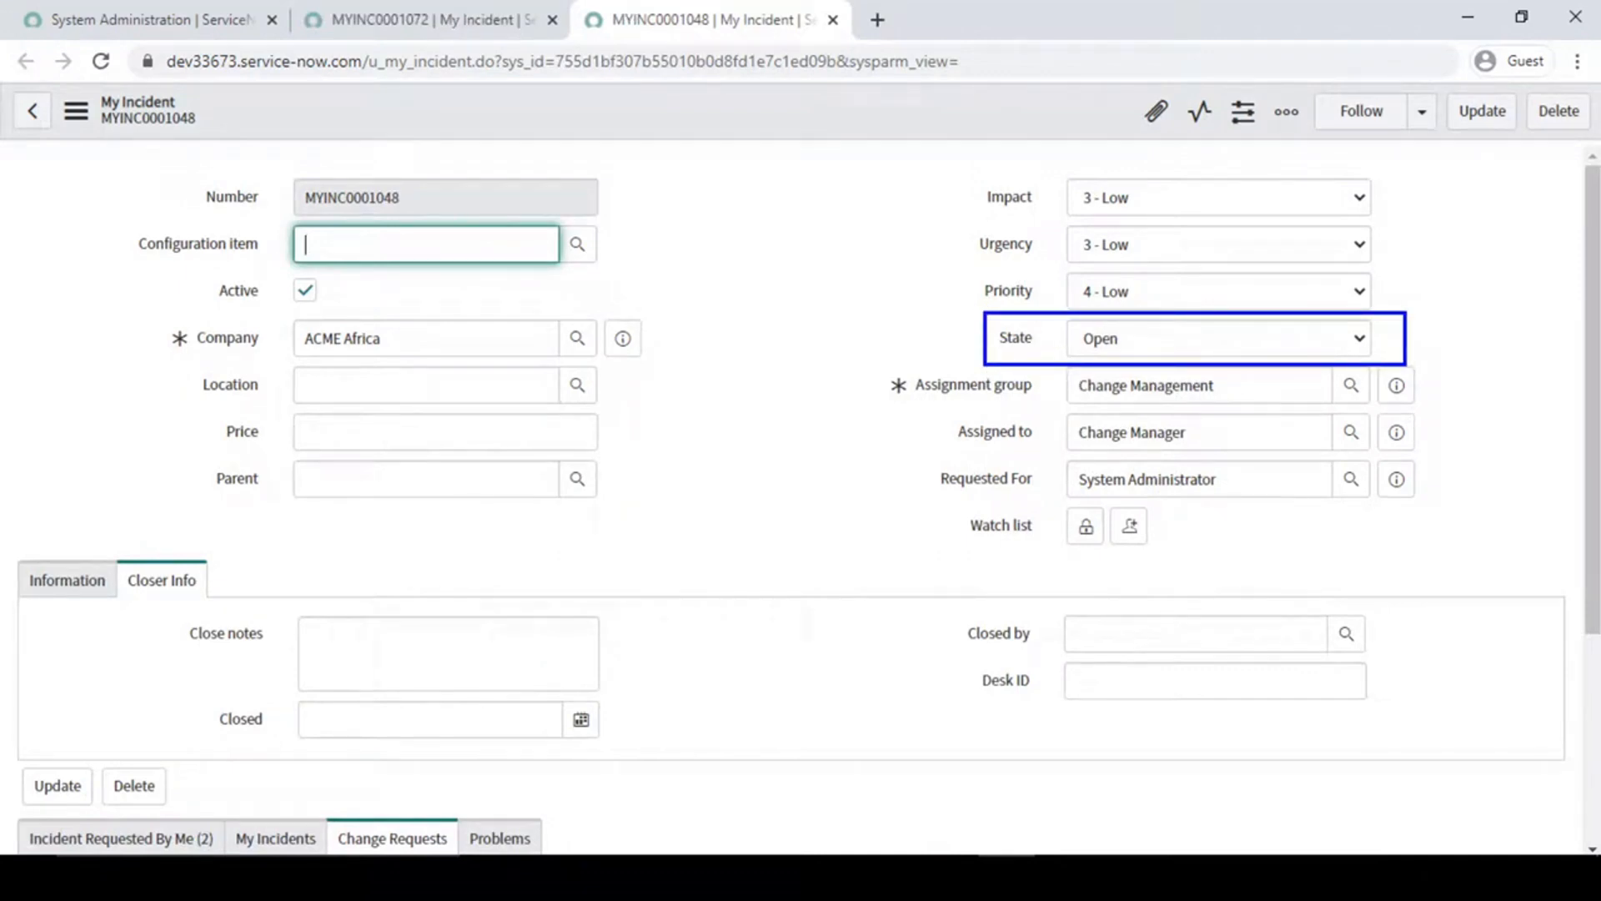
pyautogui.click(421, 20)
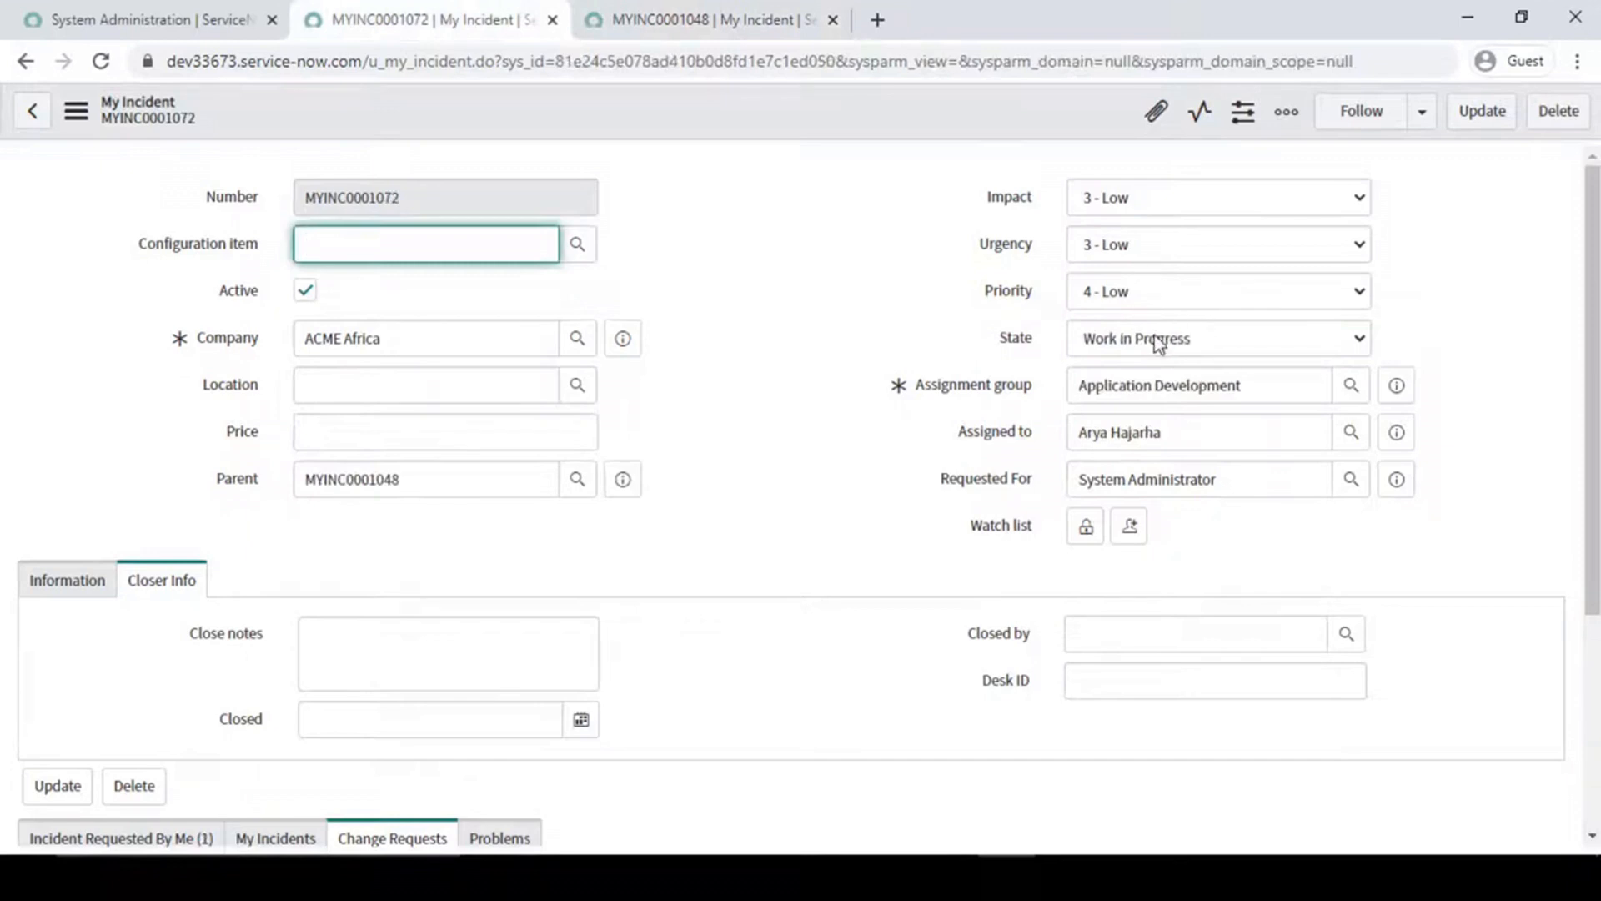
pyautogui.click(905, 319)
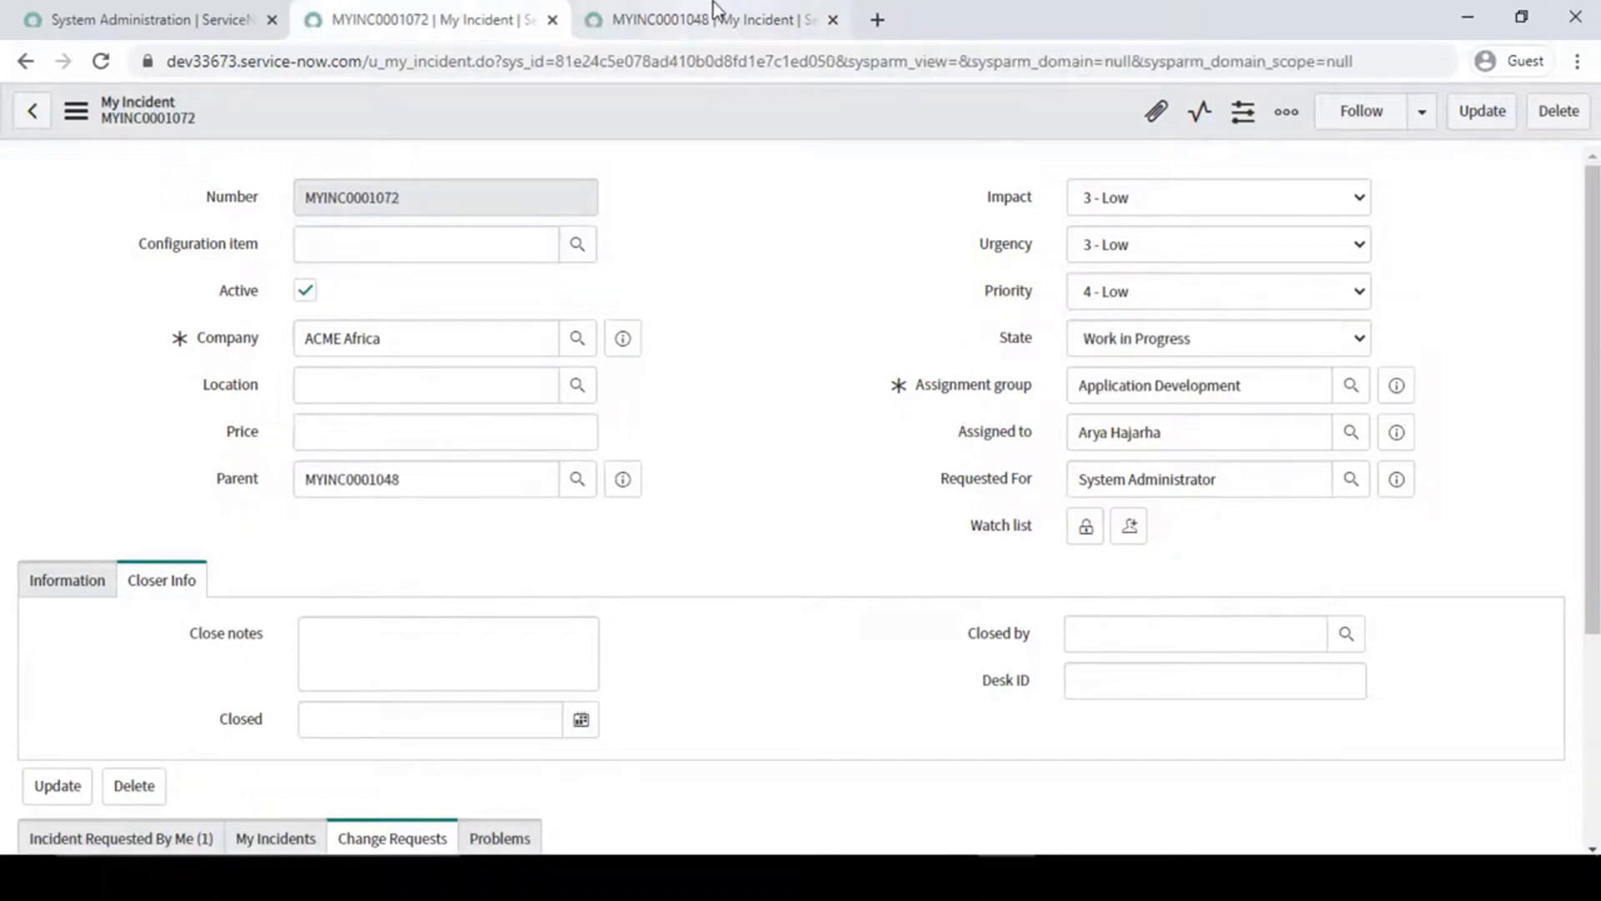
pyautogui.click(679, 18)
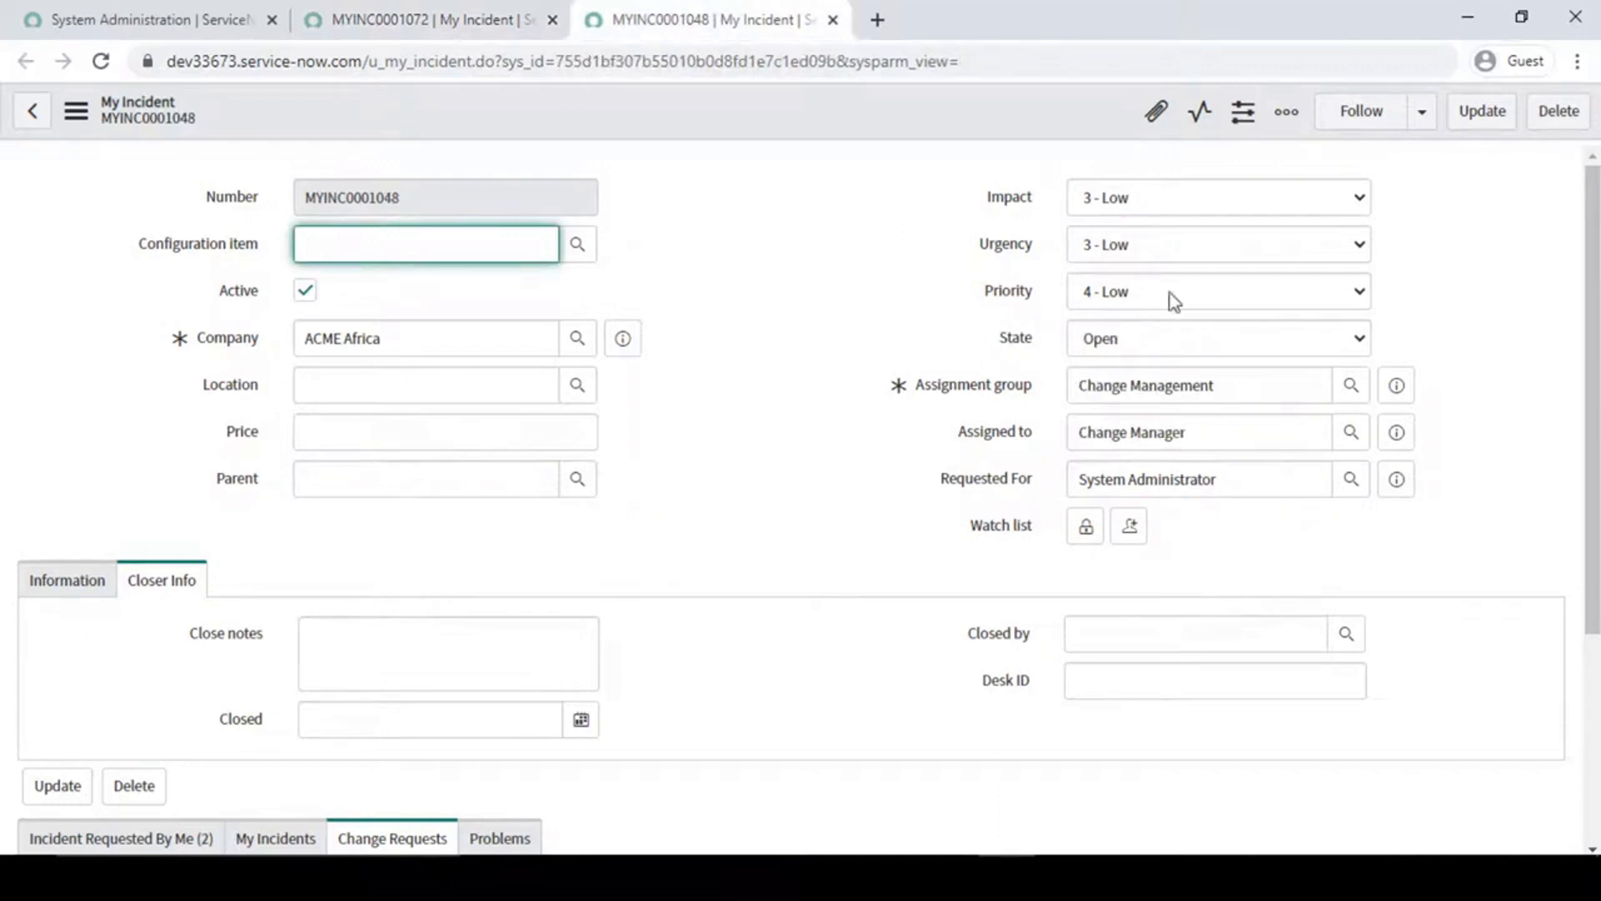
pyautogui.click(851, 280)
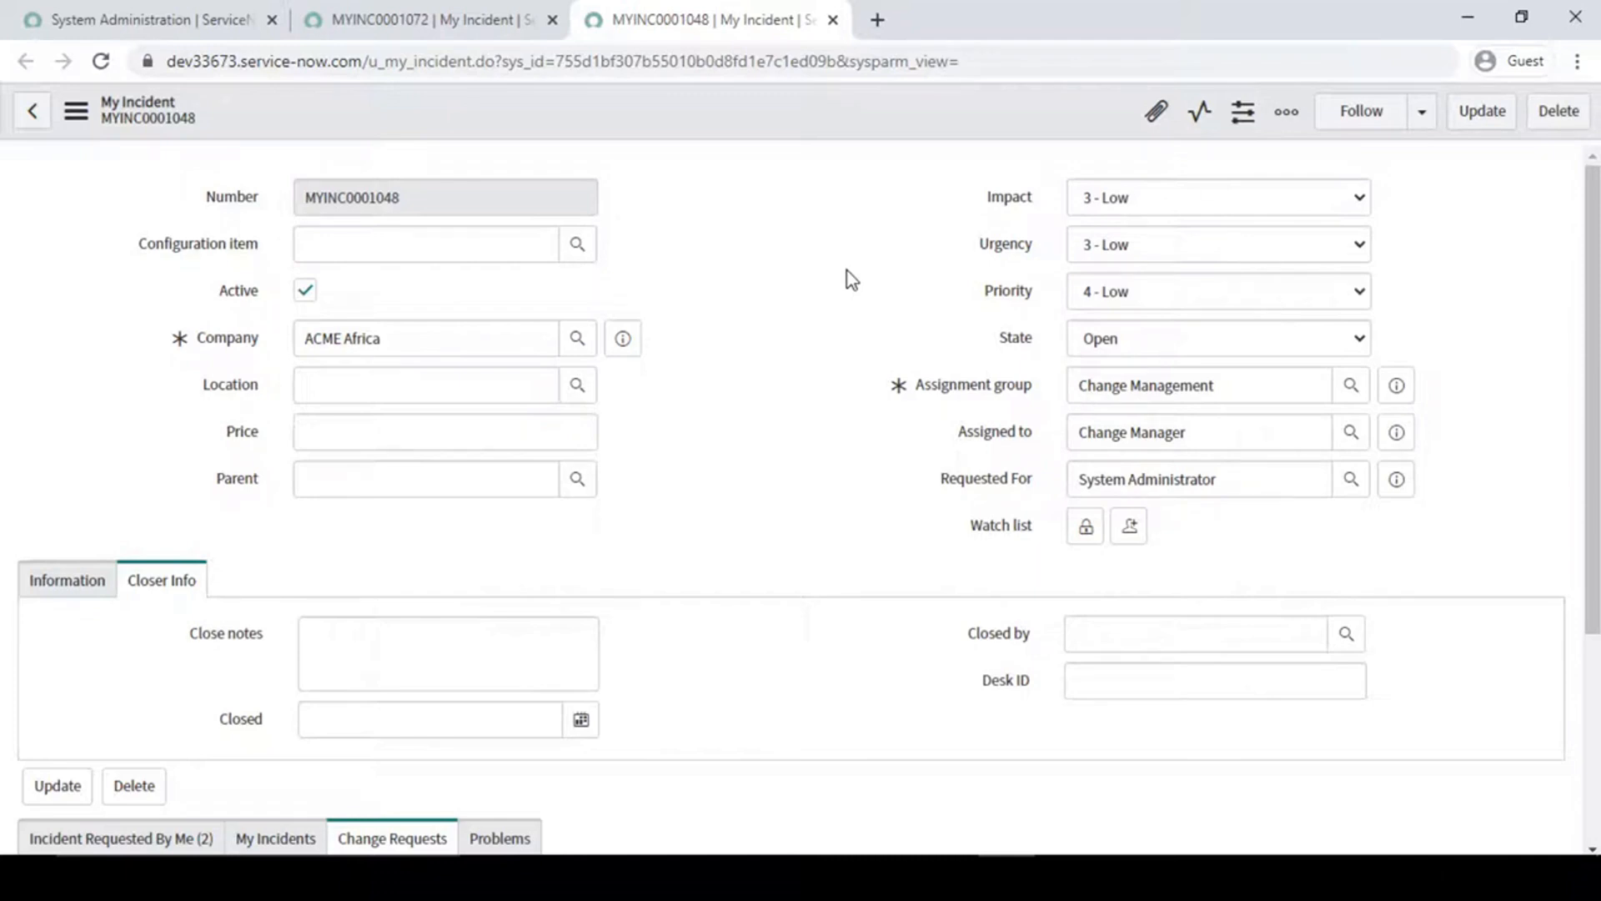
# - Filter the navigator by "business rul" and open the System Definition Business Rules list in a separate tab
pyautogui.click(175, 18)
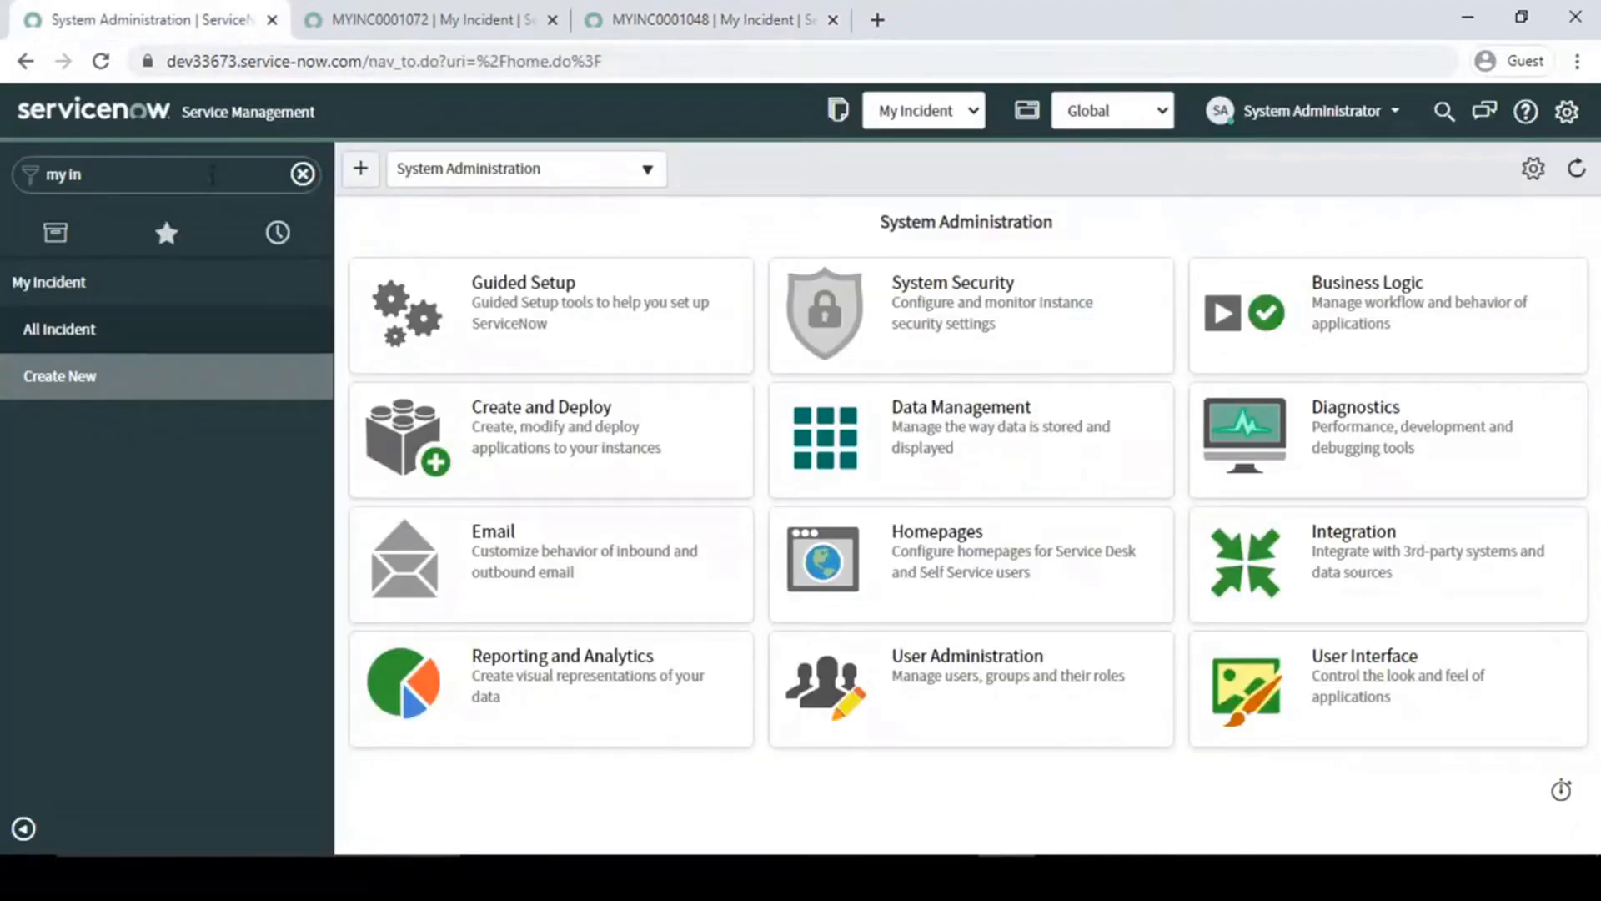
pyautogui.click(213, 174)
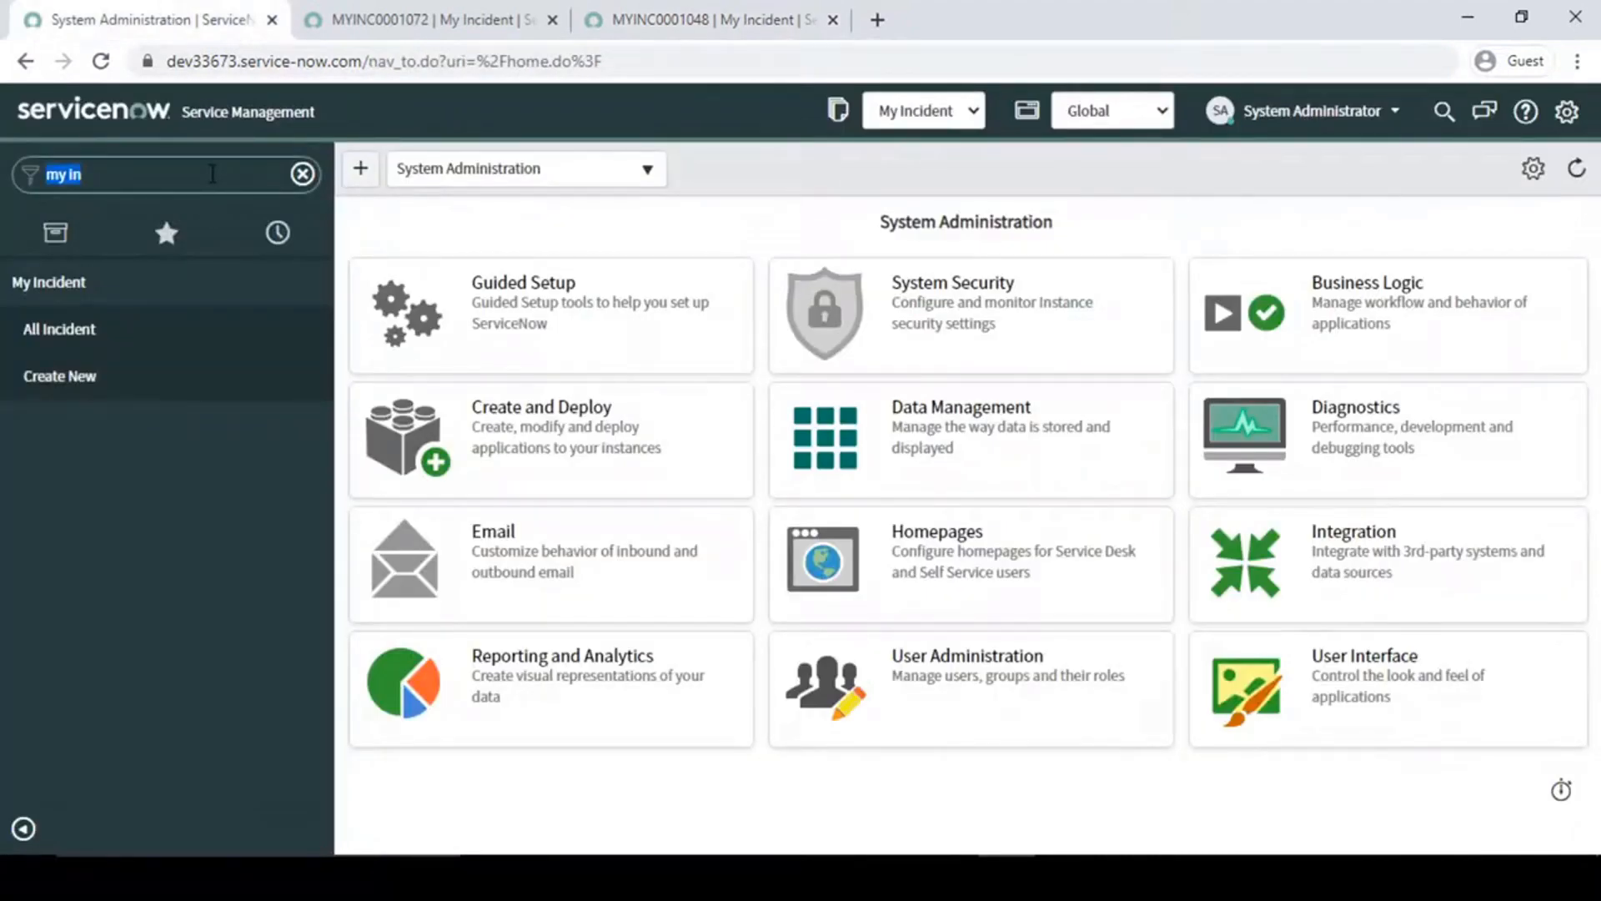
pyautogui.write('busines')
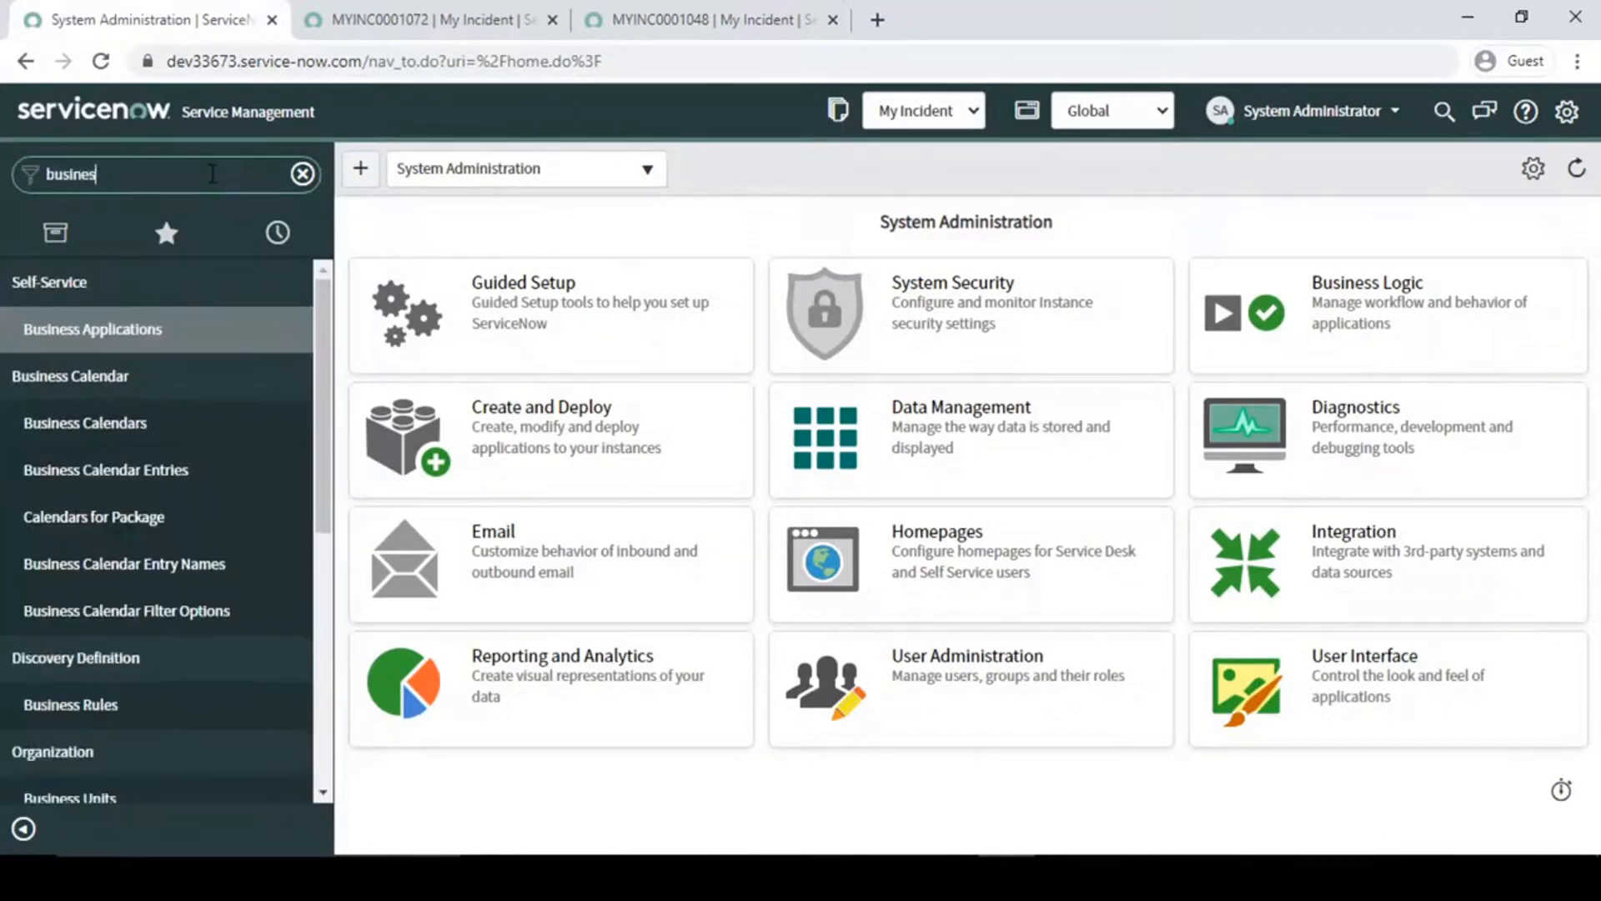
pyautogui.write('s rul')
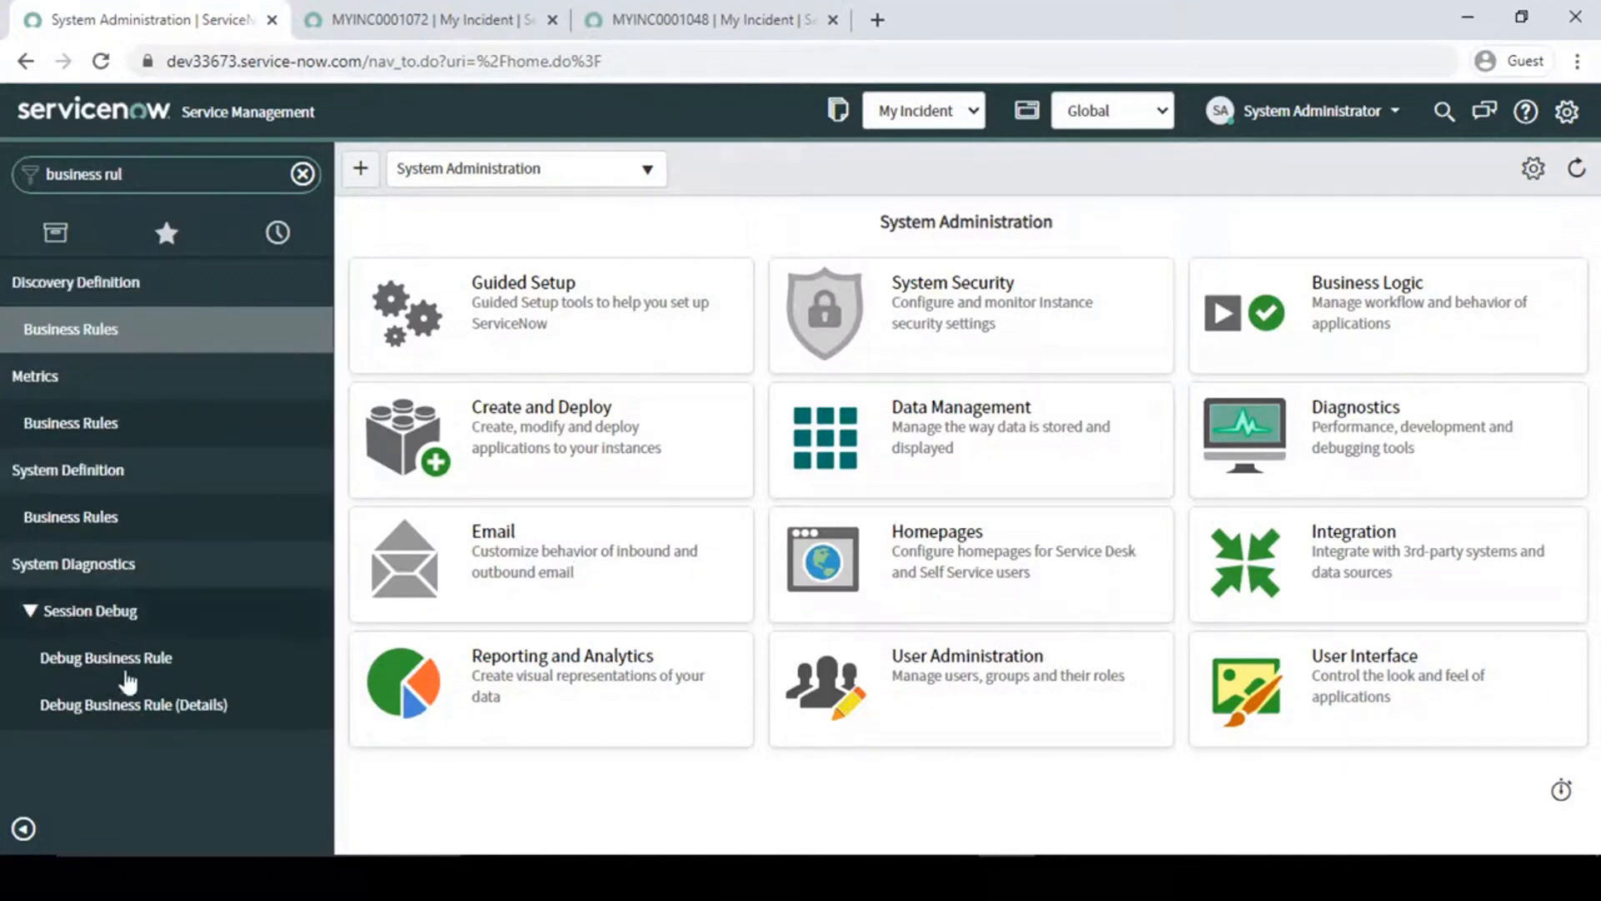
pyautogui.middleClick(73, 519)
pyautogui.click(424, 10)
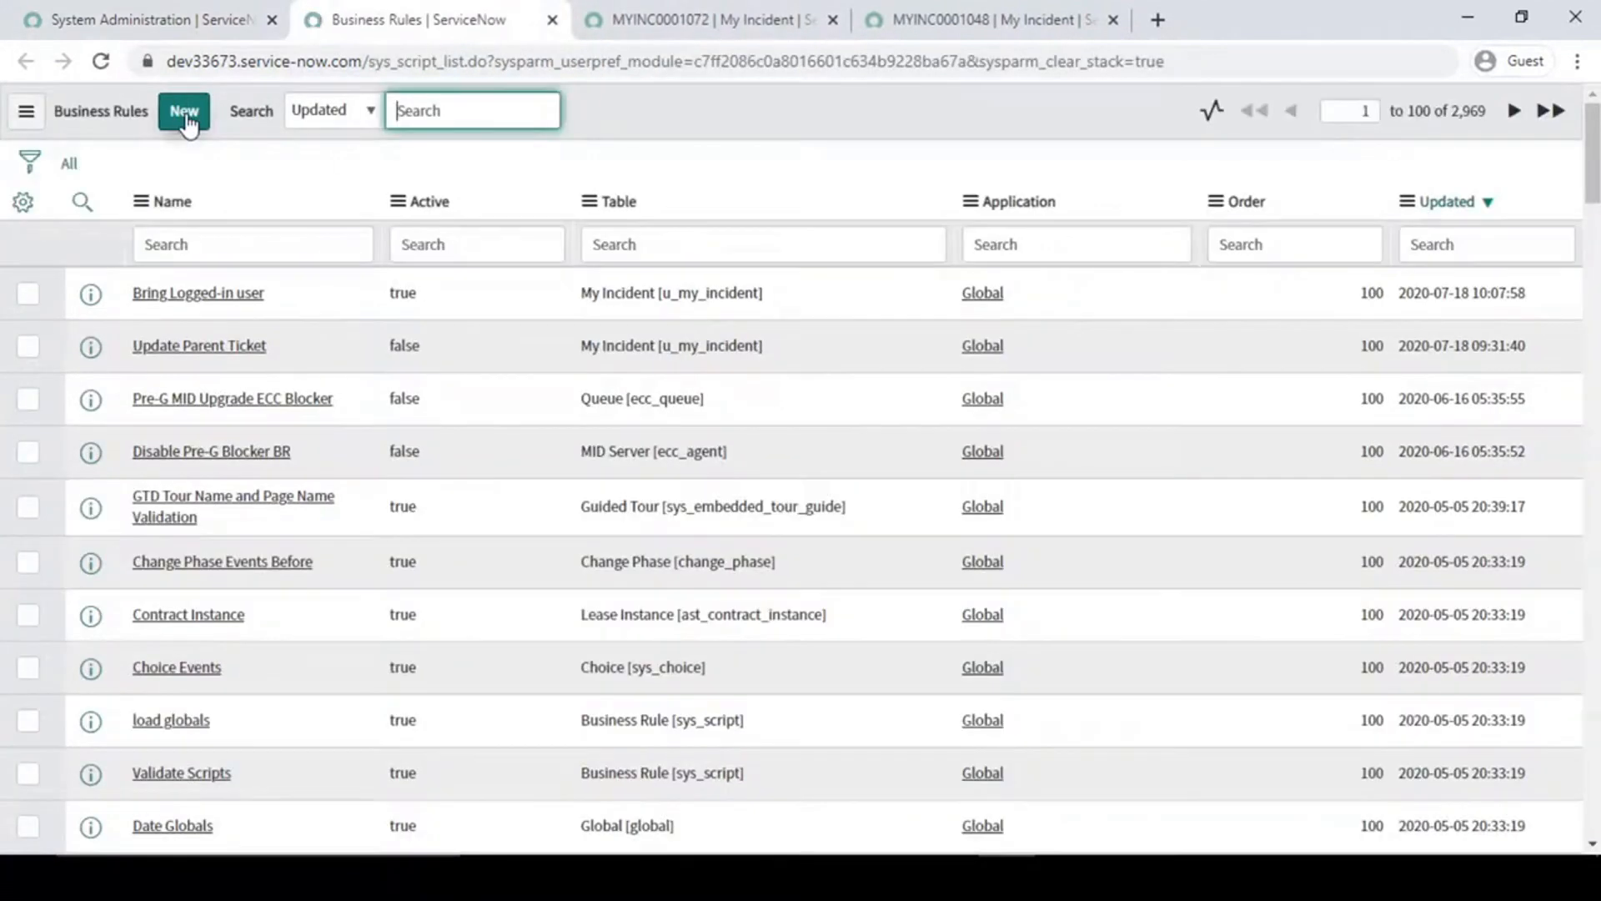
# - Open the Update Parent Ticket business rule, make it active, and save it
pyautogui.click(222, 350)
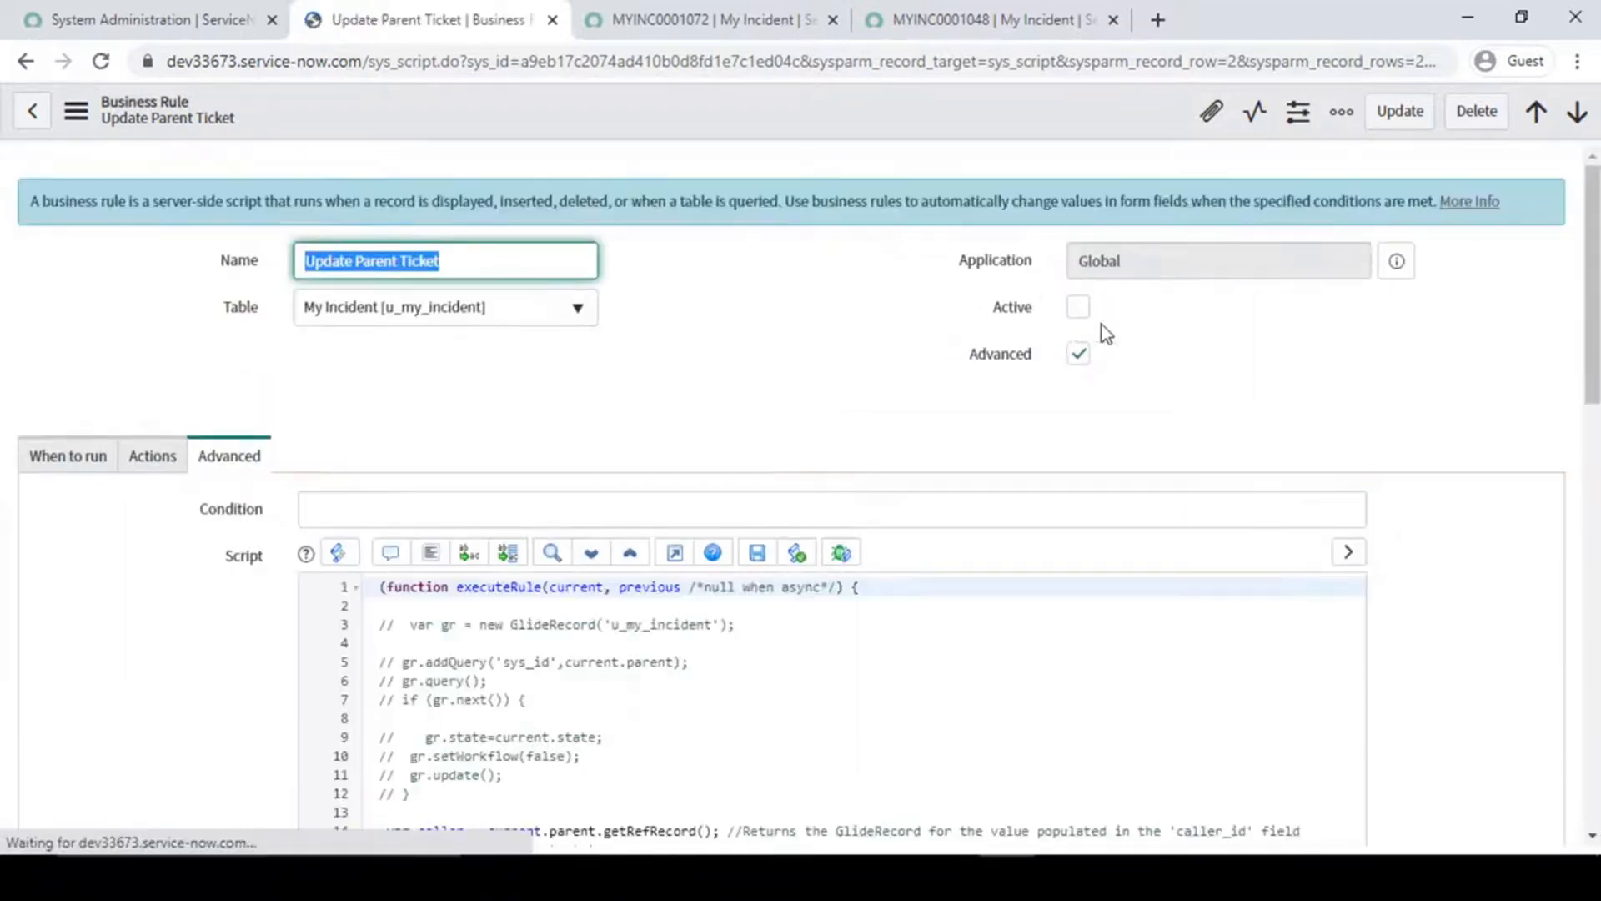
pyautogui.click(1081, 307)
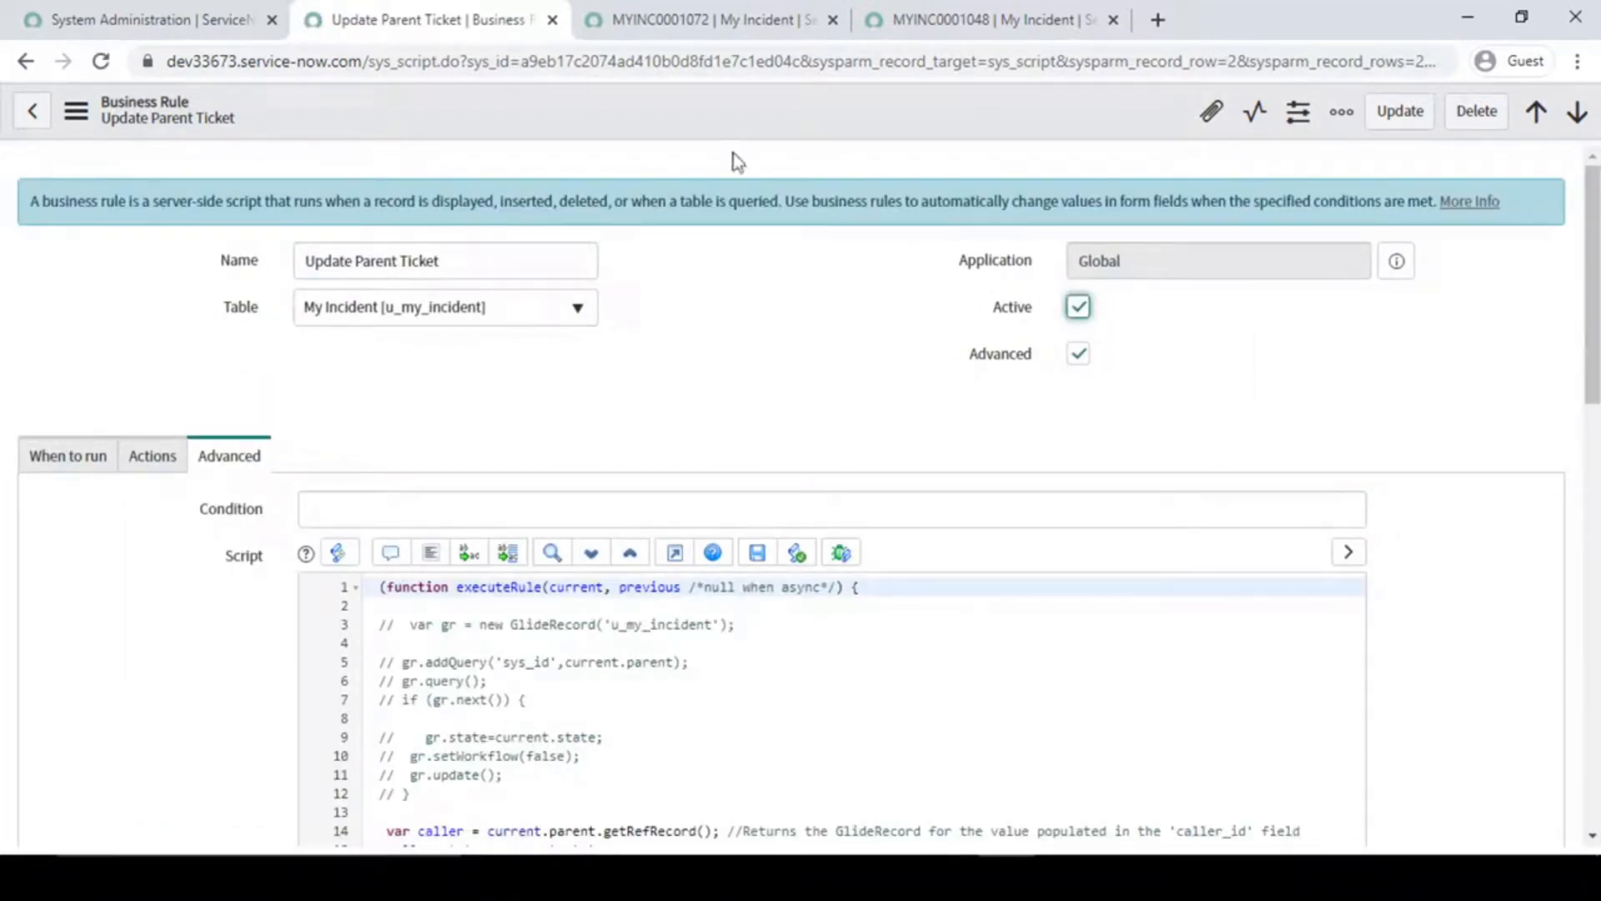
pyautogui.rightClick(732, 115)
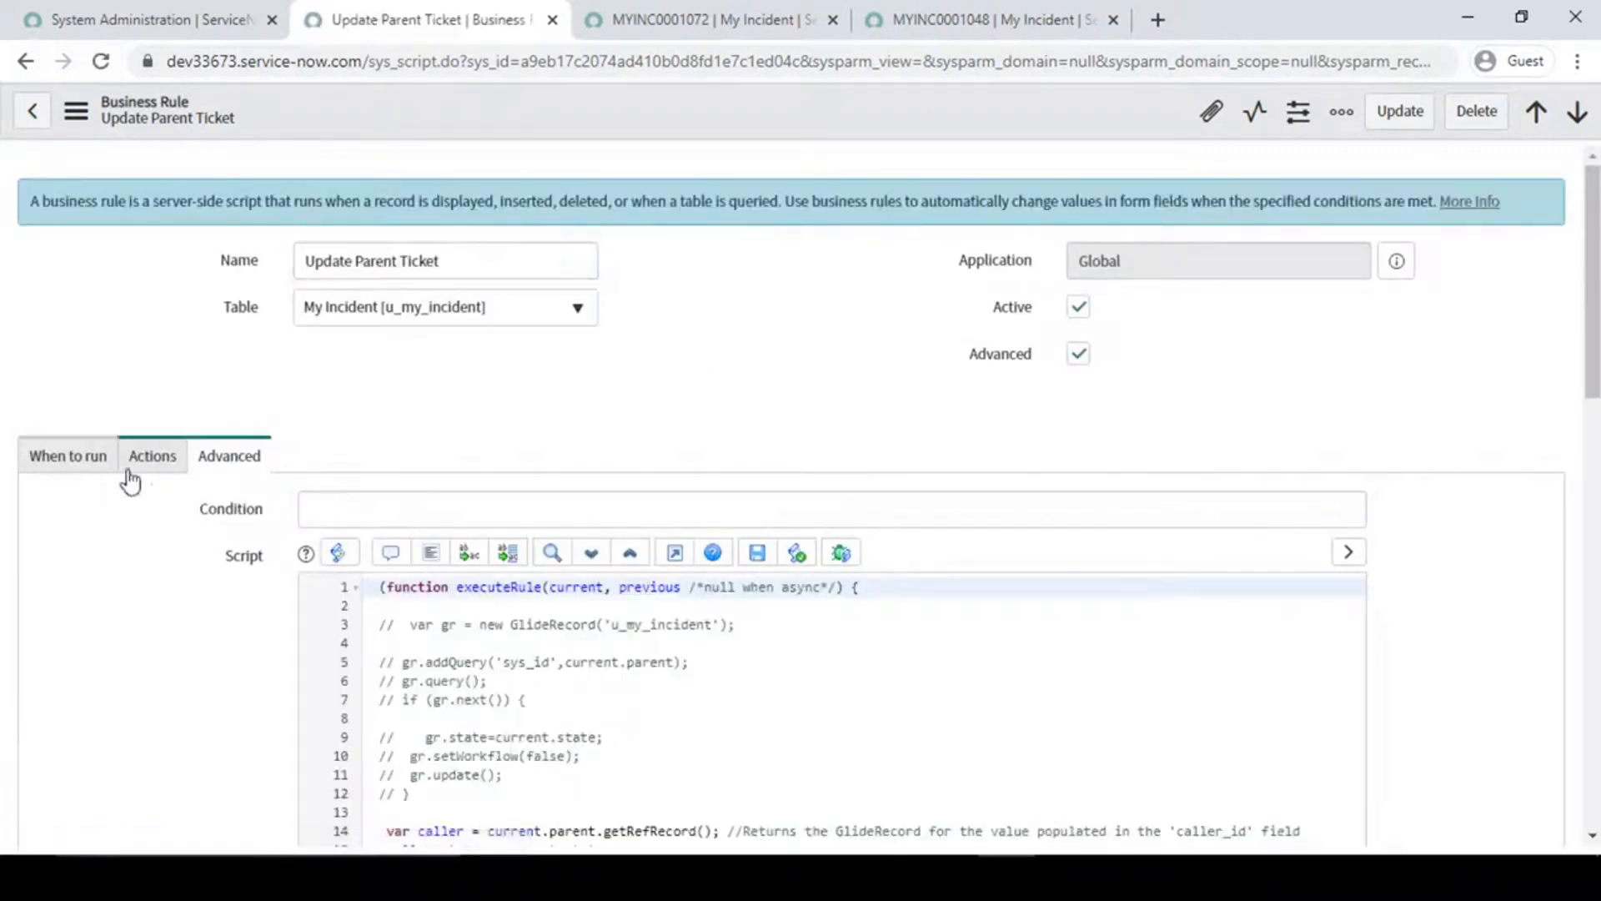
# - Review when the Update Parent Ticket rule runs and which field values, message or abort actions it defines
pyautogui.click(64, 464)
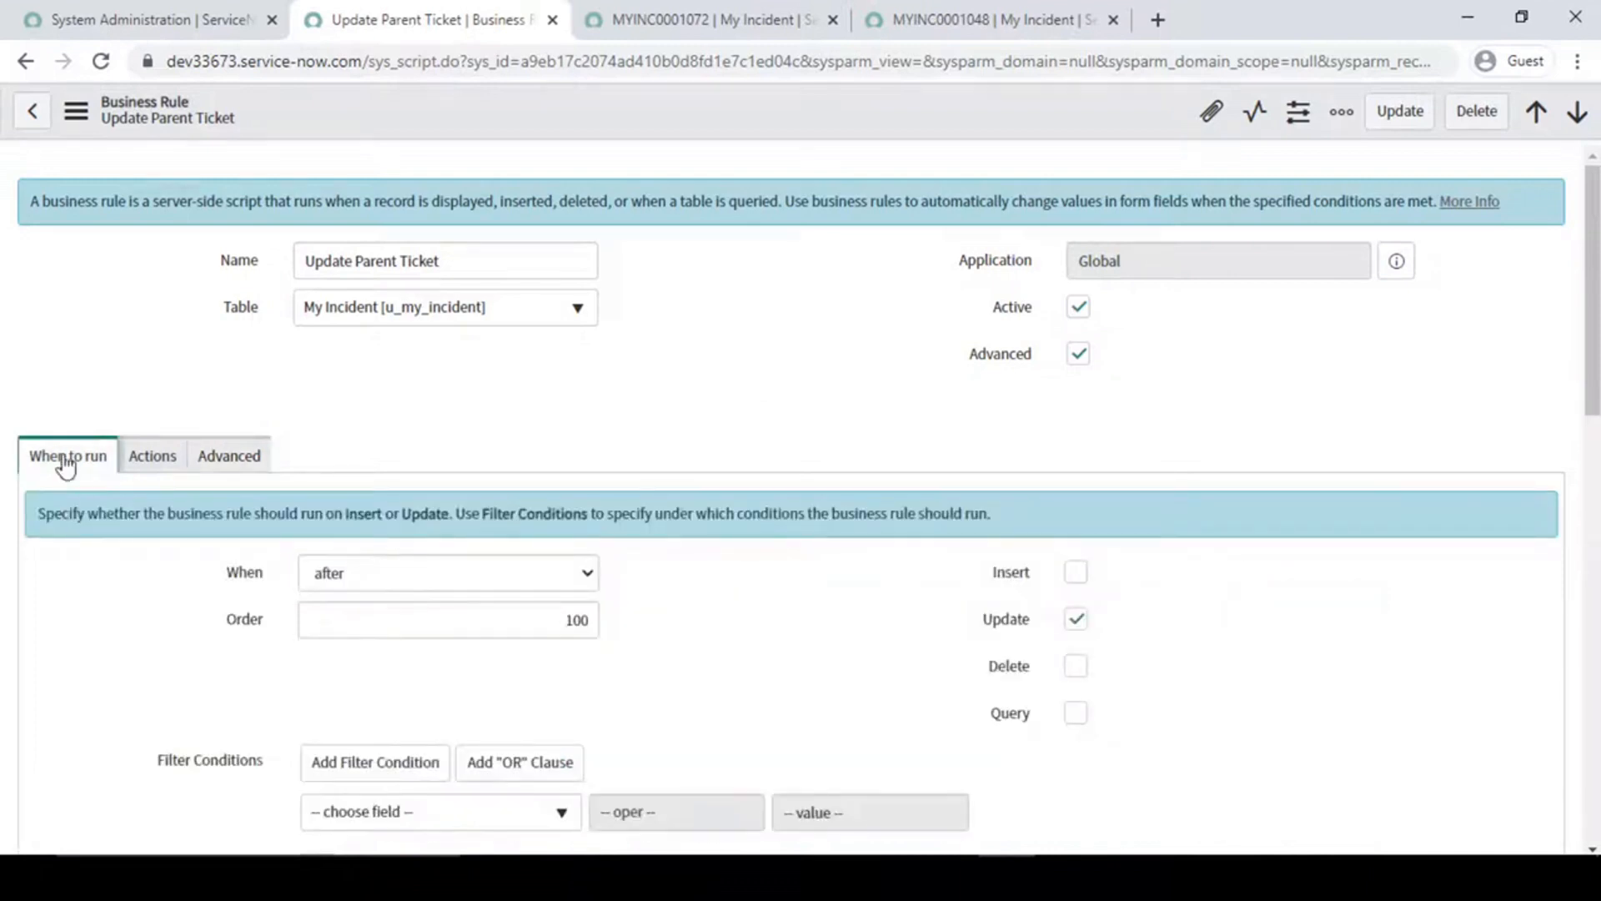
pyautogui.scroll(-2, 66, 527)
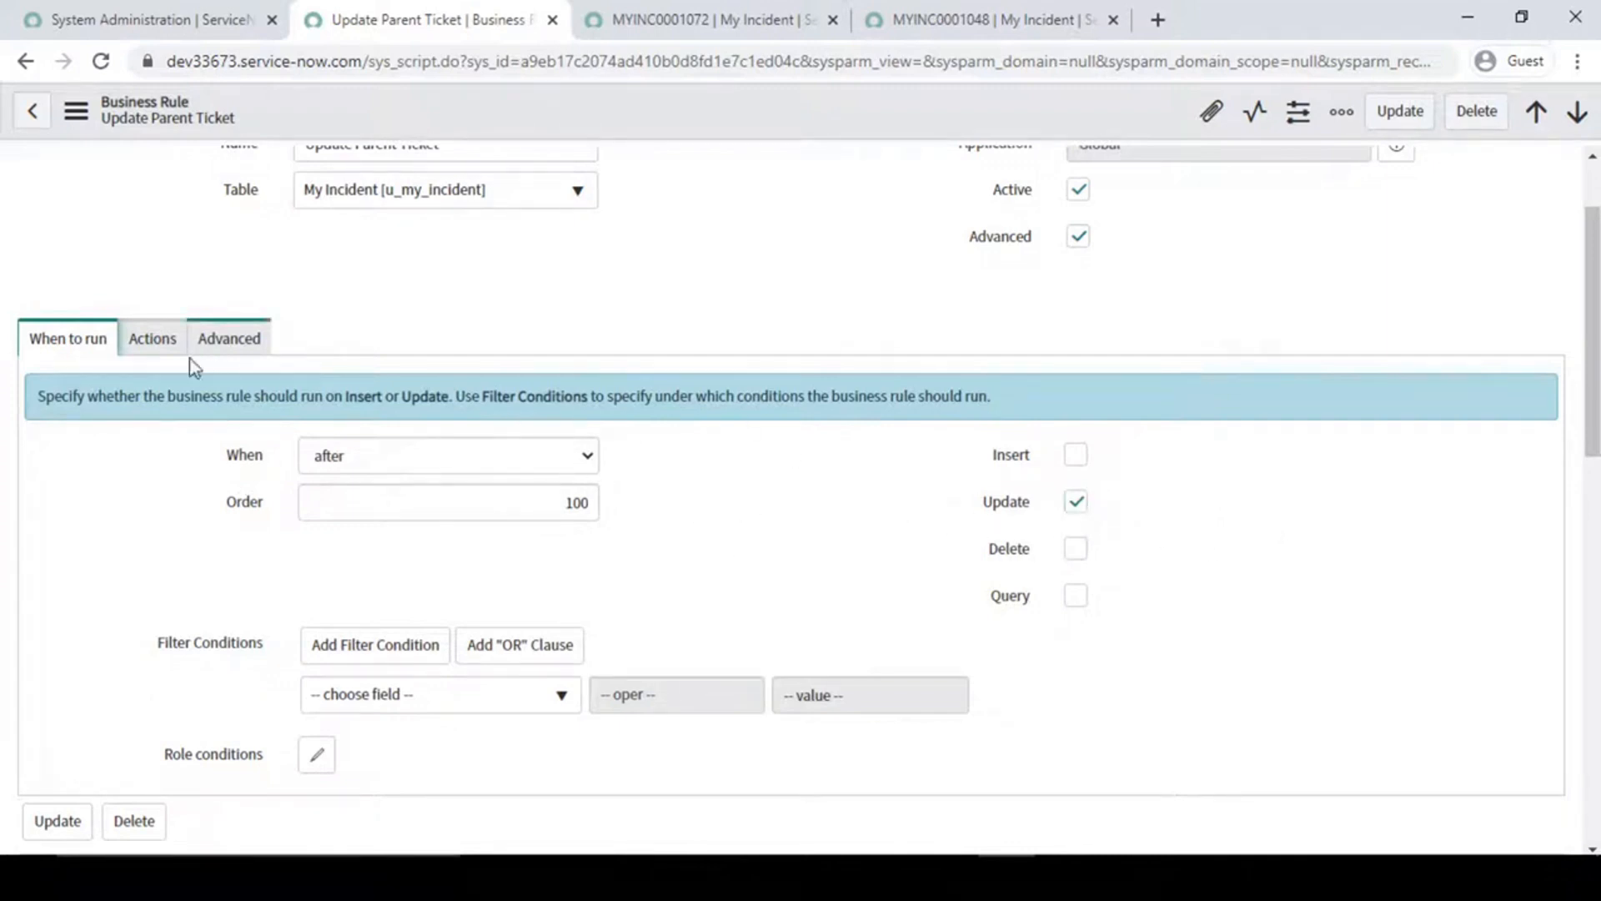
pyautogui.click(163, 345)
pyautogui.hotkey('ctrl', '2')
pyautogui.moveTo(127, 515); pyautogui.dragTo(502, 686)
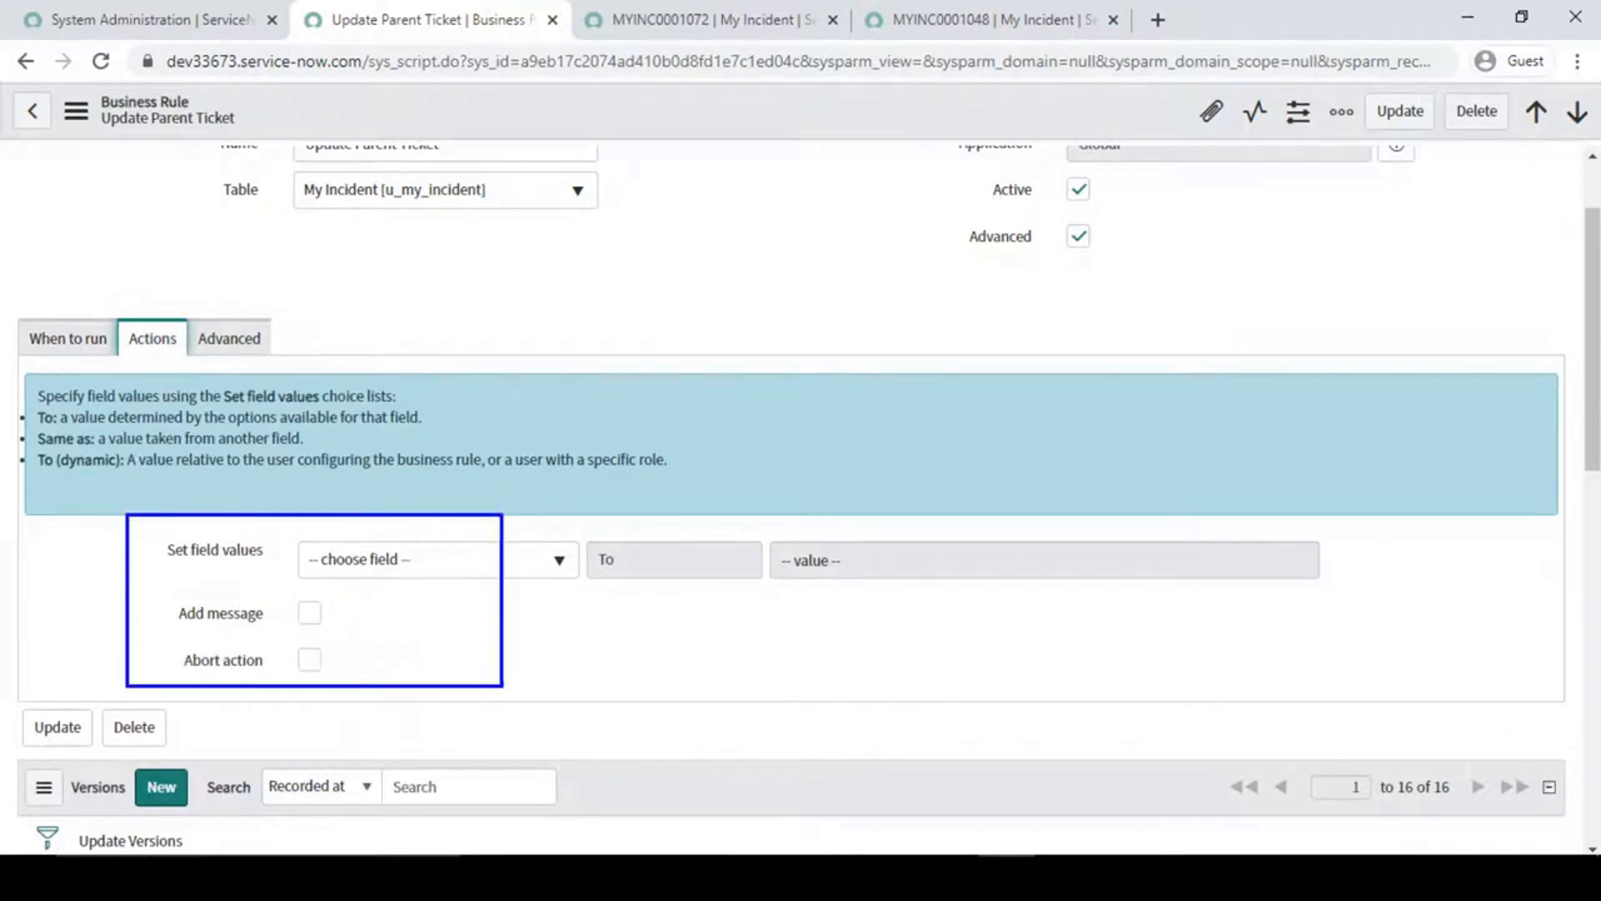
pyautogui.press('Escape')
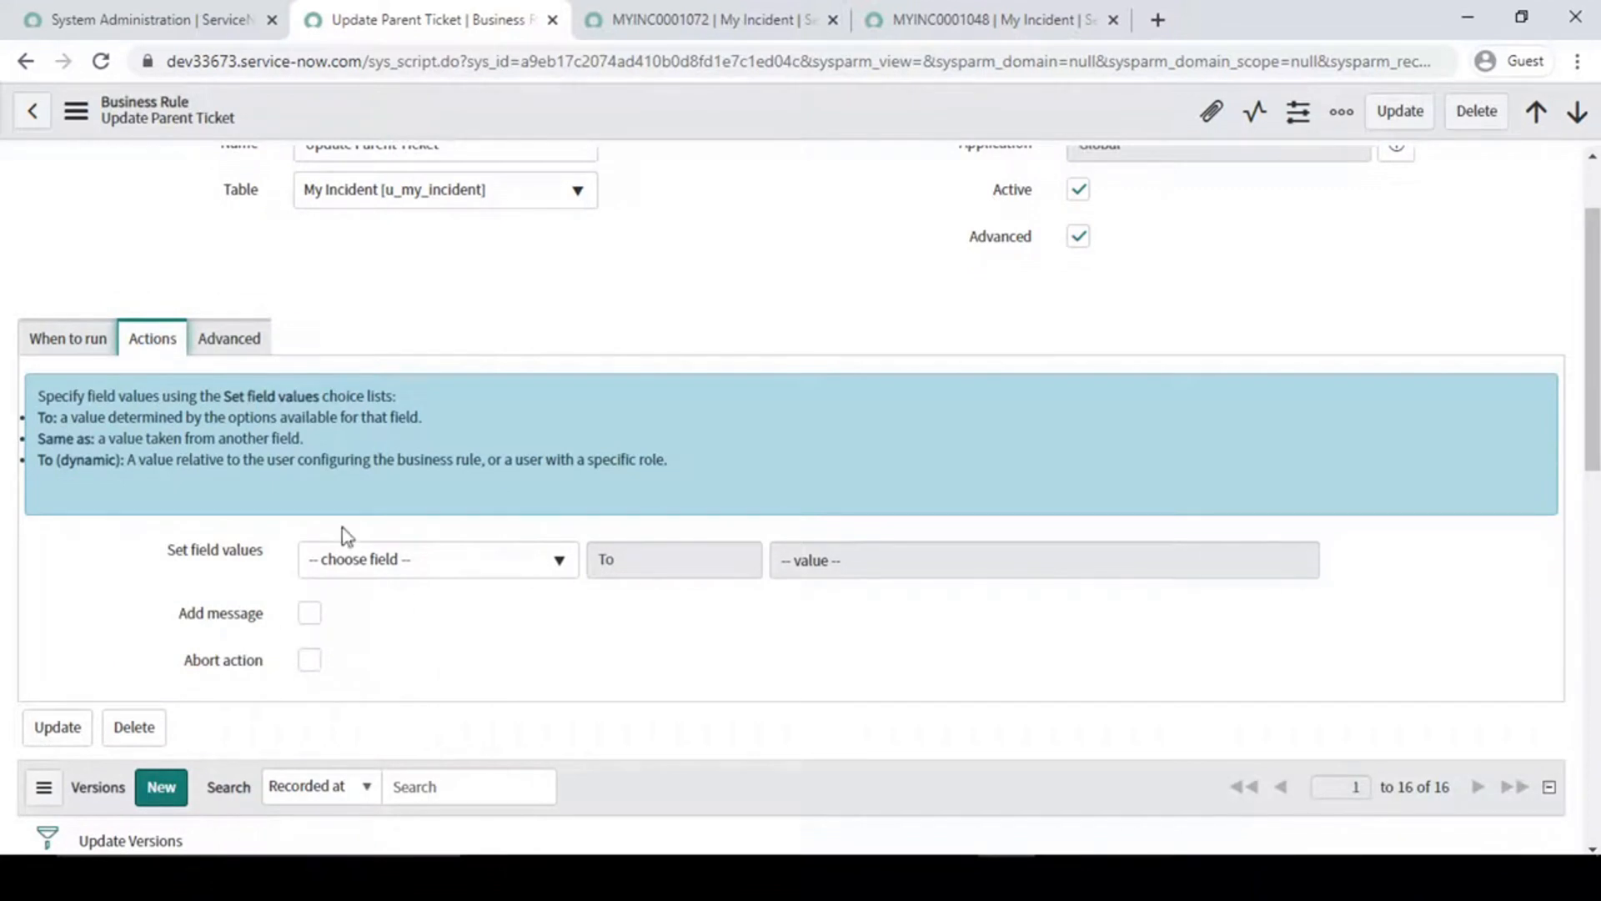
# - Open the Update Parent Ticket rule's script and review the commented-out GlideRecord query block on lines 3 to 12
pyautogui.click(222, 342)
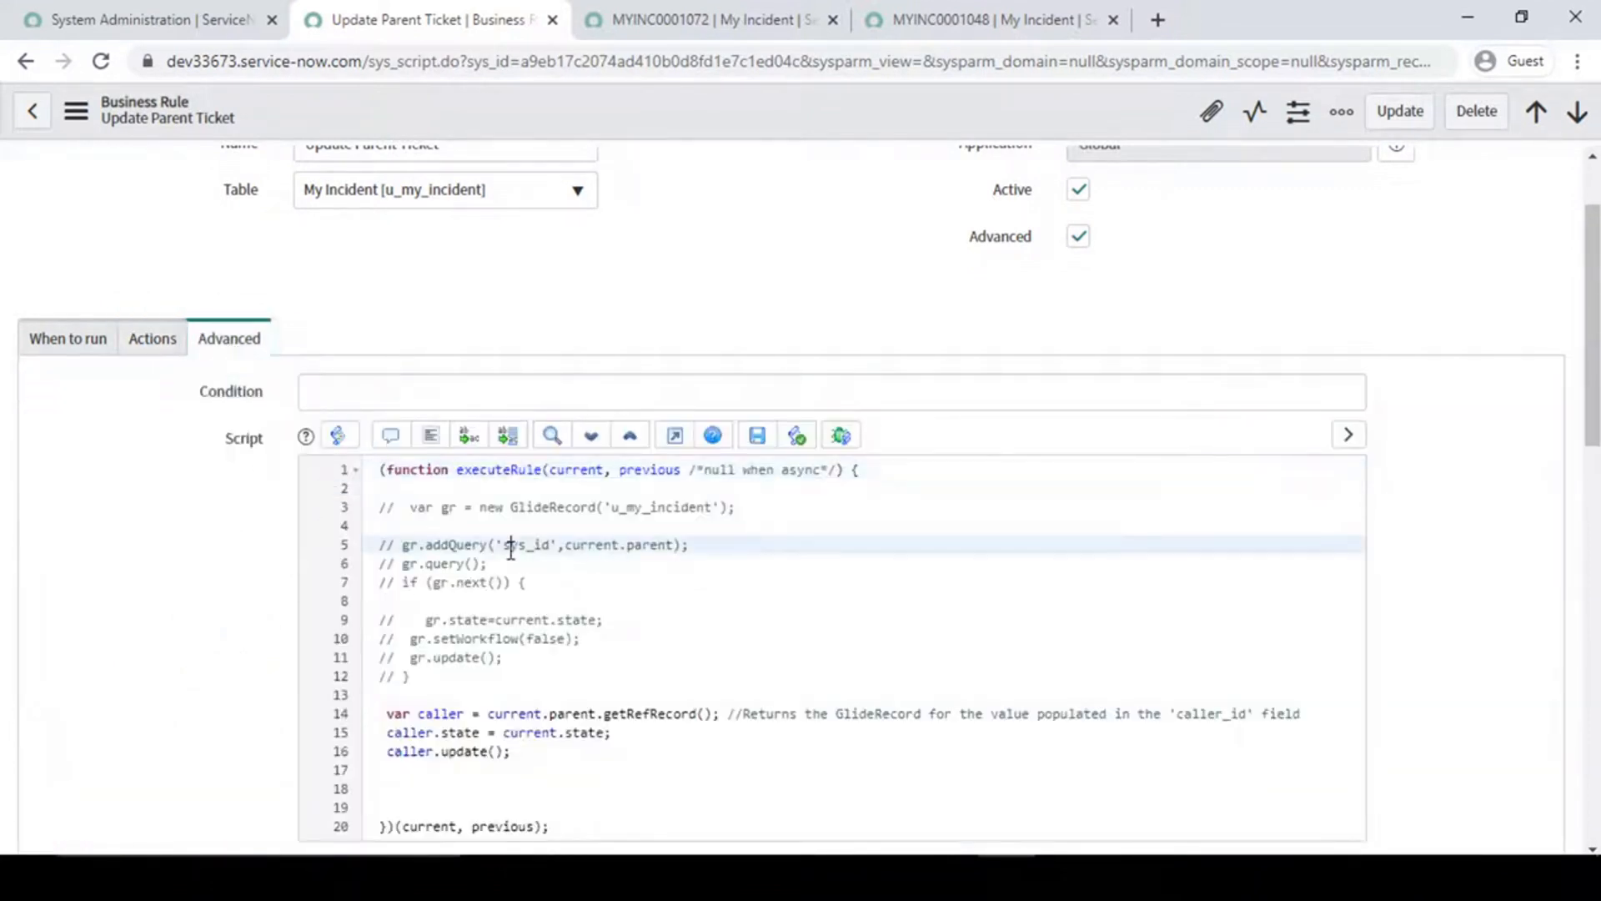
pyautogui.scroll(-2, 511, 551)
pyautogui.moveTo(383, 391); pyautogui.dragTo(542, 575)
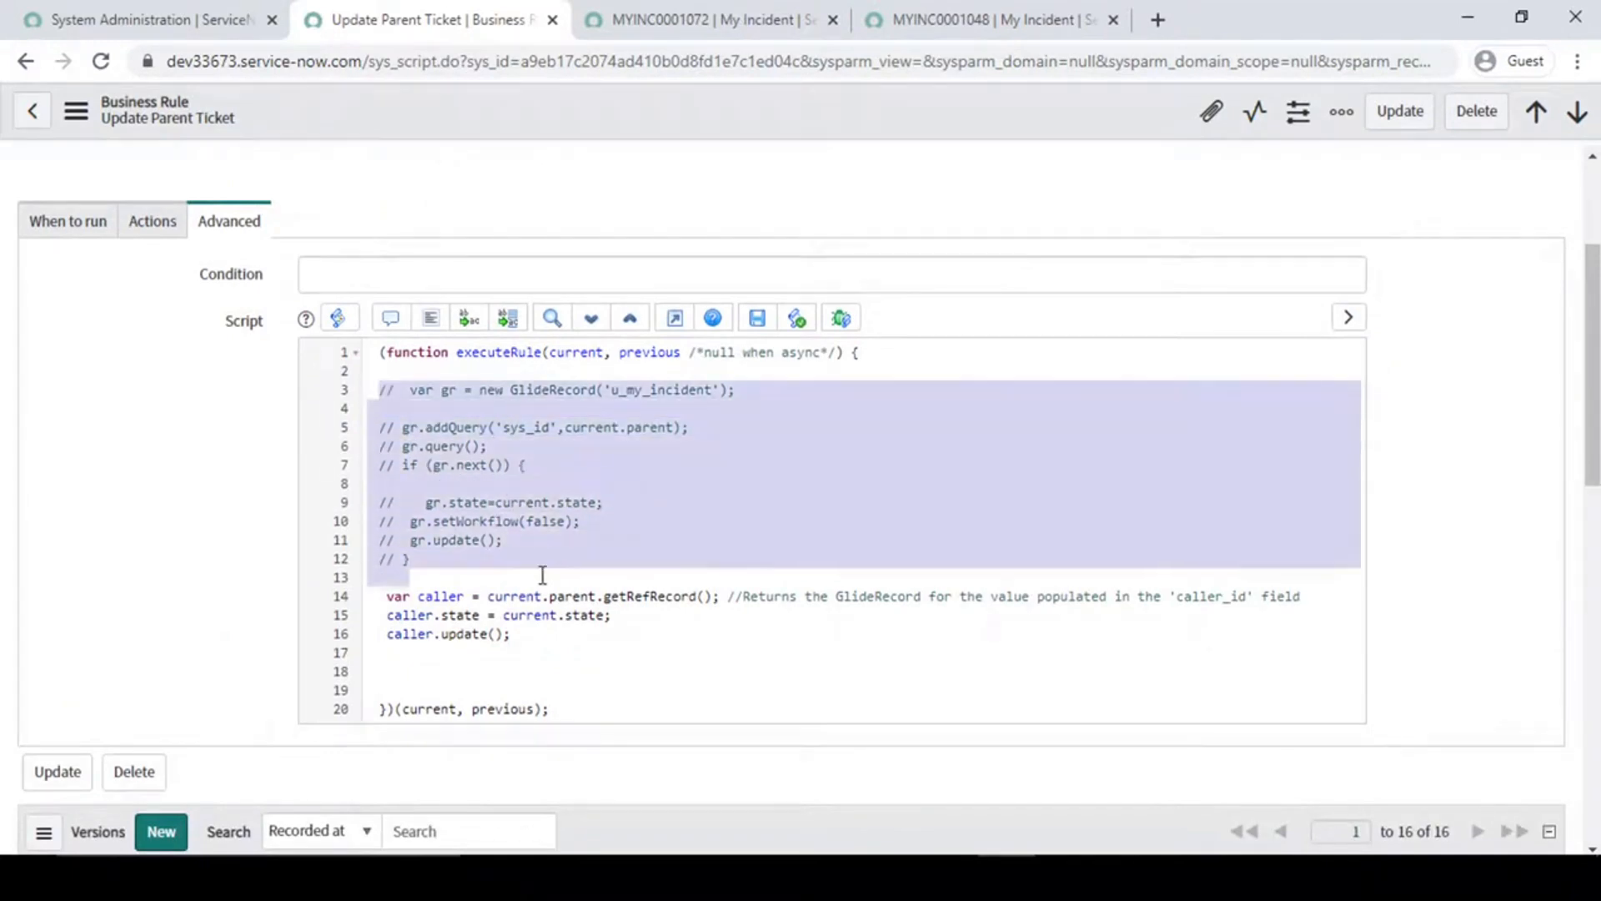
pyautogui.click(389, 554)
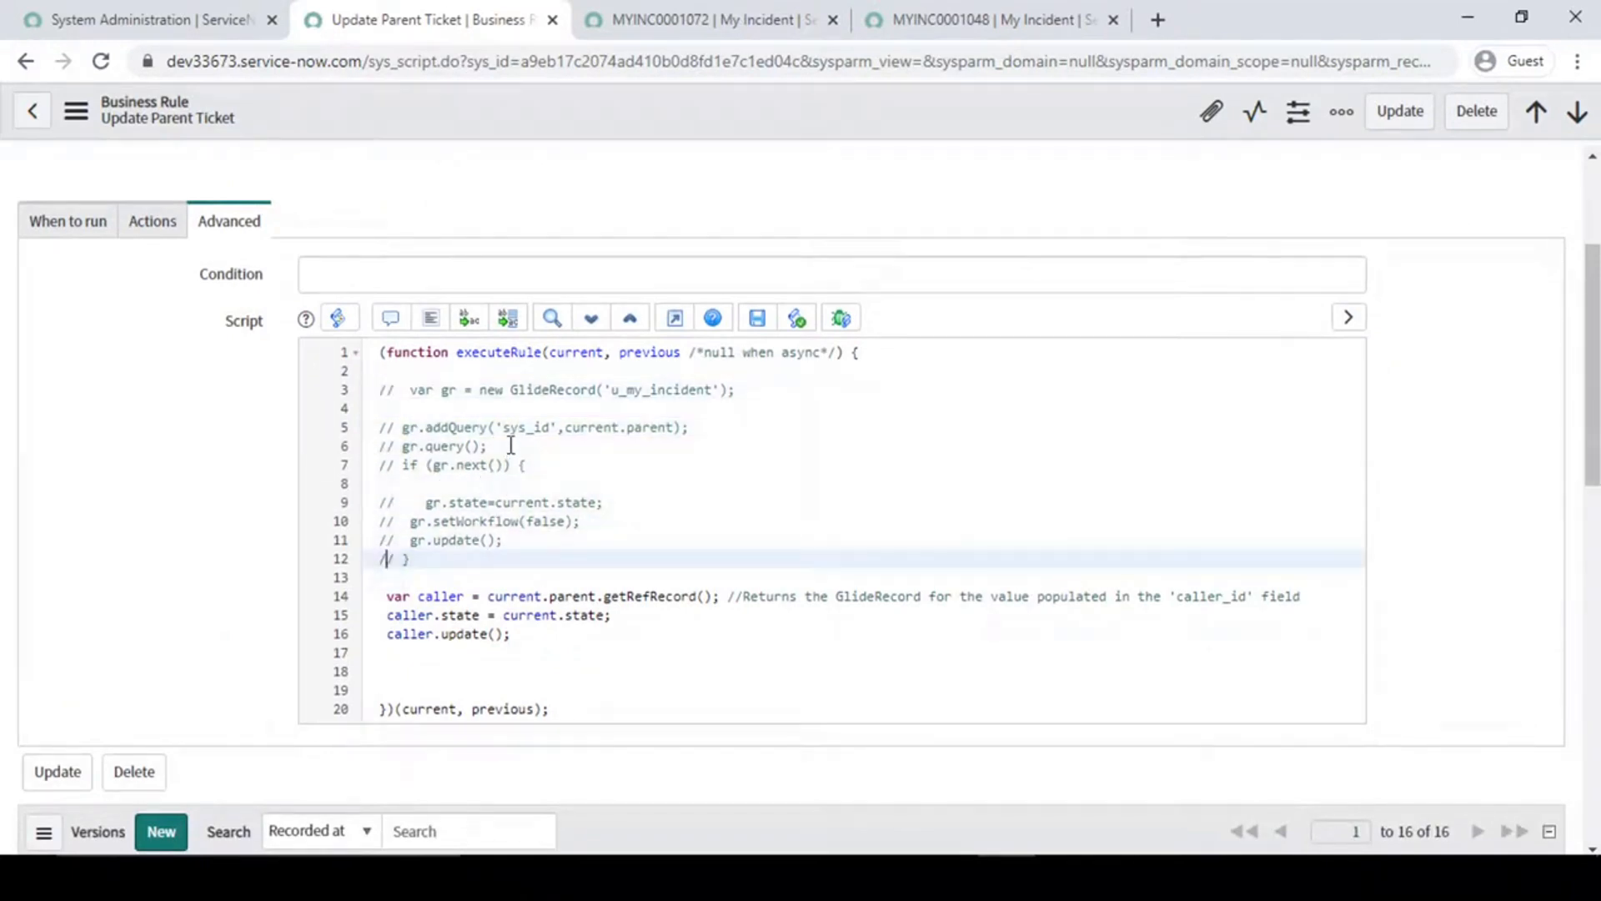
pyautogui.click(544, 390)
pyautogui.click(549, 426)
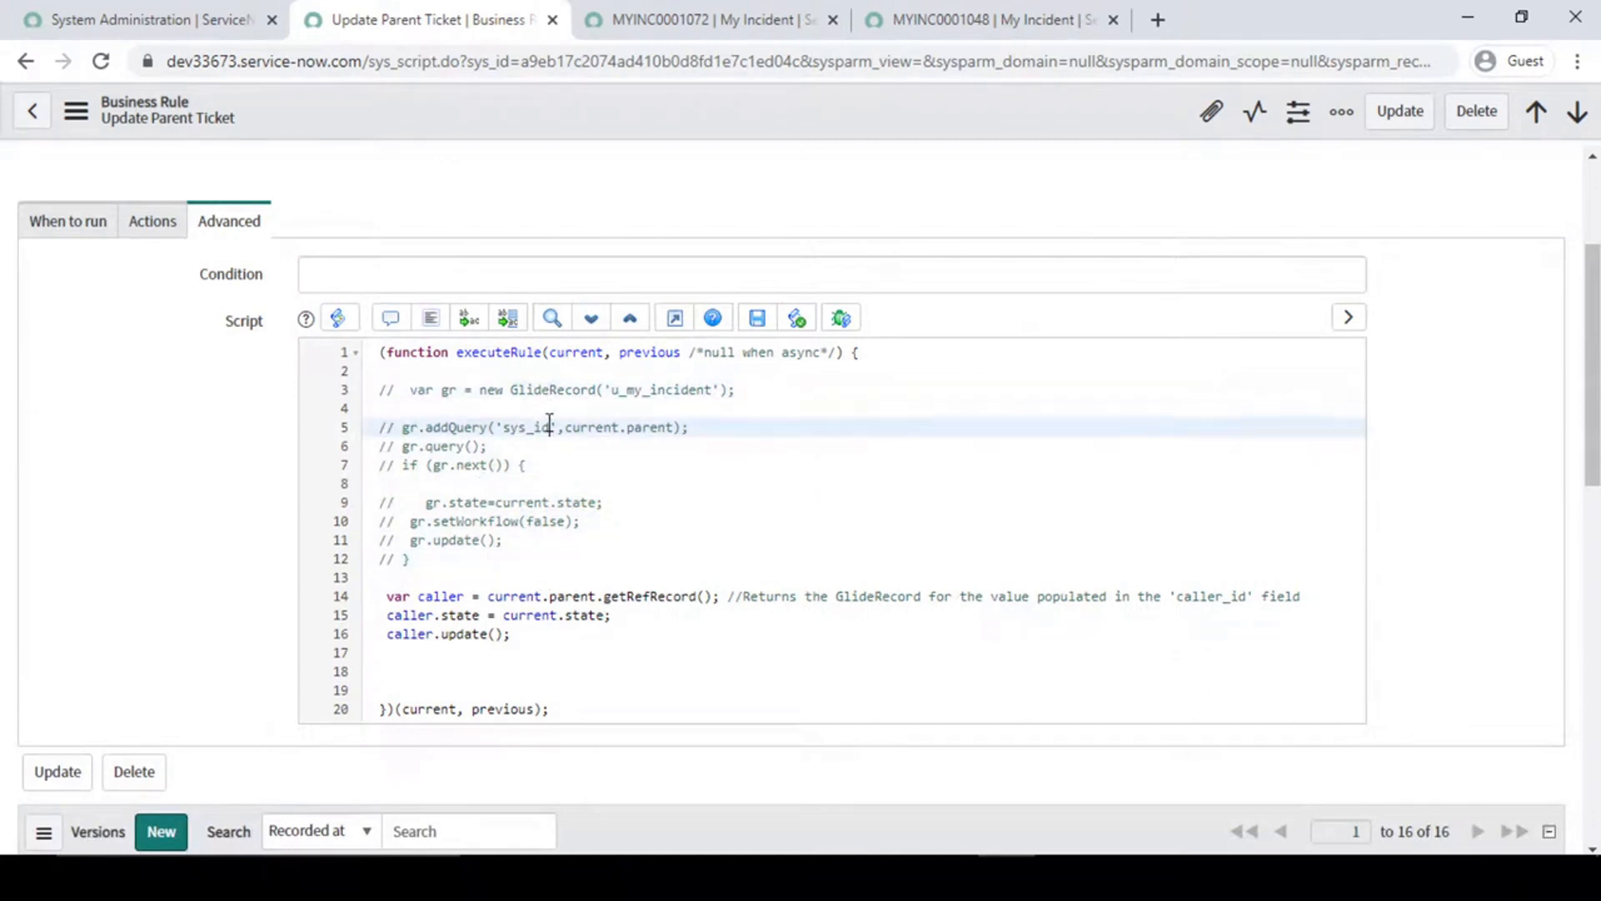
pyautogui.click(425, 550)
pyautogui.moveTo(424, 546); pyautogui.dragTo(495, 557)
pyautogui.click(409, 427)
pyautogui.click(495, 557)
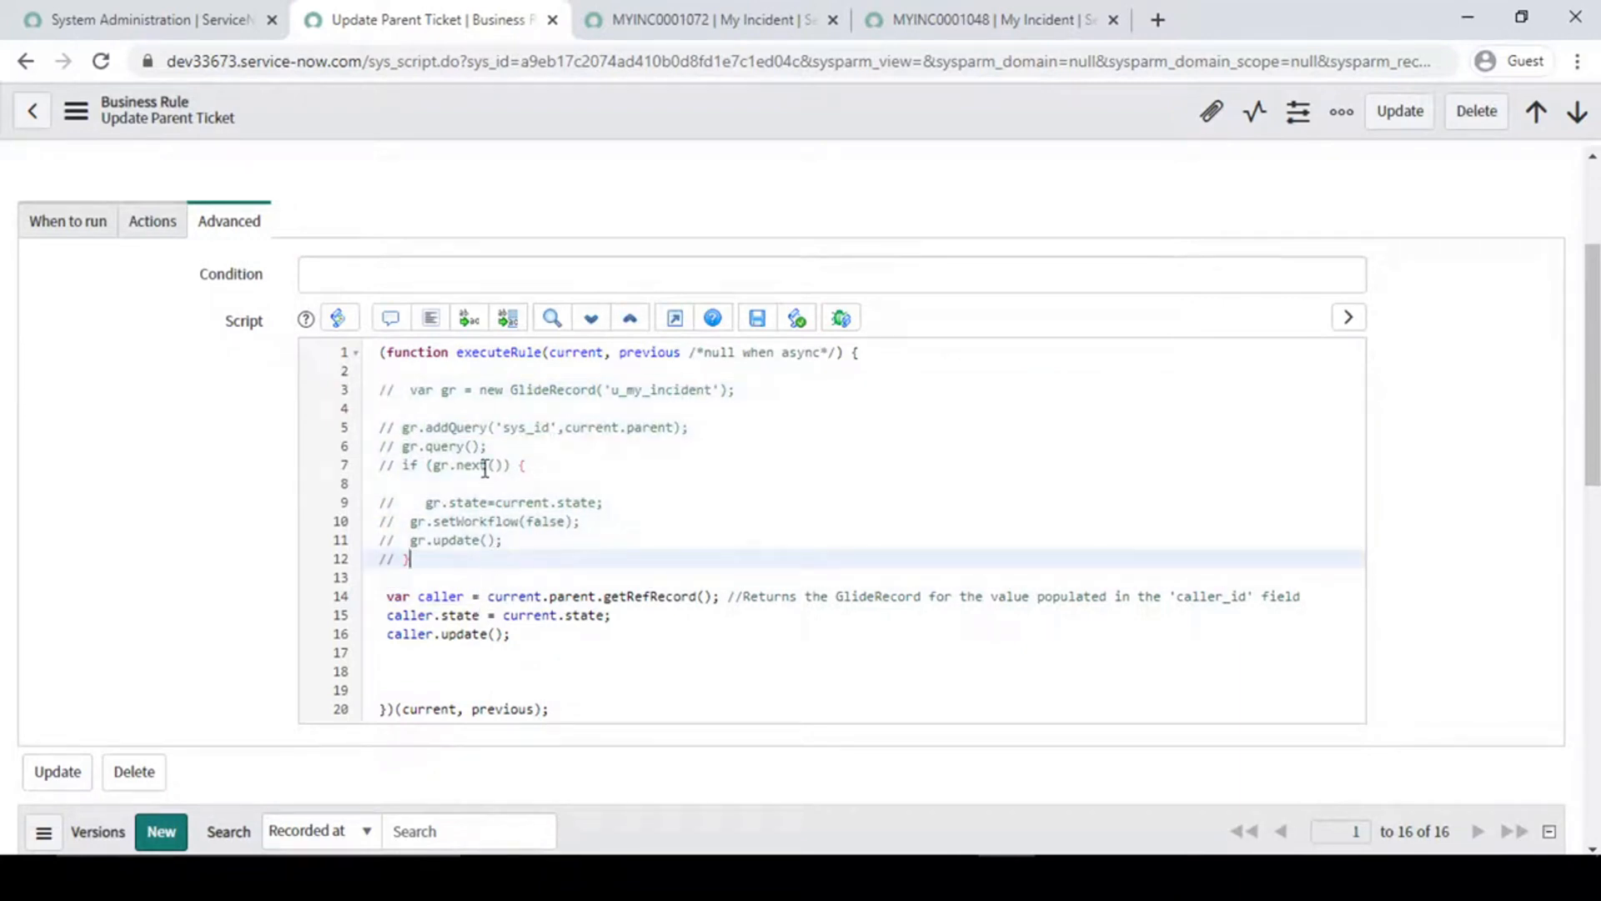
# - Examine the active script lines 14 to 16, focusing on the current object in the getRefRecord call
pyautogui.scroll(-1, 487, 474)
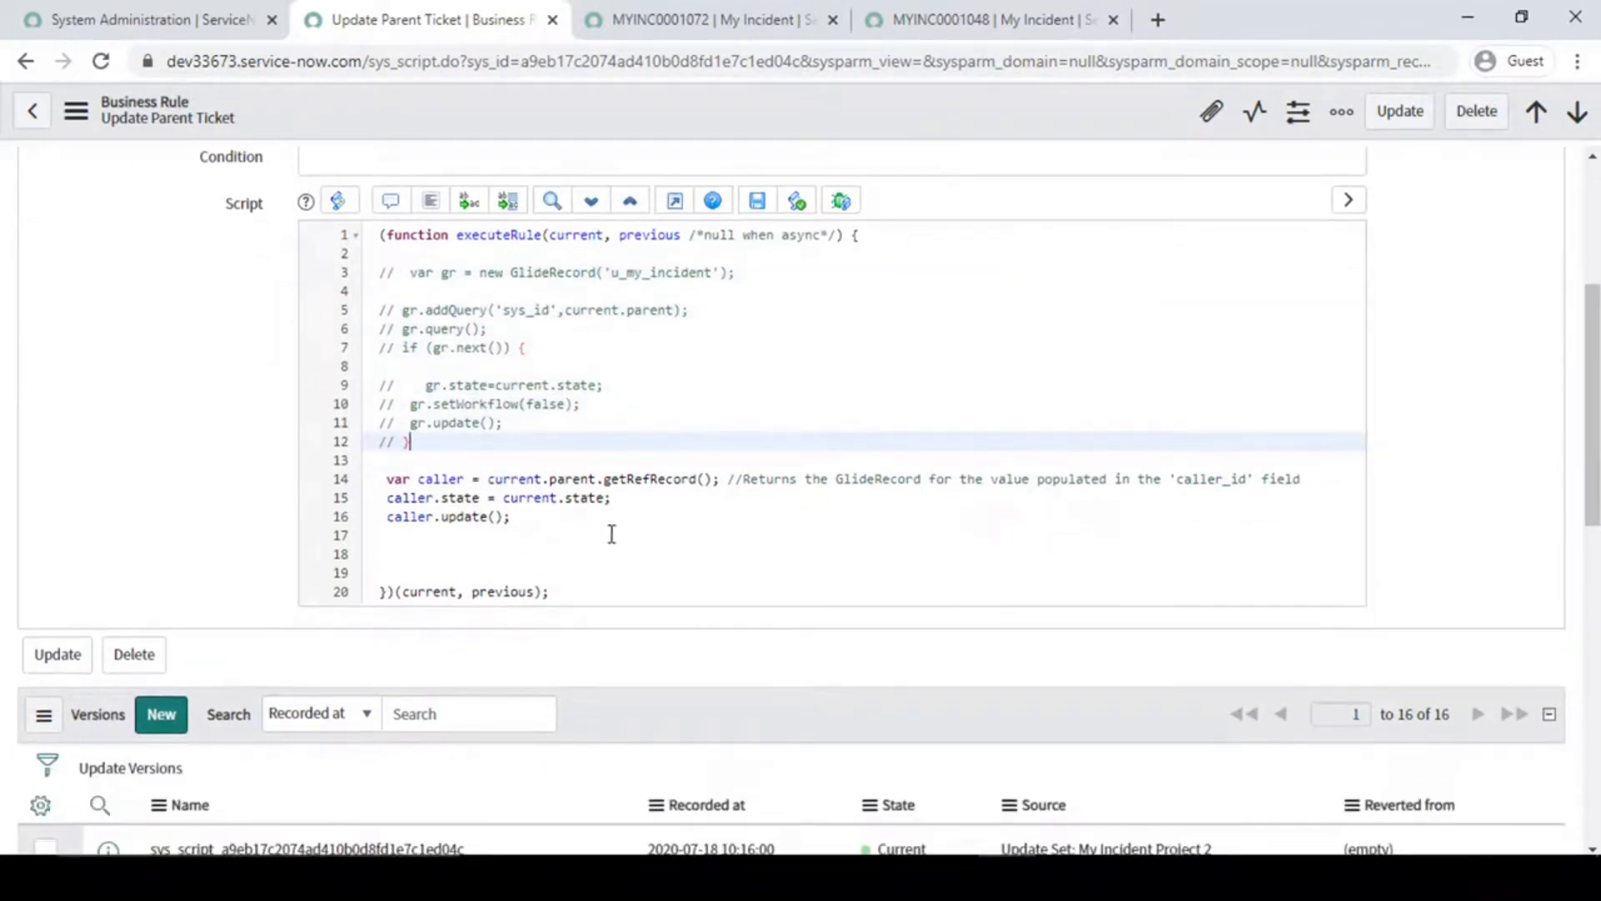
pyautogui.moveTo(382, 479); pyautogui.dragTo(522, 520)
pyautogui.click(525, 532)
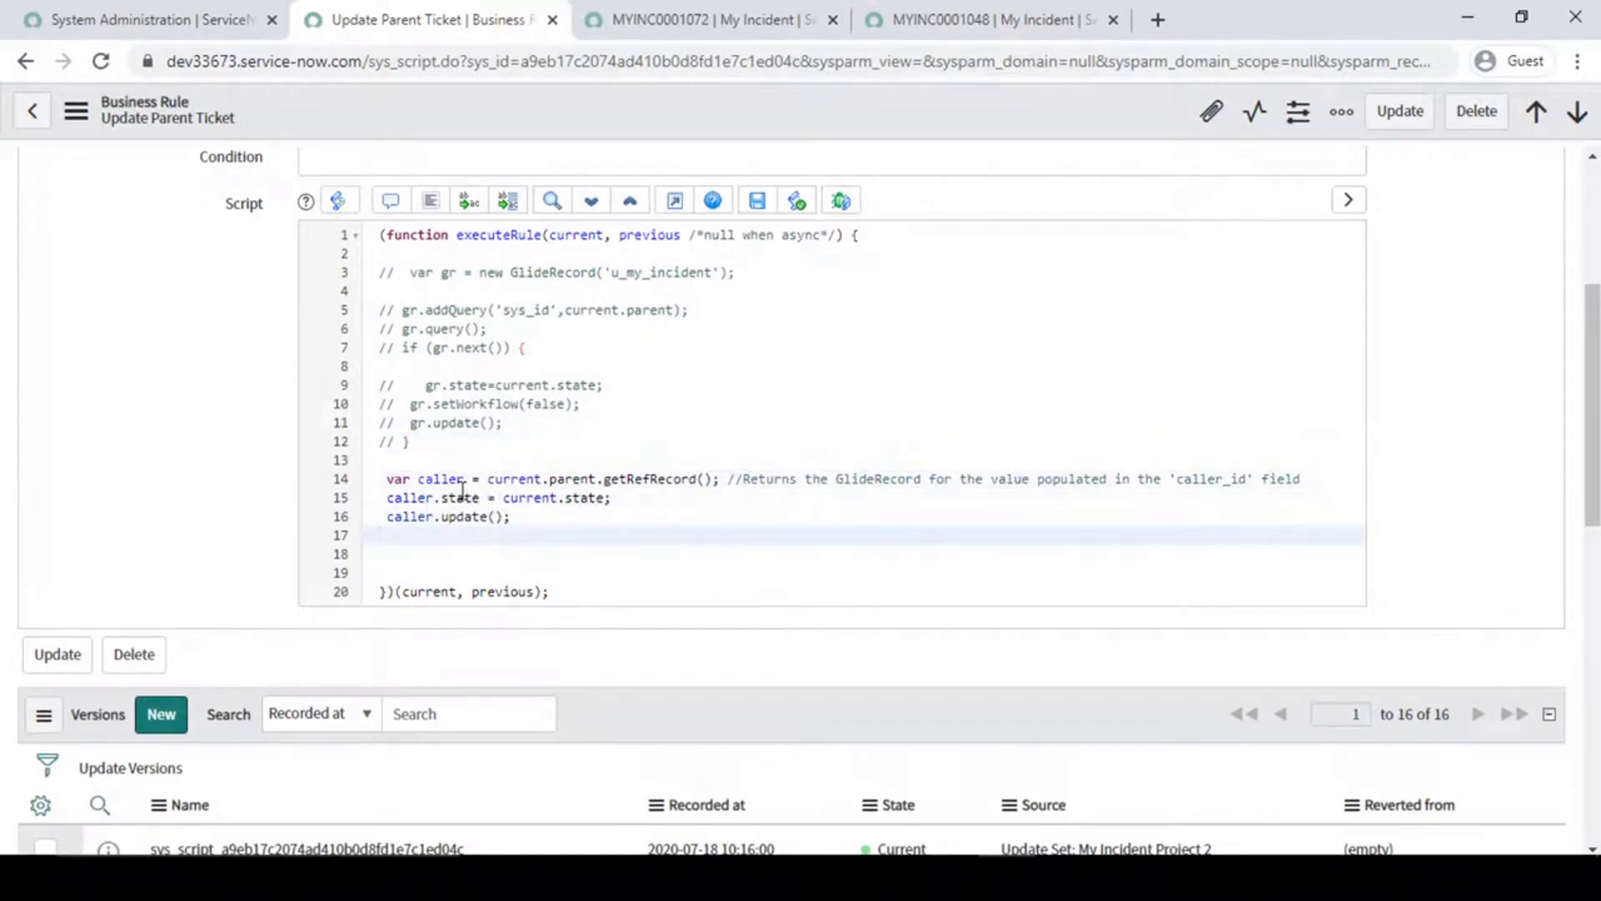
pyautogui.click(512, 478)
pyautogui.doubleClick(512, 478)
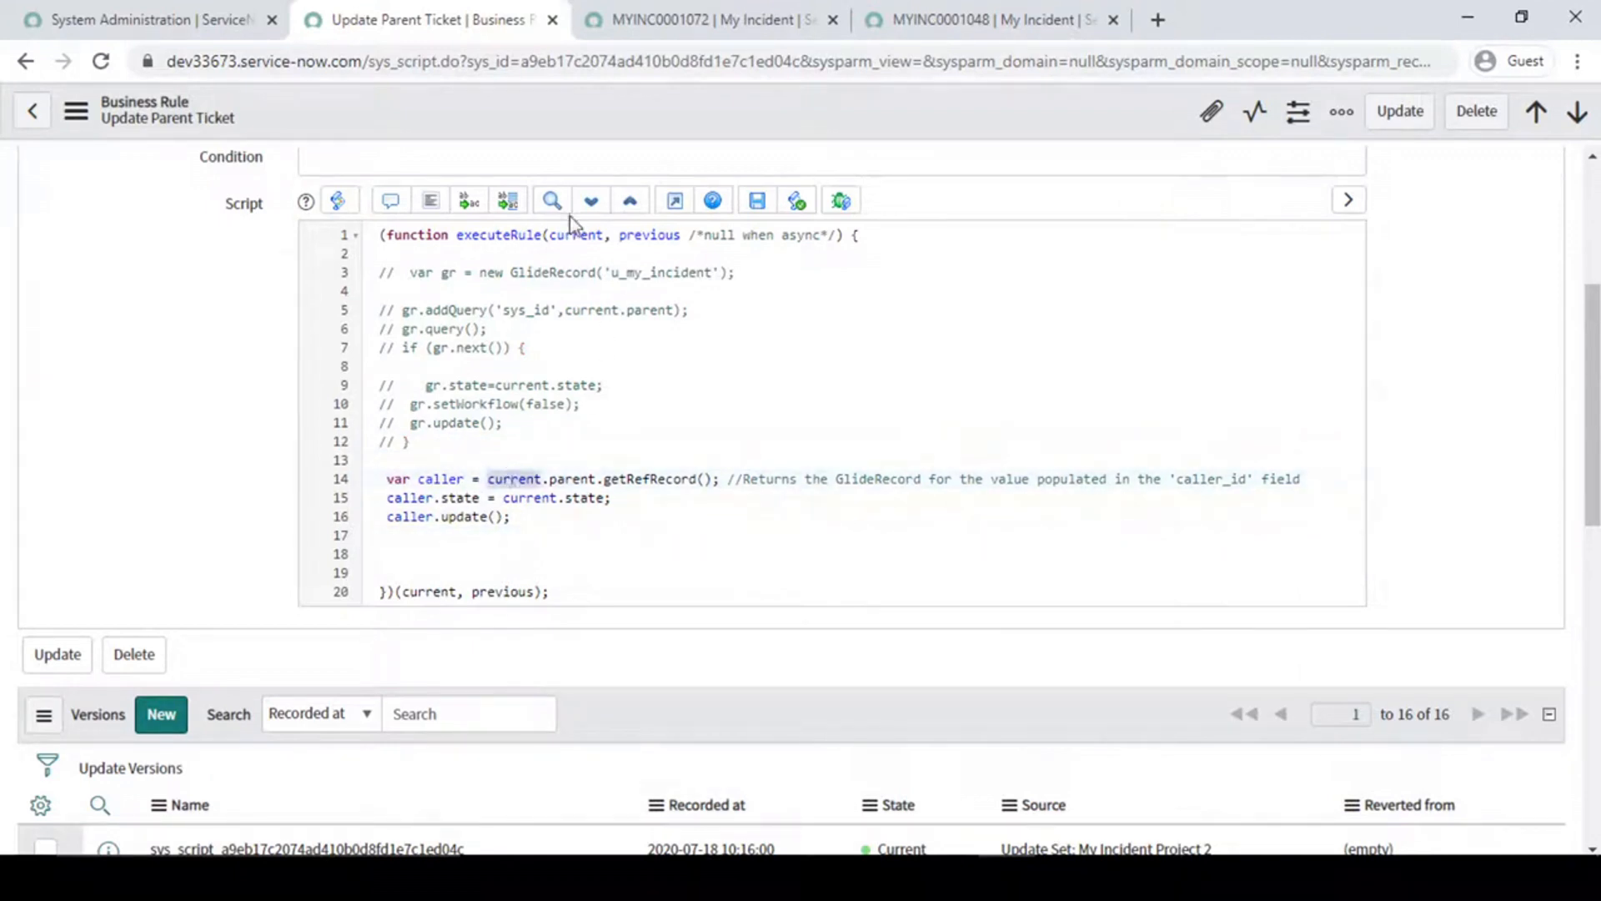
# - Relate the script's current object to child record MYINC0001072 by highlighting the sys_id in that record's URL
pyautogui.scroll(5, 333, 467)
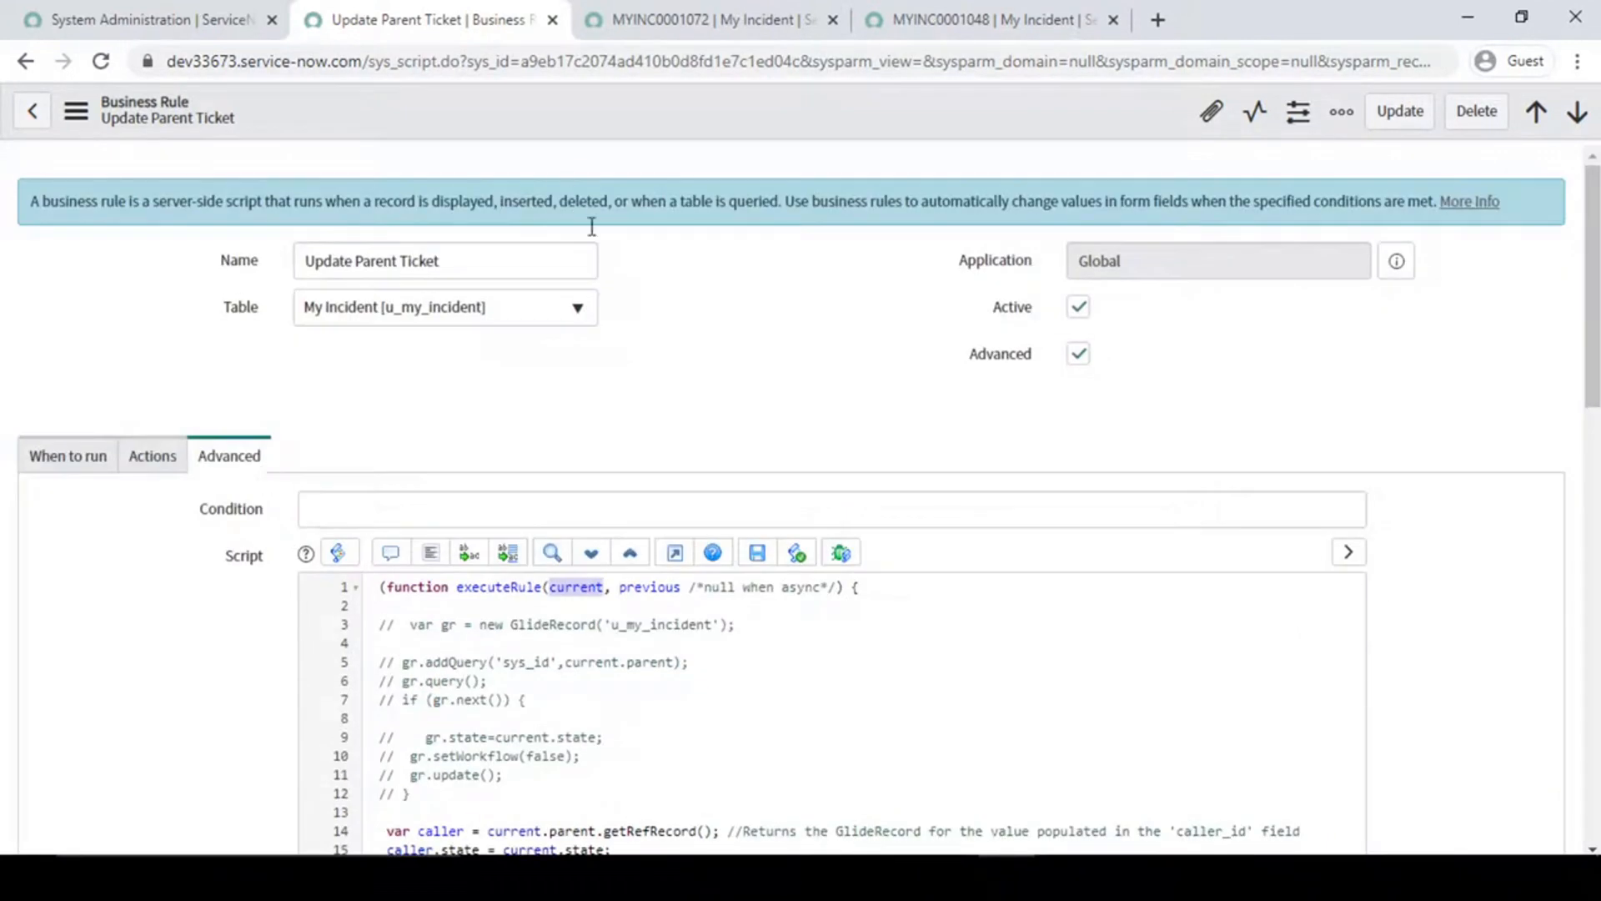
pyautogui.click(687, 2)
pyautogui.click(844, 388)
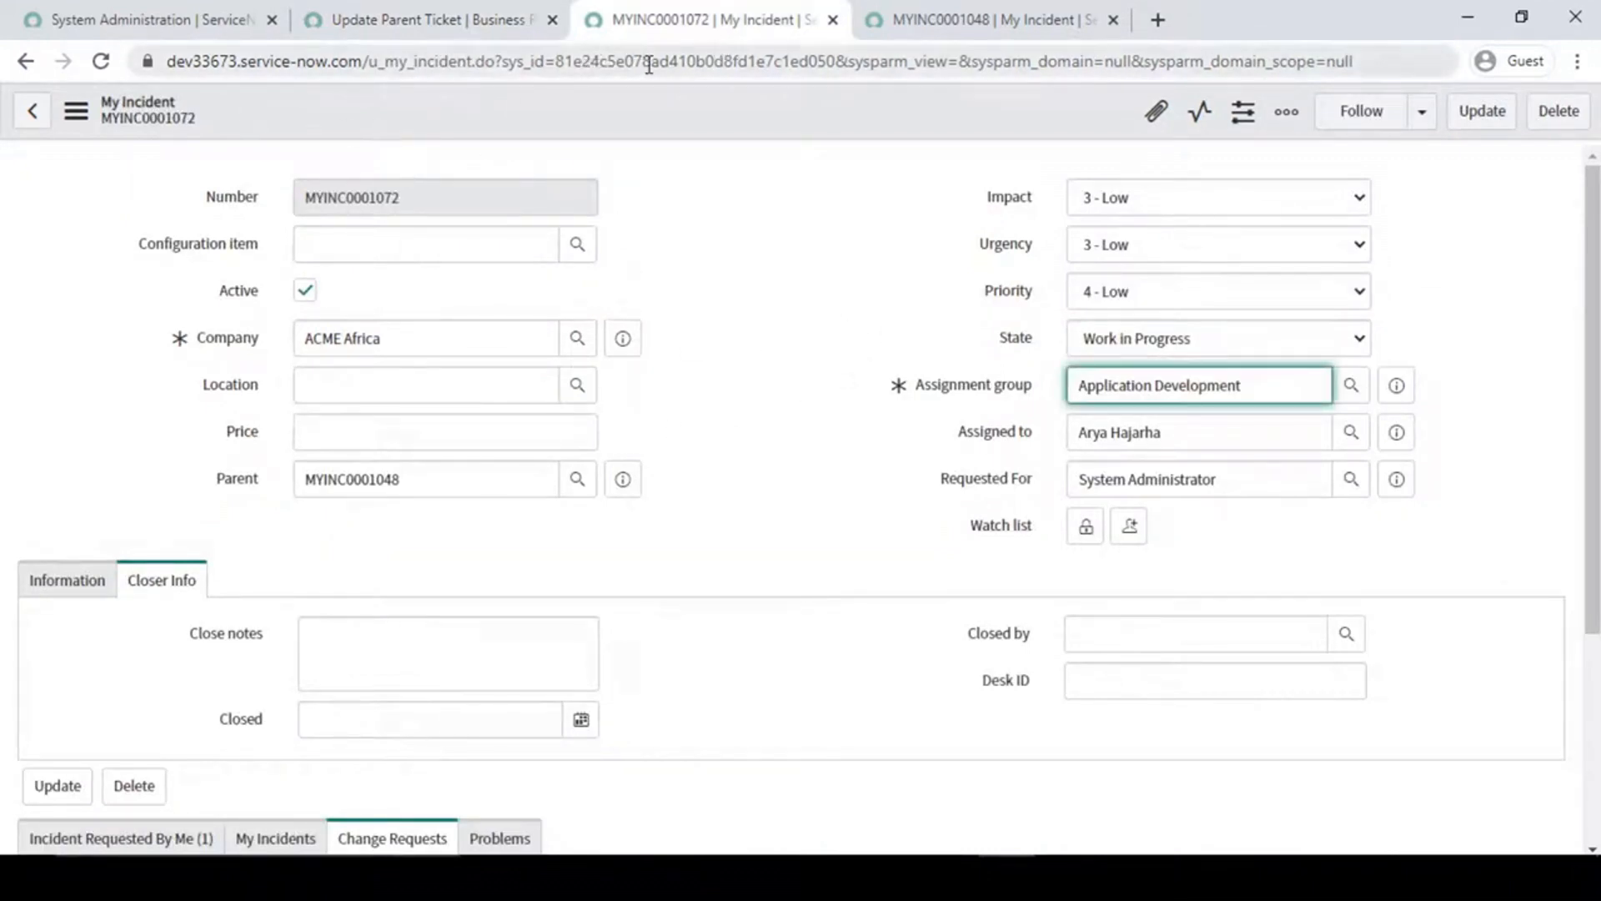
pyautogui.doubleClick(604, 62)
pyautogui.click(430, 20)
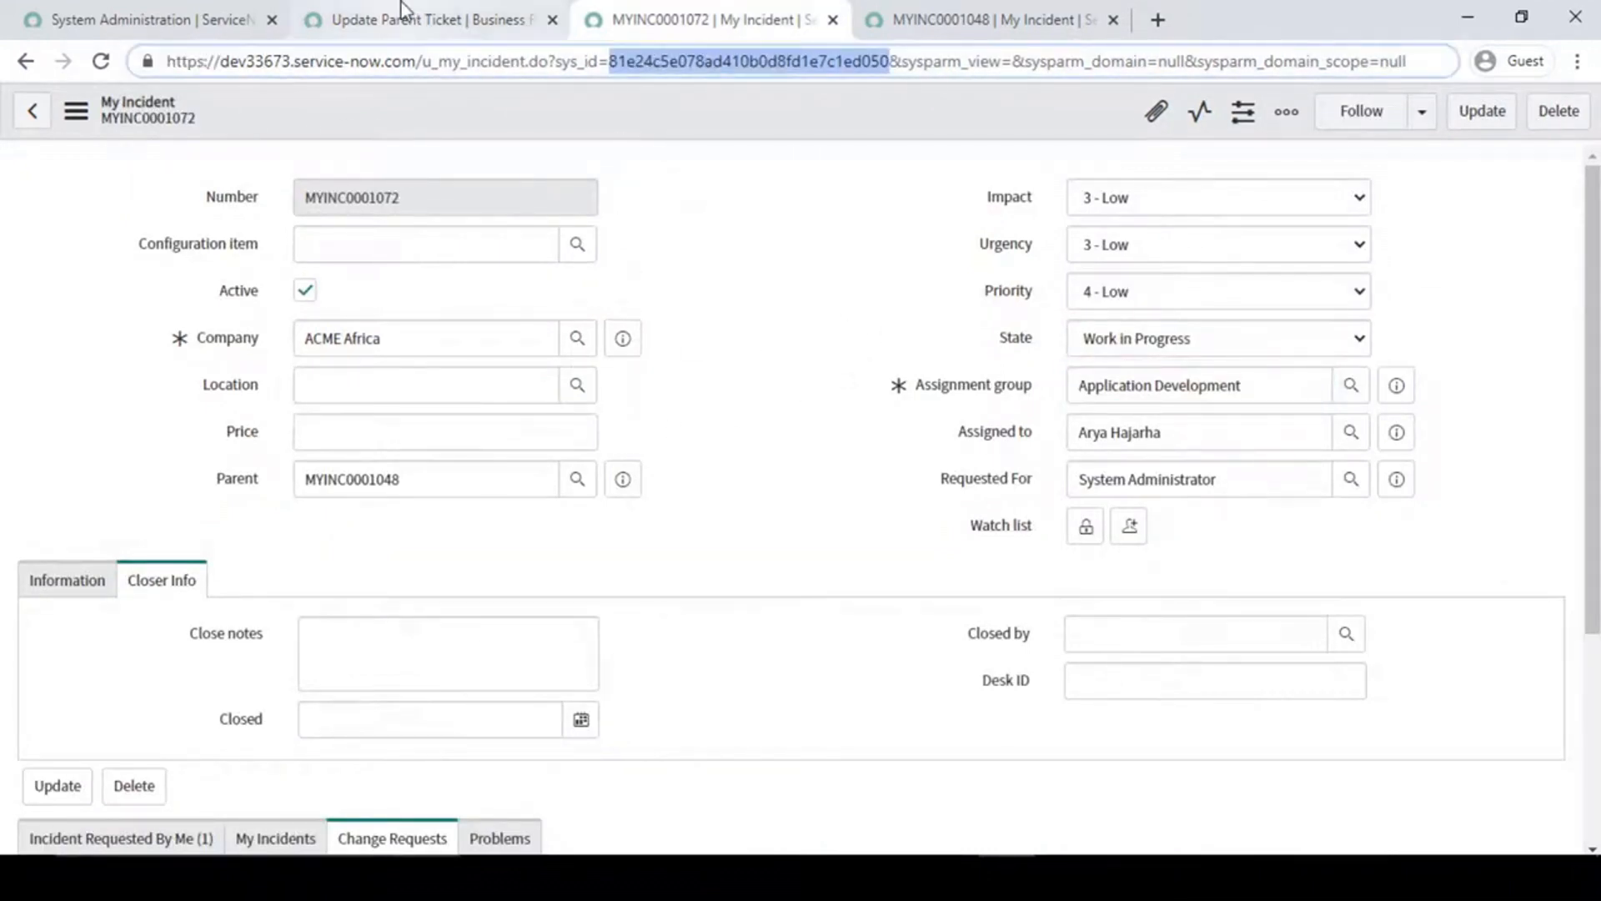
# - Match the parent reference on script line 14 with the Parent field of MYINC0001072
pyautogui.scroll(-4, 734, 722)
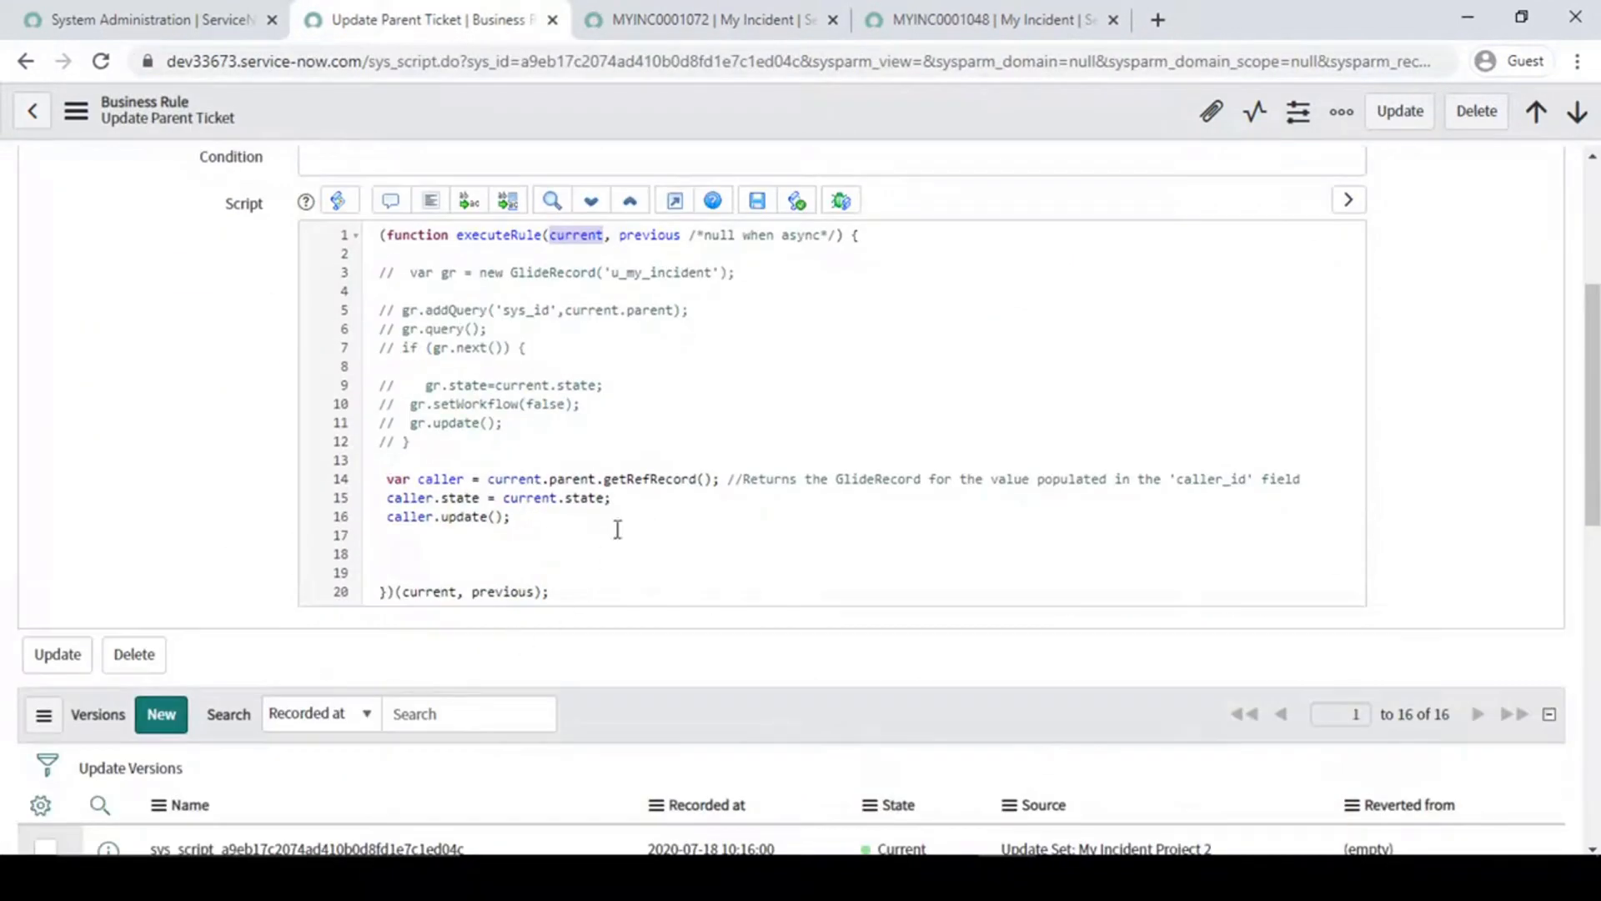
pyautogui.doubleClick(577, 479)
pyautogui.click(751, 18)
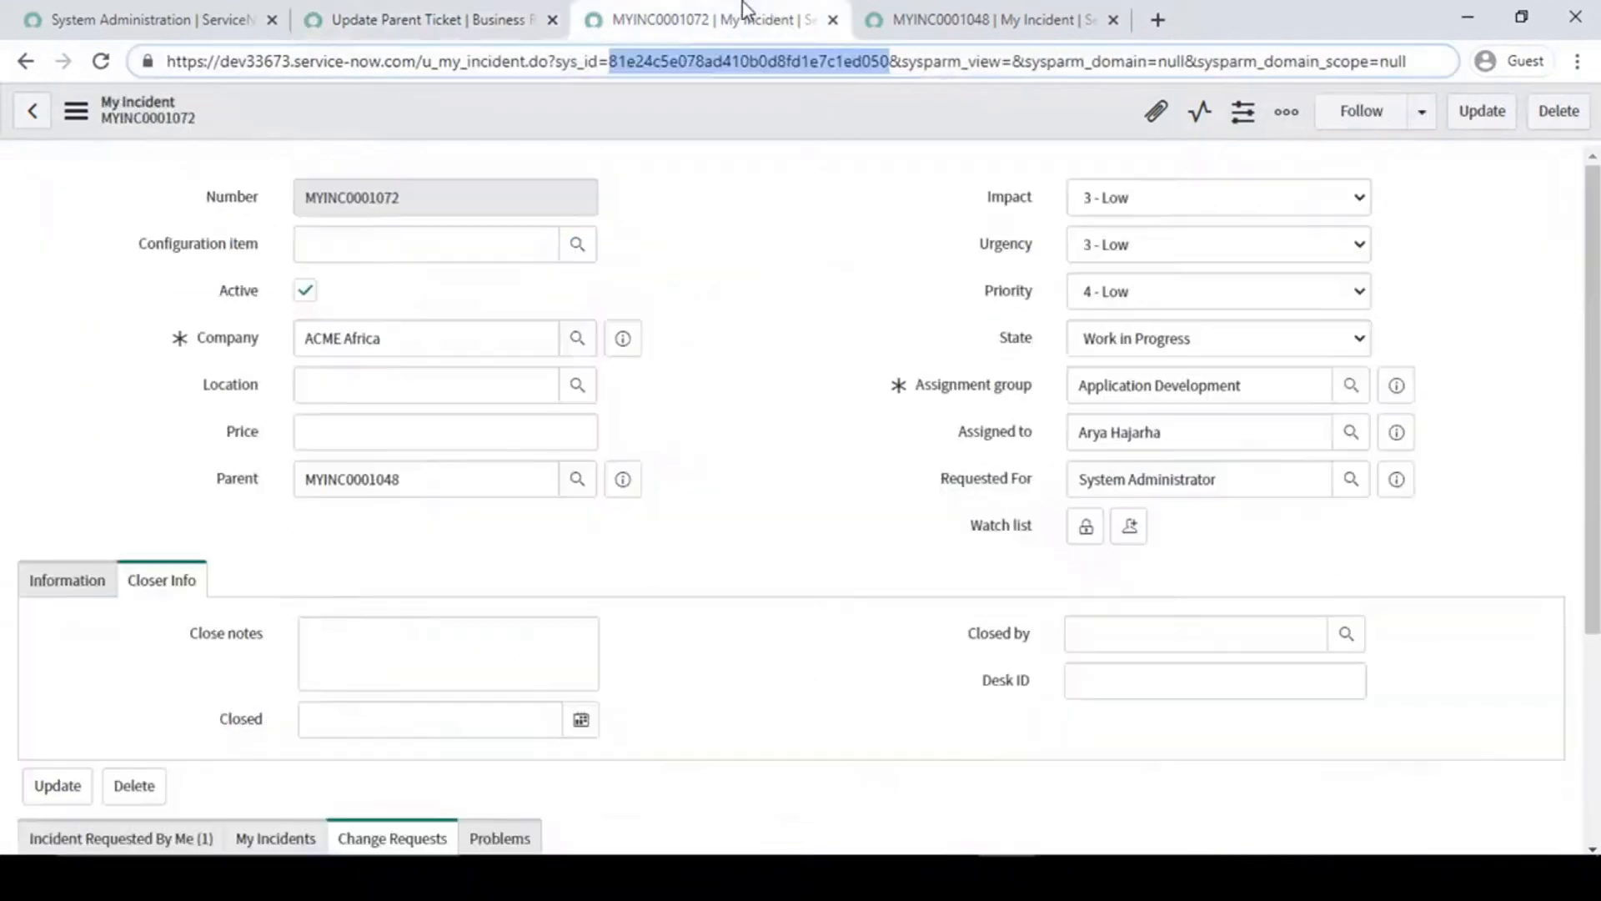
pyautogui.doubleClick(437, 485)
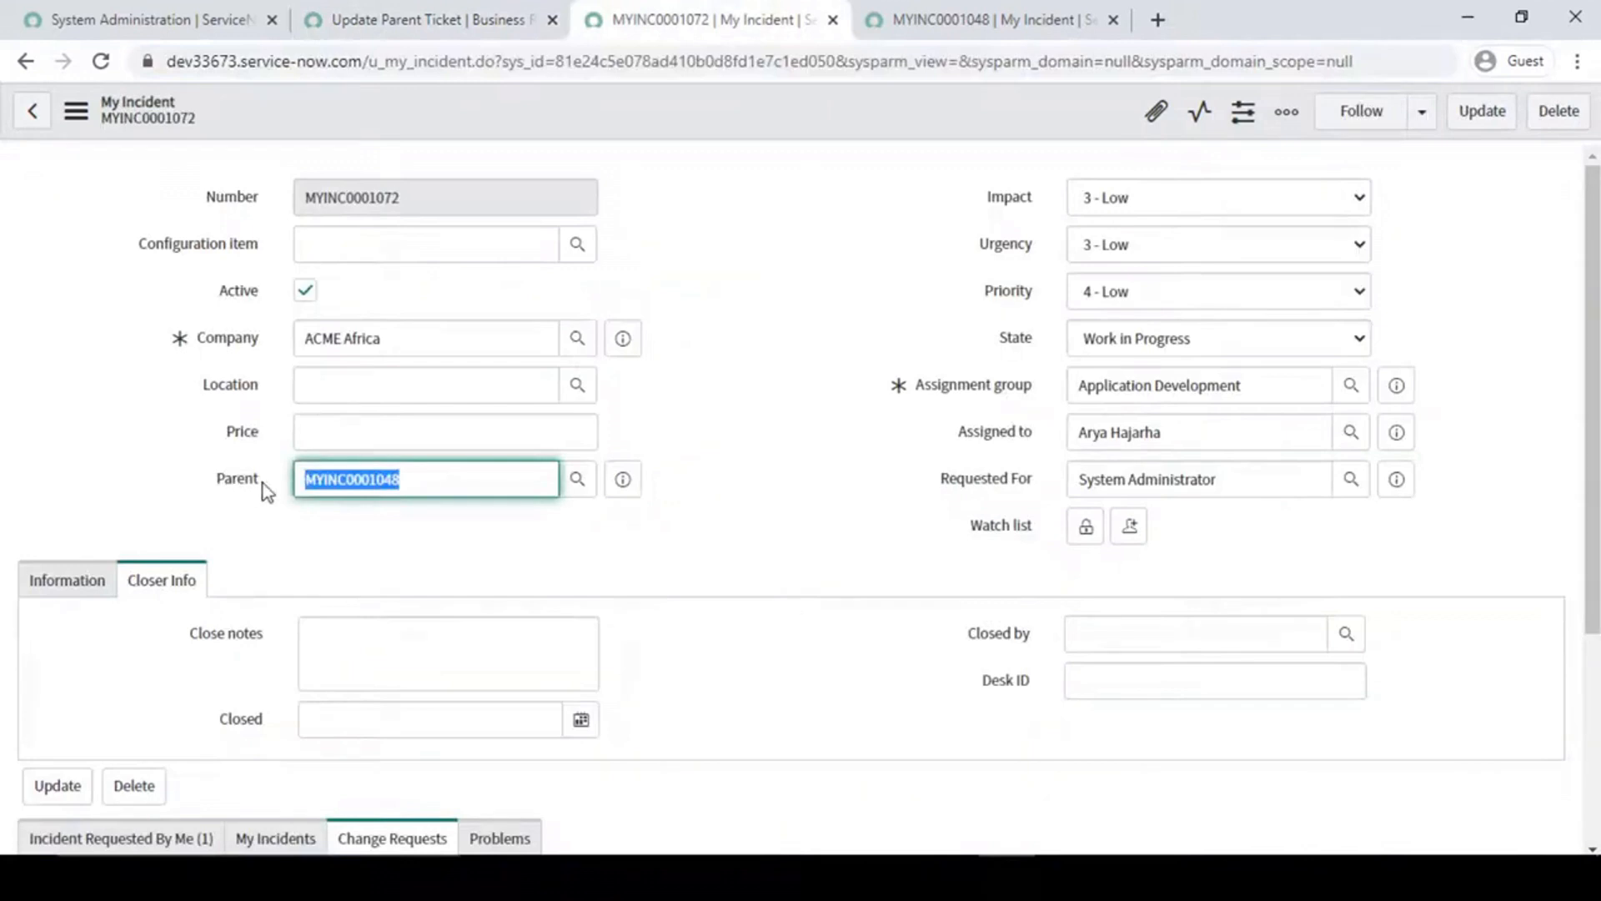
pyautogui.click(399, 5)
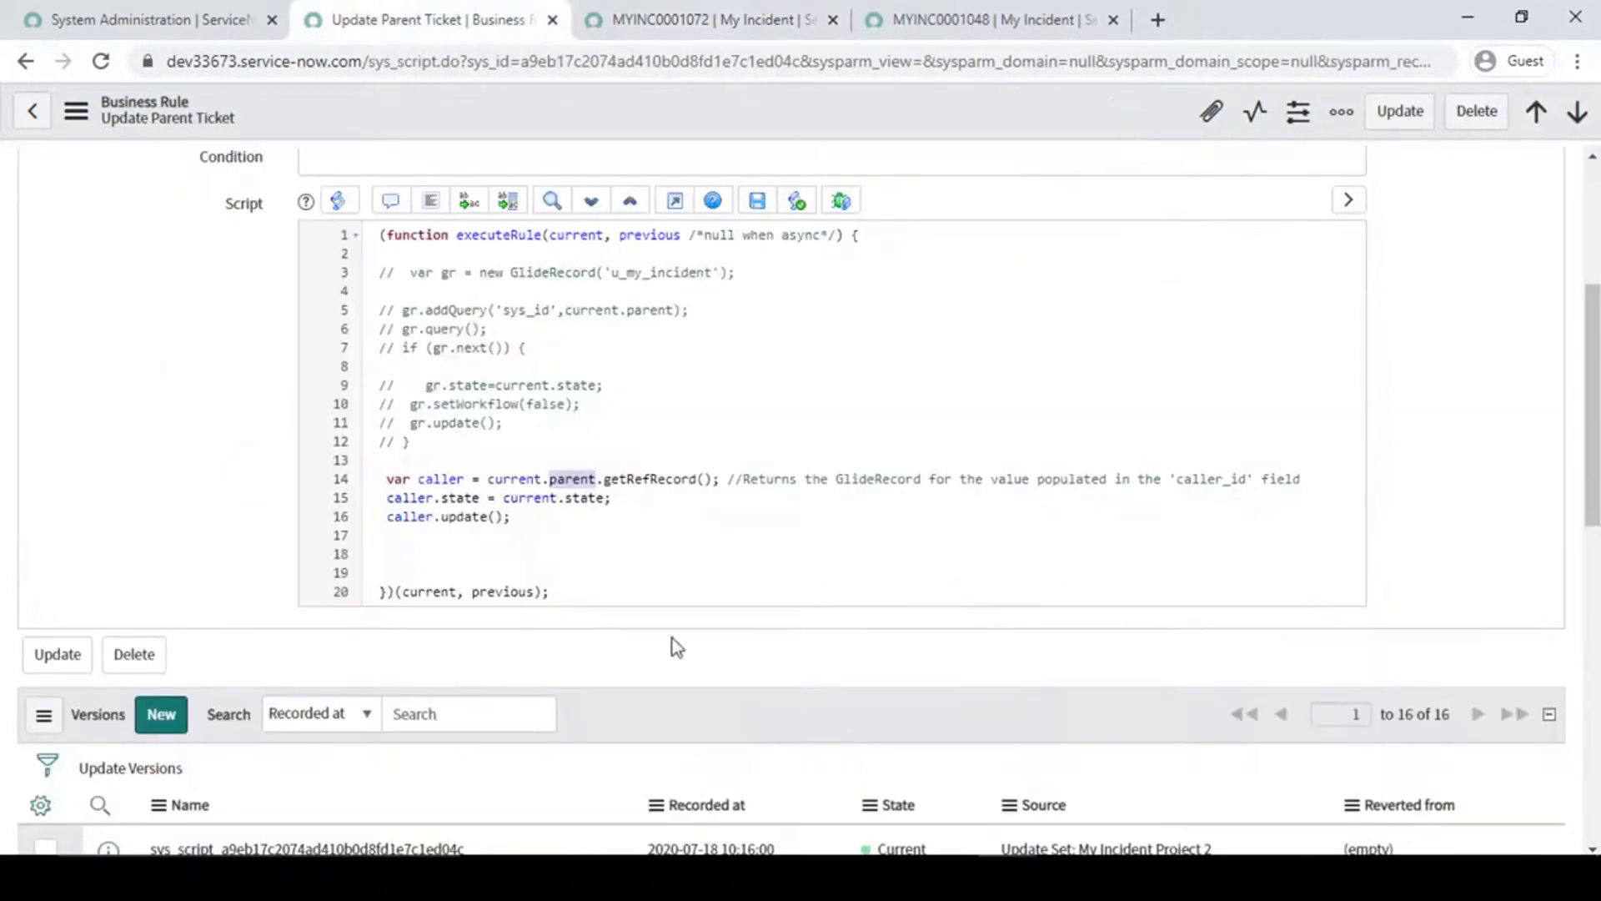
# - Trace what getRefRecord returns by following the Parent field of MYINC0001072 to record MYINC0001048 and inspecting that record's fields
pyautogui.click(636, 481)
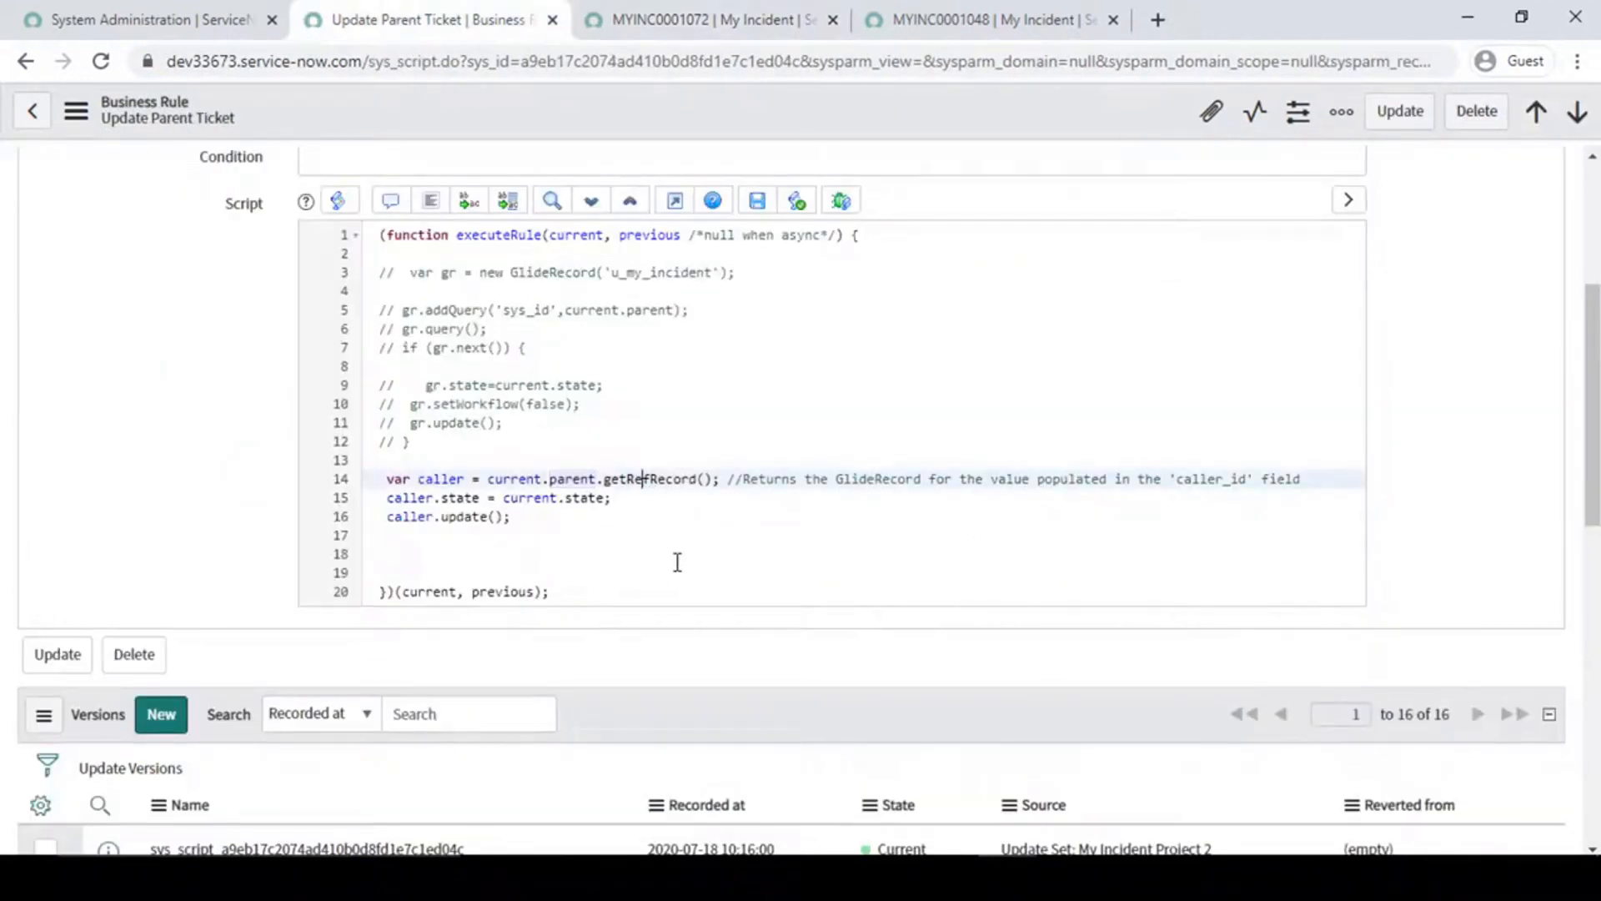
pyautogui.click(700, 13)
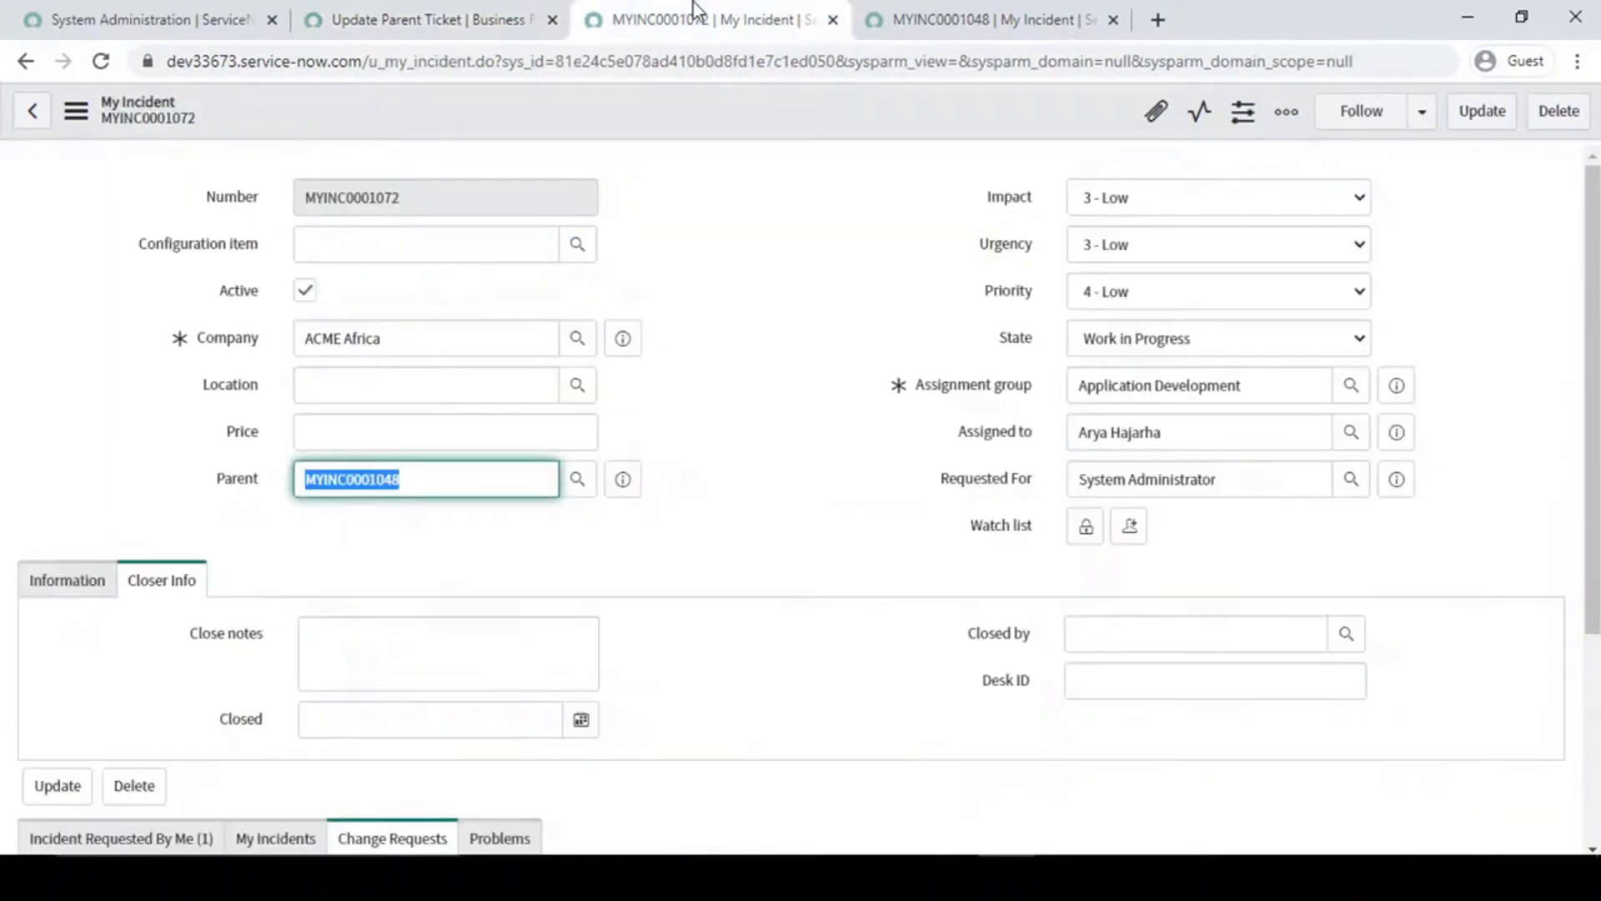
pyautogui.click(442, 478)
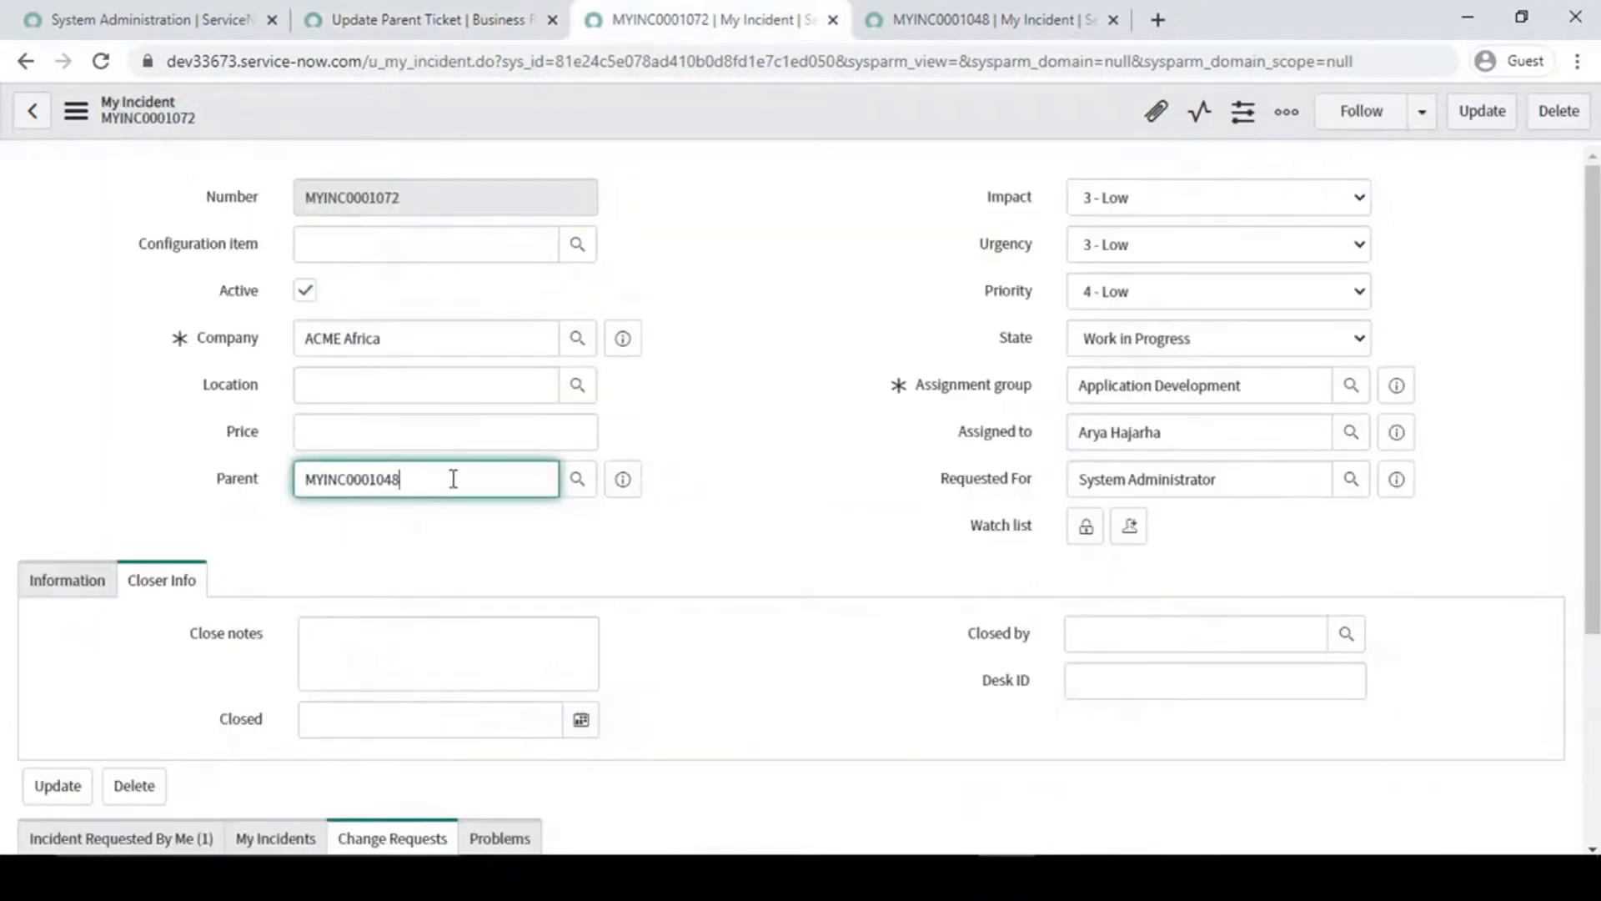
pyautogui.click(959, 19)
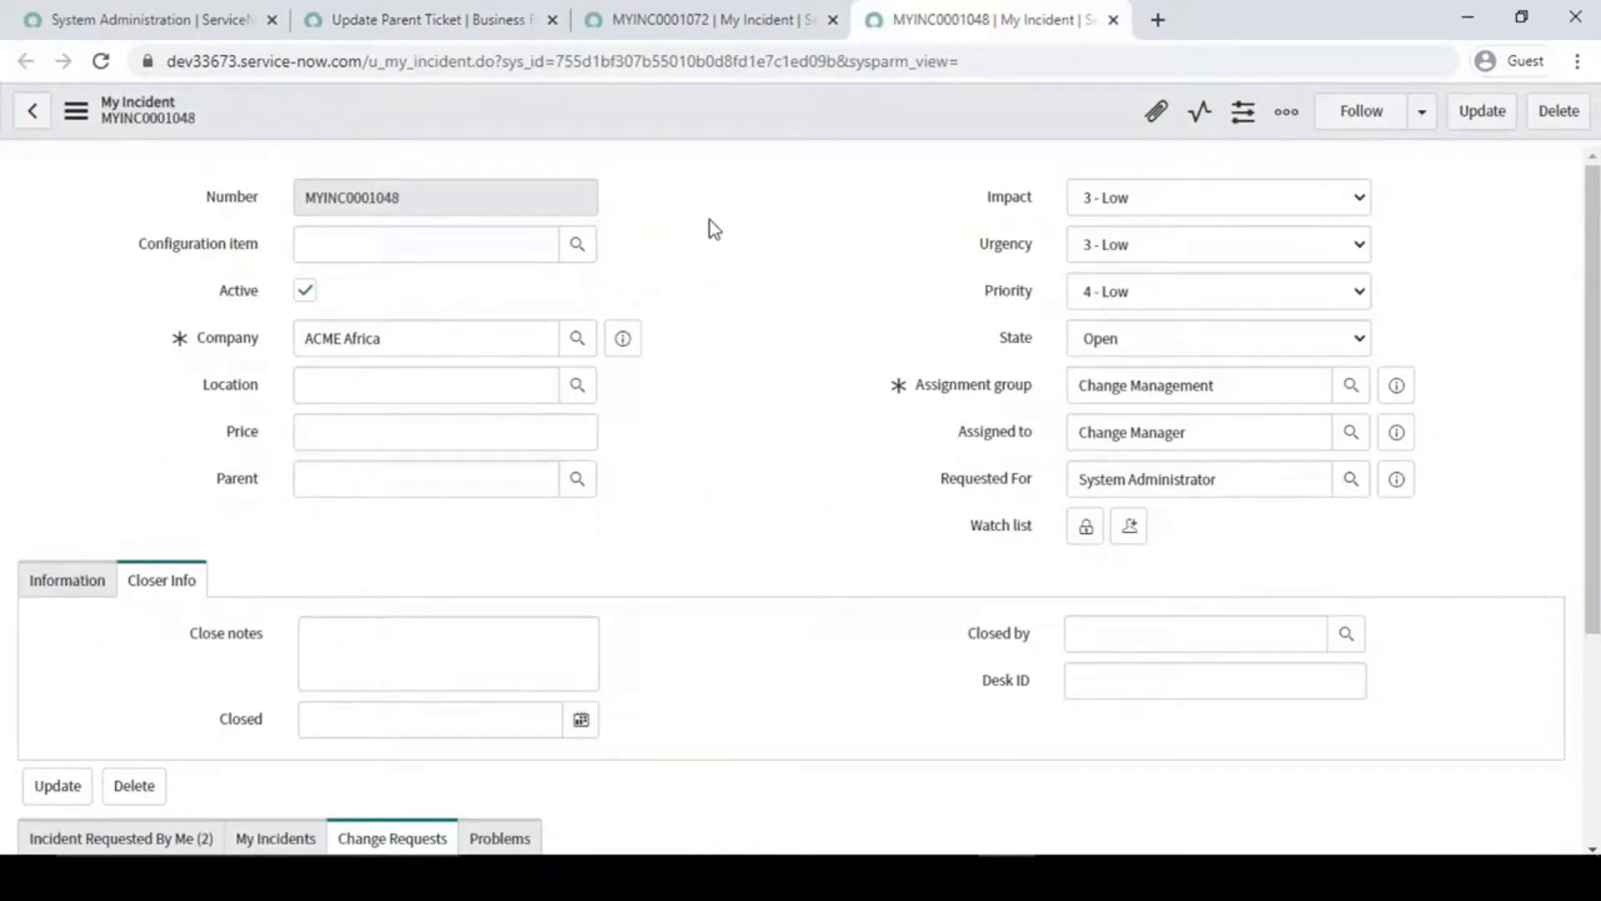
pyautogui.click(668, 17)
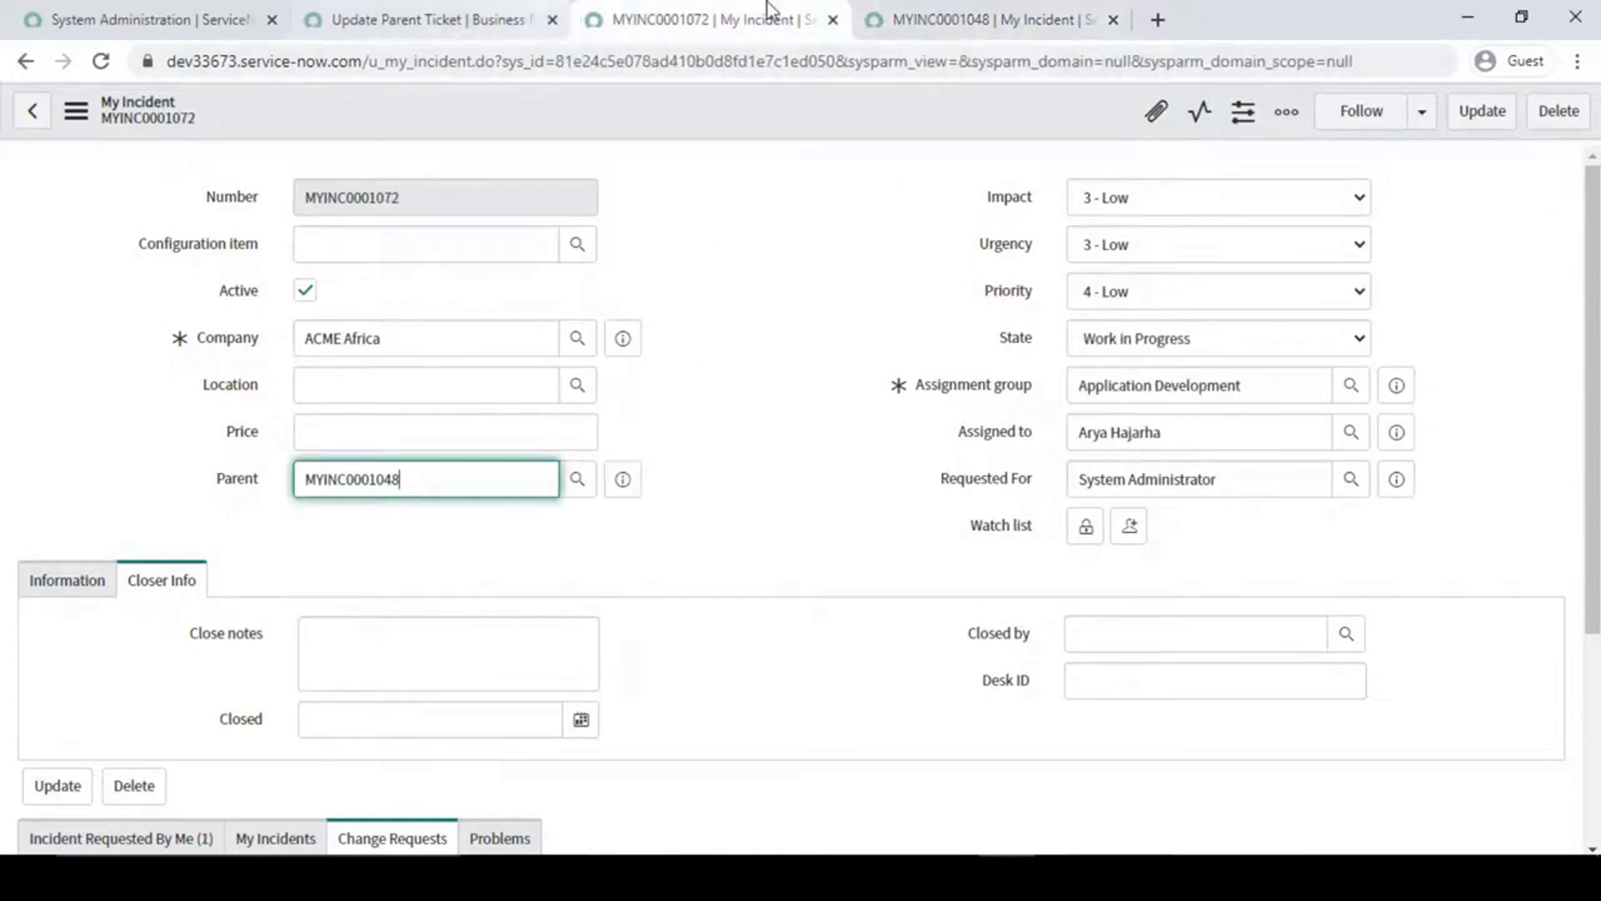
pyautogui.click(961, 9)
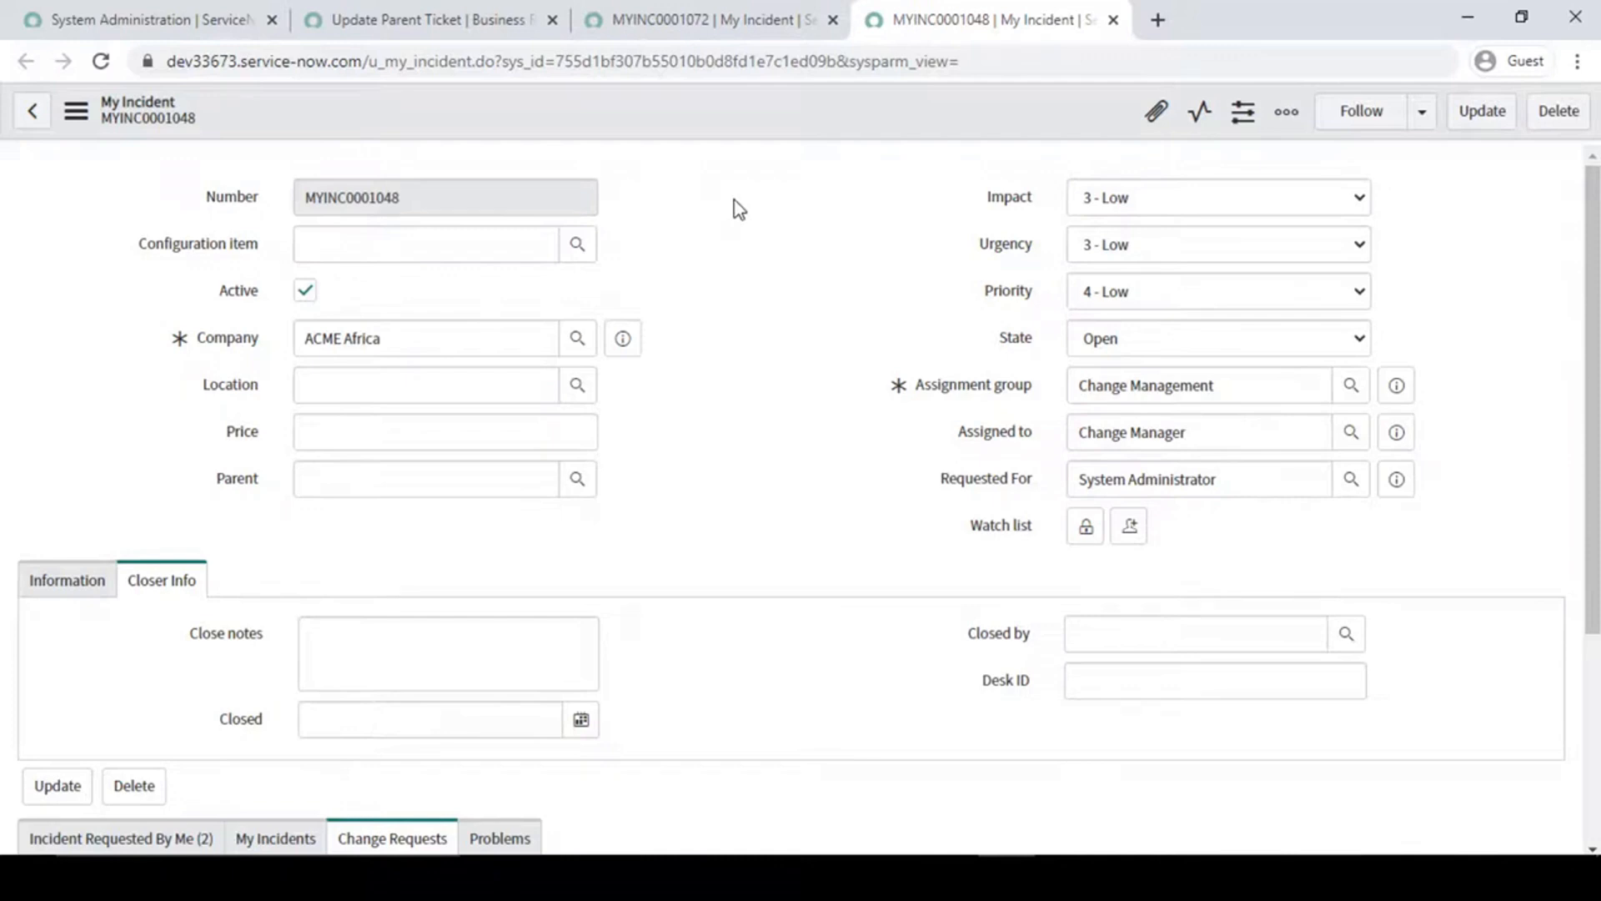
pyautogui.doubleClick(388, 210)
pyautogui.moveTo(428, 339); pyautogui.dragTo(4, 301)
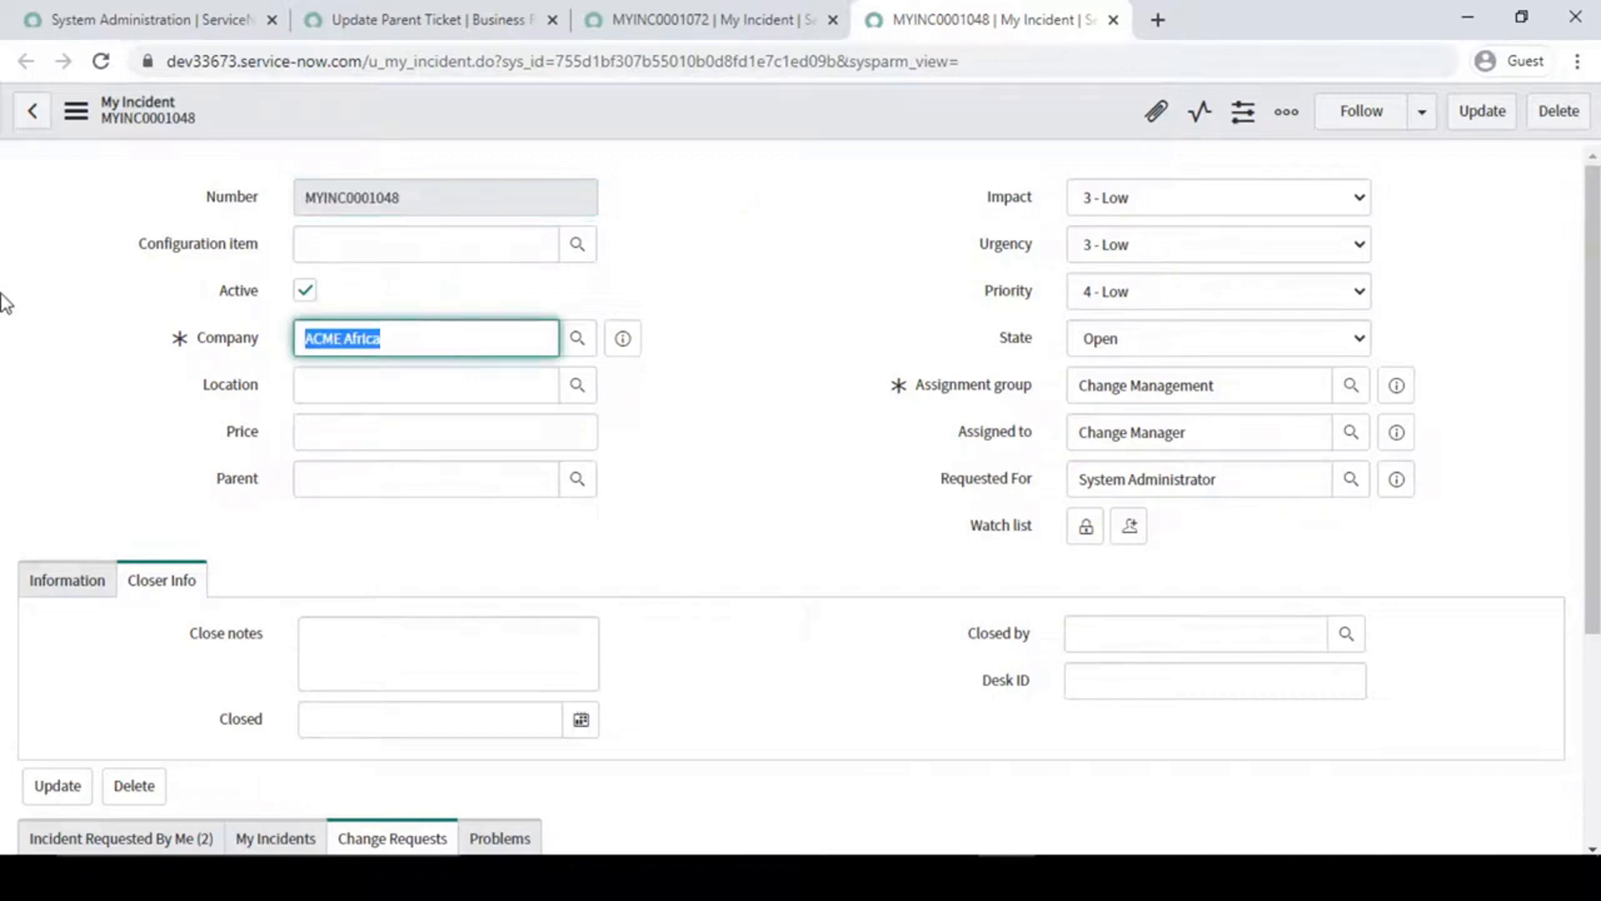
pyautogui.click(903, 448)
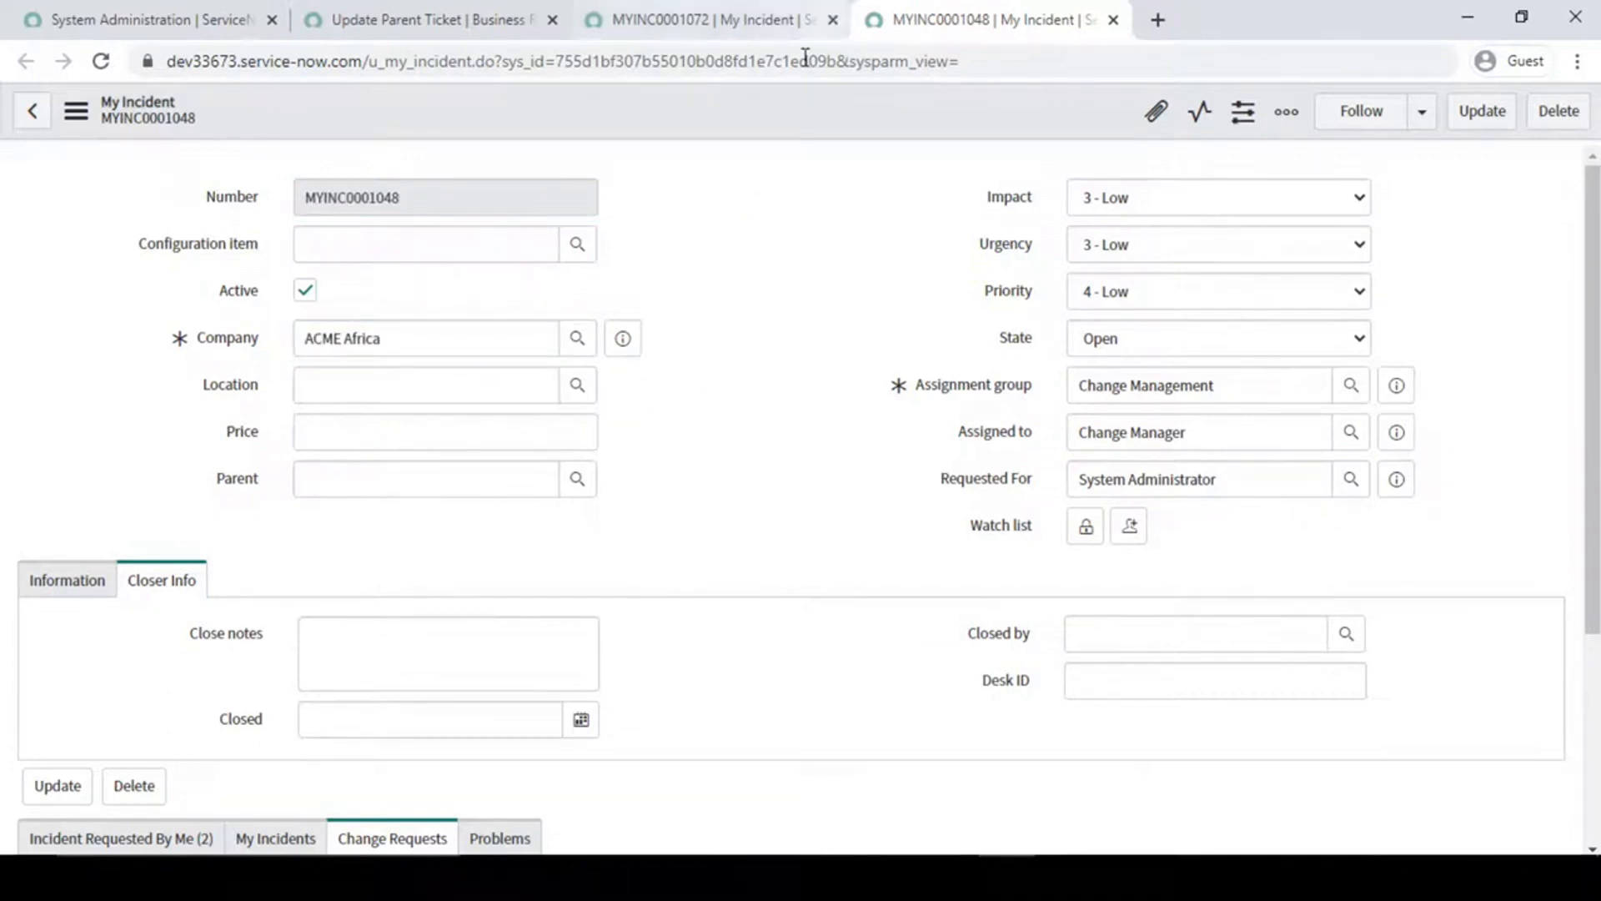
# - Revisit the child record, then examine how script line 14 assigns current.parent.getRefRecord() to the caller variable
pyautogui.click(695, 10)
pyautogui.click(434, 15)
pyautogui.click(672, 9)
pyautogui.click(846, 192)
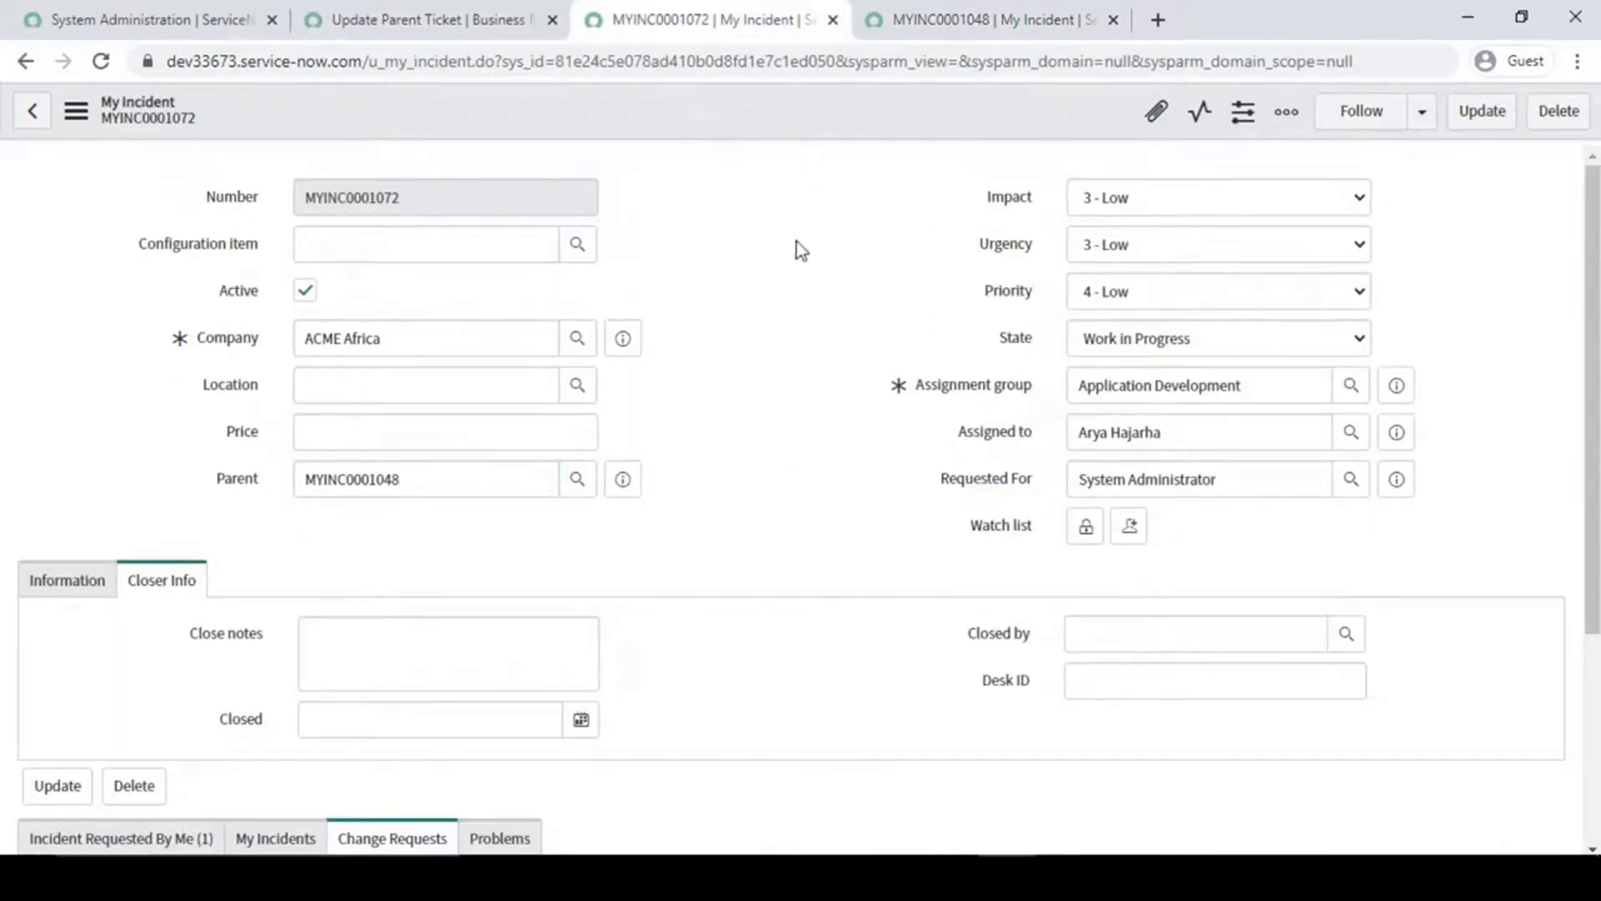
pyautogui.click(433, 13)
pyautogui.moveTo(473, 482)
pyautogui.mouseDown()
pyautogui.moveTo(717, 478)
pyautogui.moveTo(480, 484)
pyautogui.mouseUp()
pyautogui.click(720, 479)
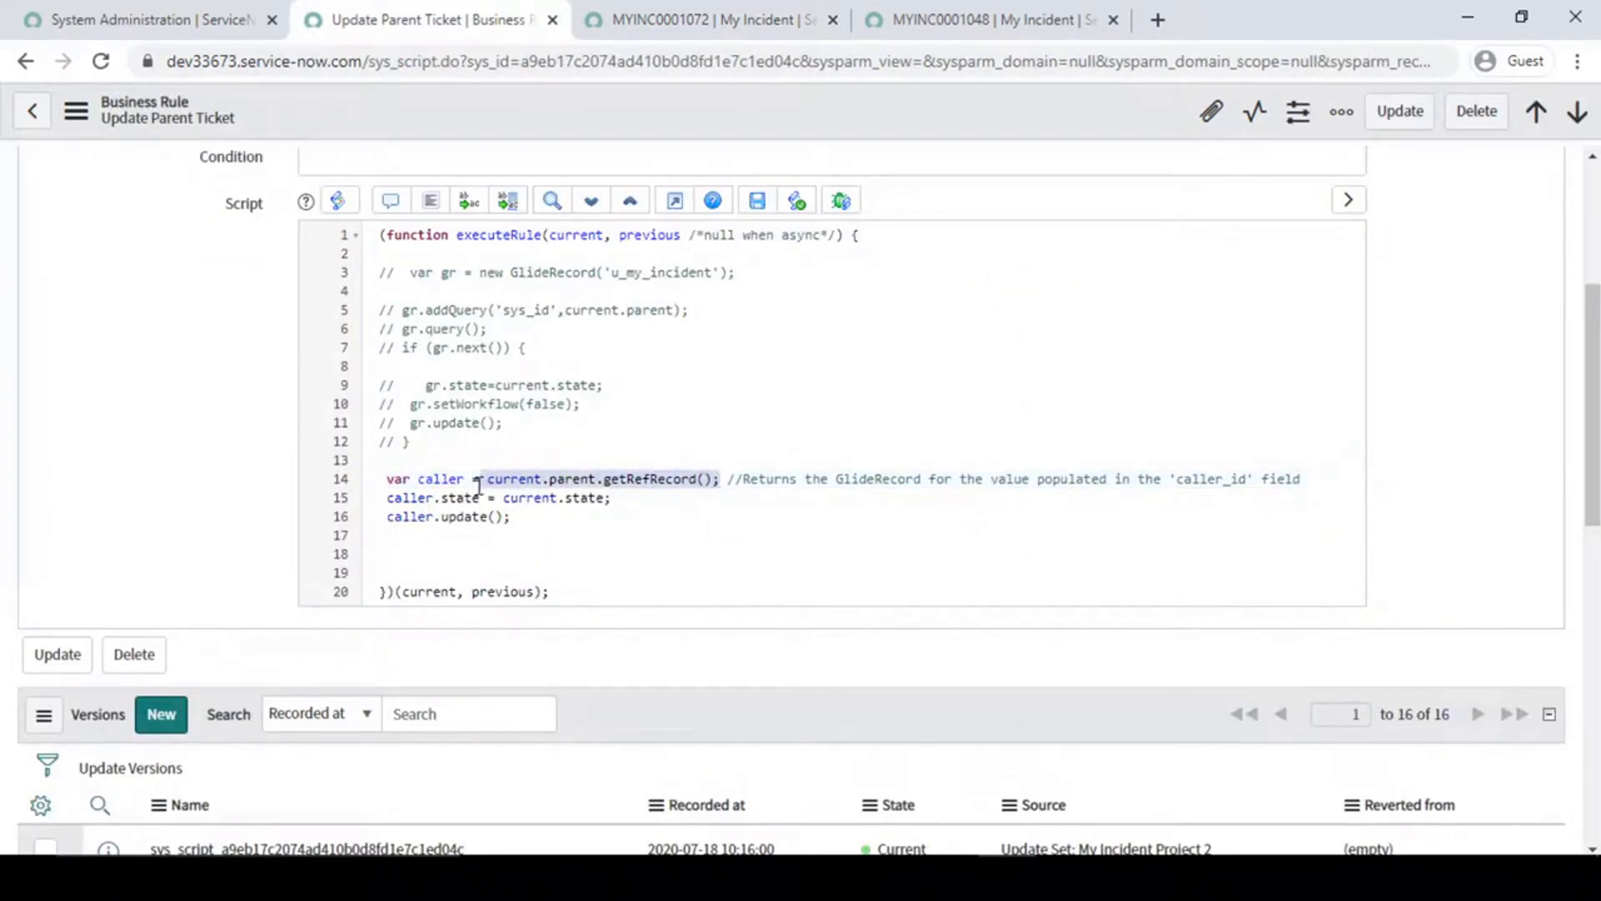
pyautogui.doubleClick(434, 478)
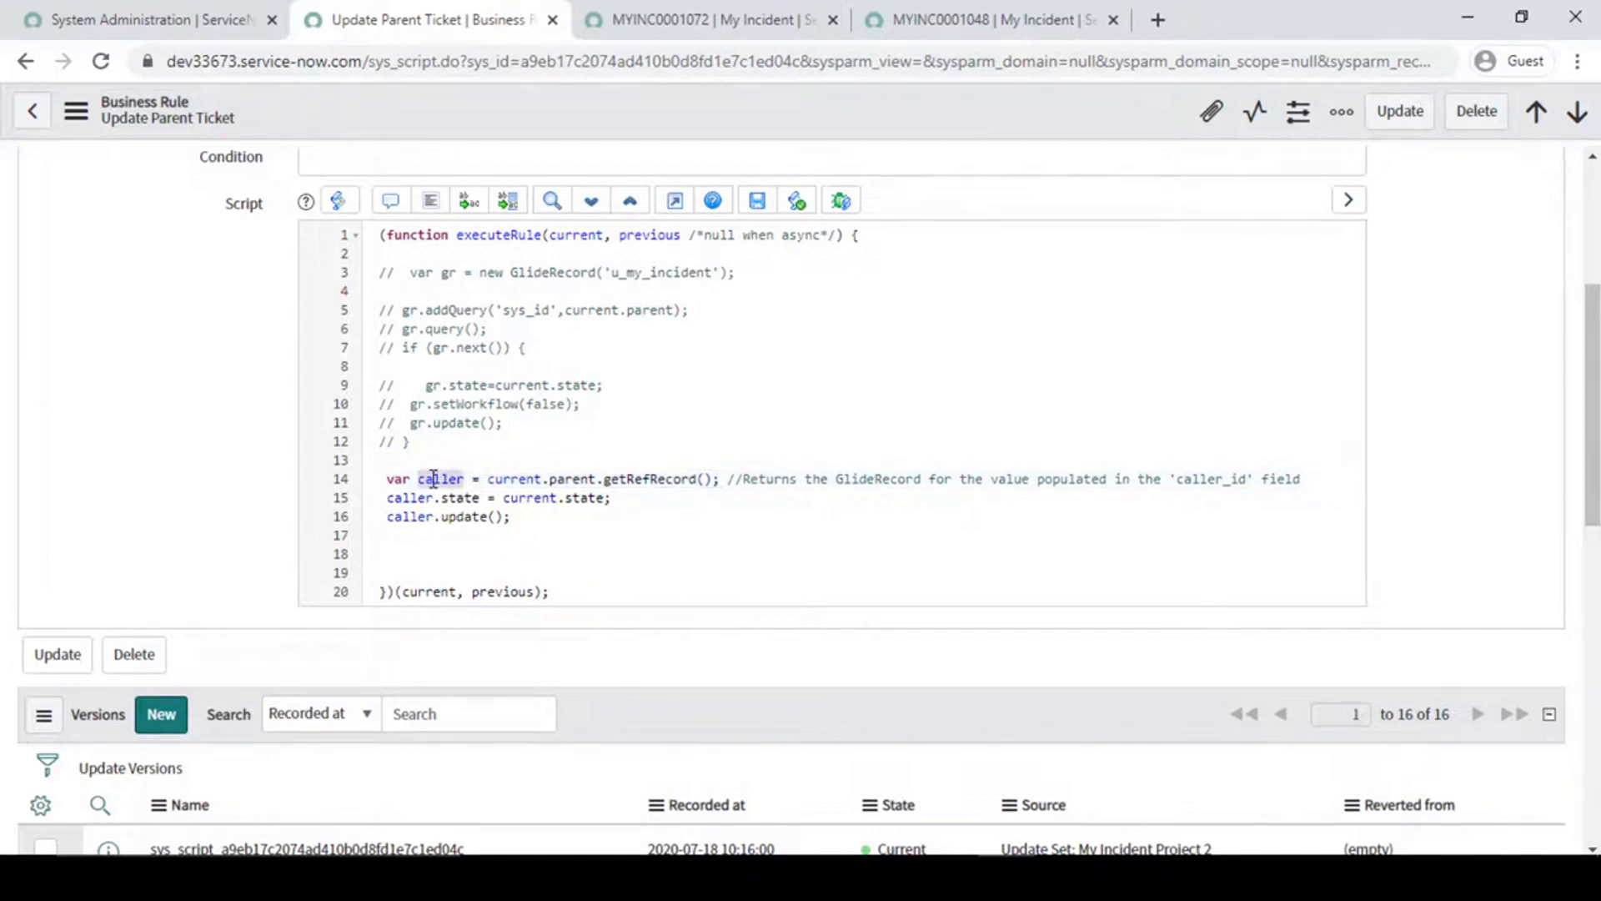
# - Examine the caller.state = current.state line and compare it with the State fields of parent MYINC0001048 and child MYINC0001072
pyautogui.click(628, 500)
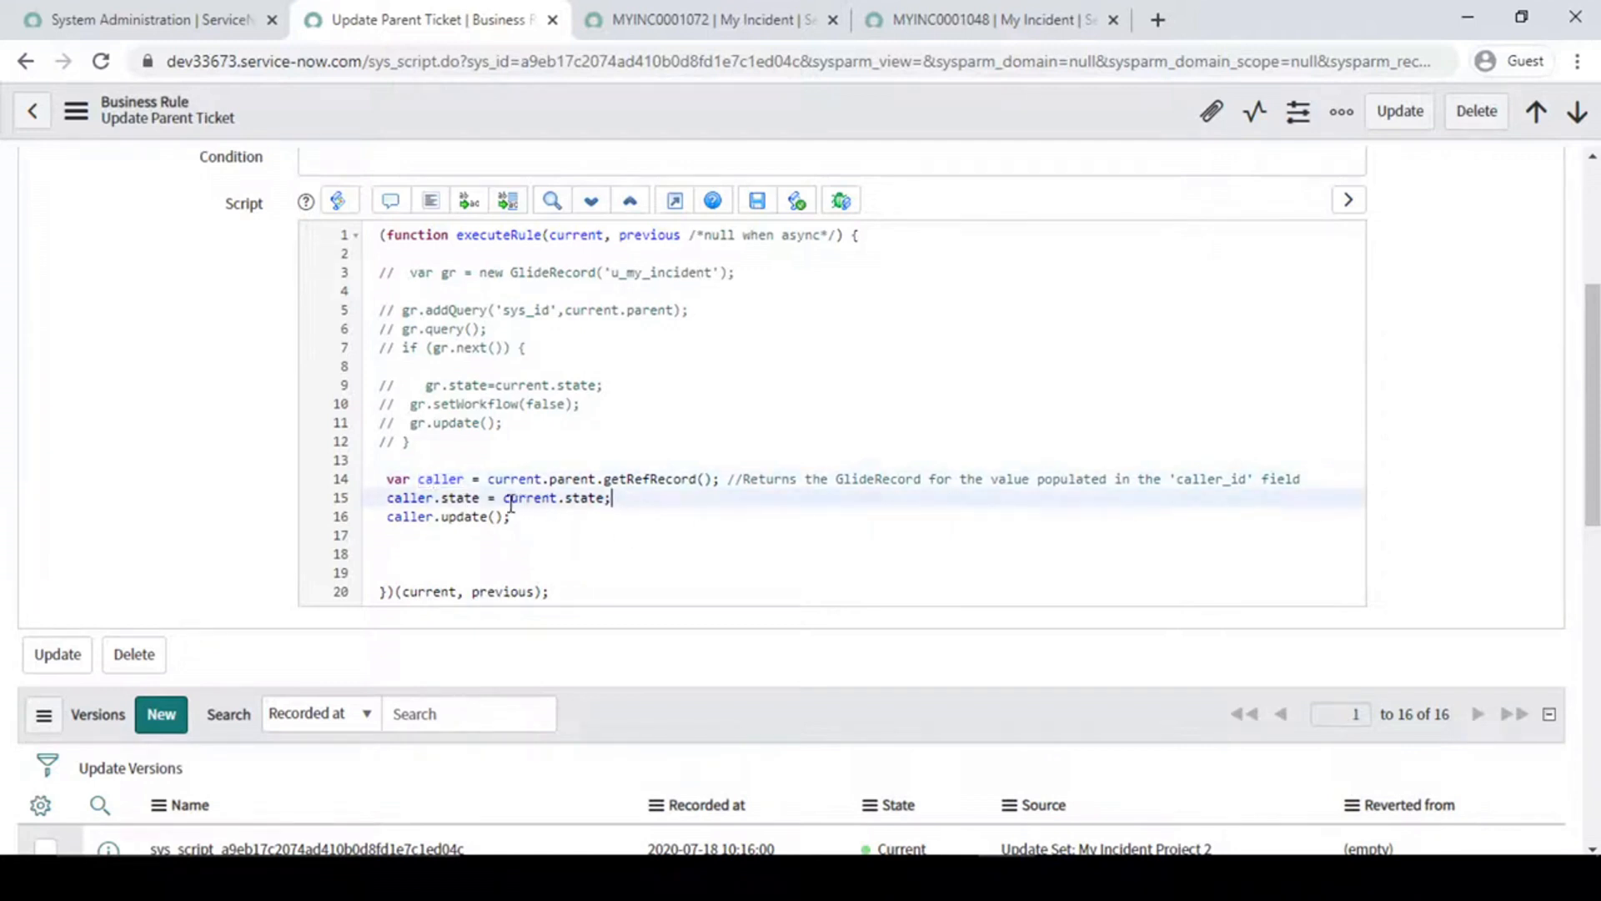
pyautogui.click(388, 500)
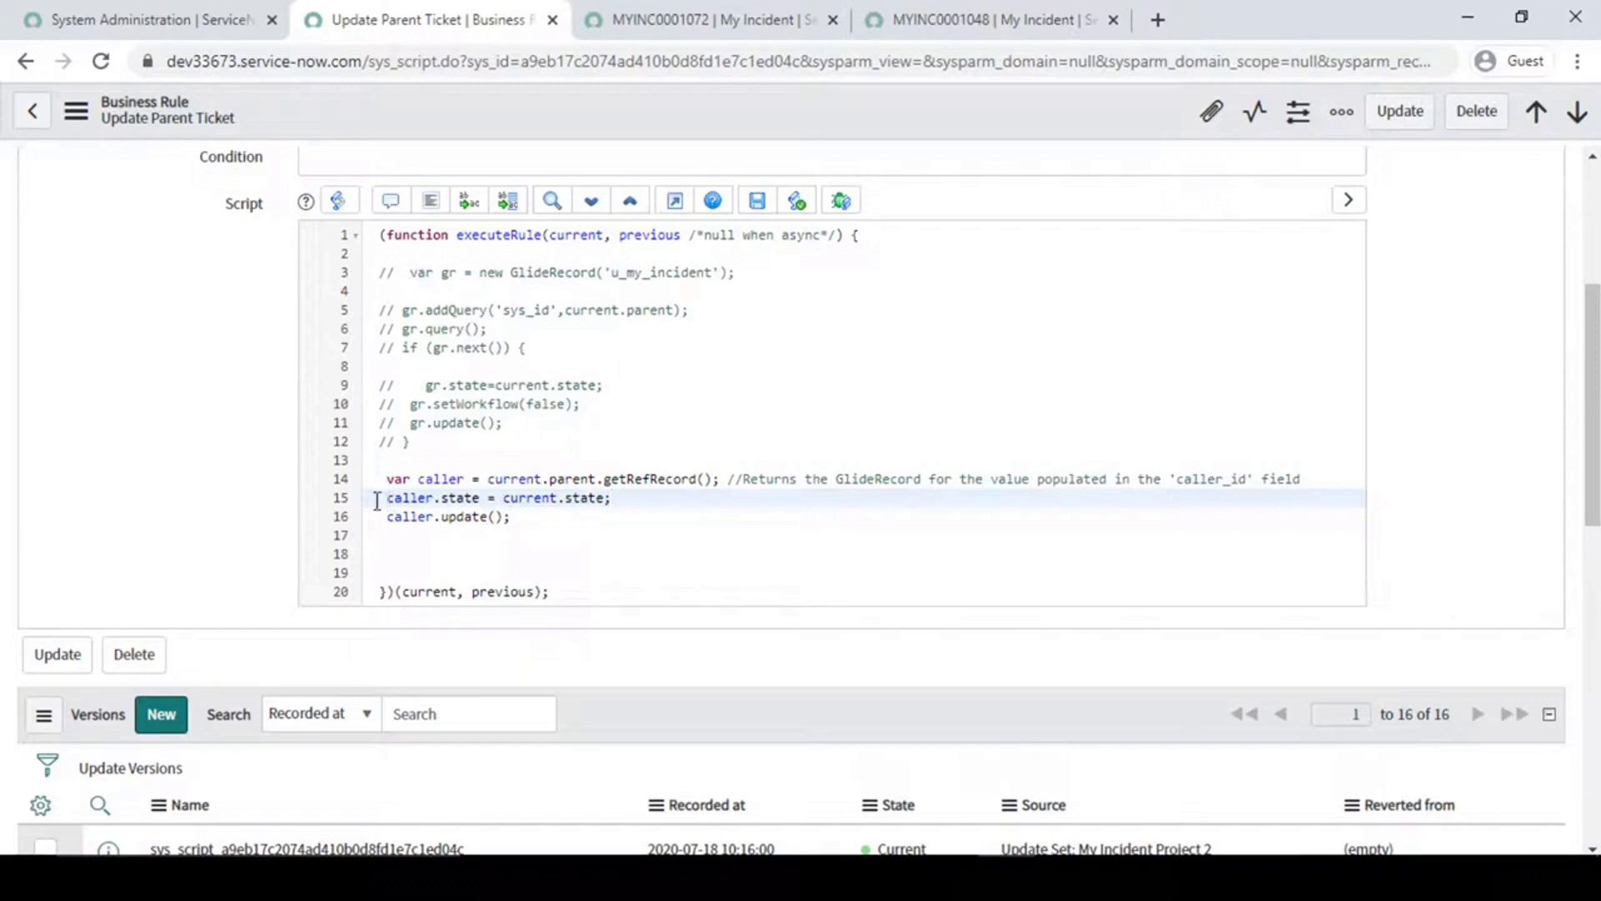
pyautogui.click(463, 499)
pyautogui.moveTo(487, 498); pyautogui.dragTo(395, 499)
pyautogui.click(396, 499)
pyautogui.click(960, 19)
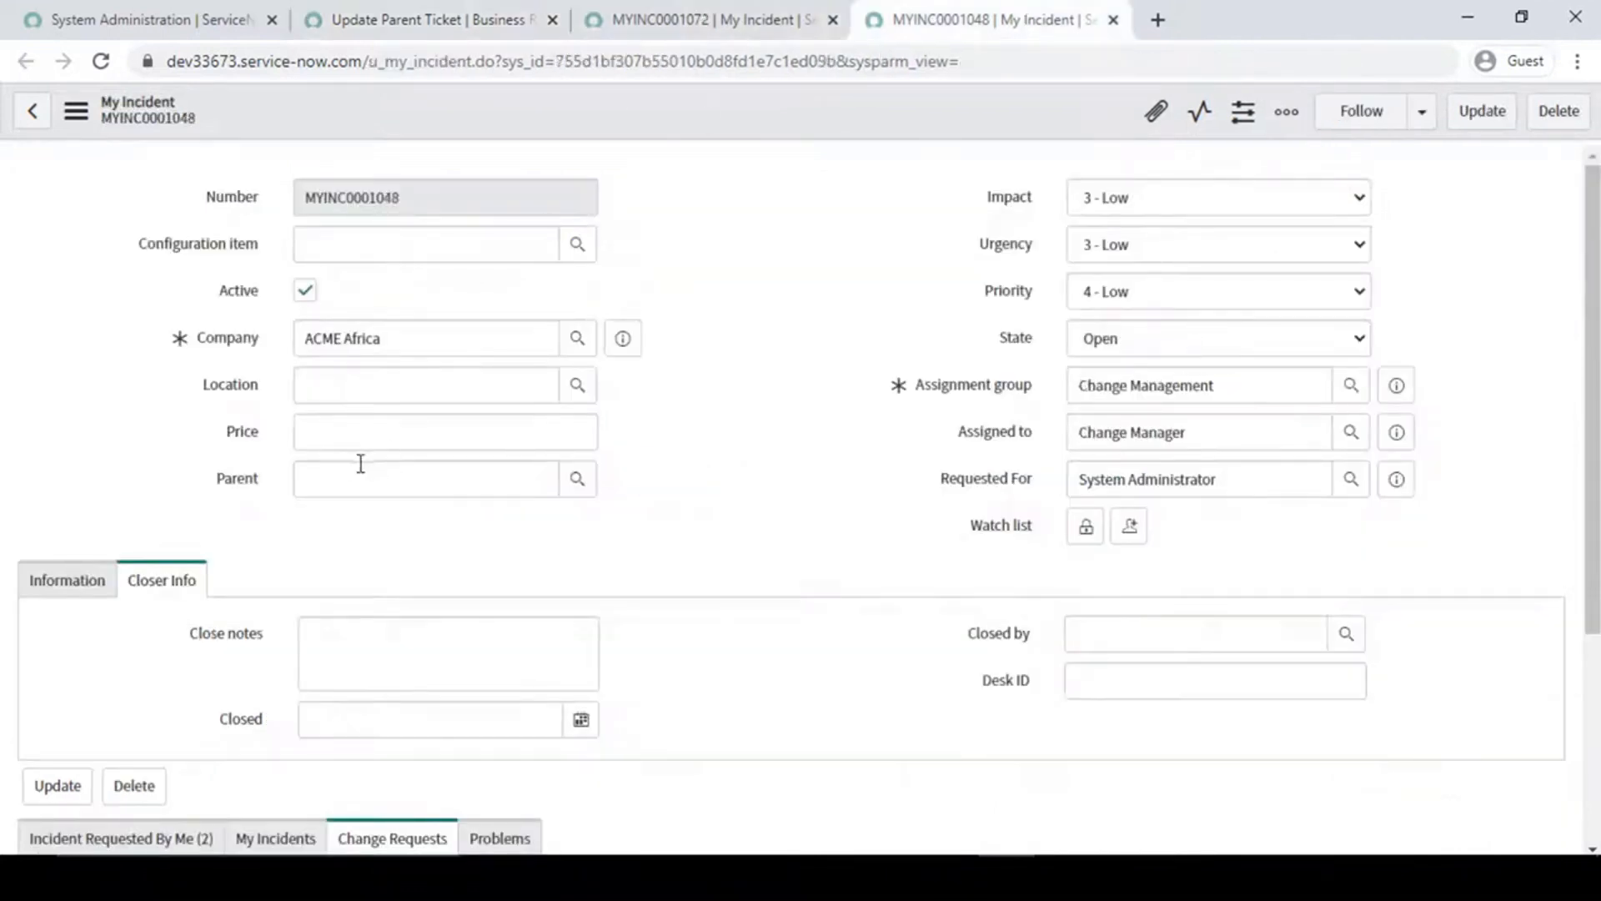
pyautogui.click(680, 19)
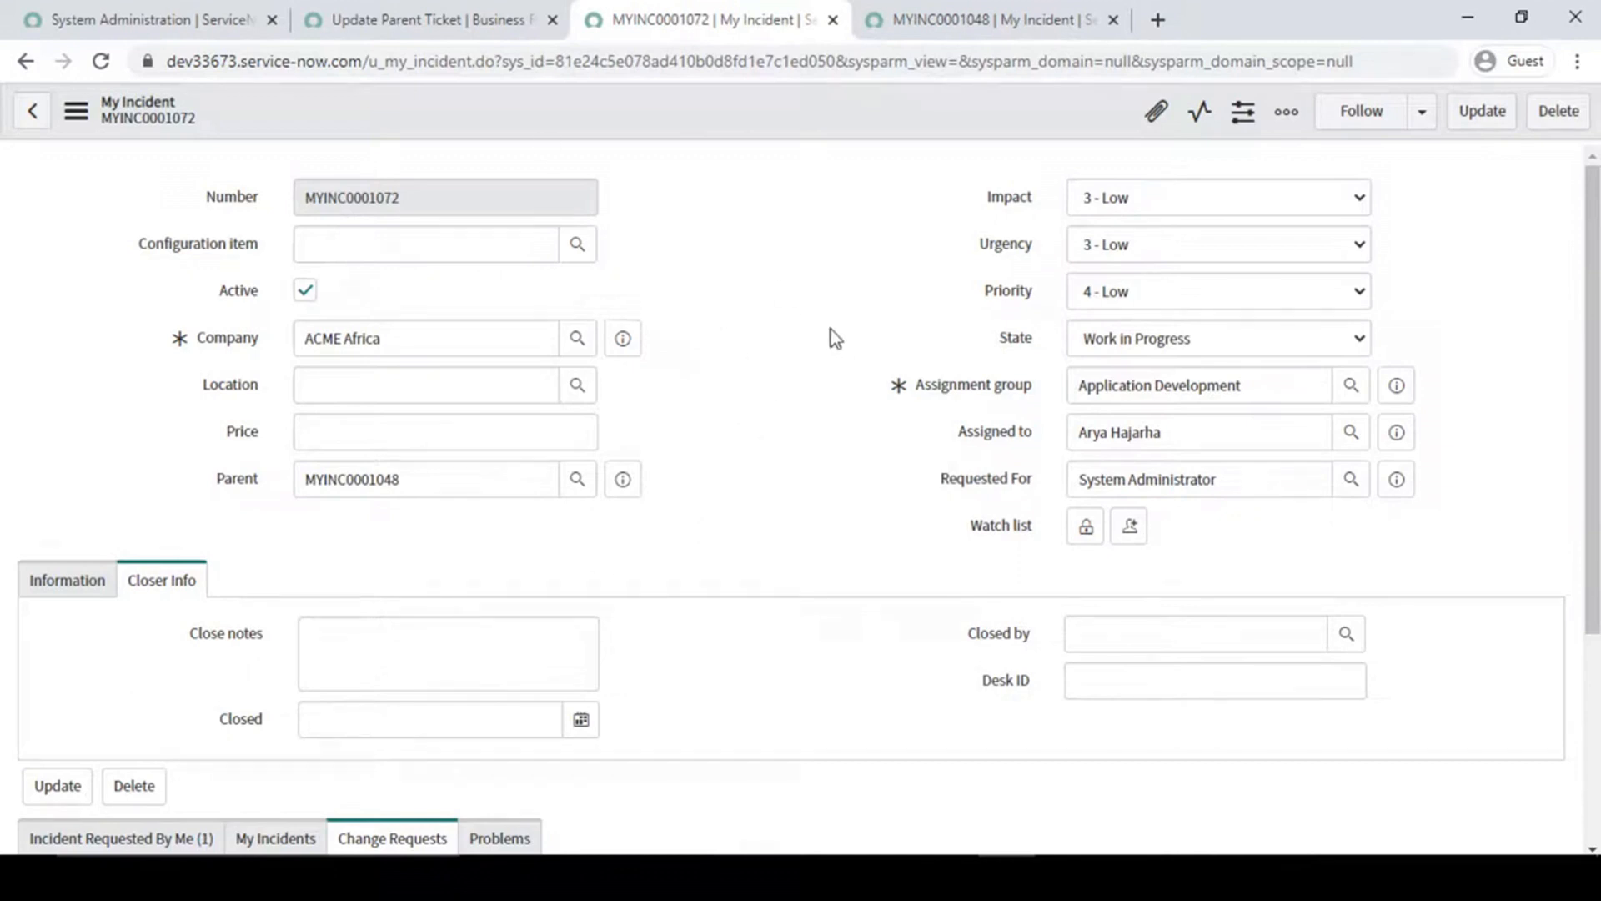
pyautogui.click(938, 10)
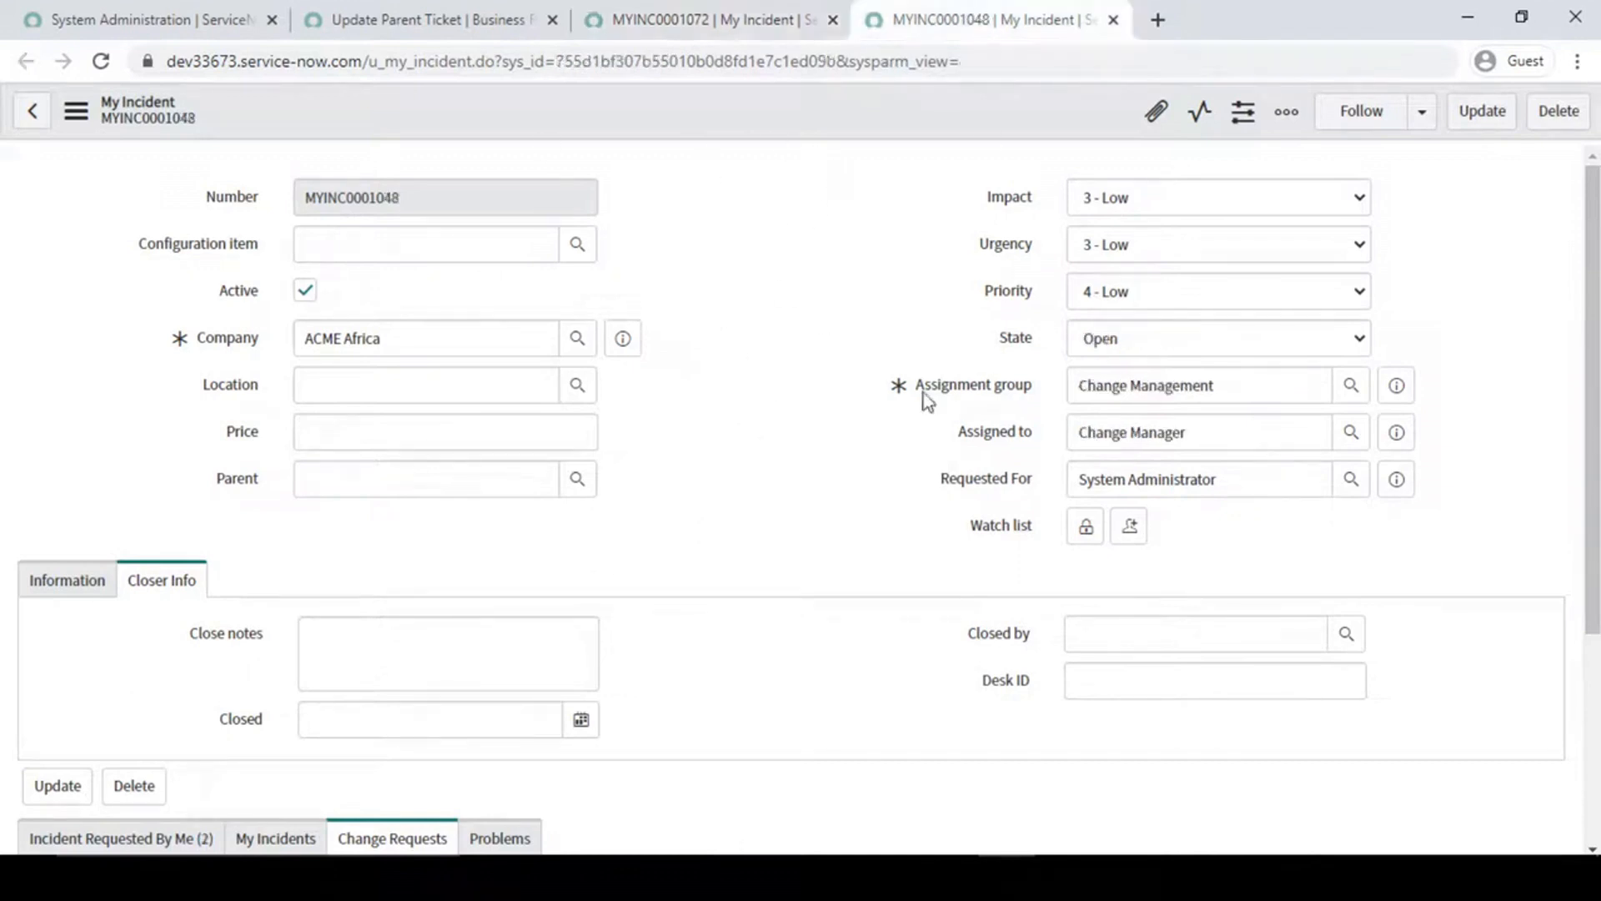
# - Recheck the current.parent.getRefRecord() expression against the table the business rule runs on
pyautogui.click(434, 16)
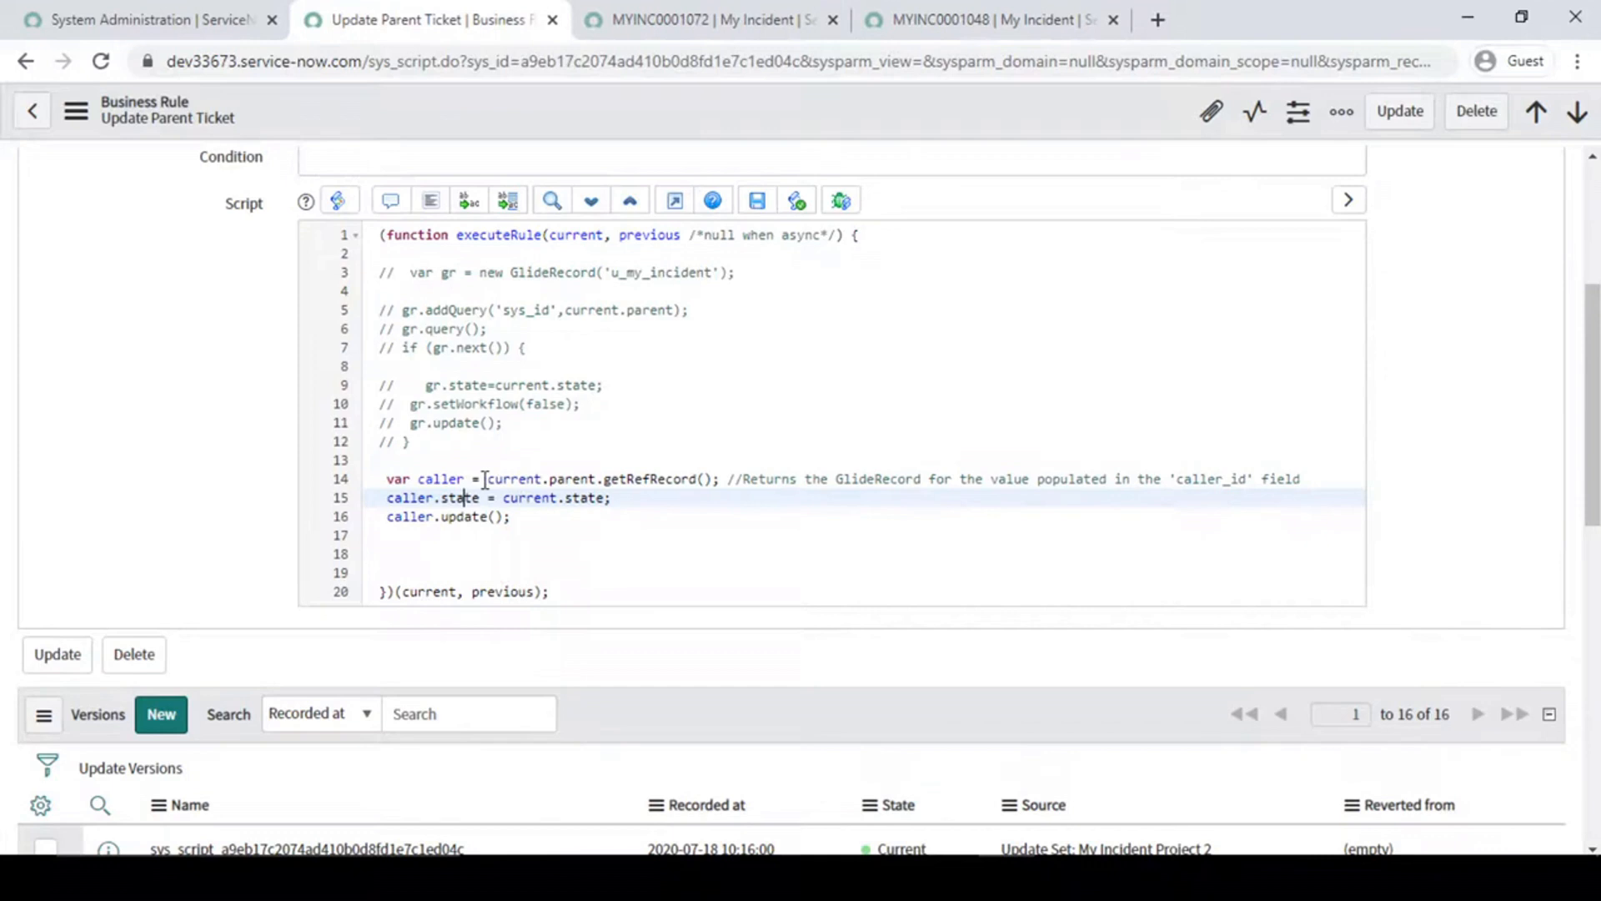
pyautogui.moveTo(484, 481); pyautogui.dragTo(734, 479)
pyautogui.click(705, 479)
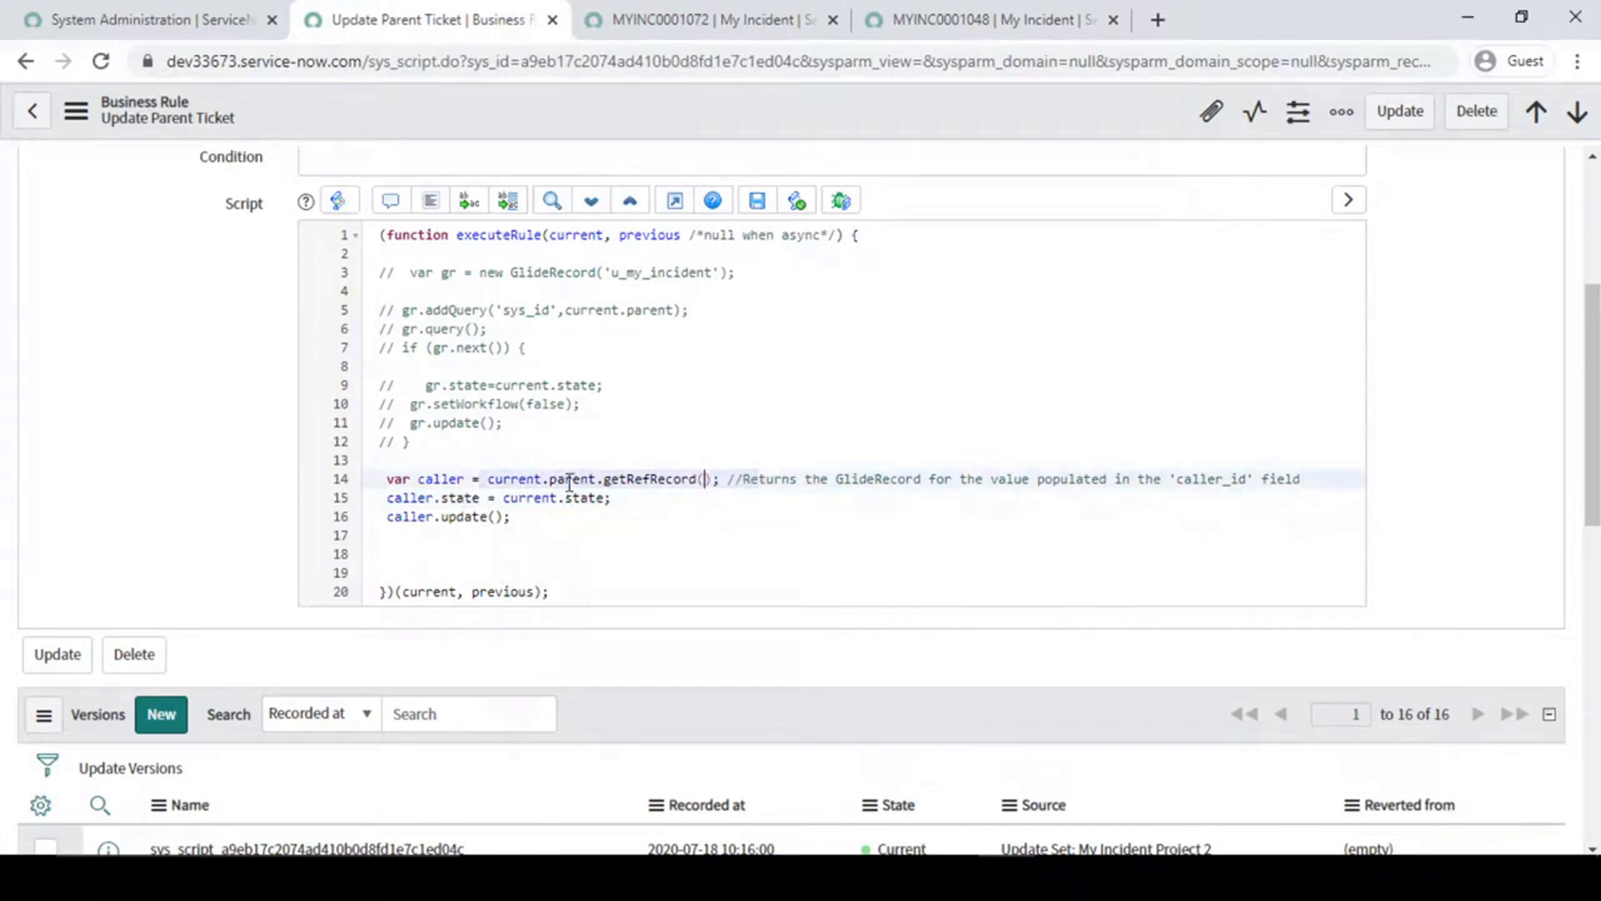
pyautogui.scroll(3, 500, 480)
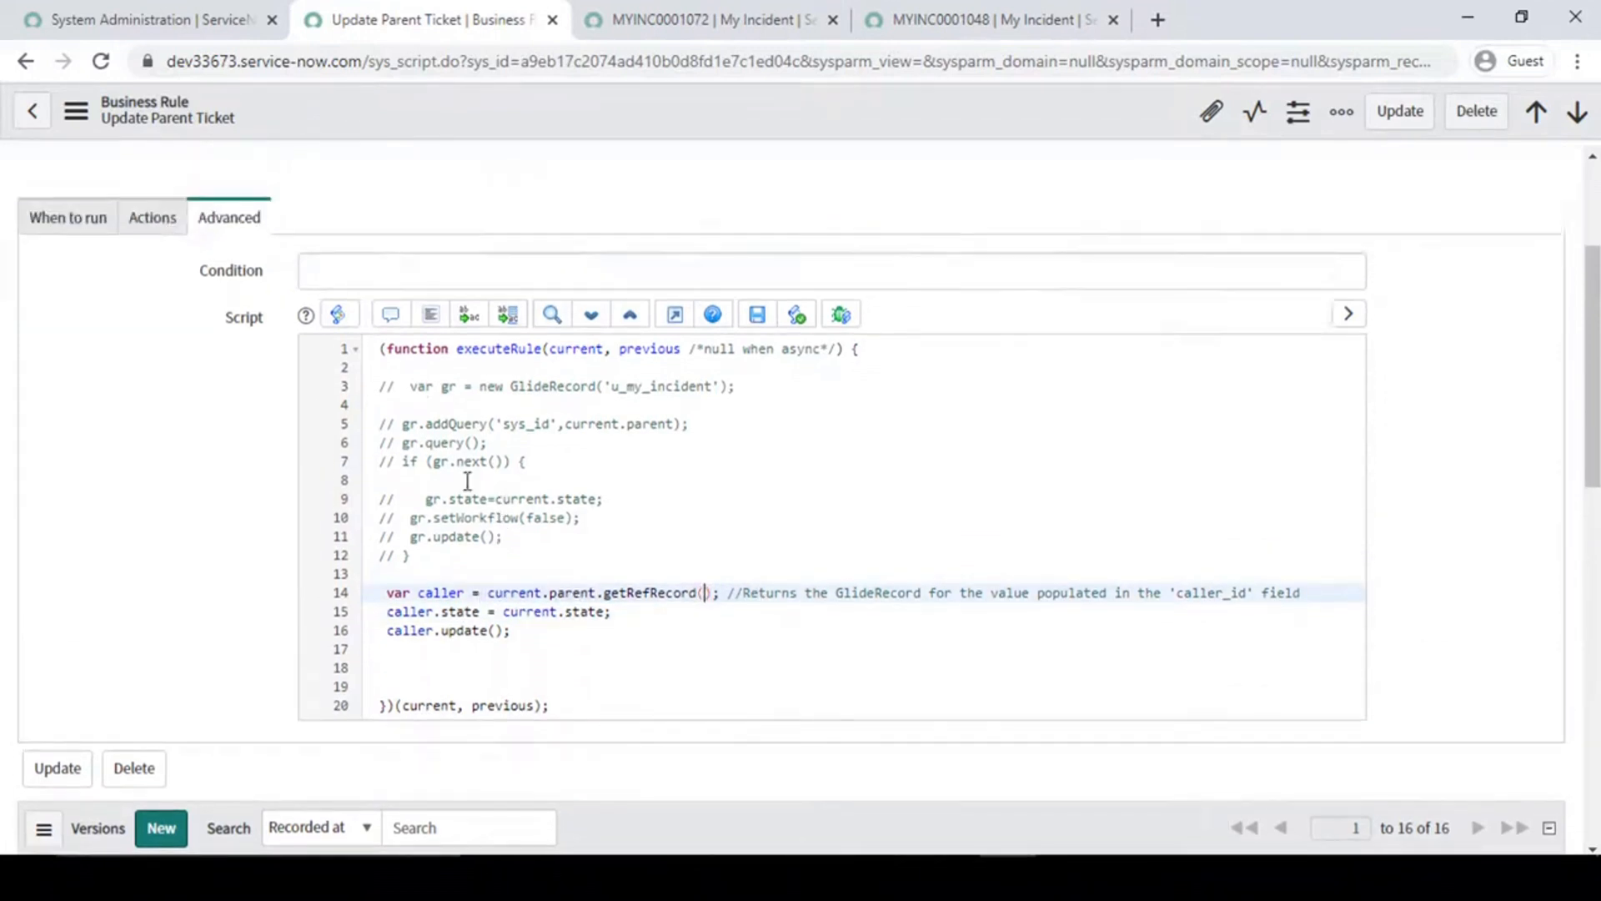
pyautogui.scroll(2, 223, 477)
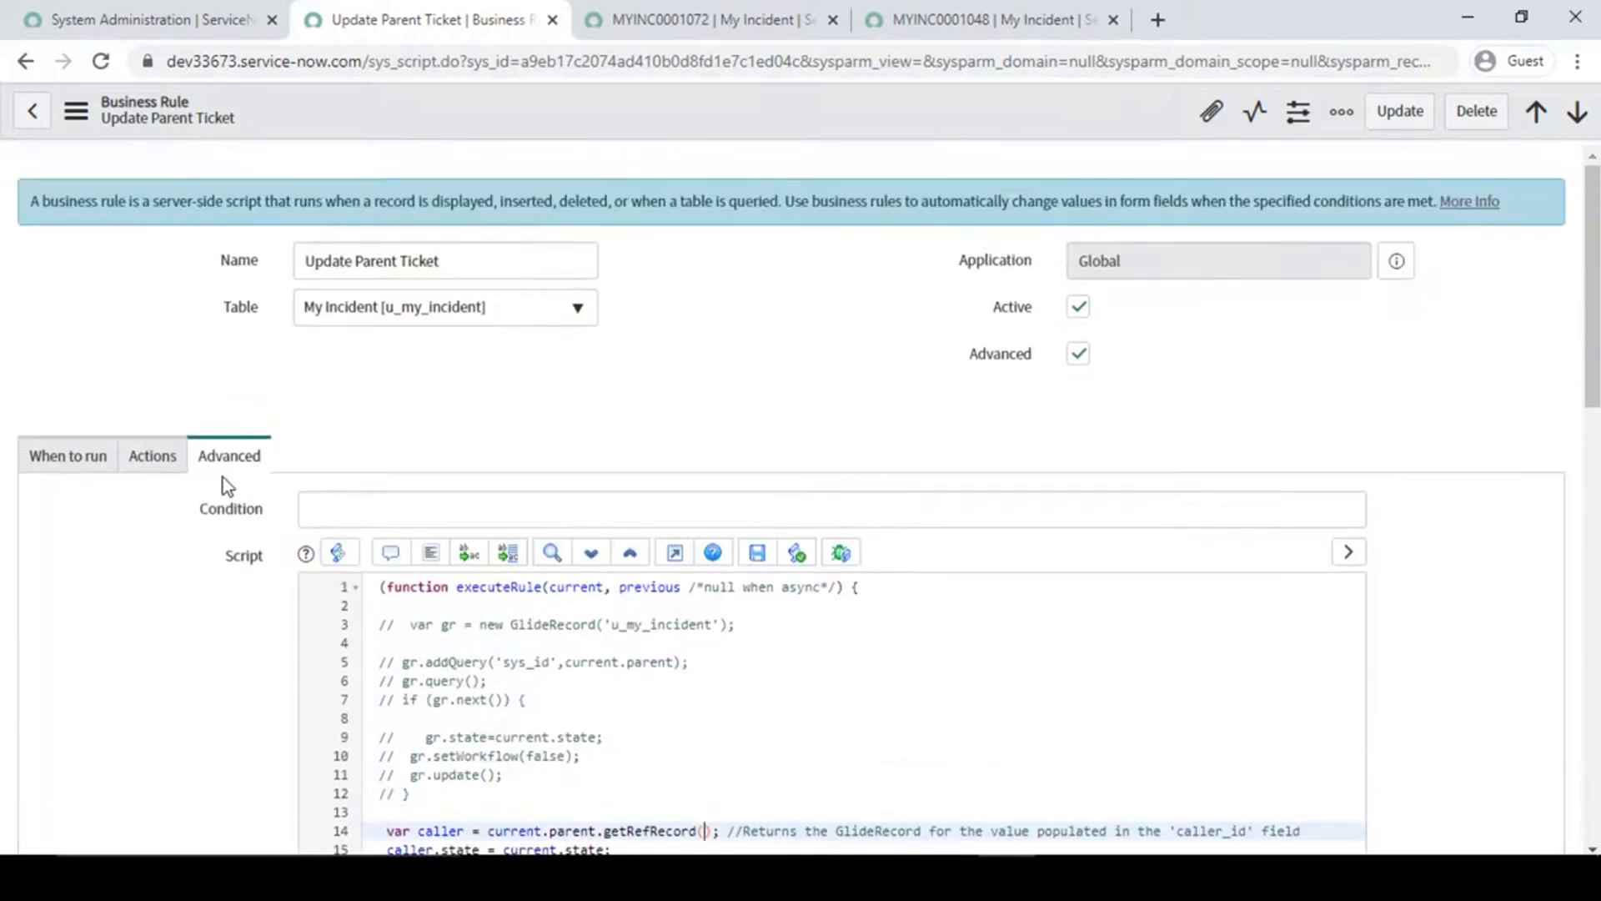
pyautogui.scroll(-3, 222, 477)
pyautogui.doubleClick(518, 598)
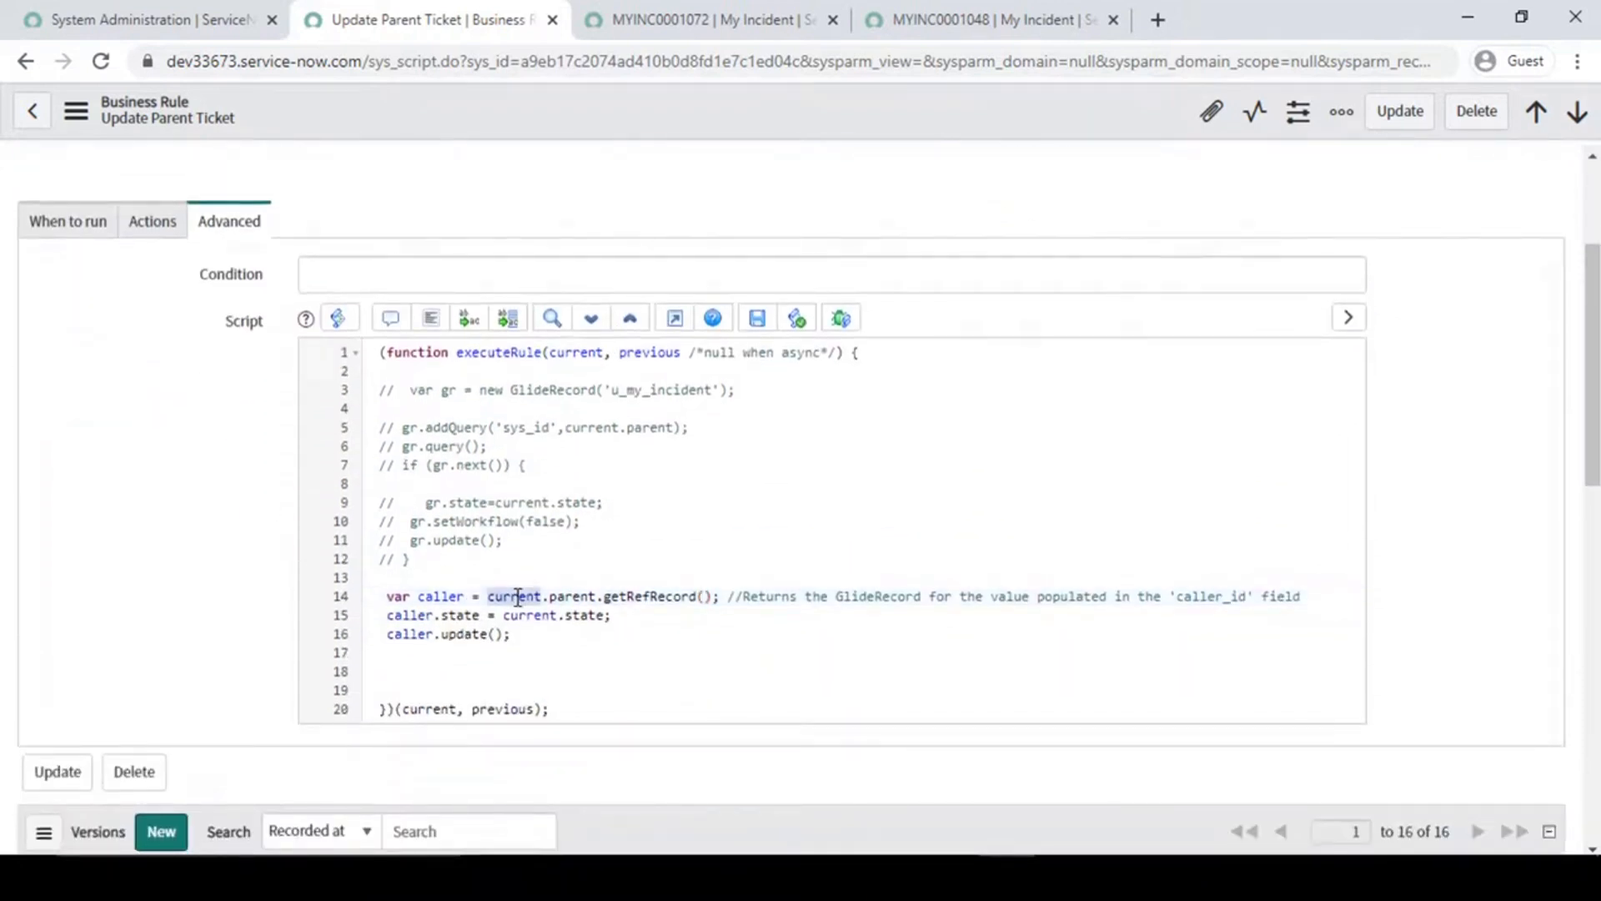
# - Match current.parent in script line 14 against the Parent field of child record MYINC0001072
pyautogui.click(680, 15)
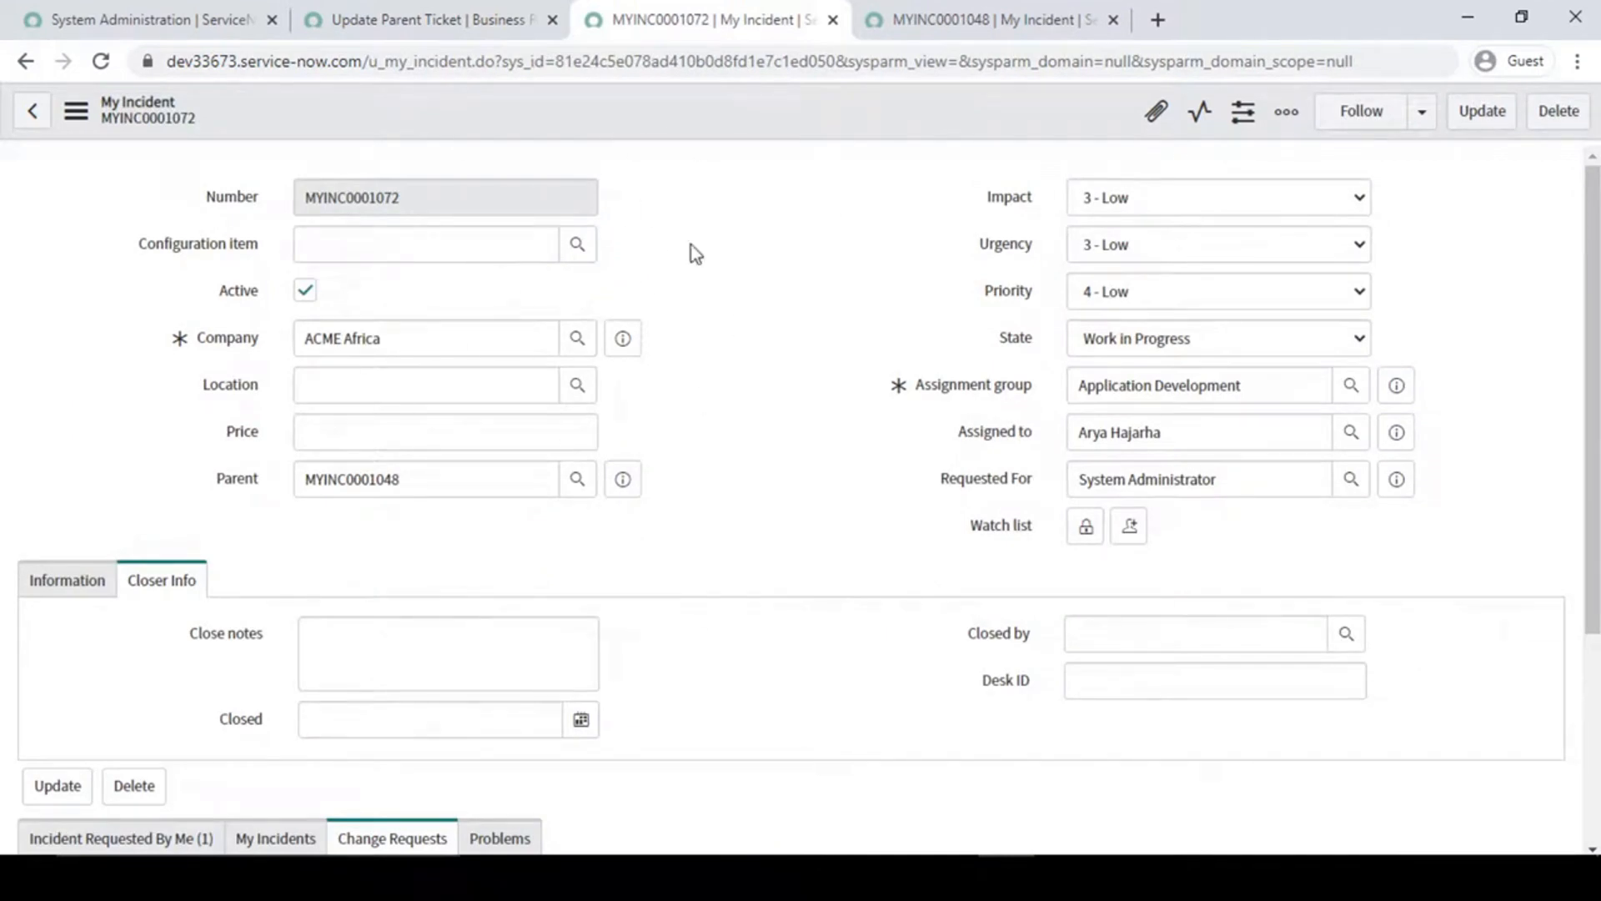
pyautogui.click(482, 16)
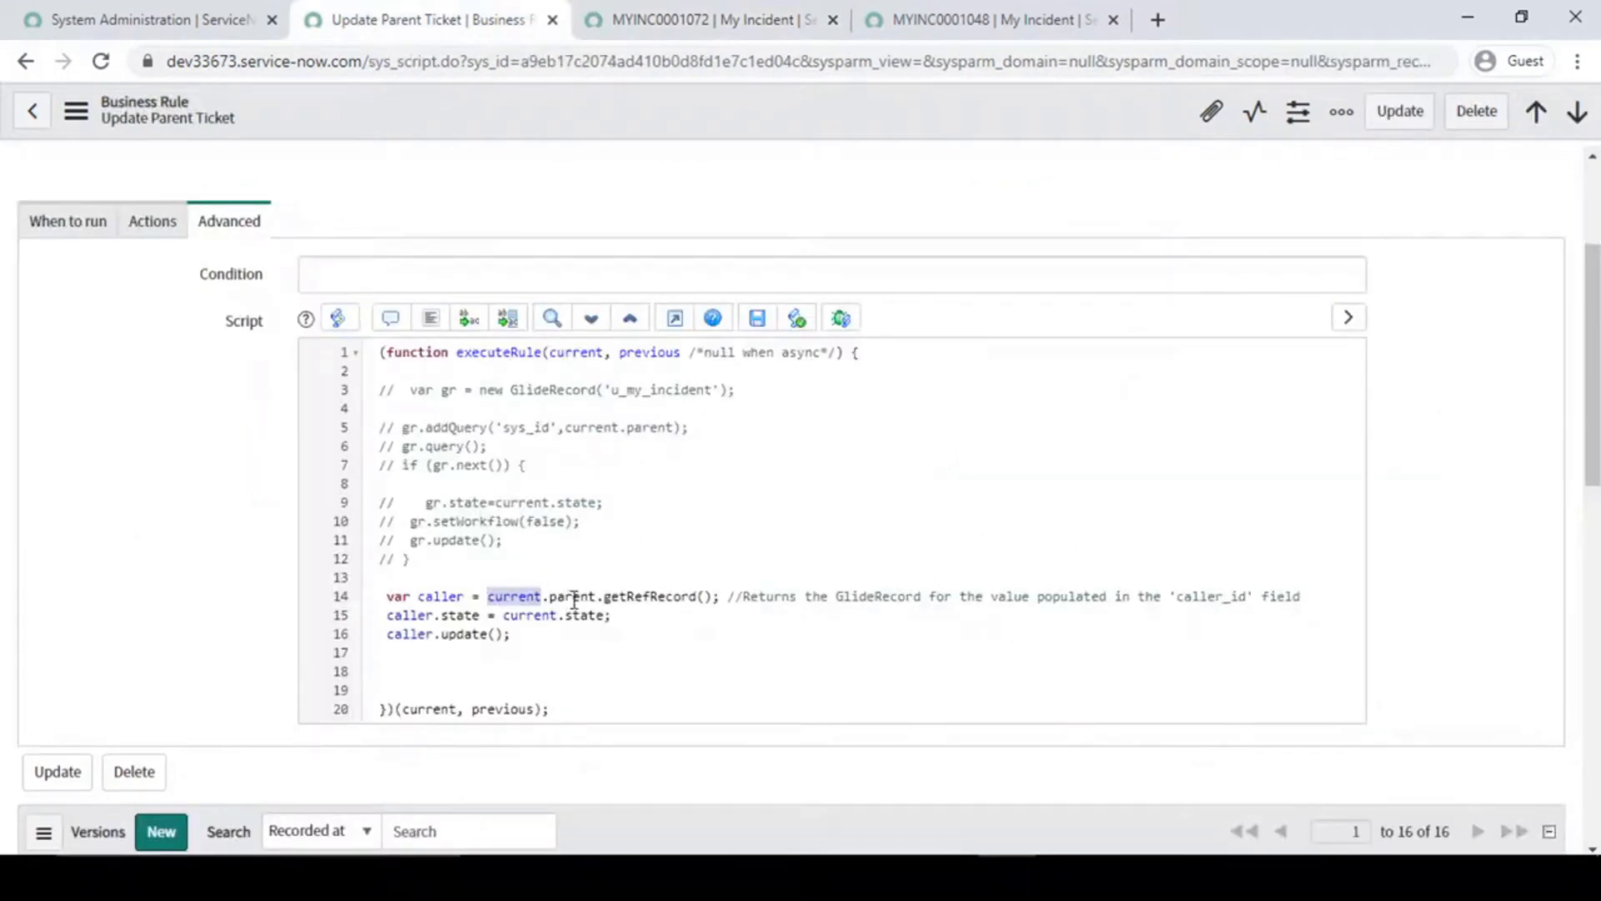
pyautogui.click(690, 15)
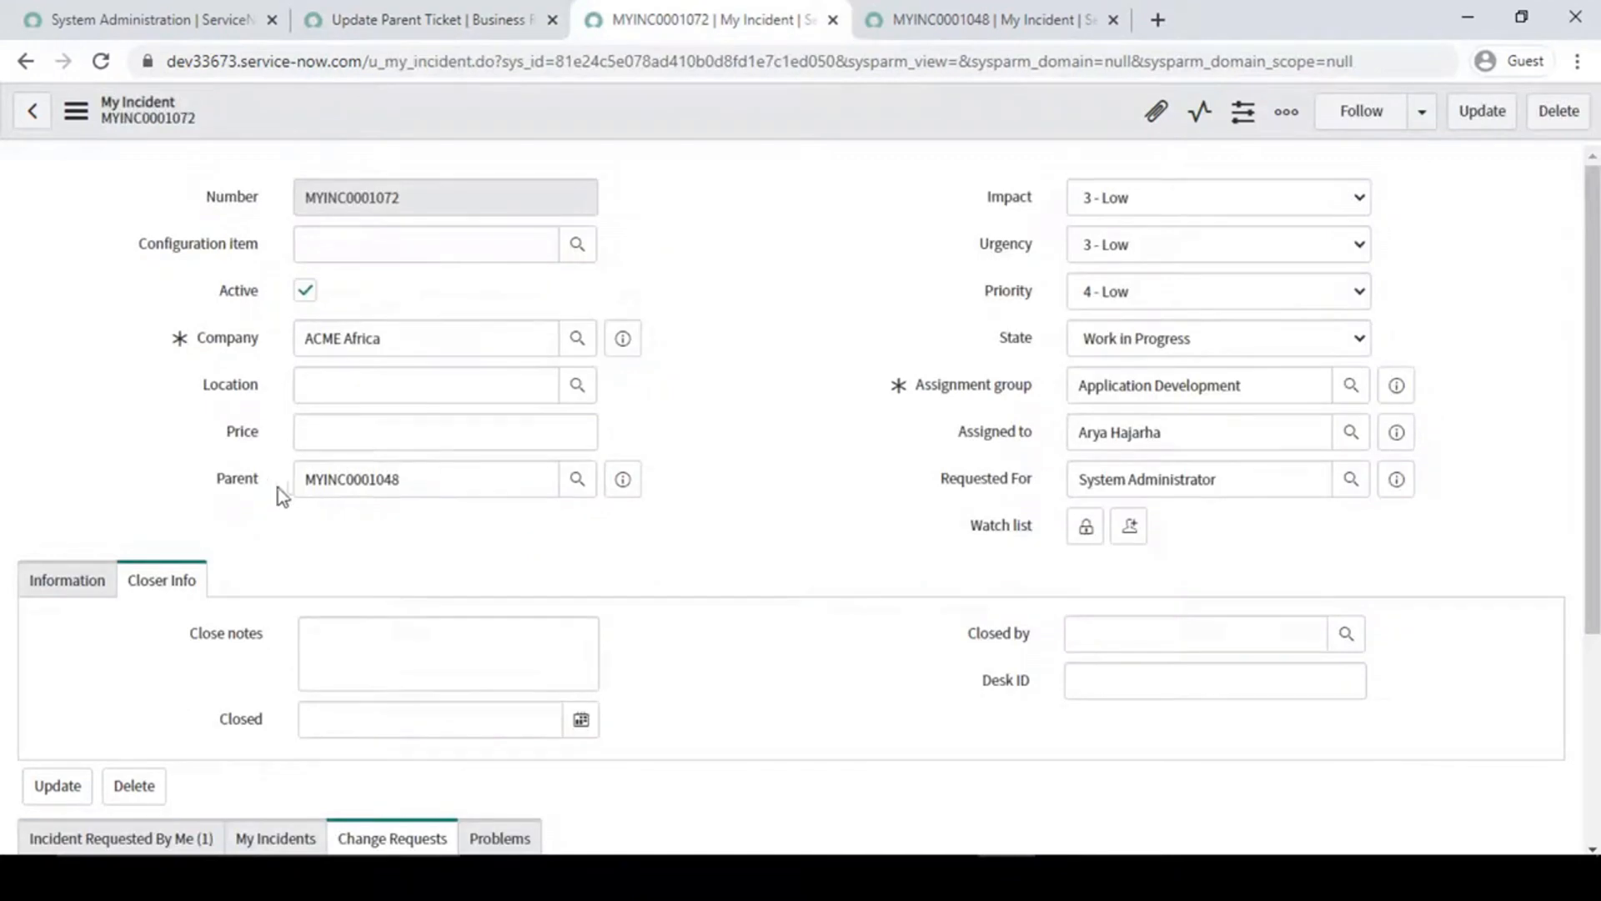
pyautogui.moveTo(447, 482); pyautogui.dragTo(243, 479)
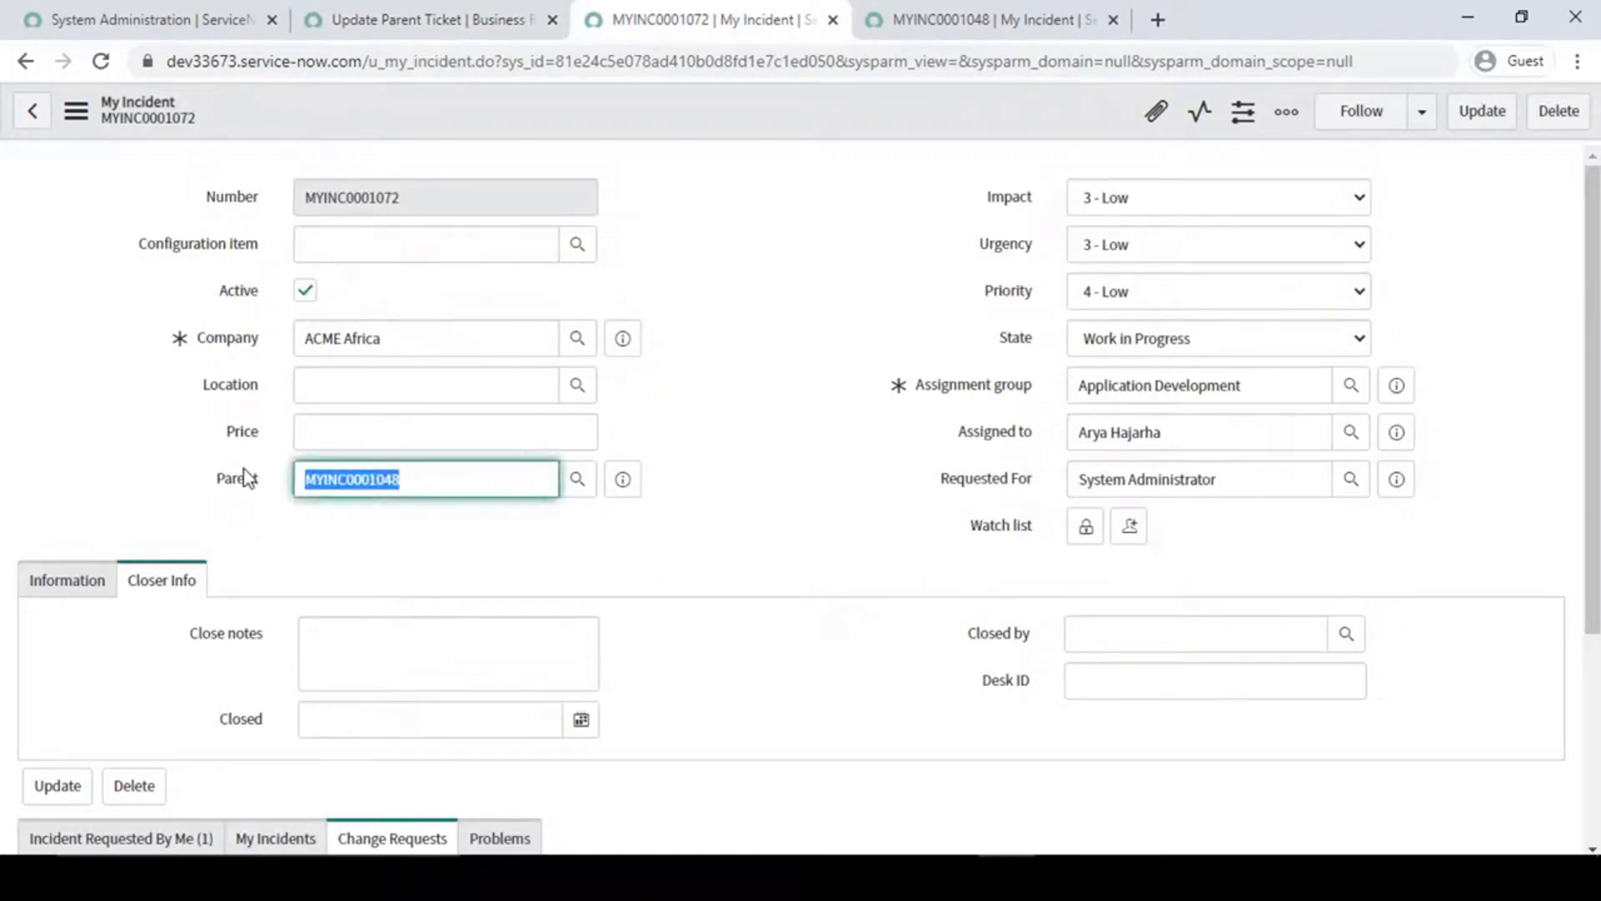
pyautogui.click(468, 19)
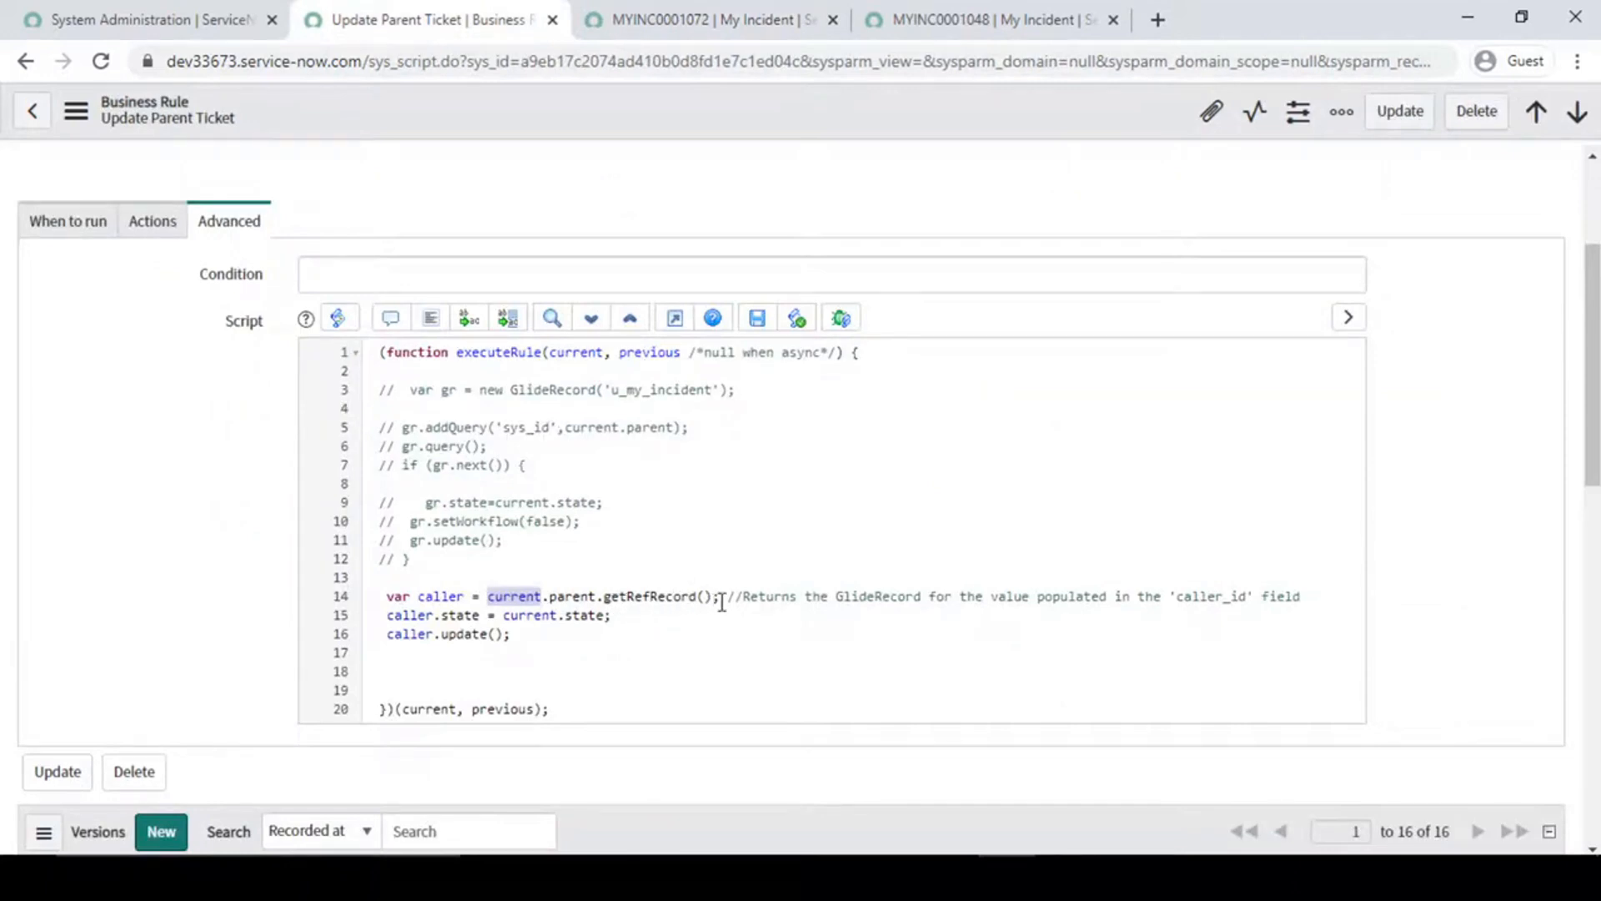
pyautogui.click(677, 25)
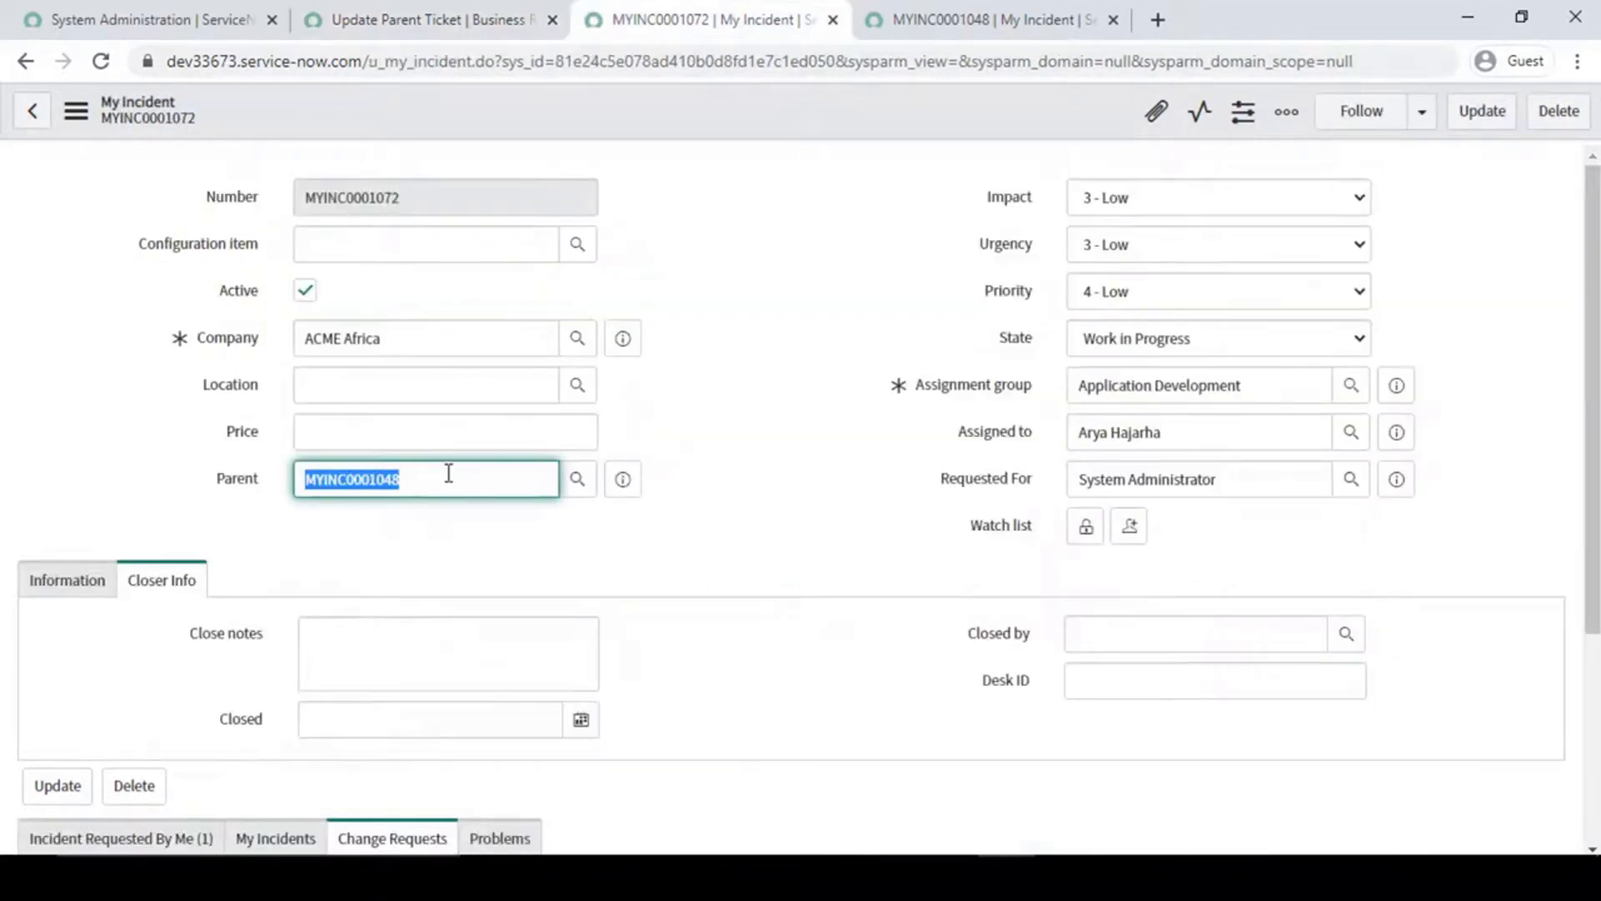
pyautogui.moveTo(466, 486); pyautogui.dragTo(278, 465)
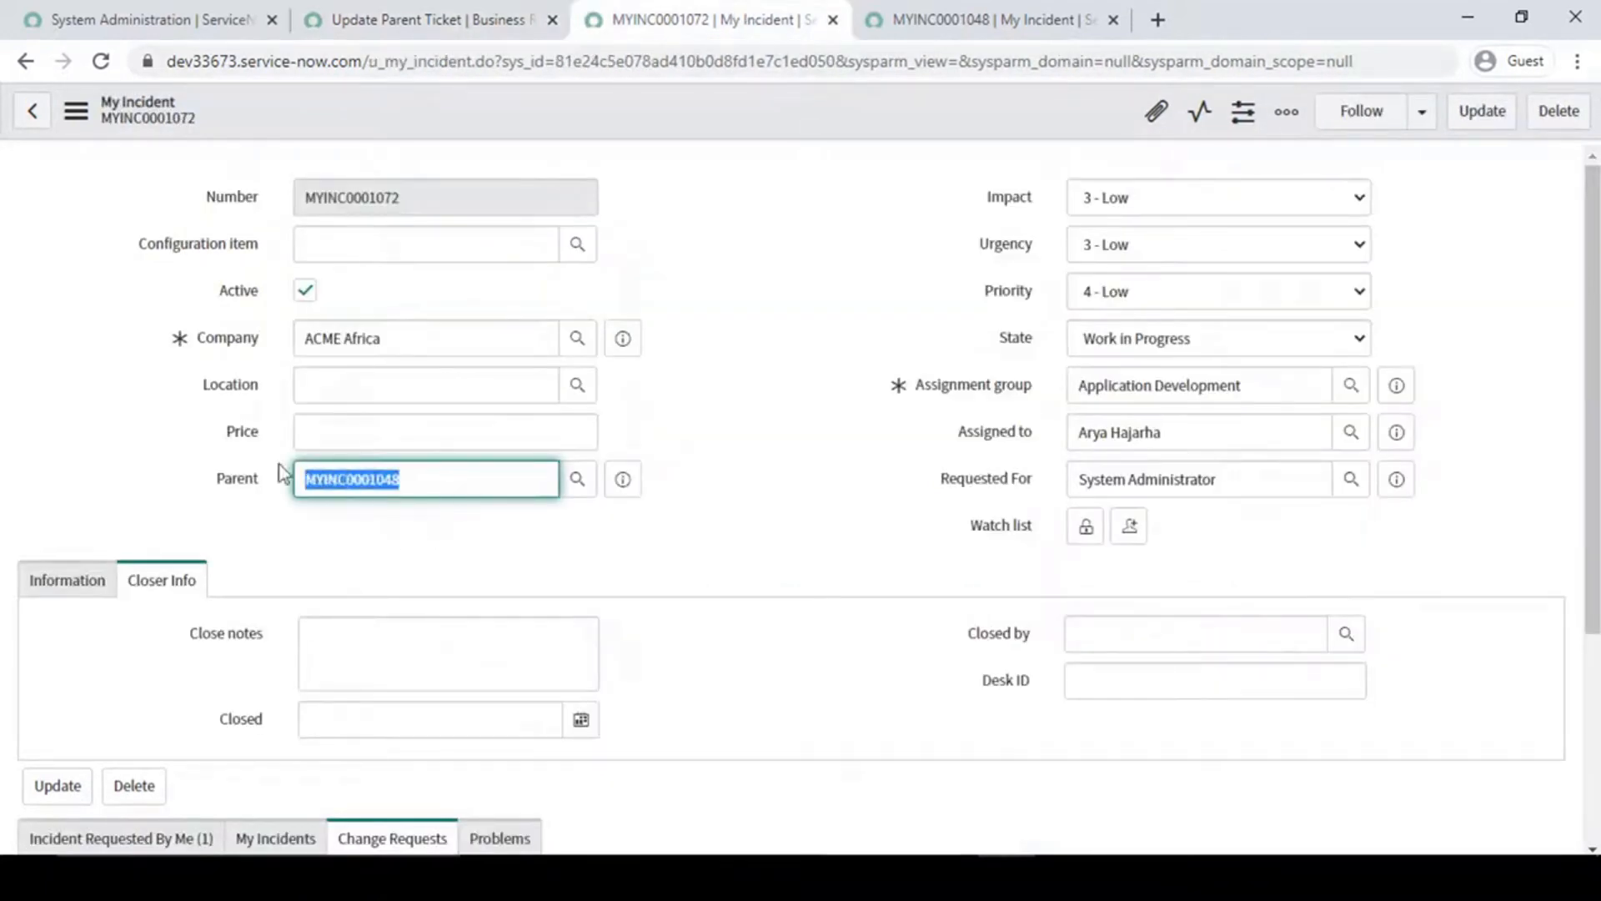
pyautogui.click(397, 512)
# - Inspect parent record MYINC0001048 and relate it to the current.parent.getRefRecord() expression in line 14
pyautogui.click(992, 19)
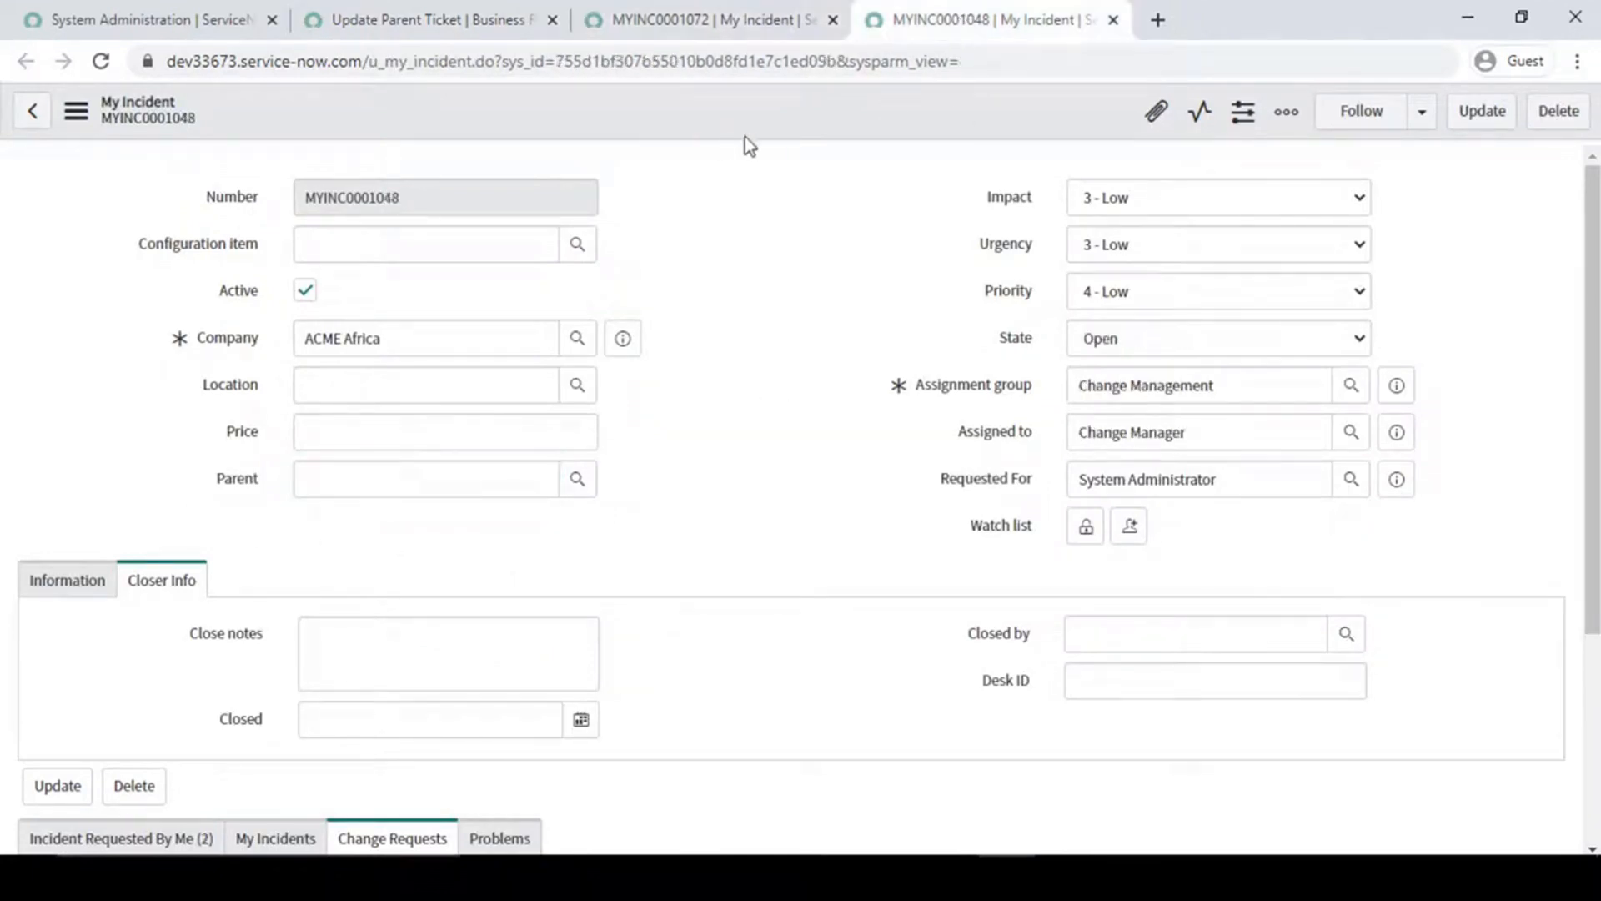
pyautogui.click(801, 233)
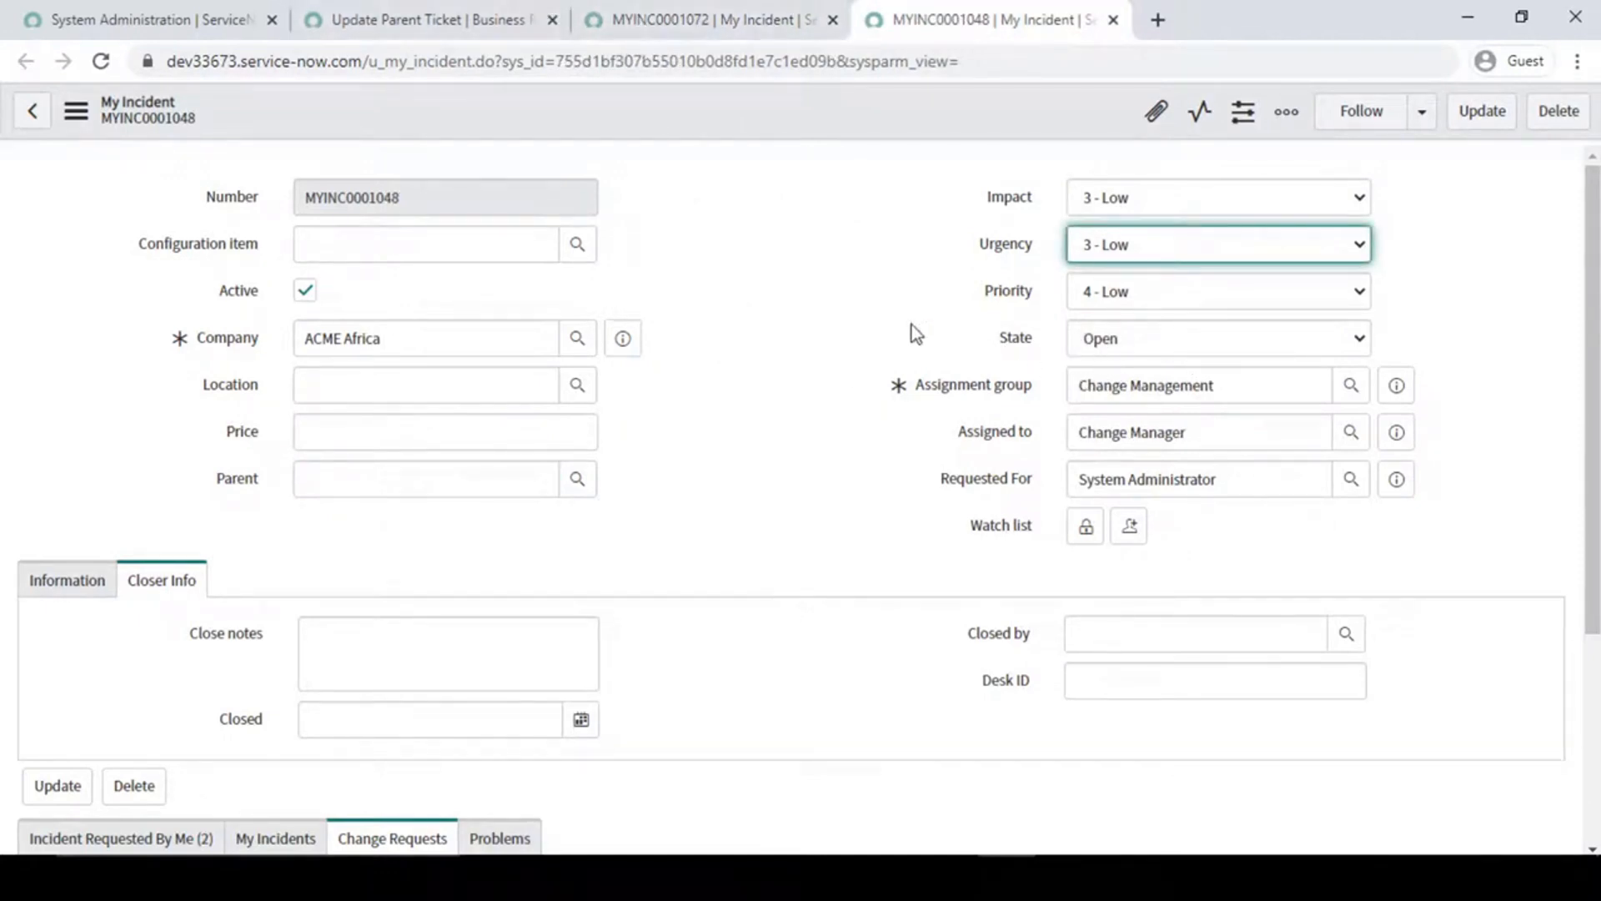
pyautogui.click(478, 6)
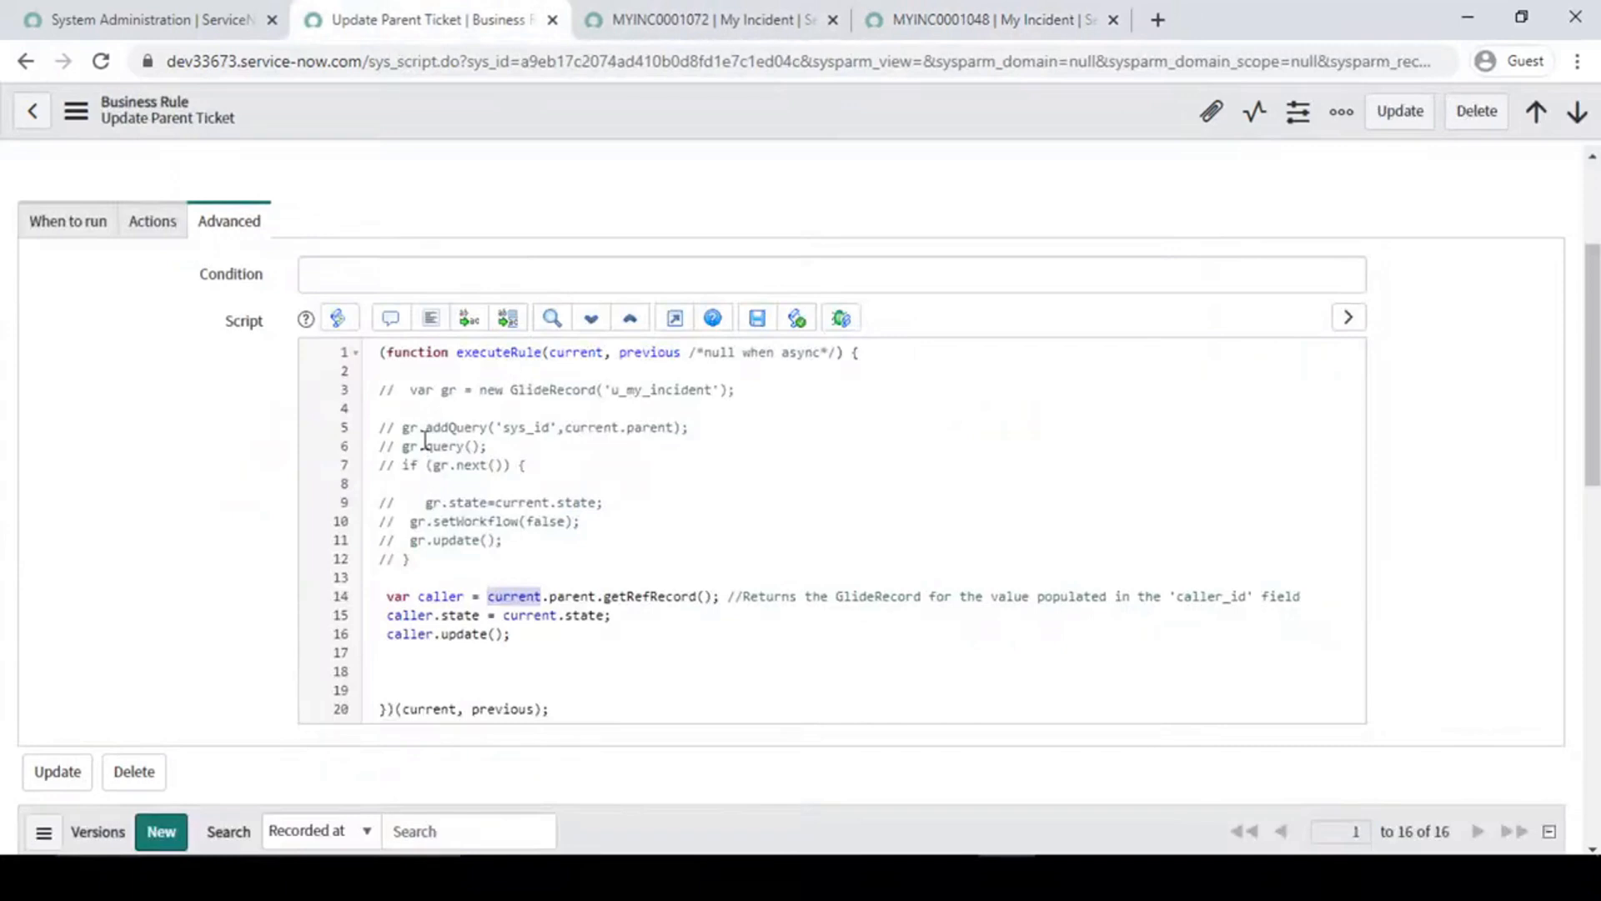
pyautogui.moveTo(488, 599); pyautogui.dragTo(828, 597)
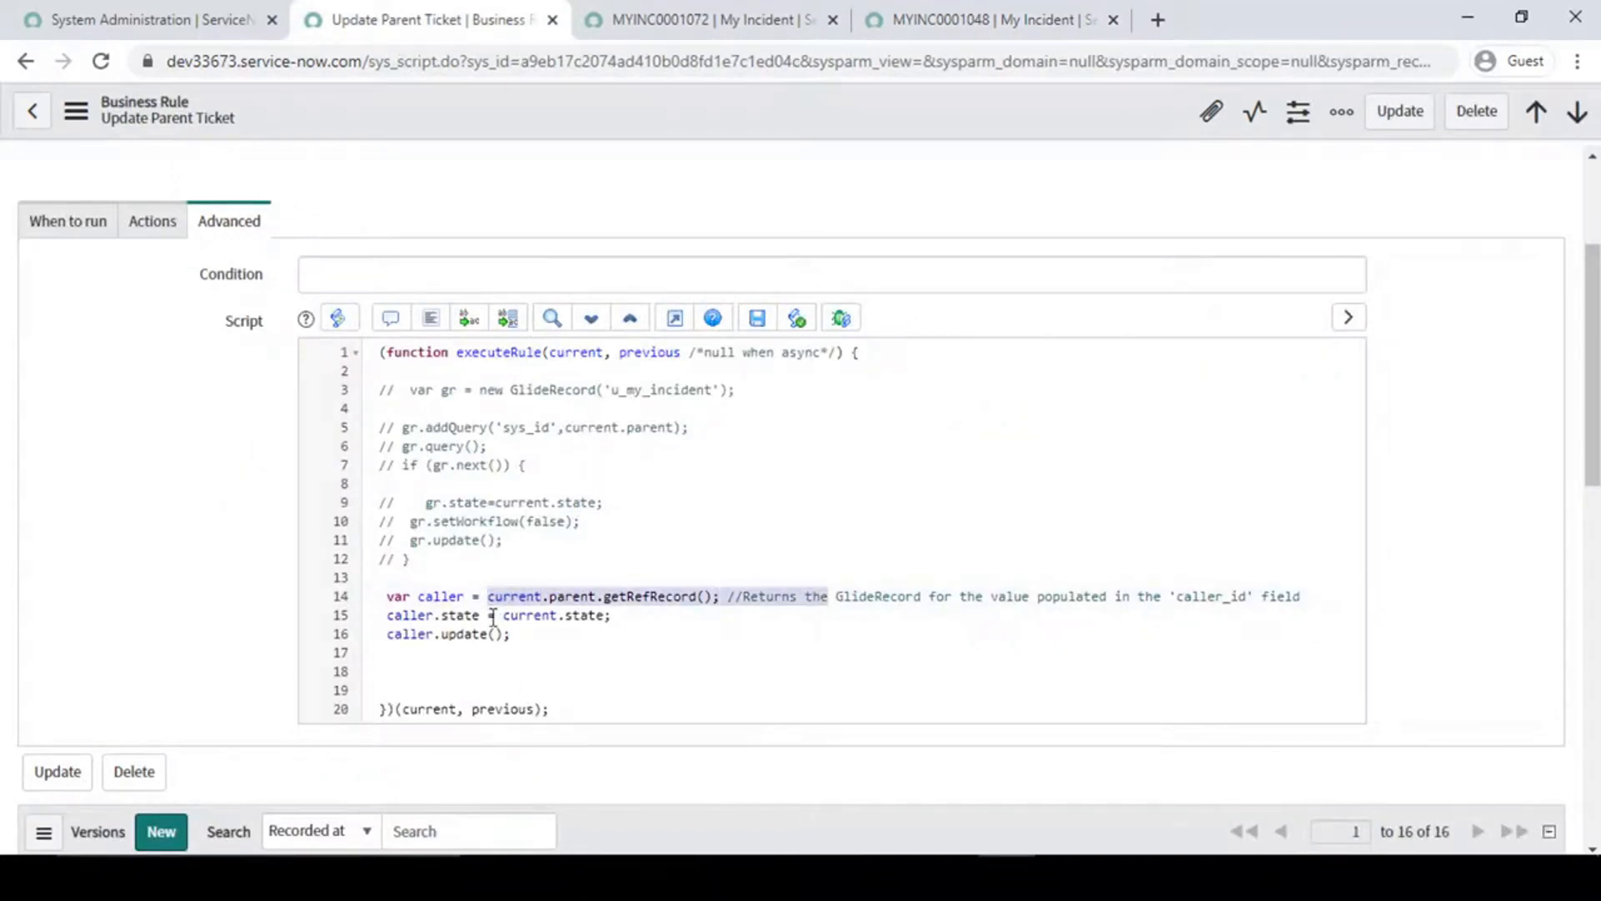
# - Rename the variable declared in script line 14 from caller to parentBbj
pyautogui.doubleClick(450, 594)
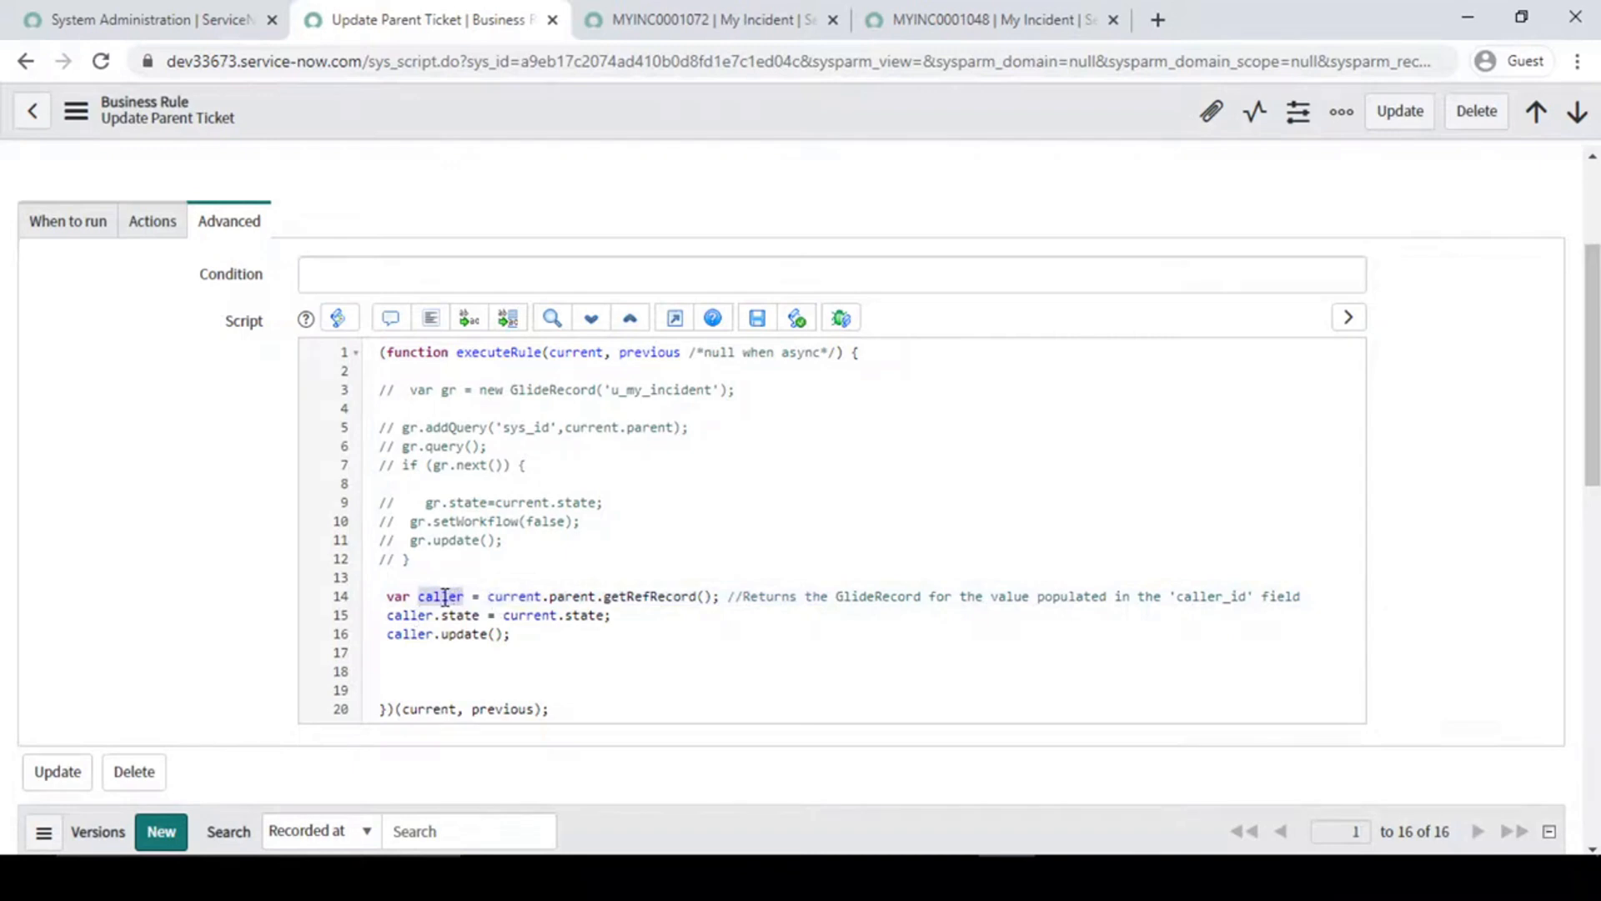
pyautogui.write('c')
pyautogui.write('bj')
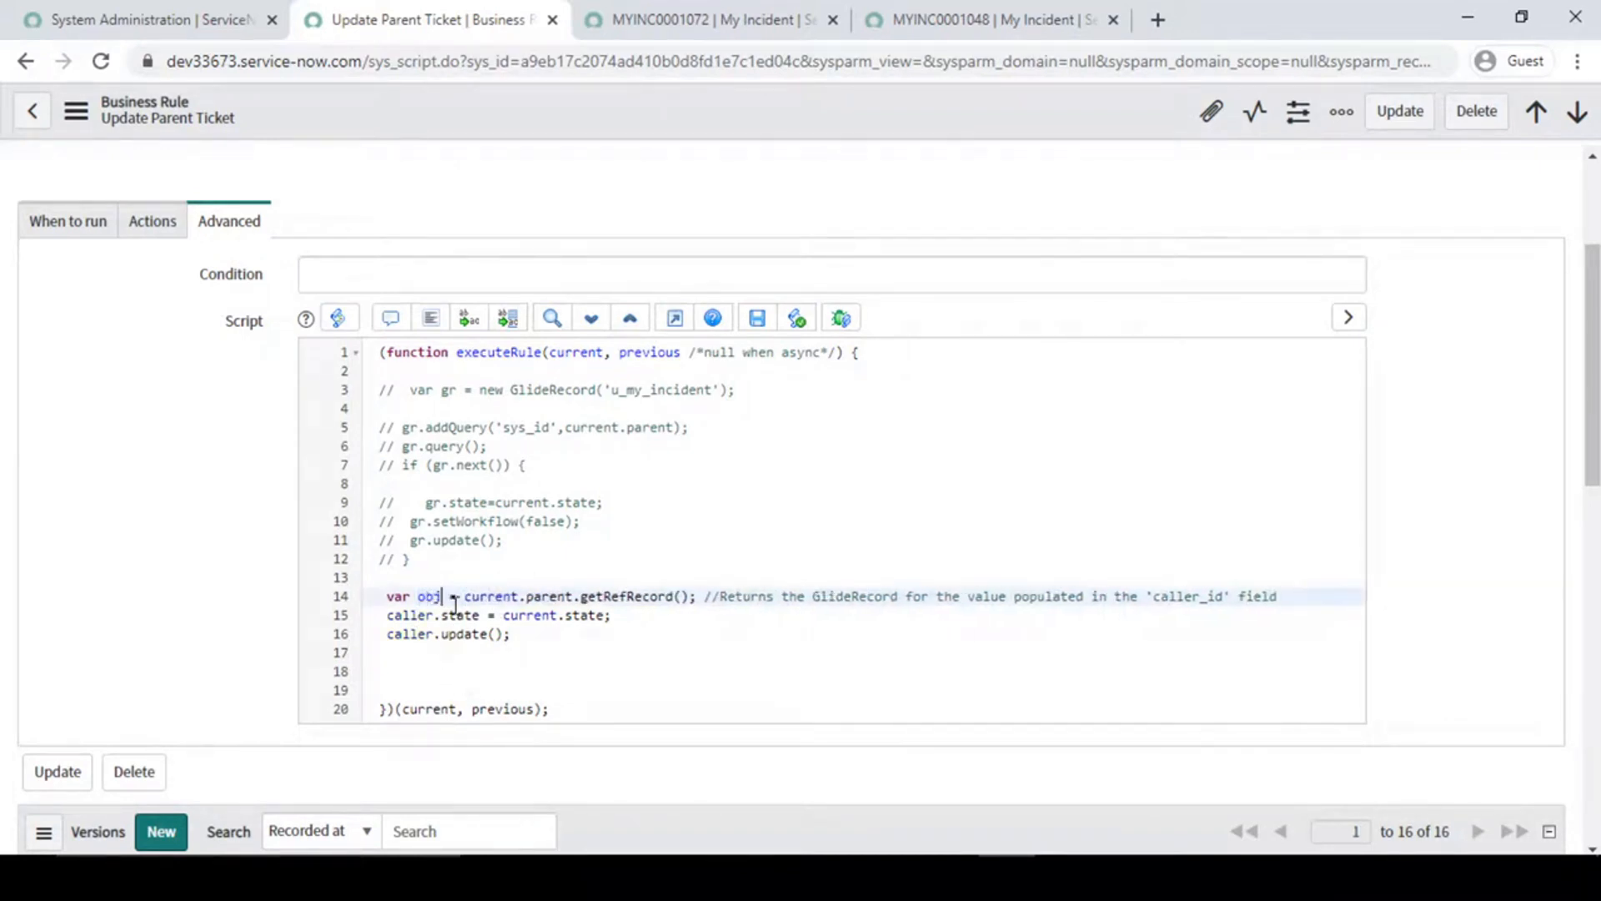
pyautogui.hotkey('ctrl', 'Left')
pyautogui.write('parent')
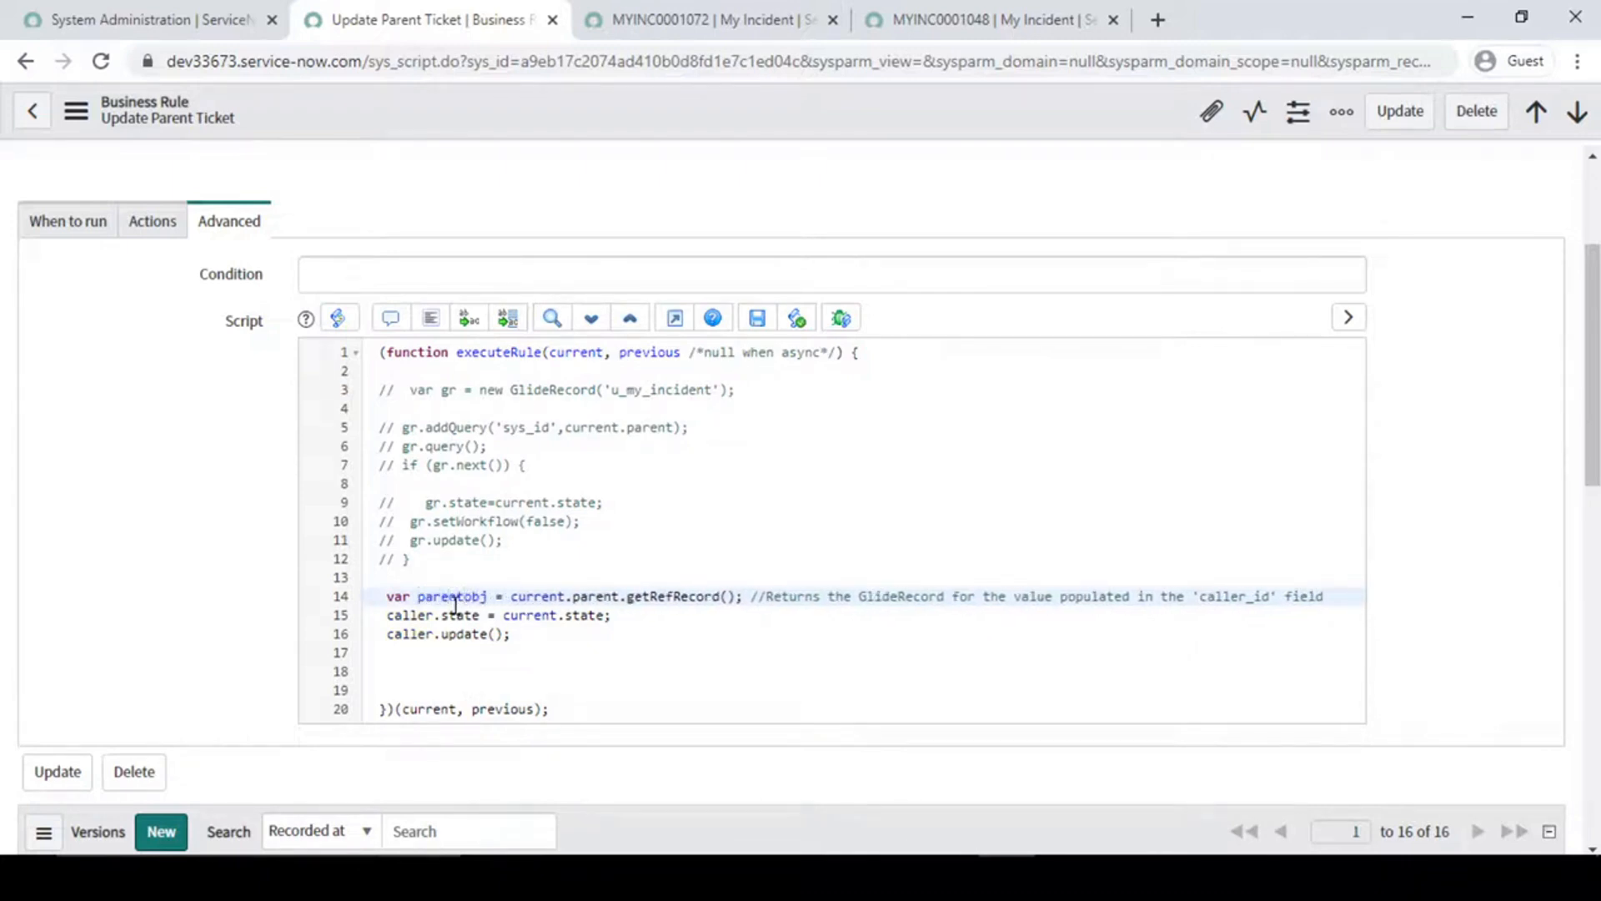
pyautogui.press('BackSpace')
# - Replace caller with parentBbj in script lines 15 and 16, and save the business rule
pyautogui.doubleClick(443, 599)
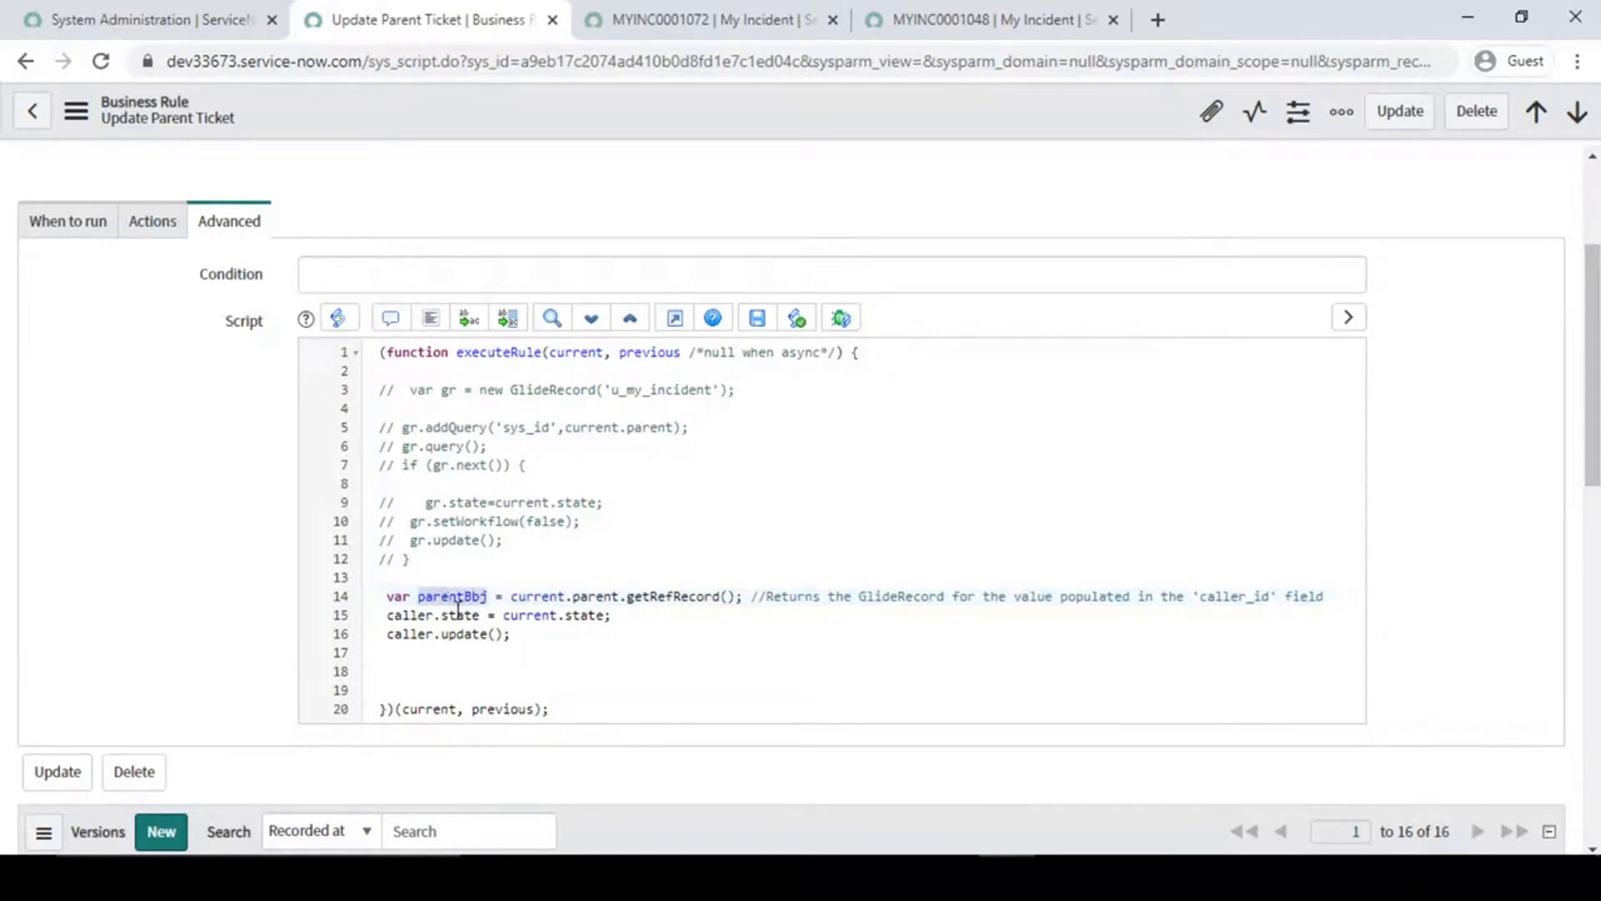
pyautogui.doubleClick(527, 616)
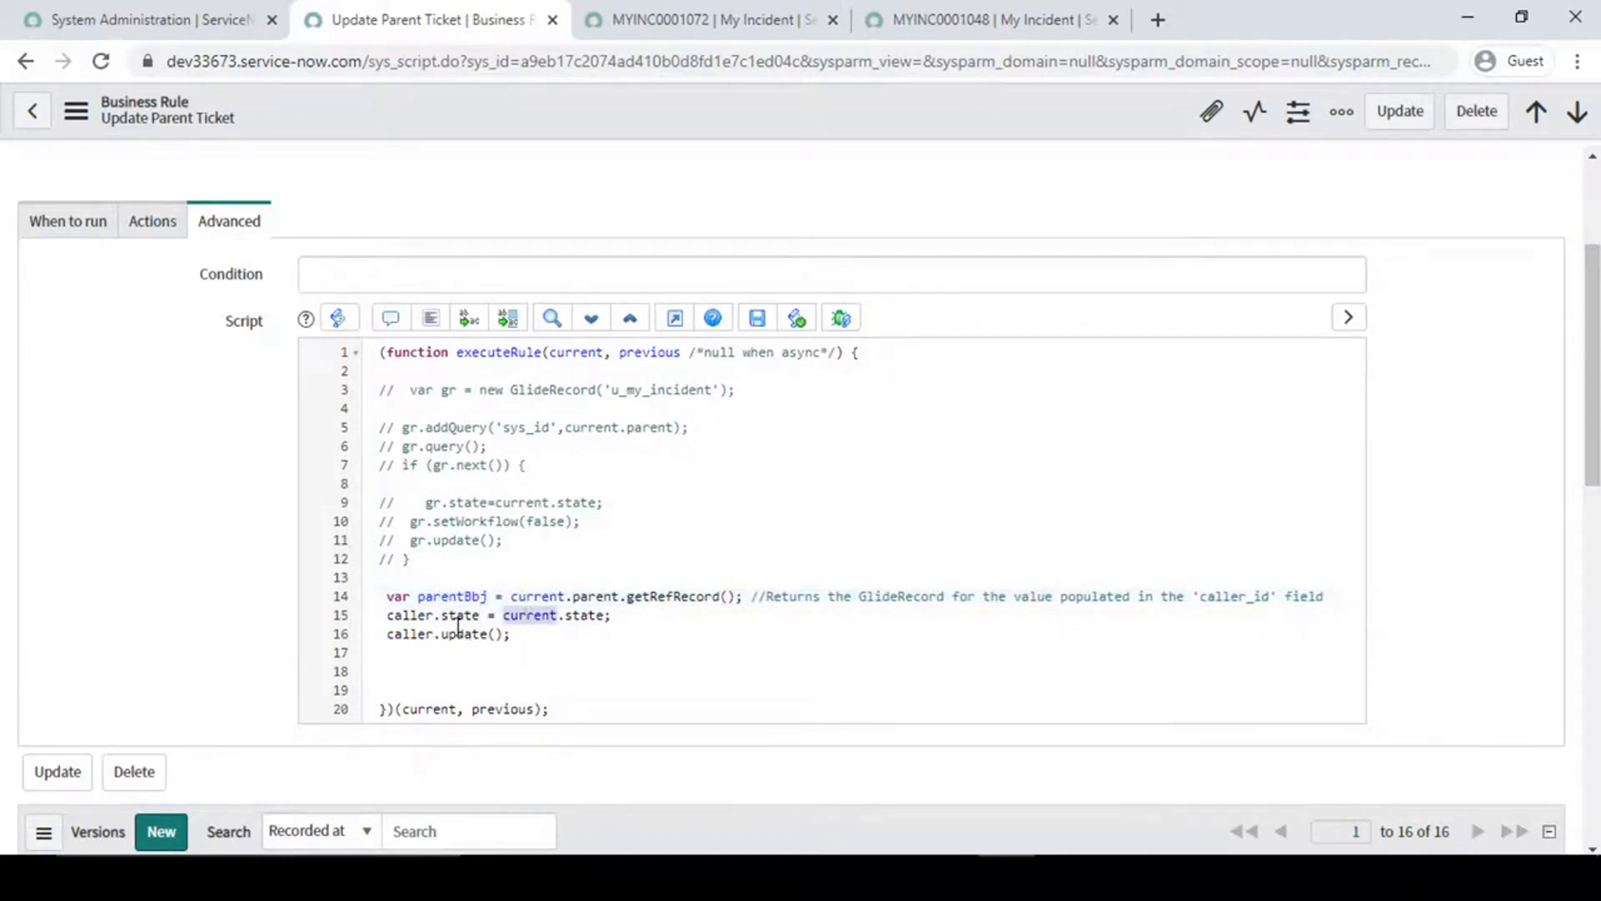
pyautogui.doubleClick(407, 616)
pyautogui.write('parentBbj')
pyautogui.doubleClick(405, 634)
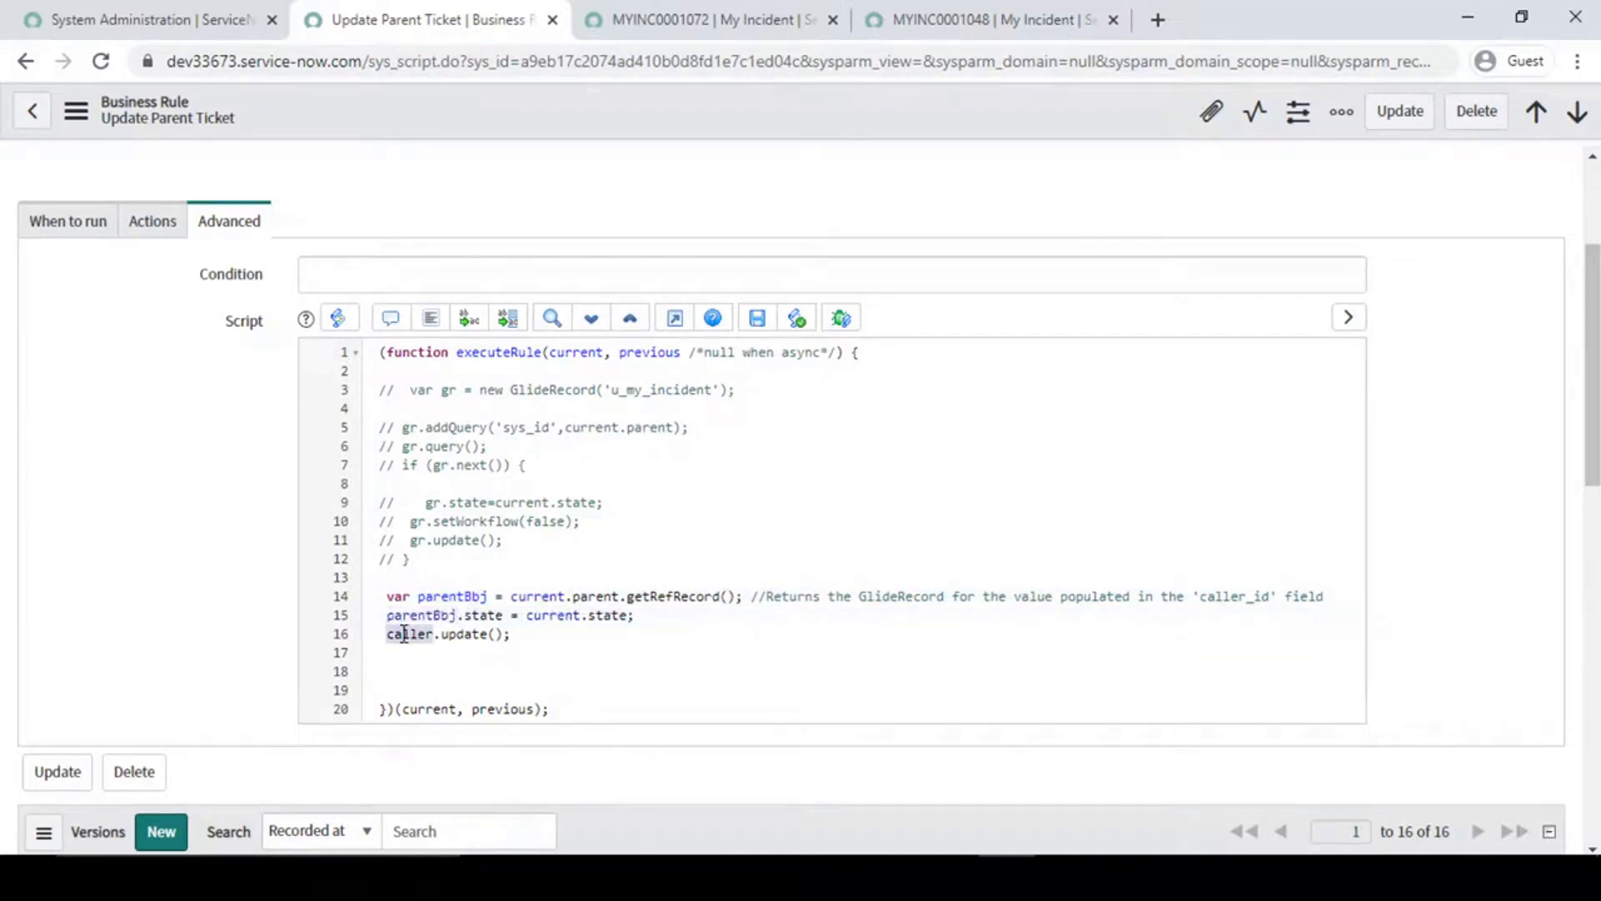
pyautogui.write('parentBbj')
pyautogui.rightClick(704, 117)
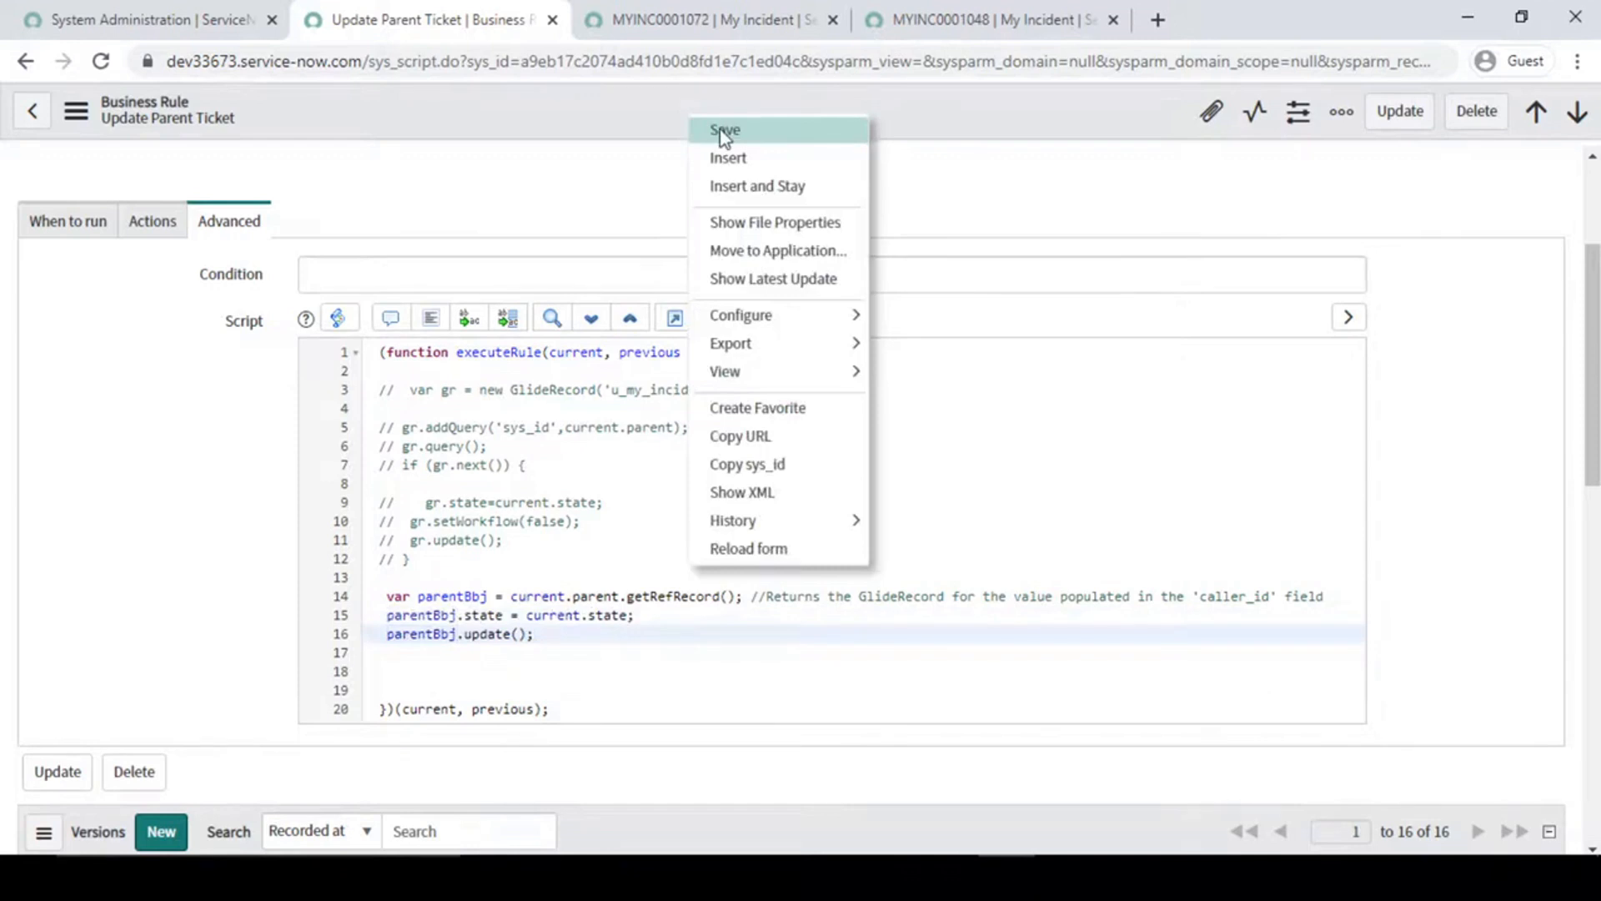
pyautogui.hotkey('ctrl', 's')
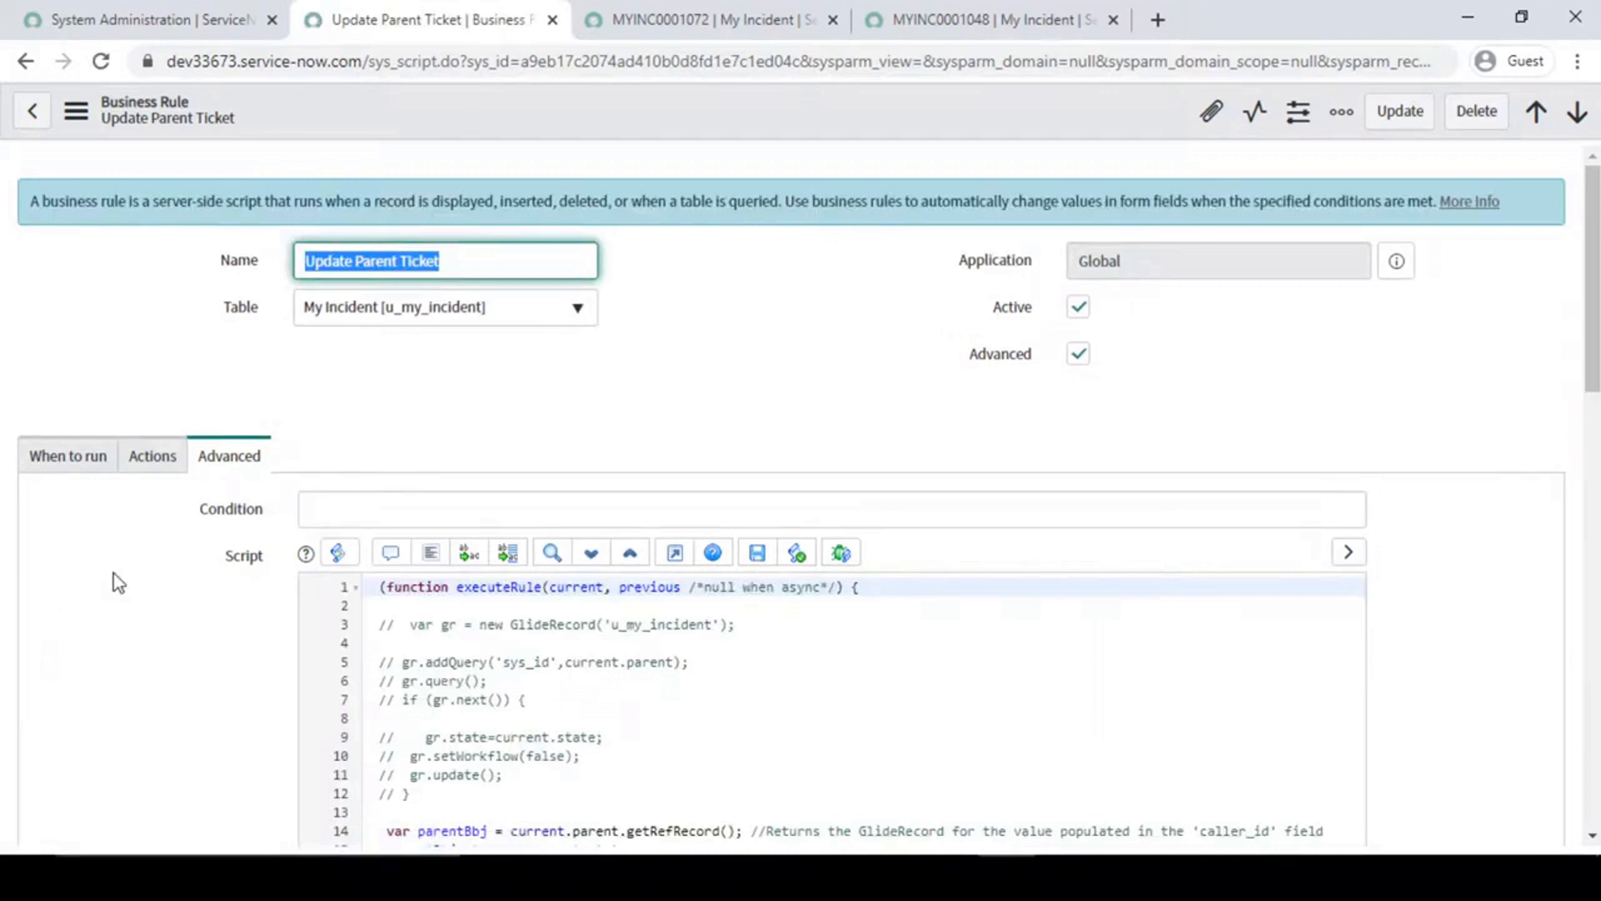
# - Review the getRefRecord assignment to parentBbj in line 14 against parent record MYINC0001048
pyautogui.scroll(-4, 725, 561)
pyautogui.click(597, 526)
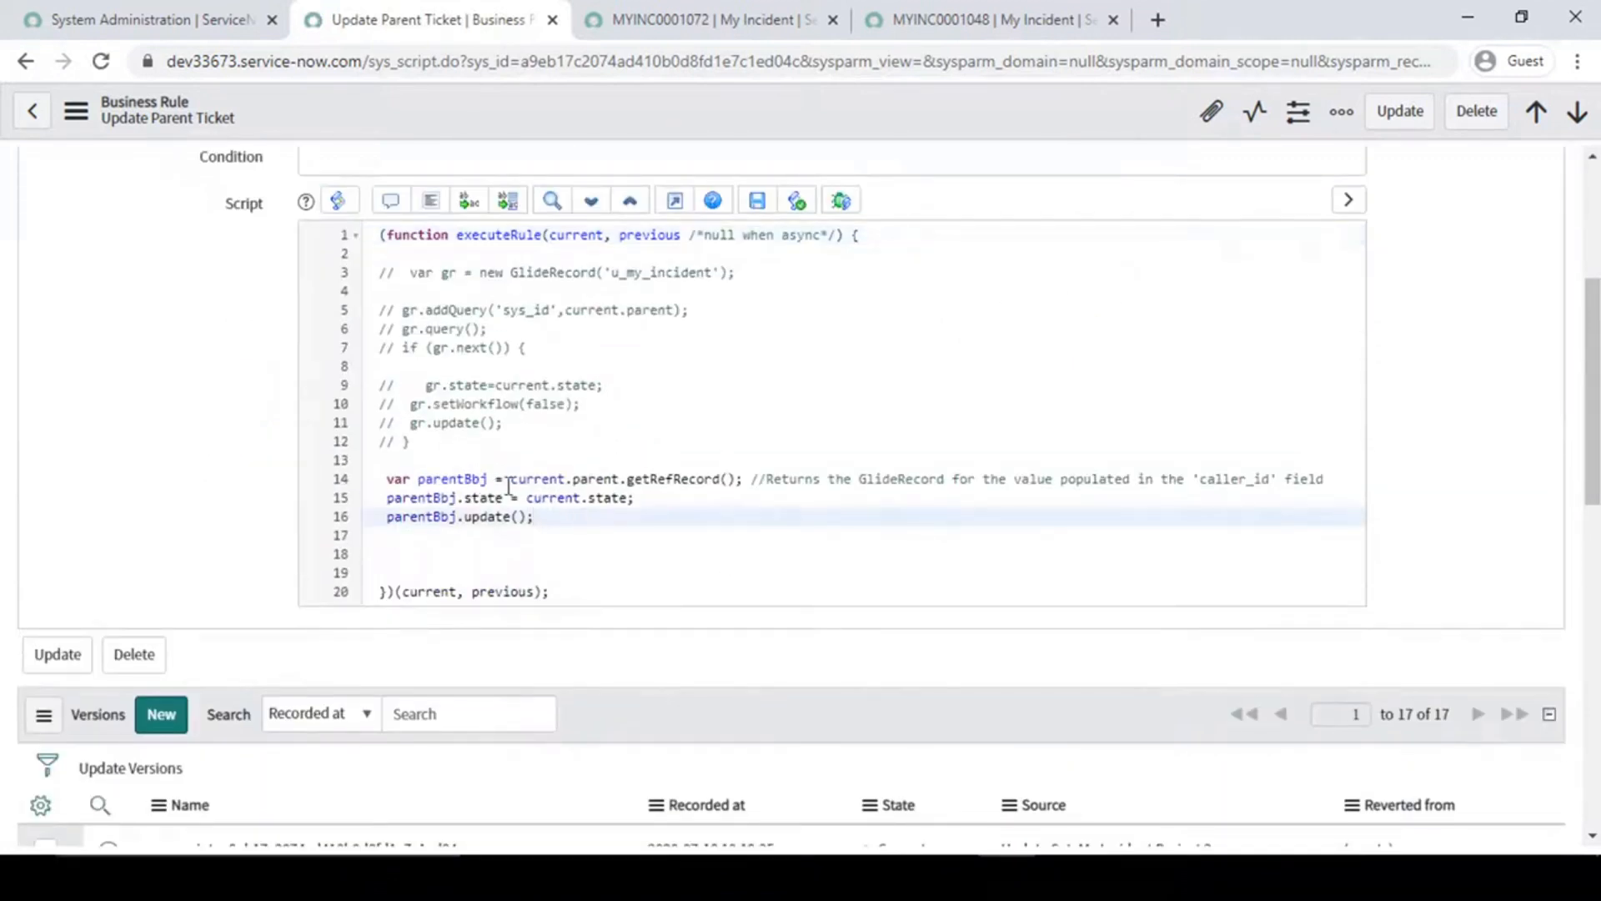
pyautogui.moveTo(746, 481); pyautogui.dragTo(500, 481)
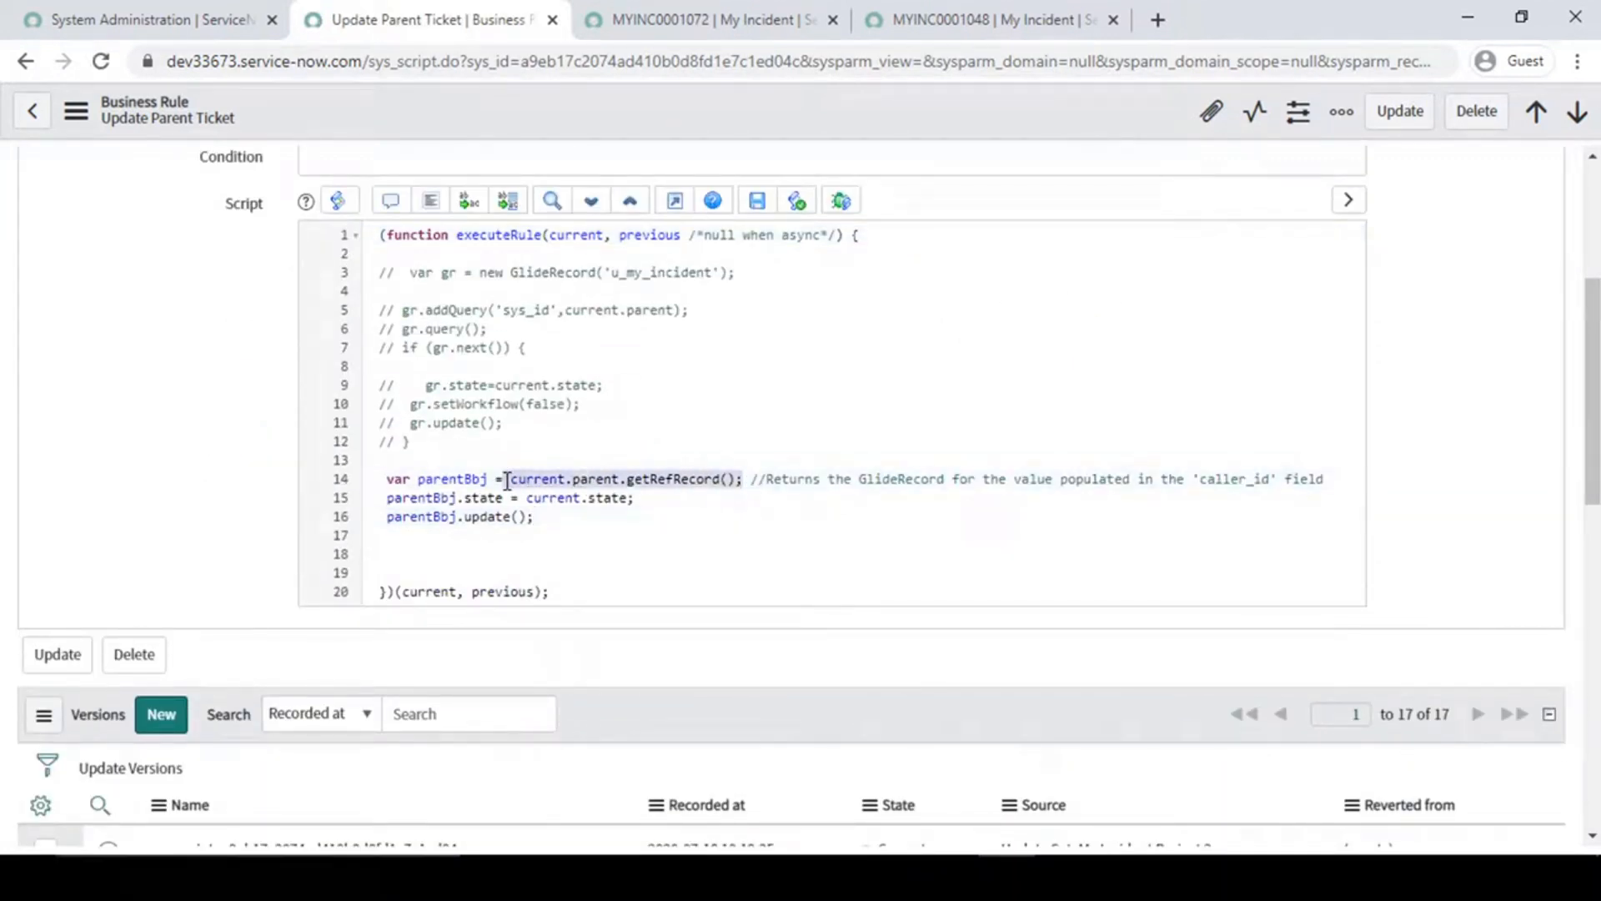
pyautogui.click(500, 481)
pyautogui.click(997, 10)
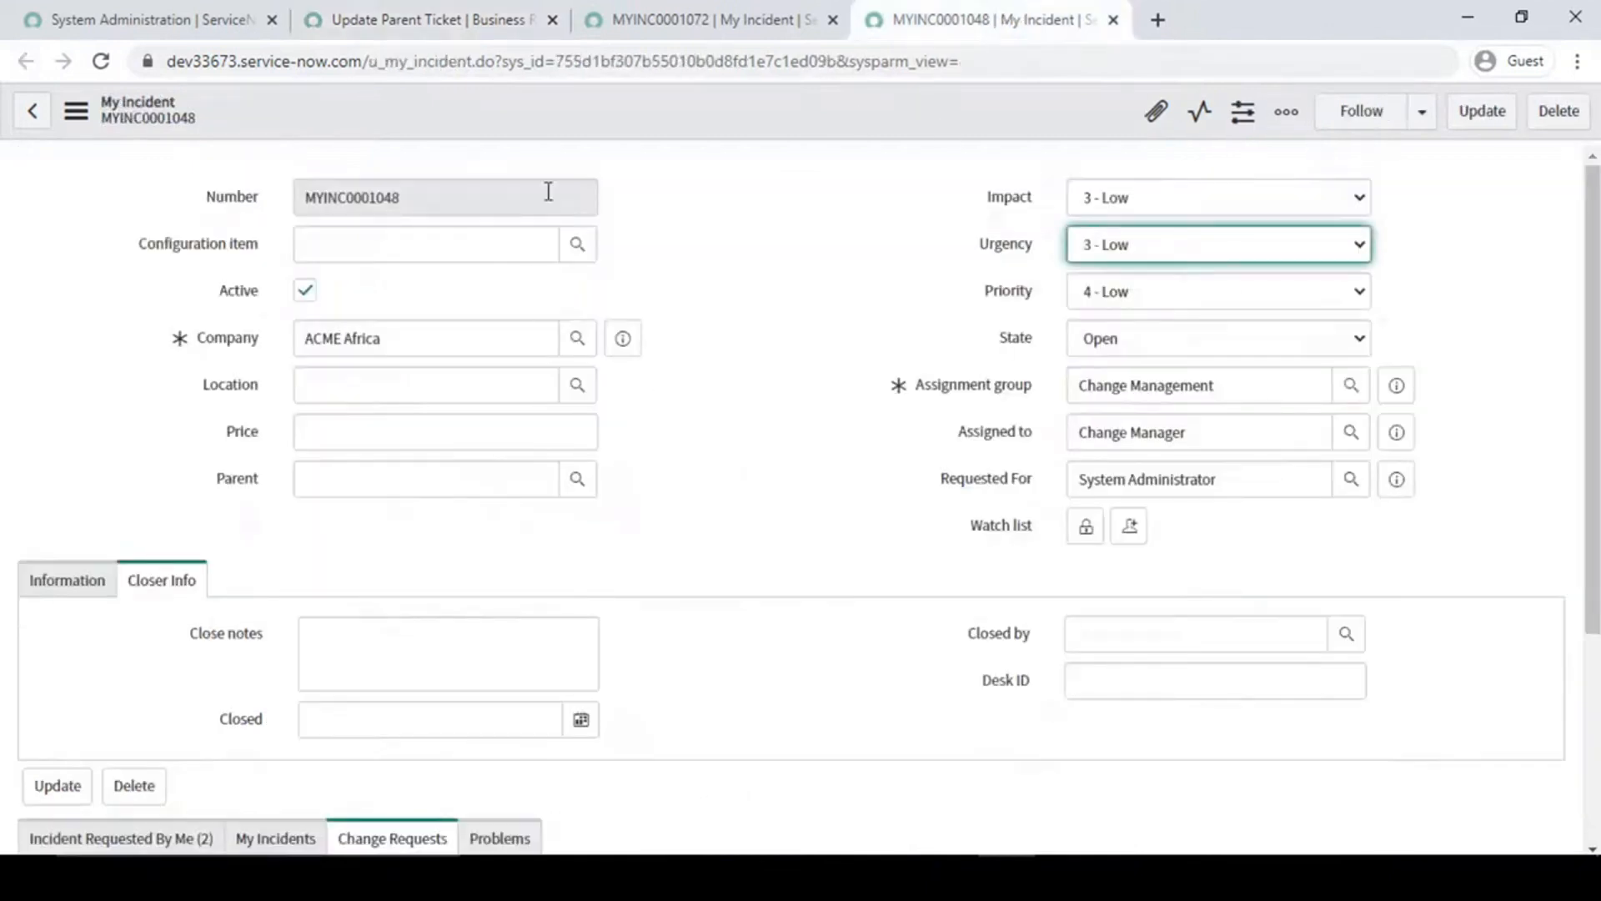
pyautogui.click(396, 11)
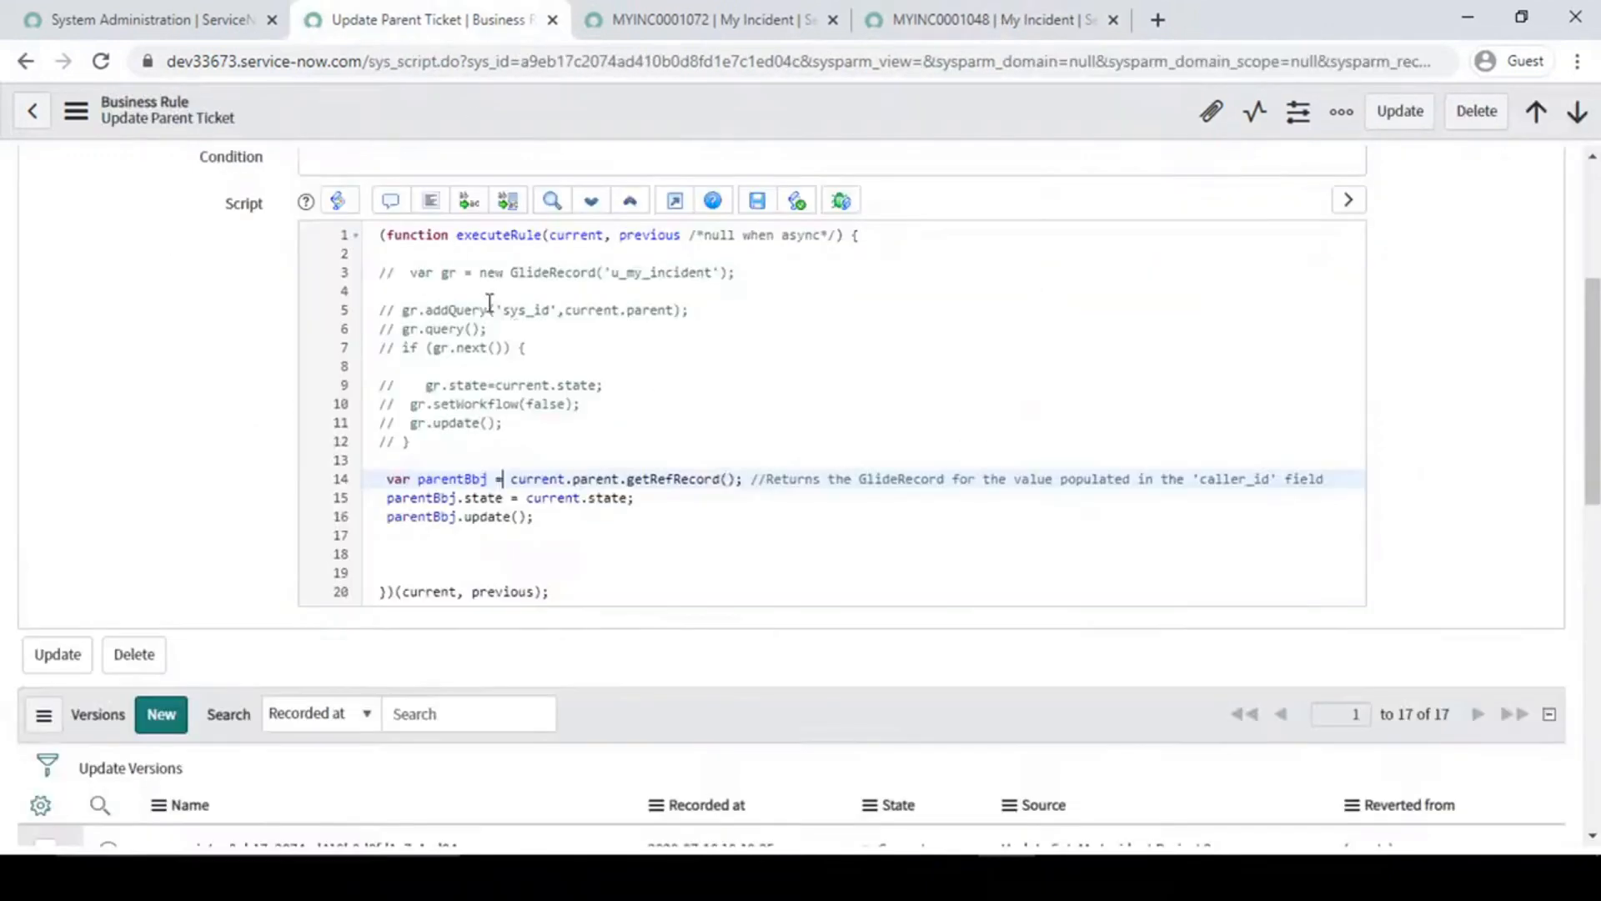
# - Examine current.state in script line 15 and compare it with the State field of child MYINC0001072
pyautogui.click(534, 498)
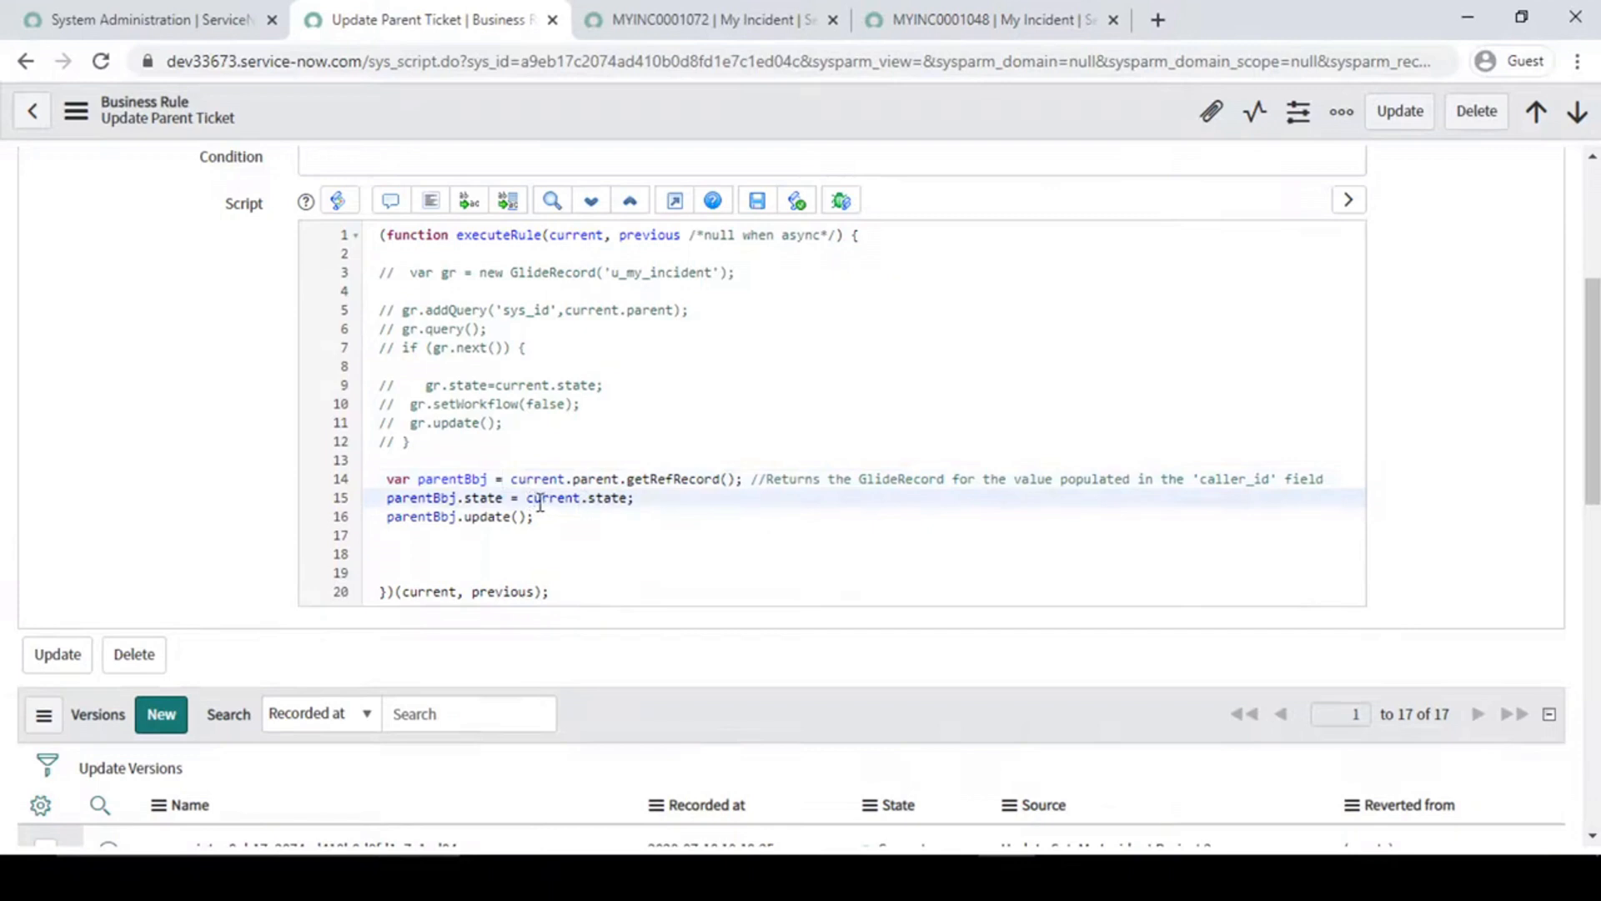
pyautogui.moveTo(526, 498); pyautogui.dragTo(629, 500)
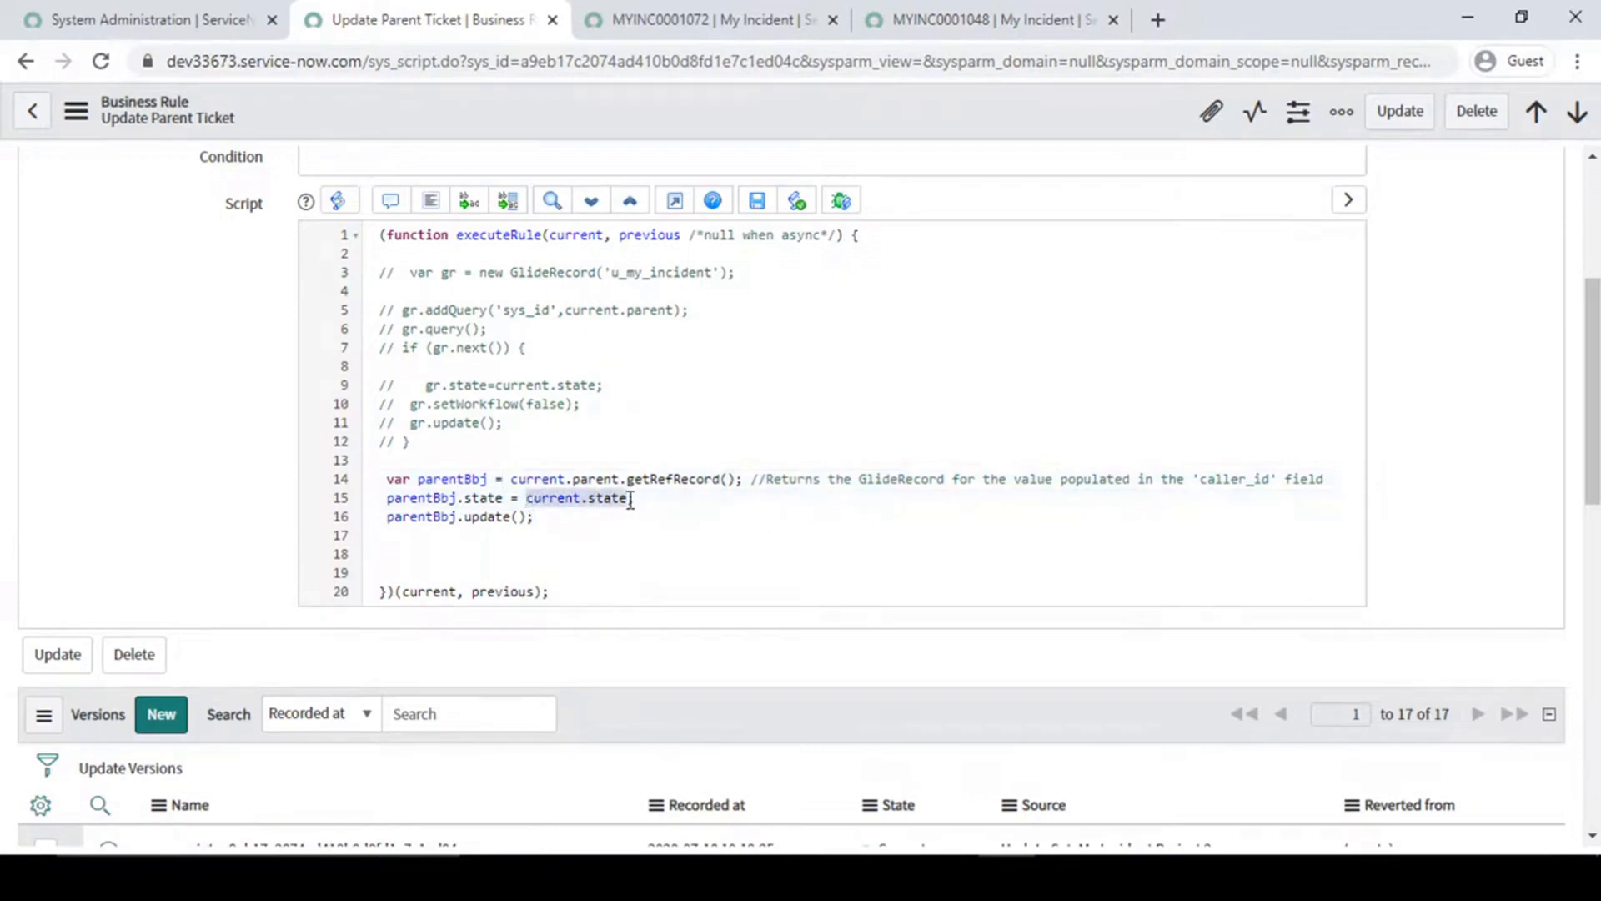
pyautogui.click(707, 15)
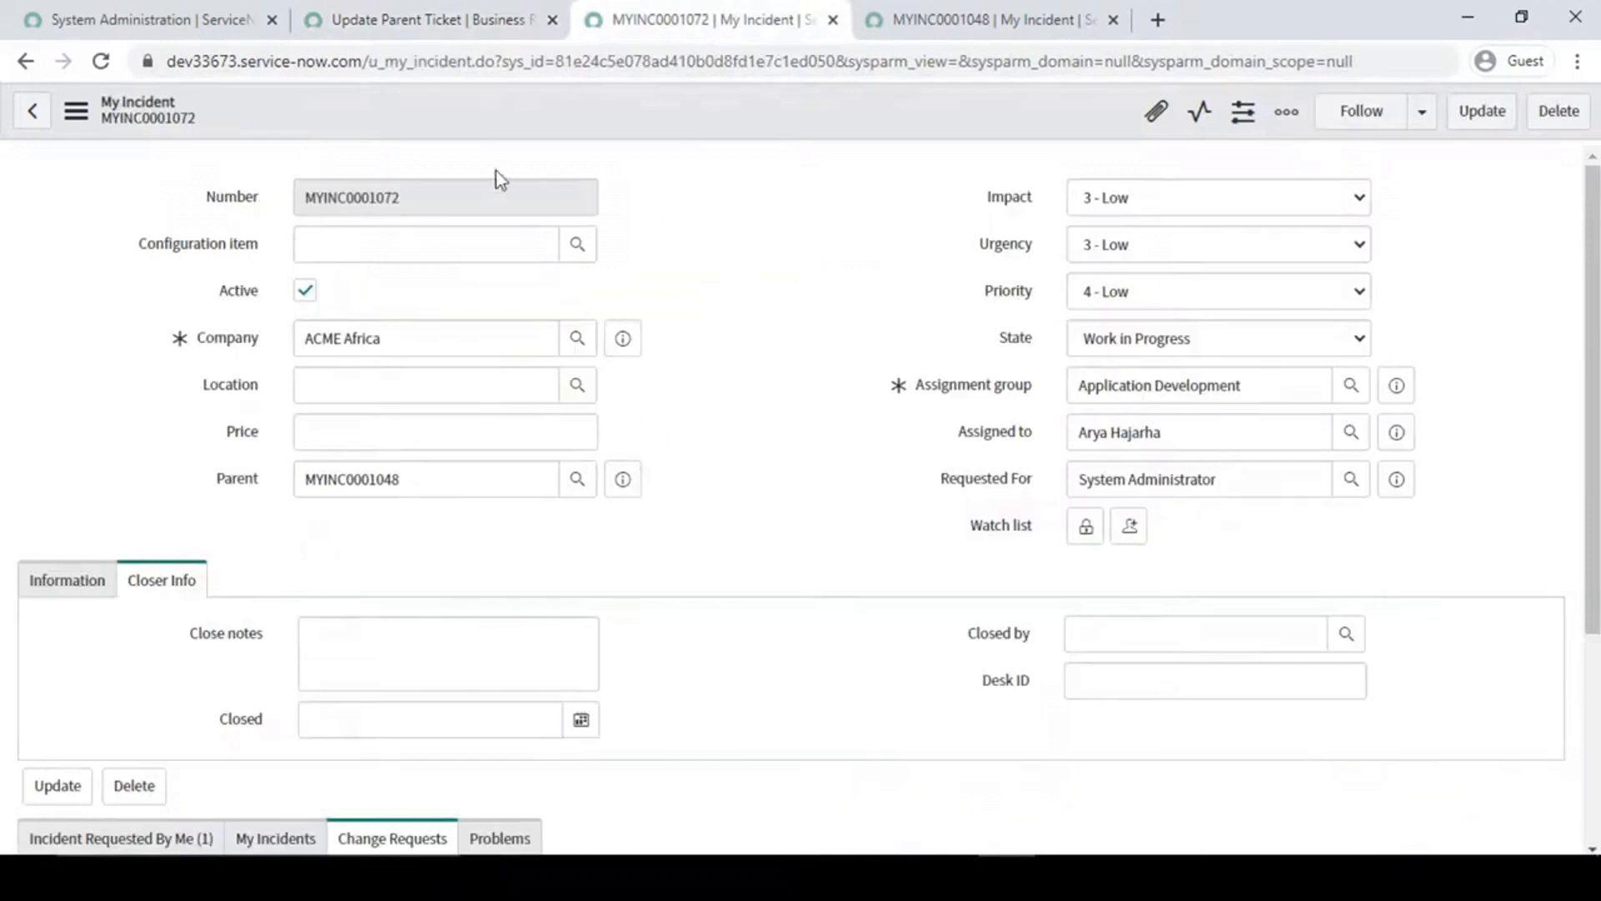
pyautogui.click(797, 280)
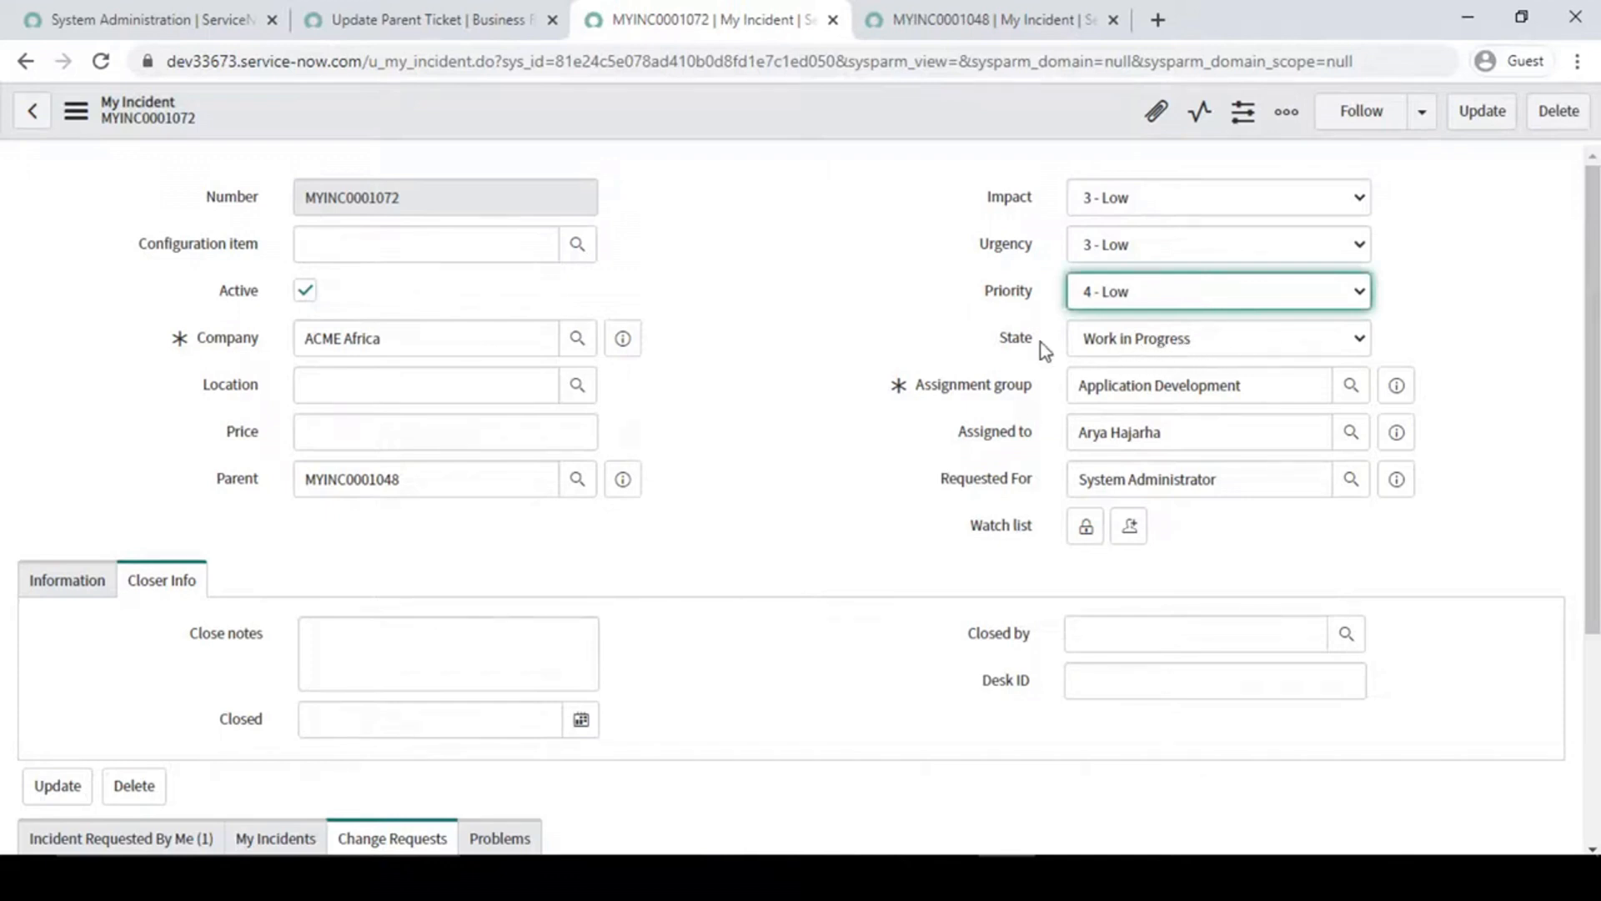
pyautogui.click(498, 10)
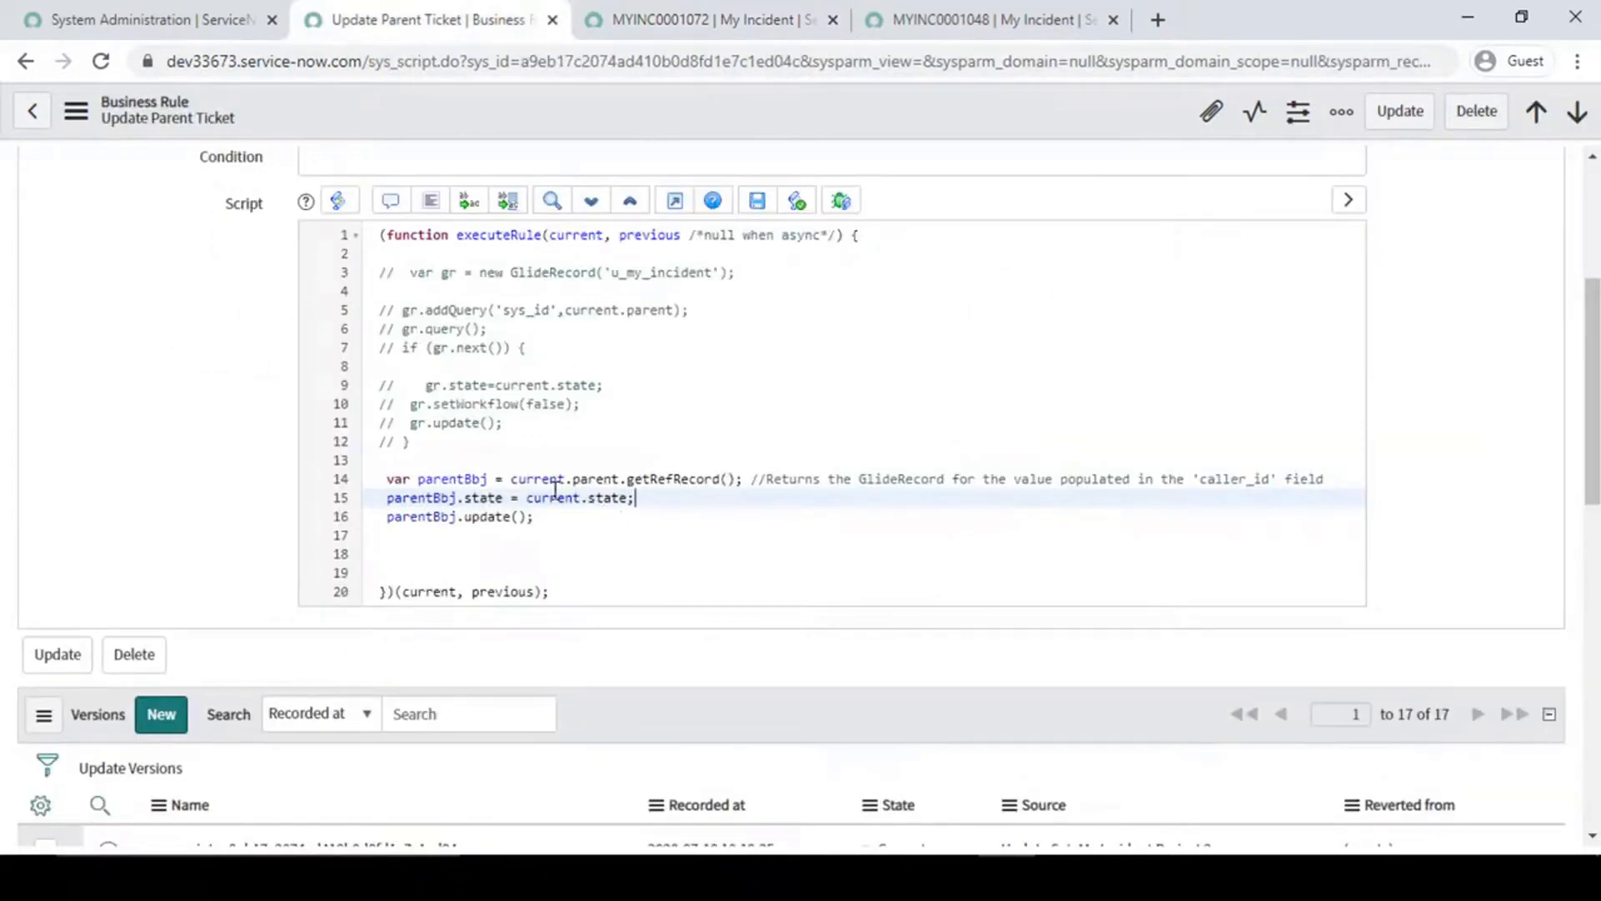
# - Examine the parentBbj.state assignment in line 15 and check the State choices on parent record MYINC0001048
pyautogui.moveTo(527, 498); pyautogui.dragTo(688, 499)
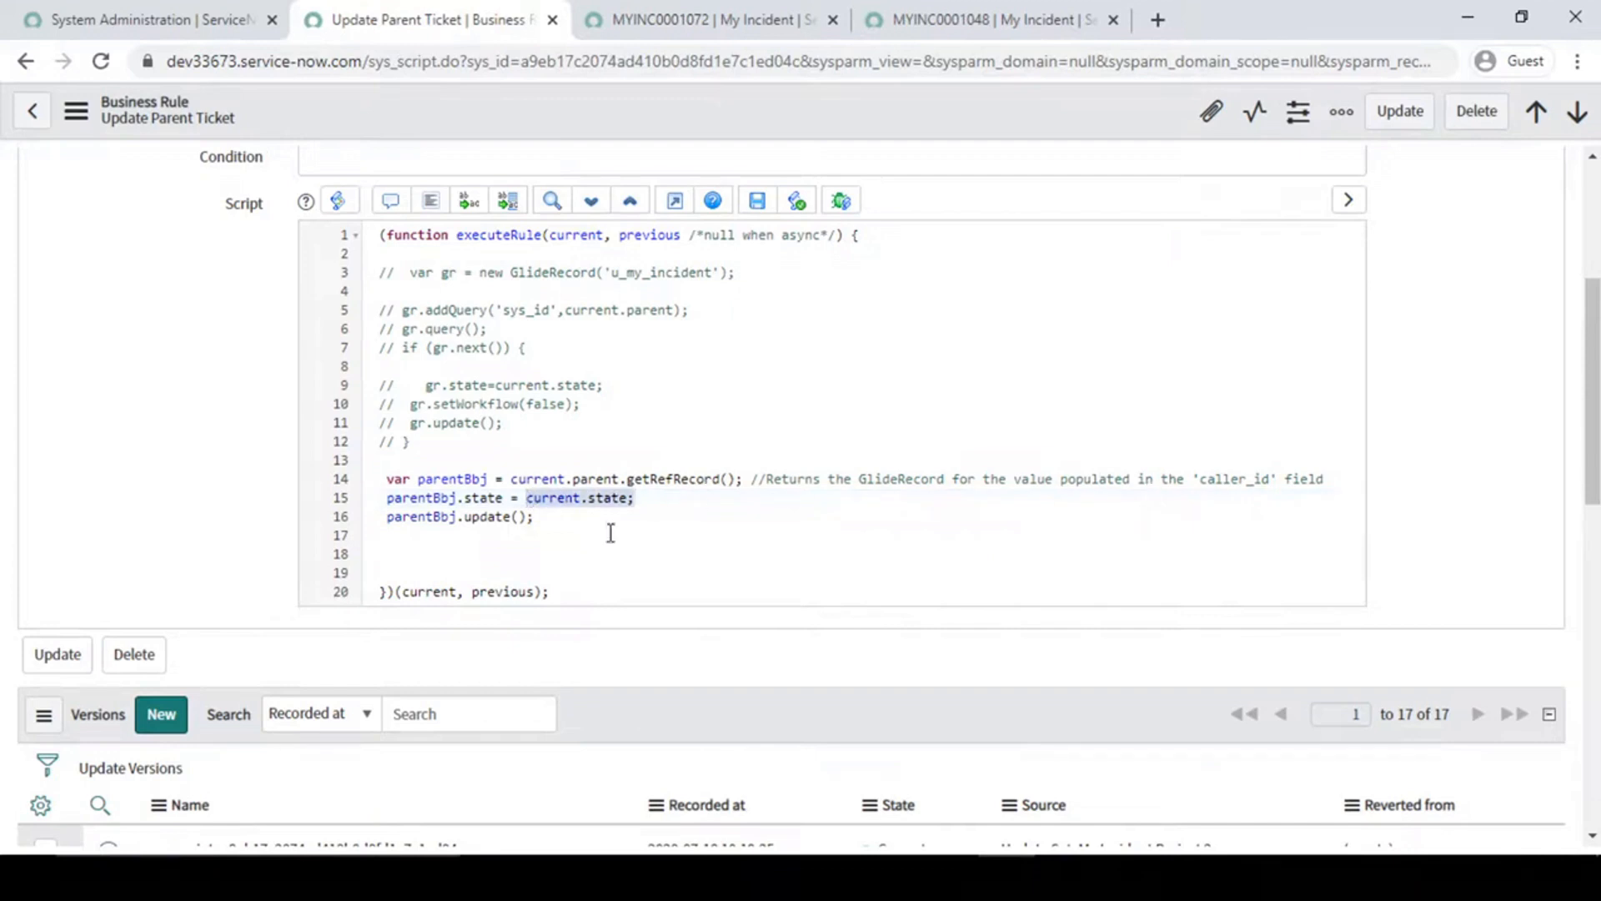
pyautogui.moveTo(389, 500); pyautogui.dragTo(464, 497)
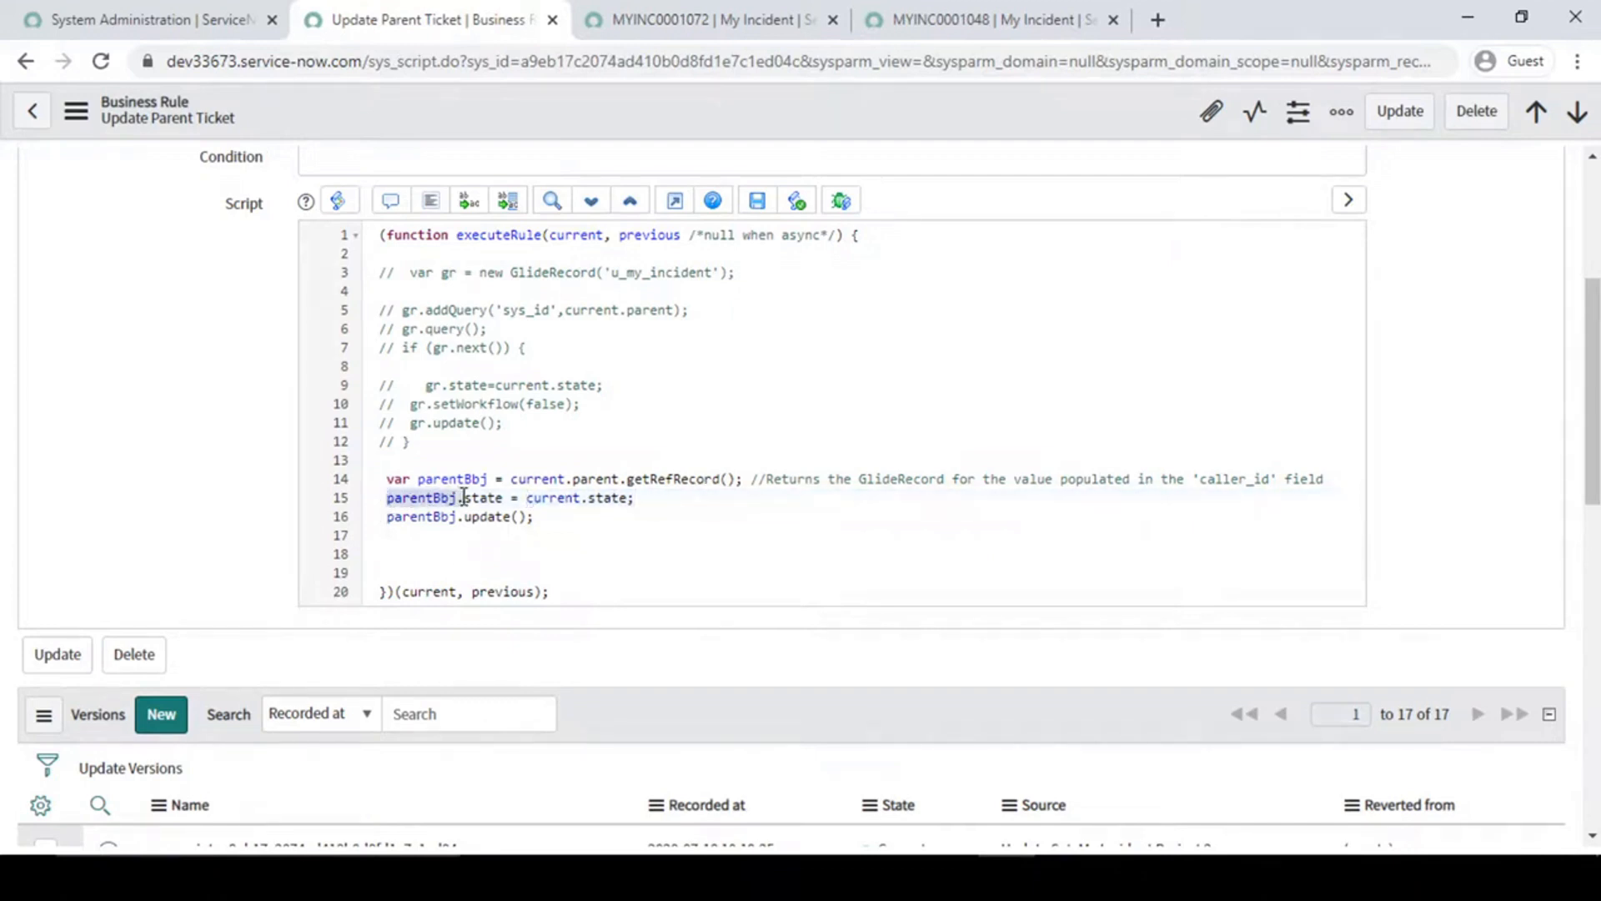
pyautogui.click(479, 498)
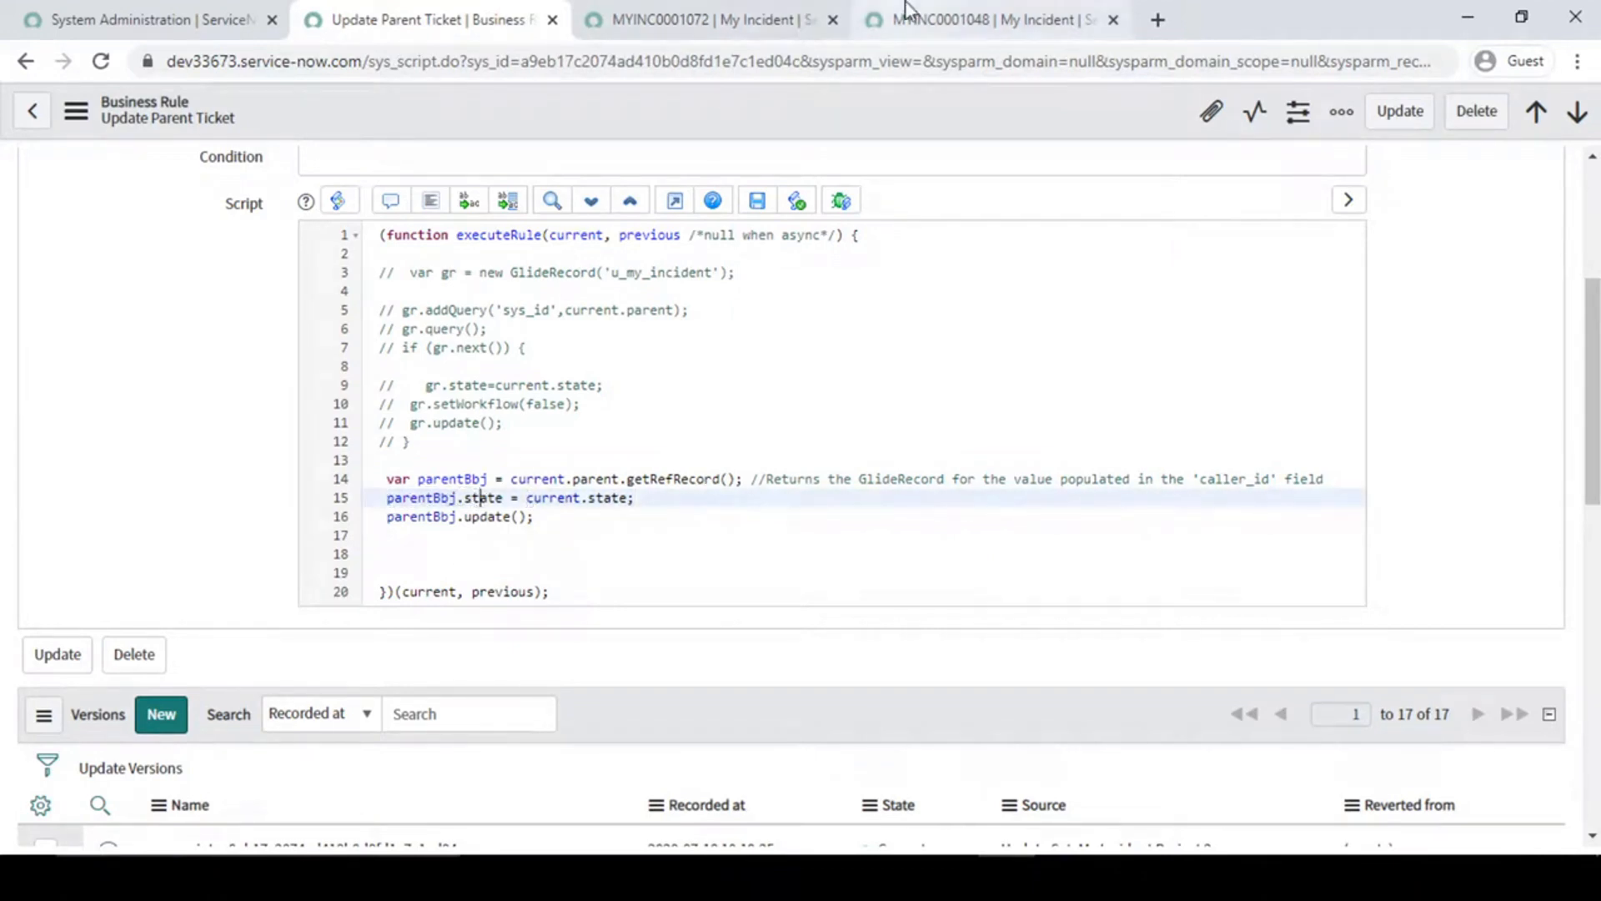
pyautogui.click(1027, 3)
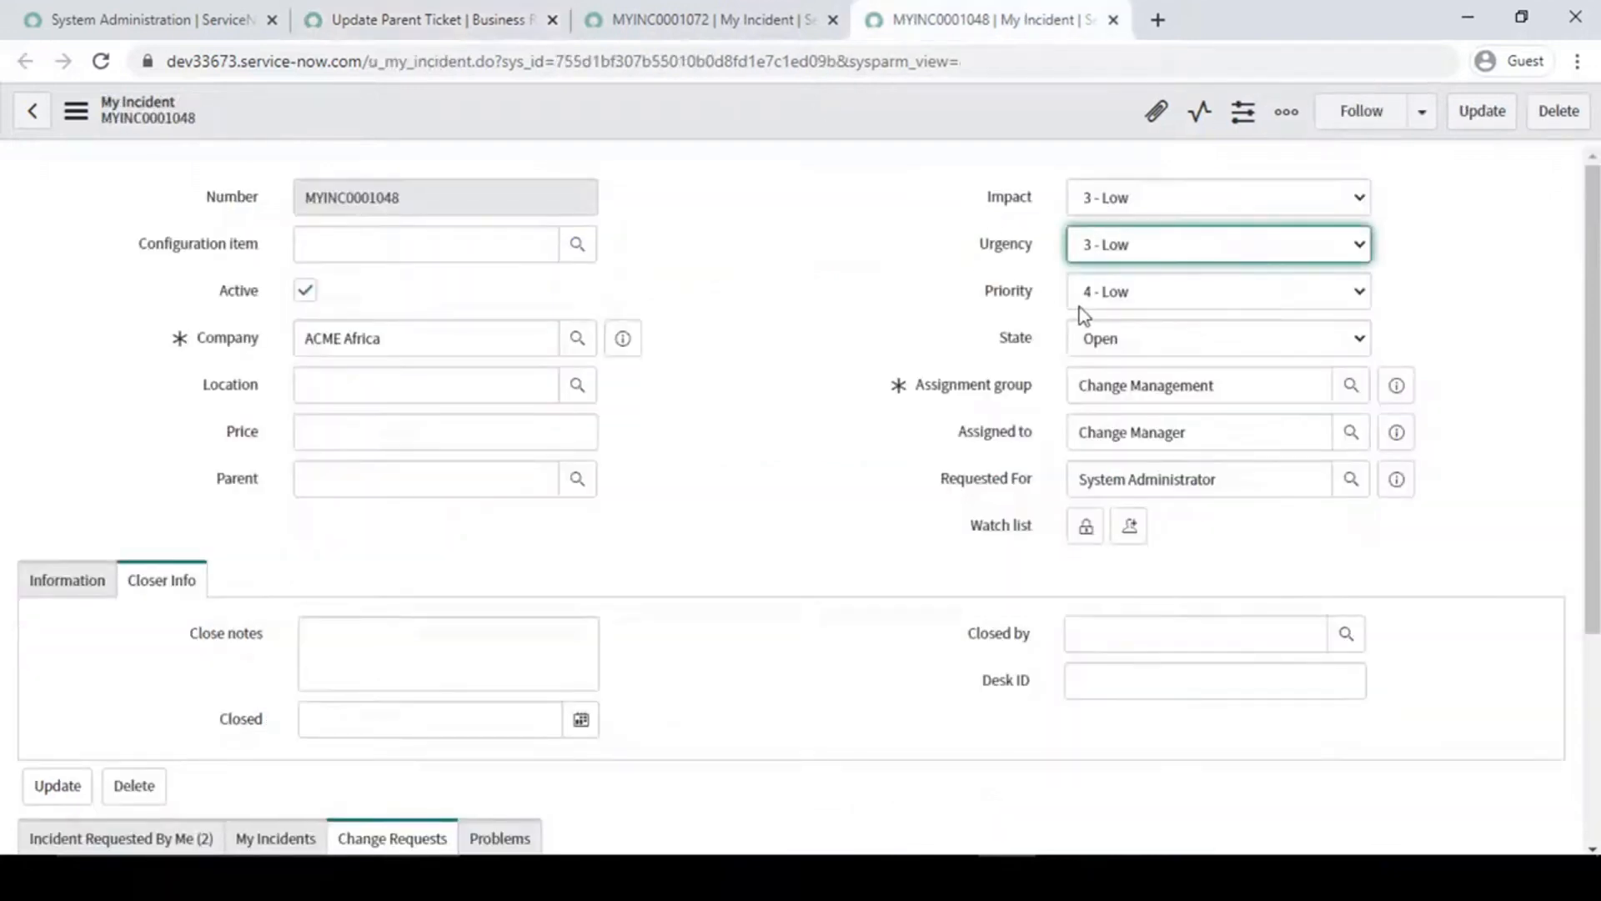
pyautogui.click(1118, 341)
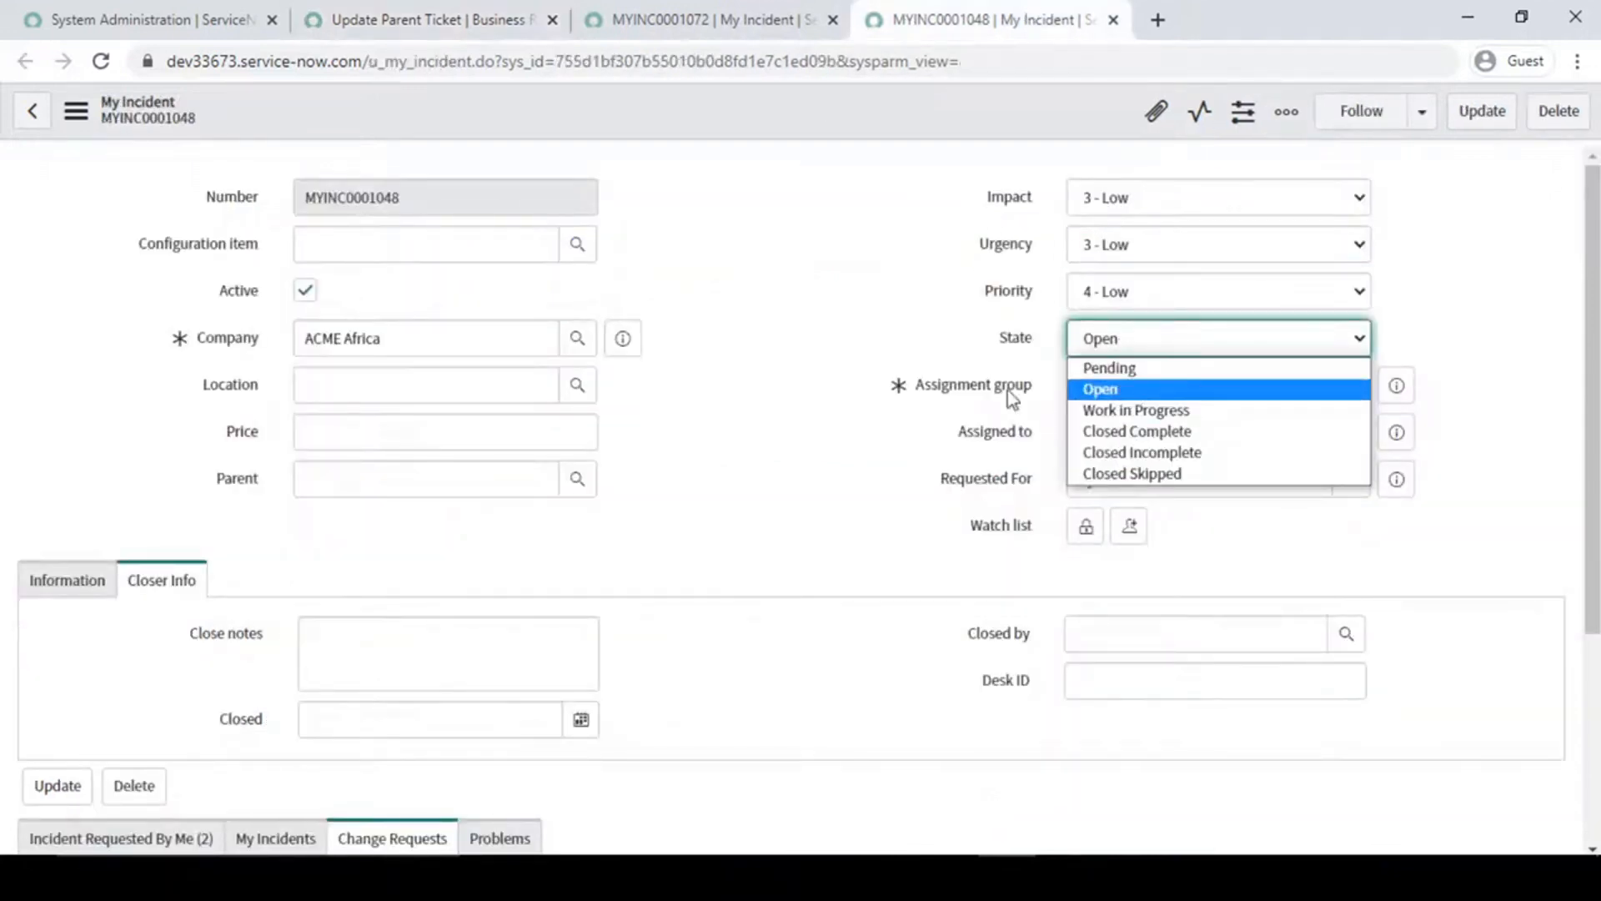
# - Recheck both sides of the line 15 state assignment, revisiting child record MYINC0001072 as the source
pyautogui.click(444, 12)
pyautogui.moveTo(636, 497)
pyautogui.mouseDown()
pyautogui.moveTo(528, 497)
pyautogui.moveTo(631, 498)
pyautogui.mouseUp()
pyautogui.click(530, 499)
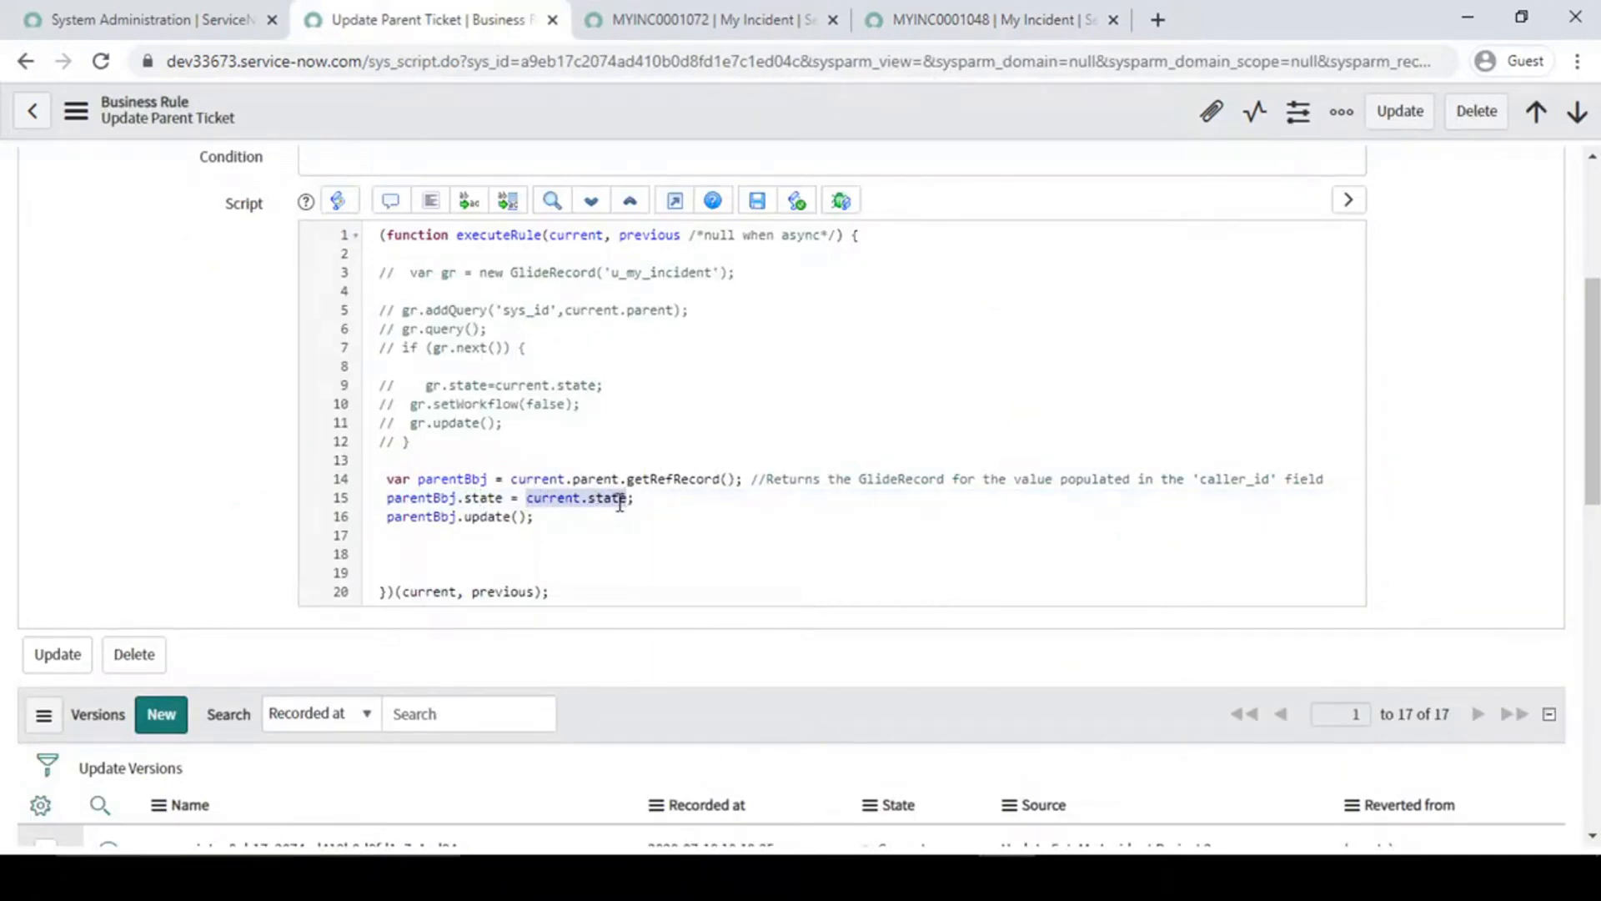
pyautogui.click(750, 15)
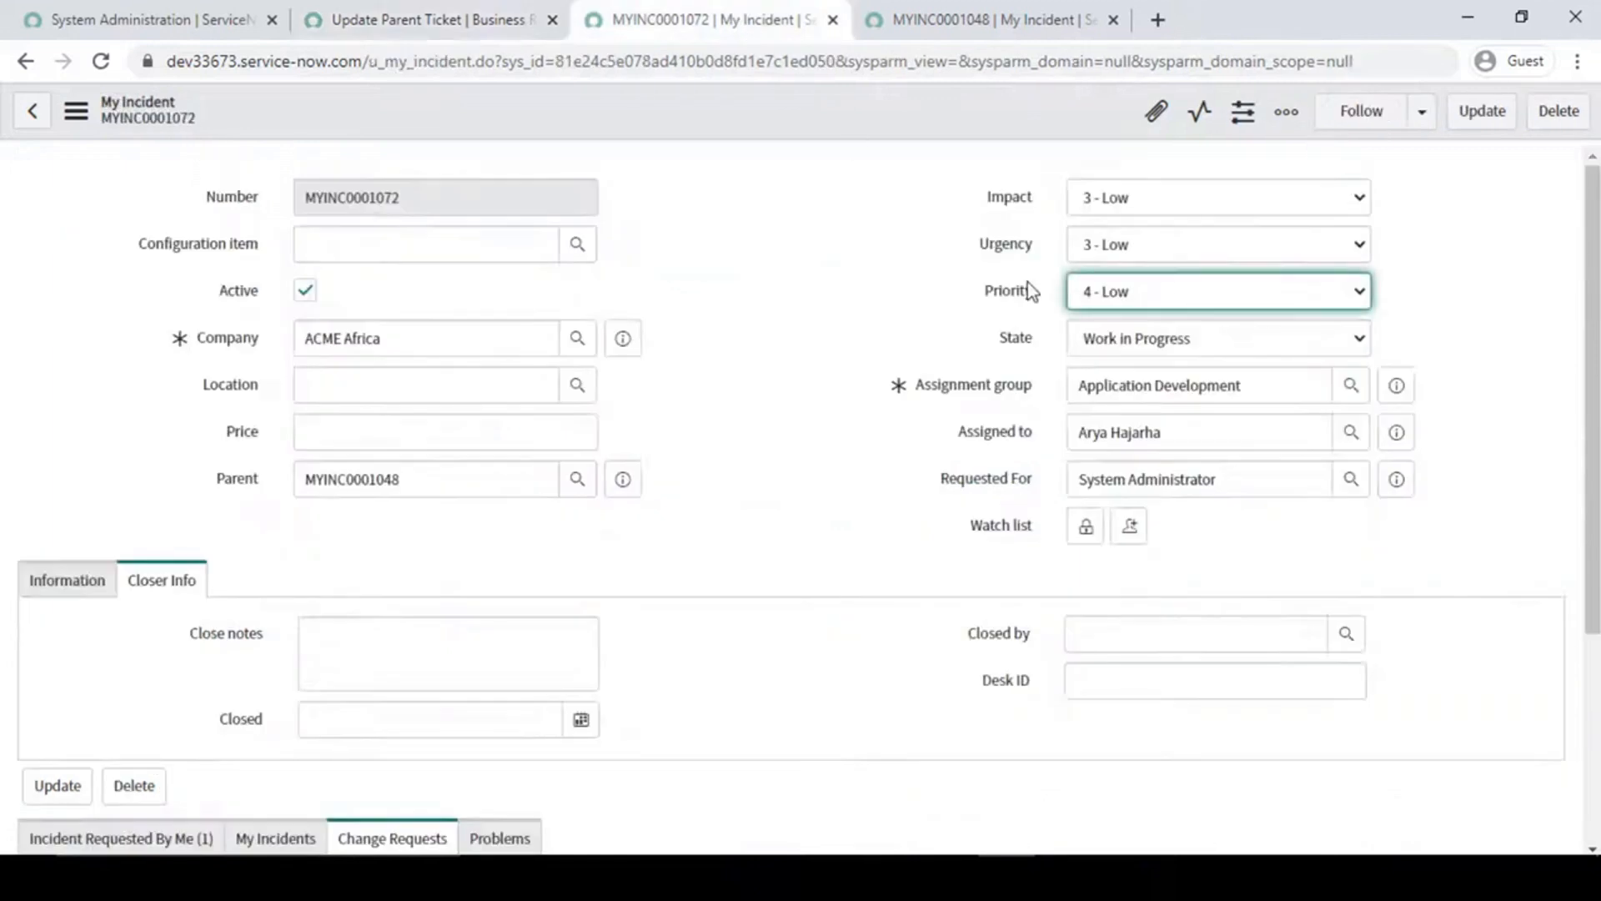
pyautogui.click(573, 14)
pyautogui.moveTo(384, 499); pyautogui.dragTo(490, 500)
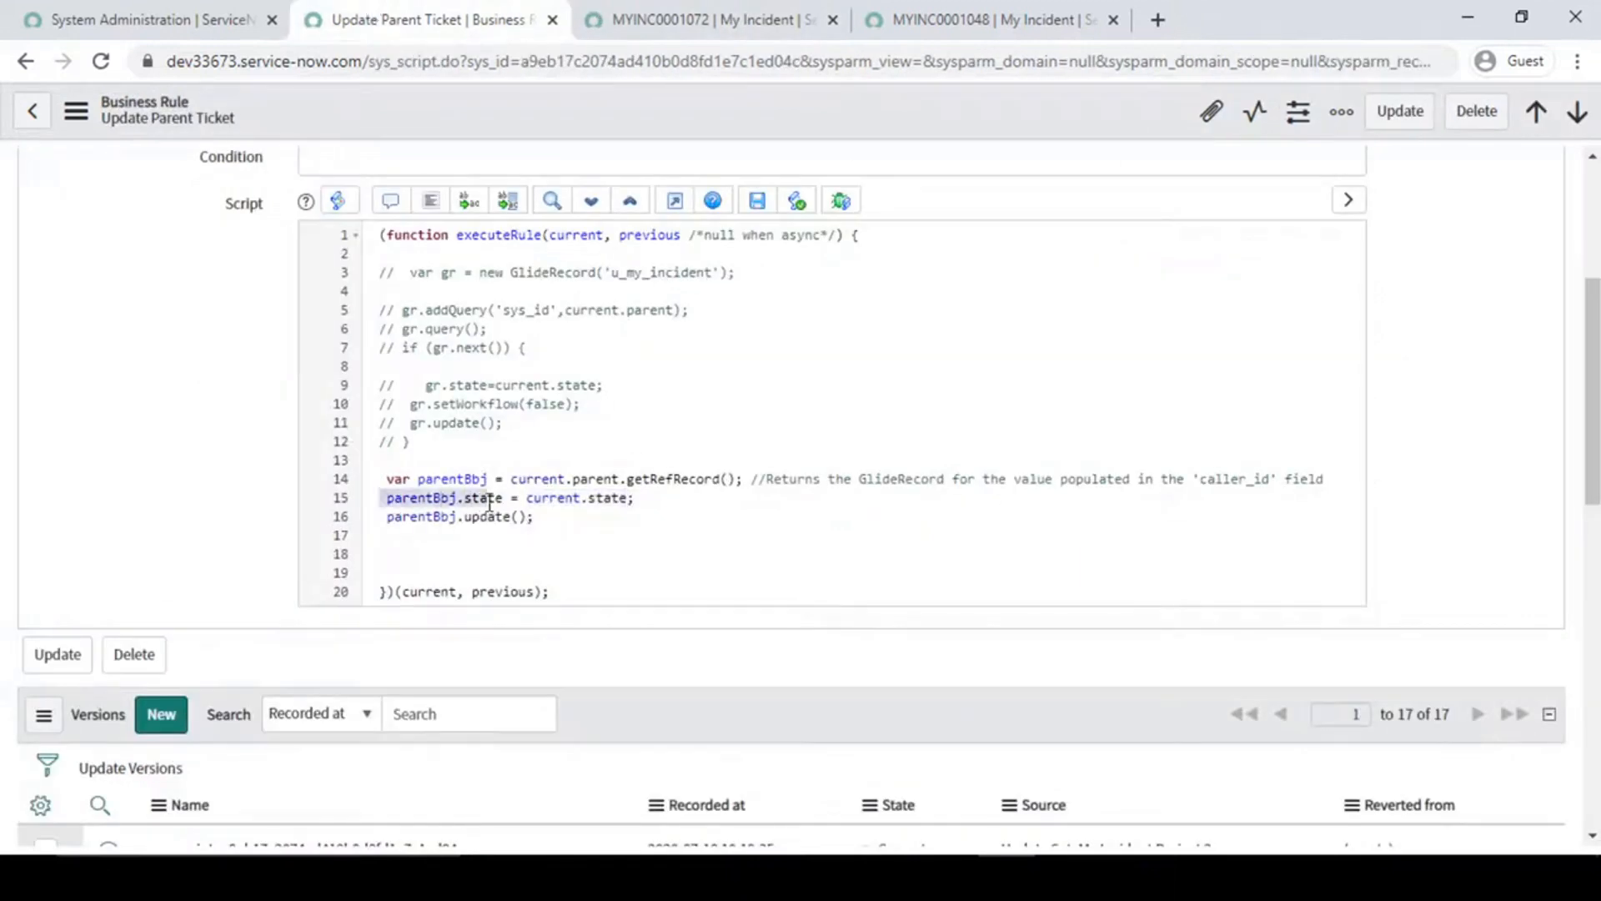
# - Compare the State field of parent record MYINC0001048 with that of child record MYINC0001072 for the line 15 assignment
pyautogui.click(503, 499)
pyautogui.click(1043, 18)
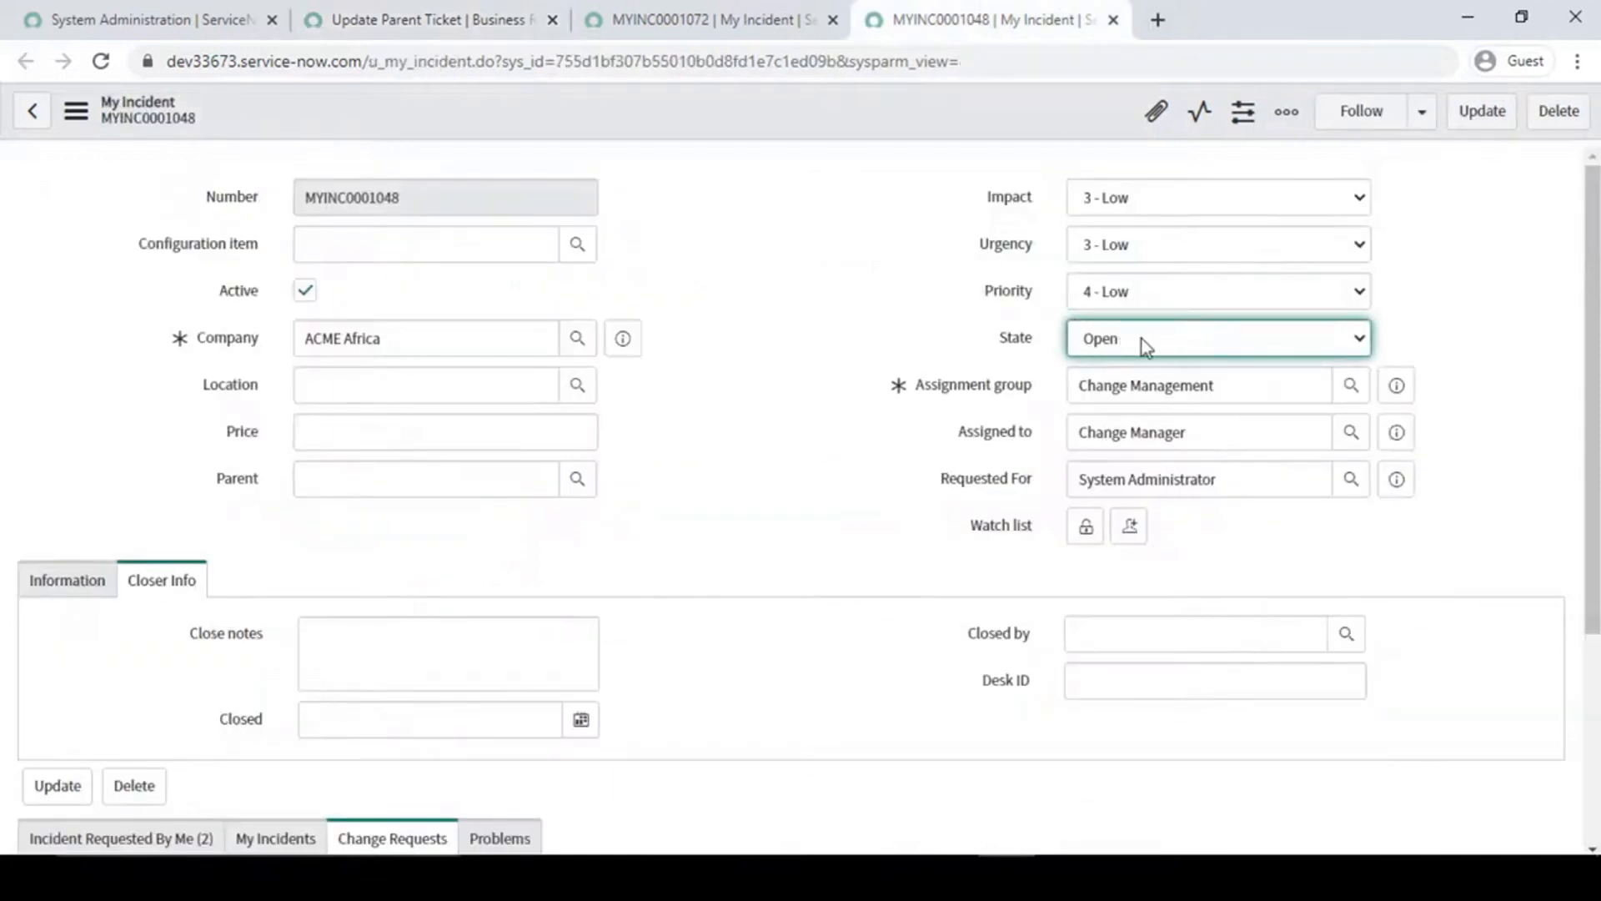
pyautogui.click(722, 4)
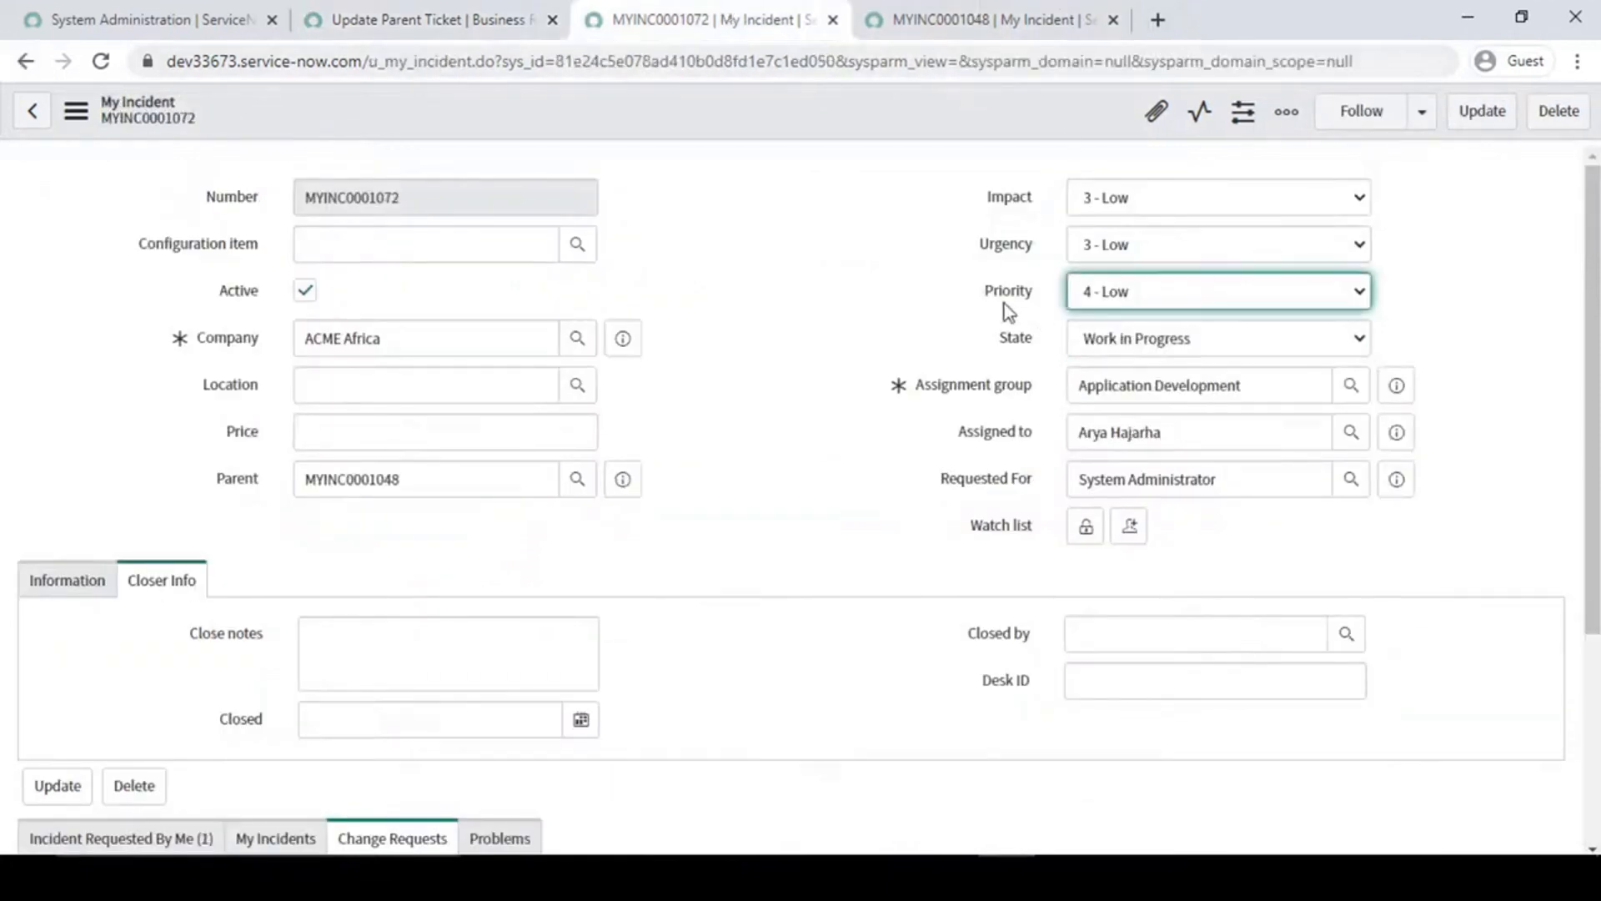
pyautogui.moveTo(974, 318); pyautogui.dragTo(1251, 369)
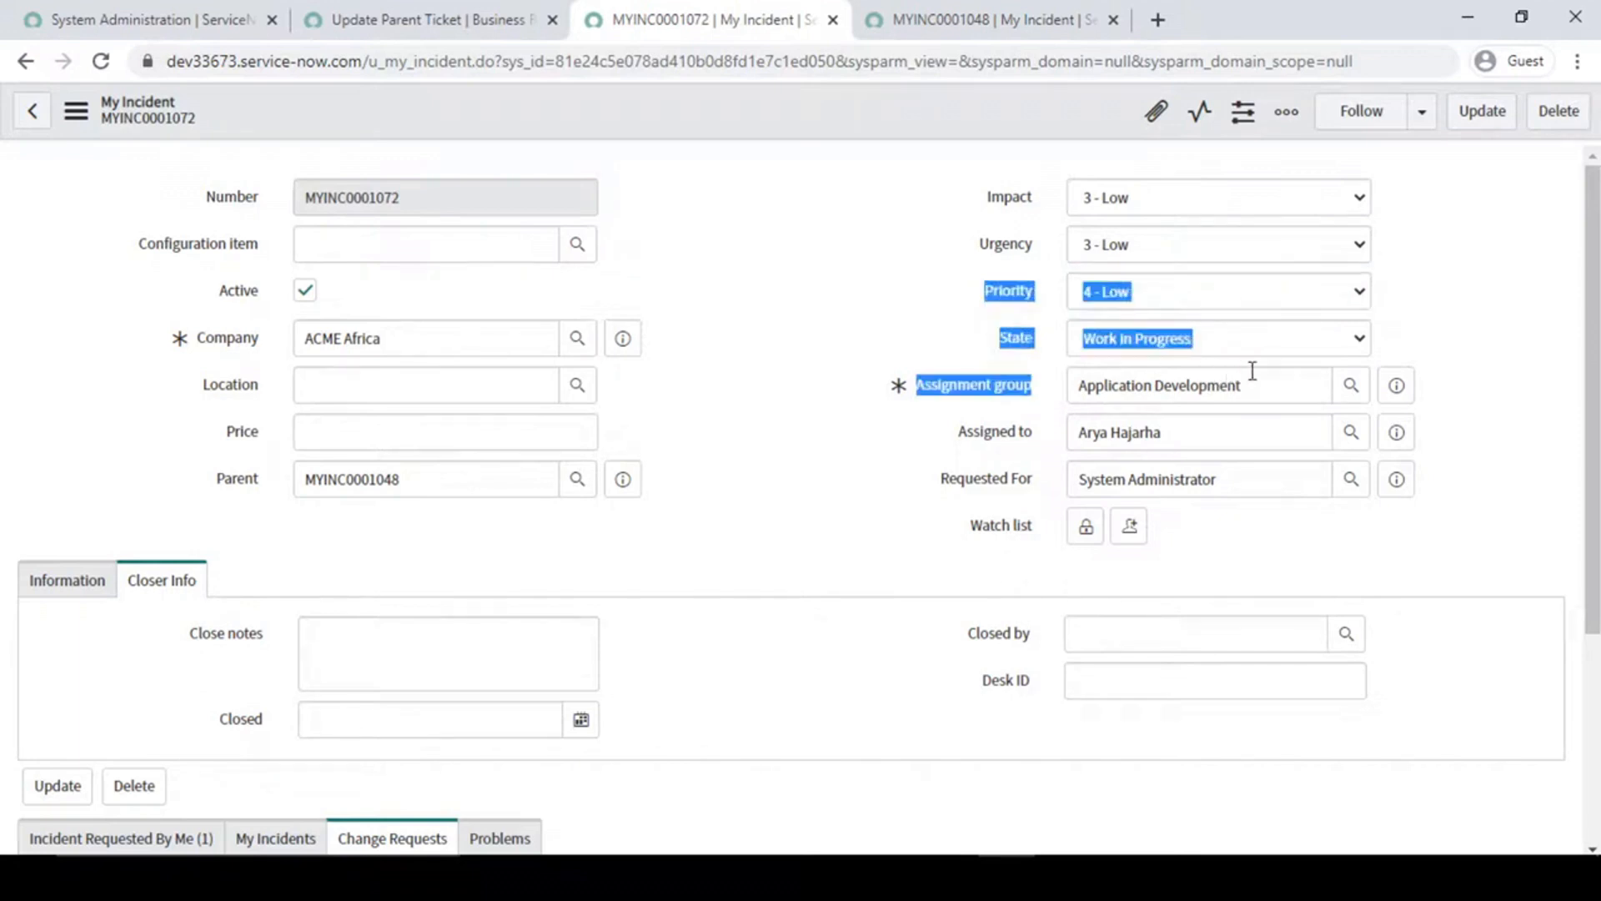
pyautogui.click(964, 343)
pyautogui.click(989, 1)
pyautogui.click(731, 3)
pyautogui.click(871, 248)
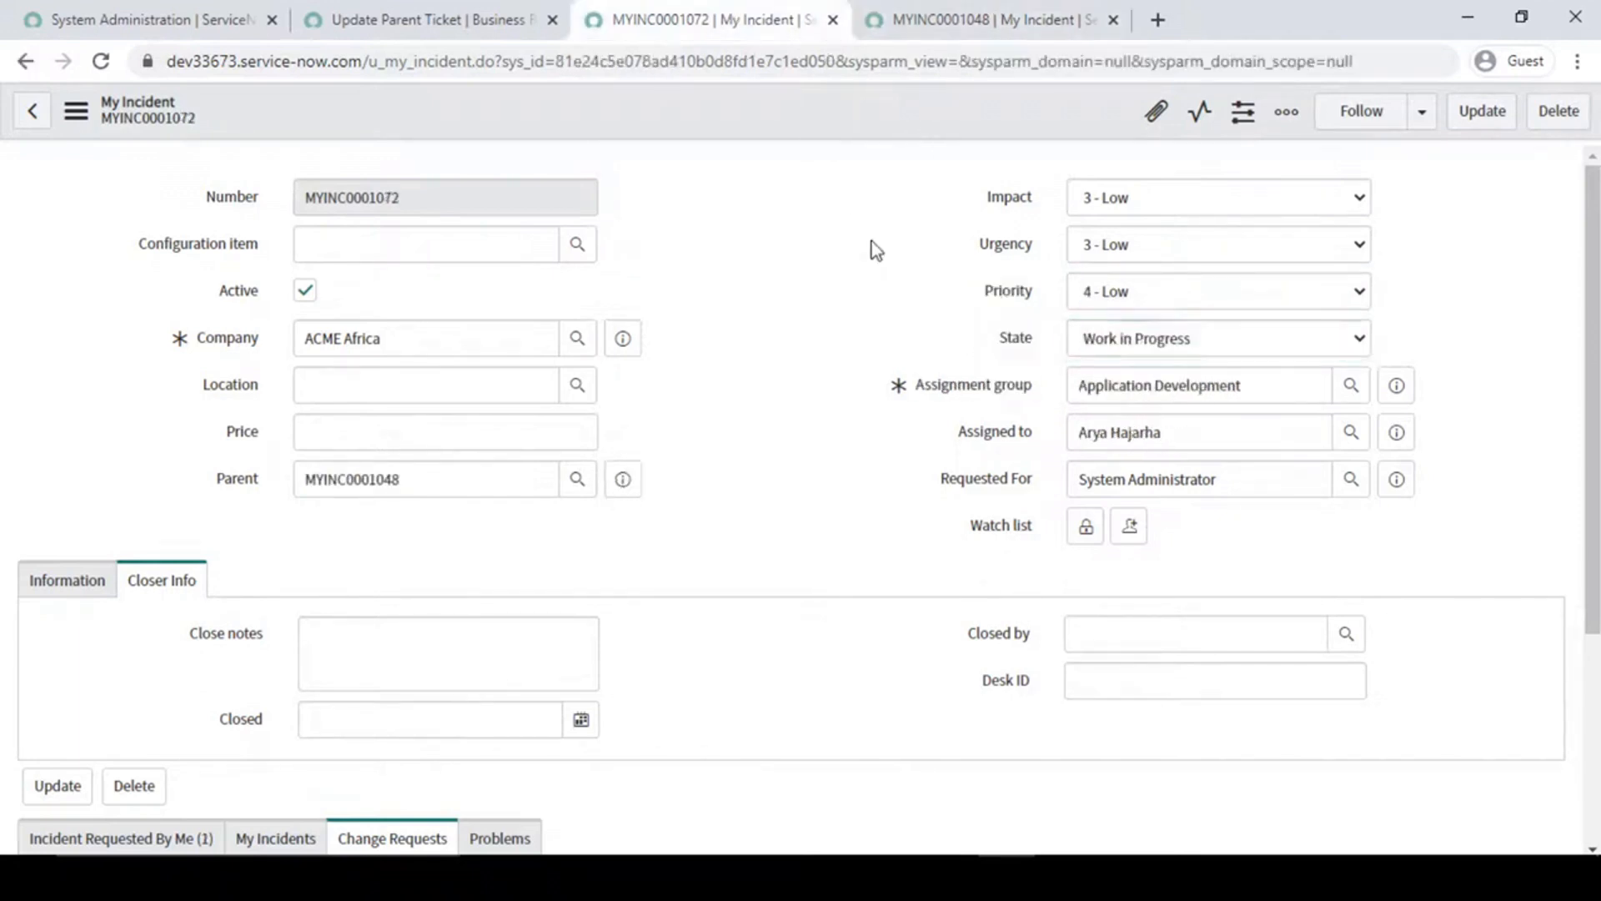
pyautogui.click(923, 10)
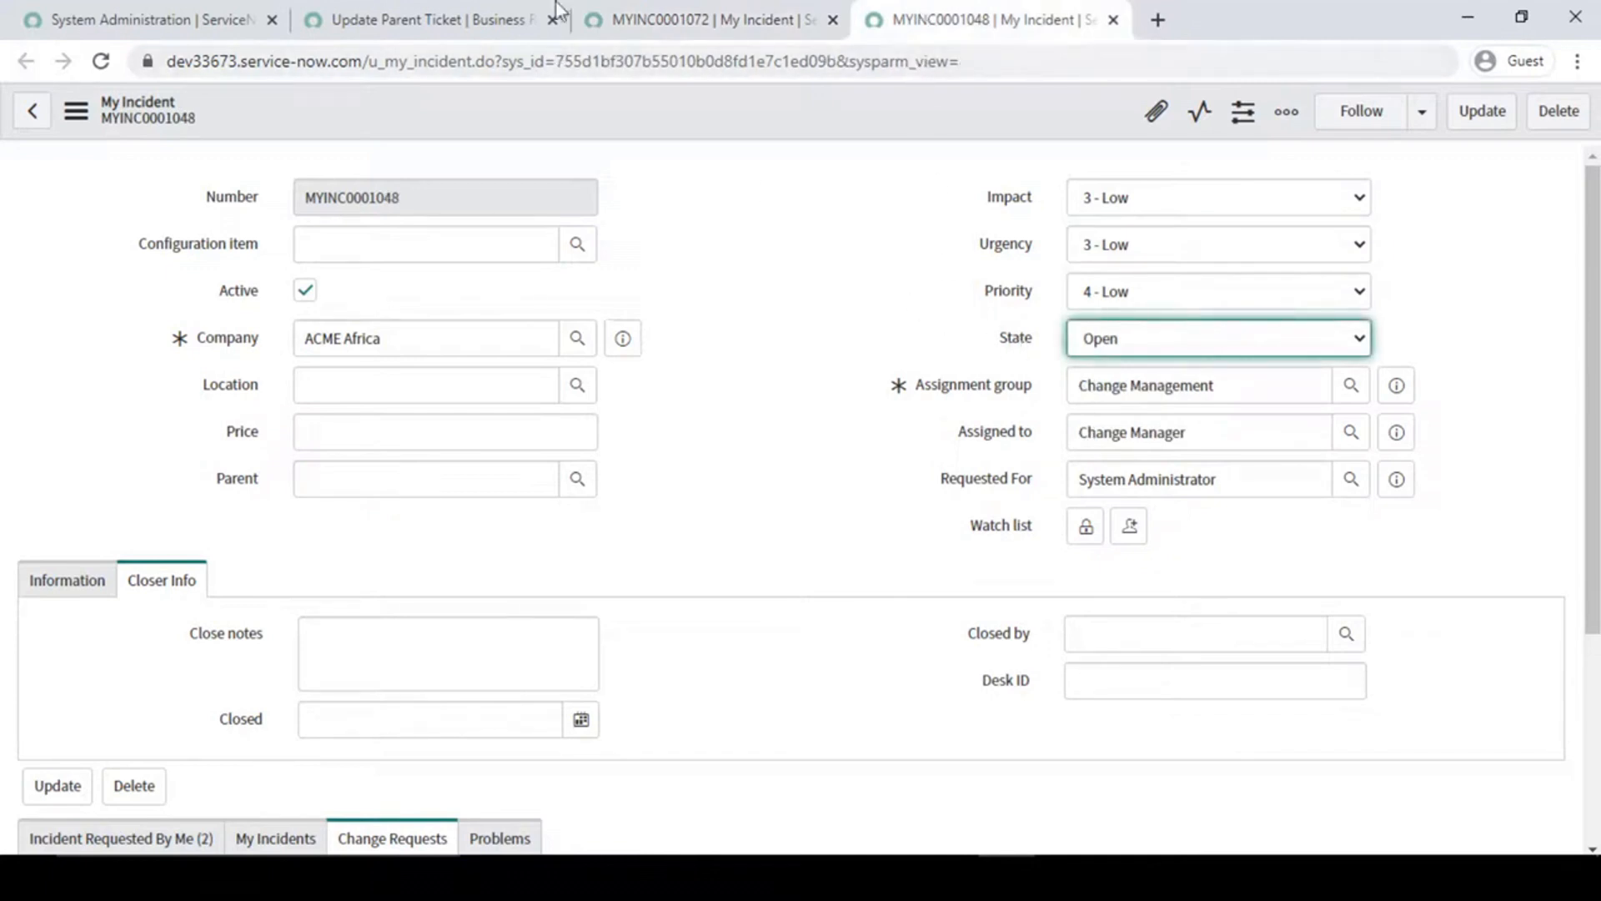
# - Examine the parentBbj.update() call in line 16 of the business rule script together with lines 14 and 15
pyautogui.click(500, 19)
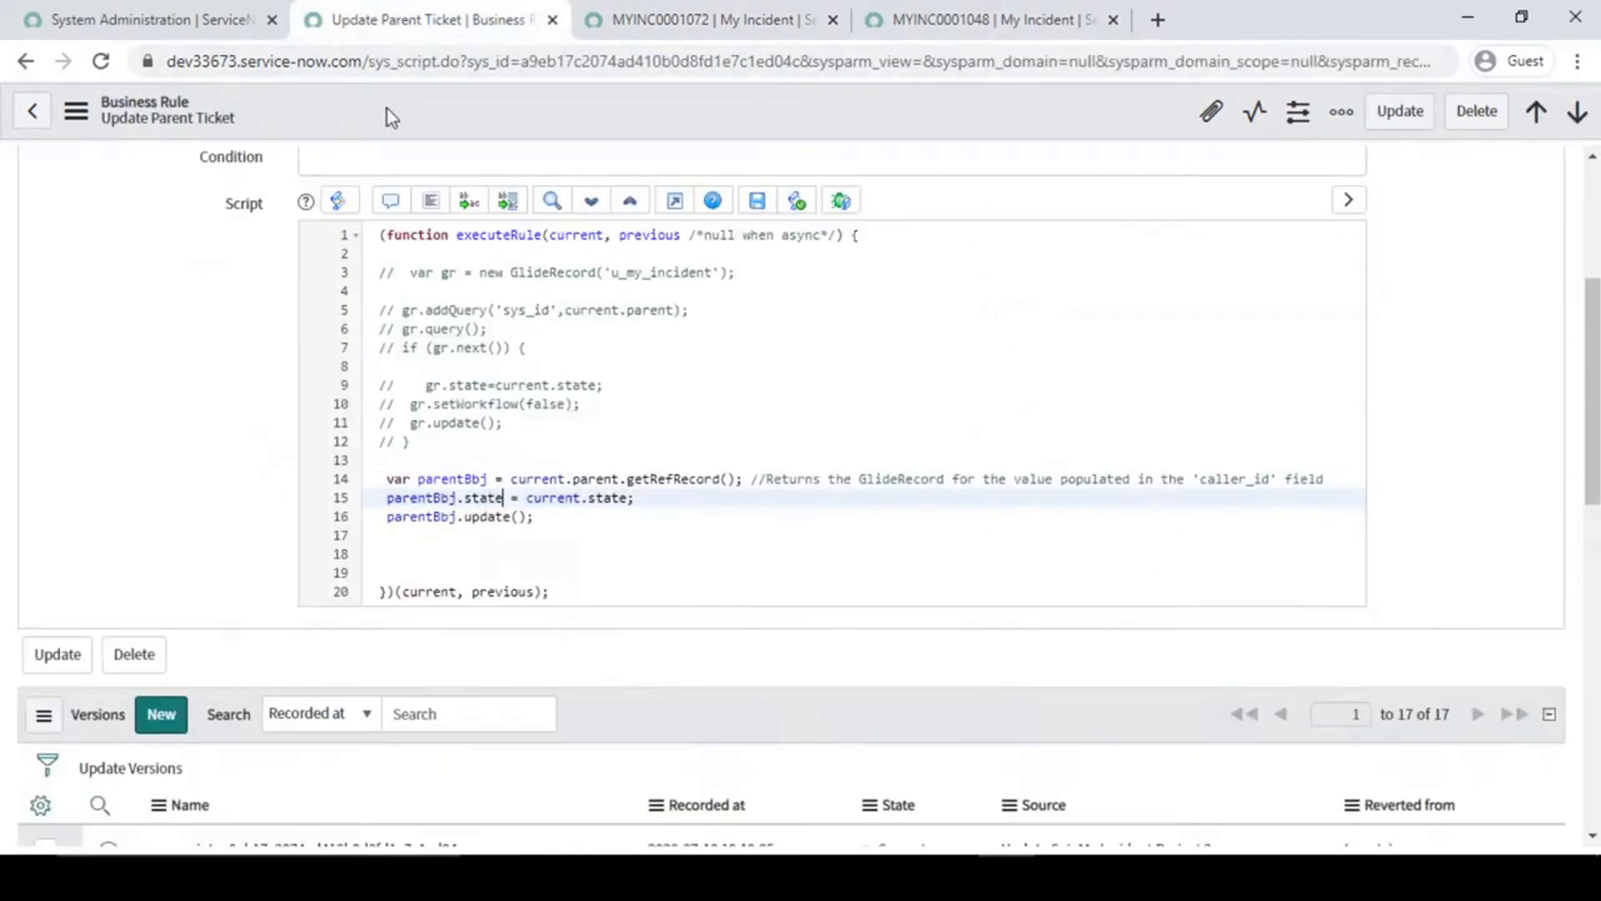
pyautogui.click(538, 517)
pyautogui.moveTo(547, 522); pyautogui.dragTo(384, 519)
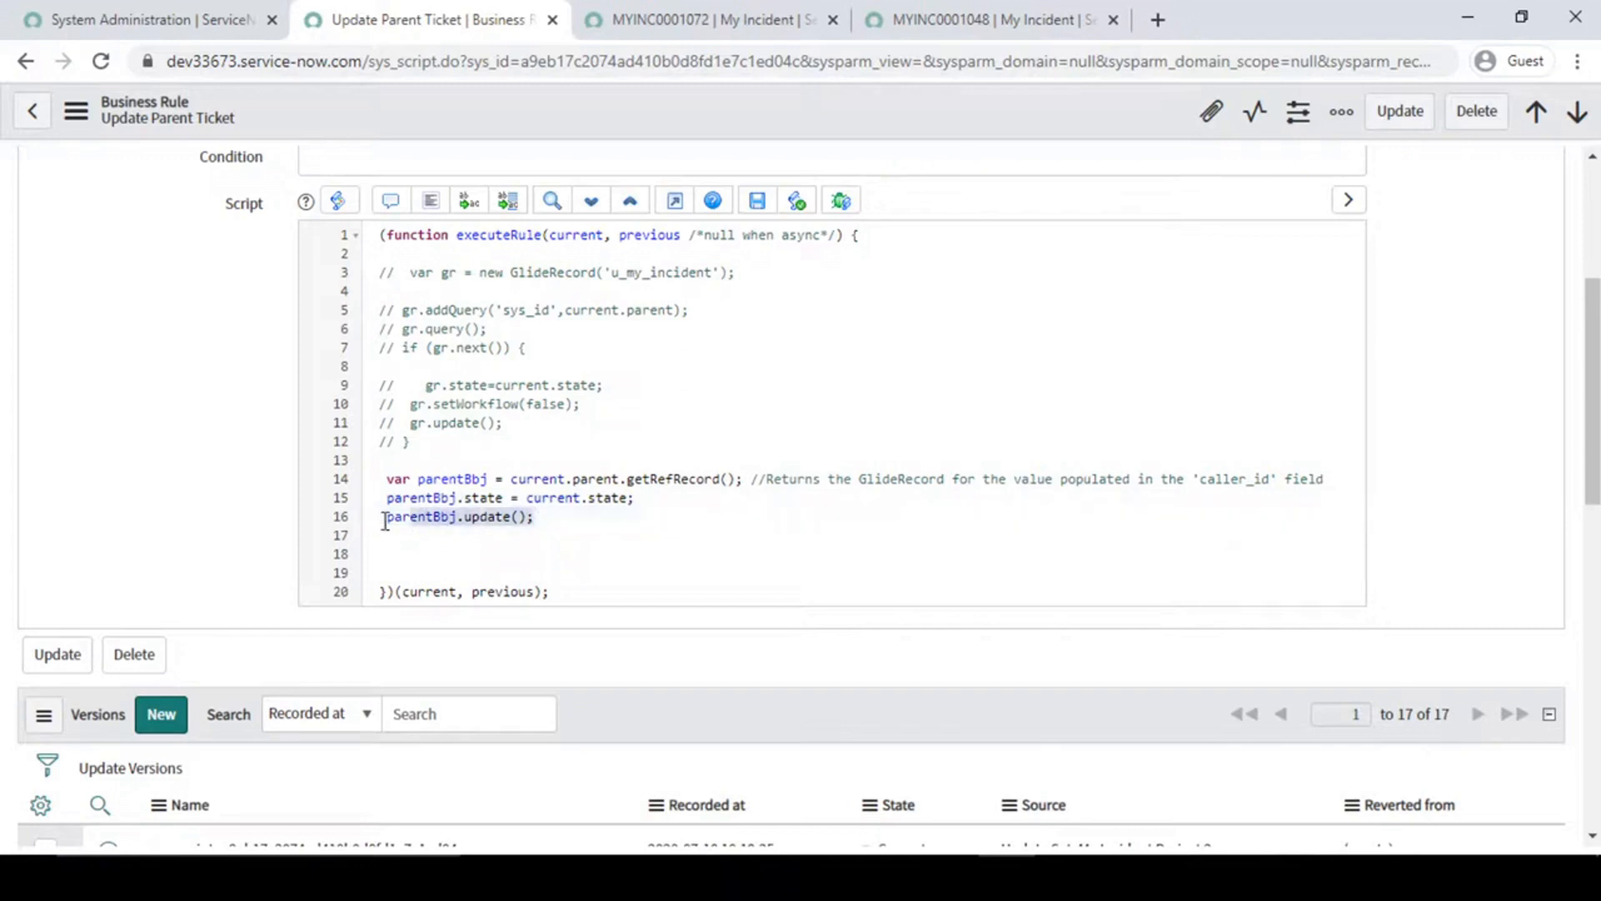
pyautogui.click(566, 522)
pyautogui.moveTo(566, 522); pyautogui.dragTo(403, 472)
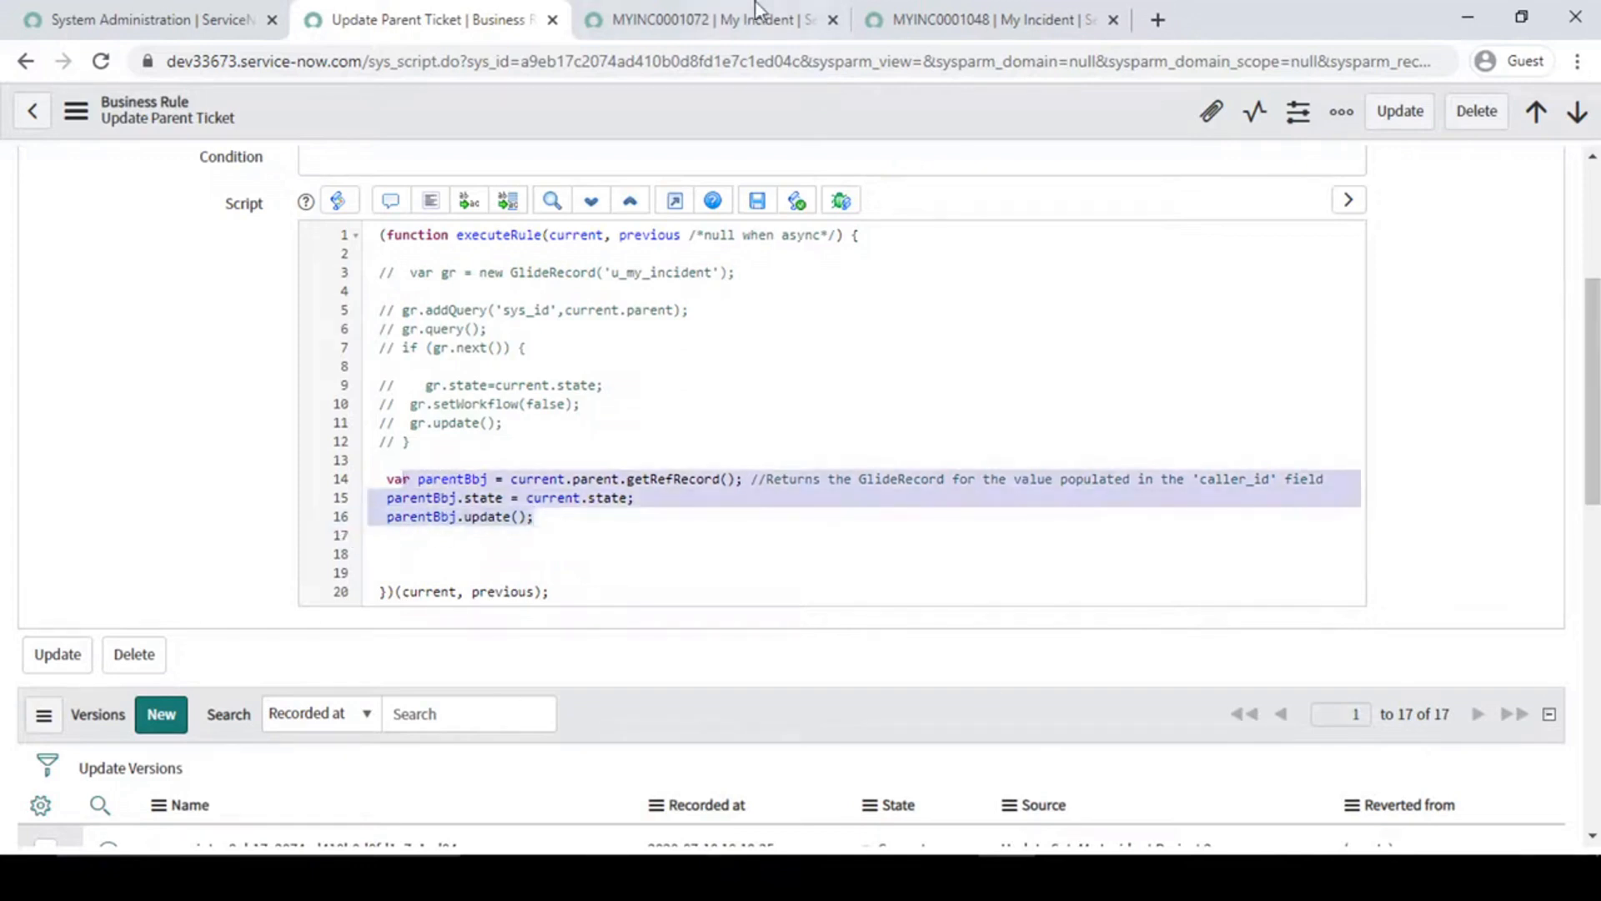
# - Save child record MYINC0001072 with State set to Open and check the State on parent MYINC0001048
pyautogui.click(884, 17)
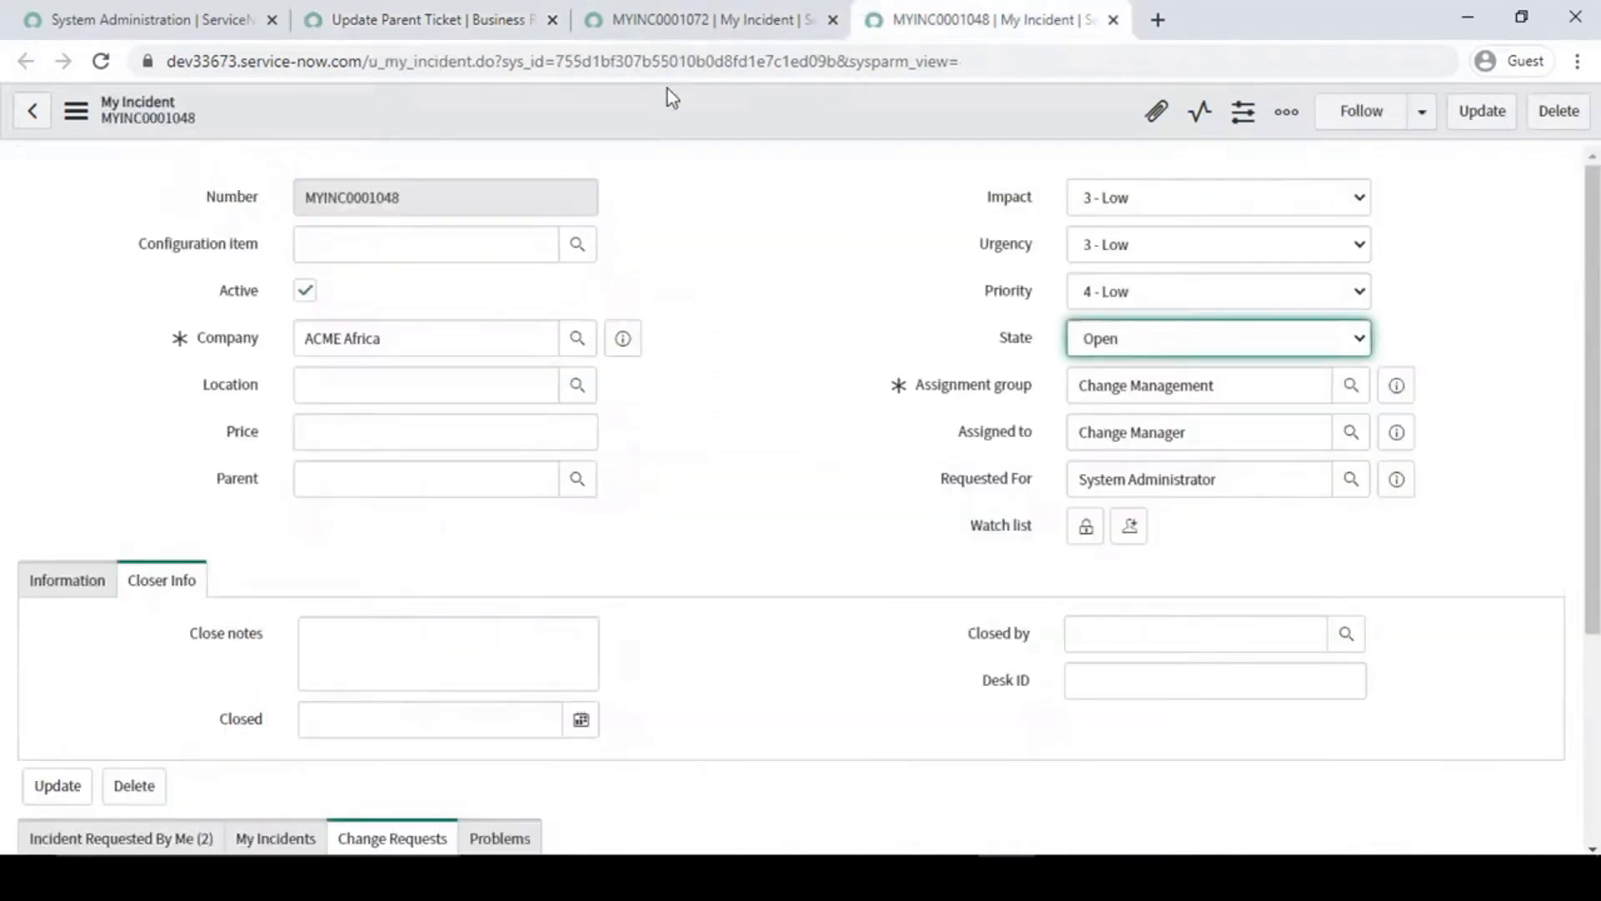
pyautogui.click(701, 19)
pyautogui.click(1155, 340)
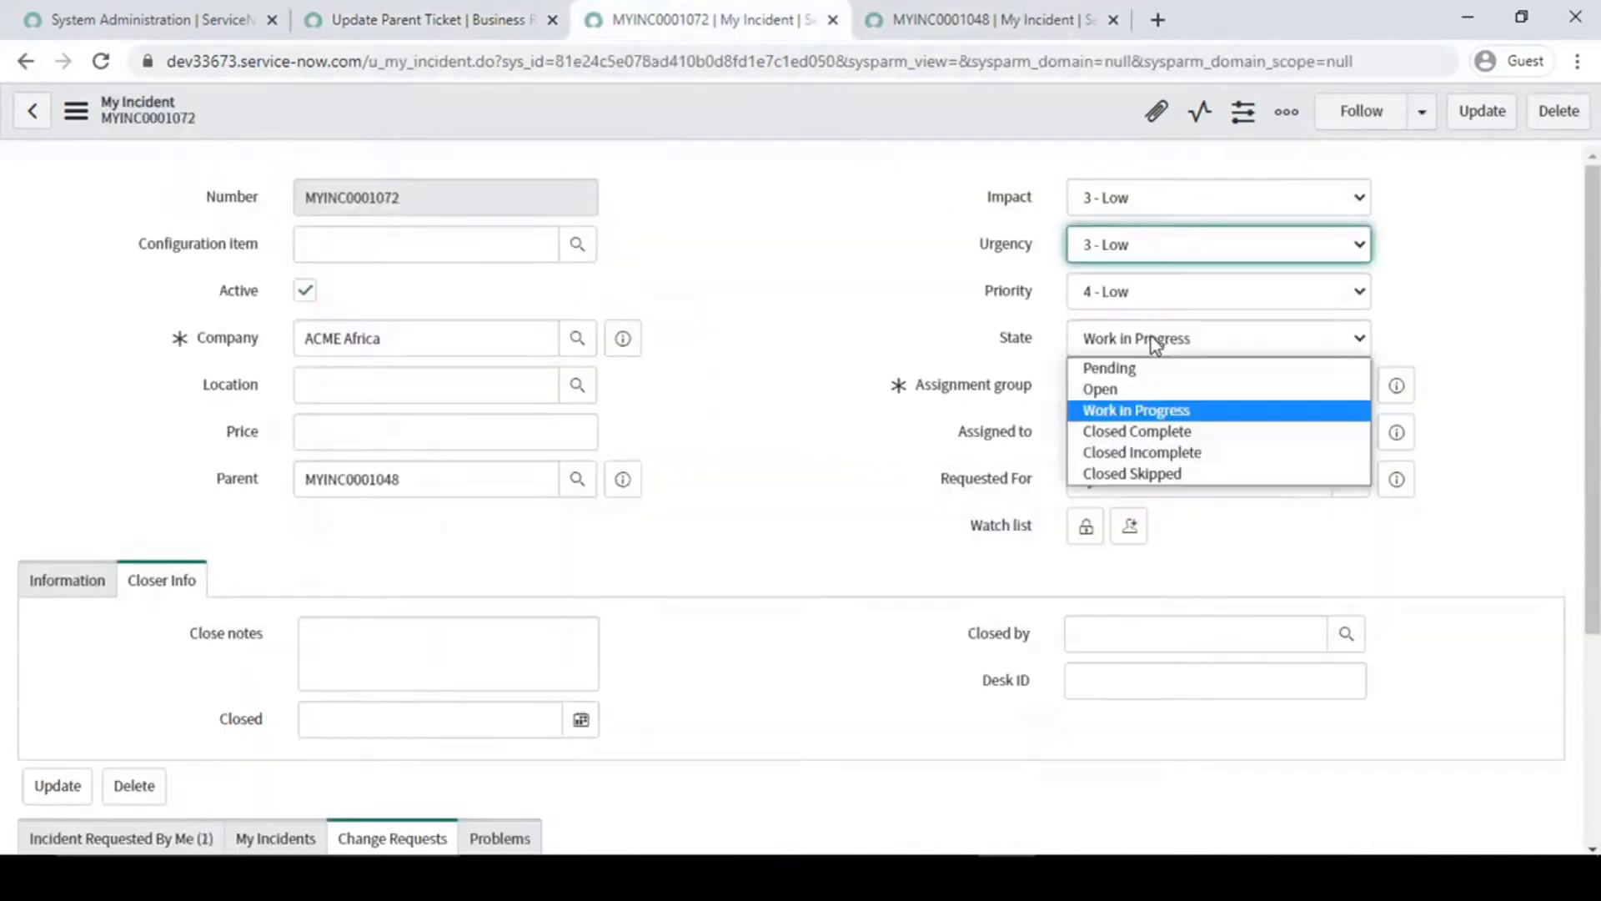
pyautogui.click(1139, 389)
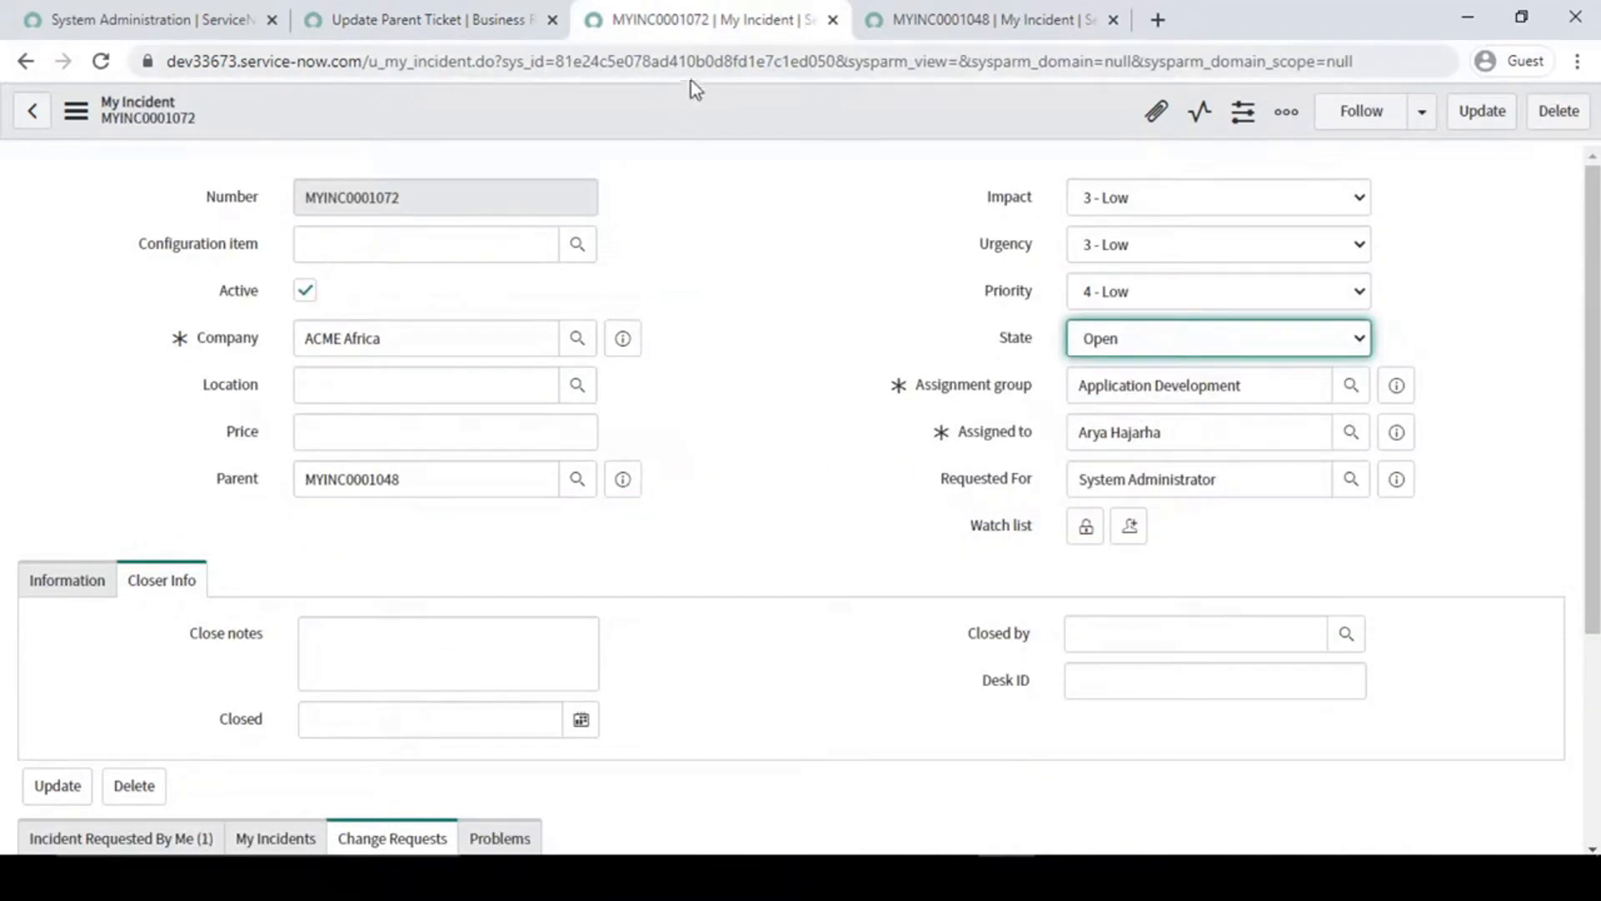
pyautogui.rightClick(664, 109)
pyautogui.click(714, 122)
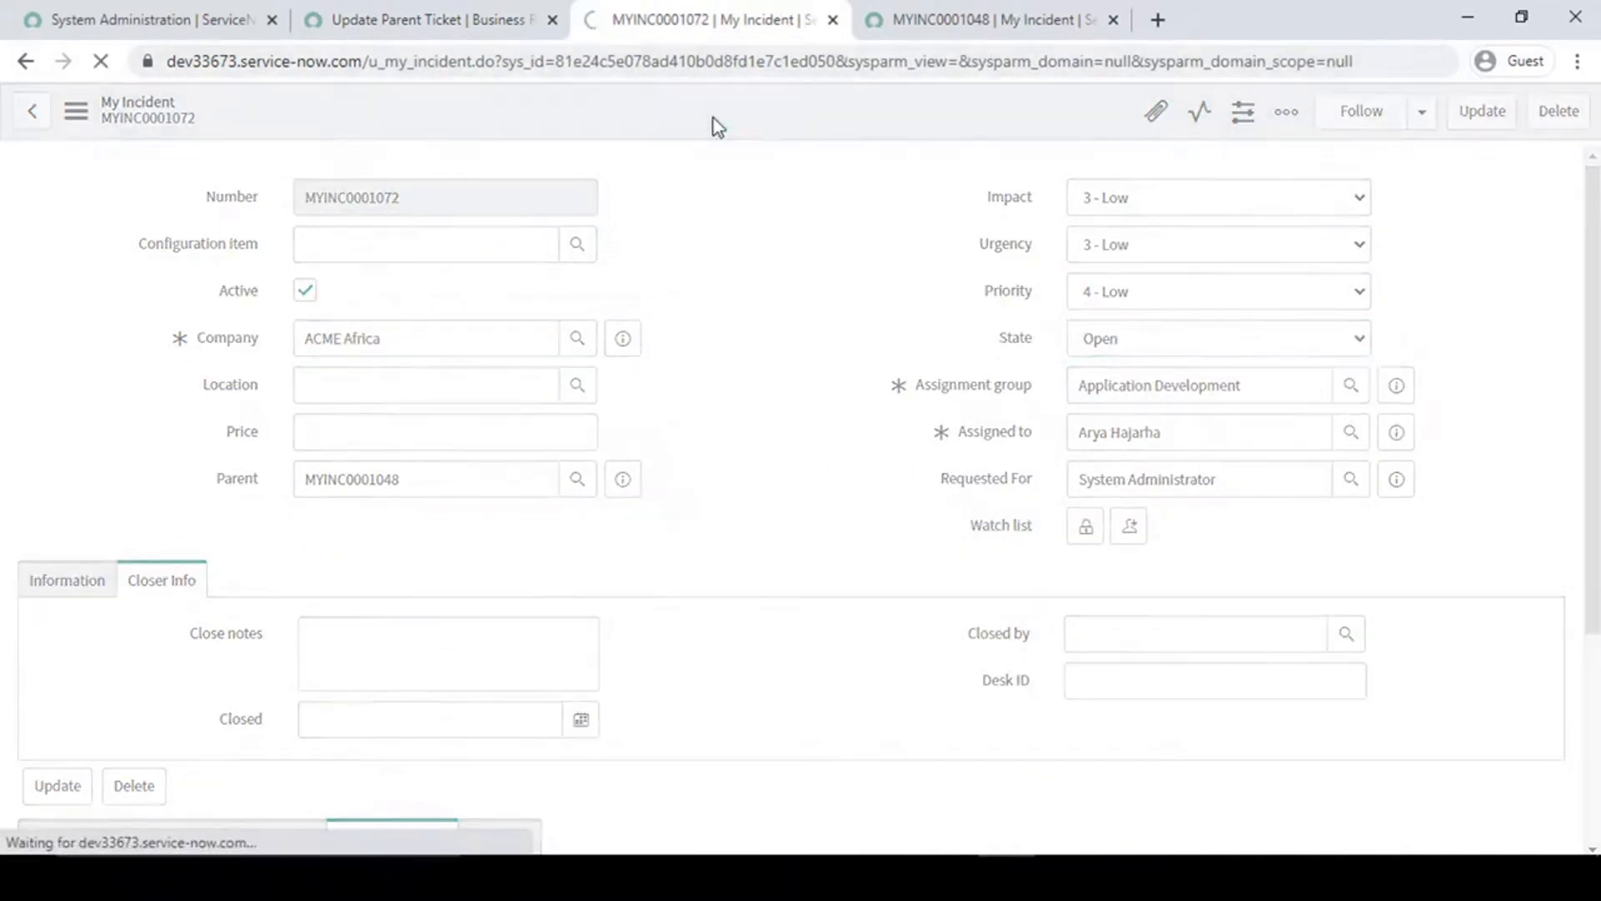
pyautogui.click(909, 12)
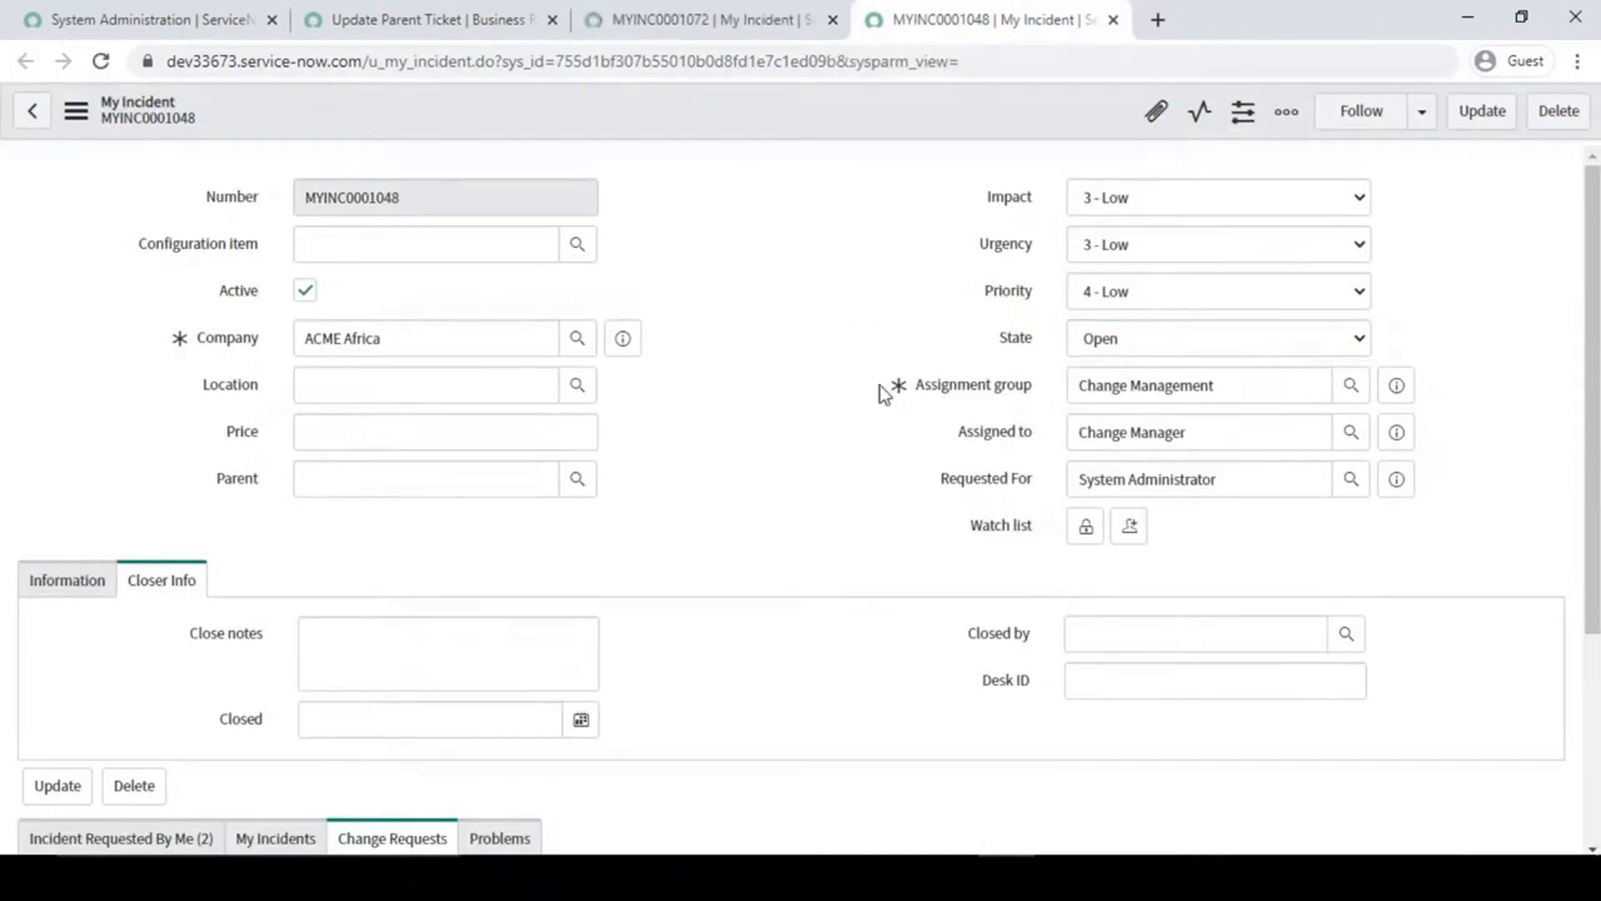
# - Save child record MYINC0001072 with State set to Work in Progress and check the parent's State
pyautogui.click(697, 10)
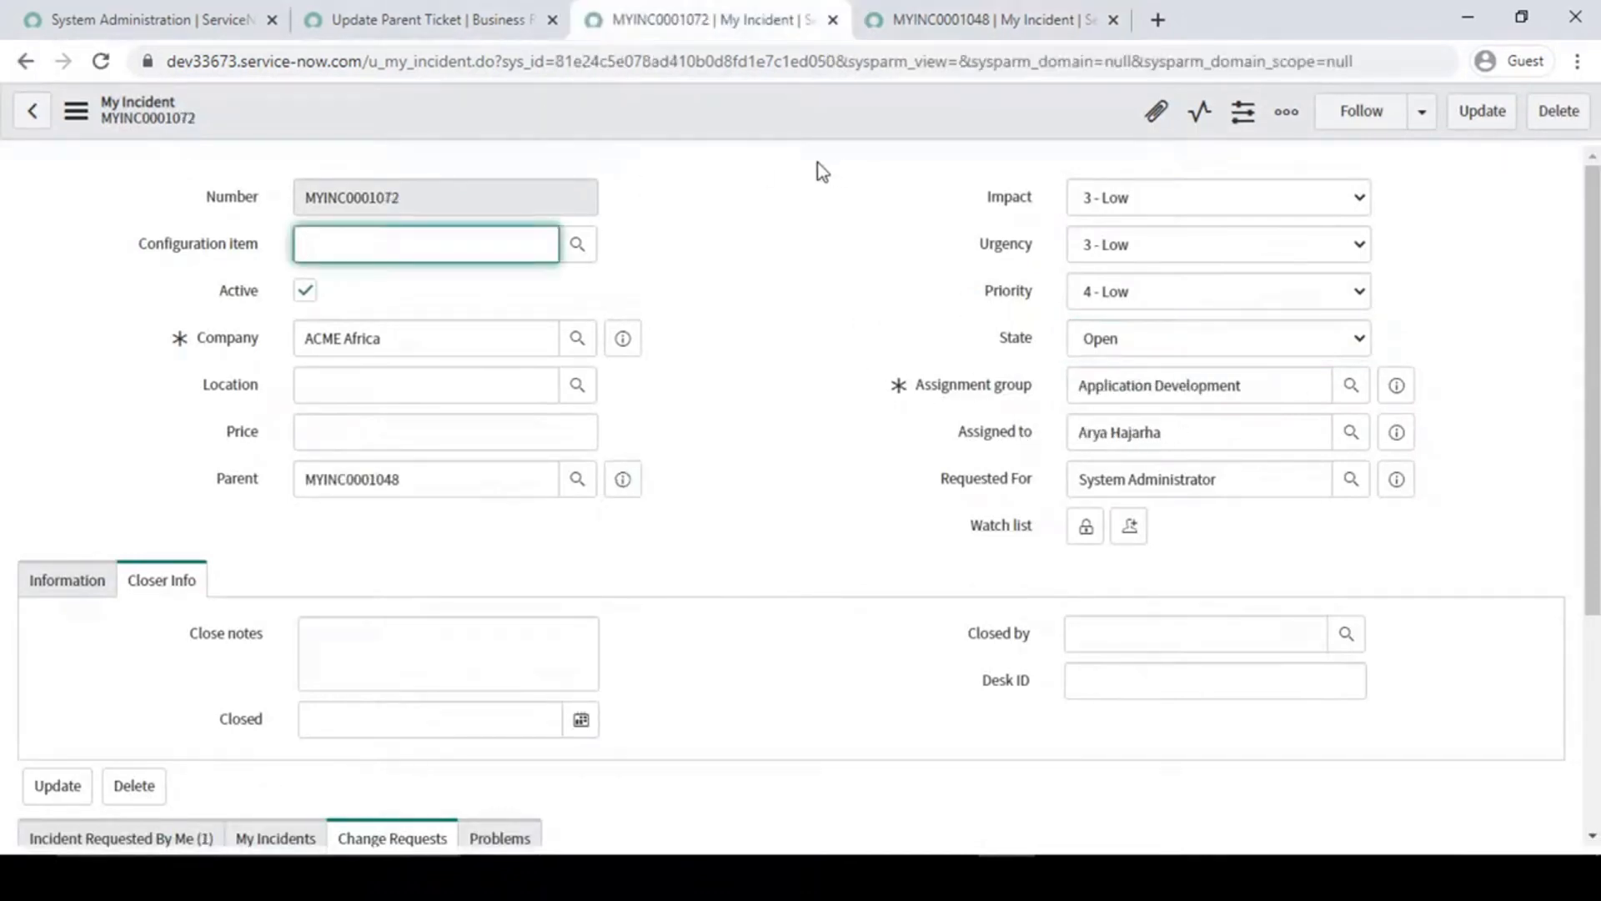
pyautogui.click(1155, 339)
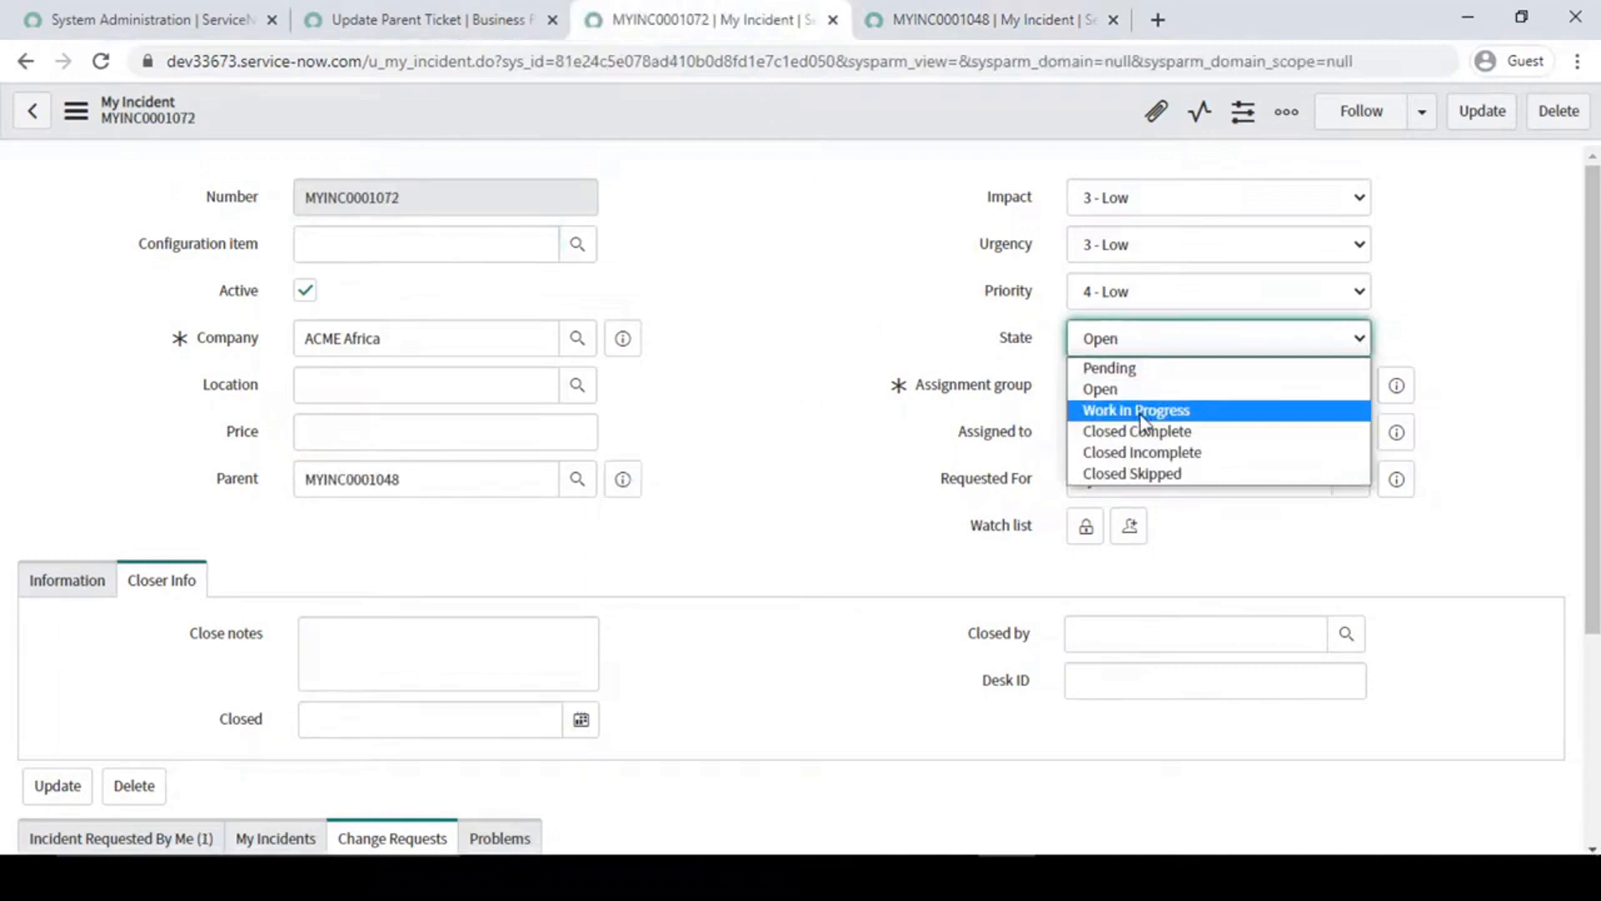
pyautogui.click(1141, 410)
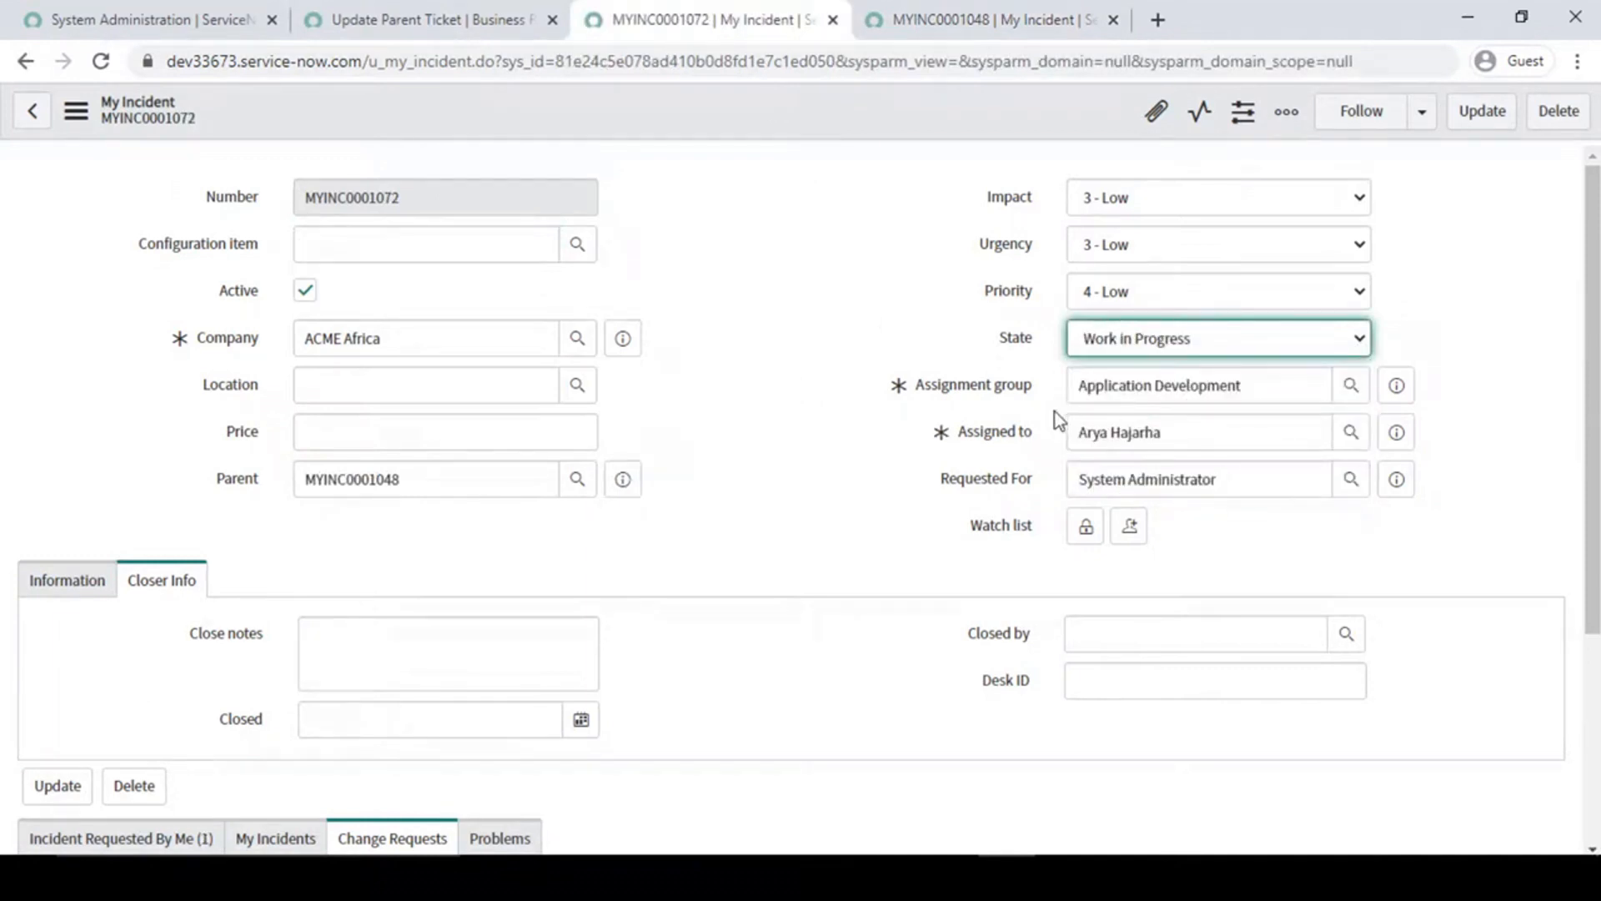
pyautogui.rightClick(773, 115)
pyautogui.click(794, 119)
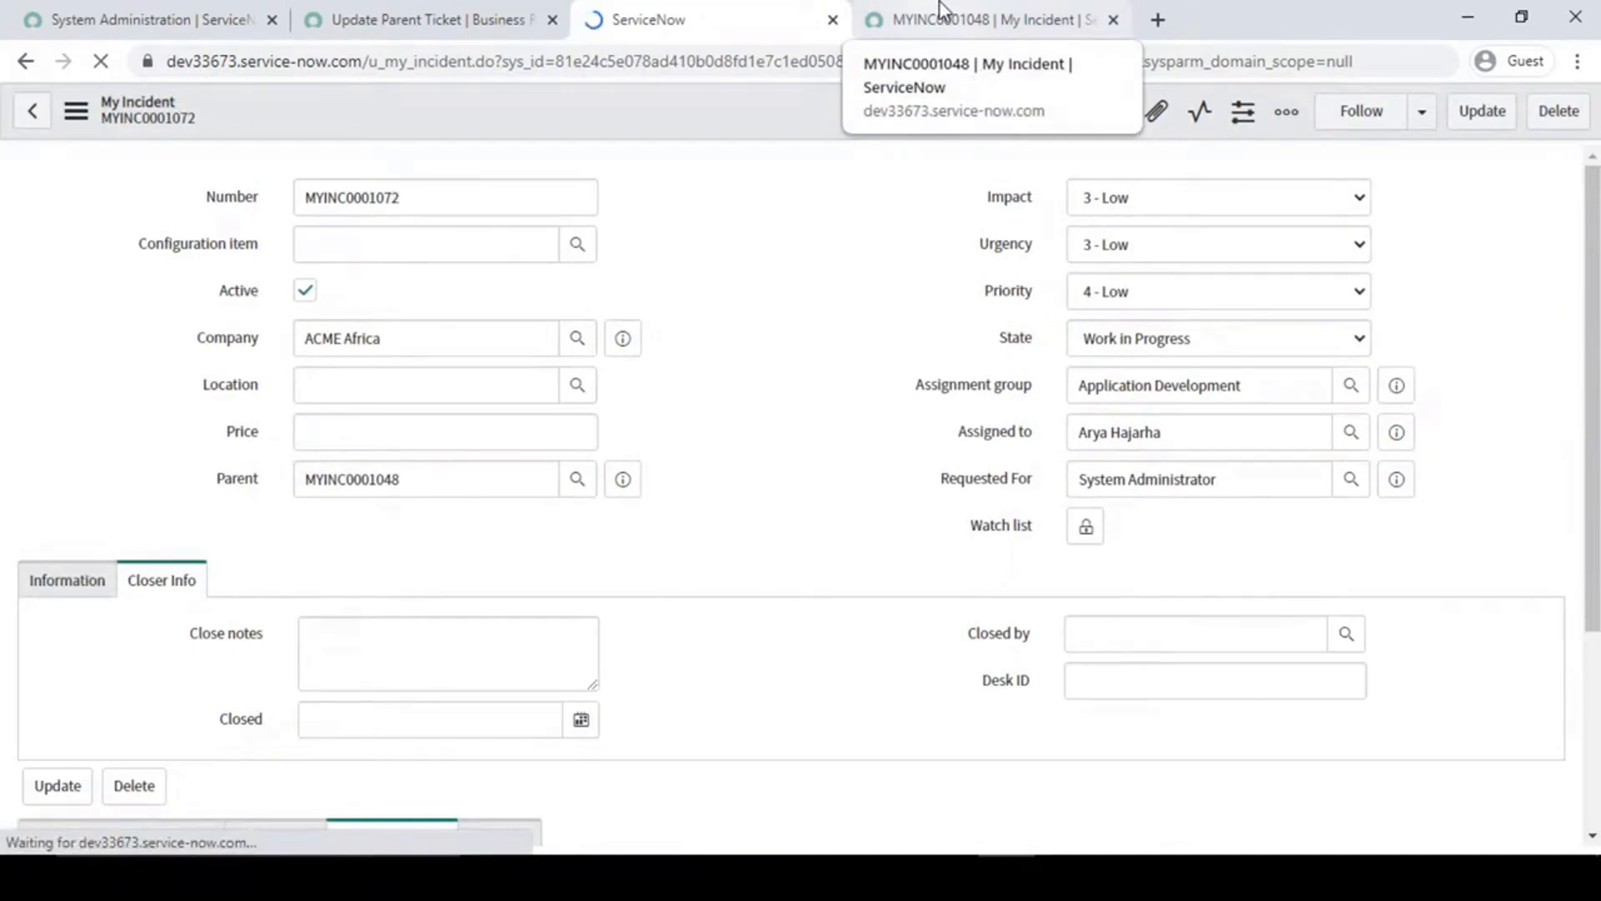
pyautogui.click(942, 12)
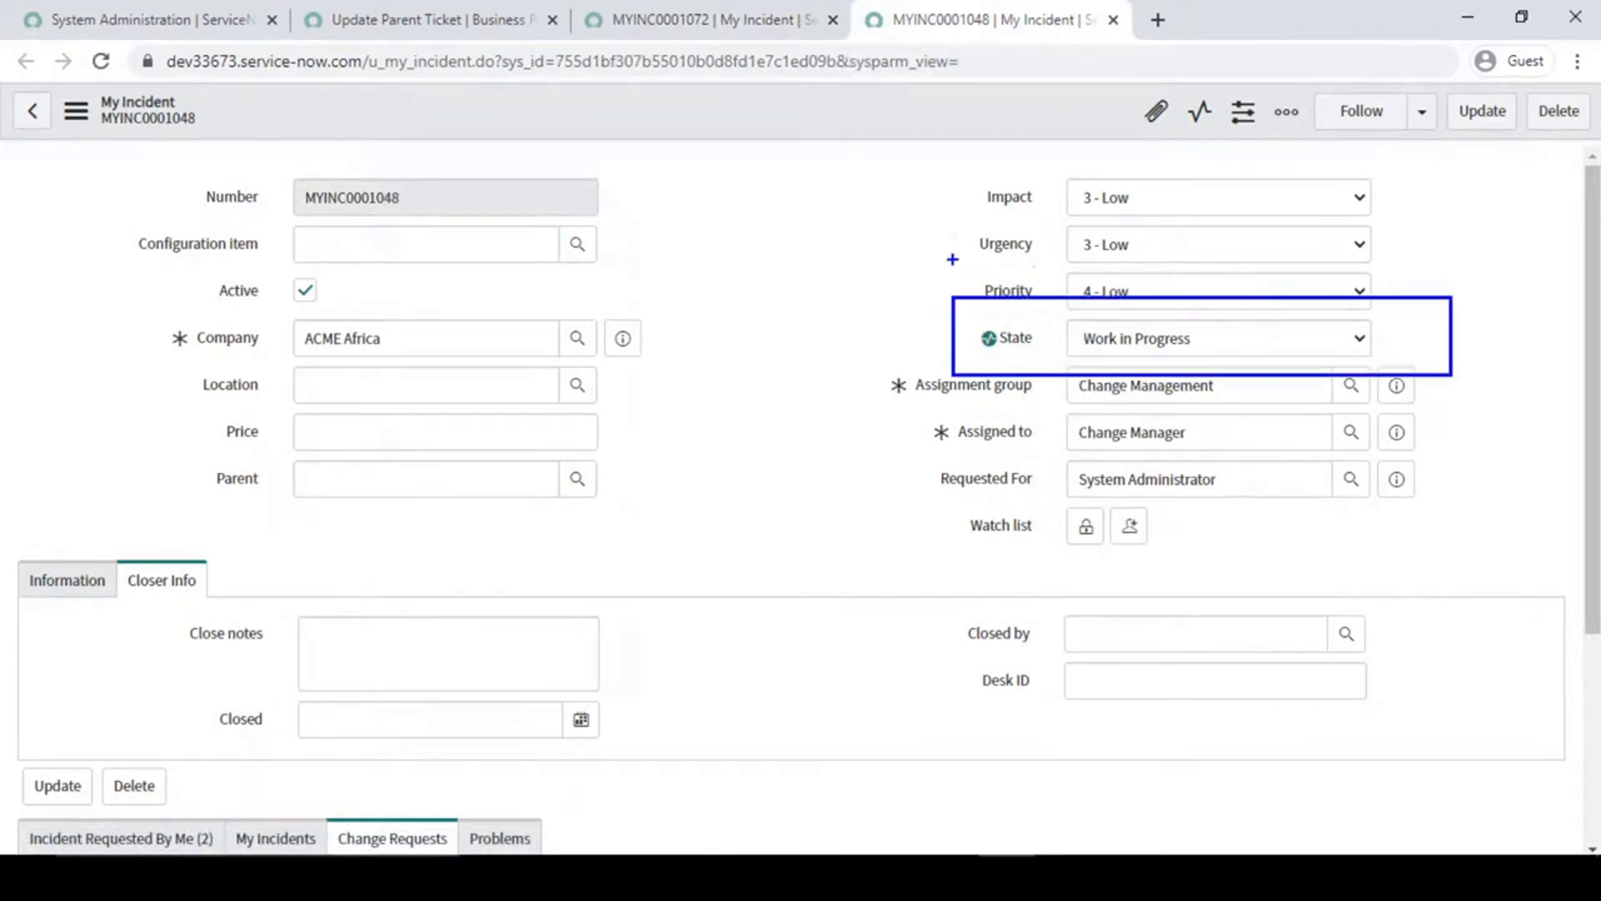
# - Save child record MYINC0001072 with State set to Closed Complete and compare both records' State
pyautogui.click(621, 18)
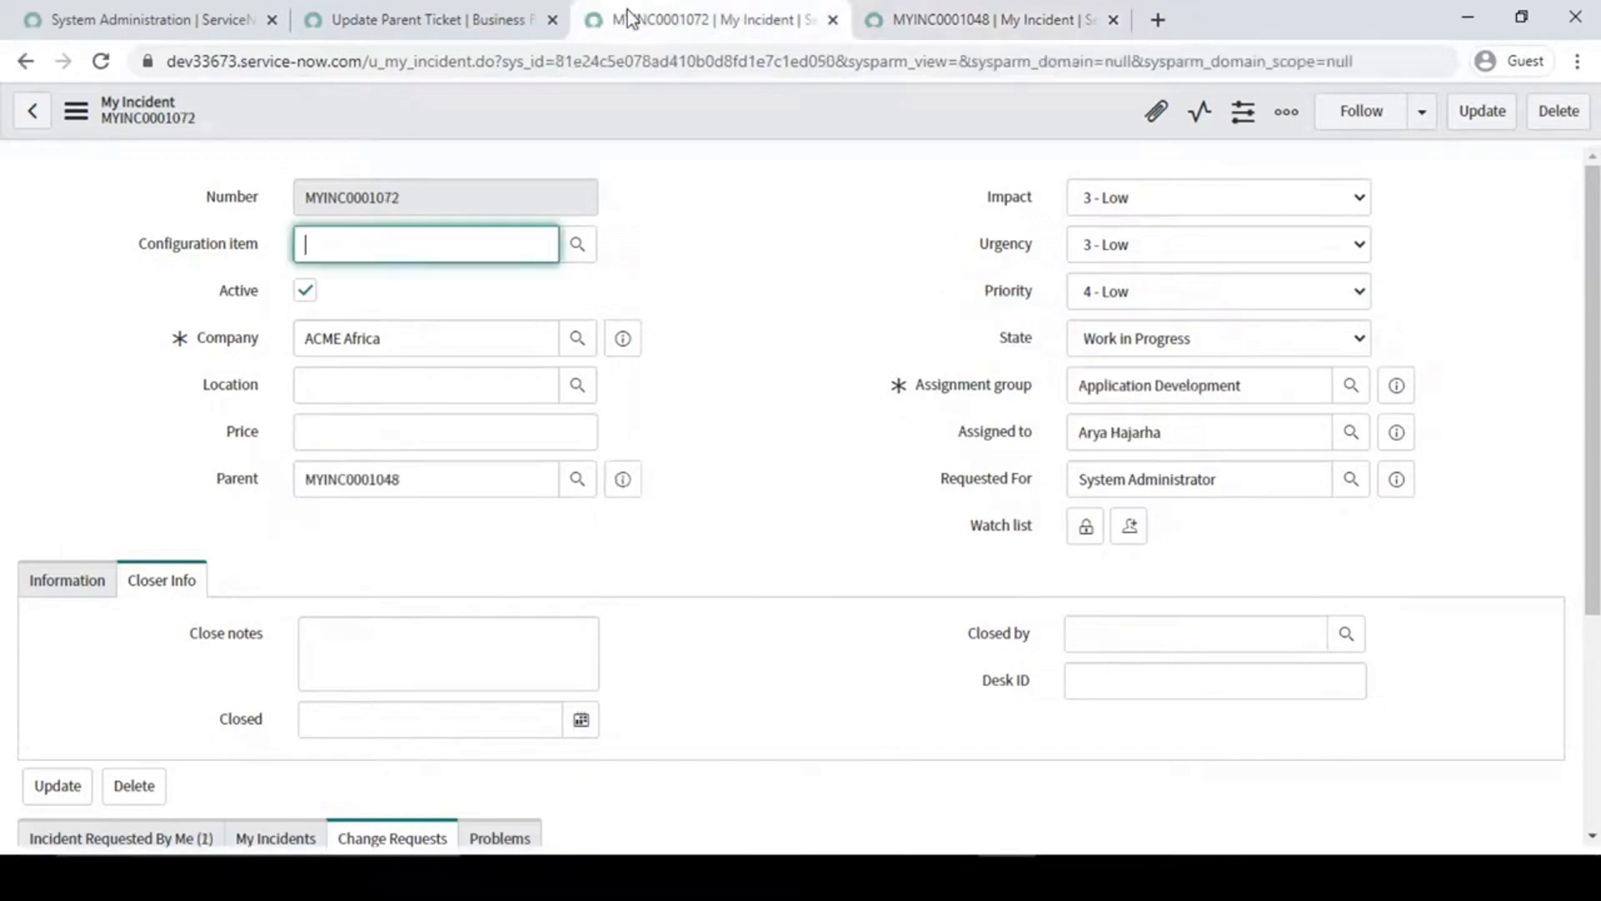
pyautogui.click(1180, 336)
pyautogui.click(1147, 432)
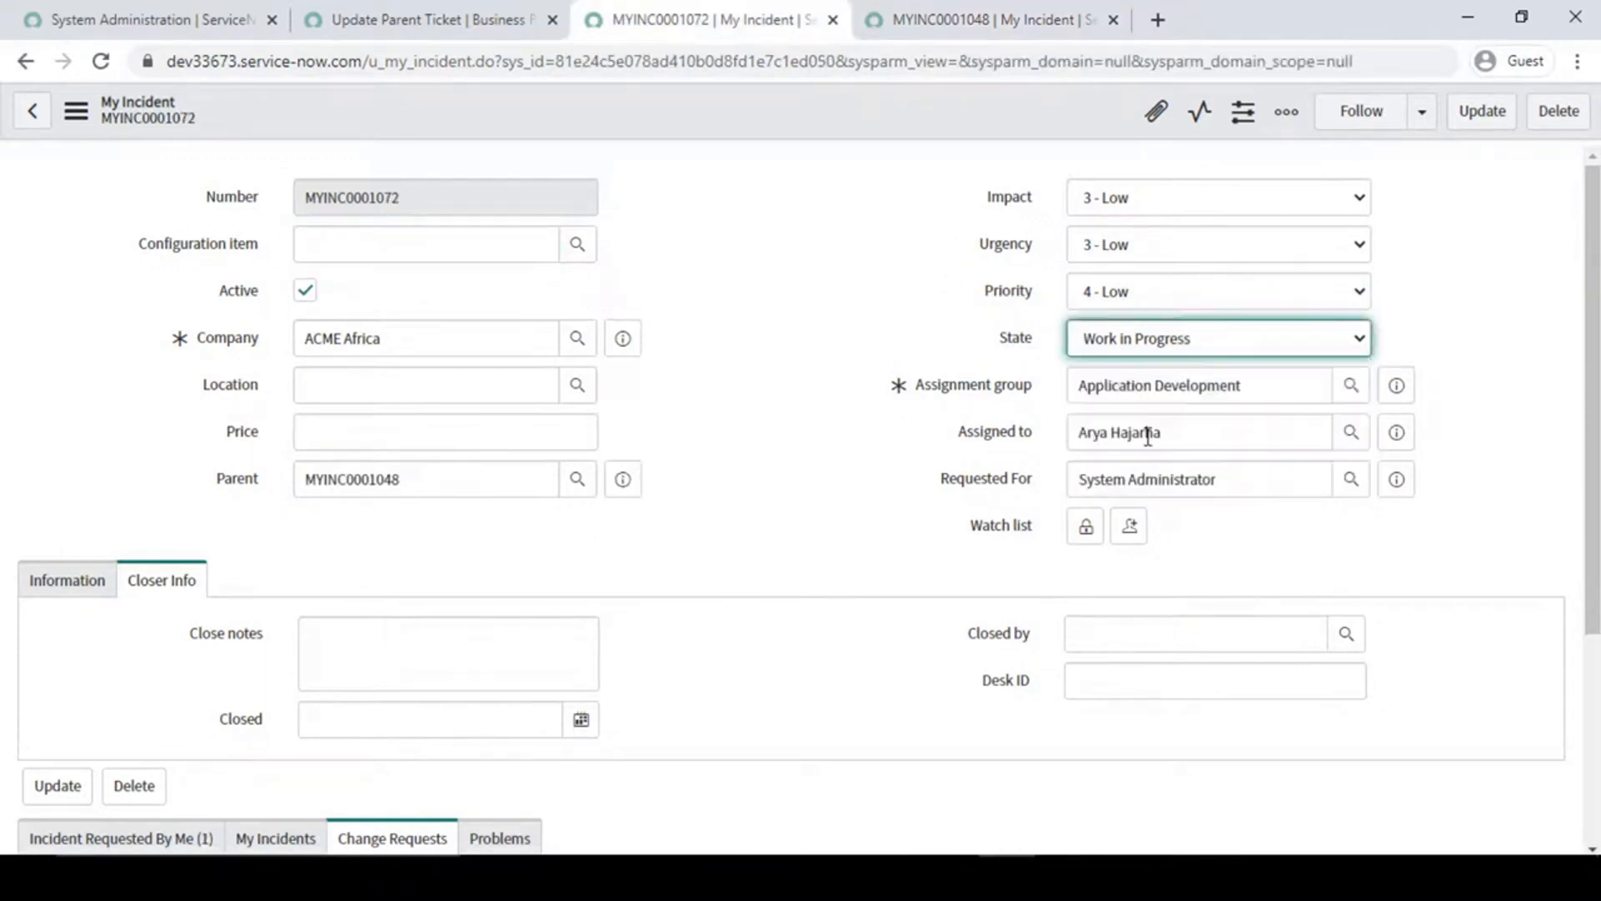
pyautogui.rightClick(801, 116)
pyautogui.click(822, 132)
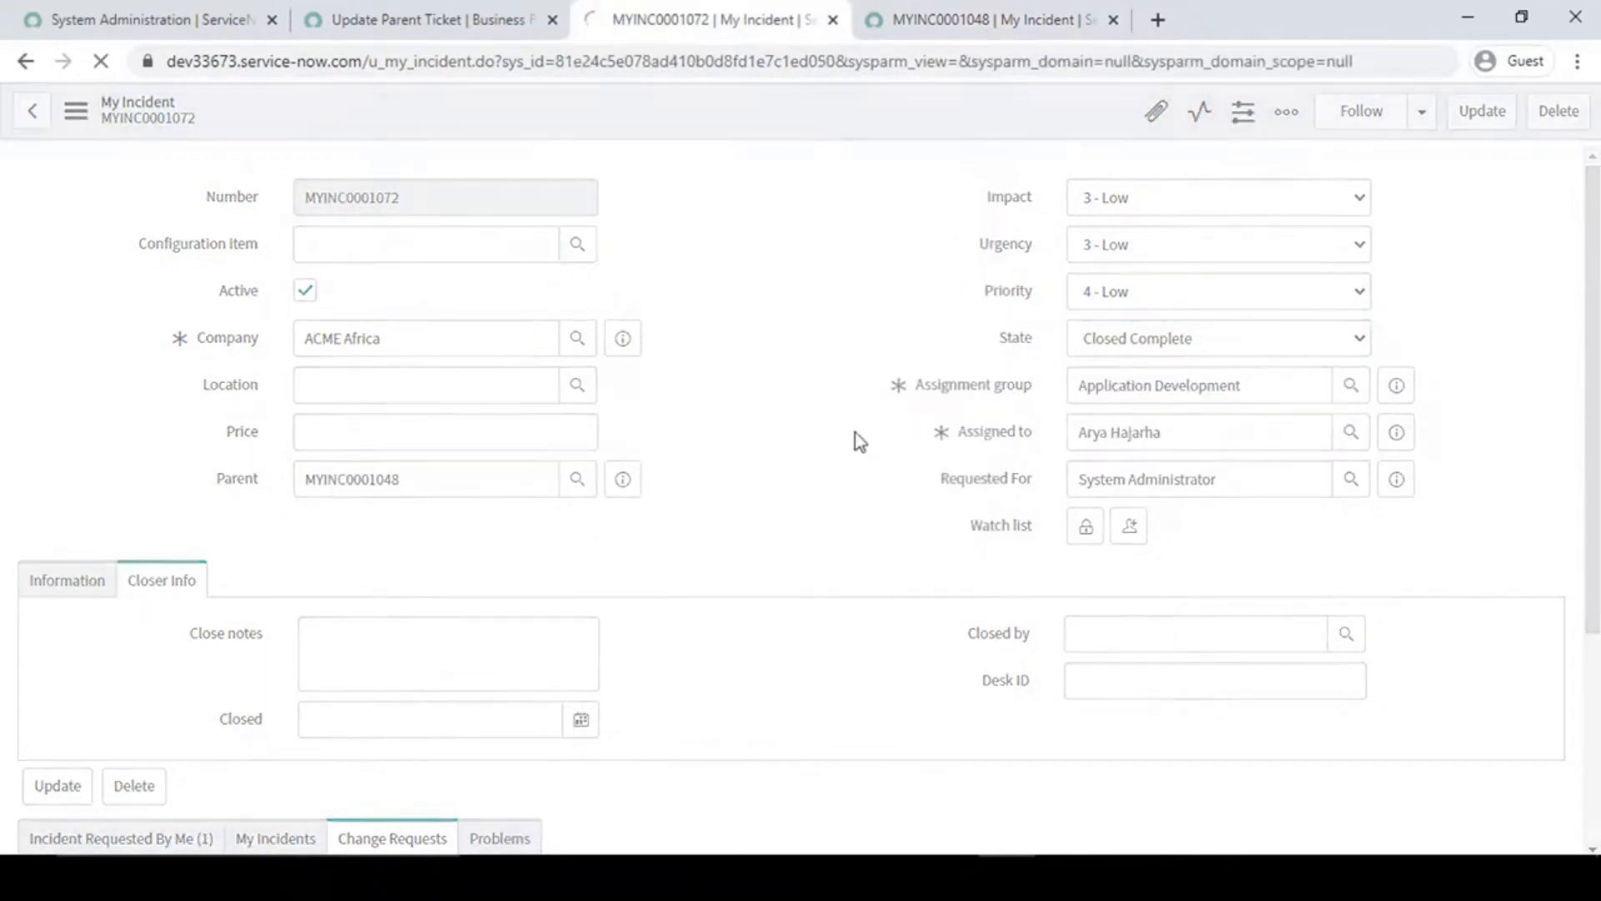
pyautogui.click(960, 9)
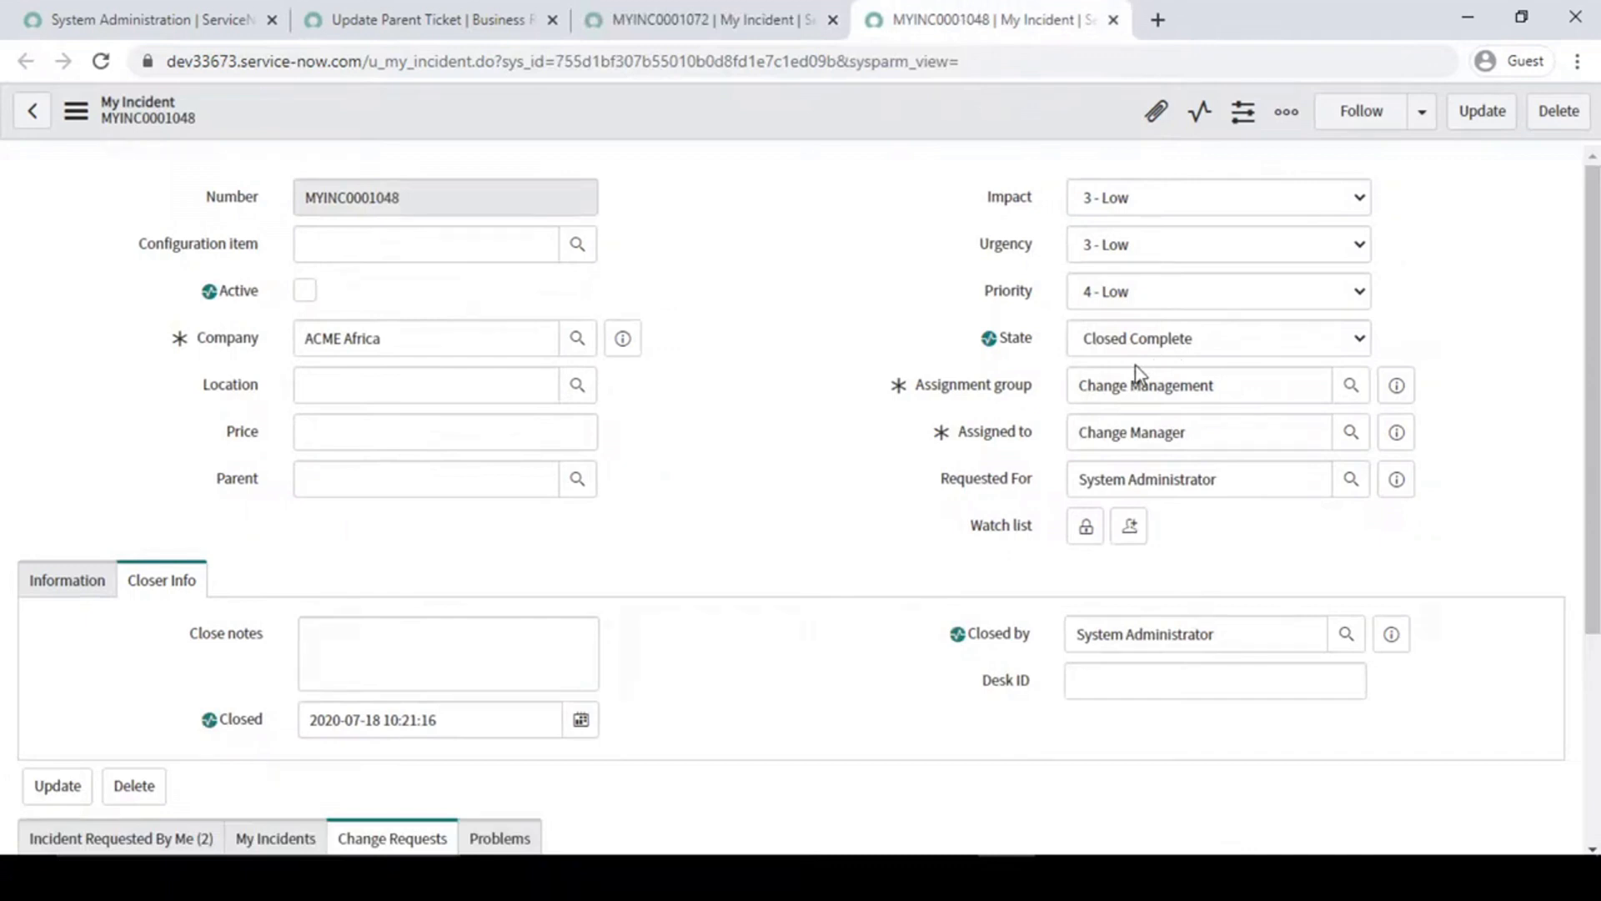
pyautogui.click(717, 20)
pyautogui.click(732, 236)
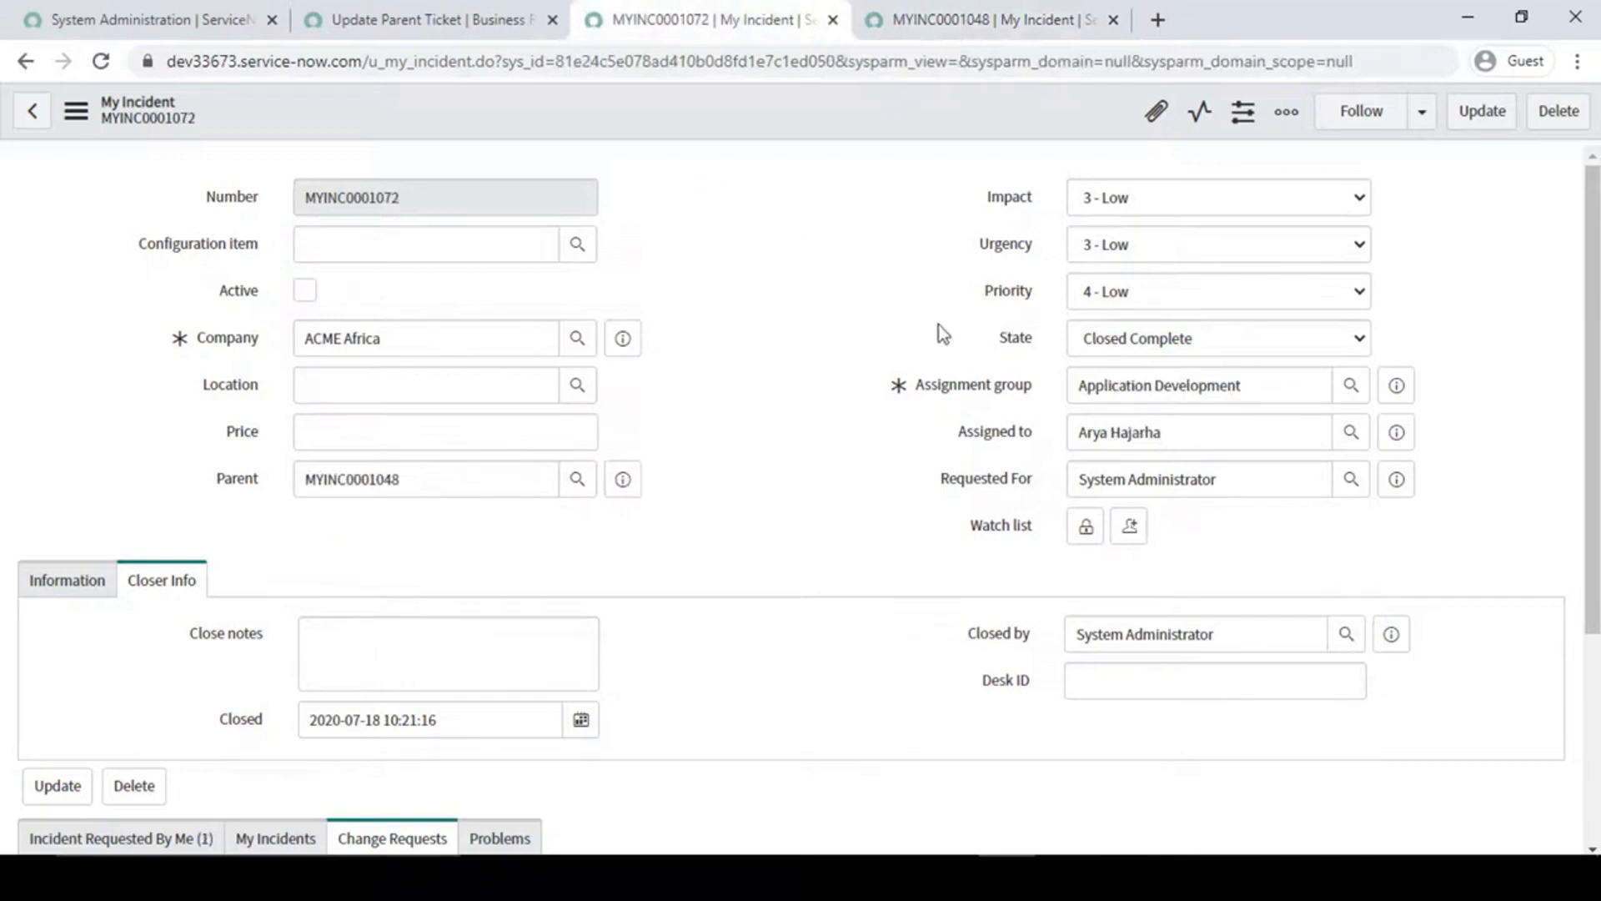
# - Review the getRefRecord code in lines 14 to 16 of the Update Parent Ticket script again
pyautogui.click(499, 22)
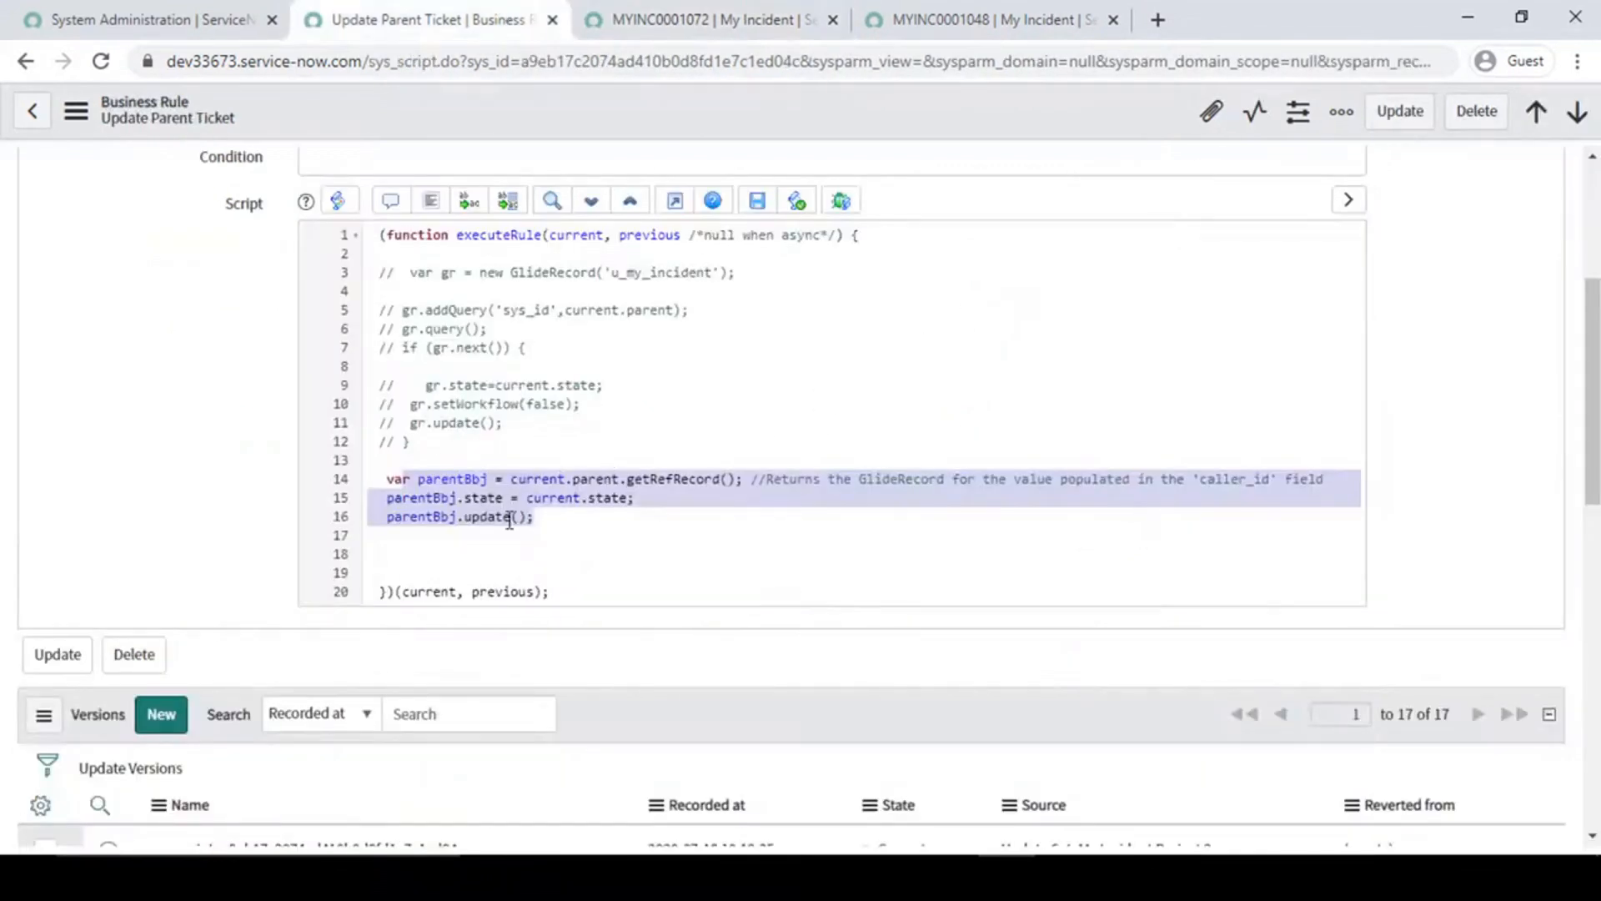
pyautogui.click(561, 527)
pyautogui.moveTo(551, 523); pyautogui.dragTo(377, 484)
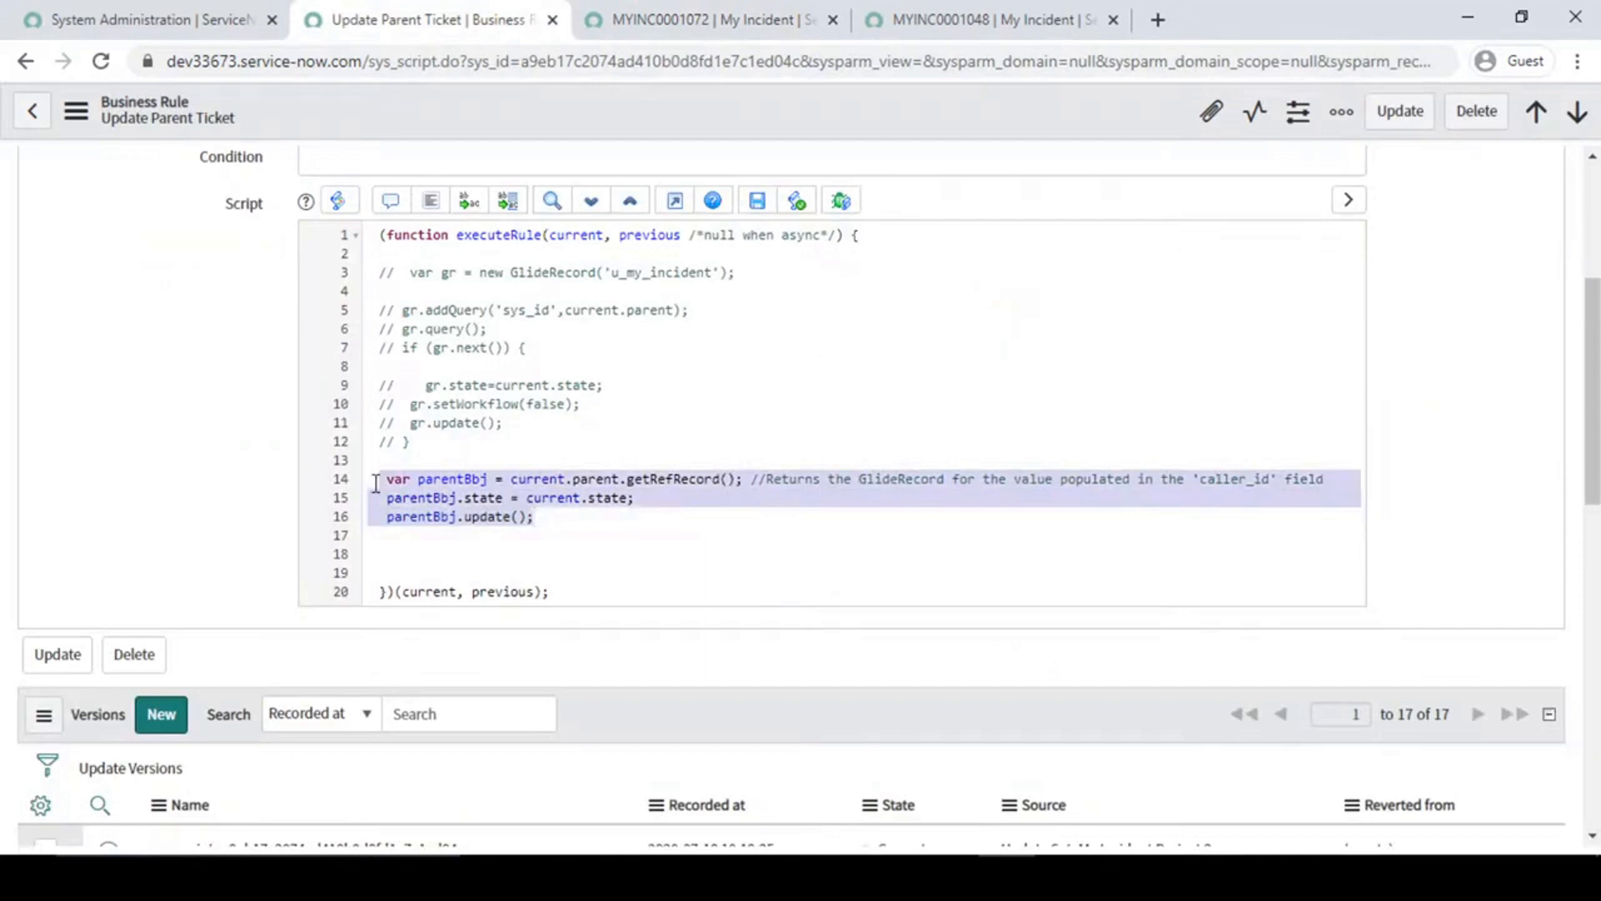
pyautogui.click(551, 523)
pyautogui.moveTo(540, 518); pyautogui.dragTo(399, 482)
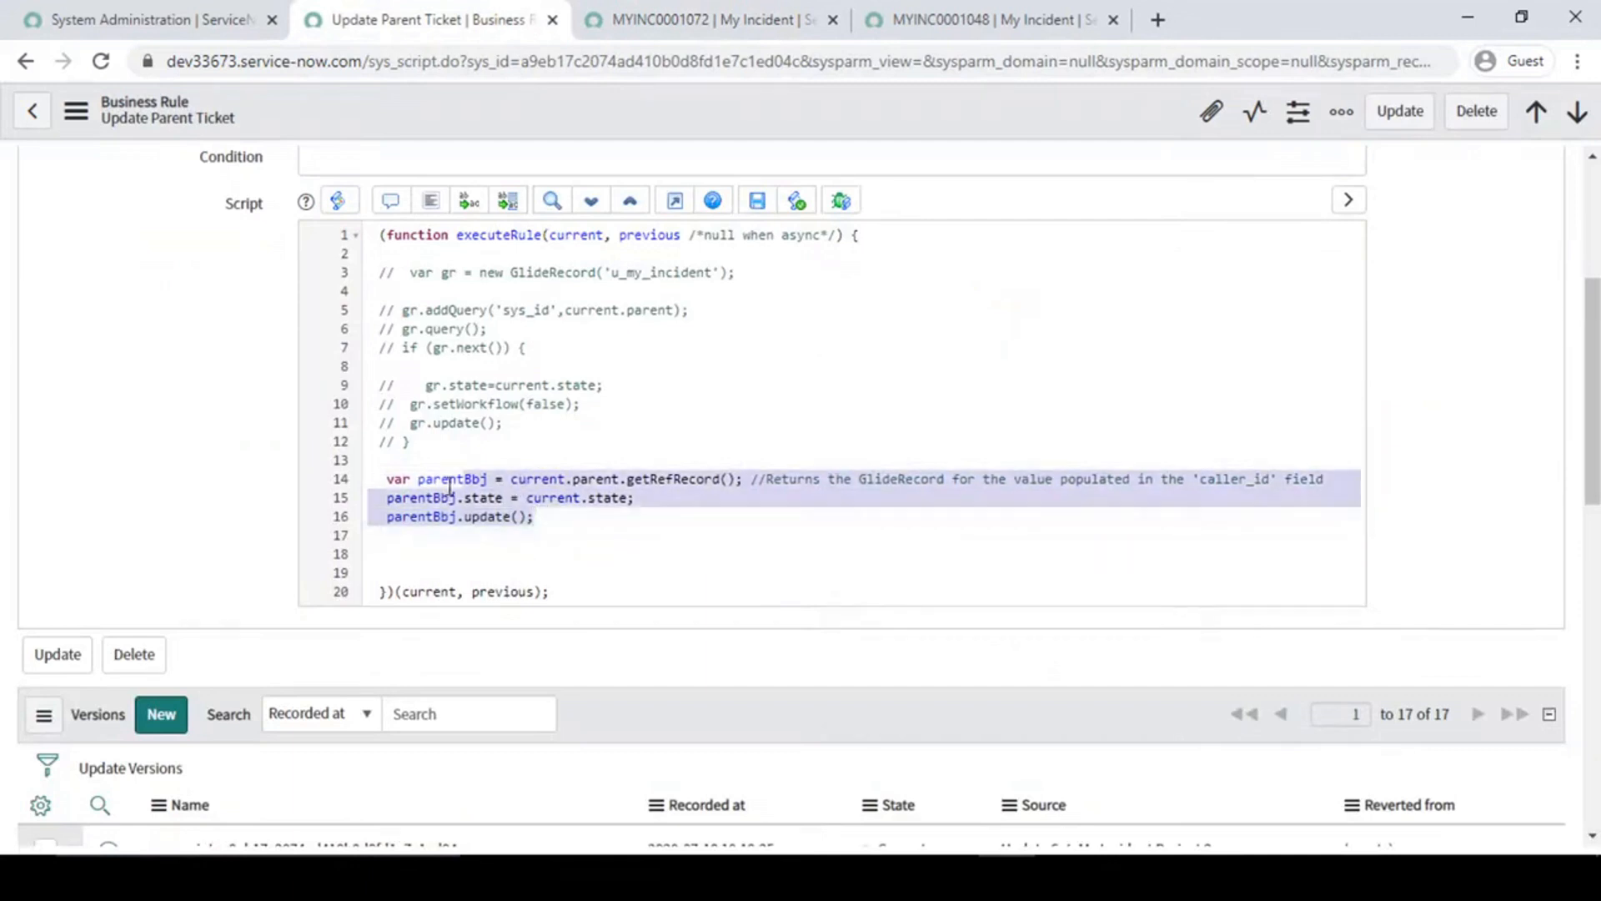
# - Examine the commented-out GlideRecord version, focusing on the 'u_my_incident' table in line 3 and the current.parent query in line 5
pyautogui.click(449, 403)
pyautogui.moveTo(405, 272); pyautogui.dragTo(506, 423)
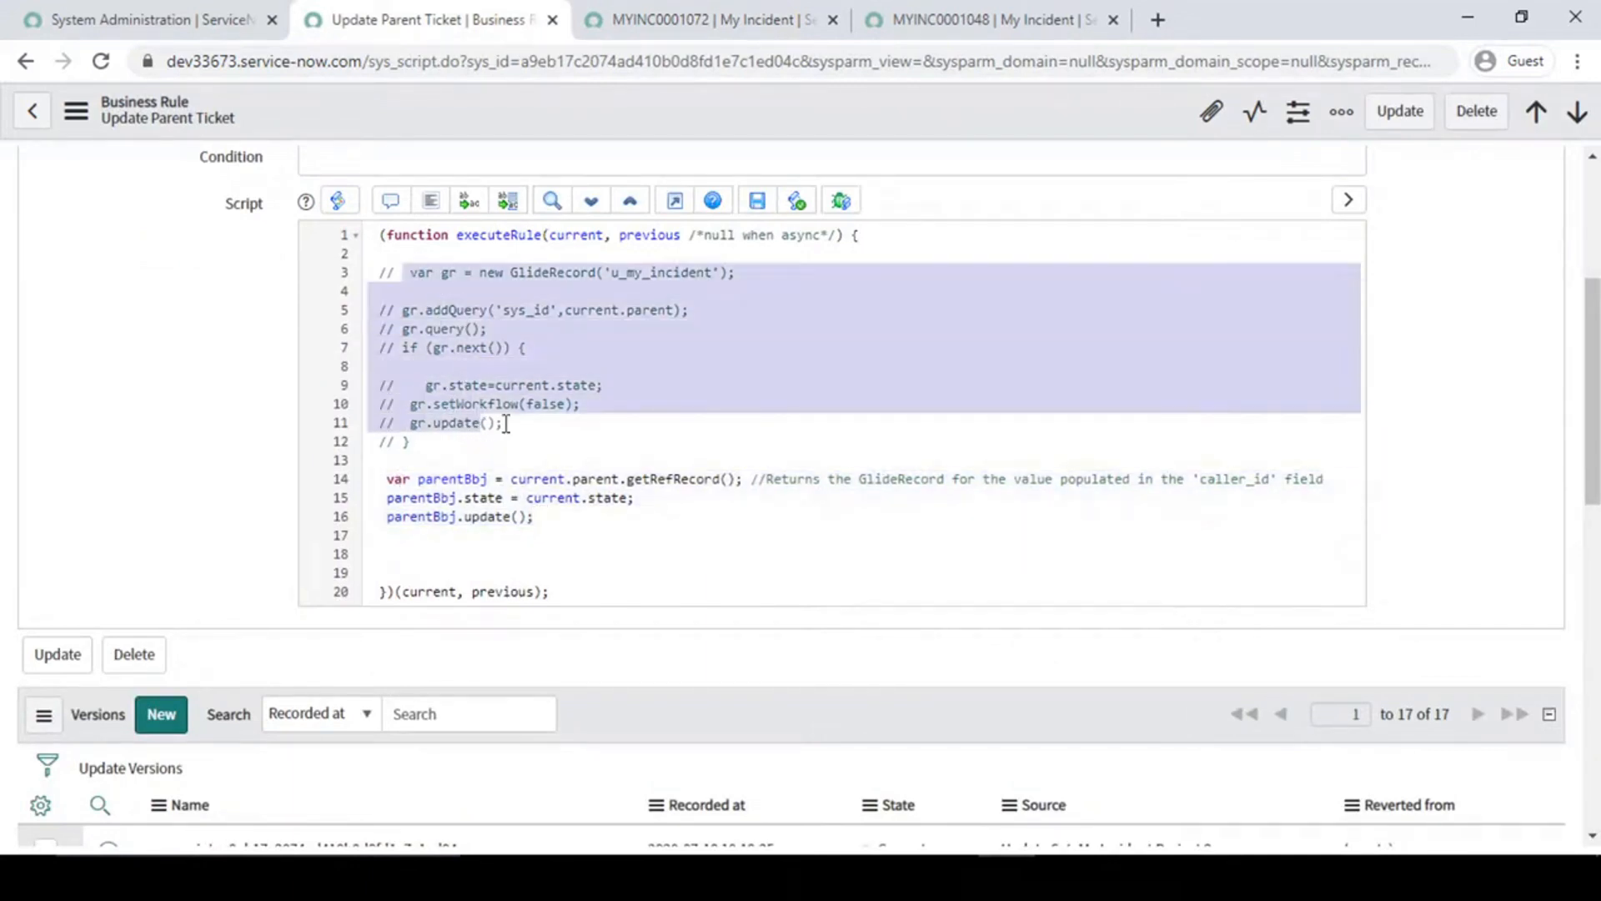
pyautogui.click(588, 385)
pyautogui.moveTo(605, 272); pyautogui.dragTo(710, 275)
pyautogui.click(535, 307)
pyautogui.moveTo(565, 312); pyautogui.dragTo(670, 314)
pyautogui.click(528, 311)
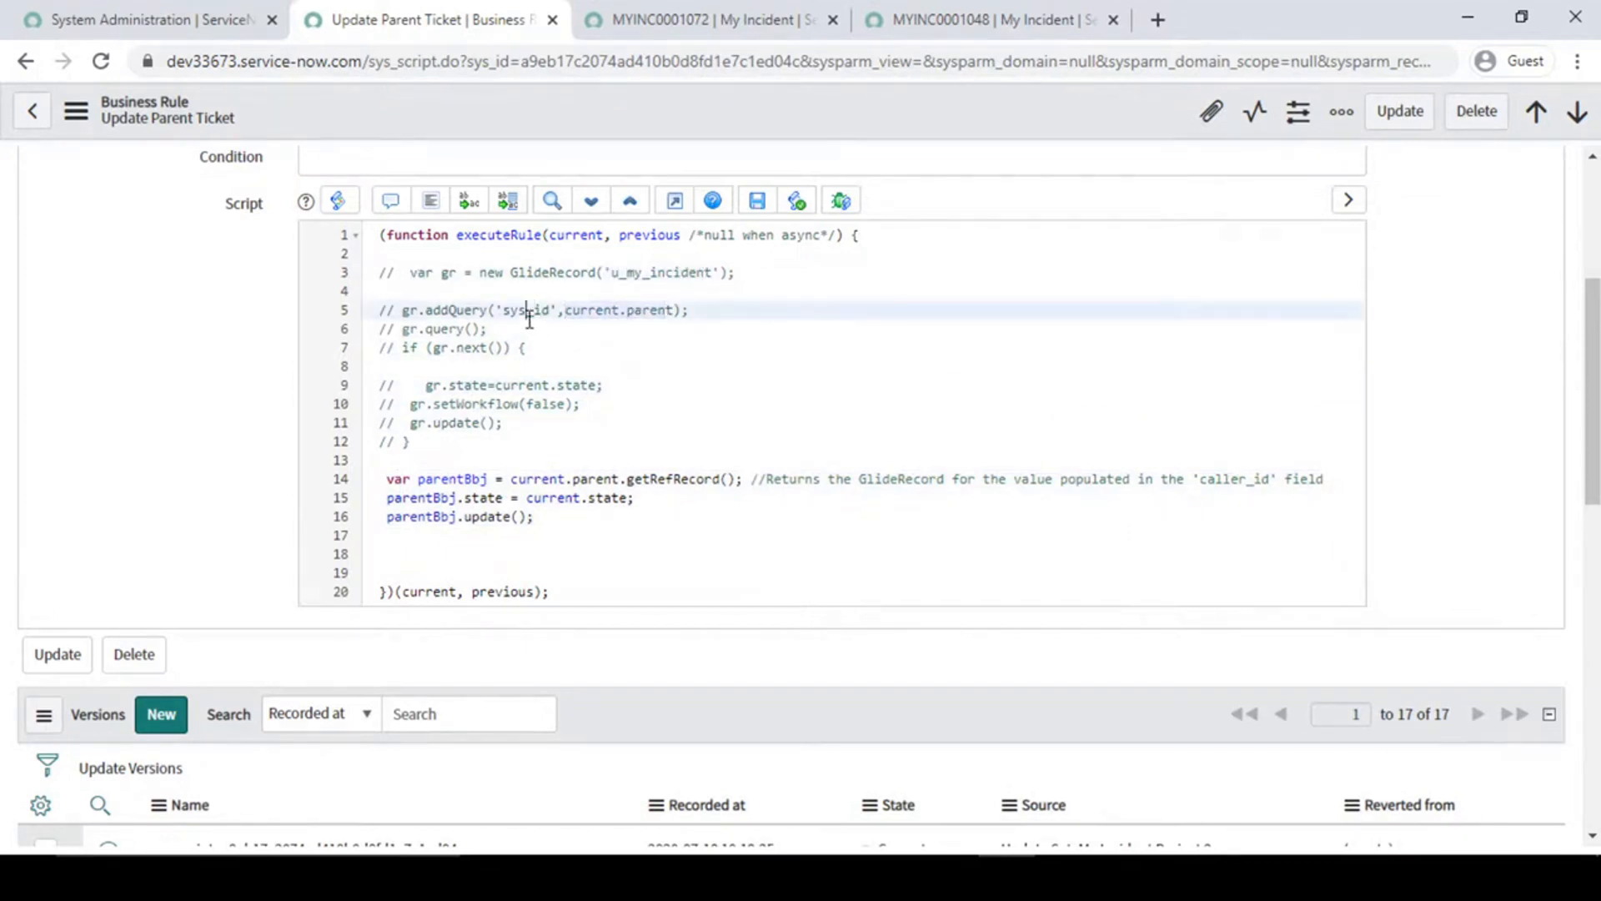
# - Examine the commented-out query, gr.next() condition and state assignment in lines 6 to 9
pyautogui.click(460, 329)
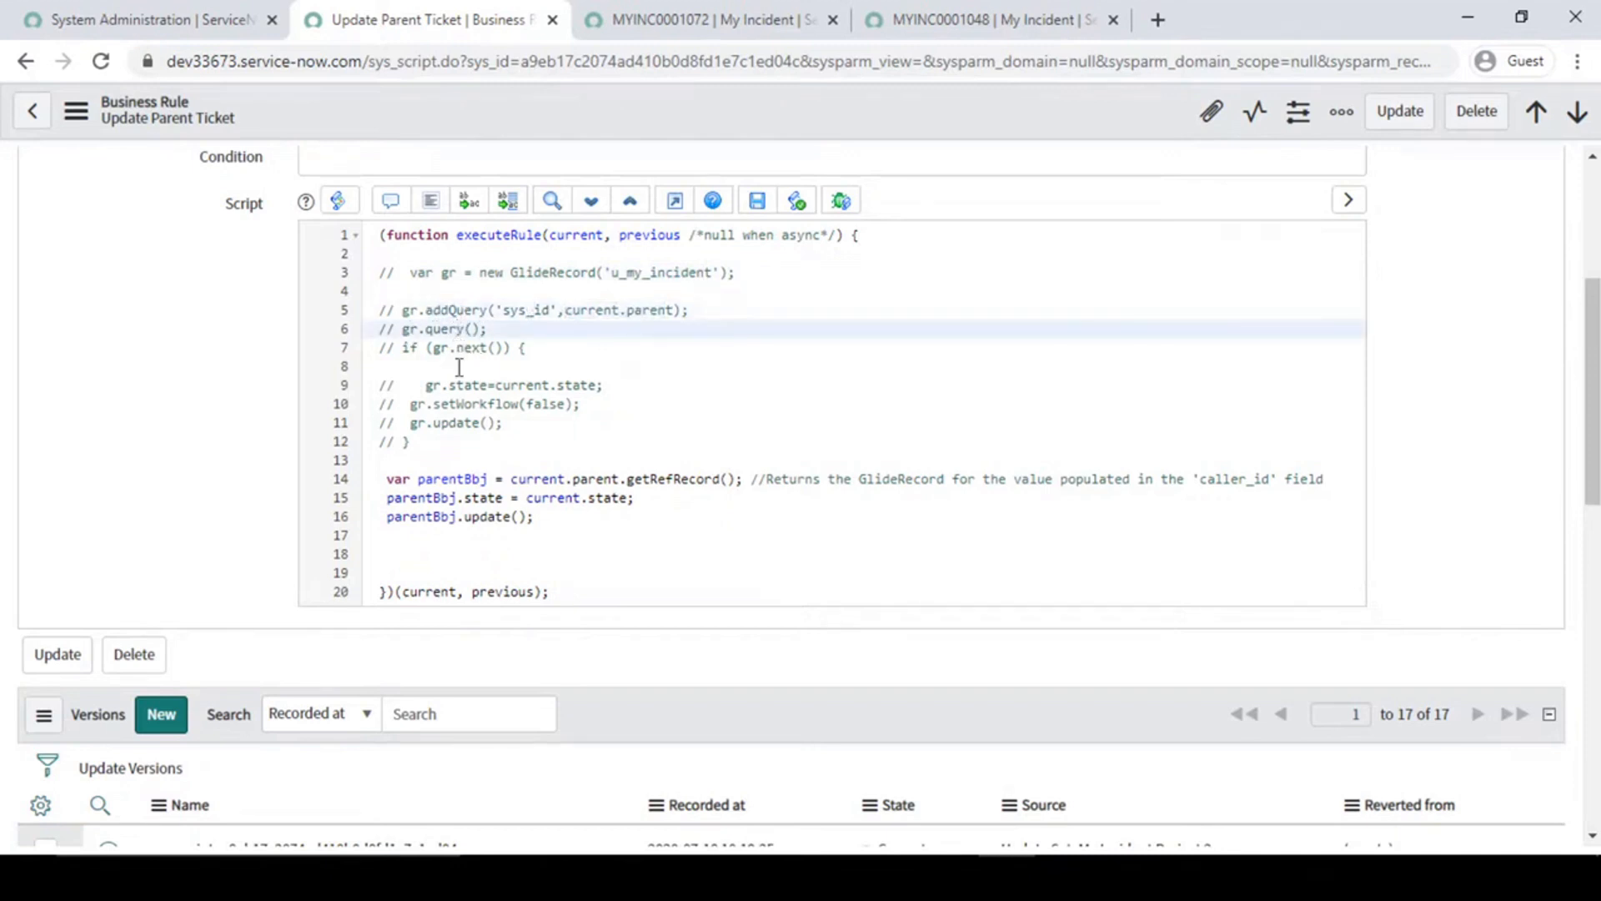
pyautogui.moveTo(433, 347); pyautogui.dragTo(505, 349)
pyautogui.click(511, 370)
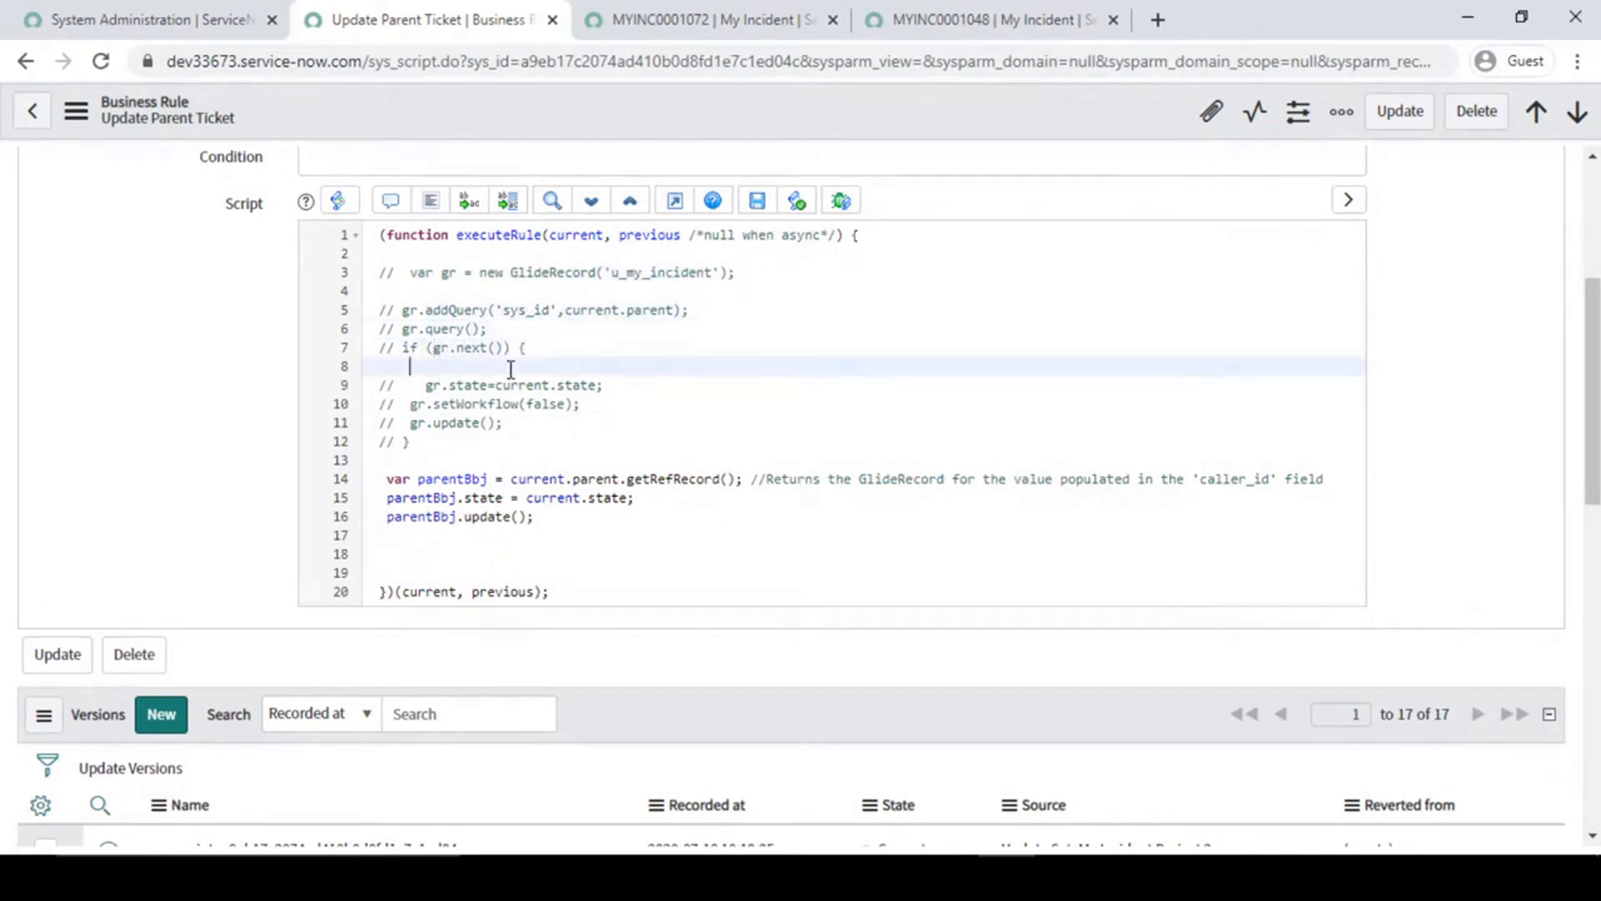
pyautogui.moveTo(428, 385); pyautogui.dragTo(525, 385)
pyautogui.click(632, 392)
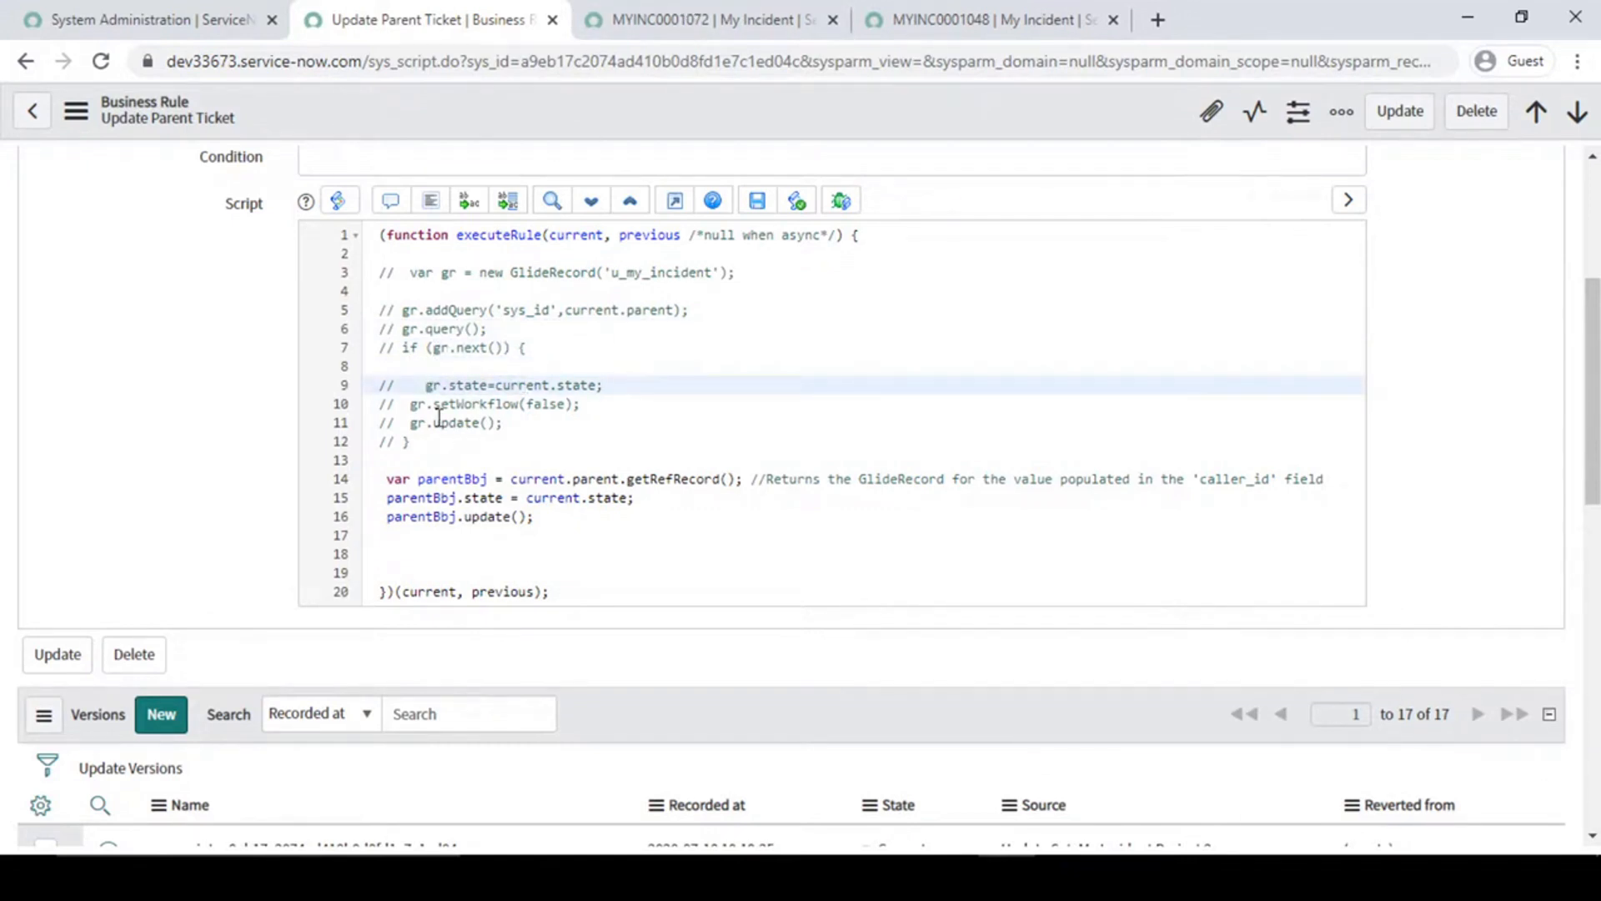
# - Review the commented-out gr.setWorkflow(false) call in line 10 against the getRefRecord version of the code
pyautogui.moveTo(409, 403); pyautogui.dragTo(588, 407)
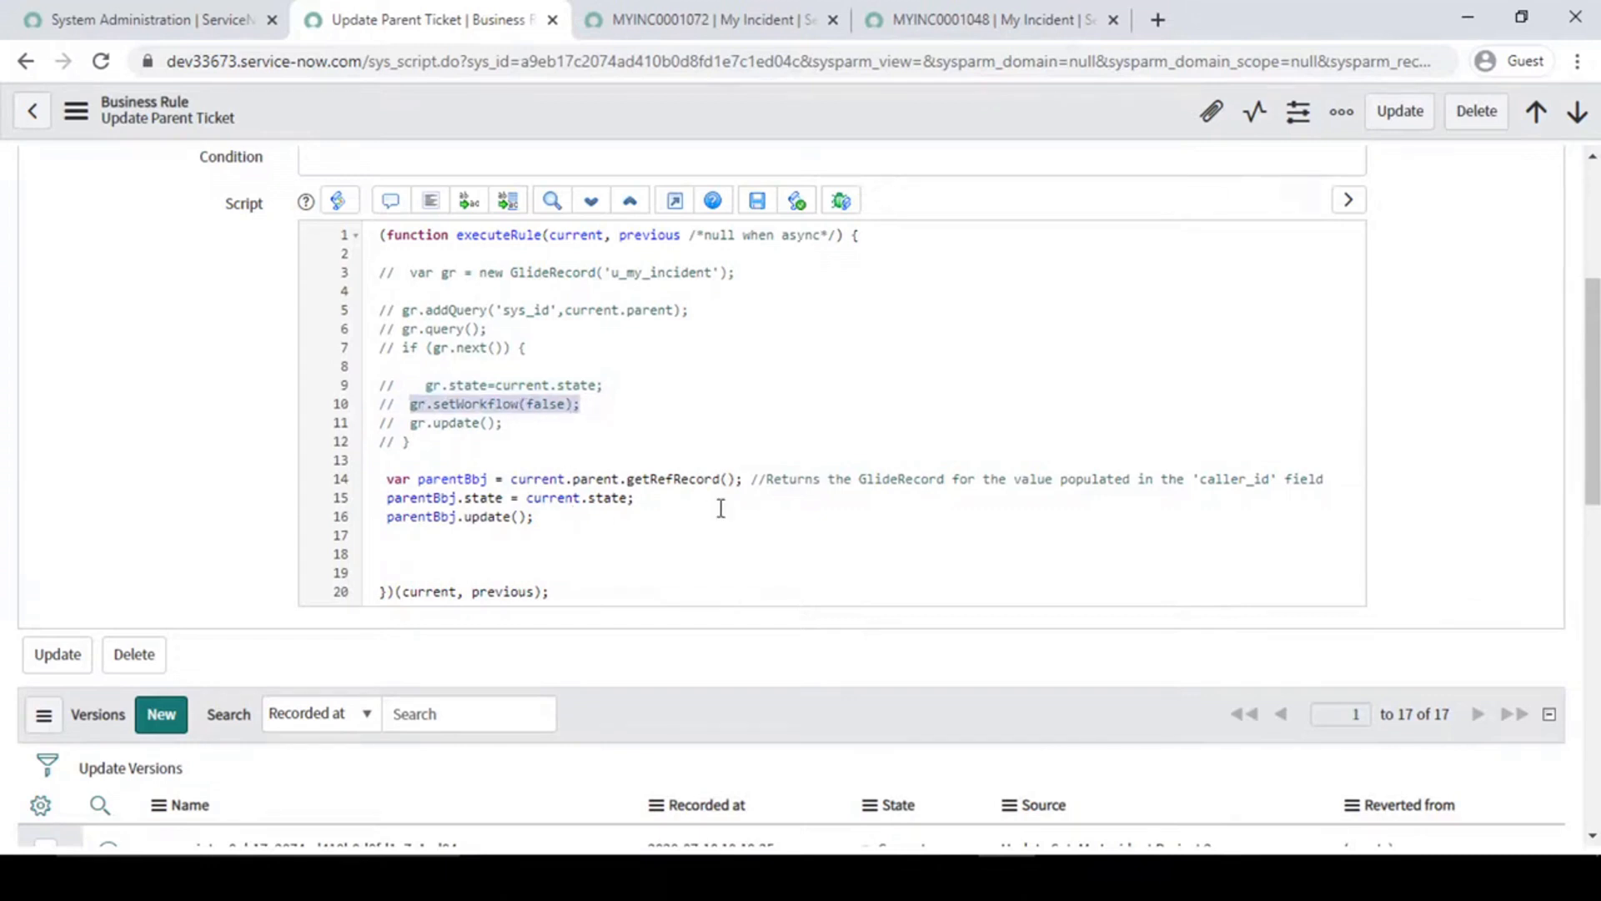
pyautogui.click(675, 501)
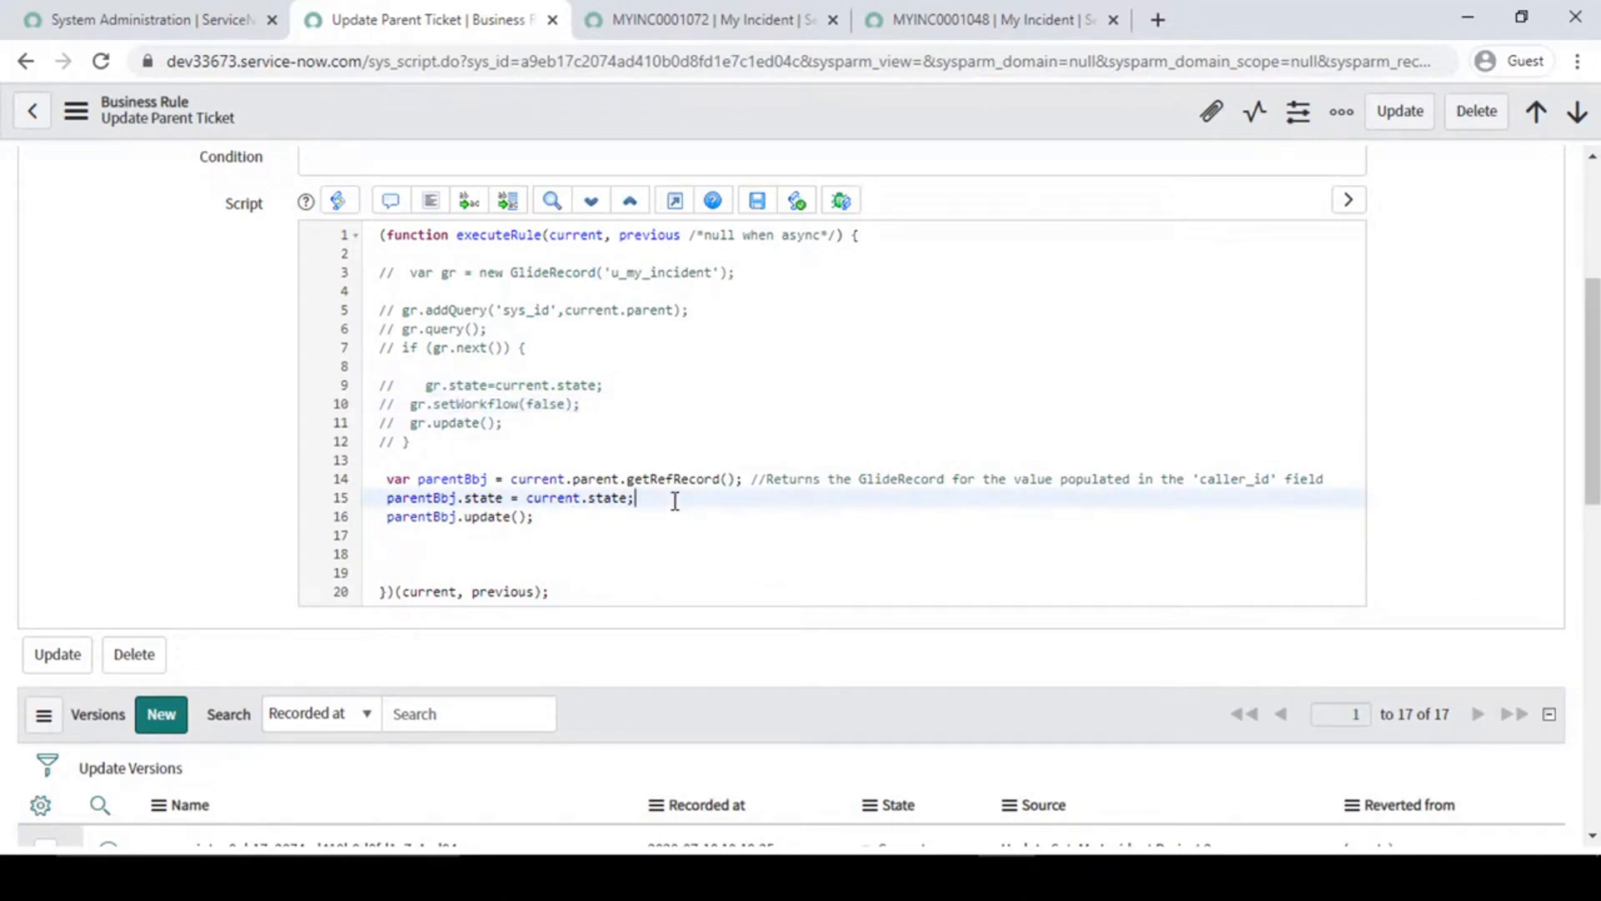
pyautogui.moveTo(596, 405); pyautogui.dragTo(379, 407)
pyautogui.click(528, 459)
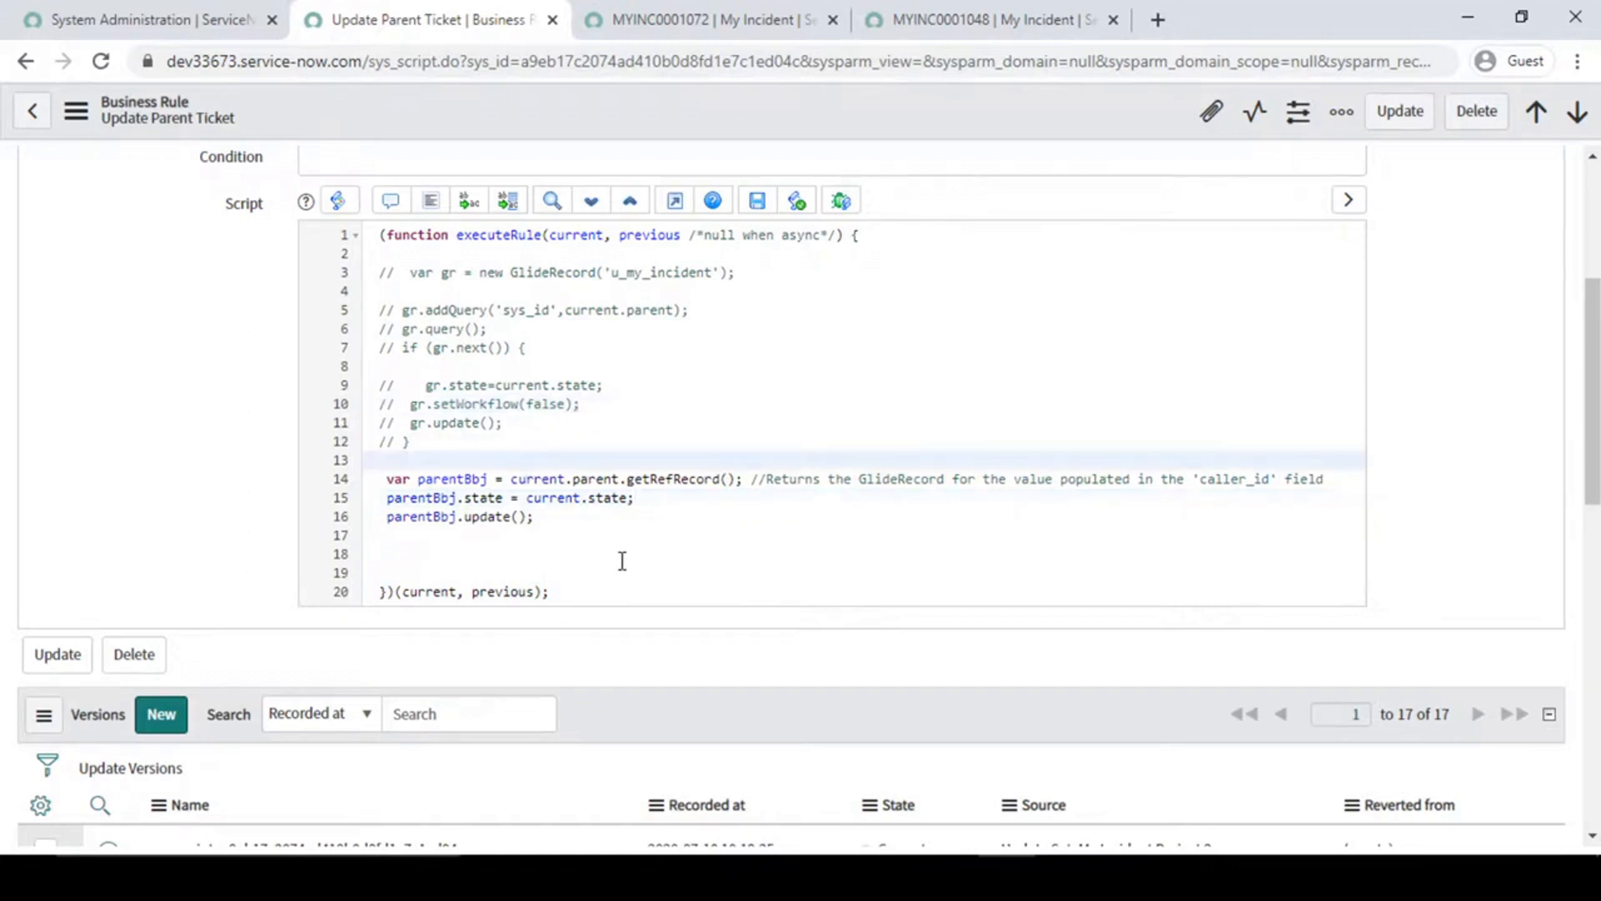
pyautogui.click(448, 442)
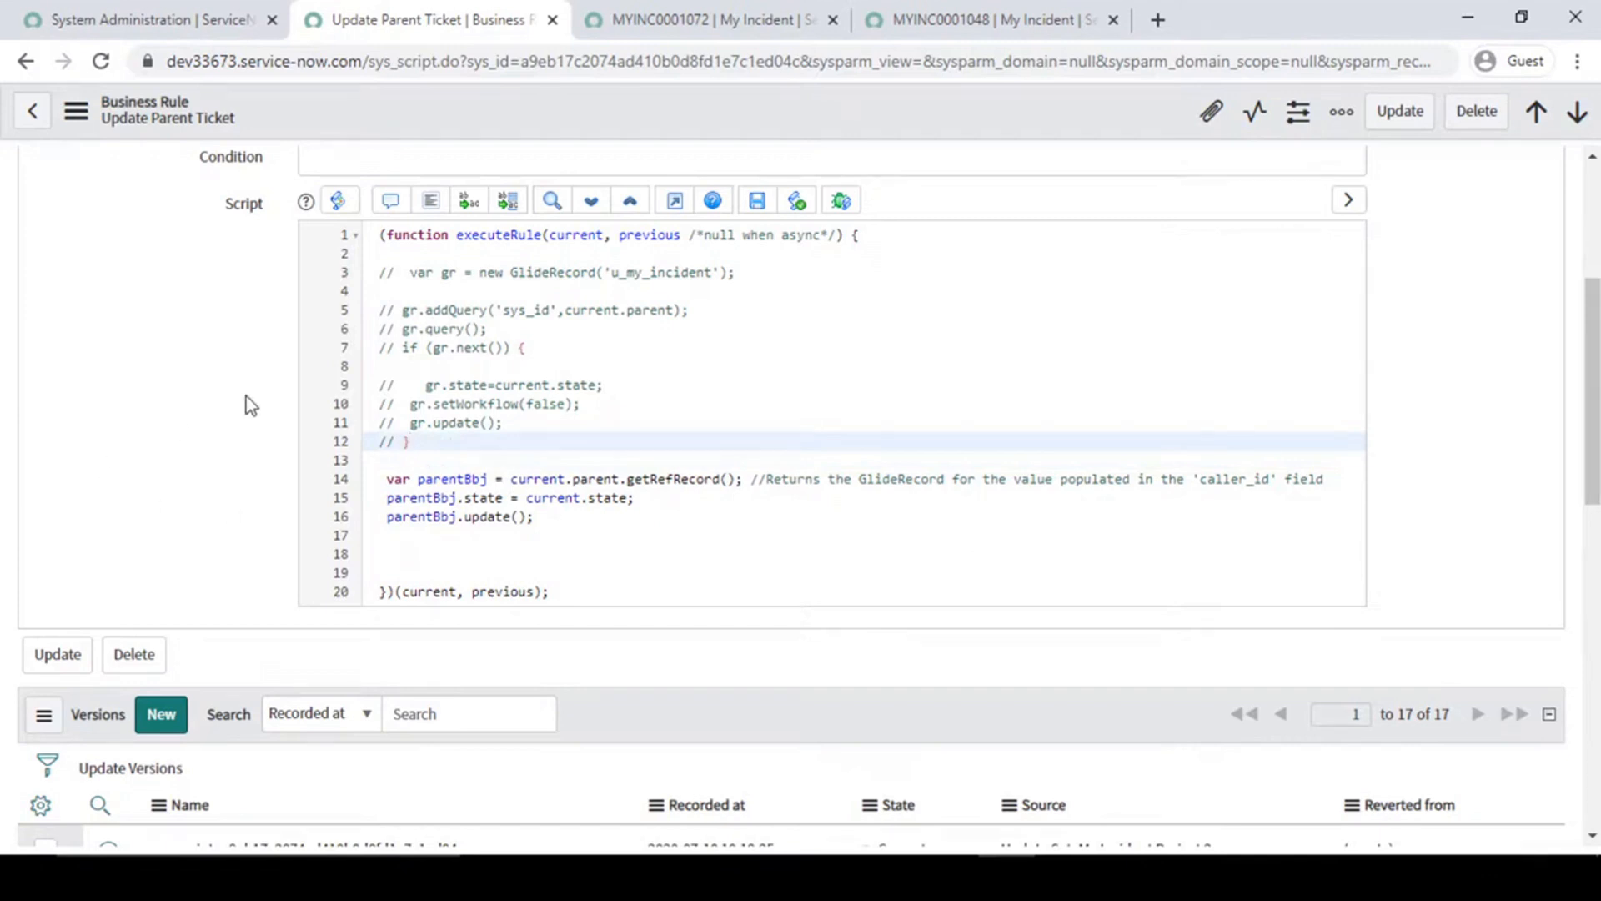
# - Compare the Set field values options of the Update Parent Ticket rule with its script
pyautogui.scroll(4, 248, 404)
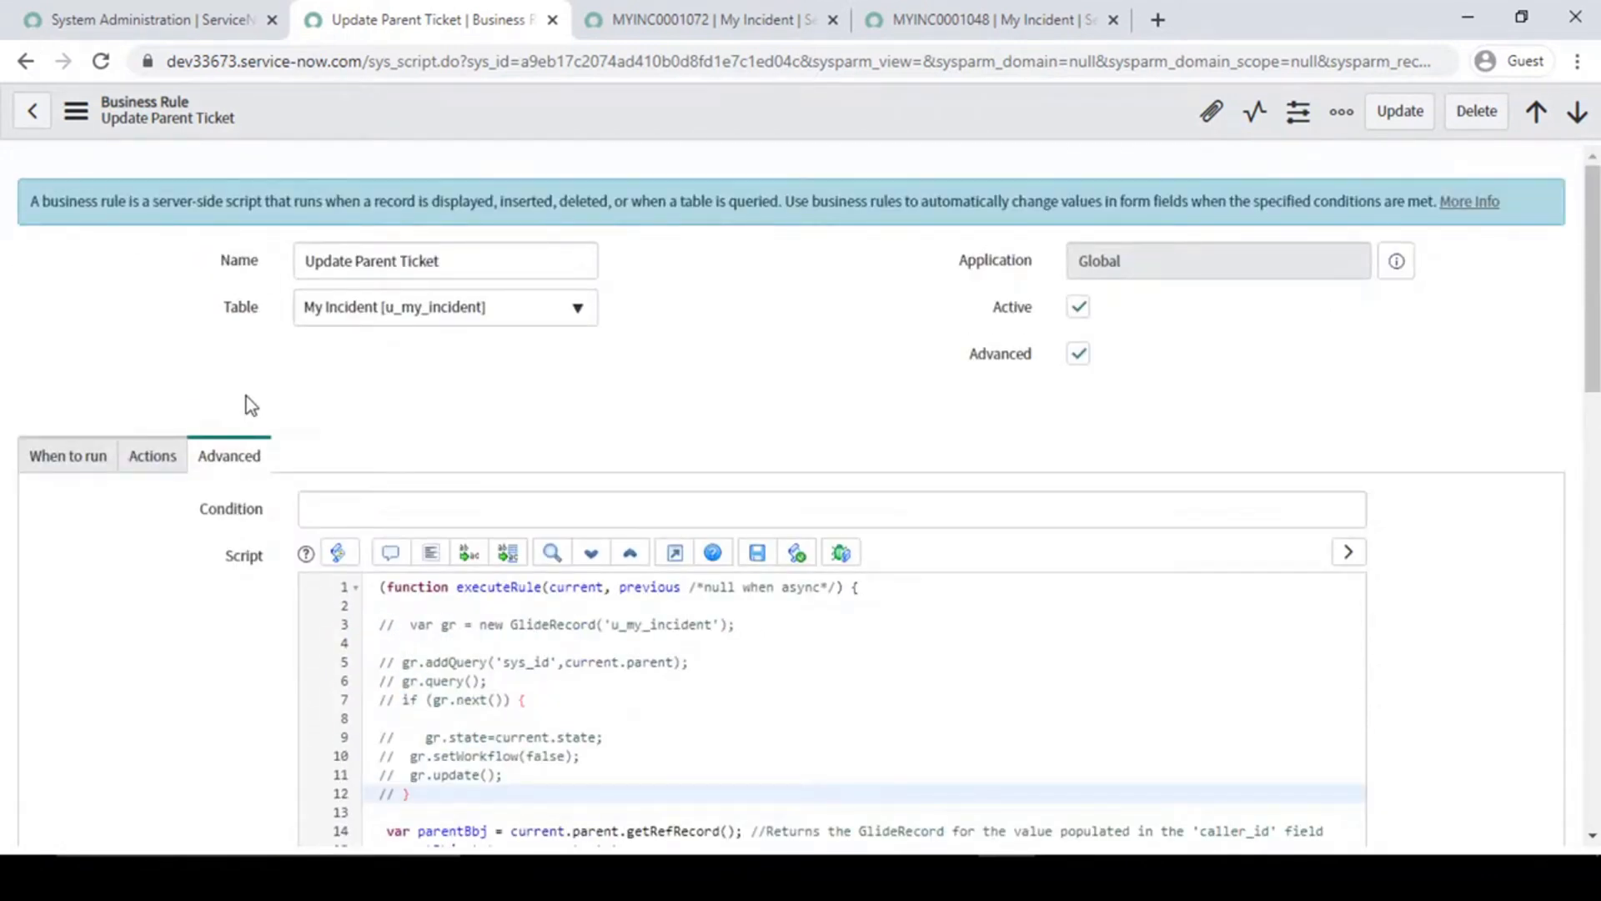
pyautogui.click(157, 457)
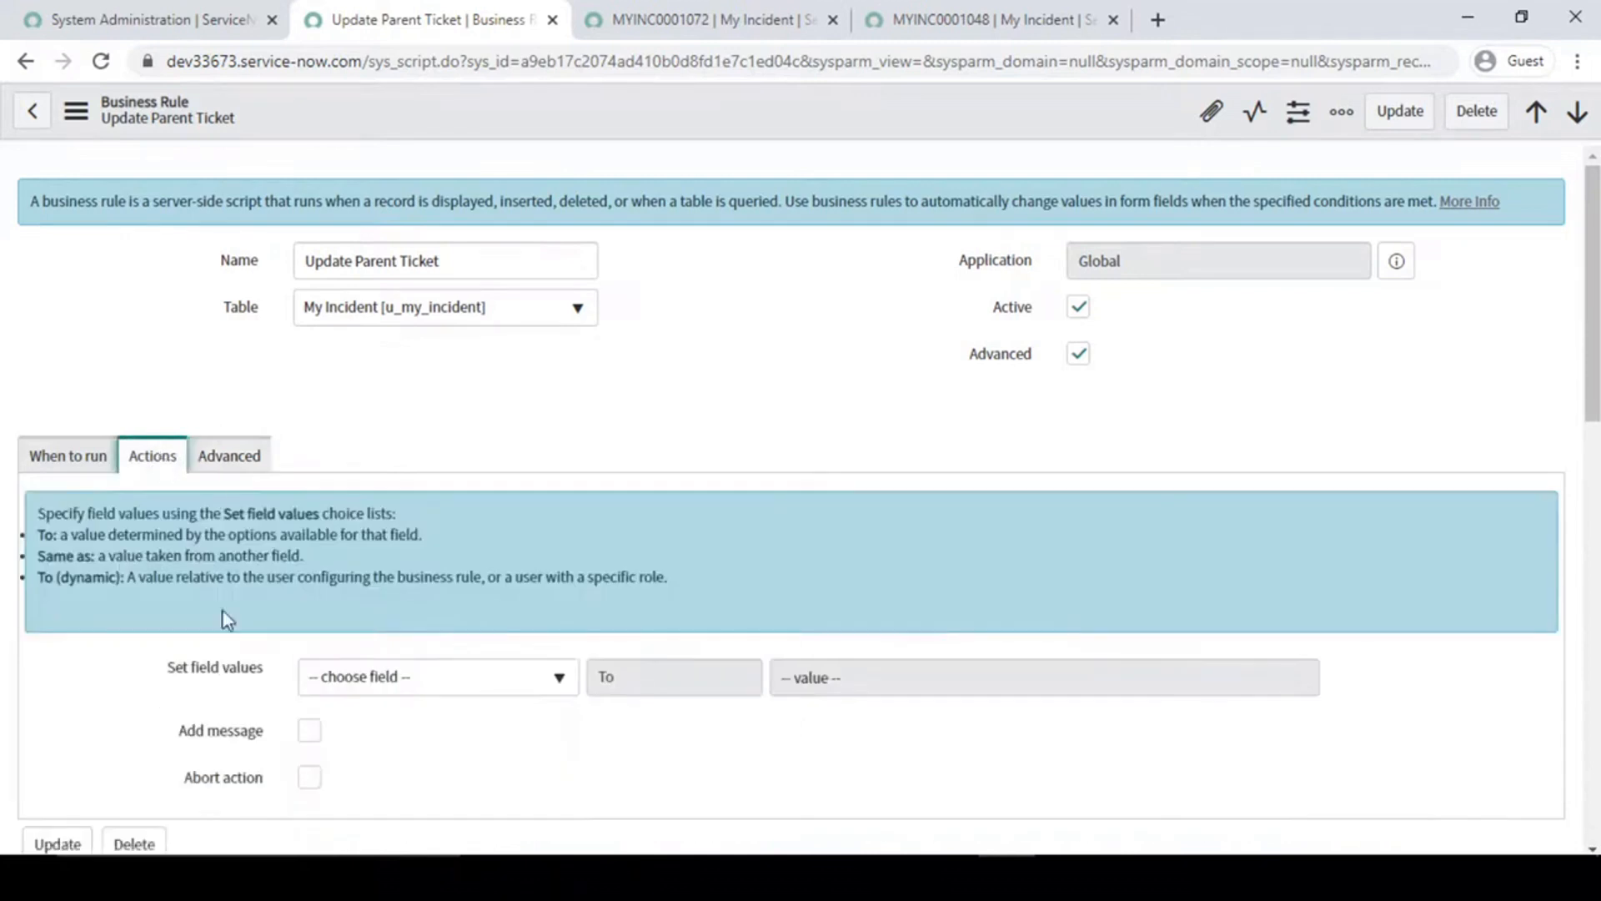
pyautogui.scroll(-3, 162, 503)
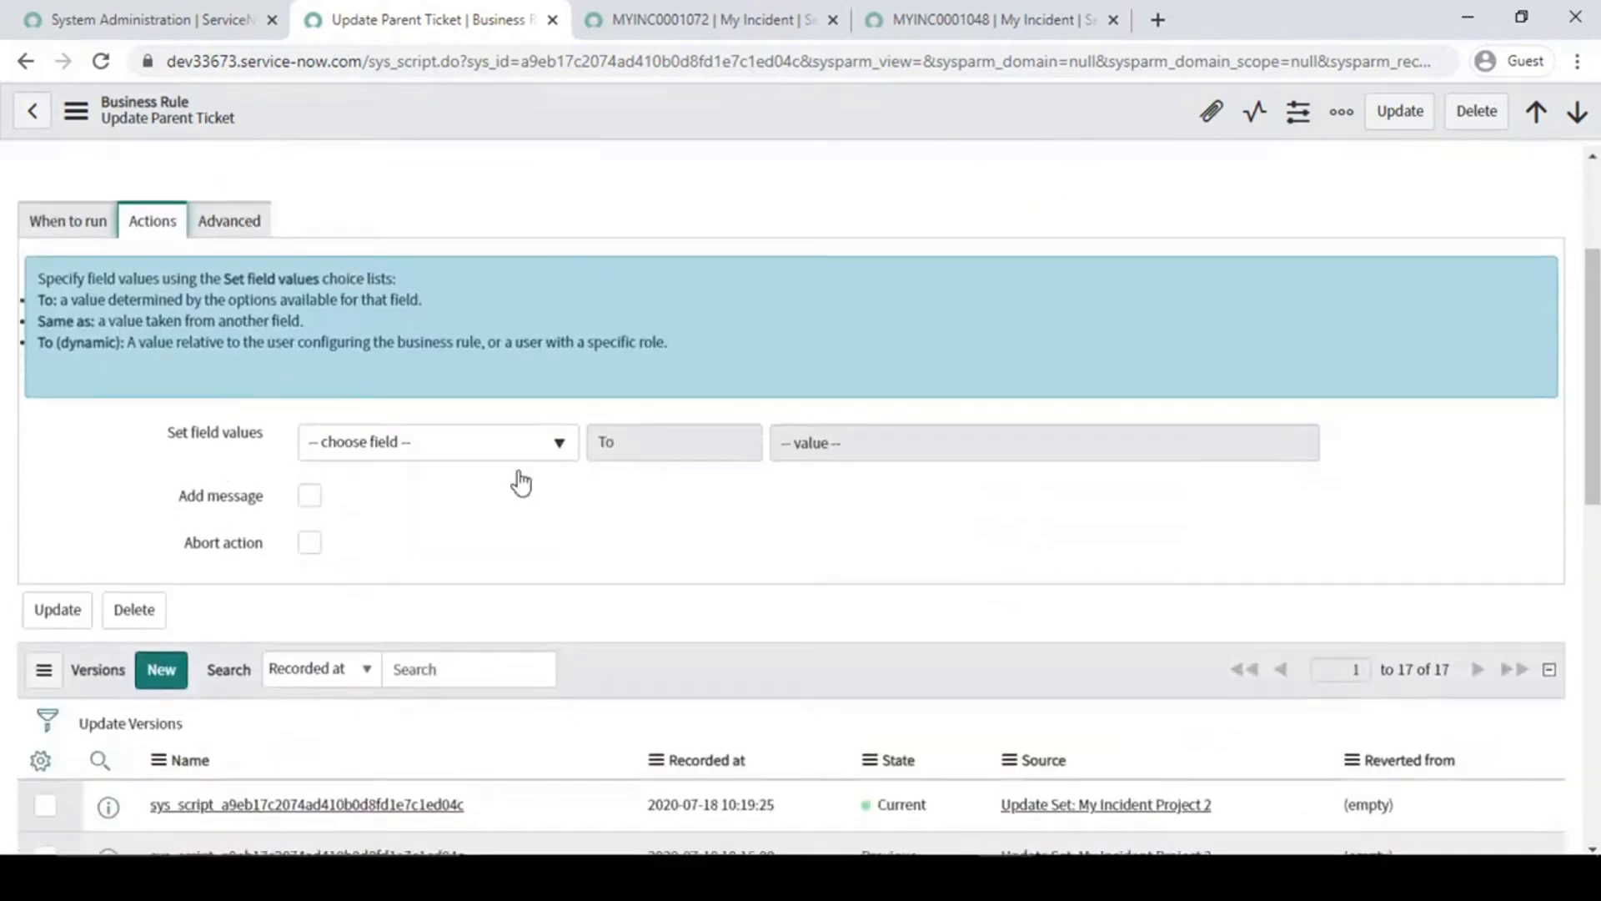
pyautogui.click(247, 227)
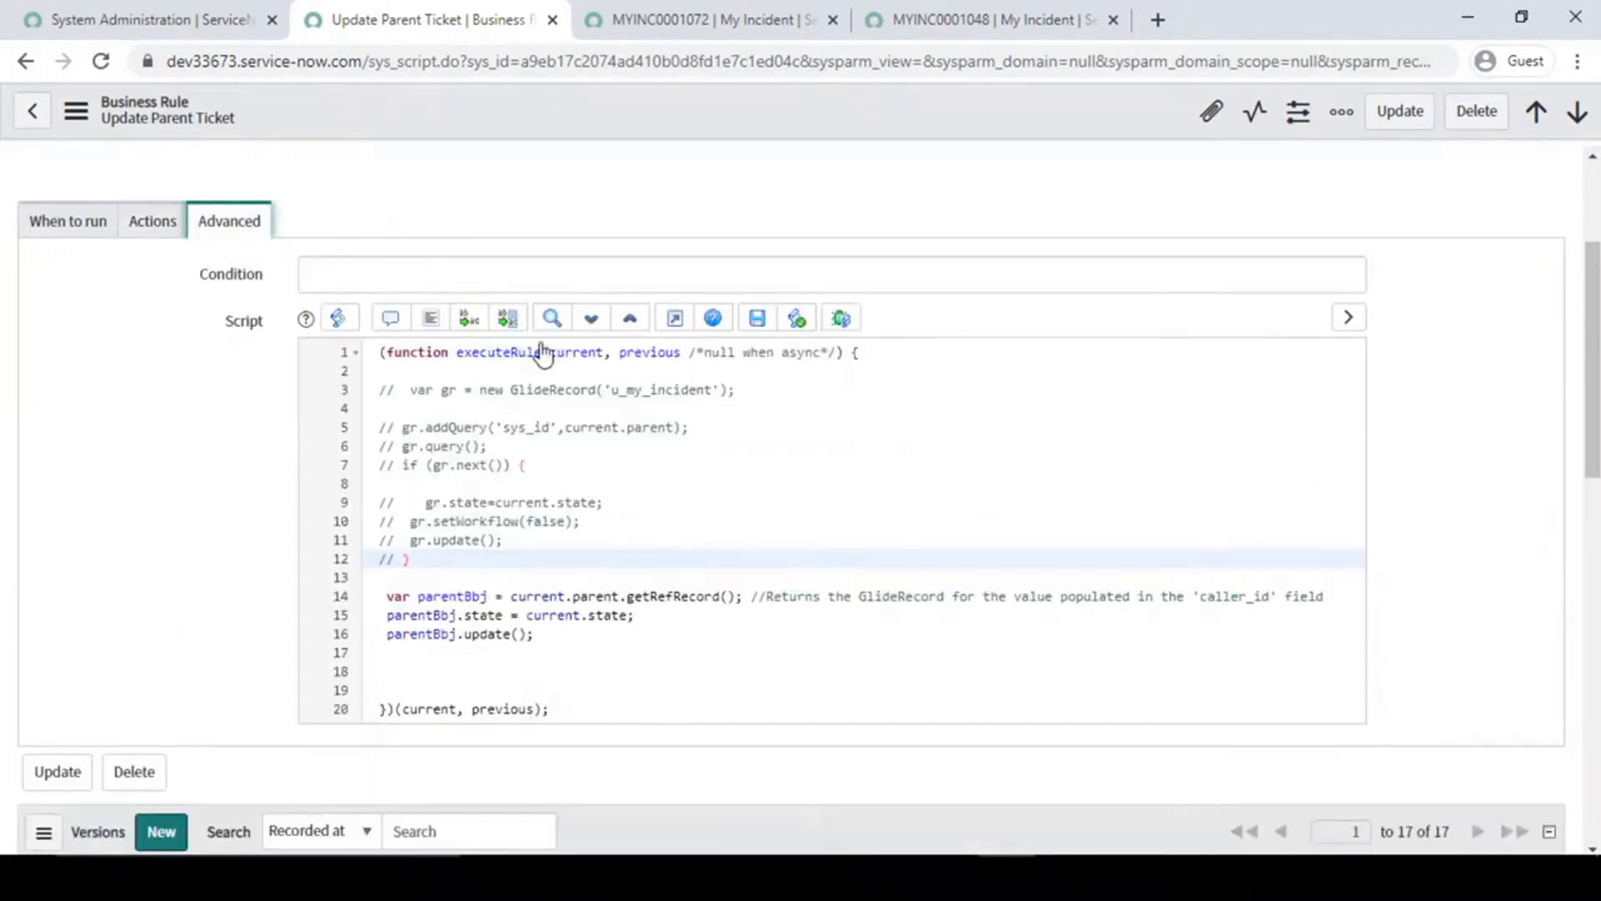
pyautogui.click(153, 238)
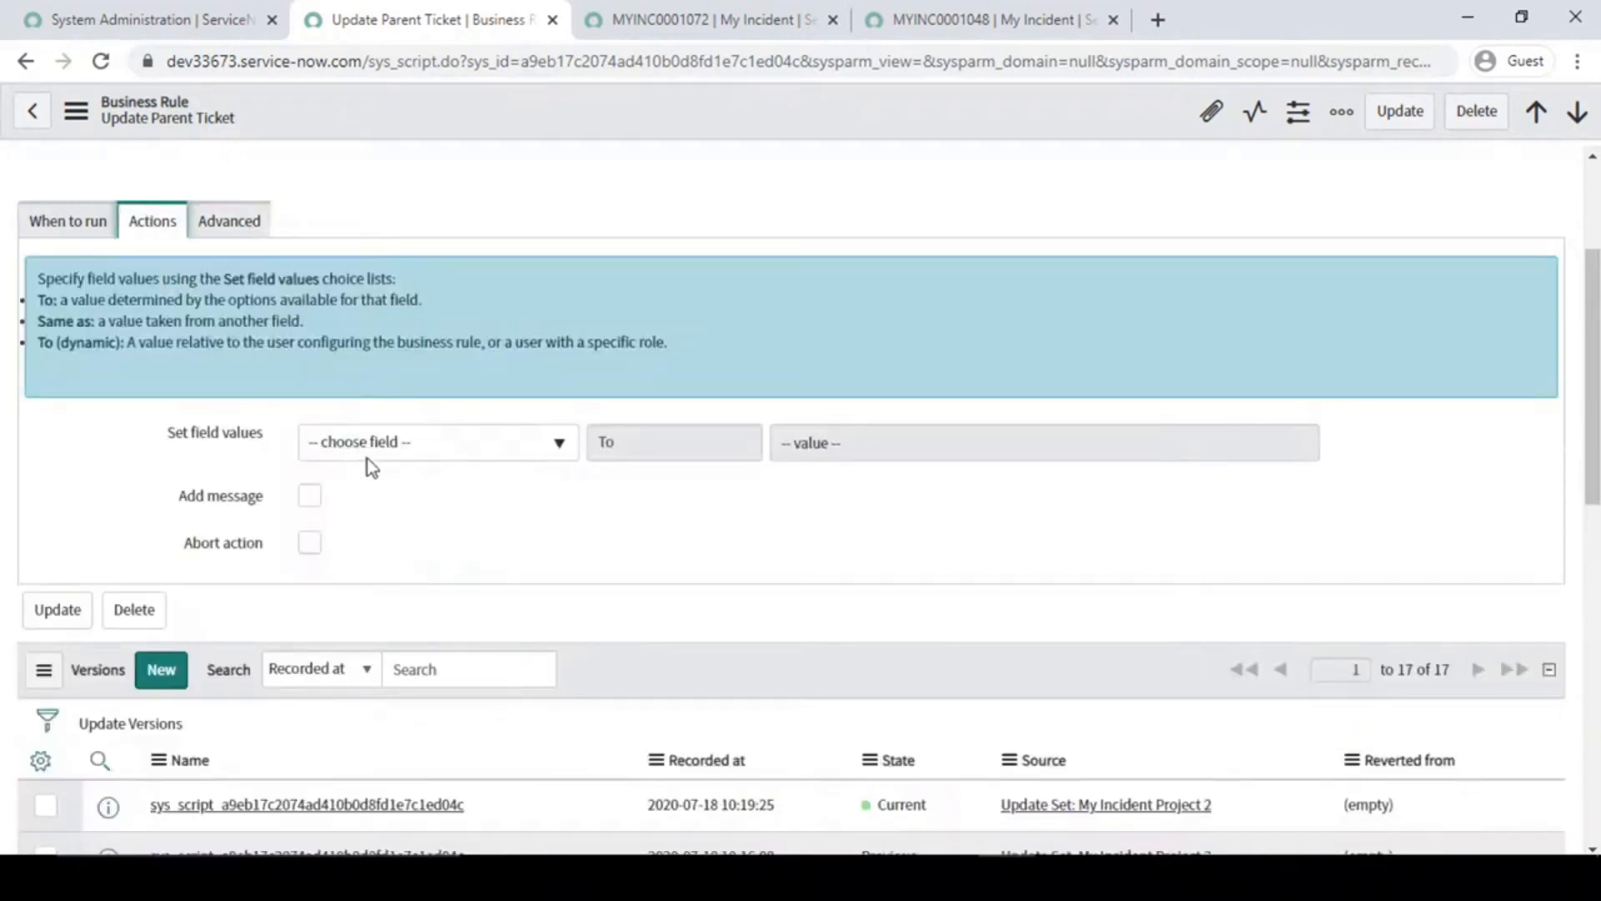
# - Find the My Incident module and open a blank incident form in a separate tab, showing its Information section
pyautogui.click(114, 10)
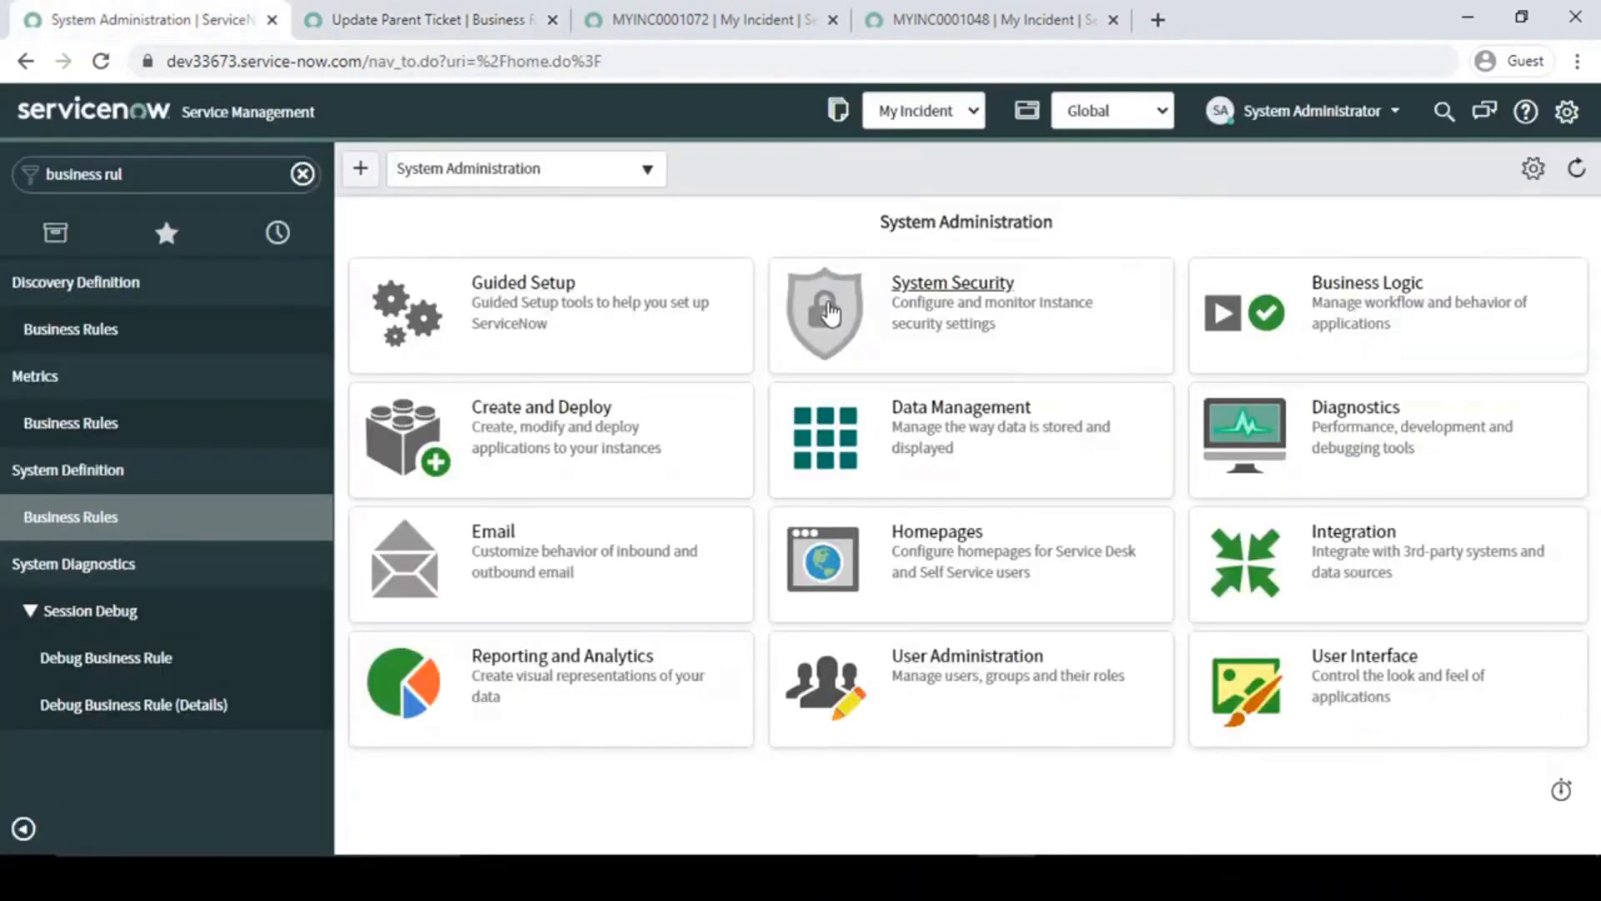
pyautogui.click(182, 174)
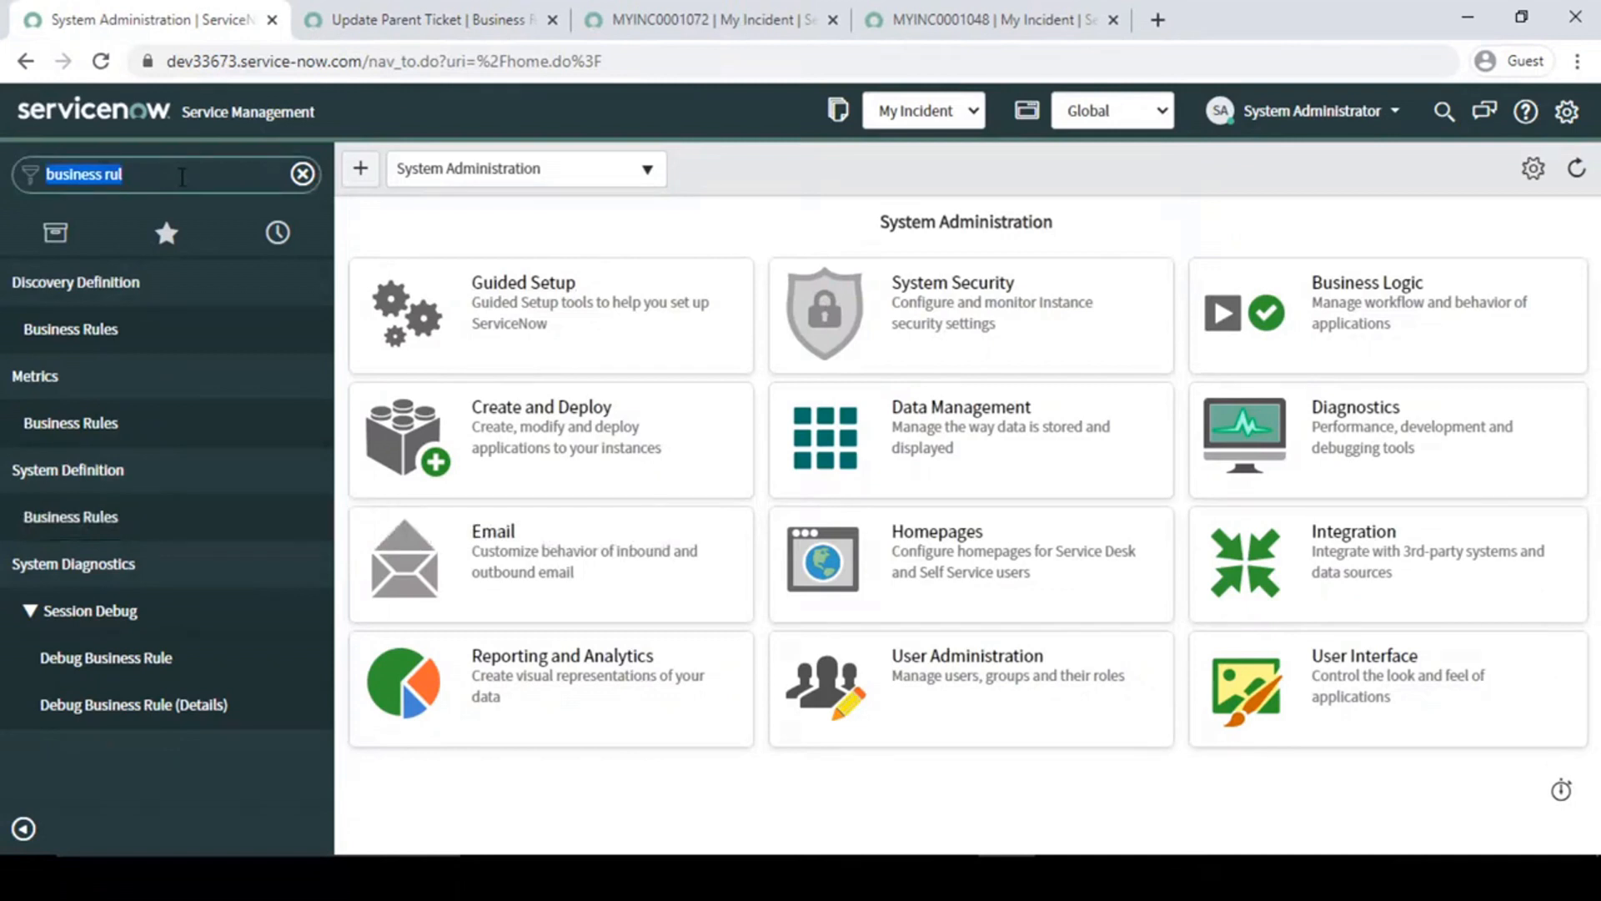
pyautogui.write('my in')
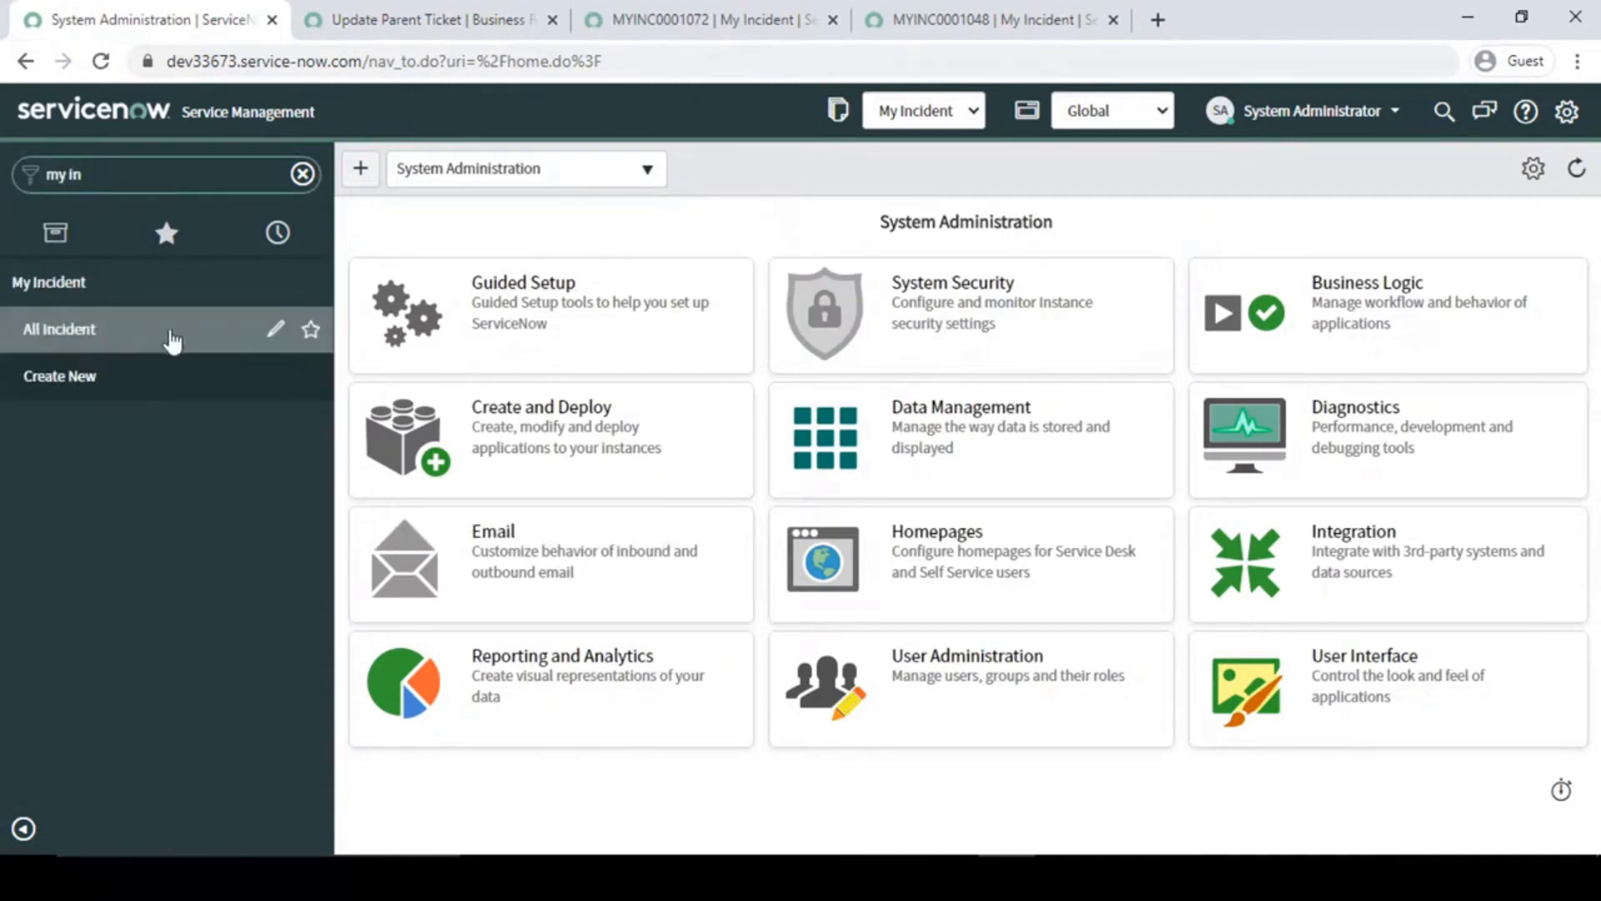
pyautogui.middleClick(100, 383)
pyautogui.click(355, 9)
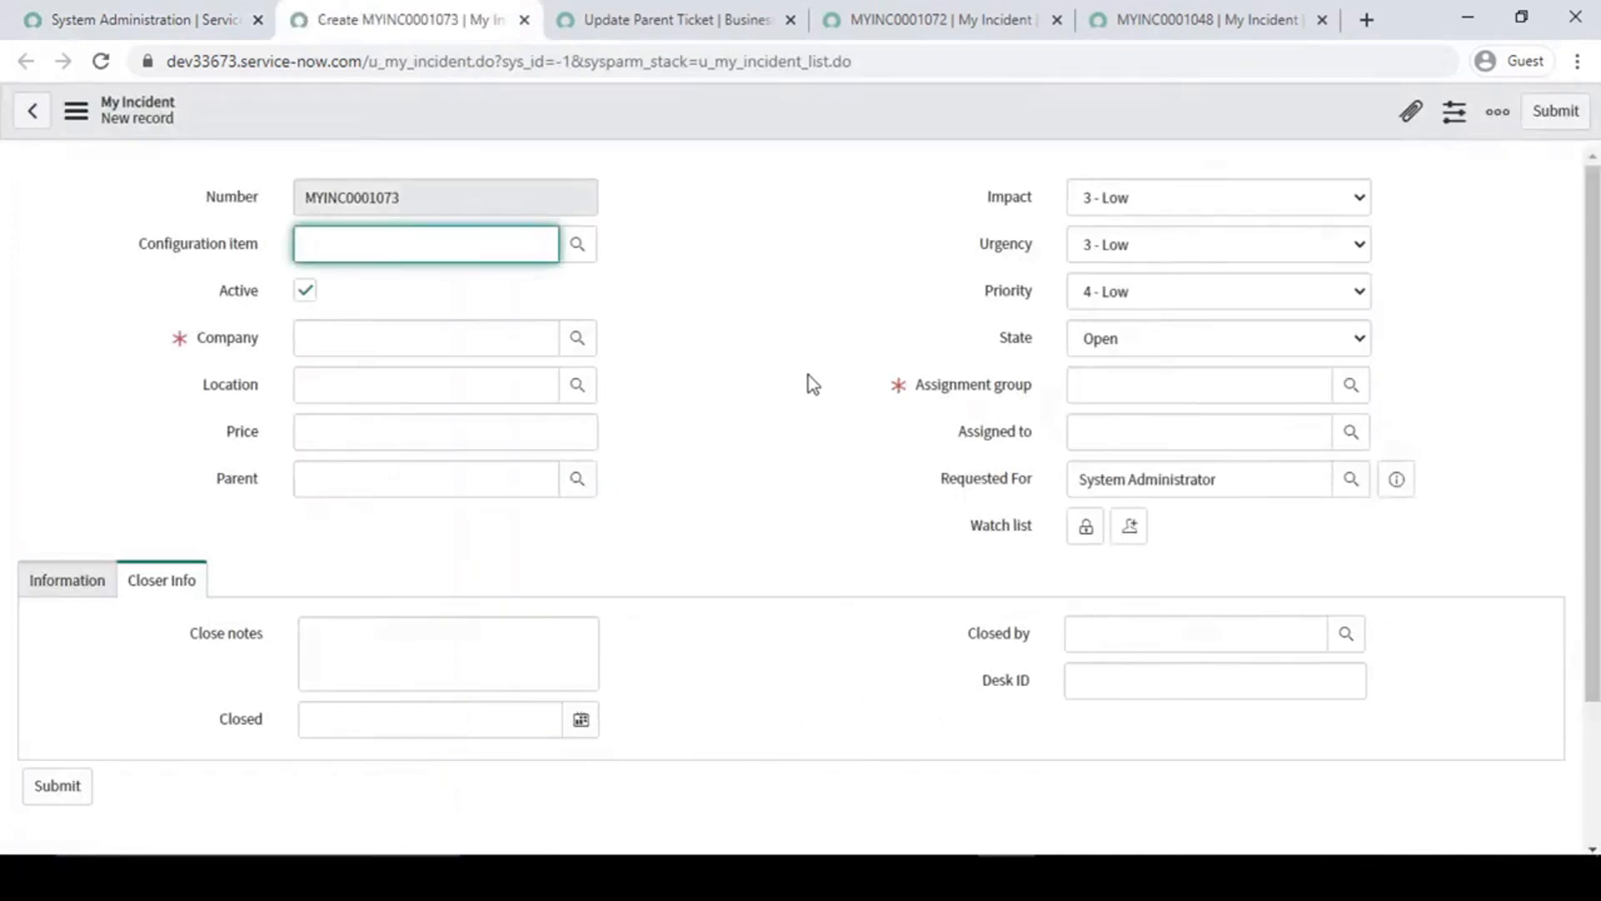
pyautogui.click(67, 584)
# - Examine the Location, State, Urgency and Priority fields on the blank My Incident form
pyautogui.click(957, 357)
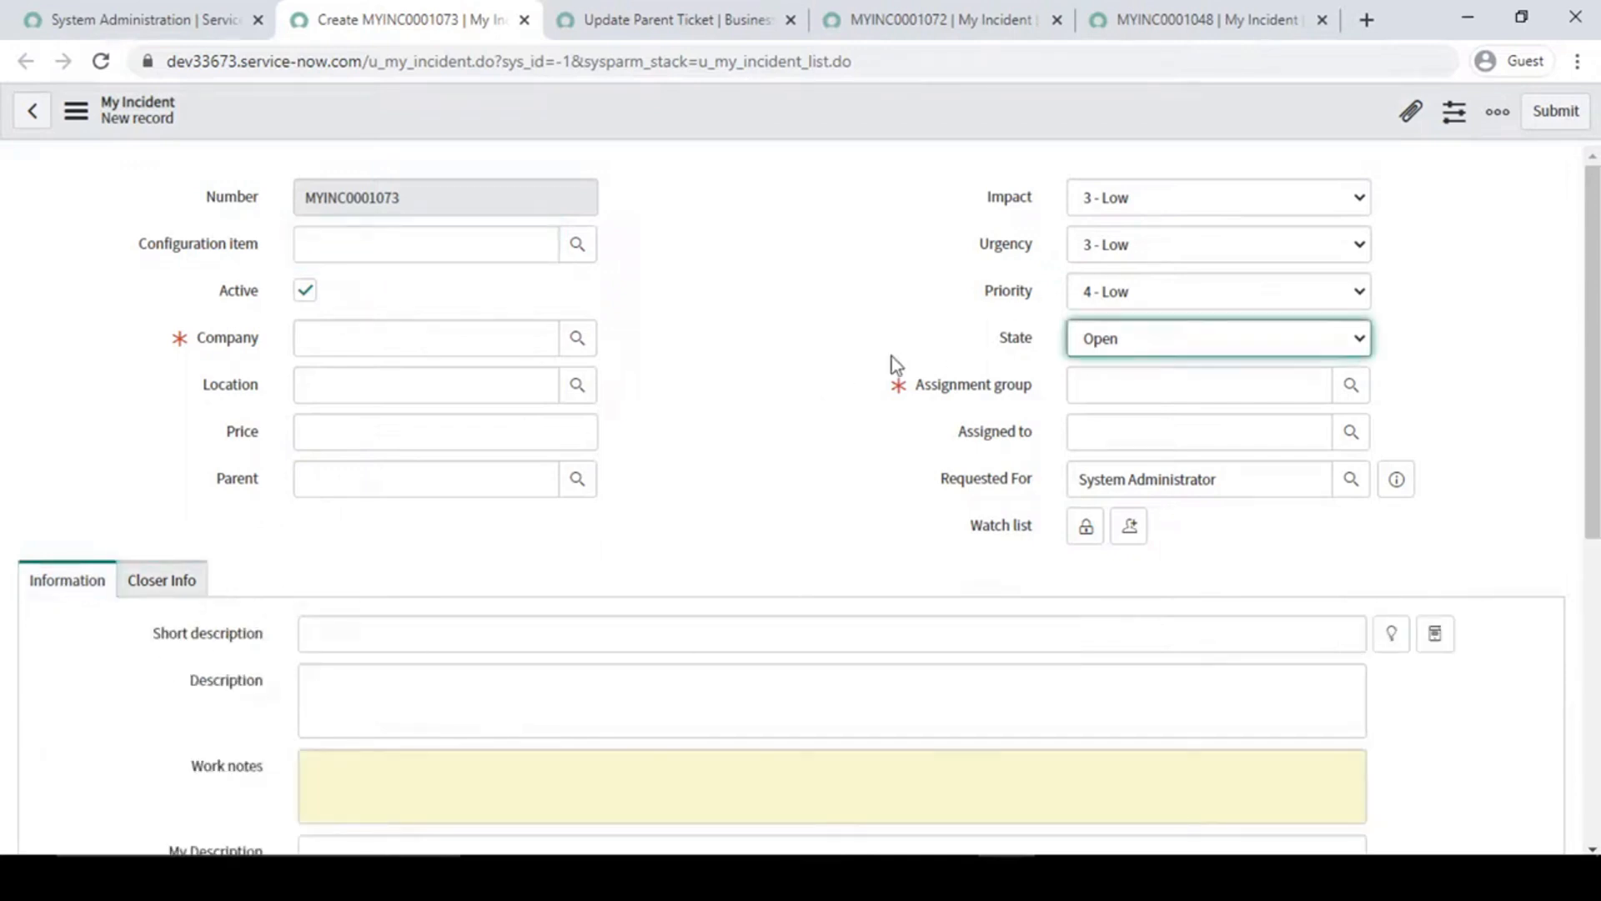
pyautogui.click(1138, 387)
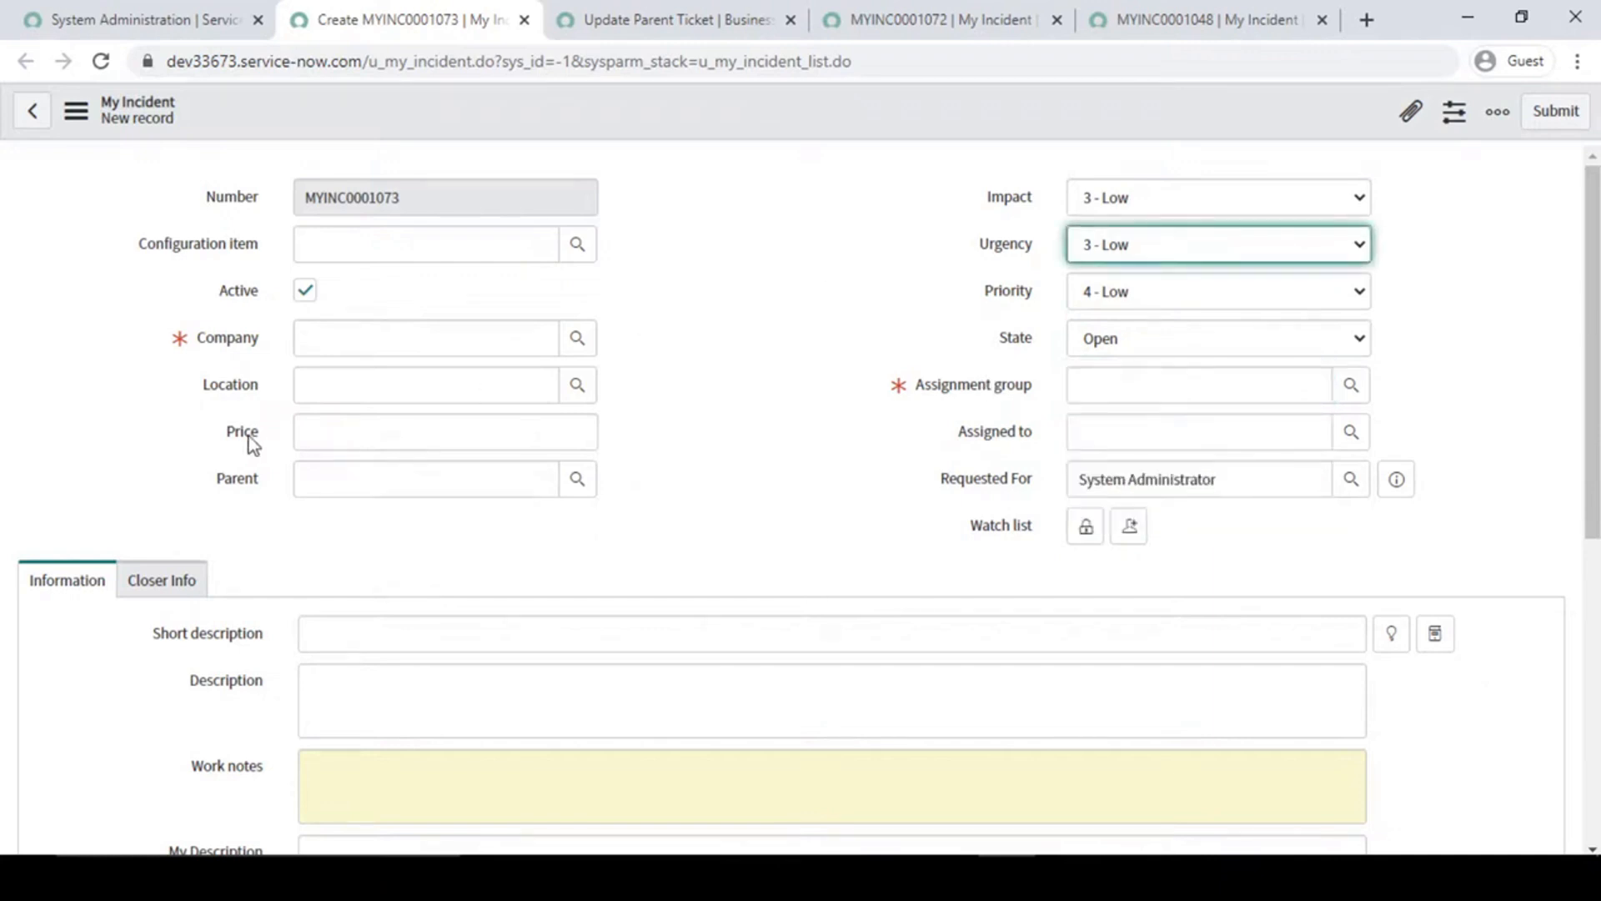
pyautogui.click(414, 386)
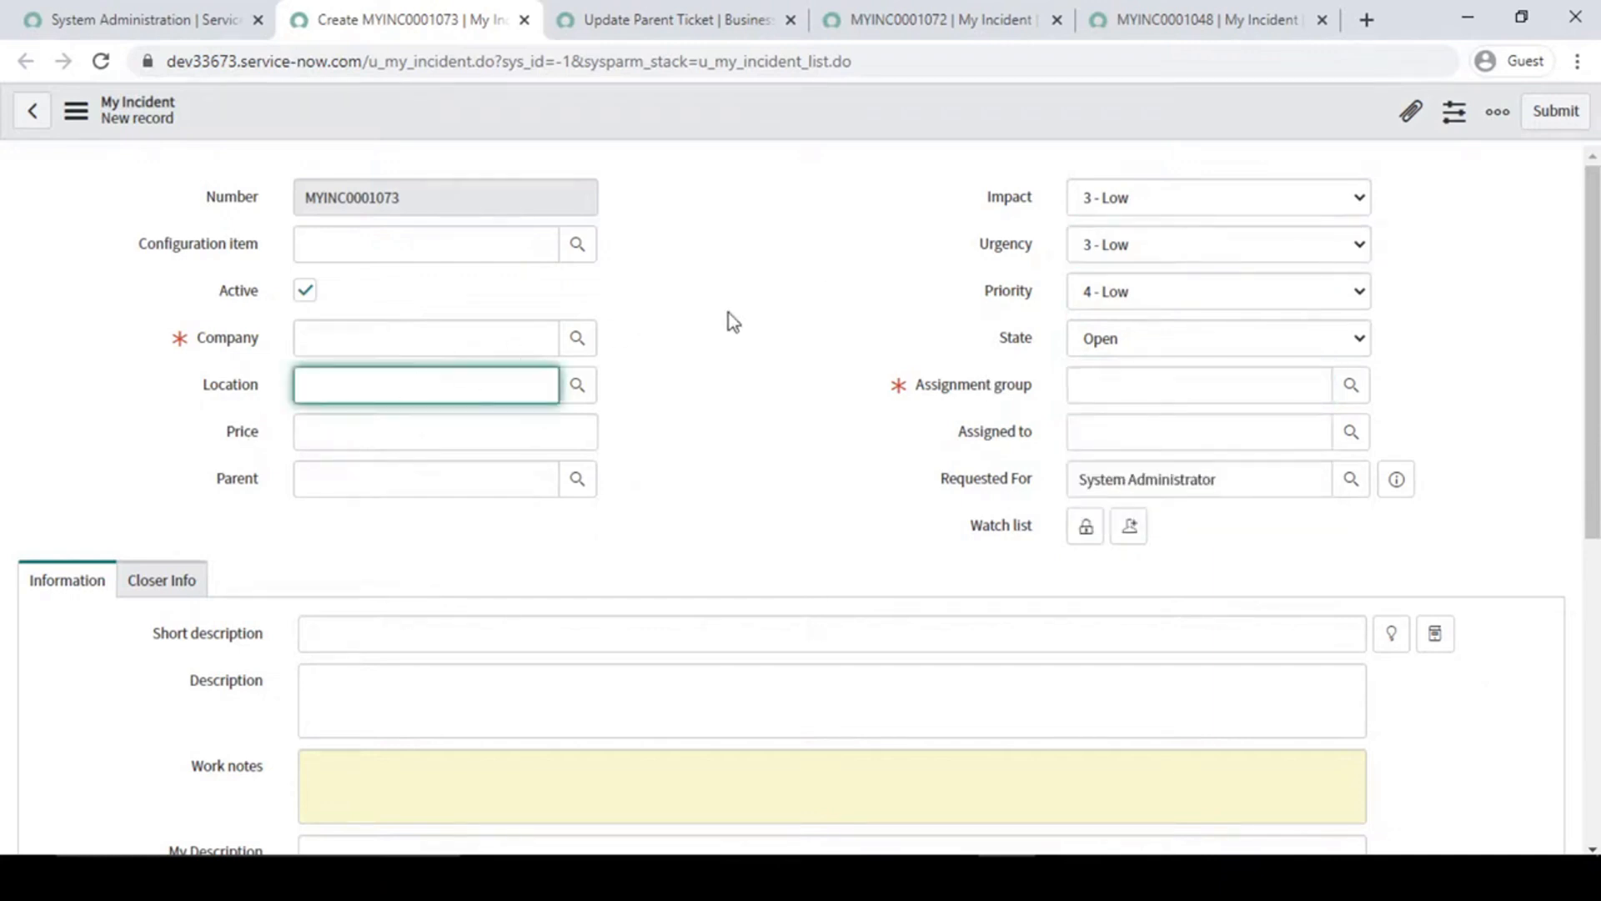
pyautogui.click(799, 286)
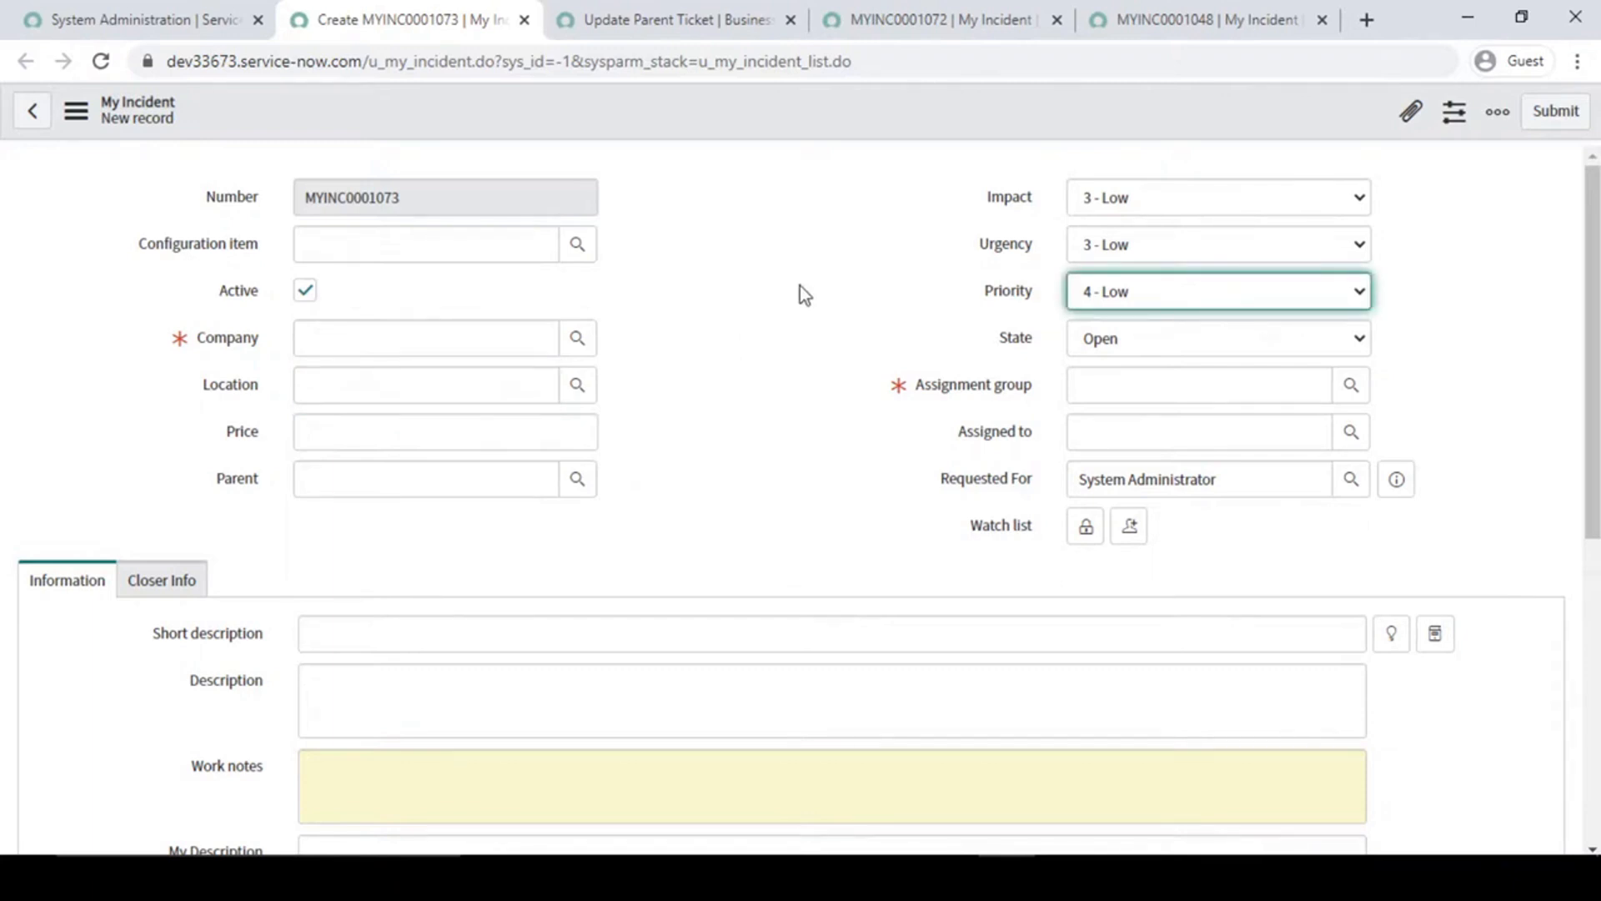
pyautogui.click(448, 377)
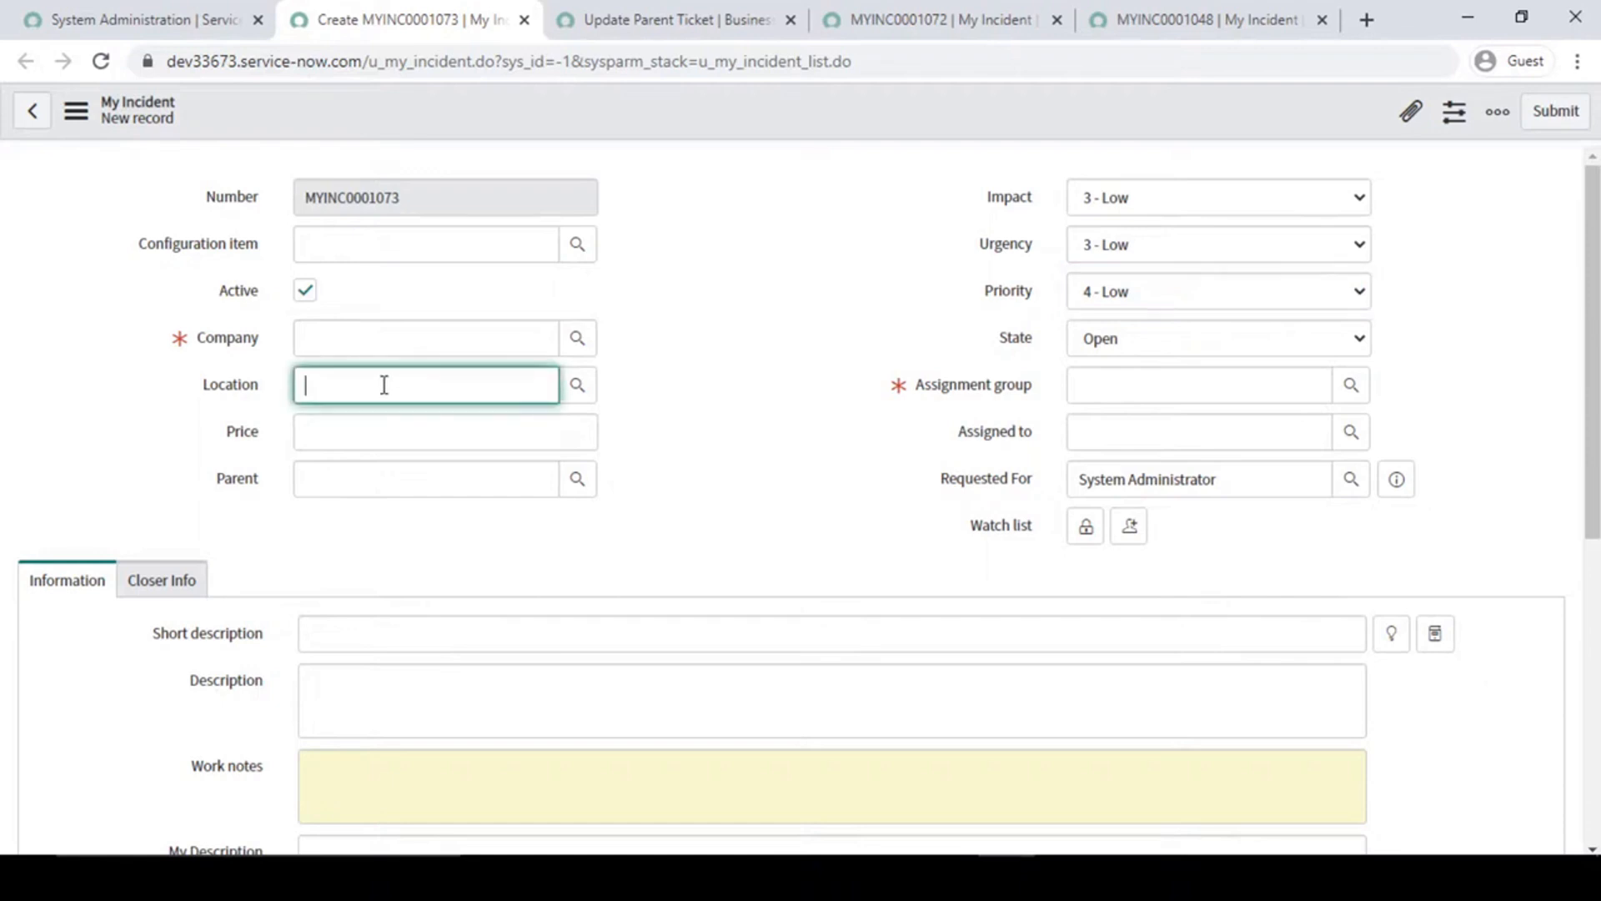
pyautogui.click(747, 349)
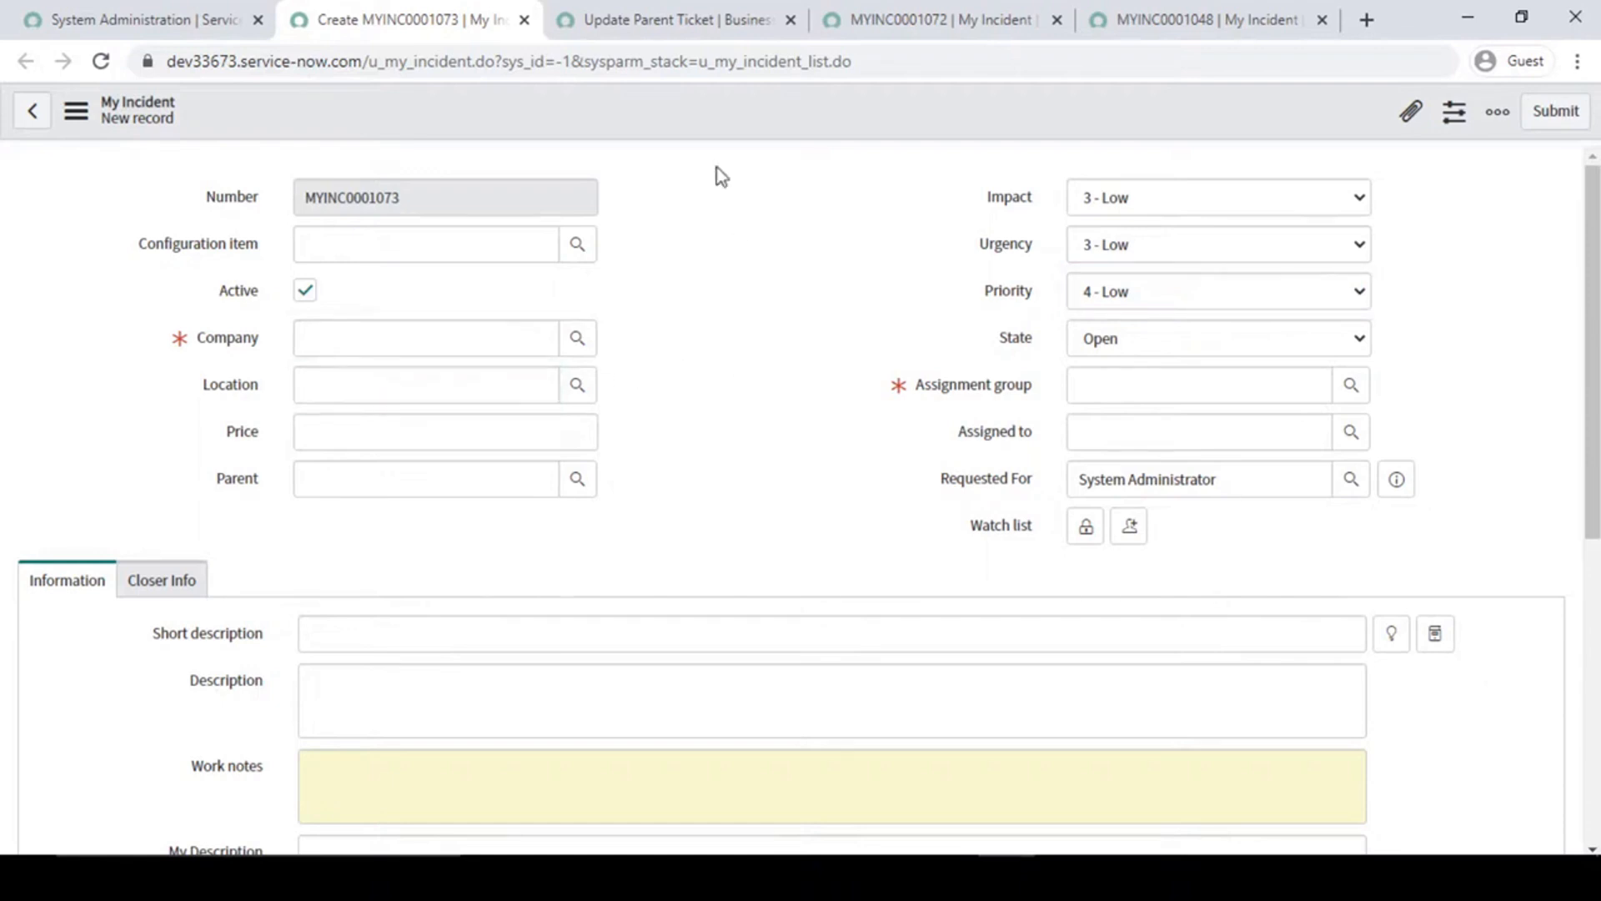
pyautogui.click(655, 12)
pyautogui.click(450, 11)
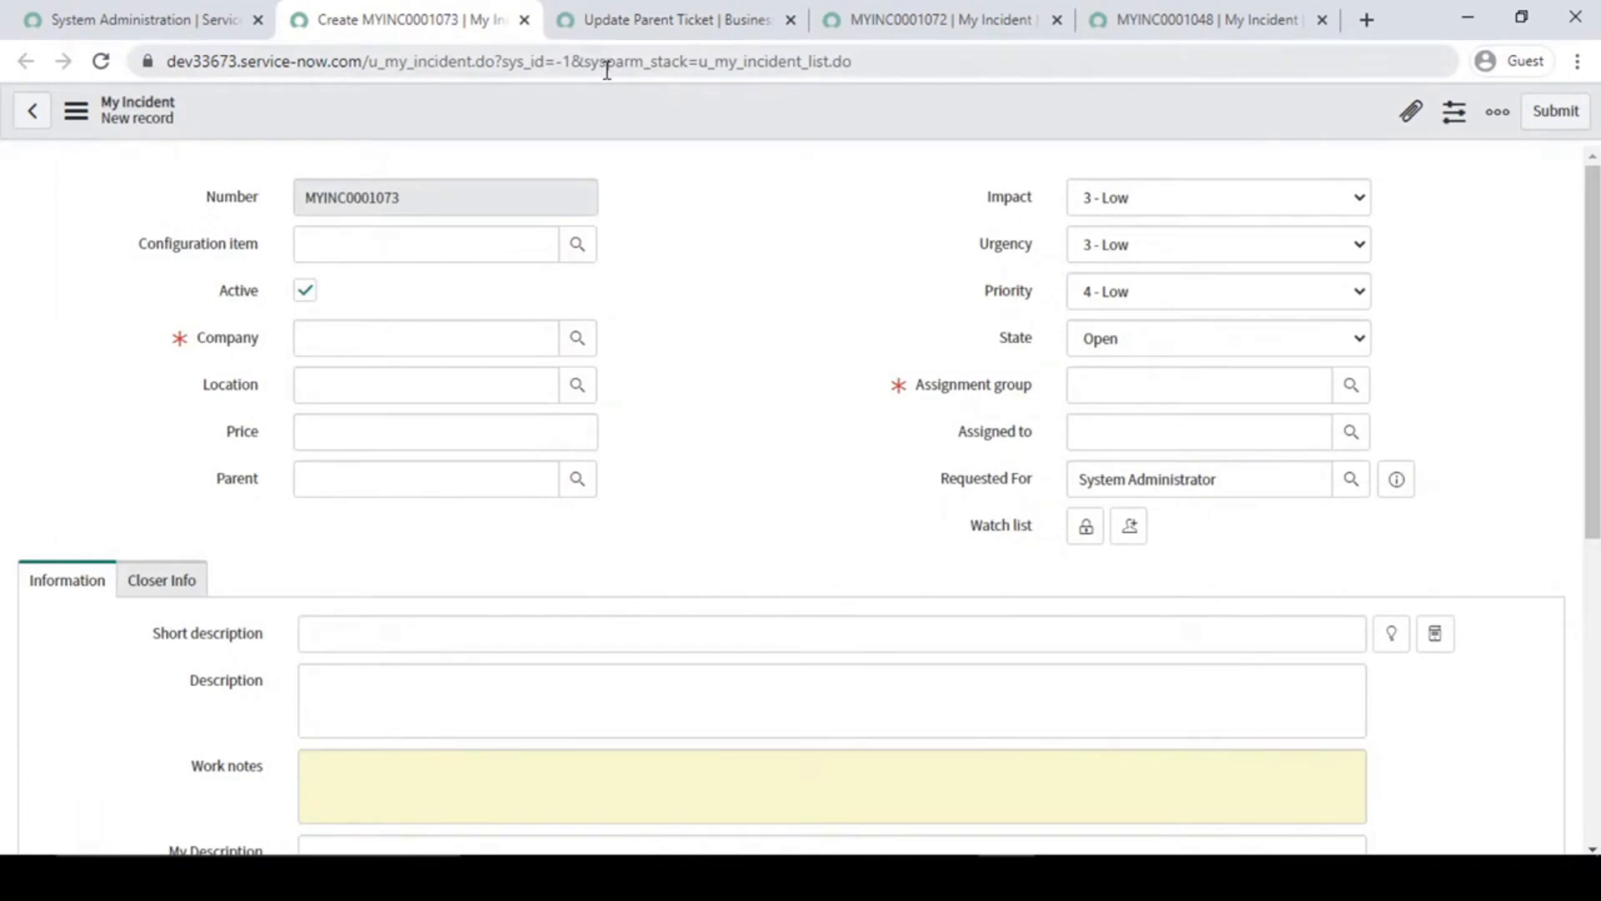
pyautogui.click(142, 17)
pyautogui.click(386, 10)
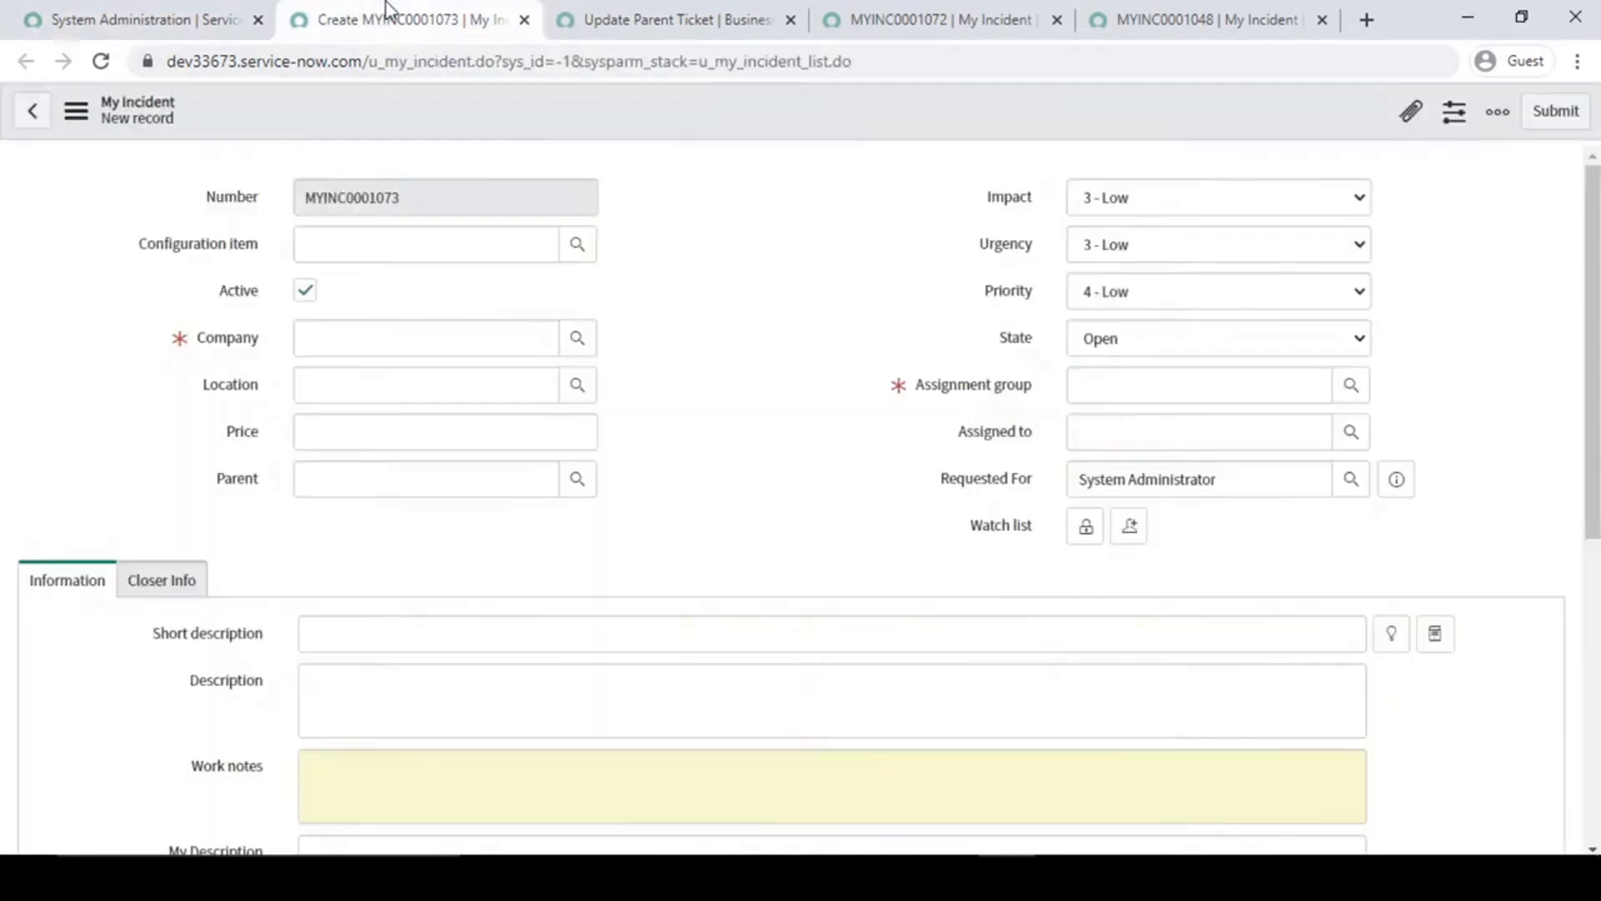
# - Start a new business rule from the My Incident form's business rules and name it Set Location
pyautogui.rightClick(722, 117)
pyautogui.moveTo(791, 166)
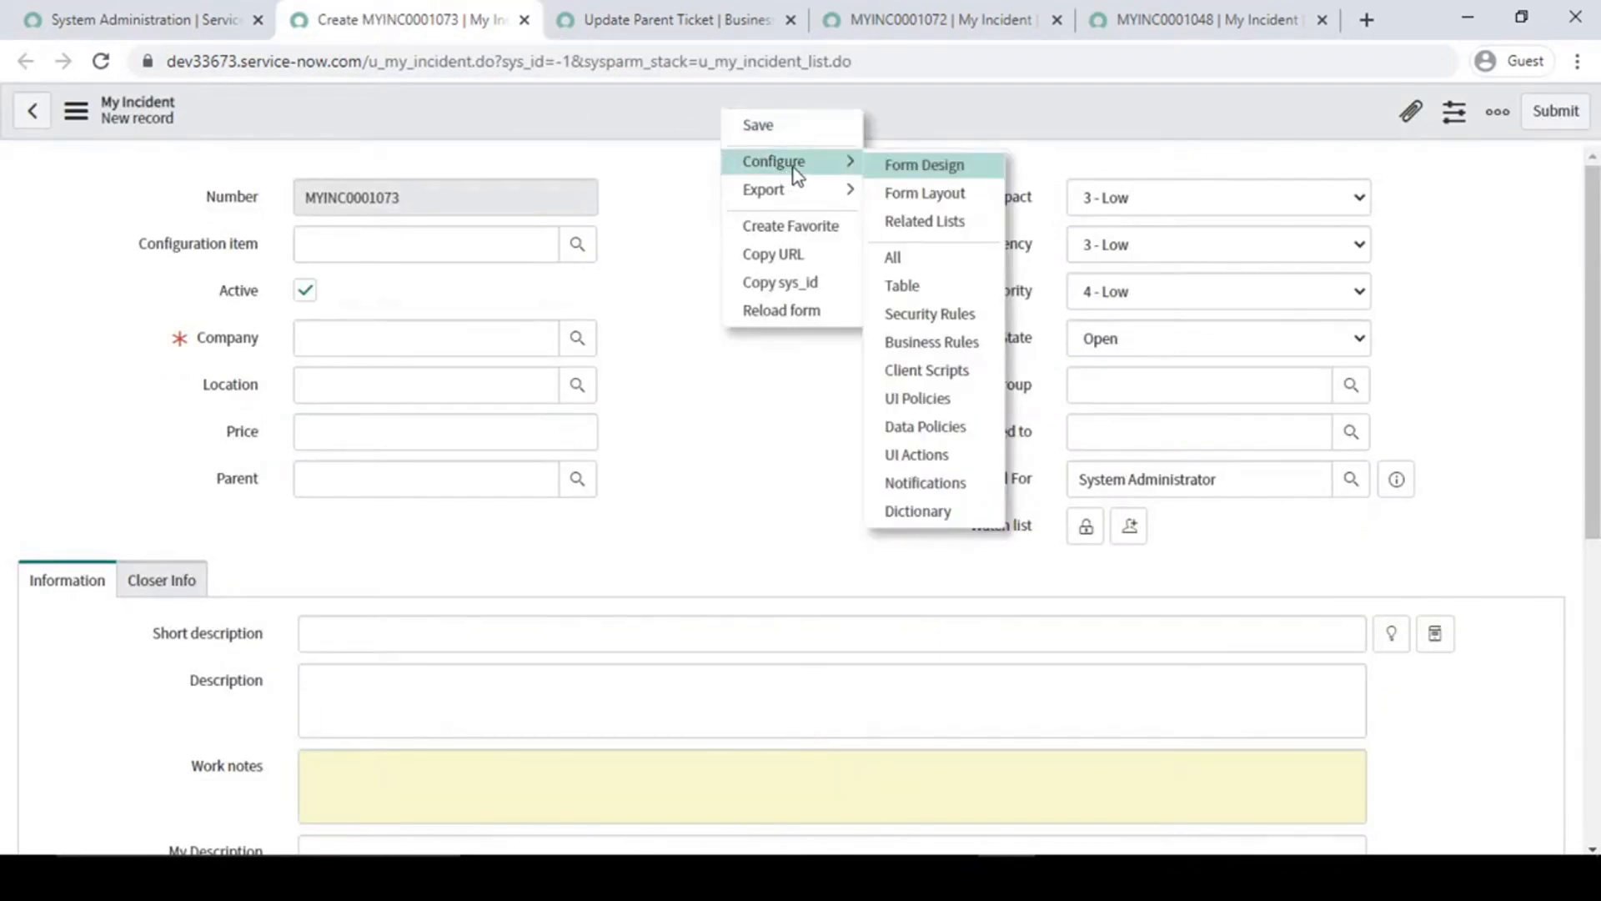
pyautogui.click(934, 343)
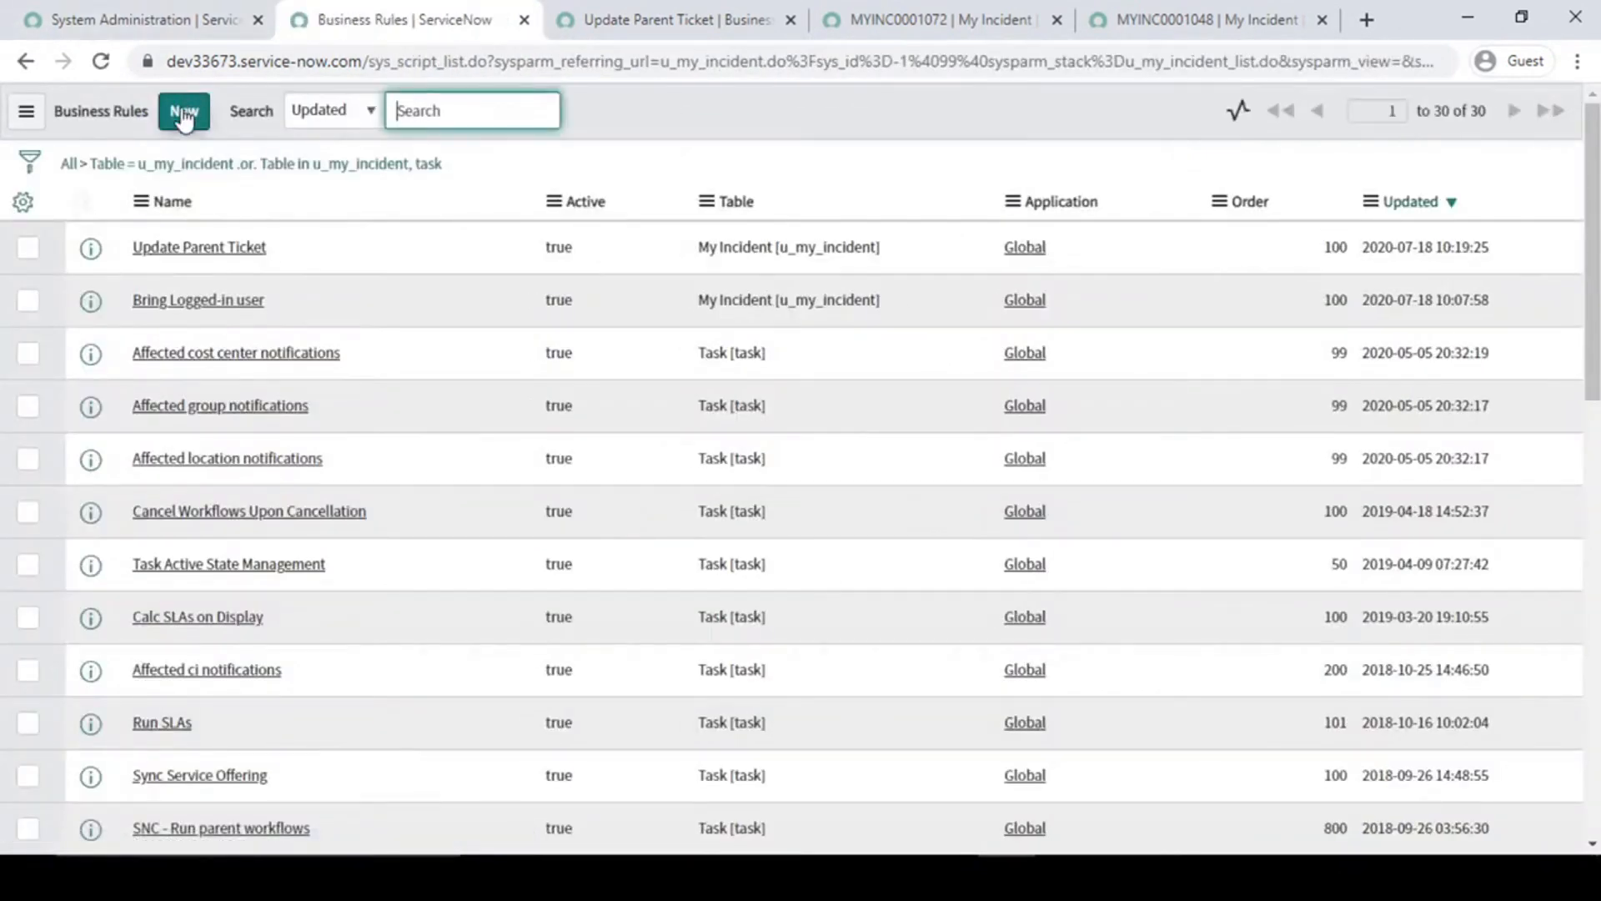
pyautogui.click(184, 114)
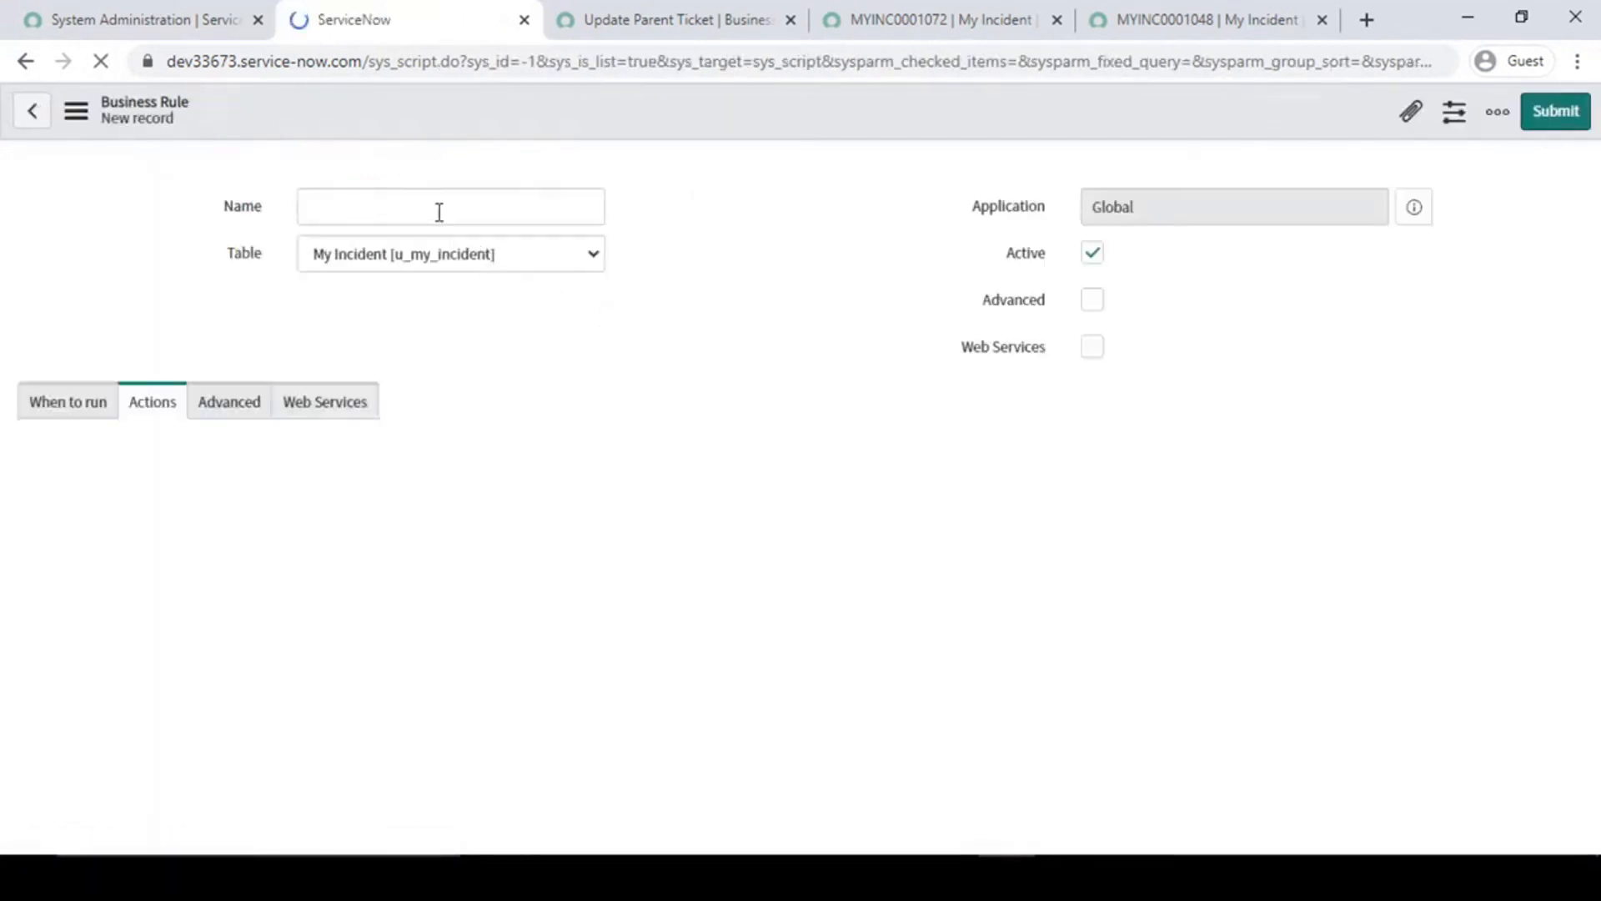
pyautogui.click(443, 208)
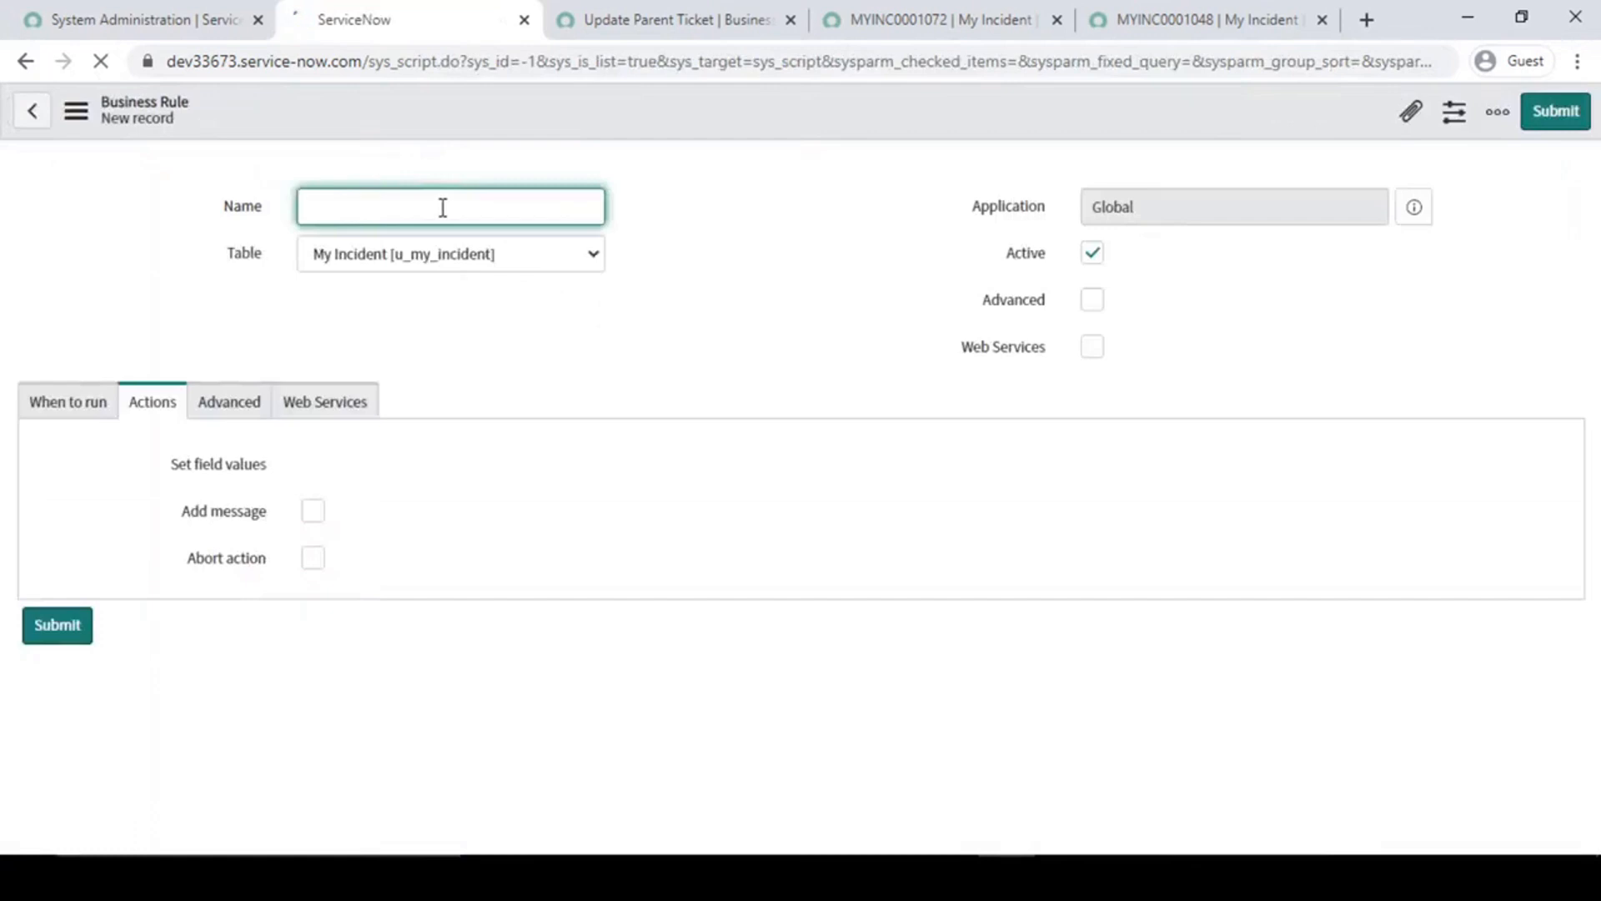
pyautogui.write('Set')
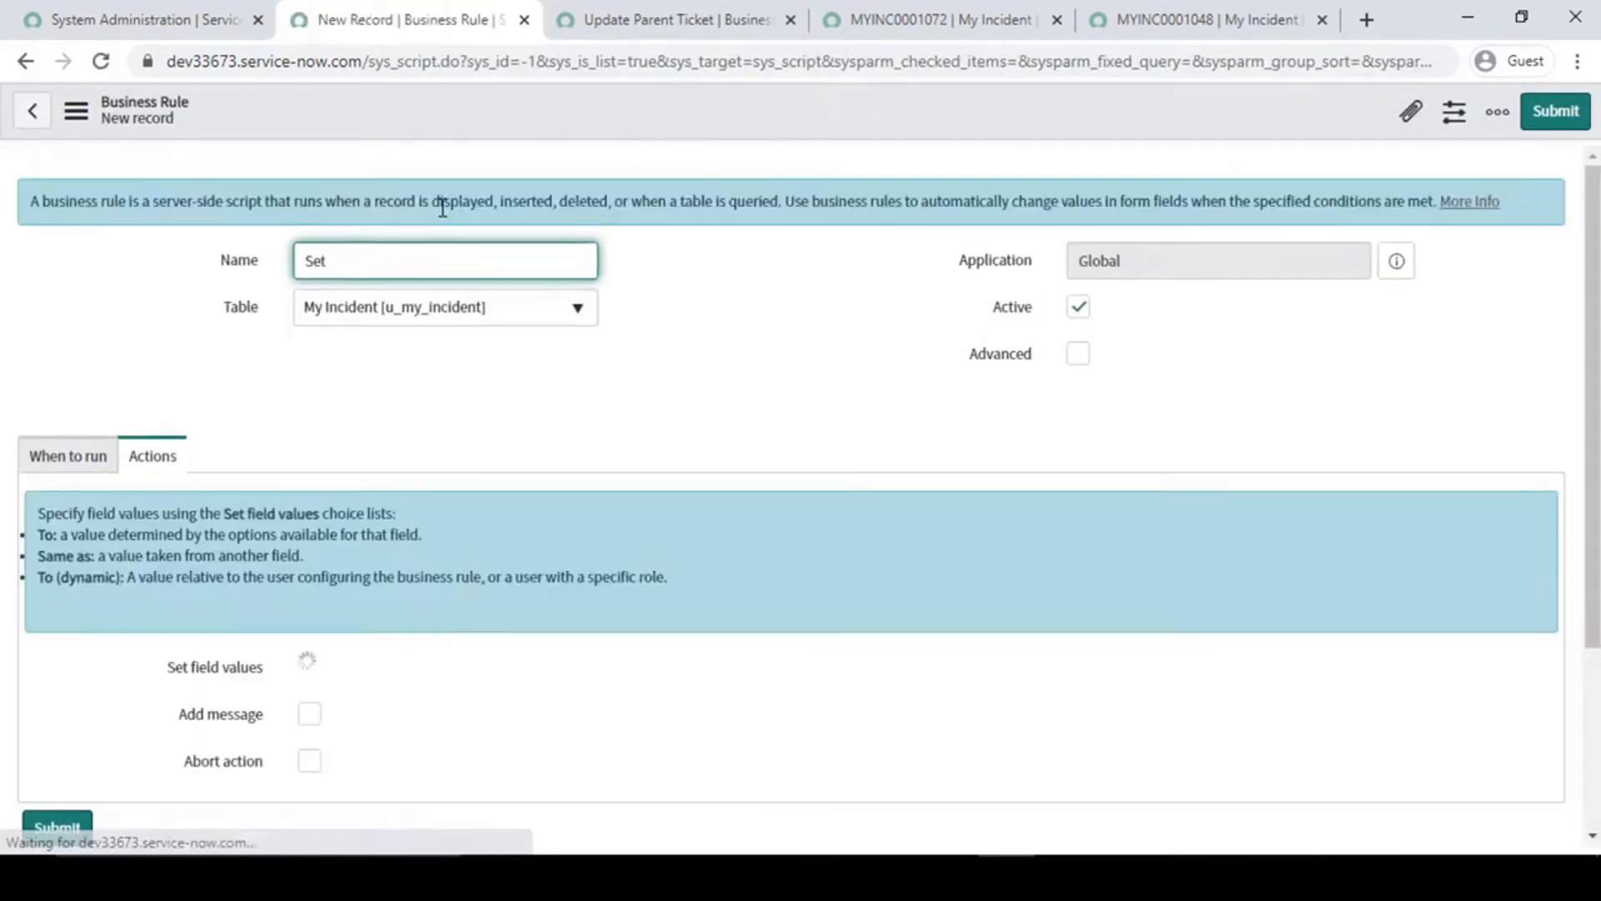
pyautogui.write(' Location')
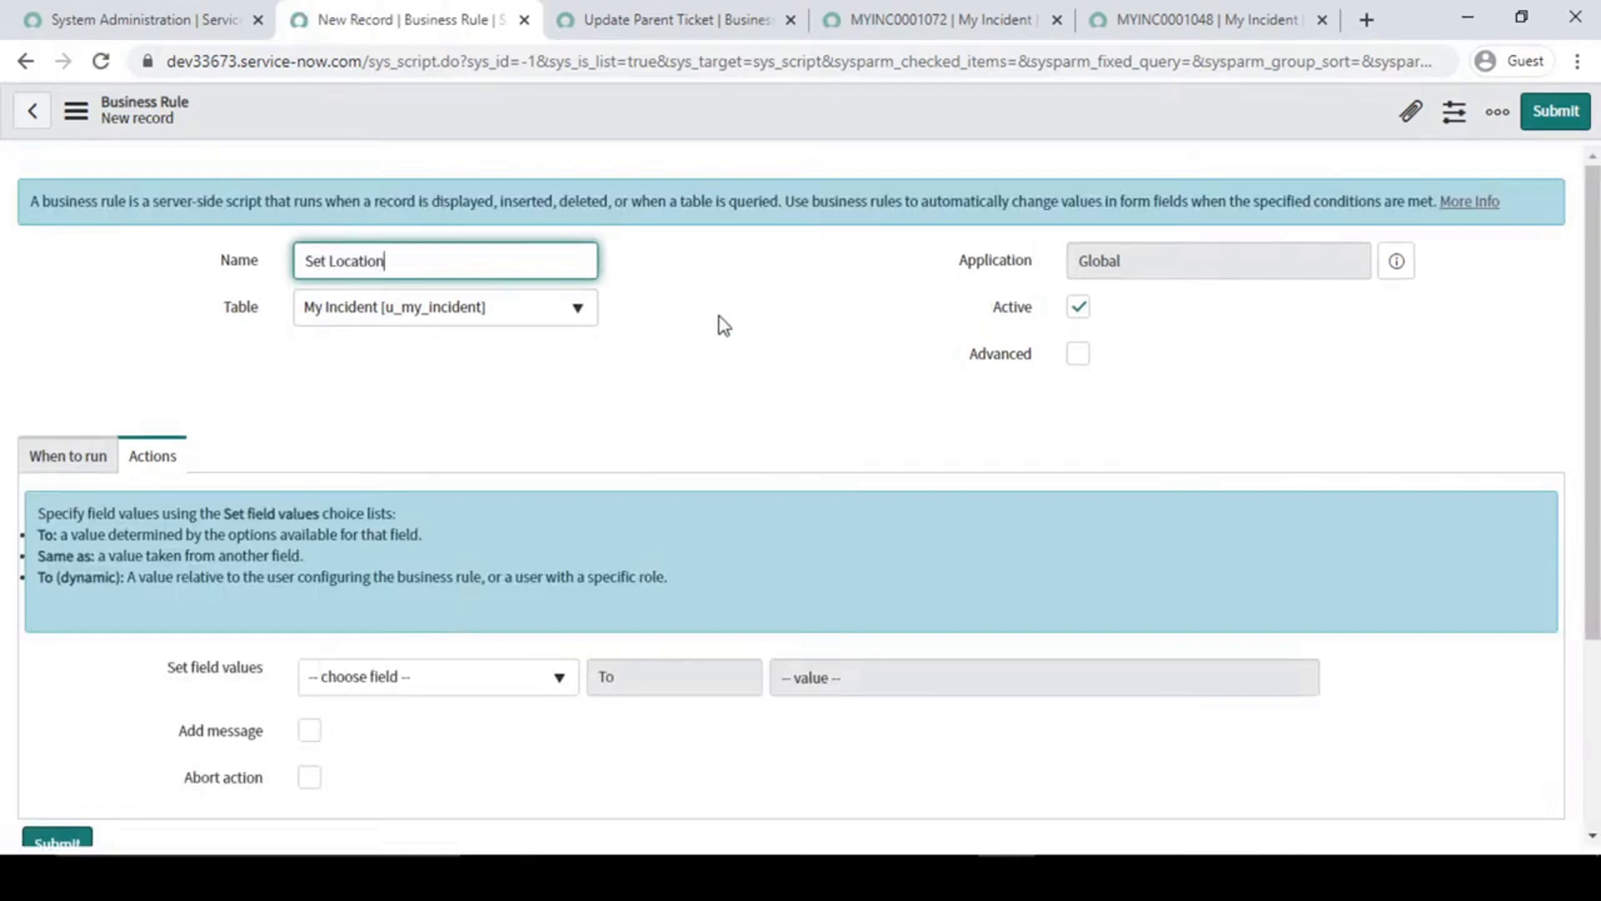
pyautogui.click(724, 325)
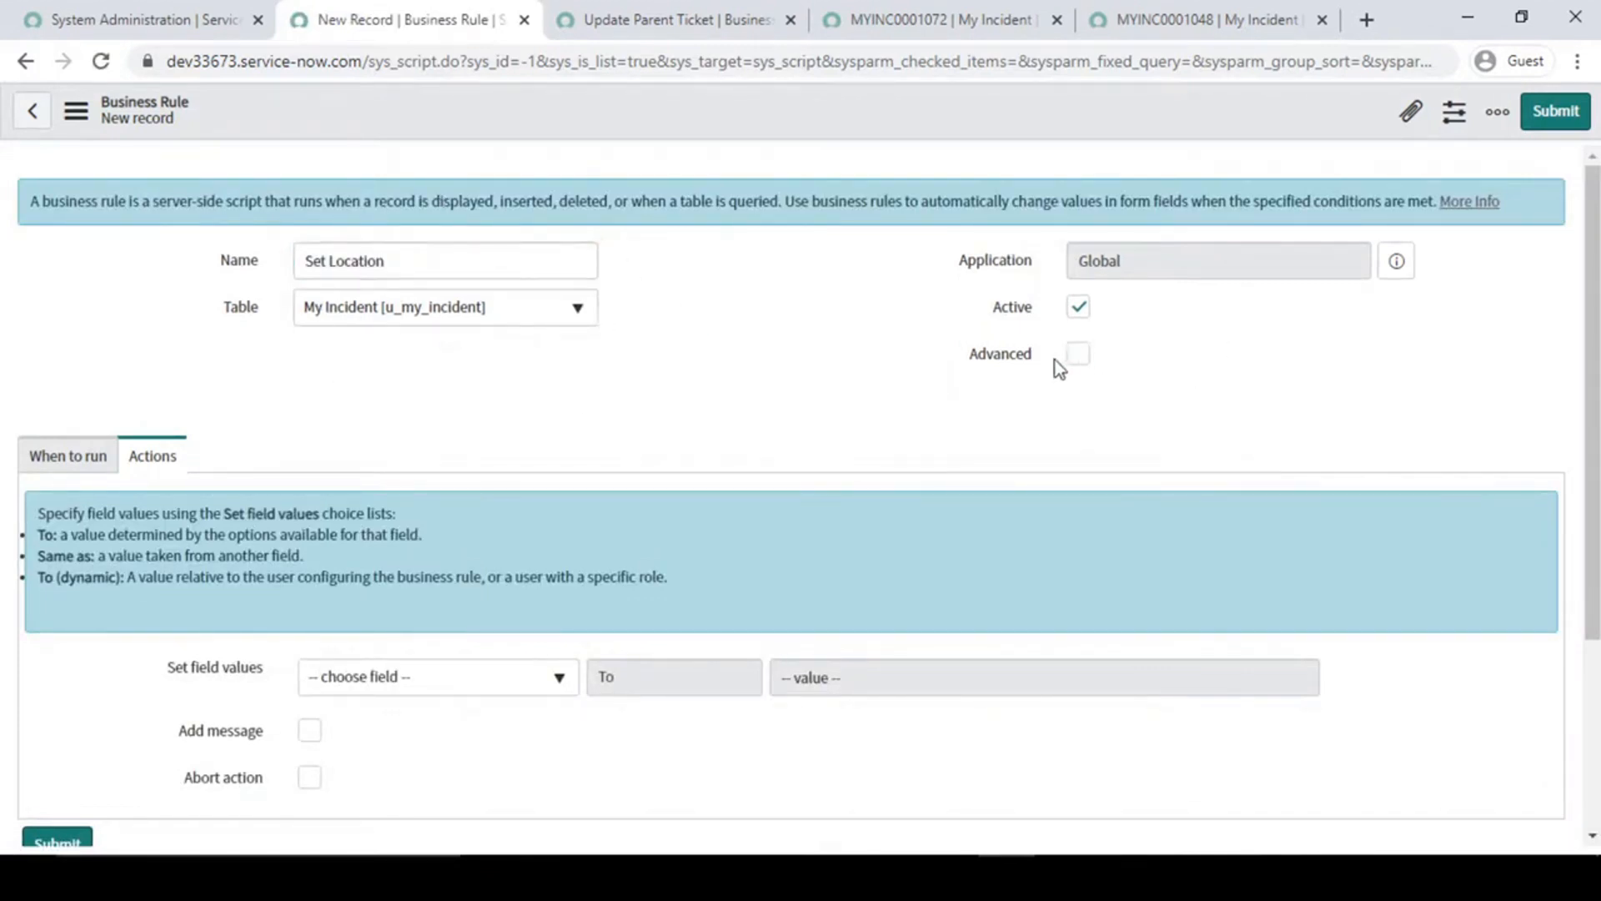
# - Enable Advanced for the Set Location rule and have it run on Insert and Update
pyautogui.click(99, 464)
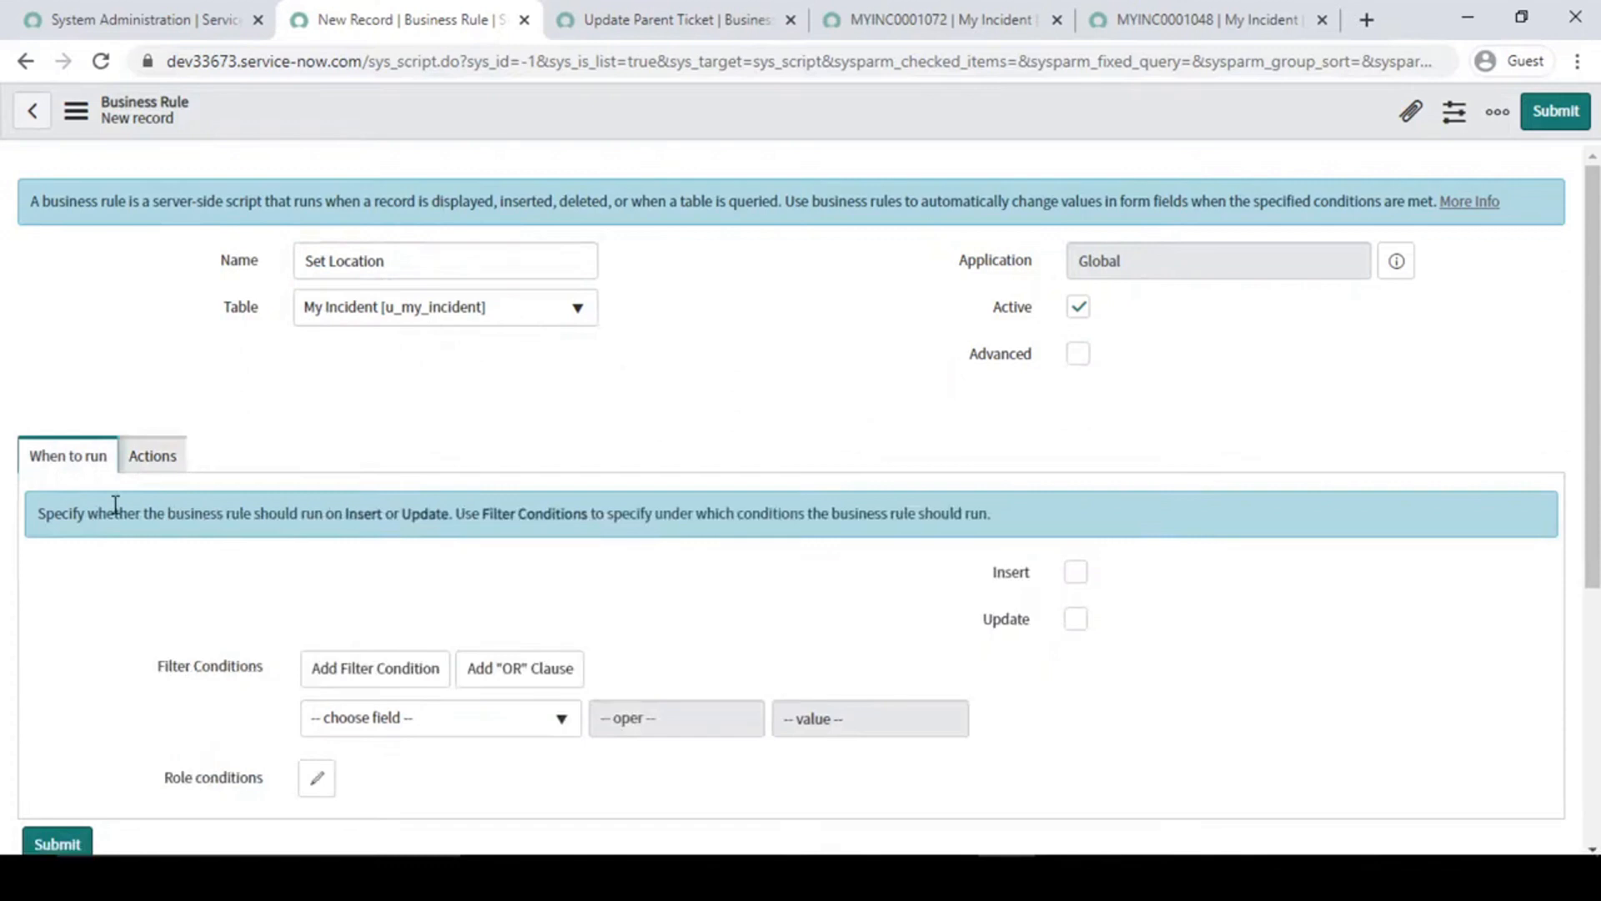
pyautogui.click(1080, 354)
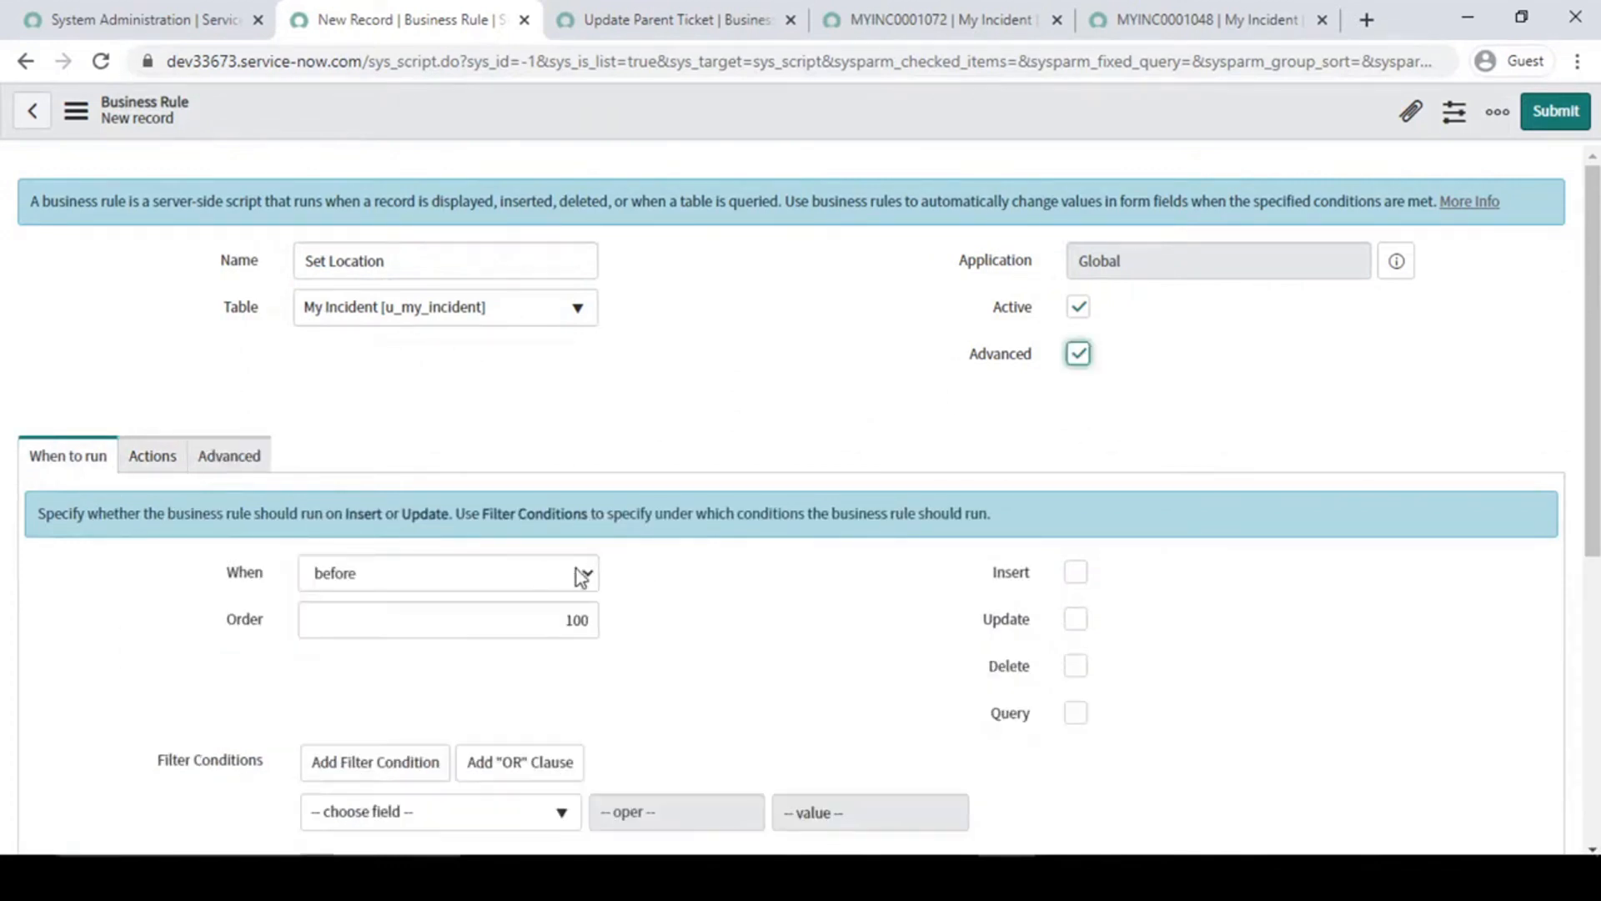
pyautogui.click(1081, 575)
pyautogui.click(1076, 620)
pyautogui.click(156, 467)
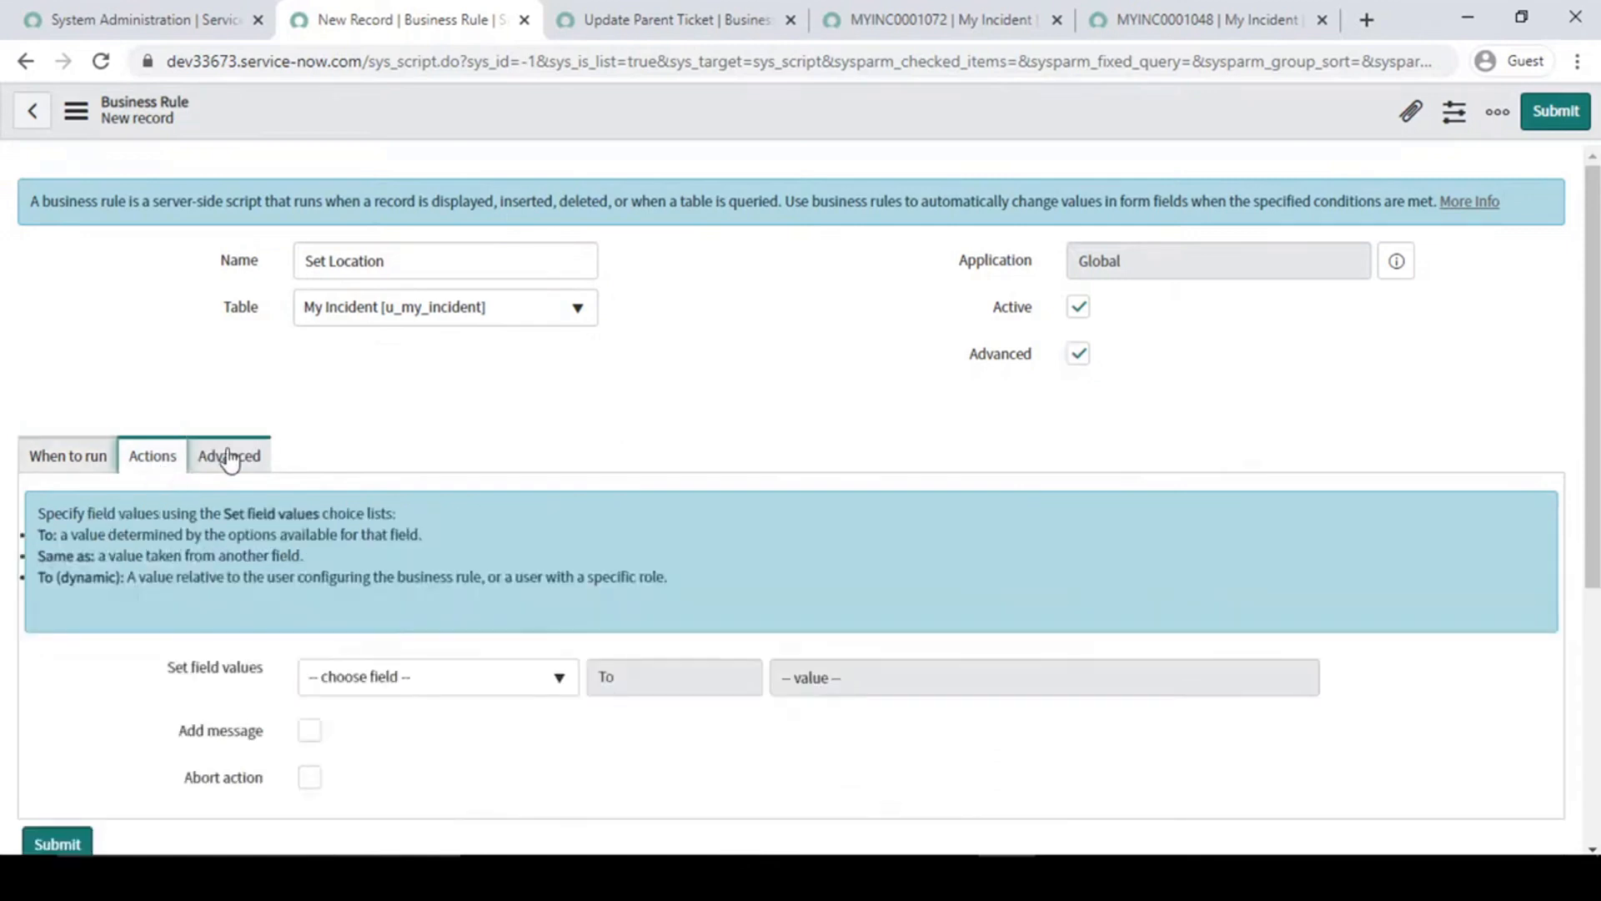
pyautogui.click(228, 457)
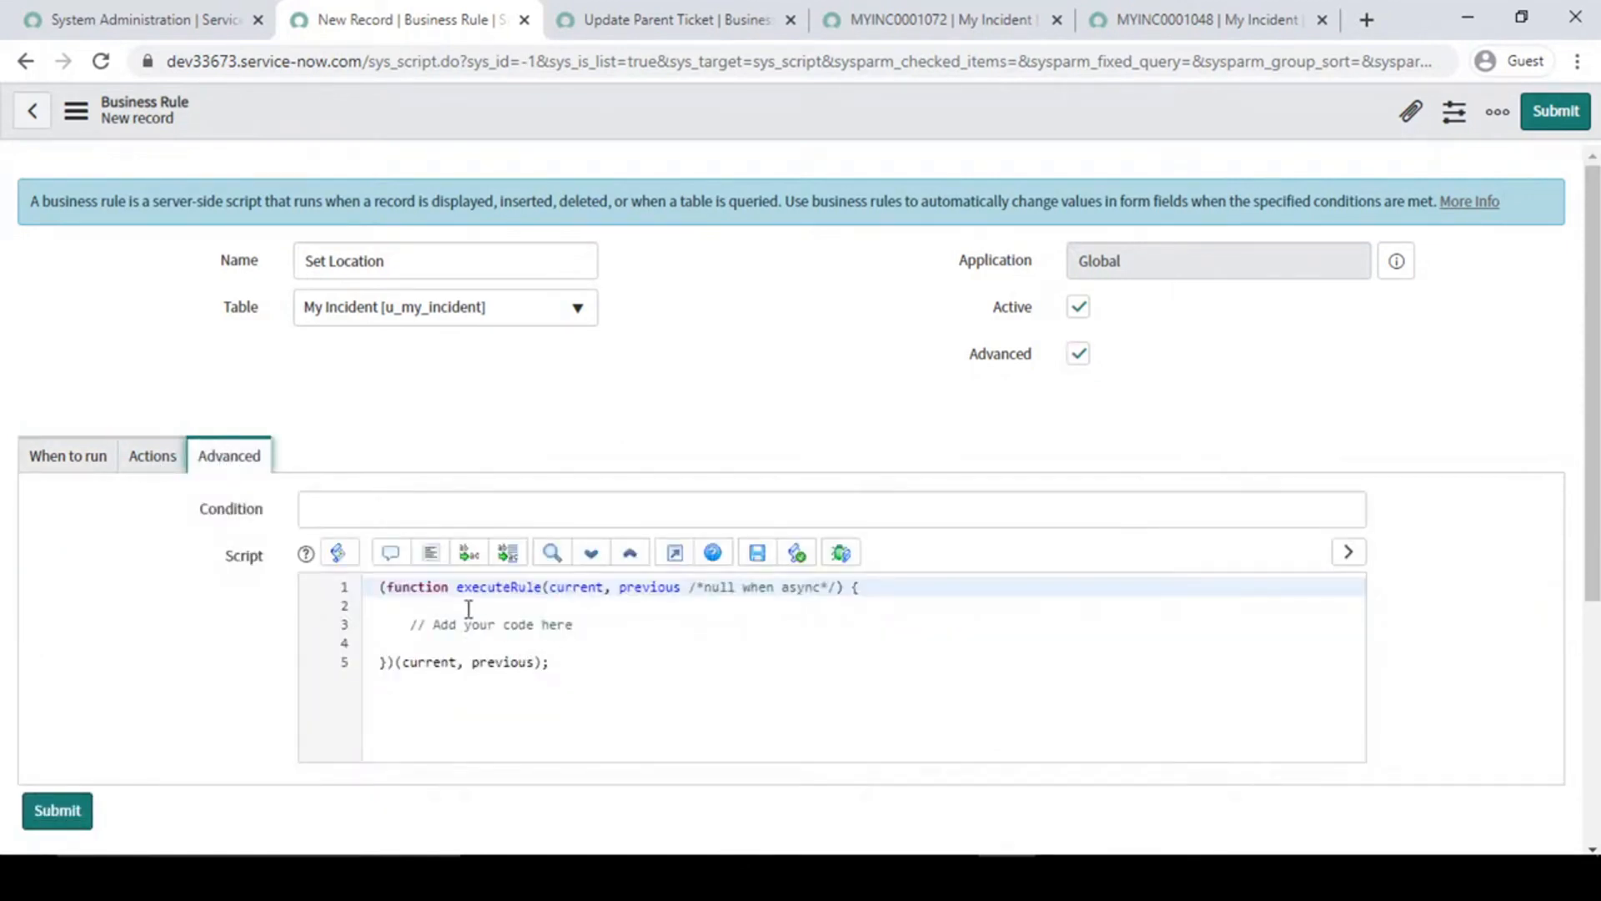
pyautogui.click(161, 464)
pyautogui.scroll(-2, 185, 534)
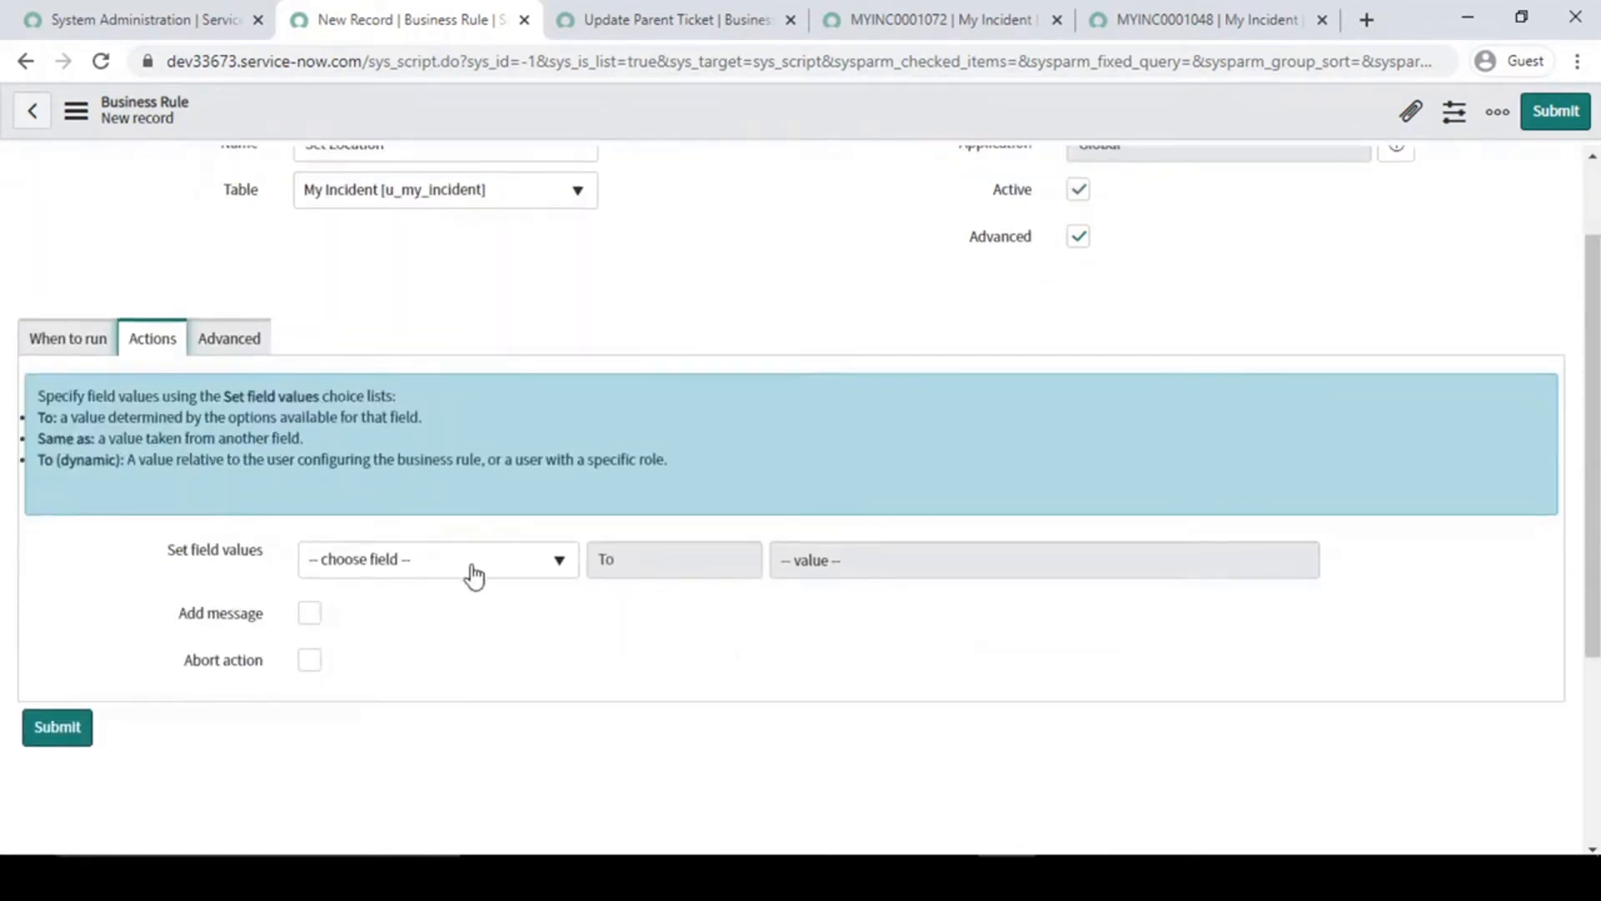
pyautogui.click(489, 566)
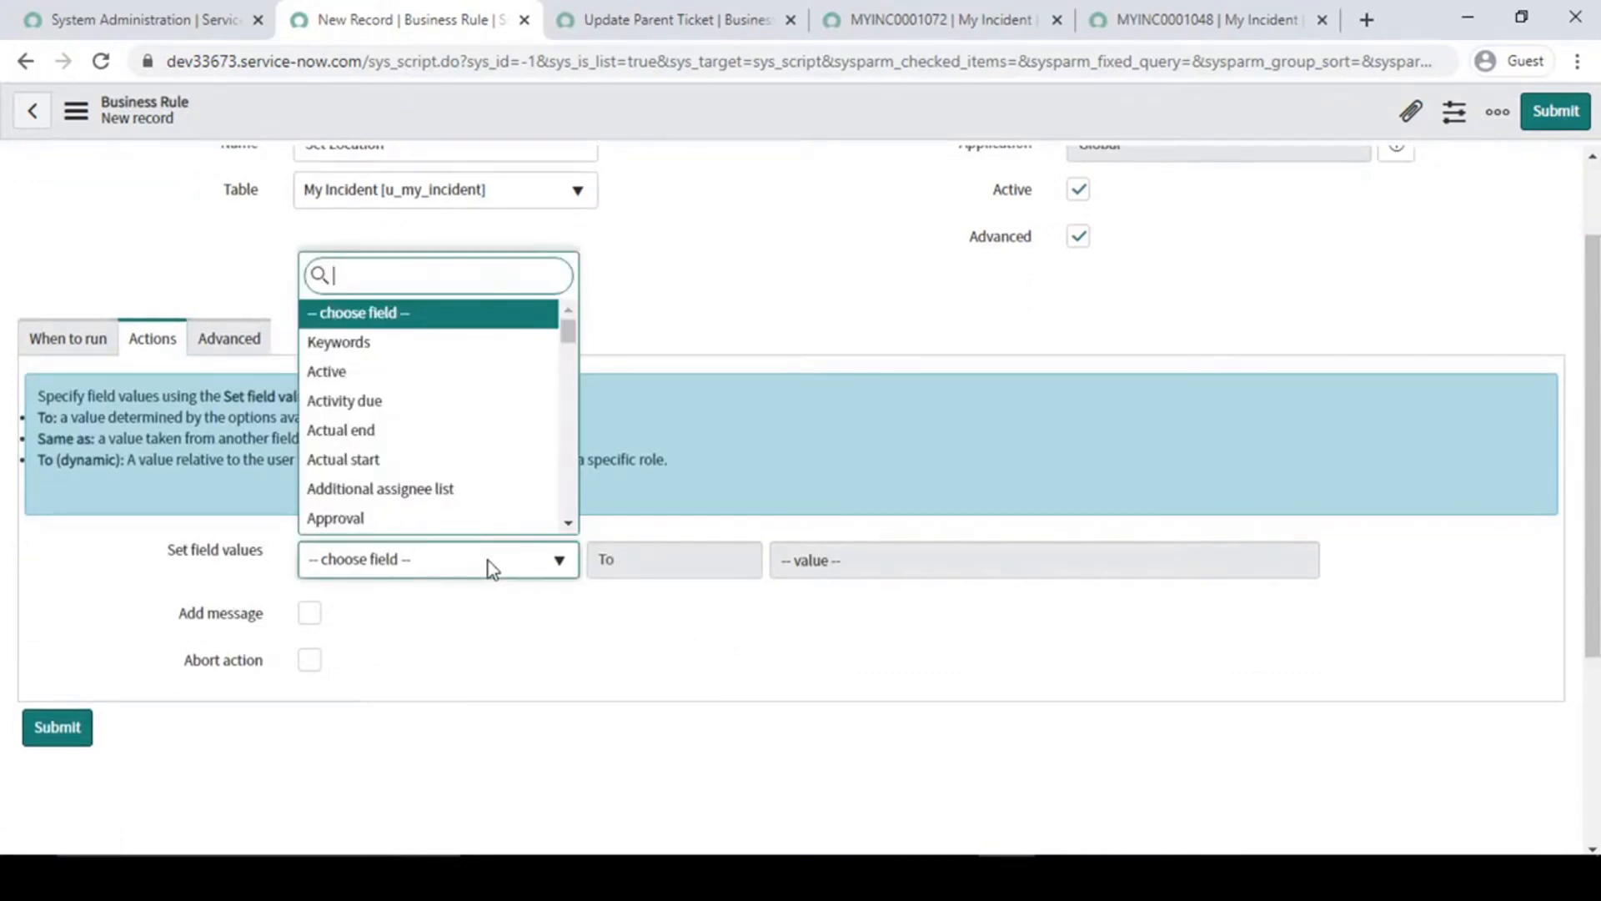
pyautogui.click(141, 492)
# - Add the filter condition 'Location is empty' to the Set Location rule
pyautogui.click(67, 342)
pyautogui.scroll(-5, 261, 604)
pyautogui.click(544, 479)
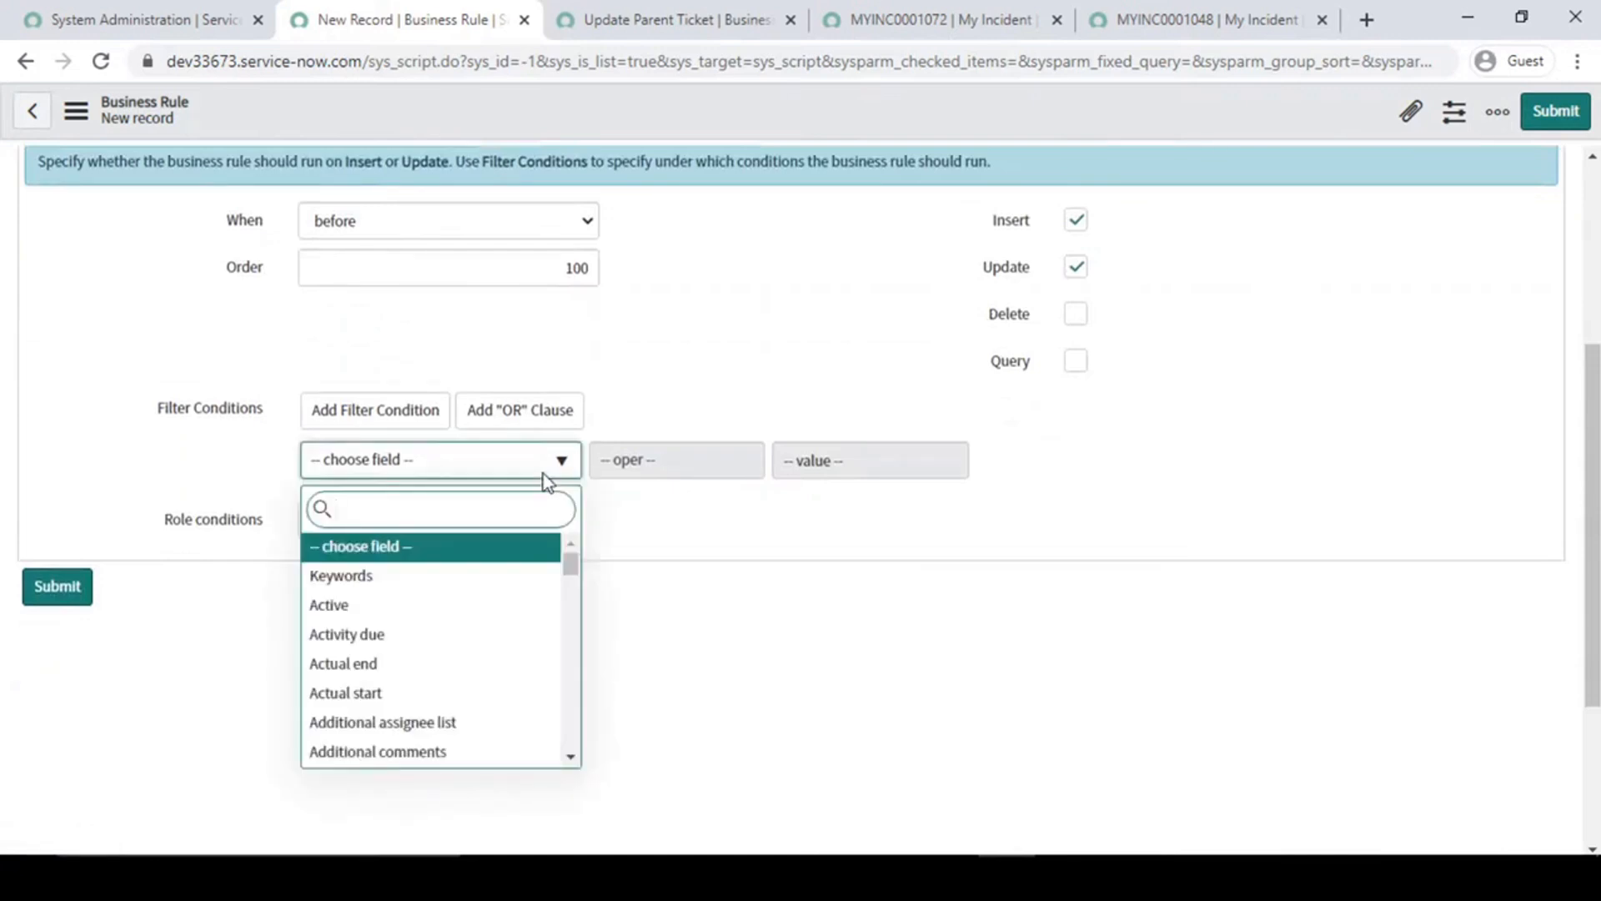
pyautogui.write('loca')
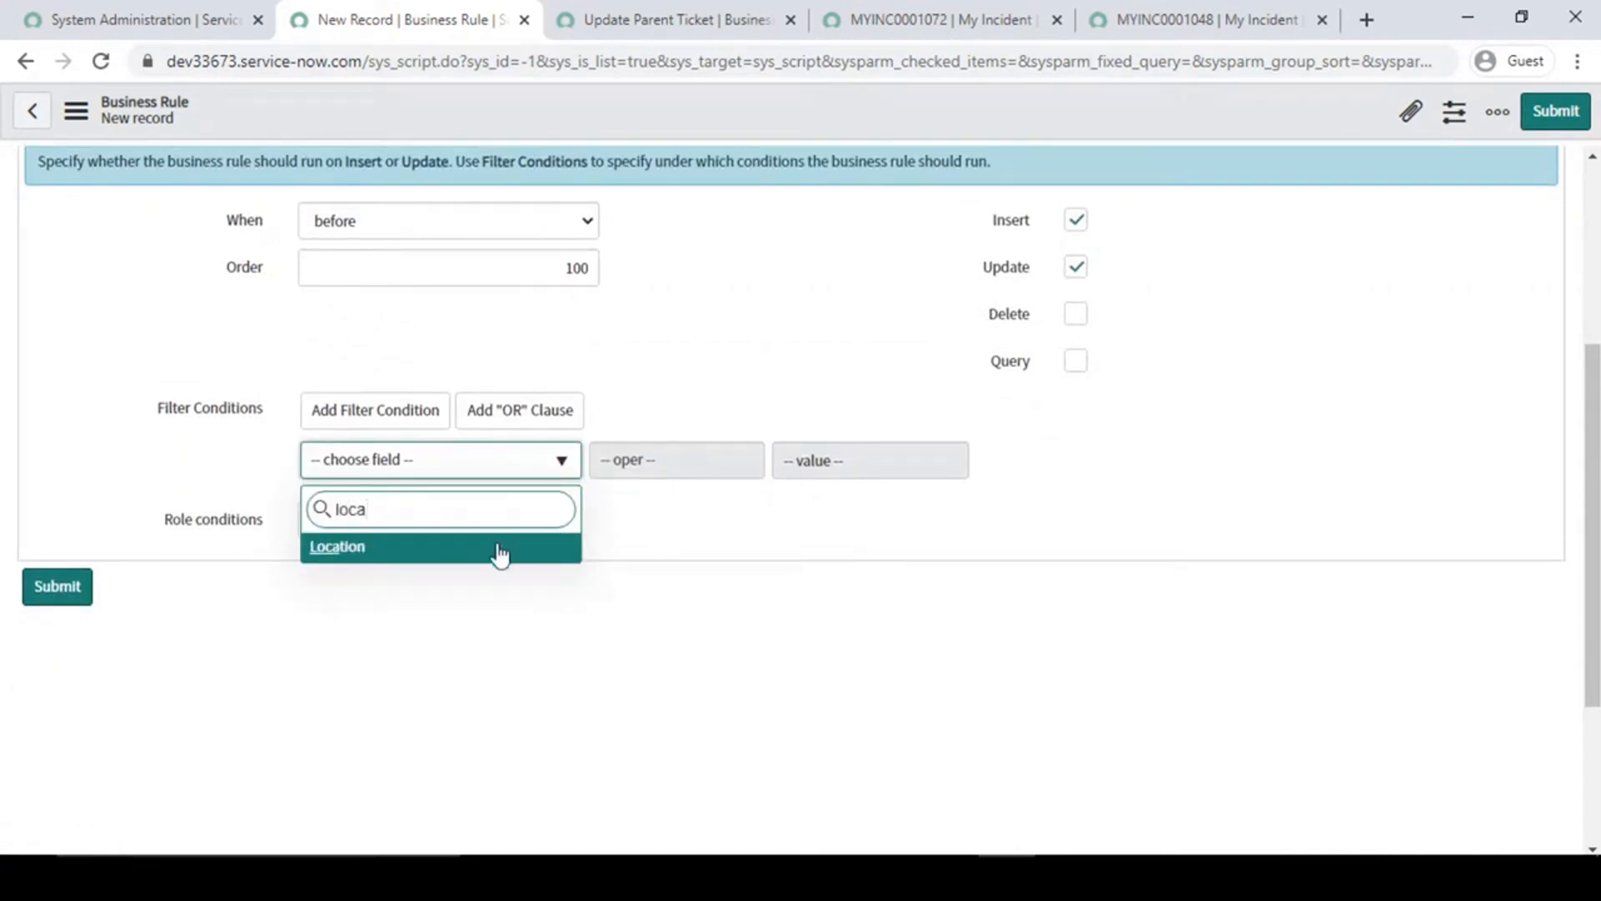
pyautogui.press('Return')
pyautogui.click(734, 464)
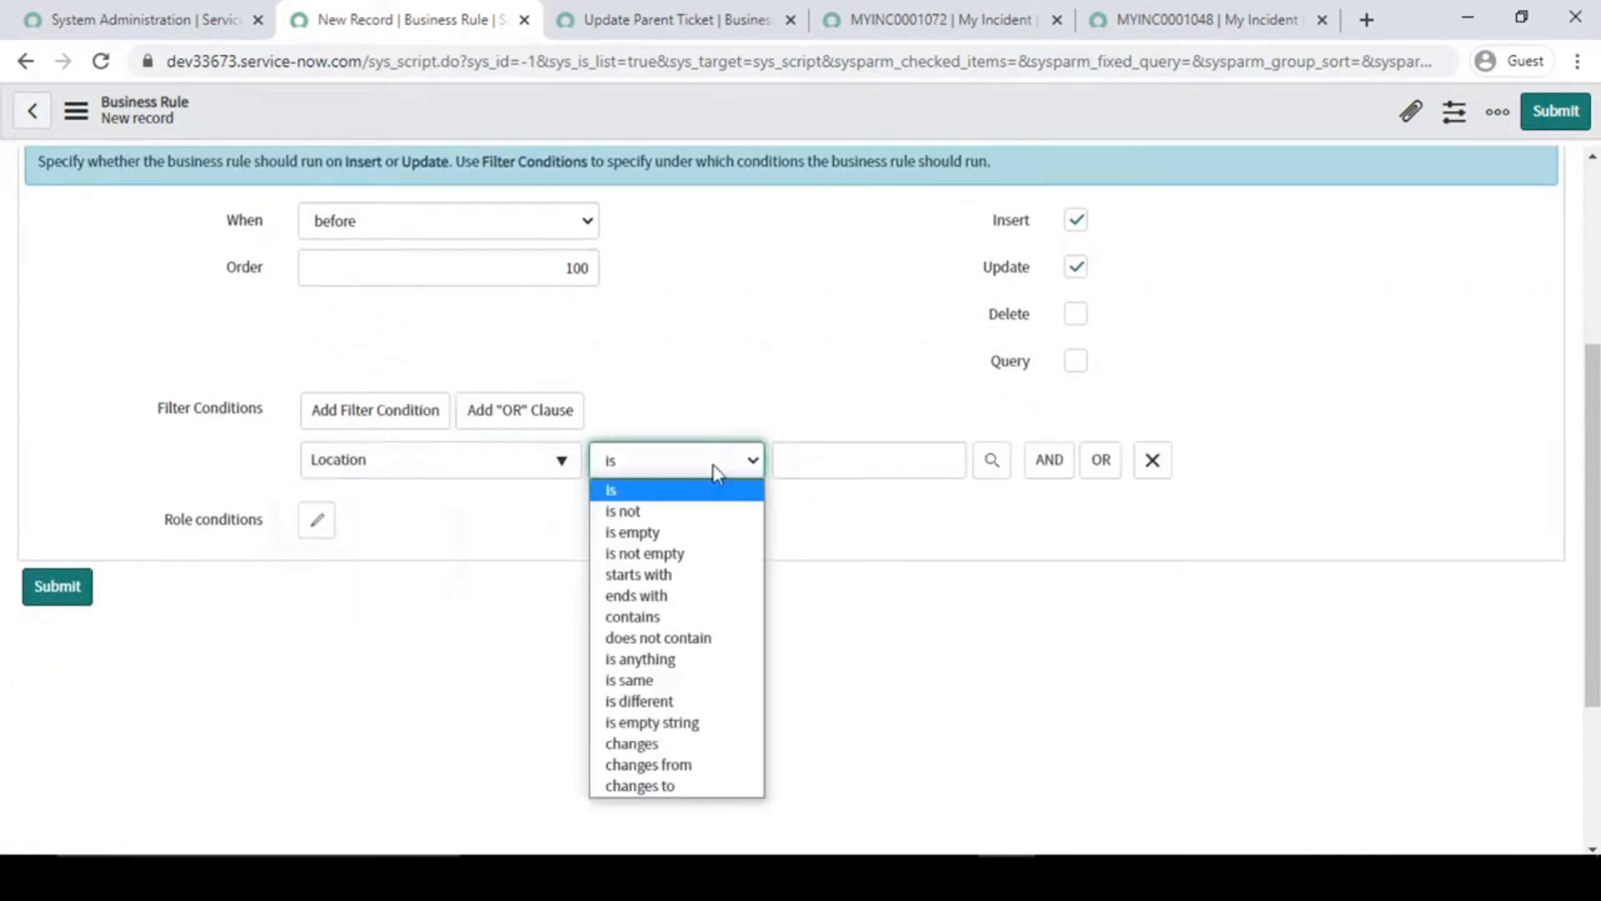
pyautogui.click(662, 532)
# - Add an action to the Set Location rule that sets Location to the first Baltimore, MD entry, and save the rule
pyautogui.scroll(3, 667, 546)
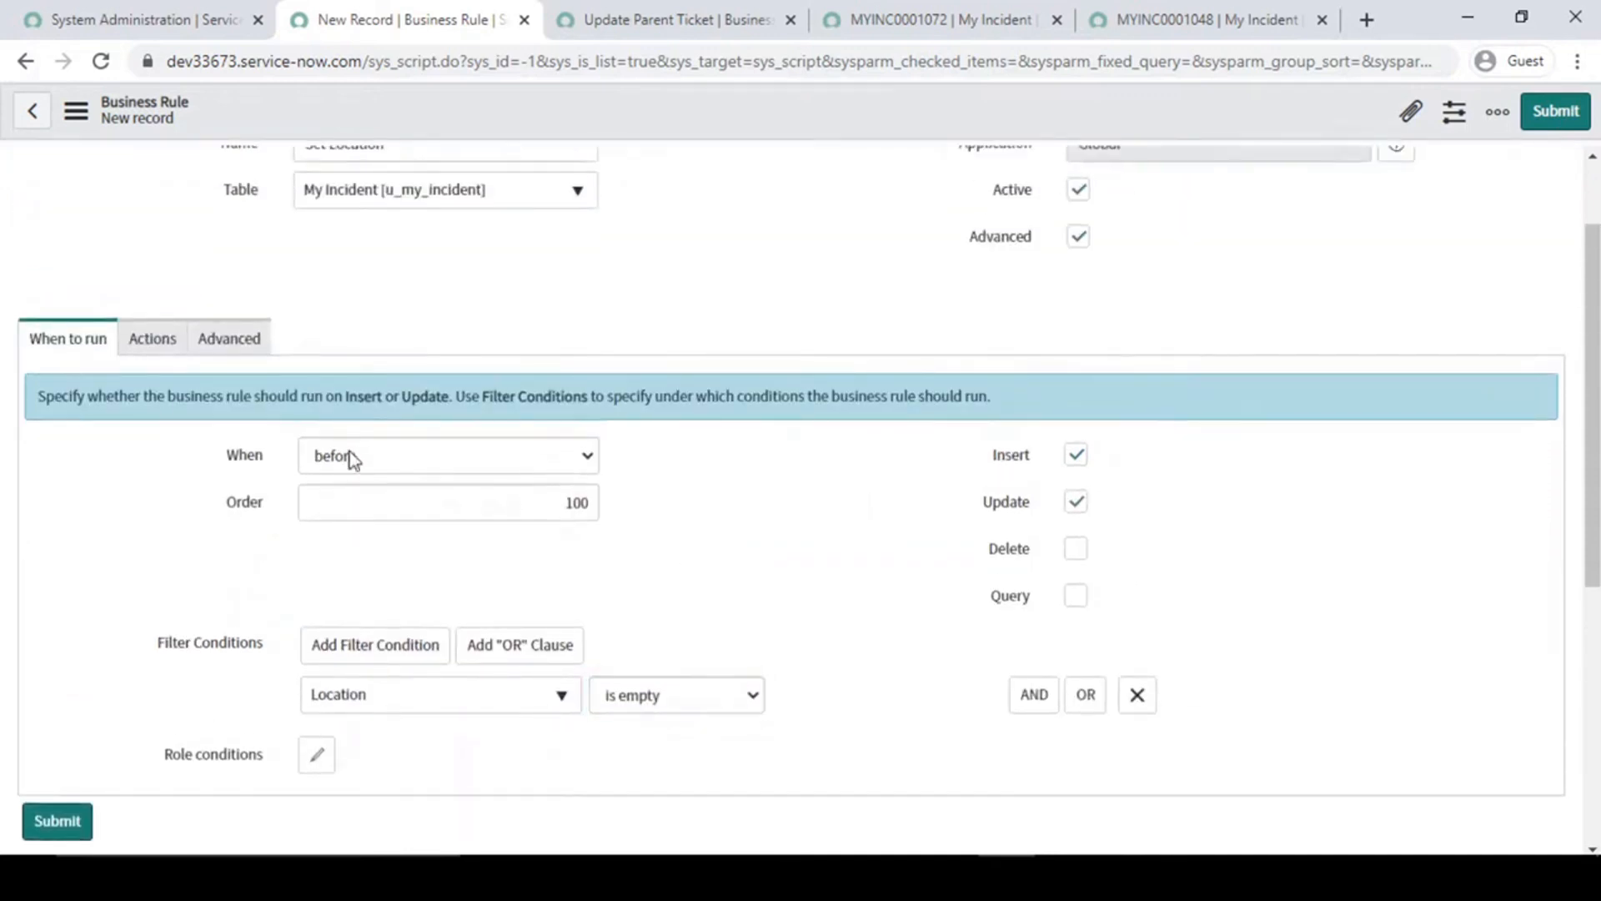
pyautogui.click(151, 339)
pyautogui.click(464, 559)
pyautogui.write('loc')
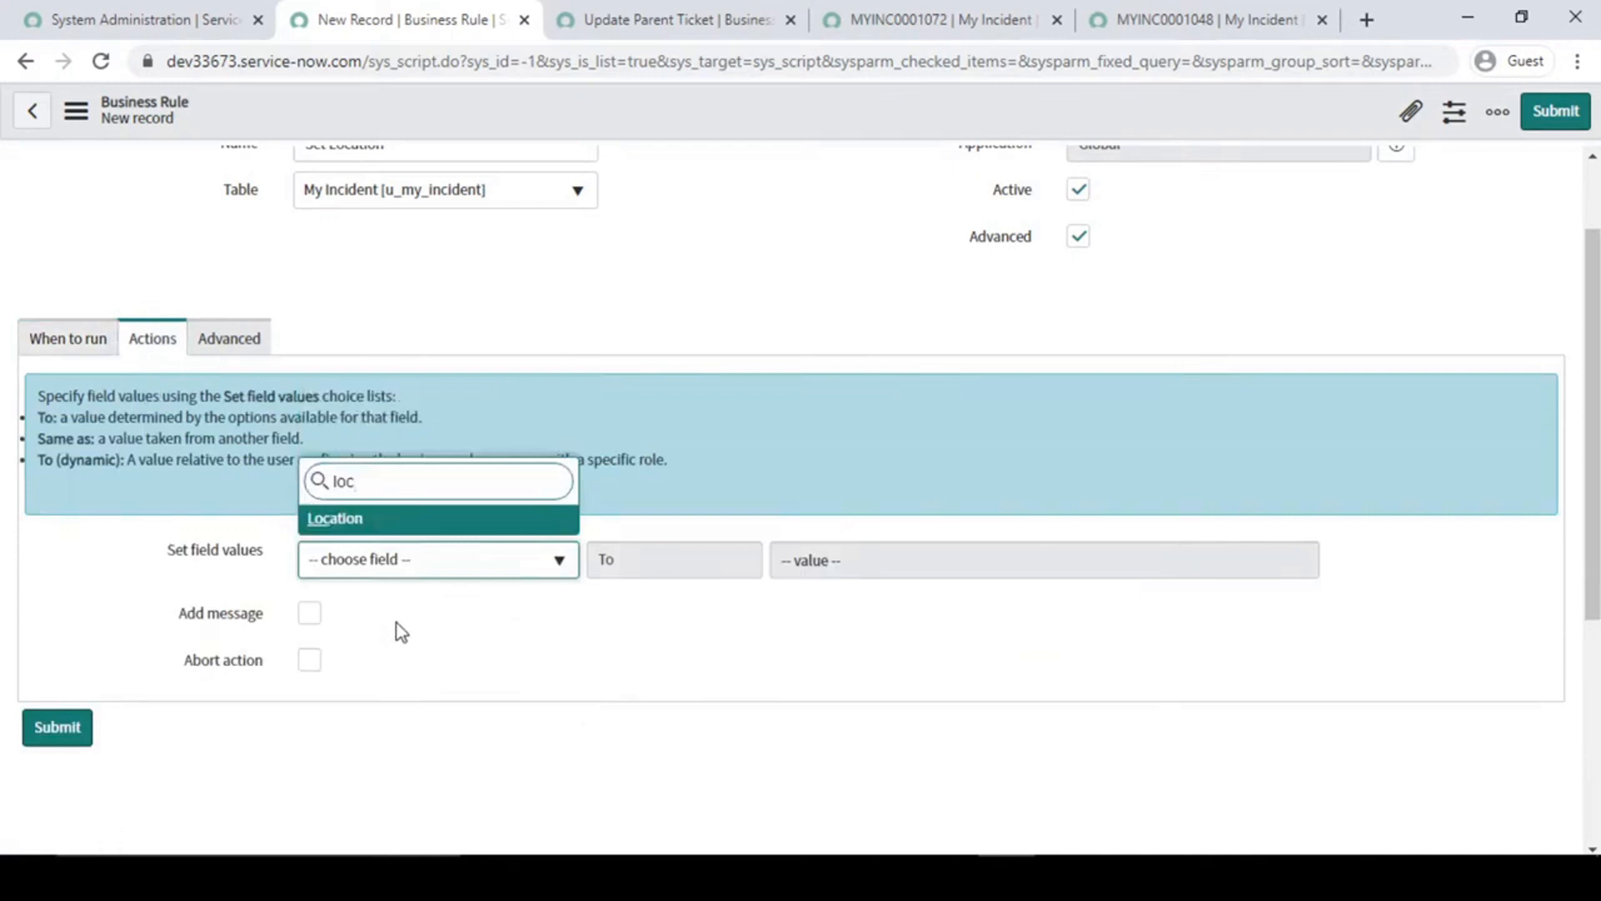
pyautogui.click(411, 519)
pyautogui.click(1344, 562)
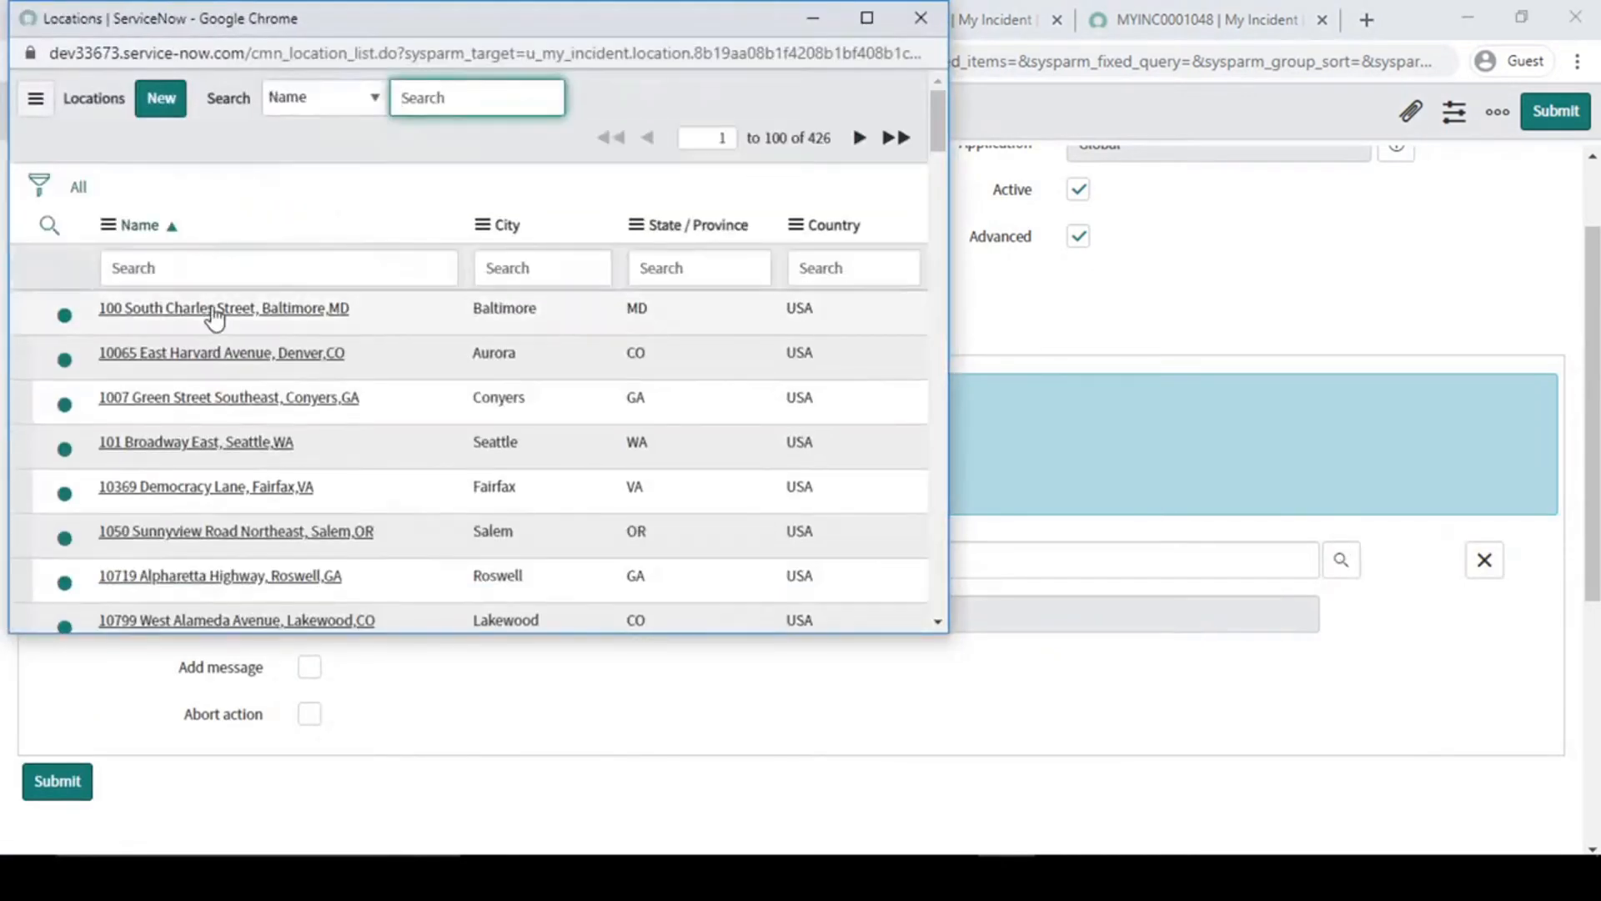
pyautogui.click(214, 309)
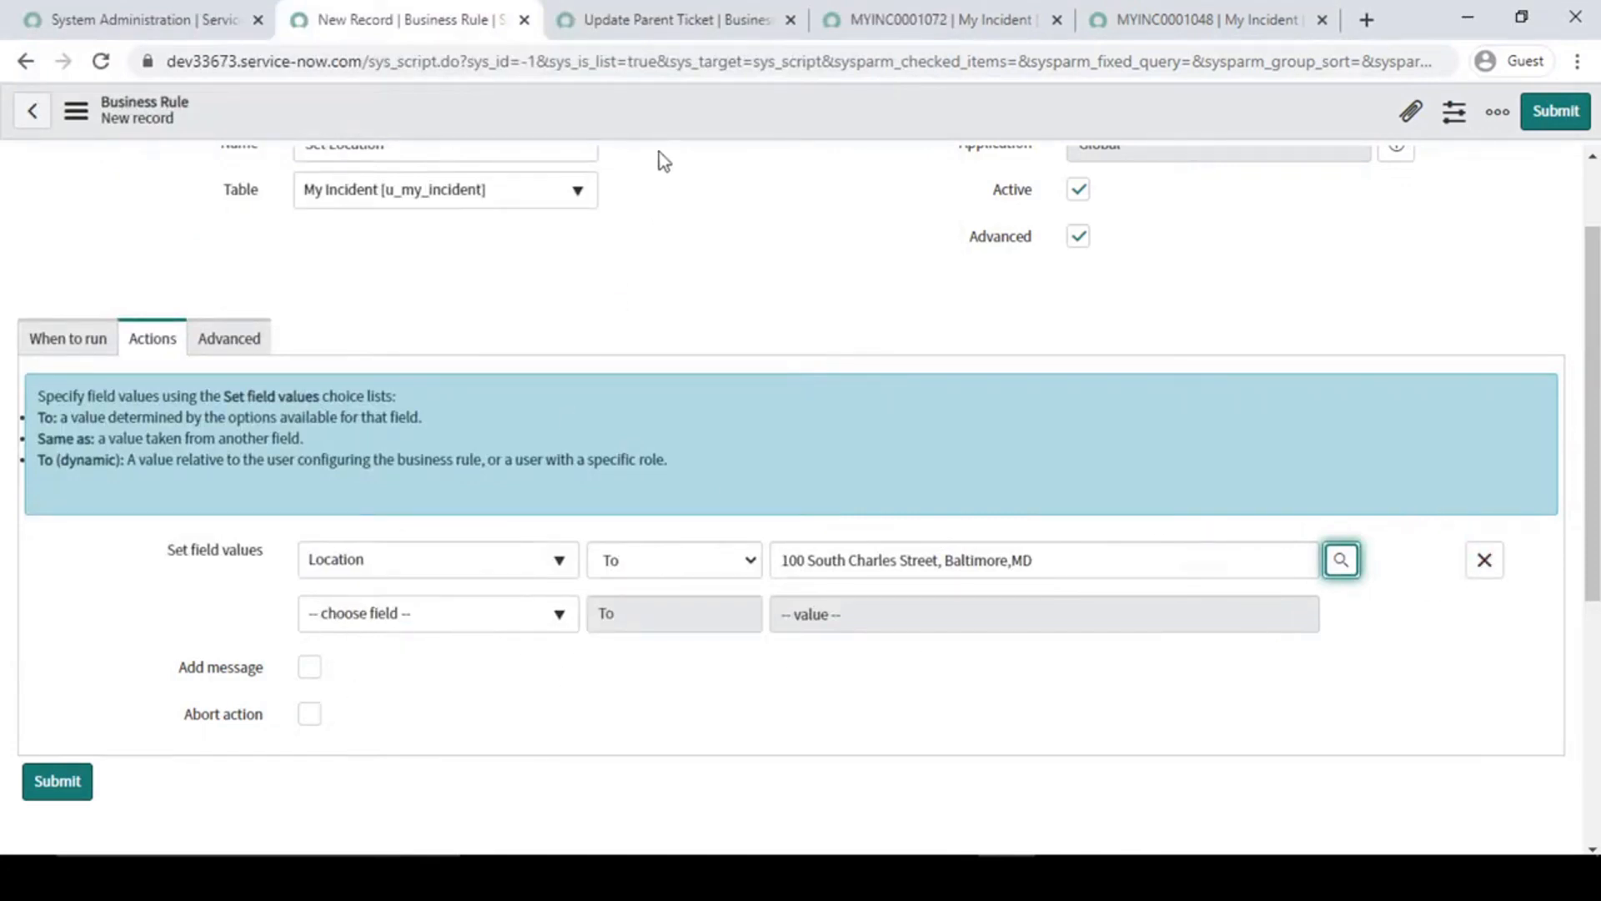
pyautogui.rightClick(674, 112)
pyautogui.click(699, 126)
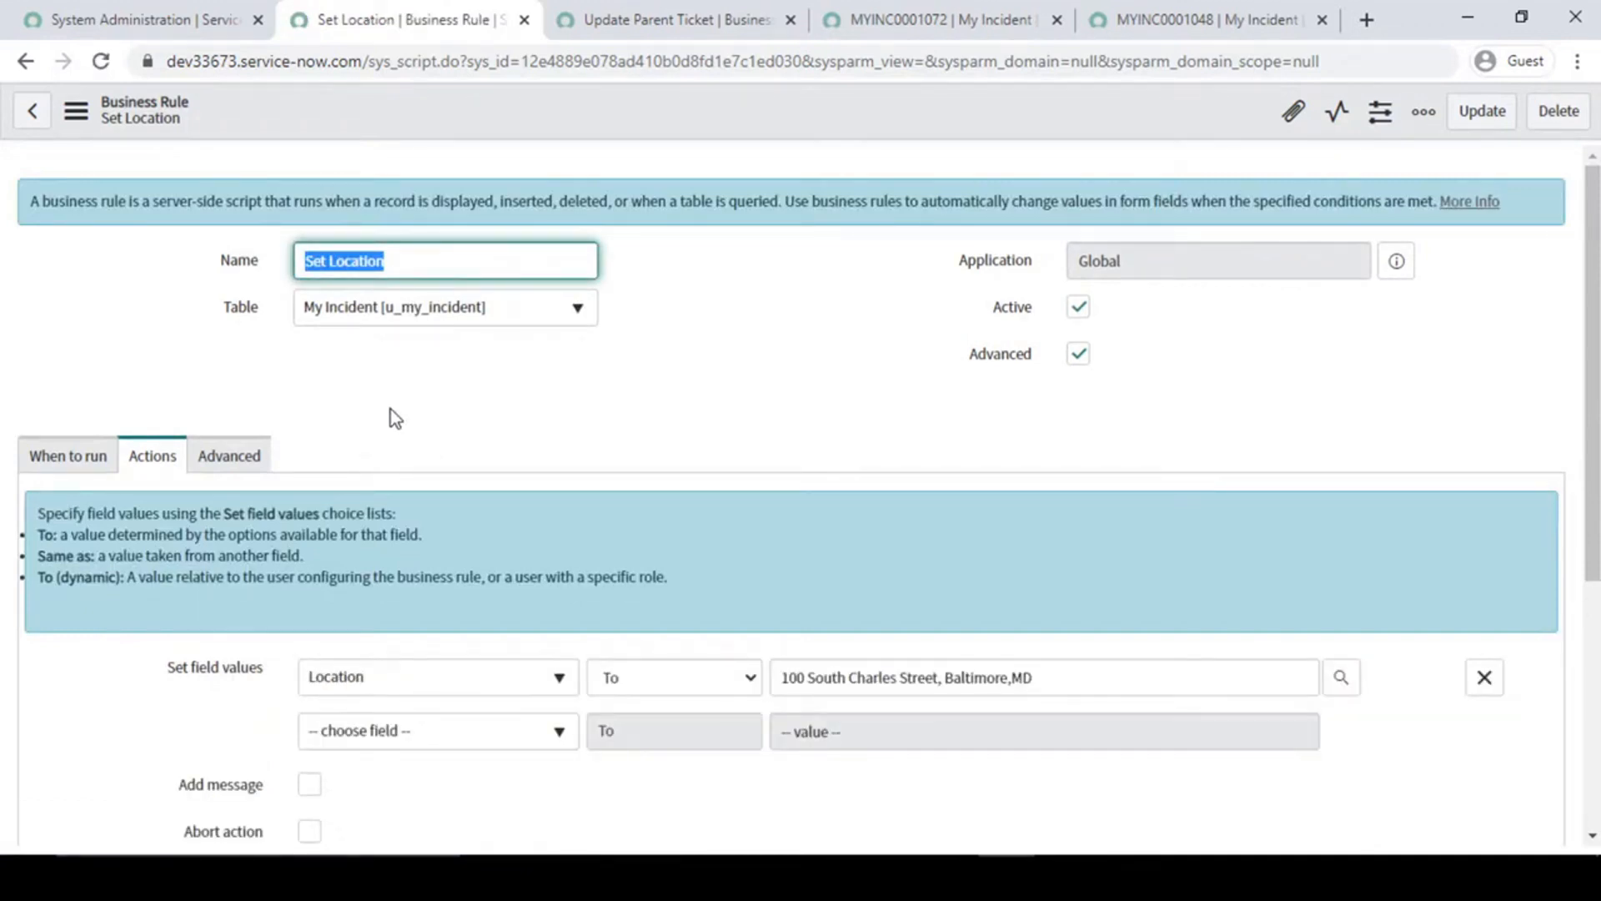
pyautogui.scroll(-3, 389, 410)
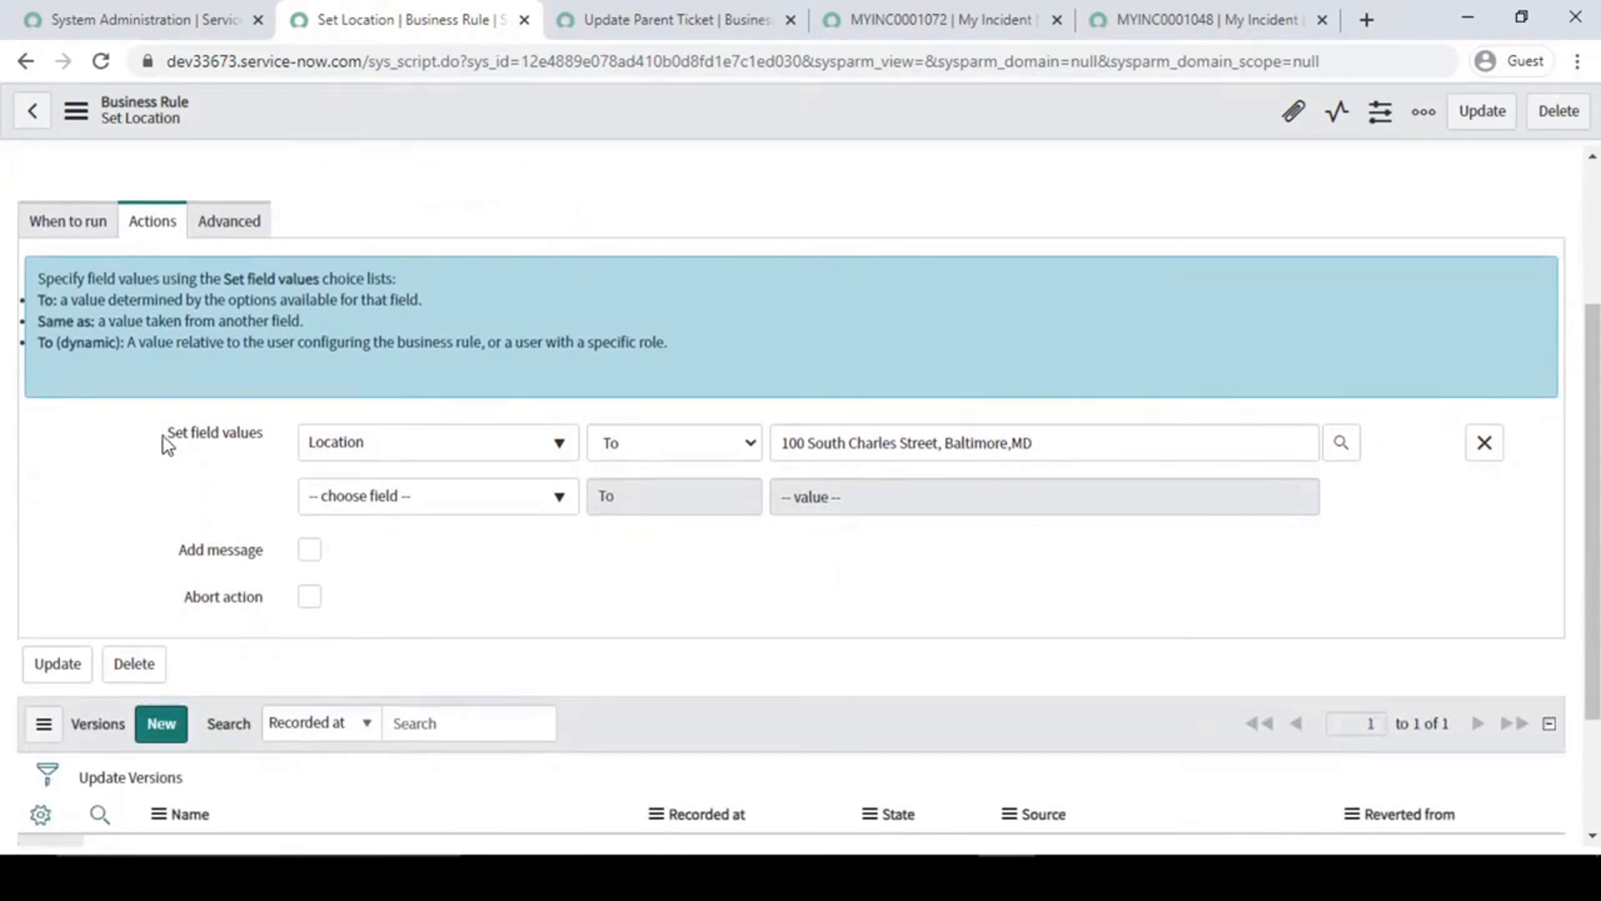
# - Open a blank My Incident form in a new browser tab and set its Company to ACME Africa
pyautogui.click(148, 18)
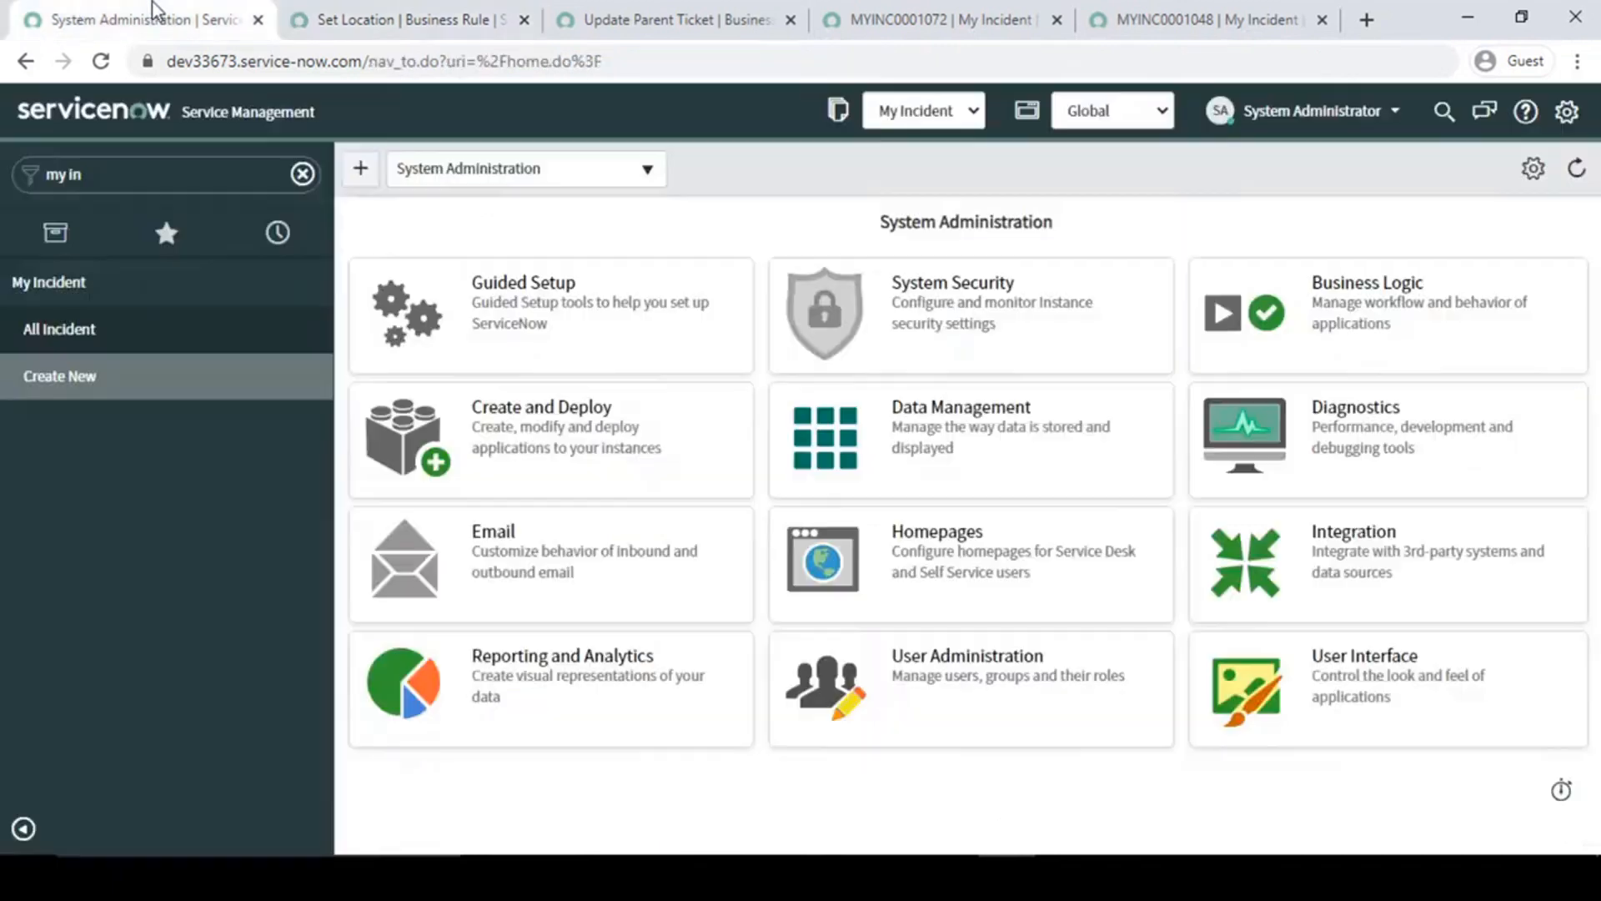
pyautogui.click(60, 385)
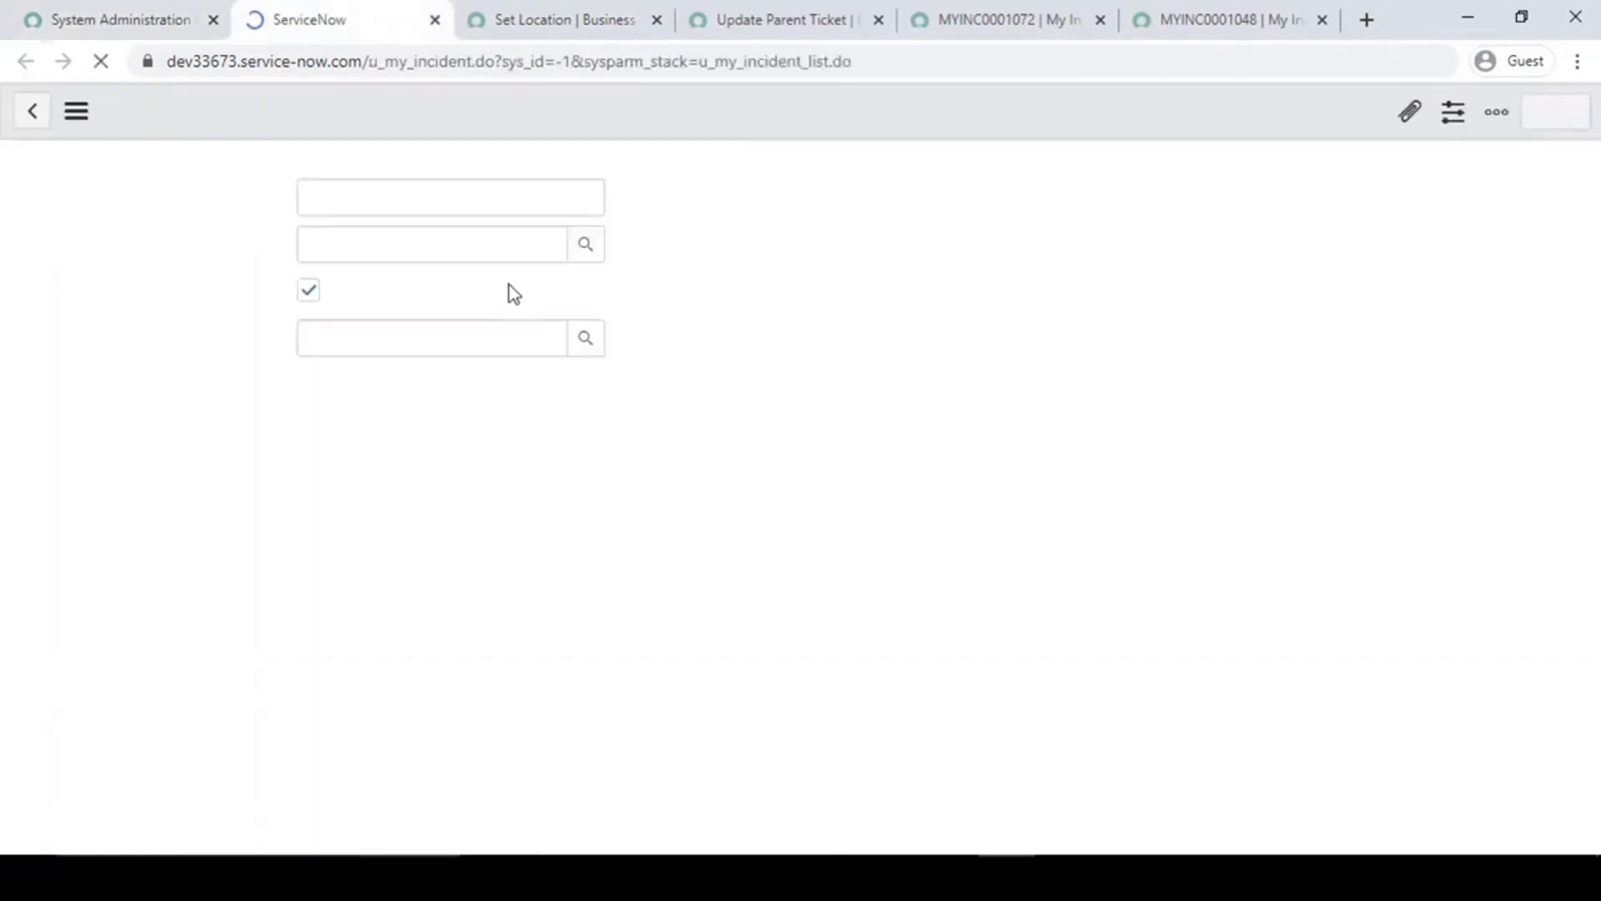
pyautogui.click(377, 385)
pyautogui.click(575, 339)
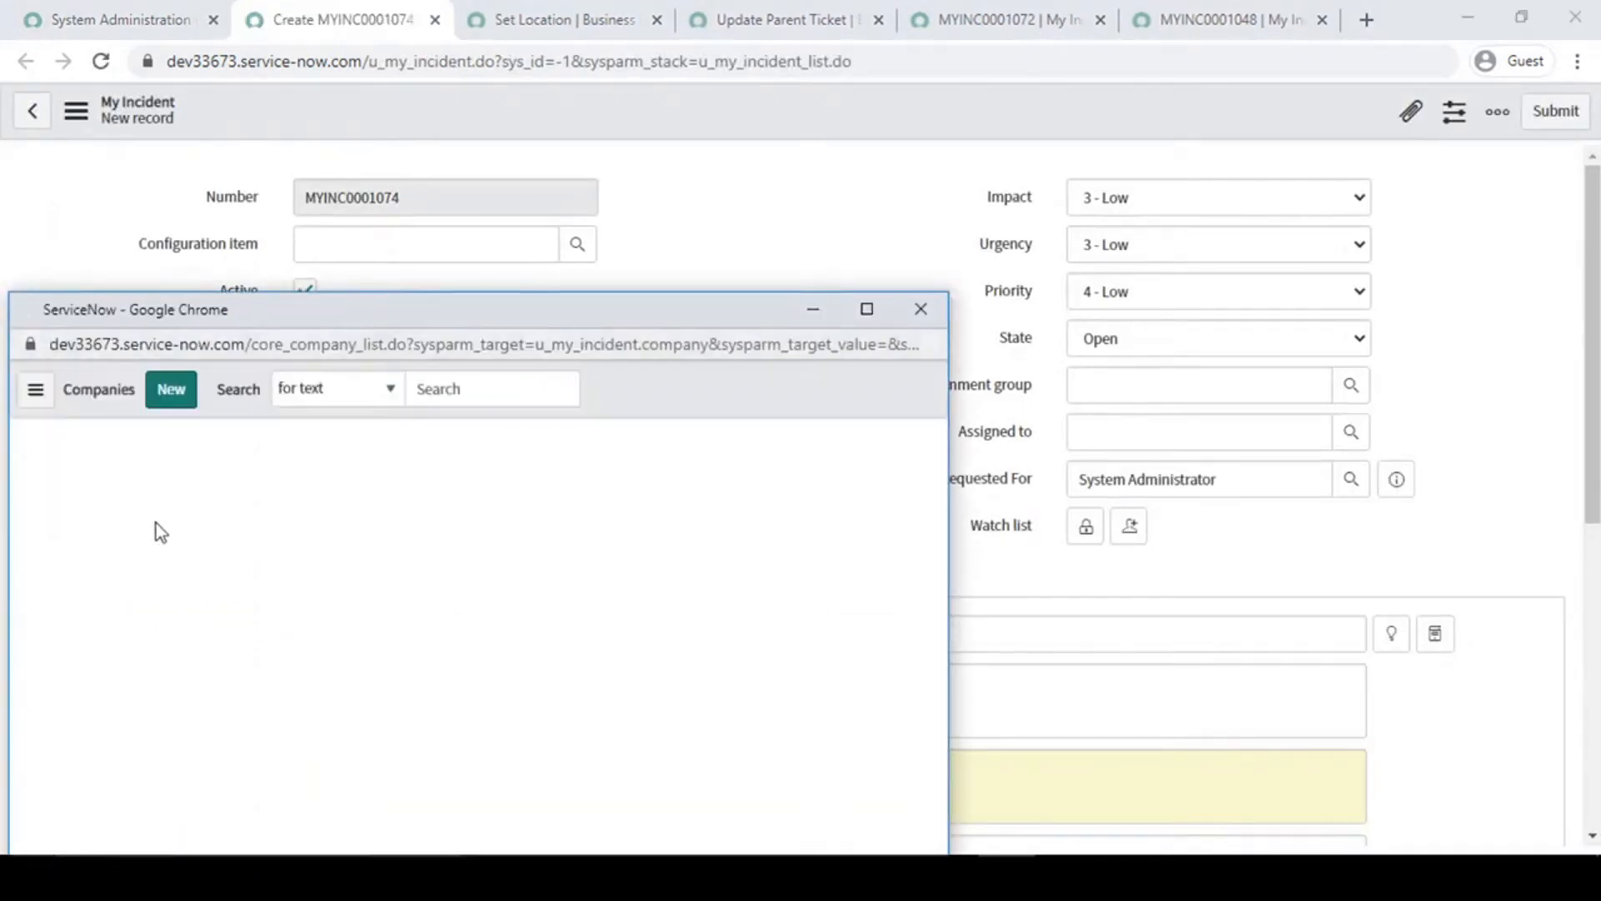
pyautogui.click(143, 604)
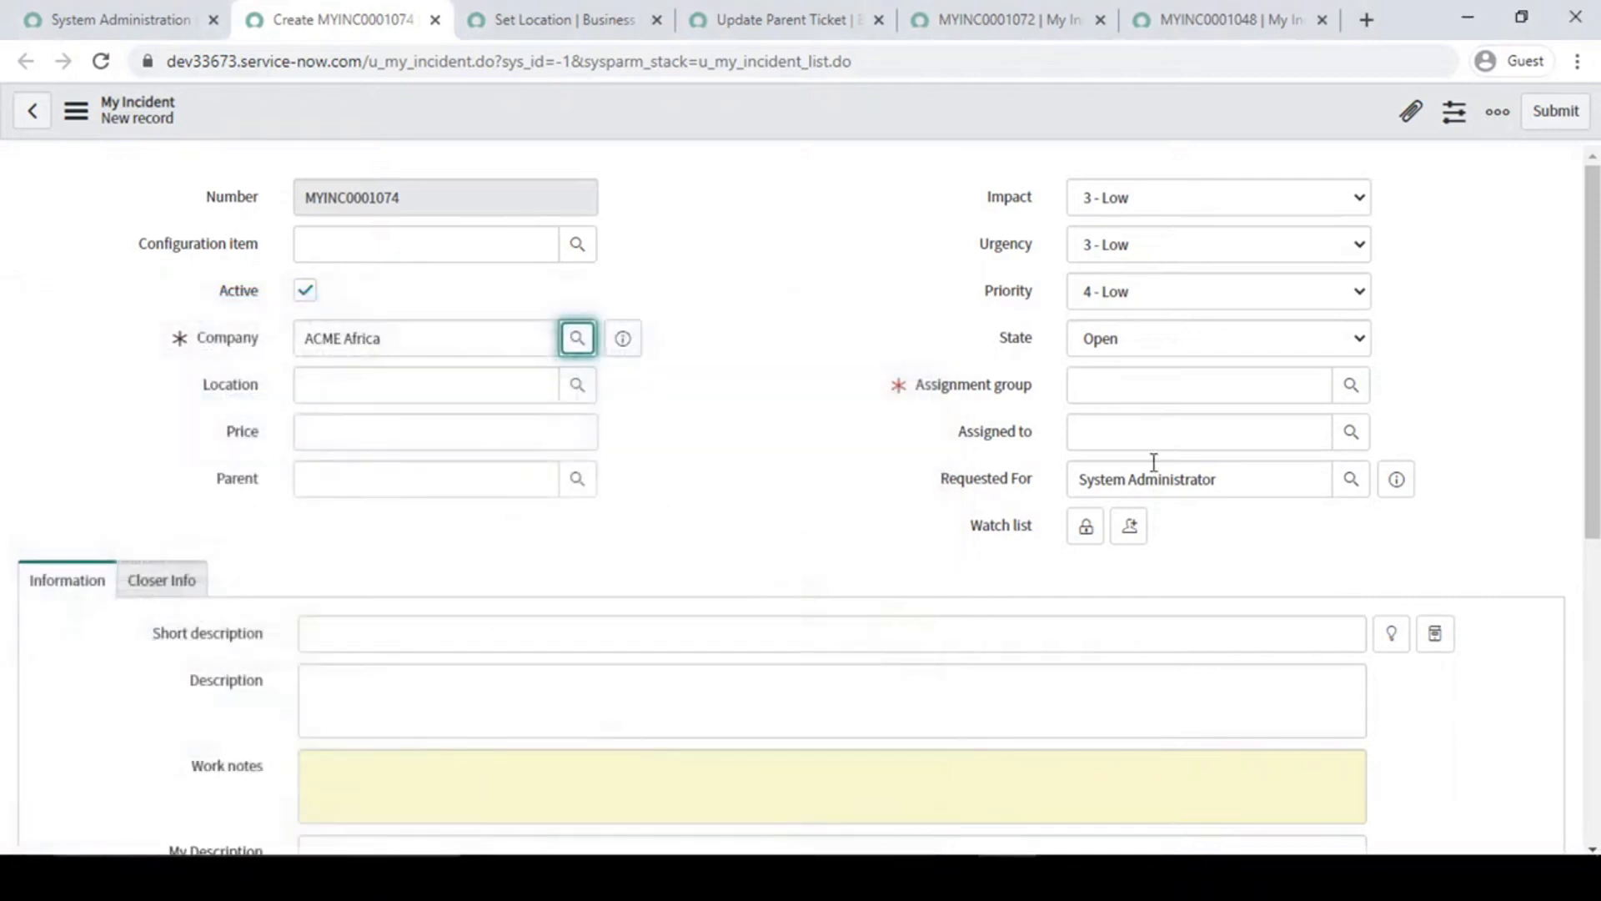
# - Set the new incident's Assignment group to eCAB Approval and save the record with Location left empty
pyautogui.click(1351, 384)
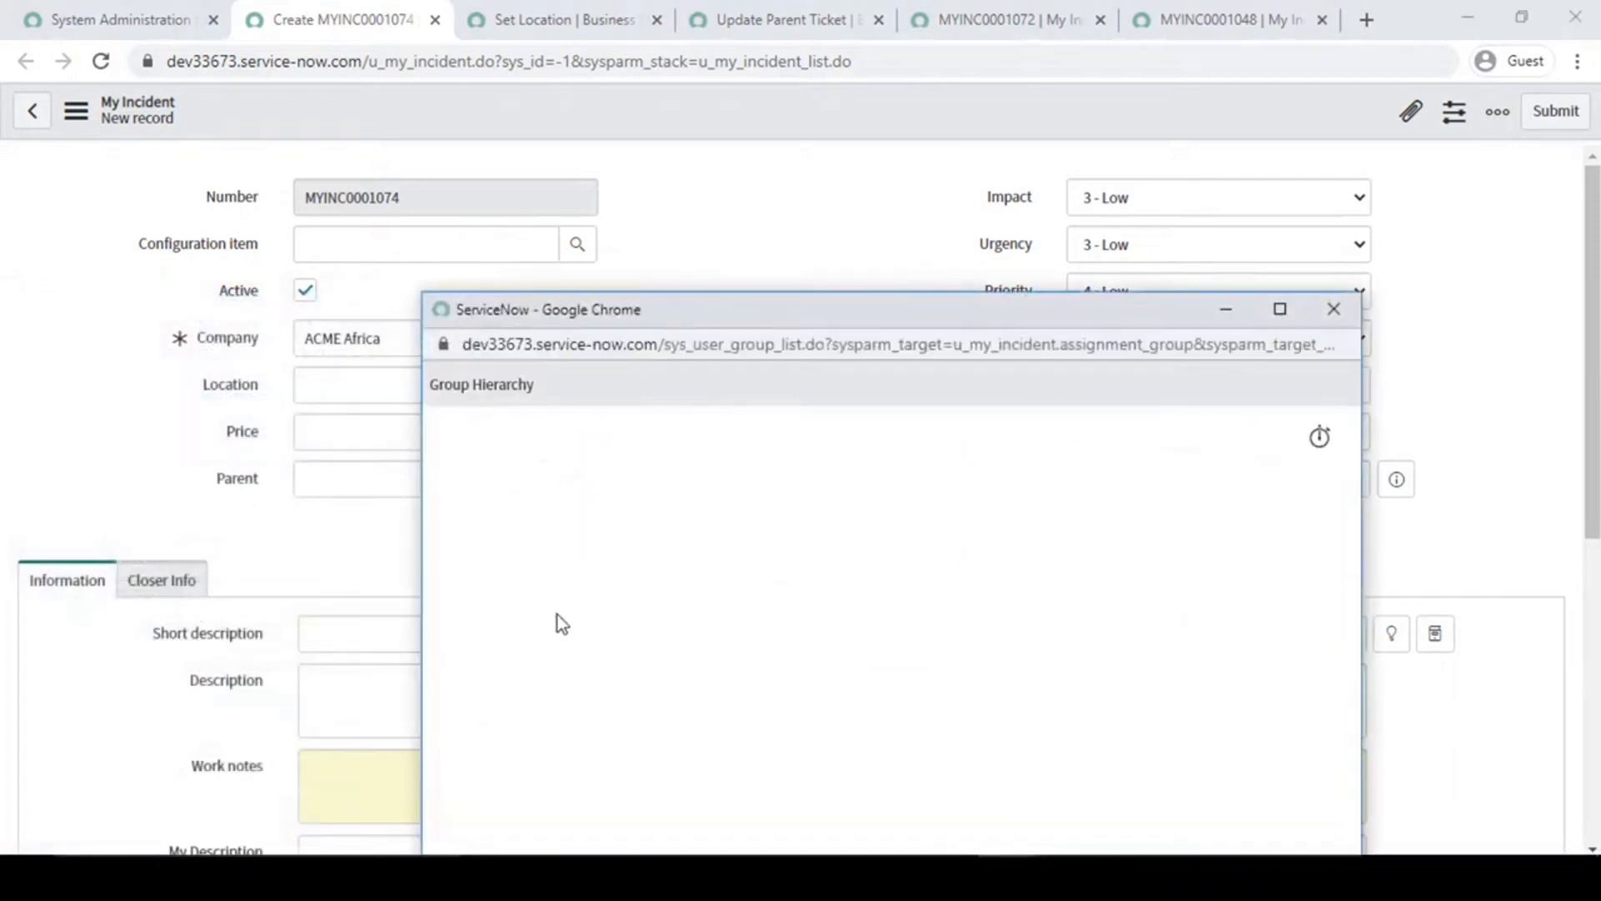
pyautogui.click(526, 573)
pyautogui.rightClick(700, 111)
pyautogui.click(724, 122)
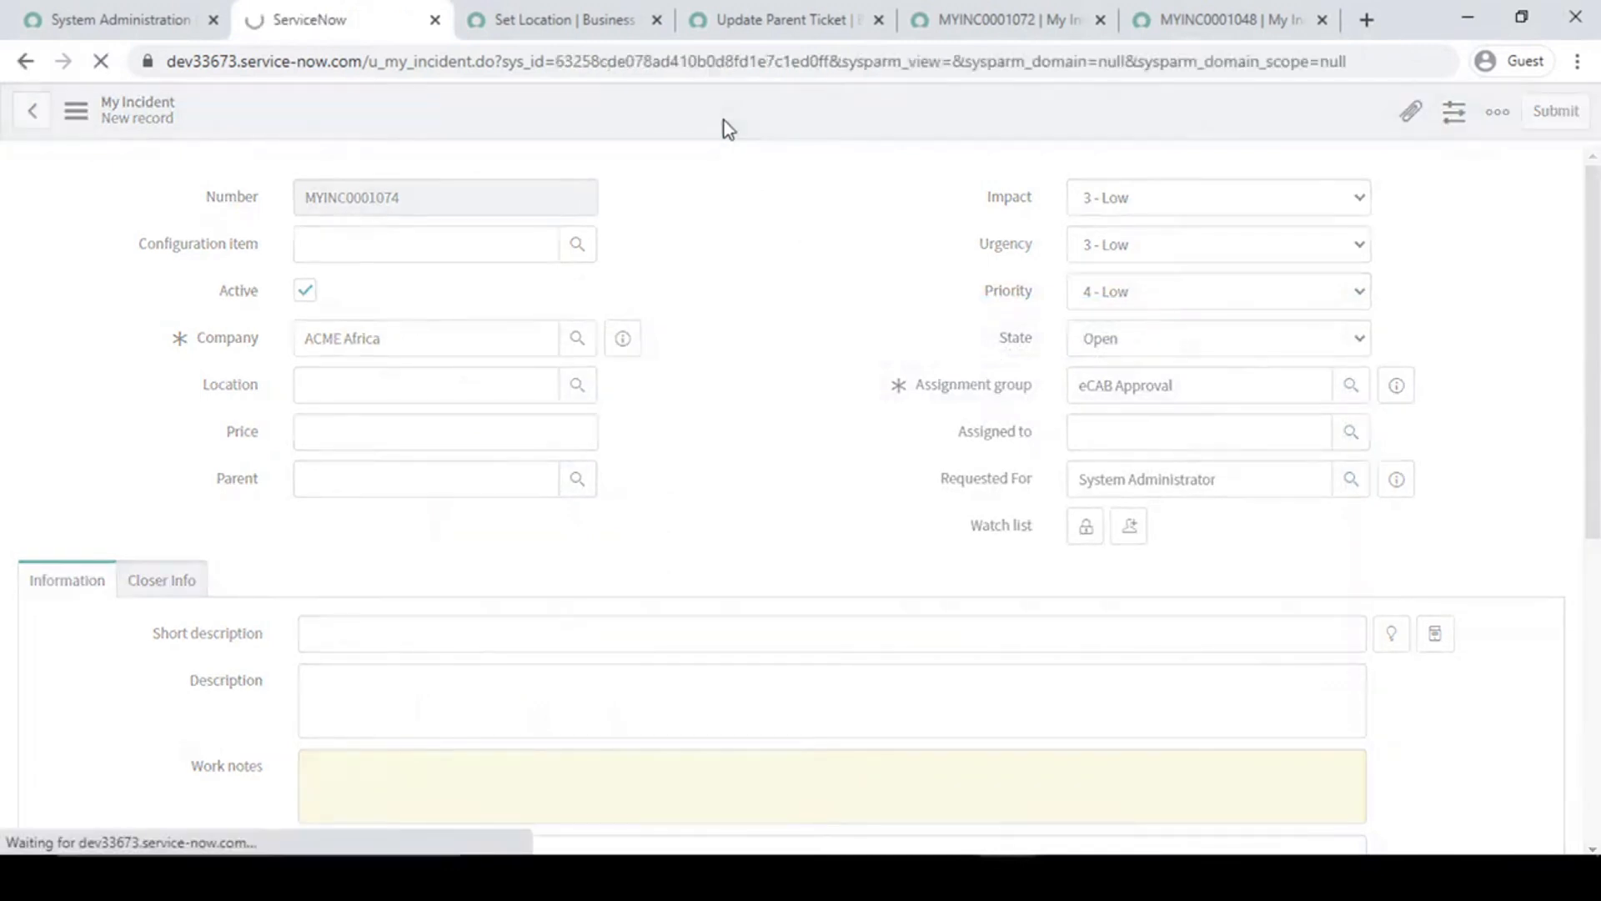
# - Check the Location value on the saved incident
pyautogui.moveTo(332, 385); pyautogui.dragTo(776, 371)
pyautogui.click(645, 255)
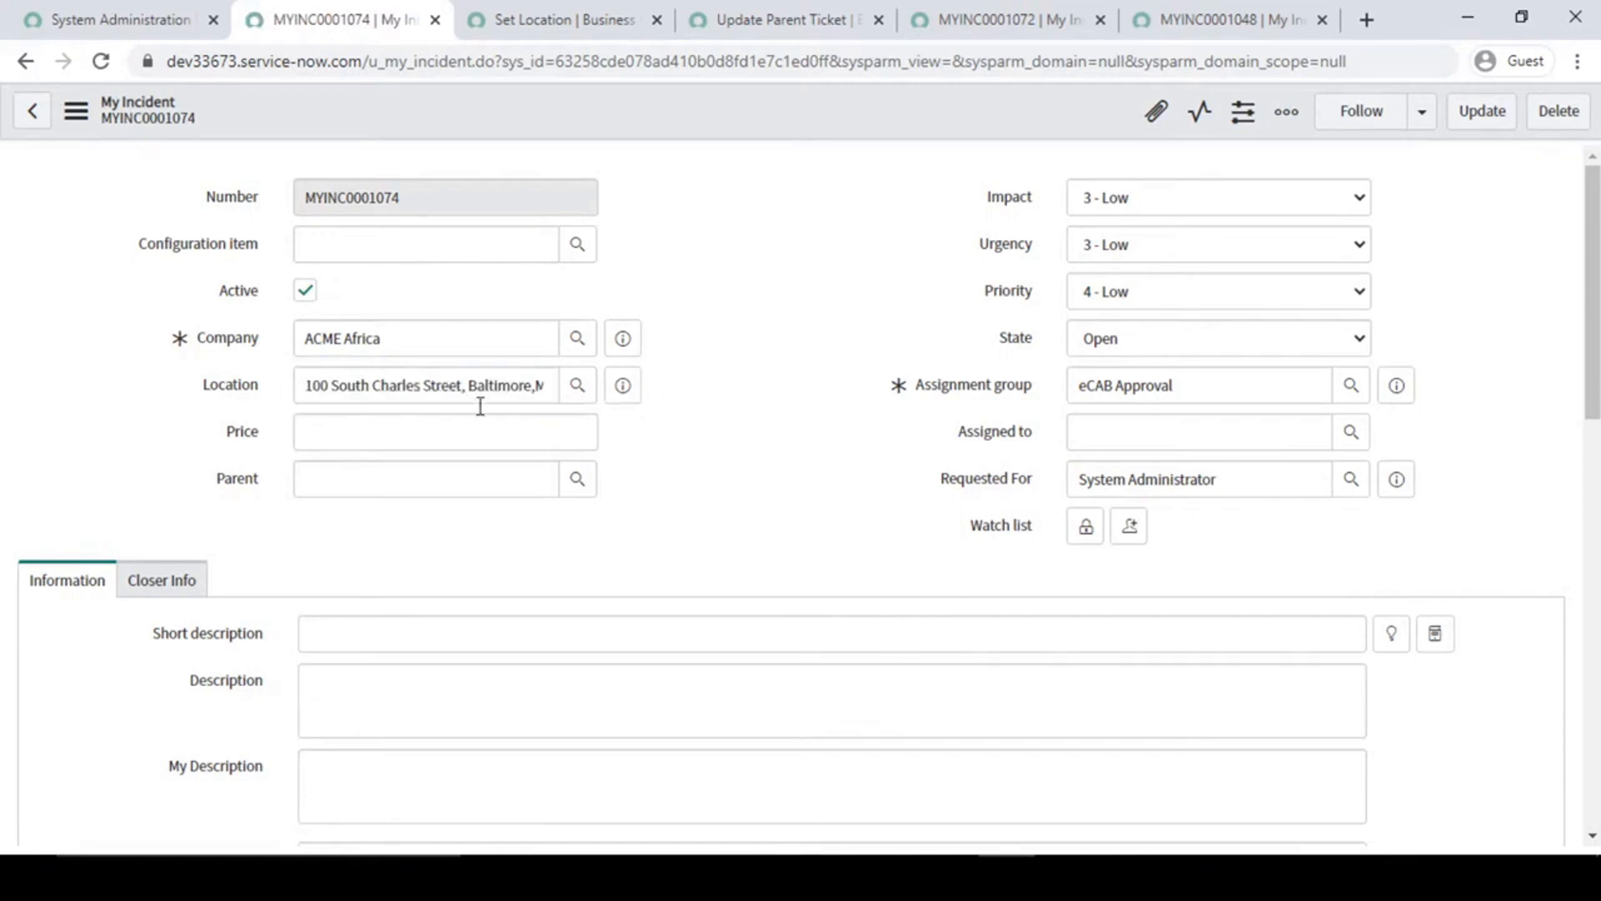
pyautogui.click(324, 384)
pyautogui.doubleClick(323, 385)
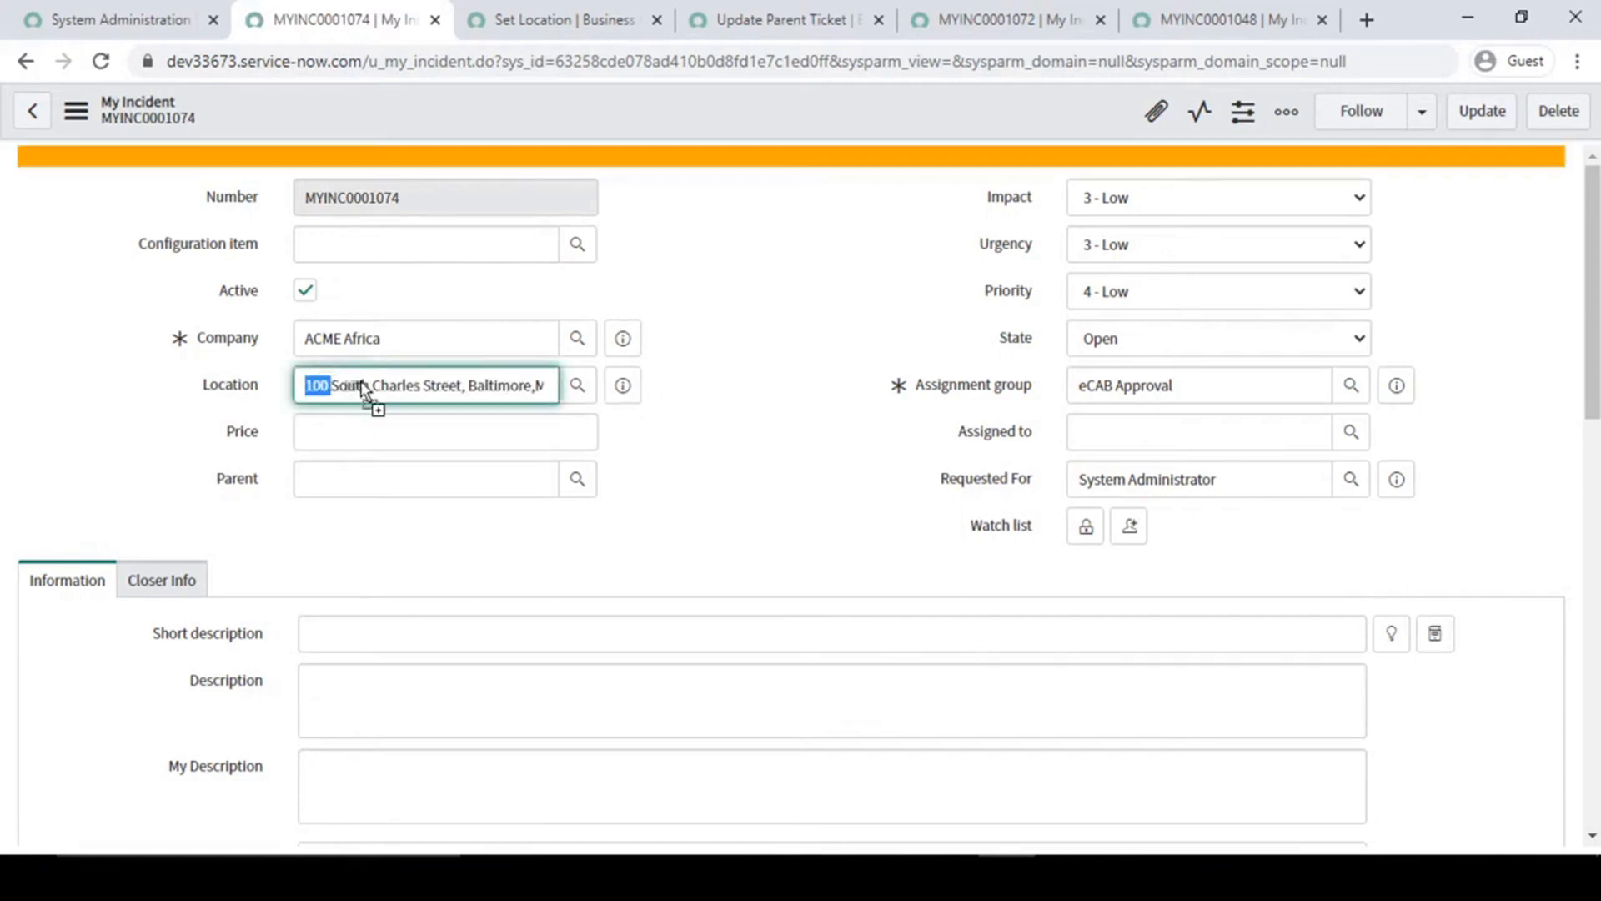
# - Examine the Set field values, Add message and Abort action options of the Set Location rule
pyautogui.click(572, 13)
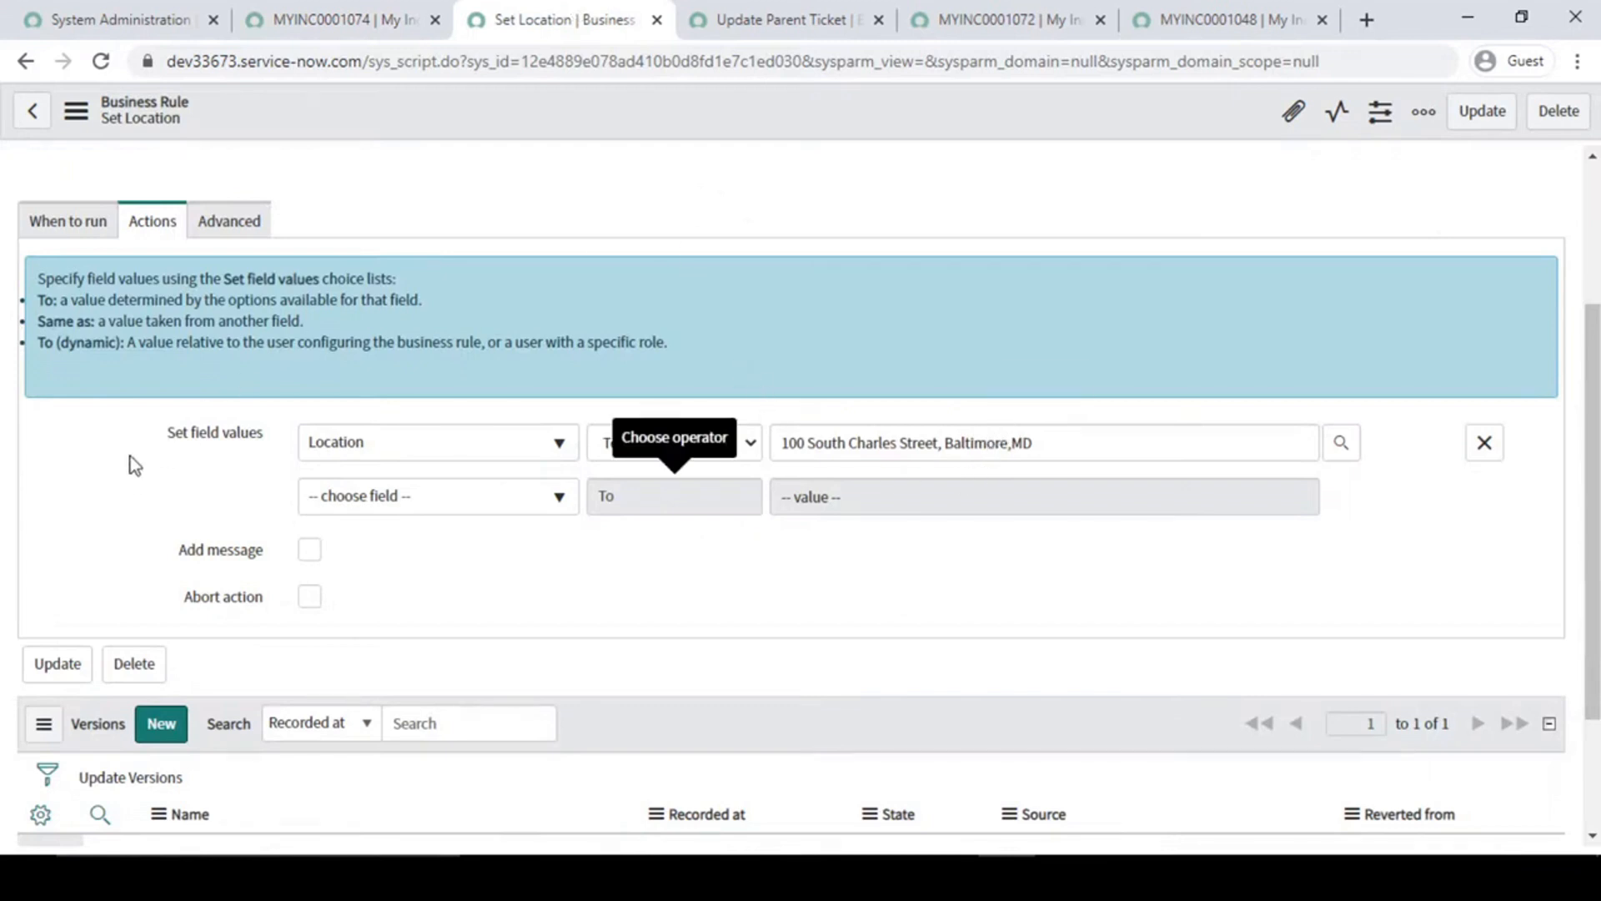
pyautogui.scroll(3, 130, 457)
pyautogui.scroll(-3, 131, 461)
pyautogui.click(310, 548)
pyautogui.click(310, 548)
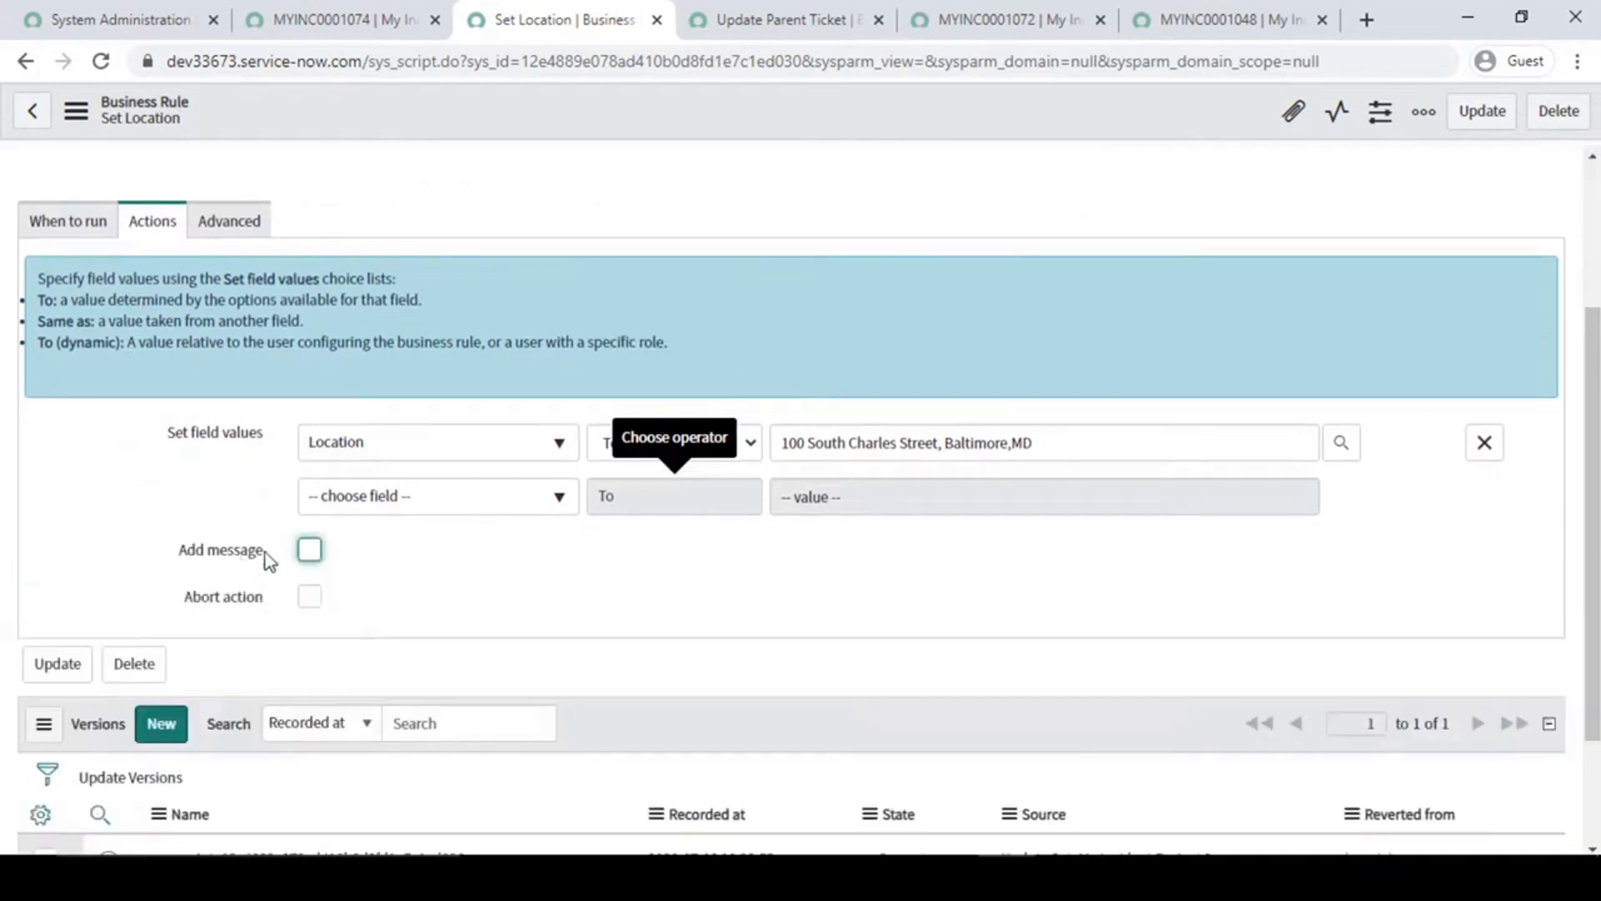
pyautogui.click(176, 517)
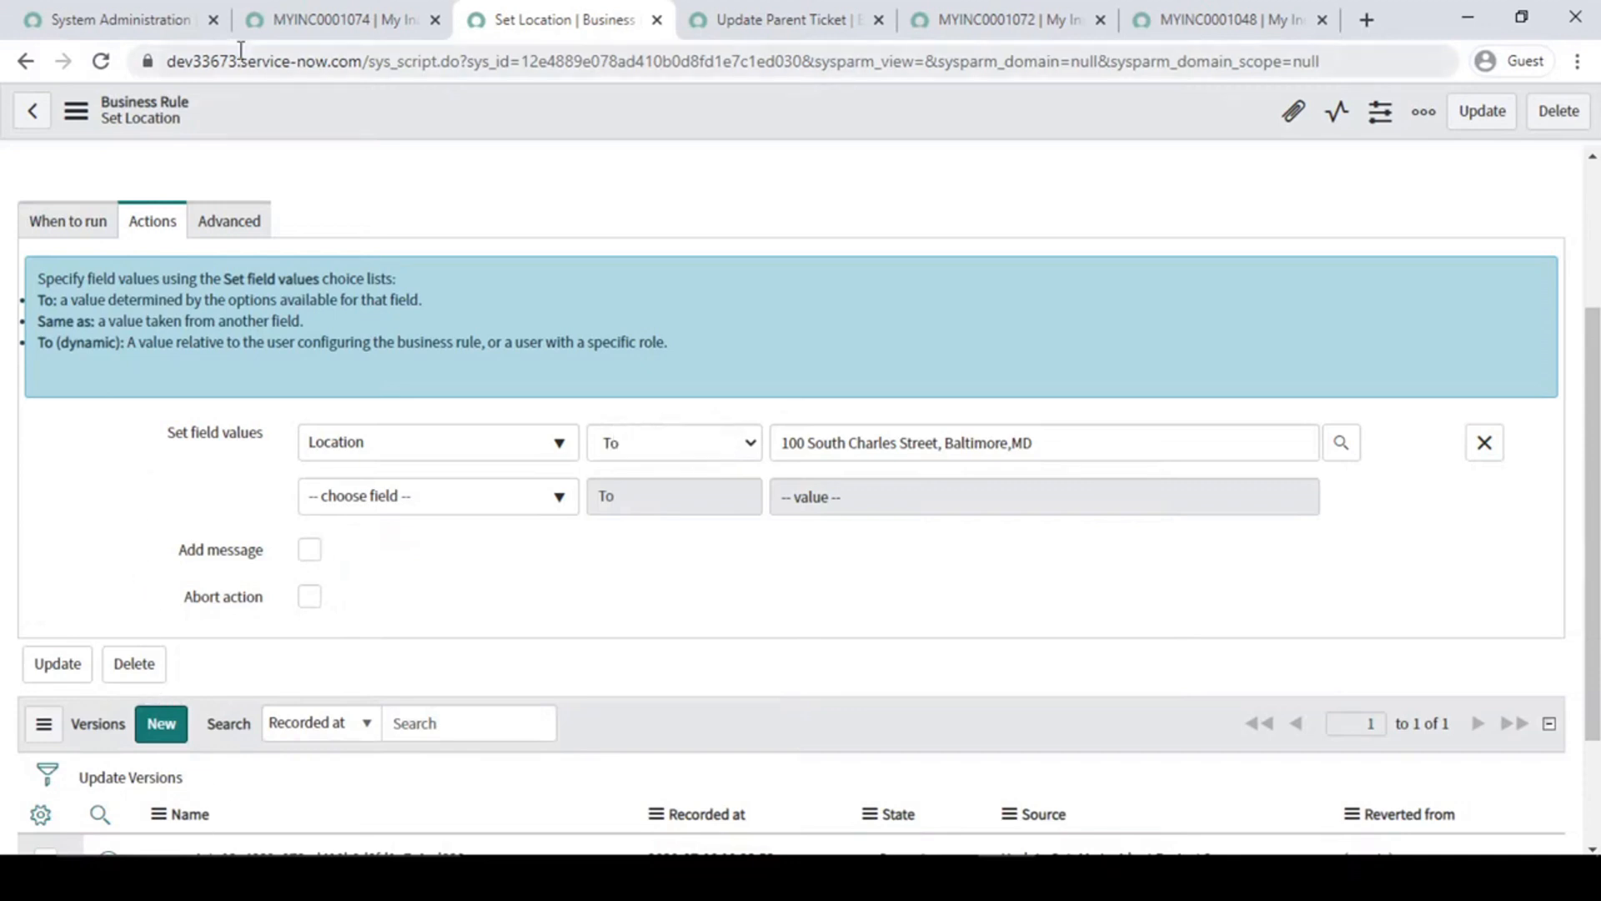
# - Return to the saved test incident and set its State to Closed Complete
pyautogui.click(275, 21)
pyautogui.click(171, 17)
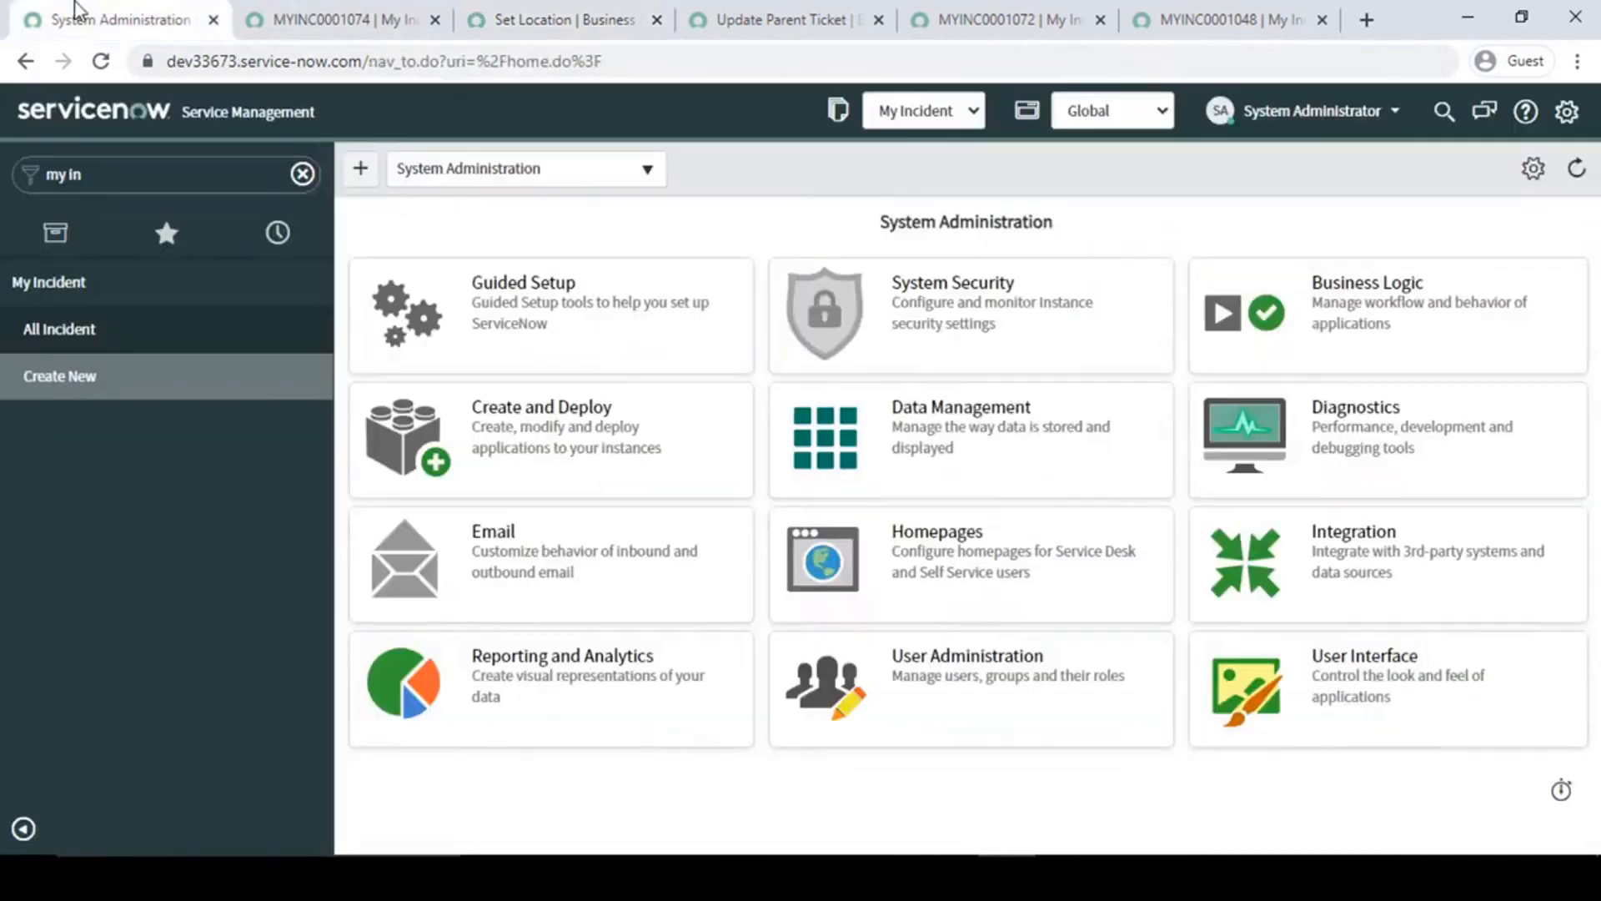
pyautogui.click(287, 11)
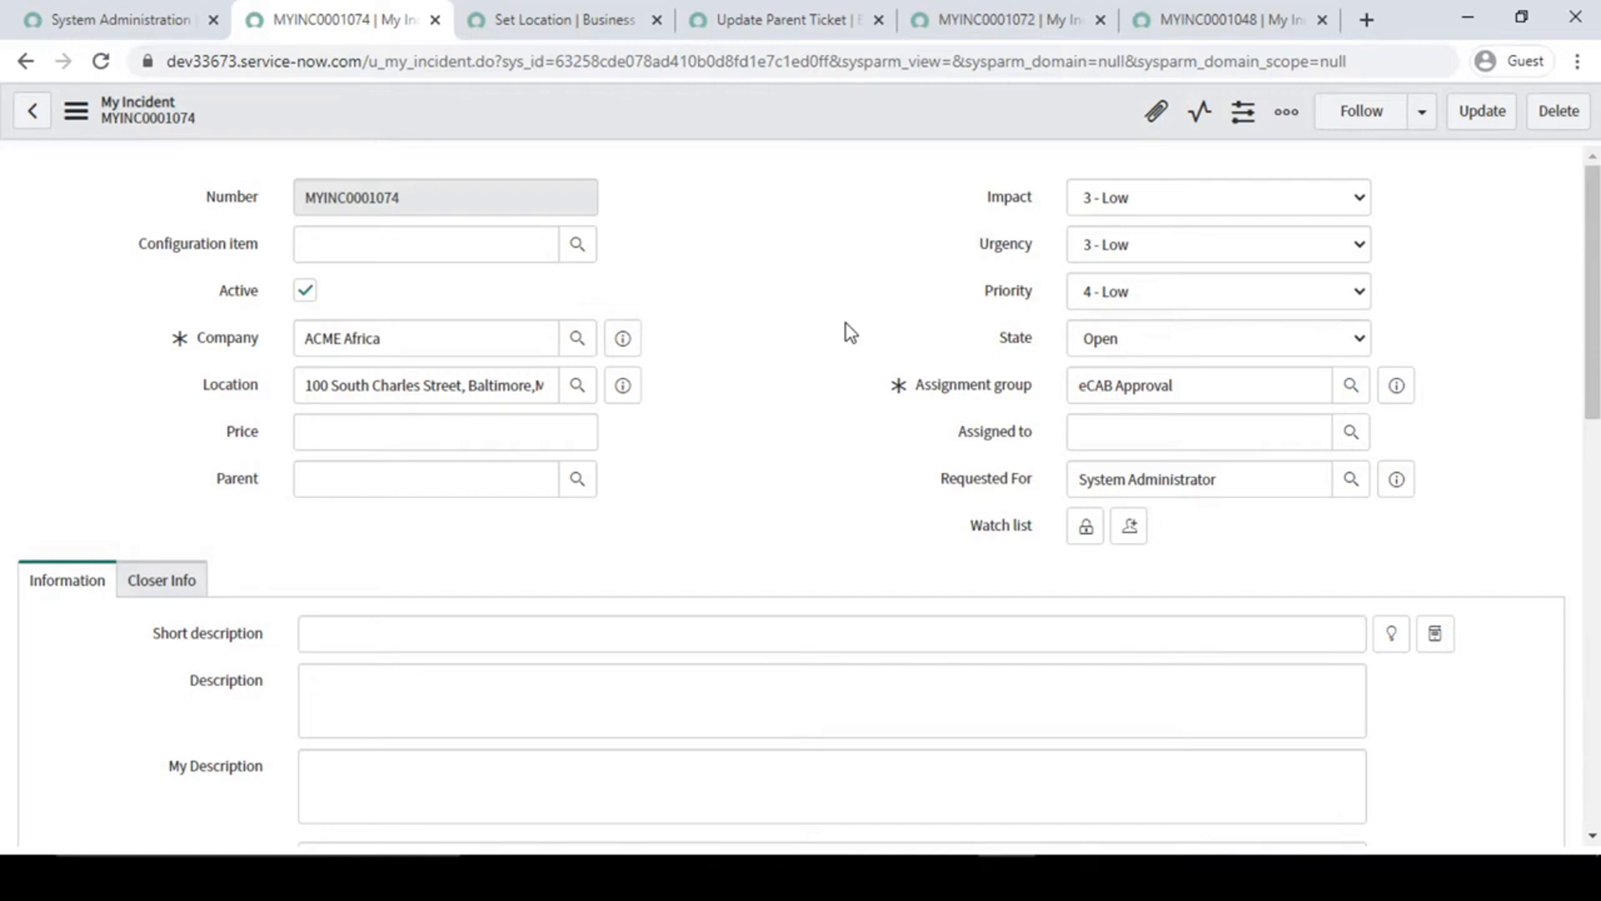
pyautogui.click(1176, 334)
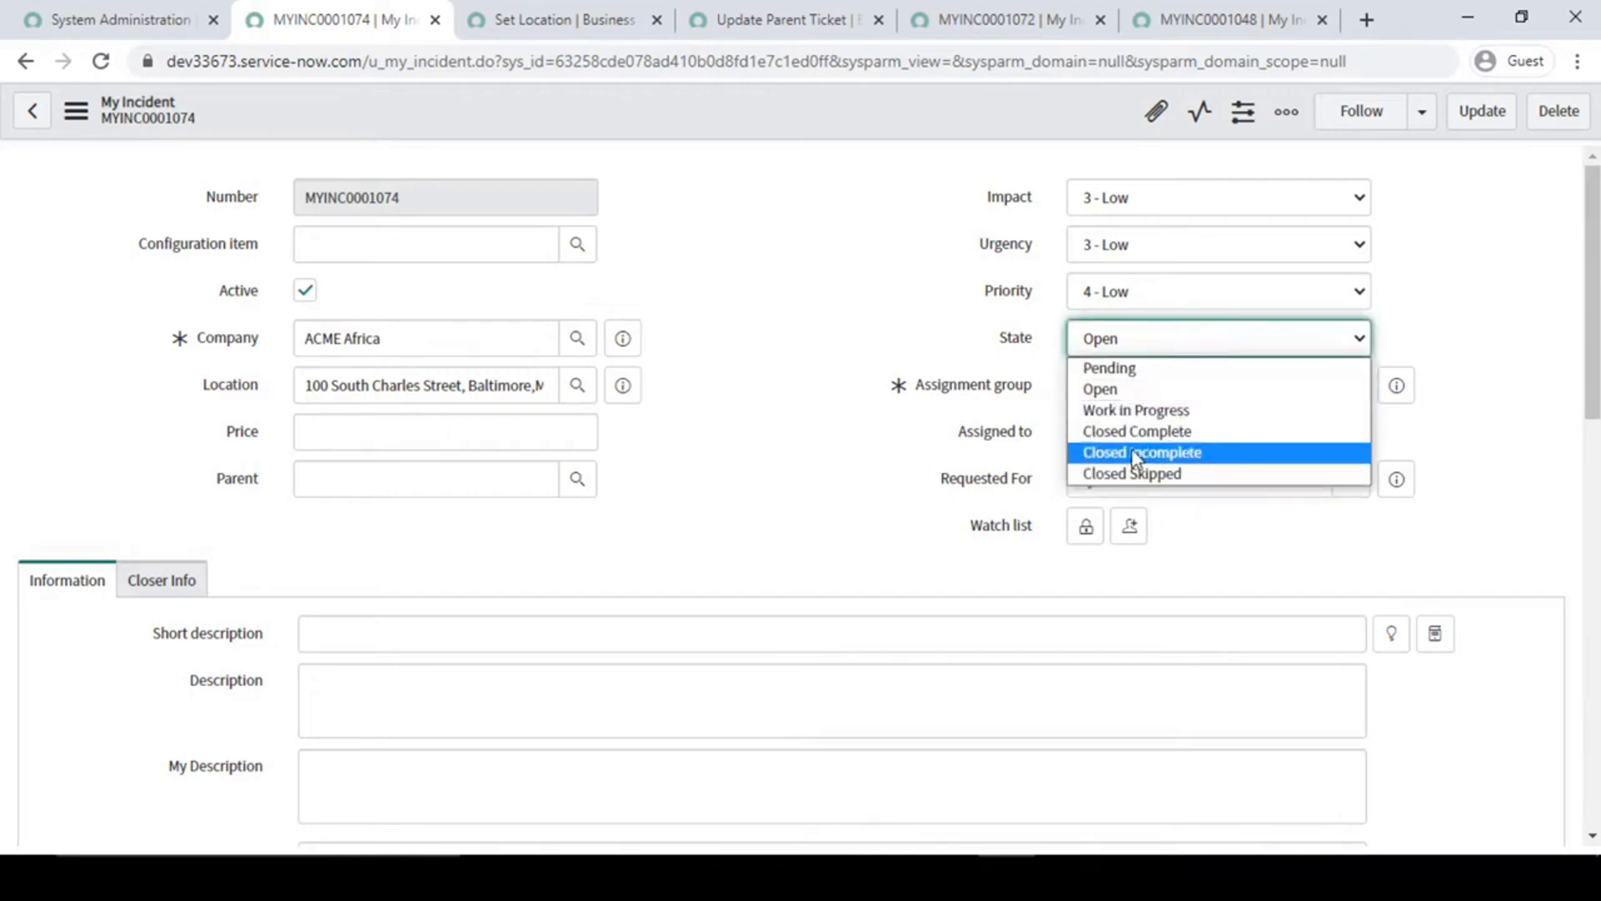
pyautogui.click(1168, 431)
# - Clear the incident's Assignment group and set Assigned to to Help Desk User
pyautogui.click(1351, 432)
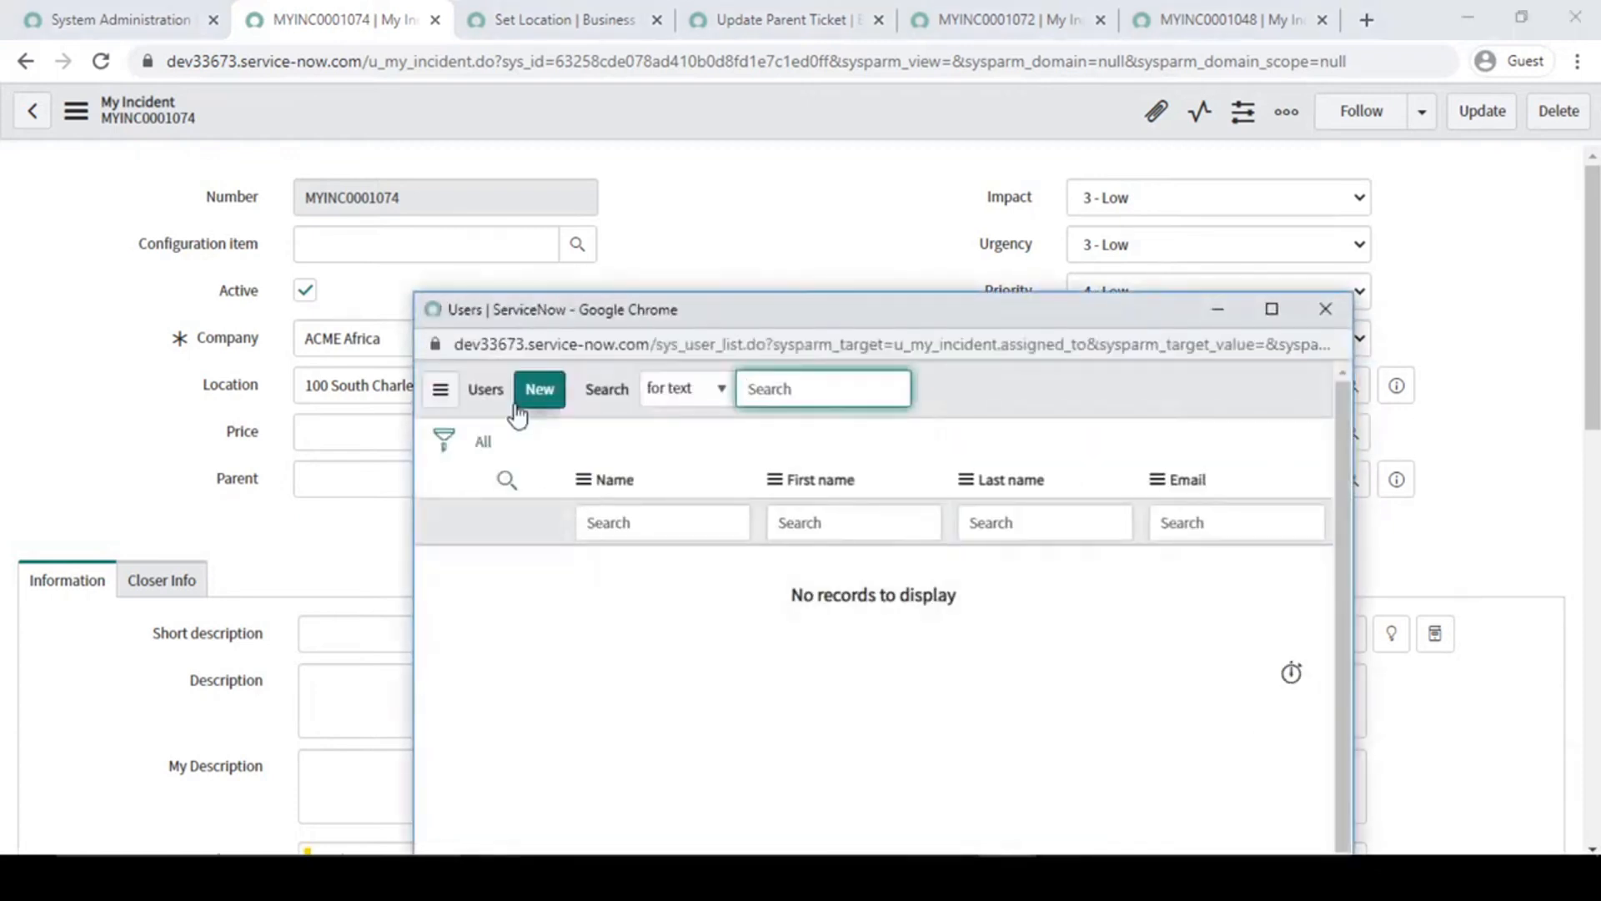
pyautogui.click(1326, 309)
pyautogui.click(905, 380)
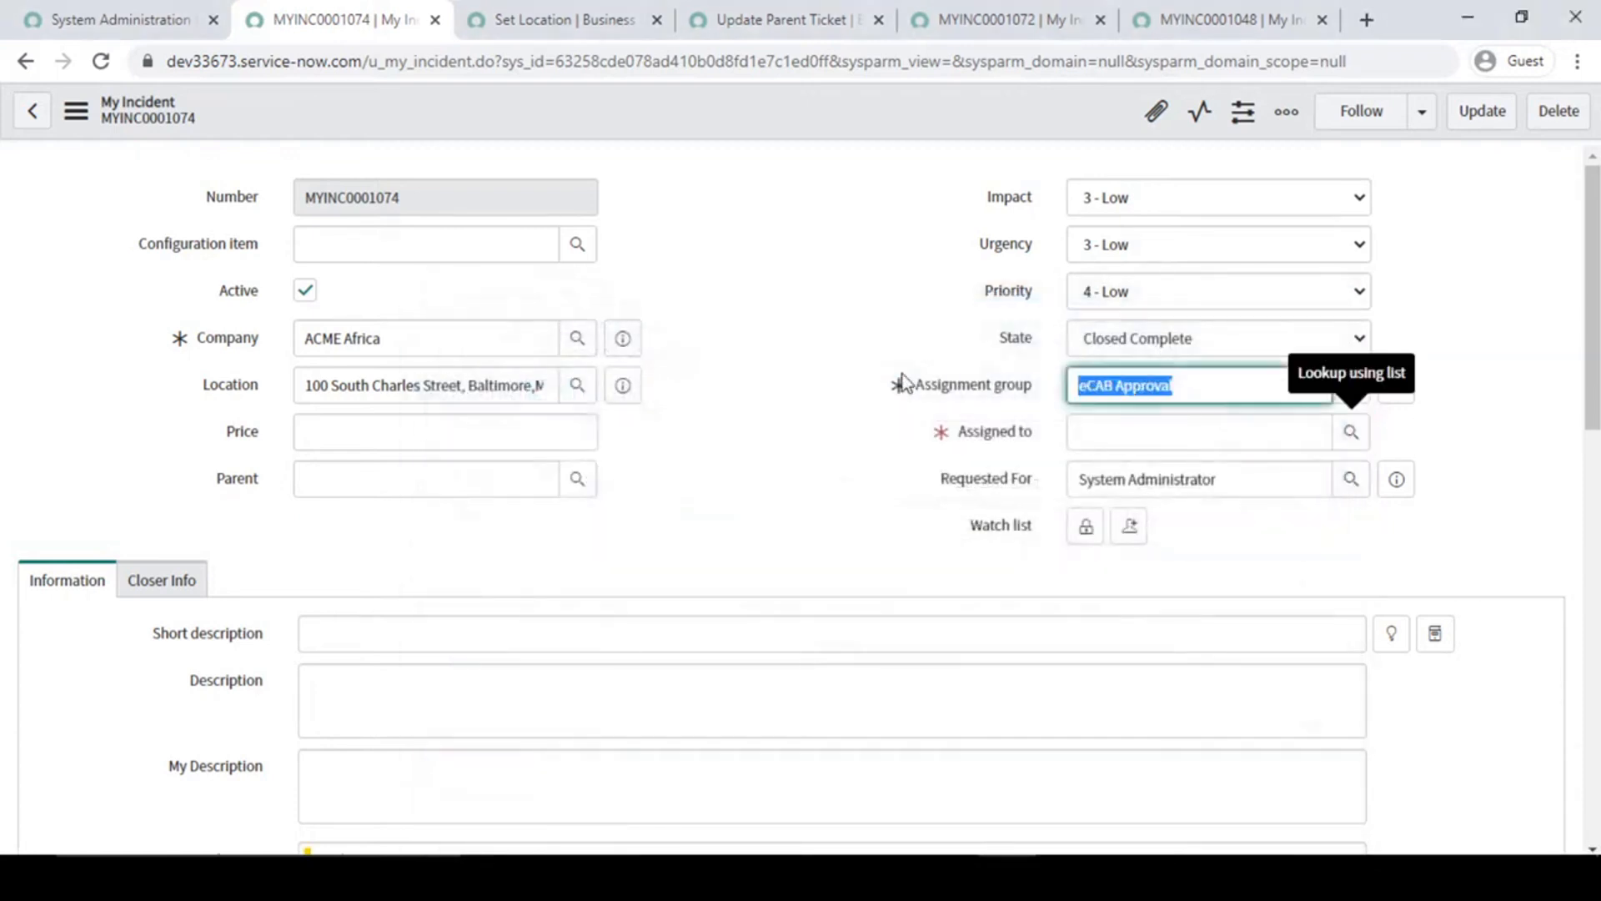
pyautogui.press('BackSpace')
pyautogui.click(1353, 432)
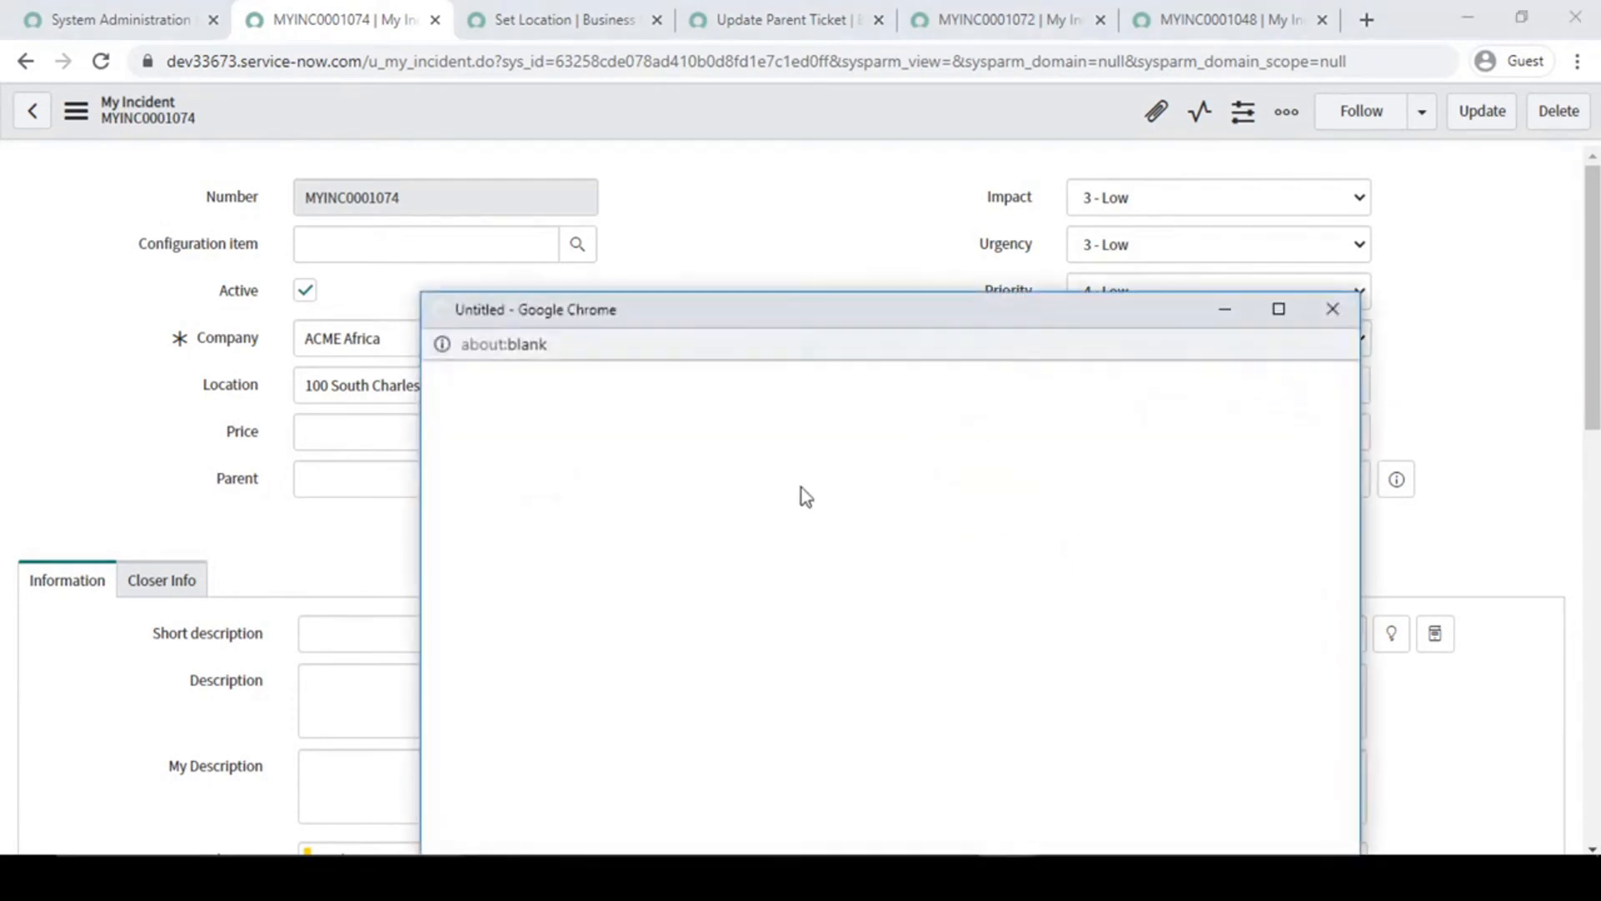
pyautogui.click(547, 562)
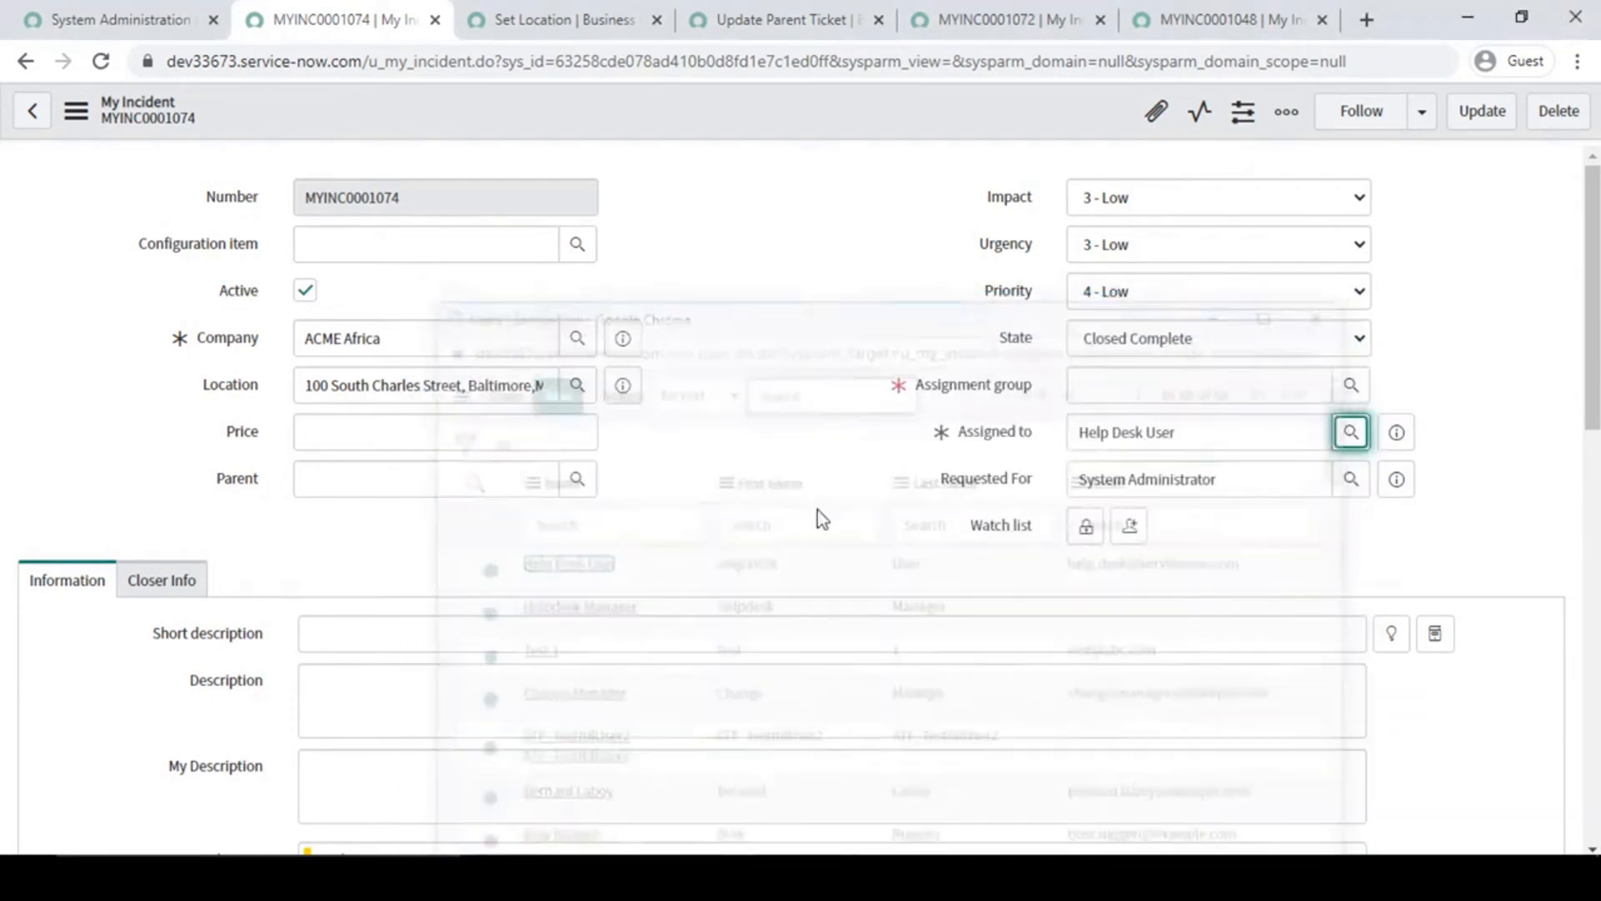
# - Set the Assignment group to ATF_TestGroup_Network and save the incident
pyautogui.click(1350, 389)
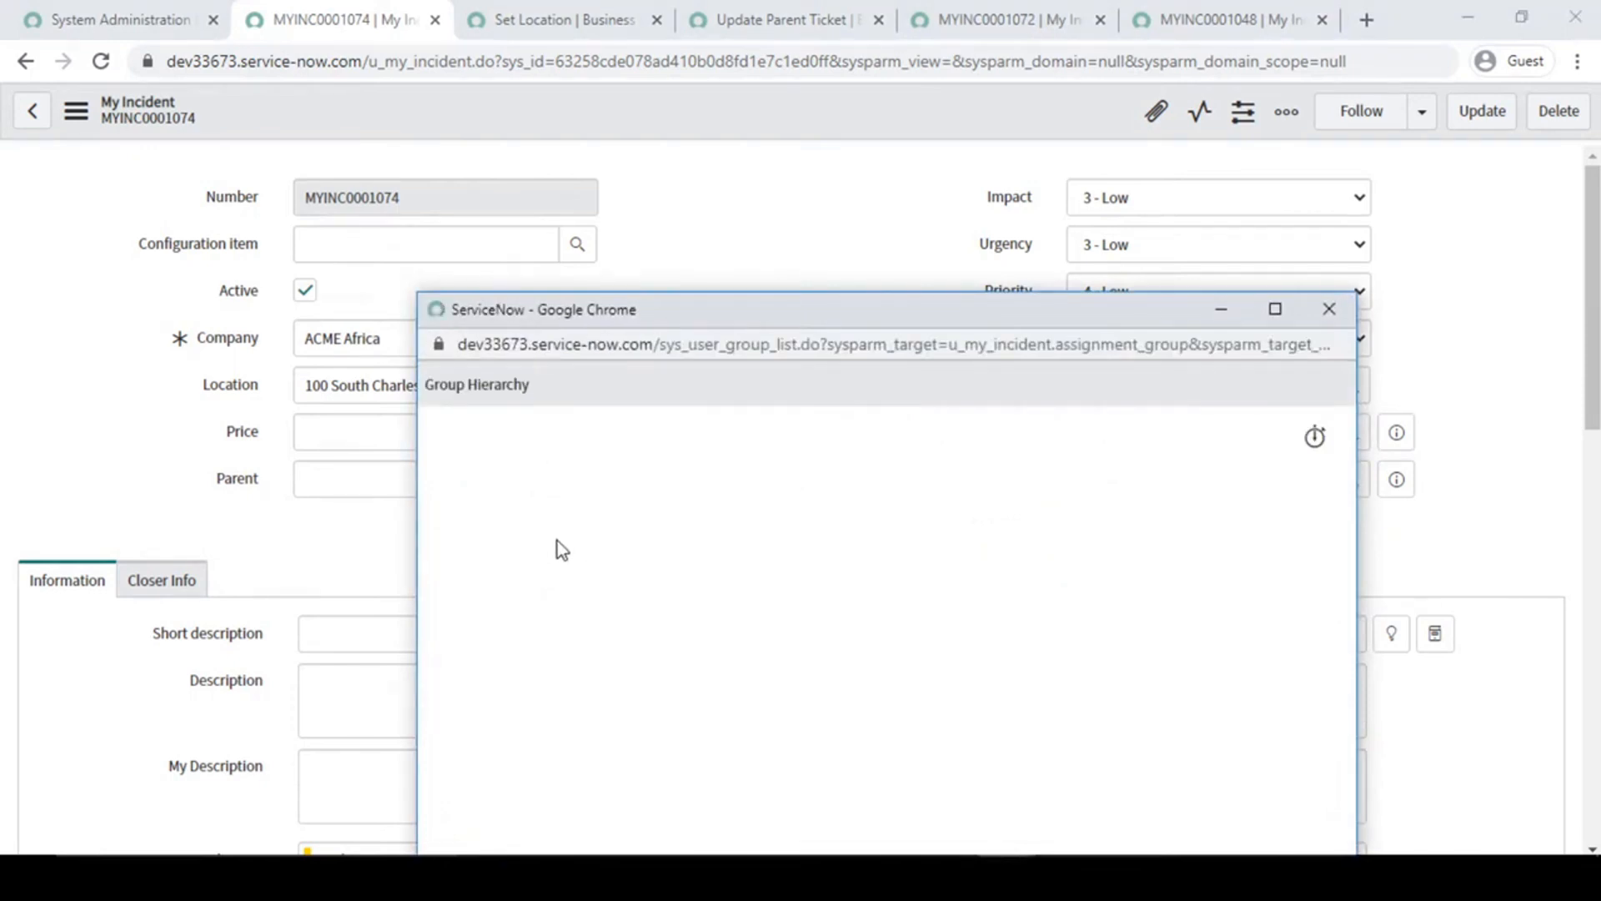
pyautogui.click(516, 467)
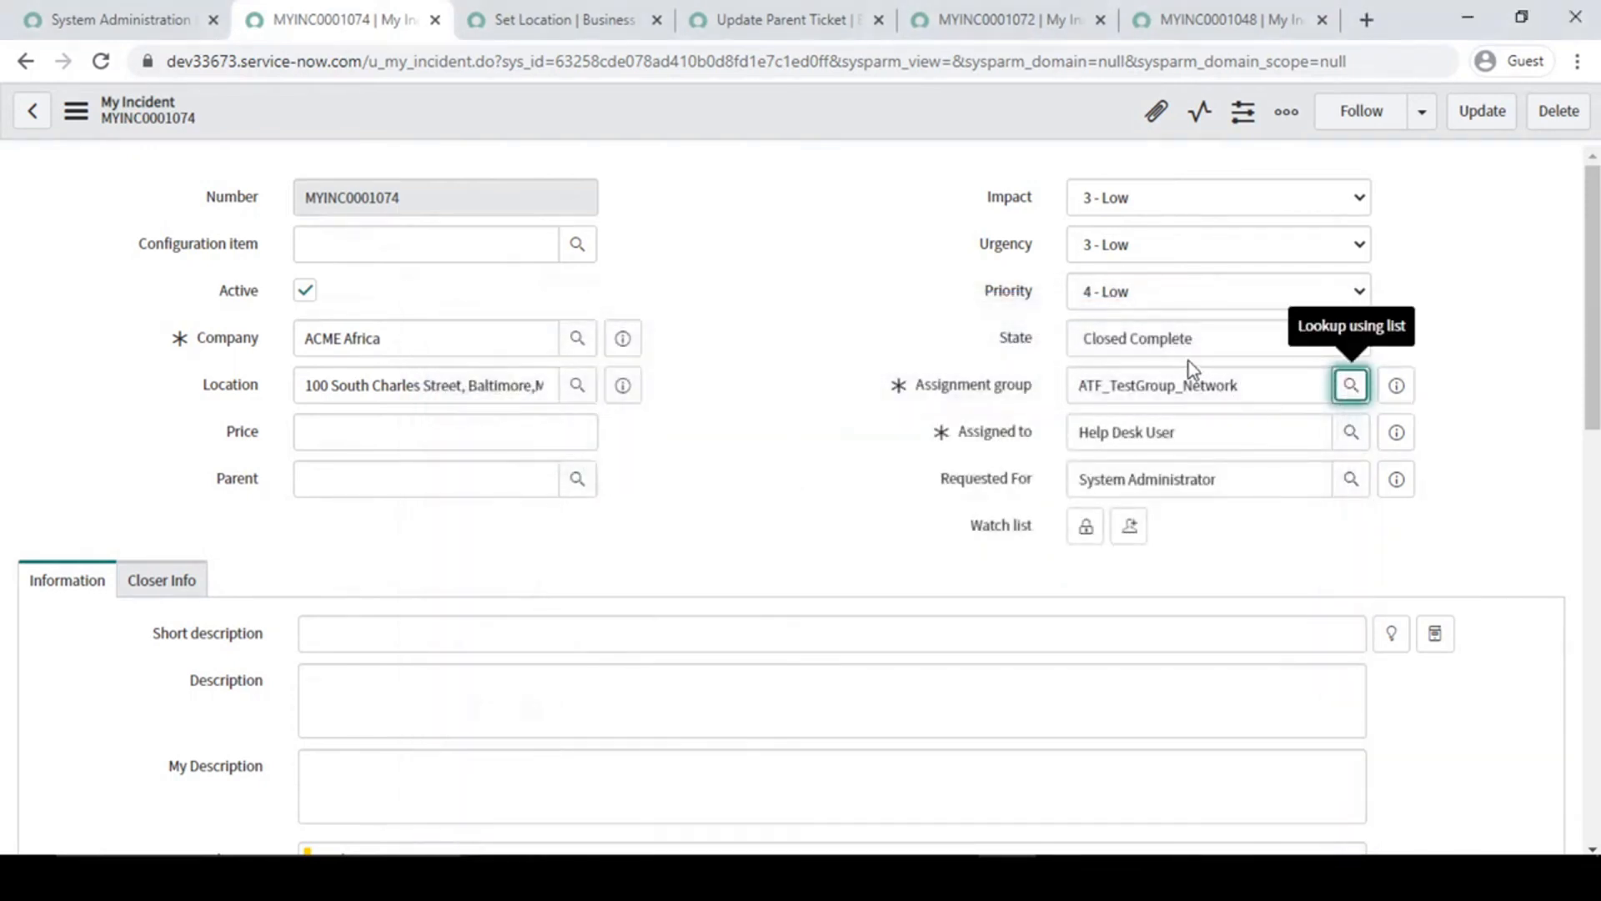
pyautogui.rightClick(778, 107)
pyautogui.click(807, 115)
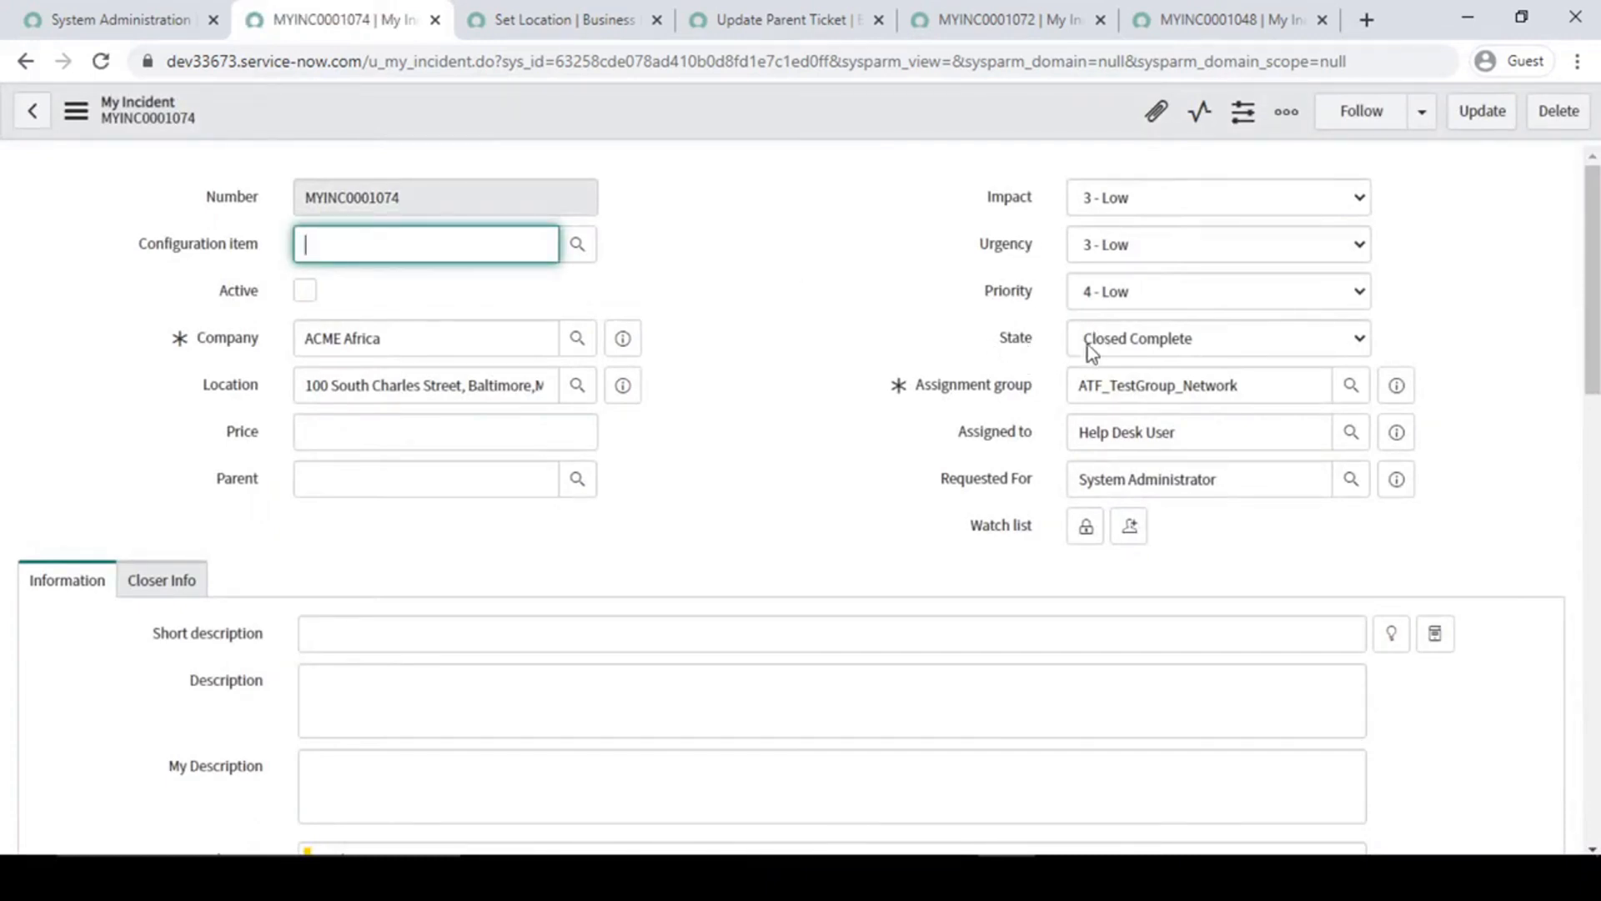
# - Review the Set Location rule's actions and its run timing and filter conditions
pyautogui.click(615, 18)
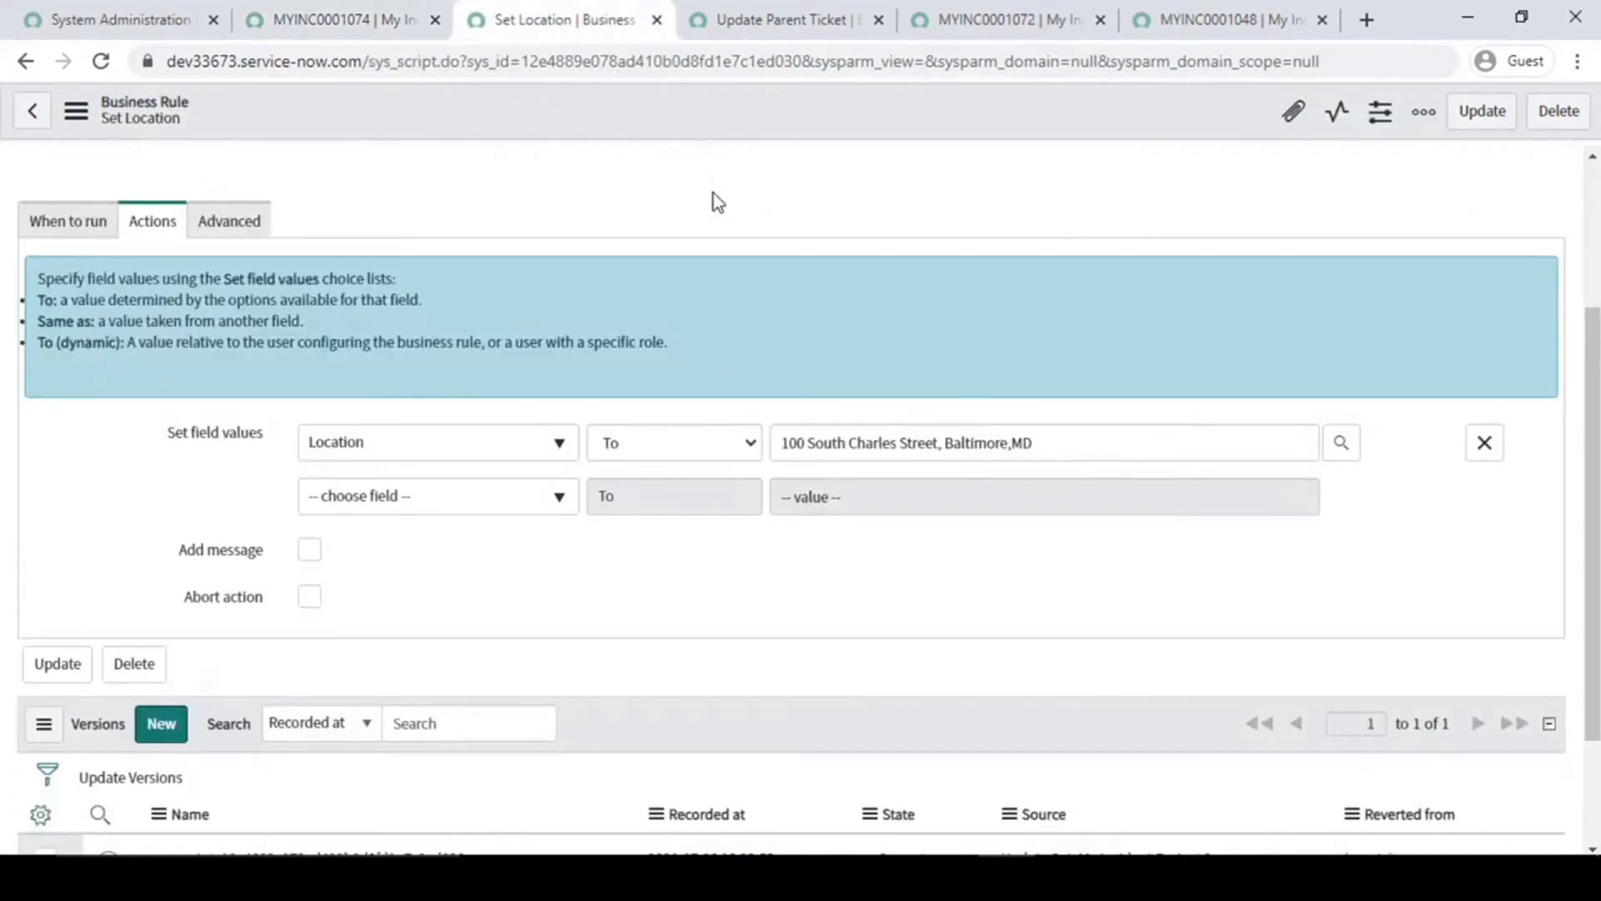
pyautogui.scroll(3, 136, 422)
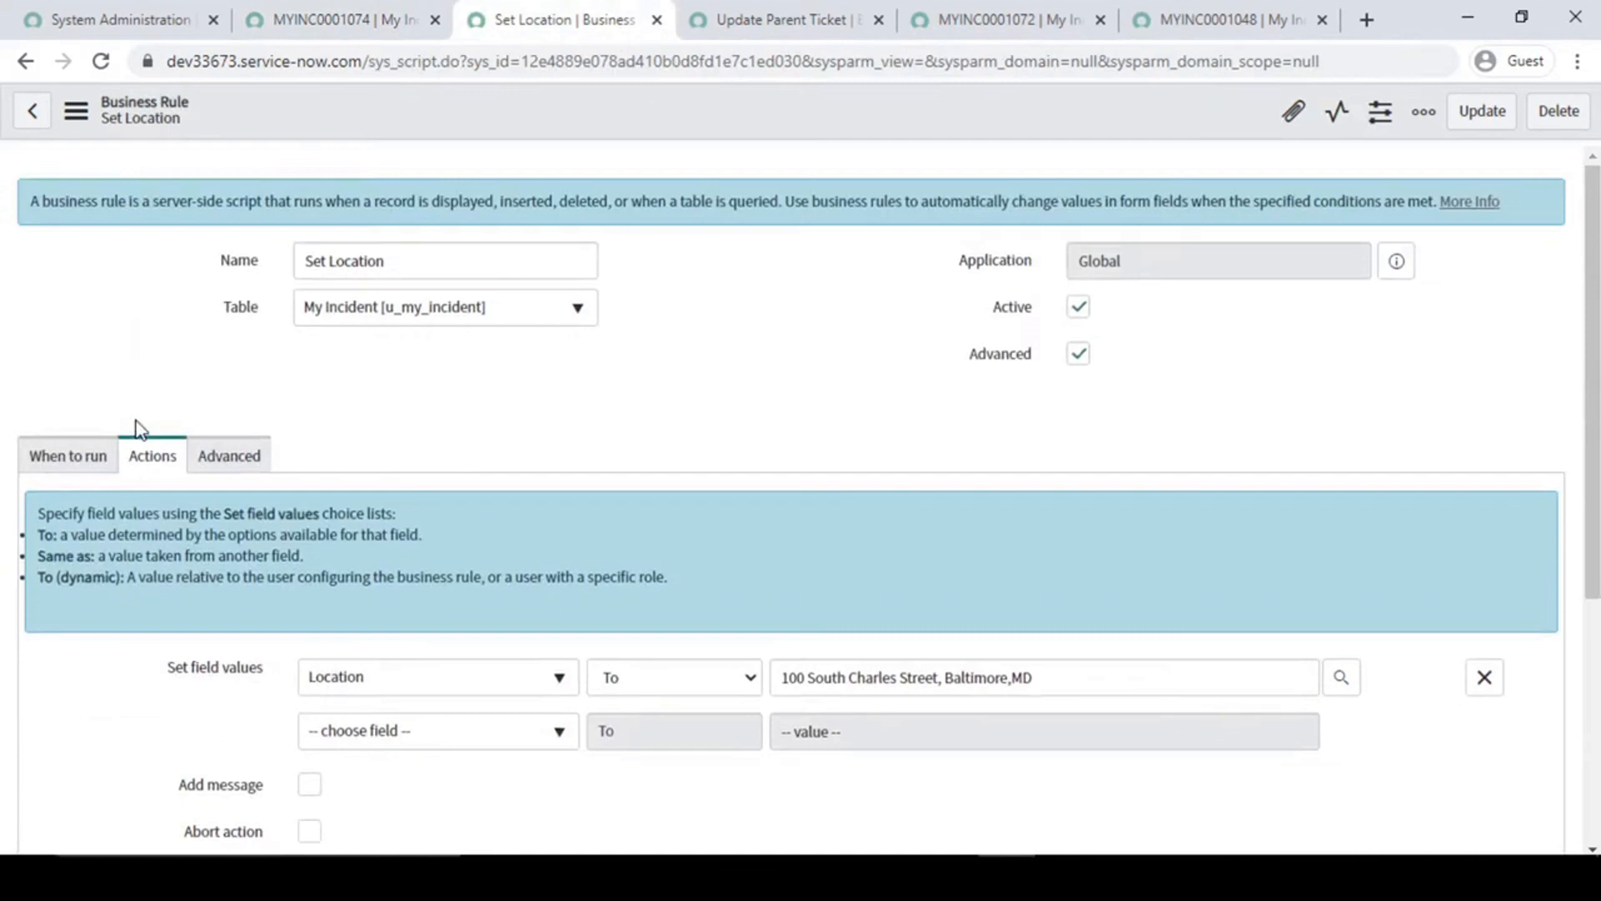
pyautogui.scroll(-4, 139, 430)
pyautogui.scroll(3, 139, 430)
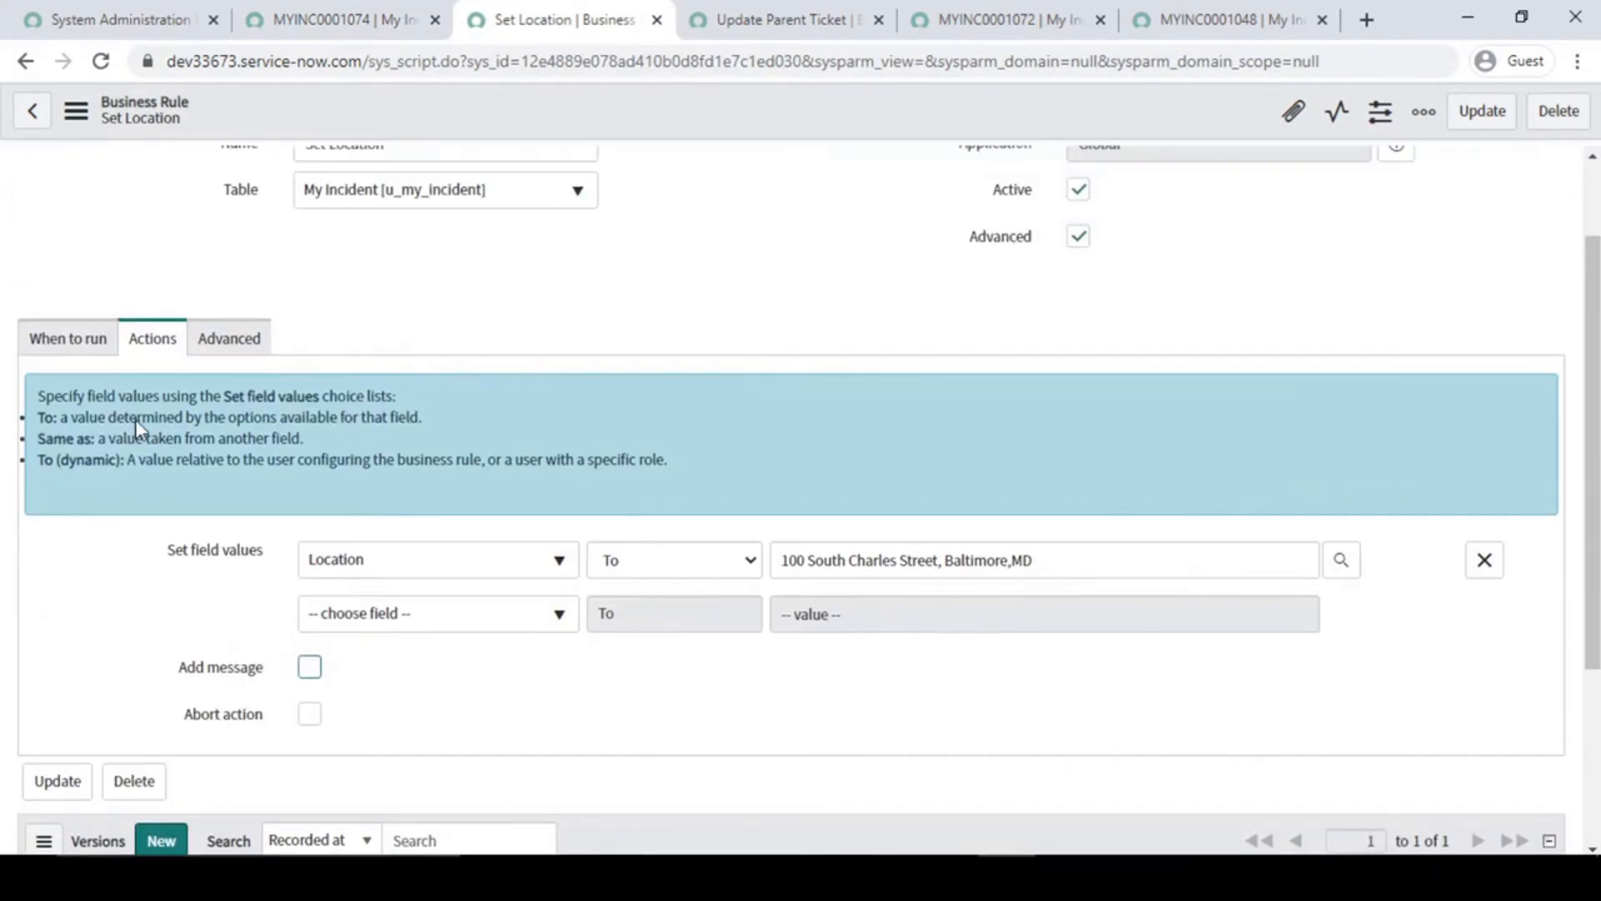
pyautogui.click(81, 344)
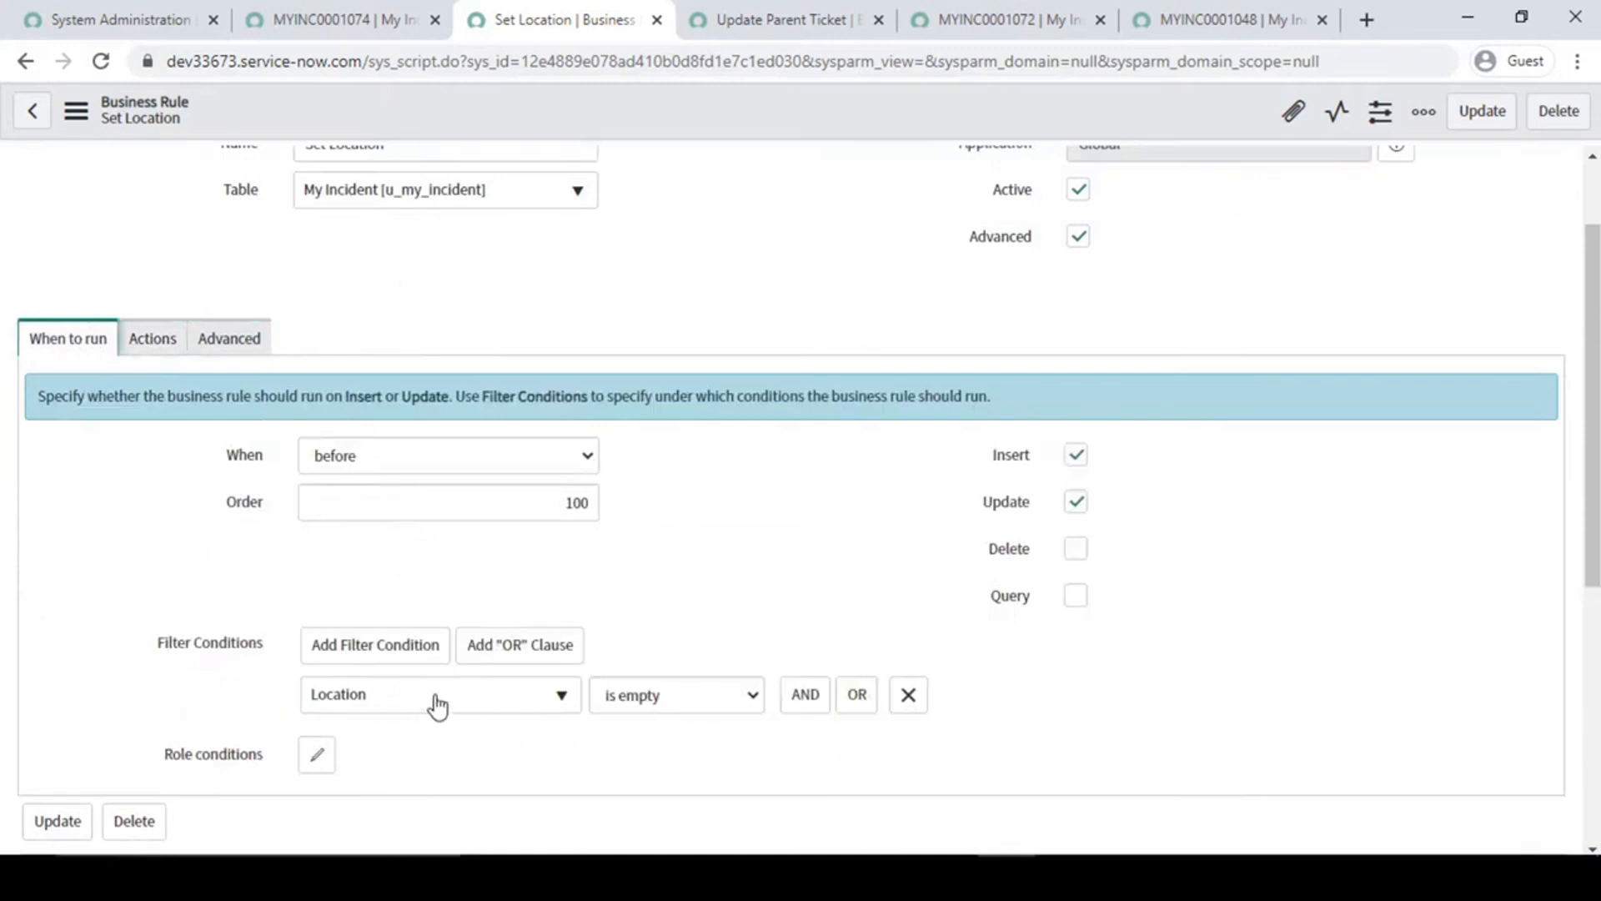
# - Return to incident MYINC0001074 and duplicate its page in the browser
pyautogui.click(337, 19)
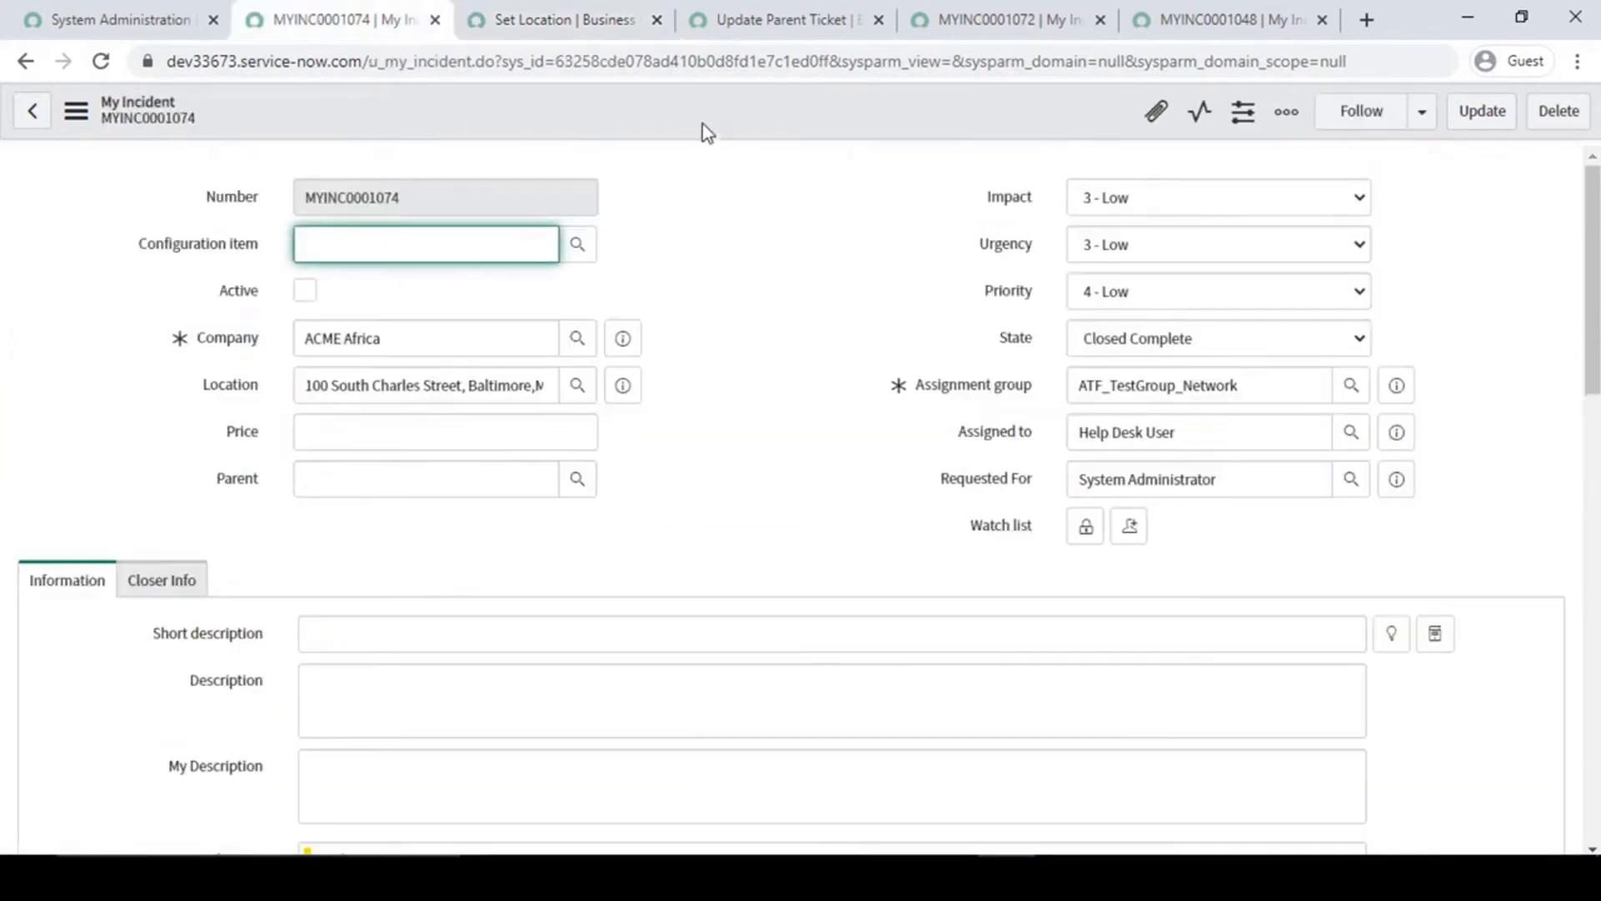
pyautogui.rightClick(722, 110)
pyautogui.rightClick(375, 20)
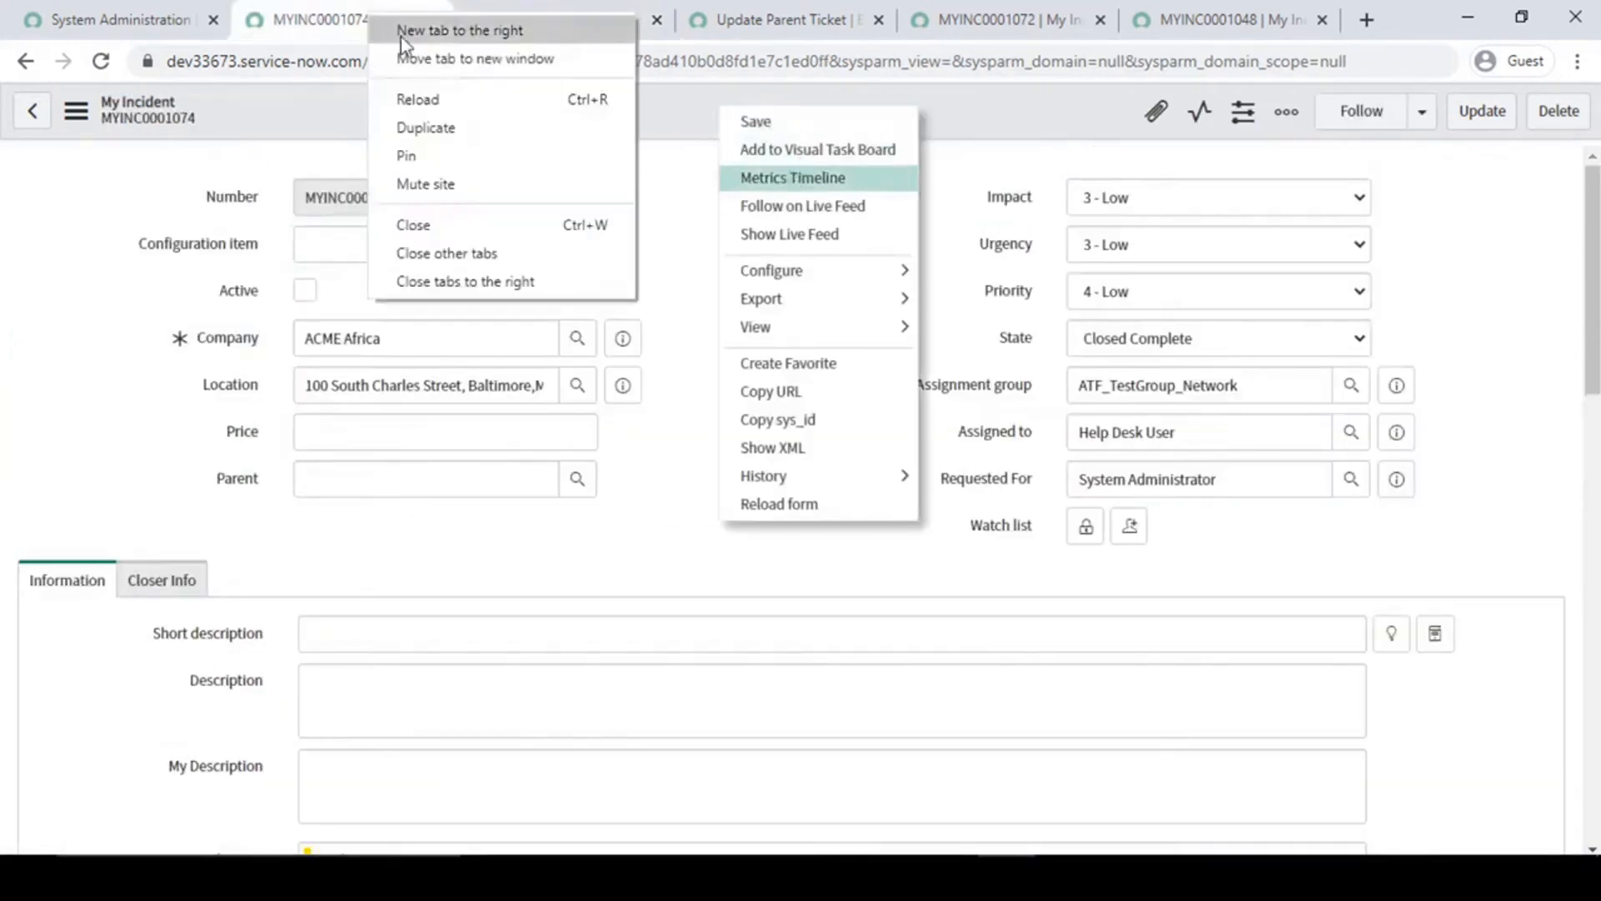
pyautogui.click(435, 127)
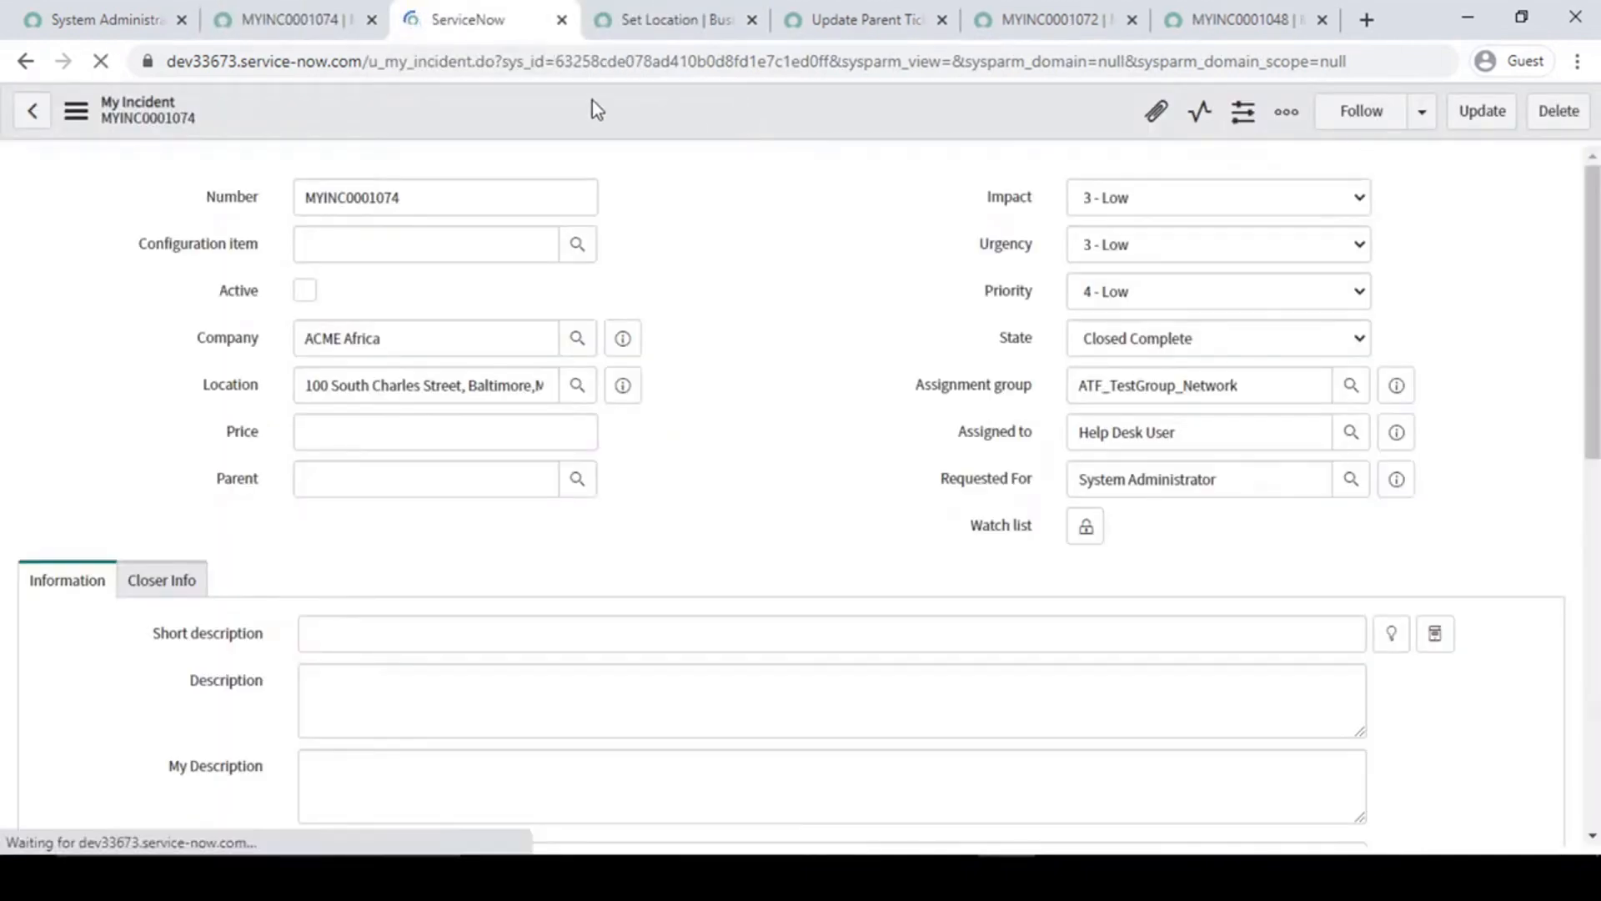
# - Open the business rules configured for My Incident from the original incident page and start a new rule
pyautogui.rightClick(722, 109)
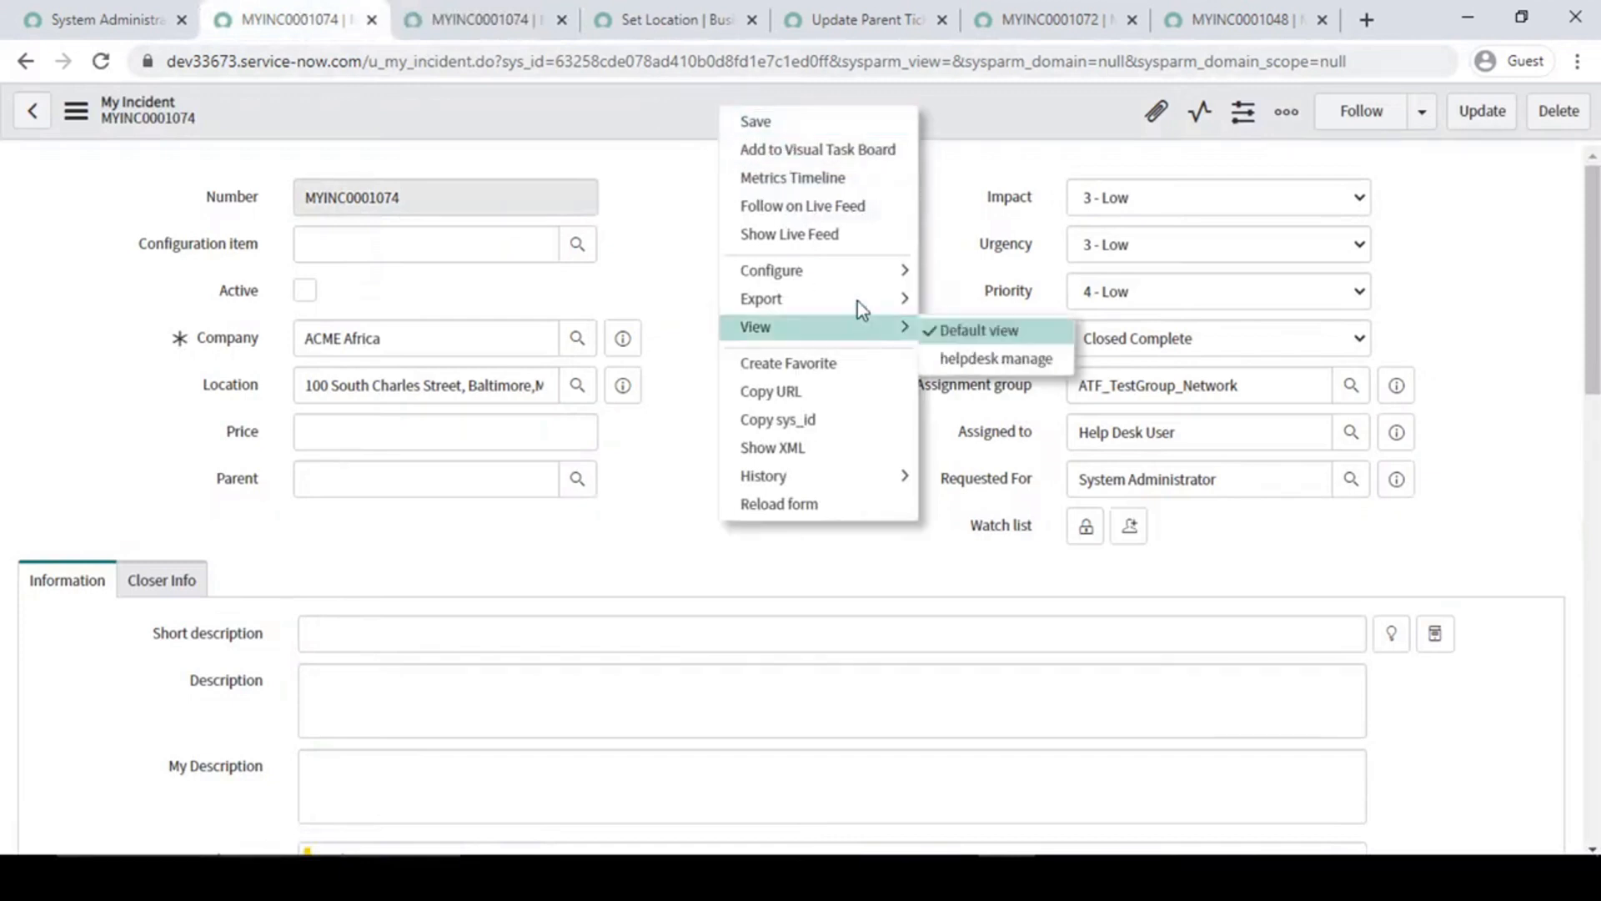
pyautogui.moveTo(914, 269)
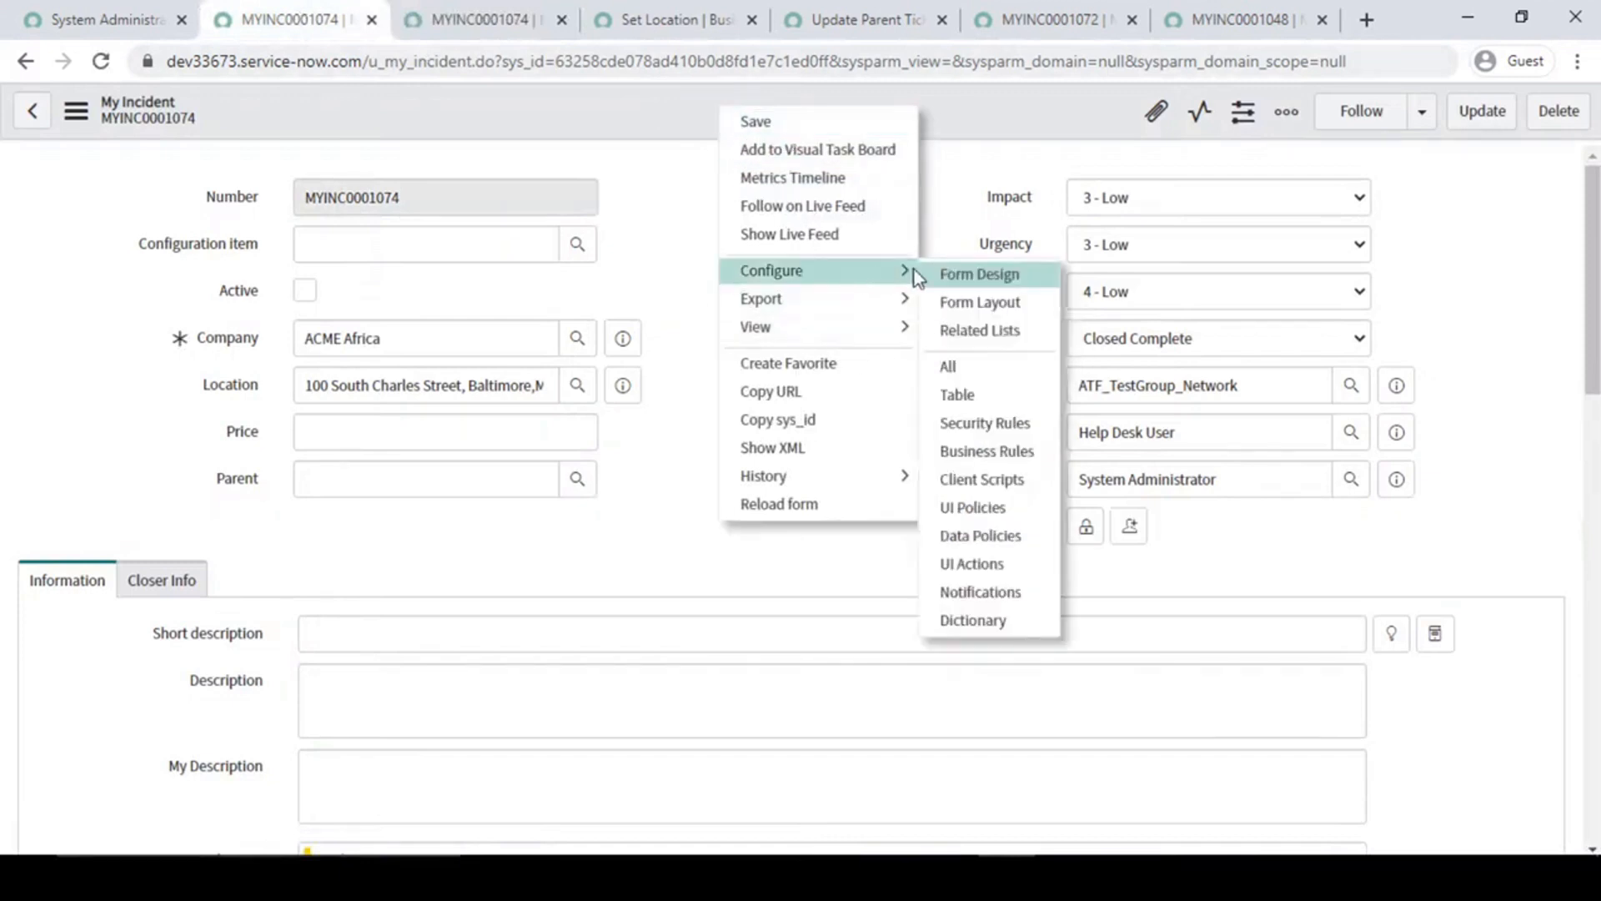
pyautogui.click(992, 449)
pyautogui.click(187, 113)
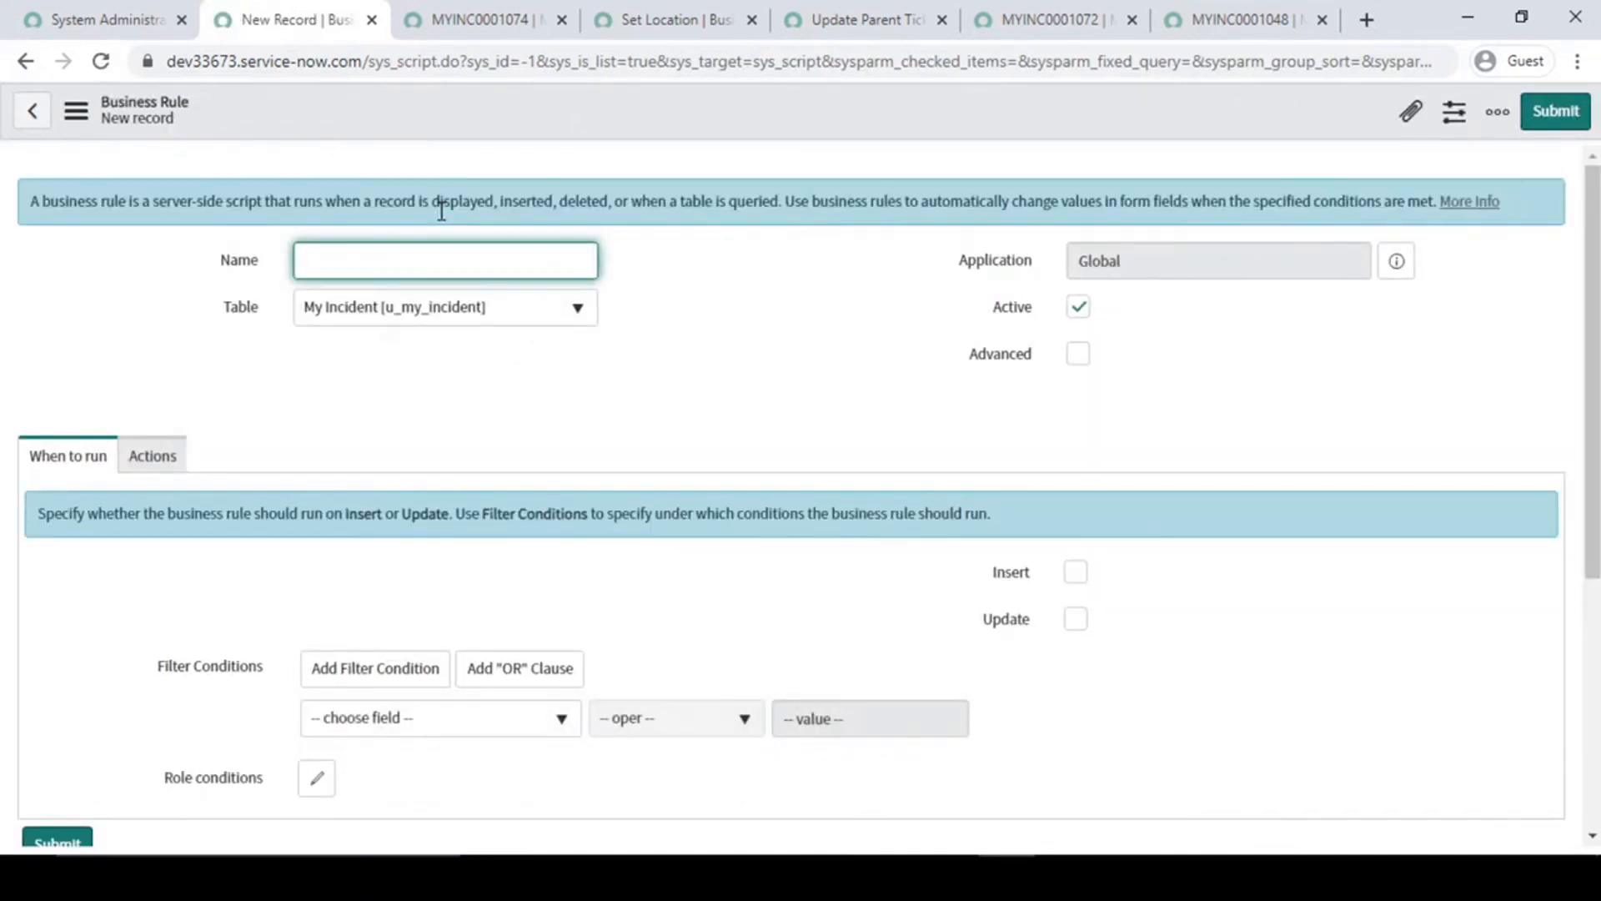
# - Name the business rule "Prevent update once ticket closed" and enable its Advanced option
pyautogui.write('Preven')
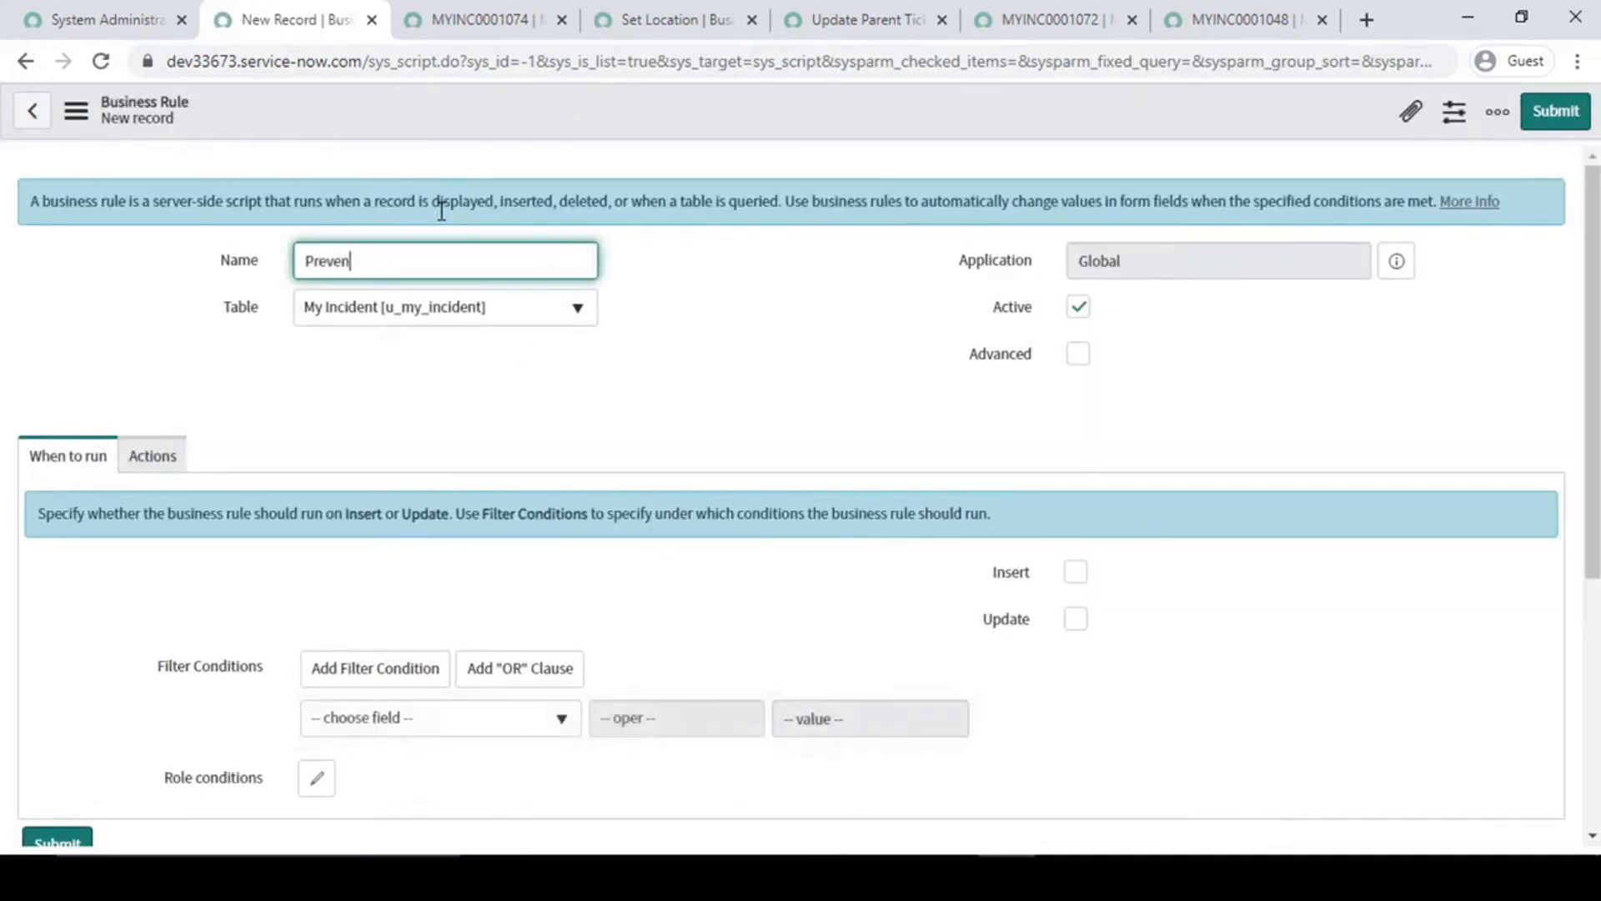
pyautogui.write('t update once ticket')
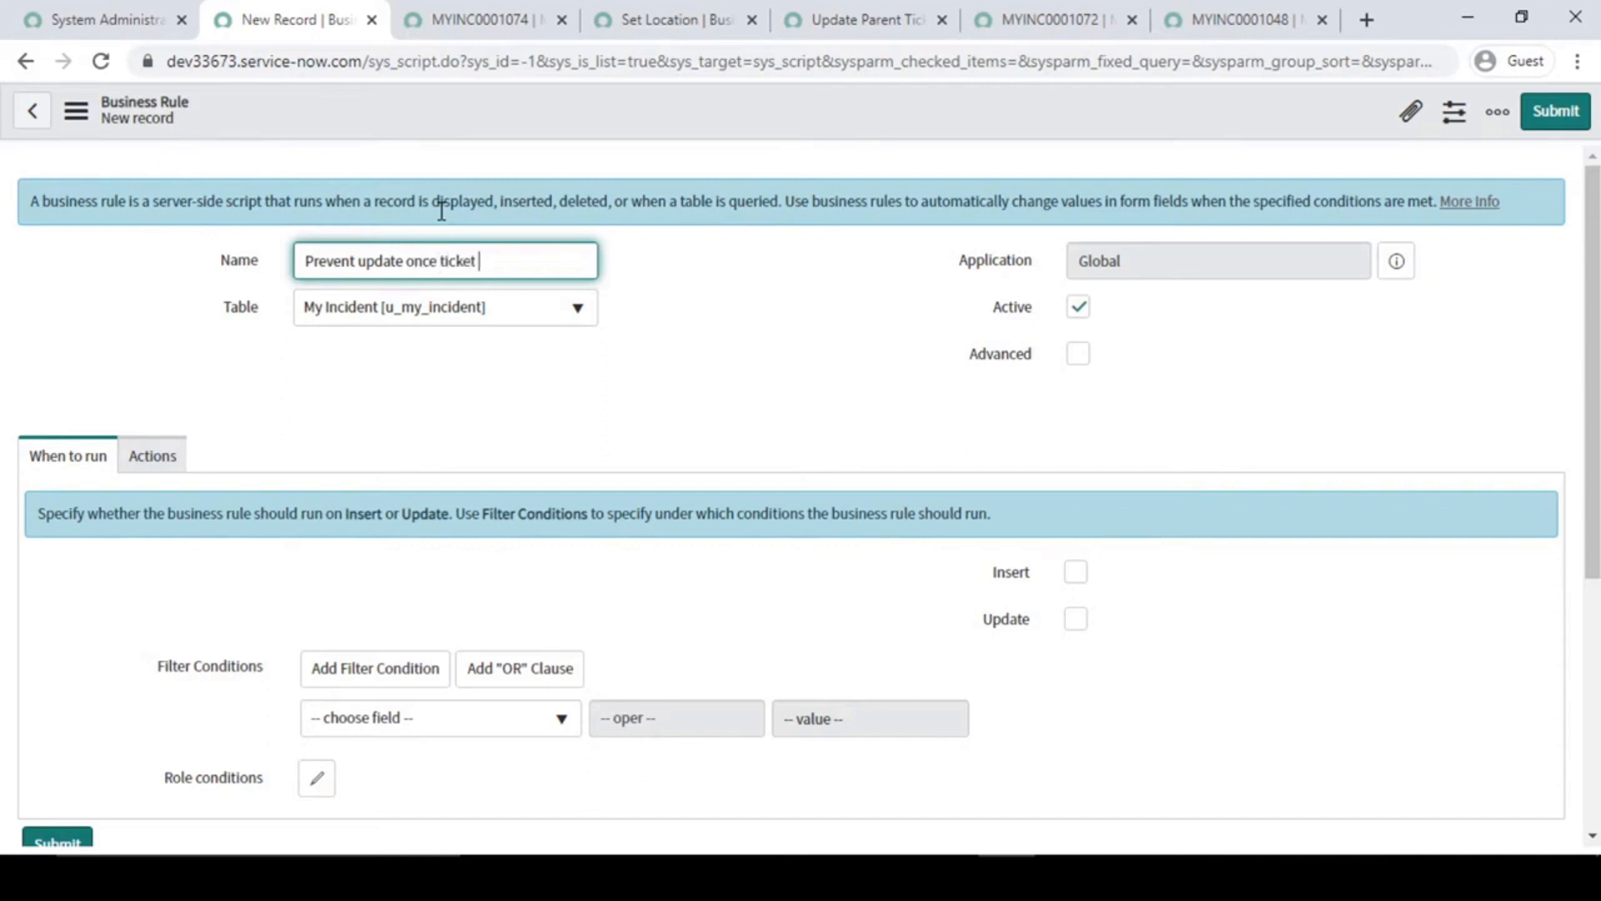
pyautogui.write(' closed')
pyautogui.click(663, 382)
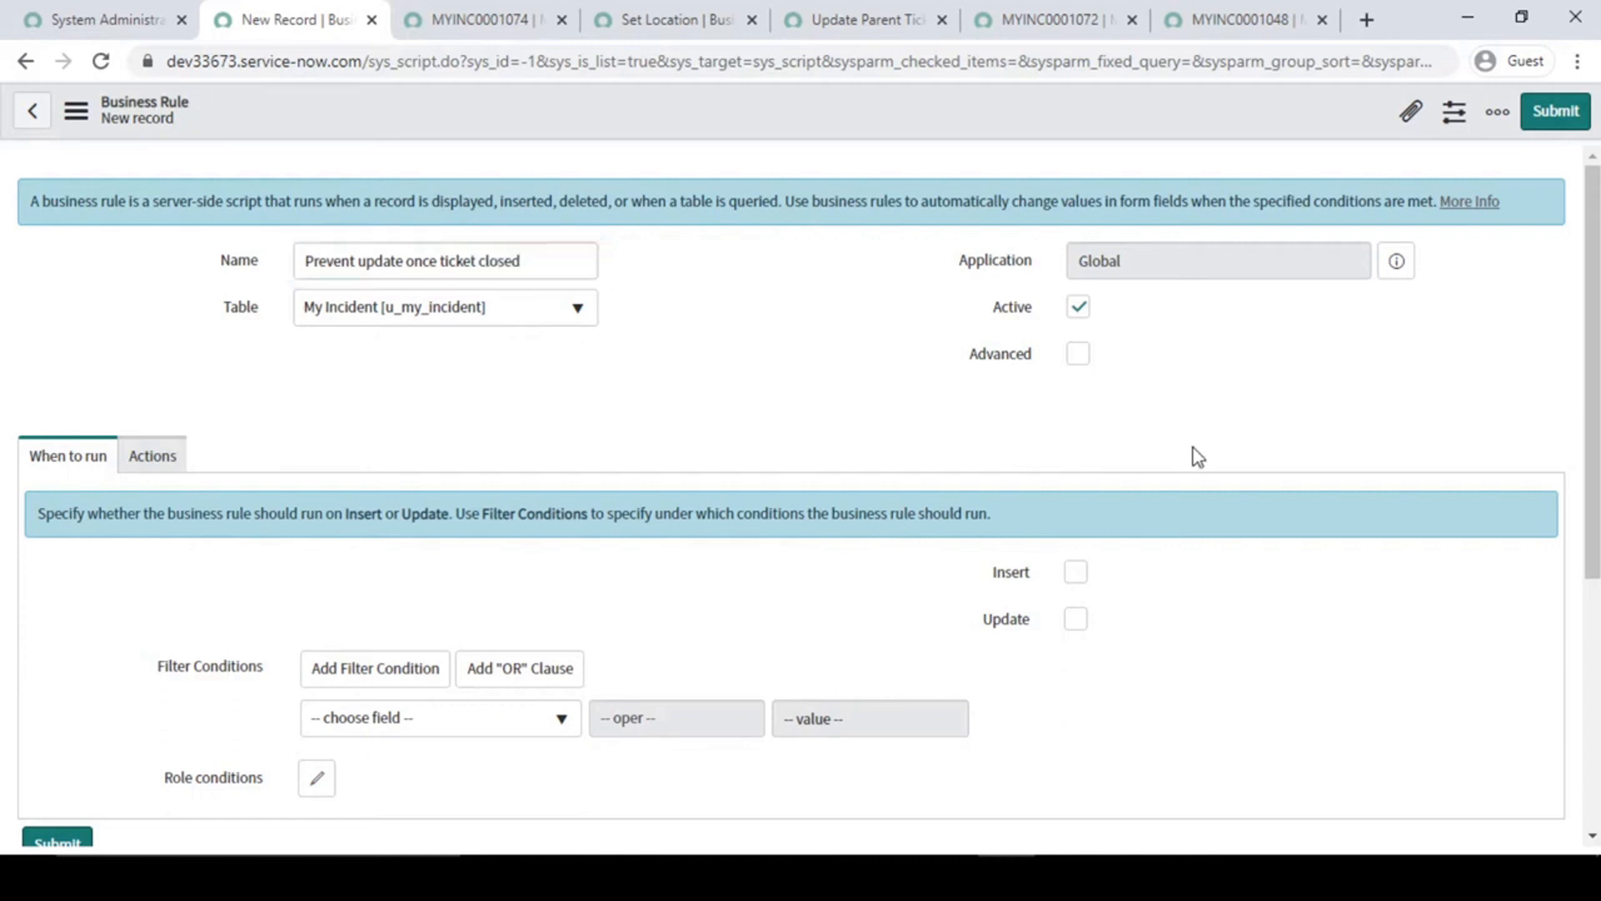
pyautogui.click(1080, 357)
# - Add the filter condition State is Closed Complete and enable the rule for Insert and Update
pyautogui.scroll(-3, 226, 561)
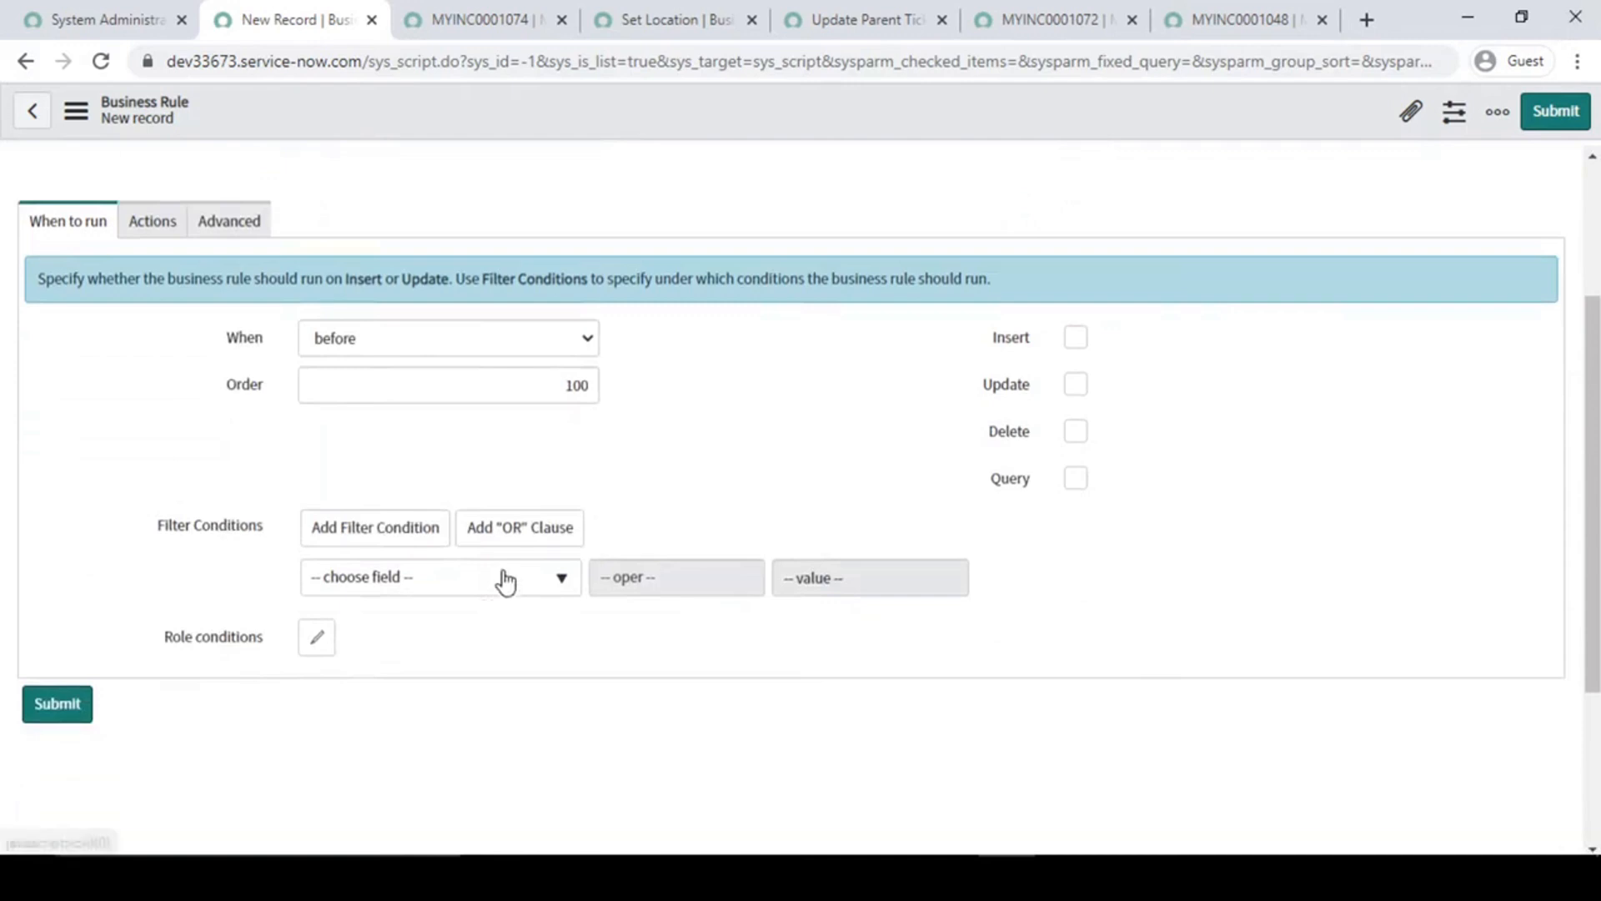
pyautogui.click(506, 582)
pyautogui.write('sta')
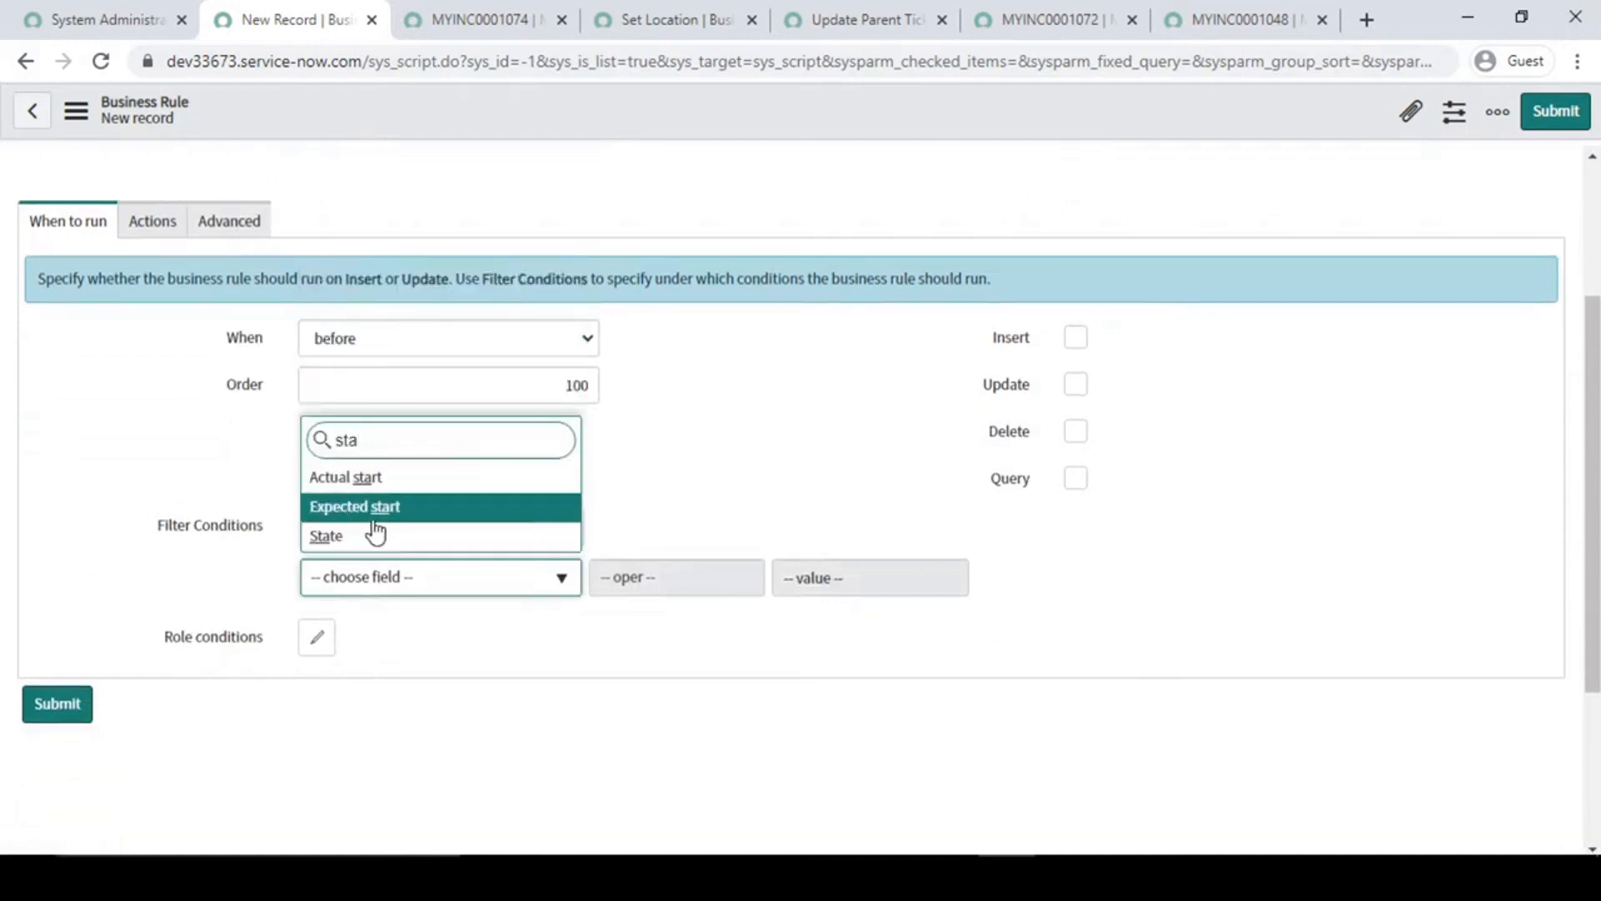
pyautogui.press('Return')
pyautogui.click(934, 581)
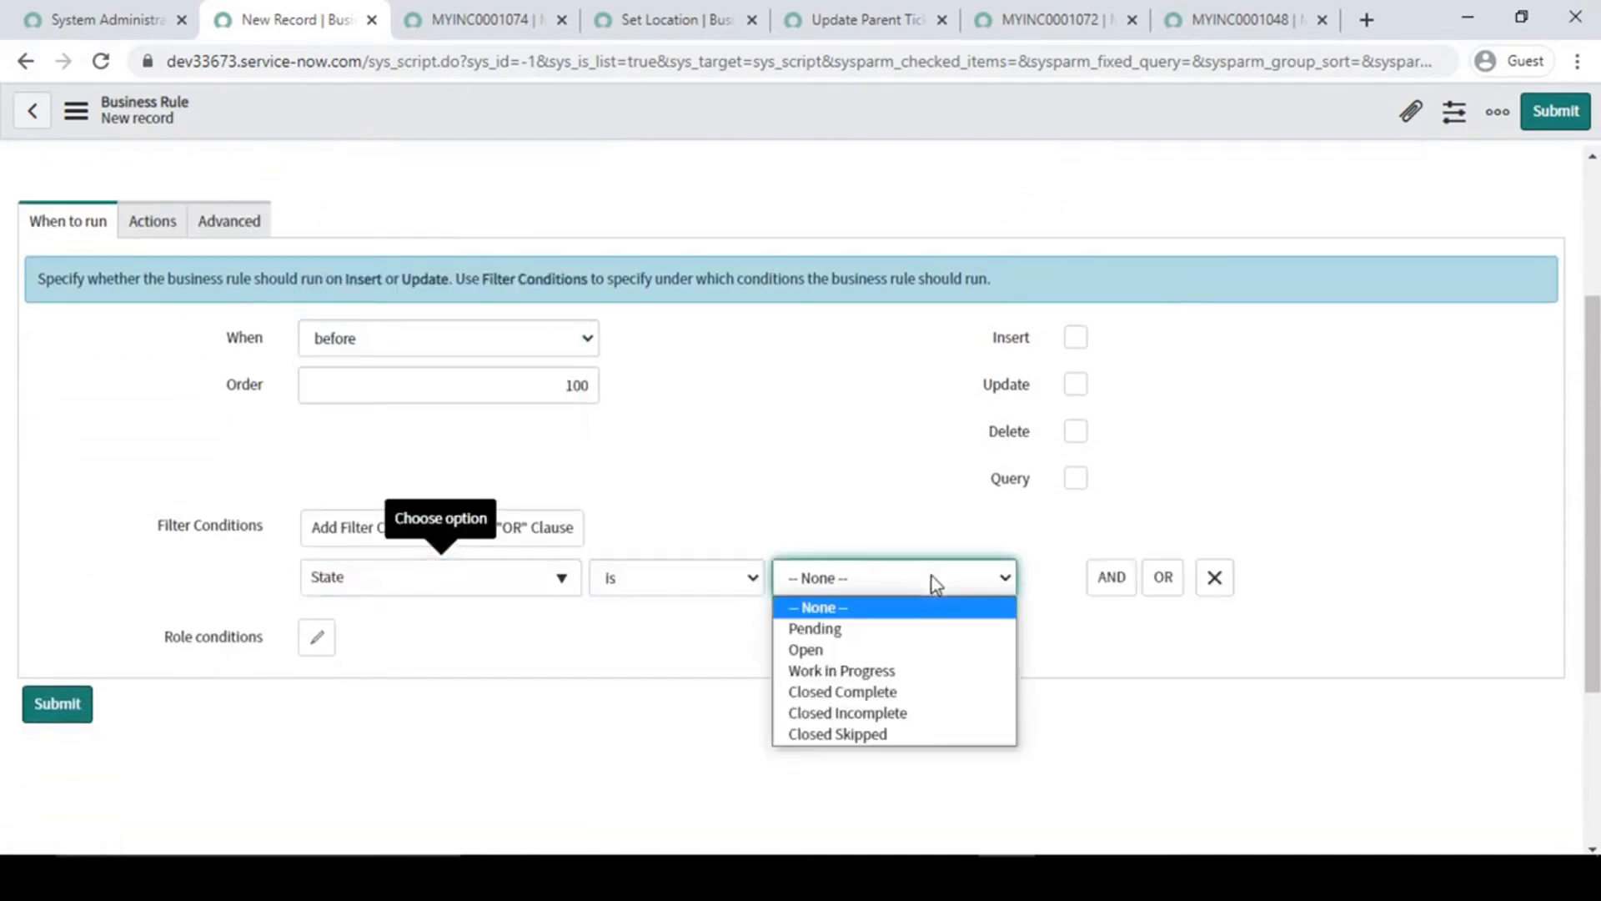
pyautogui.click(878, 694)
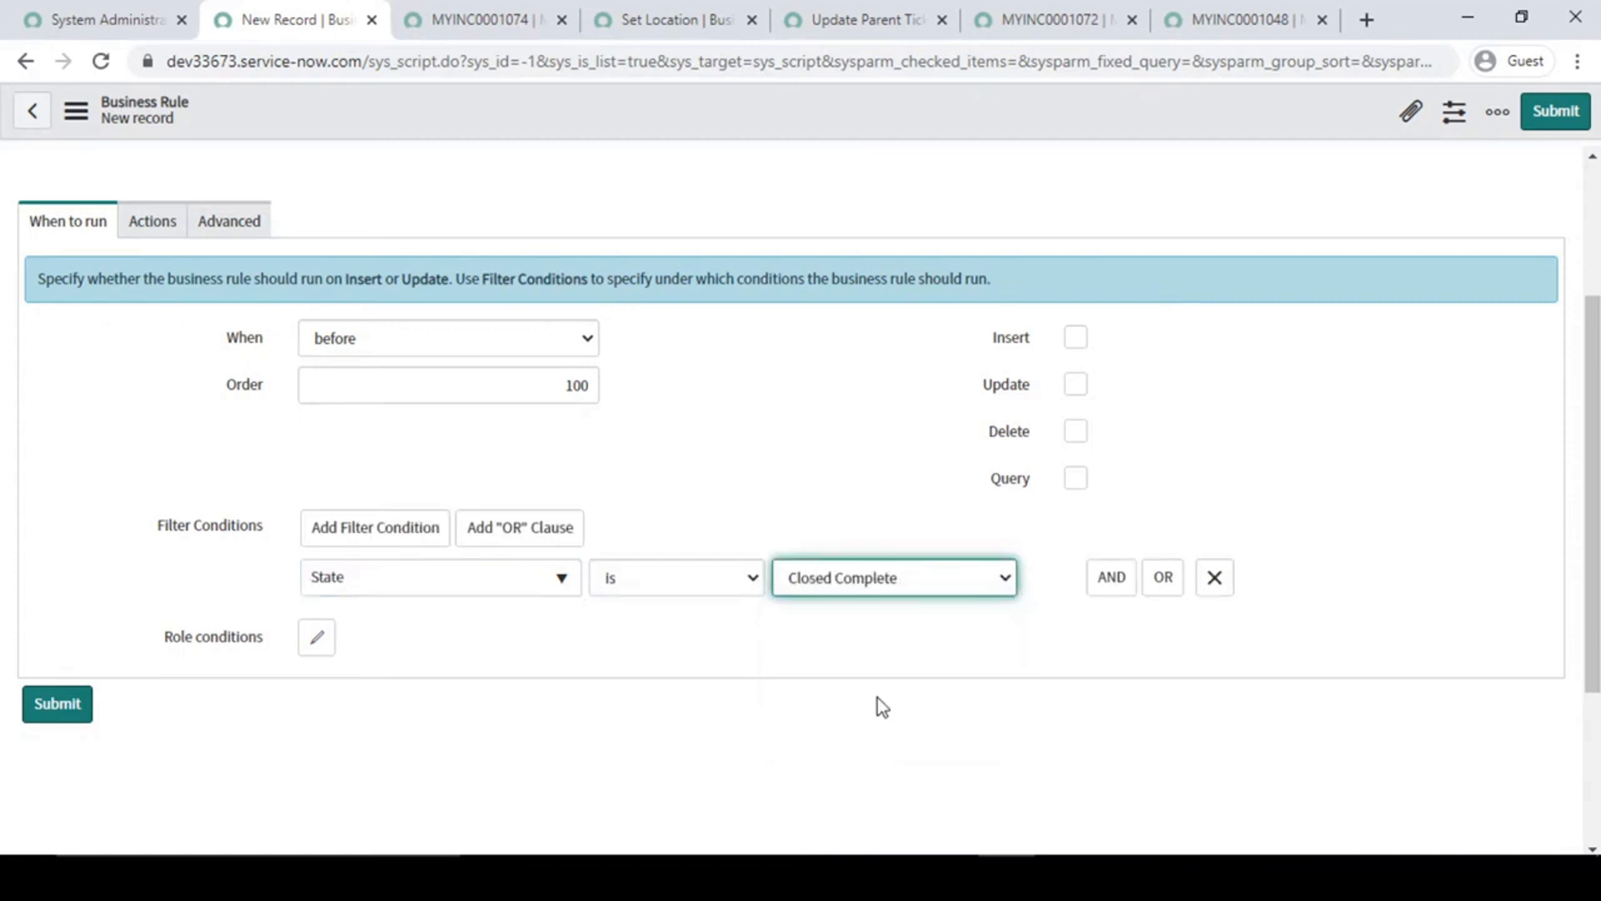
pyautogui.click(794, 462)
pyautogui.click(1076, 384)
pyautogui.click(1076, 338)
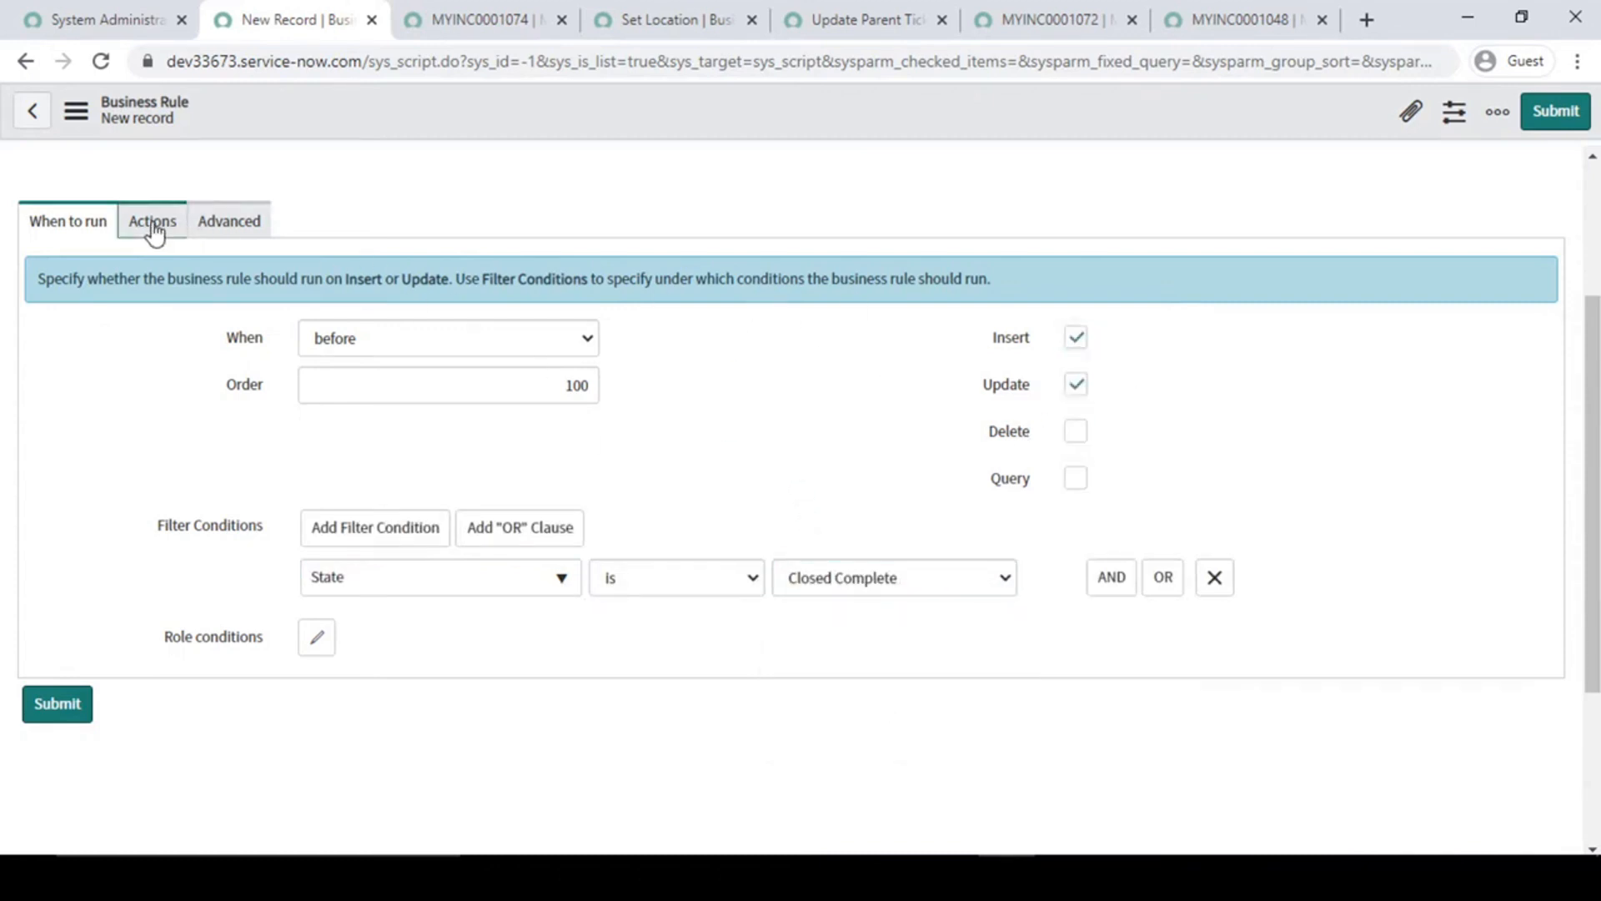
# - Enable both Add message and Abort action in the rule's actions
pyautogui.click(153, 225)
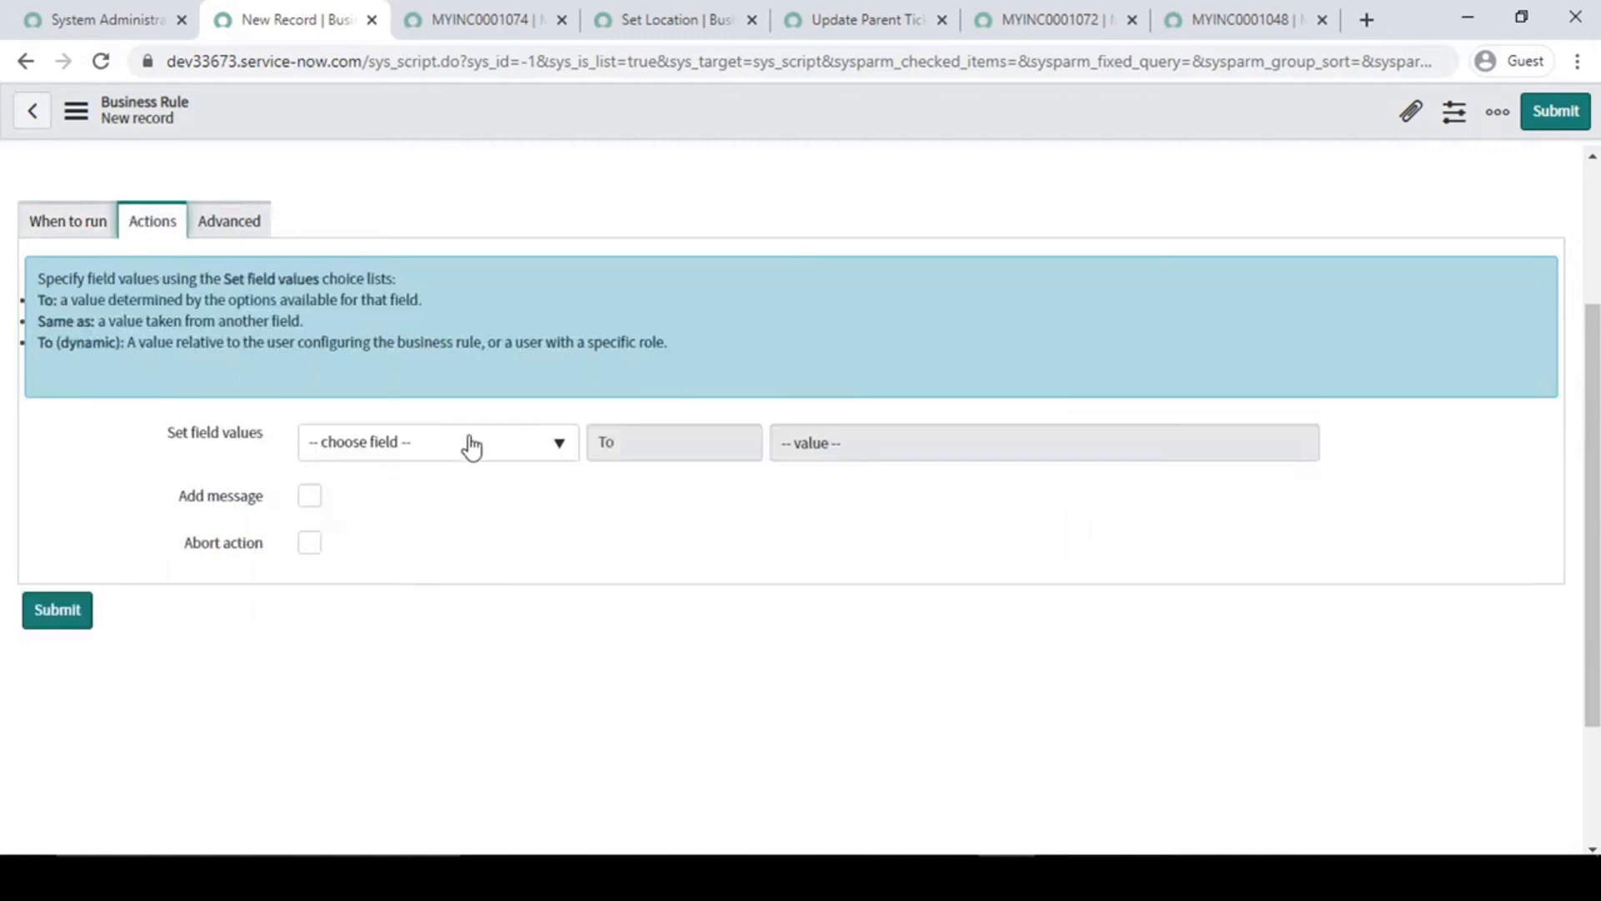
pyautogui.click(310, 497)
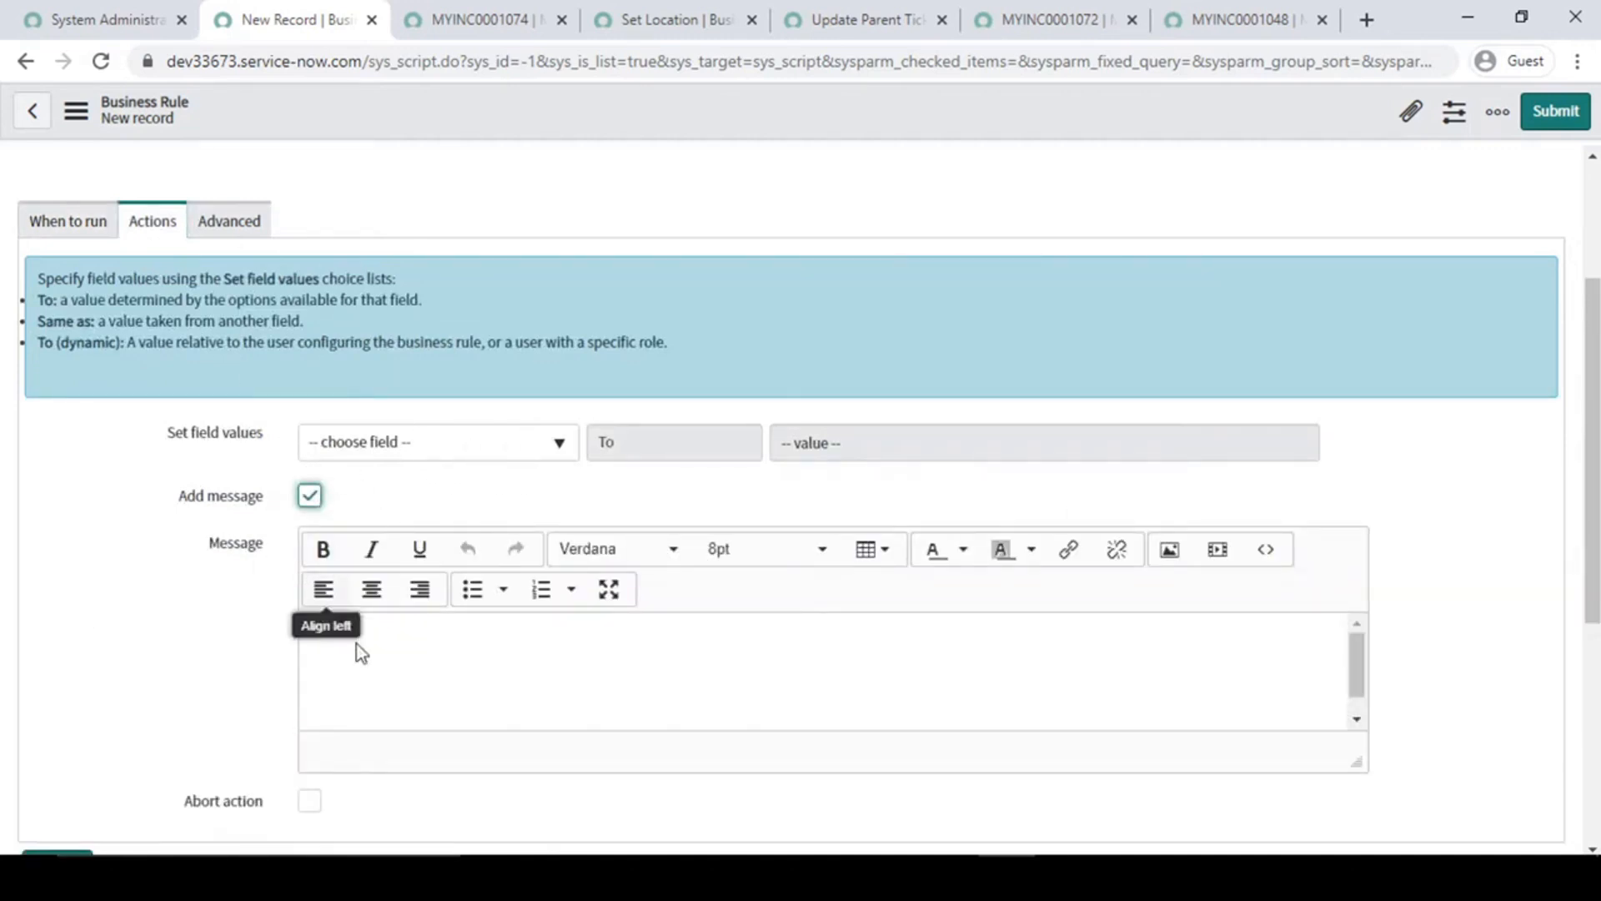
pyautogui.scroll(-2, 308, 723)
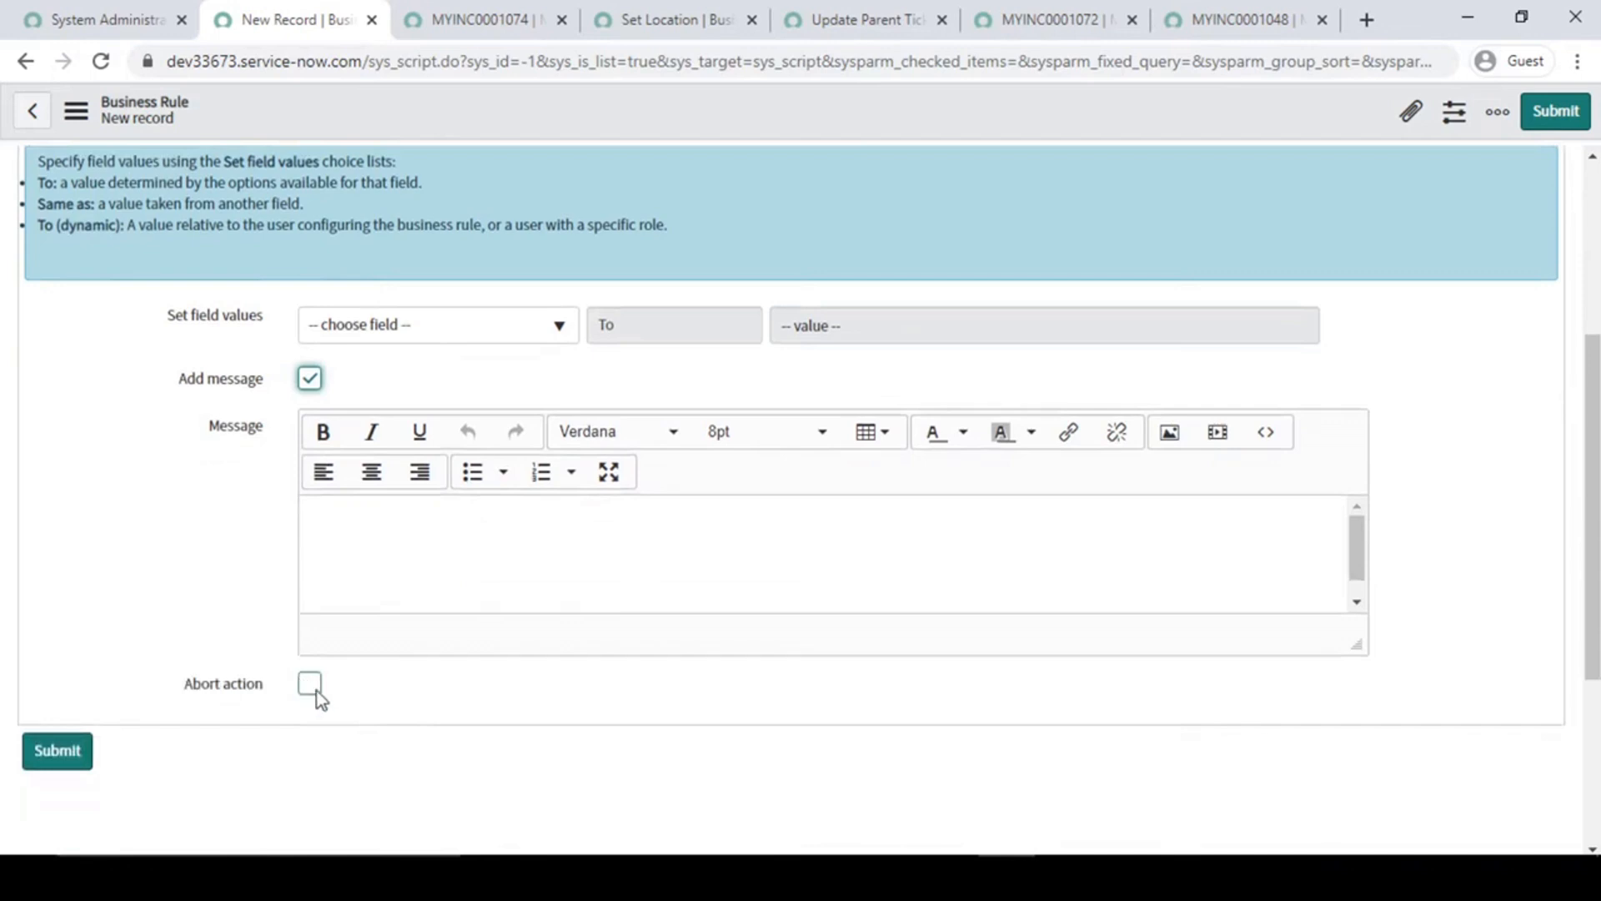
pyautogui.click(317, 690)
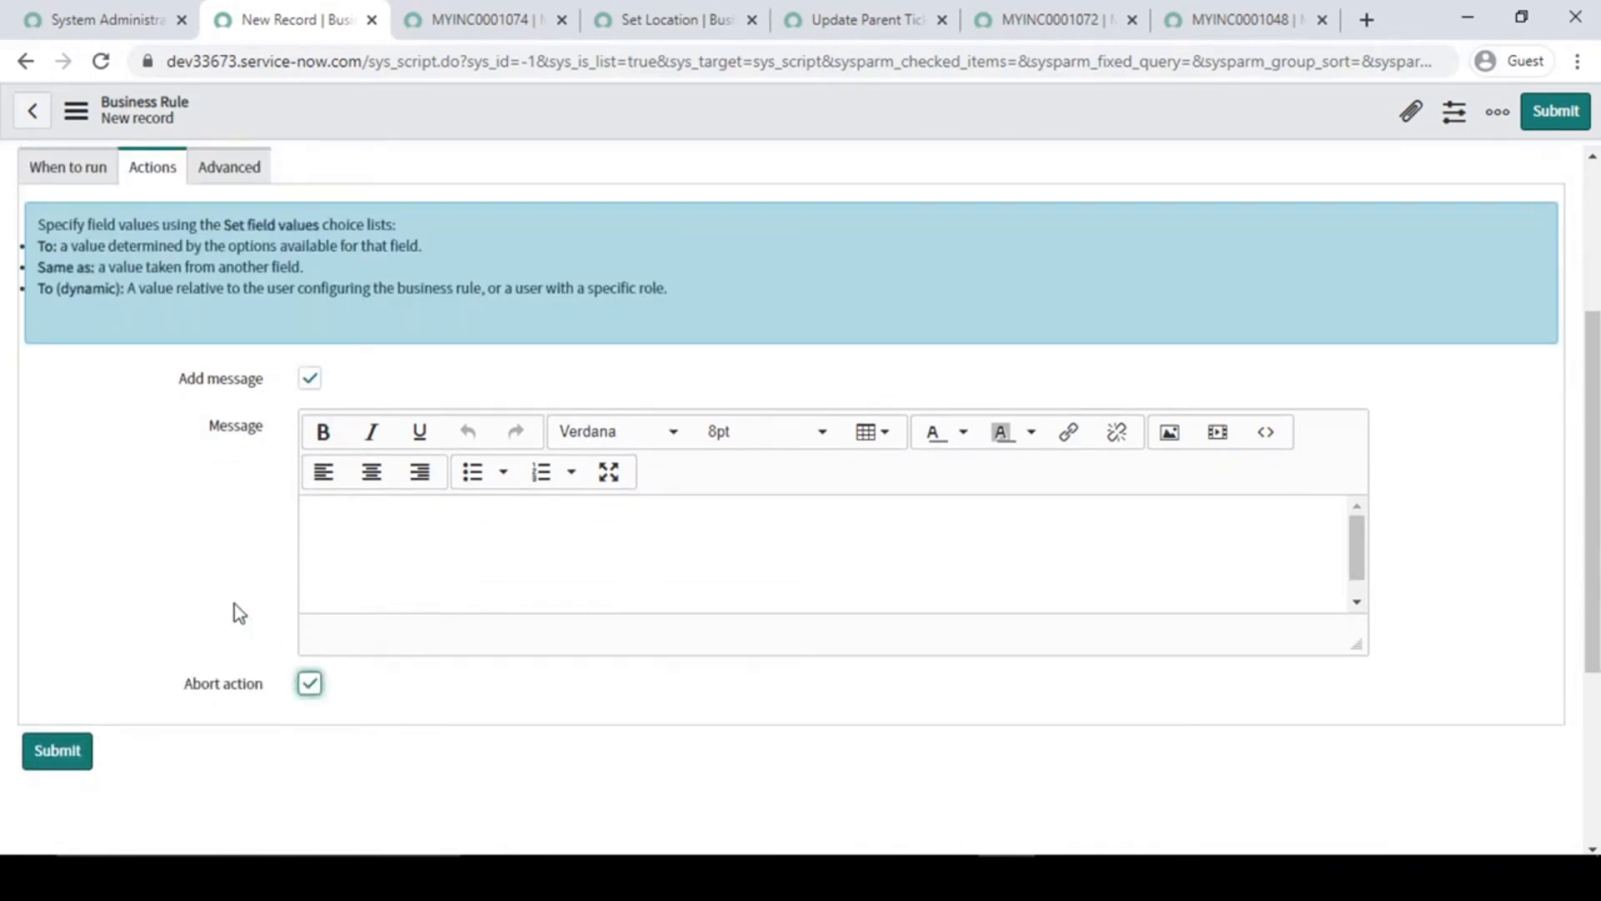
# - Enter the message "Ticket has been closed, you can not modify going forward." and save the business rule
pyautogui.click(381, 556)
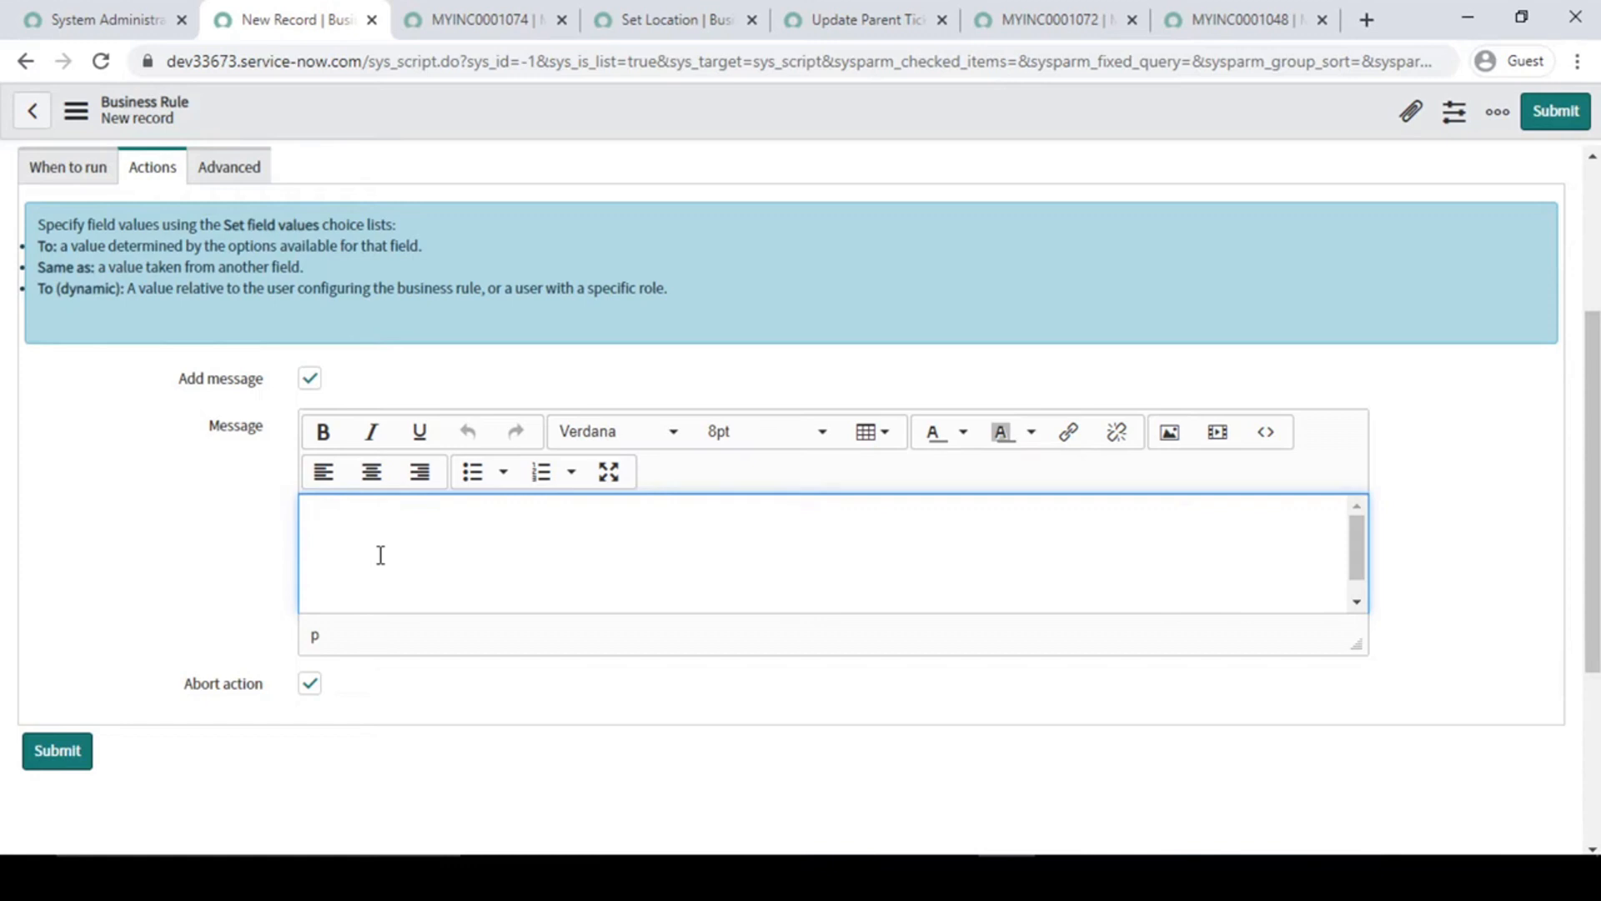
pyautogui.write('Hi There')
pyautogui.press('BackSpace')
pyautogui.press('BackSpace')
pyautogui.press('BackSpace')
pyautogui.press('BackSpace')
pyautogui.press('BackSpace')
pyautogui.press('BackSpace')
pyautogui.write('Ticket has been closed , you can not modify ')
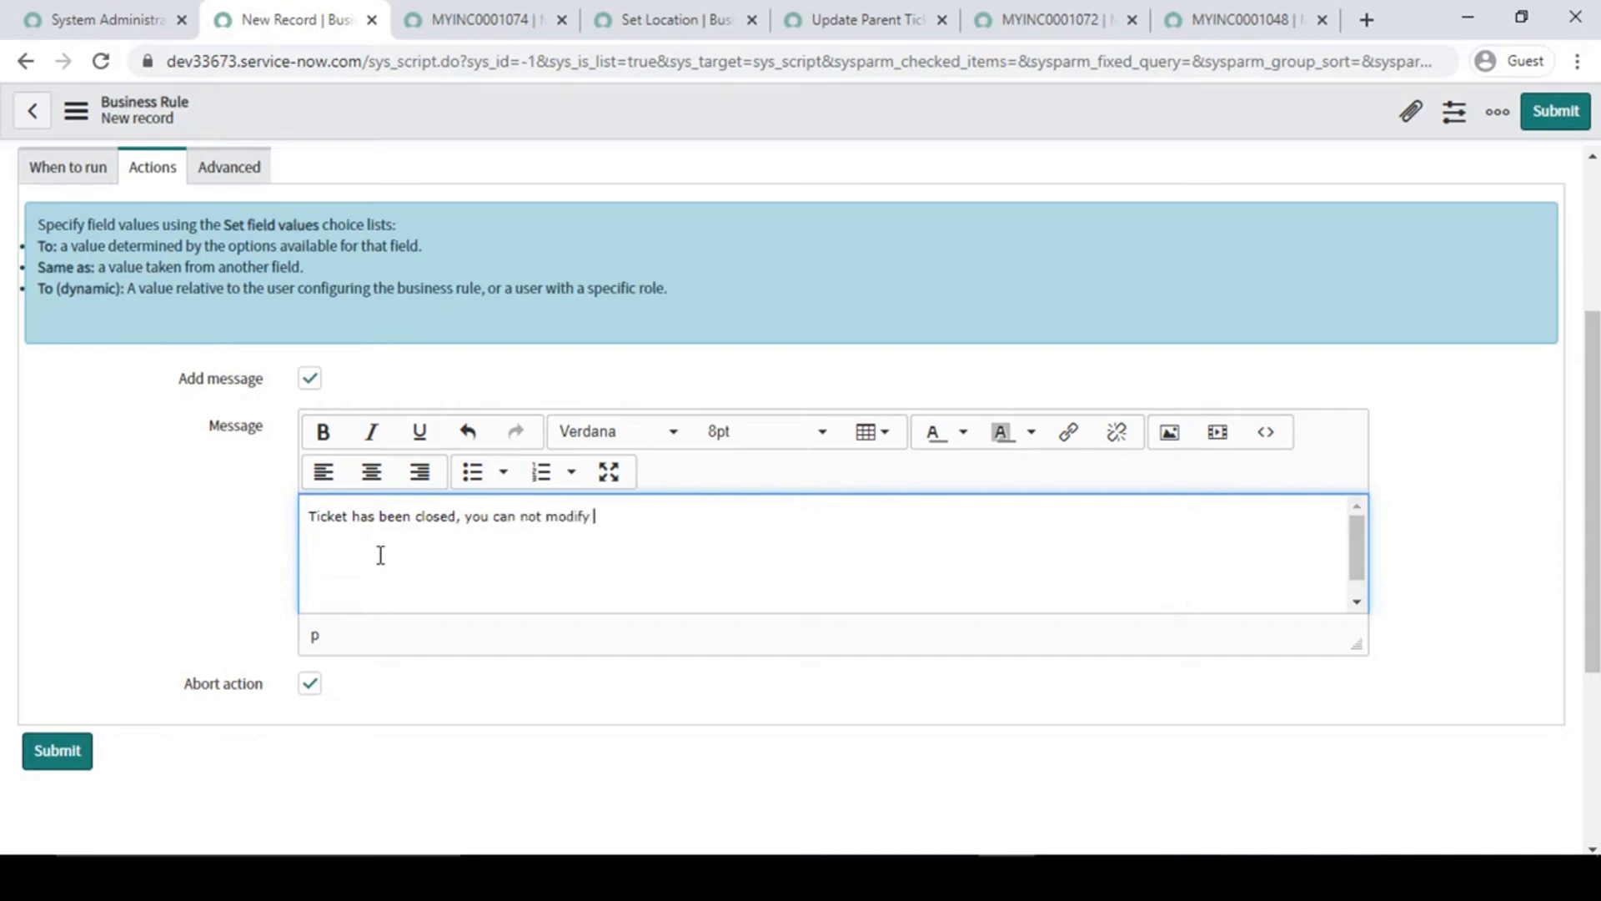
pyautogui.write('going forward.')
pyautogui.rightClick(711, 107)
pyautogui.click(734, 125)
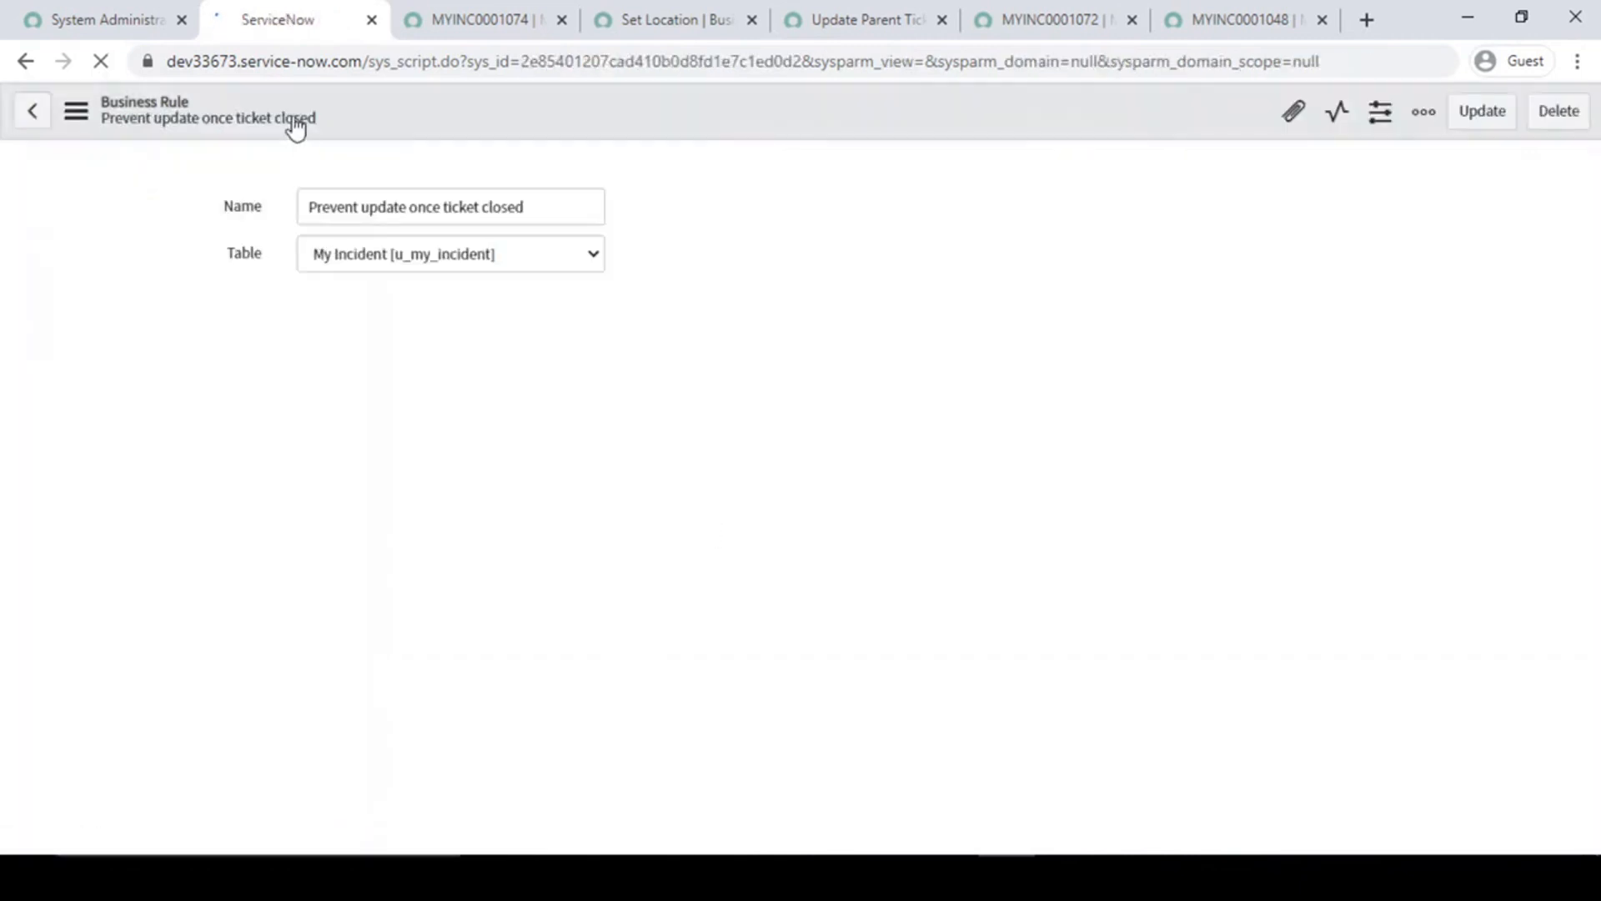
# - Open the list of all My Incident records and open closed incident MYINC0001074 from it
pyautogui.click(107, 19)
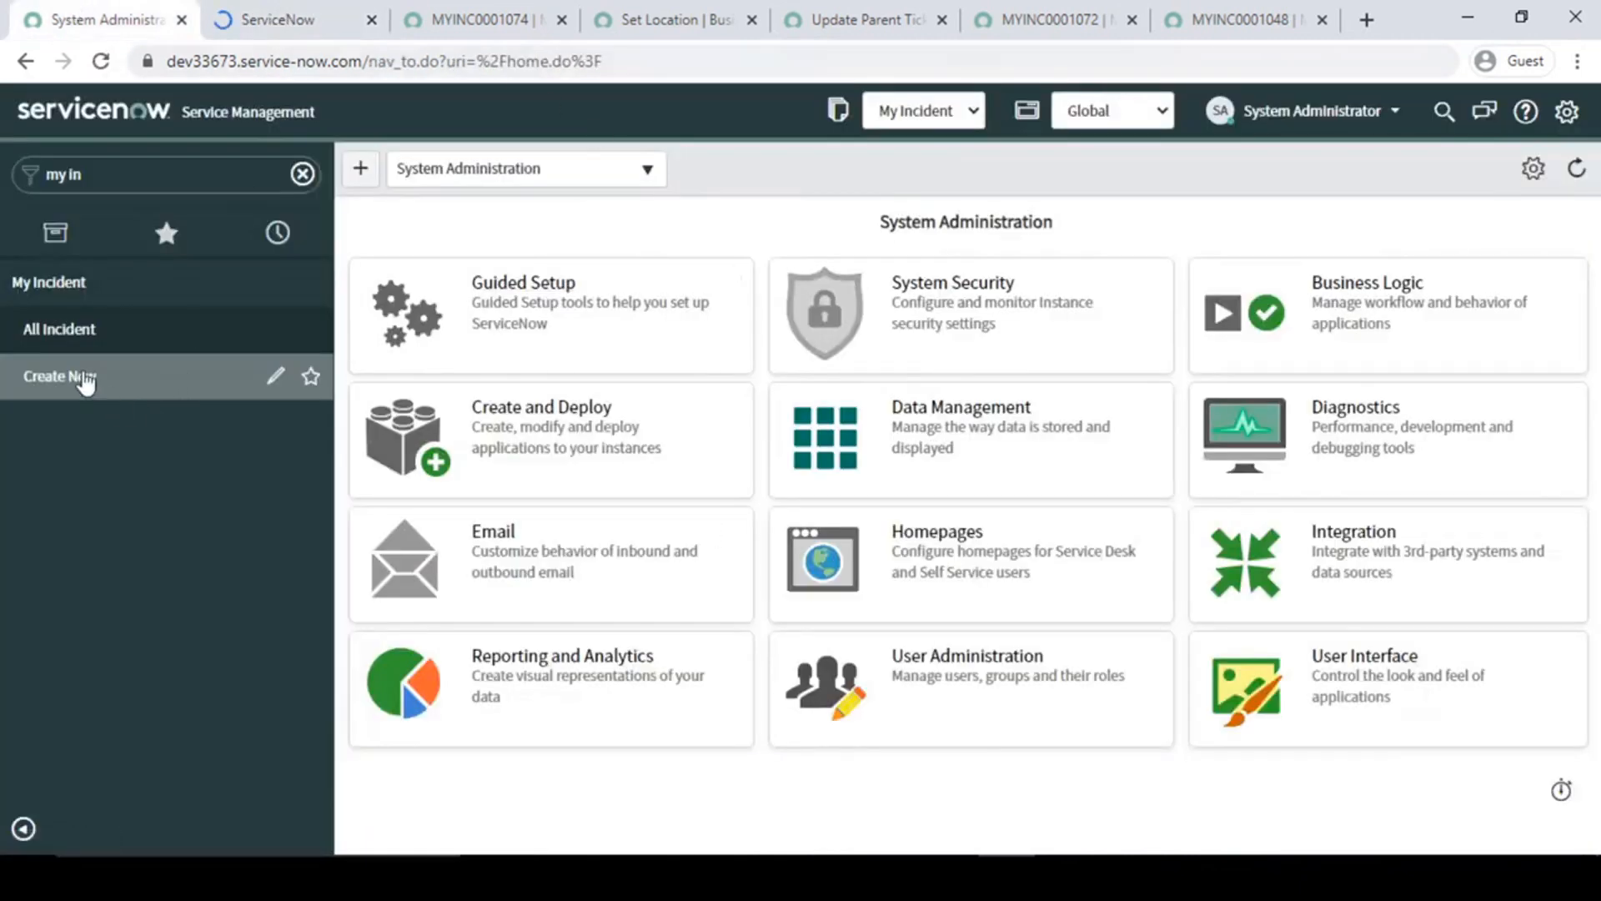
pyautogui.middleClick(78, 329)
pyautogui.click(242, 23)
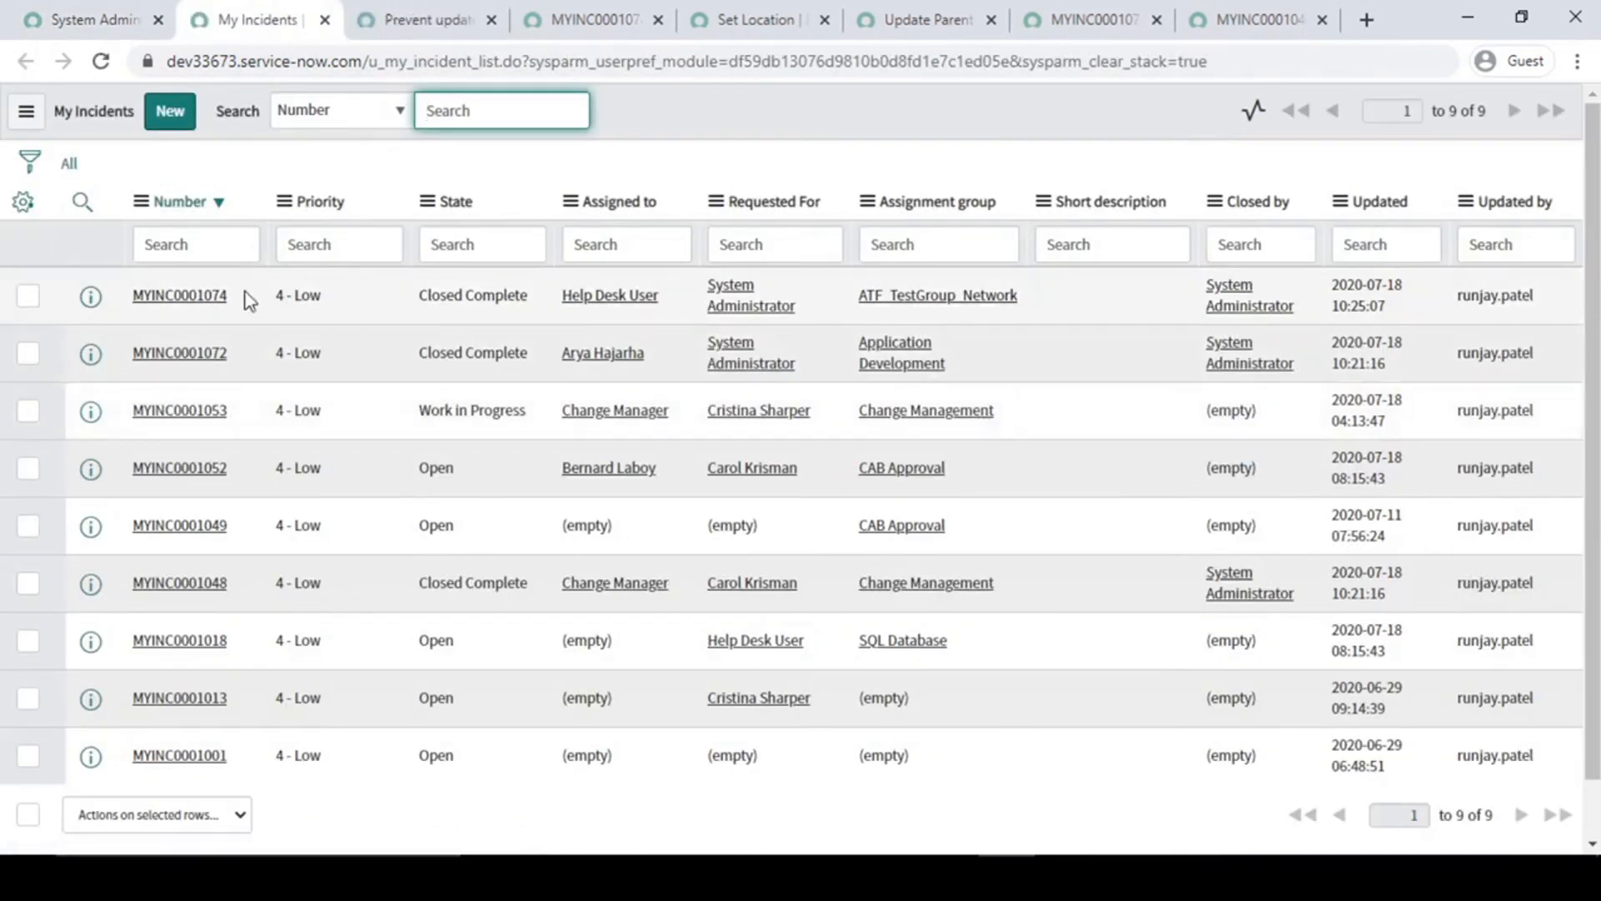
pyautogui.middleClick(182, 298)
pyautogui.click(377, 20)
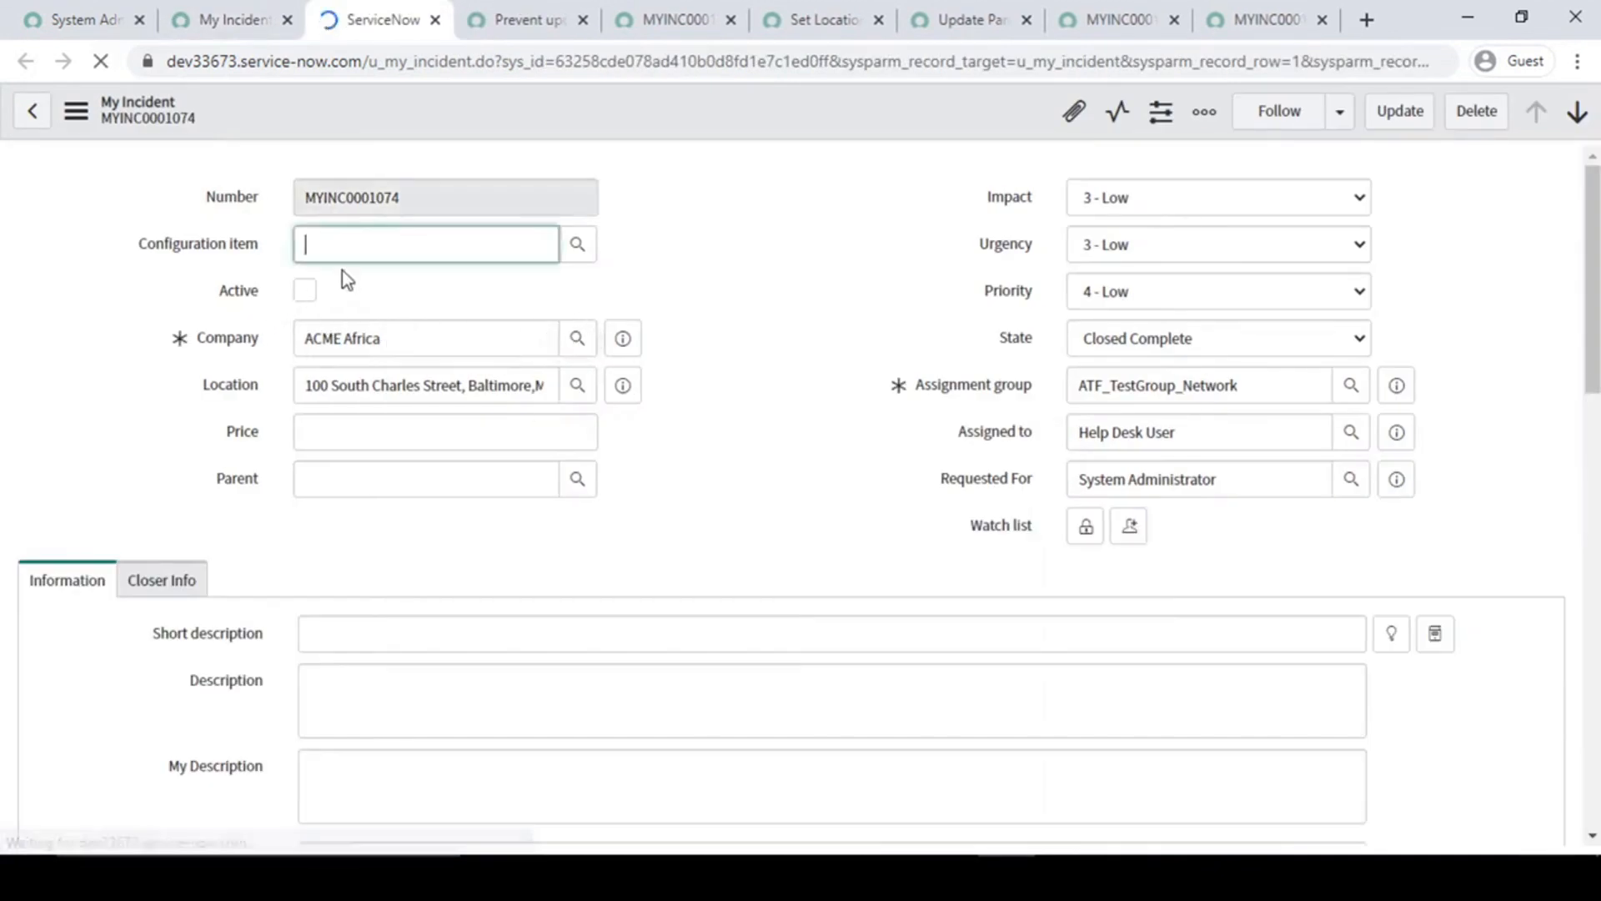
# - Test the rule by setting the closed incident's Impact to 2 - Medium and trying to save it
pyautogui.click(574, 484)
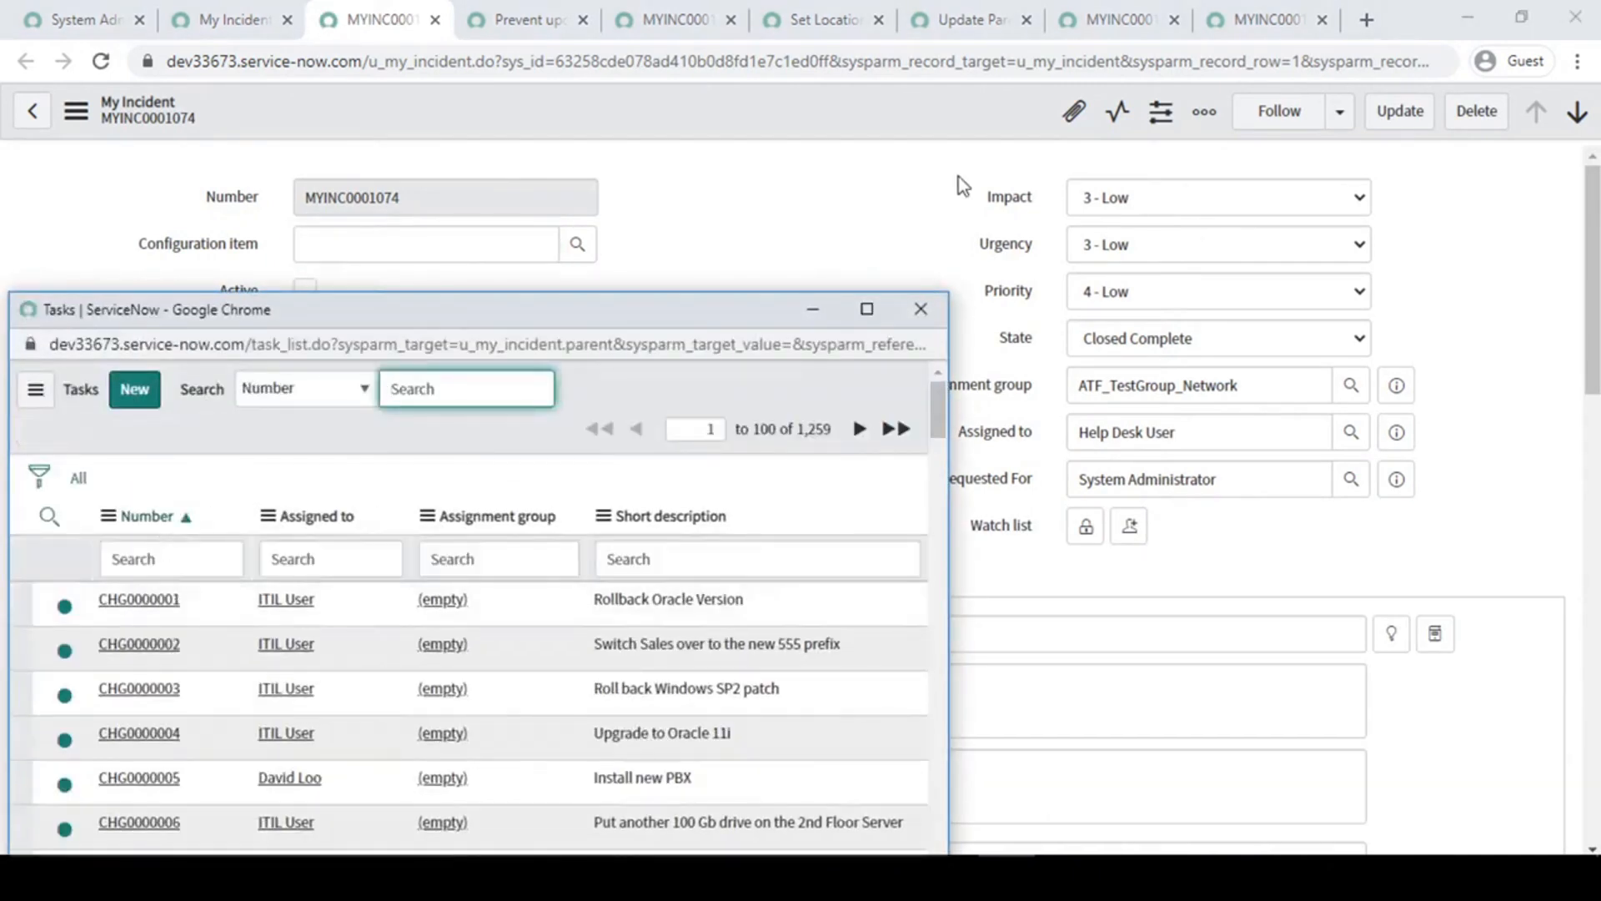
pyautogui.click(921, 308)
pyautogui.click(1164, 205)
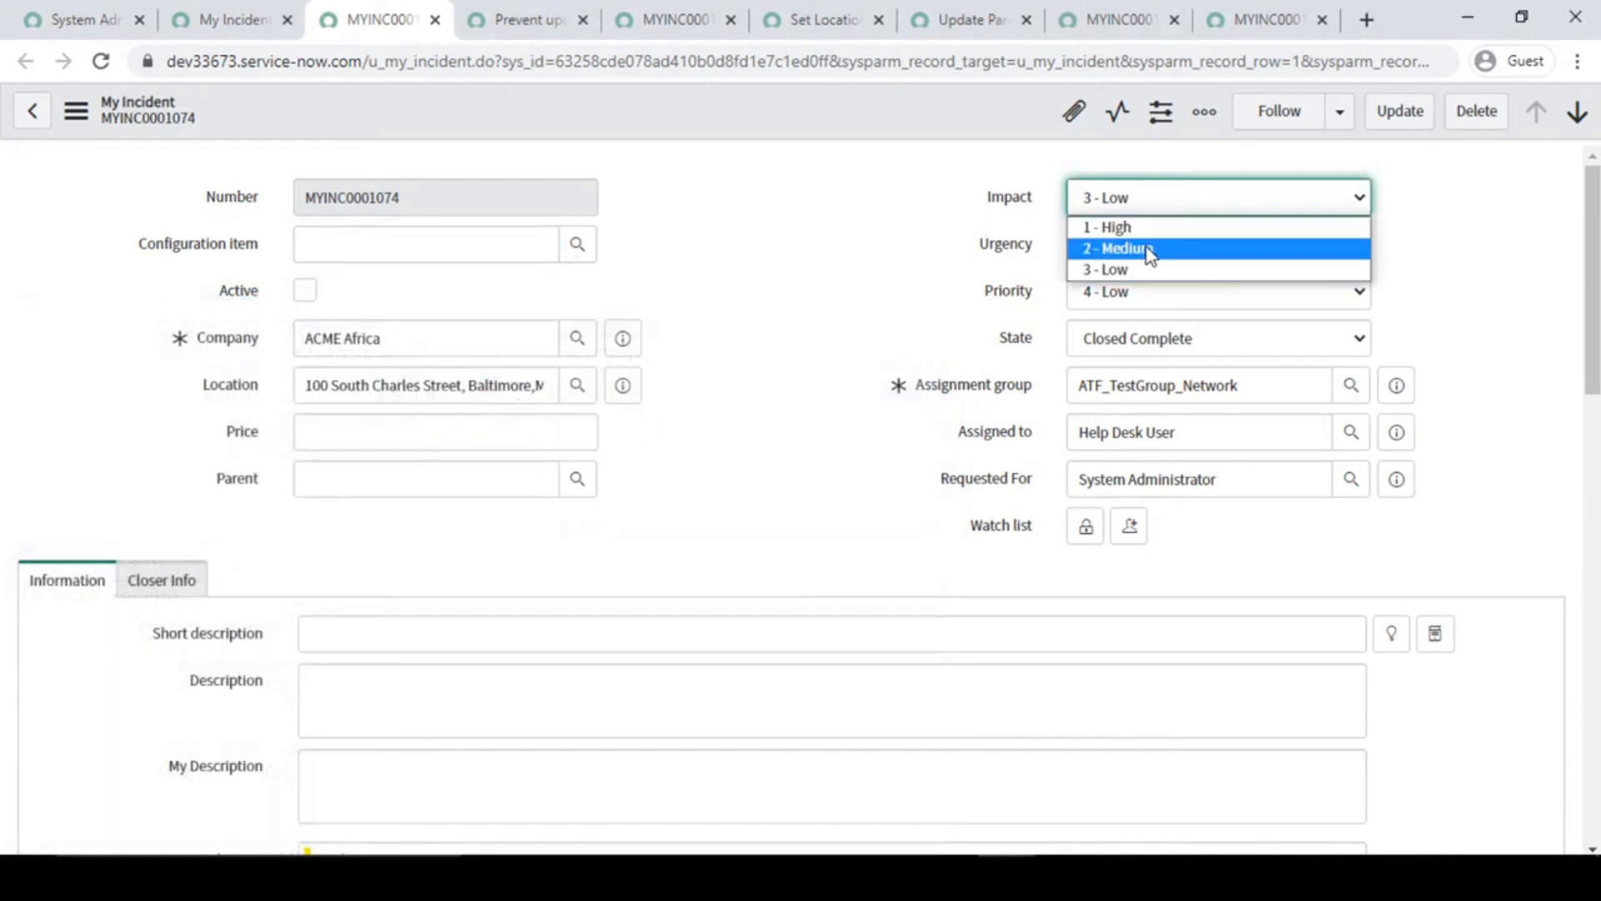
pyautogui.click(1151, 248)
pyautogui.rightClick(744, 109)
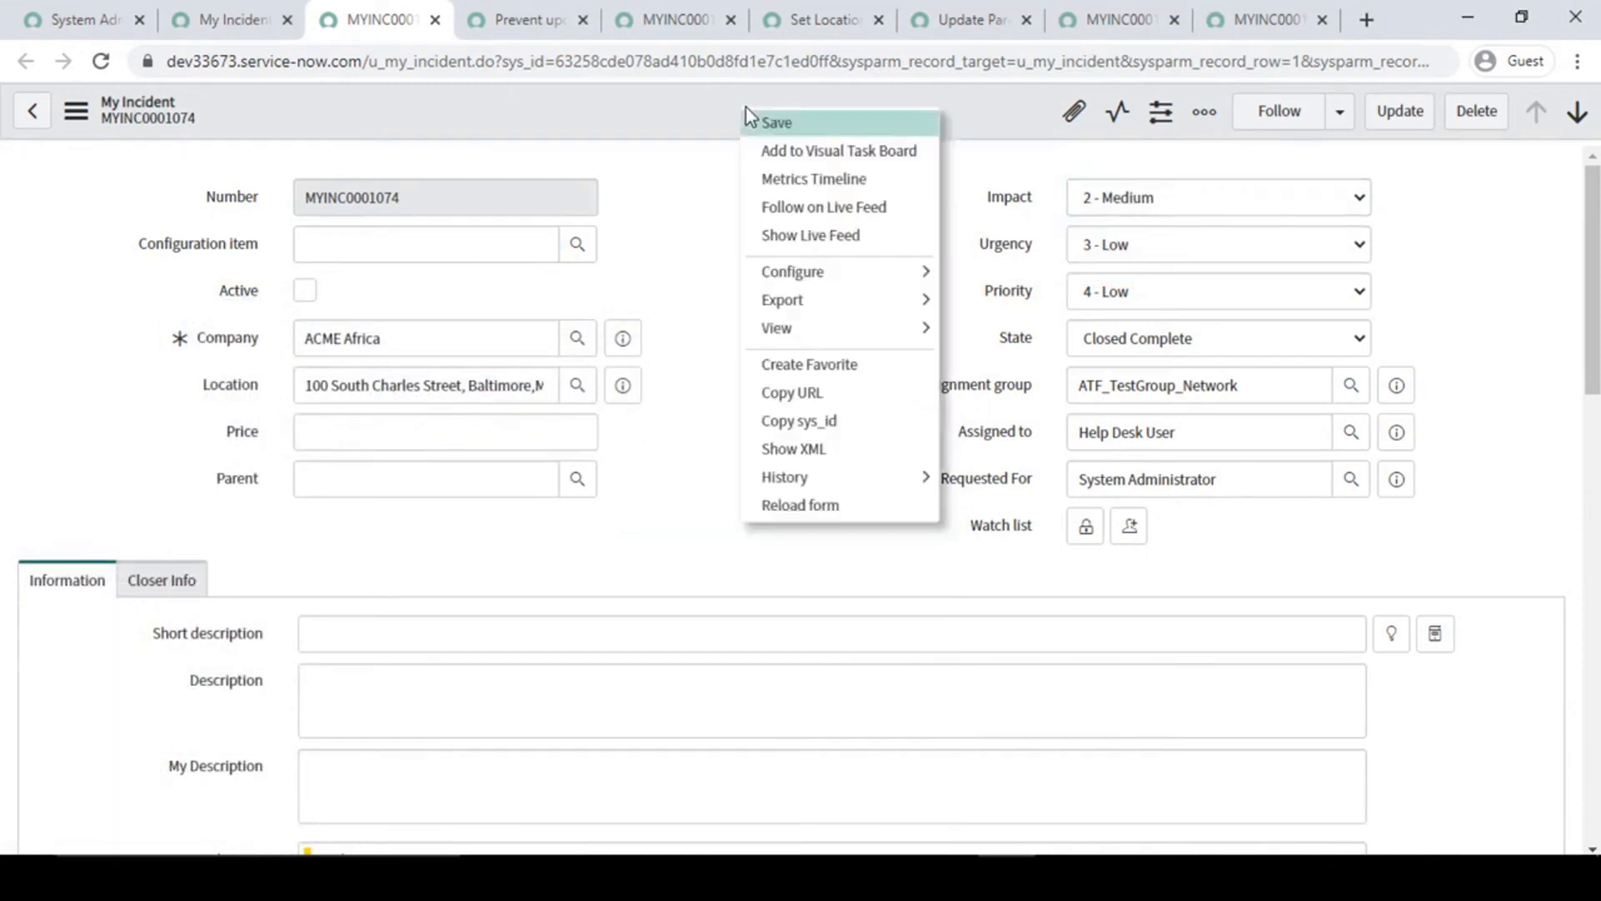
pyautogui.click(766, 122)
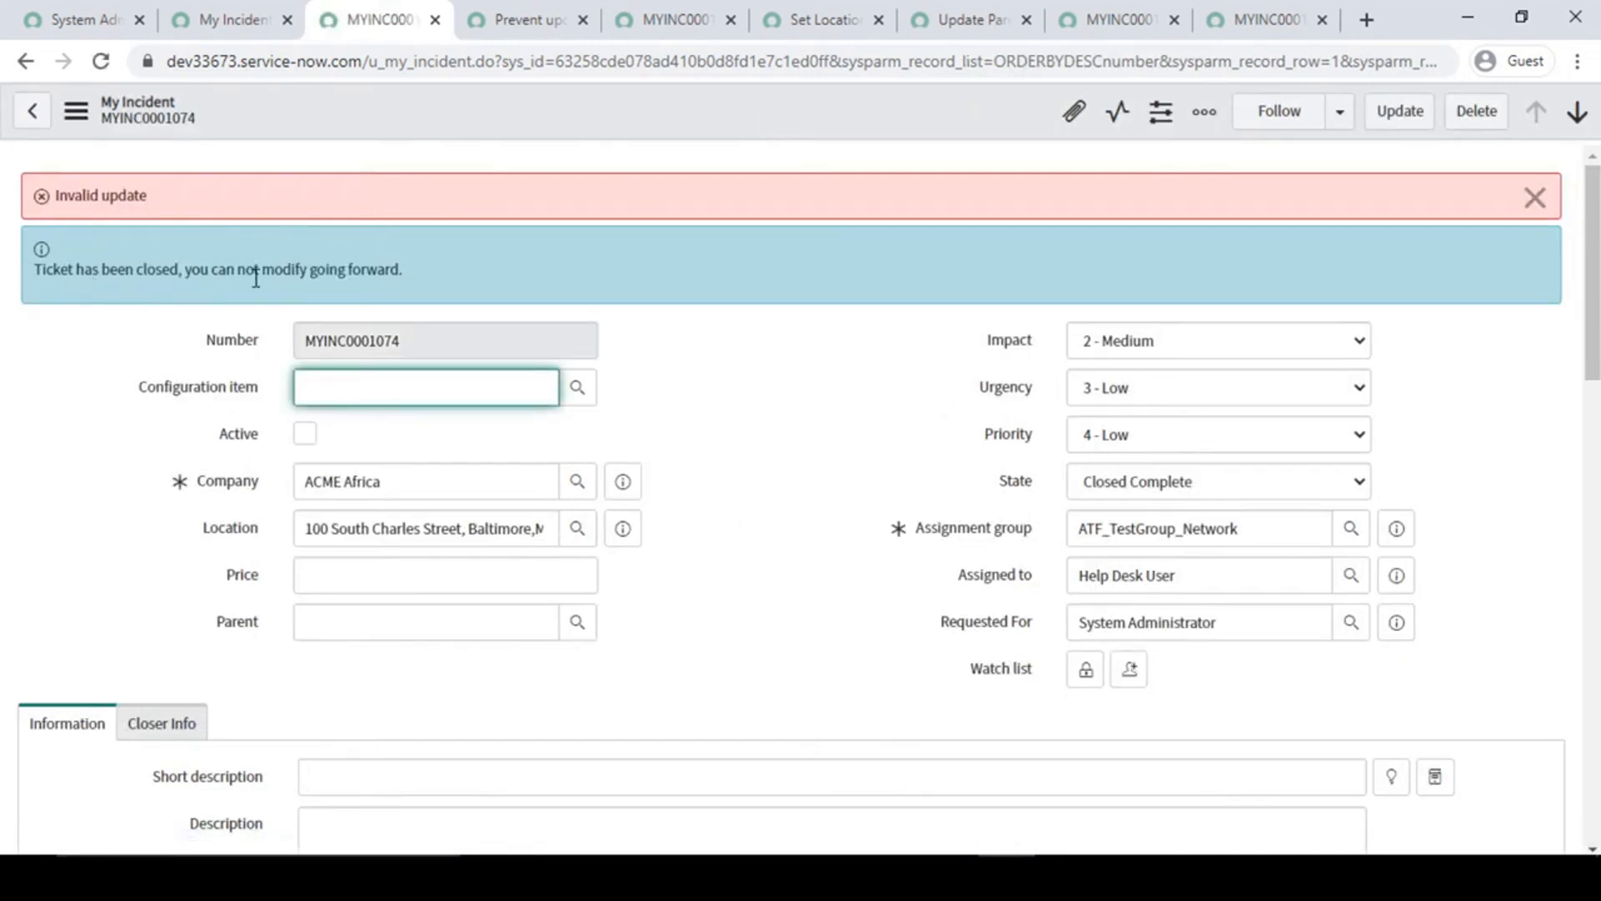
# - Examine the messages on the incident and review the message and abort settings of the Prevent update once ticket closed rule
pyautogui.tripleClick(288, 268)
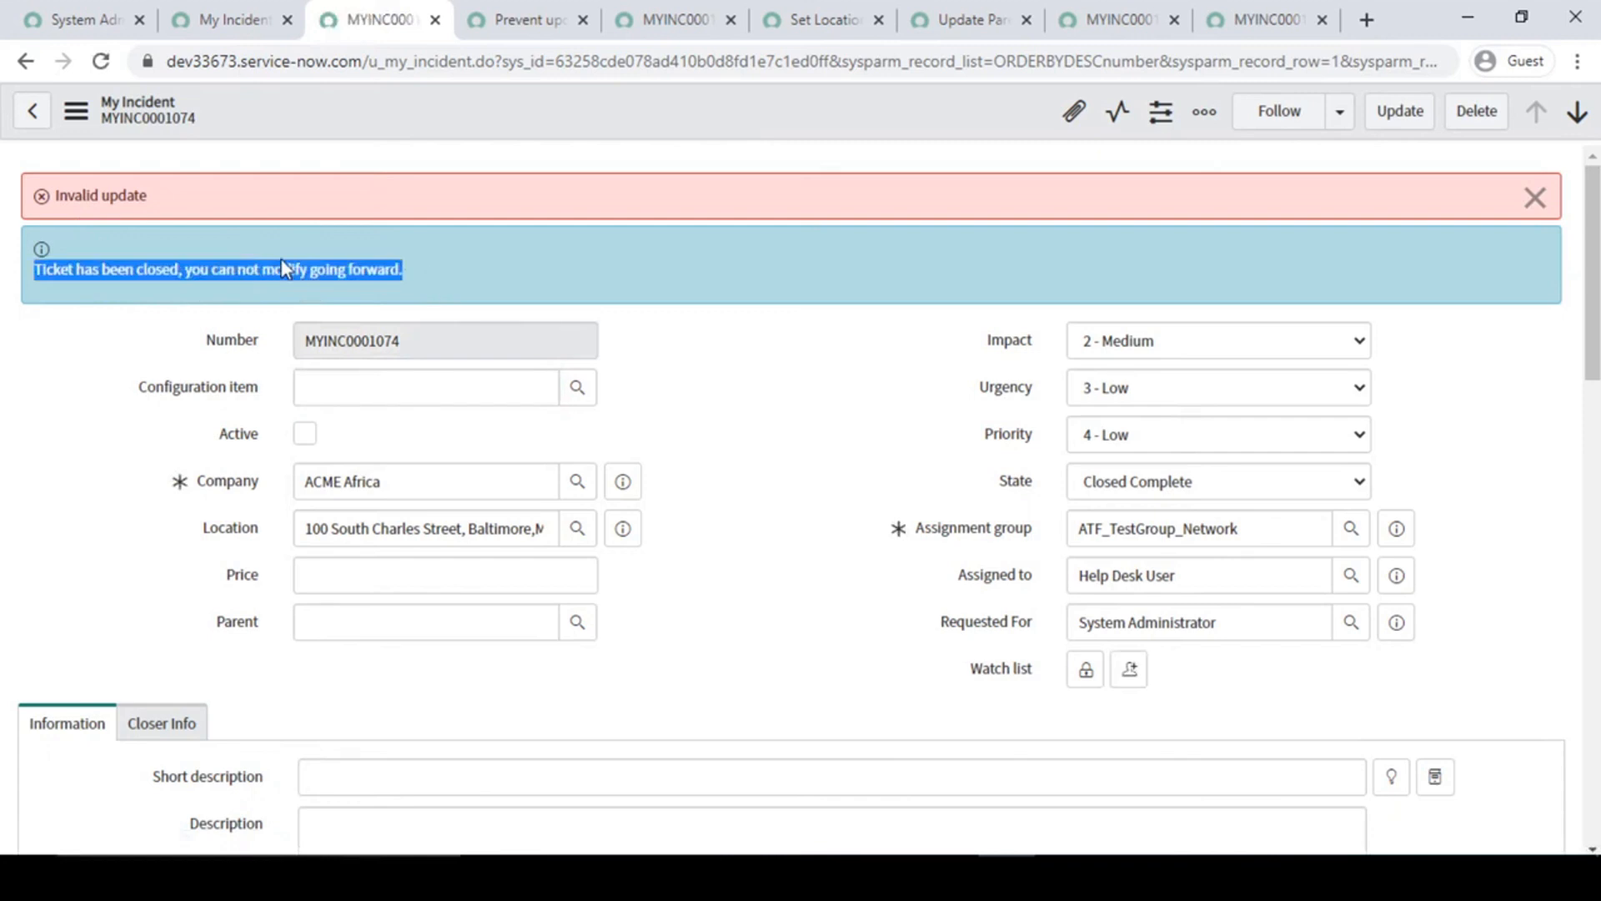
pyautogui.click(797, 417)
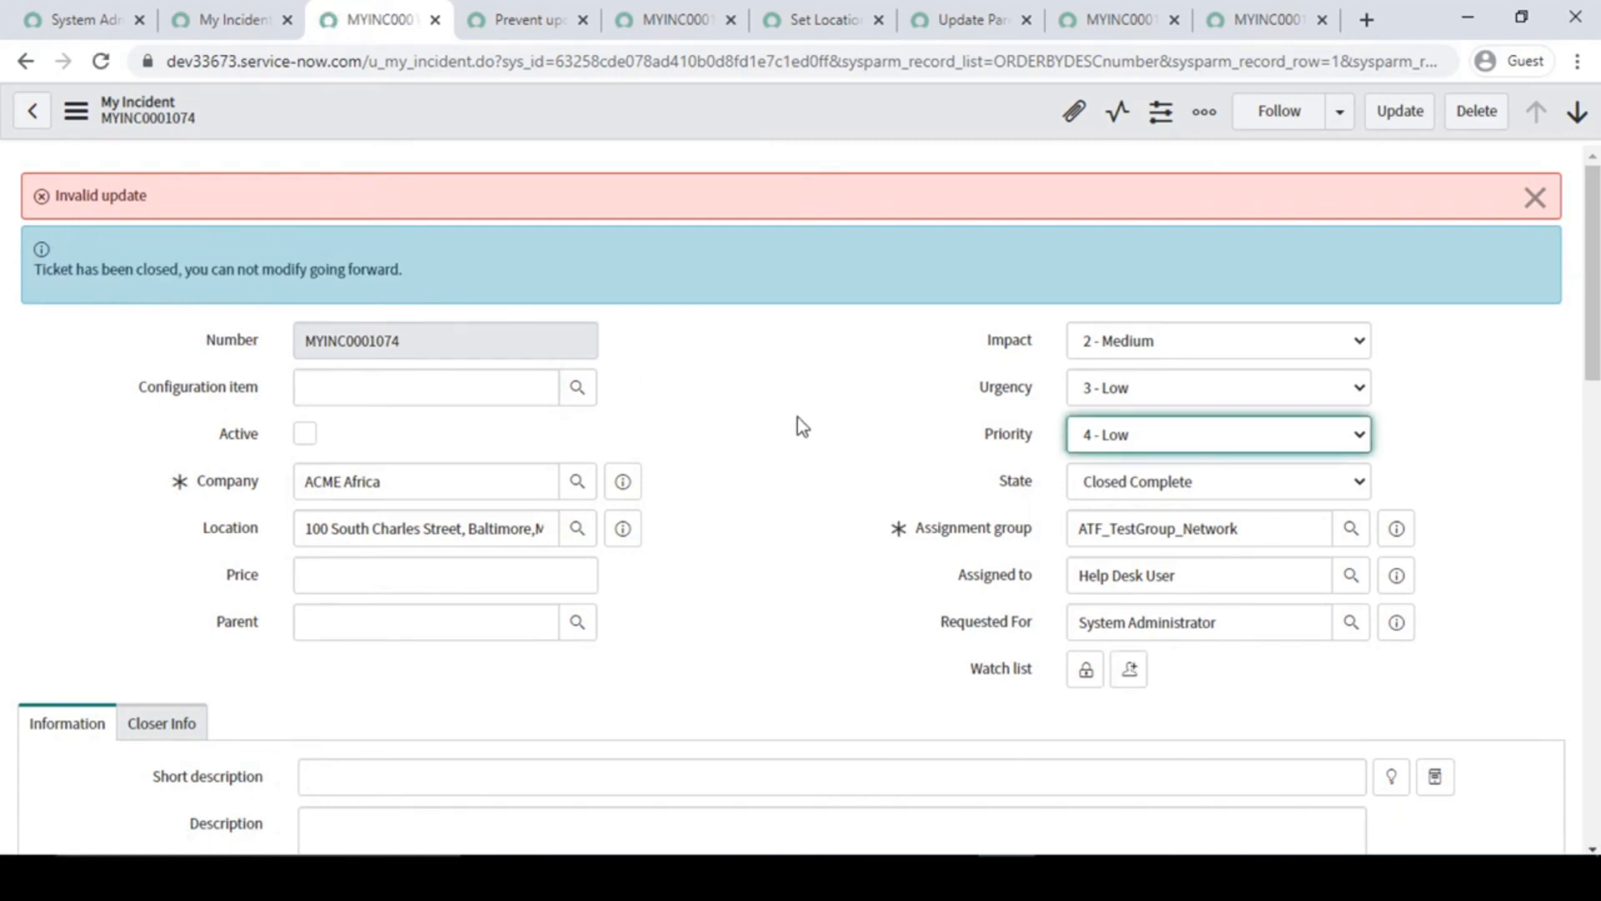
pyautogui.scroll(-3, 797, 417)
pyautogui.click(533, 18)
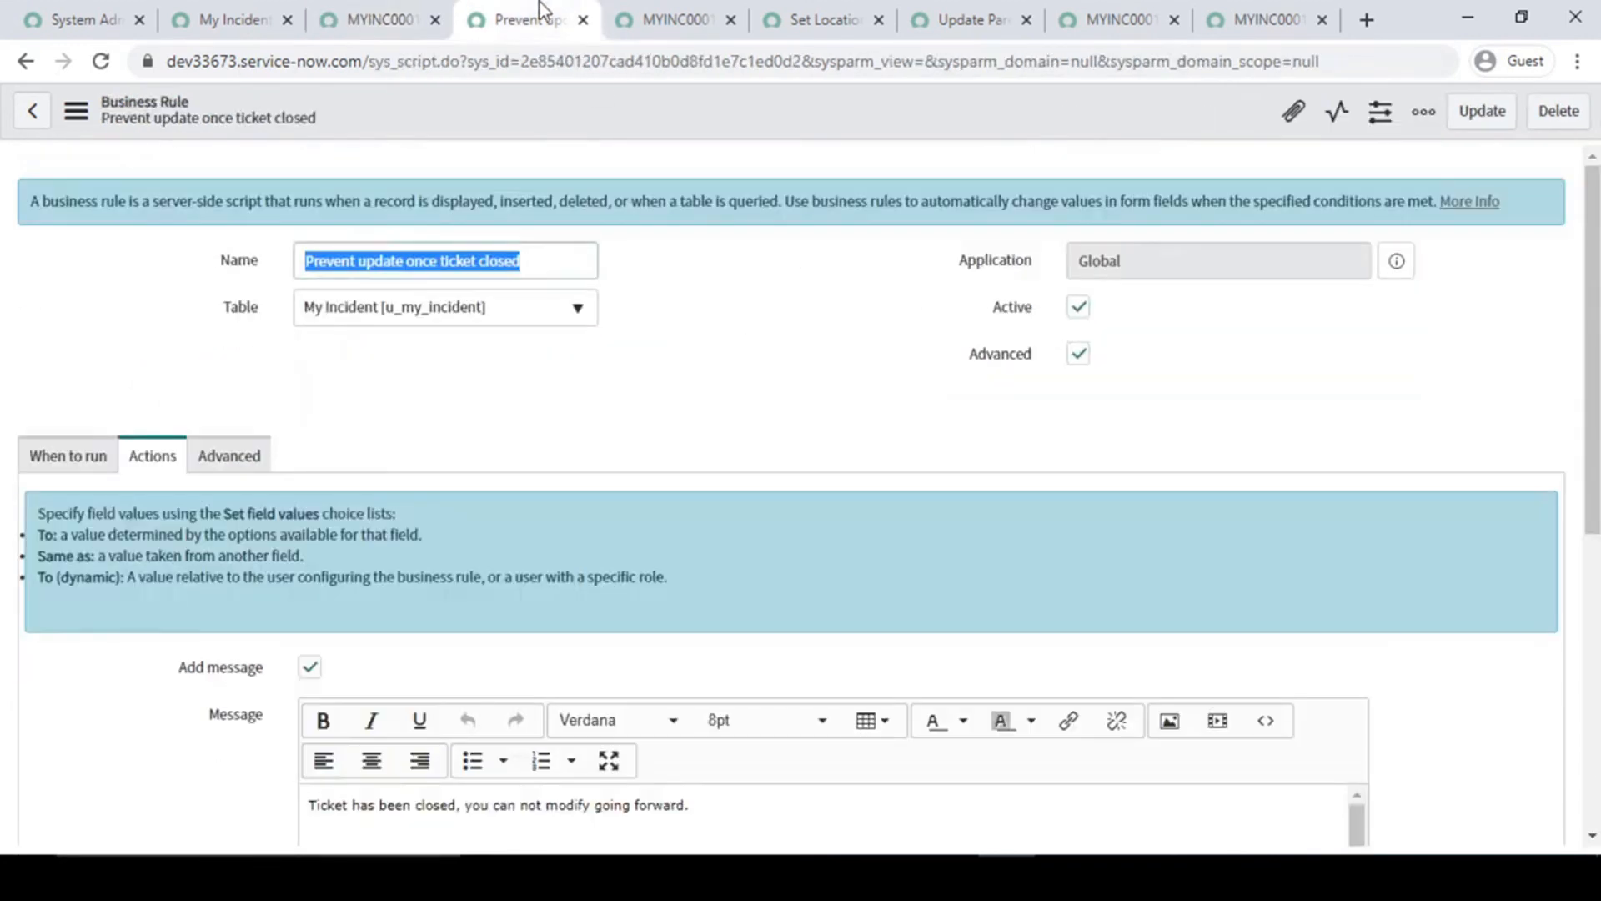
pyautogui.click(707, 373)
pyautogui.scroll(-3, 709, 365)
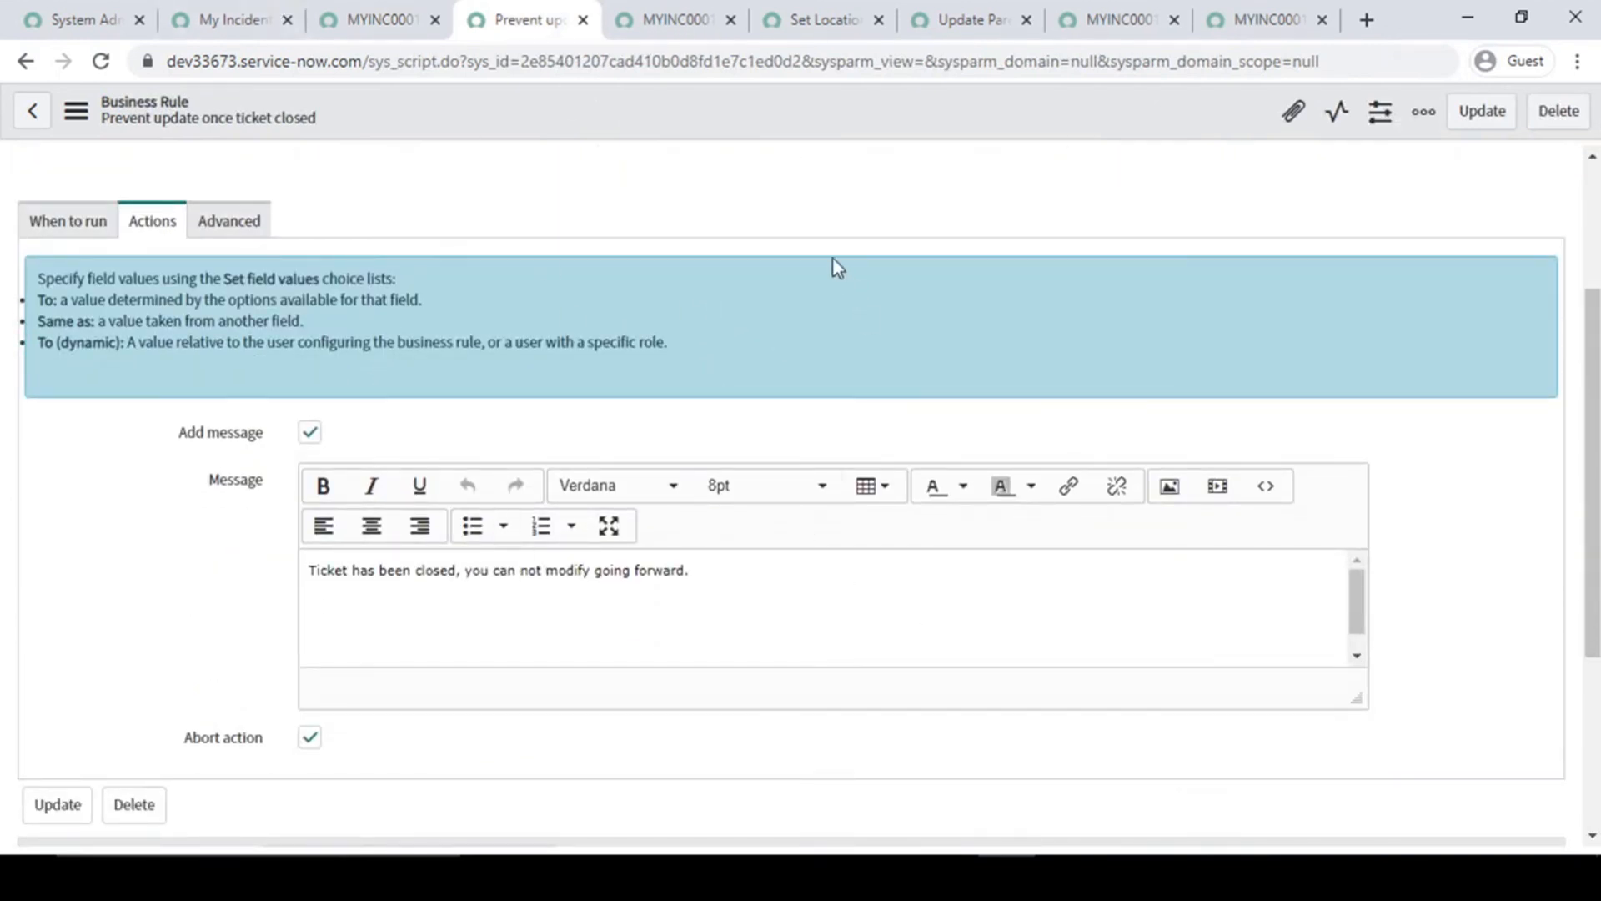
pyautogui.scroll(3, 817, 274)
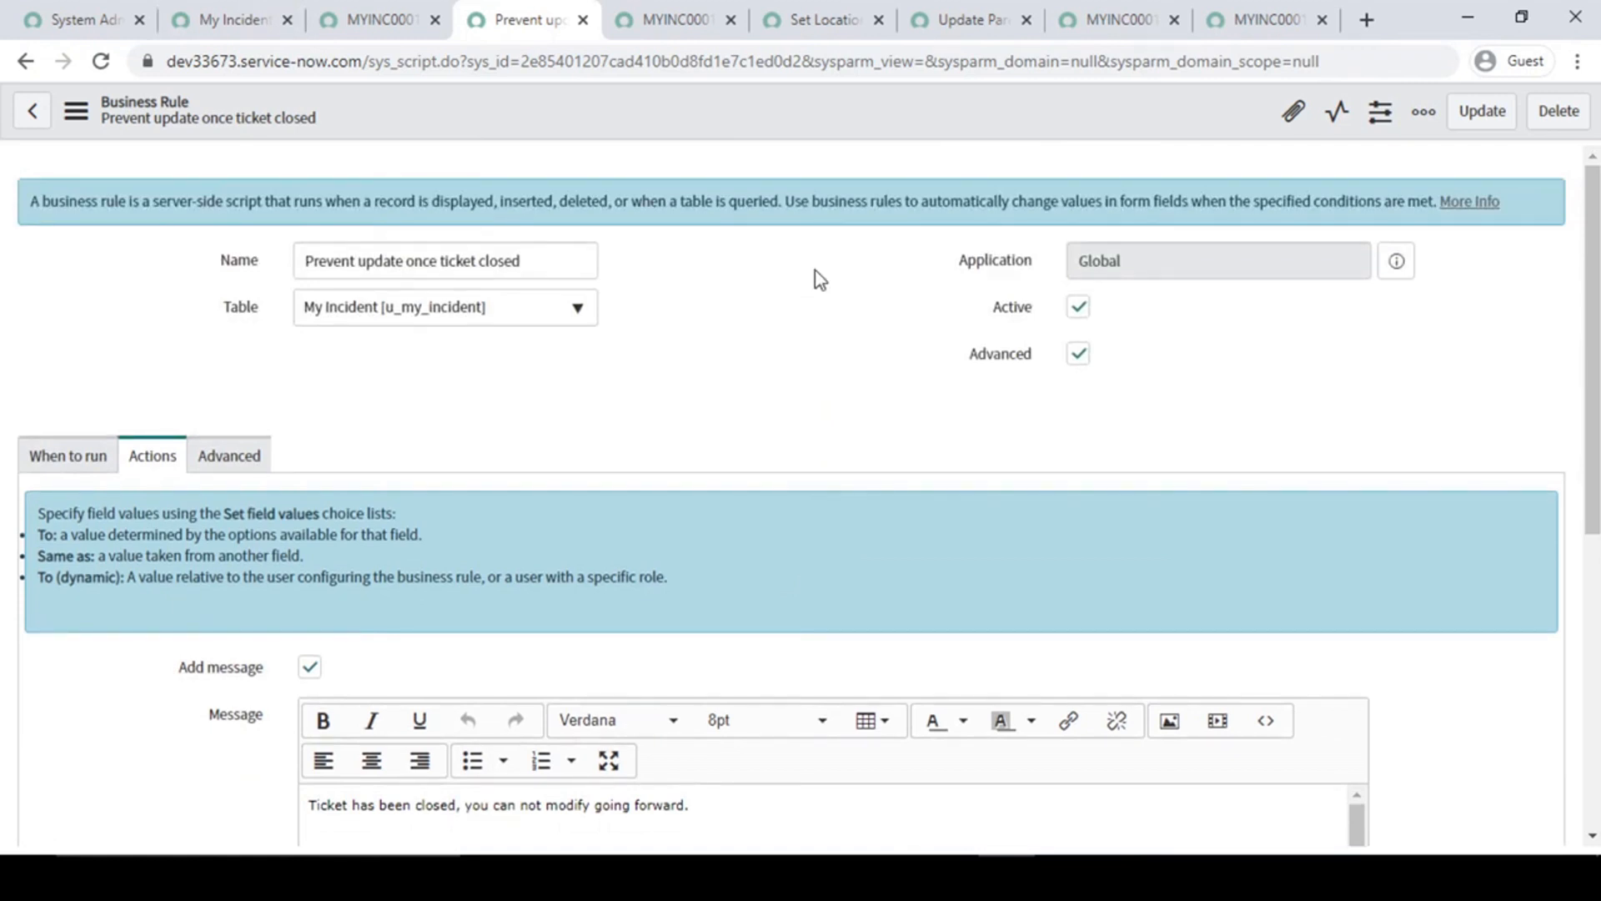
# - Switch to the Business Rule document in Word and review its use cases, highlighting the third one about preventing ticket closure
pyautogui.click(949, 875)
pyautogui.moveTo(842, 386); pyautogui.dragTo(481, 354)
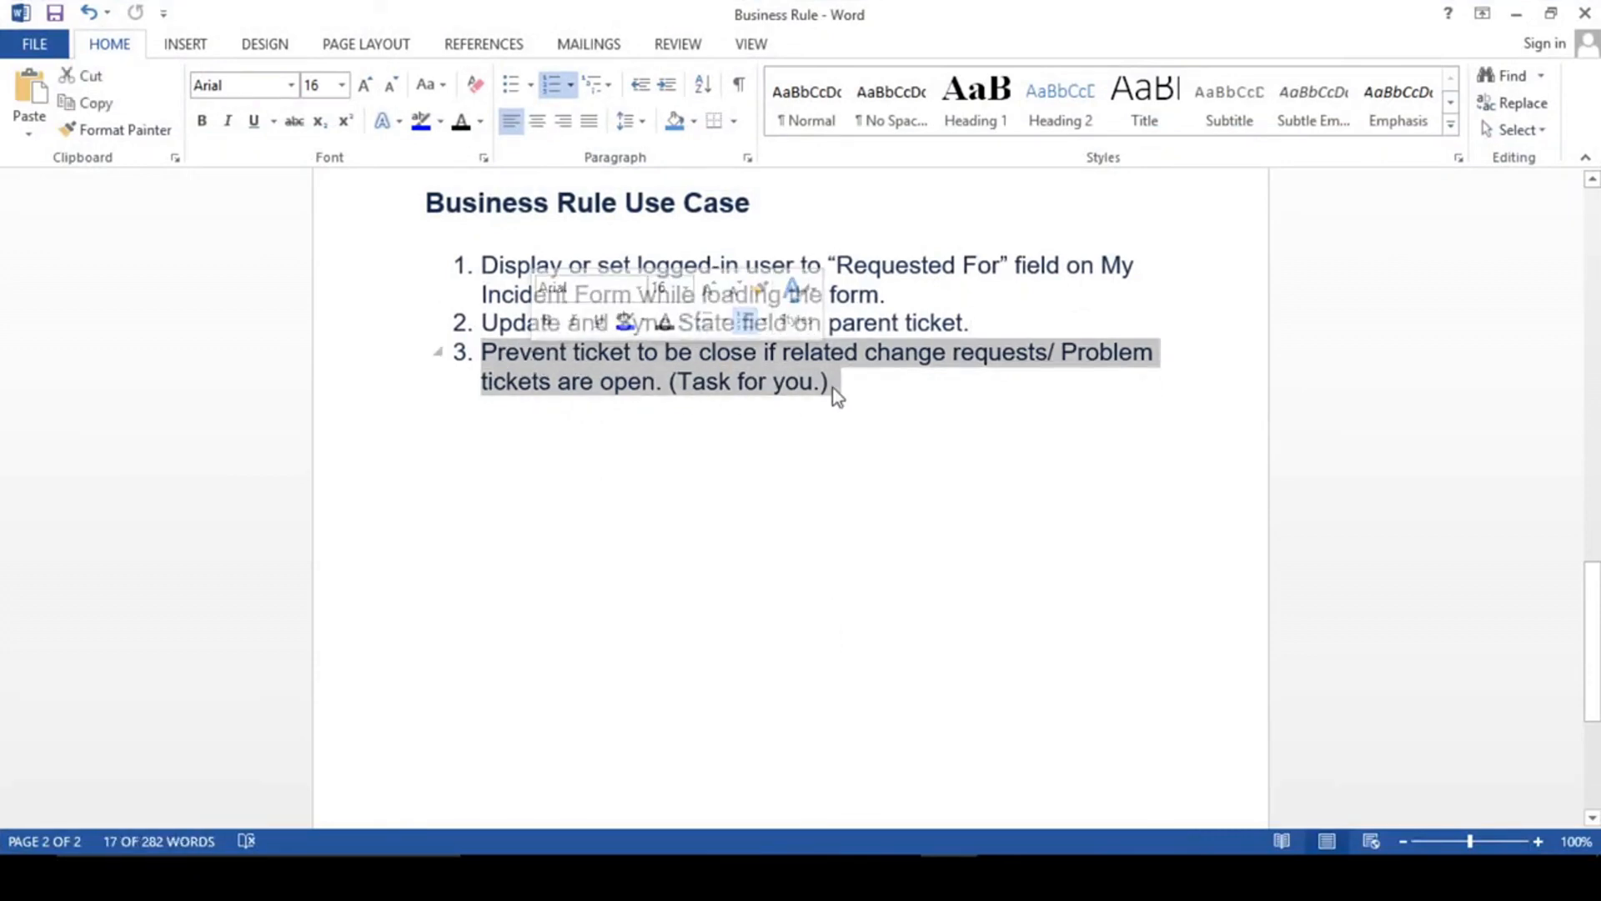
pyautogui.click(876, 397)
pyautogui.scroll(10, 876, 392)
pyautogui.scroll(5, 877, 383)
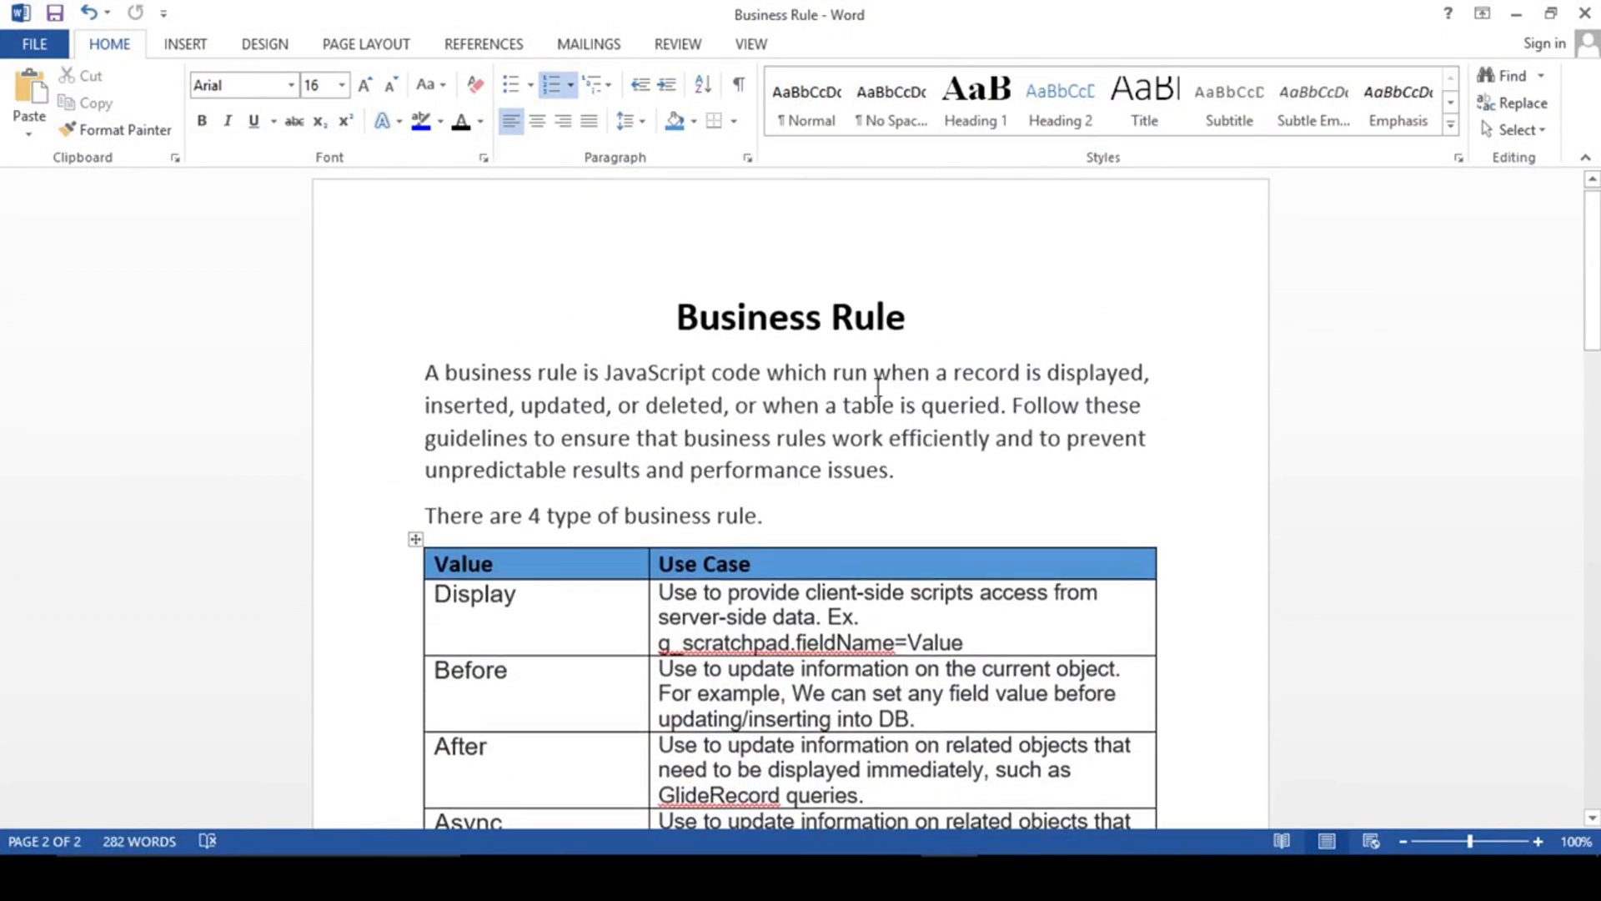
pyautogui.scroll(-9, 877, 384)
pyautogui.scroll(-10, 877, 386)
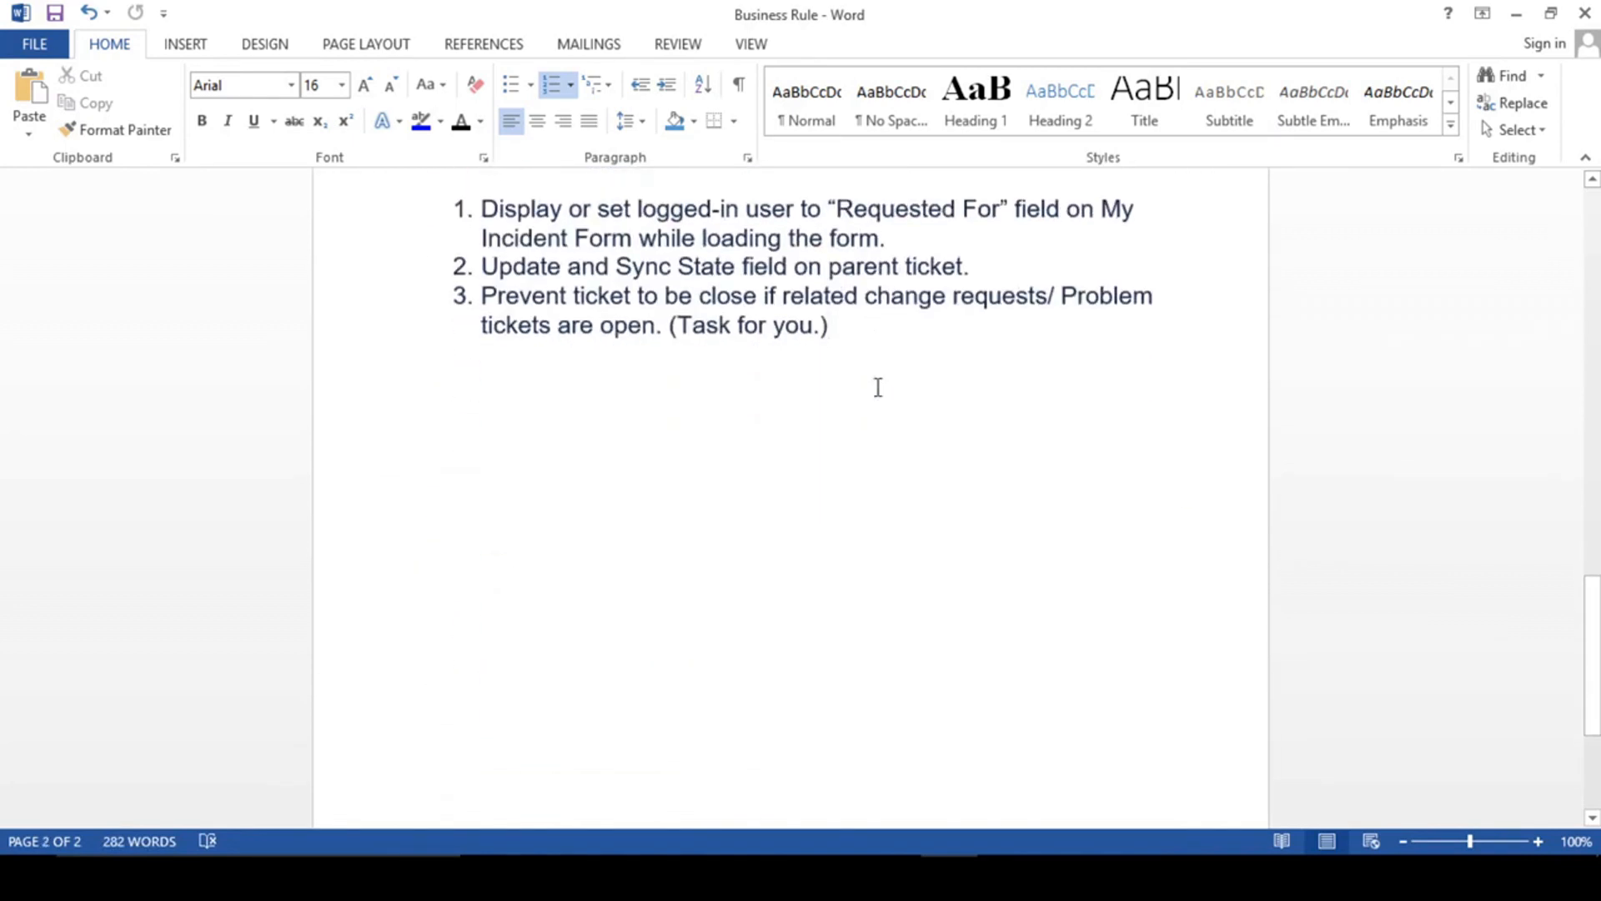
pyautogui.moveTo(841, 325); pyautogui.dragTo(527, 302)
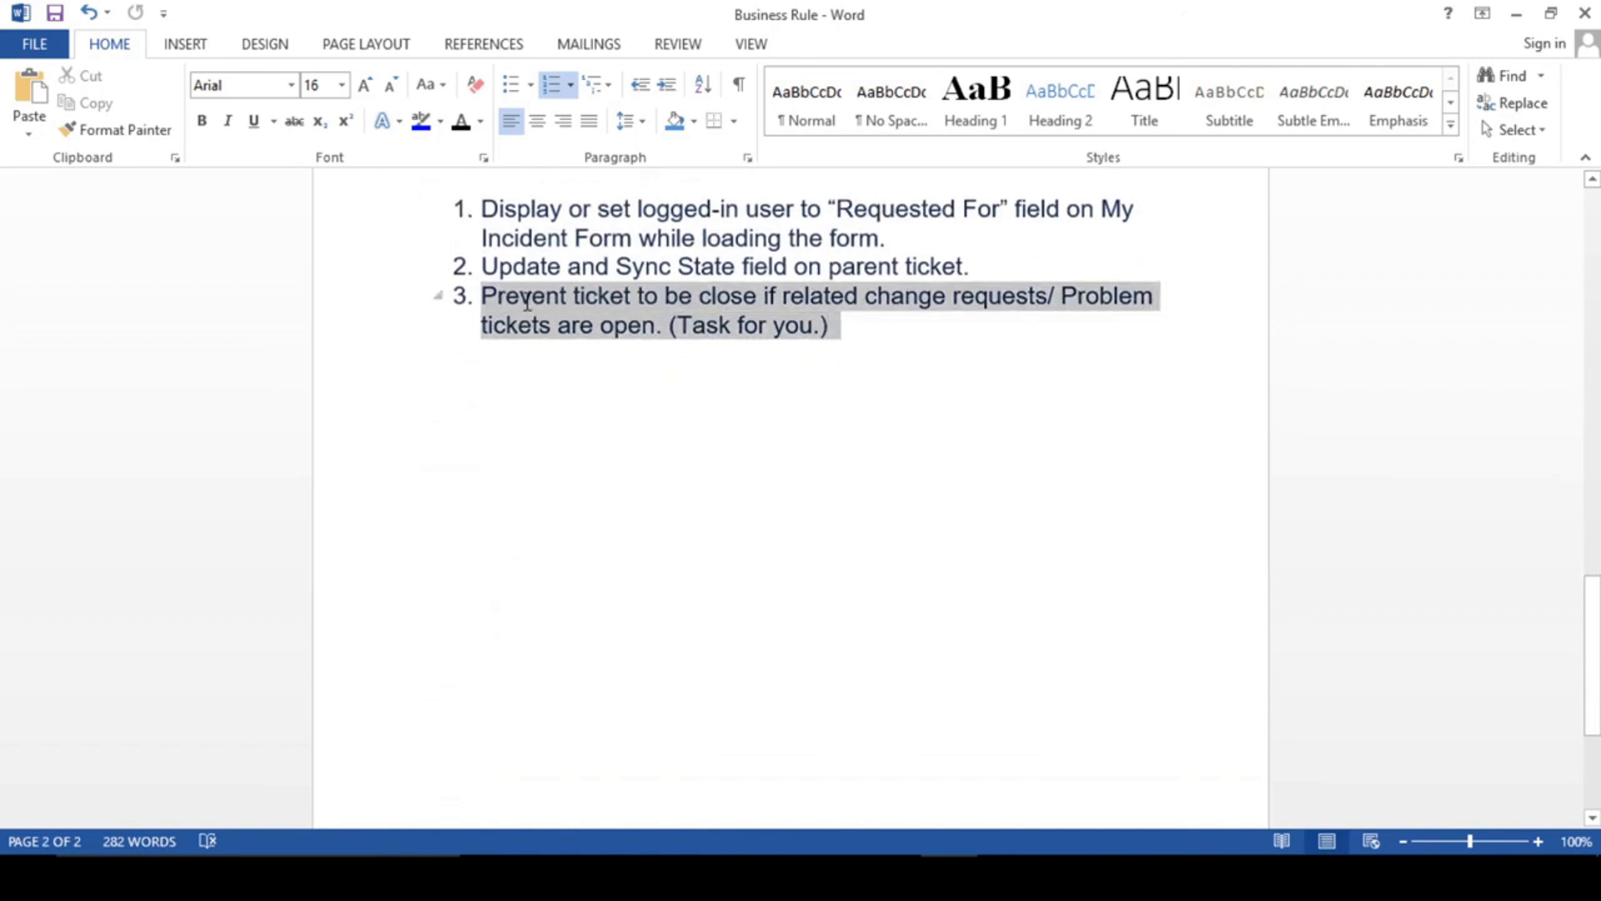
pyautogui.click(889, 344)
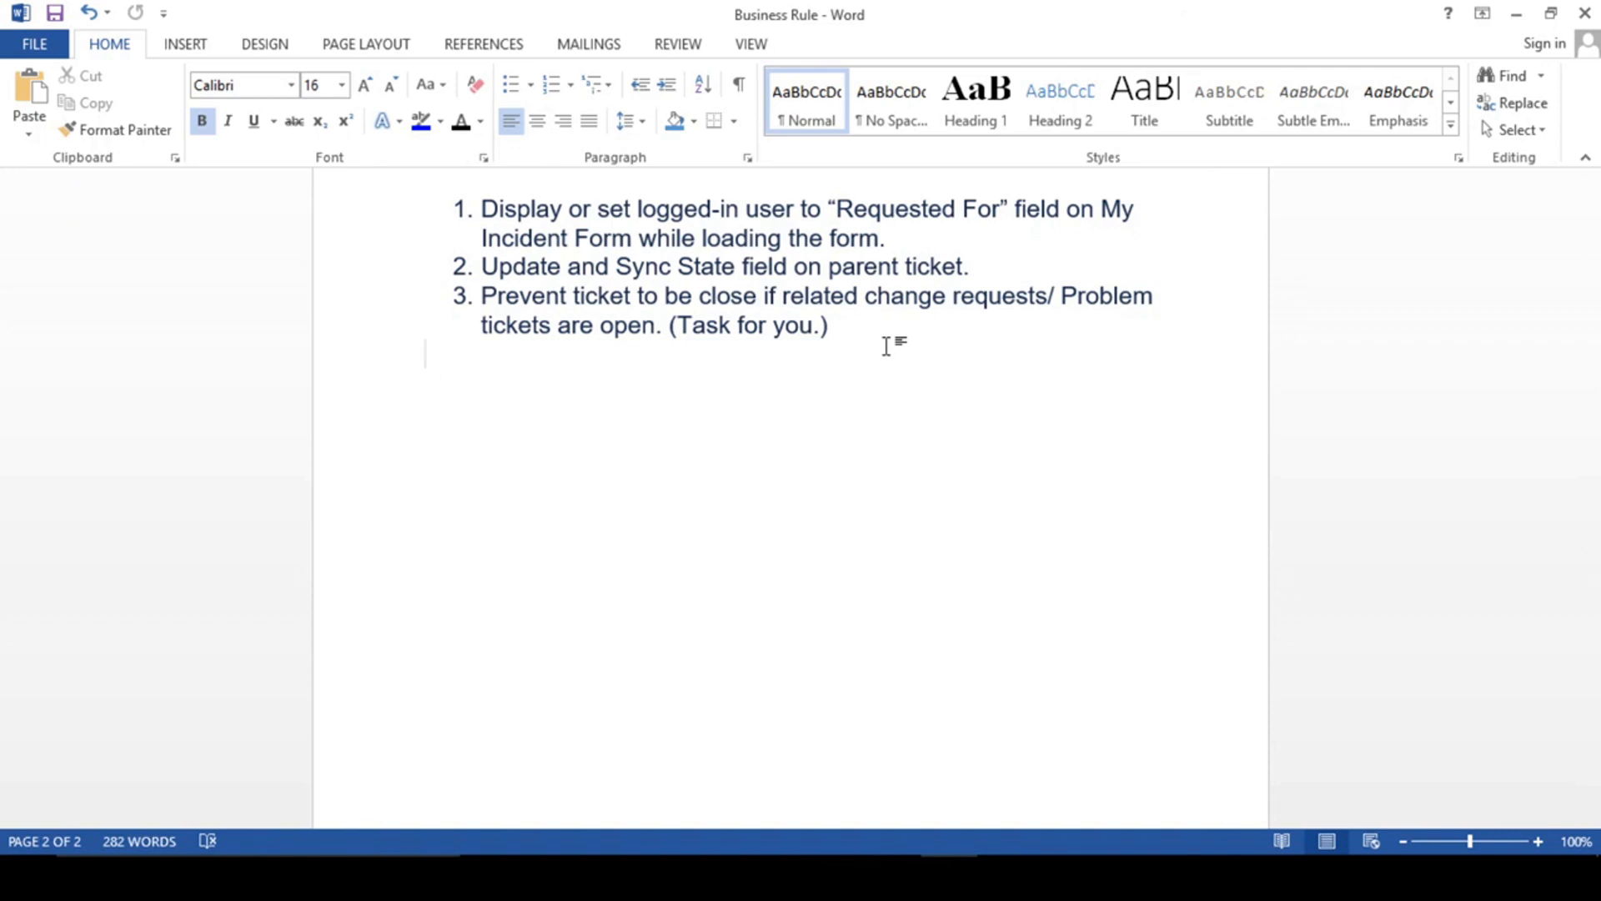
pyautogui.click(873, 327)
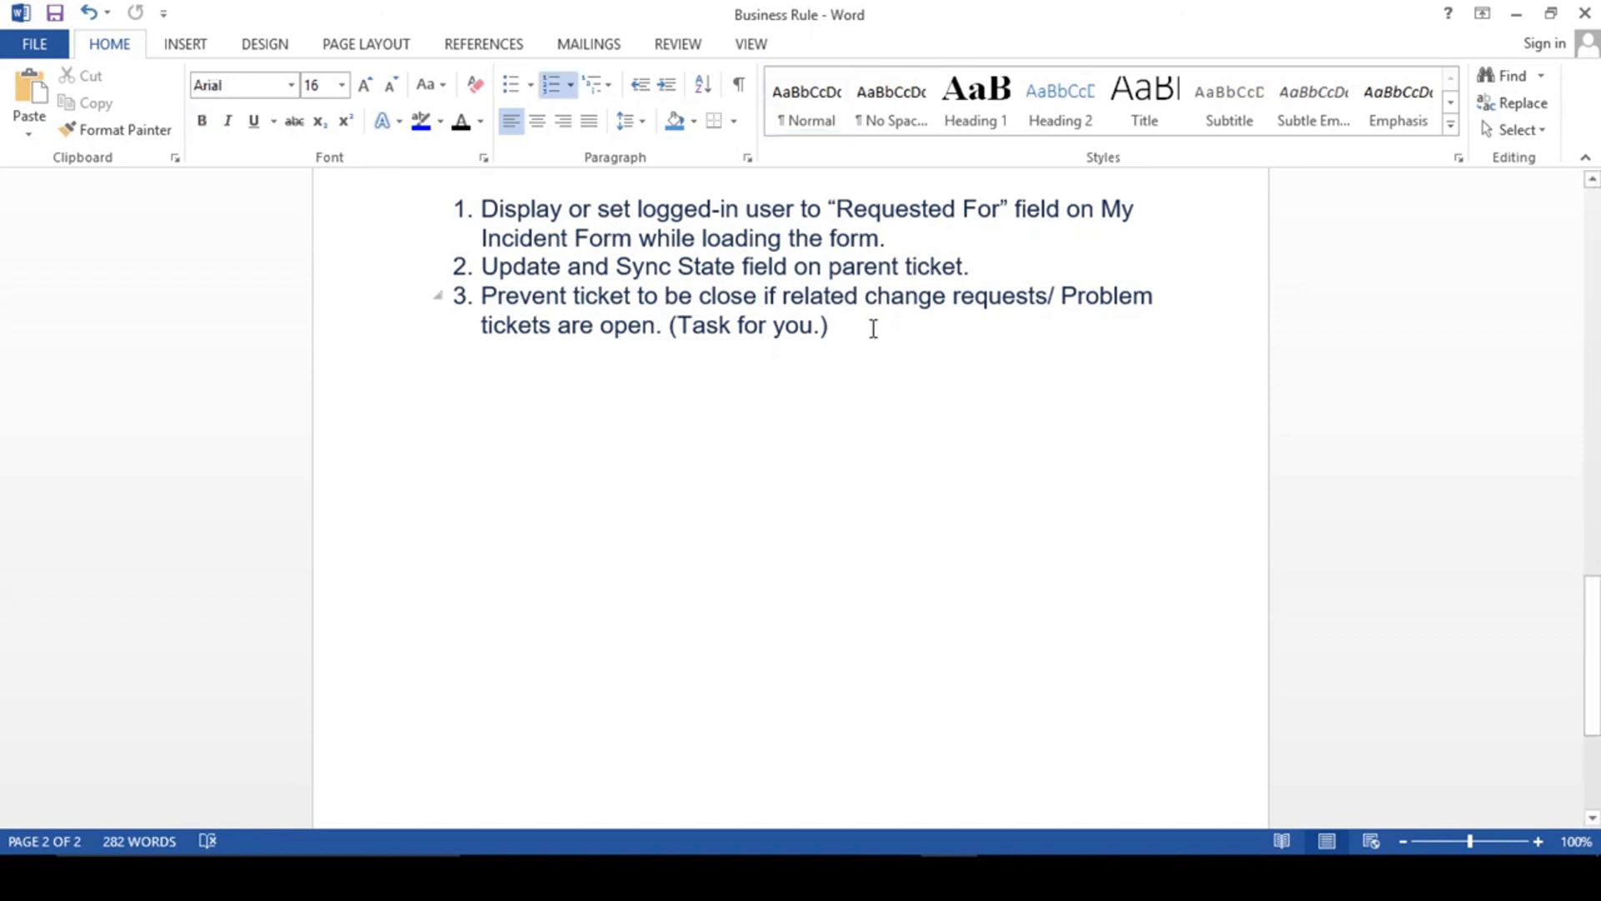
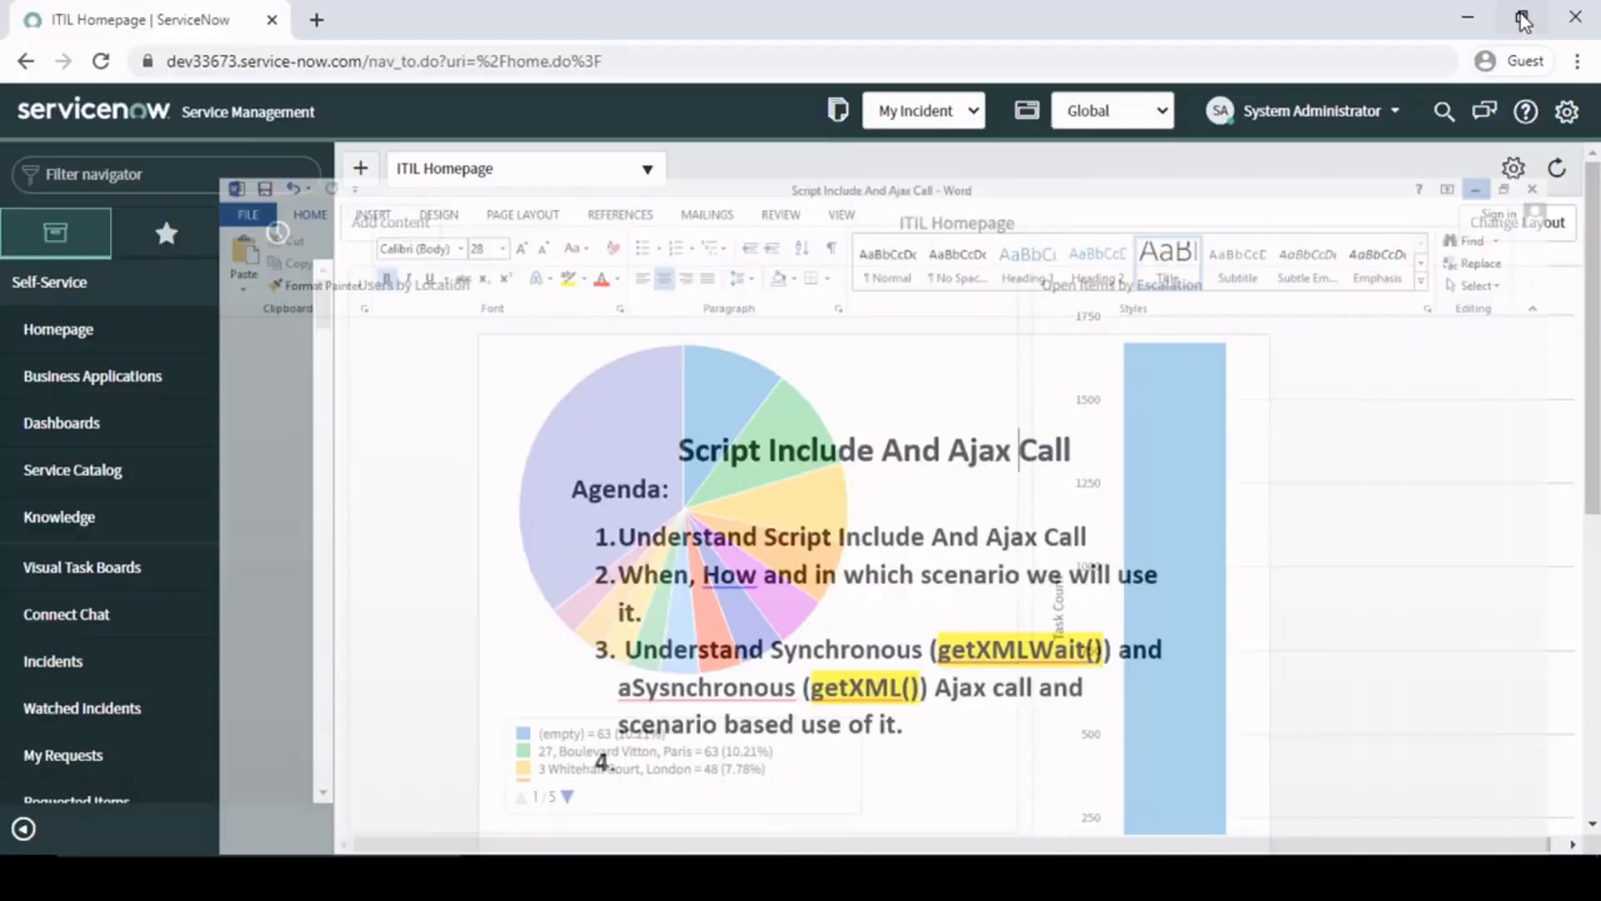
# - Switch from Word to ServiceNow, find Script Includes under System Definition by filtering for "include", and start a new record
pyautogui.click(1520, 14)
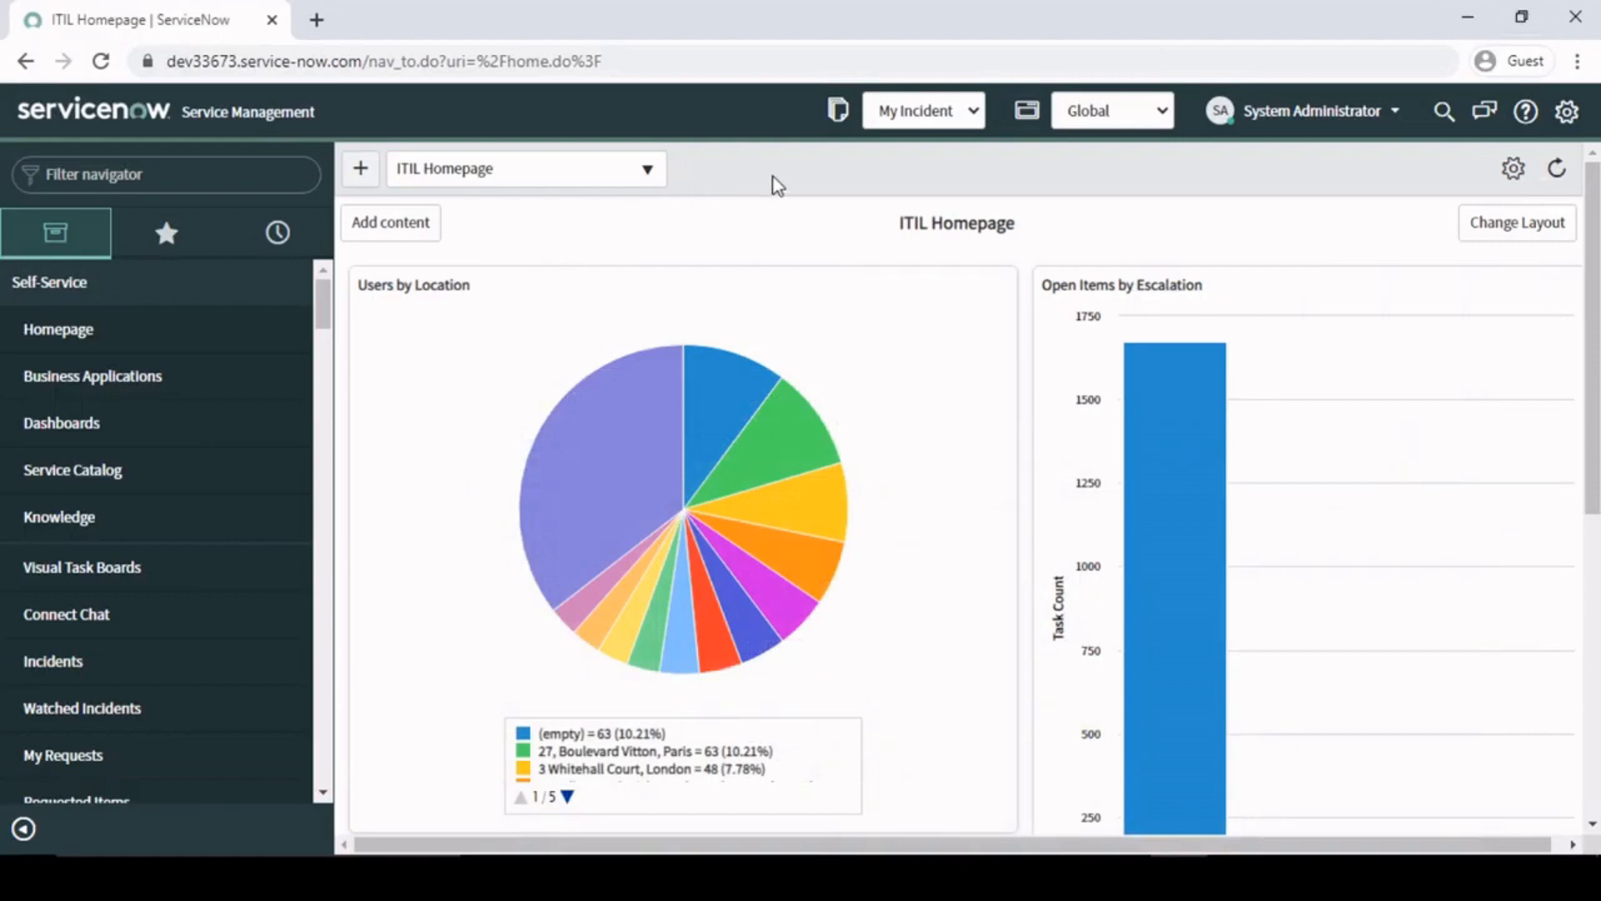
pyautogui.click(159, 165)
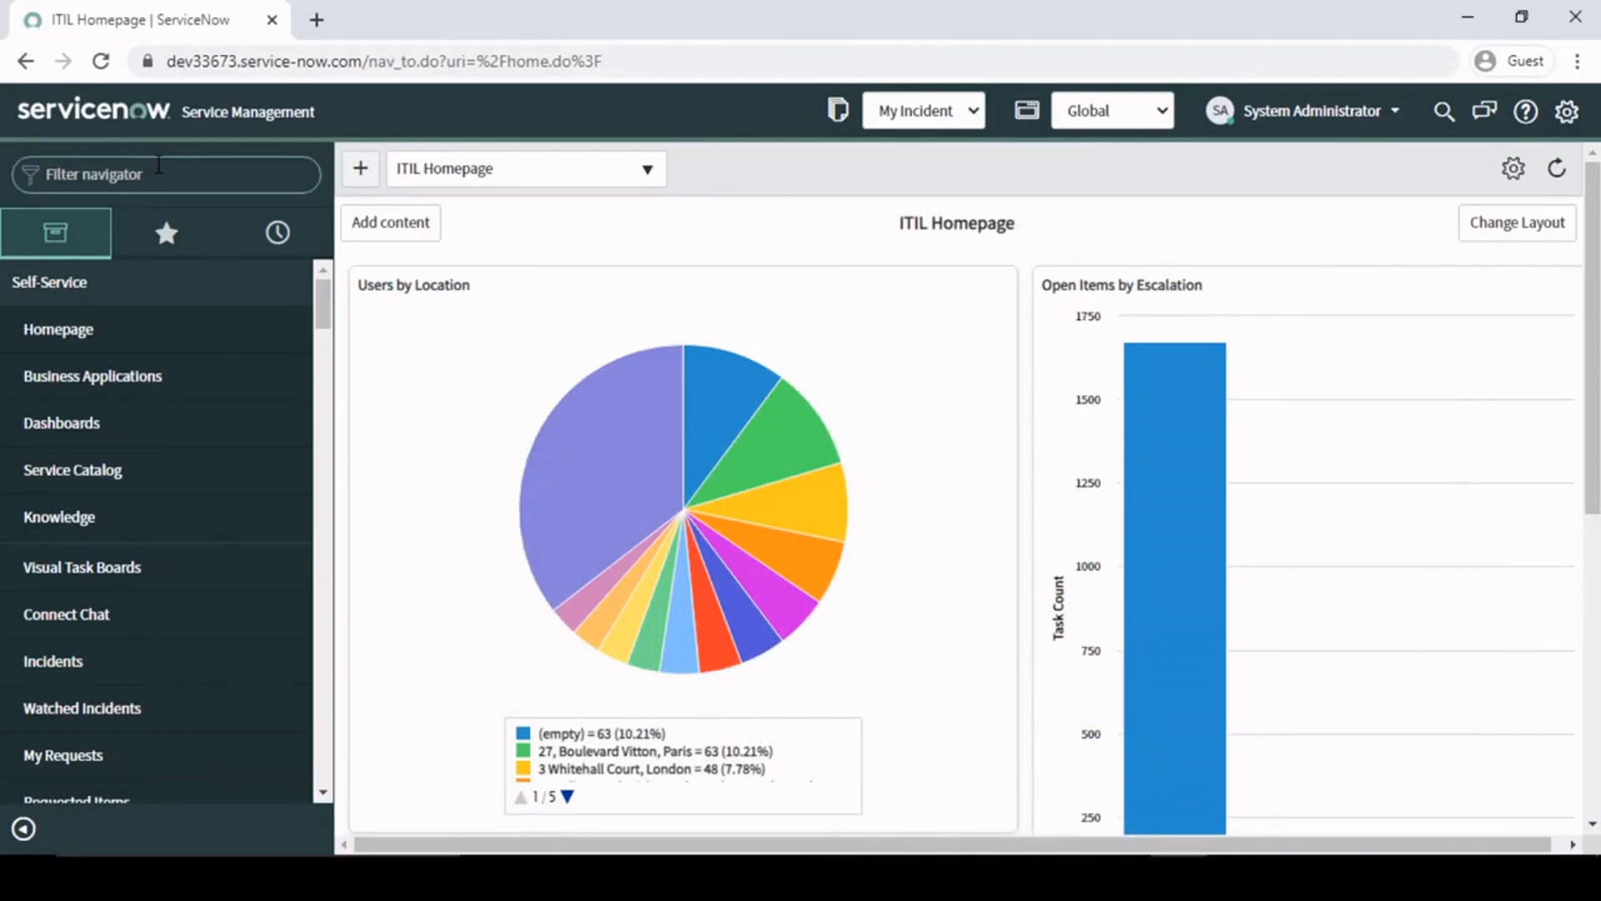
pyautogui.write('include')
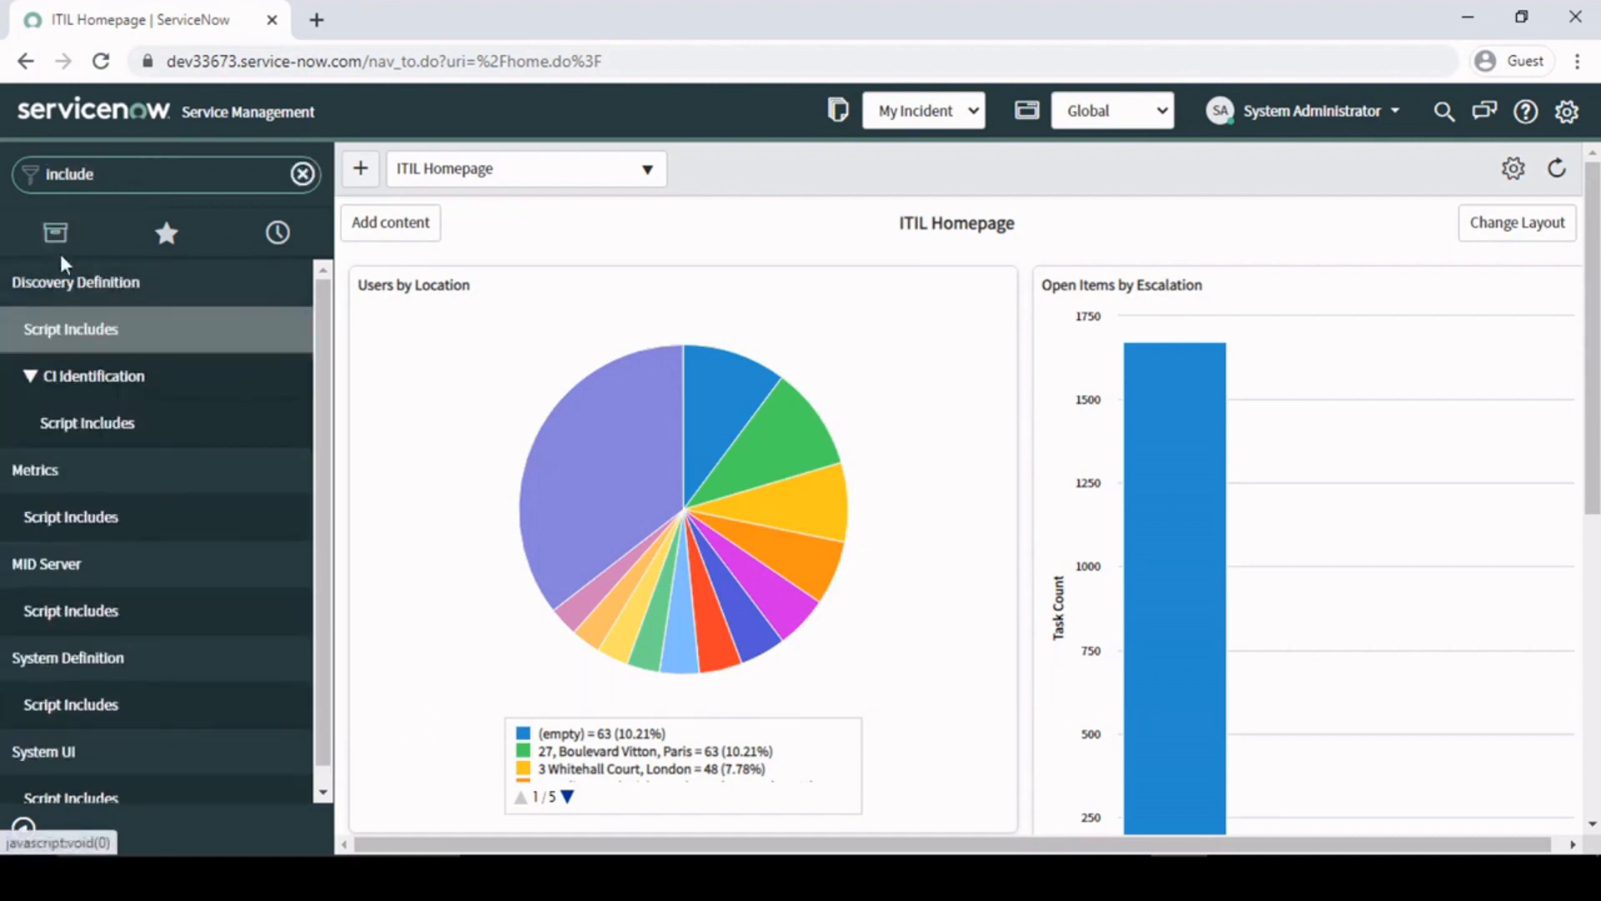
pyautogui.scroll(-1, 71, 705)
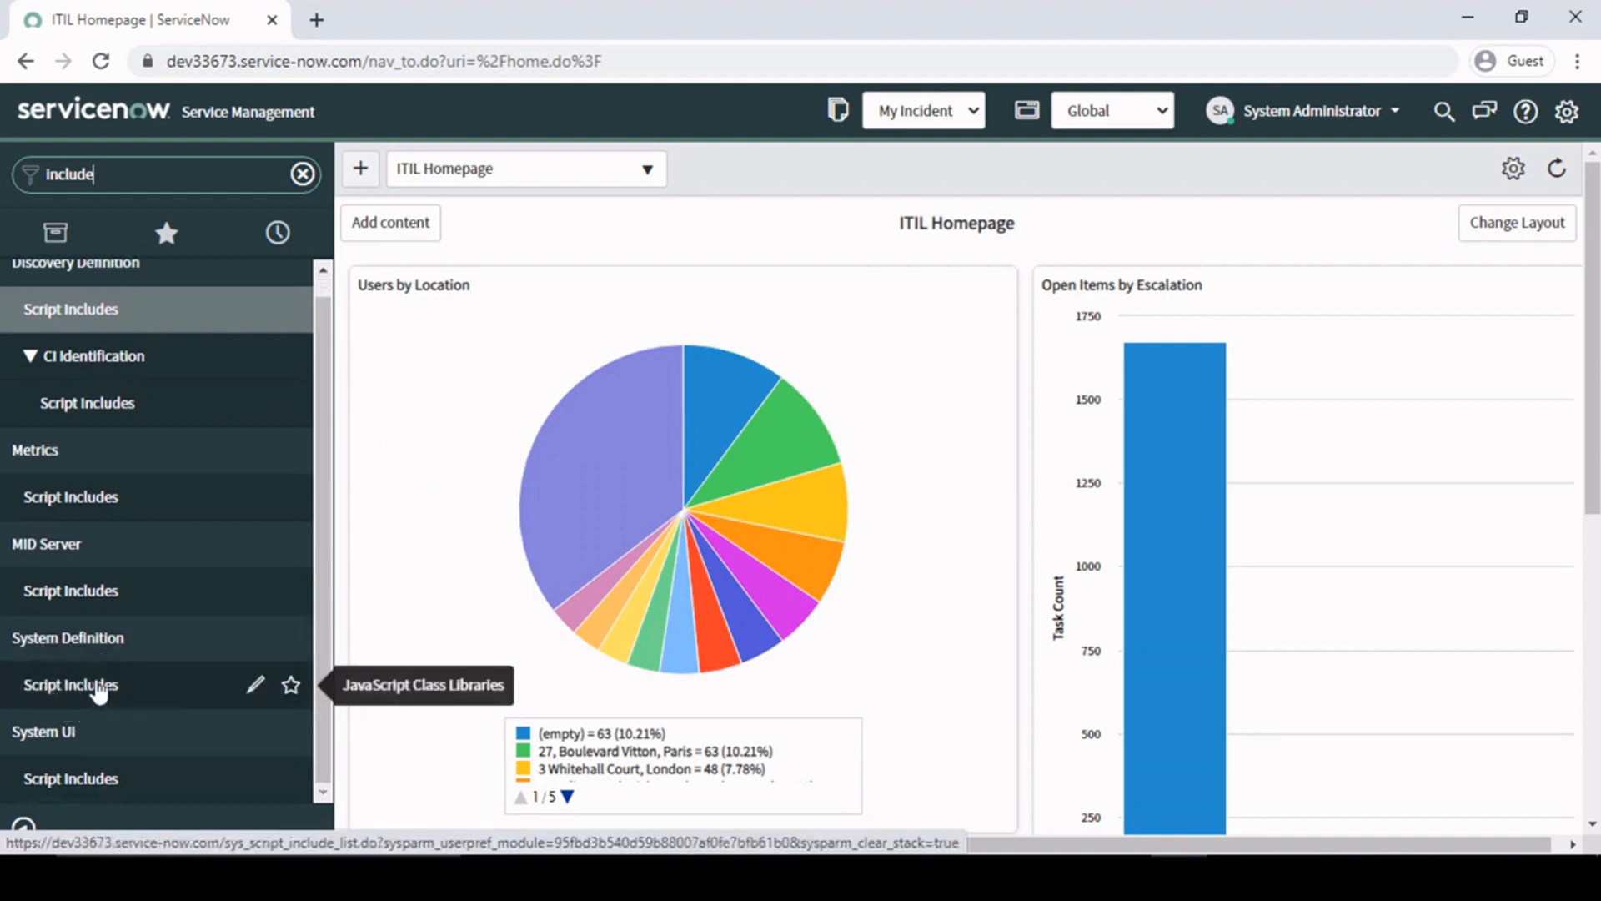
pyautogui.click(94, 692)
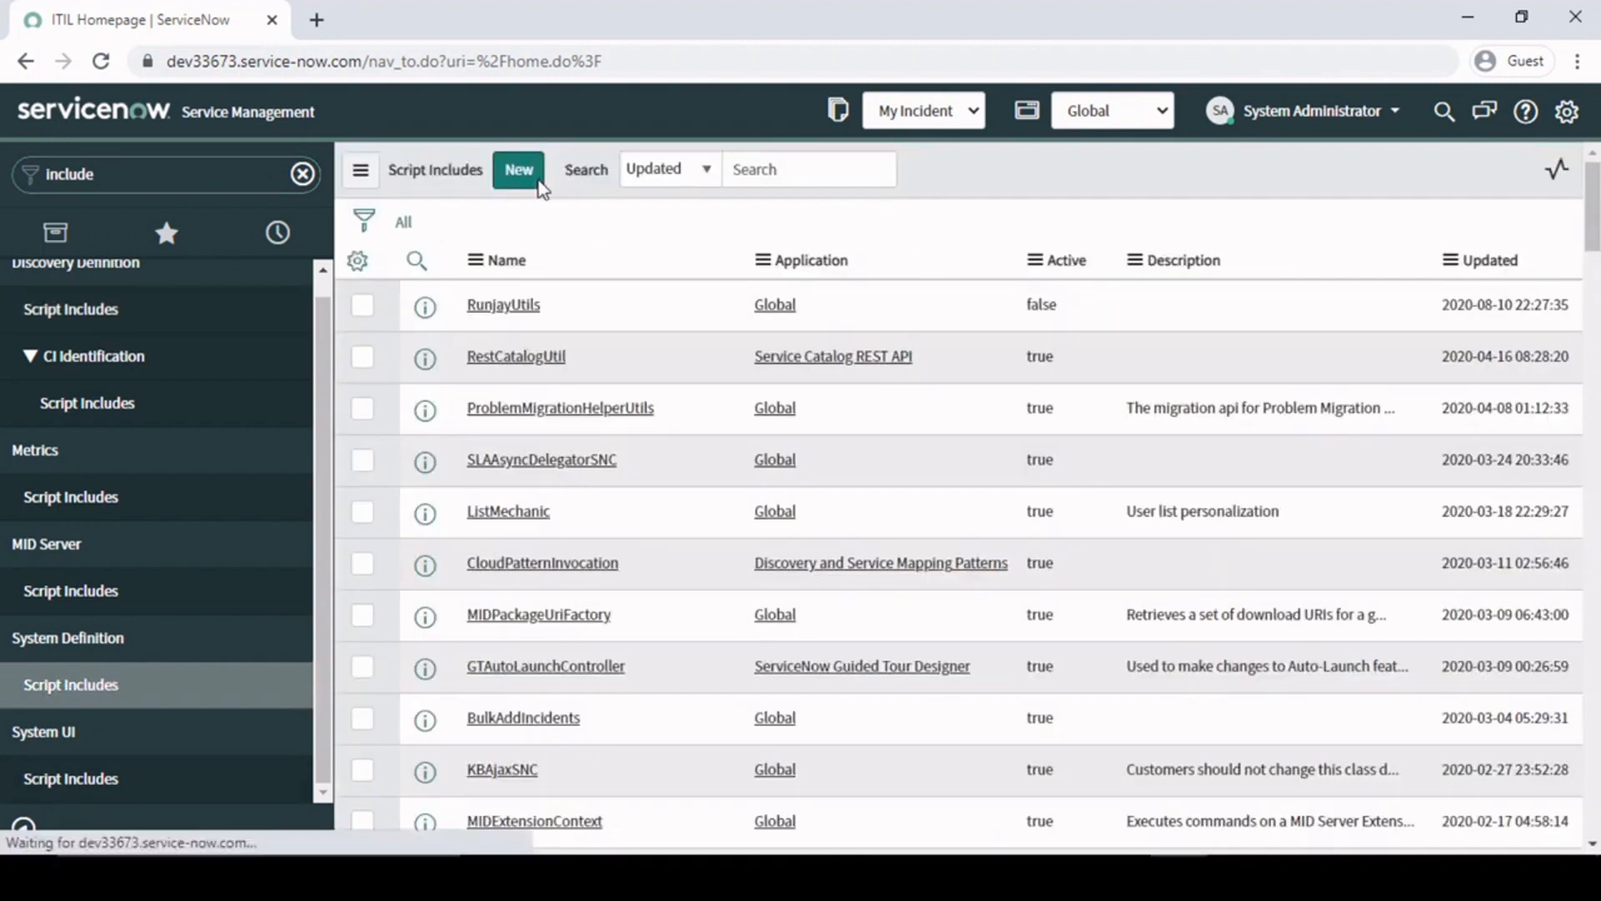
pyautogui.click(516, 181)
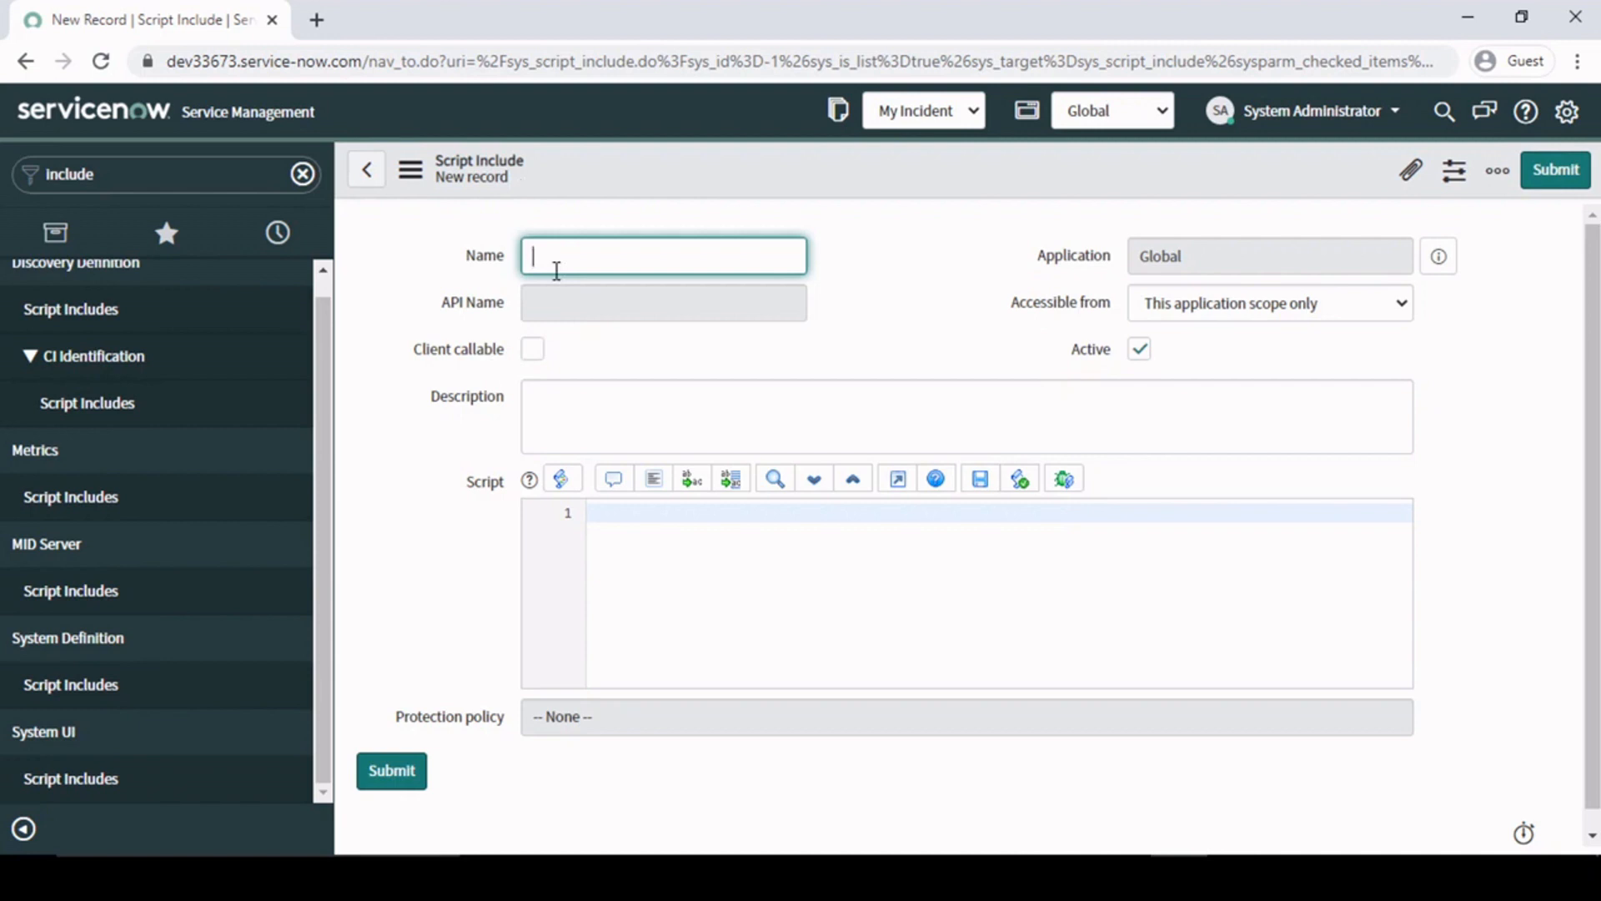
# - Name the script include Test and examine the API name generated from it
pyautogui.write('Test')
pyautogui.click(889, 285)
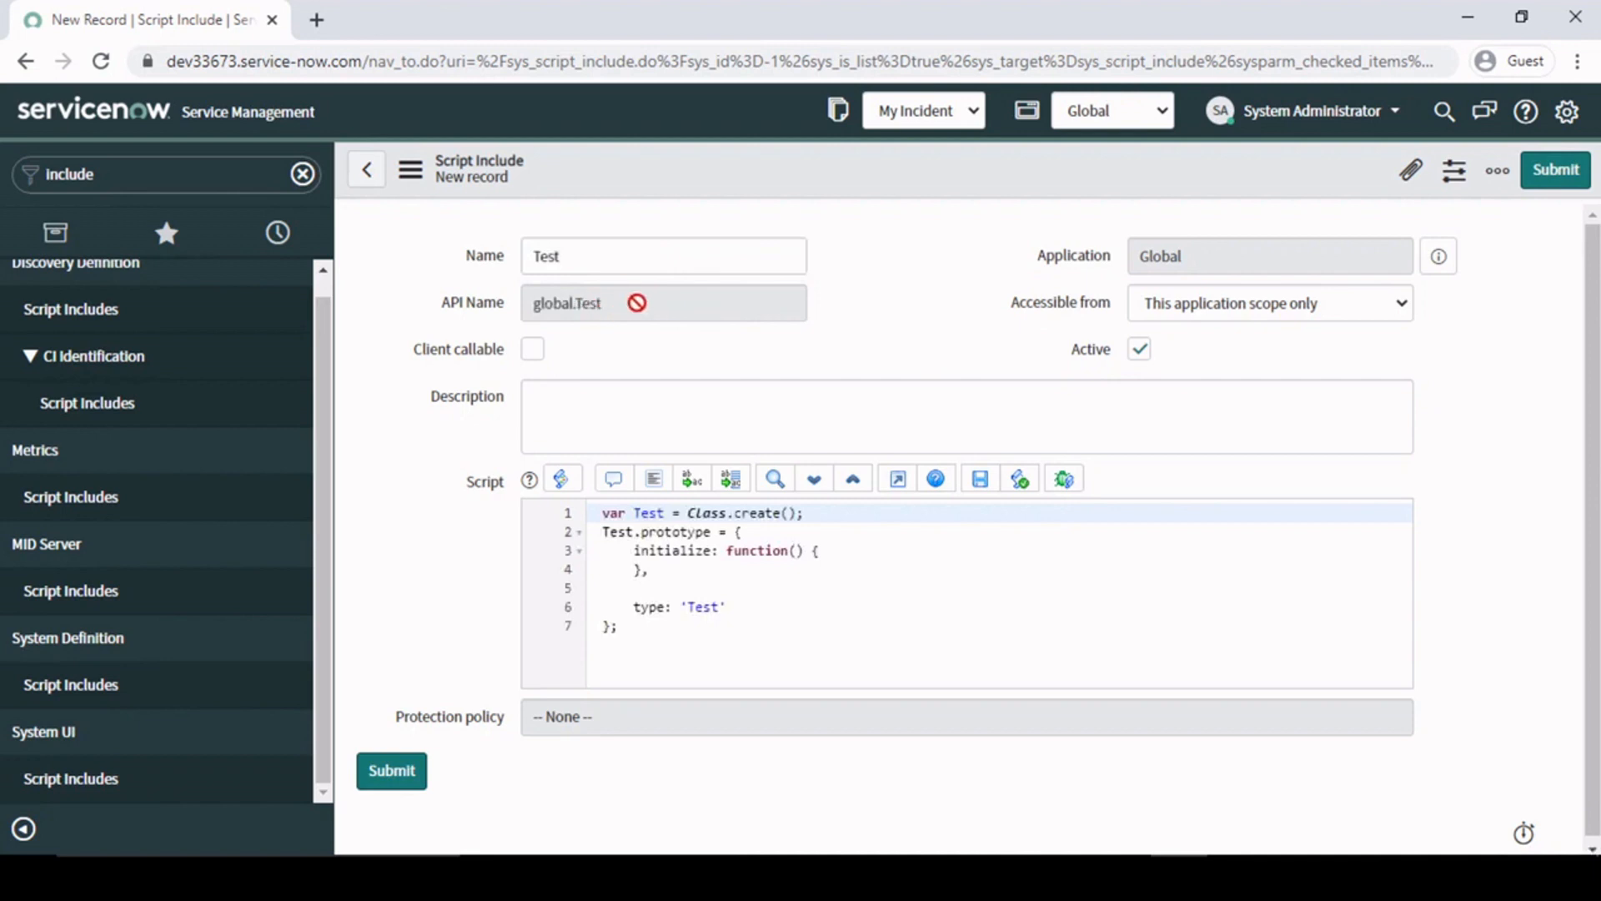
pyautogui.moveTo(633, 305); pyautogui.dragTo(517, 311)
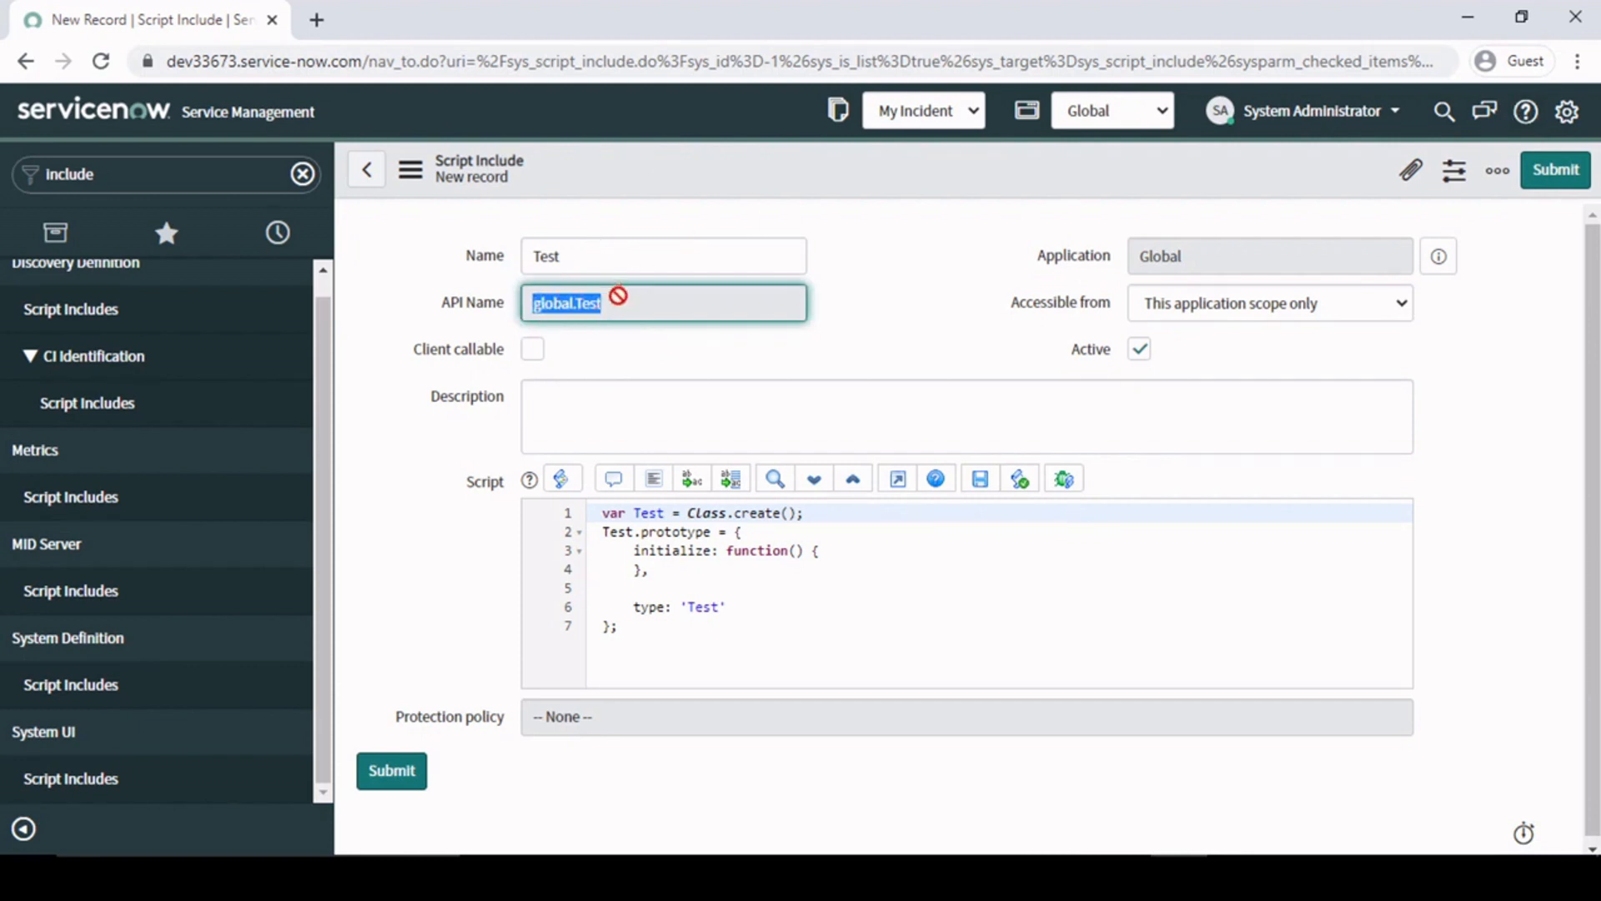
pyautogui.click(615, 301)
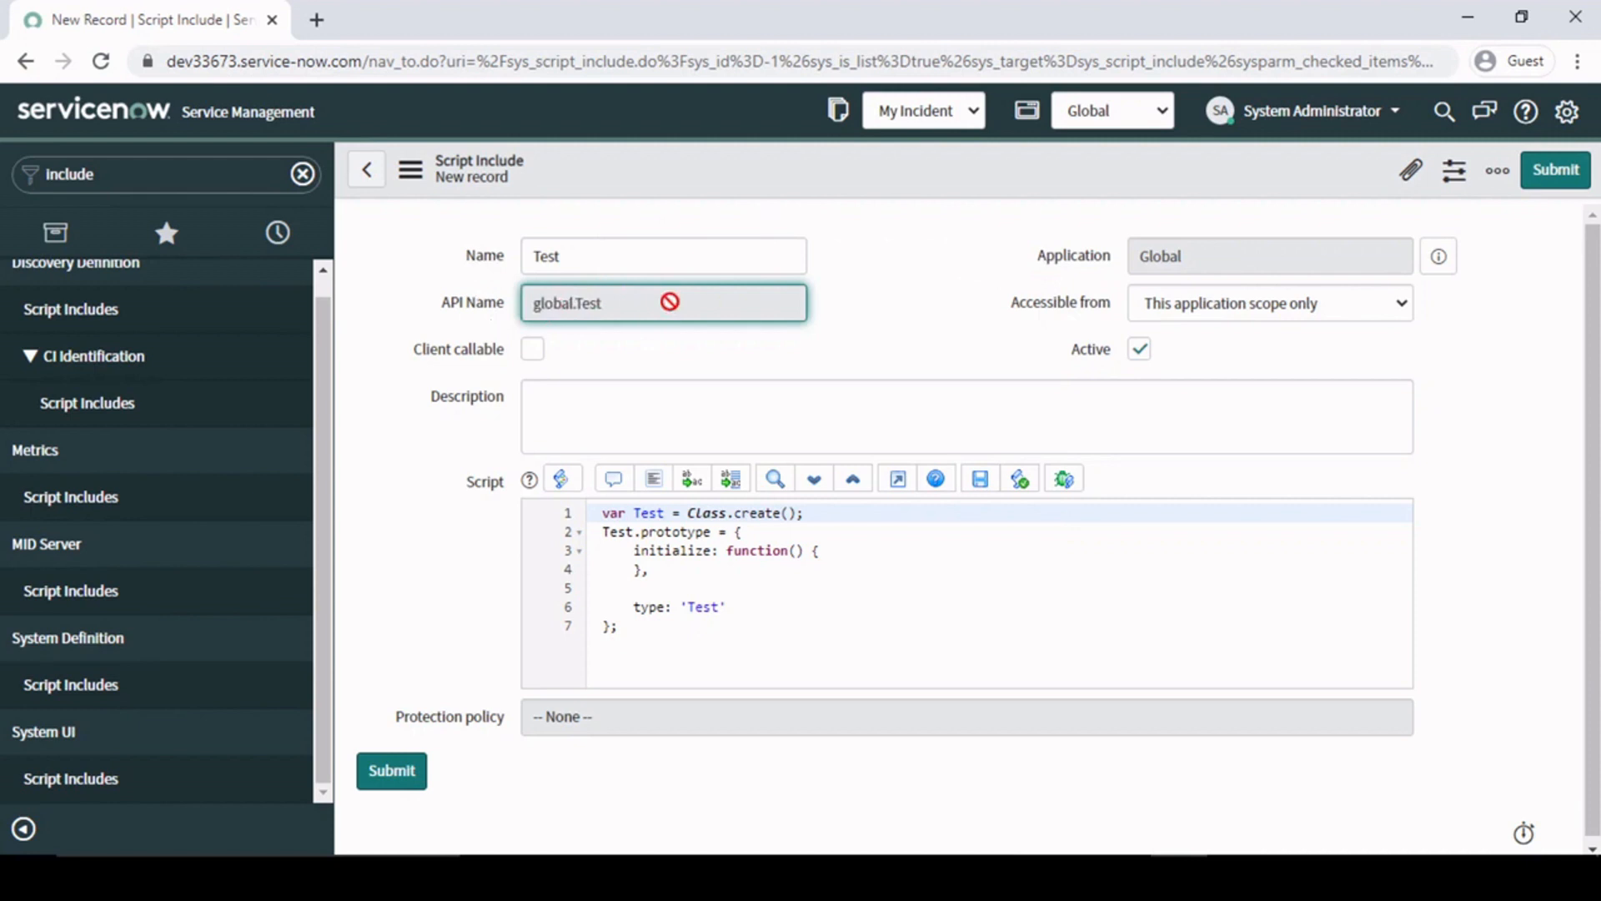
pyautogui.moveTo(612, 258); pyautogui.dragTo(438, 268)
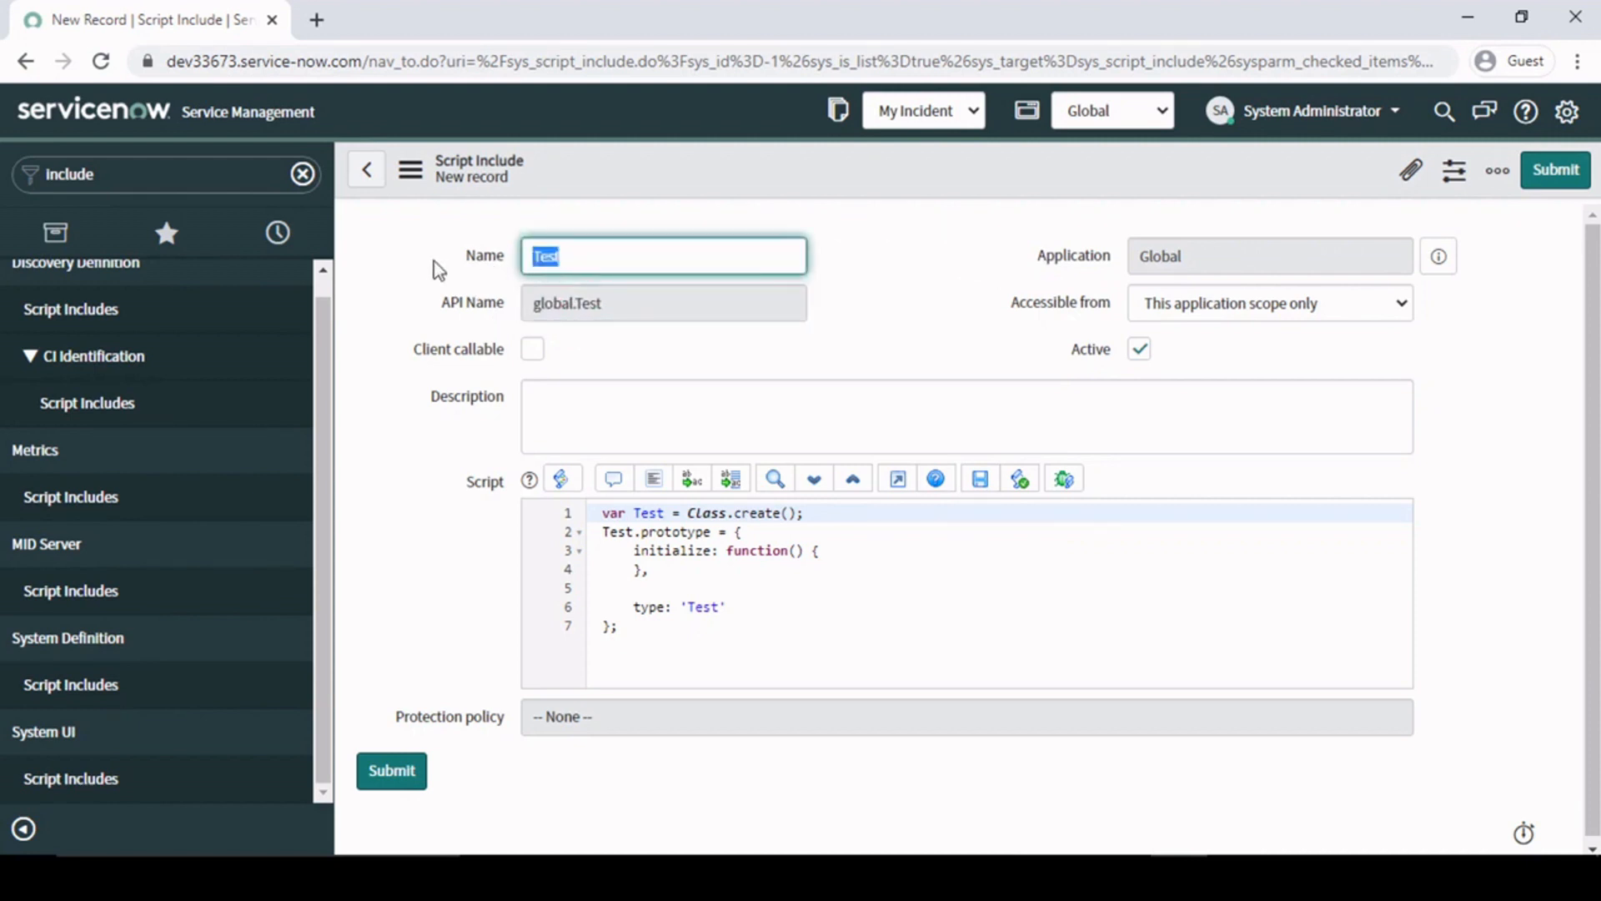
pyautogui.click(742, 370)
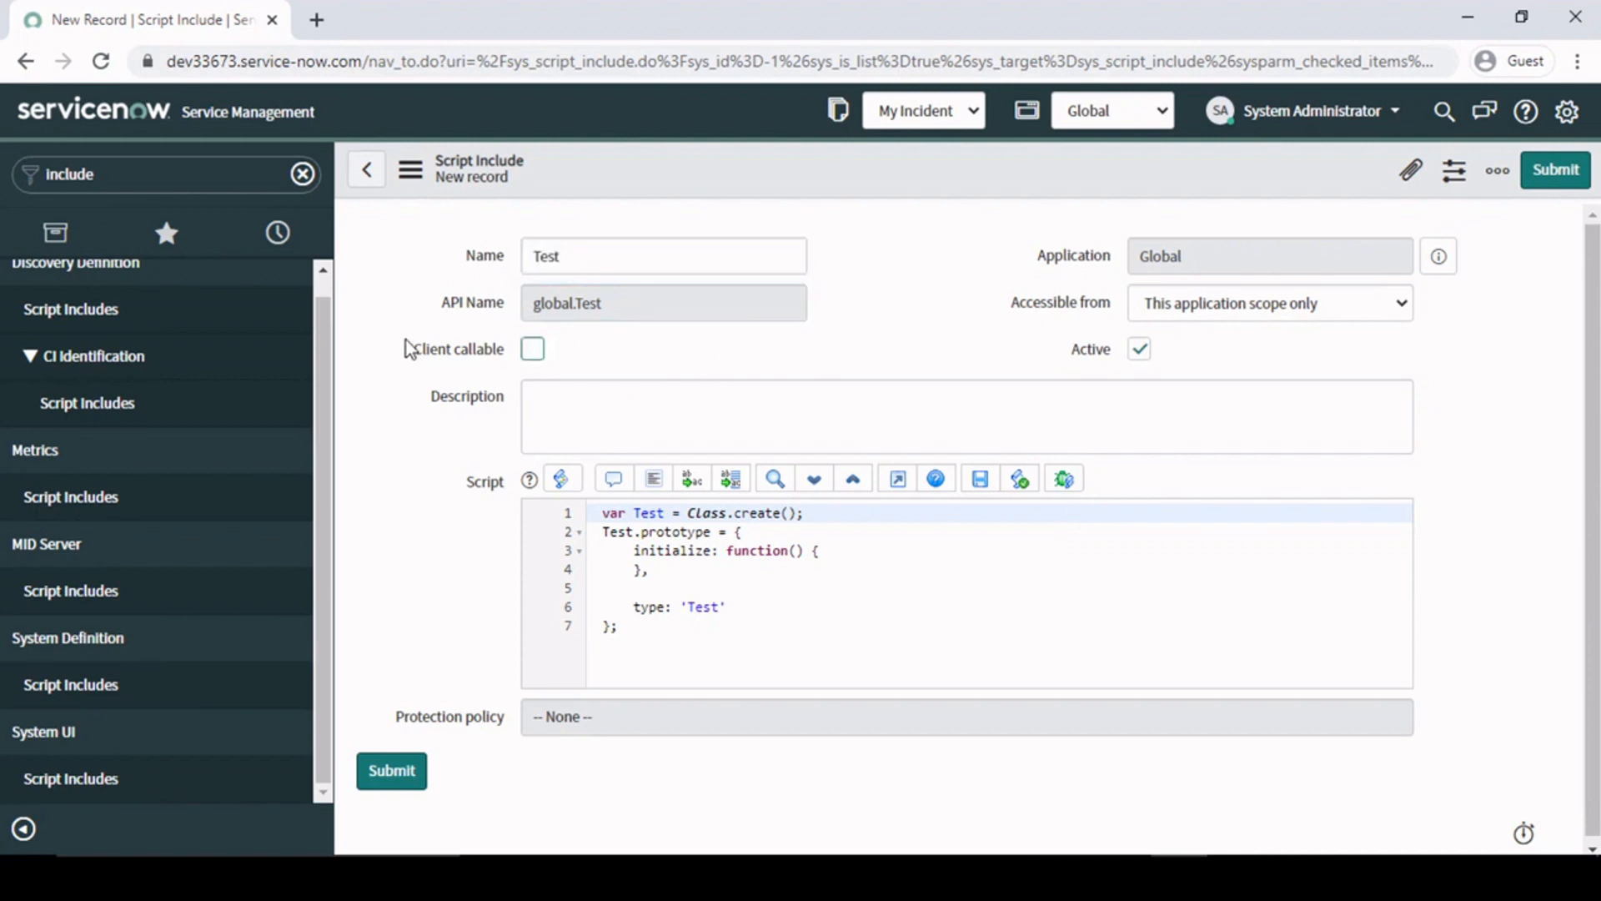
# - Make the Test script include client callable
pyautogui.moveTo(399, 329)
pyautogui.mouseDown()
pyautogui.moveTo(465, 359)
pyautogui.moveTo(602, 368)
pyautogui.mouseUp()
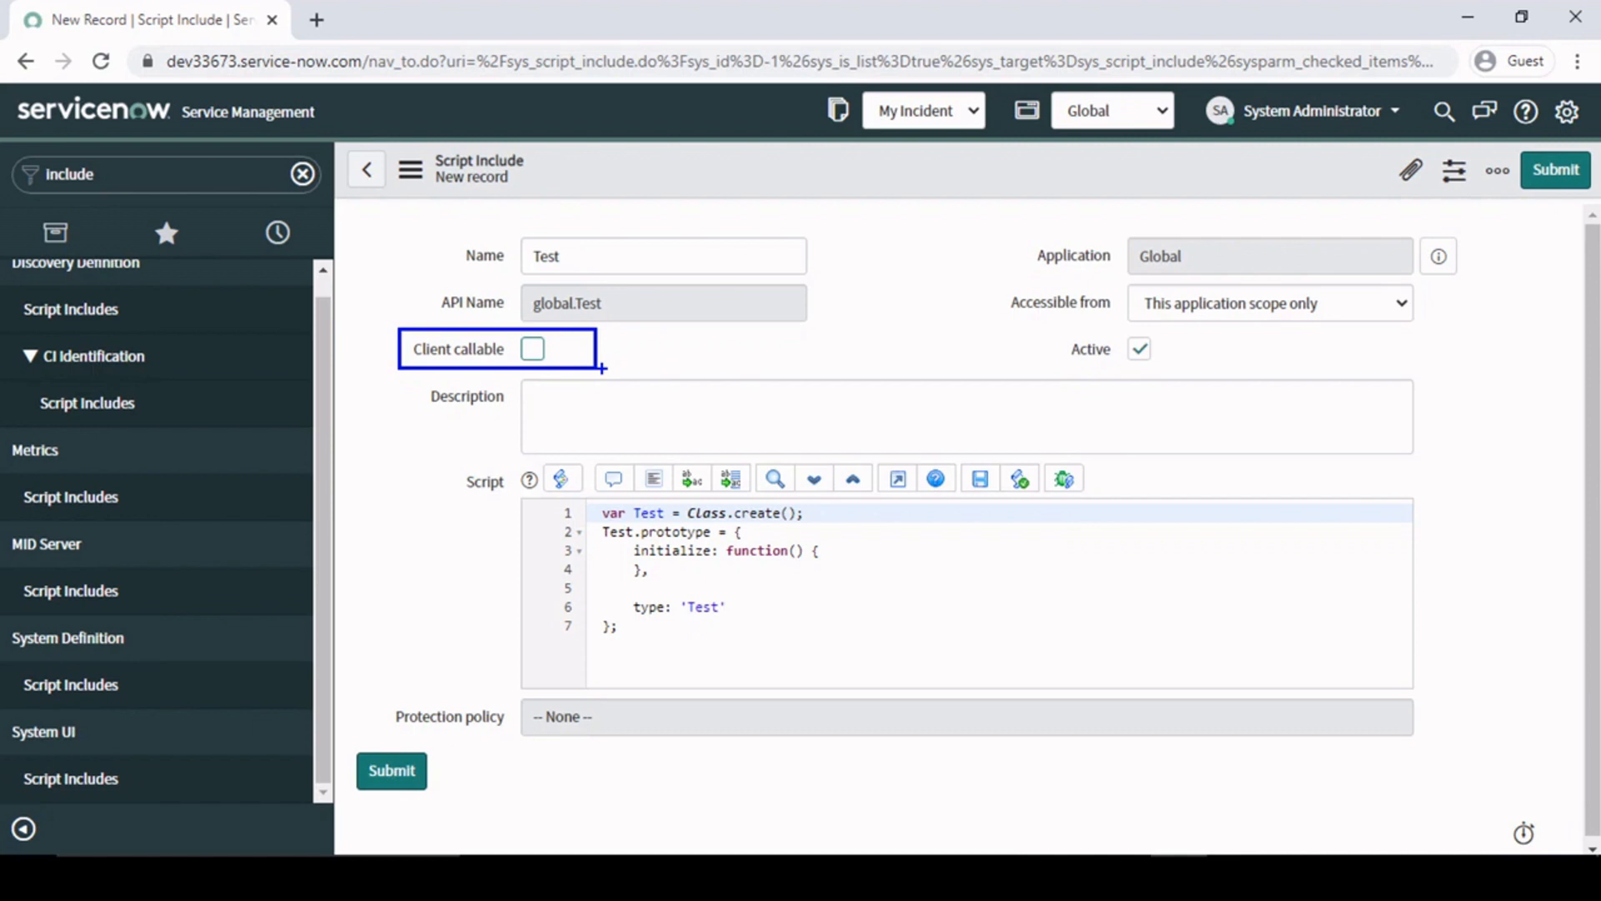
pyautogui.press('Escape')
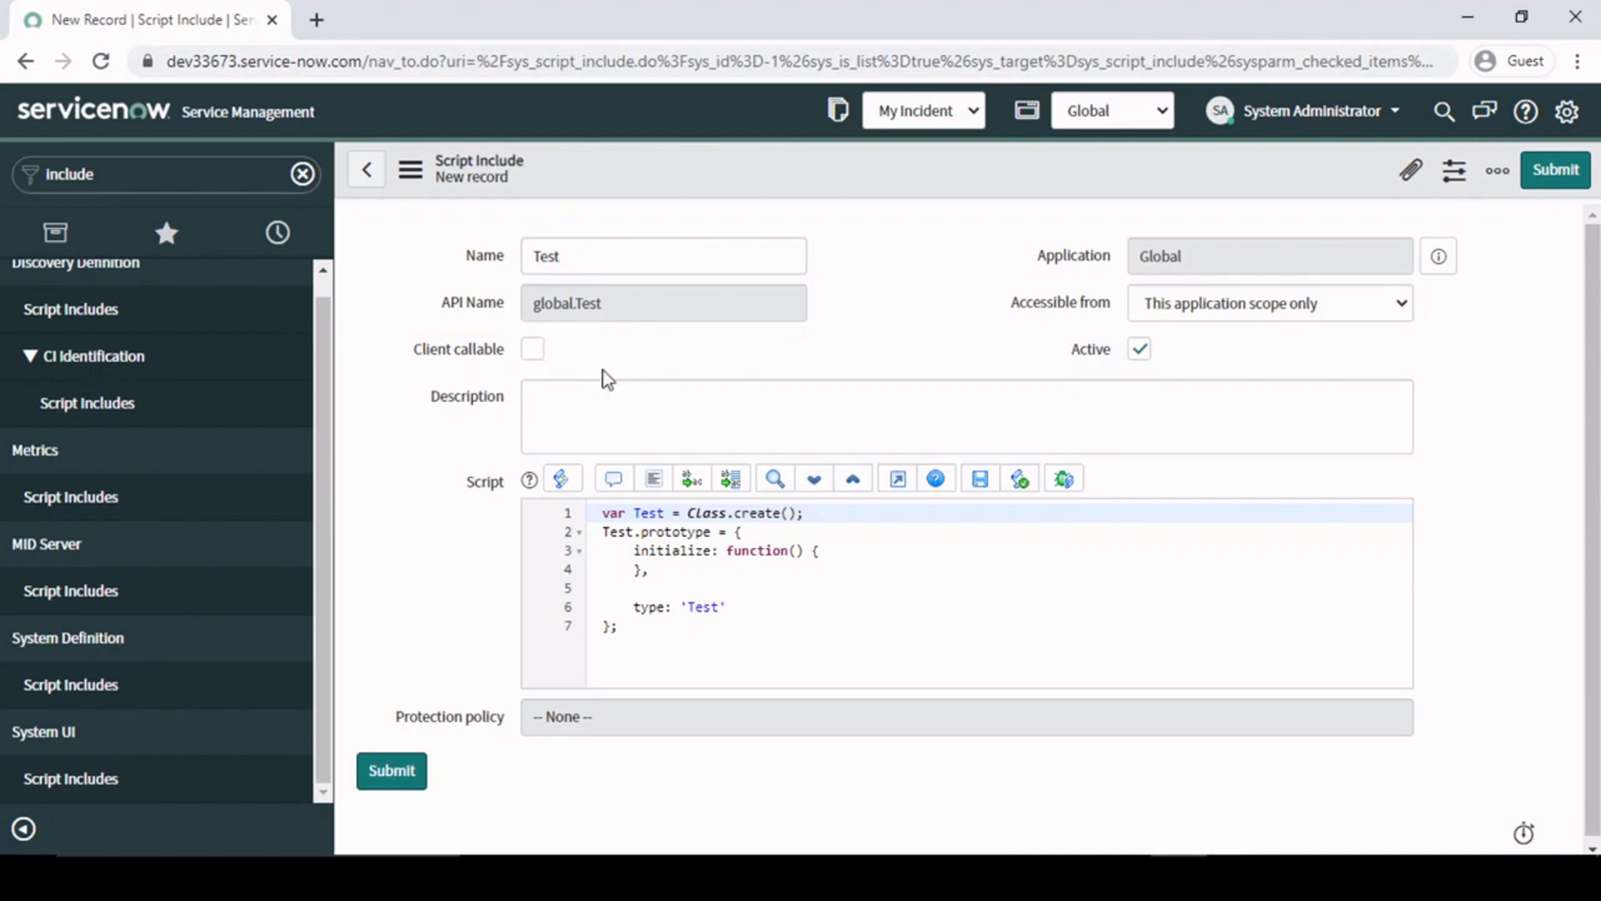
pyautogui.click(534, 350)
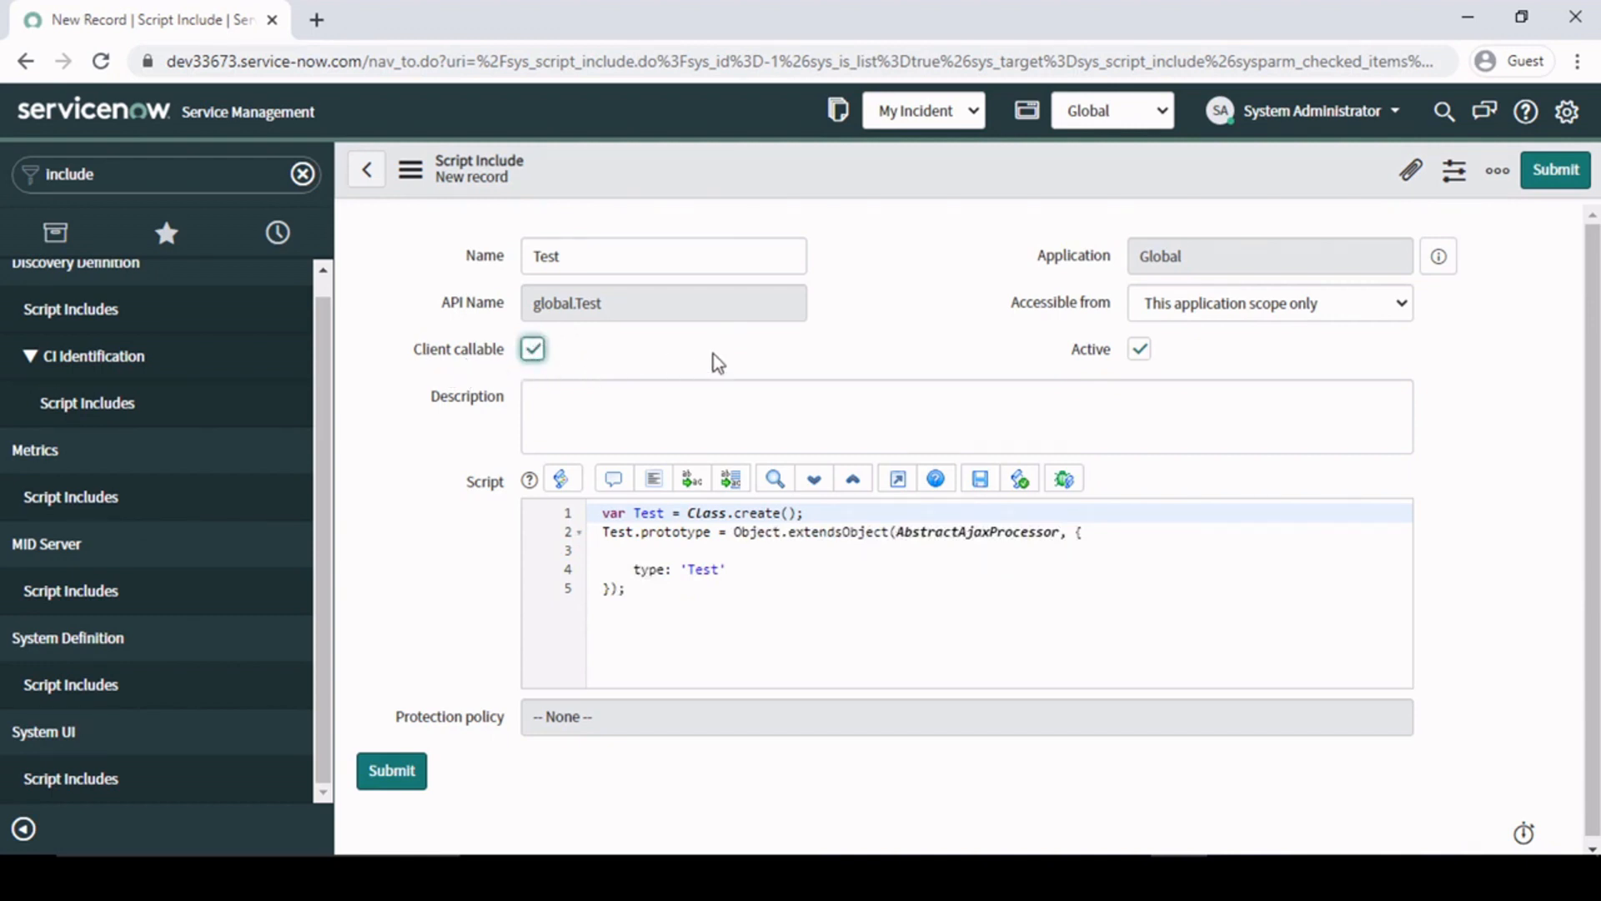
pyautogui.click(873, 295)
# - Try setting Accessible from to All application scopes, restore This application scope only, and review the available options
pyautogui.click(1281, 310)
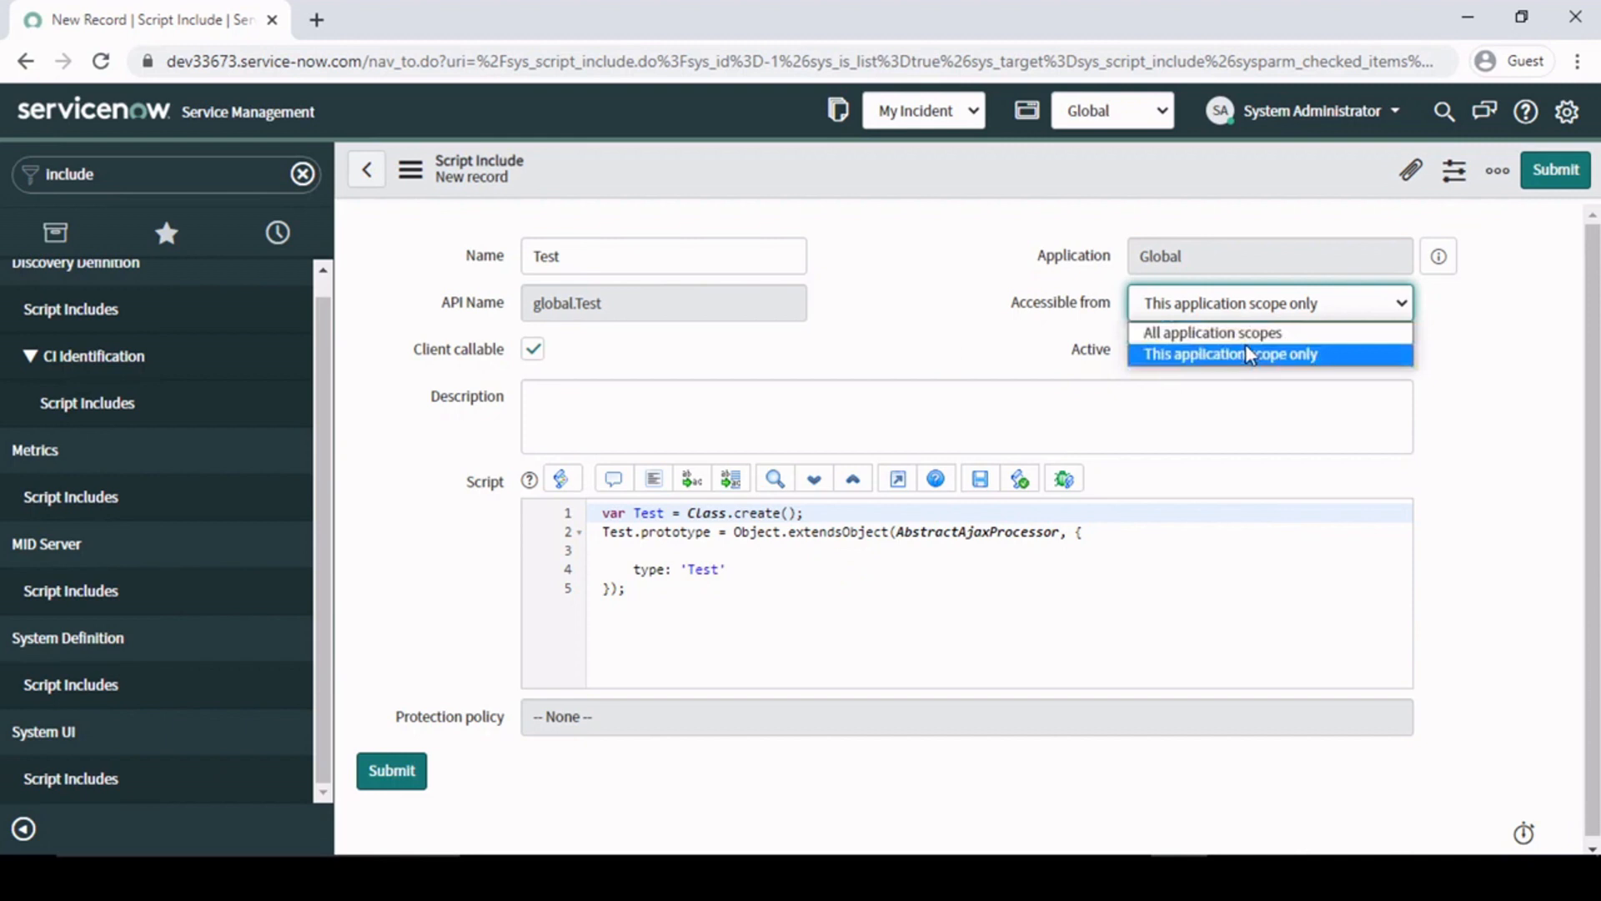
pyautogui.click(962, 346)
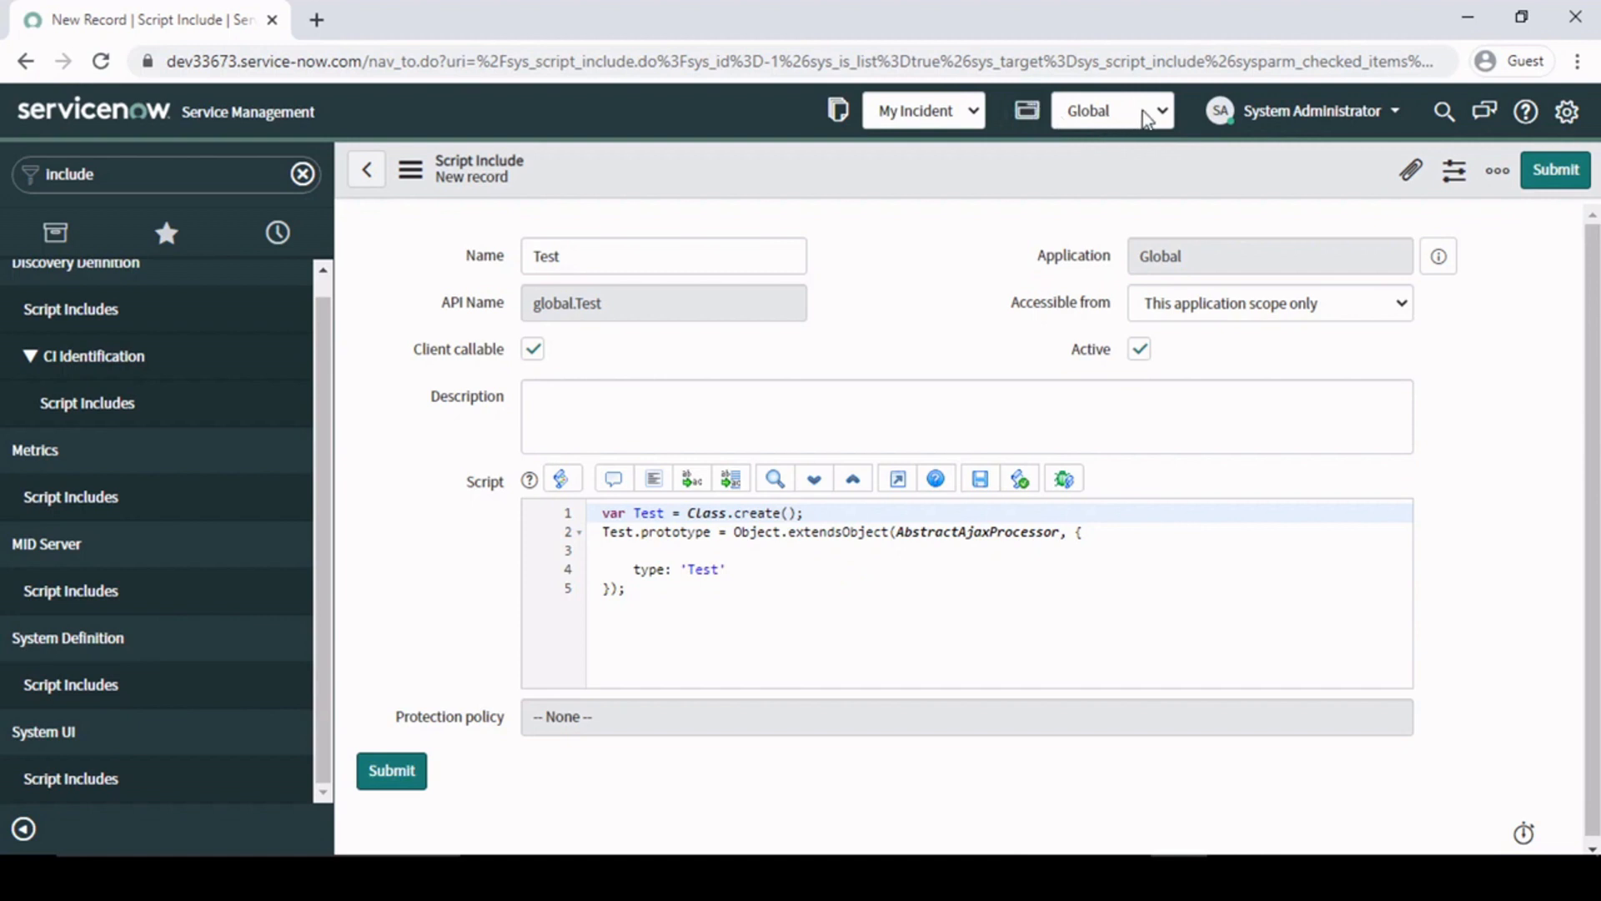
pyautogui.click(1282, 309)
pyautogui.click(913, 272)
pyautogui.click(1301, 307)
pyautogui.click(1282, 348)
pyautogui.press('Down')
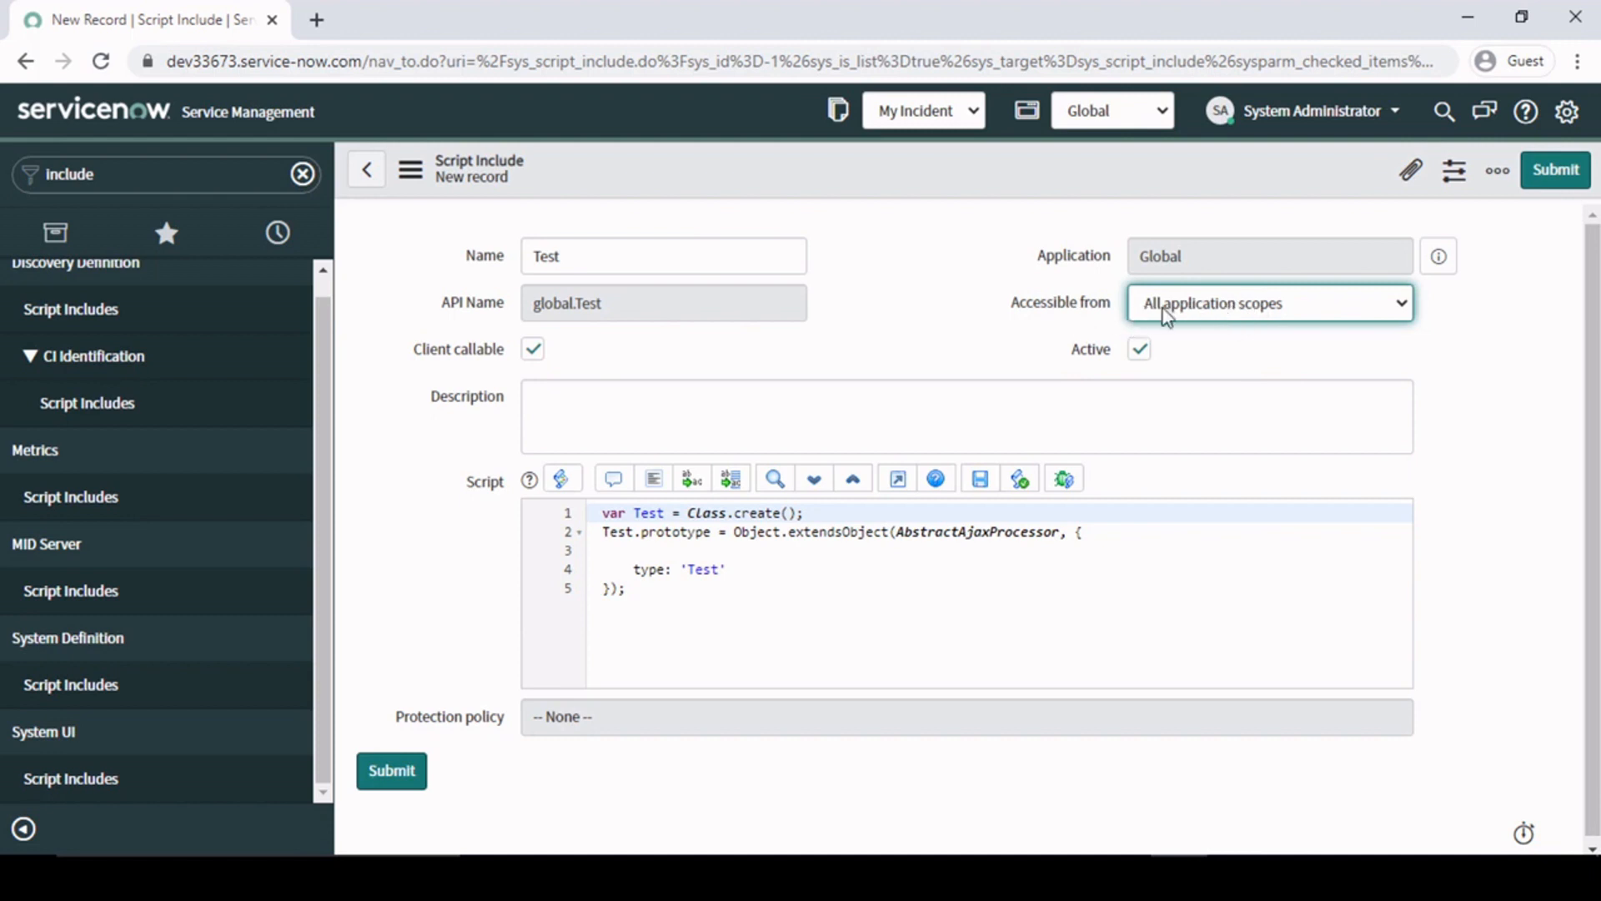
pyautogui.click(1293, 313)
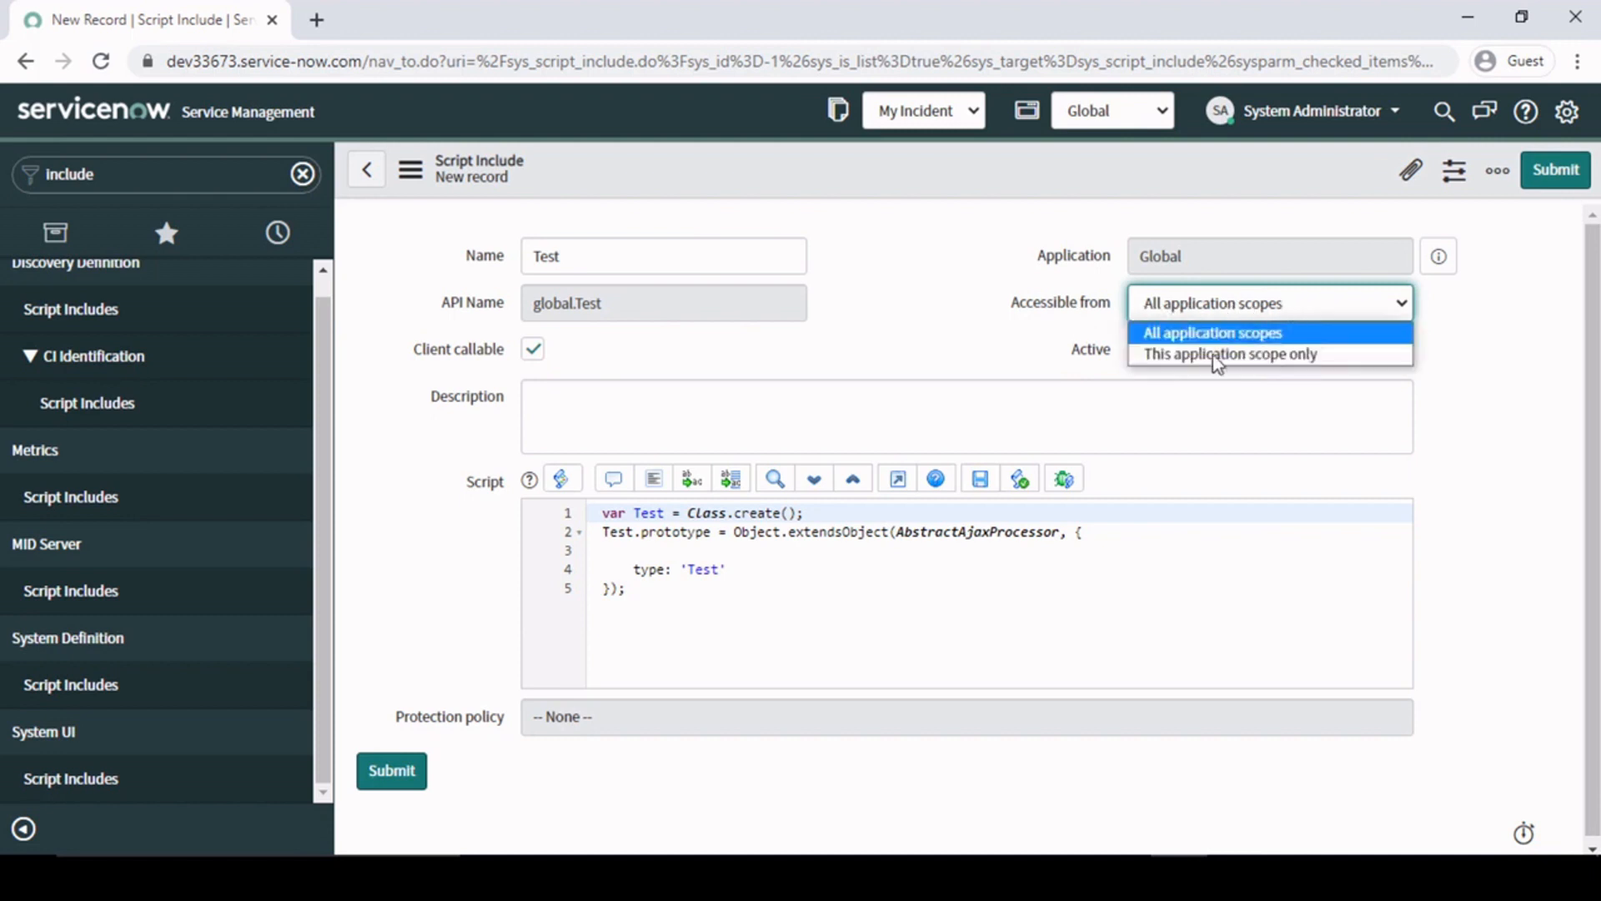
pyautogui.click(1215, 356)
pyautogui.click(951, 345)
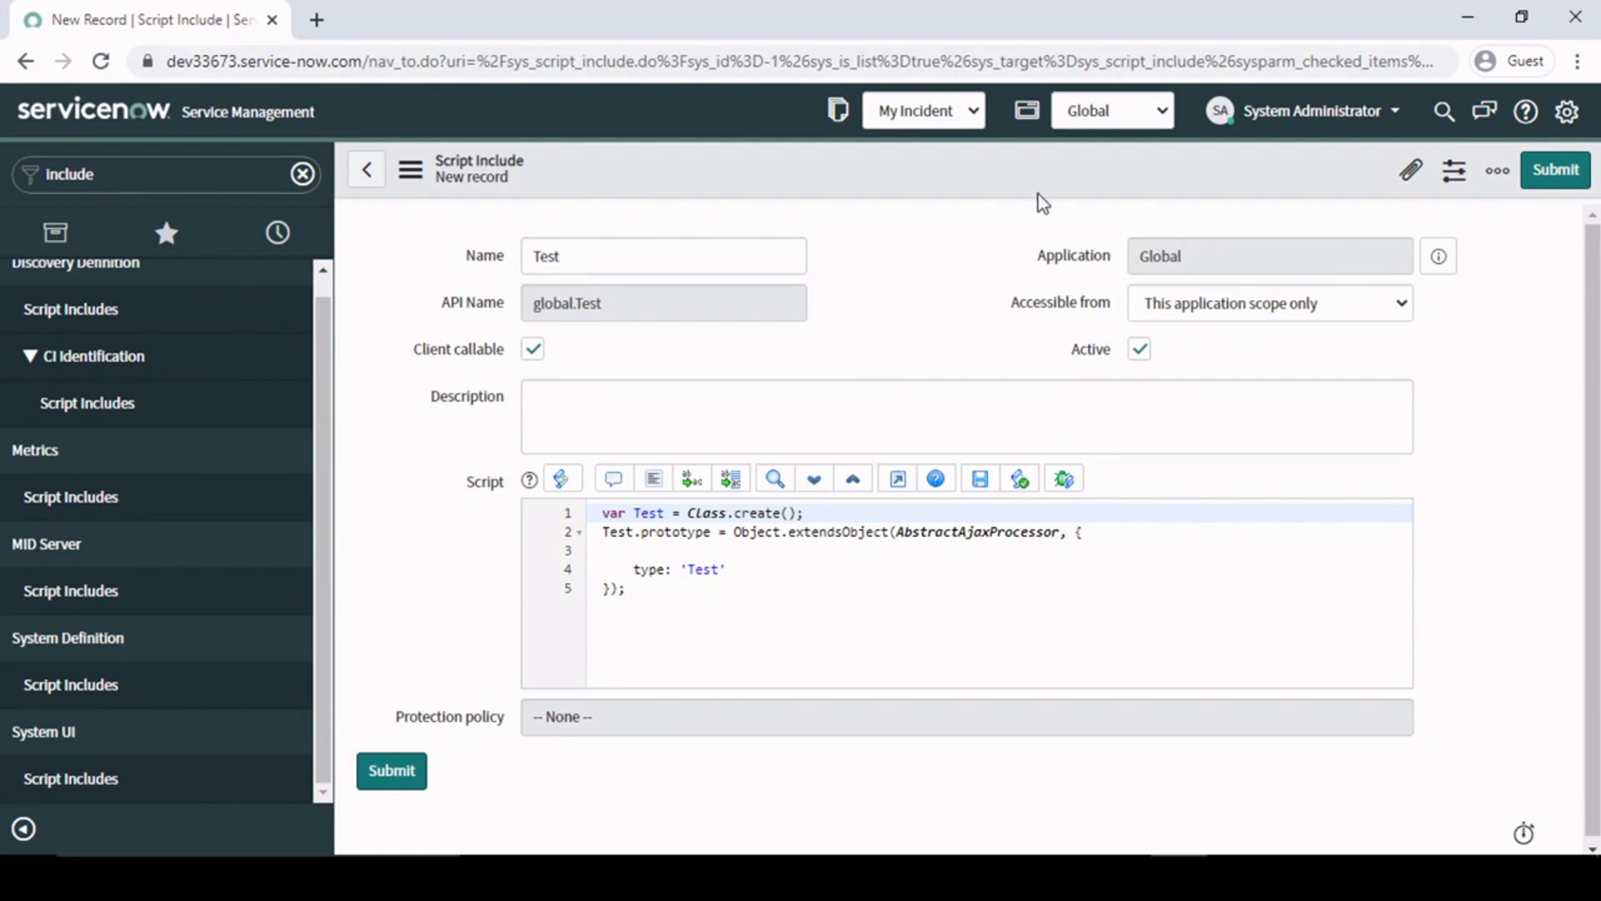
pyautogui.click(1306, 305)
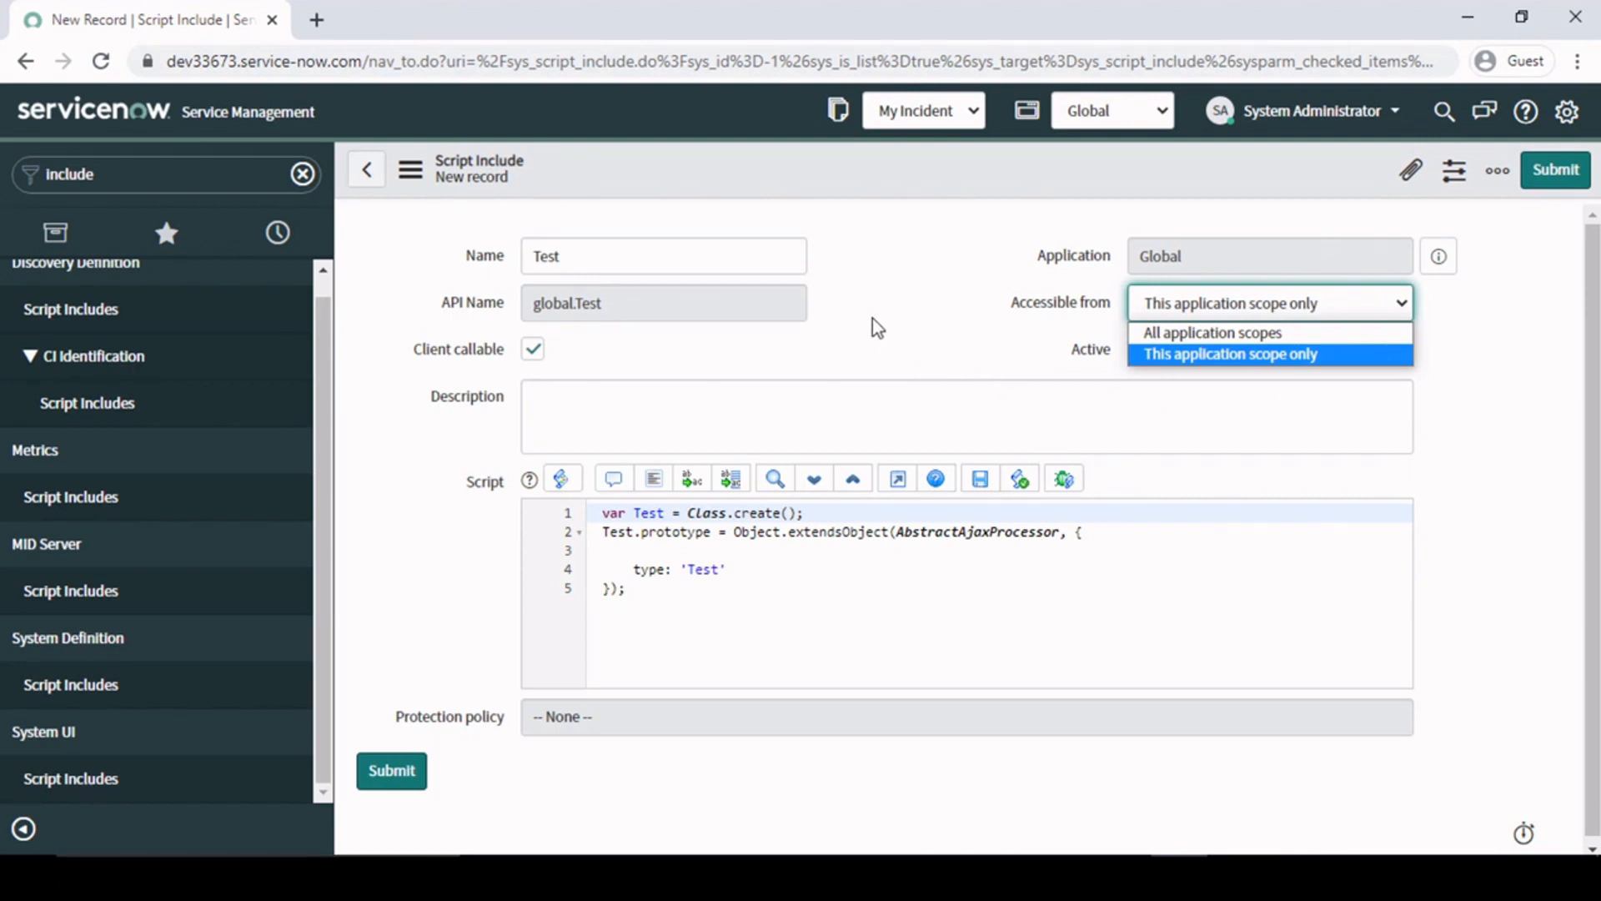
pyautogui.click(815, 570)
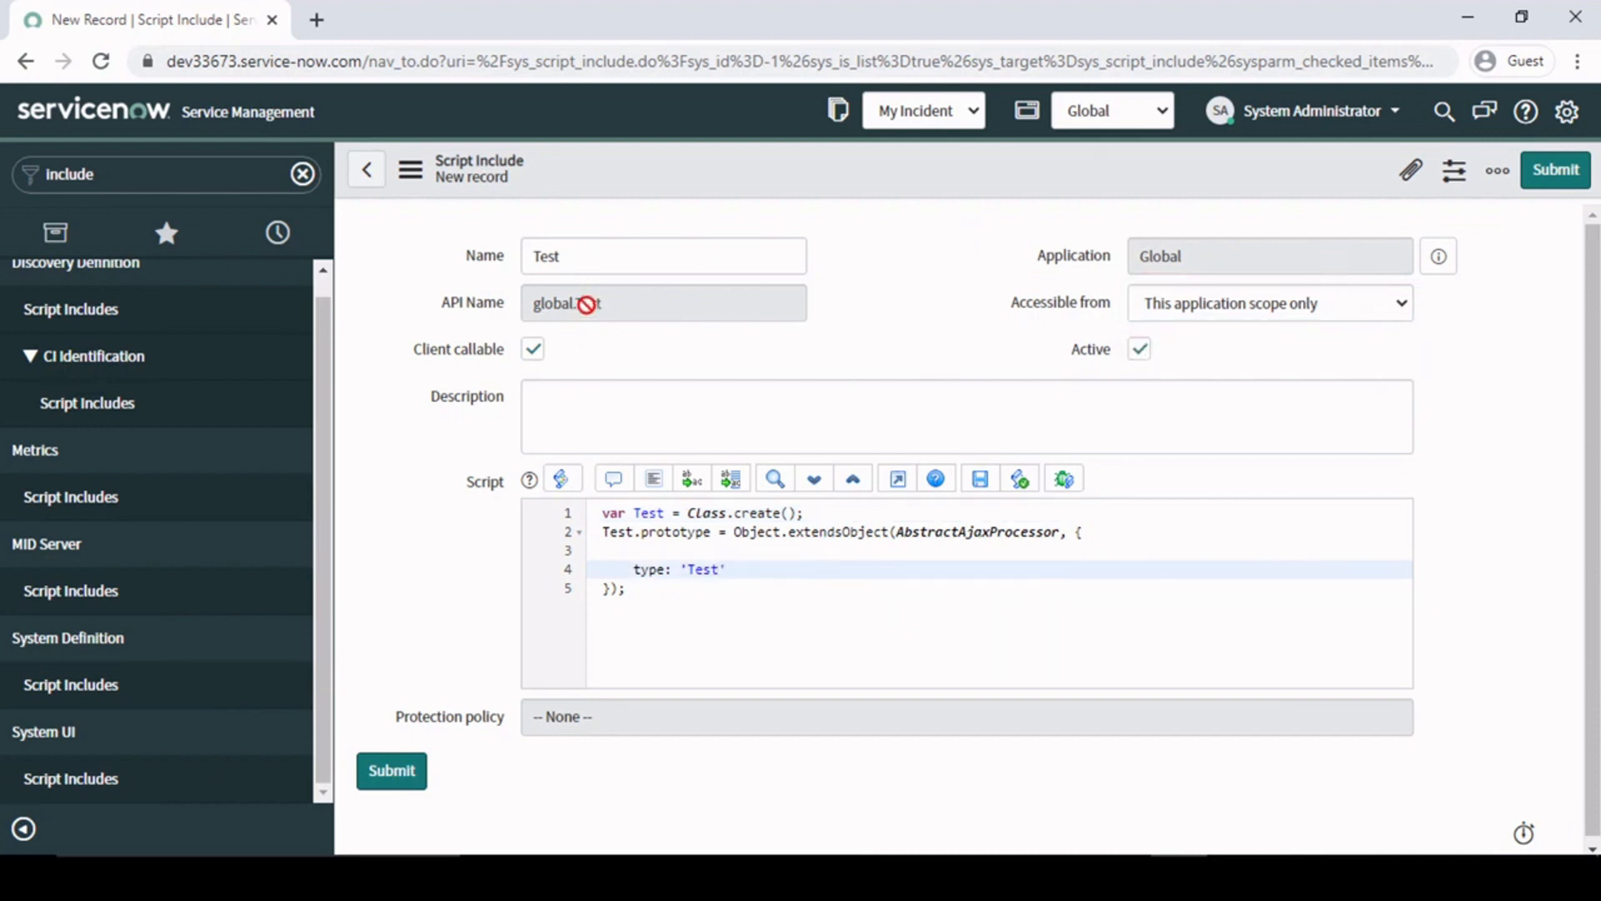
# - Review the Description and Name fields of the new script include
pyautogui.click(641, 415)
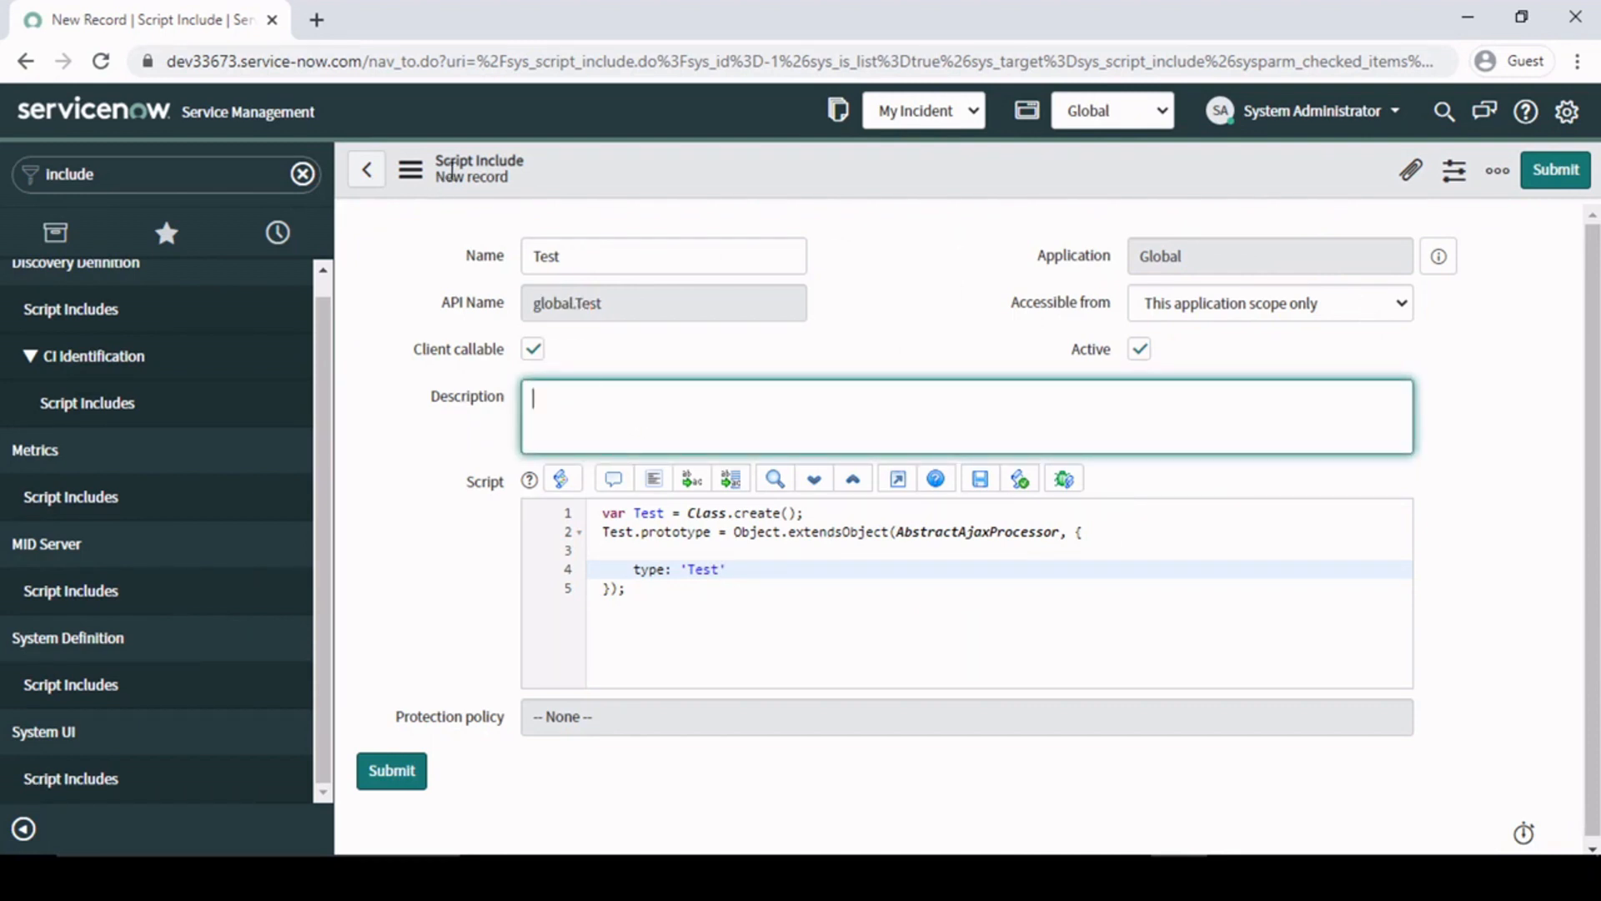
pyautogui.click(595, 263)
pyautogui.doubleClick(596, 262)
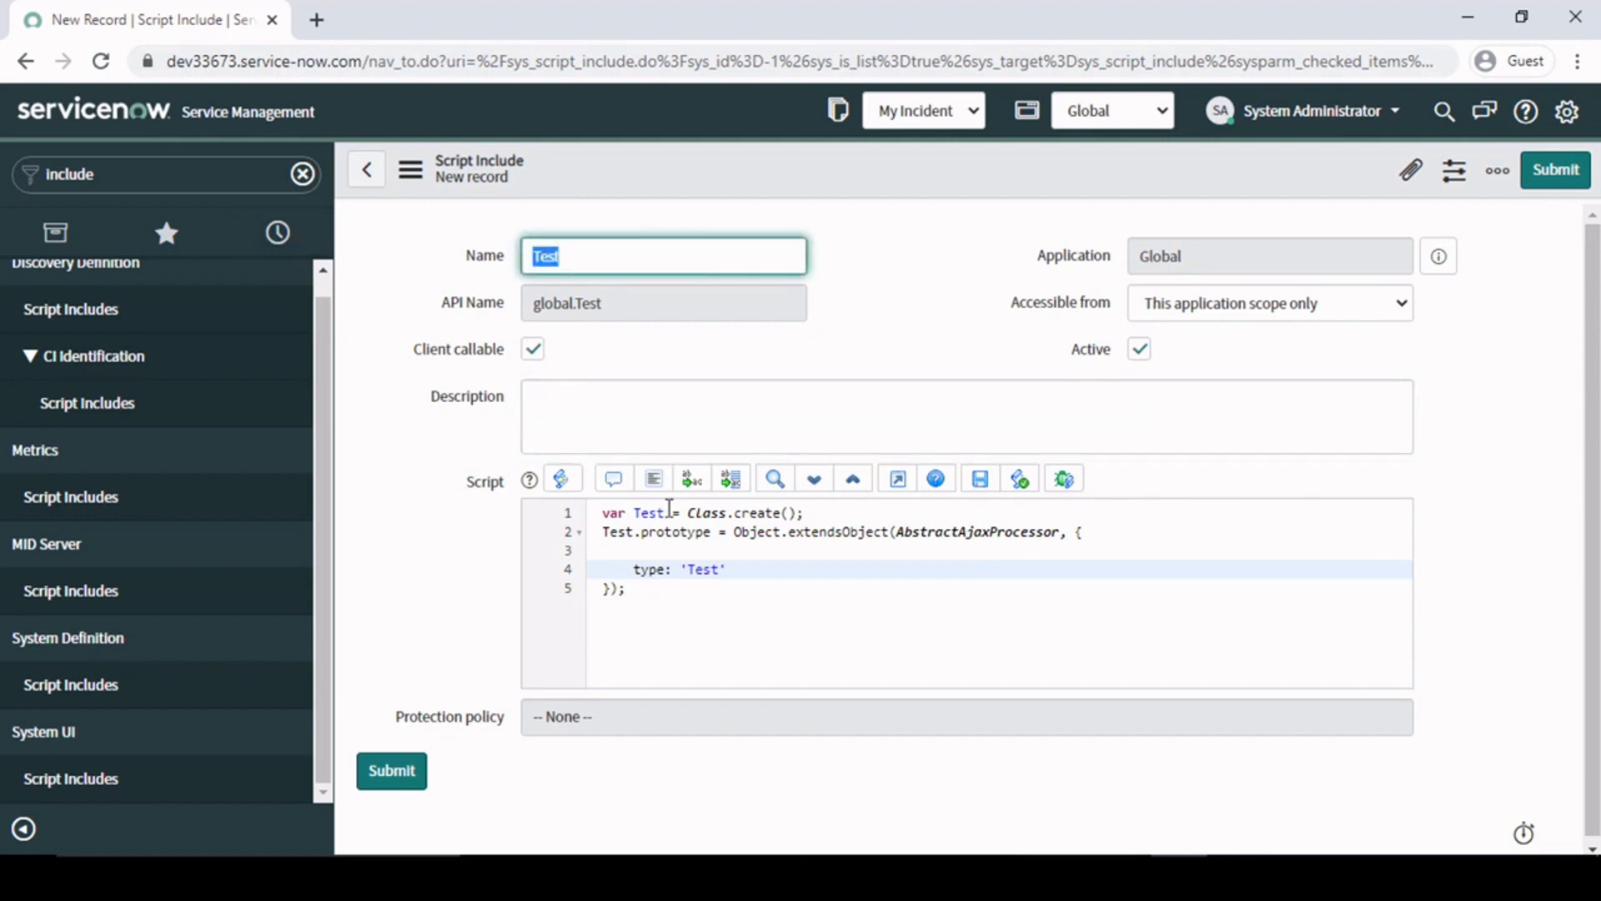
pyautogui.click(917, 307)
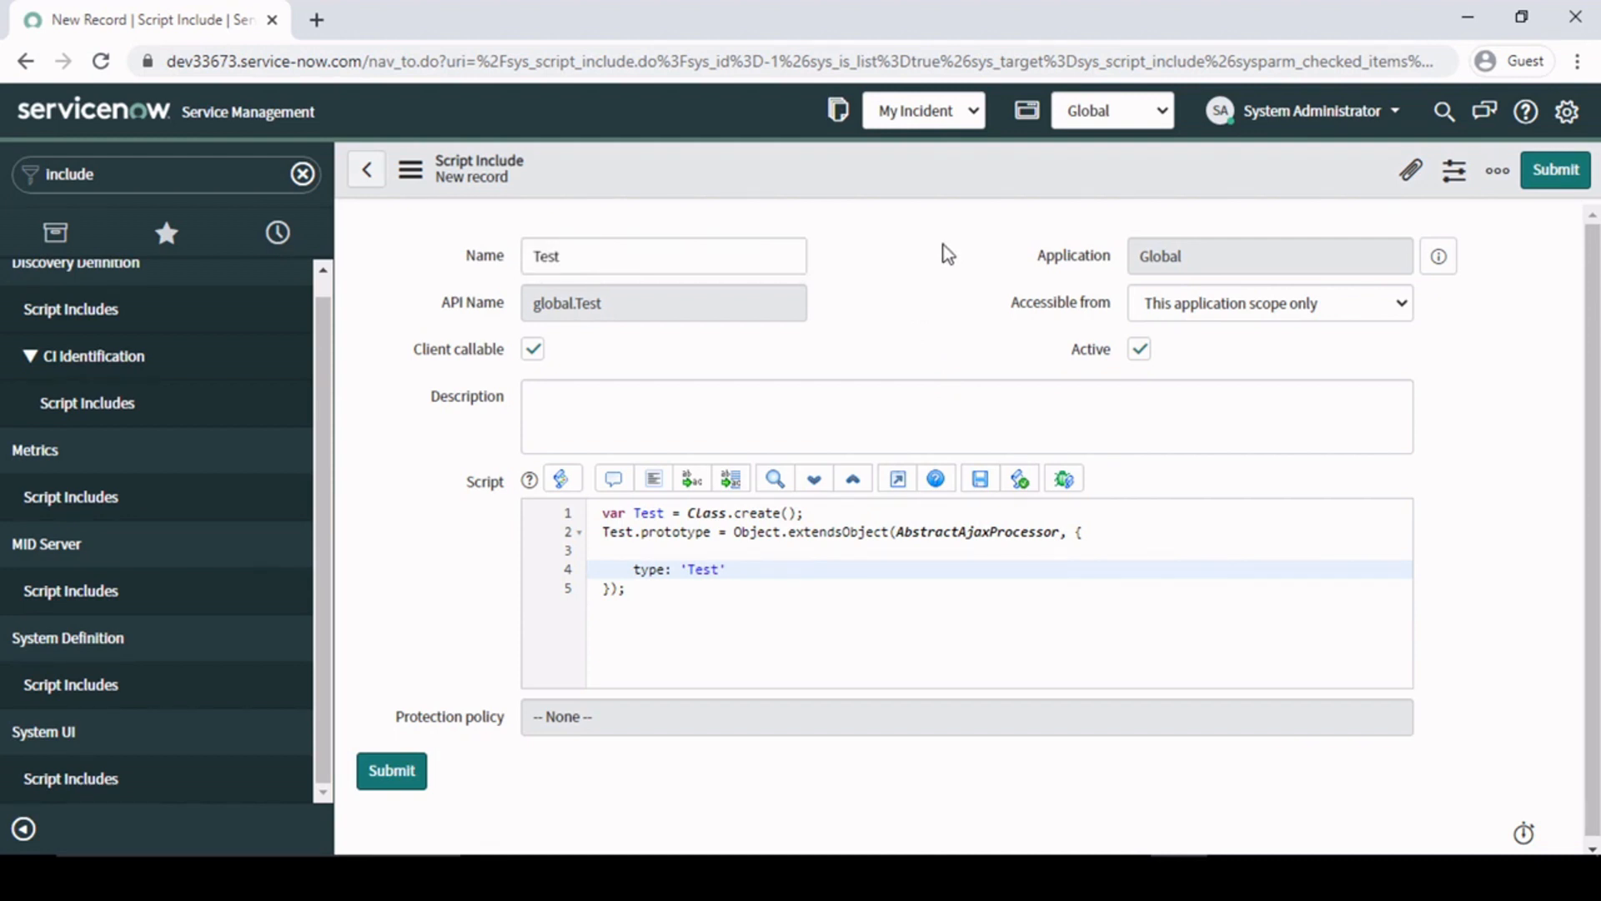
# - Review the Ajax Call topic in the Script Include And Ajax Call document in Word, then return to the ServiceNow form
pyautogui.click(1064, 876)
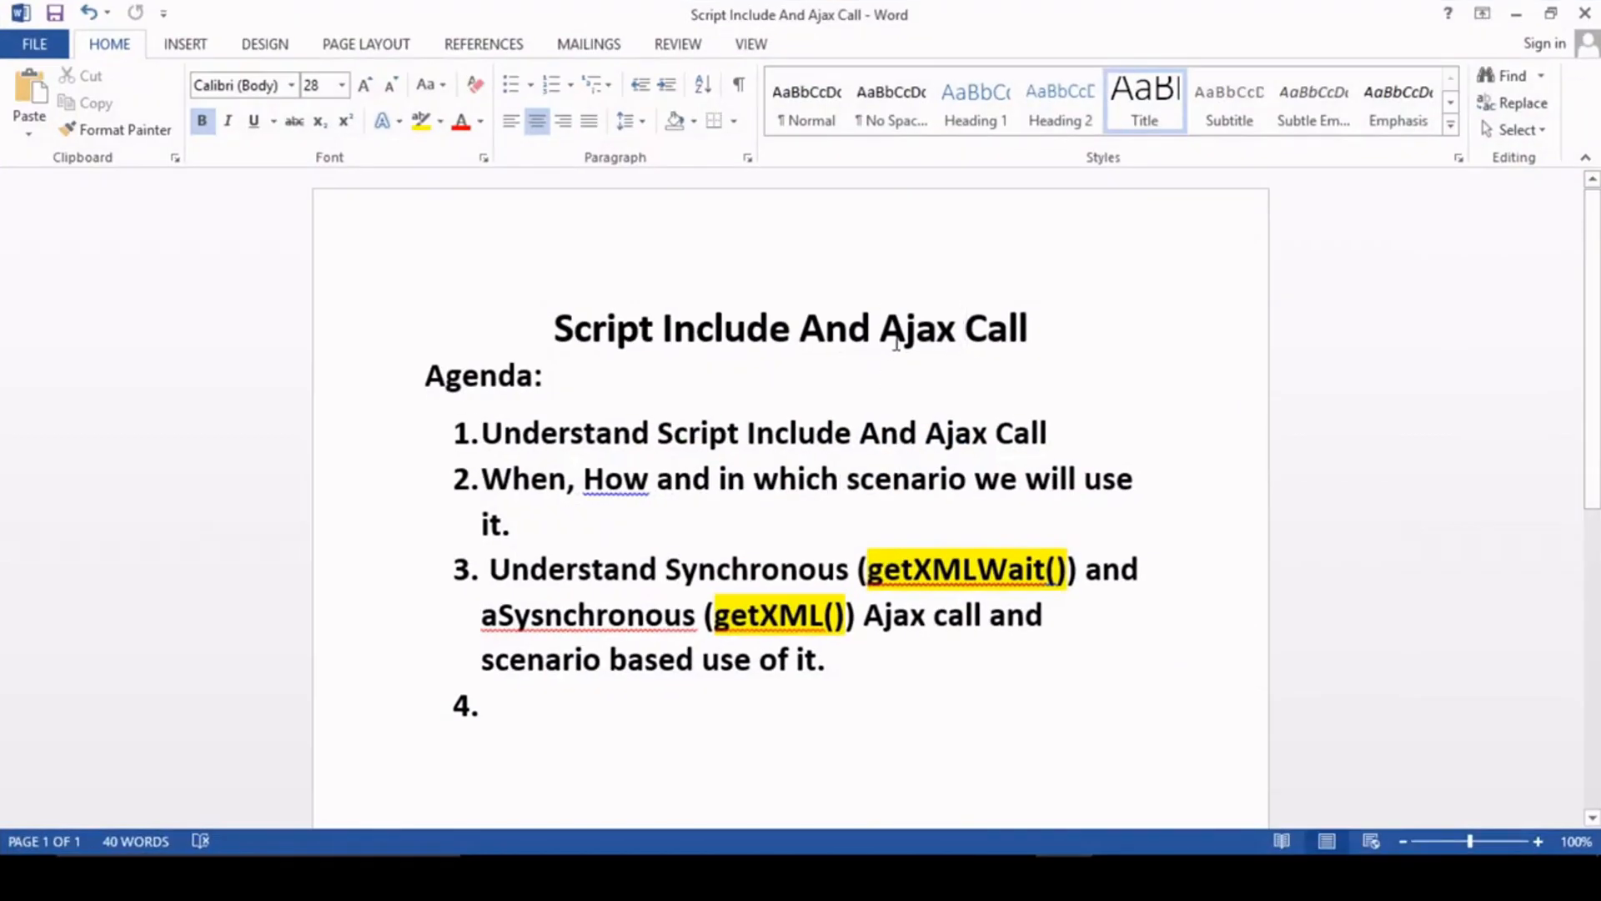
pyautogui.moveTo(881, 330); pyautogui.dragTo(1029, 330)
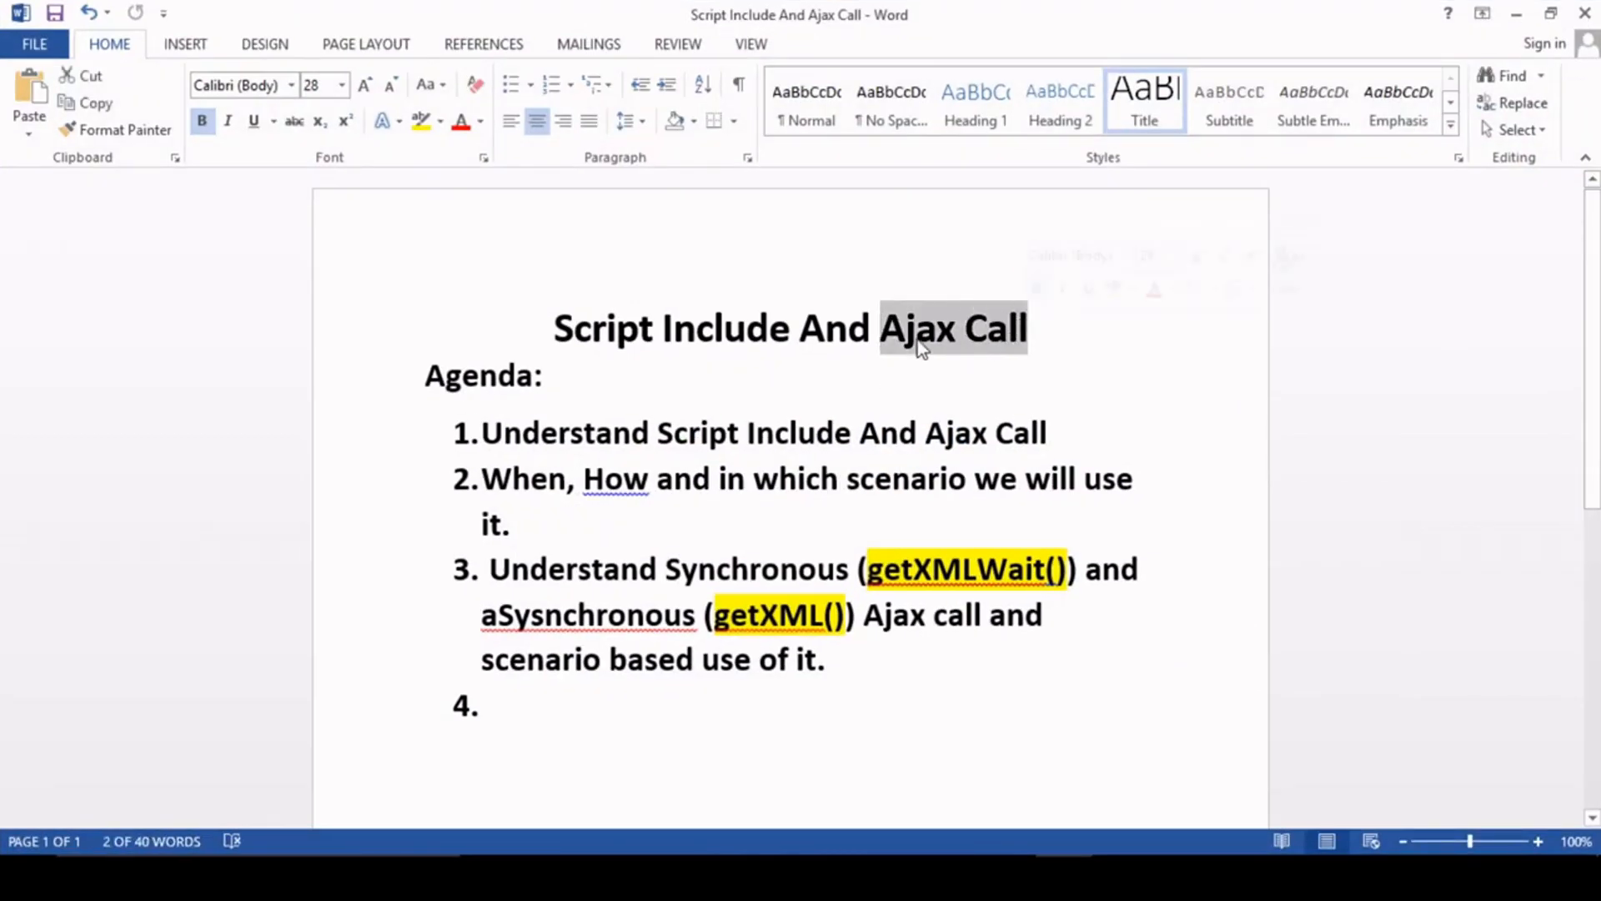
pyautogui.click(881, 338)
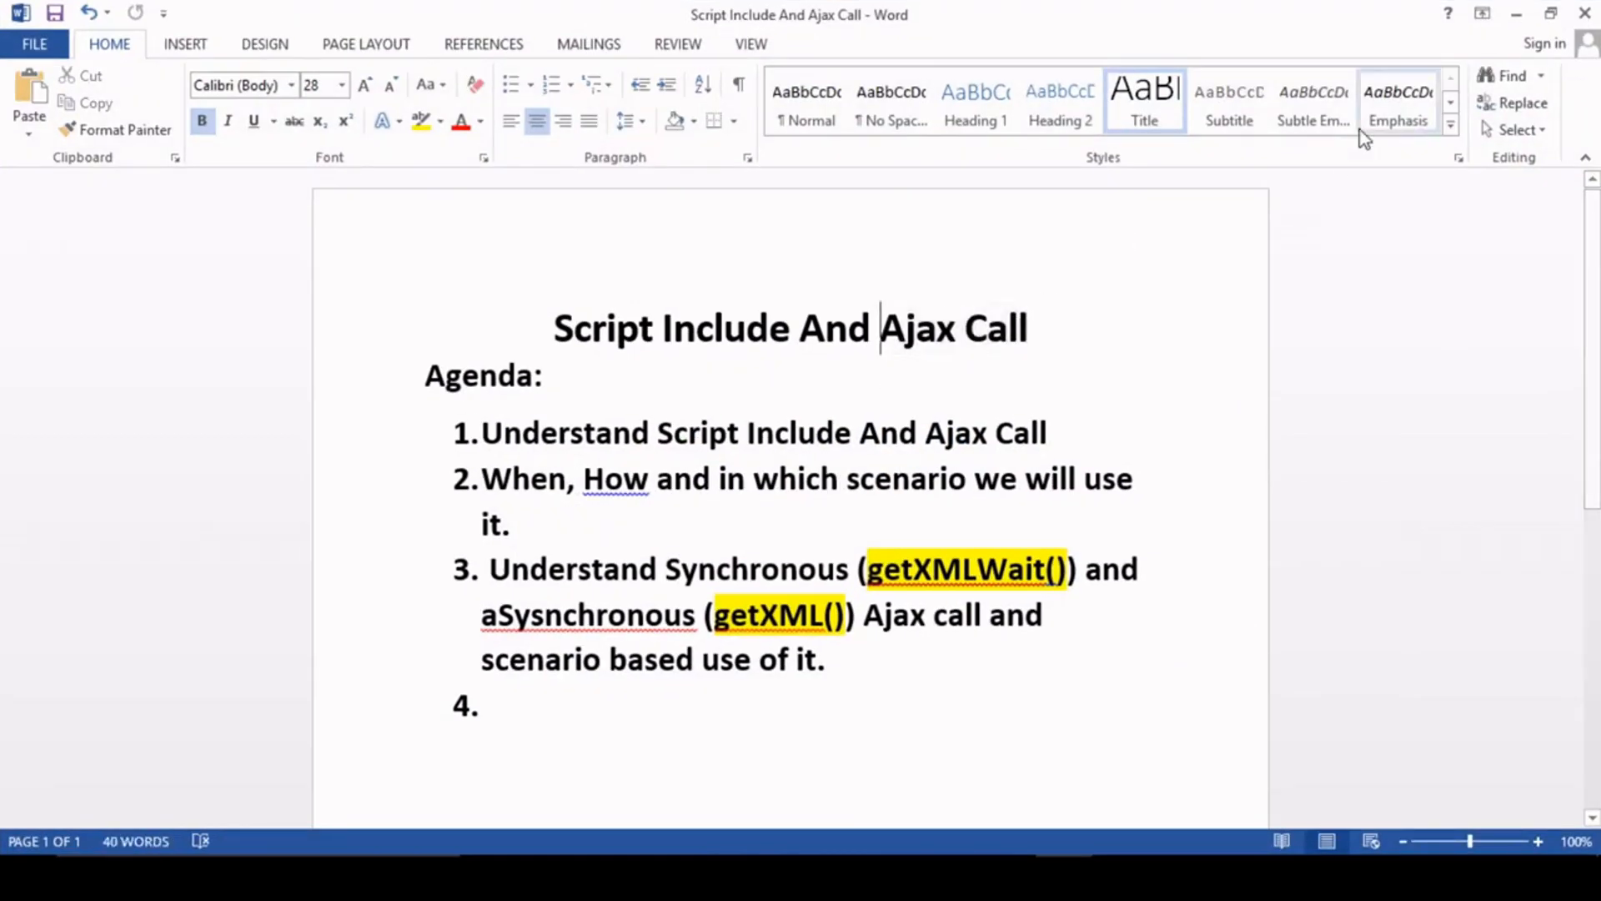
pyautogui.click(1516, 17)
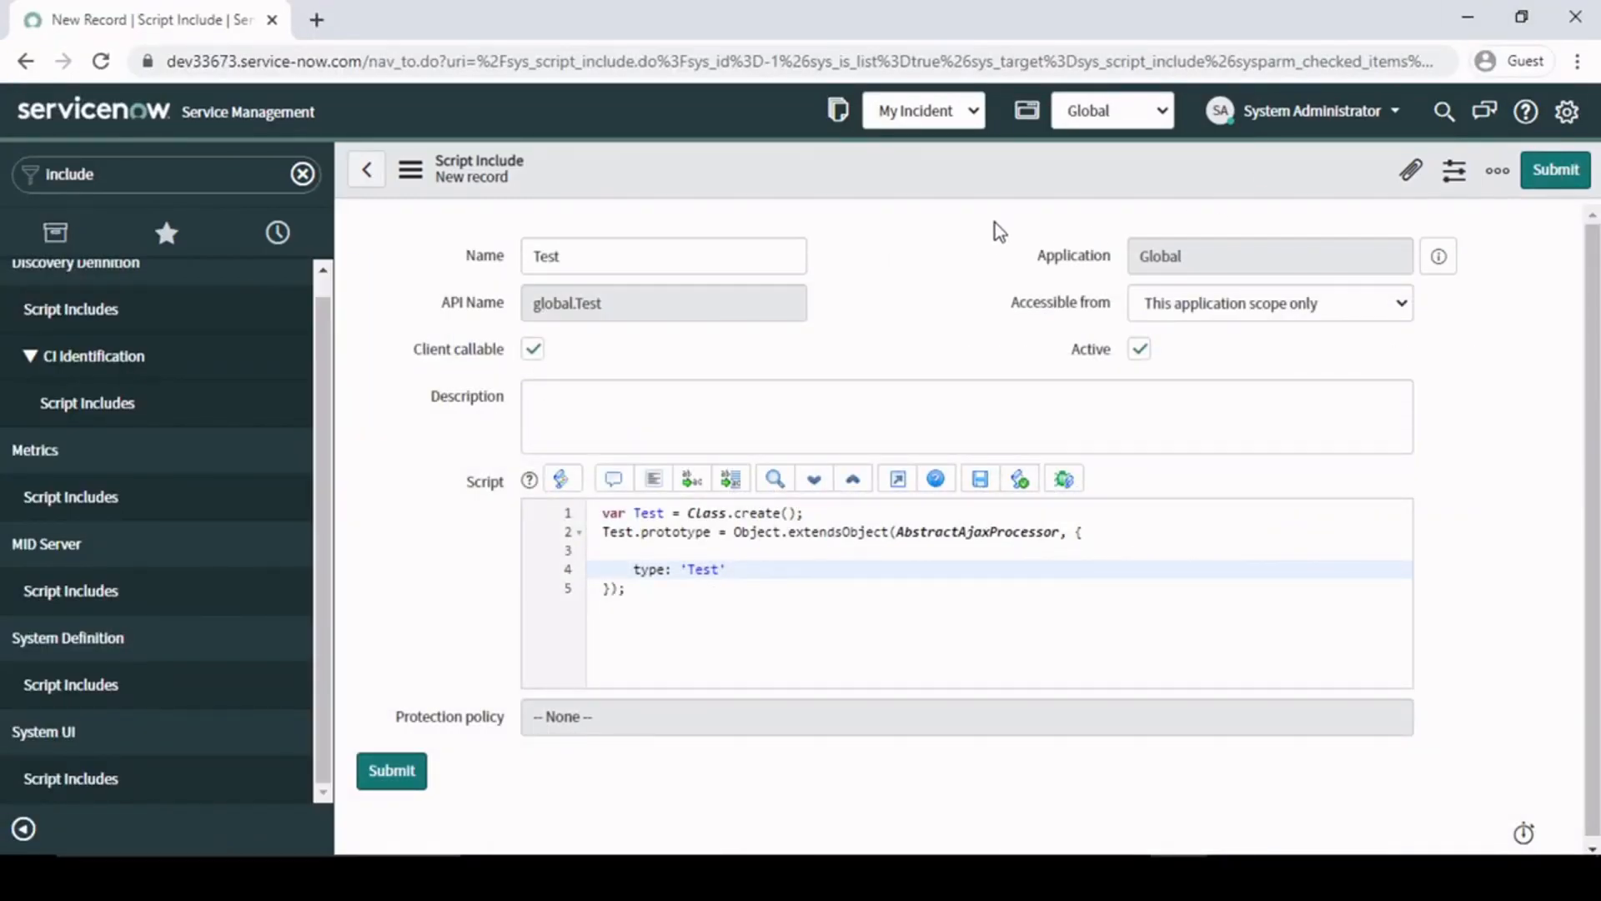
# - Filter the navigator for "my in" and open a new My Incident form in a separate browser tab
pyautogui.click(149, 173)
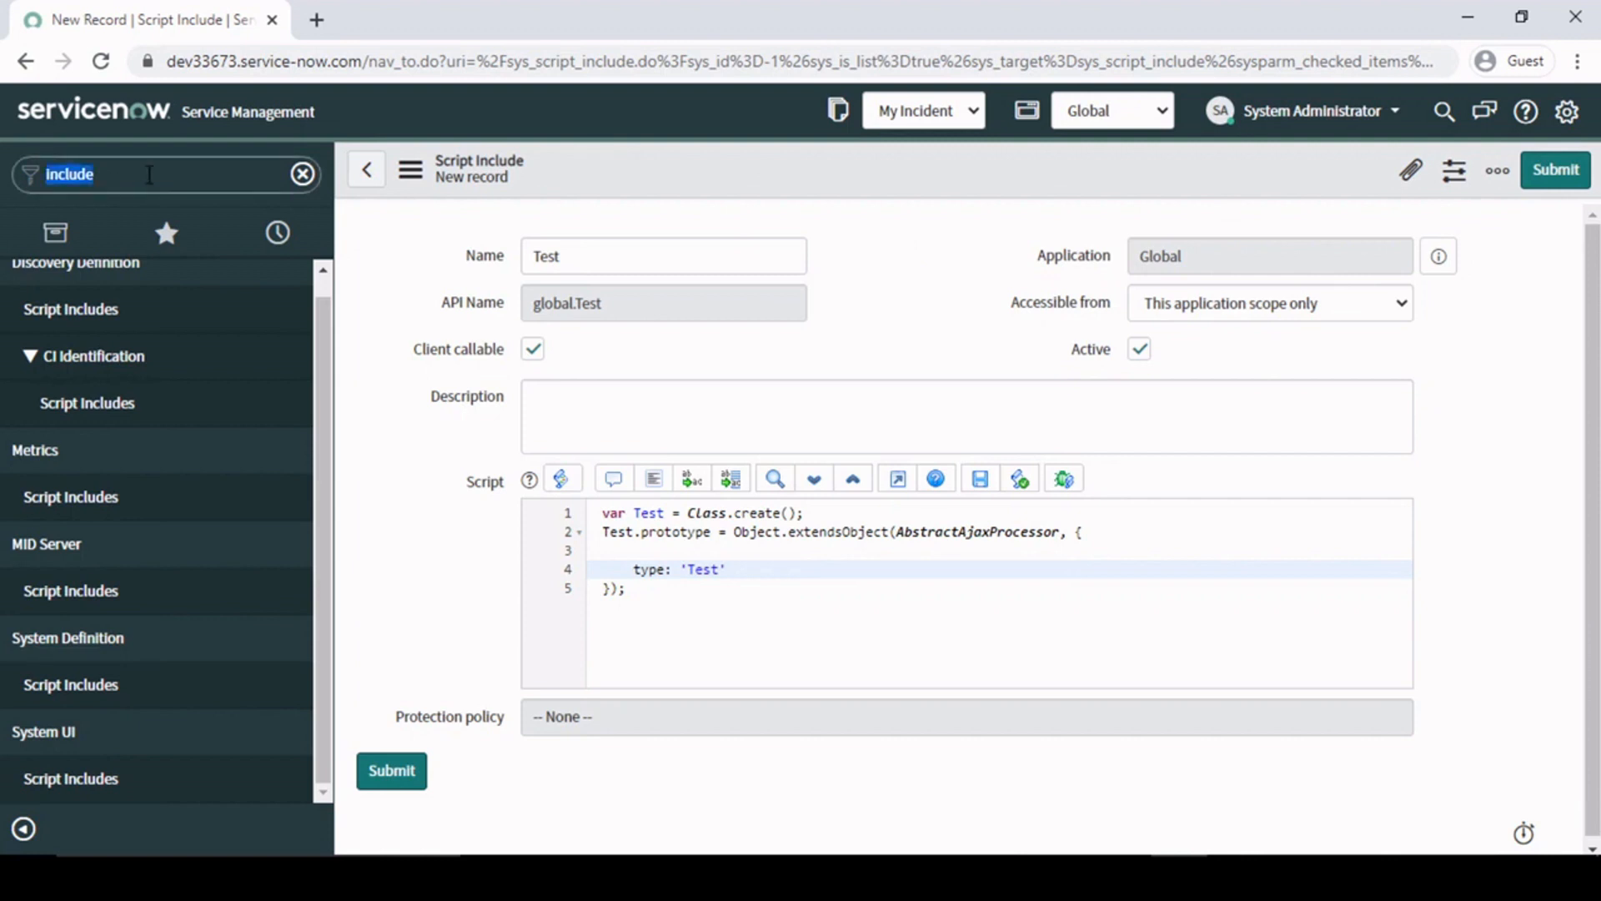
pyautogui.press('BackSpace')
pyautogui.write('my')
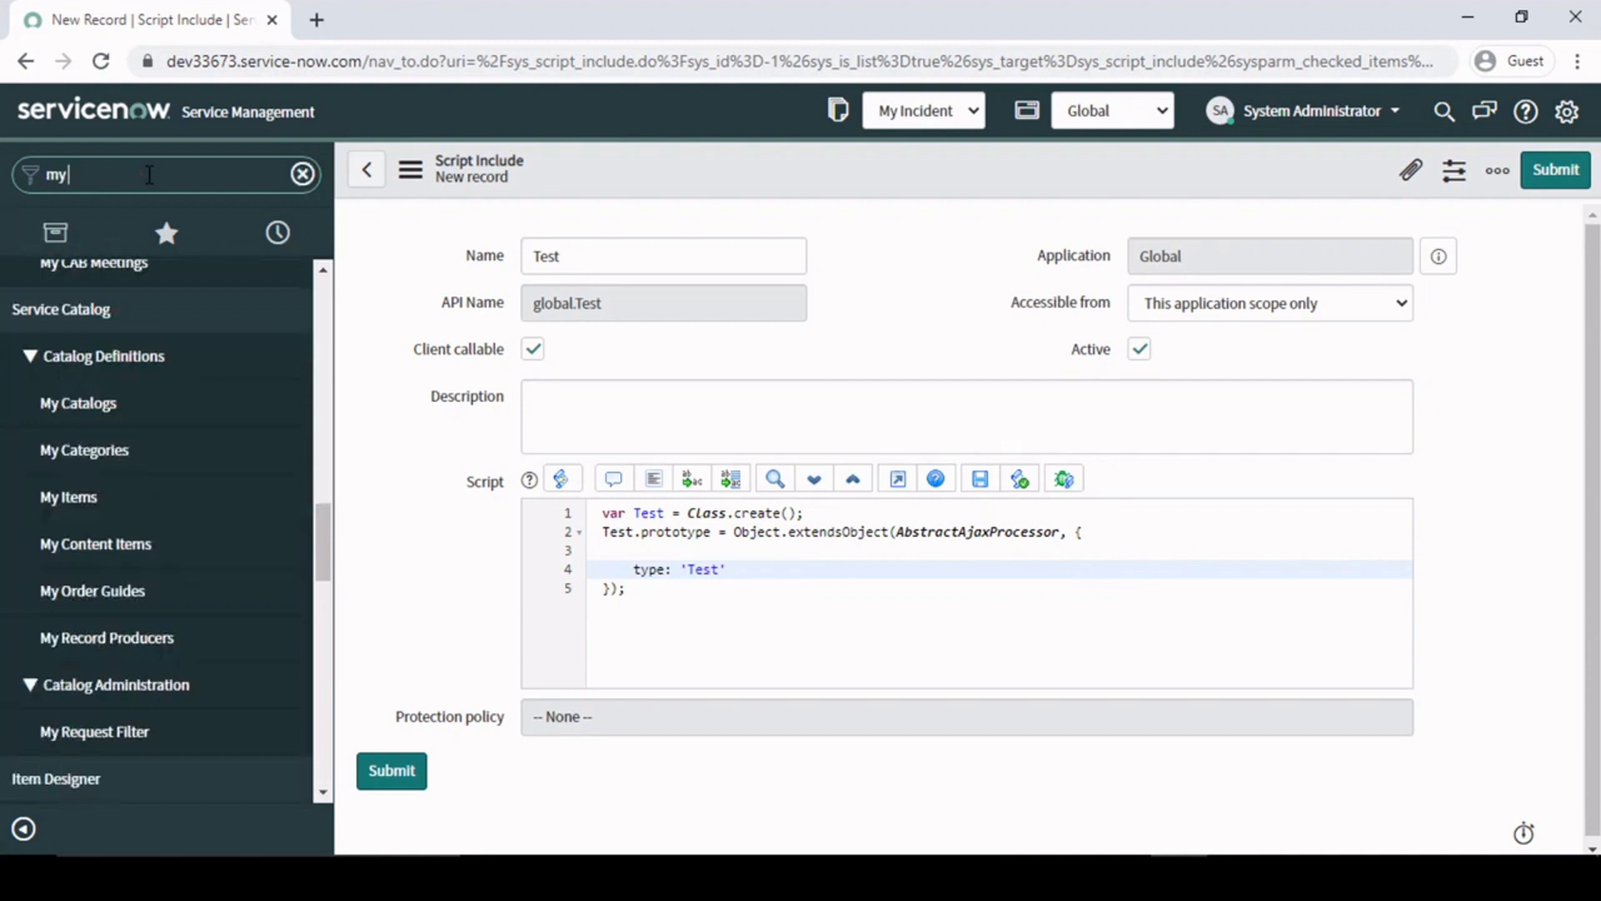
pyautogui.write(' in')
pyautogui.middleClick(69, 432)
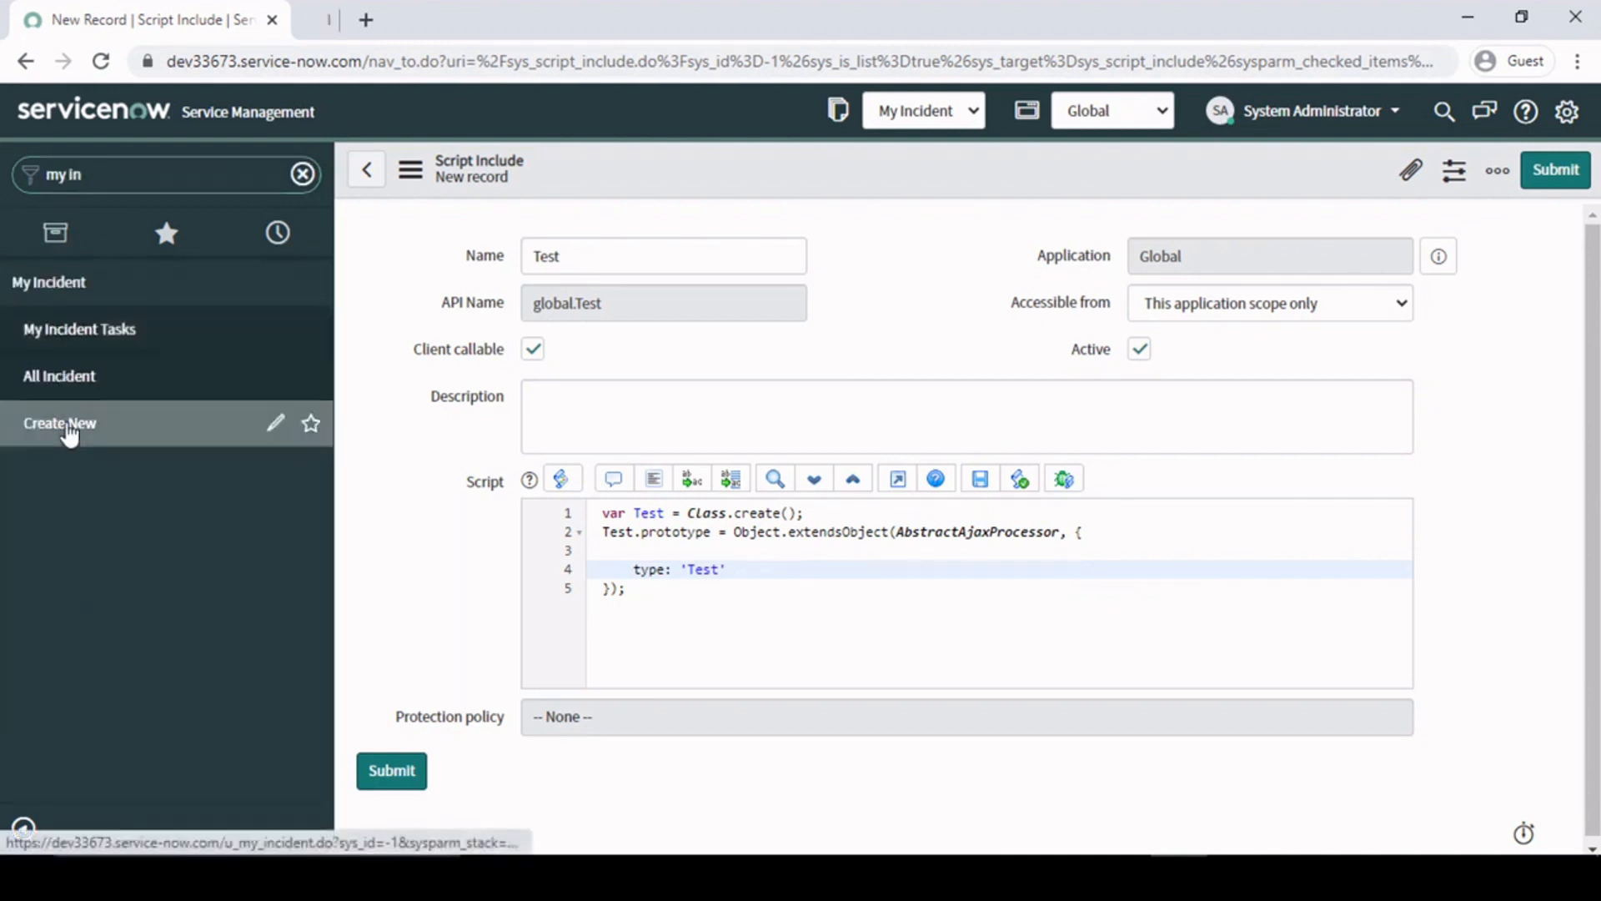
pyautogui.click(411, 12)
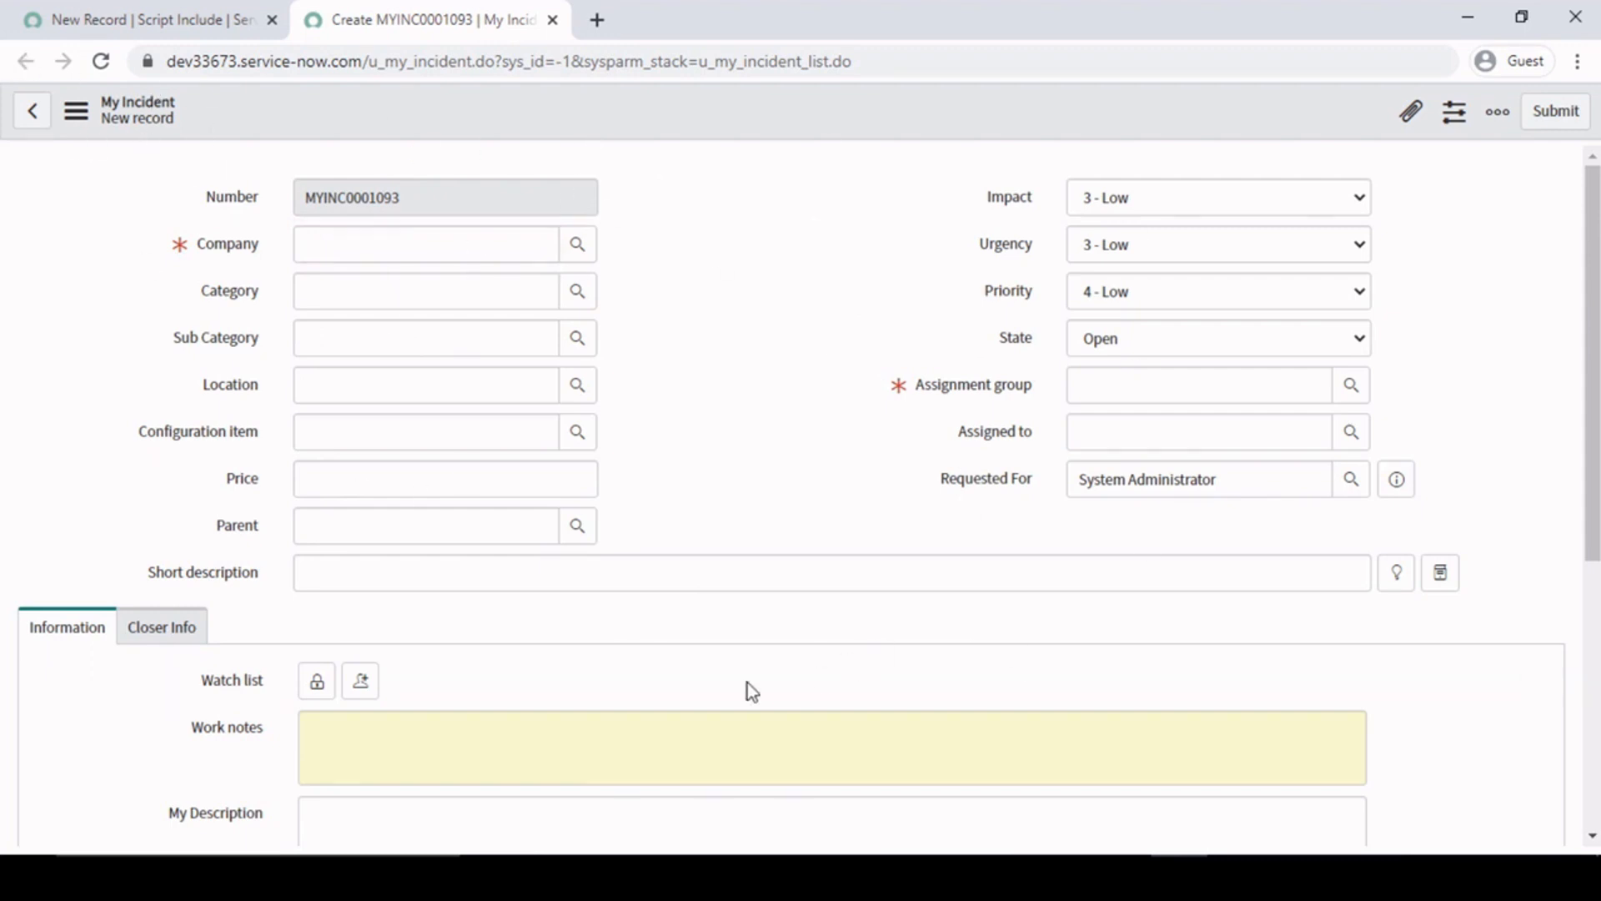
# - Choose Asus G Series as the configuration item of the new My Incident record and highlight the value
pyautogui.click(415, 429)
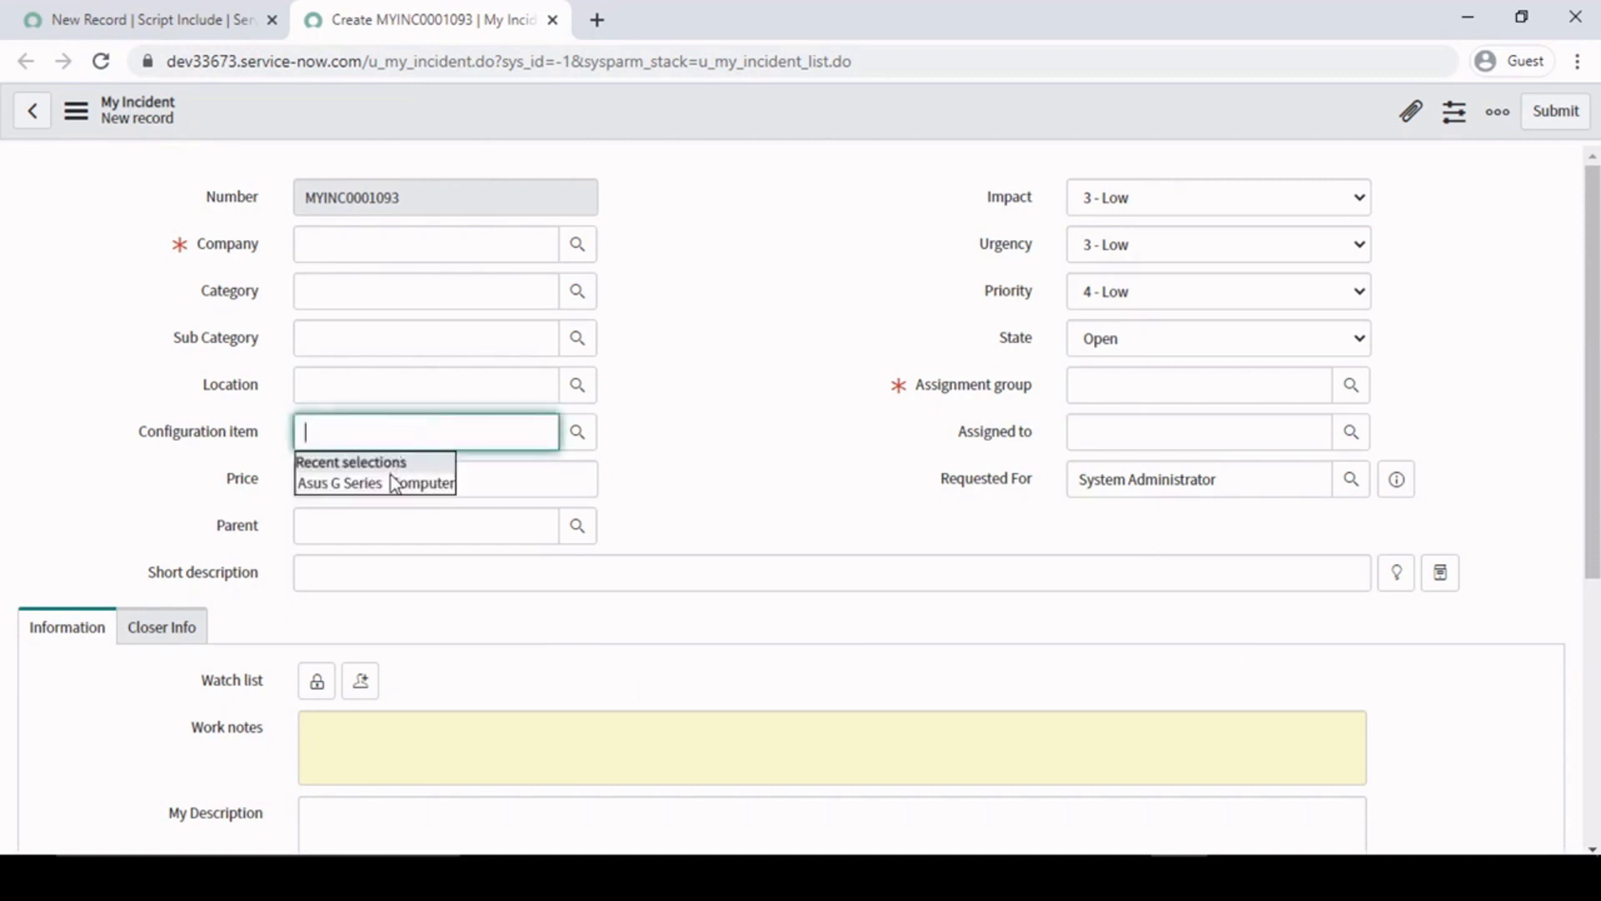
pyautogui.click(387, 484)
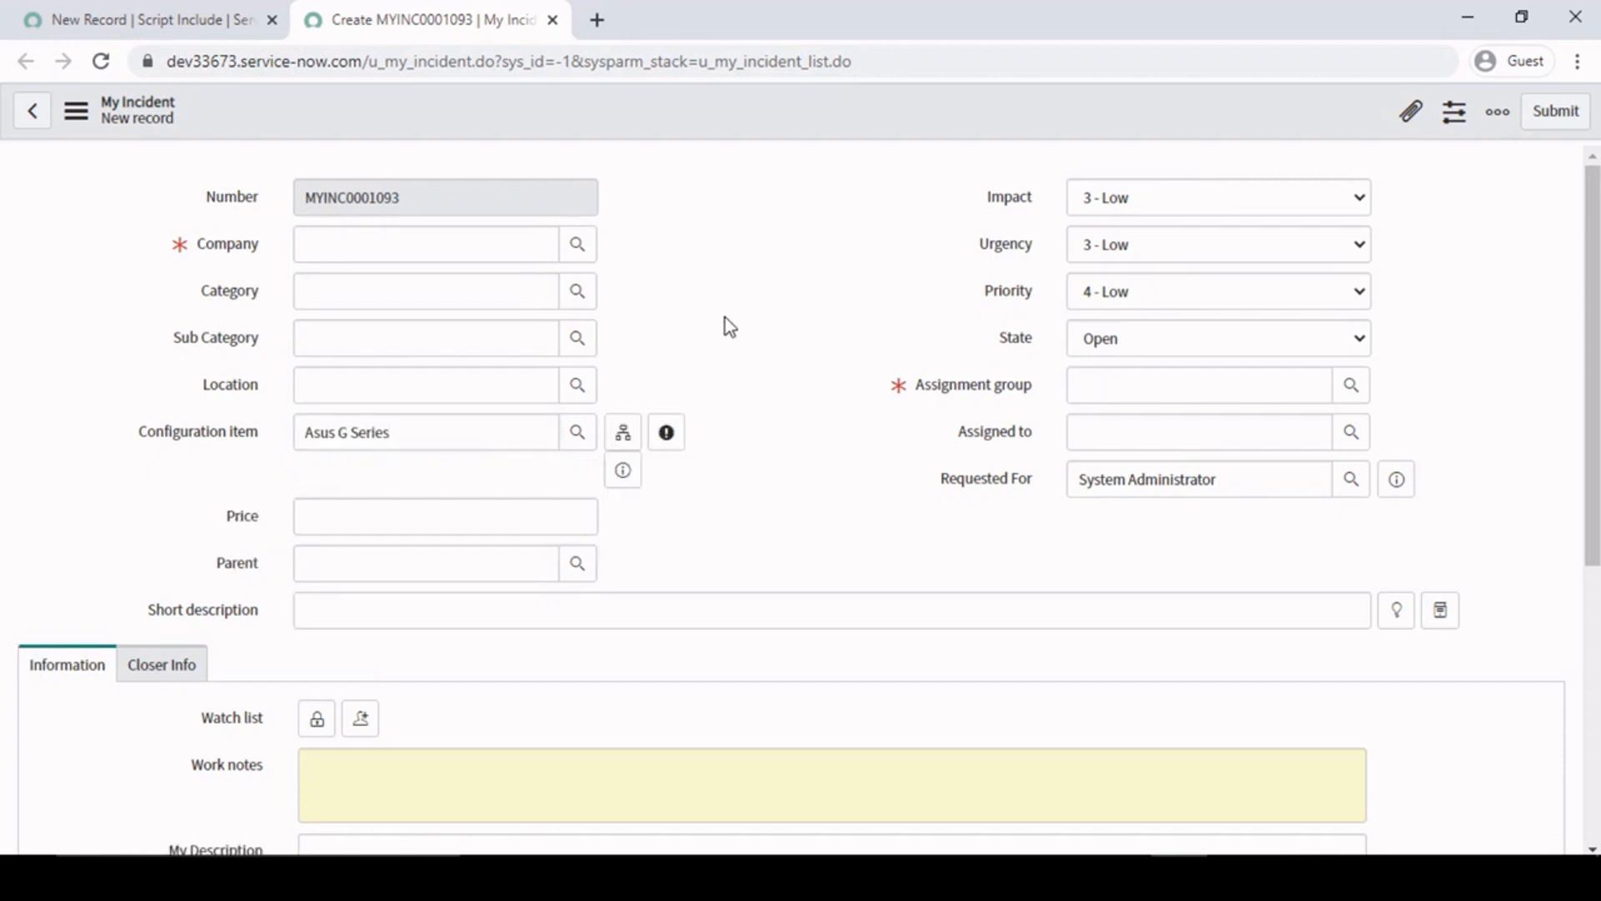
pyautogui.moveTo(428, 432); pyautogui.dragTo(61, 442)
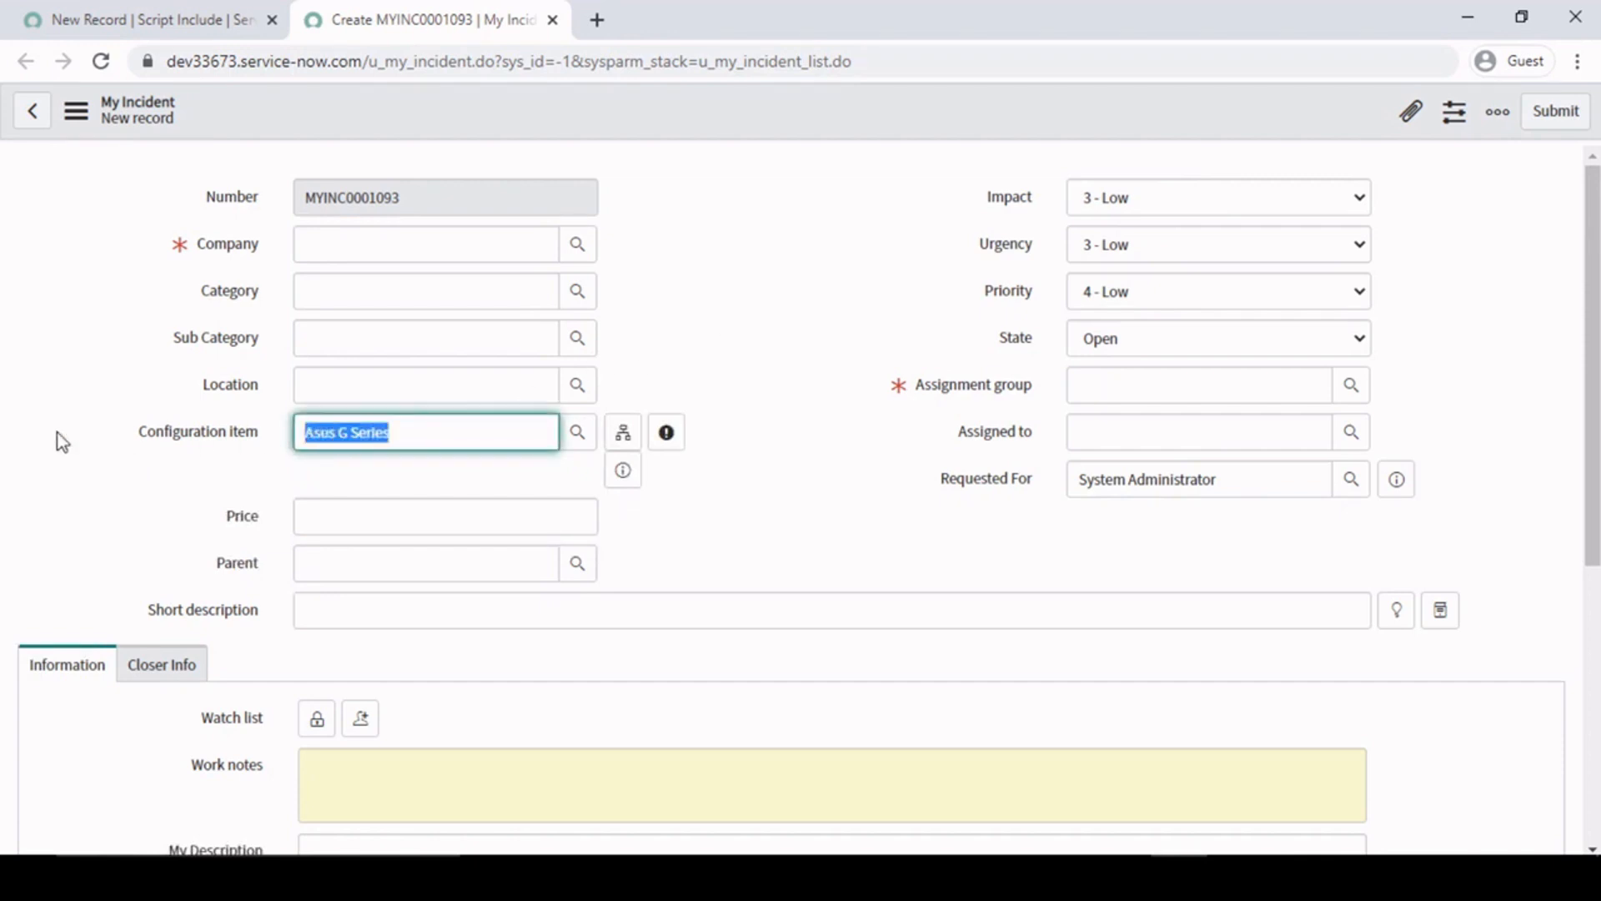
# - Examine the Configuration item value and the empty Assignment group field on the new My Incident form
pyautogui.click(852, 342)
pyautogui.click(1126, 392)
pyautogui.click(832, 287)
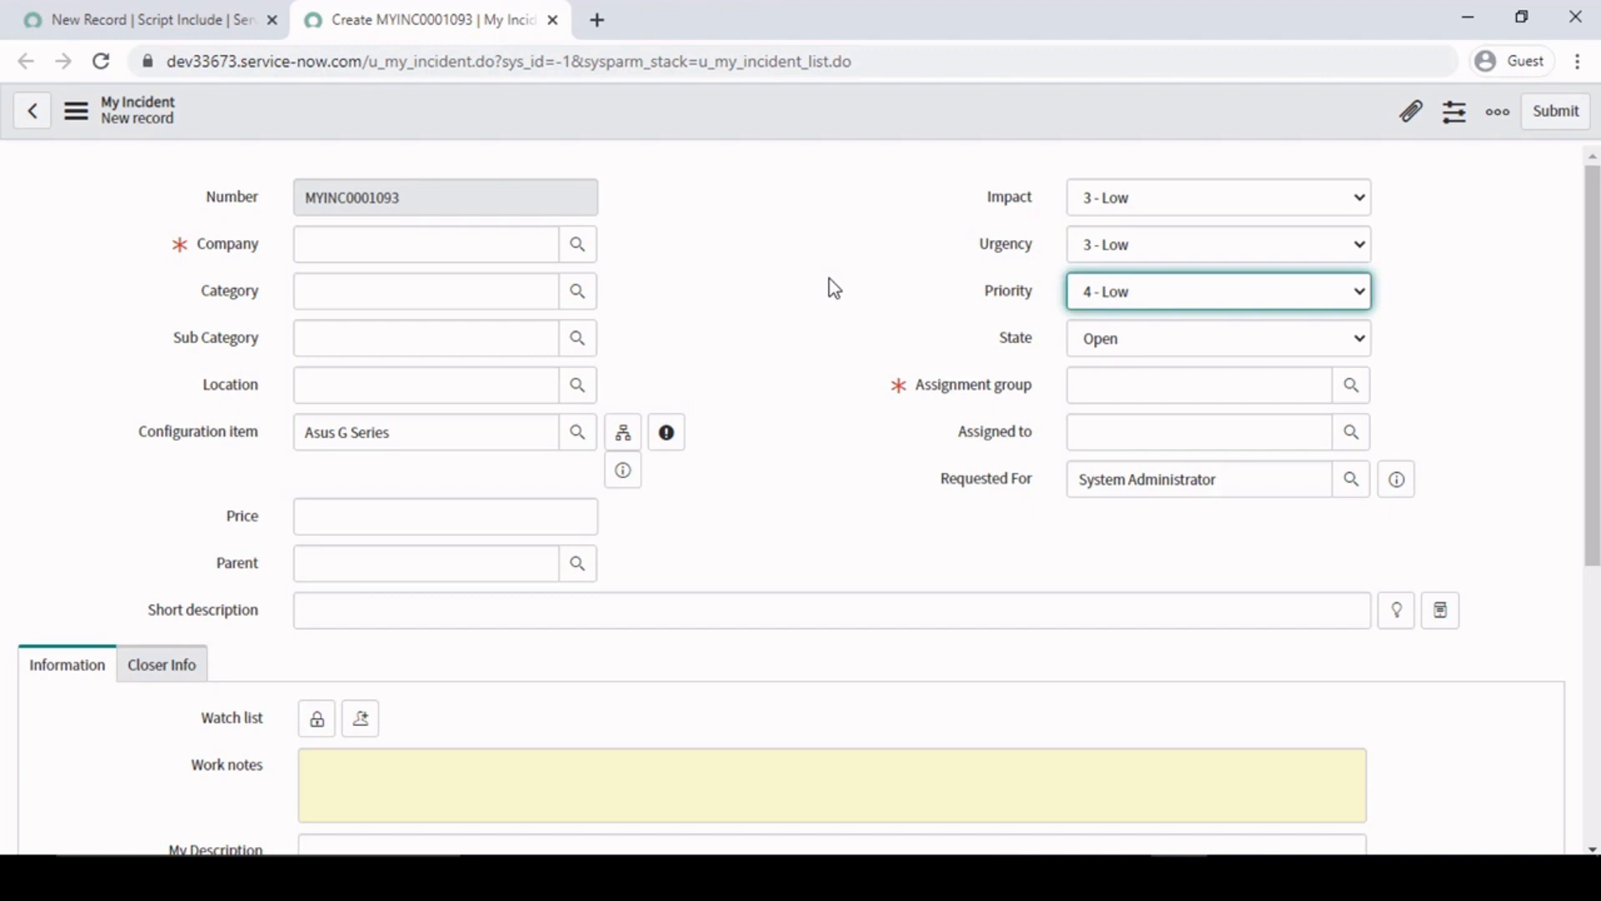
pyautogui.click(420, 433)
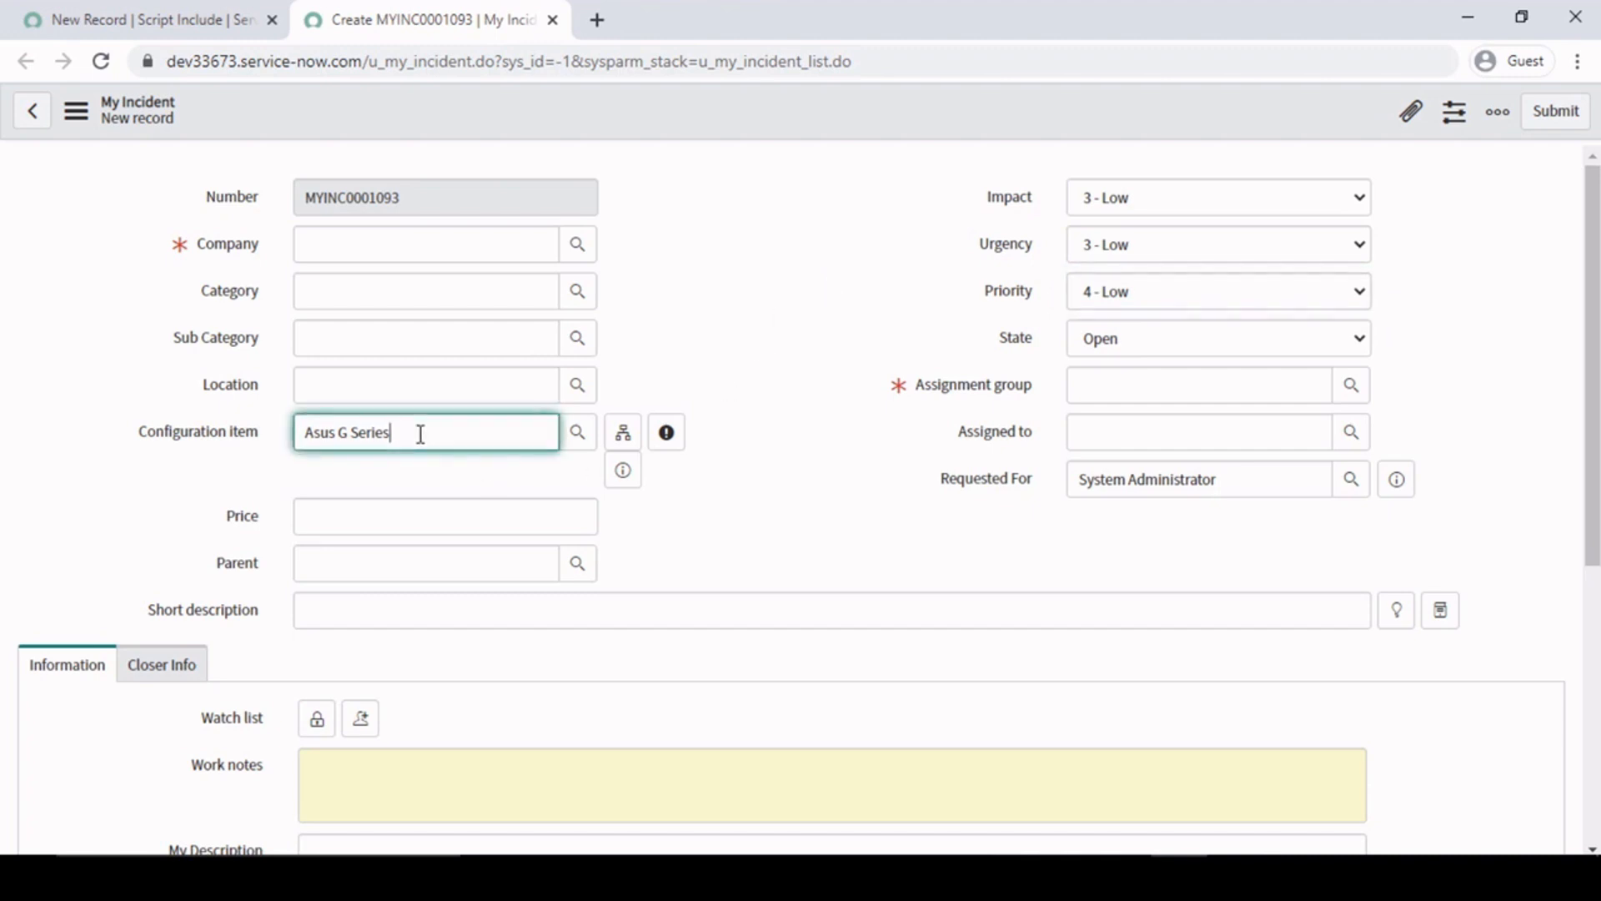
pyautogui.moveTo(447, 434); pyautogui.dragTo(305, 438)
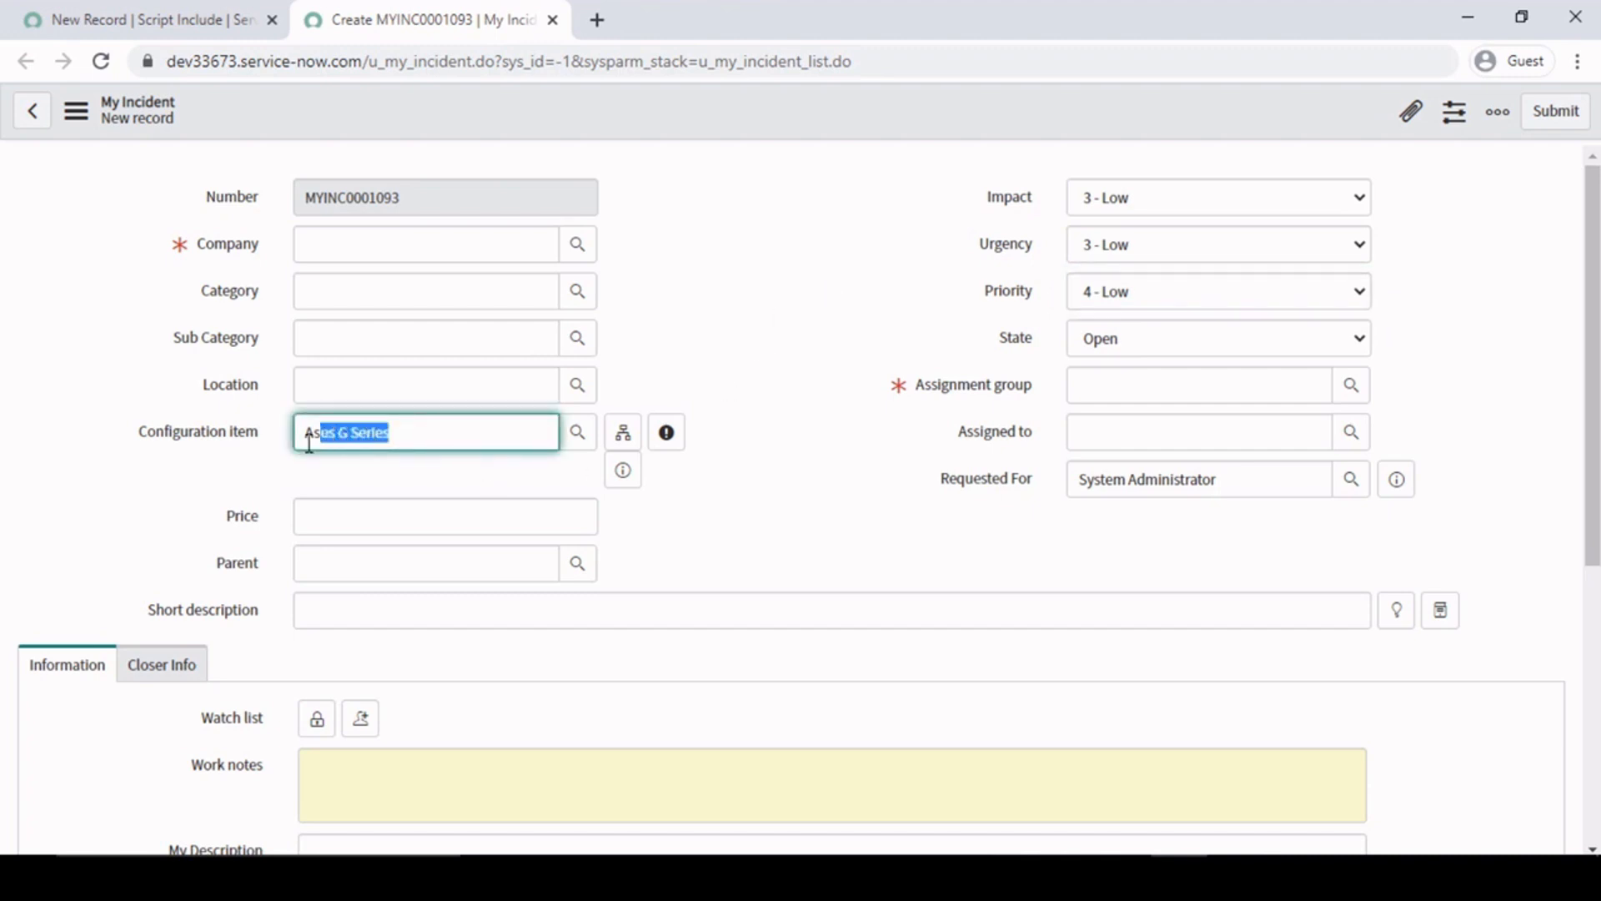
pyautogui.click(726, 342)
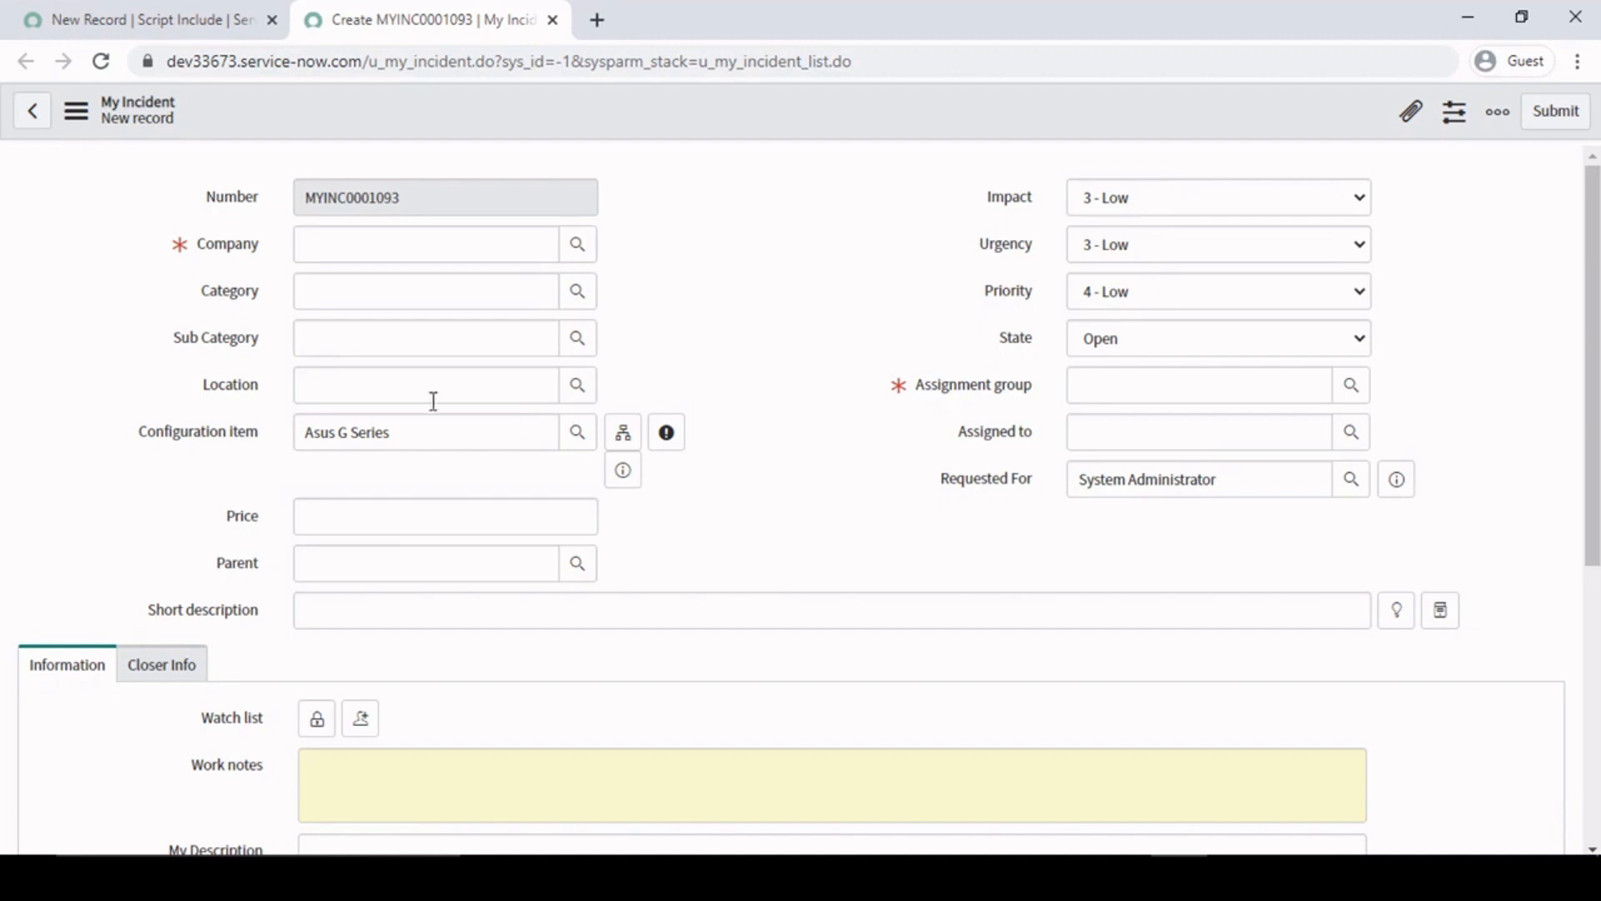
pyautogui.click(471, 427)
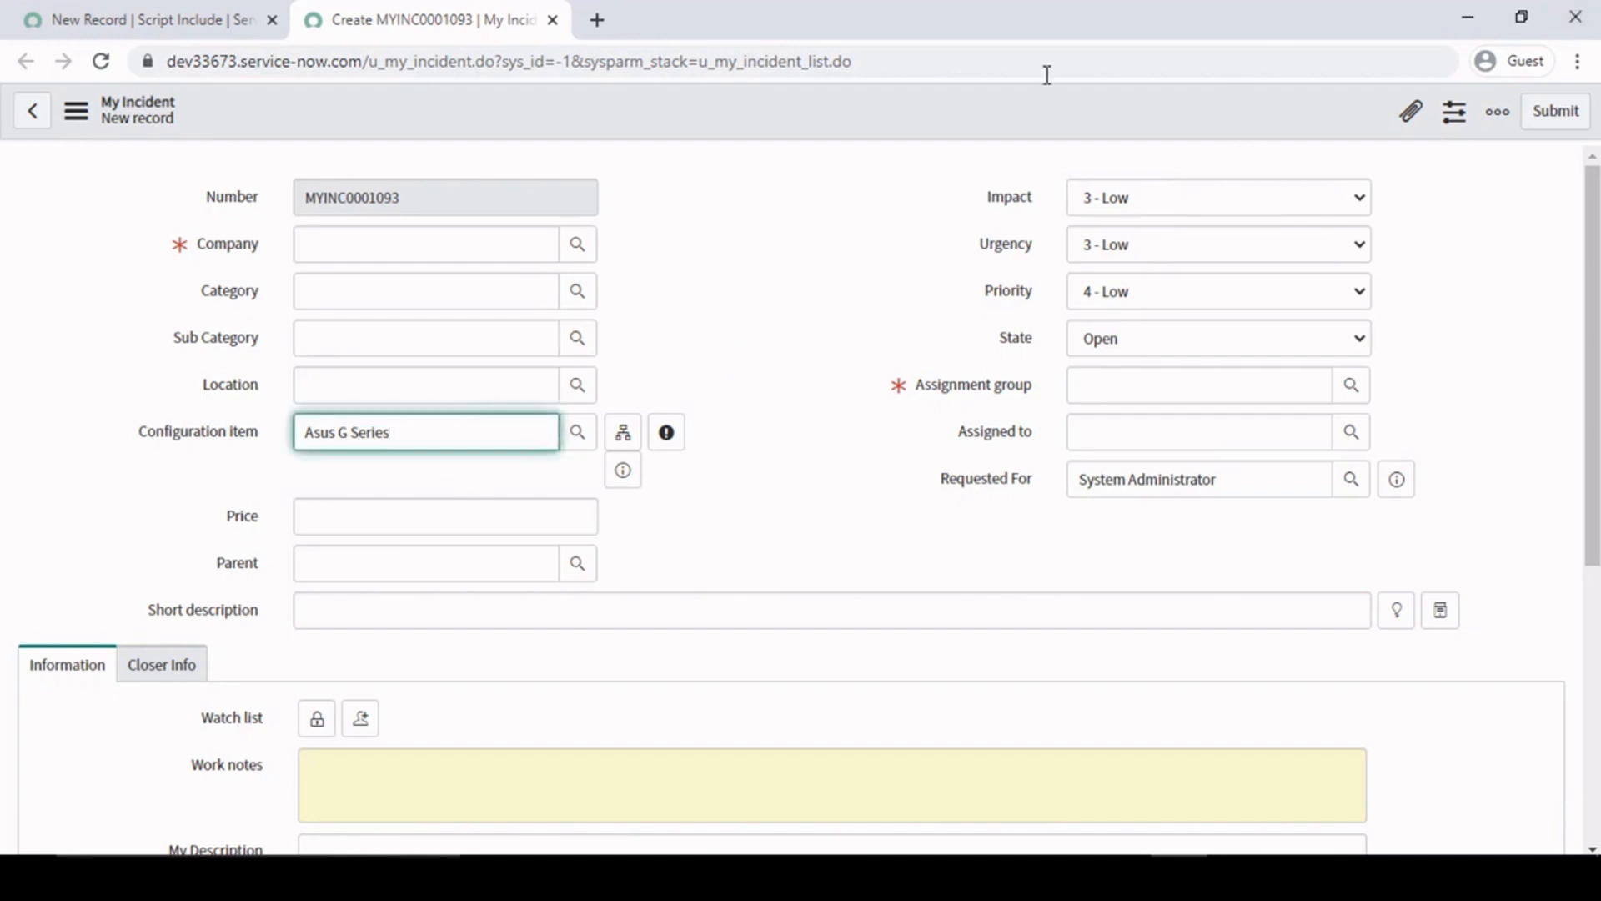
pyautogui.moveTo(461, 433); pyautogui.dragTo(97, 424)
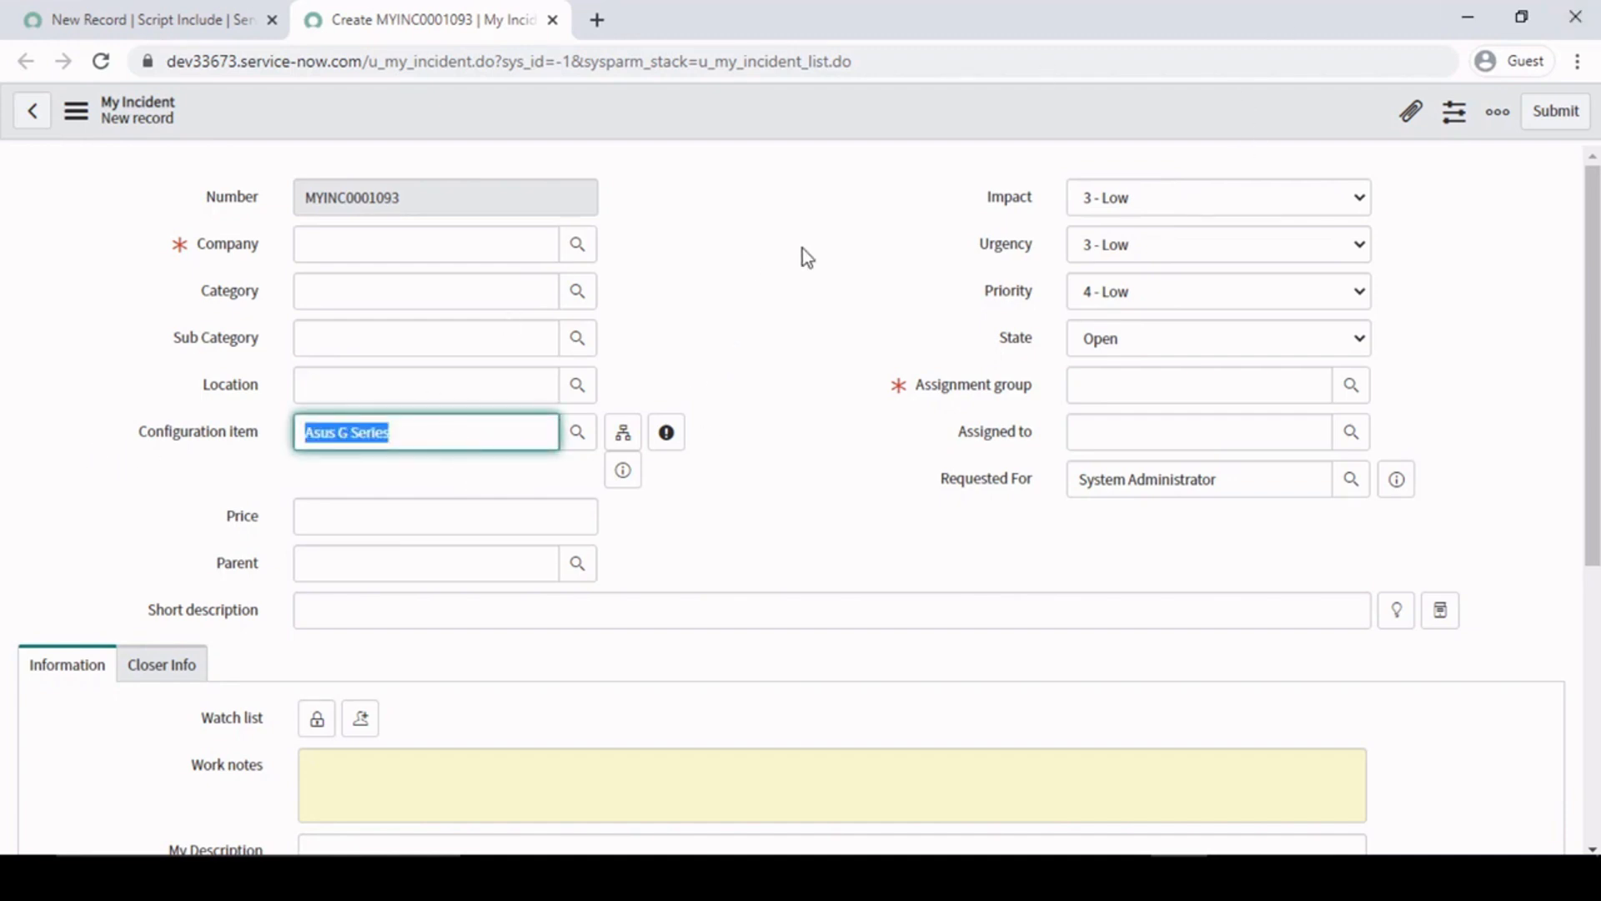
pyautogui.click(784, 263)
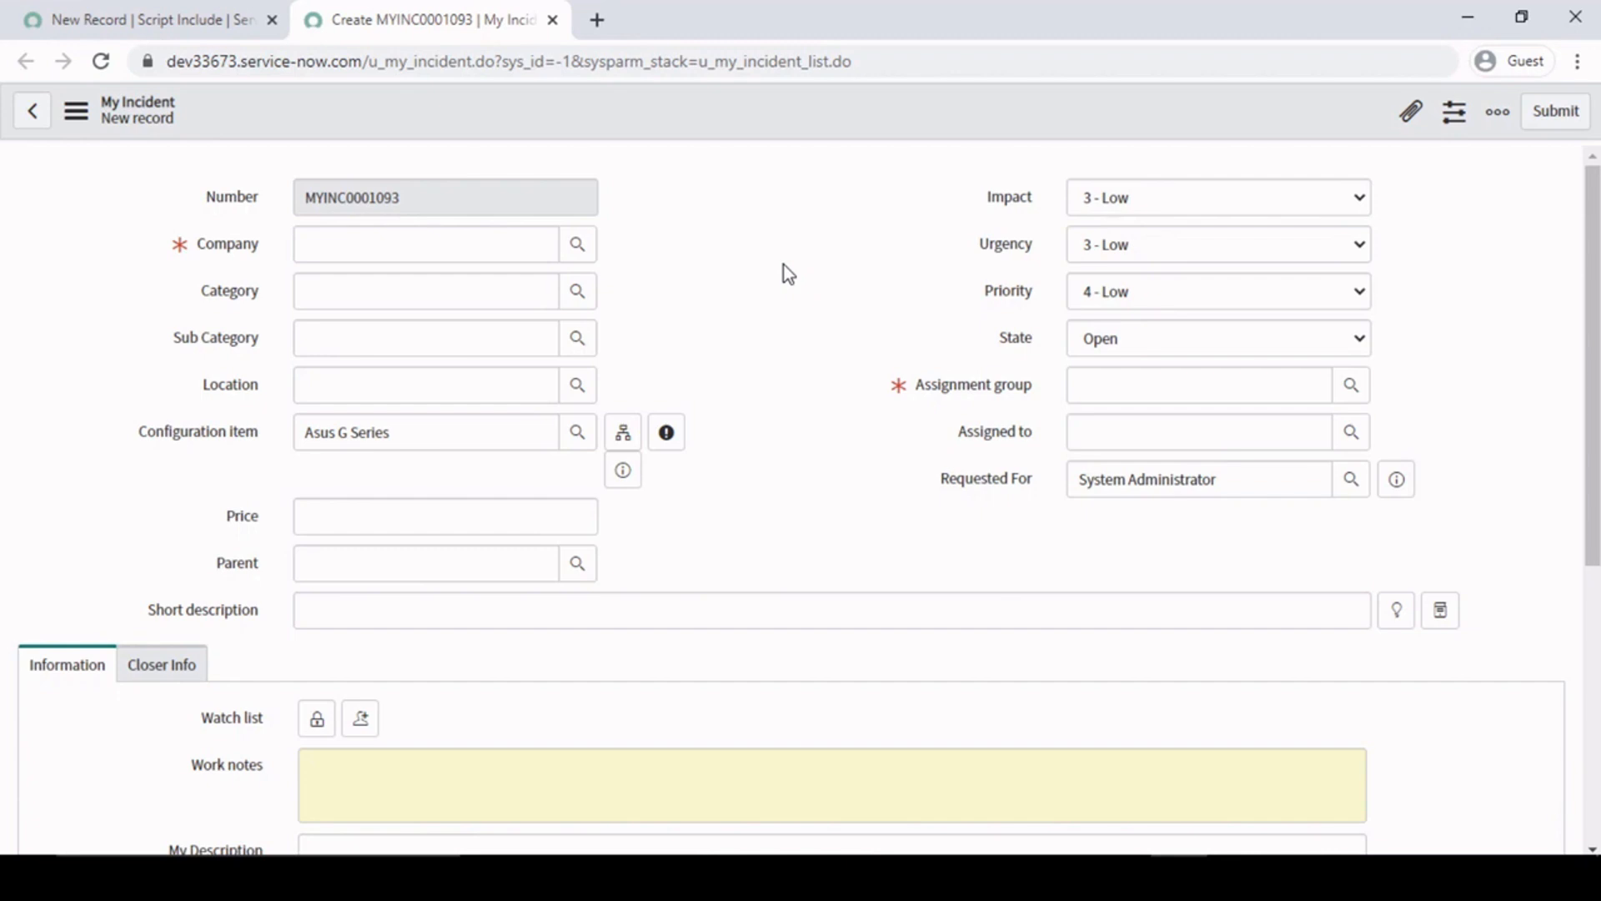
pyautogui.click(1112, 381)
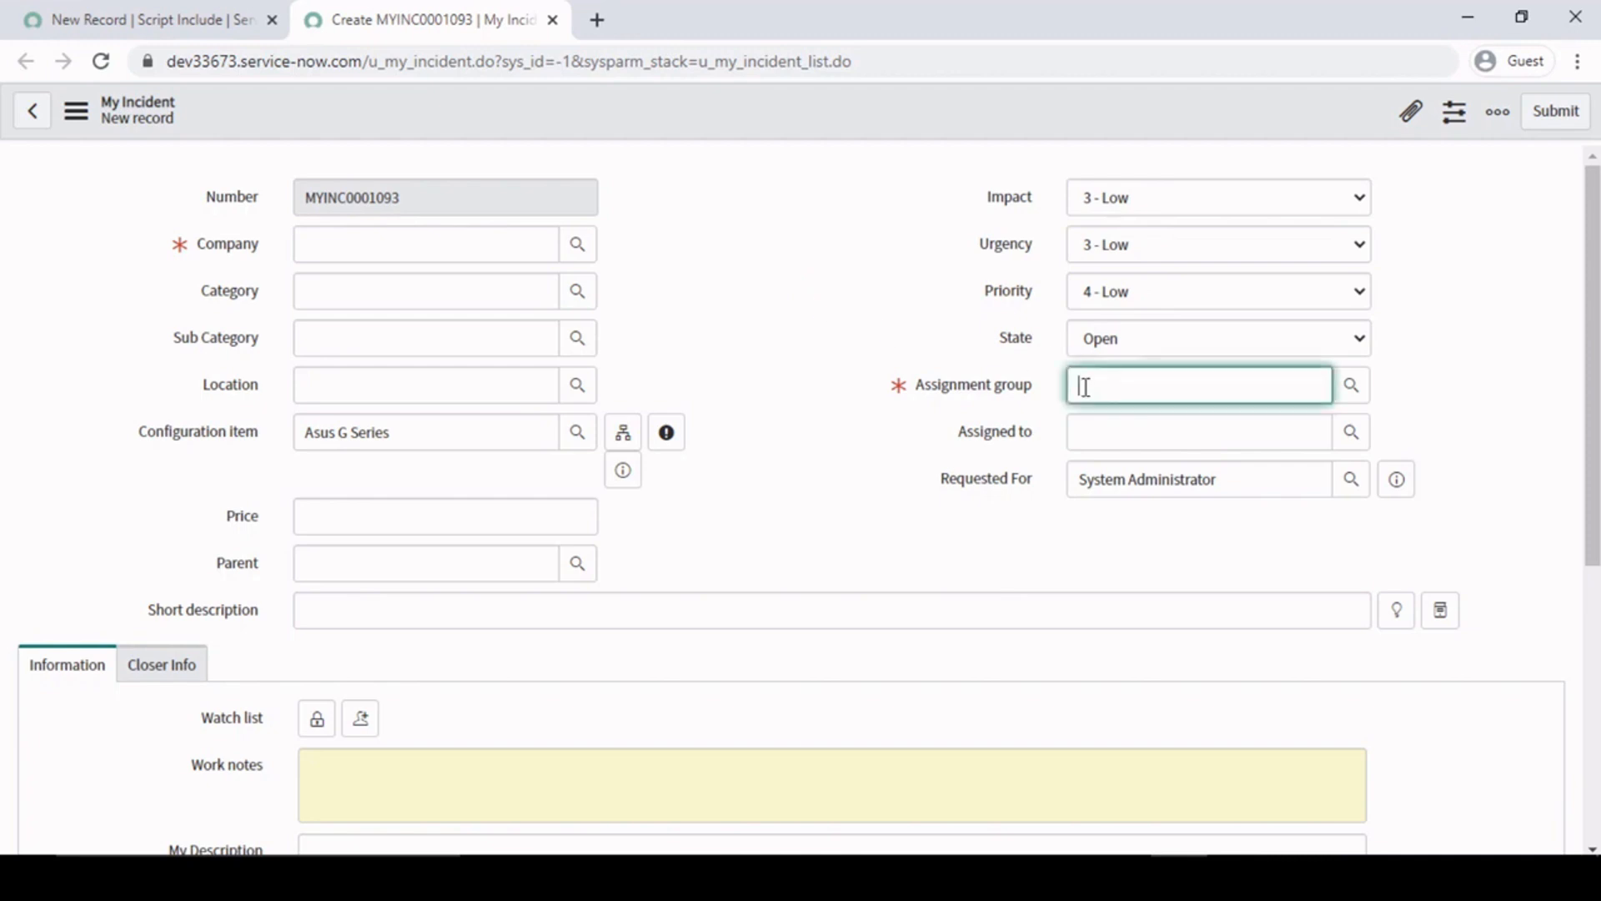
pyautogui.click(798, 293)
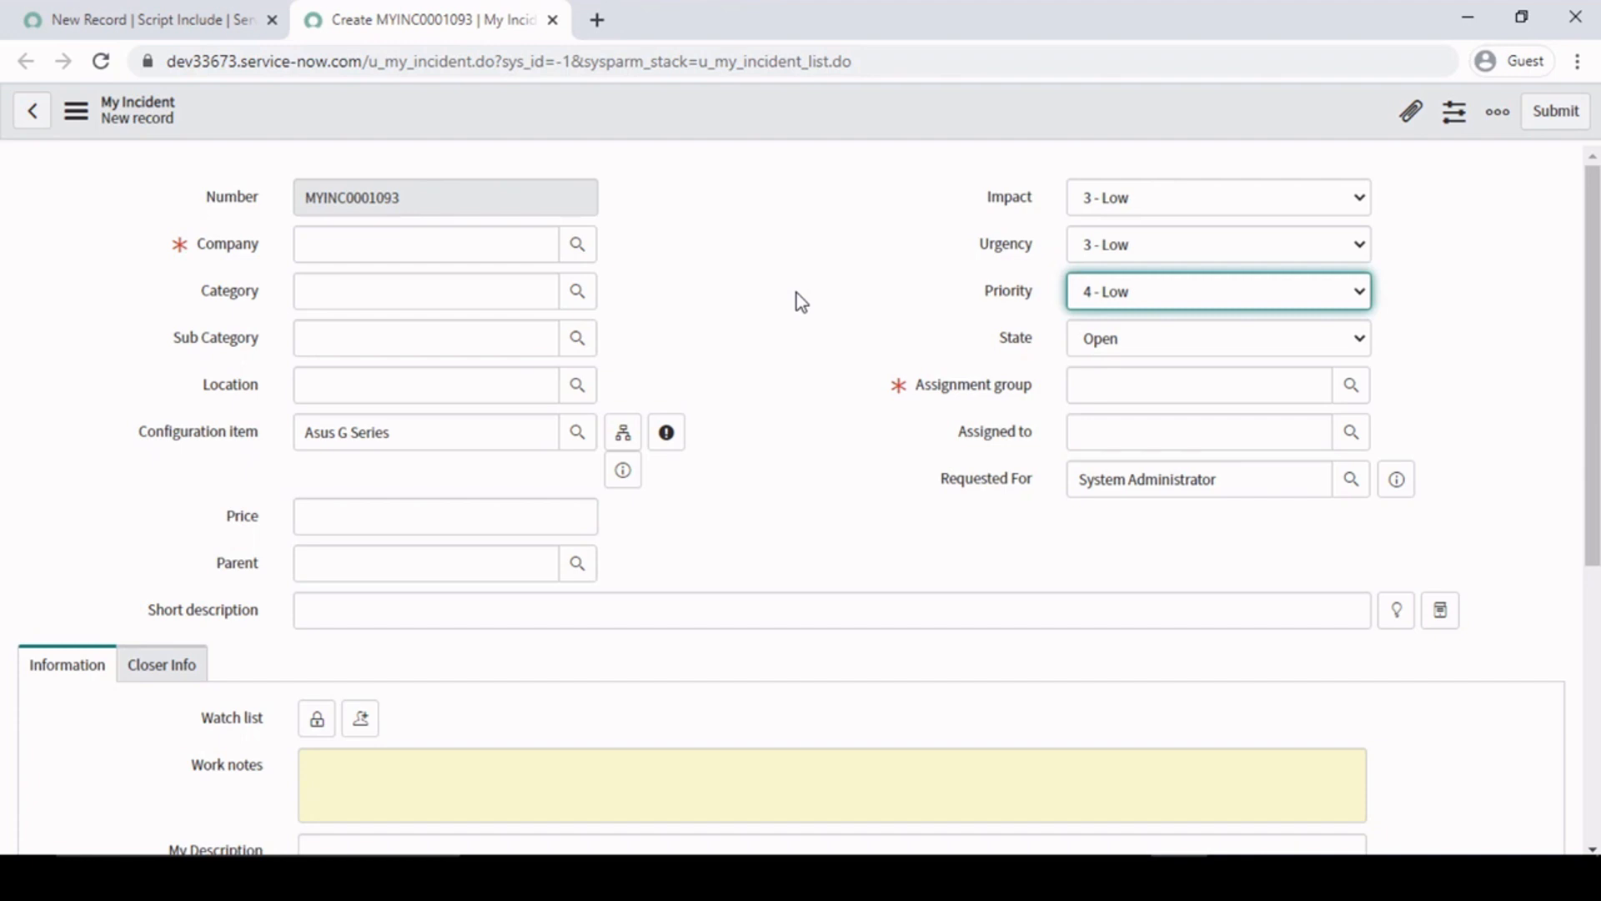
# - Switch to Word to review the Script Include And Ajax Call agenda, then return to the My Incident form in the browser
pyautogui.click(1063, 877)
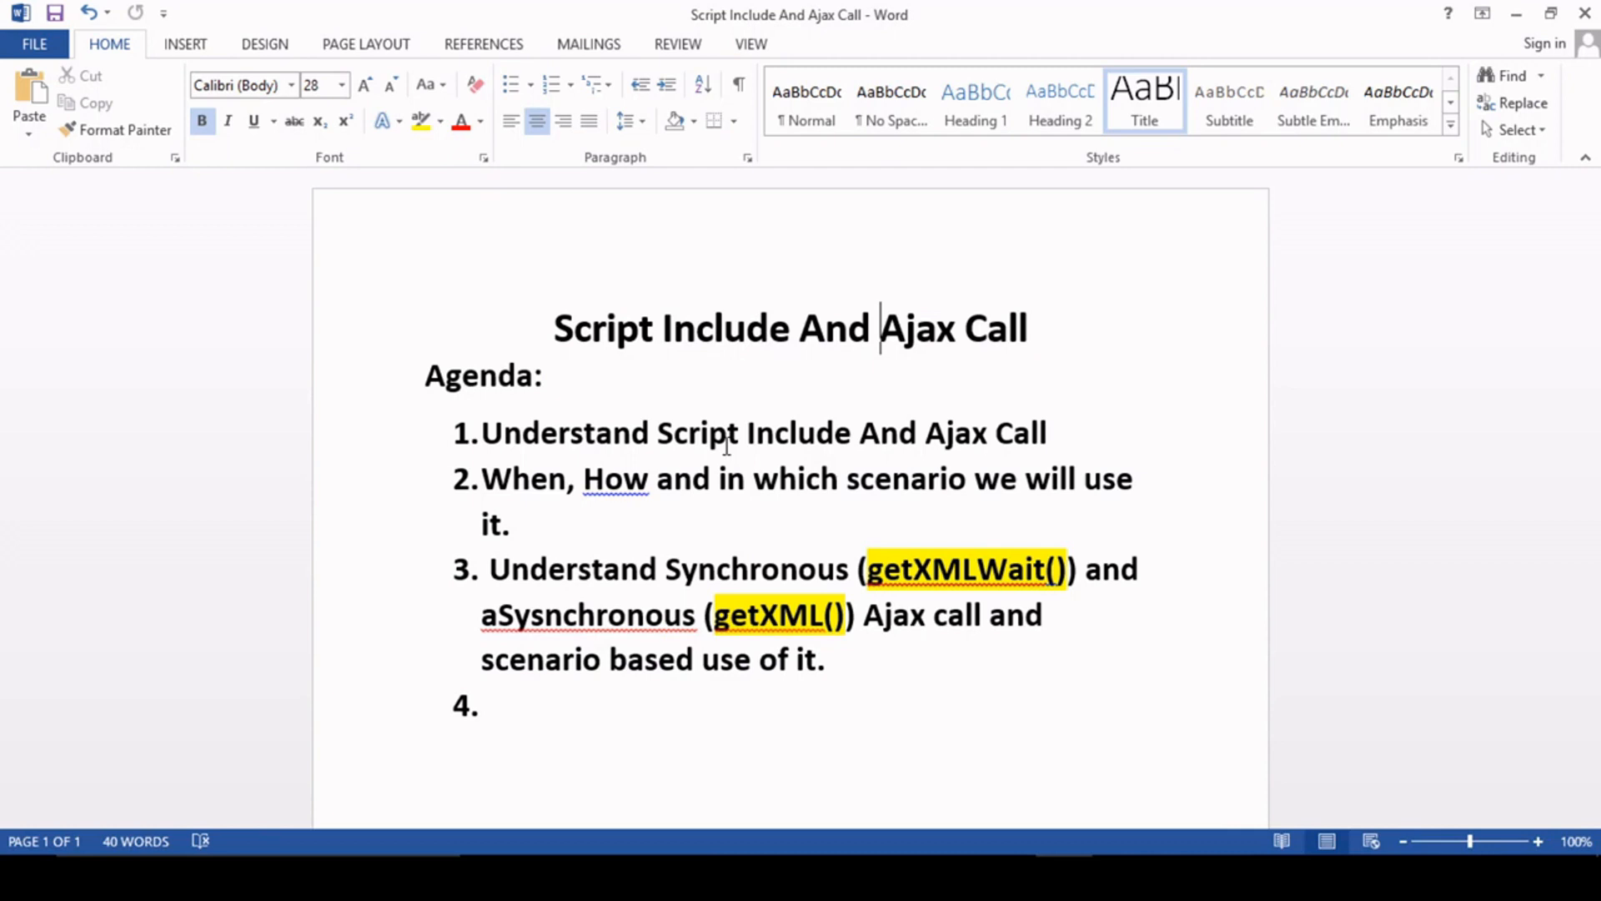
pyautogui.click(820, 488)
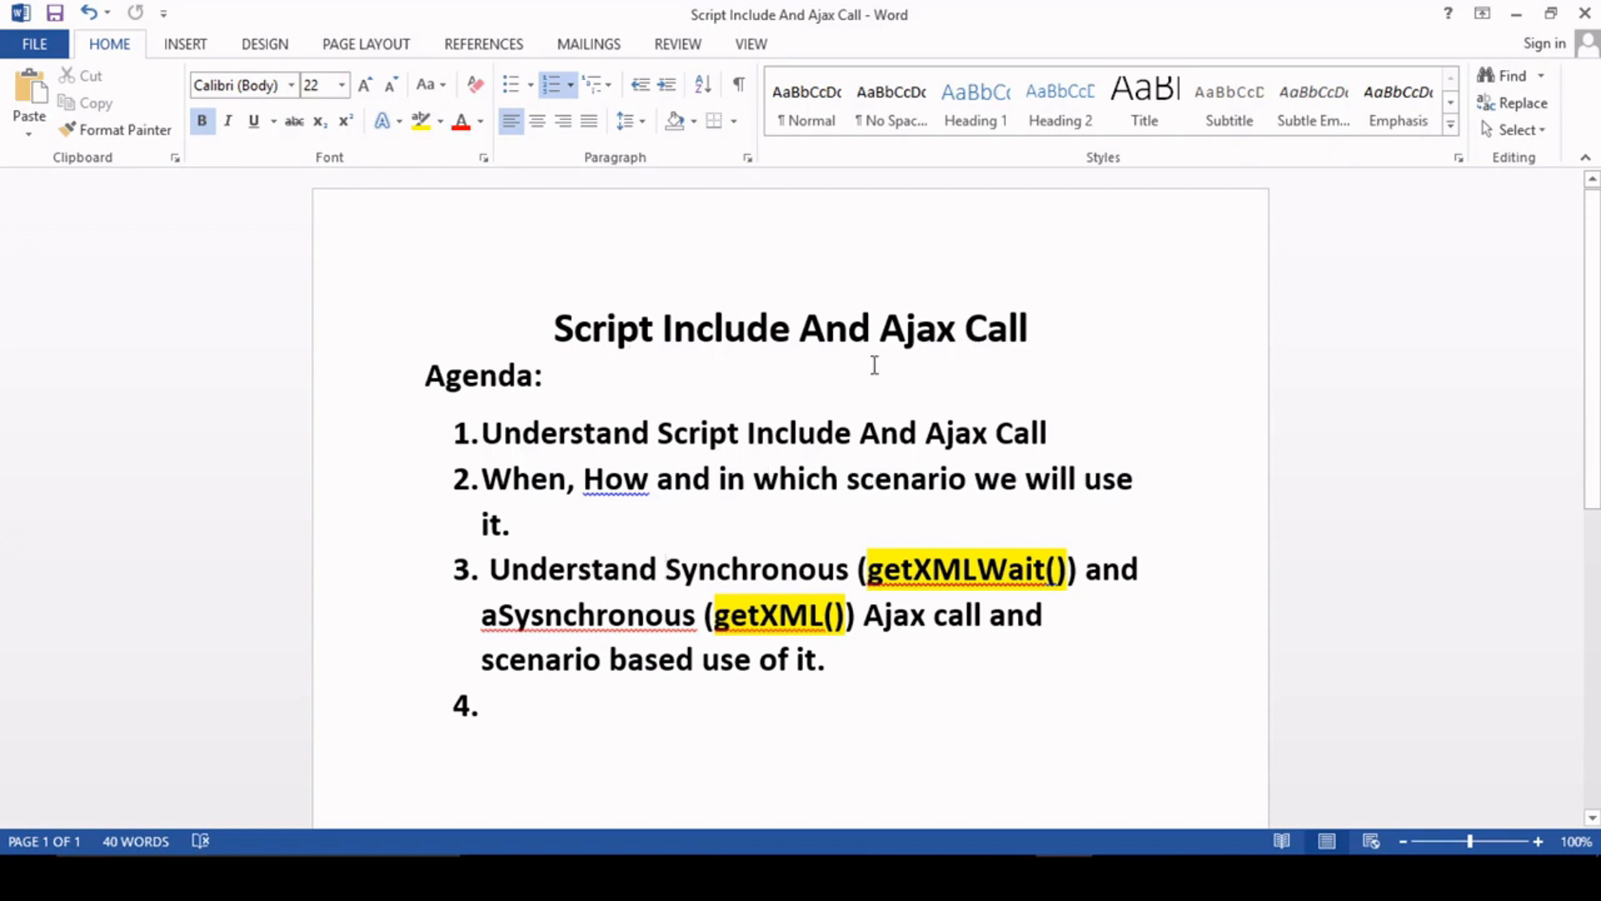
pyautogui.click(1516, 14)
pyautogui.click(834, 283)
pyautogui.click(831, 275)
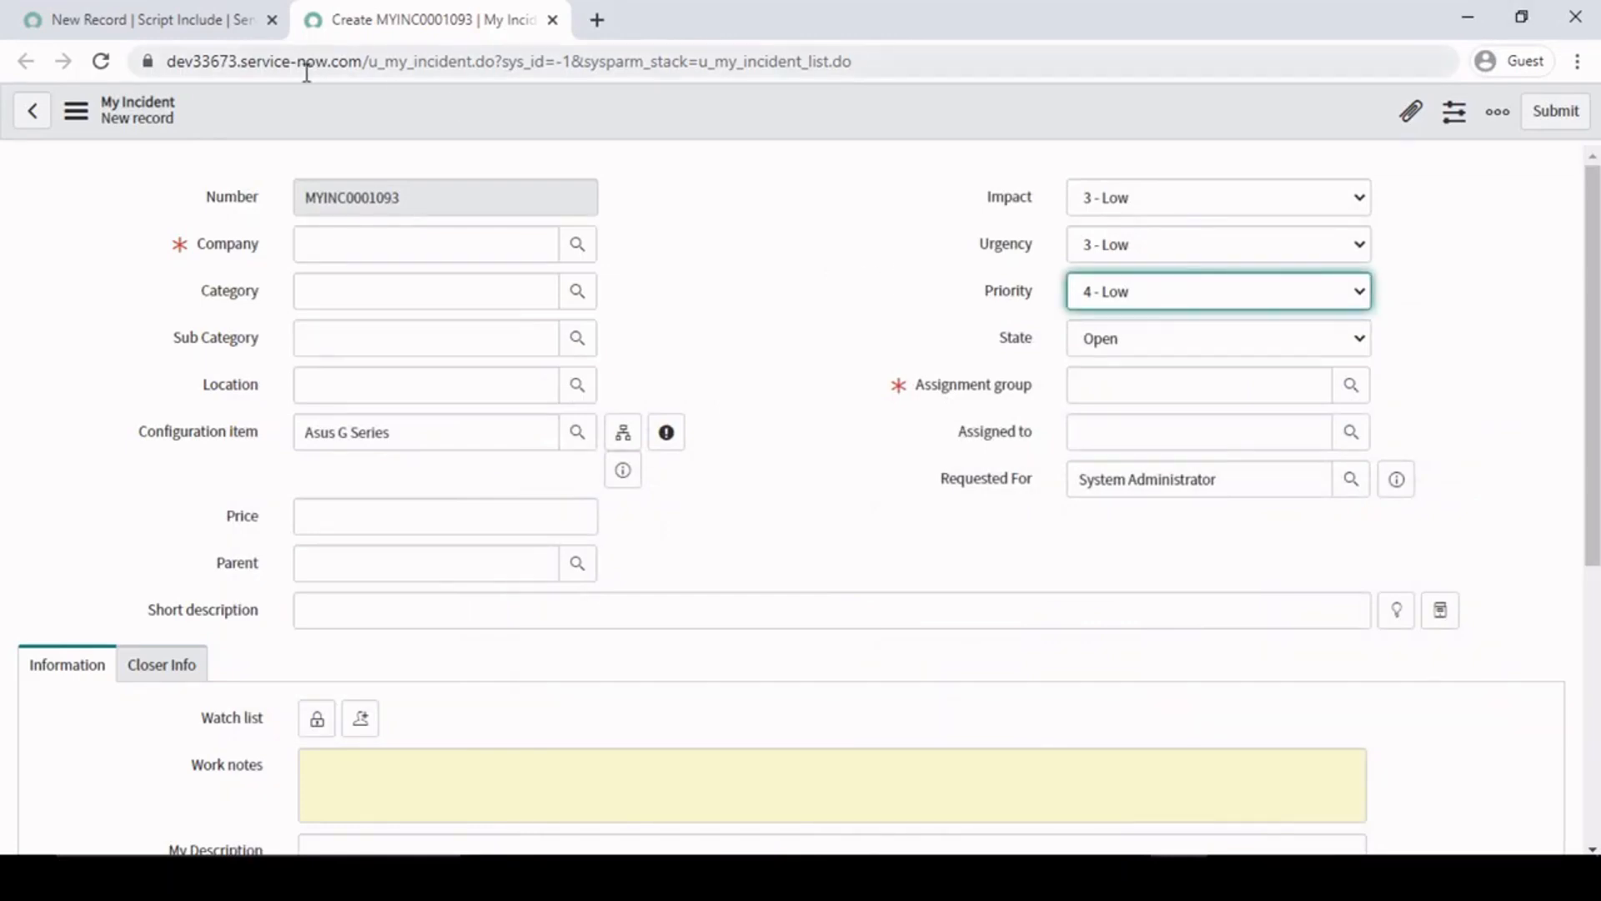
pyautogui.click(179, 5)
pyautogui.click(479, 5)
pyautogui.click(779, 264)
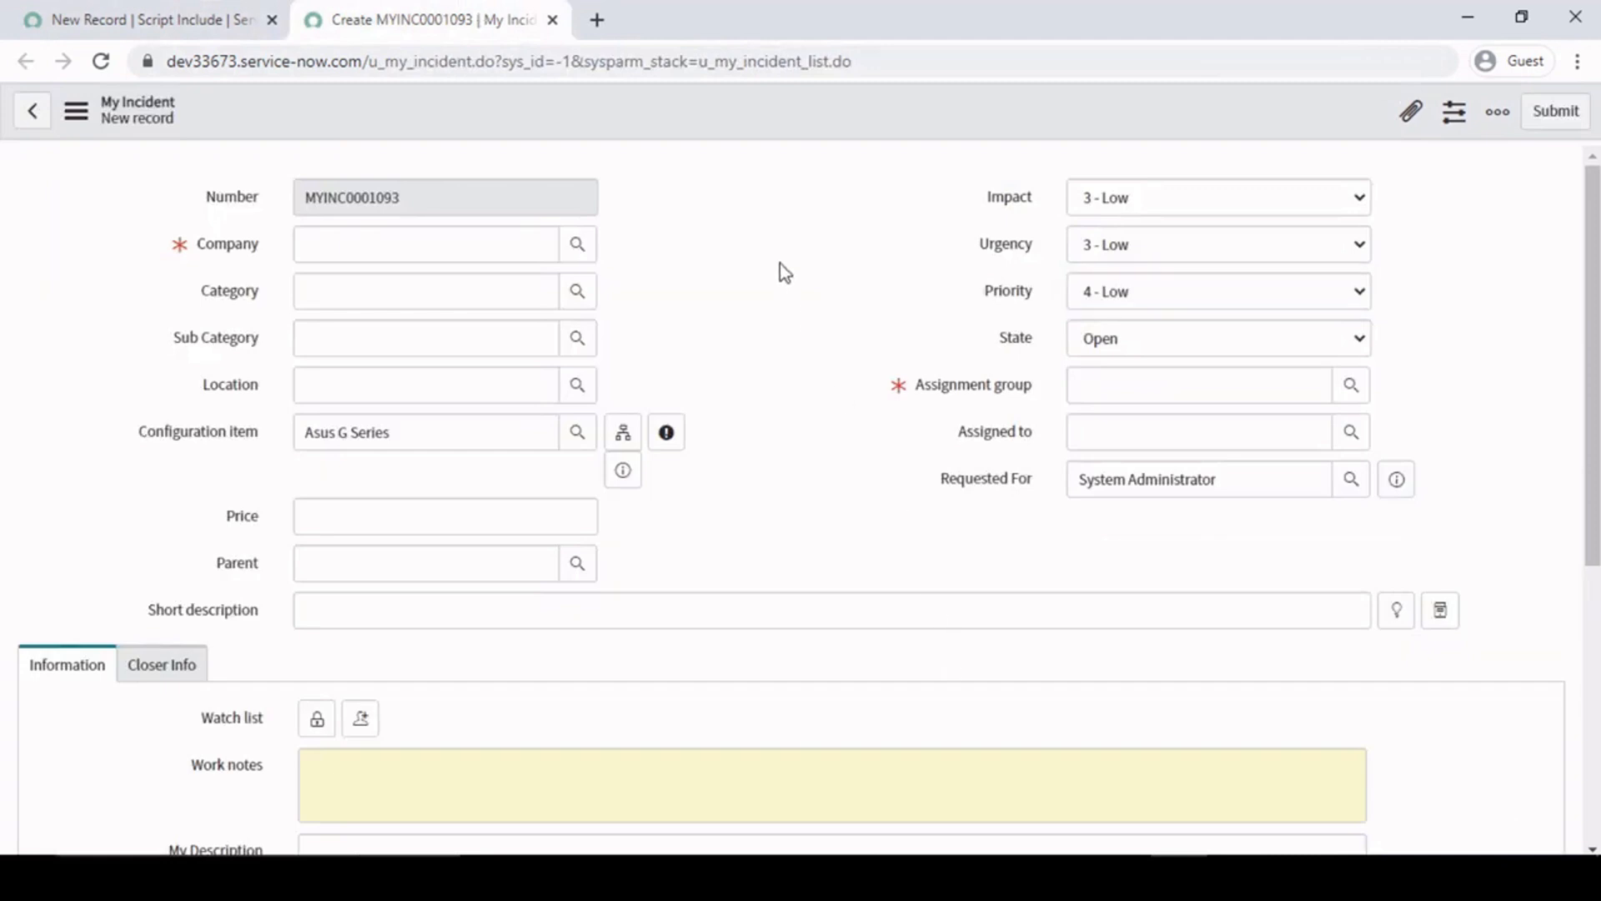
pyautogui.hotkey('alt', 'Tab')
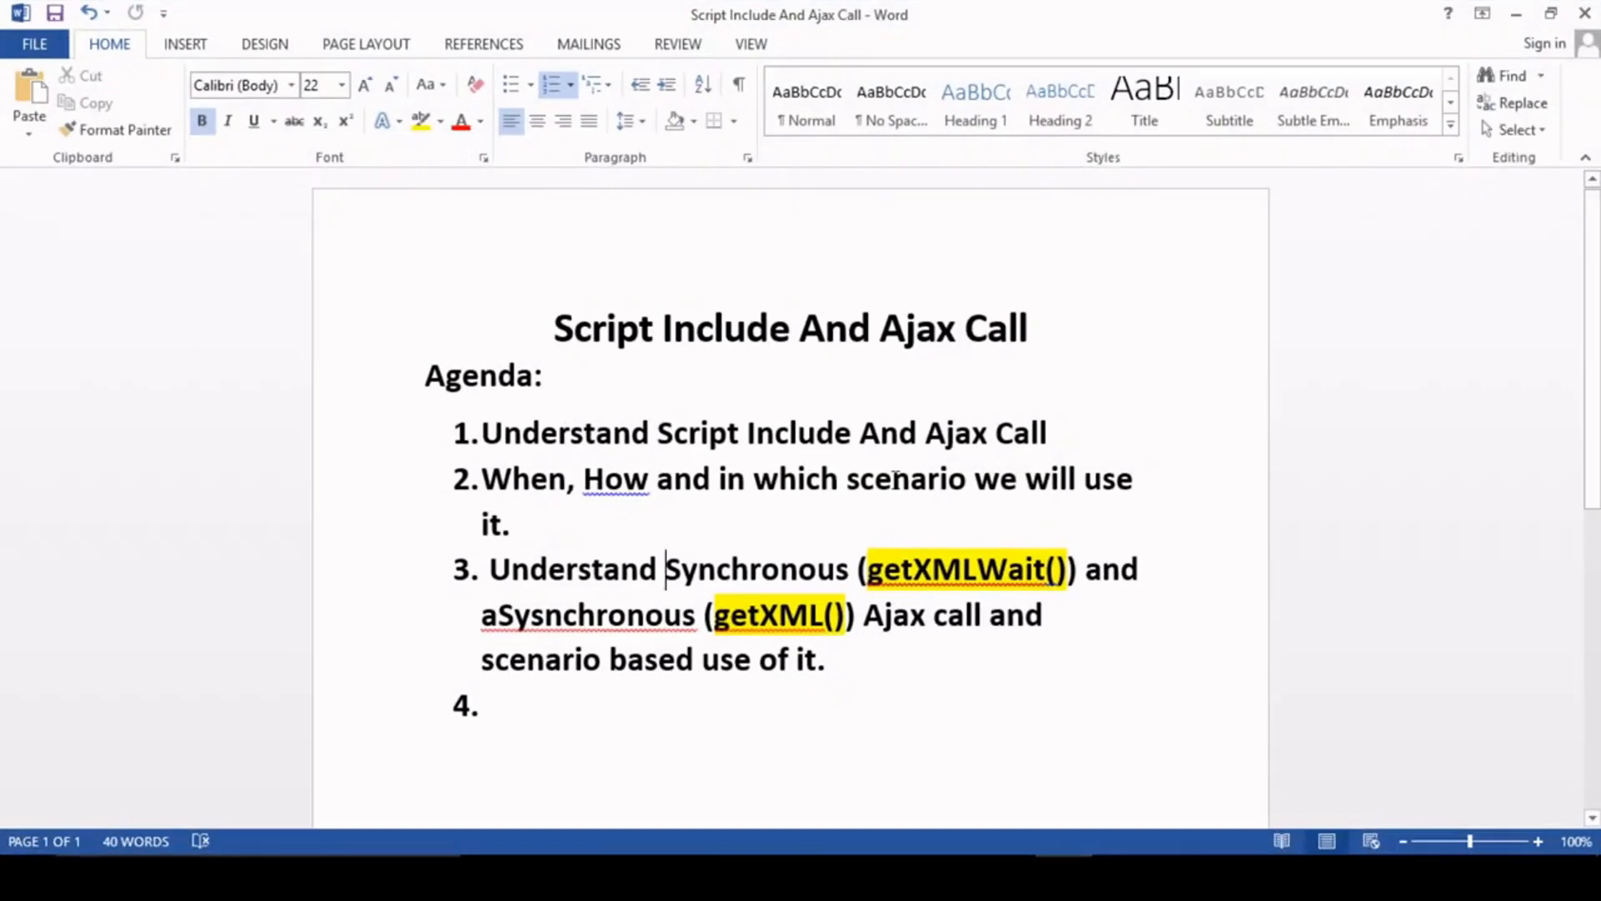
pyautogui.click(822, 460)
pyautogui.hotkey('alt', 'Tab')
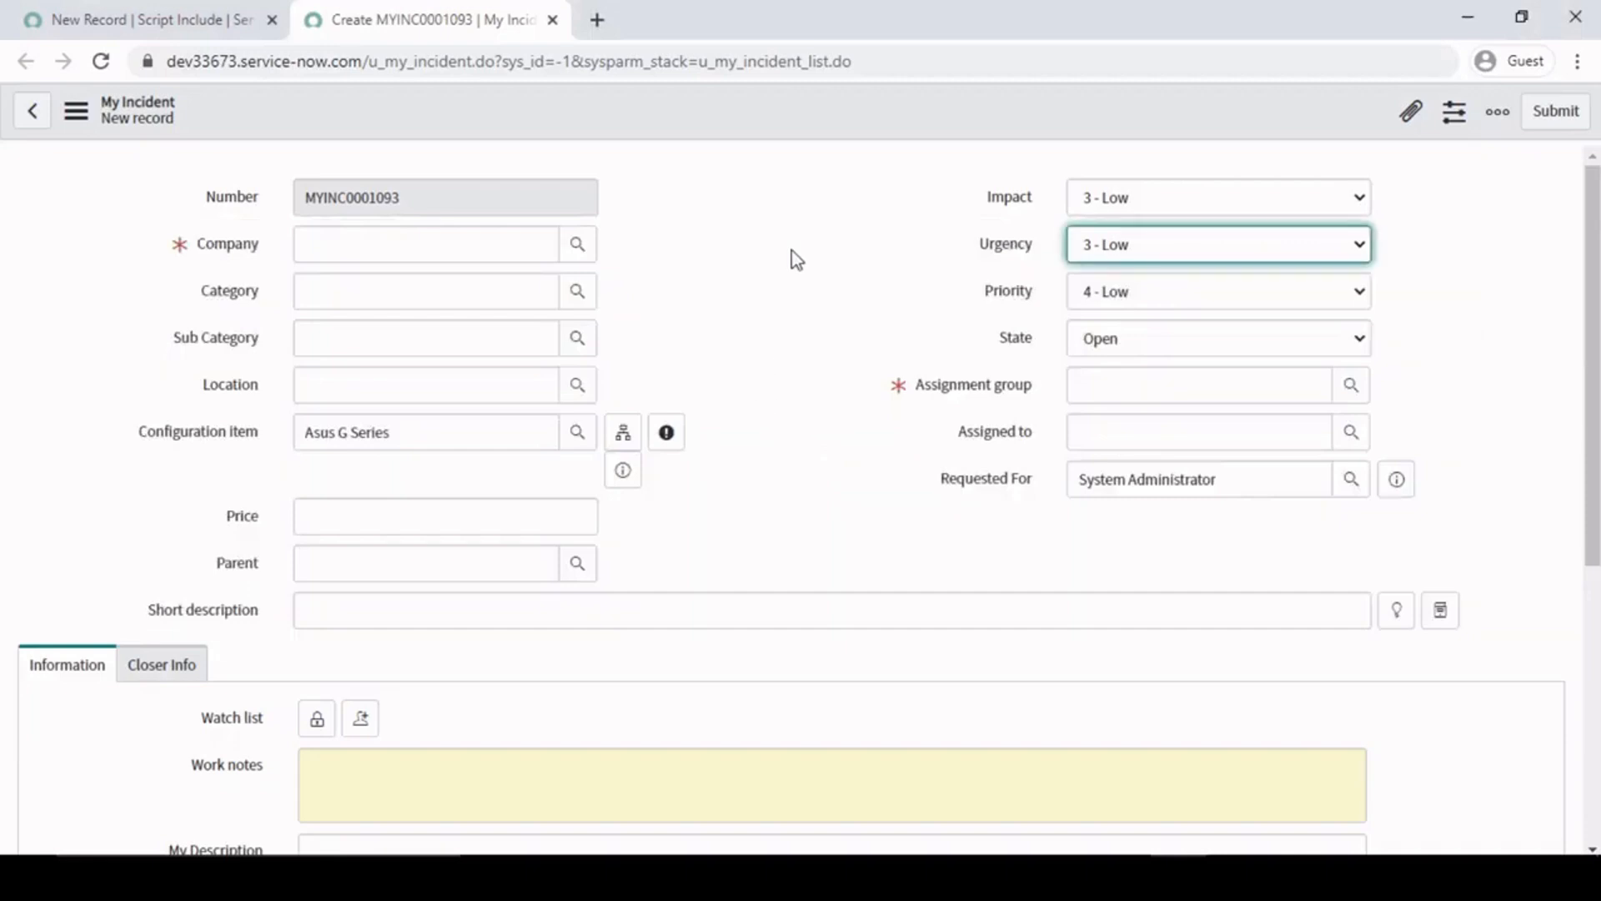
# - Check the new Script Include form, then review the My Incident form's Configuration item and Assignment group fields
pyautogui.click(127, 16)
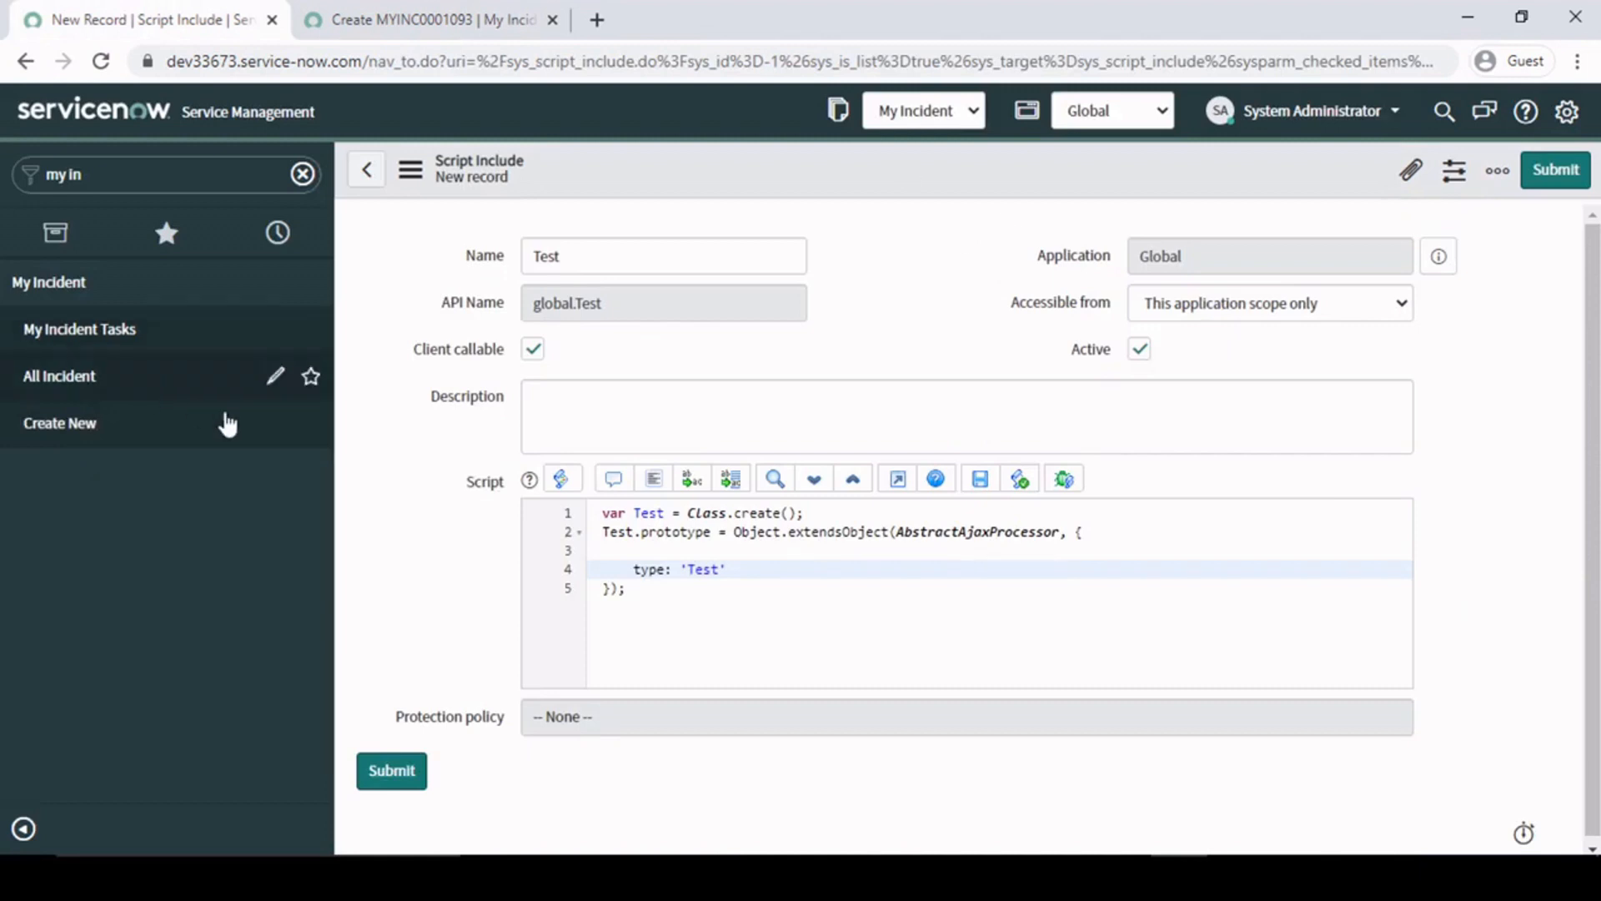
pyautogui.click(440, 19)
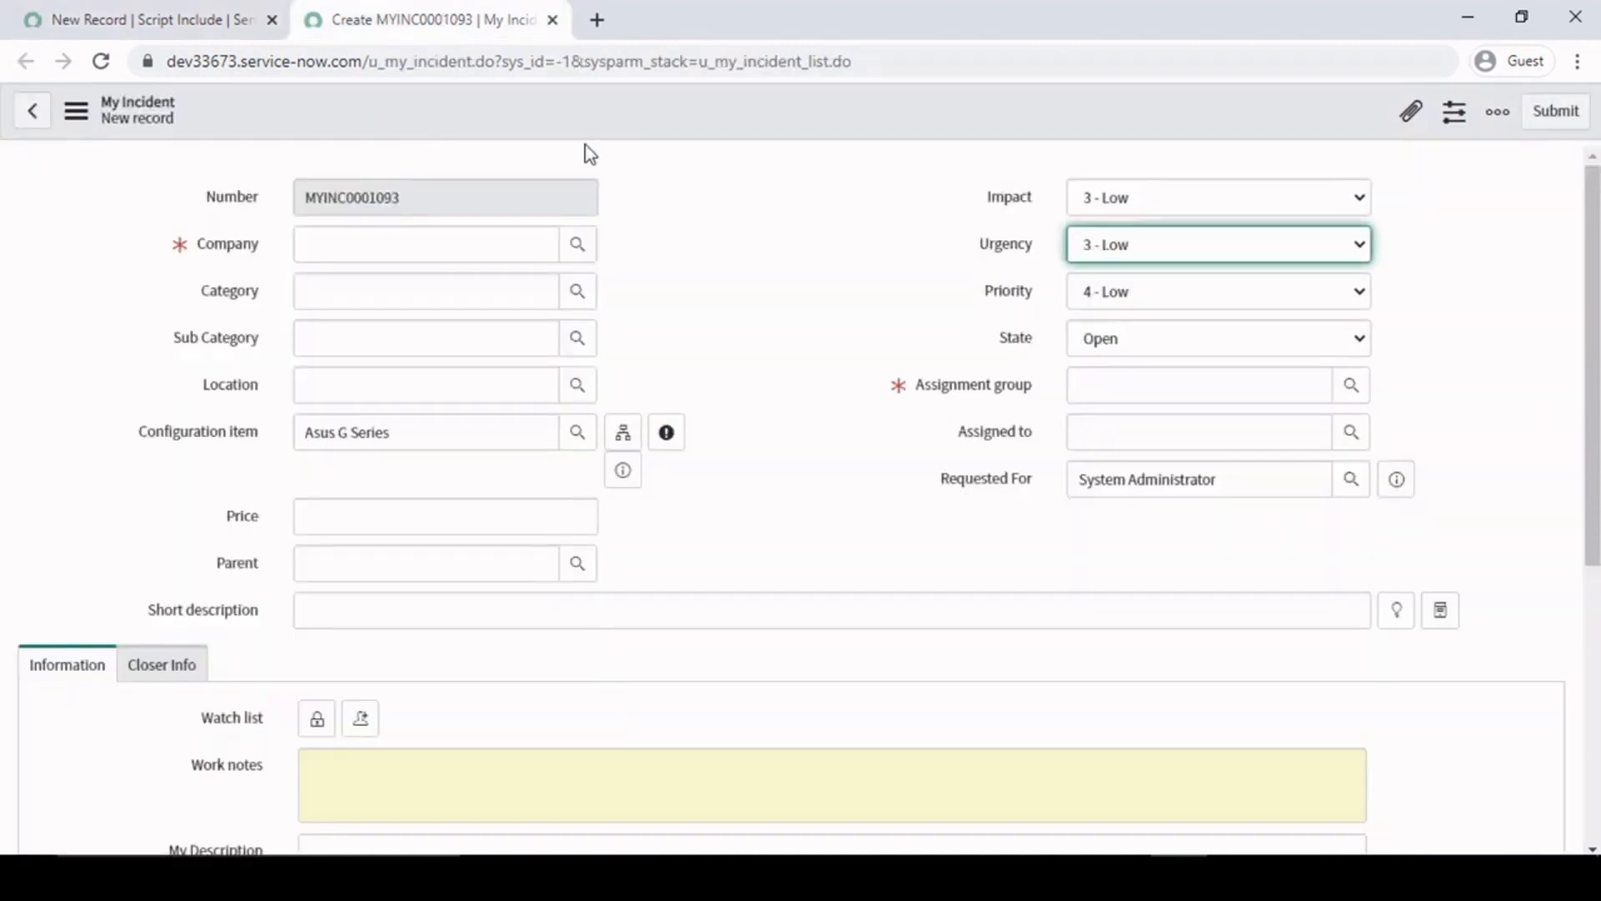
pyautogui.click(672, 328)
pyautogui.click(404, 434)
pyautogui.moveTo(454, 427); pyautogui.dragTo(158, 435)
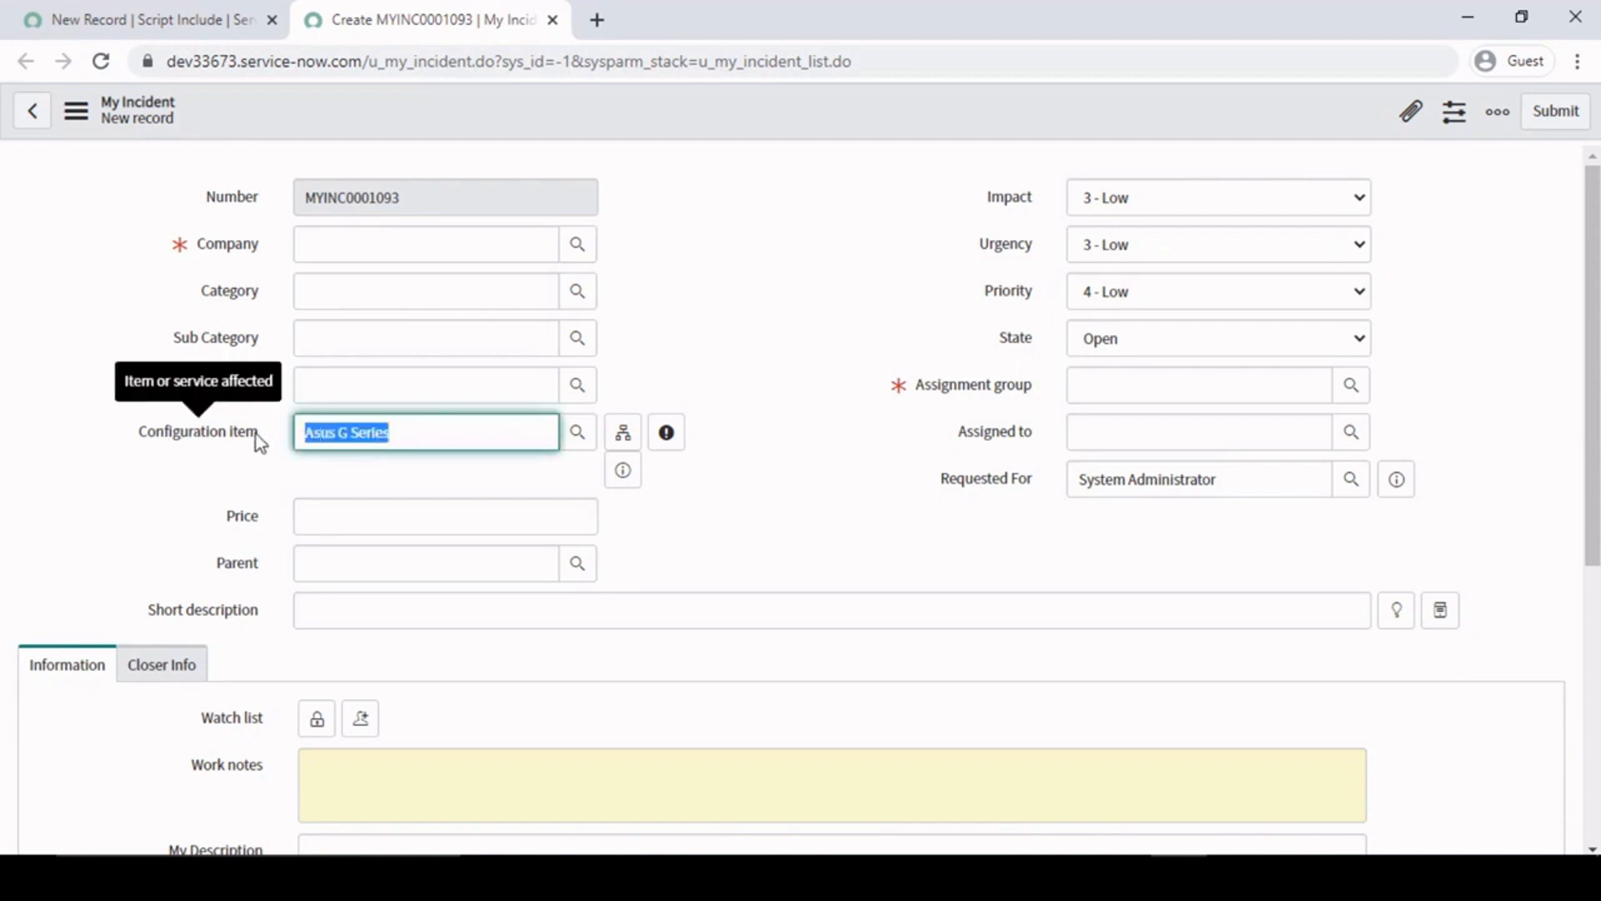
pyautogui.click(1119, 386)
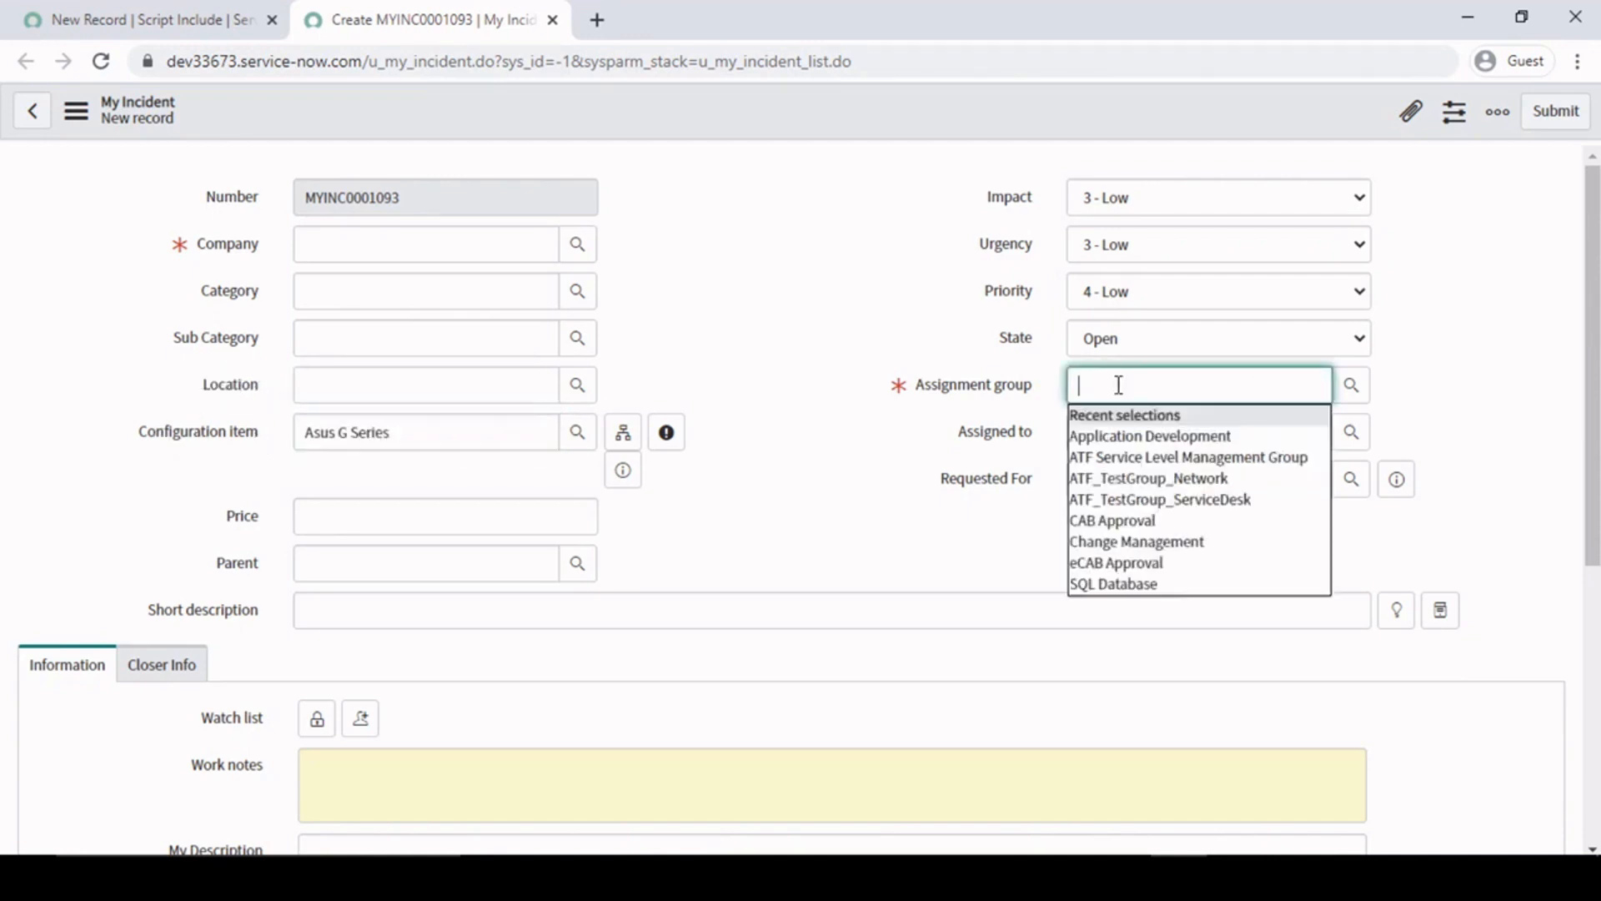
pyautogui.click(789, 480)
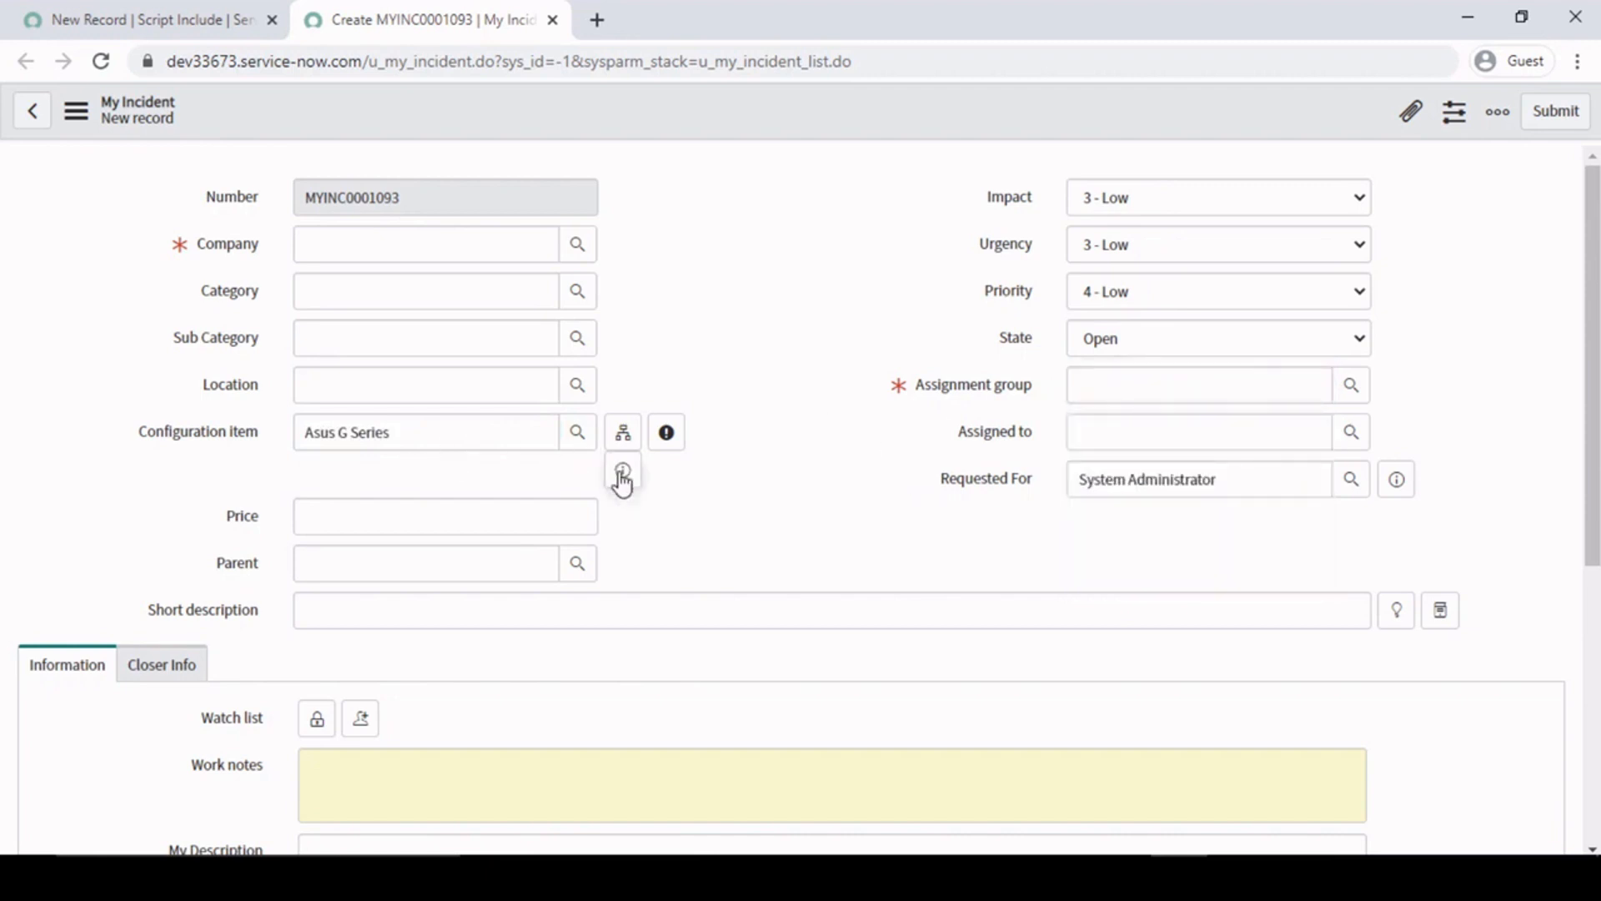
pyautogui.moveTo(422, 436); pyautogui.dragTo(12, 456)
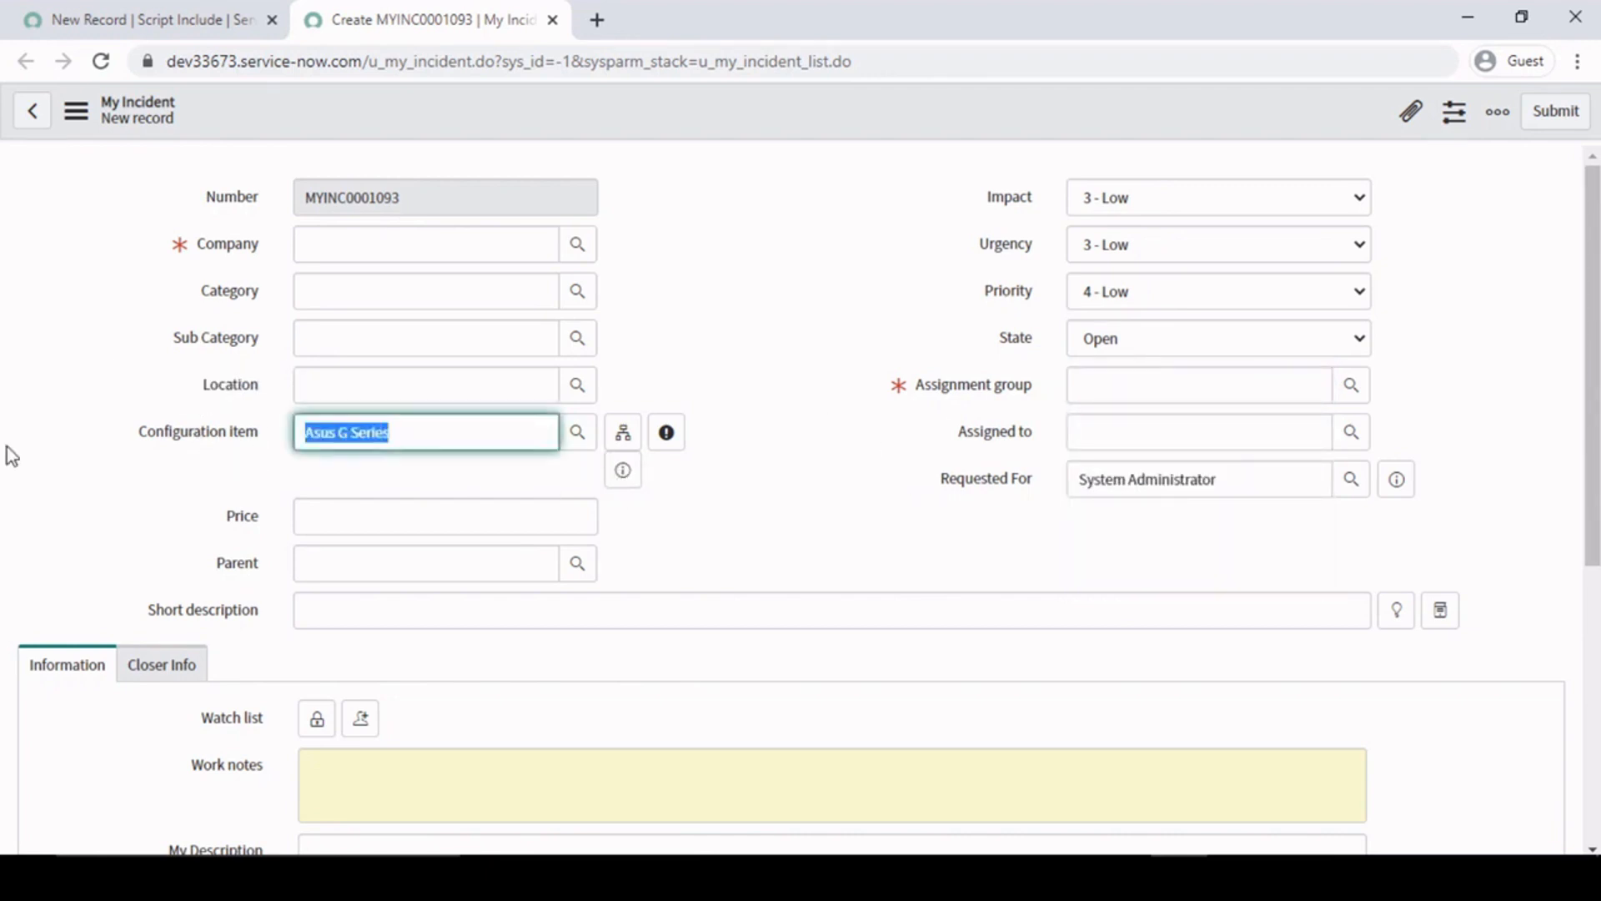
# - Open the full Computer record of the Asus G Series configuration item and examine its Support group field
pyautogui.click(623, 470)
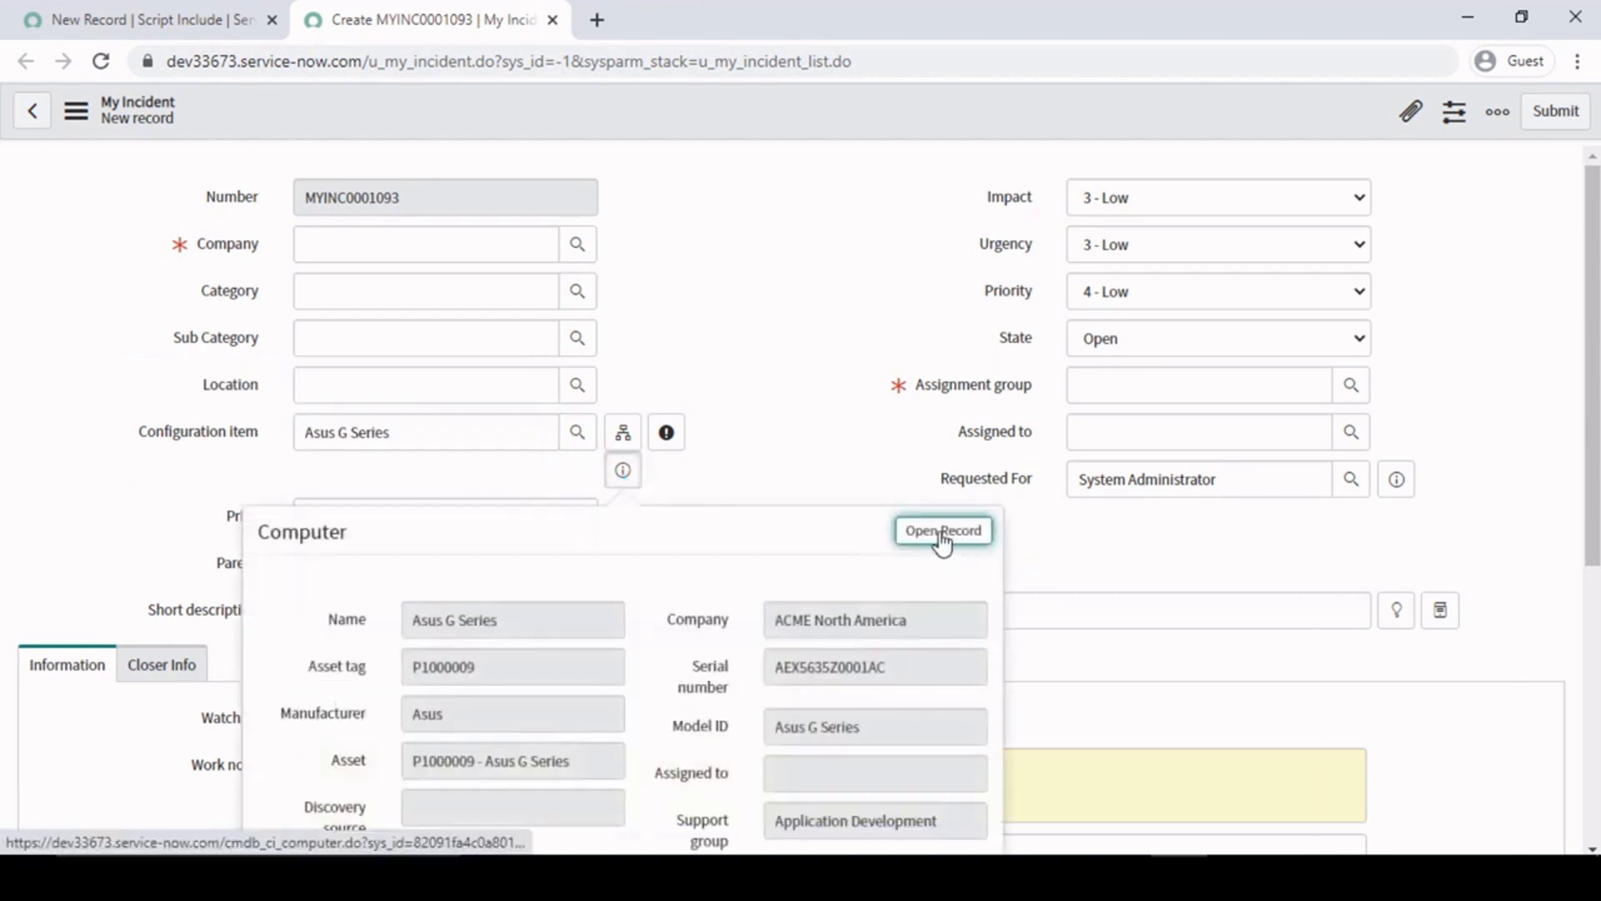
pyautogui.click(943, 534)
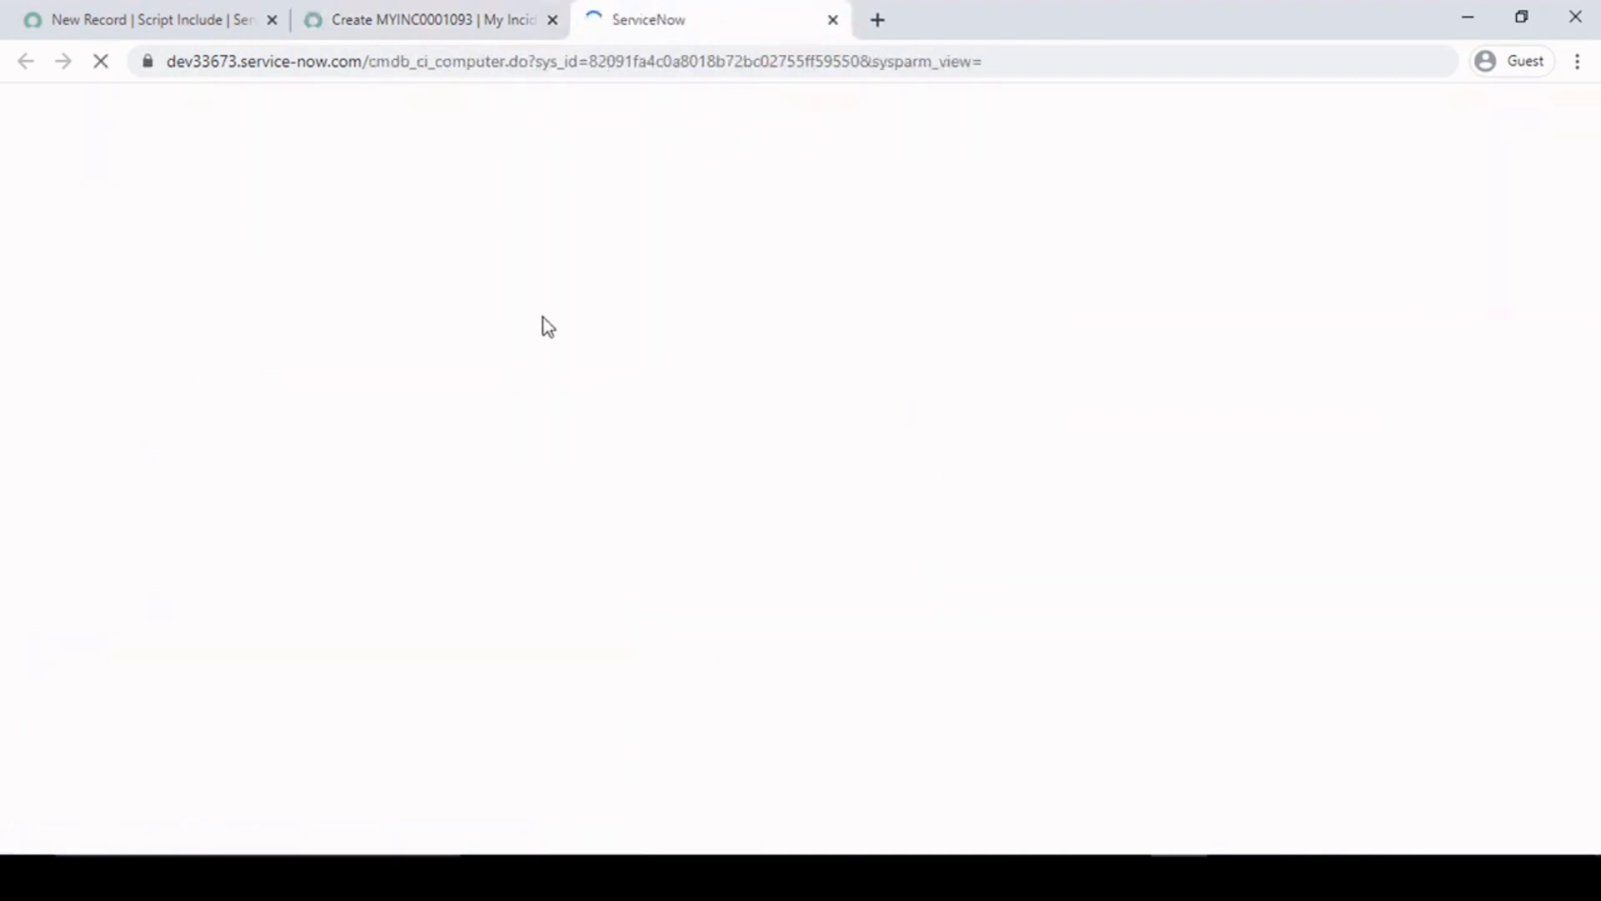
pyautogui.click(437, 5)
pyautogui.click(690, 12)
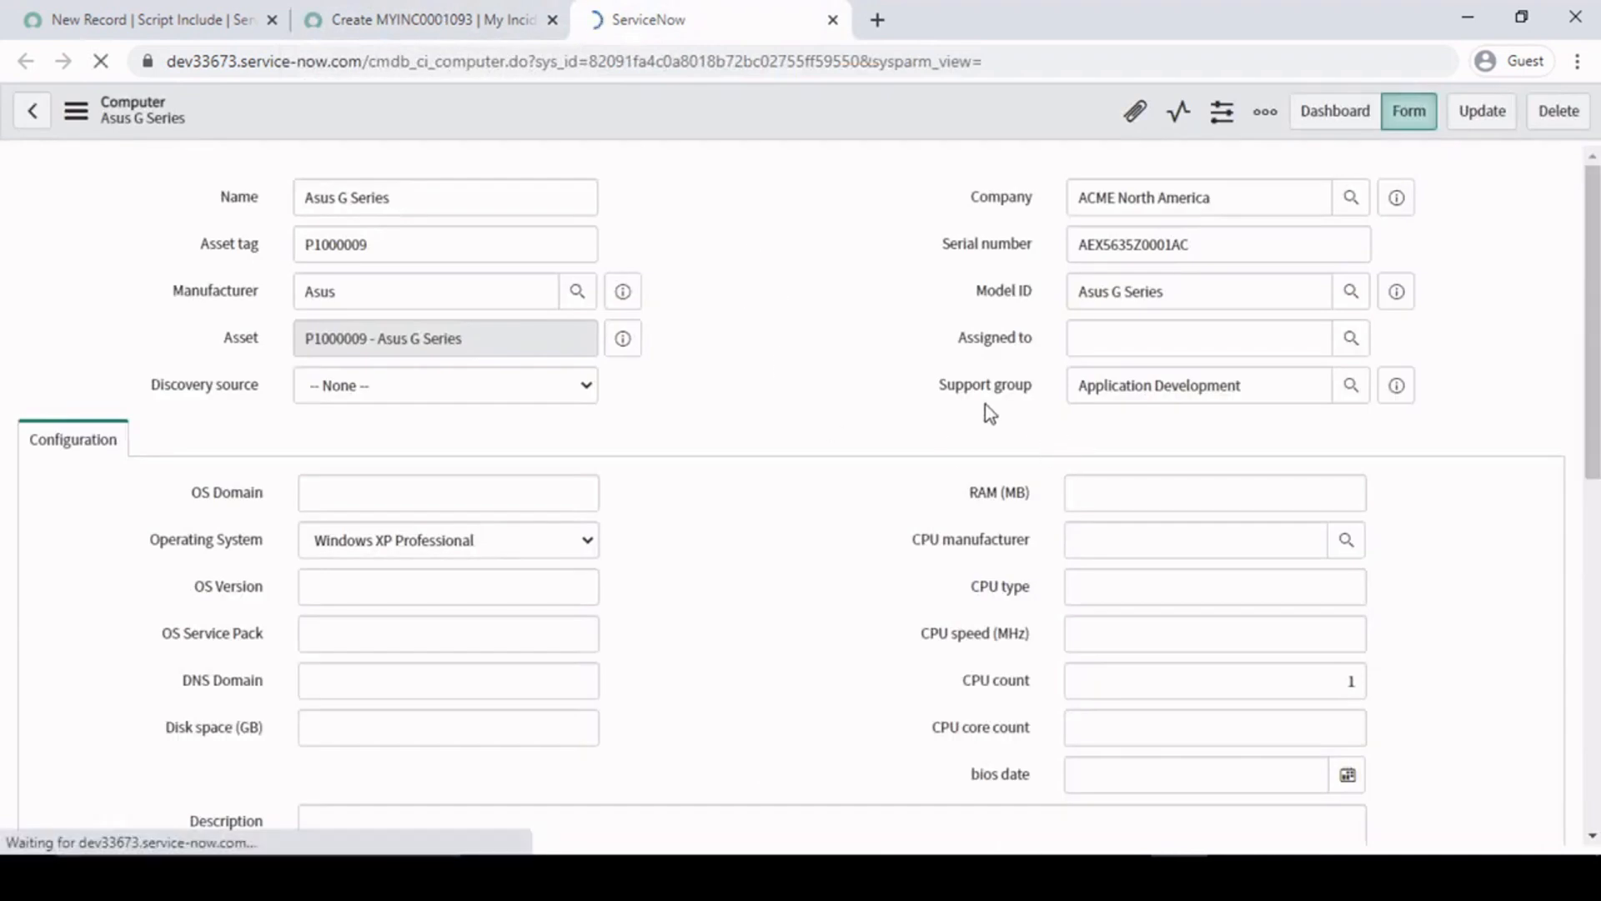
pyautogui.moveTo(916, 348)
pyautogui.mouseDown()
pyautogui.moveTo(1048, 392)
pyautogui.moveTo(1474, 422)
pyautogui.mouseUp()
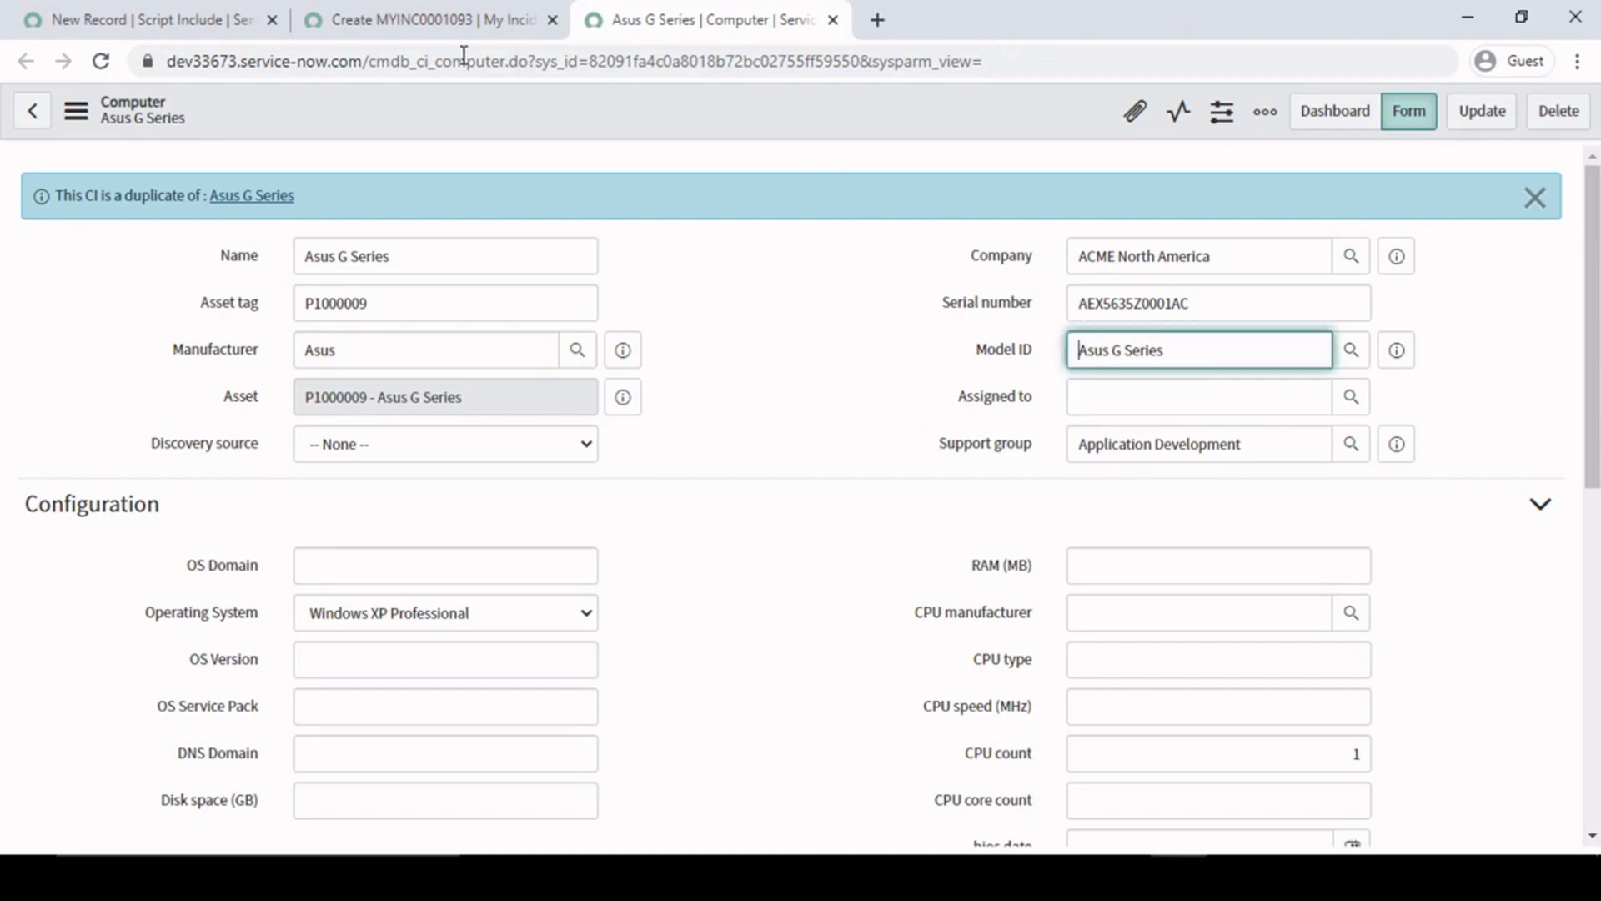
# - Return to the My Incident form and highlight the Configuration item value again
pyautogui.click(421, 12)
pyautogui.click(823, 350)
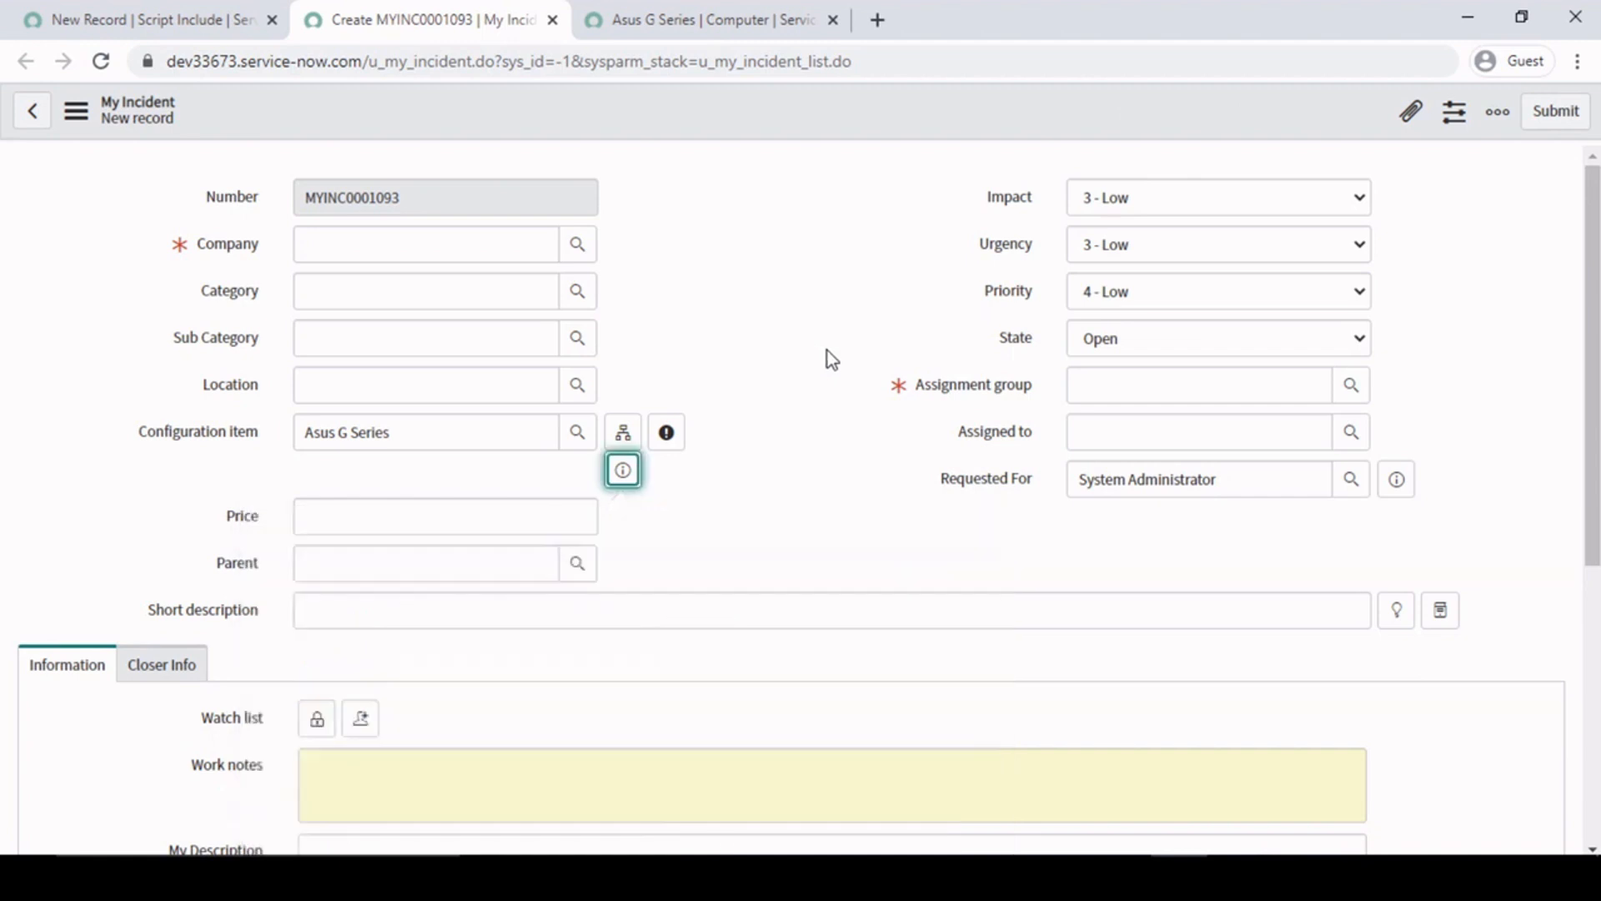
pyautogui.click(794, 301)
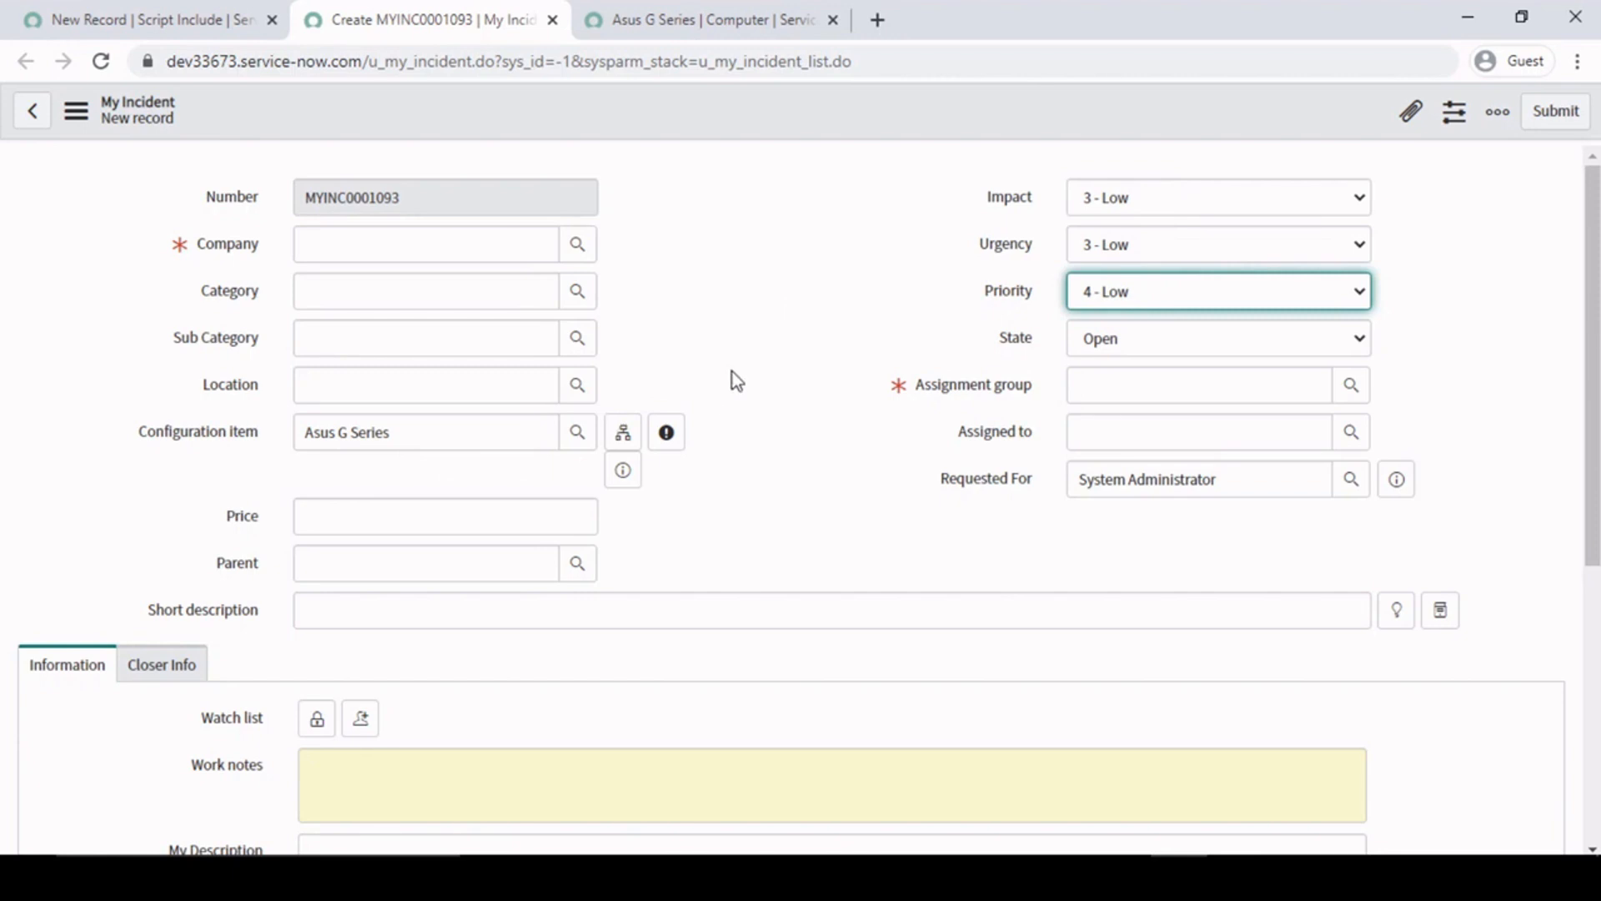
pyautogui.click(779, 293)
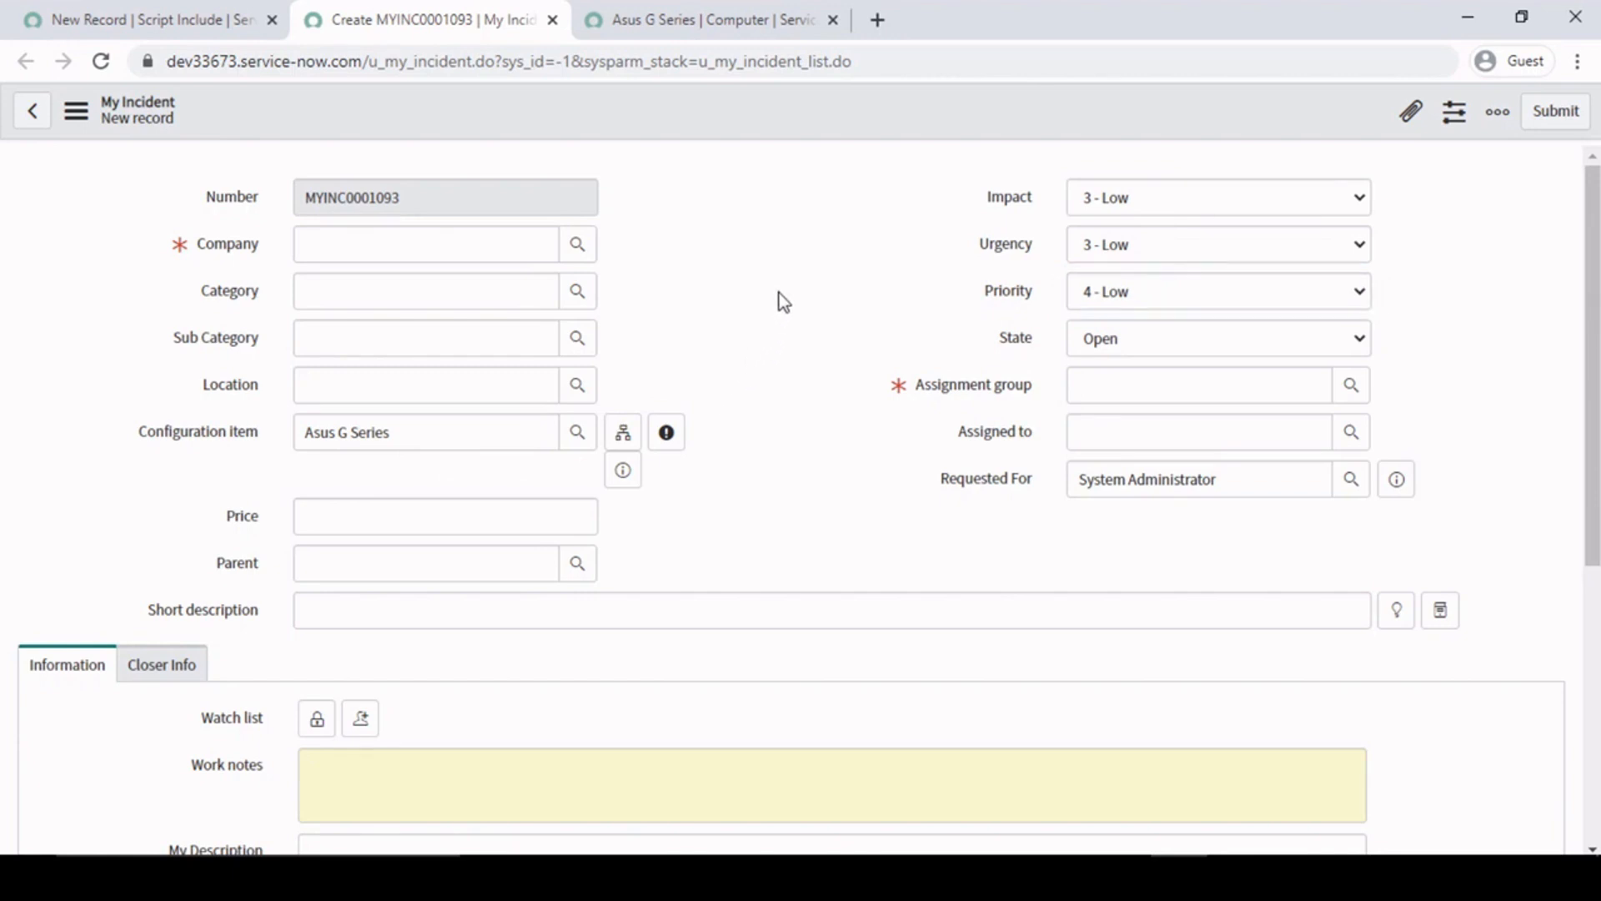
pyautogui.click(455, 429)
pyautogui.moveTo(384, 440); pyautogui.dragTo(236, 447)
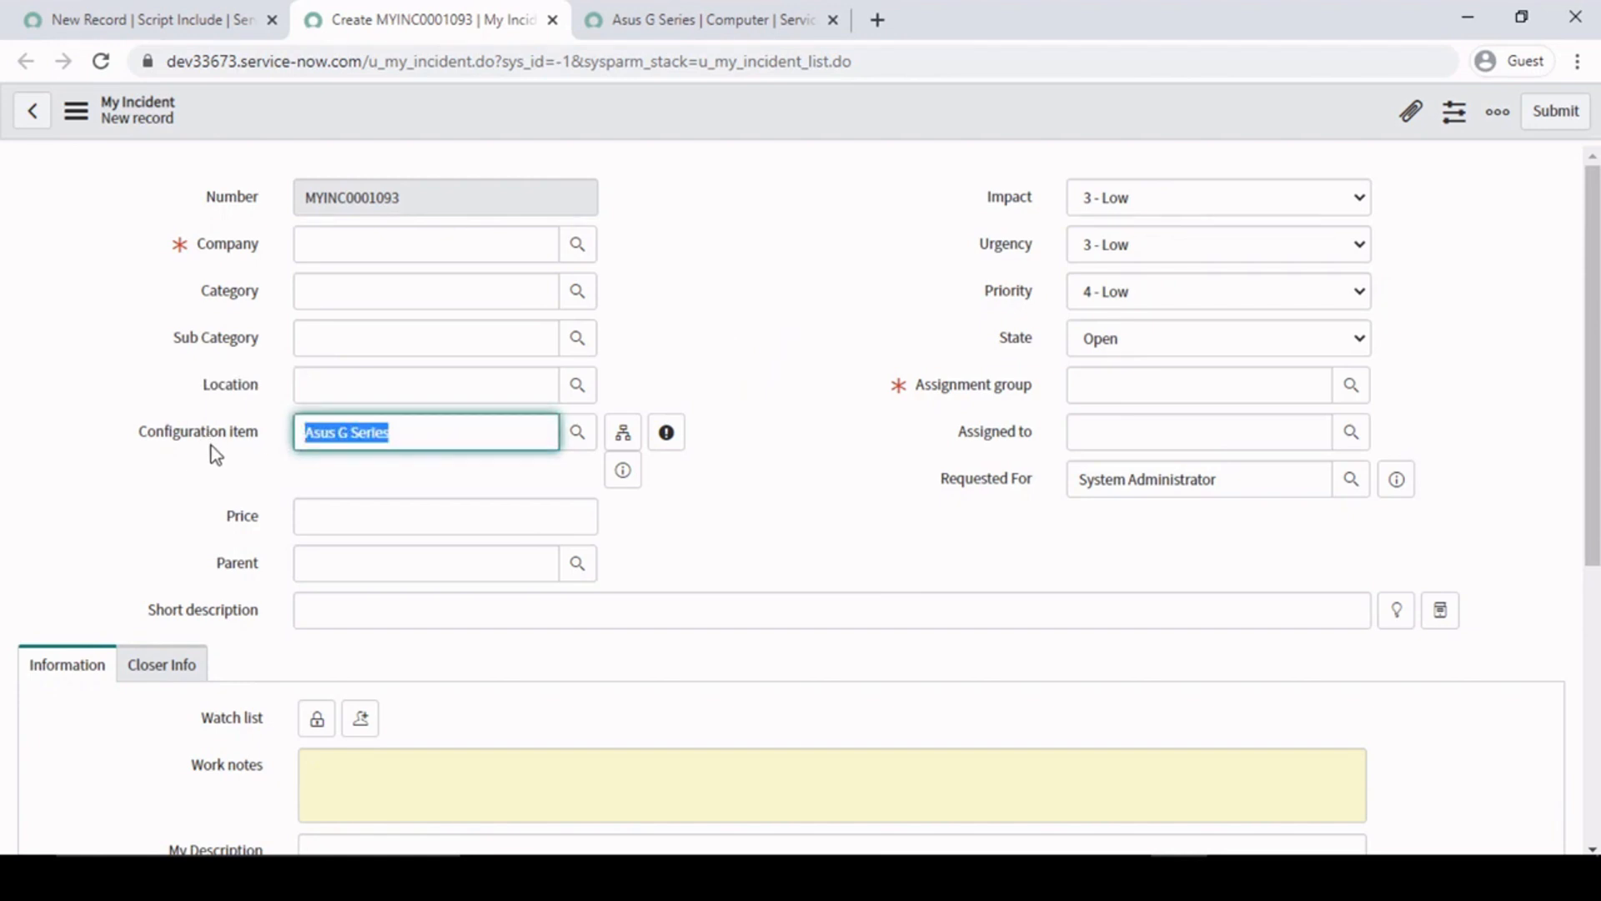
pyautogui.click(386, 432)
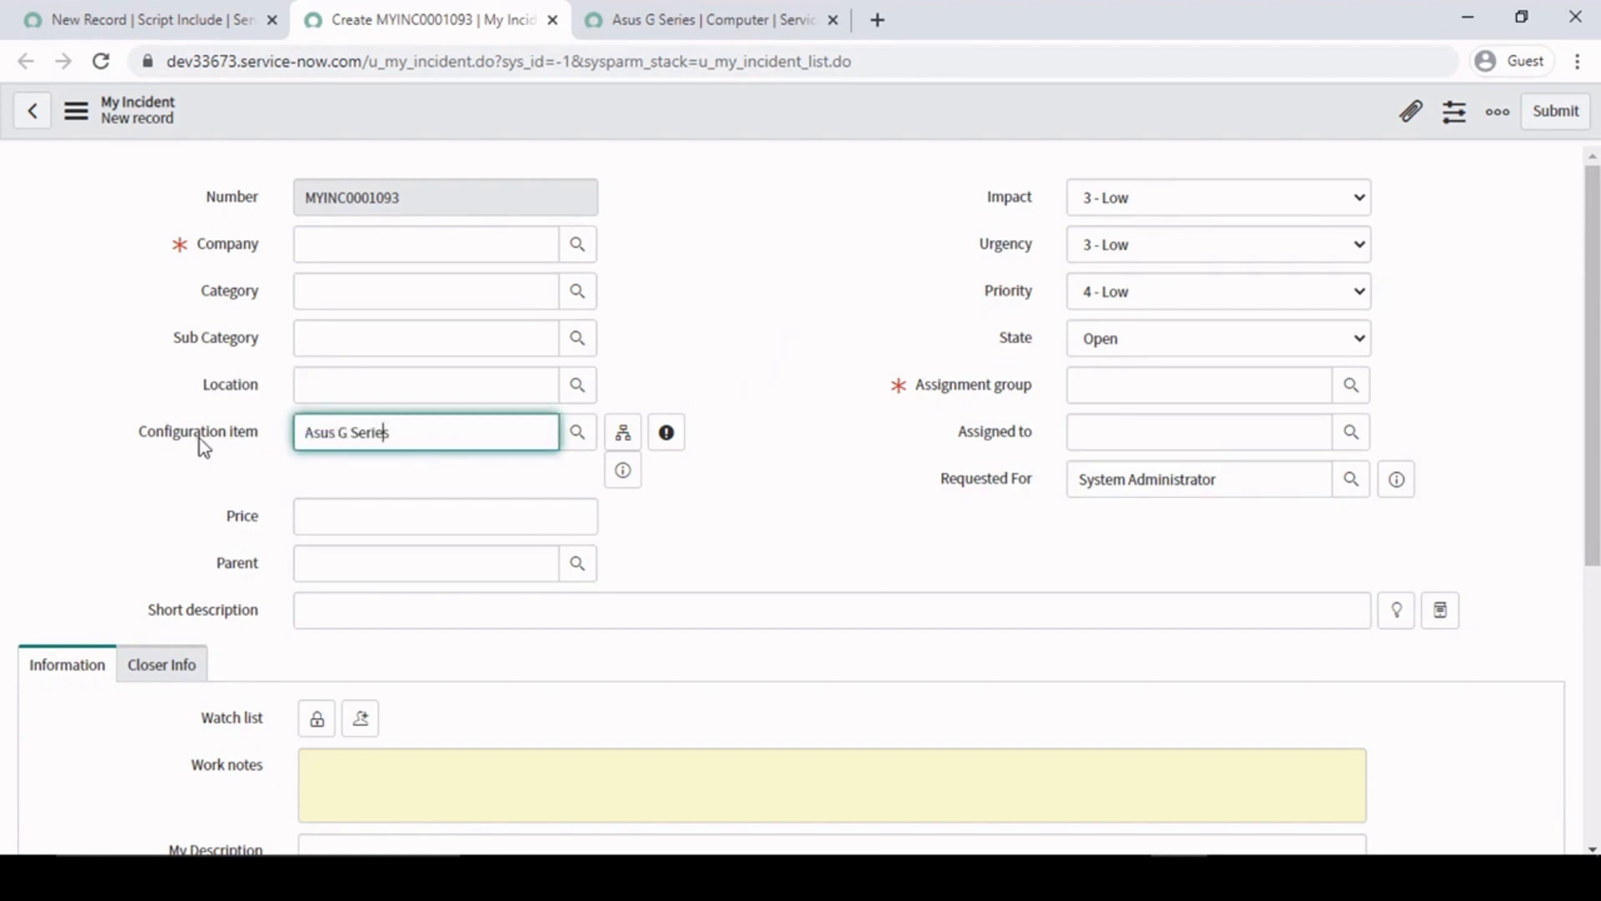
pyautogui.click(772, 278)
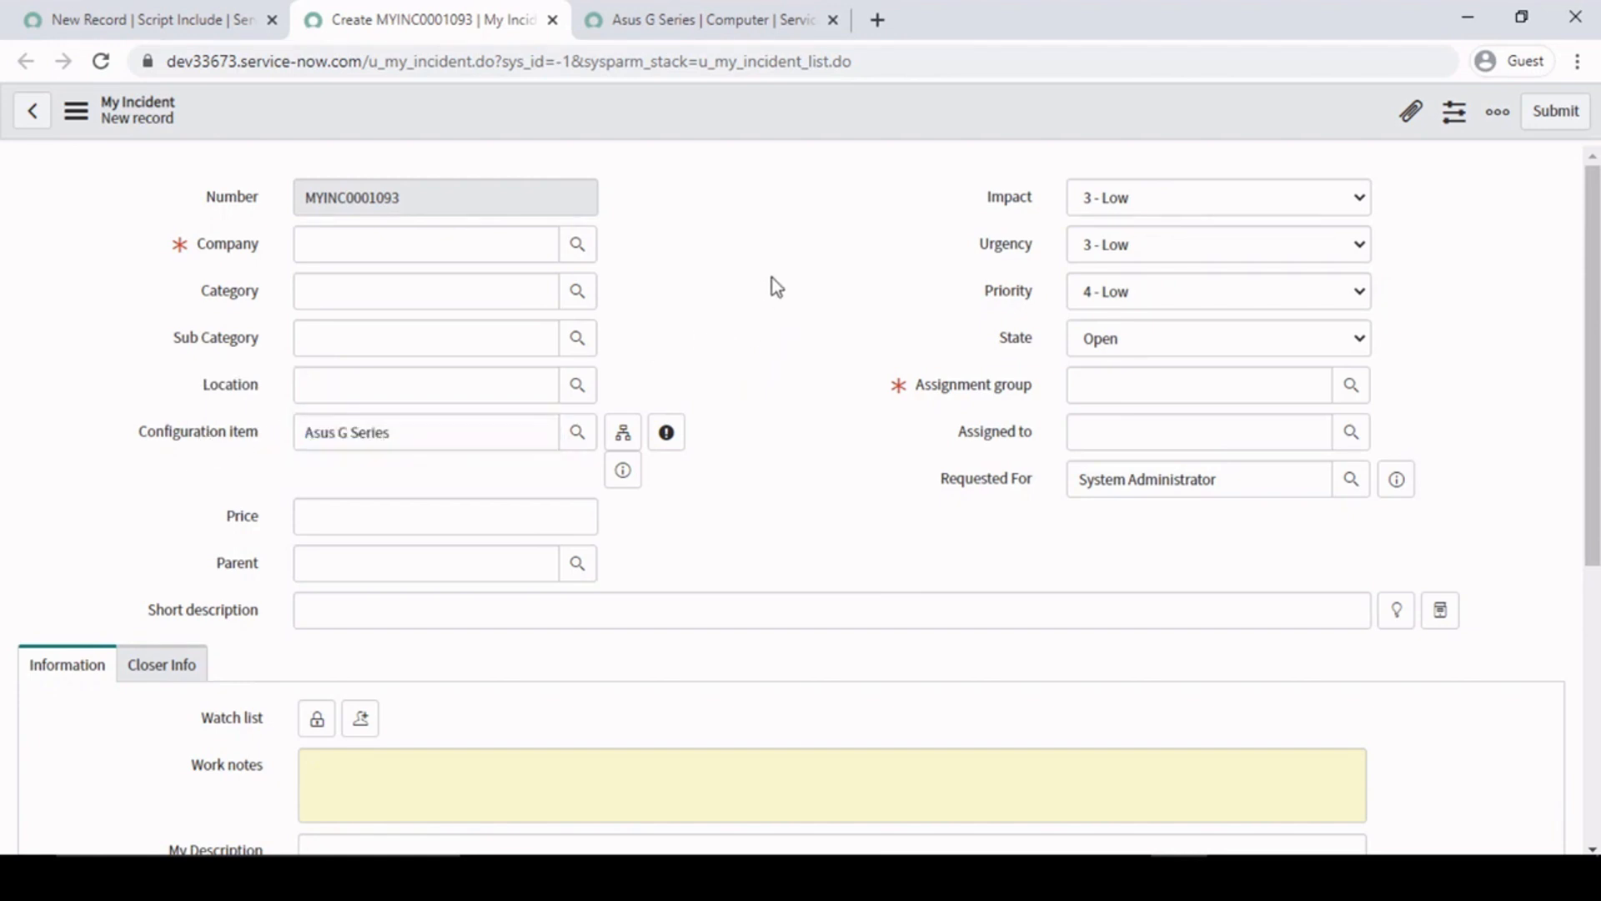
# - Open the client scripts configured for My Incident, discarding the unsaved record, and start a new client script
pyautogui.rightClick(767, 93)
pyautogui.moveTo(868, 146)
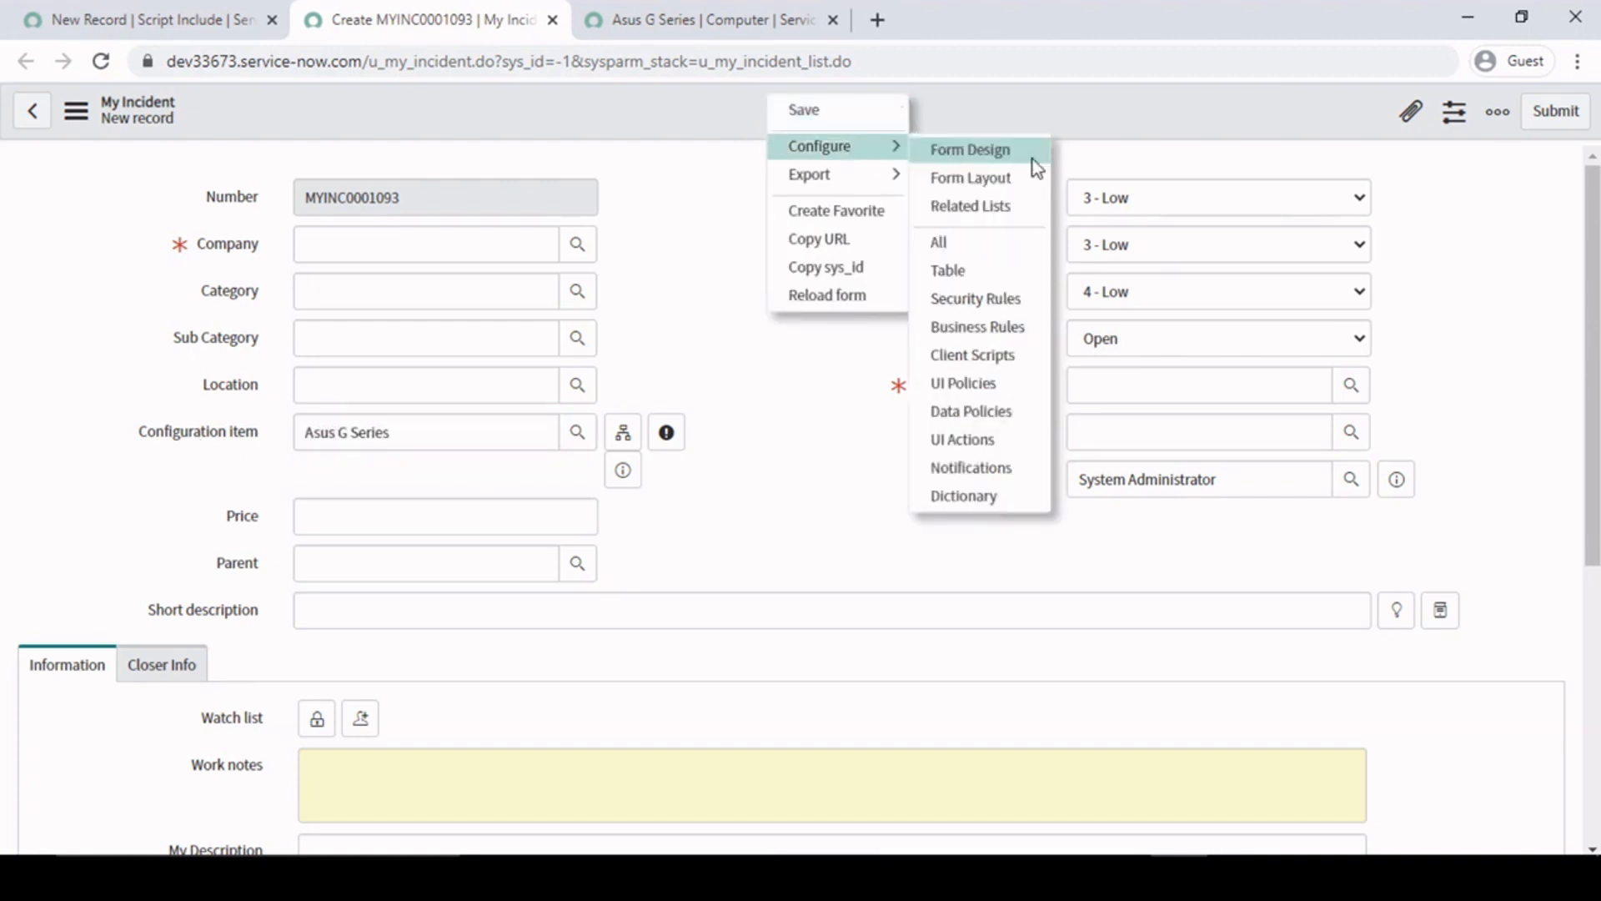
pyautogui.click(988, 357)
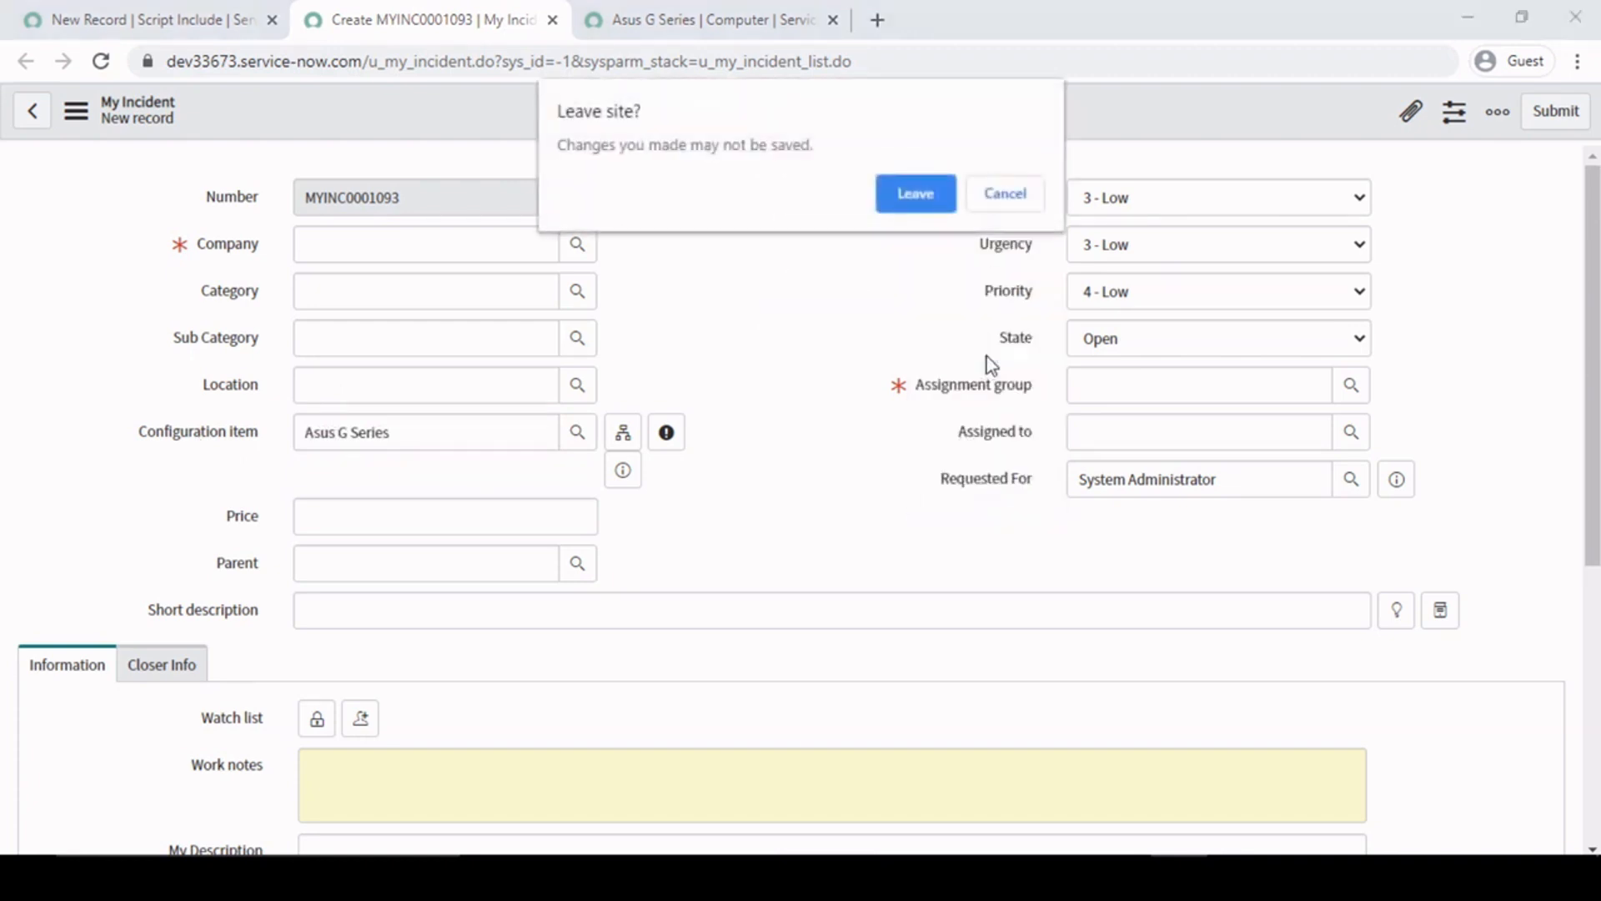
pyautogui.click(913, 198)
pyautogui.click(174, 111)
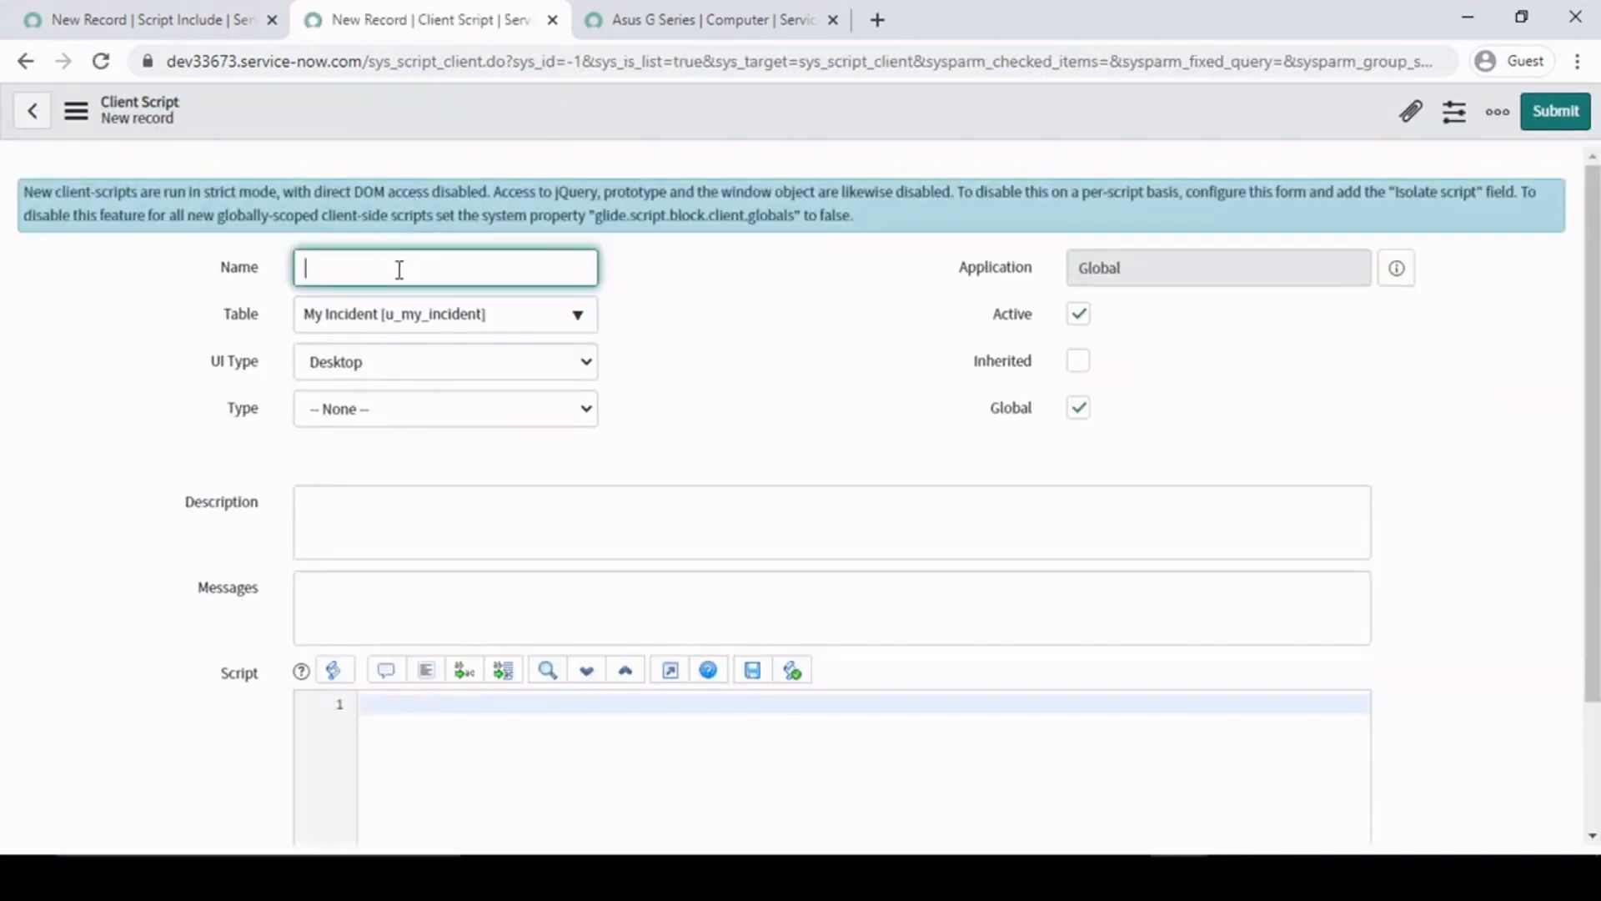
# - Name the new client script "Auto set Assignment group"
pyautogui.write('Auto s')
pyautogui.write('et Assignment ')
pyautogui.write('grp')
pyautogui.write('oup')
pyautogui.click(822, 309)
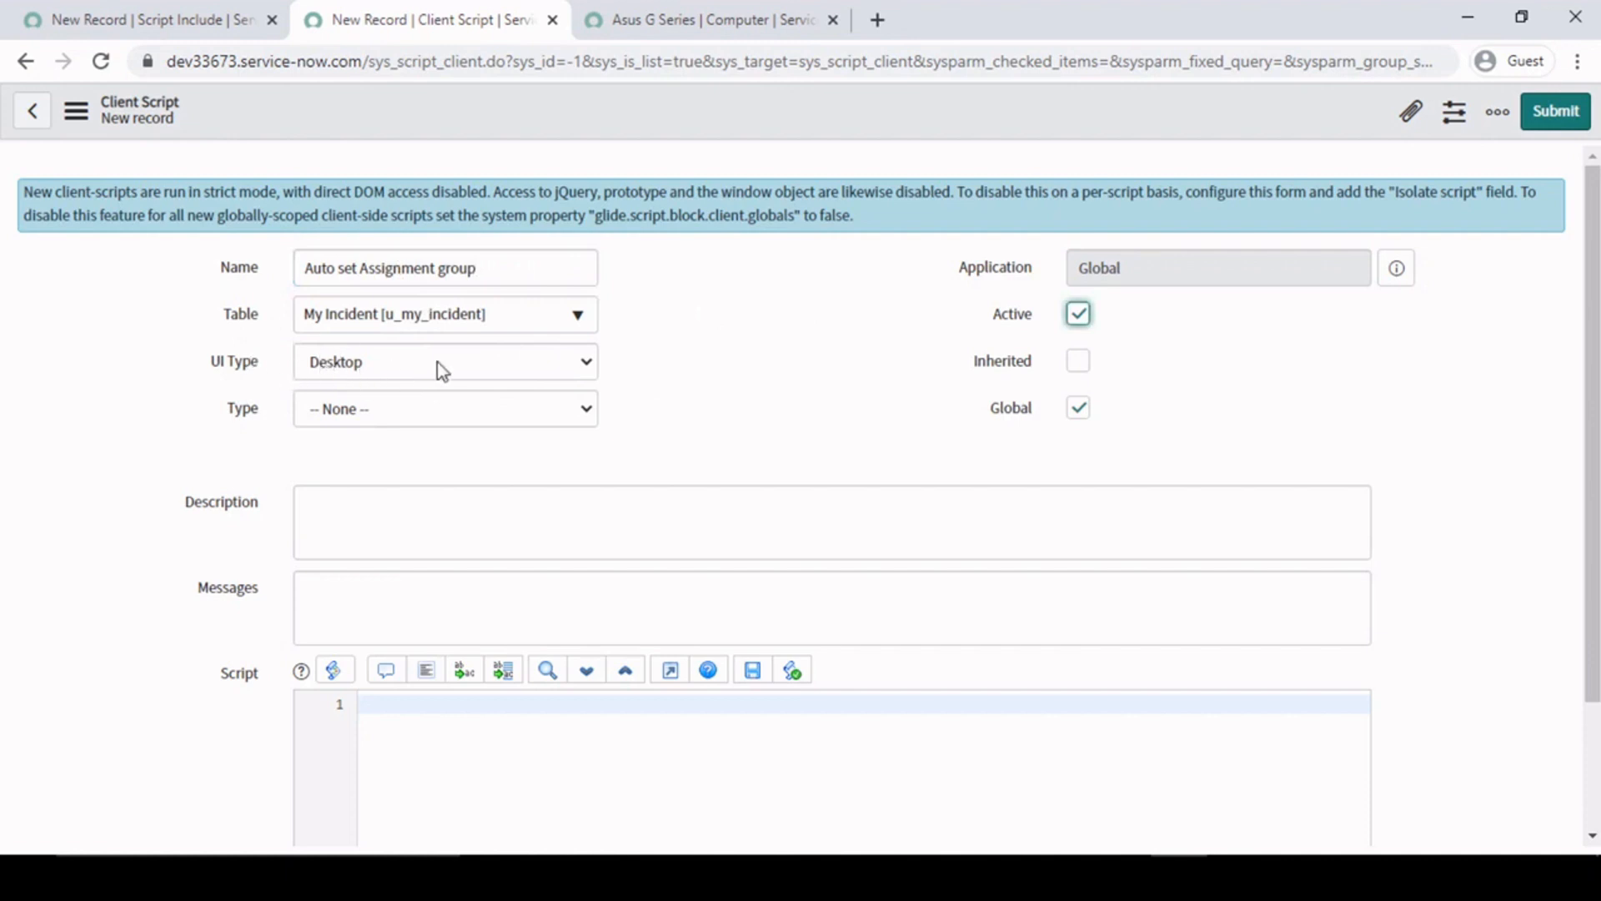
# - Switch the UI type to All and back to Desktop
pyautogui.click(464, 365)
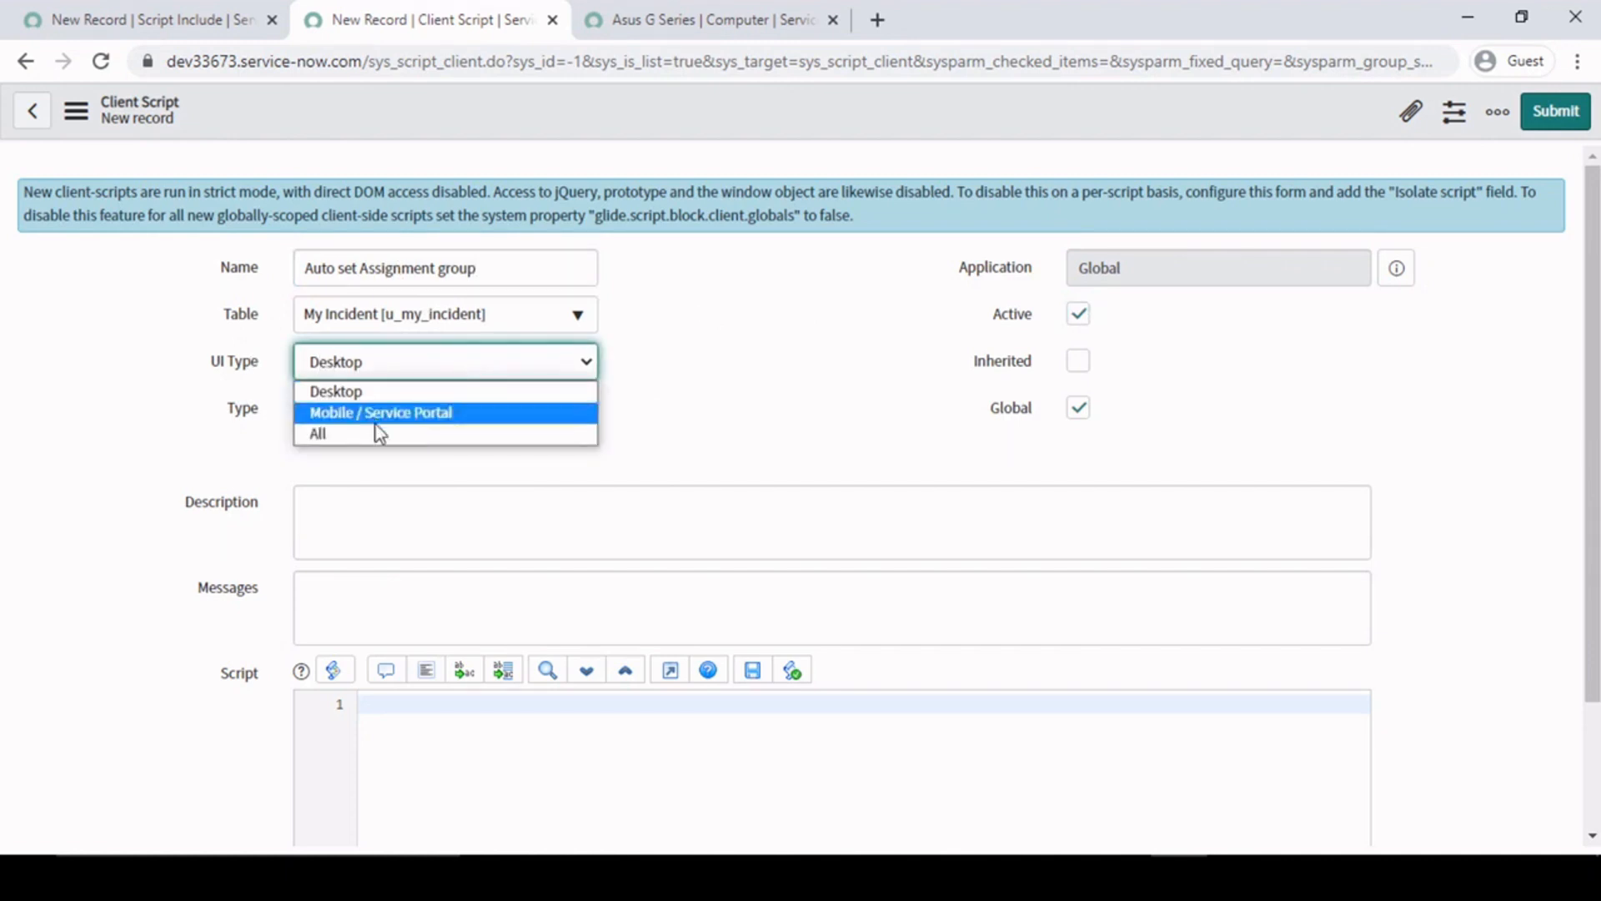
pyautogui.click(398, 392)
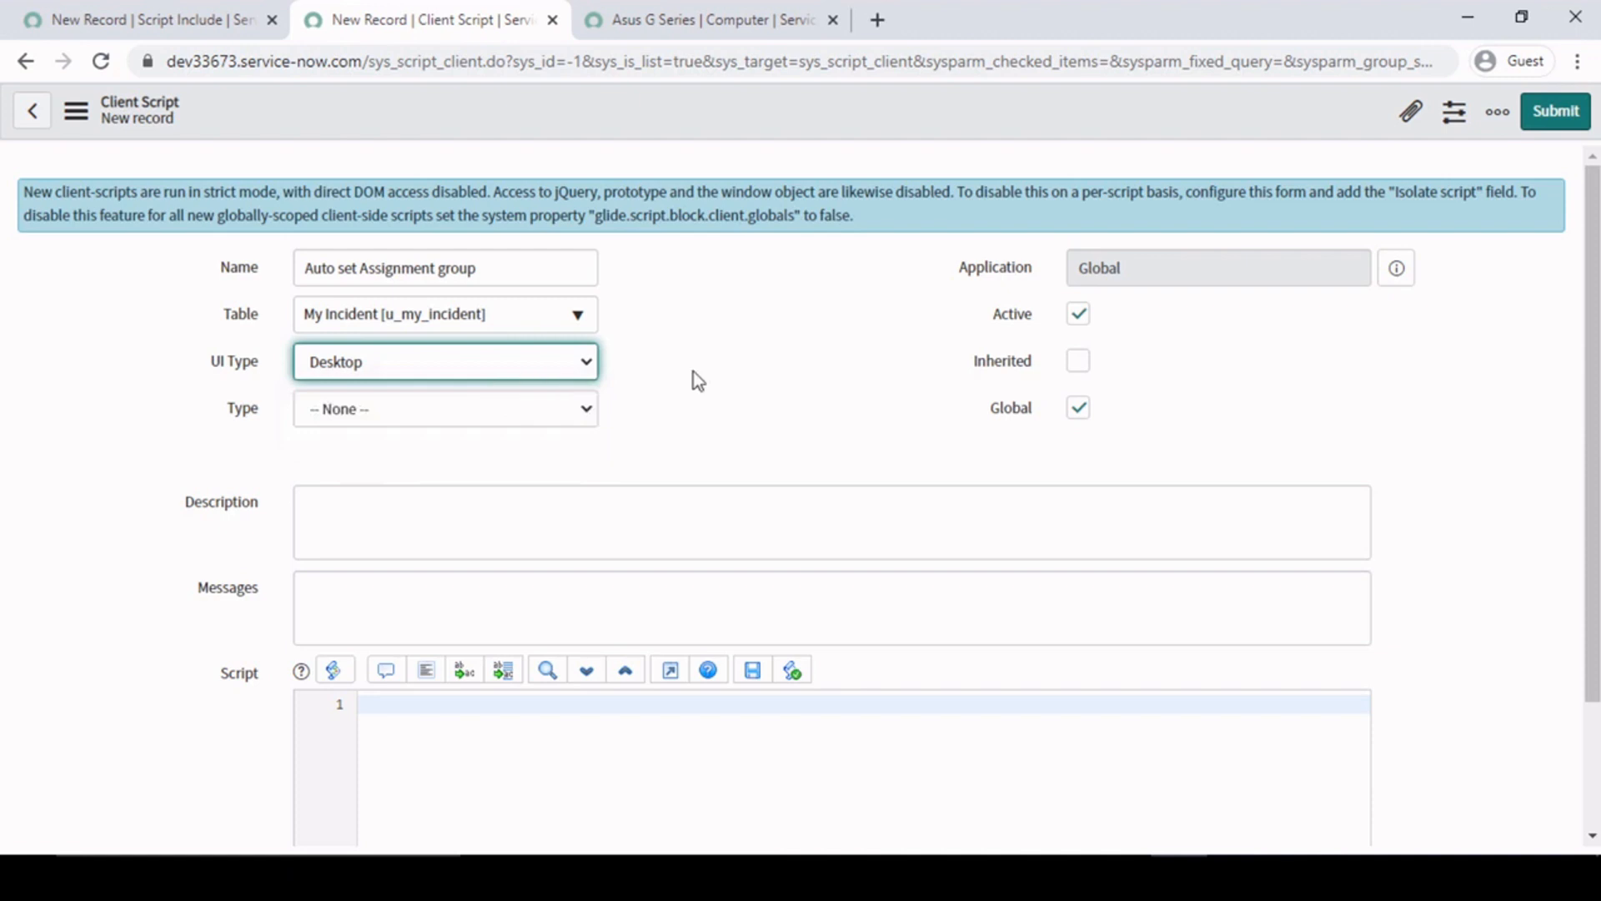
pyautogui.click(502, 363)
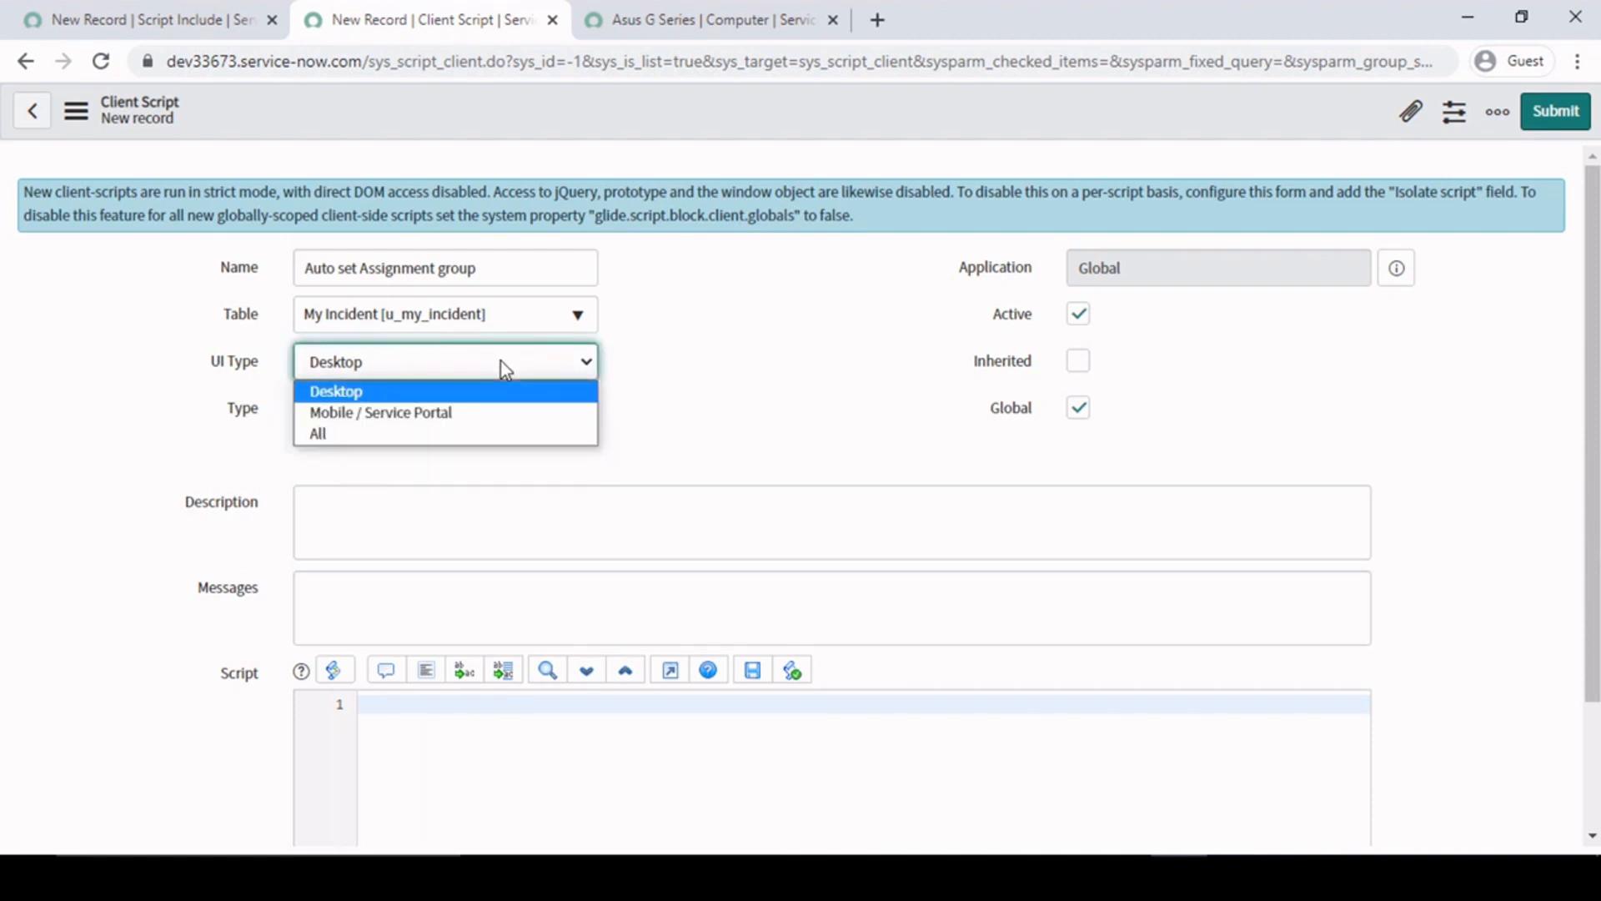
pyautogui.click(348, 431)
pyautogui.click(422, 368)
pyautogui.click(397, 390)
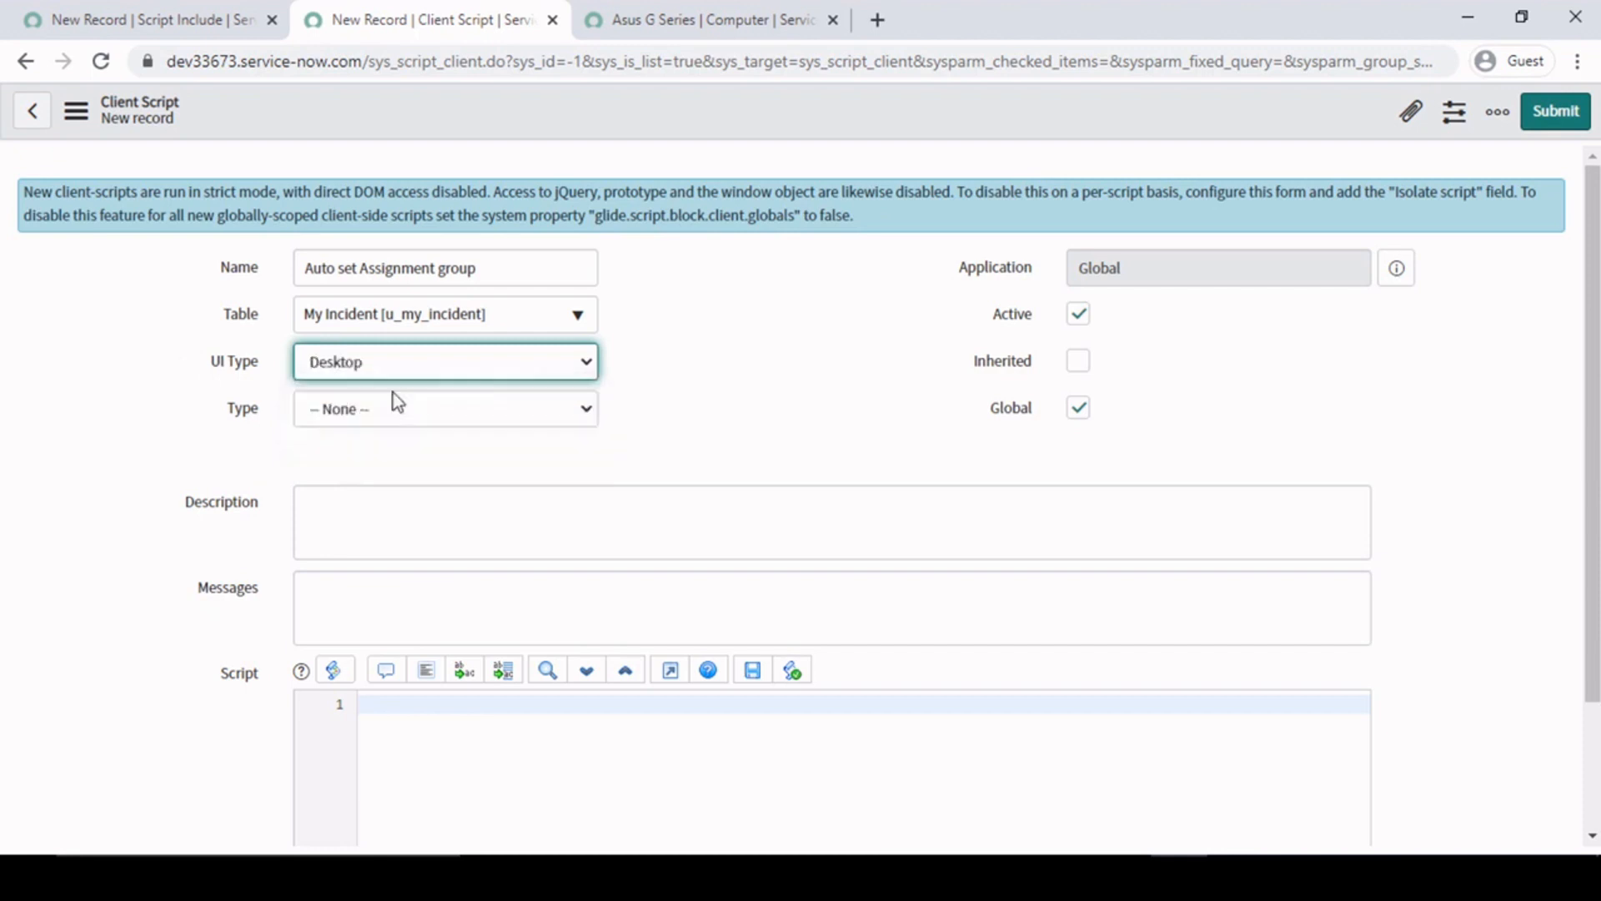
# - Make the client script an onChange type that runs on the Configuration item field
pyautogui.click(549, 415)
pyautogui.click(367, 484)
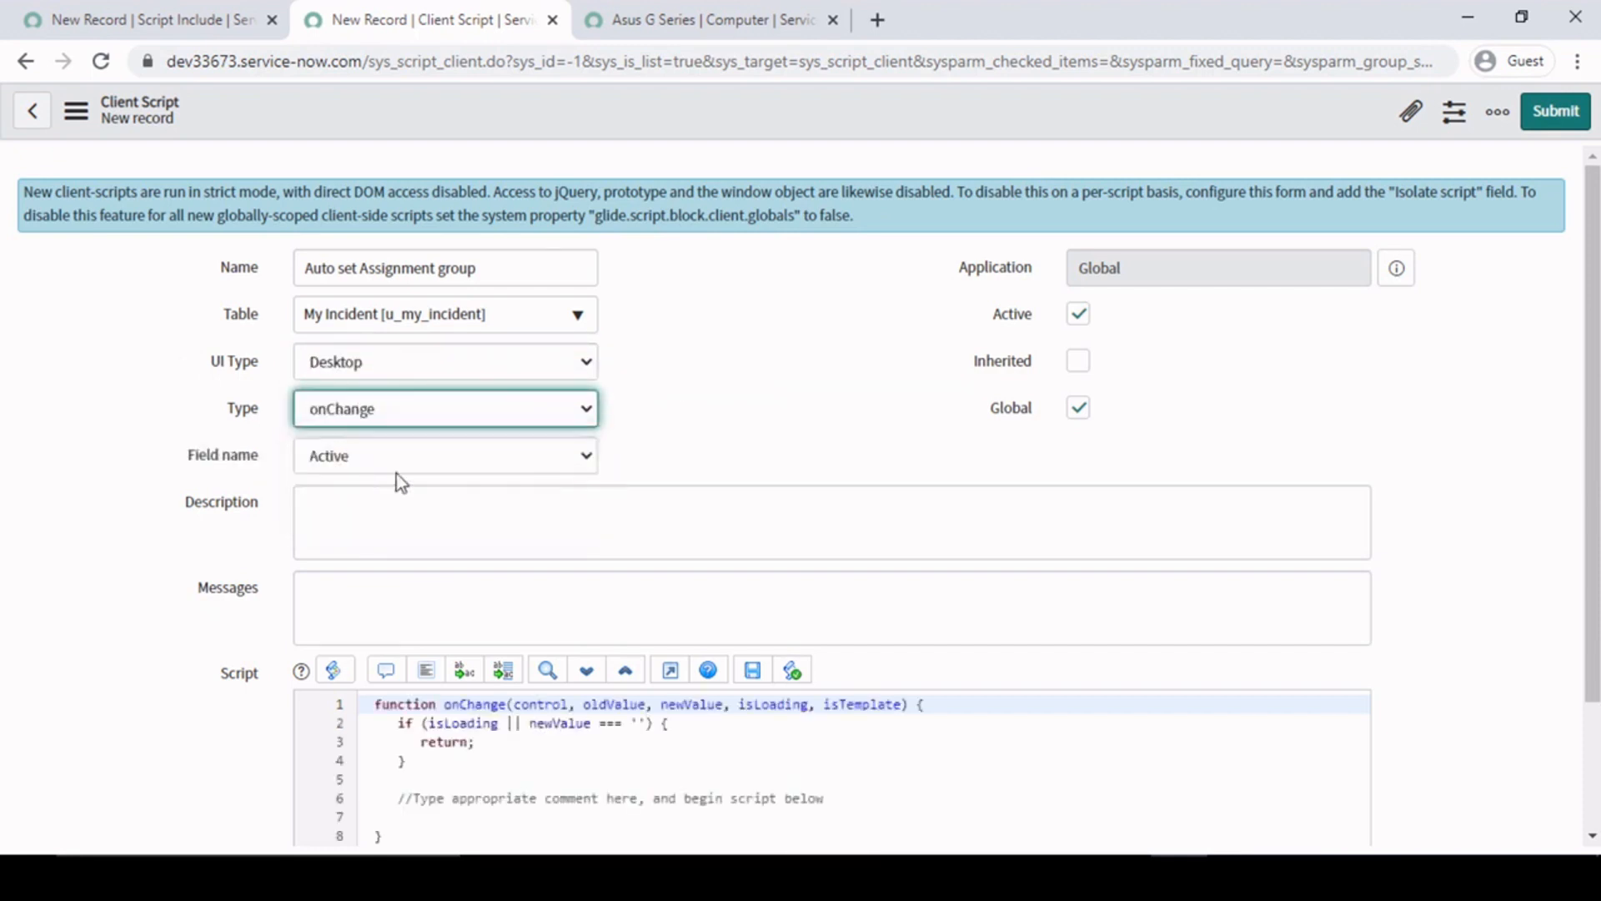
pyautogui.click(534, 458)
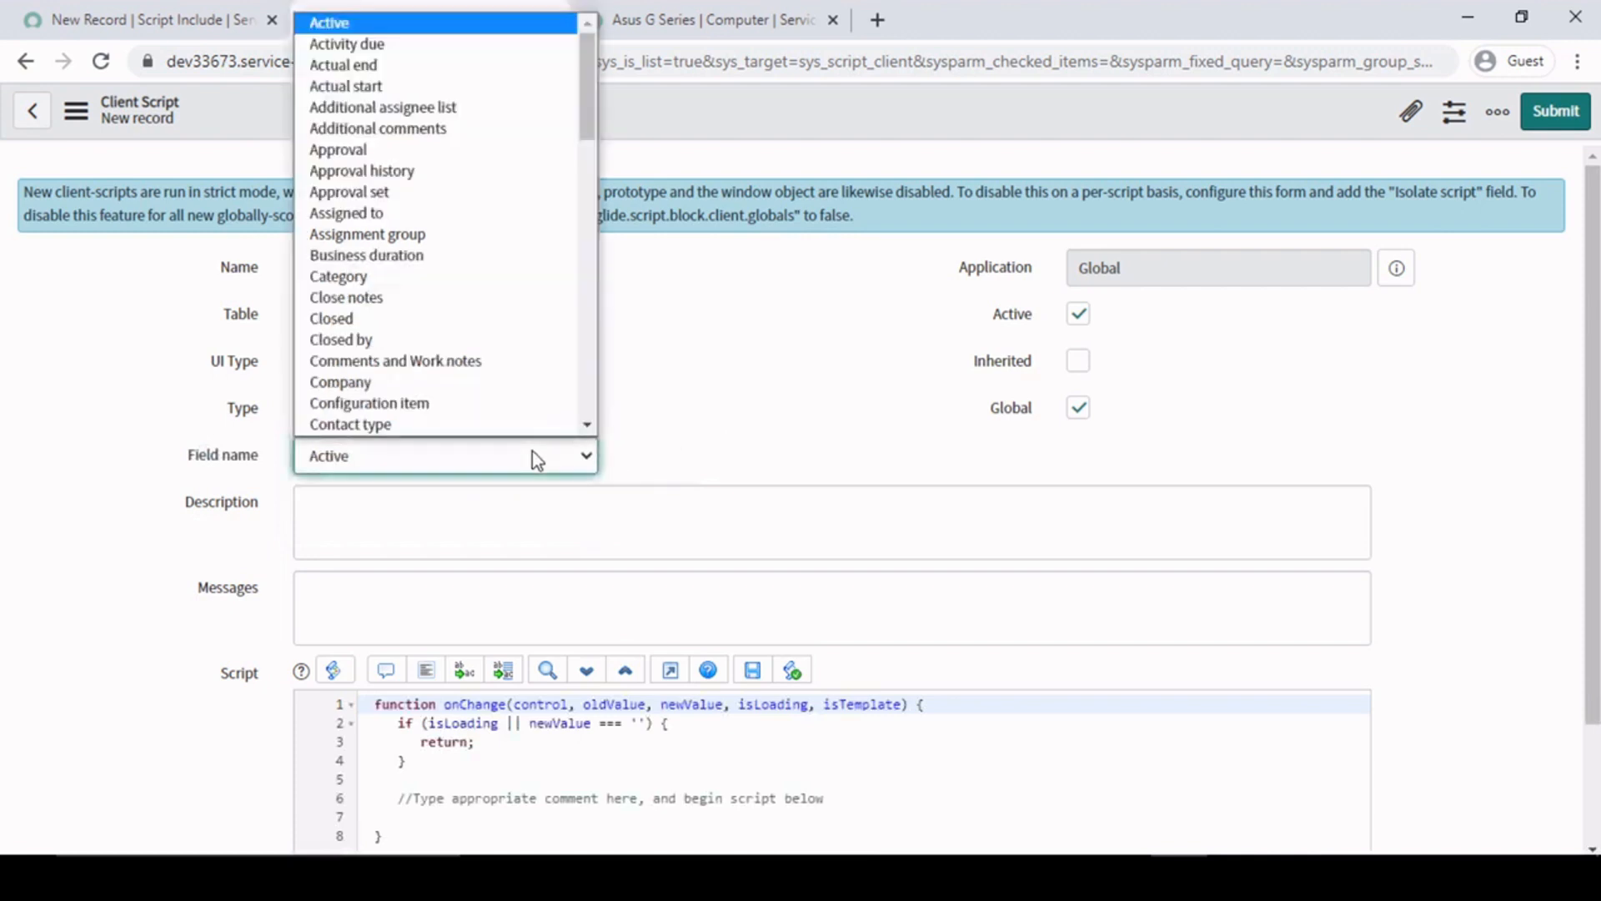
pyautogui.write('con')
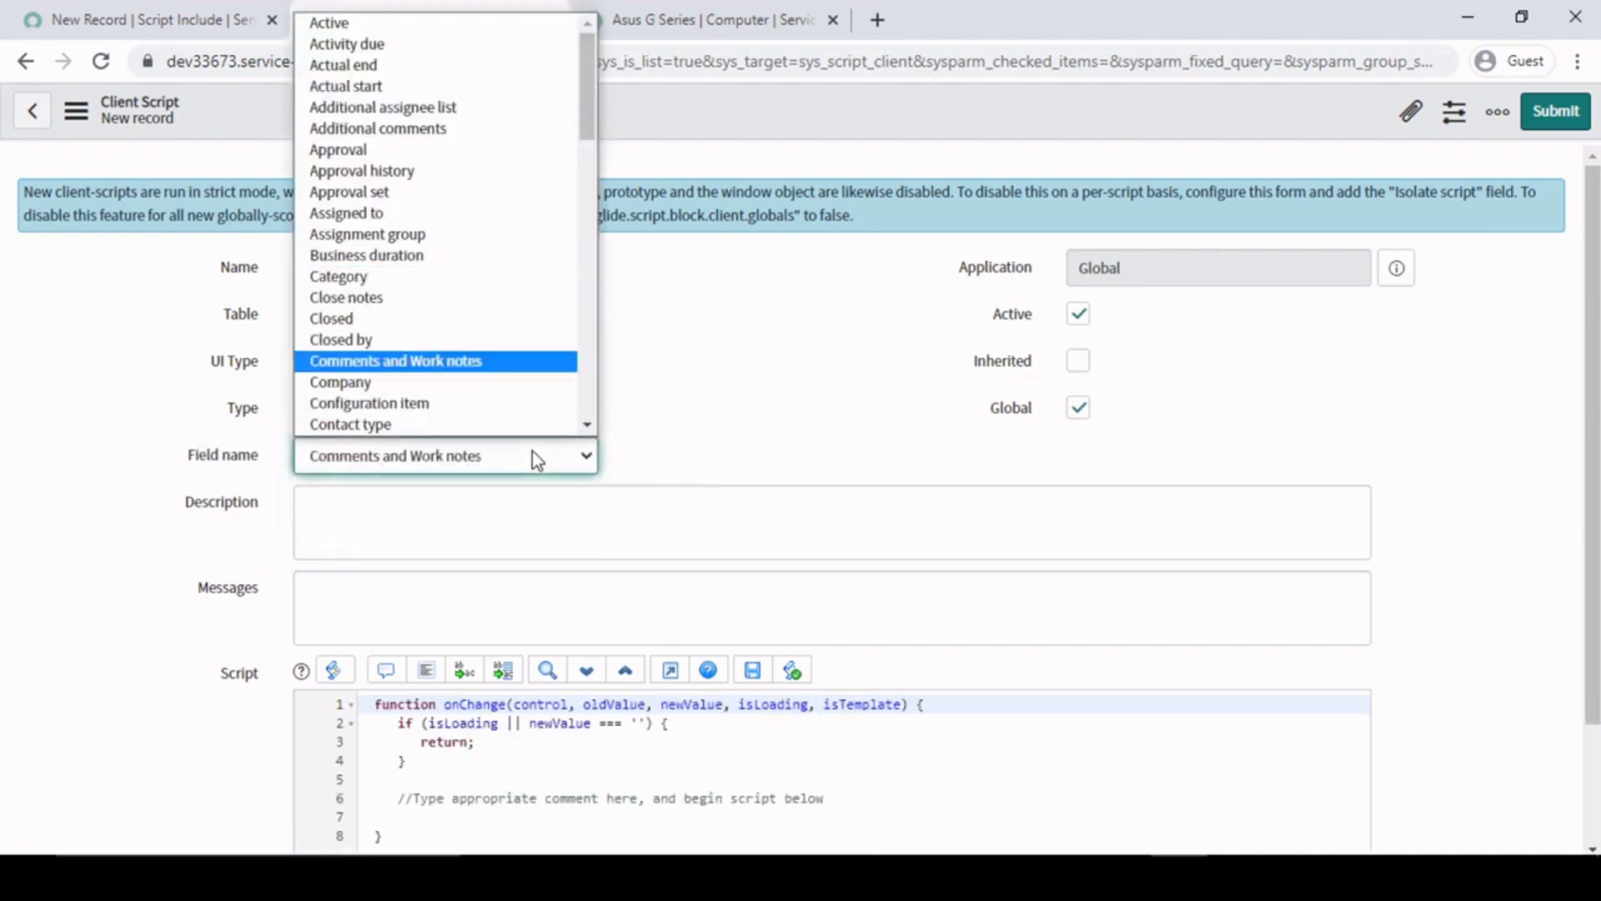
pyautogui.click(442, 406)
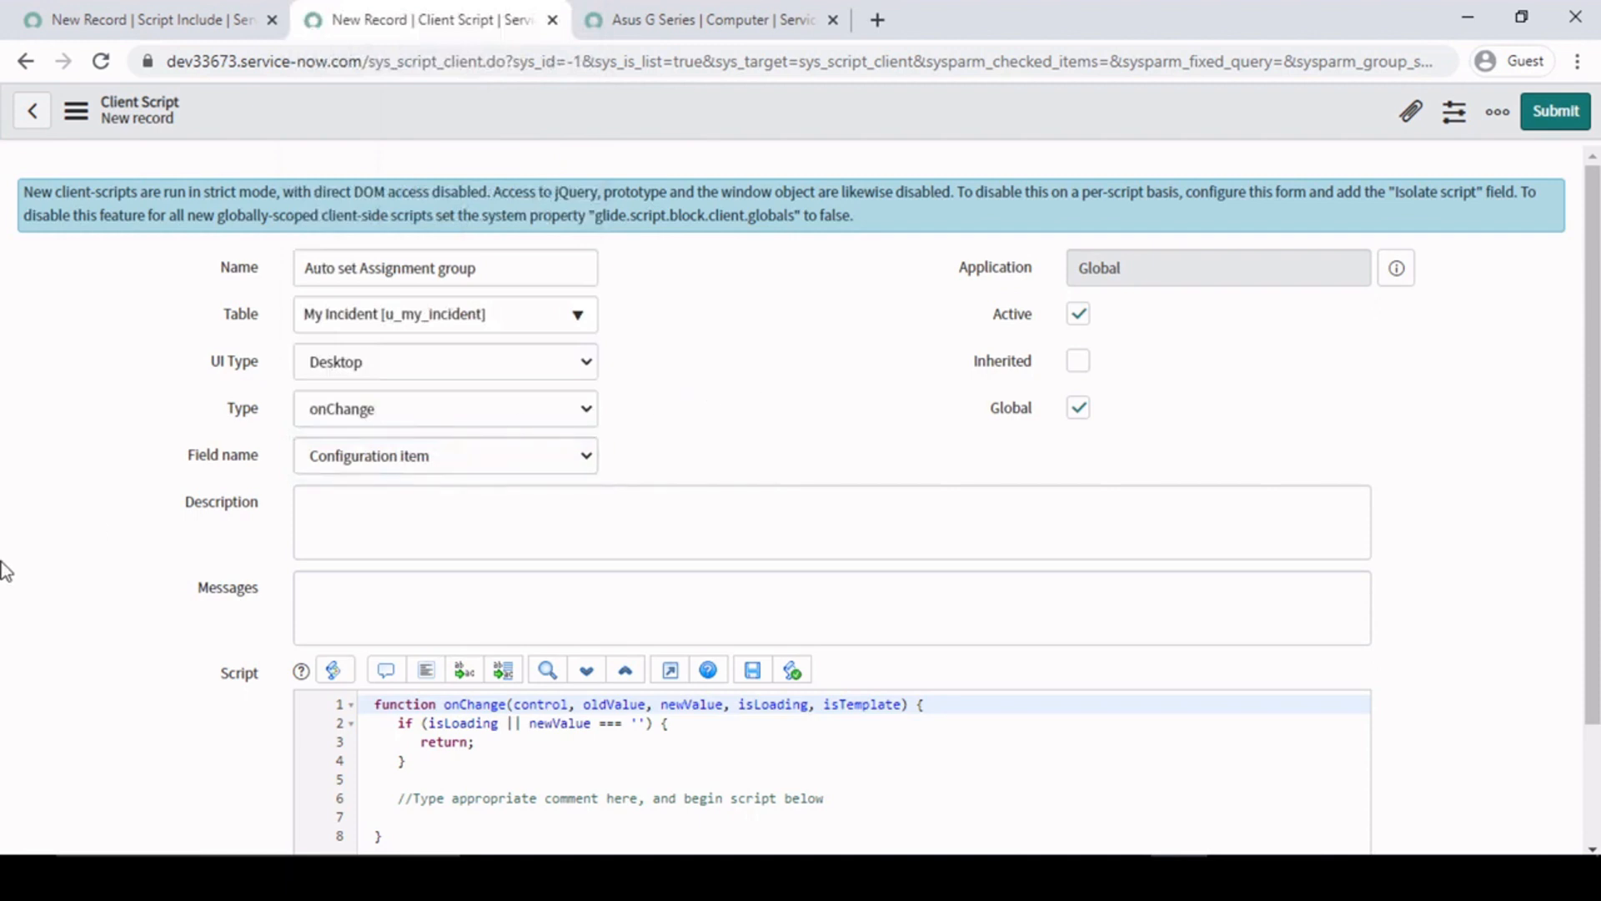
# - Save the new client script and stay on its record
pyautogui.scroll(-2, 4, 568)
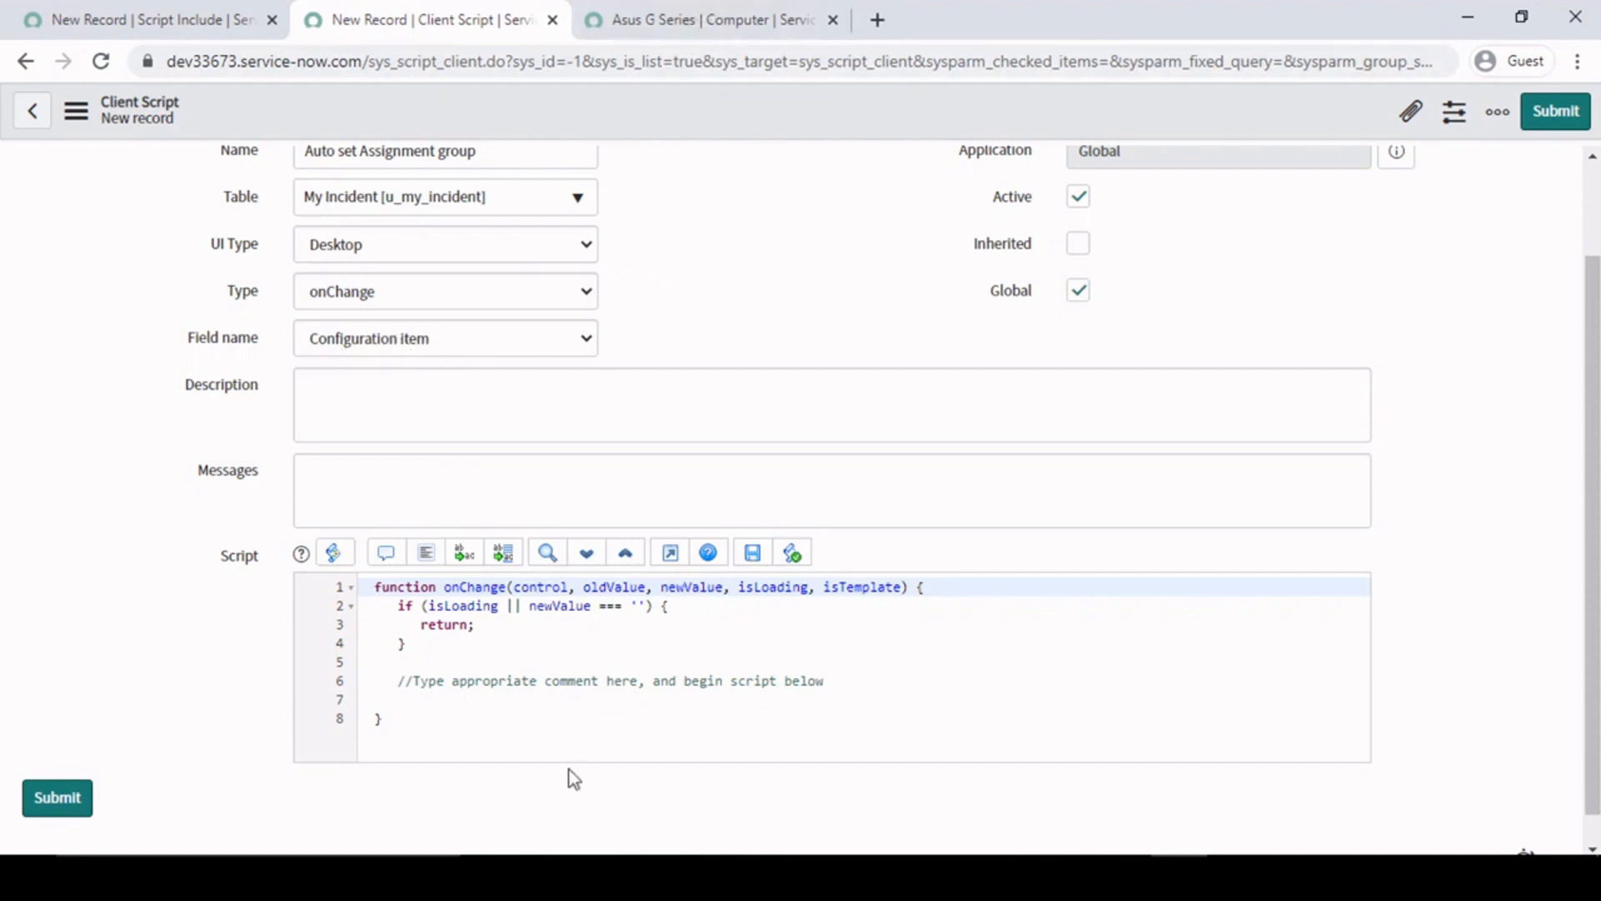
pyautogui.click(496, 680)
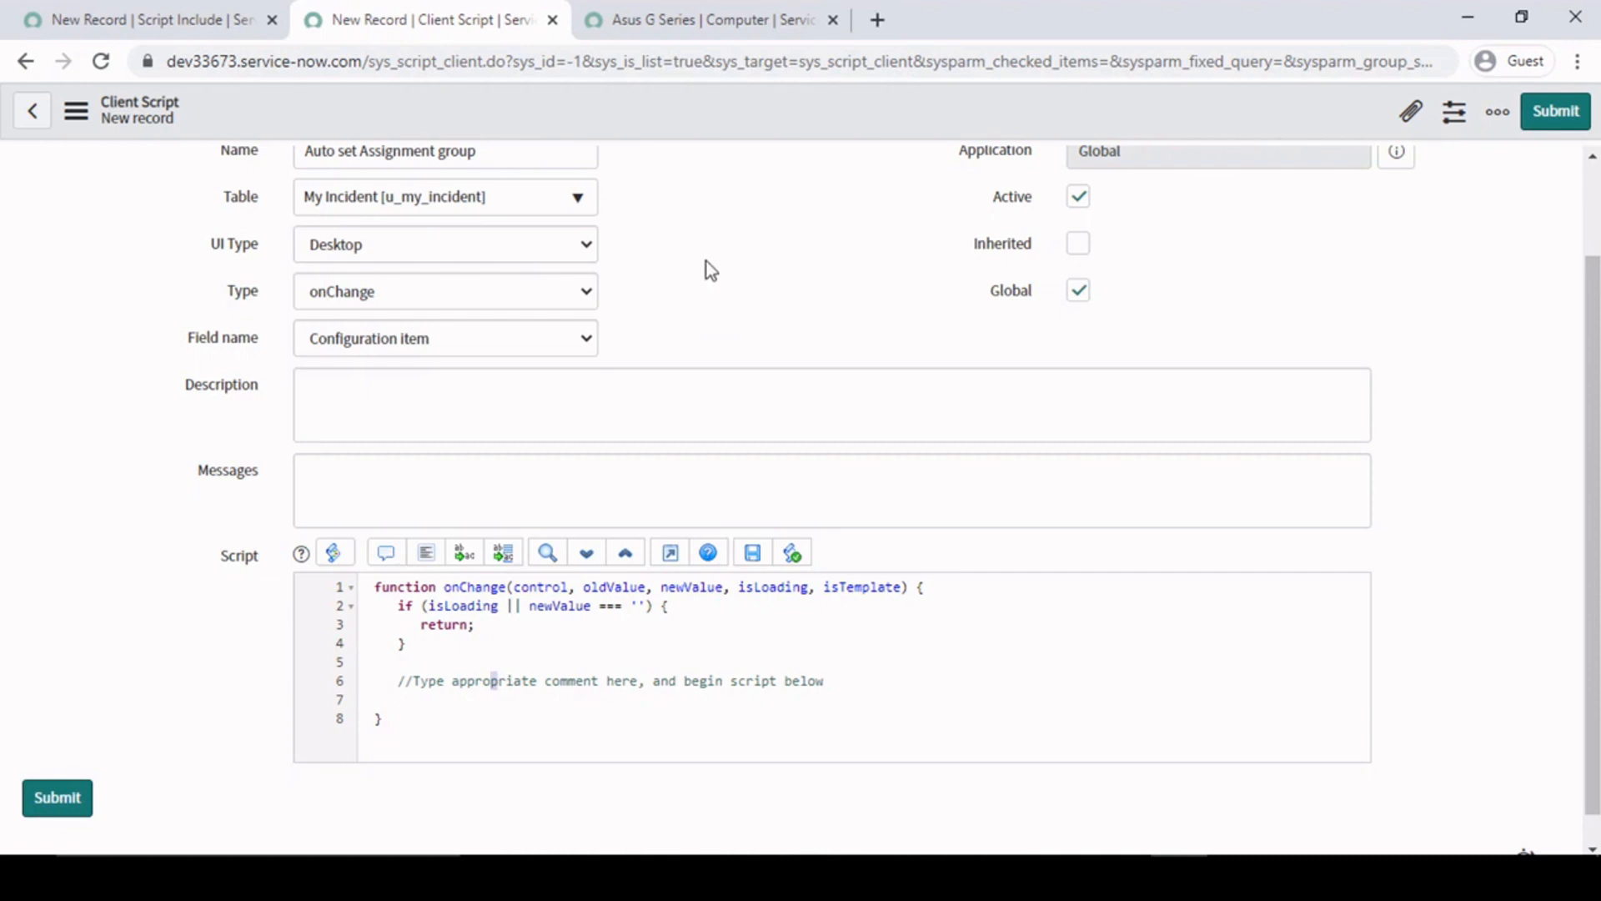
pyautogui.rightClick(699, 119)
pyautogui.click(711, 131)
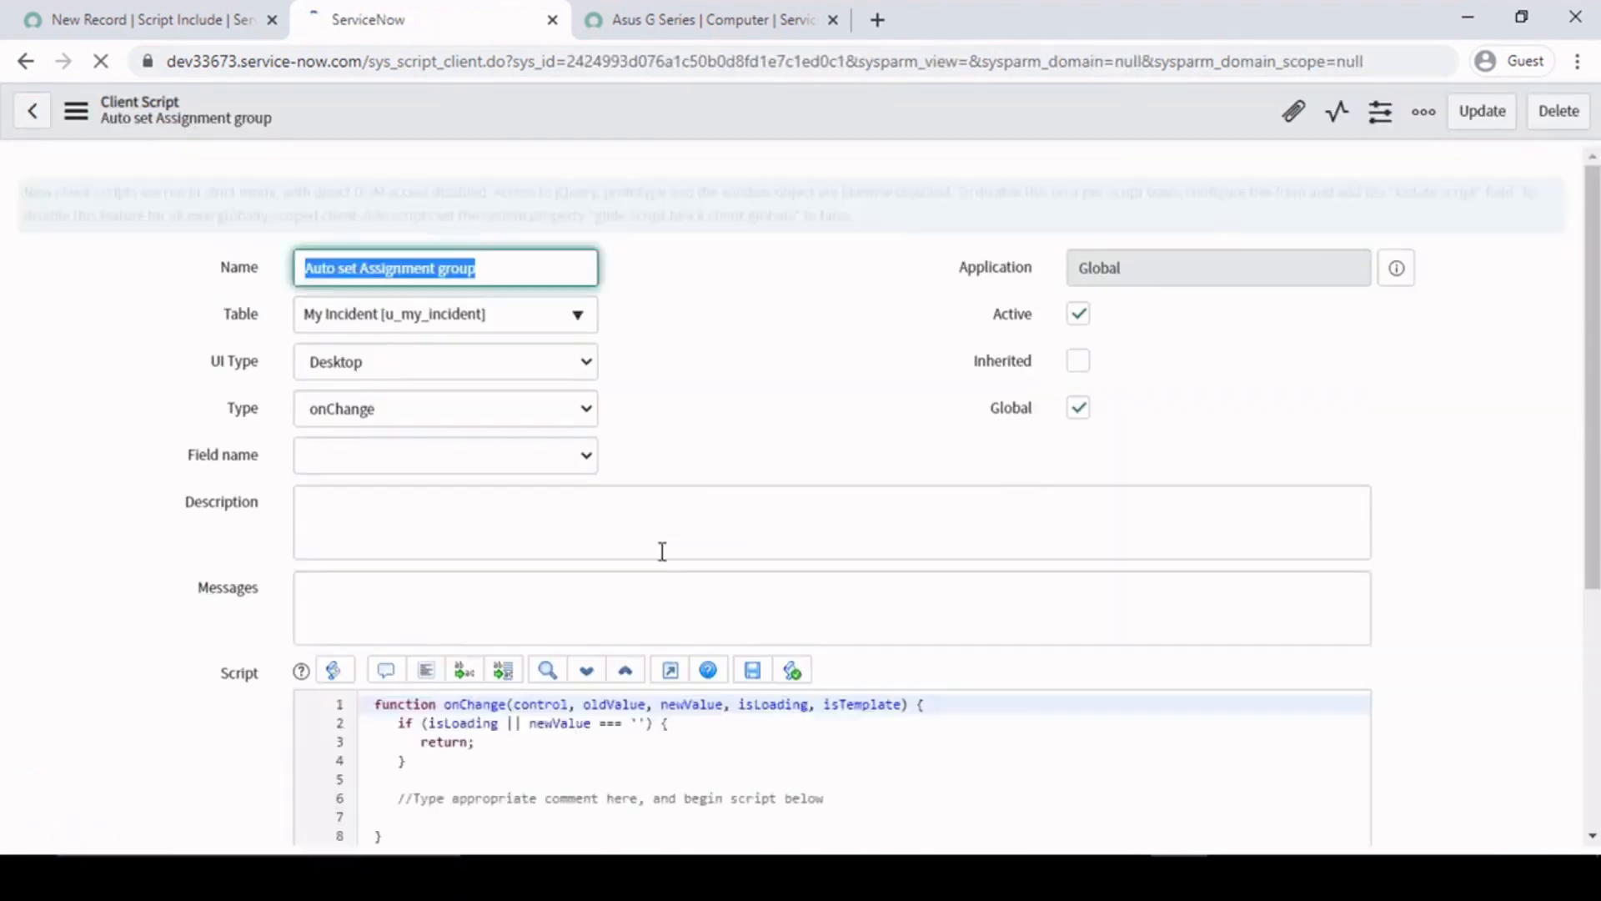
# - Insert blank lines above the placeholder comment in the onChange function and highlight that area
pyautogui.scroll(-3, 586, 611)
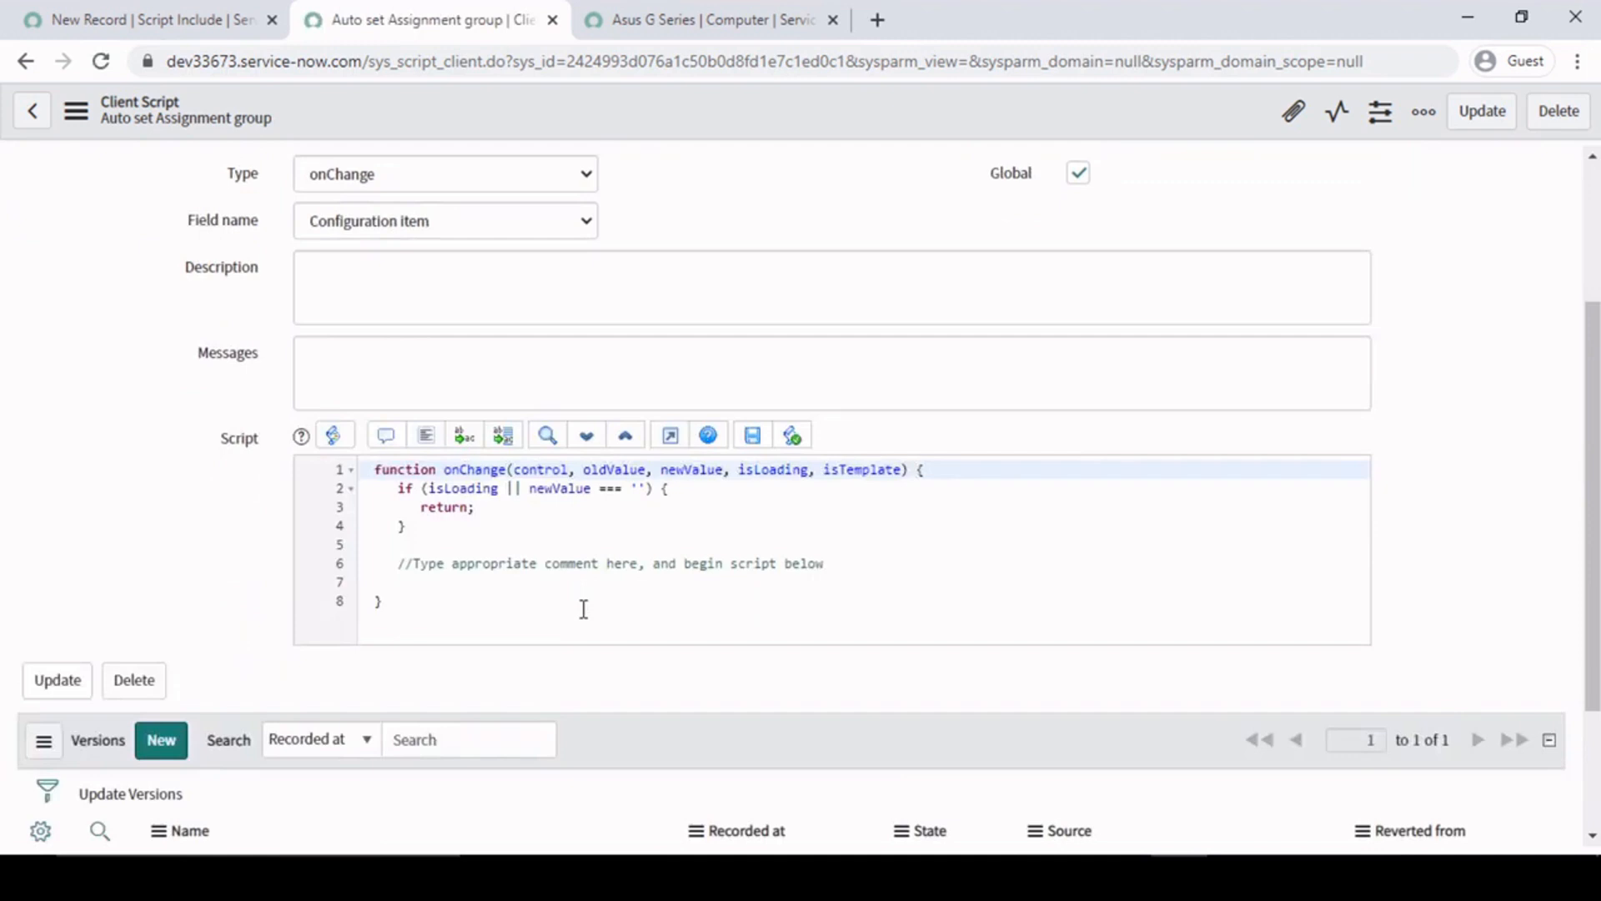
pyautogui.click(459, 547)
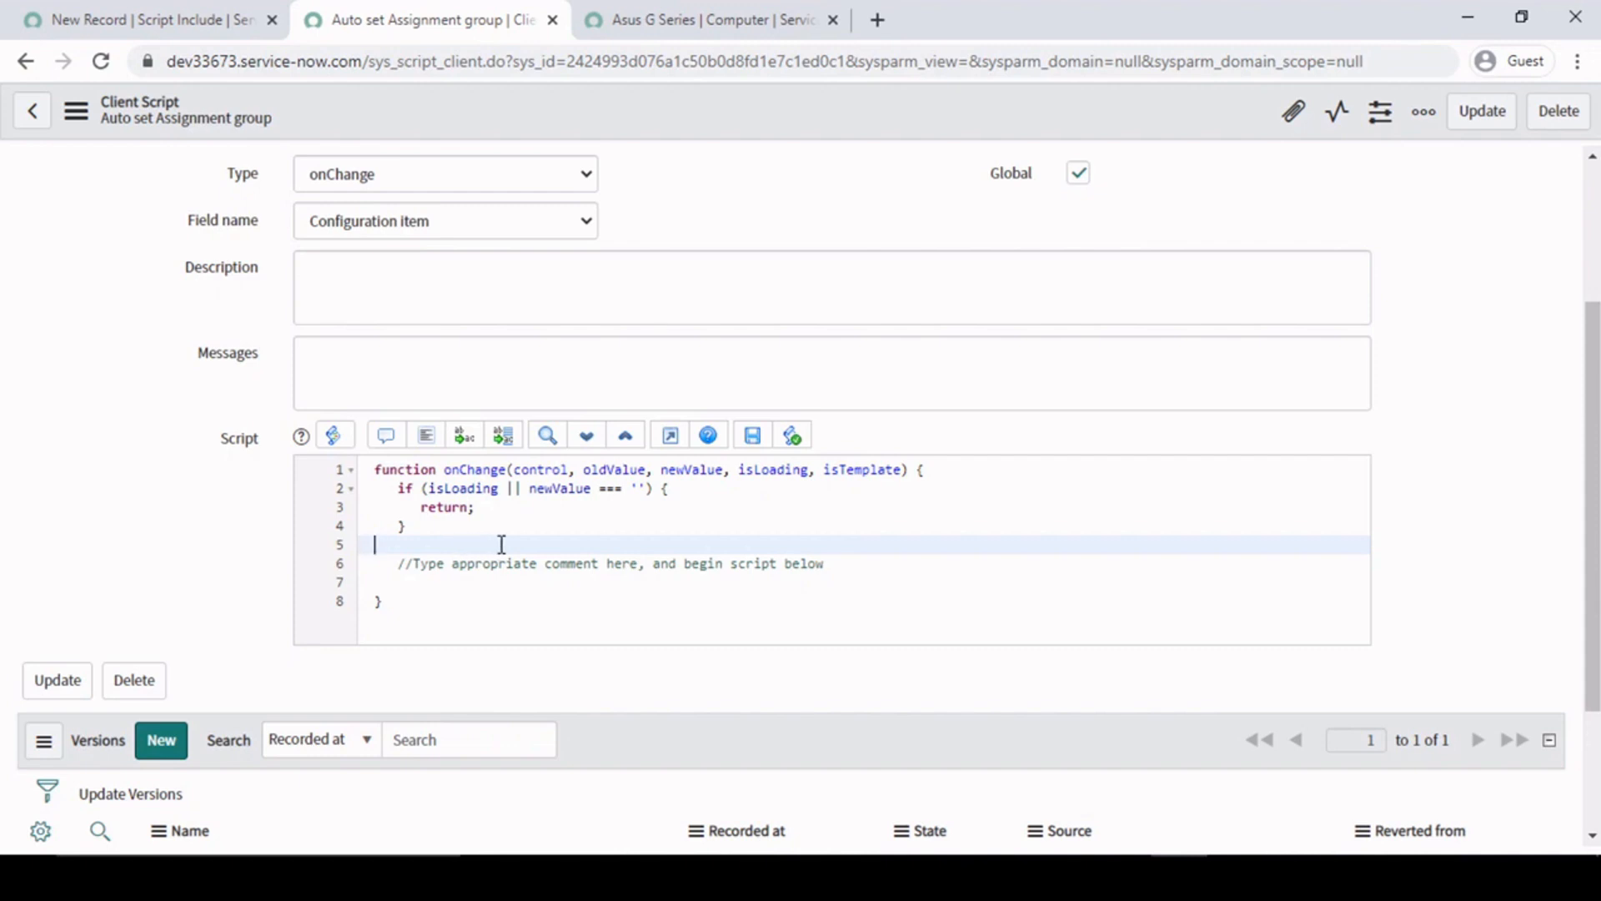
pyautogui.press('Return')
pyautogui.press('Return')
pyautogui.press('Return')
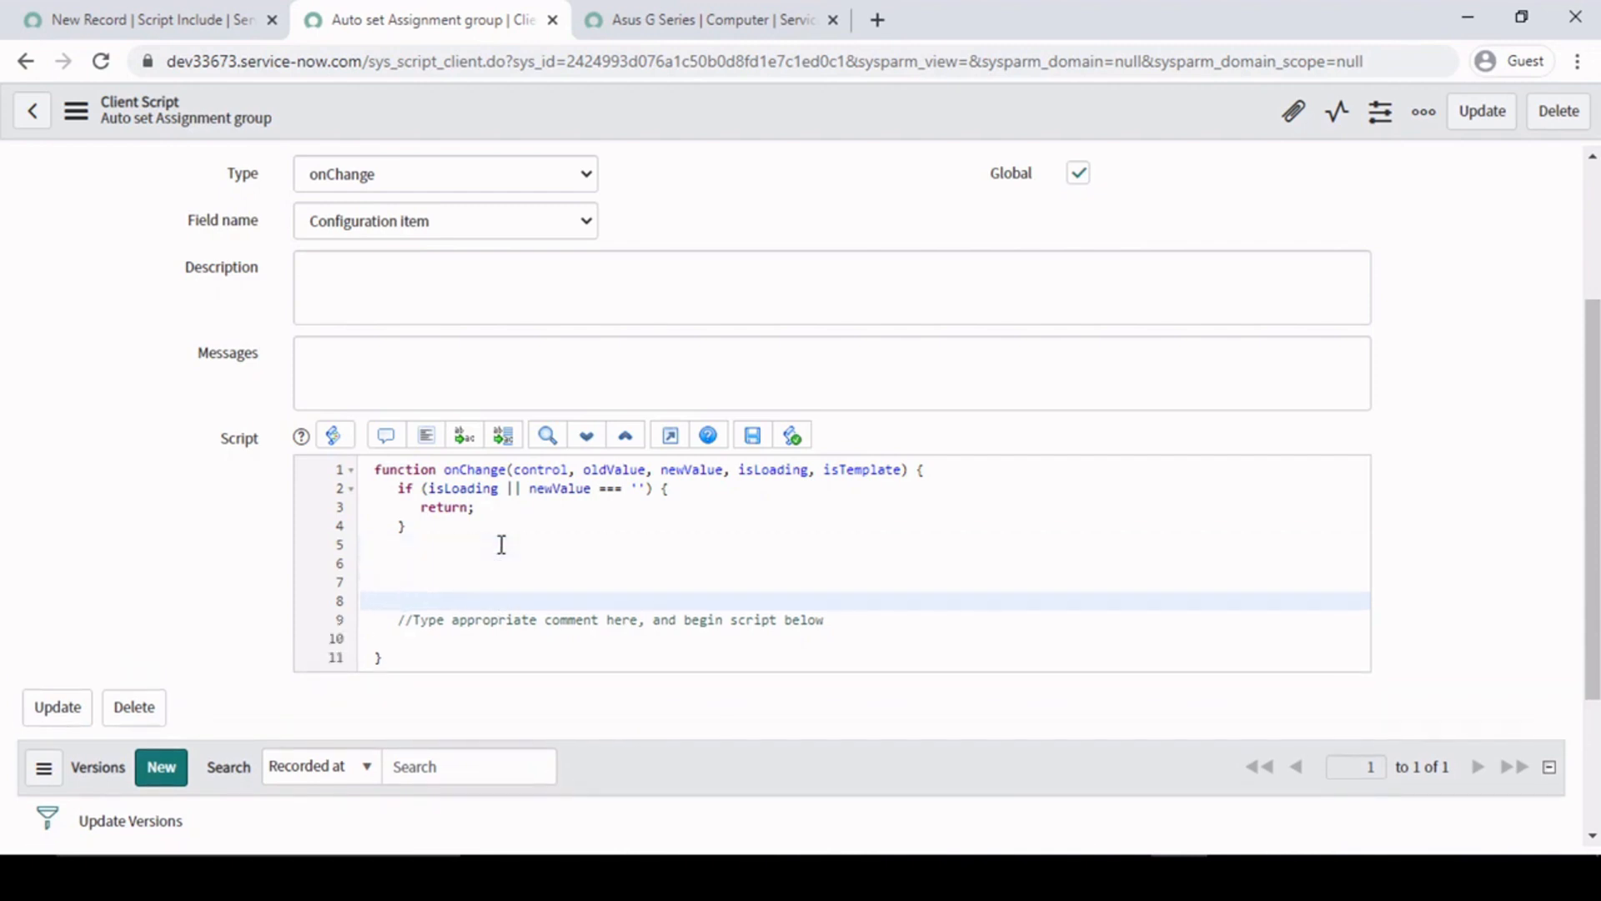
pyautogui.press('Up')
pyautogui.press('Up')
pyautogui.press('BackSpace')
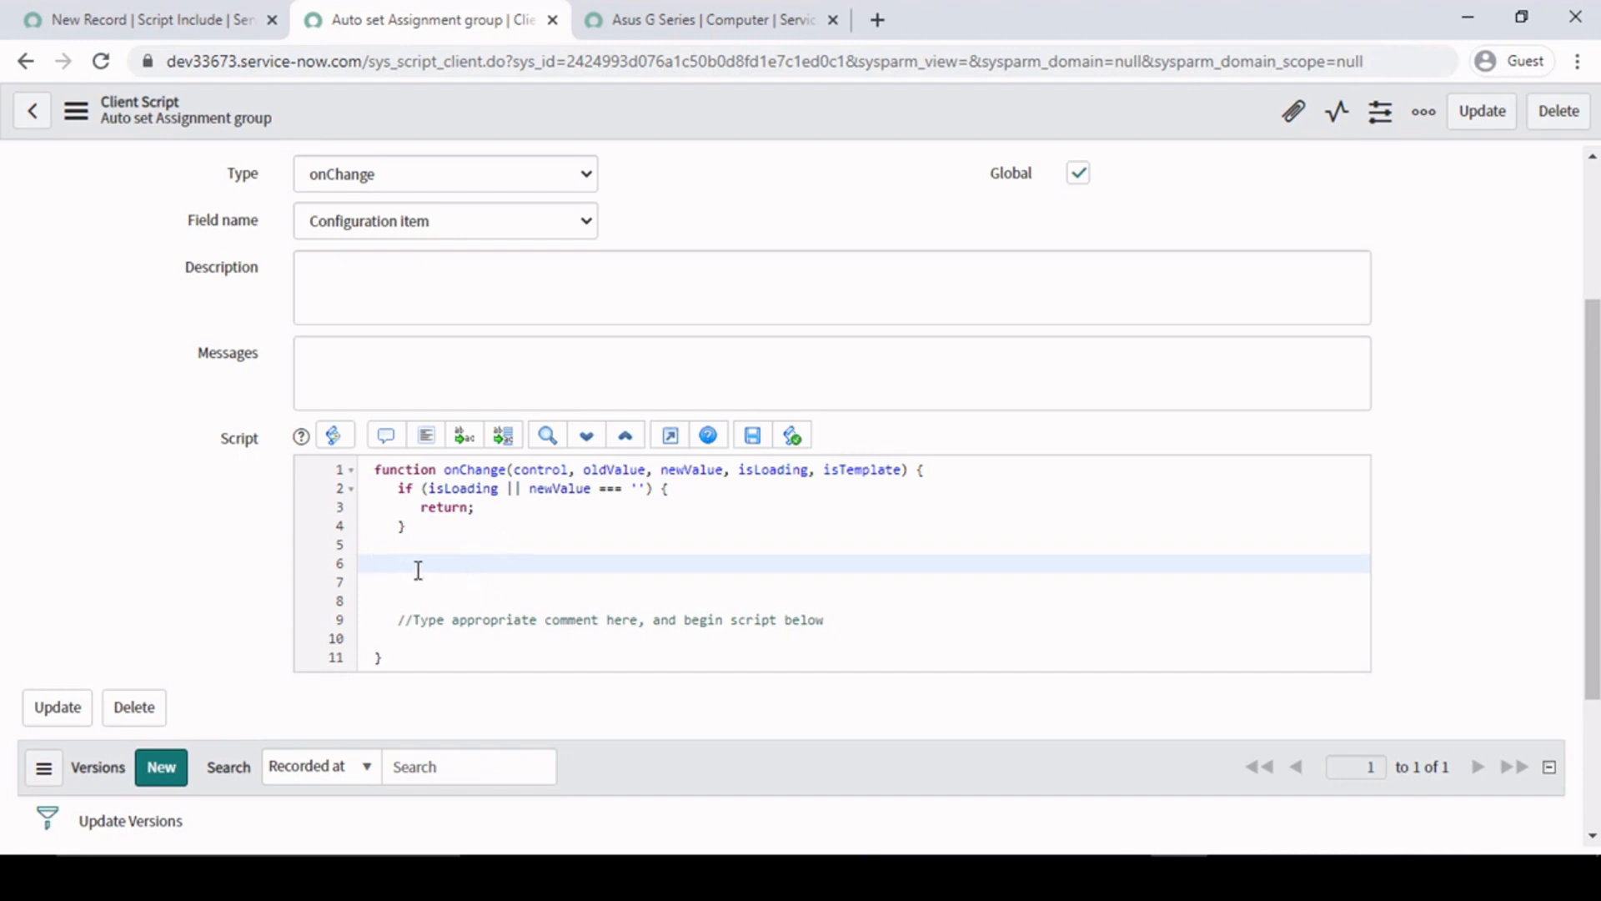
pyautogui.moveTo(393, 549); pyautogui.dragTo(524, 596)
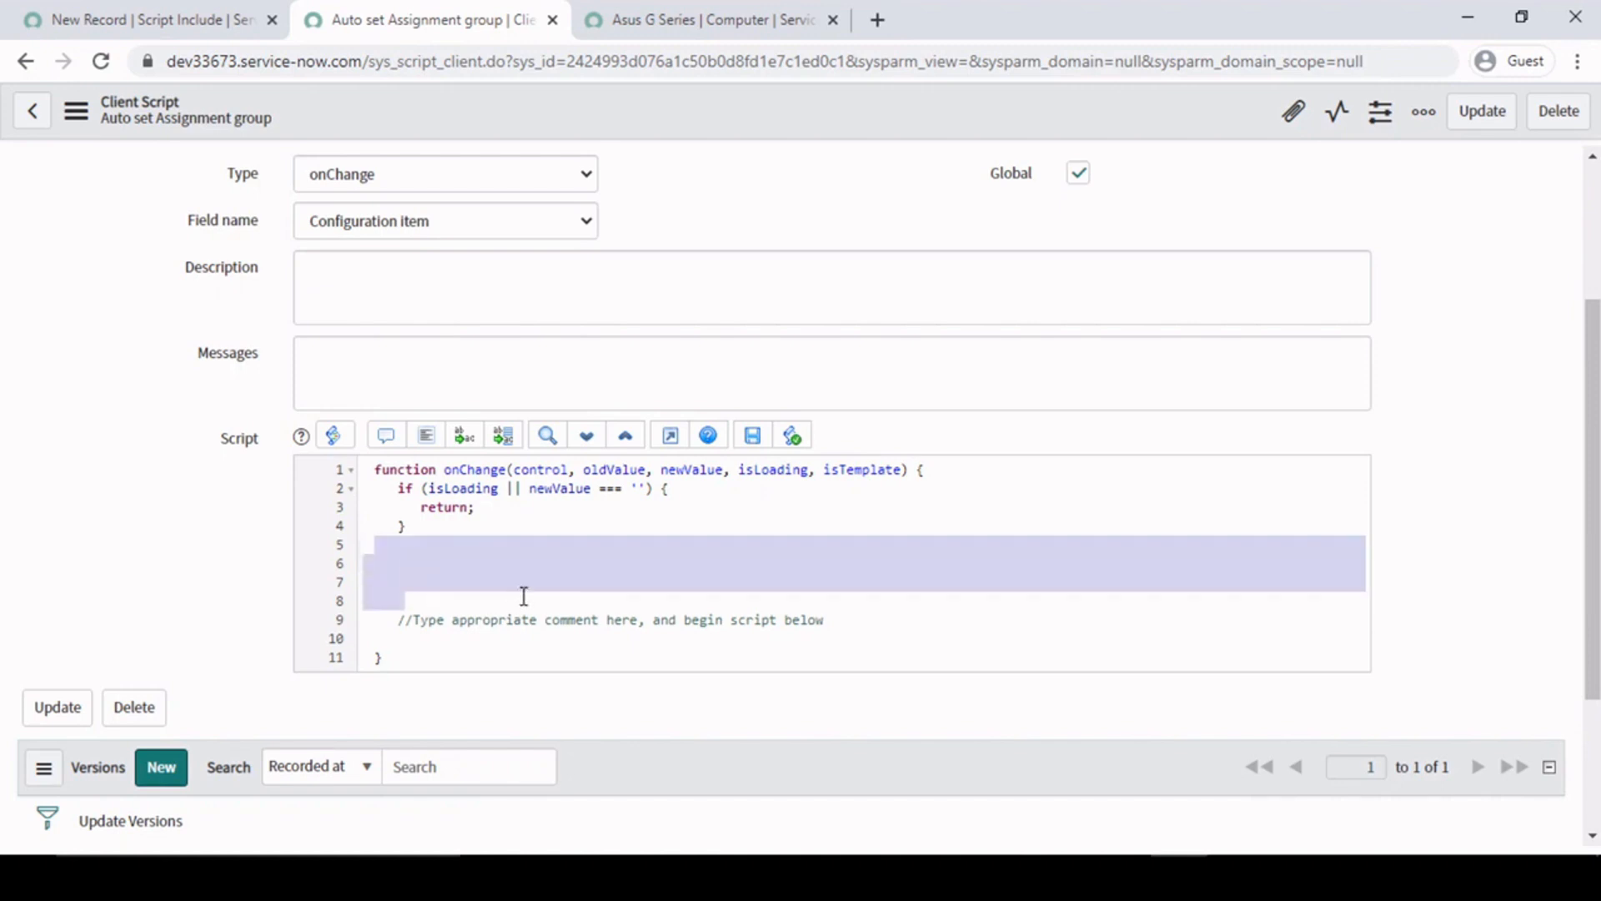
pyautogui.click(449, 580)
pyautogui.click(375, 548)
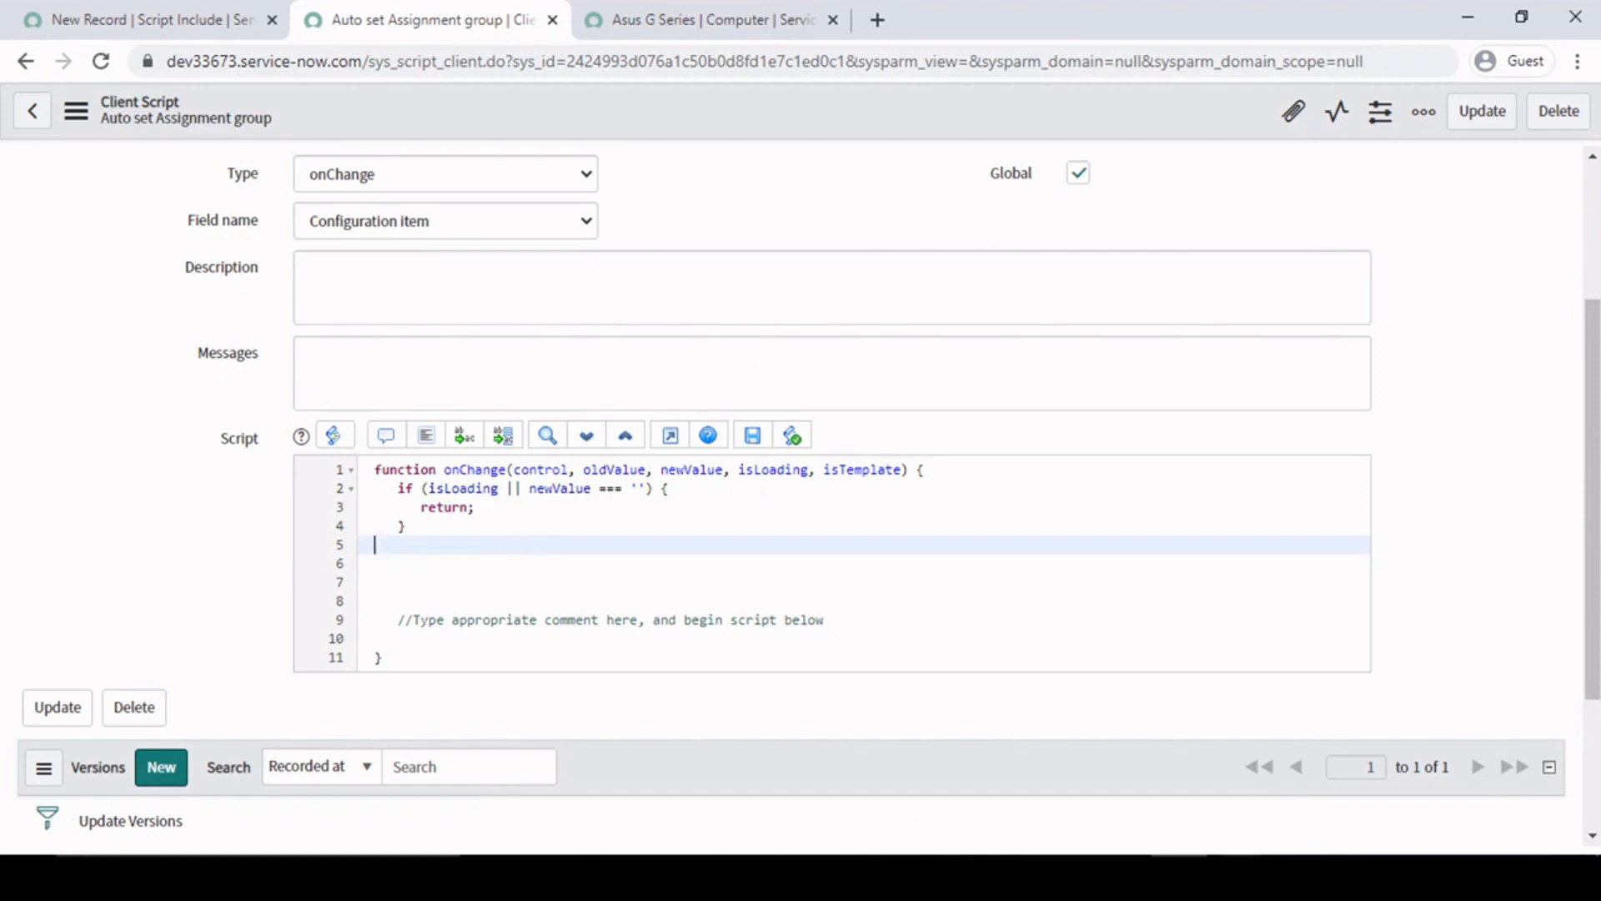
# - Copy the onChange and setCISupportGrp functions from Notepad++ and replace the client script's entire code with them
pyautogui.click(1238, 877)
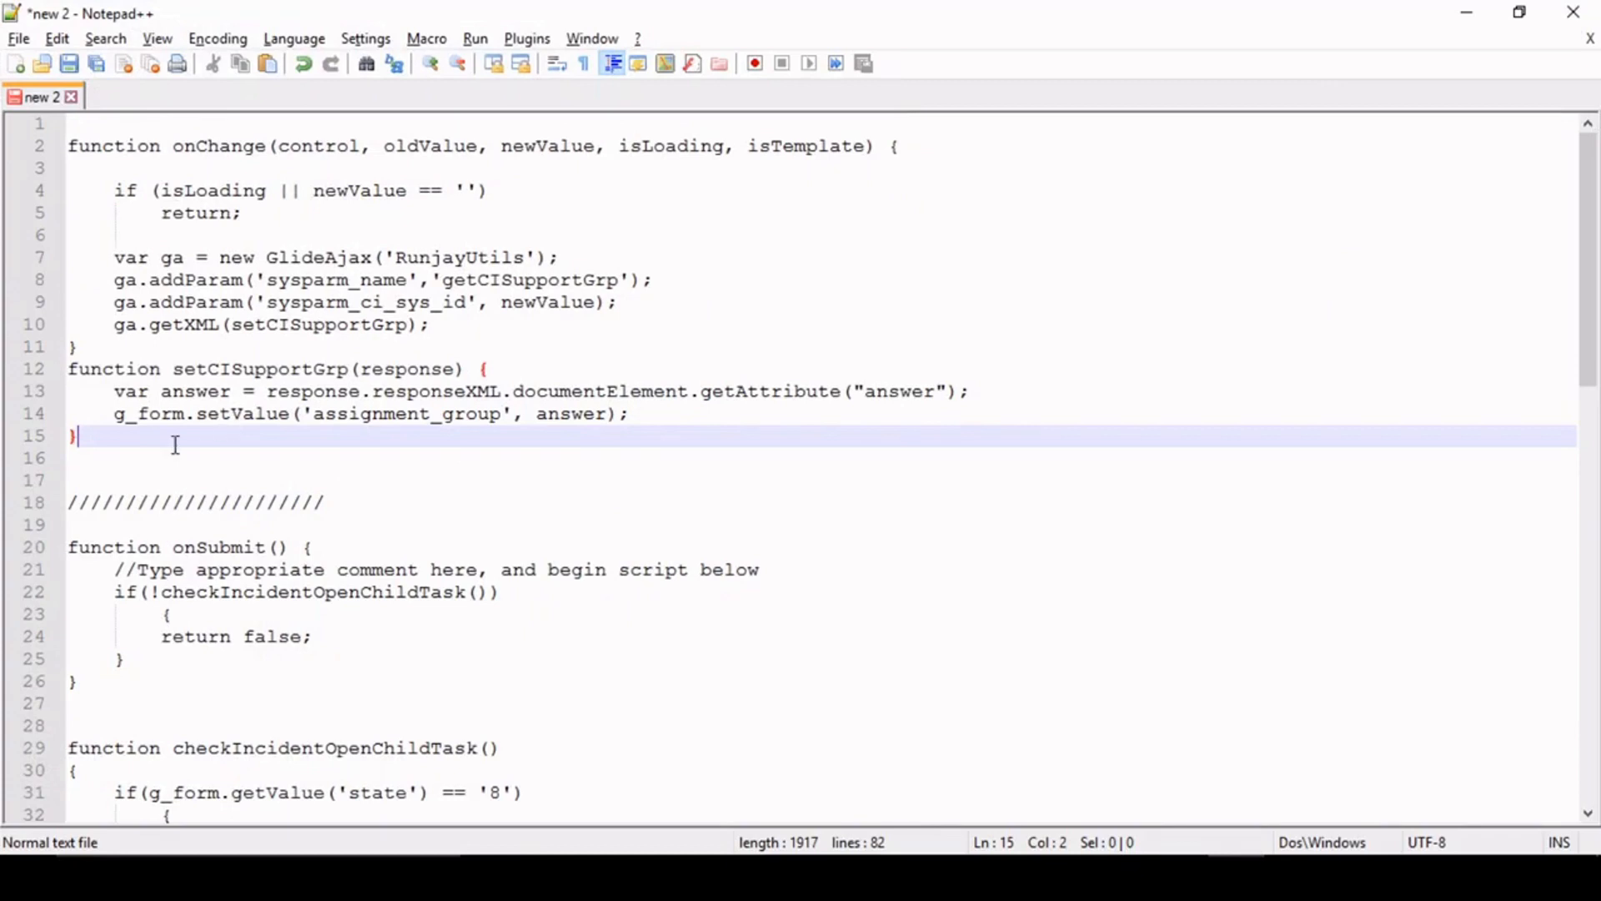
pyautogui.click(102, 454)
pyautogui.moveTo(103, 454); pyautogui.dragTo(55, 145)
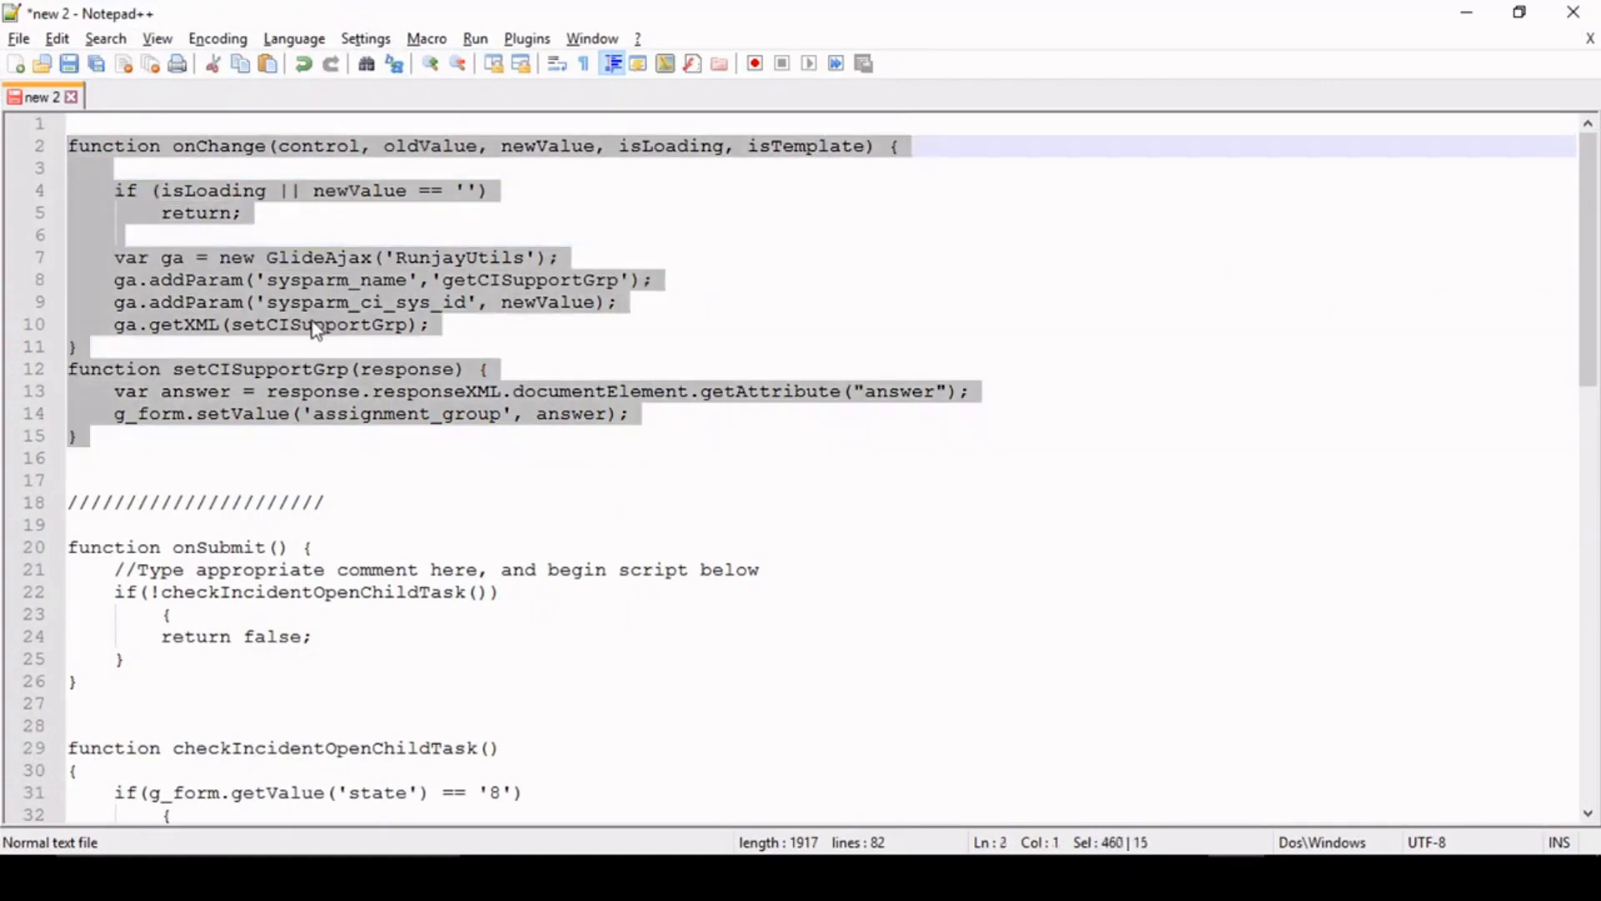
pyautogui.hotkey('ctrl', 'c')
pyautogui.hotkey('alt', 'Tab')
pyautogui.click(451, 552)
pyautogui.hotkey('ctrl', 'a')
pyautogui.hotkey('ctrl', 'v')
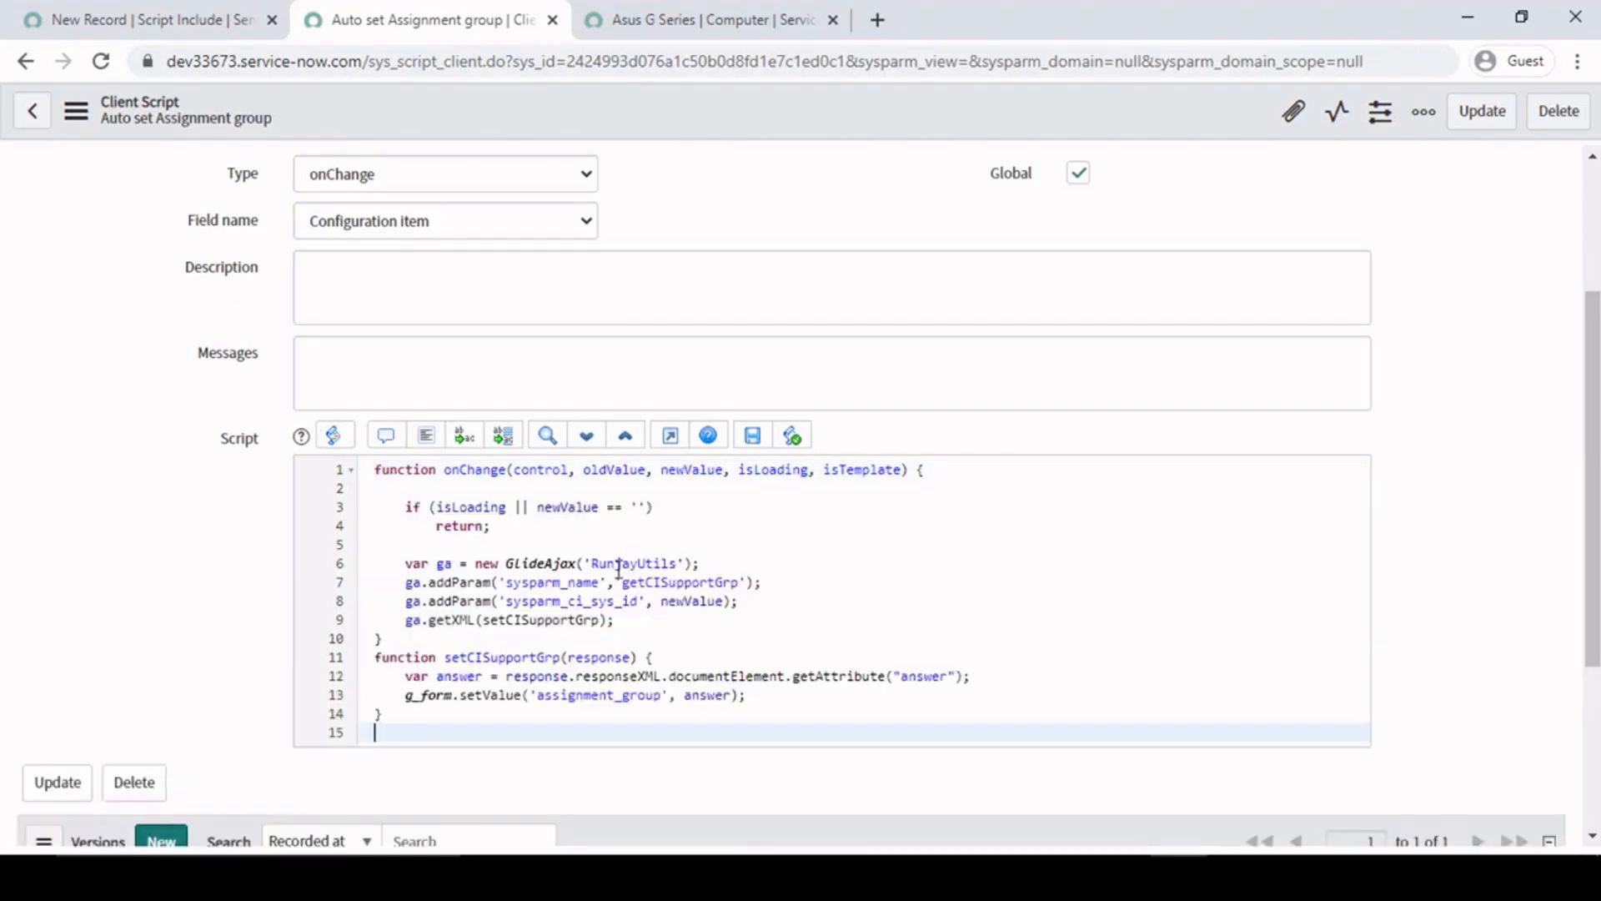
# - Highlight the pasted GlideAjax code and save the client script
pyautogui.click(620, 549)
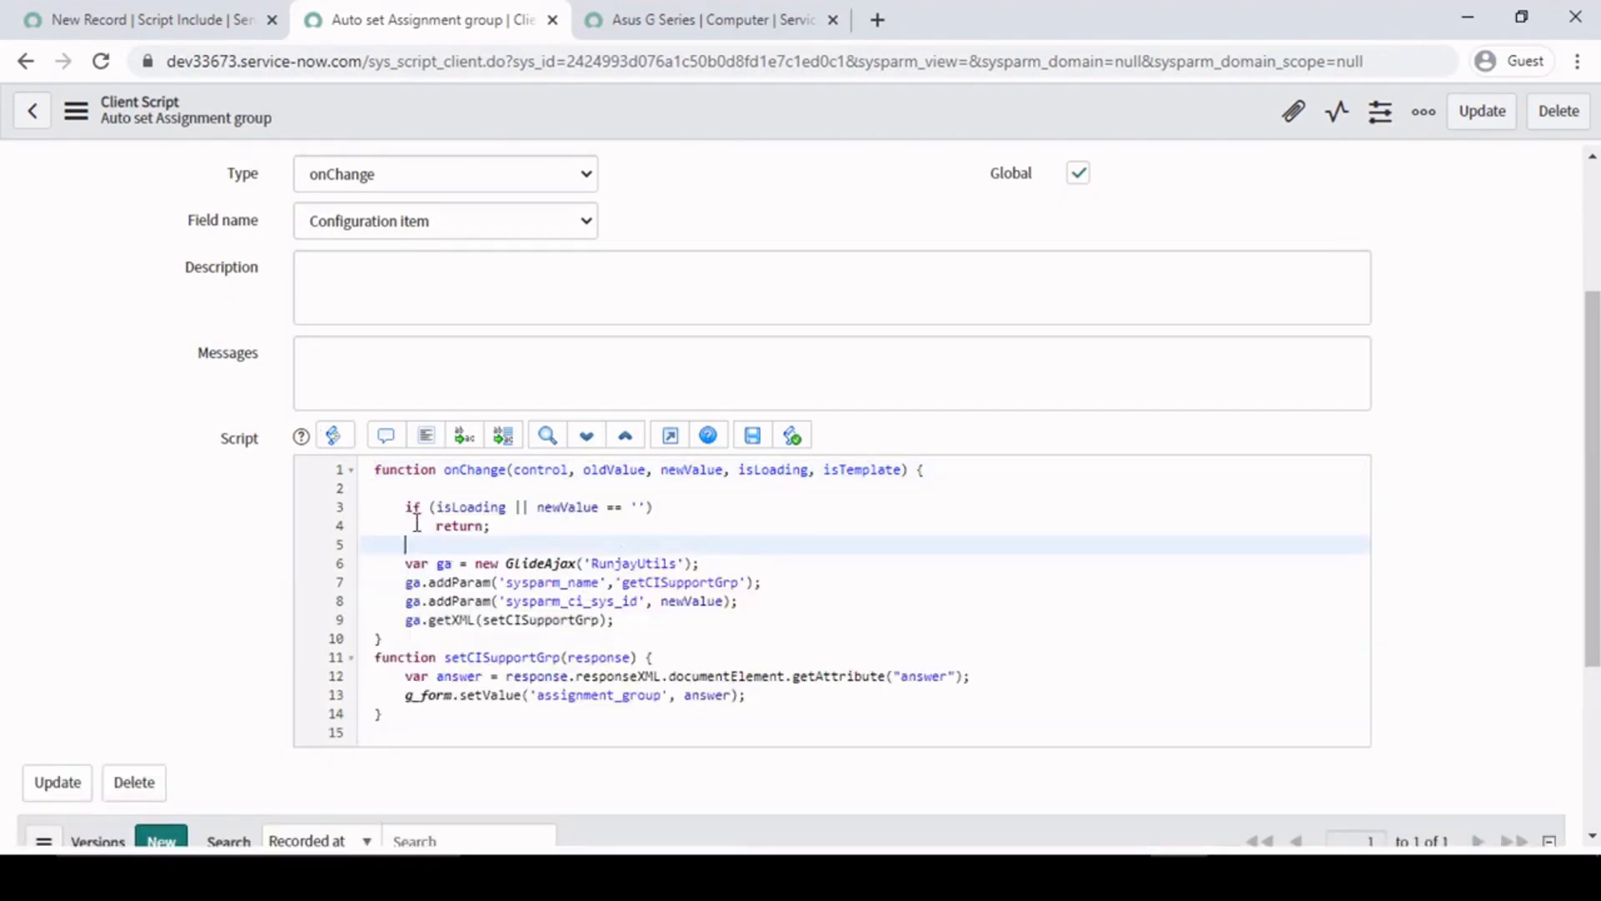
pyautogui.moveTo(401, 495); pyautogui.dragTo(515, 507)
pyautogui.click(599, 590)
pyautogui.rightClick(779, 118)
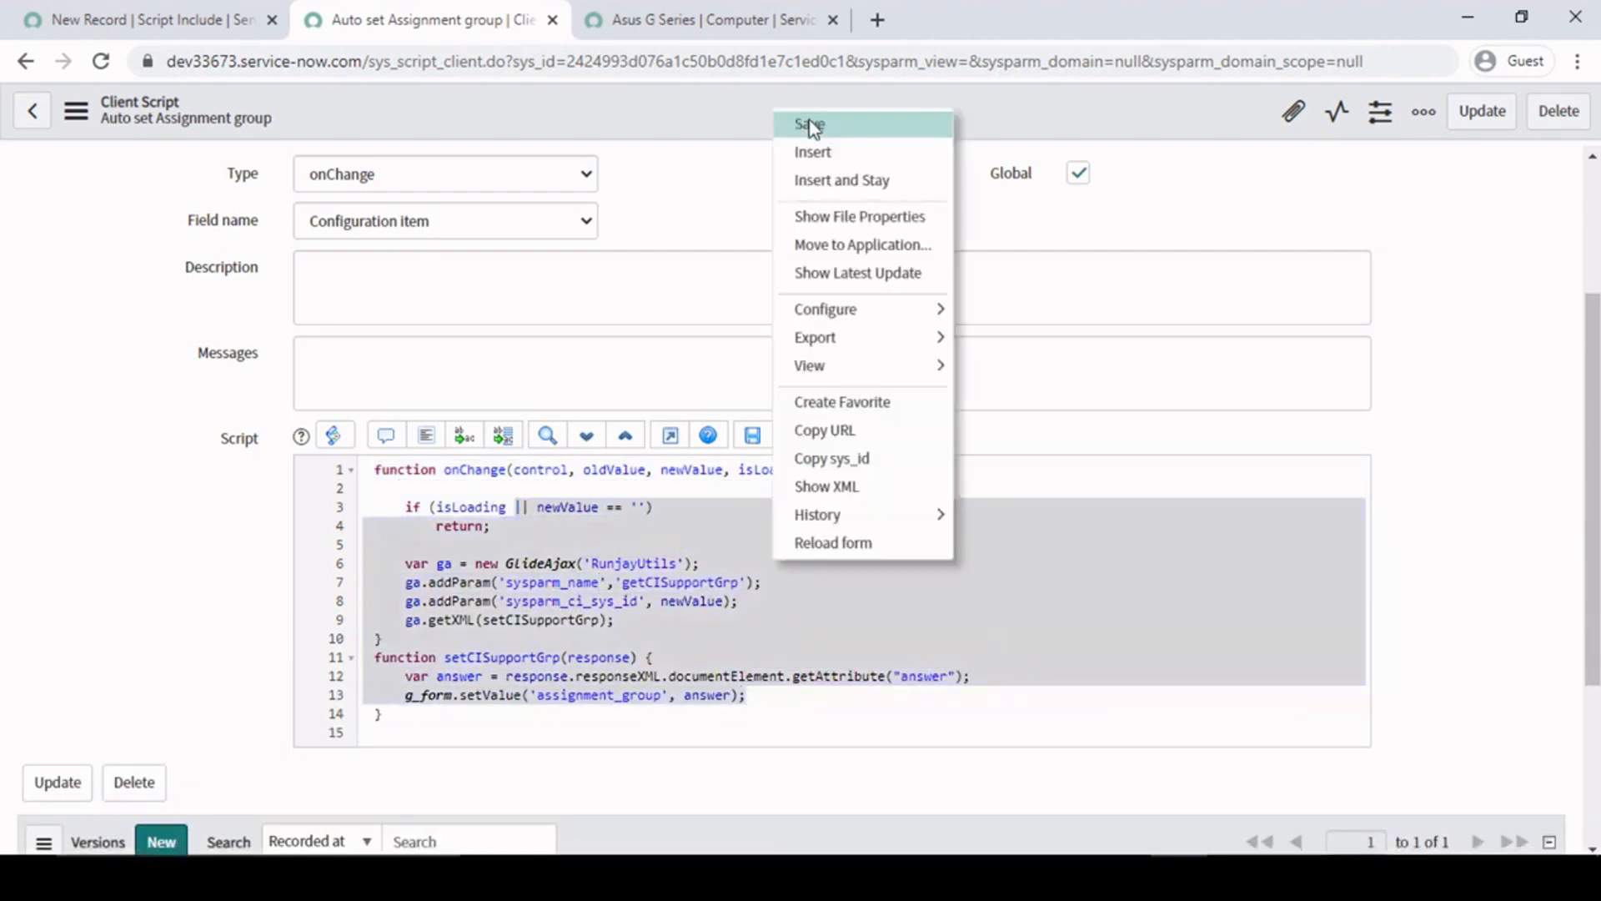
pyautogui.click(802, 131)
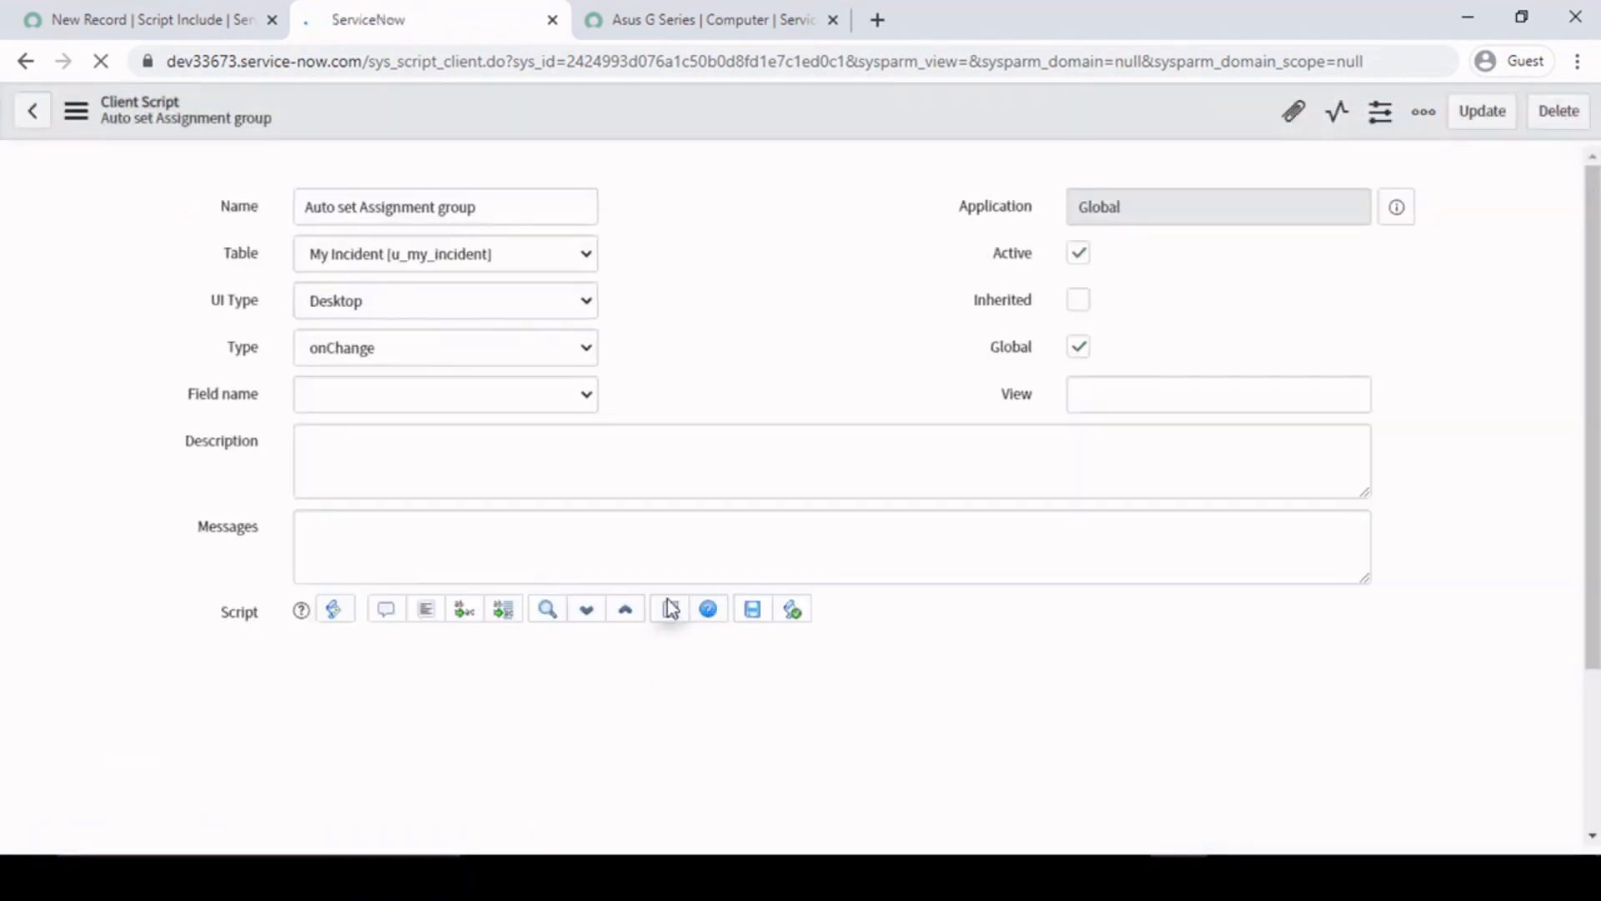
# - Change the script include name in the GlideAjax call to IncidentUtils
pyautogui.scroll(-5, 87, 688)
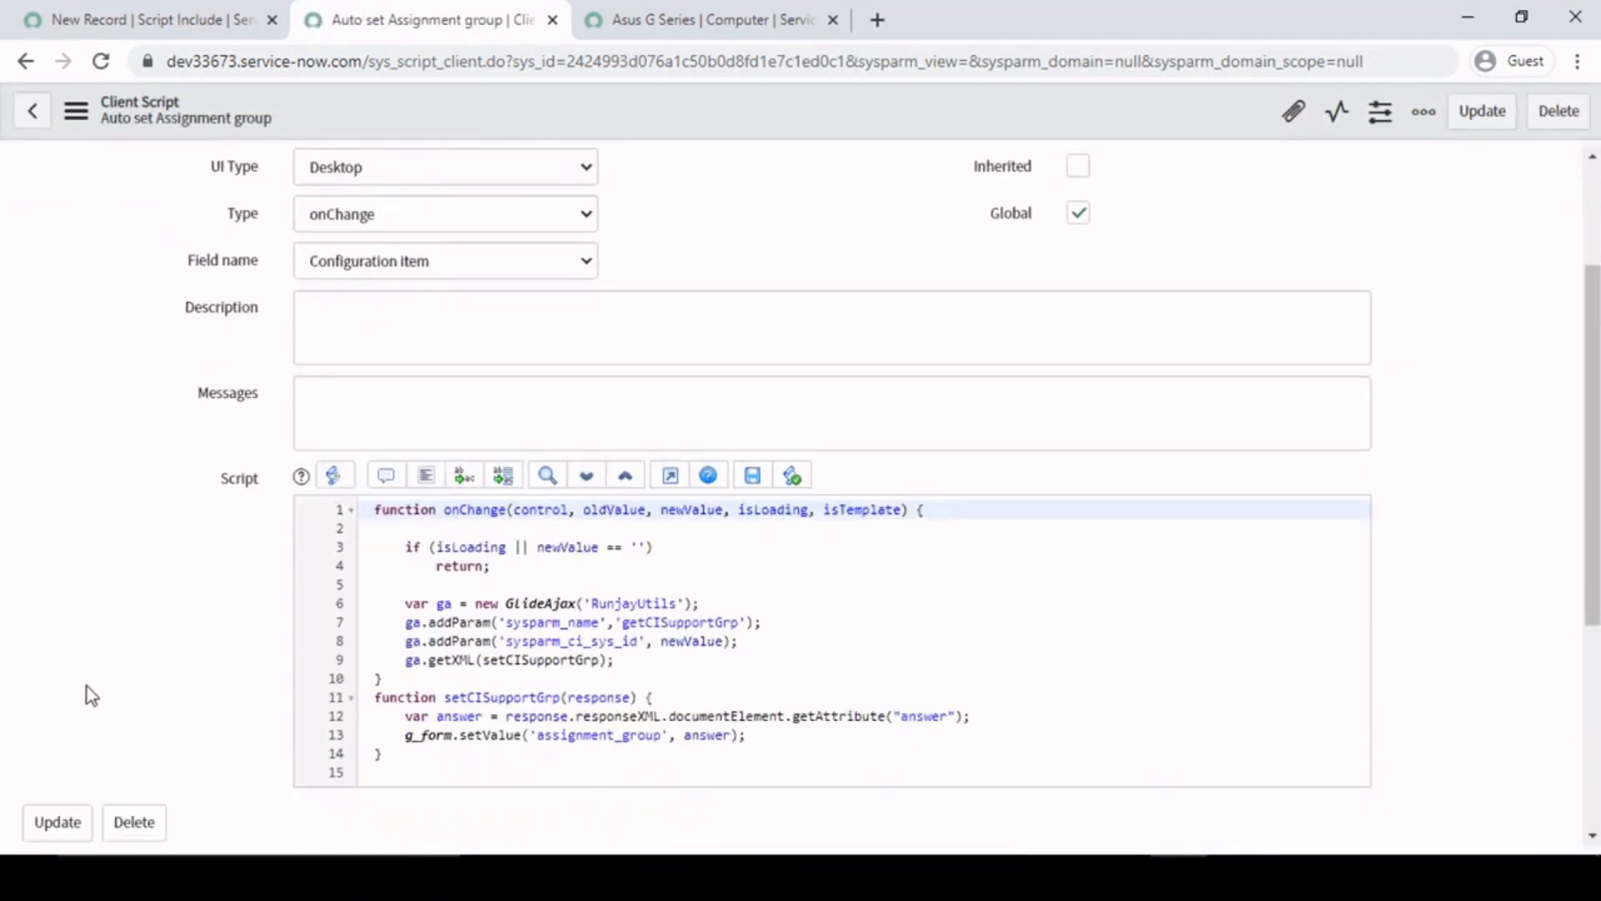
pyautogui.click(511, 446)
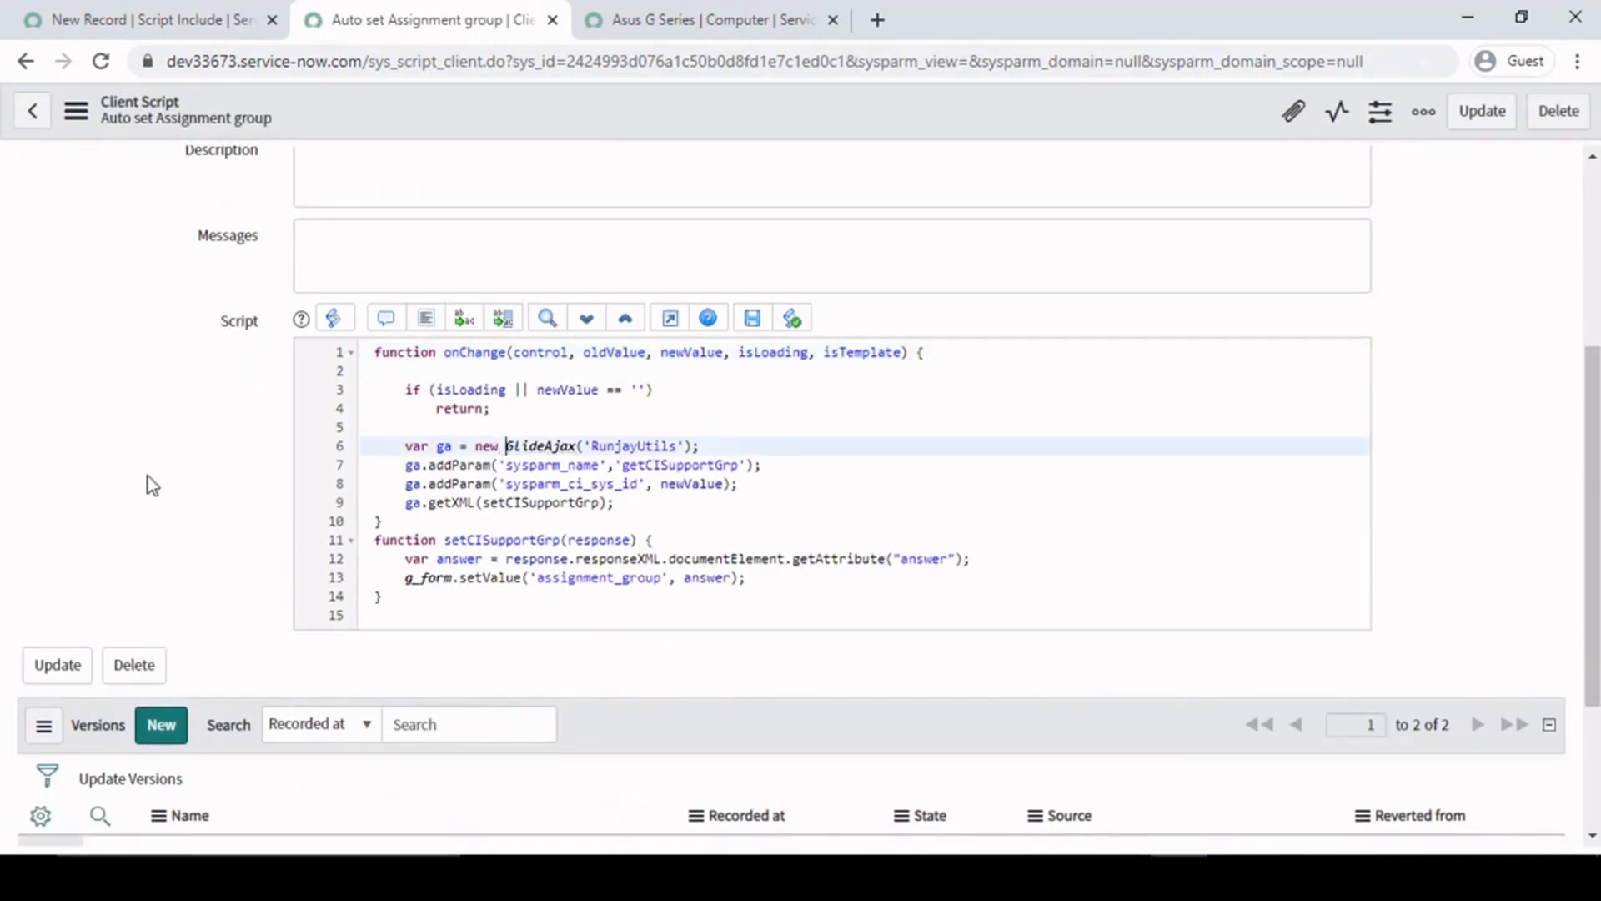
pyautogui.scroll(1, 193, 482)
pyautogui.scroll(3, 195, 477)
pyautogui.scroll(-3, 196, 477)
pyautogui.doubleClick(641, 447)
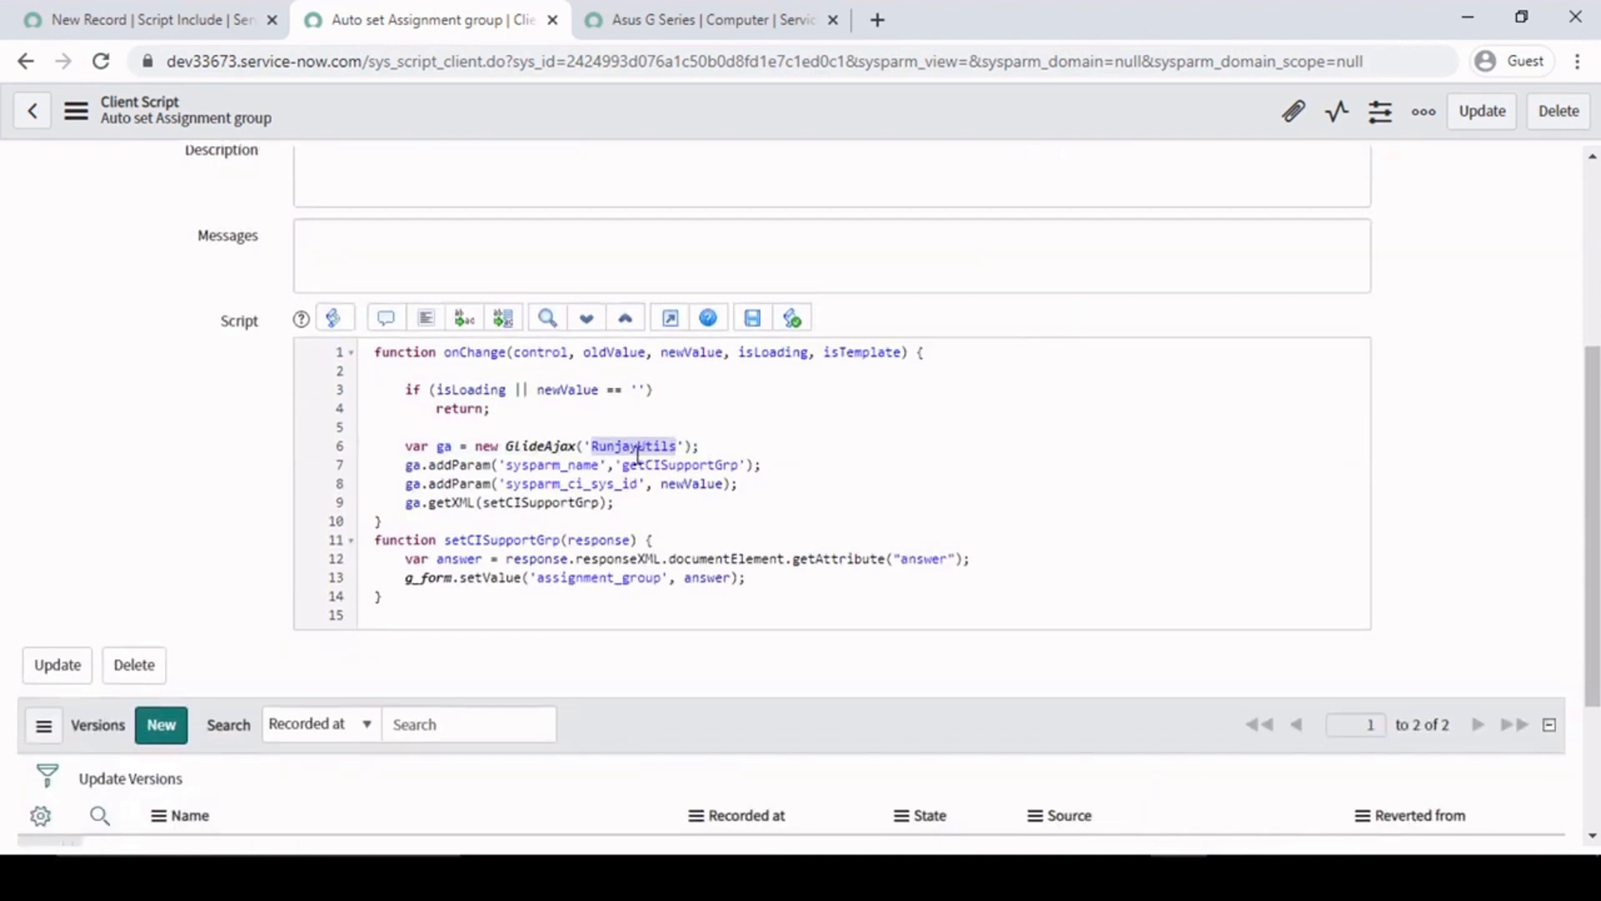
pyautogui.click(729, 452)
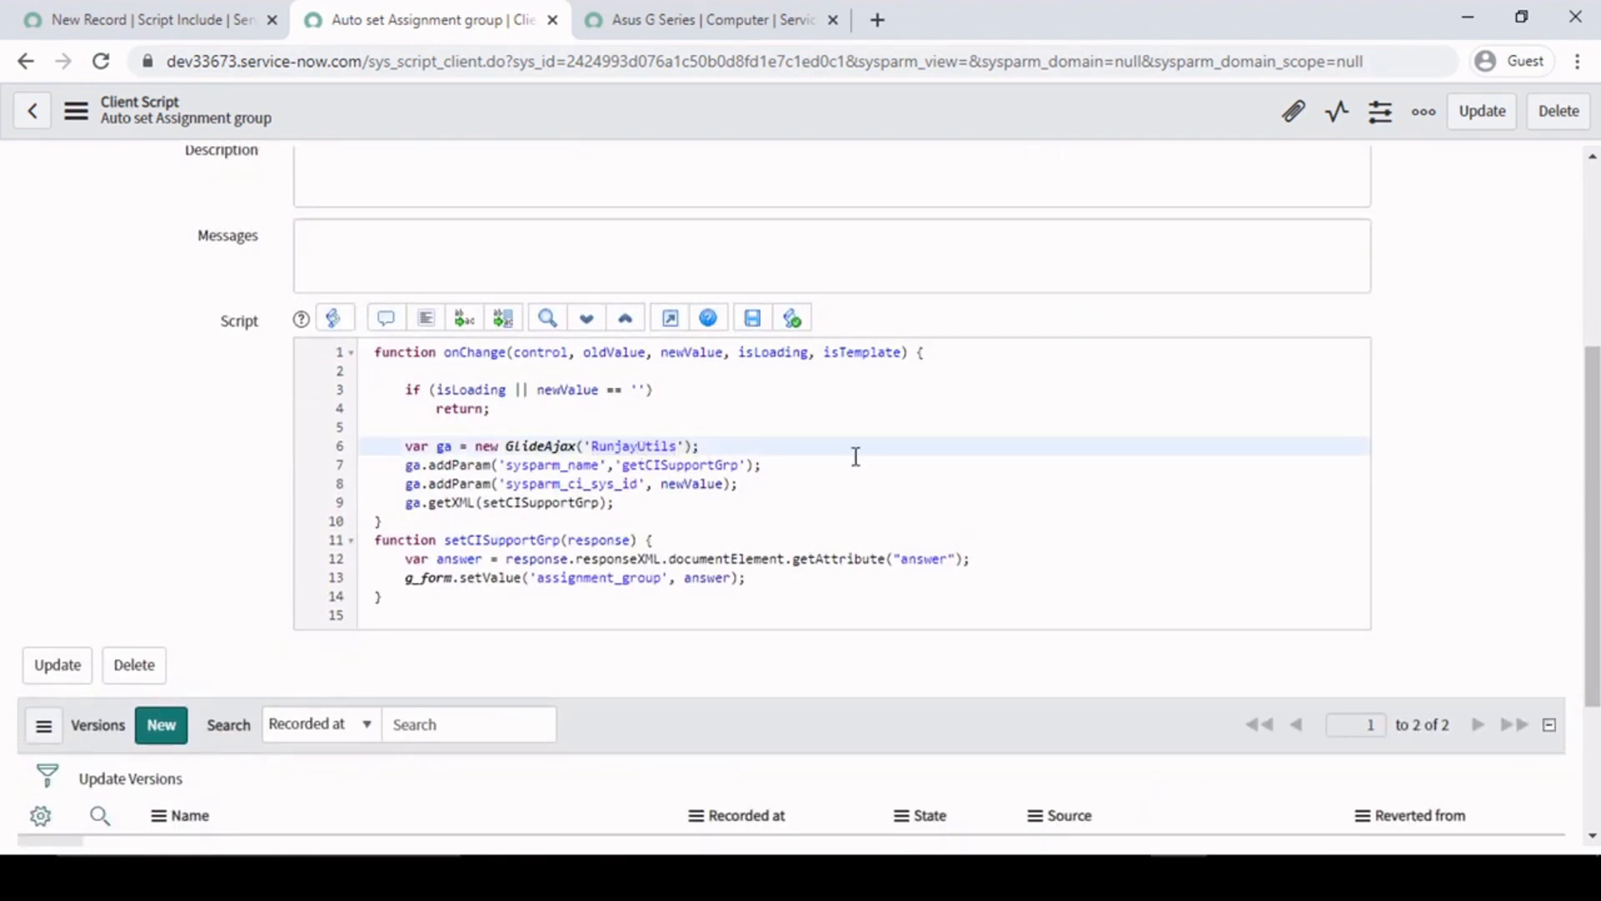
pyautogui.press('BackSpace')
pyautogui.press('BackSpace')
pyautogui.press('BackSpace')
pyautogui.press('BackSpace')
pyautogui.press('BackSpace')
pyautogui.press('BackSpace')
pyautogui.write('Incident')
pyautogui.doubleClick(648, 451)
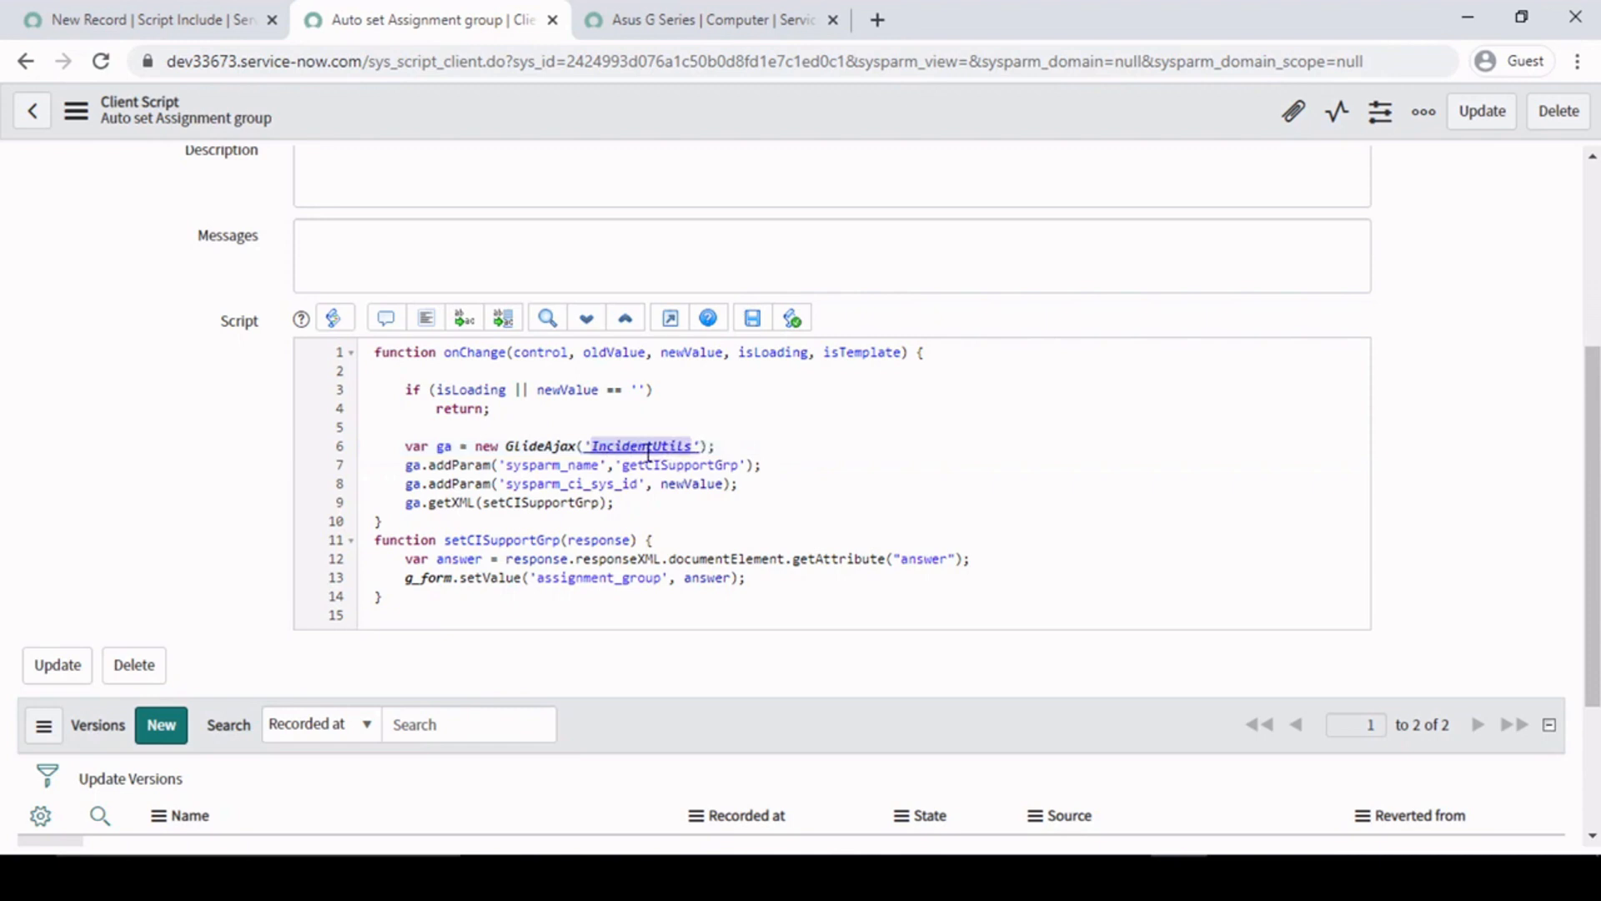
# - Save the client script and review its reloaded GlideAjax code
pyautogui.rightClick(816, 105)
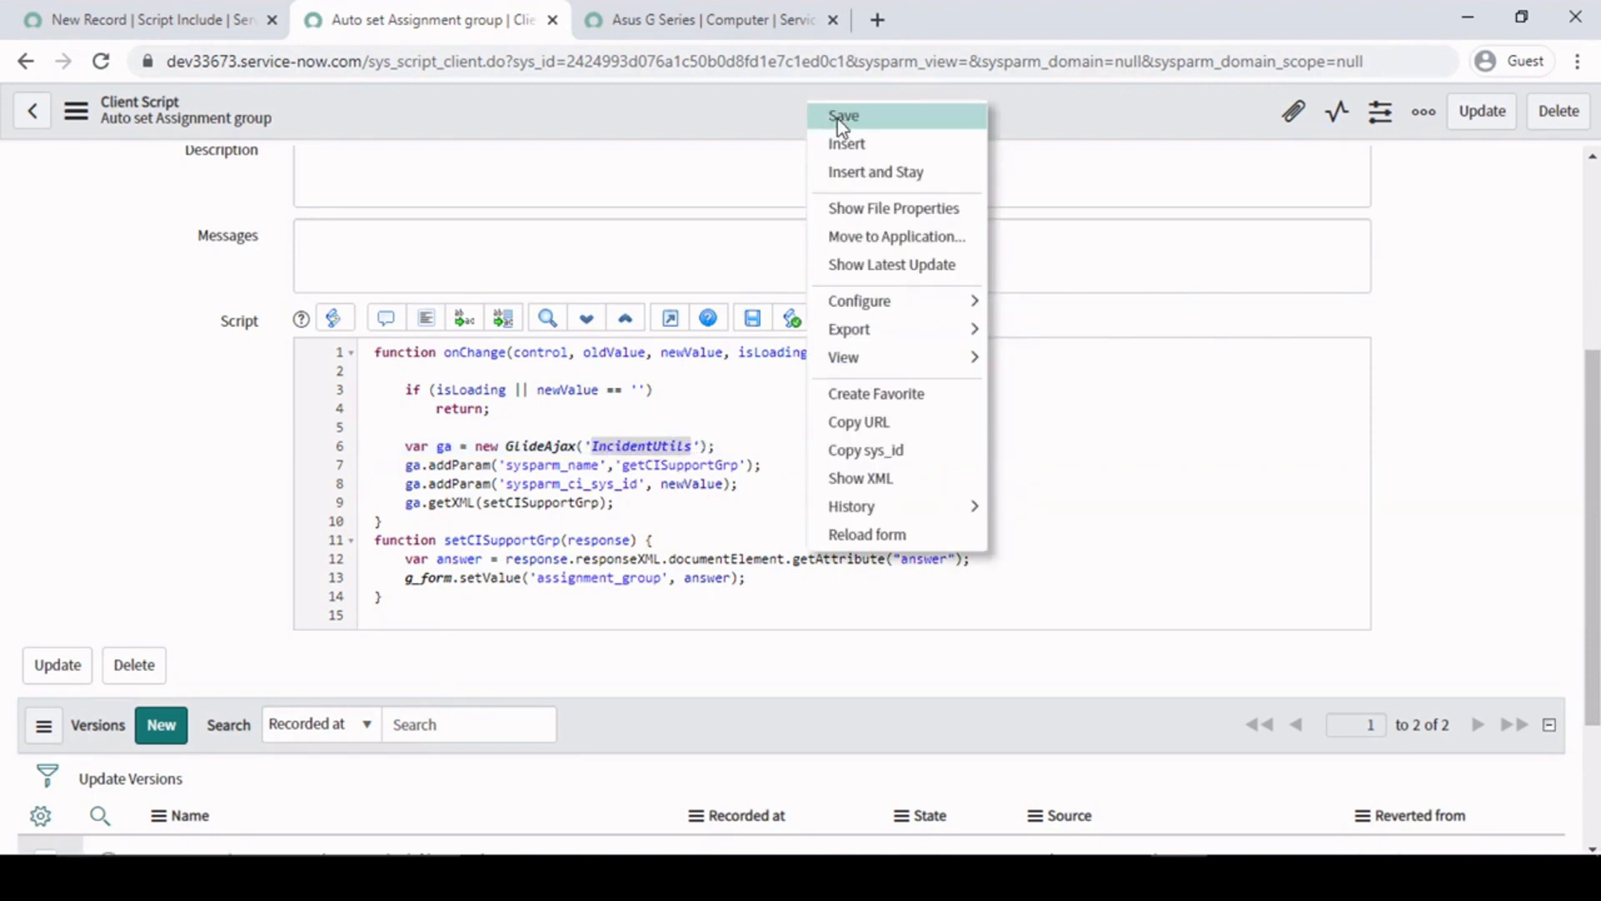
pyautogui.click(830, 116)
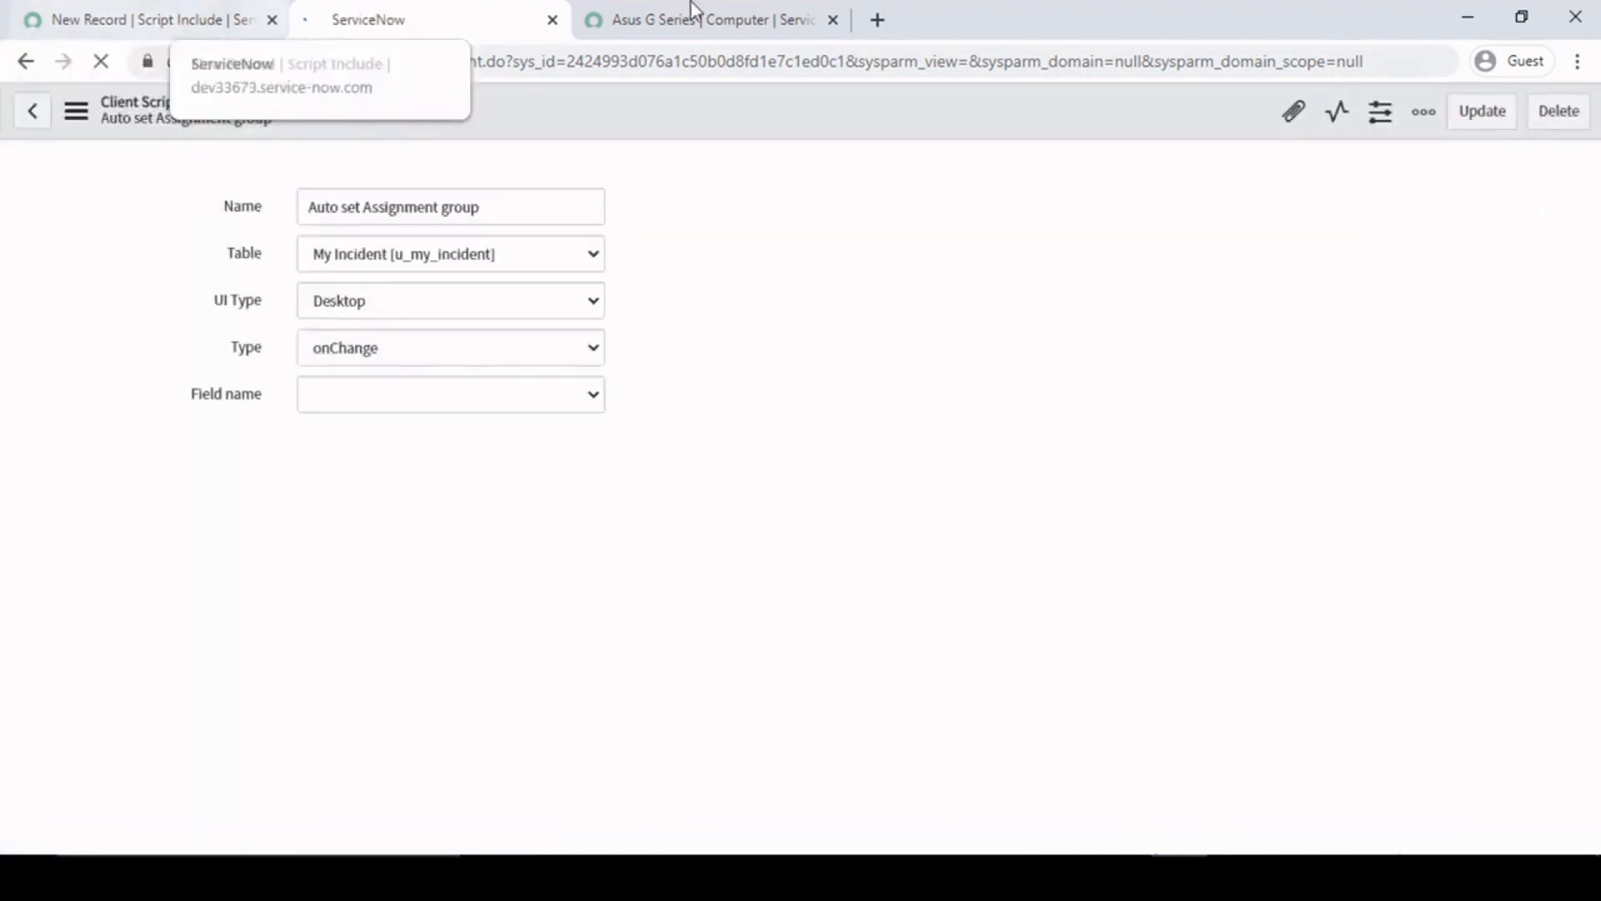
pyautogui.click(731, 23)
pyautogui.click(458, 19)
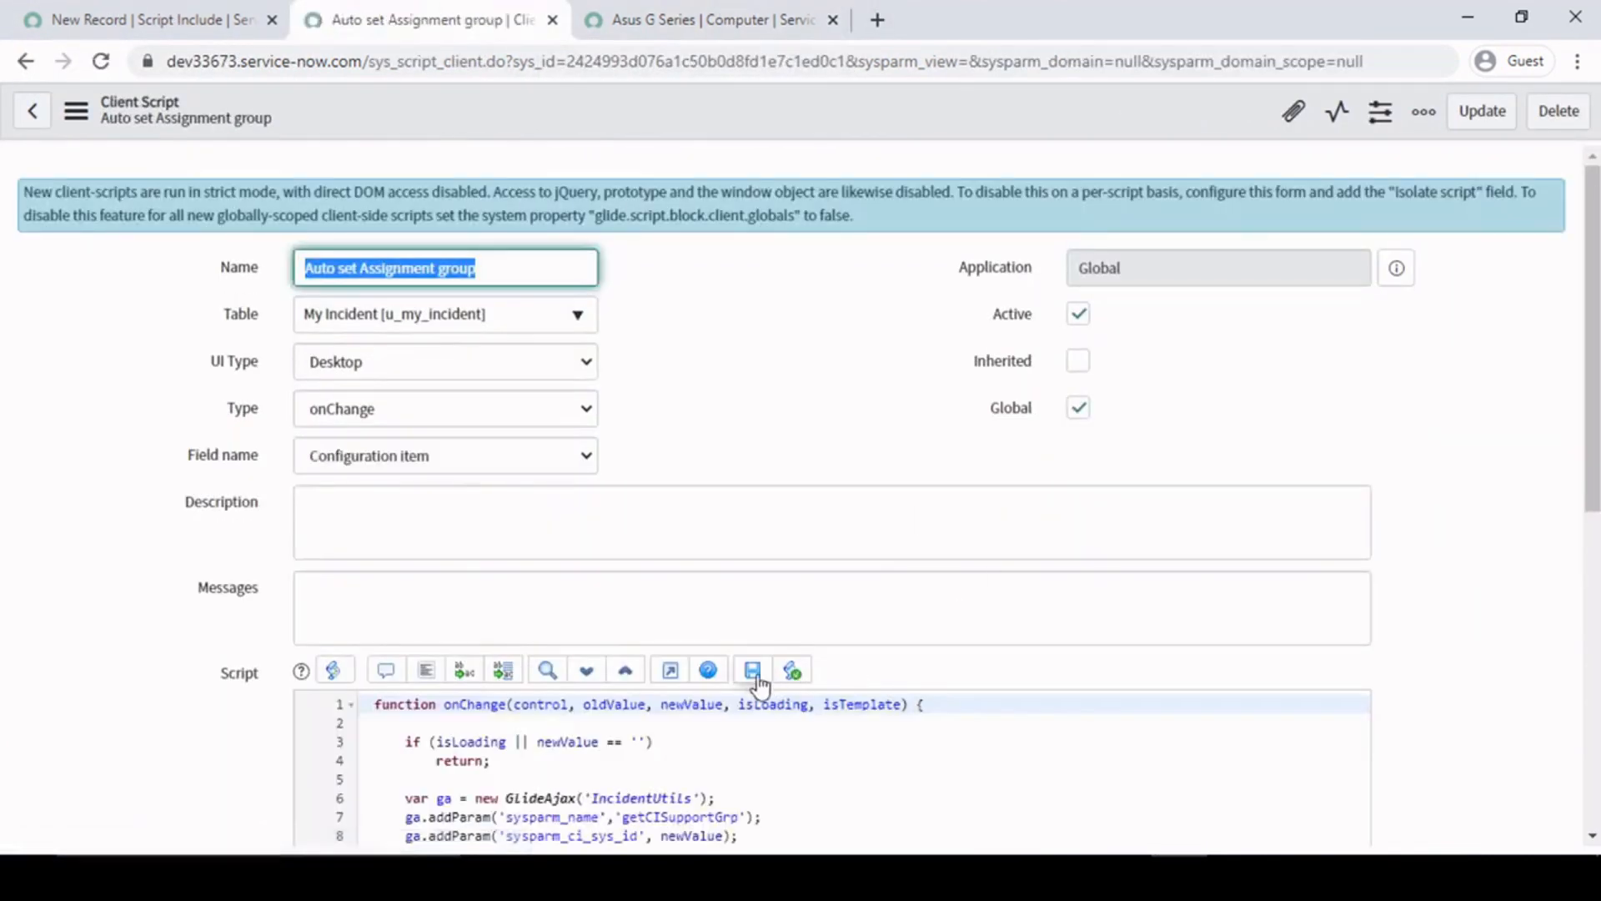
pyautogui.scroll(-2, 451, 659)
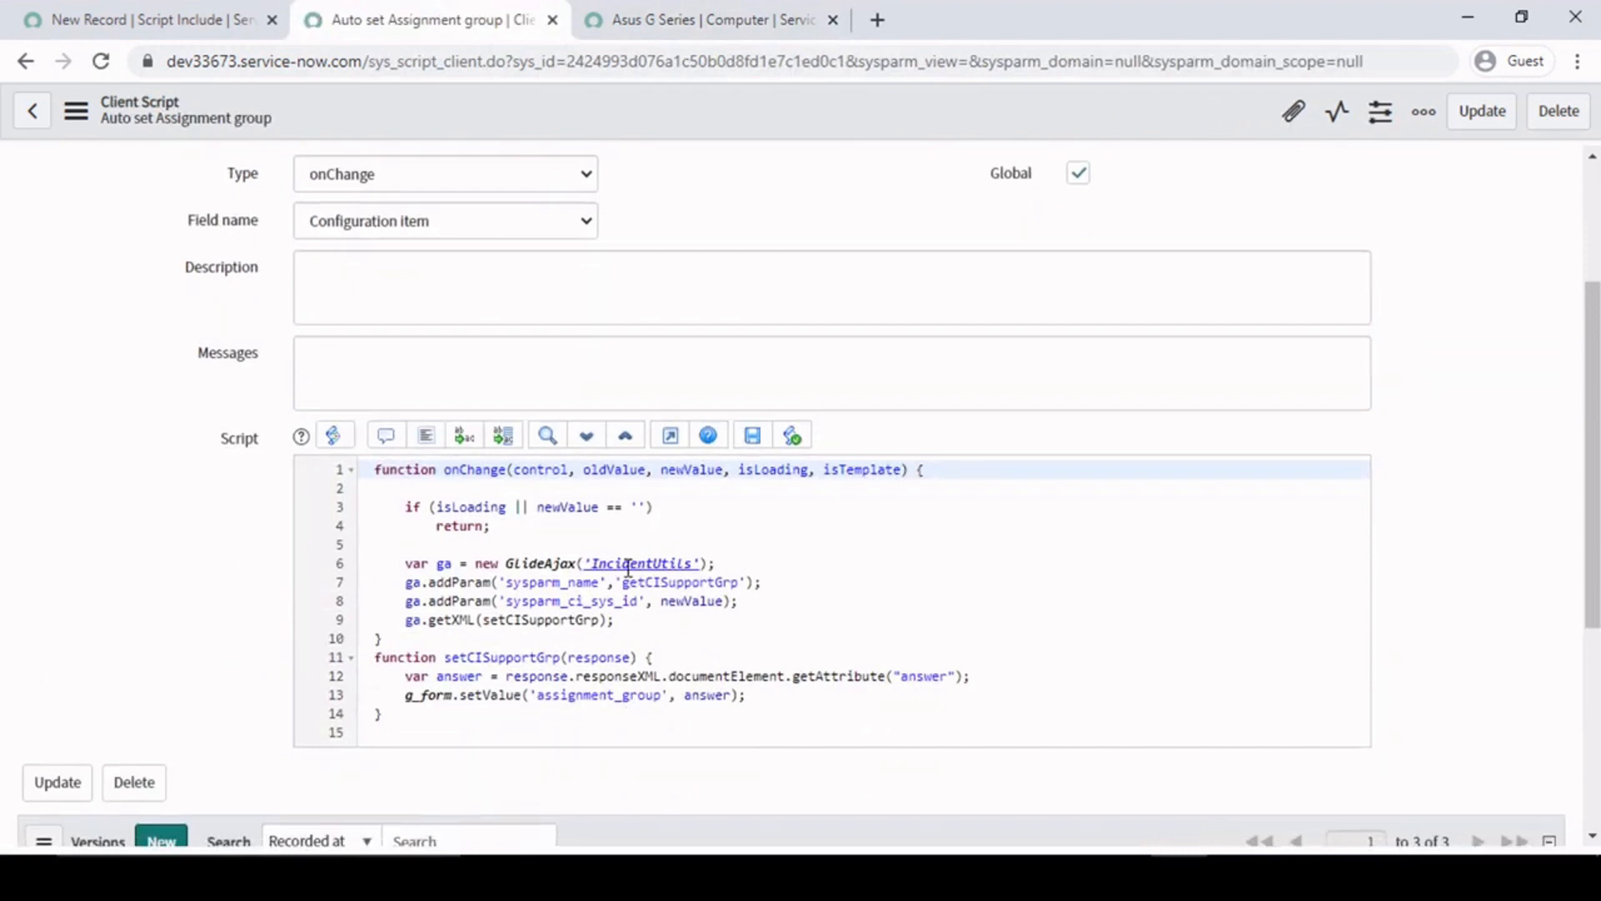
pyautogui.click(832, 589)
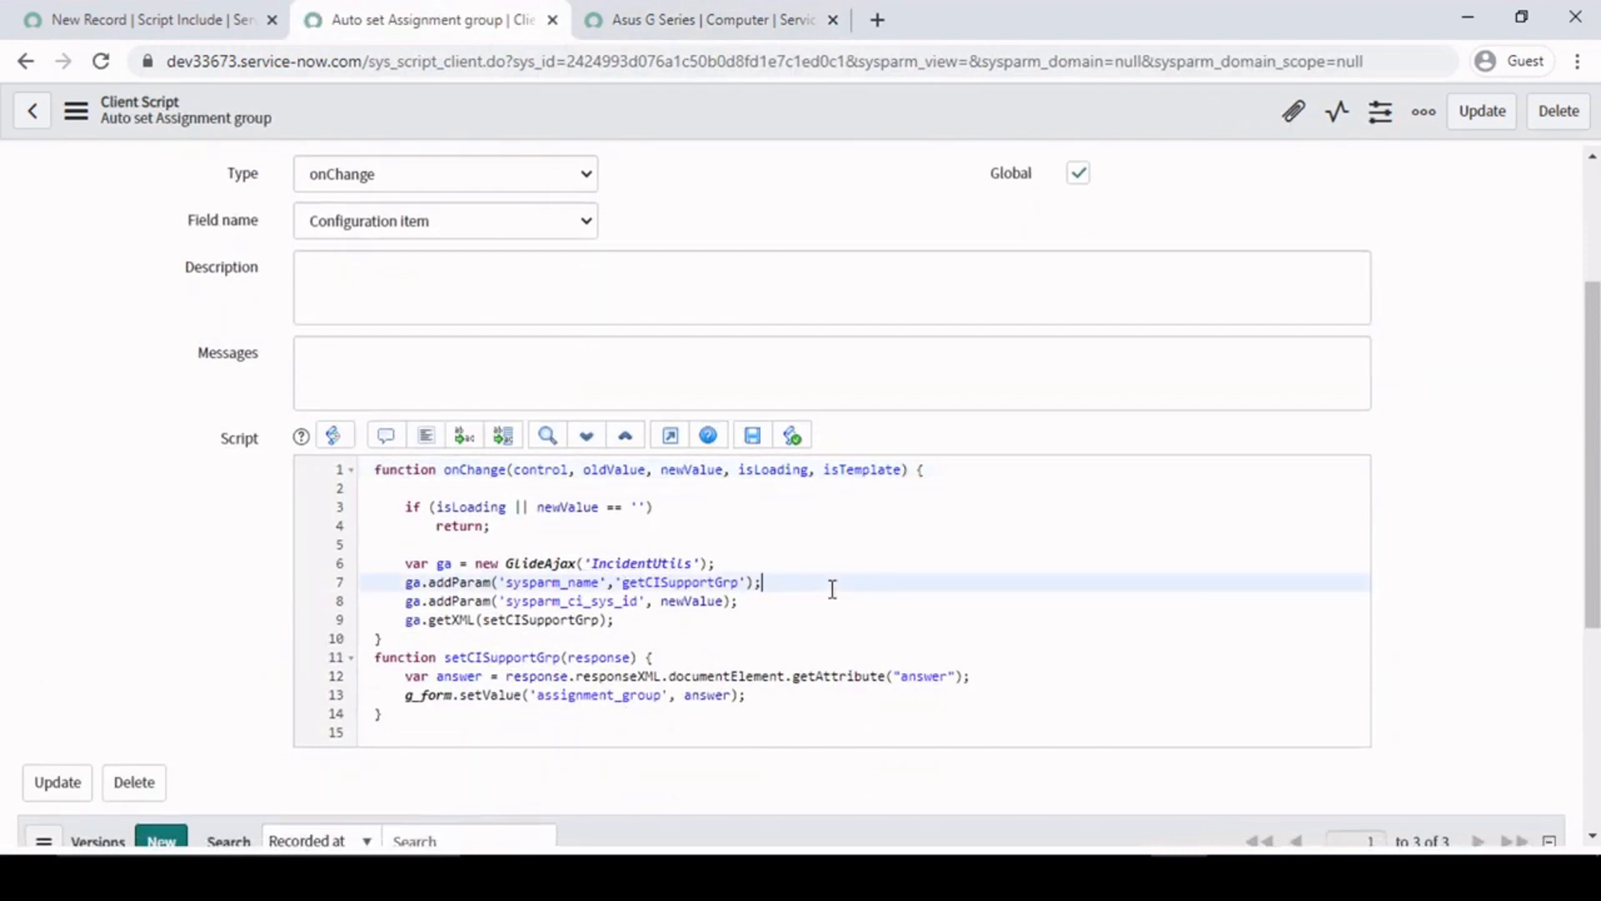
# - Find the System Definition Script Includes list by filtering for "include", open it in a separate tab and start a new record
pyautogui.click(67, 19)
pyautogui.click(200, 184)
pyautogui.press('BackSpace')
pyautogui.write('include')
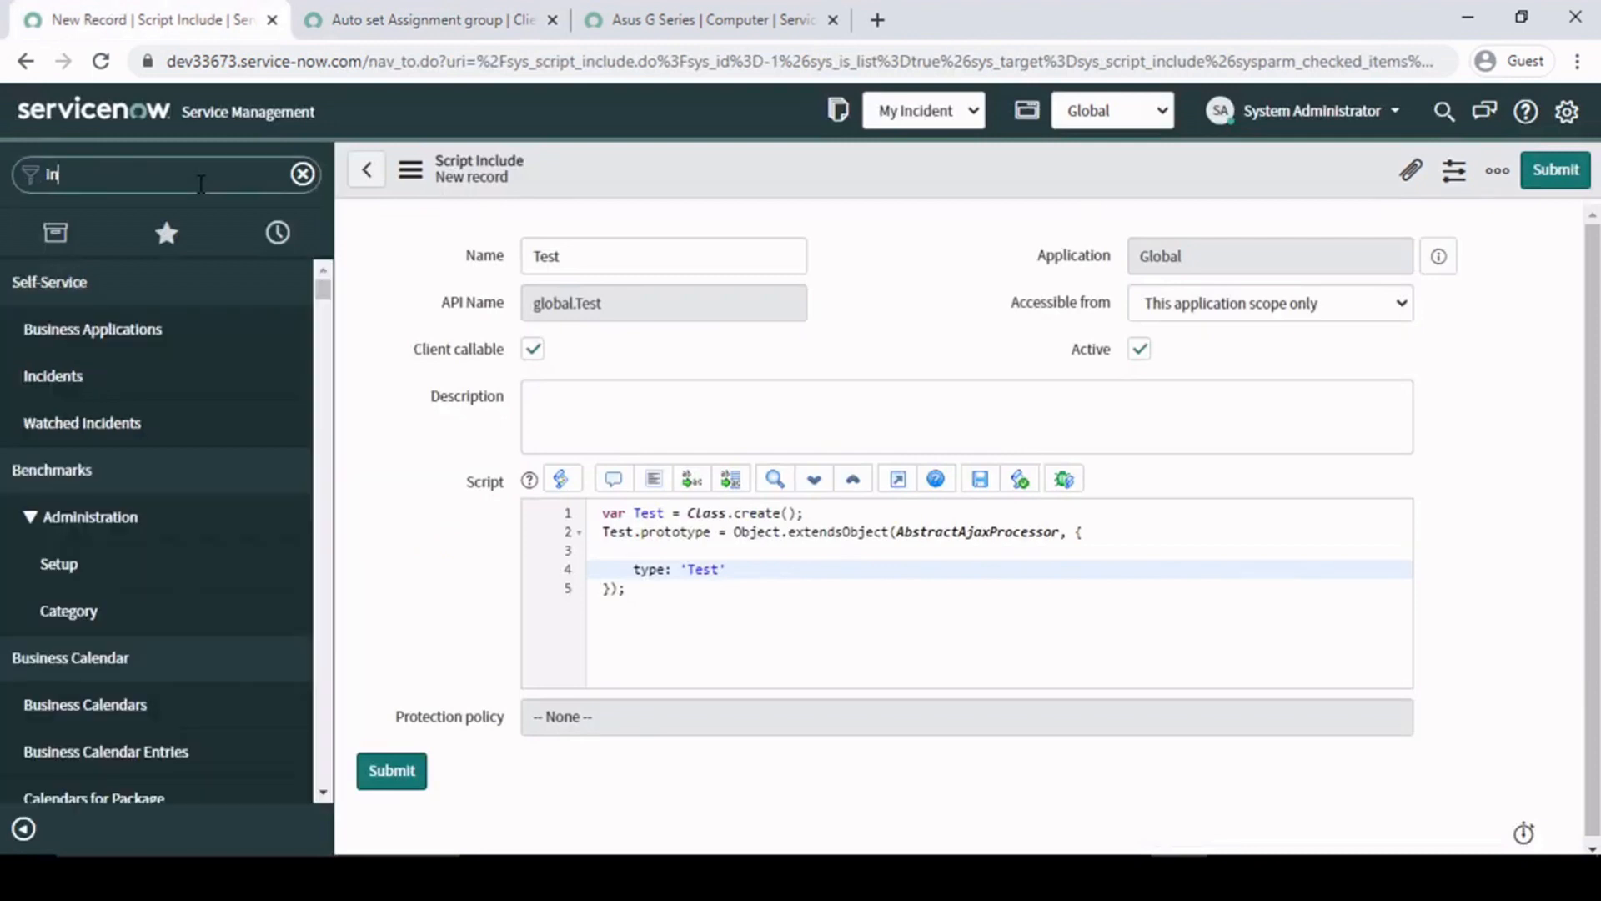
pyautogui.scroll(-1, 129, 618)
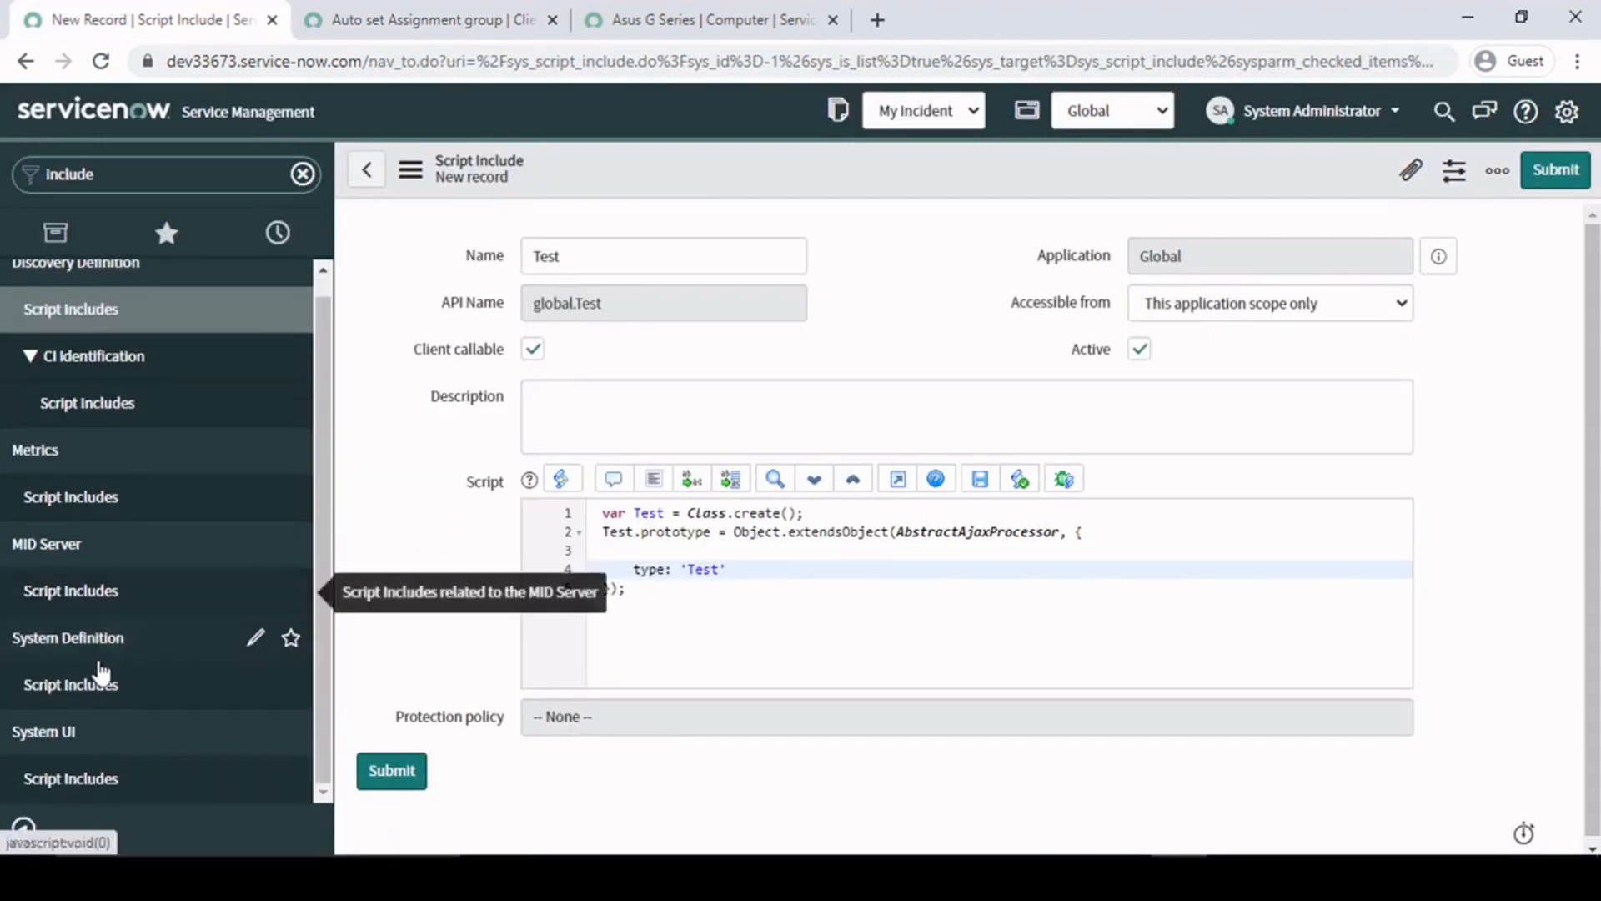
pyautogui.keyDown('ctrl'); pyautogui.click(100, 682); pyautogui.keyUp('ctrl')
pyautogui.click(942, 17)
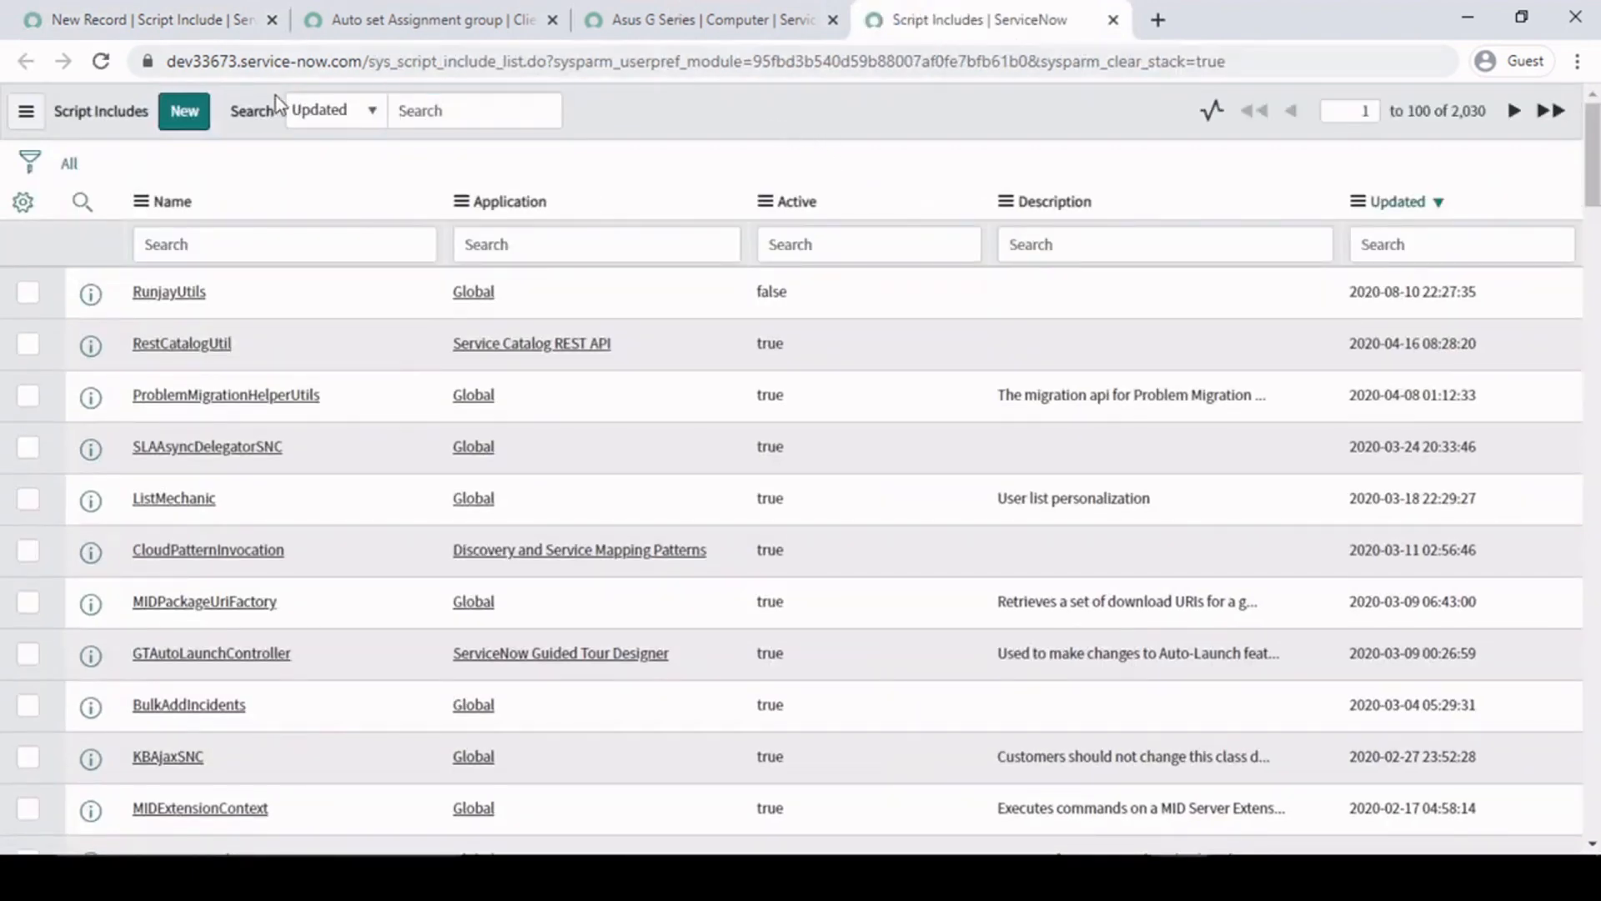
pyautogui.click(184, 110)
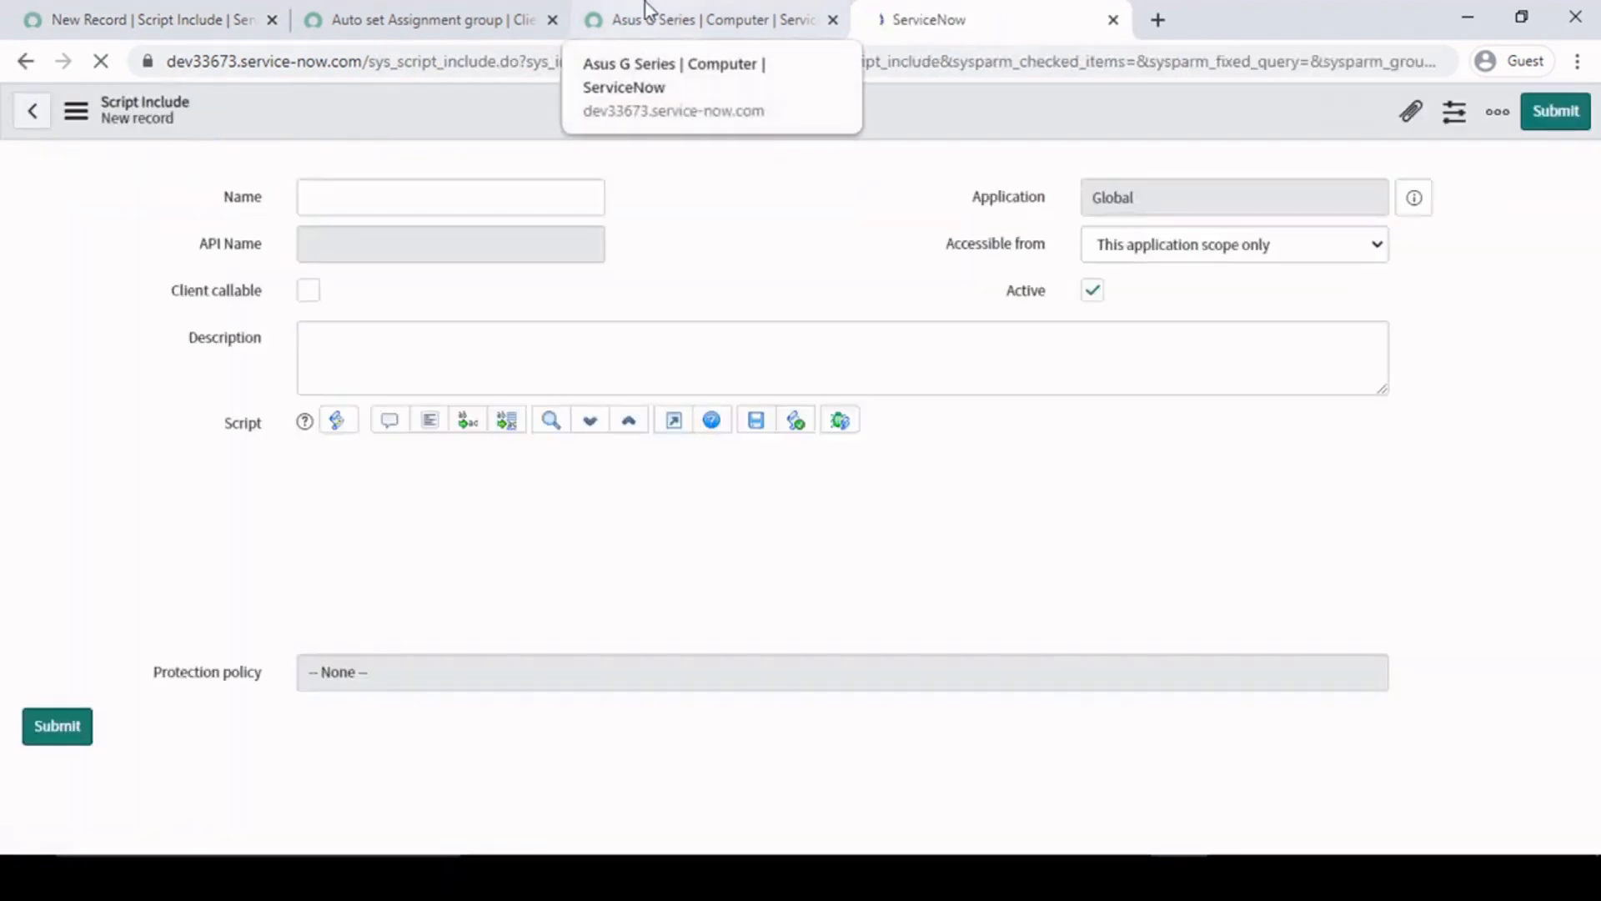
# - Name the new script include IncidentUtils so its class template is generated
pyautogui.hotkey('ctrl', 'v')
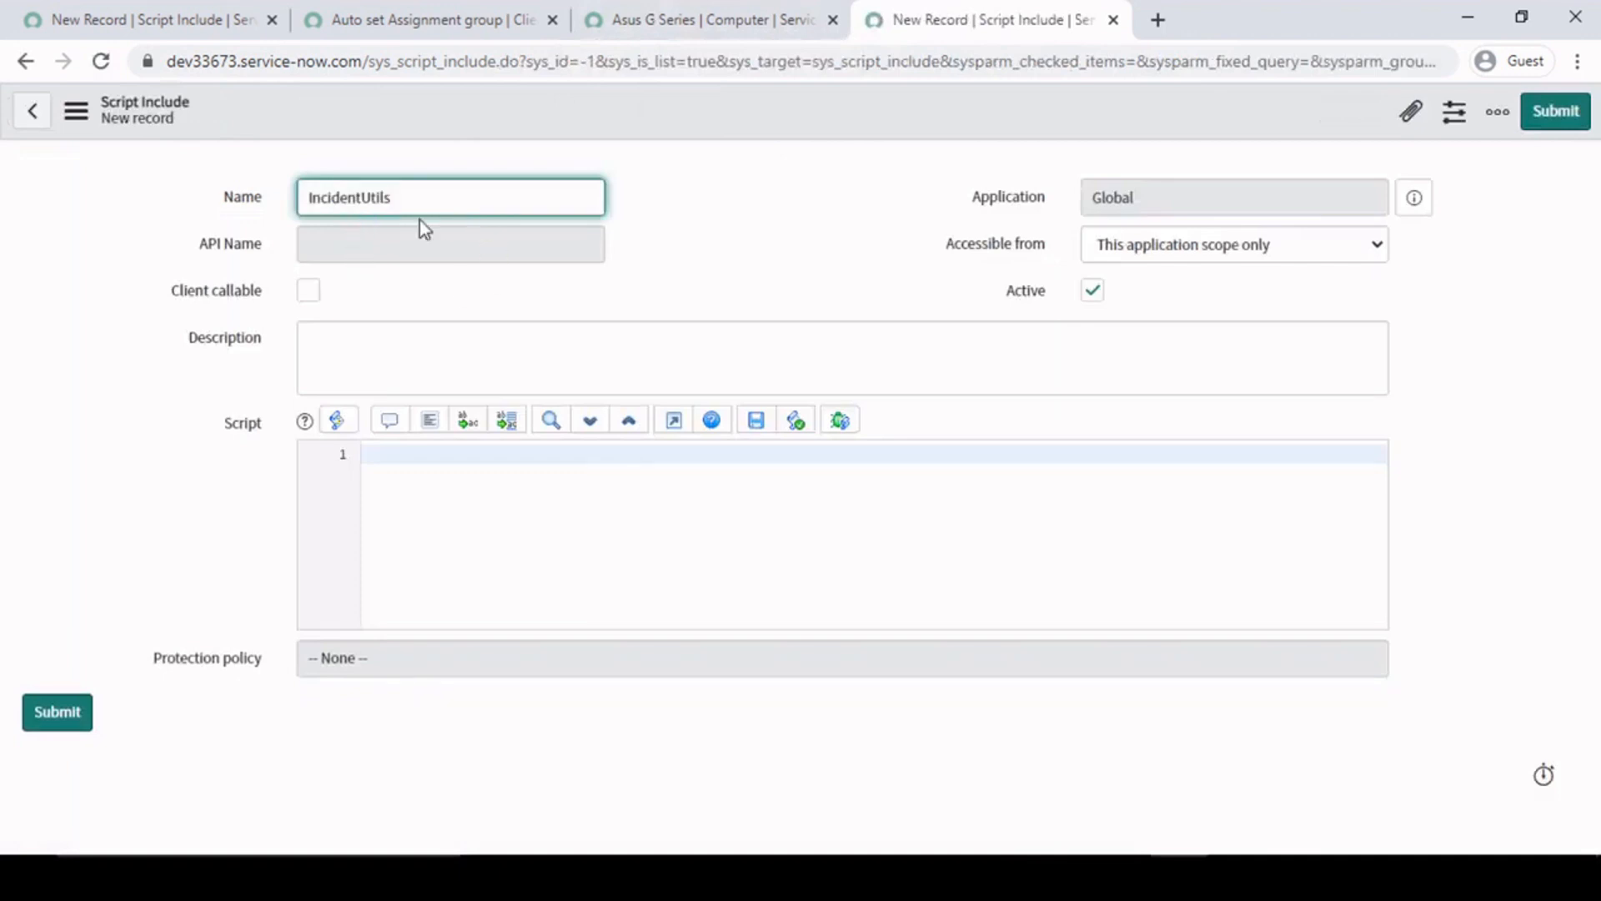
pyautogui.moveTo(439, 200); pyautogui.dragTo(46, 208)
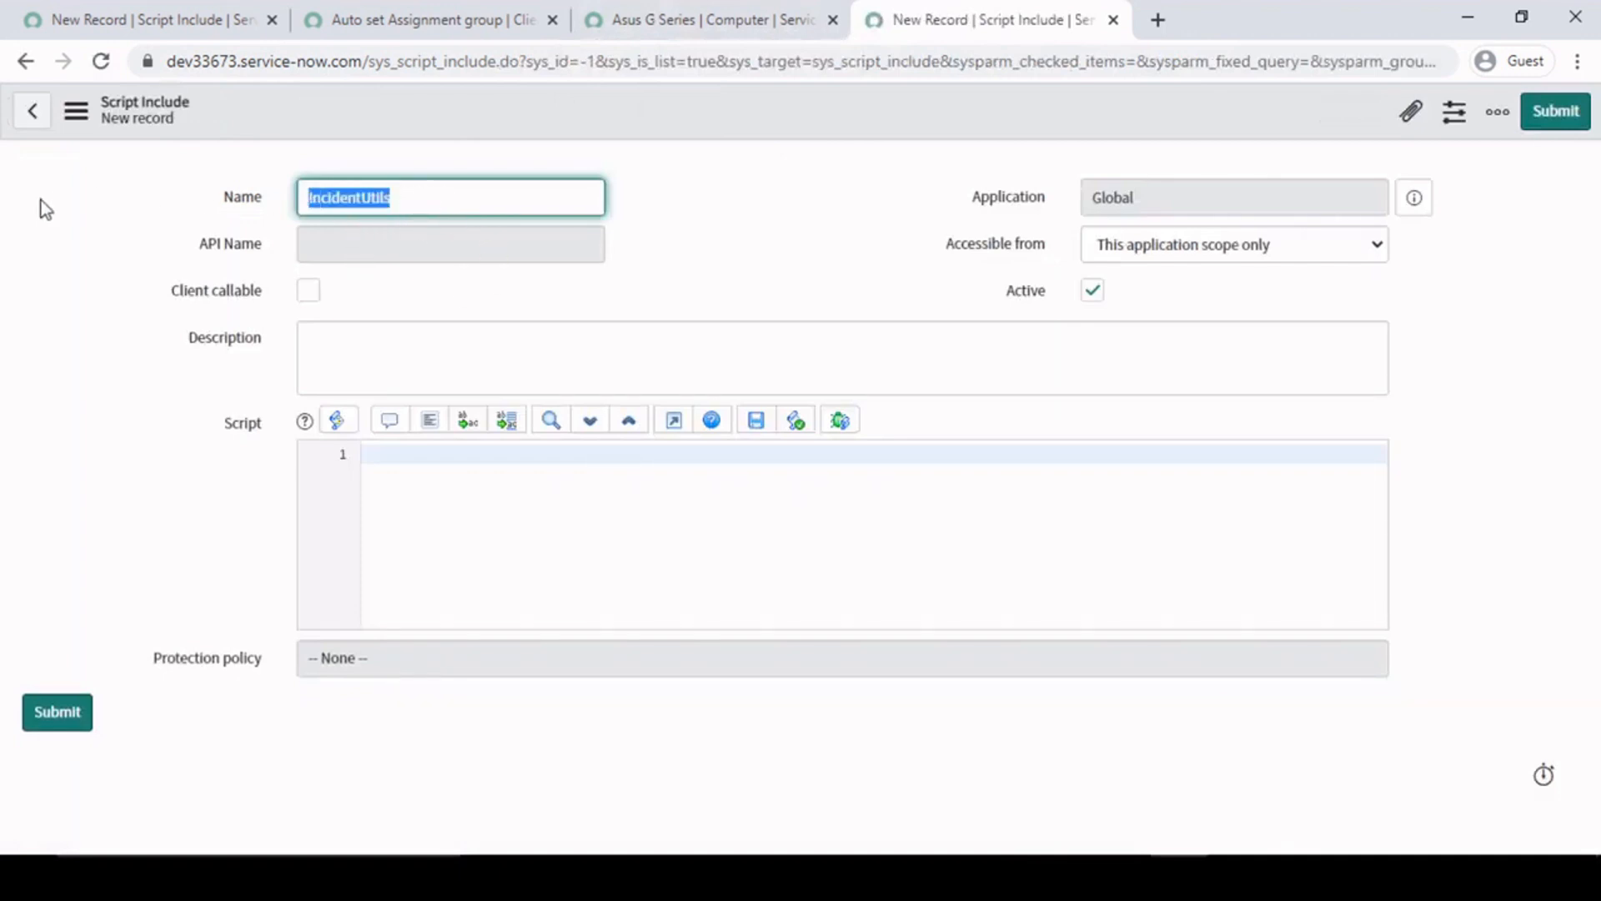
pyautogui.click(753, 247)
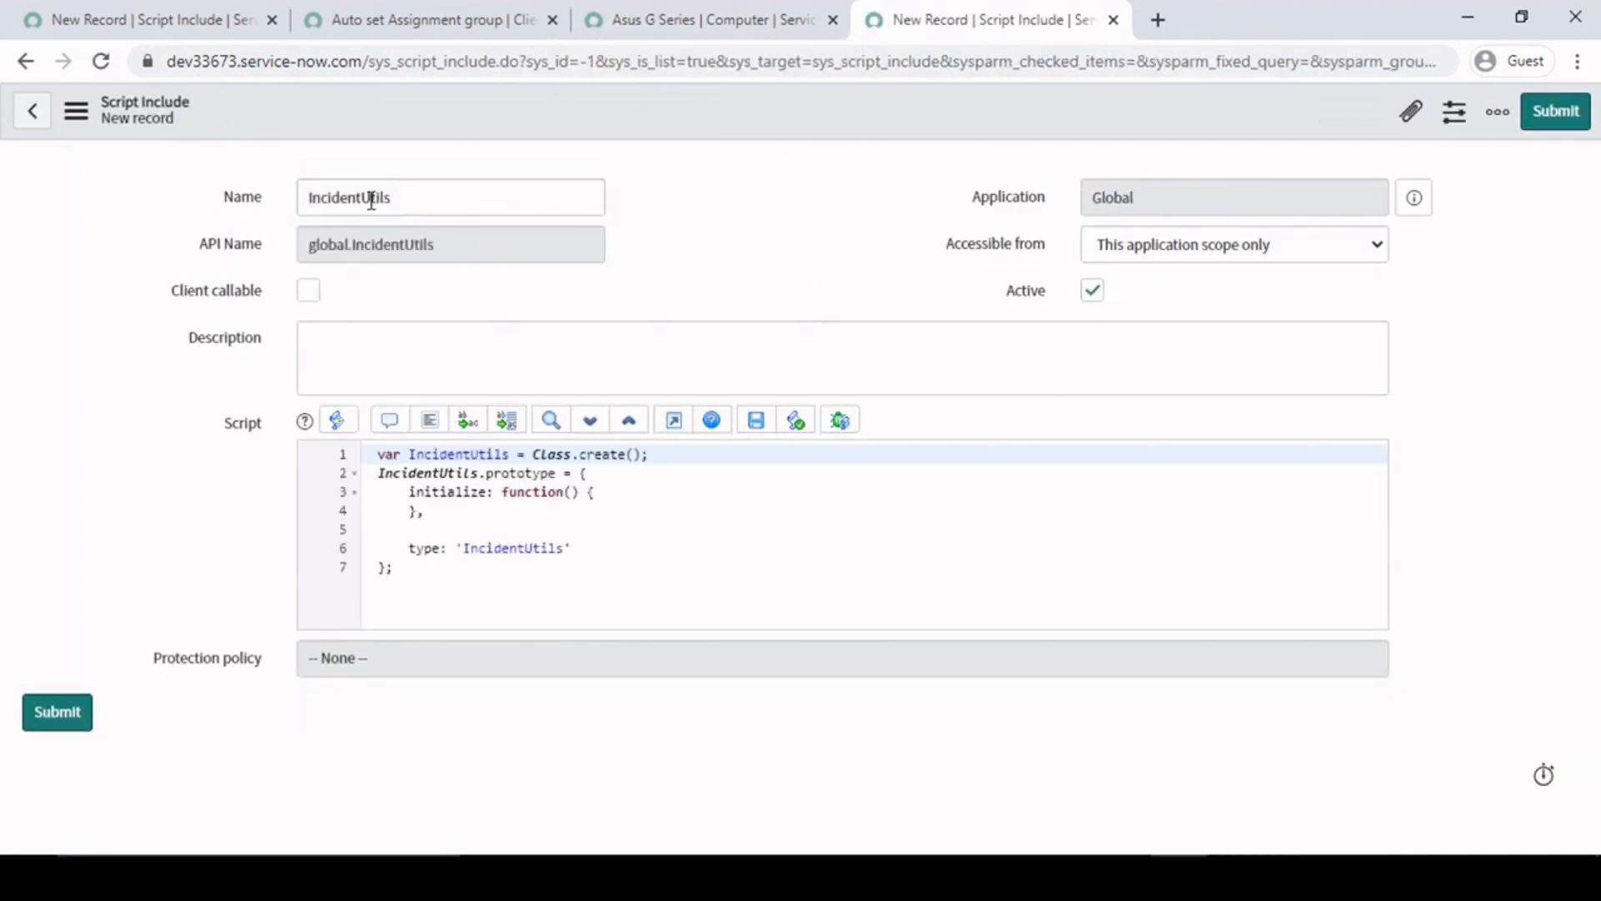
pyautogui.click(404, 198)
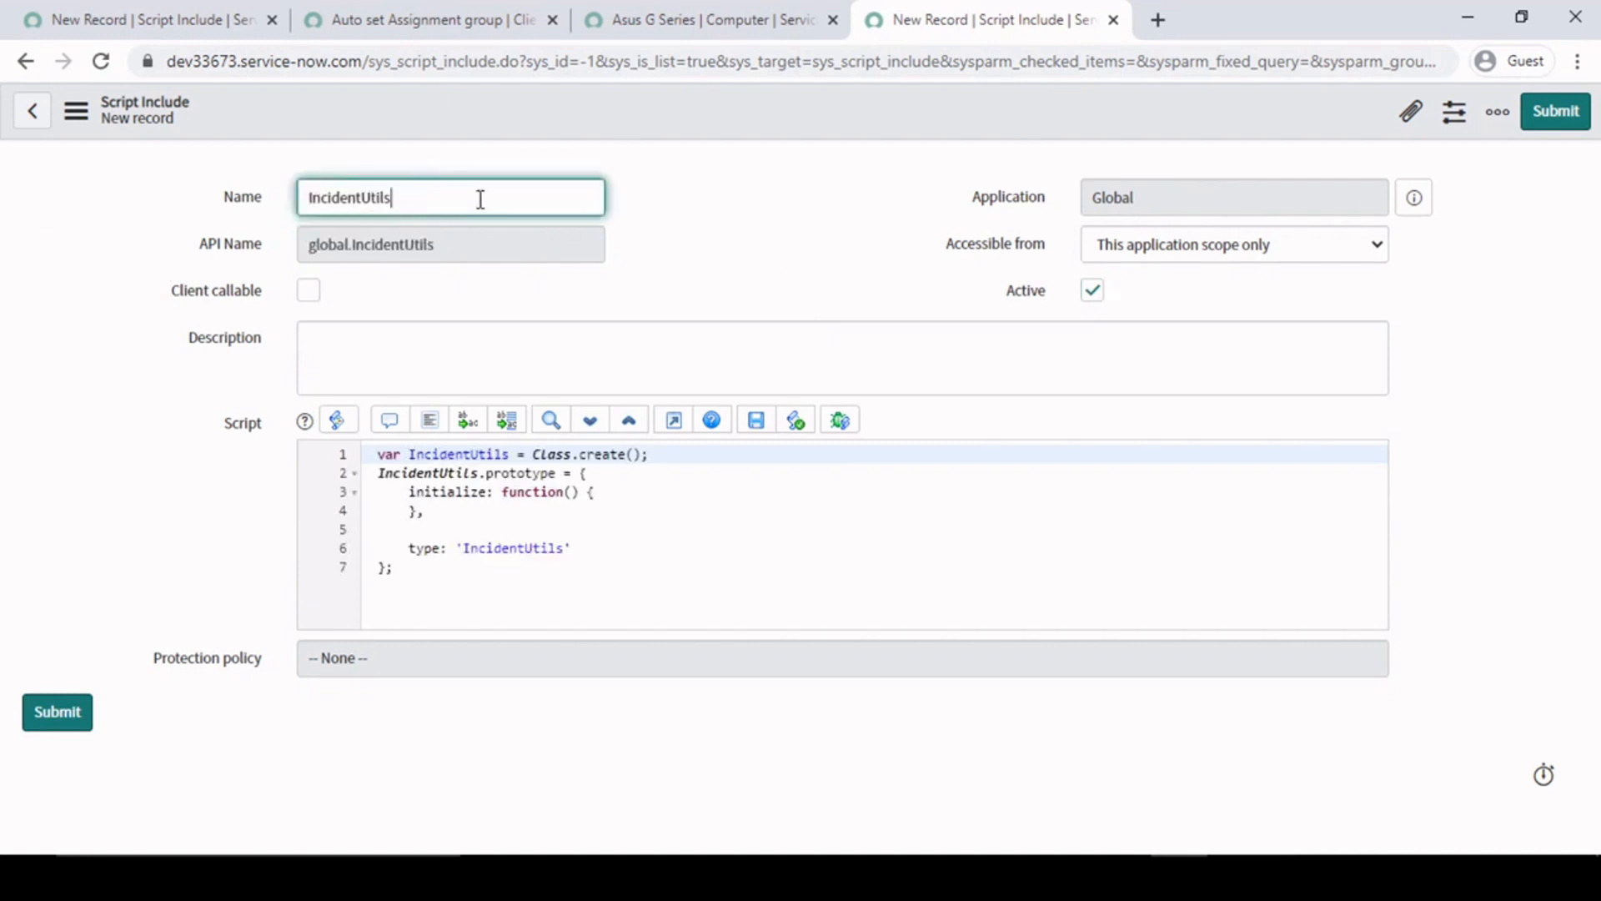
pyautogui.click(928, 226)
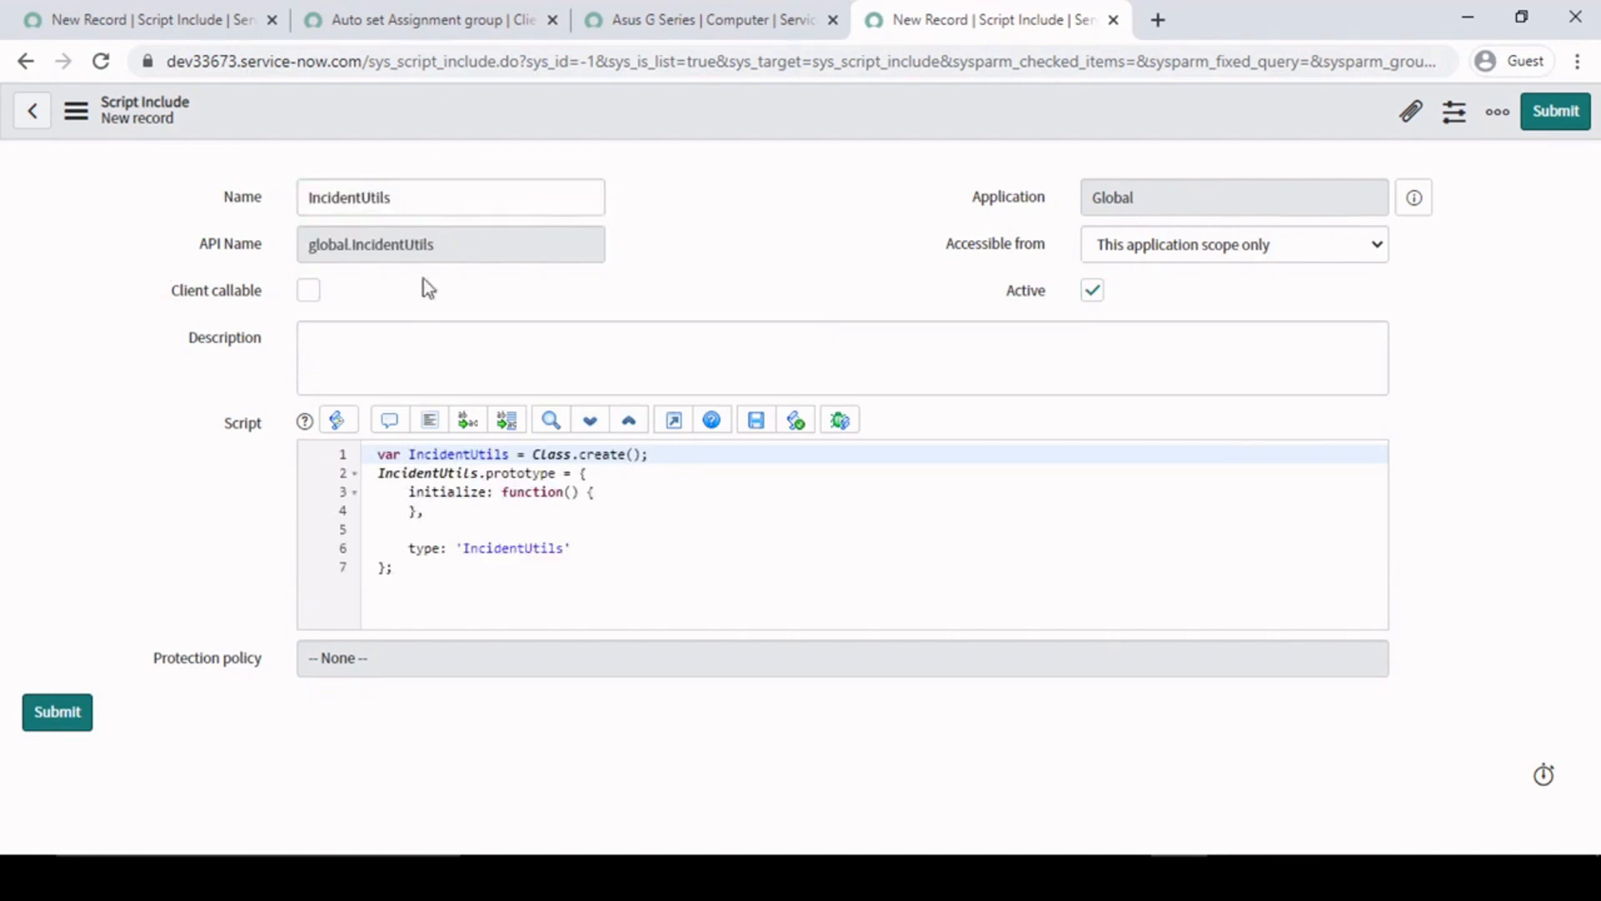
# - Look over the generated IncidentUtils class template and make the script include client callable
pyautogui.click(676, 559)
pyautogui.moveTo(547, 604); pyautogui.dragTo(333, 455)
pyautogui.click(556, 529)
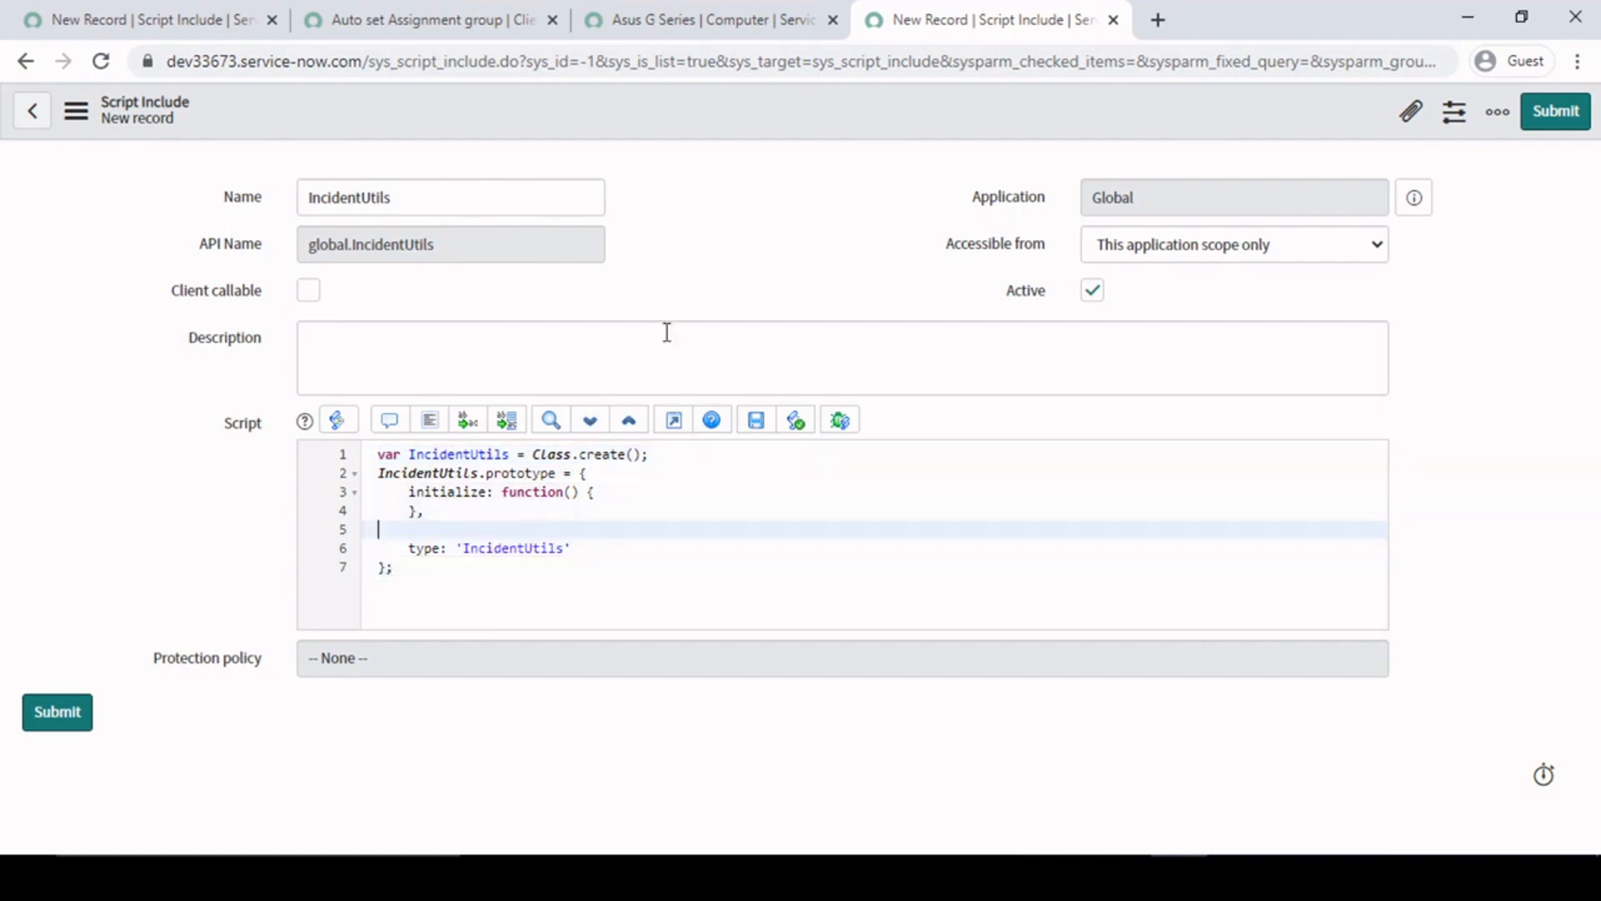
pyautogui.click(309, 292)
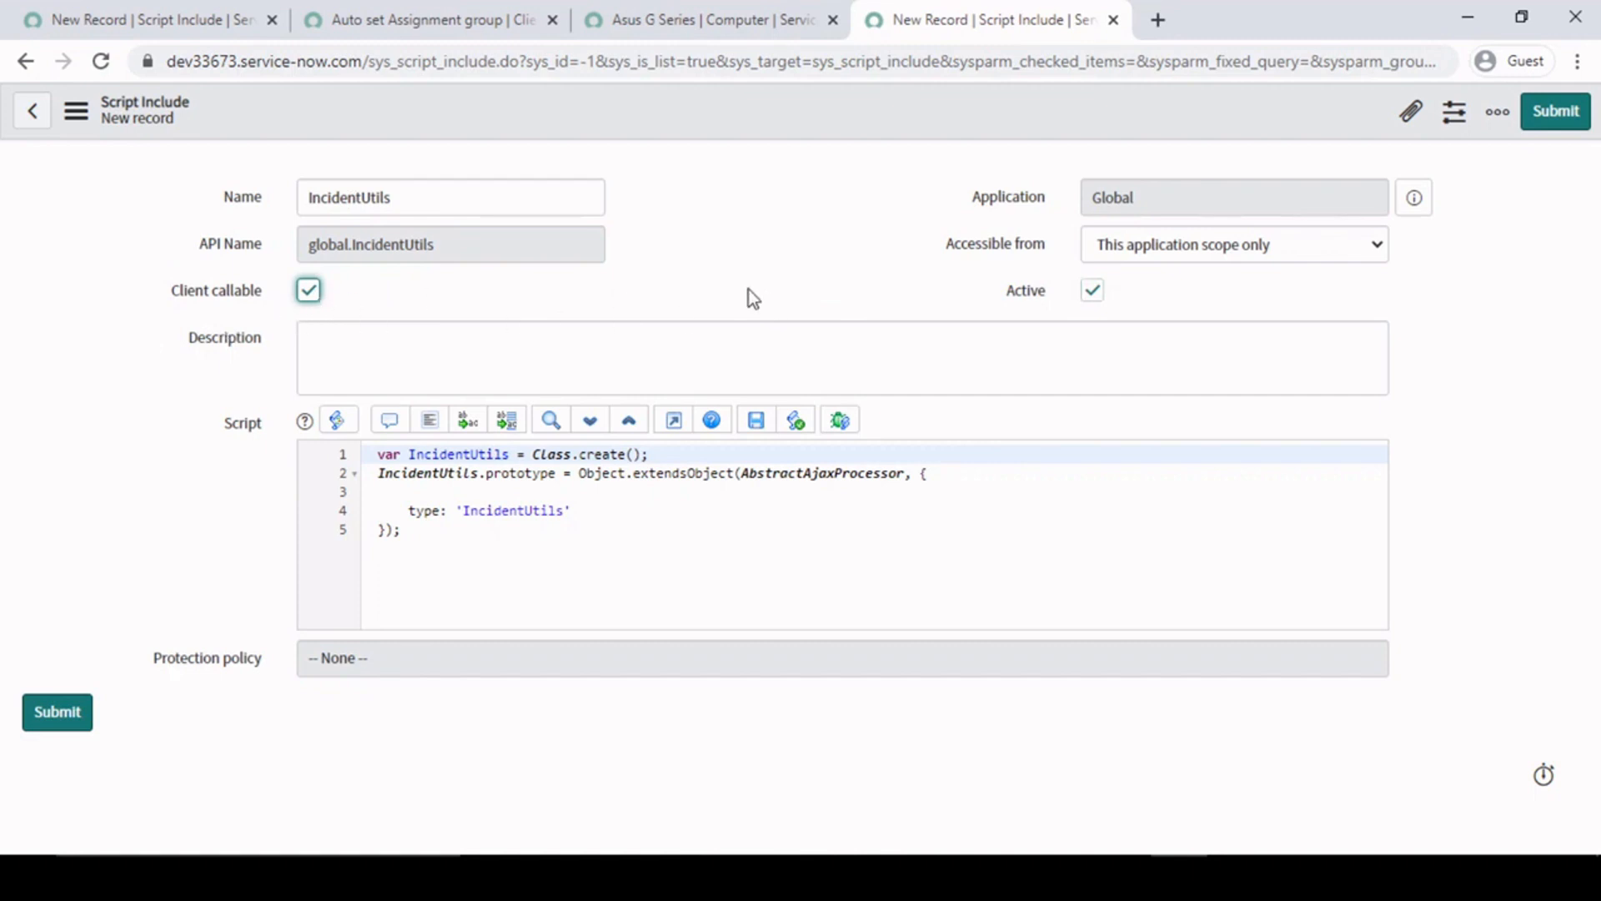
# - Insert several blank lines above the type line in the IncidentUtils script and save the record
pyautogui.click(446, 494)
pyautogui.press('Return')
pyautogui.press('Return')
pyautogui.press('Return')
pyautogui.press('Return')
pyautogui.press('Return')
pyautogui.press('Up')
pyautogui.press('Up')
pyautogui.press('Up')
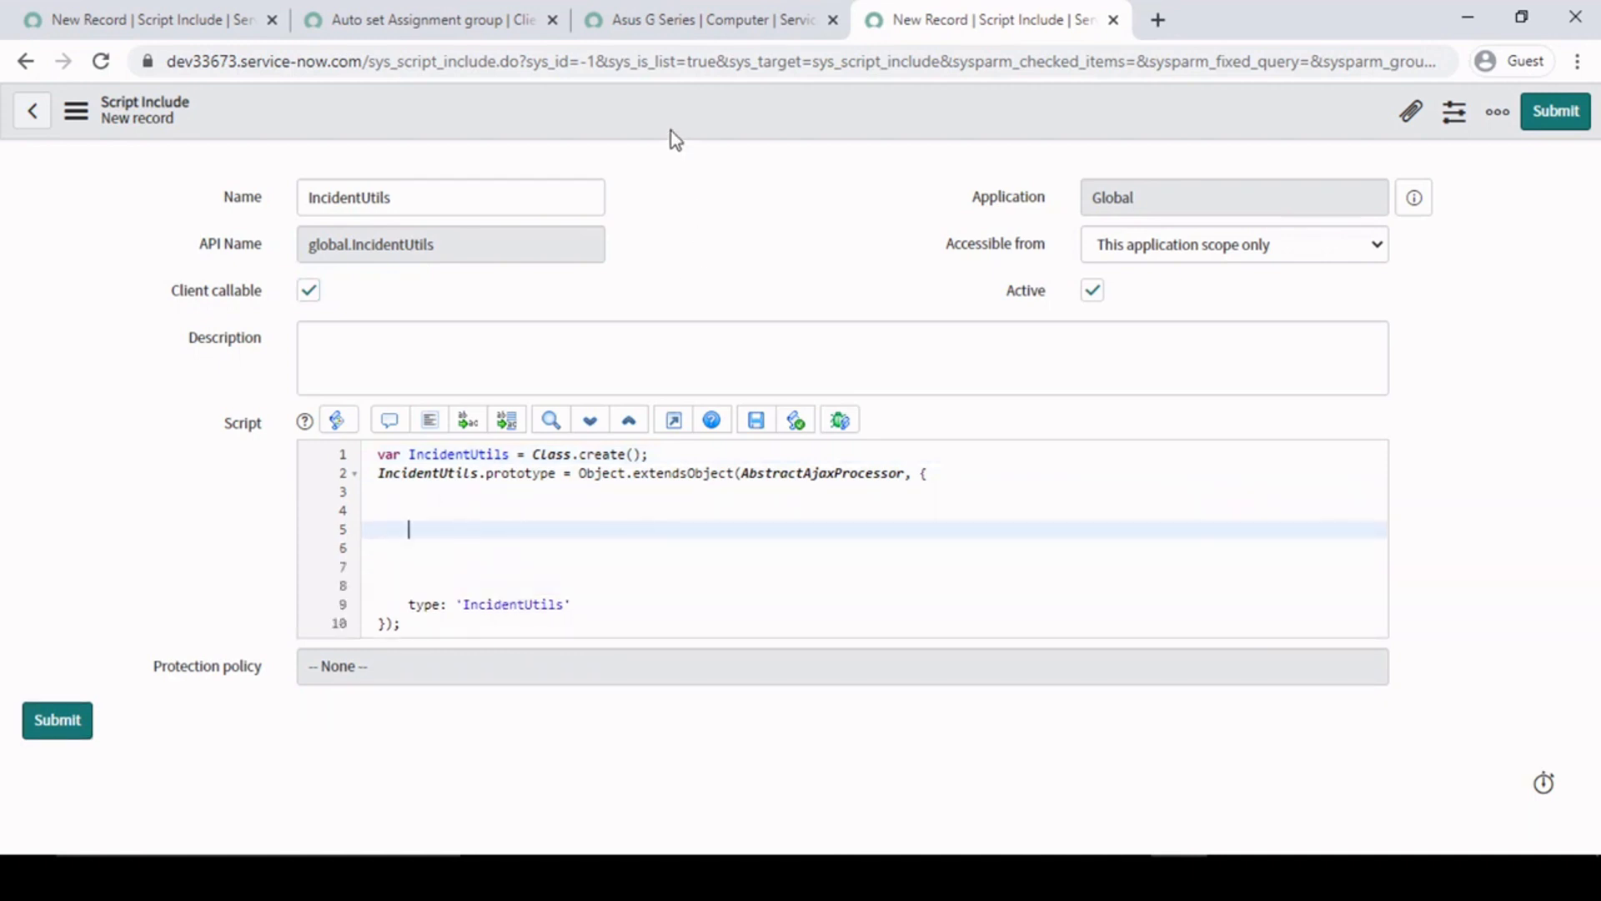
pyautogui.rightClick(677, 110)
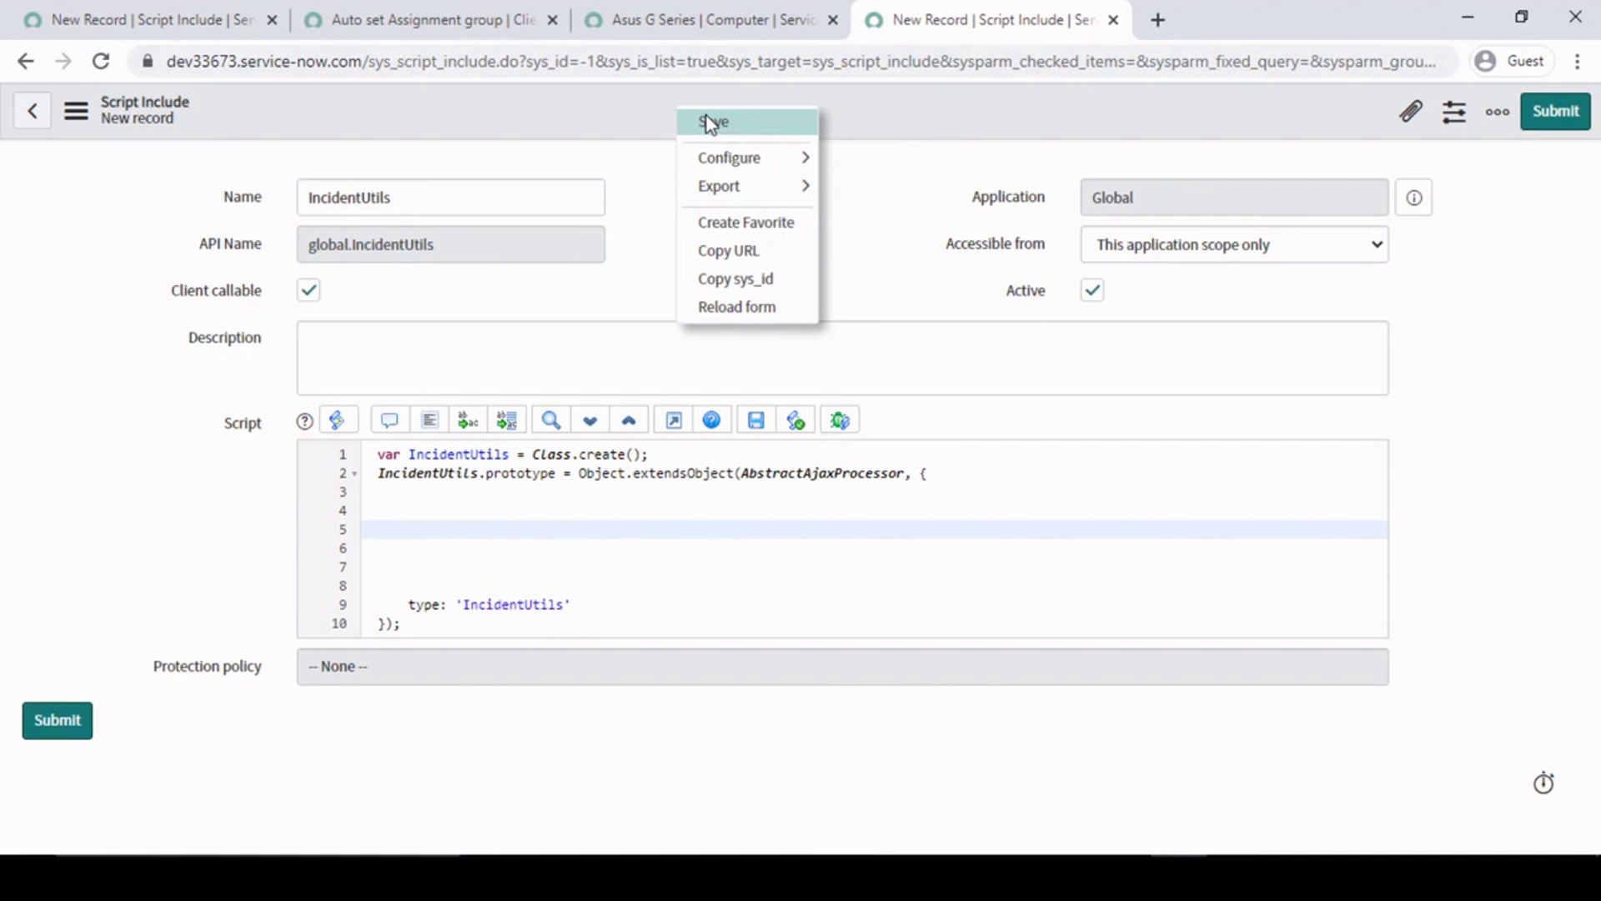
pyautogui.click(708, 121)
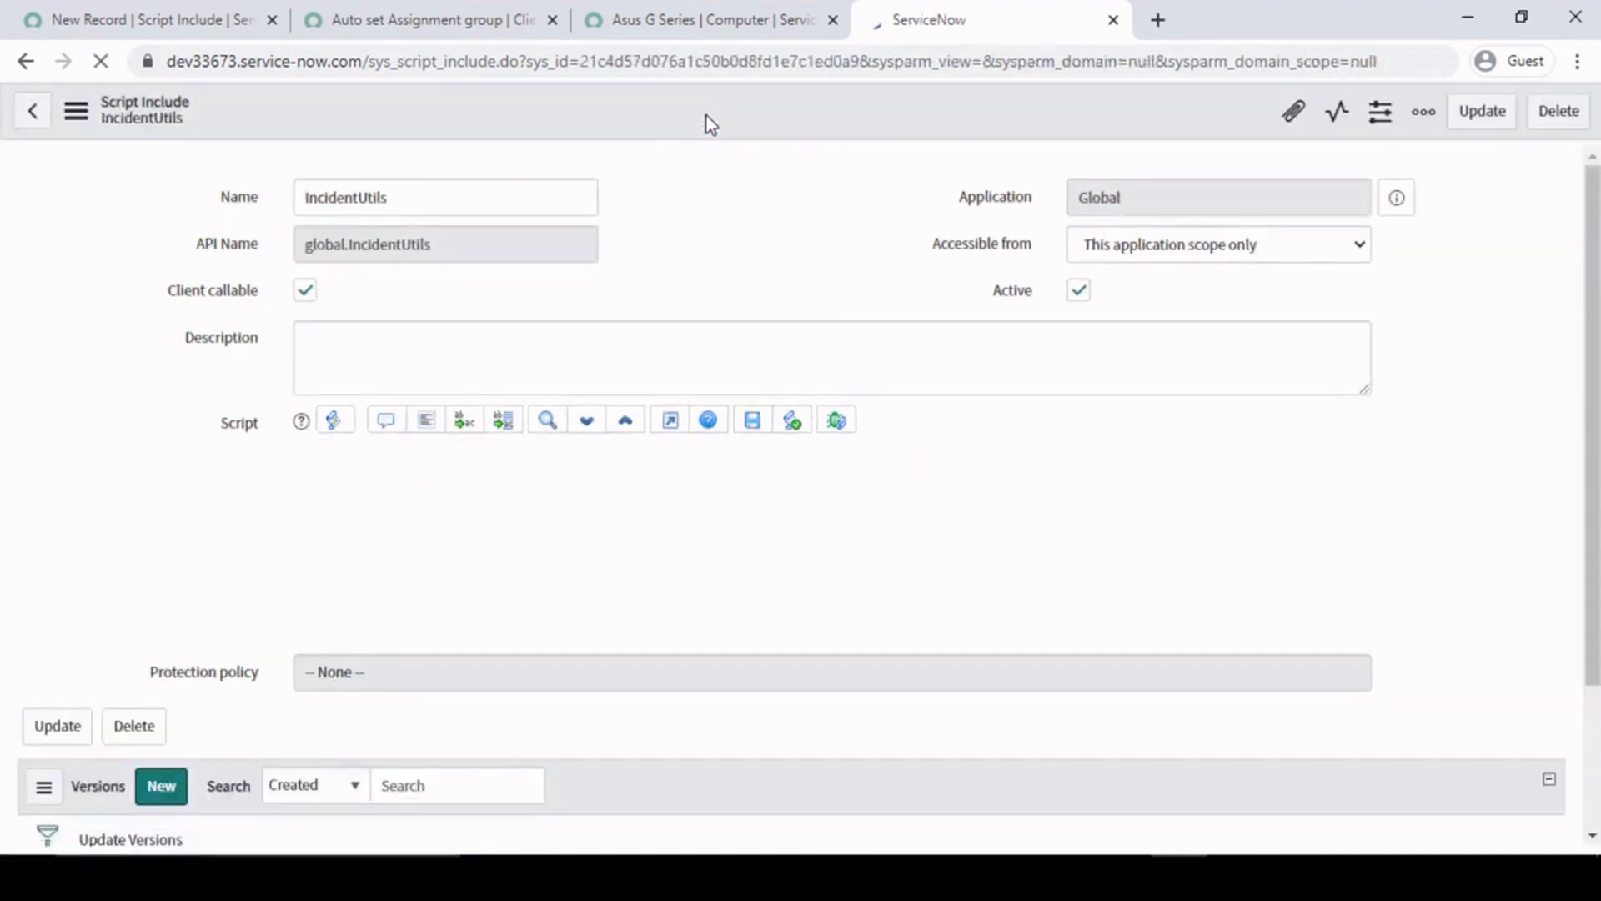
# - Compare the saved script include's name with the one in the client script's GlideAjax call
pyautogui.click(445, 510)
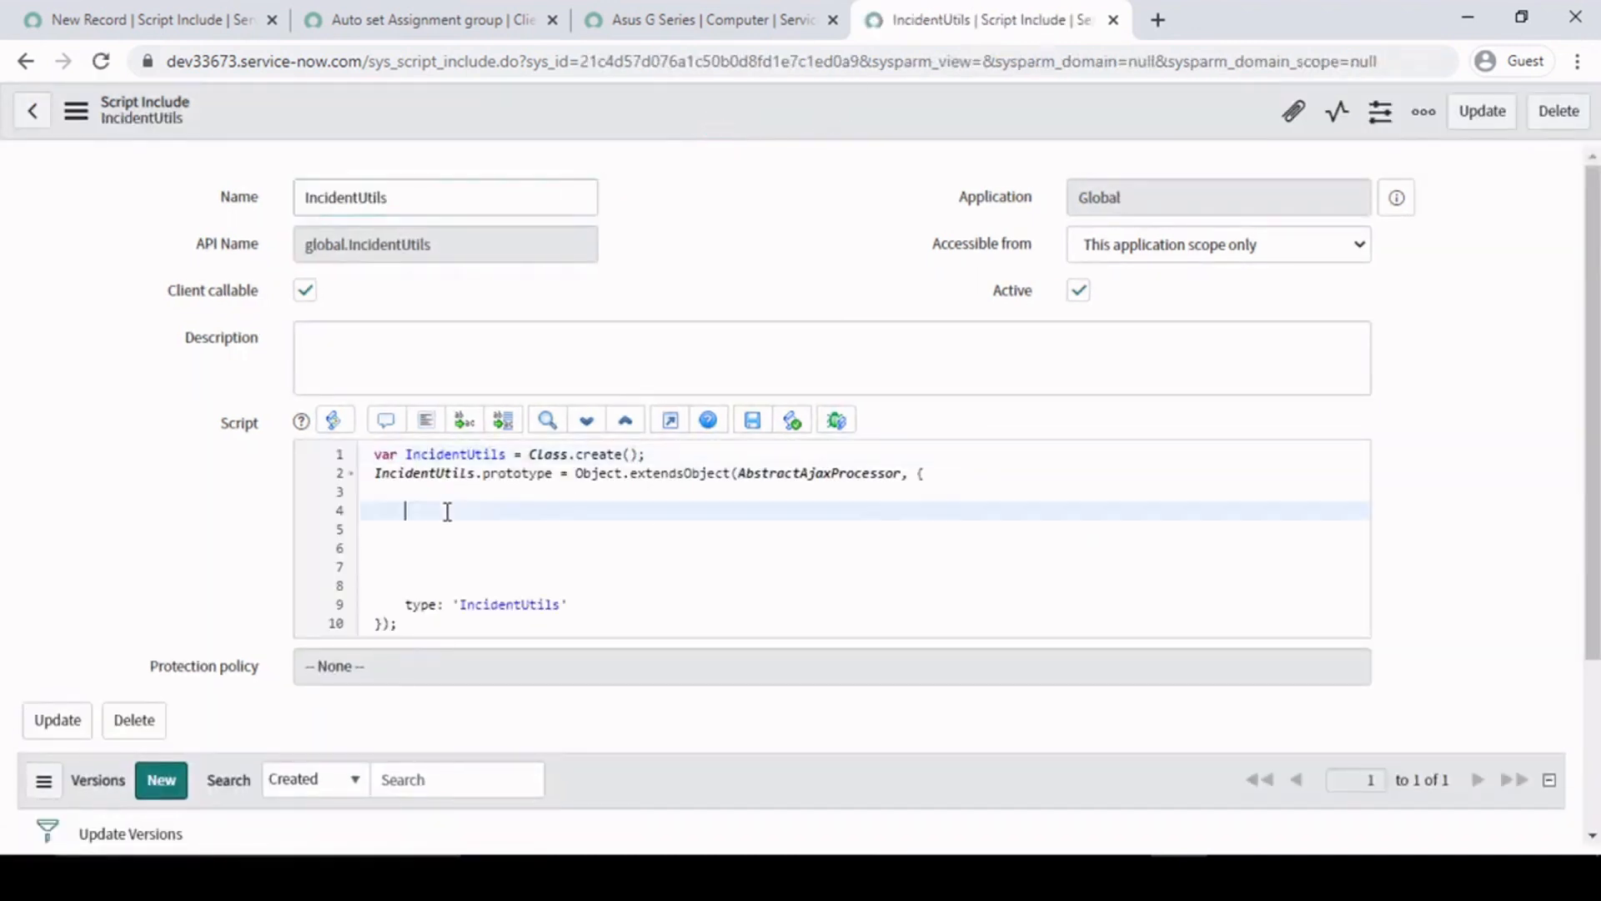
pyautogui.moveTo(420, 204); pyautogui.dragTo(189, 207)
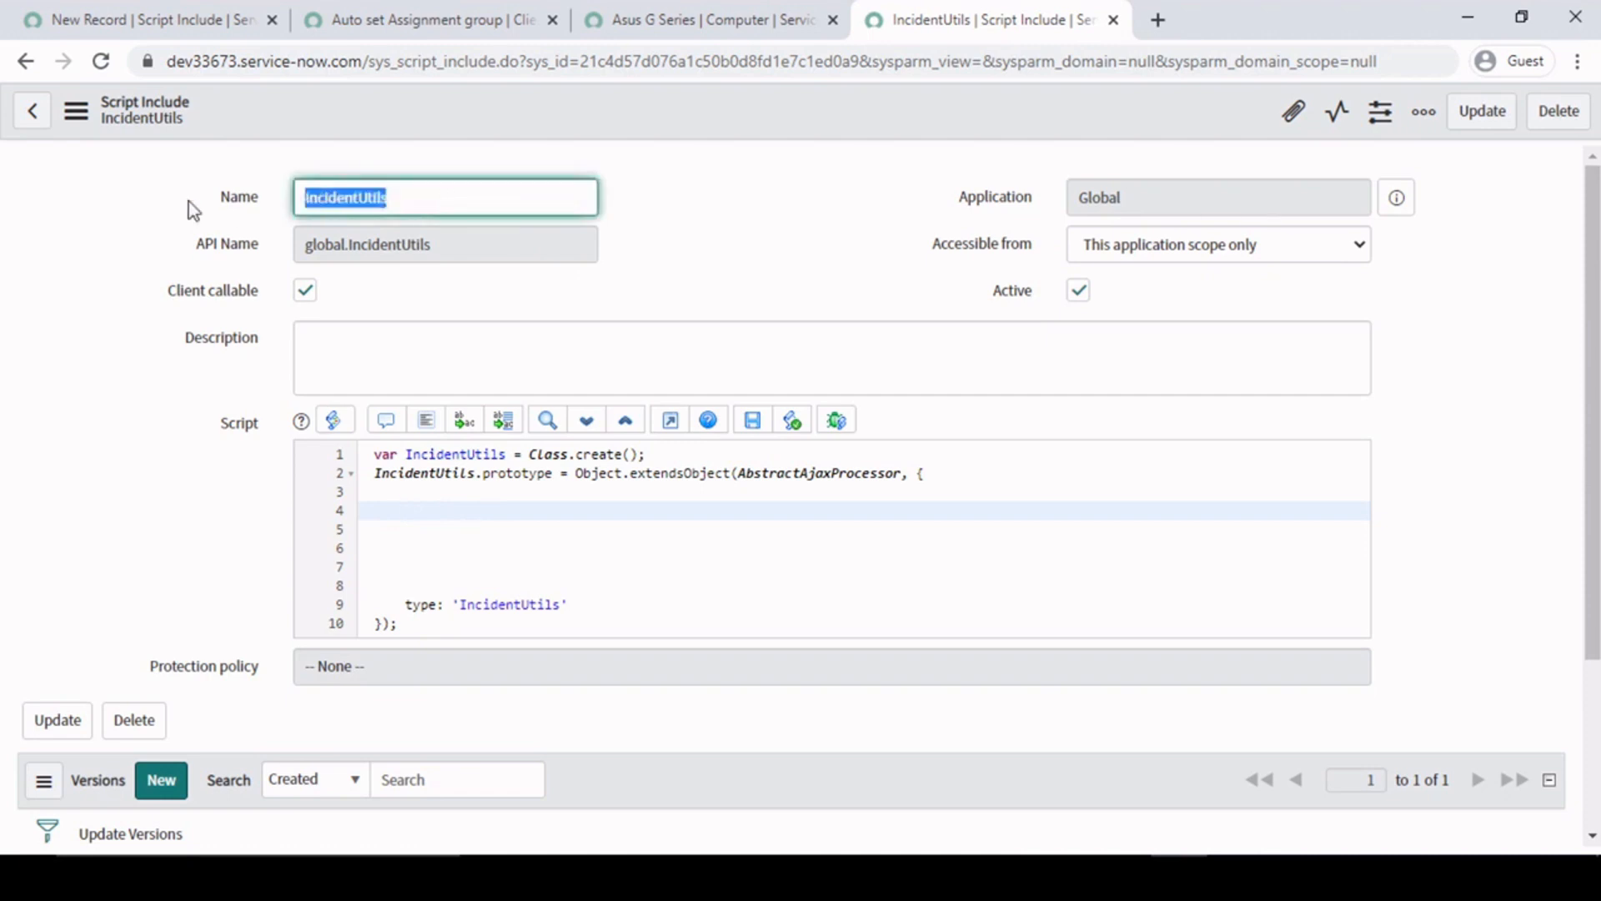
pyautogui.click(436, 17)
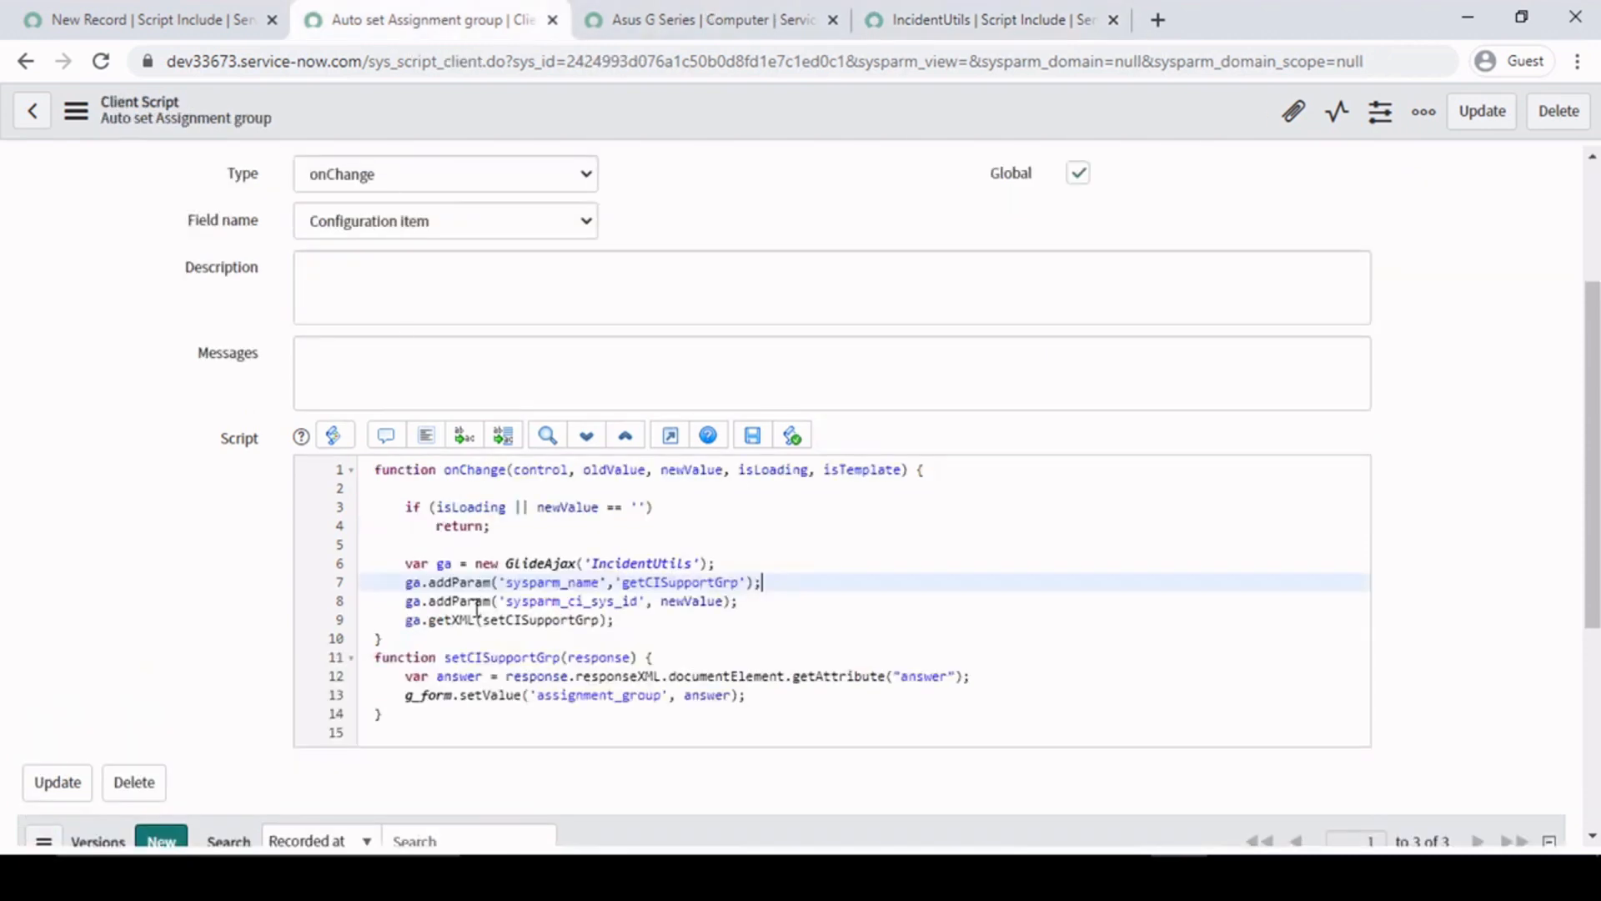
pyautogui.click(543, 568)
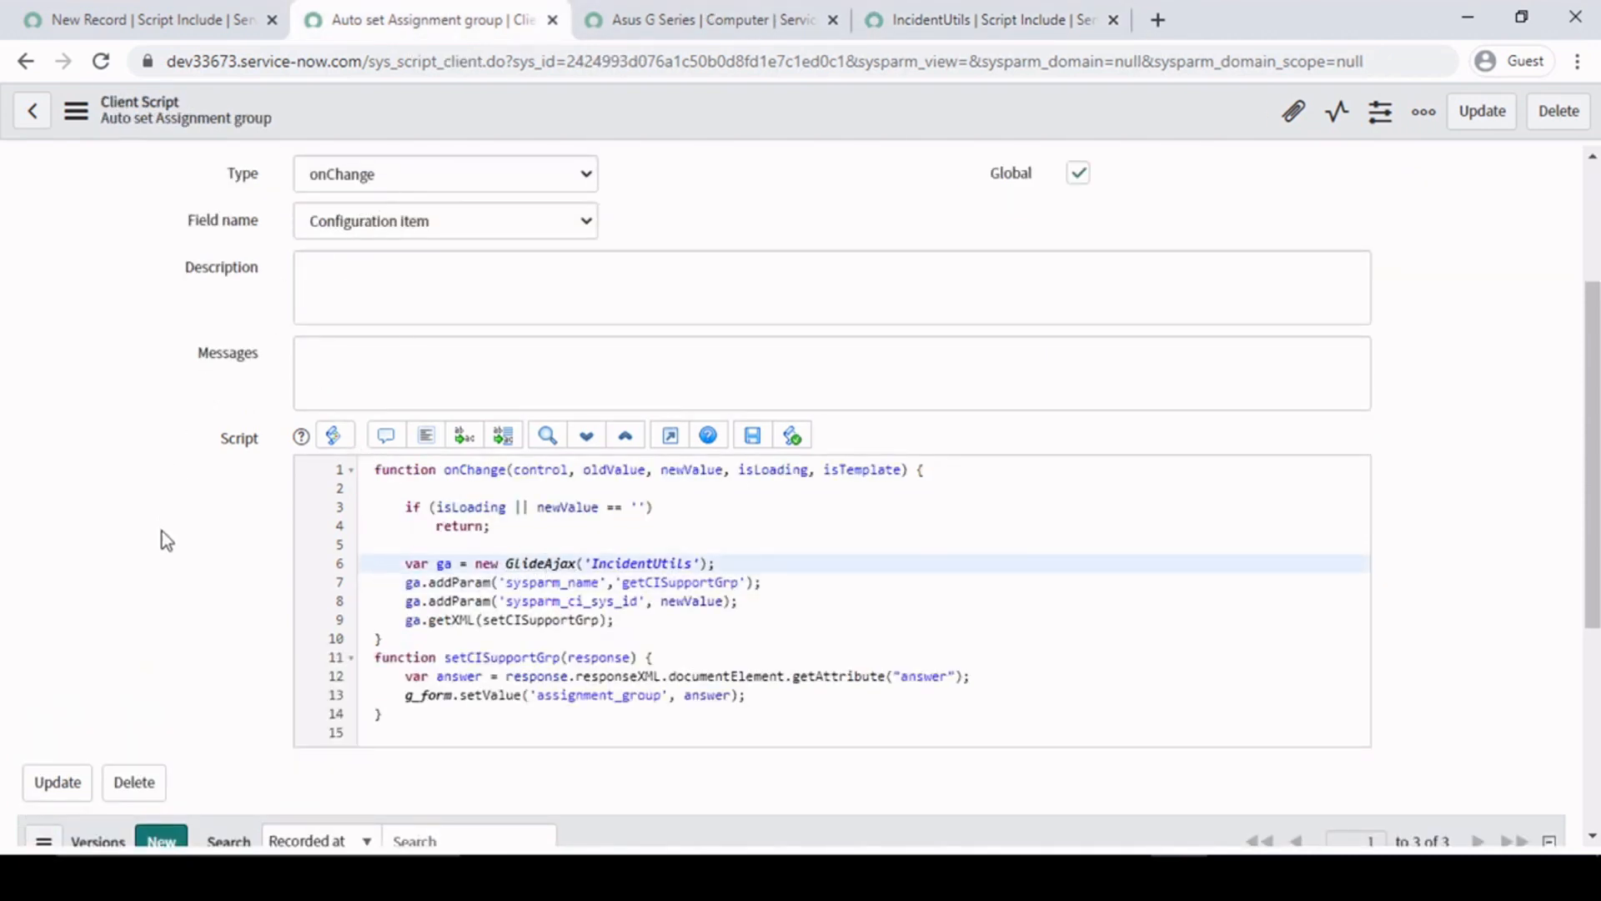
# - Filter the navigator for "my in" and open a new My Incident form in a separate tab
pyautogui.click(138, 20)
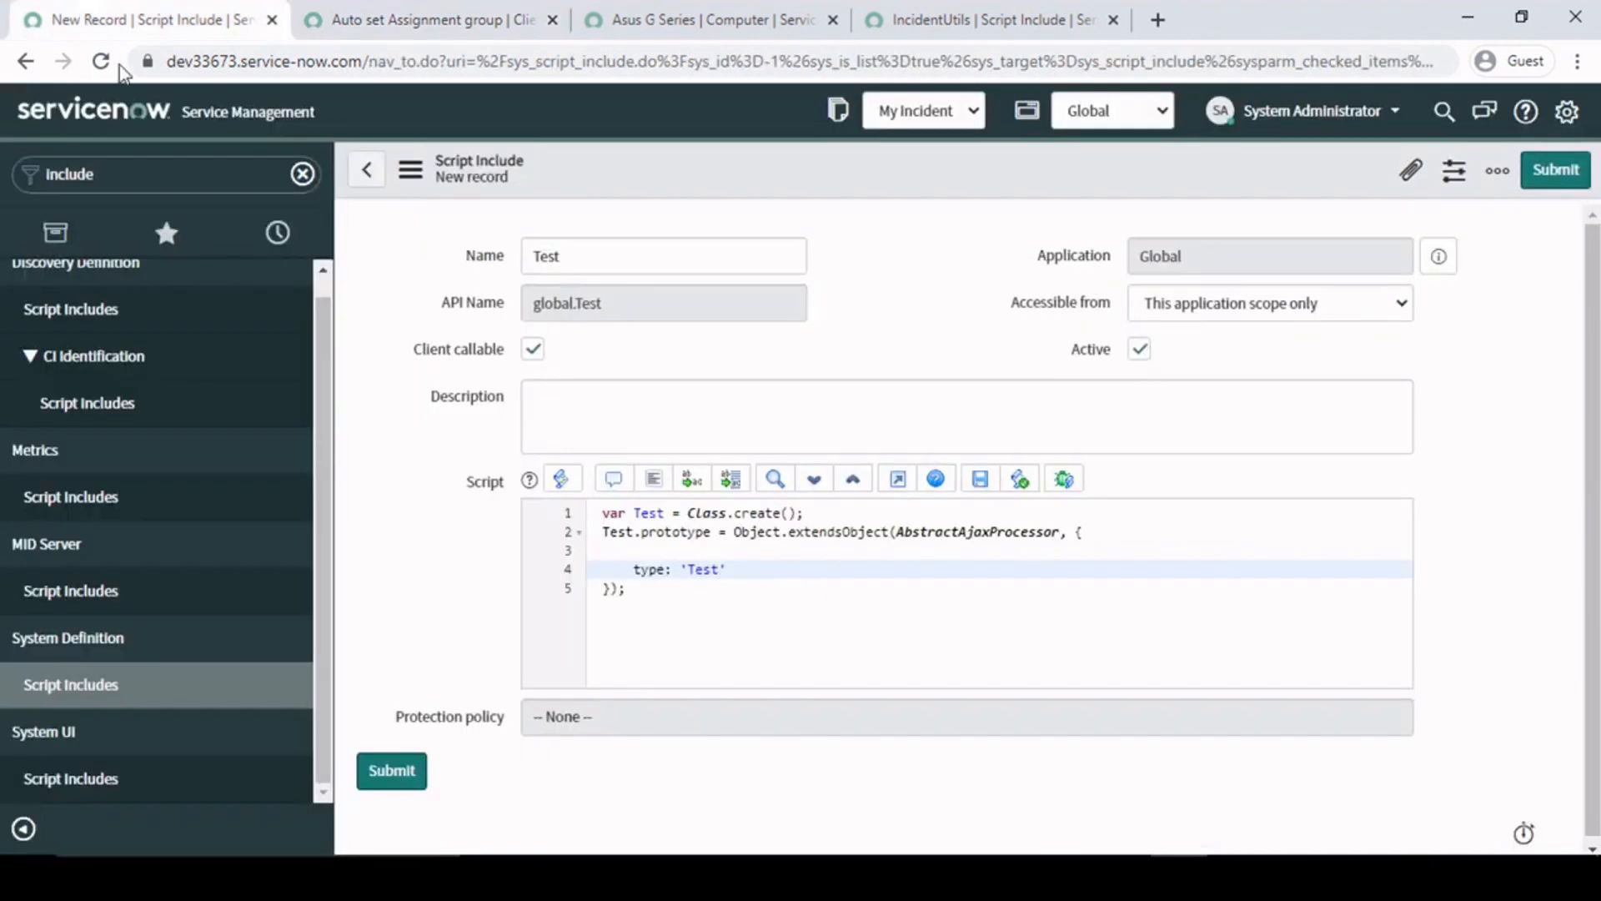
pyautogui.click(177, 179)
pyautogui.press('BackSpace')
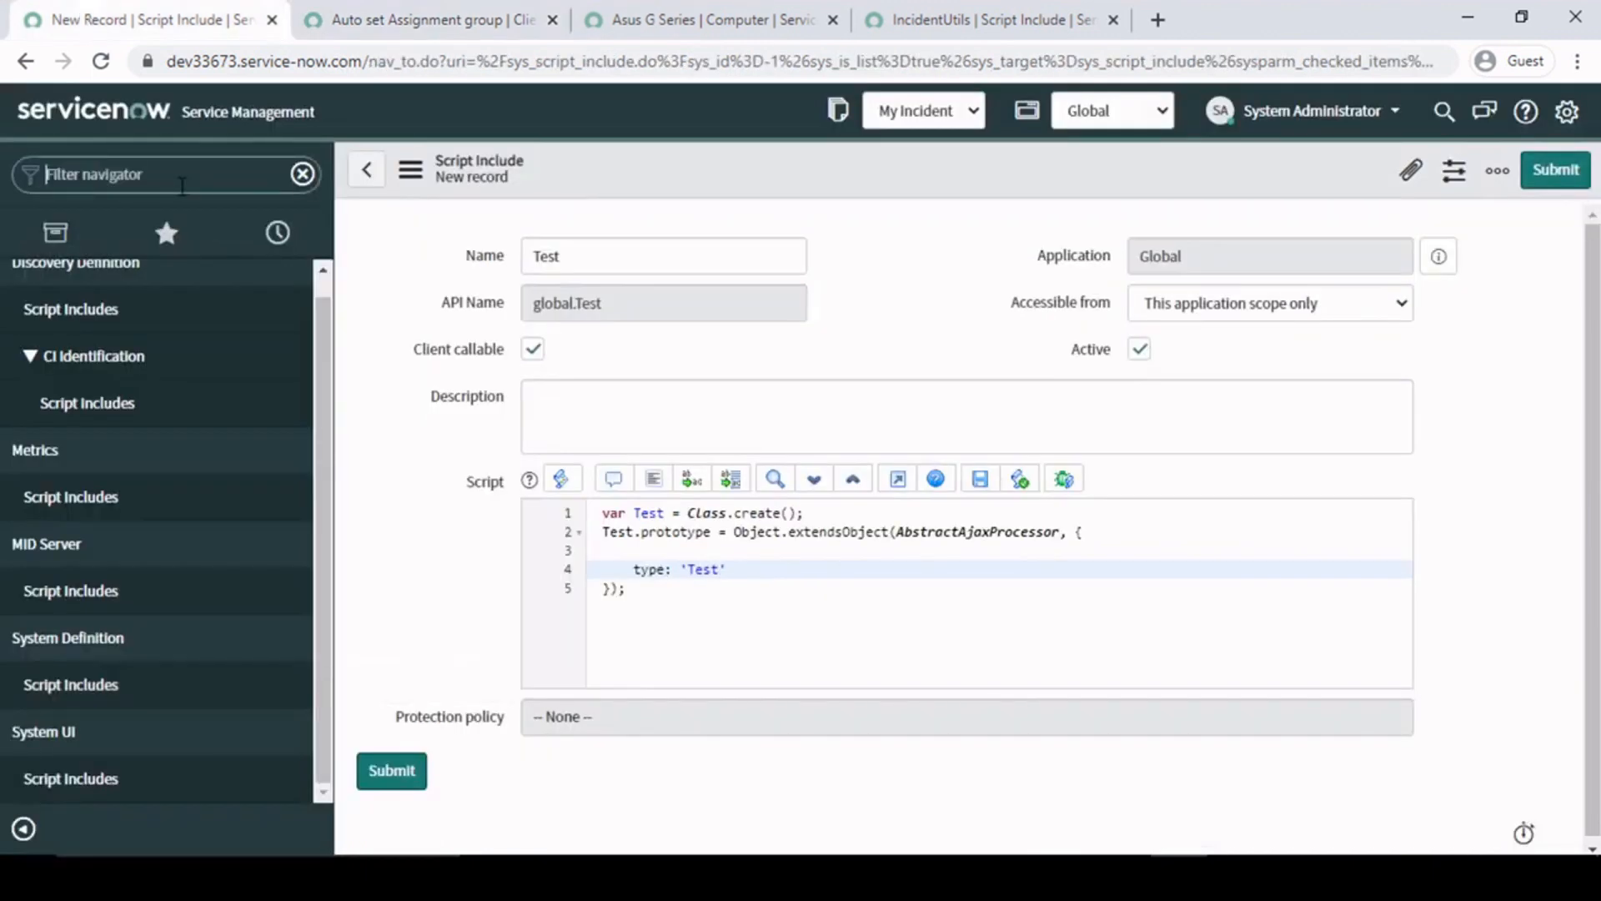
pyautogui.write('my')
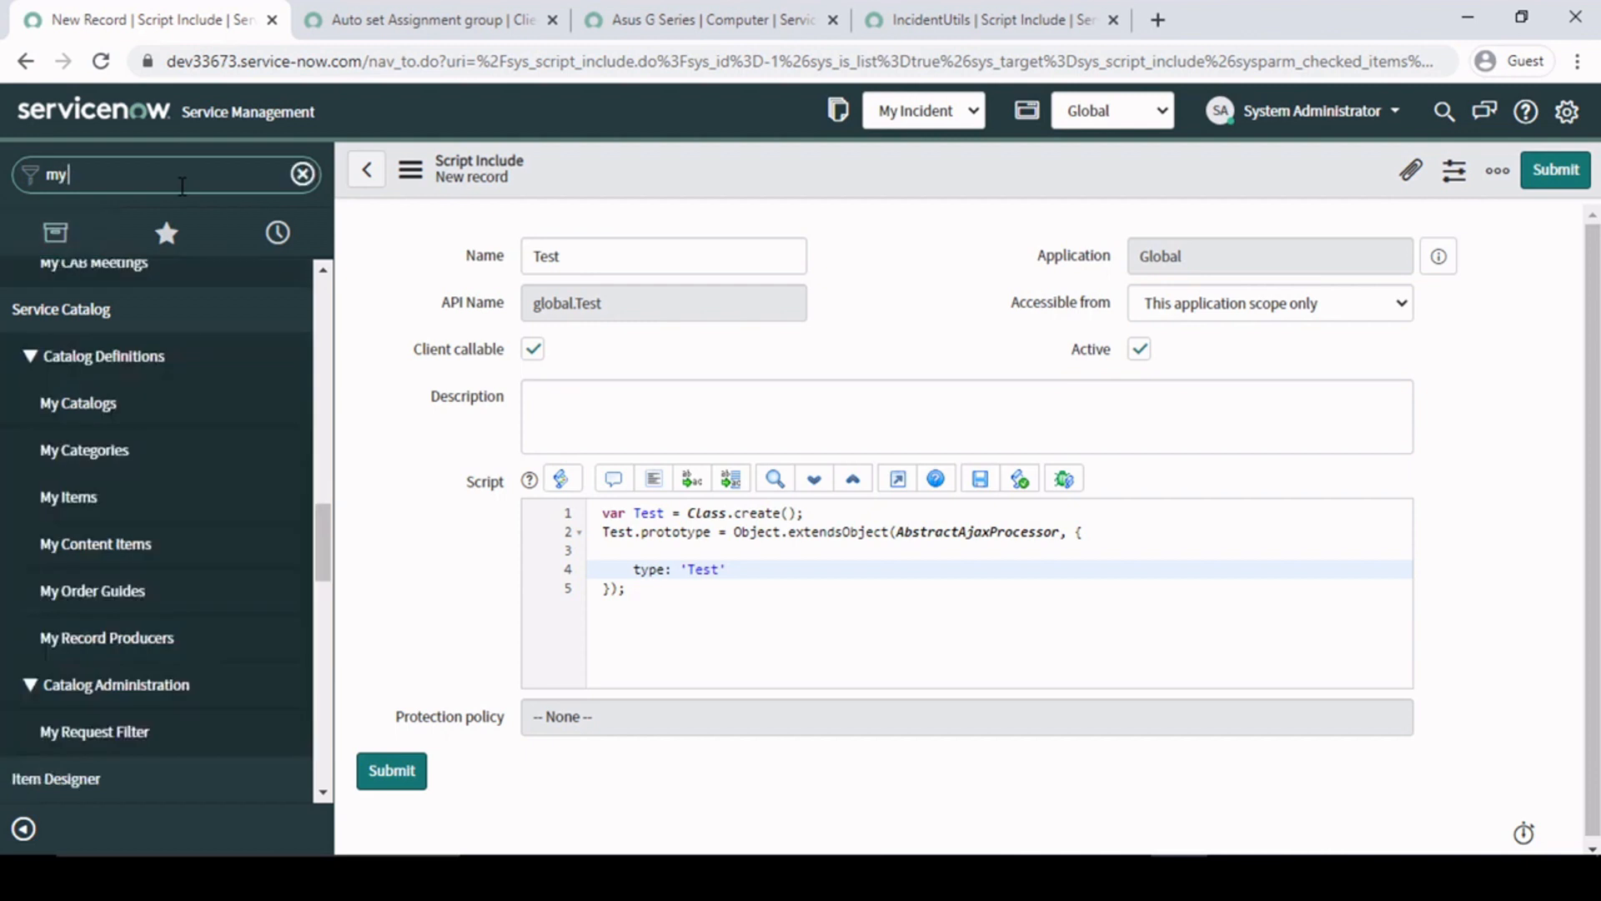
pyautogui.scroll(15, 136, 408)
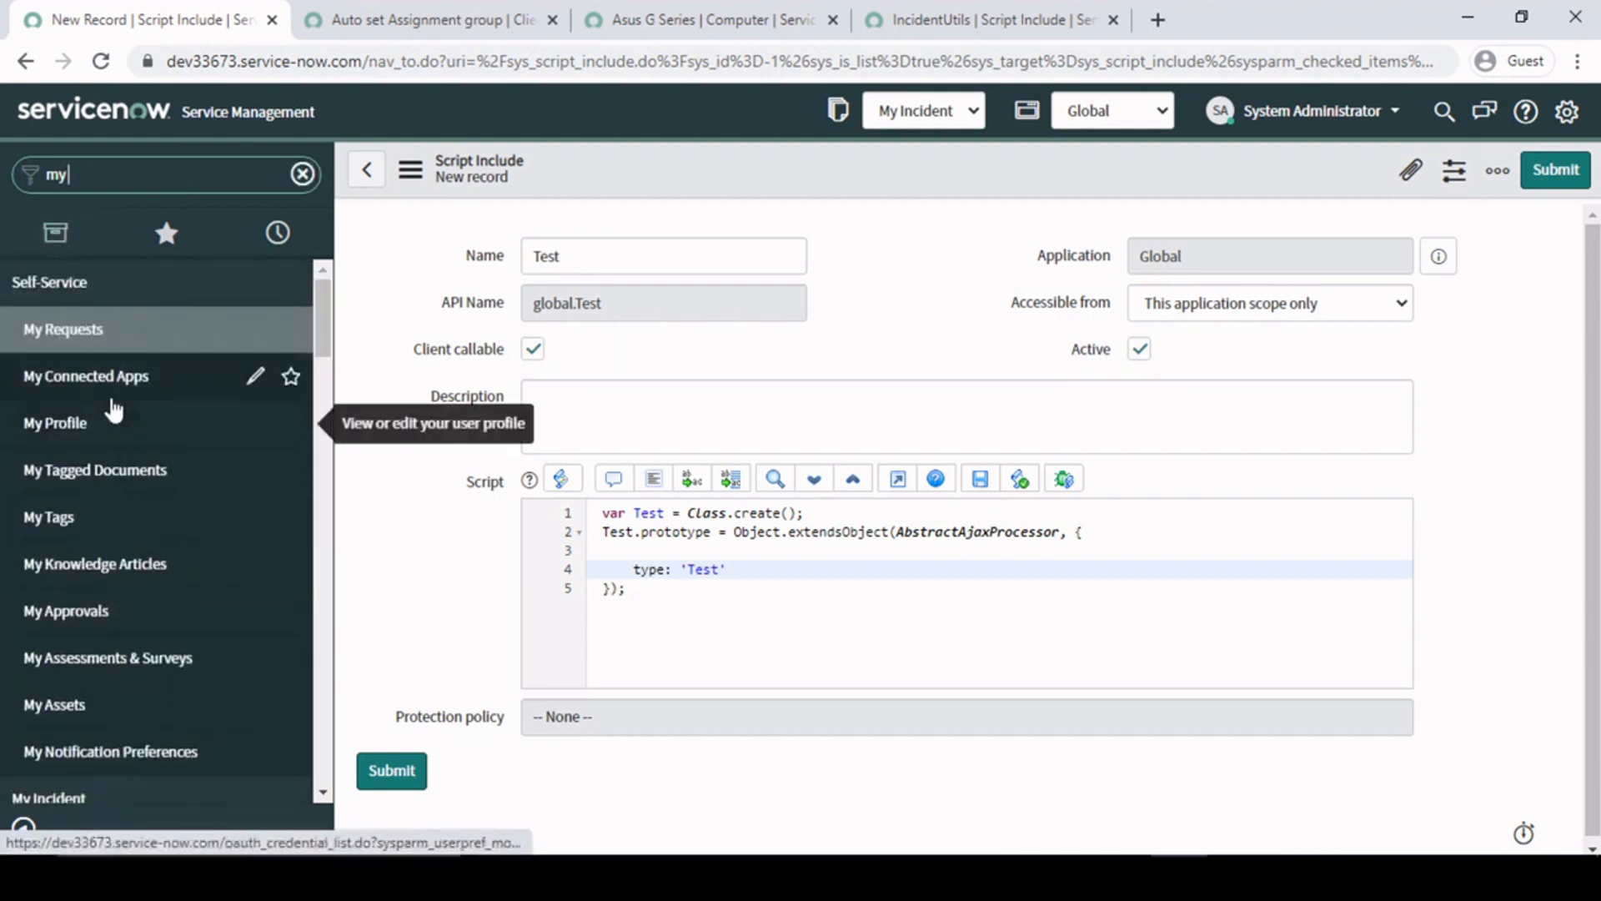
pyautogui.write('in')
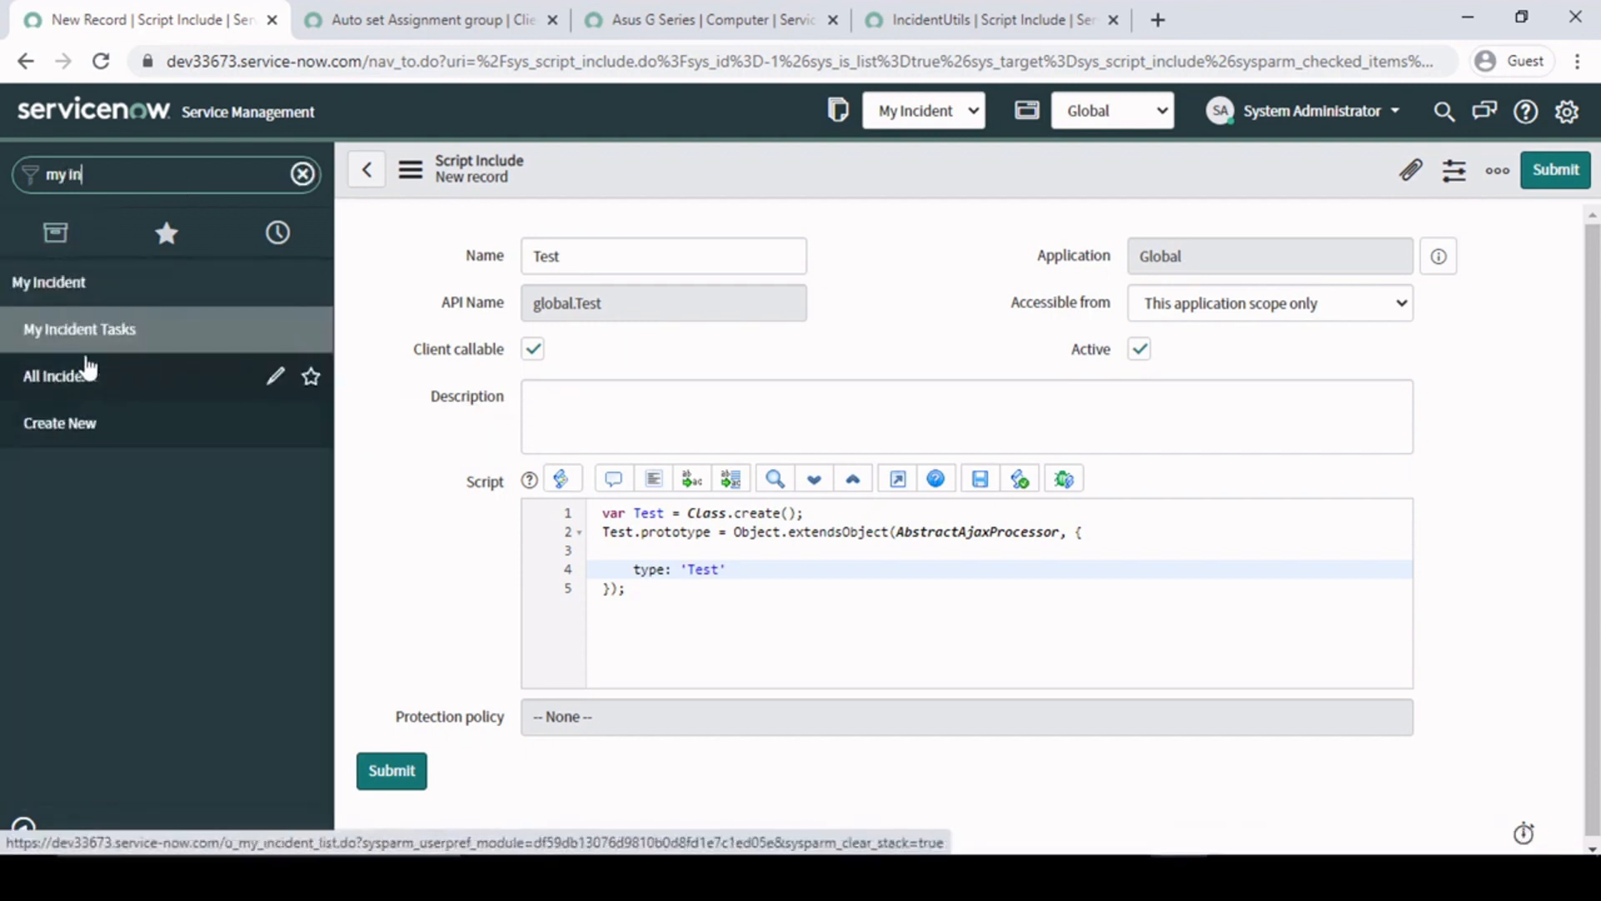
pyautogui.middleClick(60, 425)
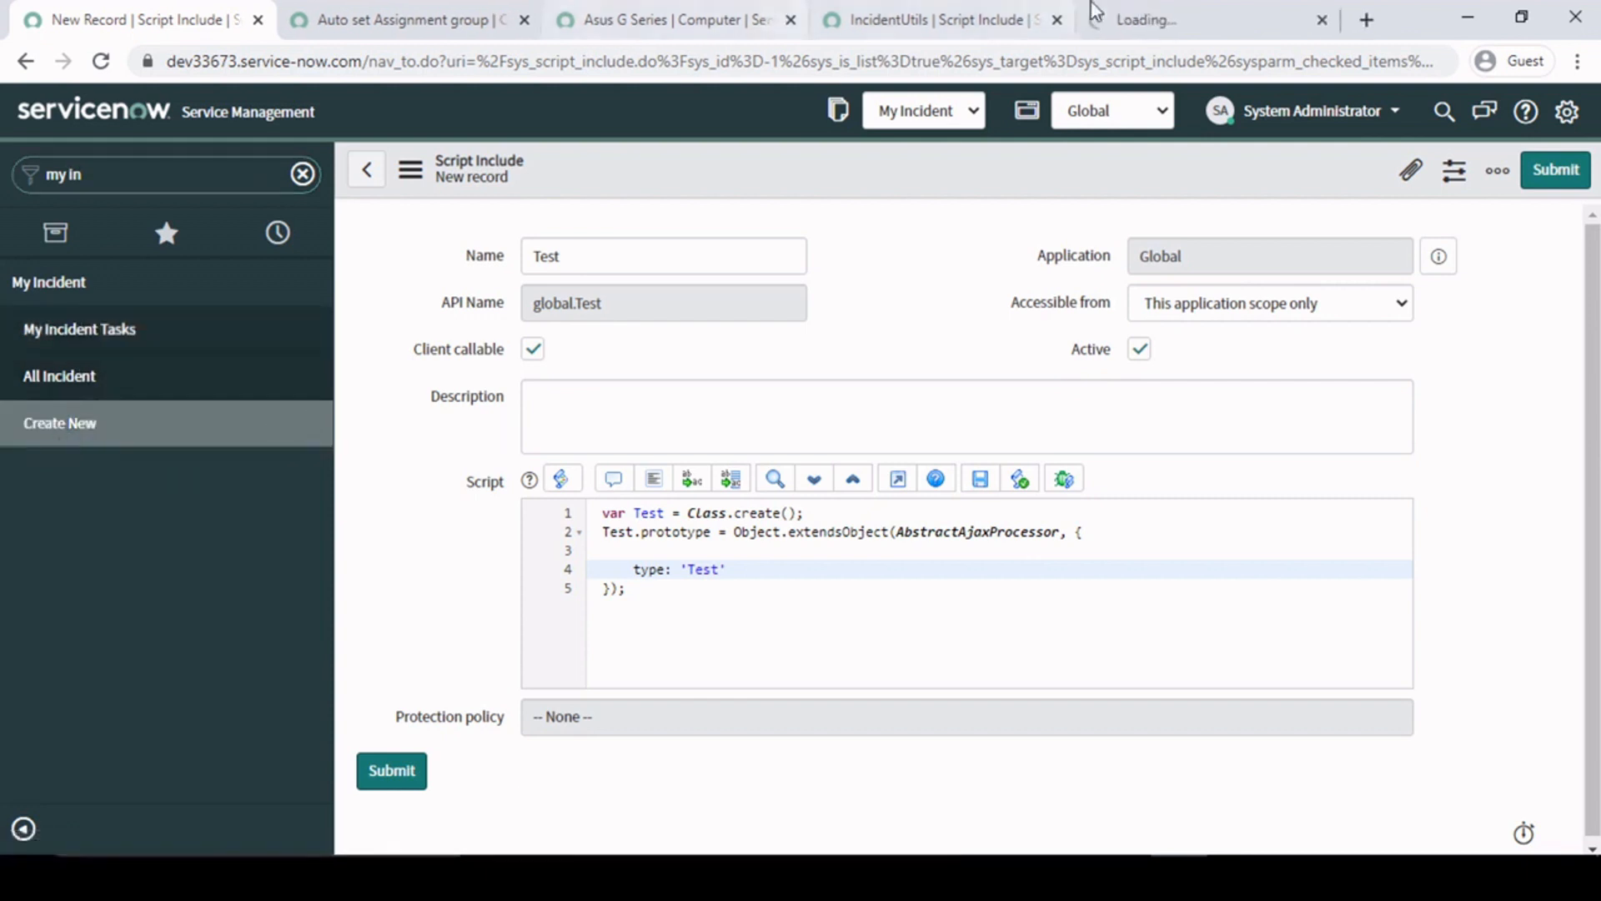
pyautogui.click(1174, 10)
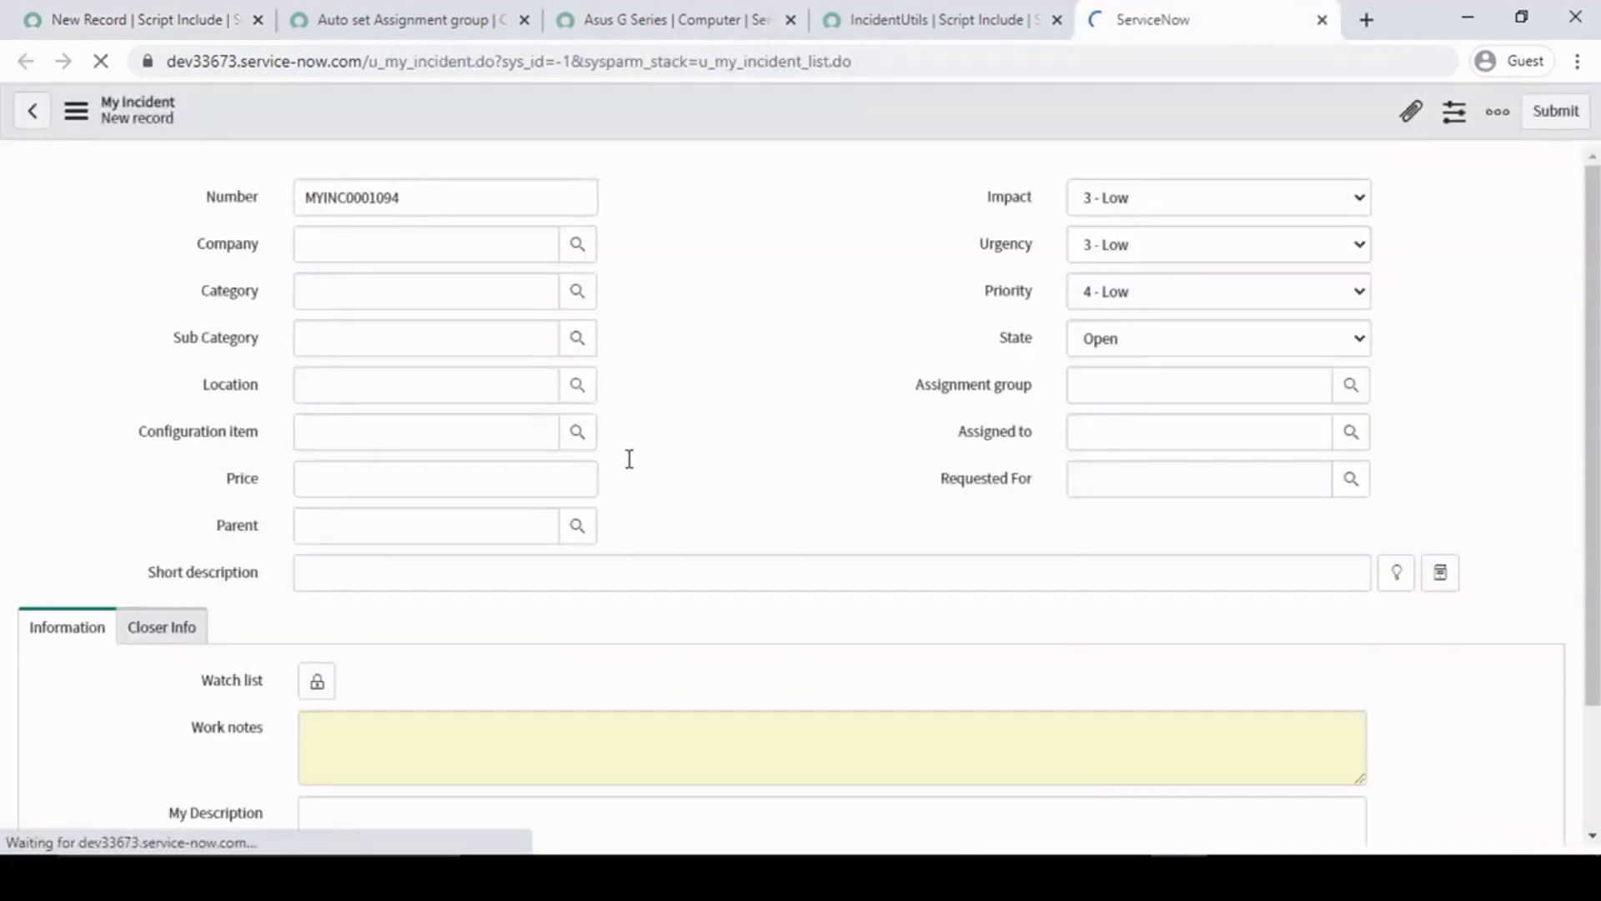
# - Set the new incident's Configuration item to Asus G Series and check the Assignment group field
pyautogui.click(480, 434)
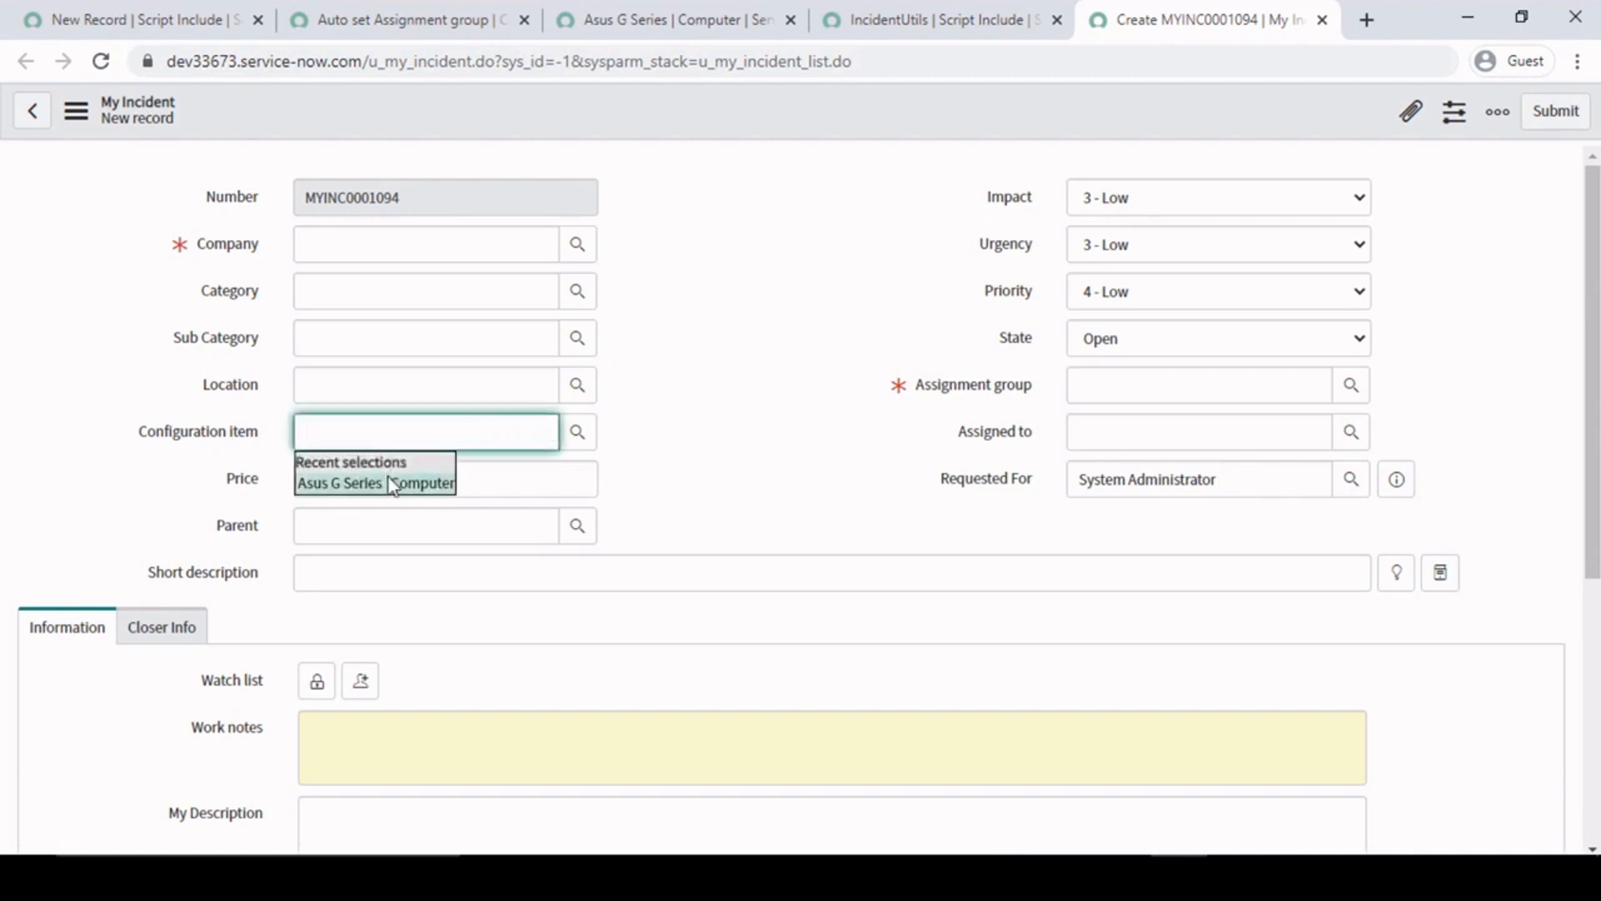
pyautogui.click(389, 481)
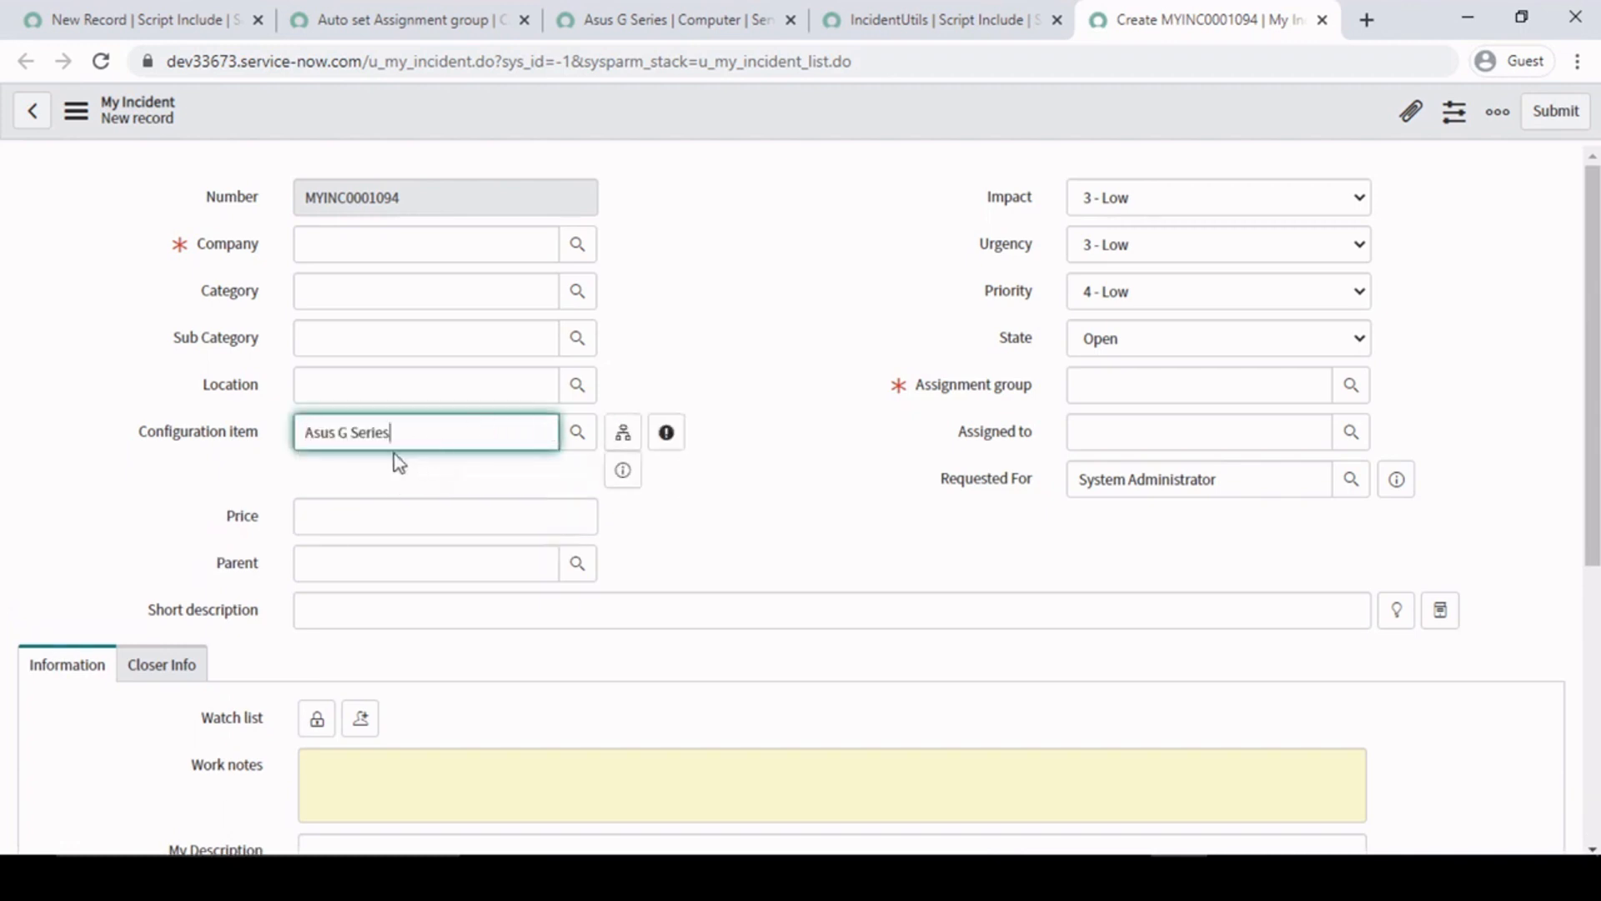
pyautogui.click(806, 297)
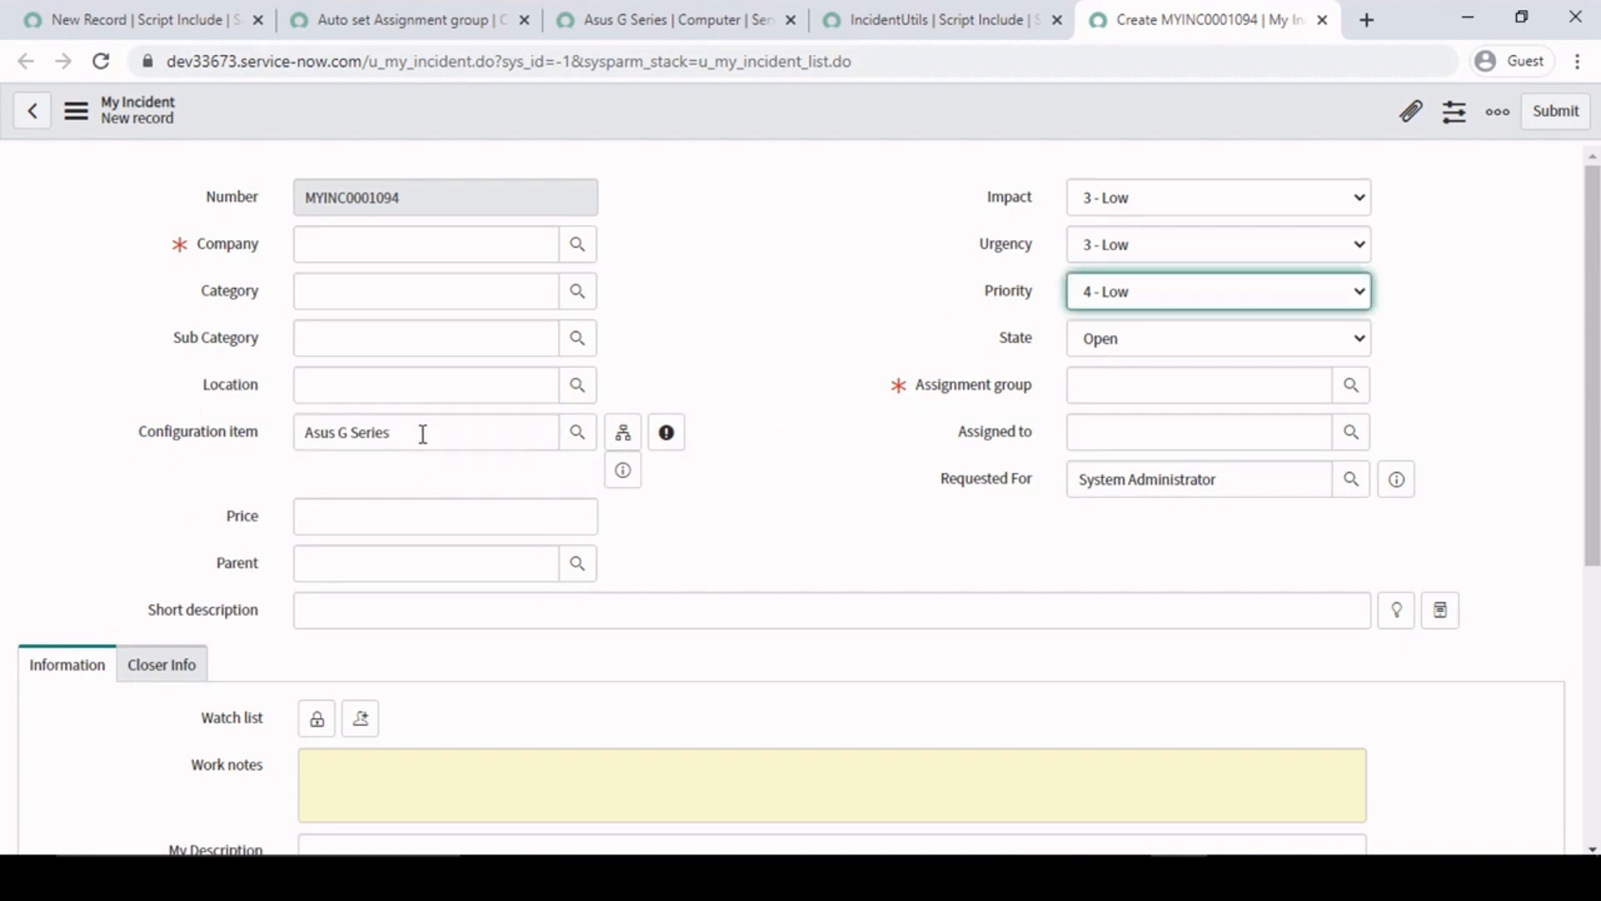
pyautogui.moveTo(442, 436); pyautogui.dragTo(305, 435)
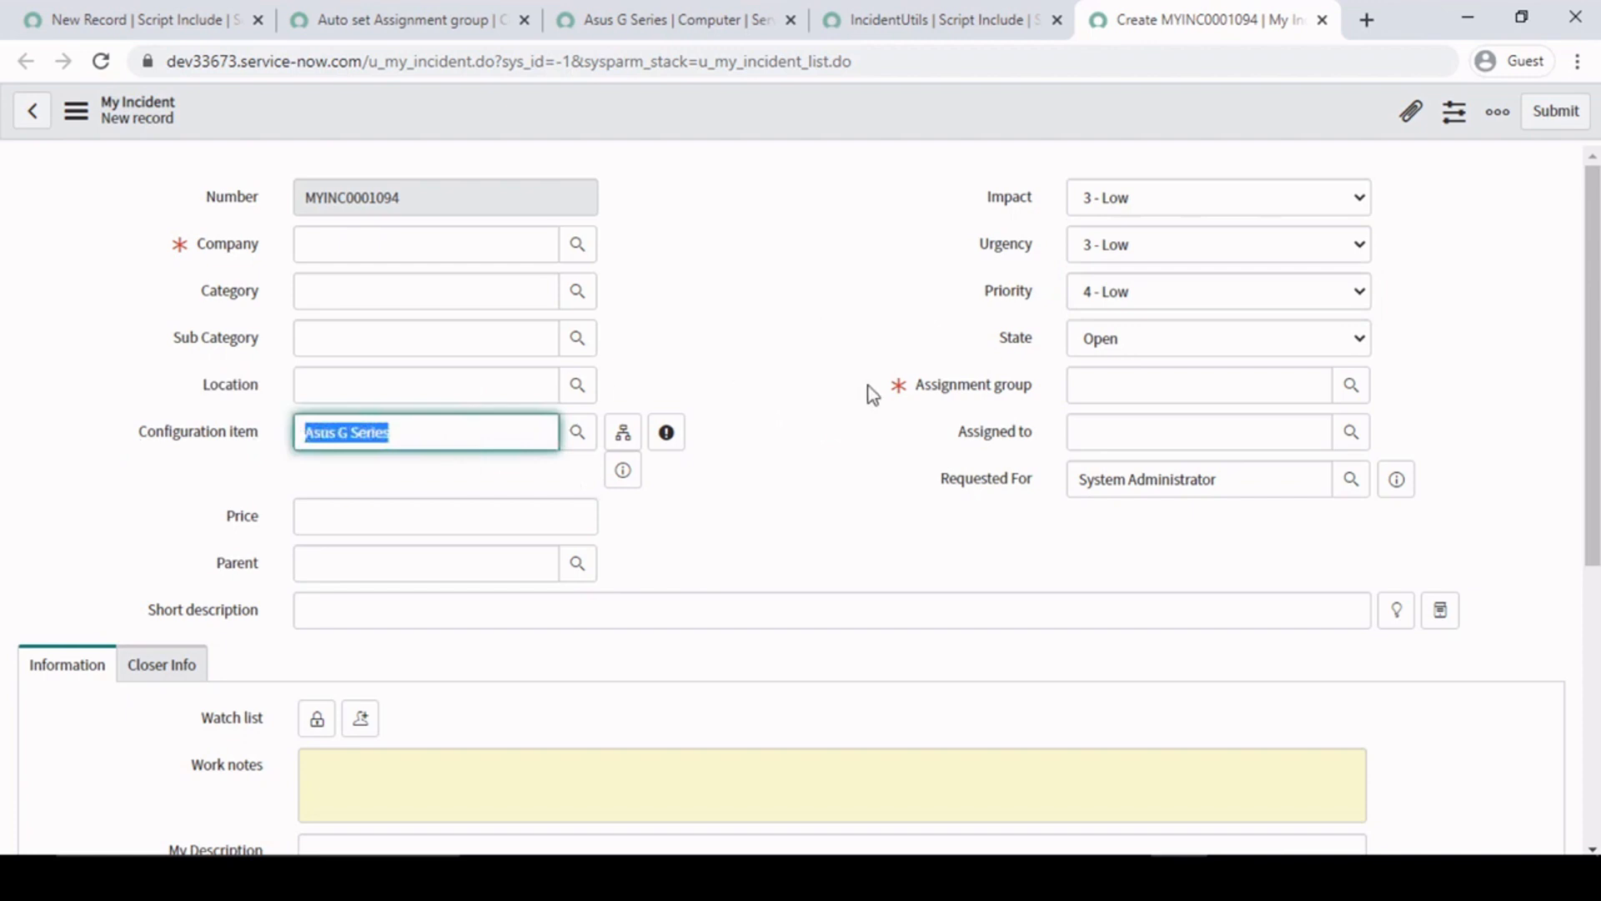
pyautogui.click(903, 347)
pyautogui.click(1220, 387)
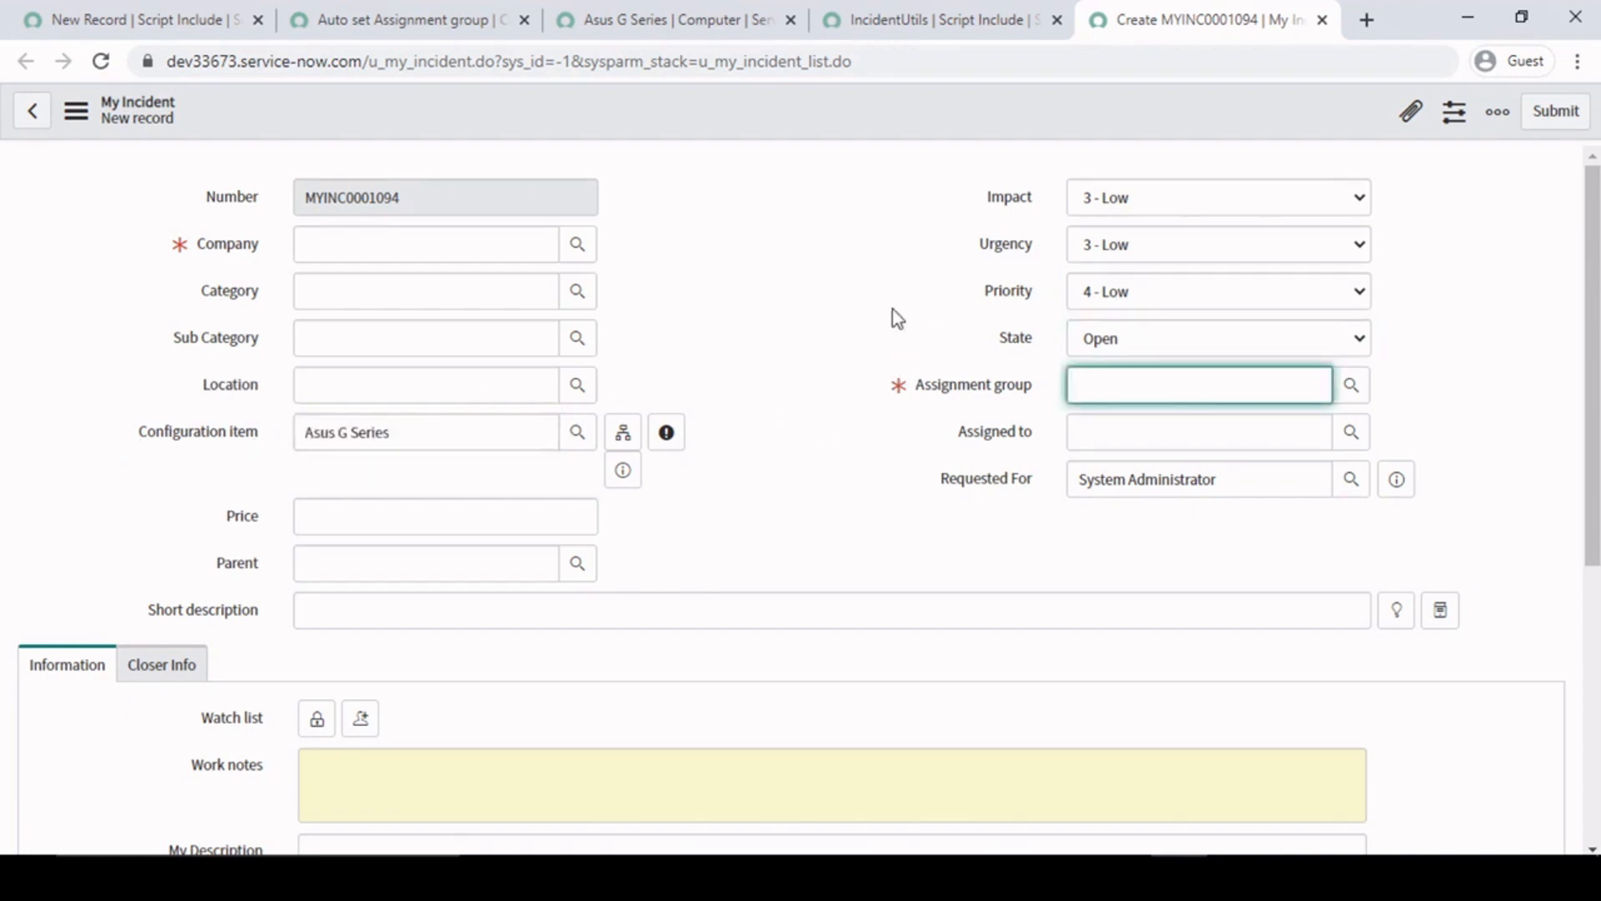
pyautogui.click(850, 293)
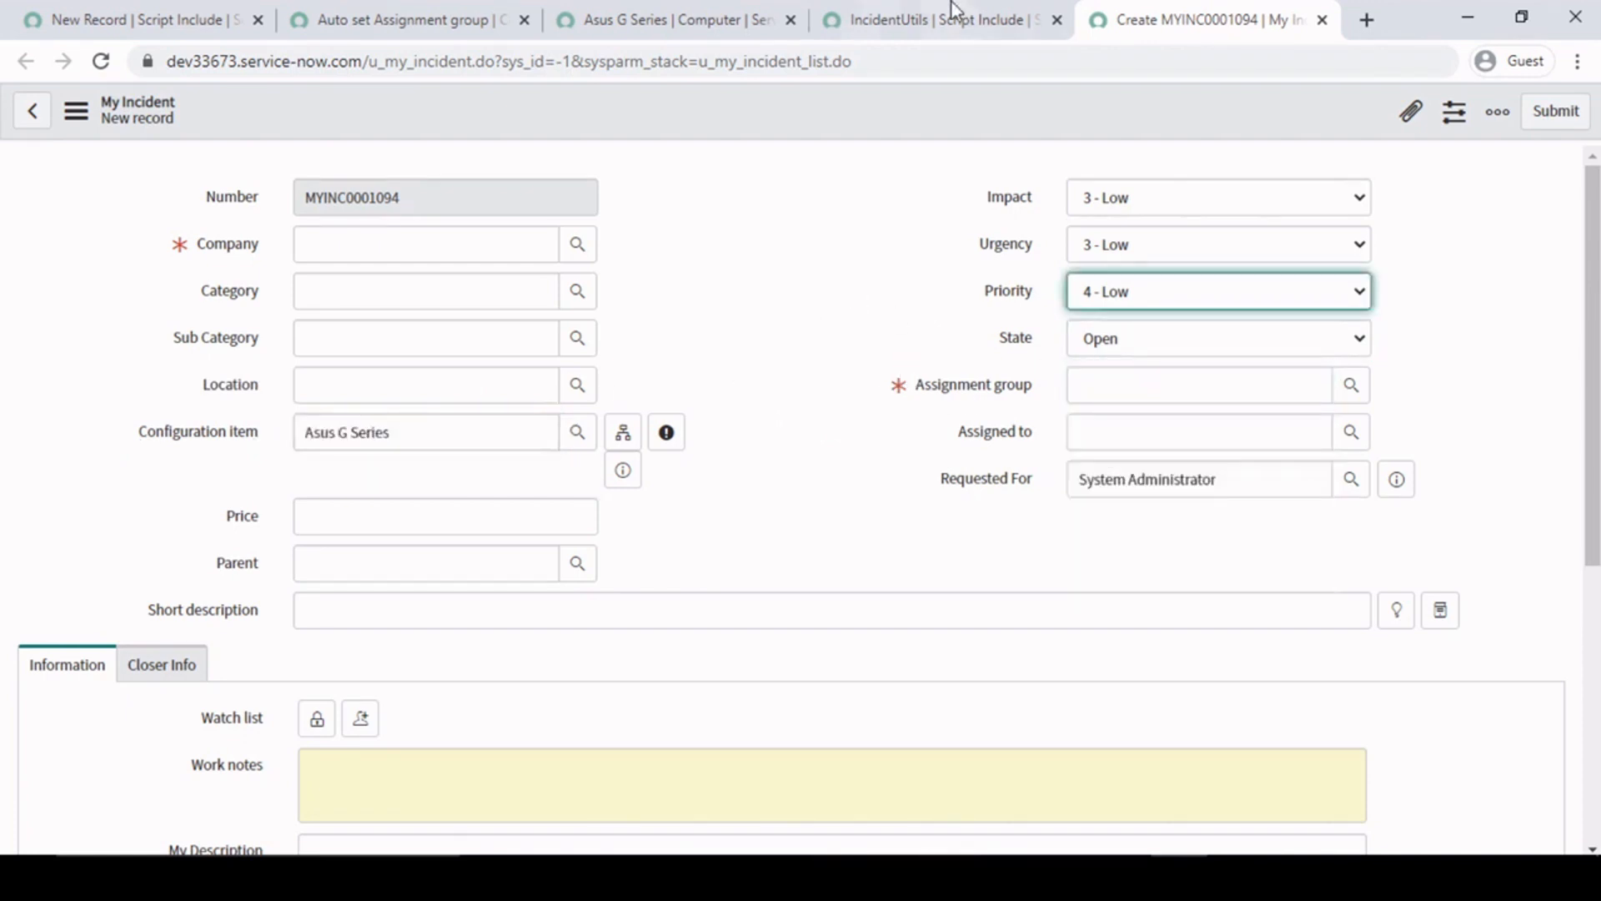
# - Return to the IncidentUtils script include, then examine the GlideAjax call in the Auto set Assignment group client script
pyautogui.click(935, 4)
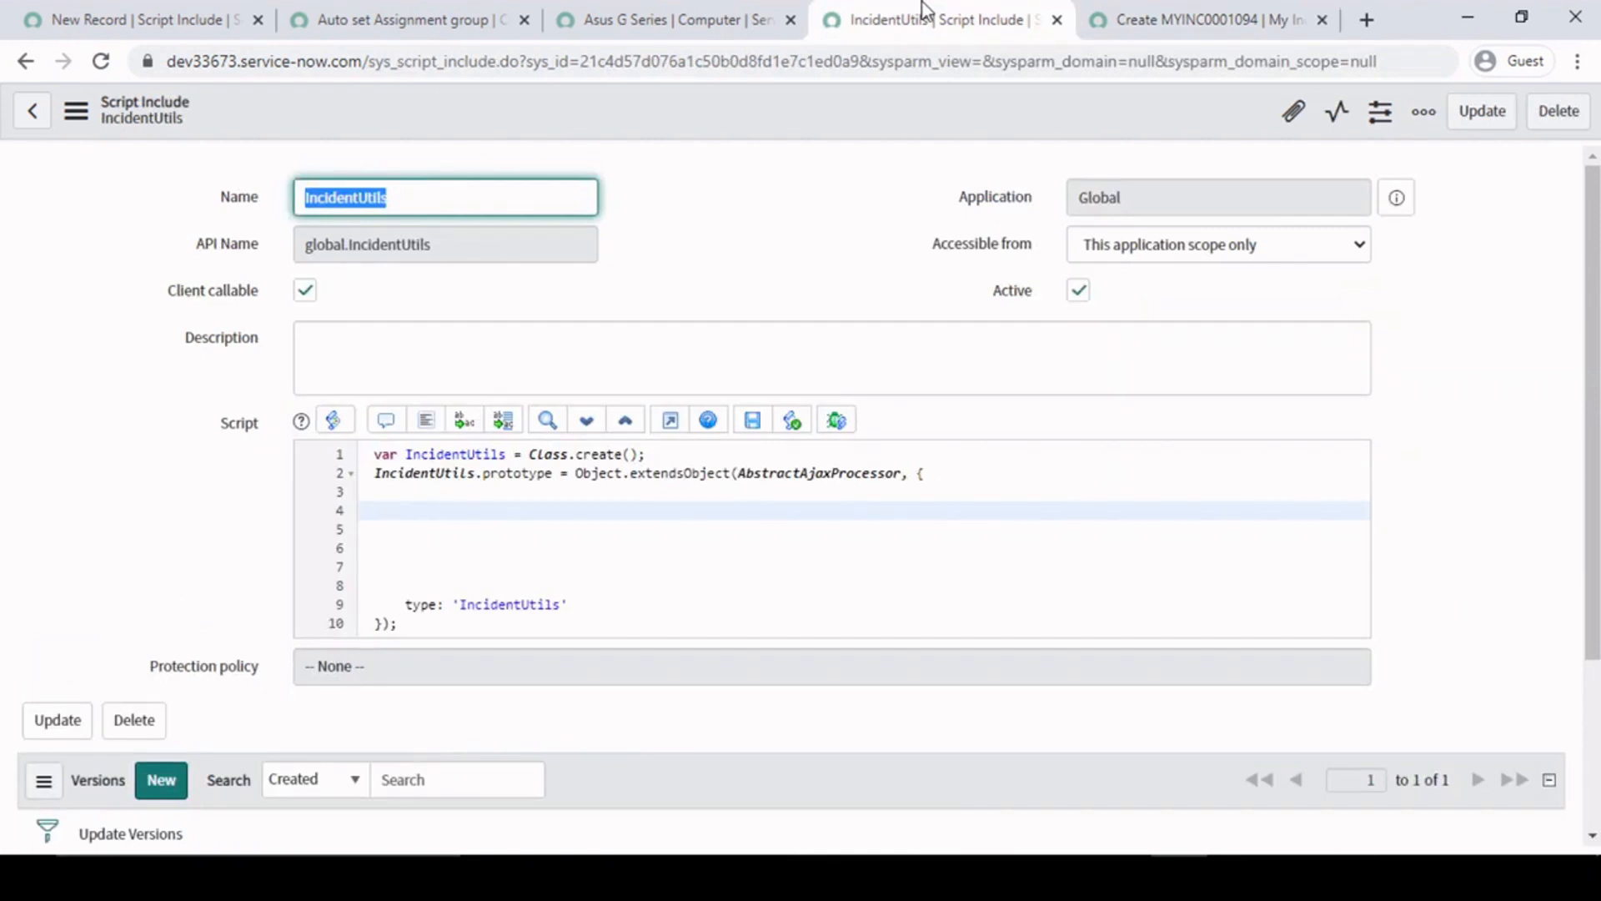
pyautogui.click(618, 10)
pyautogui.click(409, 18)
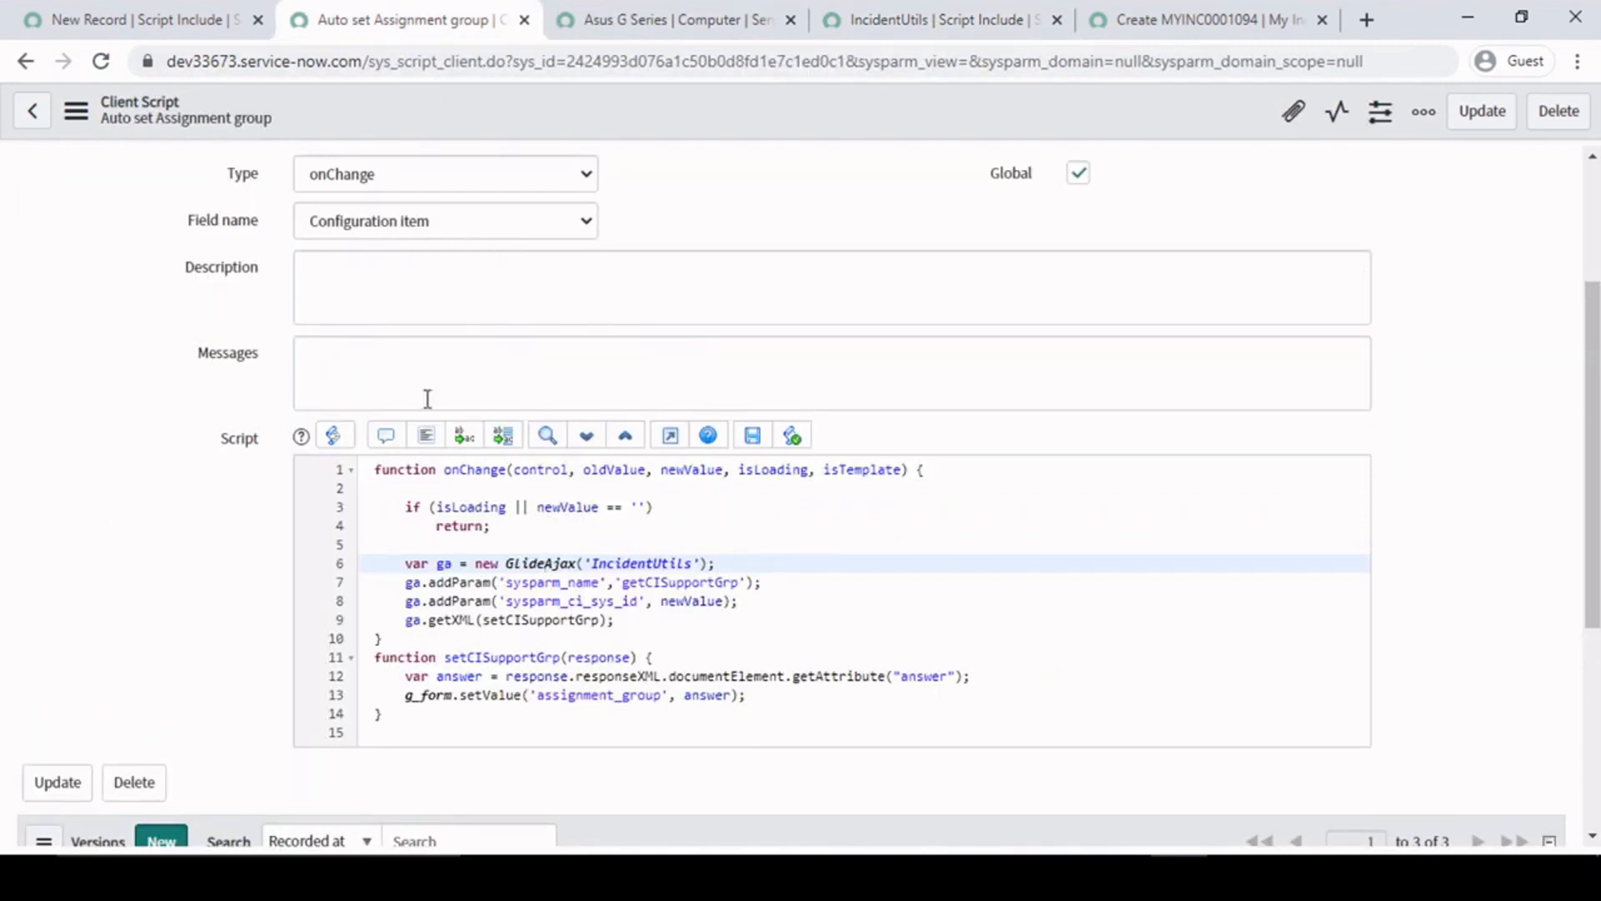
pyautogui.click(540, 527)
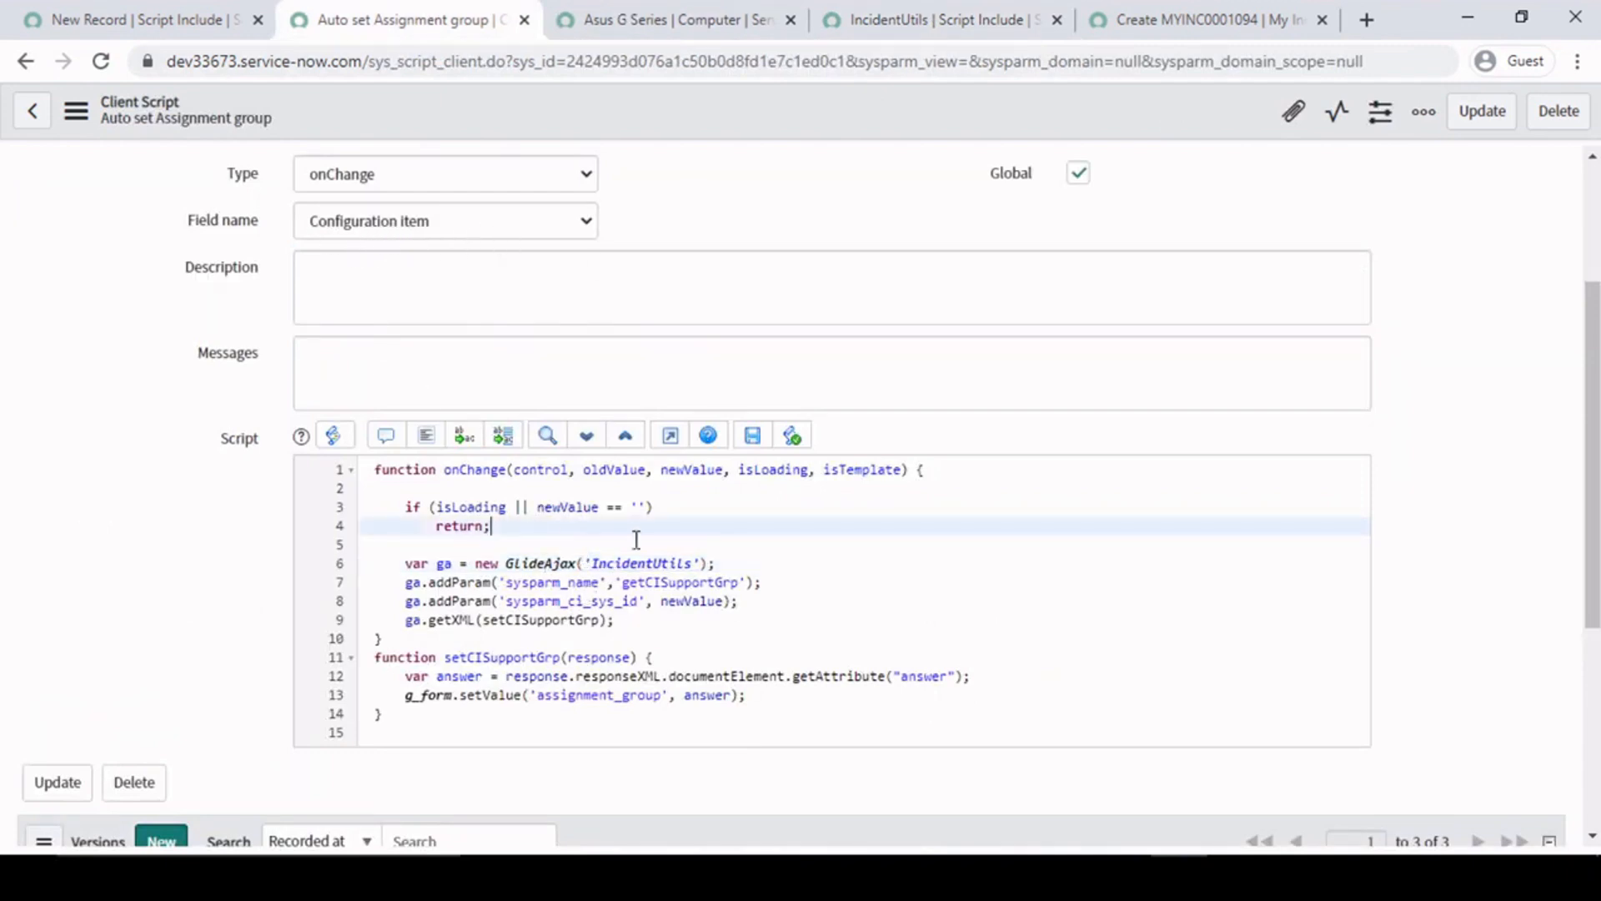
pyautogui.click(766, 567)
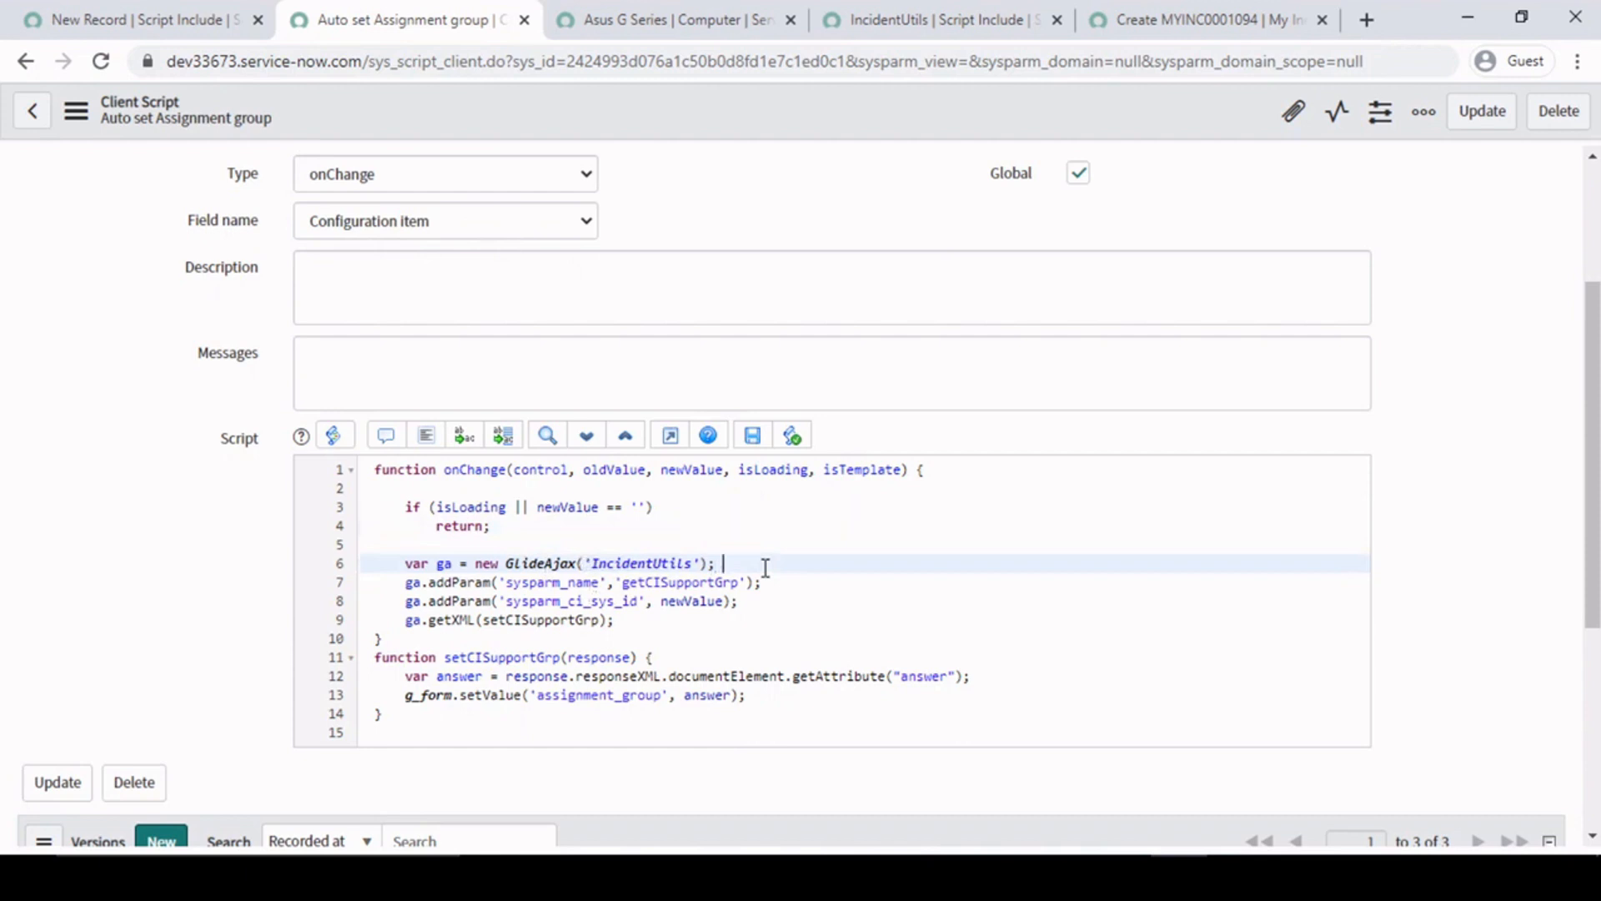
# - Start a ///// comment at the end of the GlideAjax line and examine the isLoading and empty newValue guard condition
pyautogui.write('//')
pyautogui.click(668, 510)
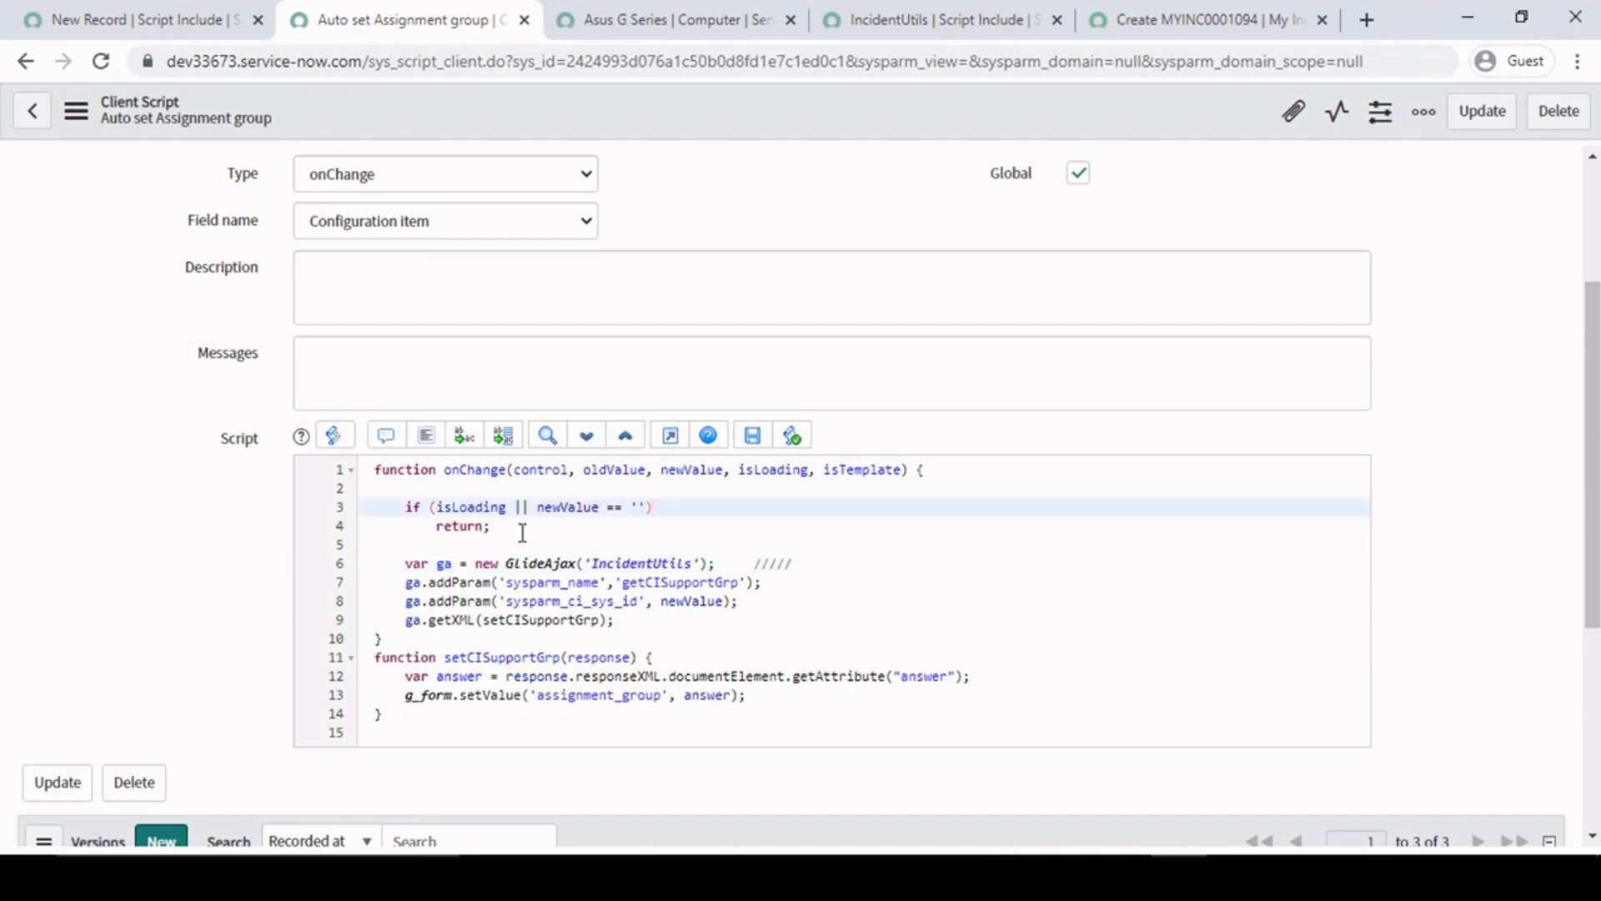
pyautogui.click(522, 527)
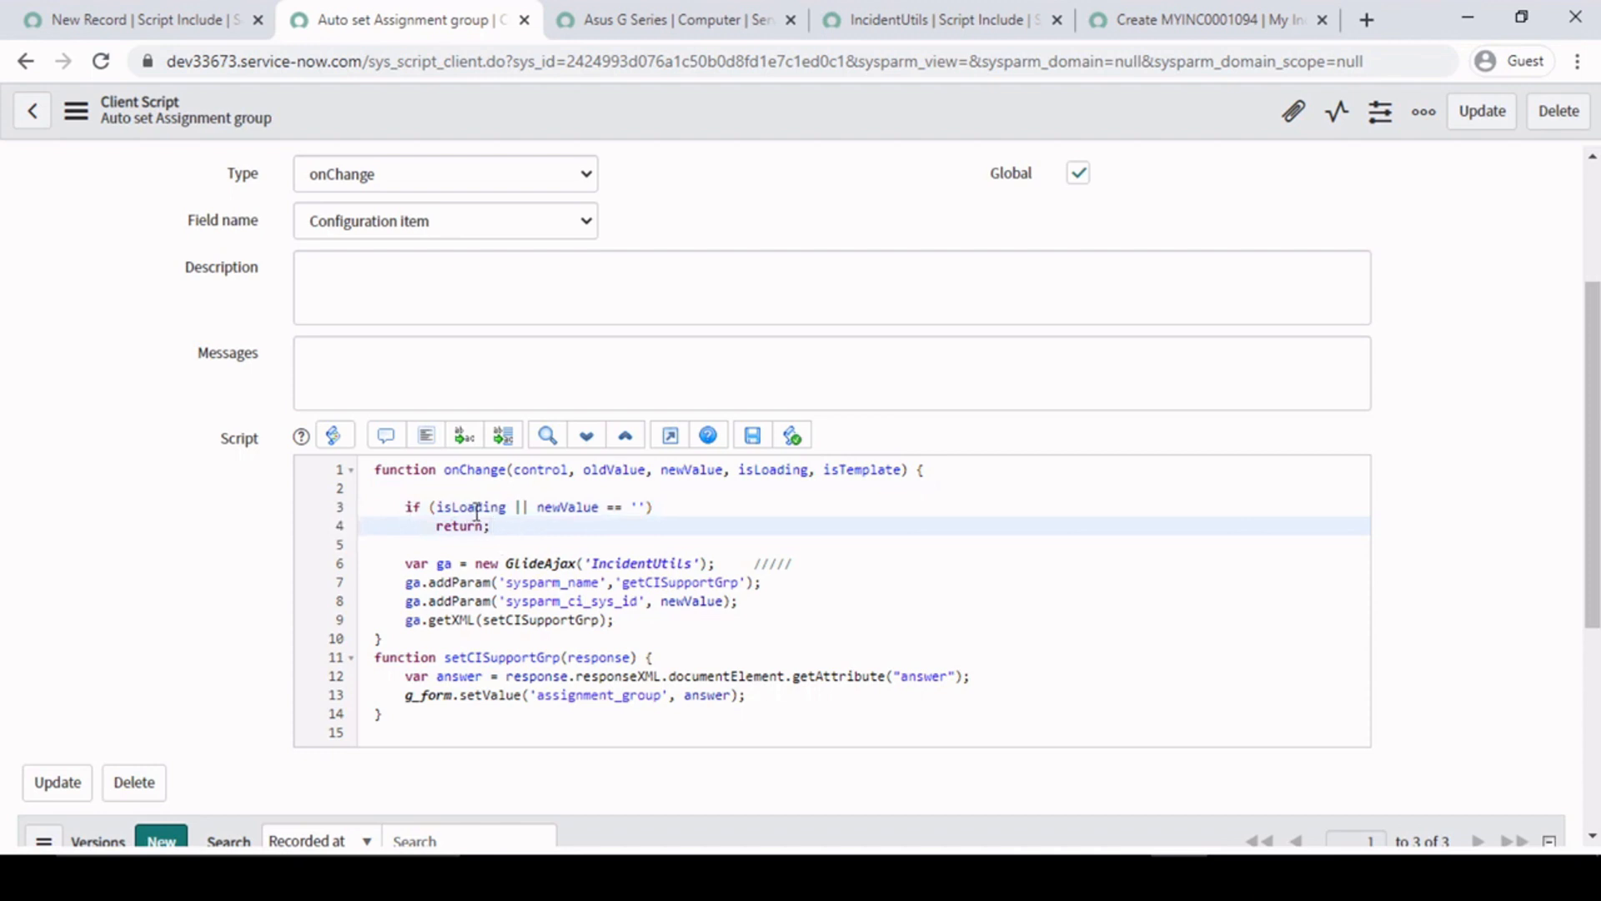
pyautogui.click(528, 509)
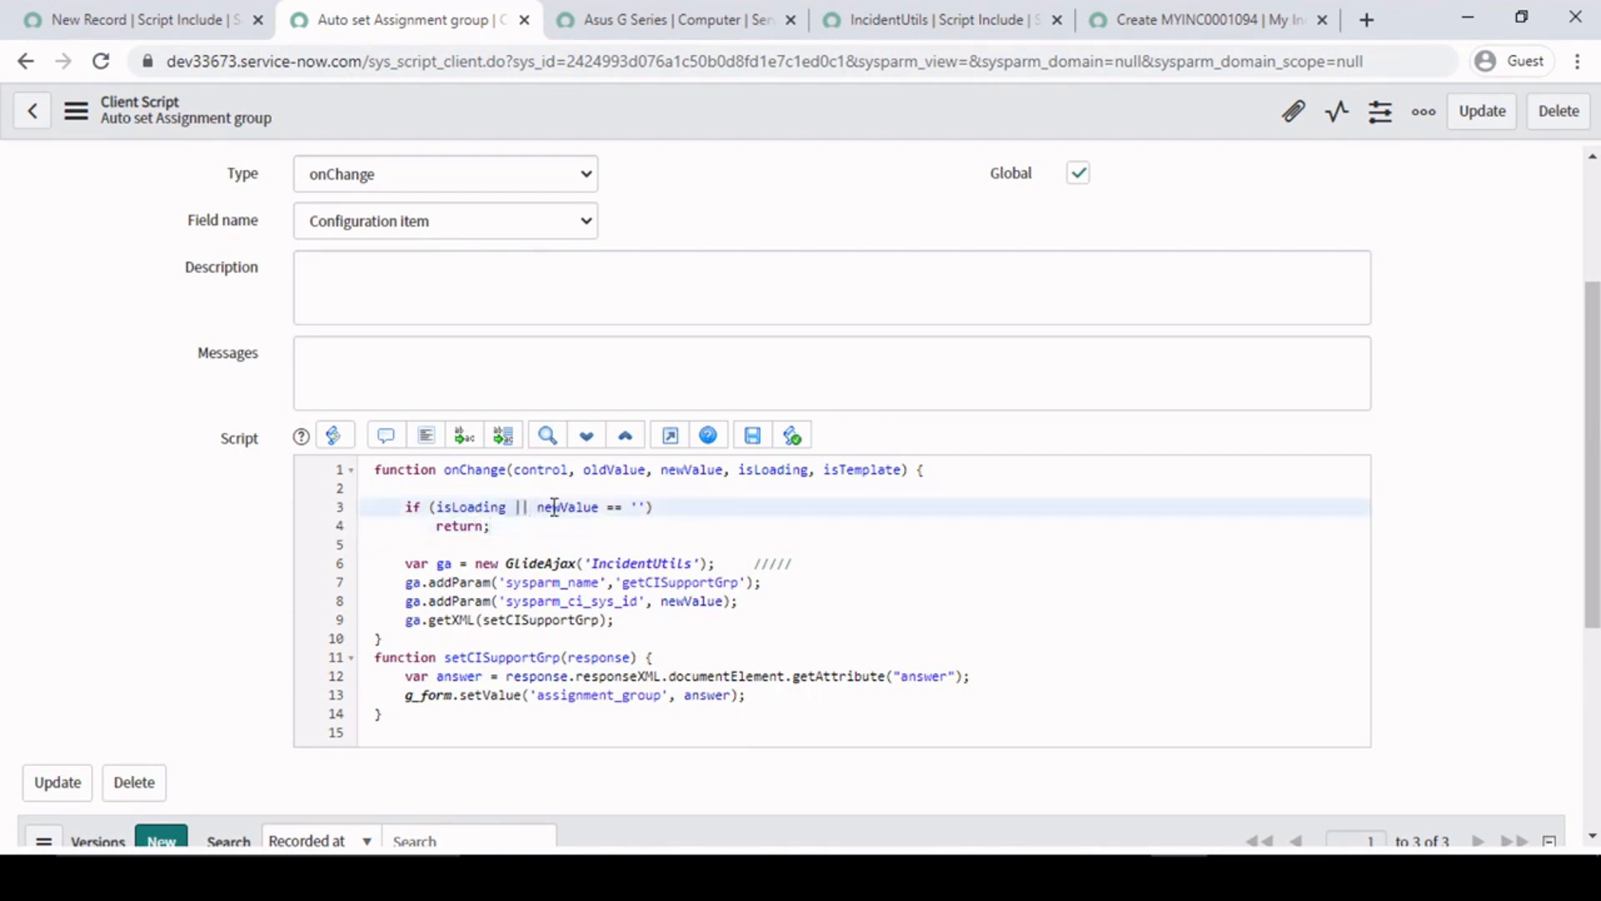
pyautogui.click(666, 507)
pyautogui.doubleClick(458, 507)
pyautogui.click(508, 527)
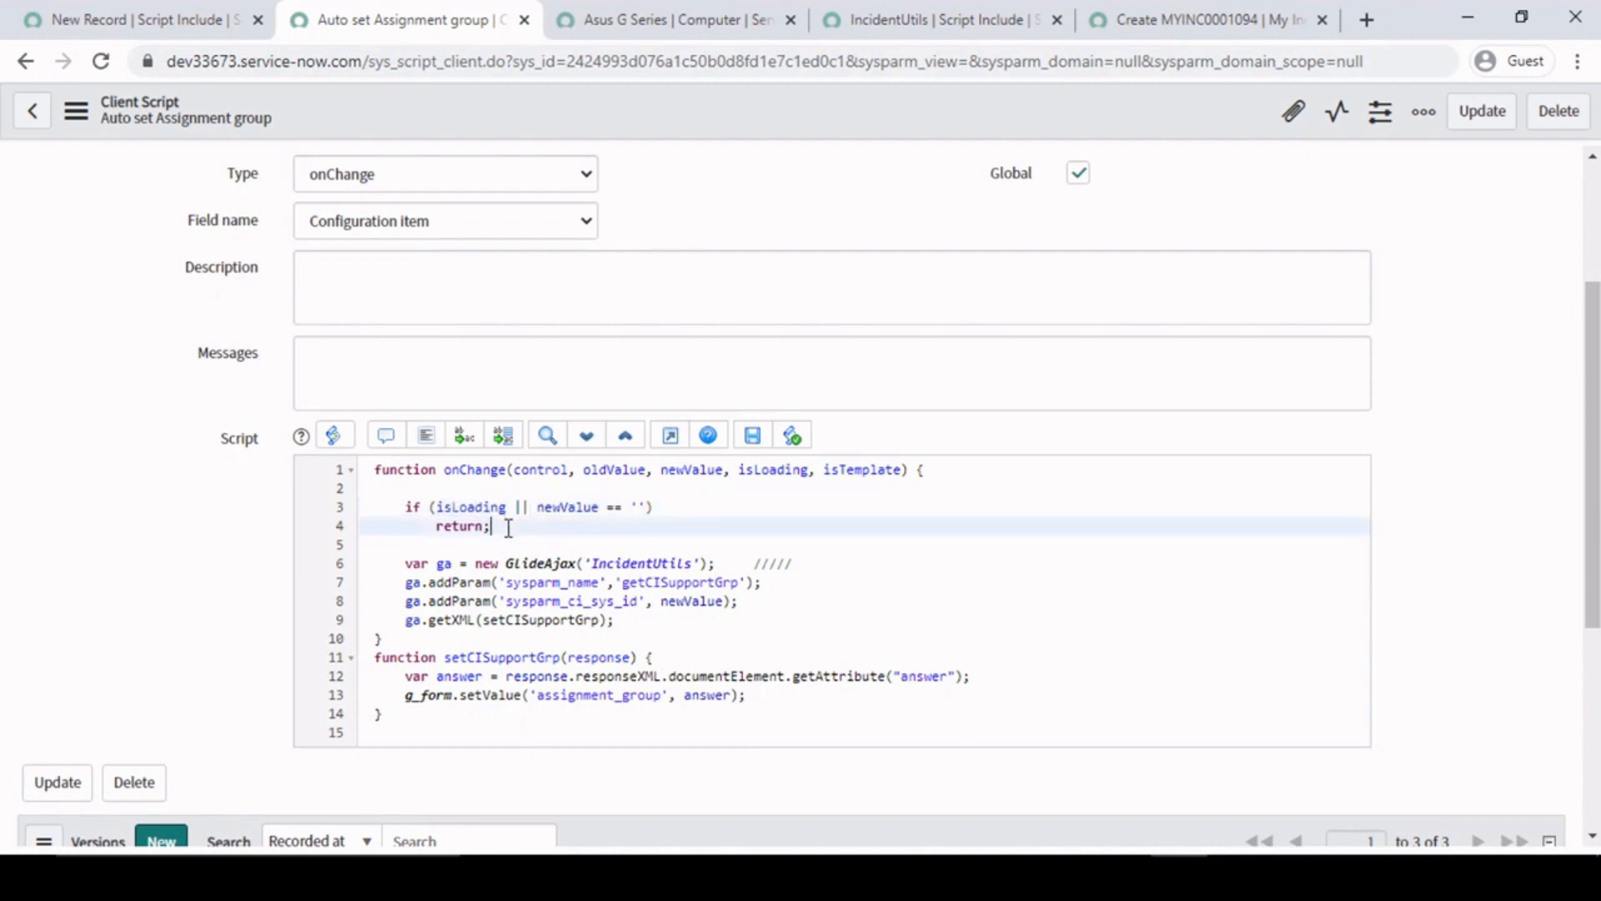
# - Examine how the guard's return statement relates to the GlideAjax block on lines 6 to 9
pyautogui.moveTo(404, 563); pyautogui.dragTo(639, 630)
pyautogui.click(639, 631)
pyautogui.moveTo(509, 532); pyautogui.dragTo(440, 532)
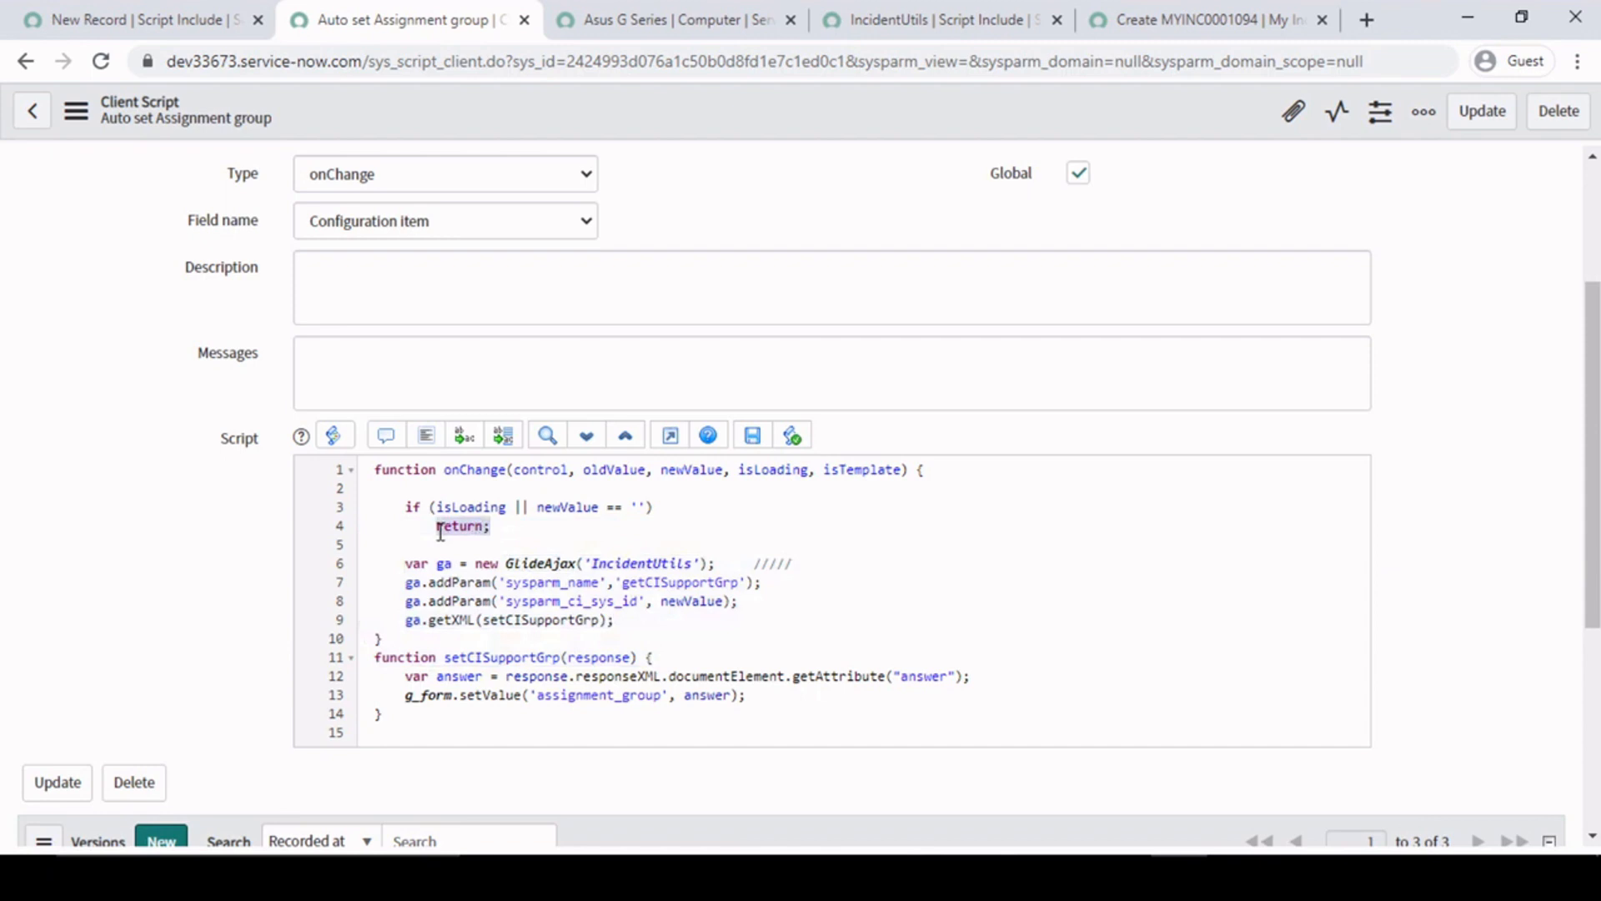
pyautogui.click(516, 535)
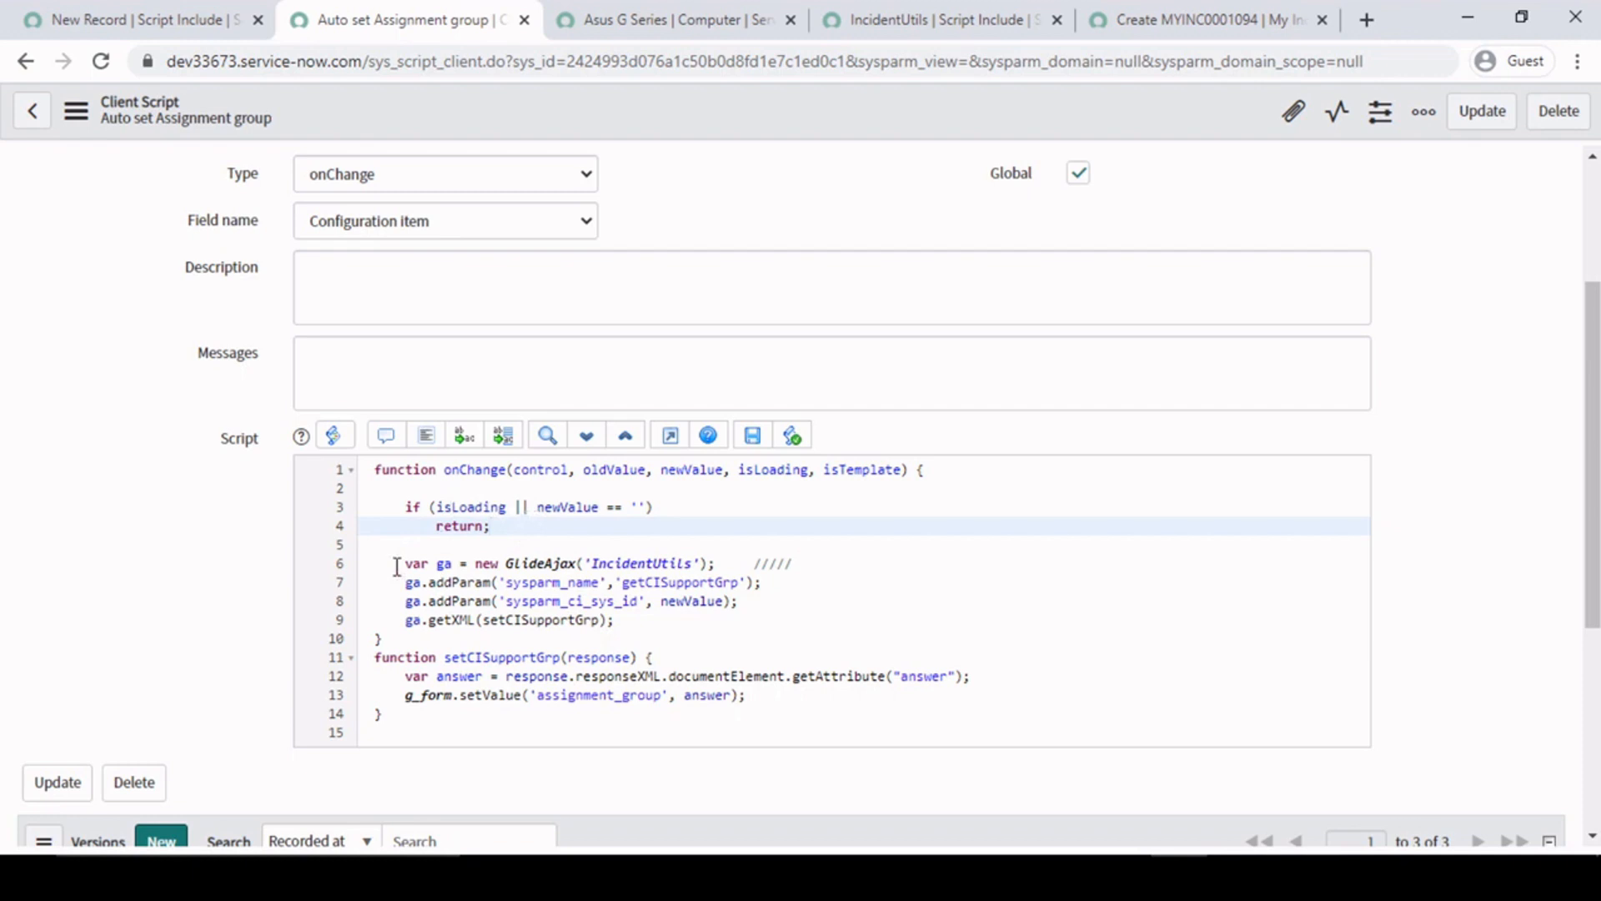
pyautogui.moveTo(405, 563); pyautogui.dragTo(657, 615)
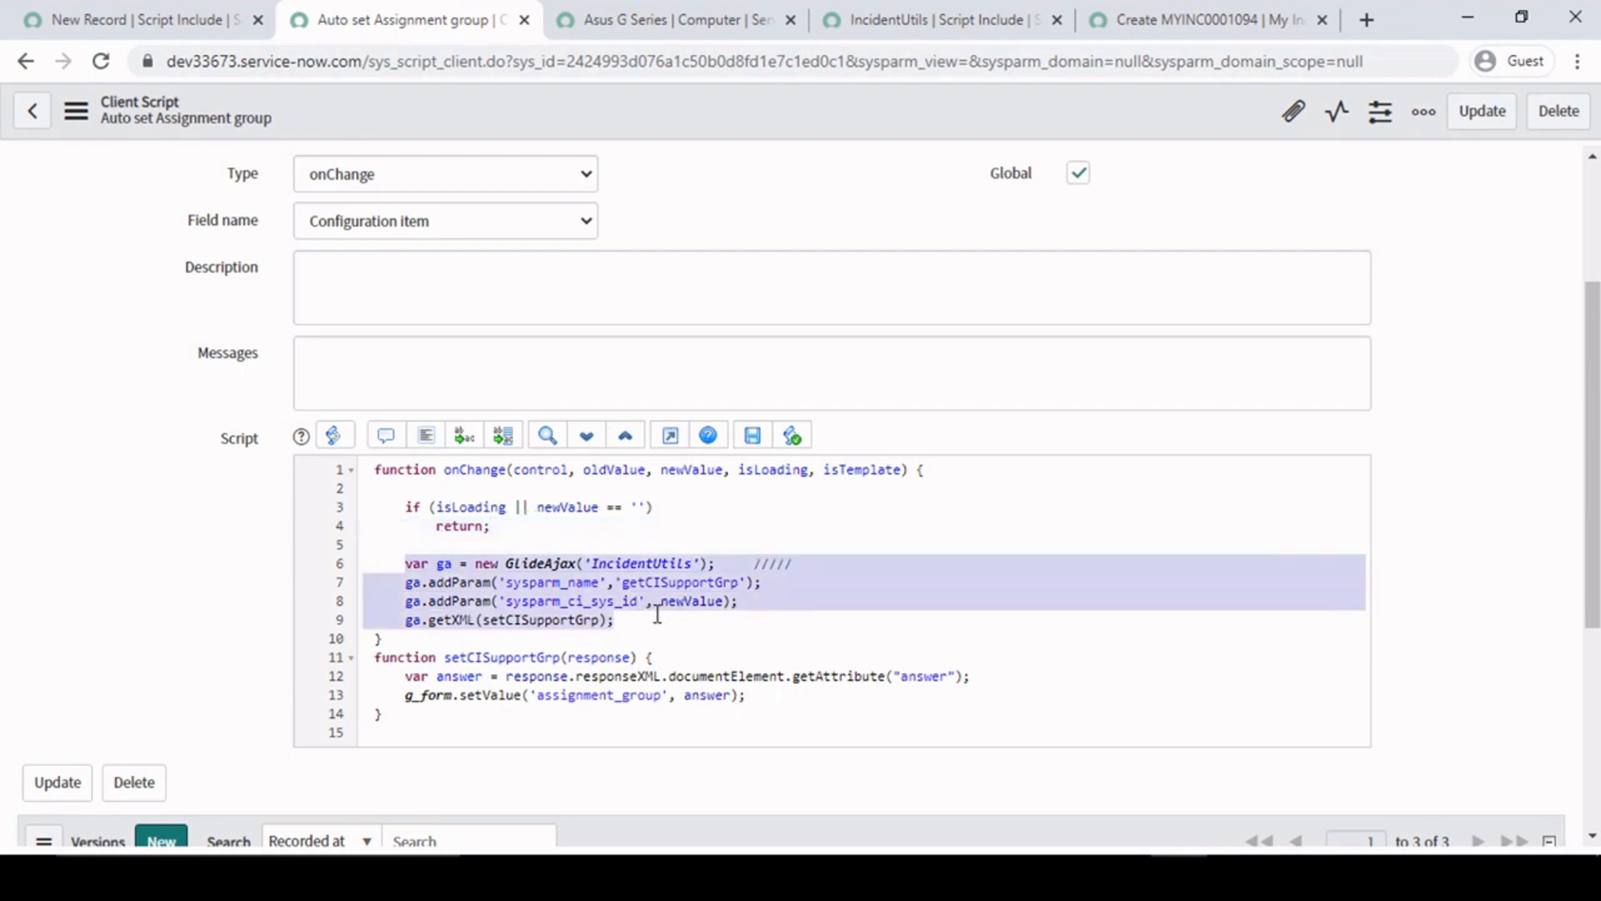
pyautogui.click(570, 506)
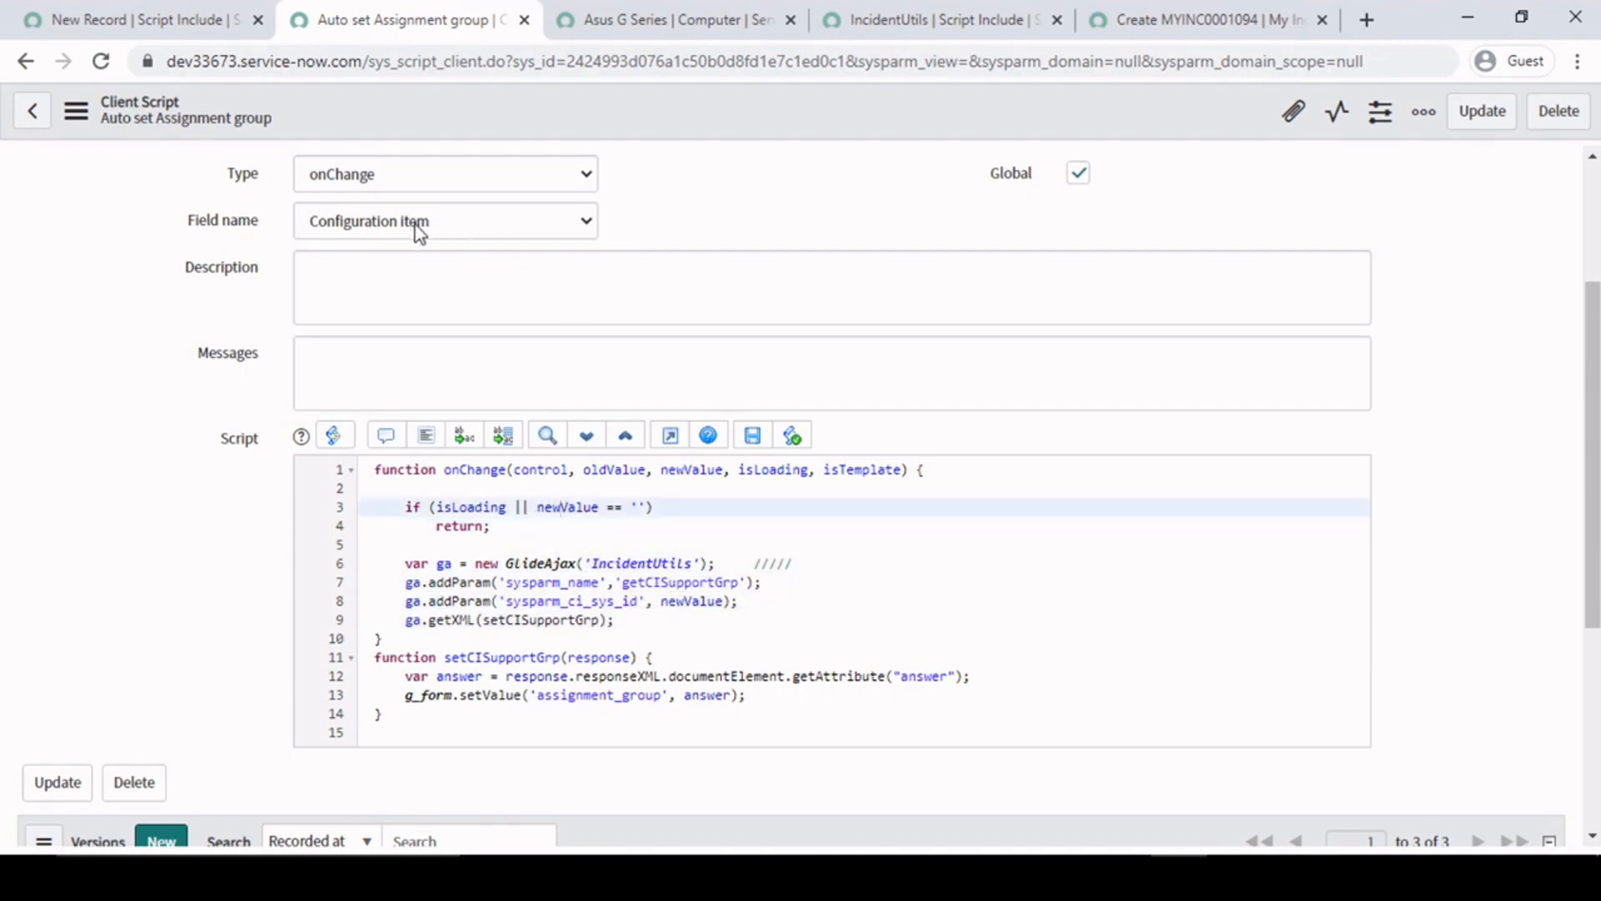
pyautogui.click(619, 617)
pyautogui.moveTo(404, 564); pyautogui.dragTo(686, 643)
pyautogui.click(686, 643)
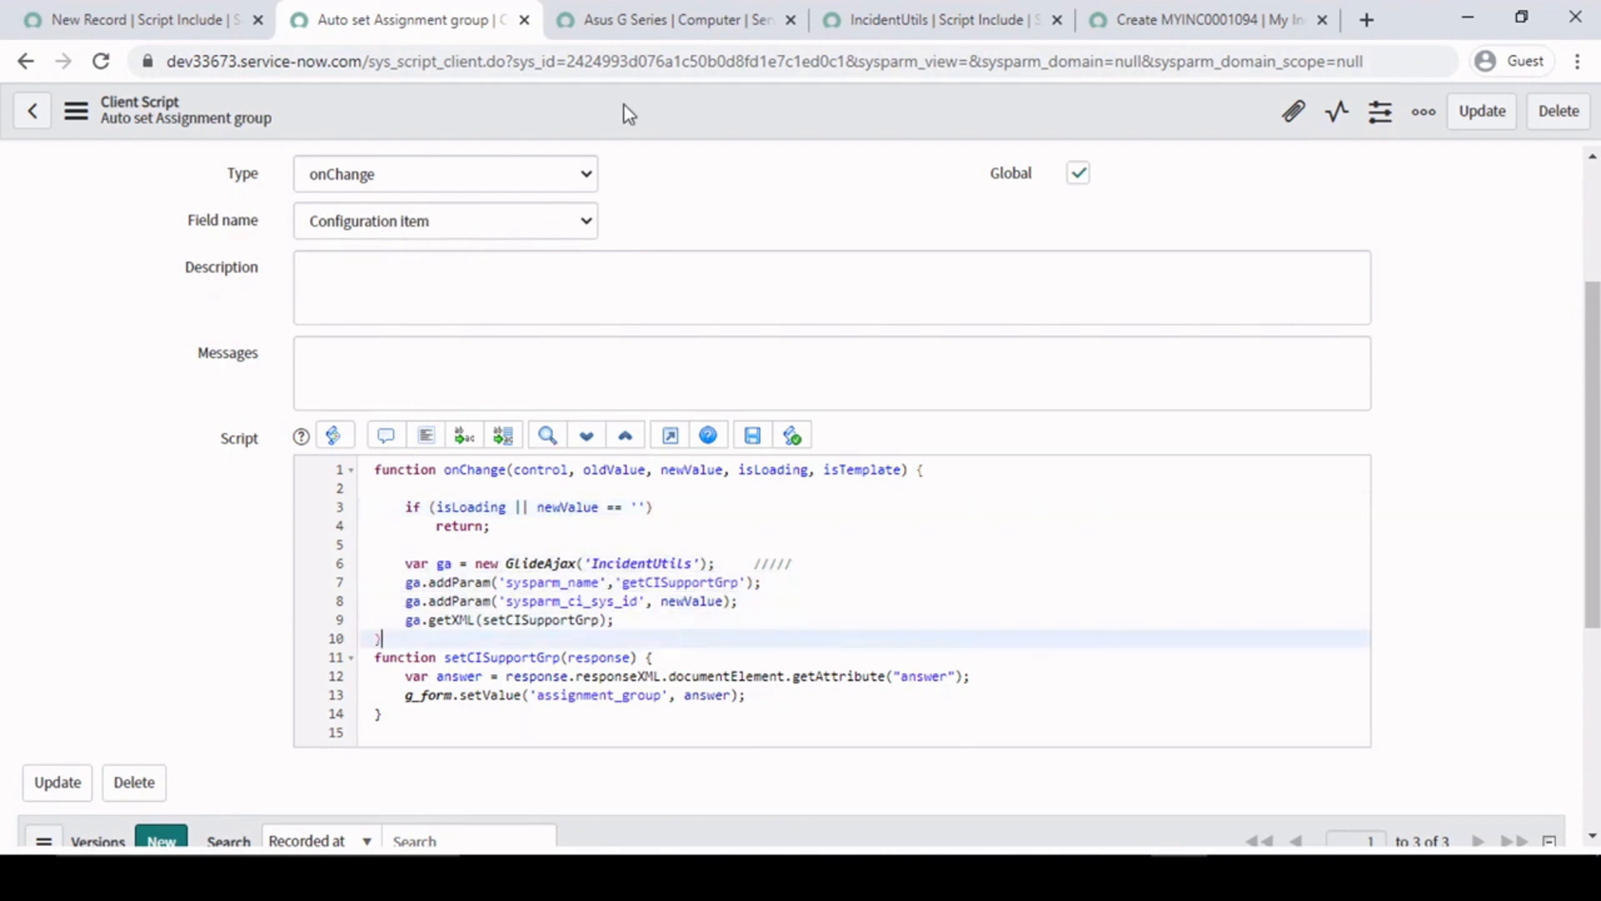
# - Clear the Configuration item on the new My Incident form
pyautogui.click(702, 17)
pyautogui.click(937, 7)
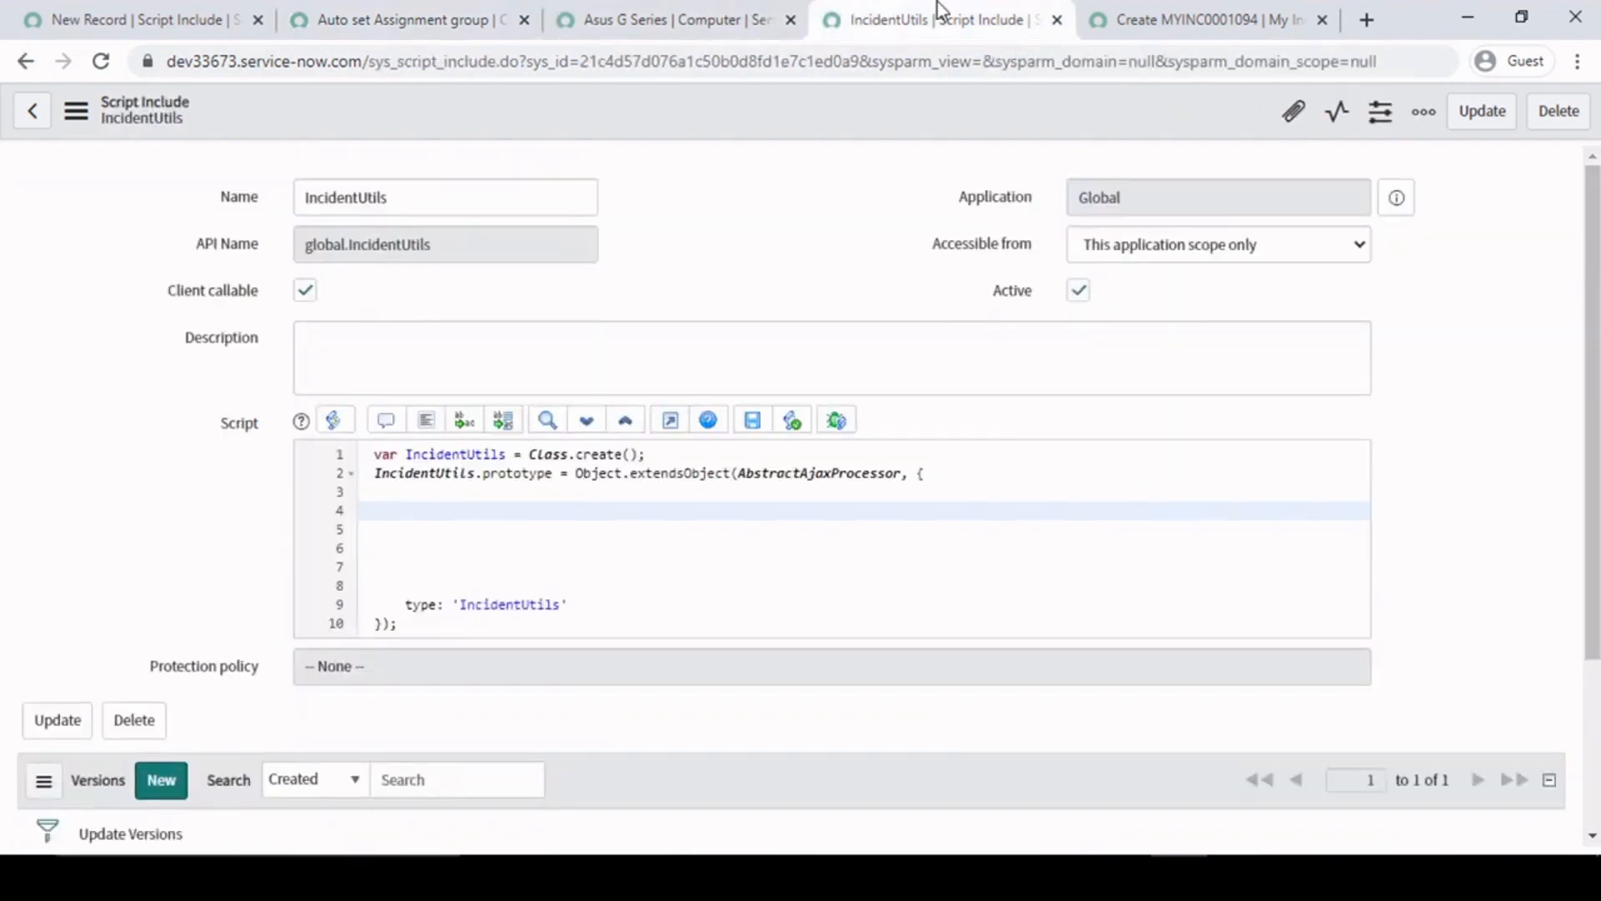
pyautogui.click(1205, 18)
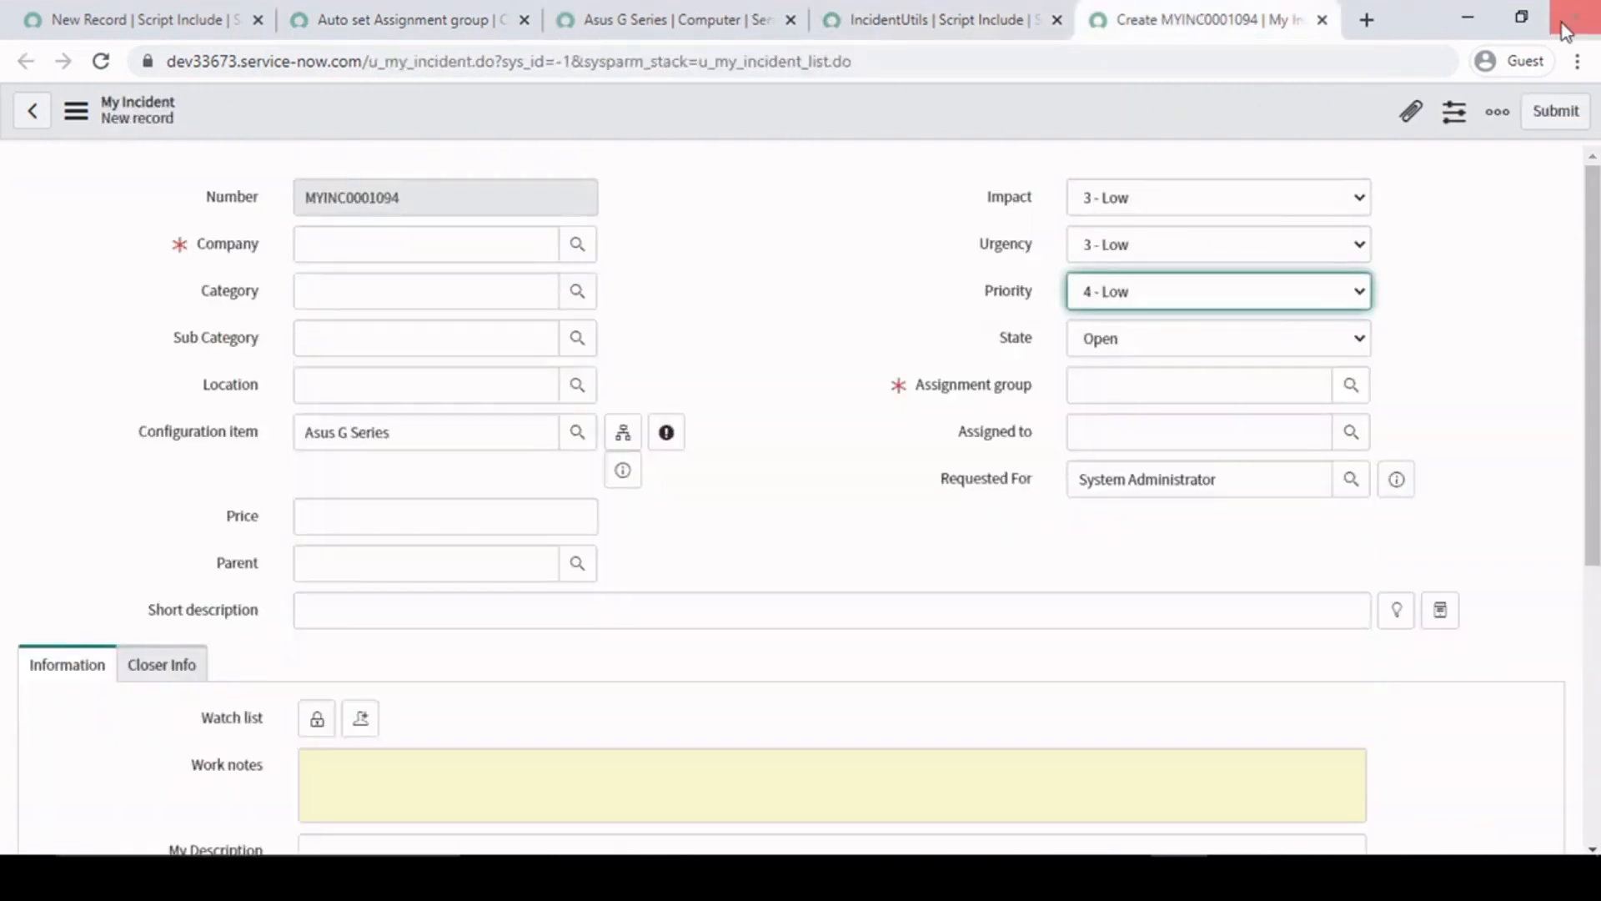
pyautogui.tripleClick(464, 435)
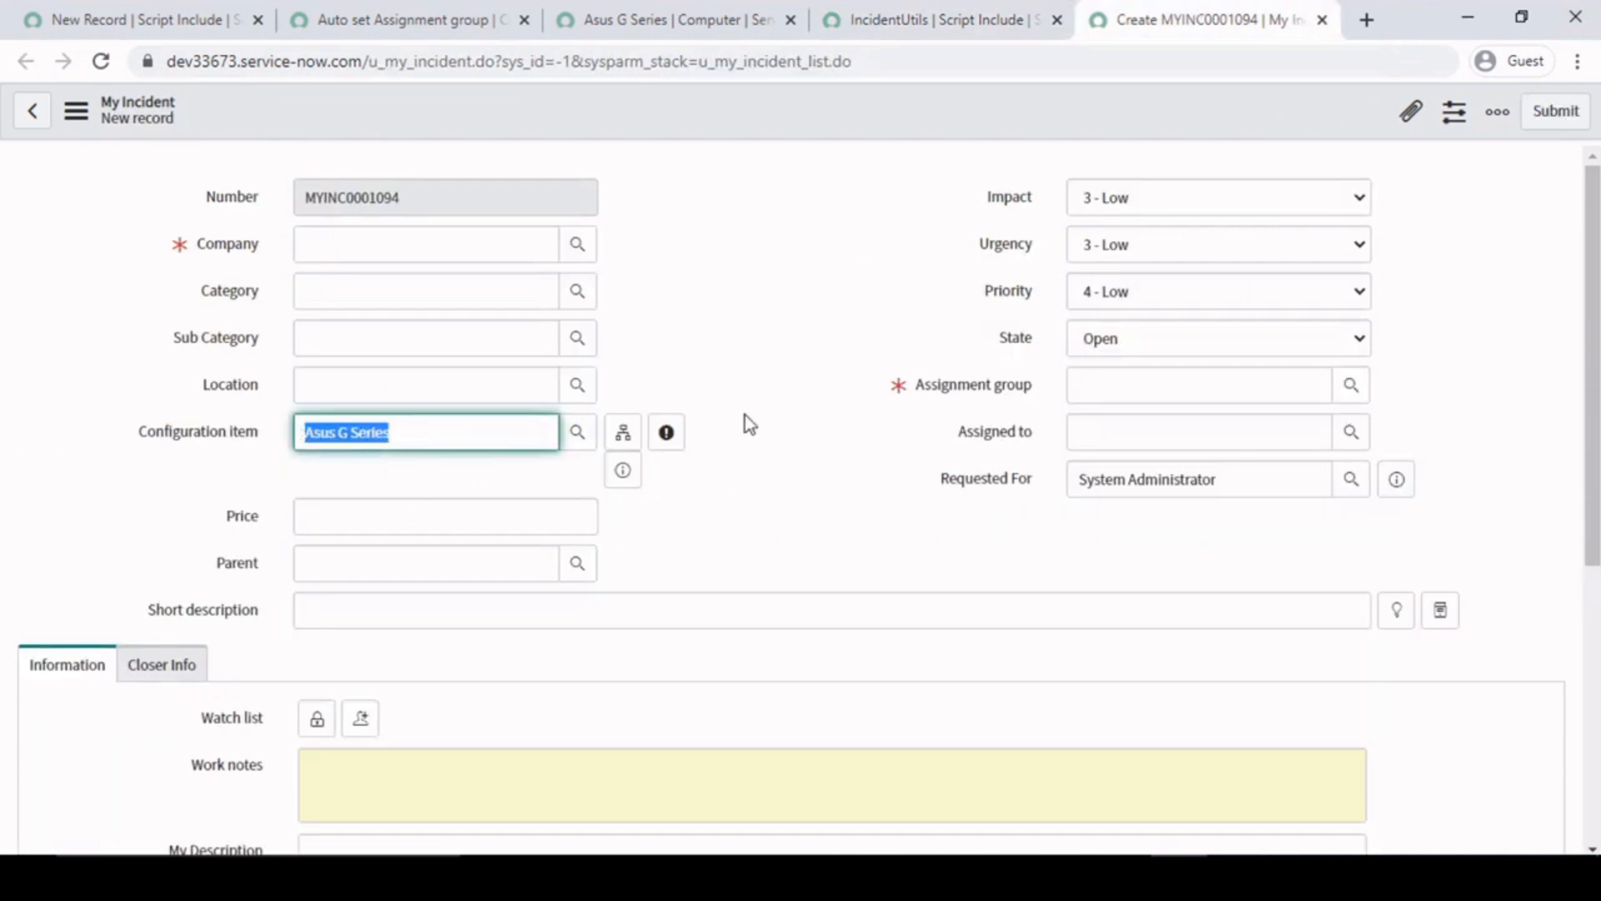
pyautogui.press('BackSpace')
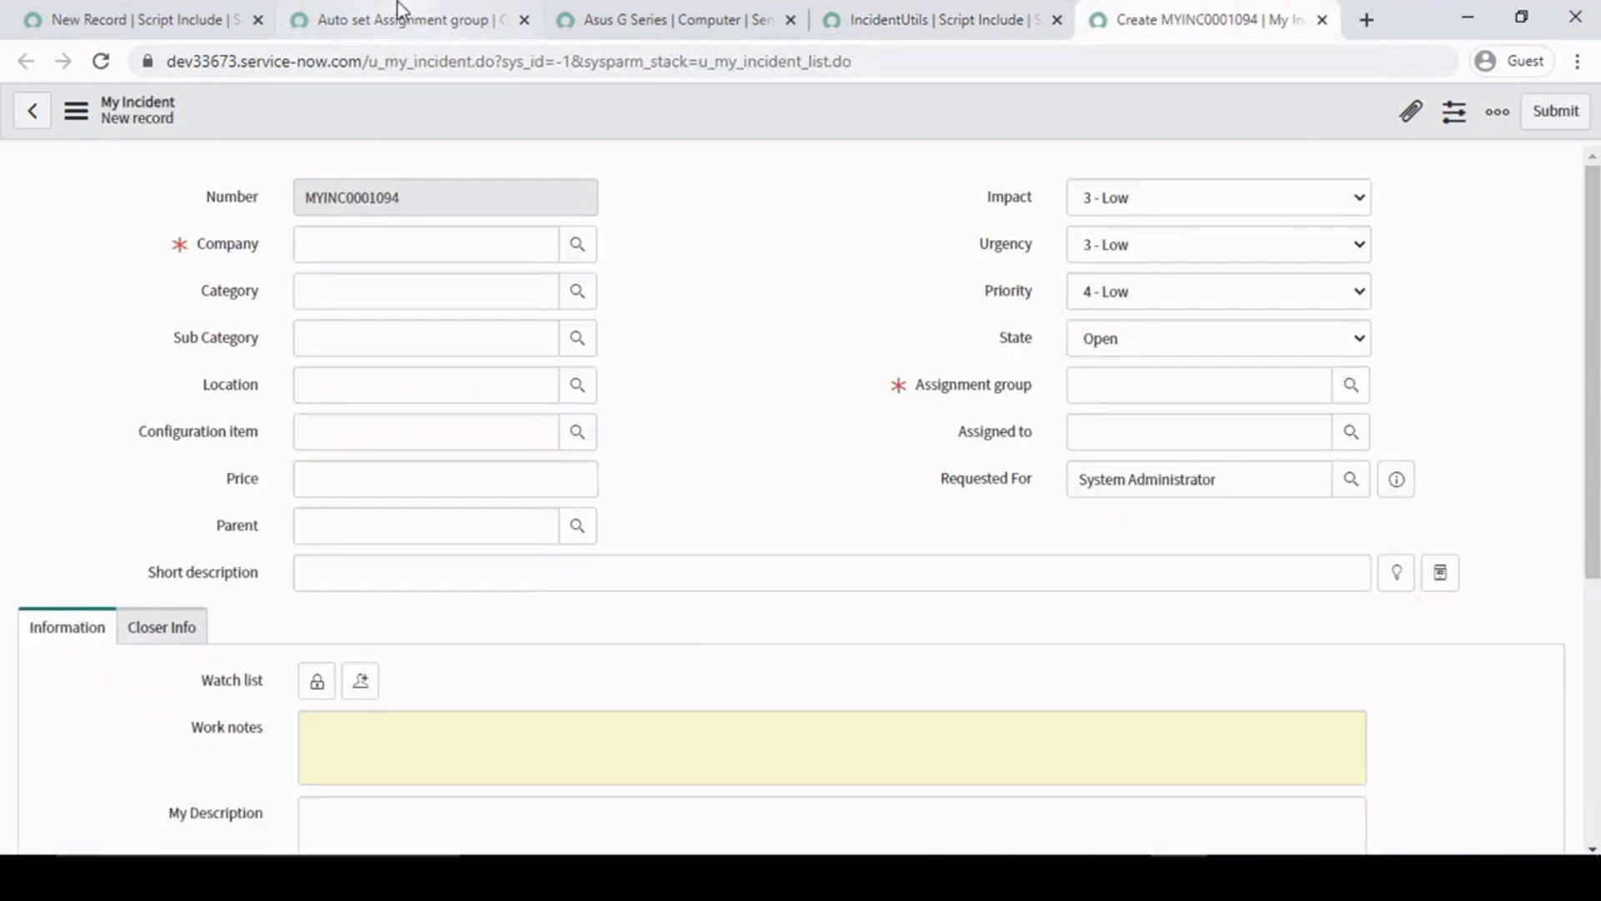
pyautogui.click(448, 427)
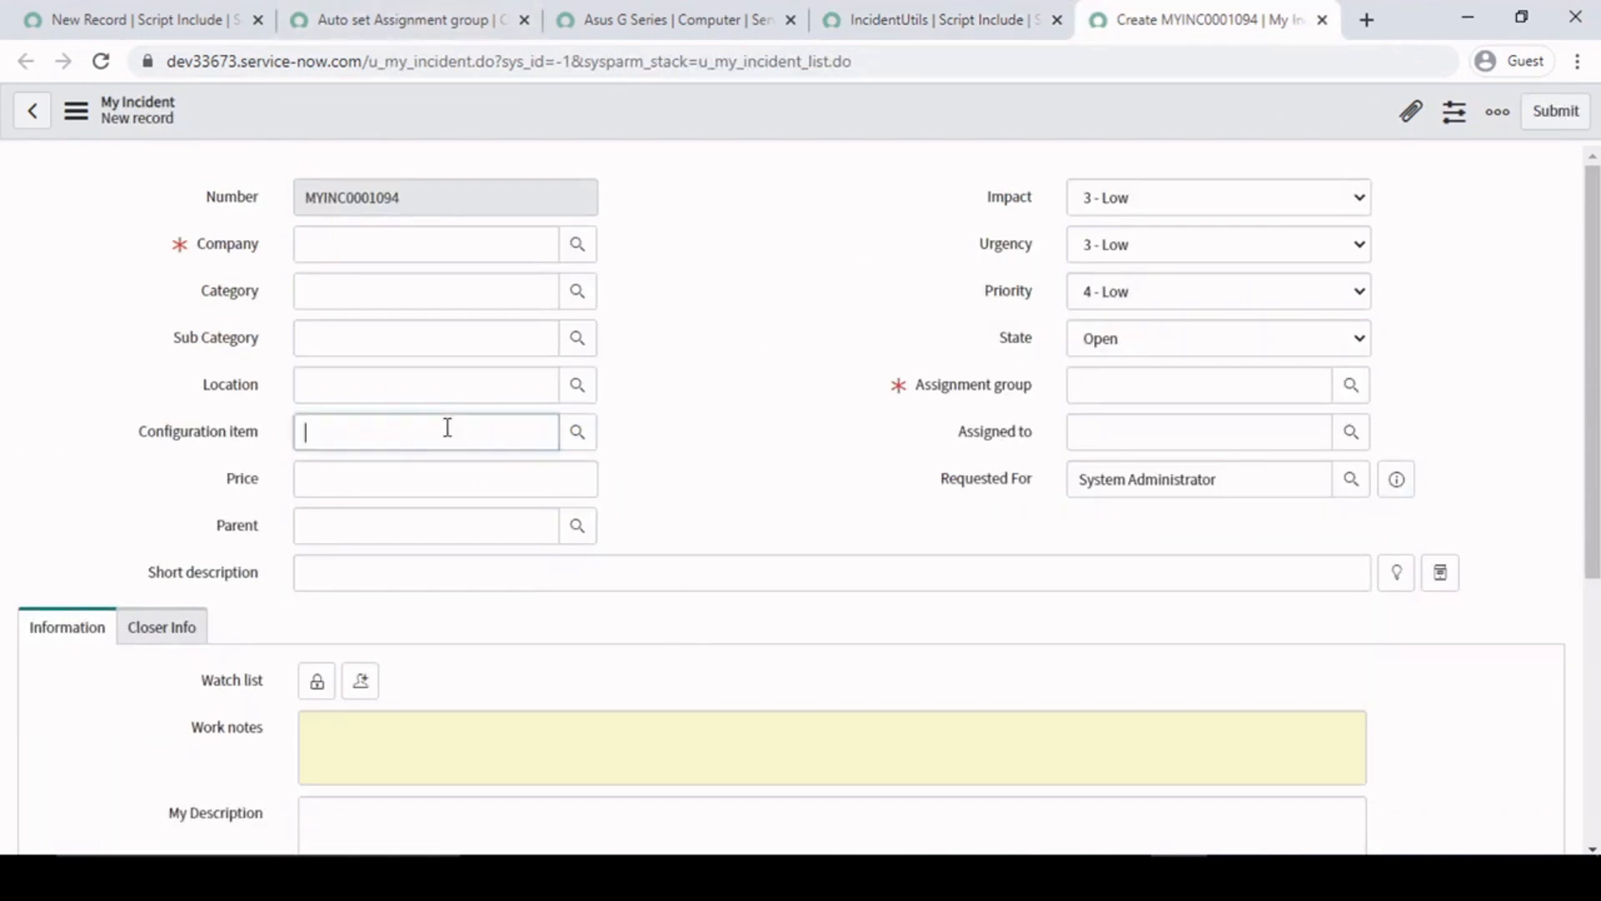
# - Reload the new My Incident form and set its Configuration item to Asus G Series
pyautogui.rightClick(759, 127)
pyautogui.click(799, 322)
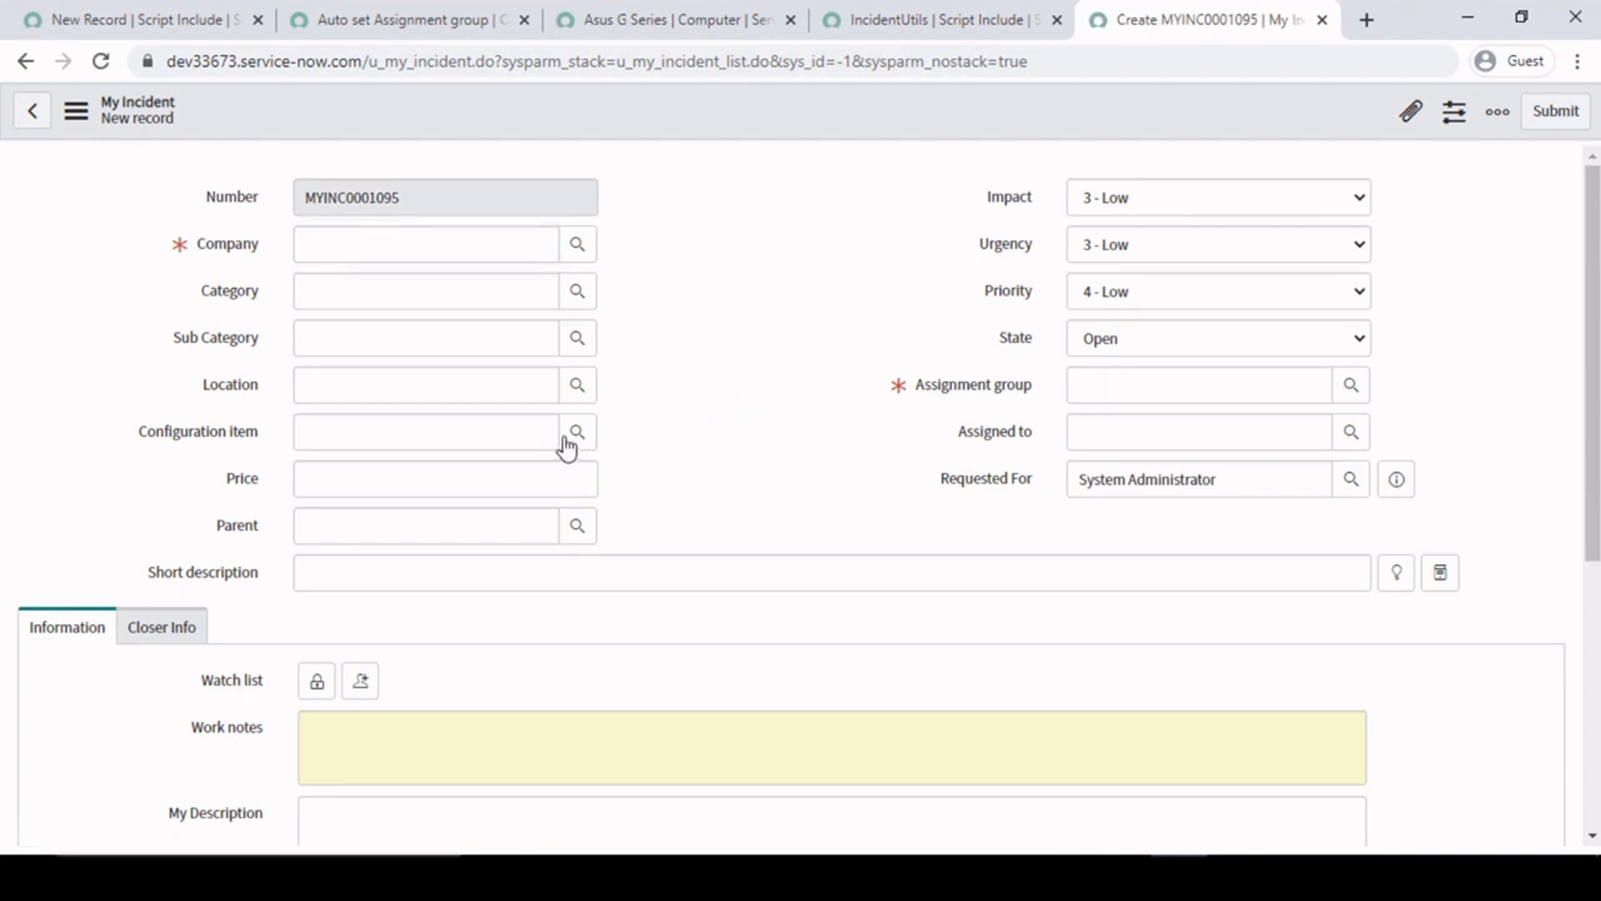
pyautogui.click(505, 430)
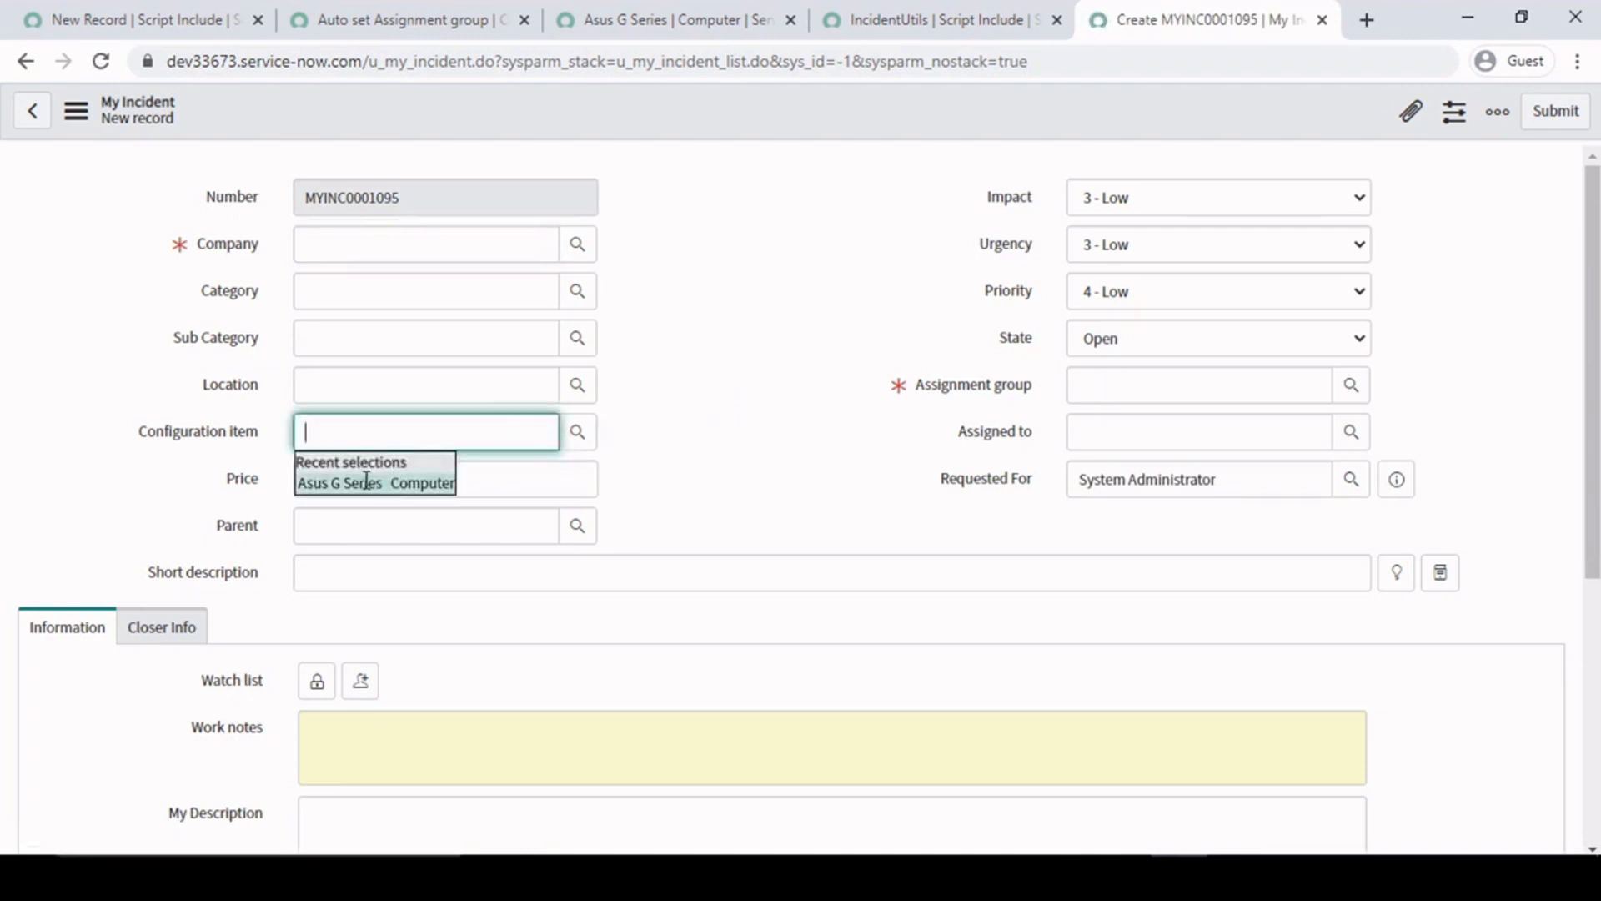
pyautogui.click(371, 484)
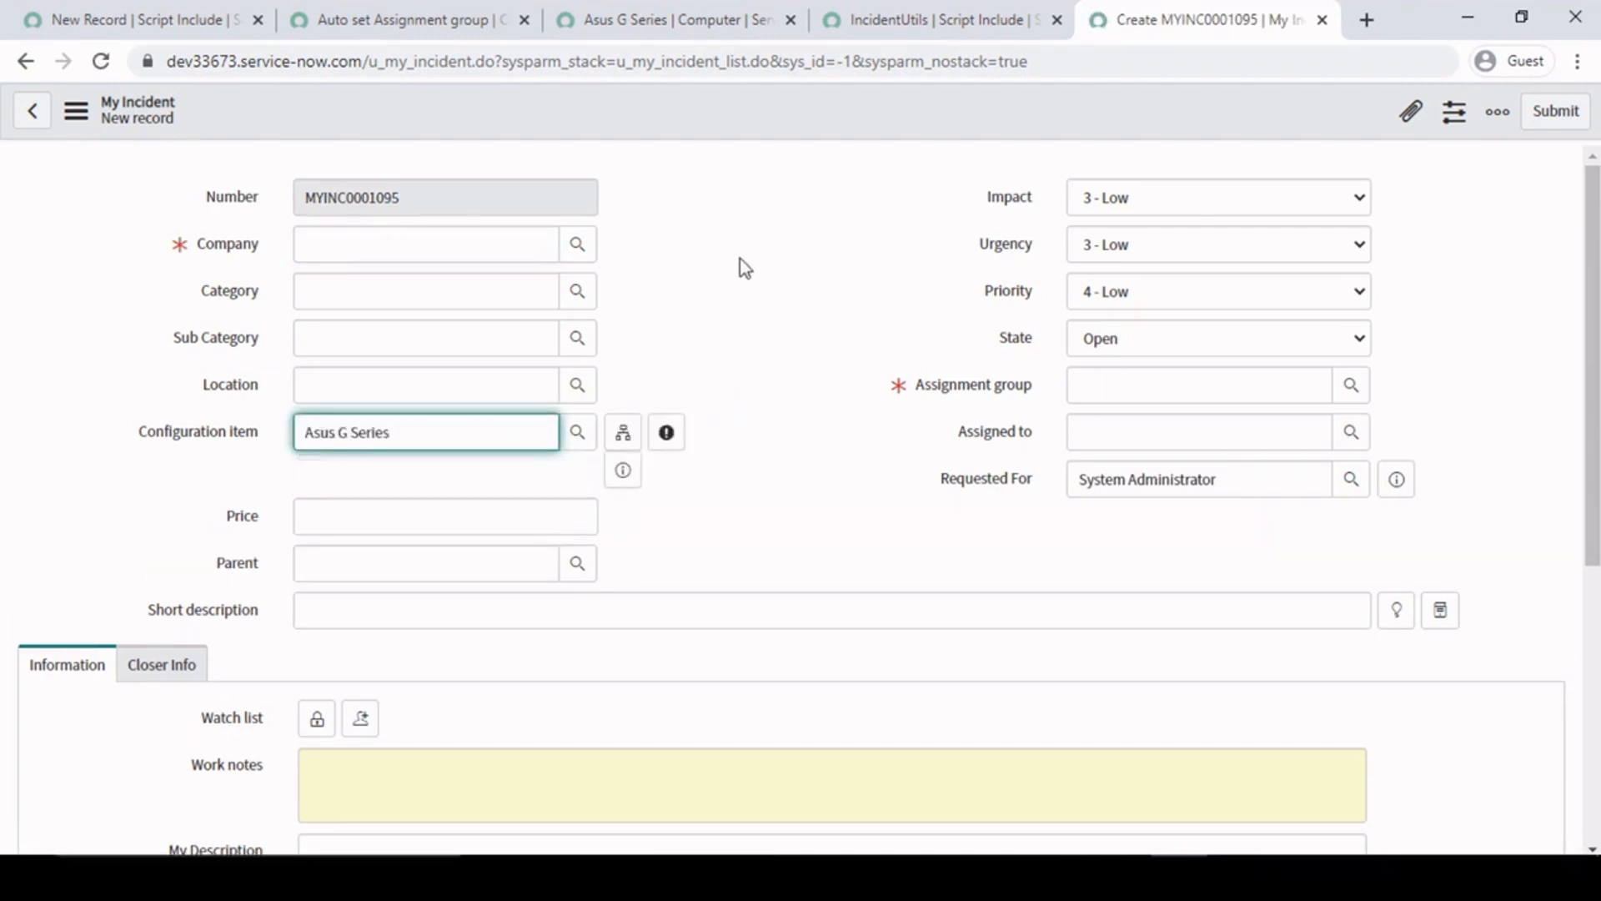
# - Return to the Auto set Assignment group client script and examine its guard condition and the script include referenced in the GlideAjax call
pyautogui.click(606, 19)
pyautogui.click(436, 17)
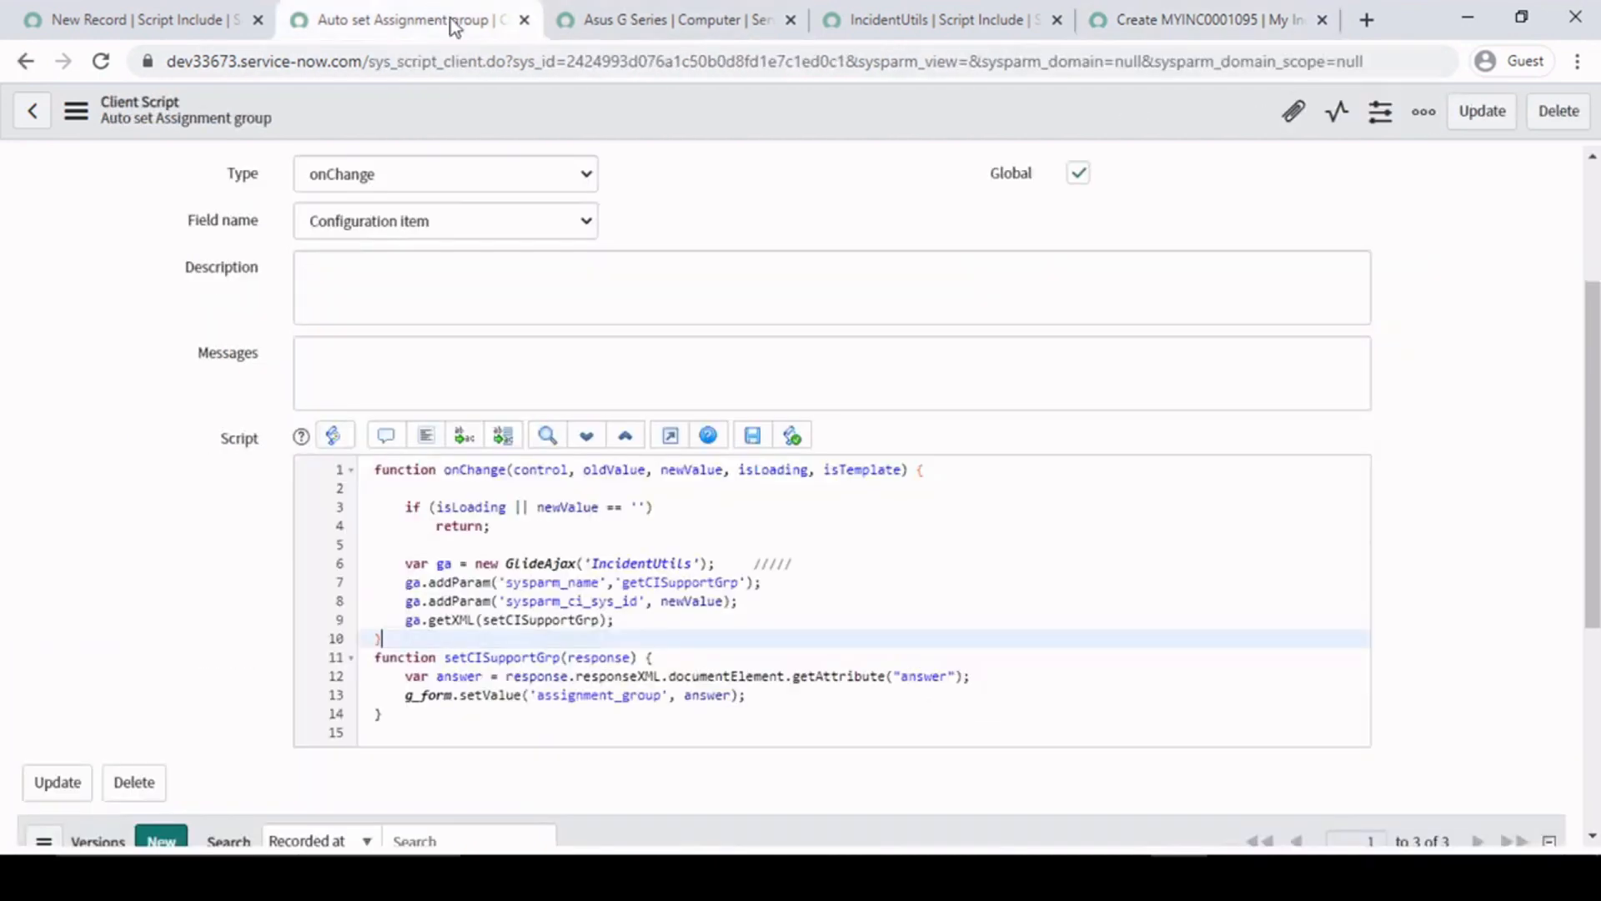
pyautogui.click(588, 626)
pyautogui.moveTo(511, 527); pyautogui.dragTo(394, 505)
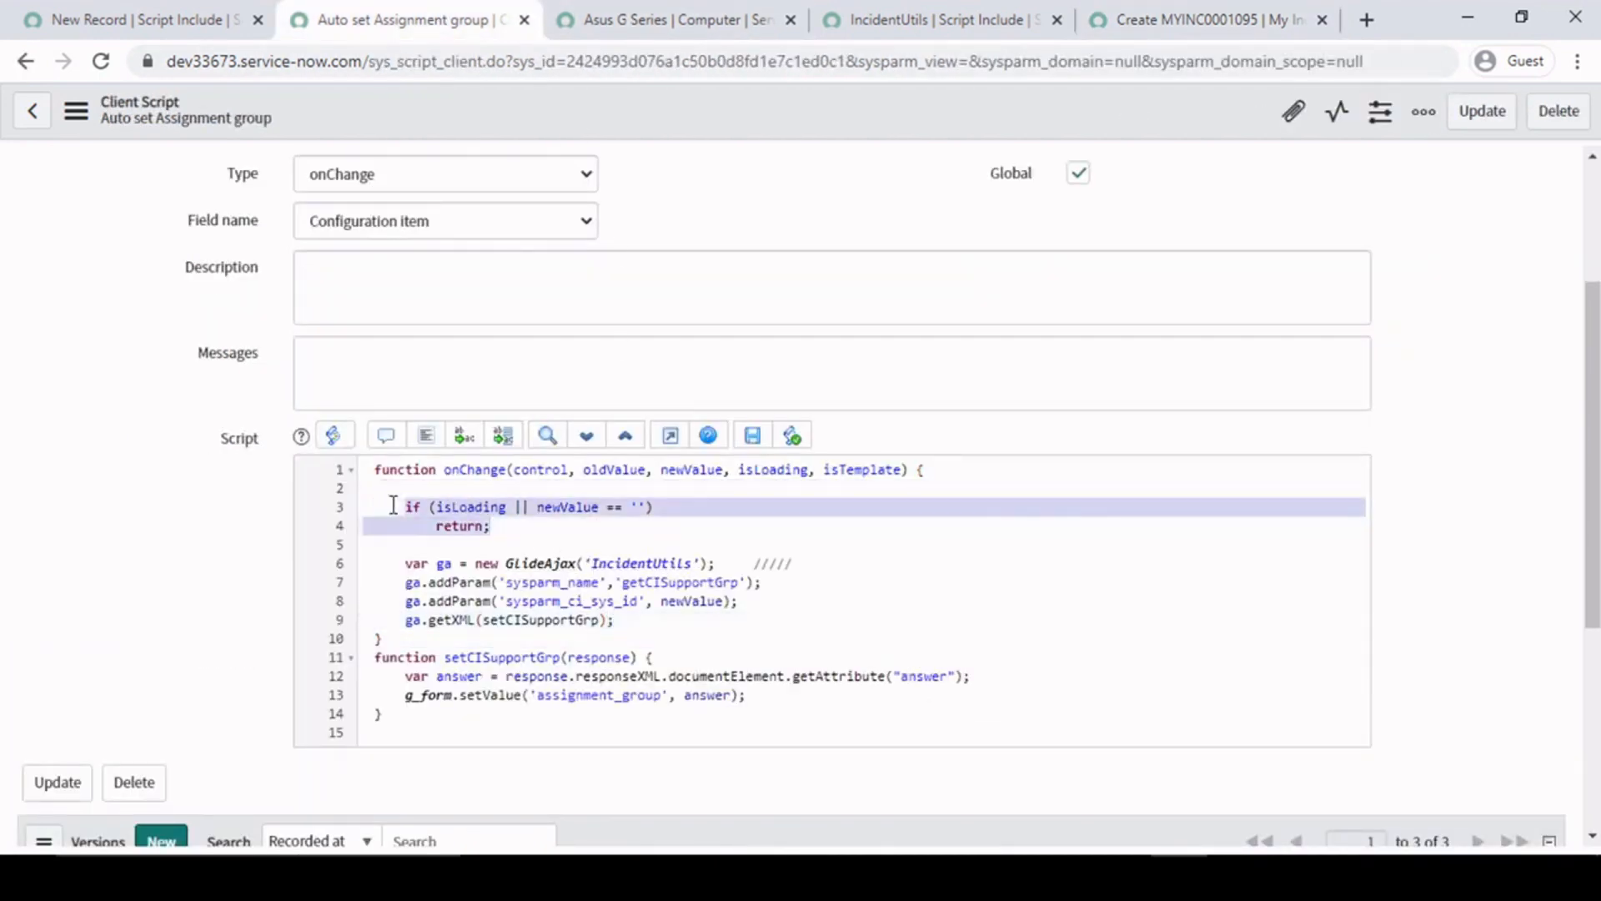
pyautogui.click(516, 531)
pyautogui.click(853, 564)
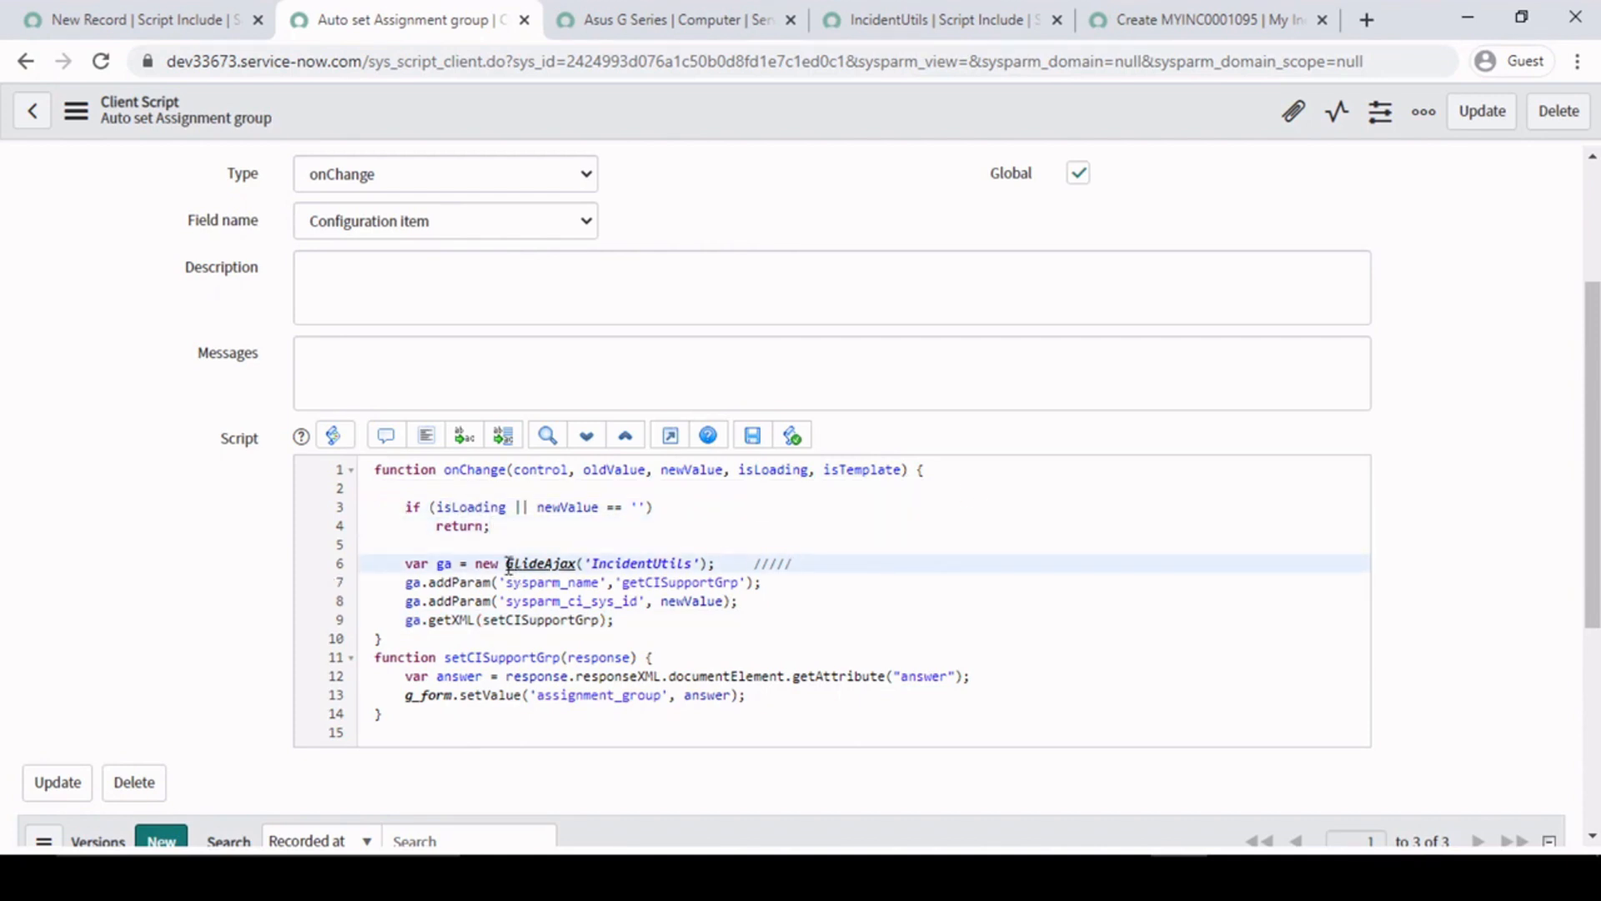
pyautogui.moveTo(504, 567); pyautogui.dragTo(693, 565)
pyautogui.click(478, 567)
pyautogui.click(732, 567)
pyautogui.moveTo(595, 563); pyautogui.dragTo(691, 563)
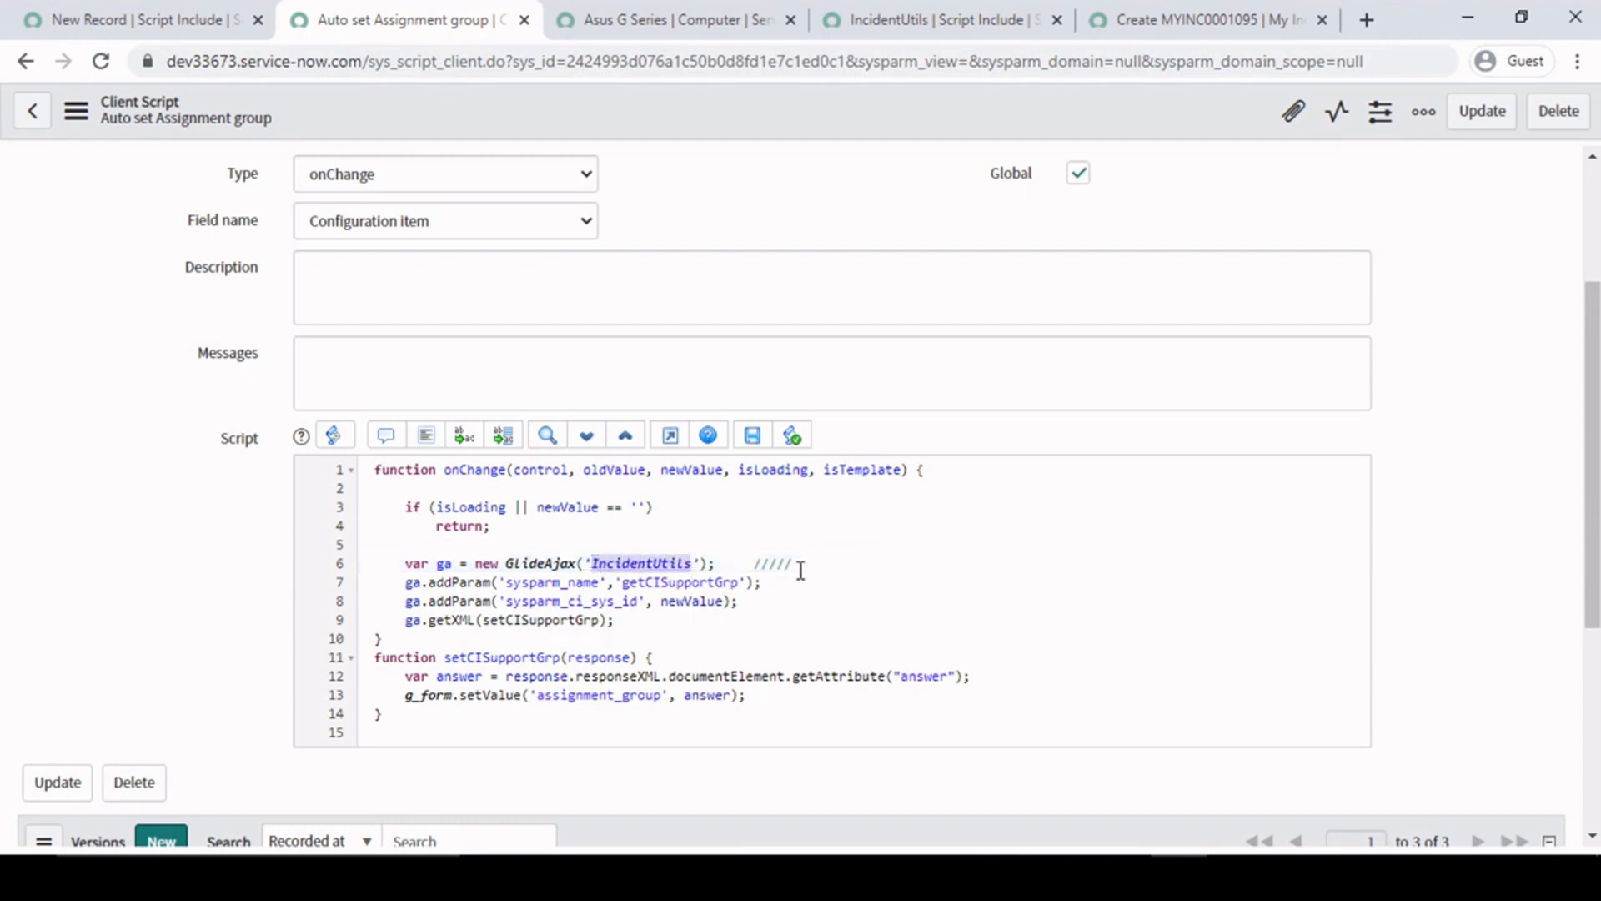
# - Complete the comment after the GlideAjax line with the text "Script include name"
pyautogui.click(829, 563)
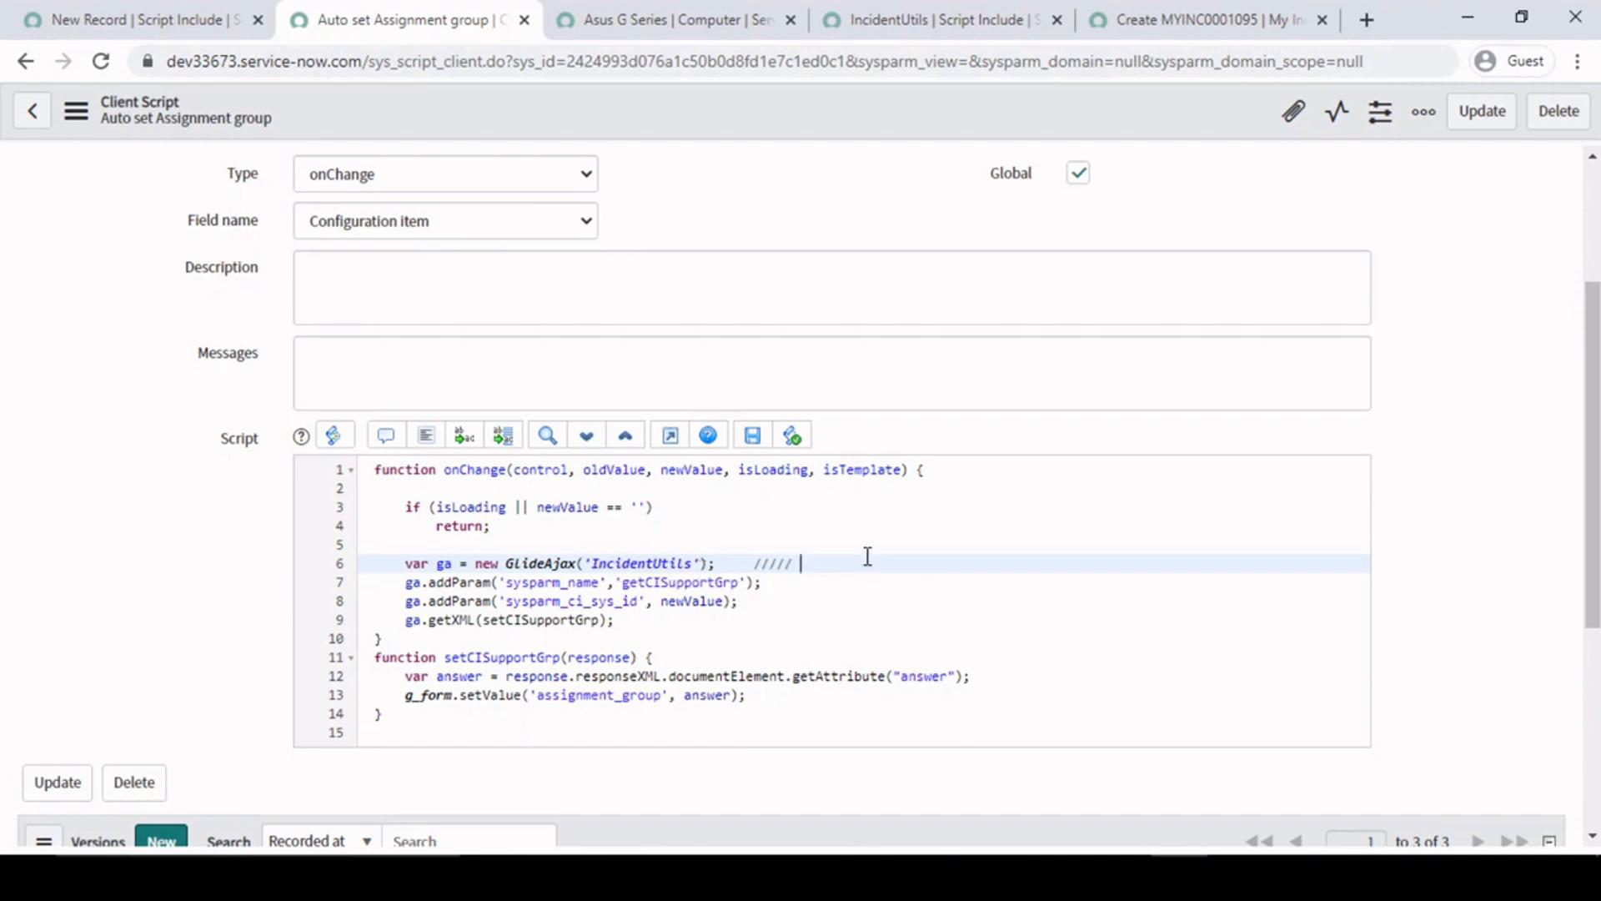
pyautogui.write('Script is')
pyautogui.write('clude name')
# - Compare the IncidentUtils argument in the GlideAjax call with the Name field of the script include record
pyautogui.doubleClick(644, 566)
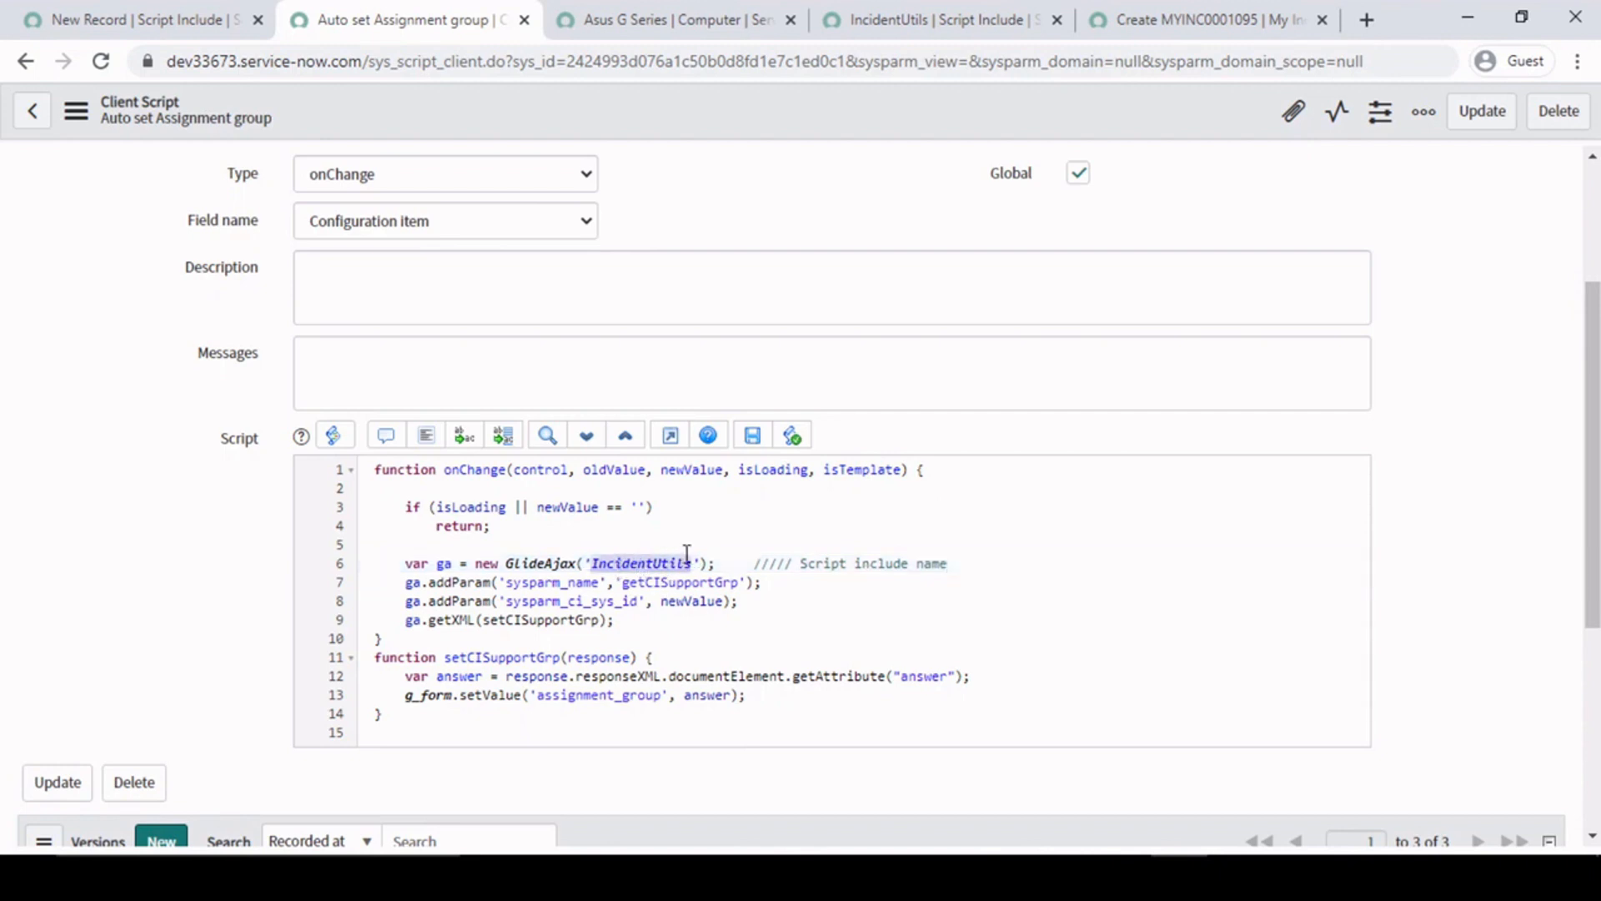
pyautogui.click(694, 564)
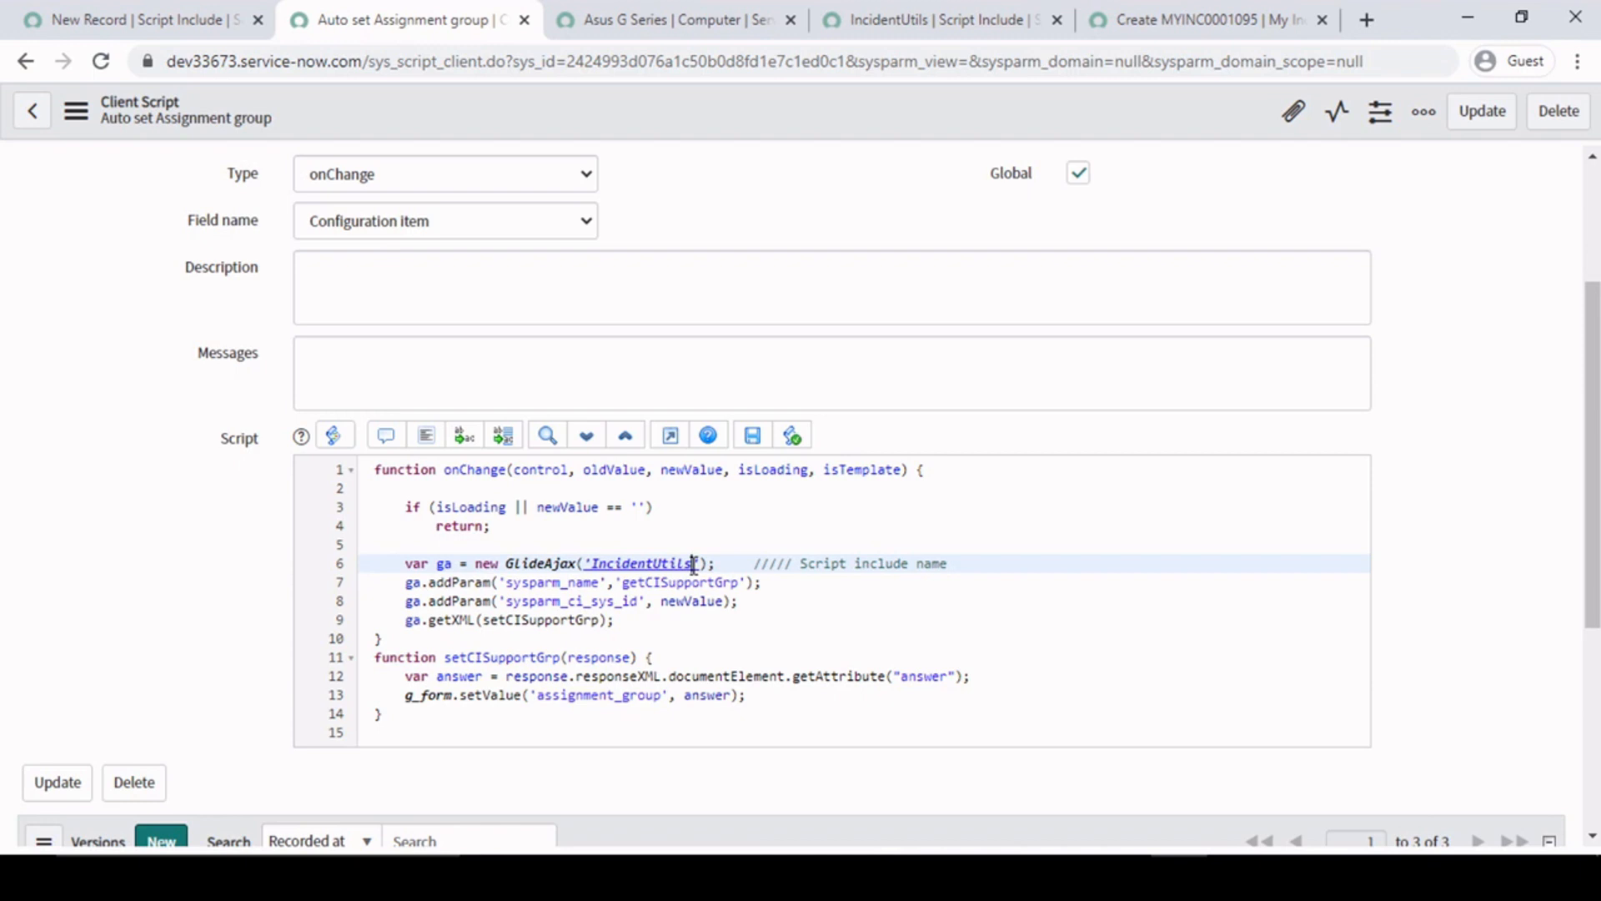
pyautogui.click(915, 18)
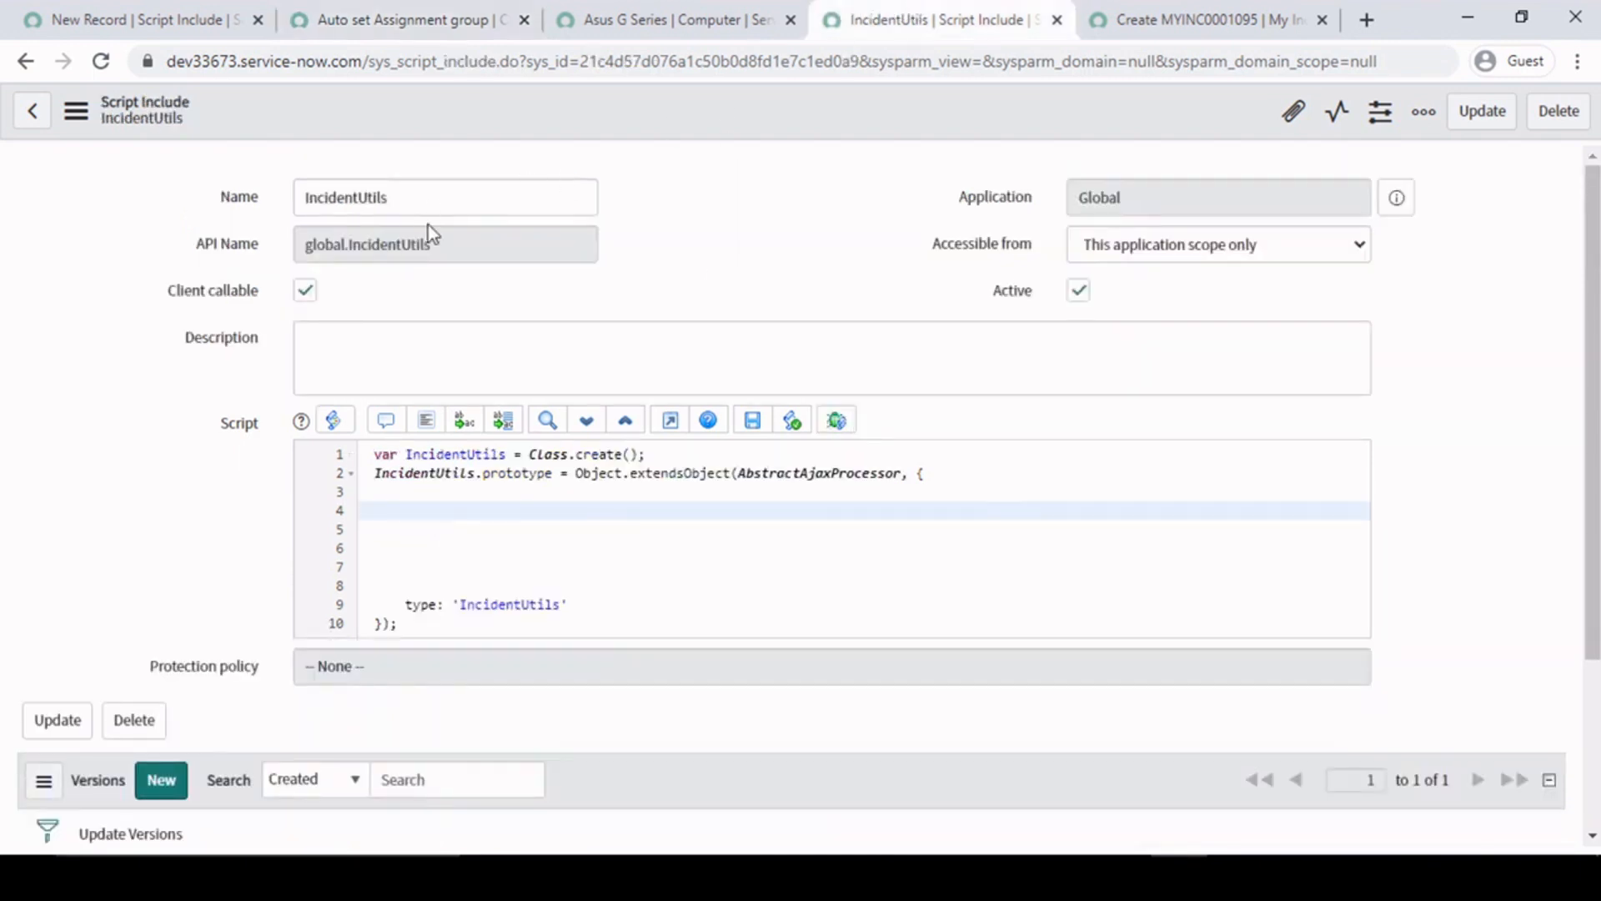
pyautogui.click(433, 197)
pyautogui.doubleClick(455, 199)
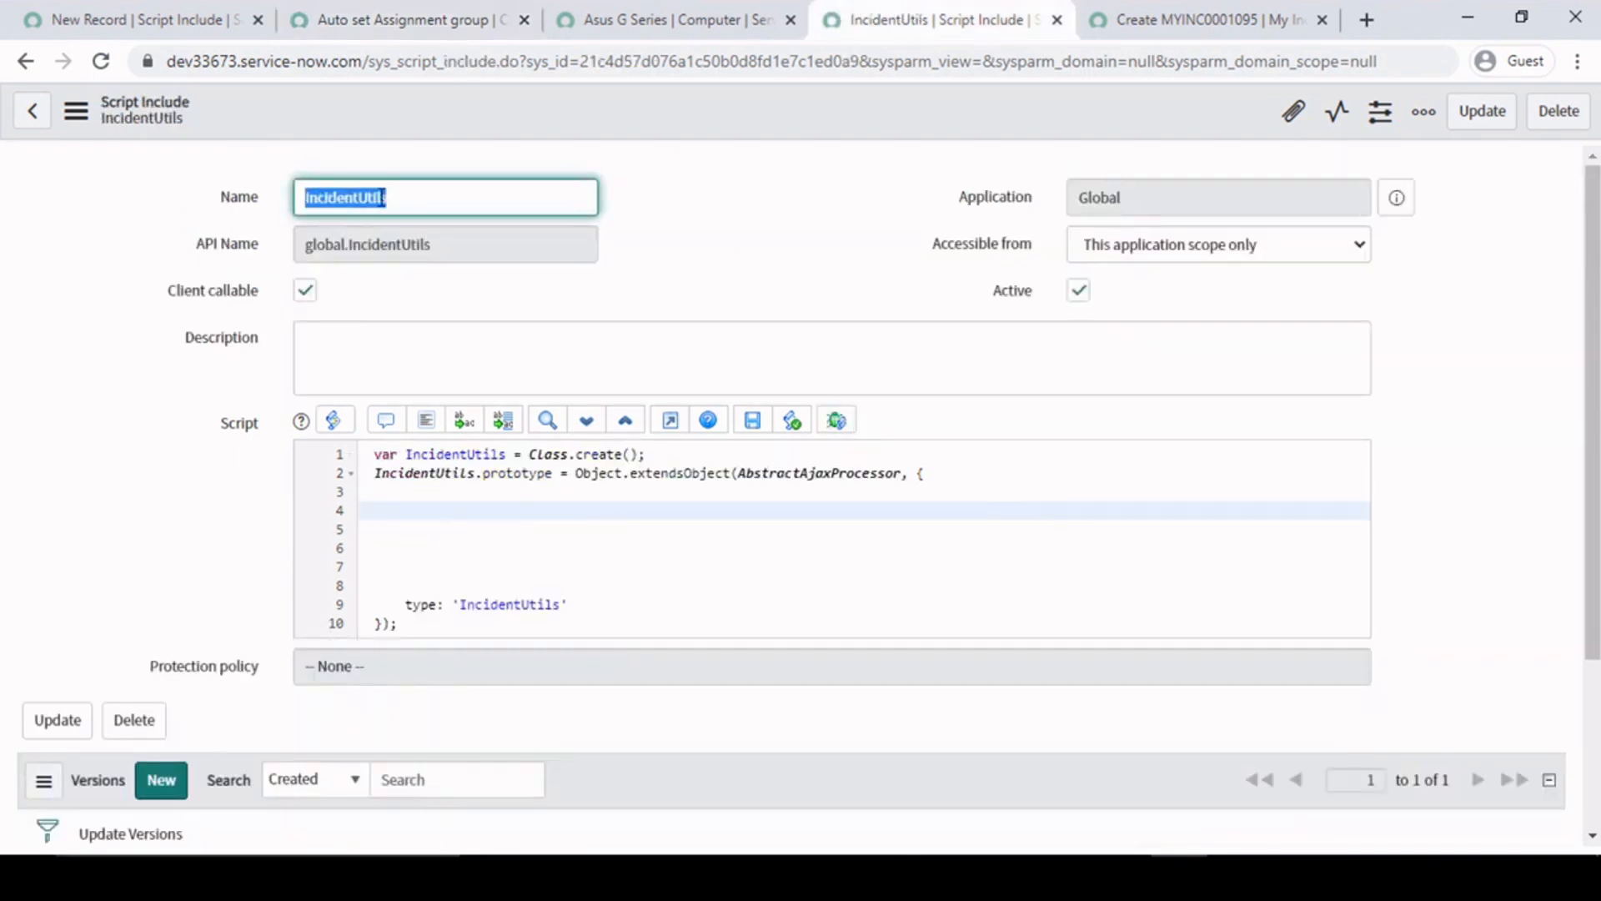
pyautogui.click(426, 202)
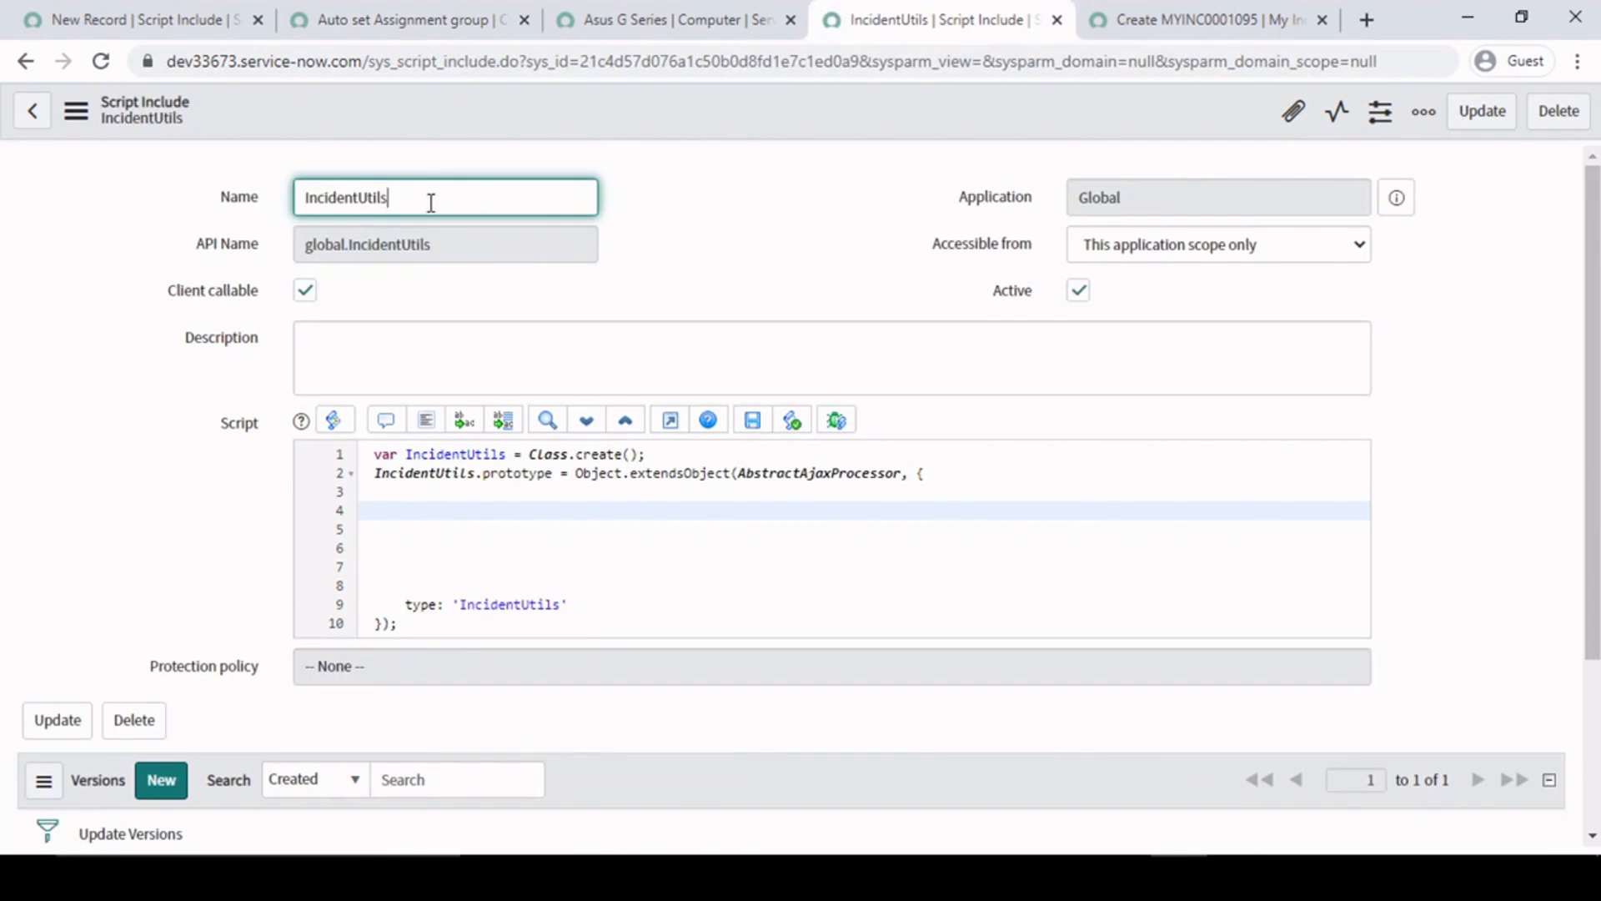
pyautogui.click(676, 19)
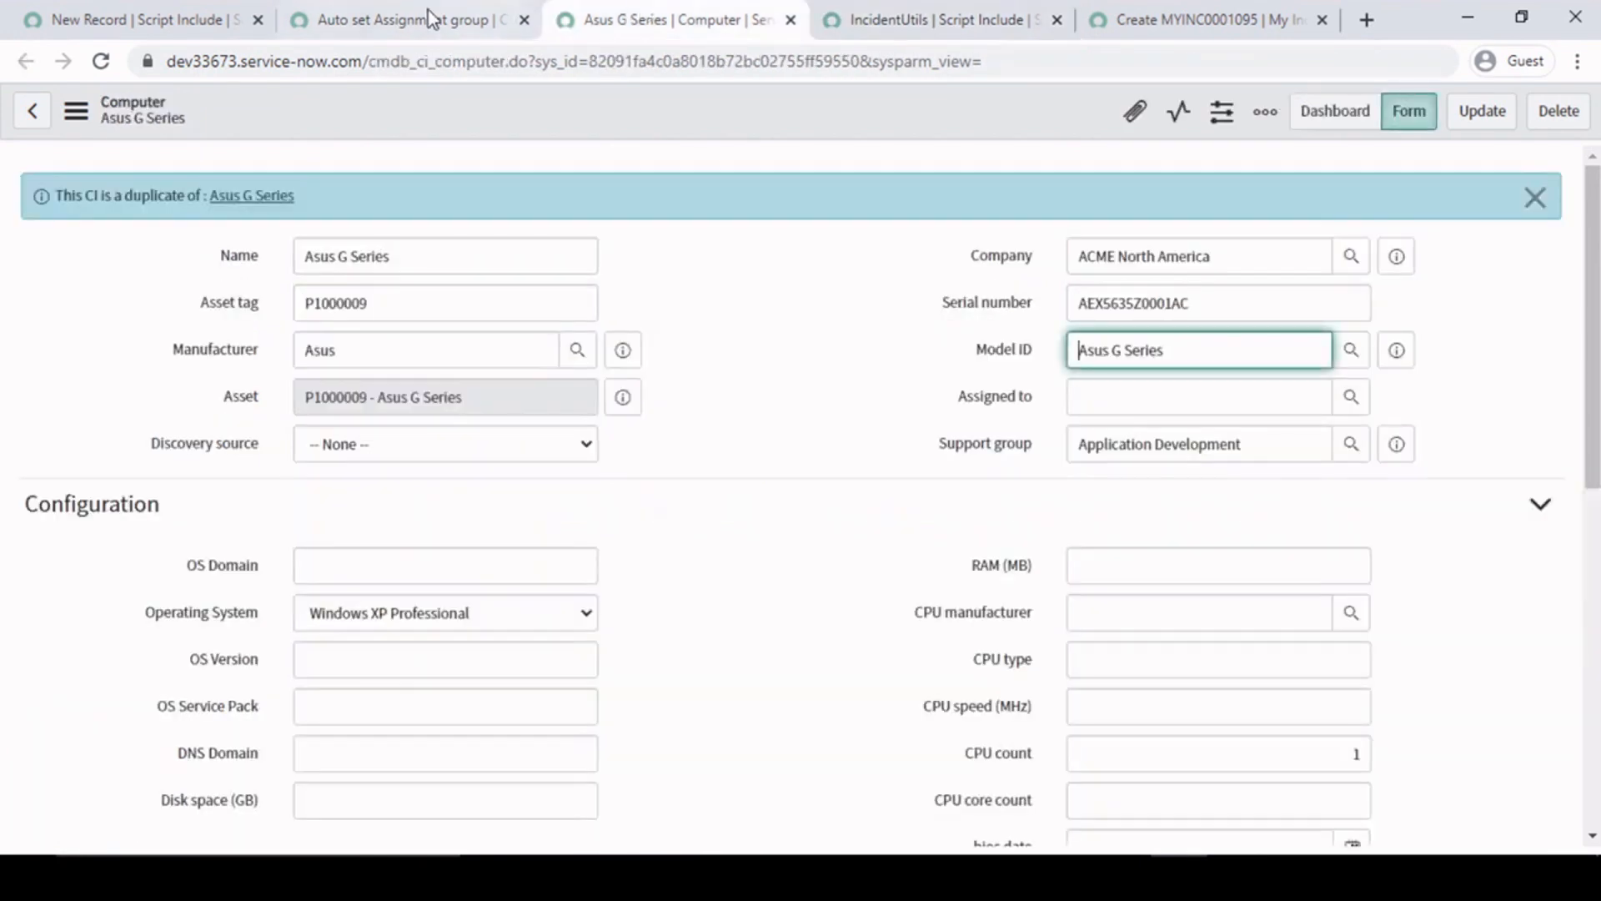
pyautogui.click(430, 19)
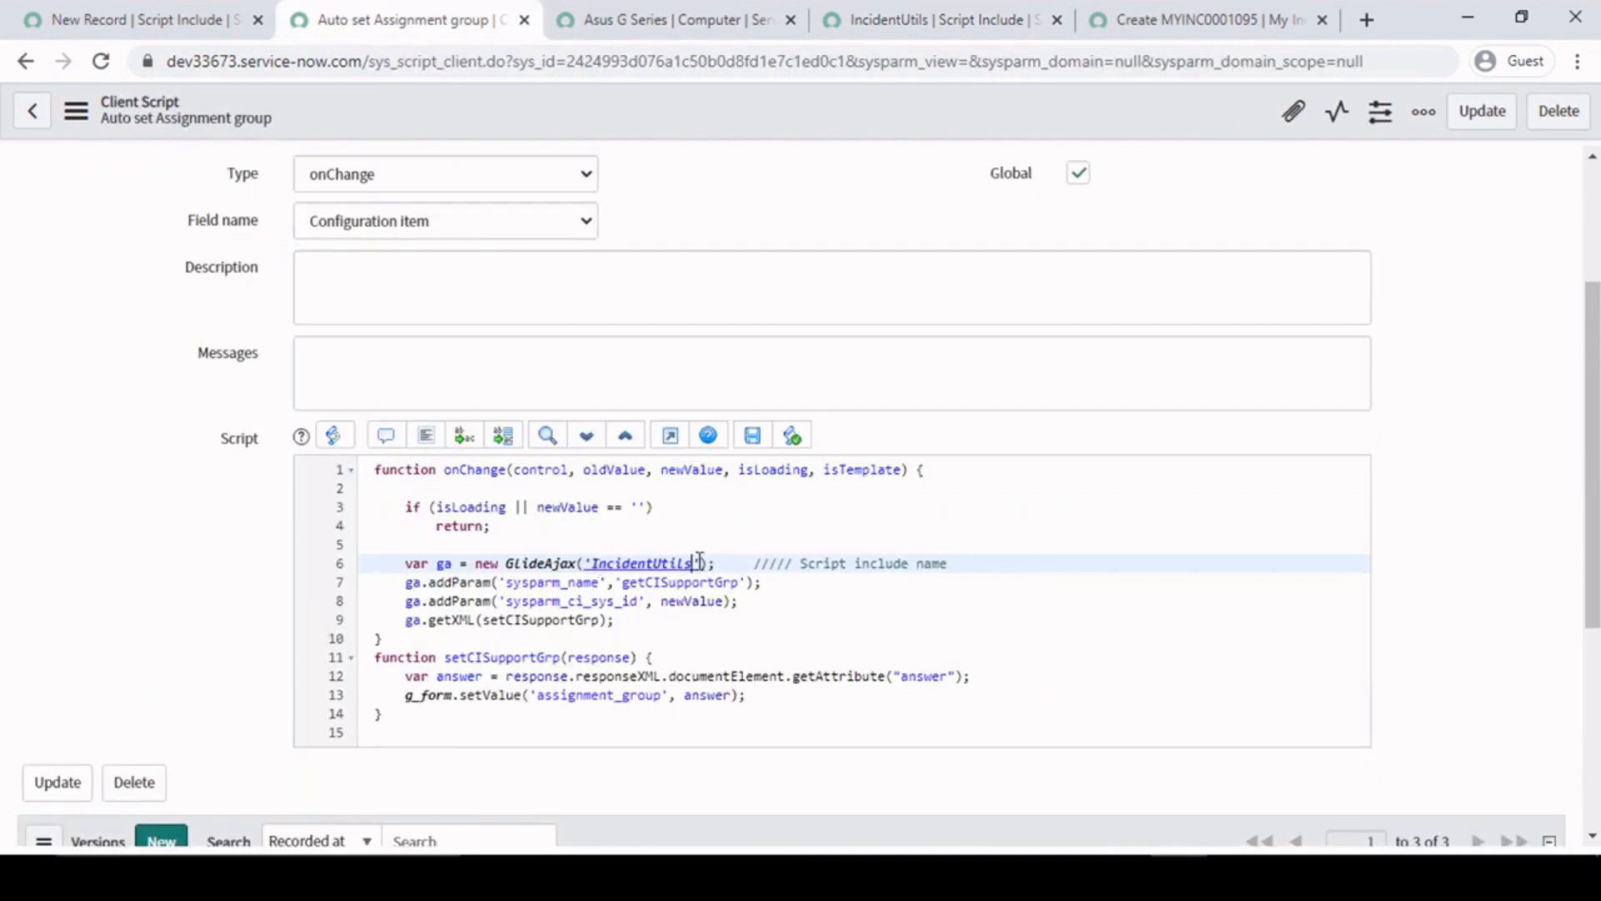
pyautogui.click(980, 8)
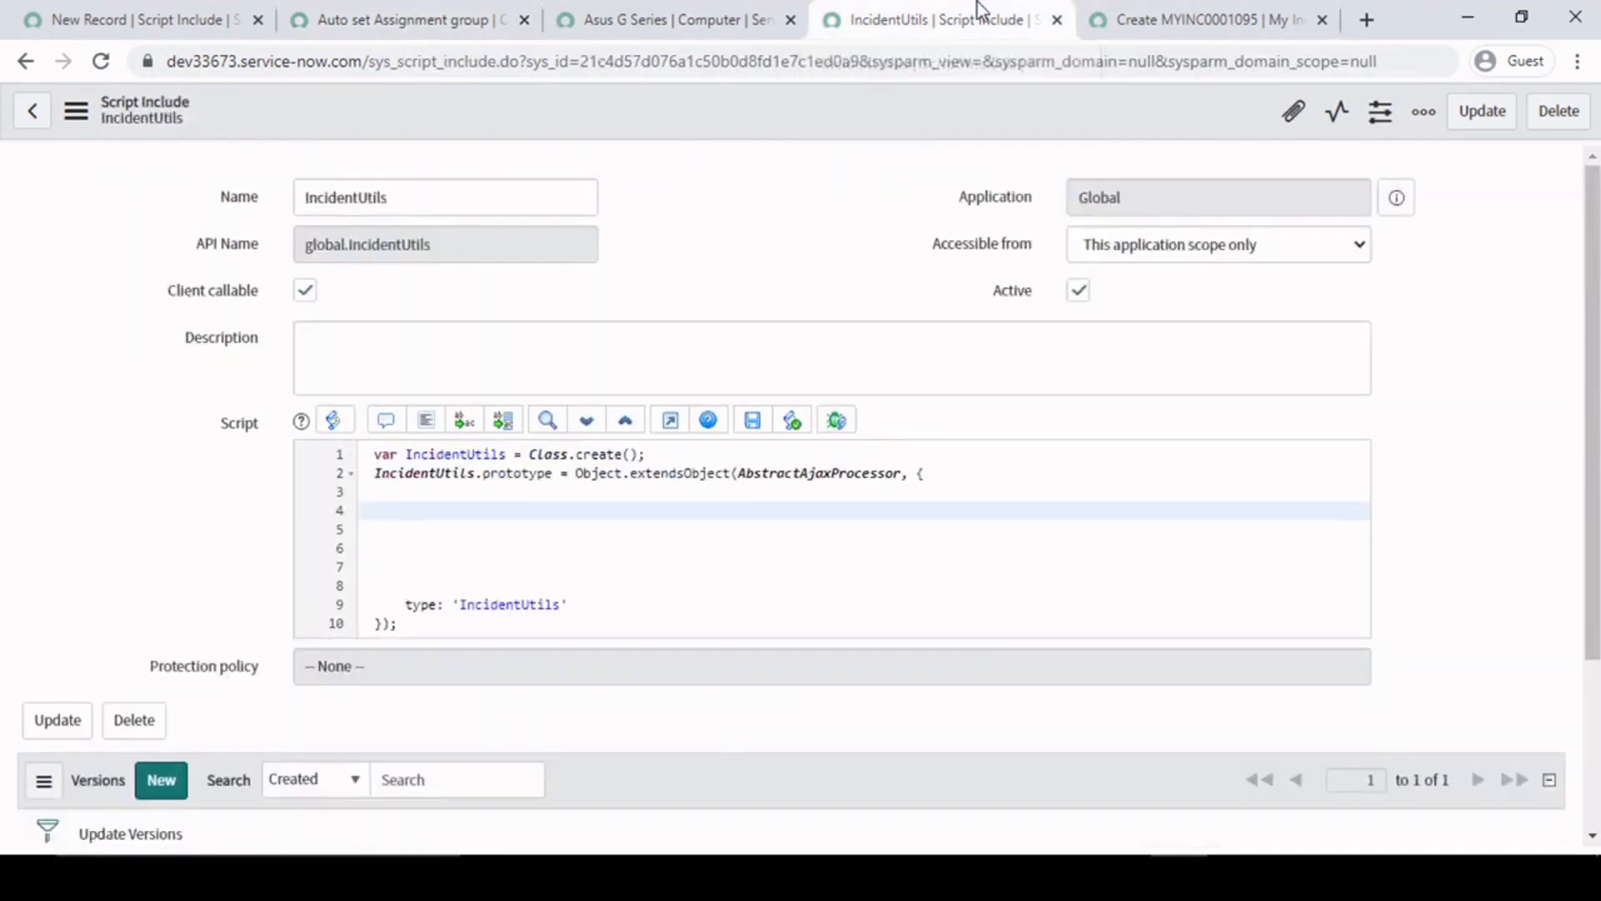
pyautogui.doubleClick(411, 198)
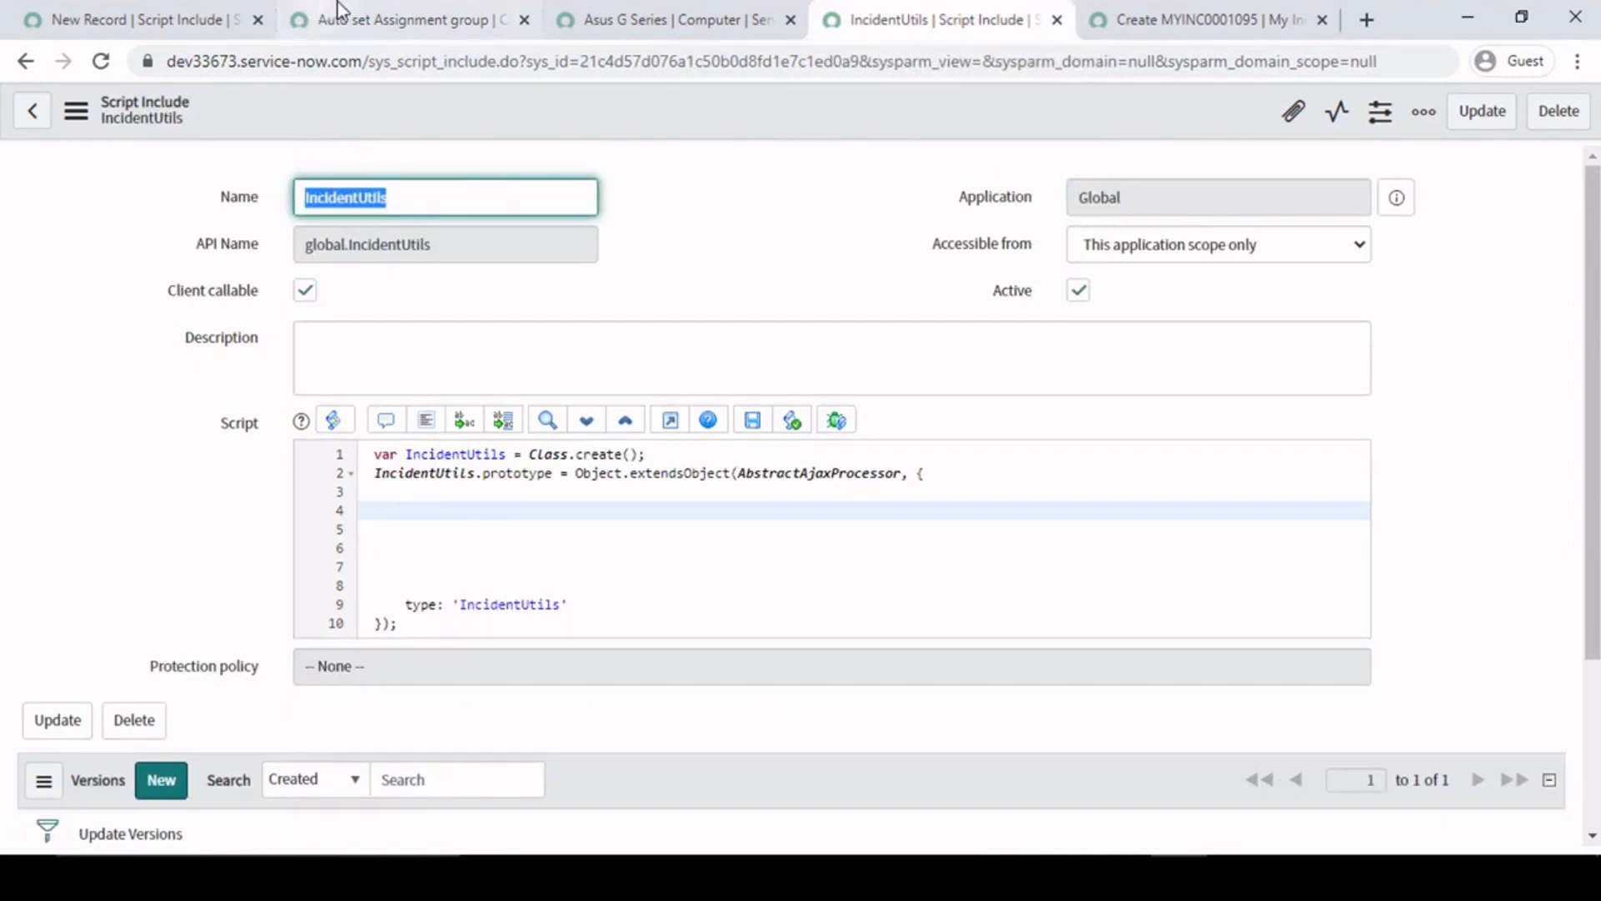
pyautogui.click(359, 14)
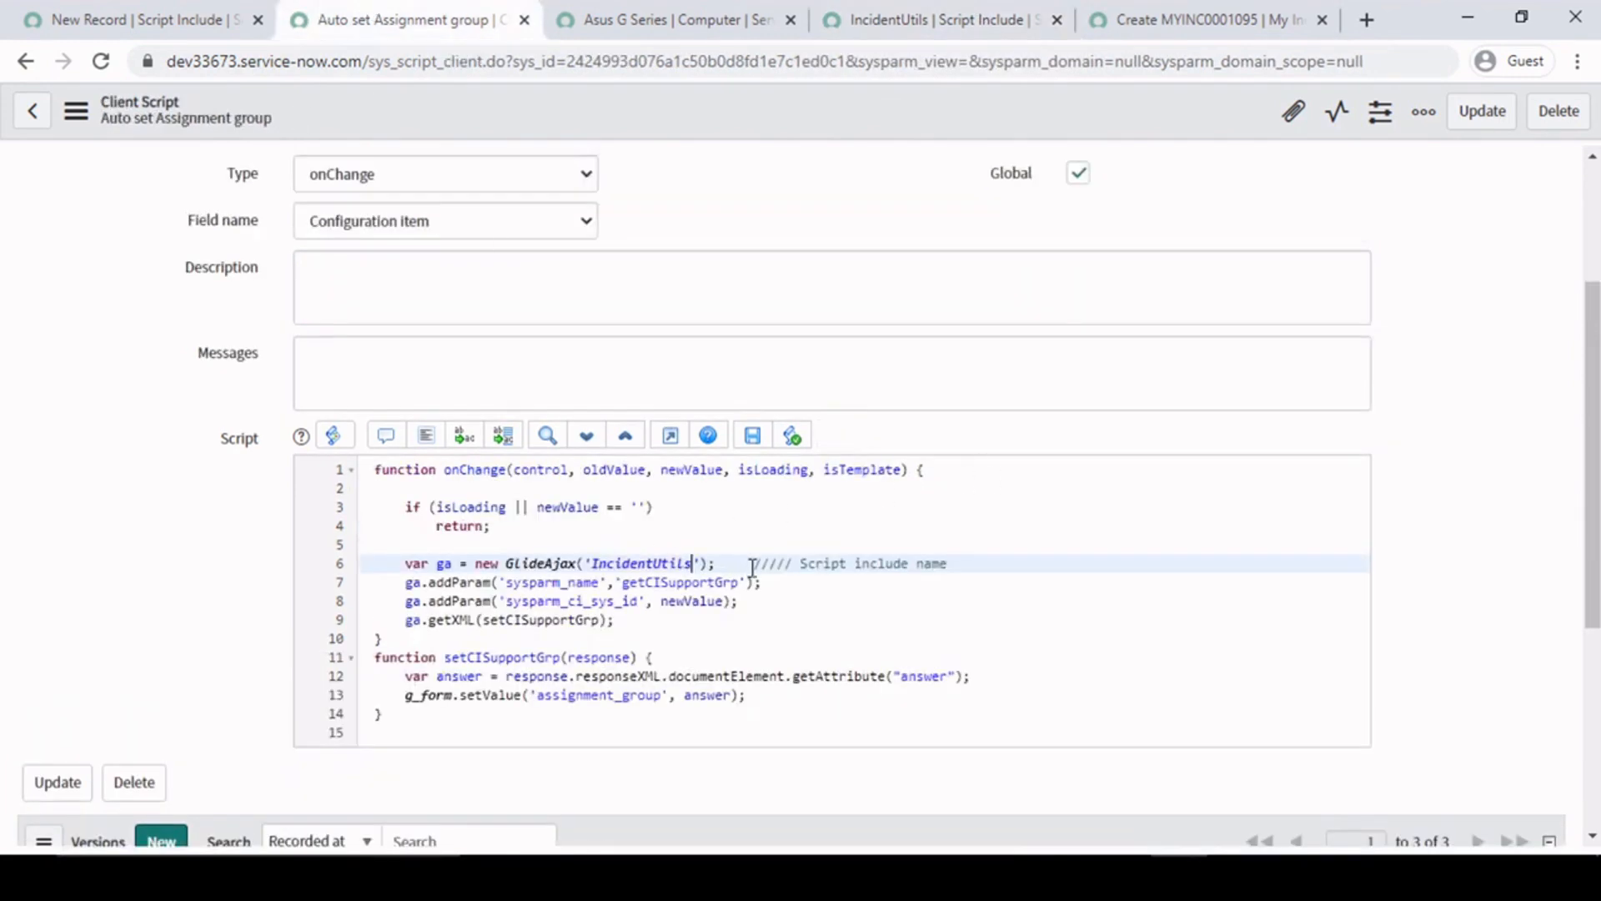
# - Examine the new GlideAjax object and its IncidentUtils argument on line 6 of the client script
pyautogui.moveTo(474, 567); pyautogui.dragTo(576, 566)
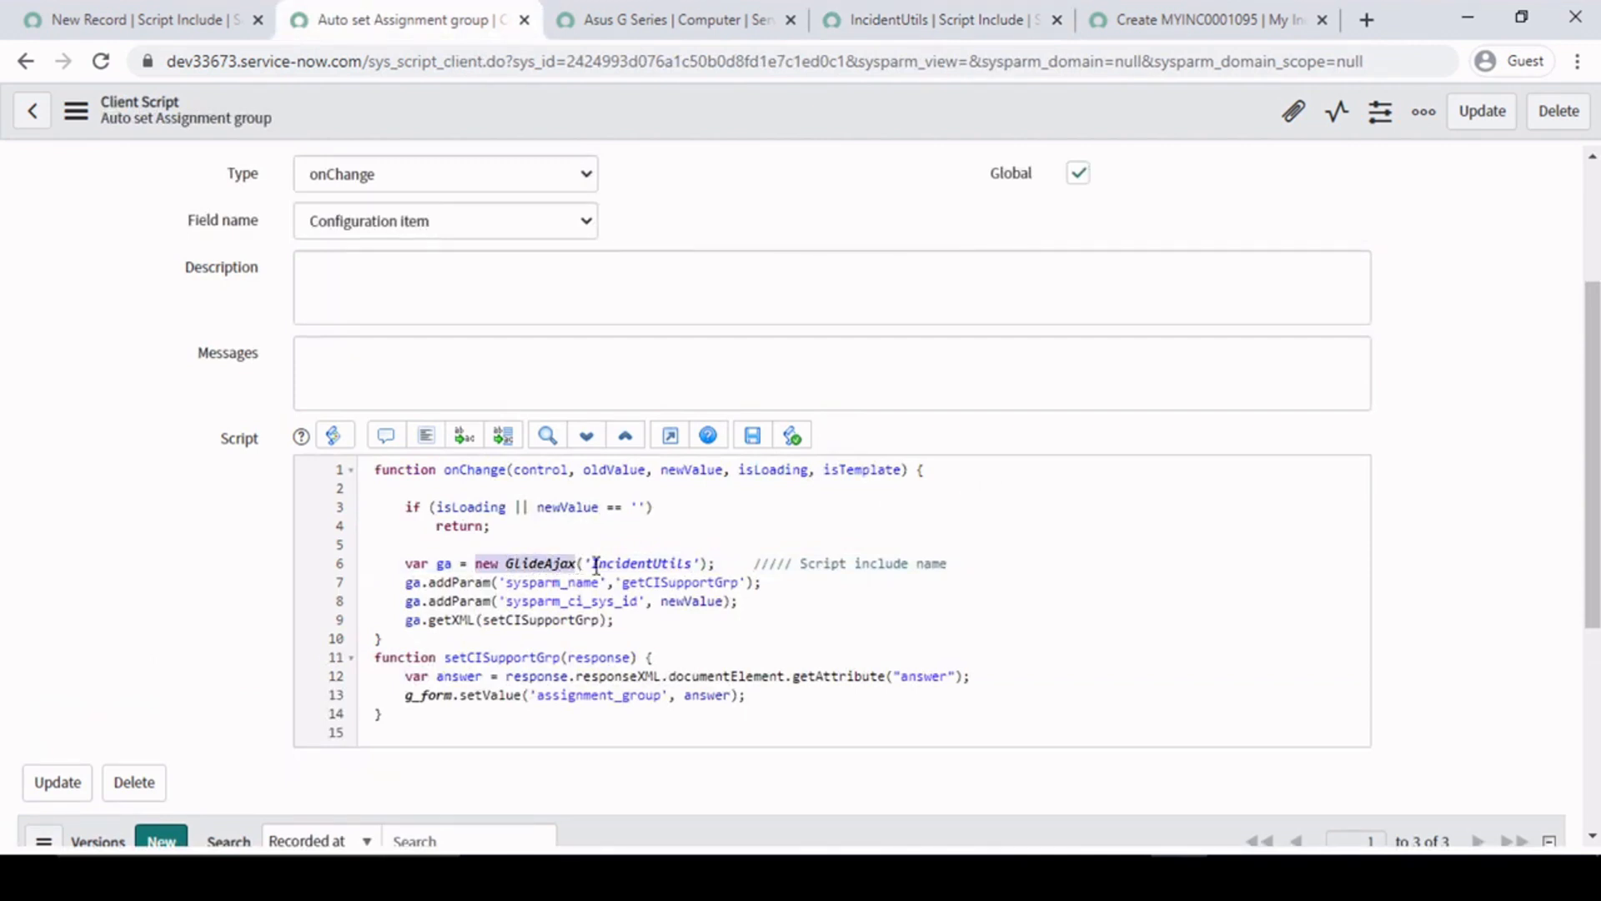
pyautogui.click(699, 565)
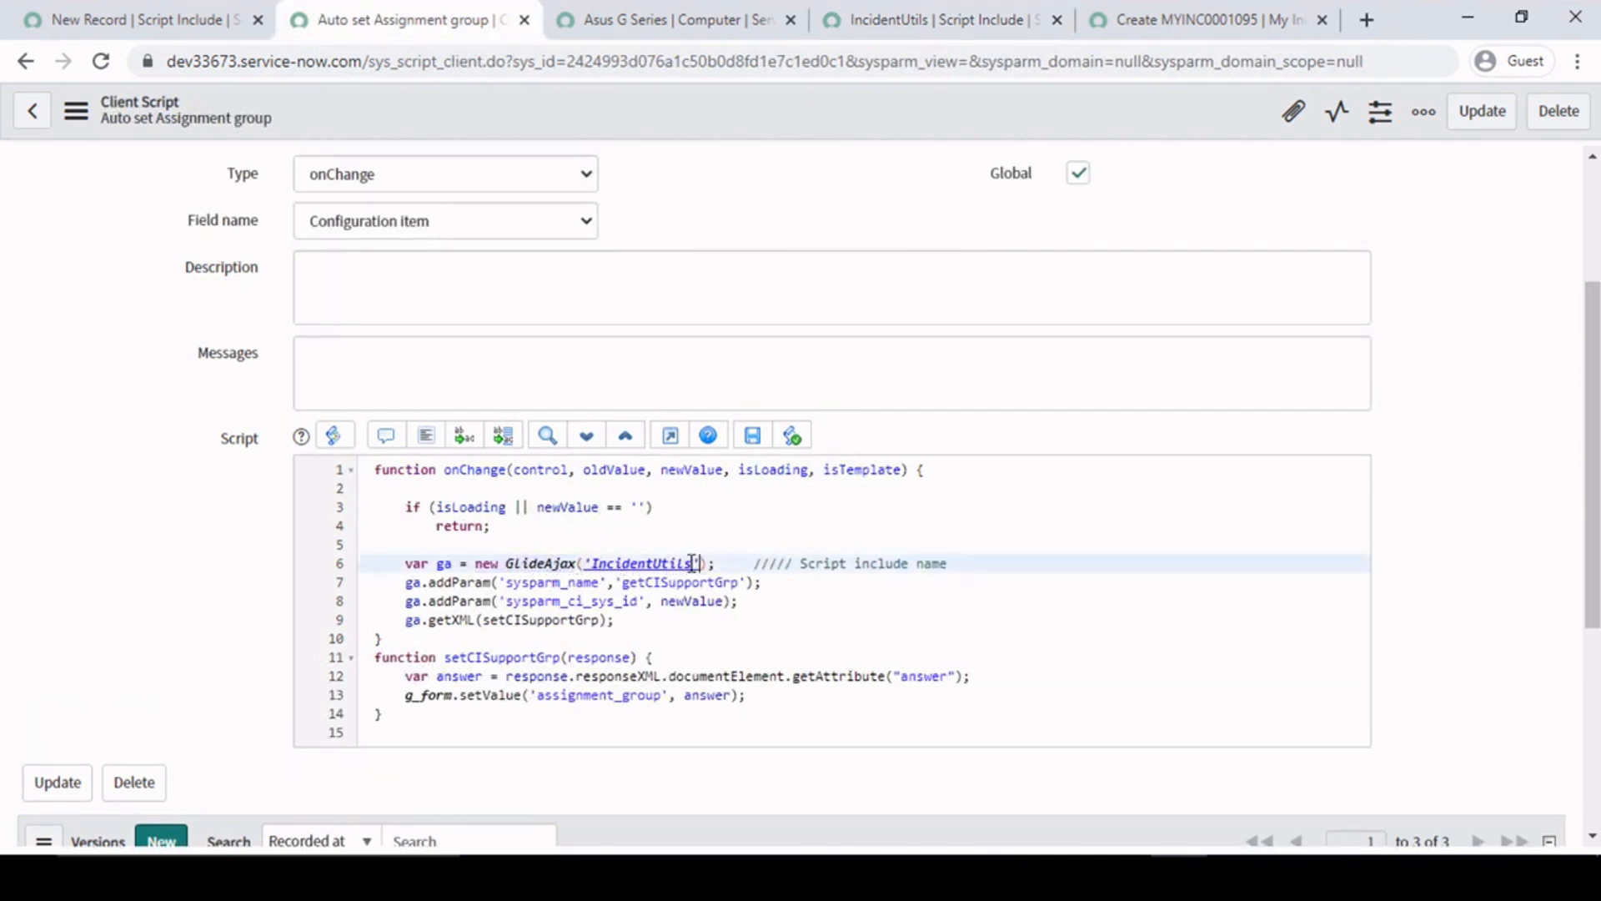
pyautogui.moveTo(692, 563); pyautogui.dragTo(583, 565)
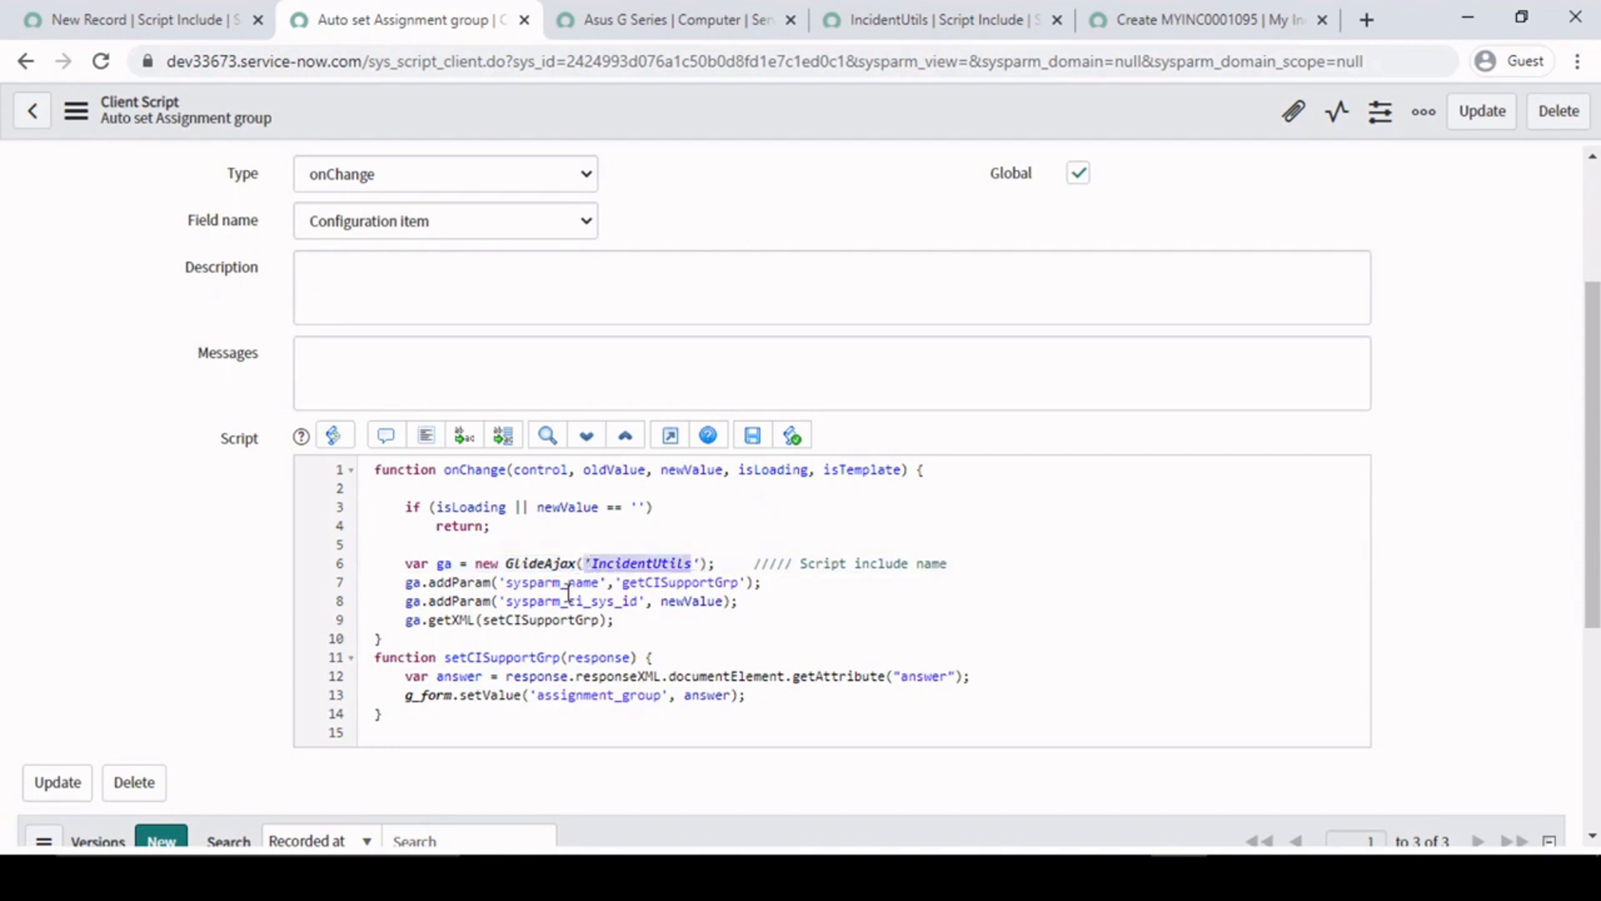
# - Start a /// comment after the sysparm_name addParam statement on line 7 of the client script
pyautogui.click(395, 583)
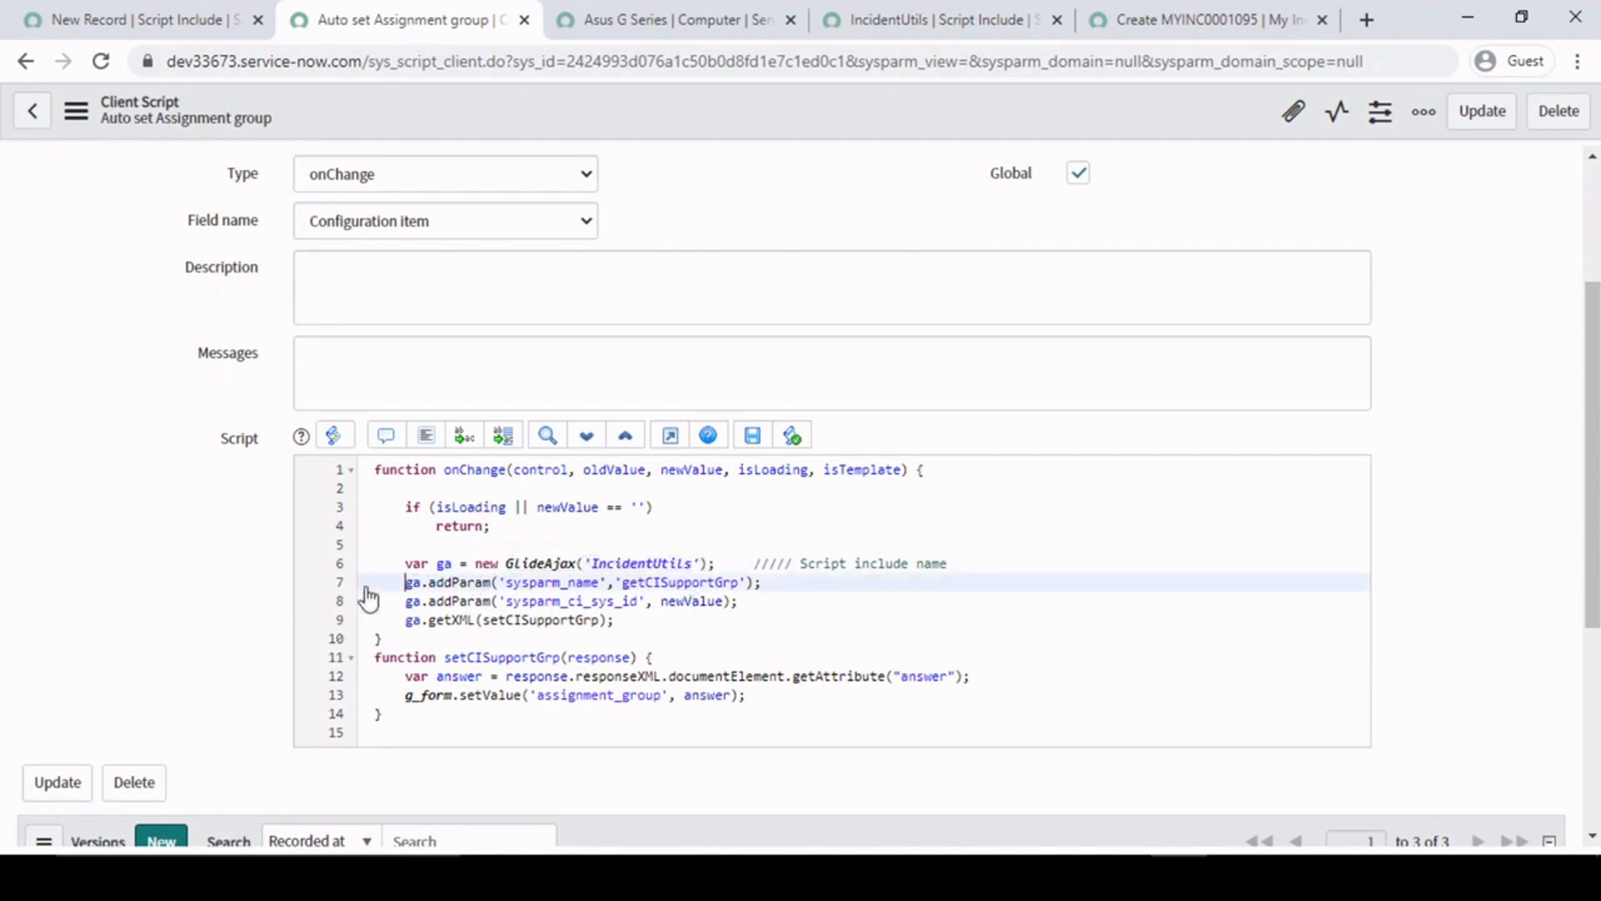
pyautogui.write('///')
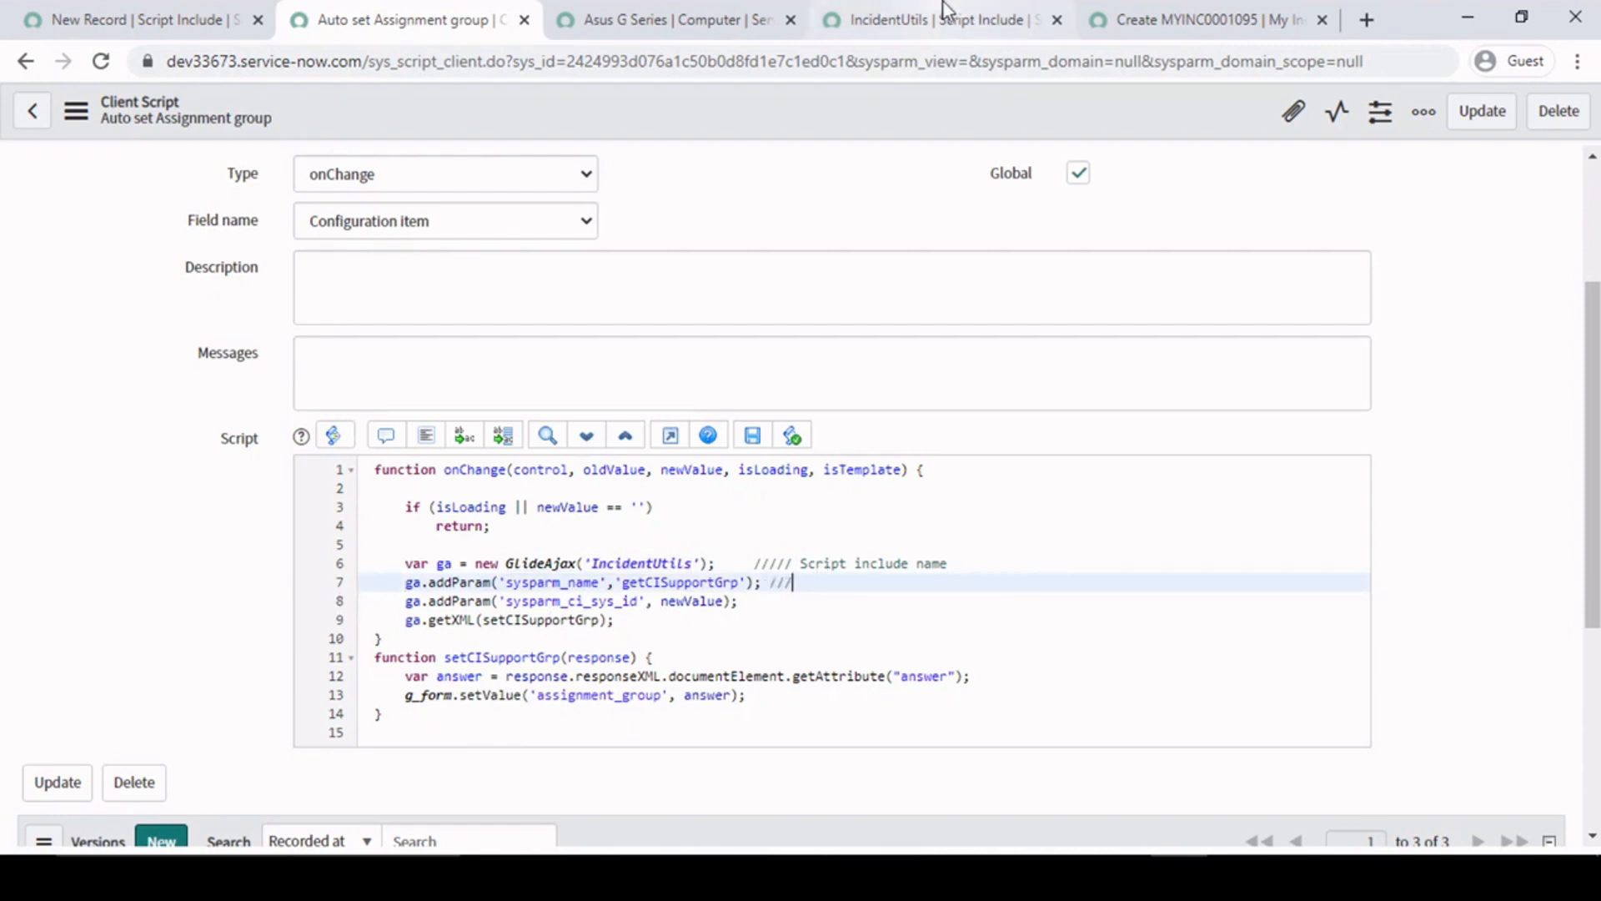
# - Switch to the IncidentUtils script include and examine its Name field and the empty lines inside its prototype body
pyautogui.click(974, 11)
pyautogui.click(423, 514)
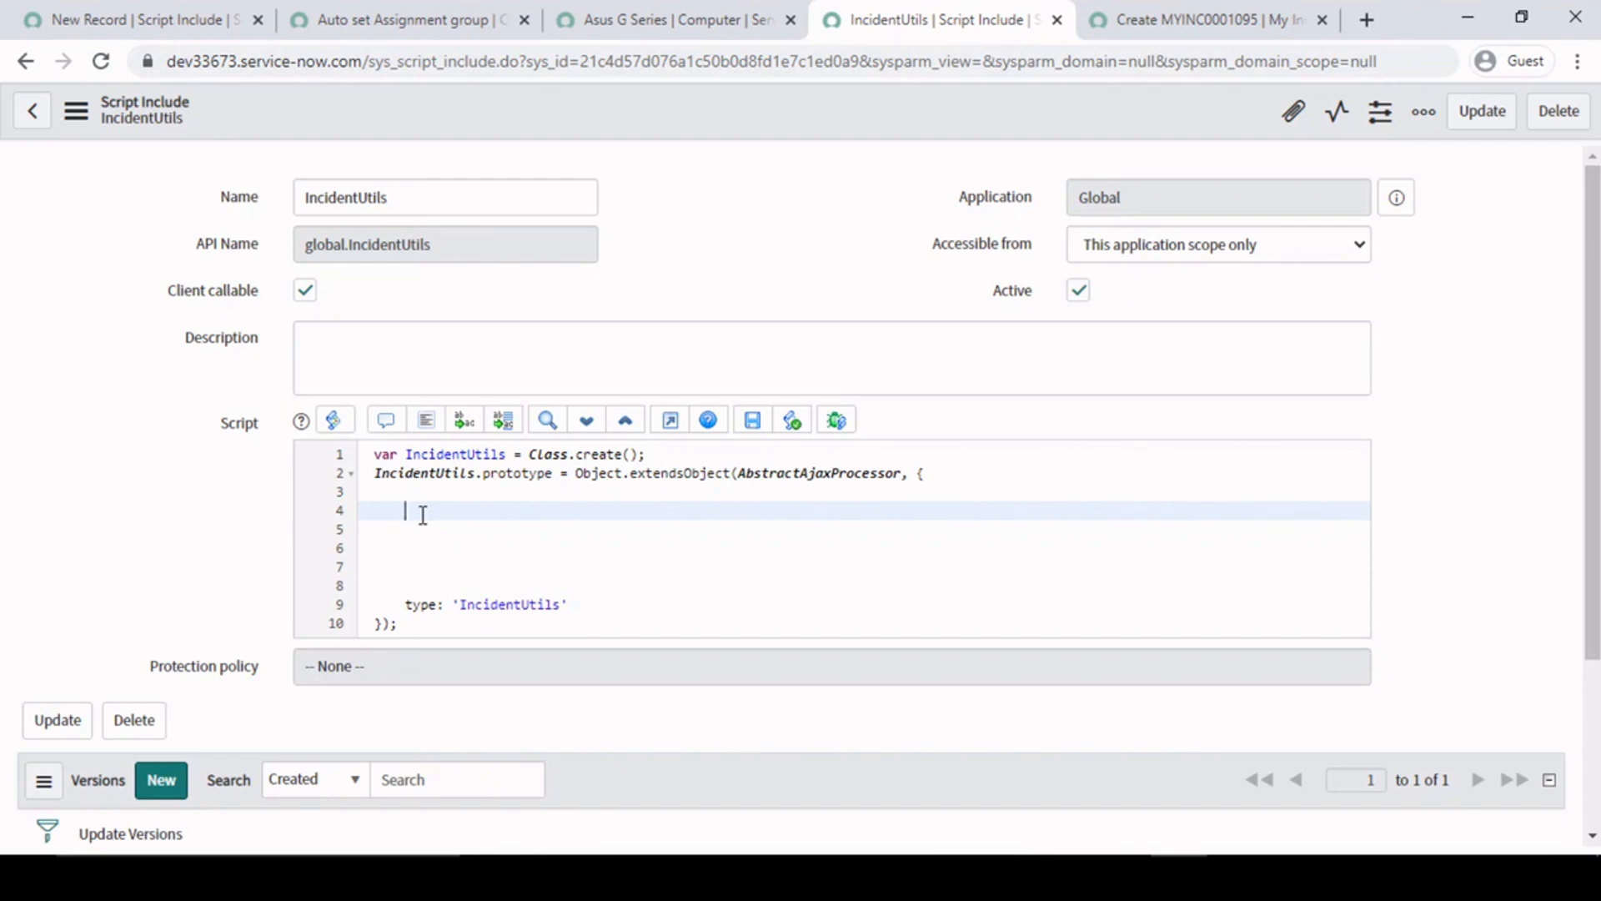
pyautogui.click(446, 493)
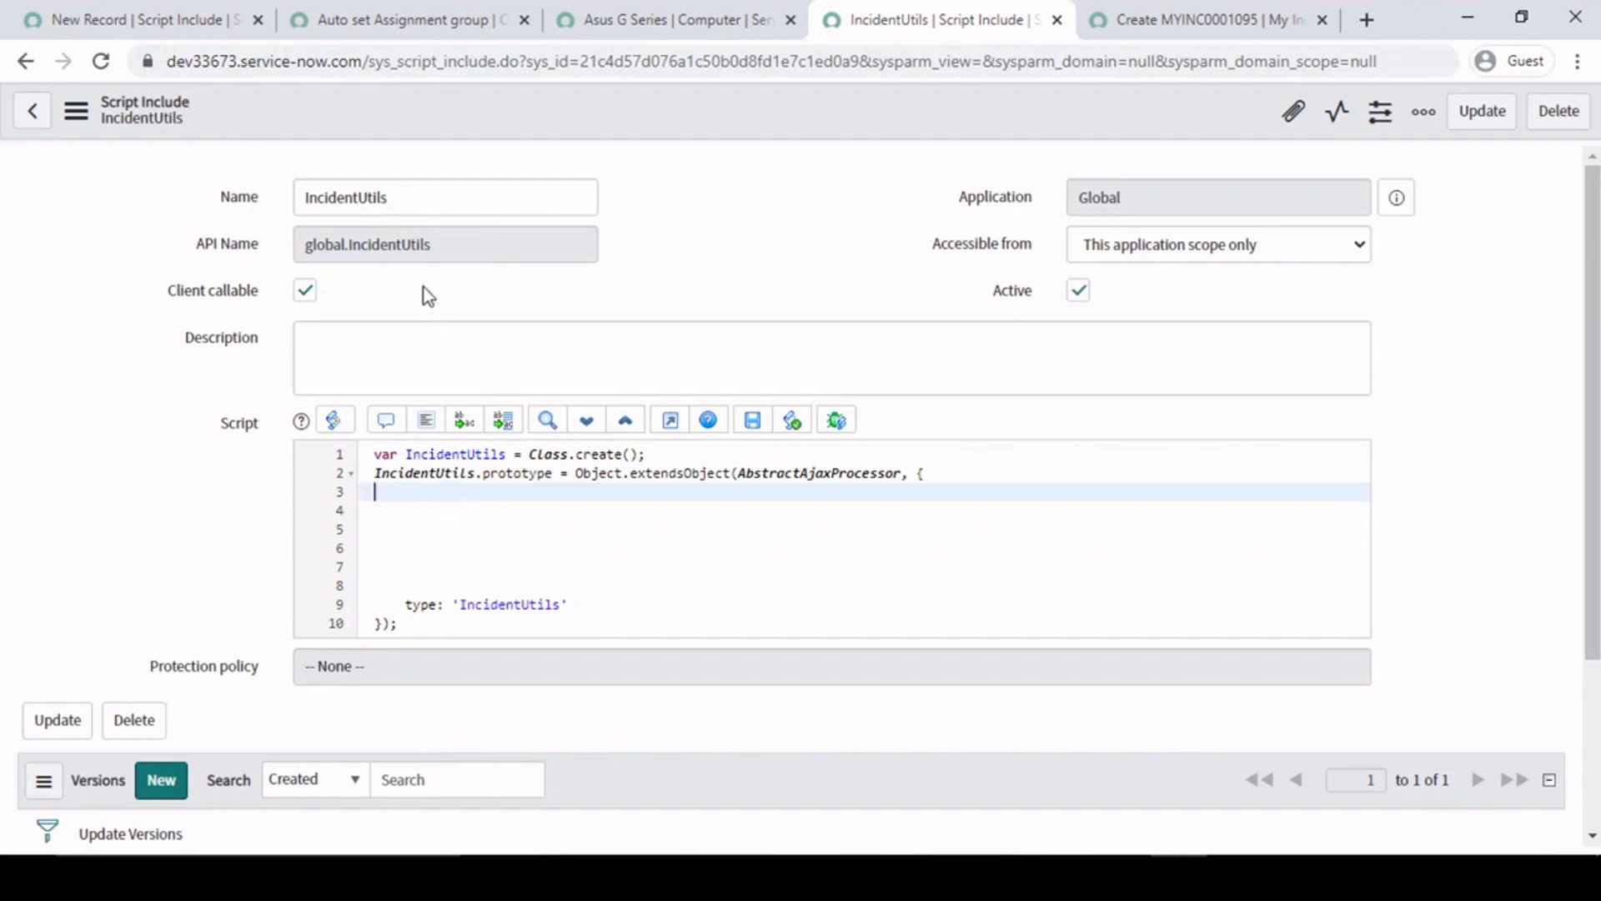
pyautogui.moveTo(425, 190); pyautogui.dragTo(305, 202)
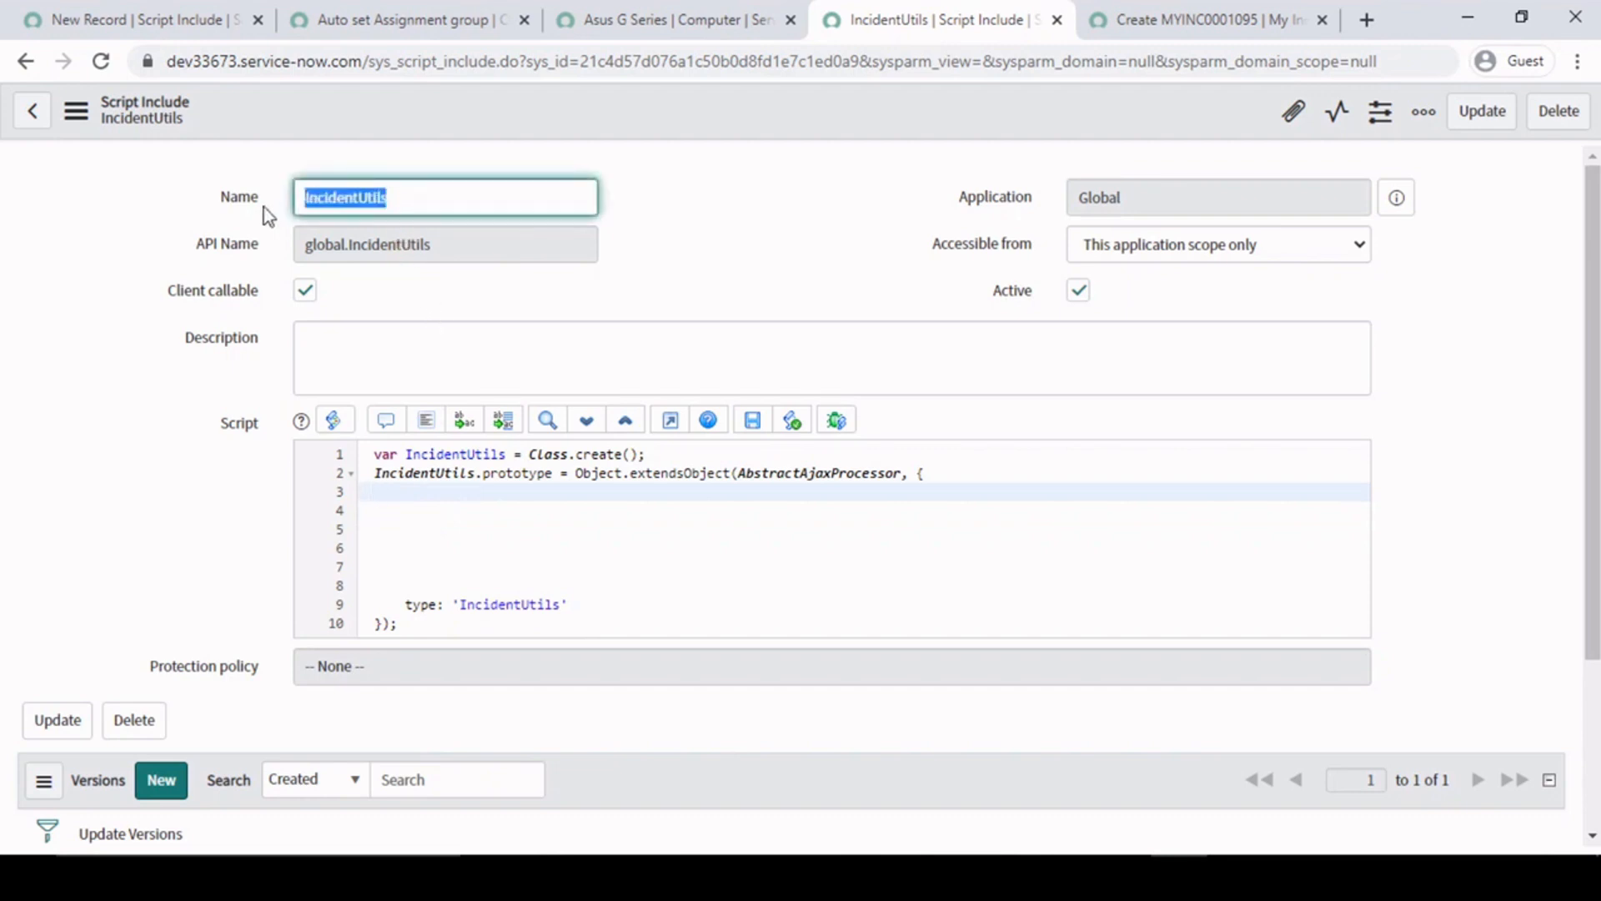
pyautogui.click(814, 217)
pyautogui.moveTo(443, 208); pyautogui.dragTo(200, 201)
pyautogui.click(421, 530)
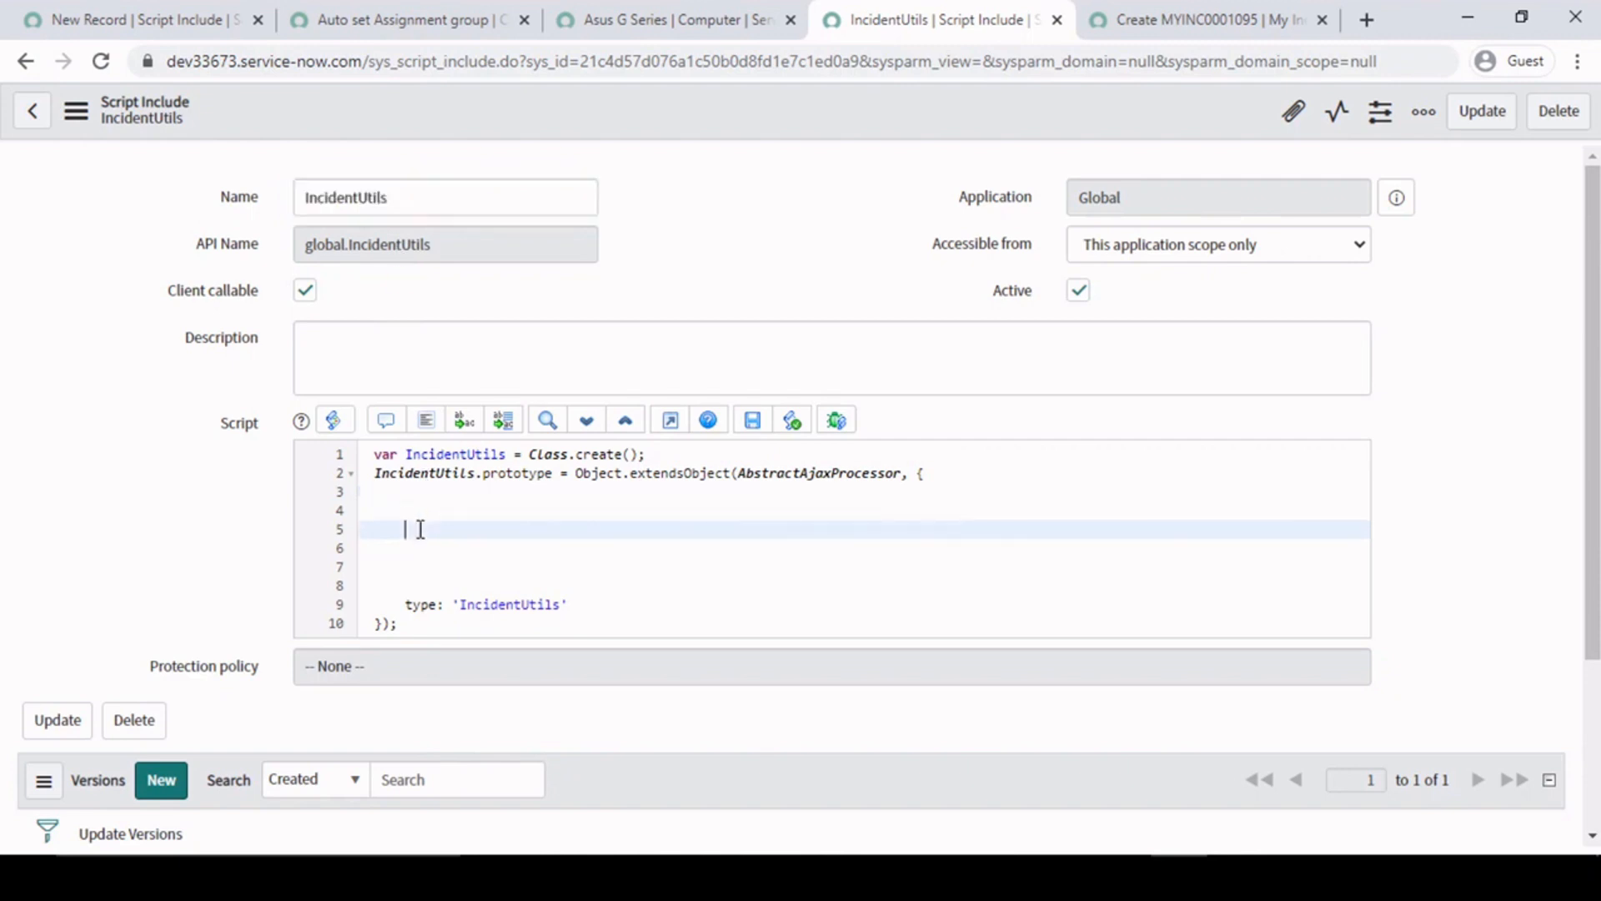
pyautogui.click(1109, 25)
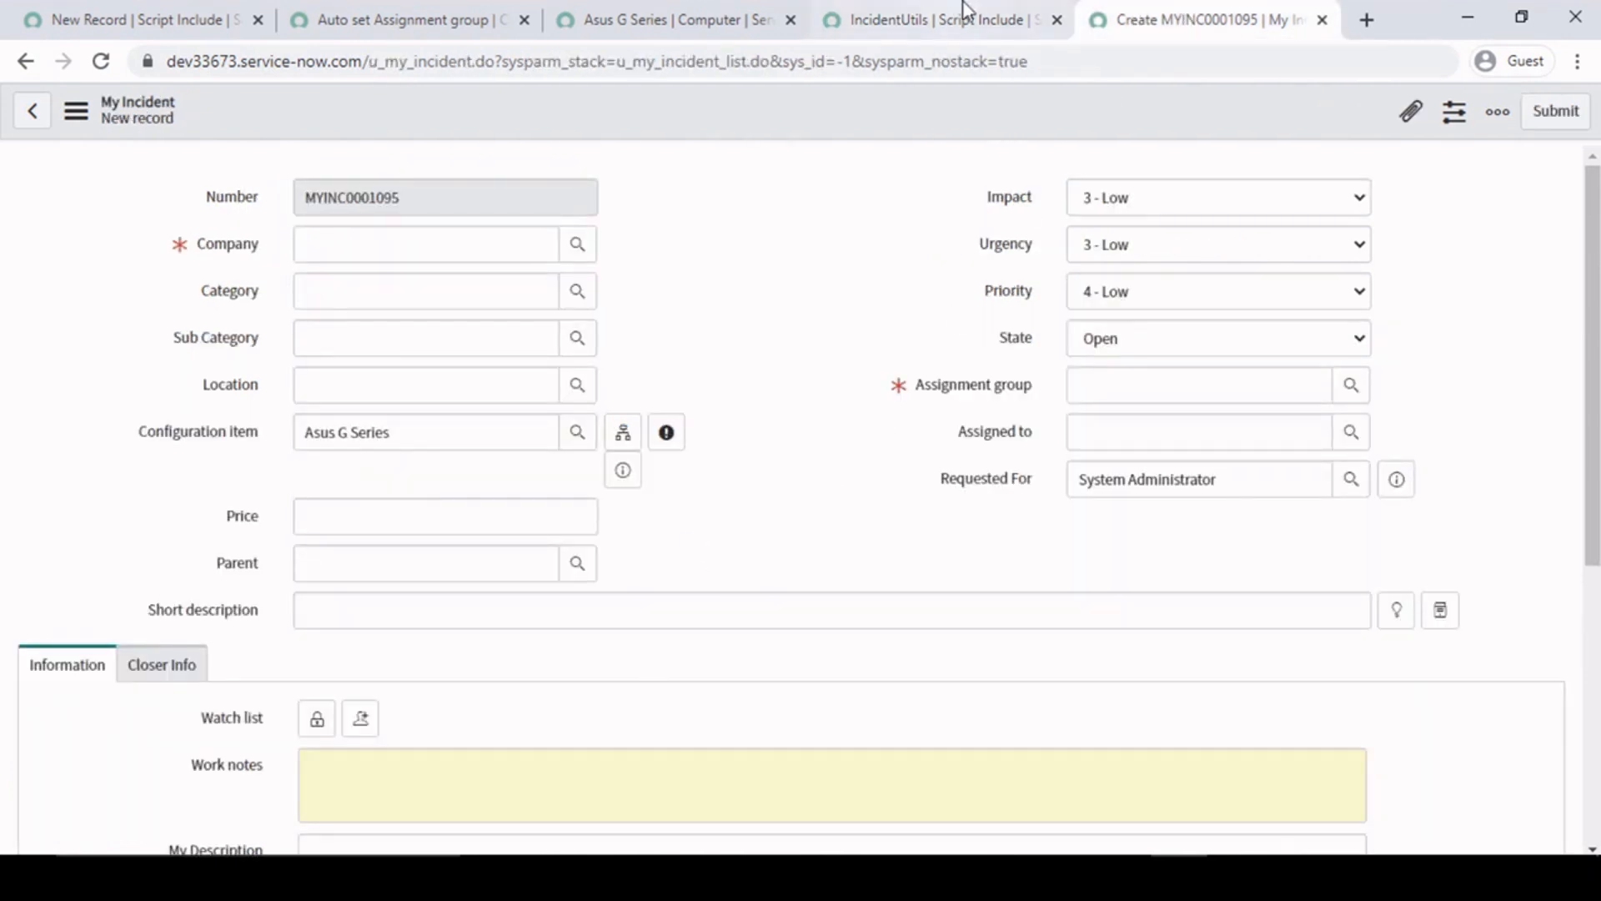
# - Complete the line 7 comment in the Auto set Assignment group client script with "function name which is defined inside the script include"
pyautogui.click(457, 3)
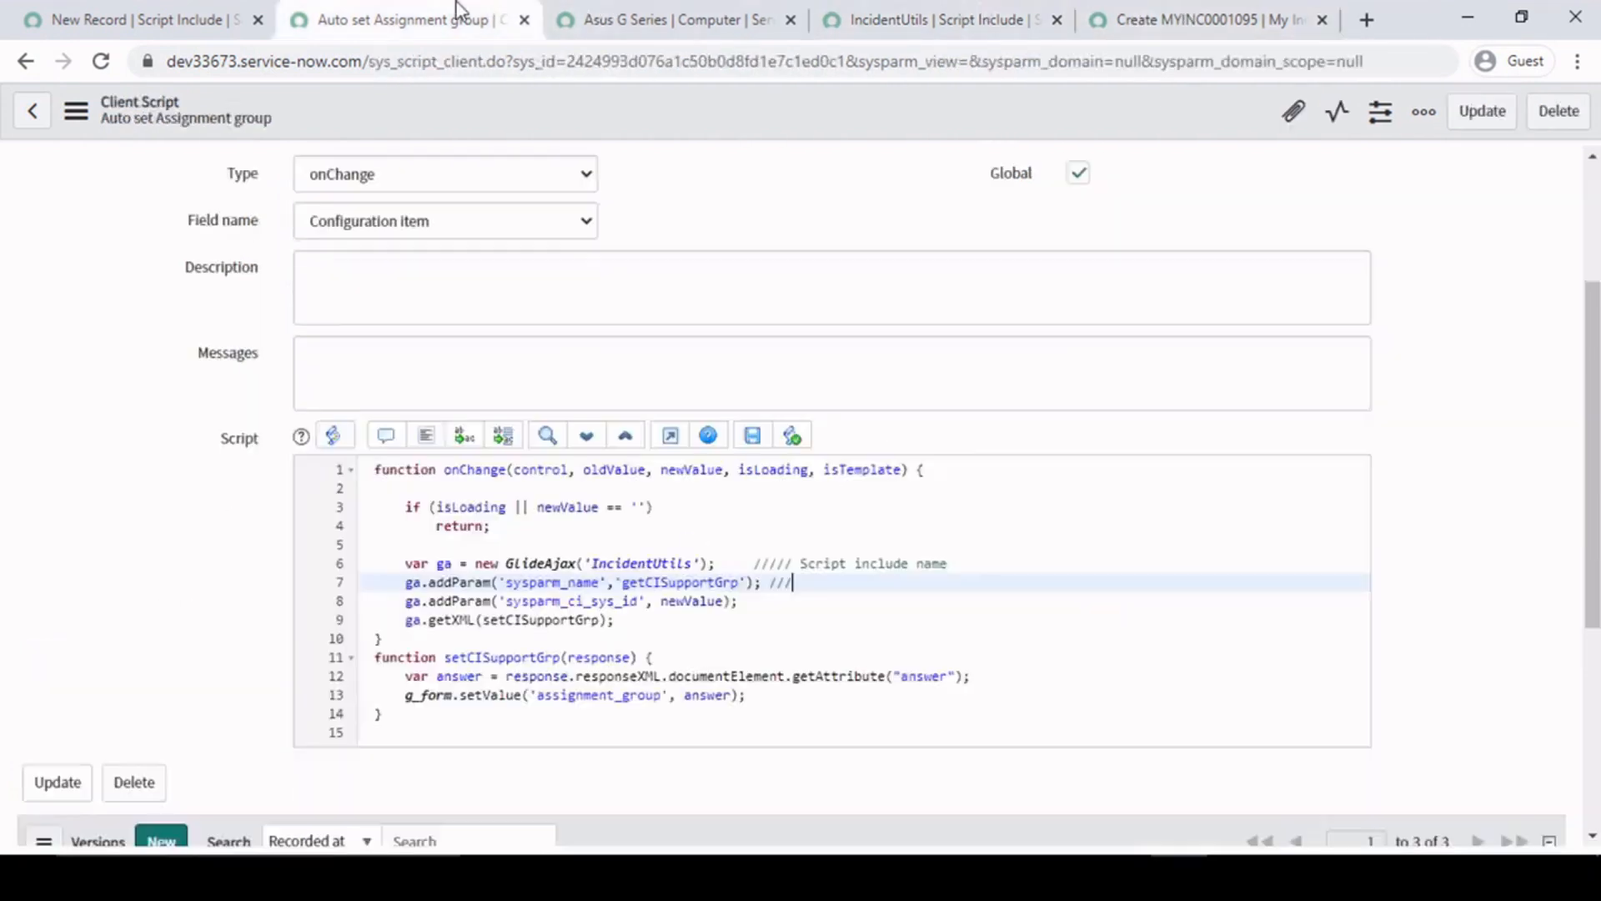
pyautogui.doubleClick(670, 583)
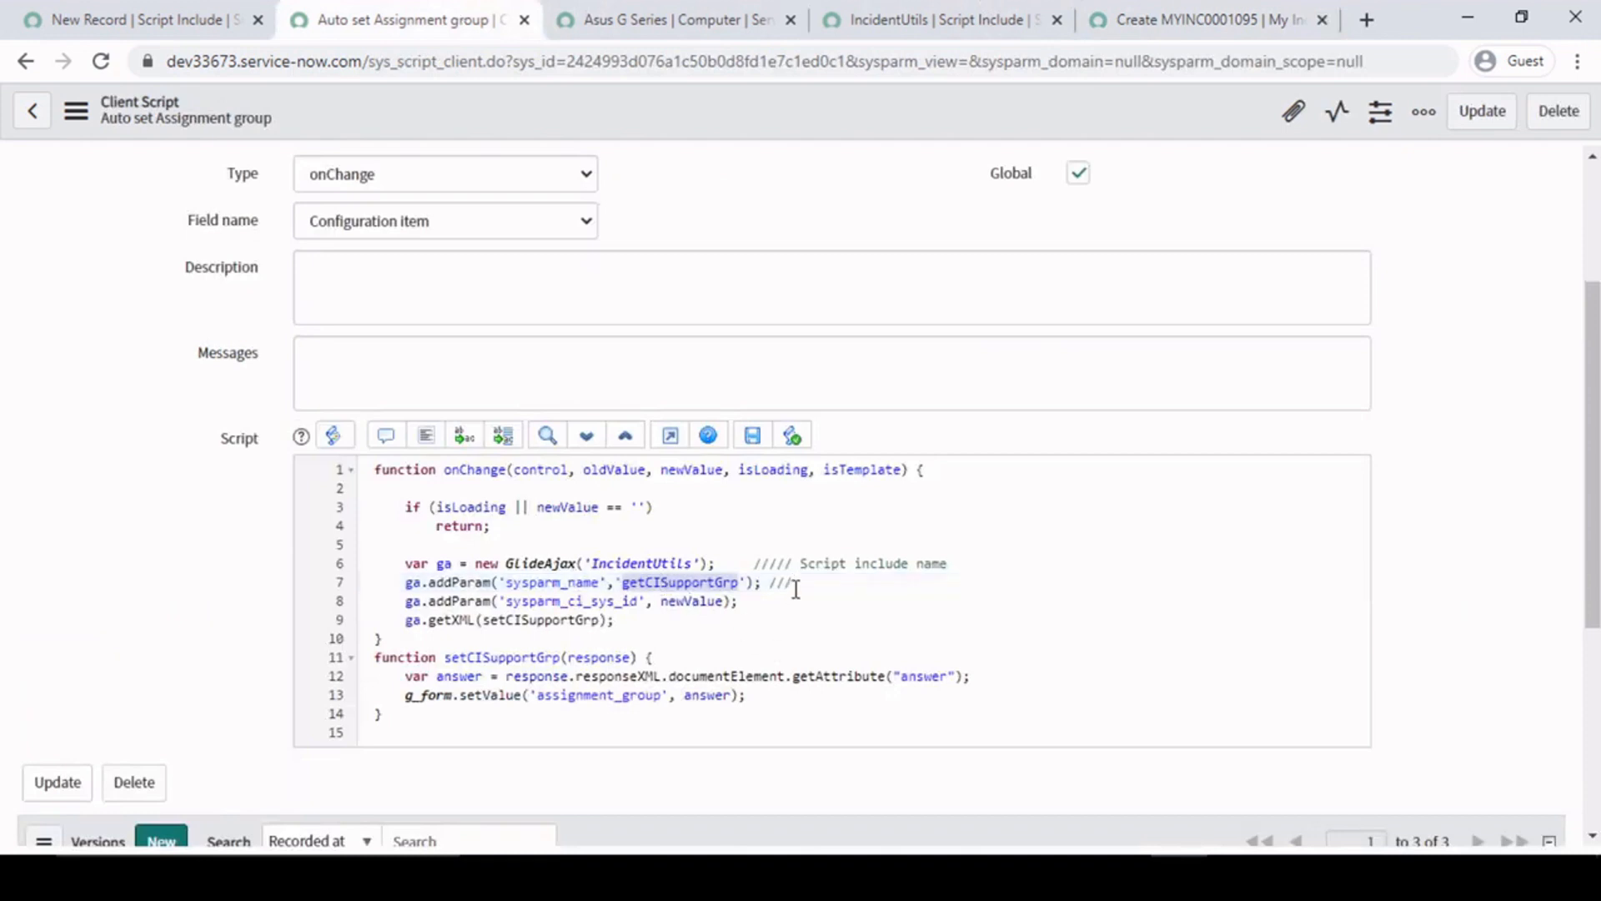
pyautogui.click(834, 578)
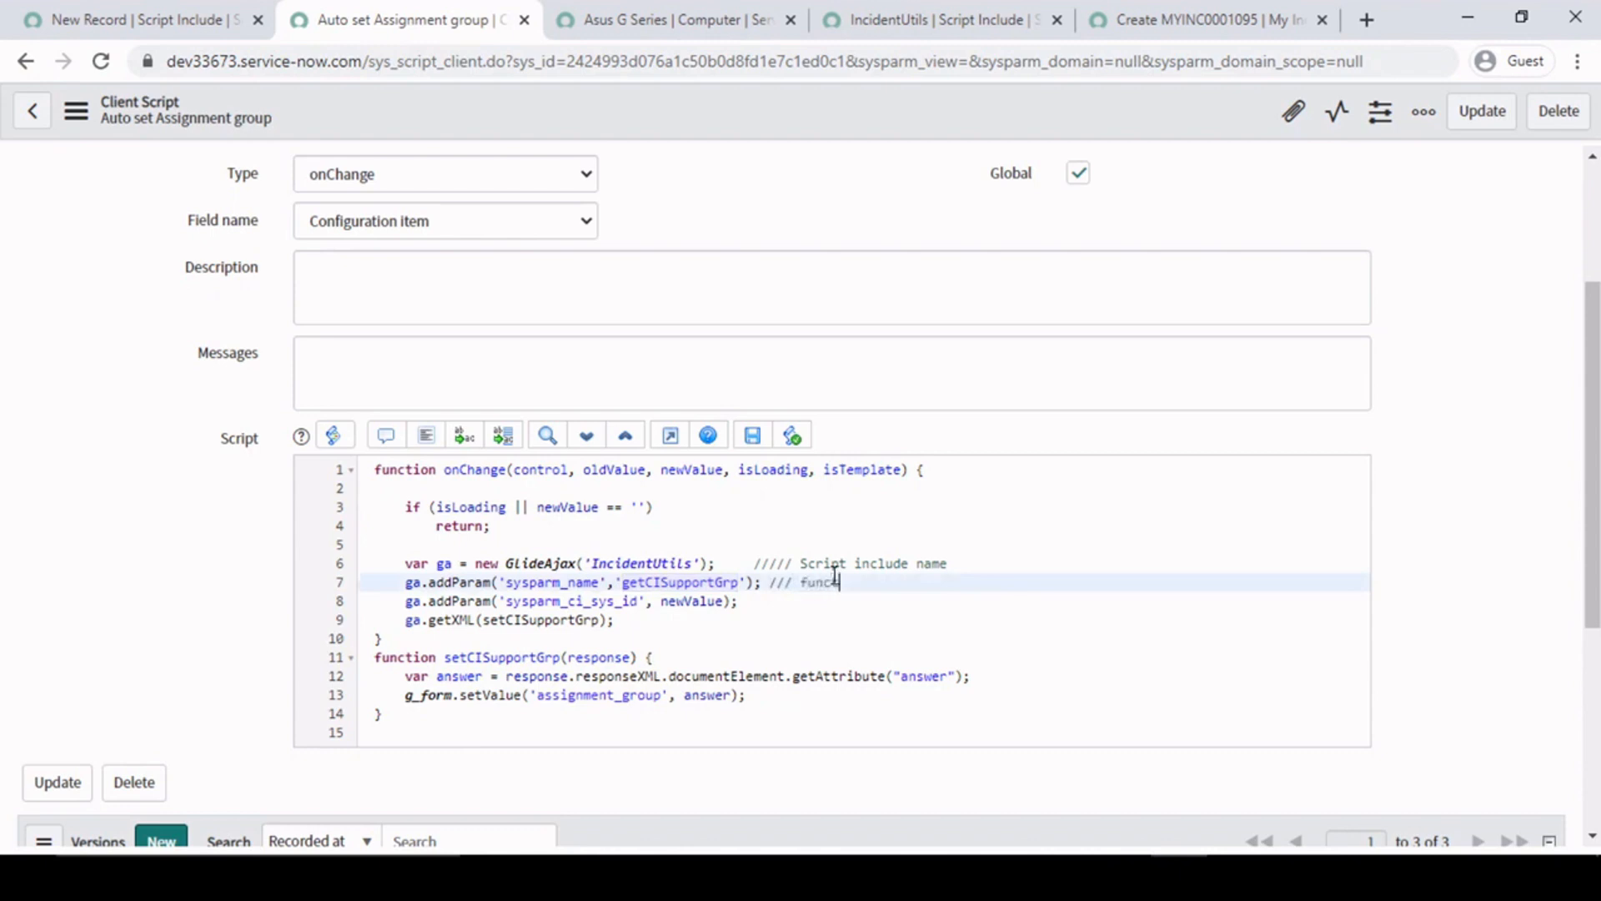
pyautogui.write('function name which is defined')
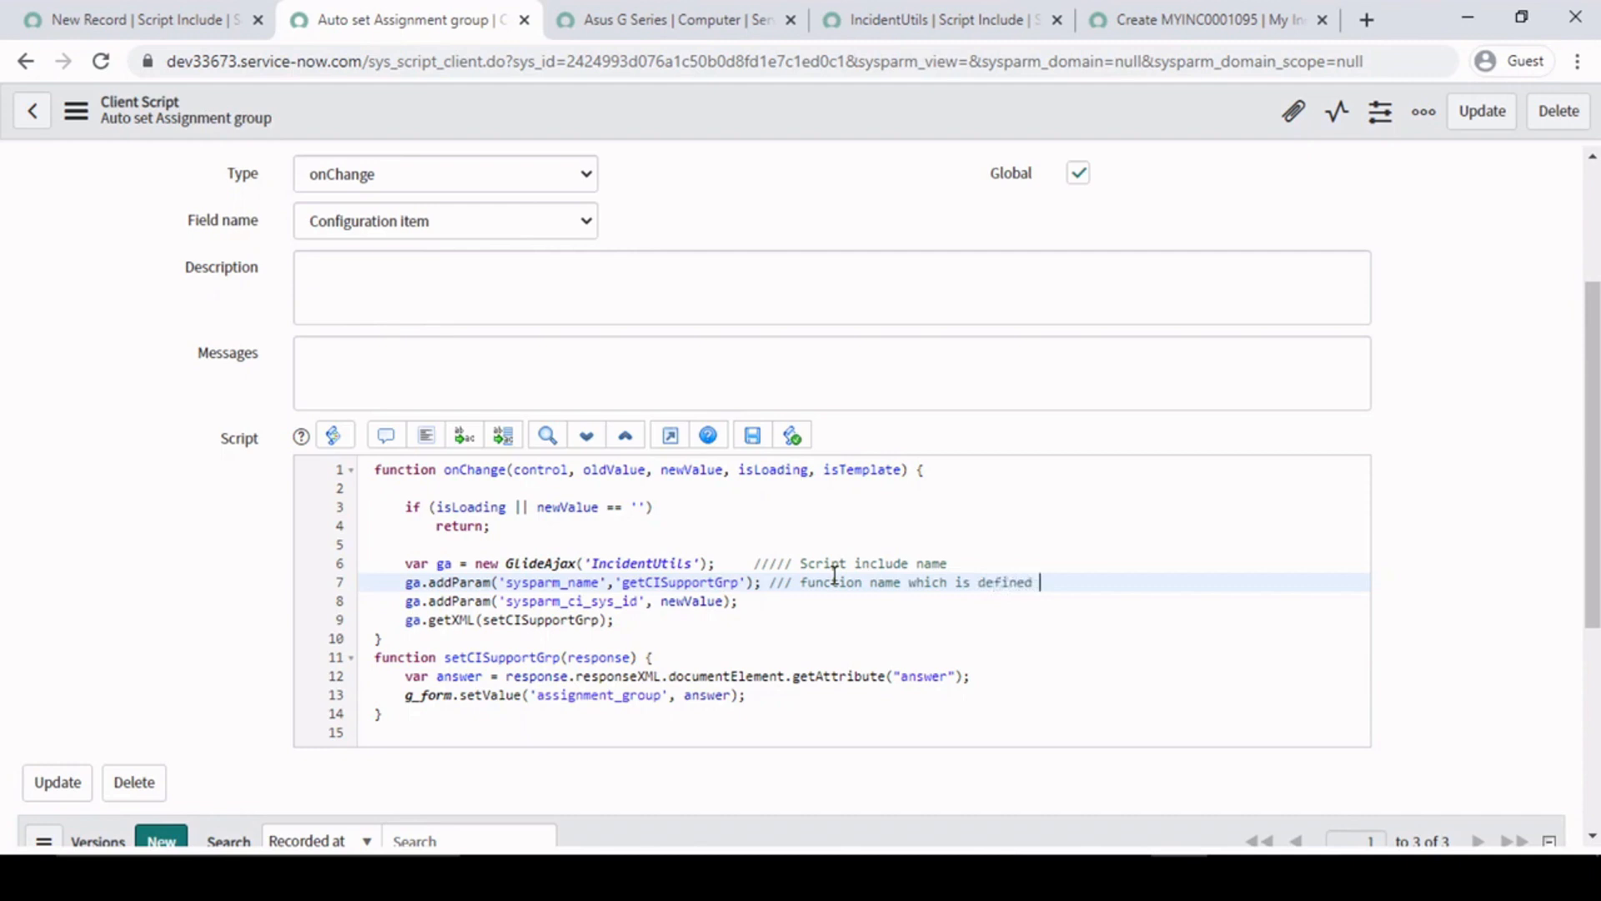
pyautogui.write(' inside the script include')
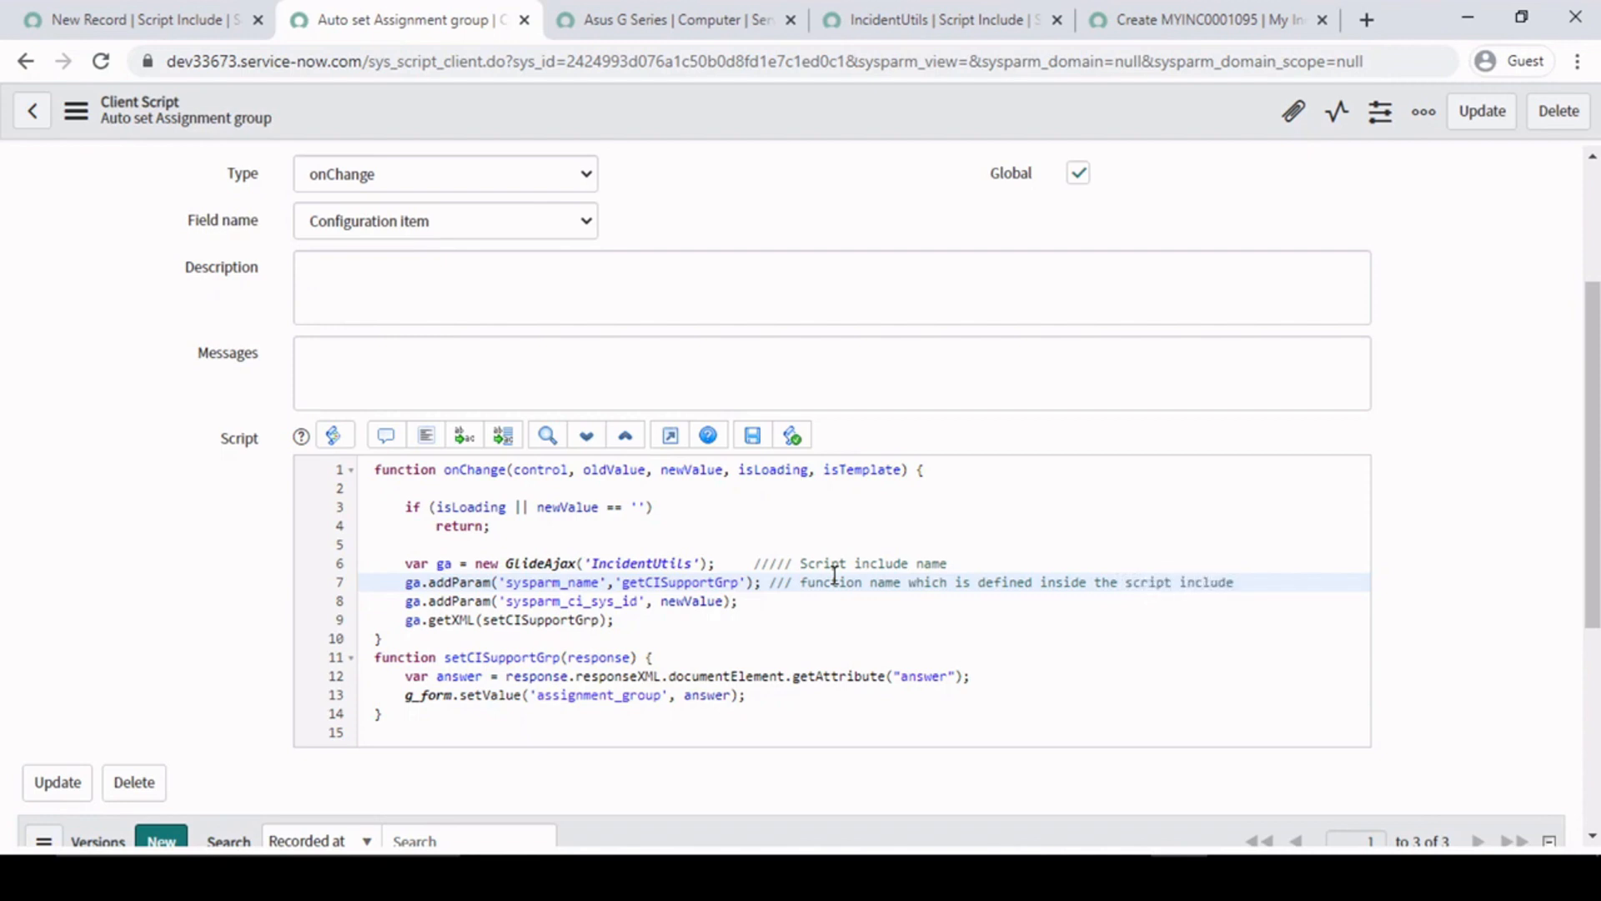
# - Examine the getCISupportGrp function name passed as the value of sysparm_name on line 7
pyautogui.doubleClick(697, 583)
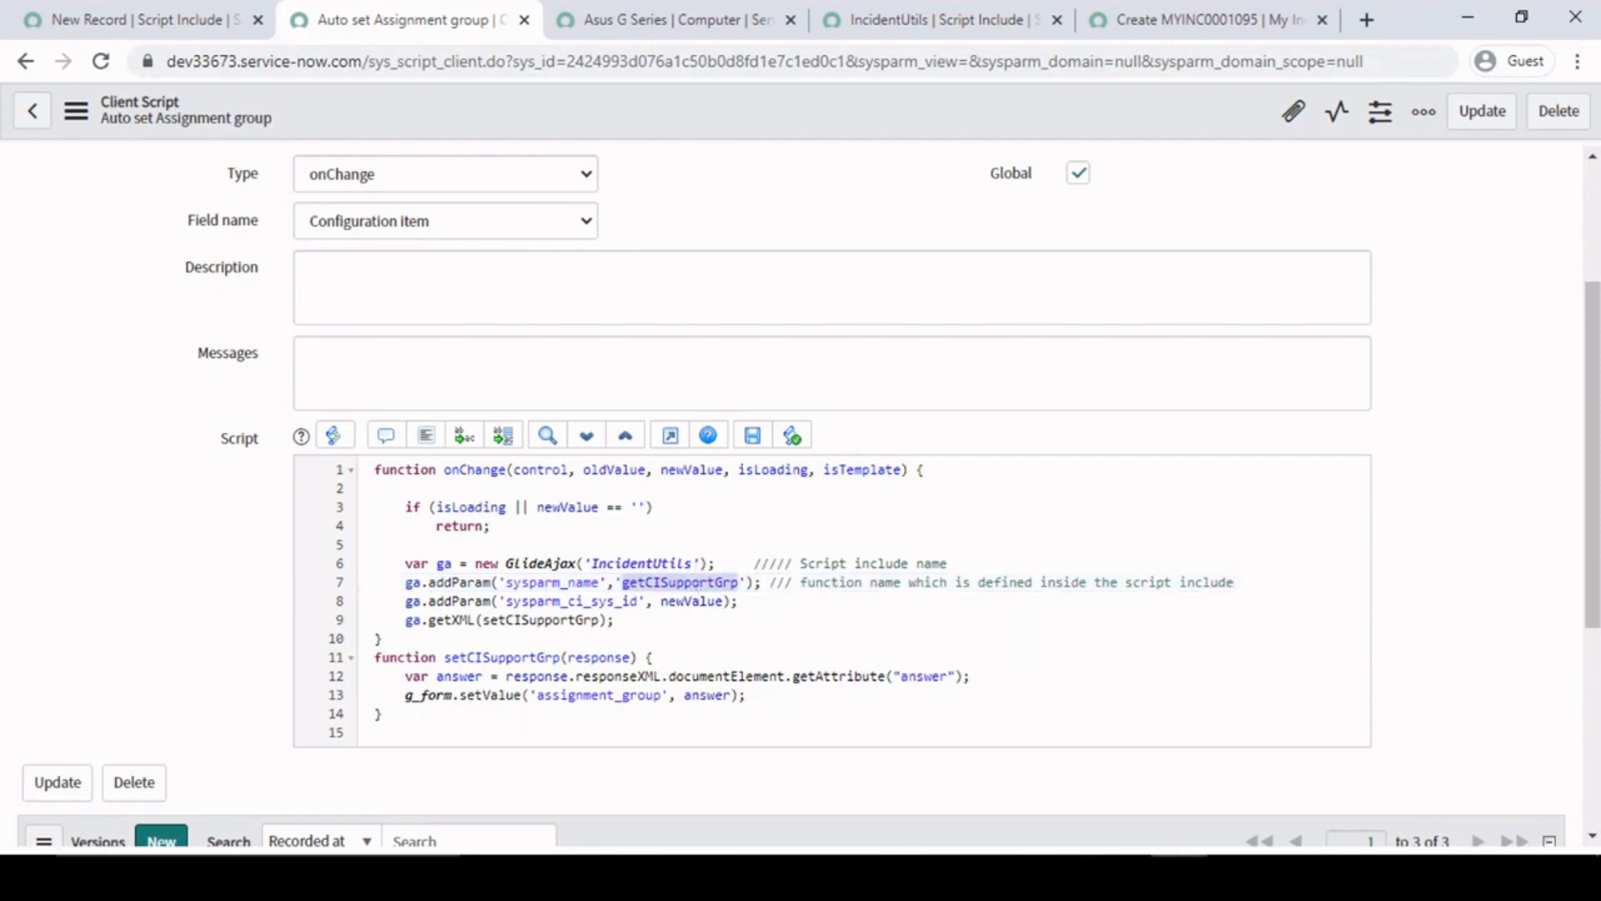
pyautogui.click(721, 583)
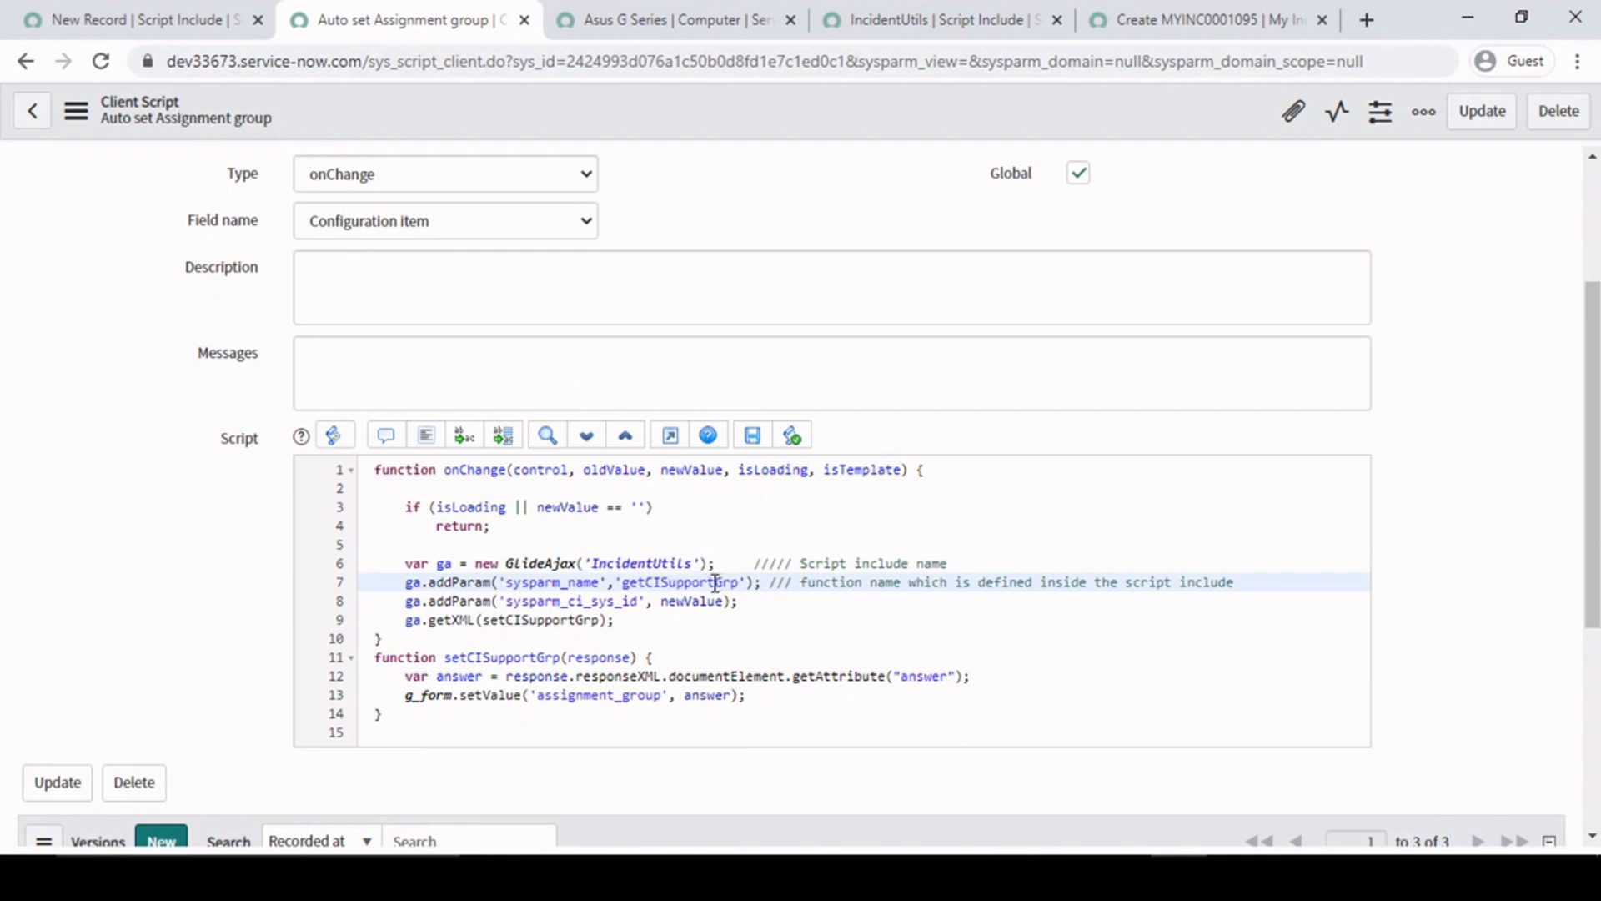
pyautogui.moveTo(618, 583); pyautogui.dragTo(737, 586)
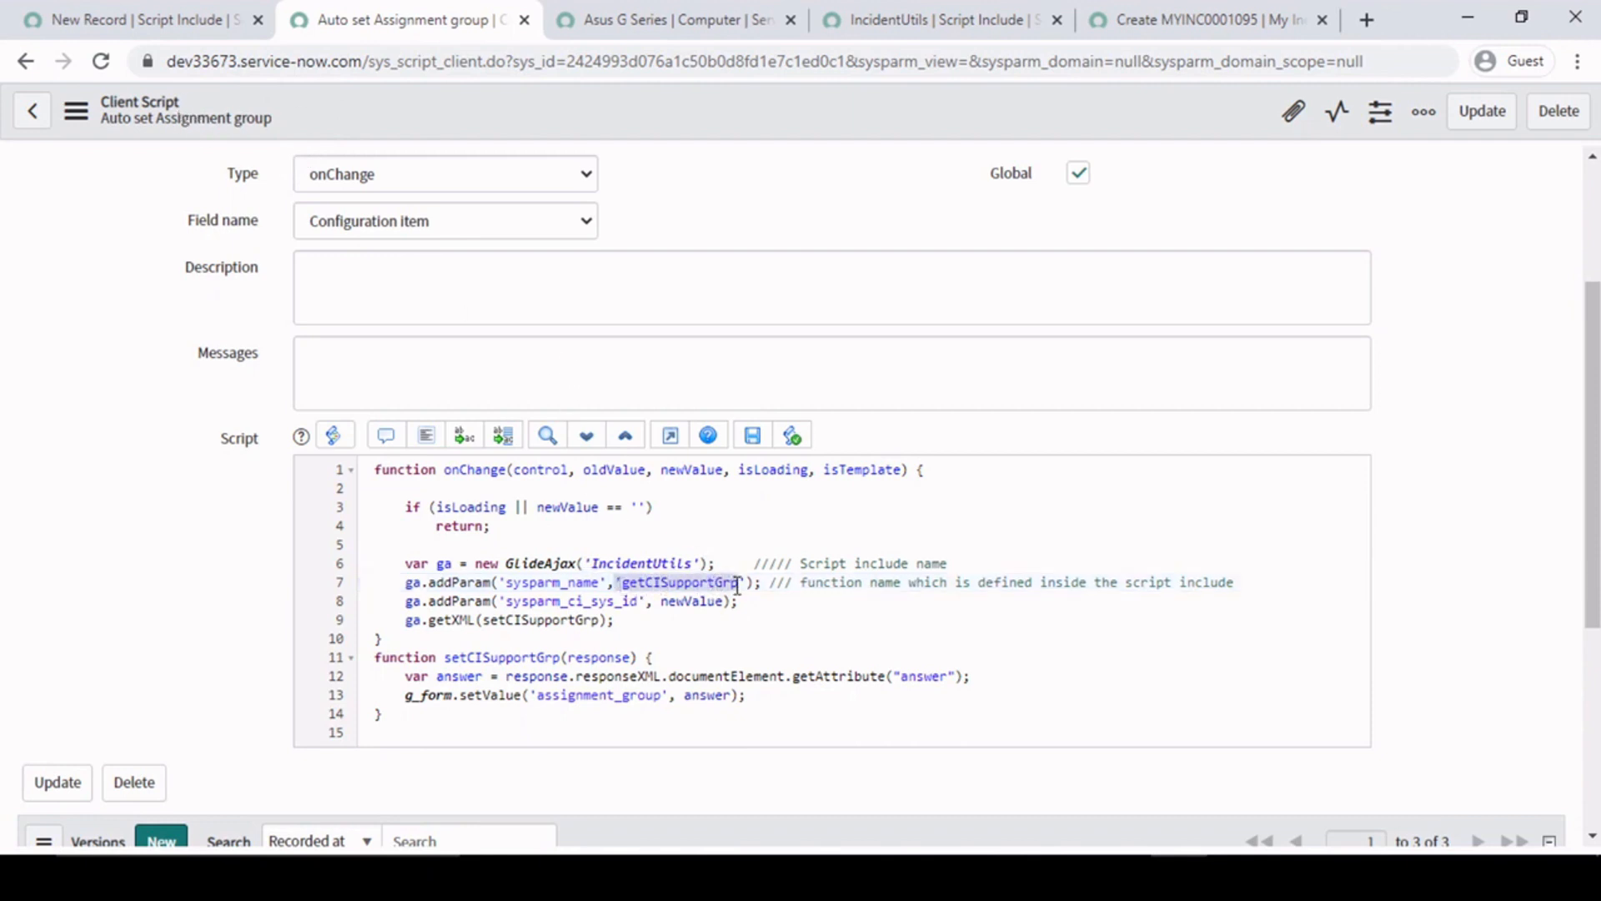
# - Place the cursor on line 4 of IncidentUtils, then copy the complete getCISupportGrp function from the notes file in Notepad++
pyautogui.click(948, 5)
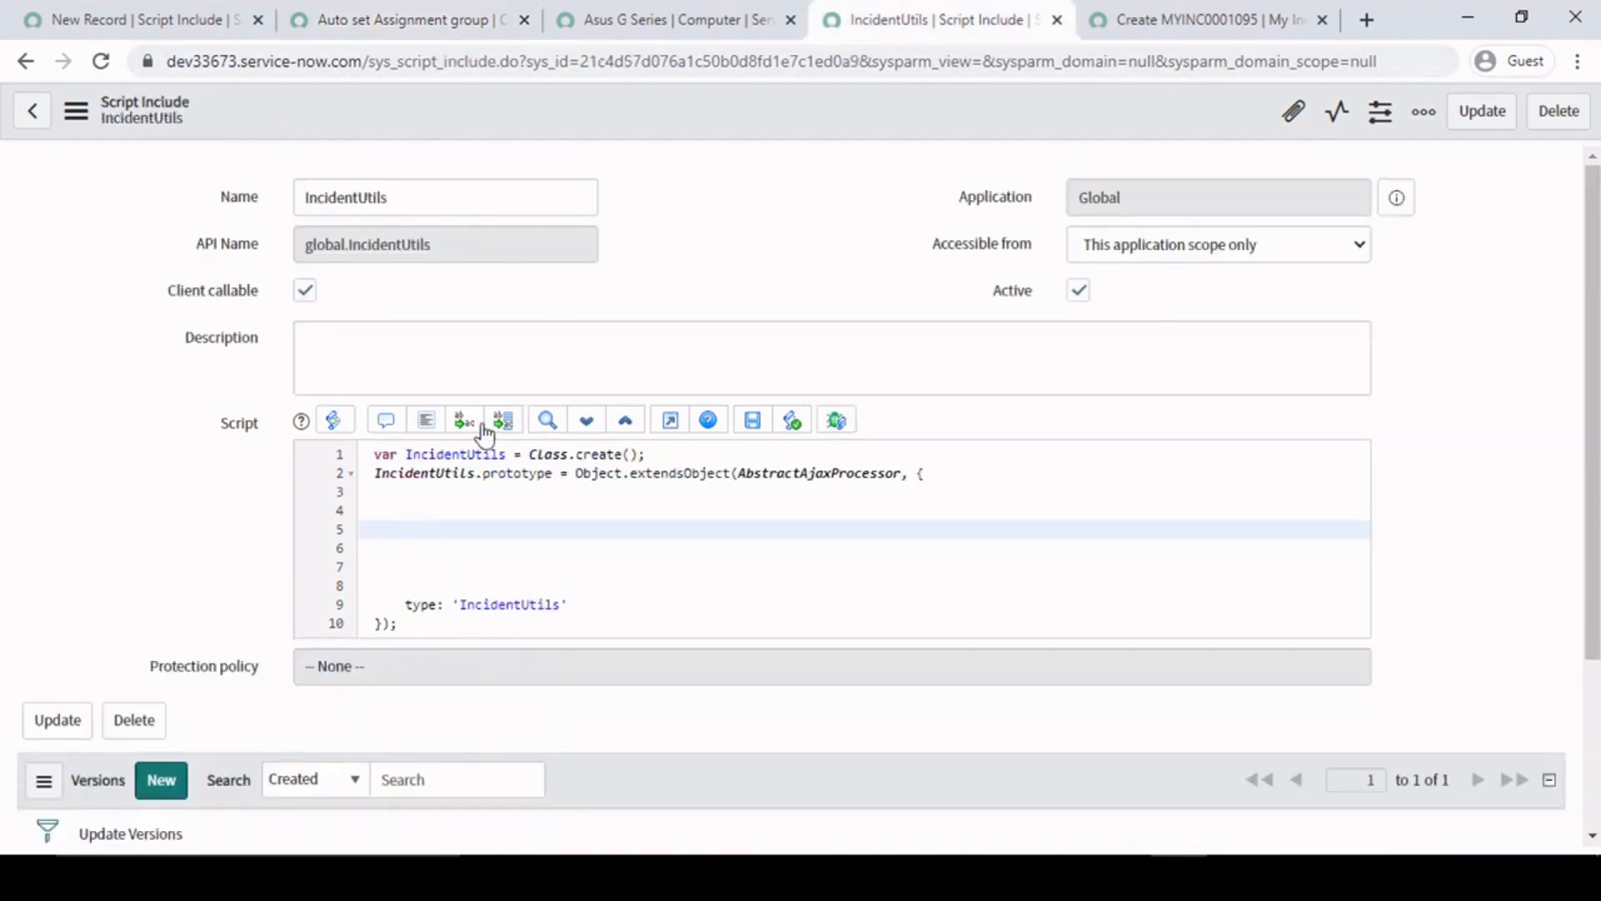
pyautogui.click(453, 508)
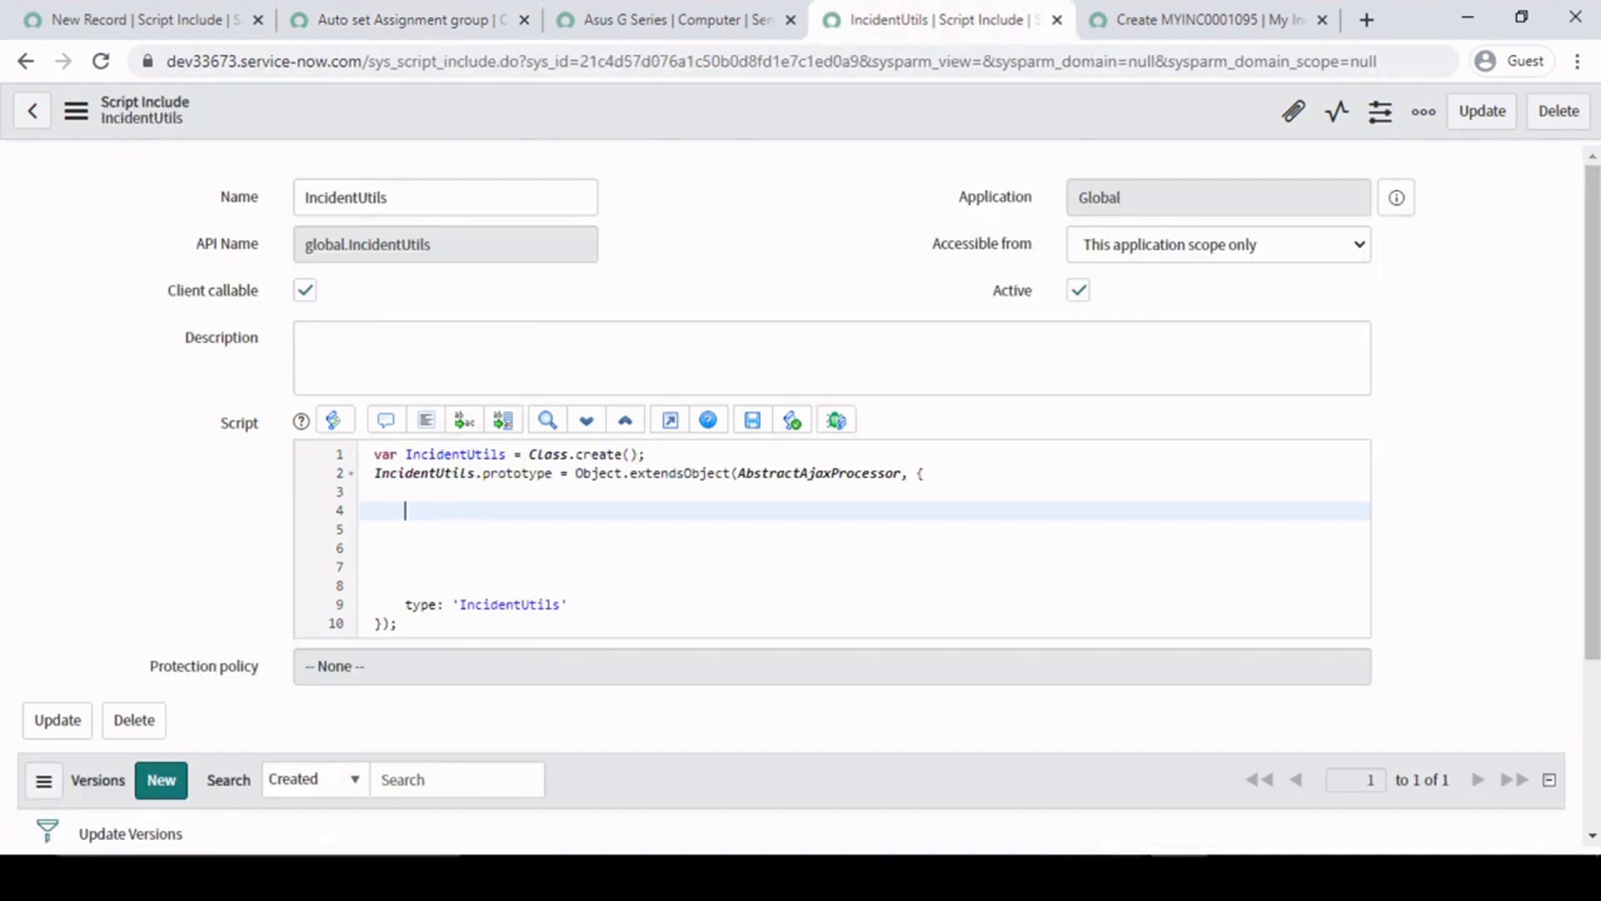
pyautogui.hotkey('alt', 'Tab')
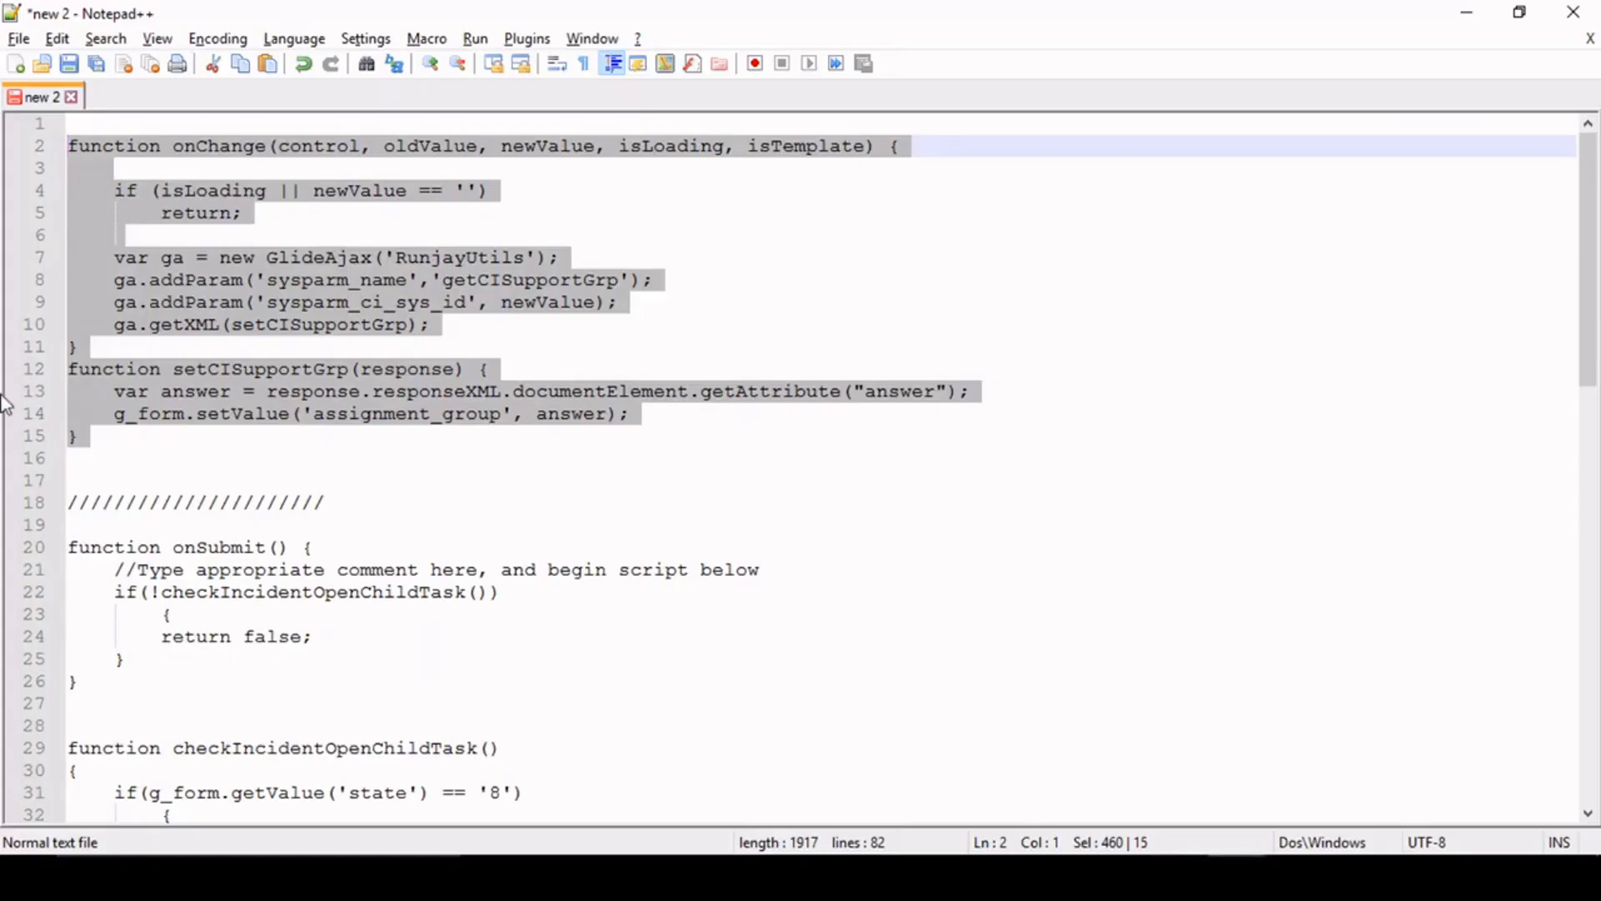
pyautogui.click(469, 720)
pyautogui.scroll(-11, 469, 601)
pyautogui.scroll(-5, 470, 601)
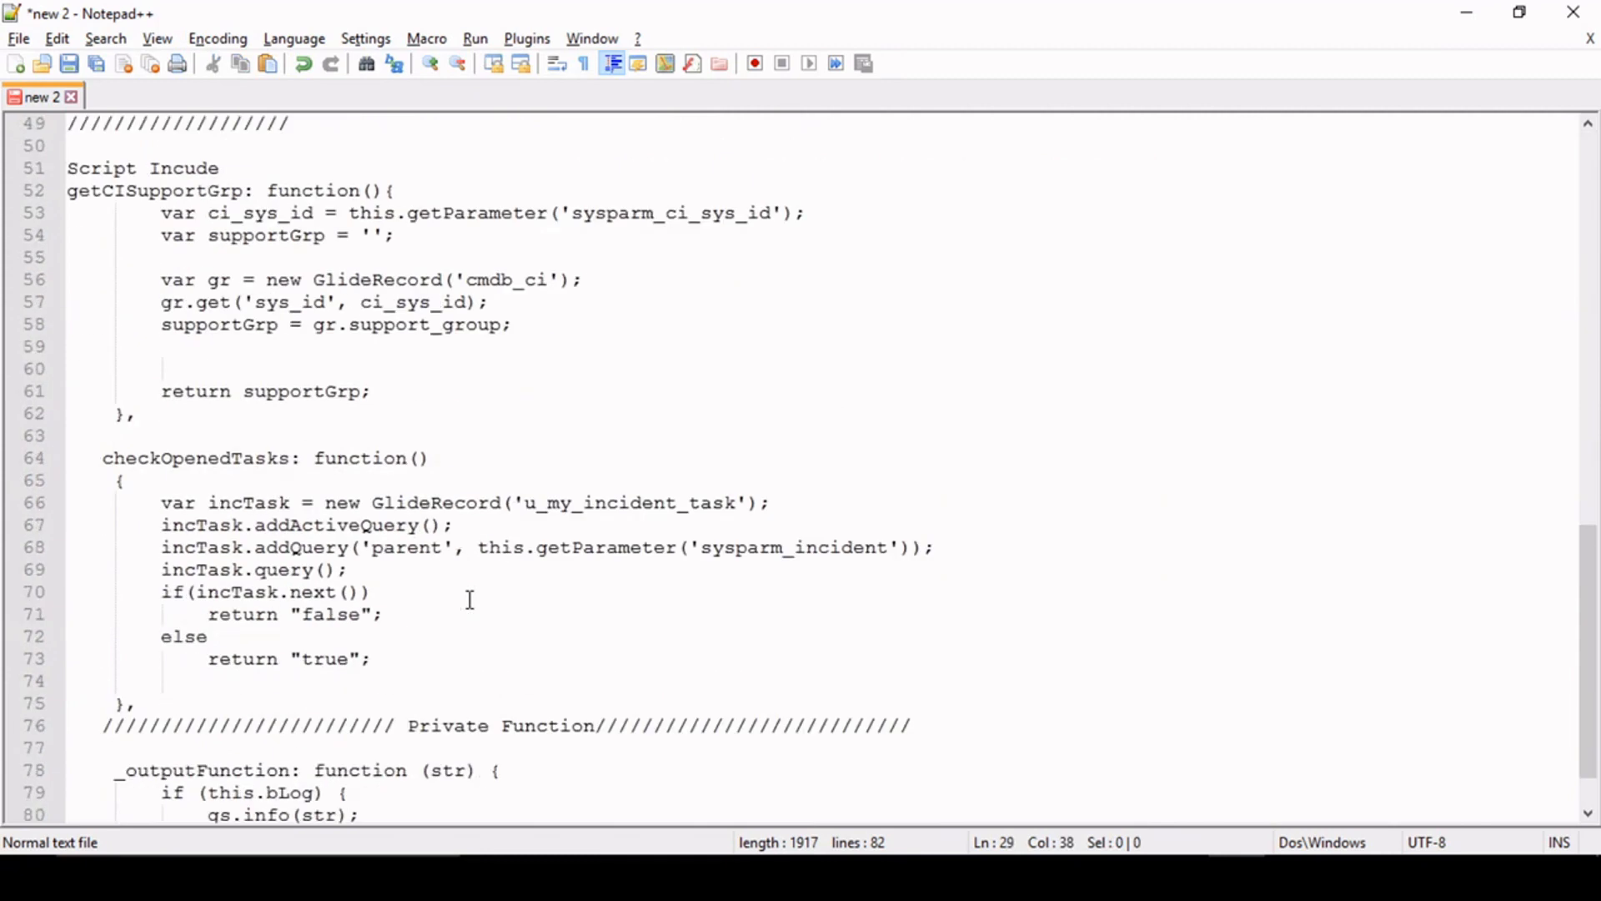
pyautogui.click(434, 191)
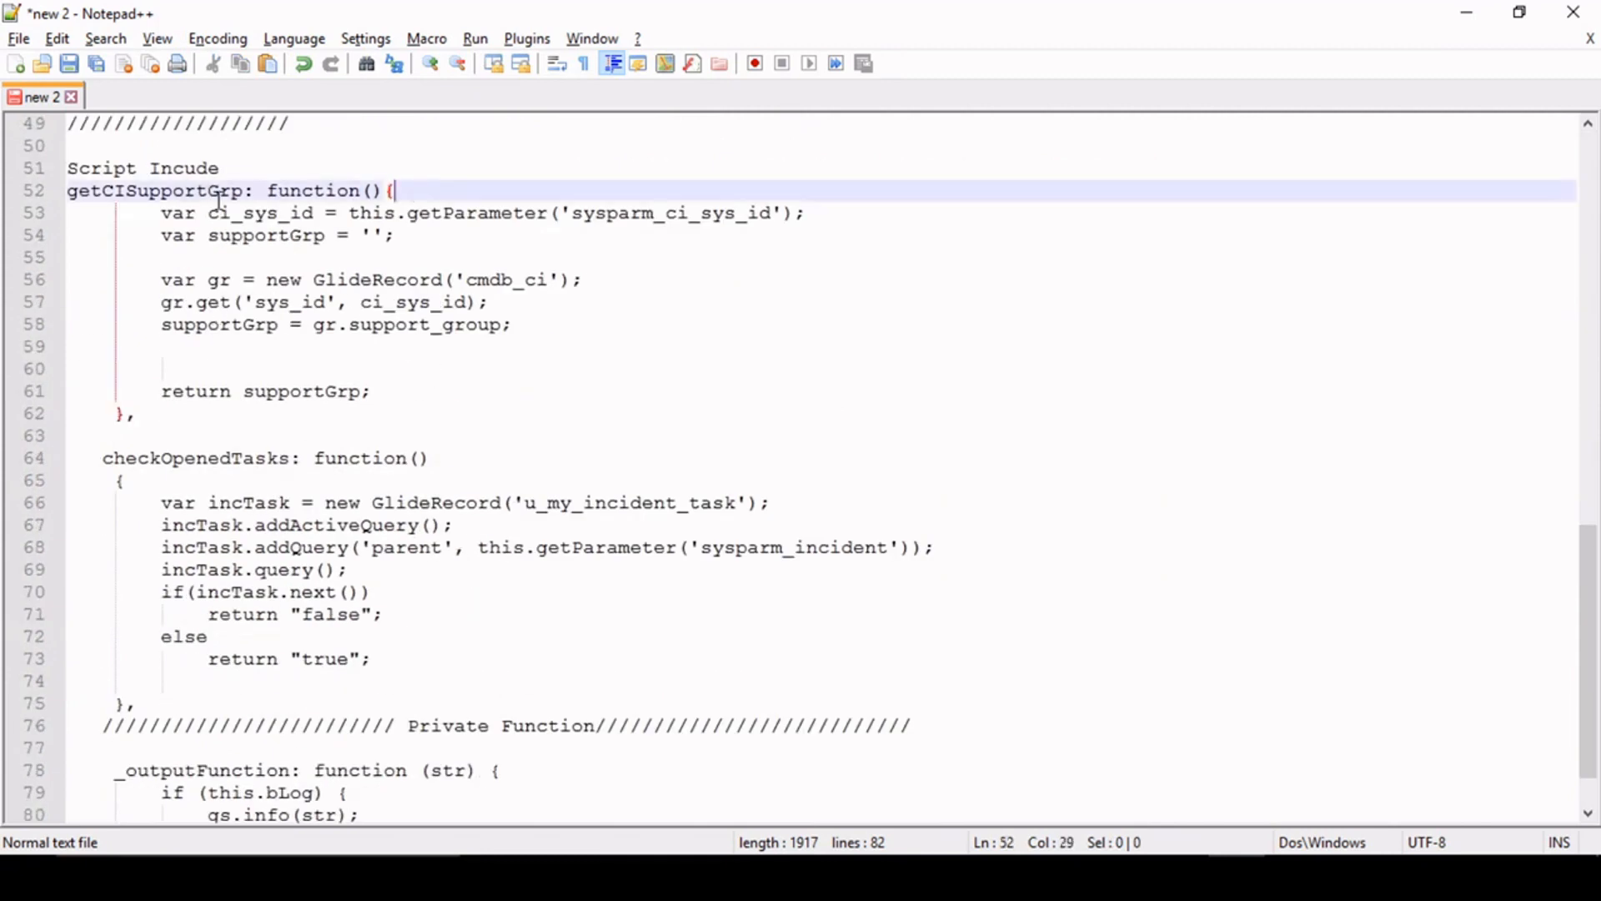
pyautogui.moveTo(73, 191); pyautogui.dragTo(179, 408)
pyautogui.hotkey('ctrl', 'c')
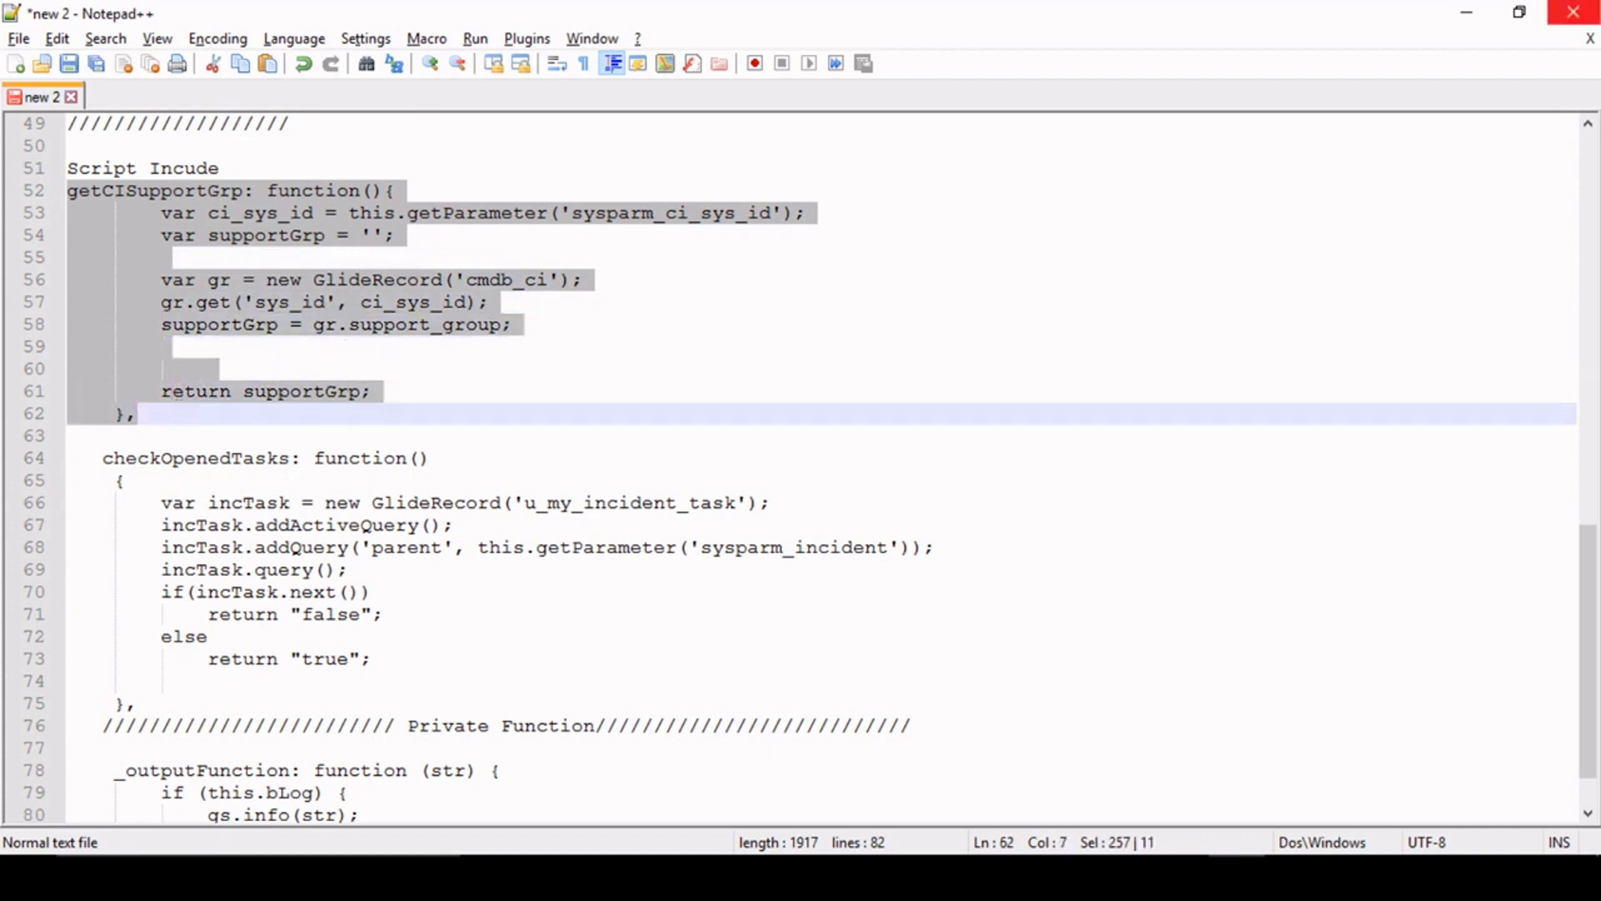
# - Paste the getCISupportGrp function into line 4 of the IncidentUtils script in ServiceNow and save the record
pyautogui.click(1467, 12)
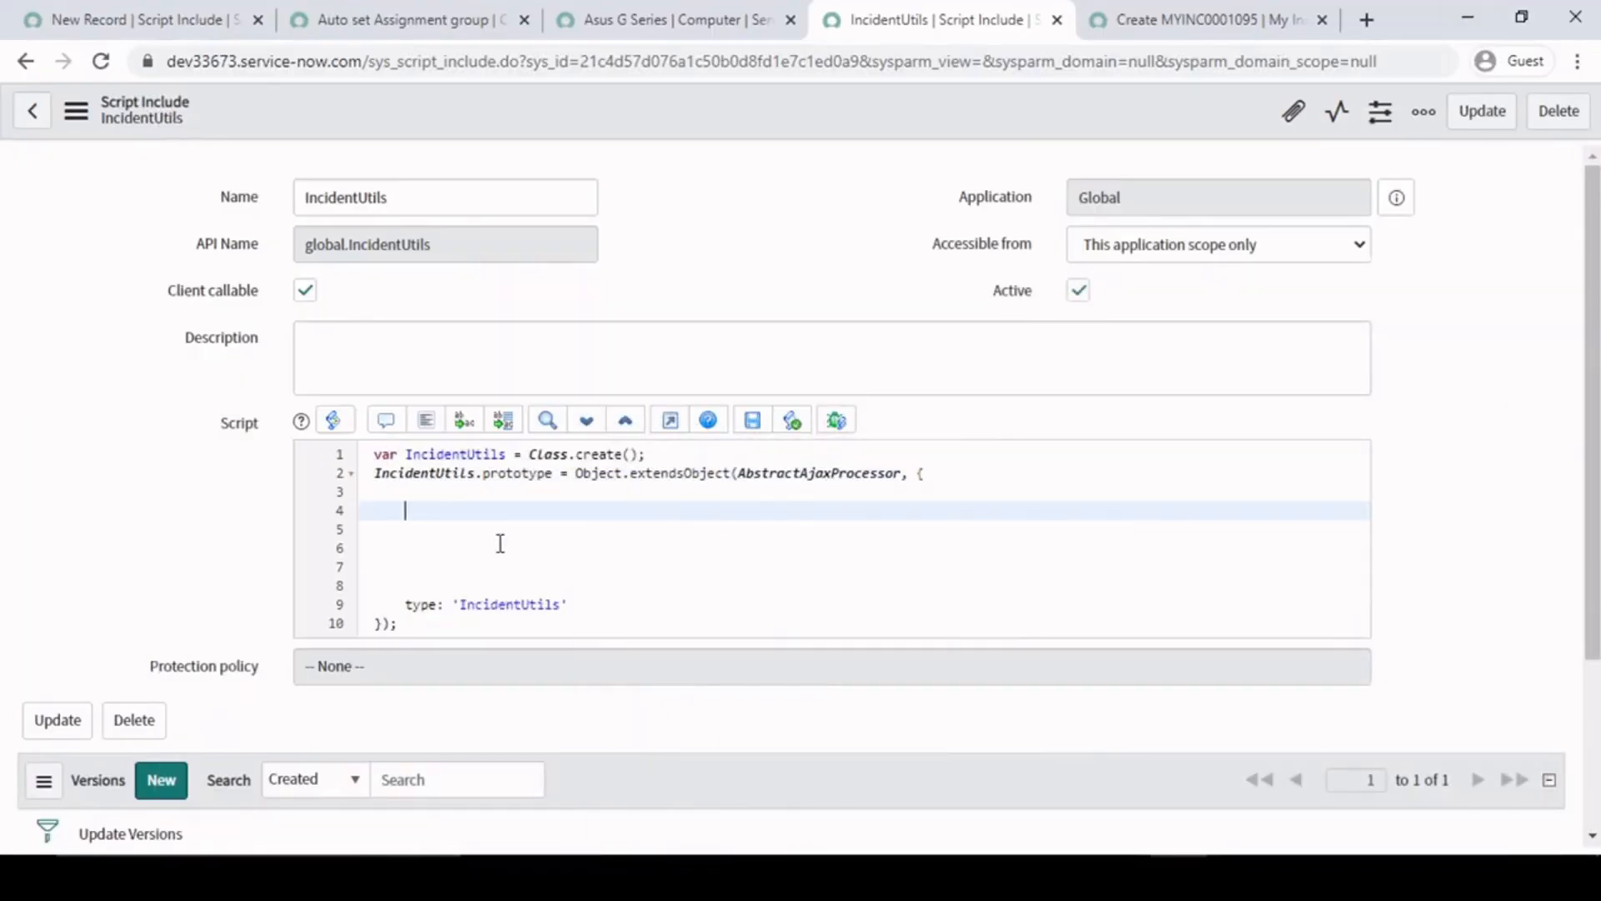
pyautogui.hotkey('ctrl', 'v')
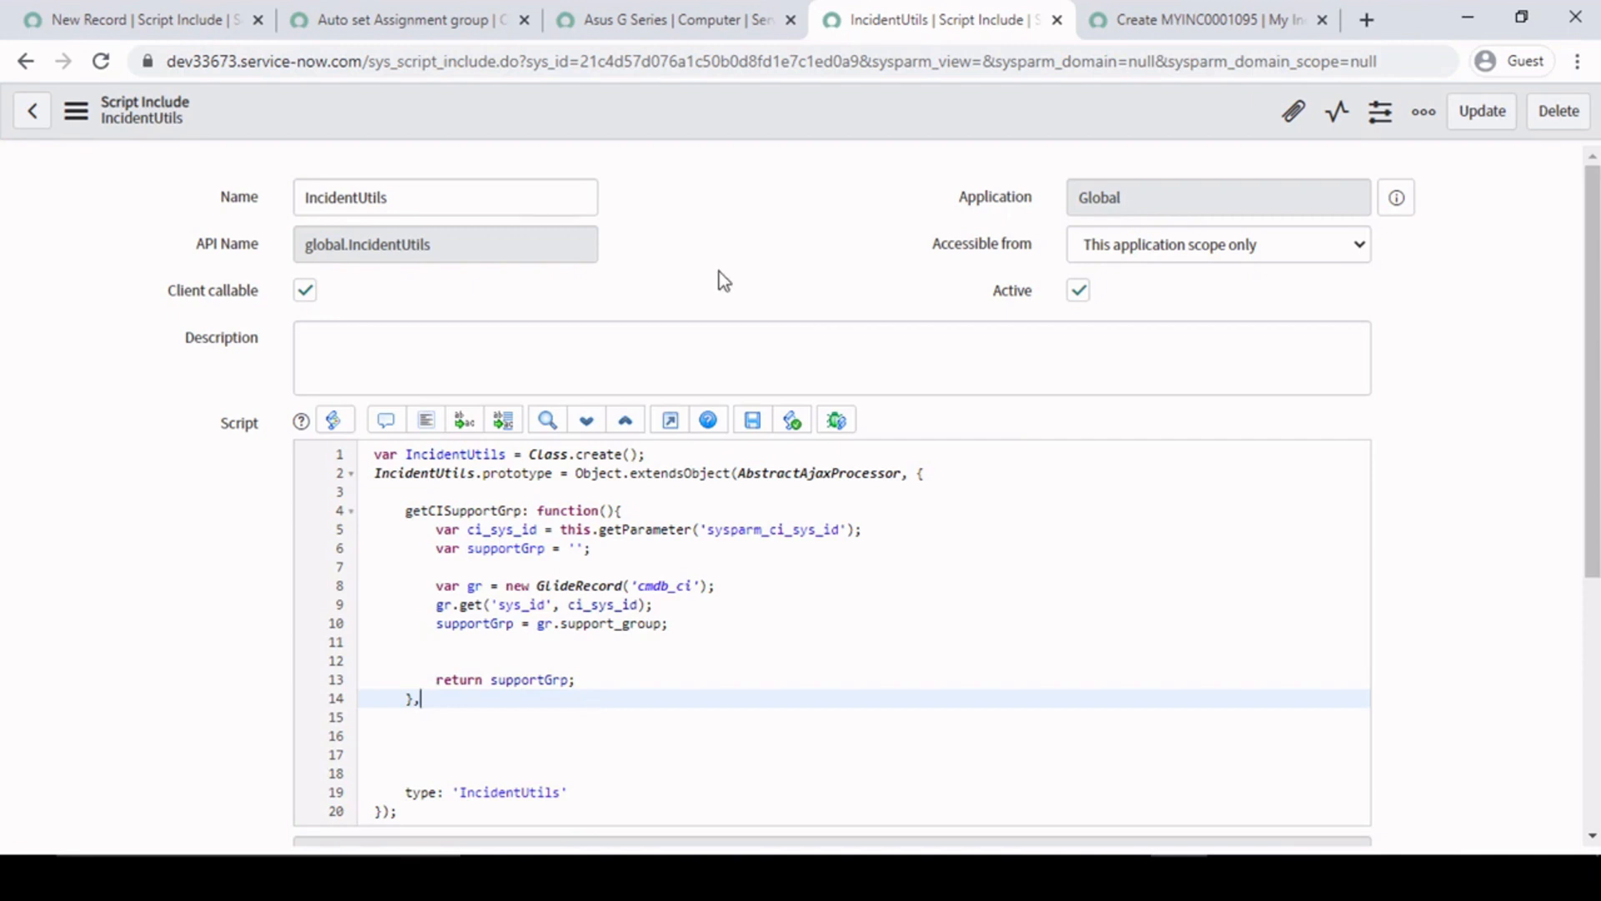
pyautogui.rightClick(707, 108)
pyautogui.click(748, 117)
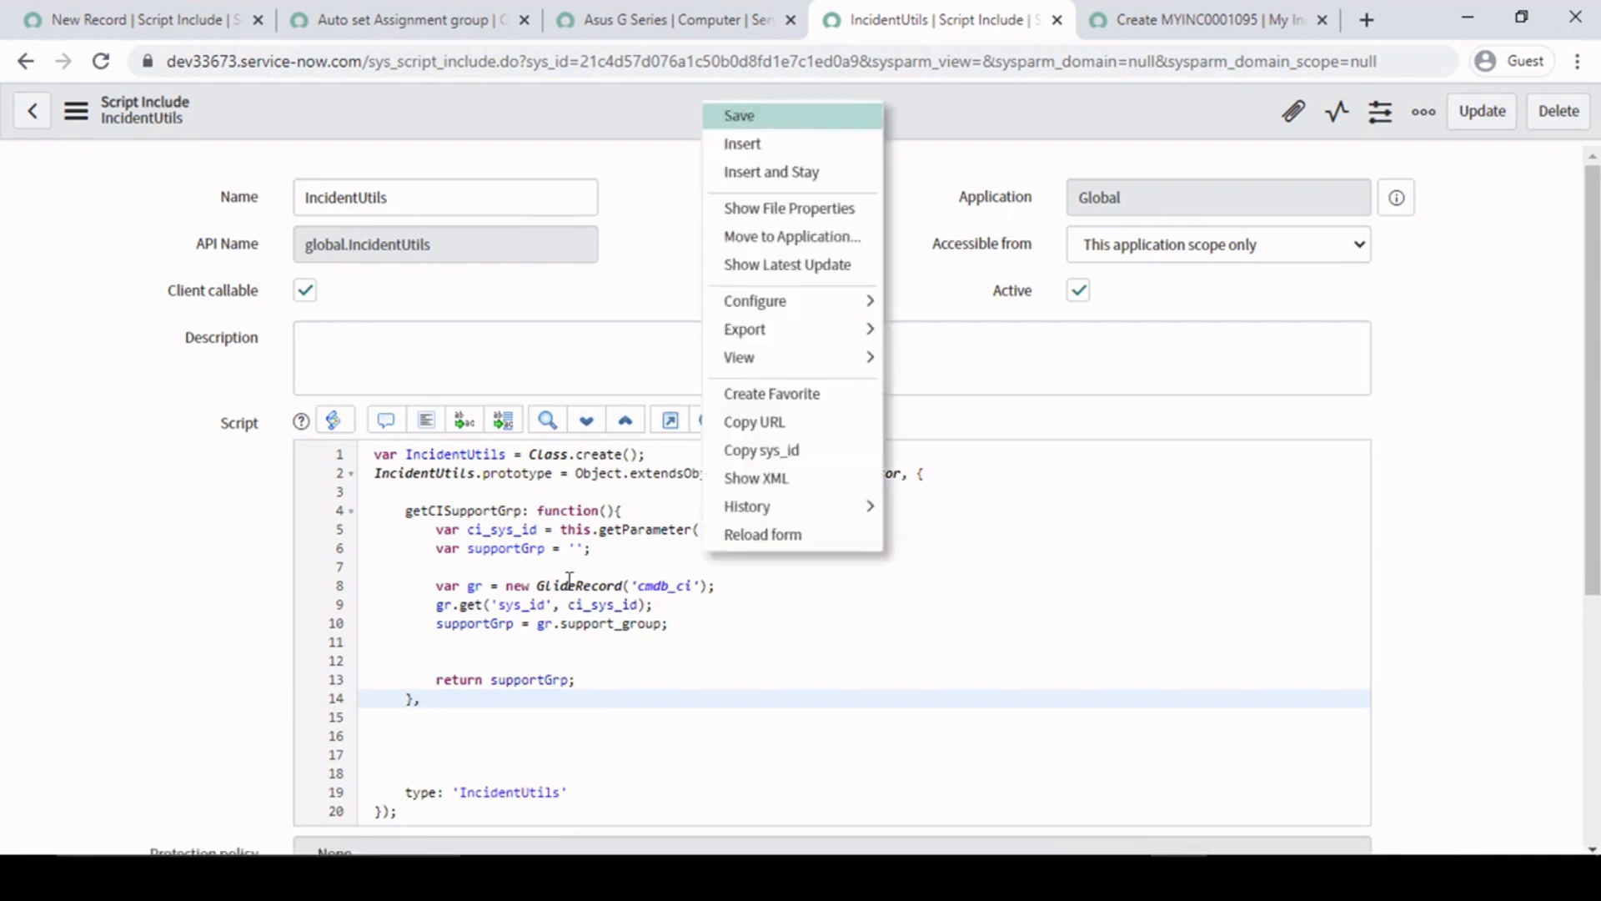
# - Examine the script include's Name field and the getCISupportGrp function declaration on line 4
pyautogui.doubleClick(400, 200)
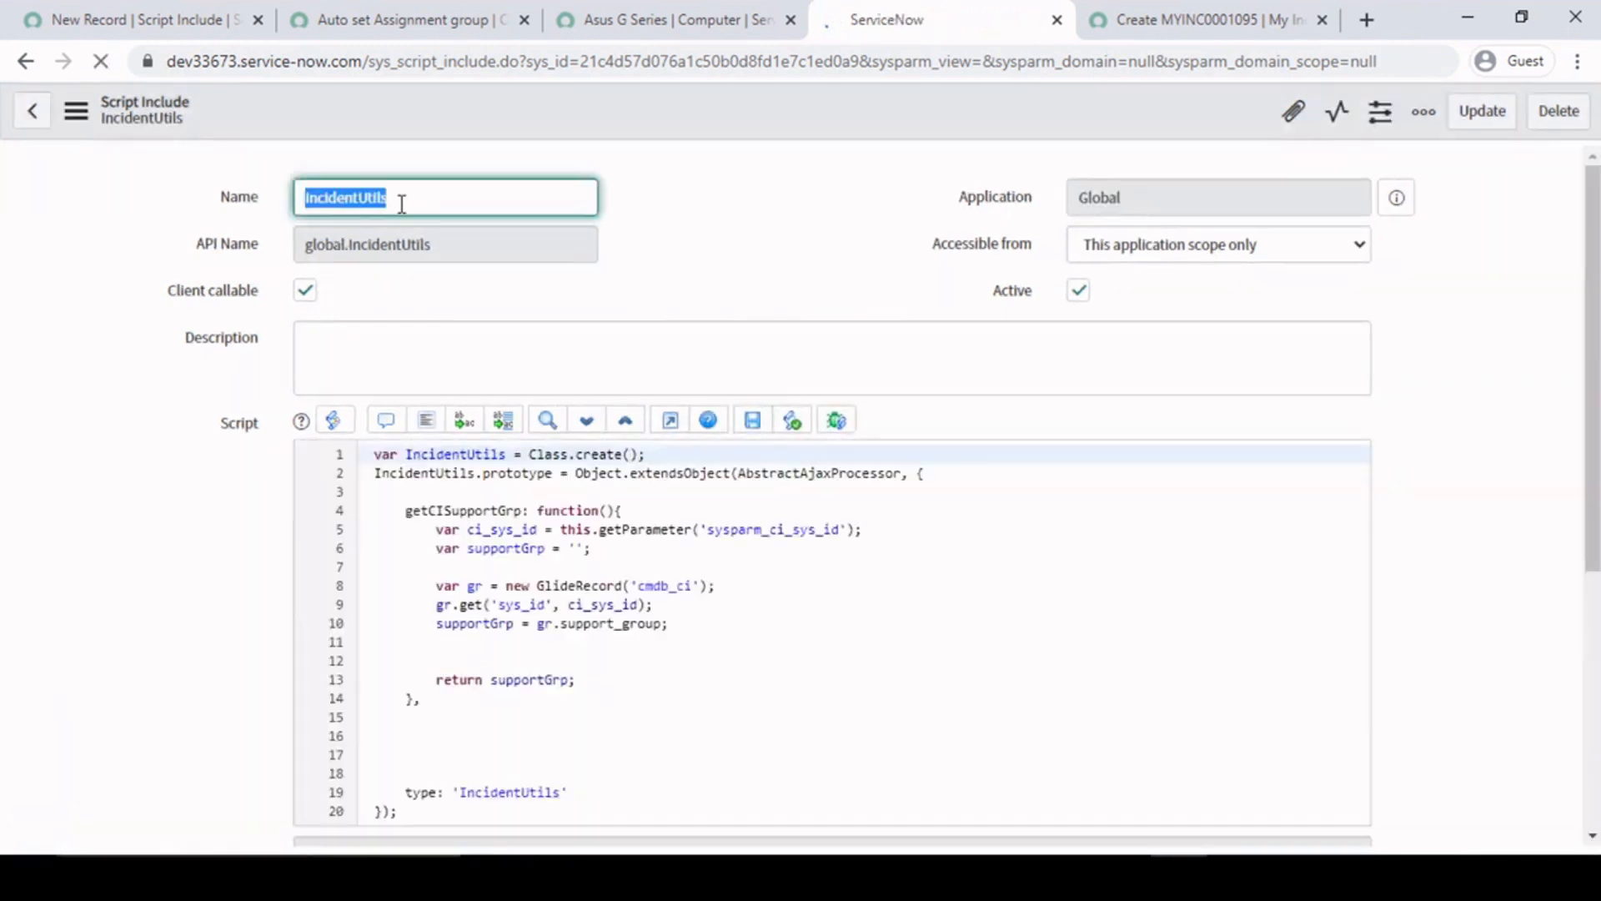
pyautogui.click(626, 586)
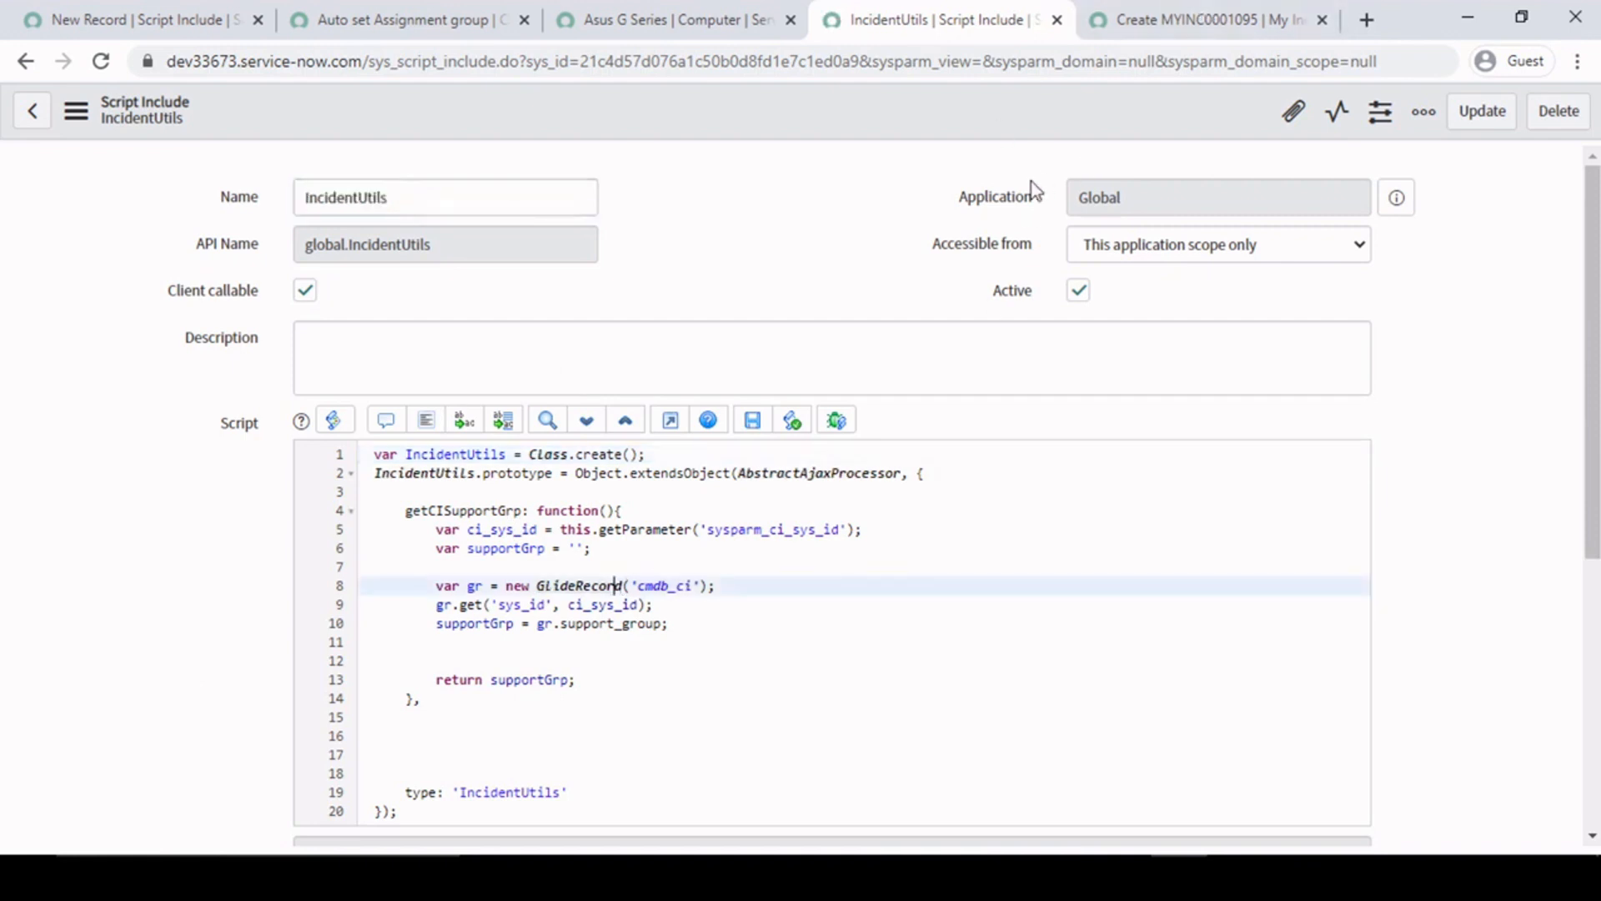
pyautogui.click(528, 513)
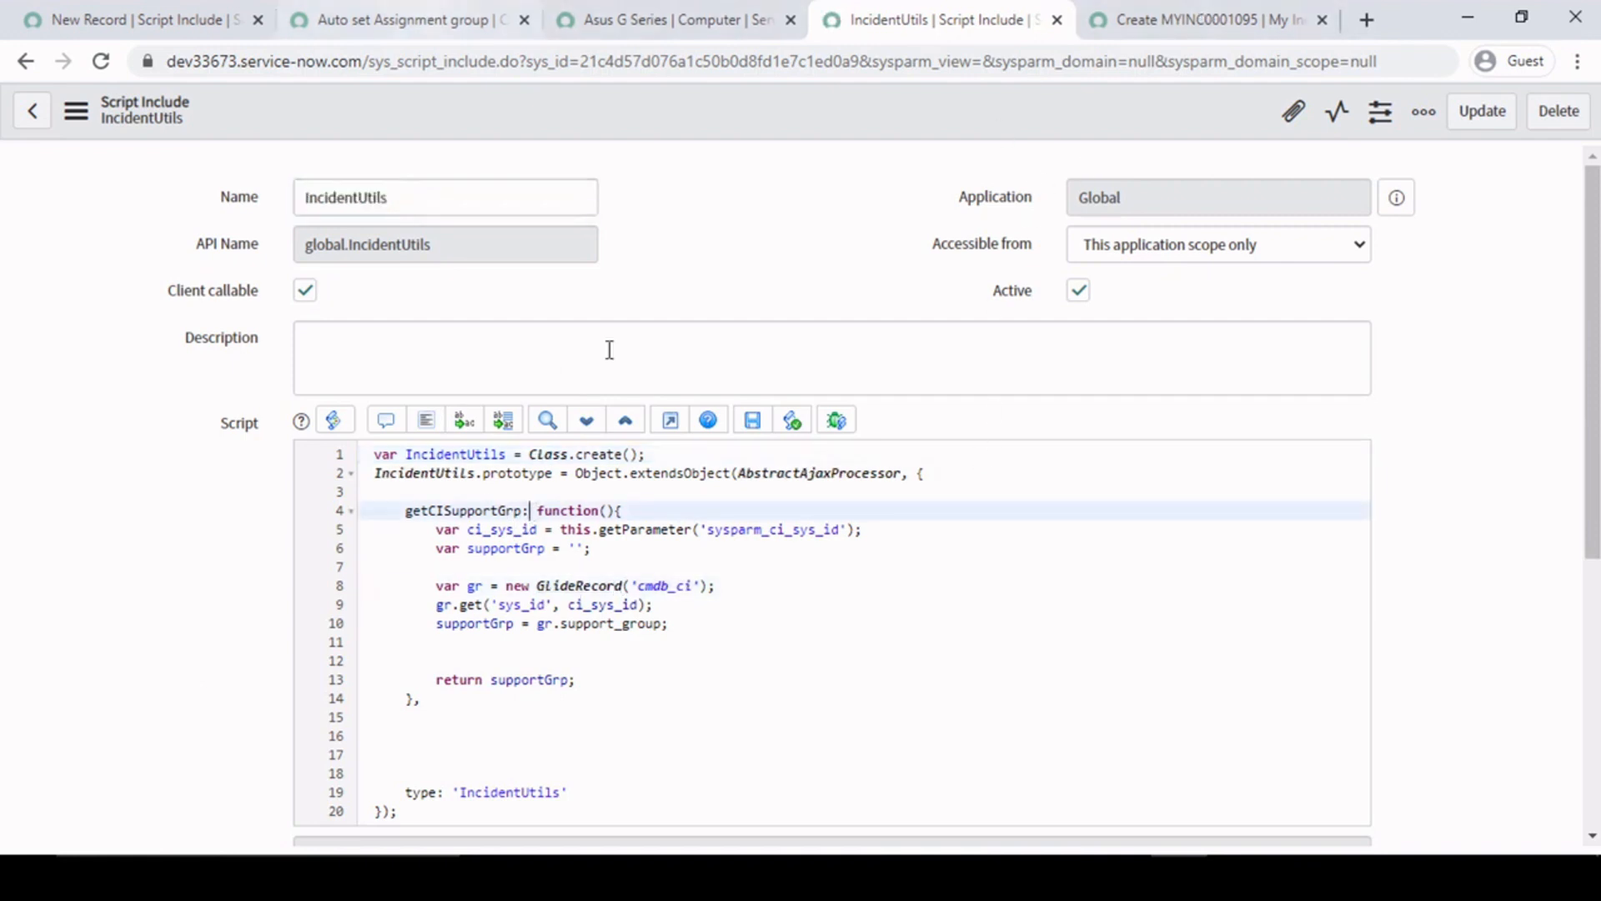
pyautogui.doubleClick(445, 514)
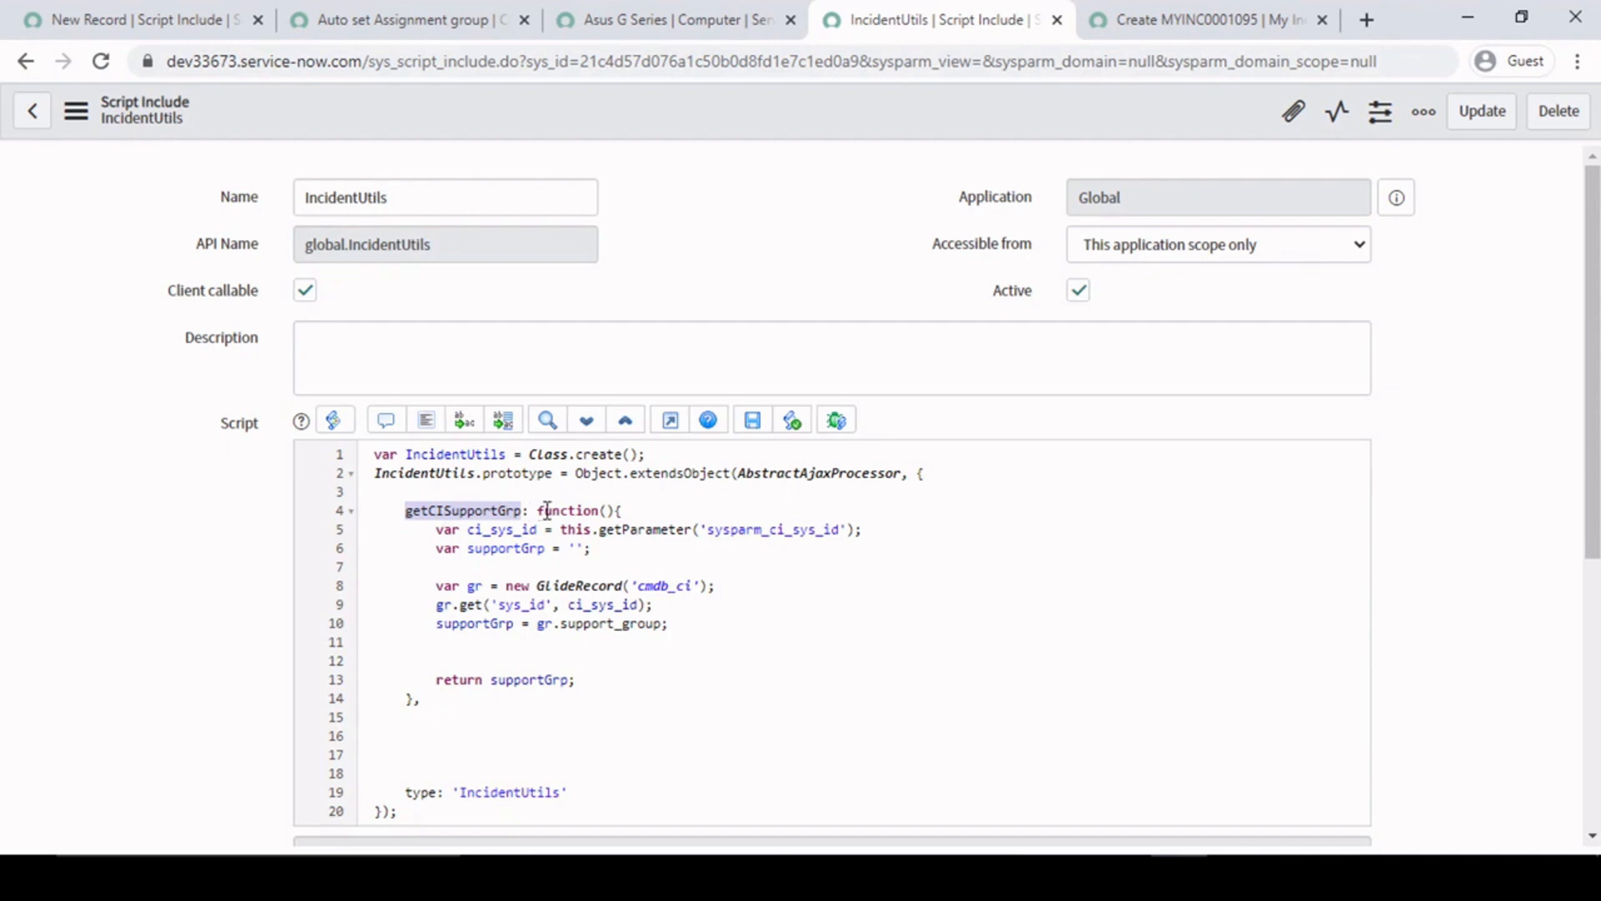
pyautogui.click(440, 514)
pyautogui.doubleClick(404, 512)
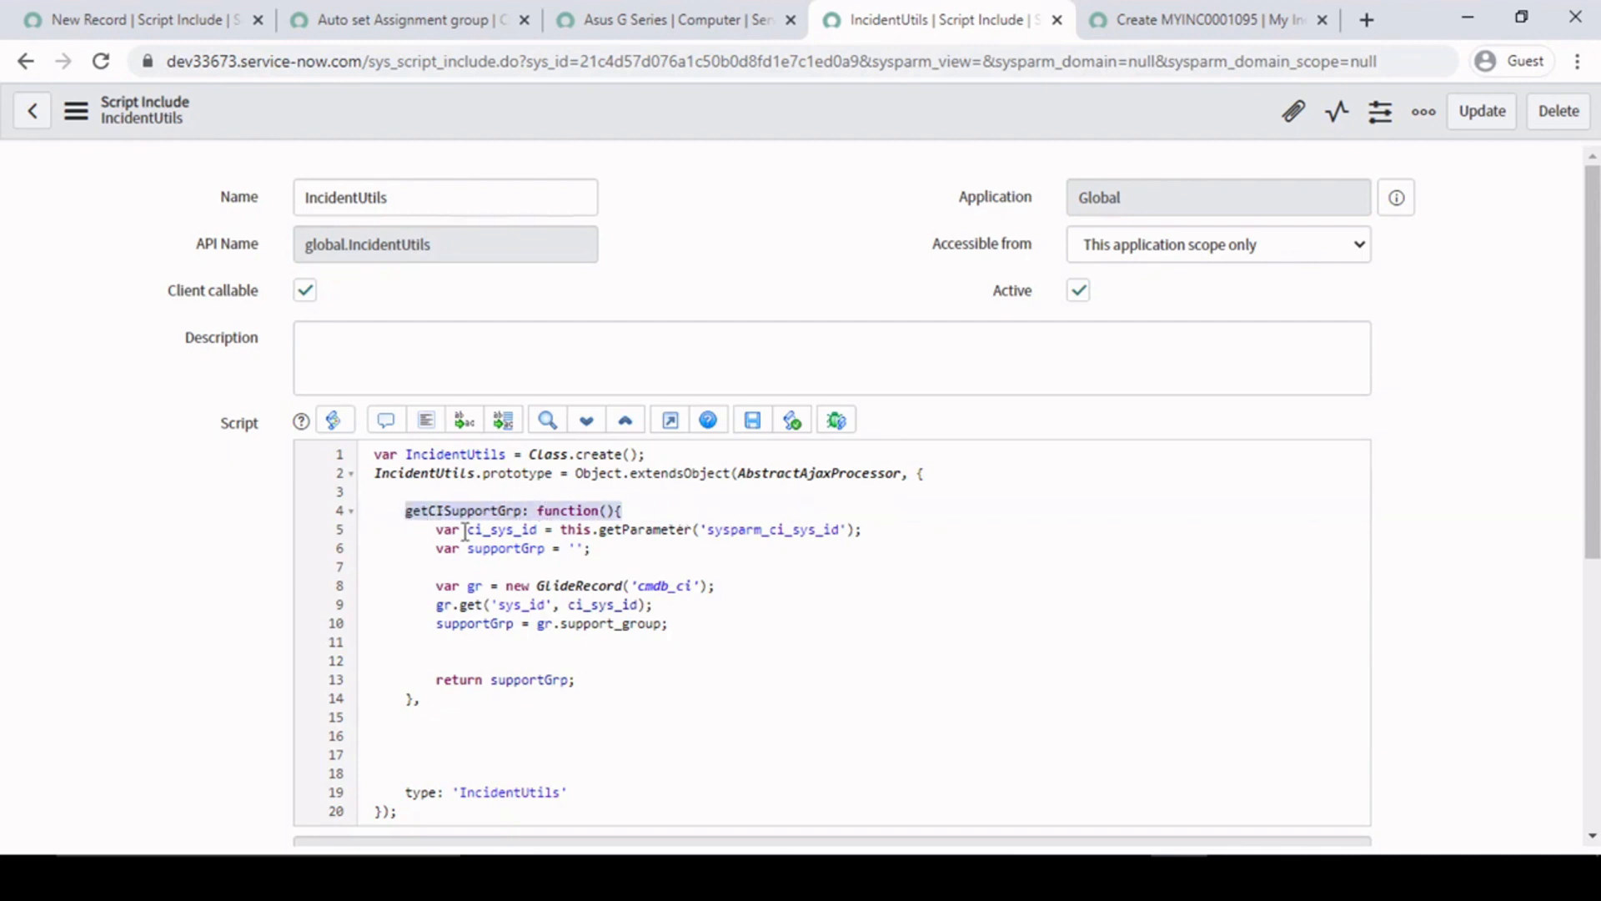
pyautogui.click(459, 515)
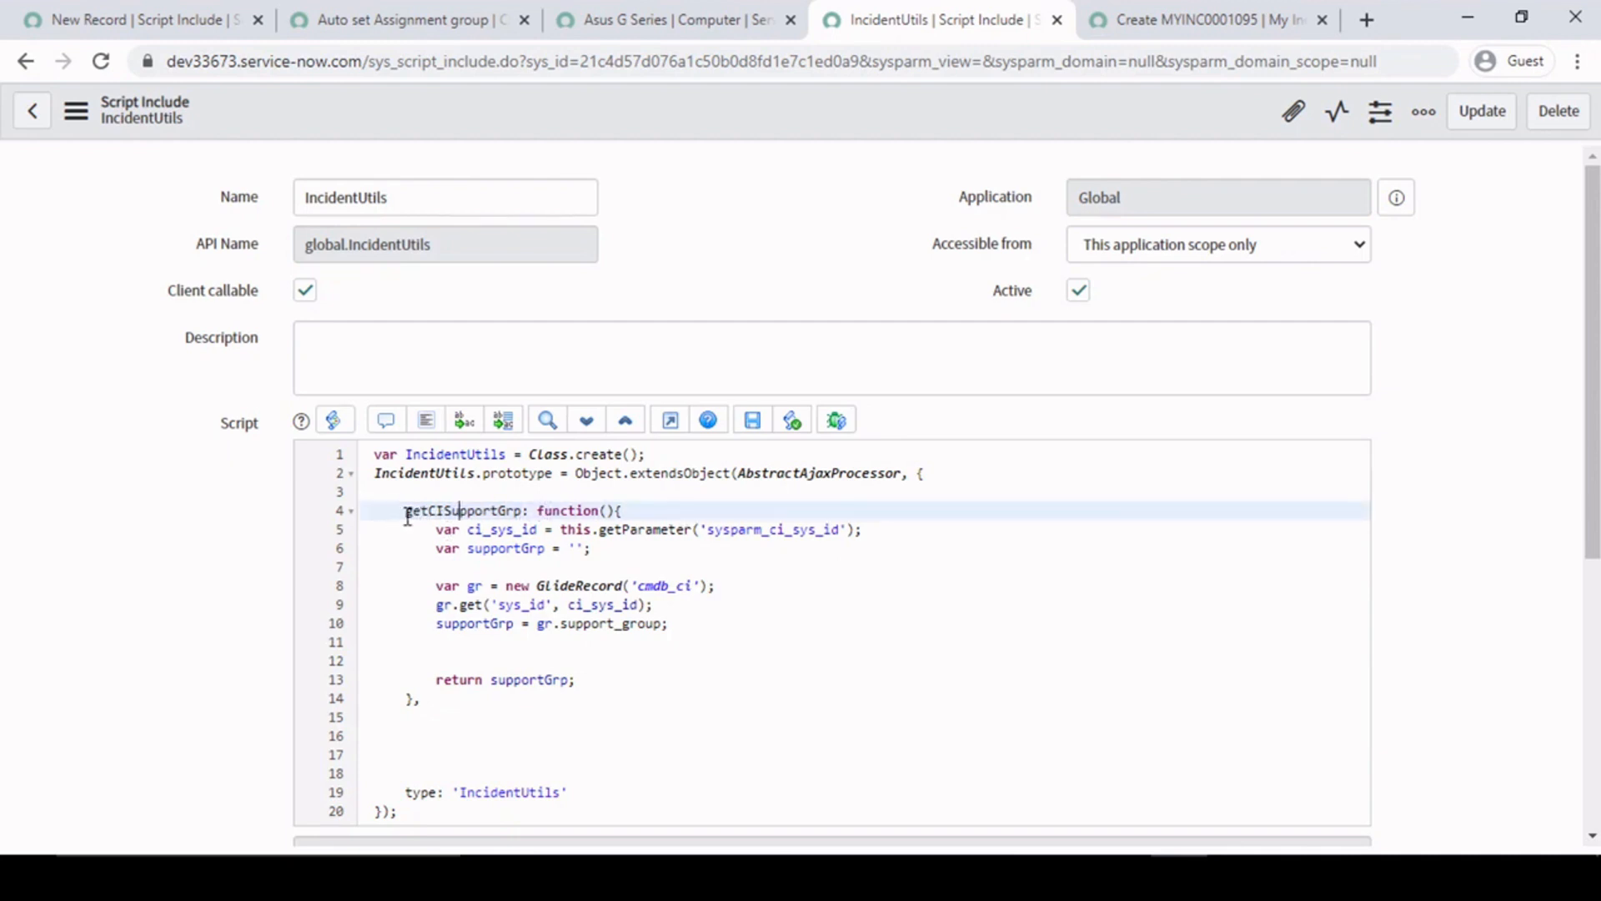
pyautogui.moveTo(406, 515); pyautogui.dragTo(519, 513)
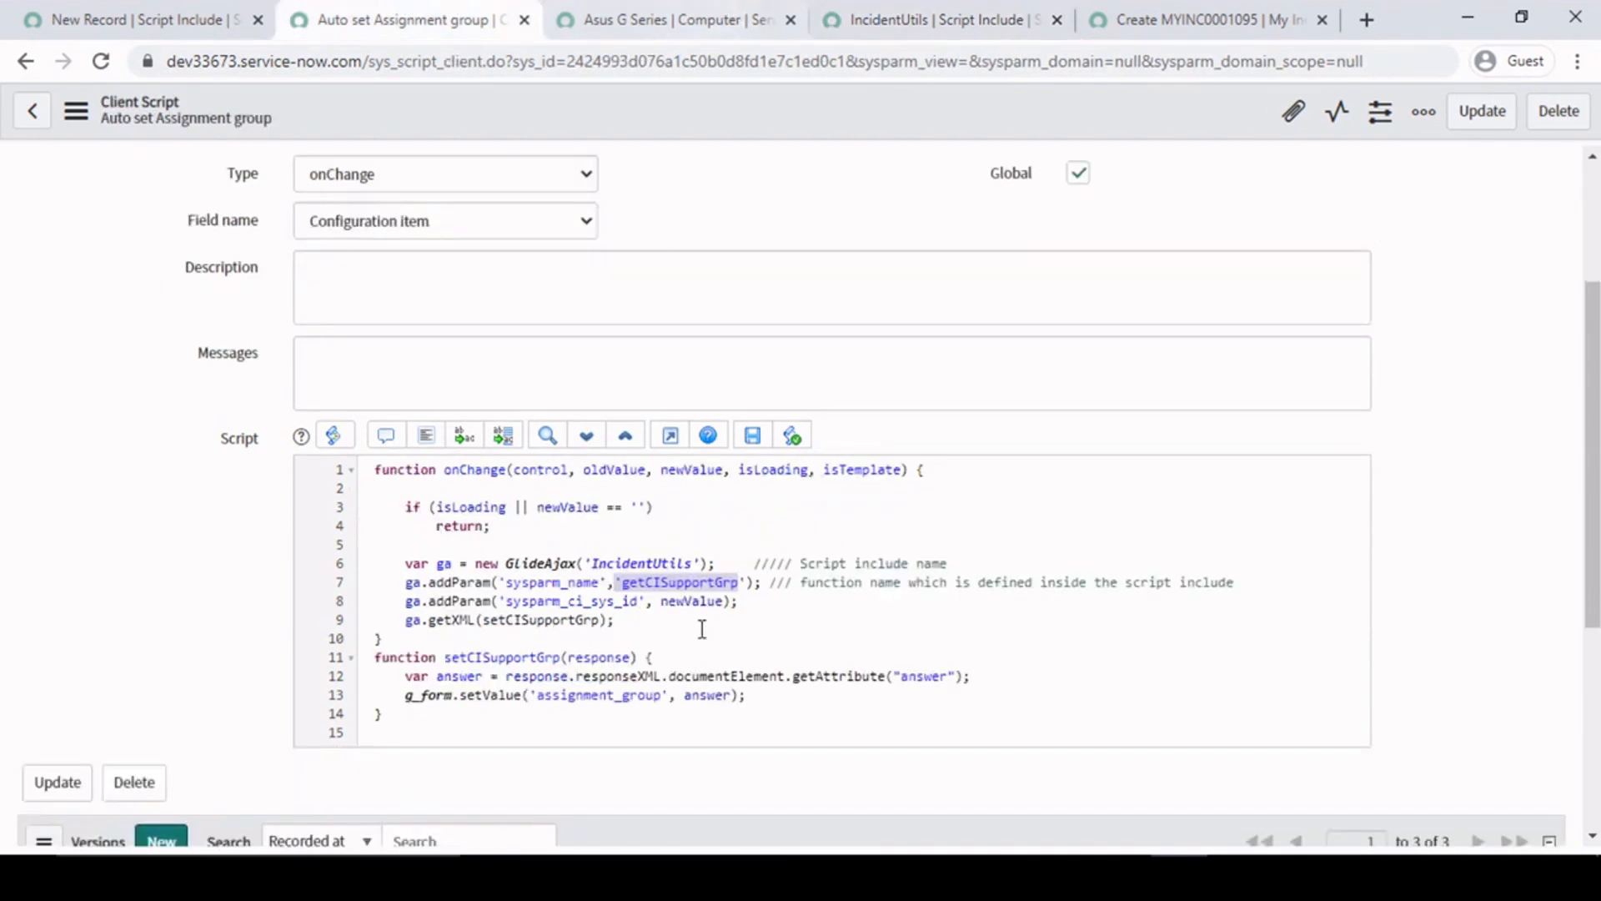
# - Return to the Auto set Assignment group client script and examine the getCISupportGrp and sysparm_name arguments on line 7
pyautogui.click(621, 581)
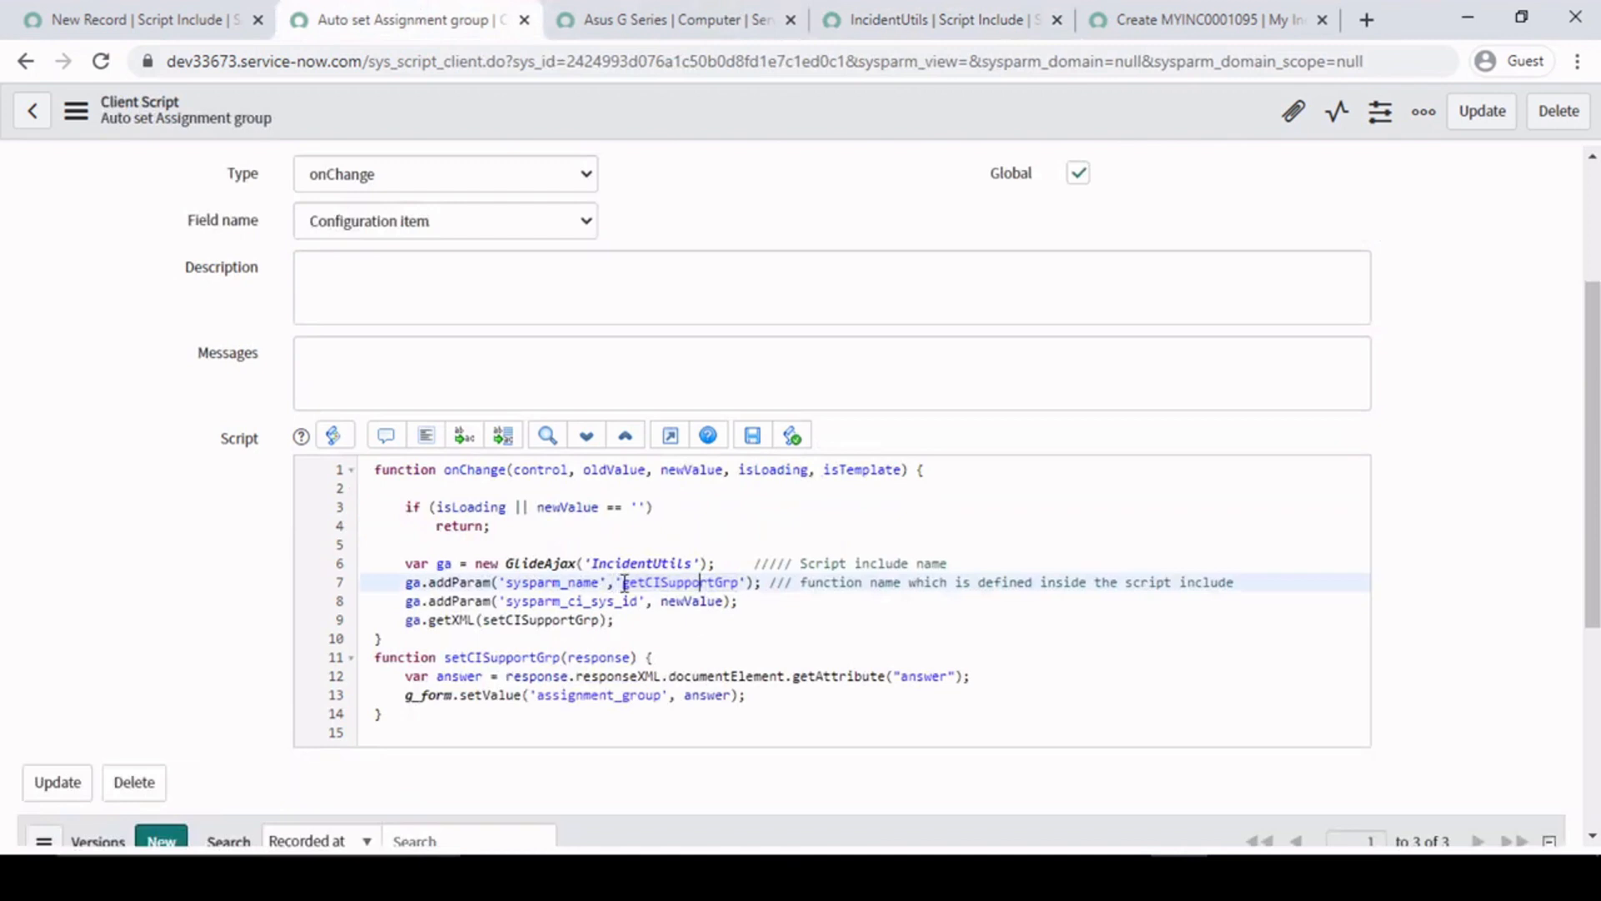
pyautogui.doubleClick(638, 582)
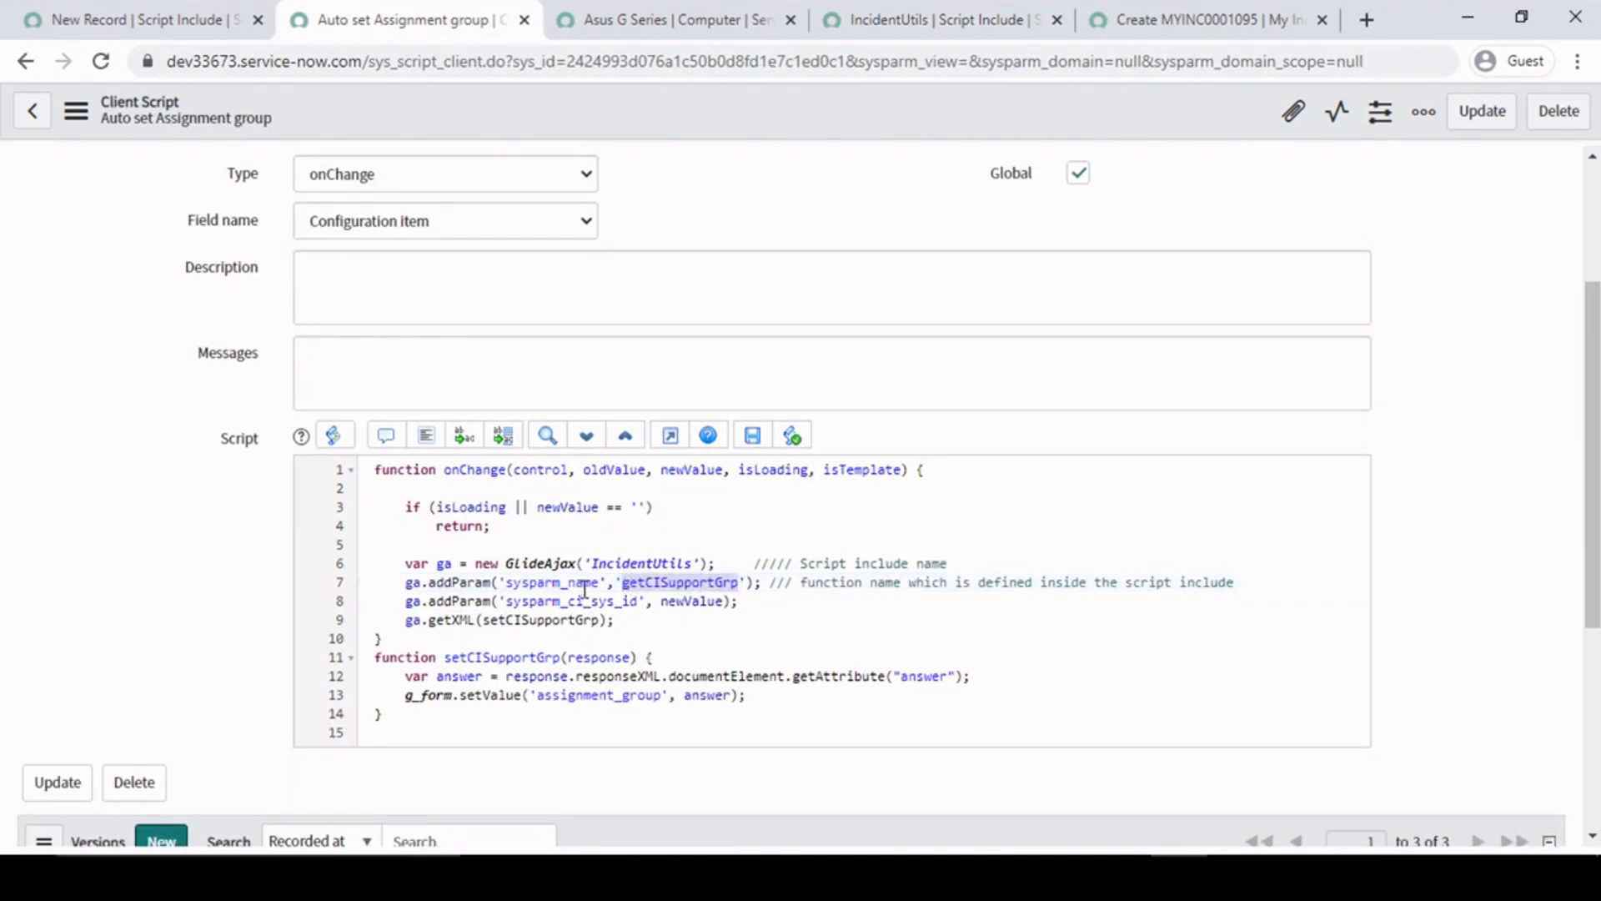
pyautogui.click(600, 584)
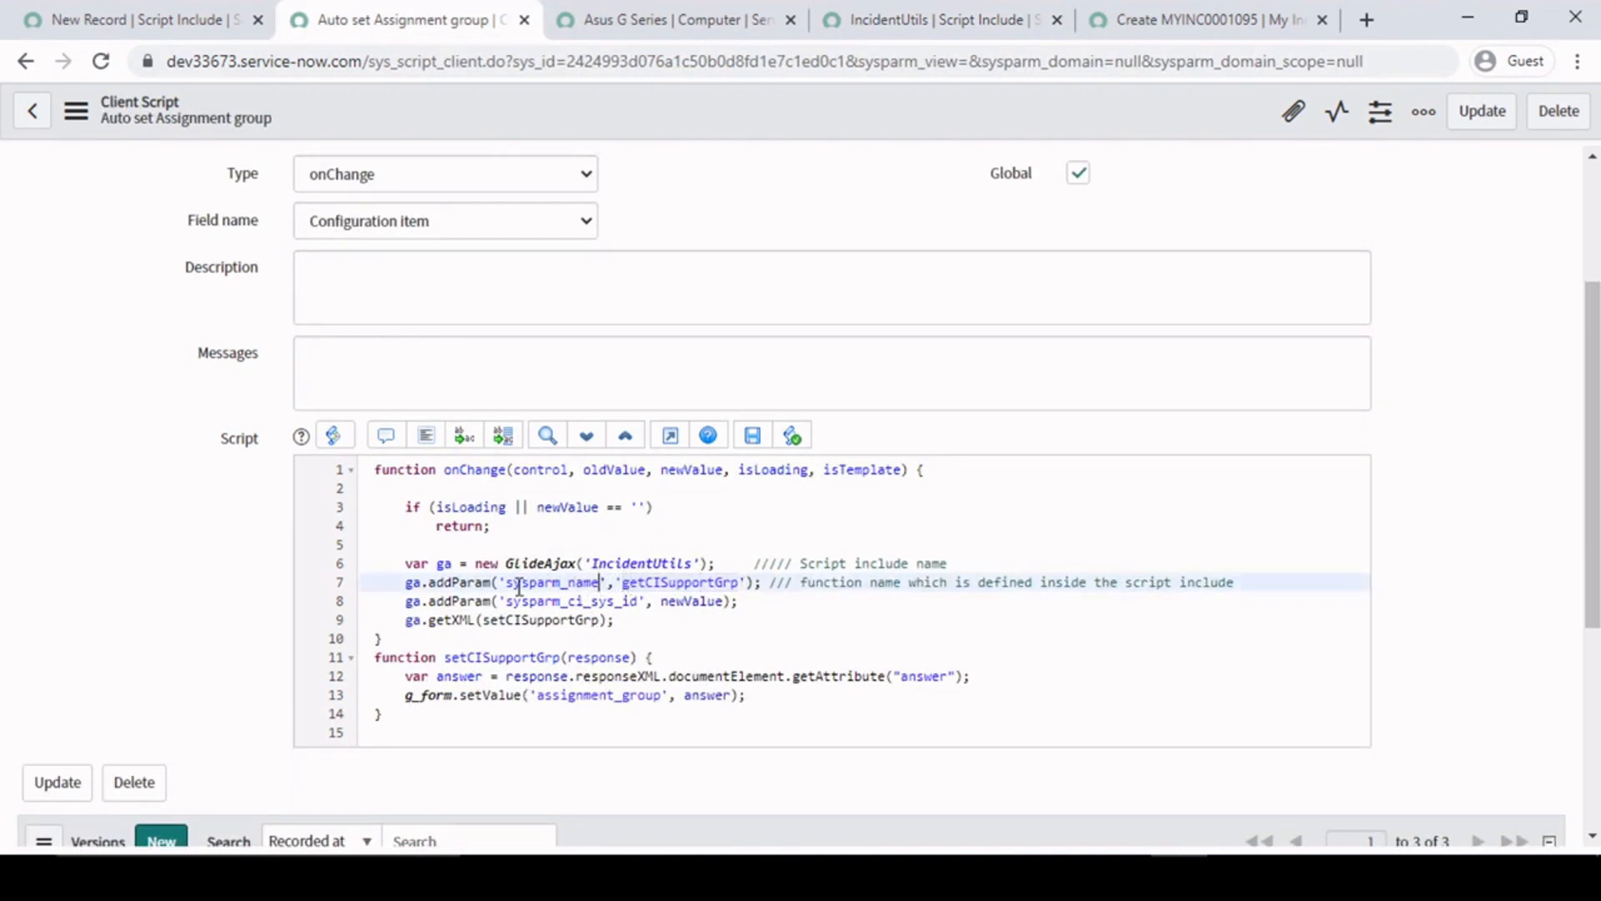
pyautogui.moveTo(504, 582); pyautogui.dragTo(601, 581)
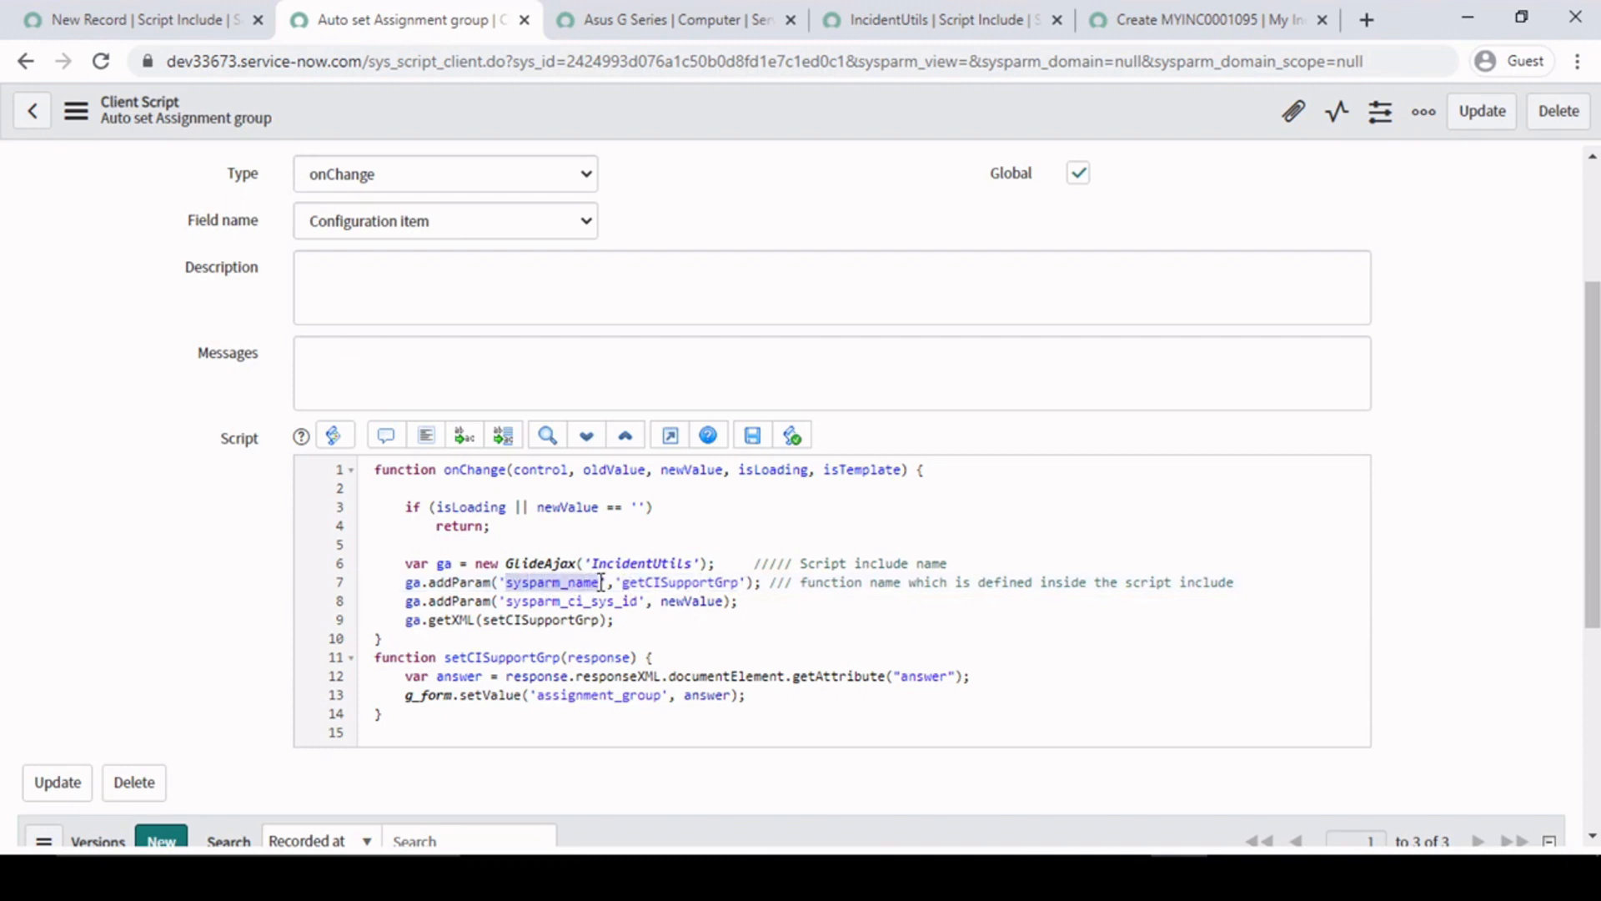
# - Compare the sysparm_name parameter with the getCISupportGrp function name on line 7 of the client script
pyautogui.click(560, 584)
pyautogui.moveTo(505, 582); pyautogui.dragTo(740, 582)
pyautogui.click(595, 584)
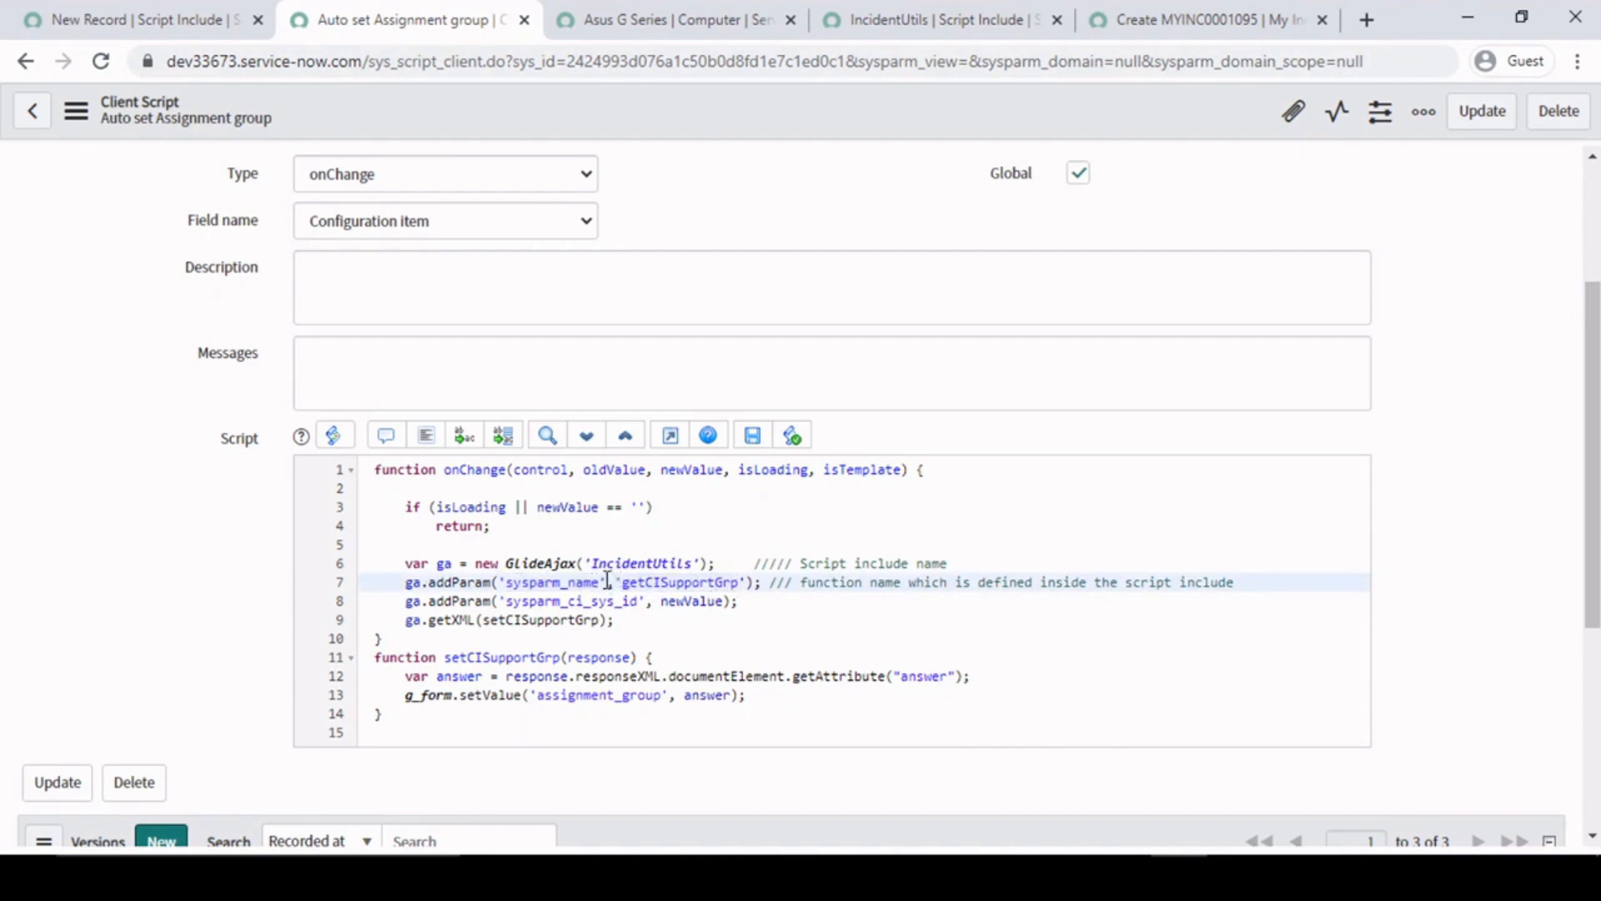
pyautogui.moveTo(599, 583); pyautogui.dragTo(511, 583)
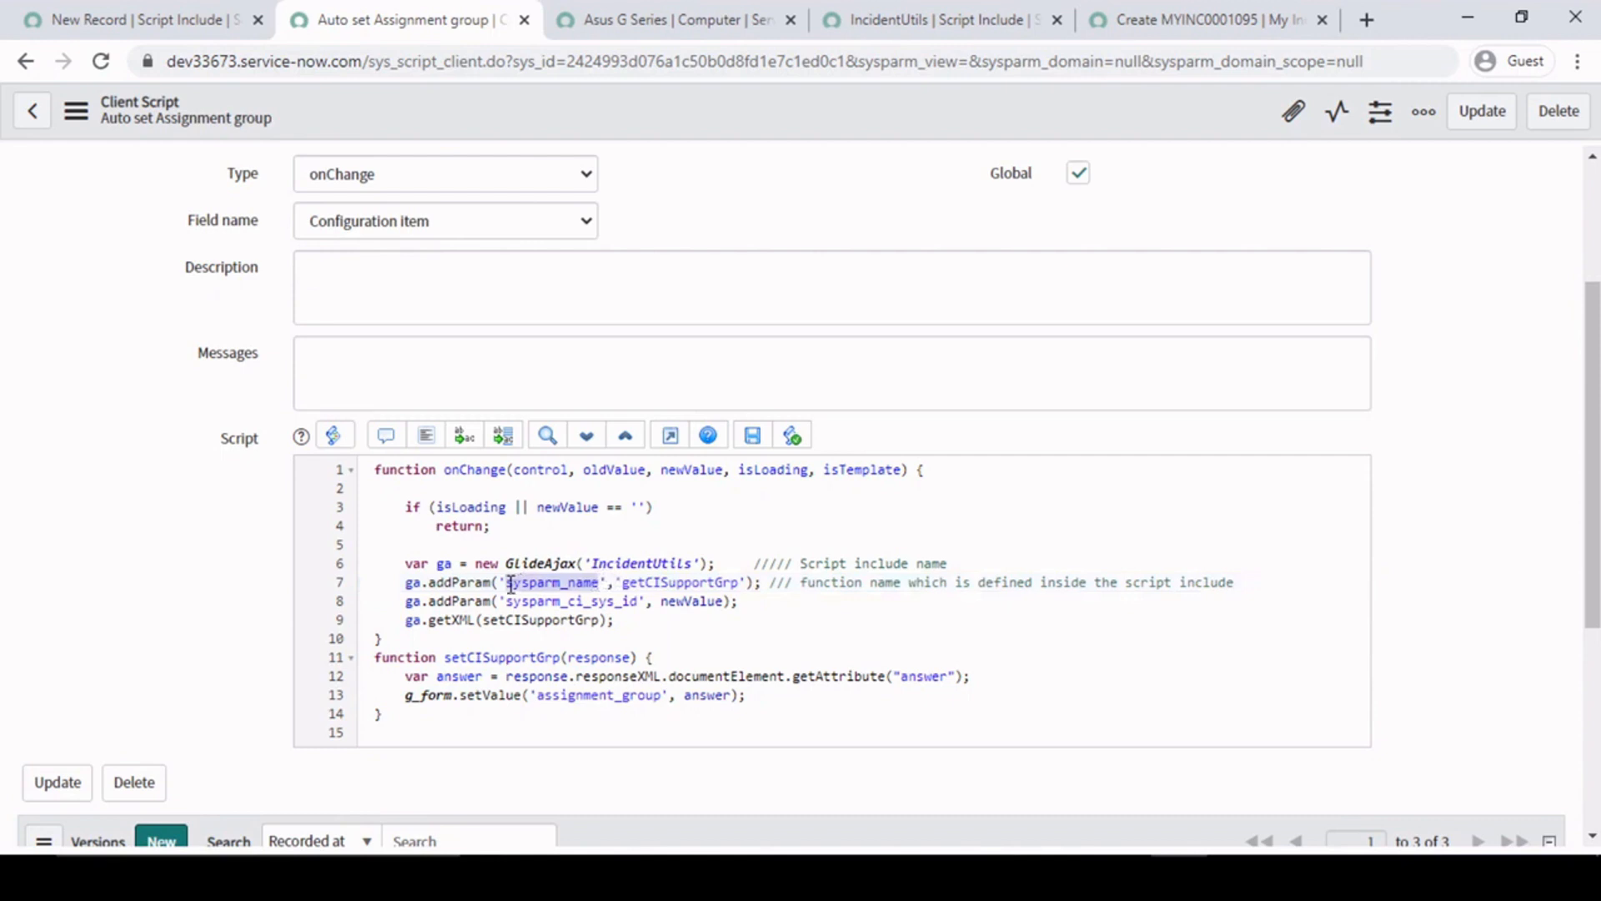
pyautogui.doubleClick(684, 583)
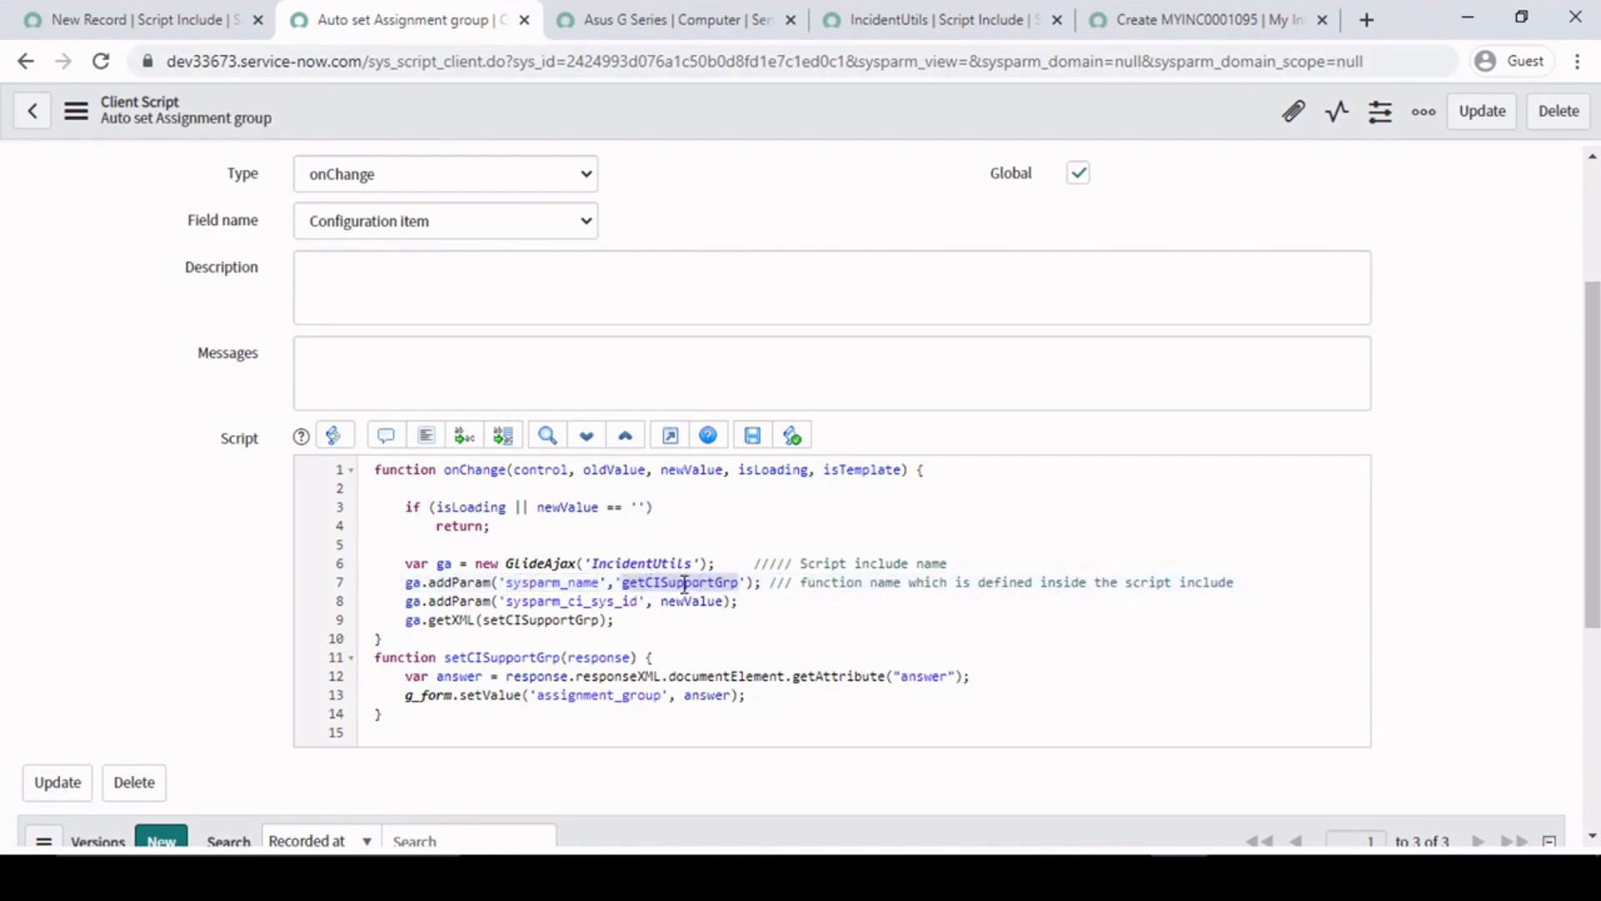
# - Begin a ///// comment at the end of line 8, after the sysparm_ci_sys_id parameter
pyautogui.click(754, 601)
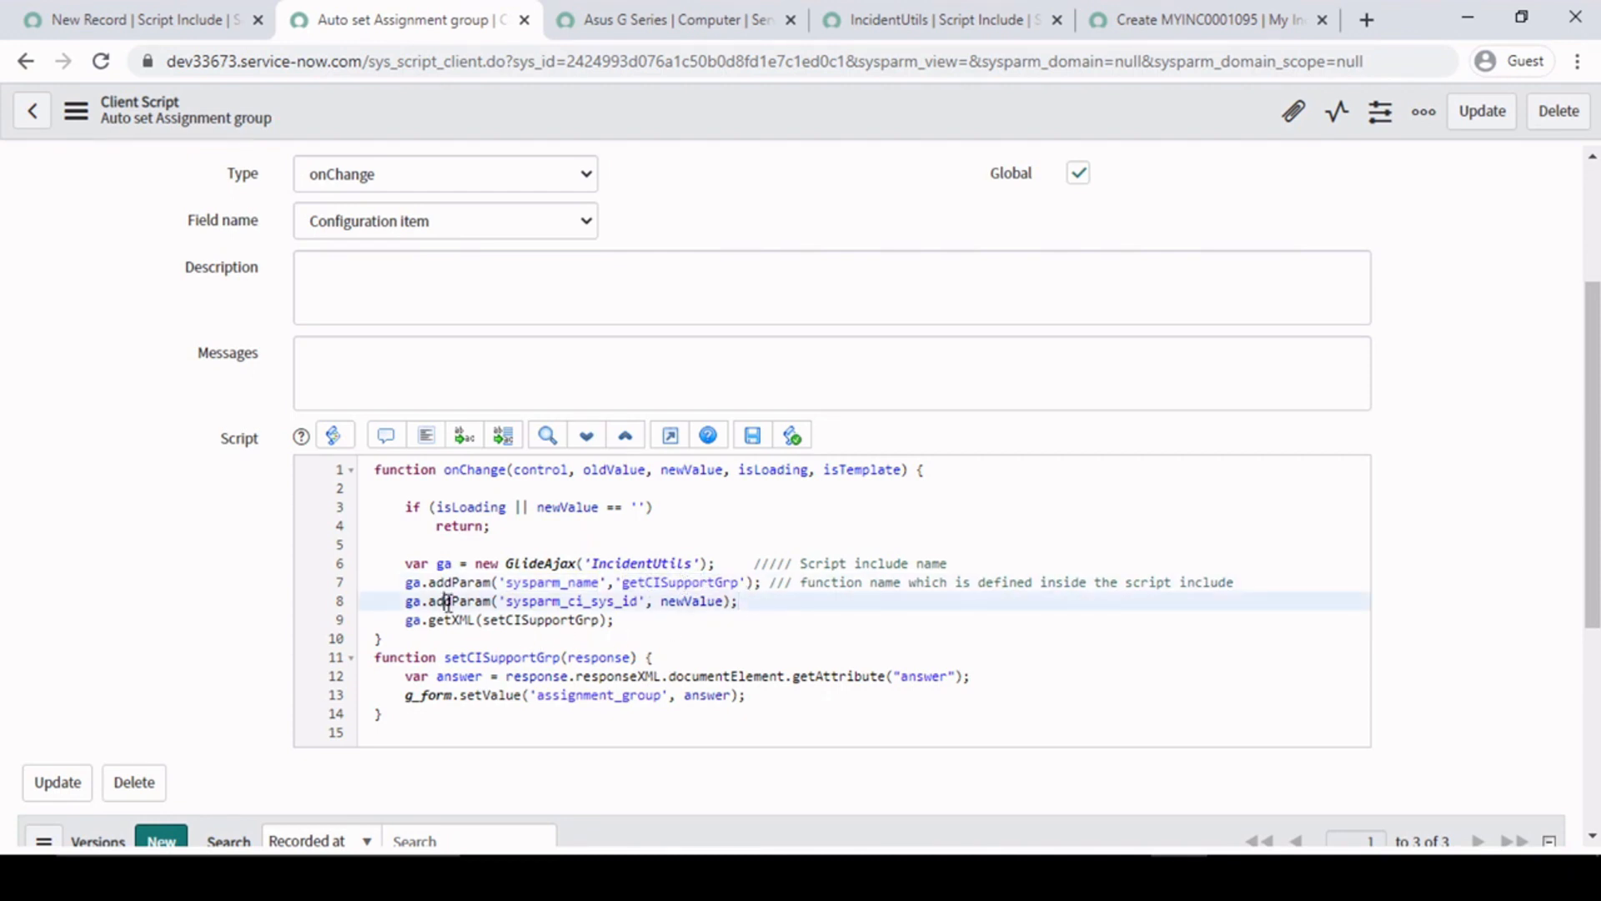
pyautogui.click(716, 600)
pyautogui.click(768, 581)
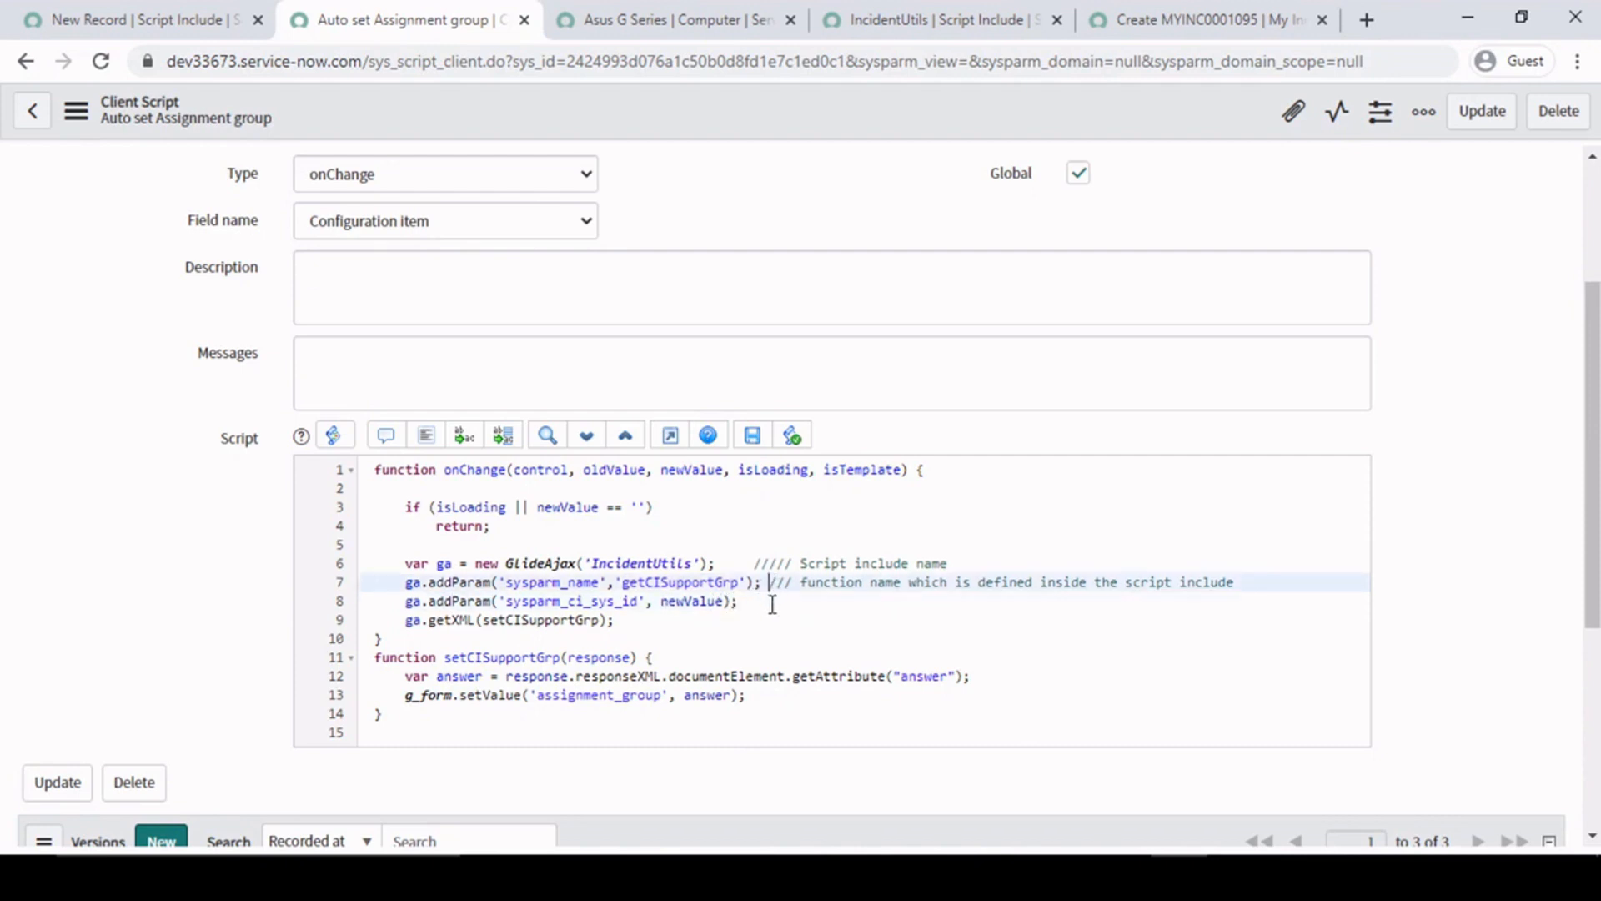
pyautogui.click(761, 604)
pyautogui.write('/////')
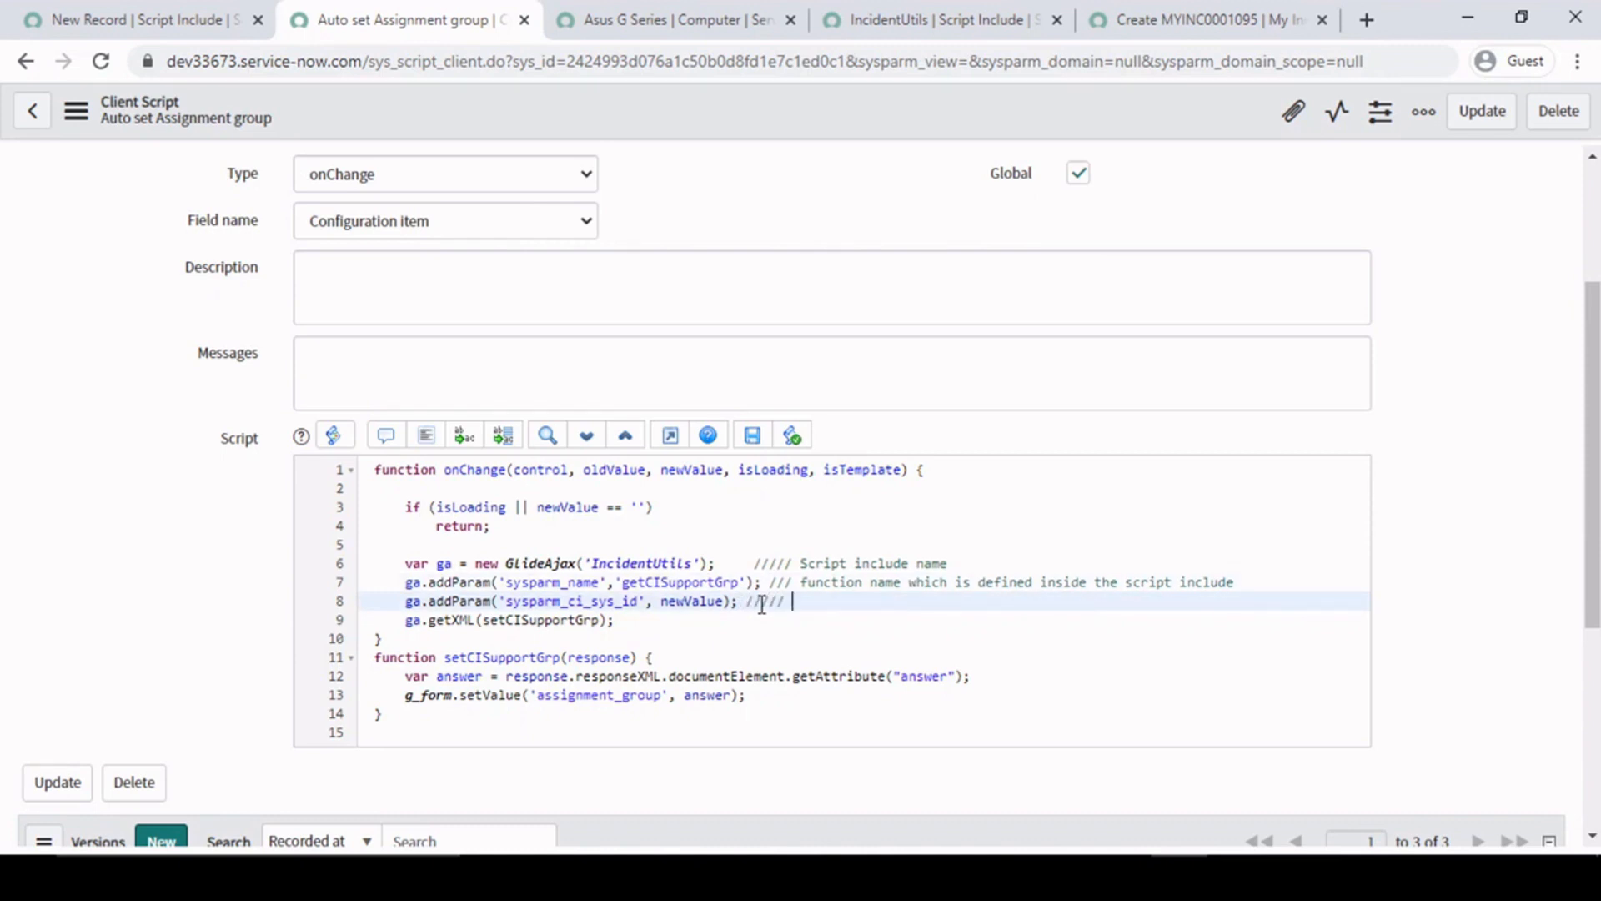
# - Examine the Configuration item value on the new My Incident form, then return to the Auto set Assignment group client script
pyautogui.click(1209, 15)
pyautogui.moveTo(447, 426); pyautogui.dragTo(190, 442)
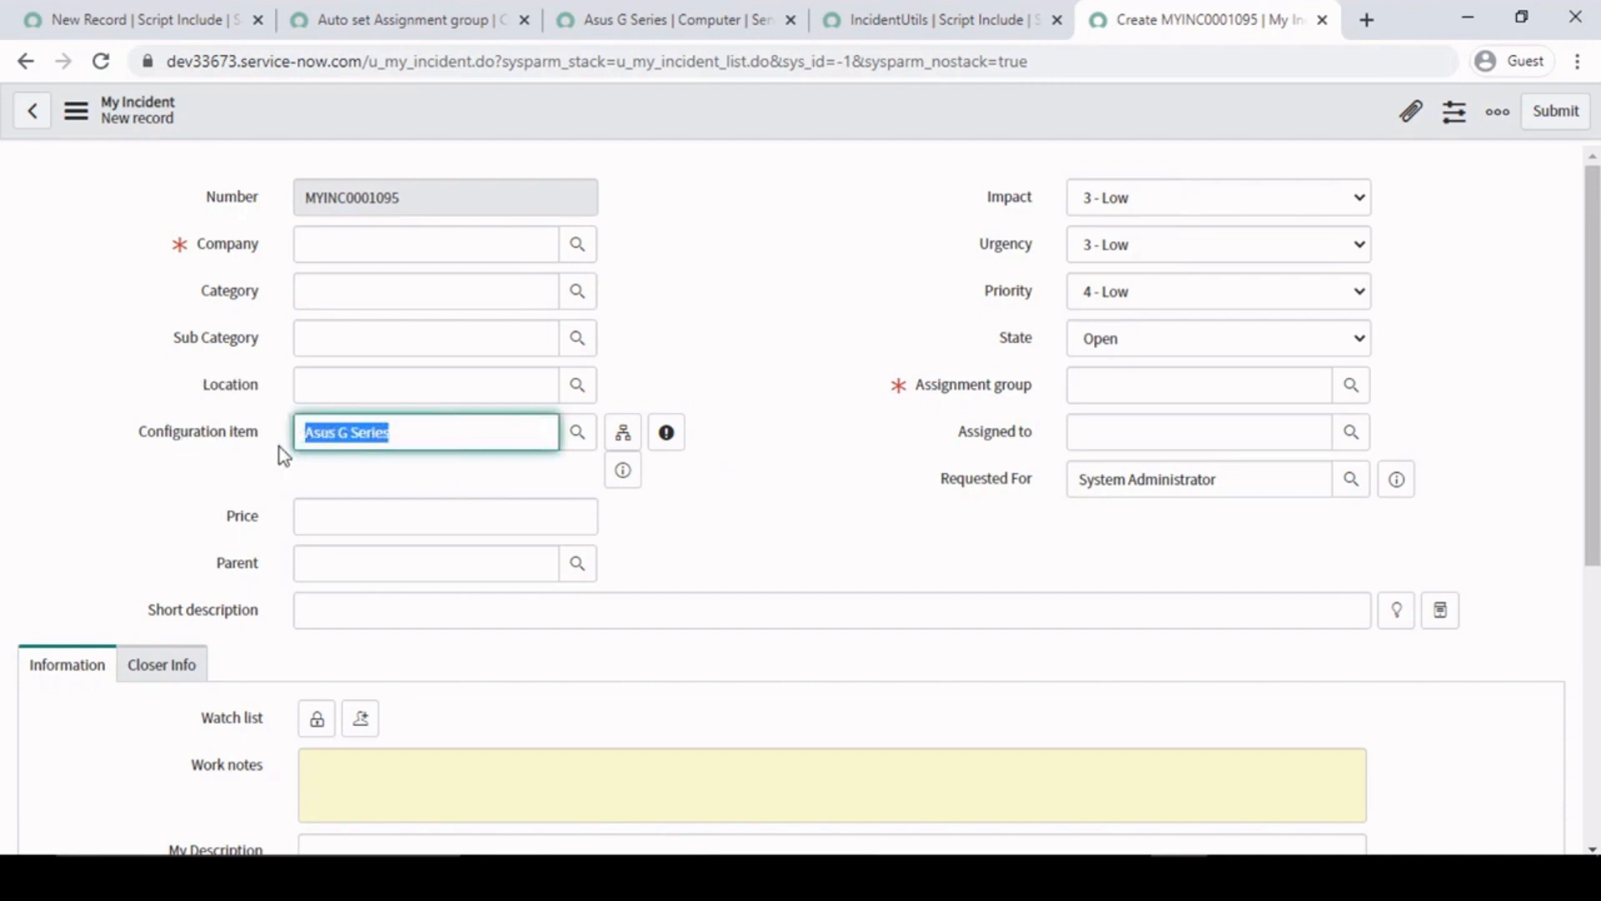
pyautogui.click(742, 319)
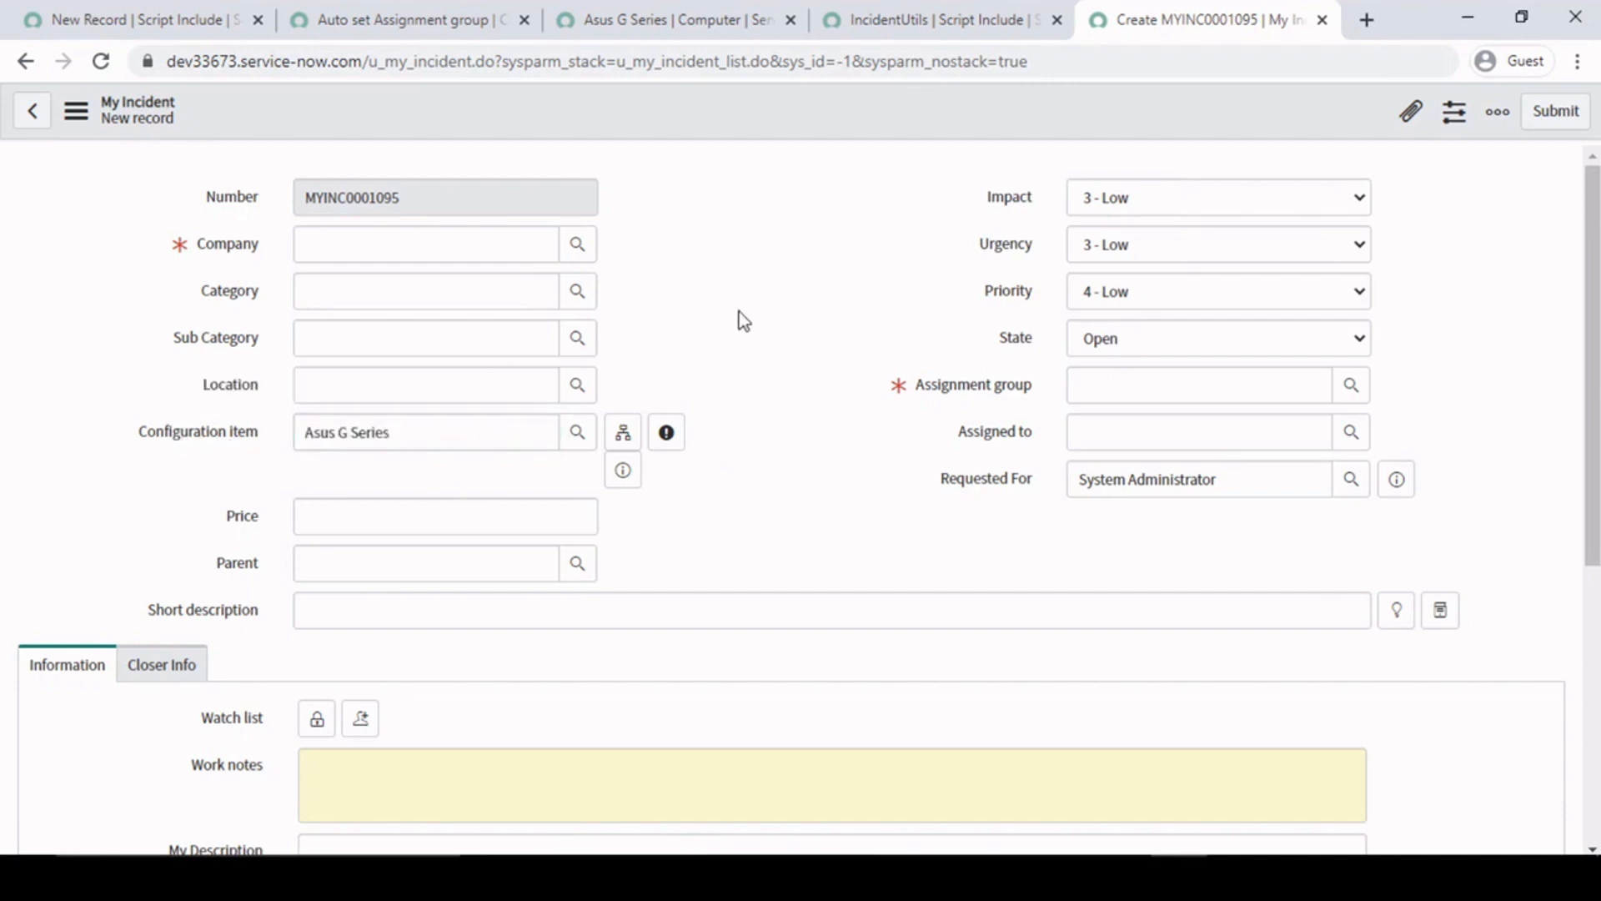
pyautogui.moveTo(422, 440); pyautogui.dragTo(314, 383)
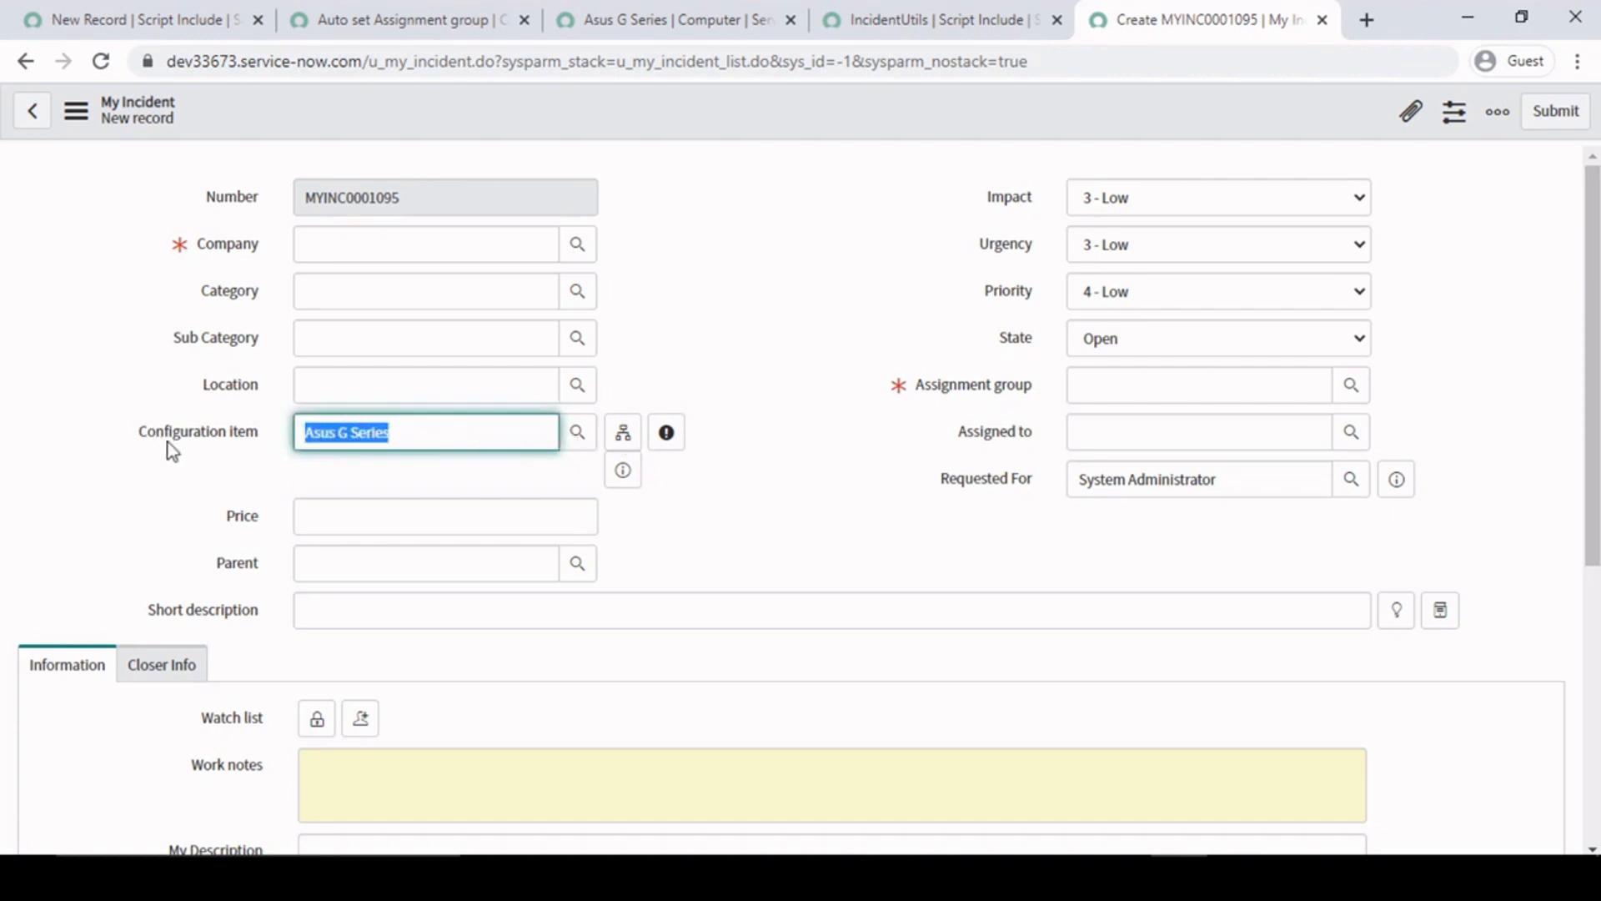
pyautogui.click(851, 246)
pyautogui.moveTo(410, 434); pyautogui.dragTo(155, 417)
pyautogui.click(900, 10)
pyautogui.click(634, 10)
pyautogui.click(399, 10)
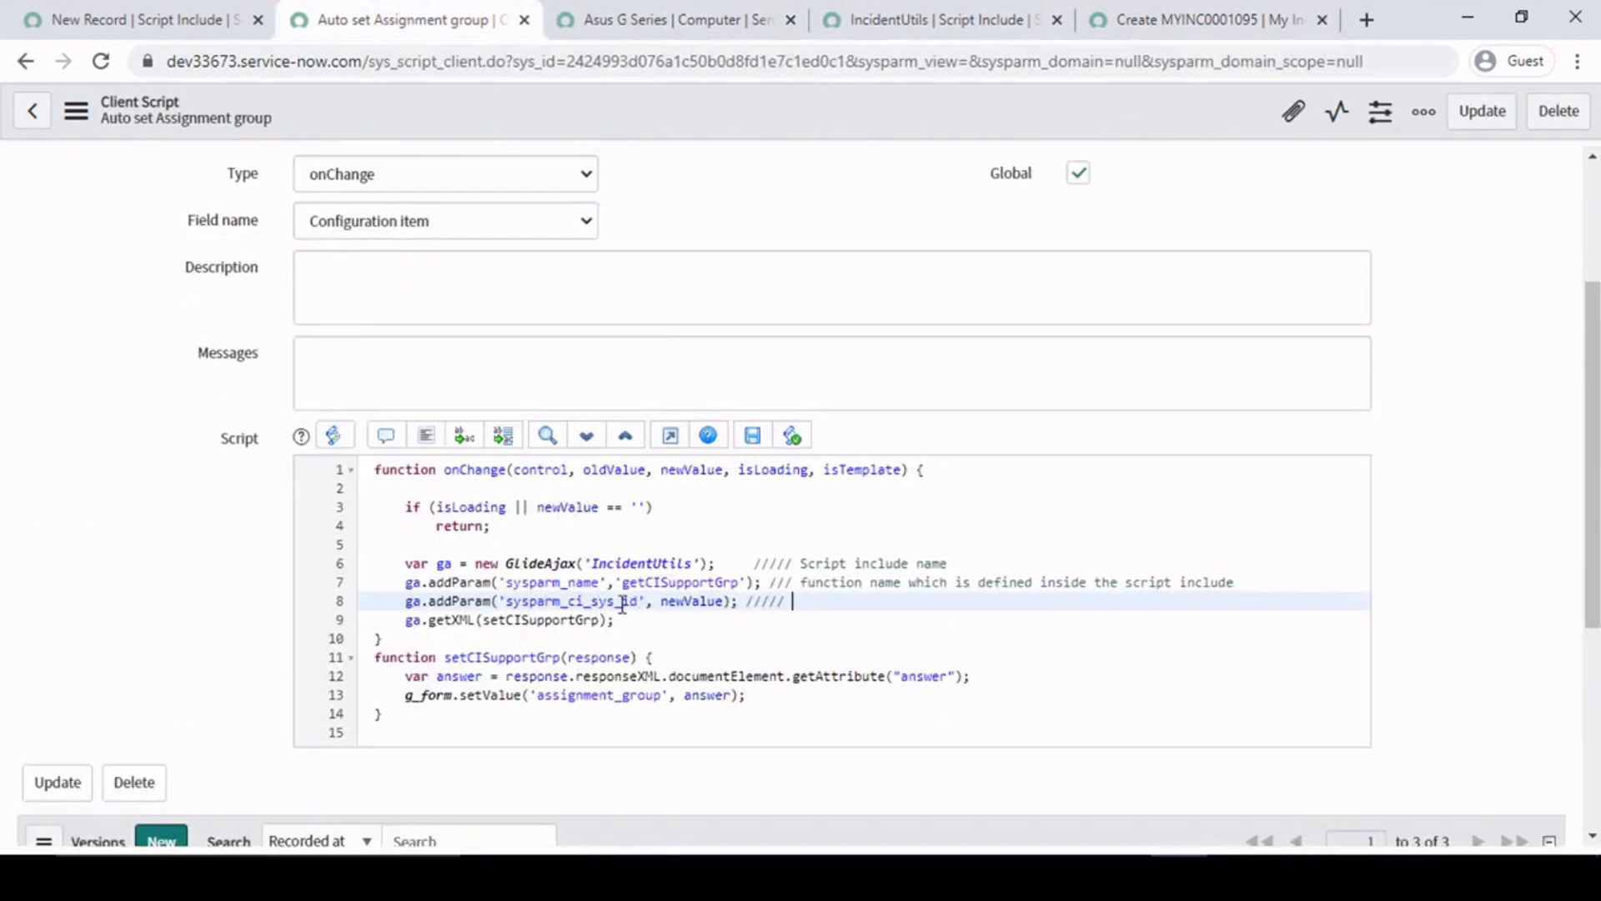
# - Examine the sysparm prefix and the ci_sys_id part of the parameter name on line 8
pyautogui.moveTo(507, 601); pyautogui.dragTo(564, 608)
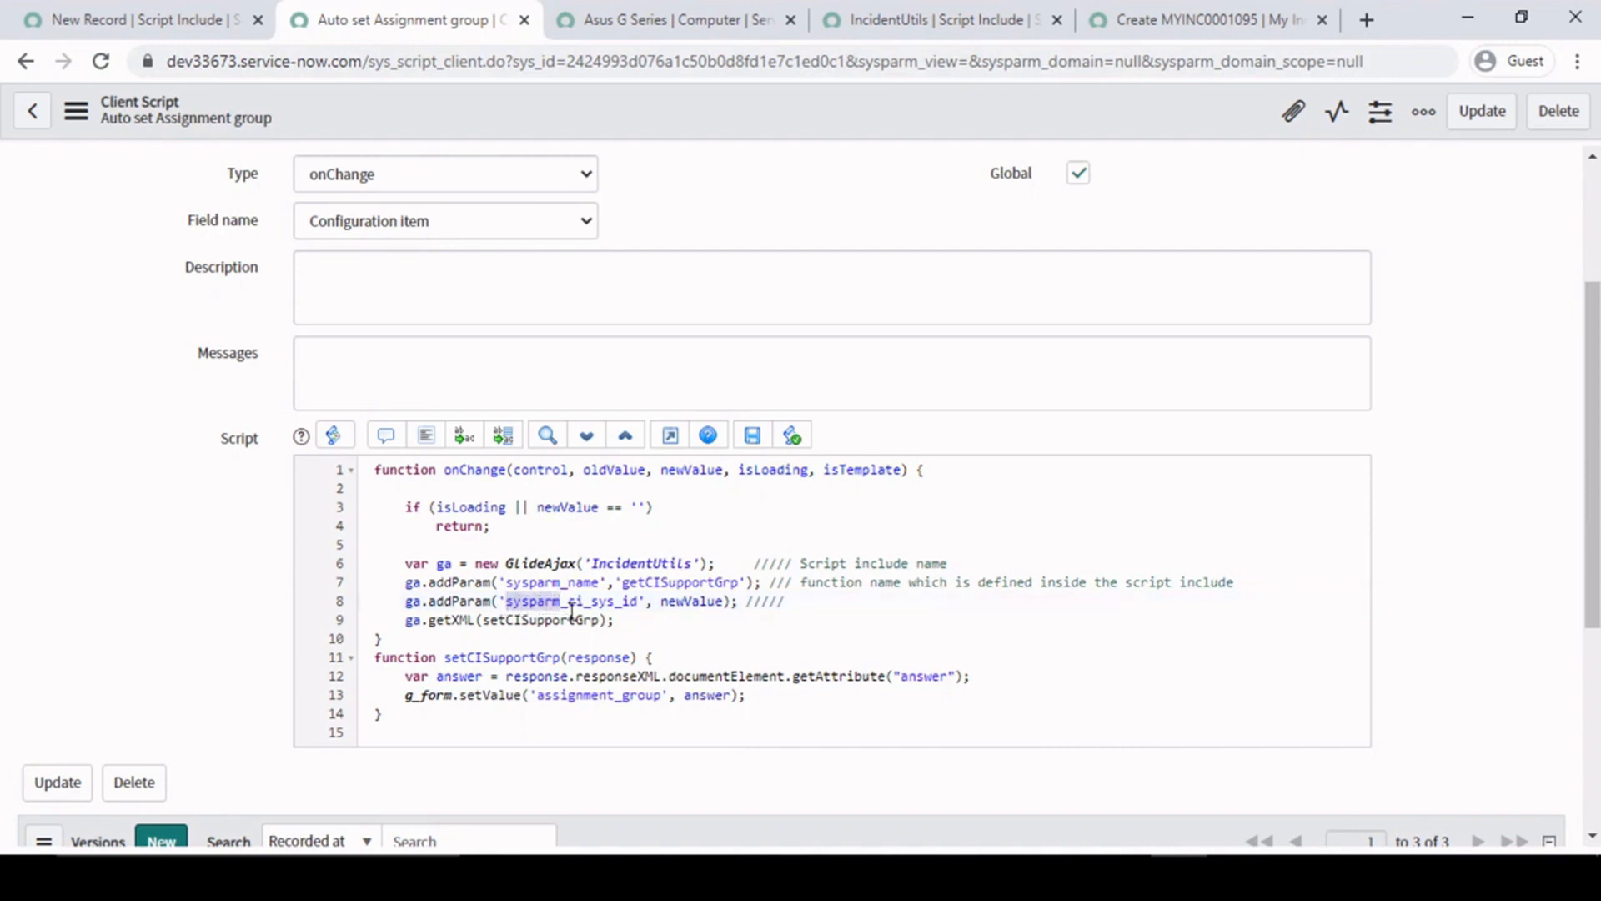
pyautogui.click(571, 607)
pyautogui.moveTo(571, 607); pyautogui.dragTo(633, 608)
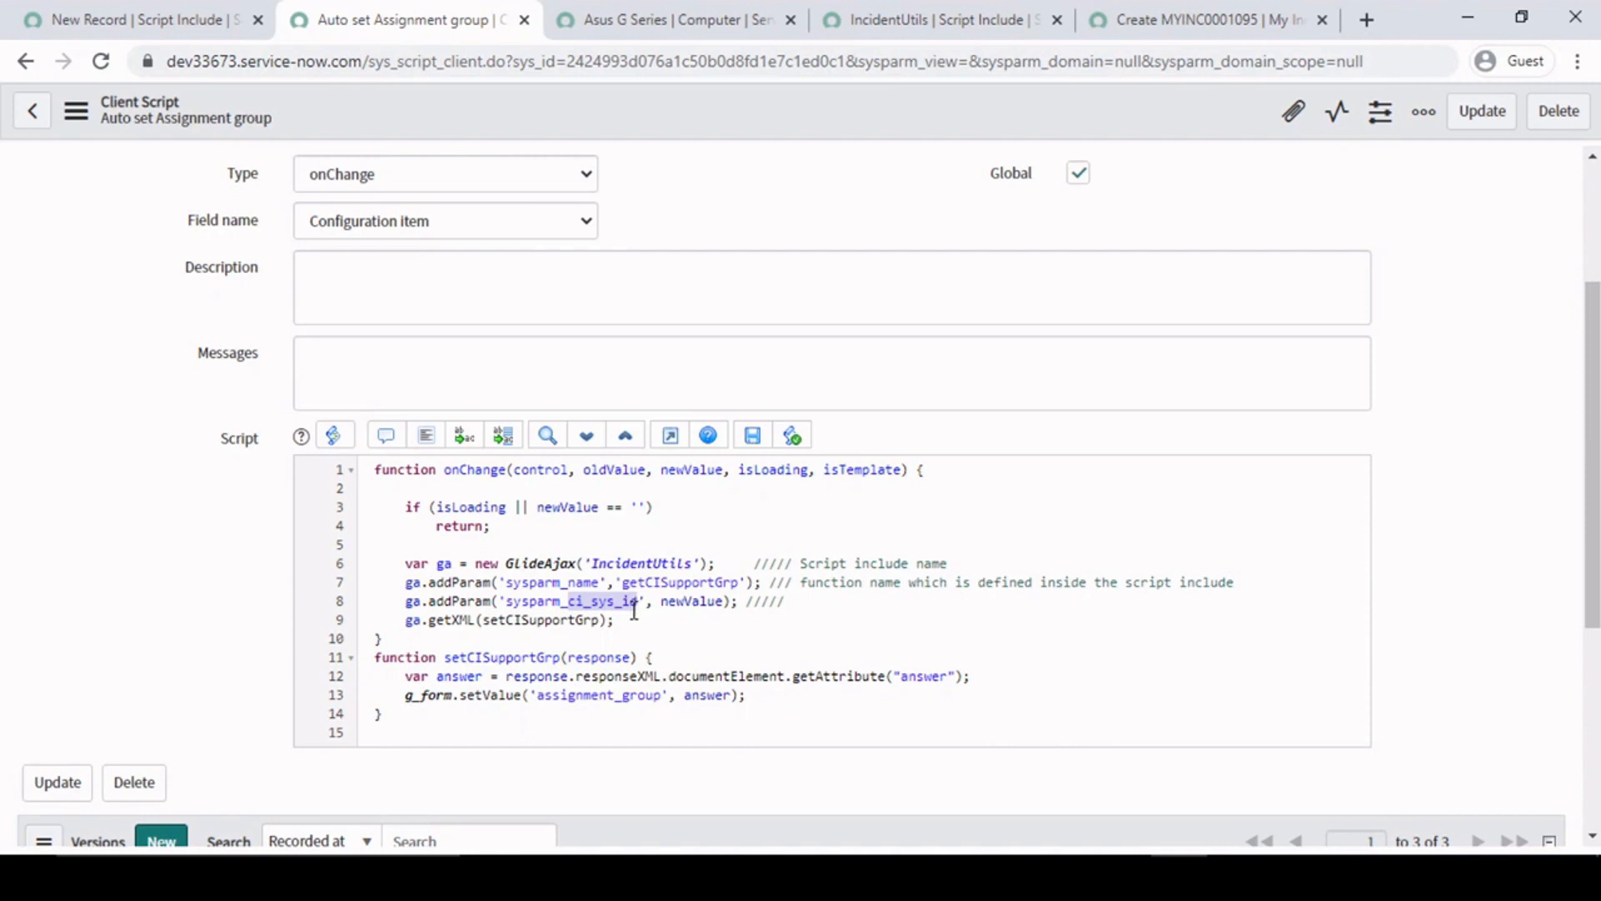
pyautogui.click(598, 606)
pyautogui.moveTo(568, 603); pyautogui.dragTo(638, 607)
pyautogui.click(647, 601)
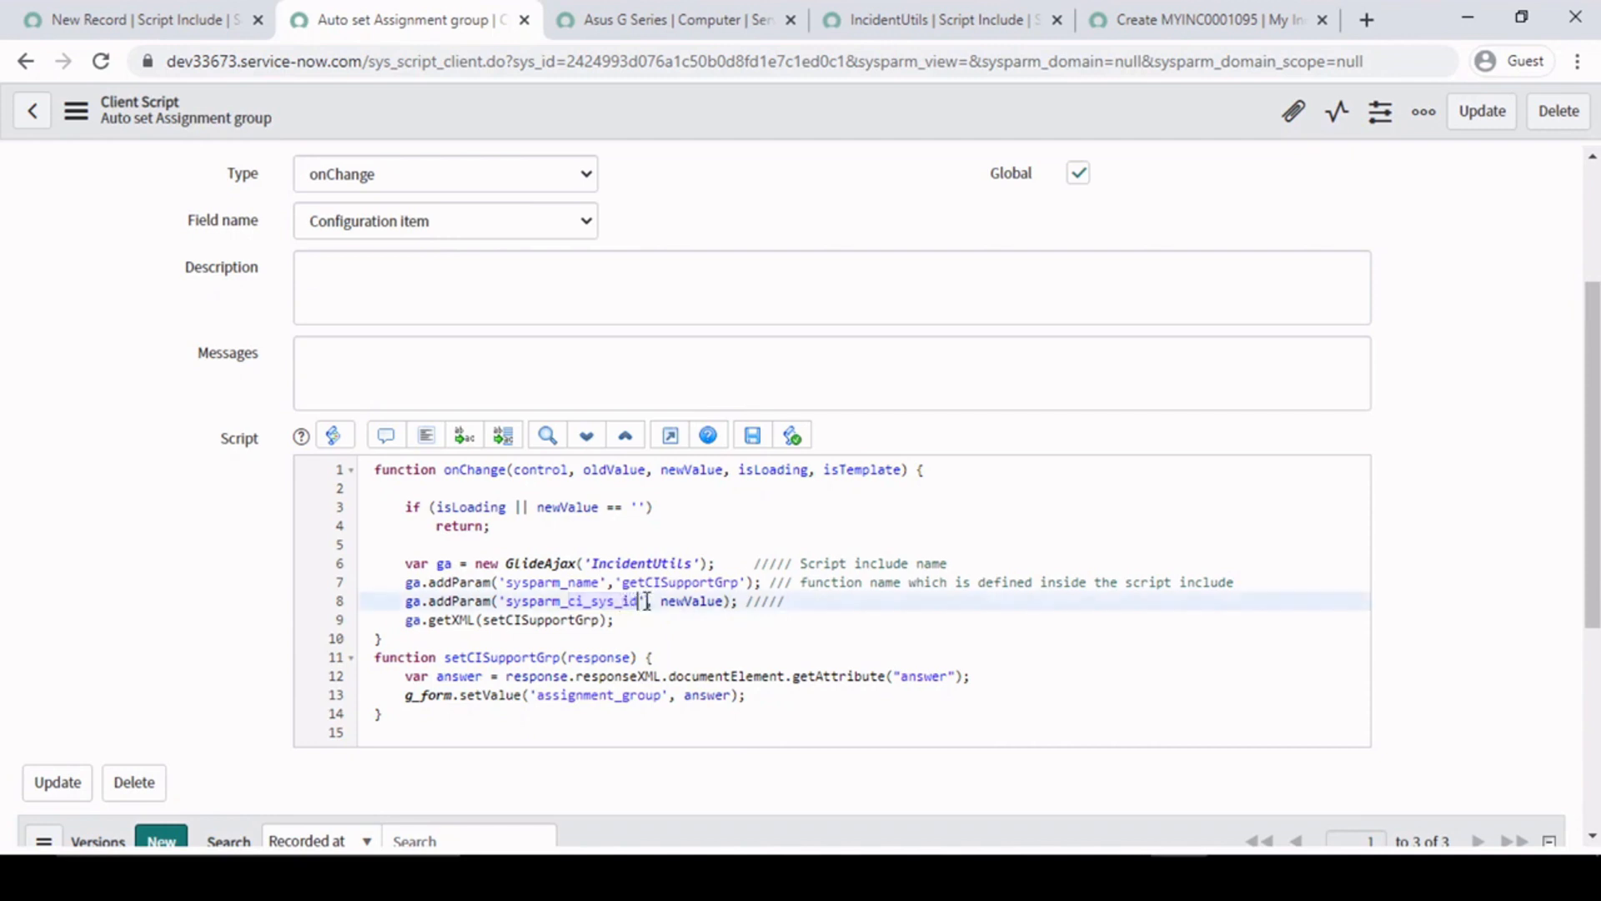
pyautogui.write('wwe')
pyautogui.press('BackSpace')
pyautogui.press('BackSpace')
pyautogui.press('BackSpace')
# - Compare the ci_sys_id parameter name on line 8 with the getParameter call on line 5 of IncidentUtils
pyautogui.moveTo(568, 606); pyautogui.dragTo(641, 607)
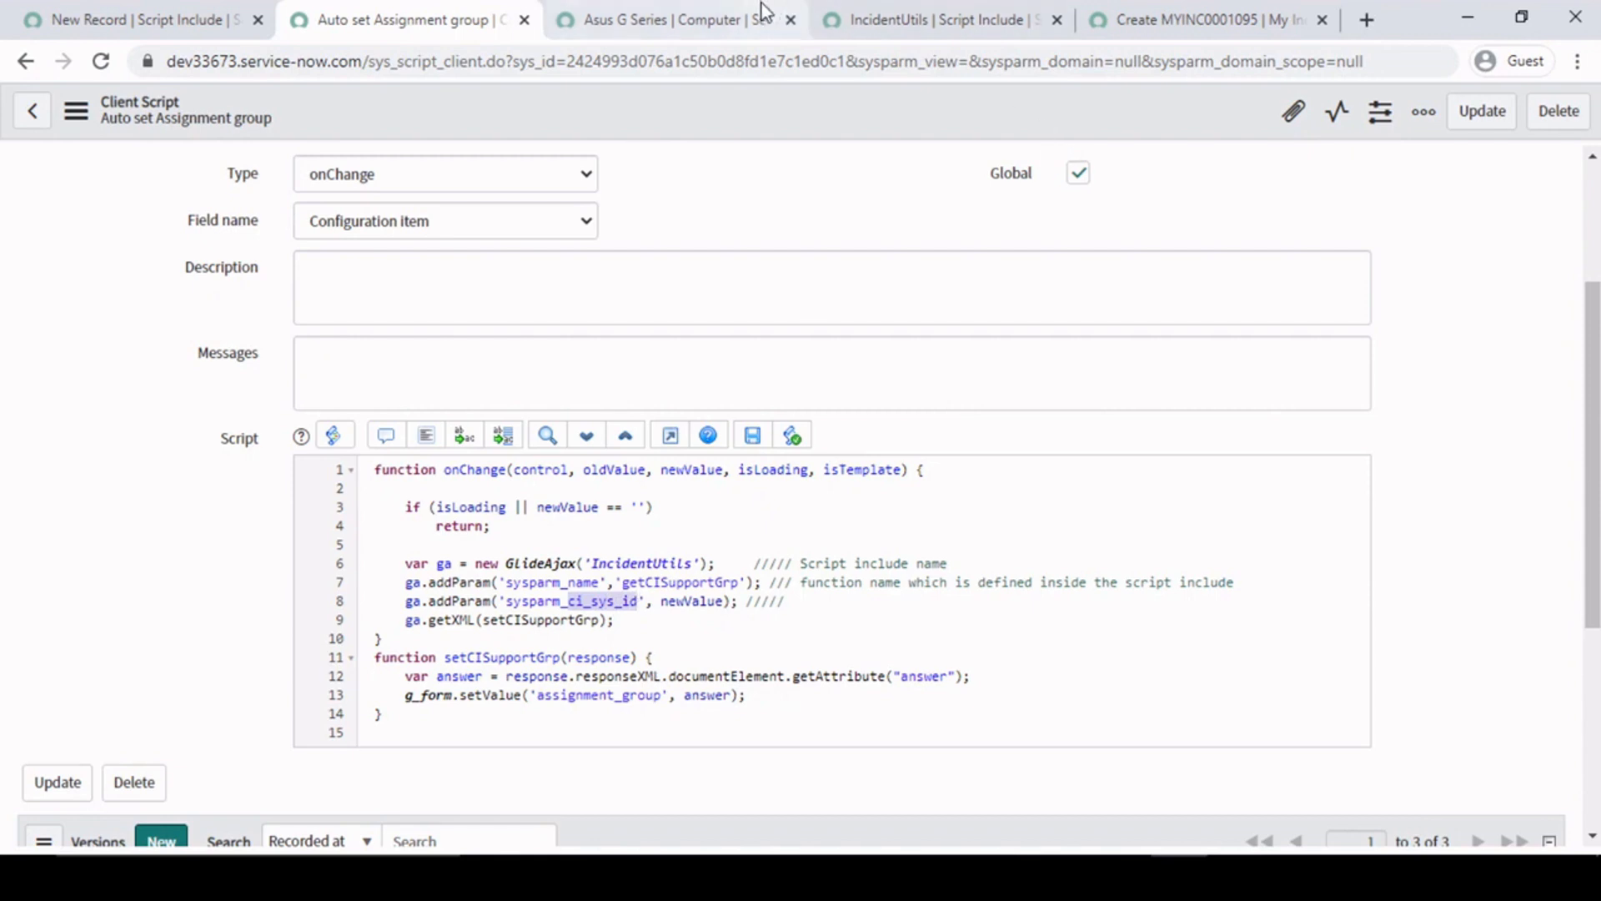
pyautogui.click(1081, 7)
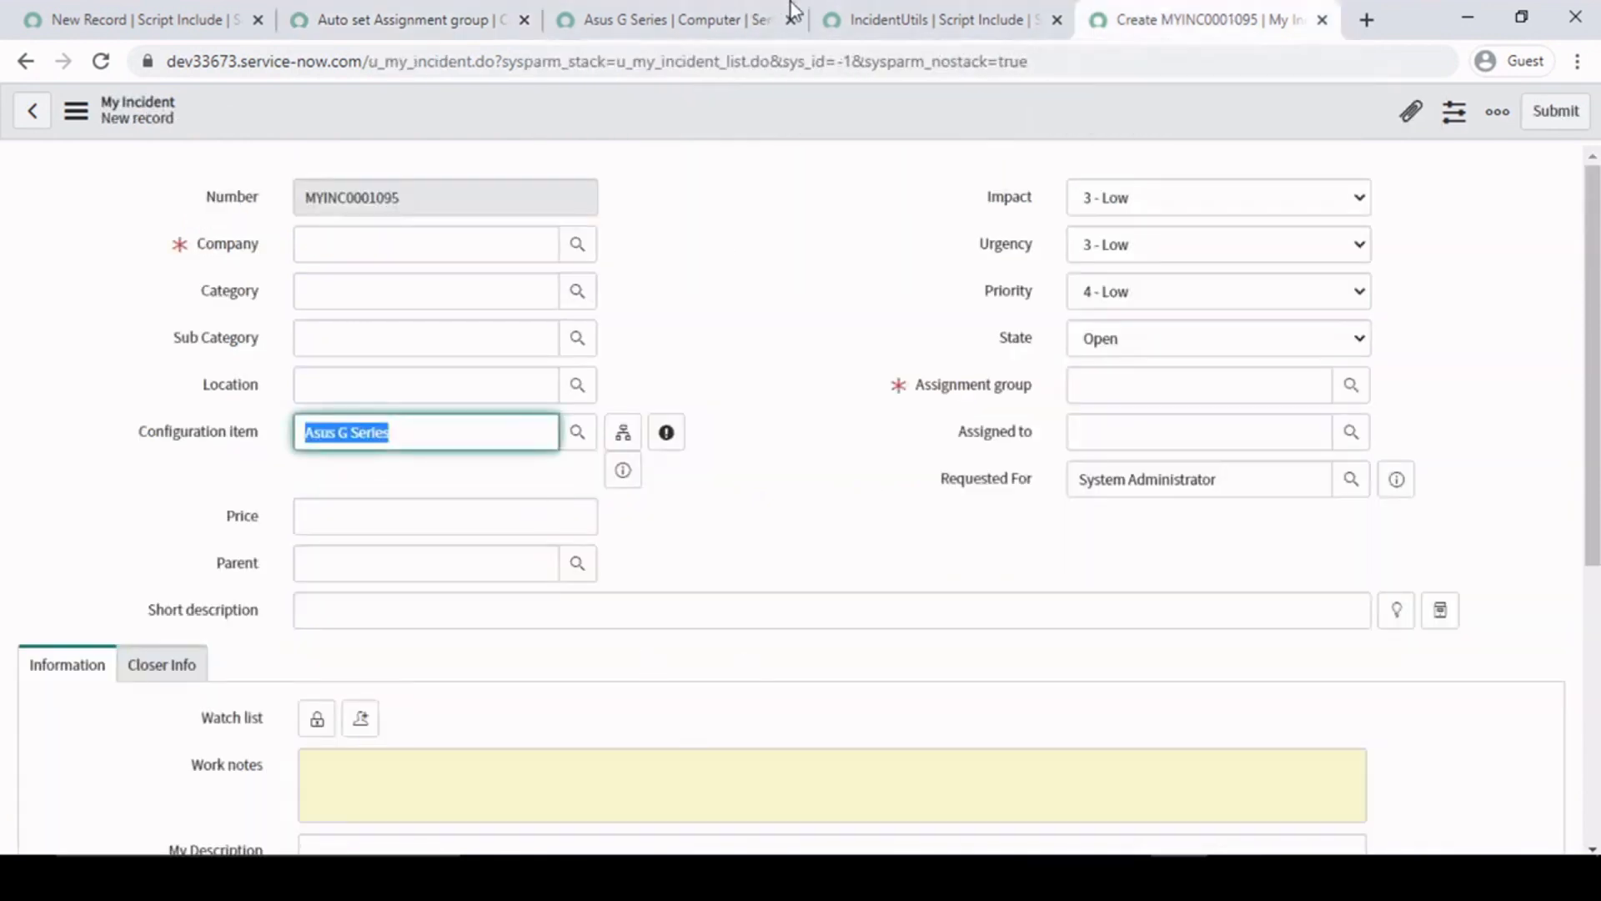
pyautogui.click(1041, 16)
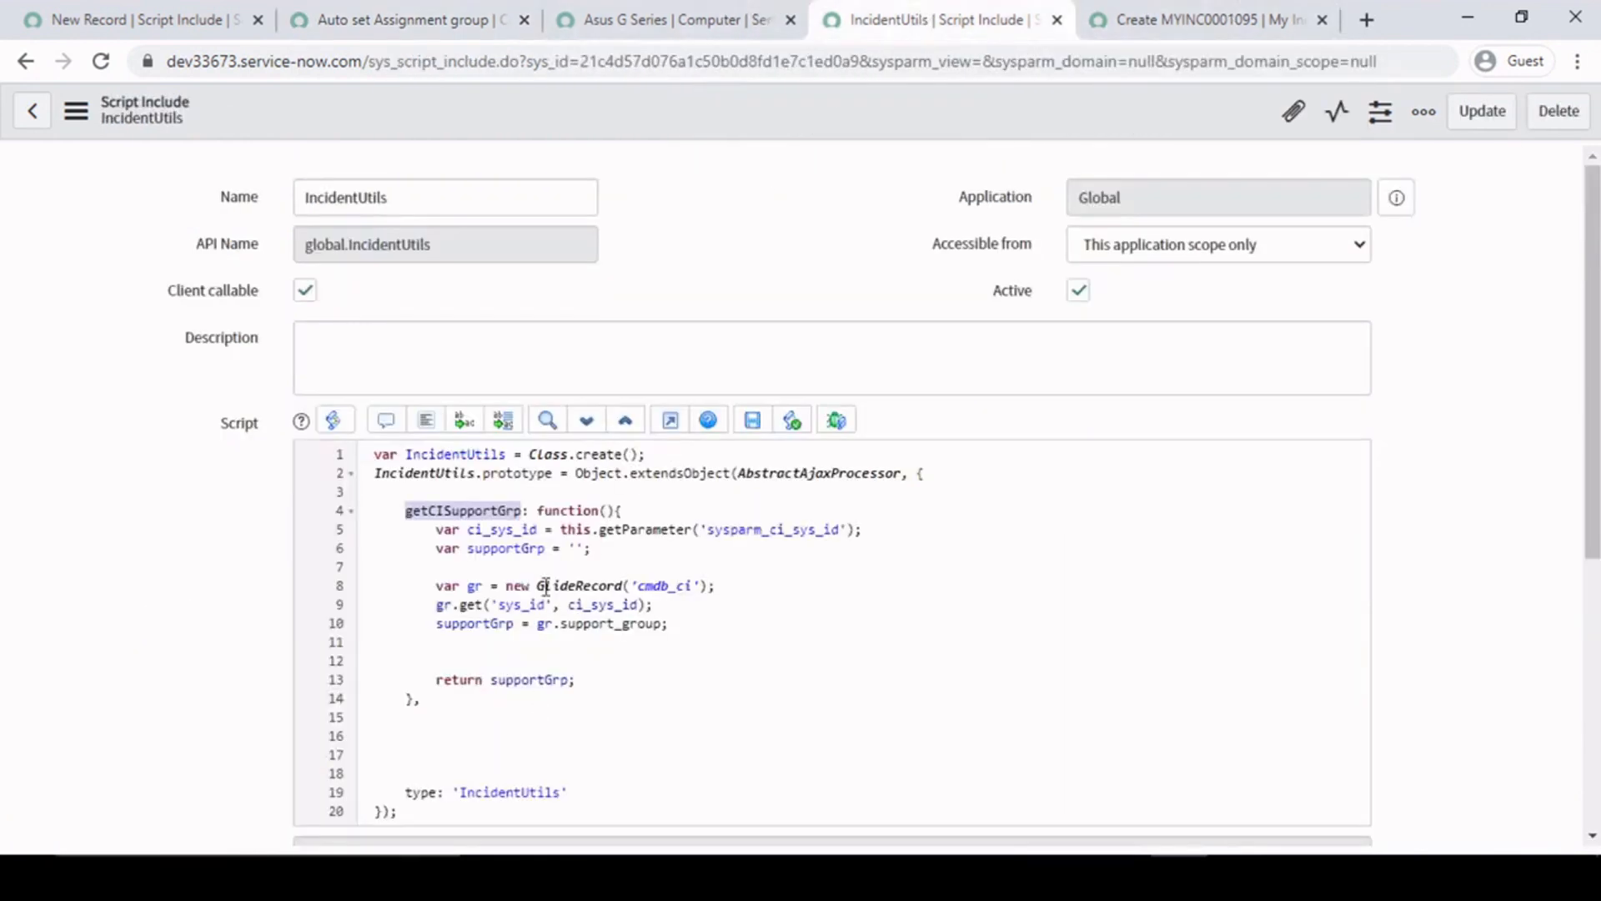
pyautogui.doubleClick(768, 531)
# - Complete the line 8 comment in the client script with "parameter value pass to server side"
pyautogui.click(400, 19)
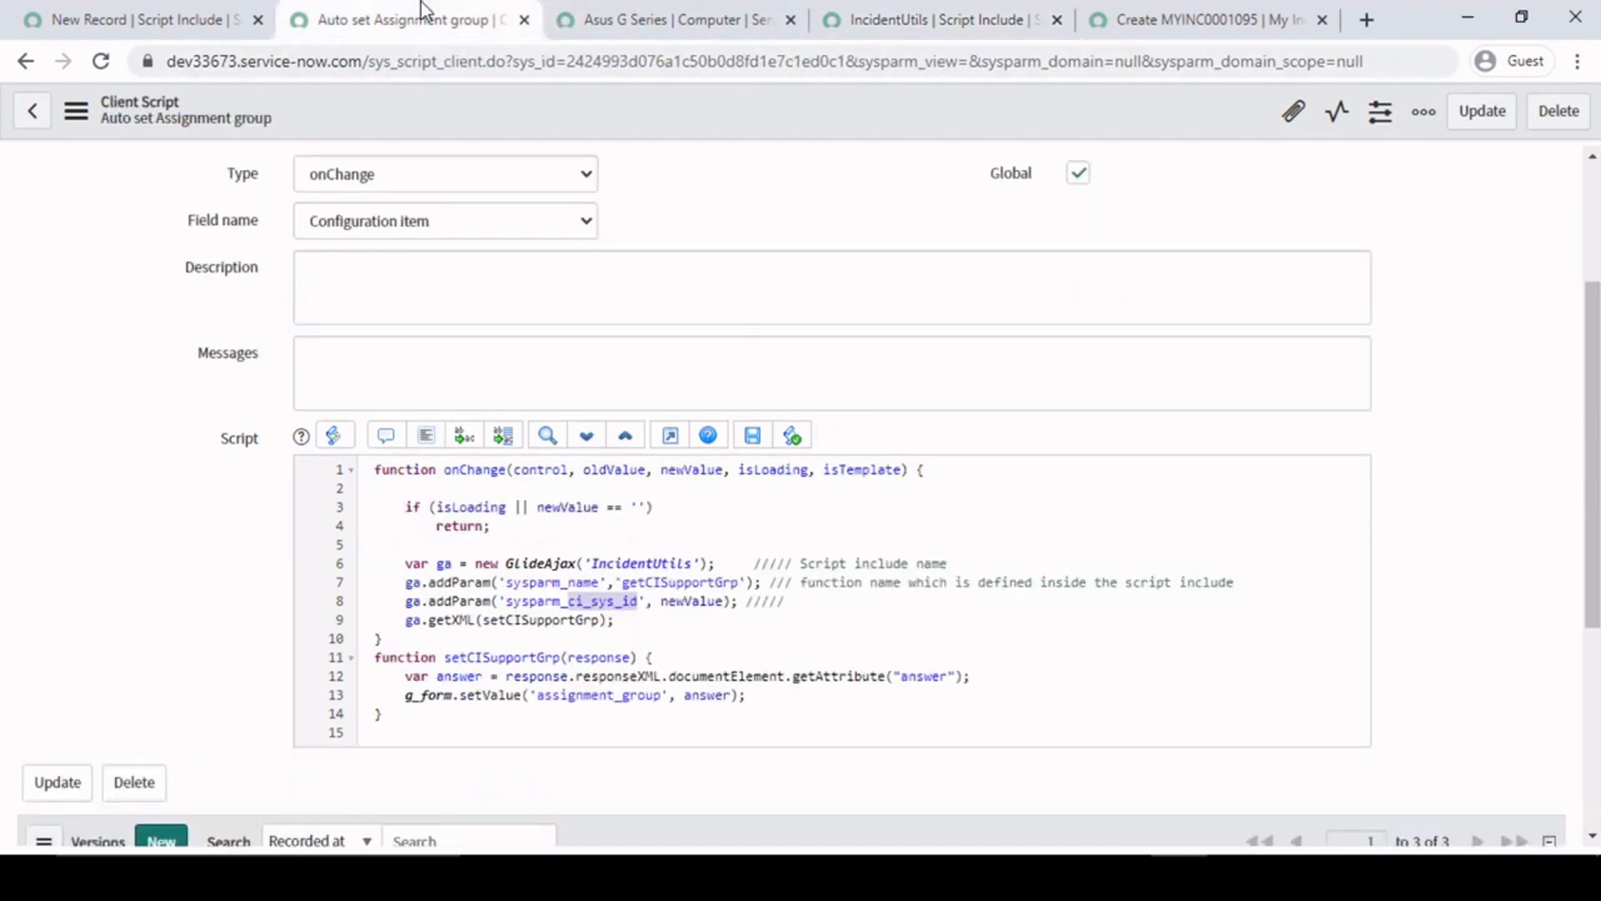
pyautogui.click(719, 601)
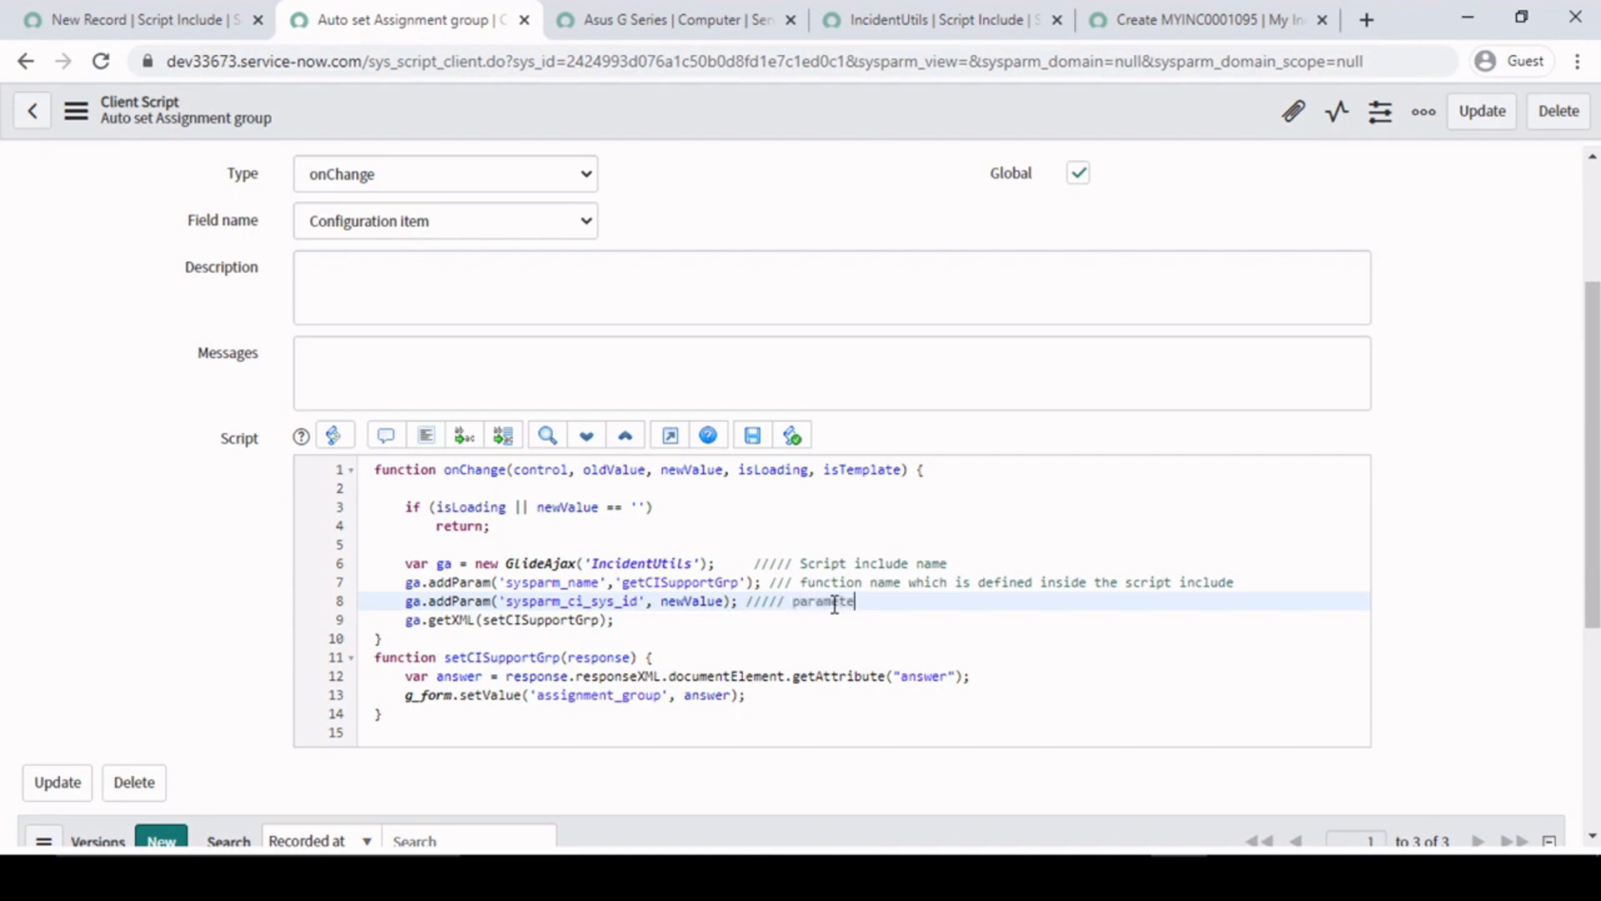
pyautogui.write('value pass to server side')
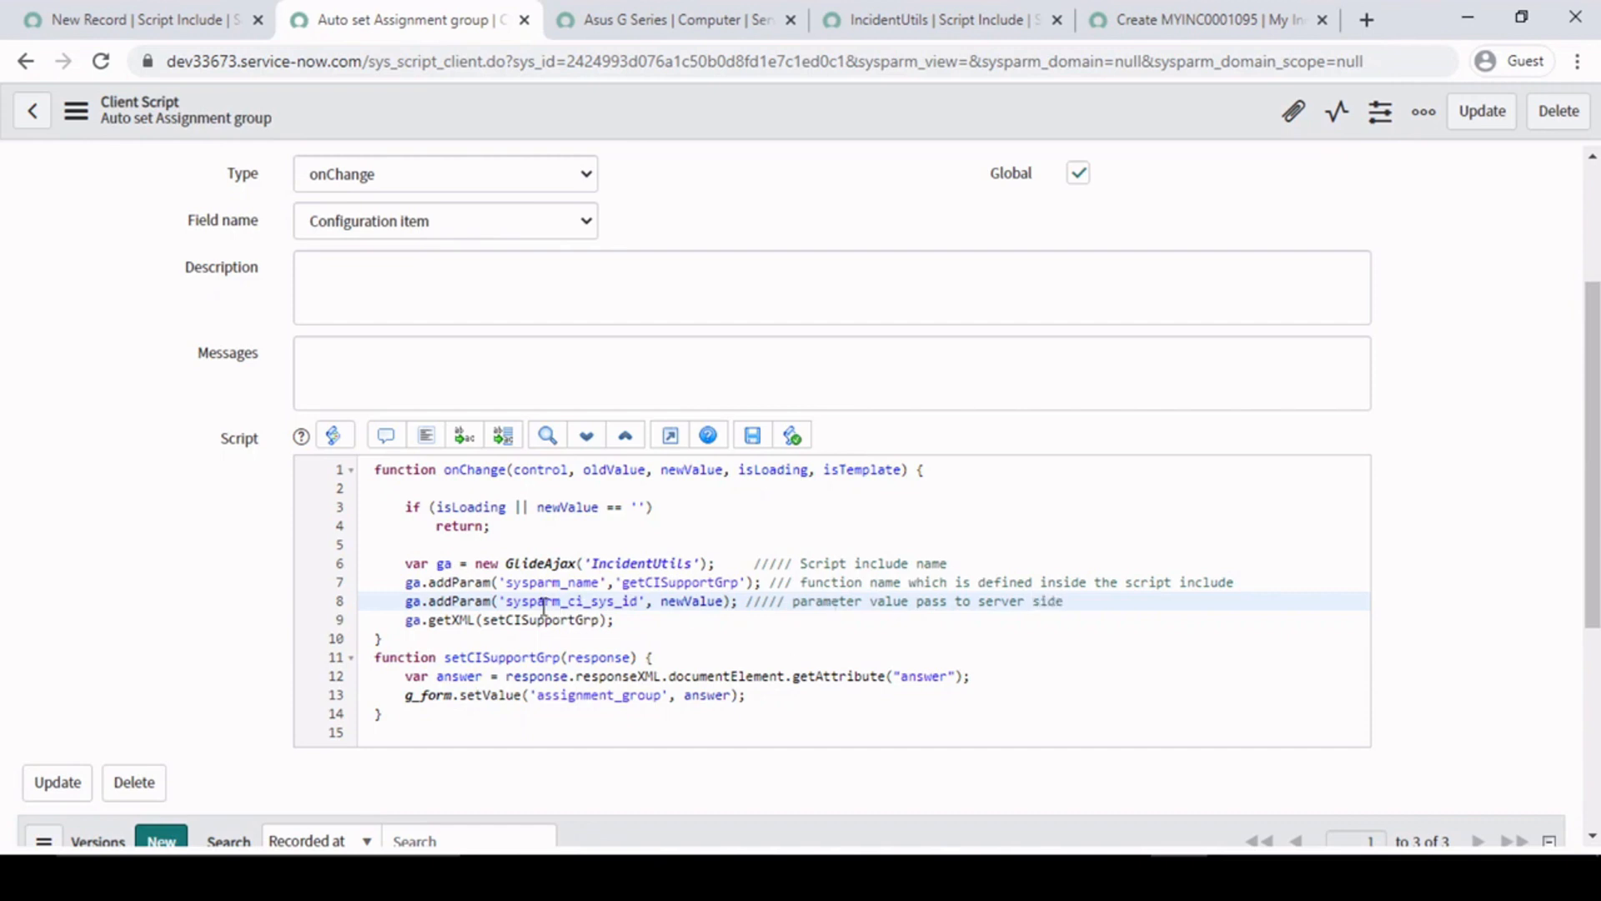
# - Compare the newValue argument on lines 1 and 8 of the client script with the My Incident form's Configuration item value
pyautogui.moveTo(507, 600); pyautogui.dragTo(659, 606)
pyautogui.click(706, 603)
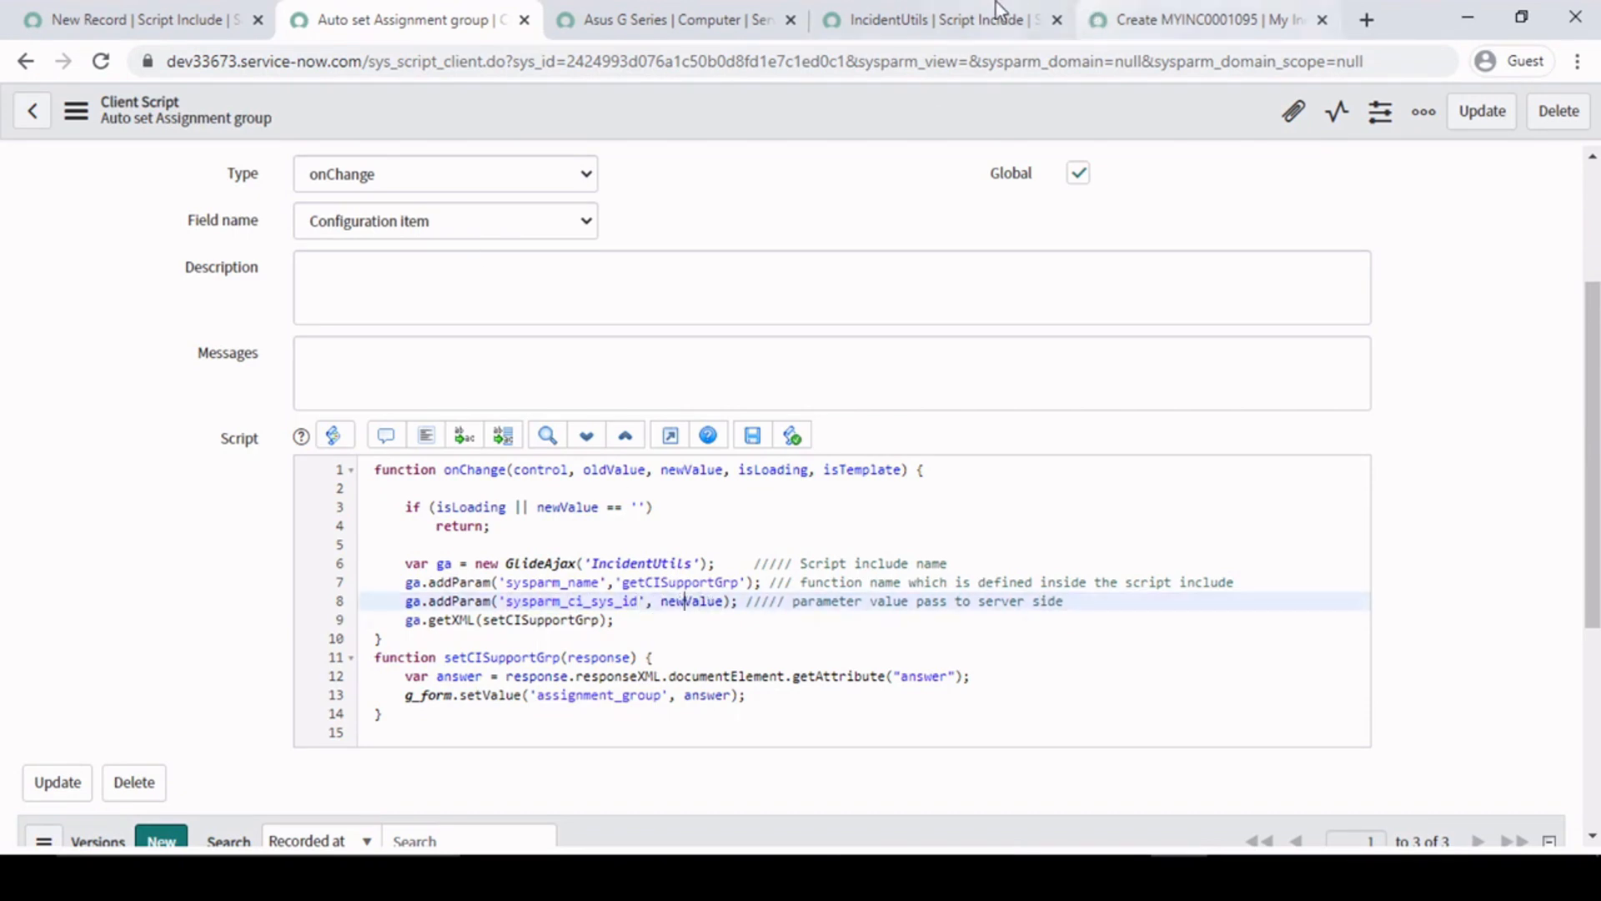
pyautogui.click(1172, 19)
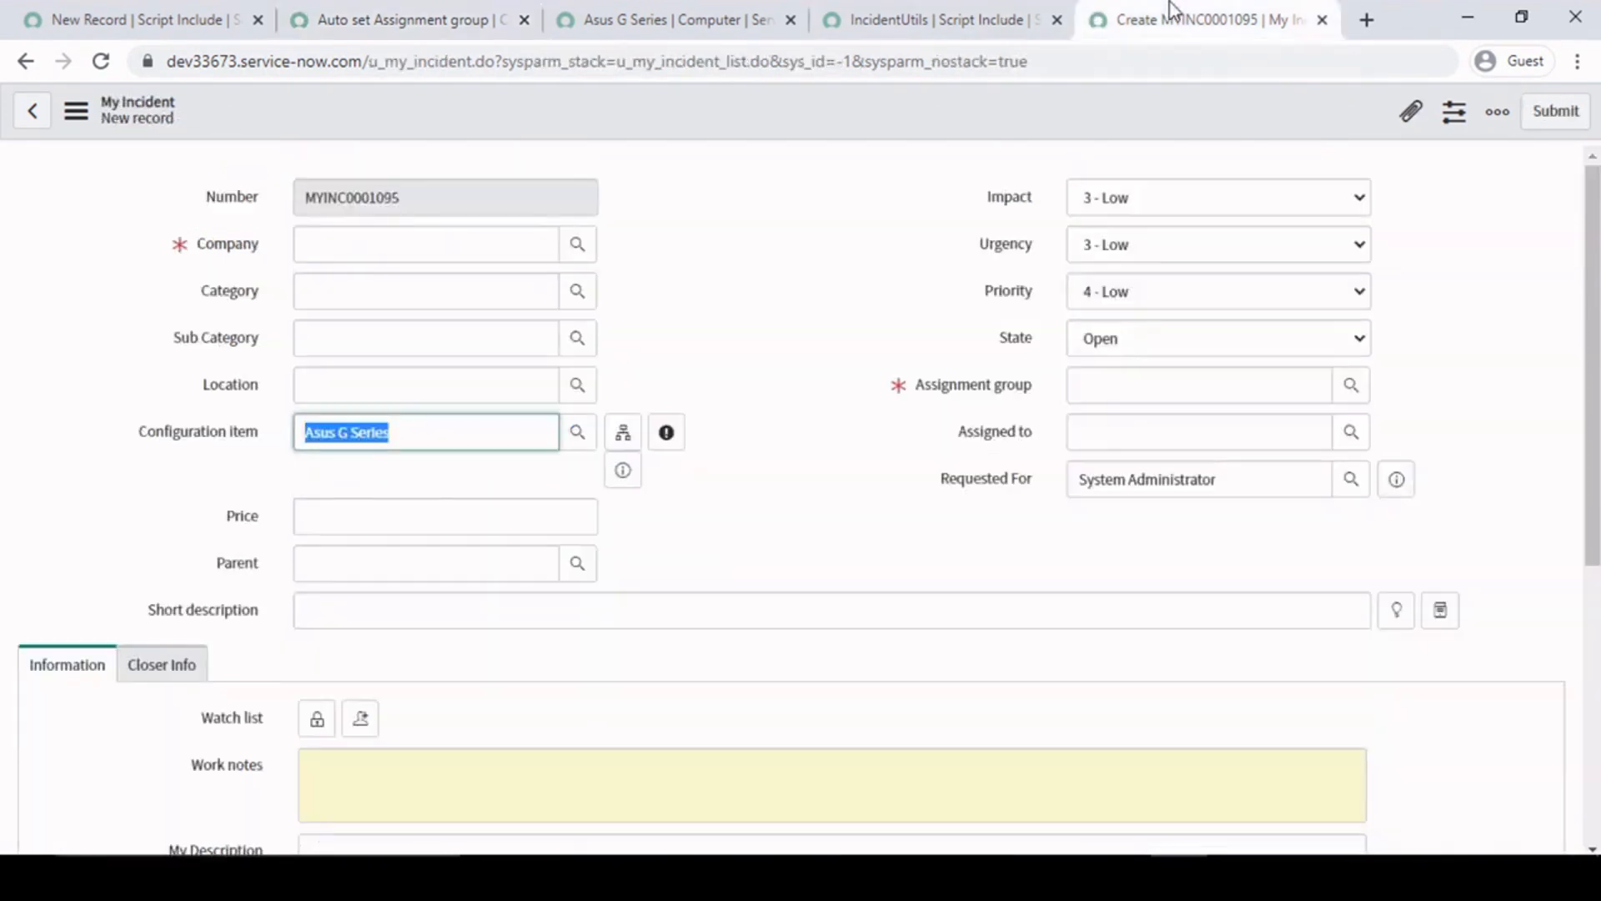
pyautogui.click(442, 20)
pyautogui.doubleClick(693, 468)
pyautogui.click(698, 601)
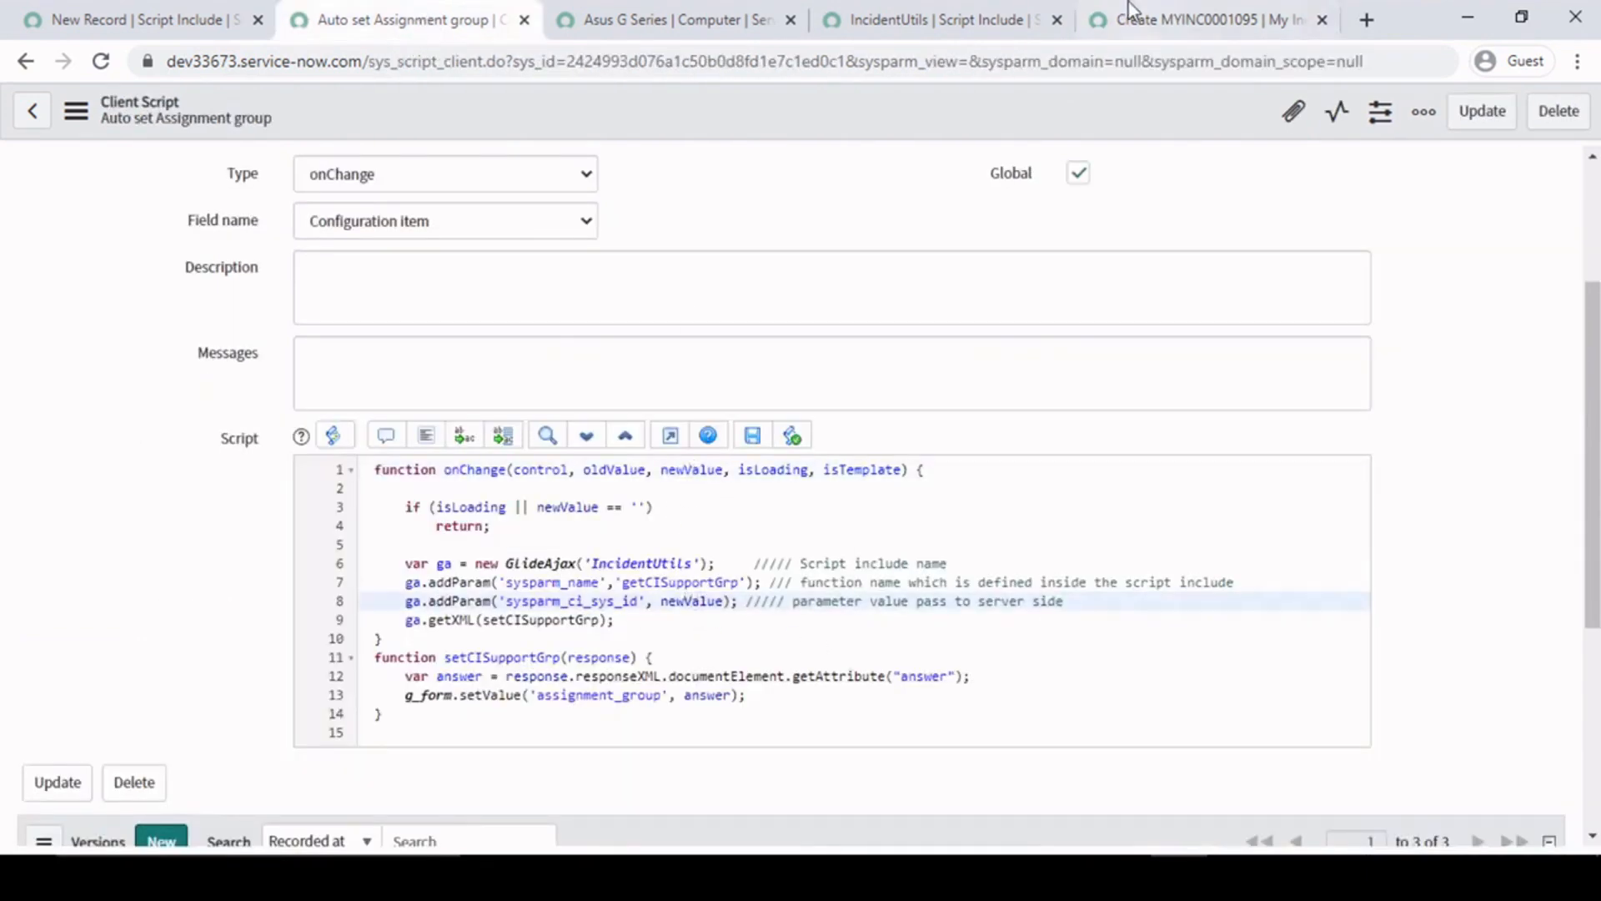
pyautogui.click(1172, 18)
pyautogui.click(425, 441)
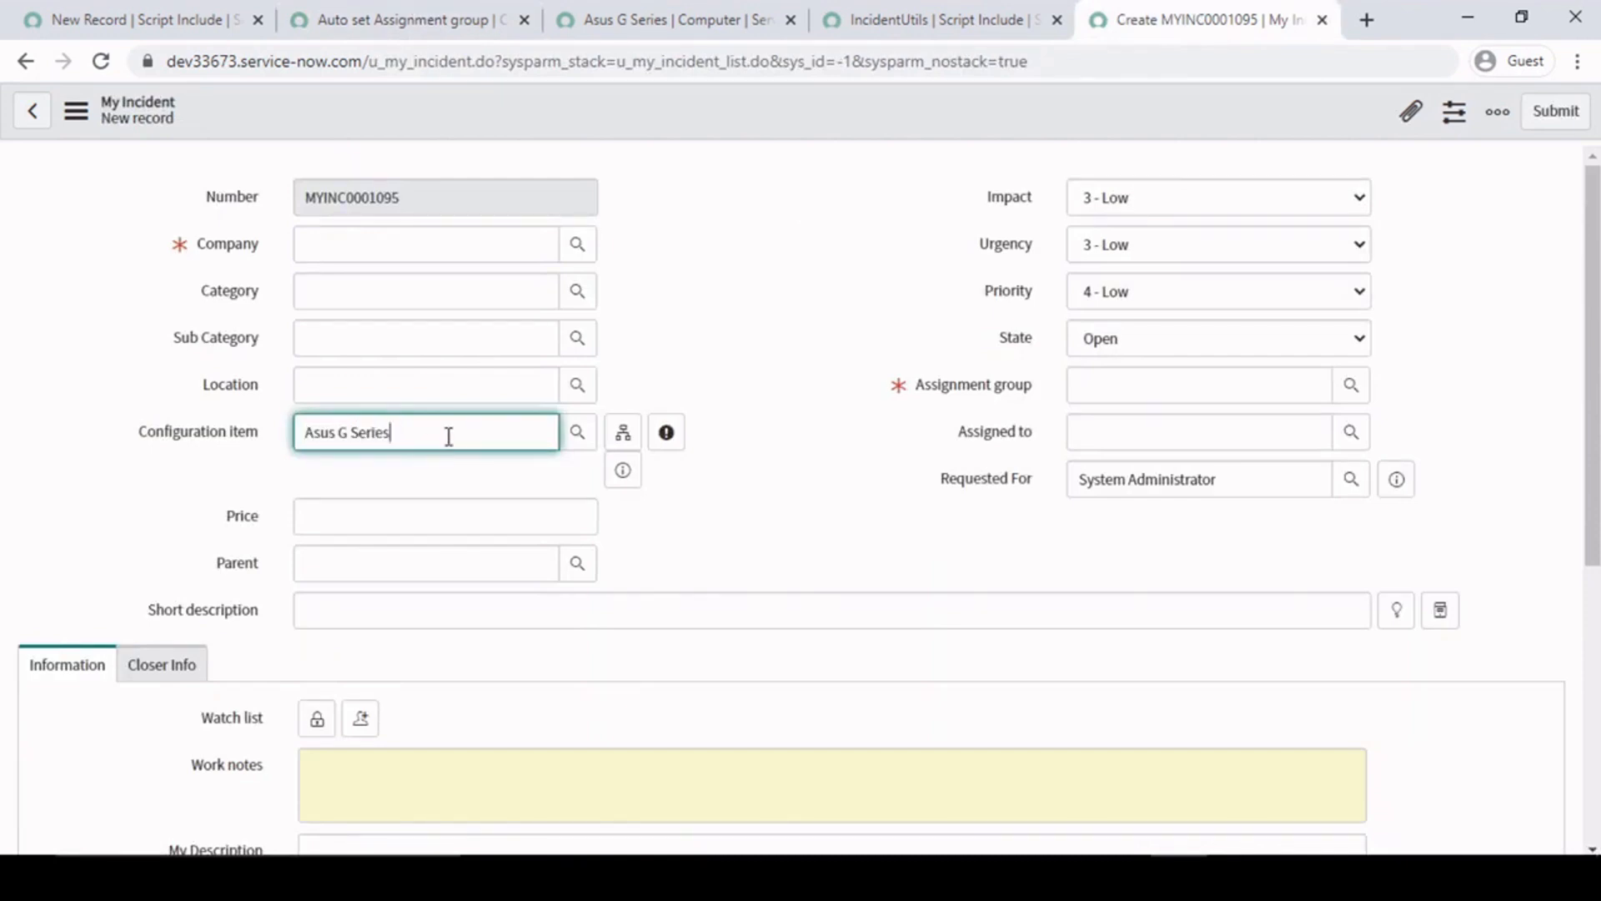
pyautogui.tripleClick(444, 427)
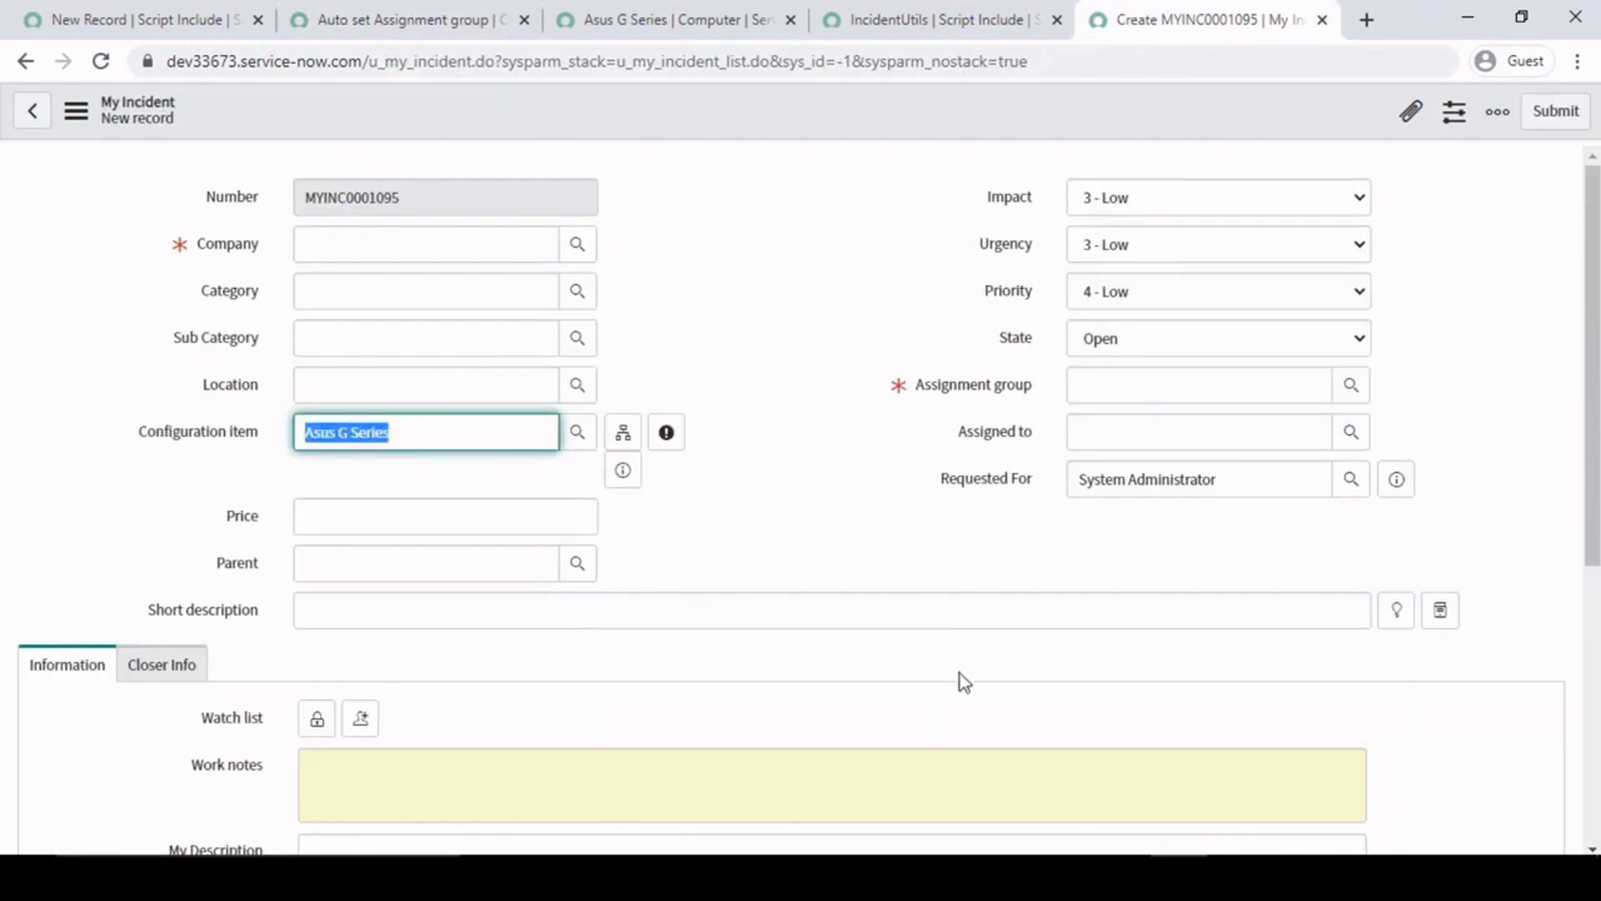
pyautogui.click(415, 13)
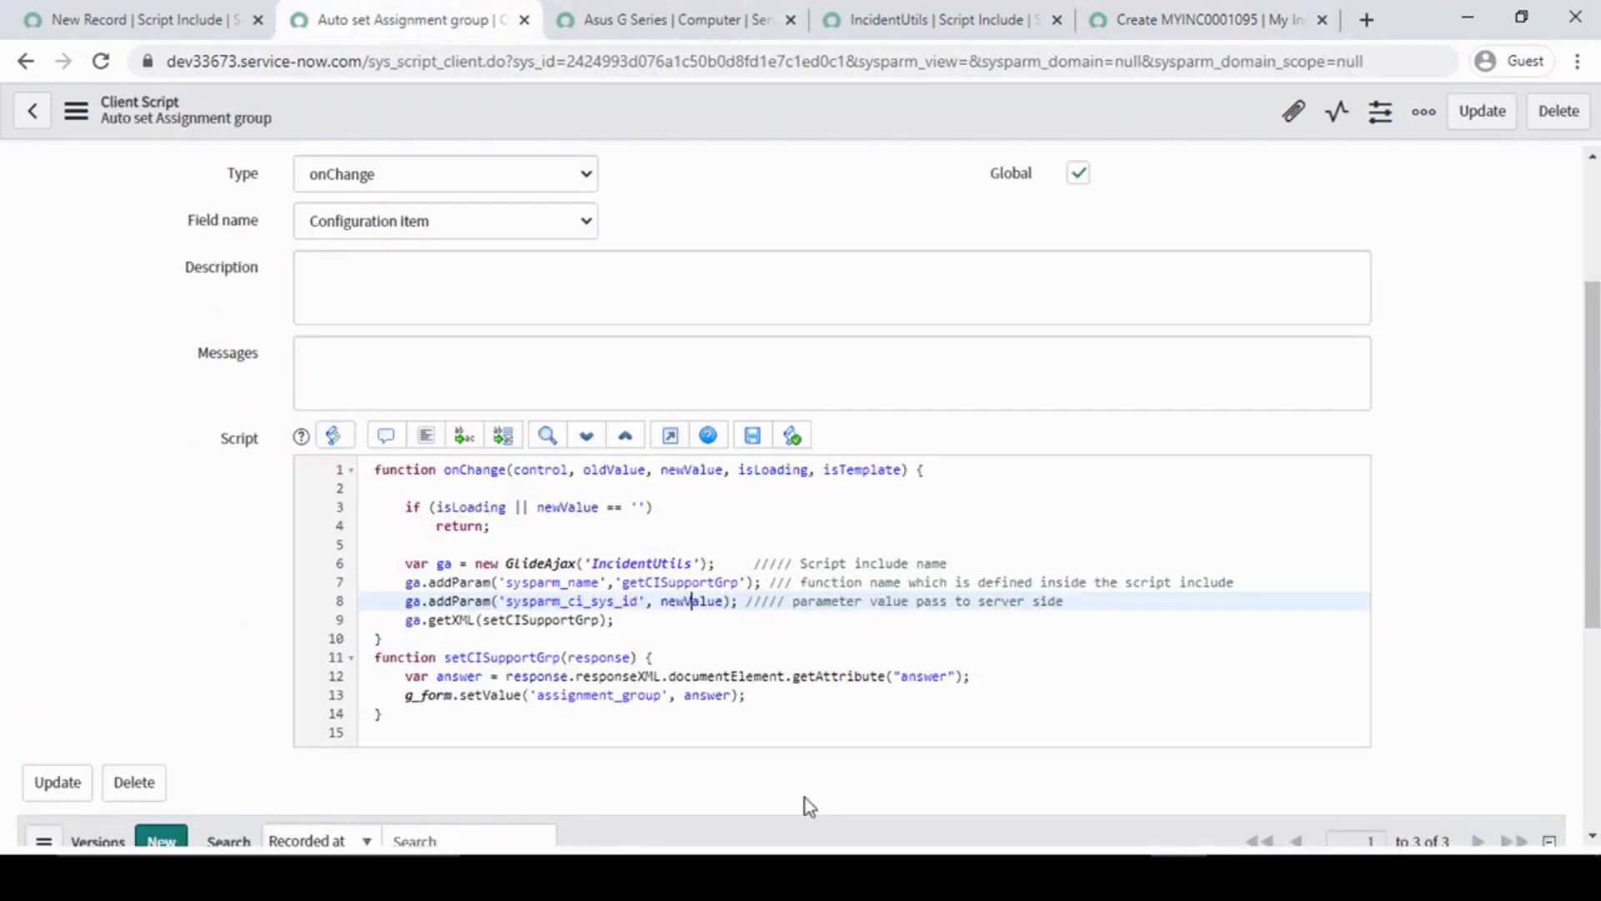
# - Review the script include name, function name and passed value on lines 6 to 8 of the client script
pyautogui.click(738, 601)
pyautogui.moveTo(404, 563); pyautogui.dragTo(772, 602)
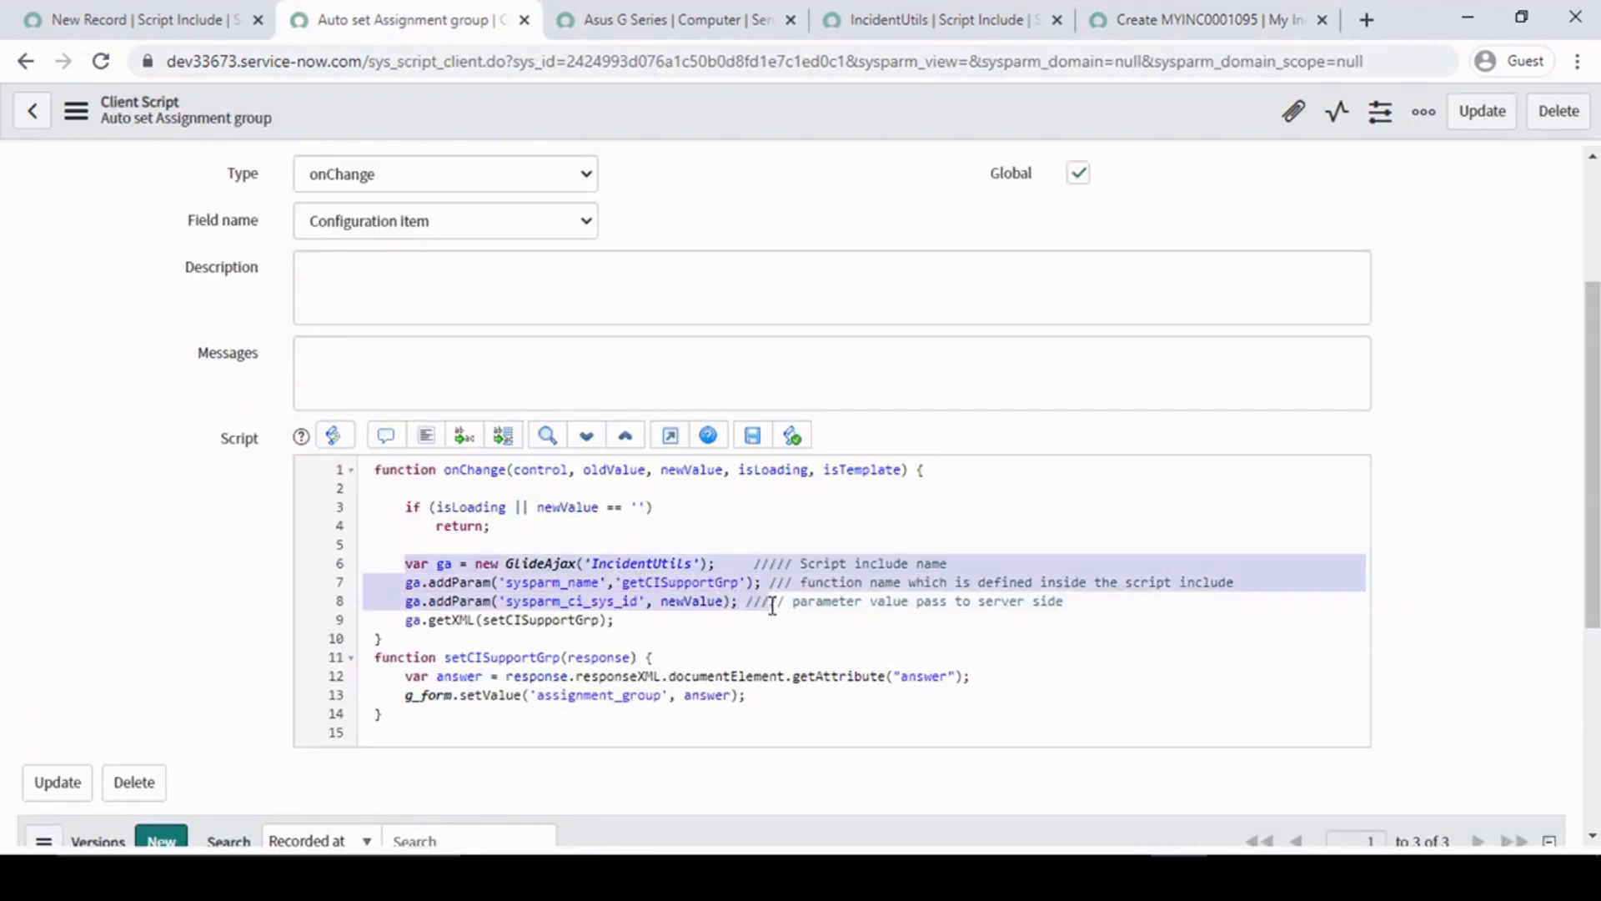
pyautogui.click(630, 600)
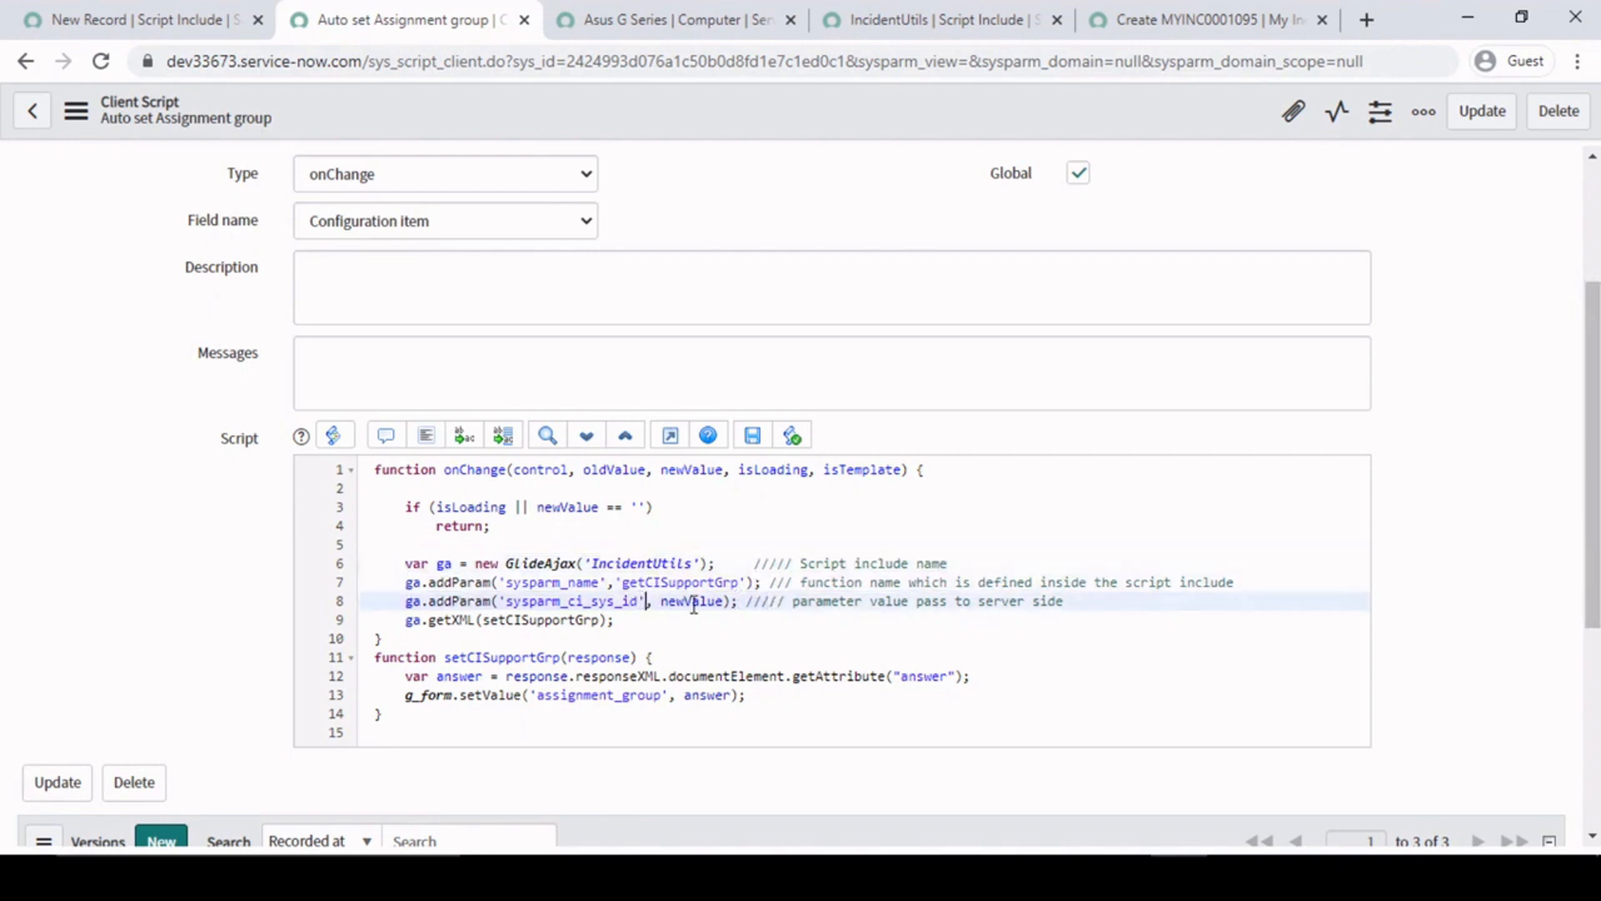
pyautogui.doubleClick(677, 583)
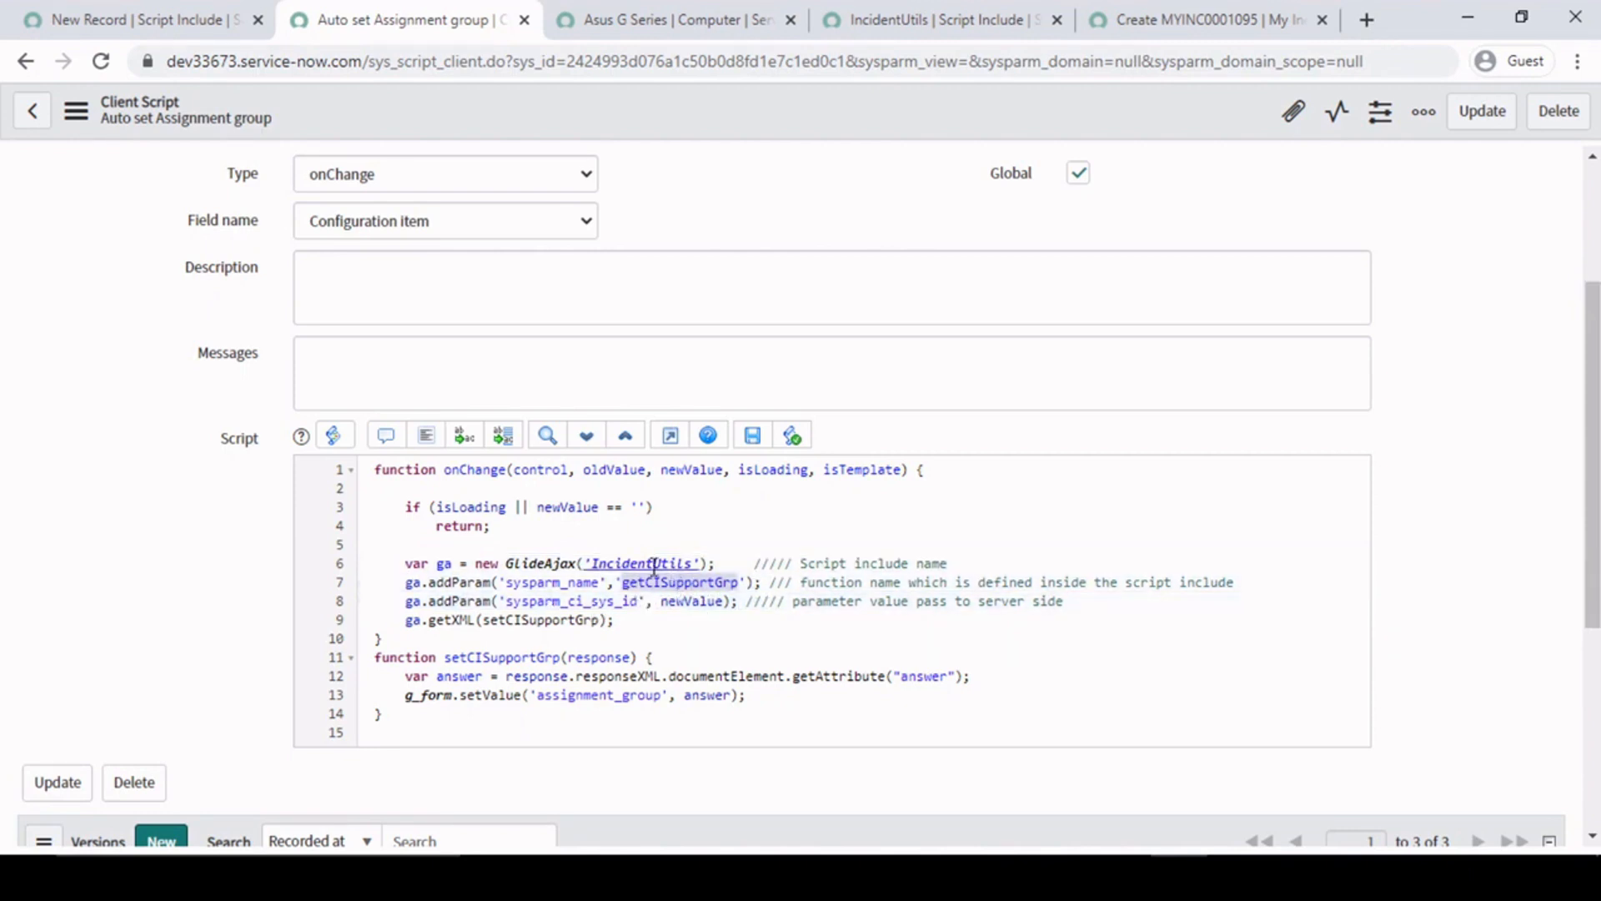
pyautogui.click(731, 562)
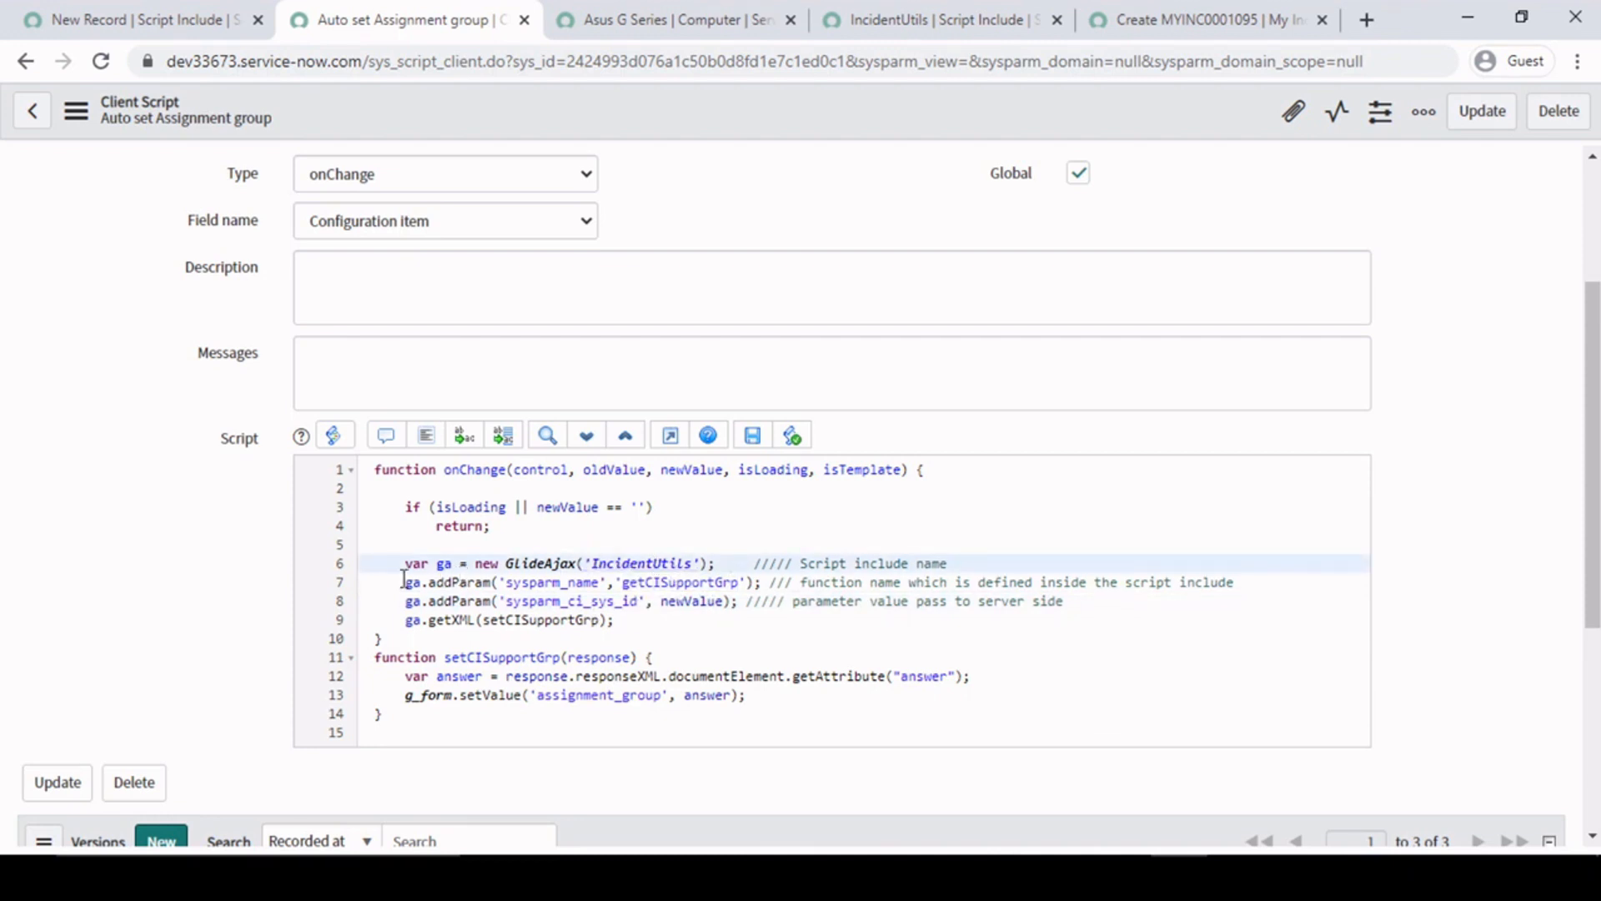
pyautogui.doubleClick(665, 563)
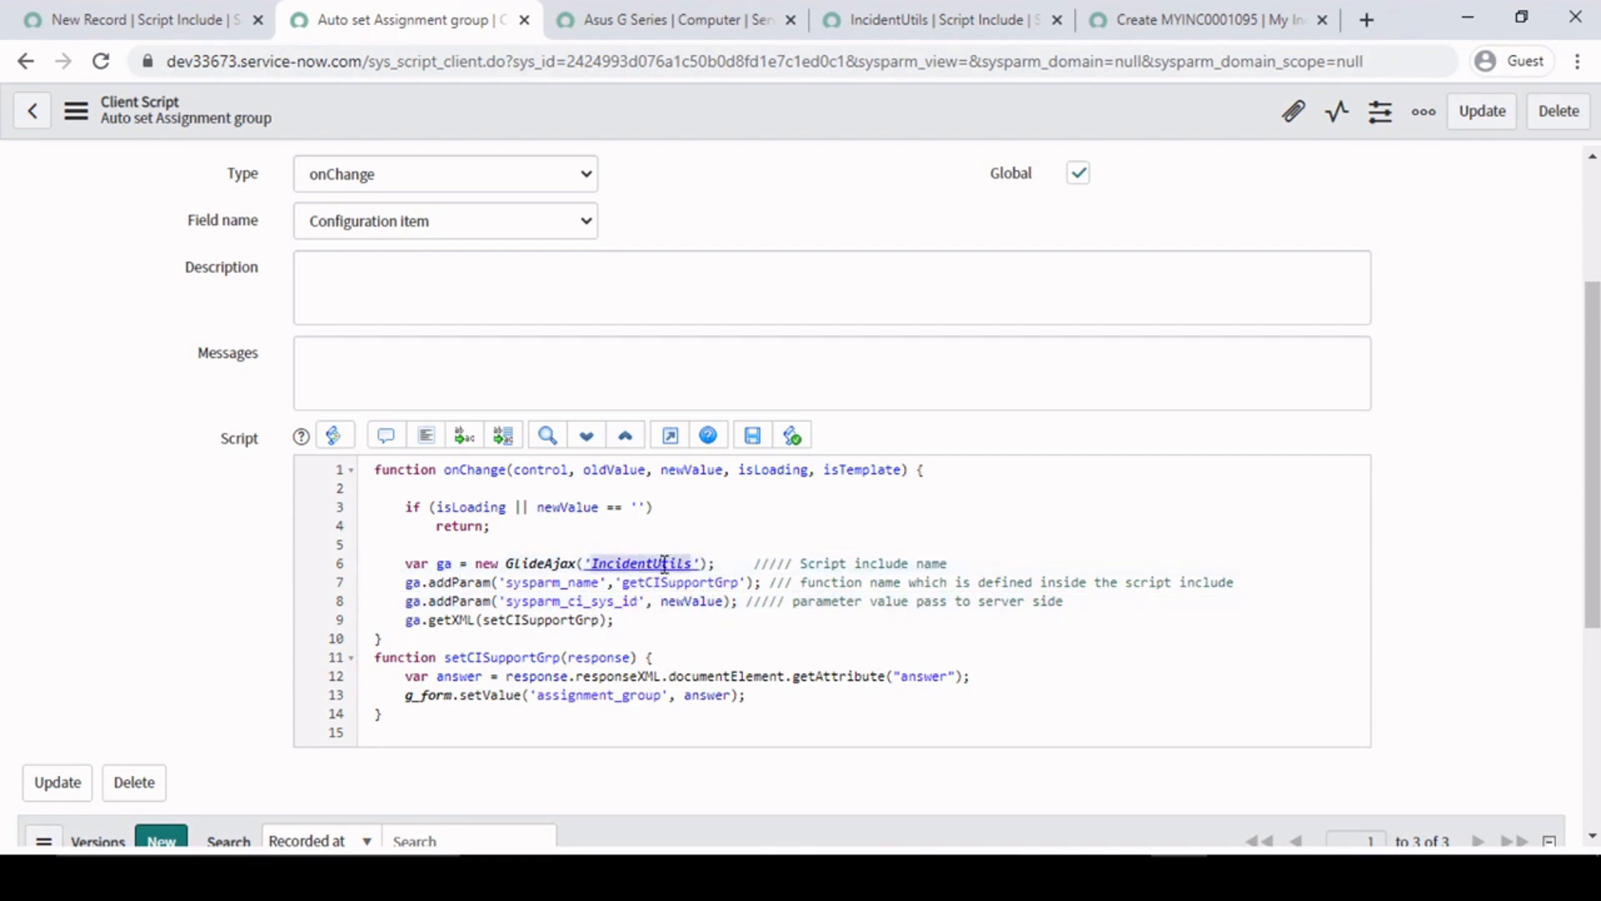
pyautogui.doubleClick(684, 581)
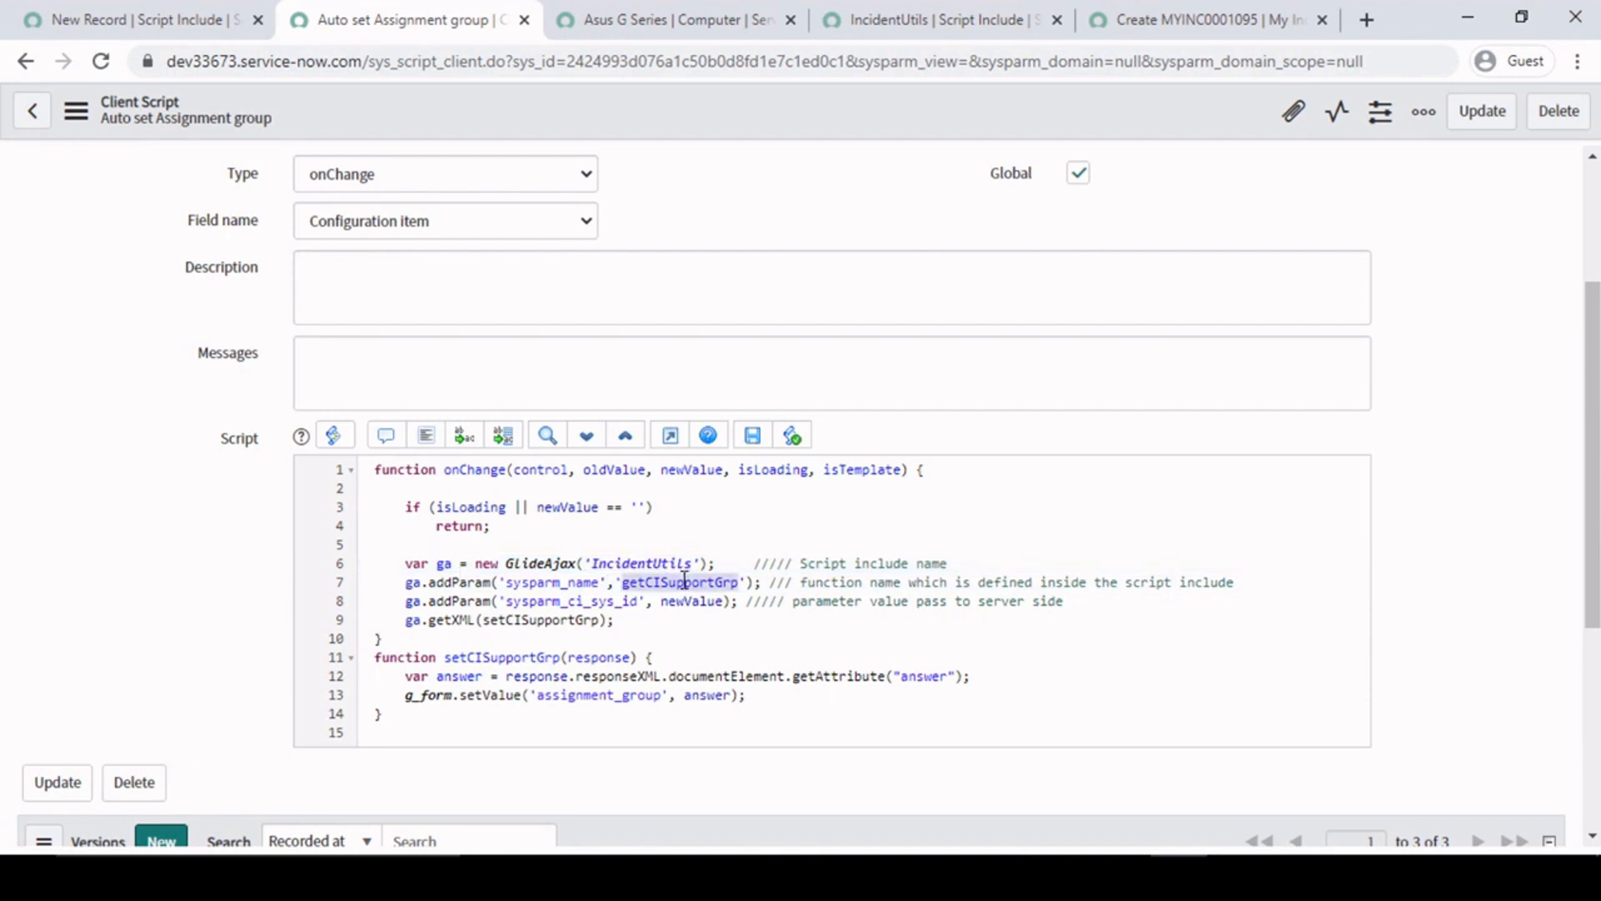
pyautogui.doubleClick(688, 601)
# - Duplicate the sysparm_ci_sys_id addParam statement from line 8, without its comment, onto a new line 9
pyautogui.moveTo(406, 602); pyautogui.dragTo(743, 601)
pyautogui.hotkey('ctrl', 'c')
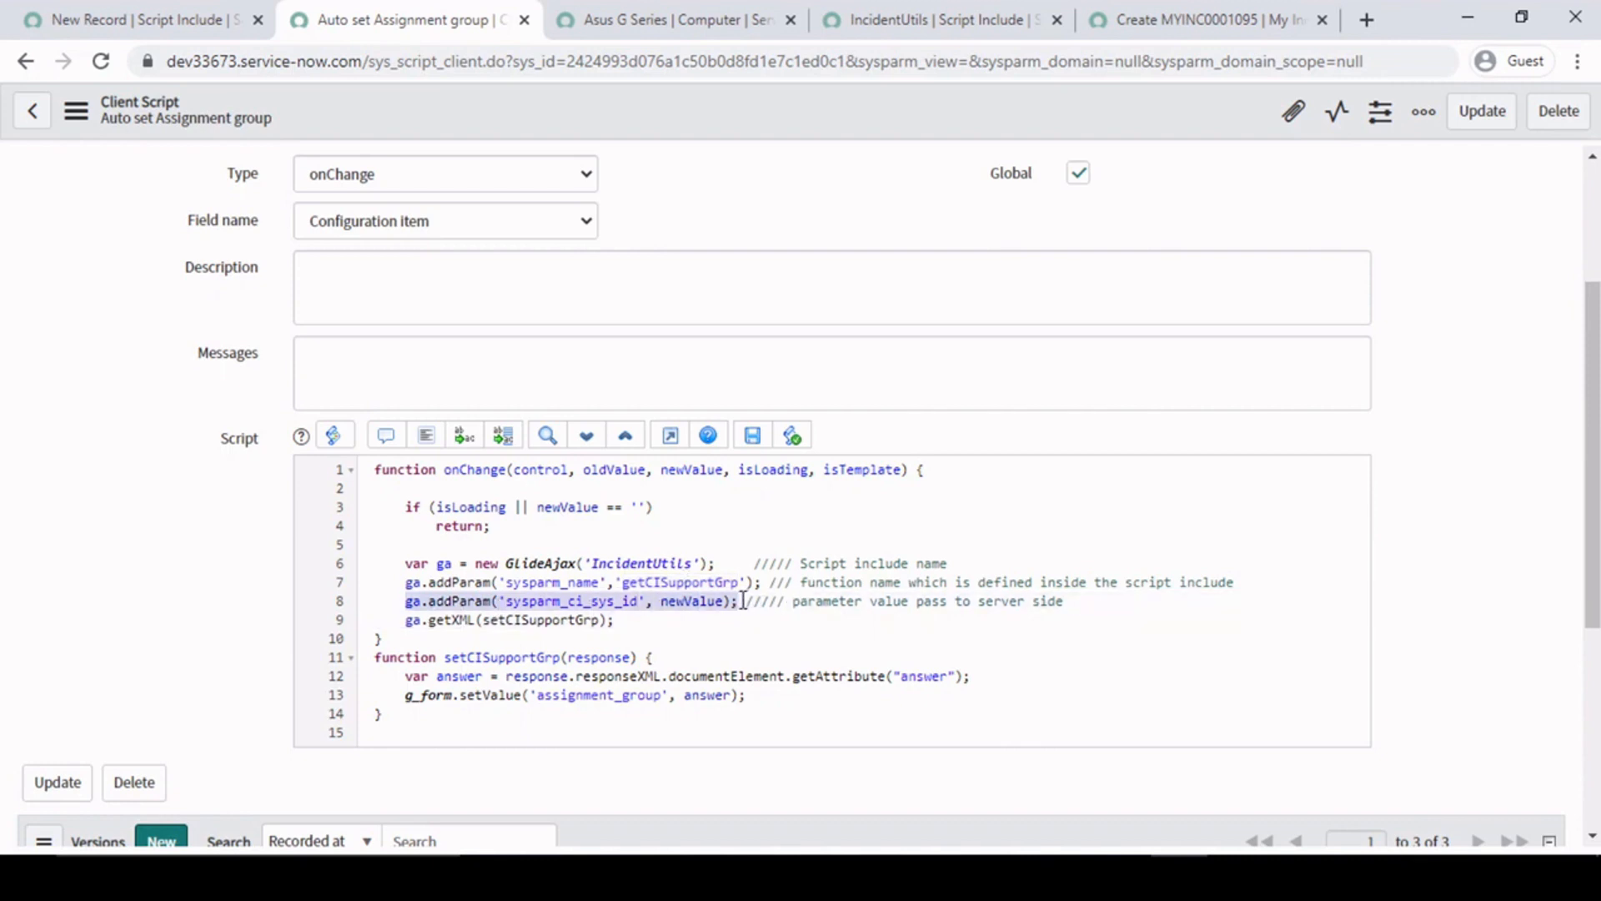
pyautogui.click(405, 619)
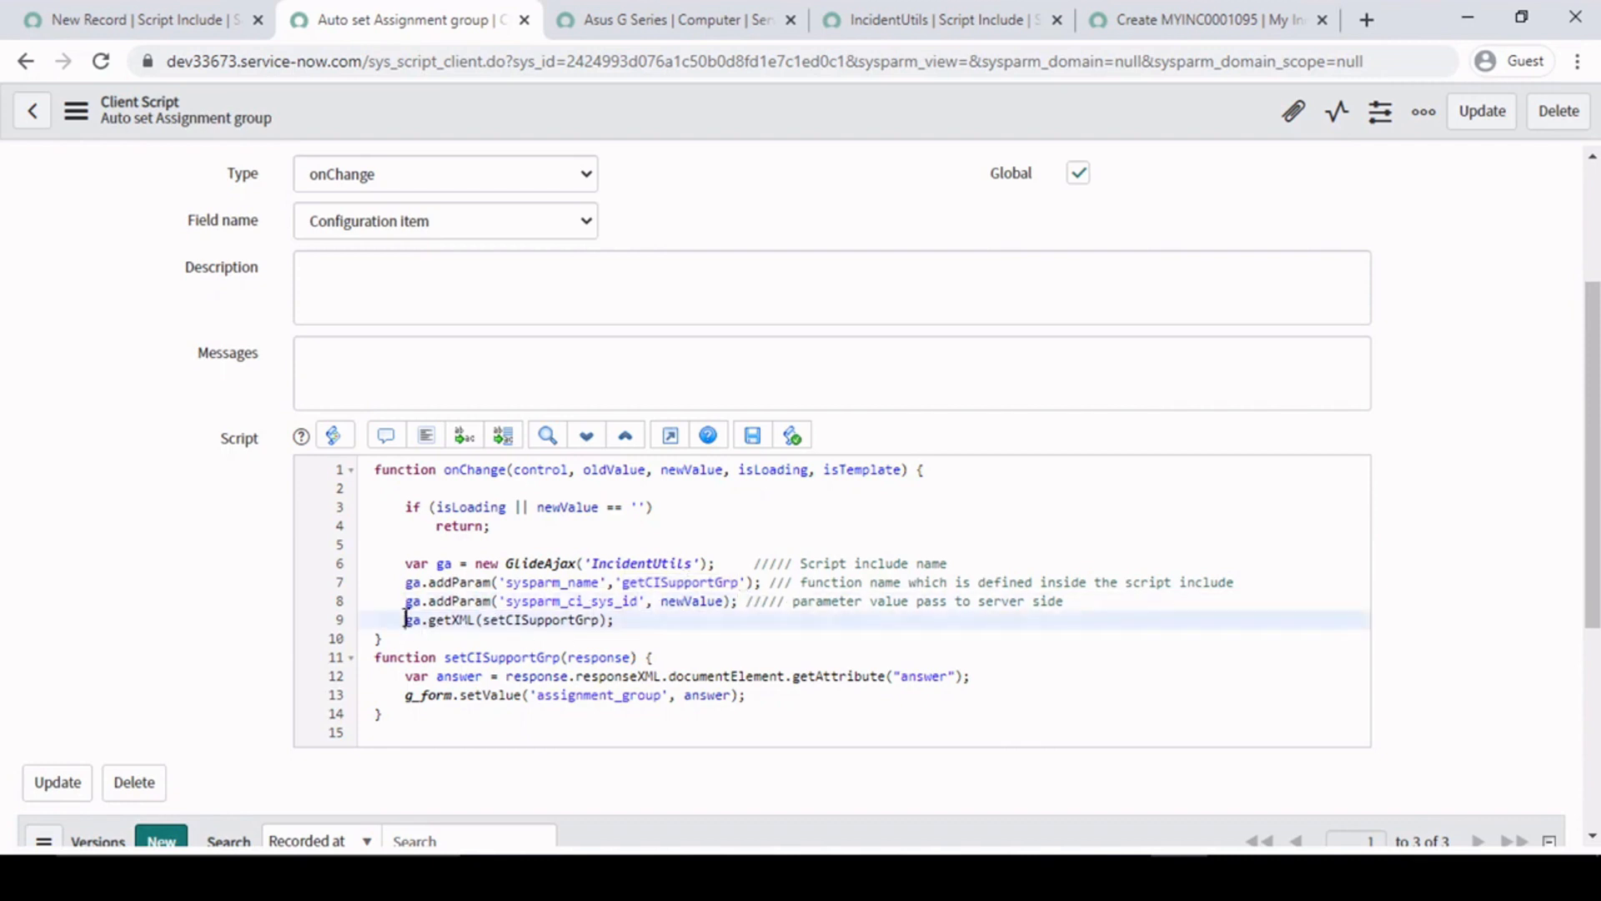
pyautogui.press('Return')
pyautogui.press('Up')
pyautogui.hotkey('ctrl', 'v')
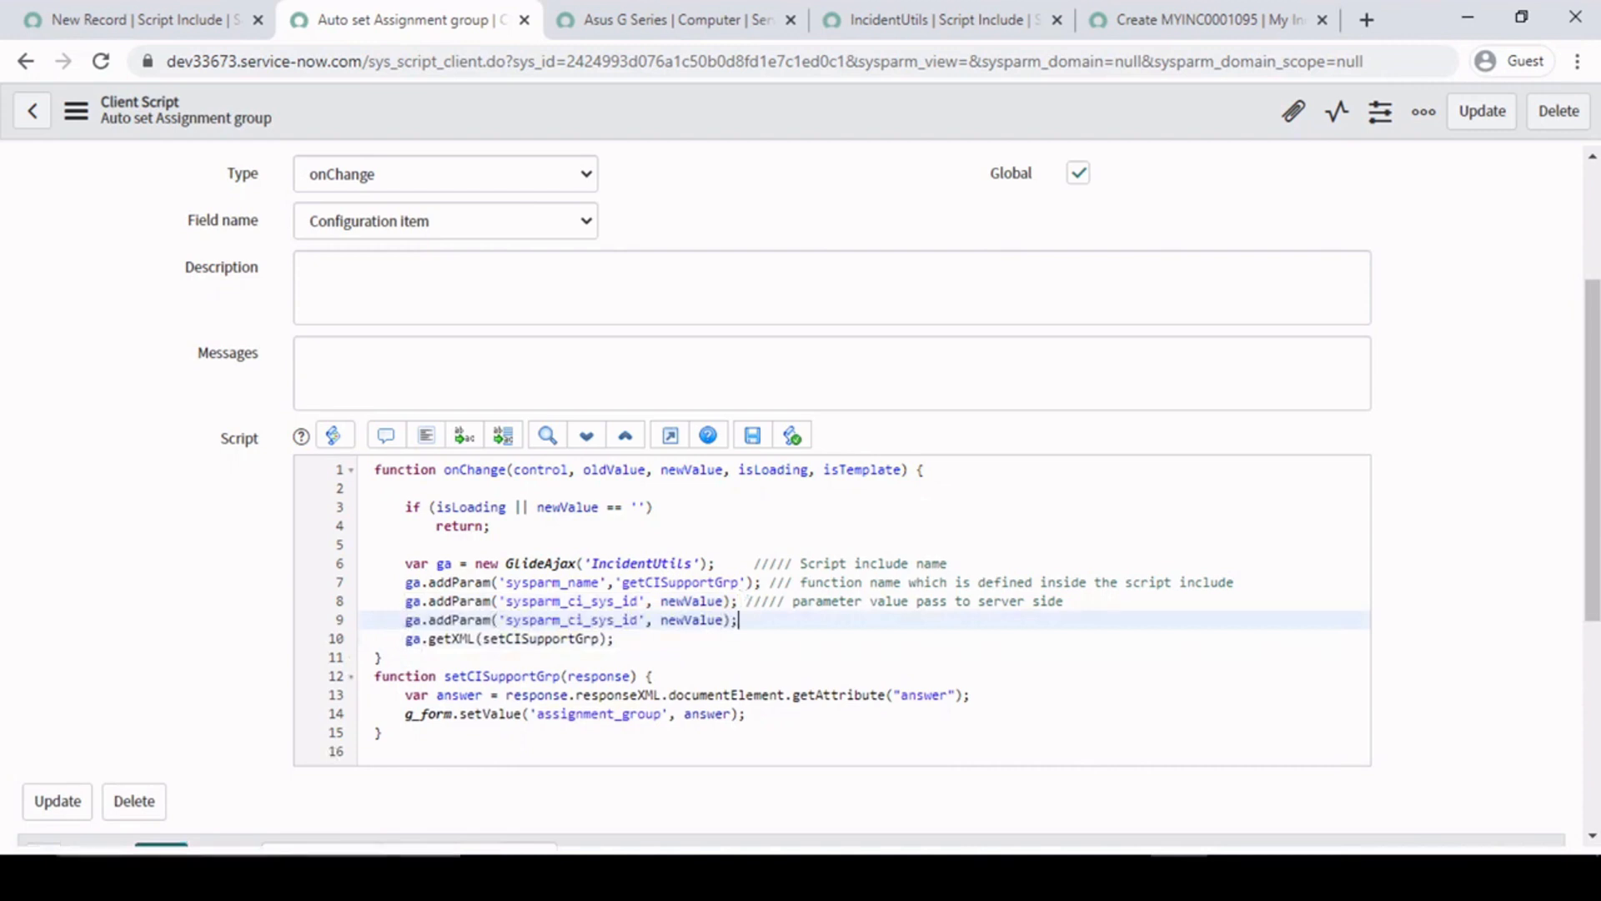
# - Rename the parameter in the line 9 addParam call, replacing ci_sys_id after the sysparm_ prefix with a first name
pyautogui.click(641, 627)
pyautogui.press('BackSpace')
pyautogui.press('BackSpace')
pyautogui.press('BackSpace')
pyautogui.press('BackSpace')
pyautogui.press('BackSpace')
pyautogui.press('BackSpace')
pyautogui.press('BackSpace')
pyautogui.press('BackSpace')
pyautogui.press('BackSpace')
pyautogui.write('runjay')
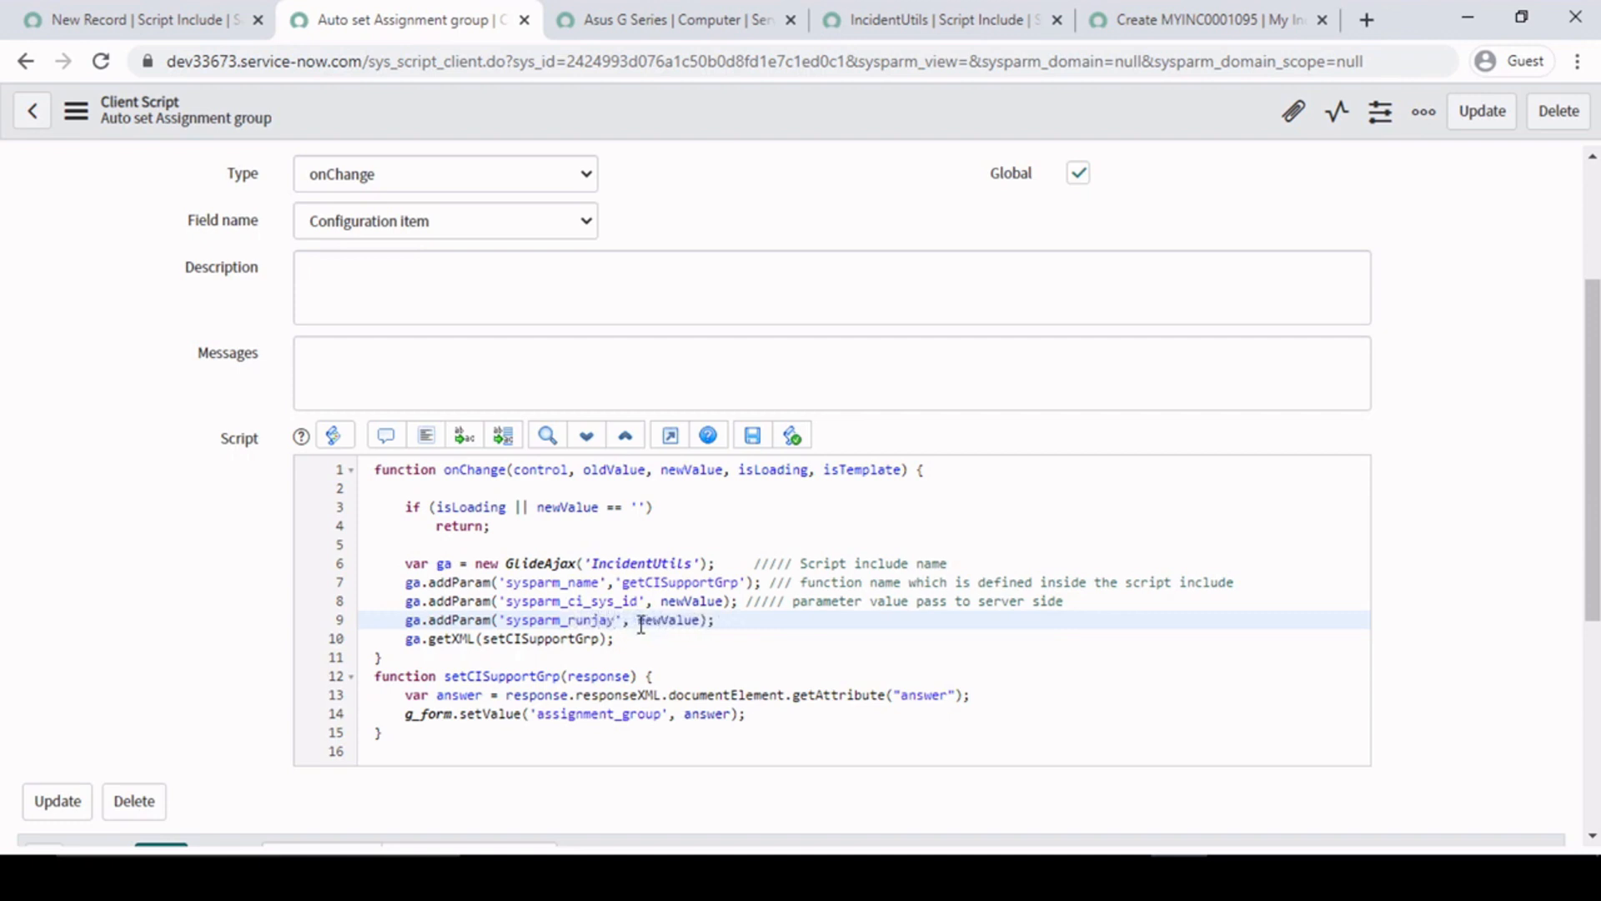
# - Make the line 9 addParam call pass a quoted full name as sysparm_name, and comment out that line
pyautogui.doubleClick(662, 624)
pyautogui.write("'Runjay Patel")
pyautogui.press('BackSpace')
pyautogui.press('BackSpace')
pyautogui.press('BackSpace')
pyautogui.press('BackSpace')
pyautogui.press('BackSpace')
pyautogui.press('BackSpace')
pyautogui.write('name')
pyautogui.moveTo(504, 621); pyautogui.dragTo(738, 620)
pyautogui.click(776, 621)
pyautogui.click(405, 618)
pyautogui.write('//')
# - Review the addParam calls on lines 7 to 9 and the getXML(setCISupportGrp) call on line 10 of the client script
pyautogui.click(726, 601)
pyautogui.moveTo(505, 600); pyautogui.dragTo(607, 601)
pyautogui.click(636, 621)
pyautogui.moveTo(784, 623); pyautogui.dragTo(450, 589)
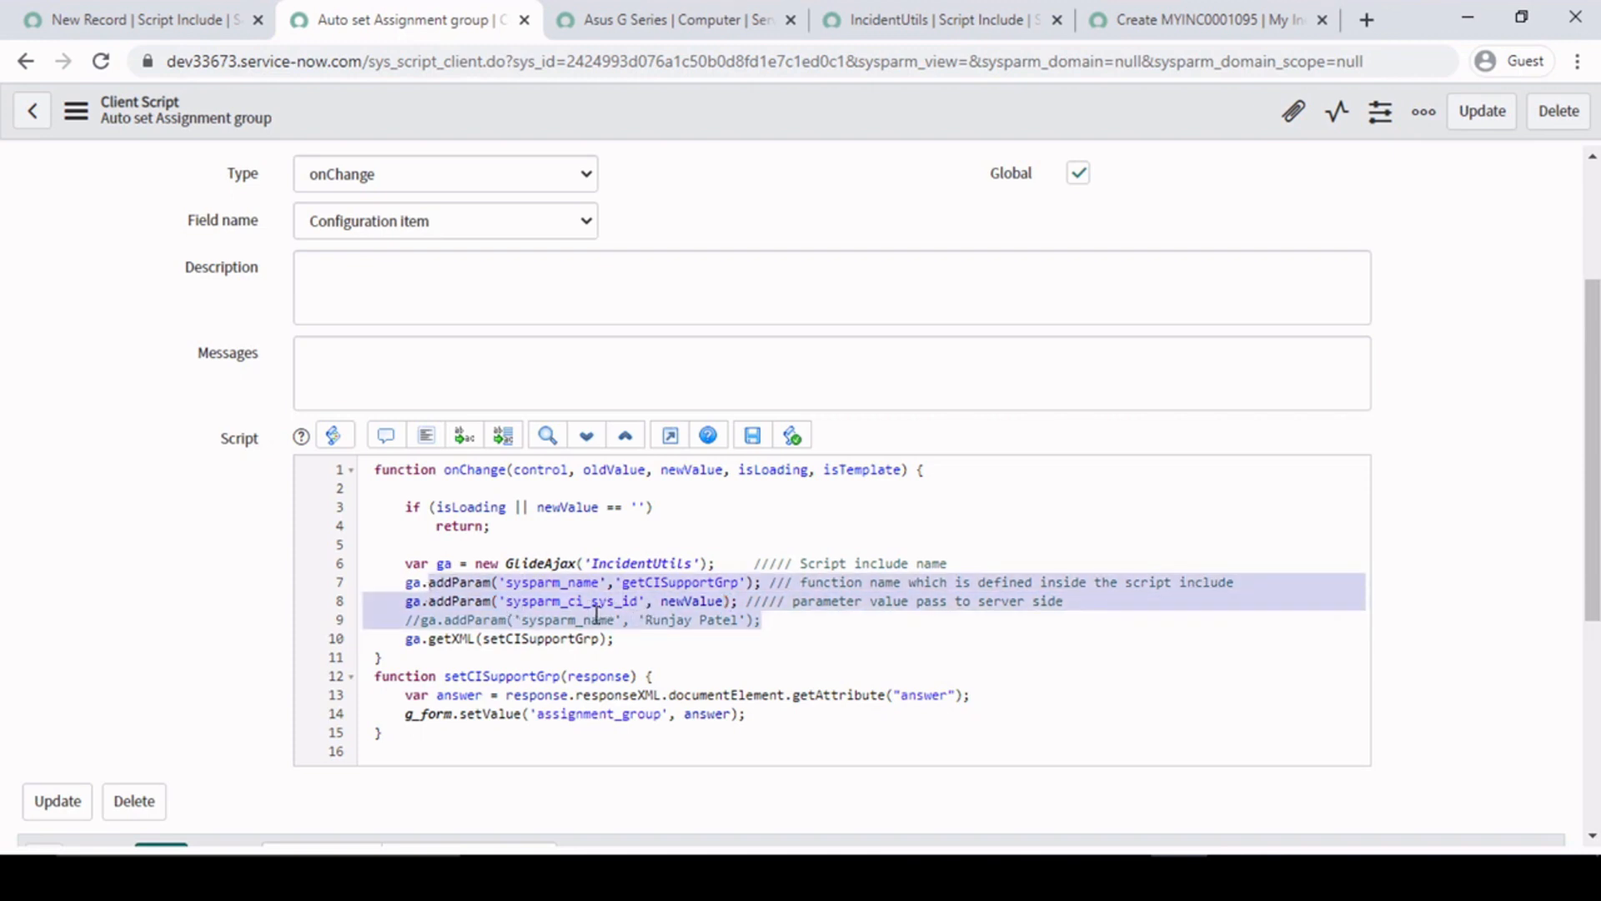
pyautogui.click(653, 620)
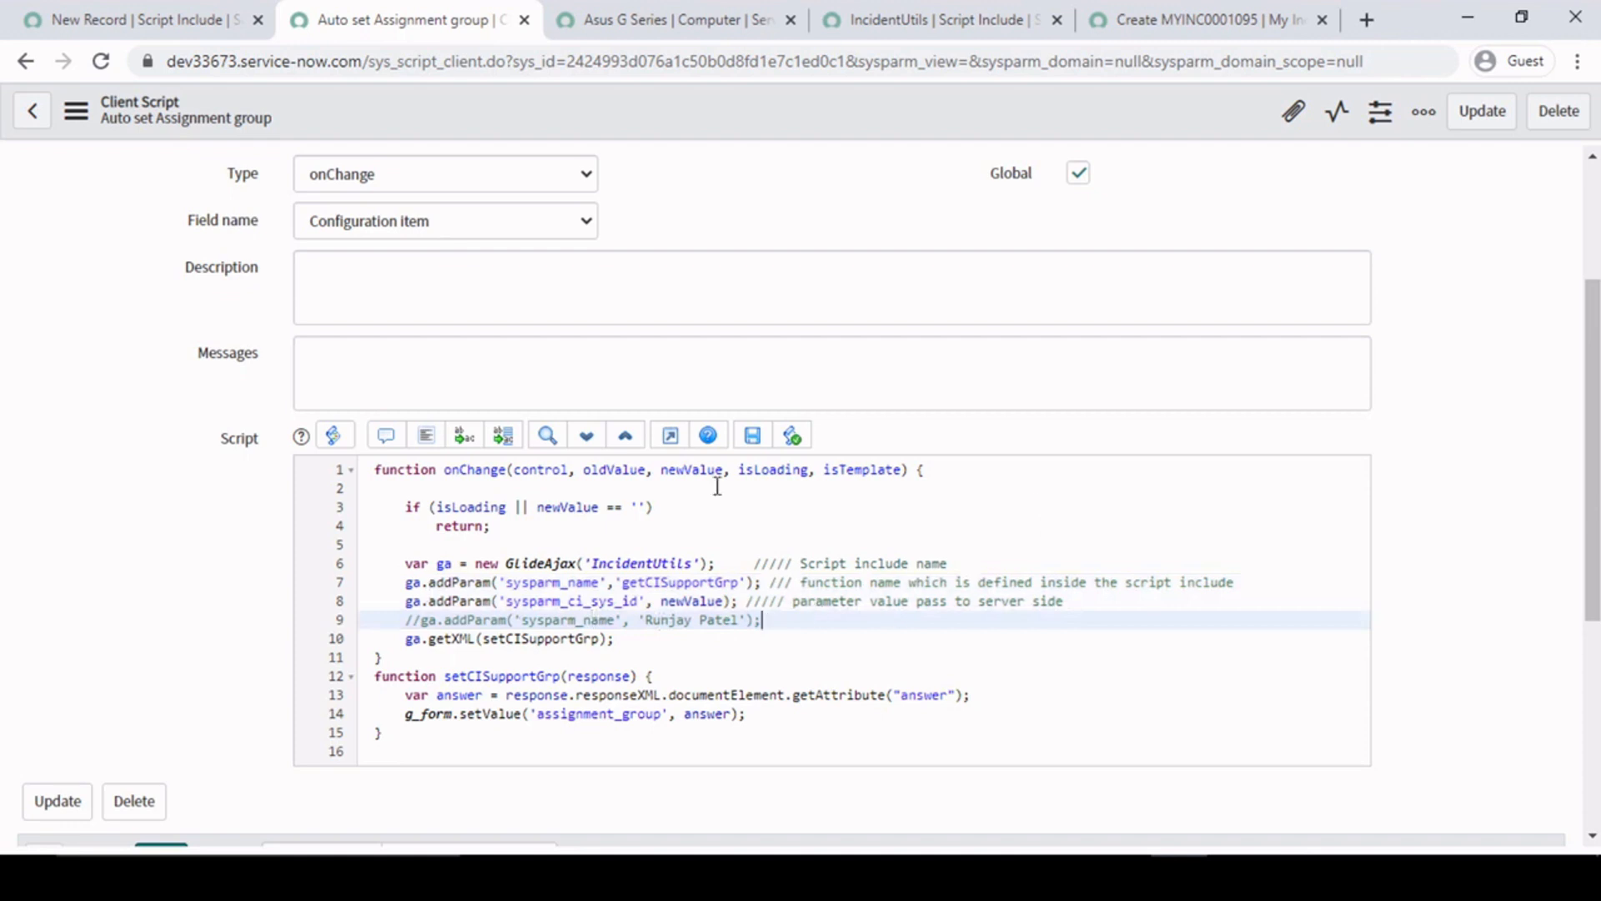
pyautogui.click(399, 639)
pyautogui.moveTo(399, 640); pyautogui.dragTo(637, 647)
pyautogui.click(633, 639)
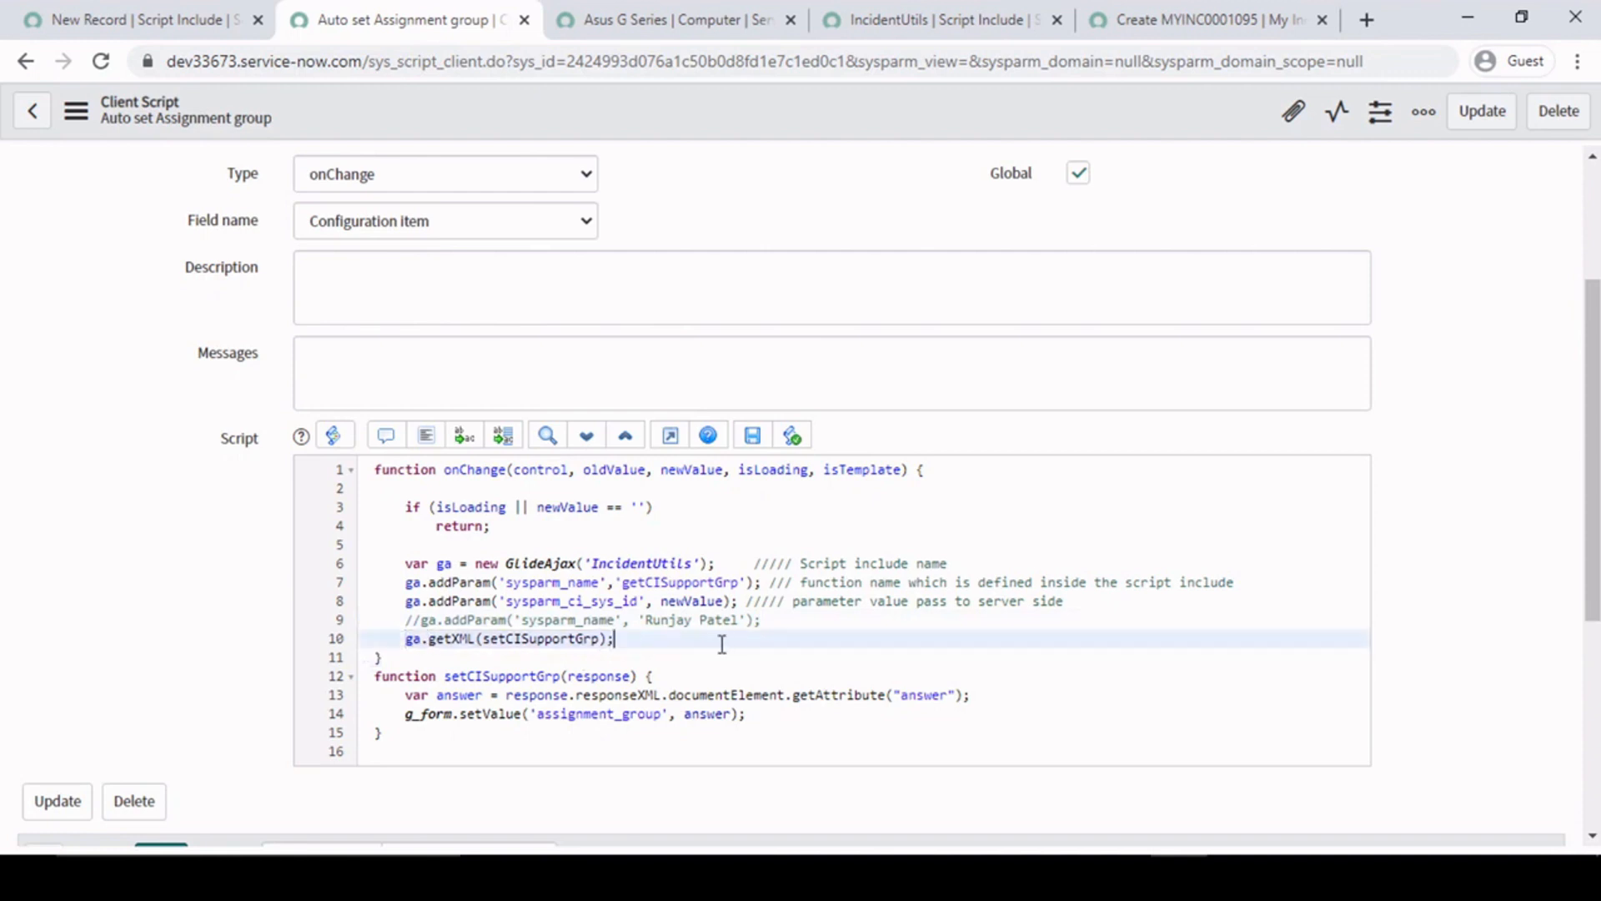
pyautogui.moveTo(638, 641); pyautogui.dragTo(406, 638)
pyautogui.click(422, 638)
pyautogui.moveTo(404, 642); pyautogui.dragTo(675, 647)
pyautogui.click(659, 643)
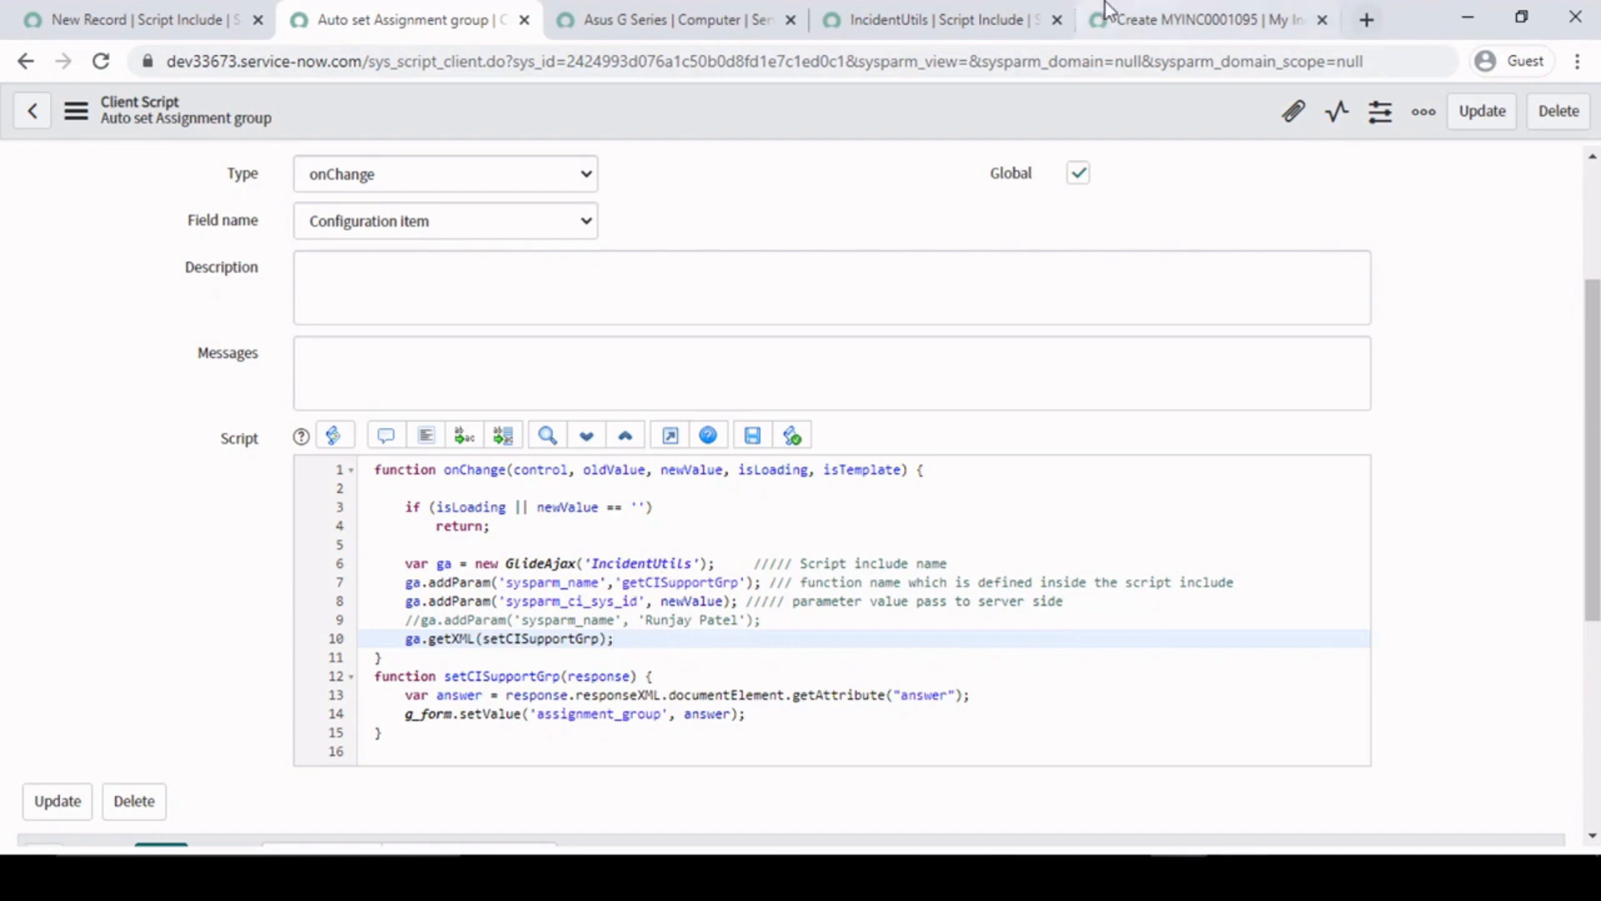
# - Clear the Configuration item on the new My Incident record and select Asus G Series again to trigger the onChange script
pyautogui.click(1201, 20)
pyautogui.click(764, 278)
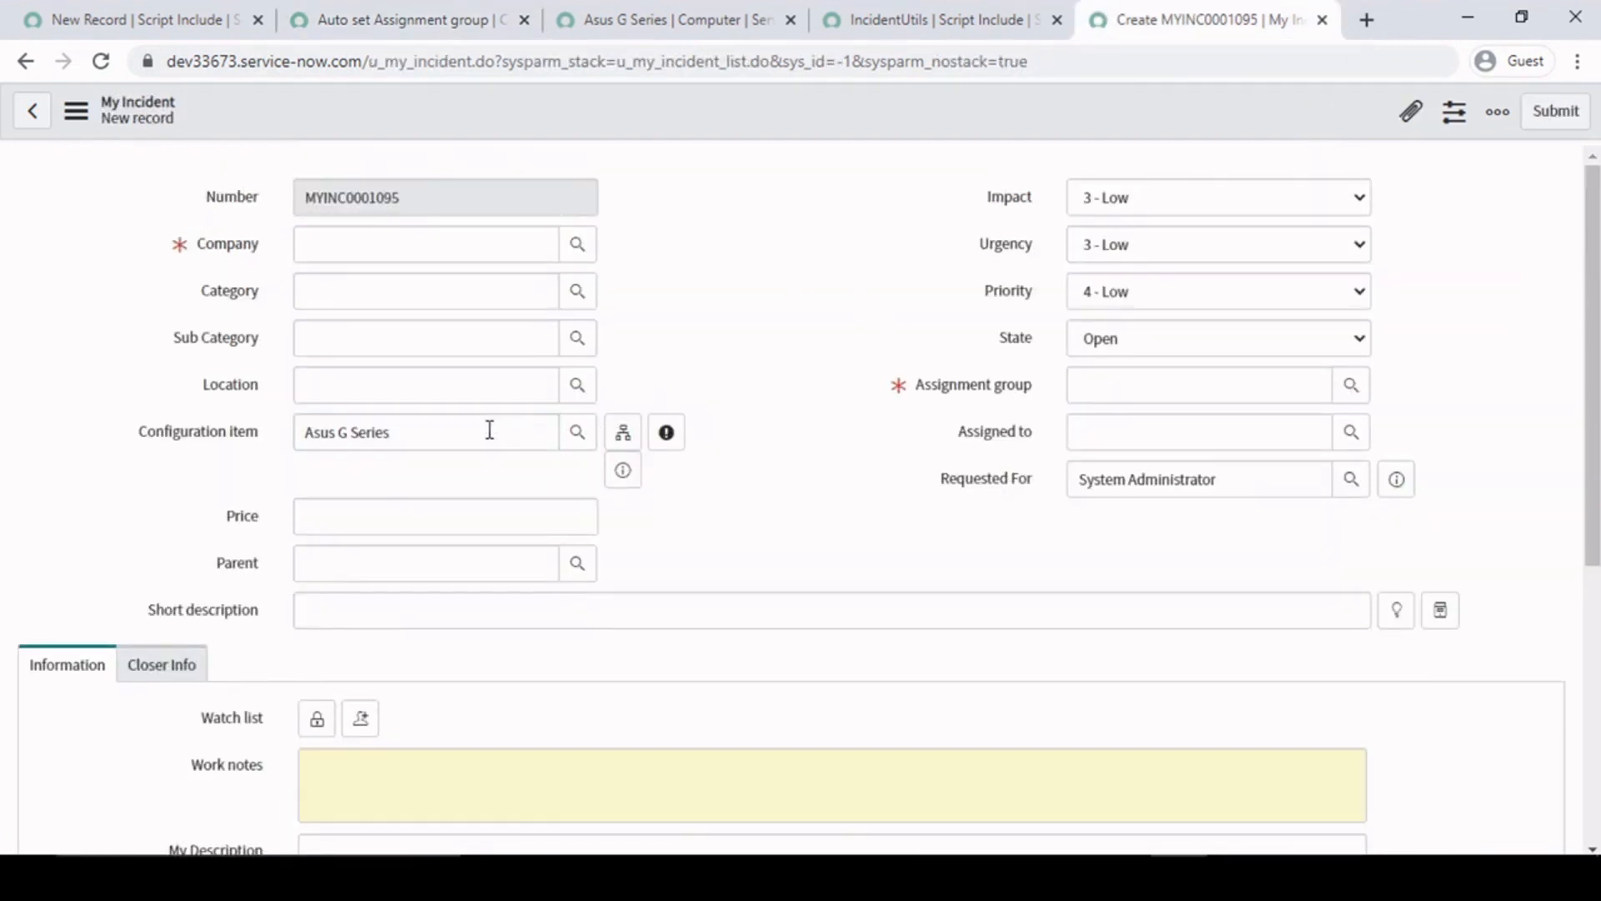
pyautogui.moveTo(483, 432); pyautogui.dragTo(189, 432)
pyautogui.press('BackSpace')
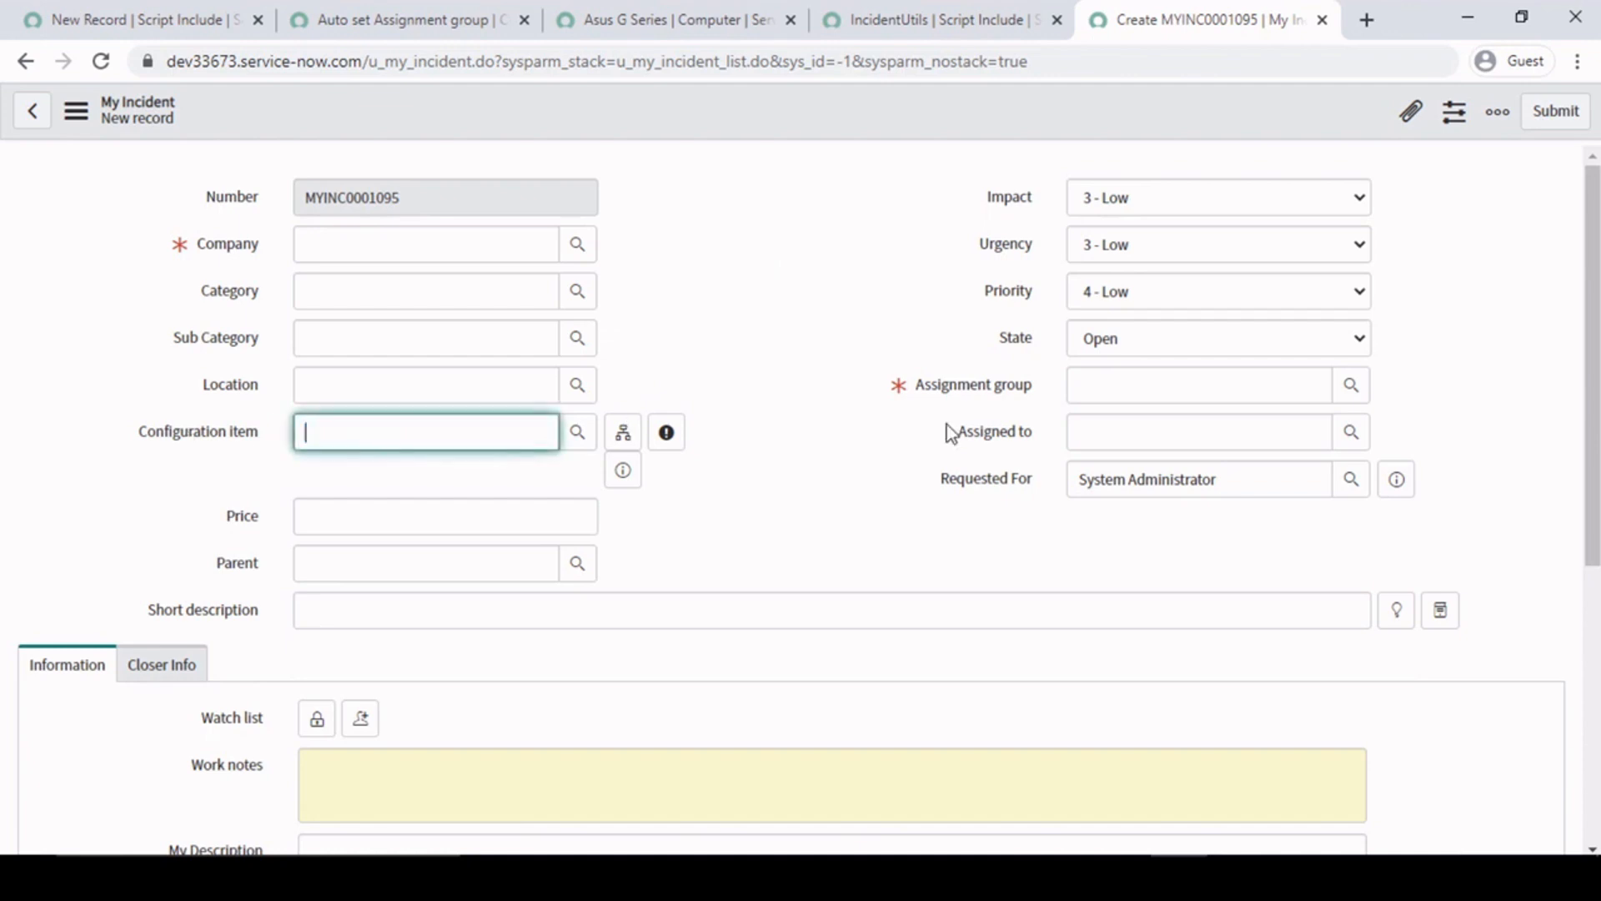
pyautogui.click(854, 313)
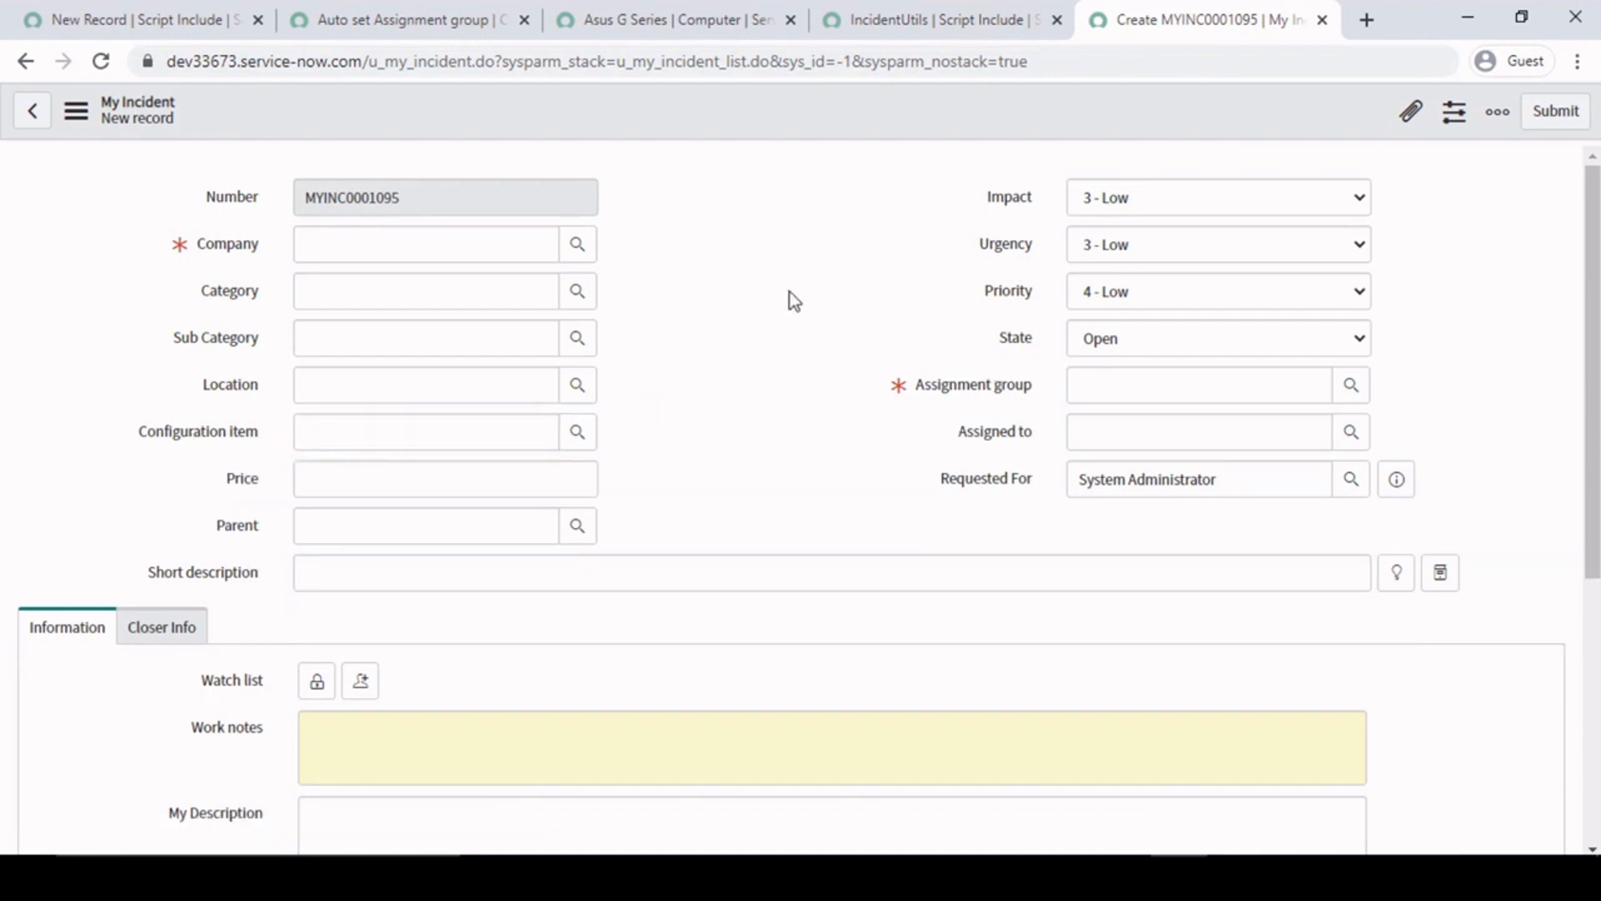
pyautogui.click(440, 432)
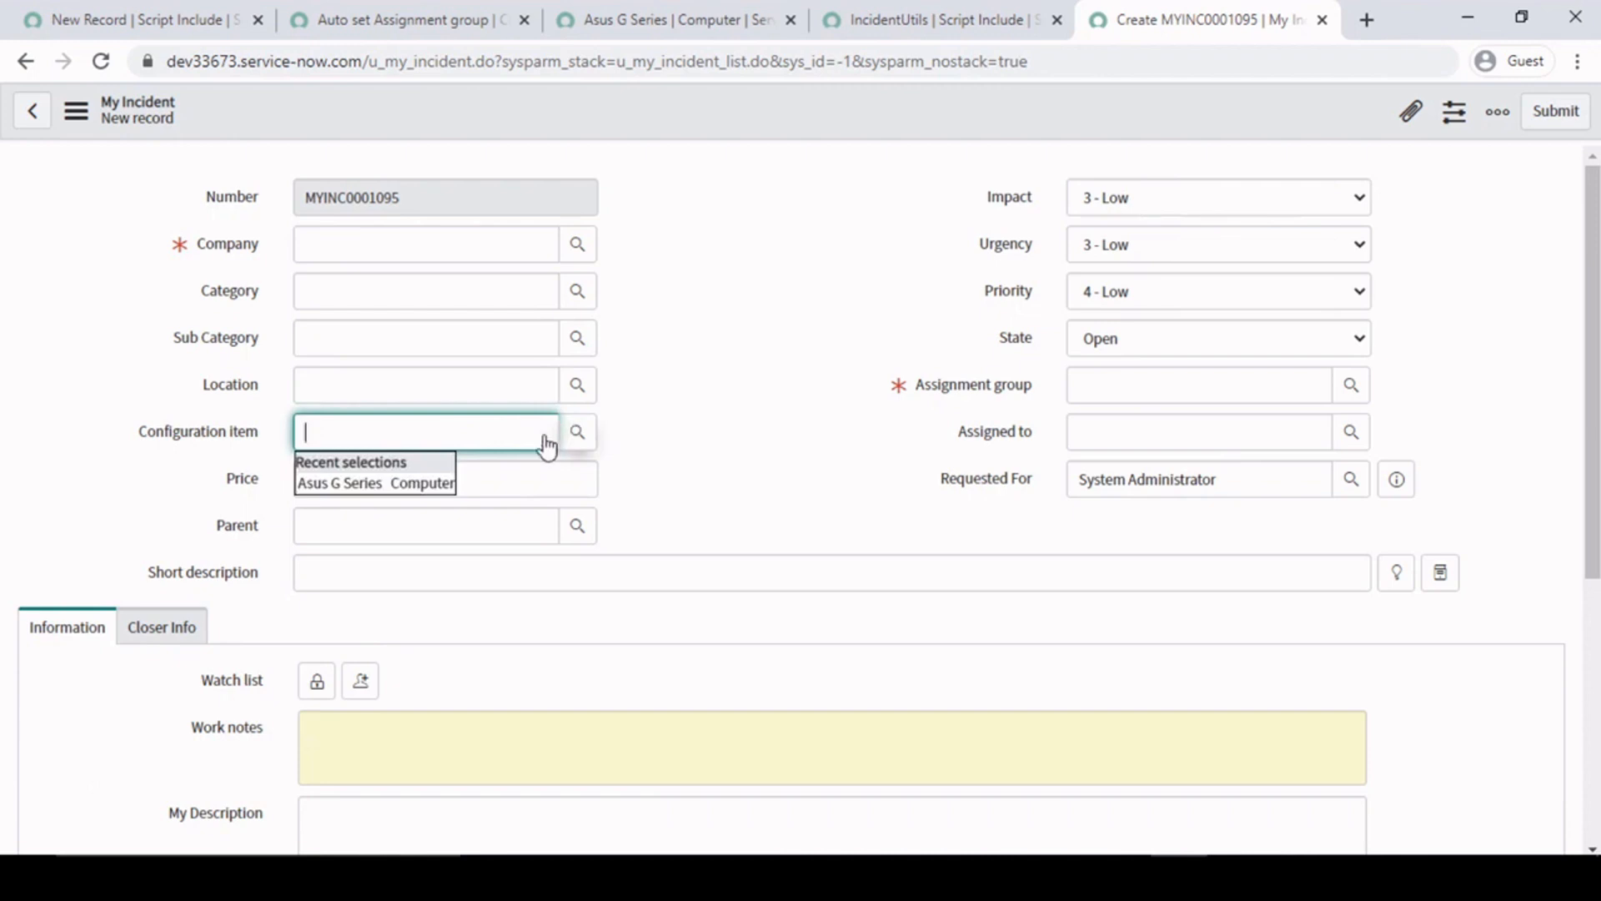
pyautogui.click(393, 482)
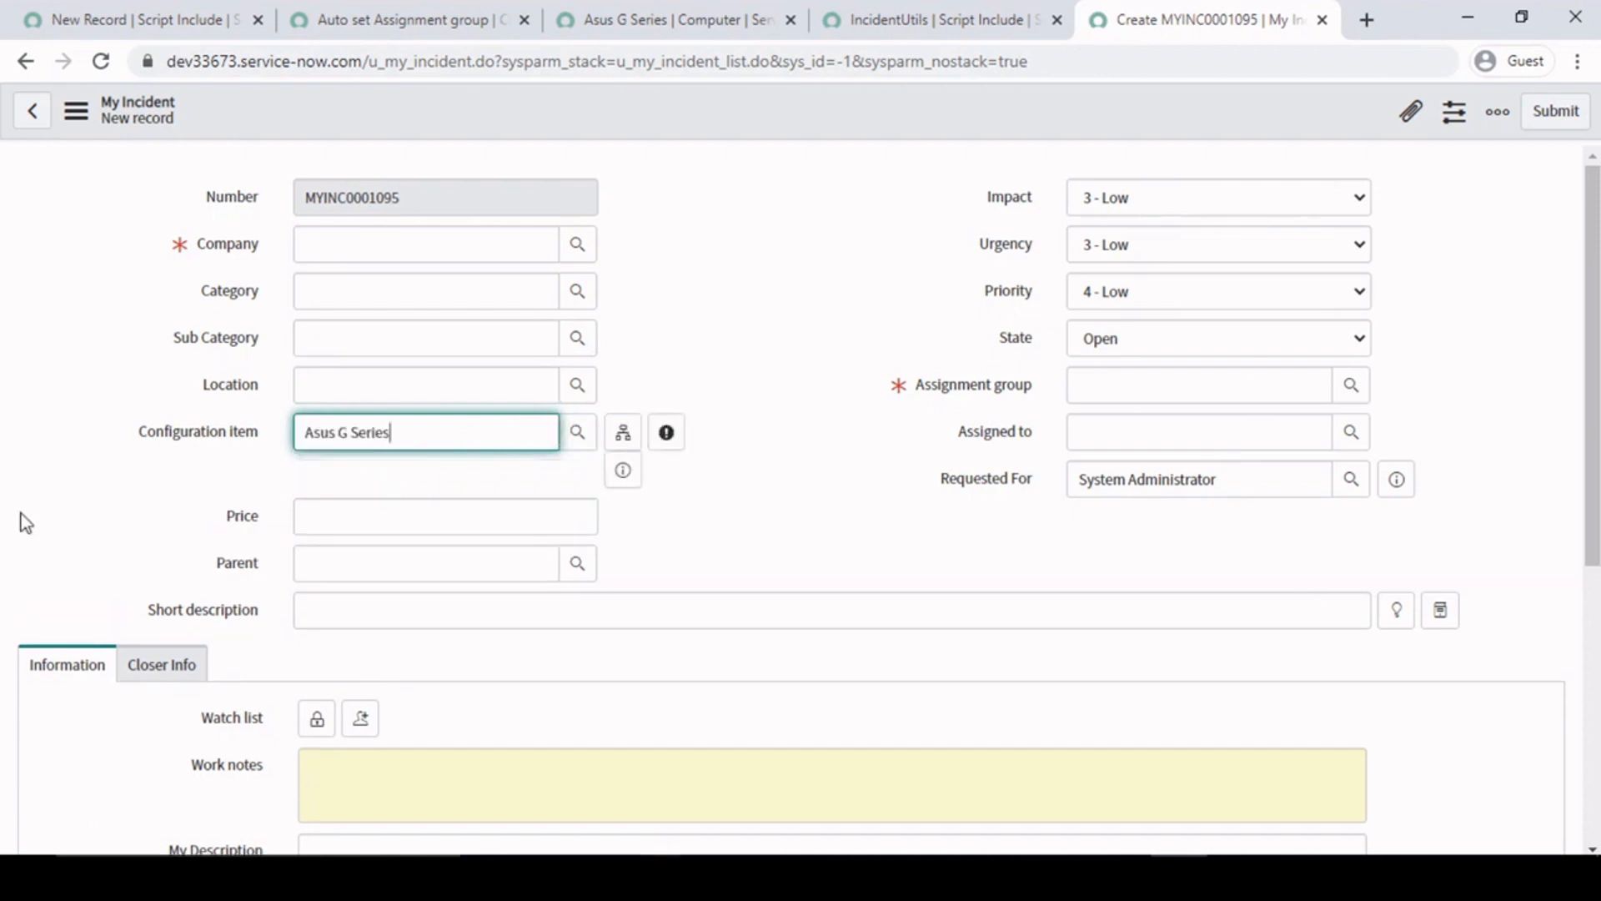
pyautogui.click(865, 367)
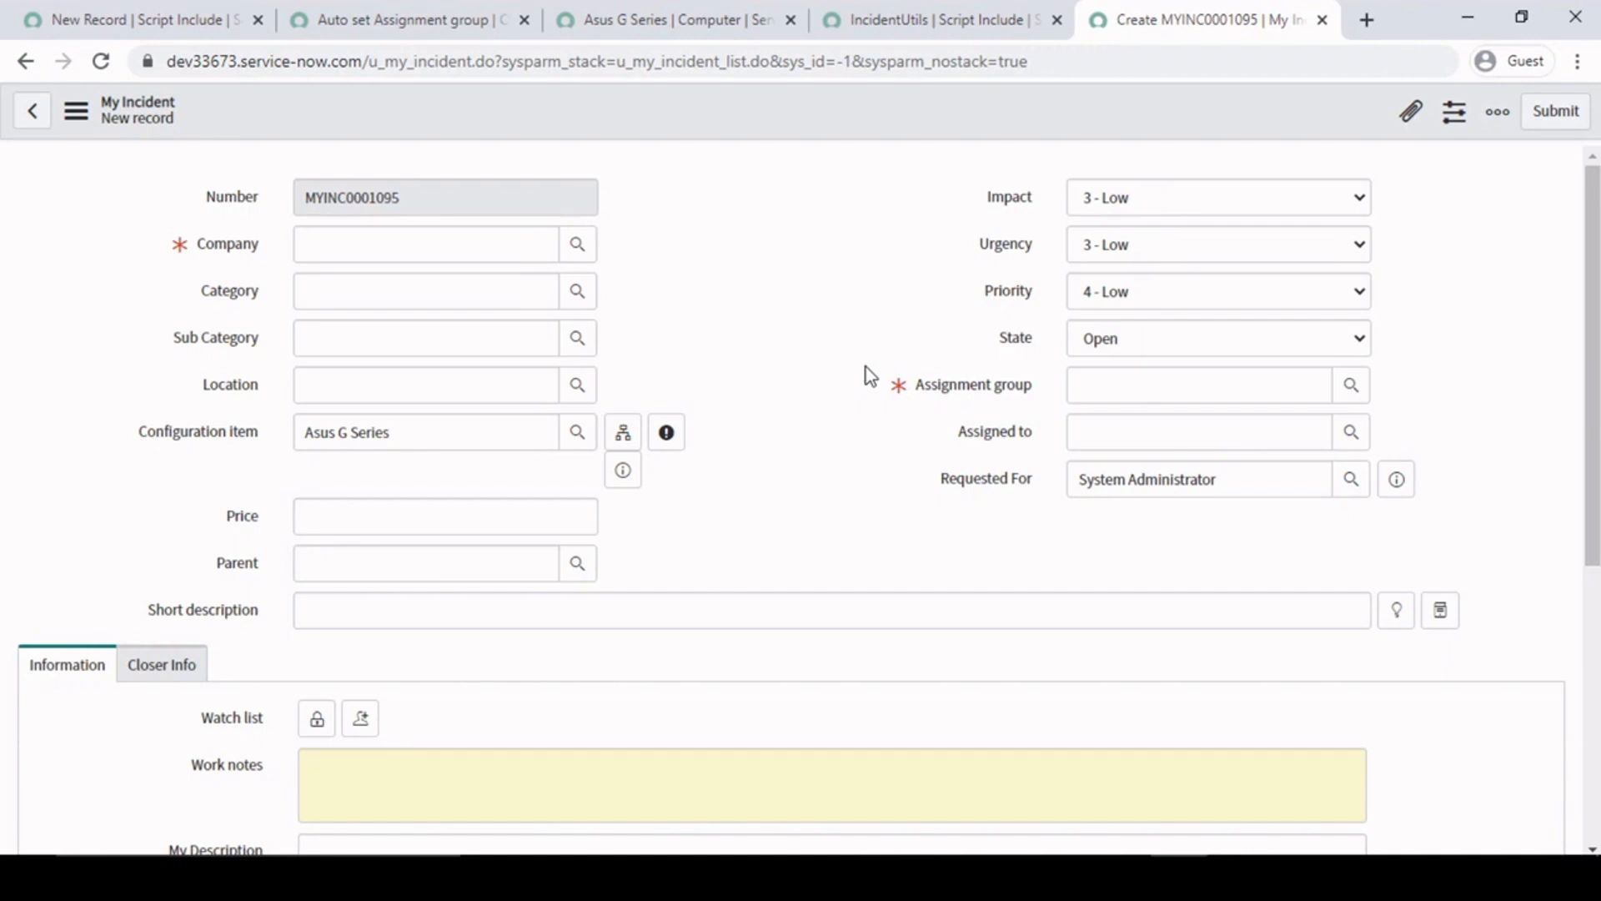
# - Examine the getXML(setCISupportGrp) call on line 10 of the client script and the matching callback function declaration on line 12
pyautogui.click(441, 425)
pyautogui.click(772, 318)
pyautogui.click(392, 17)
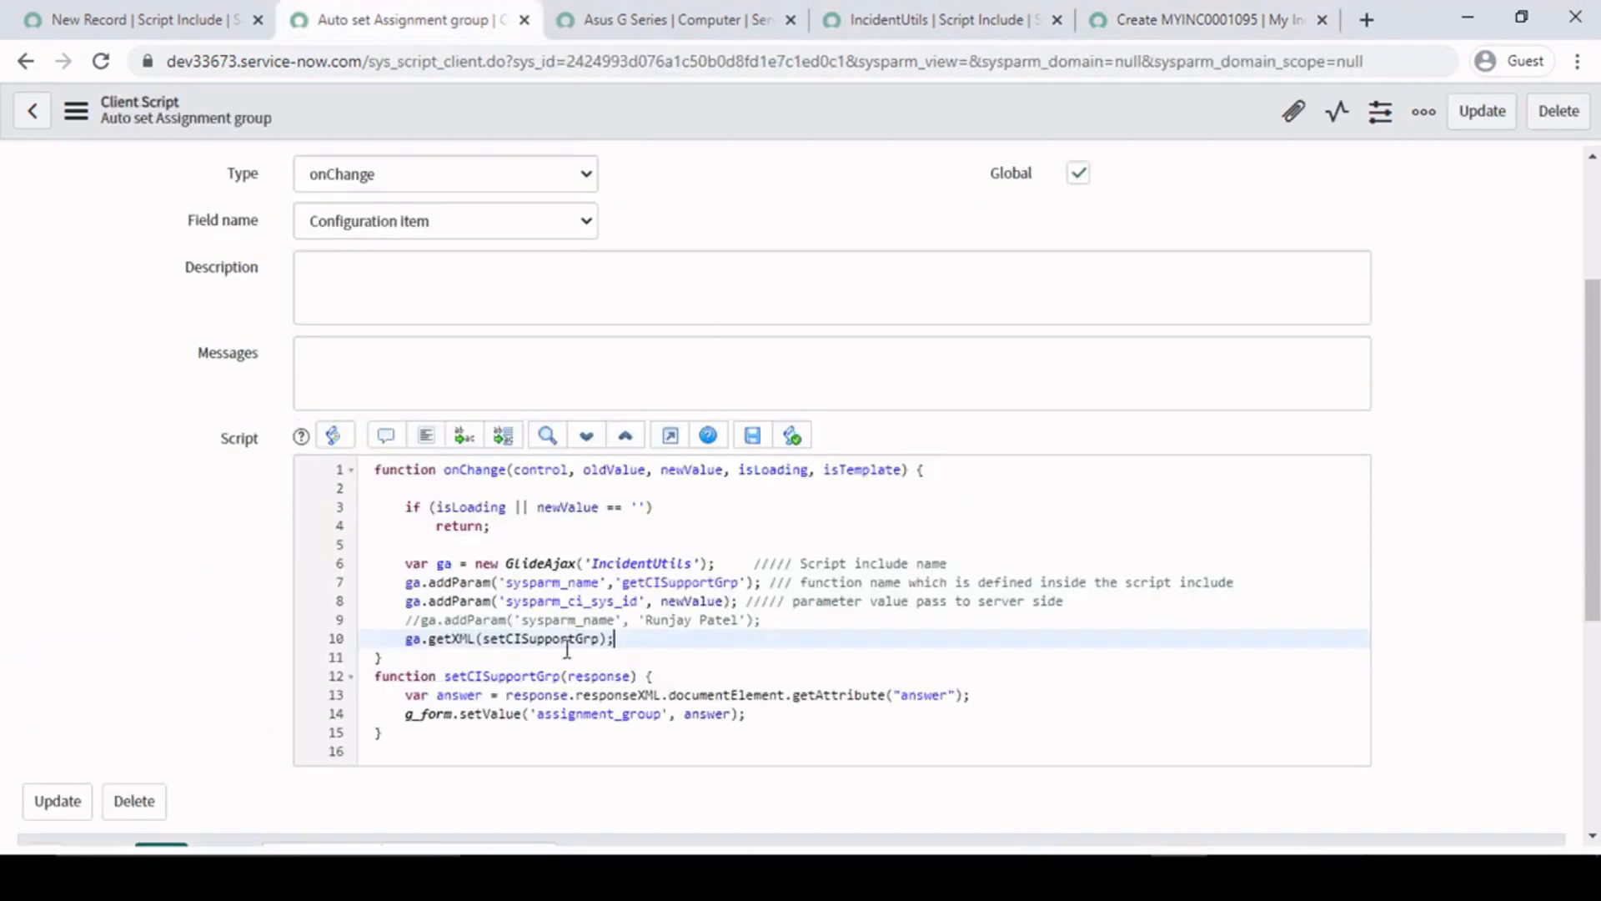
pyautogui.moveTo(406, 639); pyautogui.dragTo(613, 639)
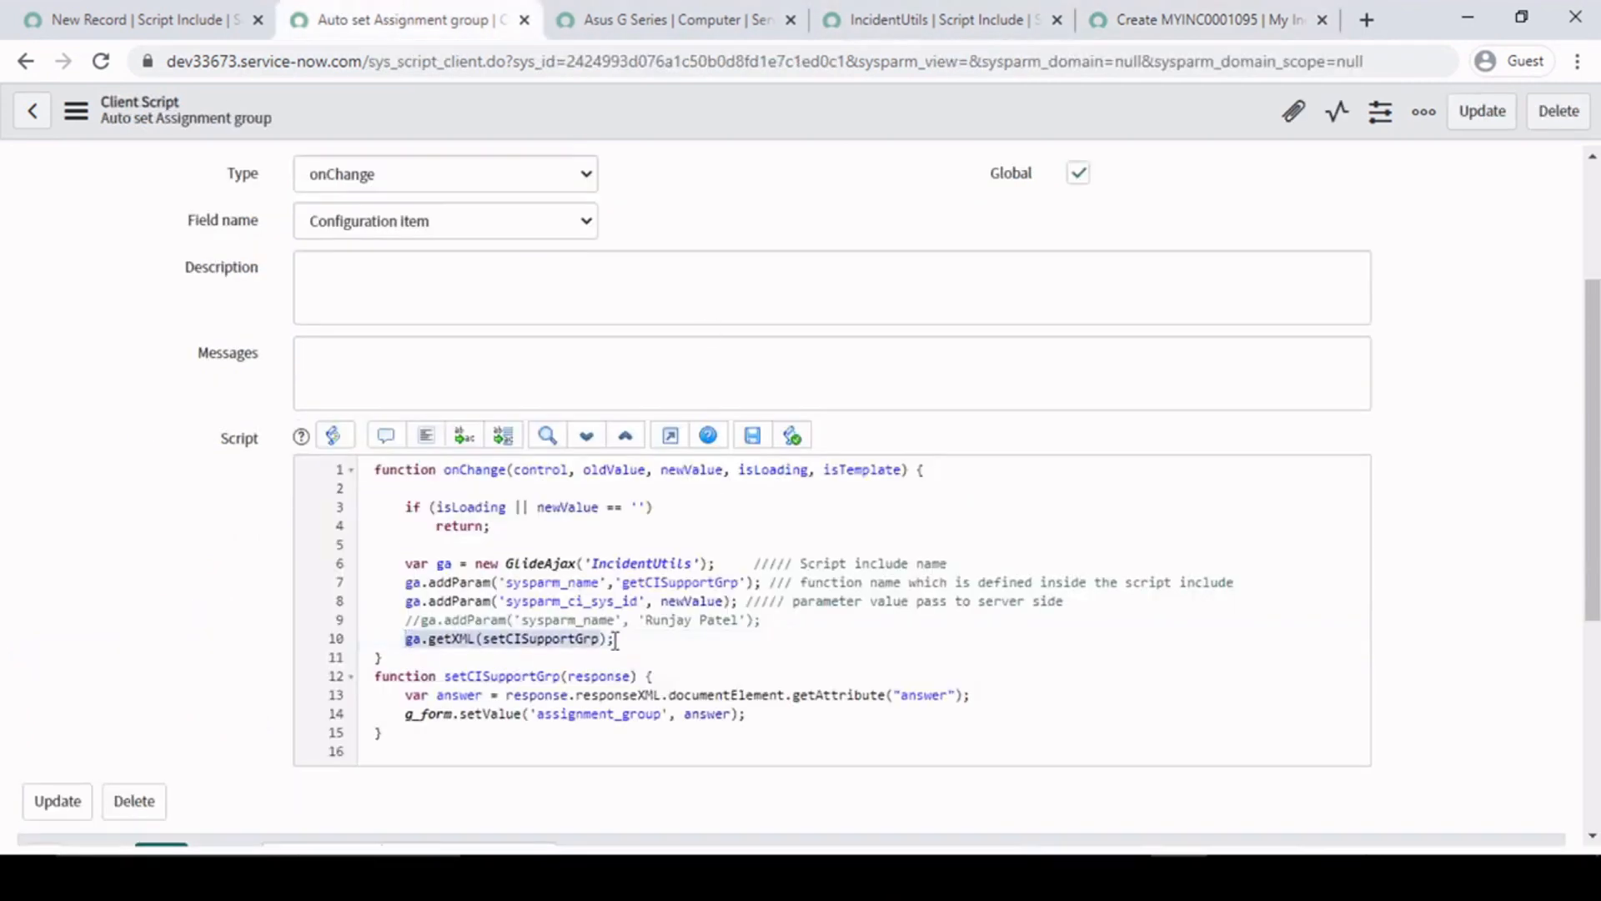
pyautogui.click(652, 640)
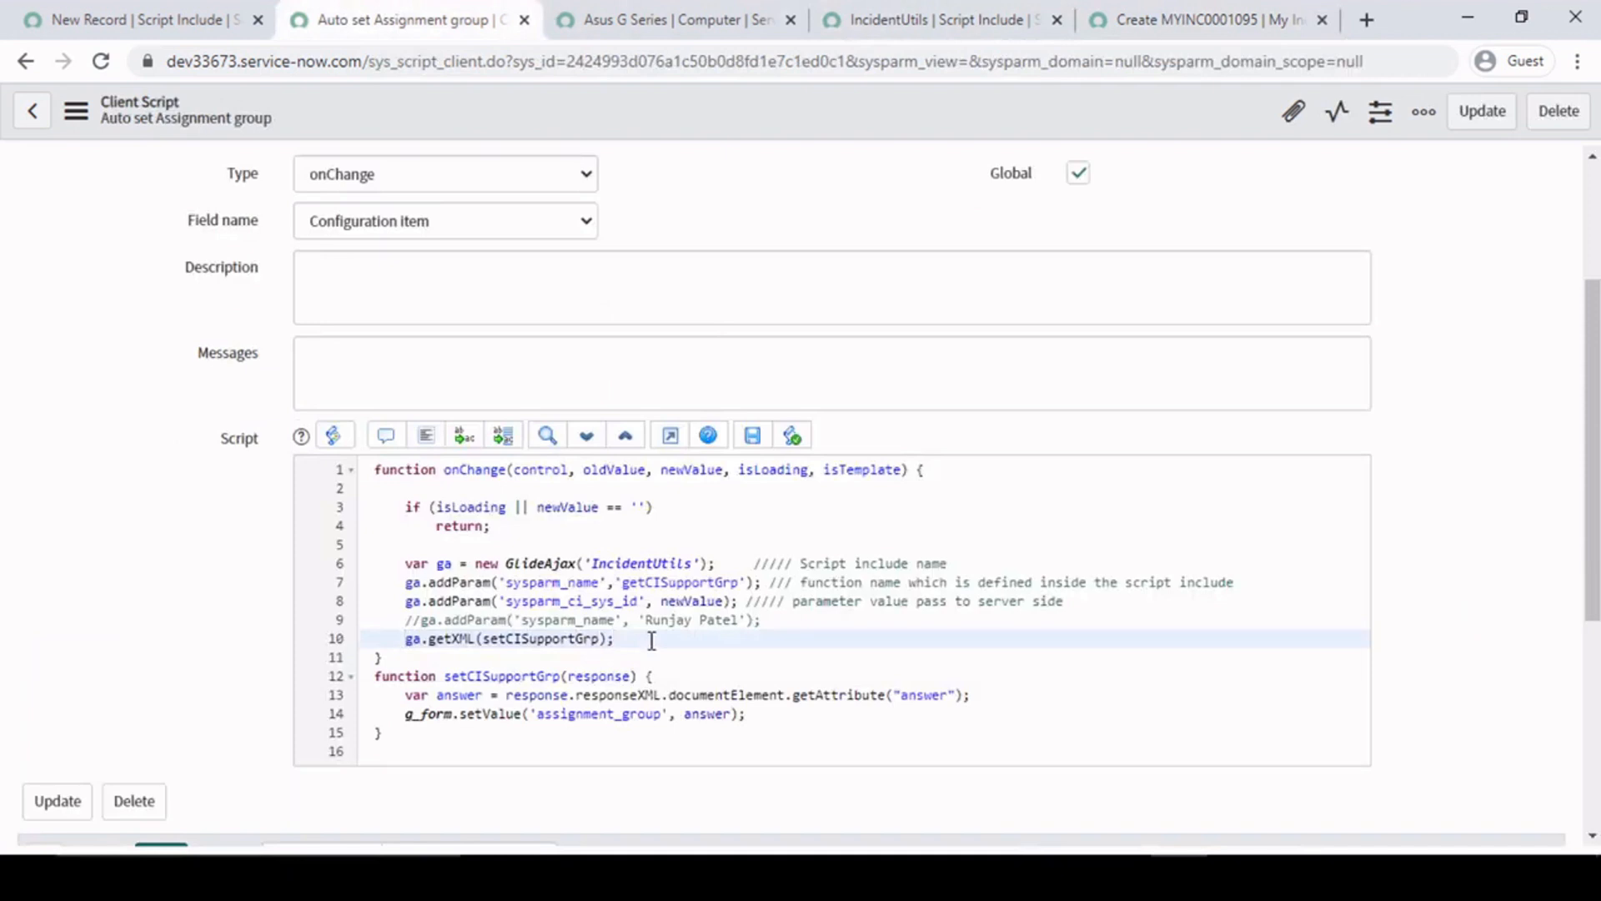
pyautogui.doubleClick(482, 638)
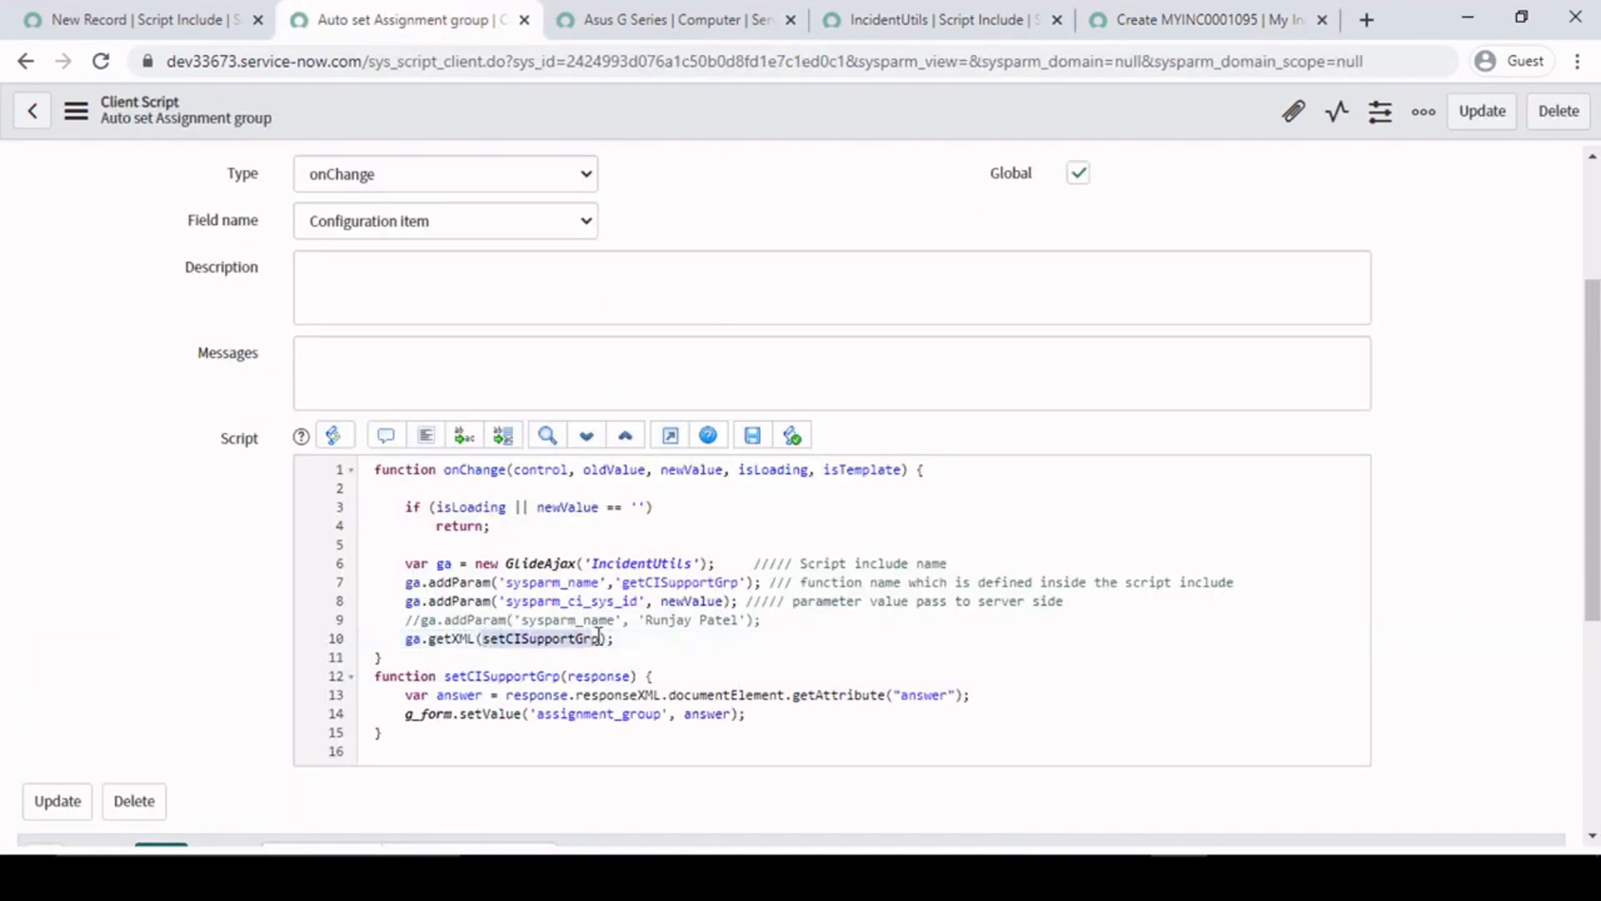
pyautogui.click(557, 638)
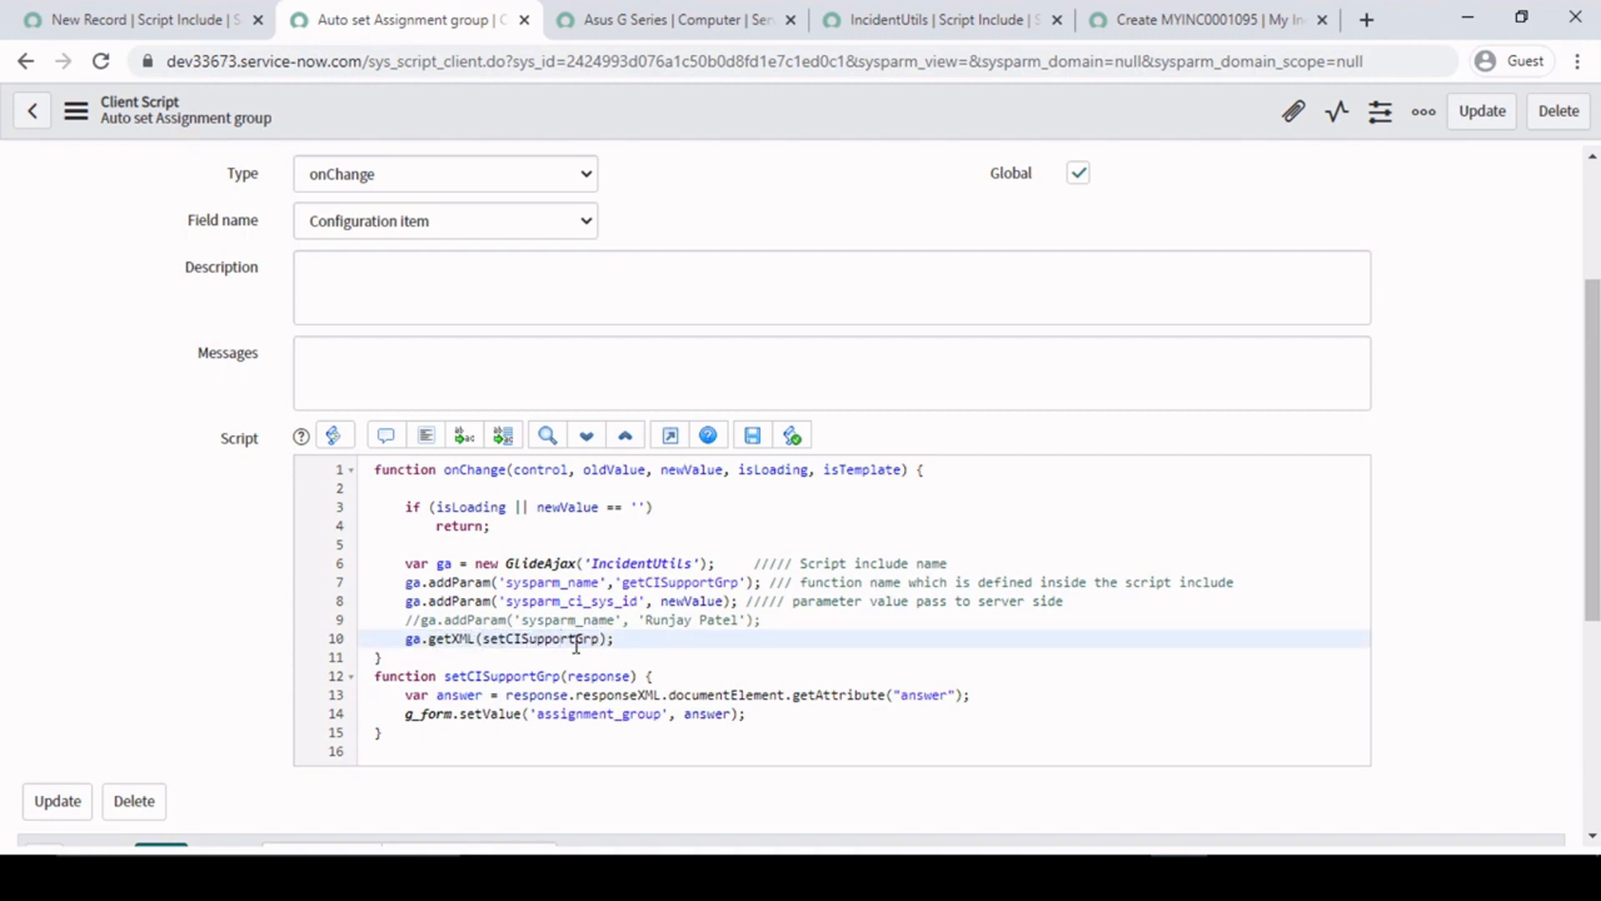
pyautogui.click(597, 641)
pyautogui.click(453, 676)
pyautogui.moveTo(445, 677); pyautogui.dragTo(558, 676)
pyautogui.tripleClick(591, 677)
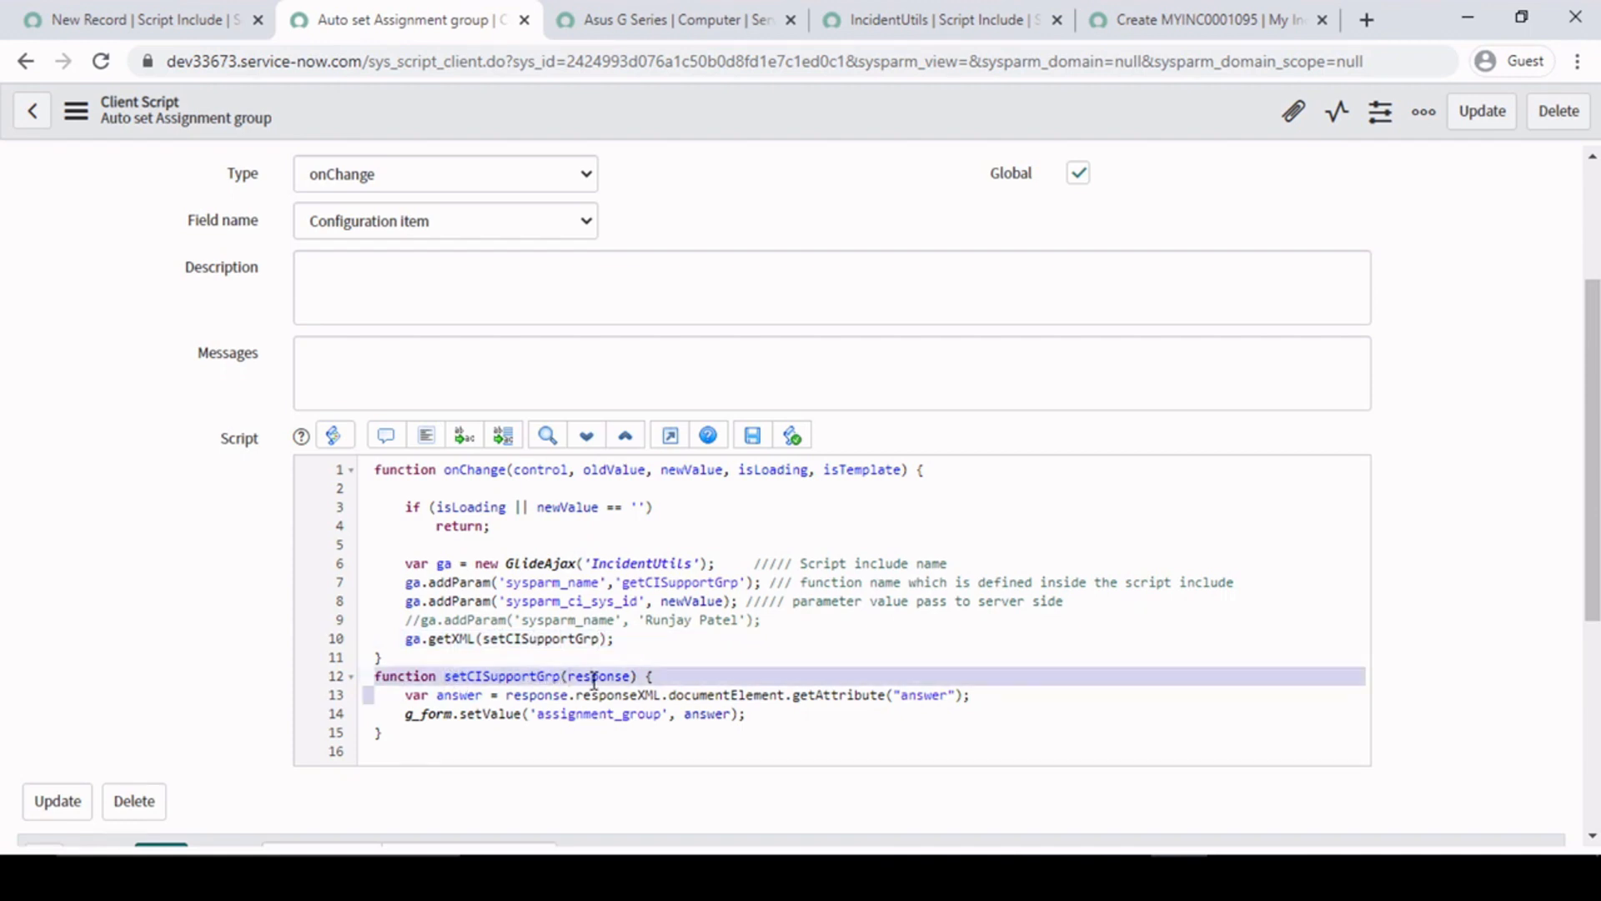
pyautogui.click(676, 675)
pyautogui.scroll(-1, 677, 667)
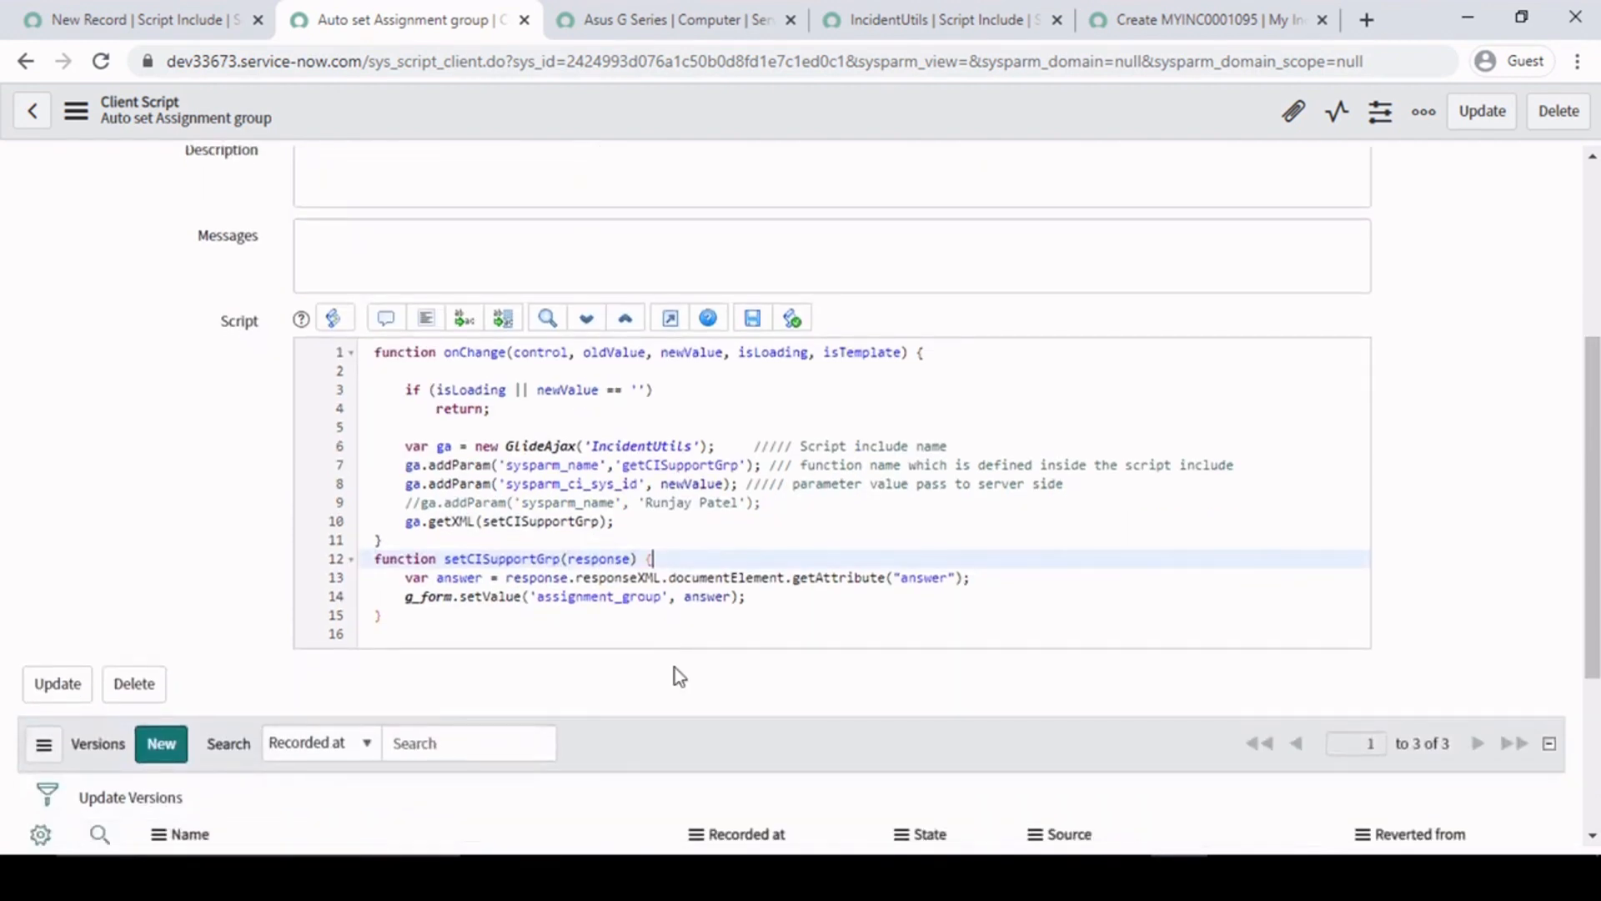
# - Examine line 13 of the callback, where the answer attribute of the XML response is read into the answer variable
pyautogui.click(406, 578)
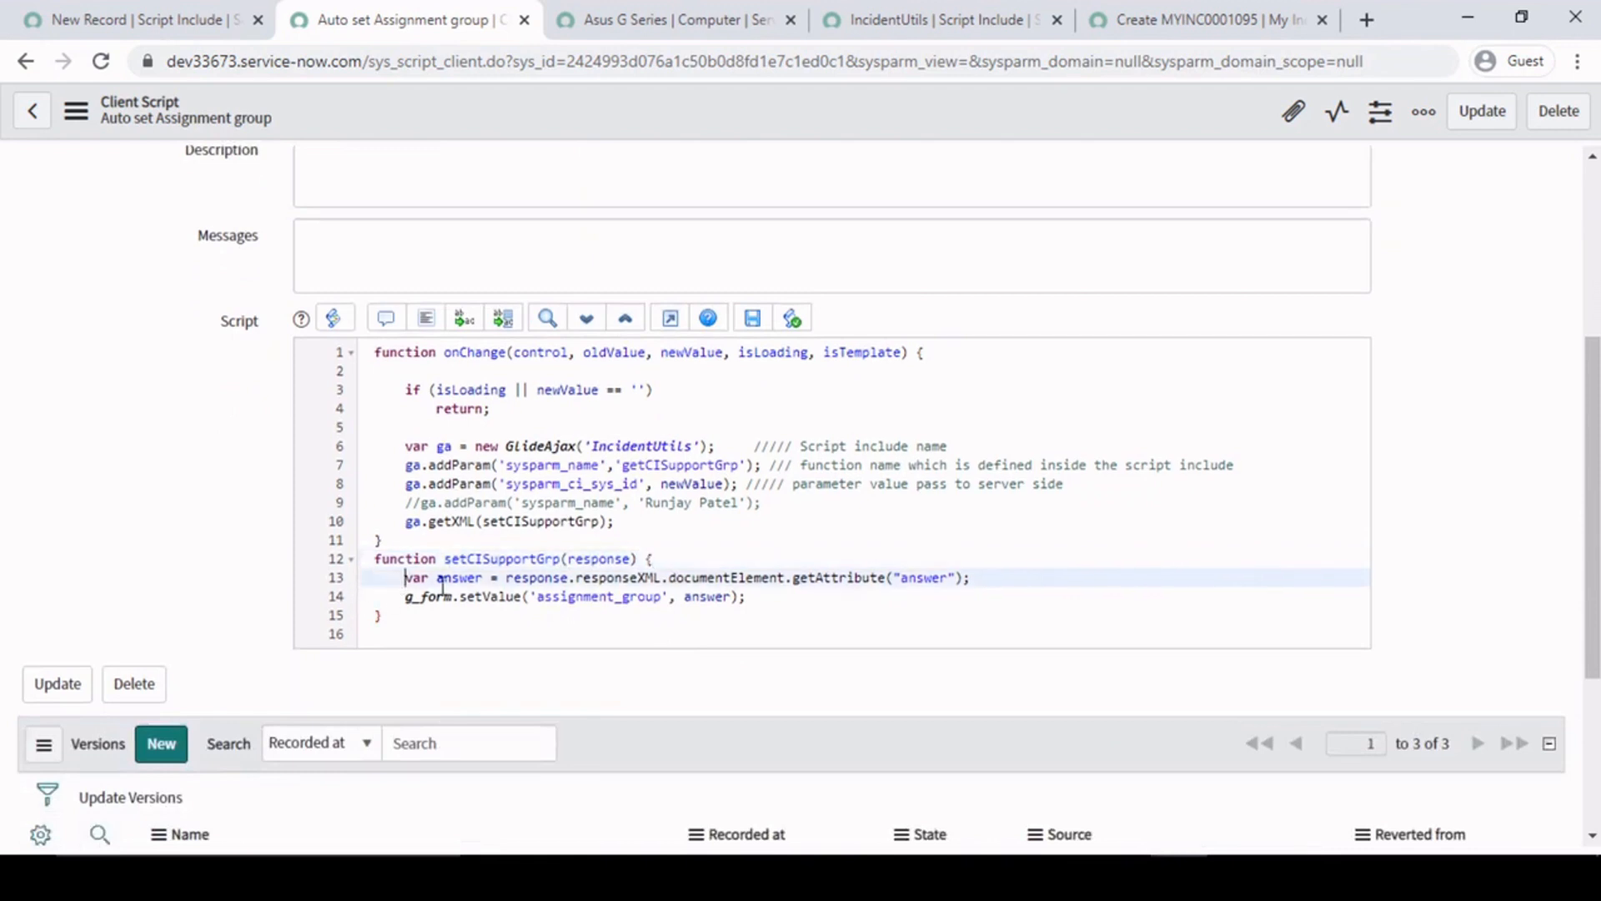
pyautogui.moveTo(500, 580); pyautogui.dragTo(891, 575)
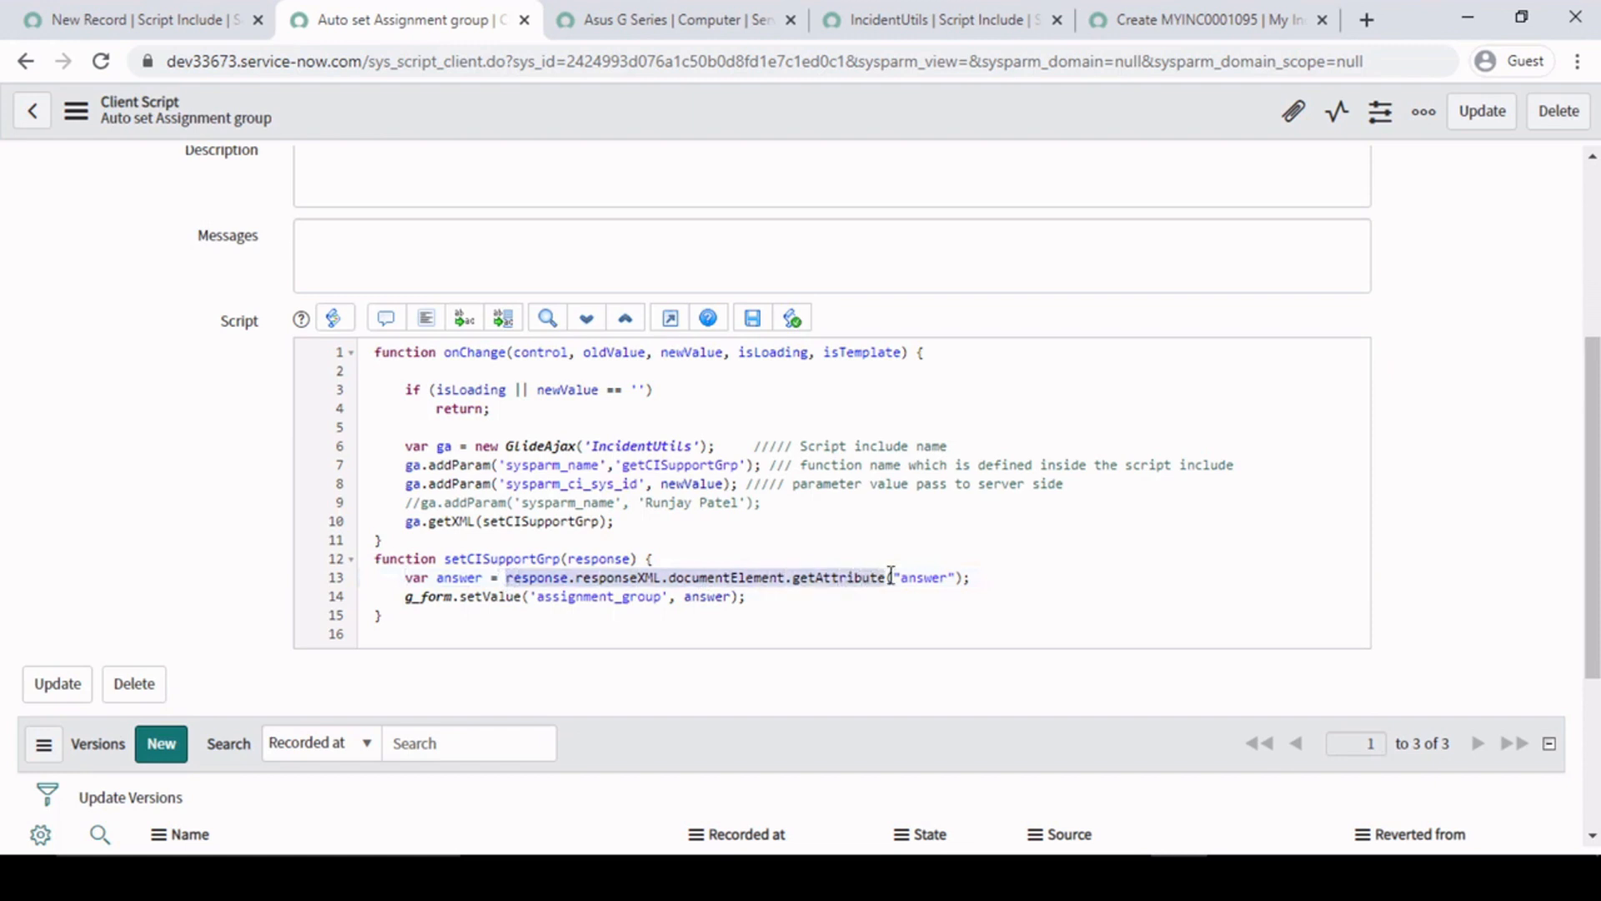
pyautogui.click(570, 583)
pyautogui.moveTo(506, 578); pyautogui.dragTo(886, 575)
pyautogui.moveTo(1007, 576); pyautogui.dragTo(506, 577)
pyautogui.click(553, 577)
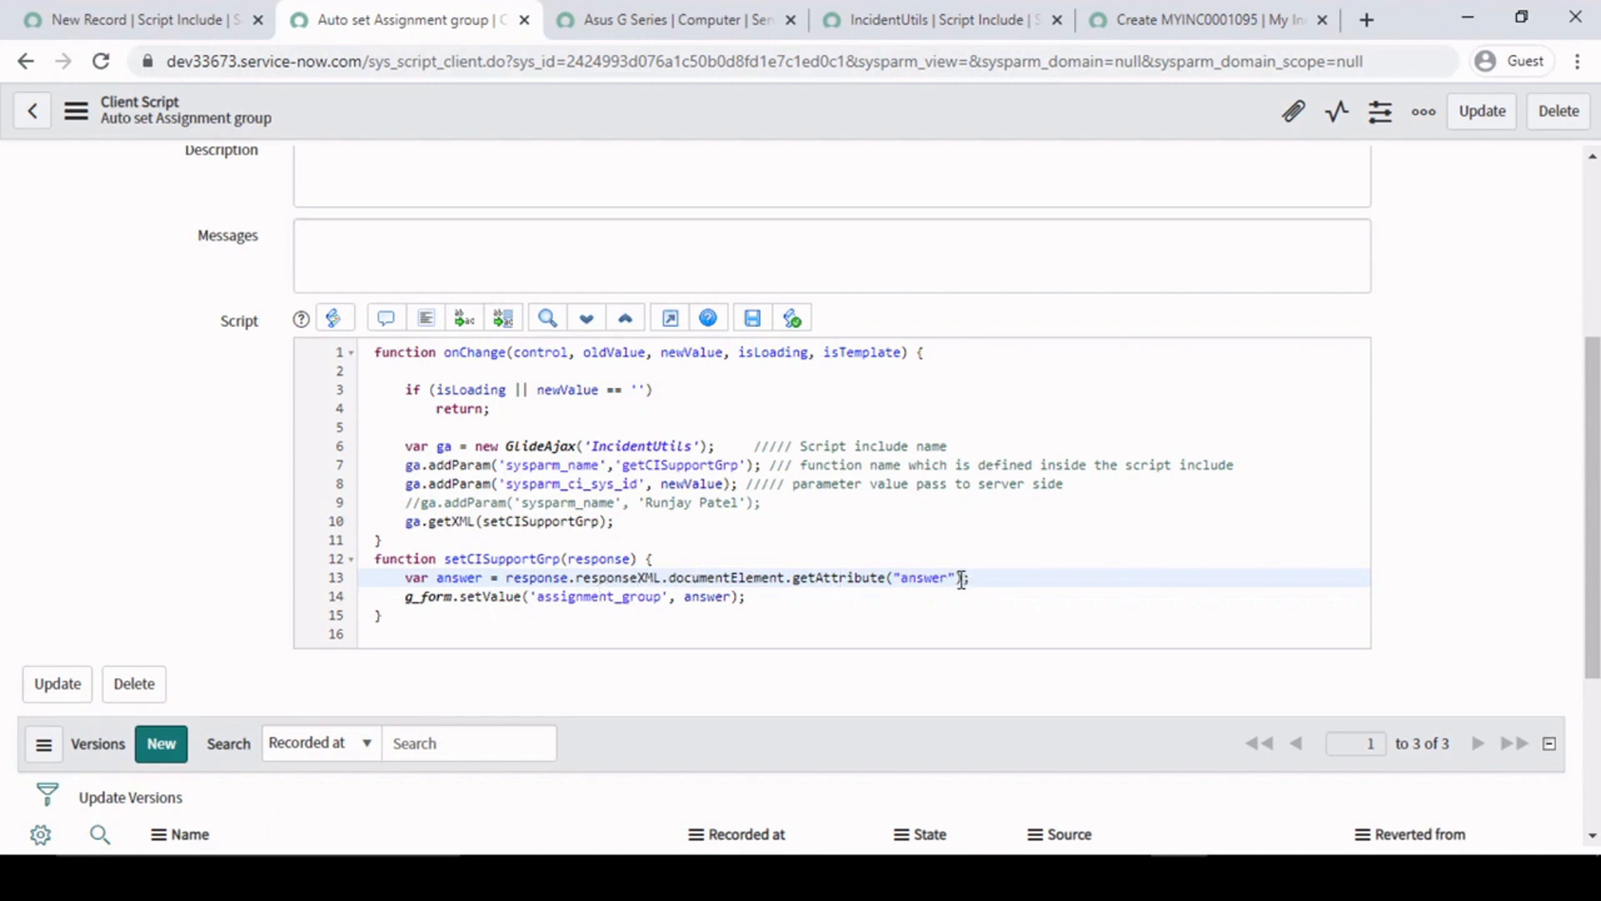
pyautogui.doubleClick(924, 580)
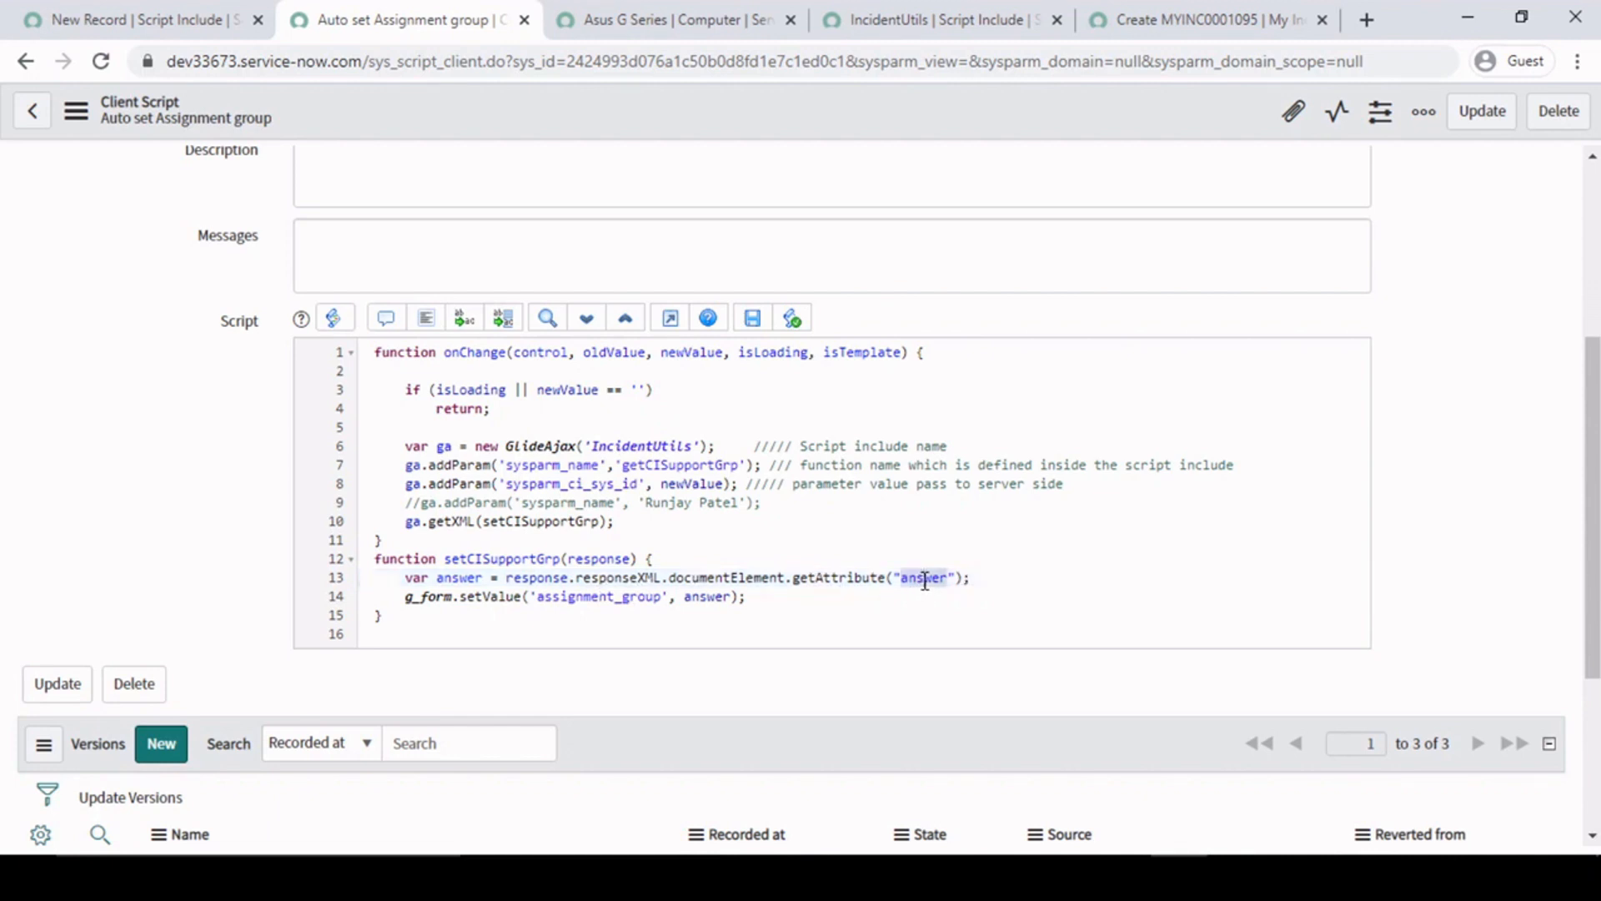
pyautogui.moveTo(985, 577); pyautogui.dragTo(505, 581)
pyautogui.click(508, 582)
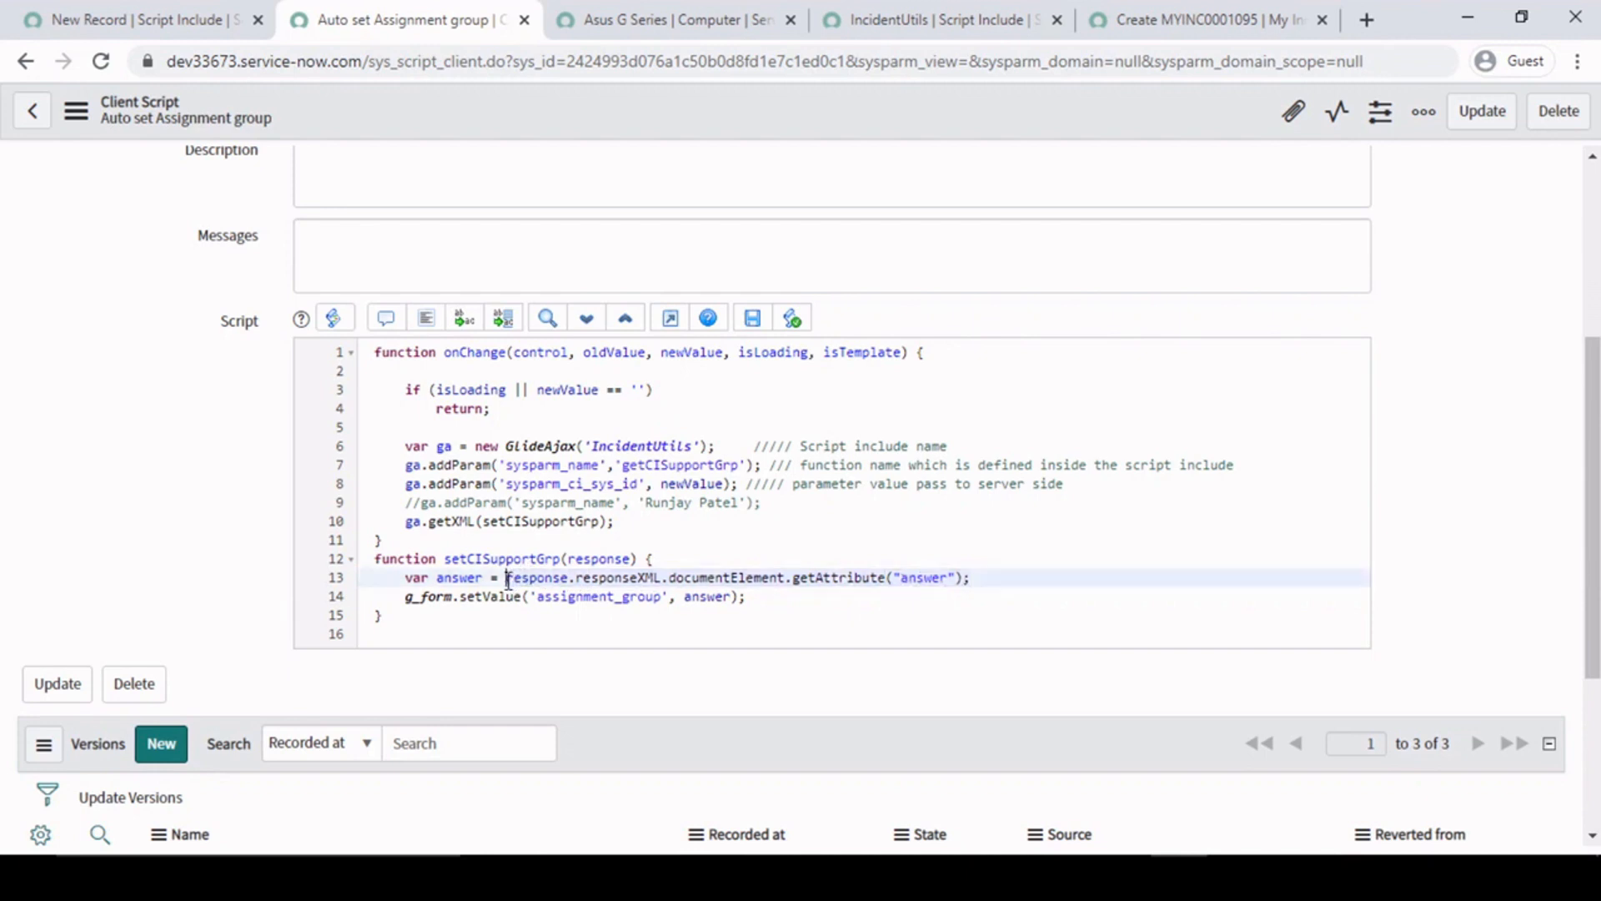
pyautogui.tripleClick(460, 577)
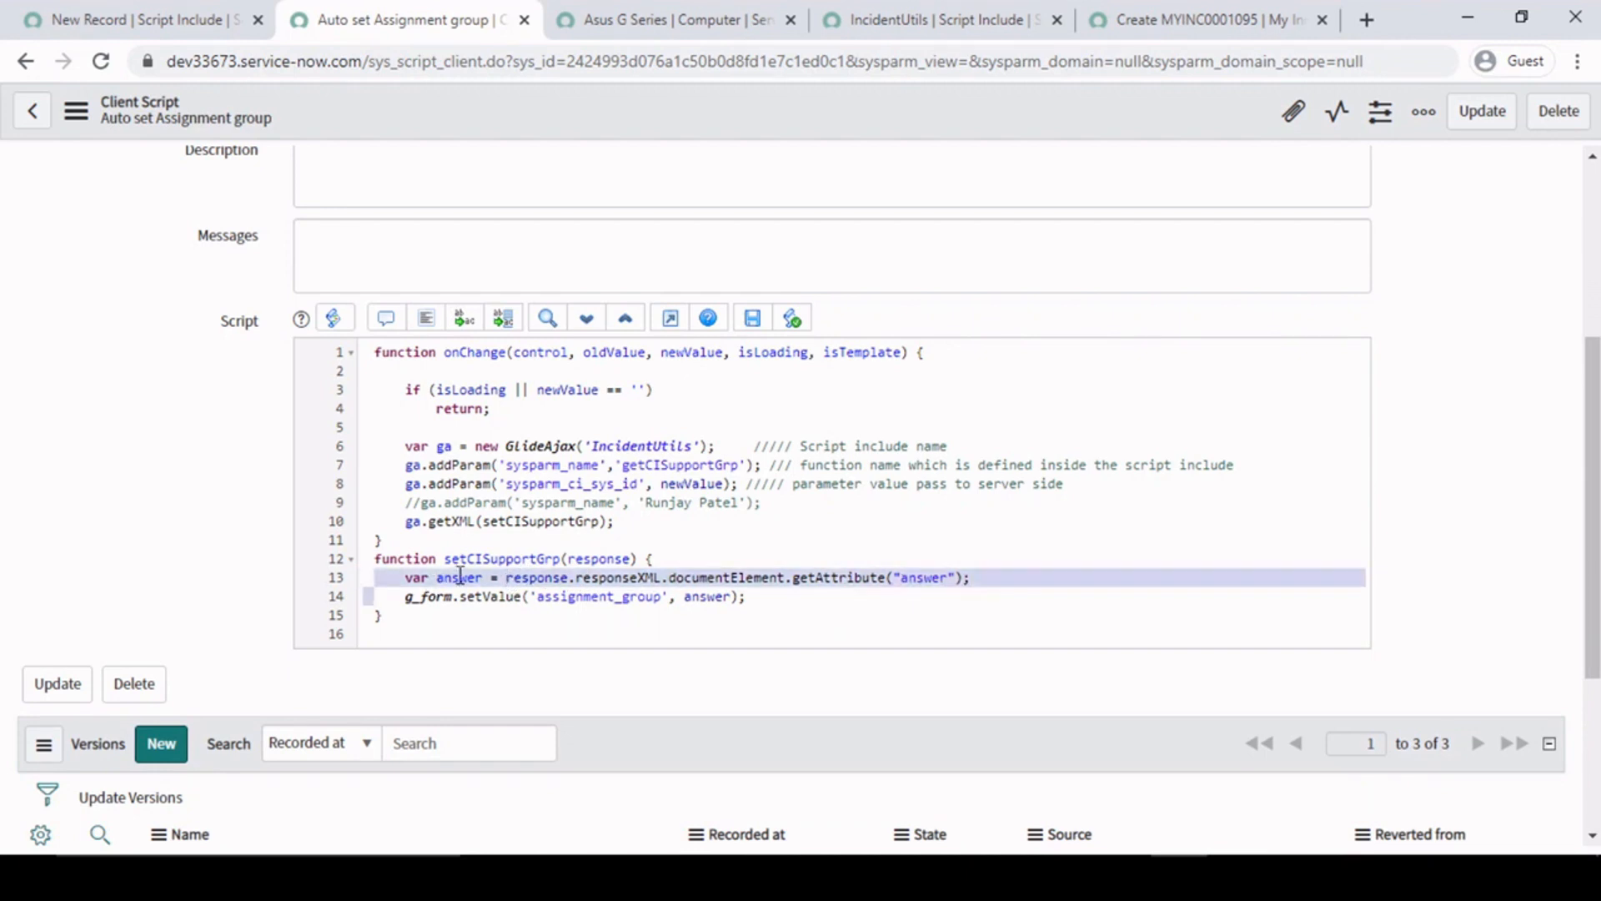
pyautogui.click(460, 577)
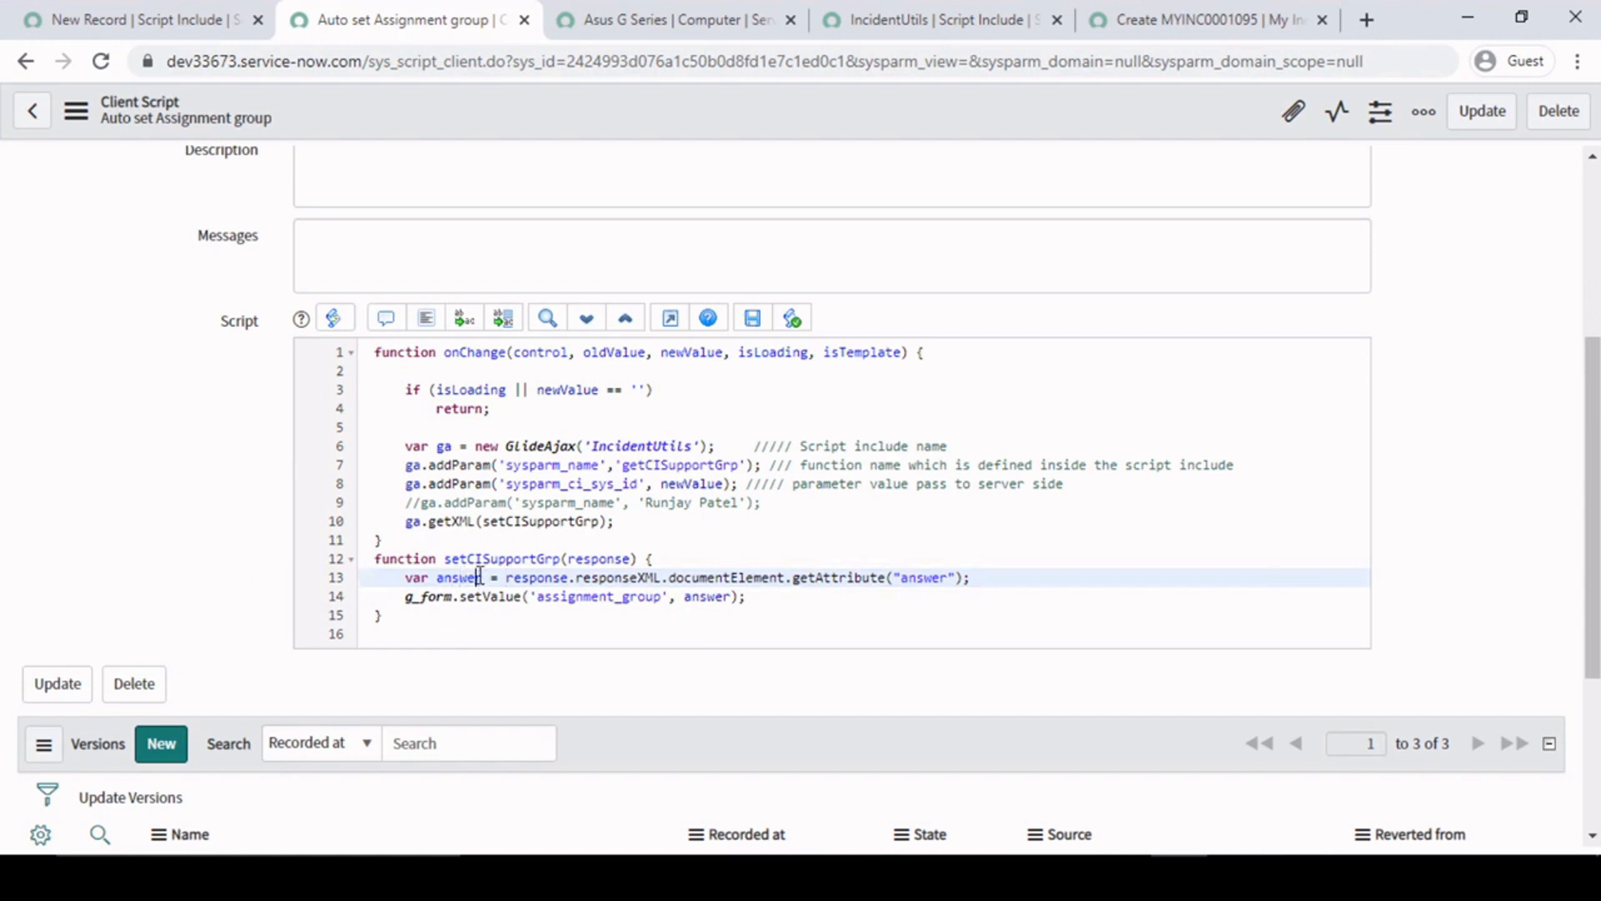
# - Examine the g_form.setValue call on line 14 and compare it with the Assignment group field on the new My Incident record
pyautogui.doubleClick(601, 596)
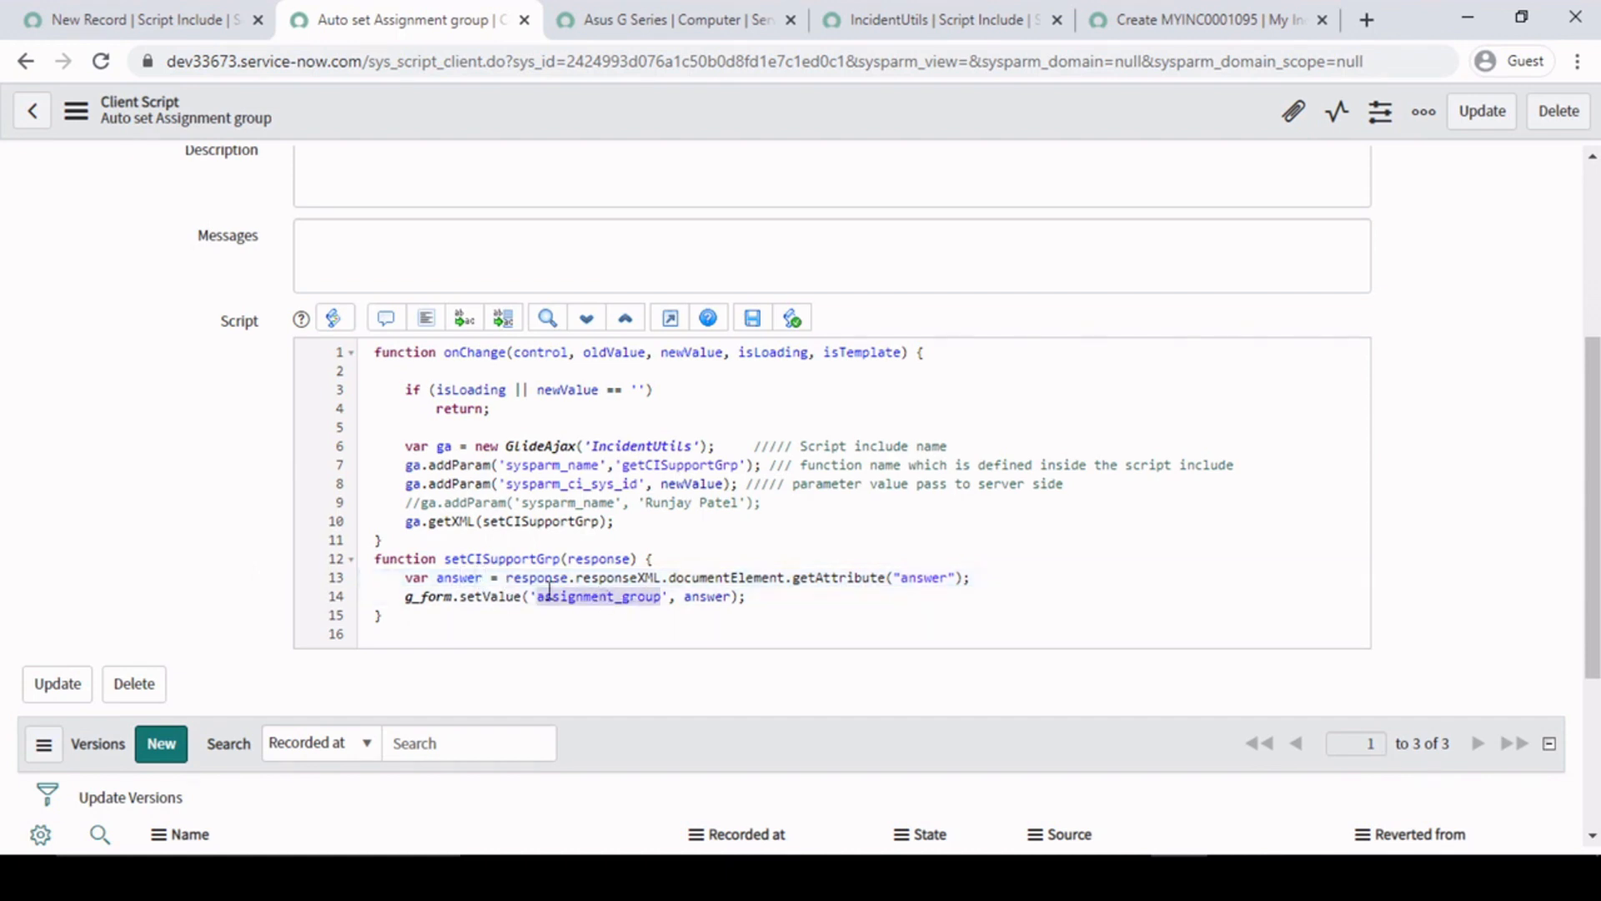
pyautogui.click(464, 577)
pyautogui.click(403, 596)
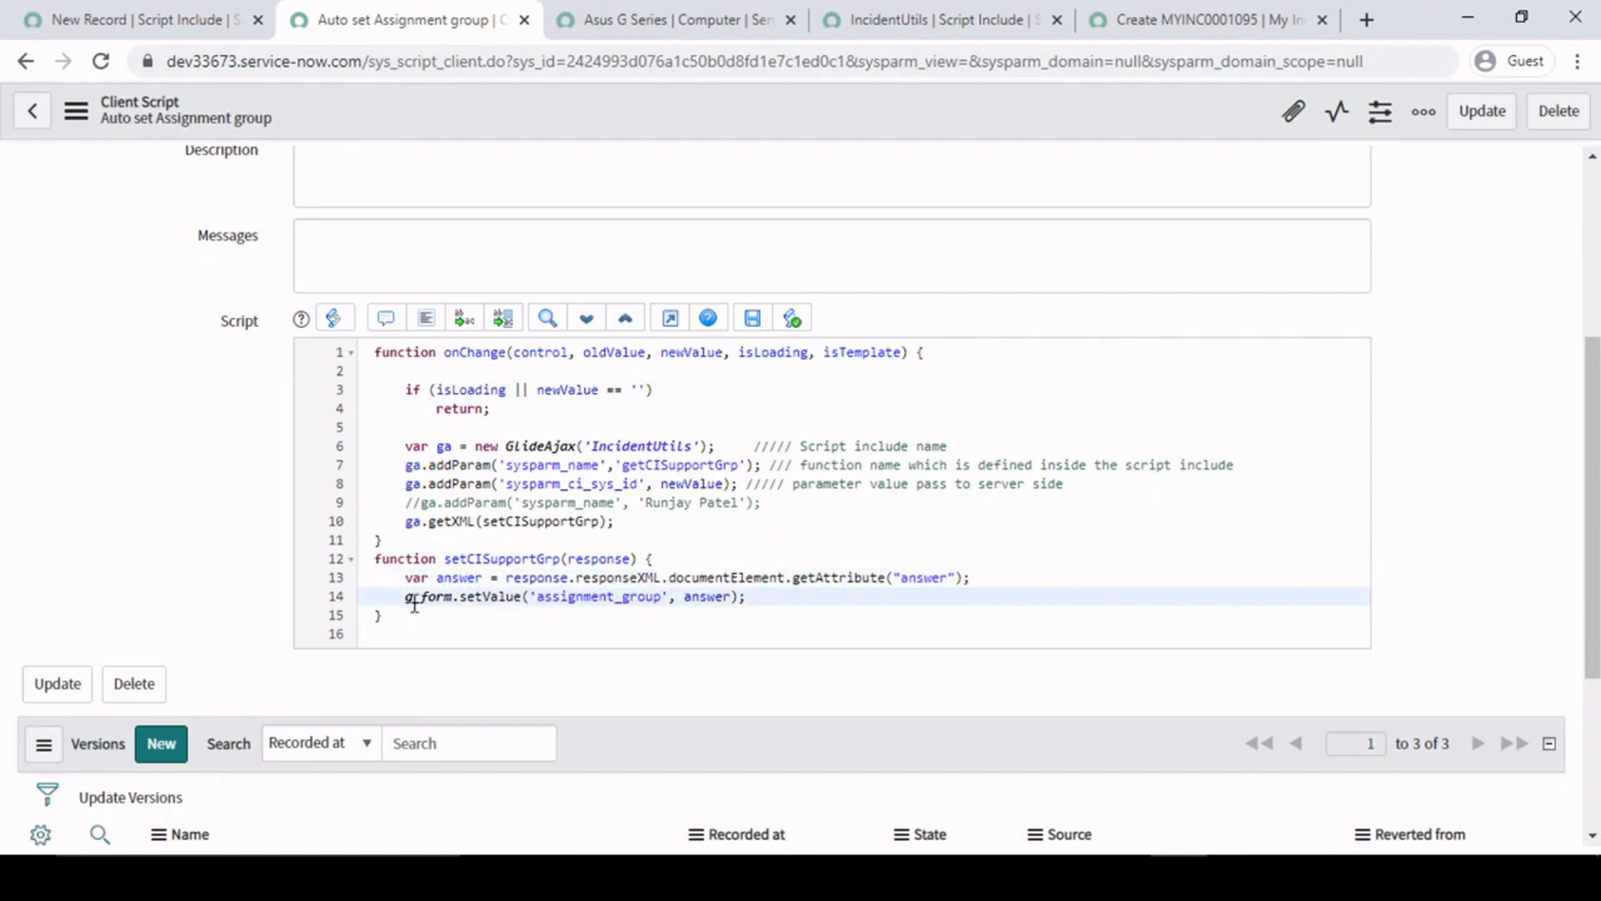
pyautogui.click(762, 597)
pyautogui.moveTo(770, 613); pyautogui.dragTo(406, 597)
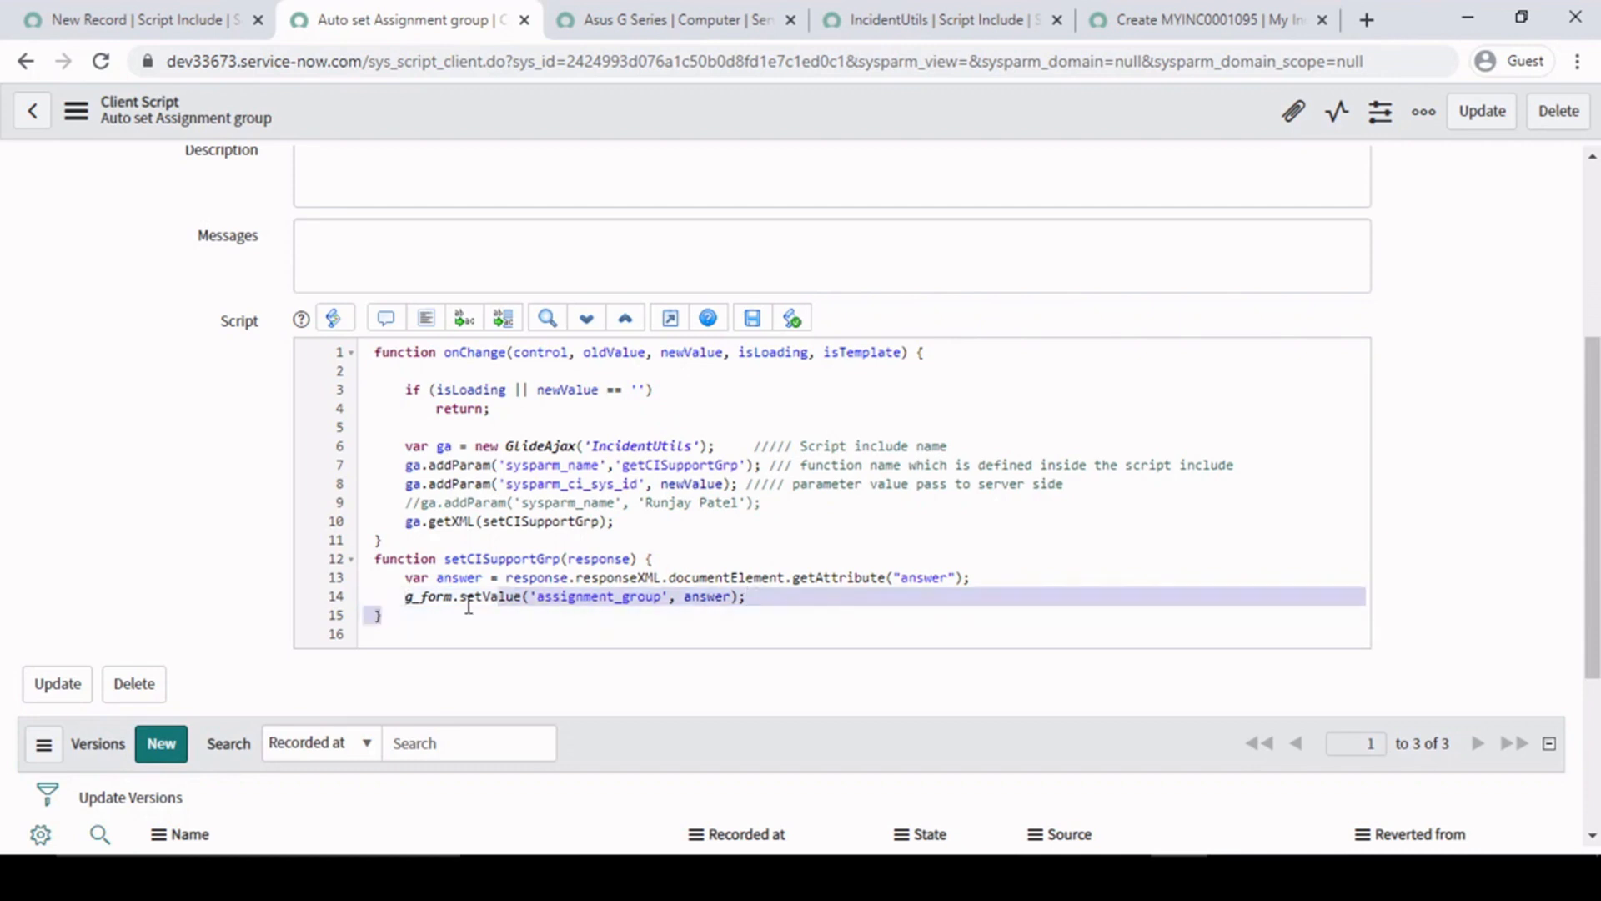
pyautogui.click(1201, 18)
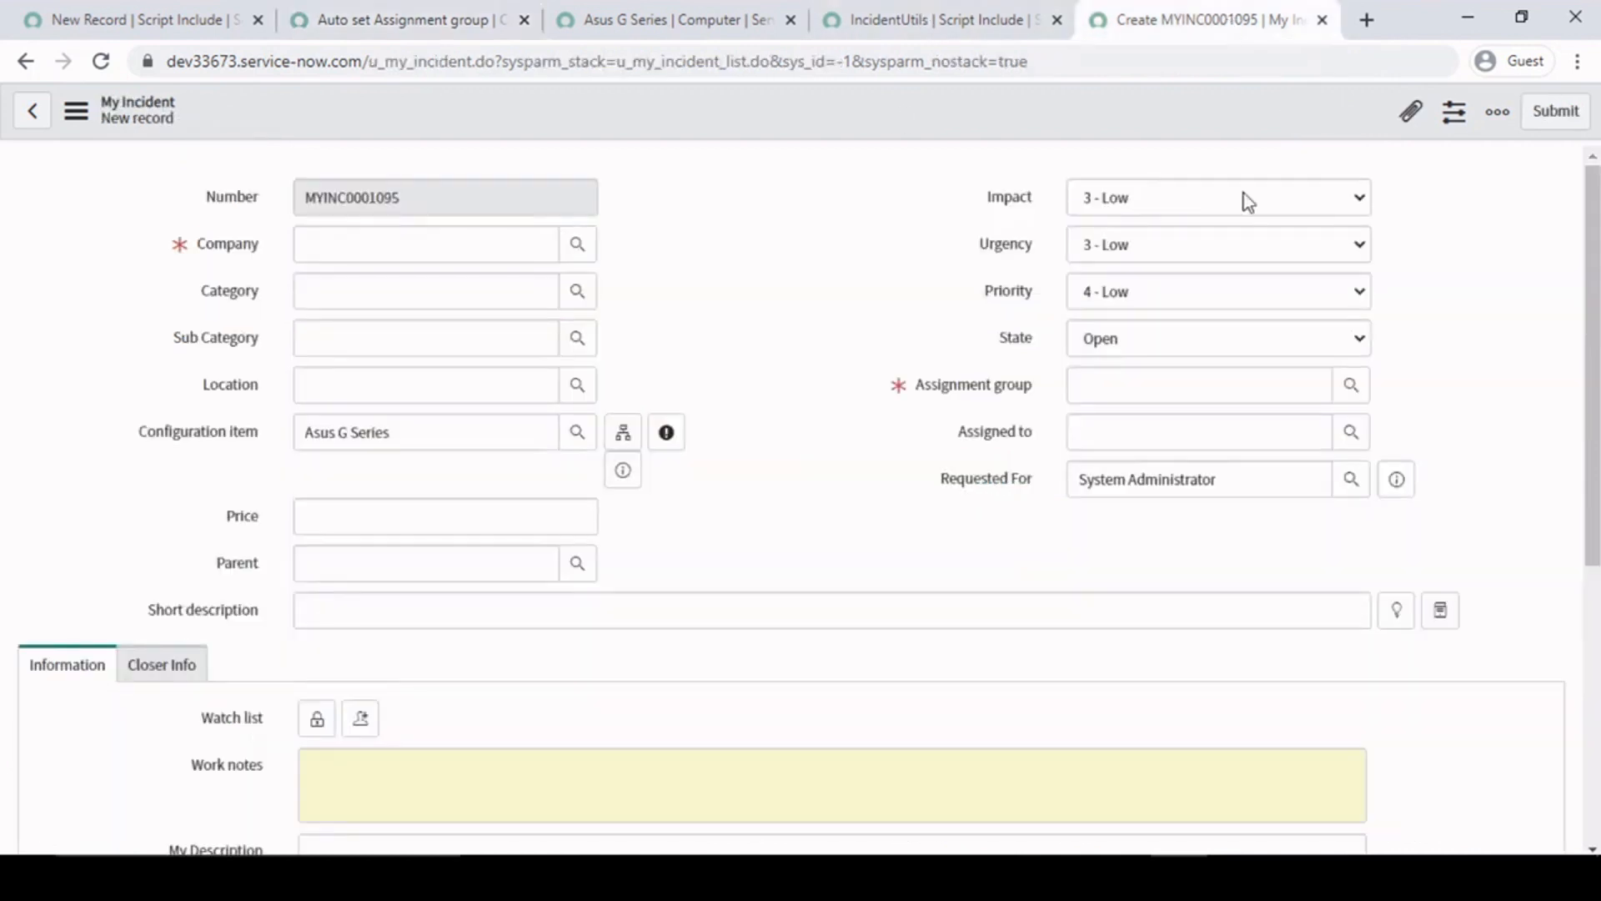
pyautogui.click(1151, 384)
pyautogui.click(300, 11)
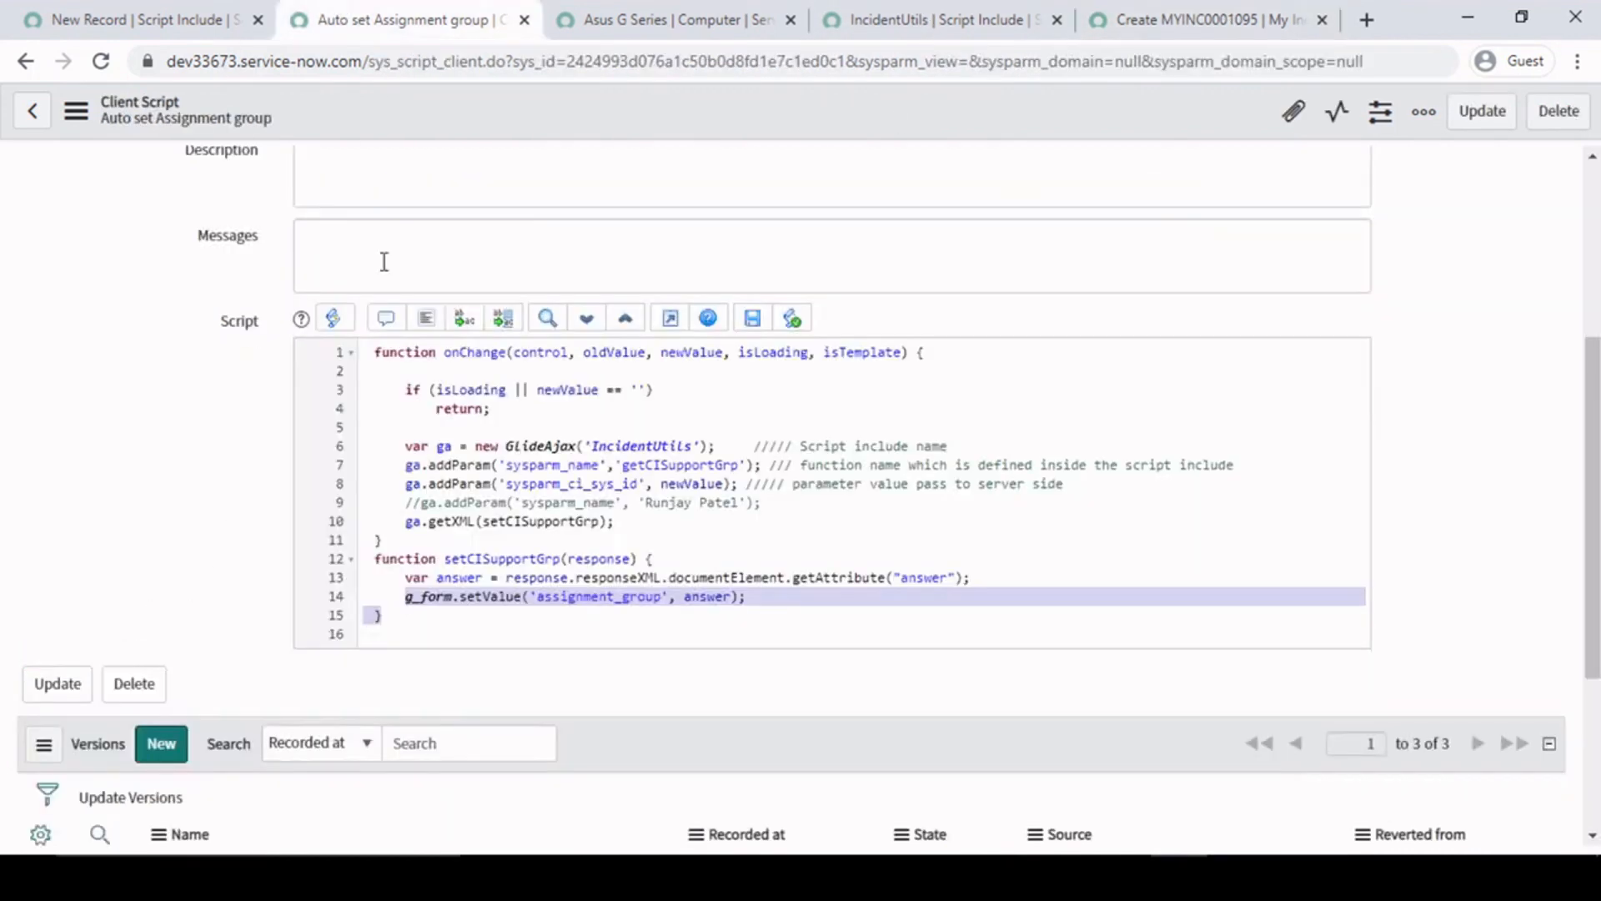
pyautogui.click(403, 597)
pyautogui.moveTo(403, 597); pyautogui.dragTo(768, 594)
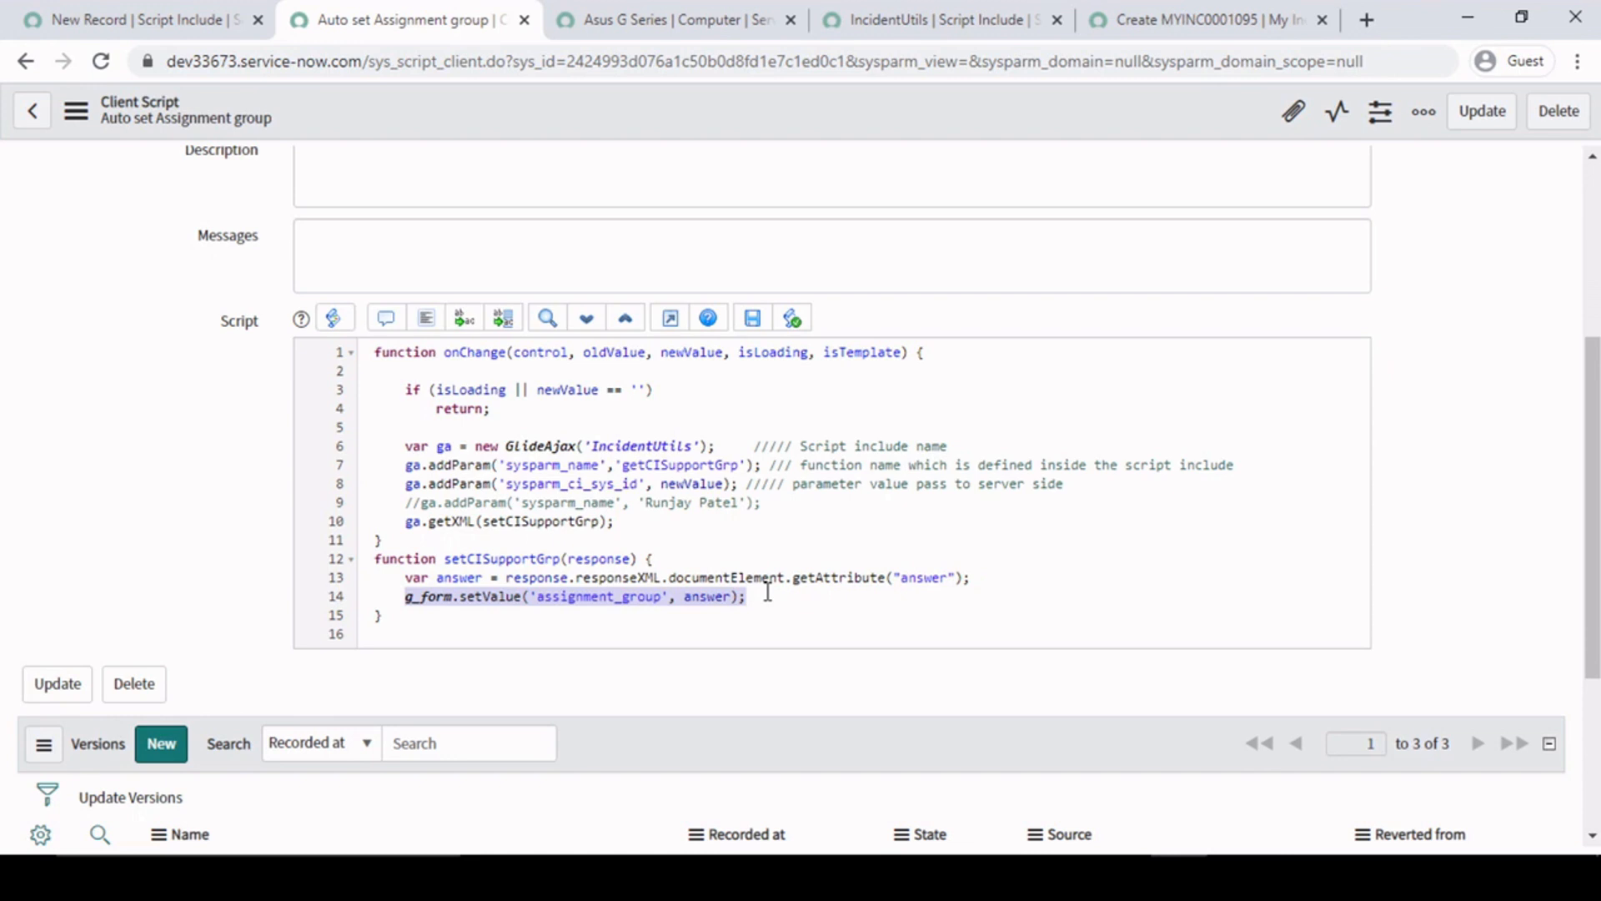
pyautogui.click(767, 593)
pyautogui.click(710, 561)
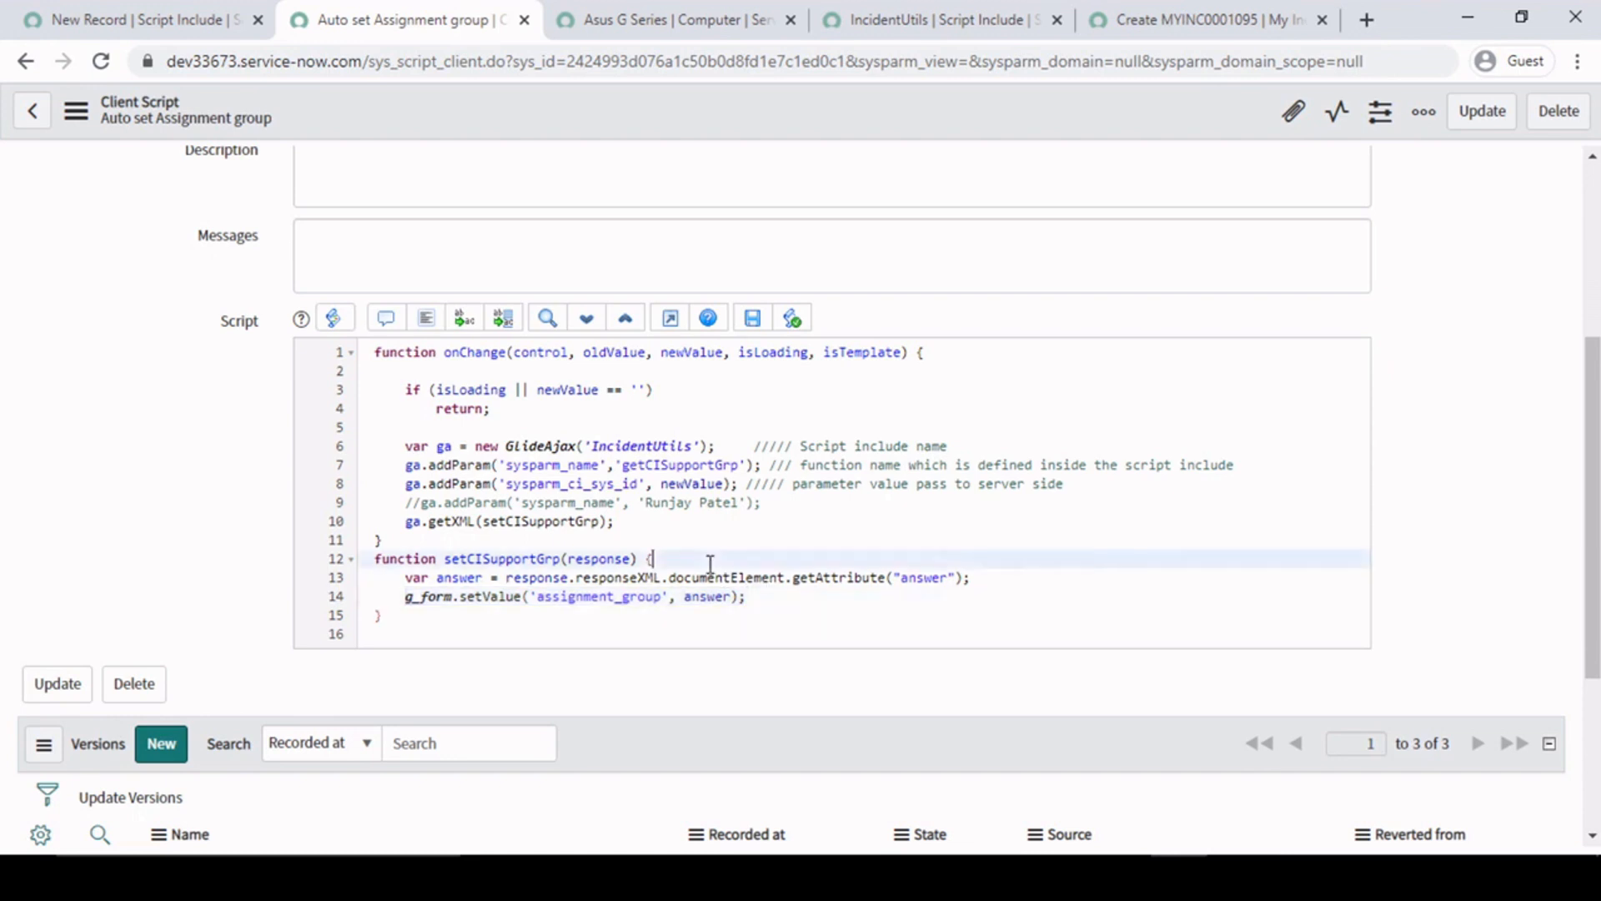
# - Save the Auto set Assignment group client script and stay on its form
pyautogui.click(723, 444)
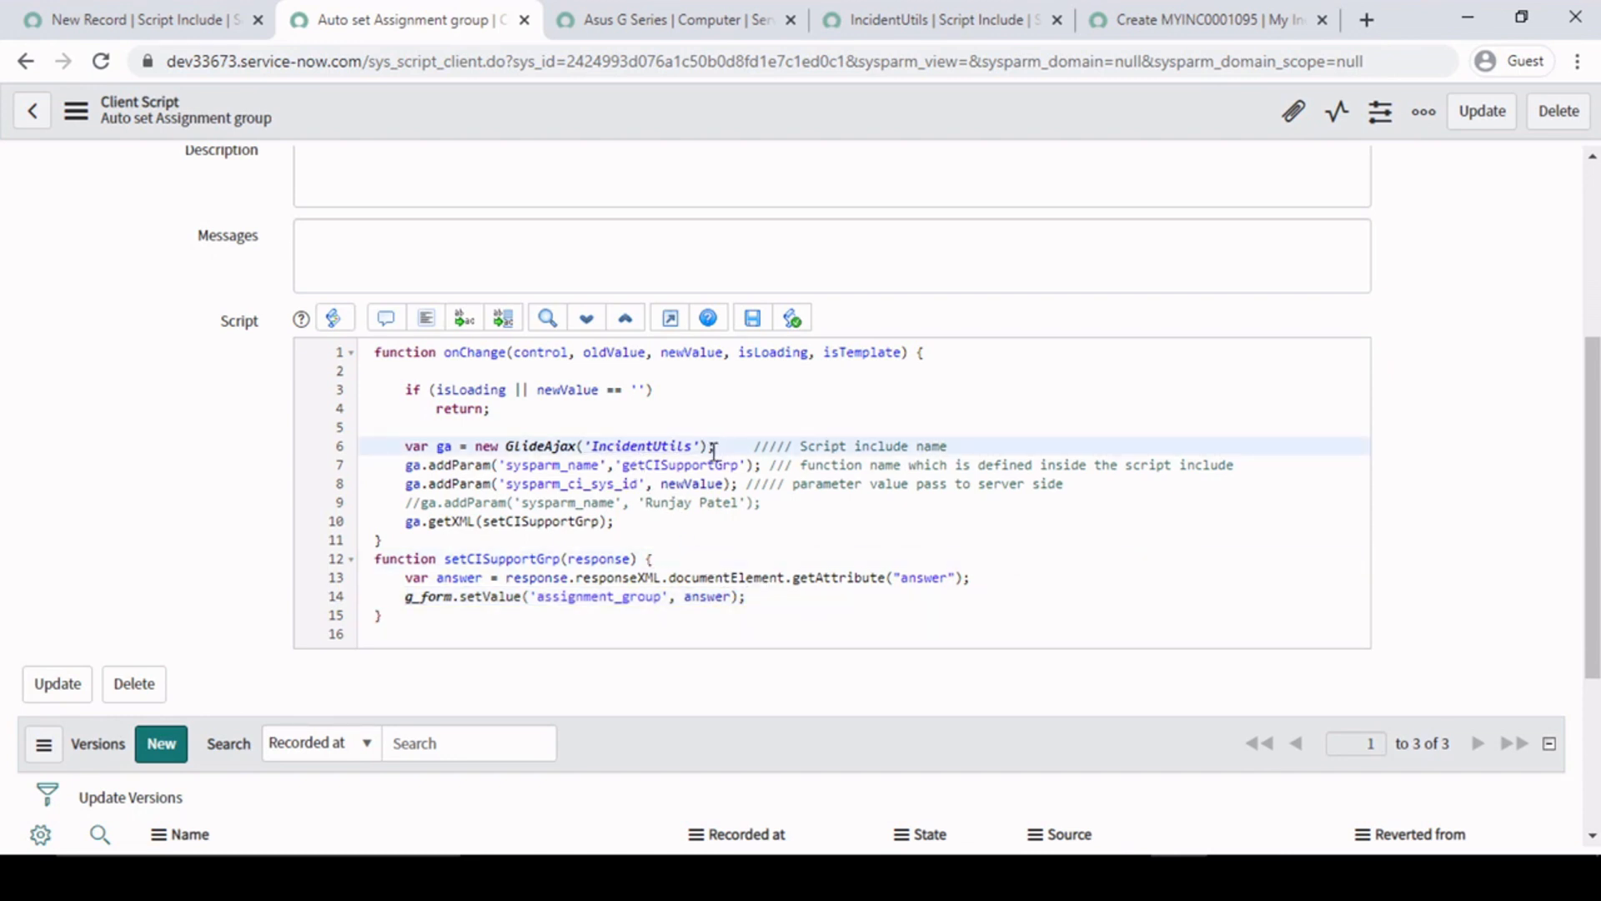
pyautogui.rightClick(757, 99)
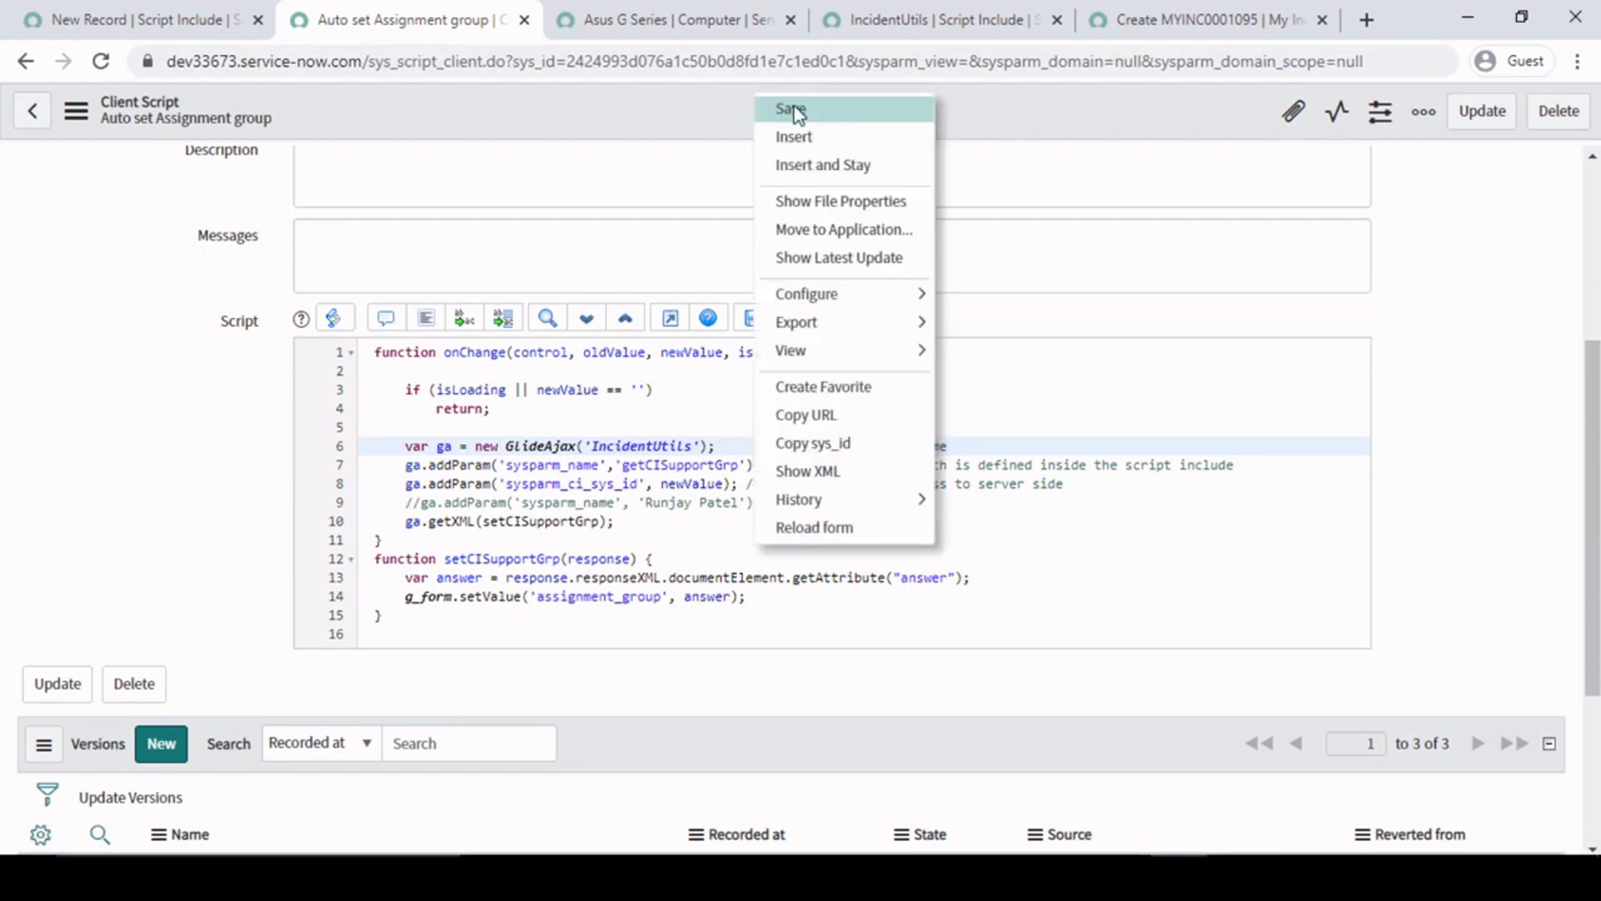
pyautogui.click(792, 110)
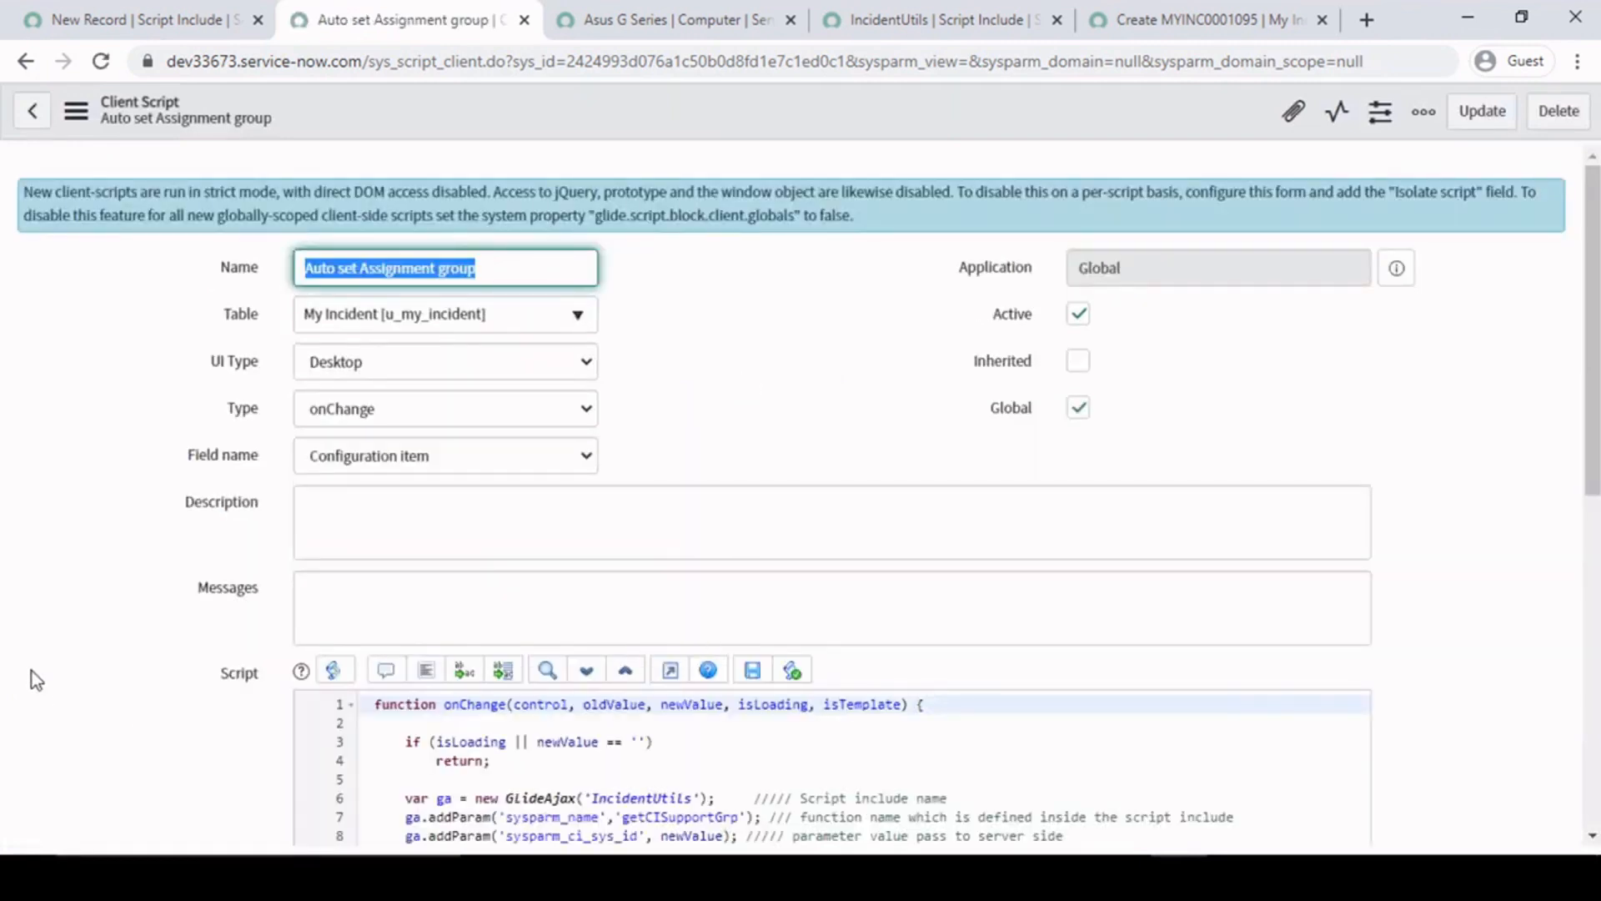
# - Trace the newValue parameter on line 8 to the My Incident Configuration item and the IncidentUtils script include
pyautogui.scroll(-3, 81, 633)
pyautogui.click(800, 602)
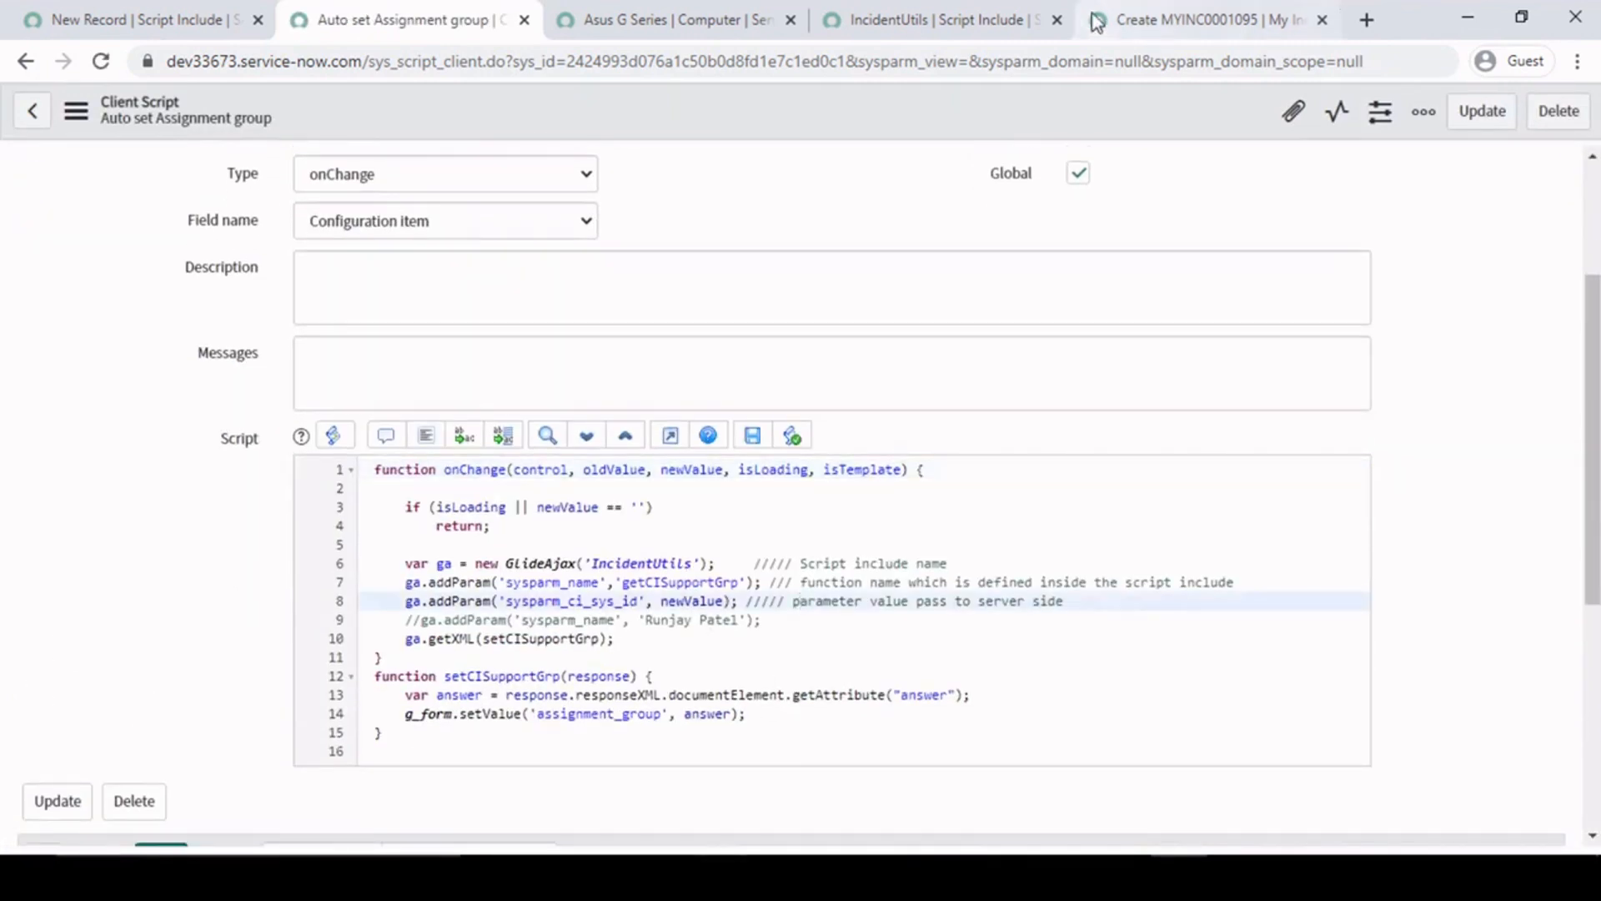
pyautogui.doubleClick(675, 600)
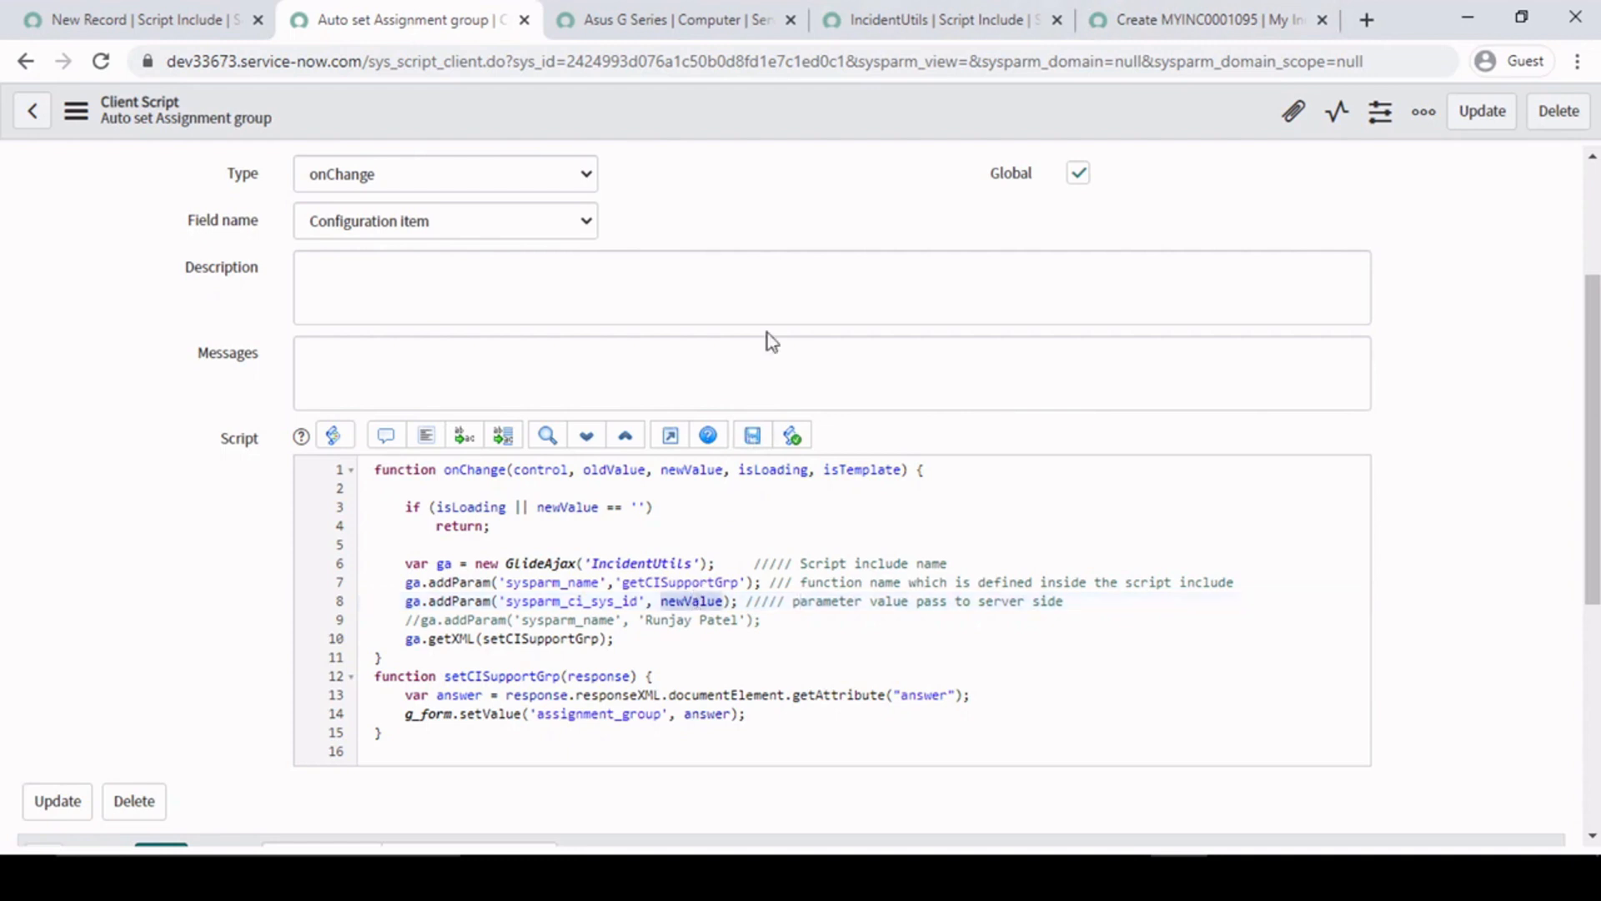
pyautogui.click(923, 17)
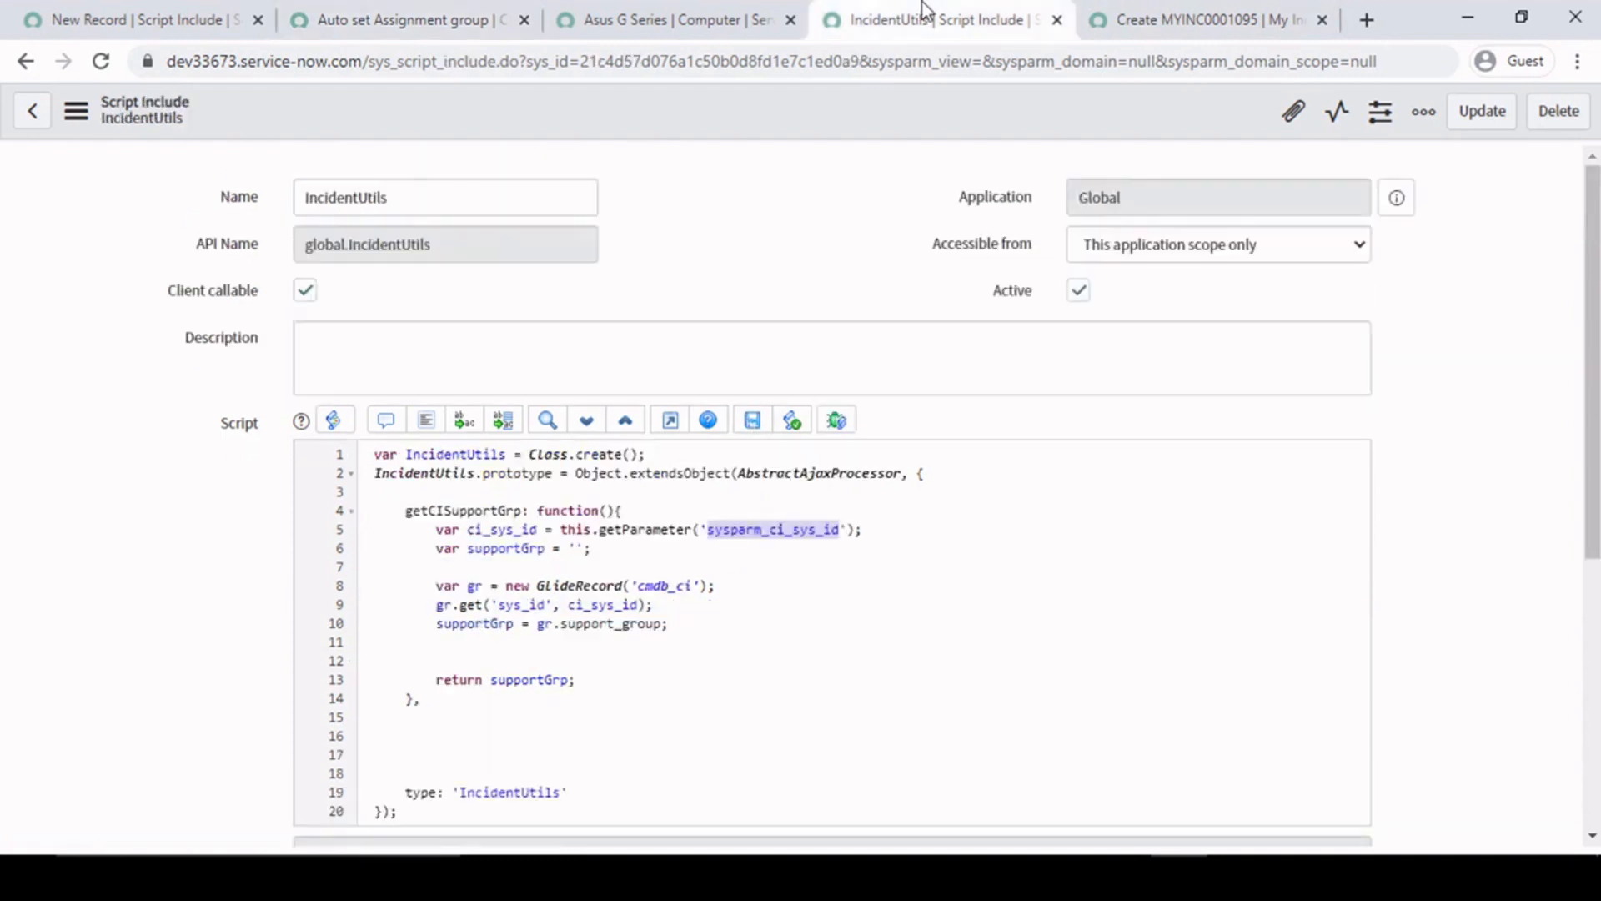
pyautogui.click(1235, 18)
pyautogui.tripleClick(427, 431)
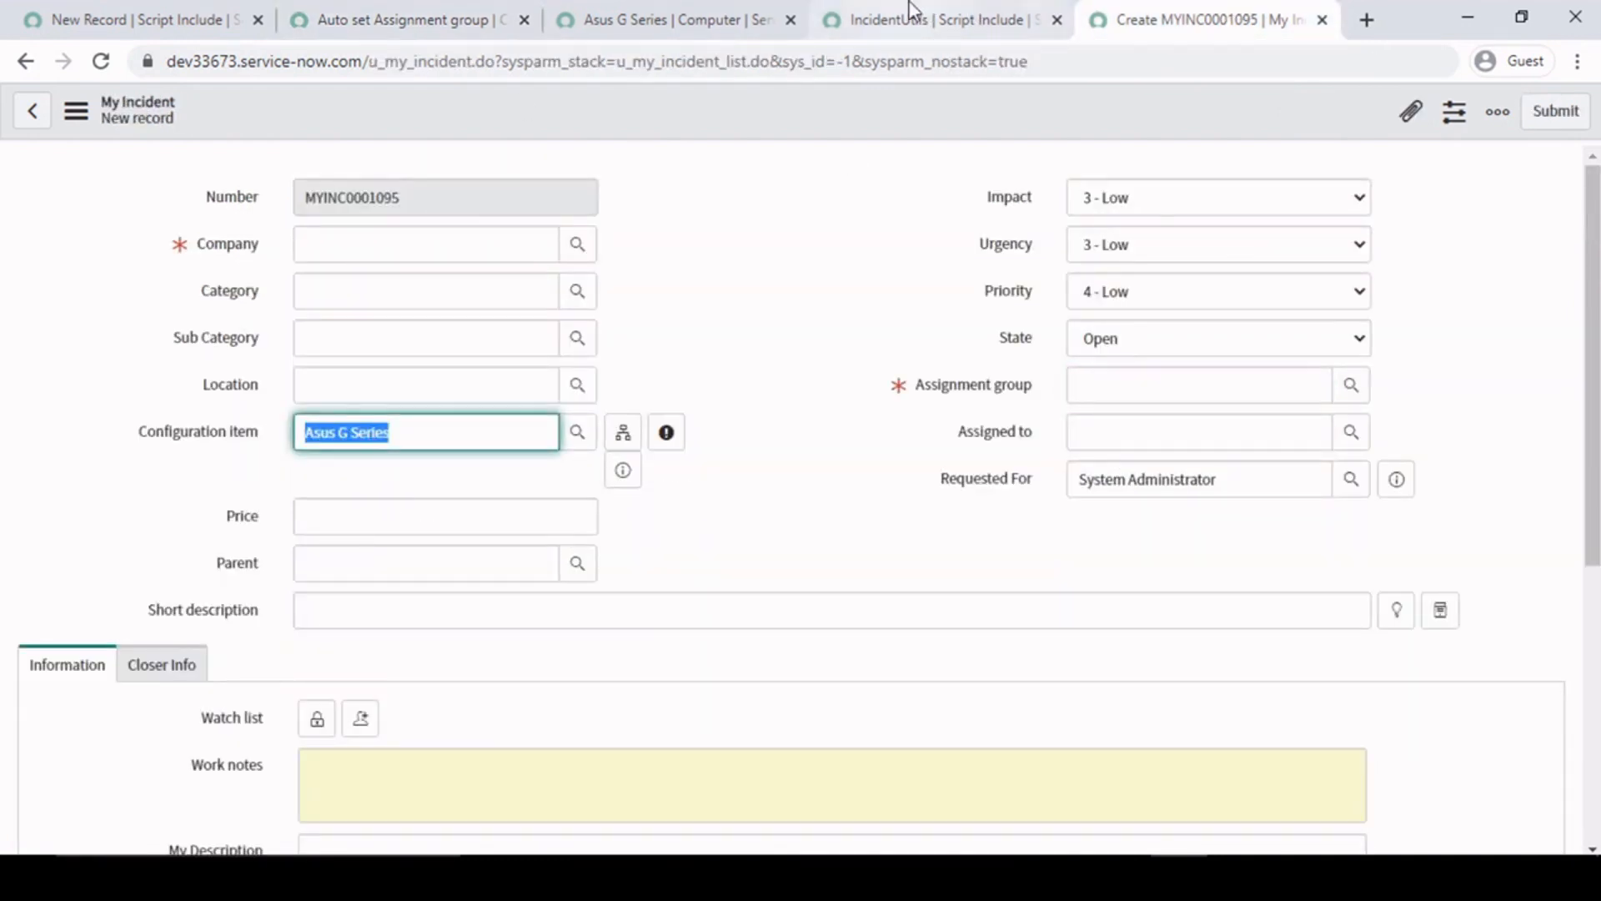
pyautogui.click(918, 10)
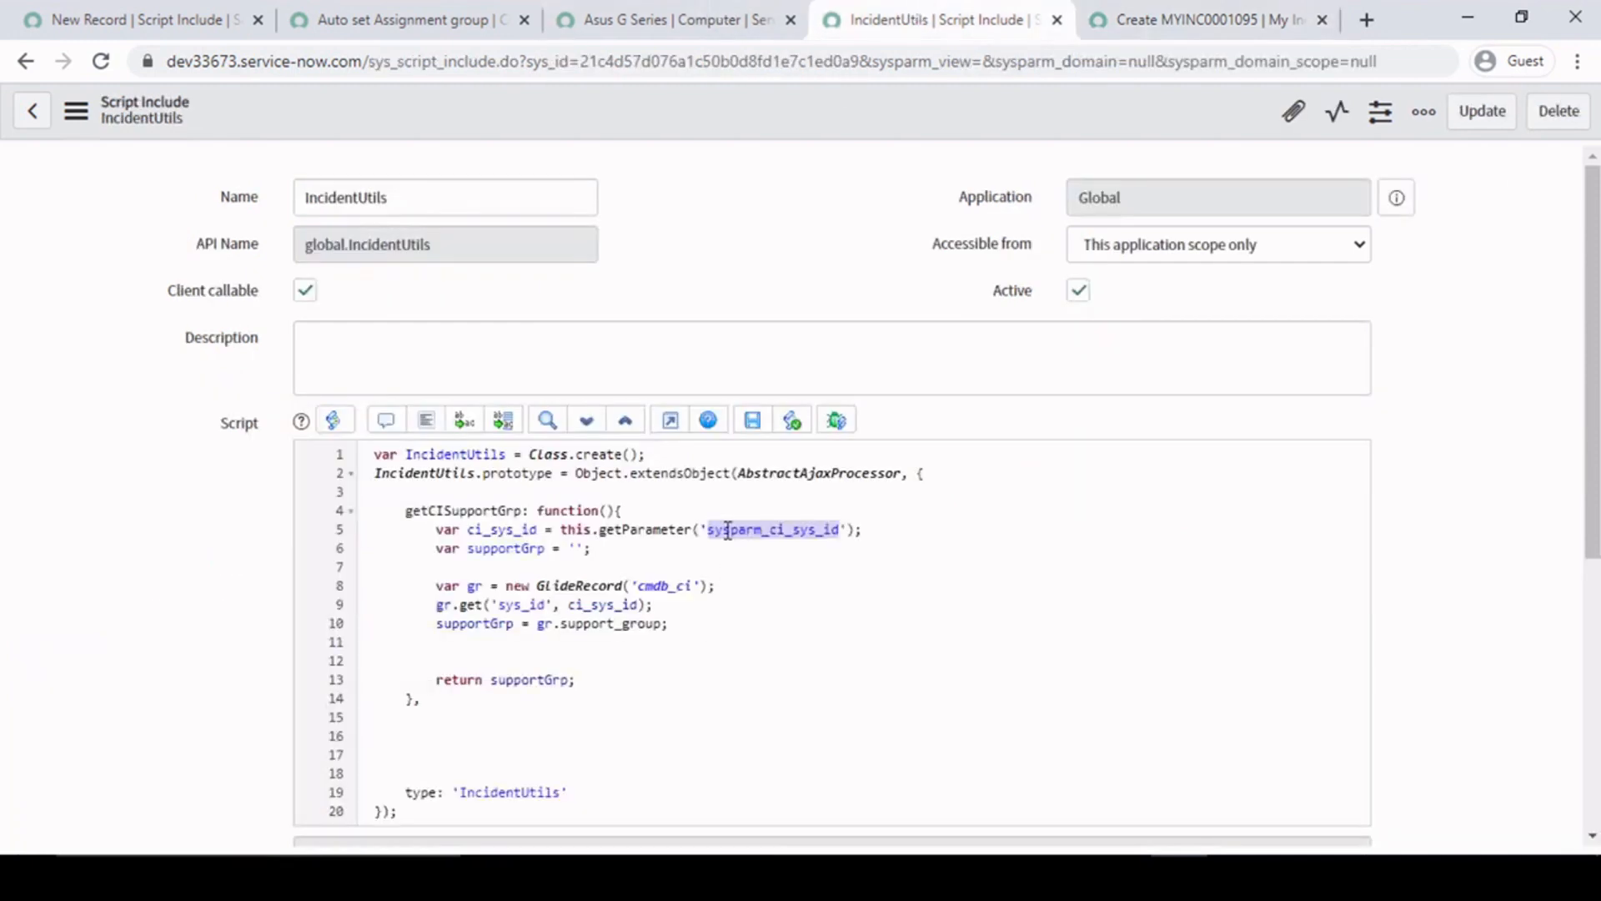
# - Examine the Class.create and Object.extendsObject(AbstractAjaxProcessor) declarations on lines 1 and 2 of the IncidentUtils script include
pyautogui.click(714, 496)
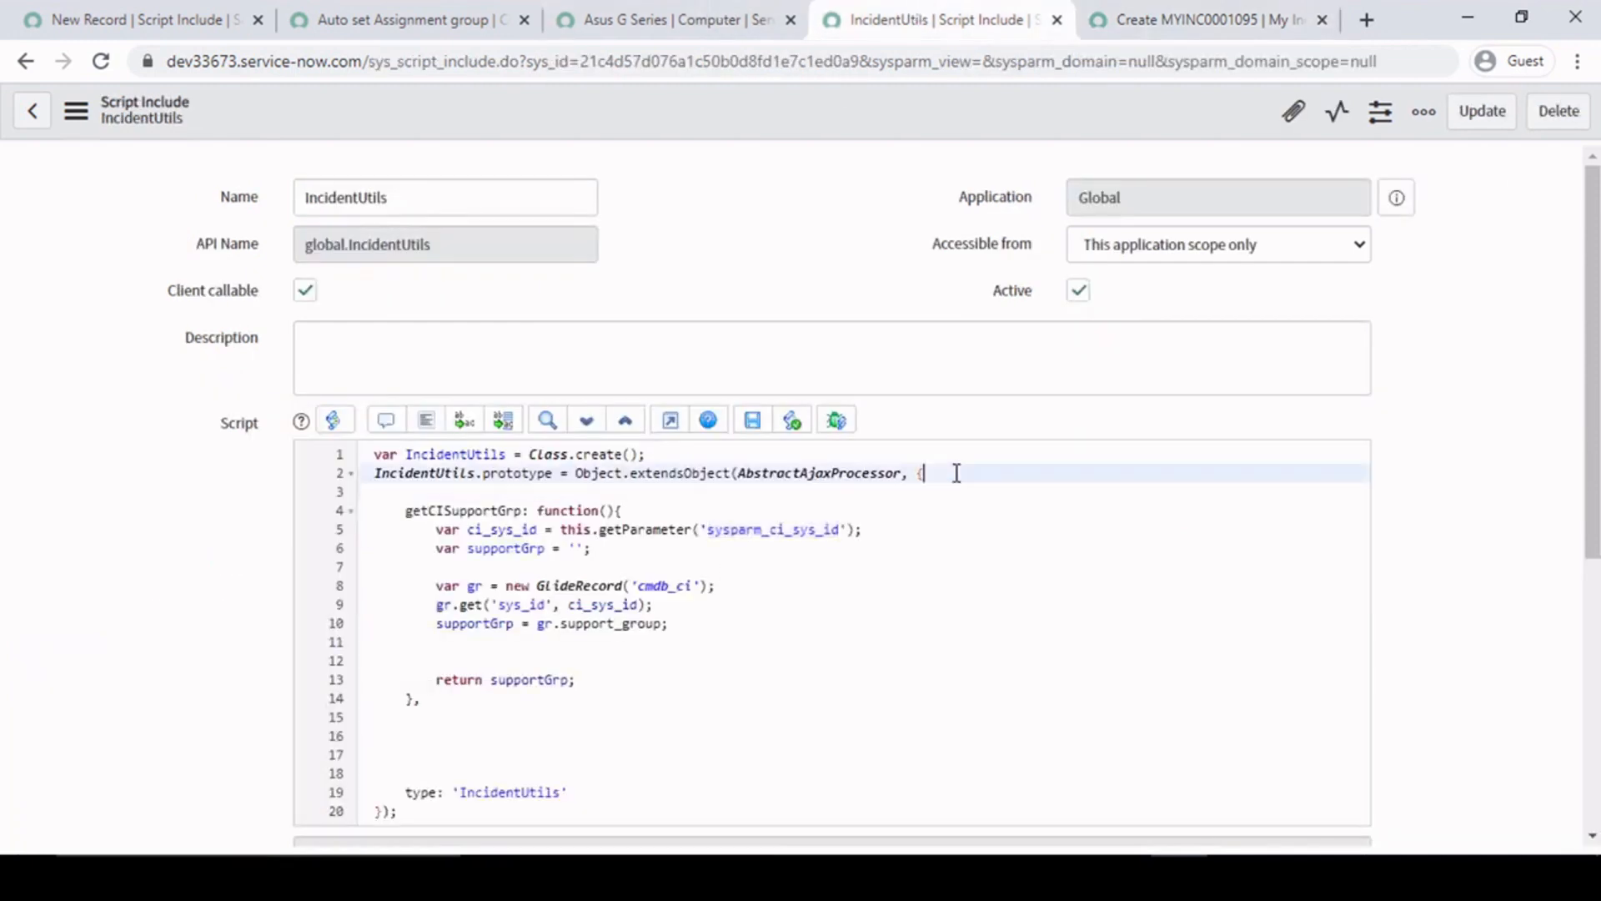
pyautogui.moveTo(954, 473); pyautogui.dragTo(351, 436)
pyautogui.click(583, 492)
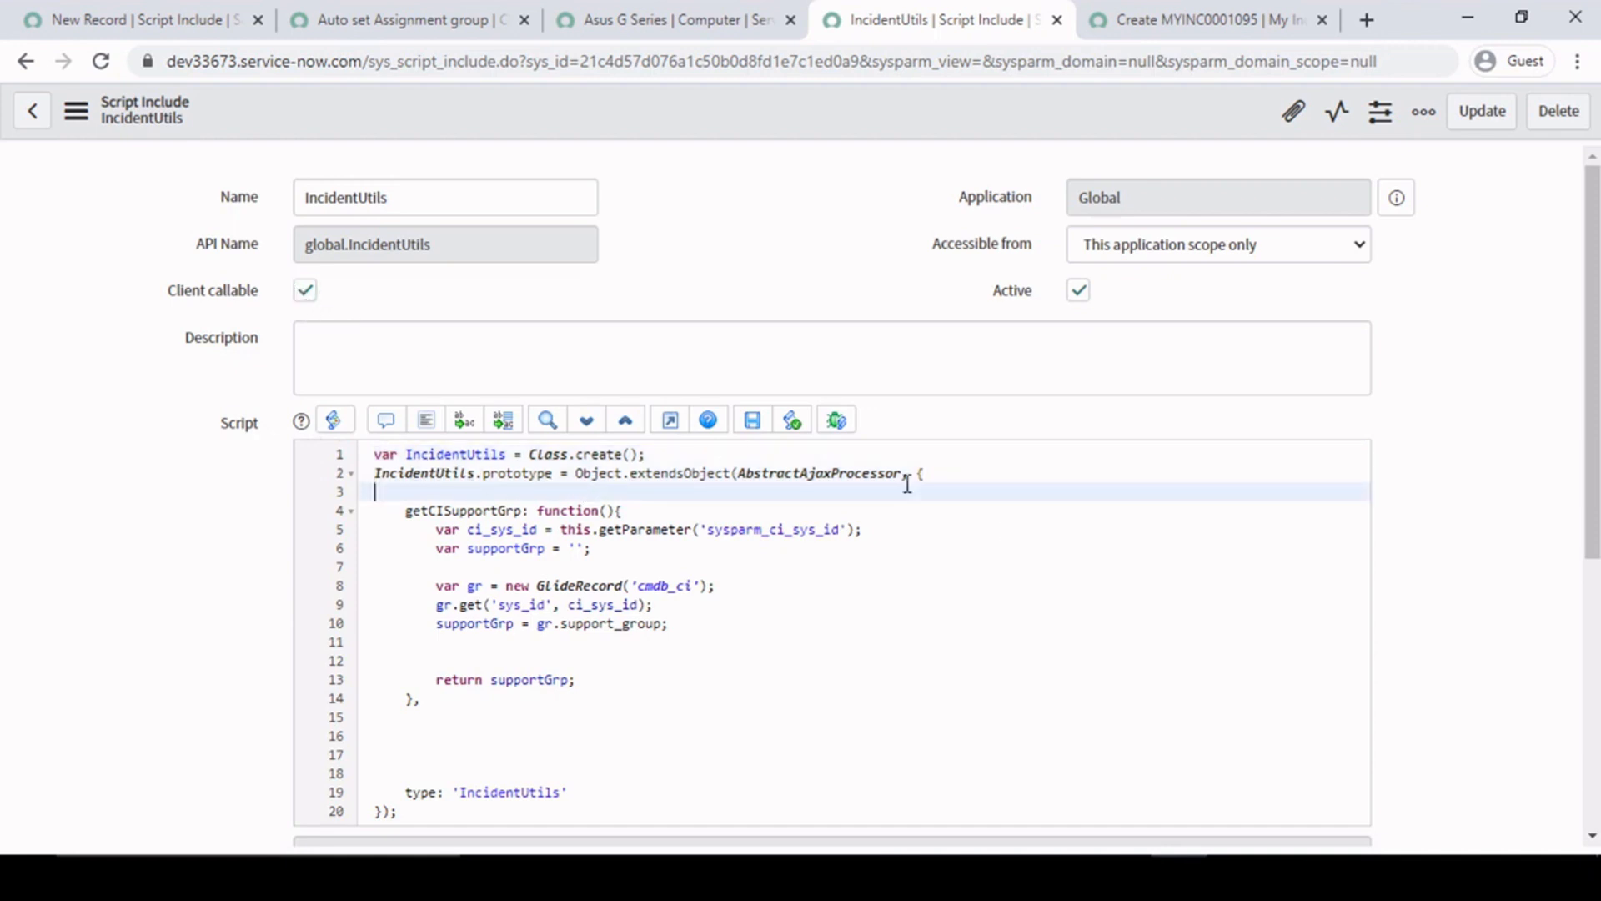
pyautogui.moveTo(940, 476); pyautogui.dragTo(461, 422)
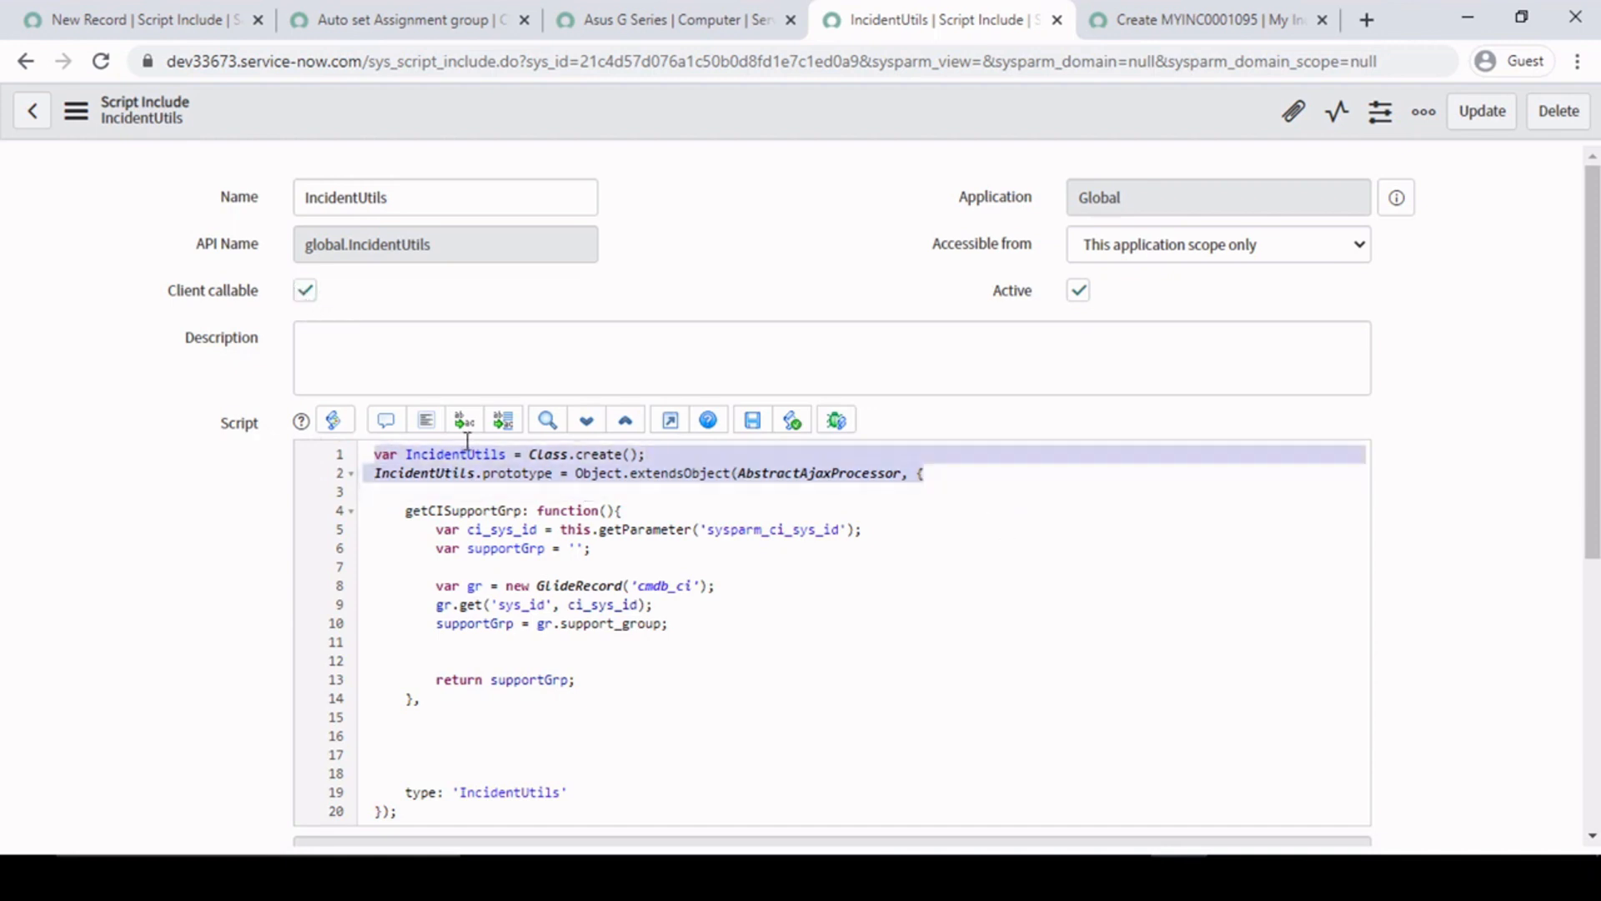
pyautogui.click(638, 473)
pyautogui.doubleClick(580, 473)
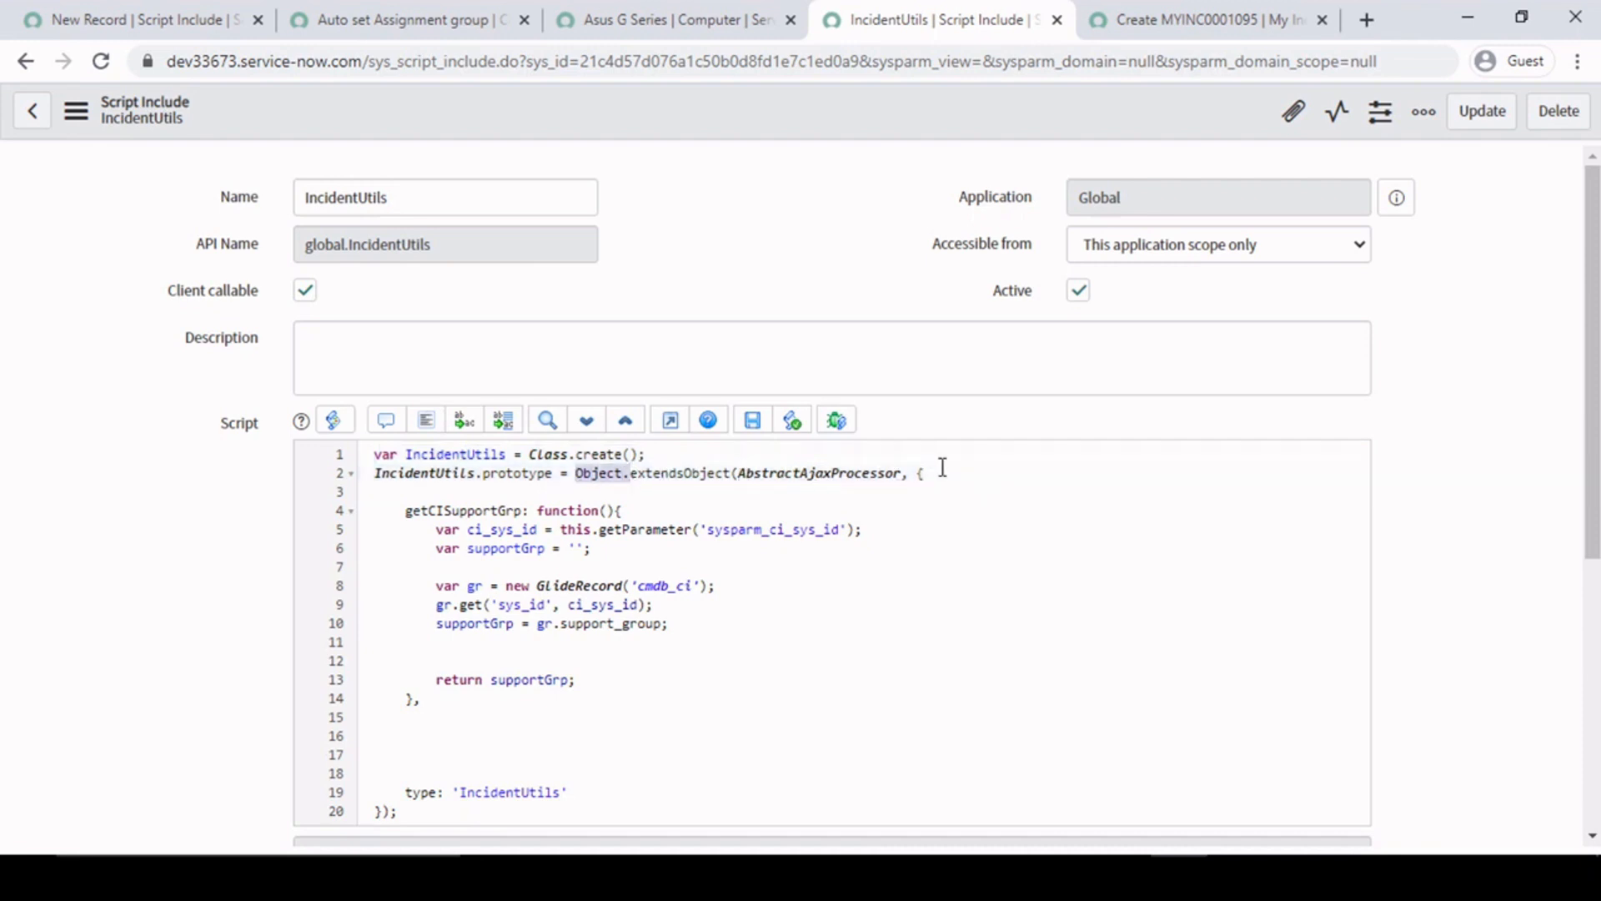
pyautogui.click(717, 573)
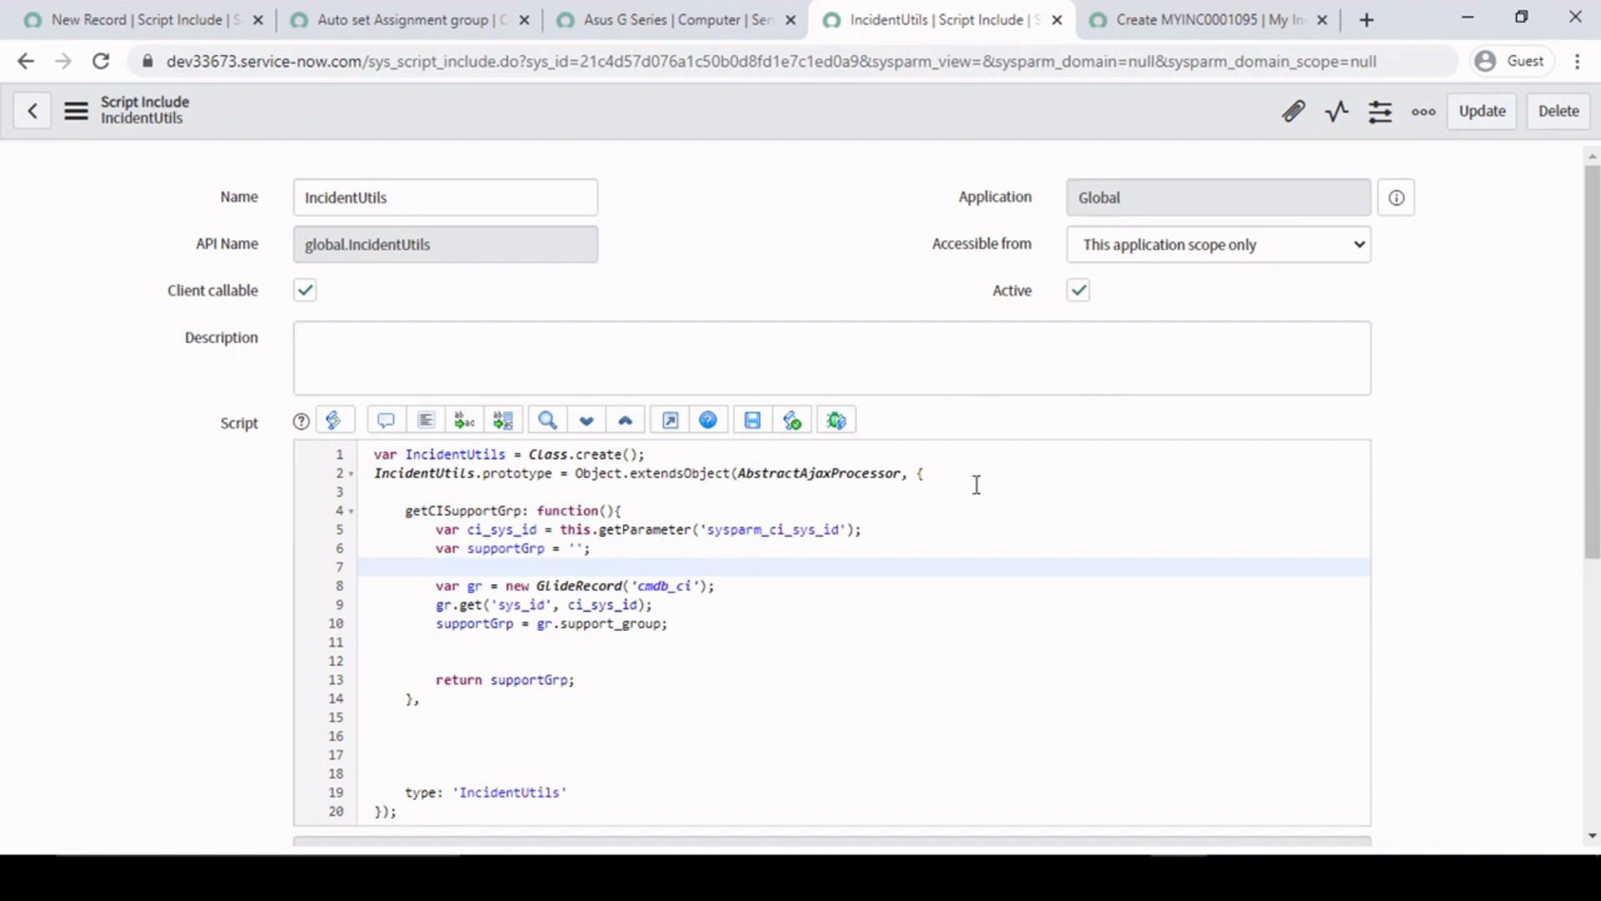
pyautogui.moveTo(974, 474); pyautogui.dragTo(357, 432)
pyautogui.click(744, 585)
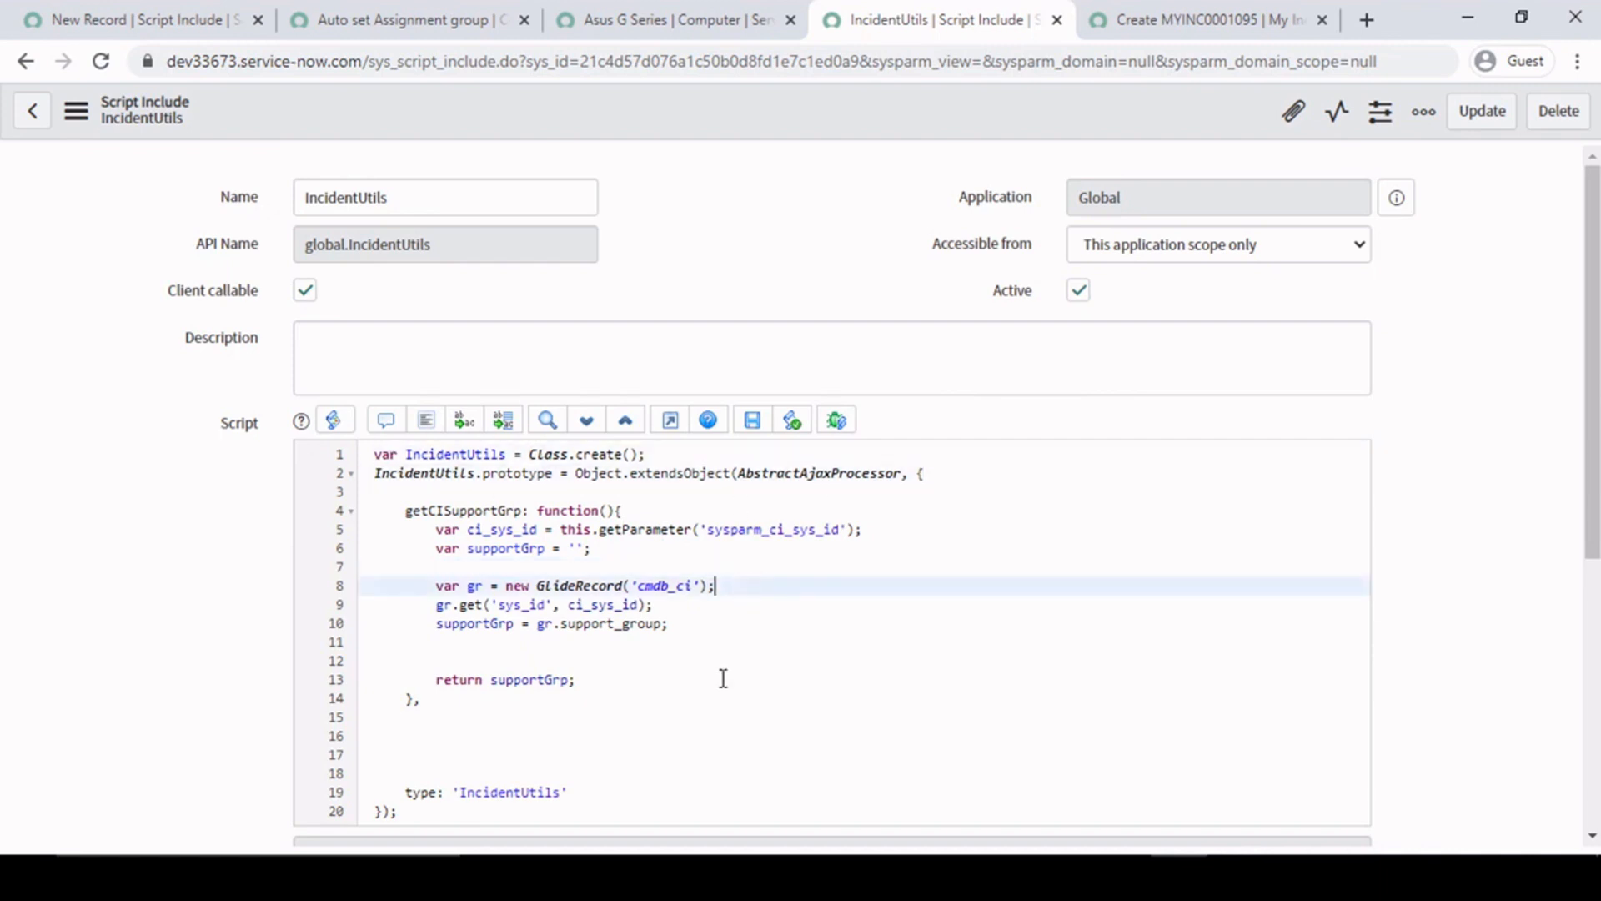
# - Examine the extent of the getCISupportGrp function on lines 4 to 14 of the IncidentUtils script include
pyautogui.click(631, 510)
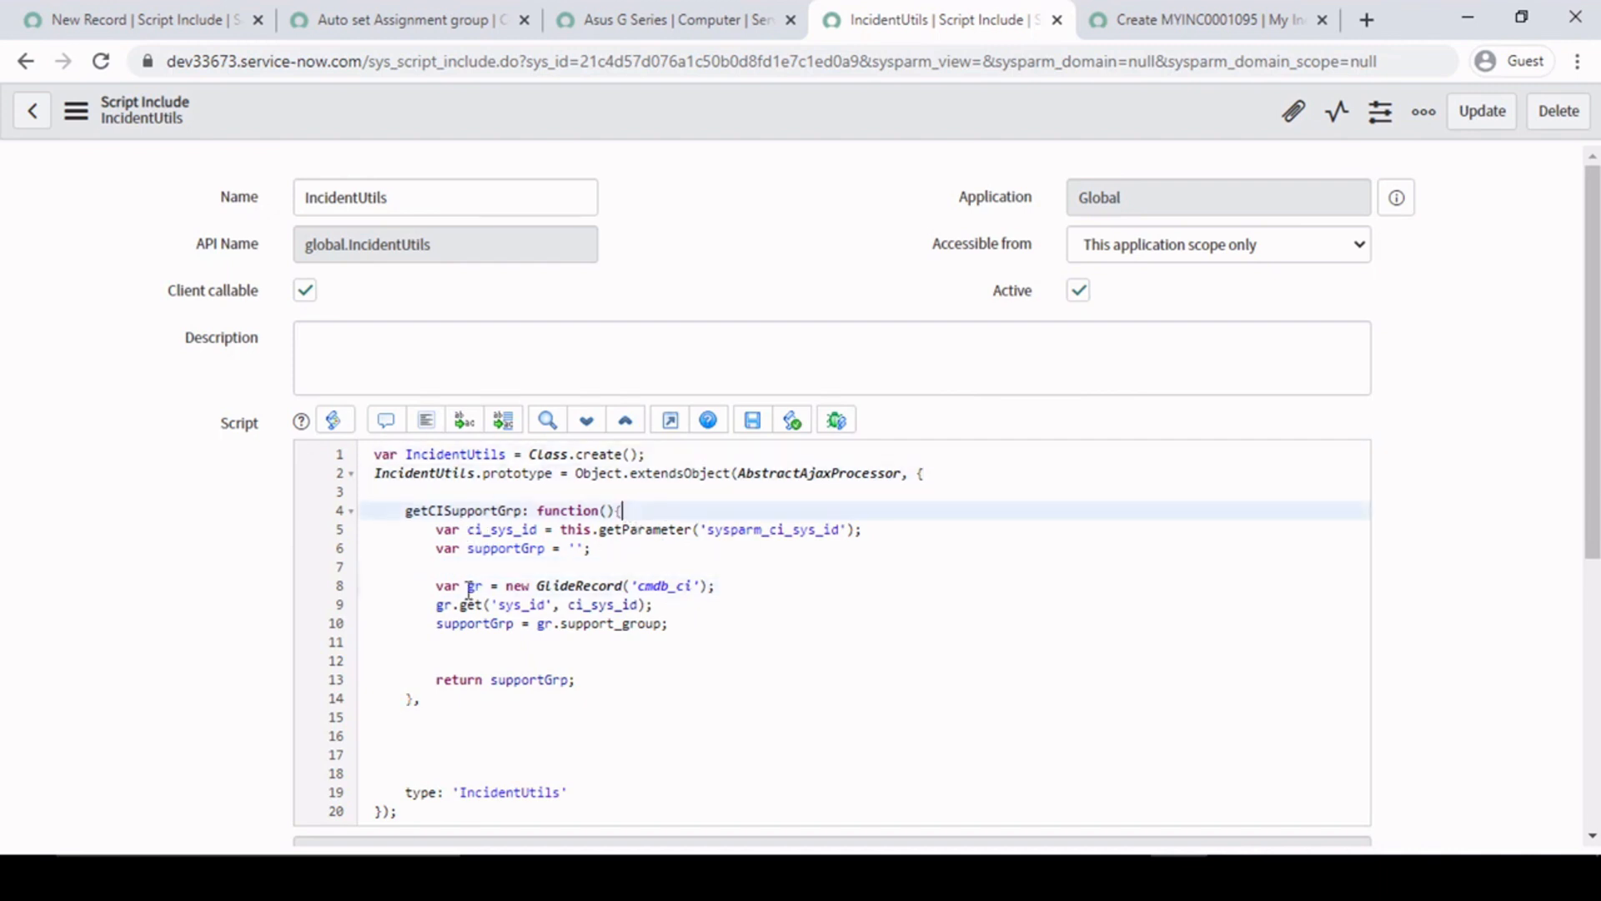
pyautogui.click(436, 697)
pyautogui.moveTo(404, 510); pyautogui.dragTo(458, 701)
pyautogui.click(457, 700)
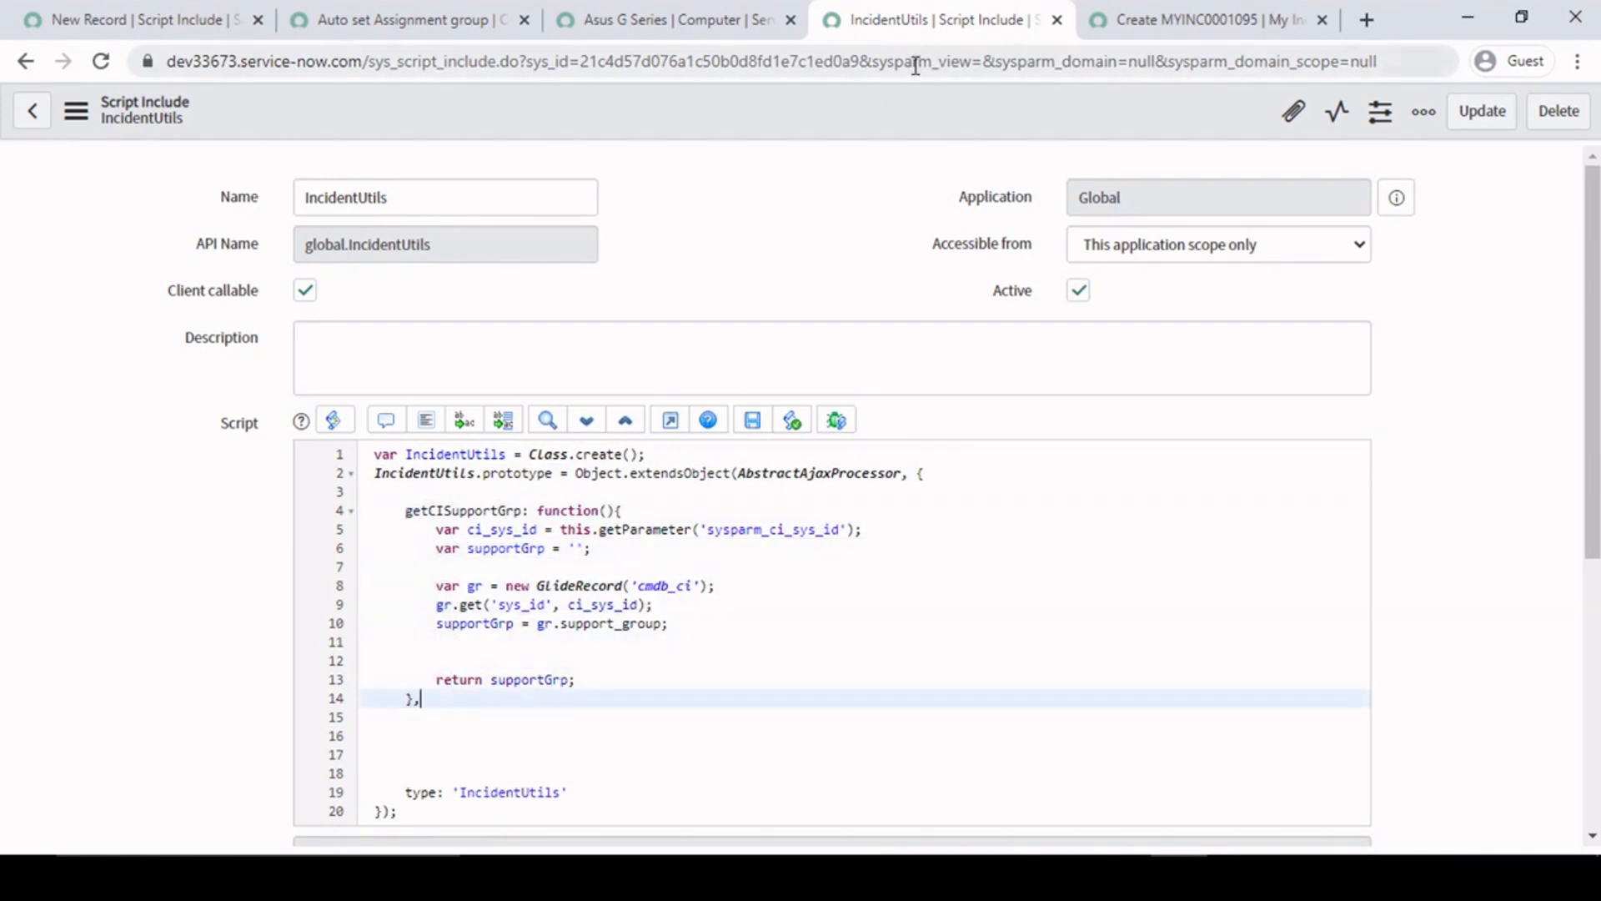
# - Review the IncidentUtils, getCISupportGrp and sysparm_ci_sys_id references on lines 6 to 8 of the Auto set Assignment group client script
pyautogui.click(367, 4)
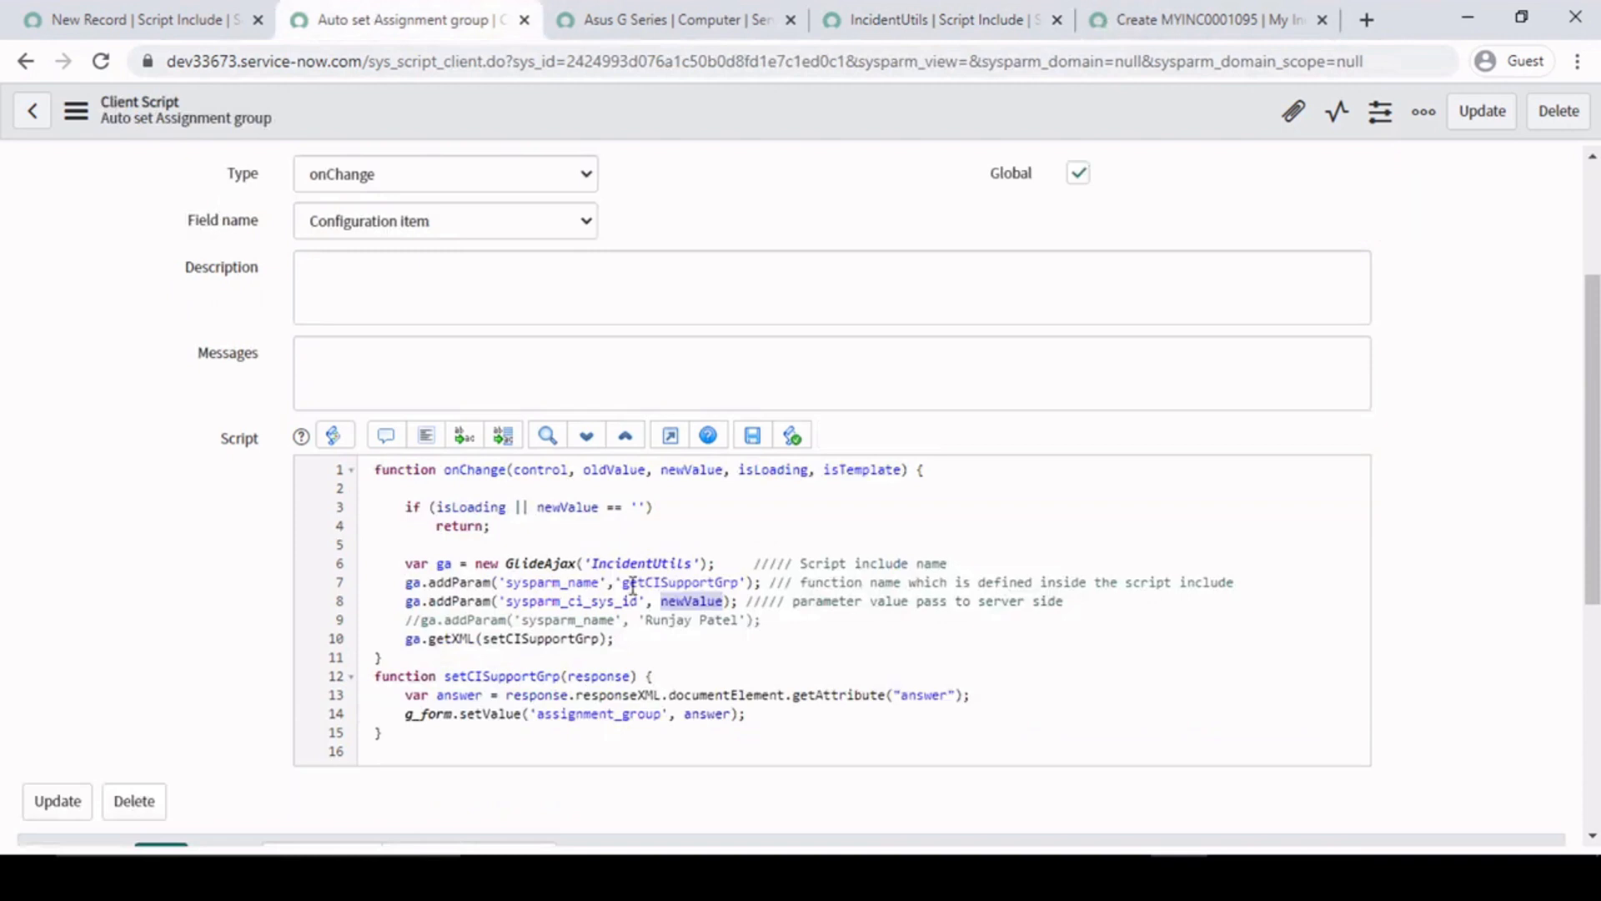
pyautogui.doubleClick(655, 563)
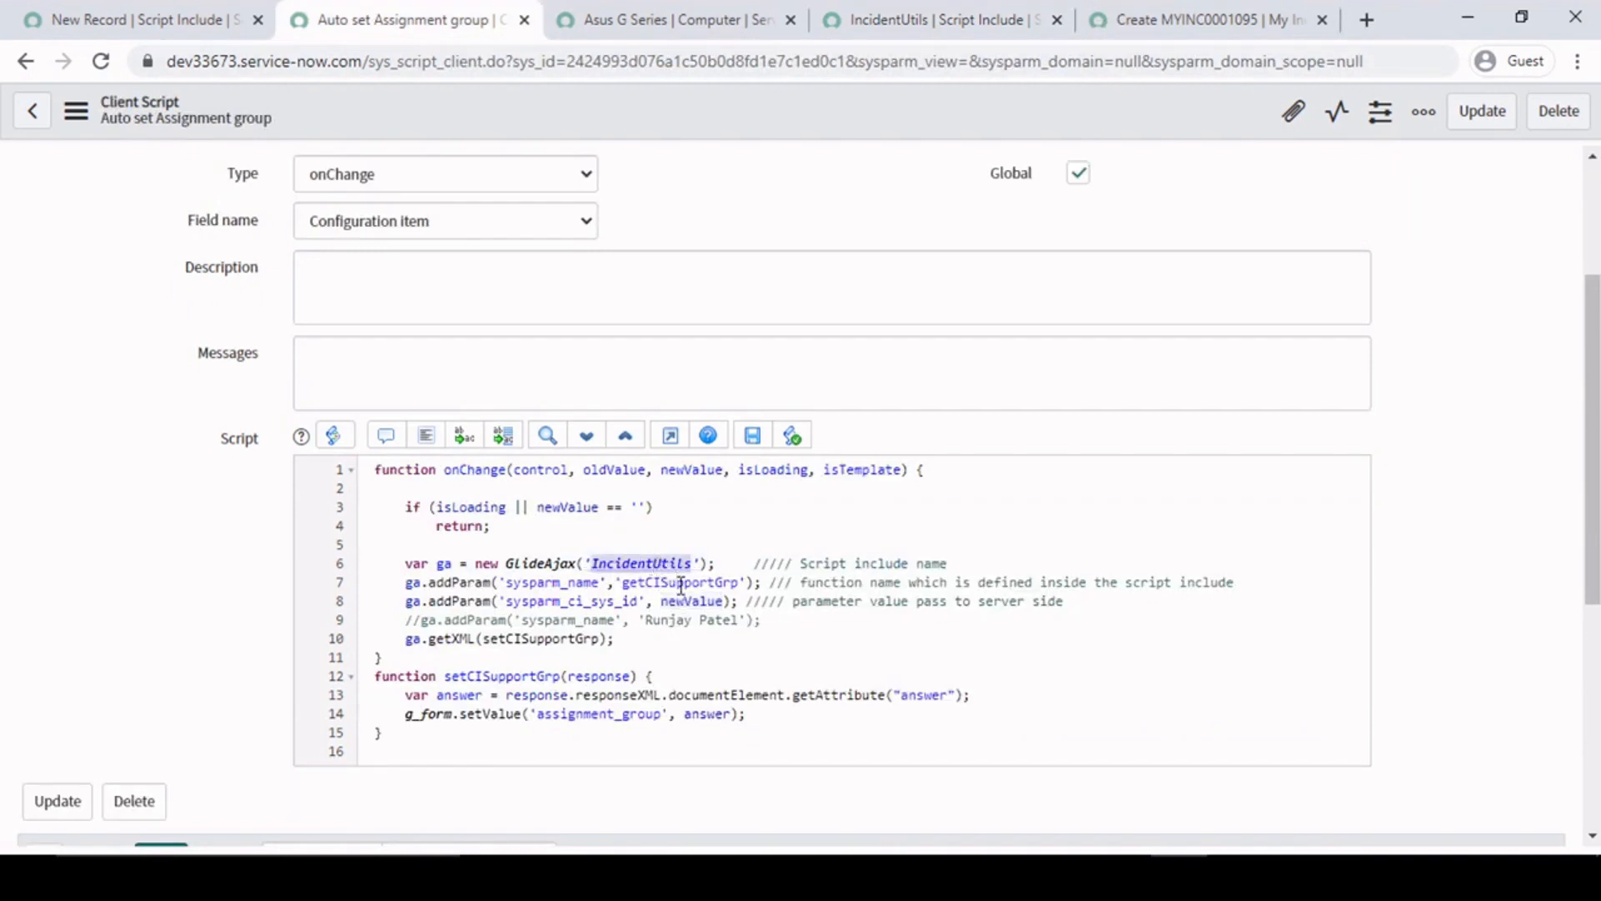
pyautogui.click(682, 581)
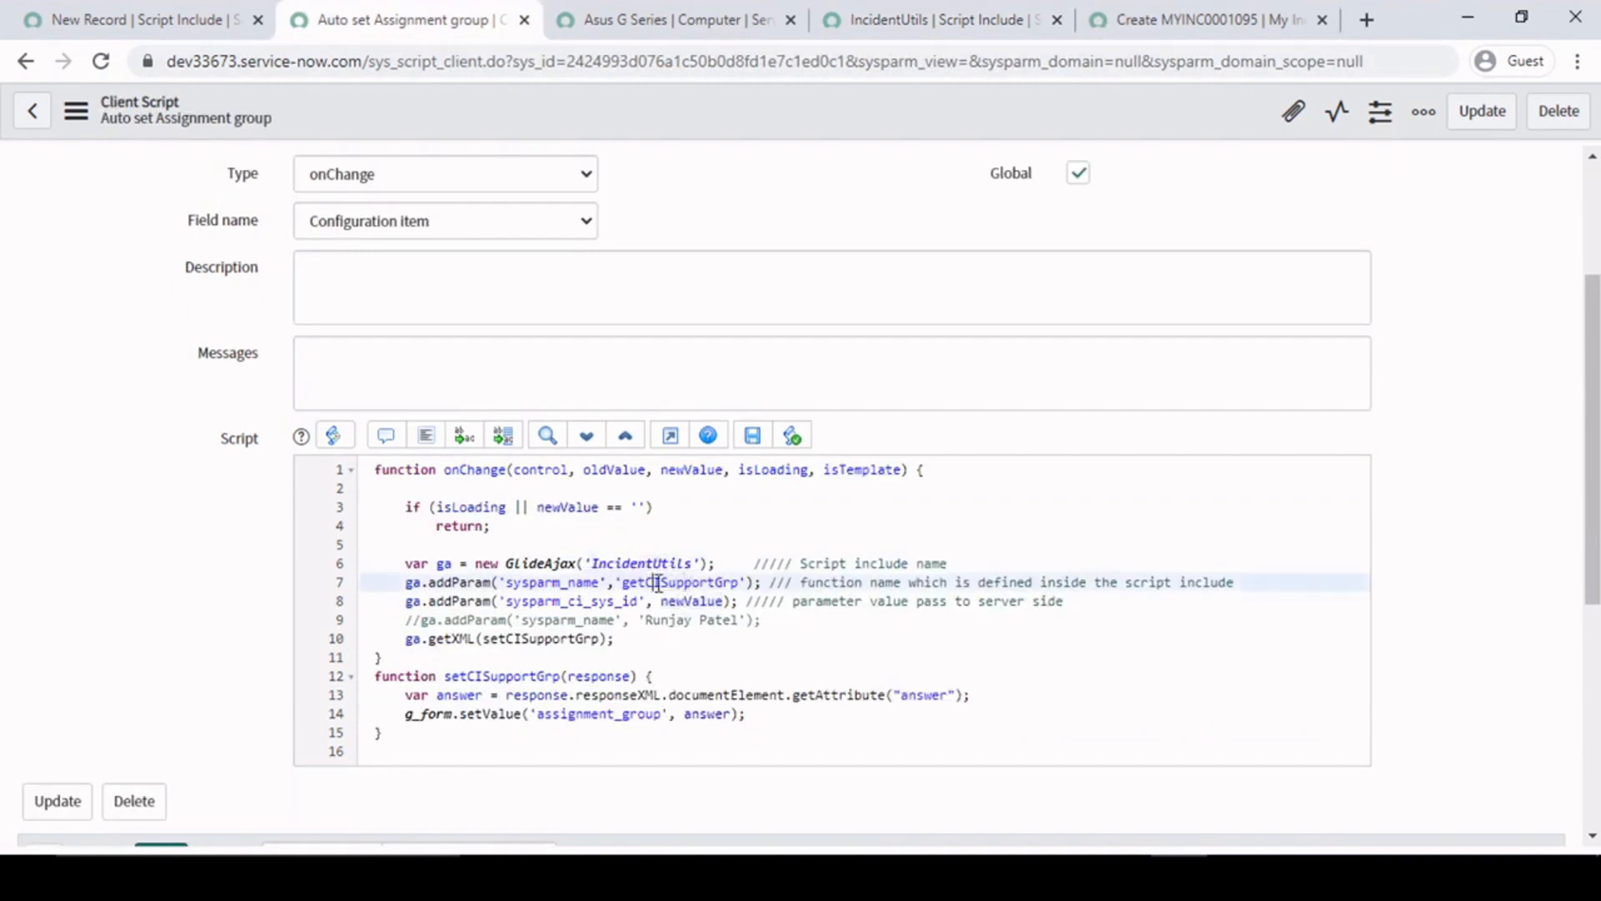
pyautogui.doubleClick(658, 582)
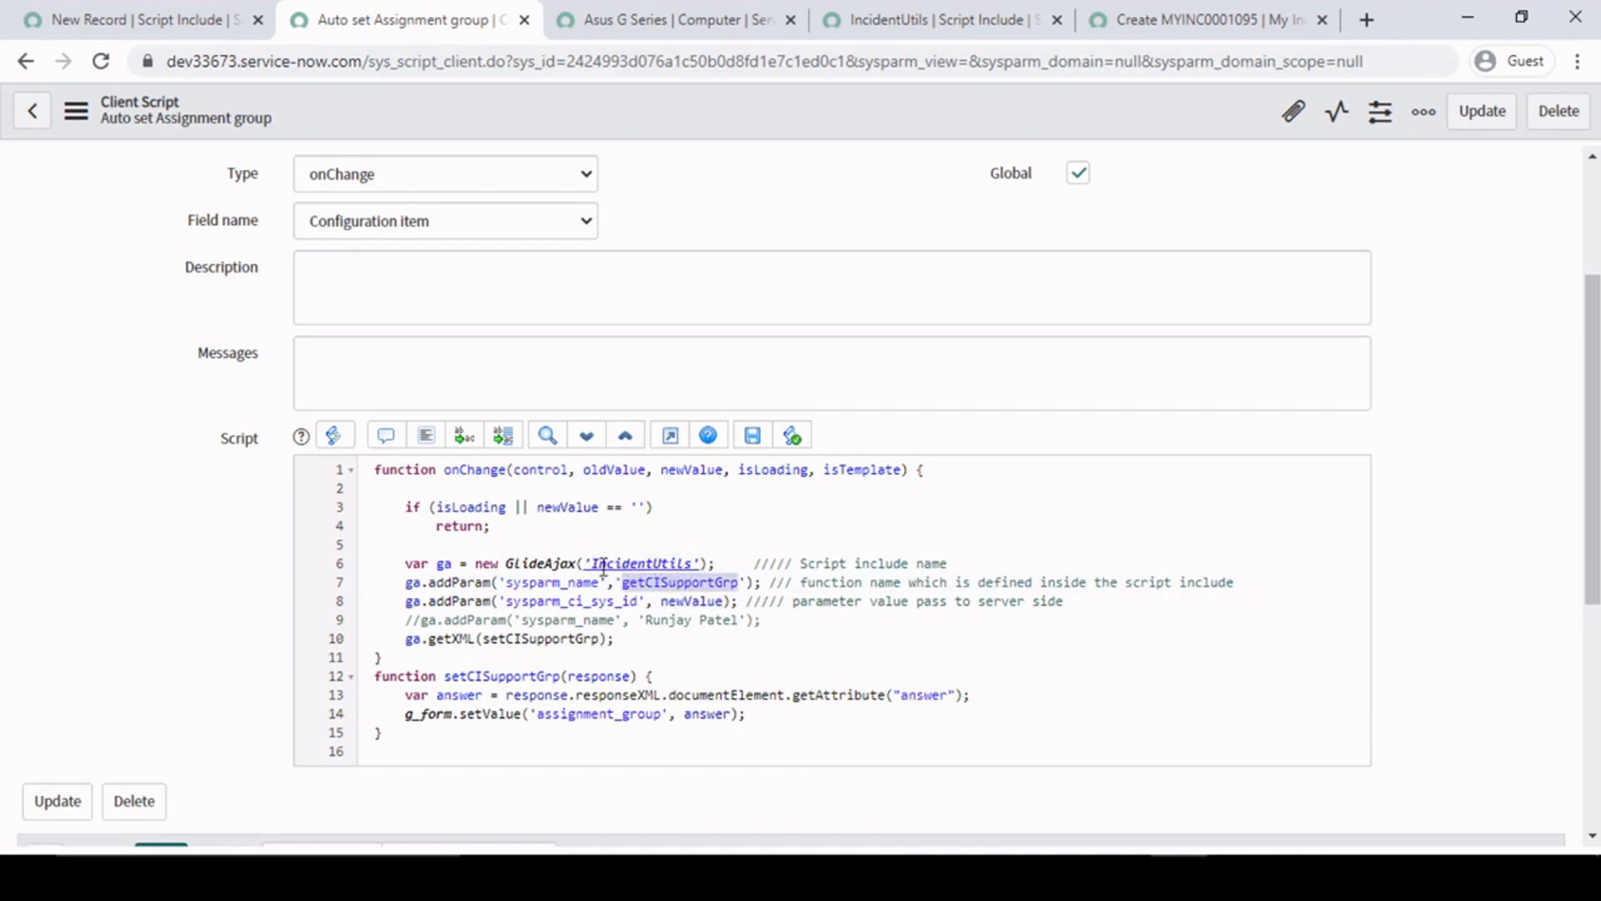
pyautogui.doubleClick(605, 564)
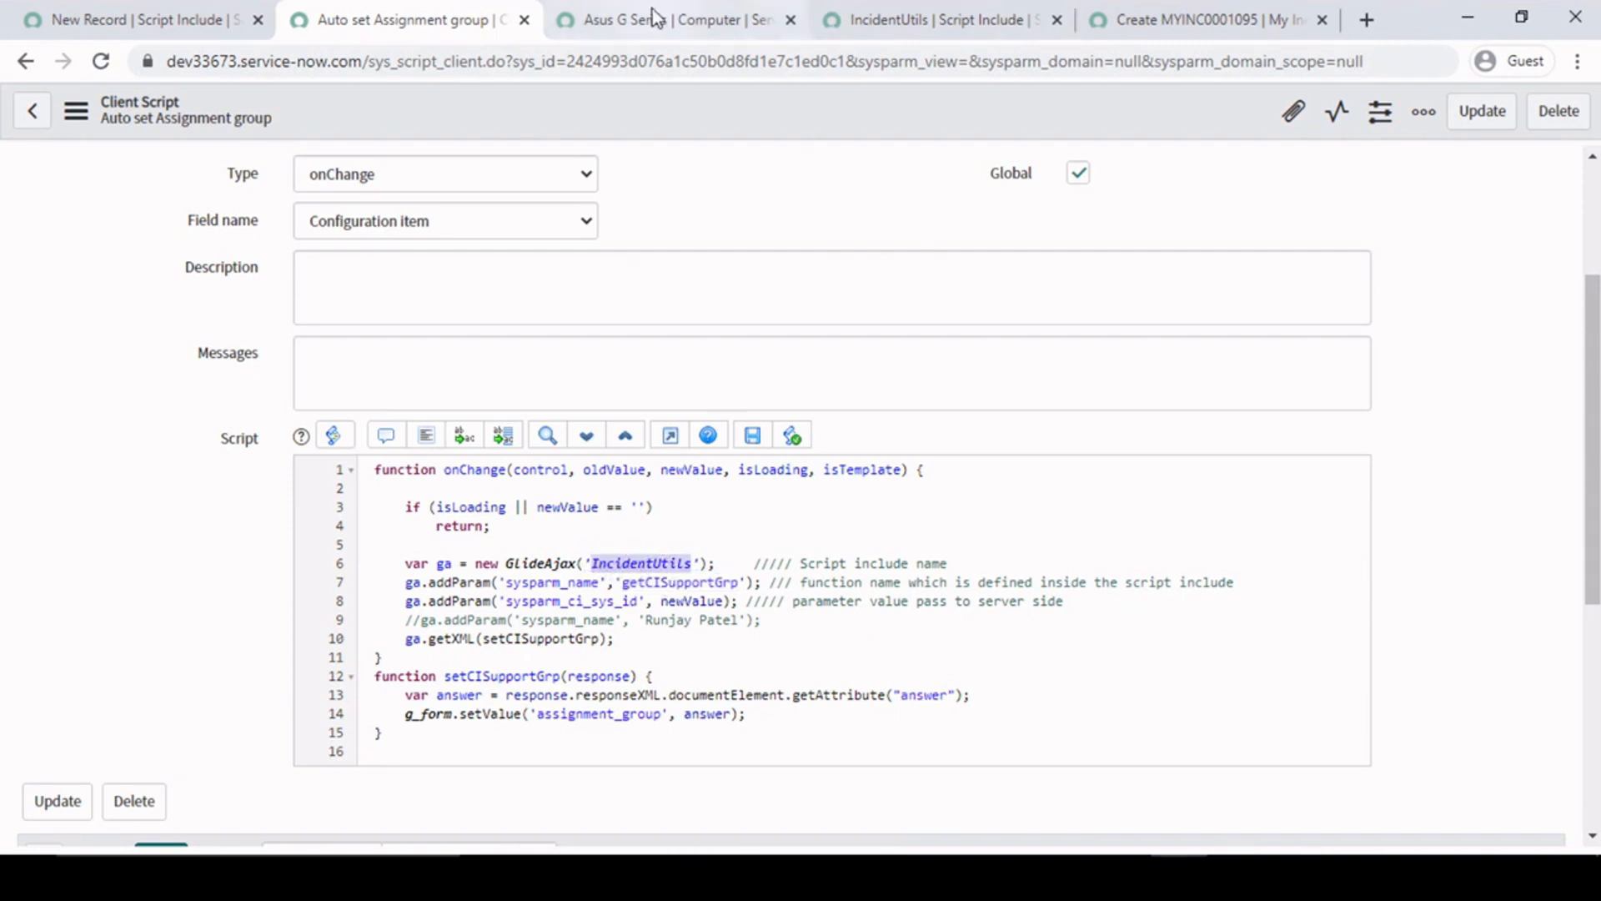
pyautogui.doubleClick(593, 602)
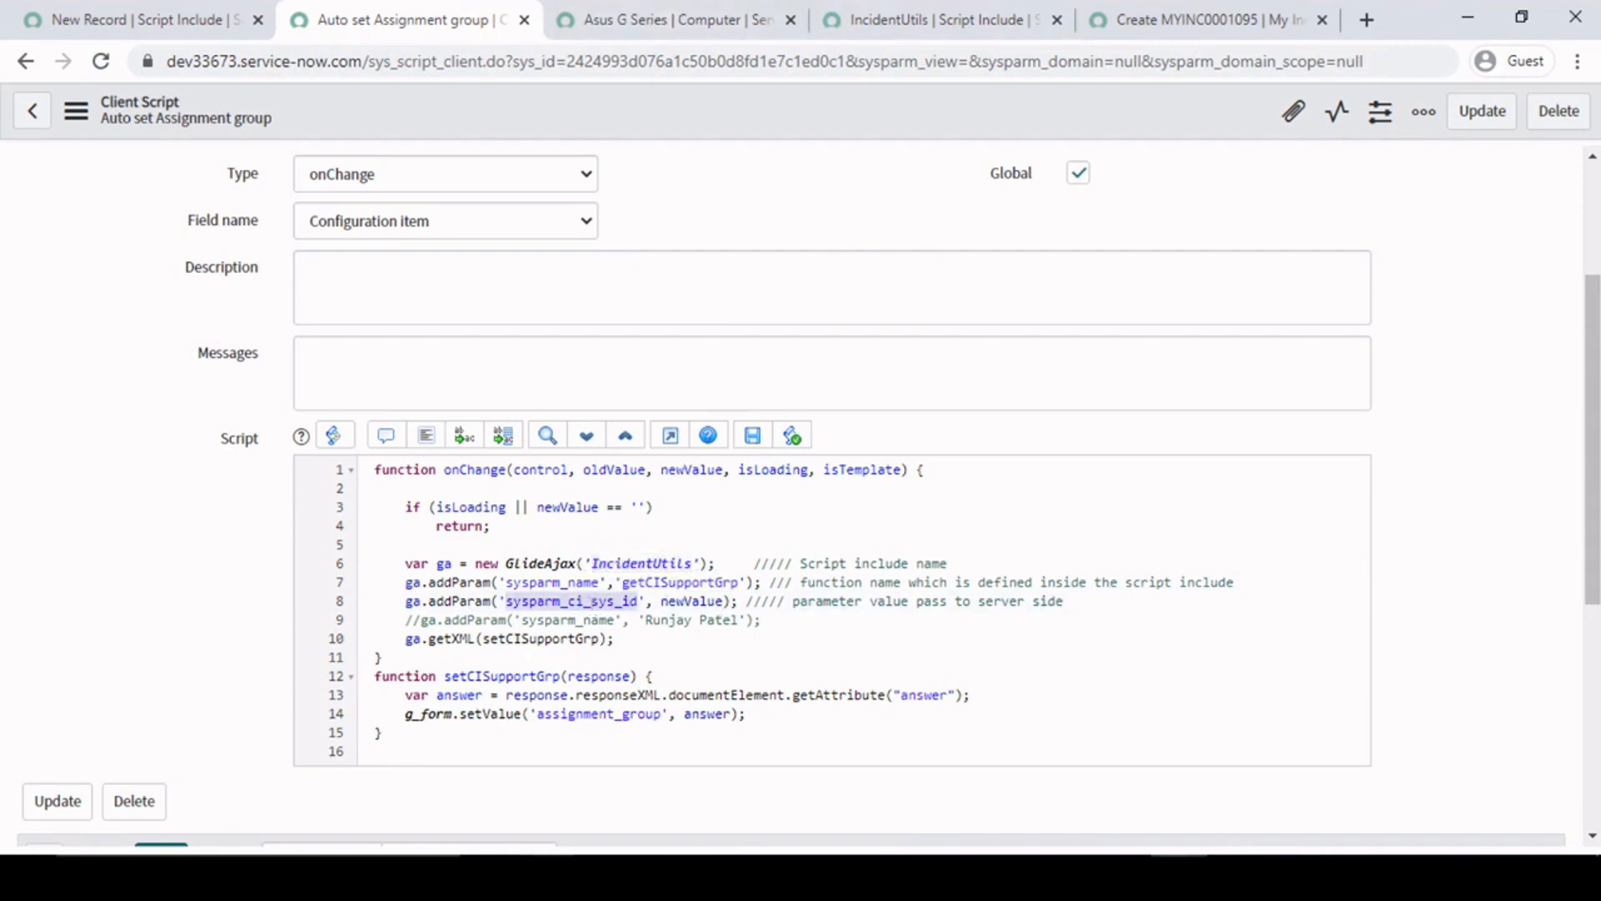
pyautogui.click(1201, 20)
# - Add the comment "// get the value wich is coming from client side" after the getParameter call on line 5 of IncidentUtils
pyautogui.click(917, 21)
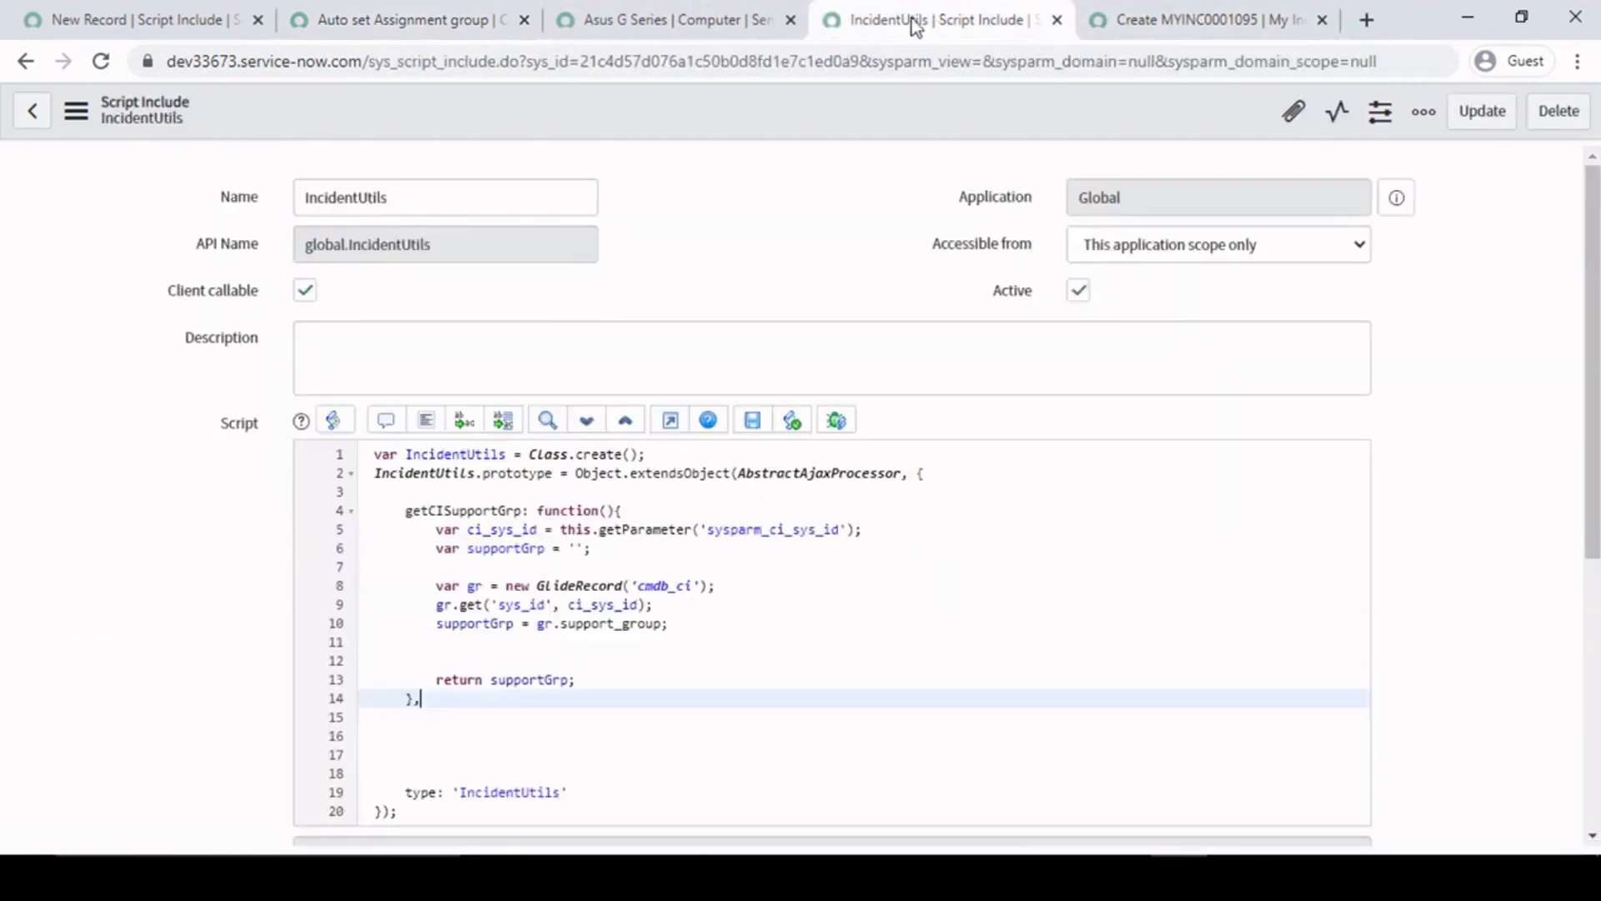
pyautogui.click(778, 589)
pyautogui.click(567, 530)
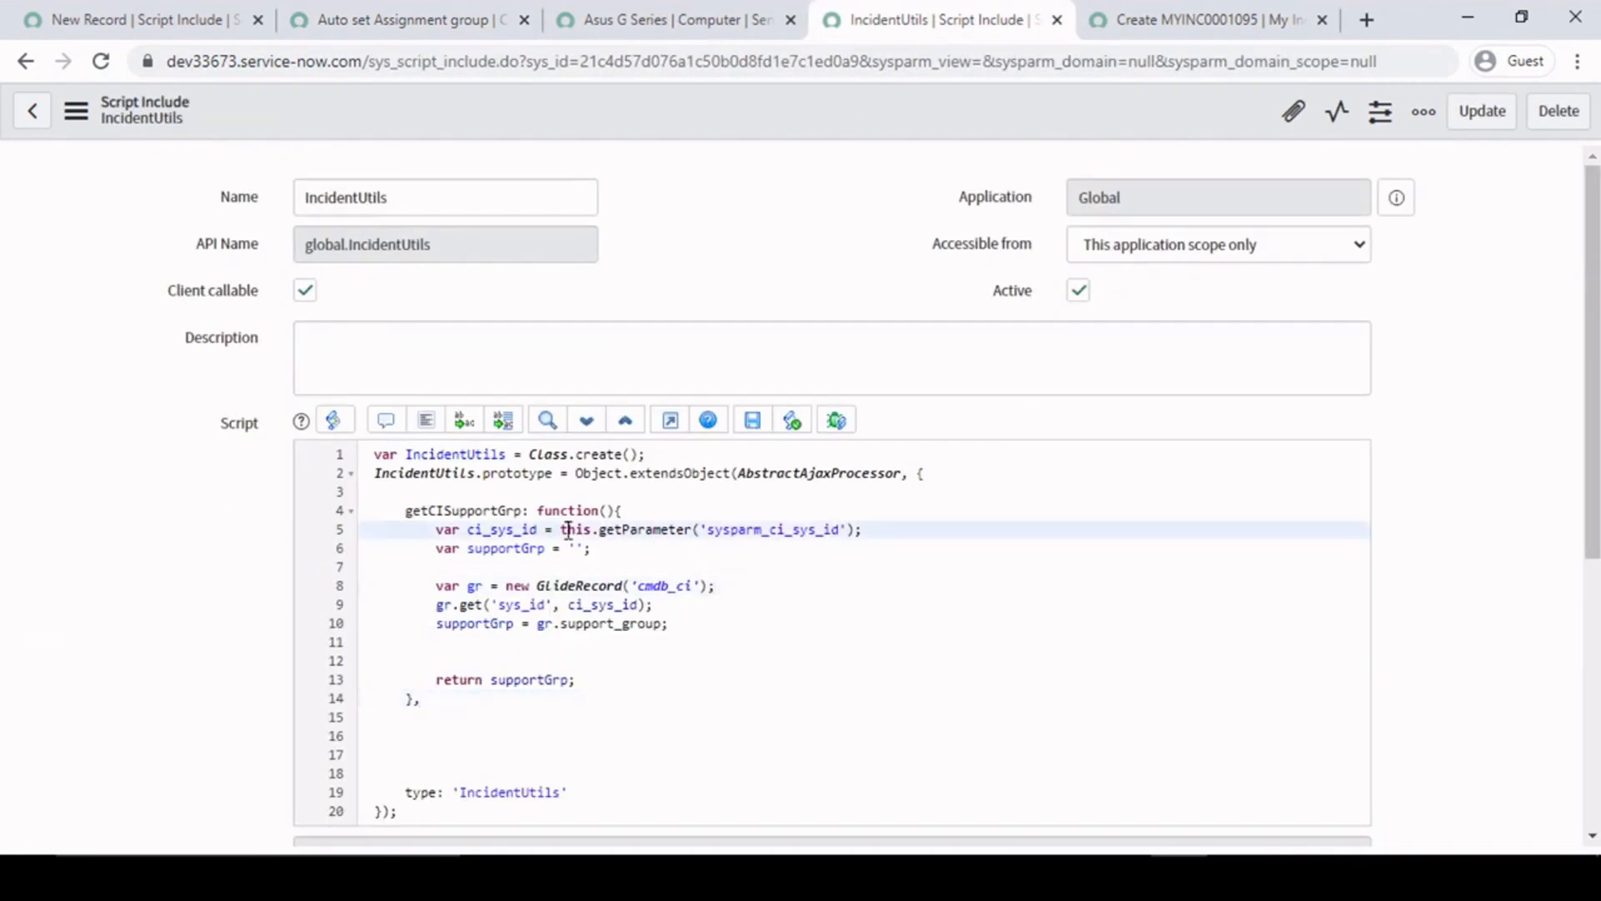
pyautogui.click(651, 512)
pyautogui.click(938, 528)
pyautogui.write('// get the value wich is coming from')
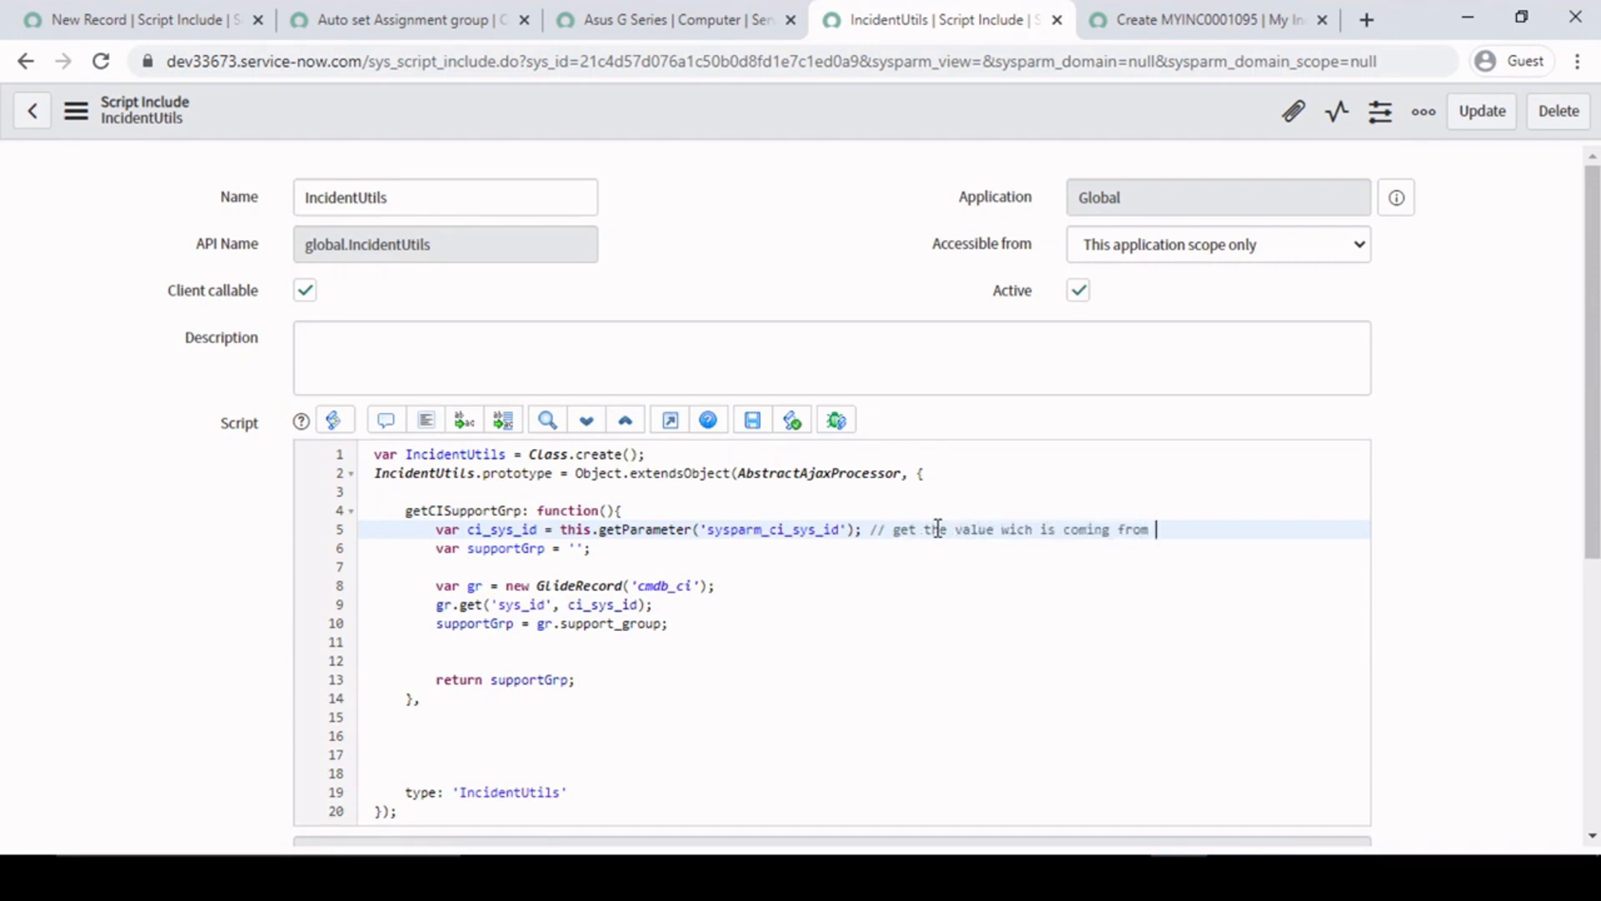
pyautogui.write(' client')
pyautogui.click(912, 584)
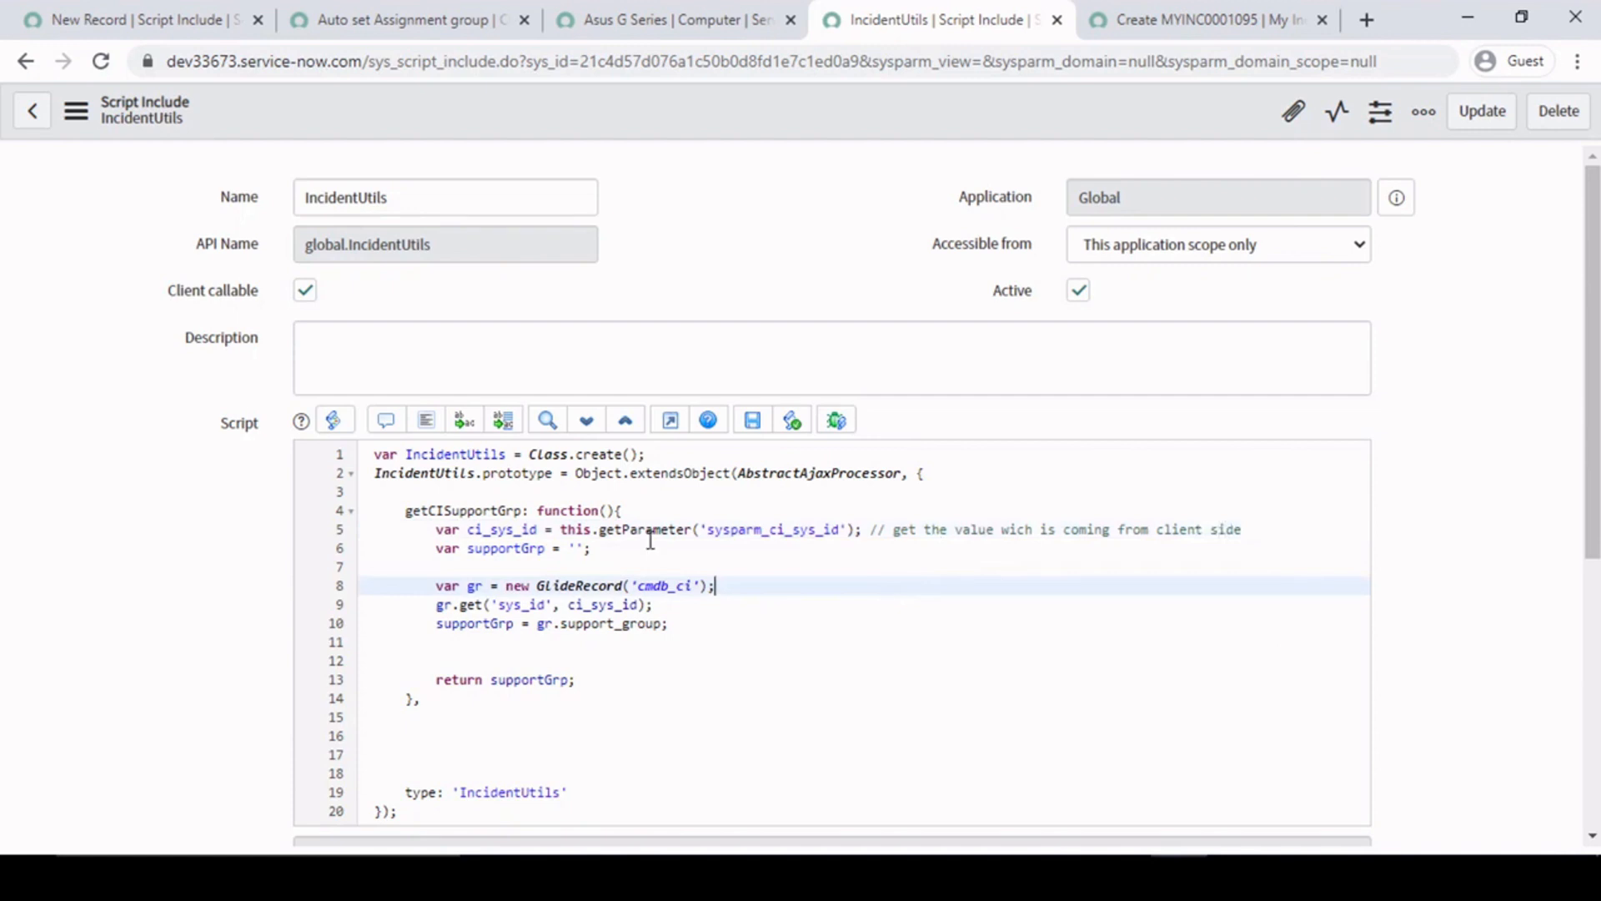
# - Compare the sysparm_ci_sys_id parameter on line 5 of IncidentUtils with line 8 of the Auto set Assignment group client script
pyautogui.click(692, 530)
pyautogui.moveTo(711, 529); pyautogui.dragTo(849, 530)
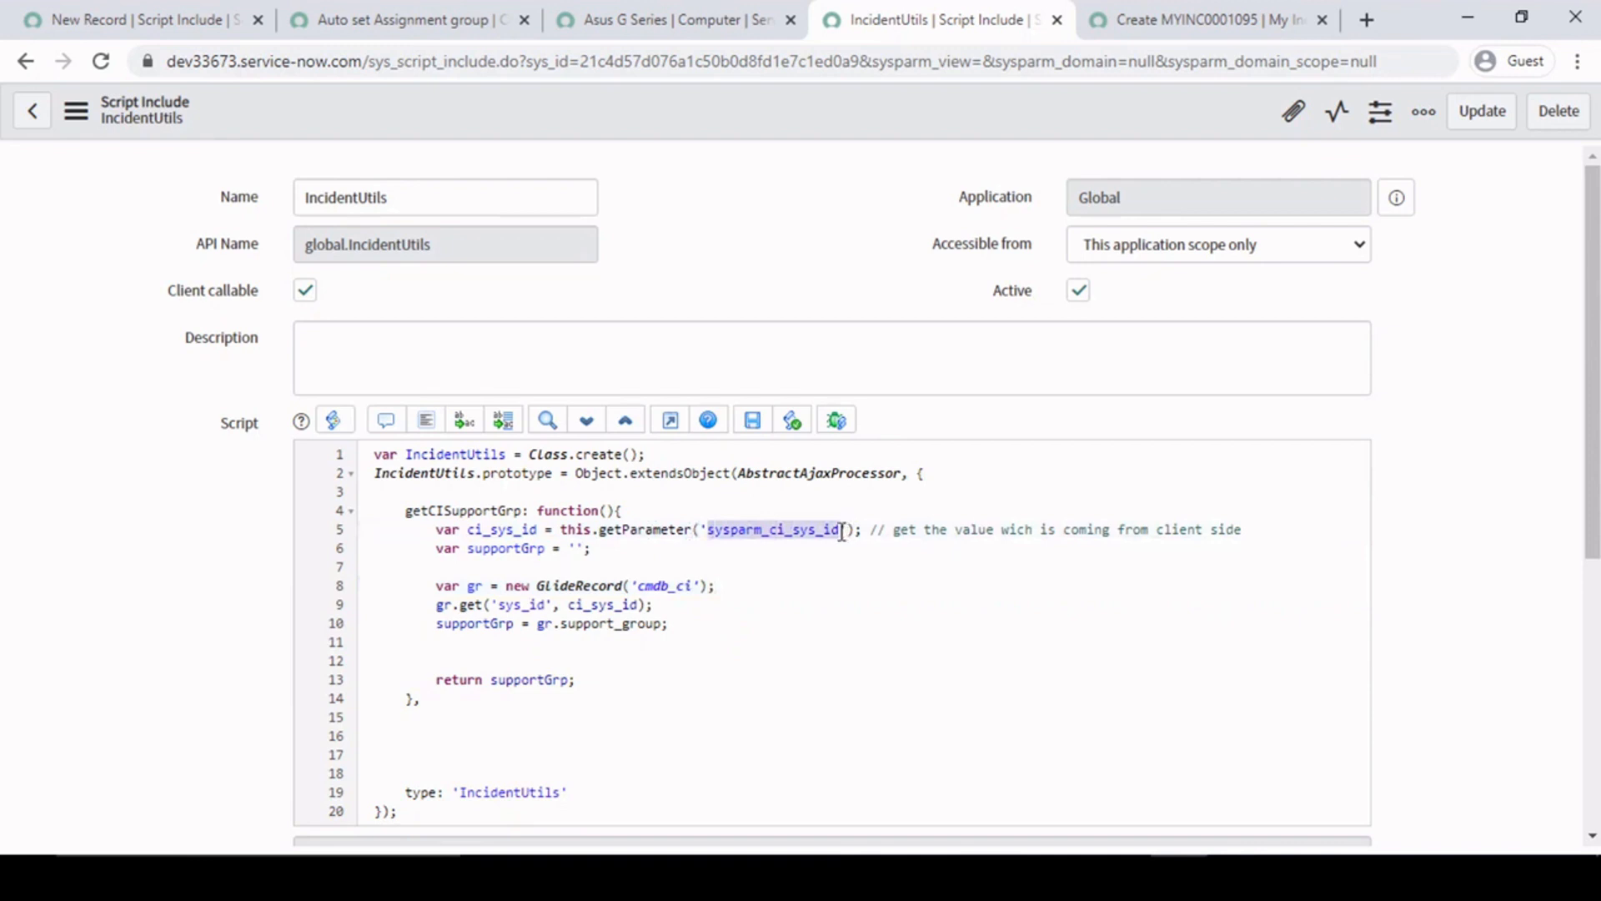
pyautogui.click(450, 17)
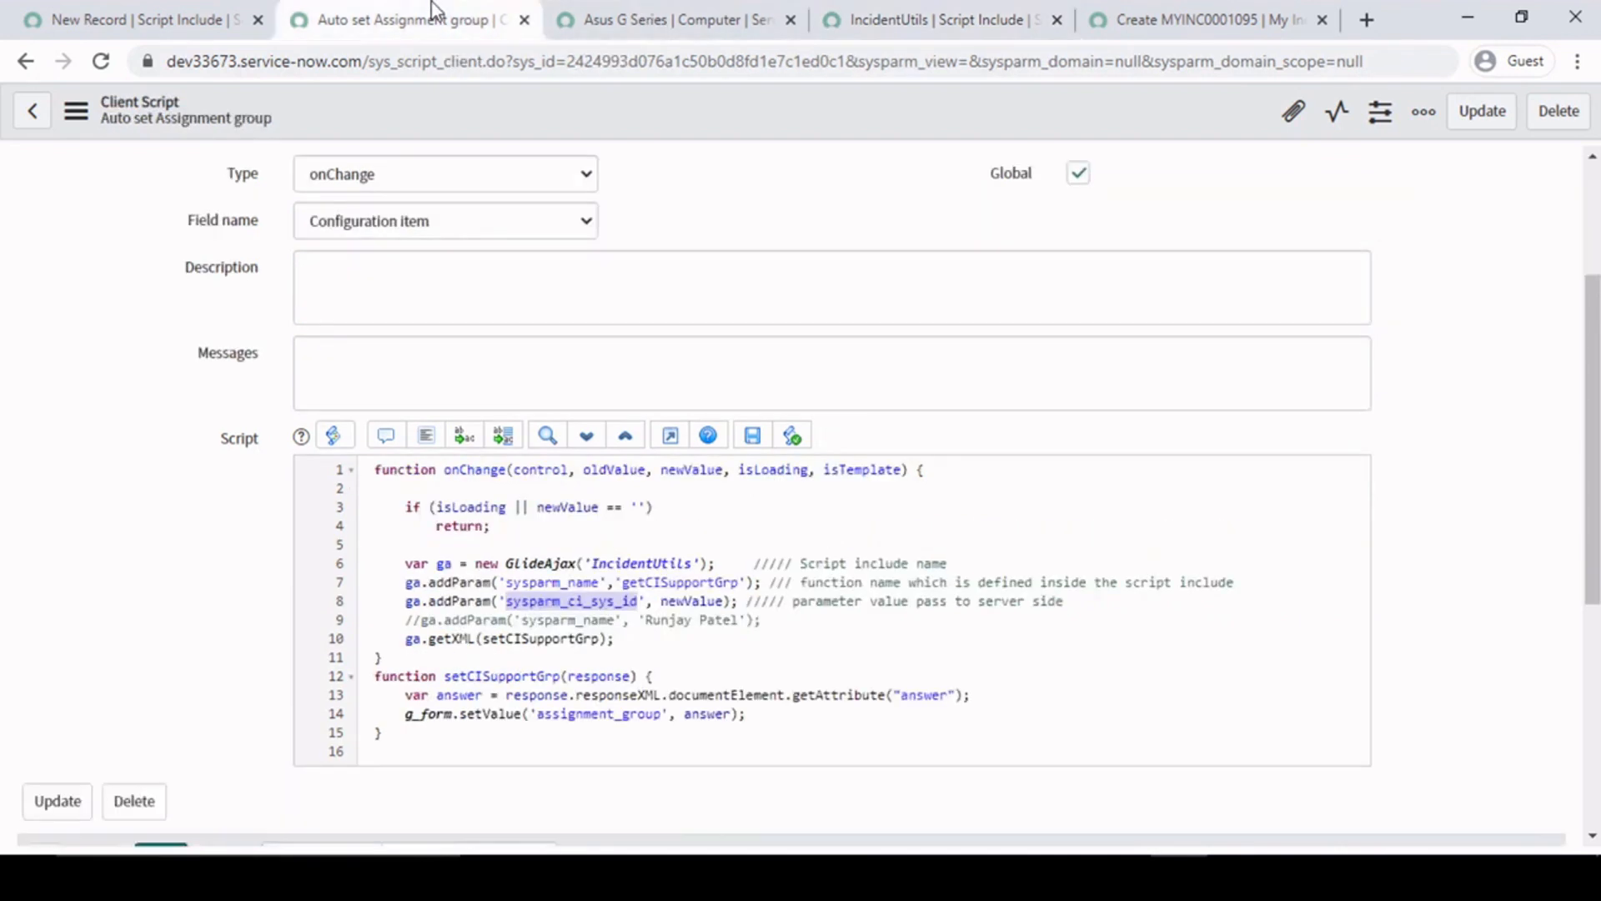
pyautogui.click(648, 602)
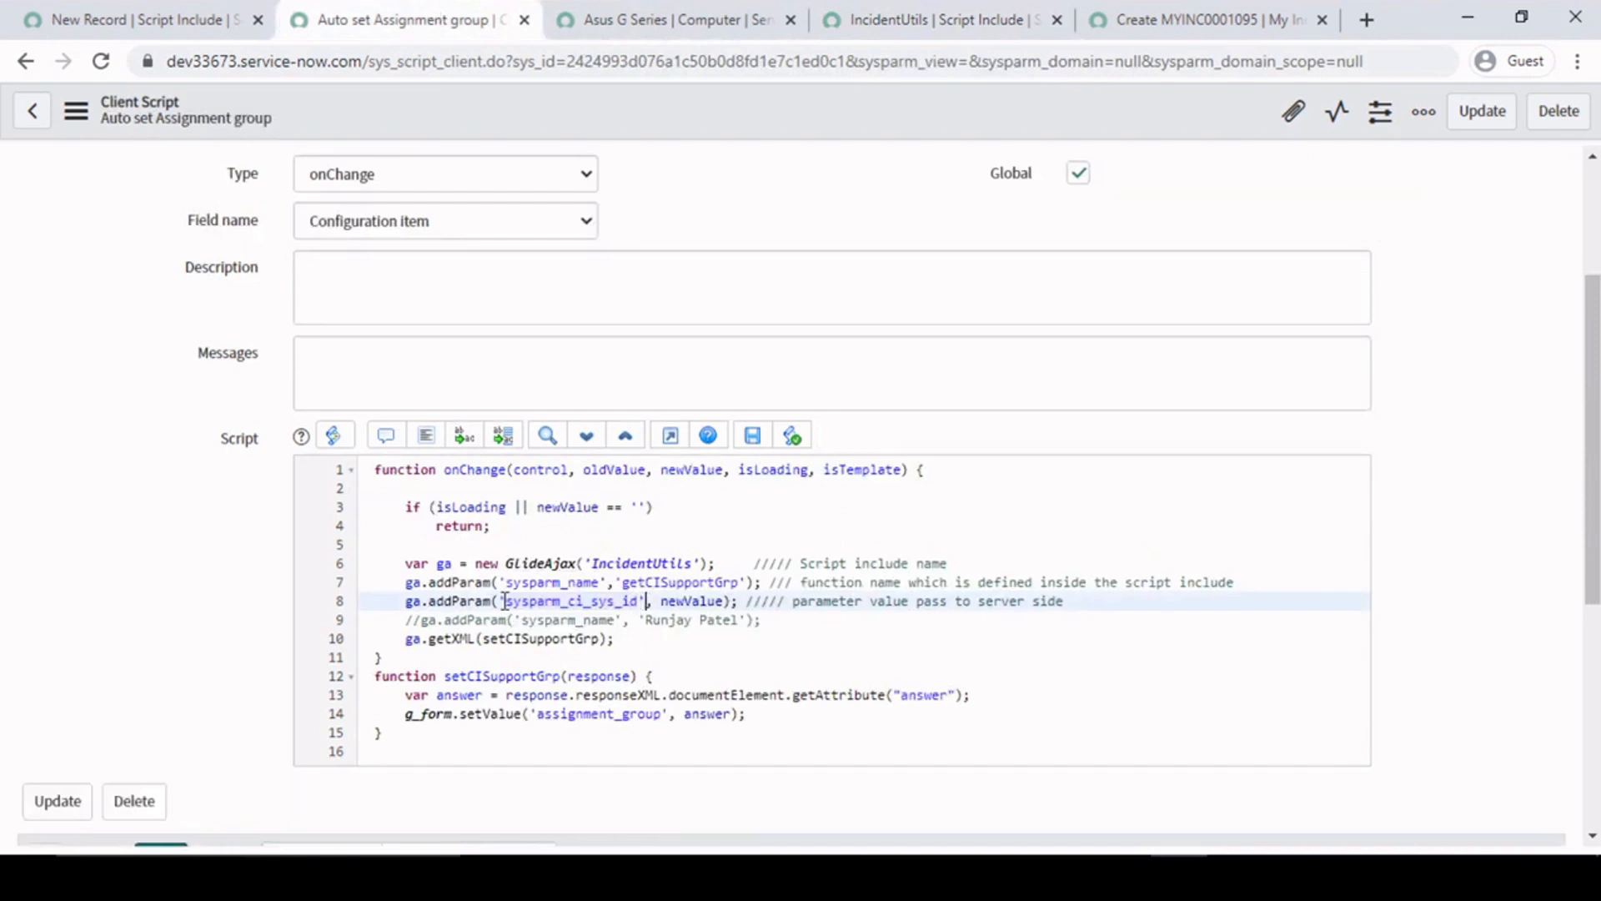
pyautogui.doubleClick(604, 598)
pyautogui.click(934, 12)
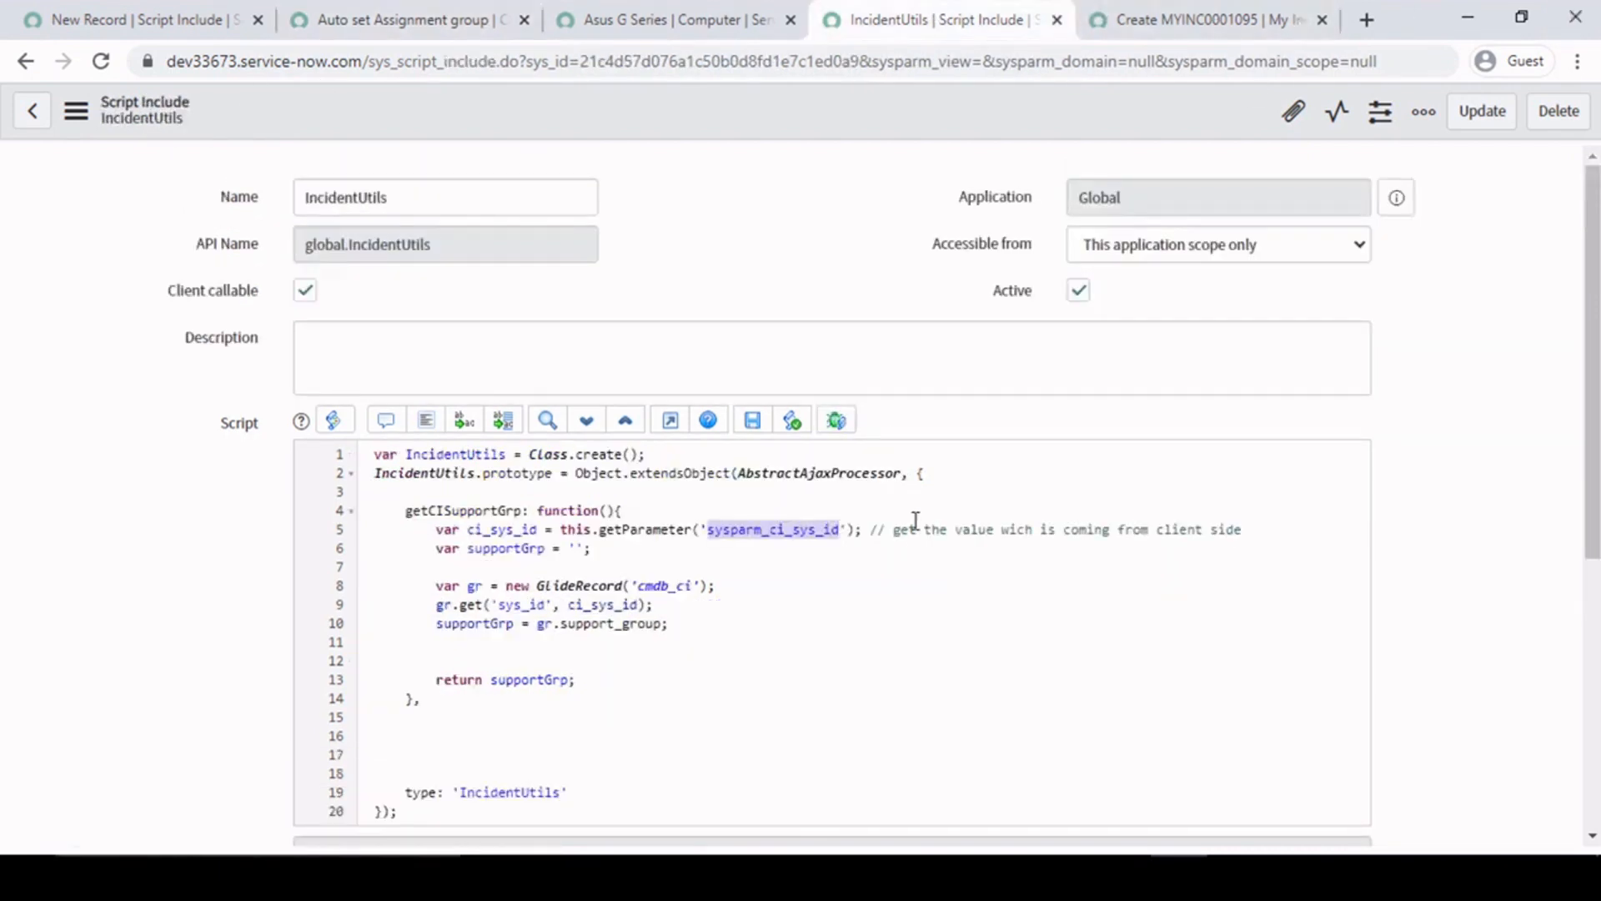
# - Relate the ci_sys_id variable on line 5 of IncidentUtils to the Configuration item on the new My Incident record
pyautogui.click(697, 548)
pyautogui.doubleClick(500, 529)
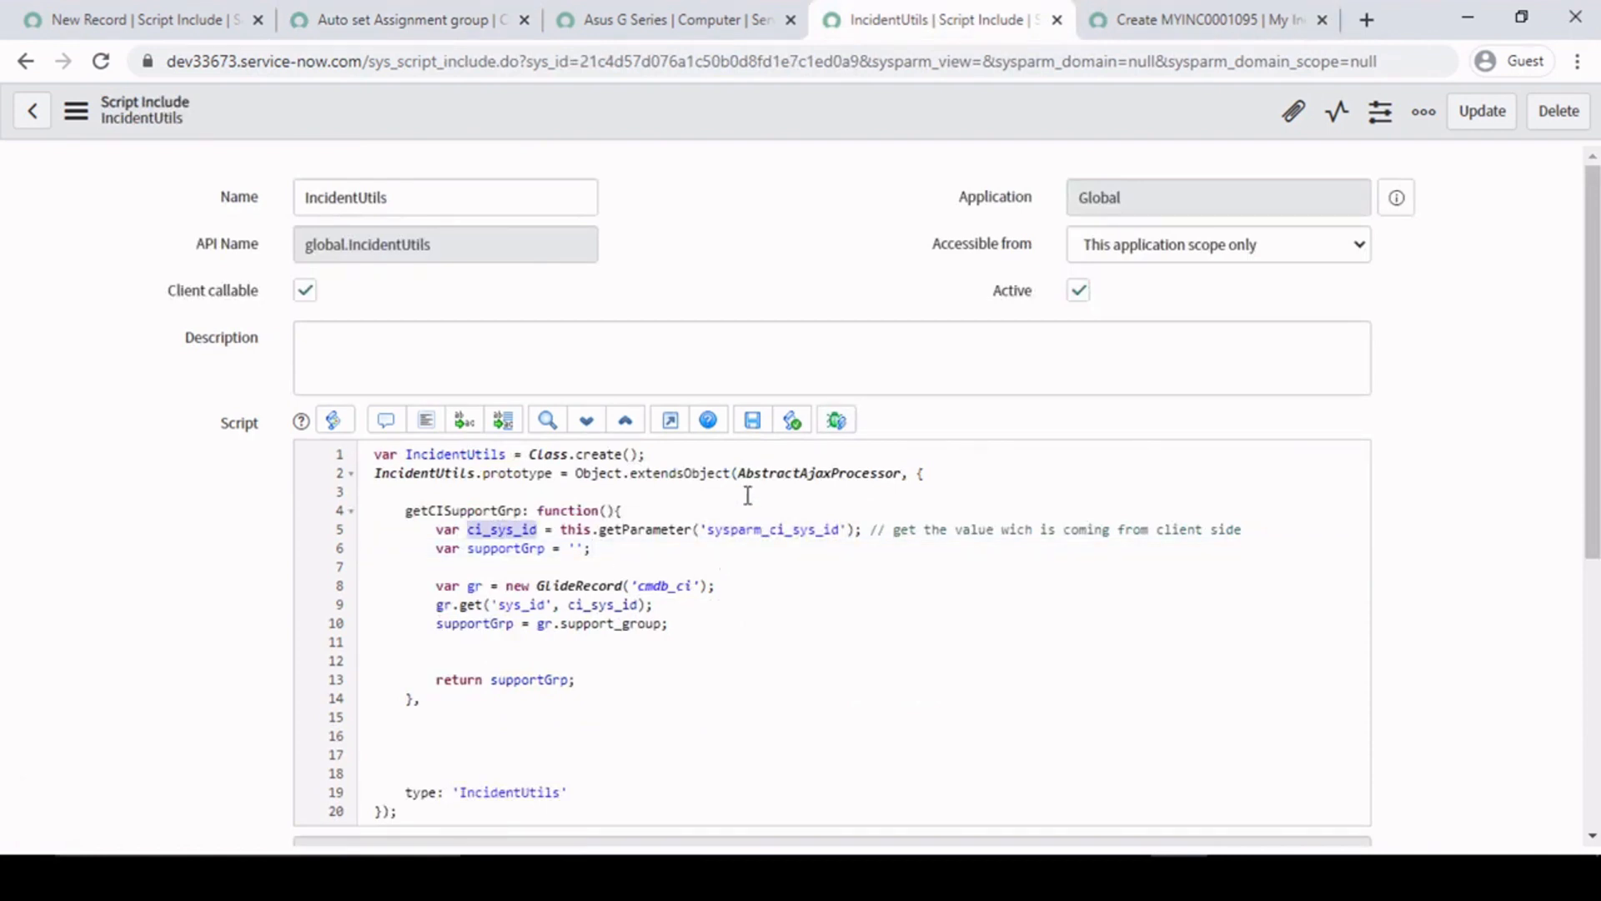
pyautogui.click(1209, 19)
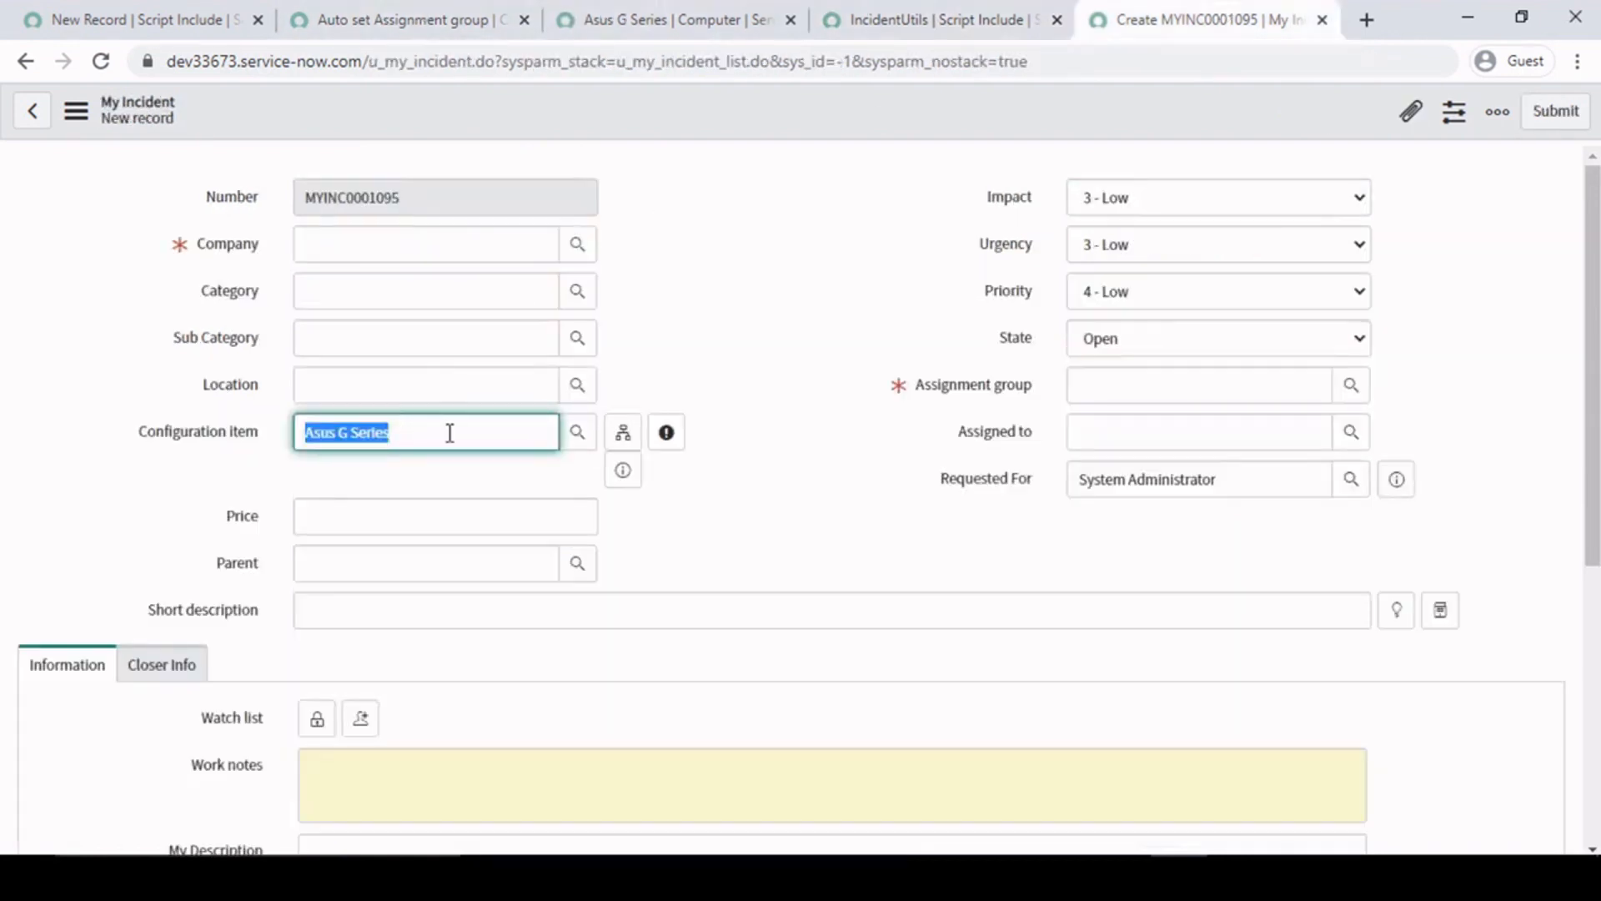
pyautogui.moveTo(428, 424); pyautogui.dragTo(227, 434)
pyautogui.click(729, 343)
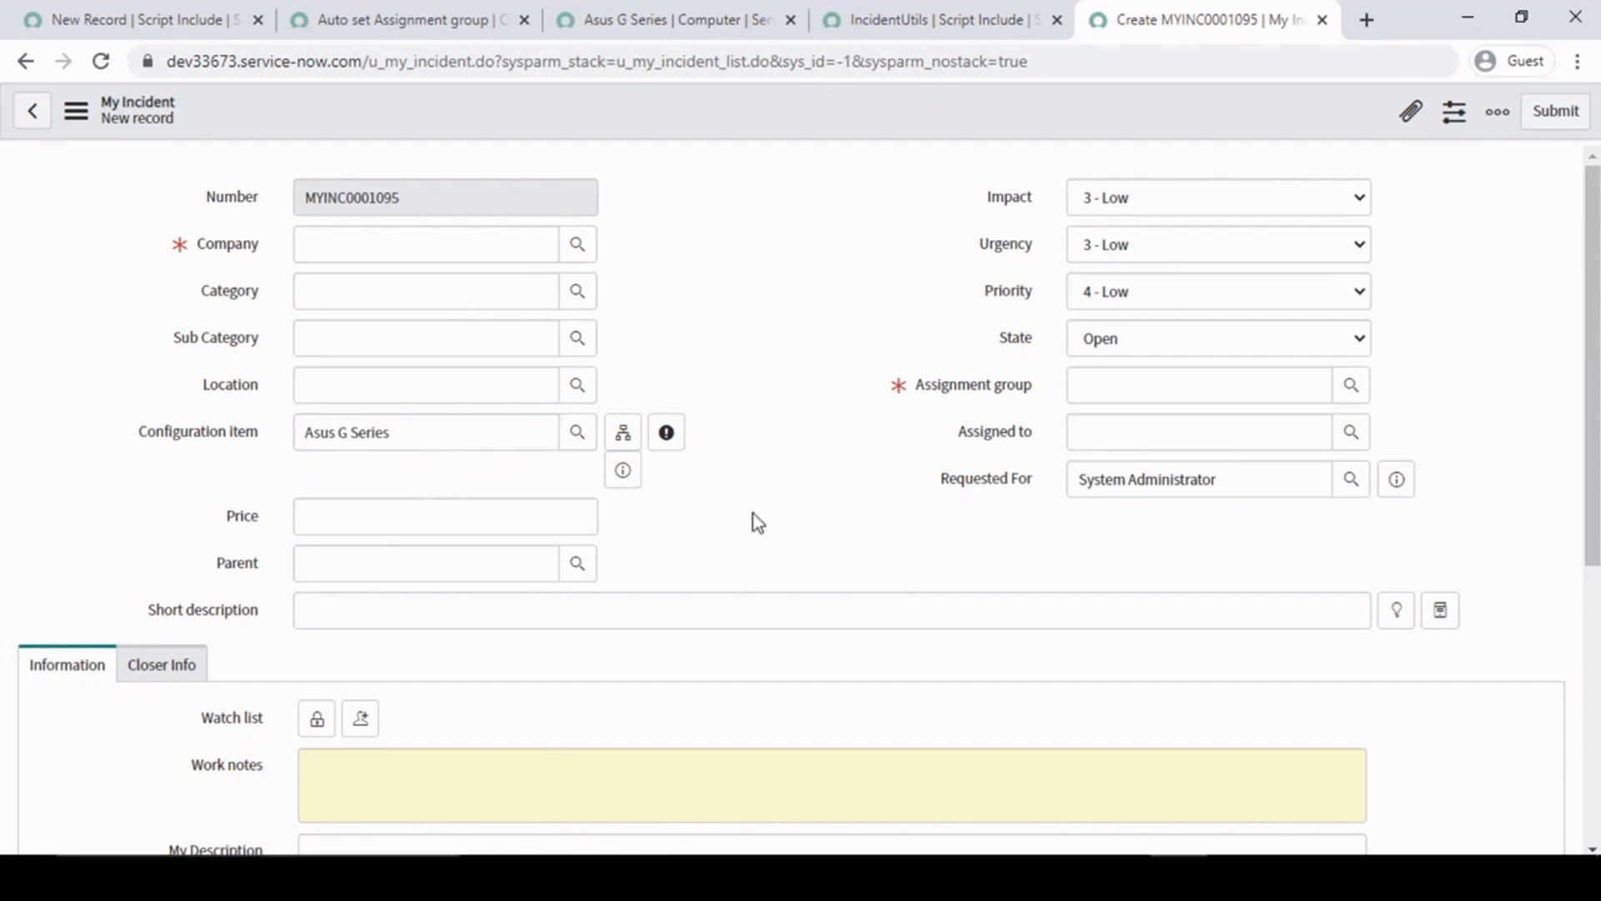
pyautogui.click(409, 17)
pyautogui.click(988, 10)
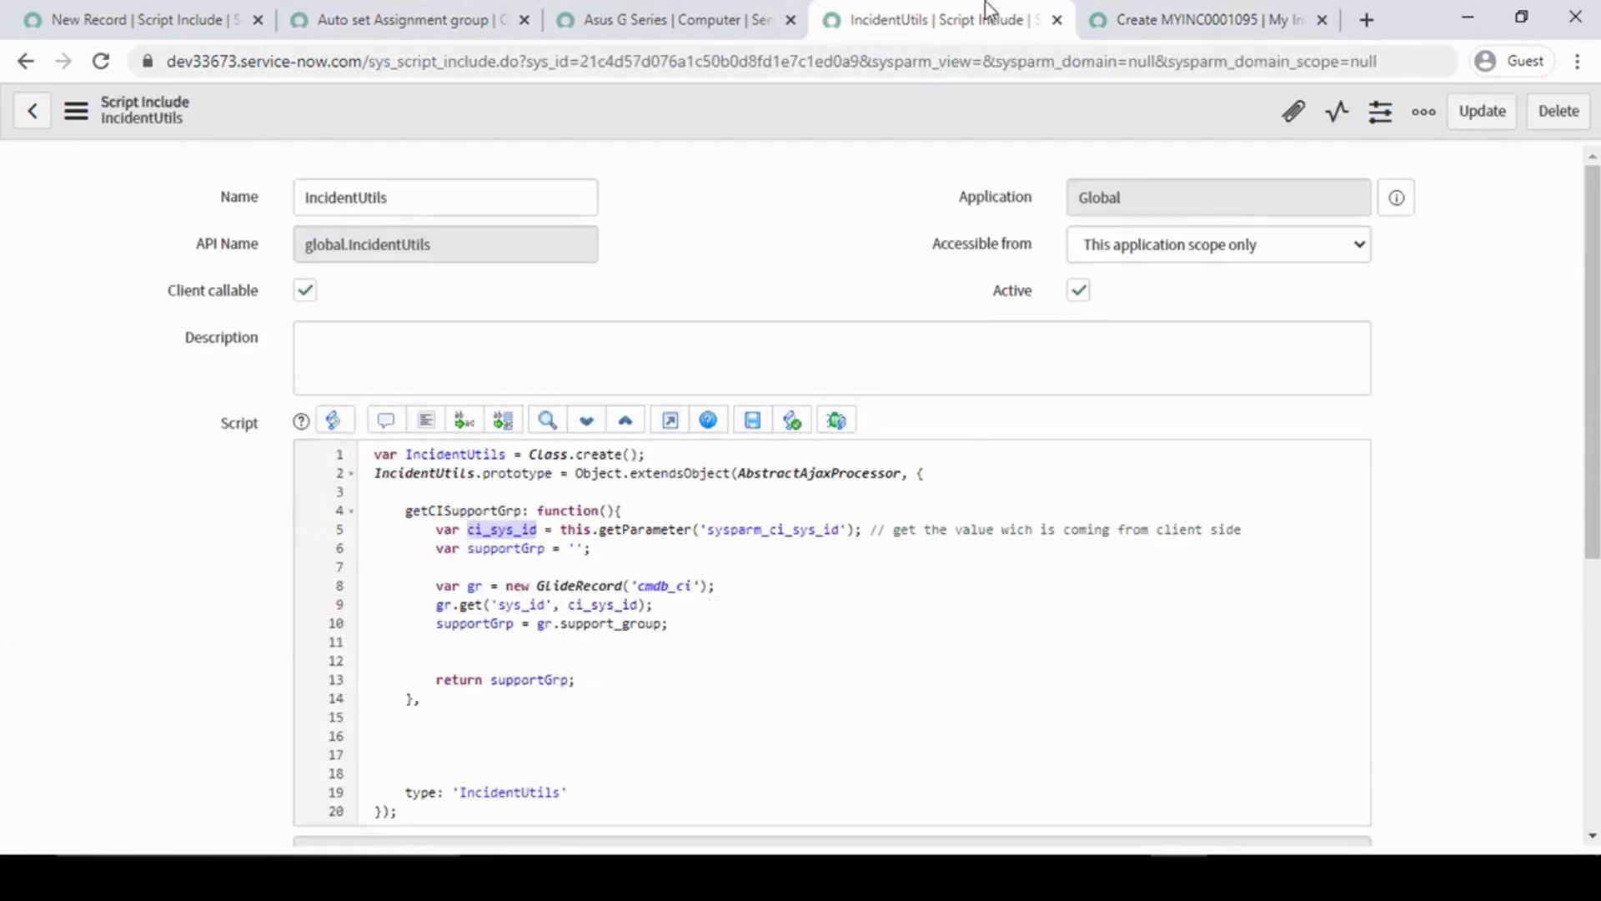
# - Examine the this.getParameter call on line 5 and the empty supportGrp variable declaration on line 6 of IncidentUtils
pyautogui.click(618, 557)
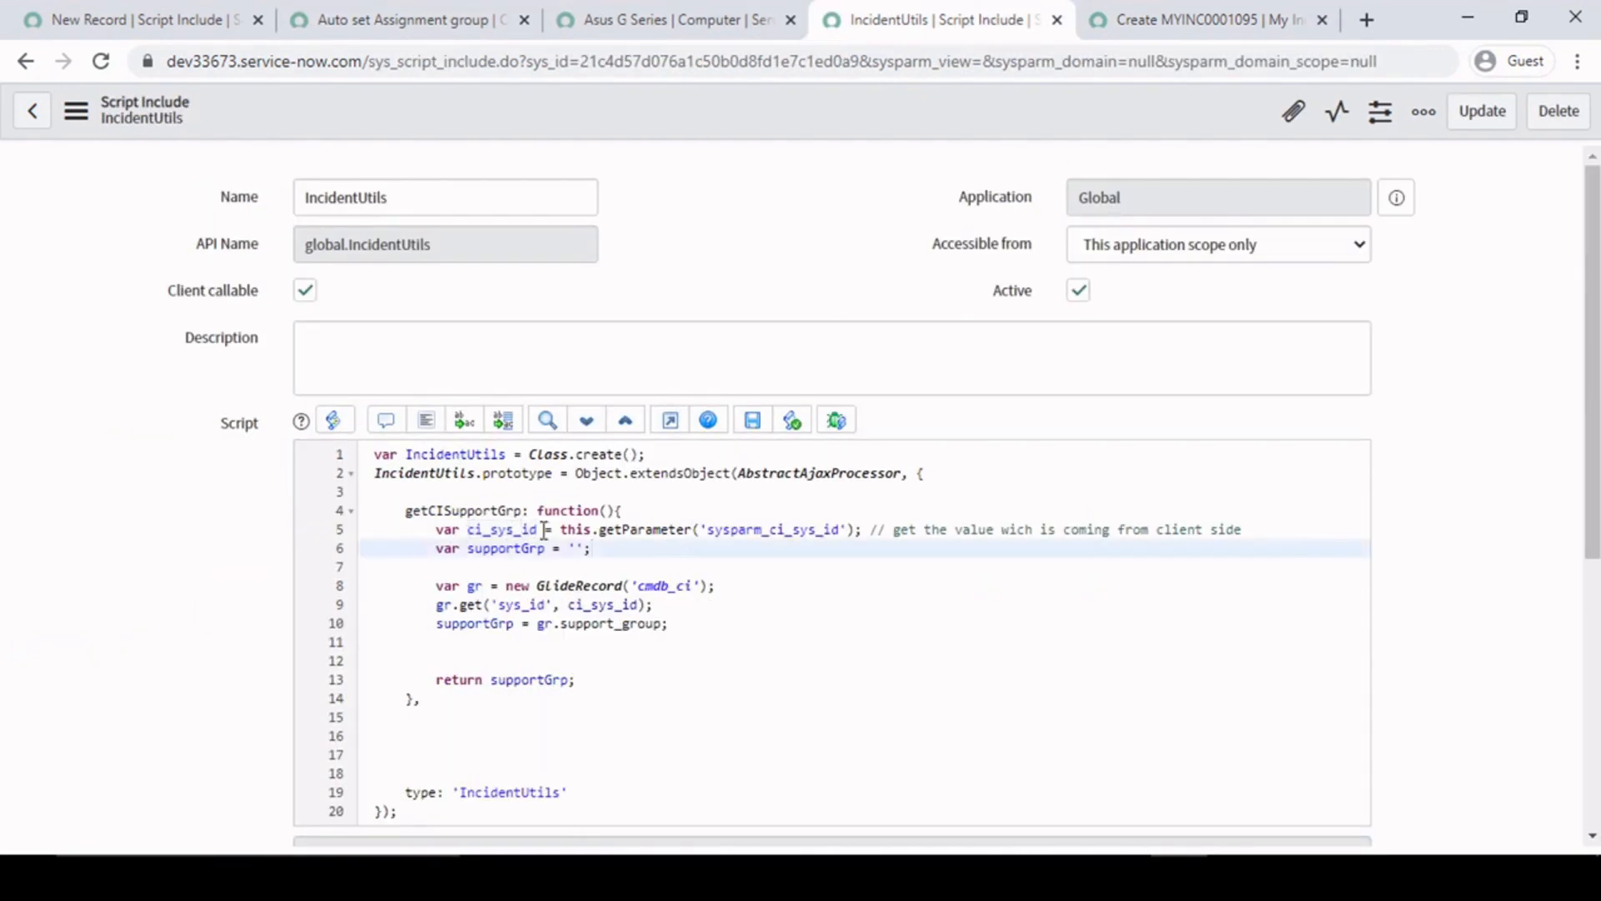
pyautogui.moveTo(555, 530); pyautogui.dragTo(888, 529)
pyautogui.click(885, 529)
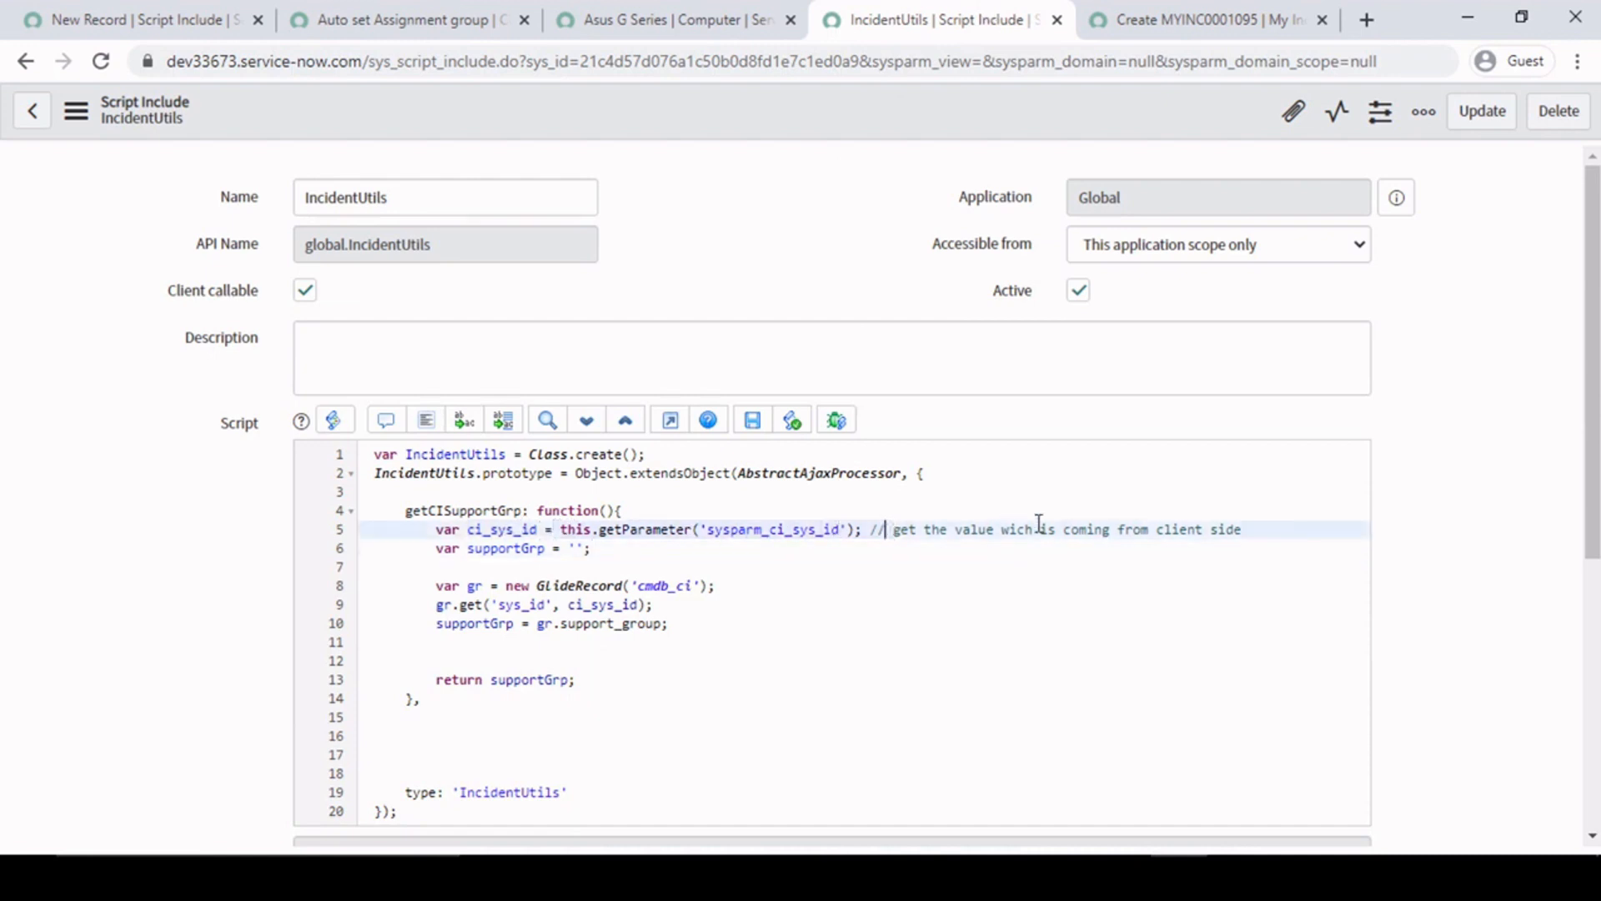
pyautogui.click(561, 566)
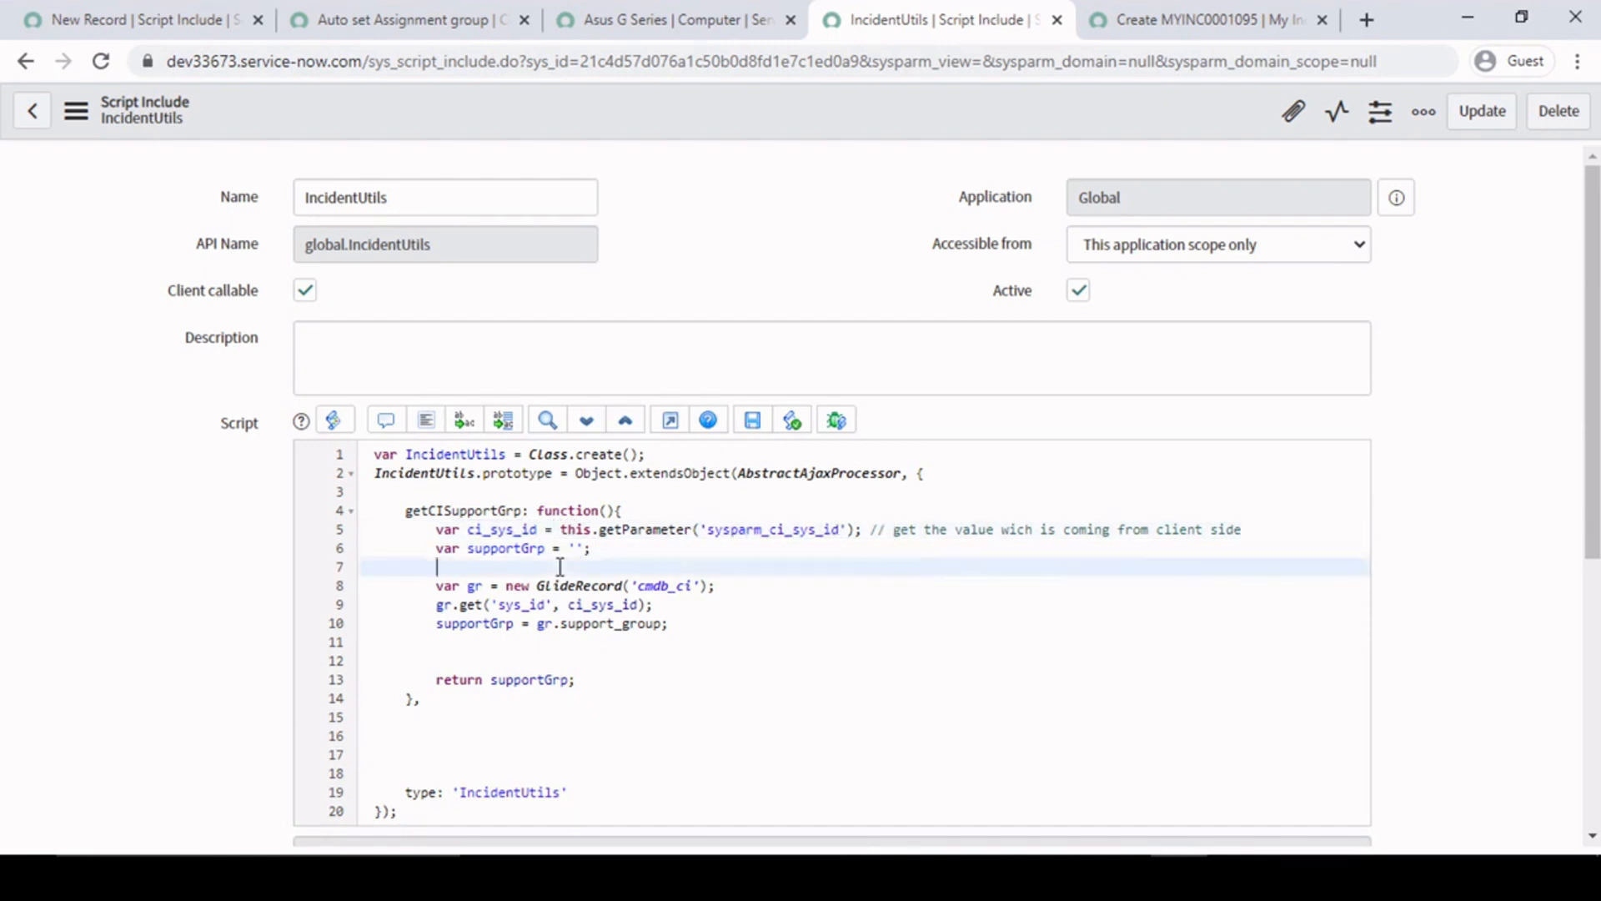
pyautogui.scroll(-1, 503, 613)
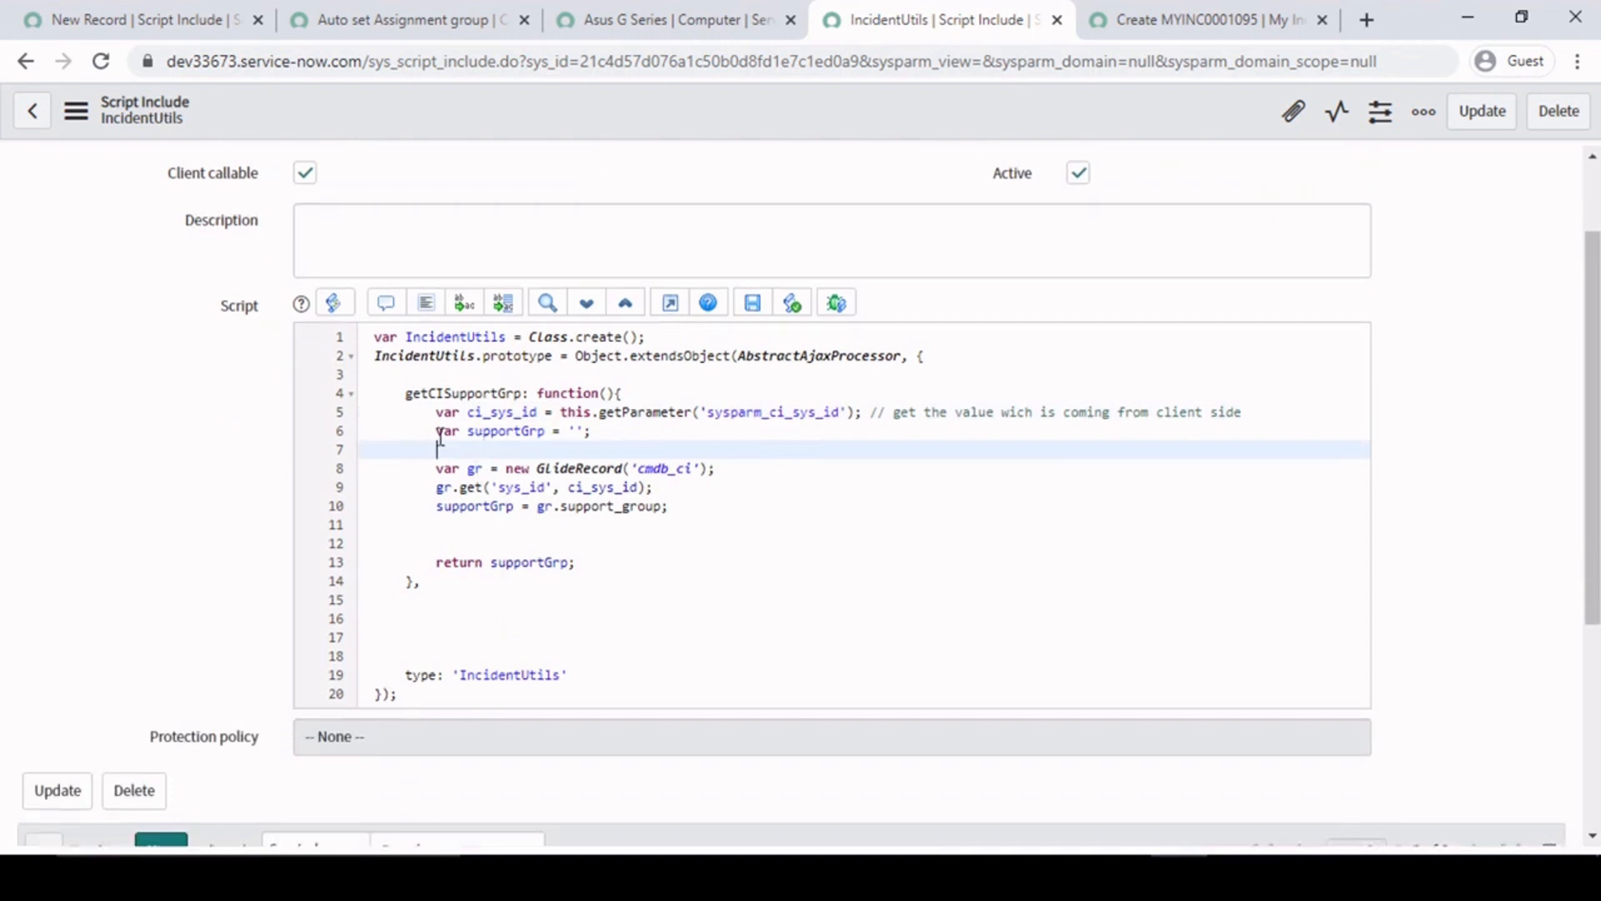
pyautogui.click(462, 430)
pyautogui.moveTo(430, 431); pyautogui.dragTo(593, 430)
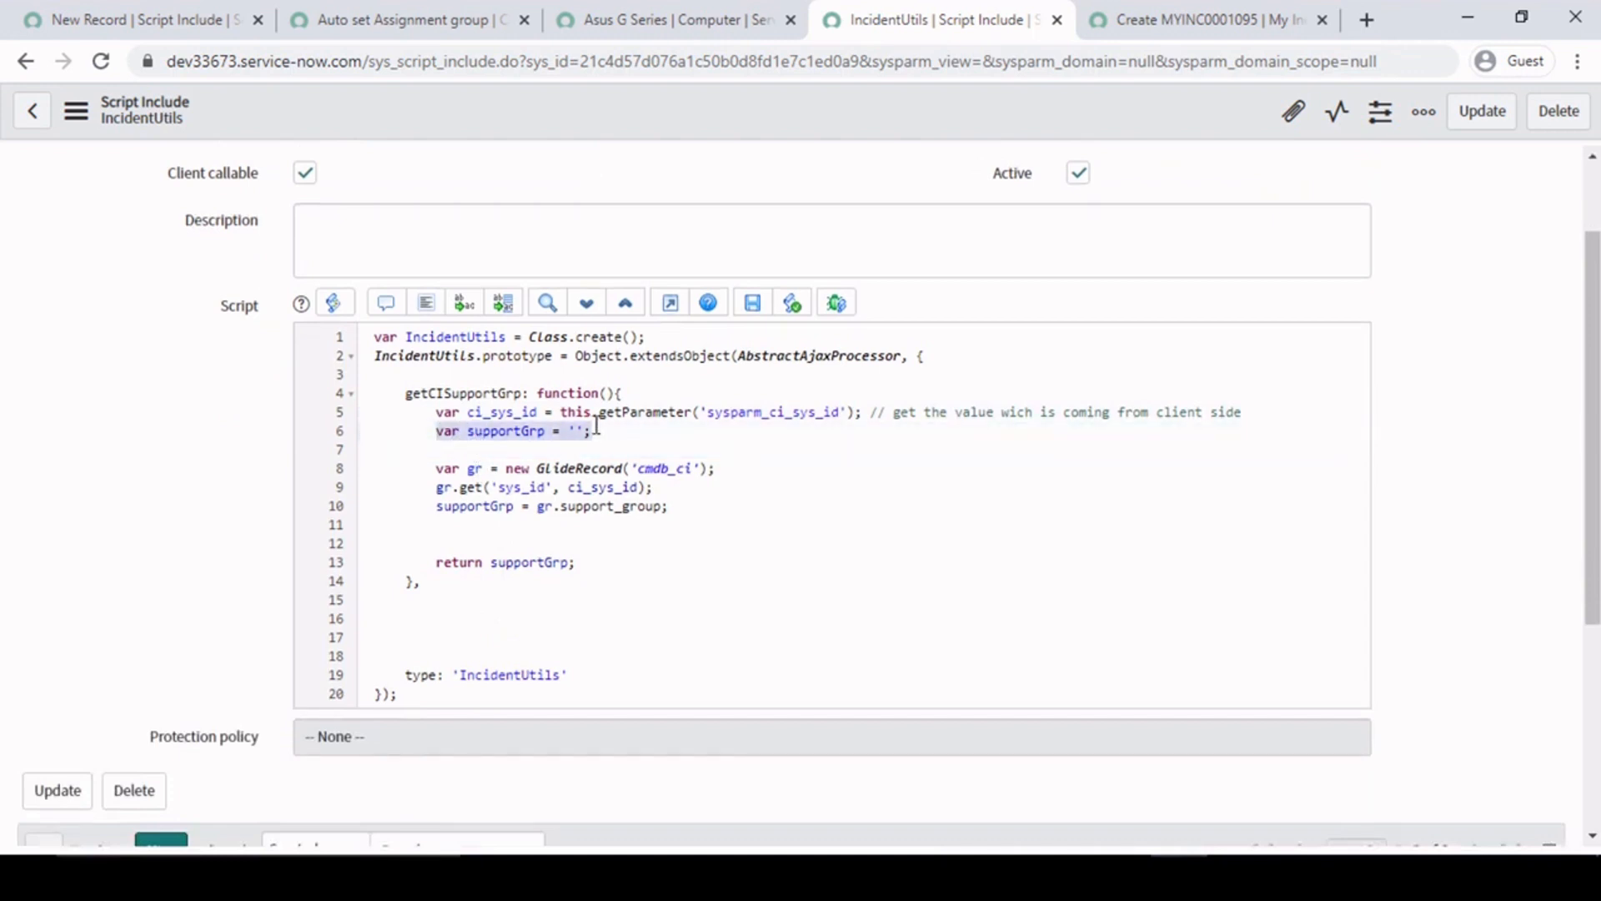
pyautogui.click(614, 430)
pyautogui.click(576, 430)
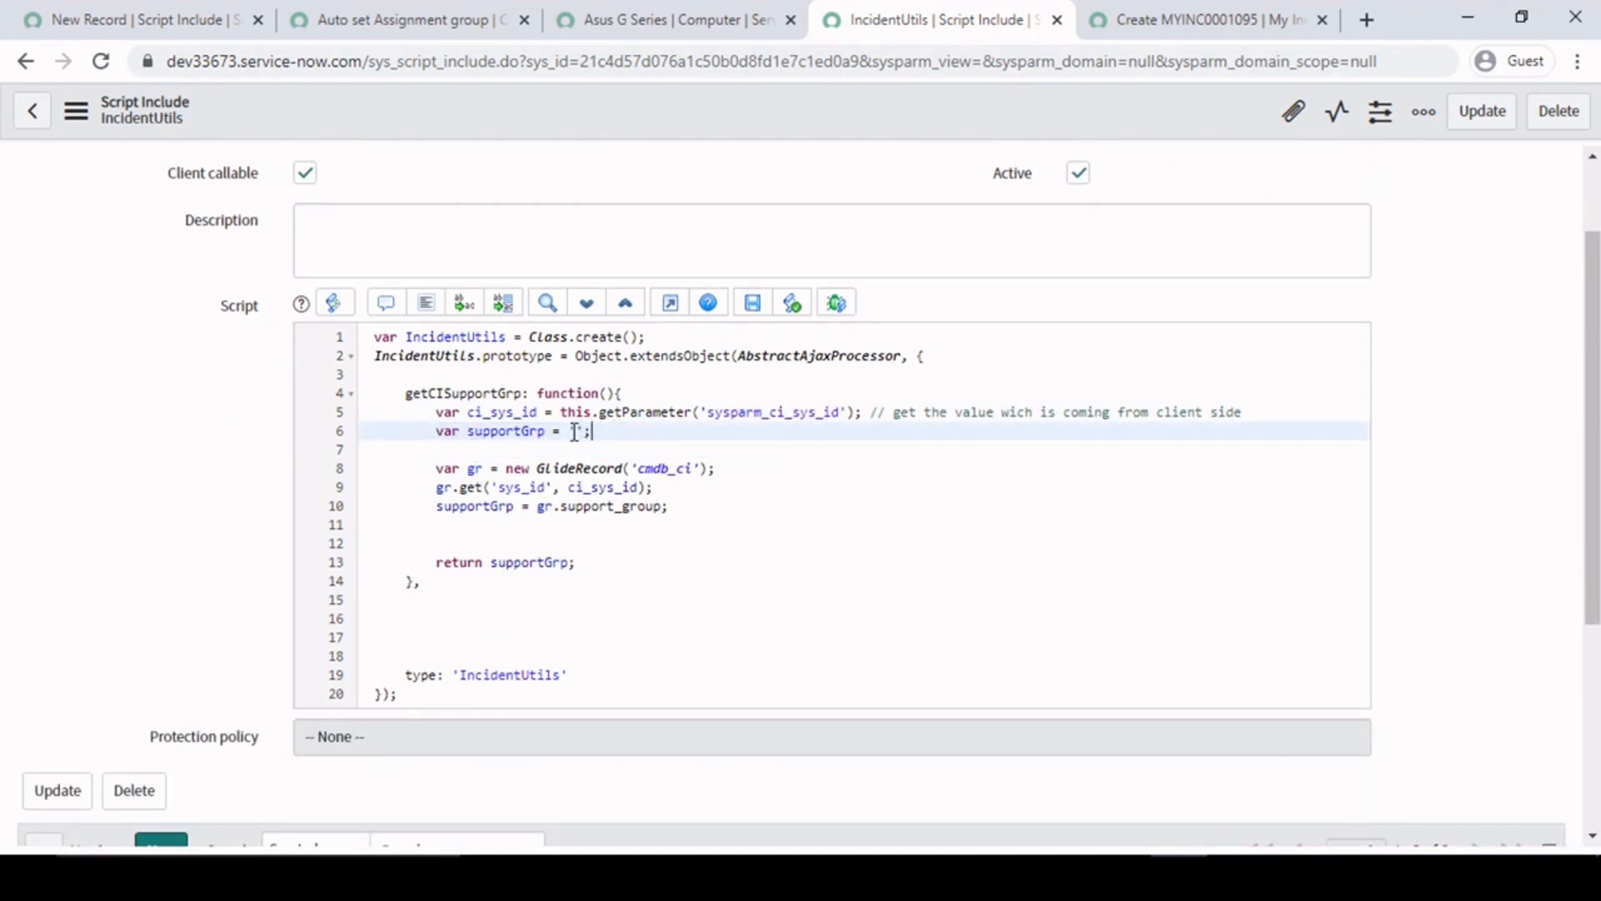
# - Examine the cmdb_ci GlideRecord on line 8 and the gr.get call with its sys_id and ci_sys_id arguments on line 9
pyautogui.click(437, 486)
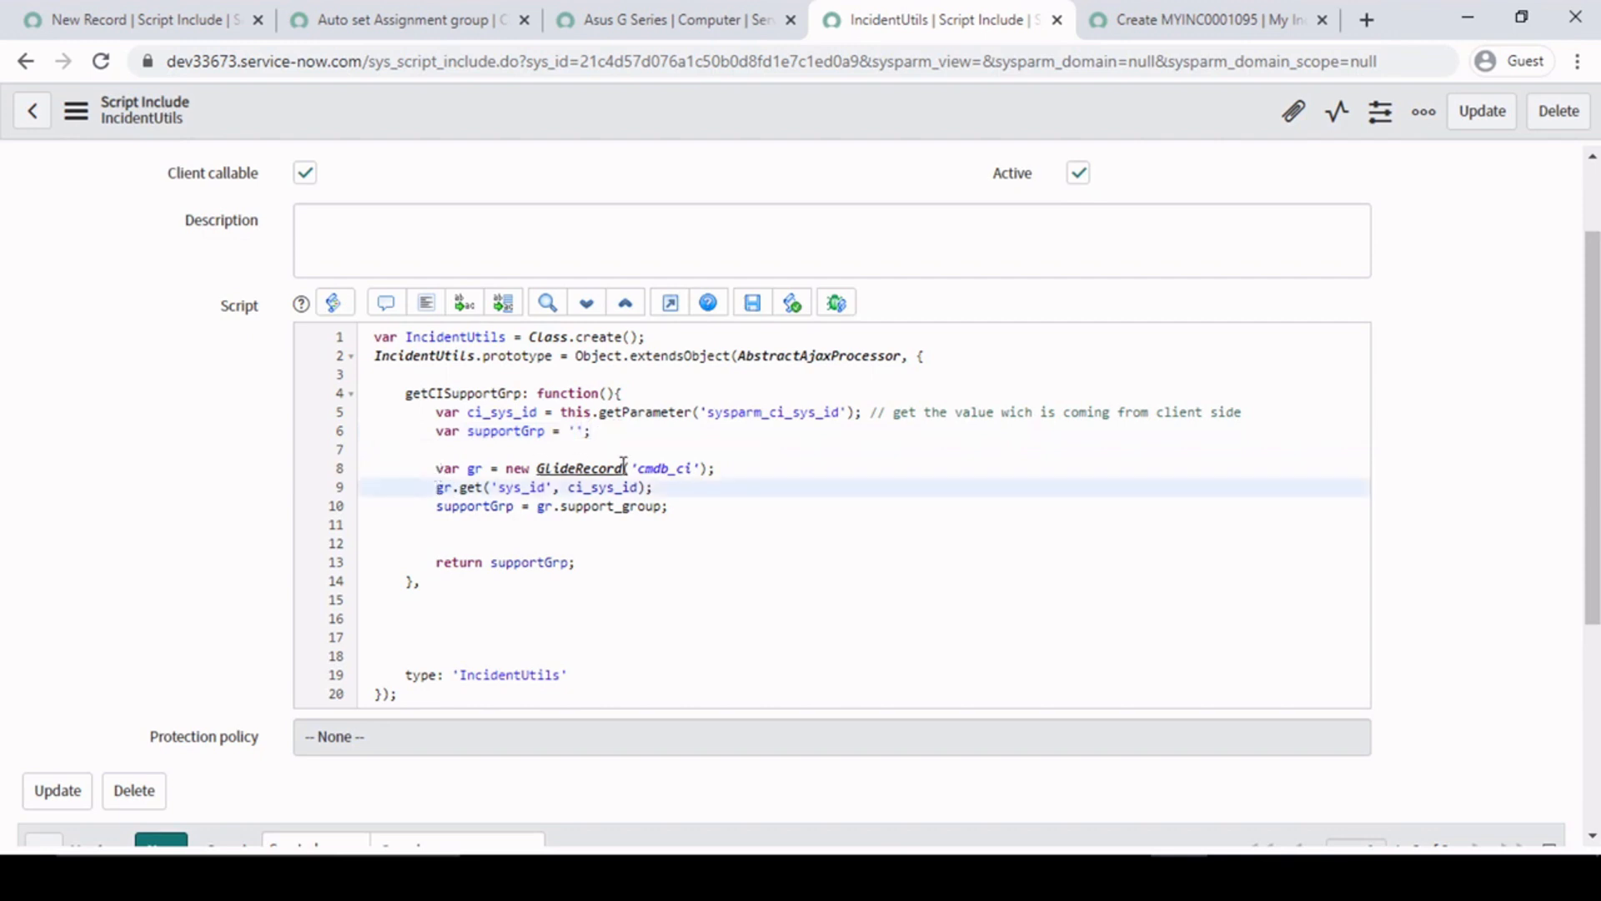
pyautogui.moveTo(694, 468); pyautogui.dragTo(637, 469)
pyautogui.click(456, 493)
pyautogui.moveTo(431, 492); pyautogui.dragTo(499, 490)
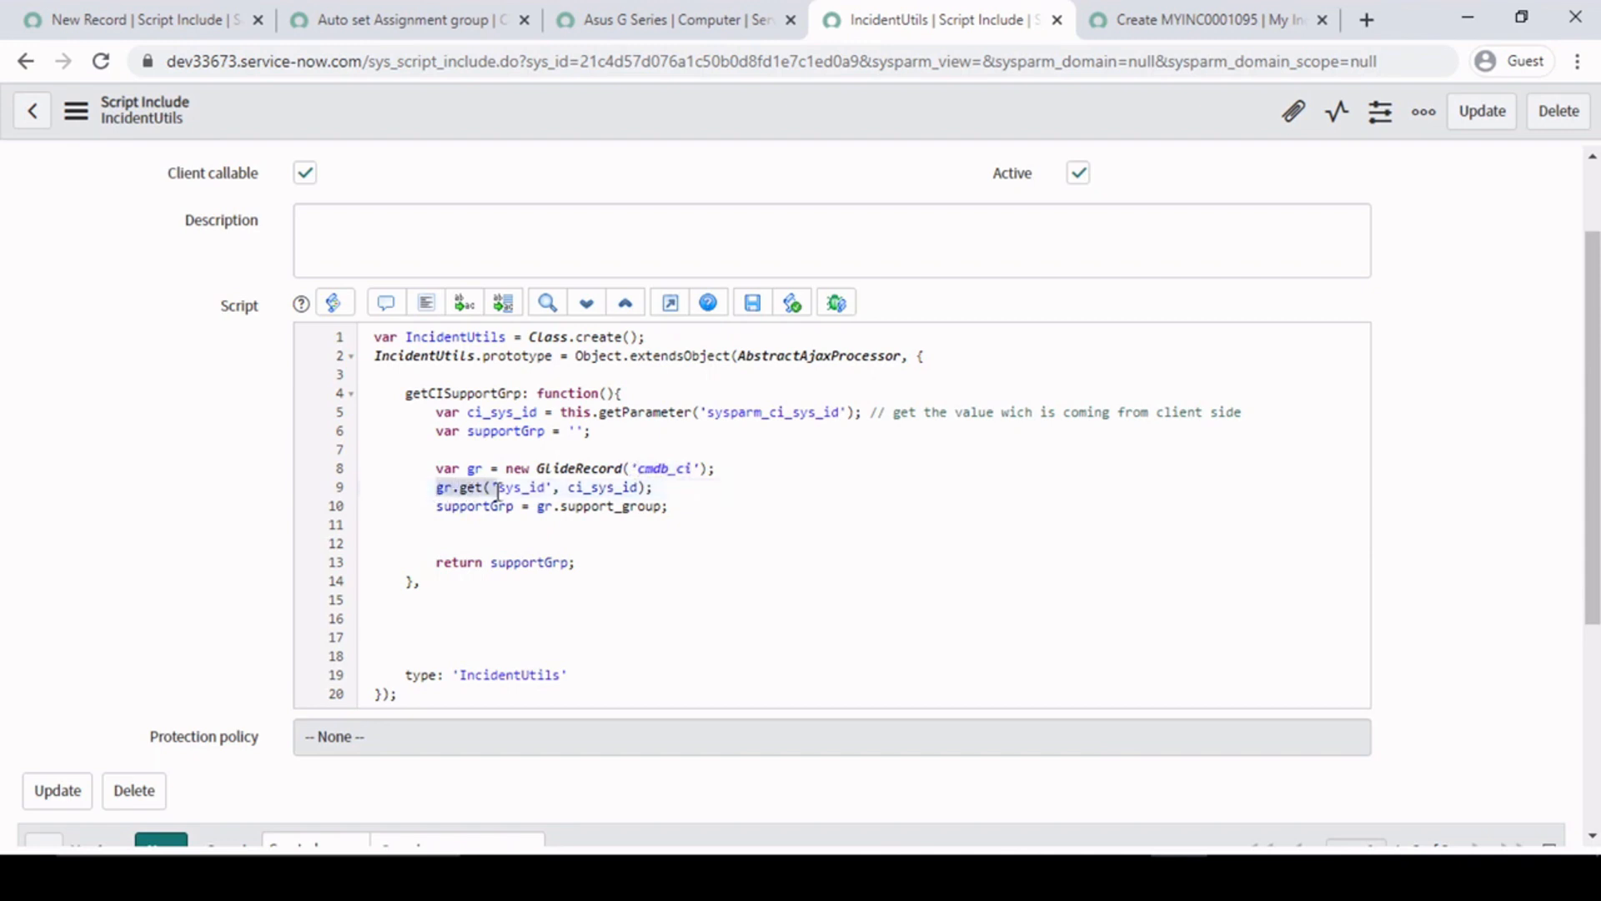
pyautogui.click(502, 490)
pyautogui.doubleClick(604, 490)
pyautogui.doubleClick(505, 488)
pyautogui.click(636, 487)
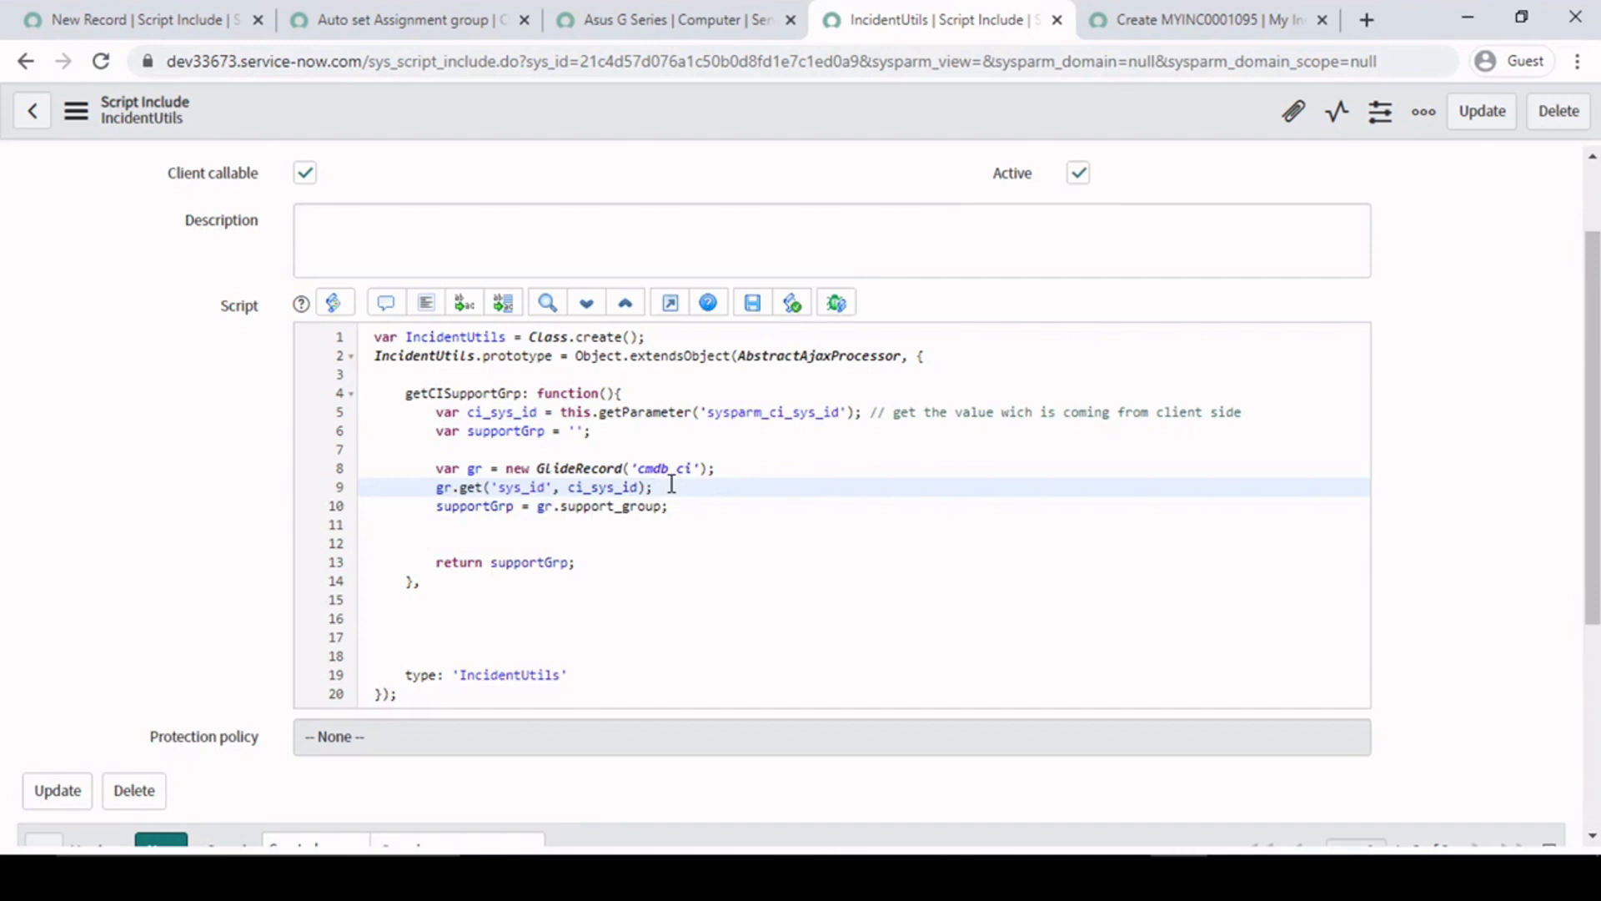
pyautogui.moveTo(689, 486); pyautogui.dragTo(437, 490)
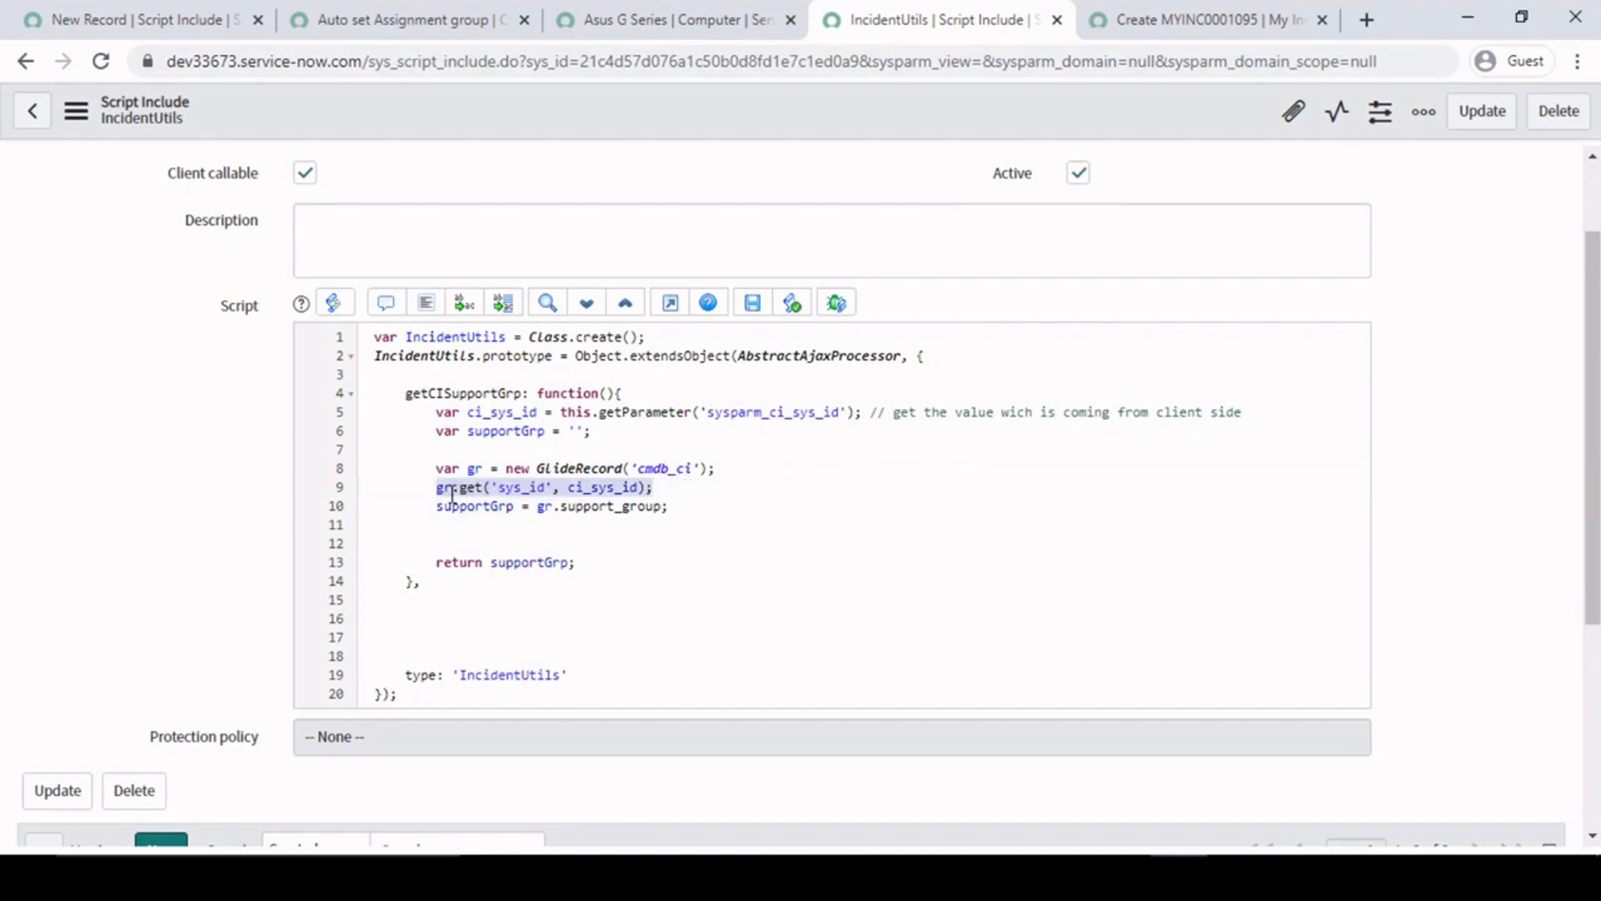
pyautogui.click(691, 490)
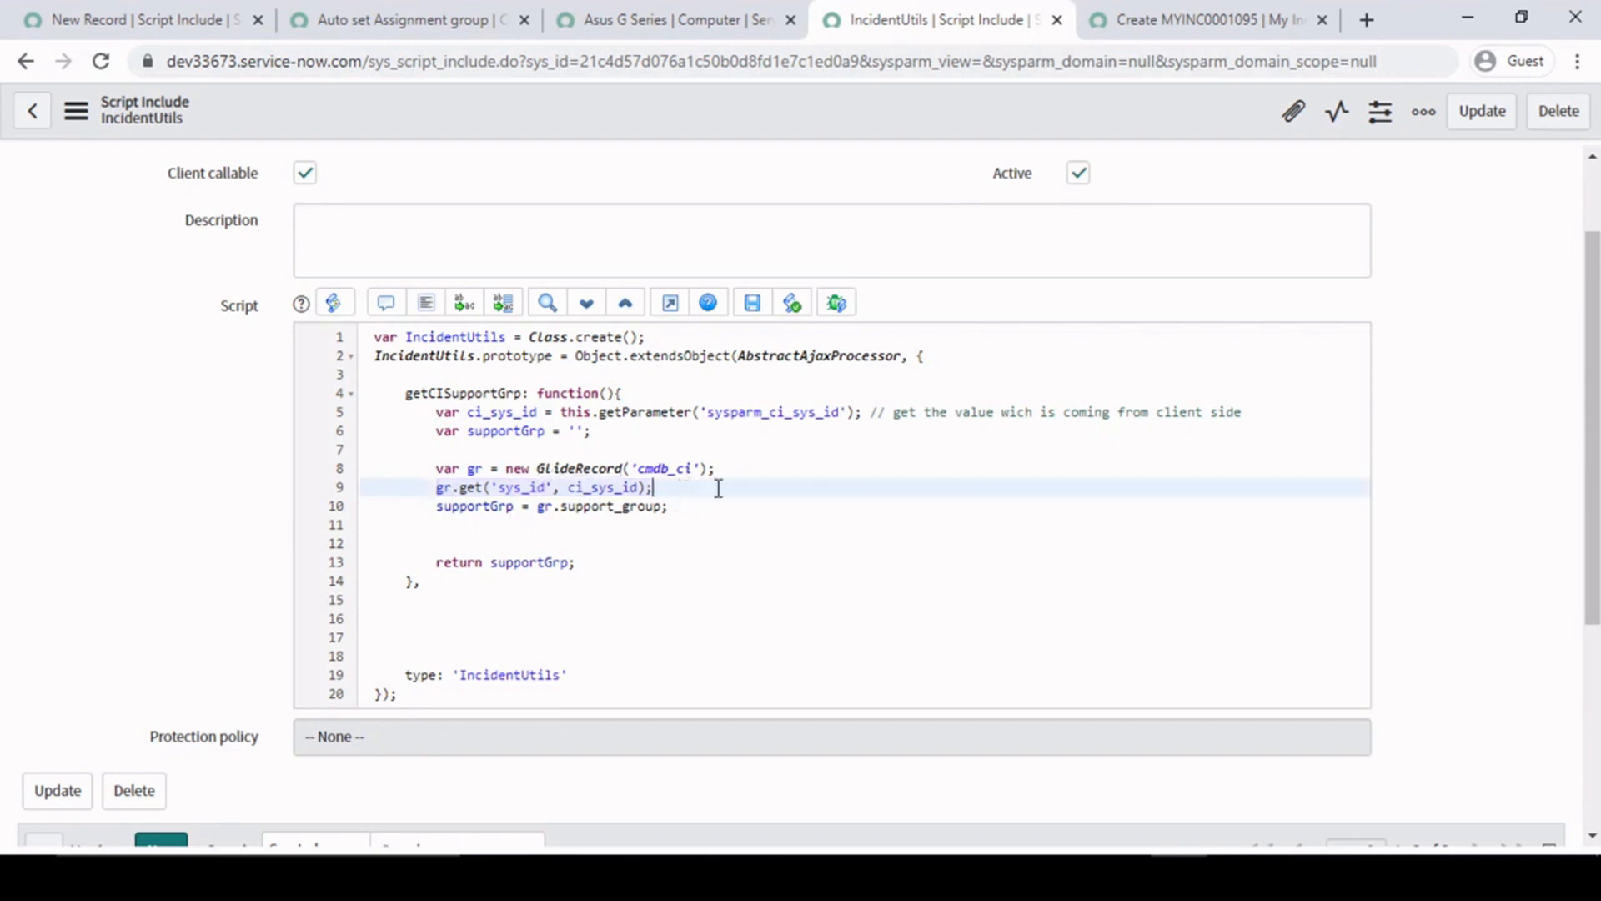
# - Insert a gr.addQuery() call on a new line below the cmdb_ci GlideRecord declaration in IncidentUtils
pyautogui.click(731, 467)
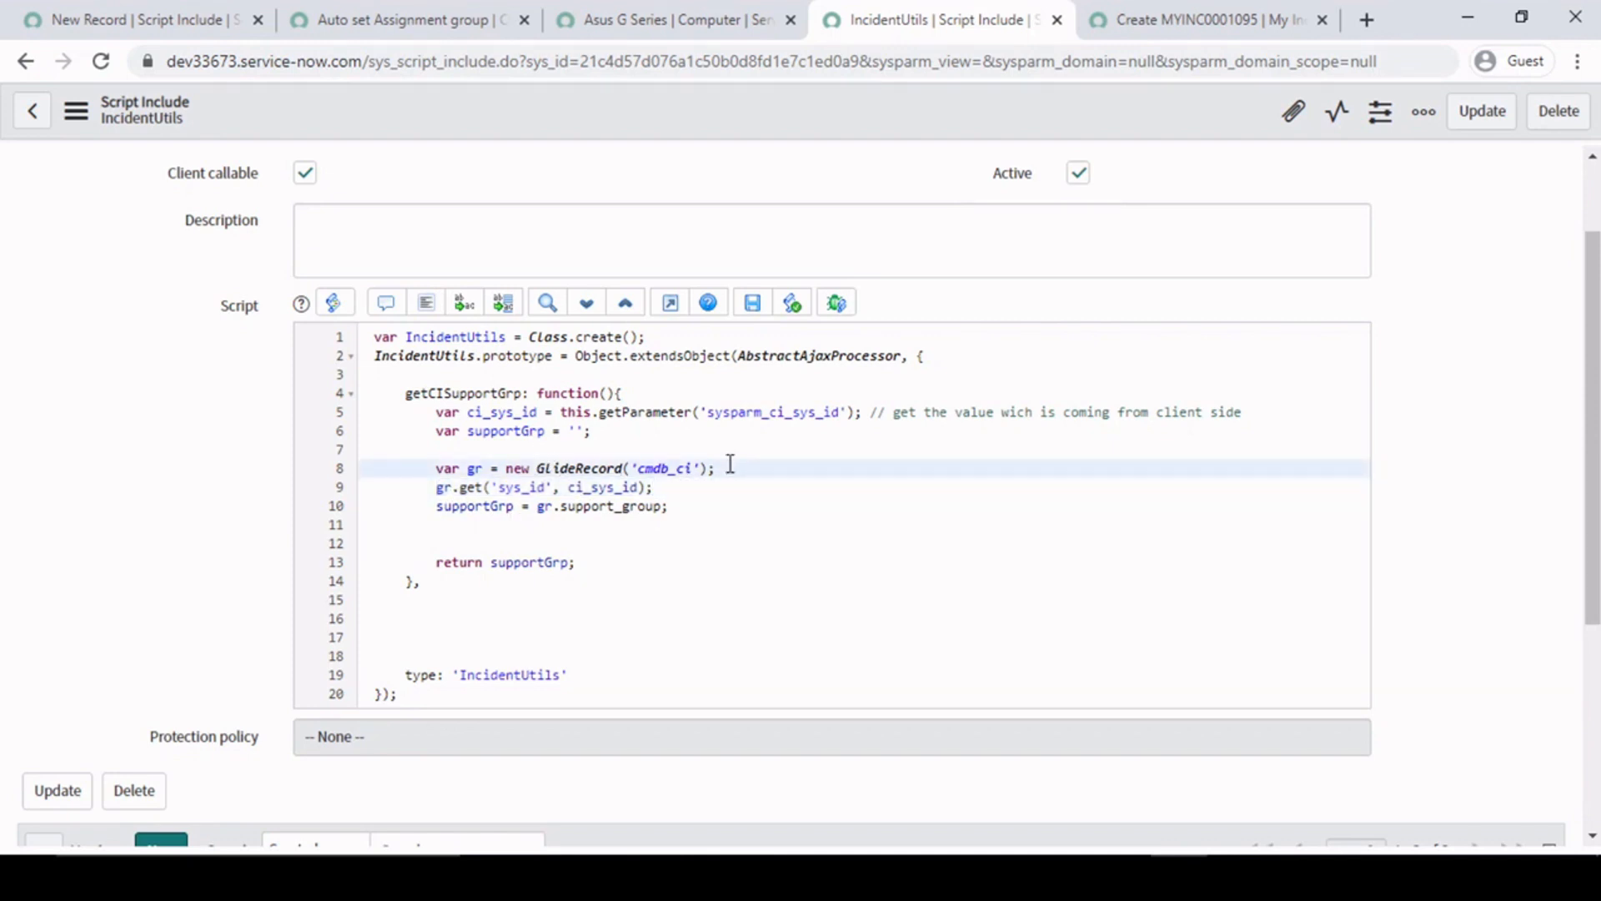
pyautogui.press('Return')
pyautogui.write('gr.add')
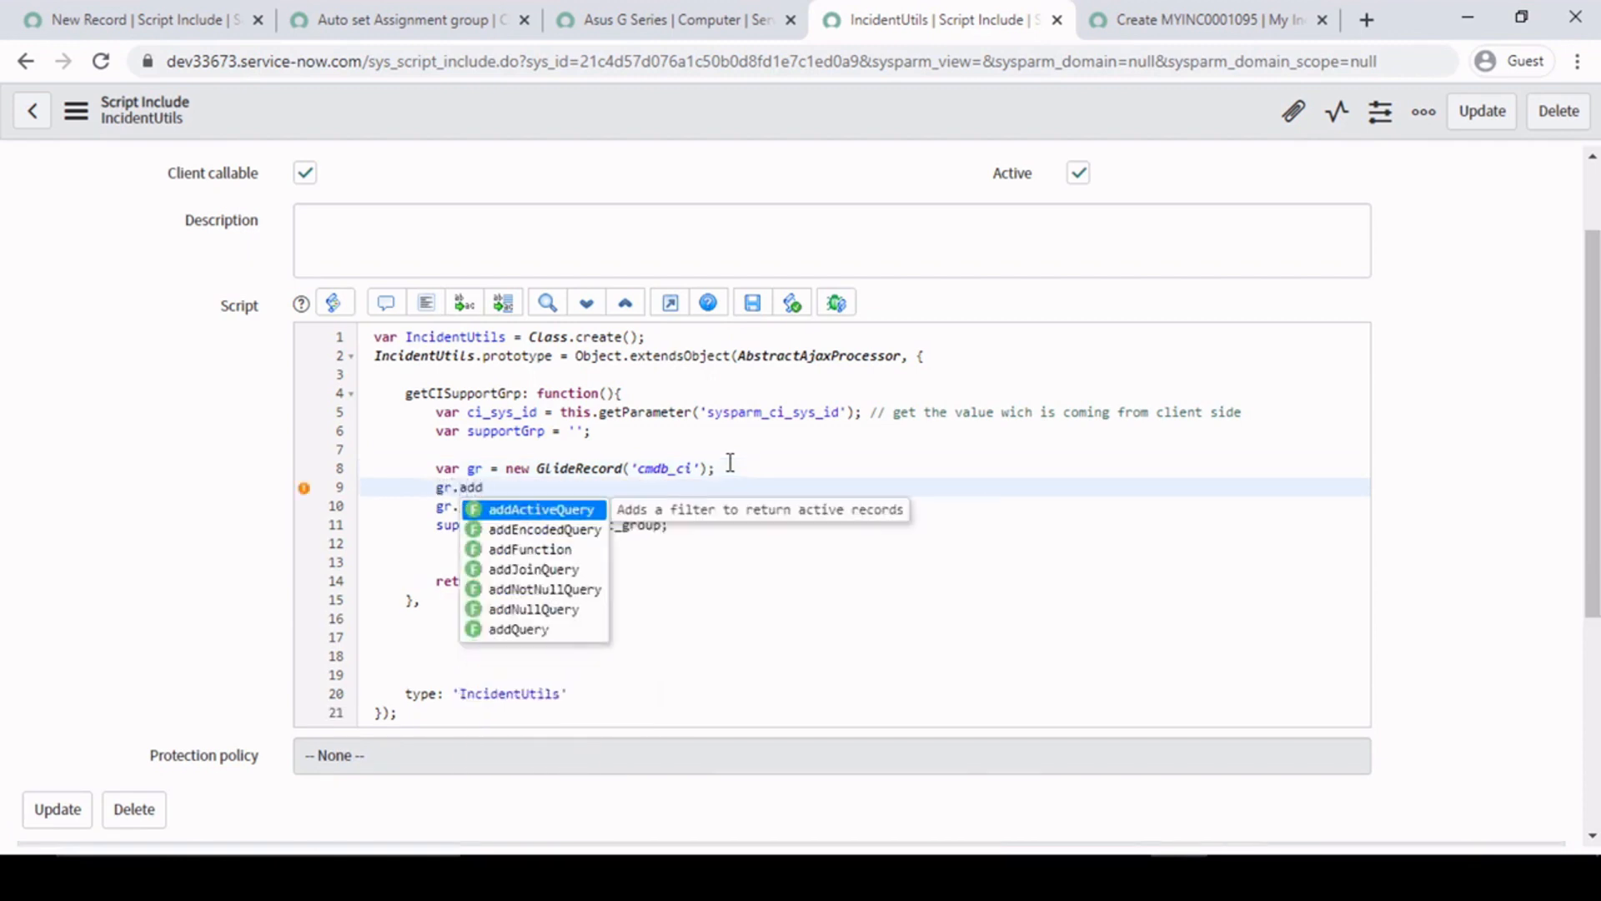
pyautogui.press('Down')
pyautogui.press('Down')
pyautogui.press('Down')
pyautogui.press('Down')
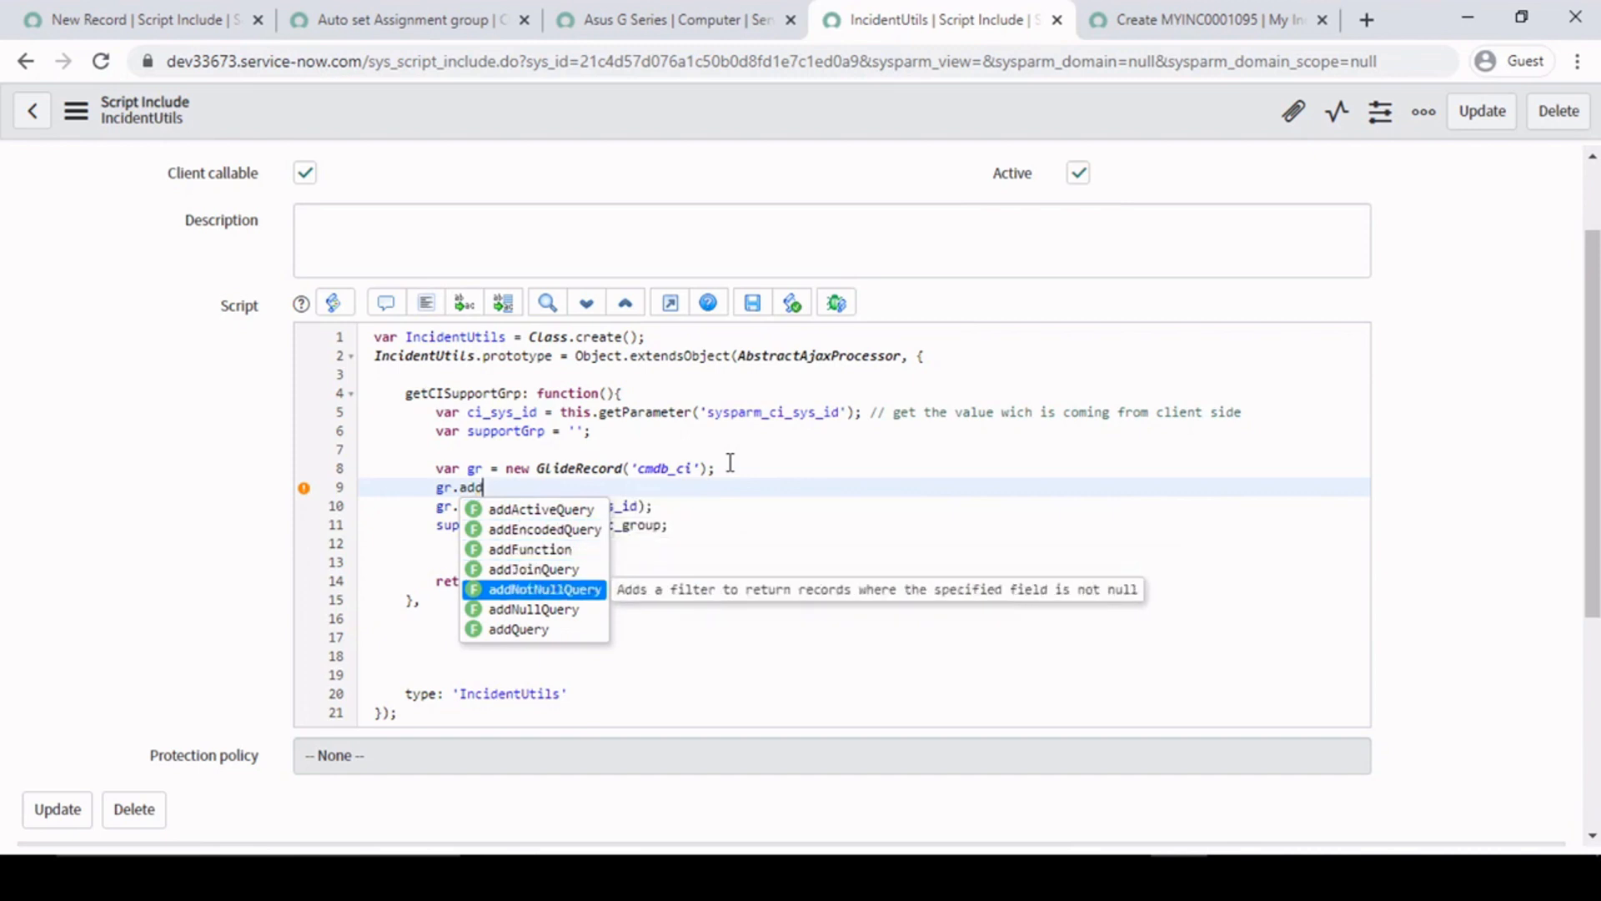
pyautogui.press('Down')
pyautogui.press('Down')
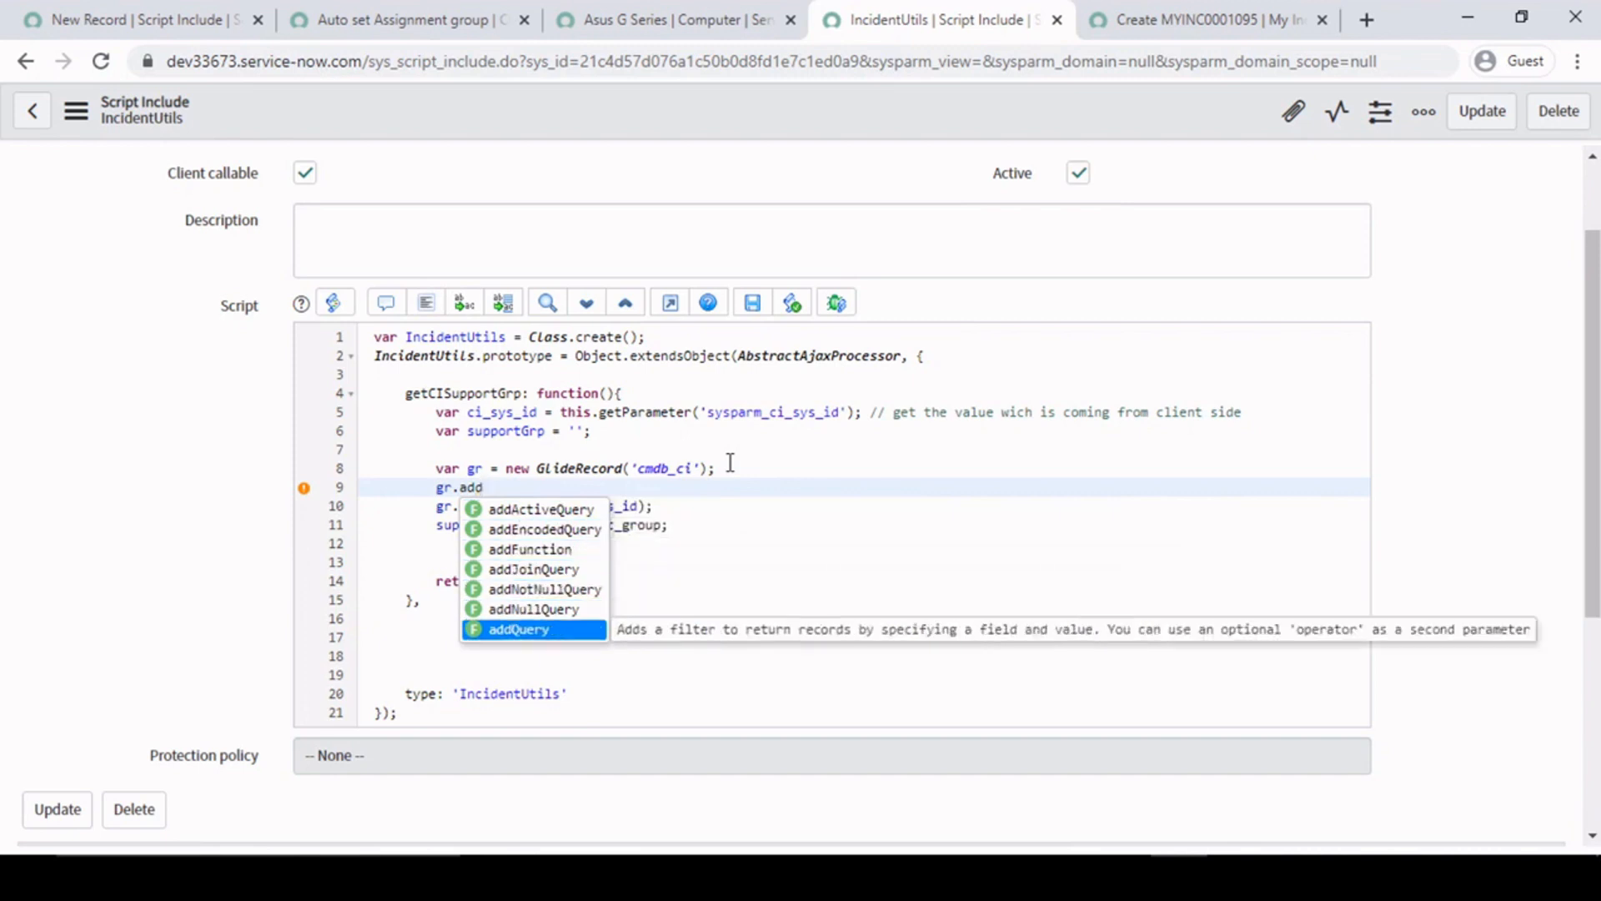
pyautogui.press('Return')
# - Copy the 'sys_id', ci_sys_id arguments from the gr.get call into gr.addQuery and end that statement with a semicolon
pyautogui.click(584, 470)
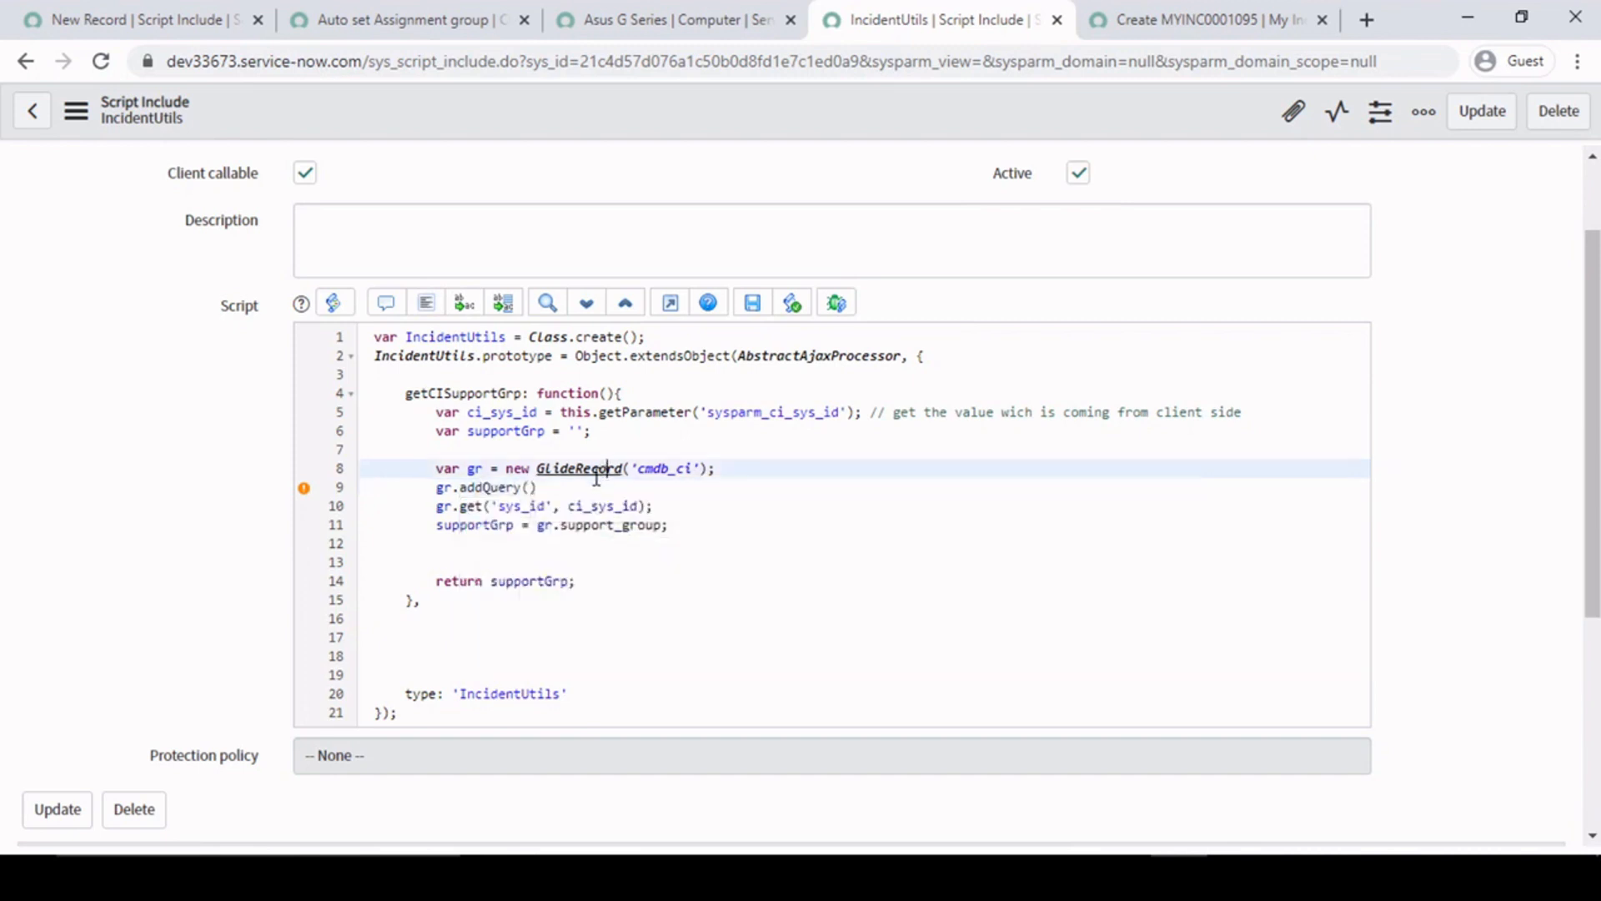
pyautogui.click(526, 507)
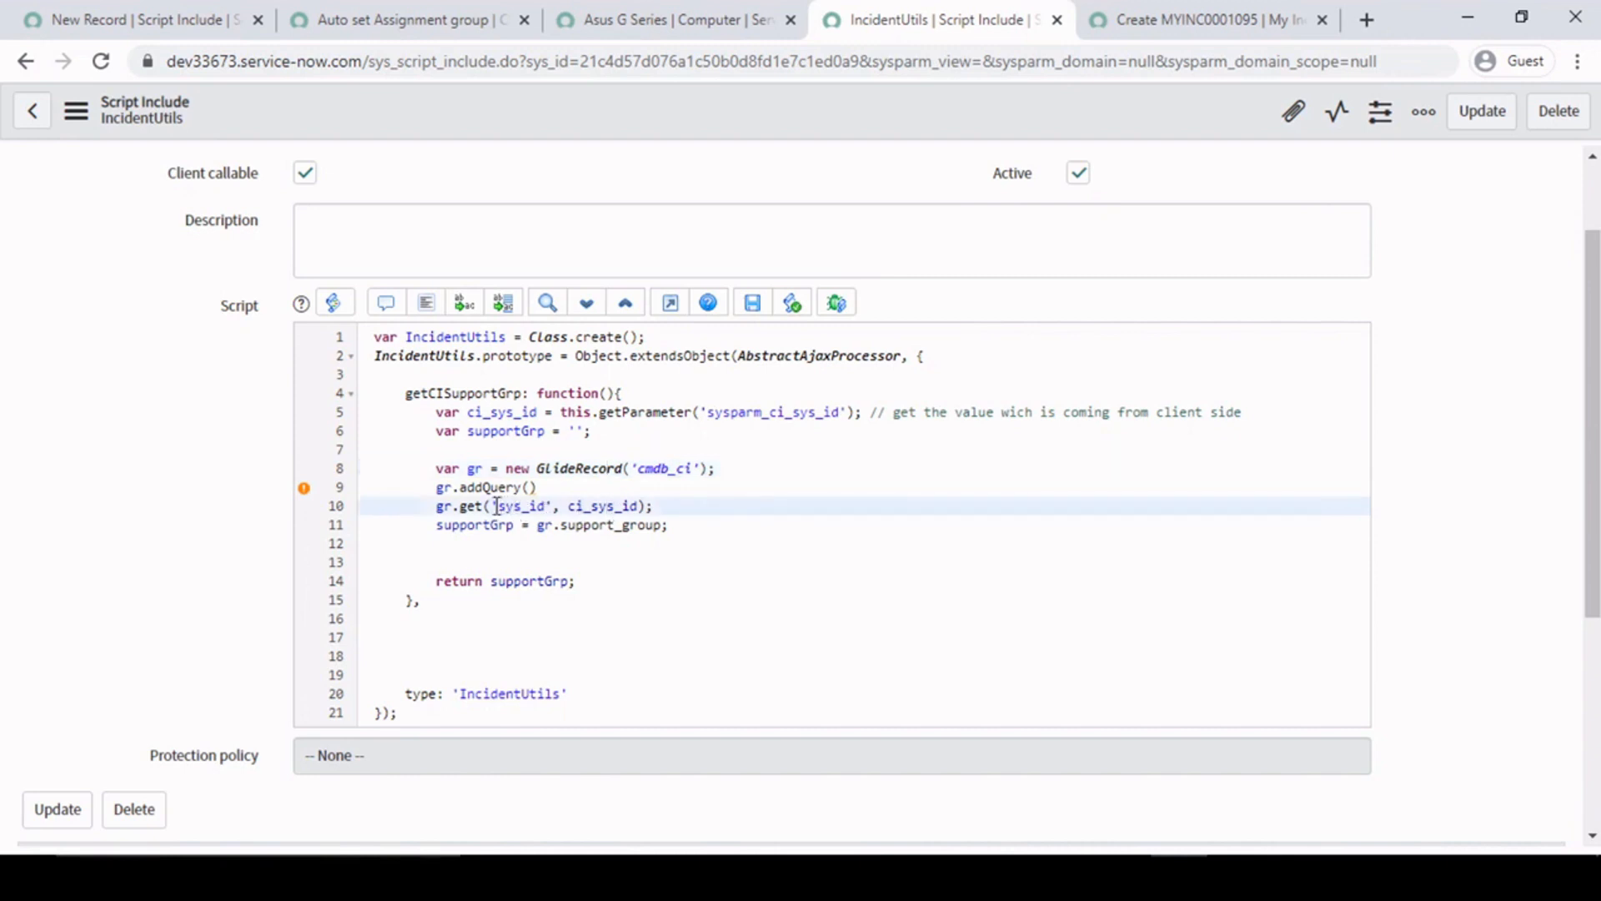
pyautogui.moveTo(492, 506); pyautogui.dragTo(639, 506)
pyautogui.hotkey('ctrl', 'c')
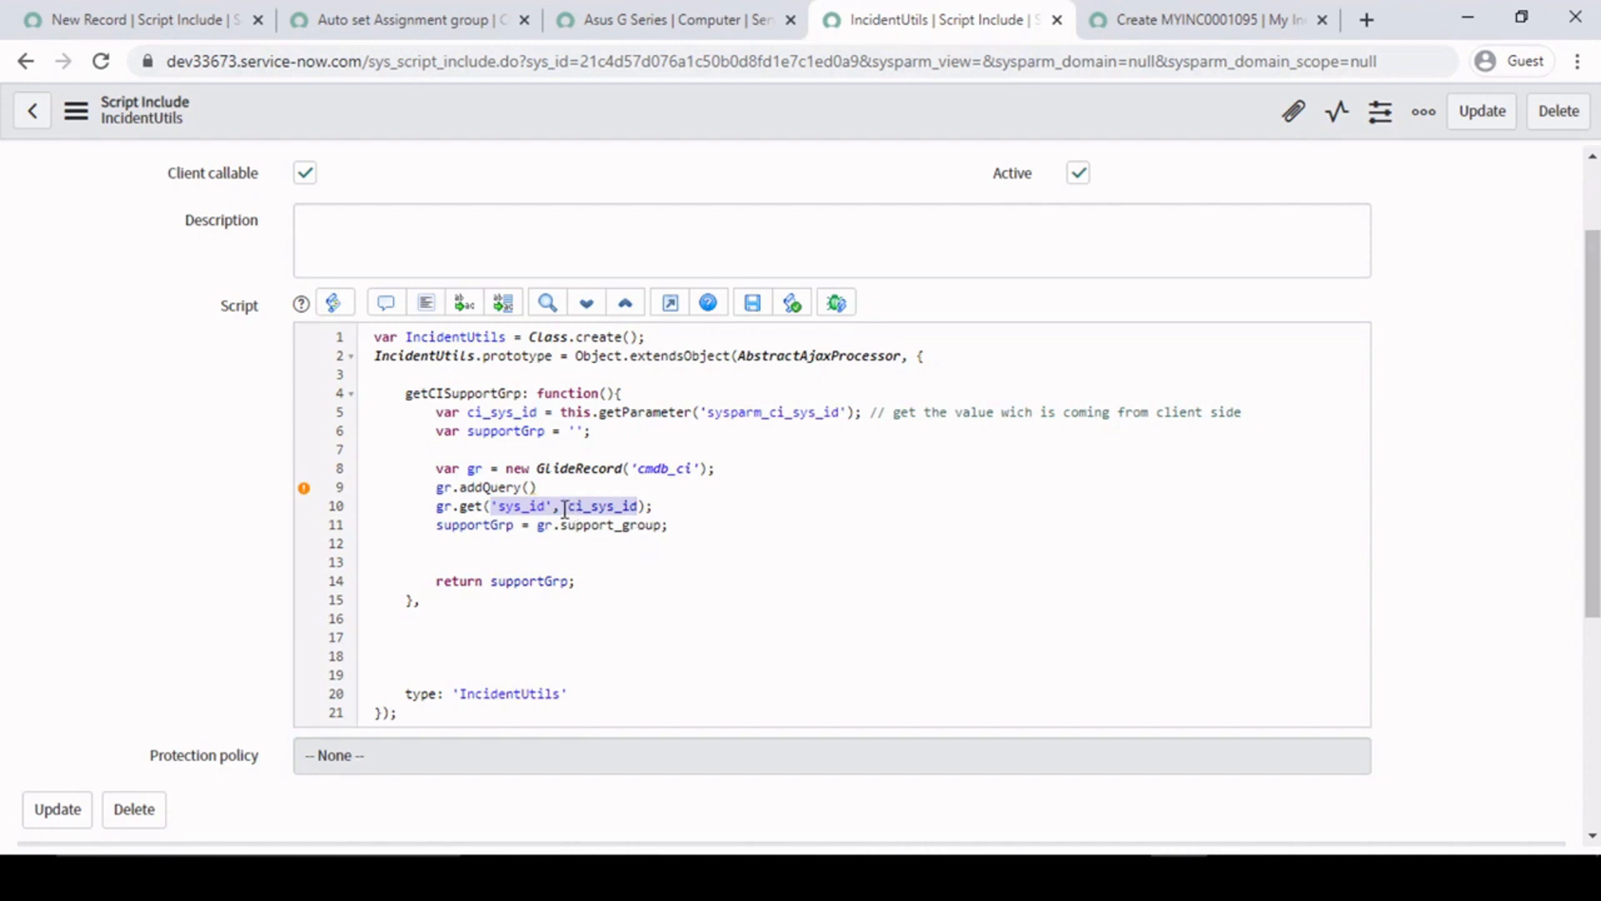
pyautogui.click(534, 487)
pyautogui.hotkey('ctrl', 'v')
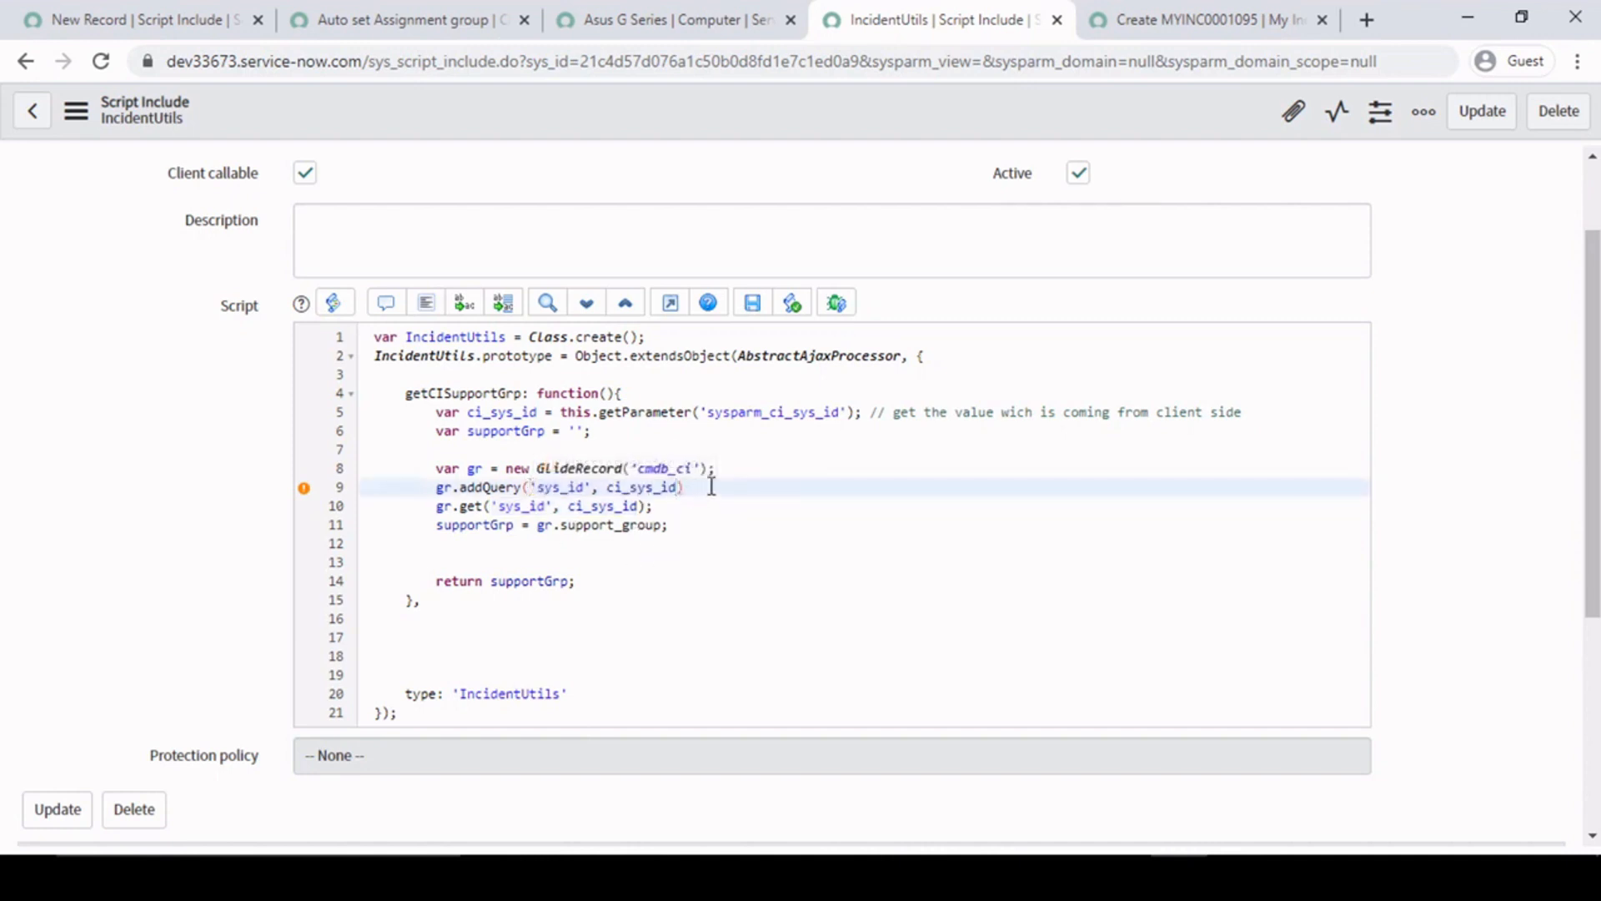
pyautogui.write(';')
# - Add a gr.query(); statement on a new line below the addQuery call
pyautogui.press('Return')
pyautogui.write('gr.q')
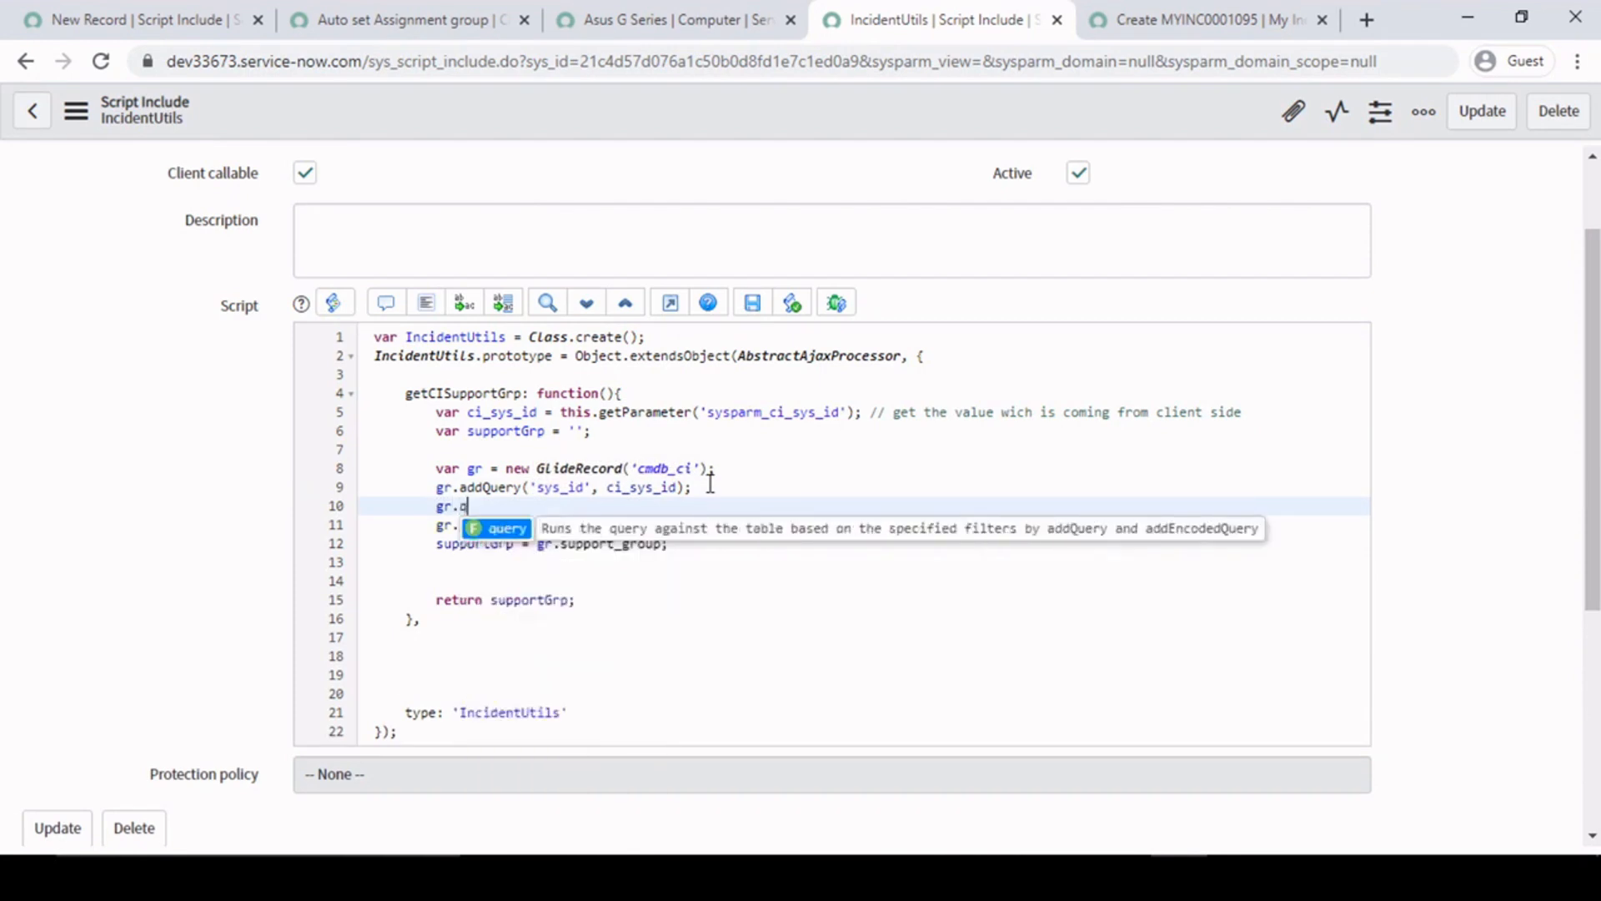
pyautogui.write('u')
pyautogui.press('Return')
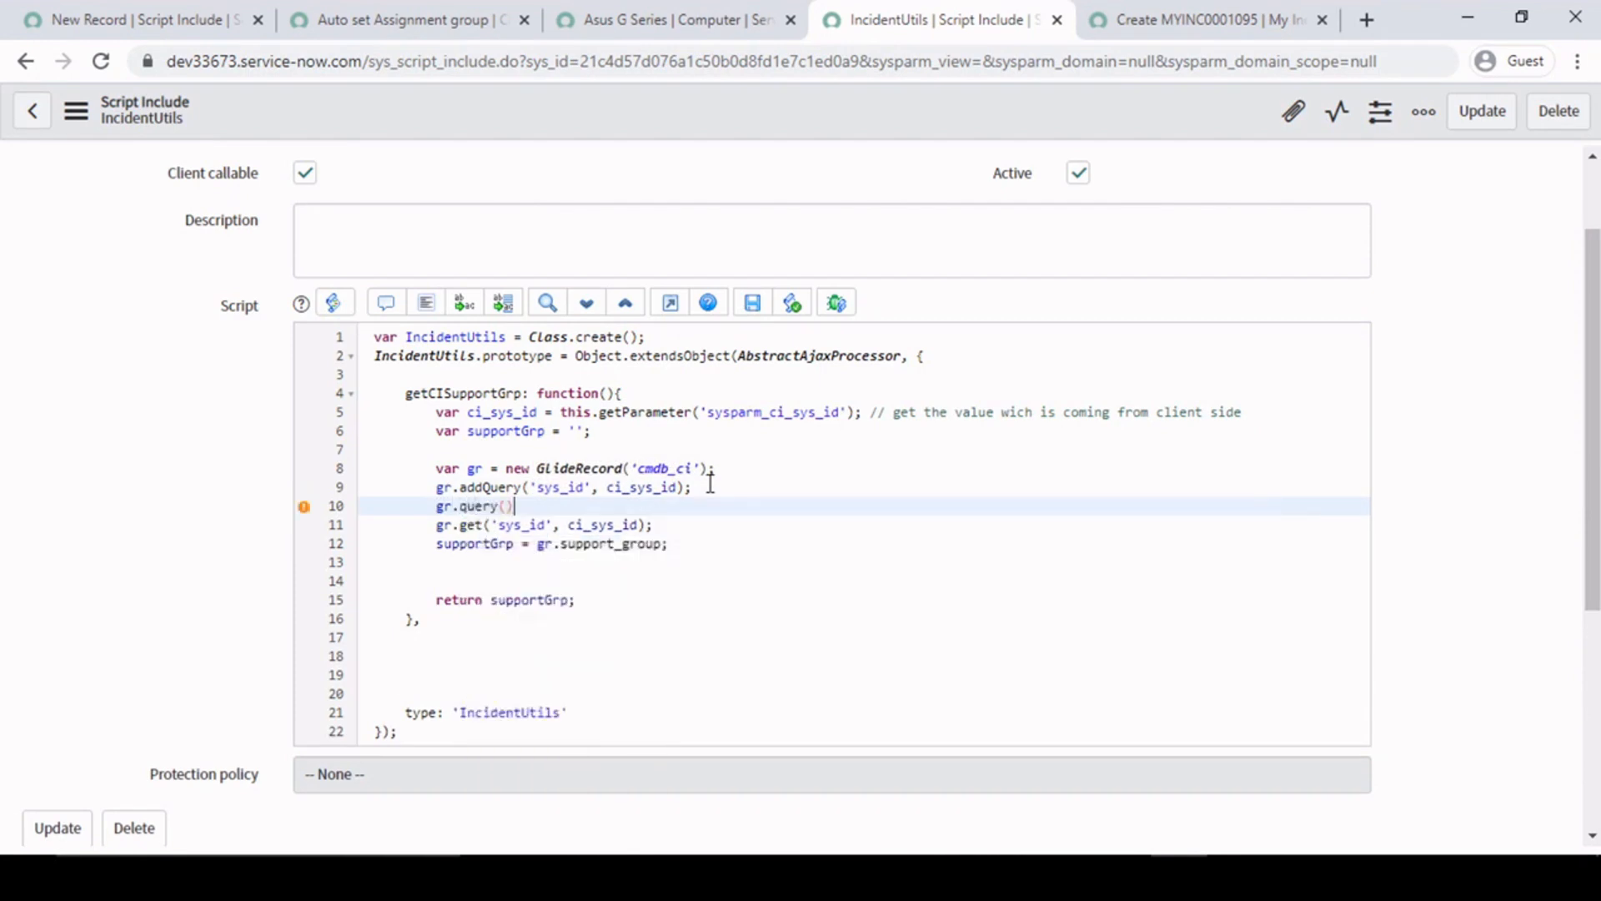
pyautogui.write(';')
pyautogui.press('Return')
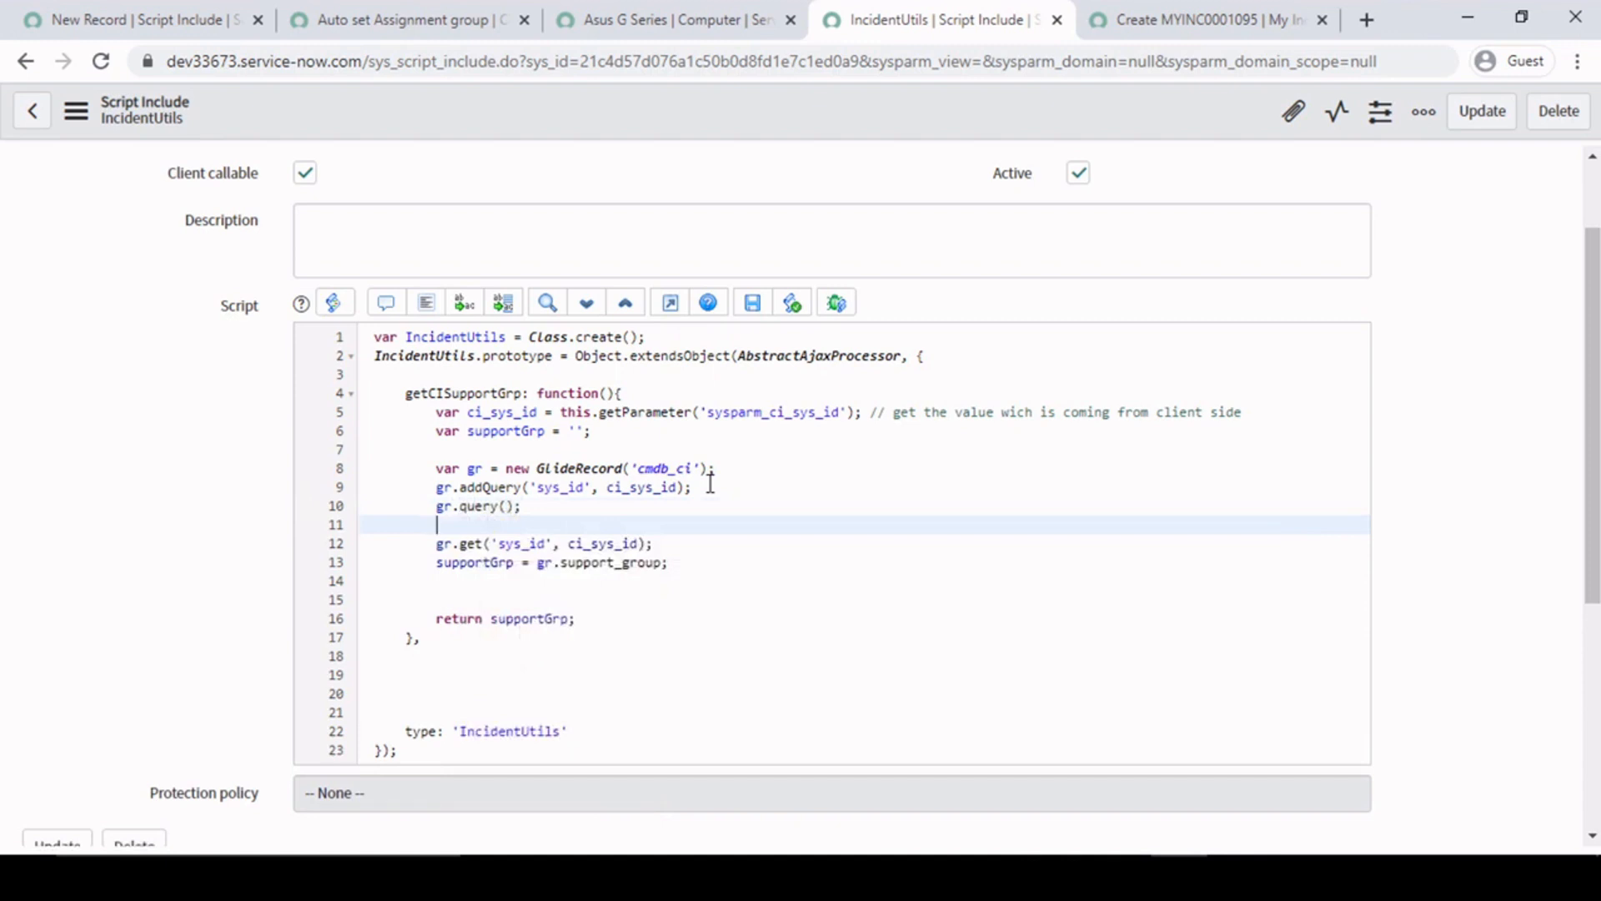
# - Delete the addQuery and query lines and realign the gr.get statement on line 10
pyautogui.moveTo(434, 487); pyautogui.dragTo(556, 522)
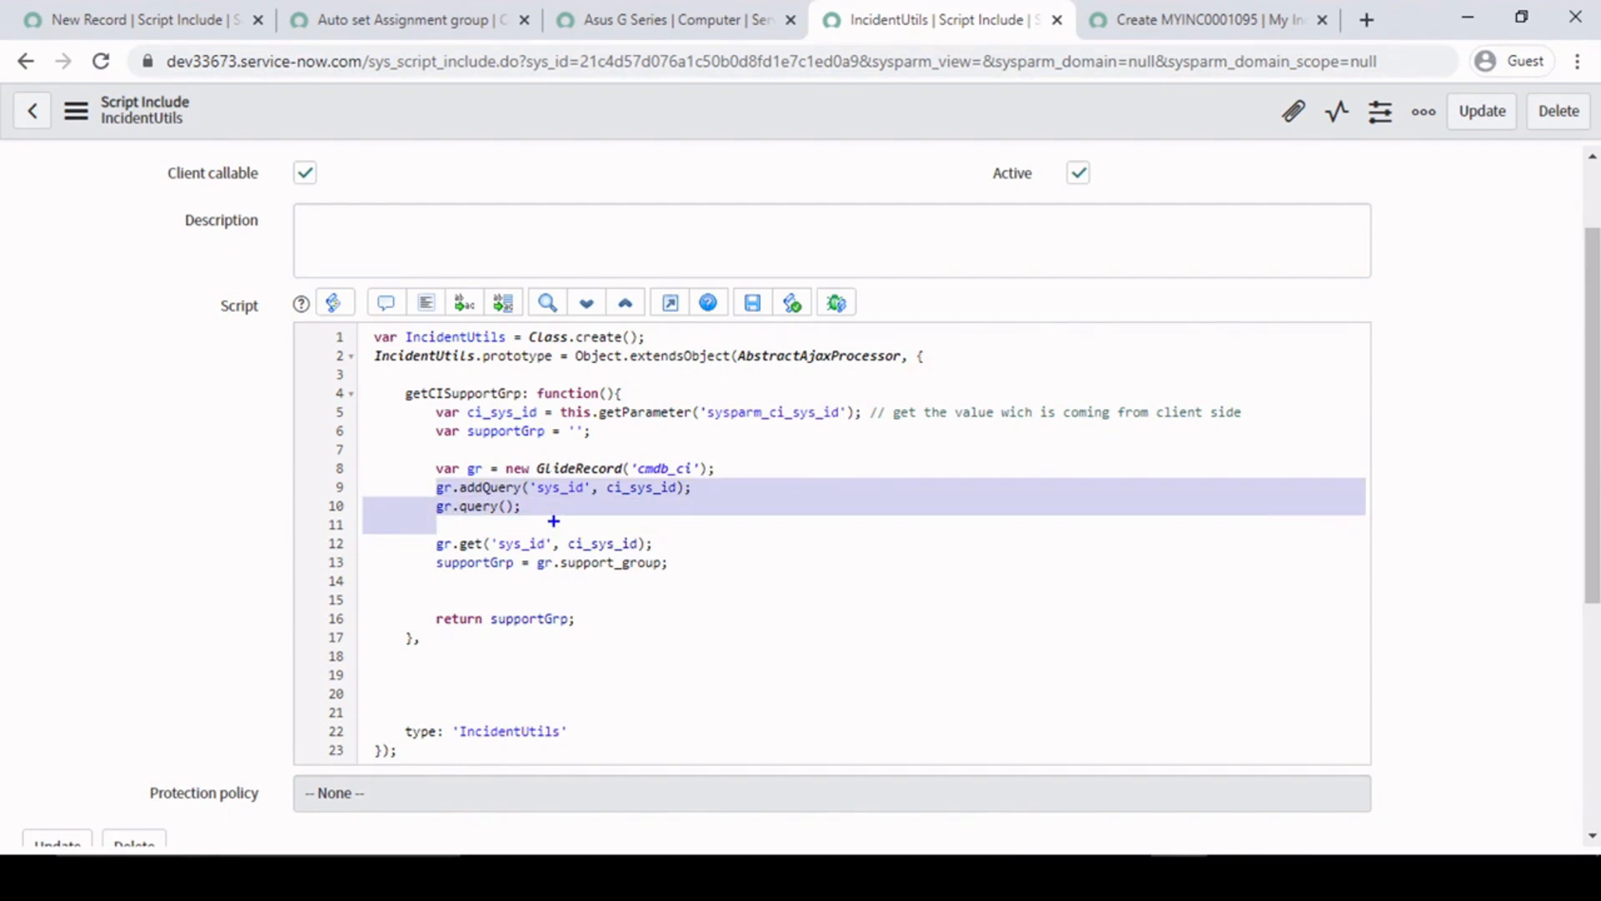
pyautogui.press('BackSpace')
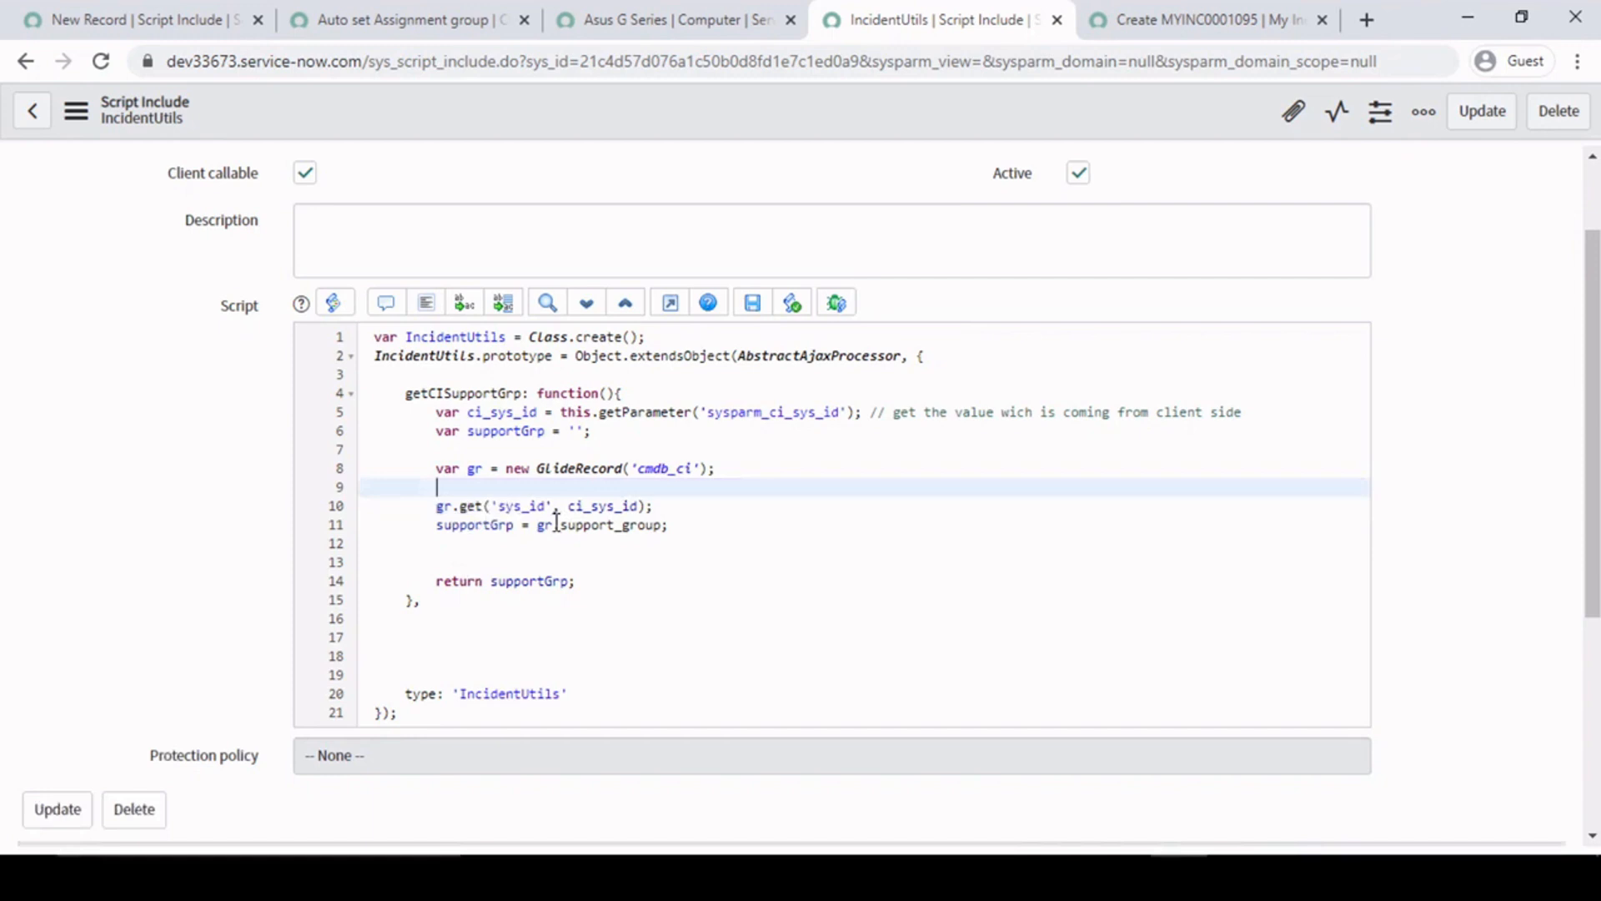
pyautogui.press('Delete')
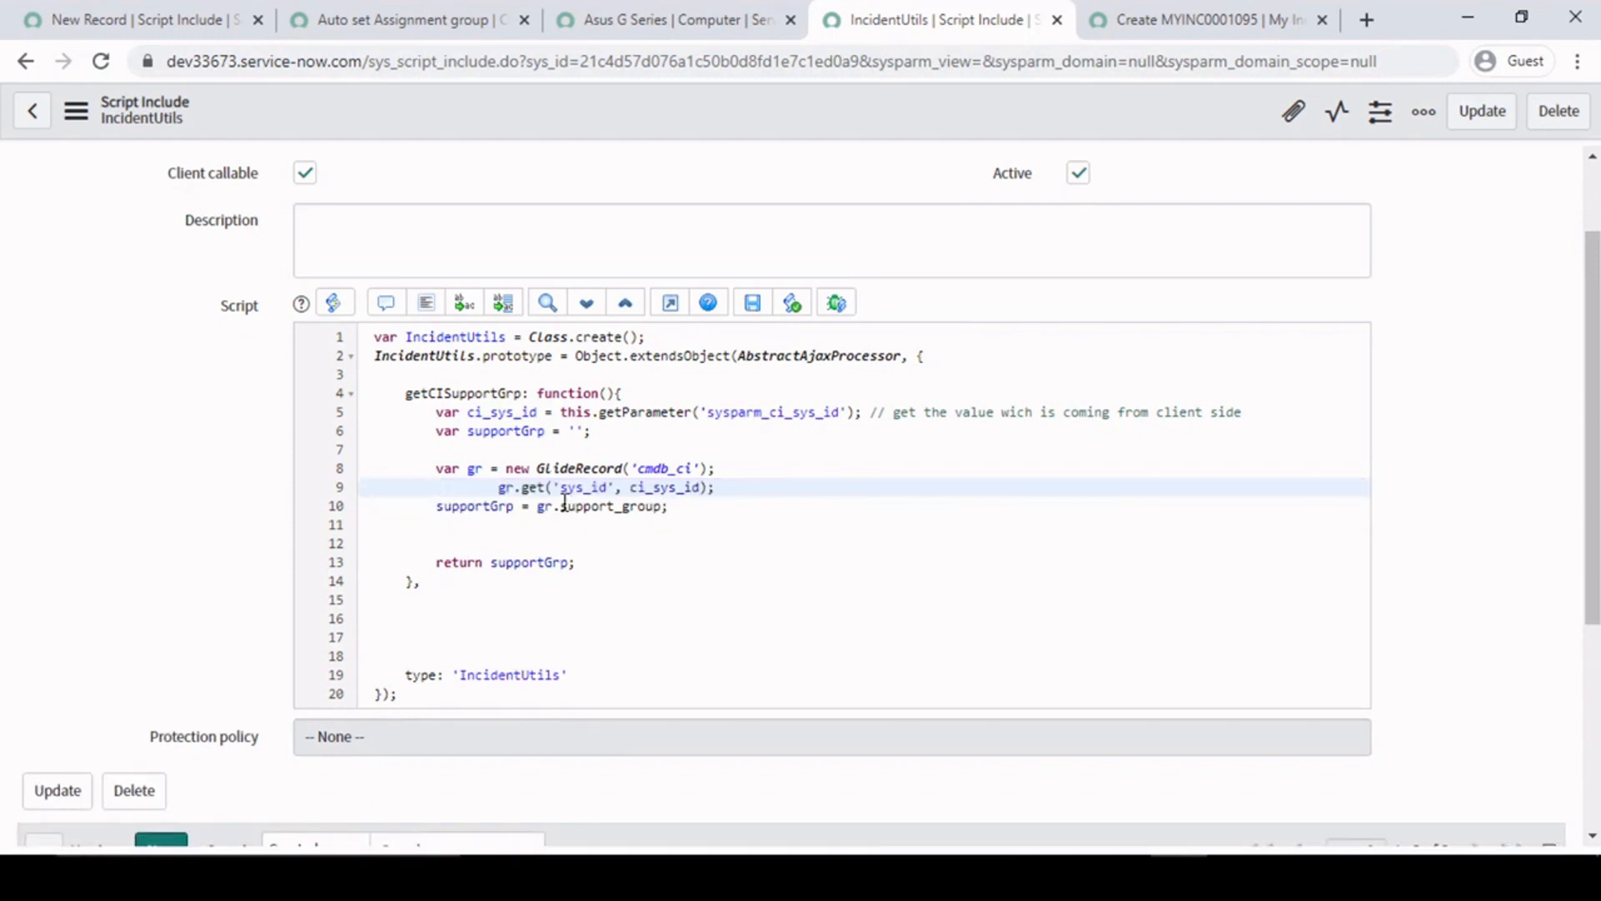
pyautogui.press('Return')
pyautogui.click(455, 506)
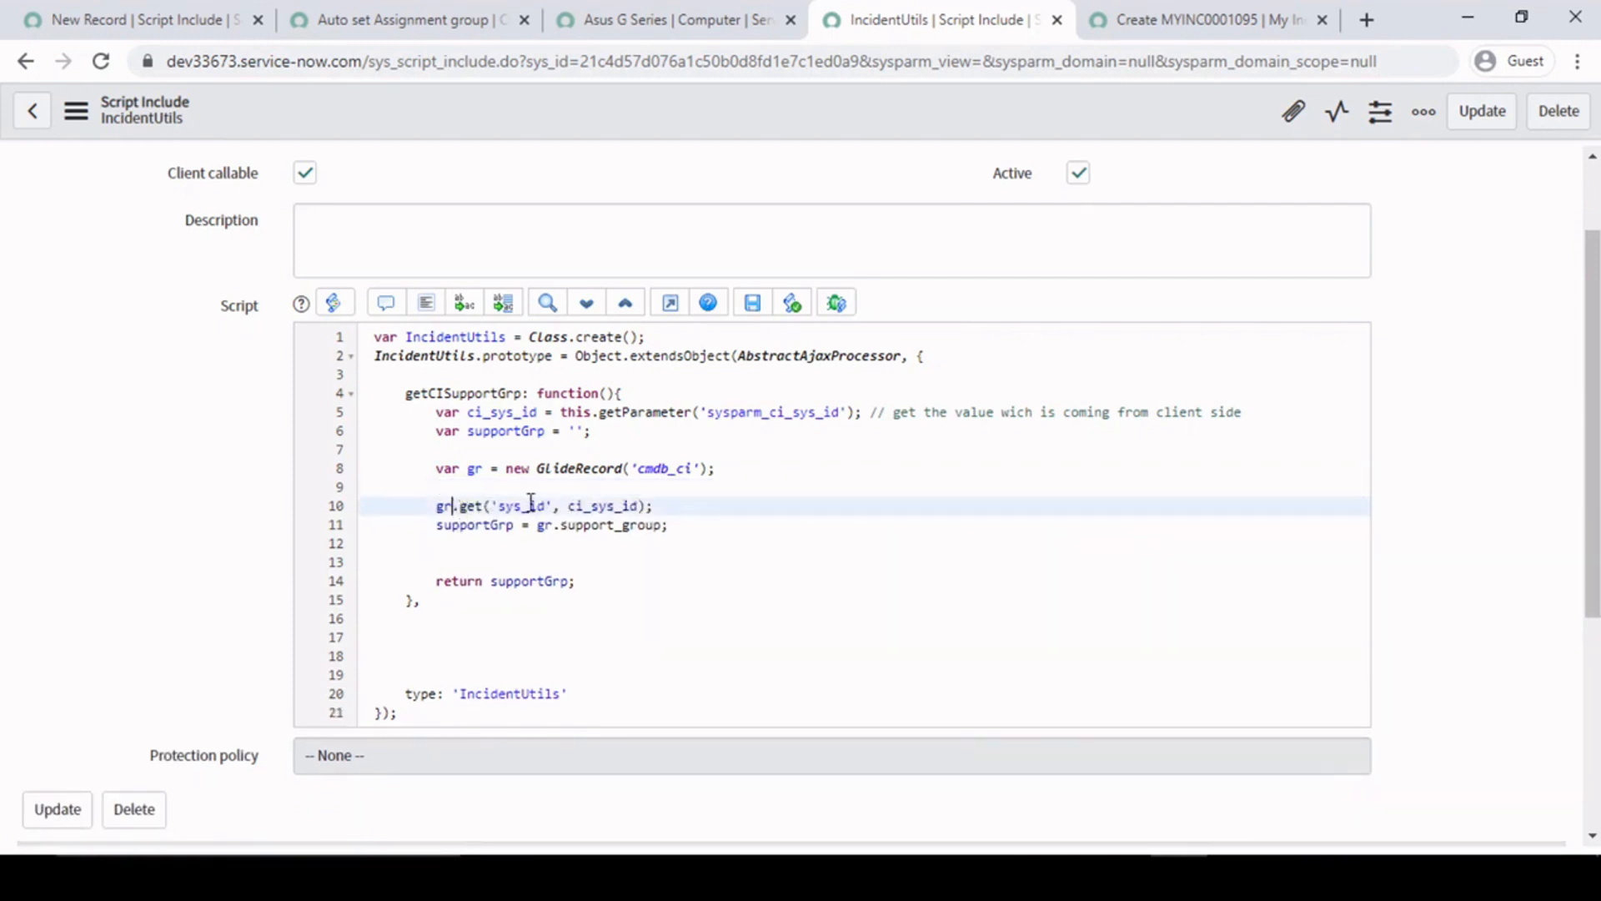
# - Examine the gr.get call on line 10 and the support_group field reference on line 11 of IncidentUtils
pyautogui.click(511, 483)
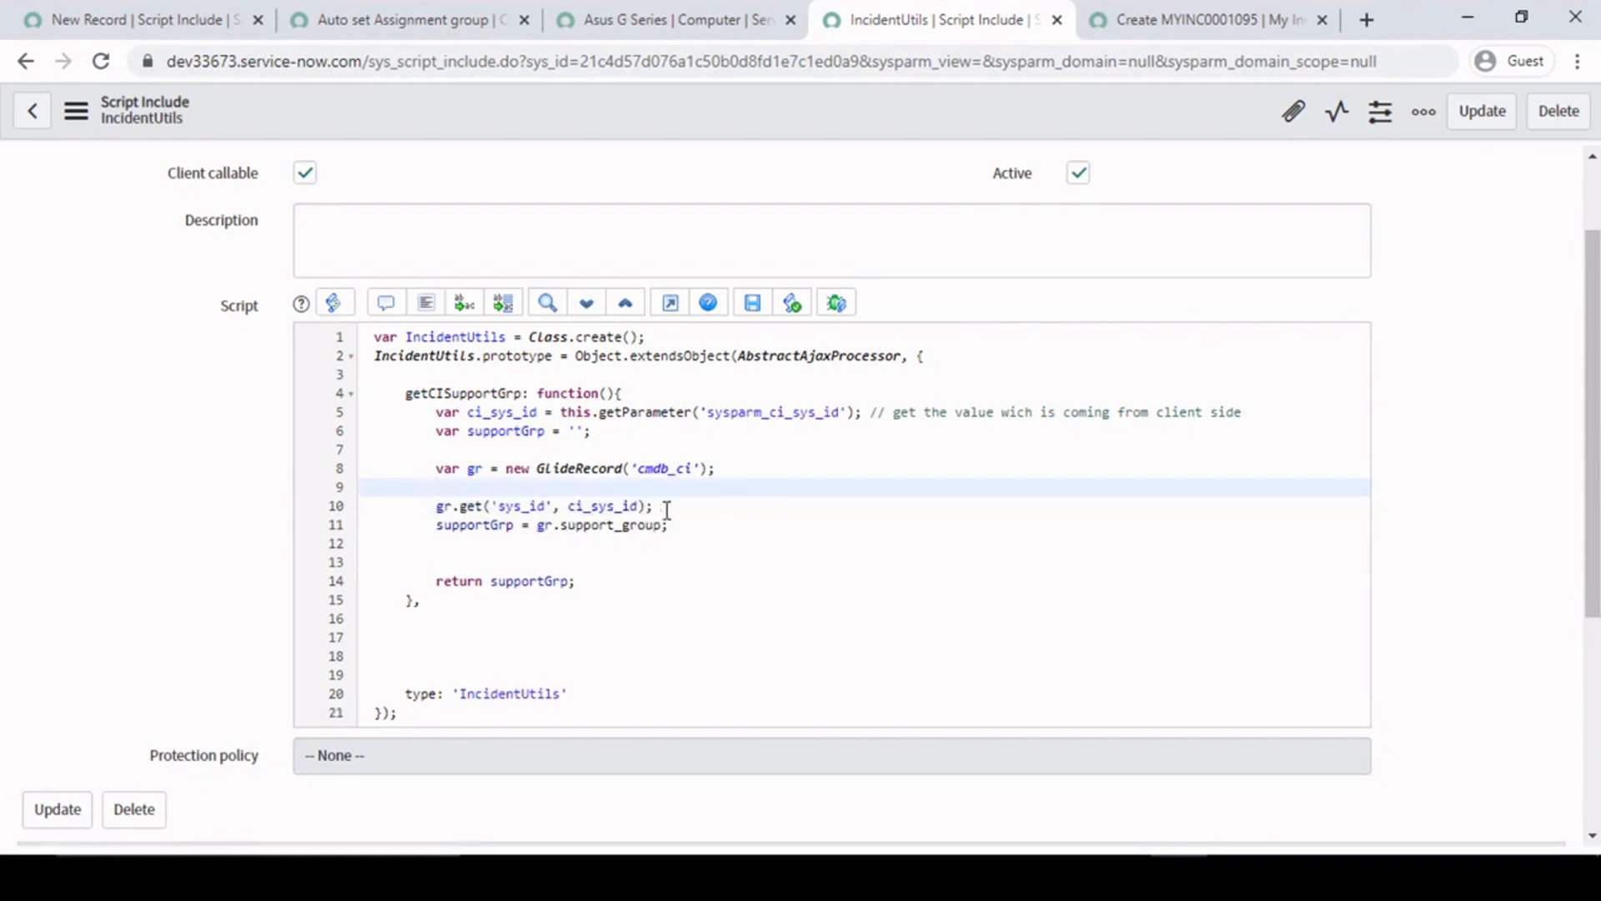
pyautogui.click(665, 508)
pyautogui.moveTo(665, 505)
pyautogui.mouseDown()
pyautogui.moveTo(440, 516)
pyautogui.moveTo(663, 505)
pyautogui.mouseUp()
pyautogui.click(540, 506)
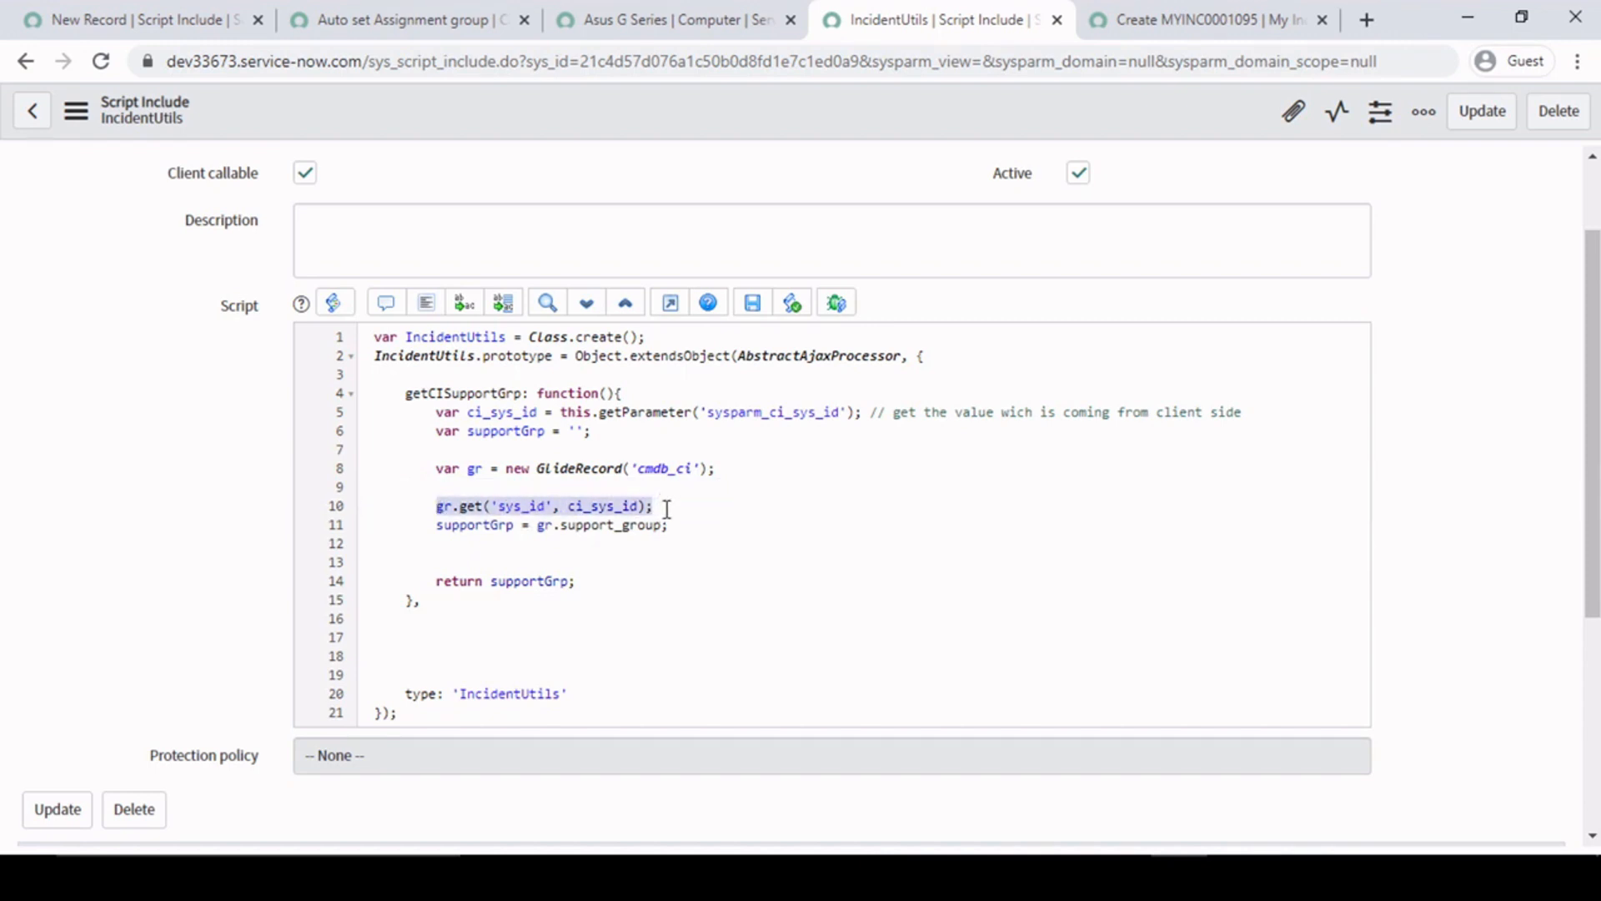
pyautogui.click(584, 524)
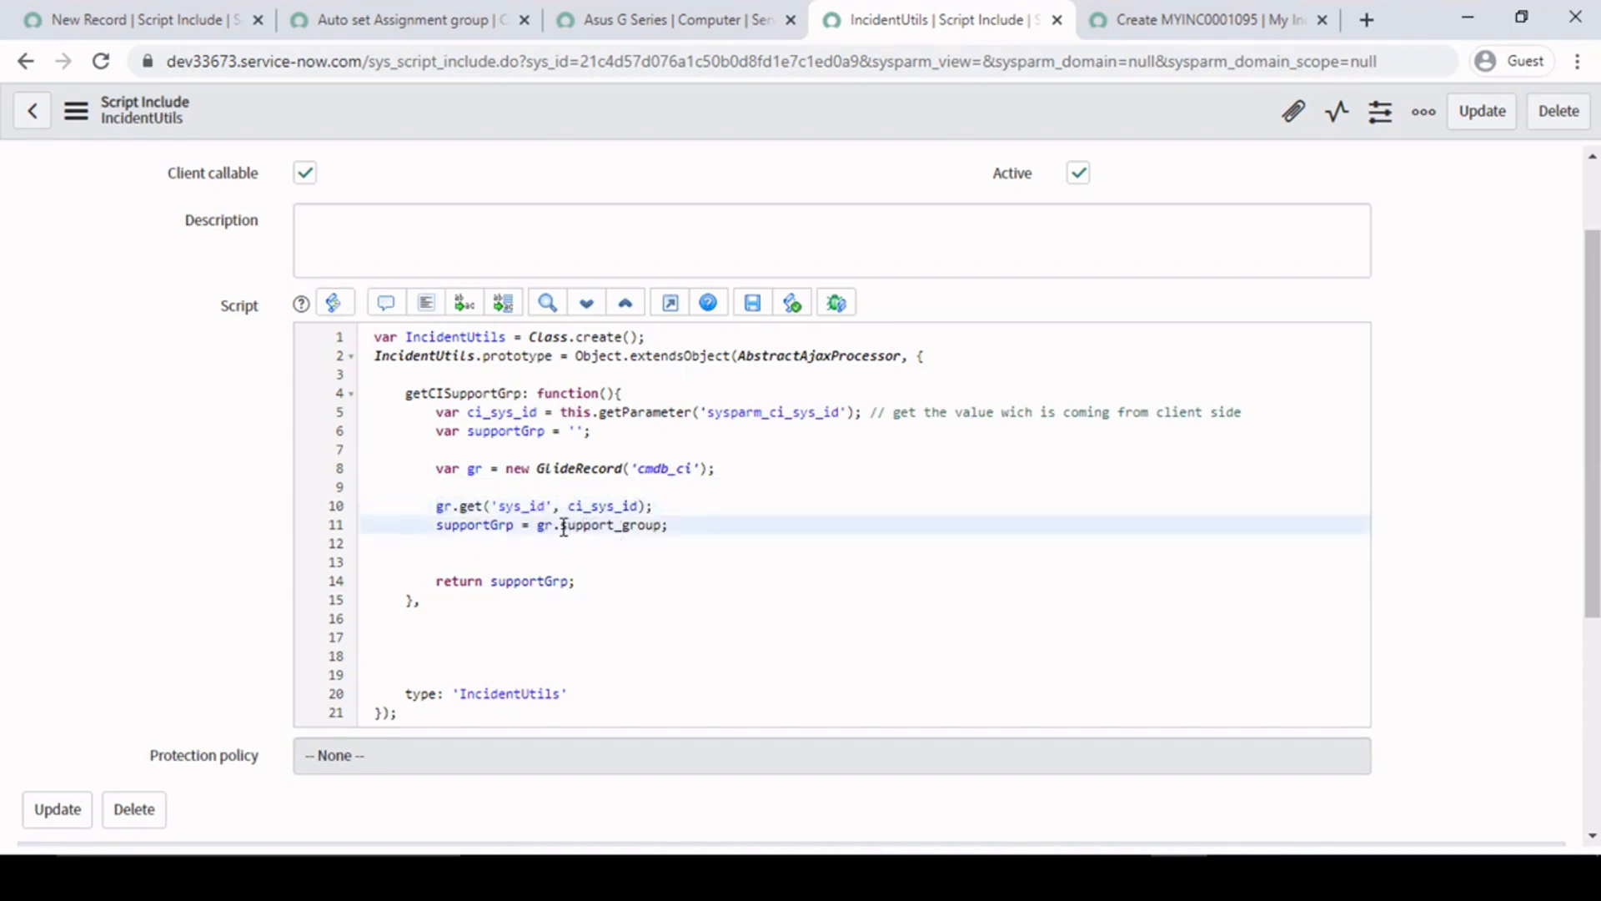
pyautogui.doubleClick(650, 524)
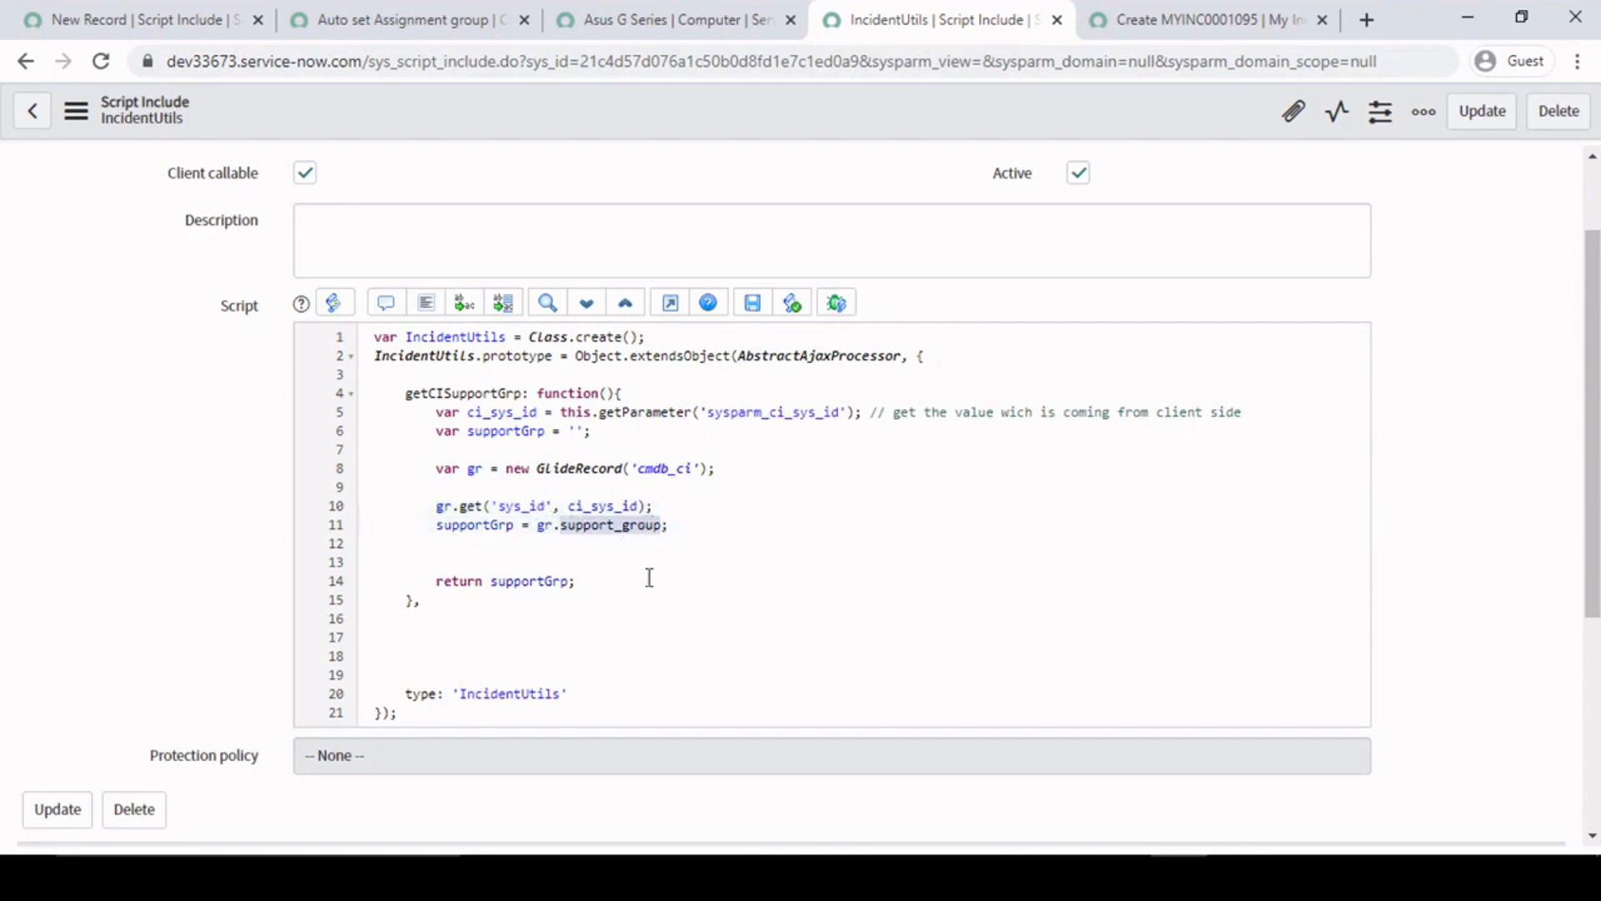
# - Check the column name of the Support group field on the Asus G Series computer record
pyautogui.click(1201, 10)
pyautogui.click(631, 10)
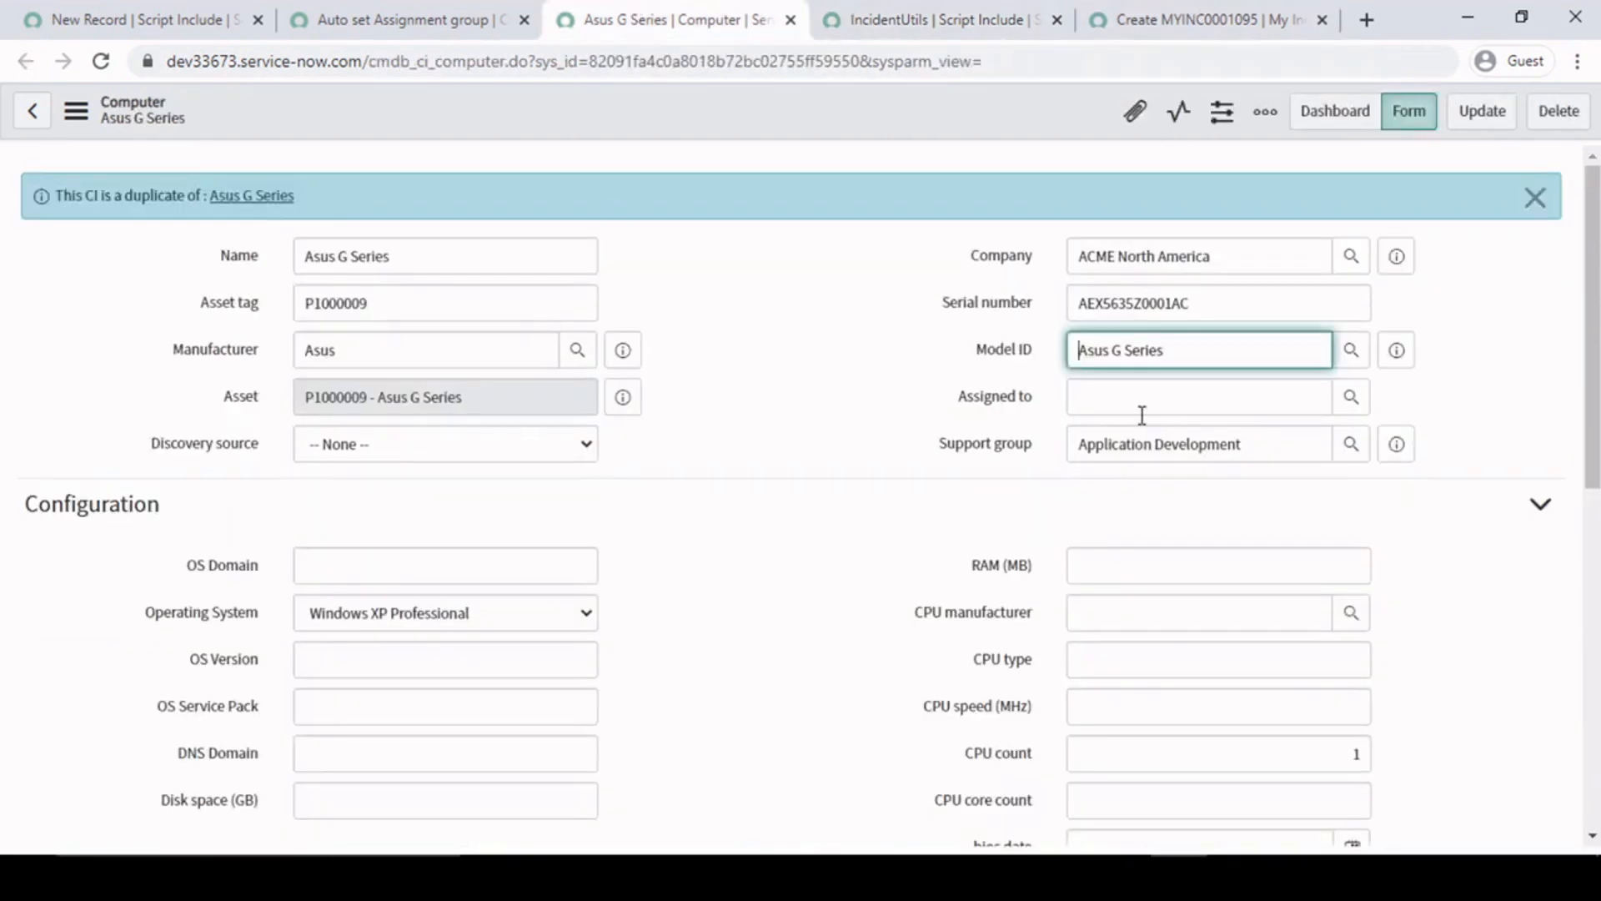
pyautogui.rightClick(985, 451)
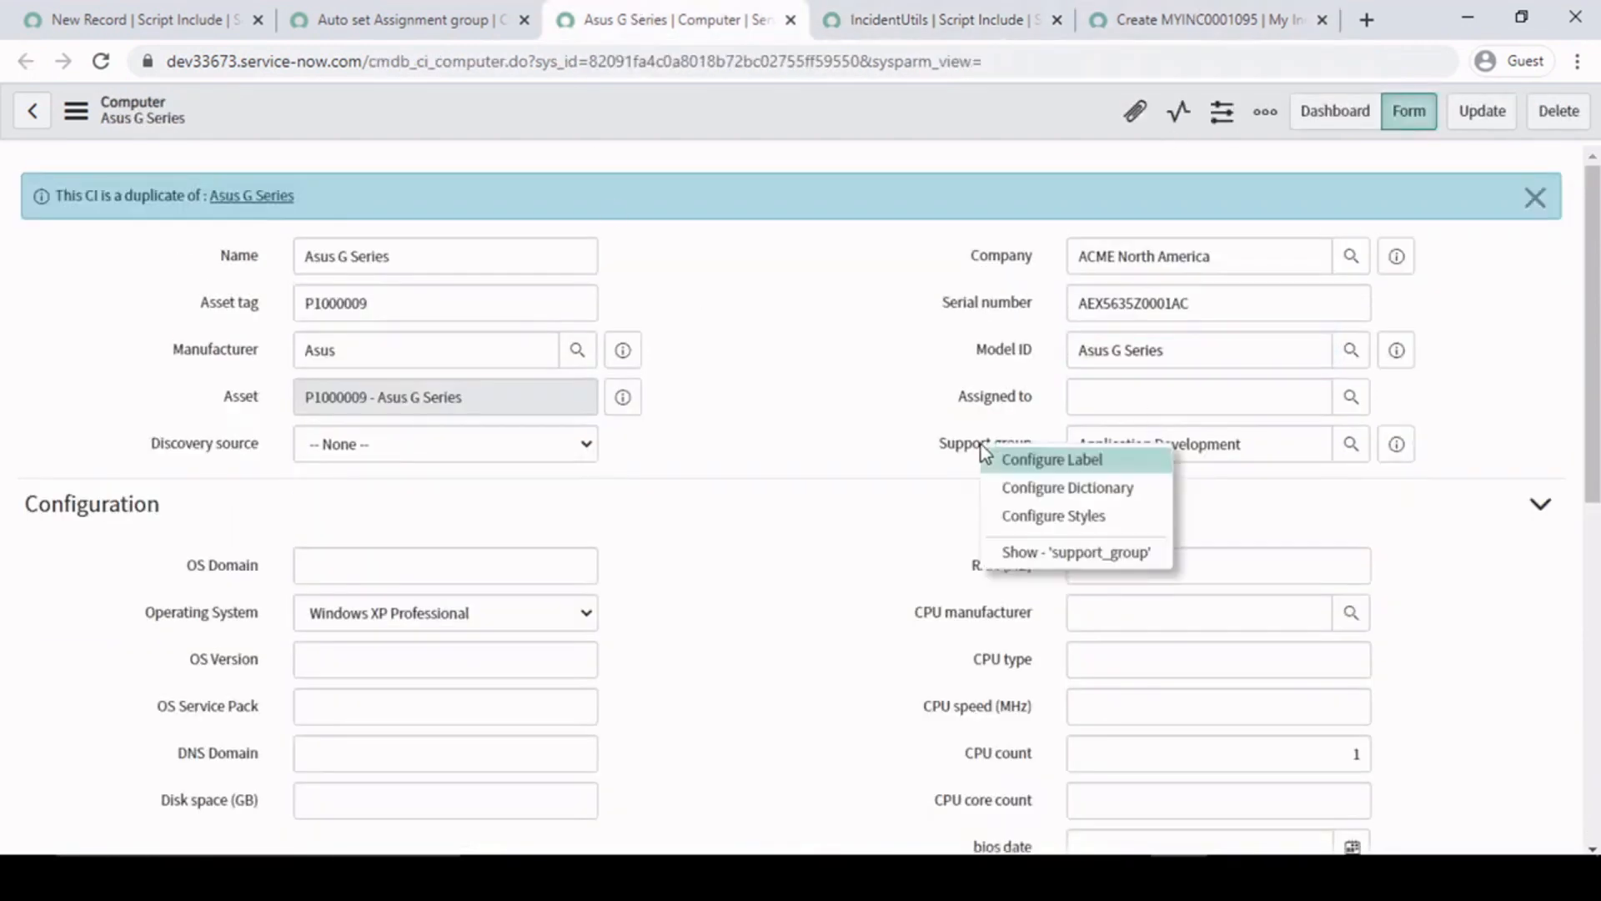
pyautogui.click(832, 235)
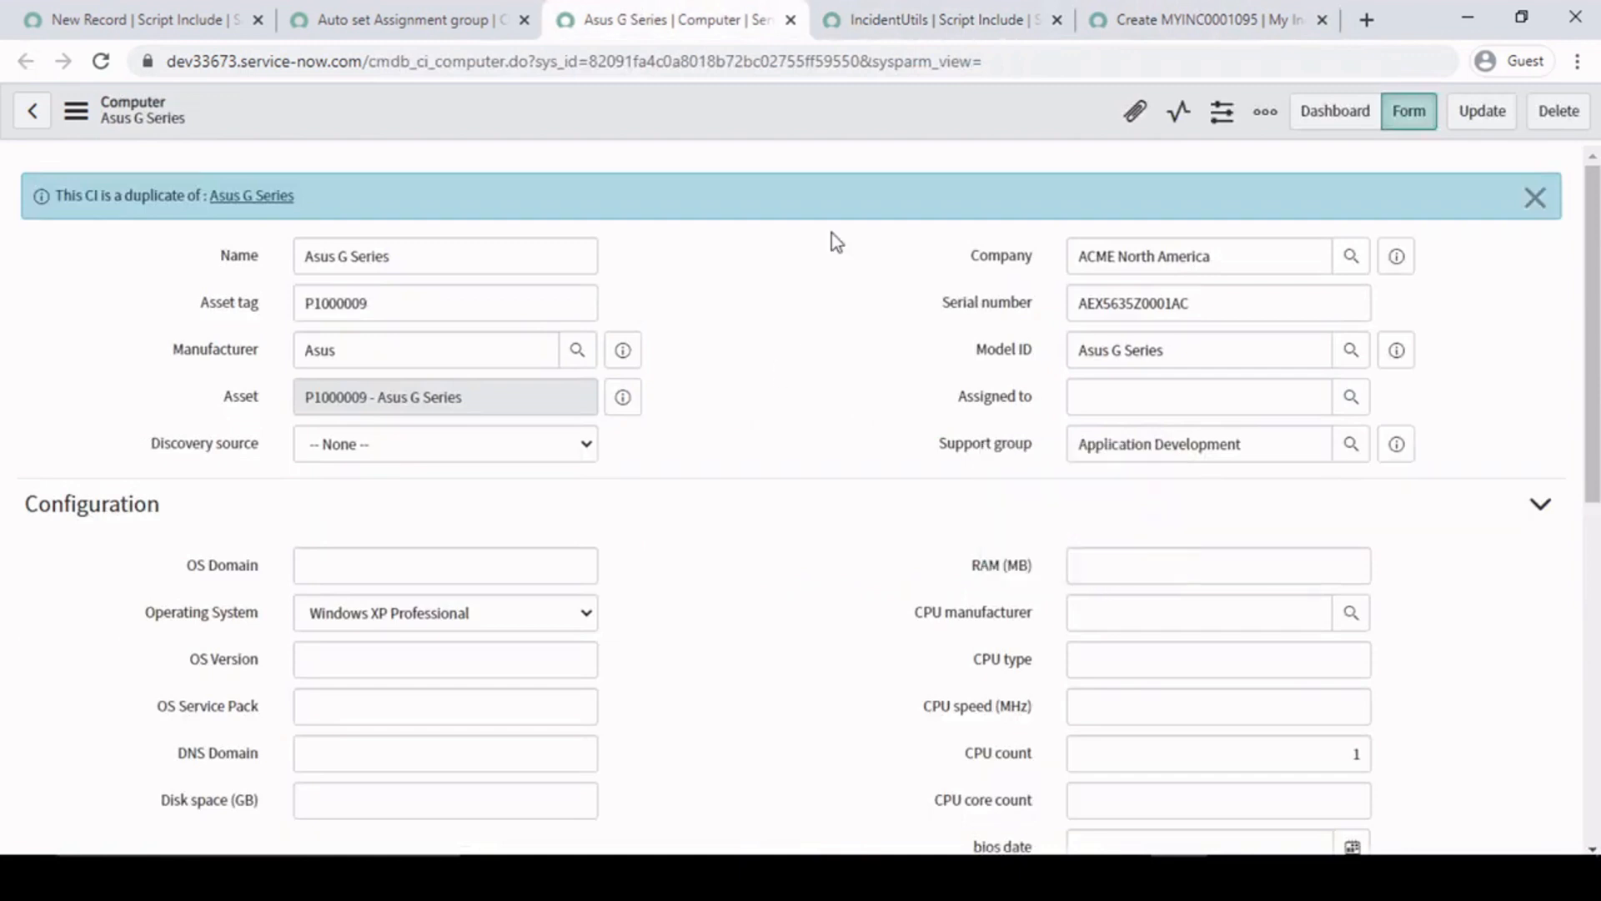
# - Return to IncidentUtils and examine the gr.support_group expression assigned on line 11
pyautogui.click(1184, 10)
pyautogui.click(934, 17)
pyautogui.click(665, 525)
pyautogui.moveTo(669, 526); pyautogui.dragTo(539, 527)
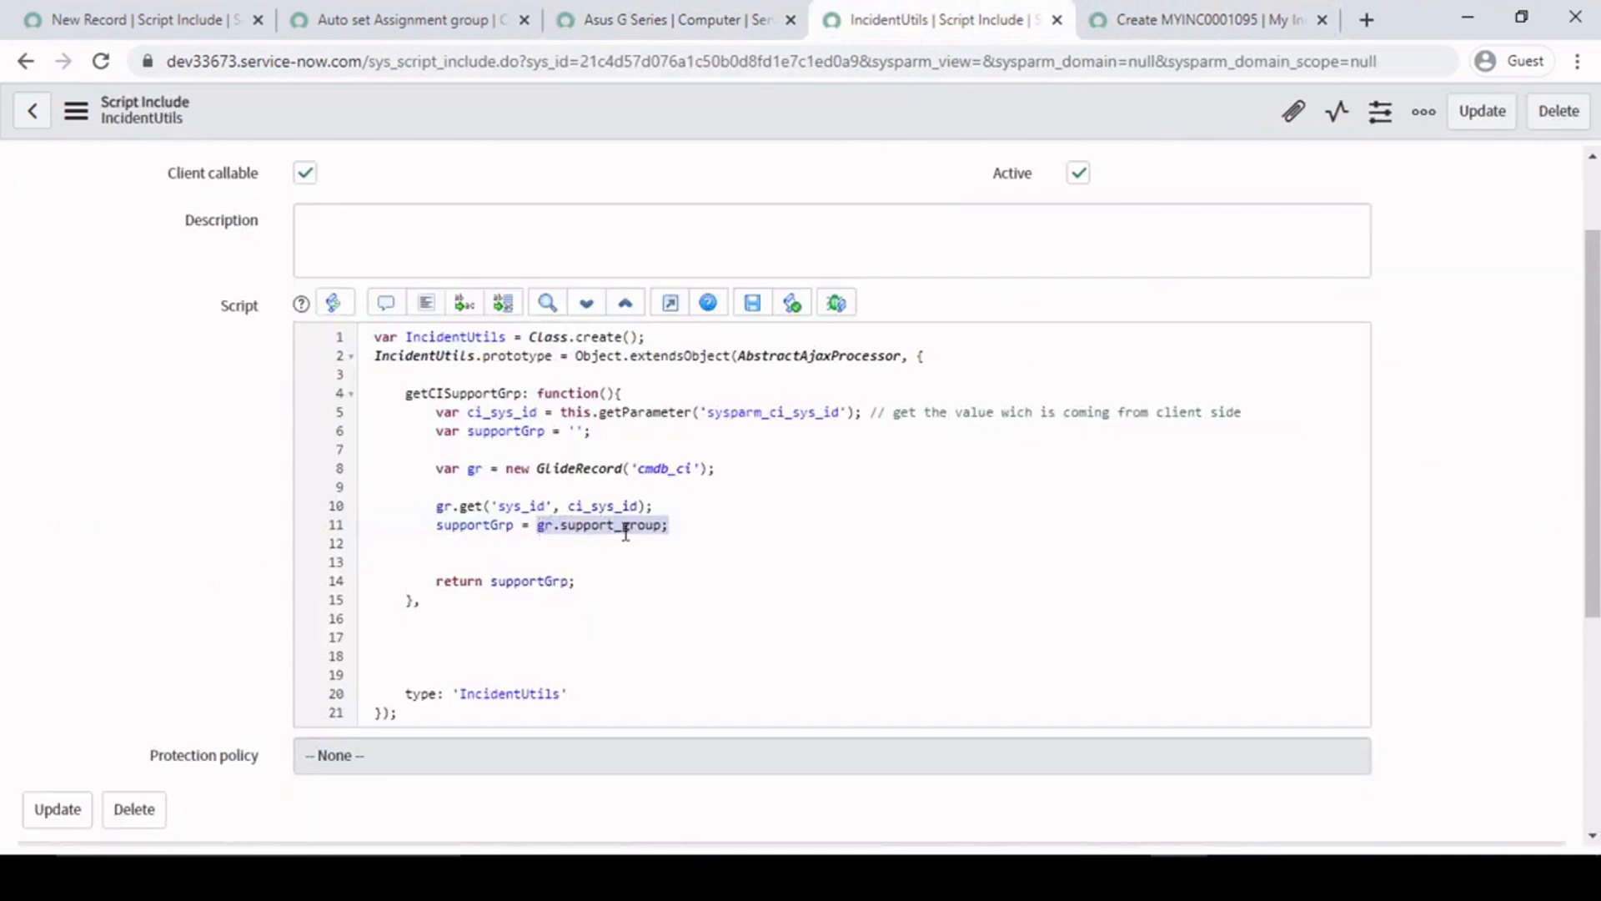
pyautogui.click(687, 531)
pyautogui.moveTo(674, 526); pyautogui.dragTo(537, 528)
pyautogui.click(537, 527)
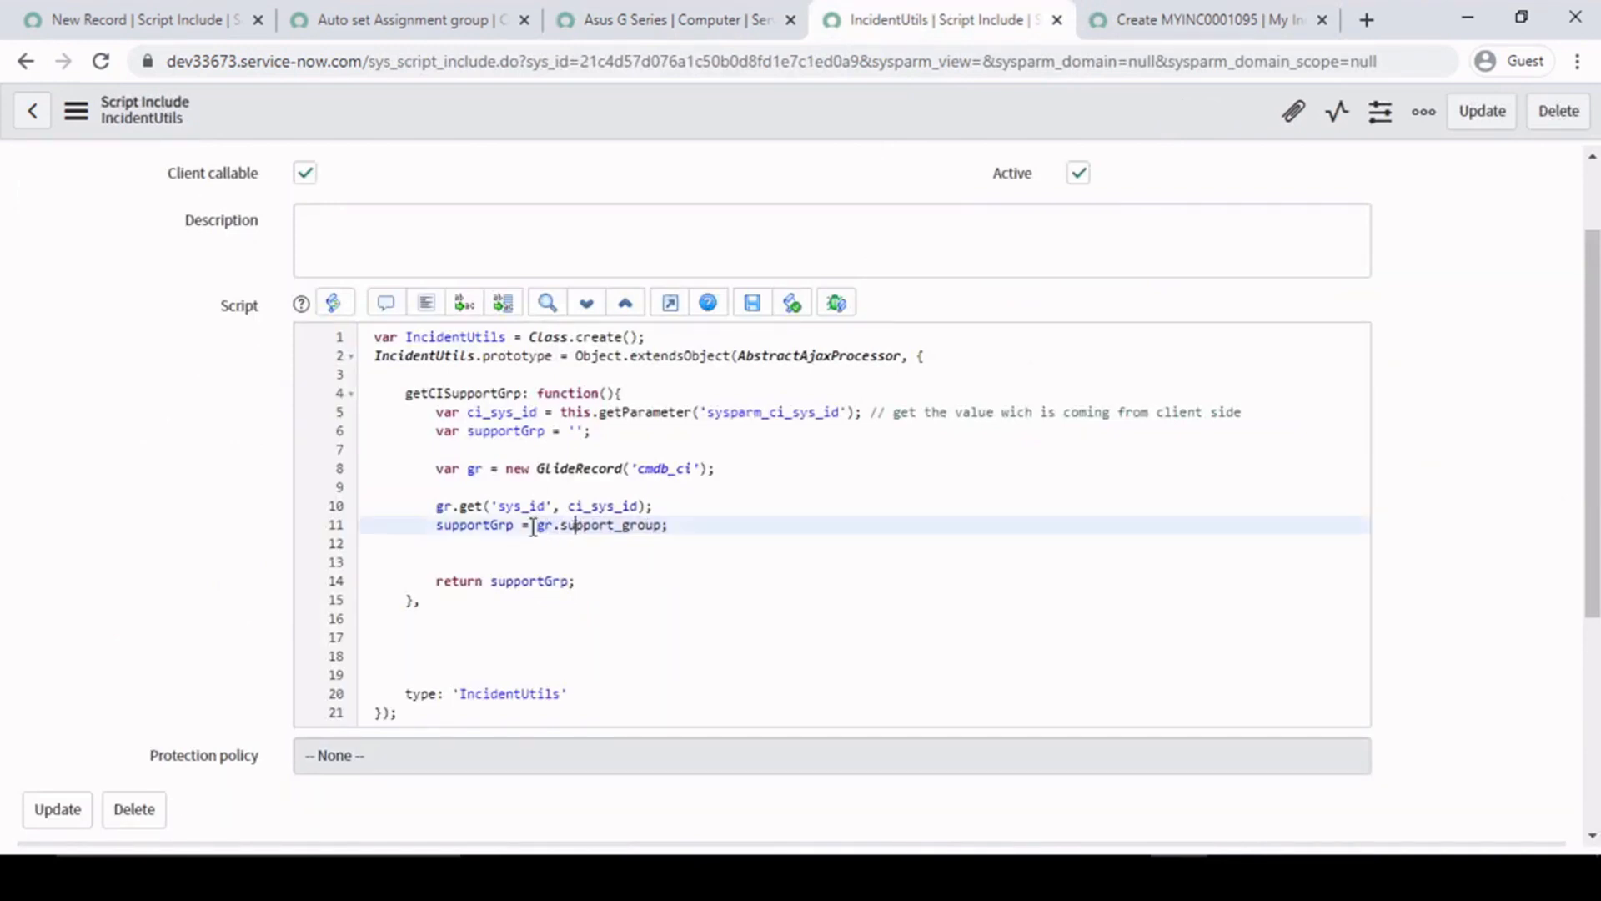
# - Trace the supportGrp variable from its assignment on line 11 to its declaration on line 6 and the return on line 14
pyautogui.moveTo(440, 525); pyautogui.dragTo(514, 524)
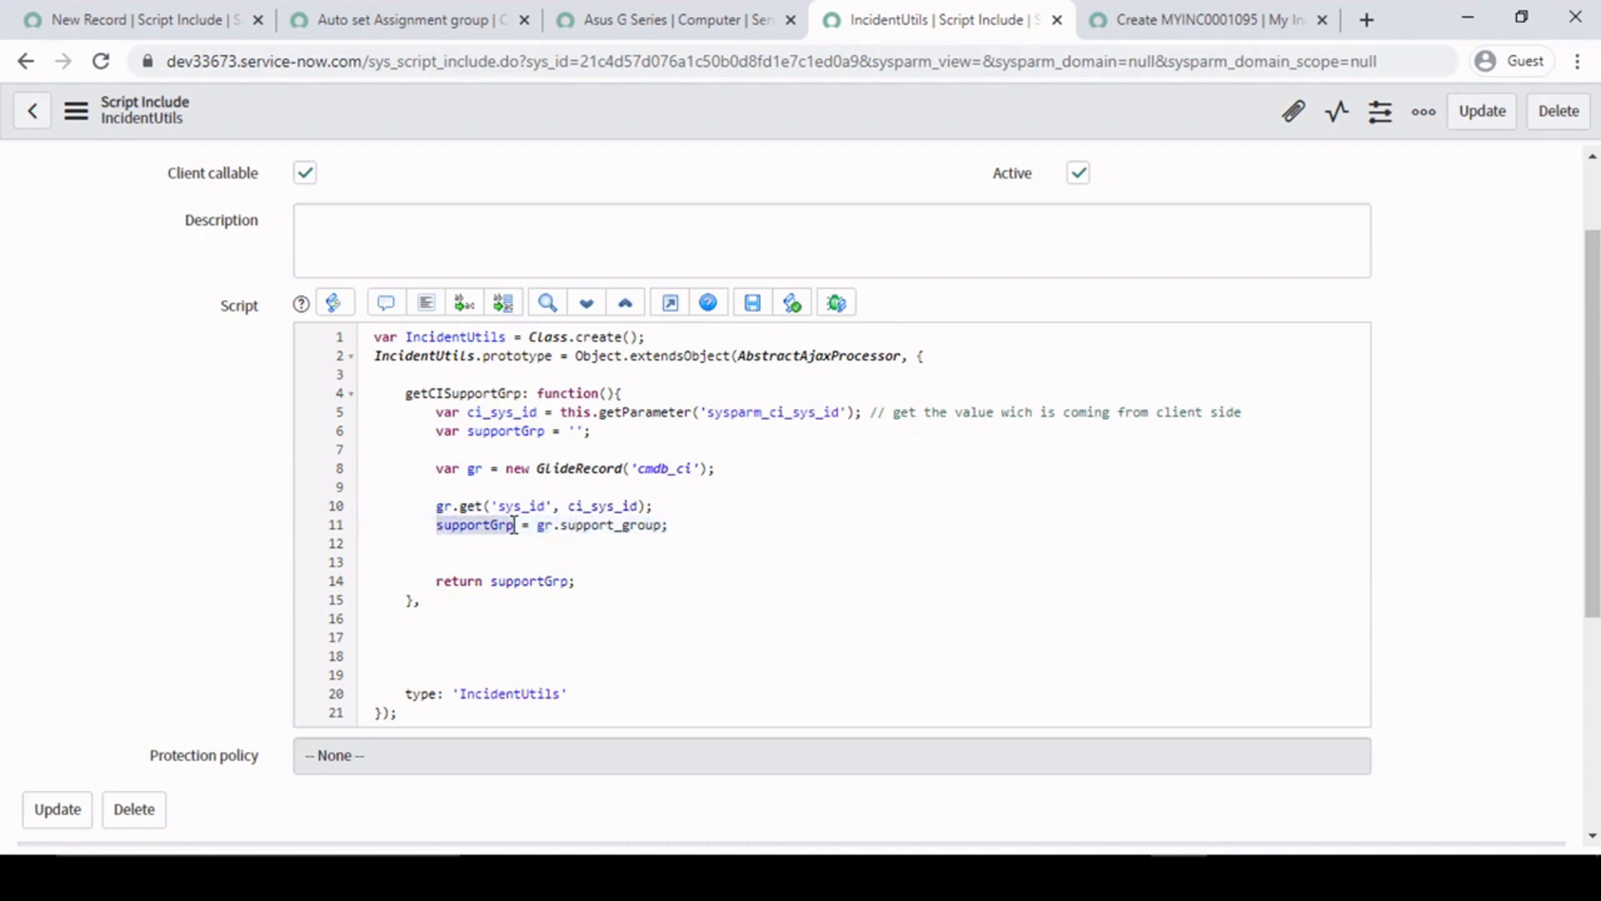
pyautogui.doubleClick(504, 431)
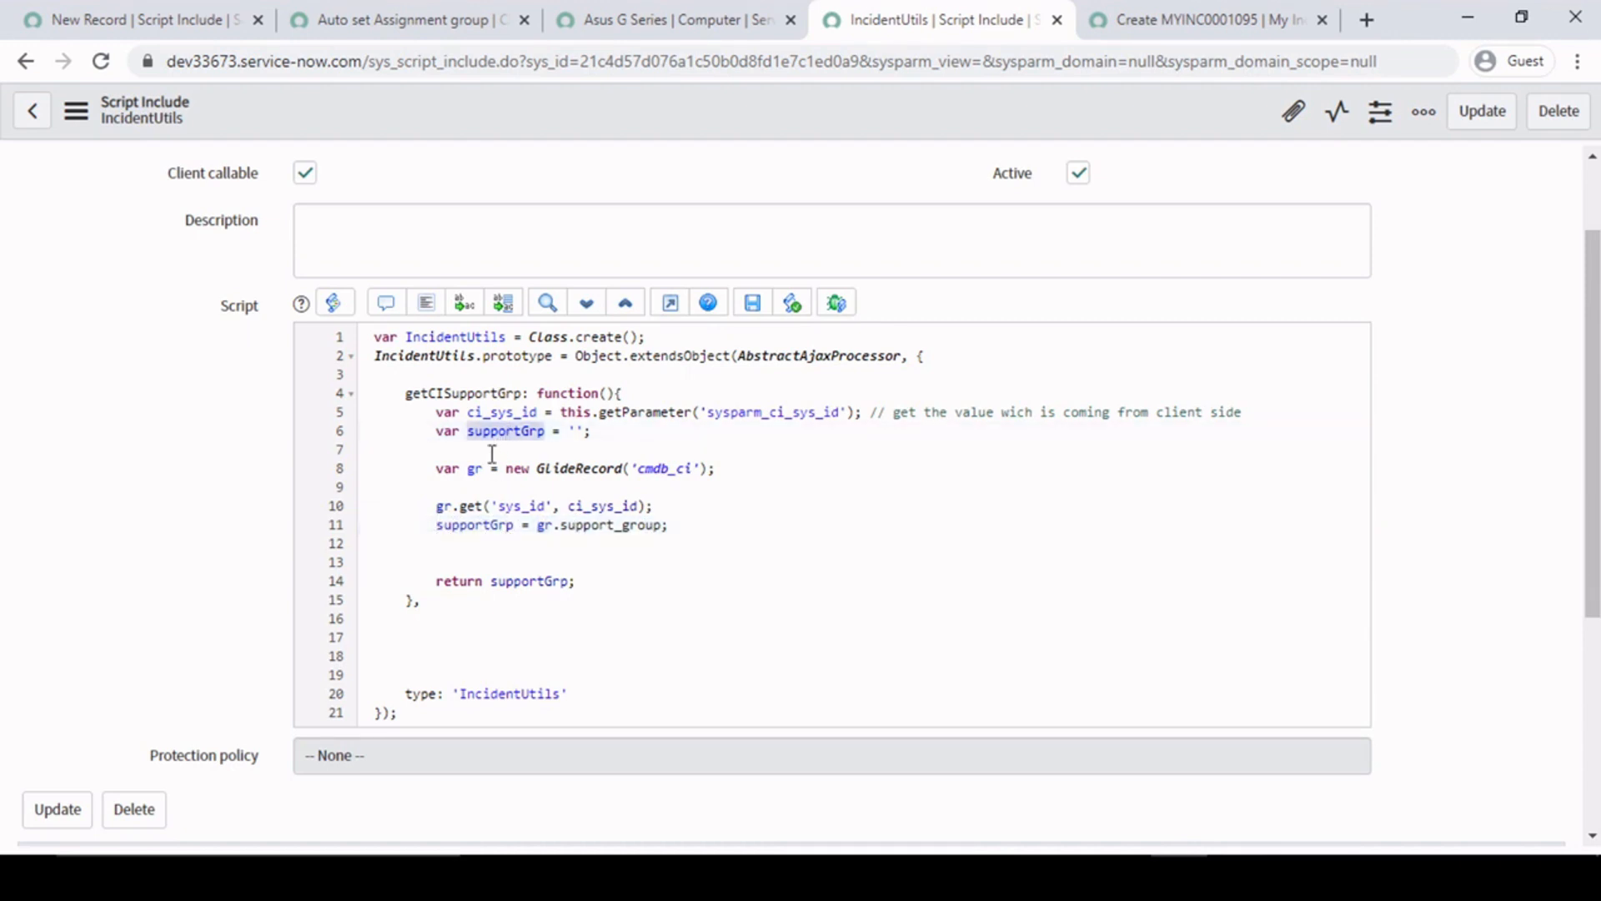
pyautogui.doubleClick(538, 581)
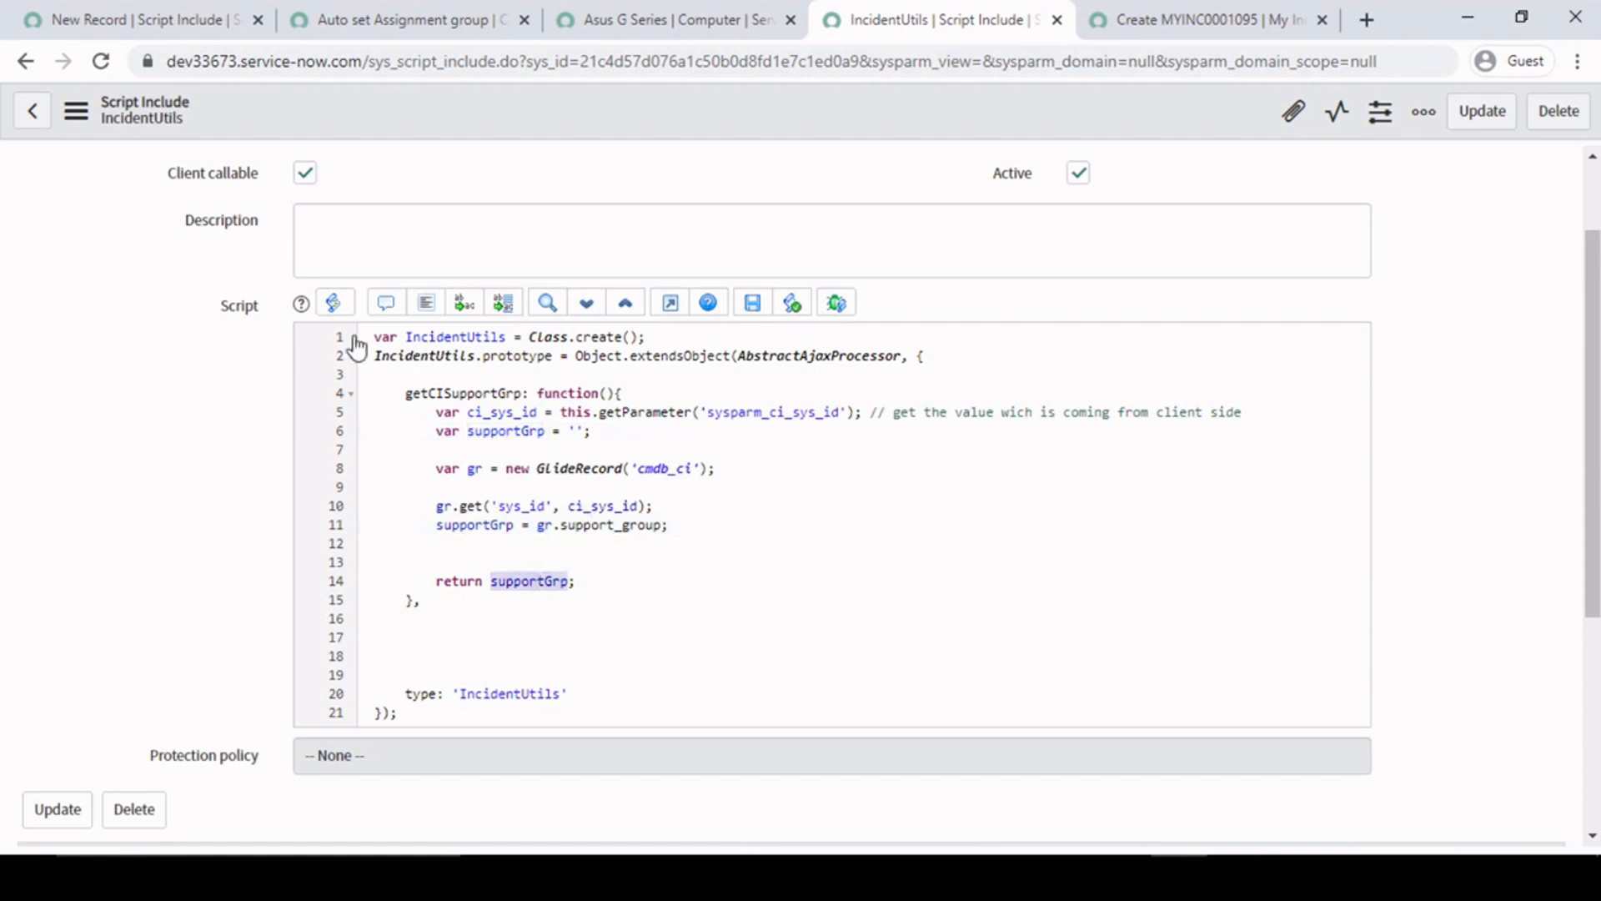
pyautogui.click(615, 565)
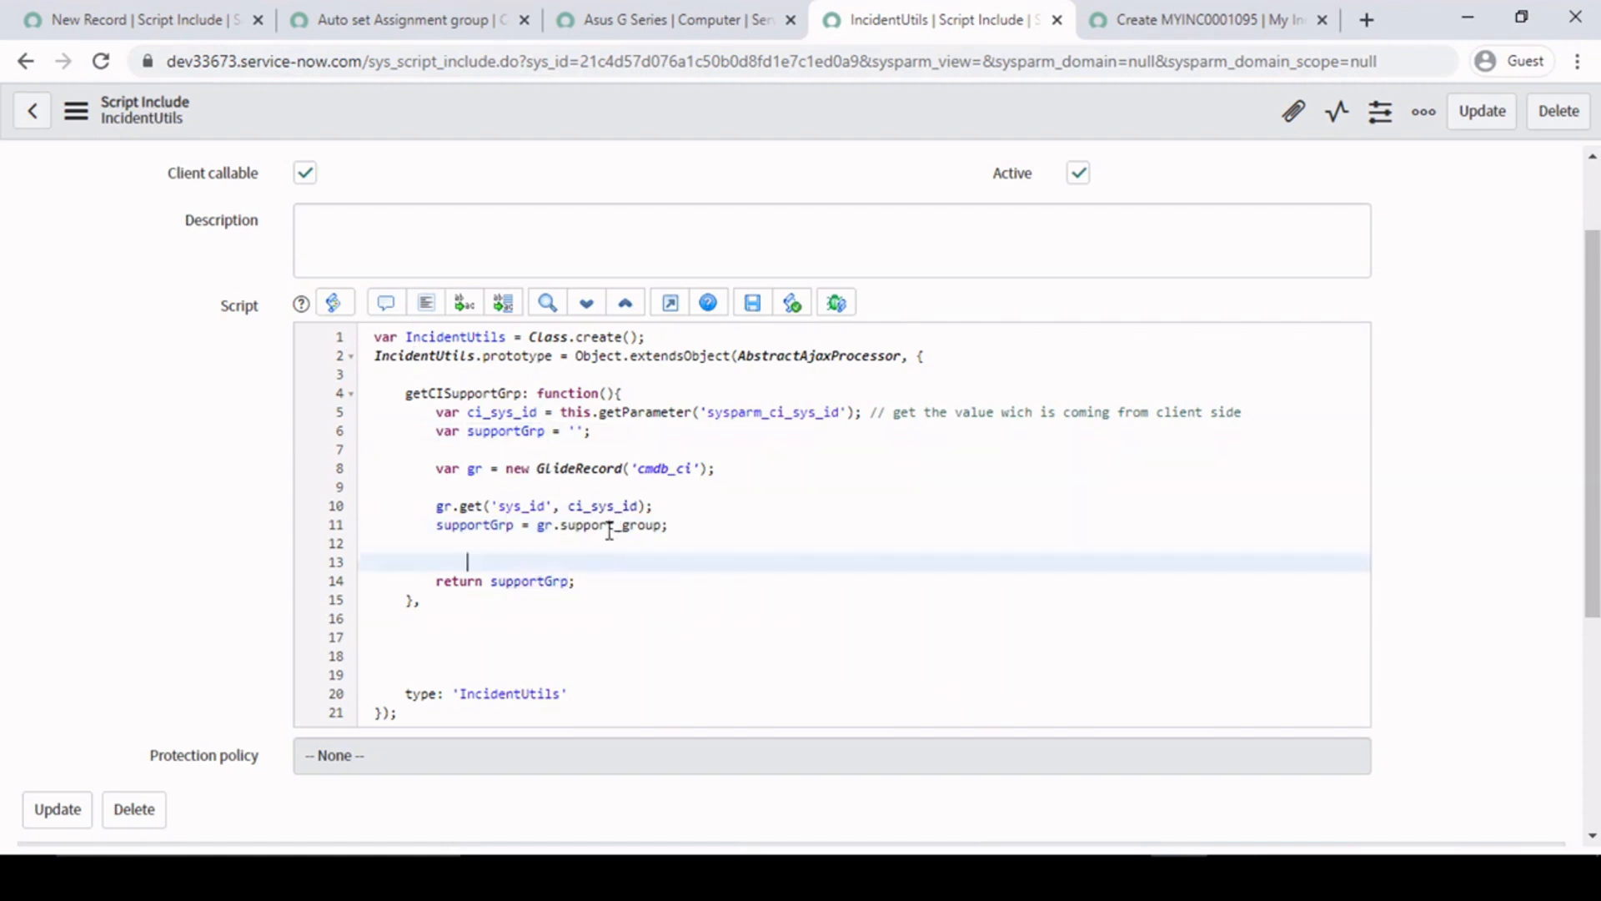
# - Examine the Support group on the Asus G Series record and relate it to the new My Incident record
pyautogui.click(722, 15)
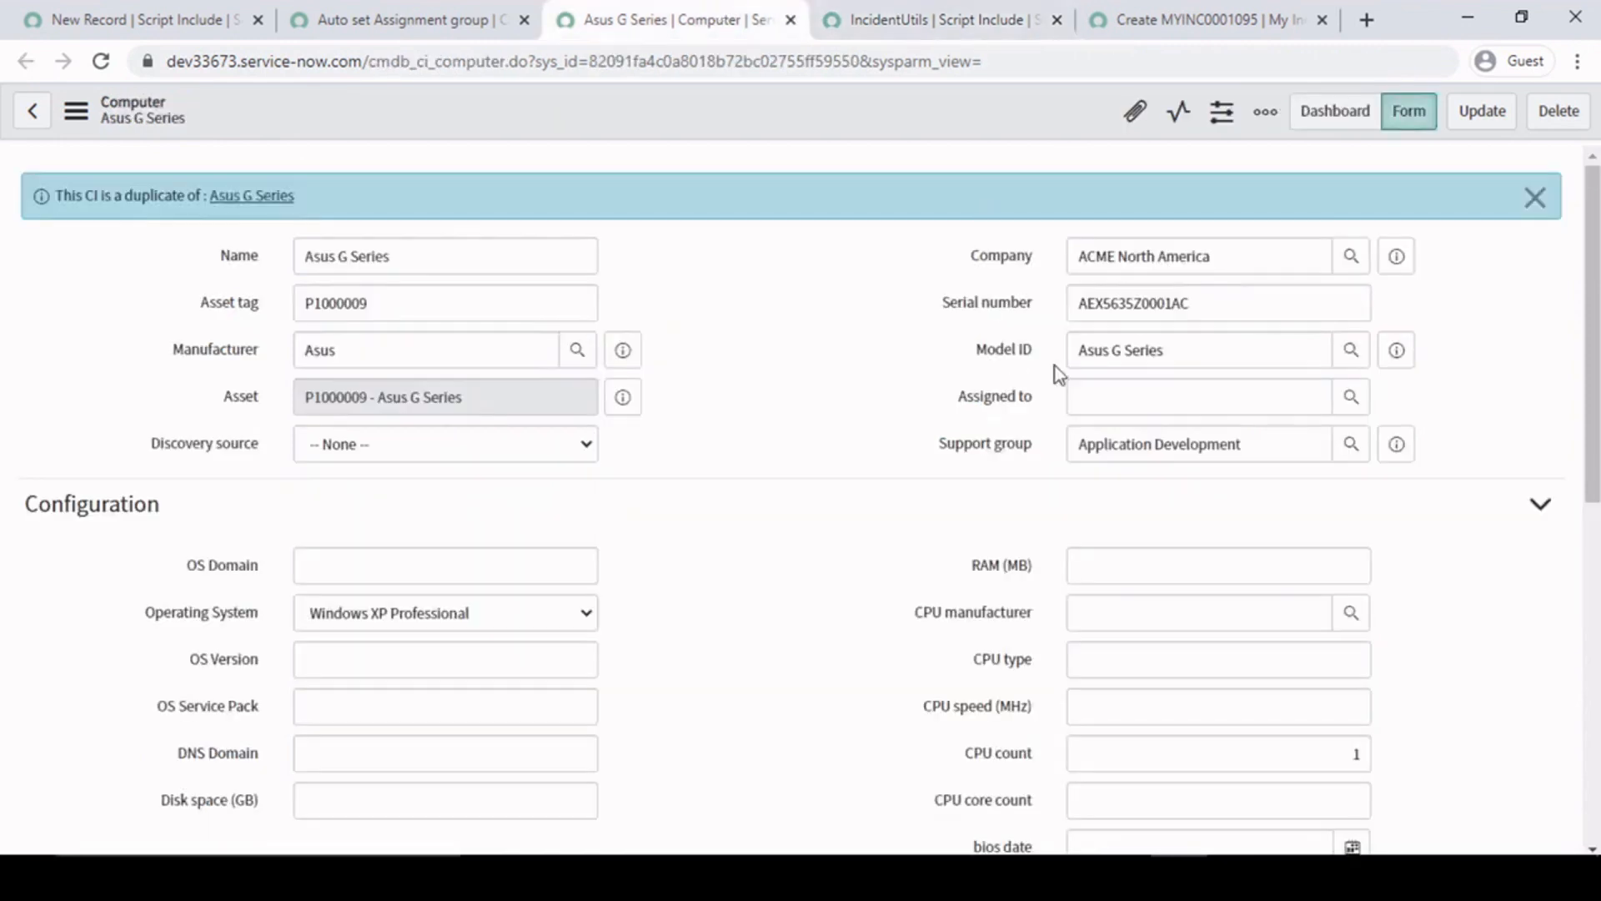
pyautogui.moveTo(1271, 444); pyautogui.dragTo(1004, 454)
pyautogui.click(934, 493)
pyautogui.moveTo(1278, 448); pyautogui.dragTo(578, 457)
pyautogui.click(762, 576)
pyautogui.moveTo(1259, 447); pyautogui.dragTo(934, 492)
pyautogui.click(906, 544)
pyautogui.click(1178, 1)
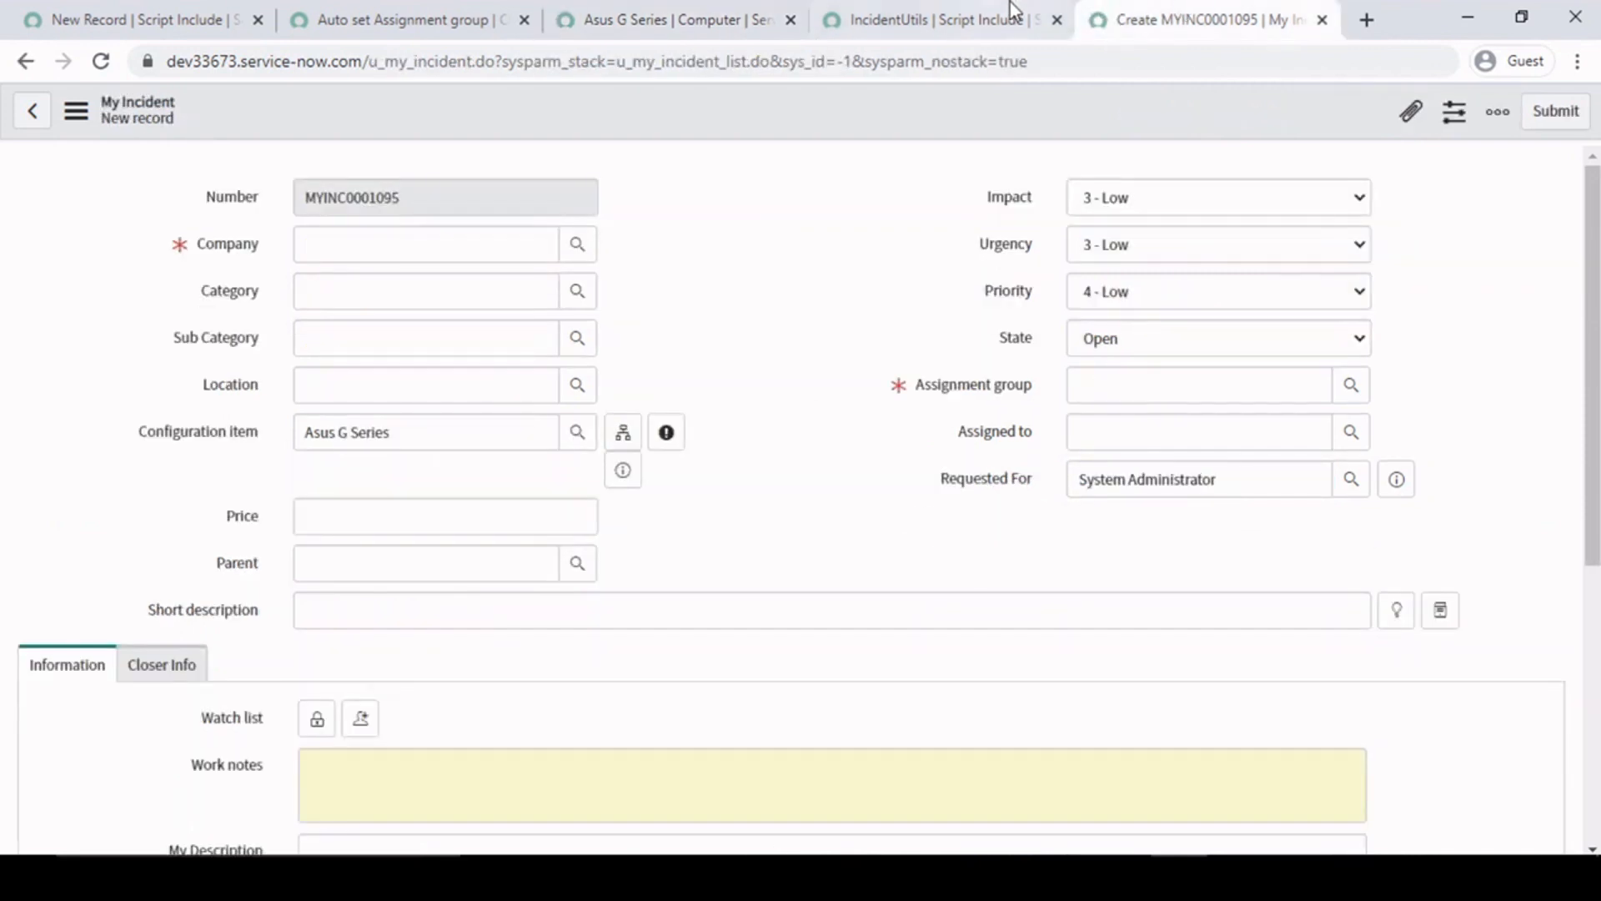
# - Examine the supportGrp value in the return statement on line 14 of IncidentUtils
pyautogui.click(1009, 2)
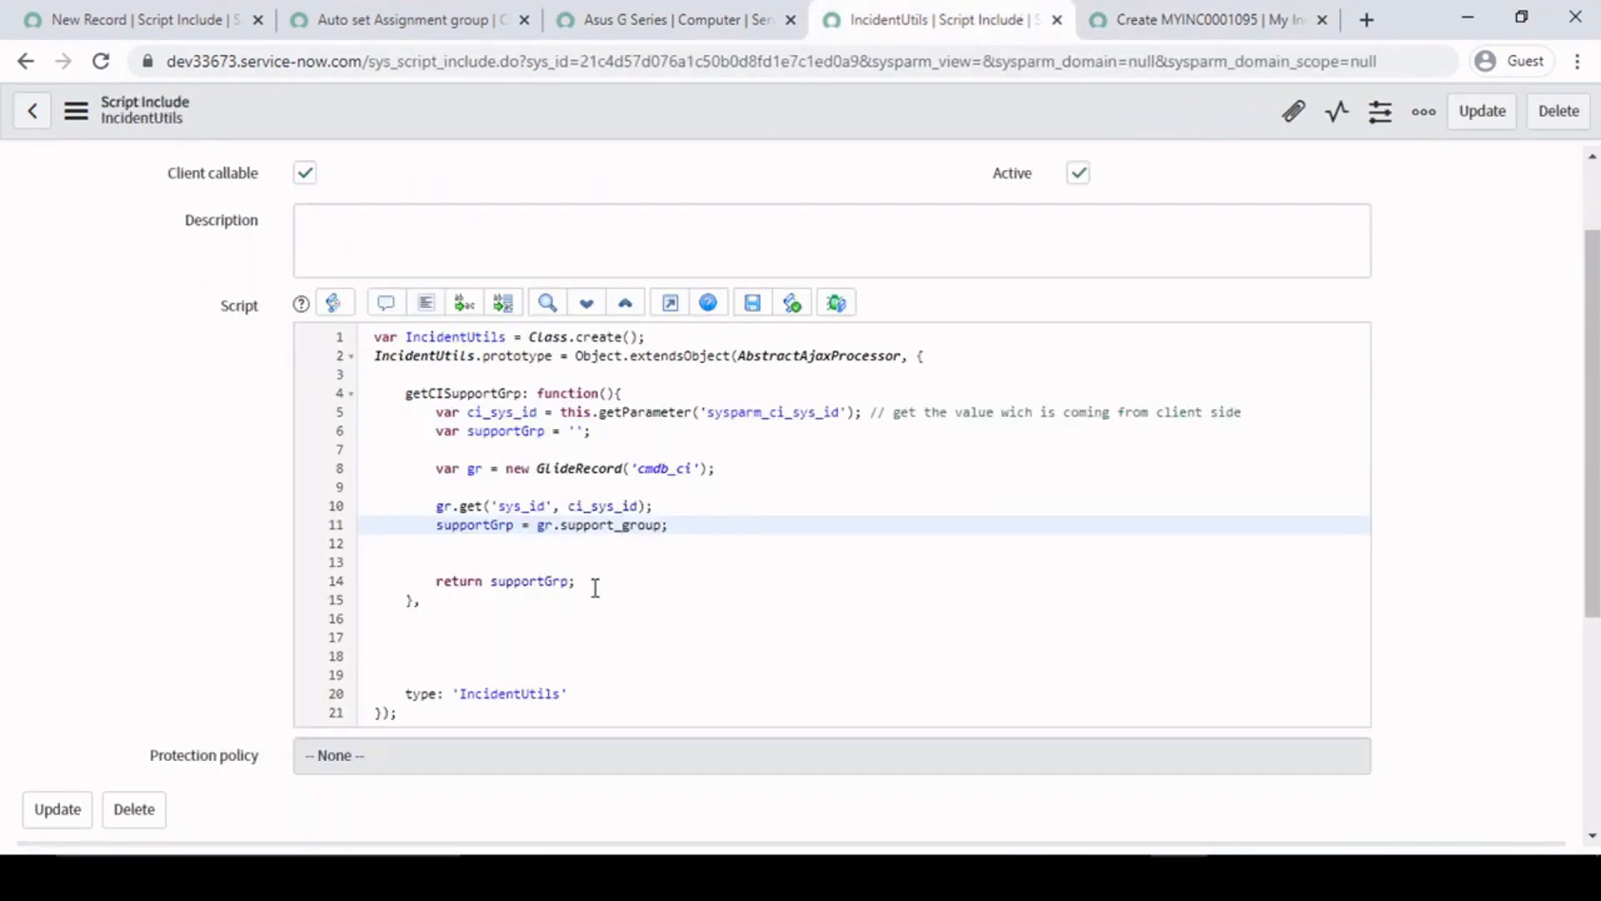
pyautogui.moveTo(593, 582); pyautogui.dragTo(487, 581)
pyautogui.click(686, 567)
# - Examine the getXML callback, the answer variable on line 13 and the g_form.setValue call in the Auto set Assignment group client script
pyautogui.click(407, 2)
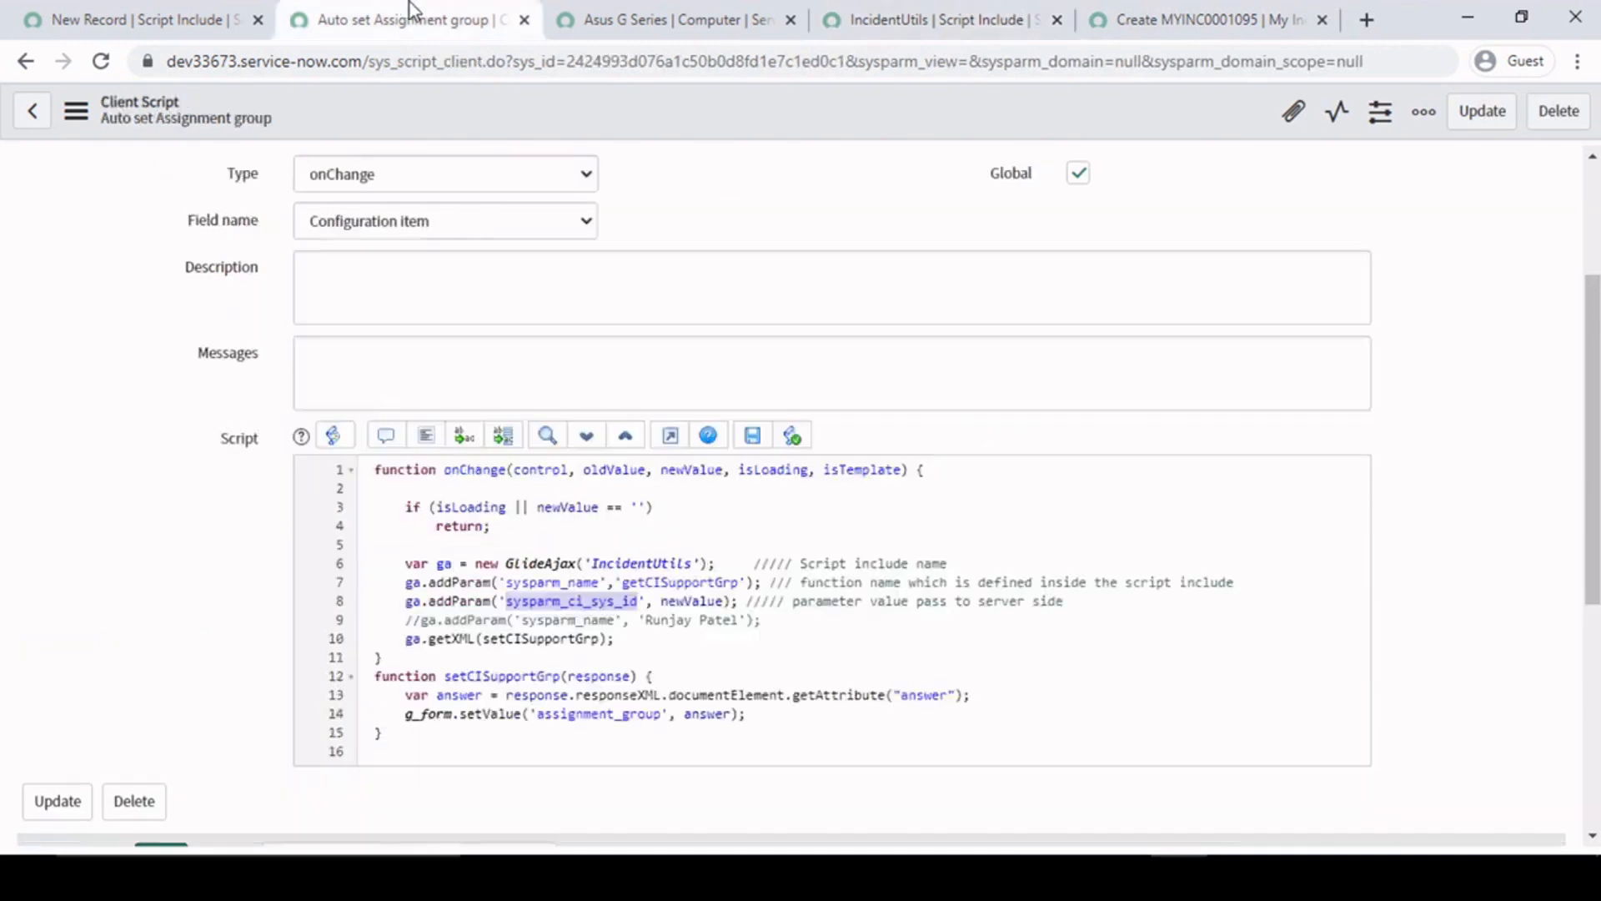
pyautogui.click(625, 638)
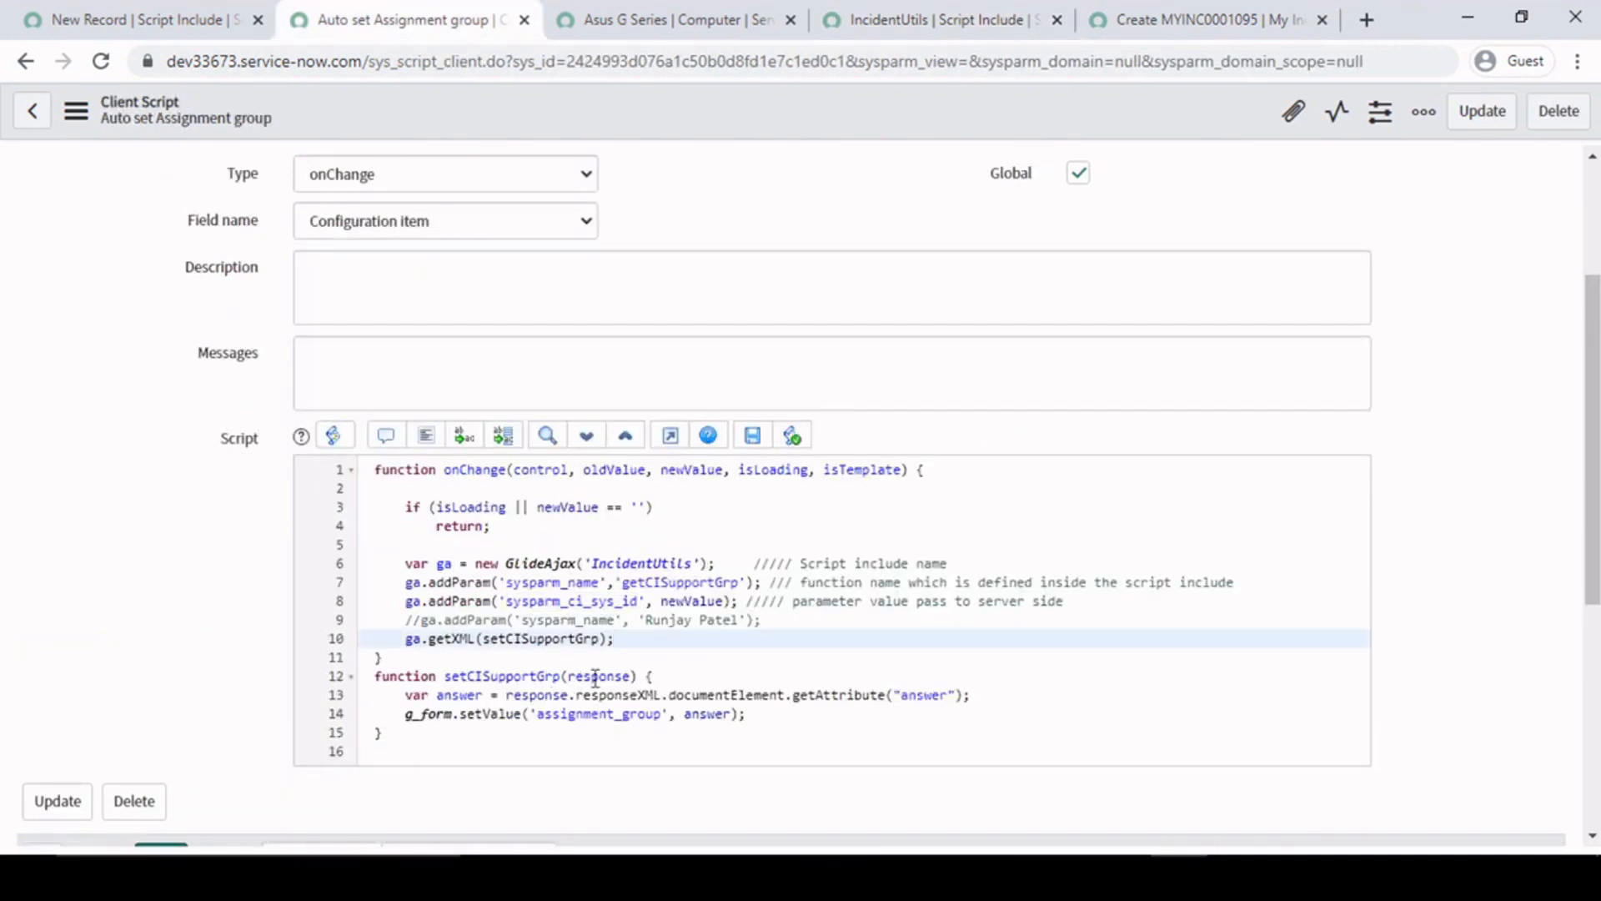
pyautogui.moveTo(977, 695); pyautogui.dragTo(494, 693)
pyautogui.doubleClick(463, 695)
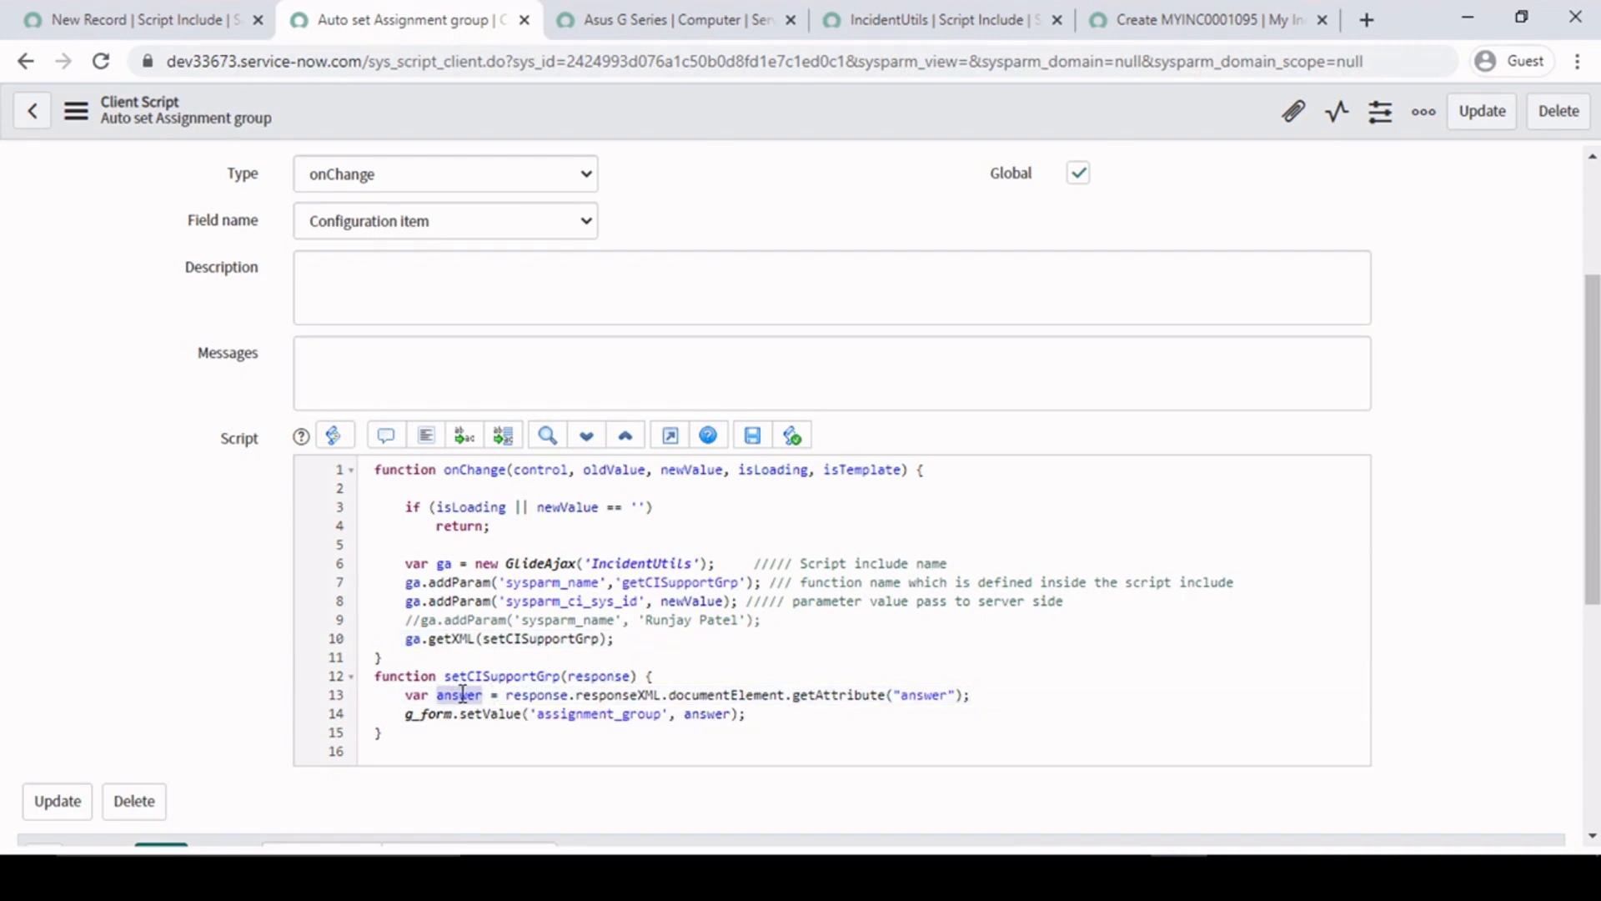
pyautogui.click(748, 715)
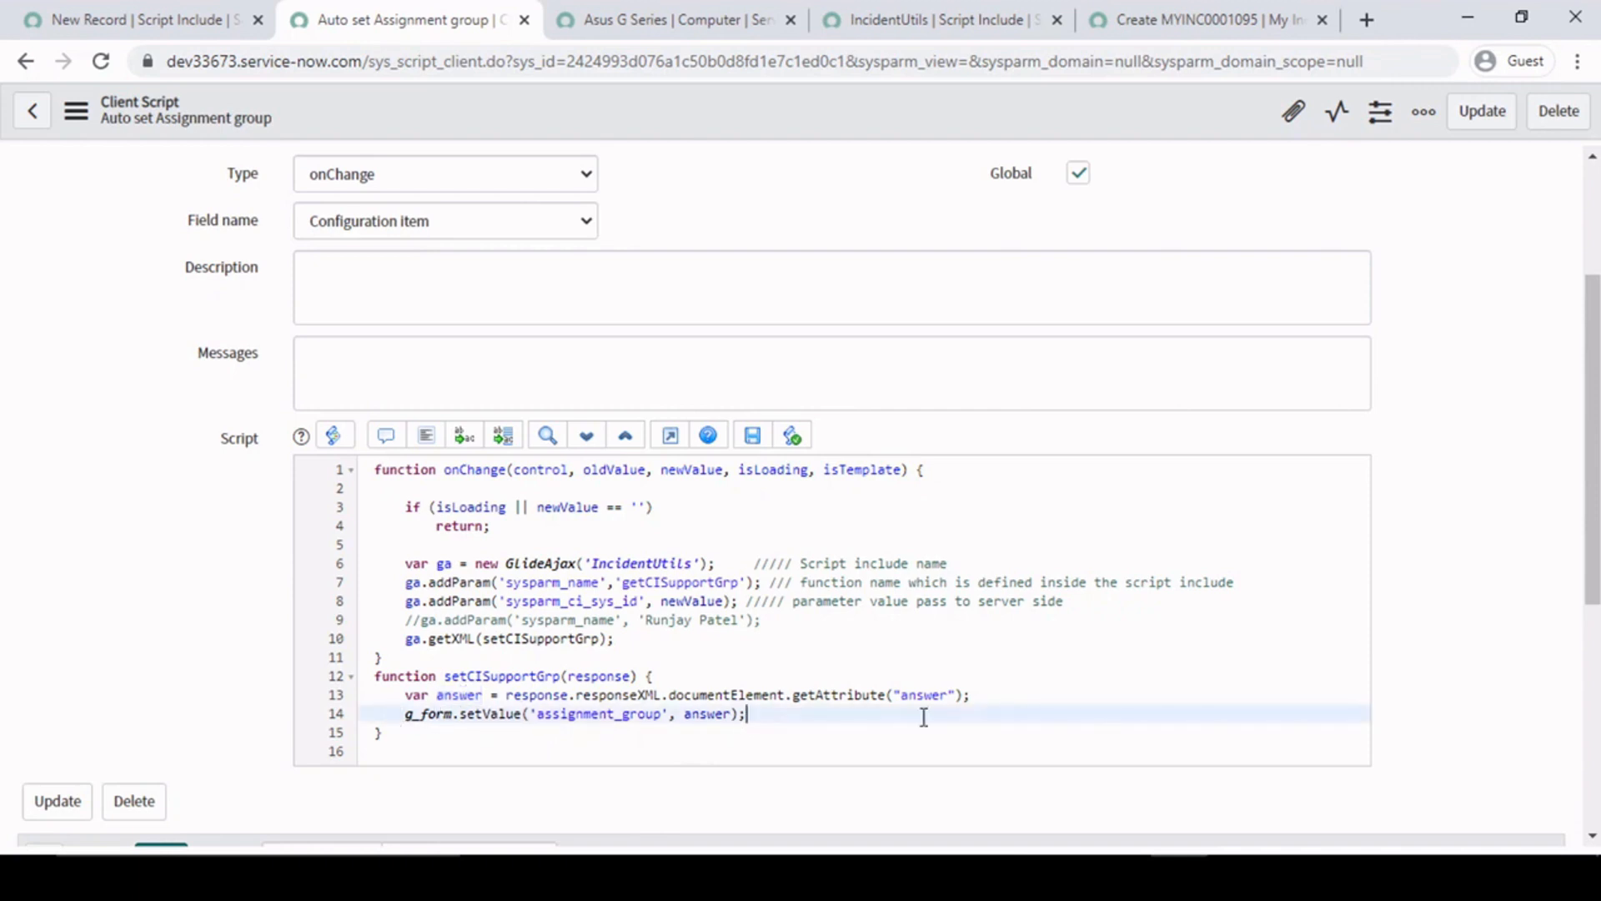
# - Save the Auto set Assignment group client script and the IncidentUtils script include
pyautogui.doubleClick(457, 694)
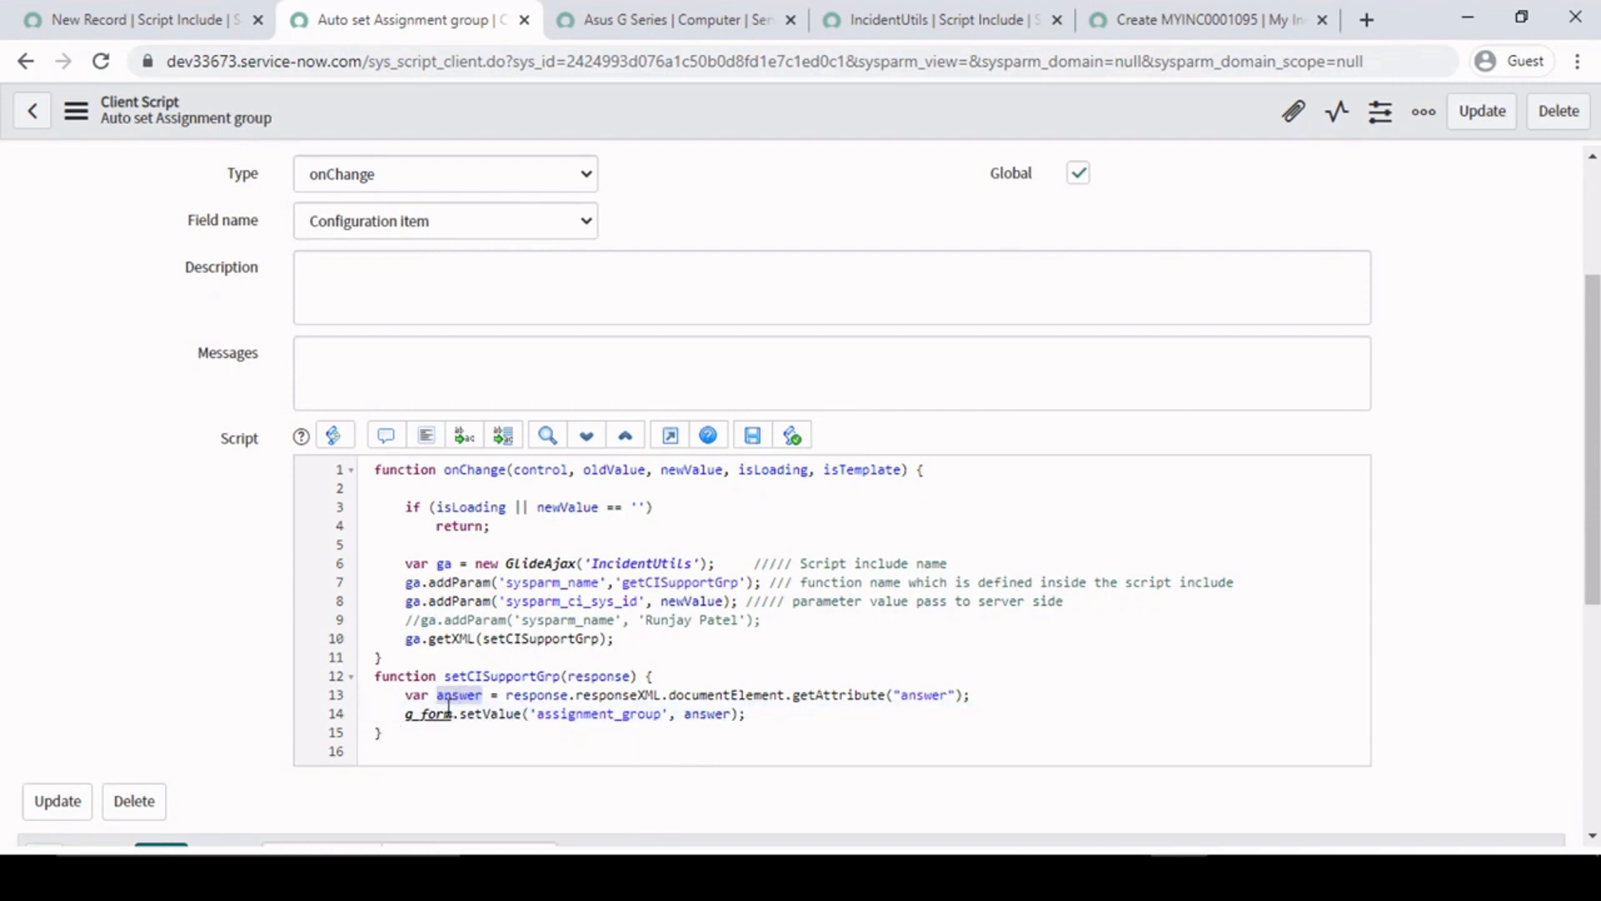
pyautogui.moveTo(398, 714); pyautogui.dragTo(794, 713)
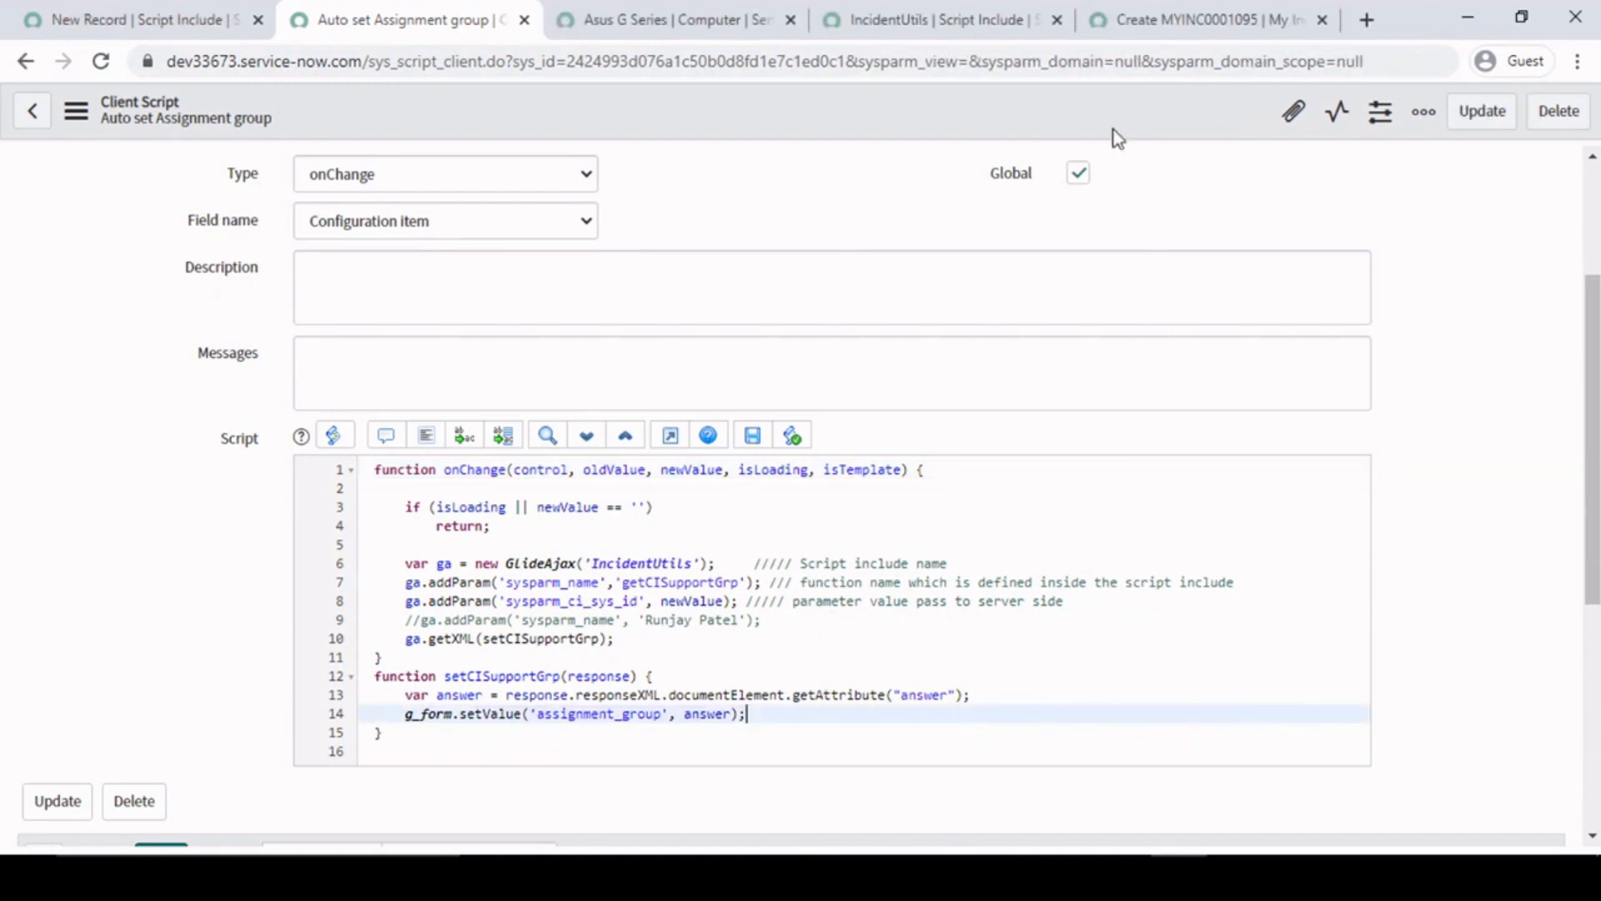
pyautogui.rightClick(822, 117)
pyautogui.click(858, 132)
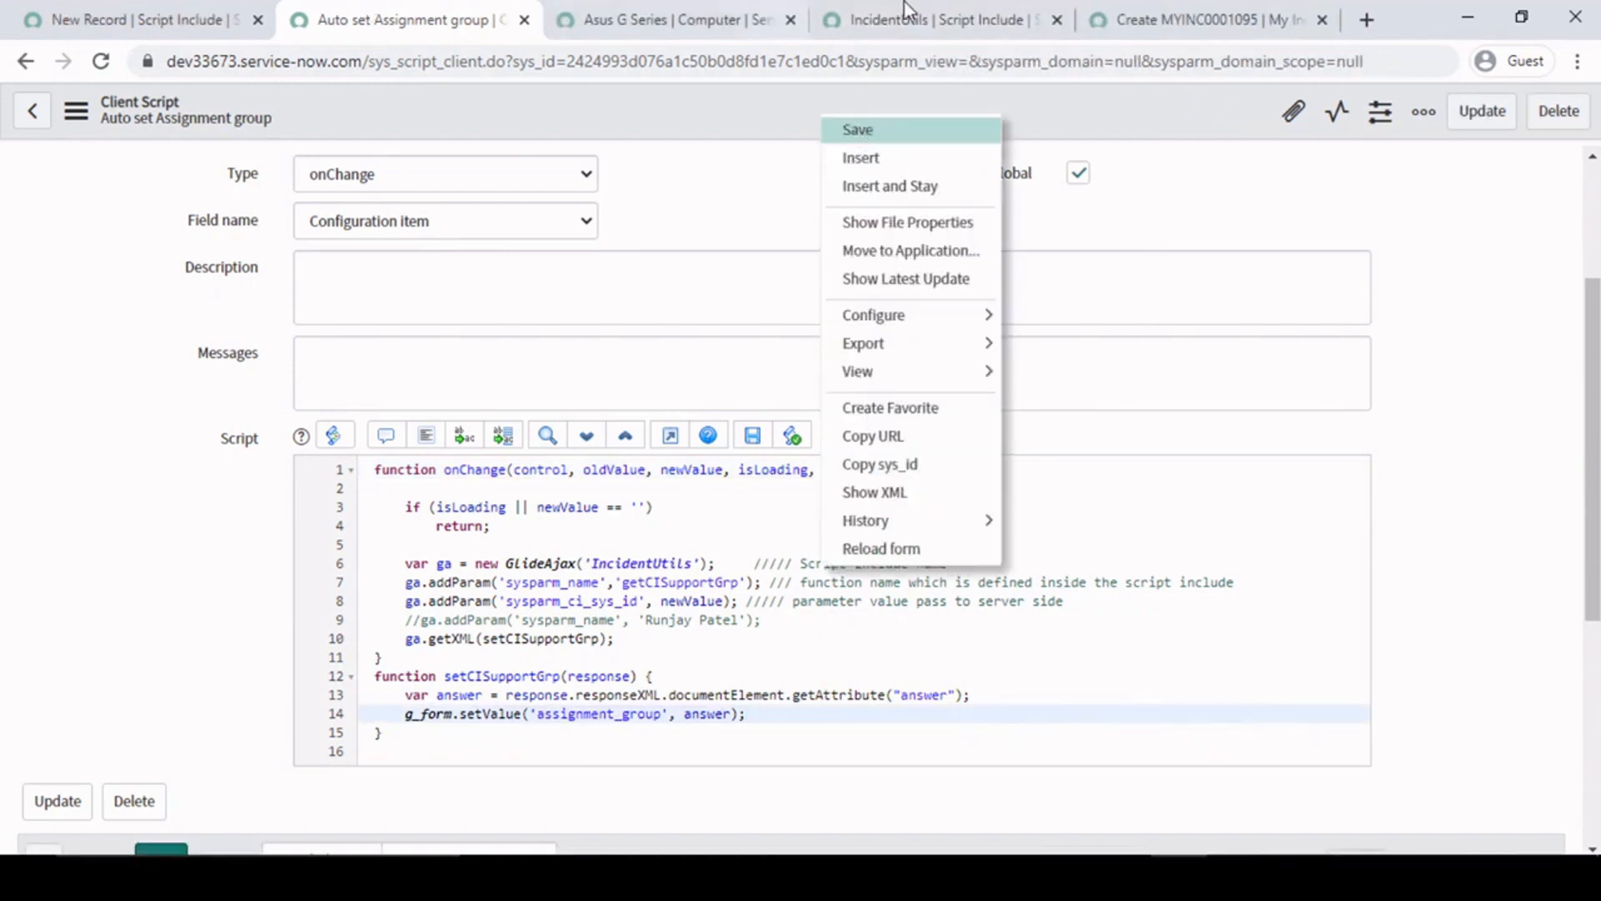
pyautogui.click(1241, 11)
pyautogui.click(890, 10)
pyautogui.rightClick(824, 120)
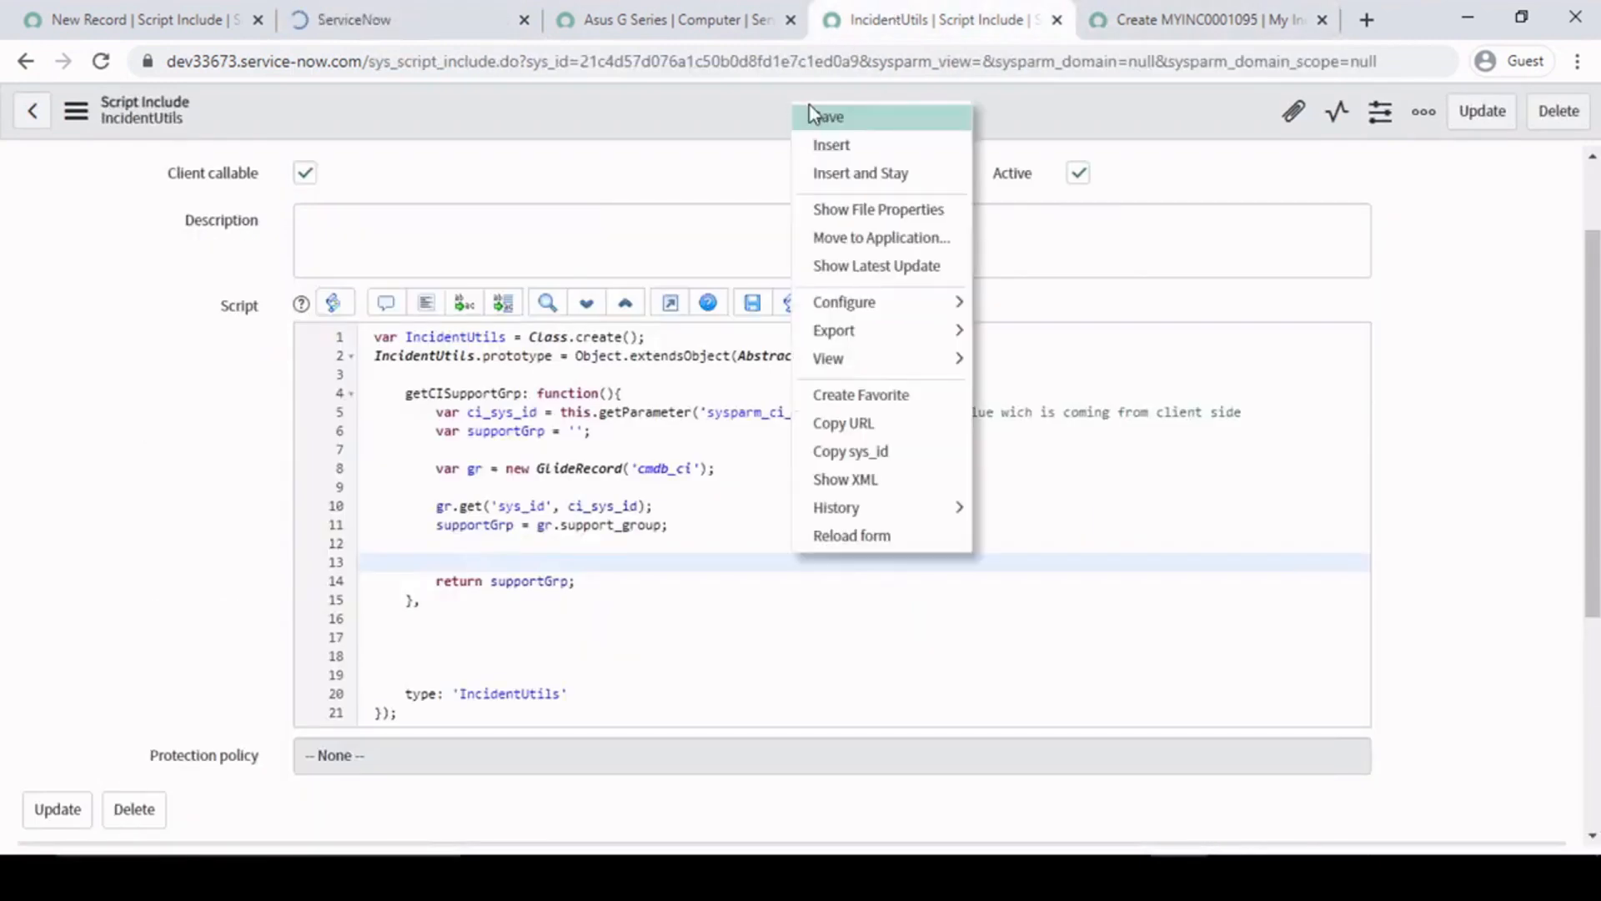
pyautogui.click(806, 125)
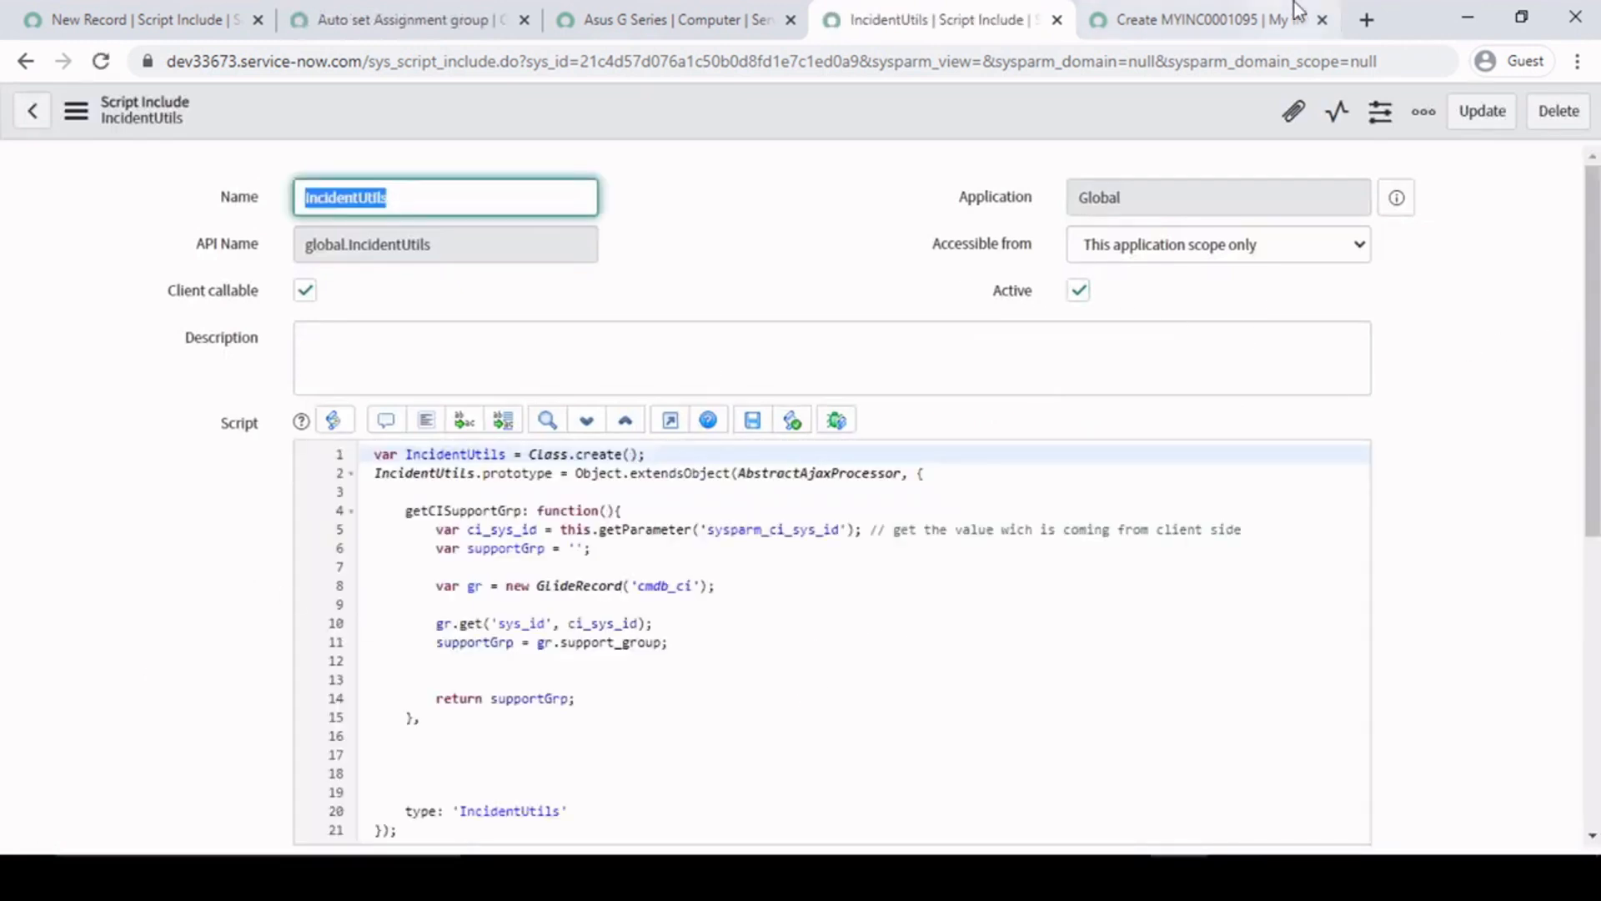
# - Reload the new My Incident form and choose Asus G Series as the configuration item to test the assignment group script
pyautogui.click(1209, 20)
pyautogui.click(101, 65)
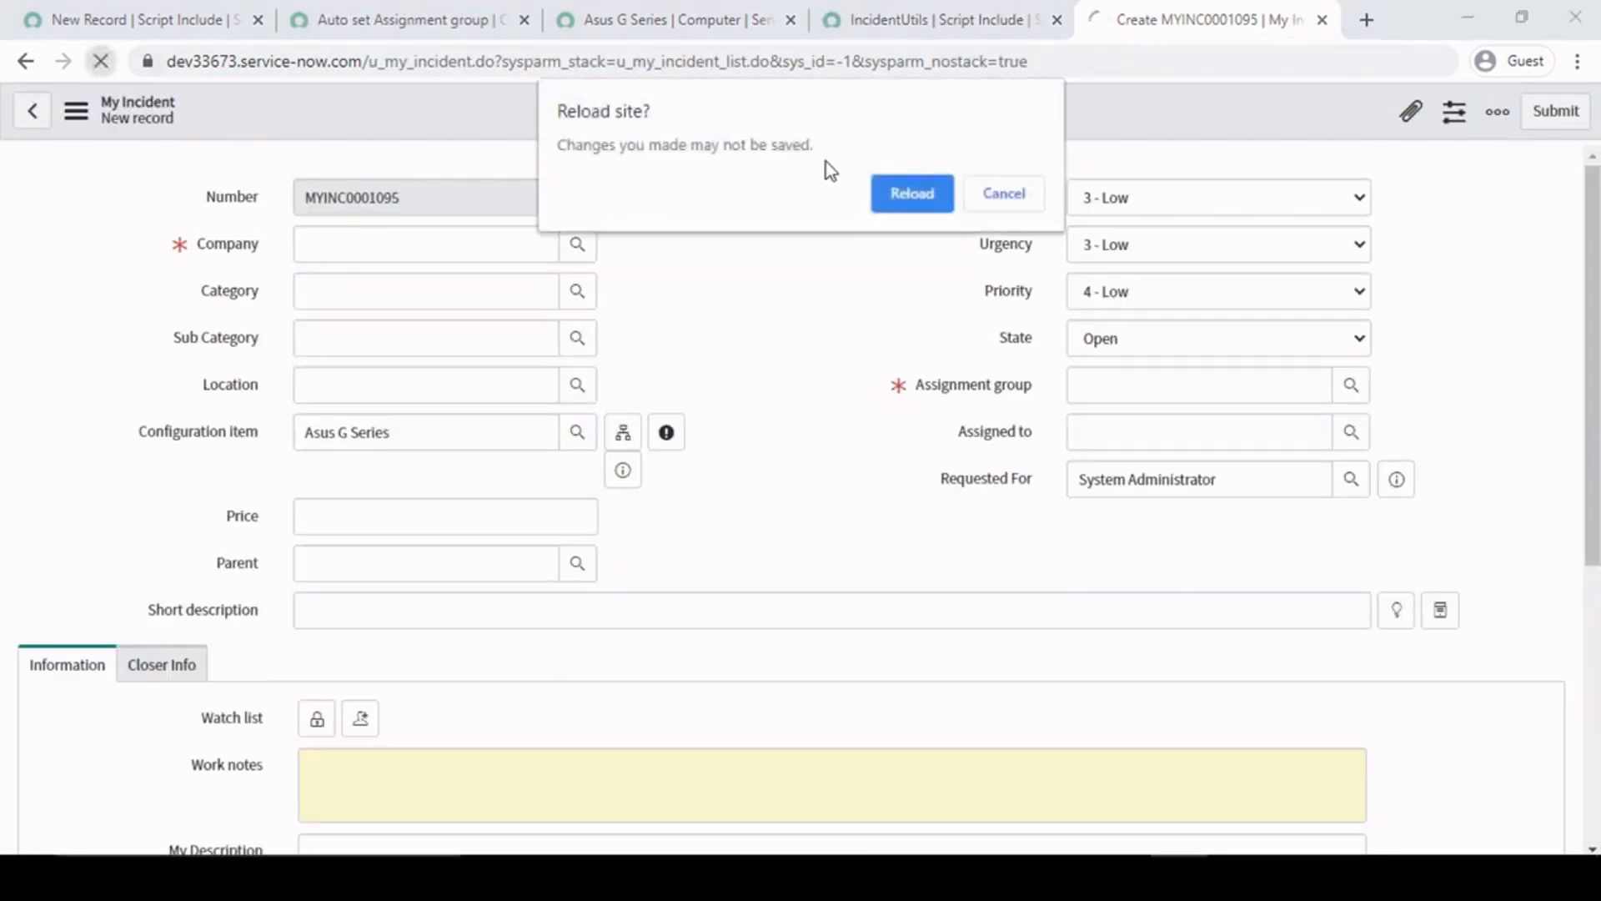
pyautogui.click(909, 196)
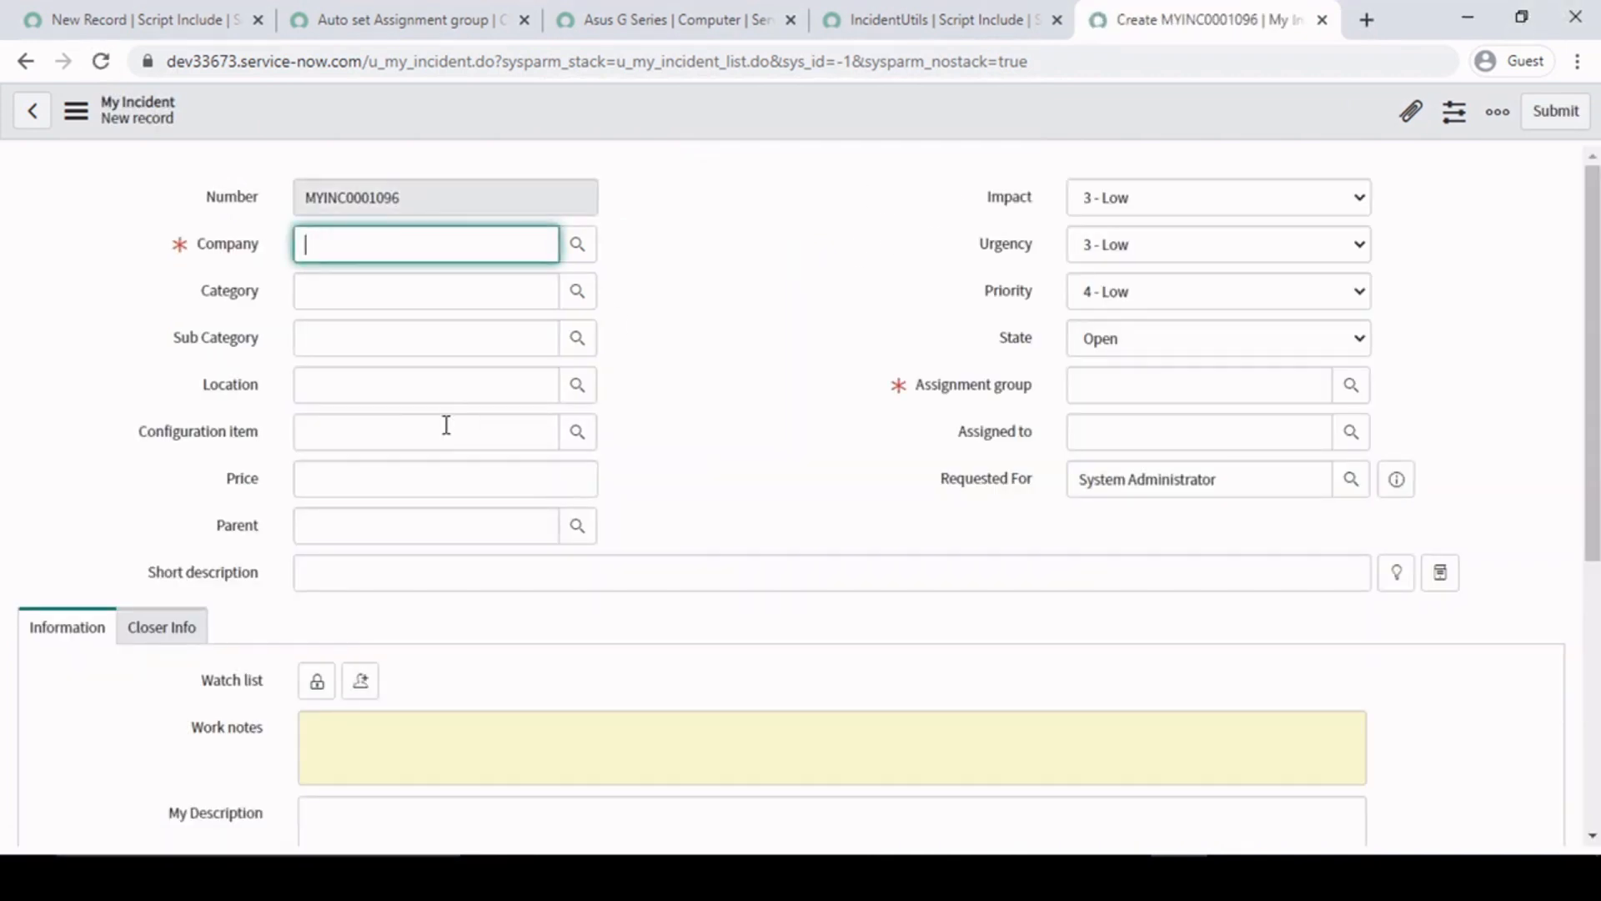
pyautogui.click(444, 426)
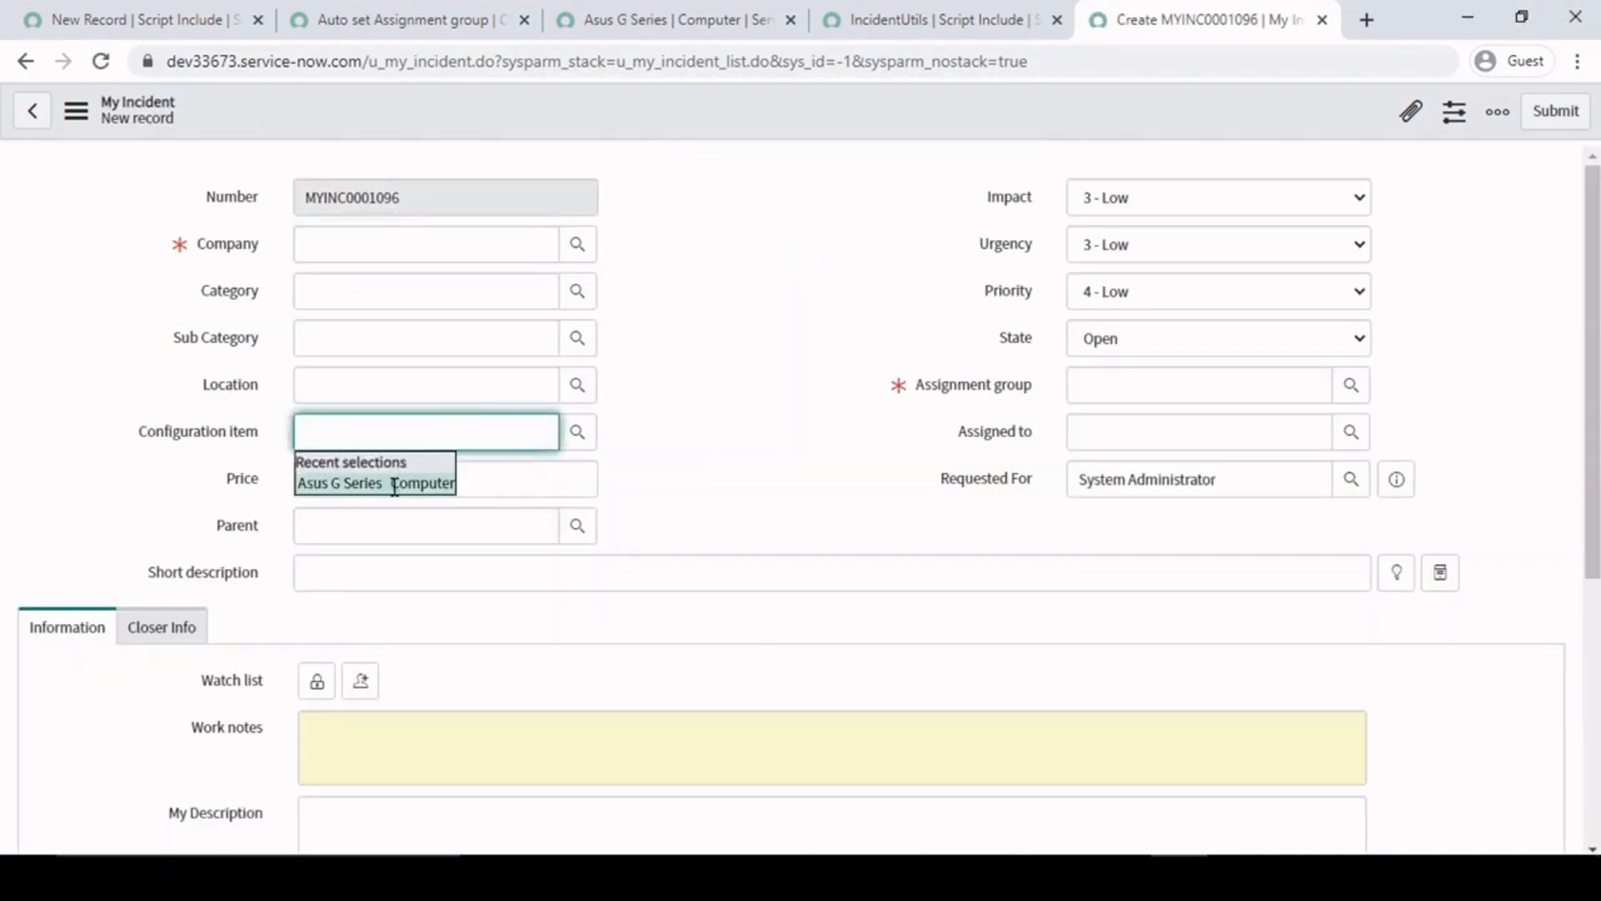
pyautogui.click(396, 480)
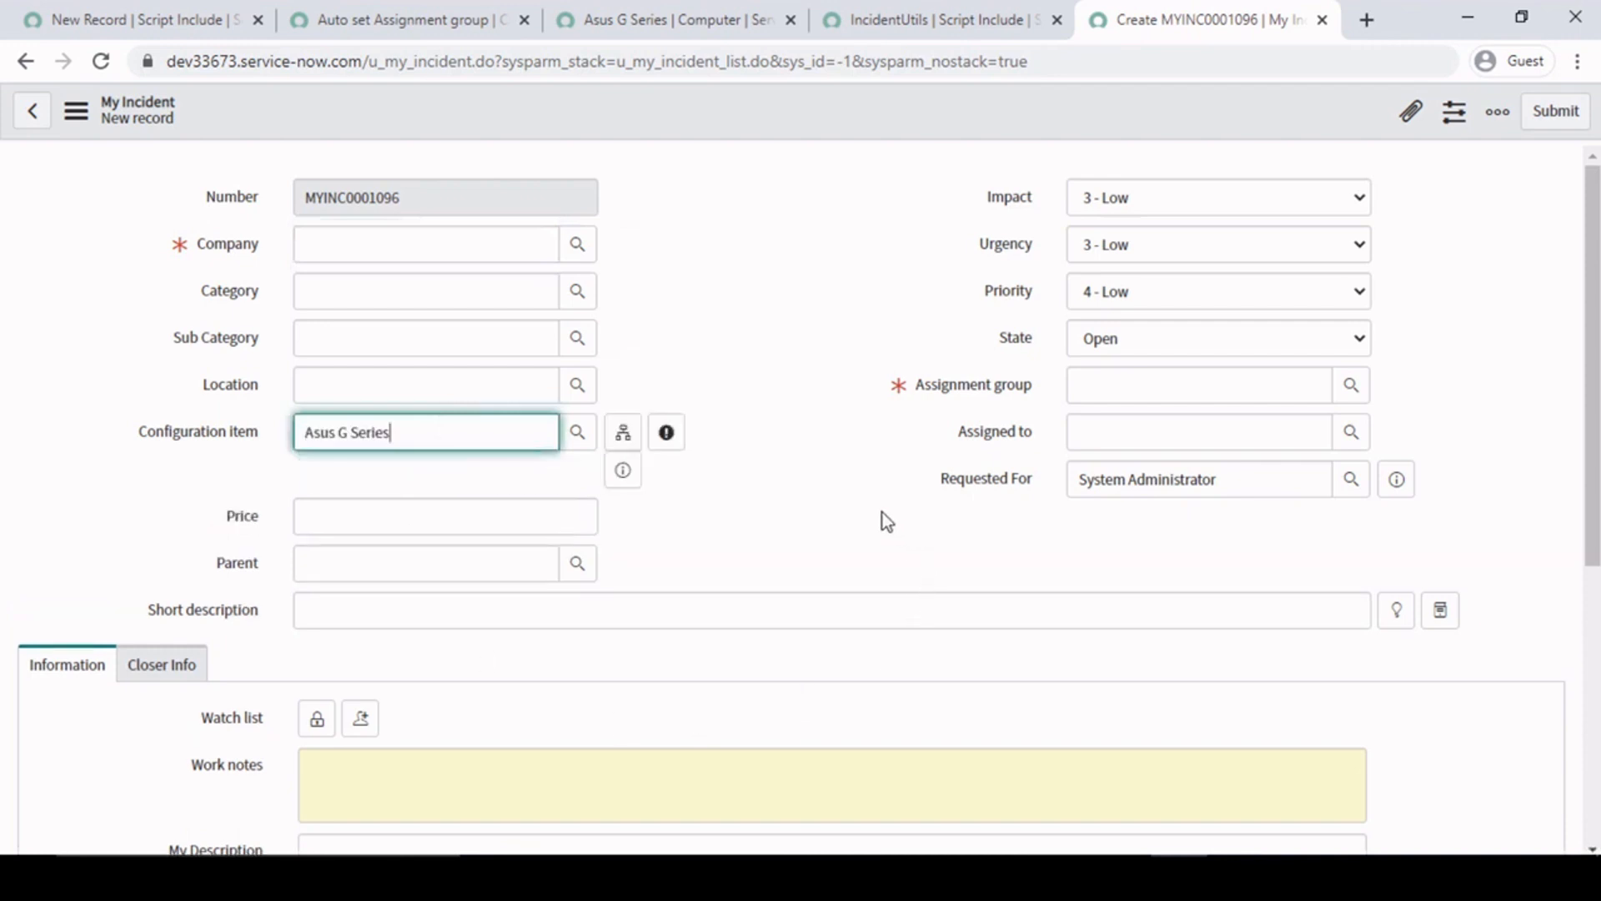
pyautogui.click(814, 505)
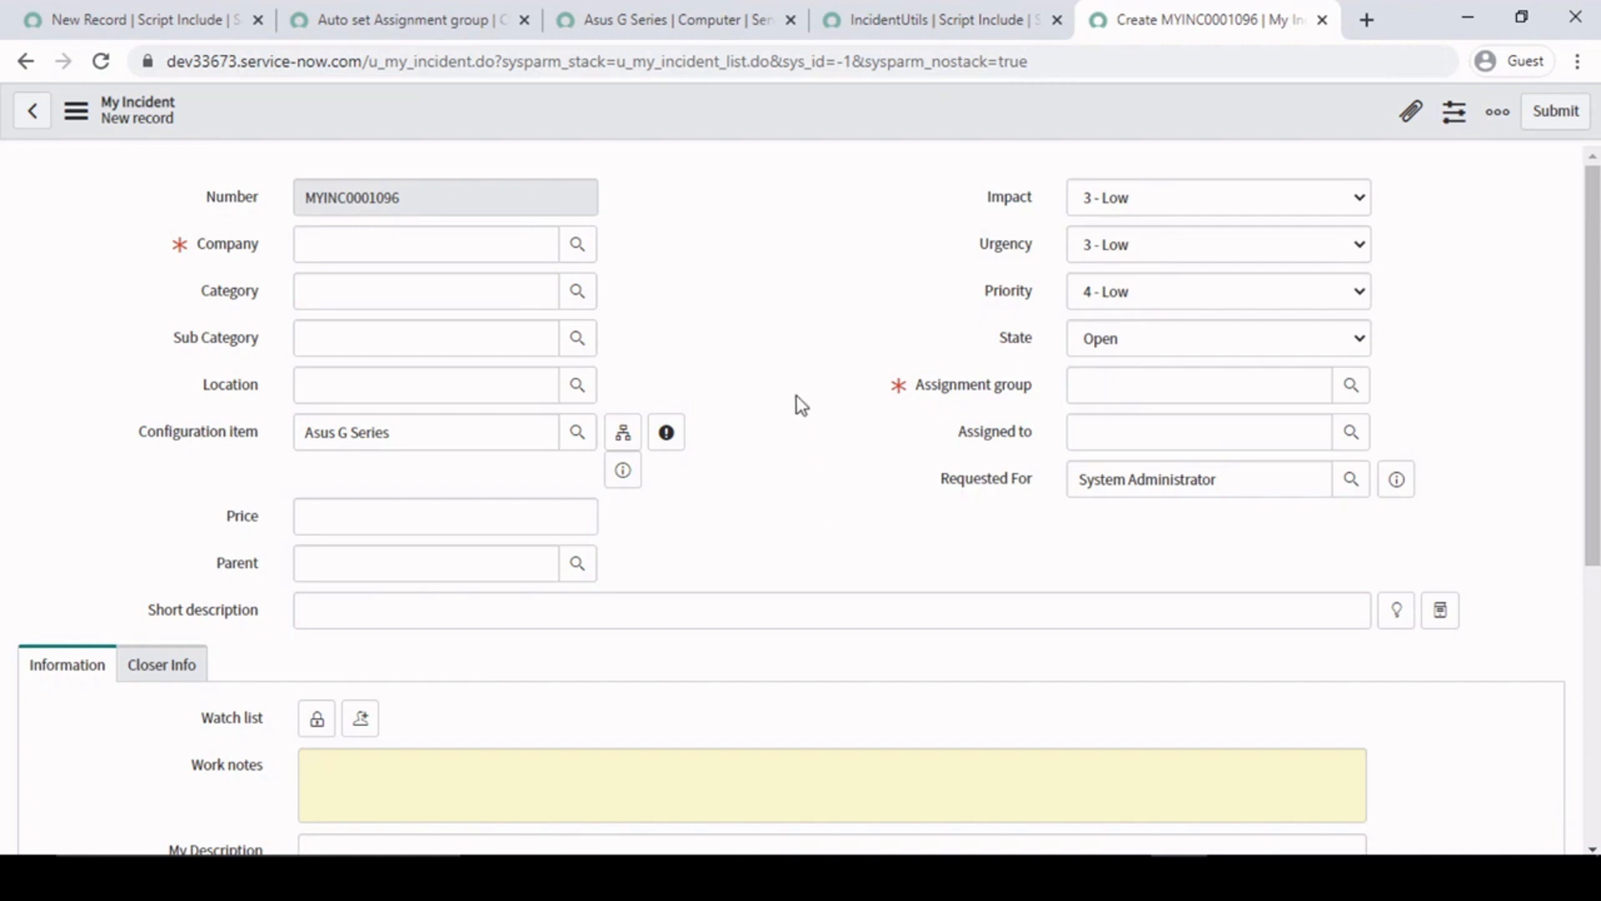
# - Replace the configuration item on the new My Incident record with desktop-b6v9tkb
pyautogui.click(464, 440)
pyautogui.moveTo(465, 439); pyautogui.dragTo(71, 447)
pyautogui.press('BackSpace')
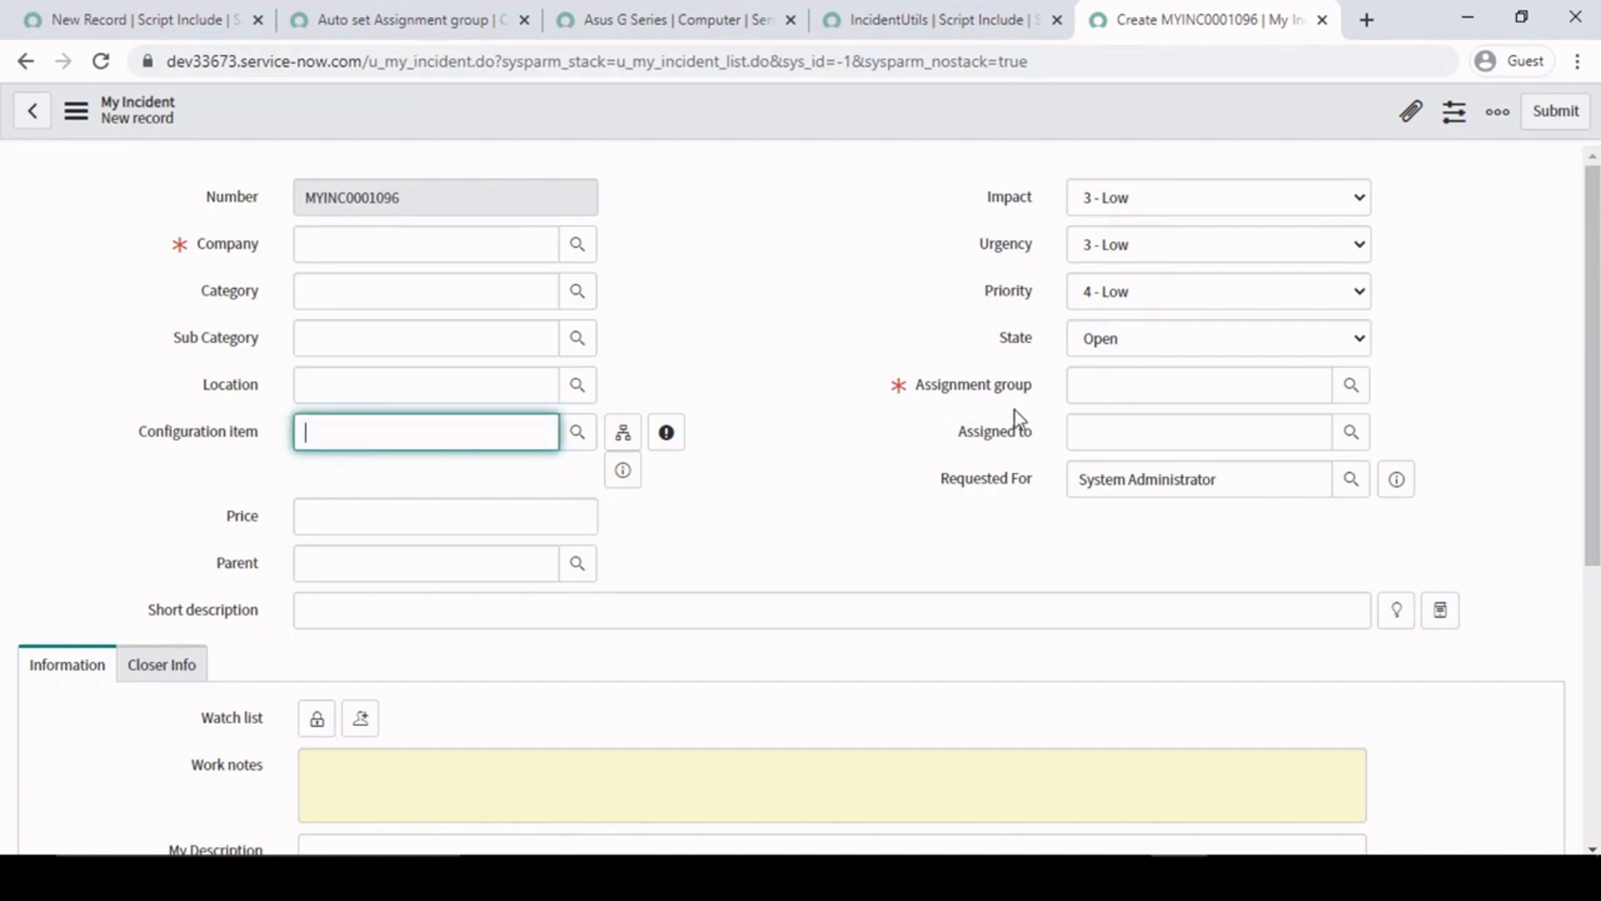
pyautogui.click(577, 434)
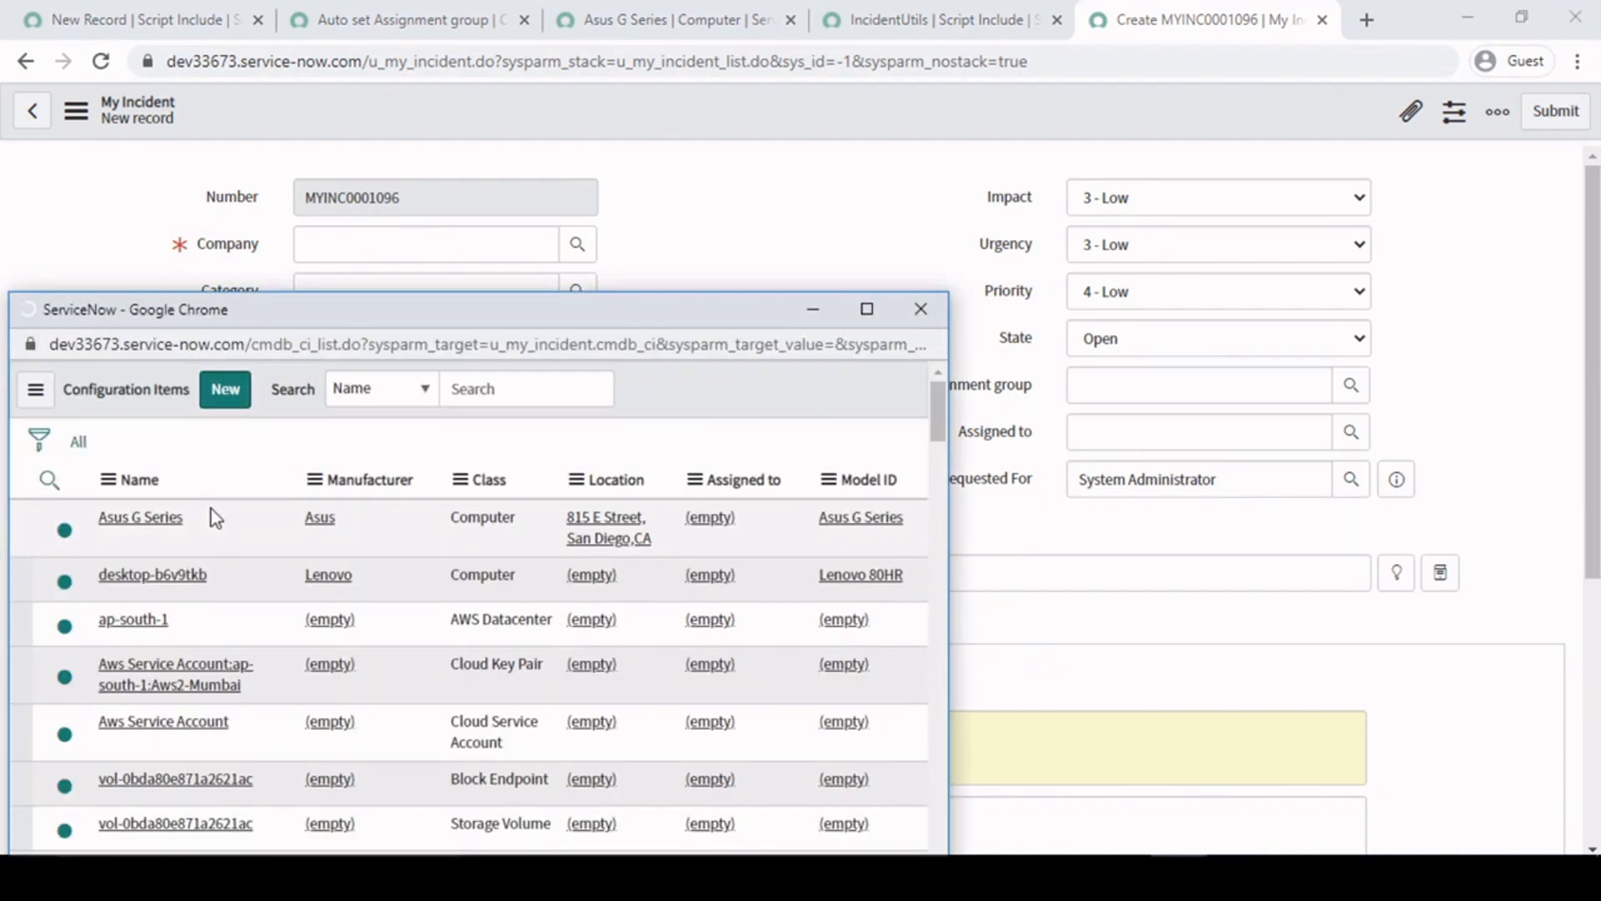
pyautogui.click(150, 658)
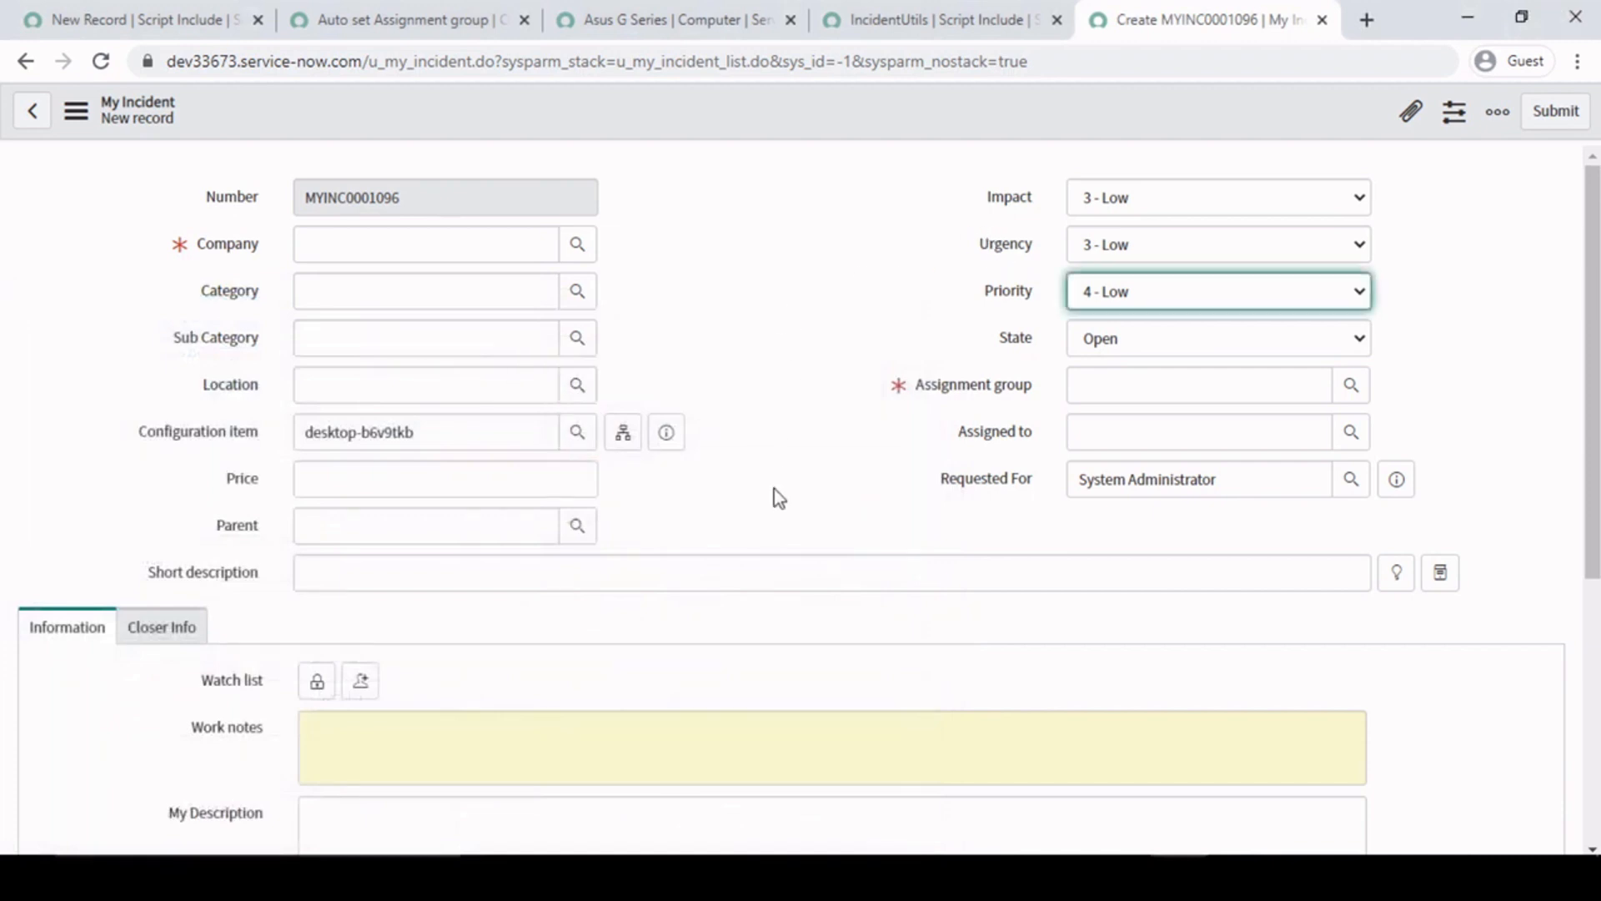
# - Add alert(answer); below line 13 of the Auto set Assignment group client script and save the script
pyautogui.click(937, 18)
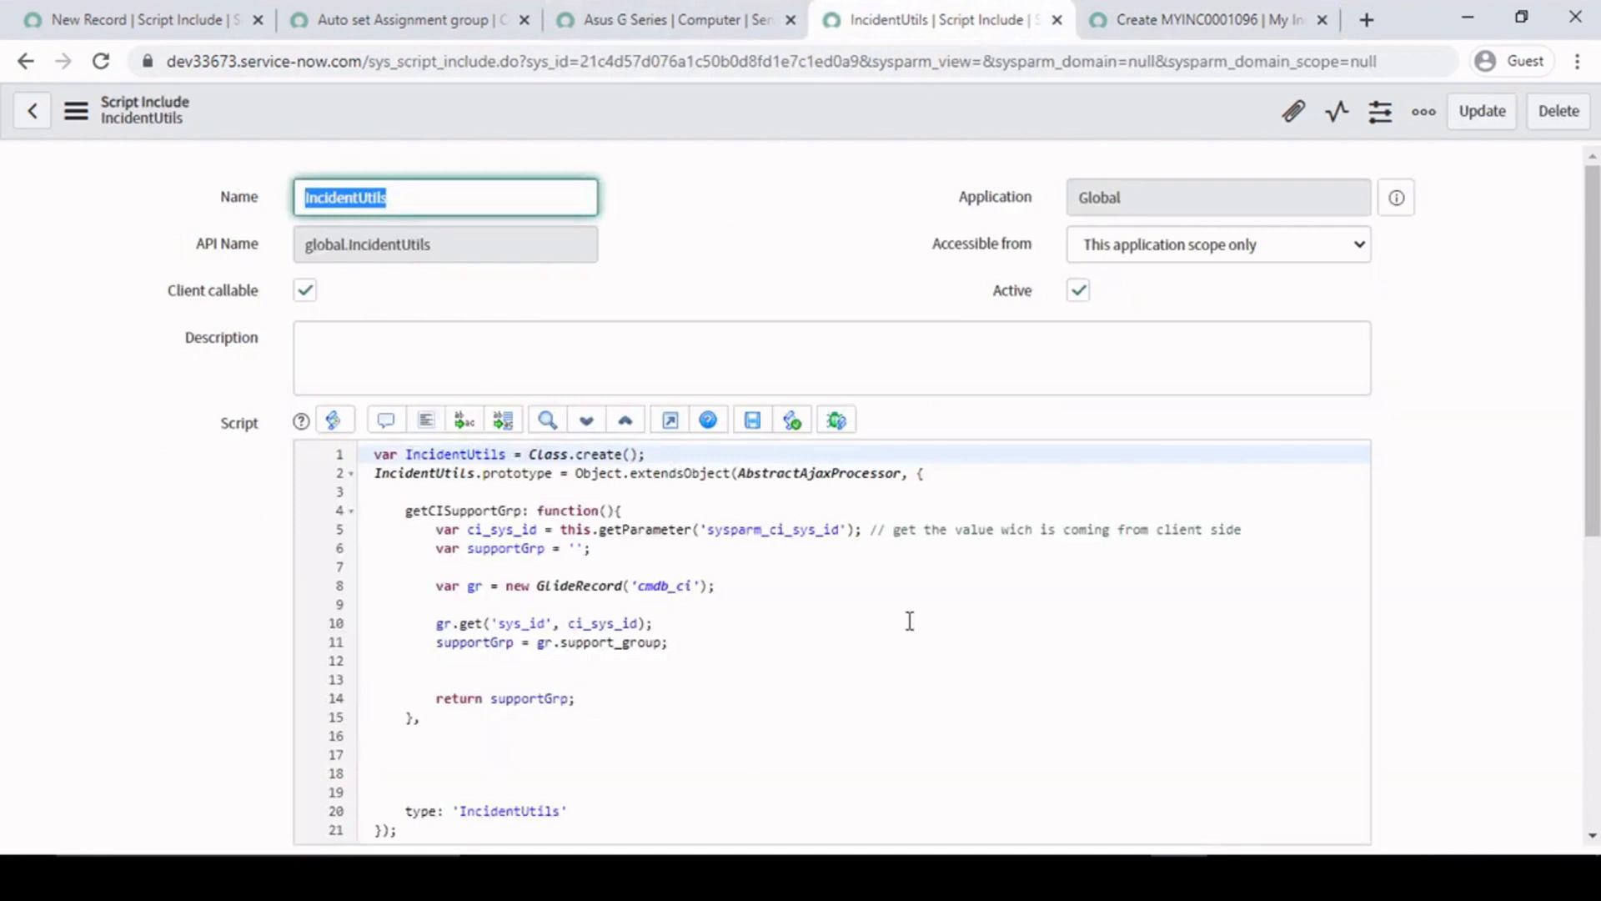
pyautogui.click(413, 18)
pyautogui.scroll(-5, 152, 538)
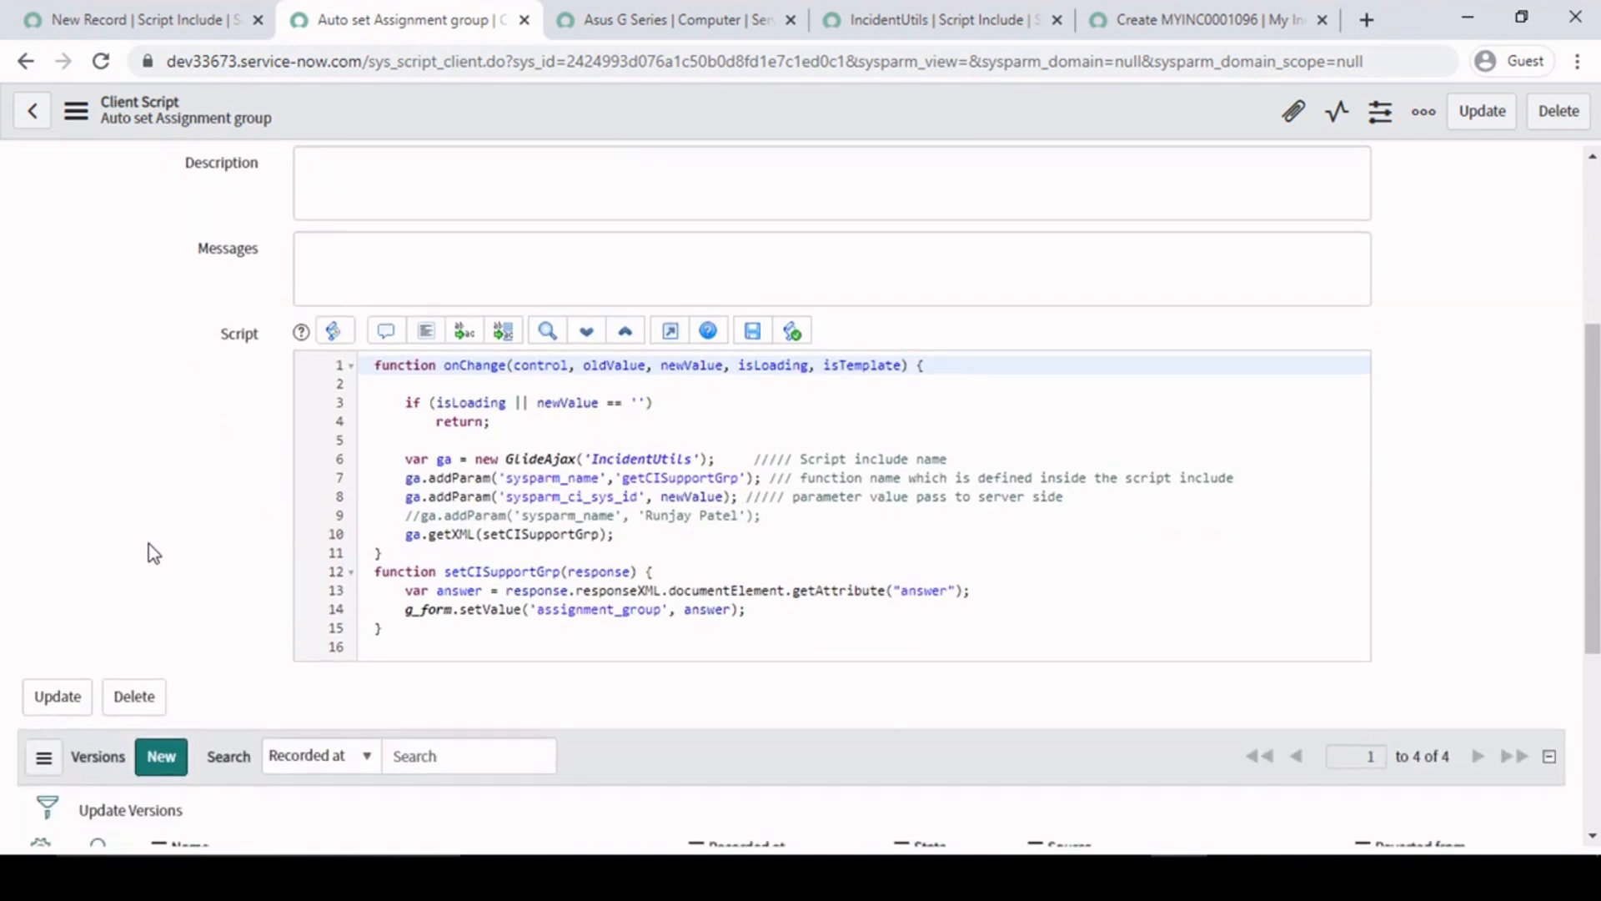
pyautogui.click(989, 577)
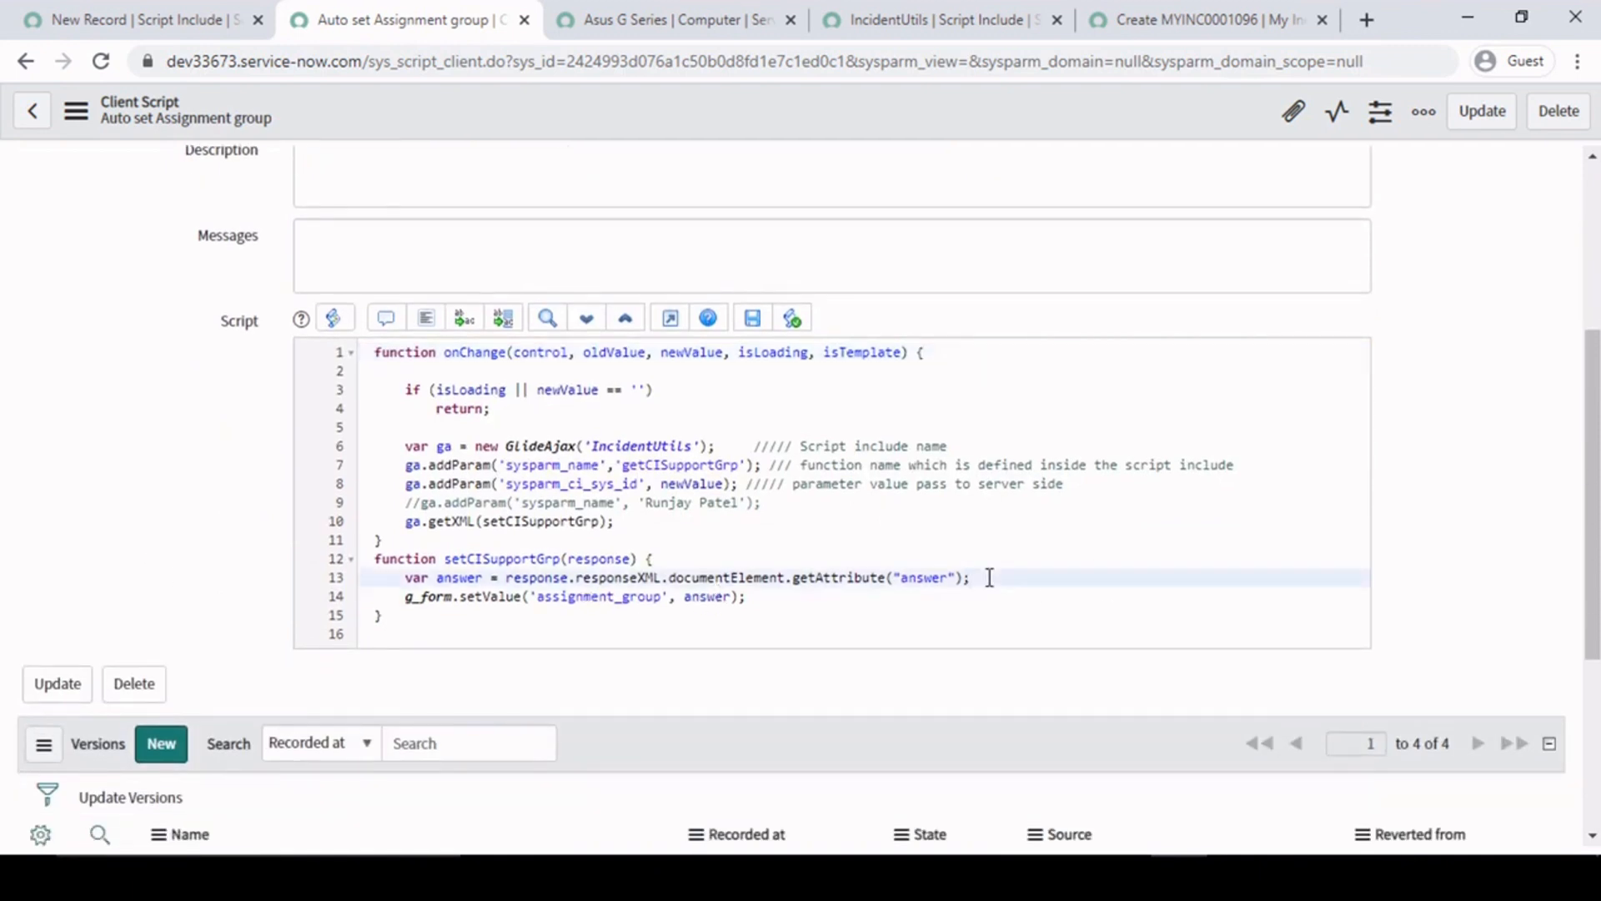
pyautogui.press('Return')
pyautogui.write('alert();')
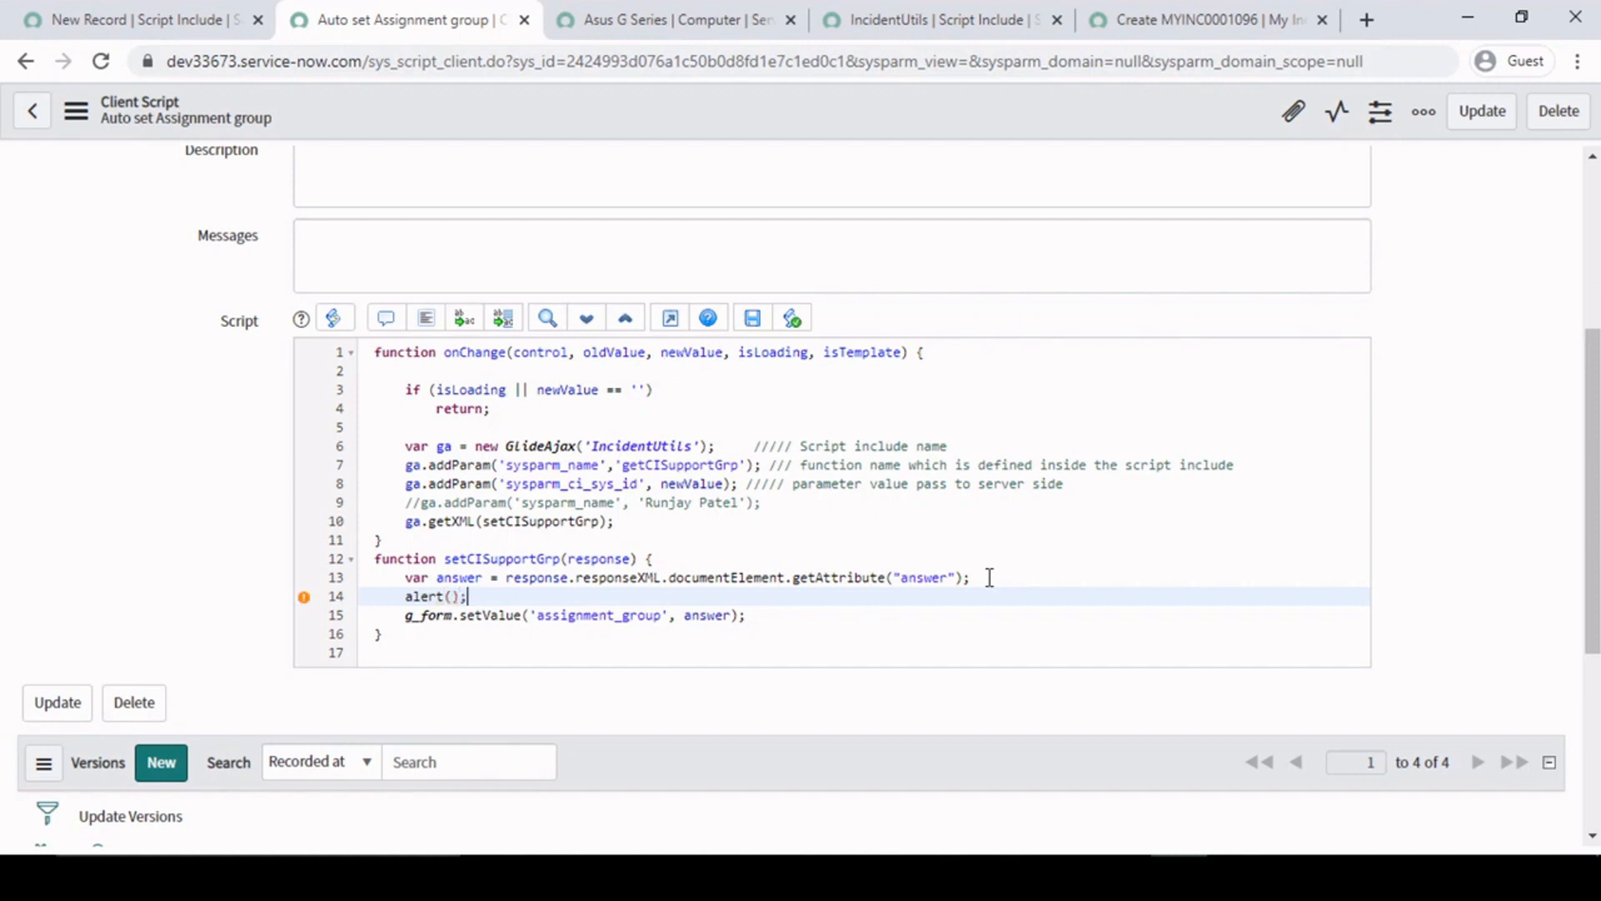
pyautogui.doubleClick(467, 577)
pyautogui.hotkey('ctrl', 'c')
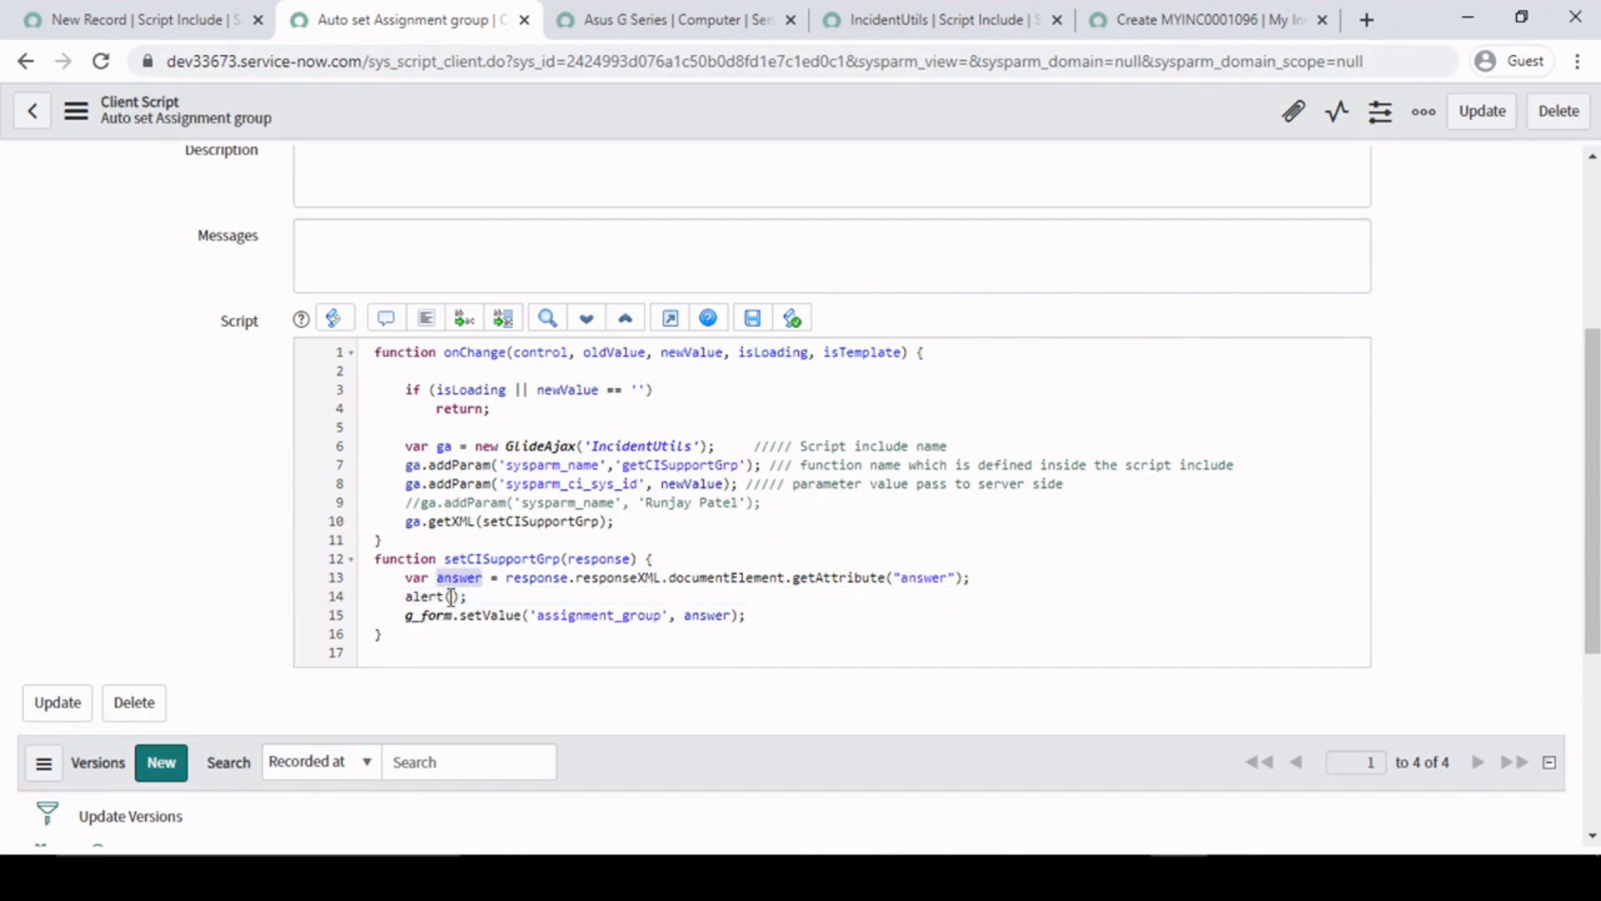
pyautogui.click(453, 595)
pyautogui.hotkey('ctrl', 'v')
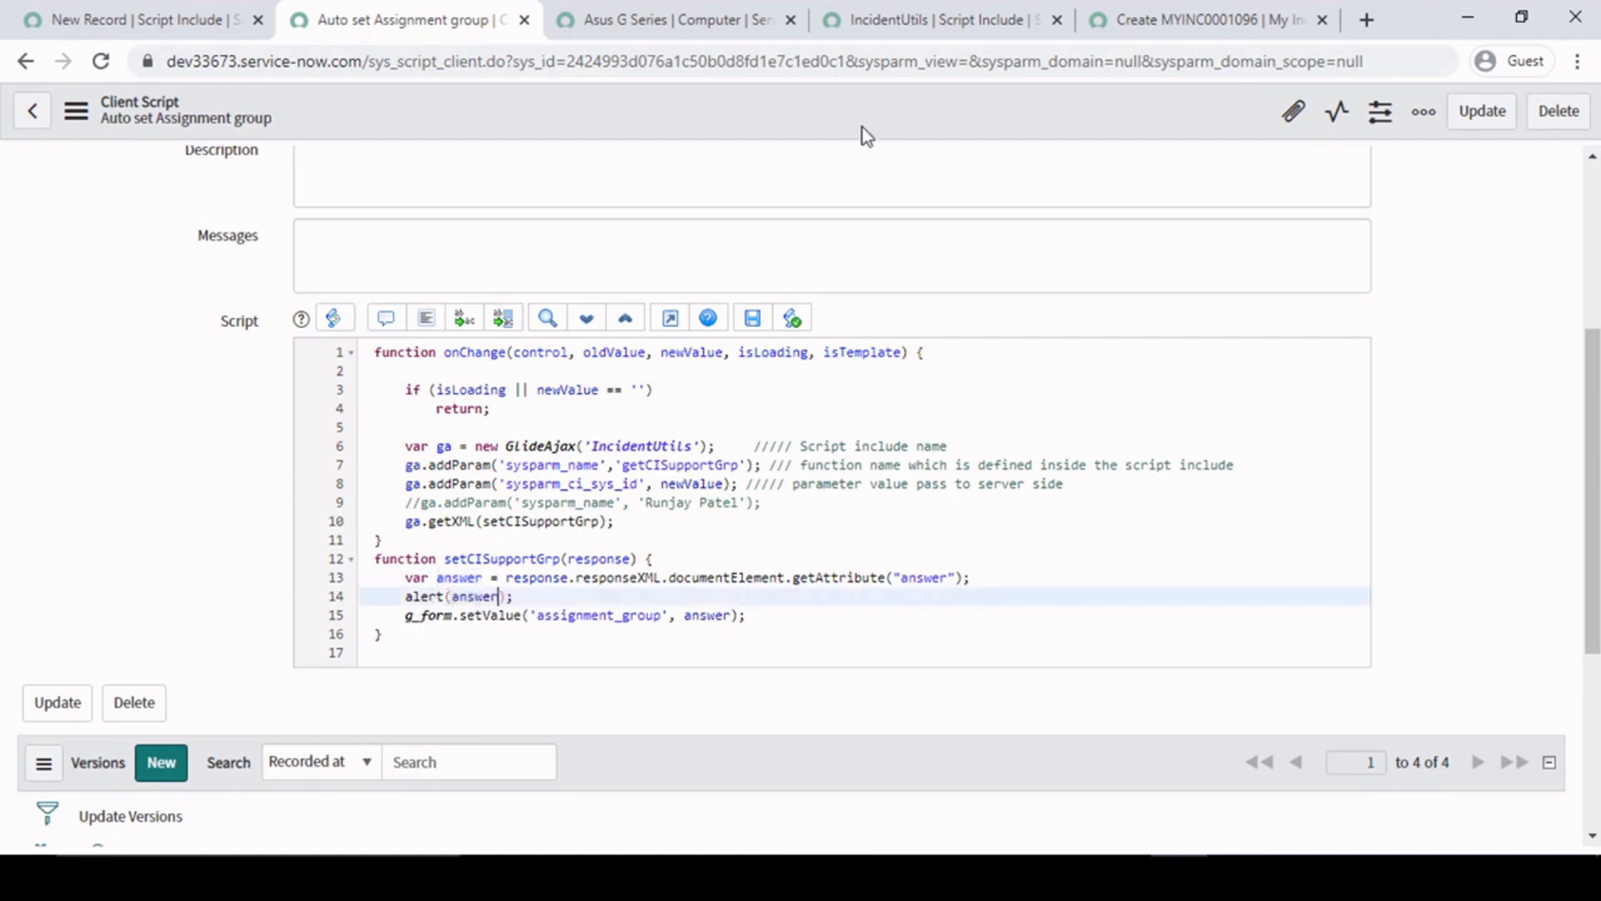
pyautogui.rightClick(785, 116)
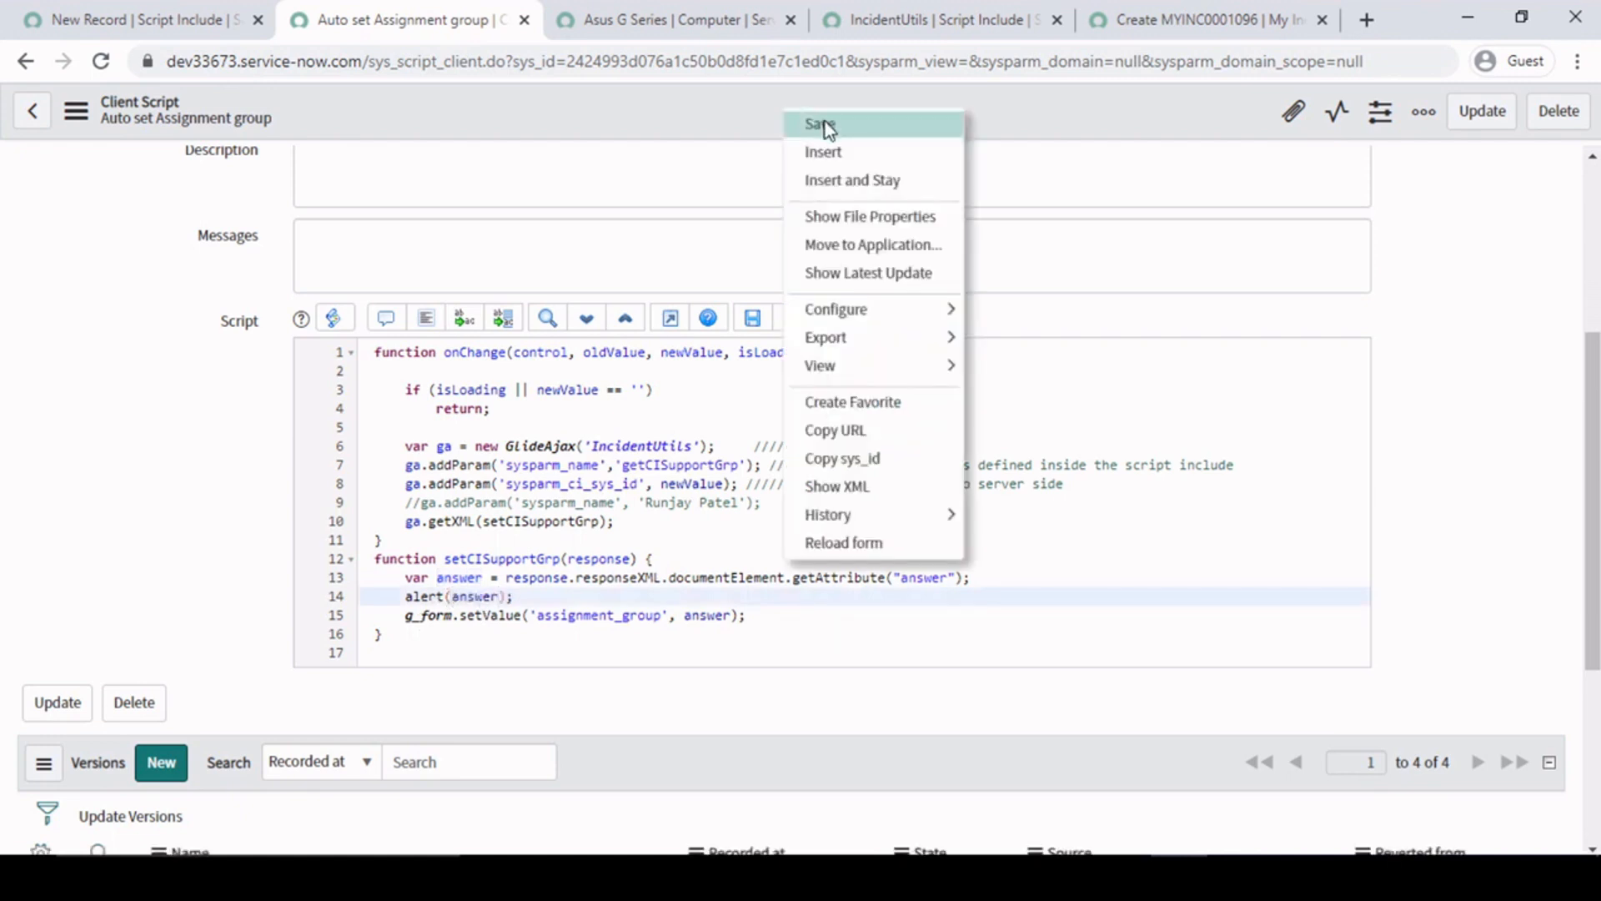
pyautogui.click(824, 123)
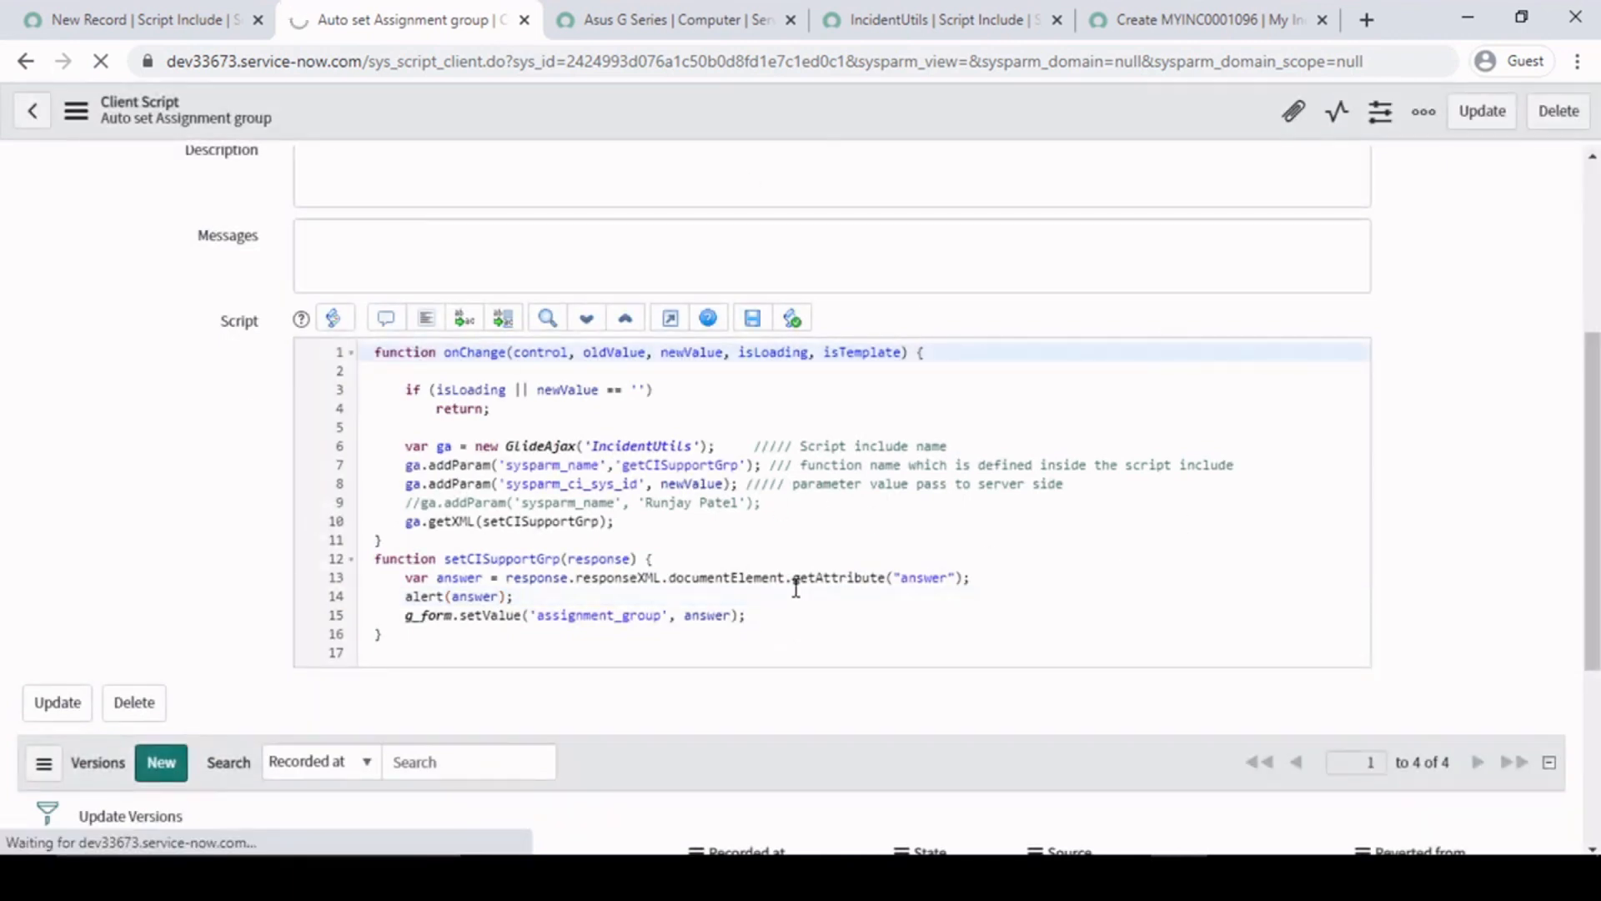
# - Change the configuration item on the open My Incident form to Asus G Series without reloading the form
pyautogui.click(1171, 13)
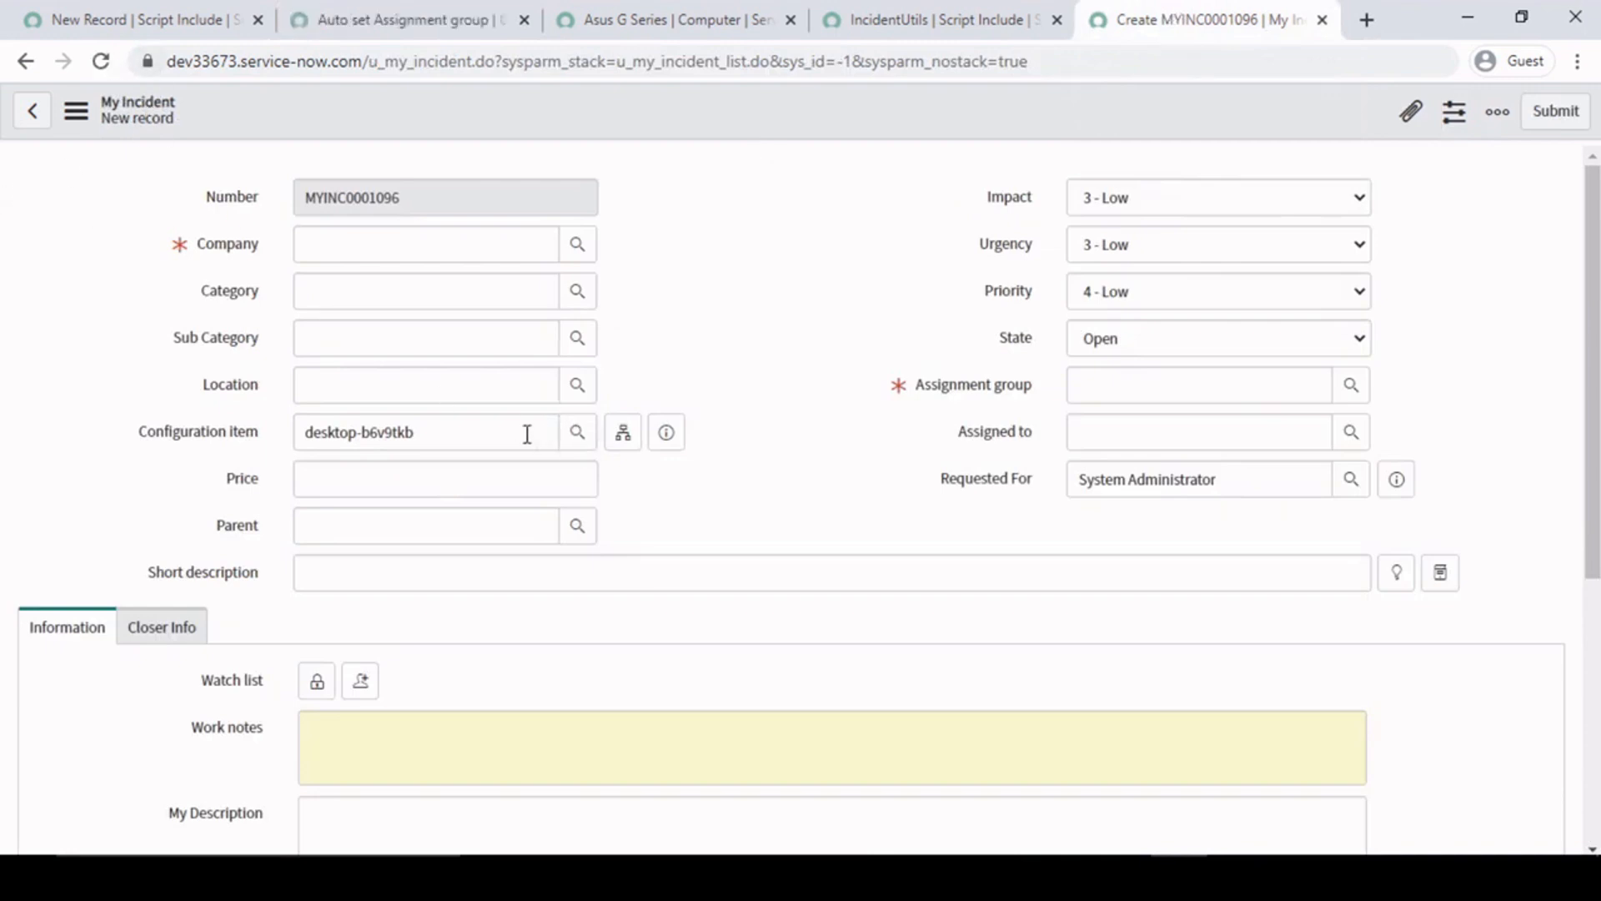
pyautogui.click(576, 436)
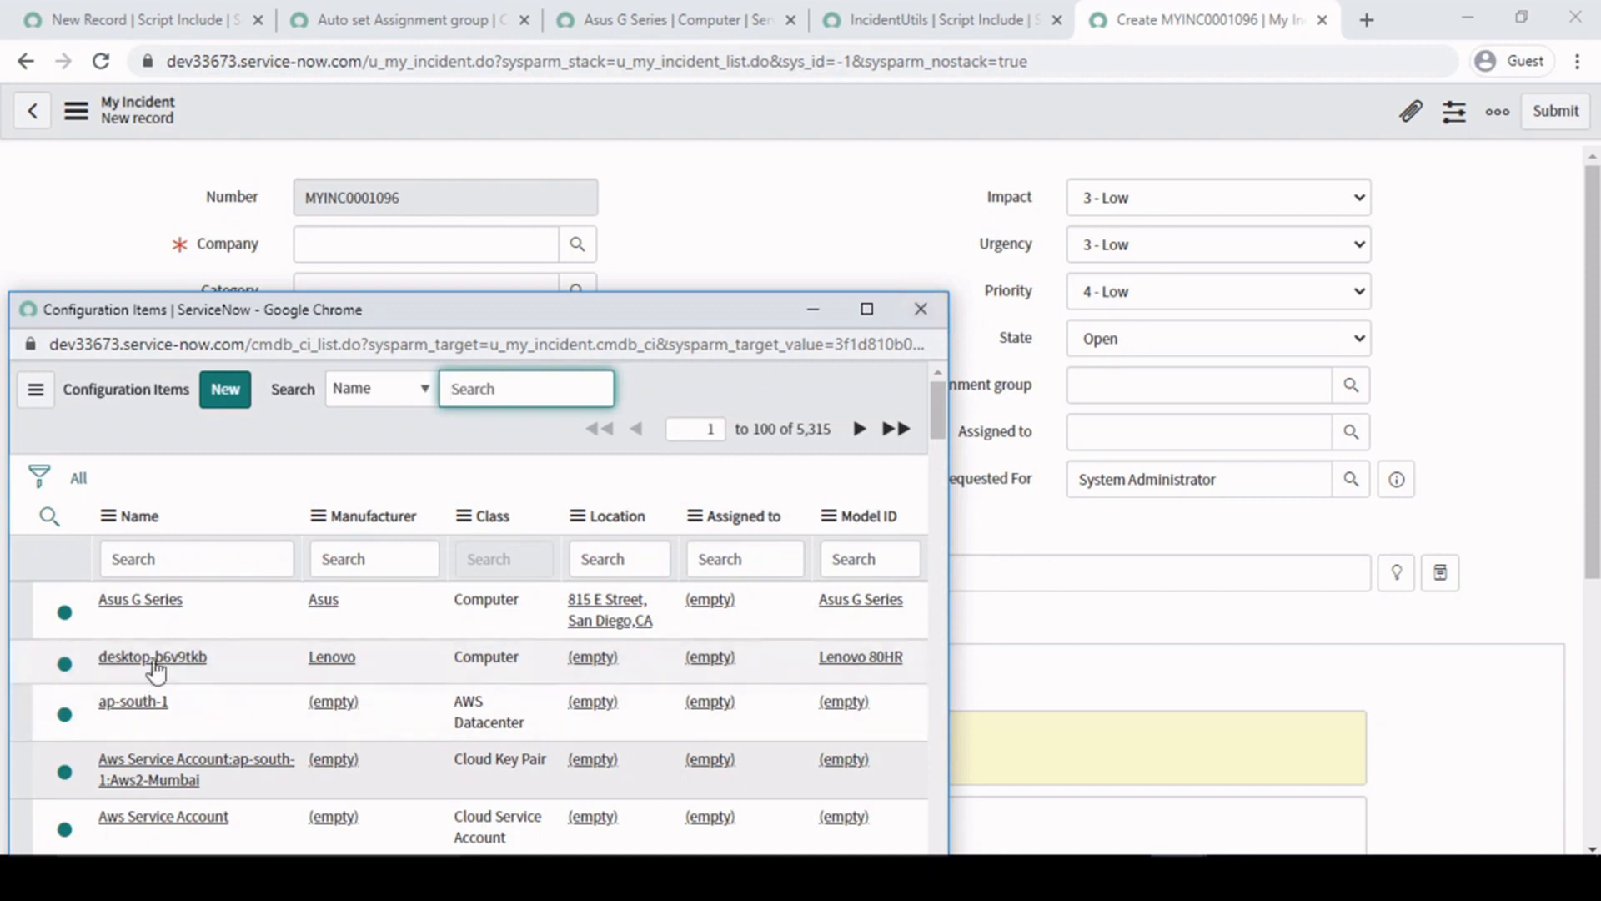
pyautogui.click(143, 602)
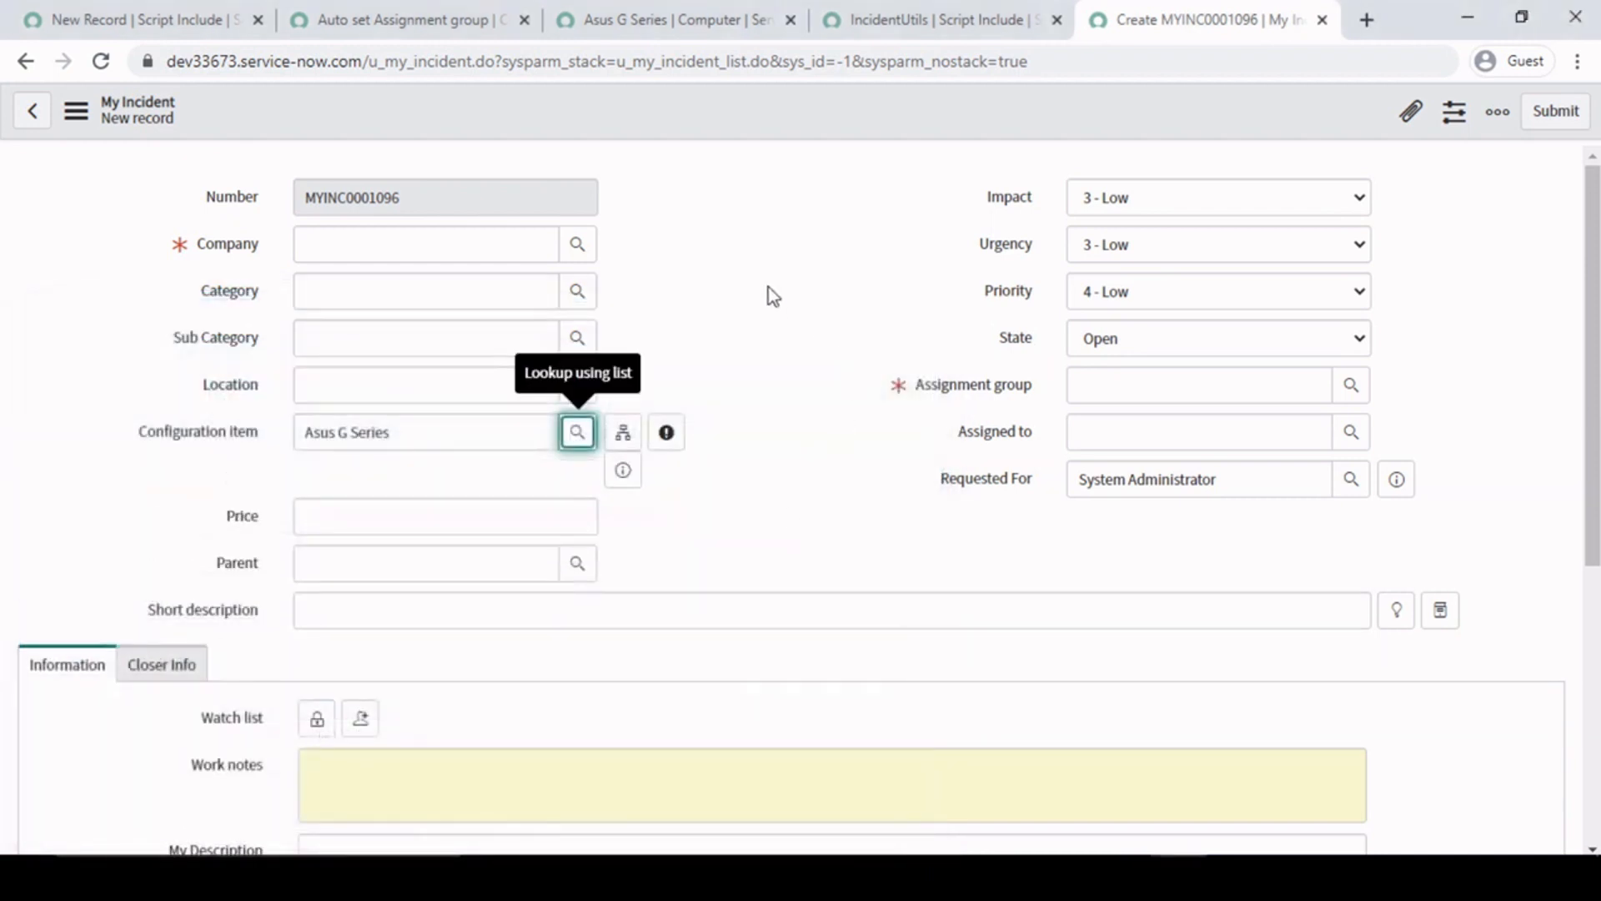
# - Reload the My Incident form, set the configuration item to Asus G Series to trigger the debug alert, and dismiss it
pyautogui.press('F5')
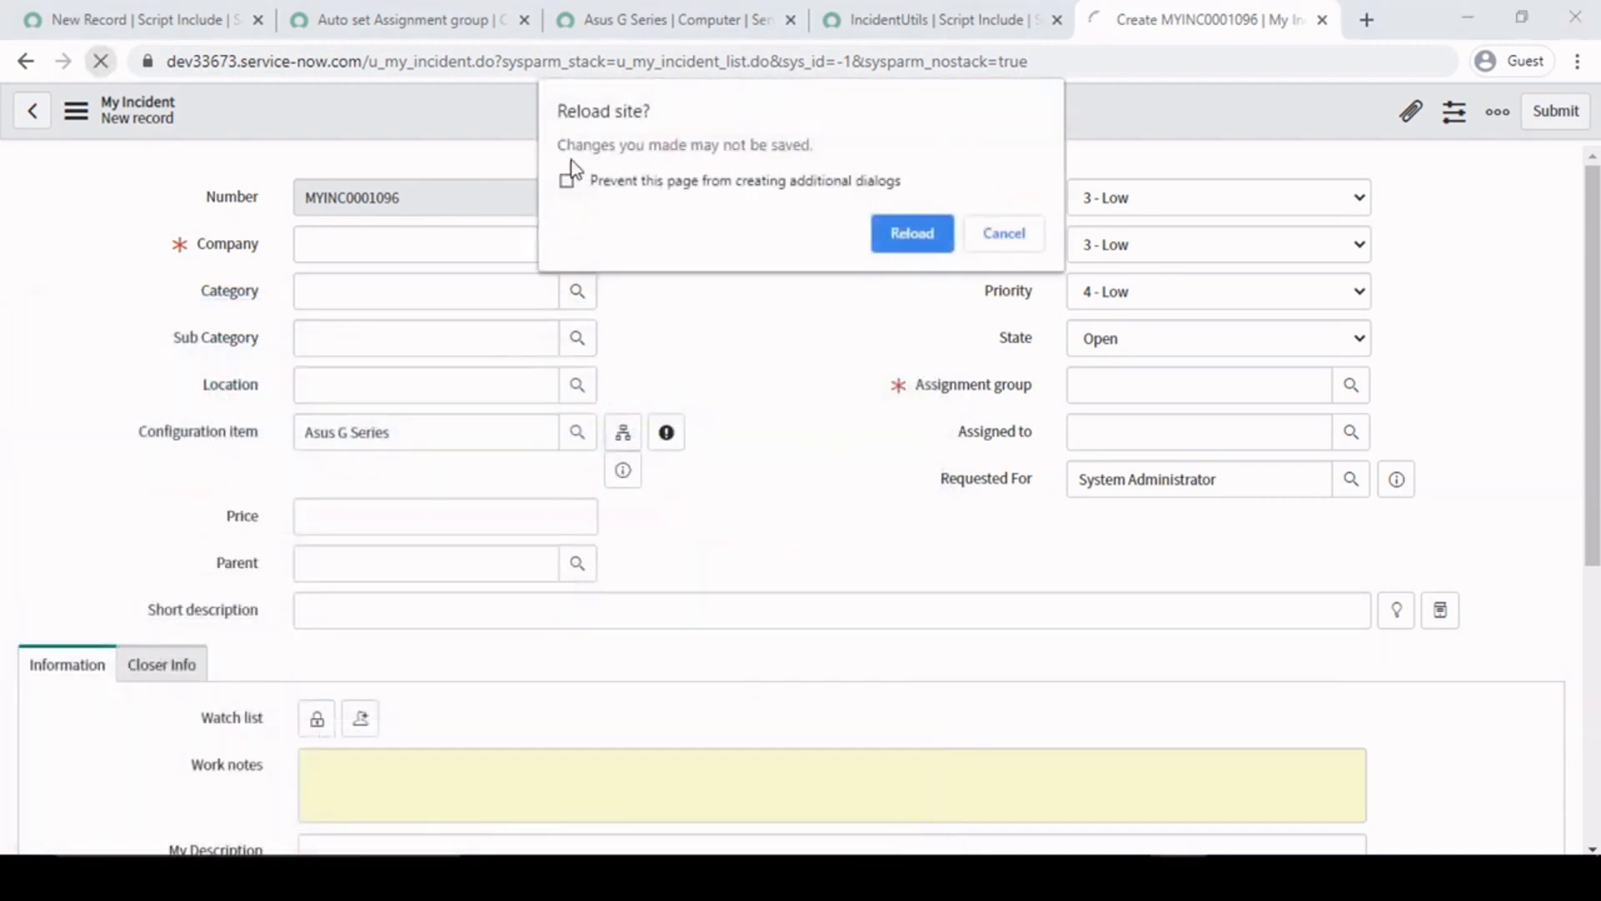
pyautogui.click(936, 240)
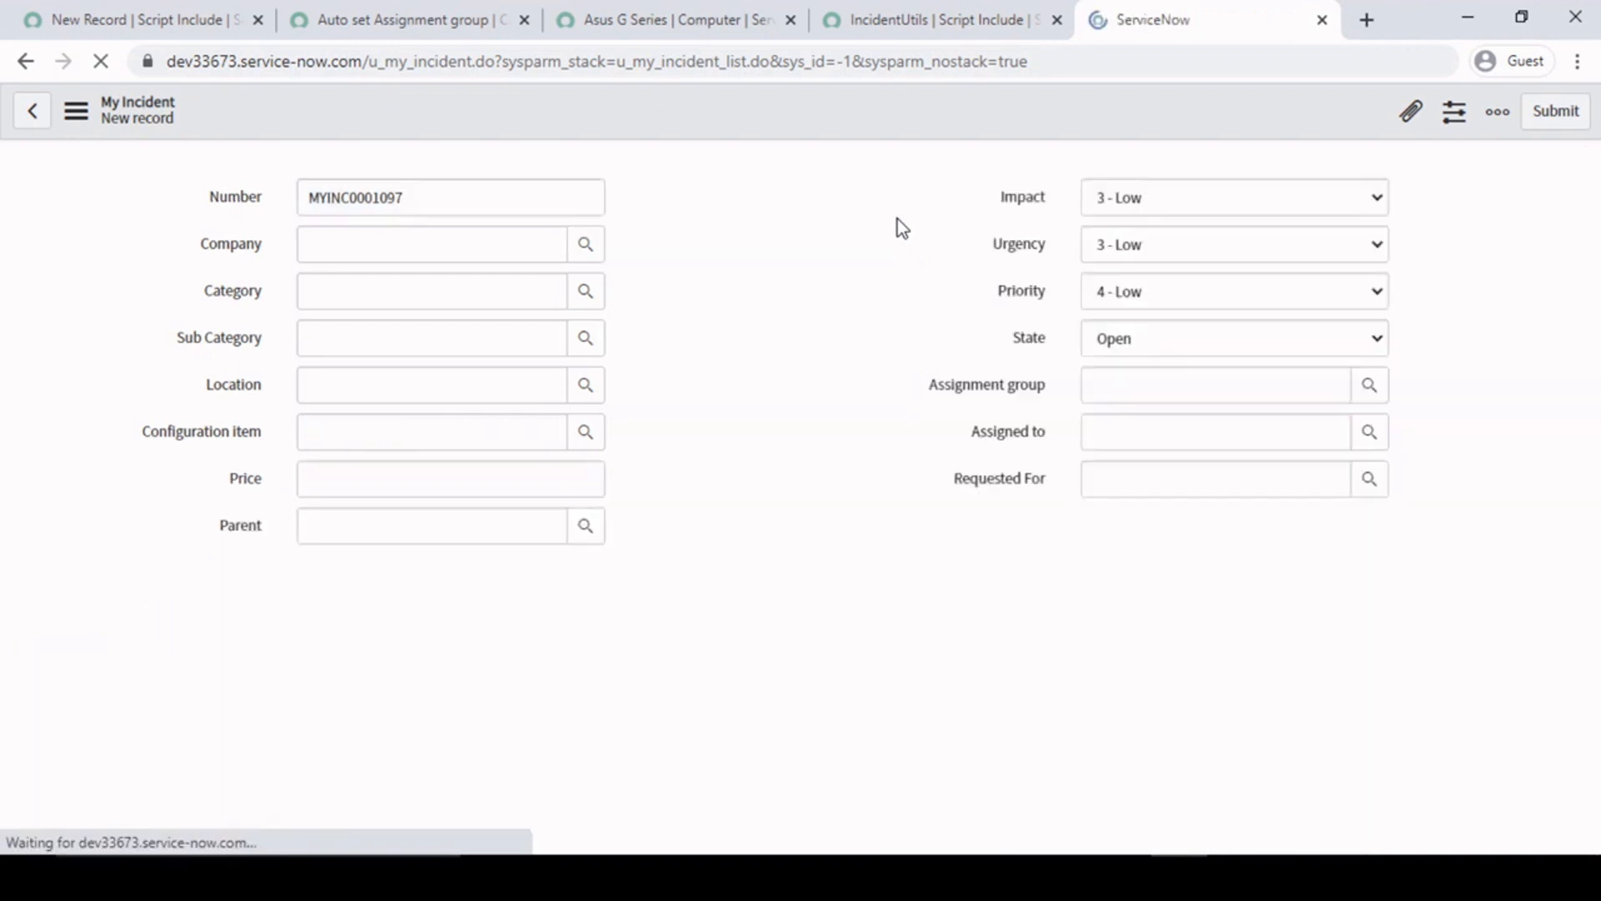
pyautogui.click(500, 433)
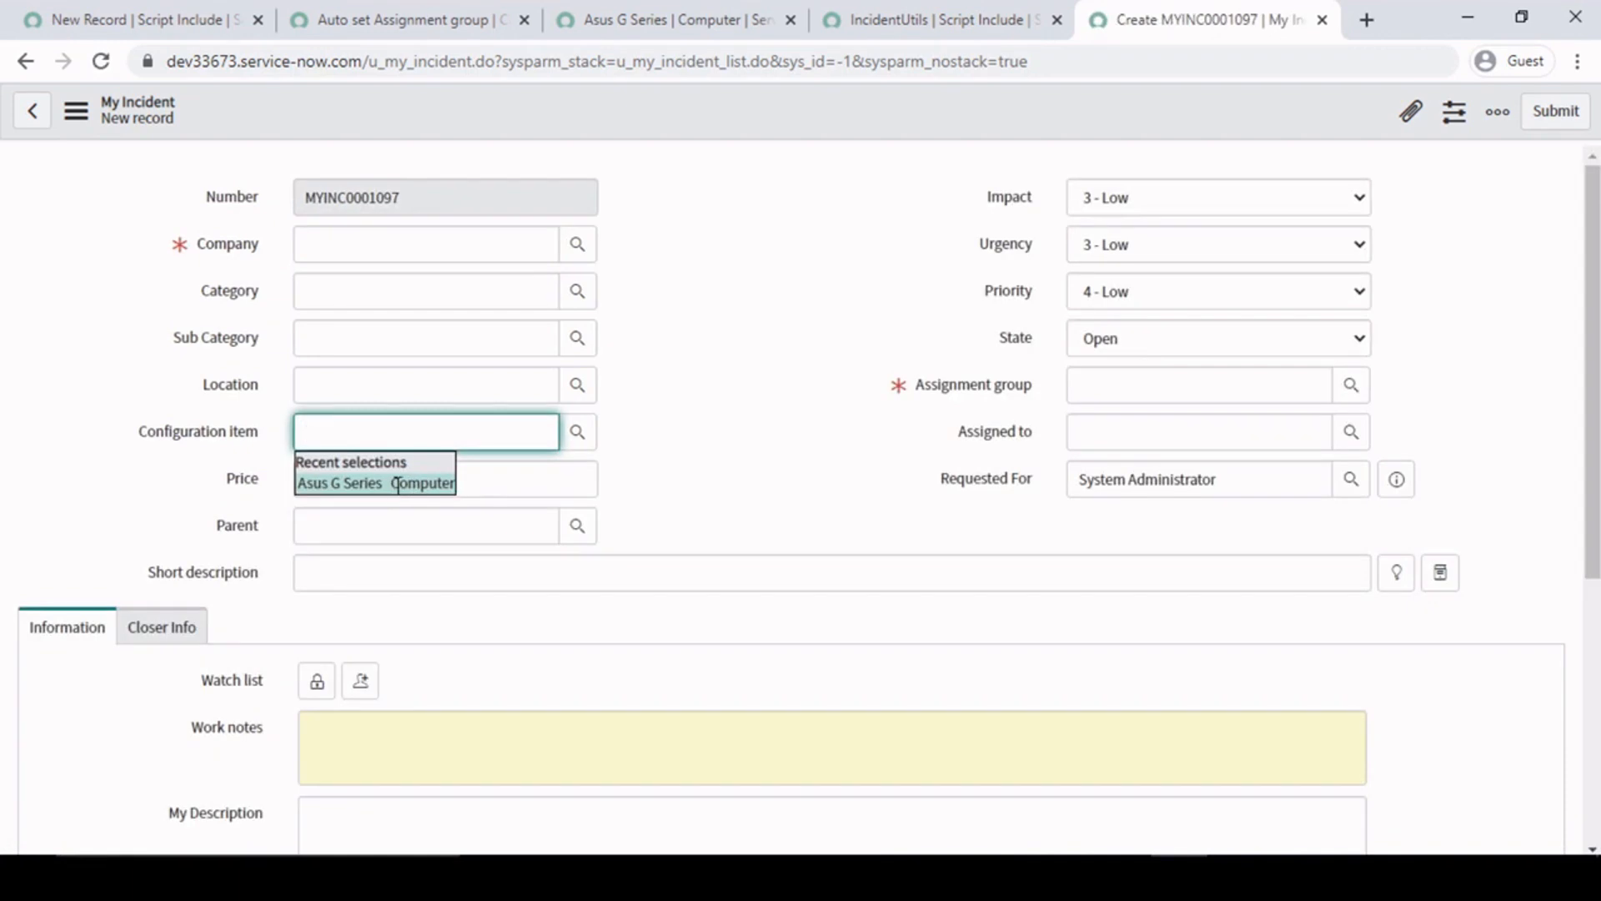
pyautogui.click(406, 484)
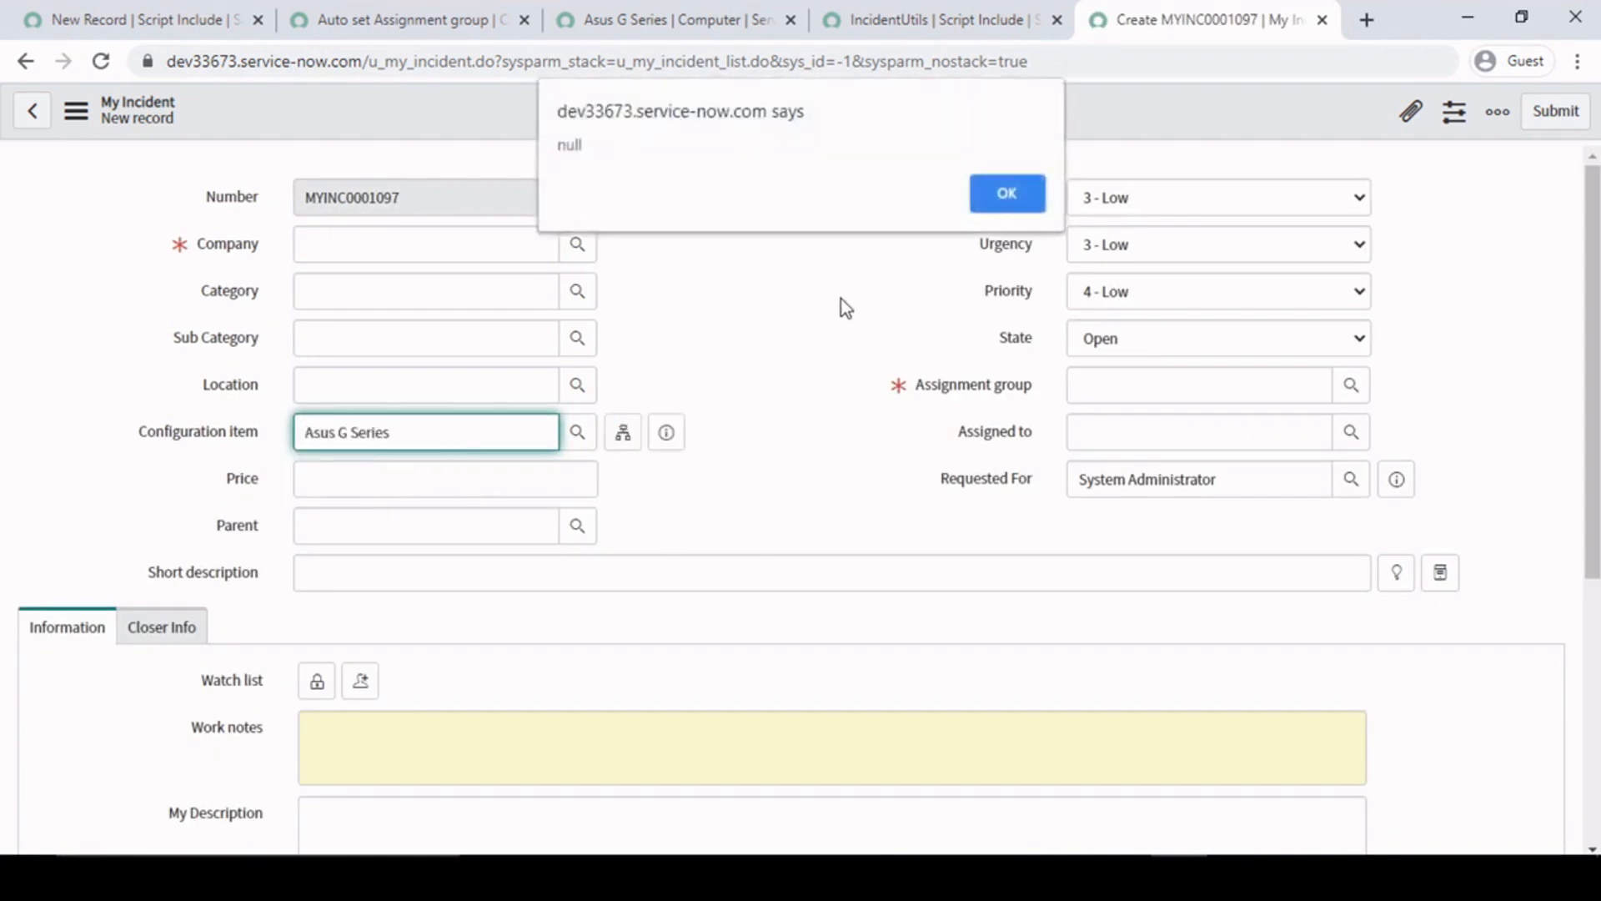
pyautogui.click(1009, 194)
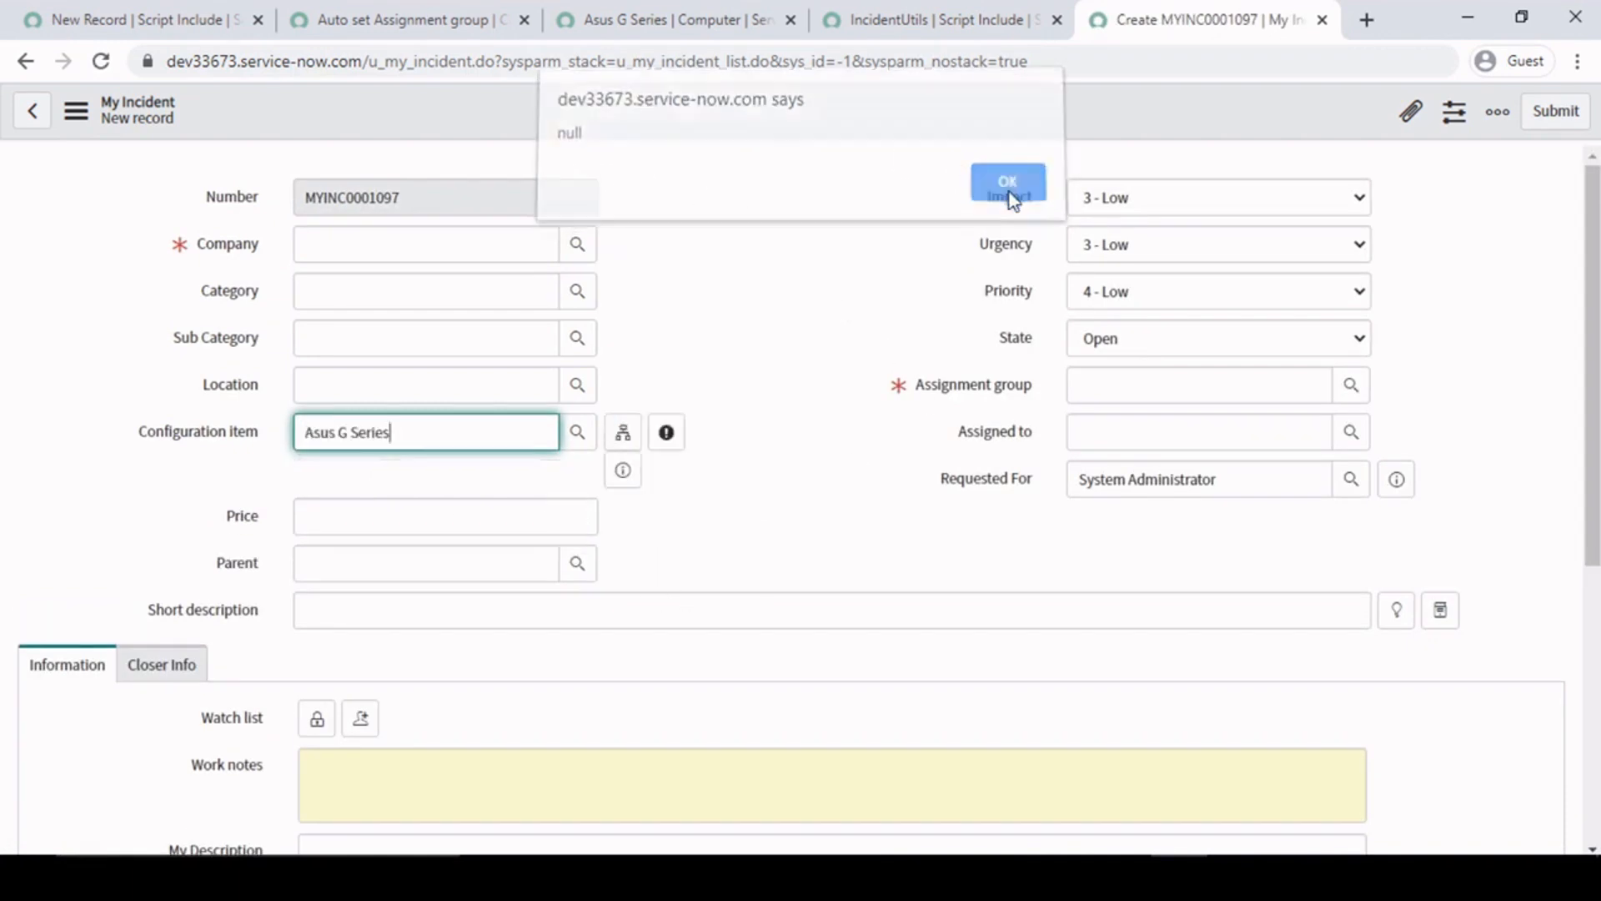
pyautogui.click(751, 529)
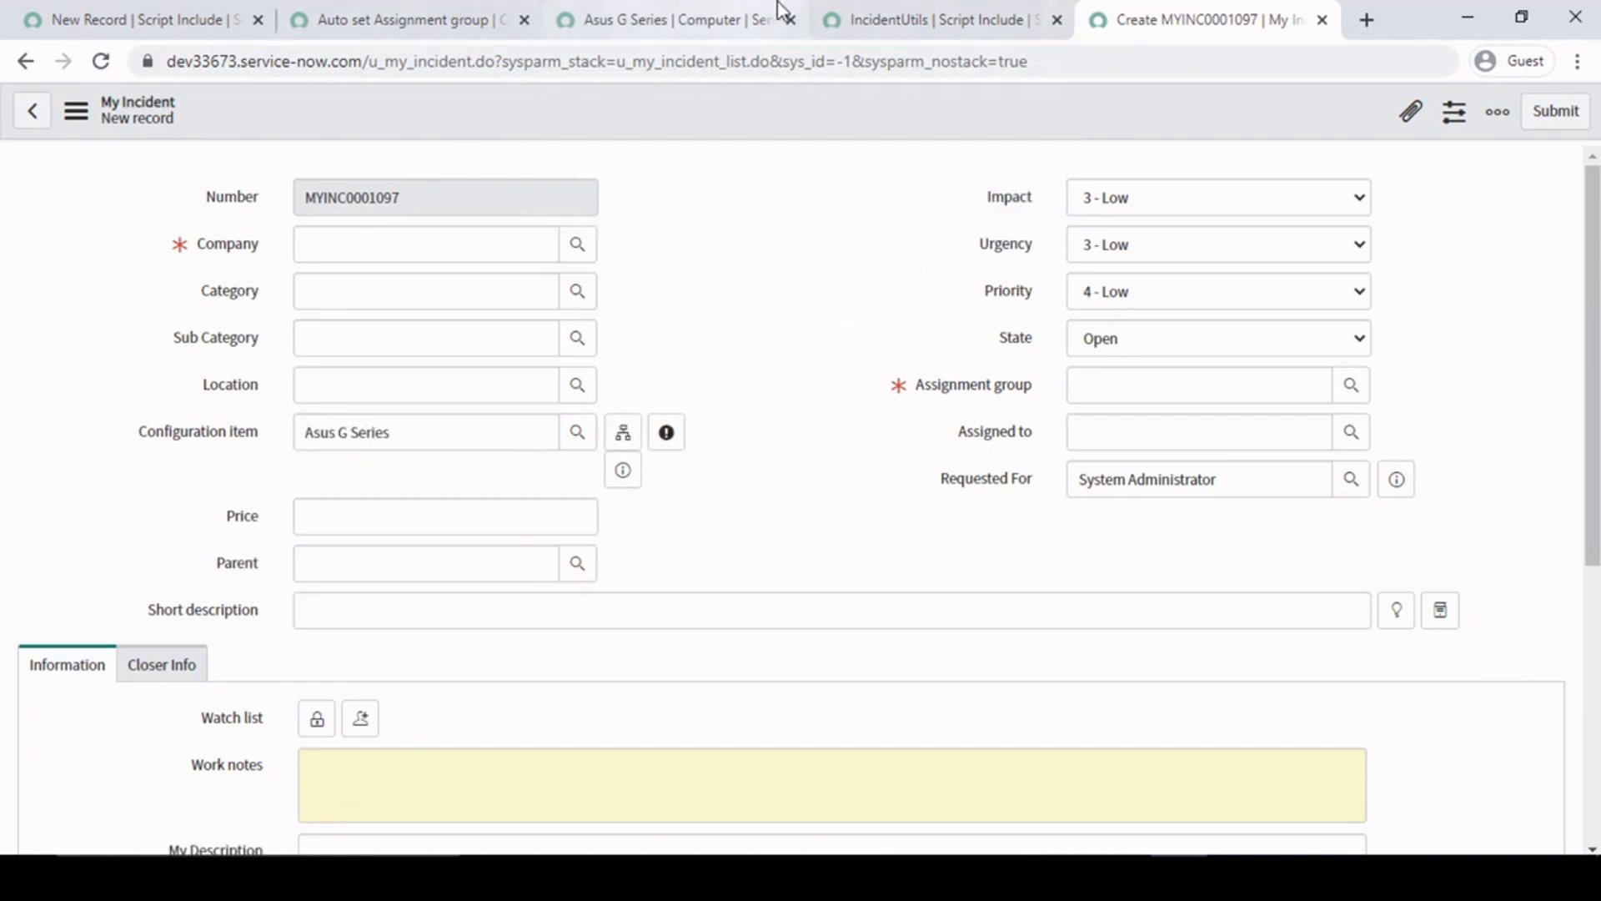
# - Review the getCISupportGrp function in the IncidentUtils script include, checking its parameter, sys_id lookup and support_group assignment
pyautogui.click(885, 17)
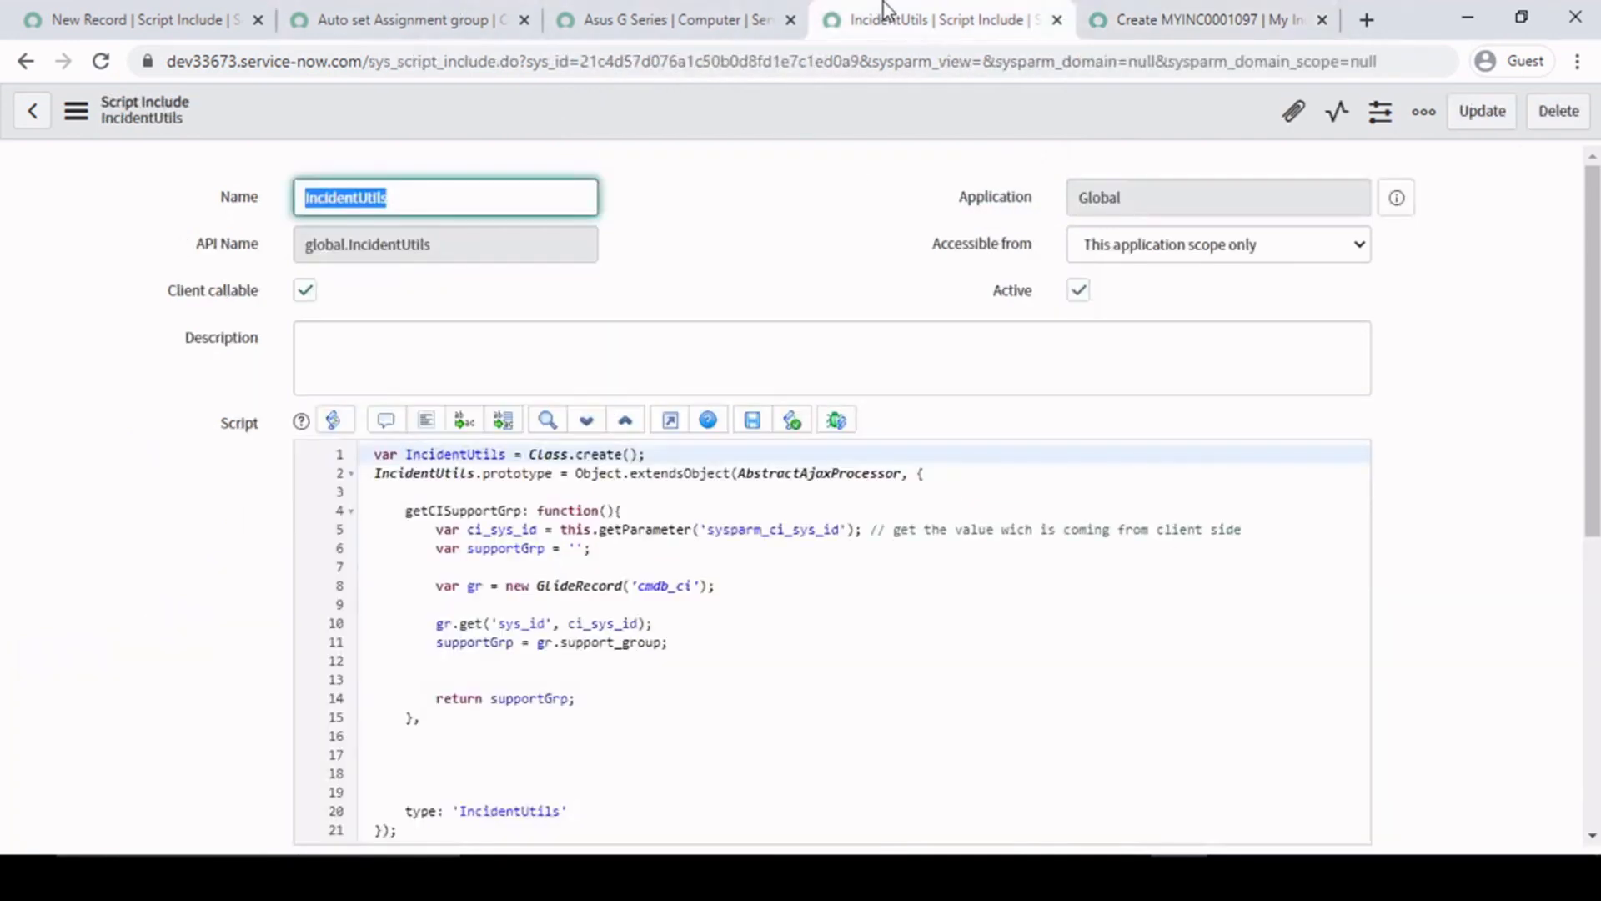
pyautogui.click(653, 552)
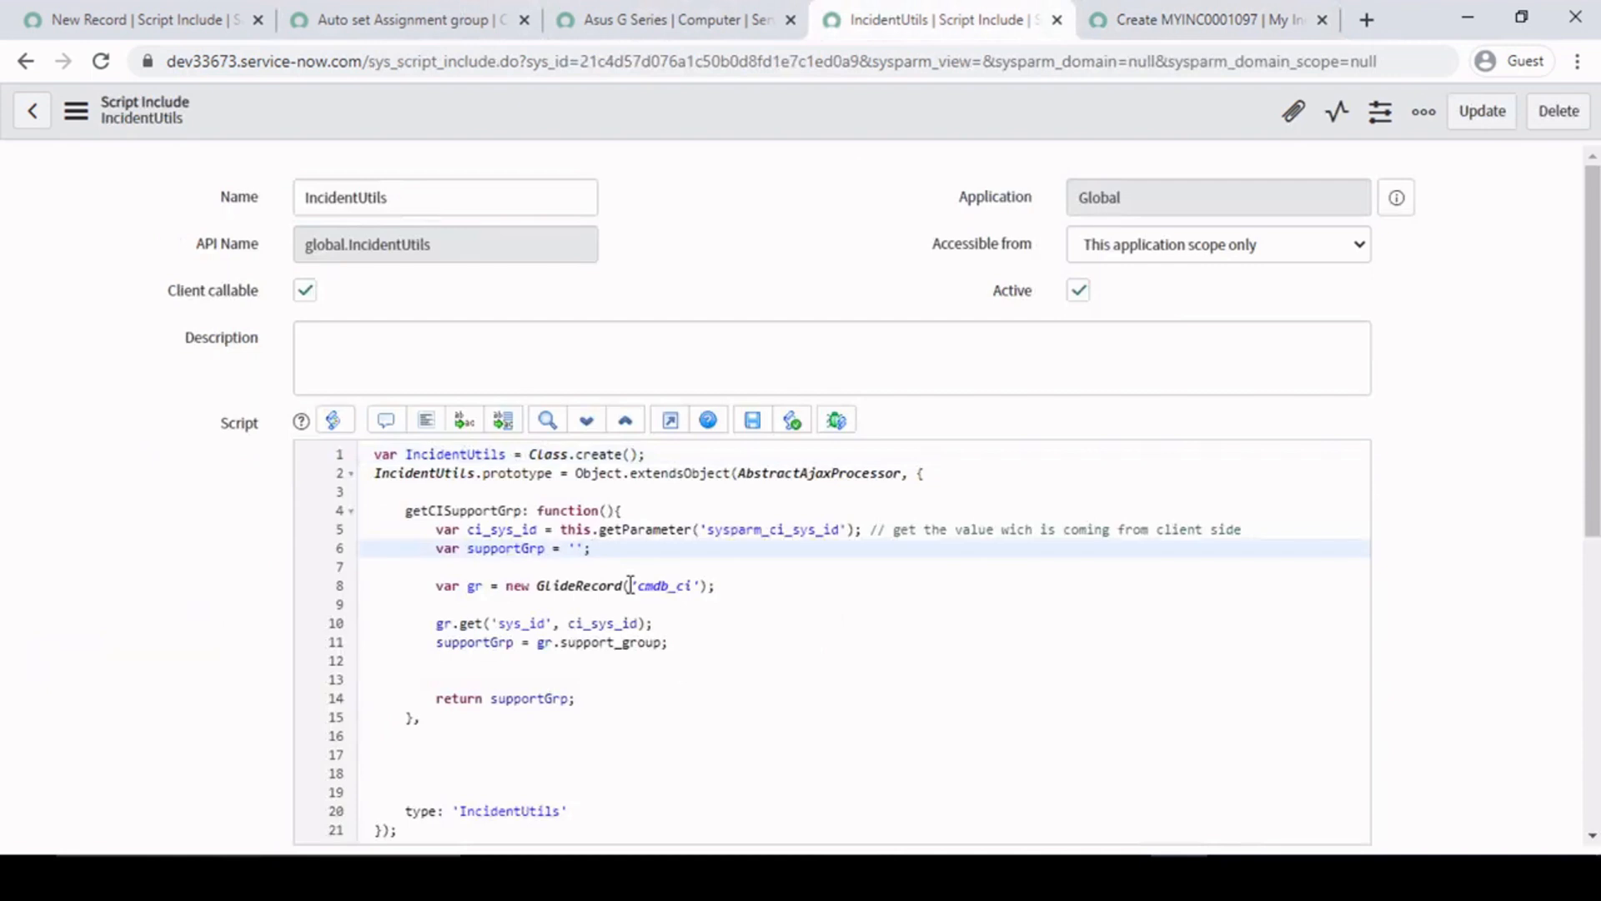
pyautogui.scroll(-3, 81, 512)
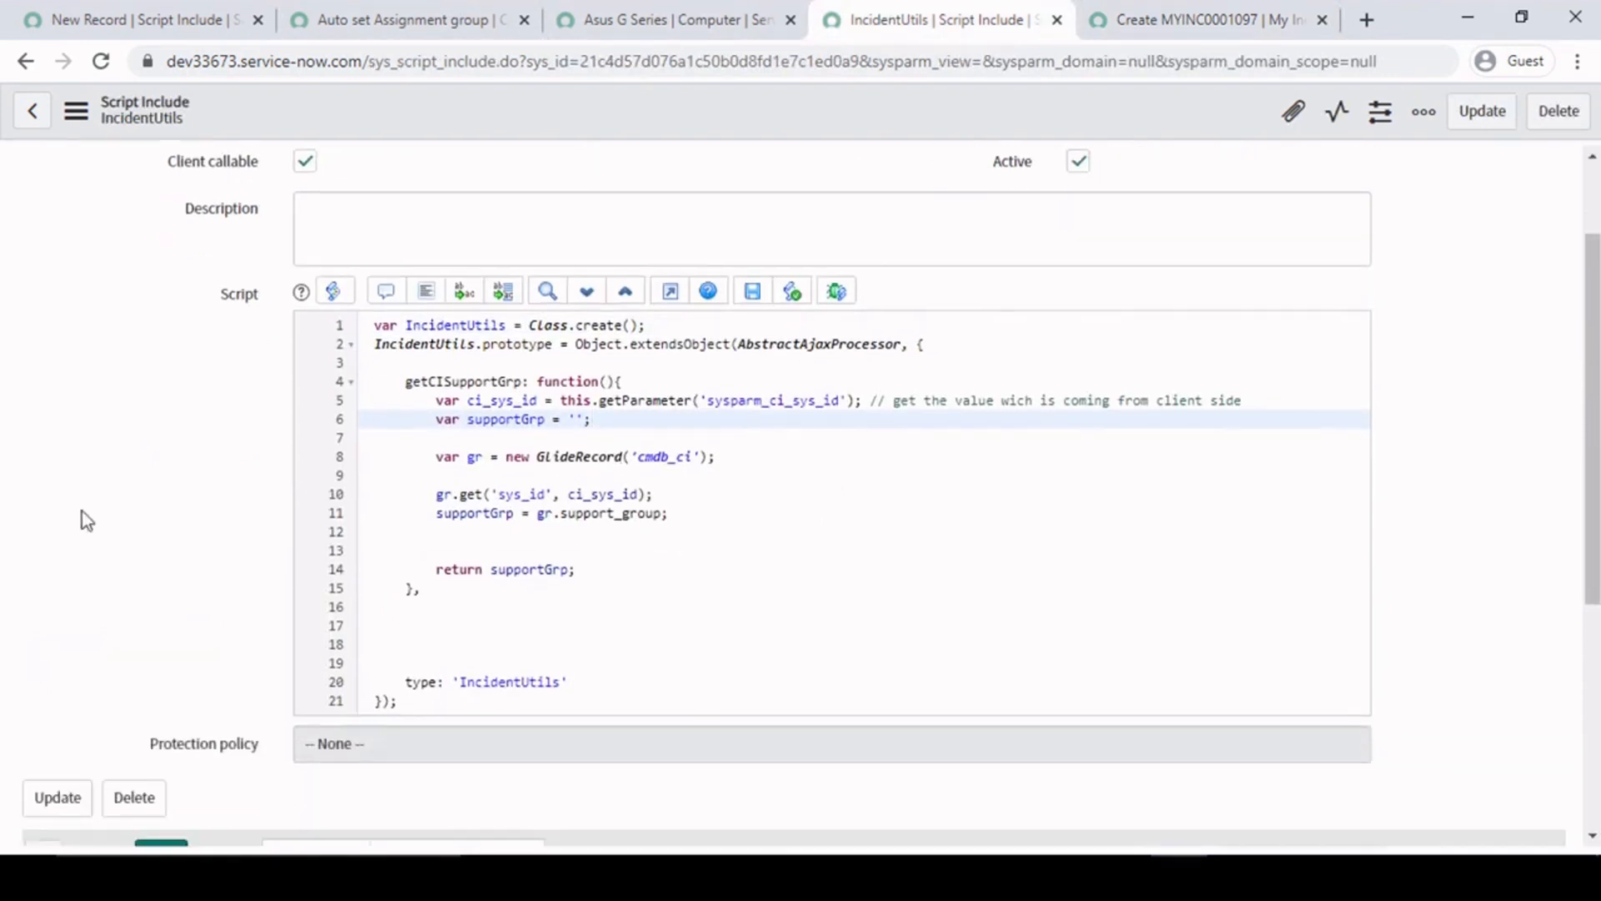
pyautogui.press('Down')
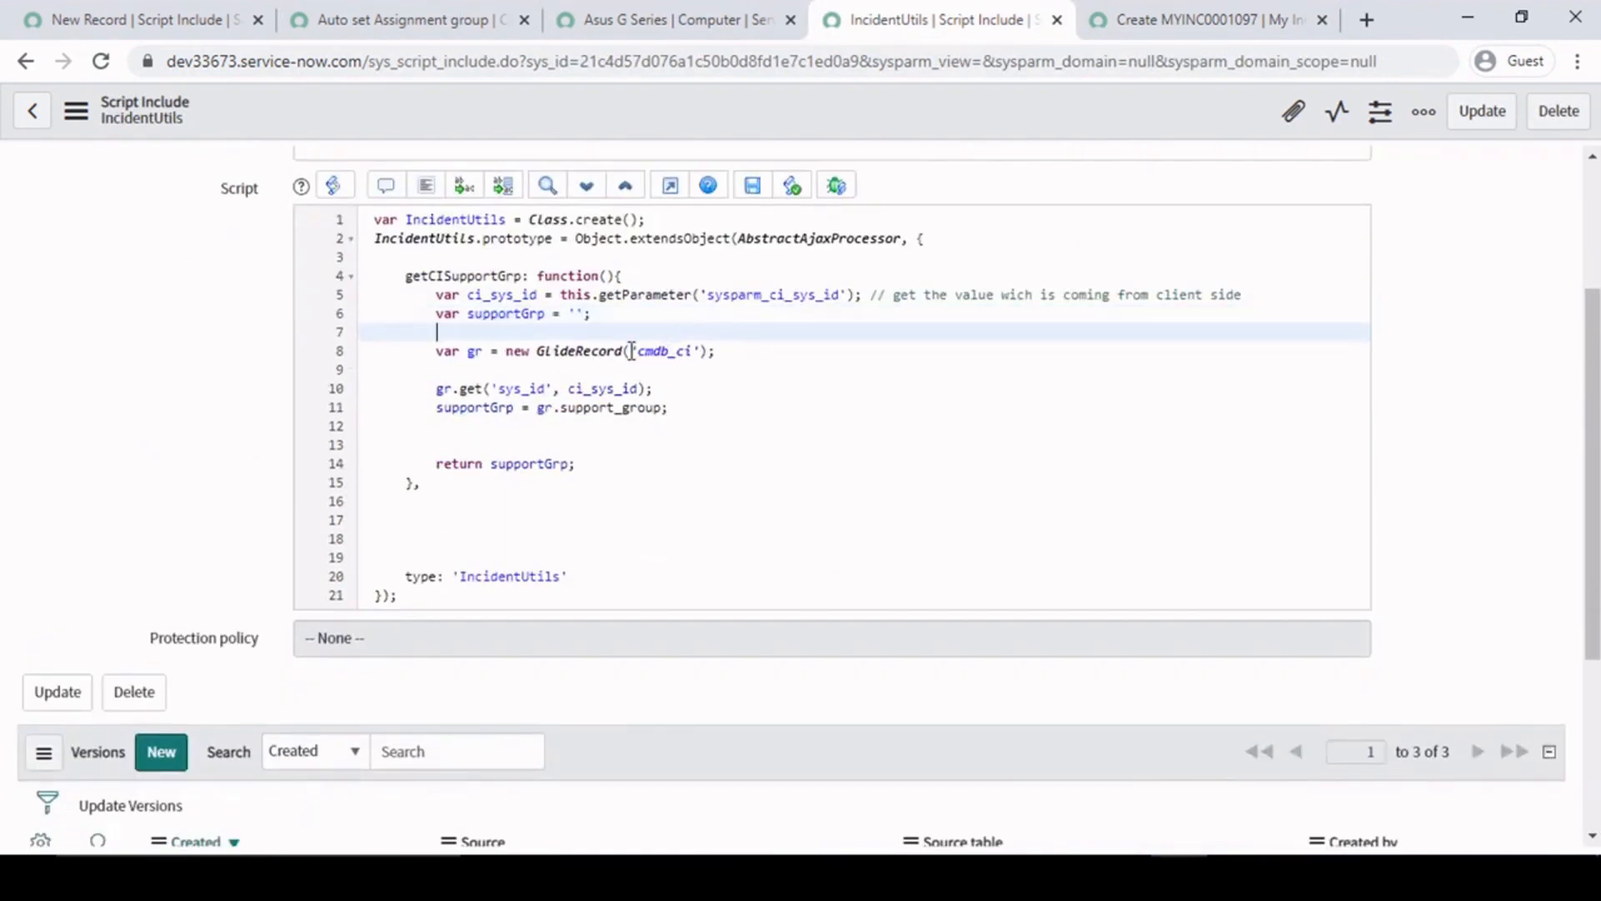
pyautogui.click(516, 386)
pyautogui.click(681, 389)
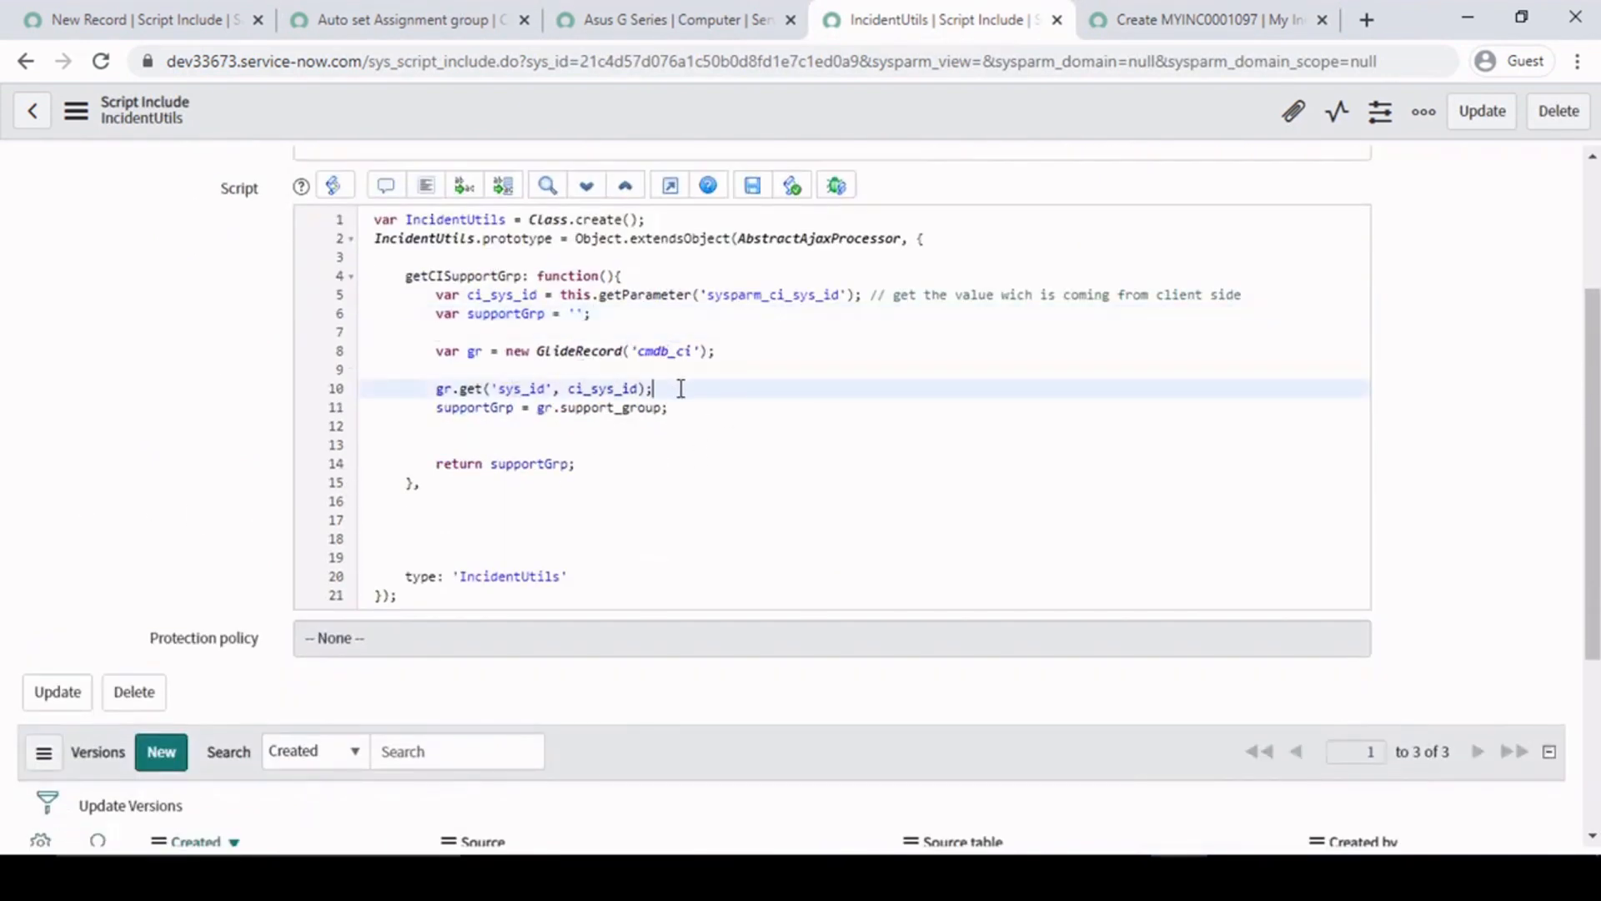
pyautogui.doubleClick(625, 408)
pyautogui.click(501, 429)
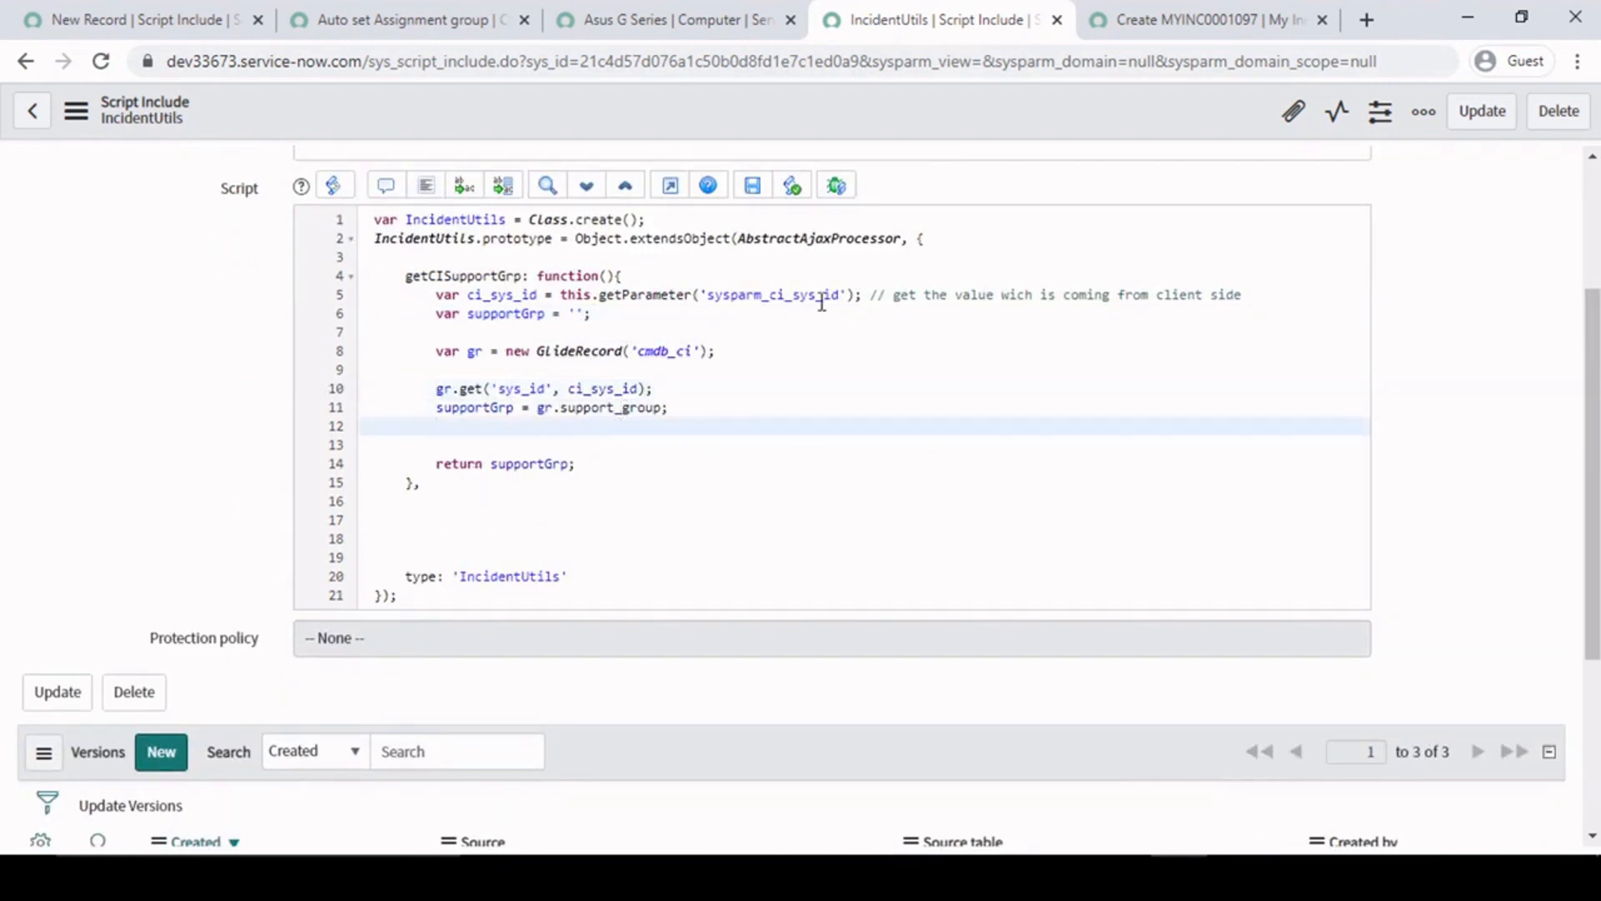
pyautogui.doubleClick(521, 295)
pyautogui.doubleClick(817, 296)
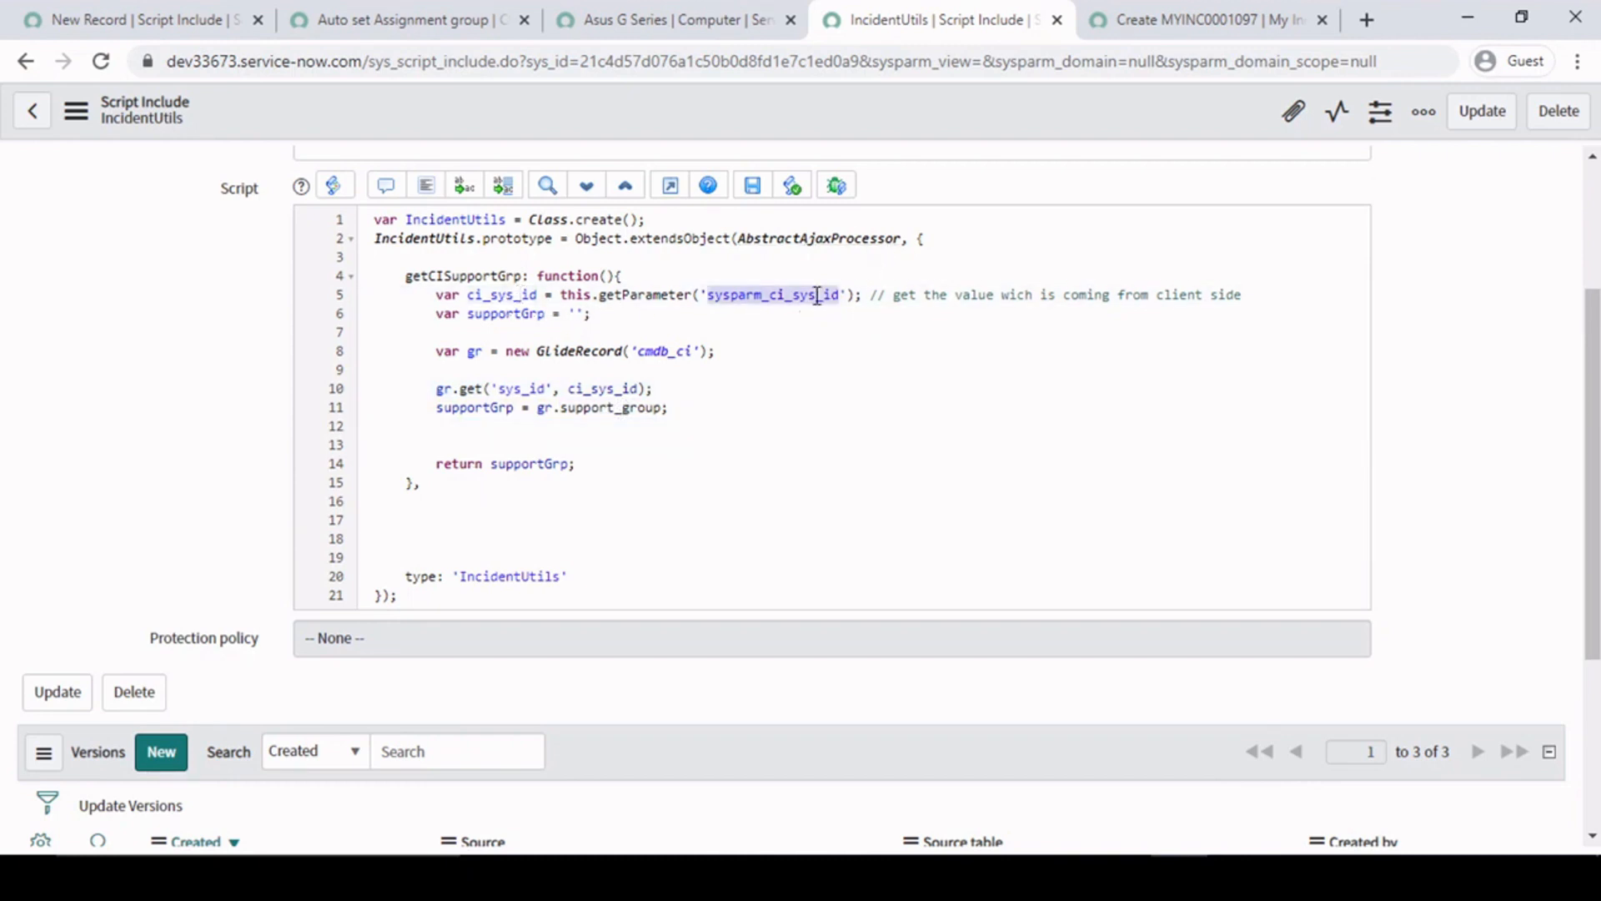
# - Compare the sysparm_ci_sys_id parameter name in the Auto set Assignment group client script with the one read in IncidentUtils
pyautogui.click(348, 12)
pyautogui.scroll(-2, 7, 654)
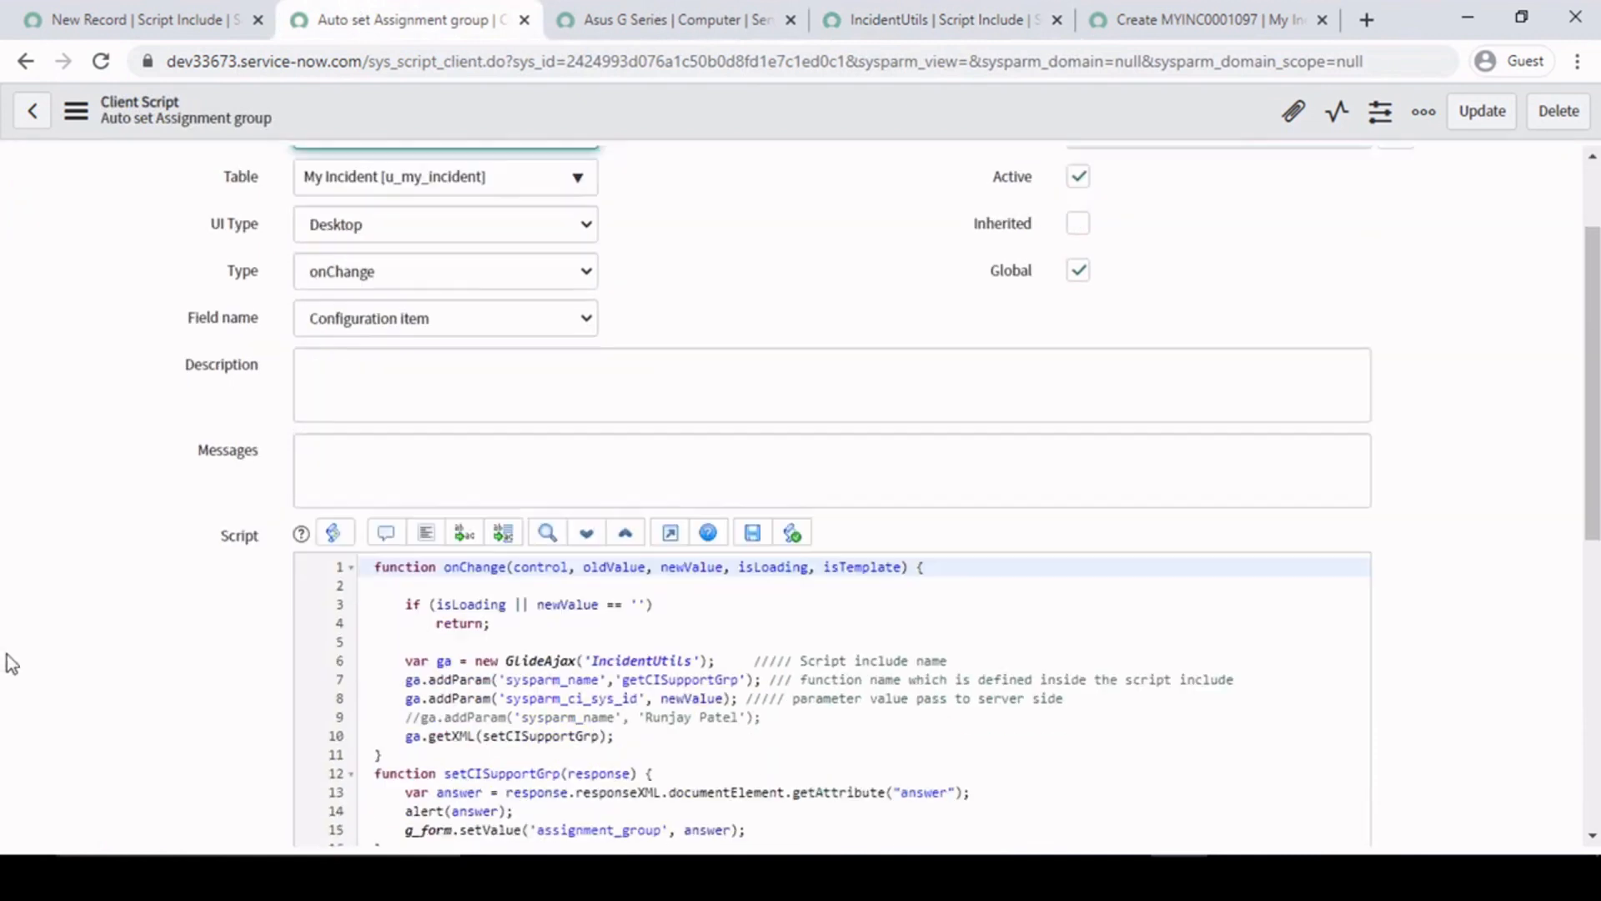
pyautogui.scroll(-1, 6, 654)
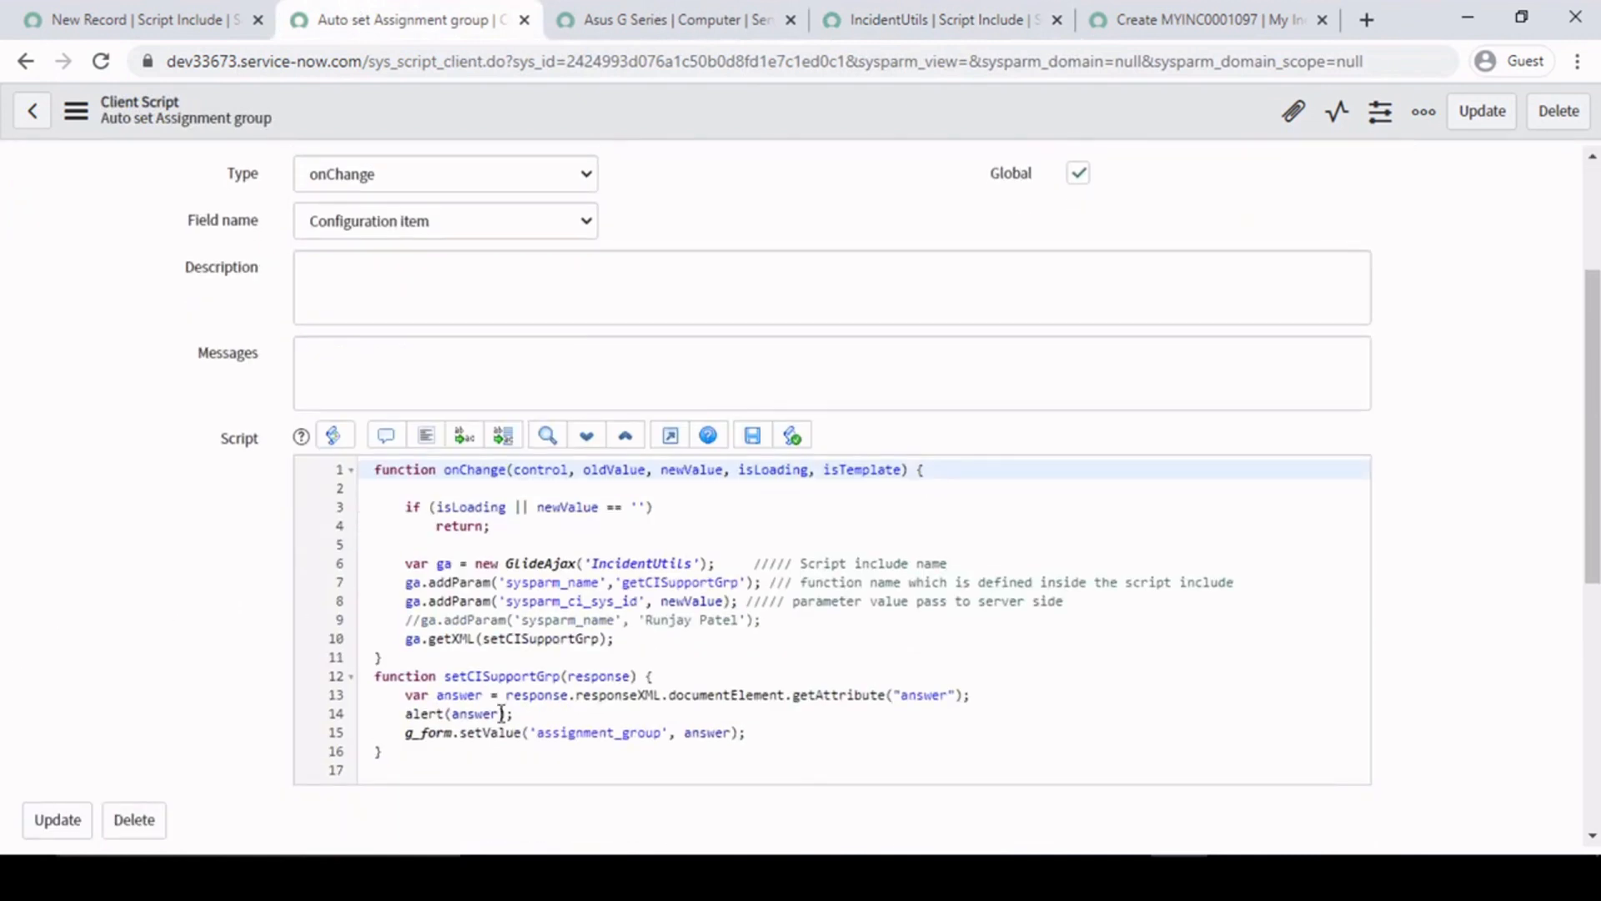
pyautogui.doubleClick(591, 601)
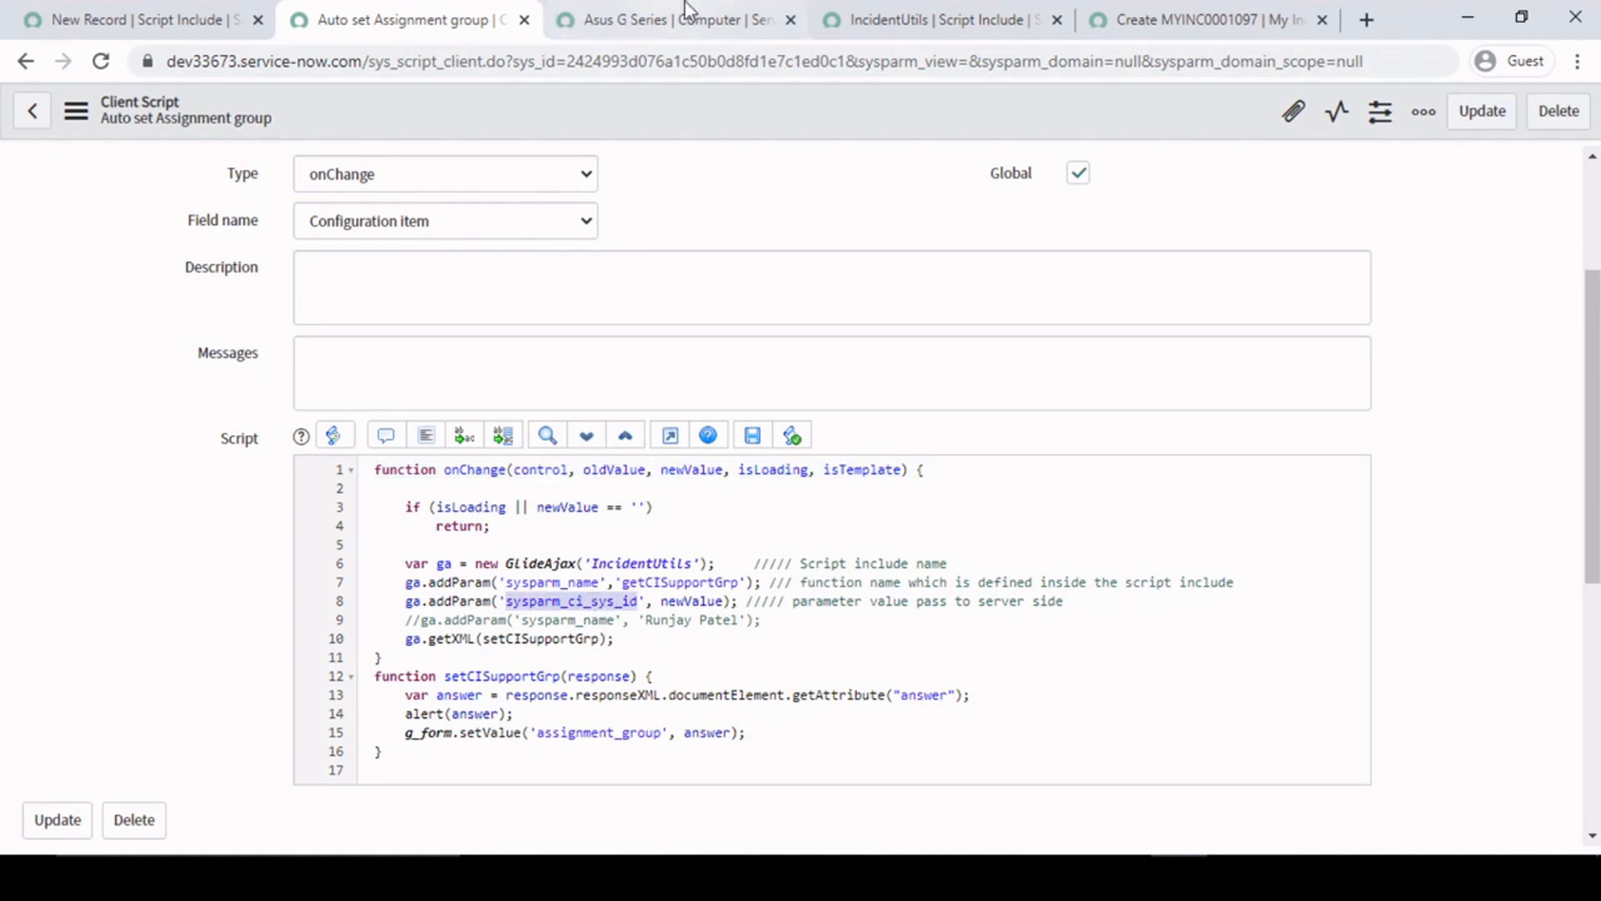
pyautogui.click(734, 19)
pyautogui.click(933, 1)
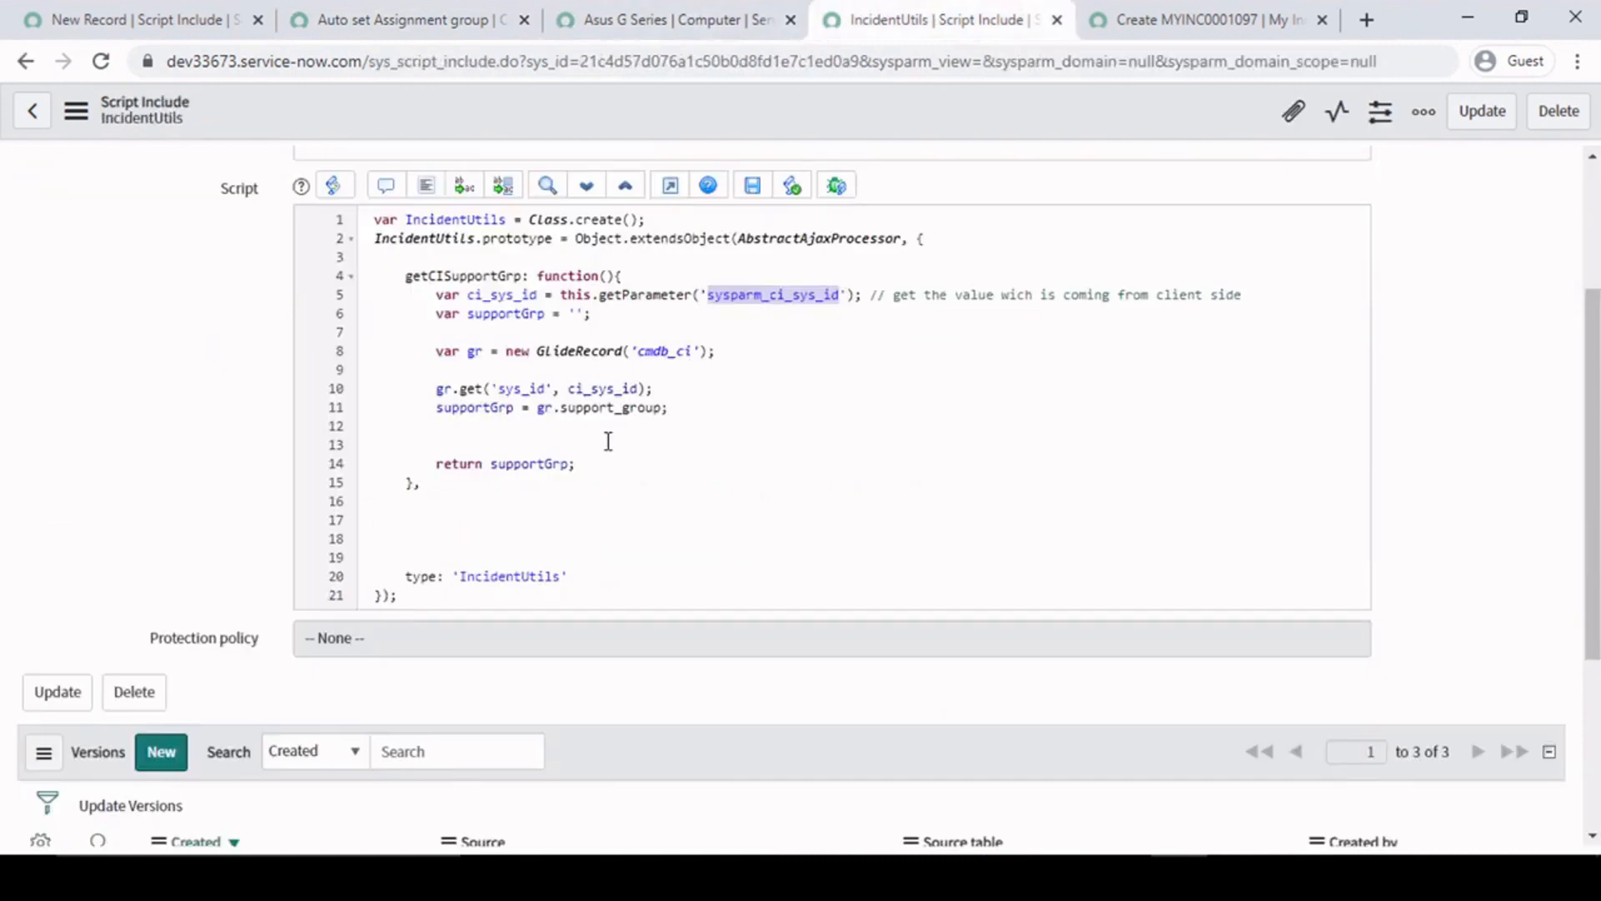
pyautogui.click(643, 324)
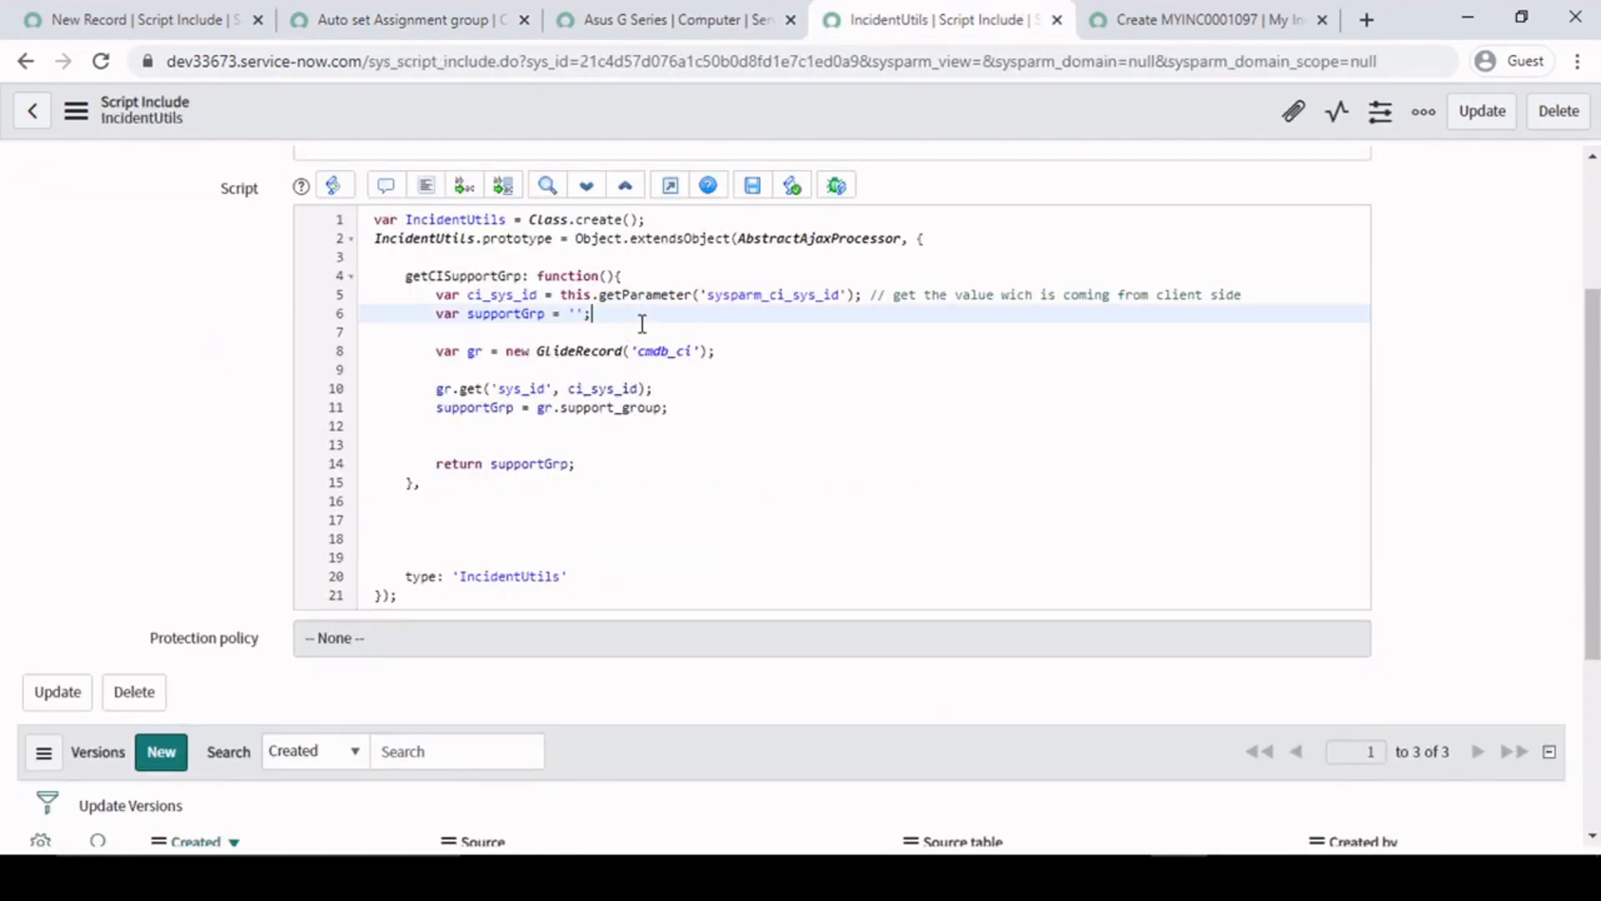
pyautogui.doubleClick(782, 296)
pyautogui.click(781, 296)
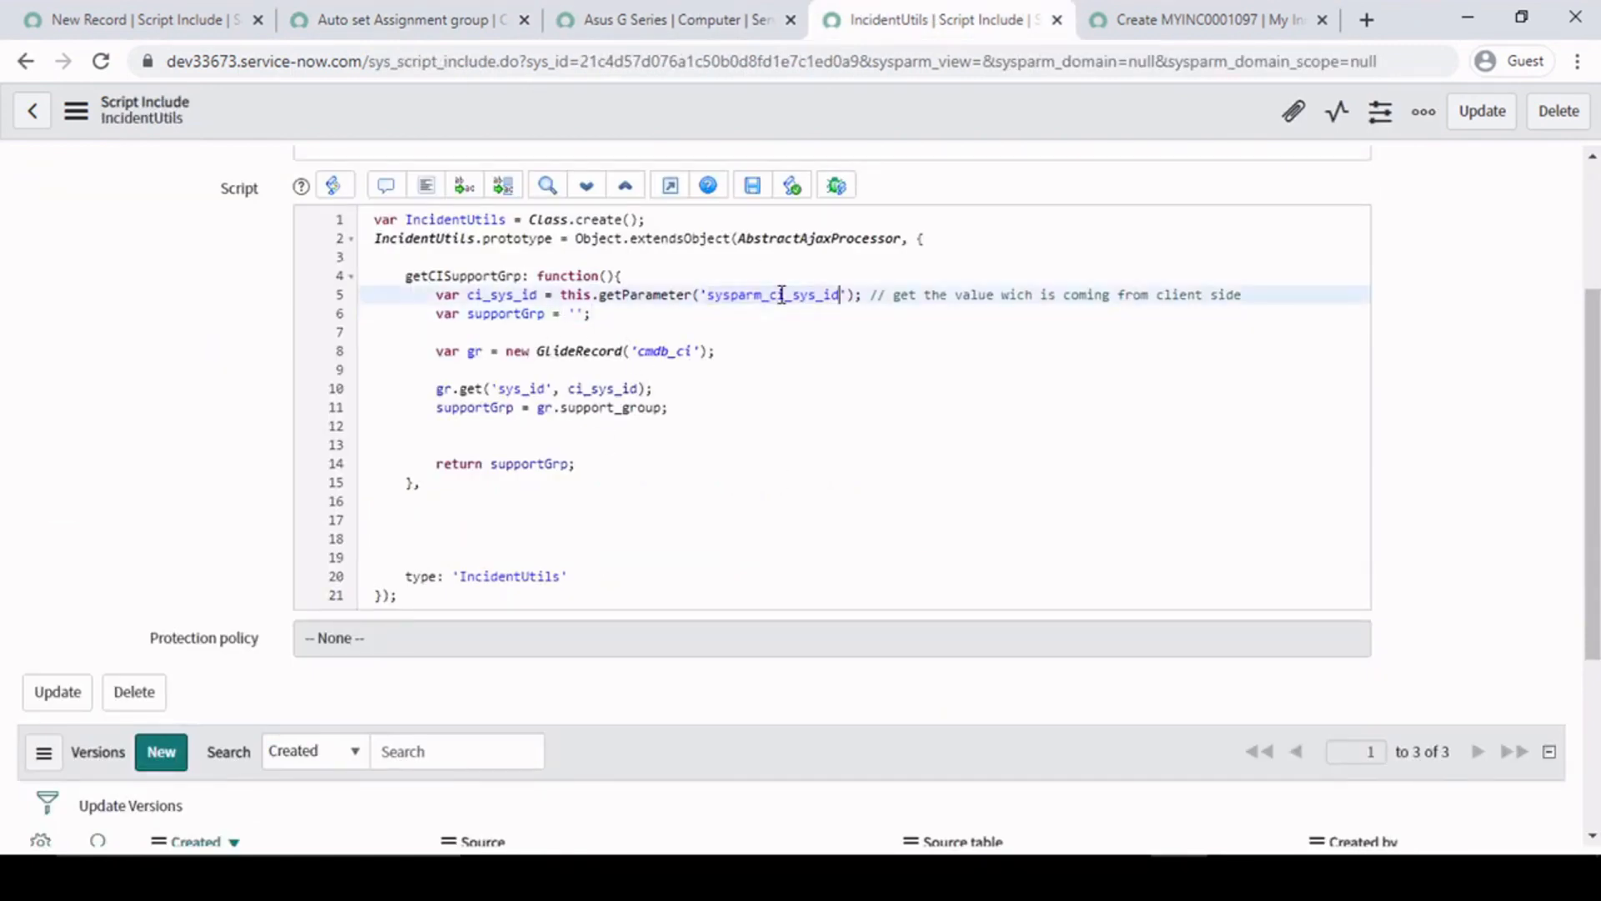
# - Examine the cmdb_ci GlideRecord query in IncidentUtils and how ci_sys_id is passed to its get call
pyautogui.click(691, 388)
pyautogui.click(717, 353)
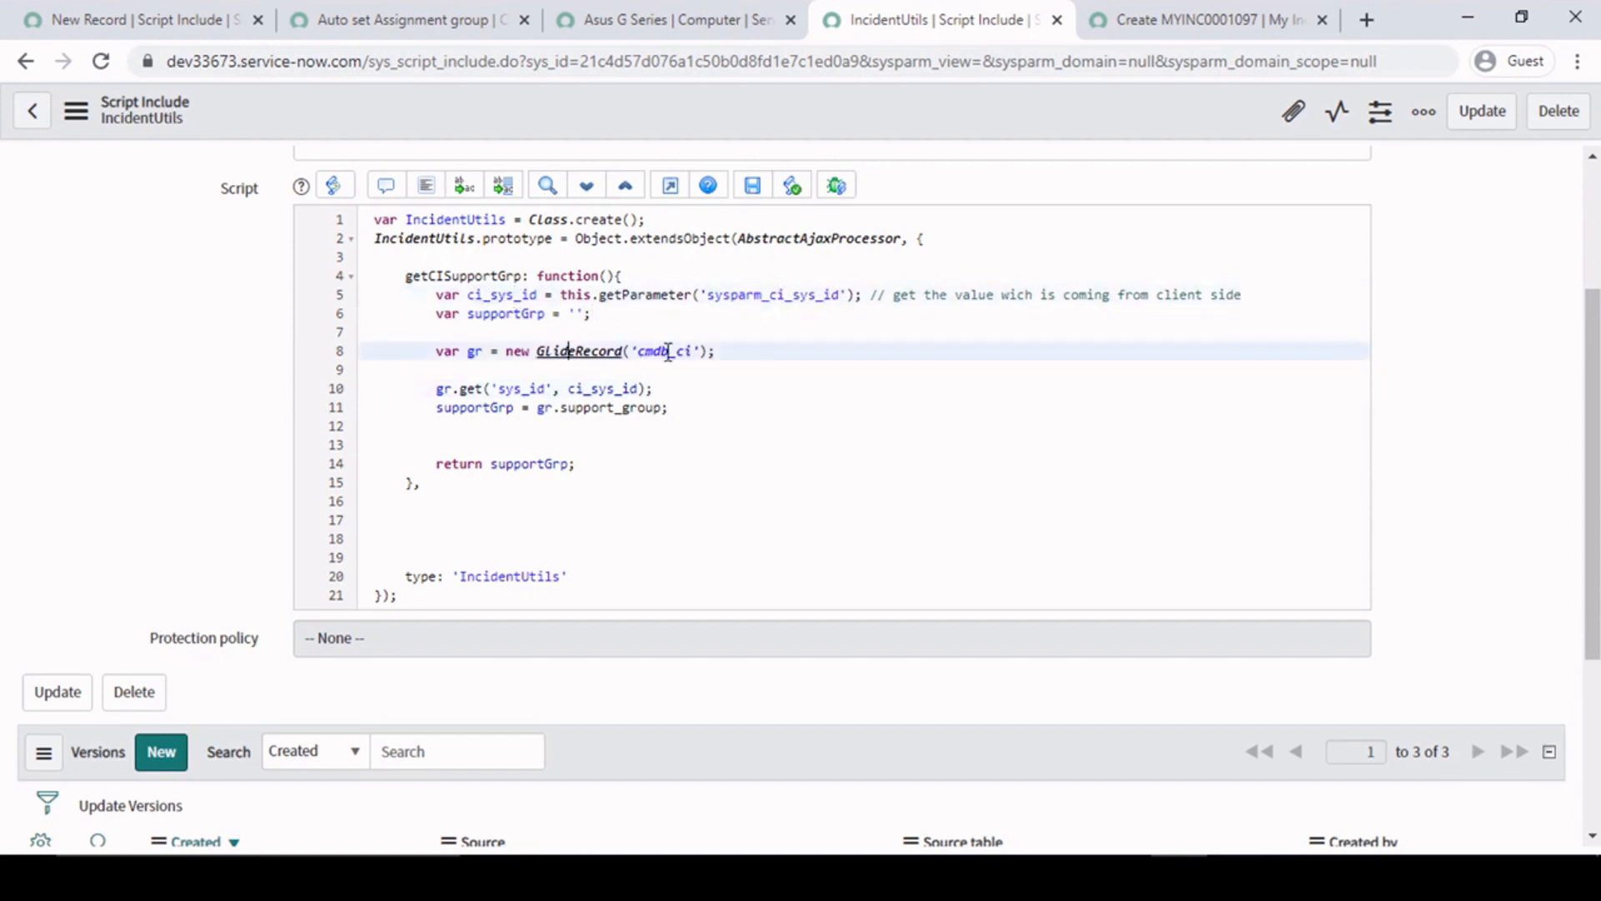
pyautogui.click(477, 394)
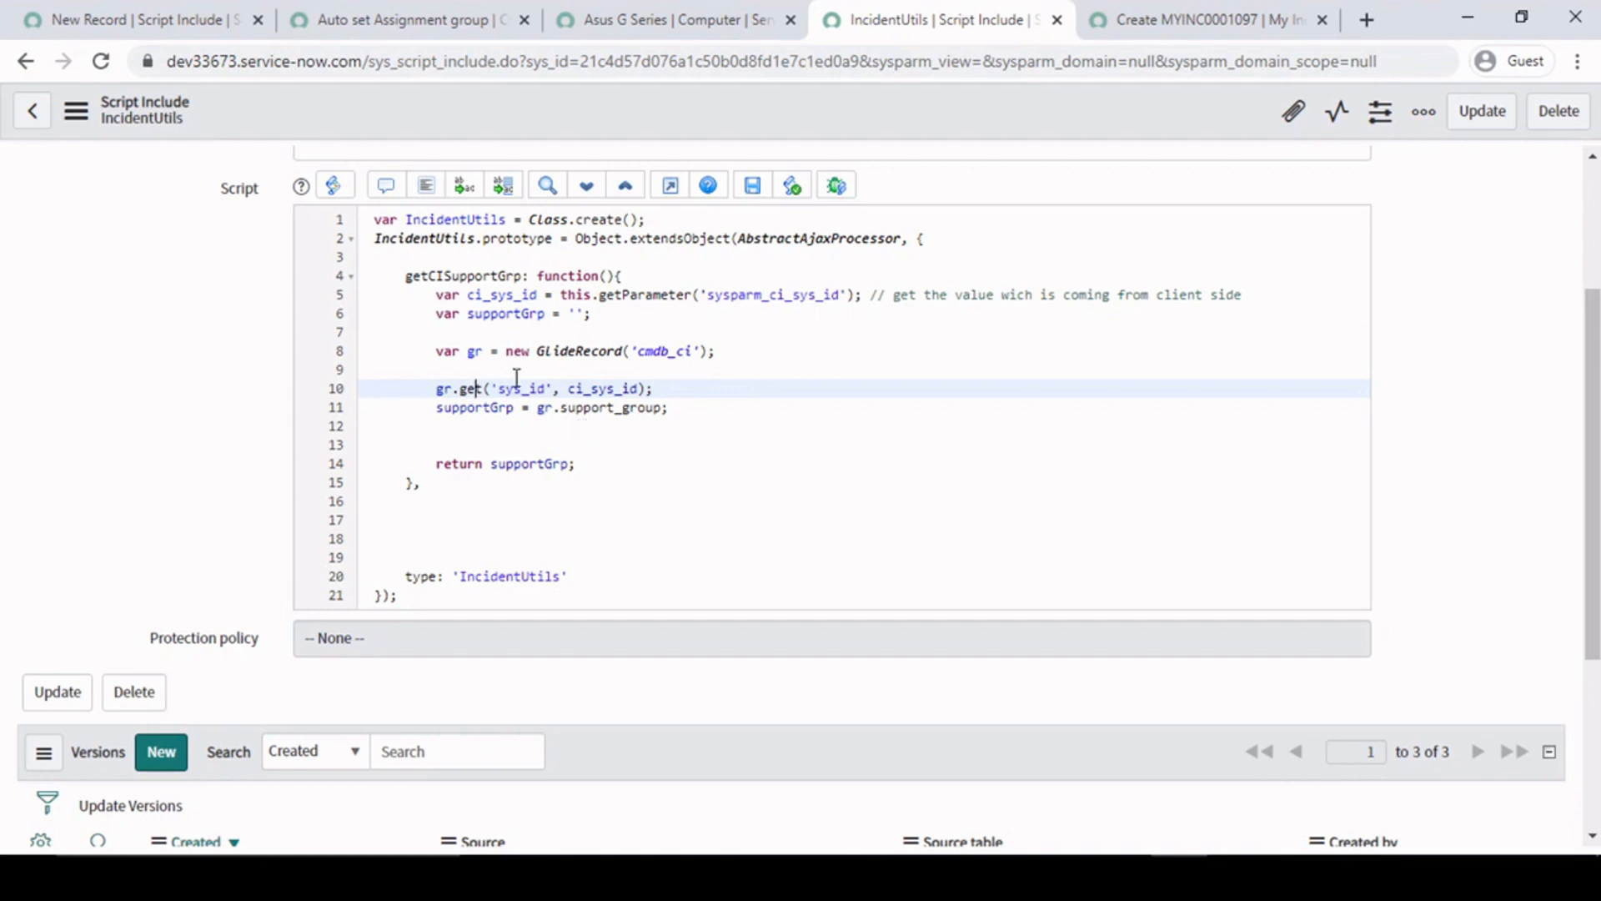
pyautogui.click(599, 389)
pyautogui.click(508, 295)
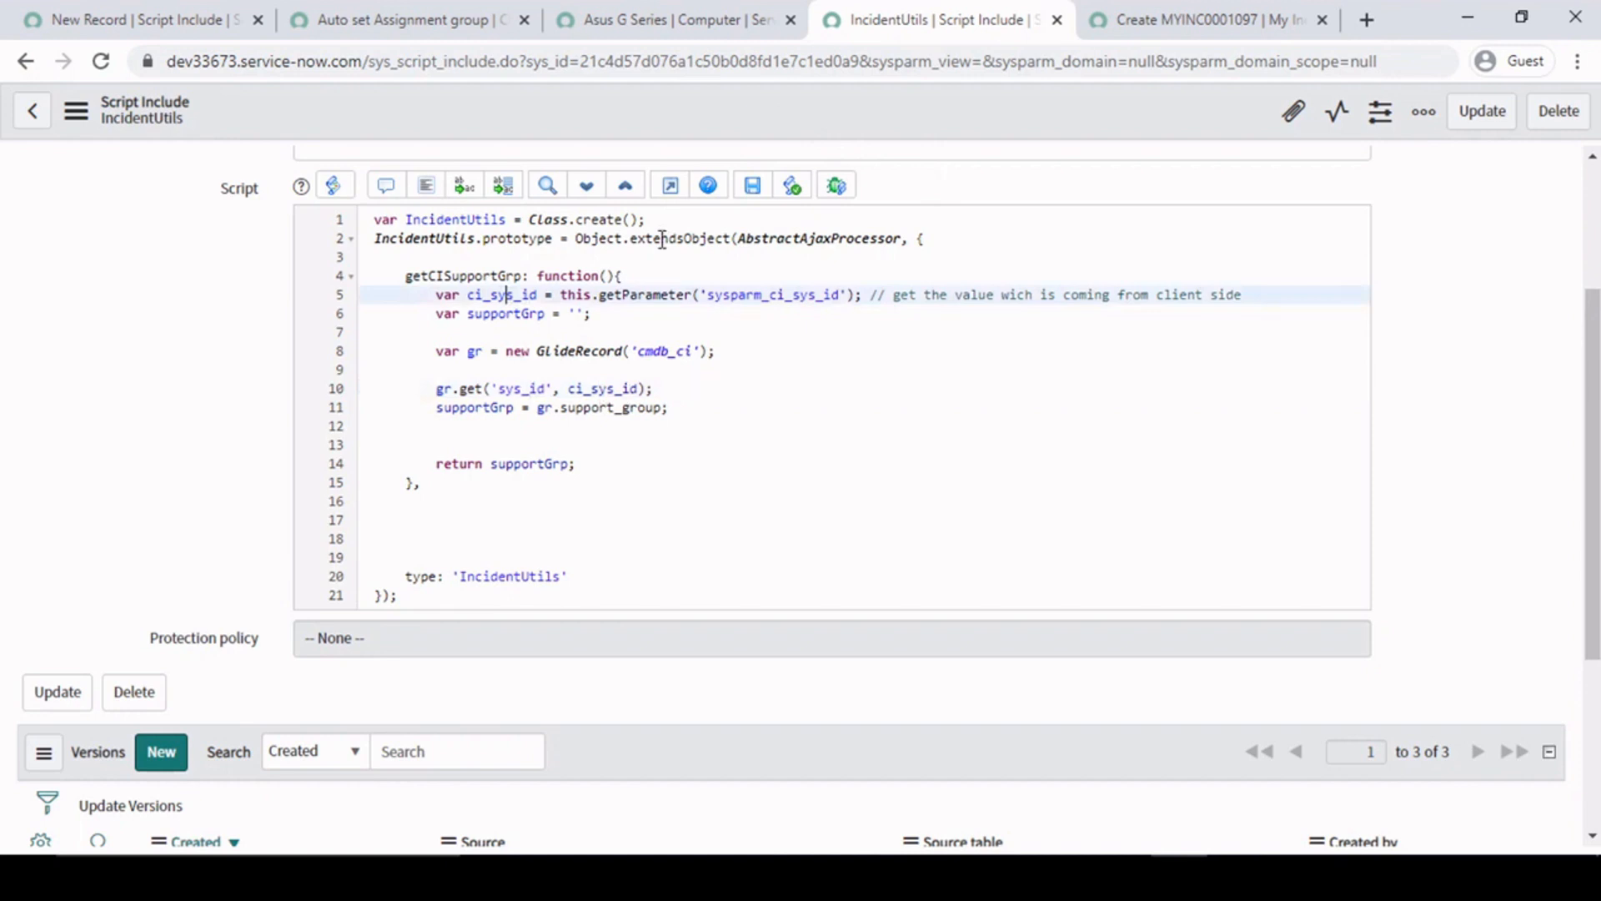
pyautogui.click(510, 427)
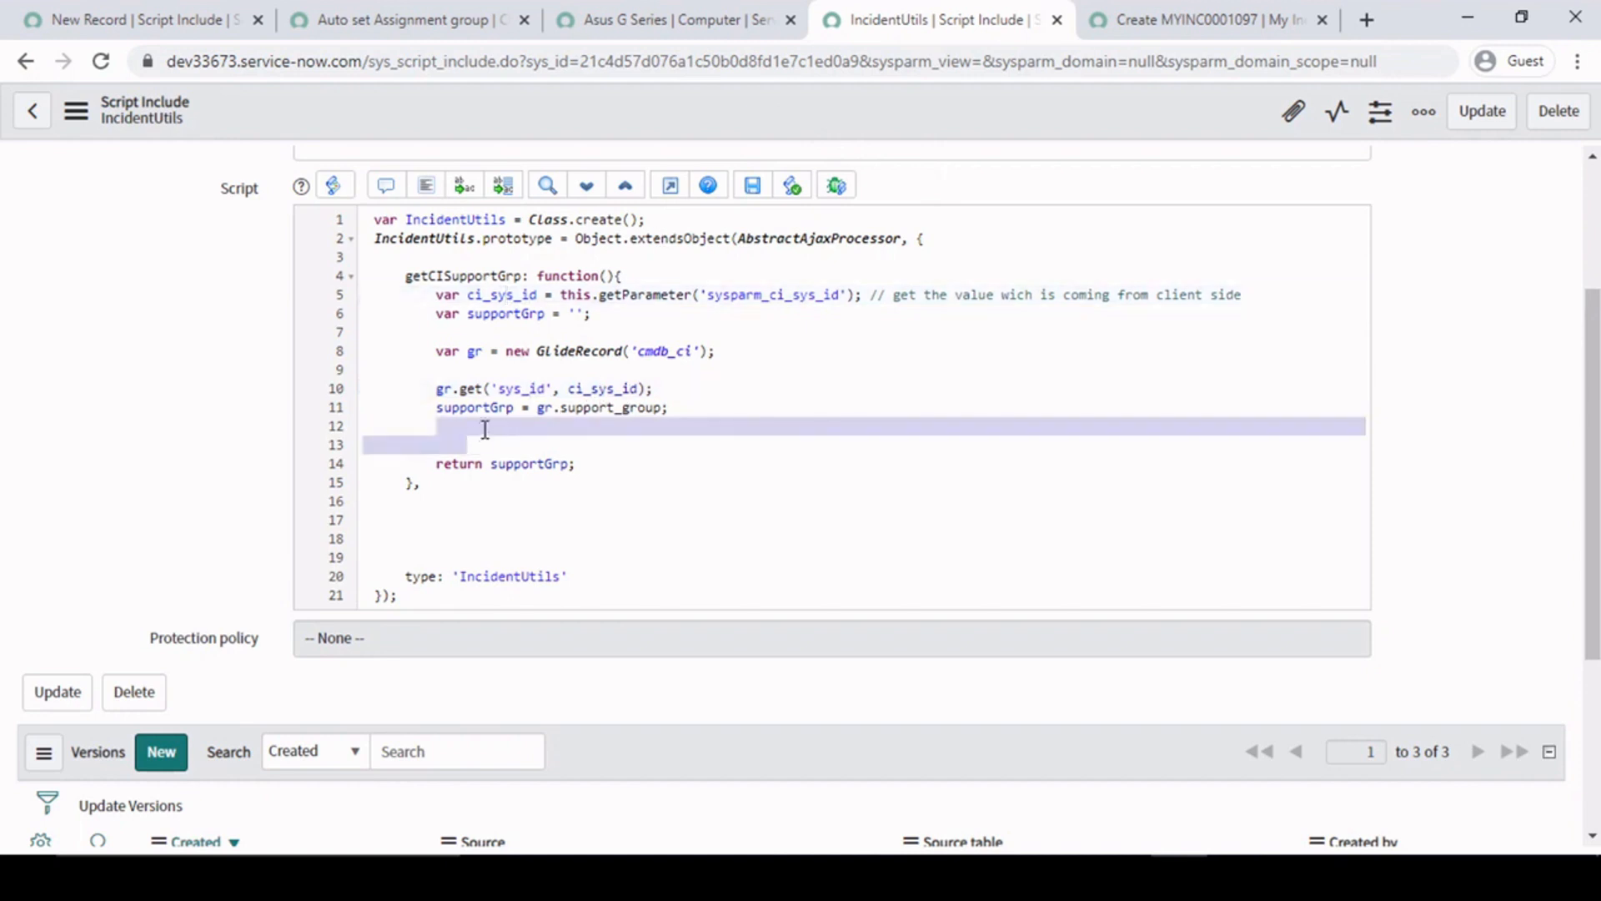
pyautogui.rightClick(760, 102)
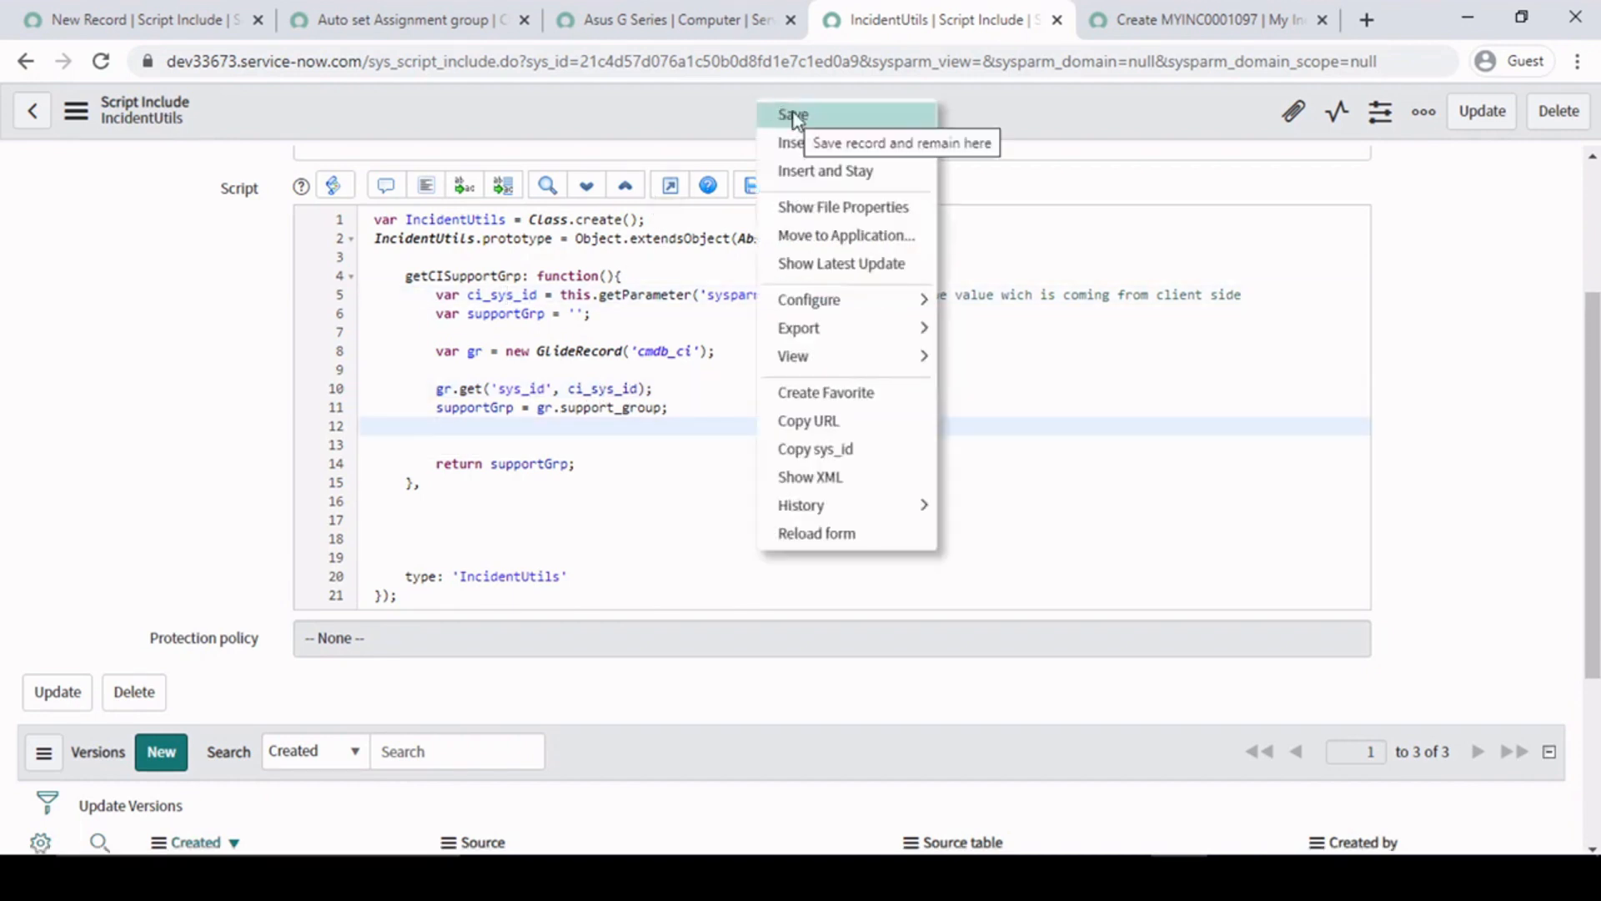
# - Add gs.log(supportGrp); between the support group assignment and the return statement in IncidentUtils, and save the script include
pyautogui.click(475, 437)
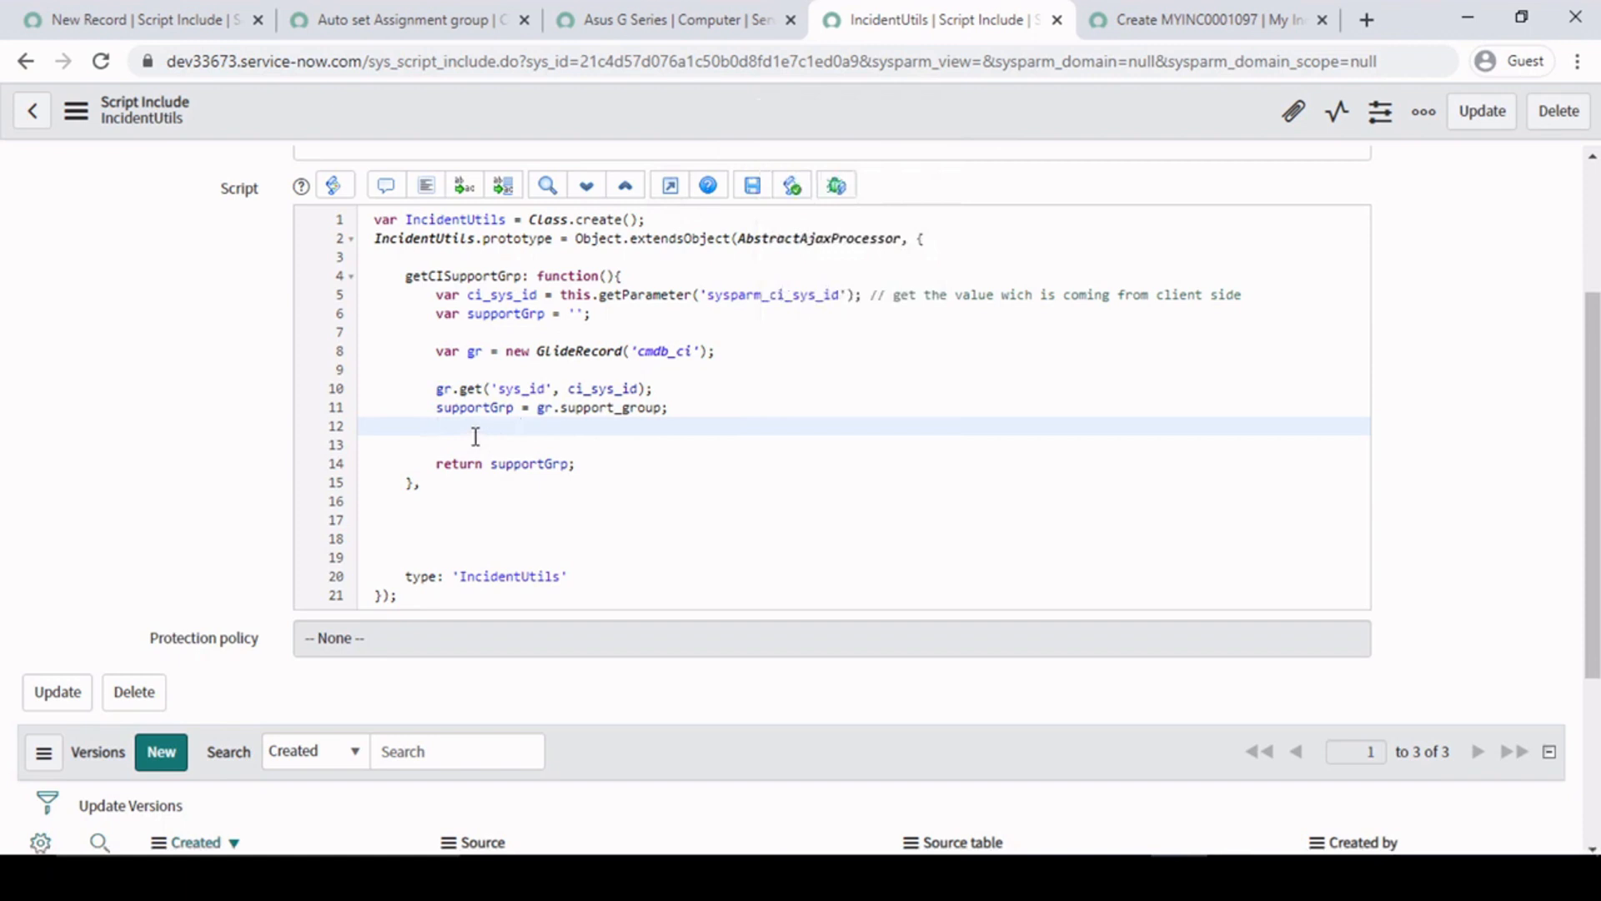
pyautogui.press('Return')
pyautogui.write('gs')
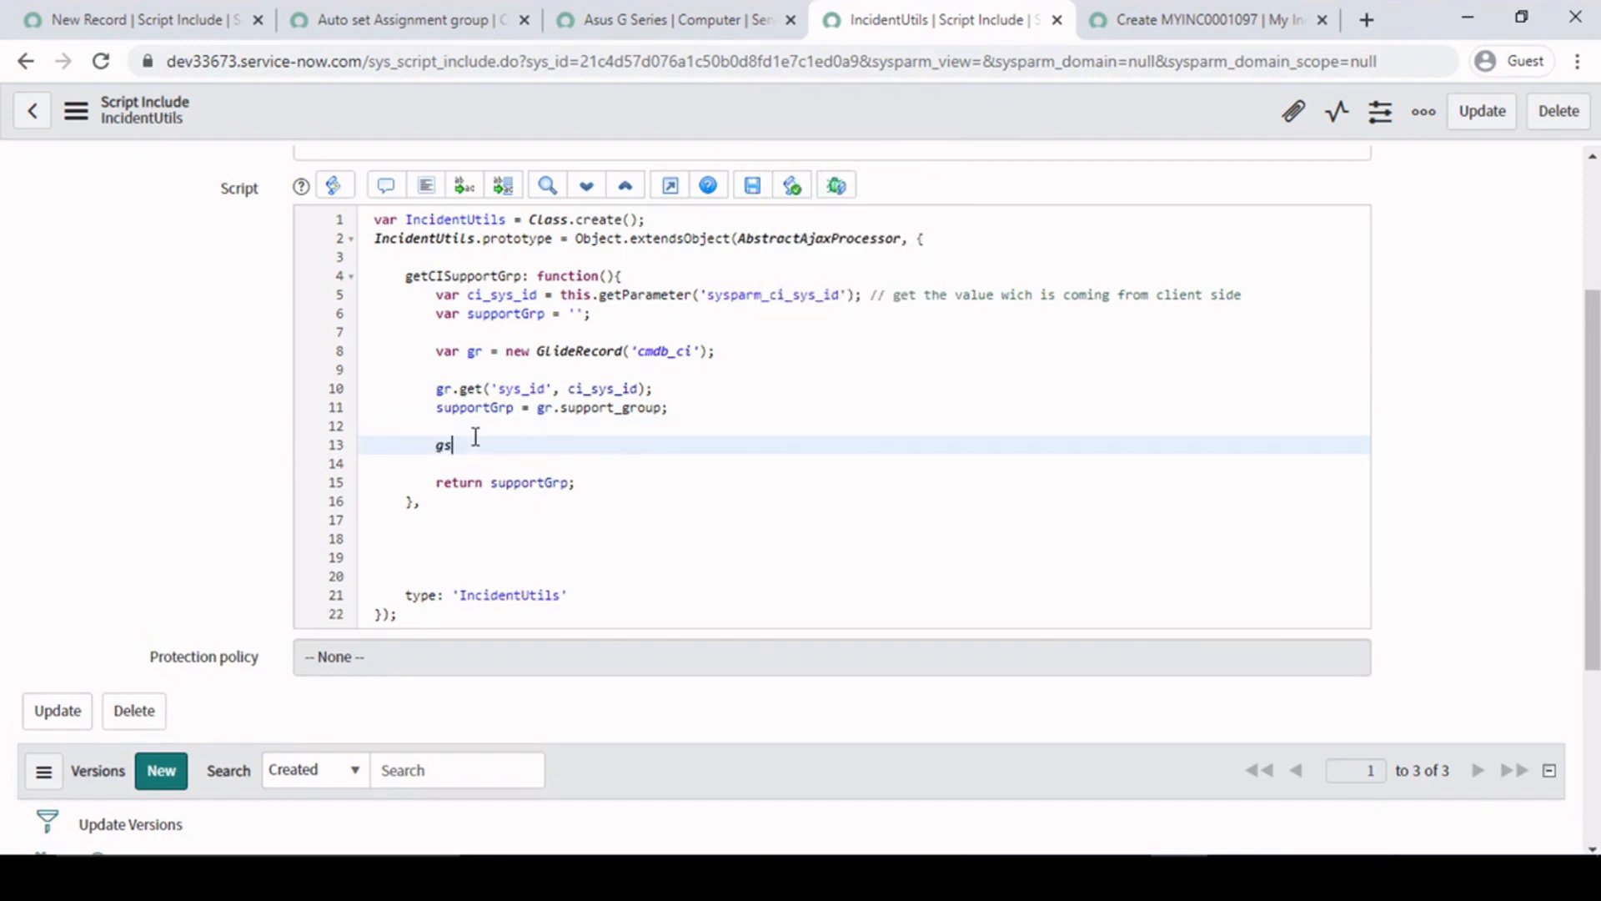
pyautogui.write('.log();')
pyautogui.doubleClick(476, 409)
pyautogui.hotkey('ctrl', 'c')
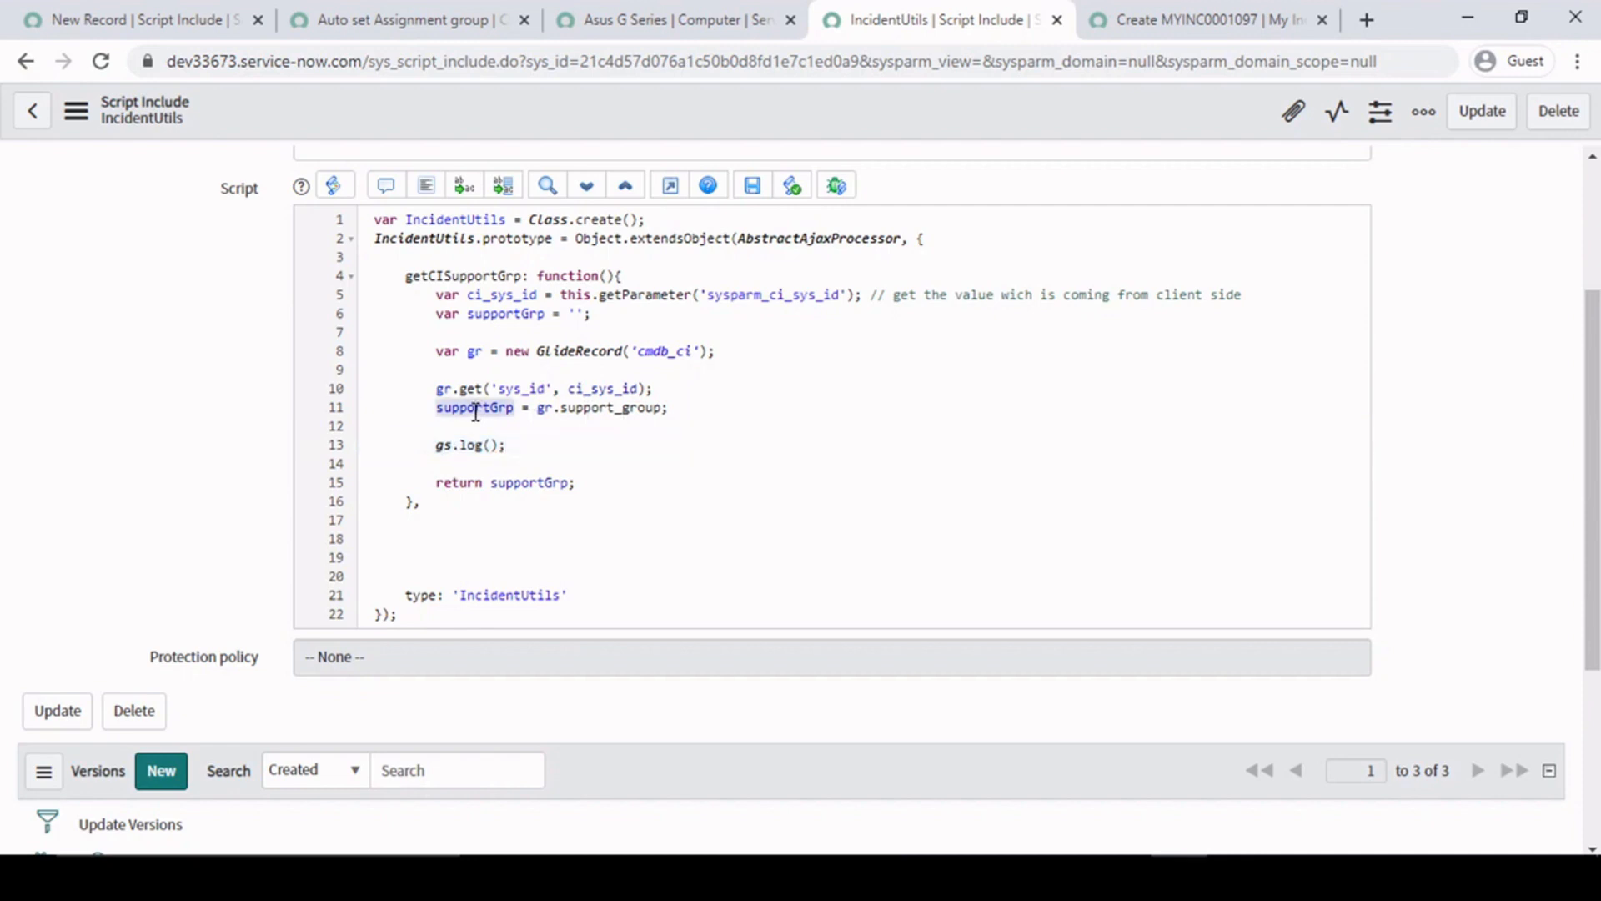
pyautogui.click(493, 447)
pyautogui.hotkey('ctrl', 'v')
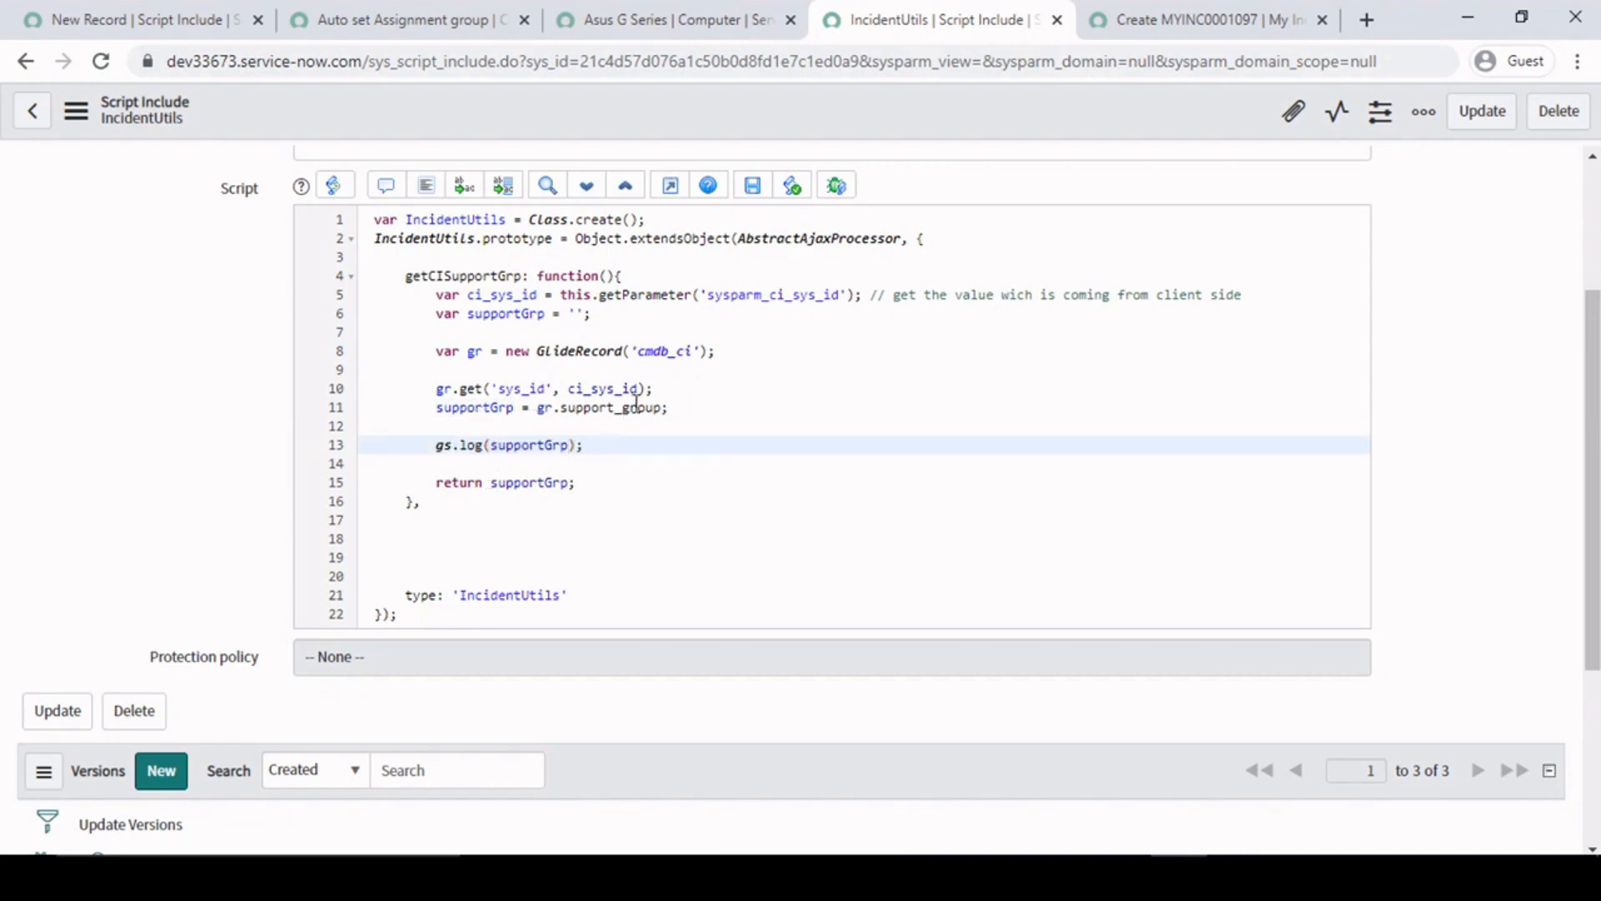
pyautogui.rightClick(762, 109)
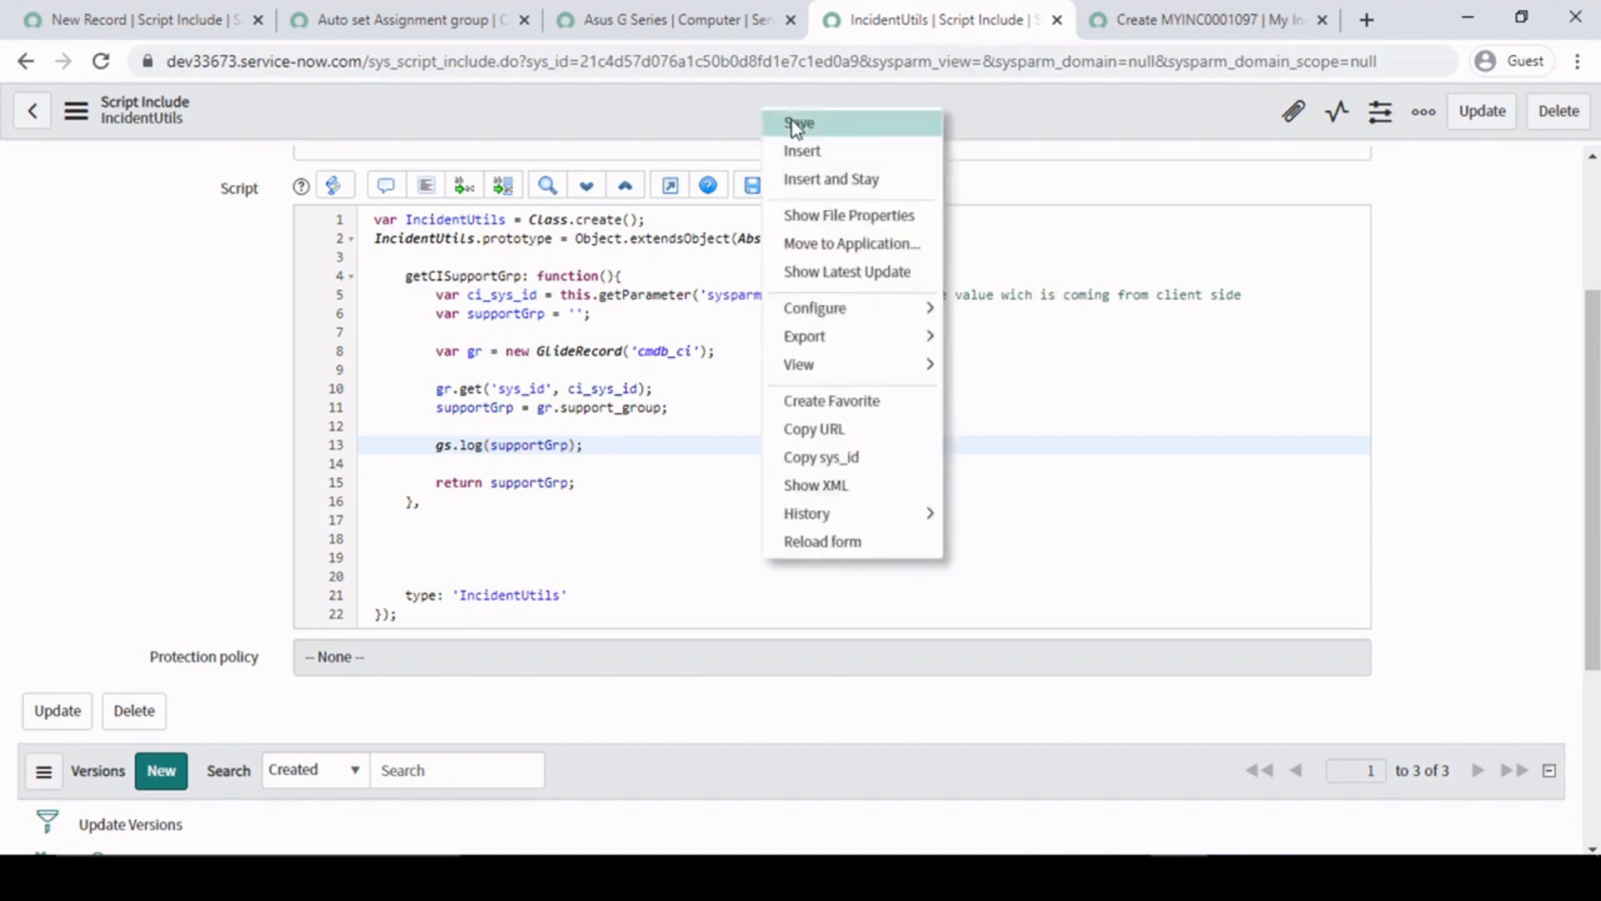
pyautogui.click(796, 126)
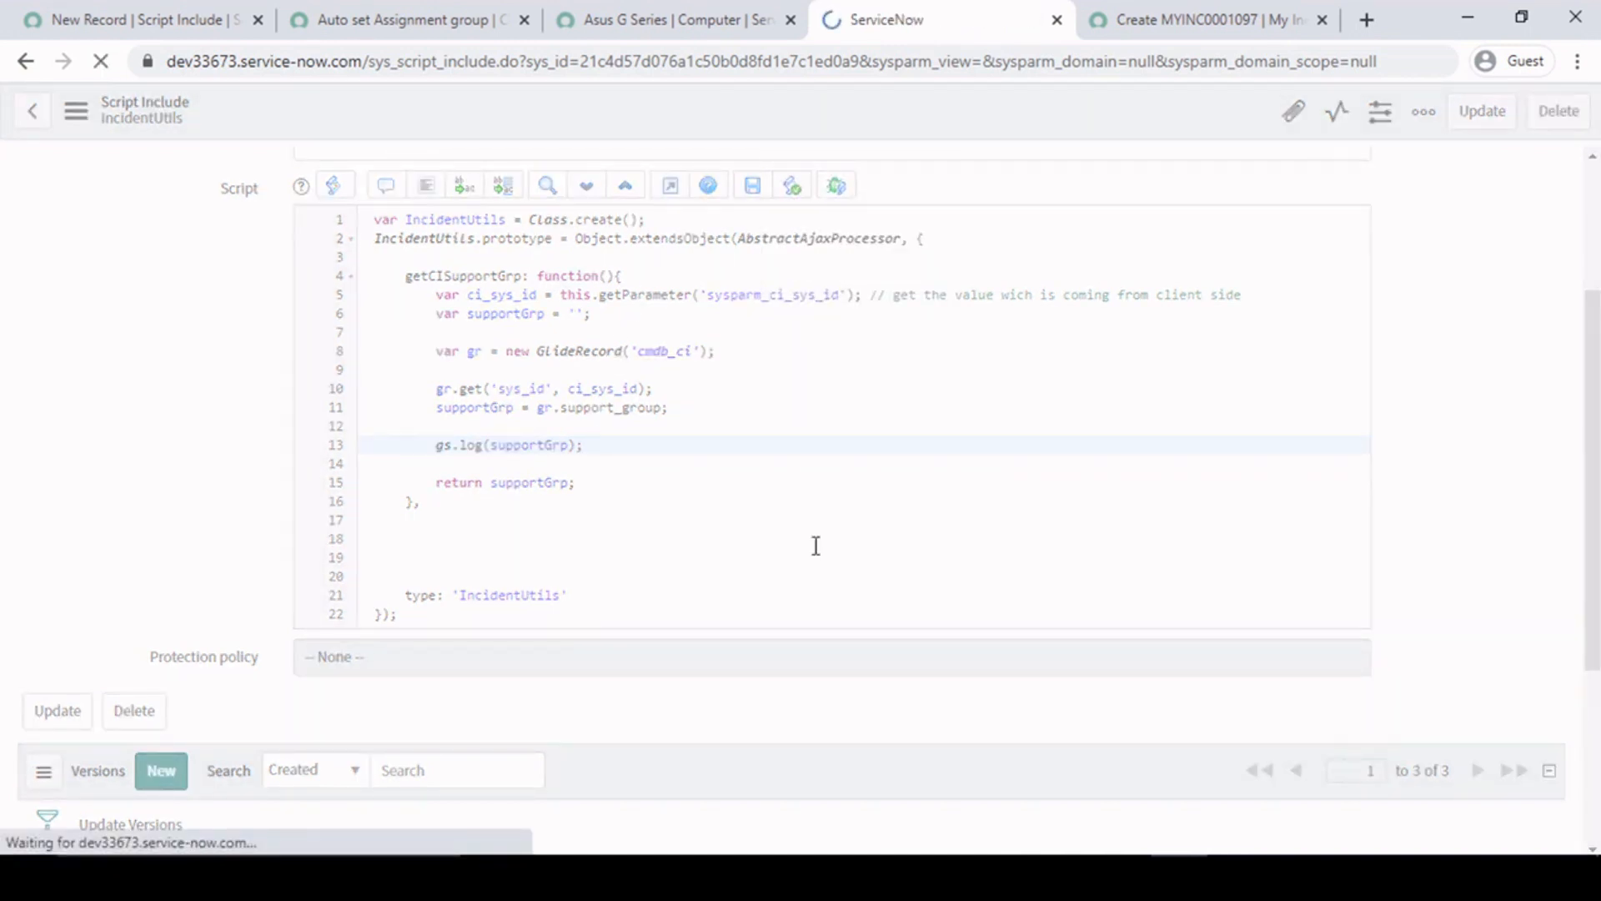
# - Reload the new My Incident form, set the configuration item to desktop-b6v9tkb, and dismiss the debug alert
pyautogui.hotkey('ctrl', 'Tab')
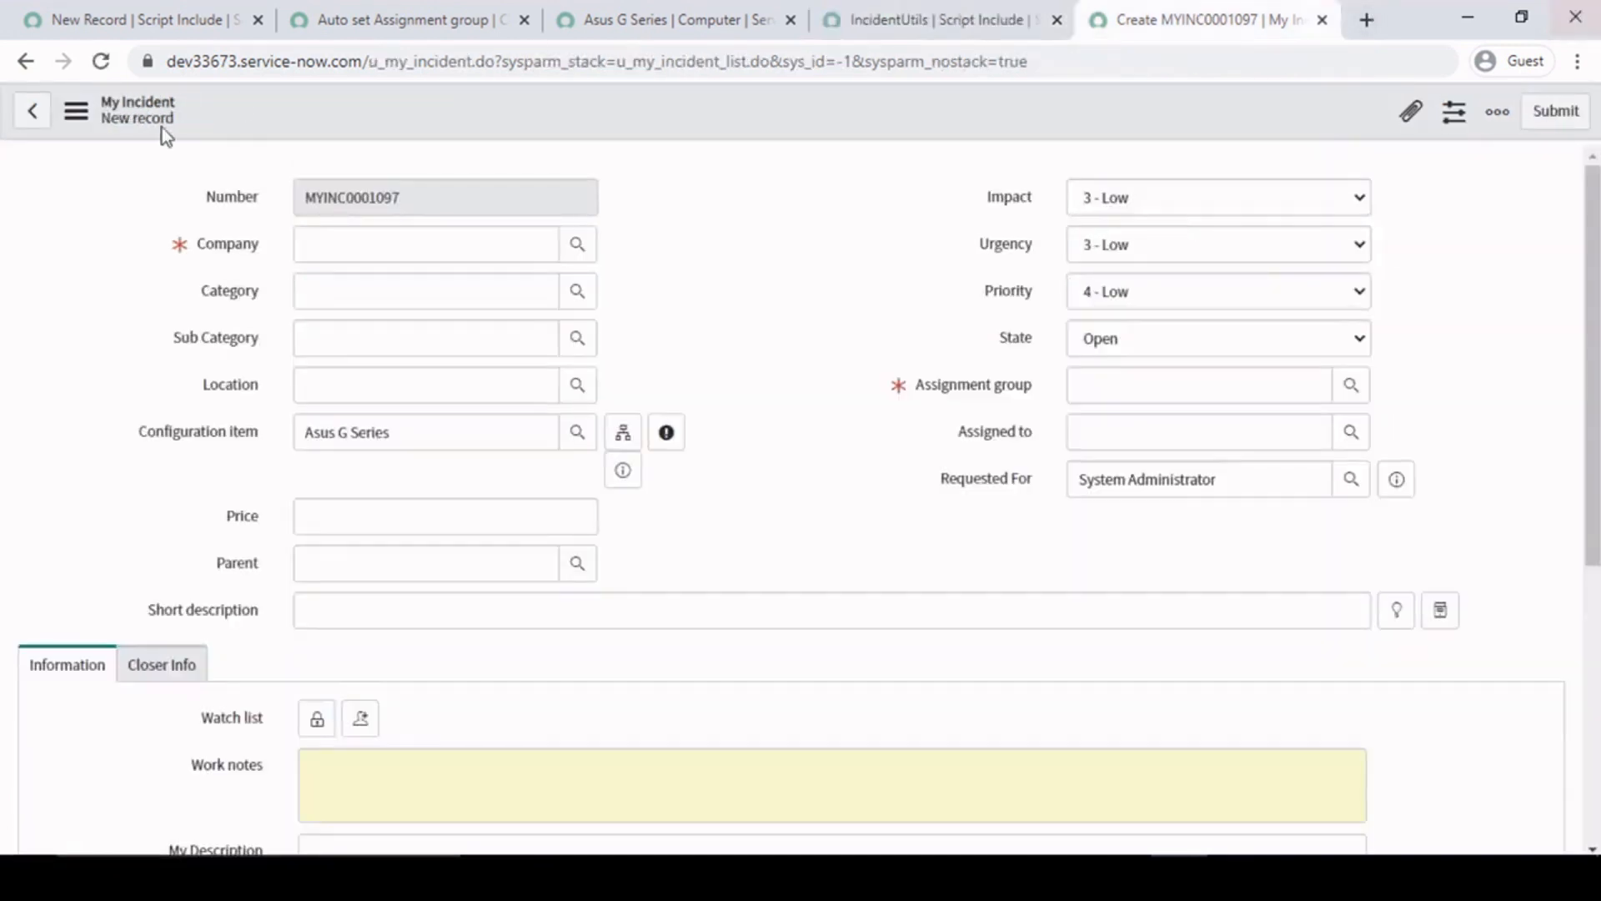
pyautogui.click(100, 62)
pyautogui.click(903, 195)
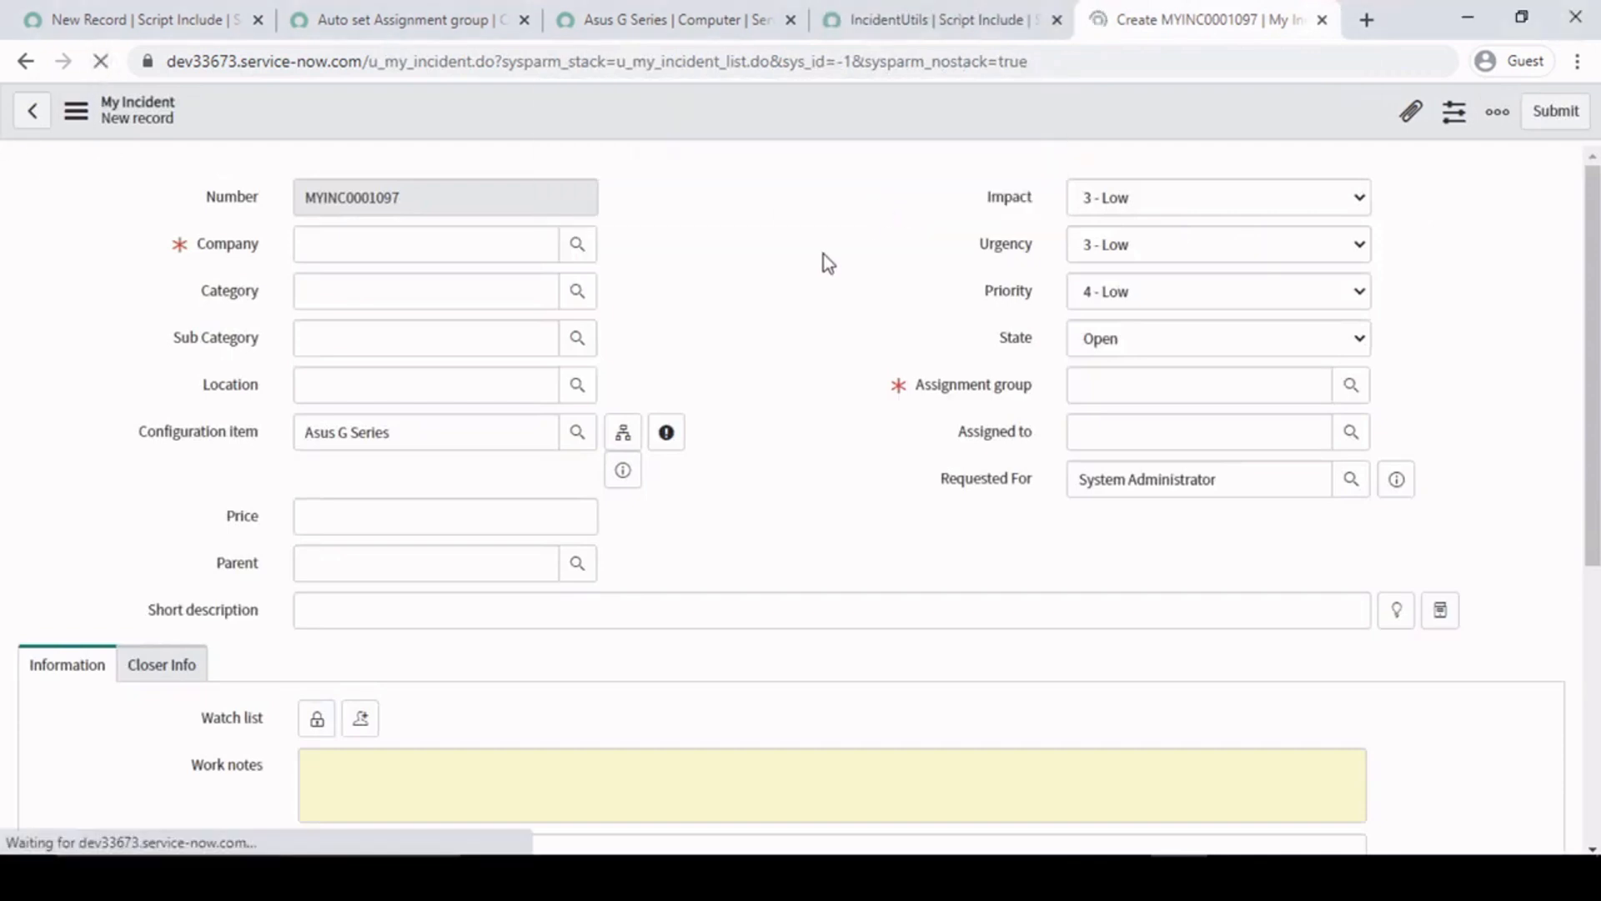
pyautogui.click(409, 429)
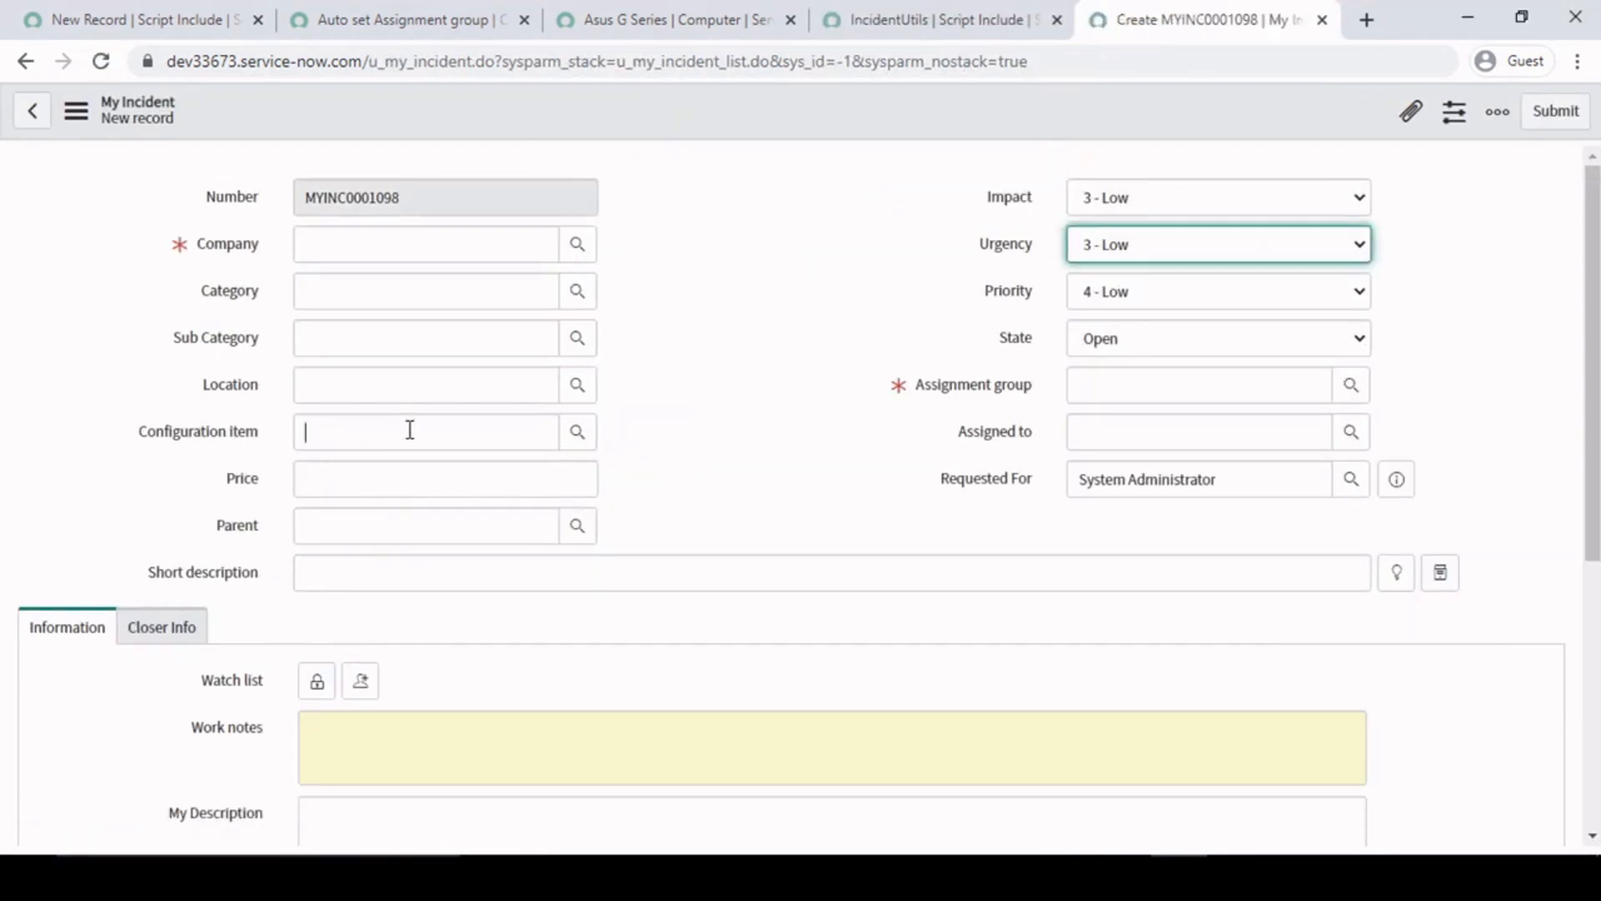
pyautogui.click(577, 434)
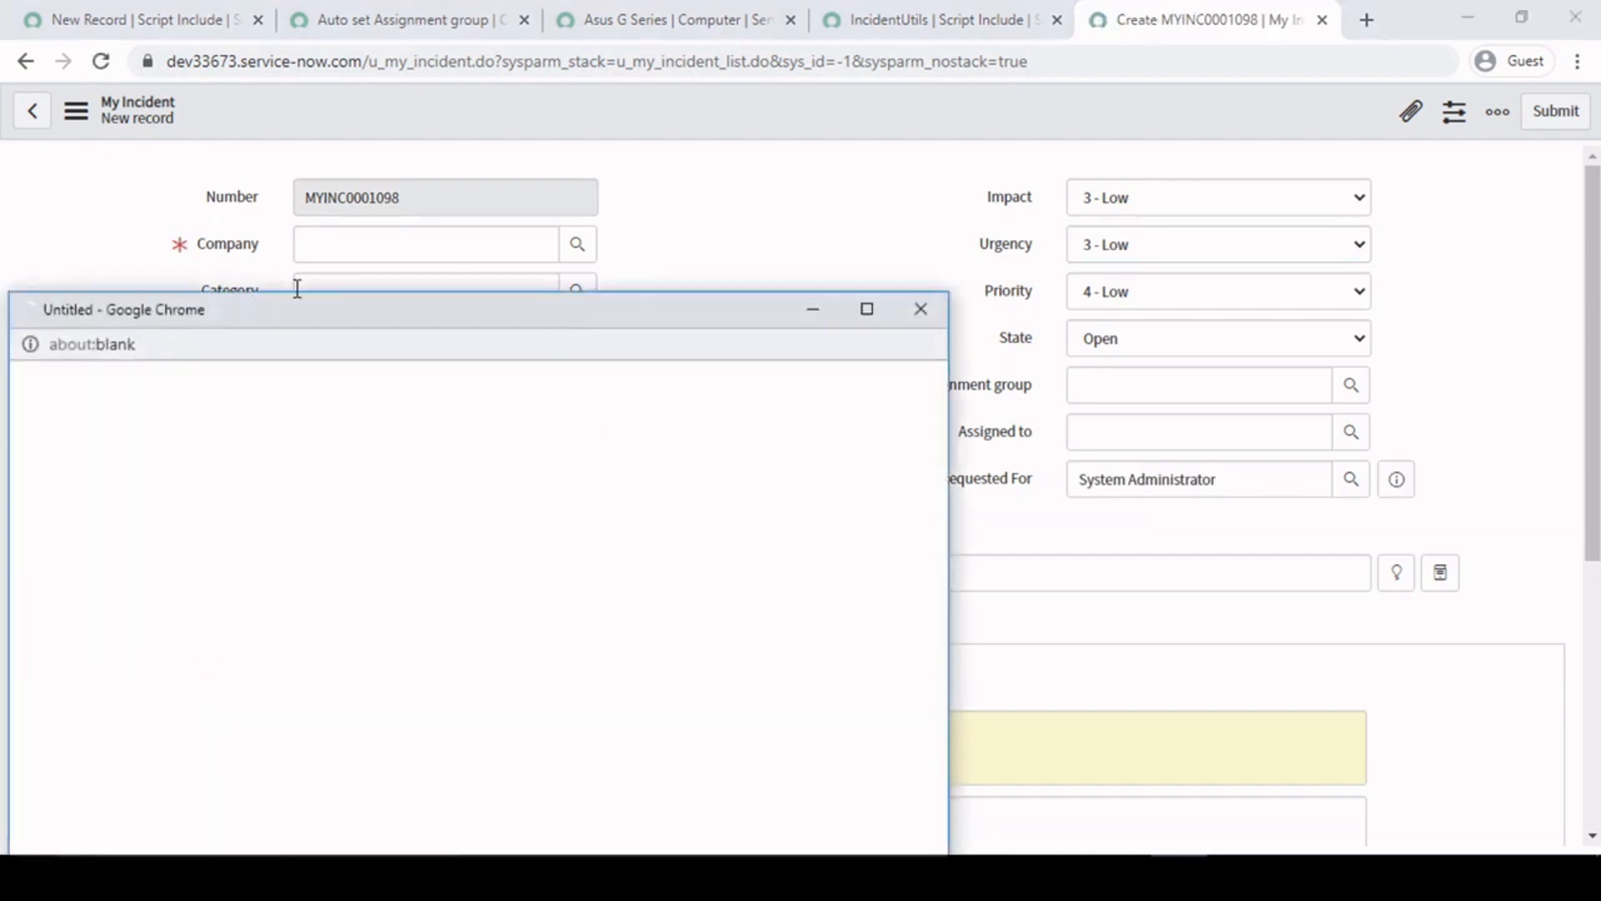
pyautogui.click(150, 658)
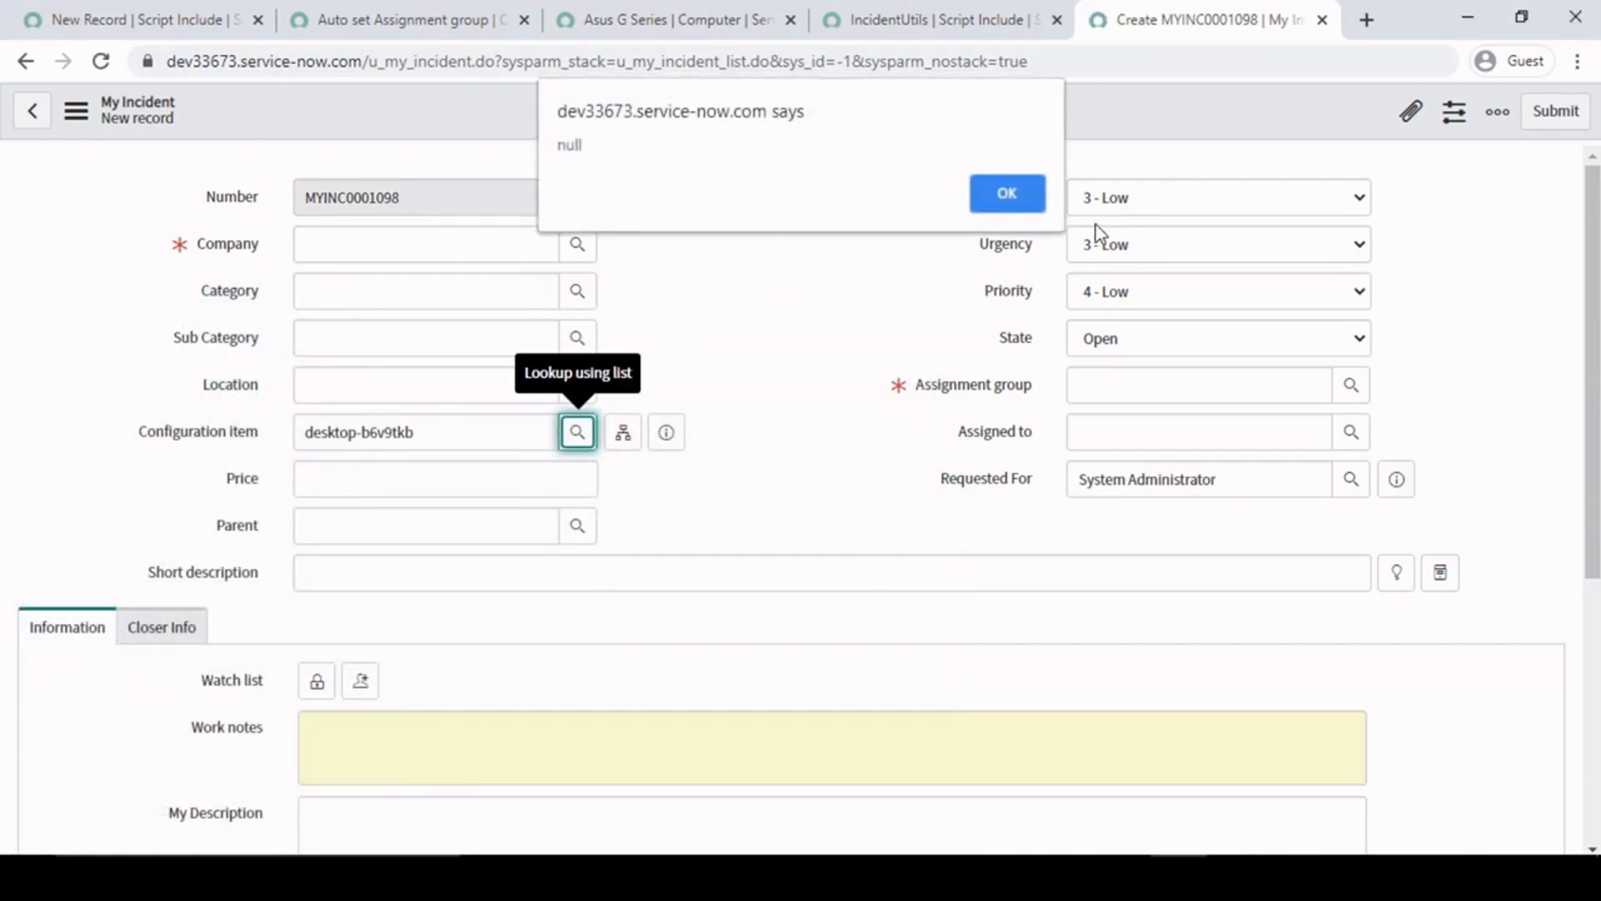
pyautogui.click(1006, 193)
# - Filter the navigator for logs and open the full System Log list in a separate browser tab
pyautogui.click(184, 21)
pyautogui.write('logs')
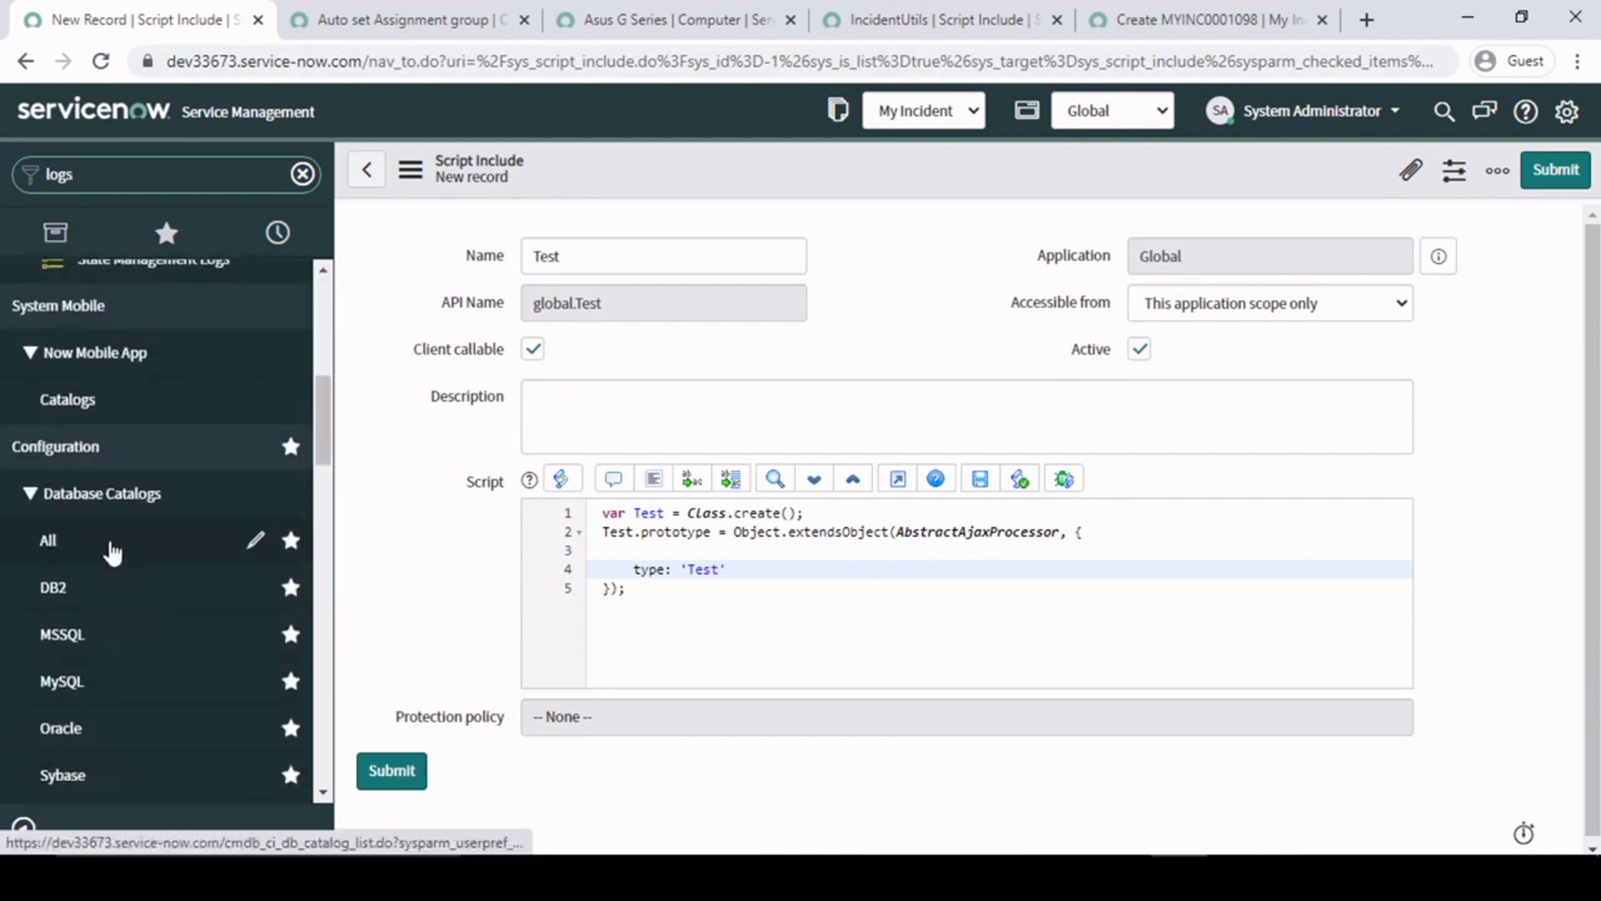
pyautogui.scroll(-15, 108, 550)
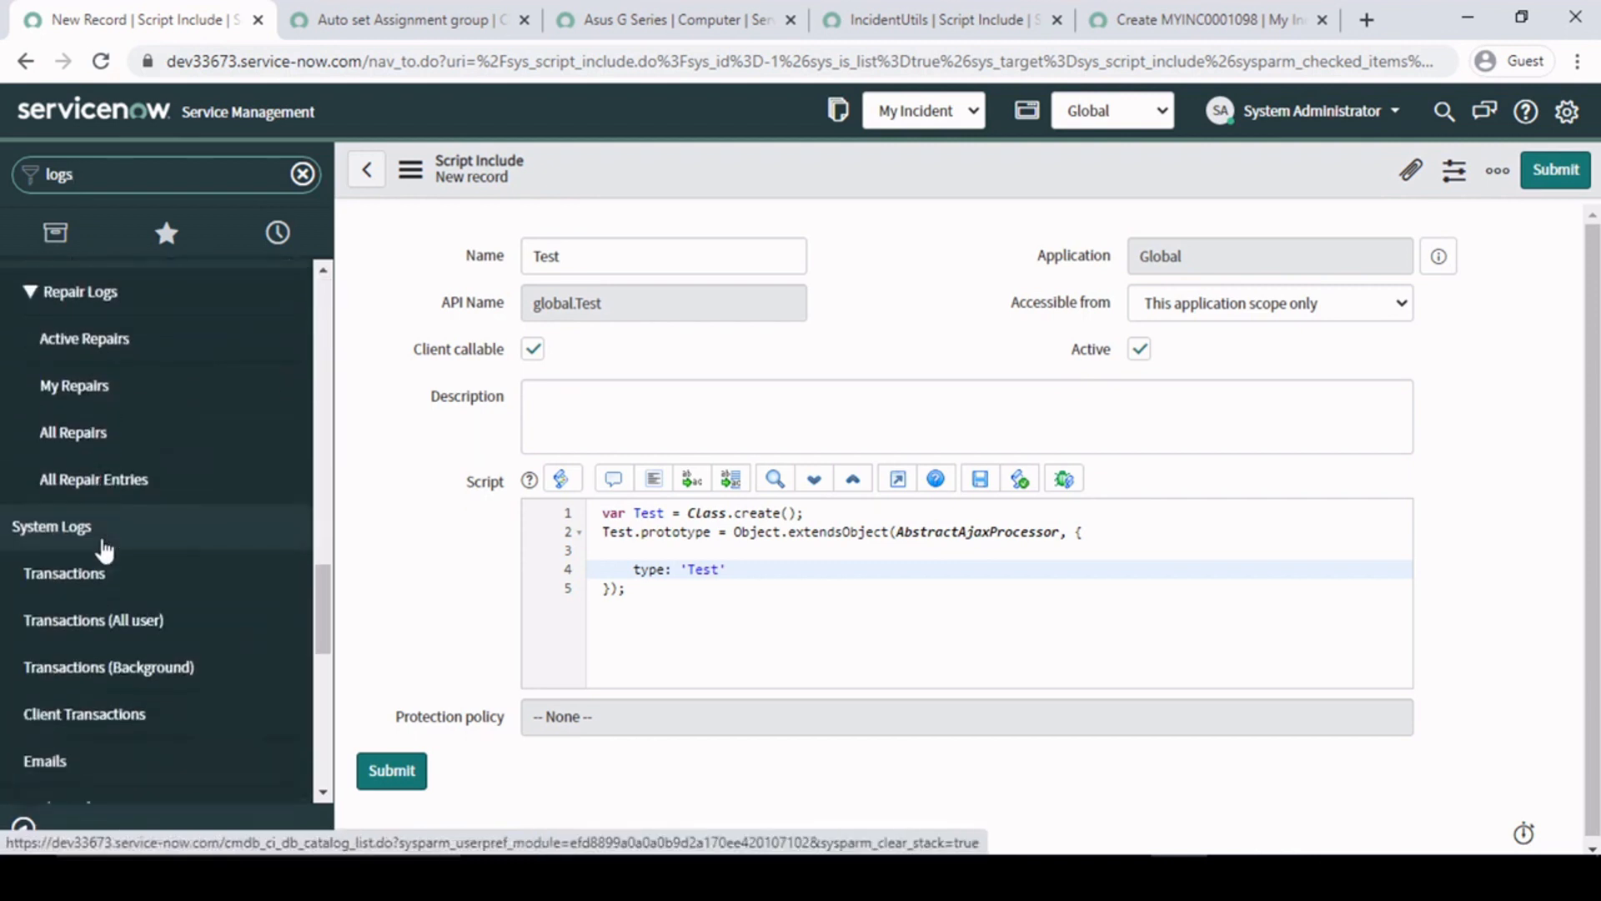
pyautogui.scroll(-8, 104, 551)
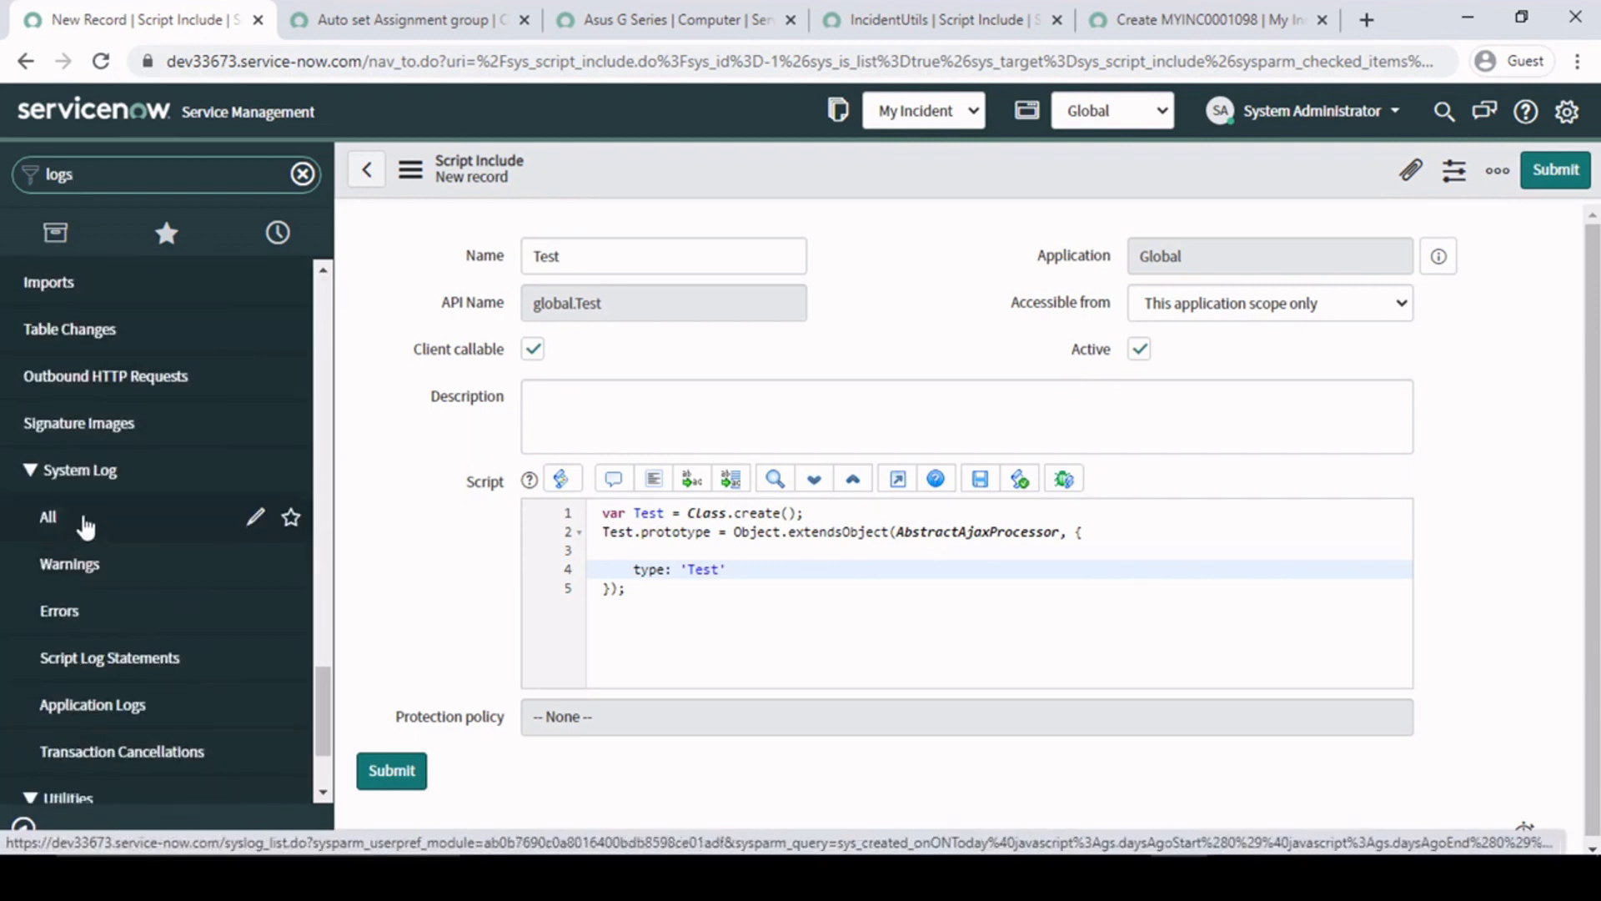
pyautogui.middleClick(84, 521)
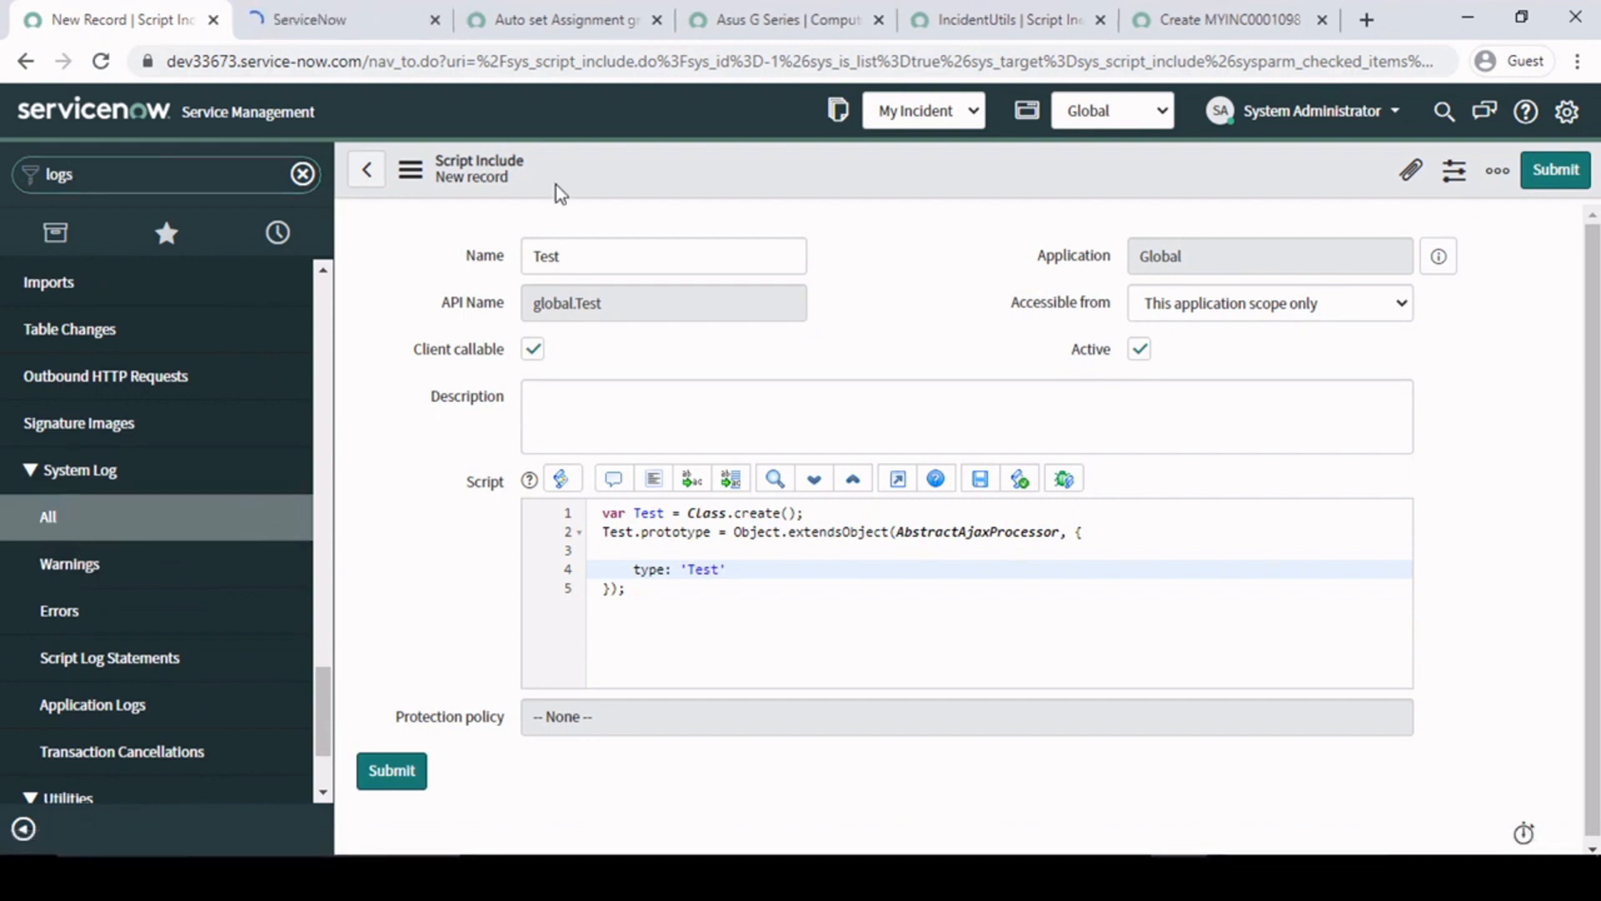
pyautogui.hotkey('ctrl', 'Tab')
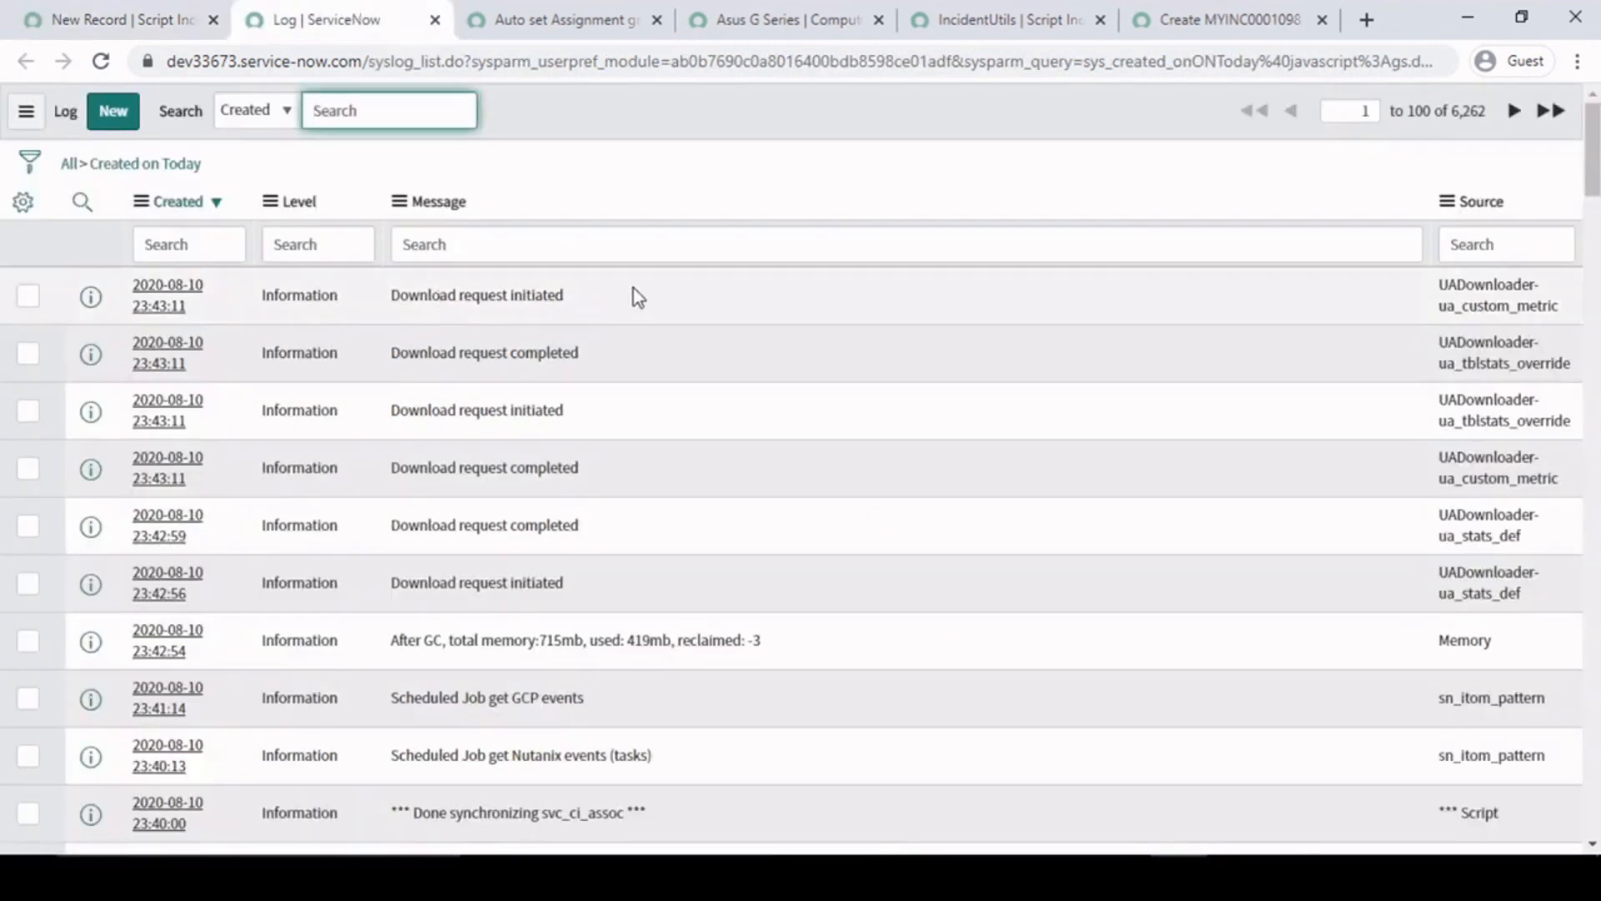
# - Sort the system log by Created in descending order and look through the newest entries for the supportGrp log output
pyautogui.click(141, 202)
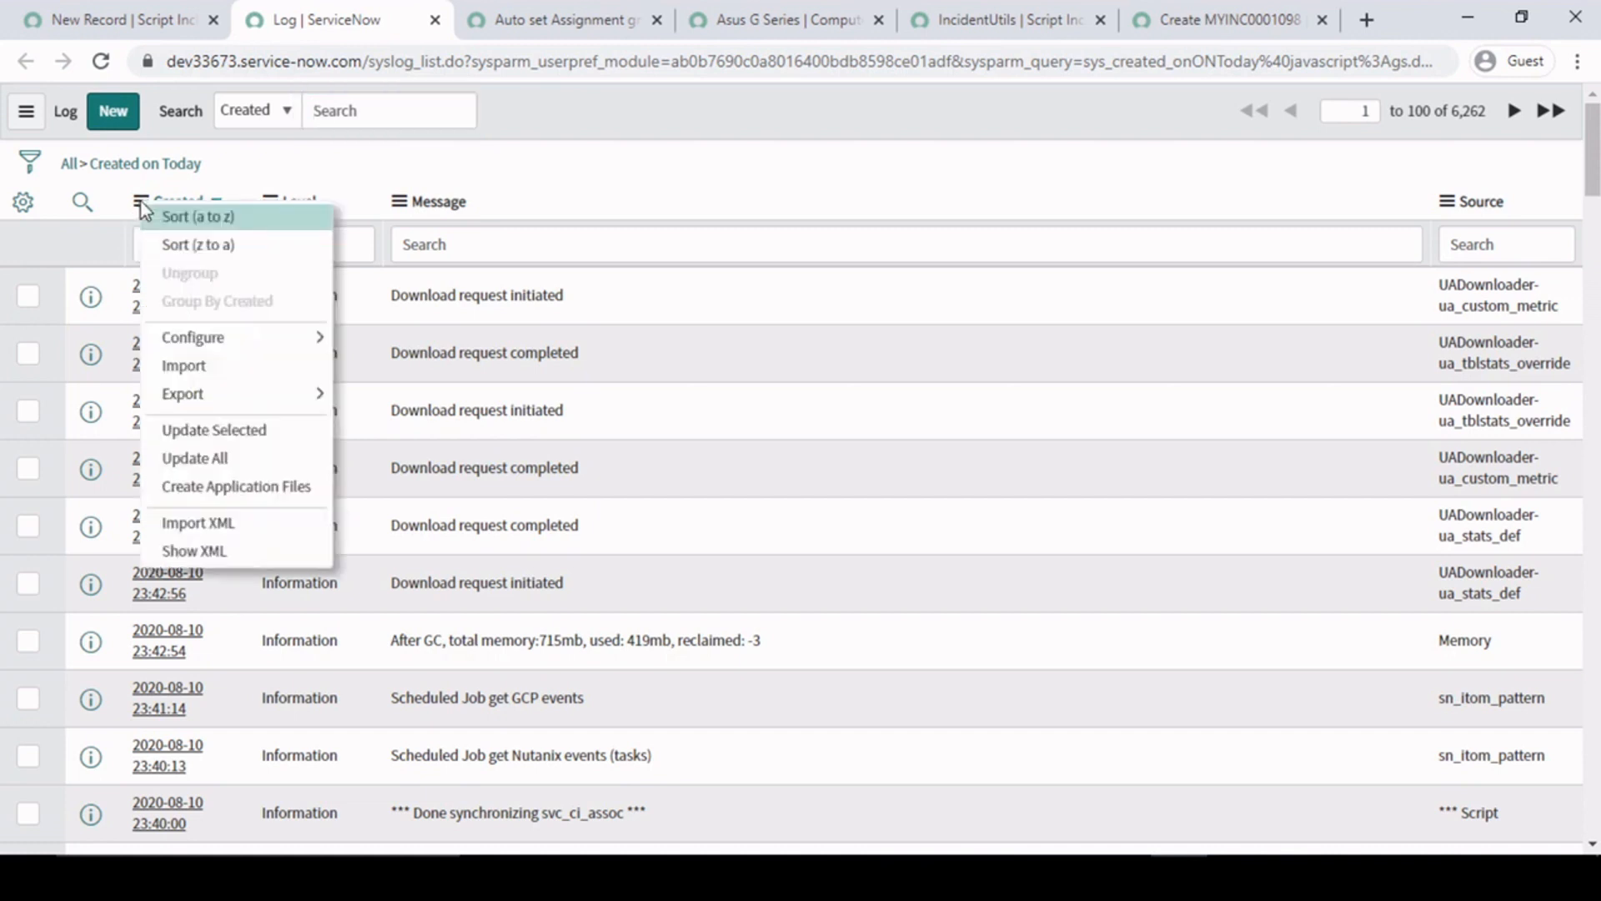
pyautogui.click(213, 245)
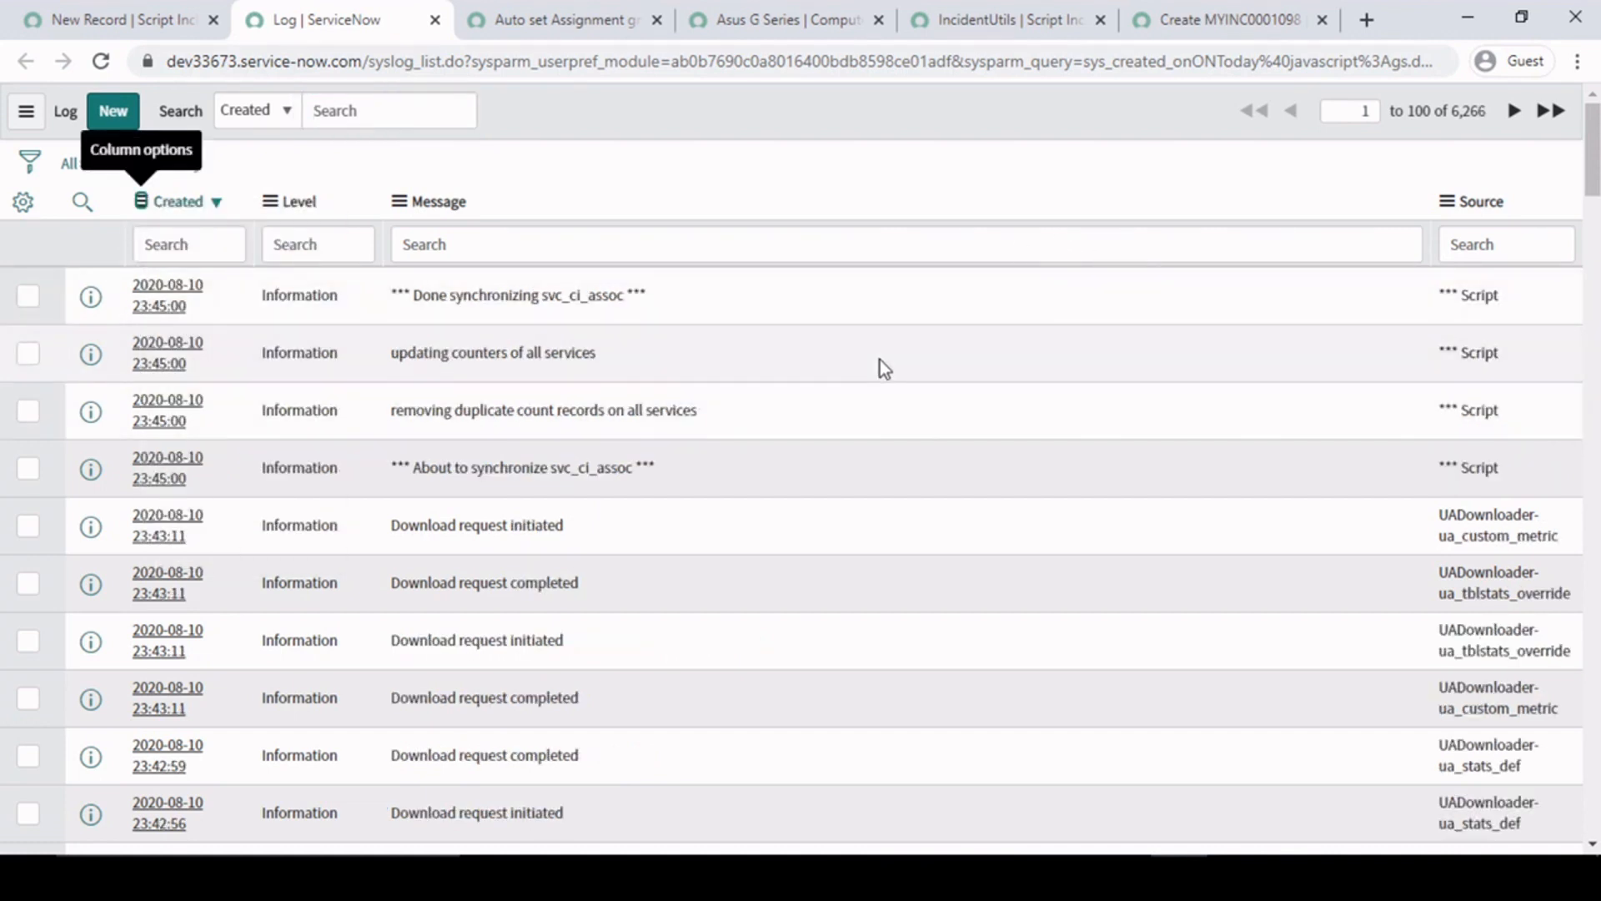
pyautogui.scroll(-3, 815, 417)
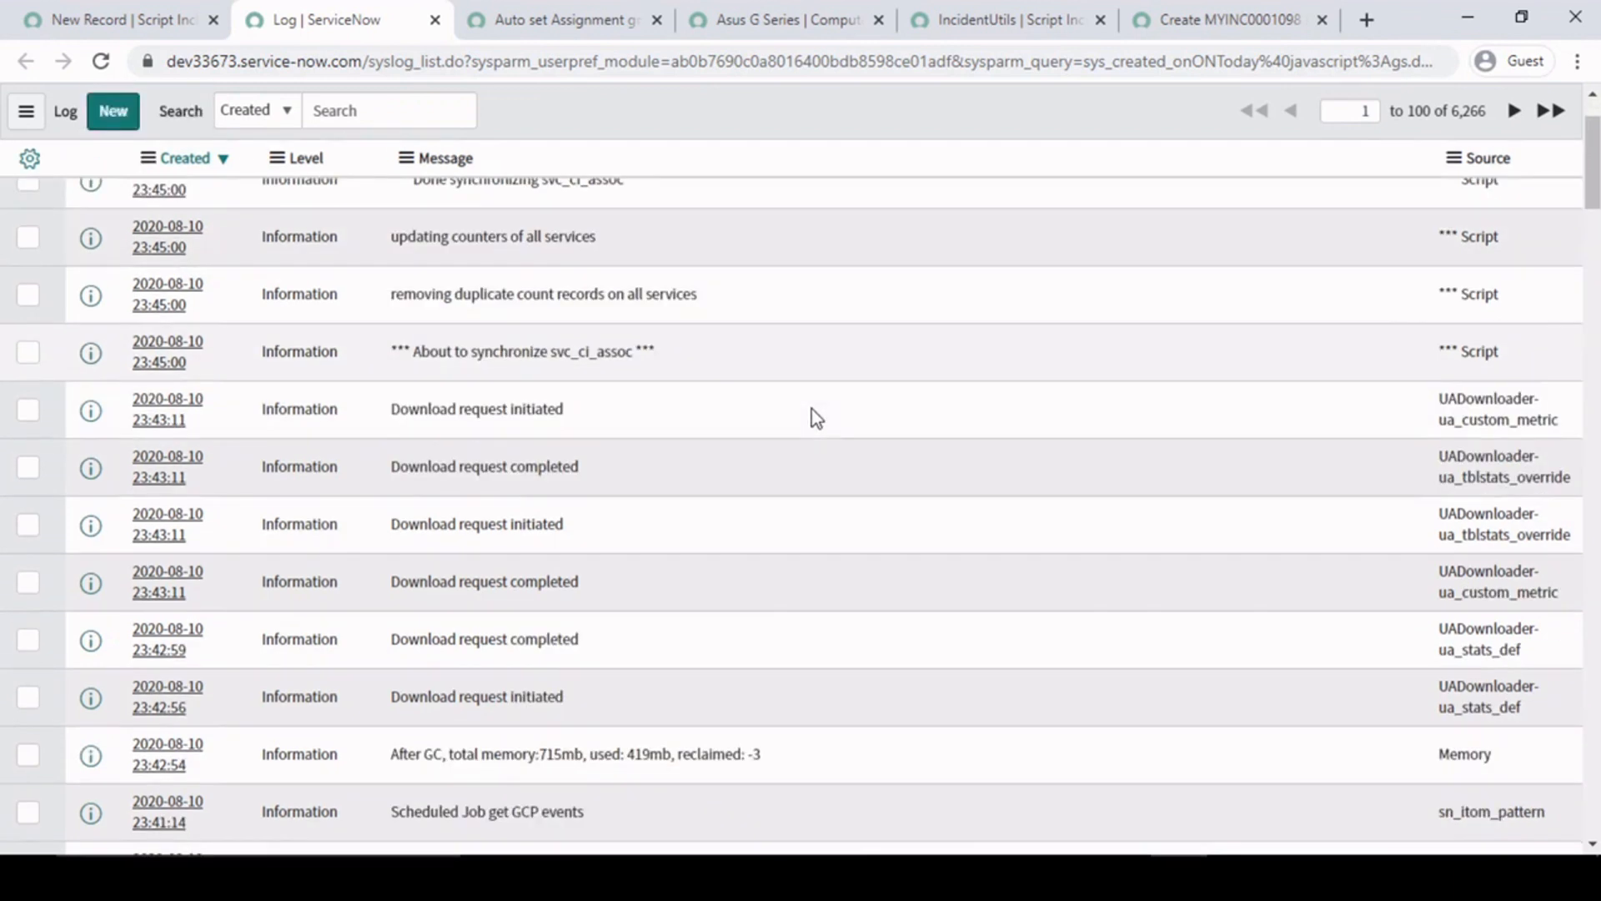
pyautogui.scroll(3, 815, 417)
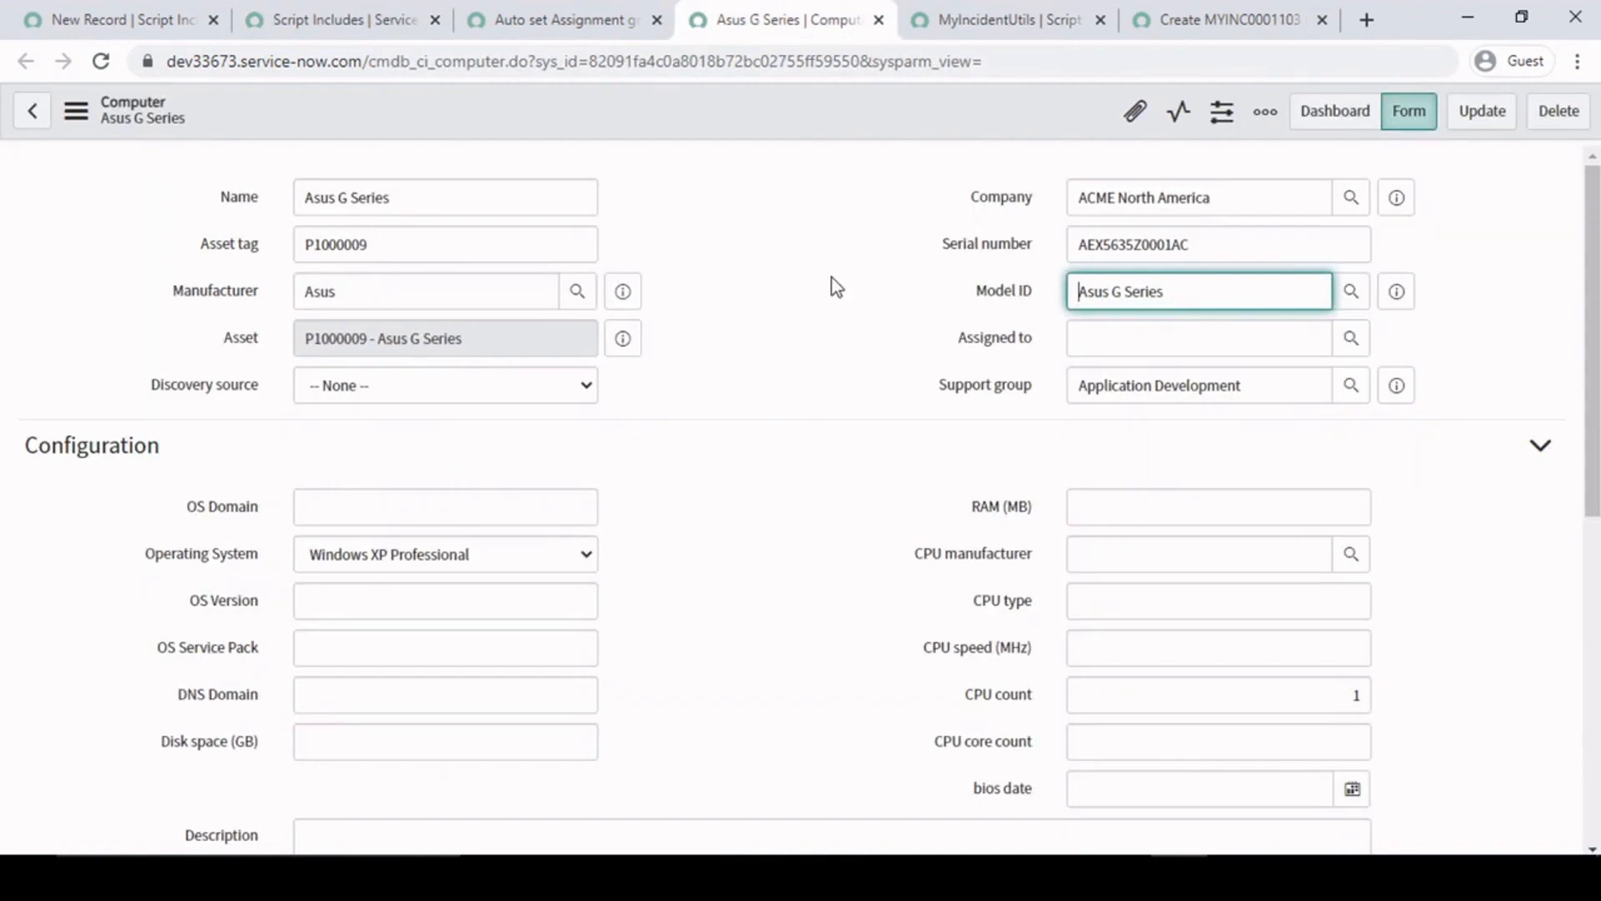
# - Inspect the script includes list filtered on IncidentUtils for entries that share the same name
pyautogui.click(784, 244)
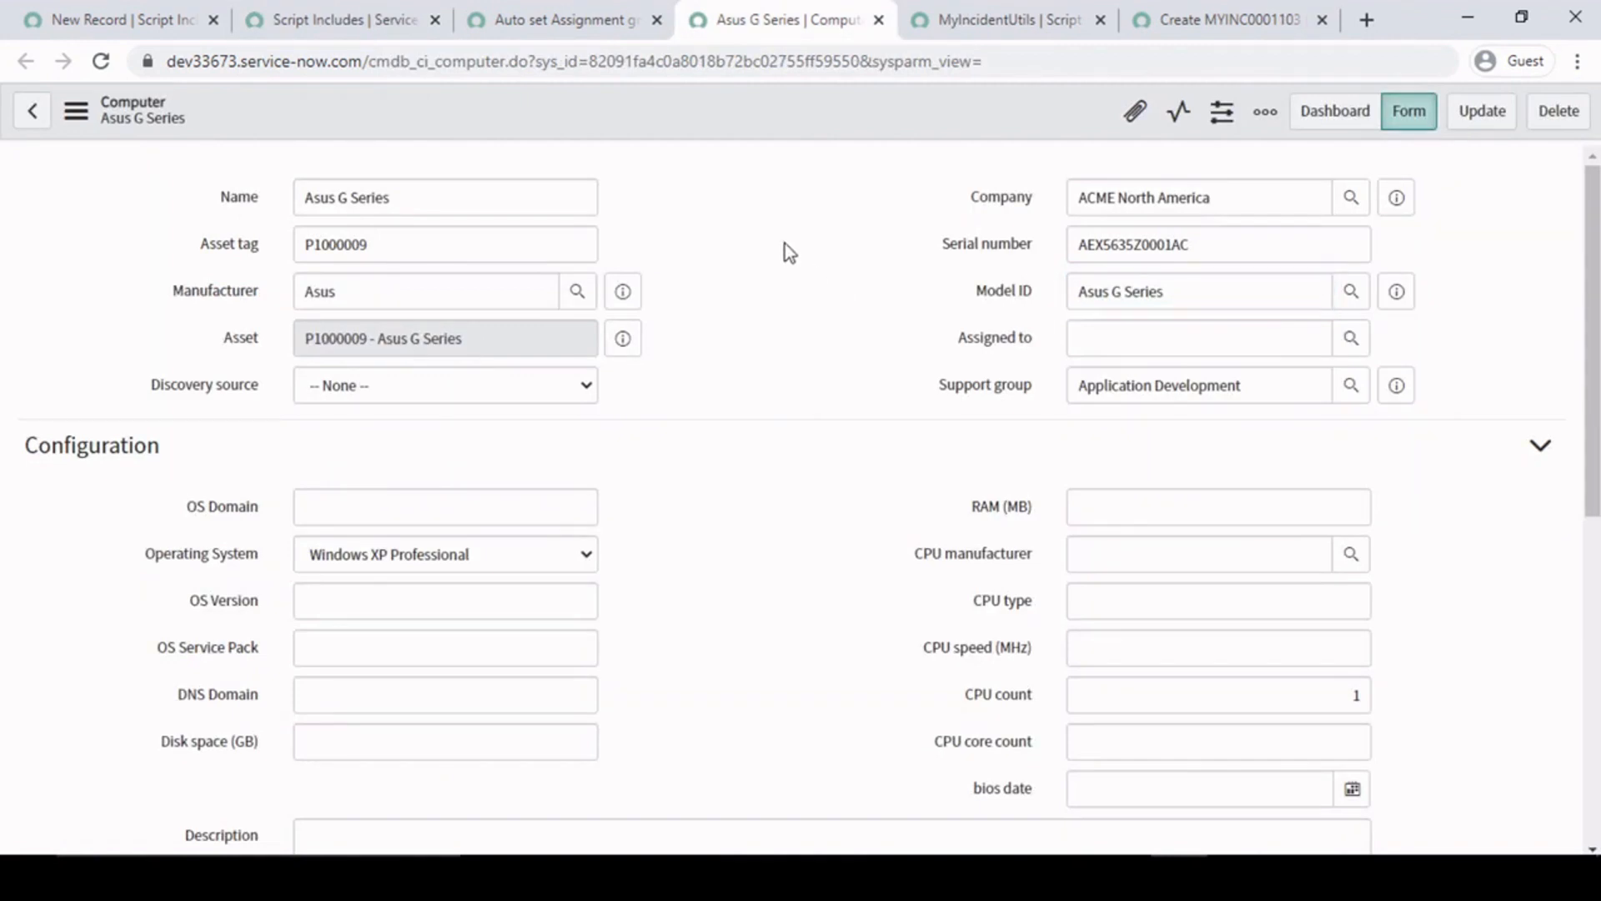
pyautogui.click(554, 8)
pyautogui.click(329, 10)
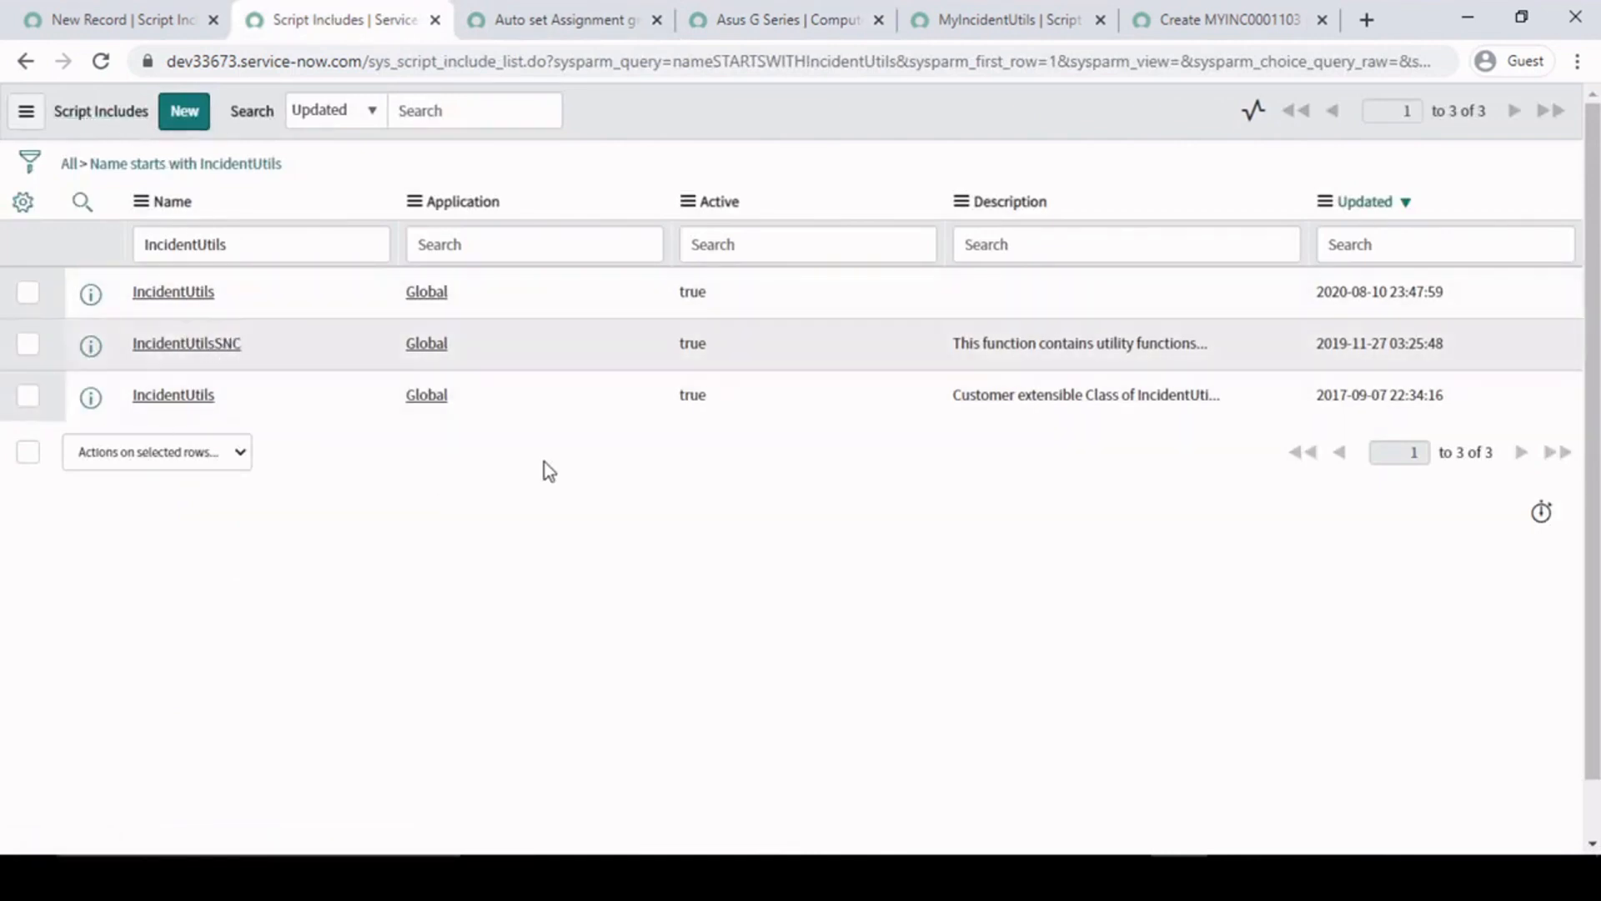
pyautogui.moveTo(400, 394); pyautogui.dragTo(475, 400)
pyautogui.moveTo(229, 393); pyautogui.dragTo(104, 391)
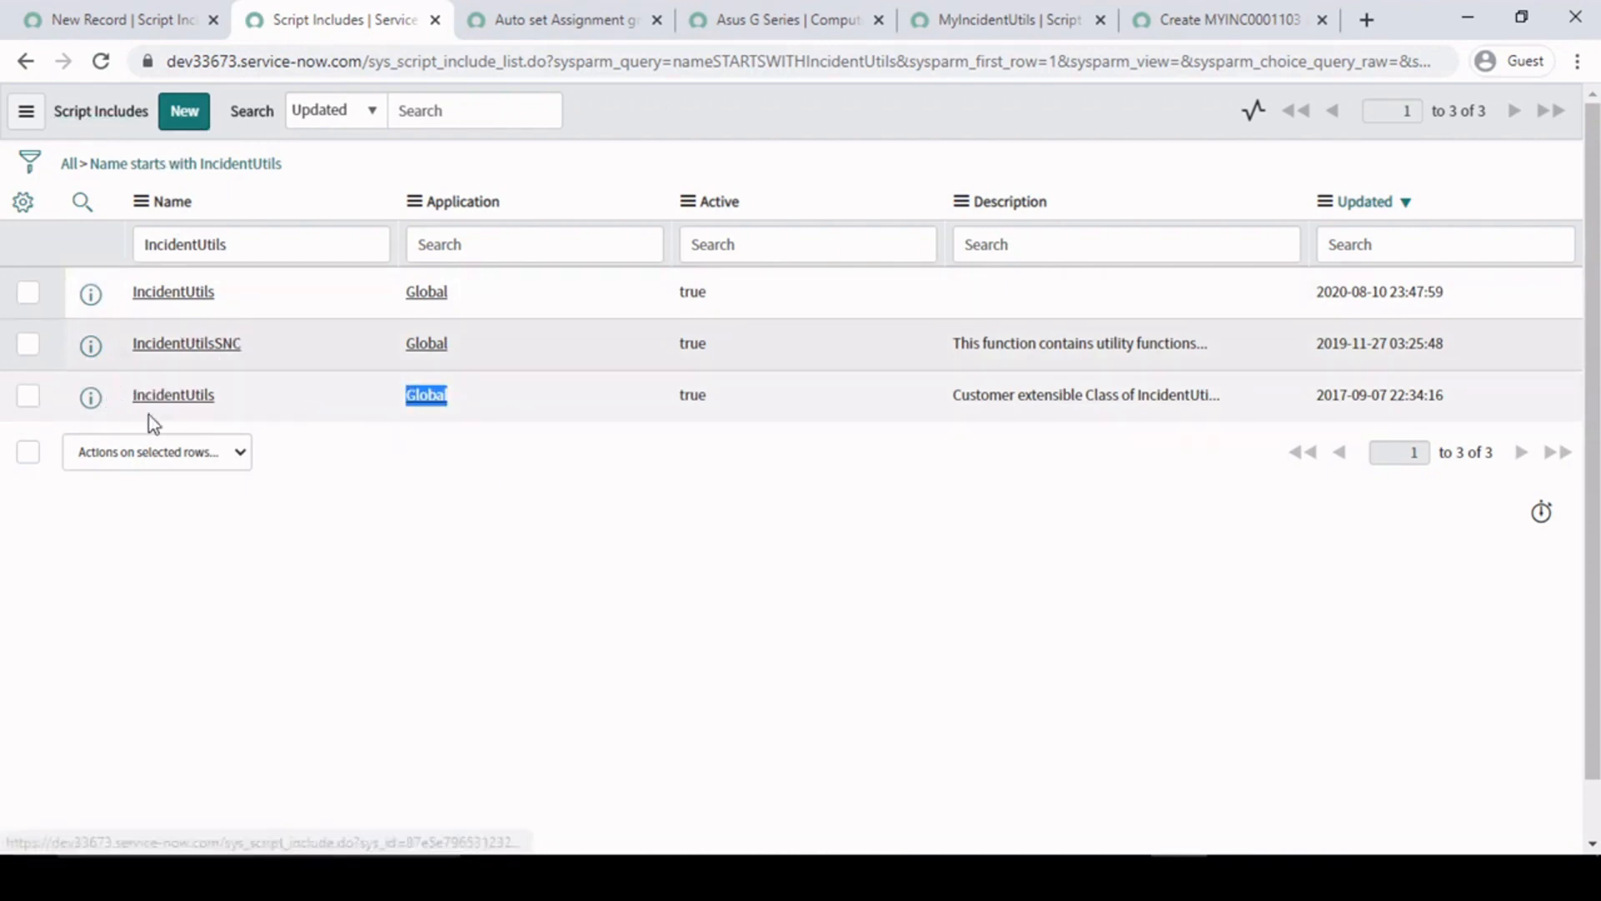
# - Compare the custom script include's name, MyIncidentUtils, with the entries in the IncidentUtils script includes list
pyautogui.click(967, 19)
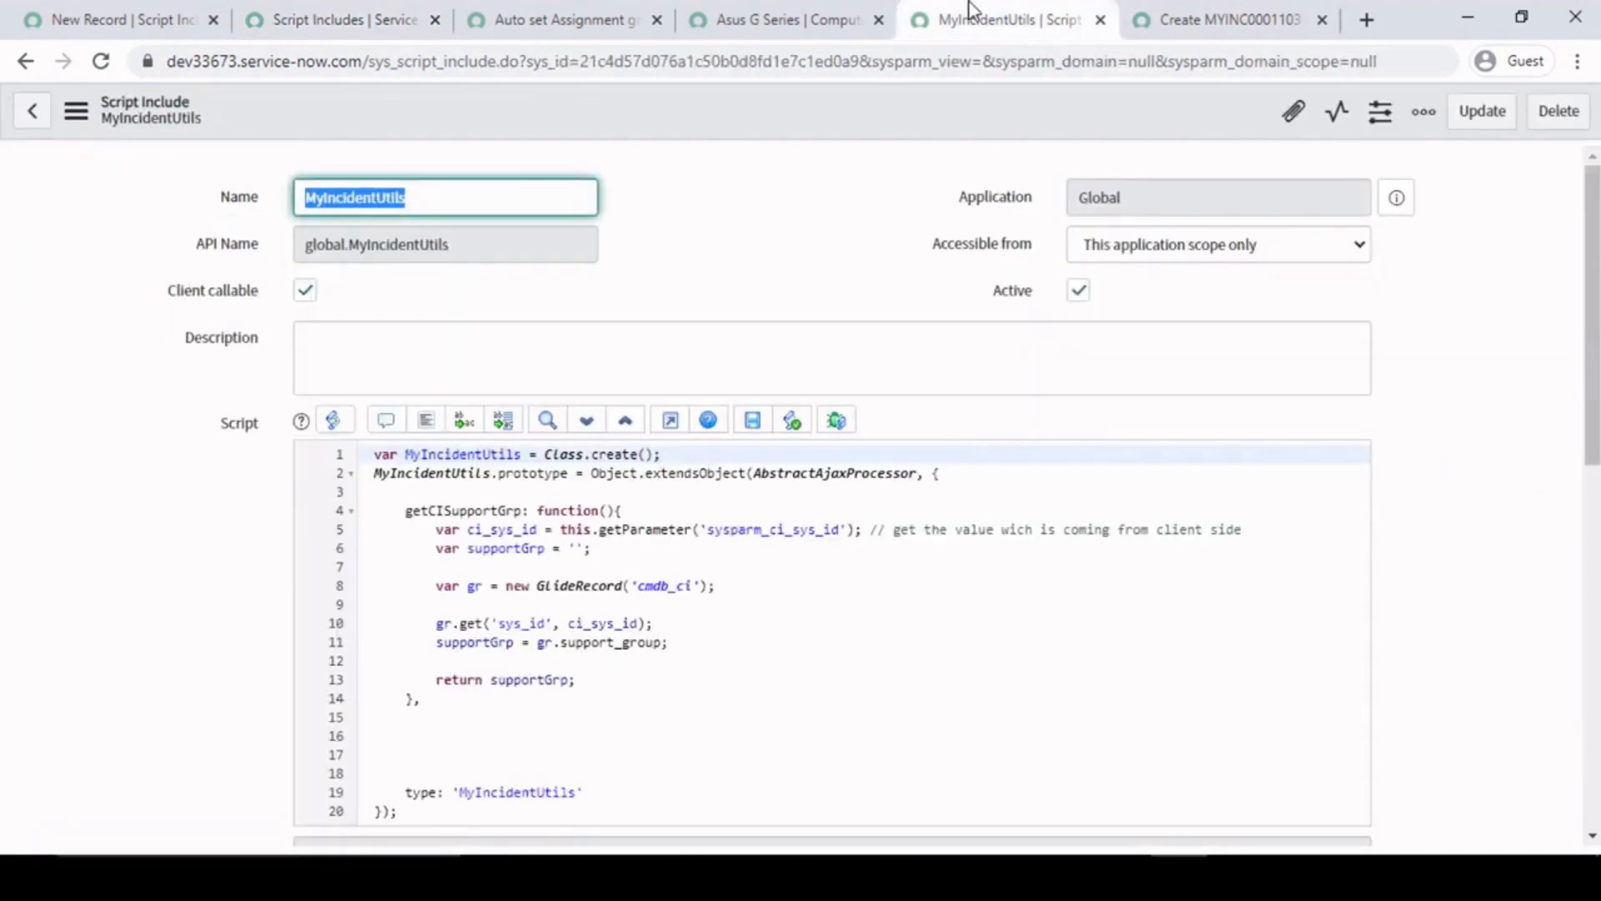
pyautogui.click(337, 197)
pyautogui.moveTo(452, 201); pyautogui.dragTo(249, 204)
pyautogui.click(795, 198)
pyautogui.click(367, 17)
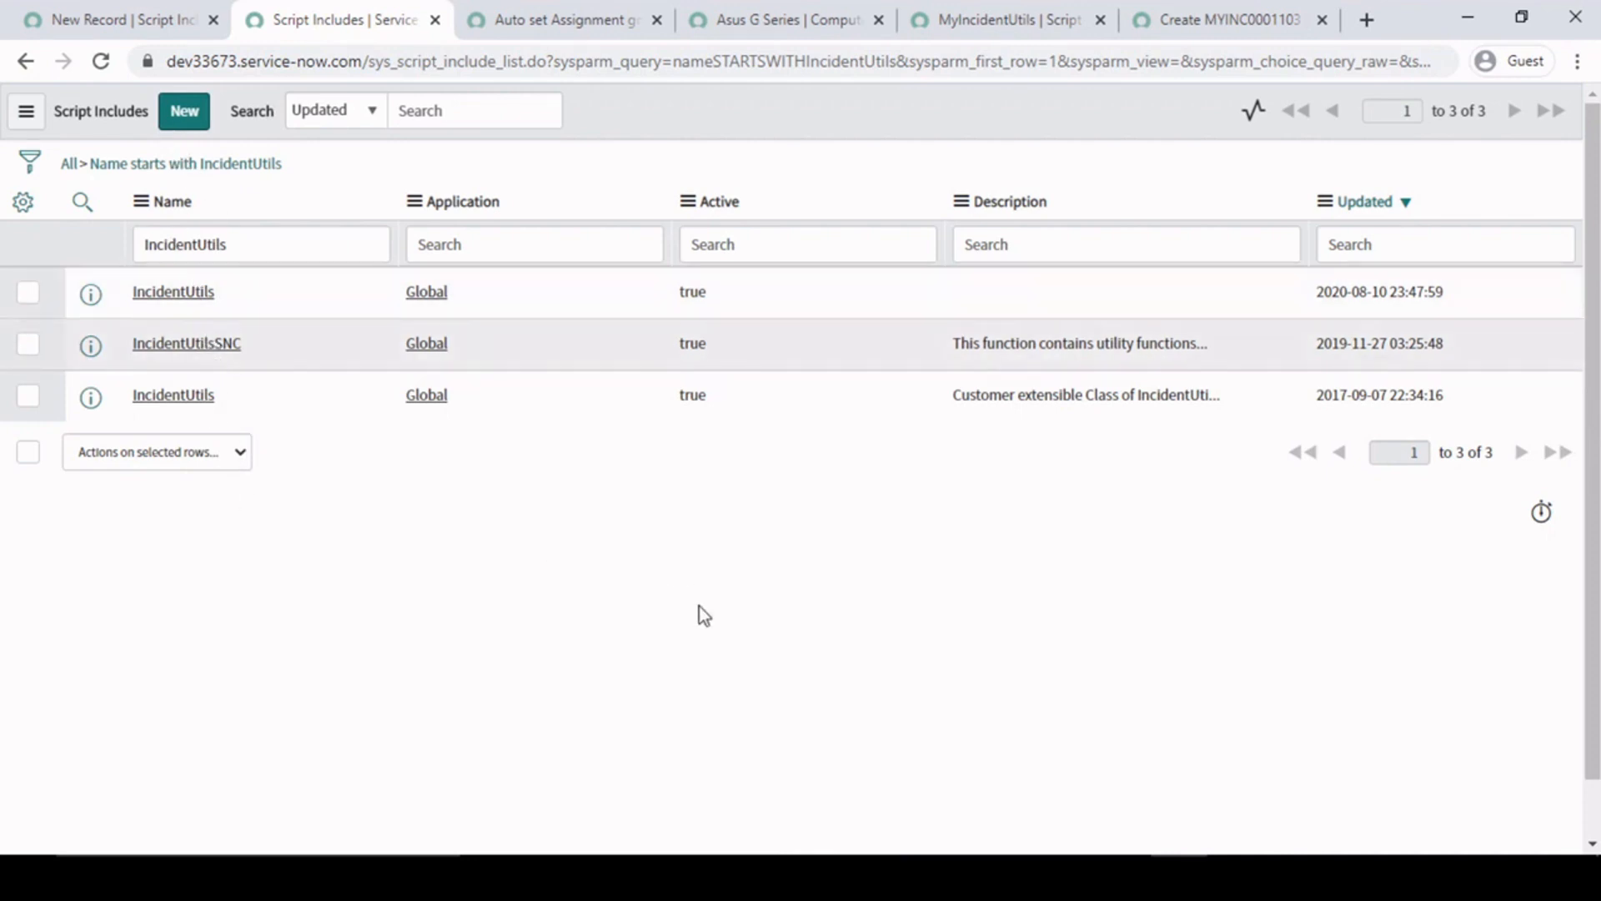
pyautogui.click(768, 13)
# - Review the MyIncidentUtils script include, covering its Name field and the getCISupportGrp function
pyautogui.click(1009, 24)
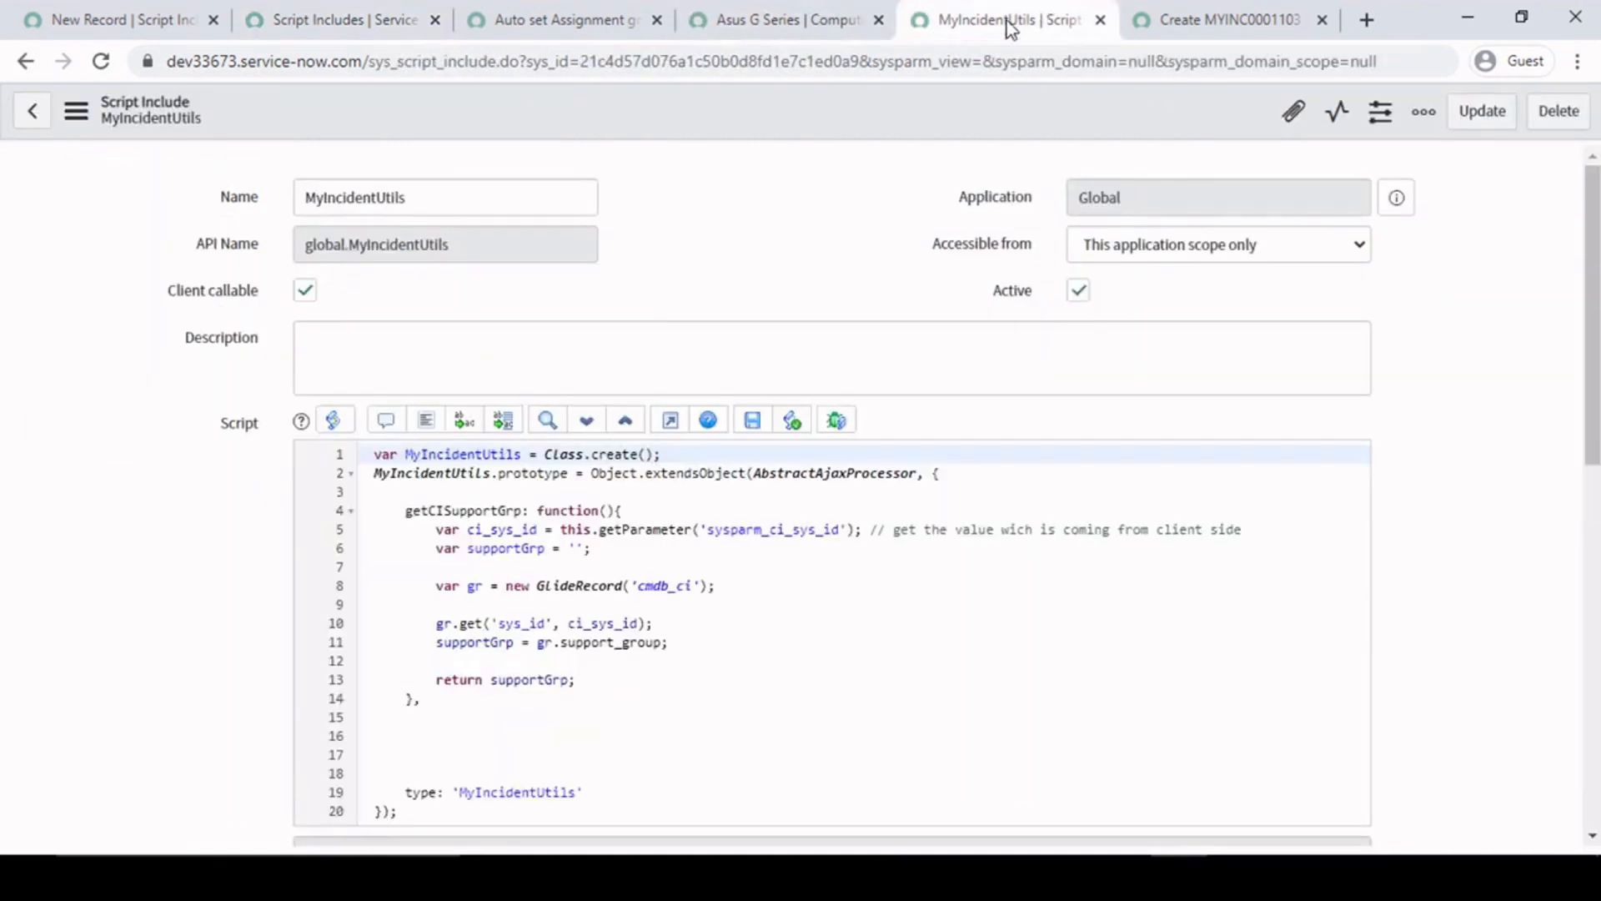
pyautogui.click(709, 659)
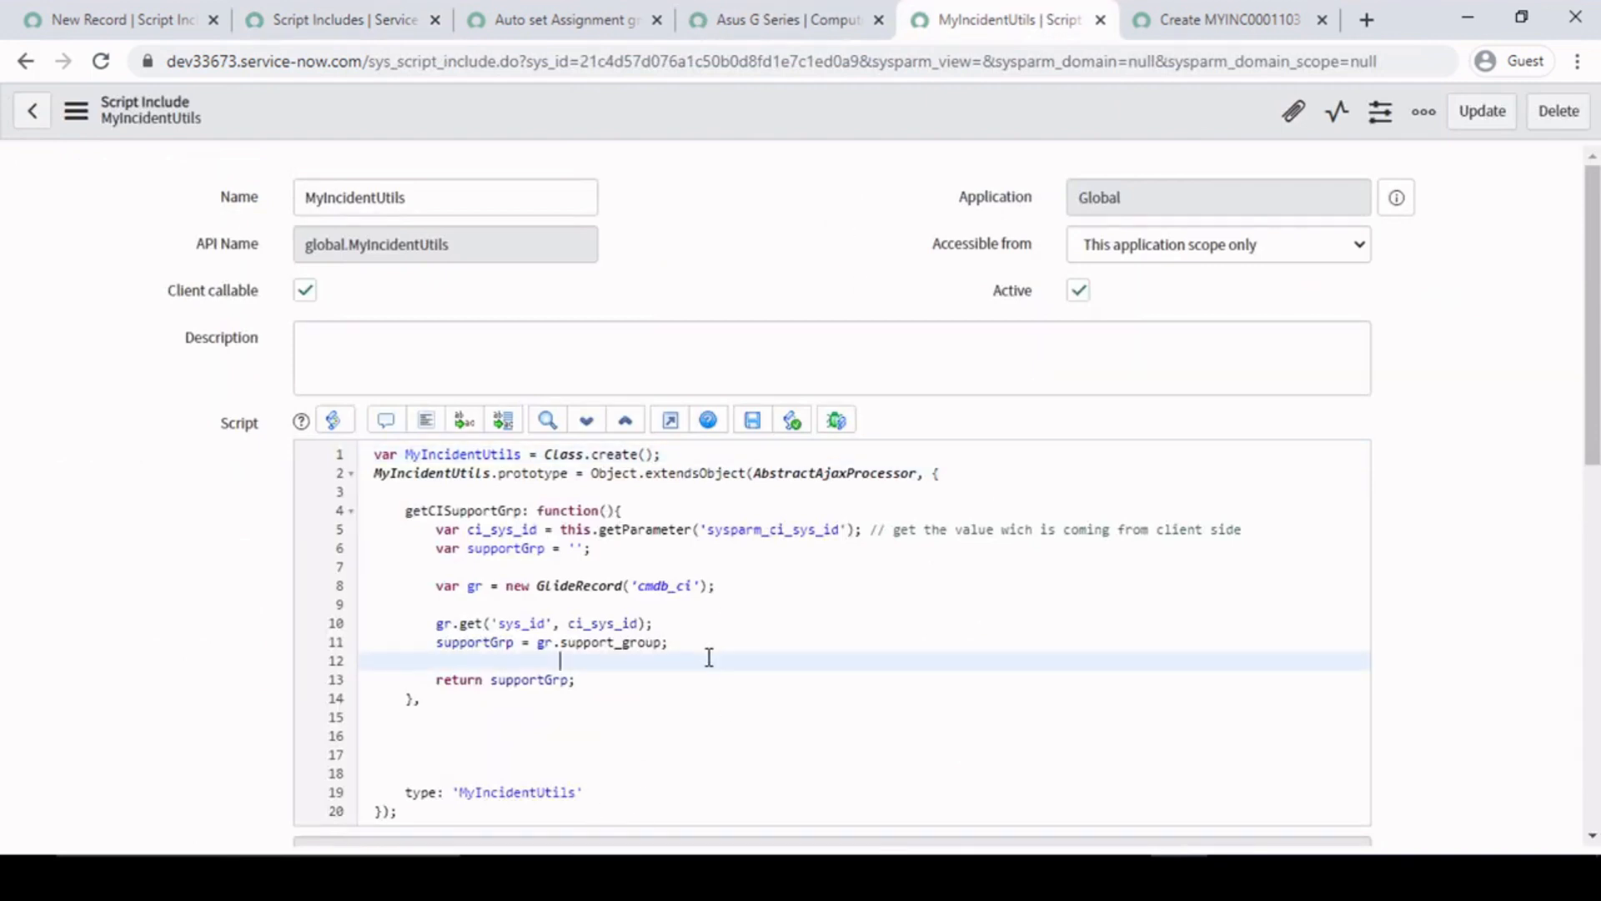
pyautogui.click(628, 558)
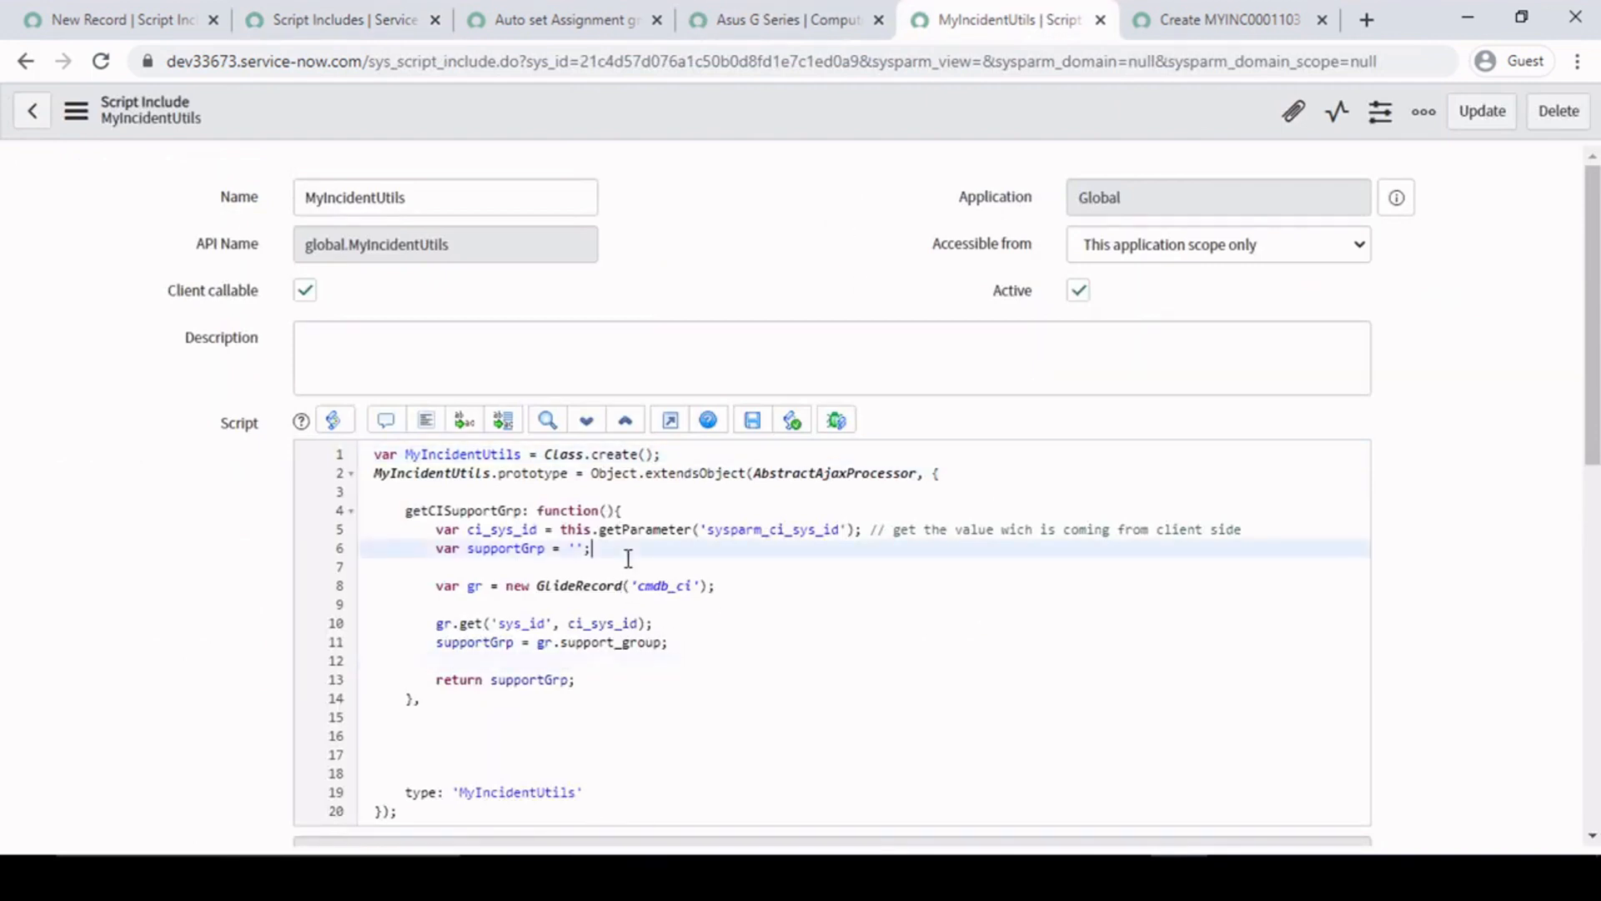
pyautogui.scroll(-1, 692, 598)
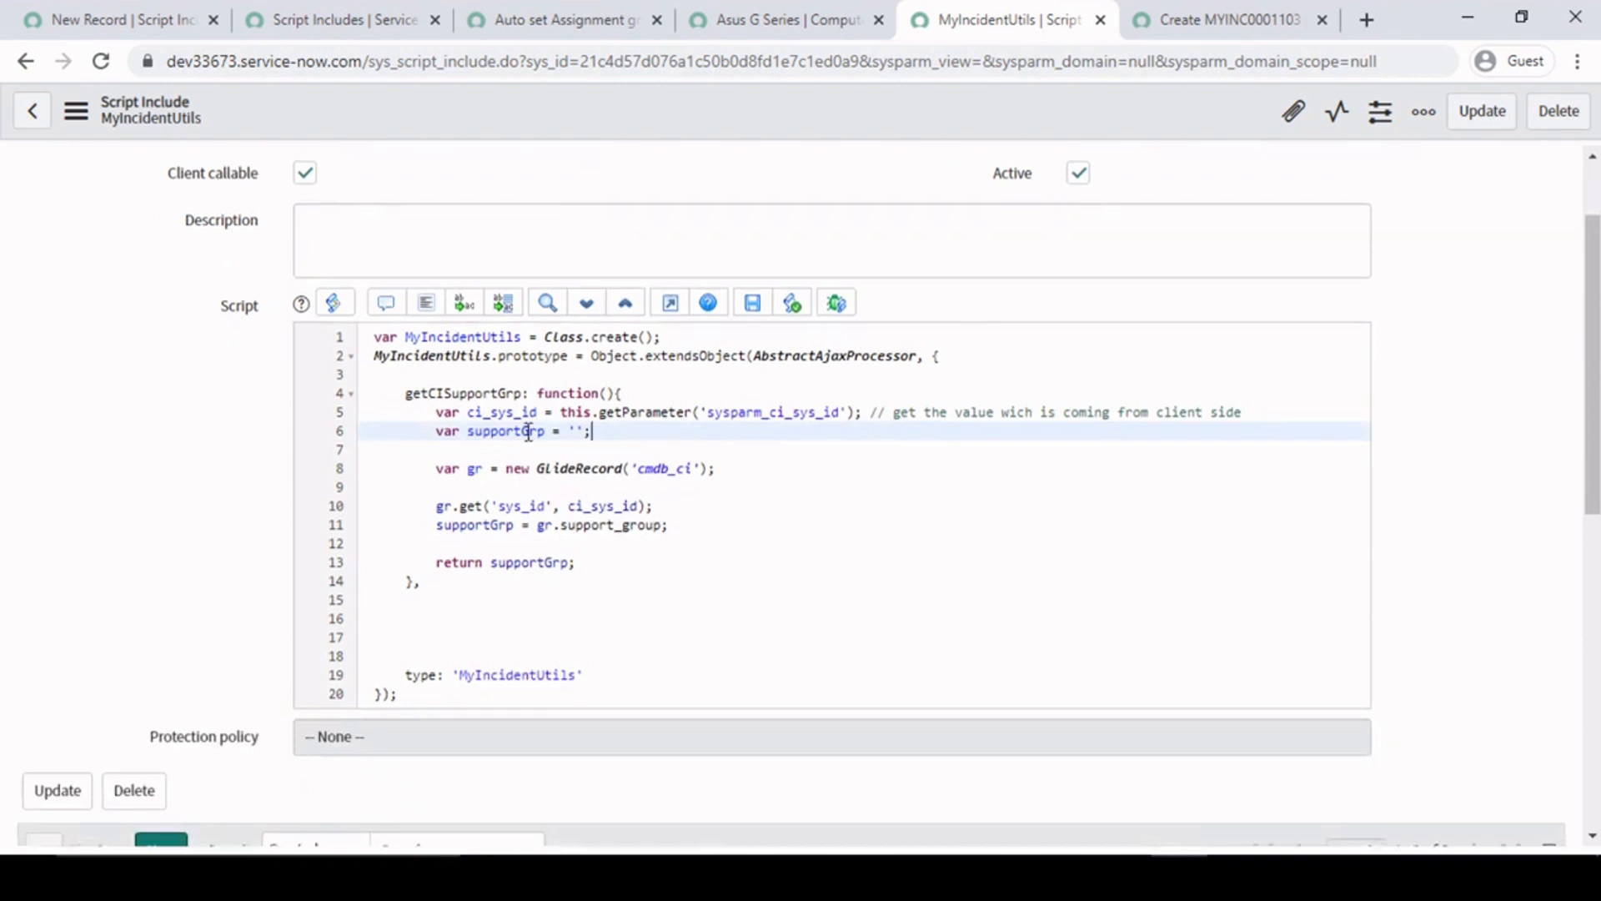
pyautogui.scroll(1, 400, 411)
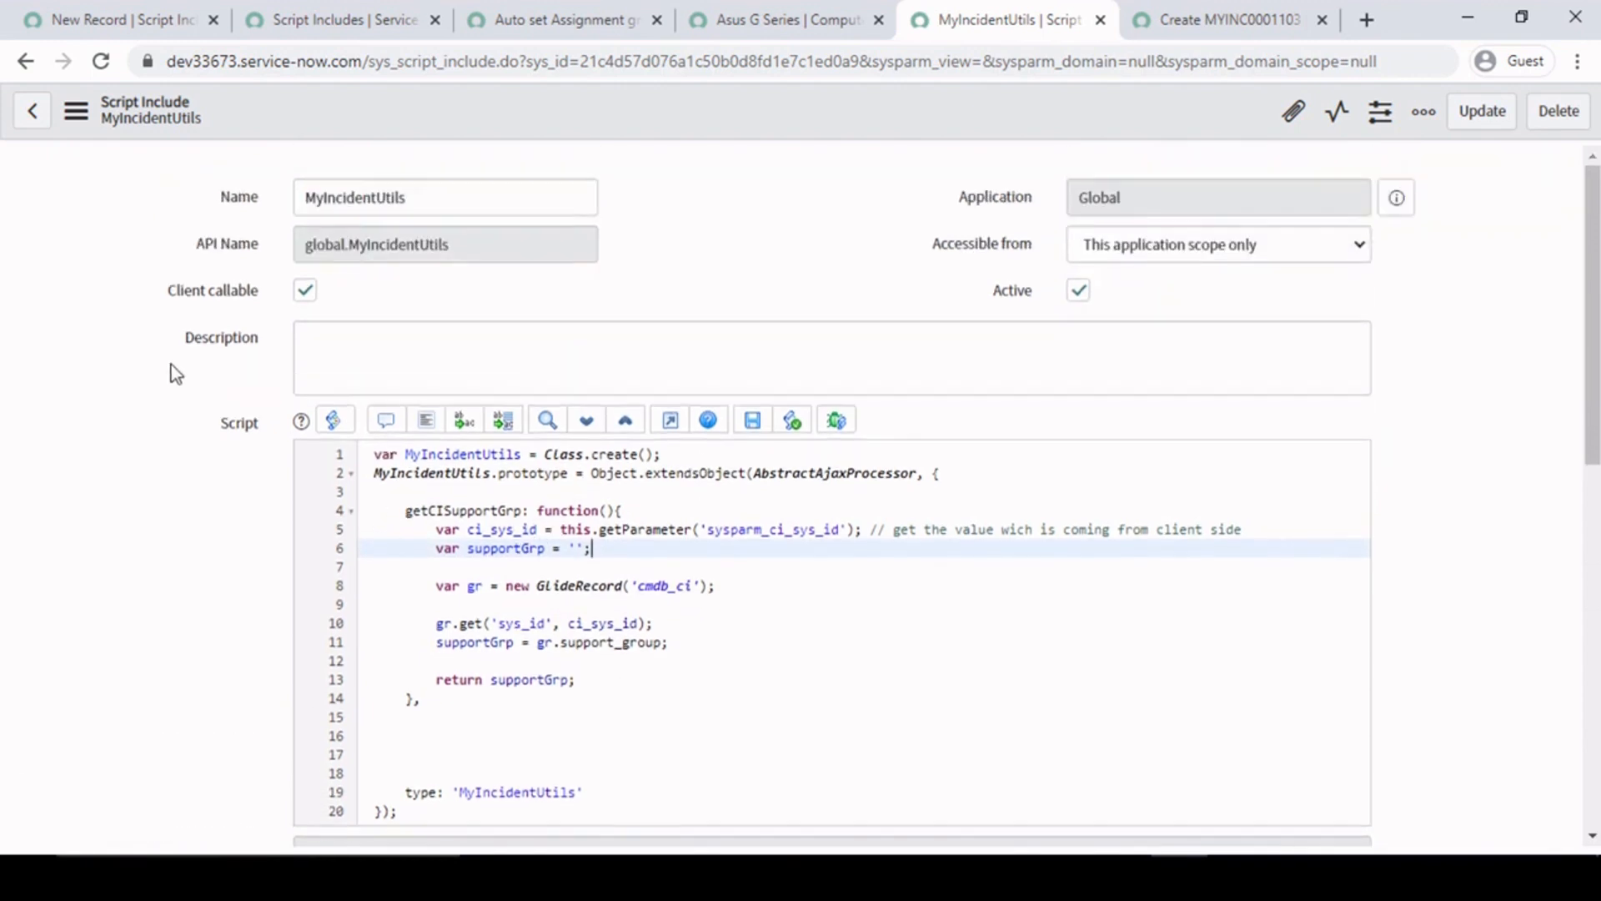
pyautogui.moveTo(443, 198); pyautogui.dragTo(272, 196)
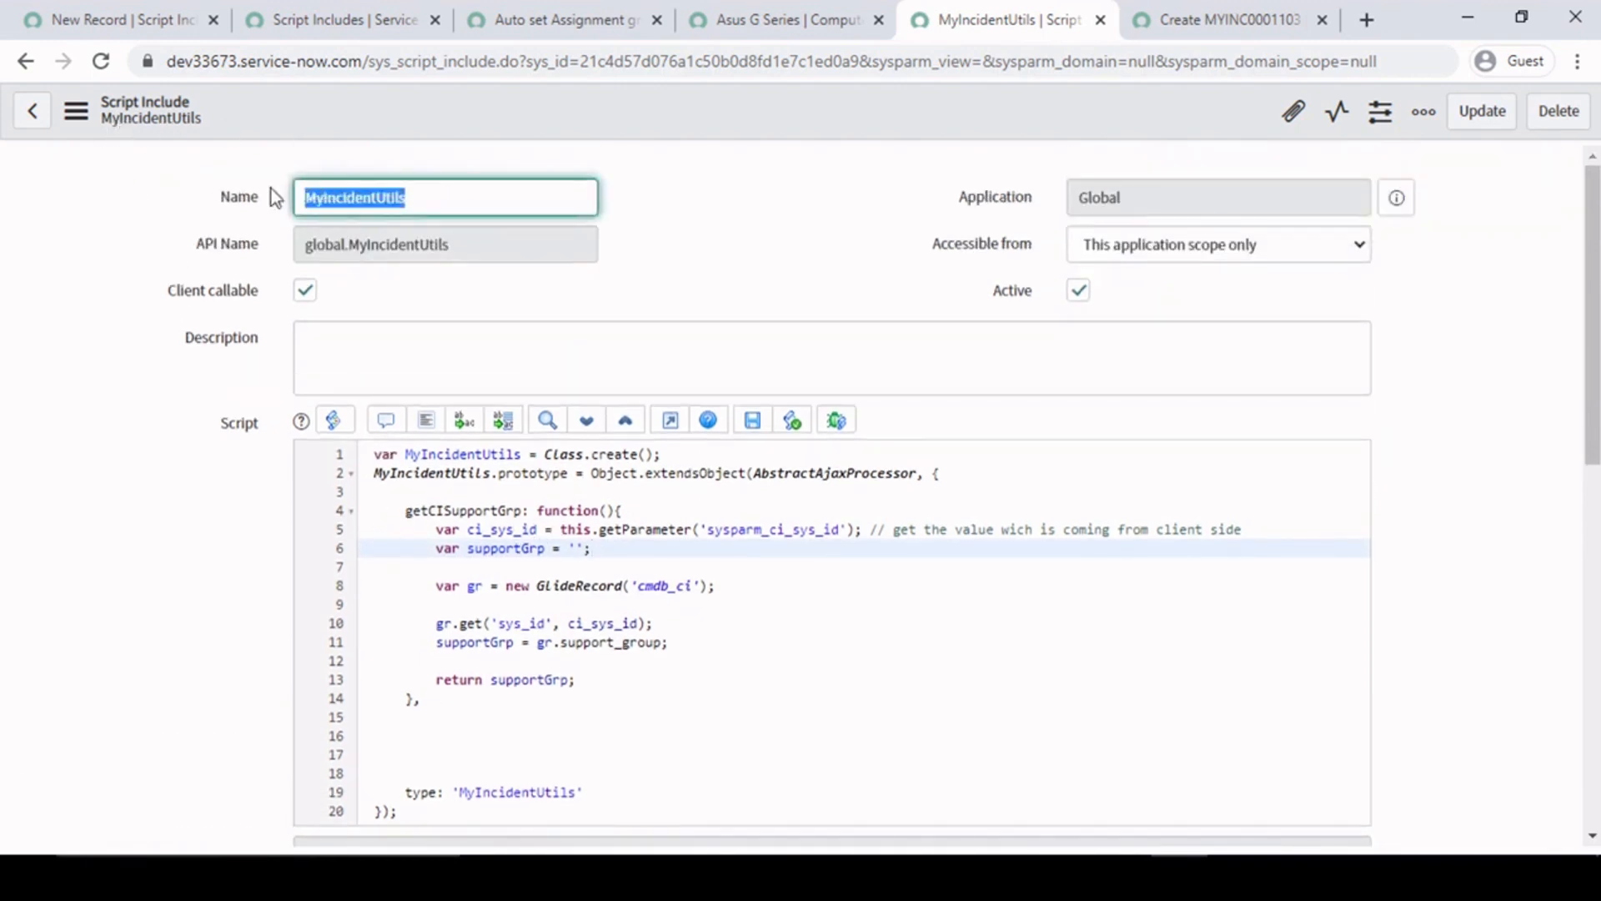
pyautogui.press('Tab')
pyautogui.moveTo(455, 204); pyautogui.dragTo(498, 196)
pyautogui.click(324, 196)
pyautogui.click(475, 197)
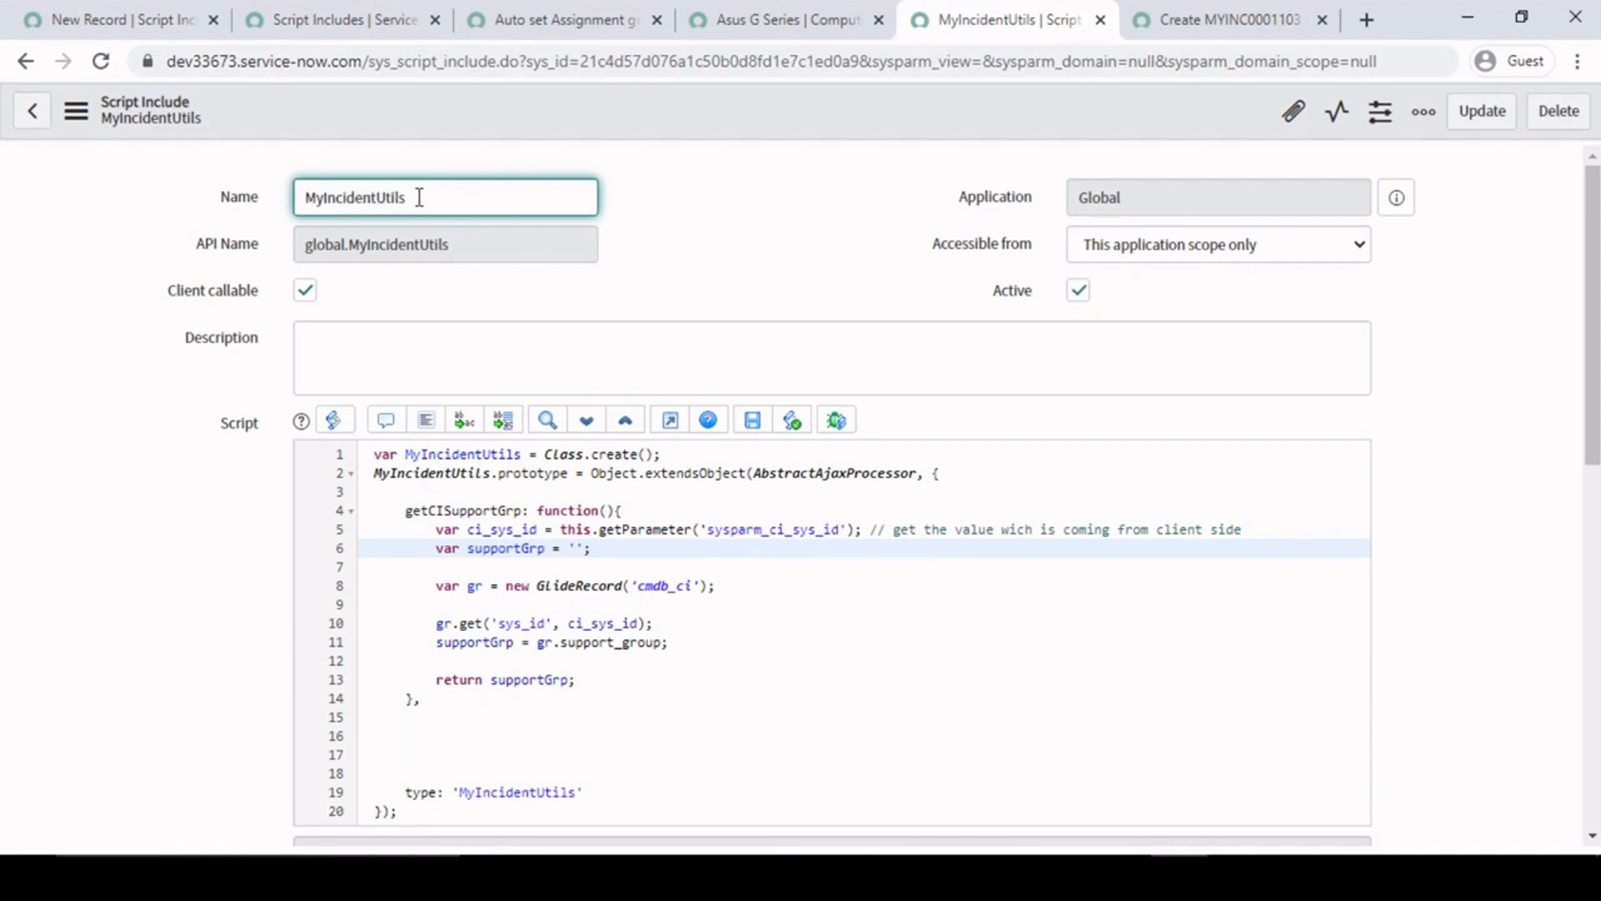
pyautogui.doubleClick(420, 197)
pyautogui.click(580, 547)
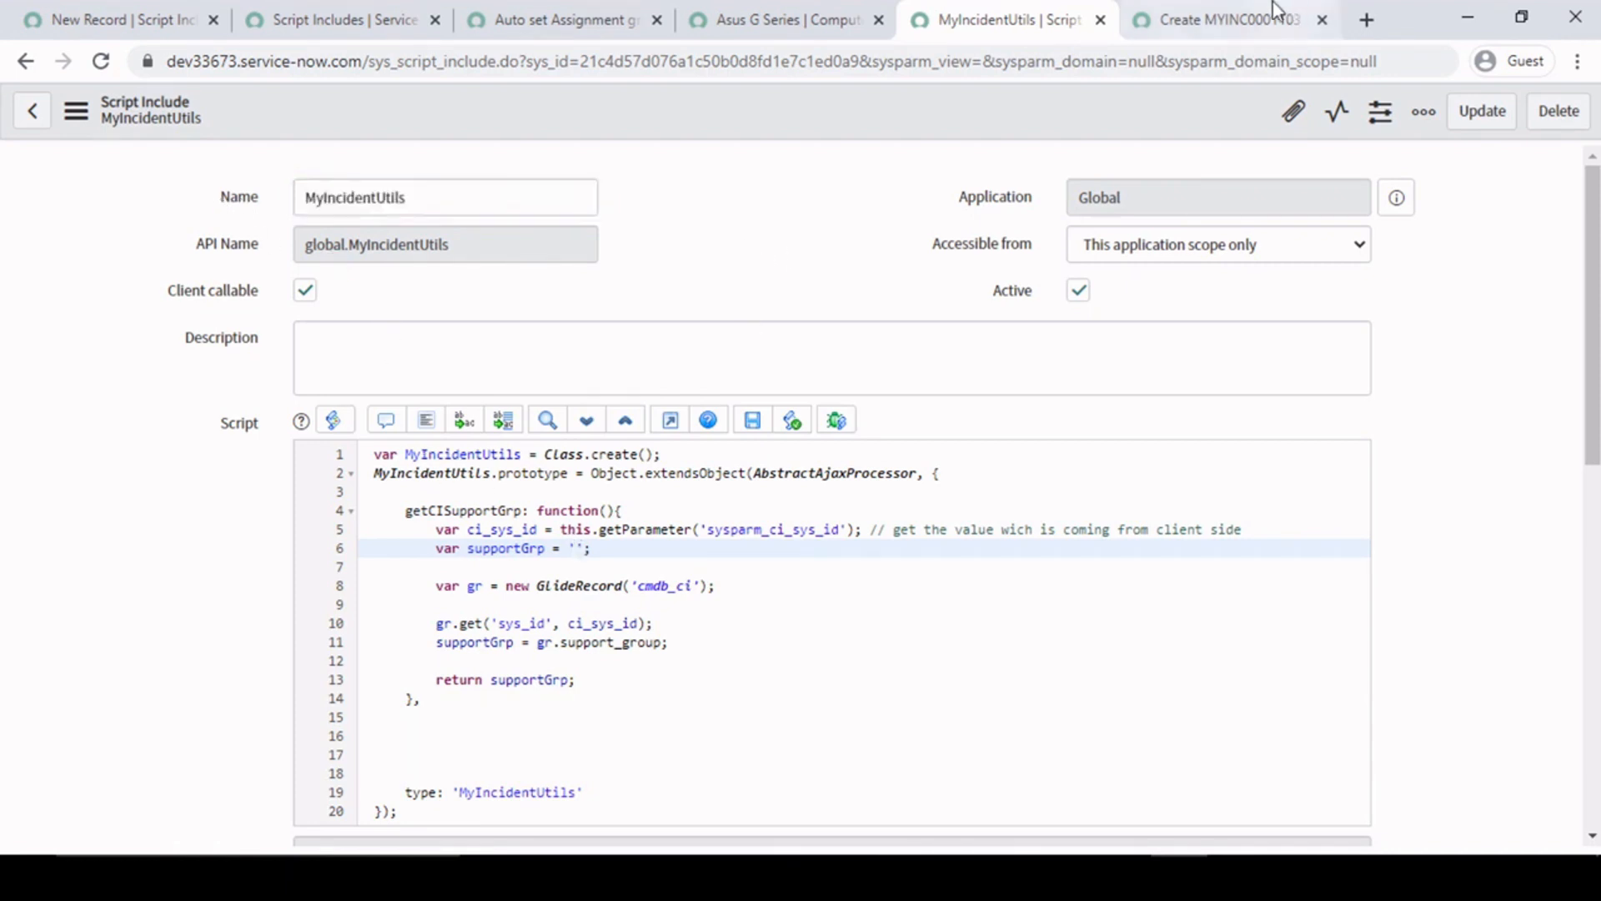
# - Check the script include name passed to GlideAjax and the callback code in the Auto set Assignment group client script
pyautogui.click(1232, 17)
pyautogui.click(719, 10)
pyautogui.click(514, 7)
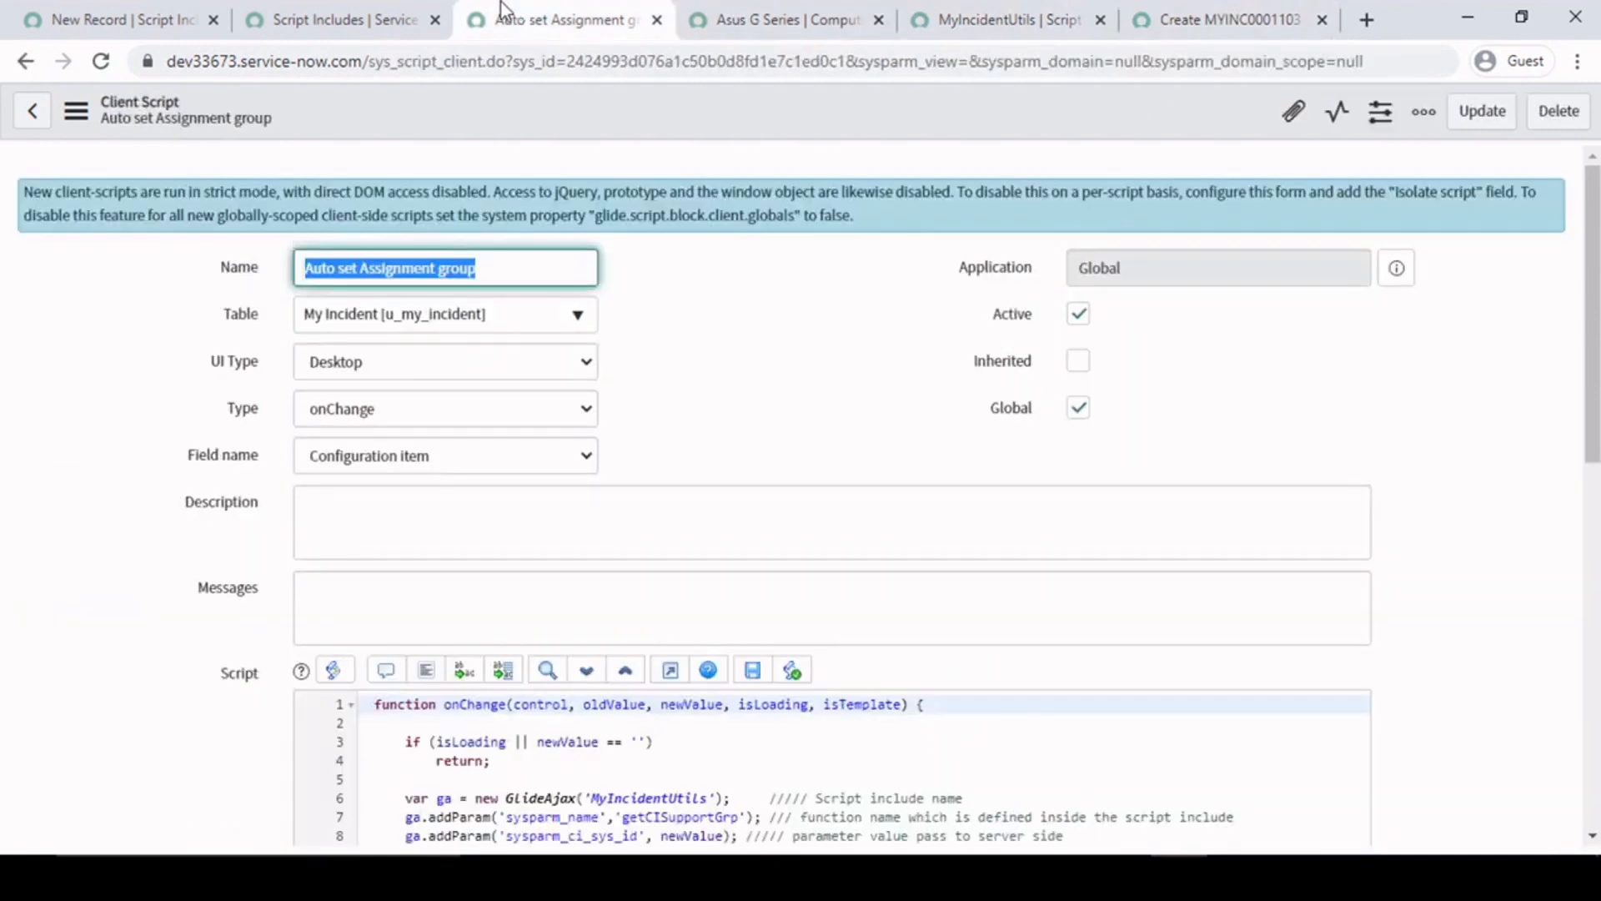
pyautogui.scroll(-1, 215, 640)
pyautogui.doubleClick(646, 682)
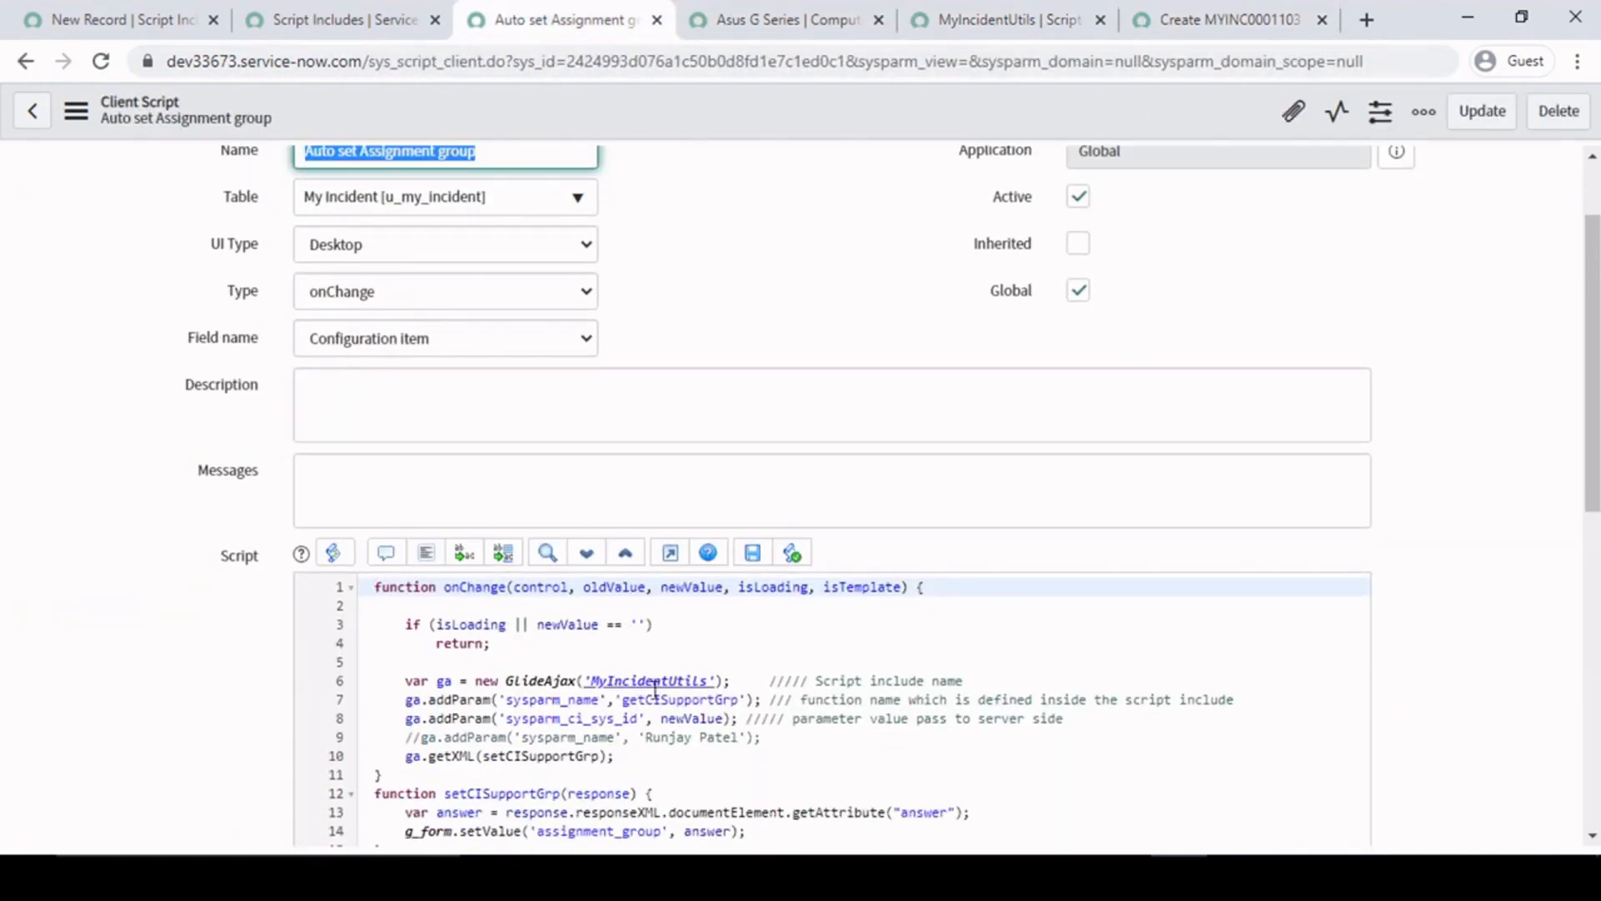
pyautogui.scroll(-2, 850, 500)
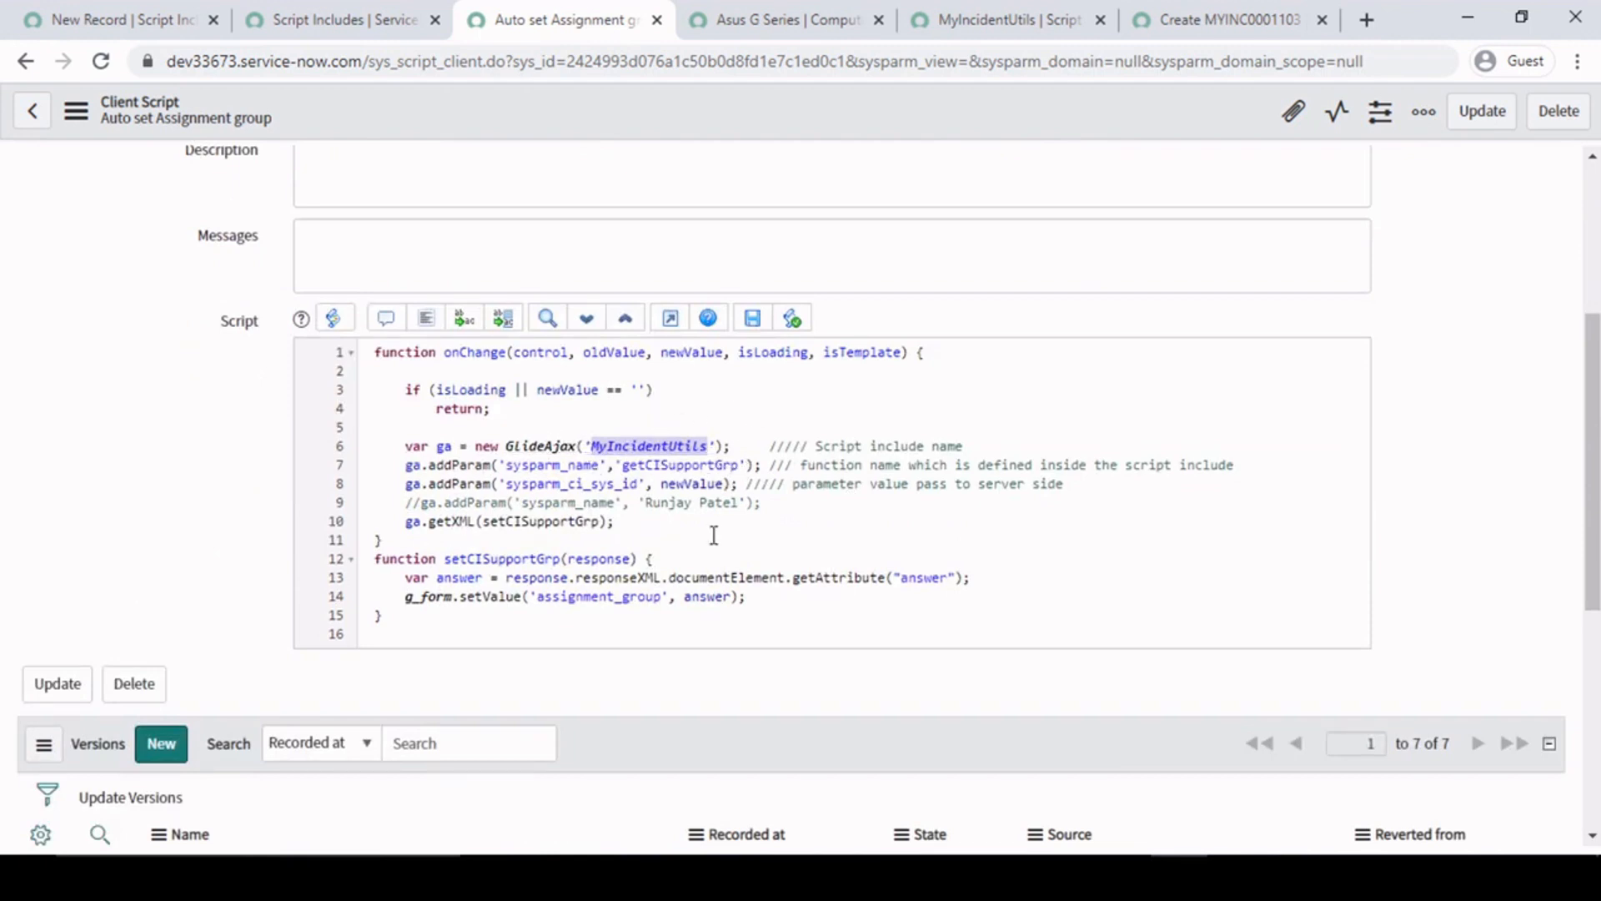
# - Reload the new My Incident form and set the configuration item to desktop-b6v9tkb from the lookup list
pyautogui.click(1209, 18)
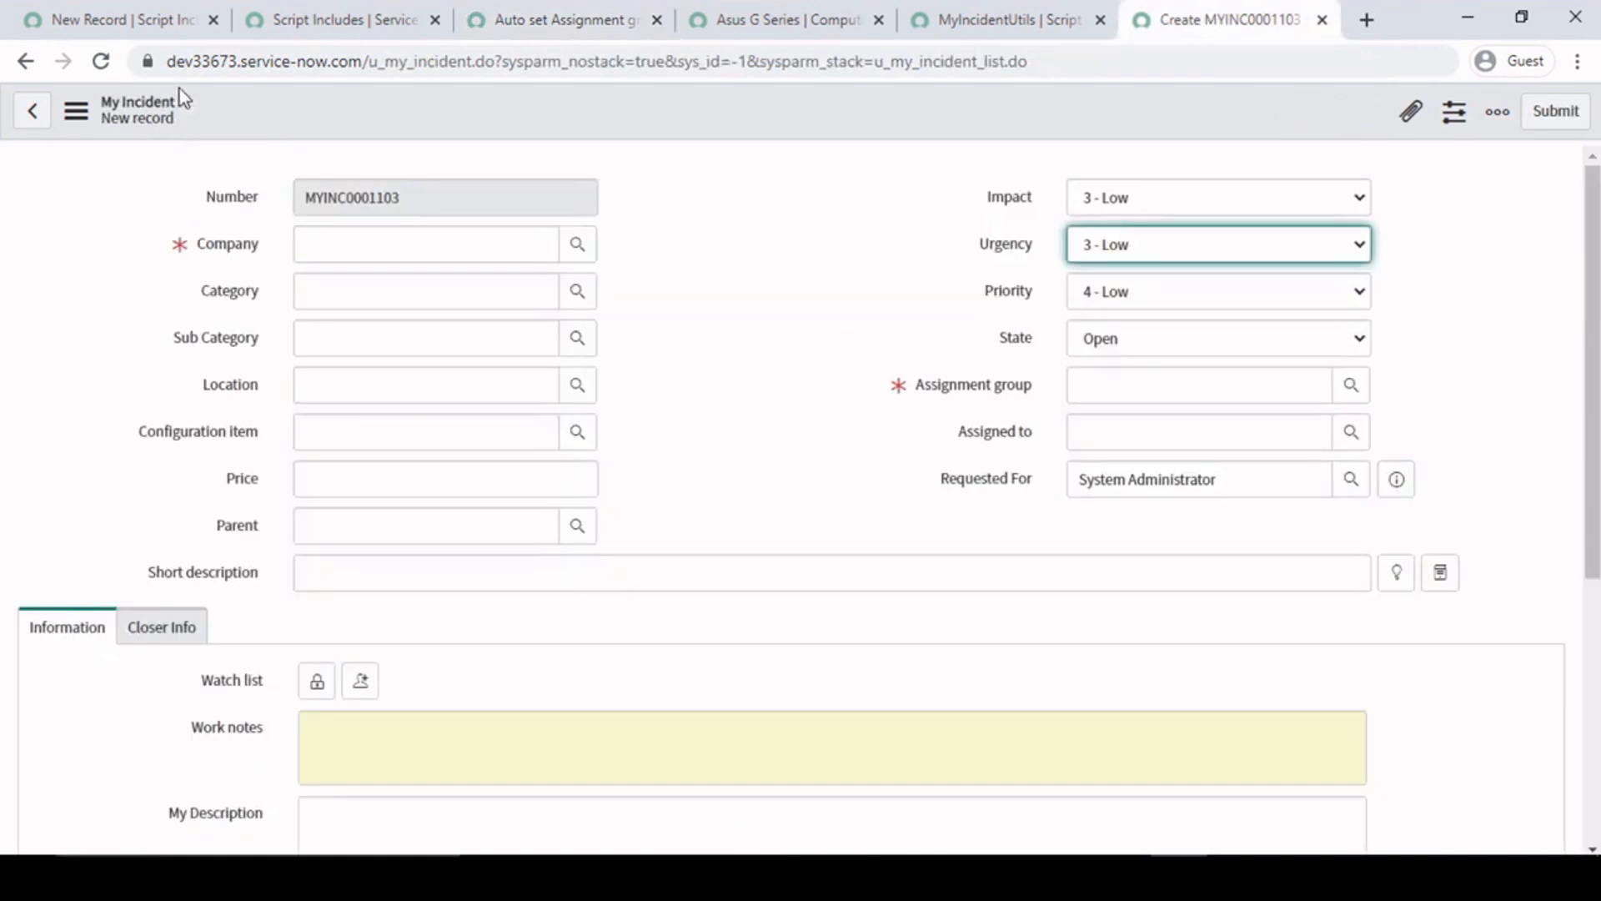
pyautogui.click(103, 61)
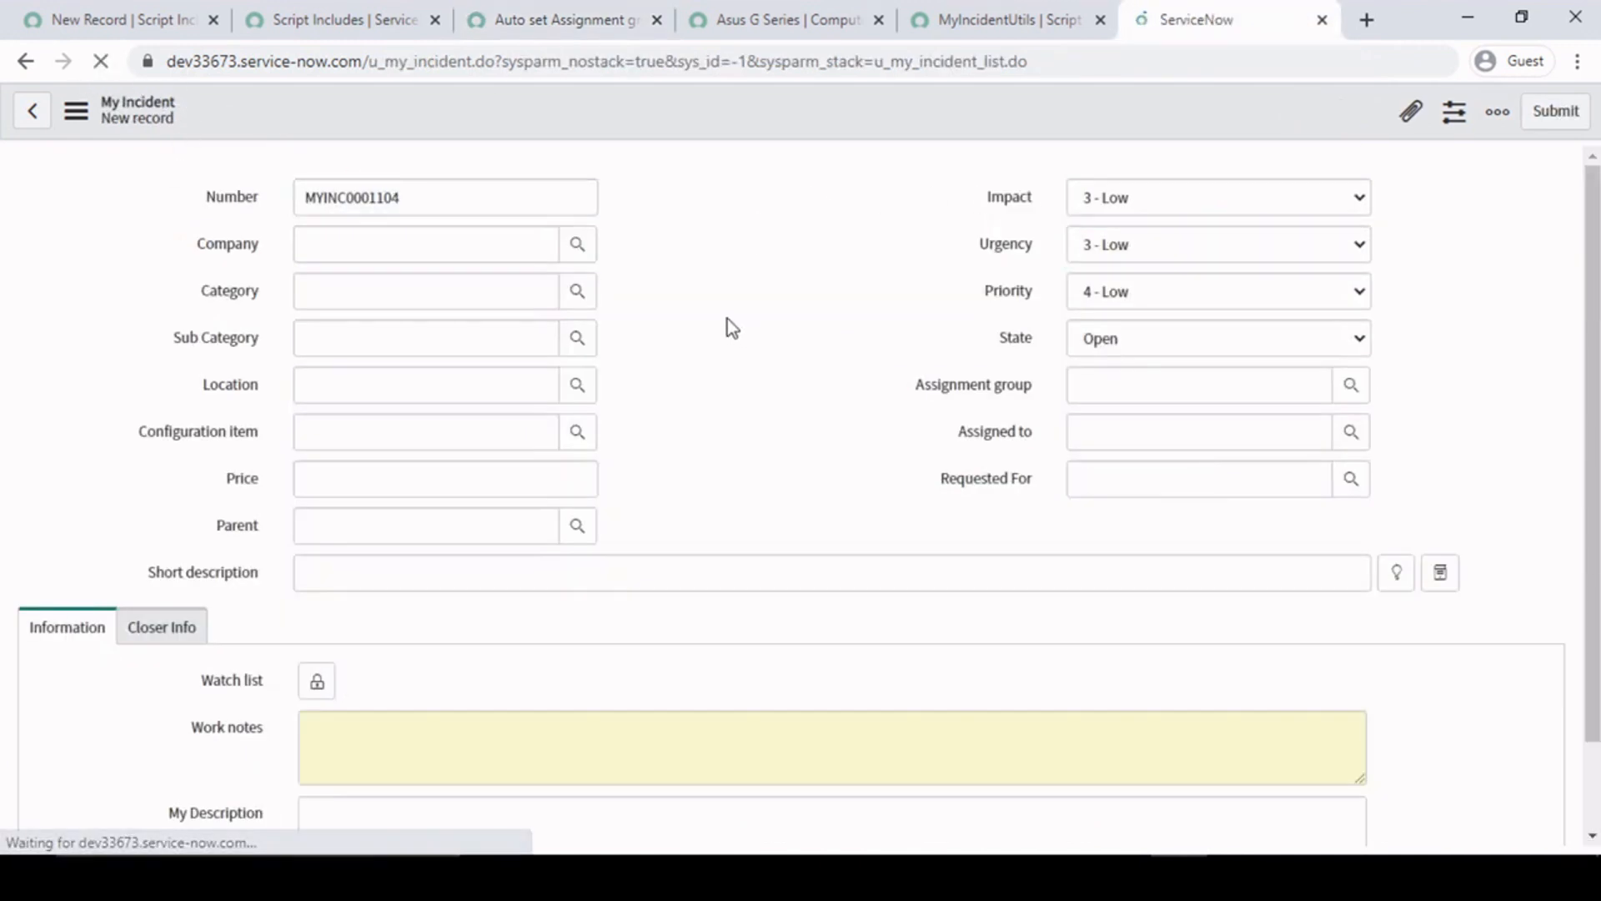
pyautogui.click(392, 434)
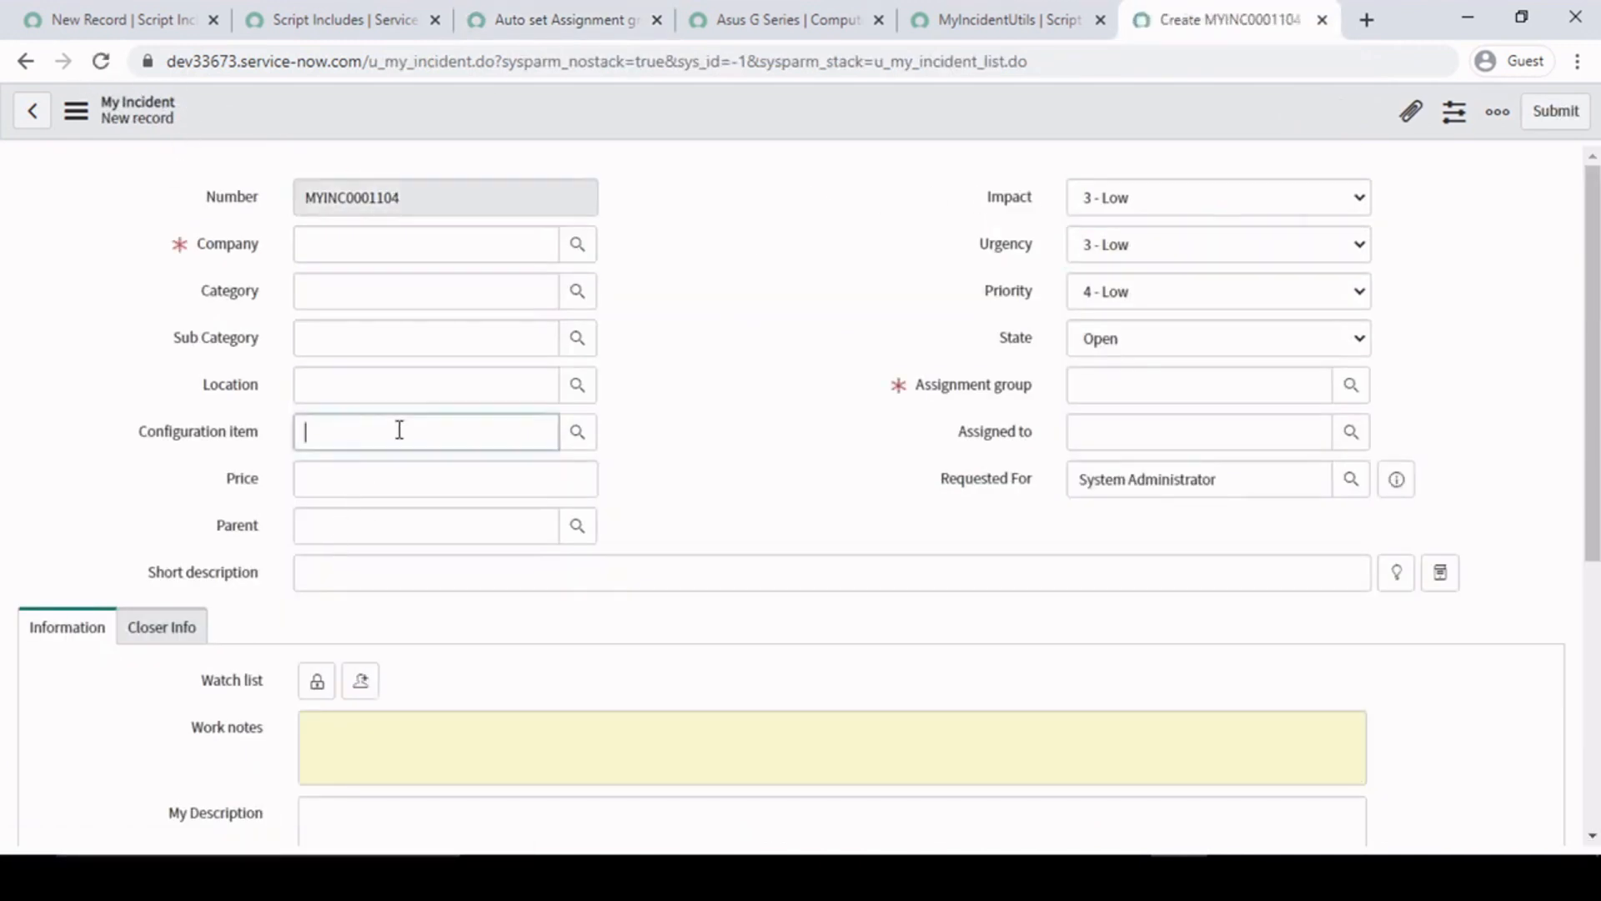
pyautogui.click(578, 439)
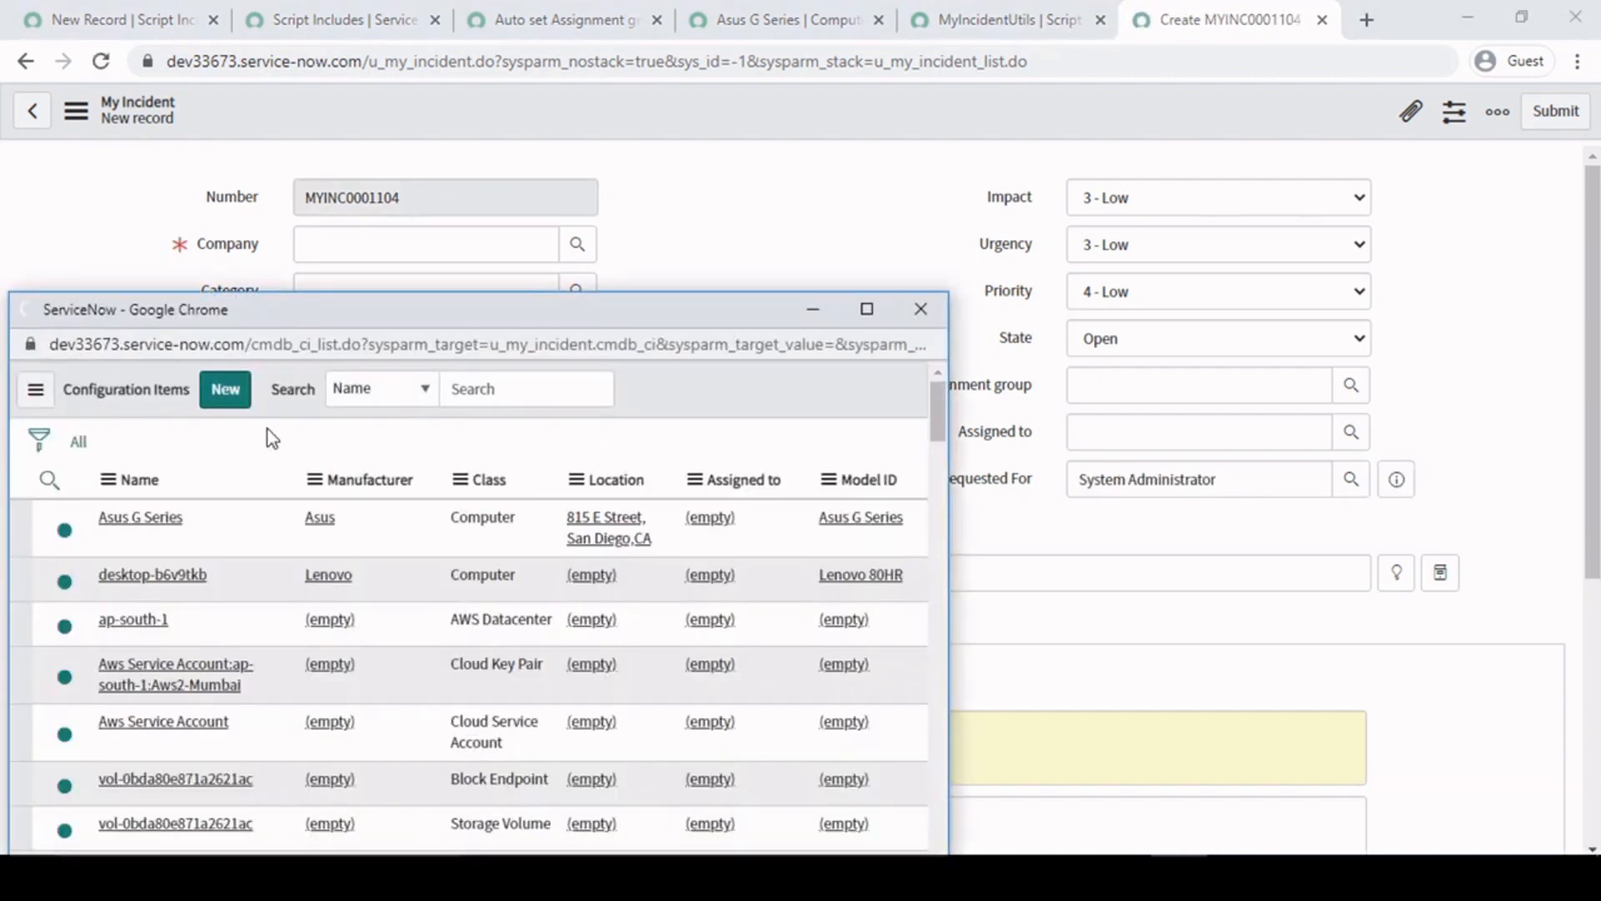
pyautogui.click(155, 656)
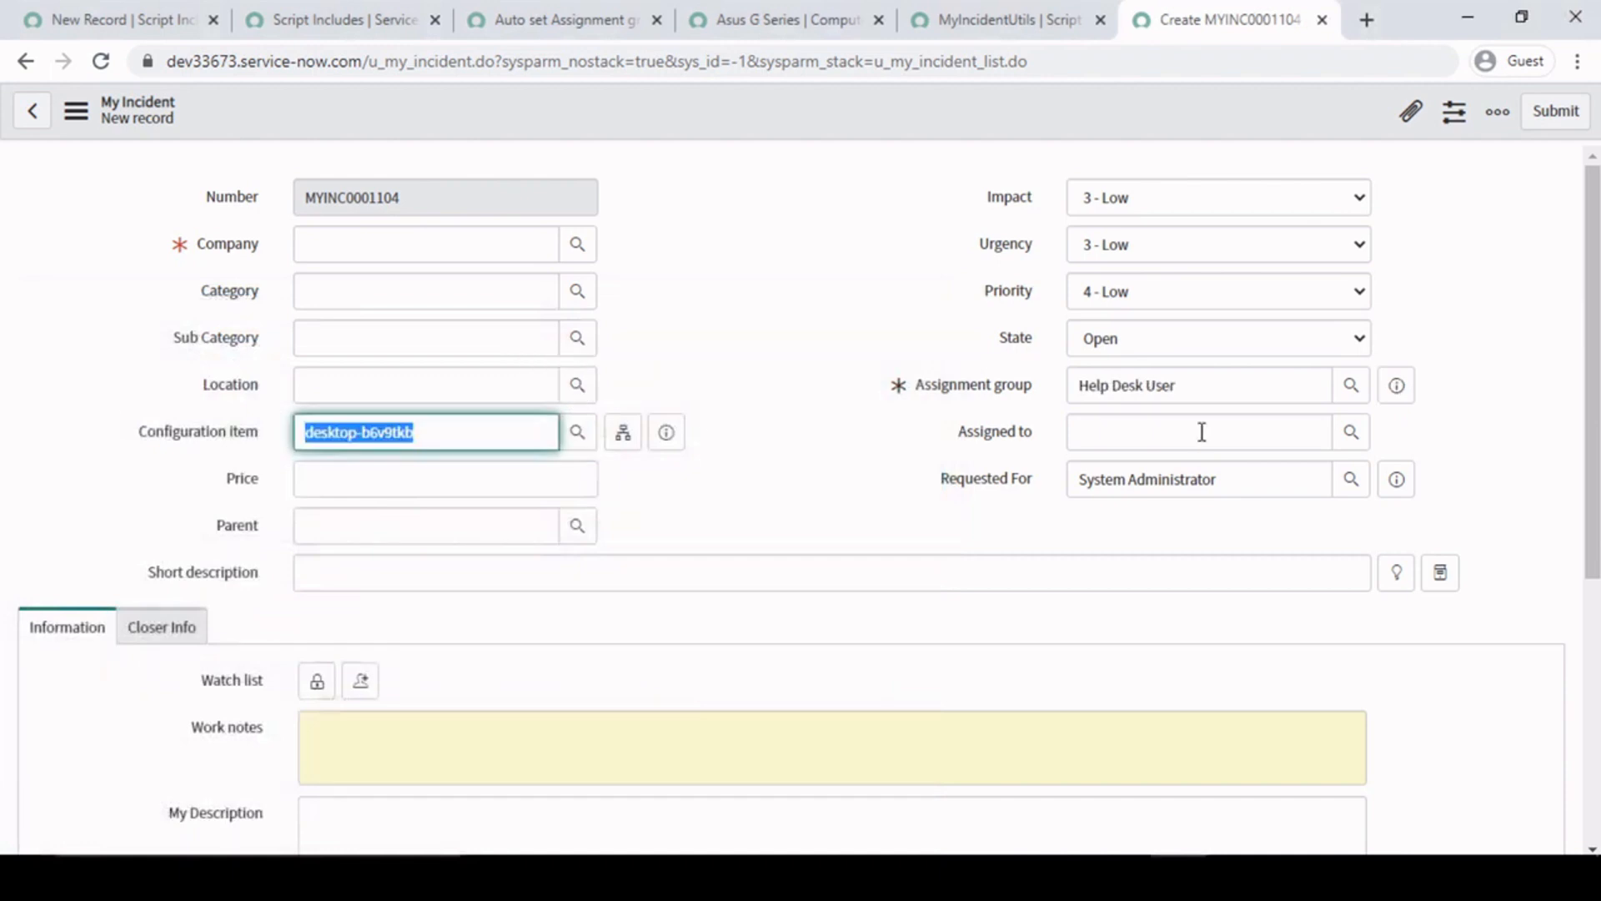
# - Compare the form's assignment group with the support group in the configuration item's preview, and open the desktop-b6v9tkb record
pyautogui.moveTo(1236, 389); pyautogui.dragTo(1013, 373)
pyautogui.click(884, 329)
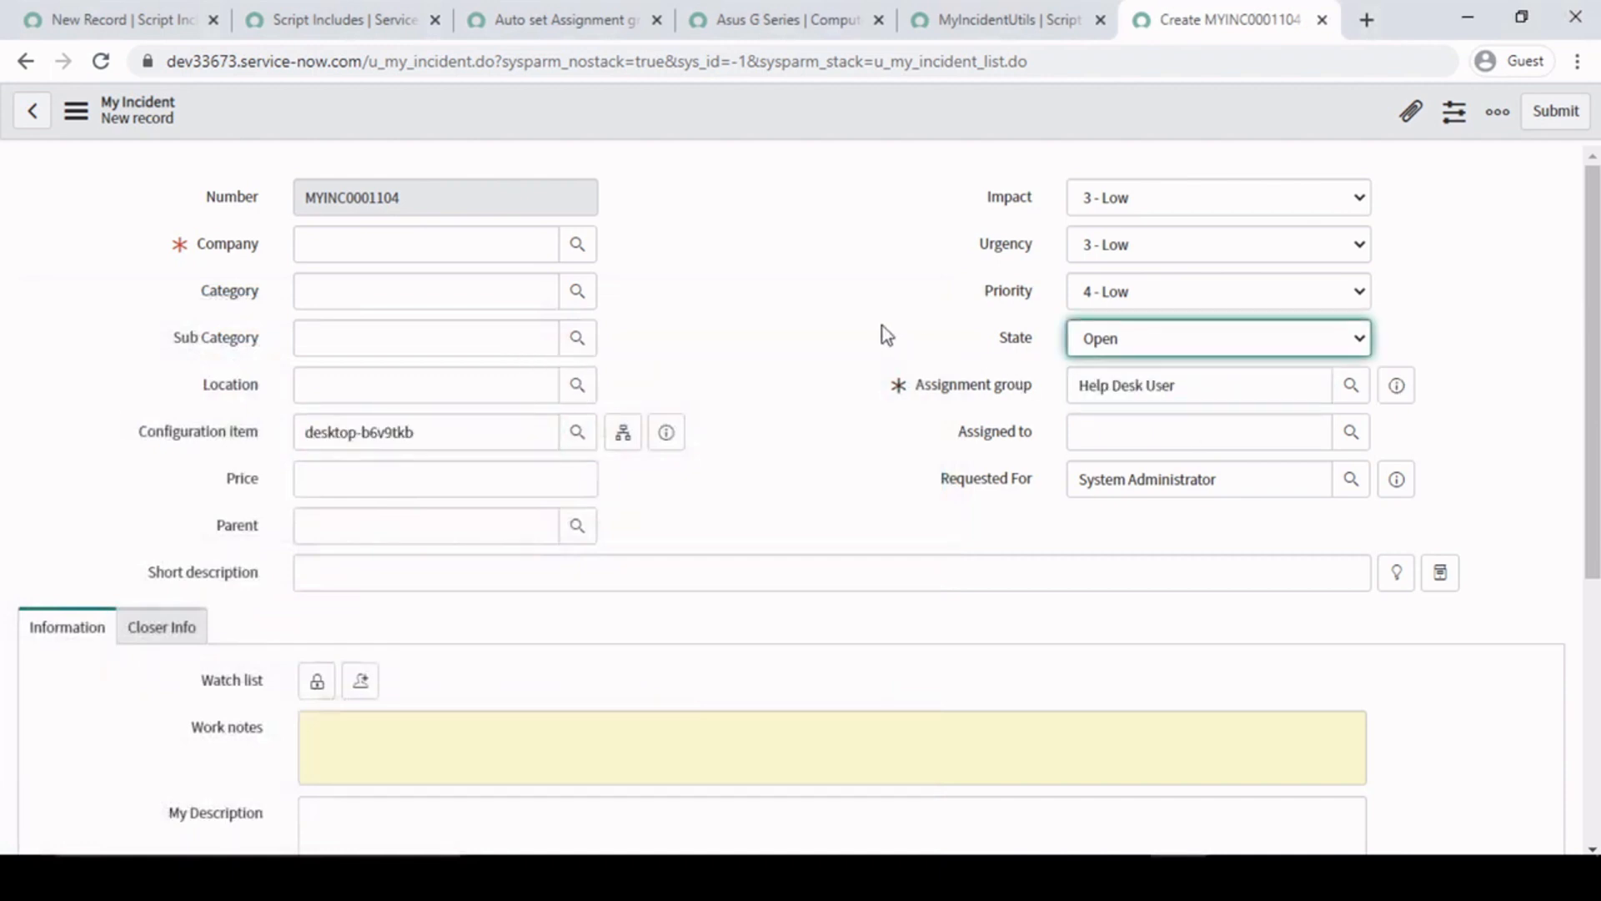
pyautogui.click(439, 436)
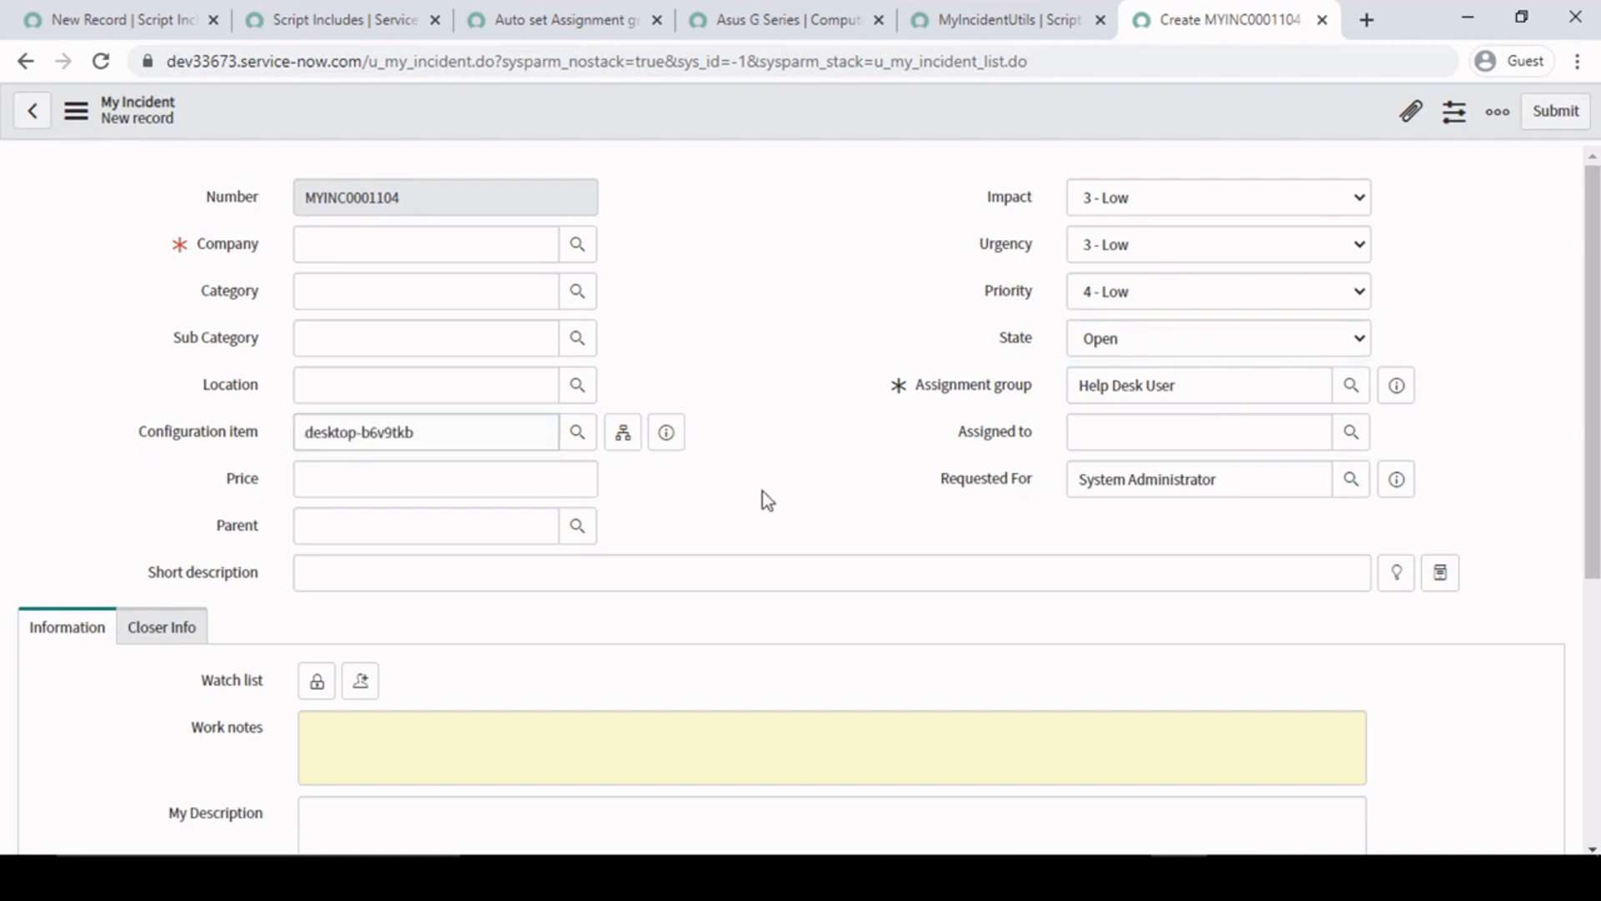
pyautogui.click(666, 440)
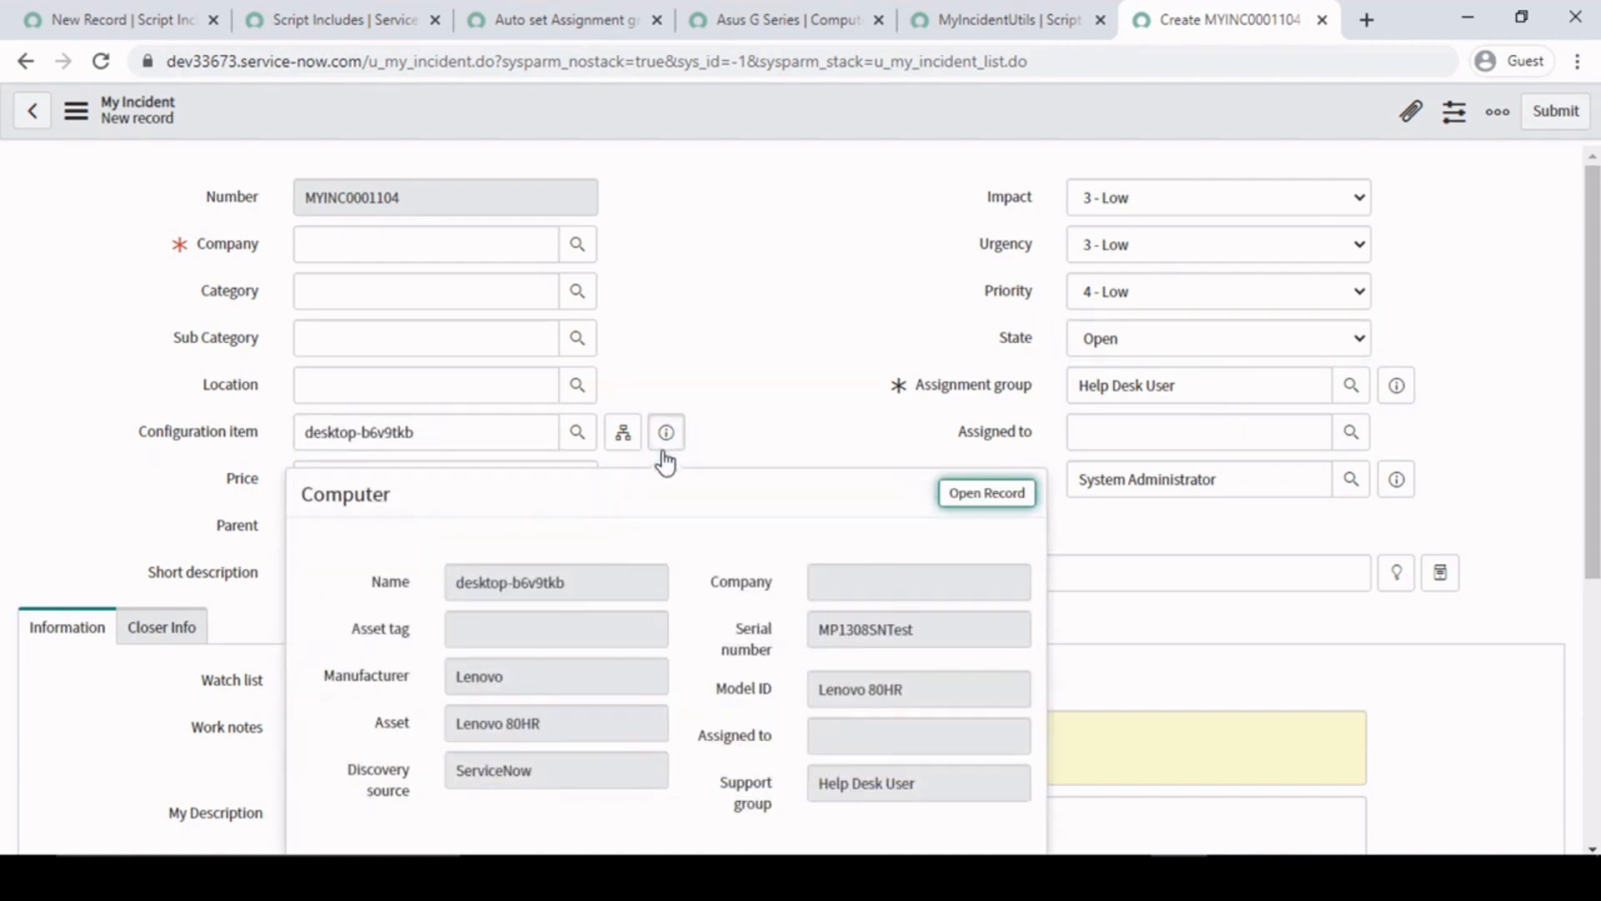
pyautogui.click(959, 497)
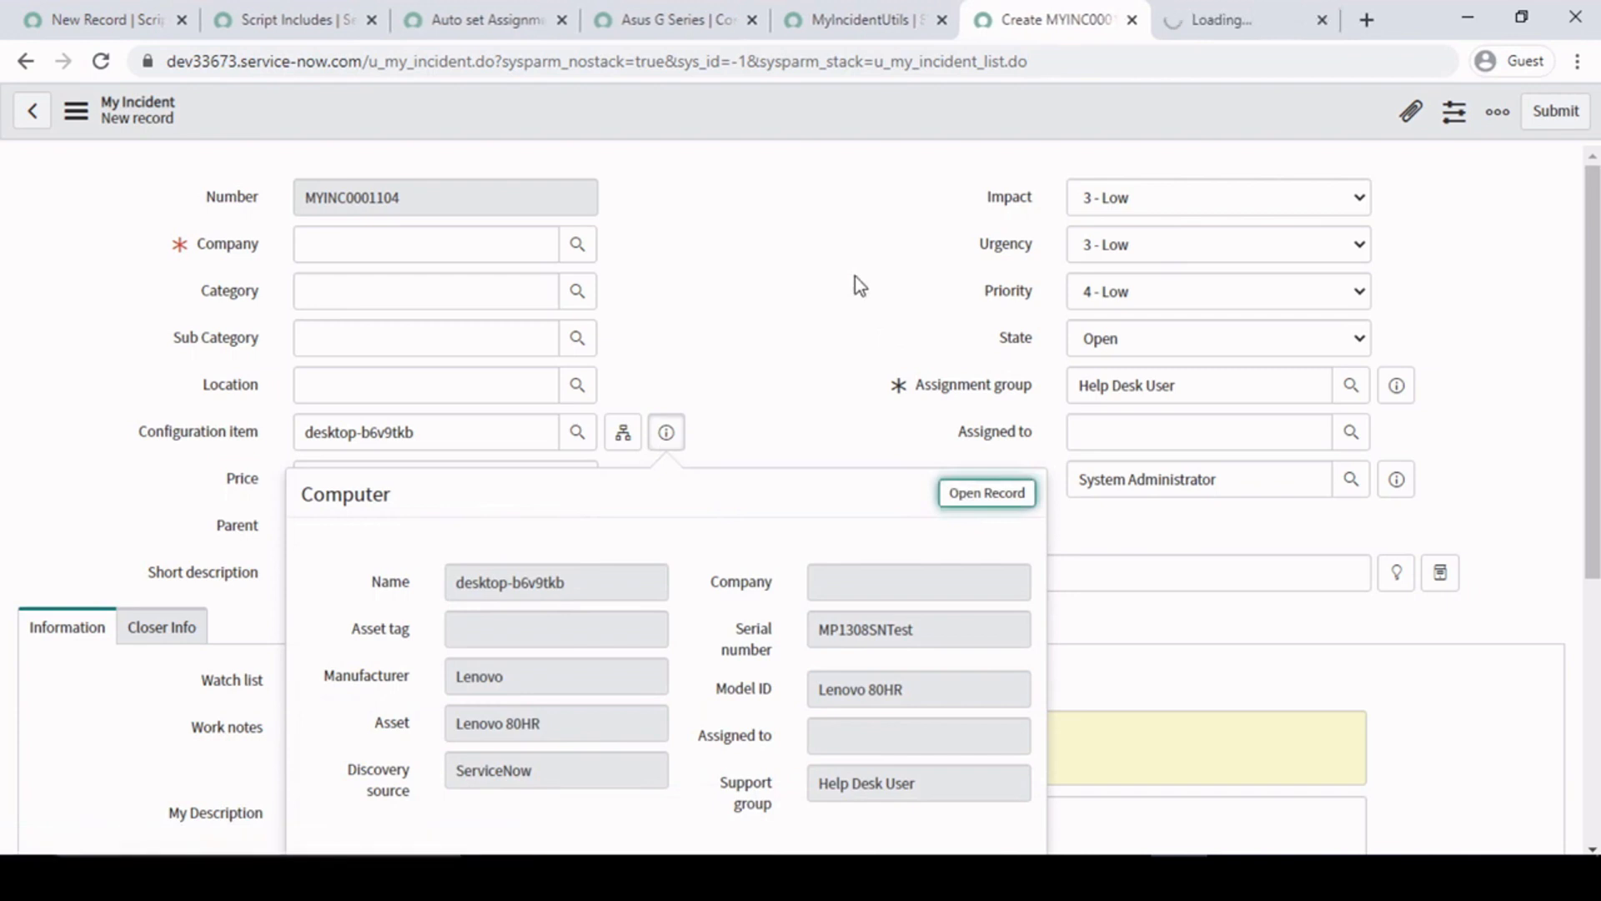
pyautogui.click(857, 279)
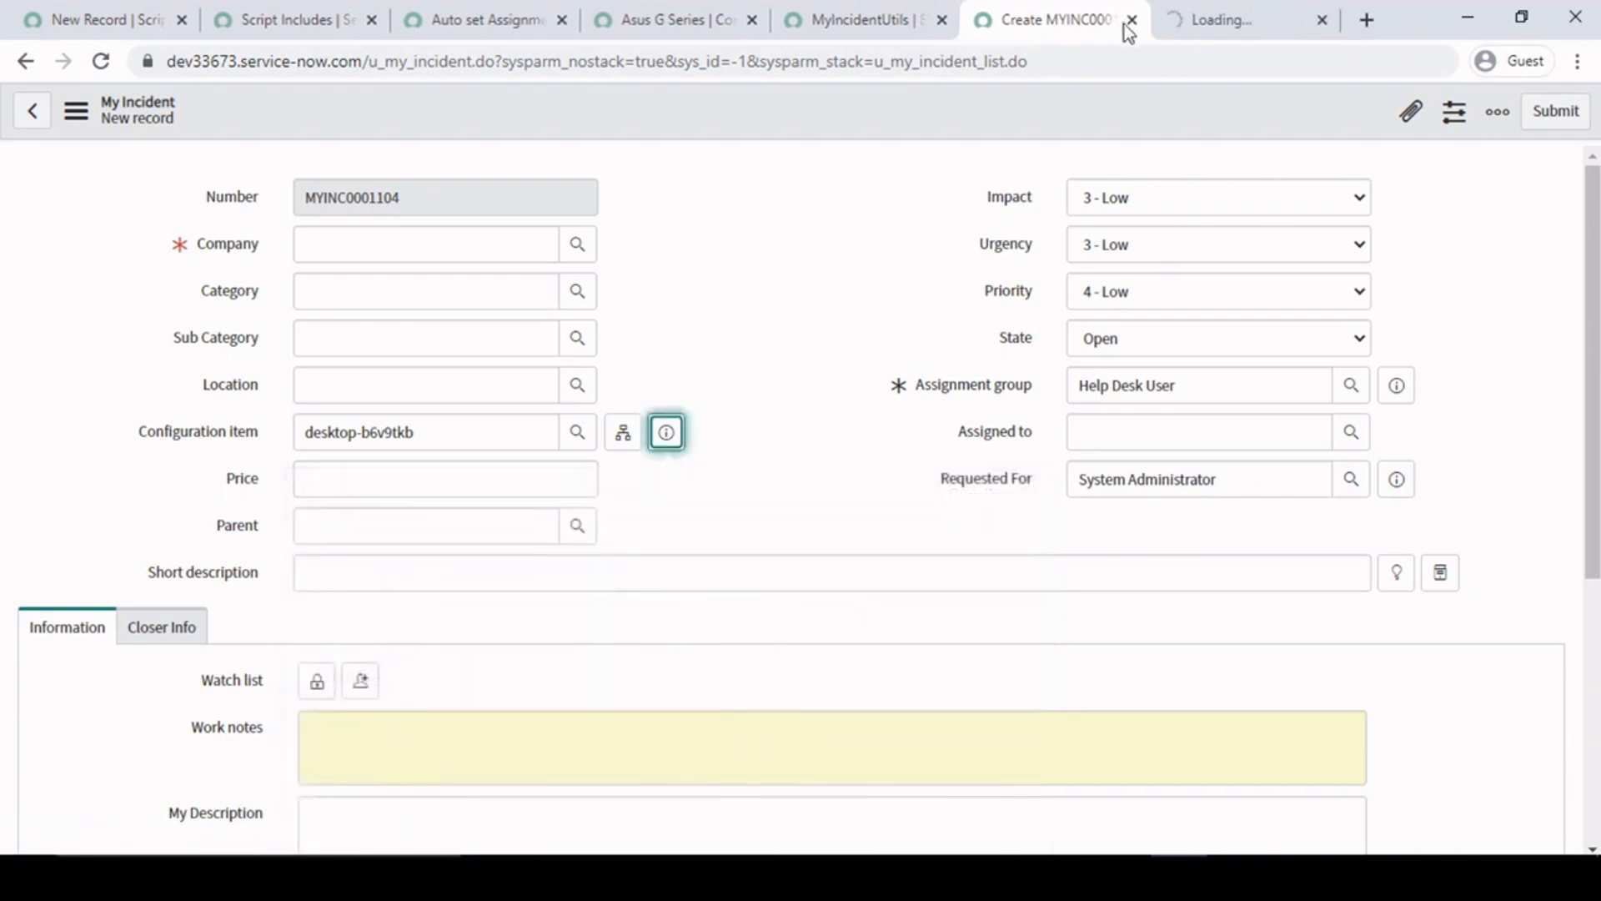
# - Compare the support group on the desktop-b6v9tkb record with the assignment group on the new My Incident form
pyautogui.click(1222, 3)
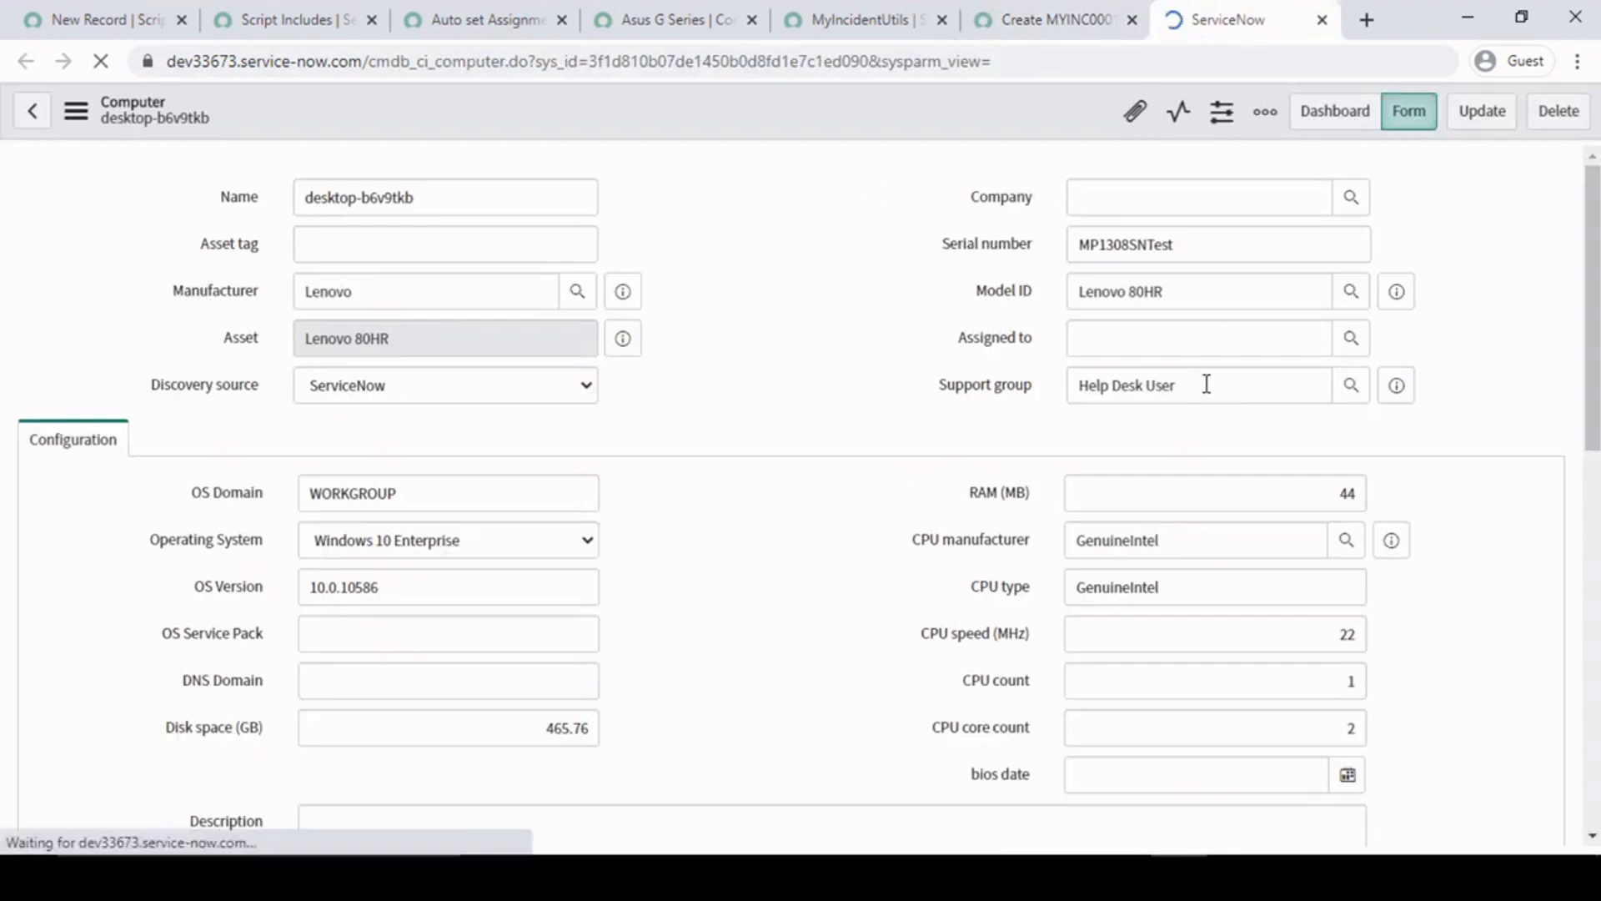
pyautogui.moveTo(1230, 386); pyautogui.dragTo(874, 388)
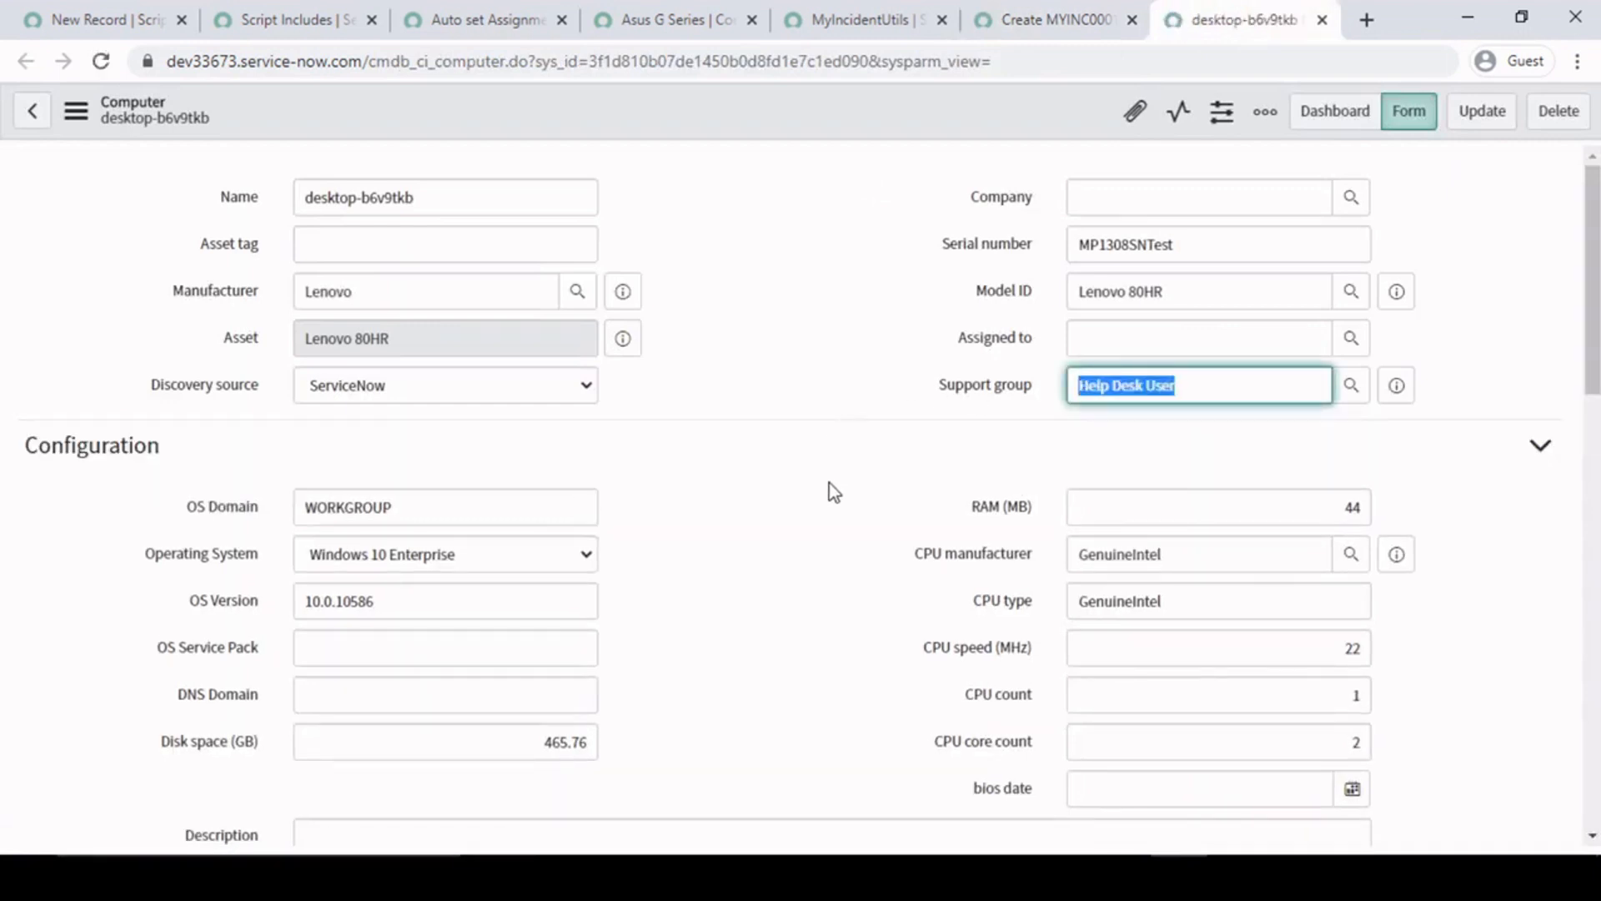
pyautogui.click(1028, 4)
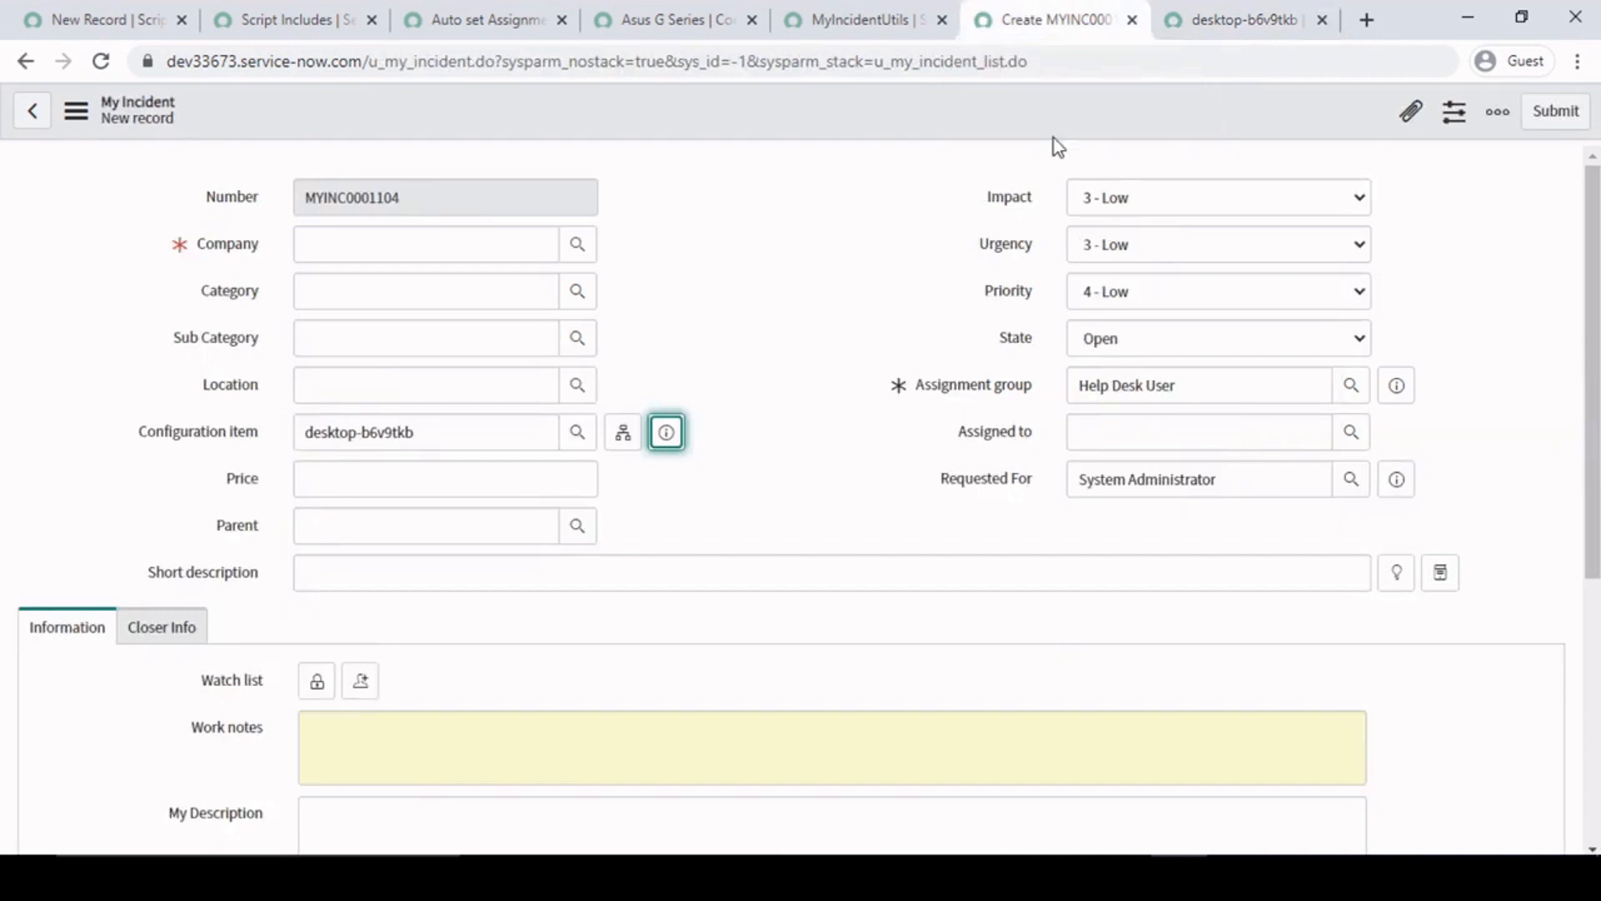
pyautogui.moveTo(1222, 392); pyautogui.dragTo(832, 364)
pyautogui.click(859, 273)
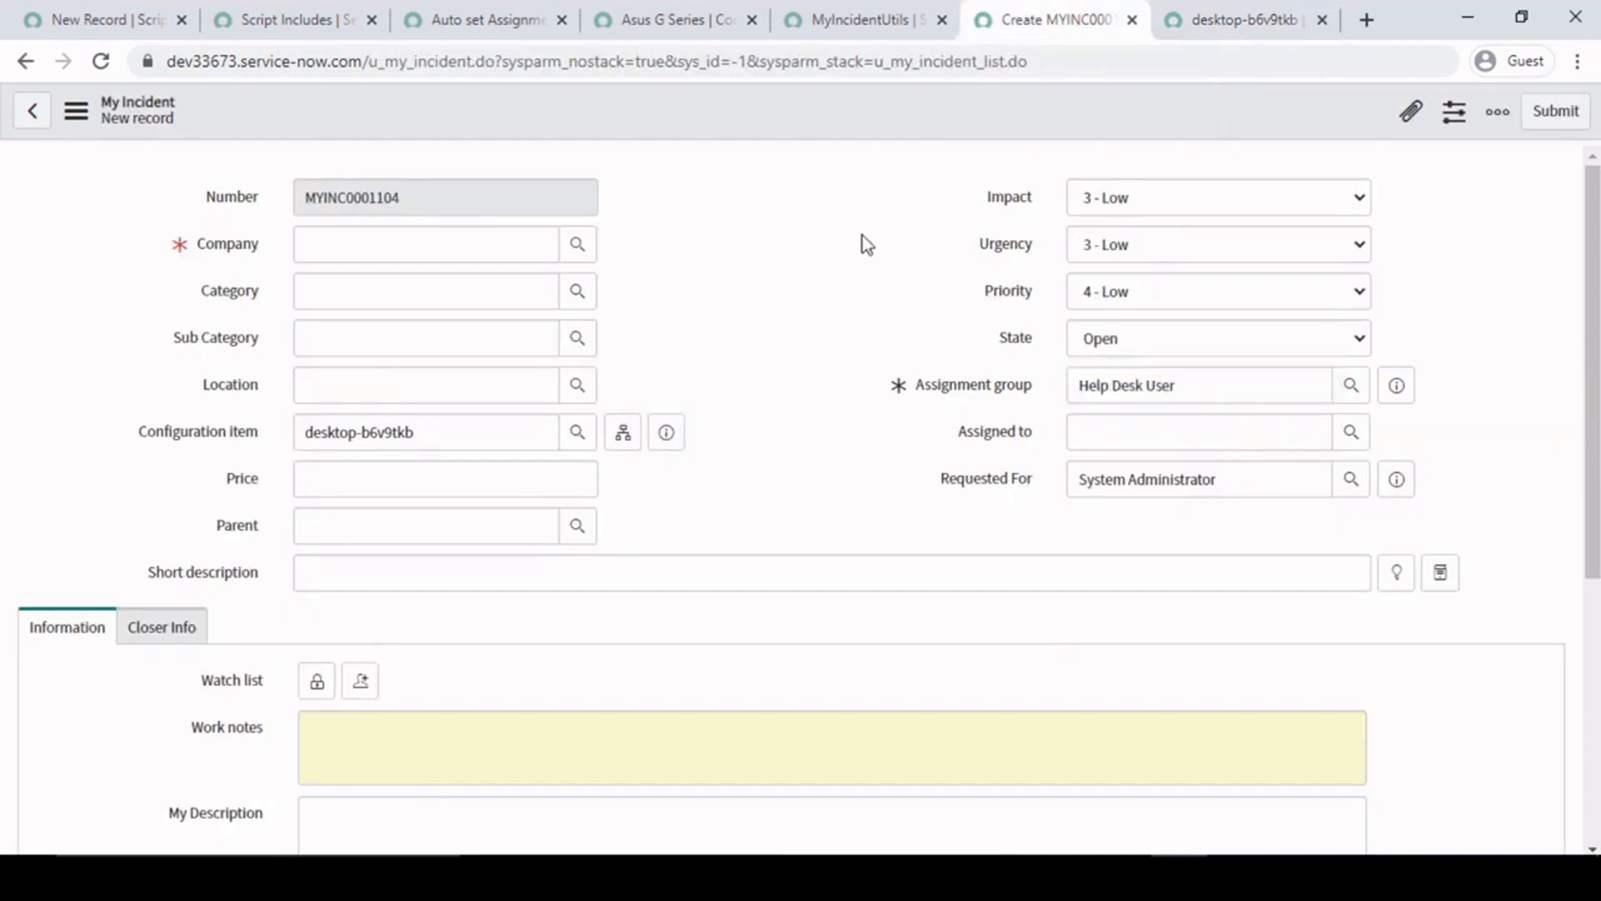
# - Change the new My Incident's configuration item to Asus G Series from the lookup list and check its assignment group
pyautogui.click(576, 433)
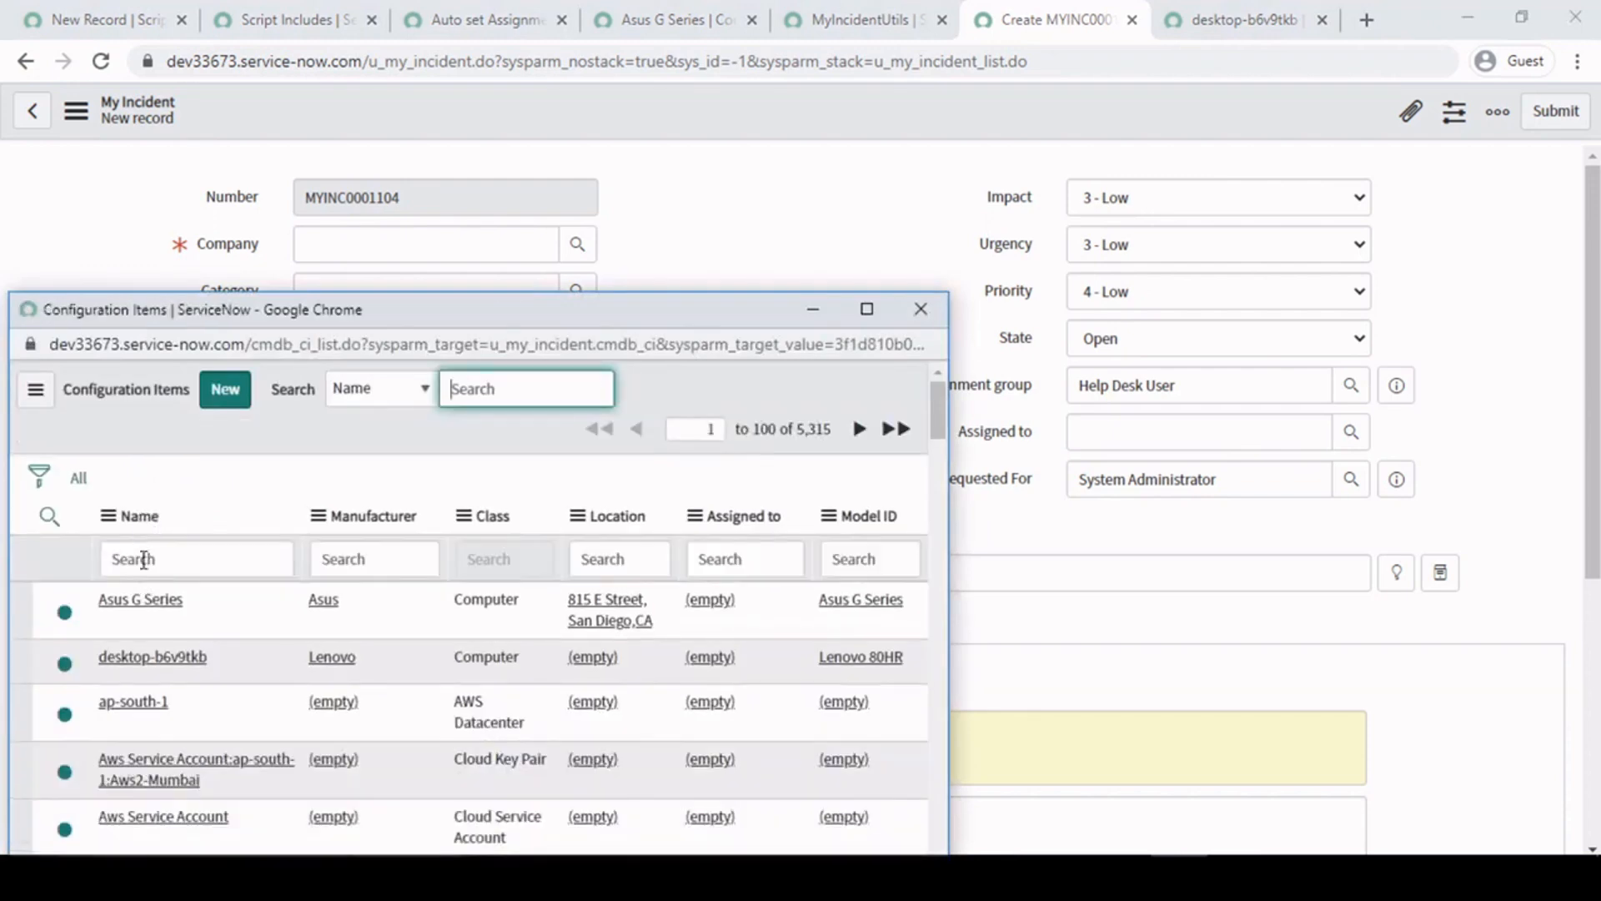
pyautogui.click(144, 599)
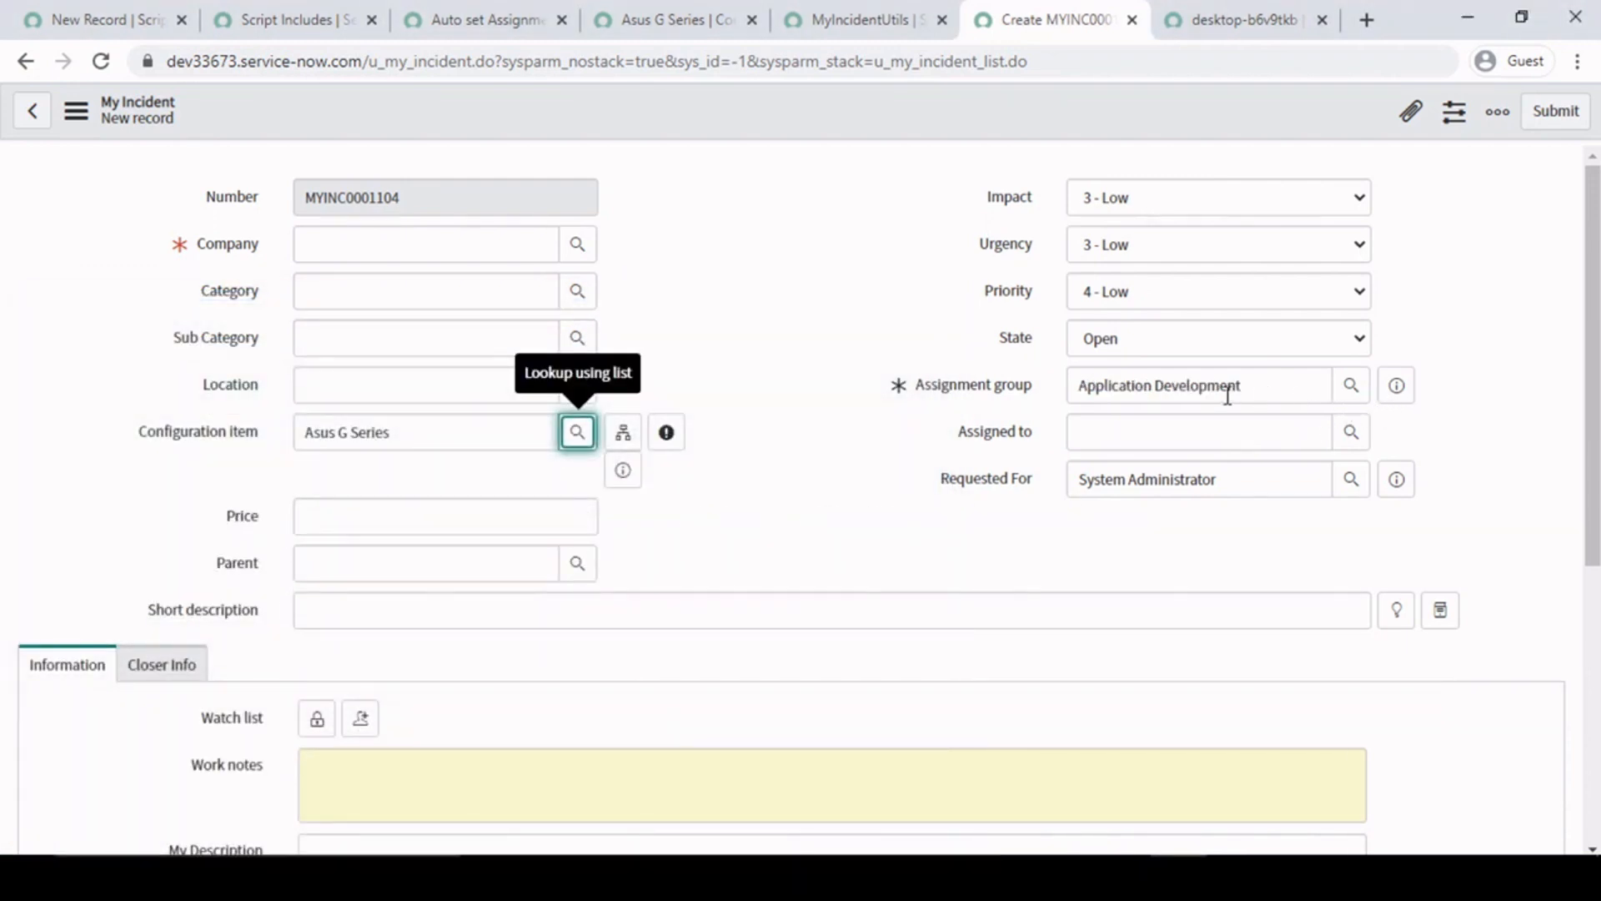
pyautogui.moveTo(1266, 386); pyautogui.dragTo(883, 370)
pyautogui.click(774, 274)
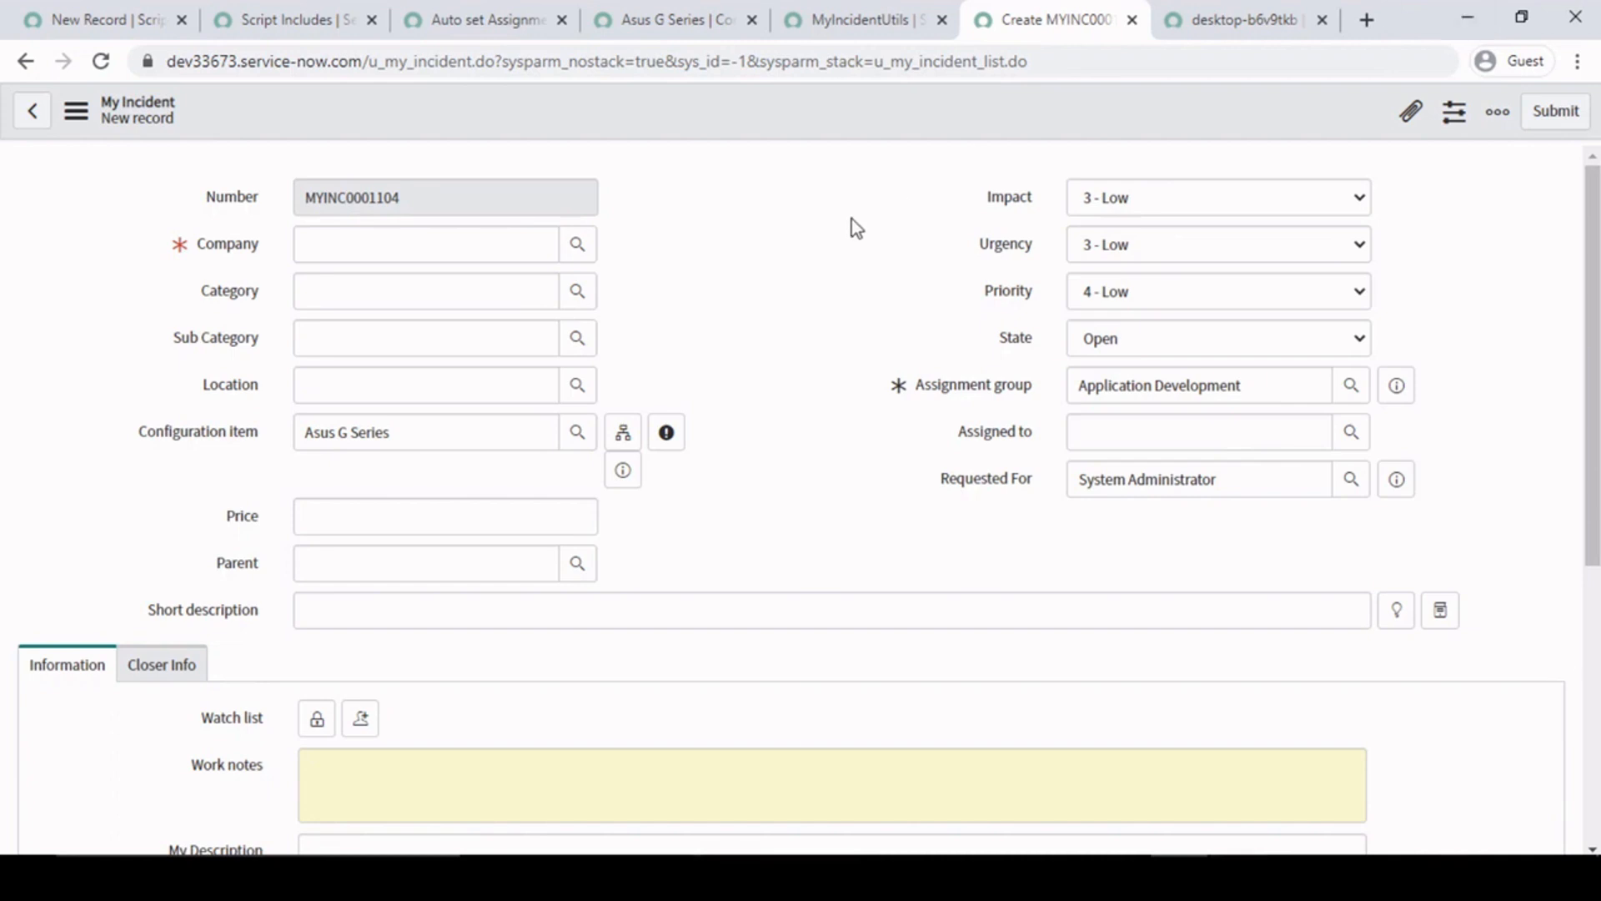
# - Review the getCISupportGrp function body in MyIncidentUtils and the configuration item and assignment group on the new My Incident form
pyautogui.click(892, 3)
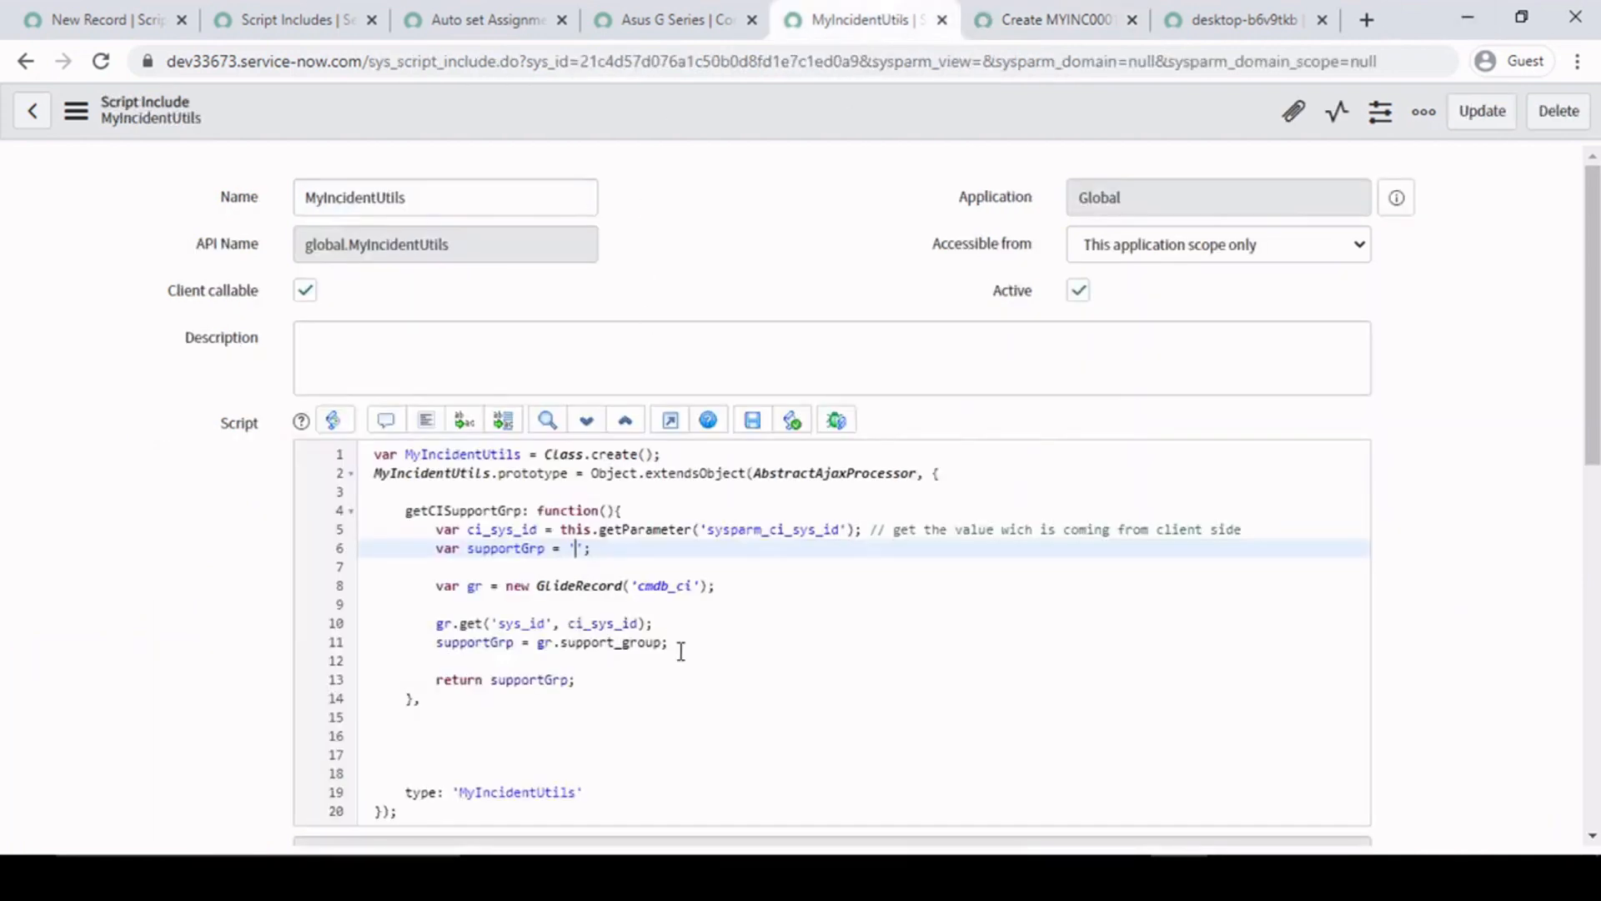
pyautogui.moveTo(661, 701); pyautogui.dragTo(434, 536)
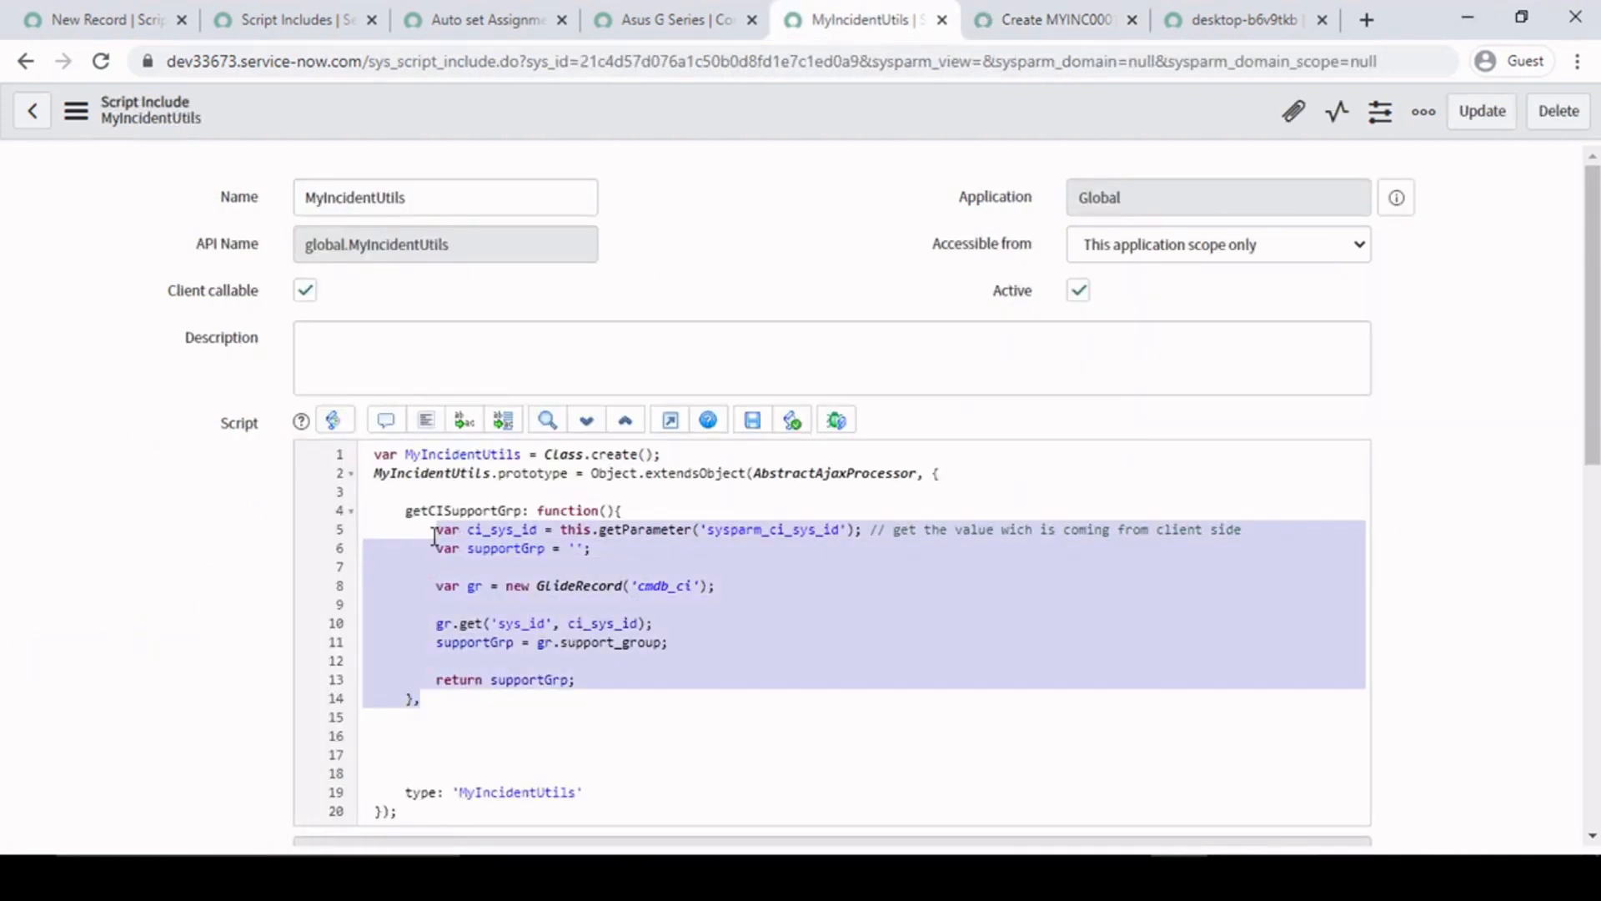
pyautogui.click(434, 537)
pyautogui.click(1084, 12)
pyautogui.click(1243, 15)
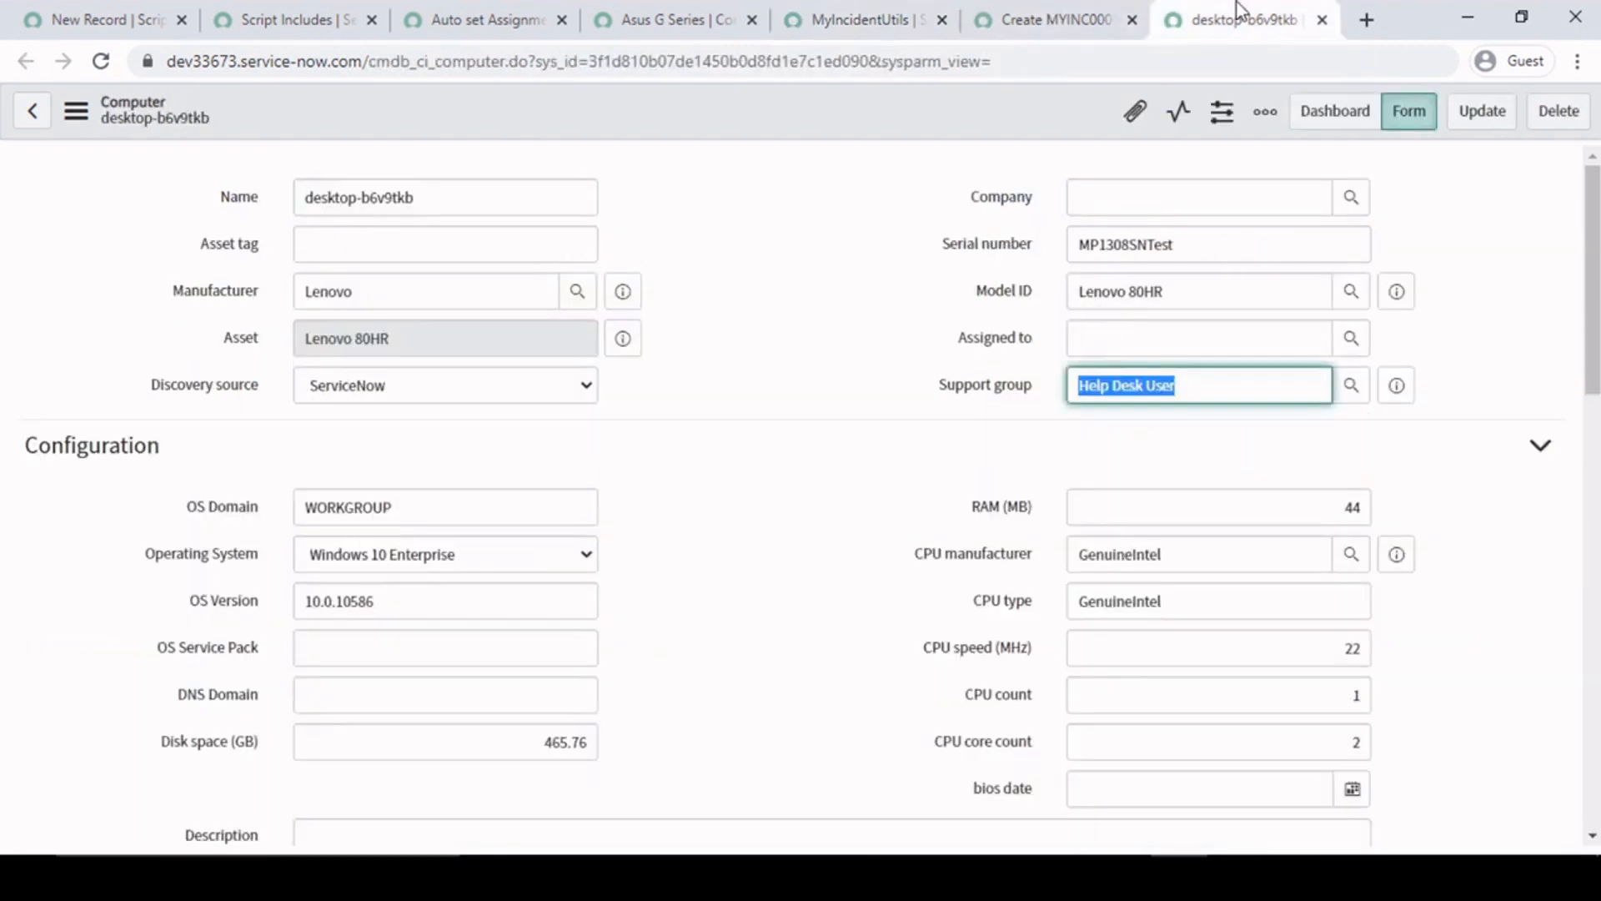
pyautogui.click(1031, 10)
pyautogui.click(1263, 386)
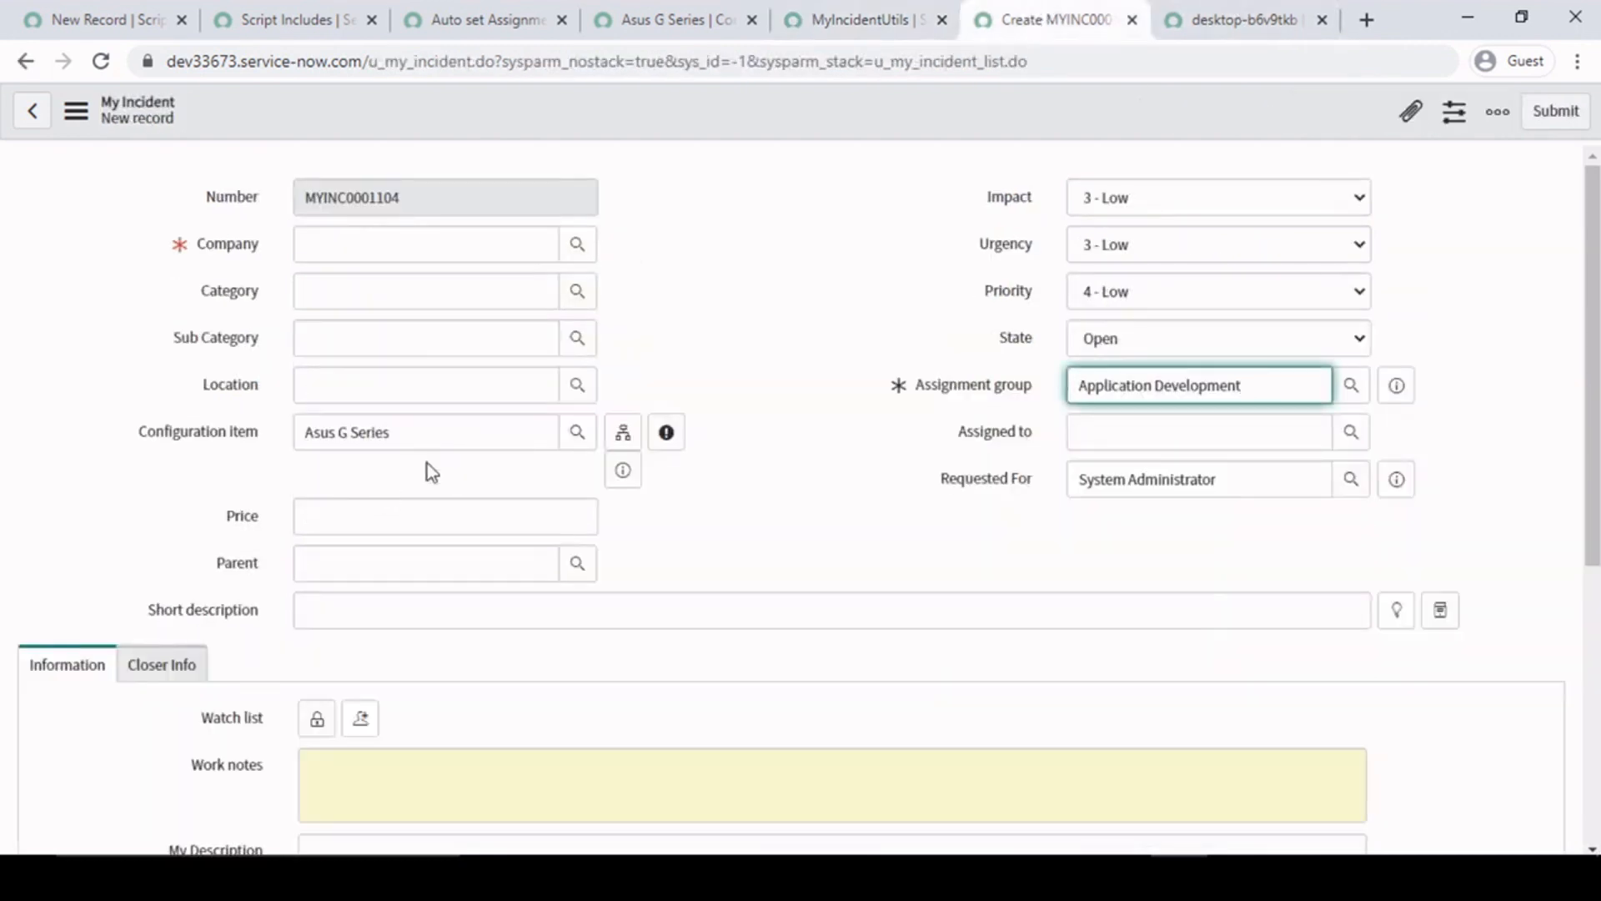
pyautogui.click(513, 434)
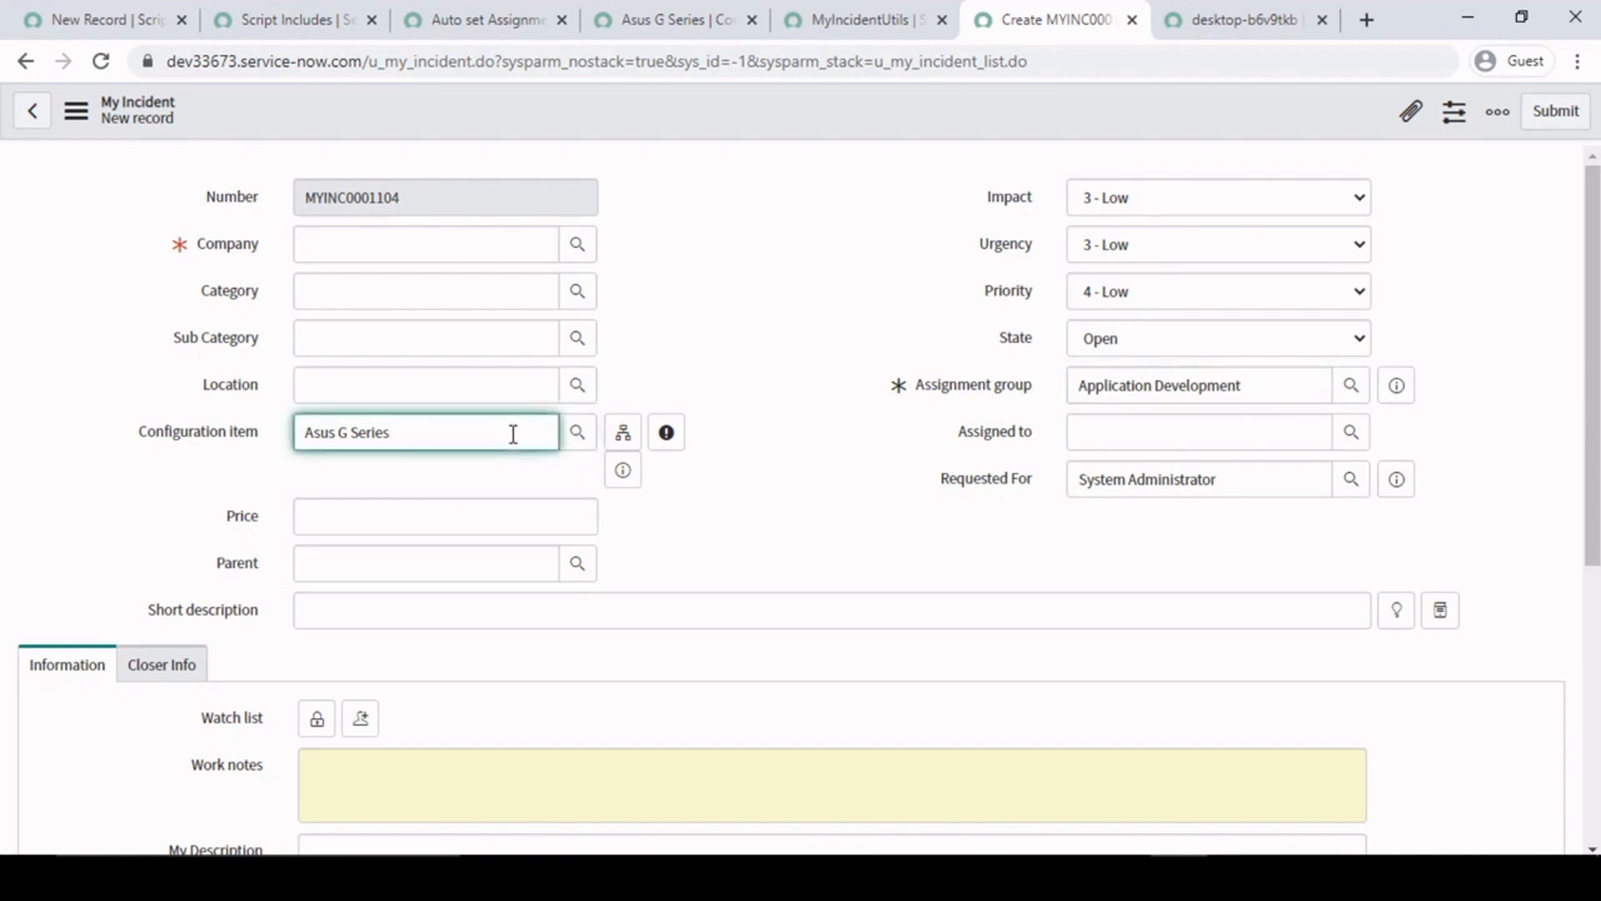
pyautogui.moveTo(1262, 384); pyautogui.dragTo(972, 382)
pyautogui.click(815, 298)
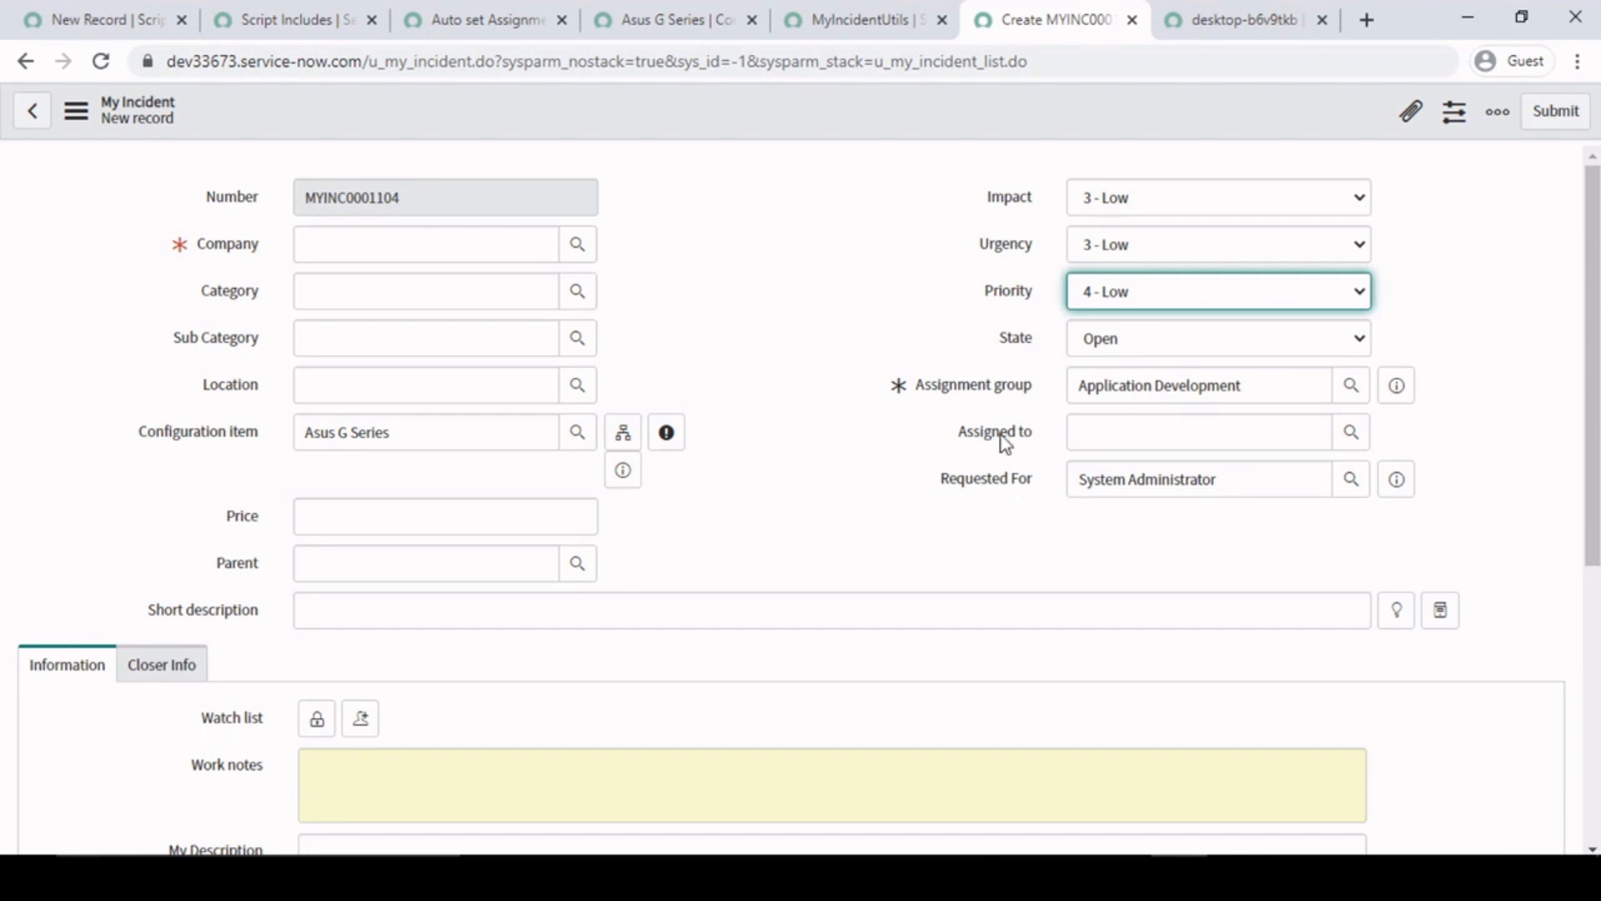
pyautogui.click(834, 457)
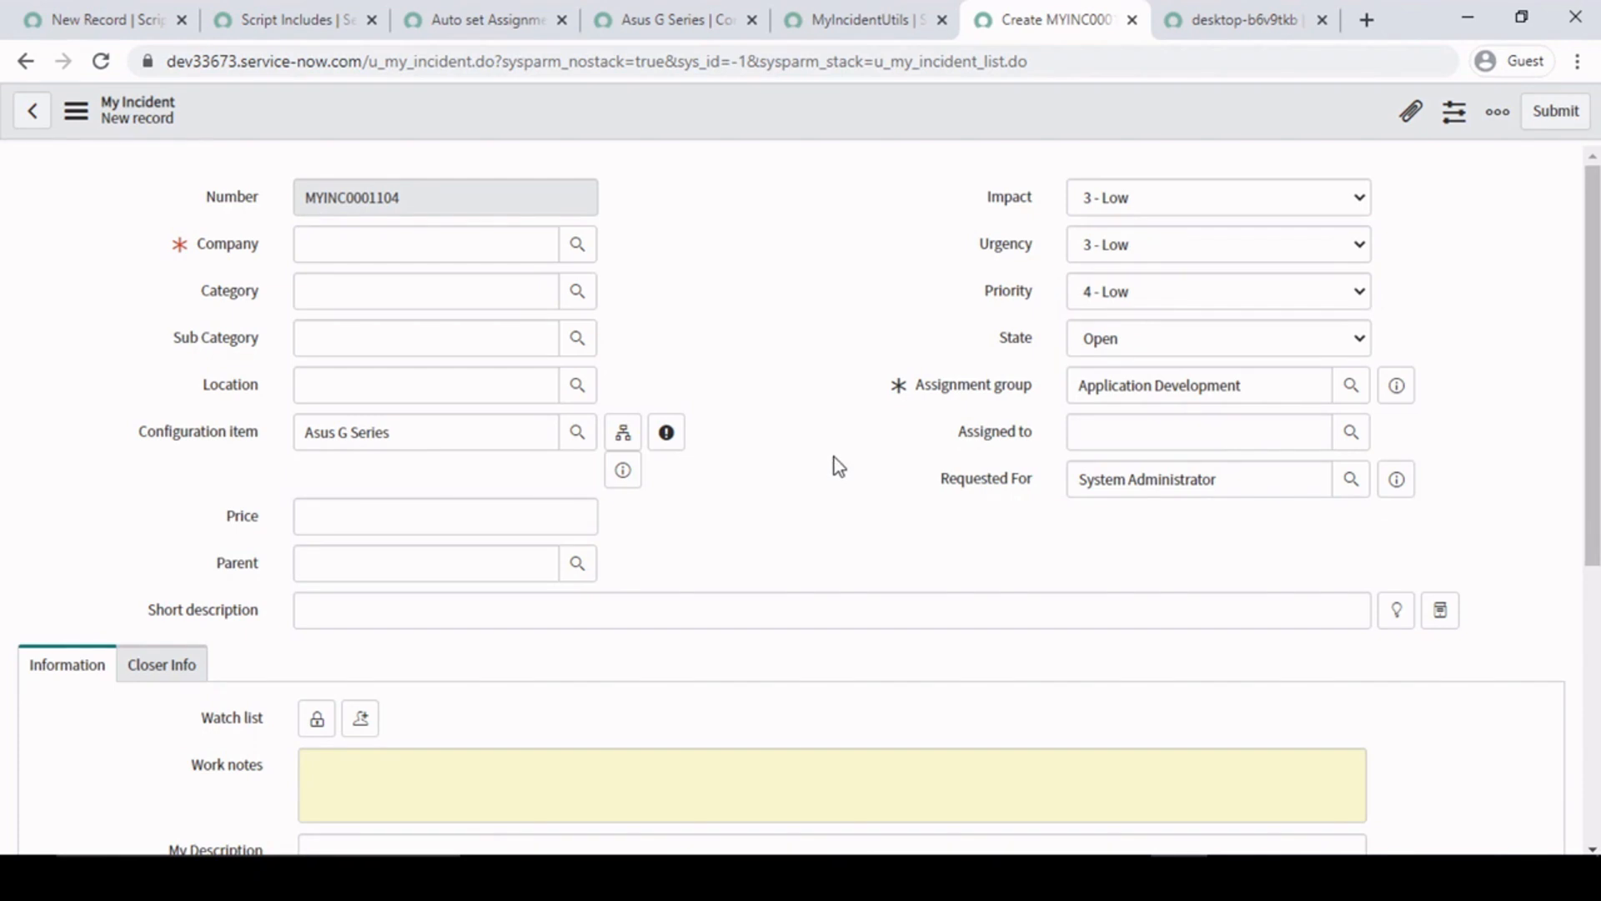
# - Review the getXML call in the Auto set Assignment group client script and the Name and script of MyIncidentUtils
pyautogui.click(830, 13)
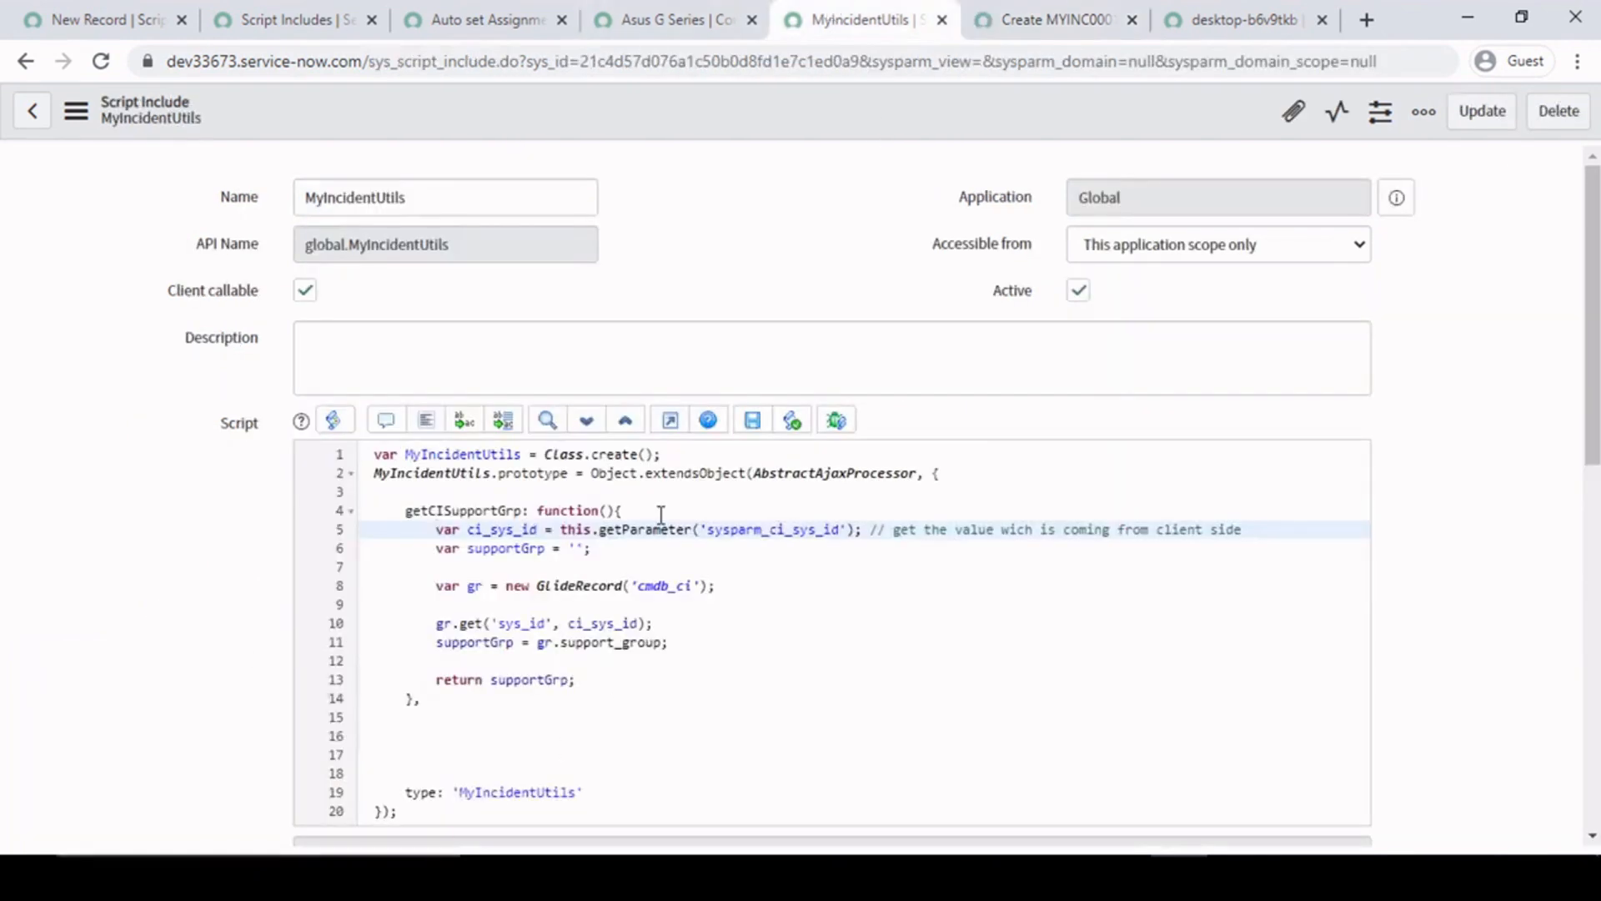
pyautogui.click(438, 17)
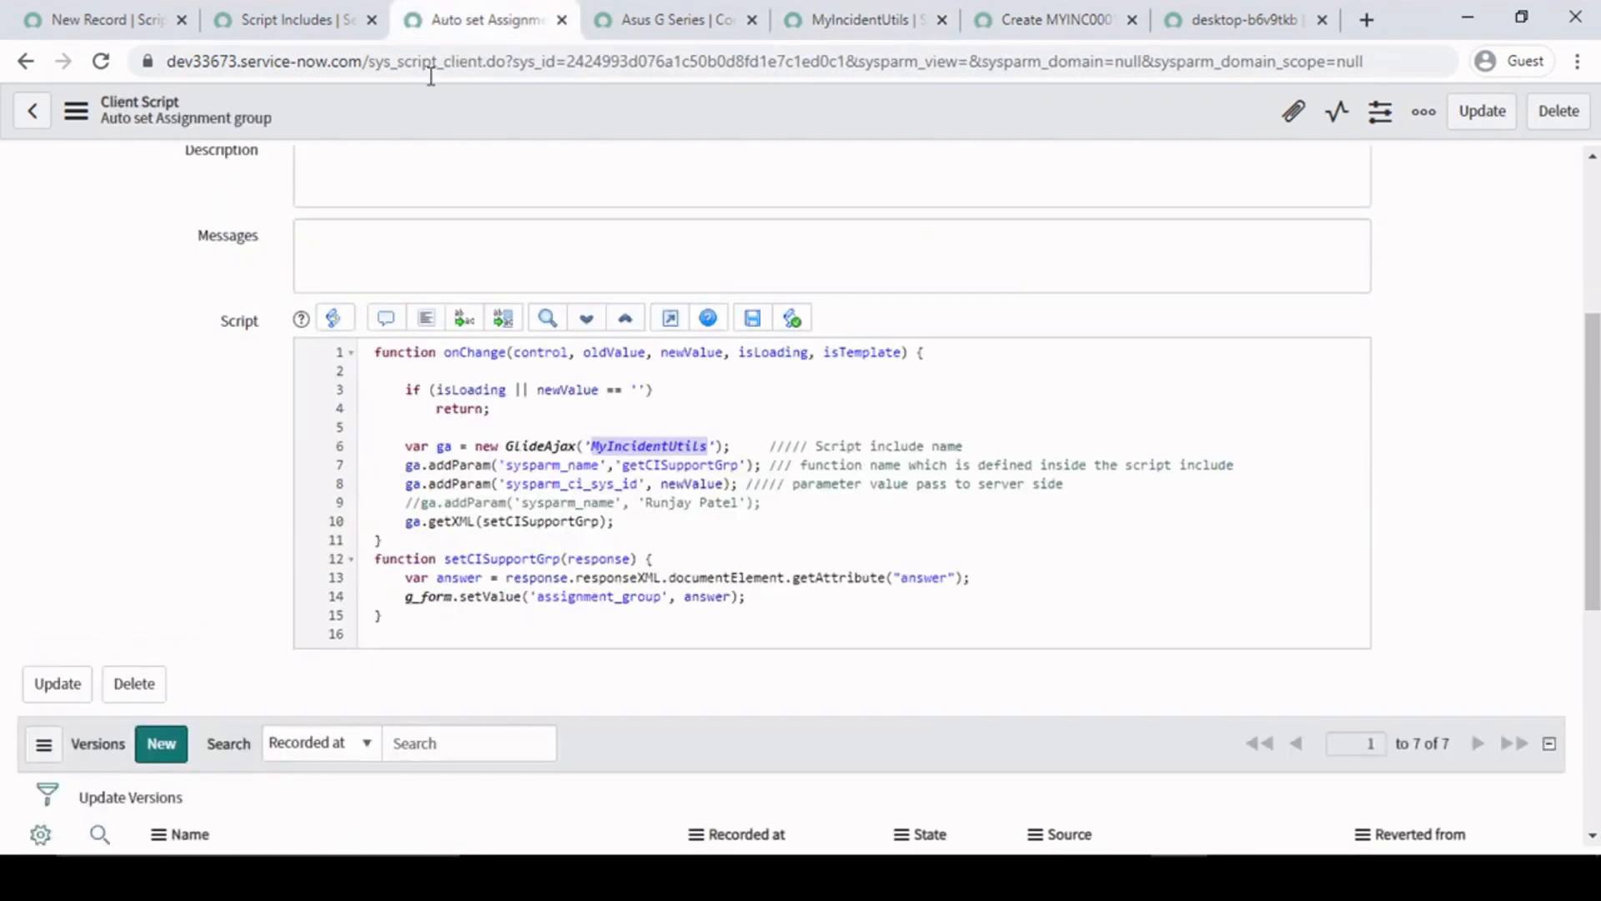
pyautogui.moveTo(406, 527); pyautogui.dragTo(694, 517)
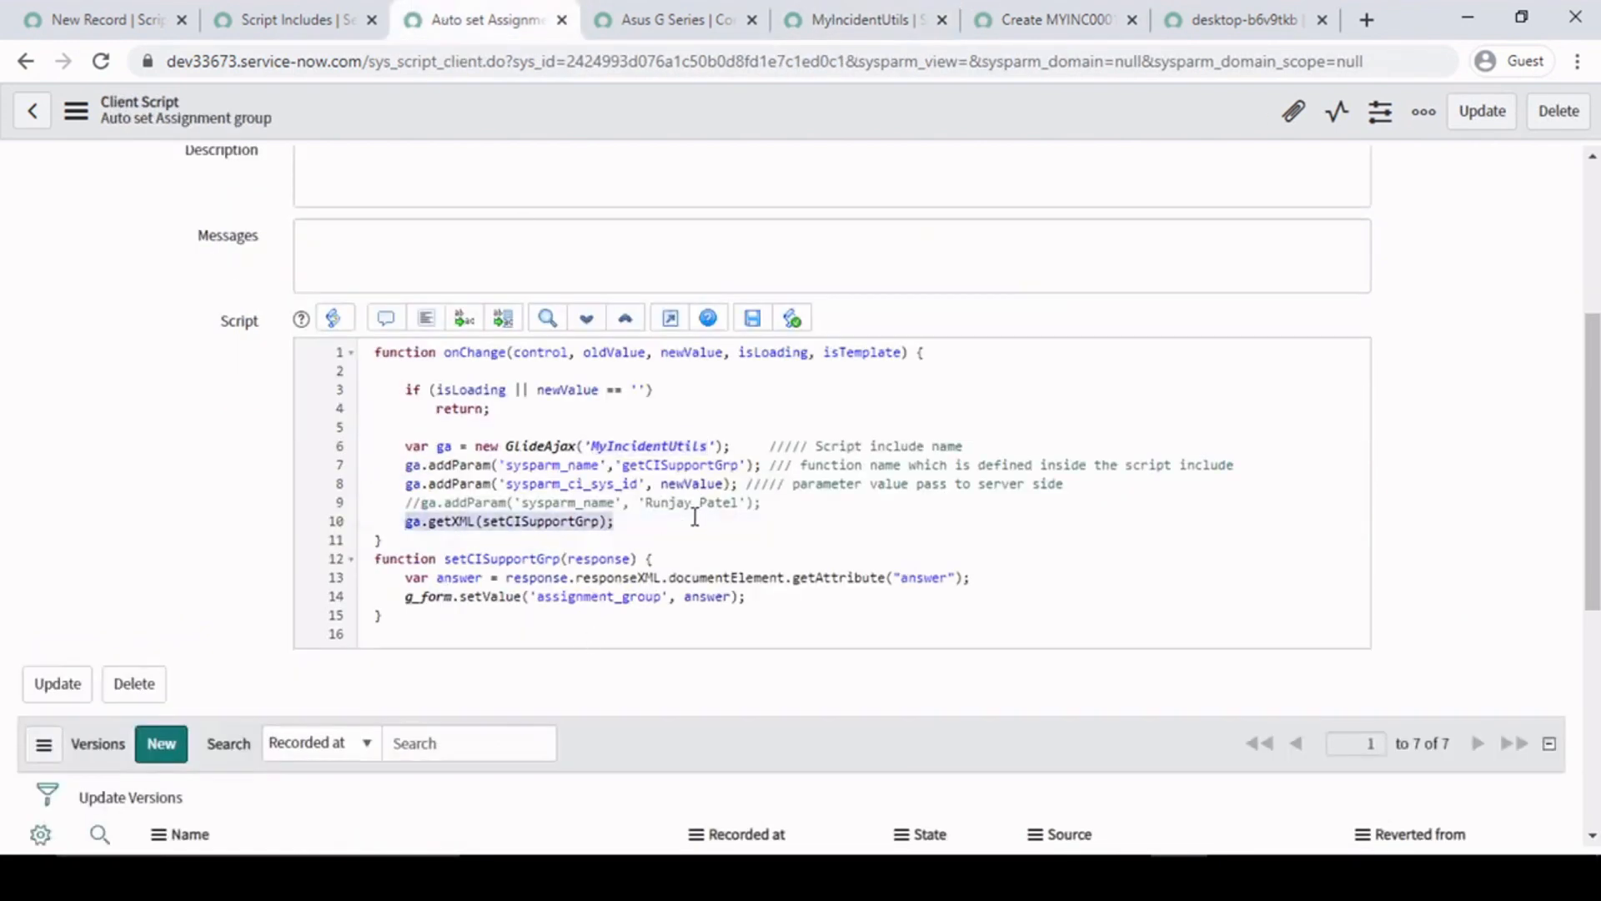
pyautogui.click(653, 524)
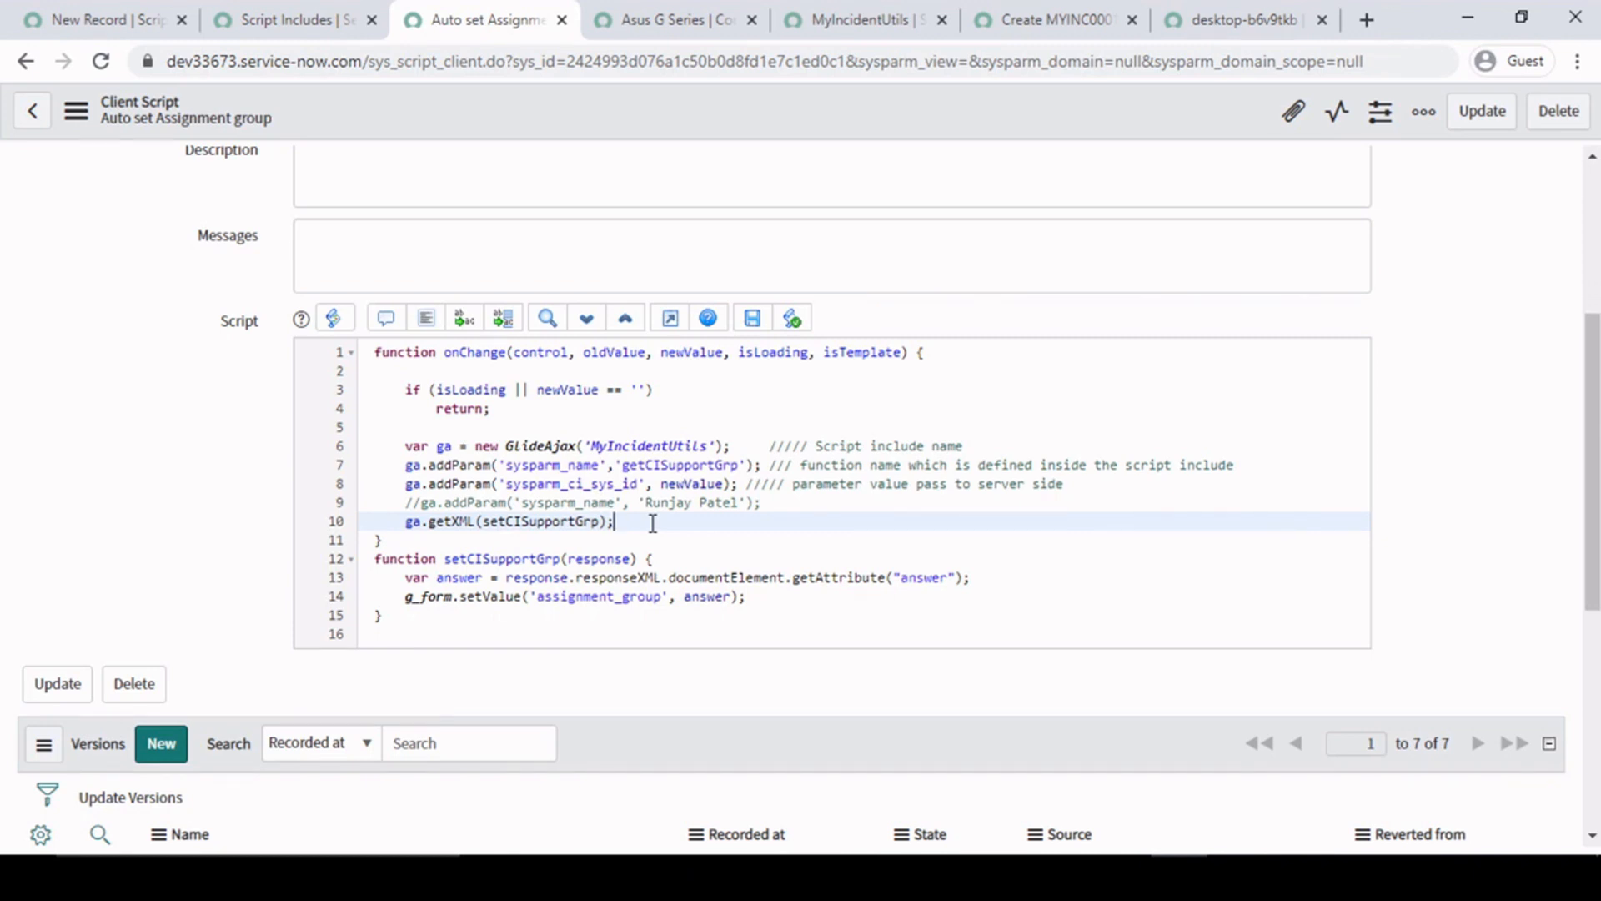
pyautogui.scroll(5, 1499, 262)
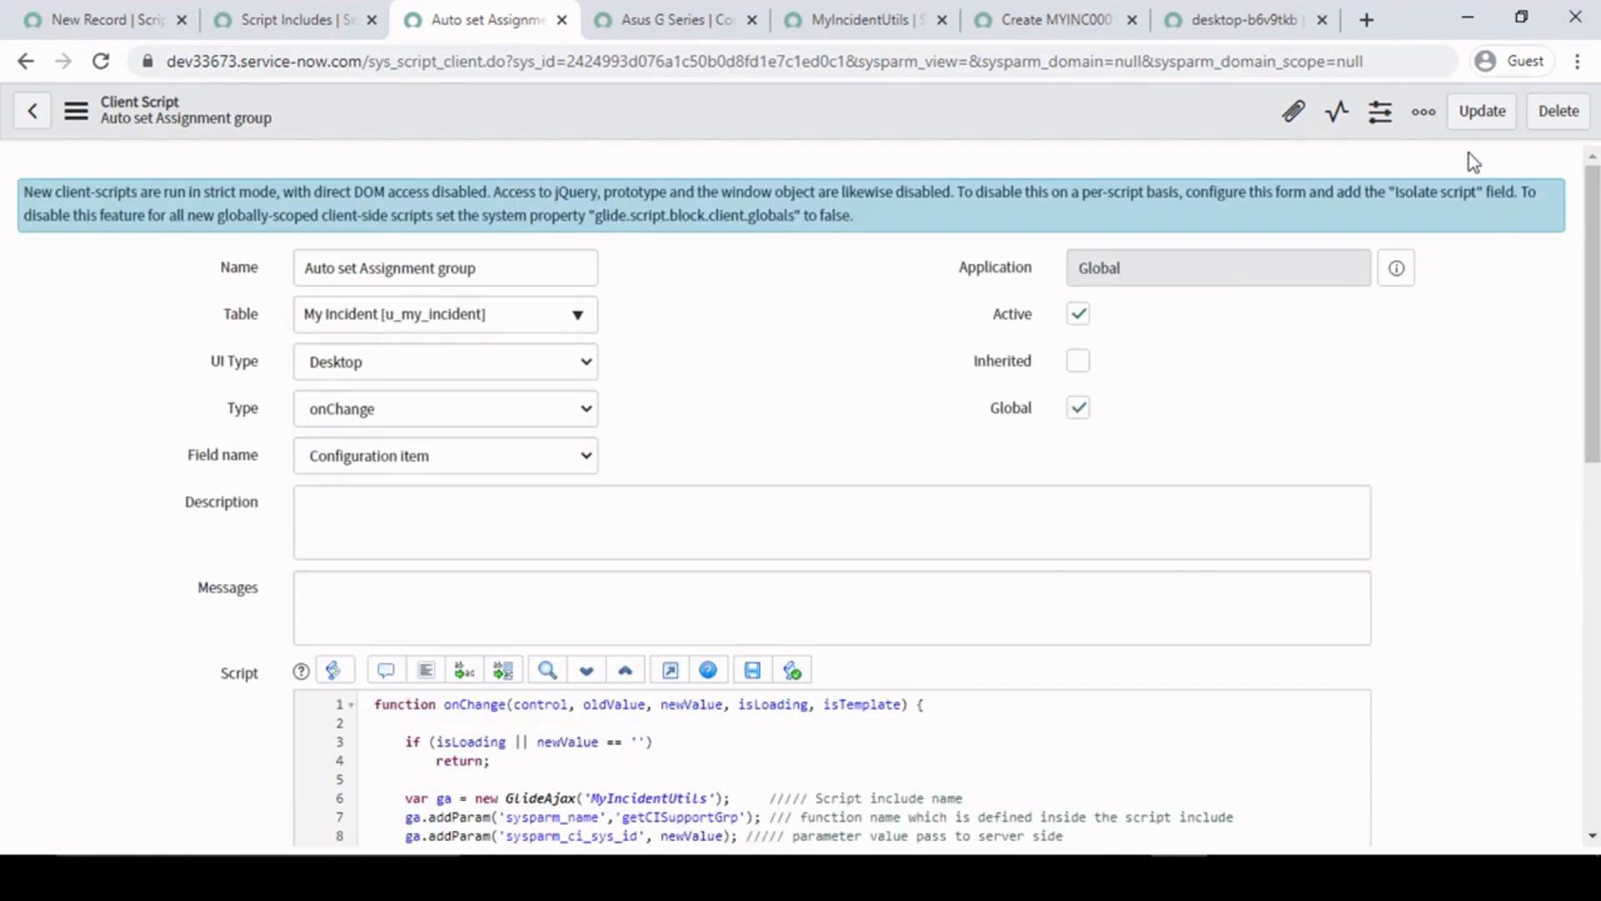
pyautogui.click(863, 18)
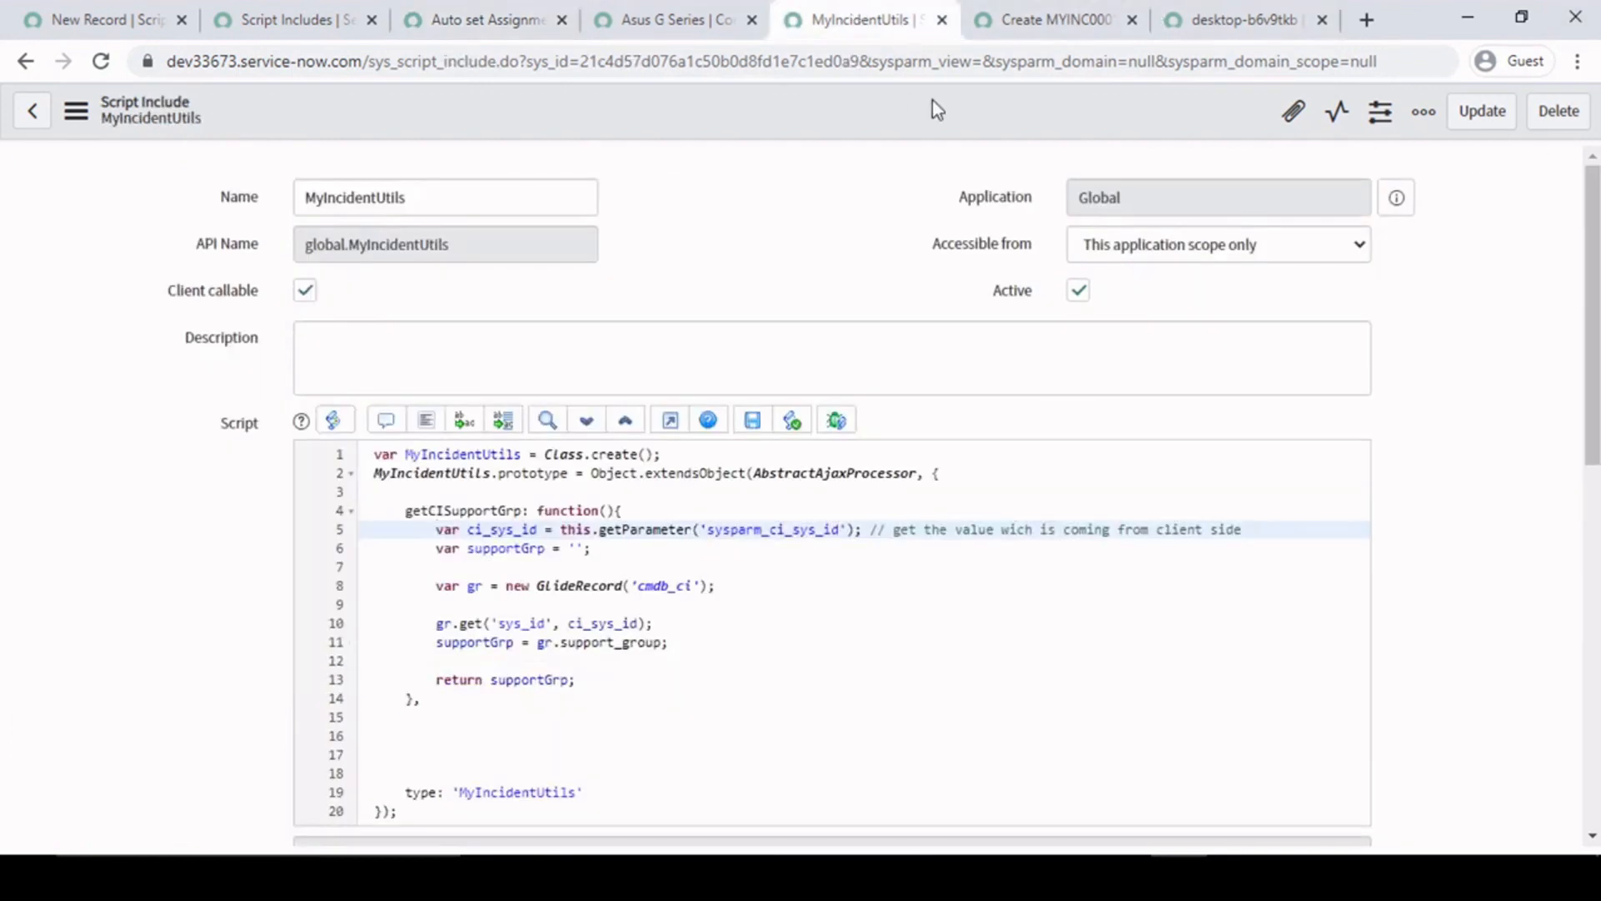
pyautogui.moveTo(437, 200); pyautogui.dragTo(270, 182)
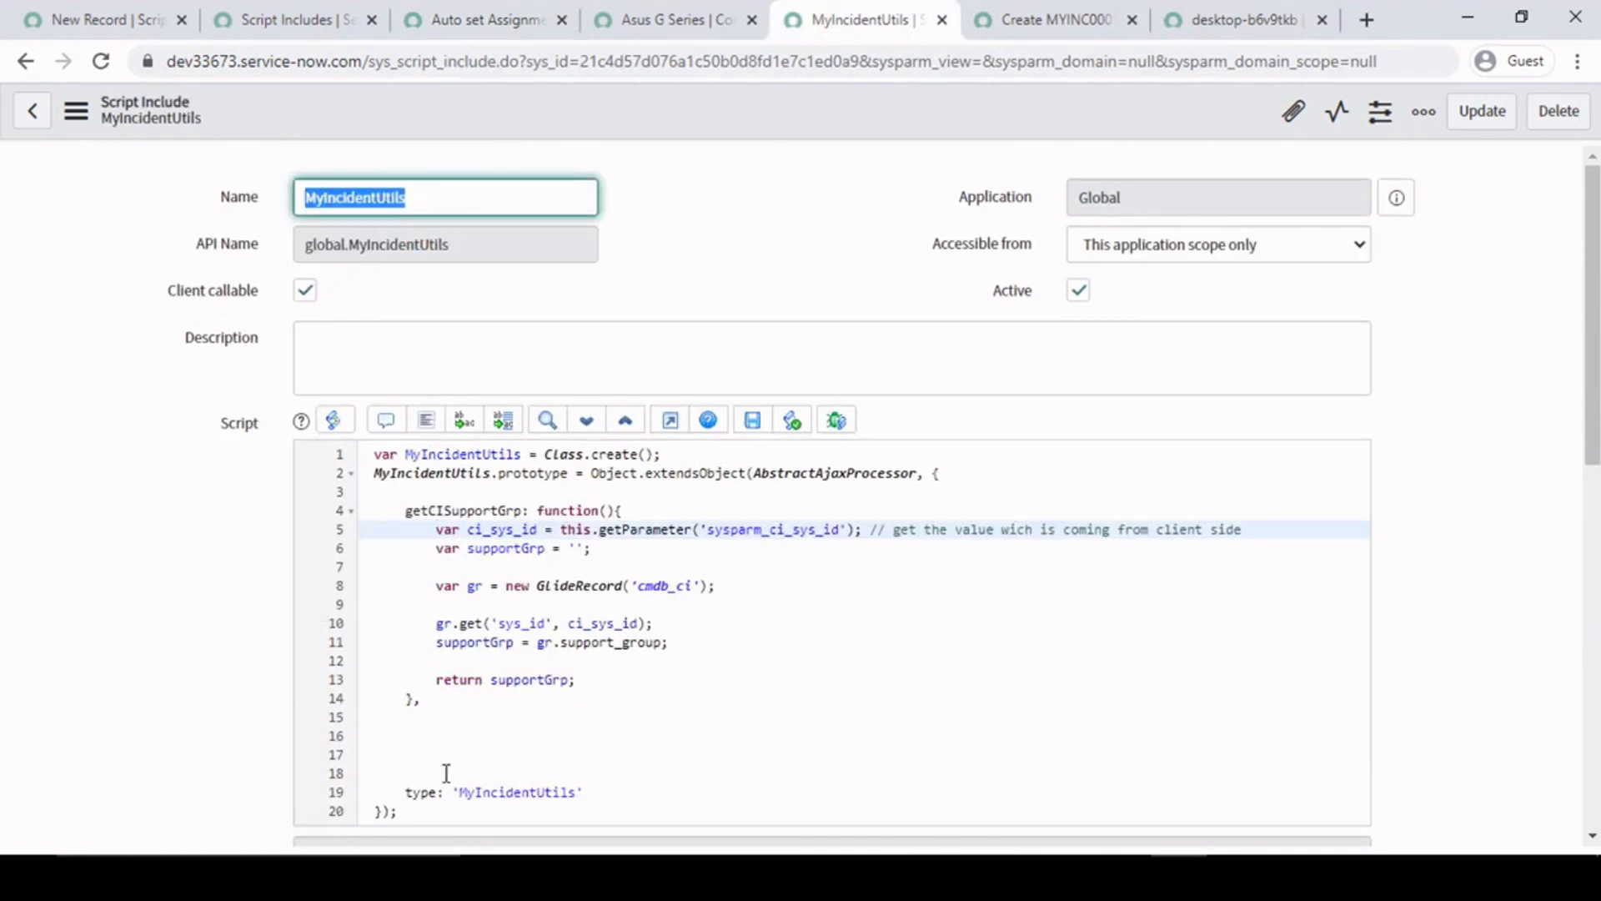
pyautogui.click(388, 736)
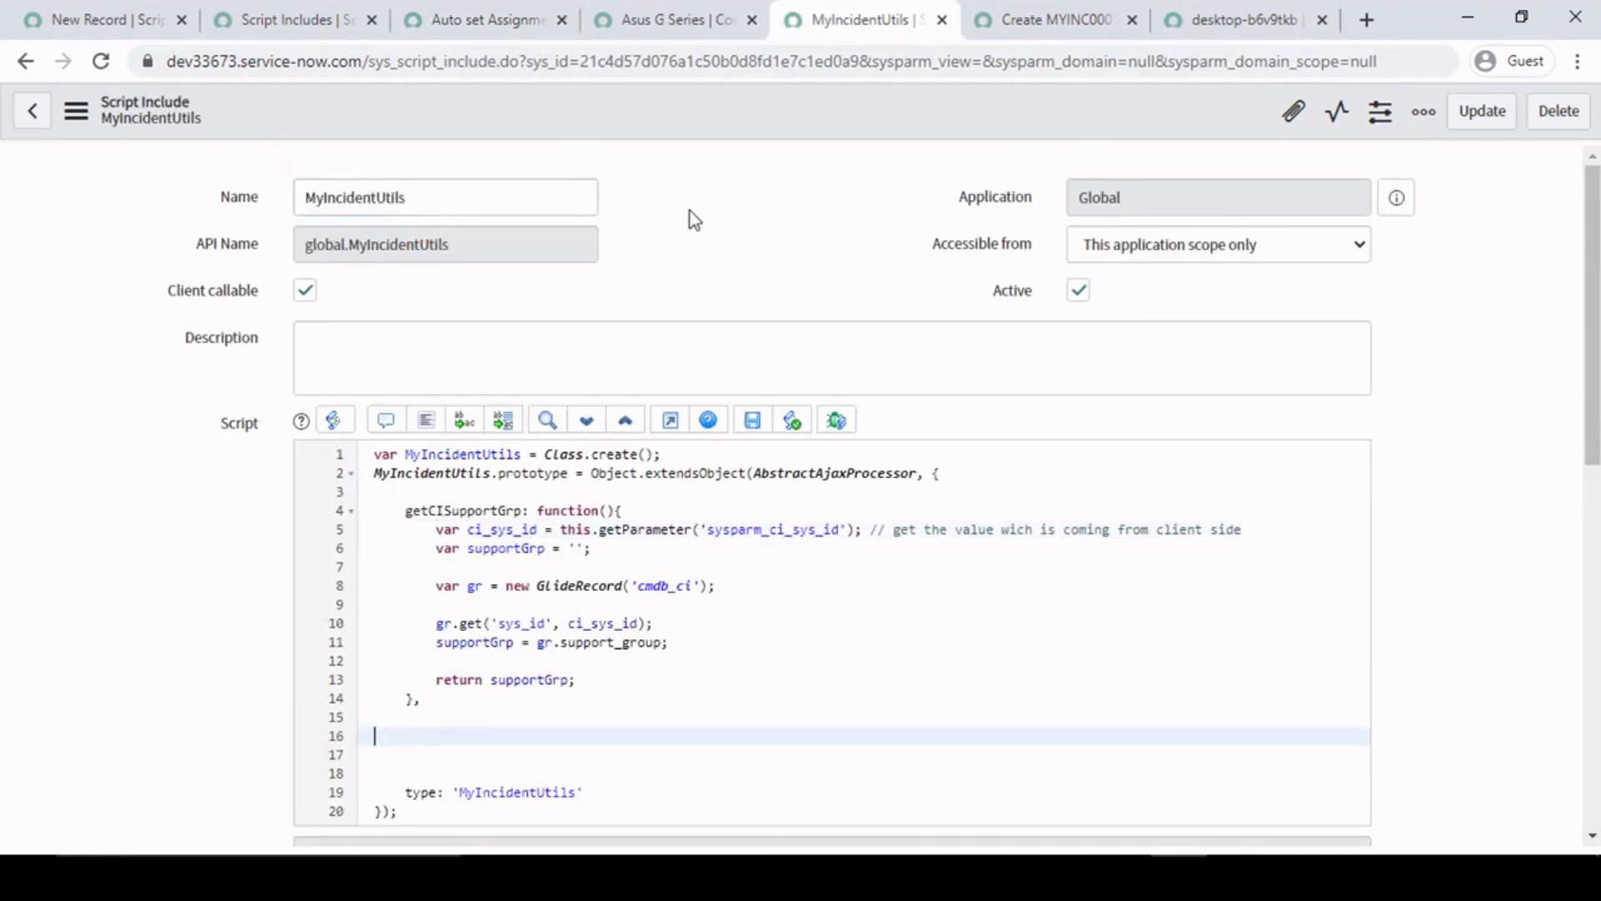
# - Close the Asus G Series, Auto set Assignment group and desktop-b6v9tkb records
pyautogui.click(726, 21)
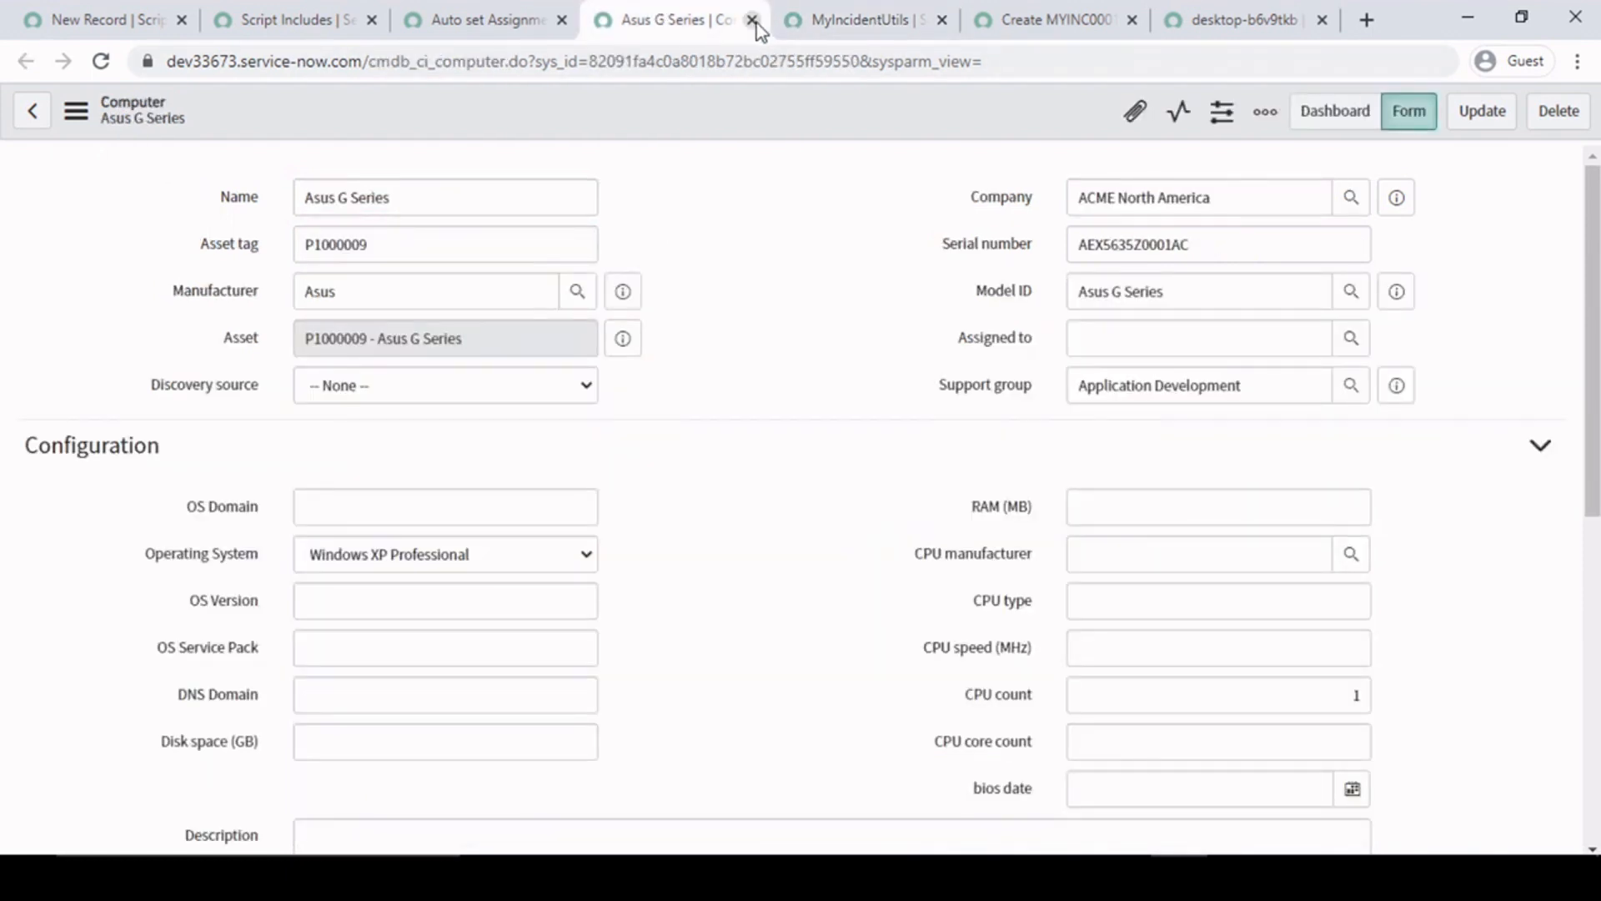
pyautogui.click(751, 19)
pyautogui.click(467, 19)
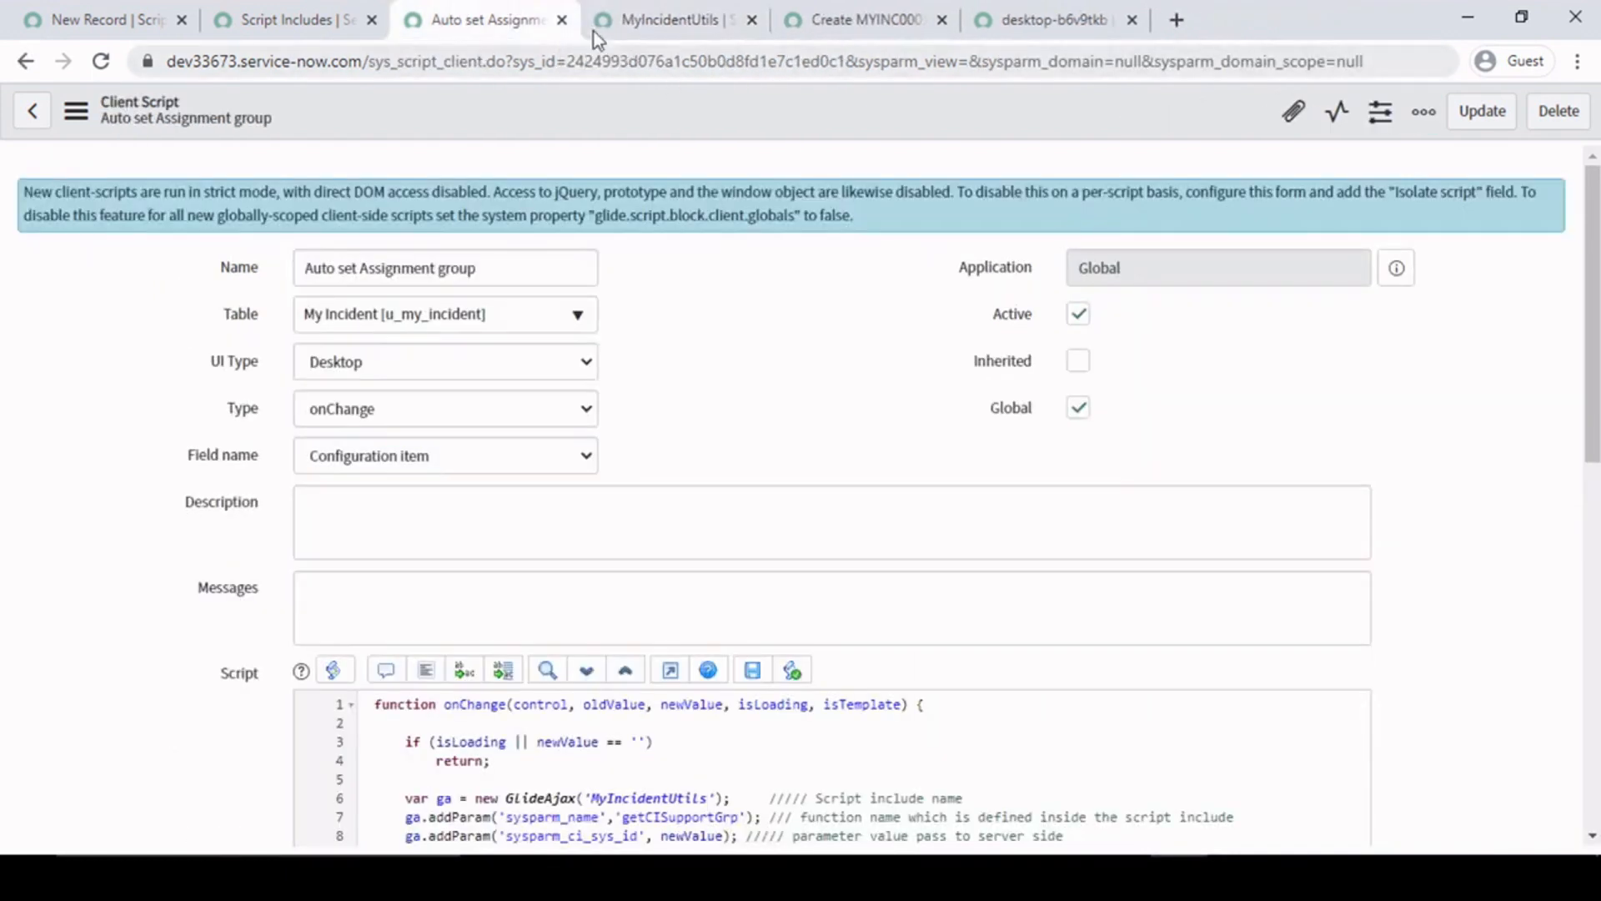
pyautogui.click(562, 19)
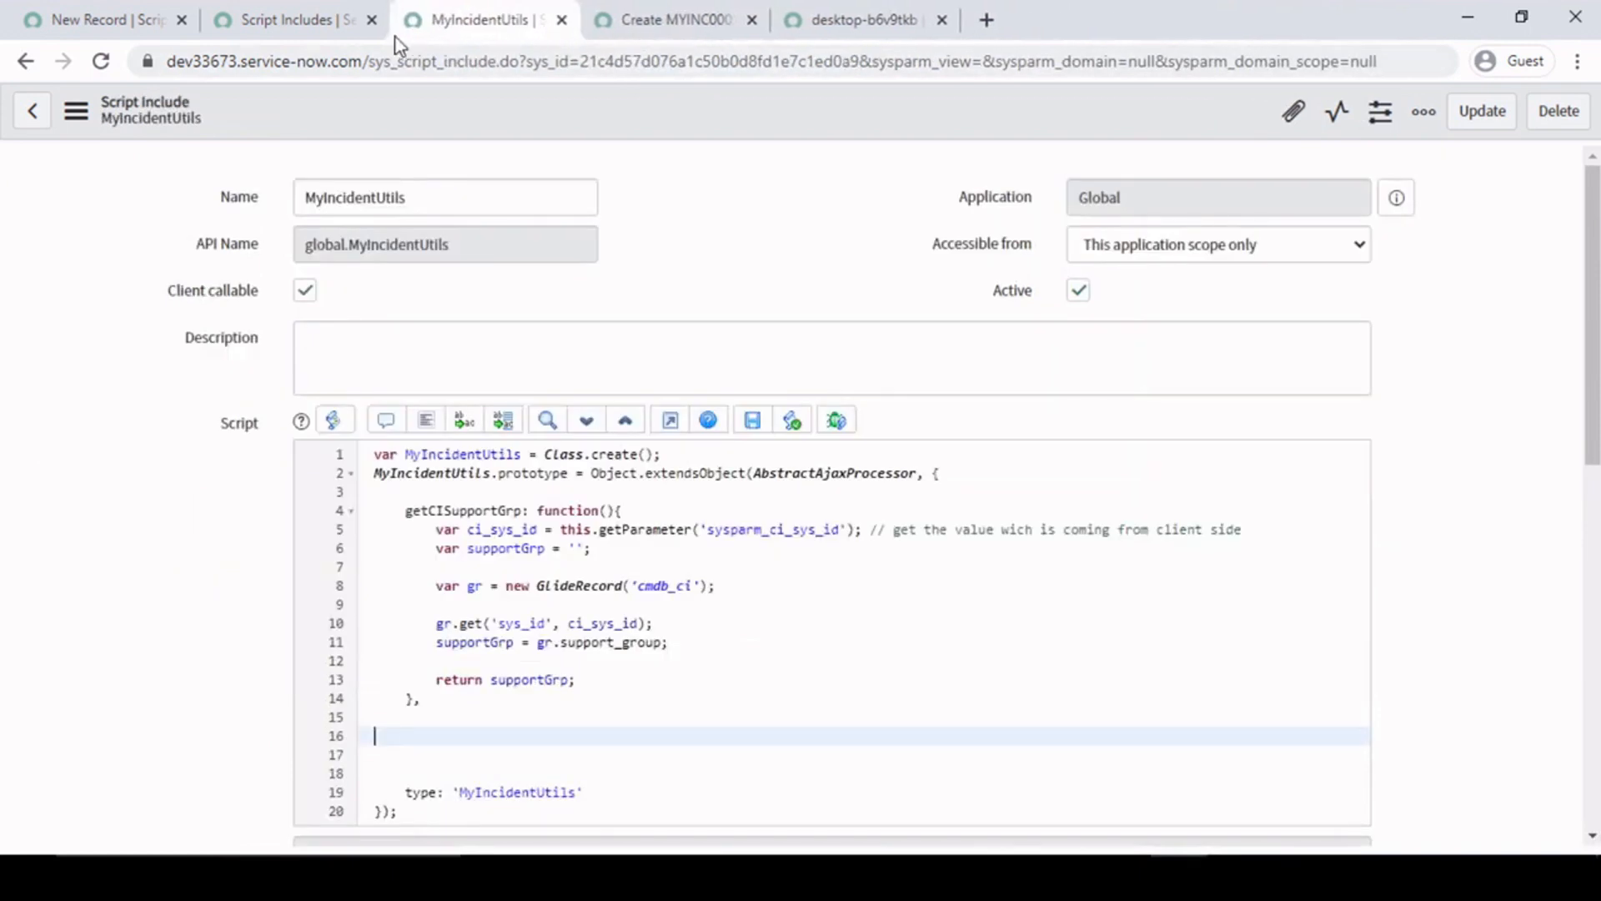
pyautogui.click(801, 19)
pyautogui.click(941, 19)
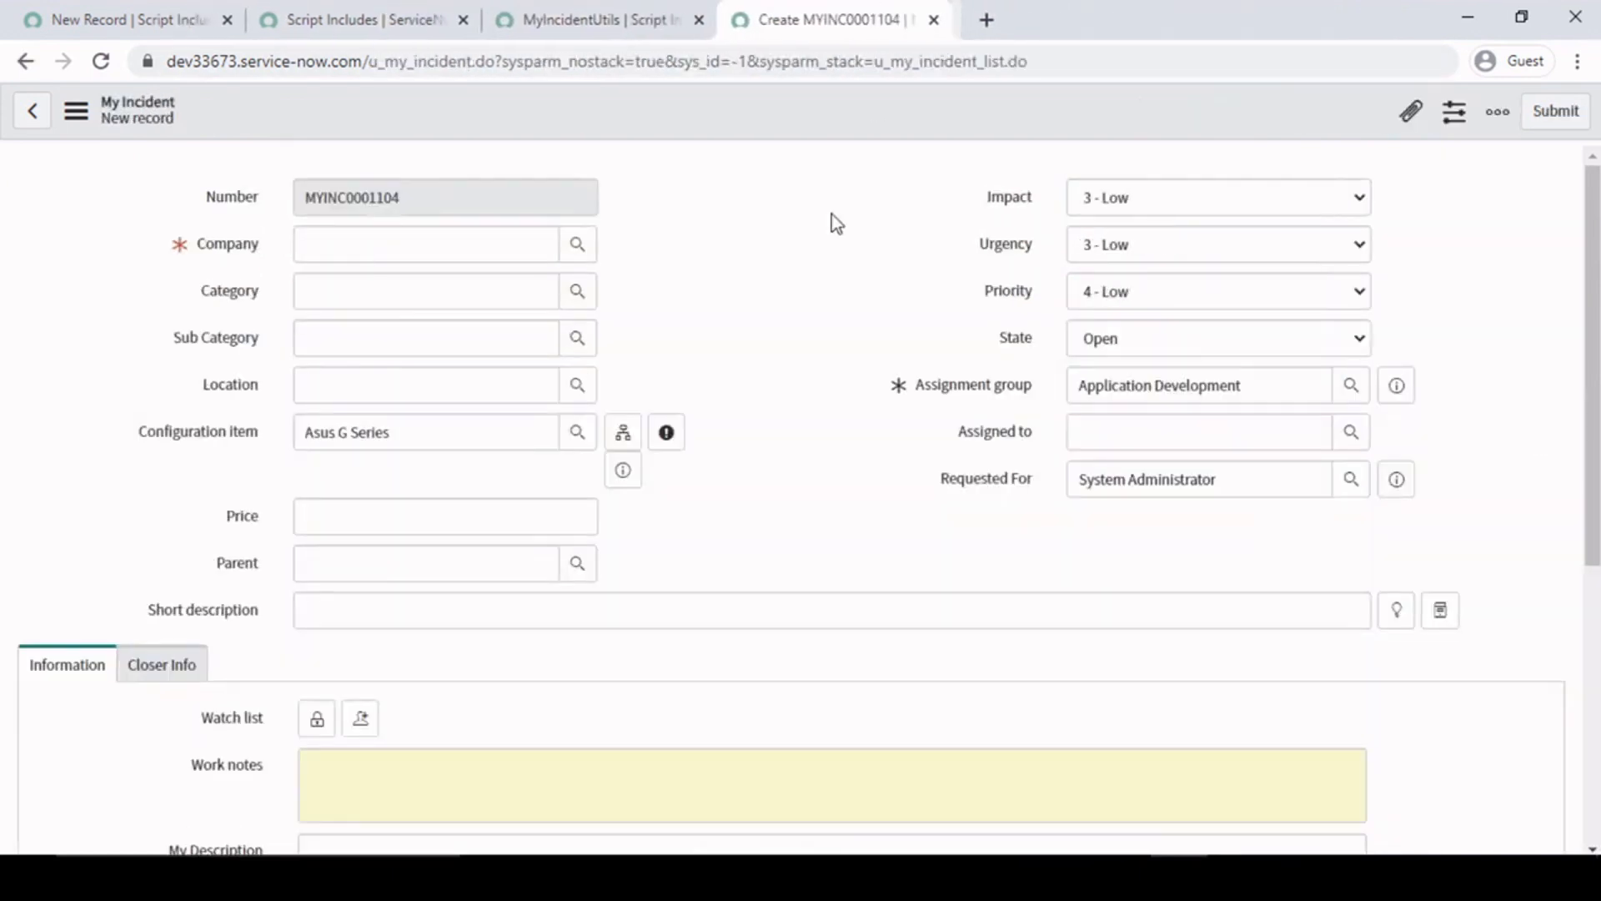
# - Close the new My Incident form without saving its changes
pyautogui.click(442, 13)
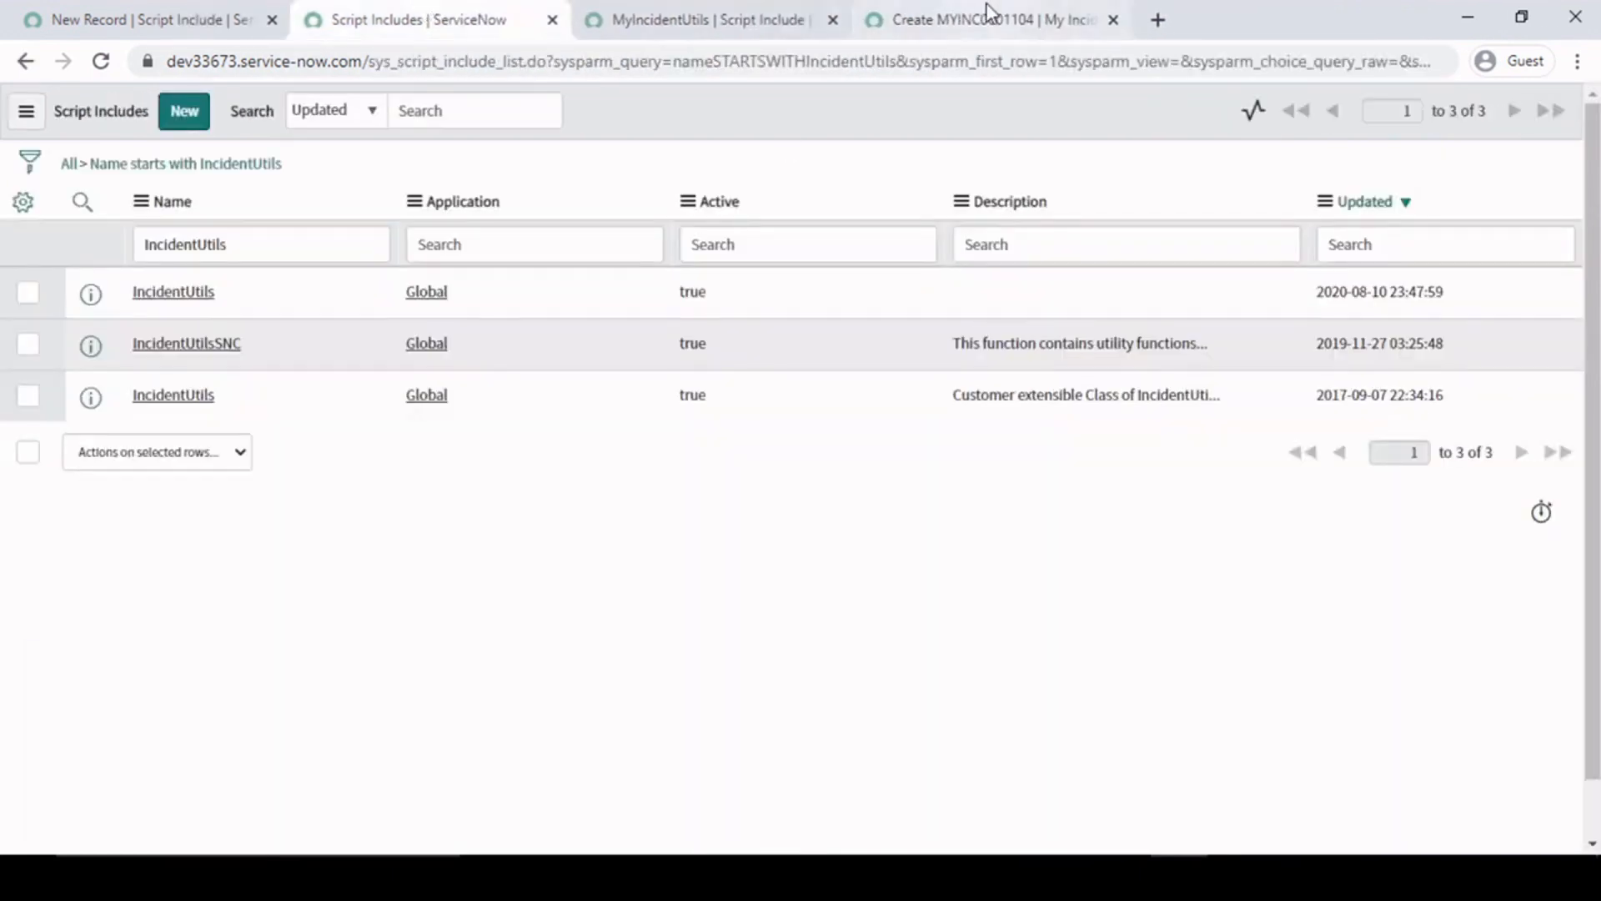
pyautogui.click(1025, 19)
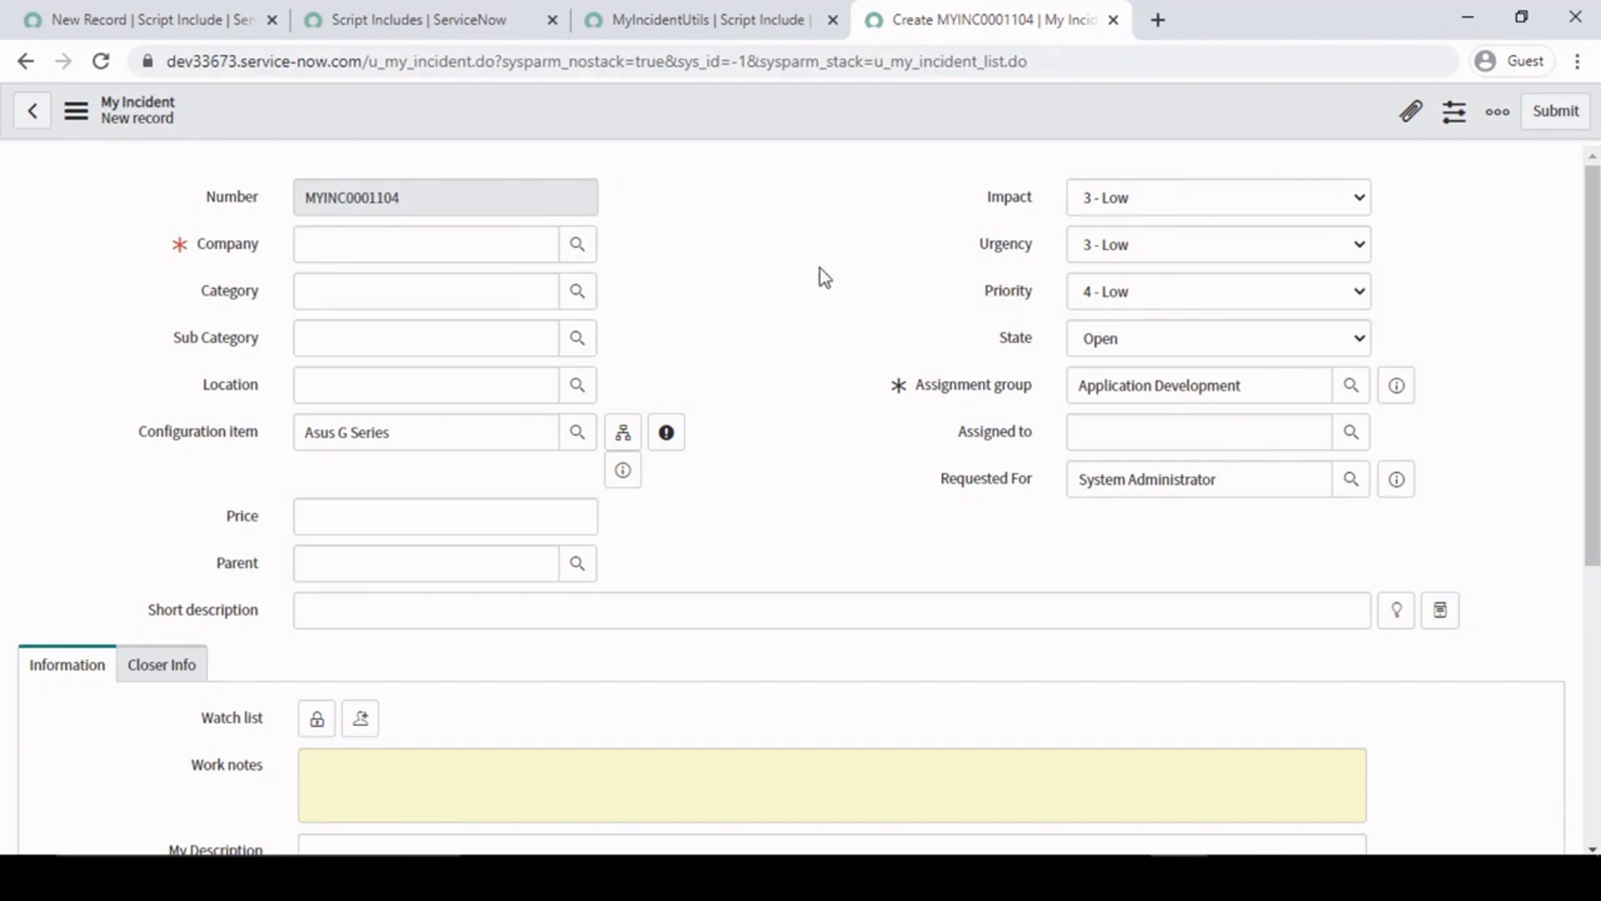
pyautogui.scroll(-5, 821, 275)
pyautogui.scroll(5, 823, 302)
pyautogui.click(1114, 19)
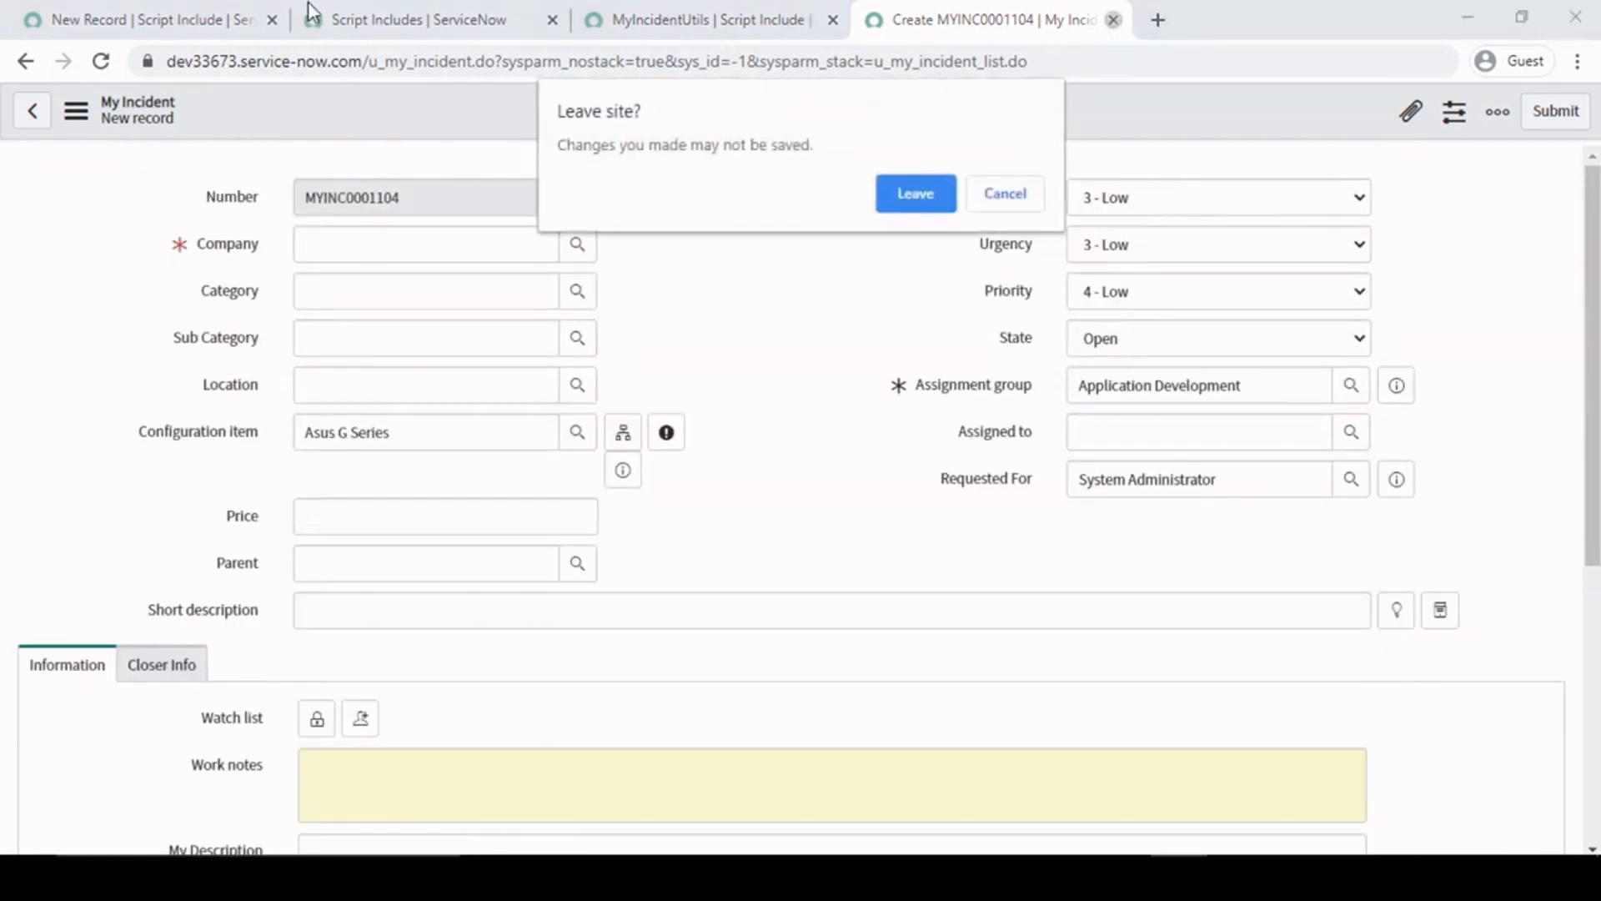
pyautogui.click(899, 209)
# - Filter the navigator for "my in", open the All Incident list separately, and open record MYINC0001091 at its related lists
pyautogui.click(142, 19)
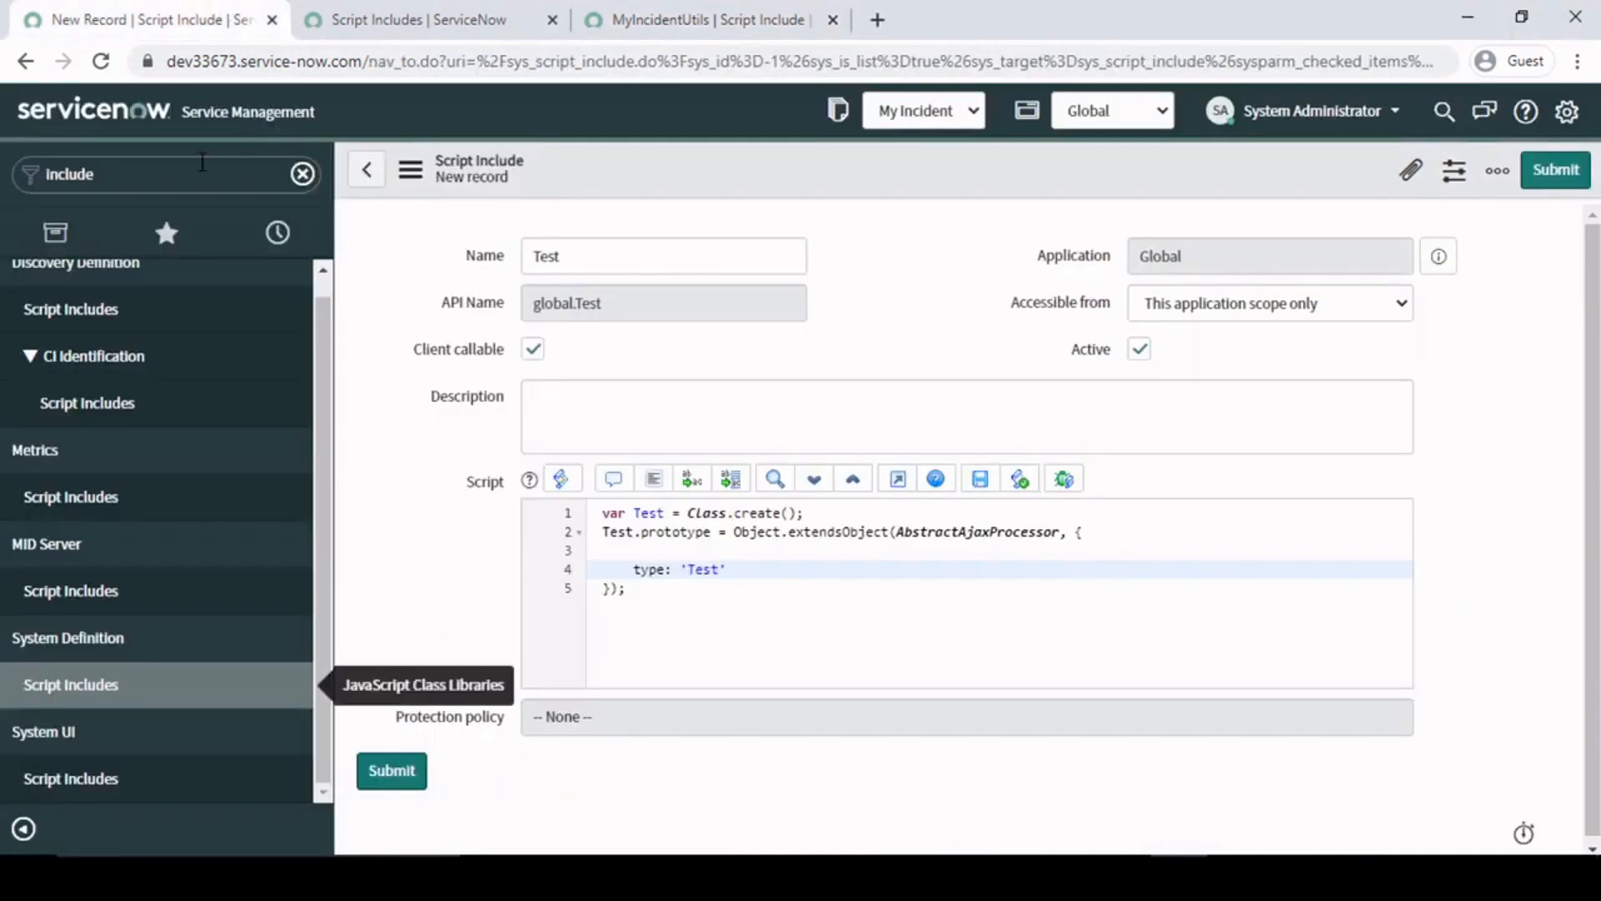
pyautogui.doubleClick(202, 162)
pyautogui.write('my in')
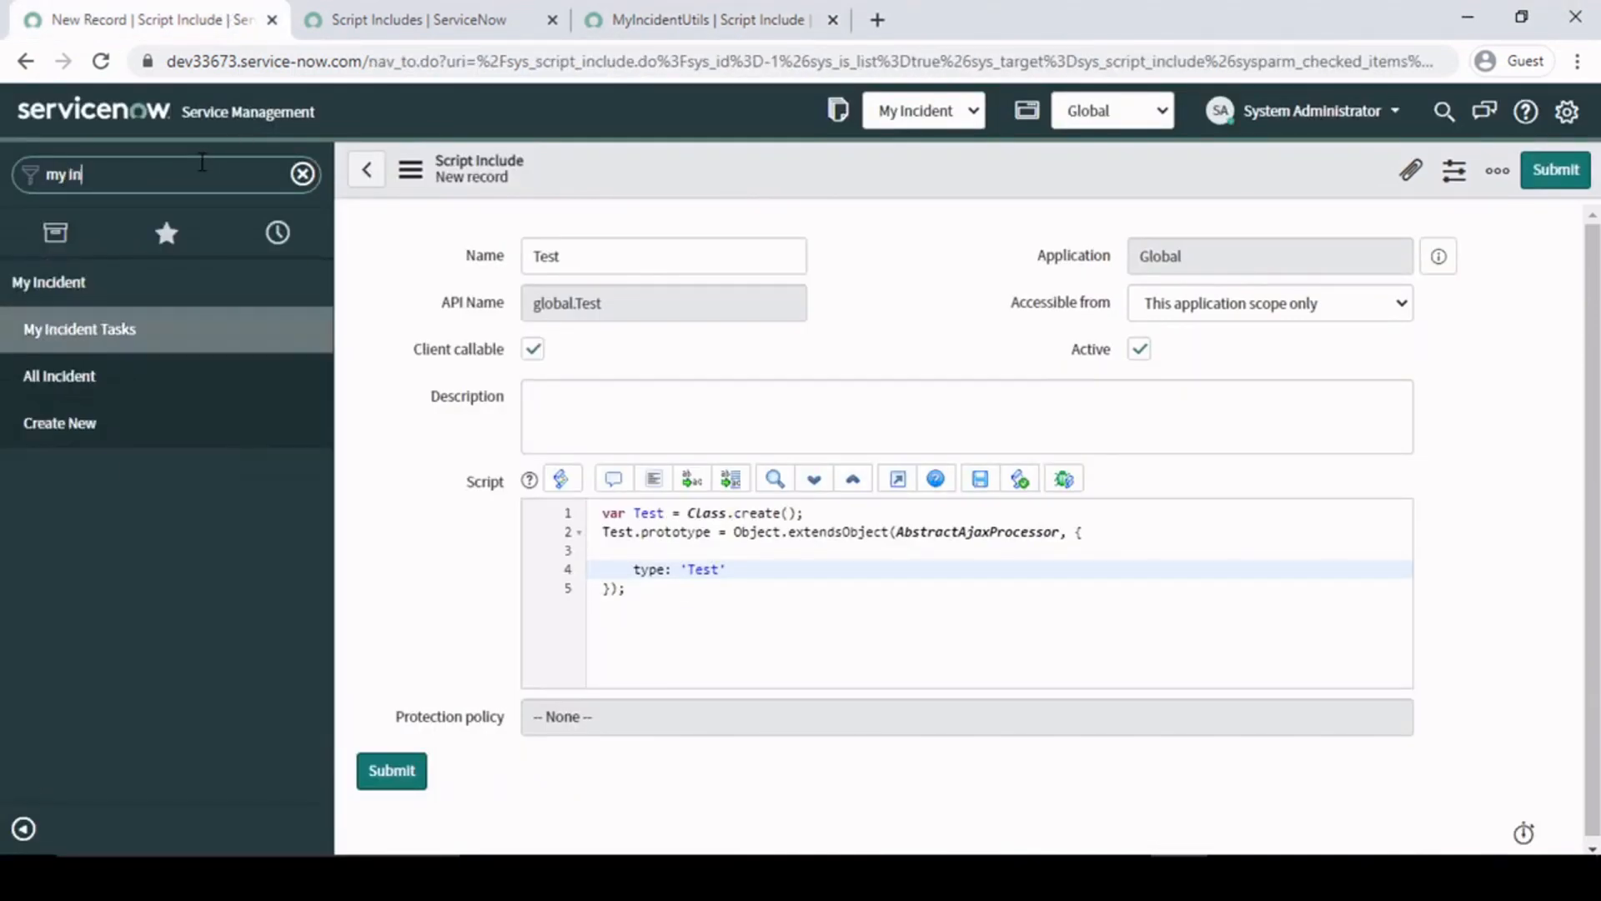
pyautogui.click(105, 392)
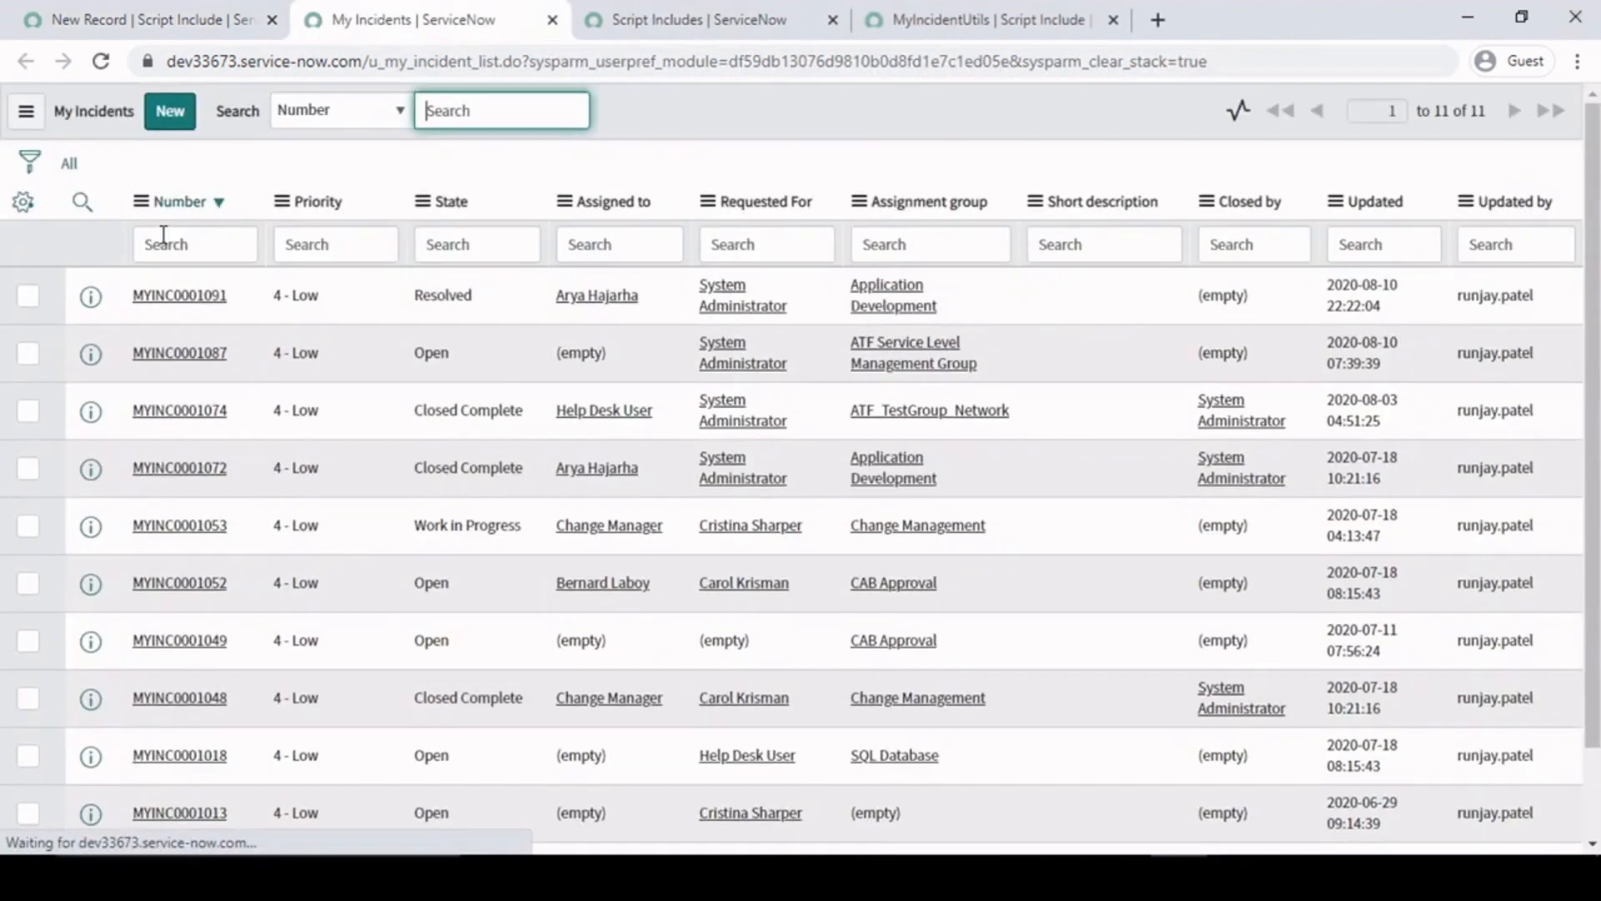
pyautogui.middleClick(175, 297)
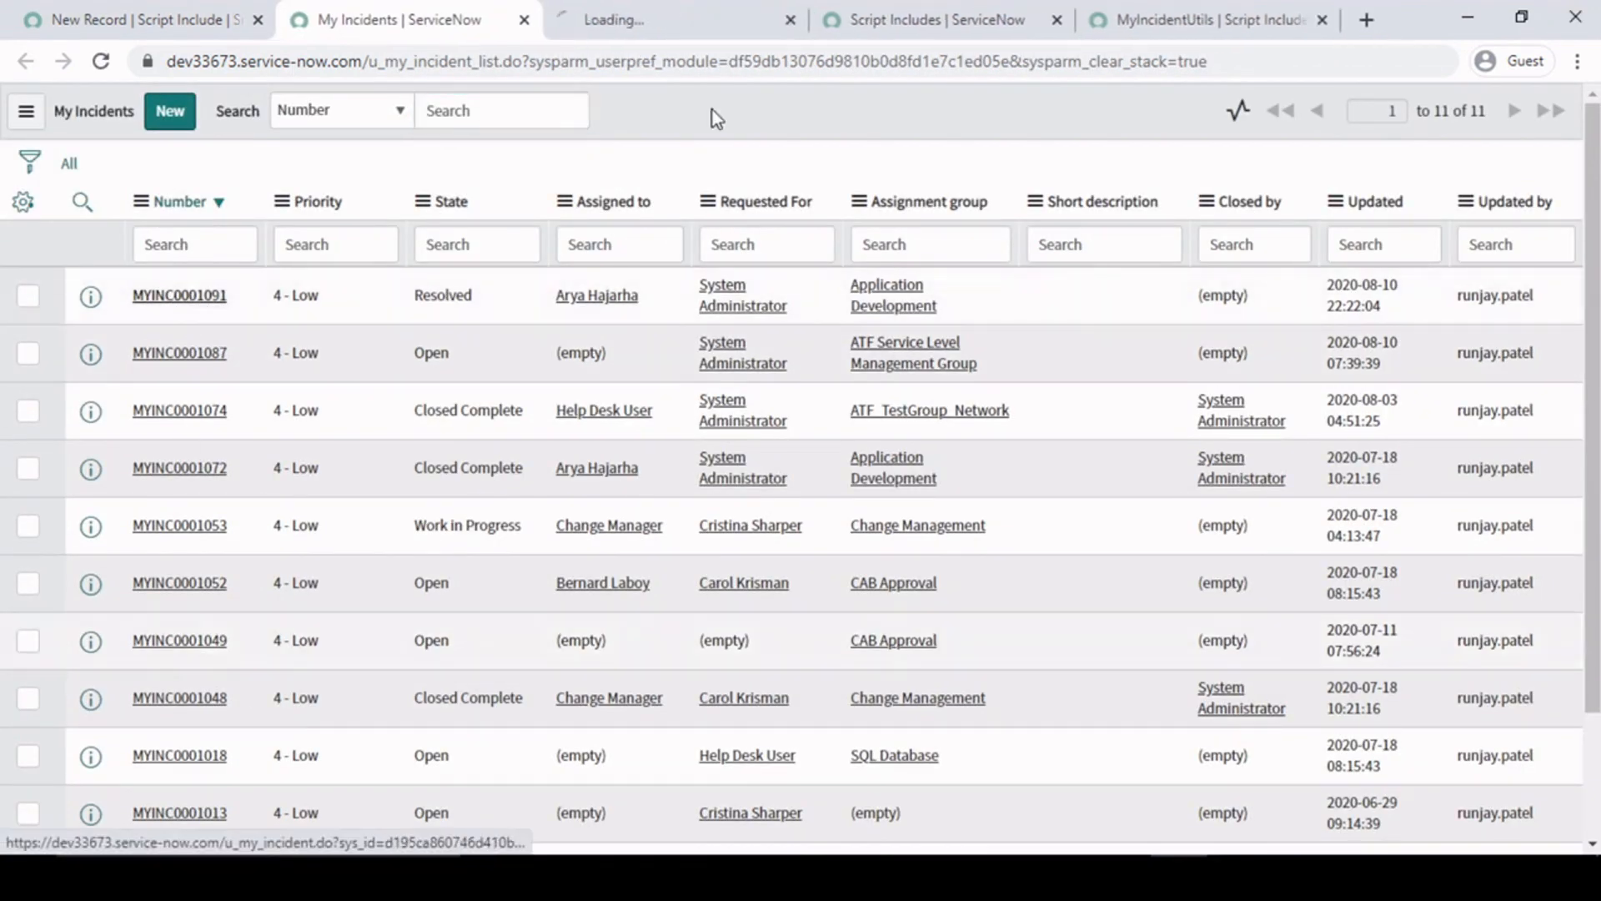
pyautogui.click(647, 10)
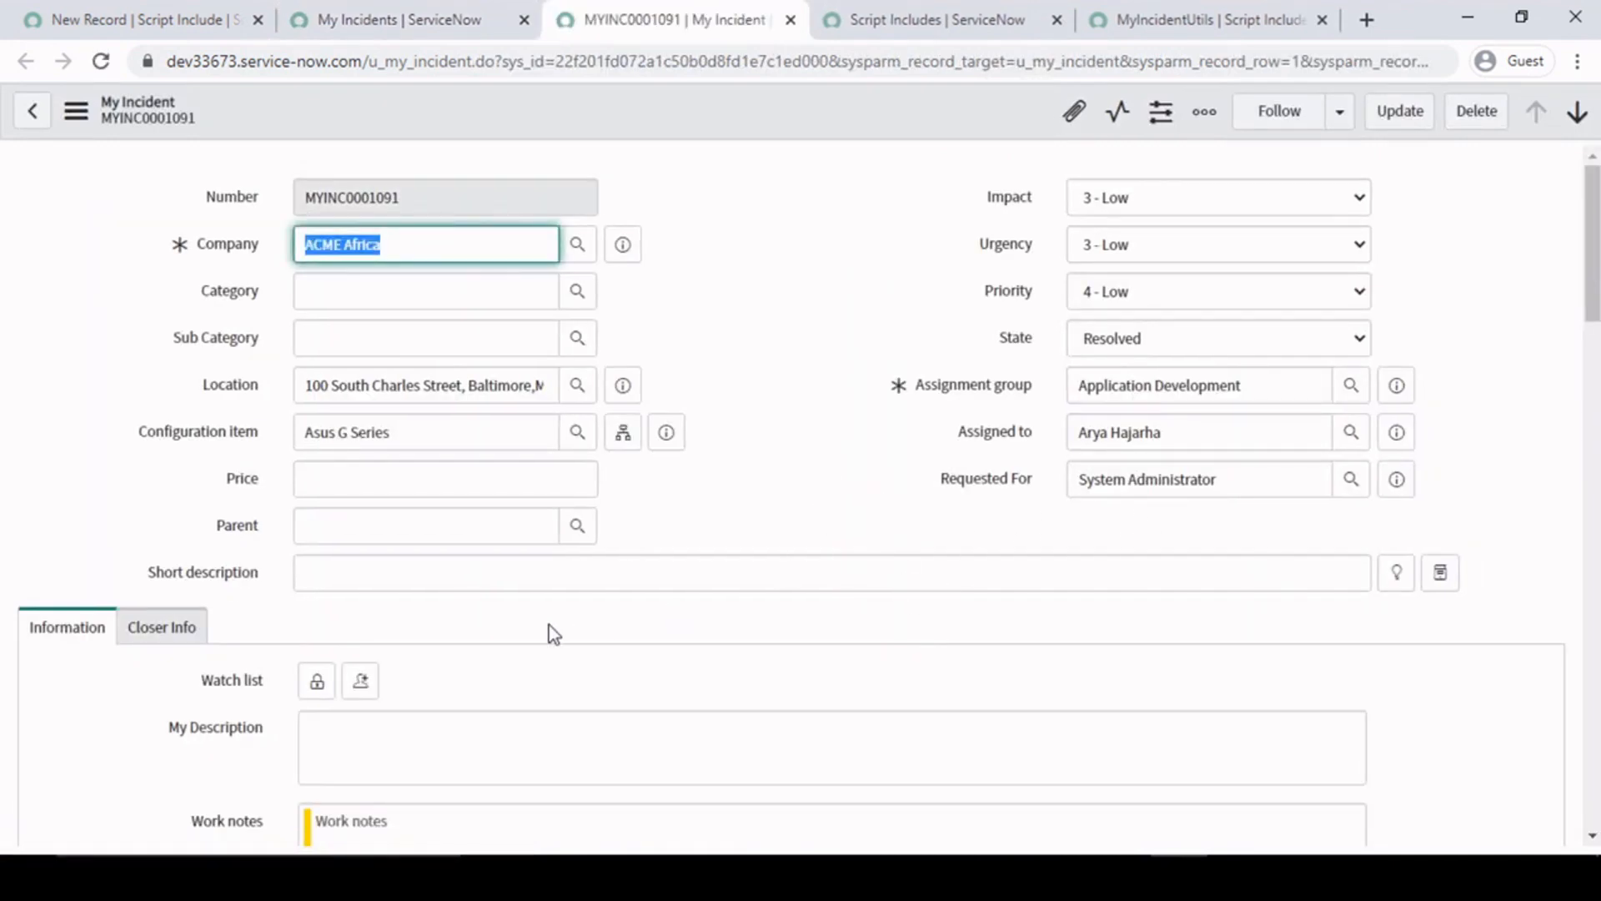
pyautogui.scroll(-15, 58, 687)
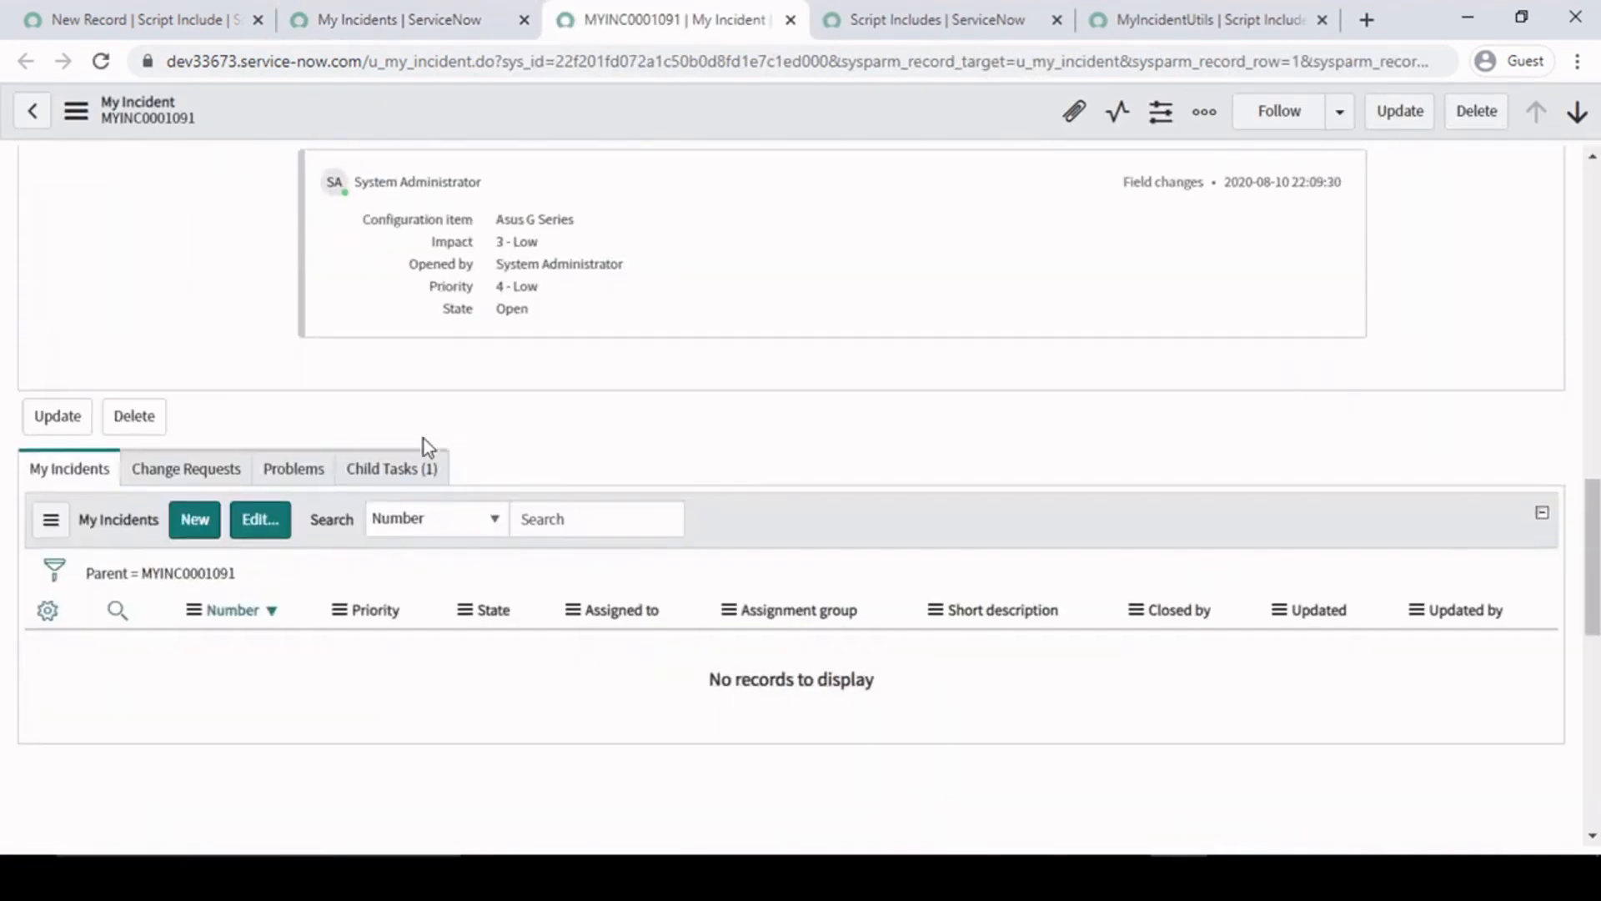
# - Open record MYINC0001087 separately from the My Incidents list and close MYINC0001091 after viewing its child tasks
pyautogui.click(409, 467)
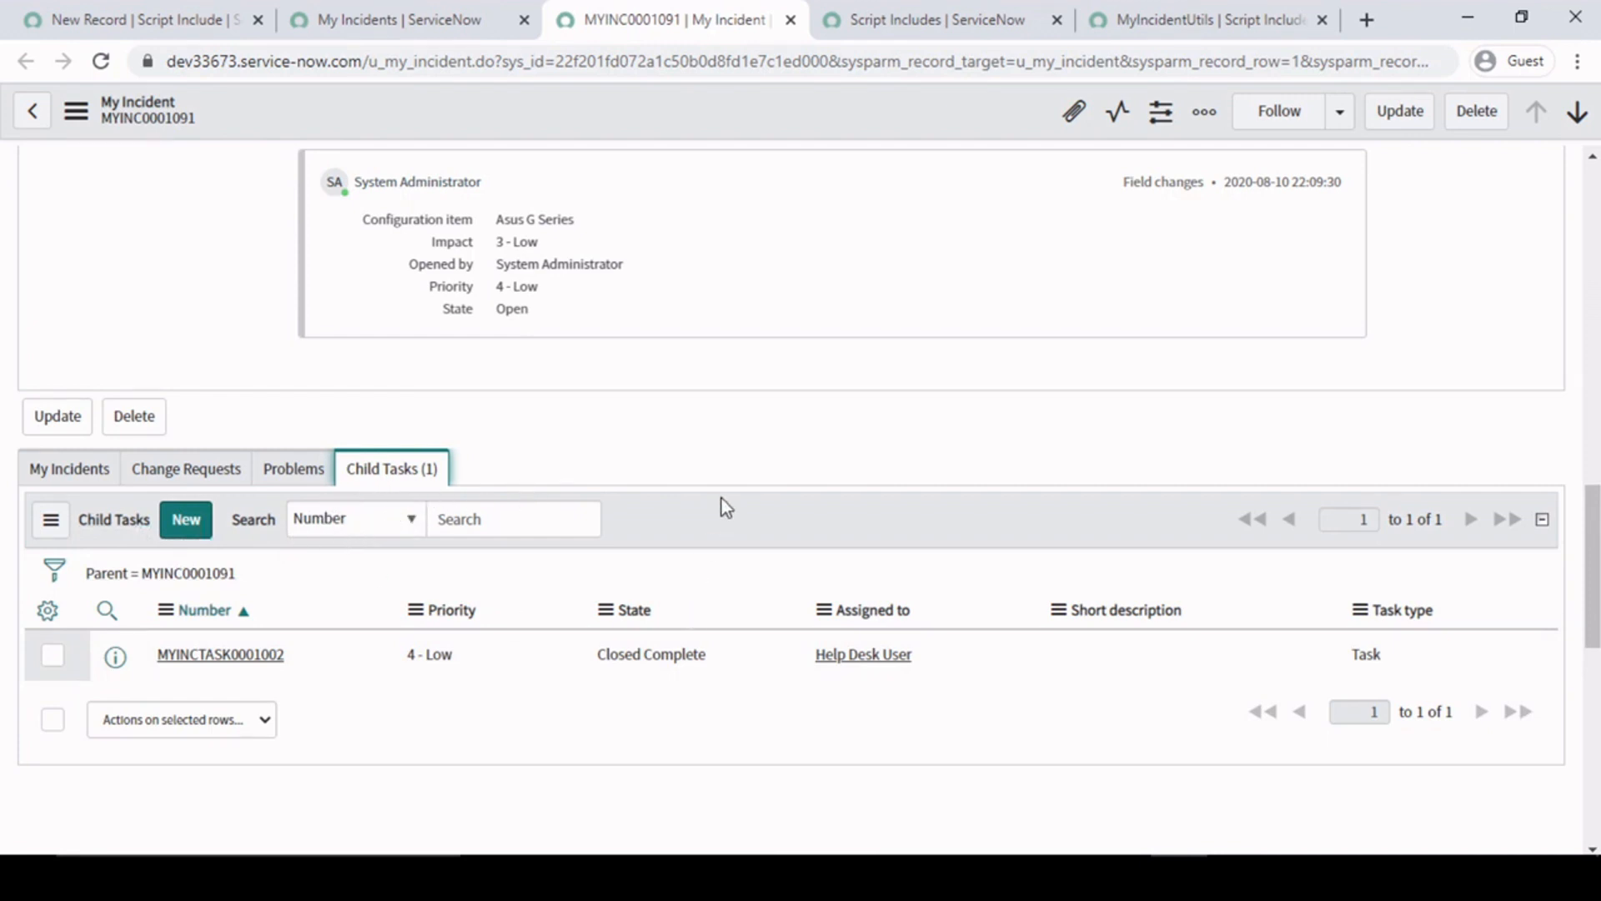
pyautogui.click(425, 18)
pyautogui.middleClick(179, 353)
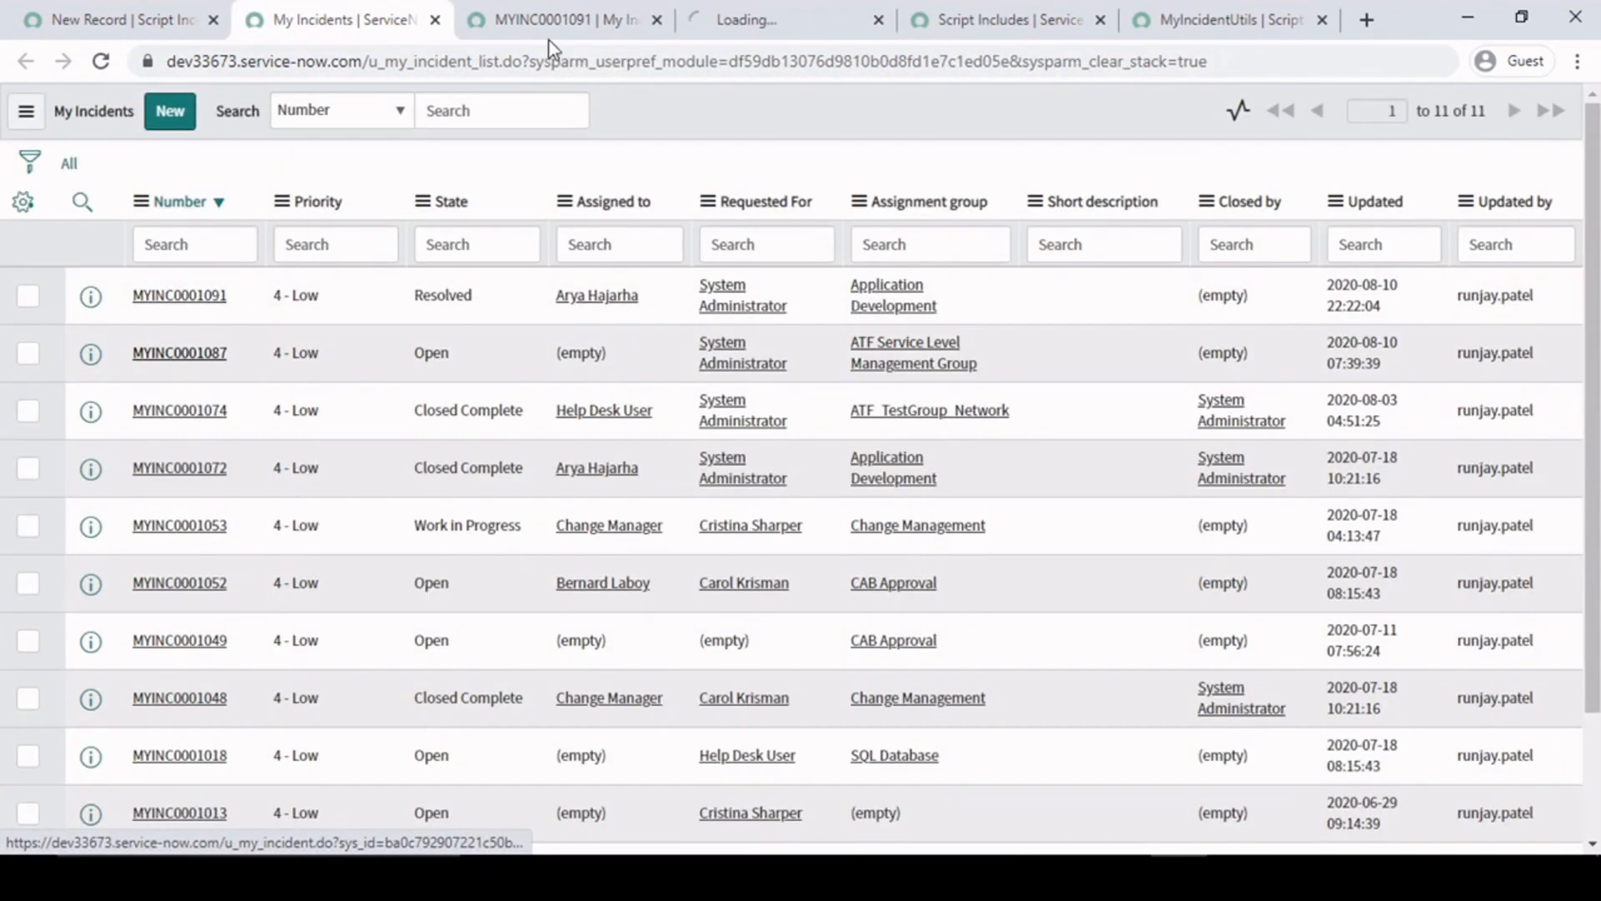
pyautogui.click(657, 19)
pyautogui.click(589, 18)
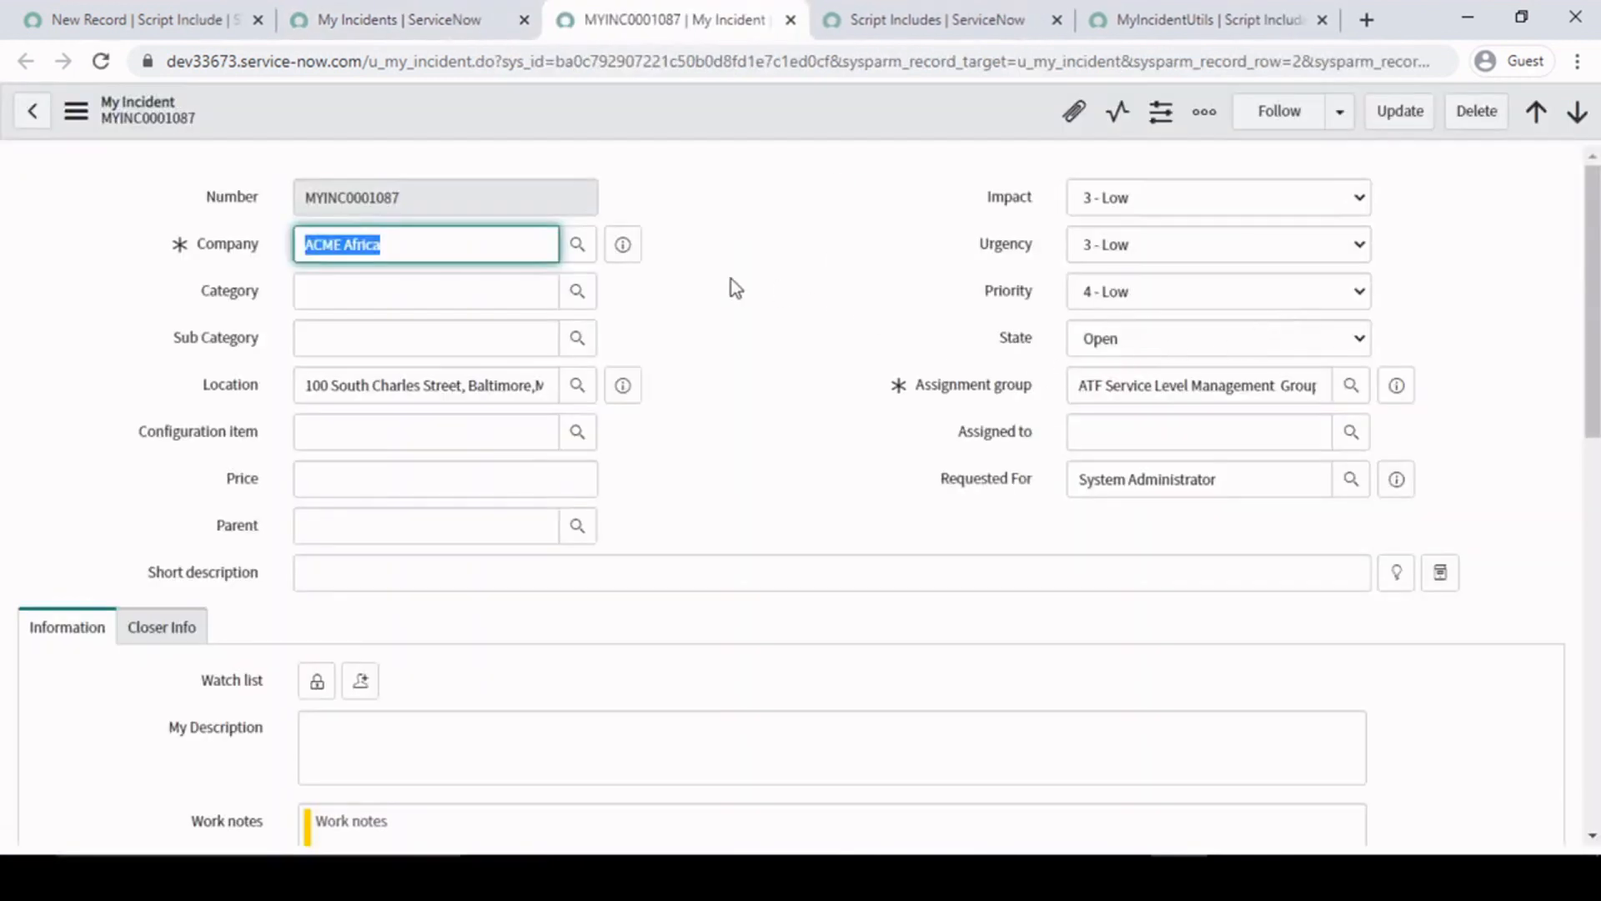
# - Check the child tasks of MYINC0001087 and set the incident's State to Resolved without saving
pyautogui.click(779, 302)
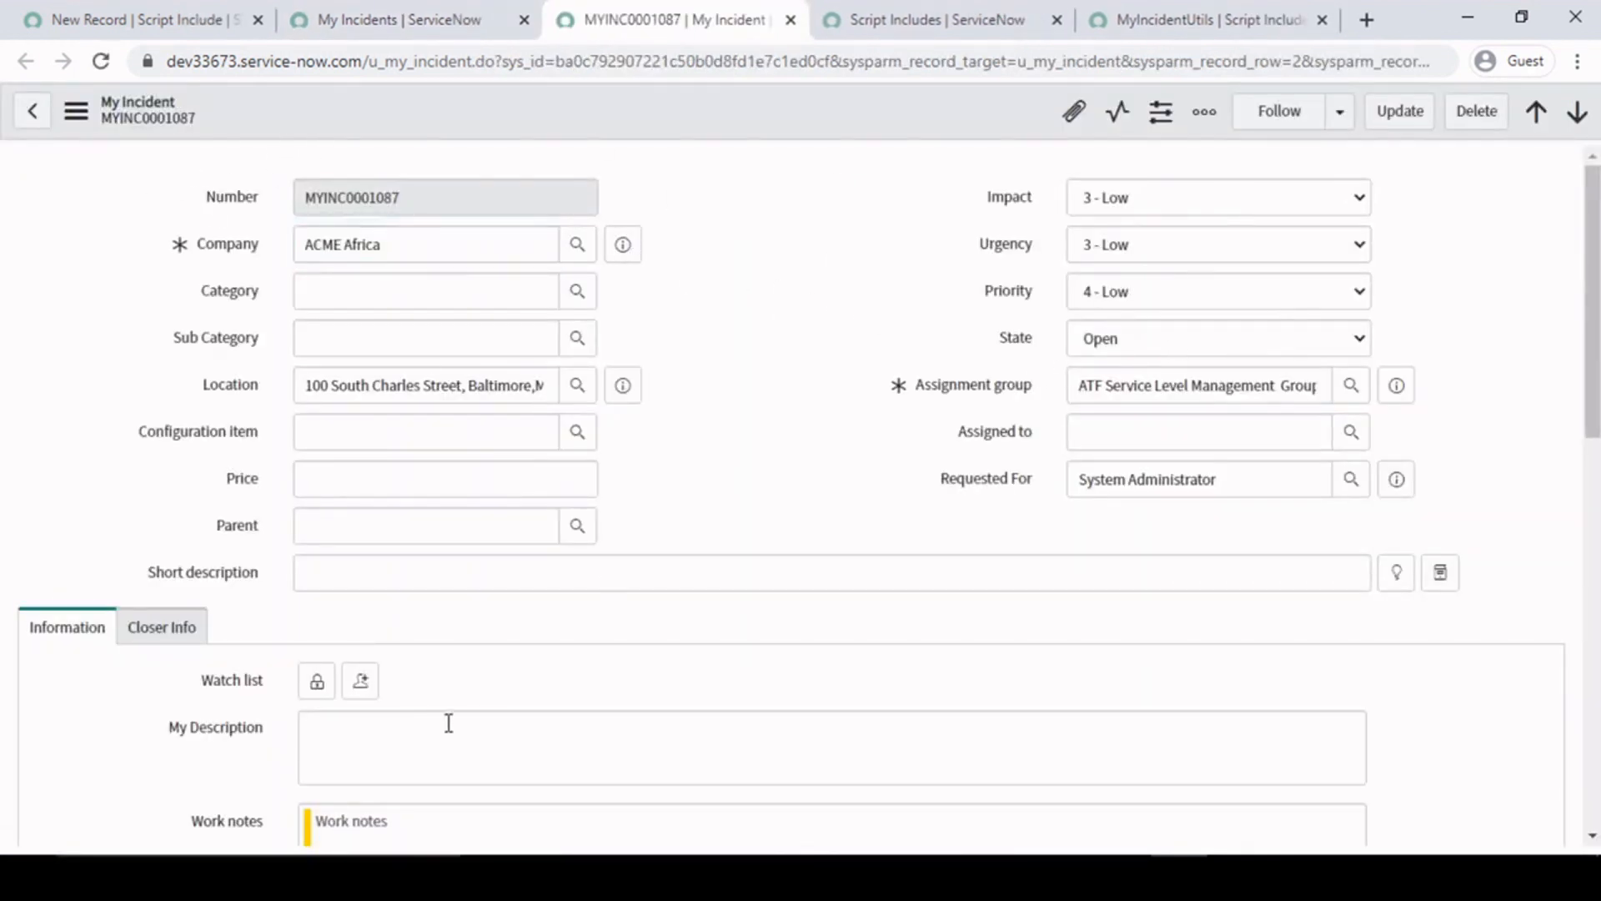
pyautogui.scroll(-4, 222, 738)
pyautogui.scroll(-5, 222, 738)
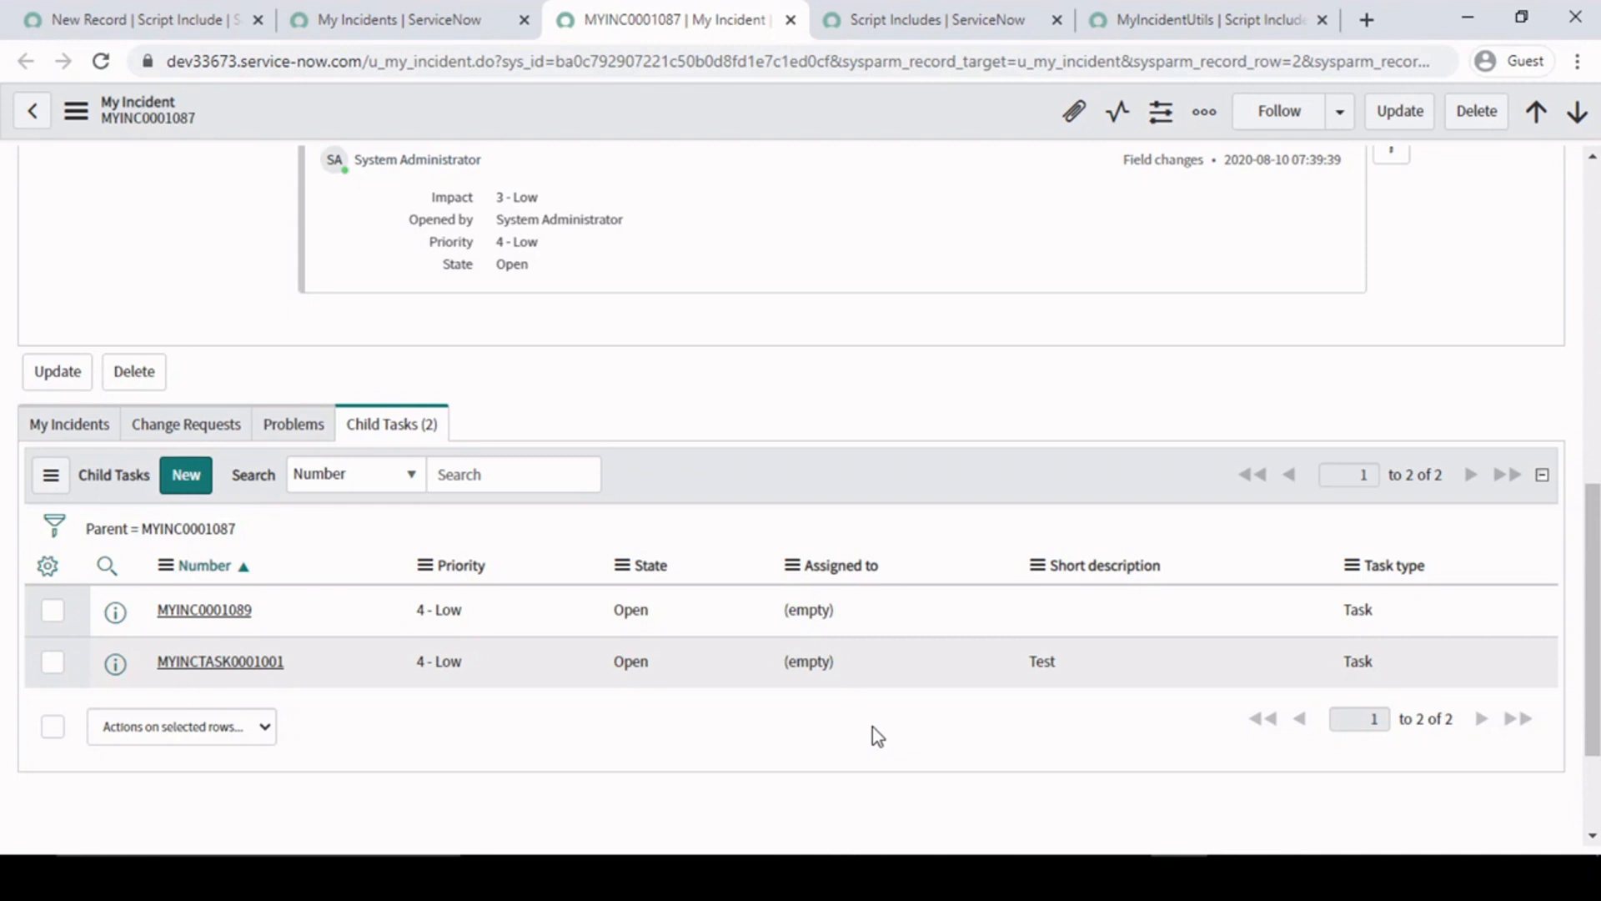
pyautogui.scroll(10, 872, 621)
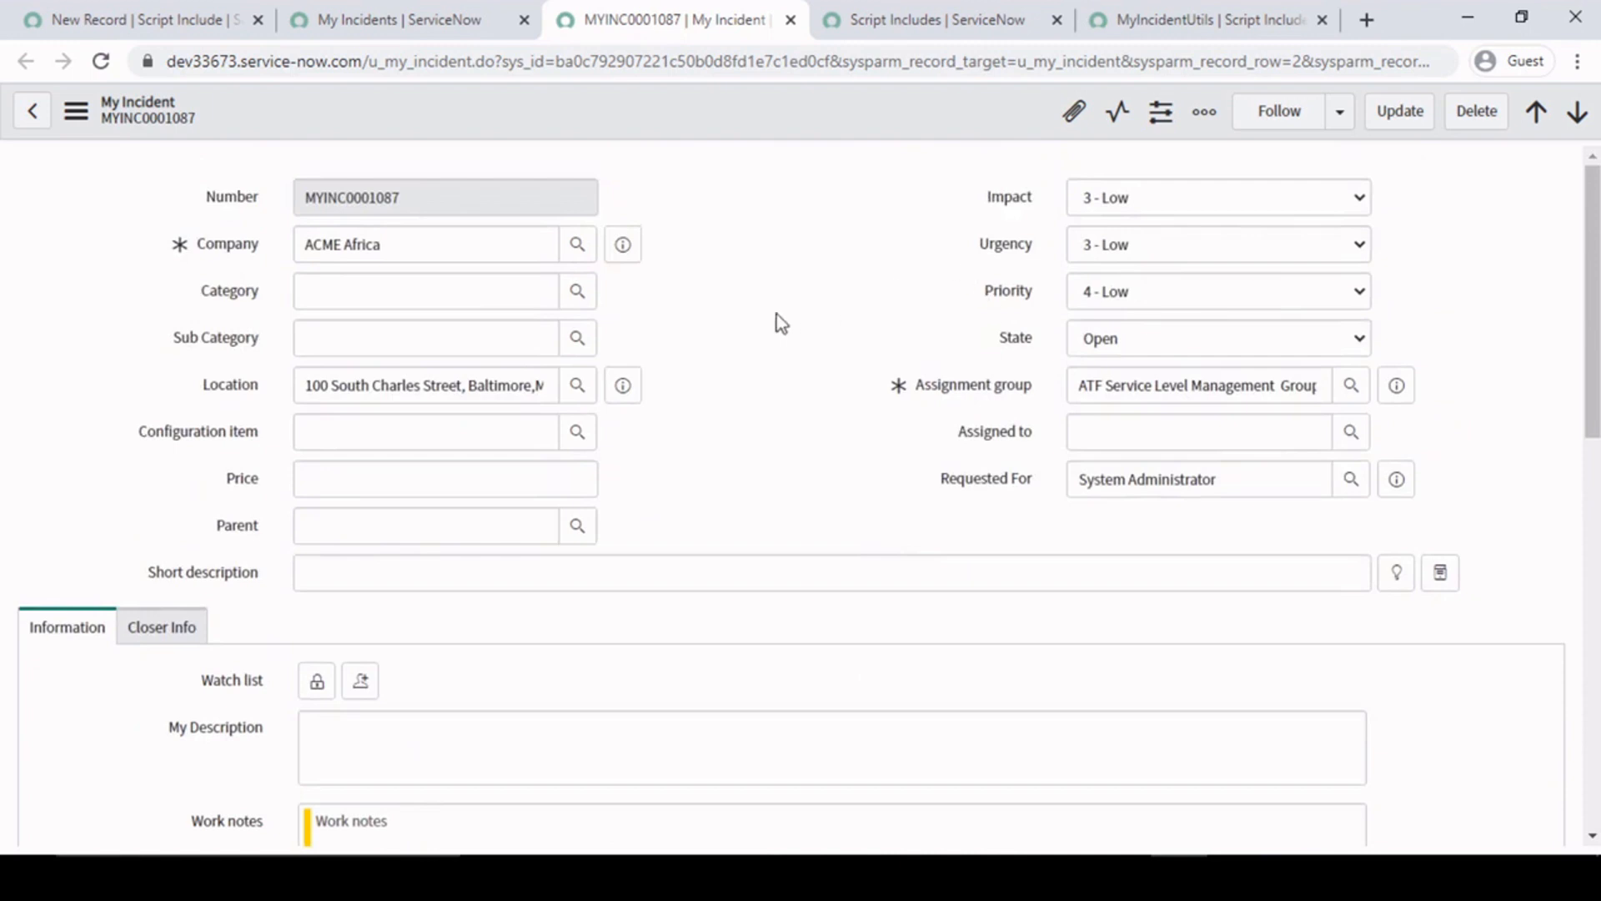
pyautogui.click(457, 195)
pyautogui.click(1144, 347)
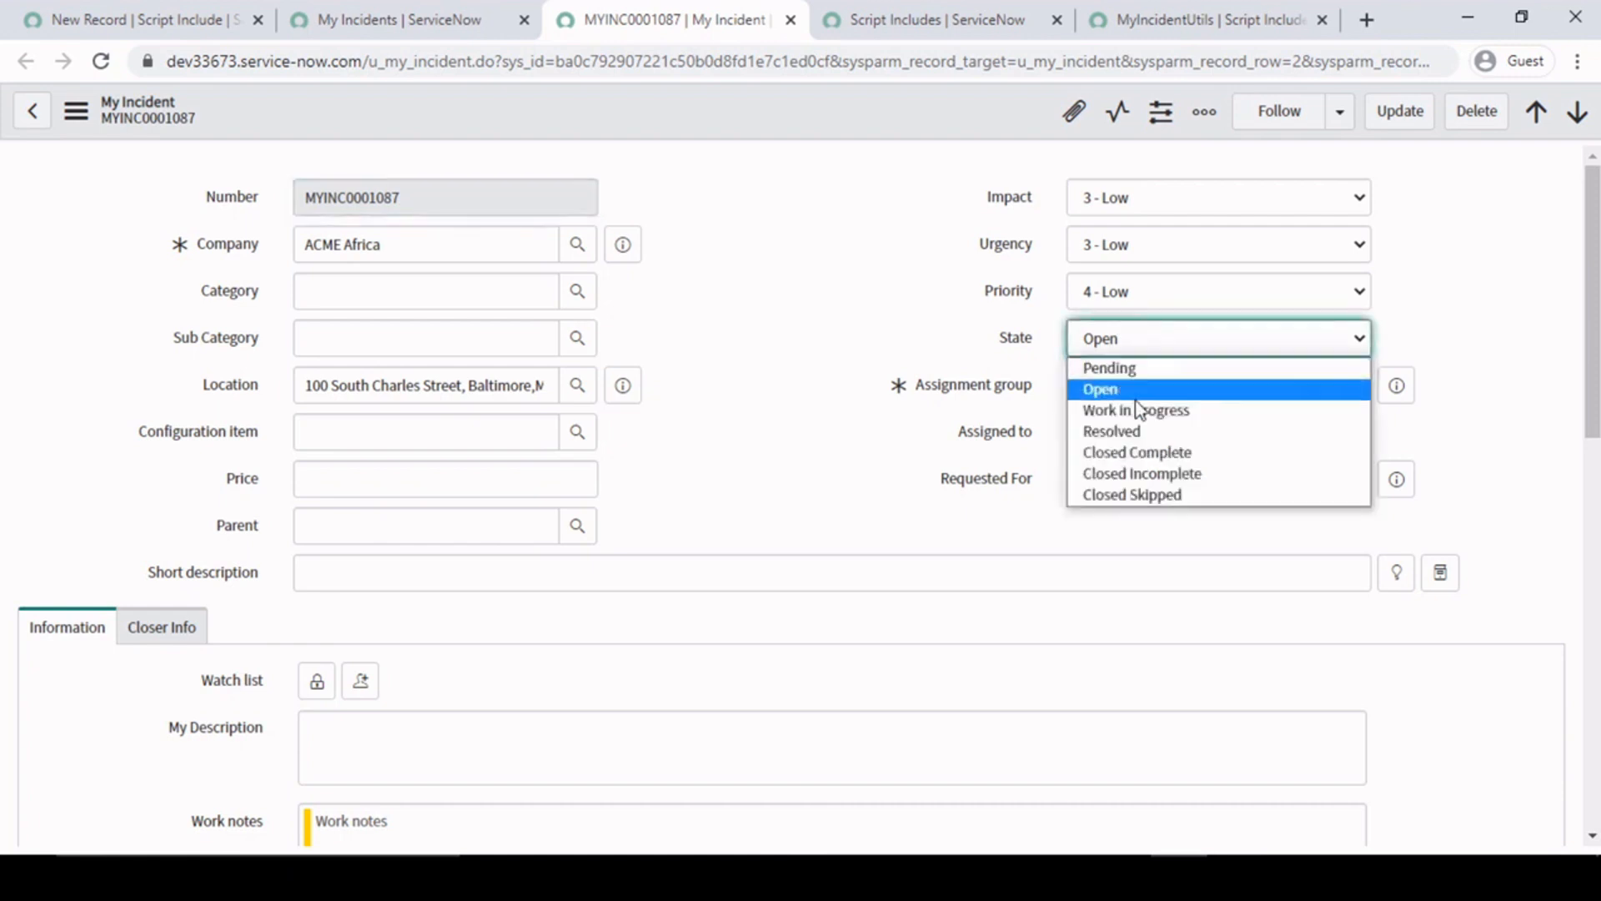
pyautogui.click(1135, 432)
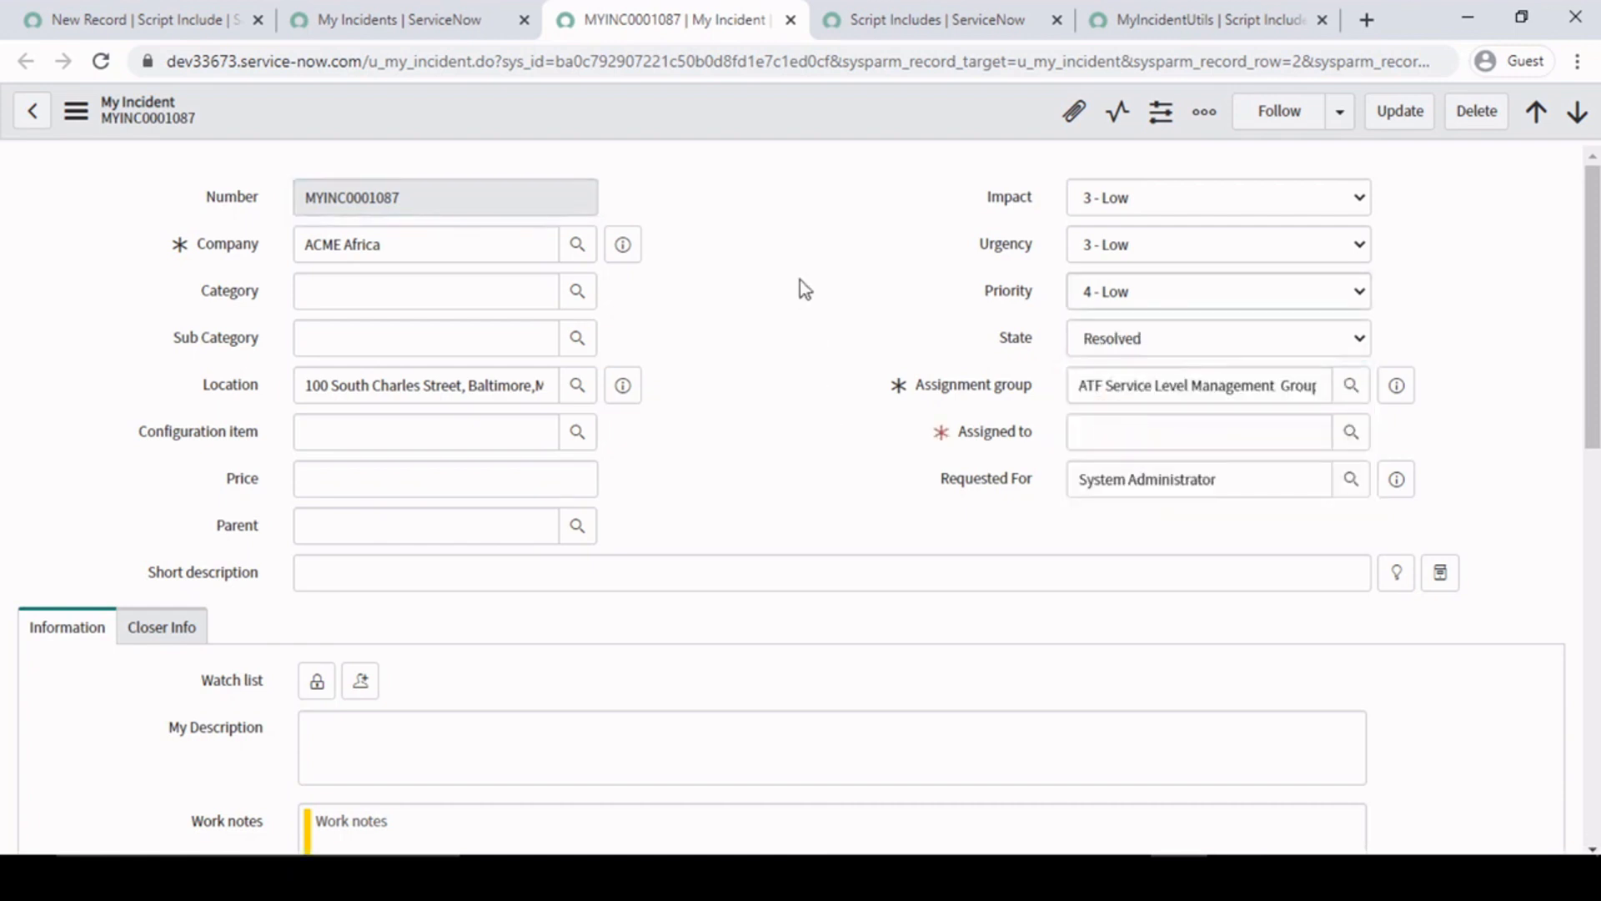
# - Compare the State and Assigned to fields of MYINC0001087 with the states of the records in its Child Tasks list
pyautogui.scroll(-10, 762, 490)
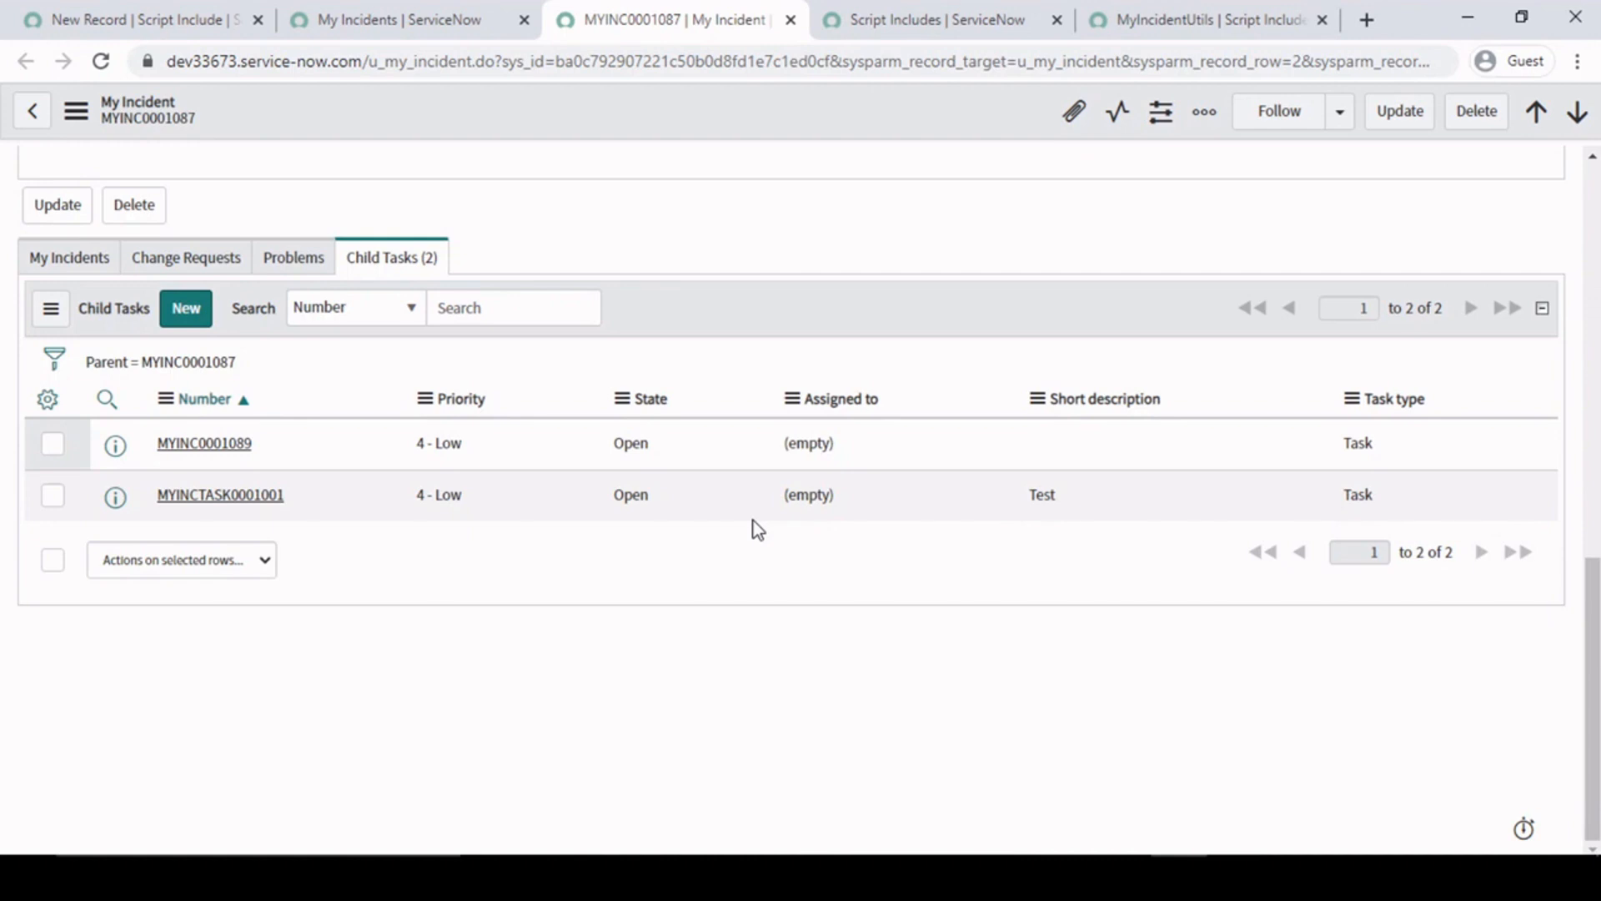
pyautogui.scroll(10, 758, 530)
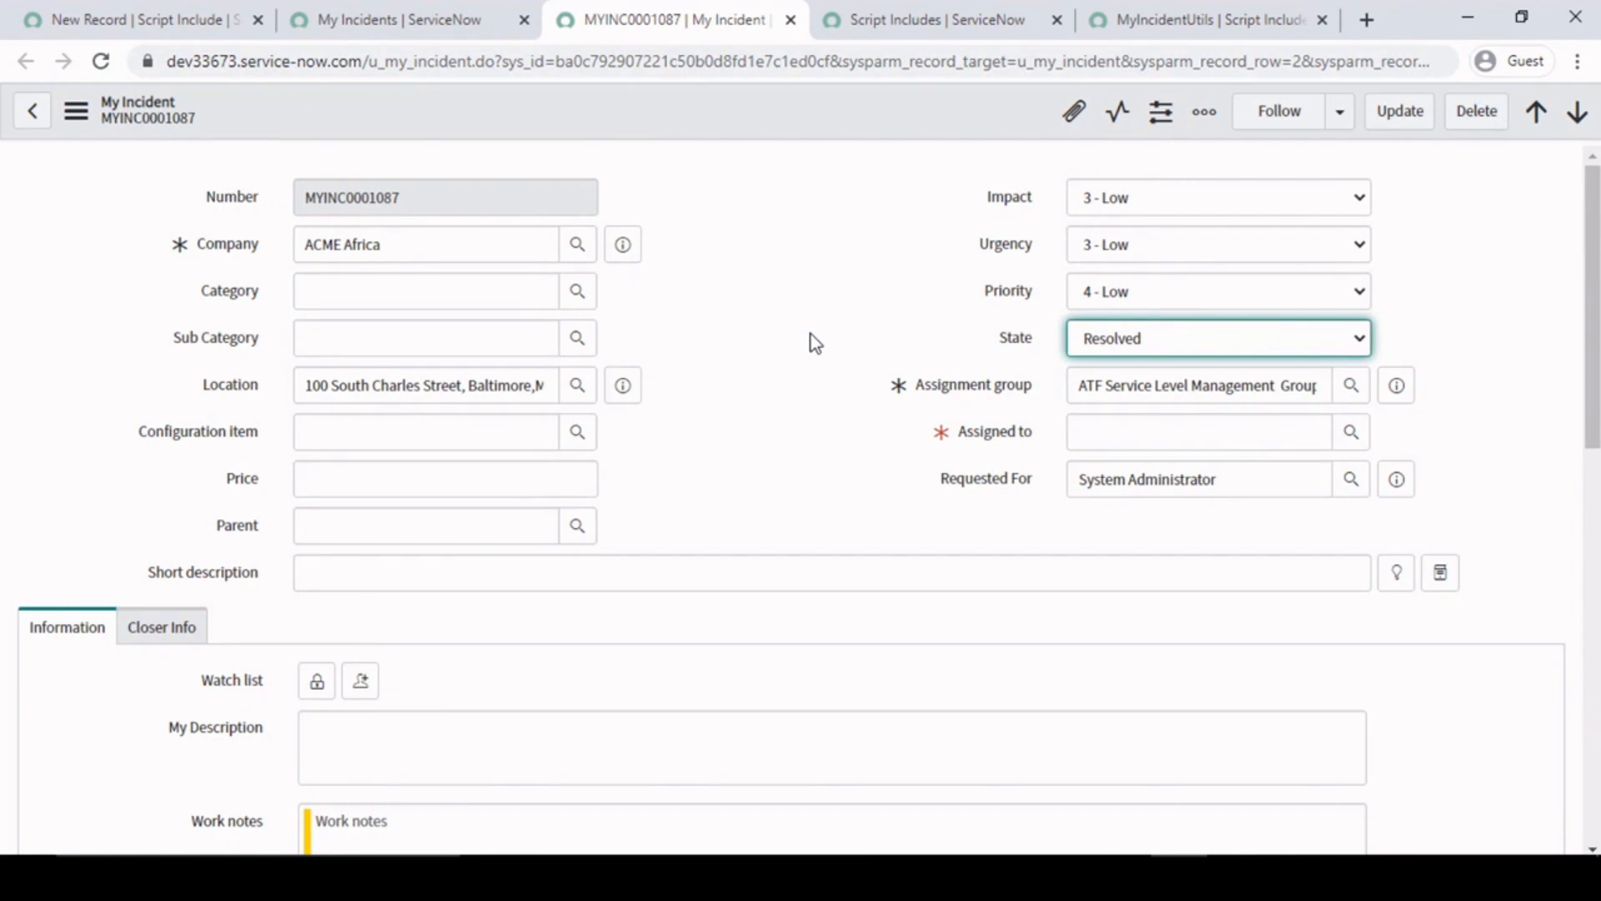
pyautogui.scroll(-15, 814, 342)
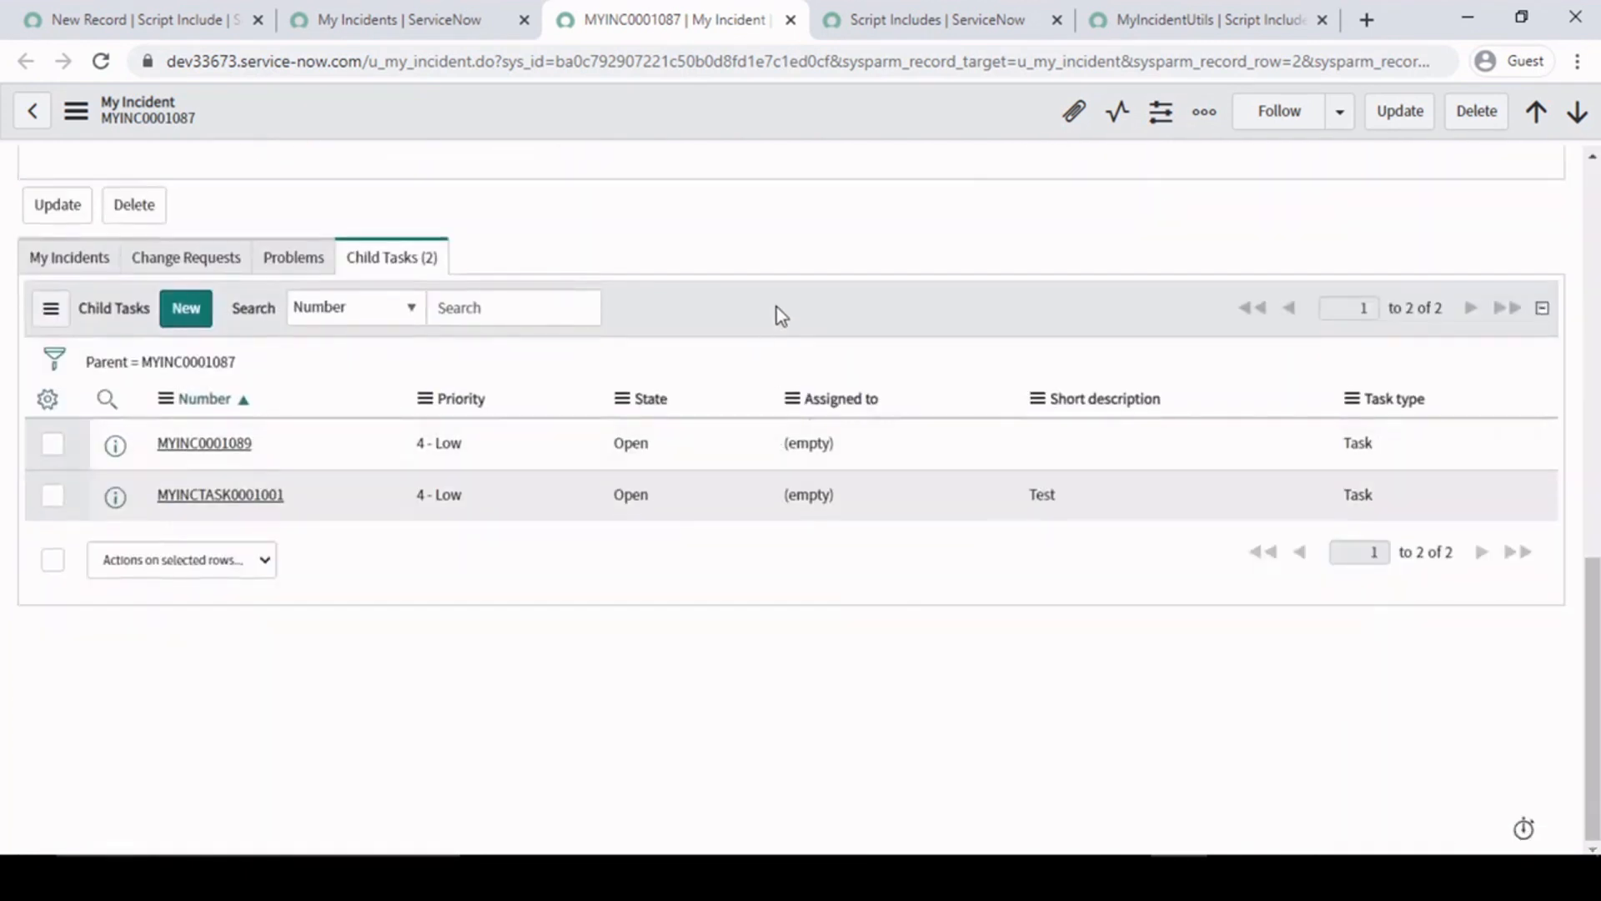
pyautogui.moveTo(298, 484); pyautogui.dragTo(157, 434)
pyautogui.click(696, 326)
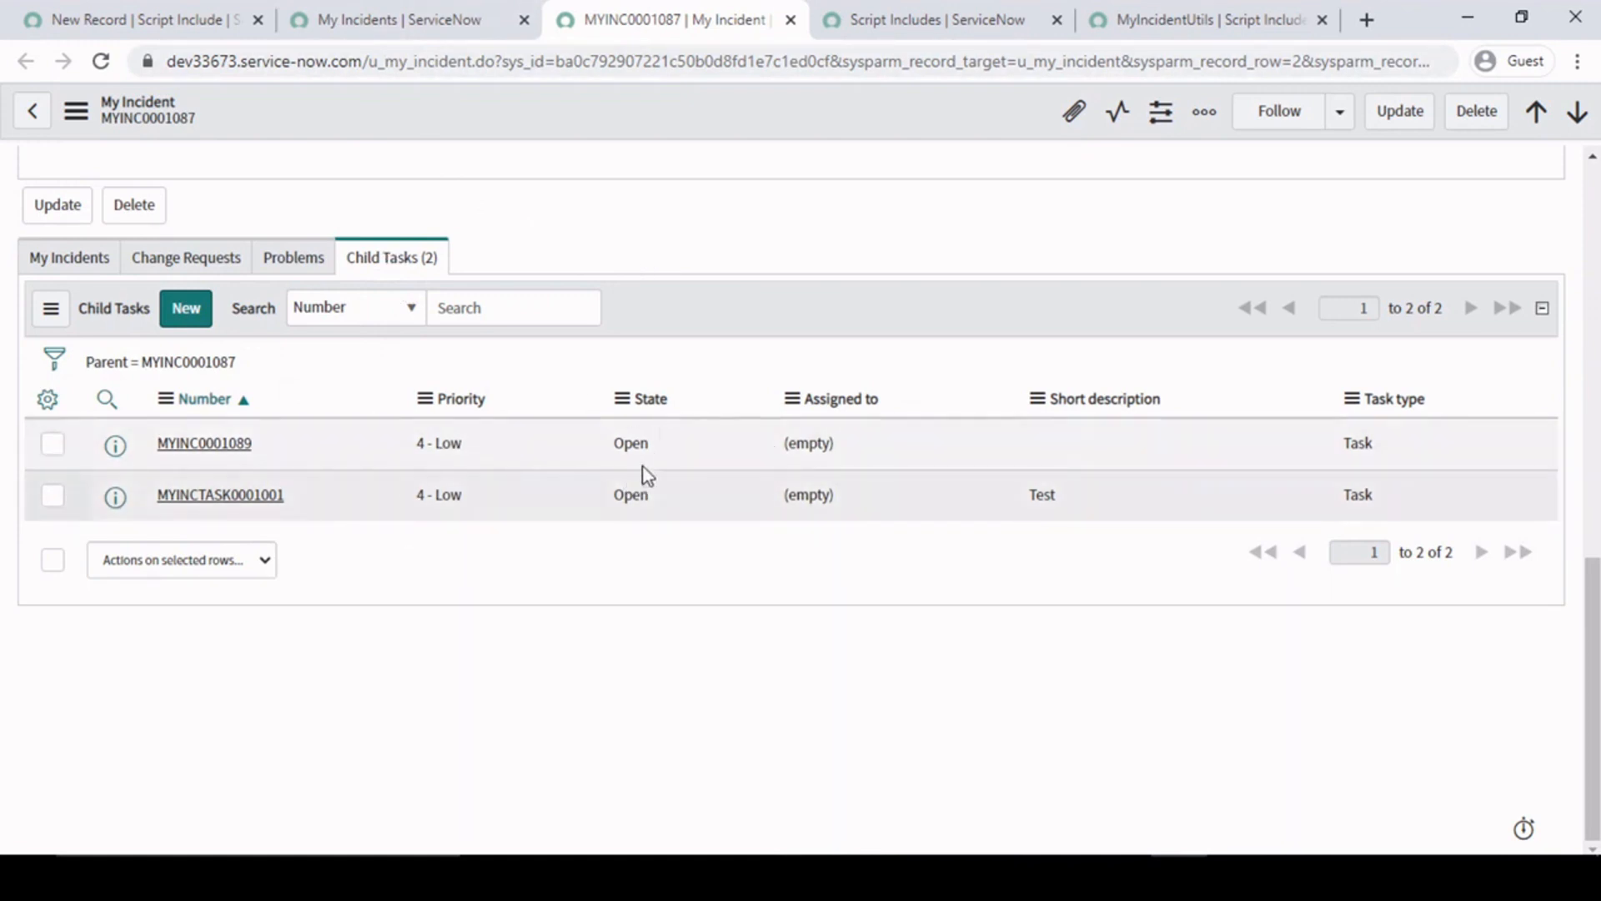
pyautogui.scroll(10, 771, 244)
pyautogui.doubleClick(774, 236)
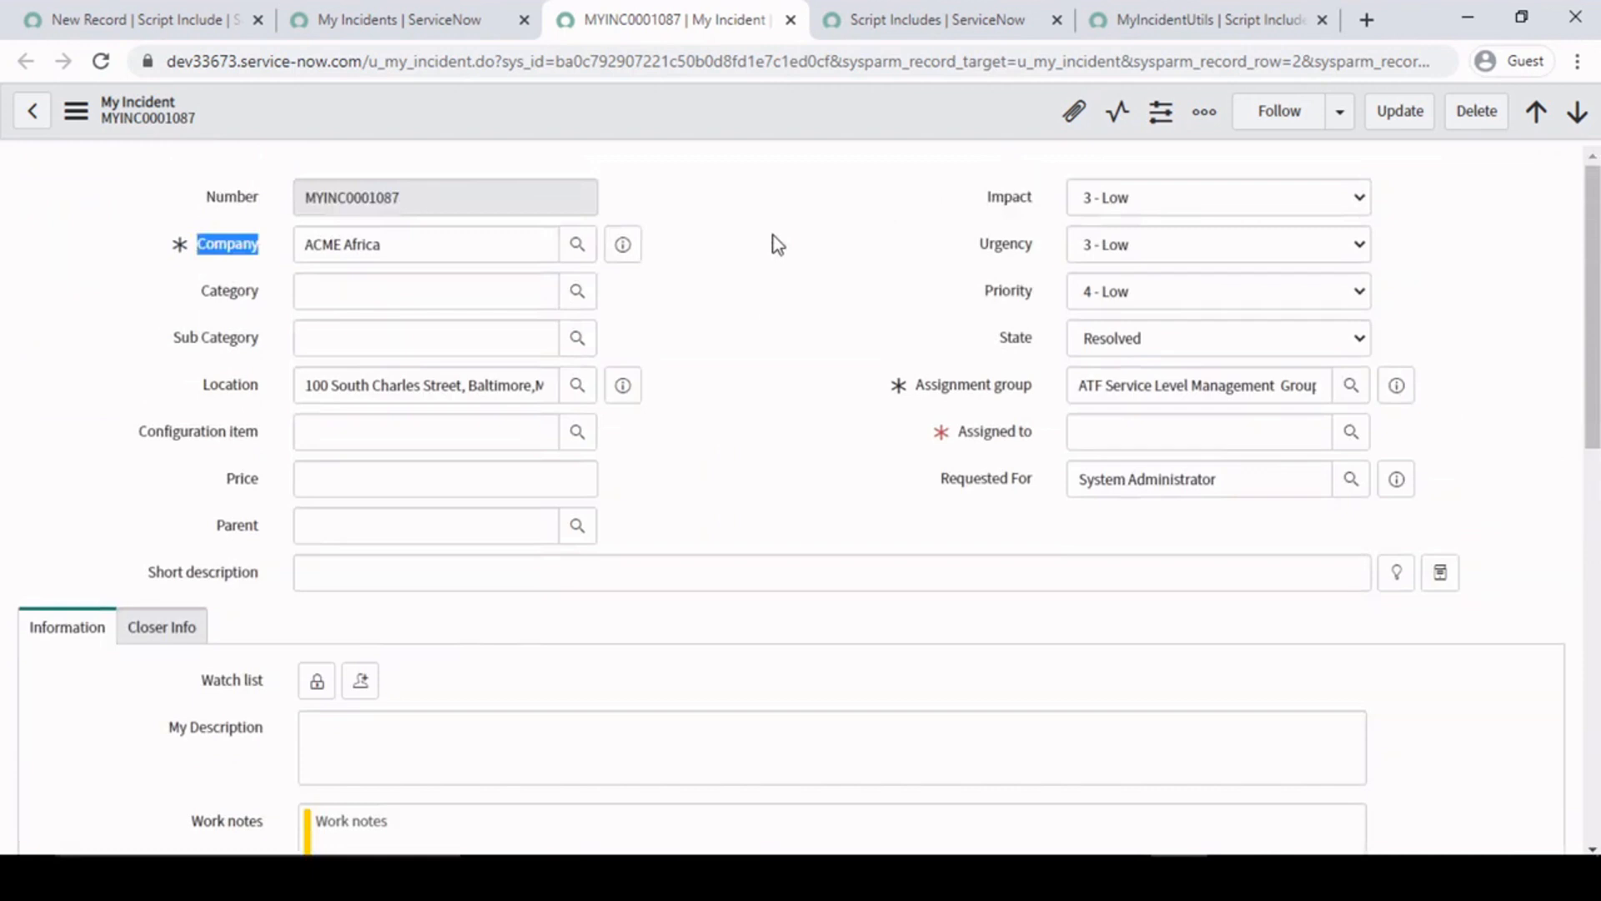
pyautogui.scroll(-10, 750, 529)
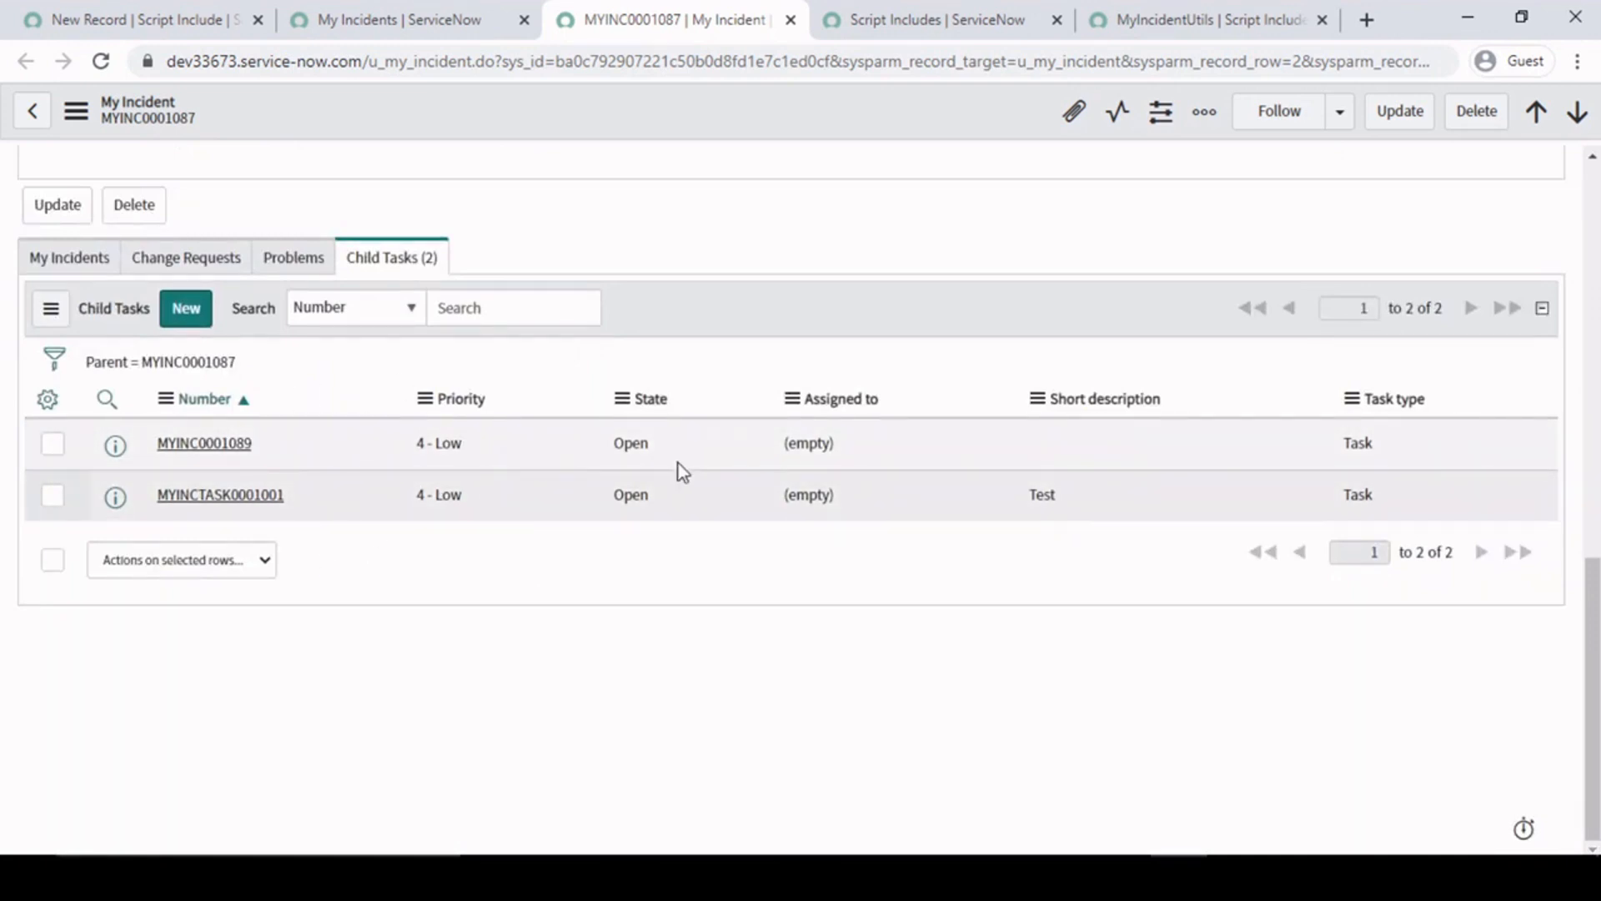
pyautogui.scroll(10, 679, 463)
pyautogui.click(753, 291)
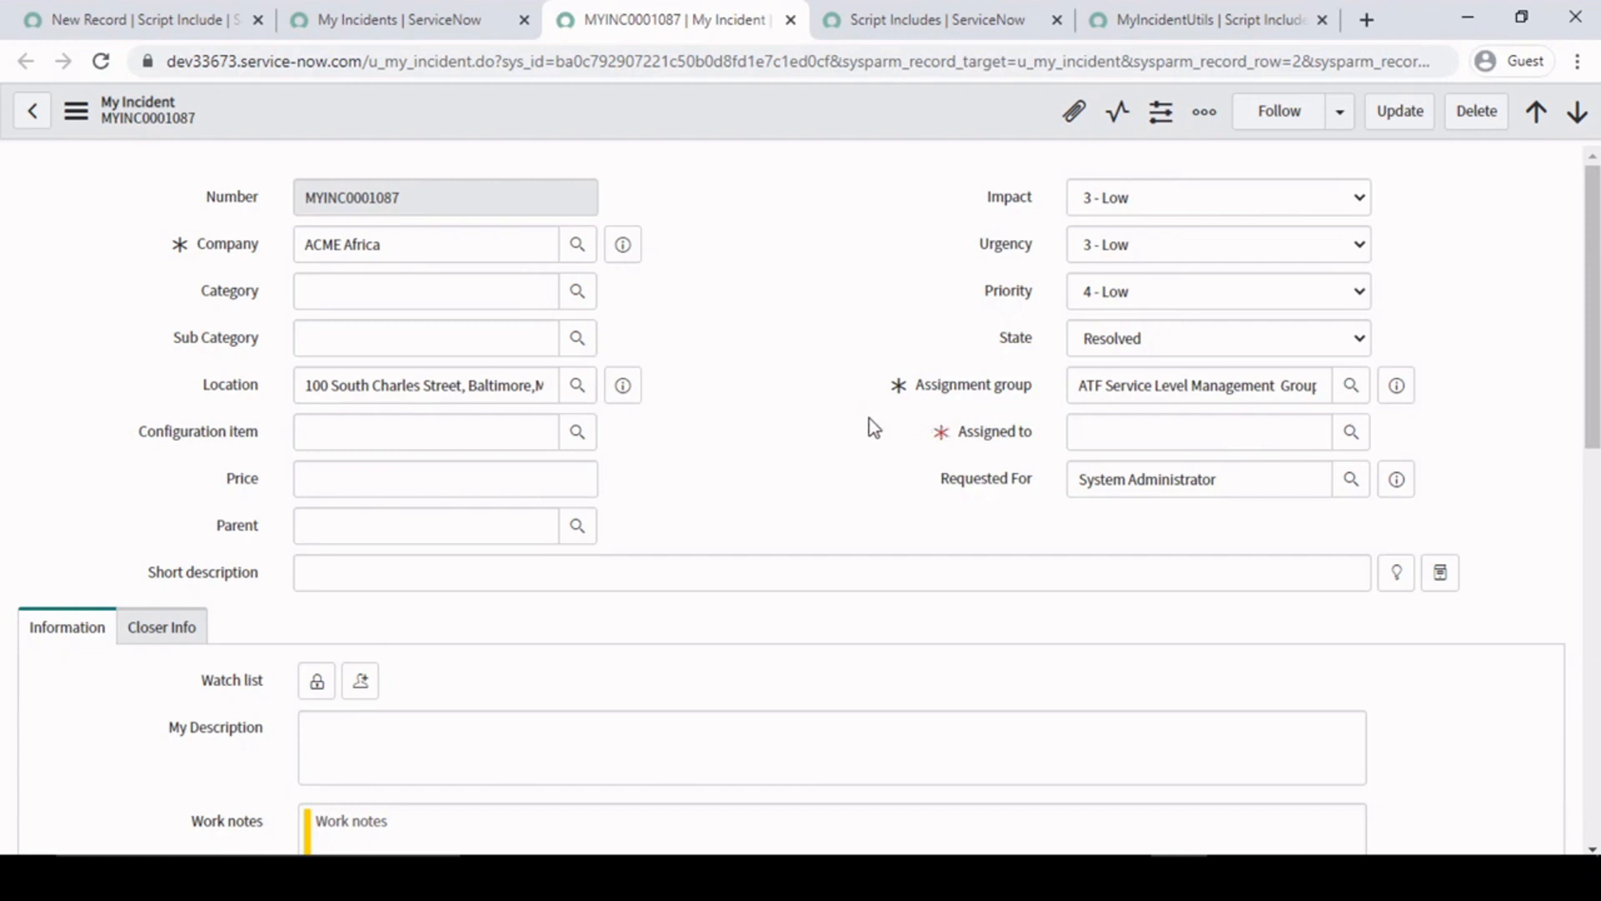
pyautogui.scroll(-10, 844, 425)
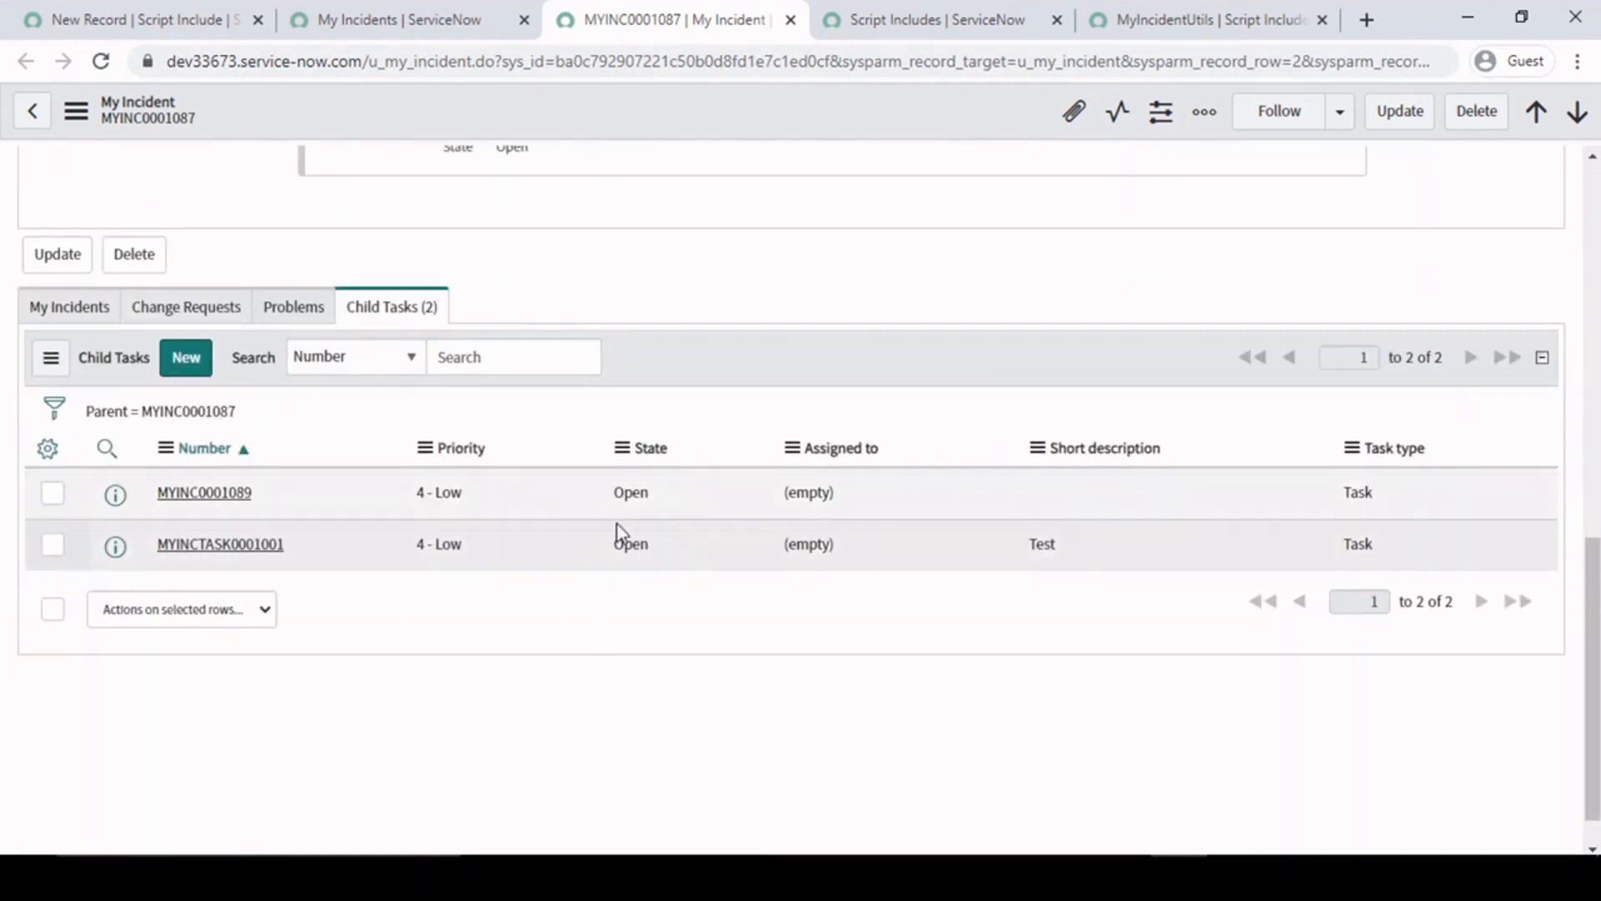
pyautogui.scroll(10, 618, 524)
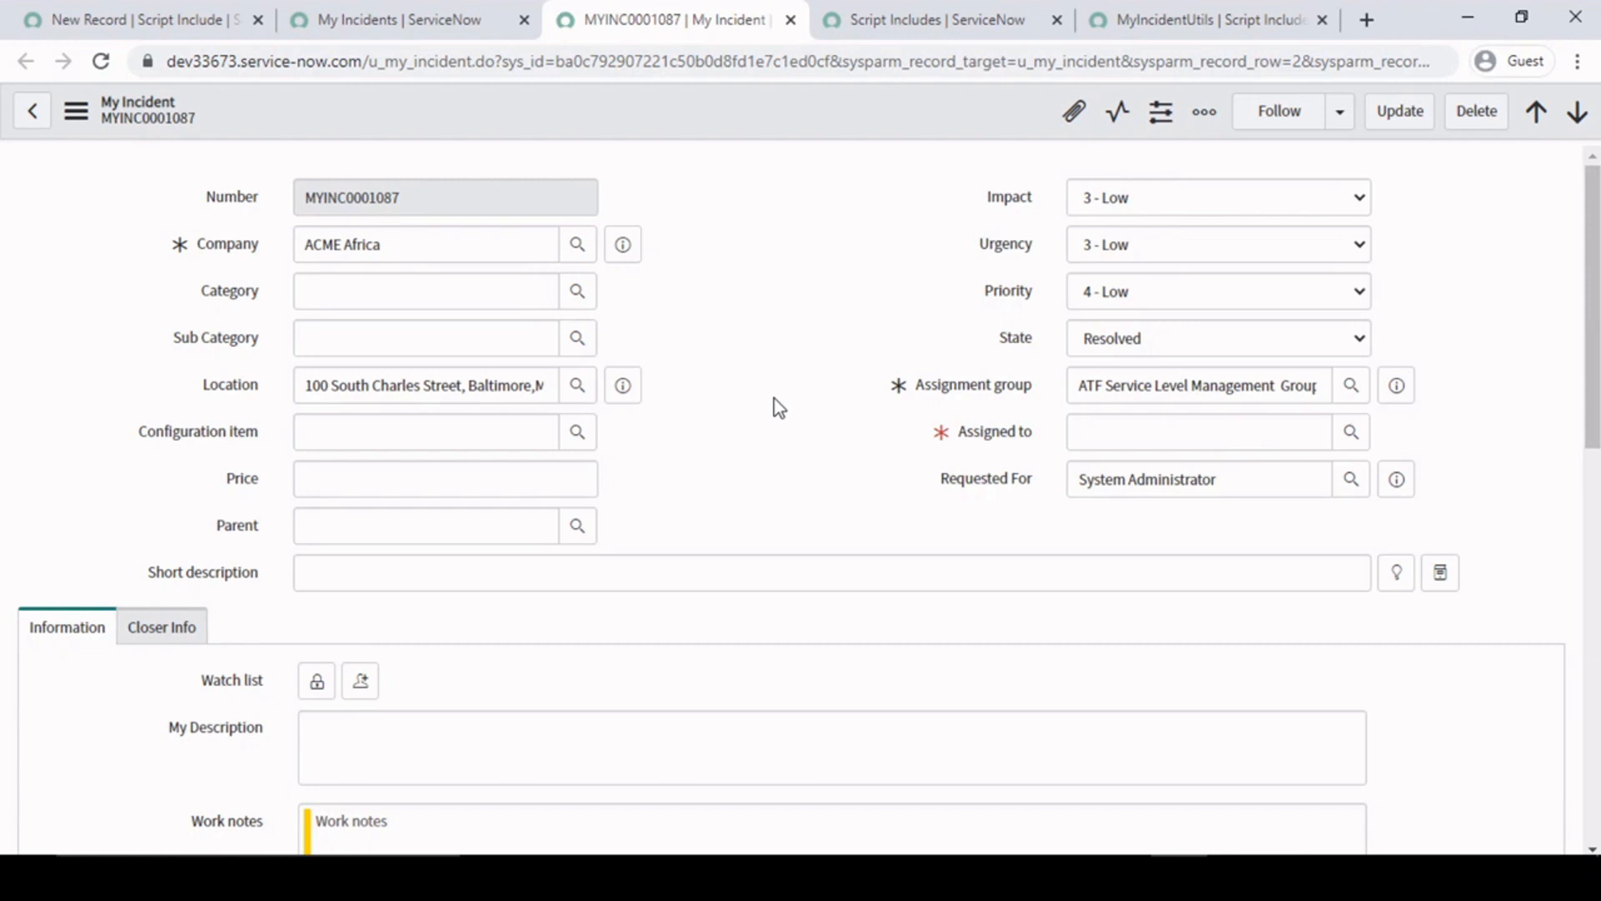
pyautogui.rightClick(863, 112)
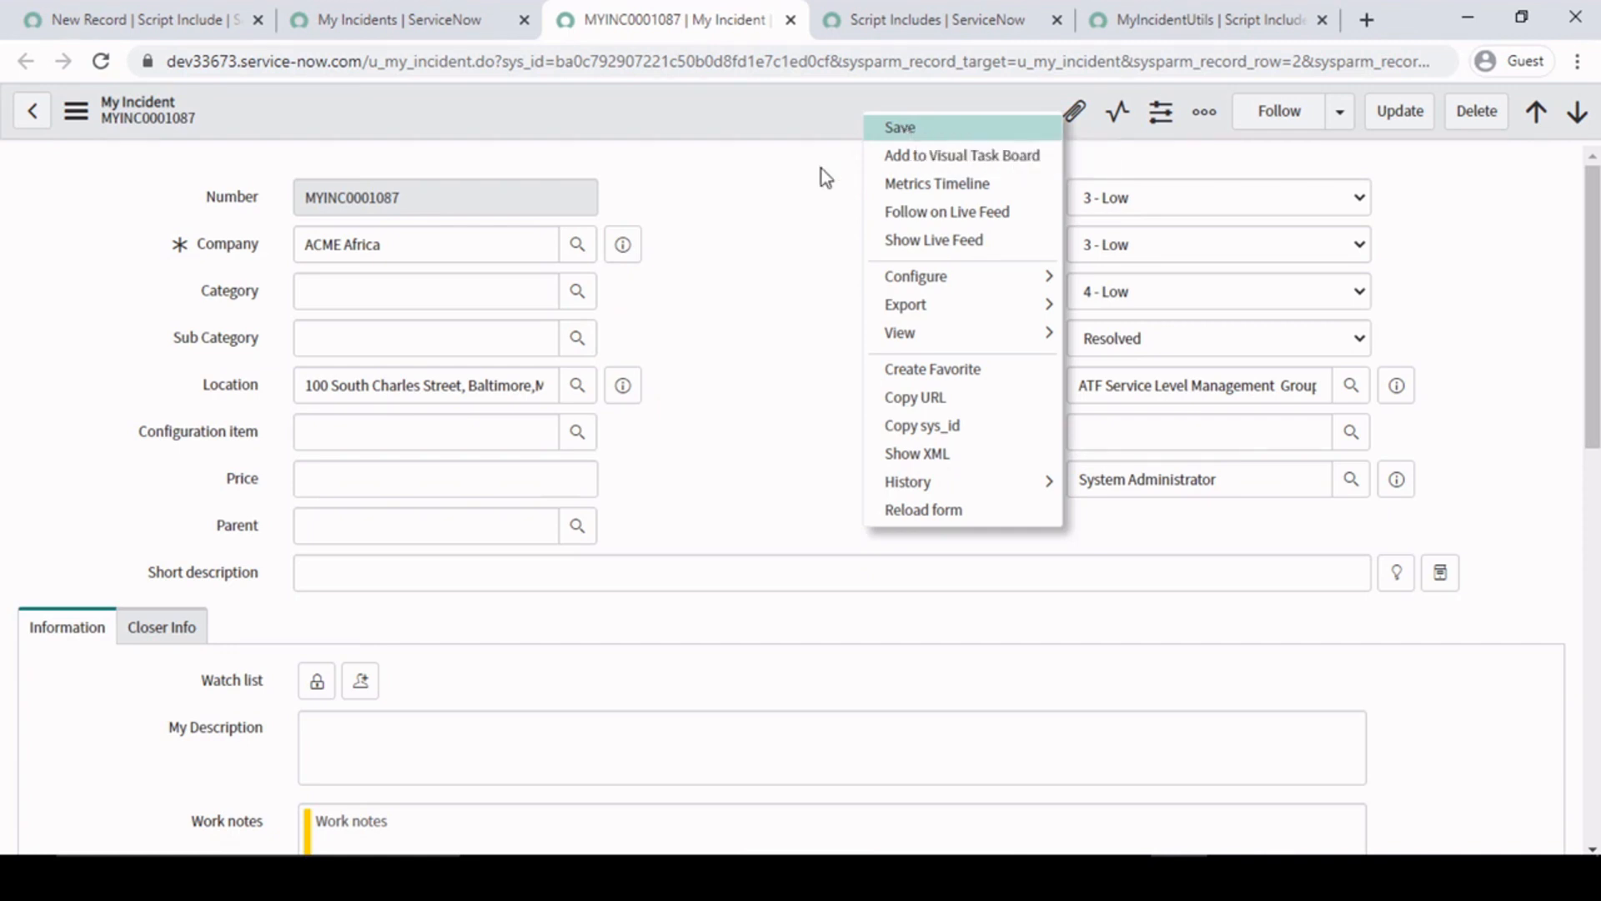
pyautogui.click(731, 528)
pyautogui.scroll(-11, 707, 680)
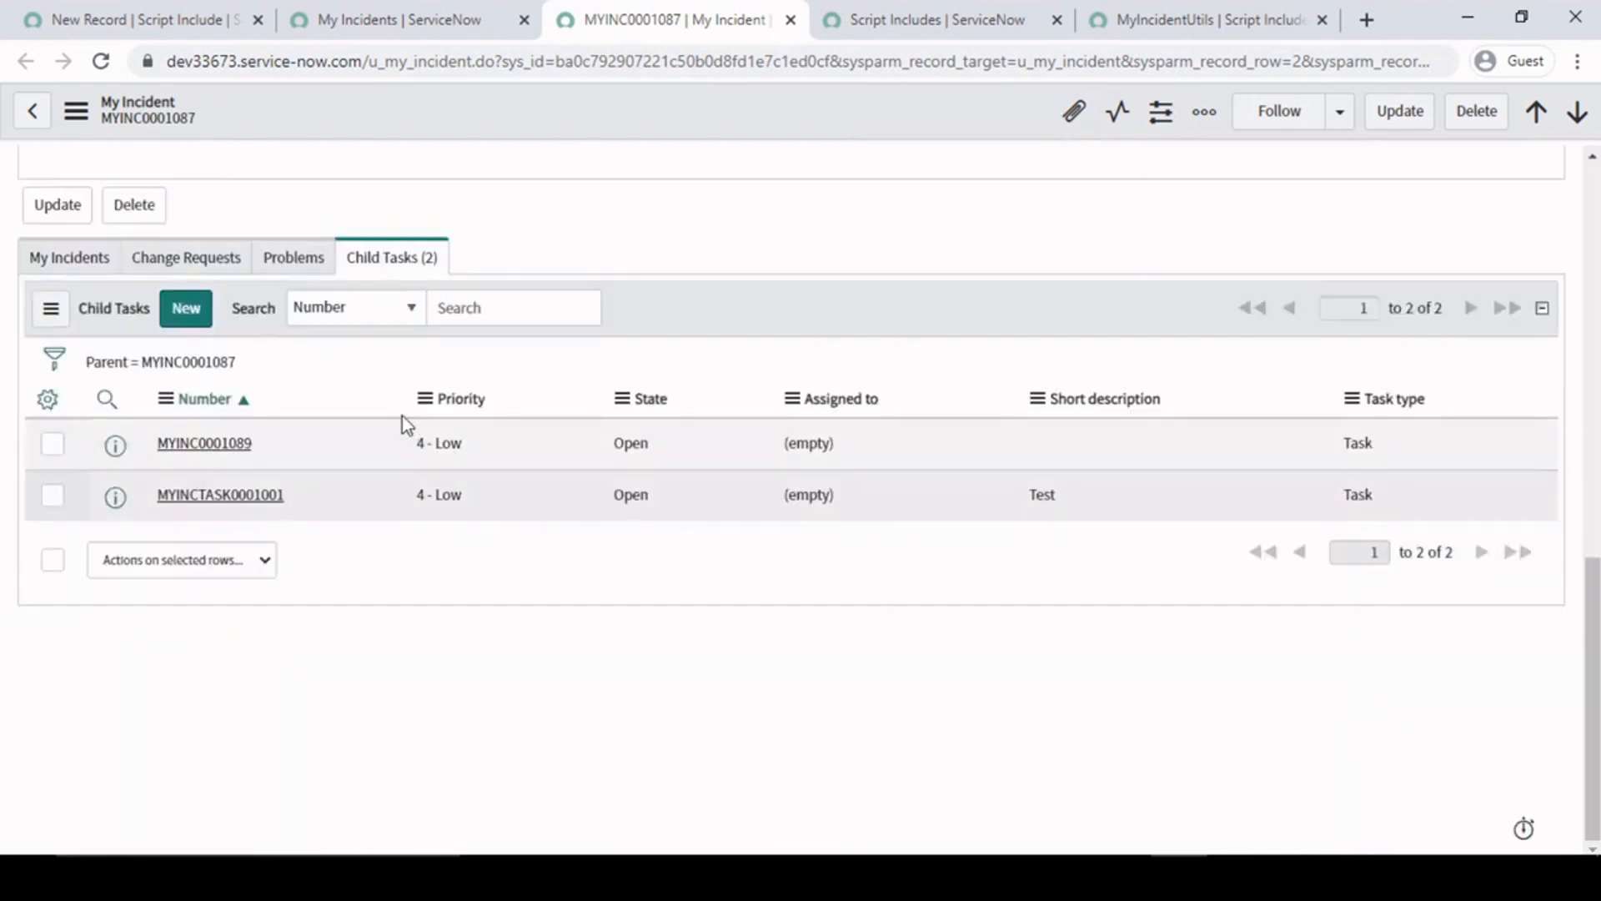
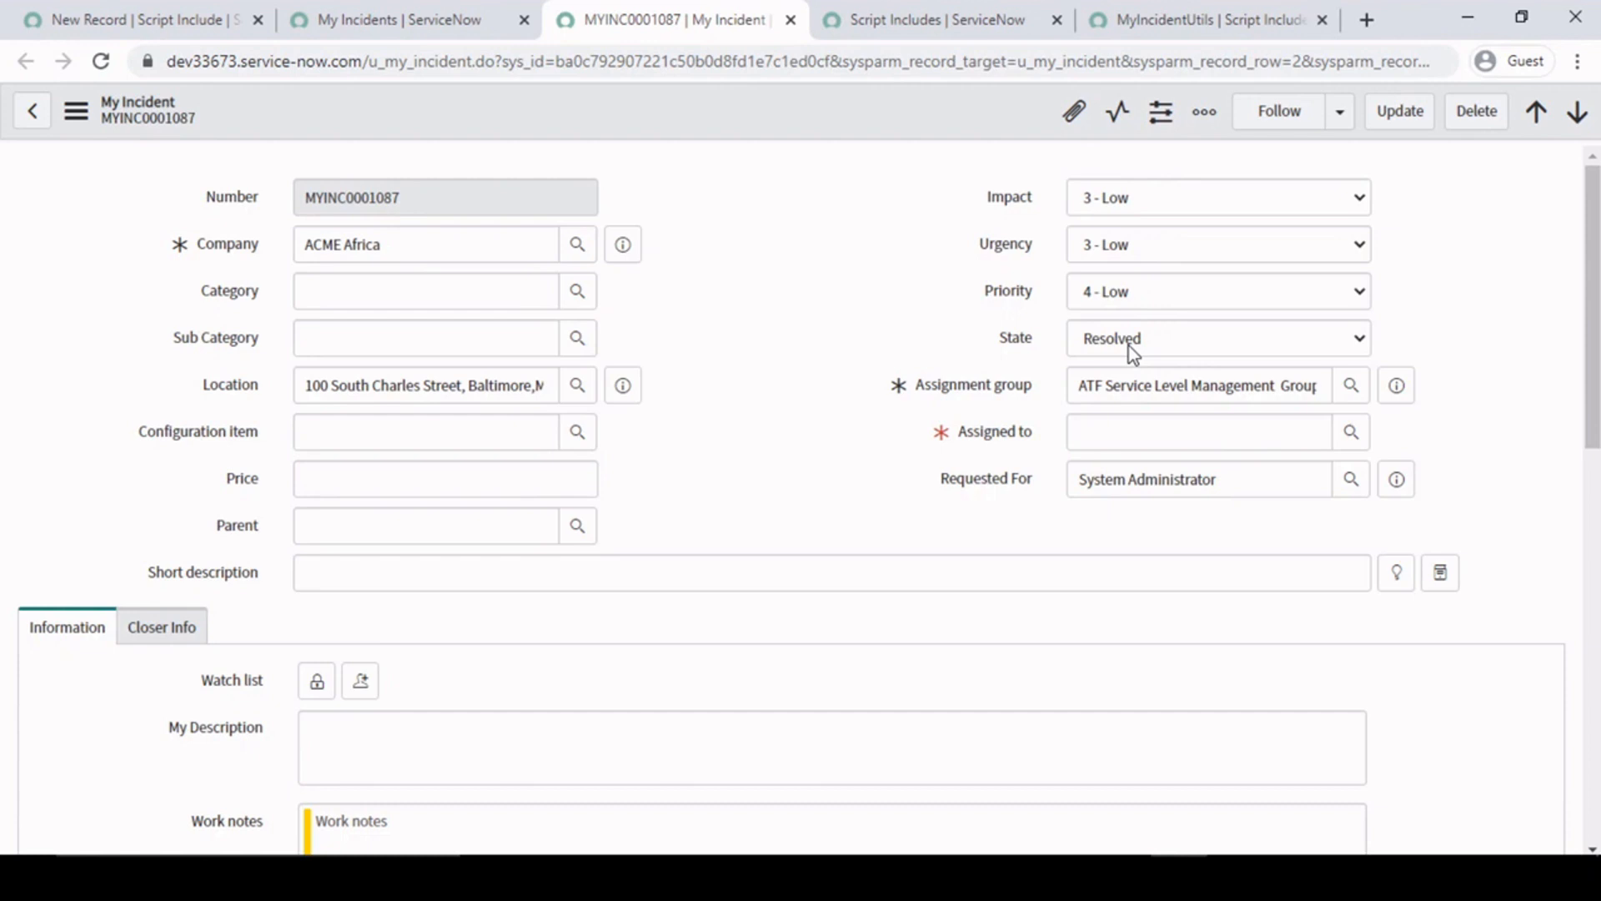
# - Recheck the Child Tasks list of incident MYINC0001087 against the incident's own State field
pyautogui.click(799, 278)
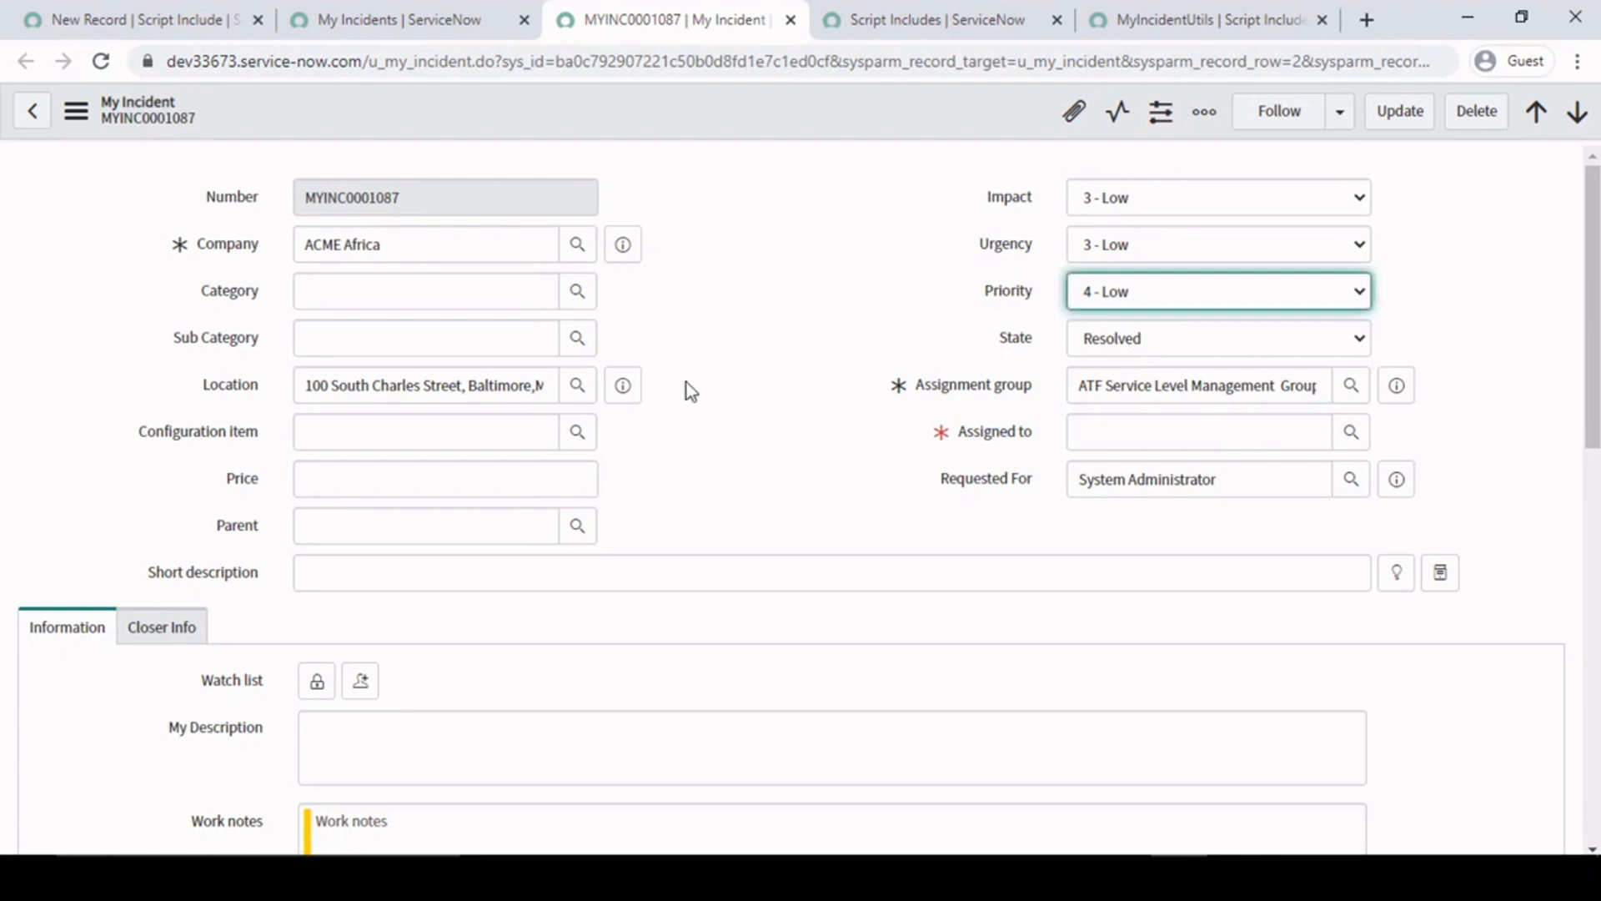
pyautogui.scroll(-10, 687, 383)
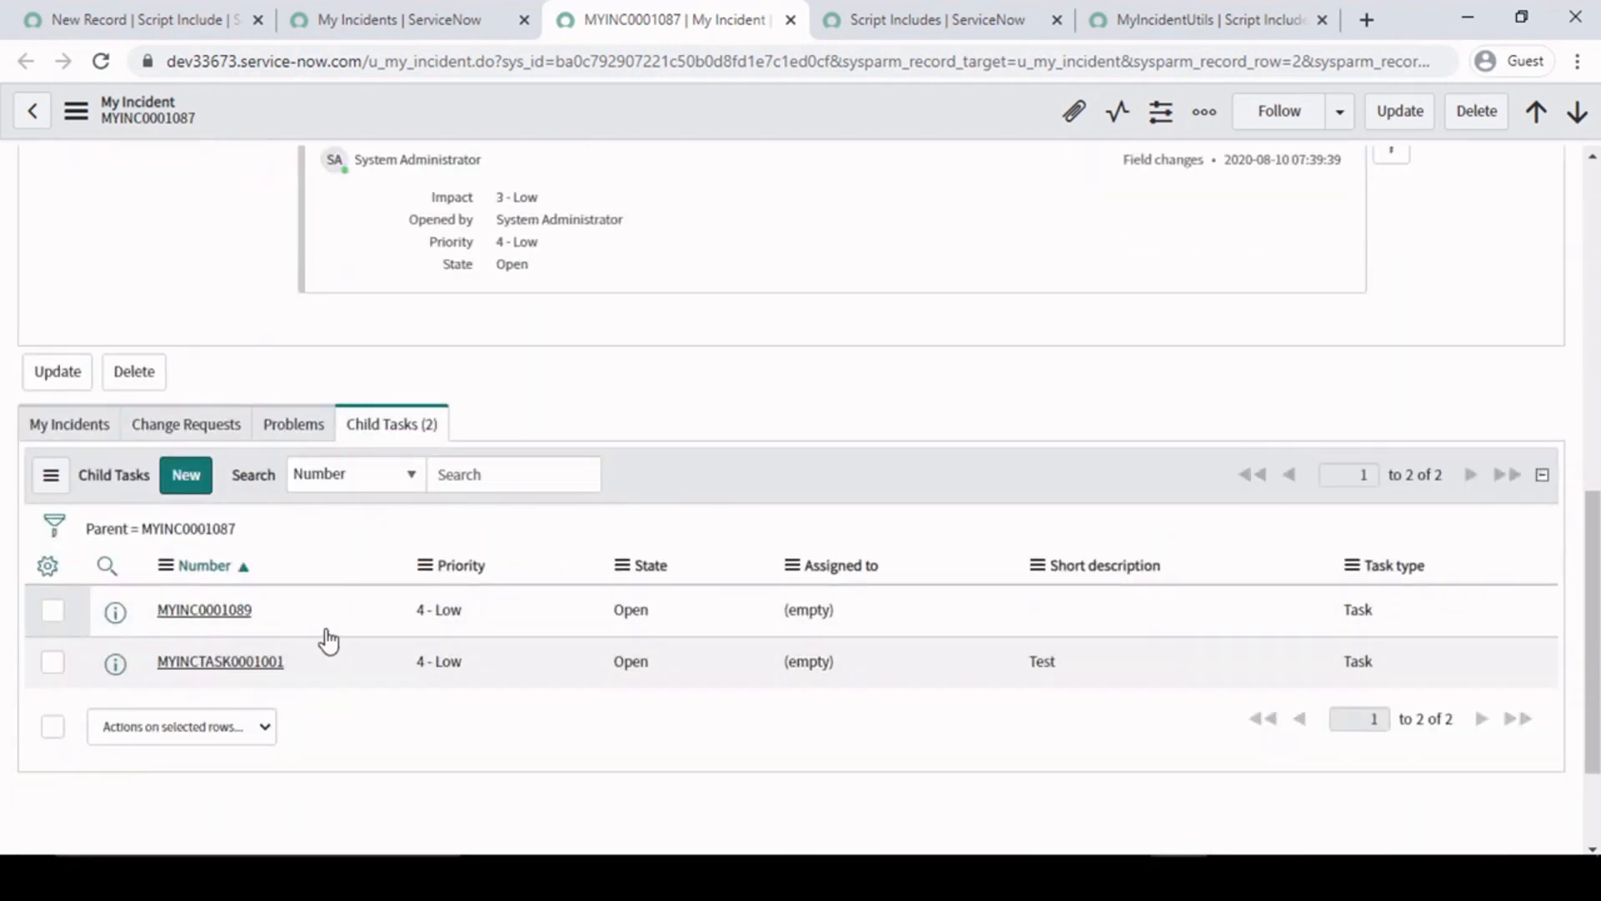
pyautogui.scroll(10, 851, 421)
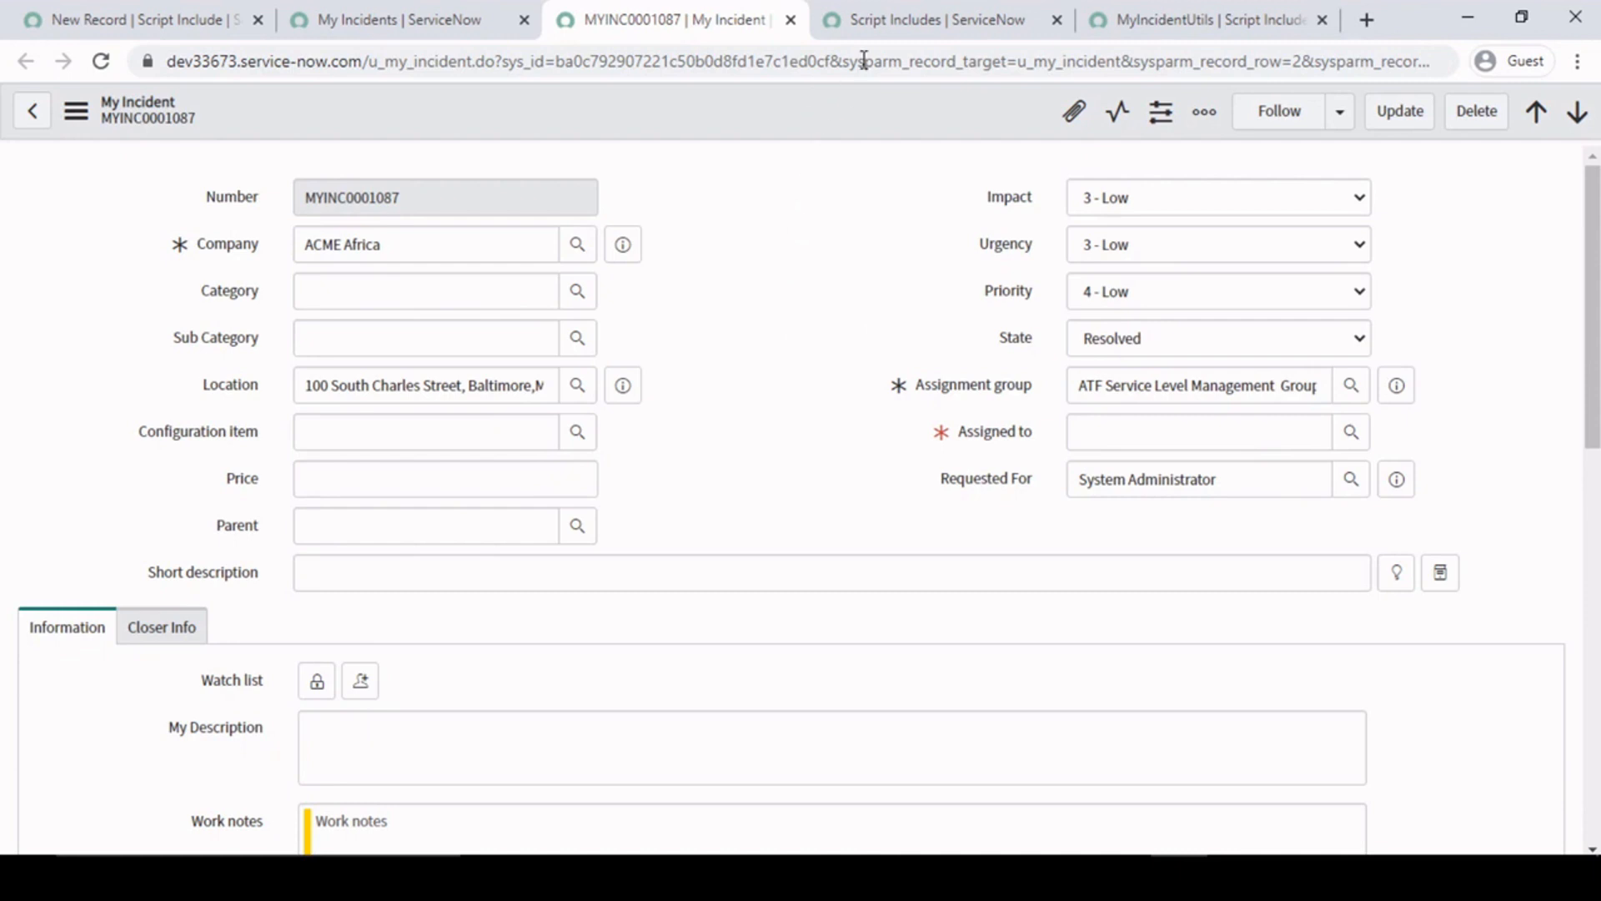
# - Close the filtered Script Includes list and view the MyIncidentUtils script include's name and the empty lines below getCISupportGrp
pyautogui.click(915, 18)
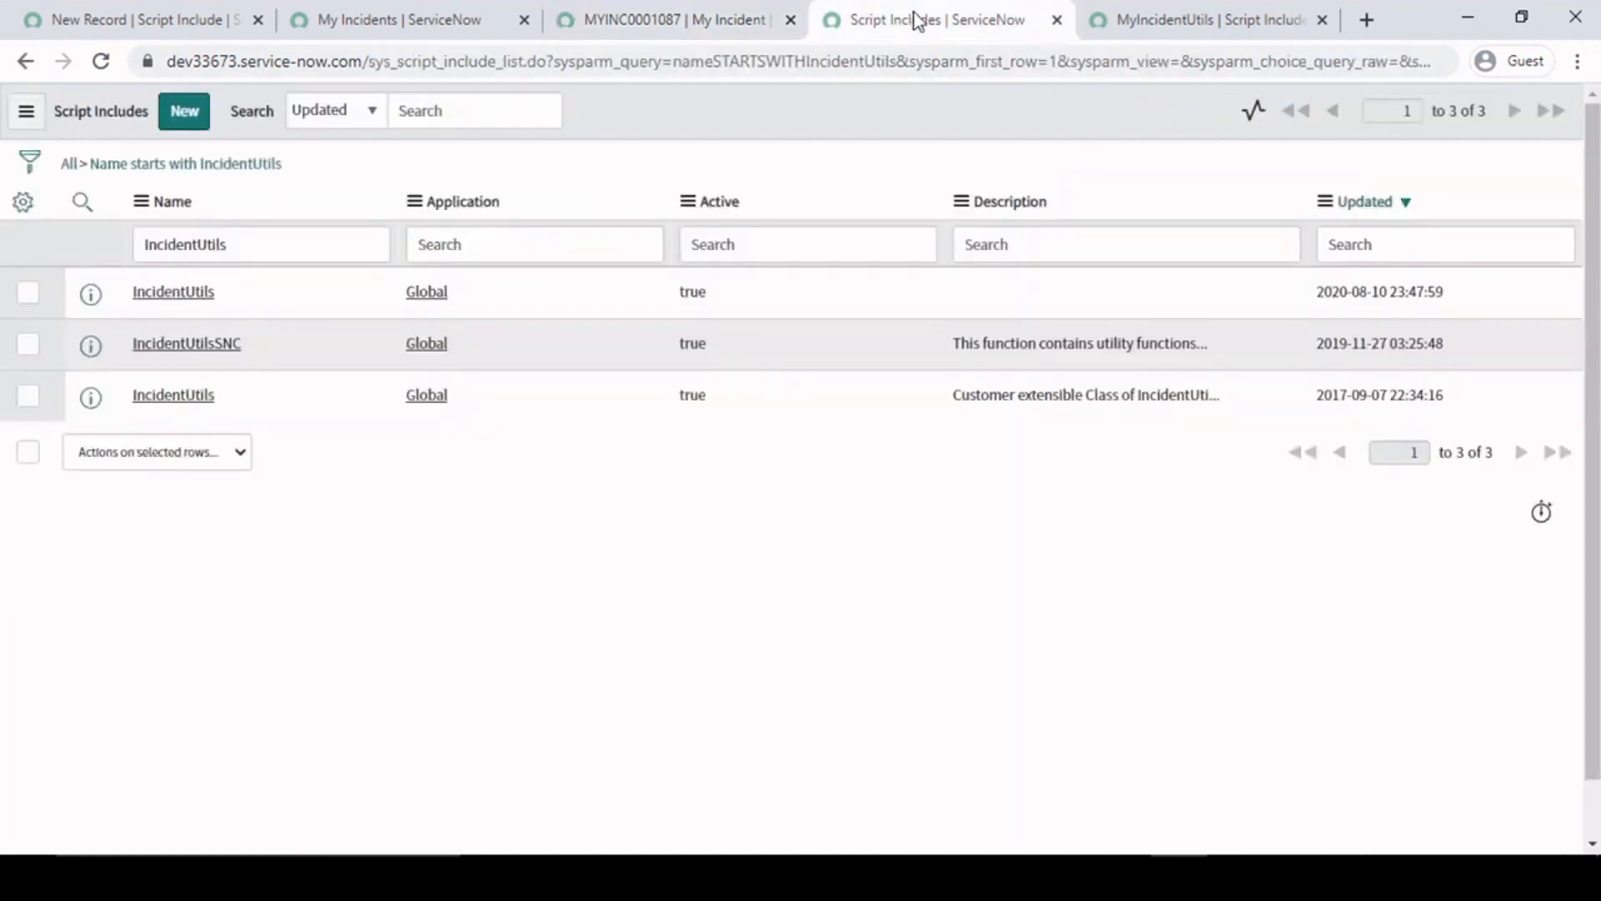
pyautogui.click(1057, 20)
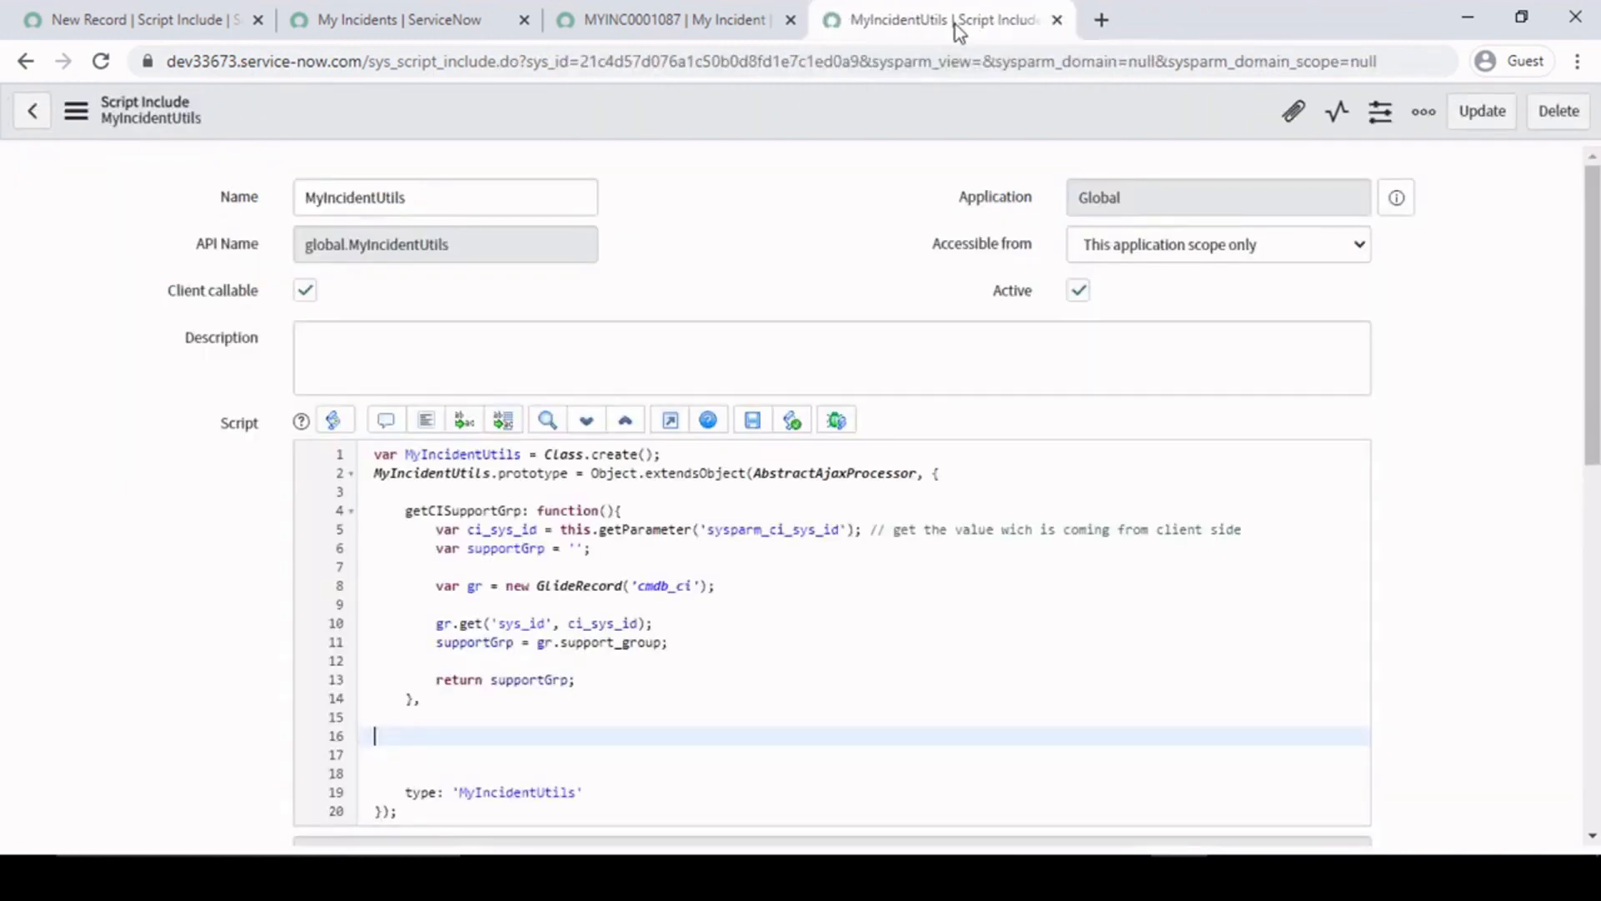
pyautogui.moveTo(405, 197); pyautogui.dragTo(228, 197)
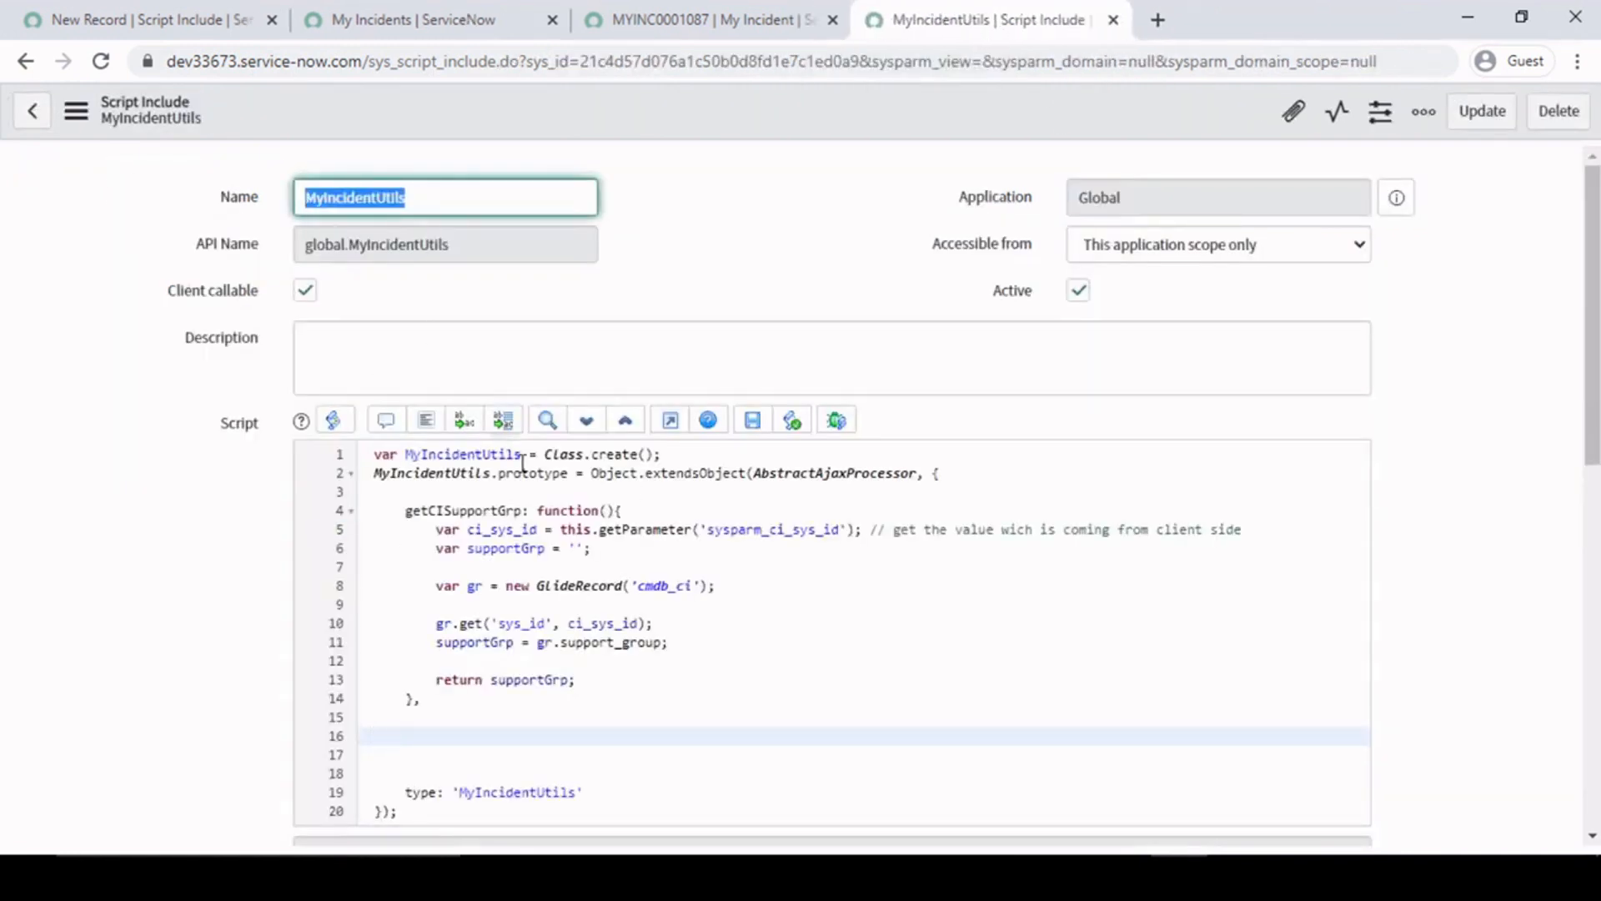
pyautogui.scroll(-2, 526, 465)
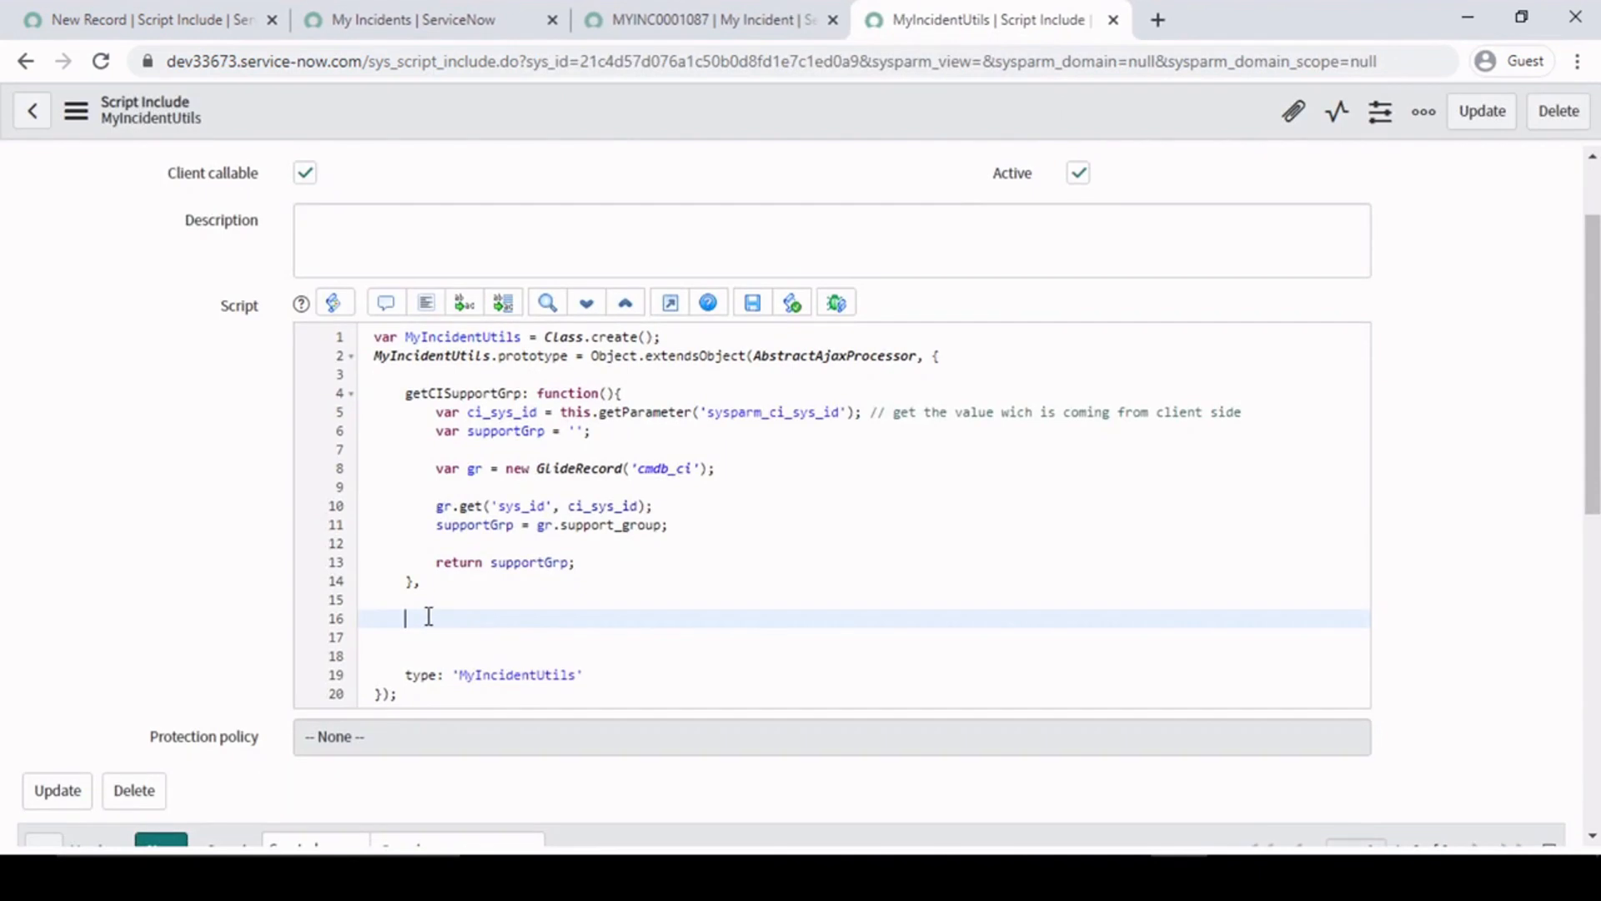
# - Open the My Incident table's client scripts from MYINC0001087, discarding its unsaved changes, and start a new client script
pyautogui.click(692, 10)
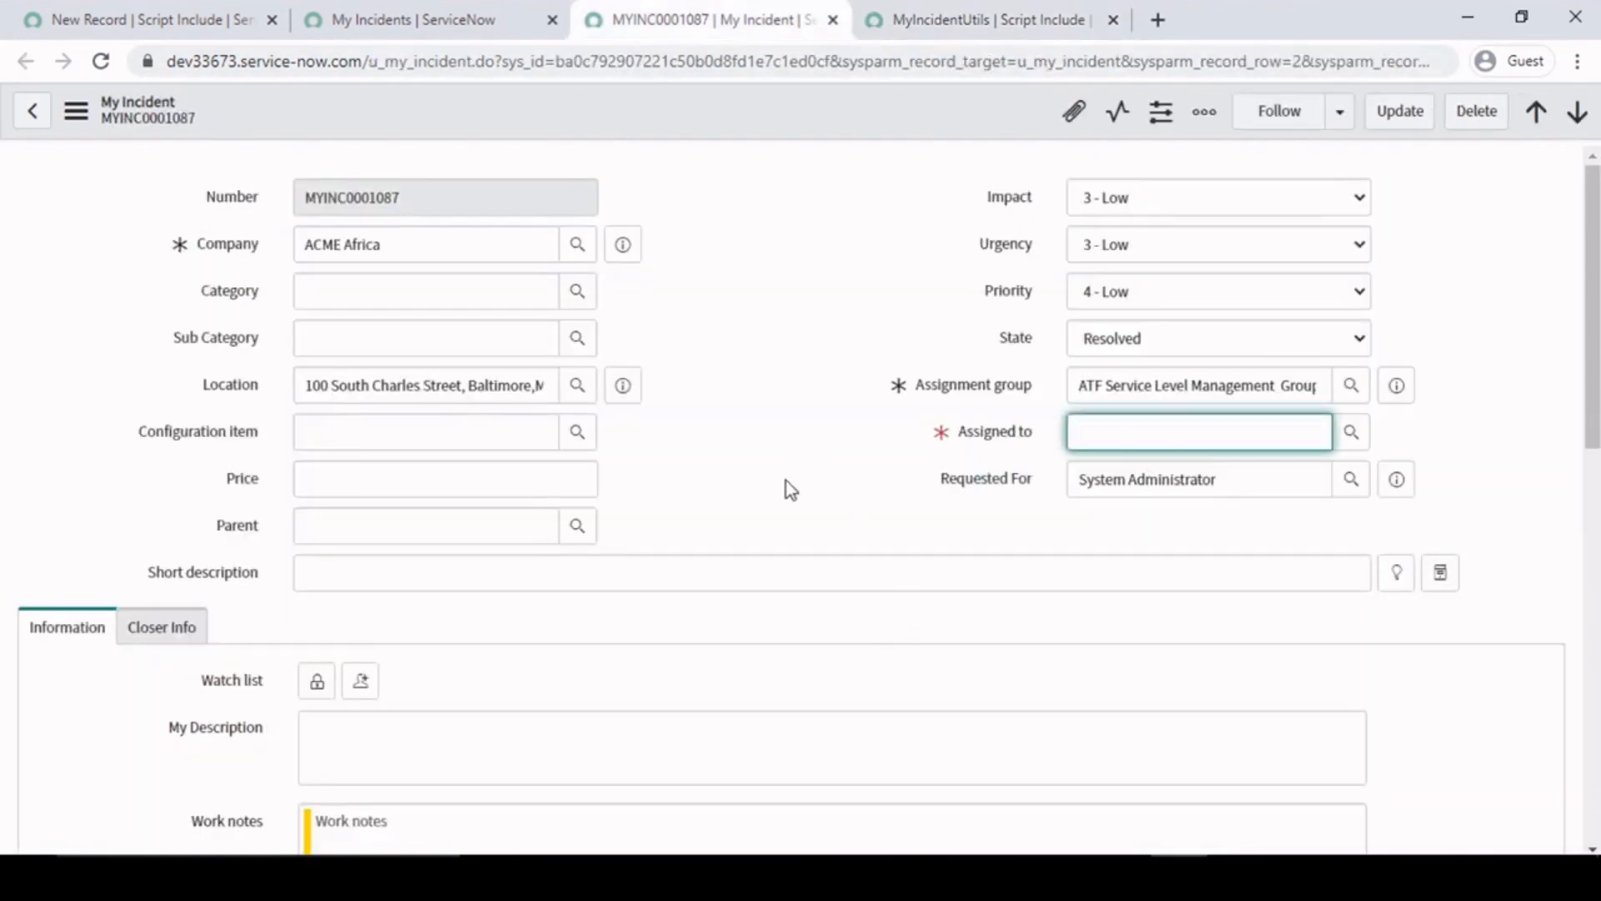
pyautogui.rightClick(732, 103)
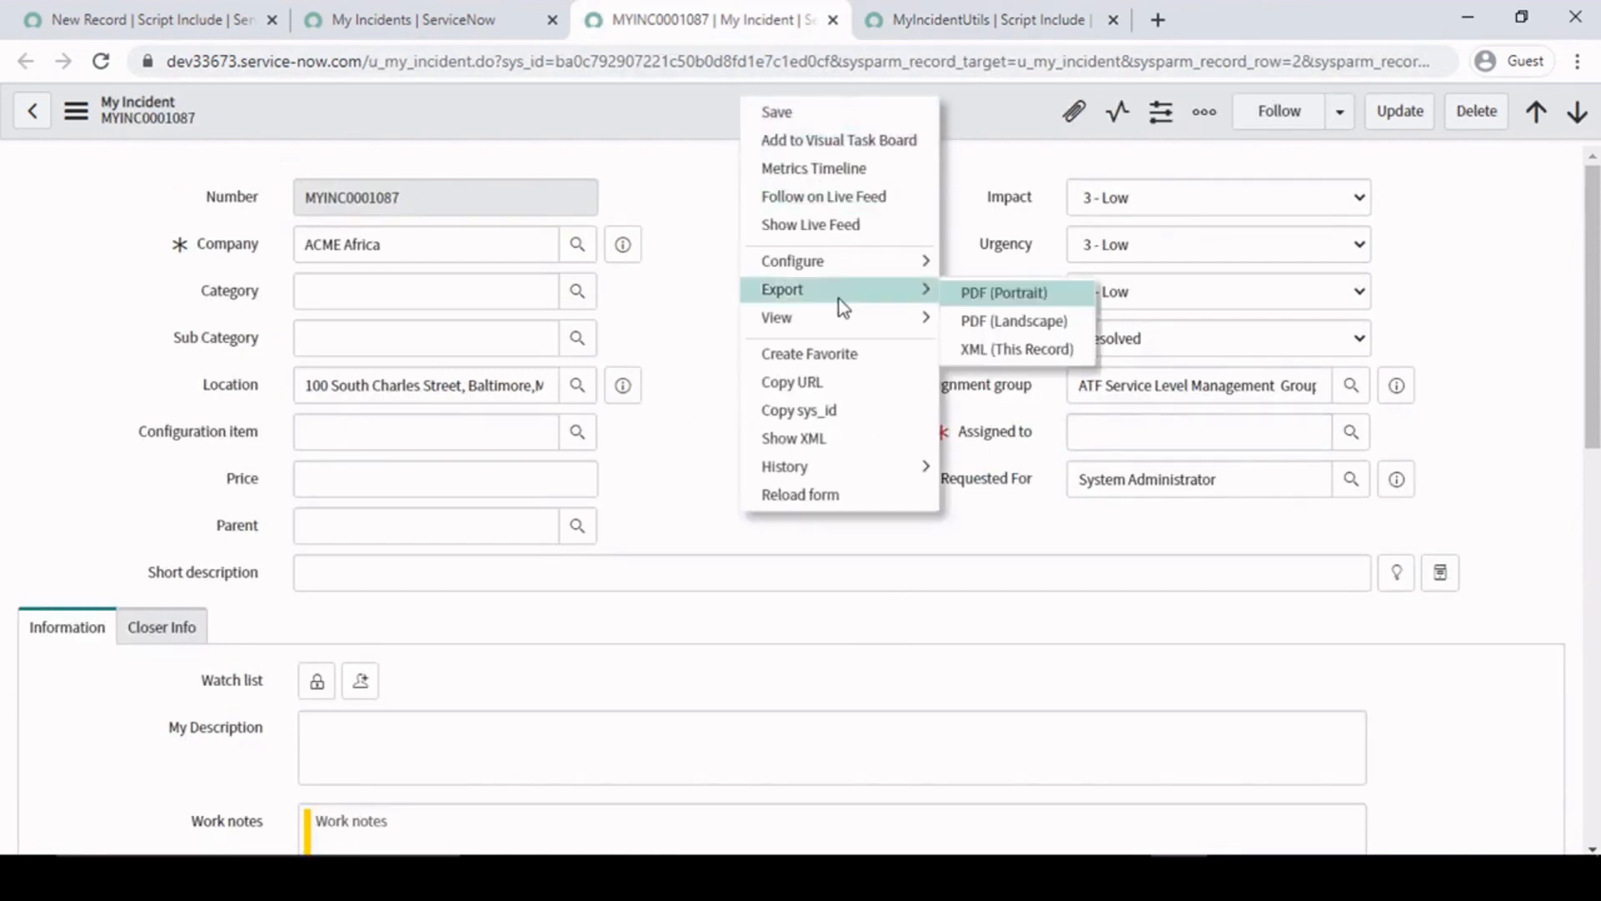
pyautogui.moveTo(874, 262)
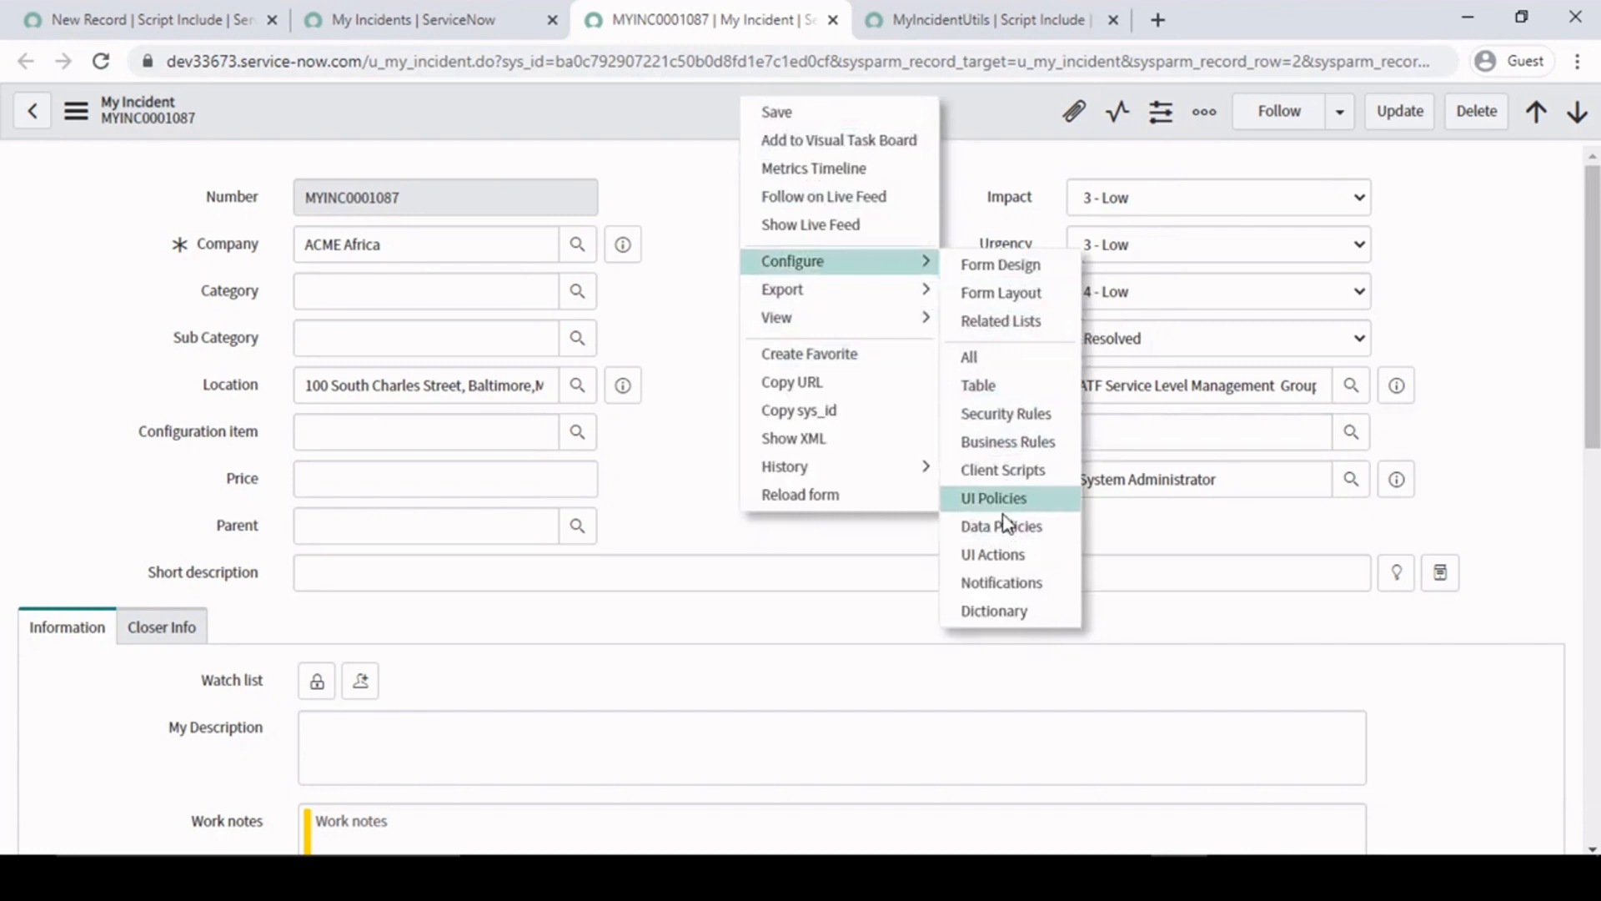
pyautogui.click(1018, 472)
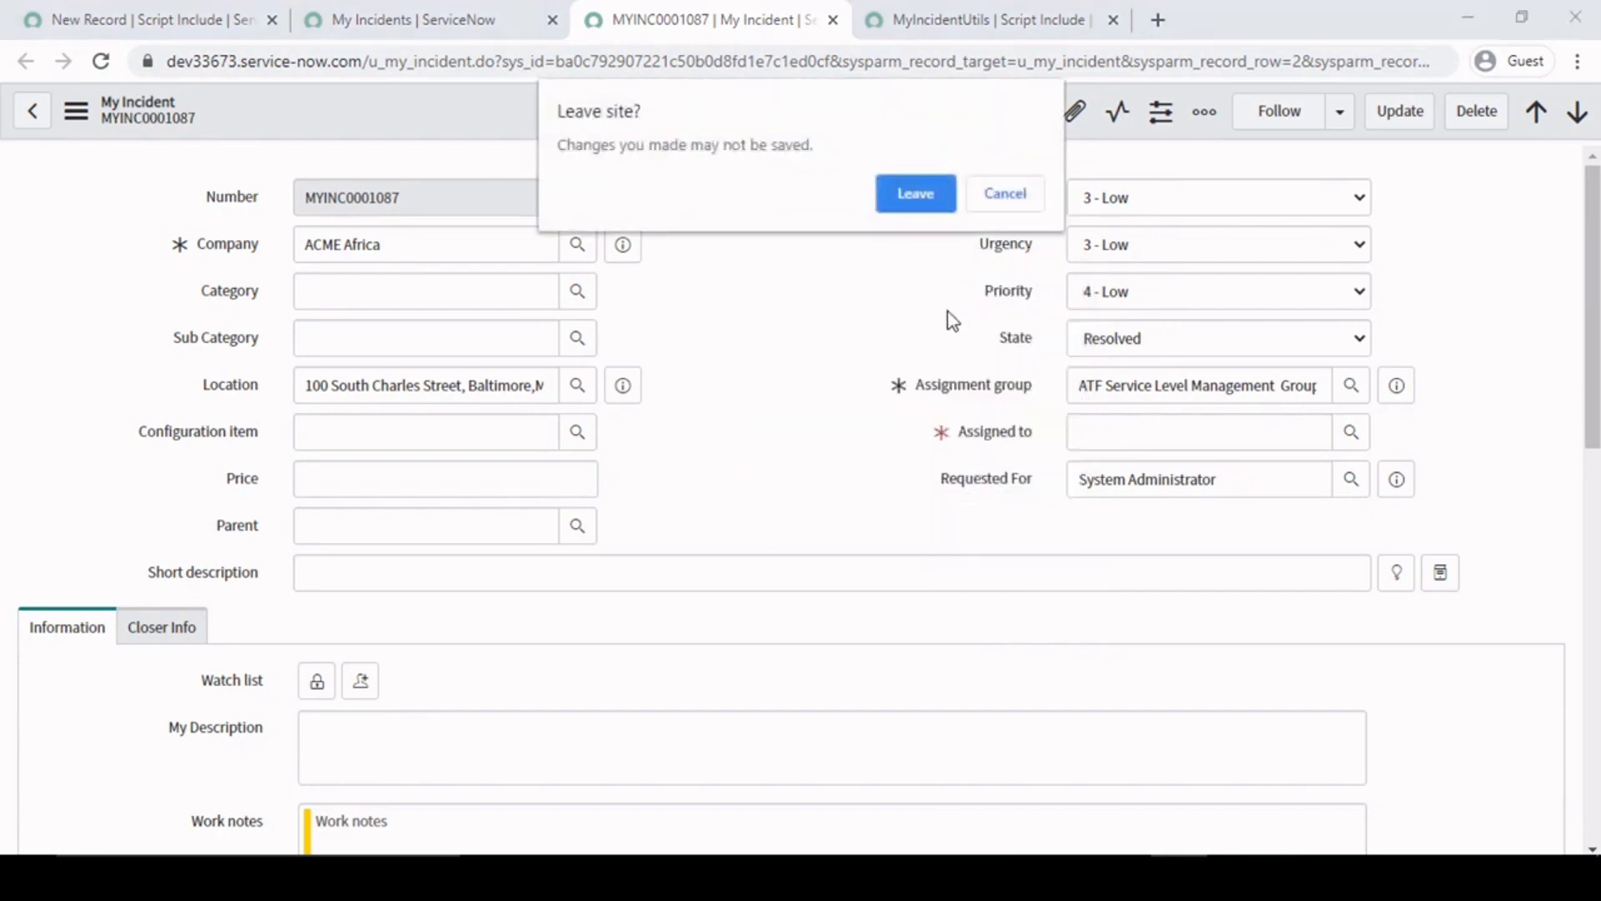
pyautogui.click(915, 199)
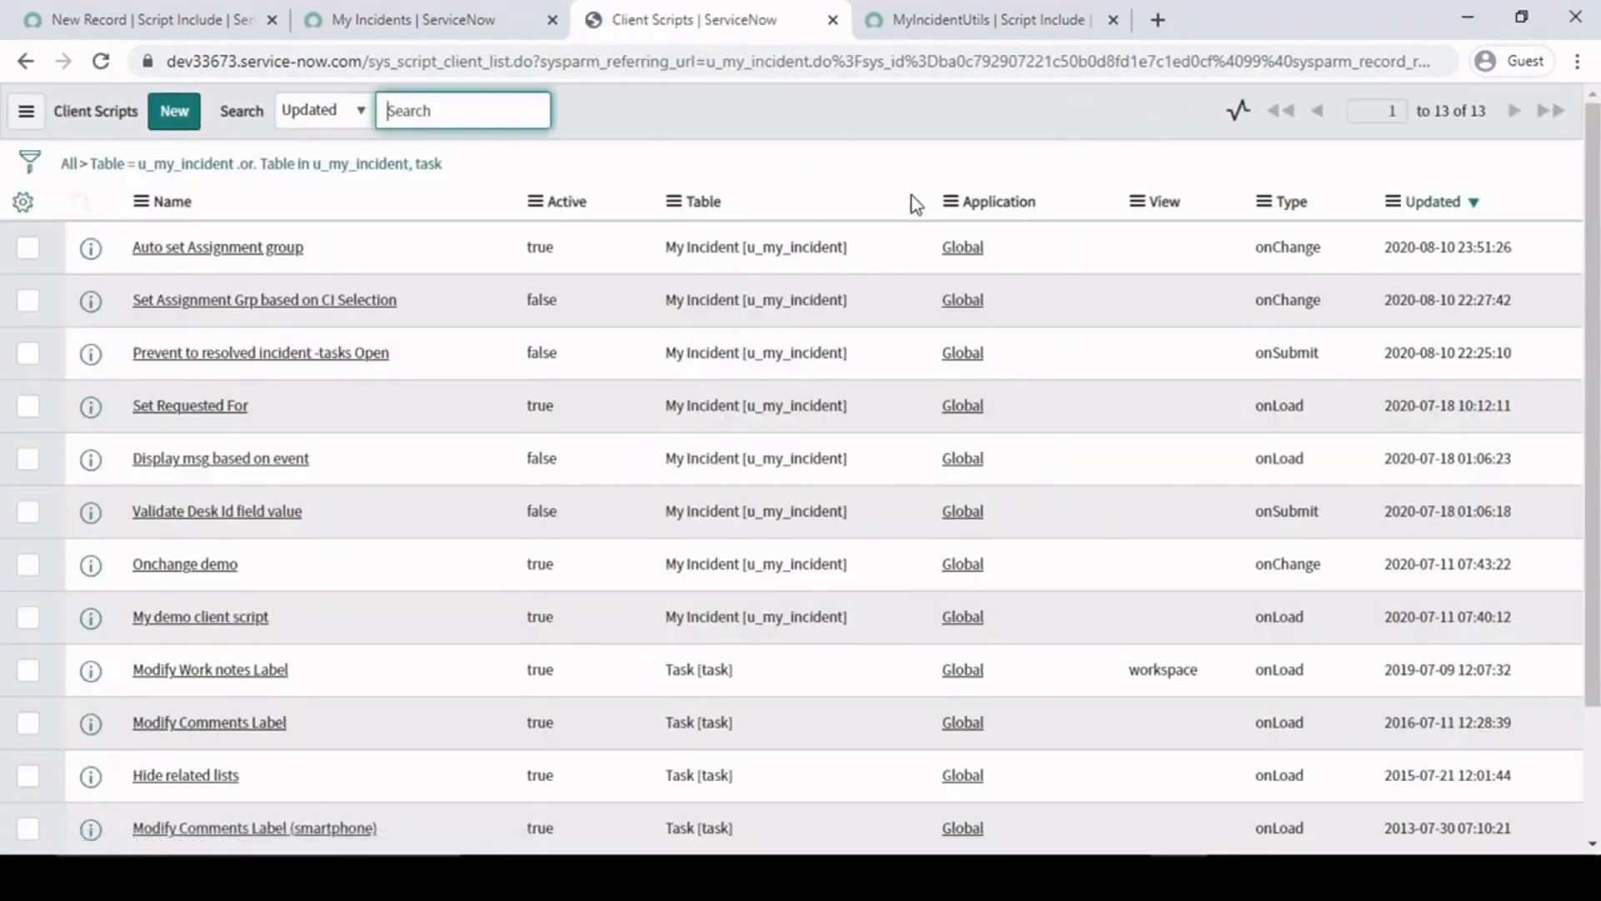
pyautogui.click(171, 114)
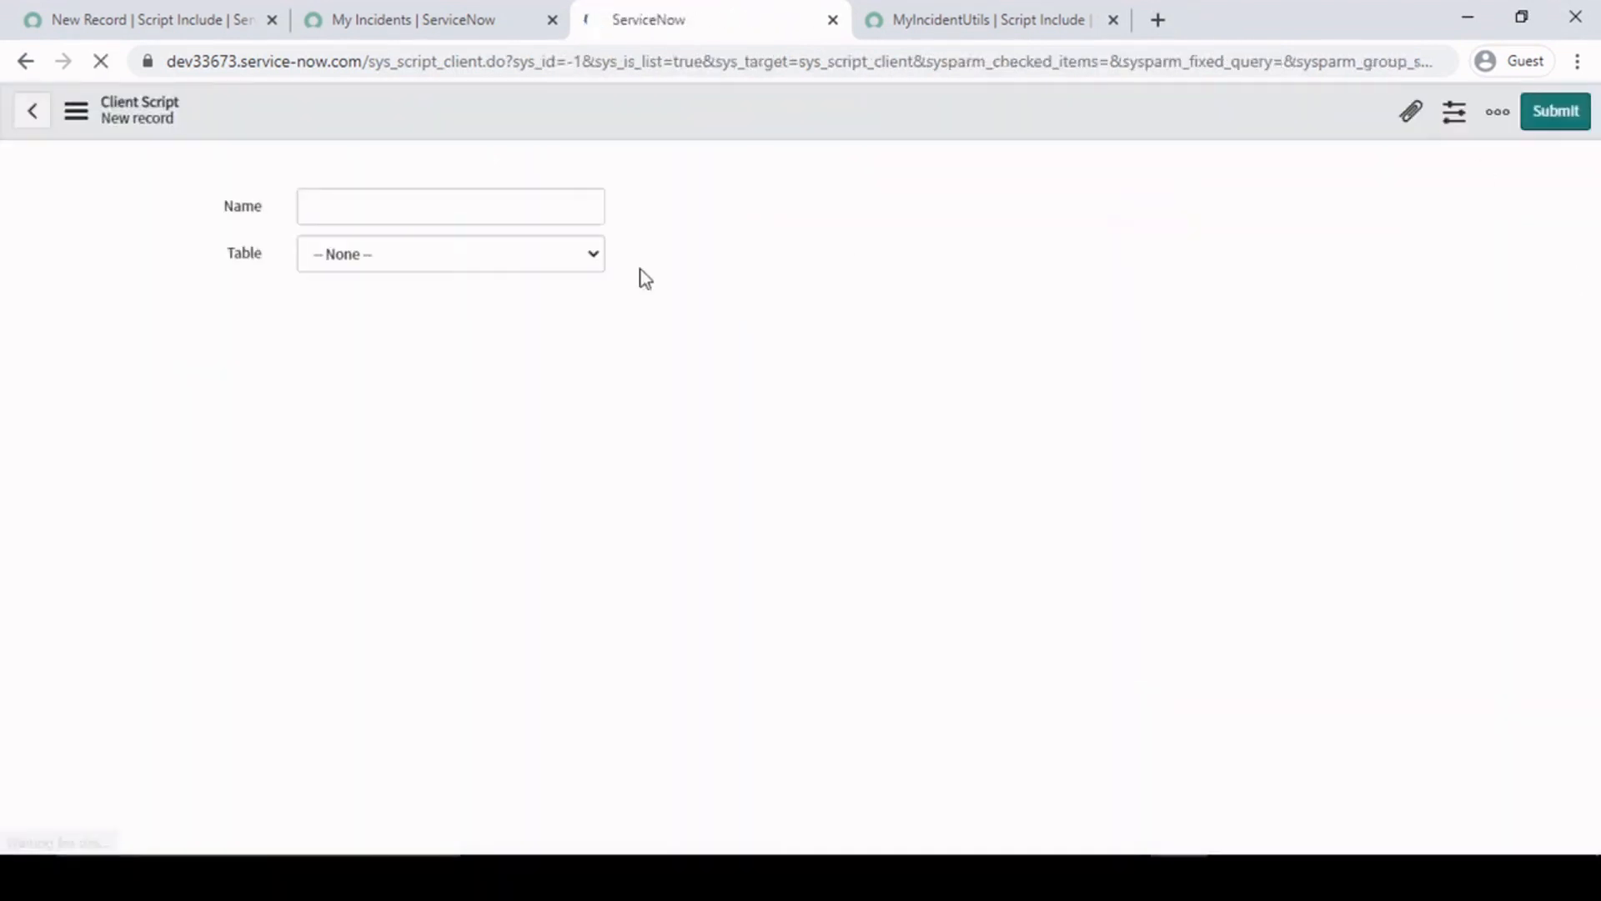
# - Name the client script "Prevent ticket to be closed - task open" and set its Type to onSubmit
pyautogui.click(449, 275)
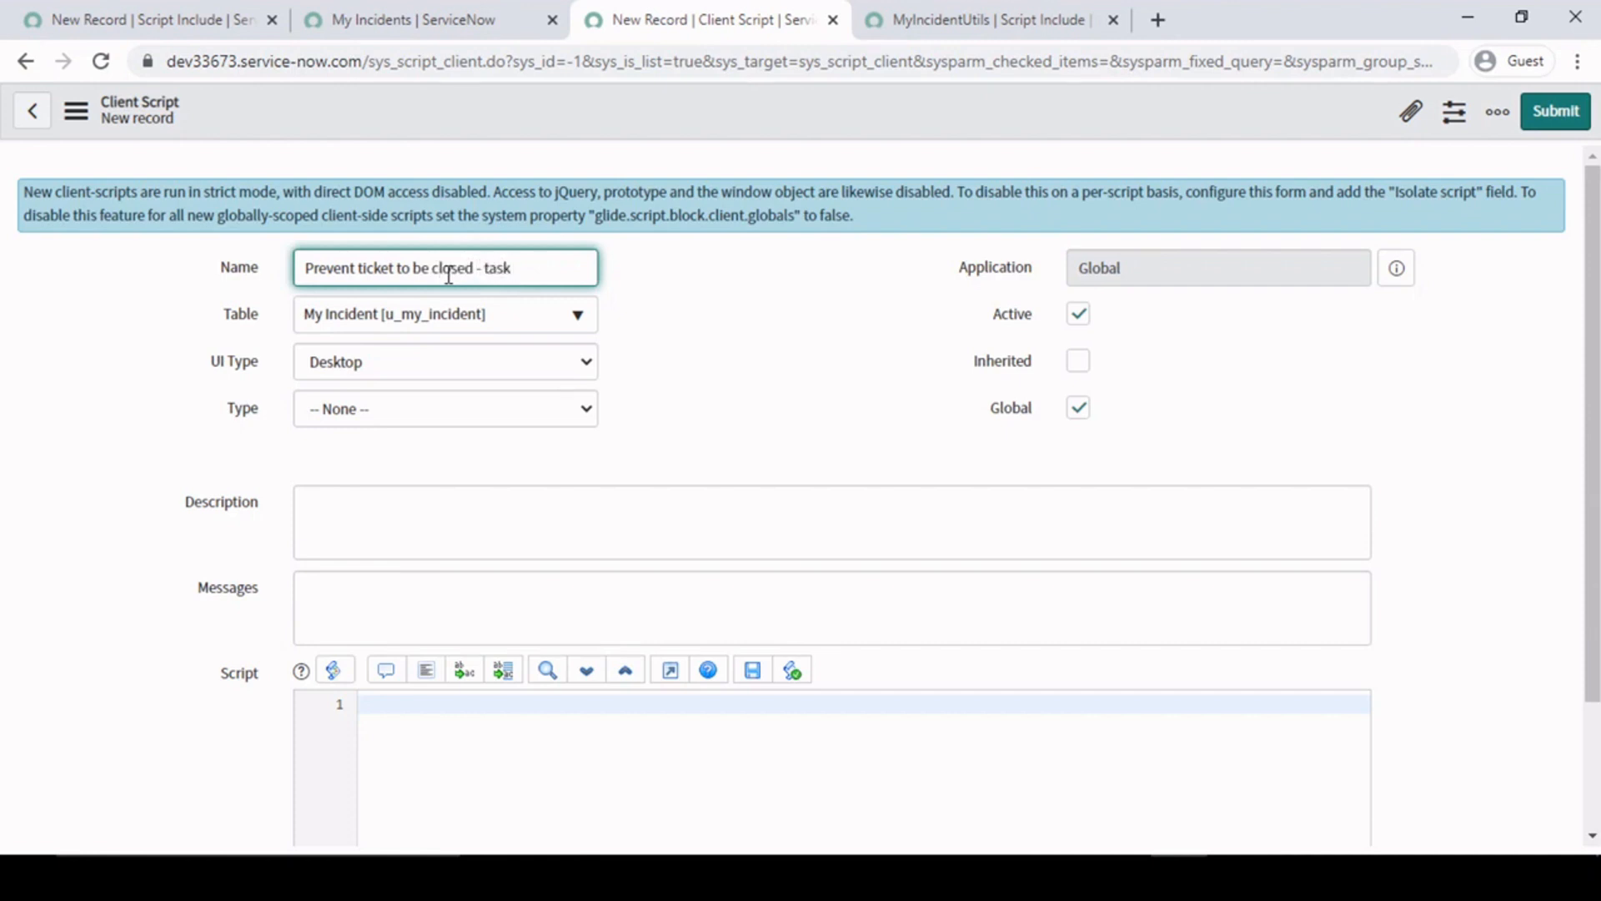
pyautogui.write('en')
pyautogui.click(475, 408)
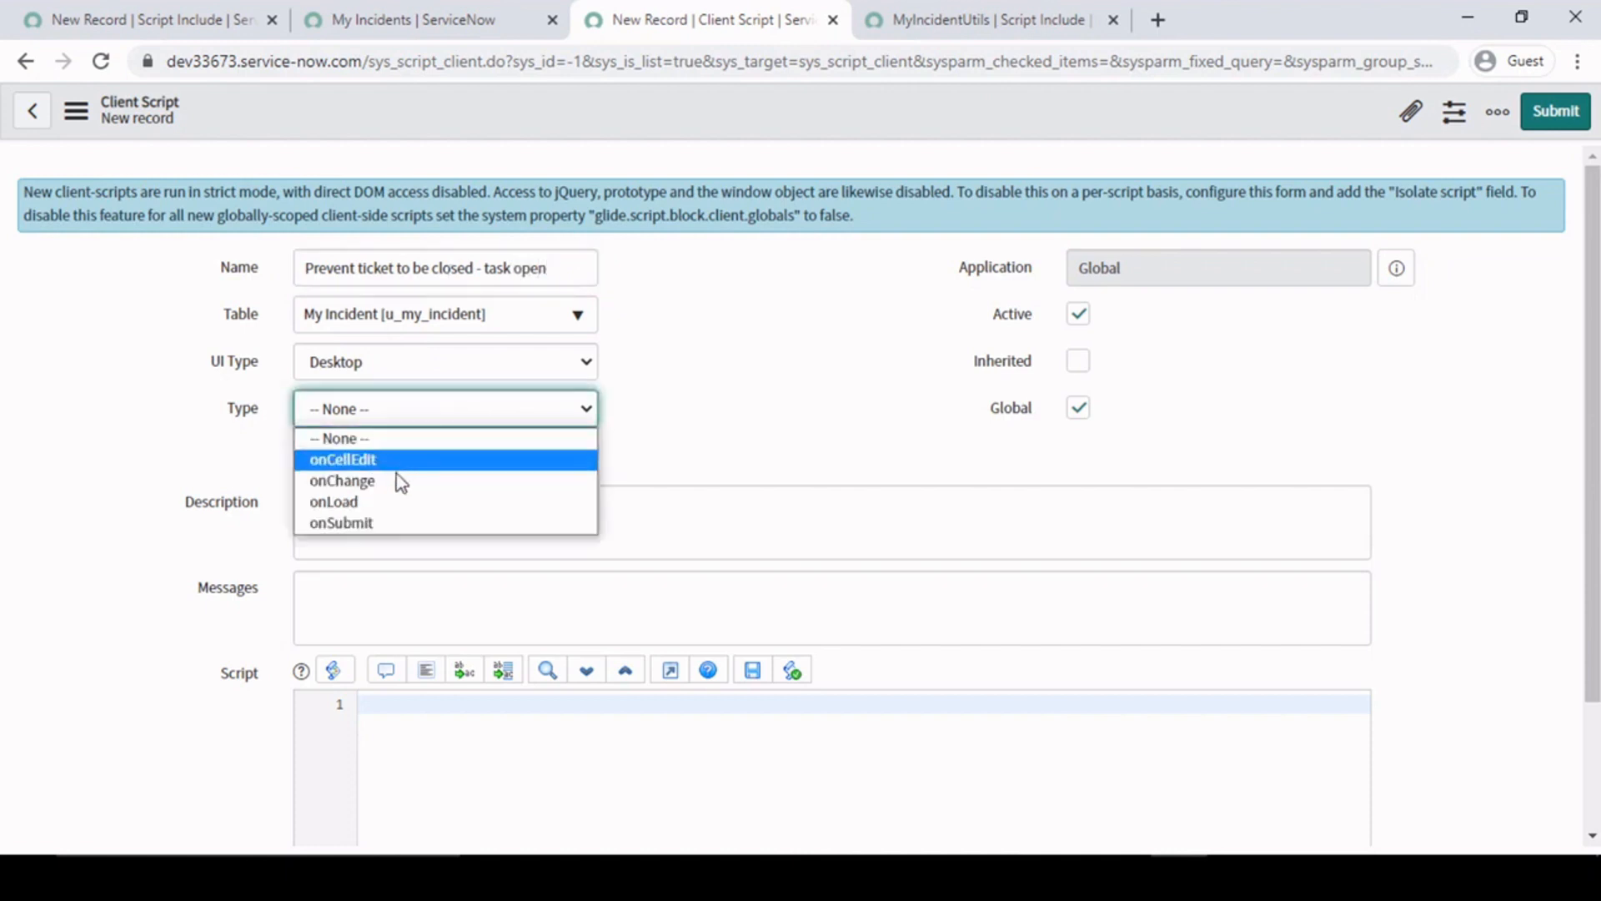
pyautogui.click(382, 526)
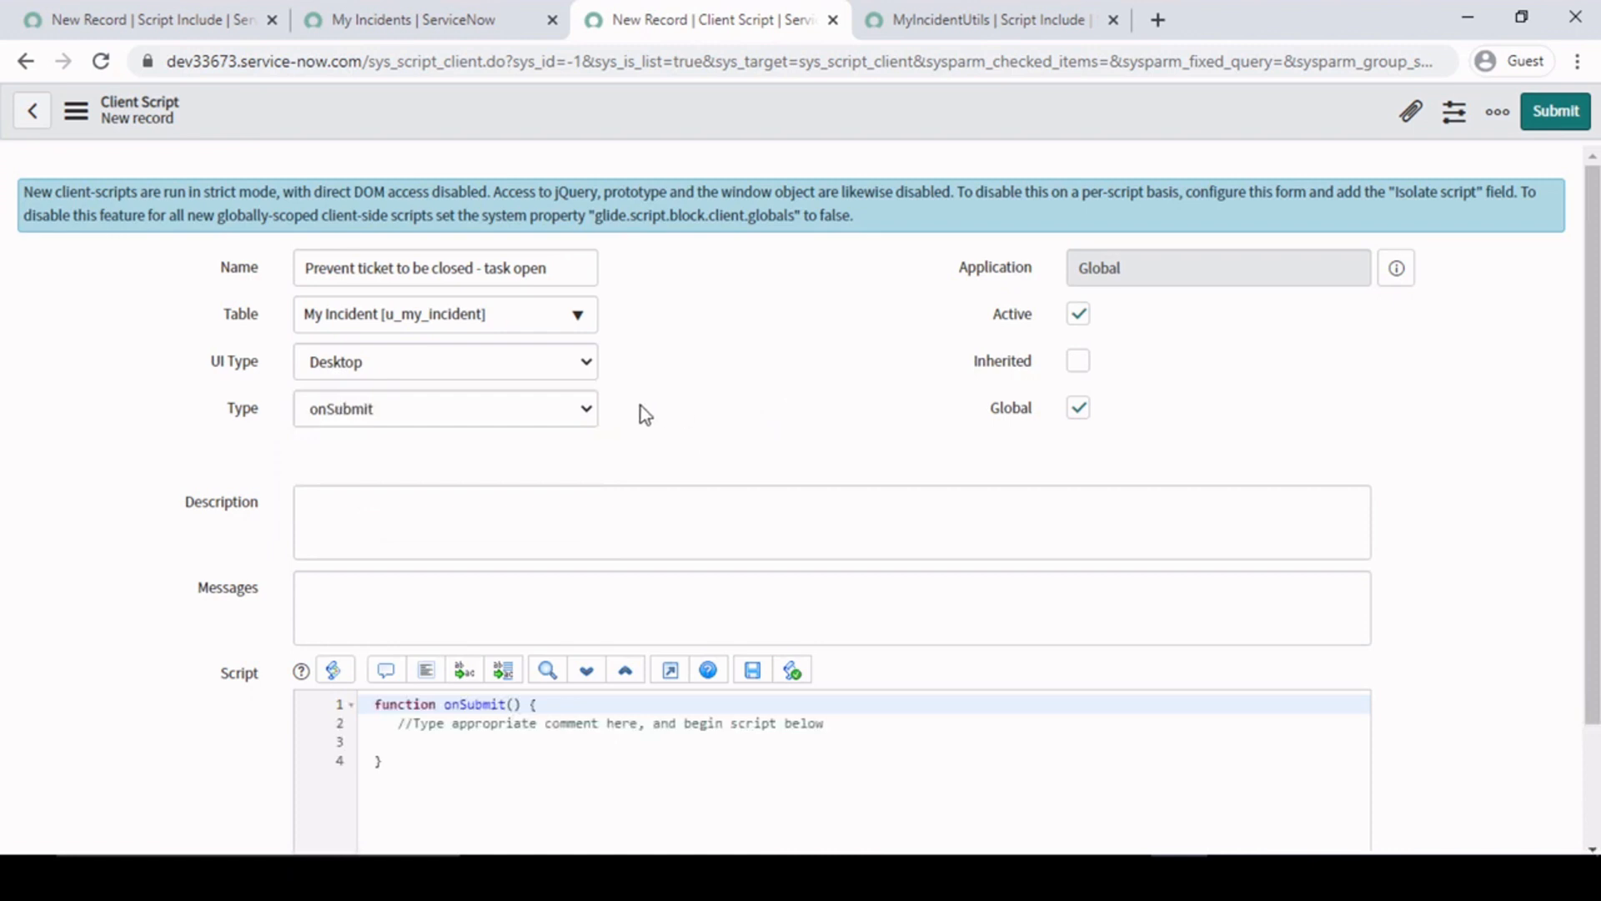
# - Switch to the Notepad++ notes and copy the onSubmit and checkIncidentOpenChildTask functions
pyautogui.scroll(-2, 342, 585)
pyautogui.click(482, 624)
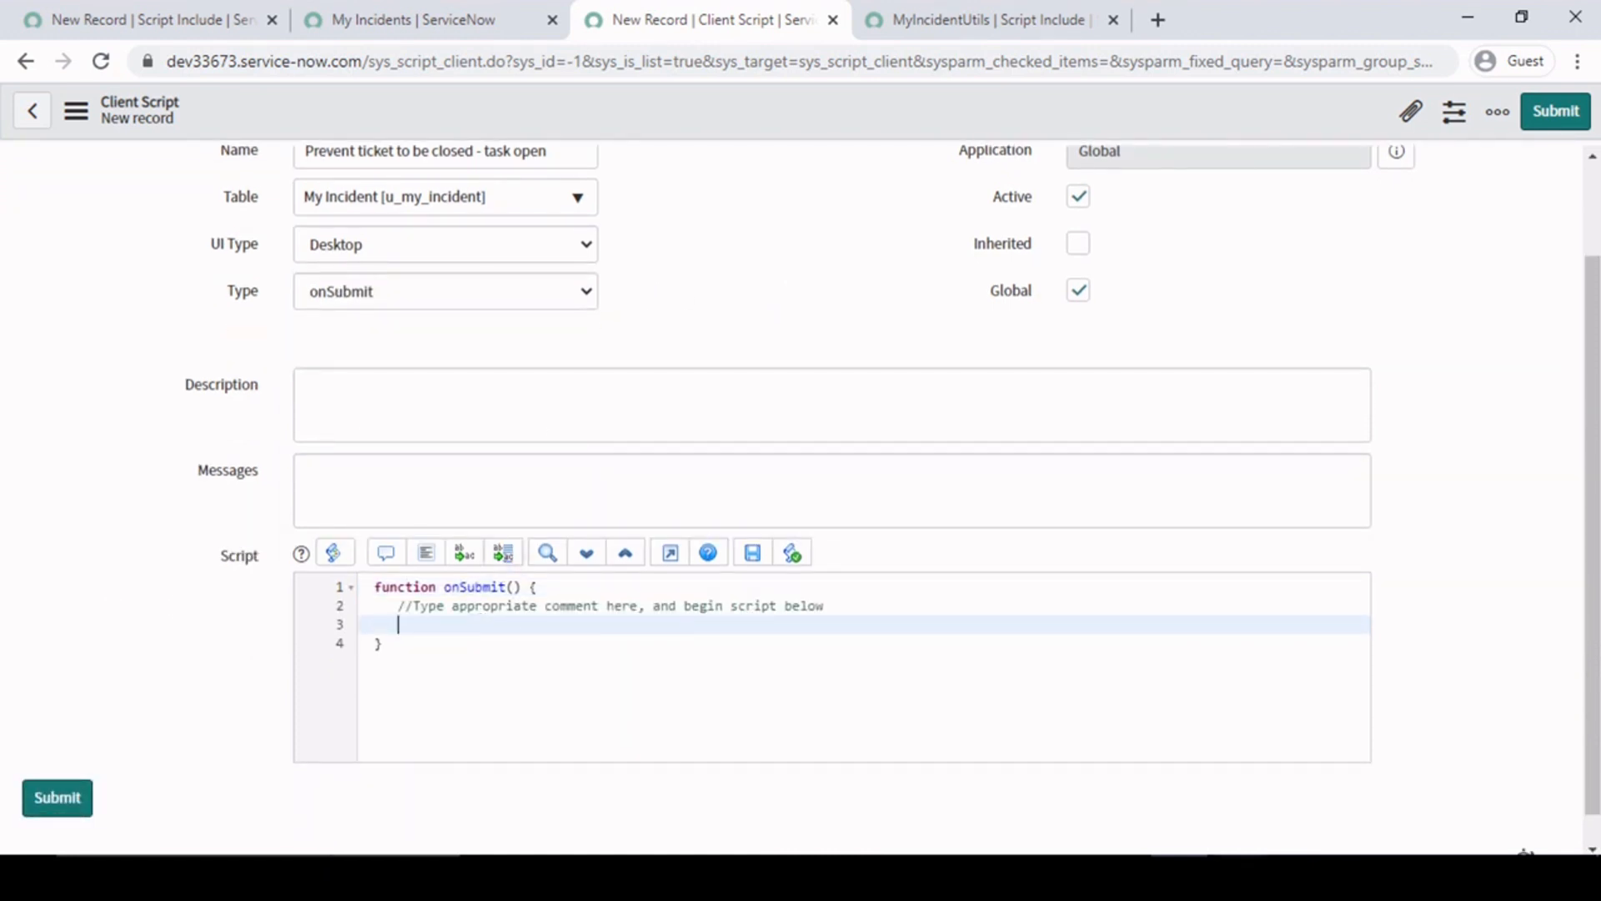
pyautogui.hotkey('alt', 'Tab')
pyautogui.click(480, 386)
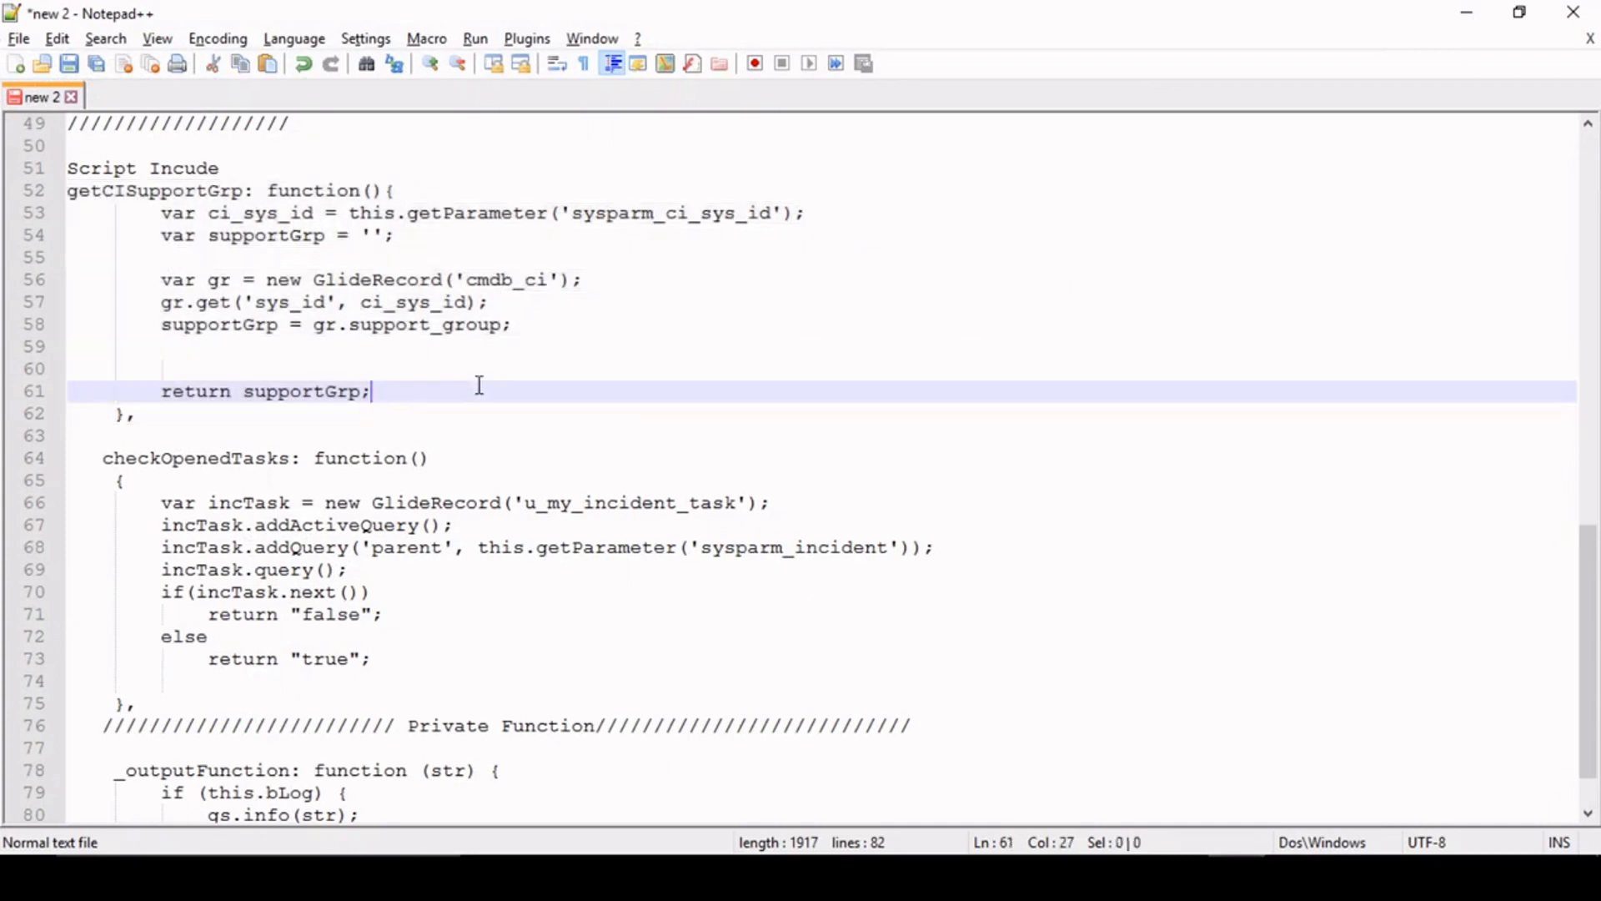
pyautogui.scroll(10, 480, 385)
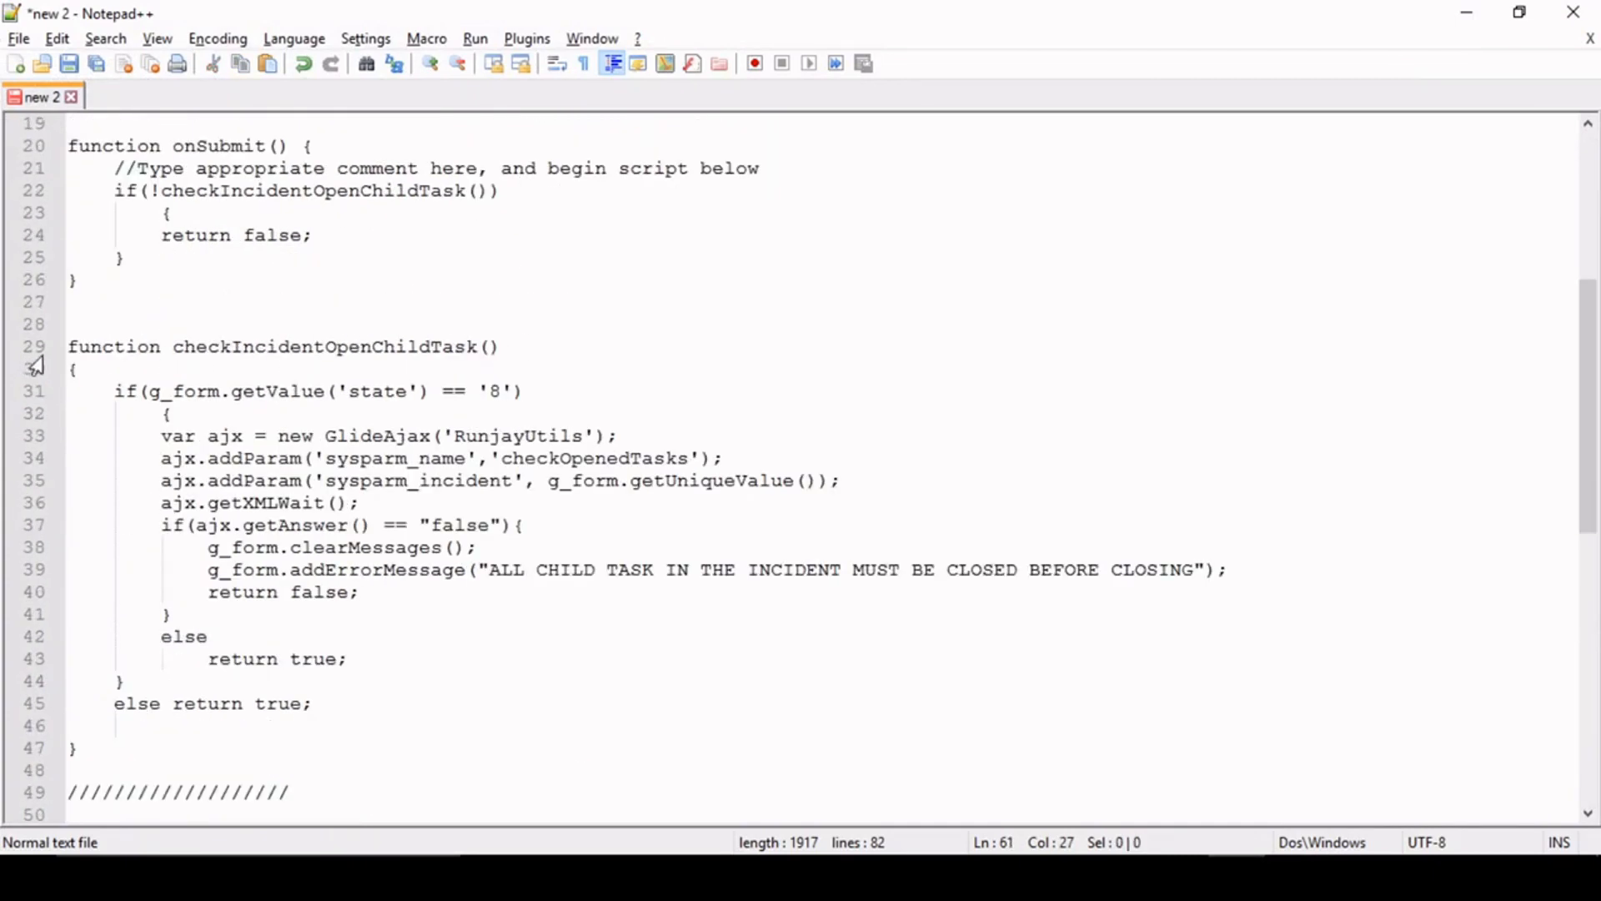
pyautogui.scroll(3, 555, 463)
pyautogui.scroll(-1, 120, 392)
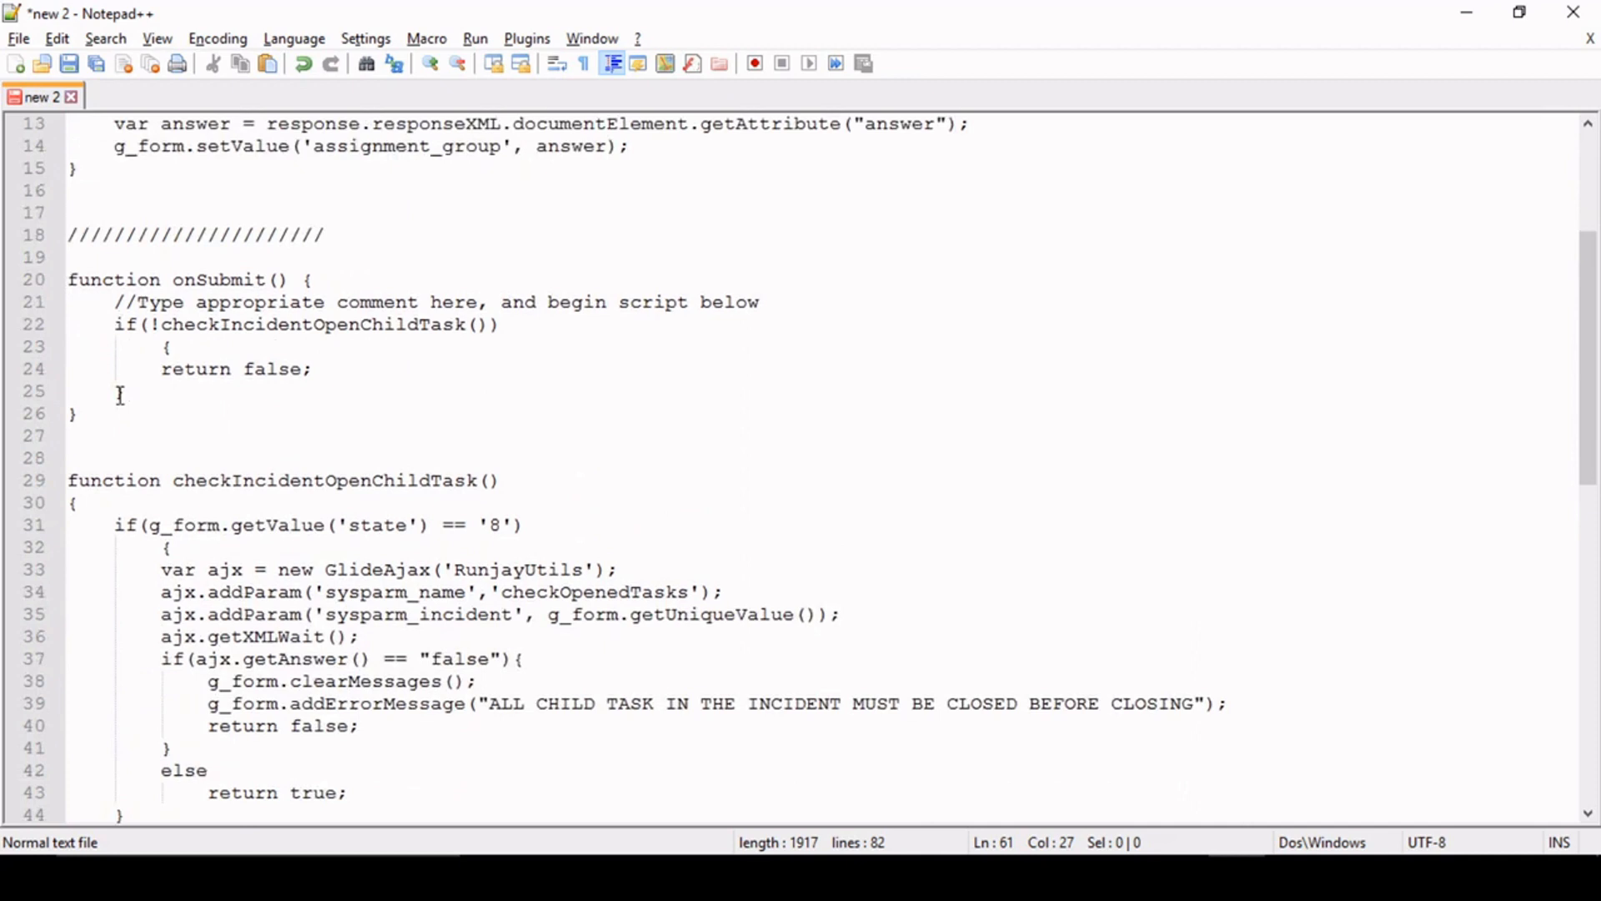
pyautogui.click(70, 275)
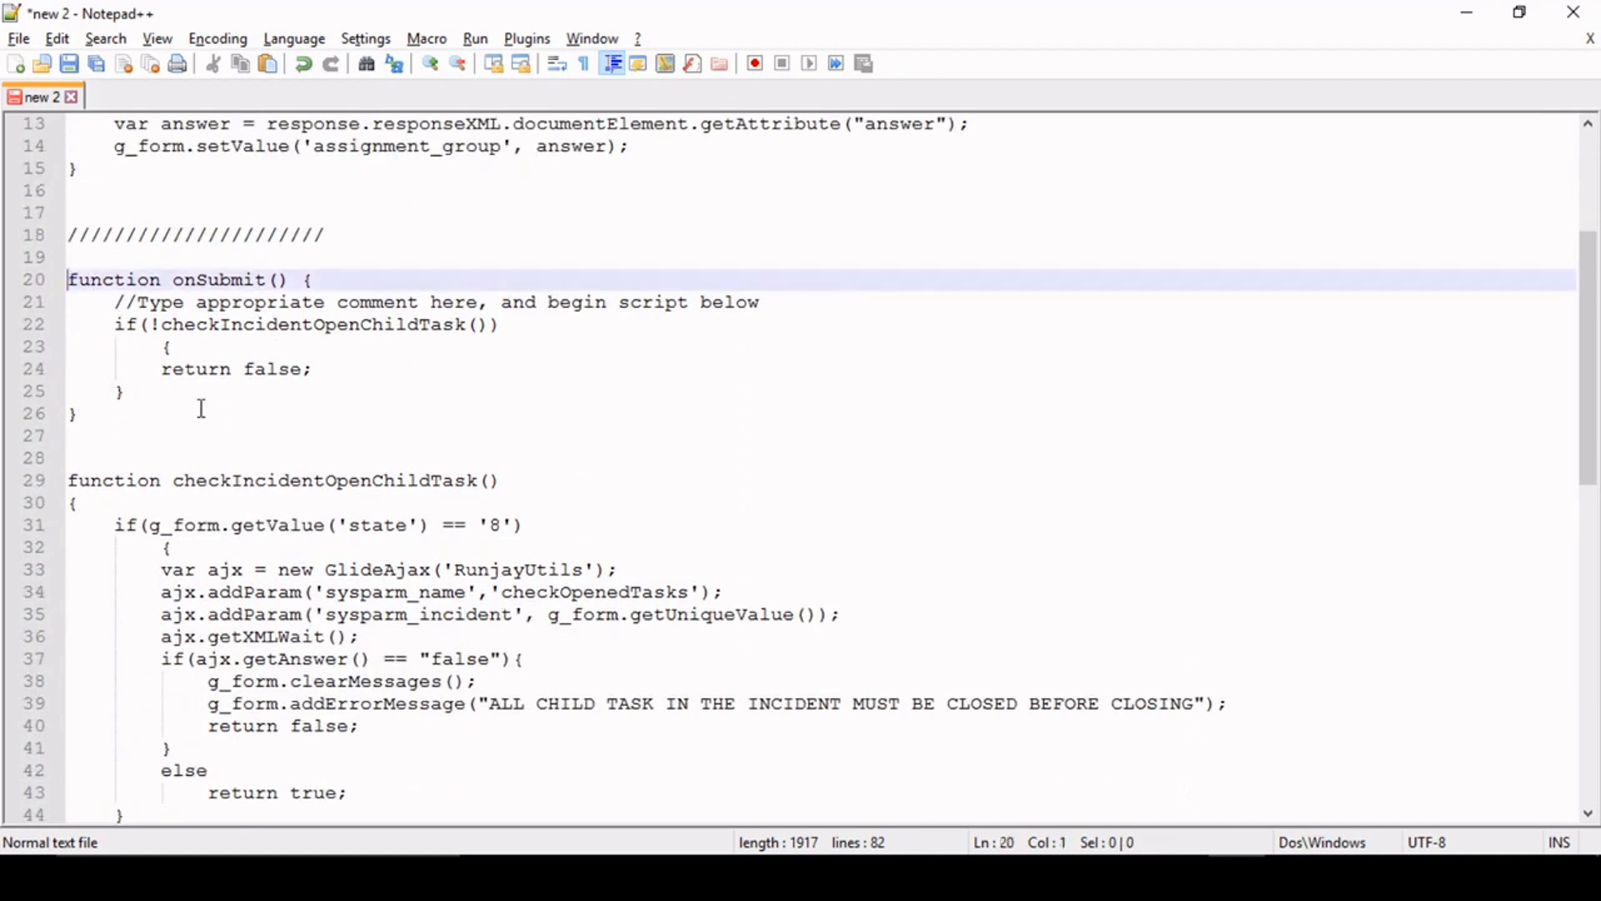
pyautogui.scroll(-2, 200, 403)
pyautogui.keyDown('shift'); pyautogui.click(111, 761); pyautogui.keyUp('shift')
pyautogui.hotkey('ctrl', 'c')
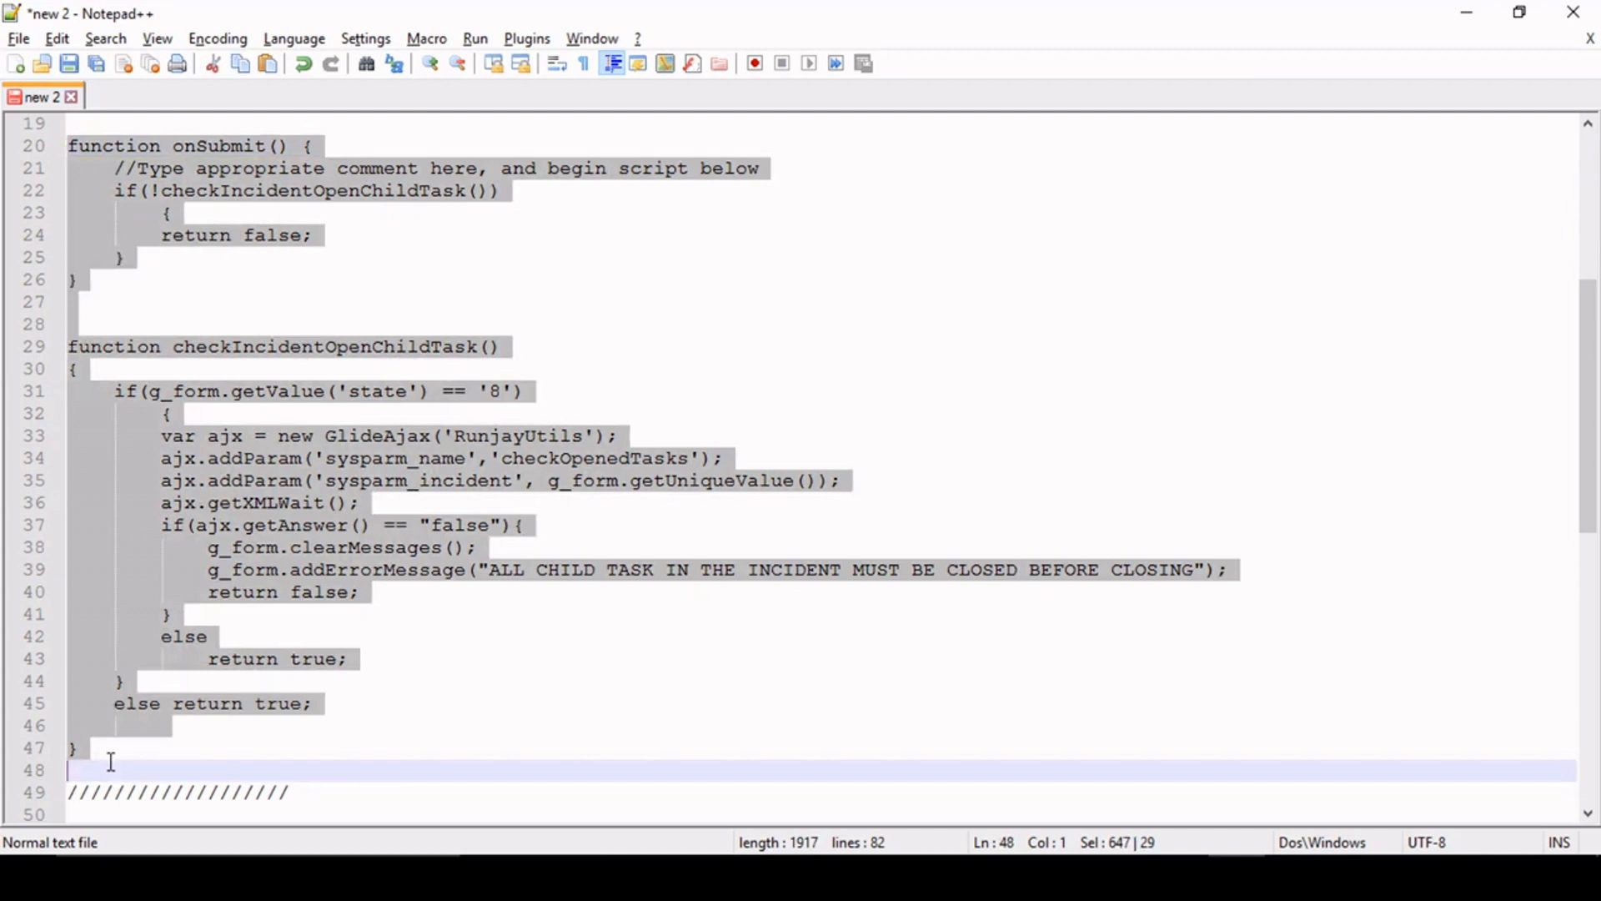
# - Switch back to the browser, replace the client script's default code with the copied functions, and save the record
pyautogui.hotkey('alt', 'Tab')
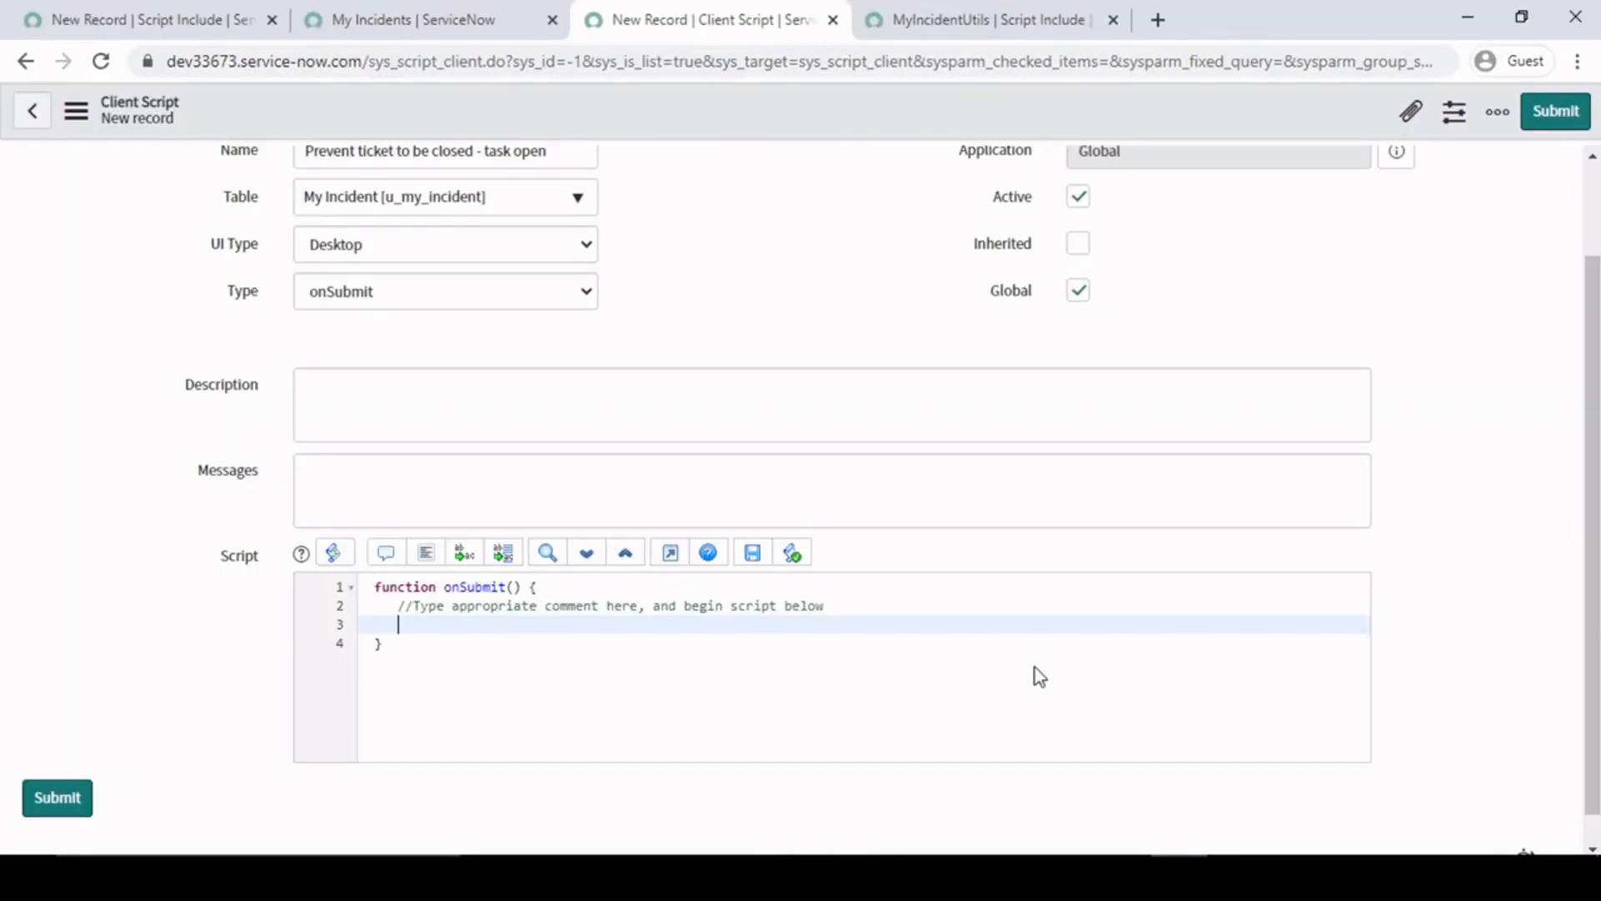
pyautogui.hotkey('ctrl', 'a')
pyautogui.hotkey('ctrl', 'v')
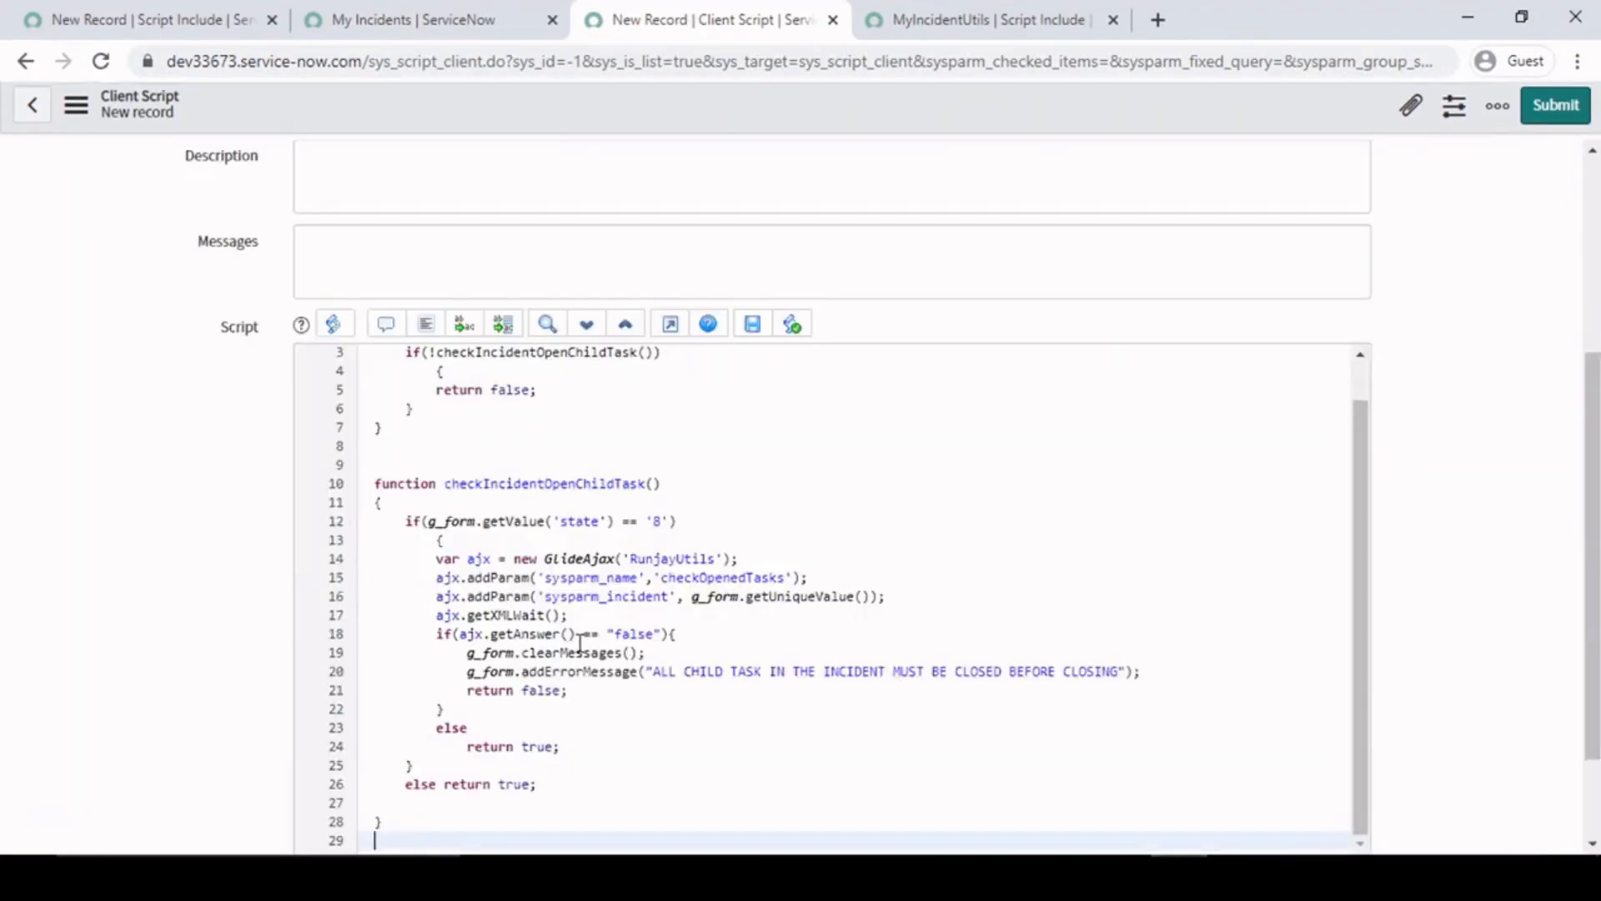
pyautogui.click(451, 445)
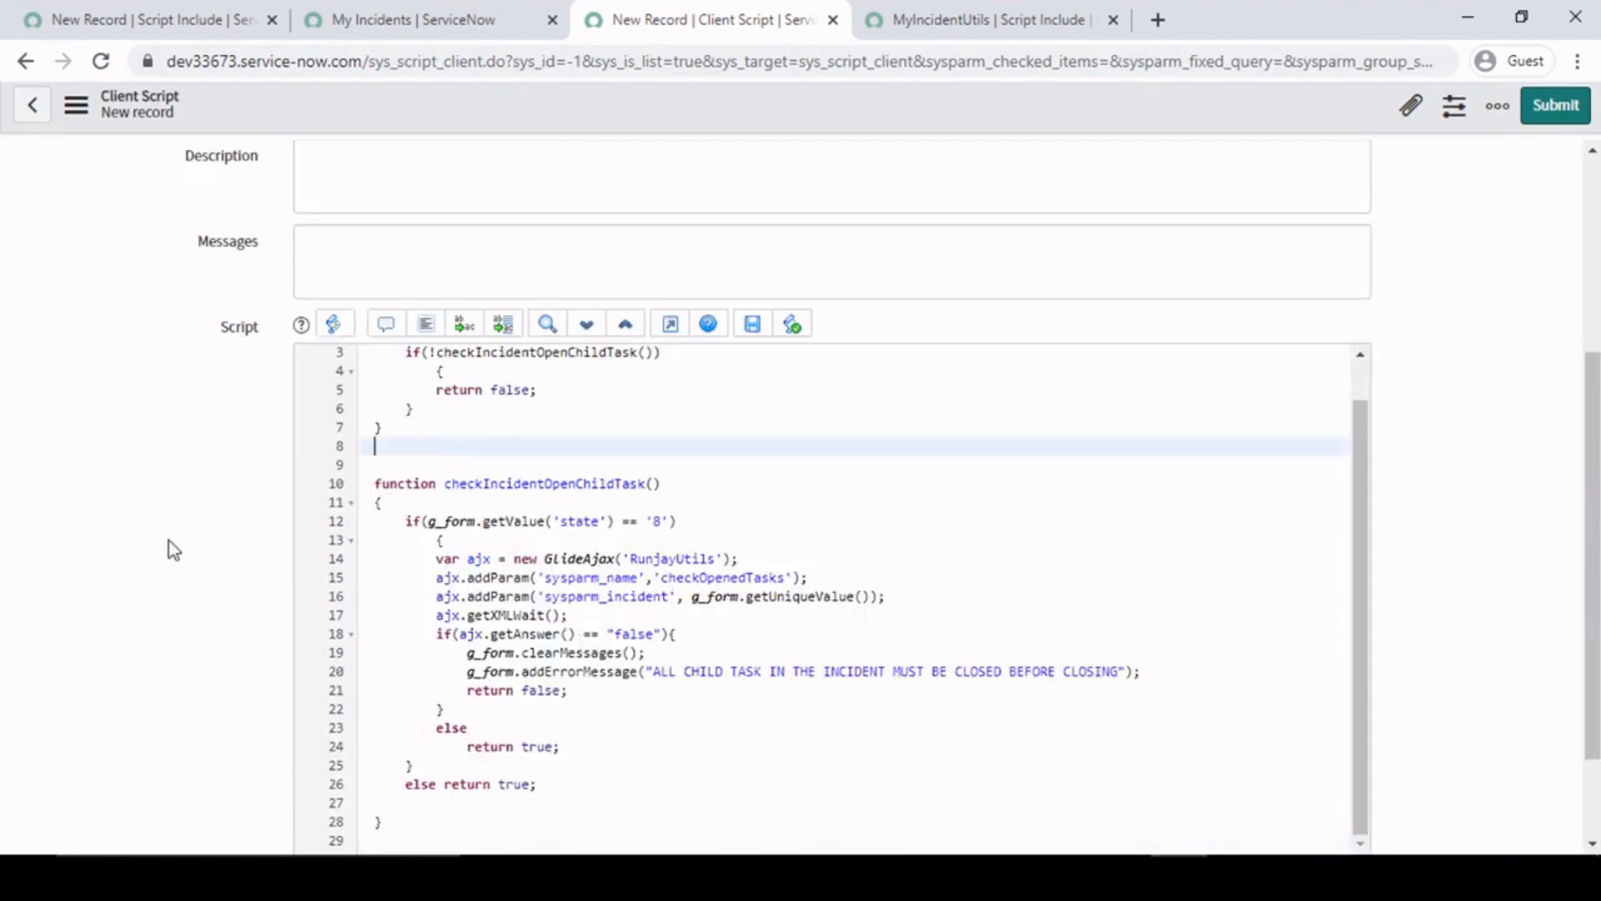
pyautogui.scroll(-2, 171, 544)
pyautogui.scroll(1, 693, 567)
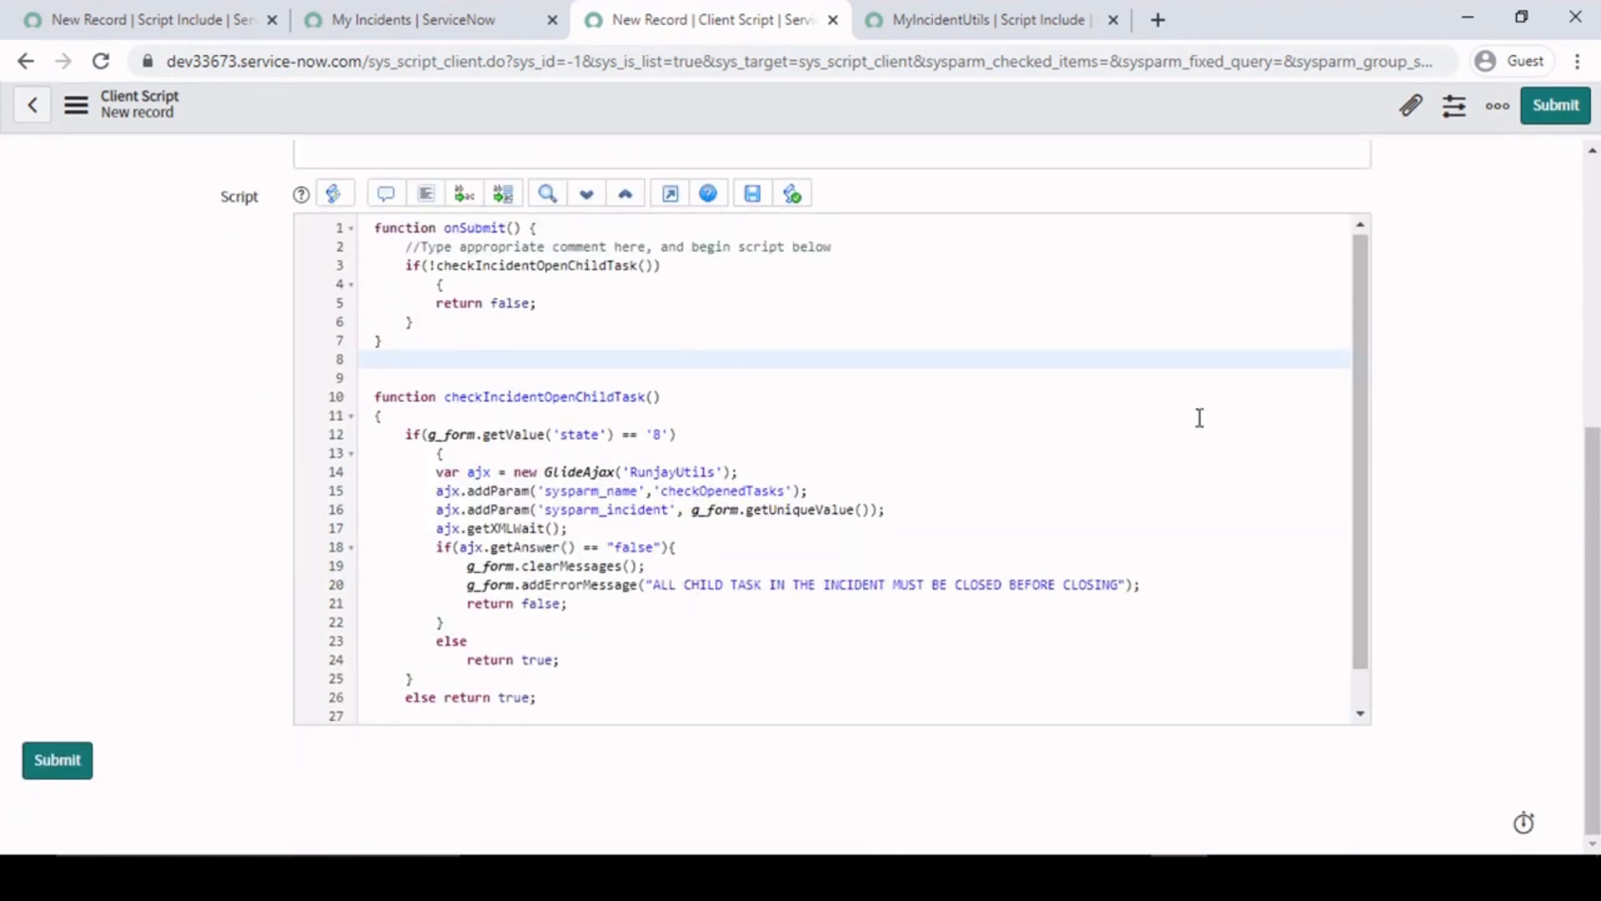
pyautogui.scroll(6, 1200, 418)
pyautogui.rightClick(804, 102)
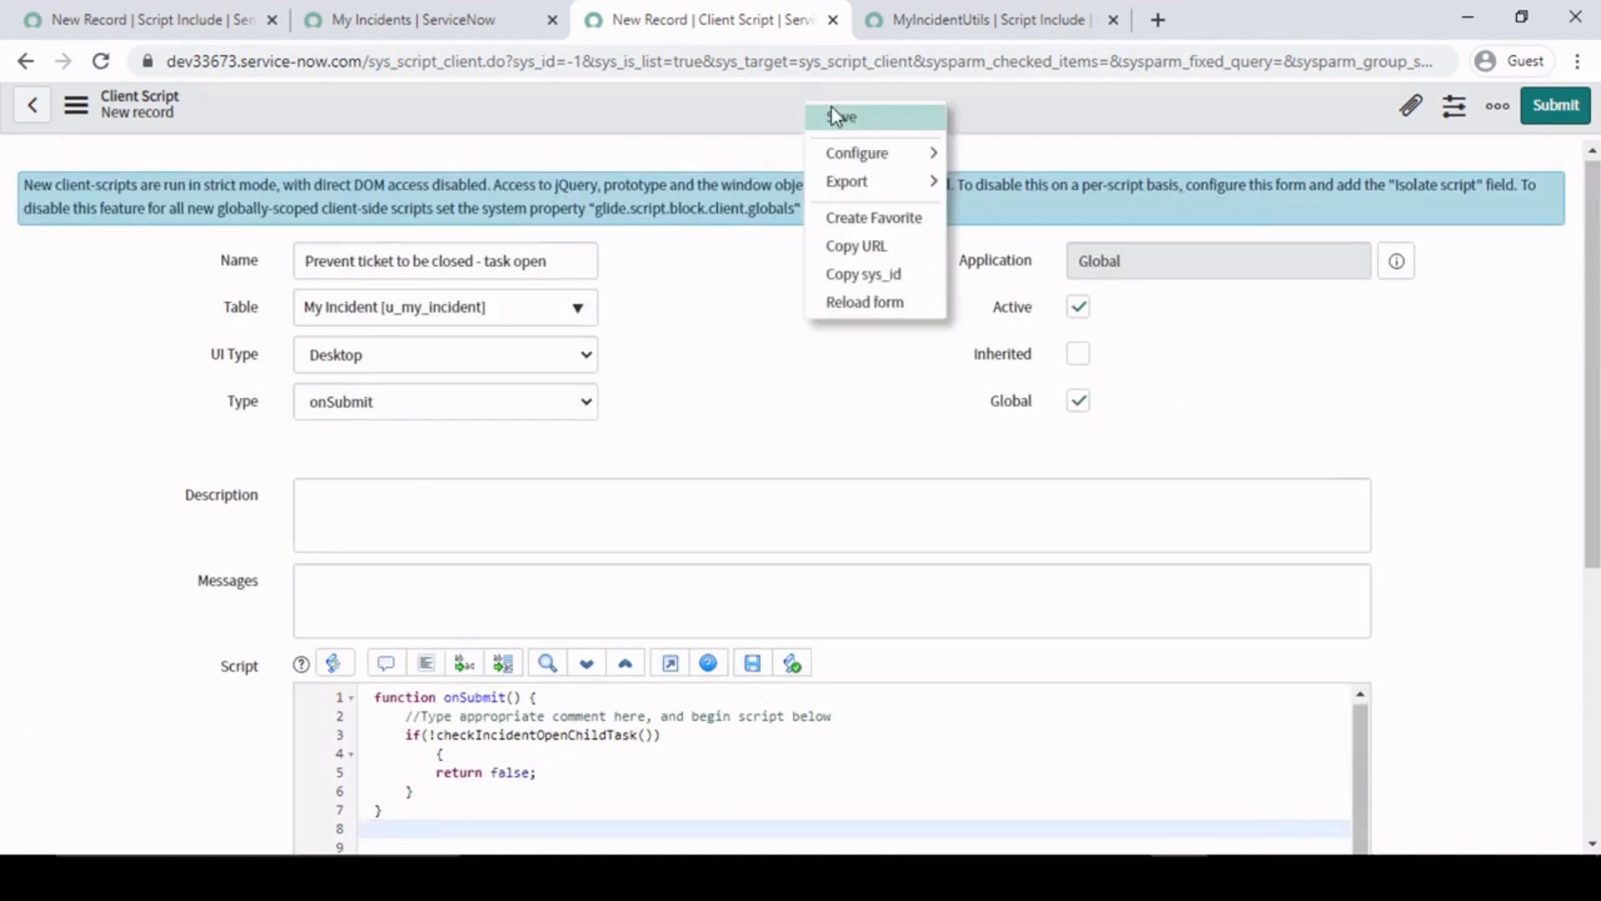
pyautogui.click(839, 121)
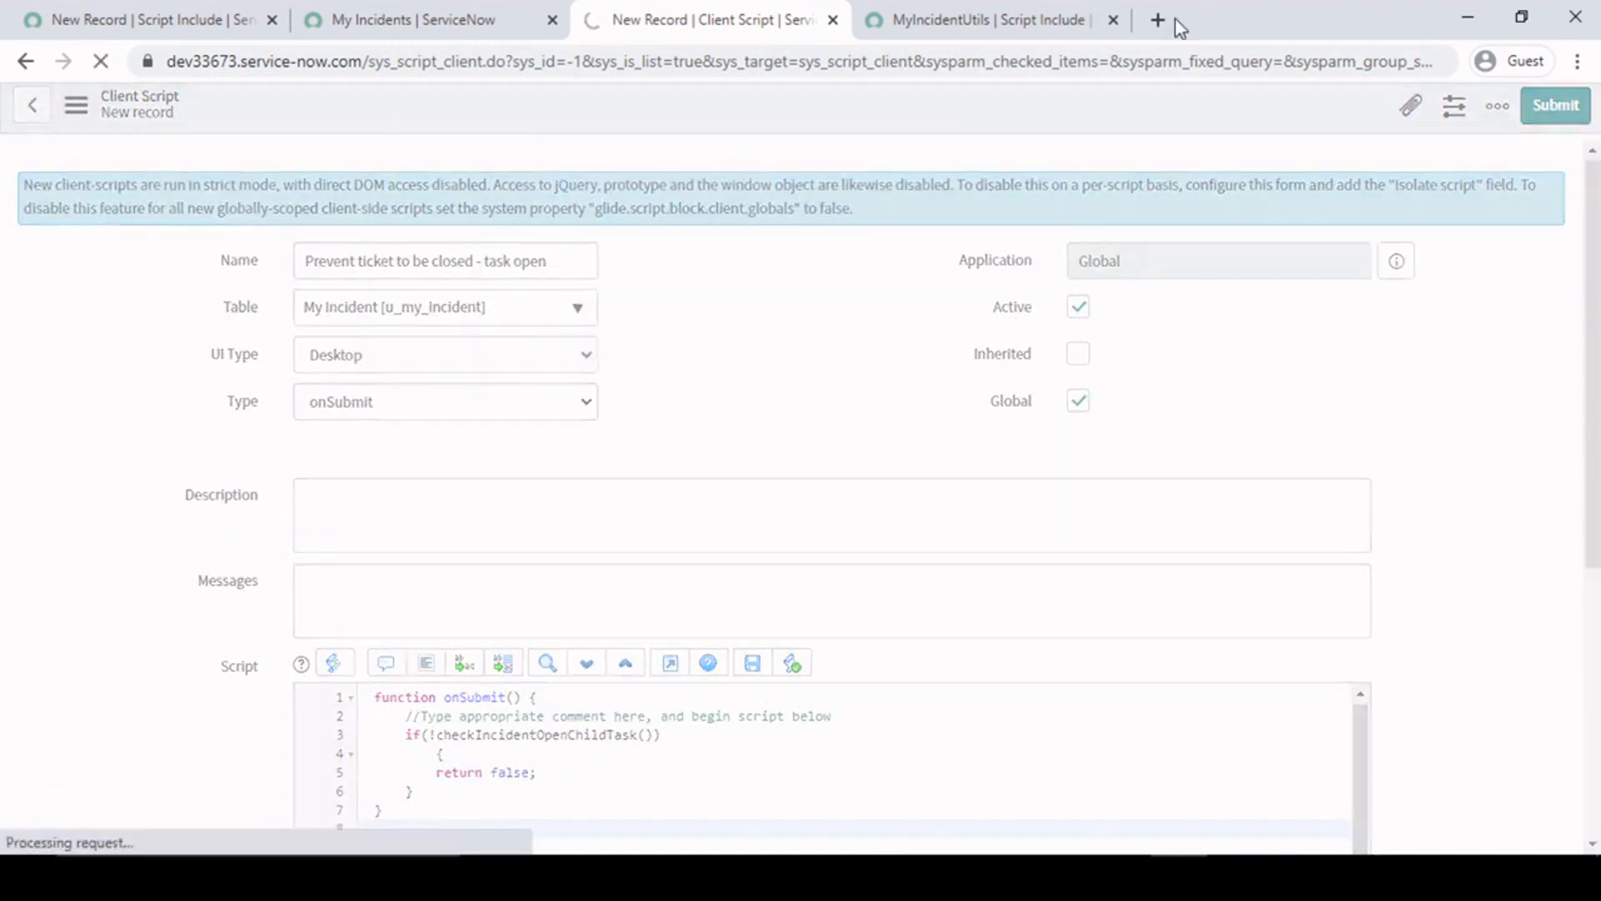
# - Copy the script include's name and use it as the GlideAjax class in checkIncidentOpenChildTask, making it 'MyIncidentUtils'
pyautogui.click(909, 18)
pyautogui.scroll(2, 194, 293)
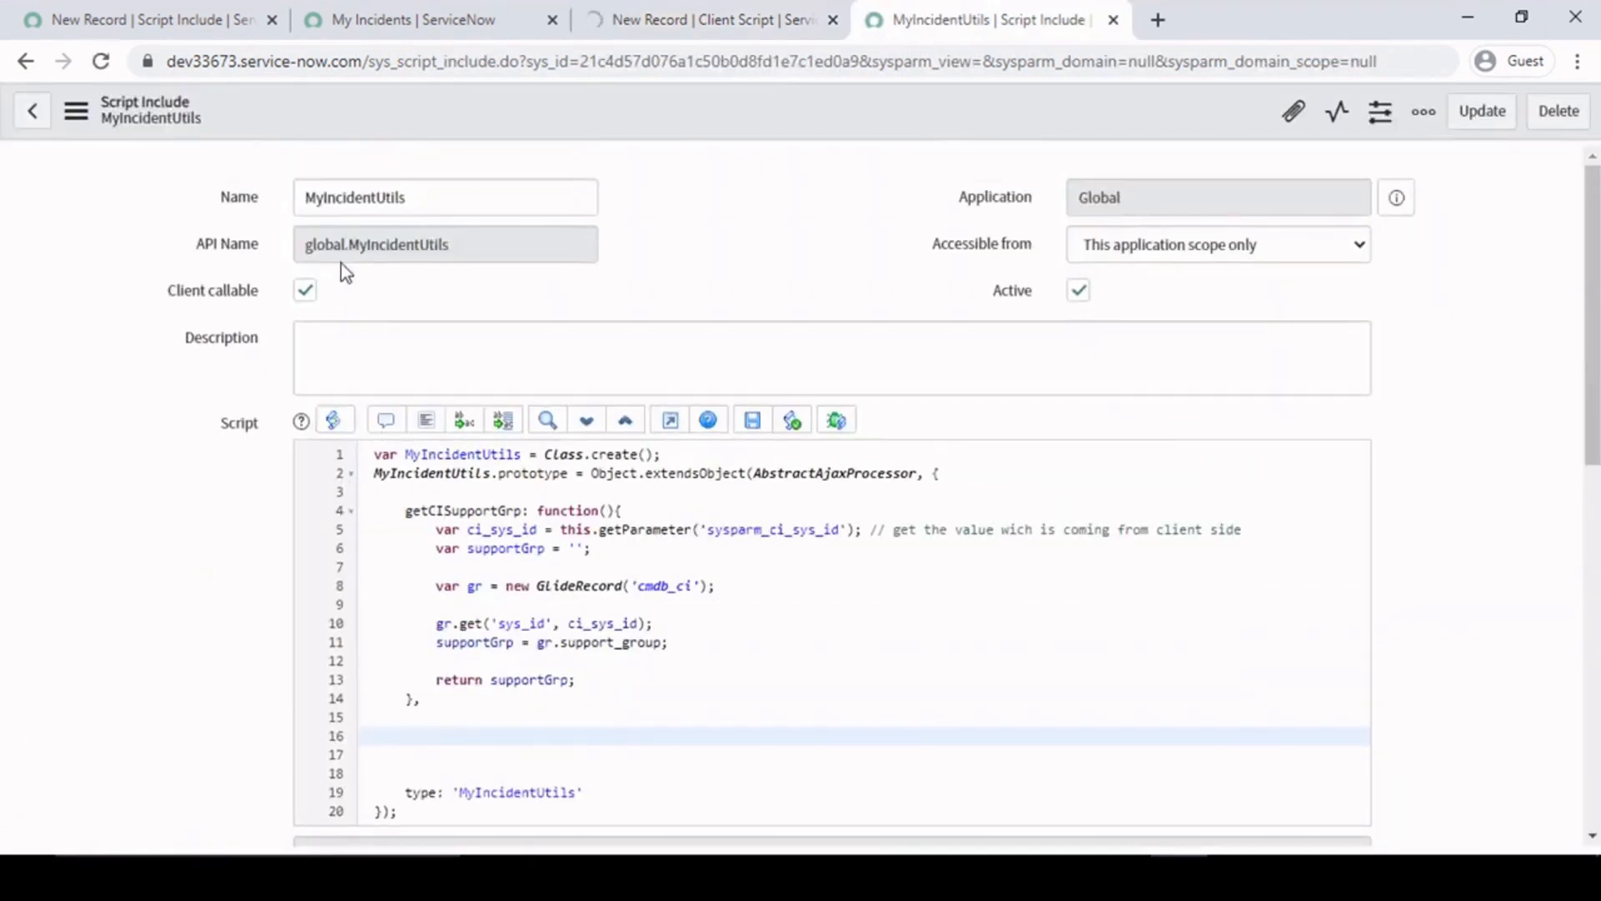
pyautogui.click(433, 195)
pyautogui.doubleClick(433, 196)
pyautogui.hotkey('ctrl', 'c')
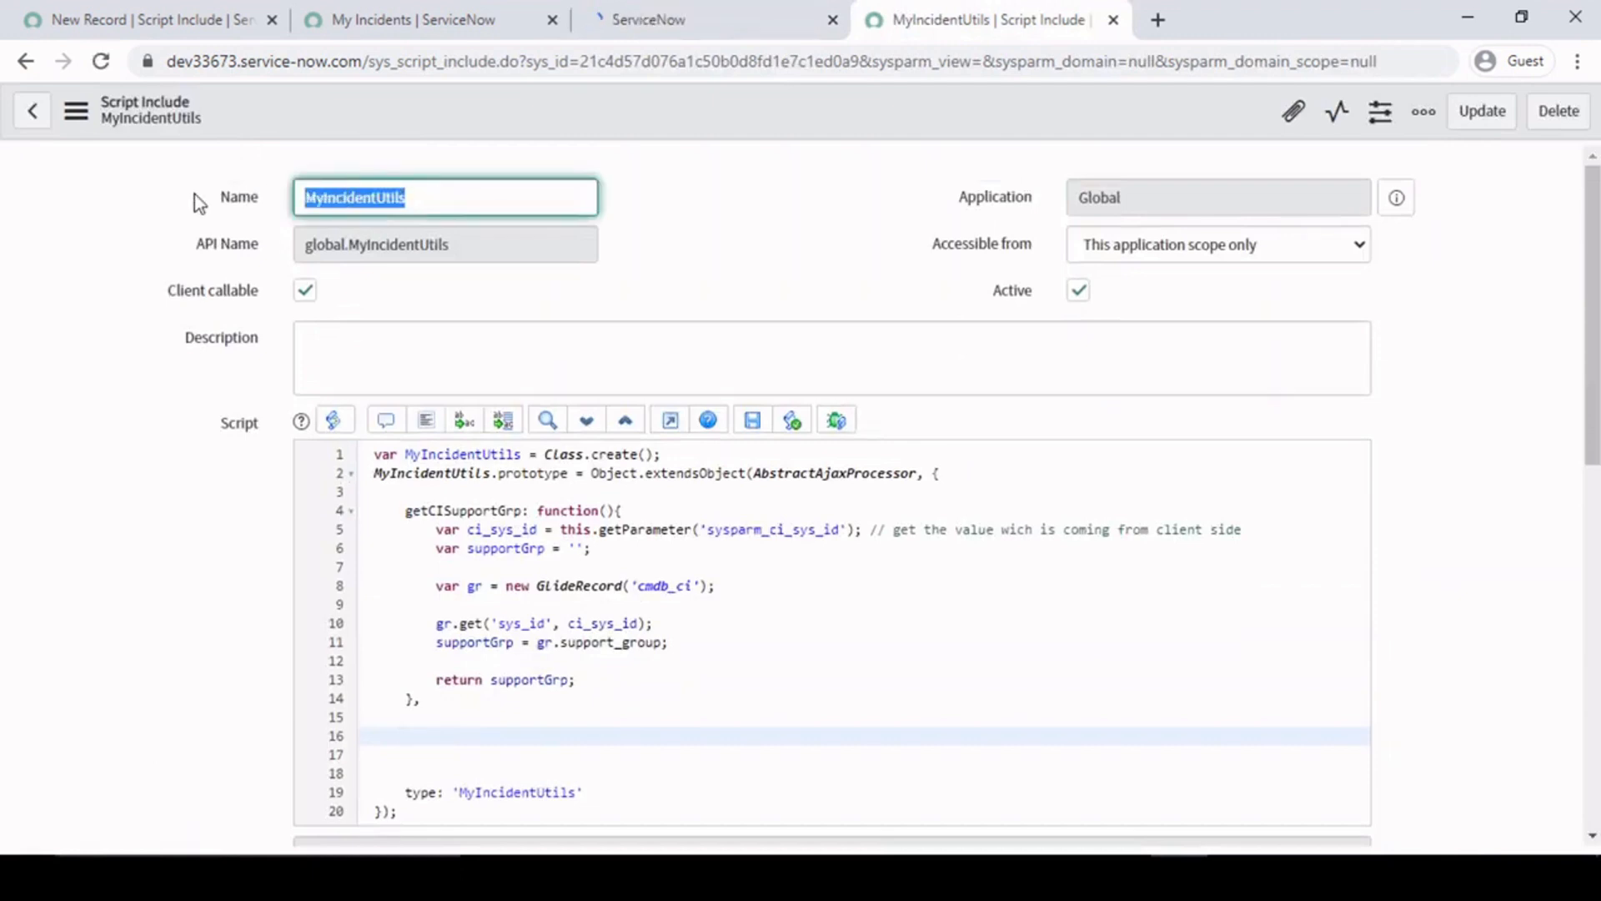
pyautogui.click(638, 20)
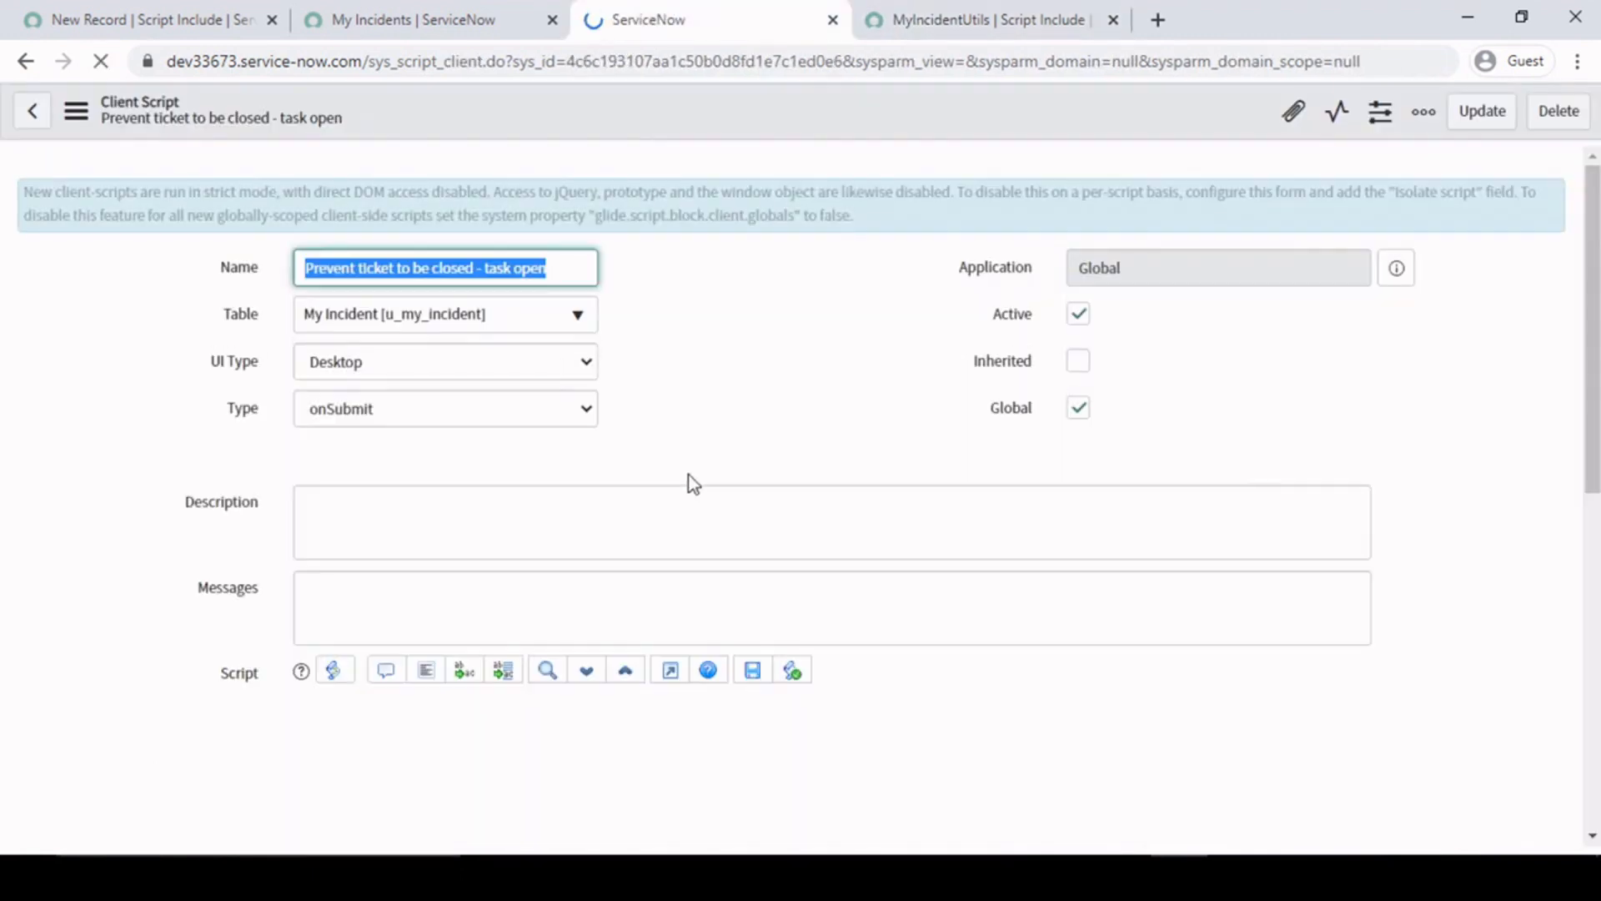
pyautogui.scroll(-3, 1468, 658)
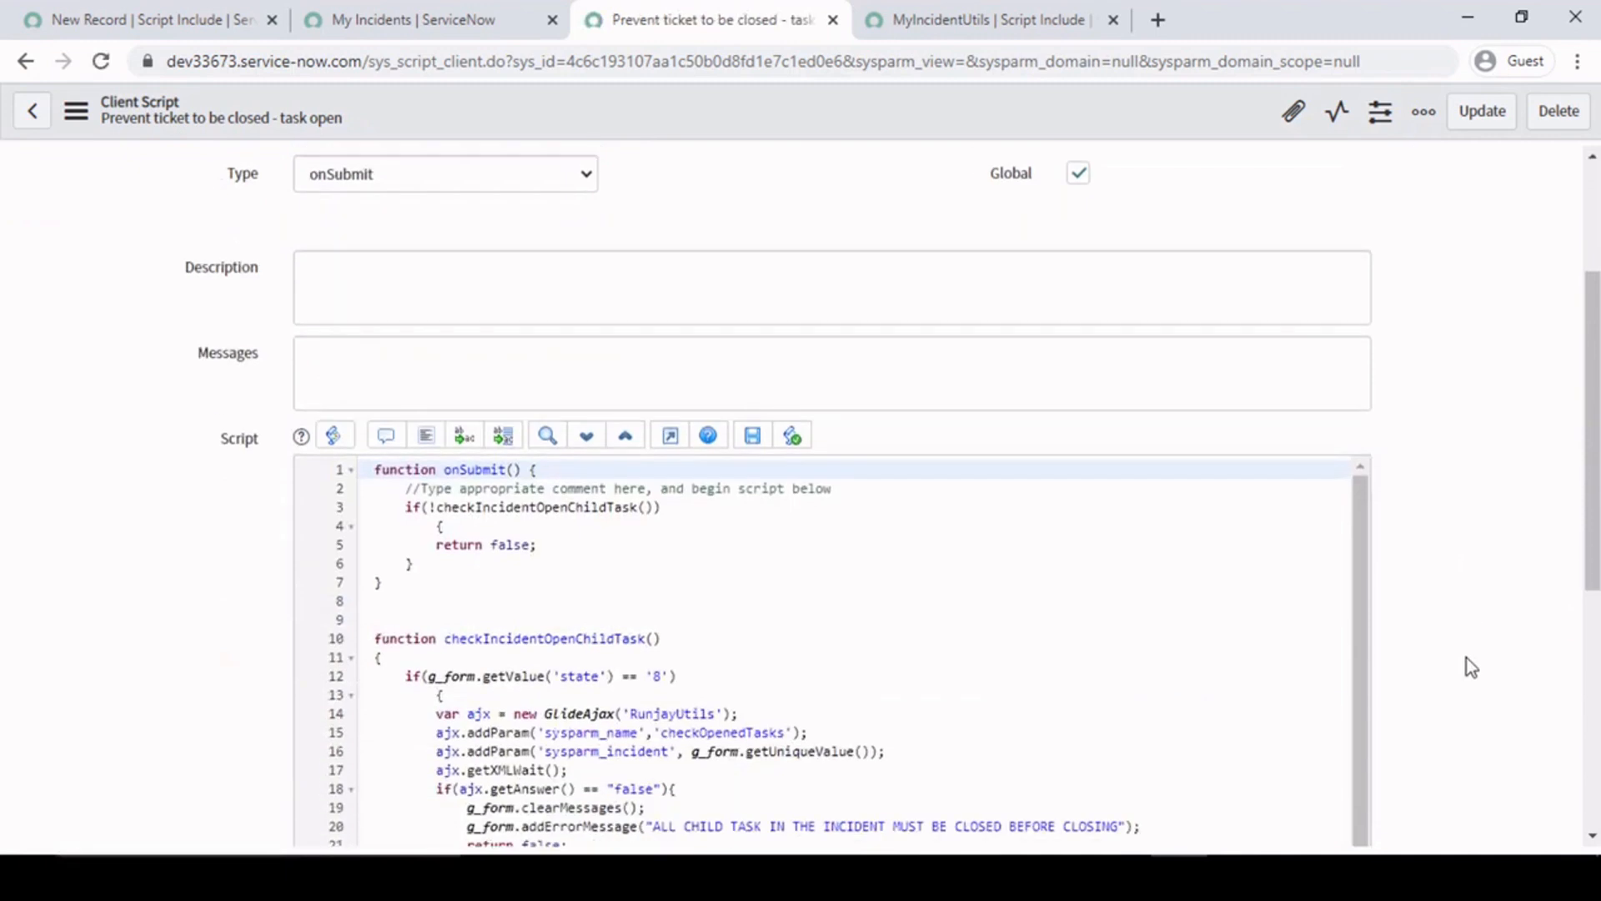
pyautogui.scroll(-3, 1466, 658)
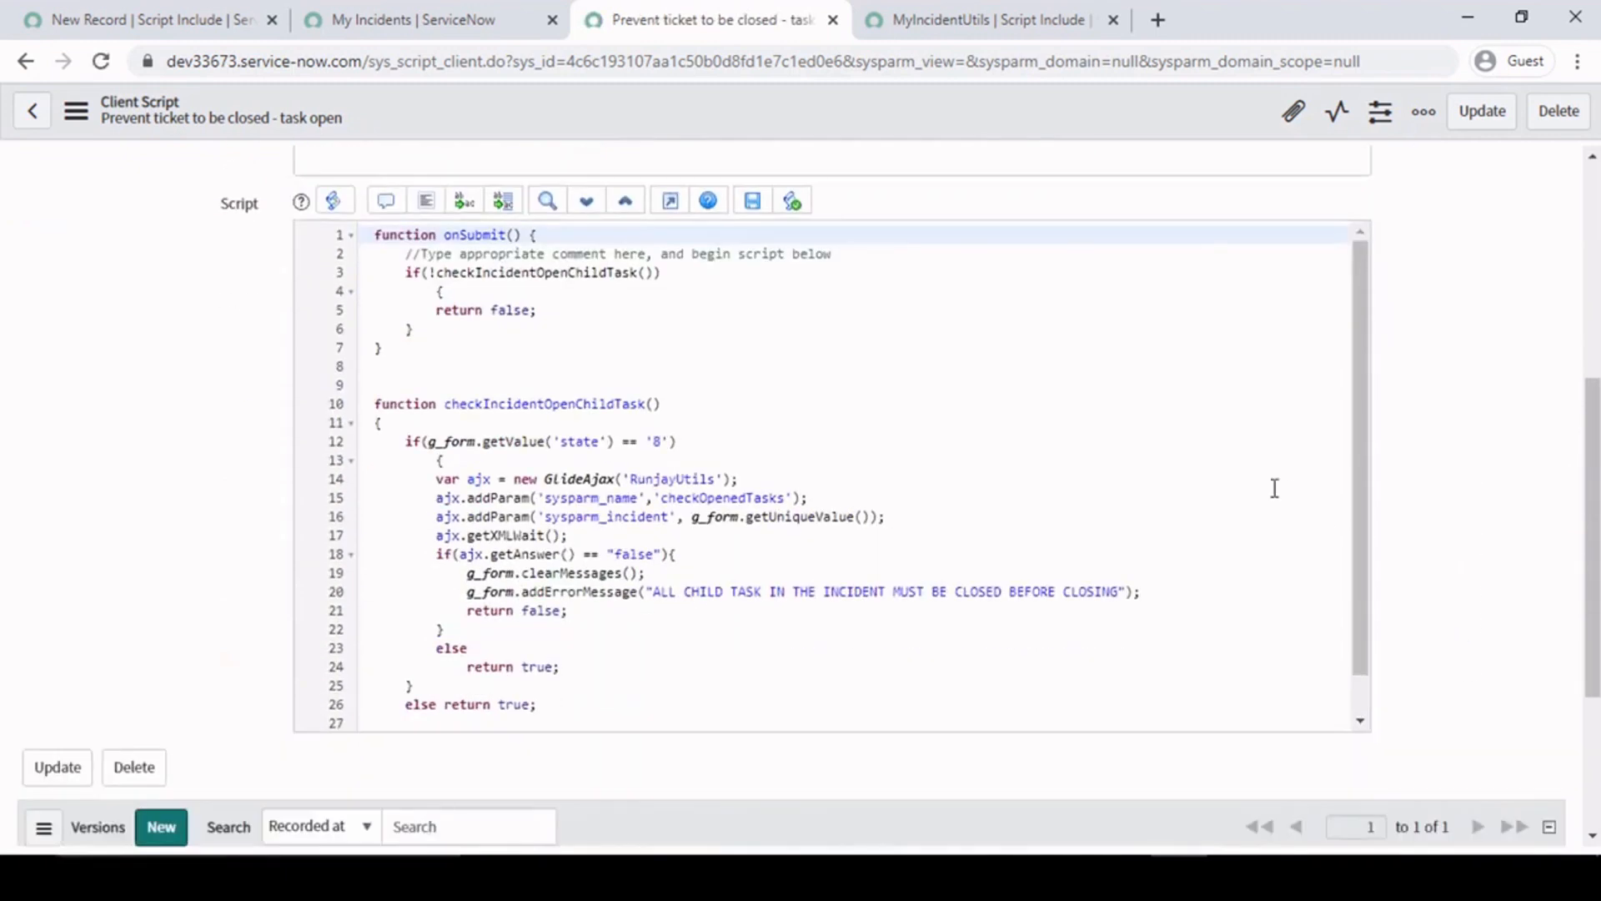
pyautogui.doubleClick(676, 482)
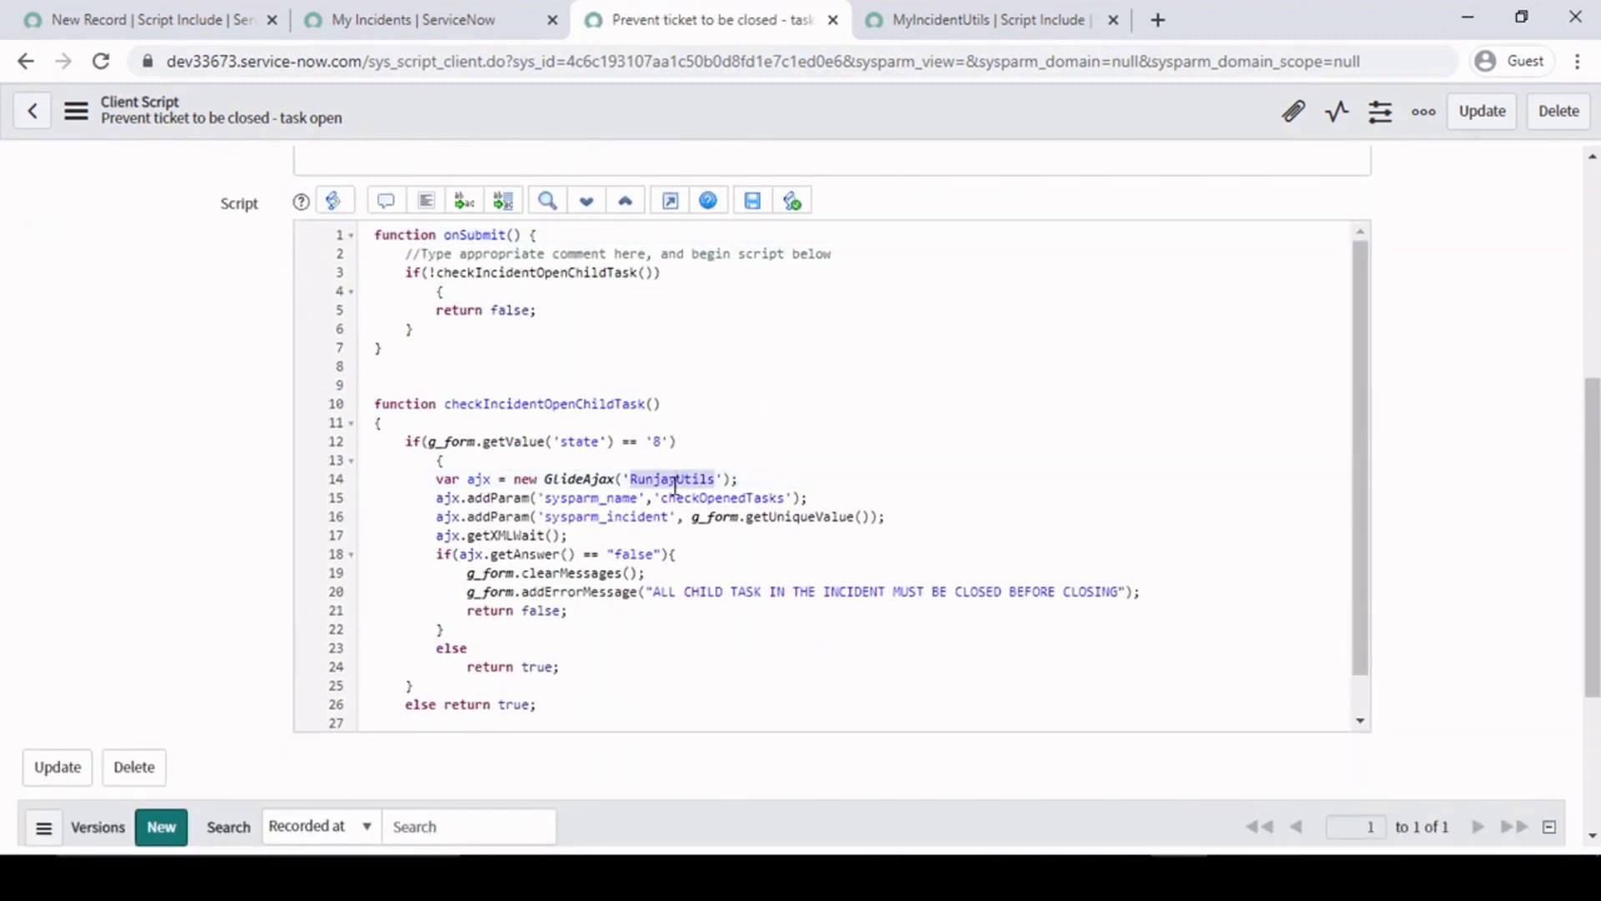
pyautogui.hotkey('ctrl', 'v')
pyautogui.click(708, 536)
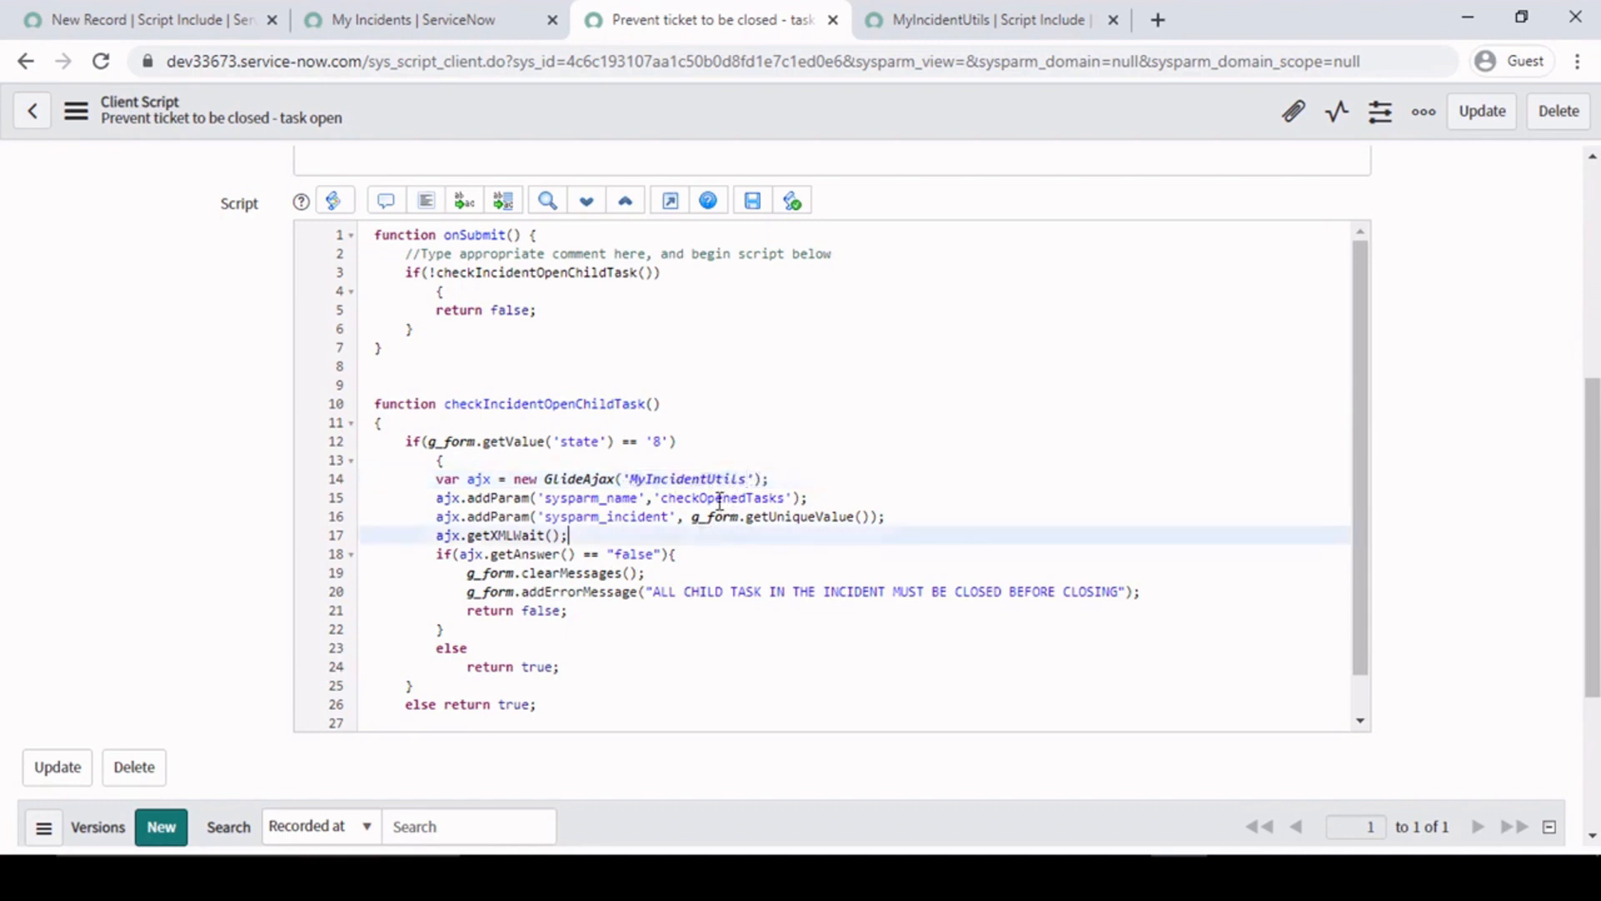
# - Save the client script with its GlideAjax call pointing to 'MyIncidentUtils'
pyautogui.click(628, 478)
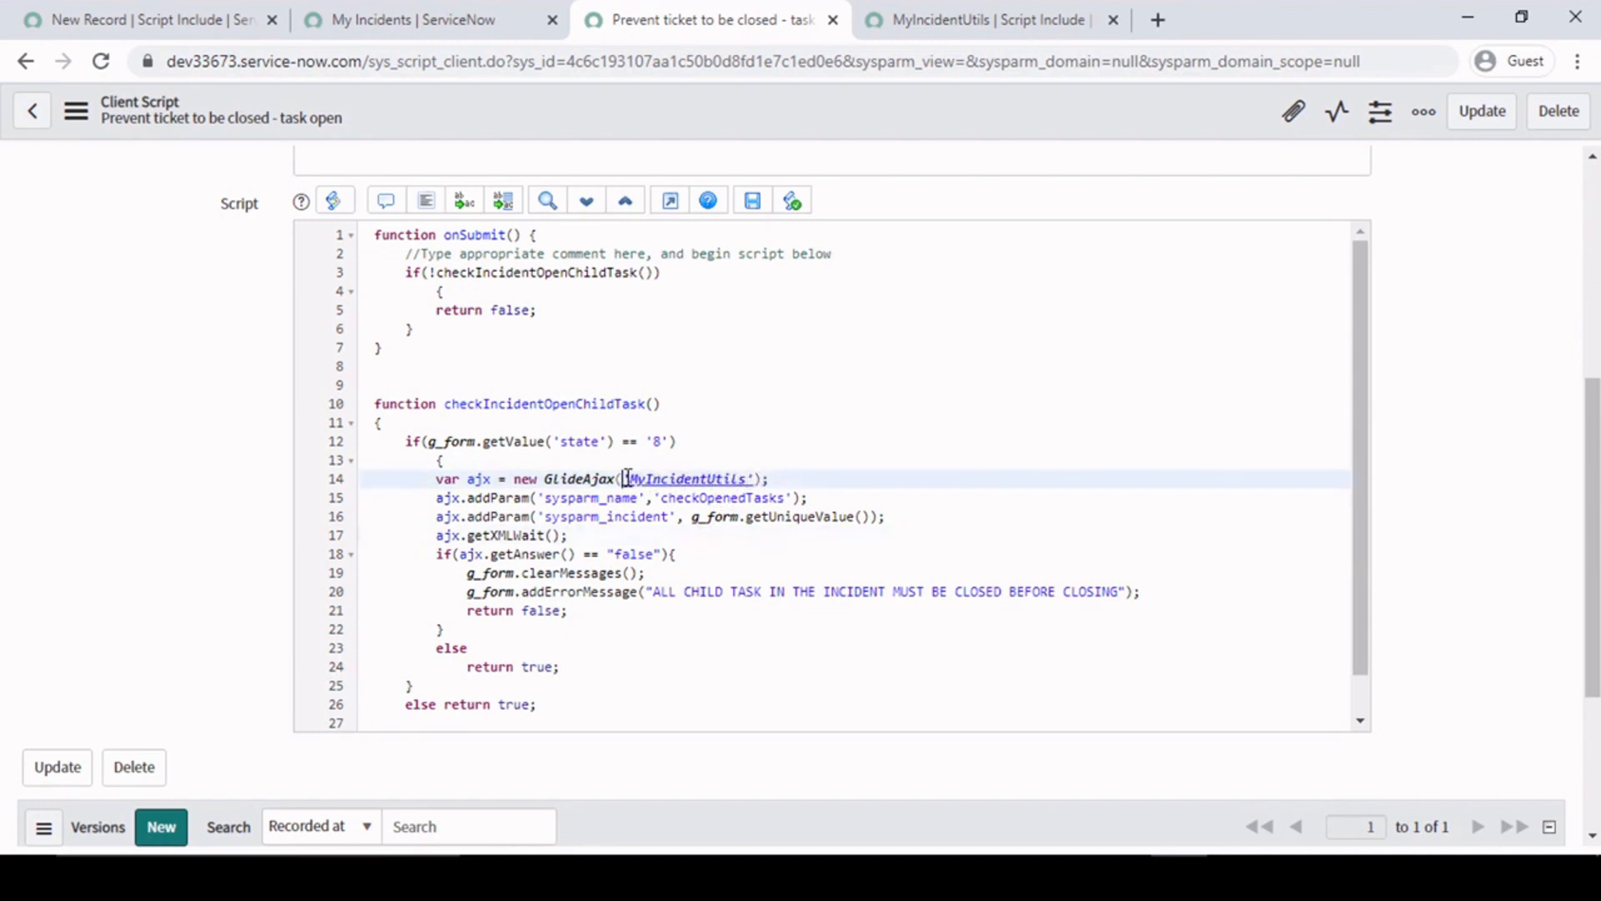
pyautogui.rightClick(900, 107)
pyautogui.click(928, 122)
# - Place the cursor below getCISupportGrp in the MyIncidentUtils script include, and copy the checkOpenedTasks through _outputFunction code from the Notepad++ notes
pyautogui.click(959, 22)
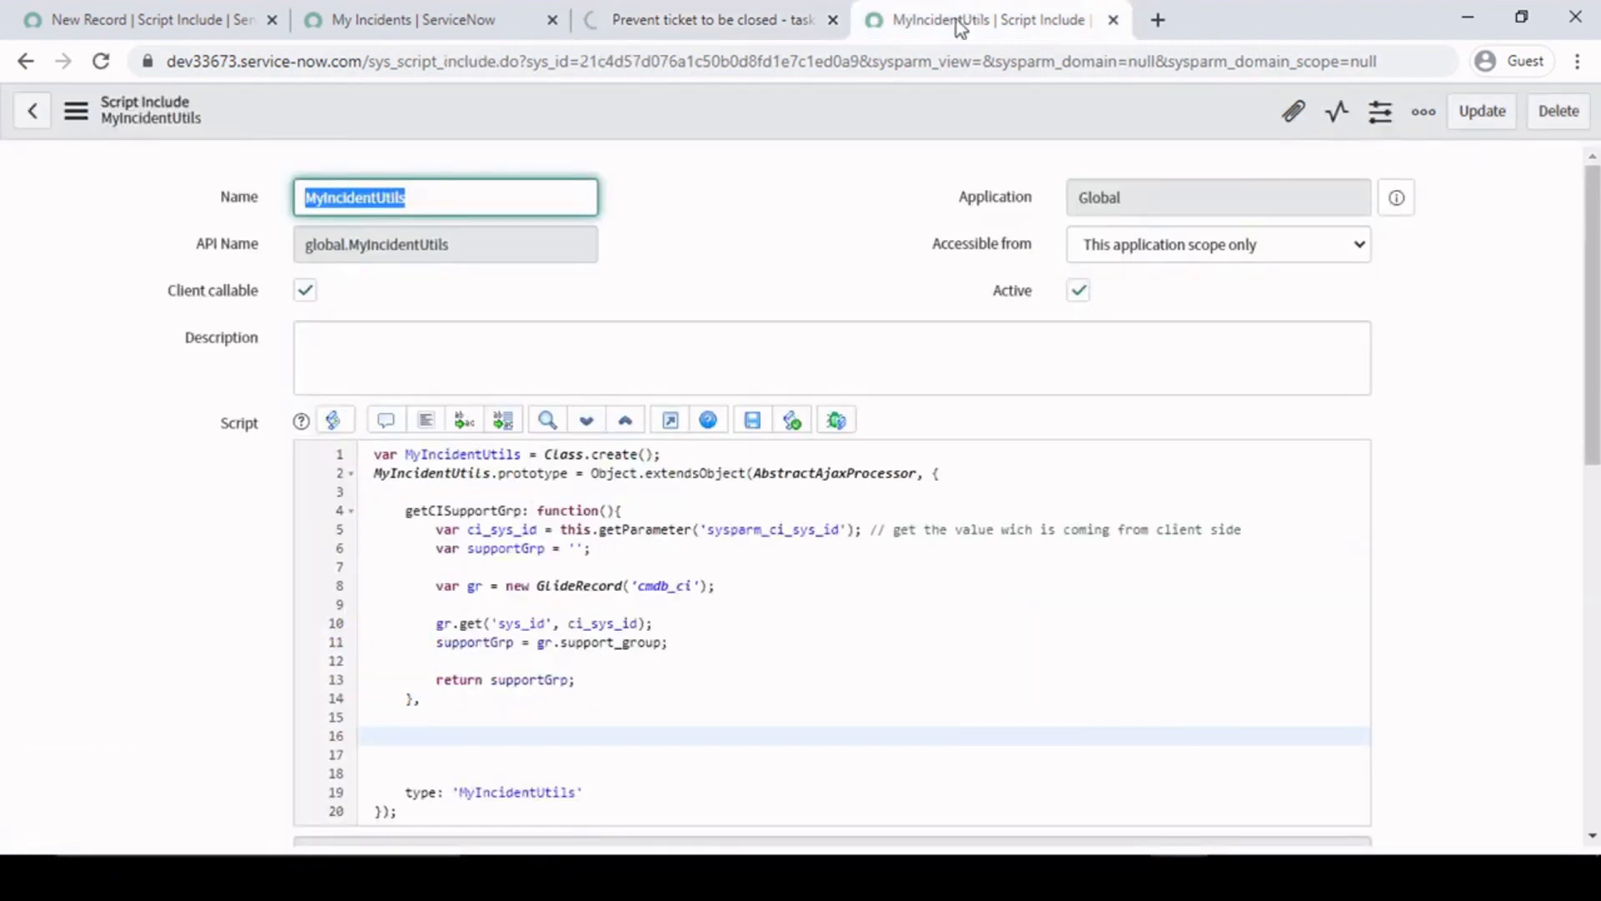
pyautogui.click(413, 736)
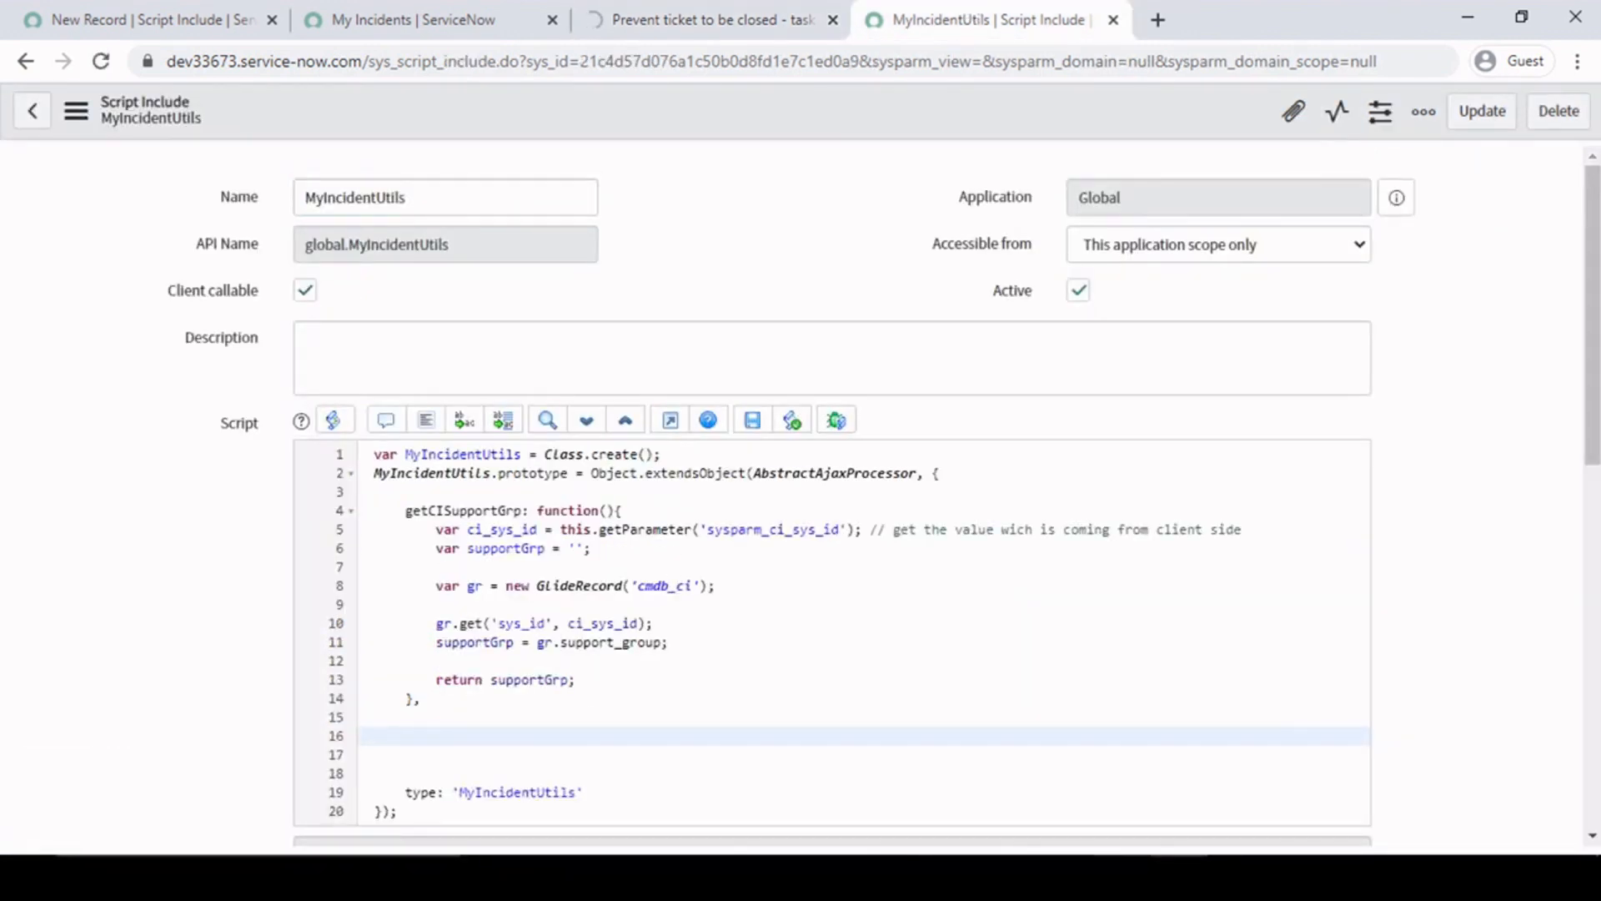
pyautogui.moveTo(1179, 875)
pyautogui.click(1228, 874)
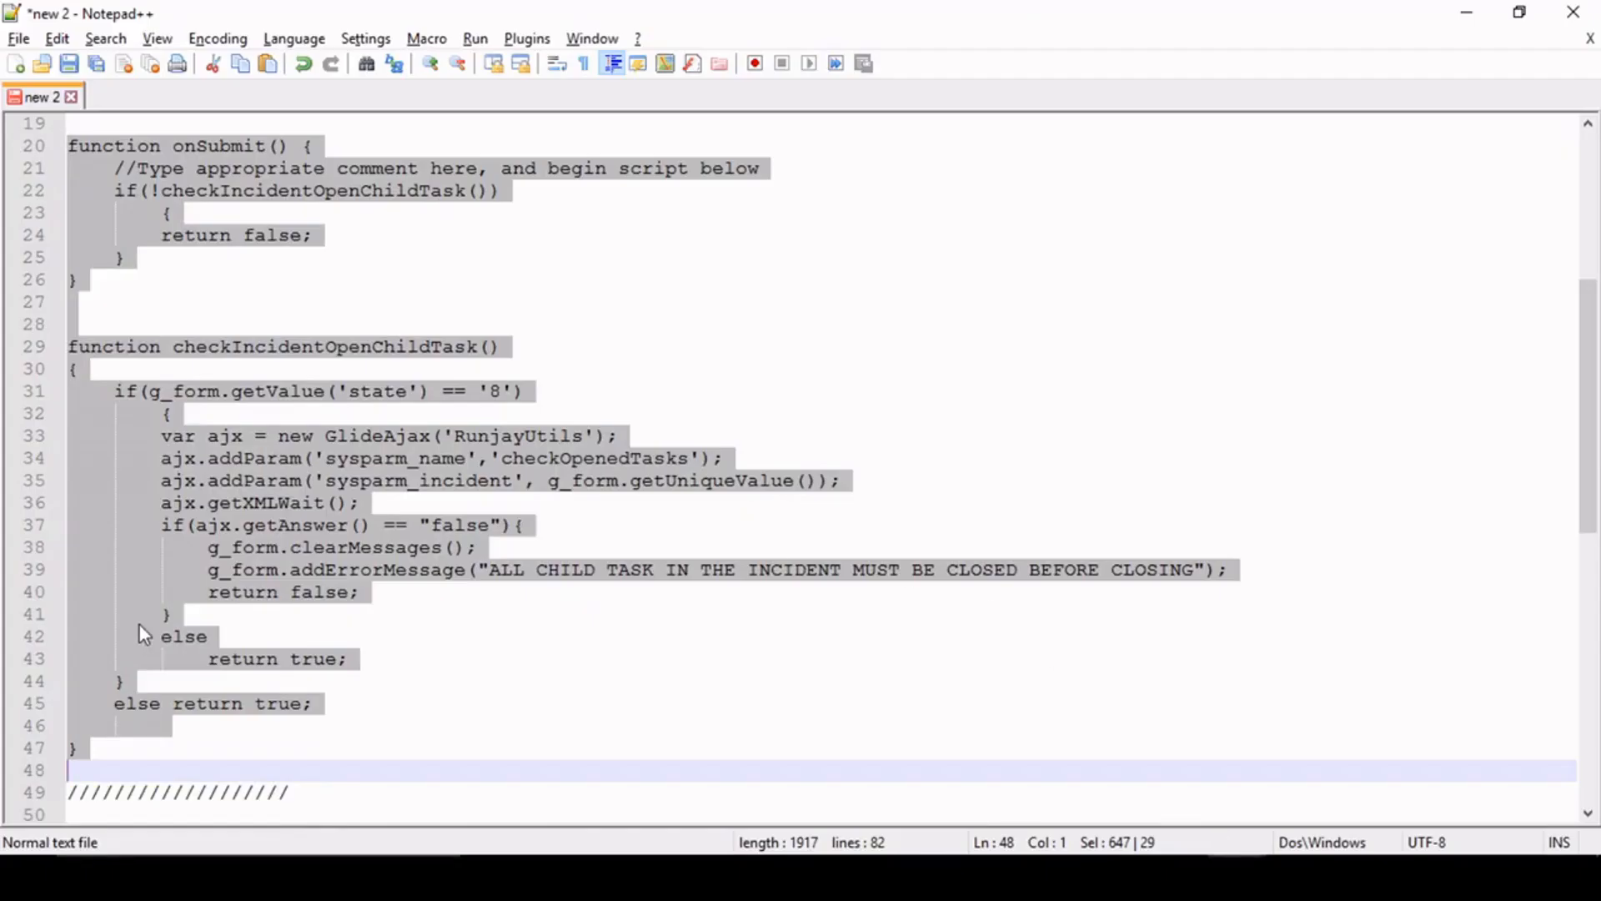
pyautogui.scroll(-8, 328, 610)
pyautogui.scroll(-3, 329, 610)
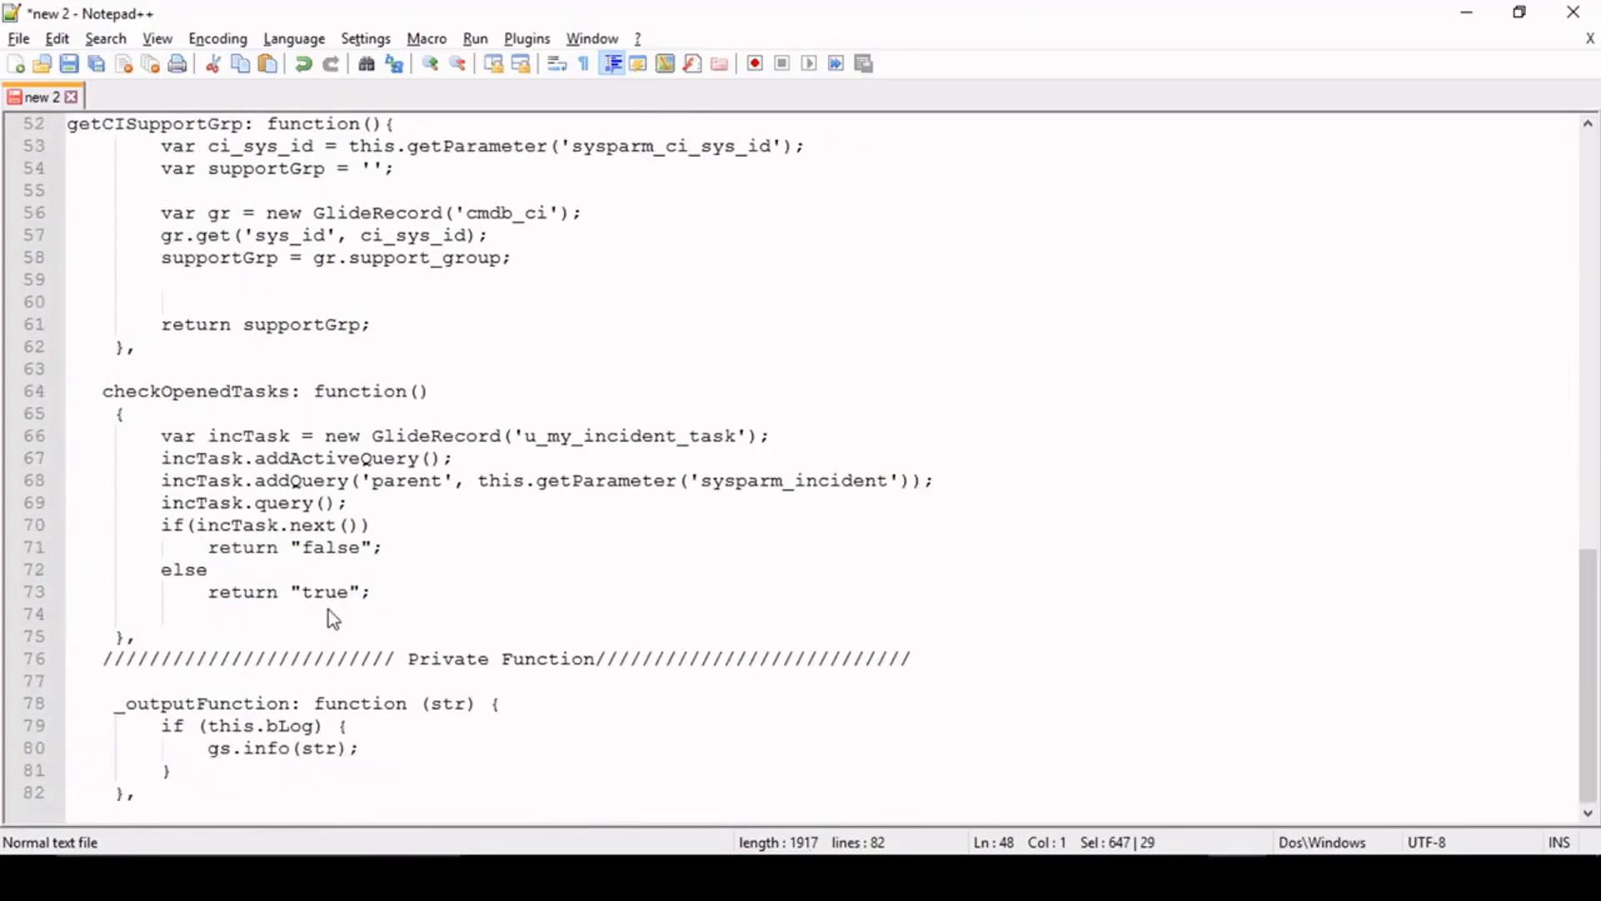
pyautogui.click(130, 417)
pyautogui.moveTo(91, 391); pyautogui.dragTo(164, 633)
pyautogui.hotkey('ctrl', 'c')
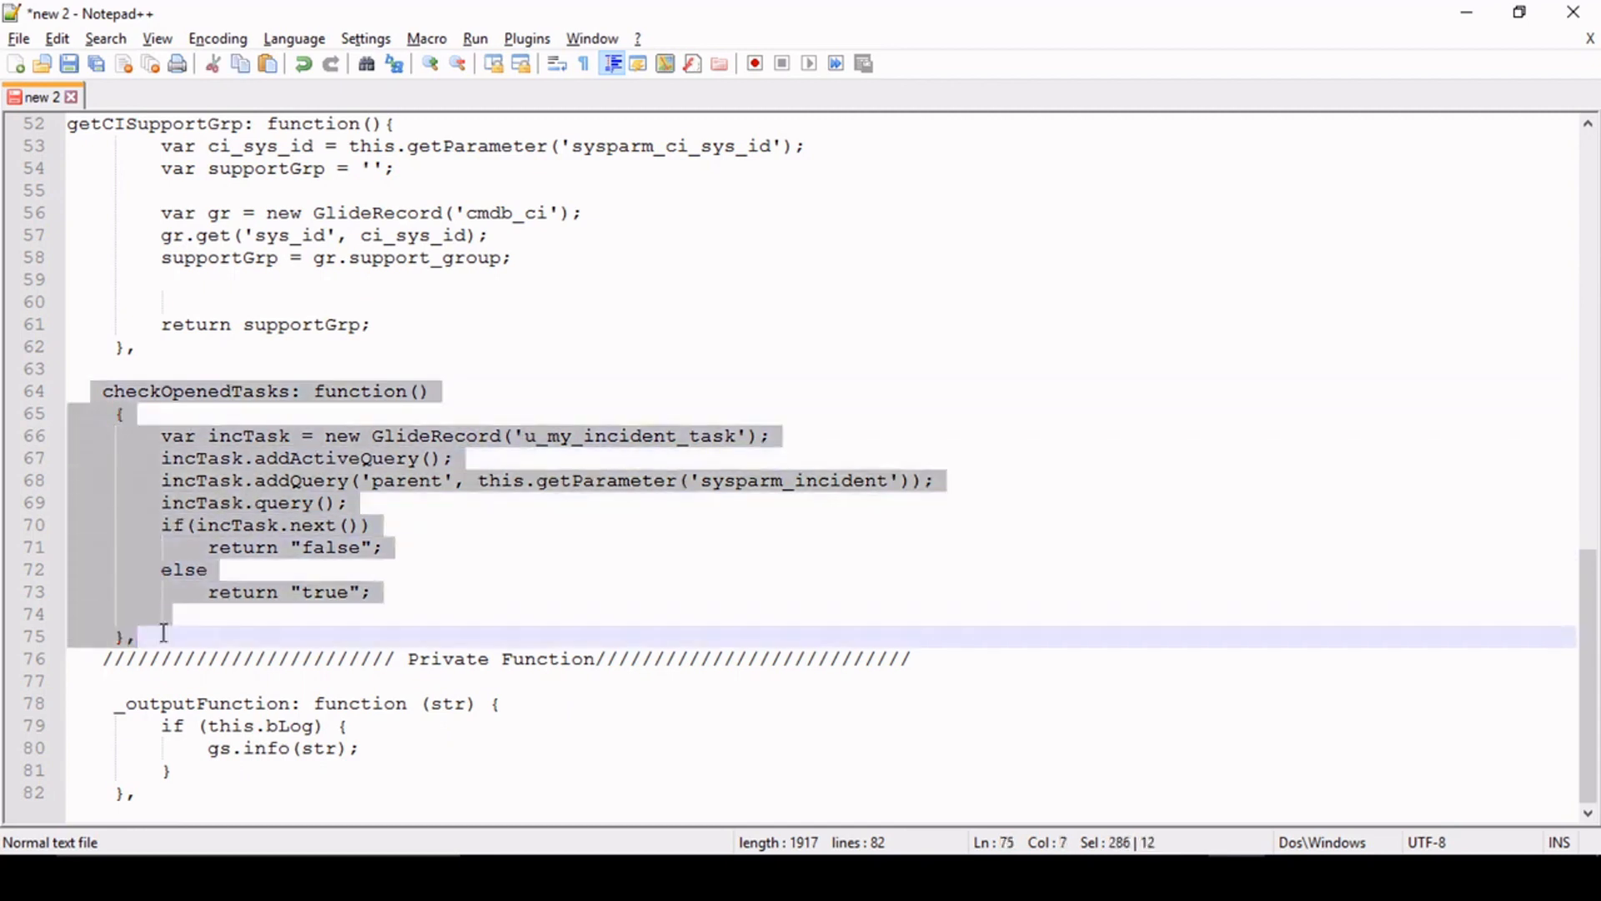
pyautogui.click(163, 633)
pyautogui.click(512, 705)
pyautogui.moveTo(158, 788); pyautogui.dragTo(103, 392)
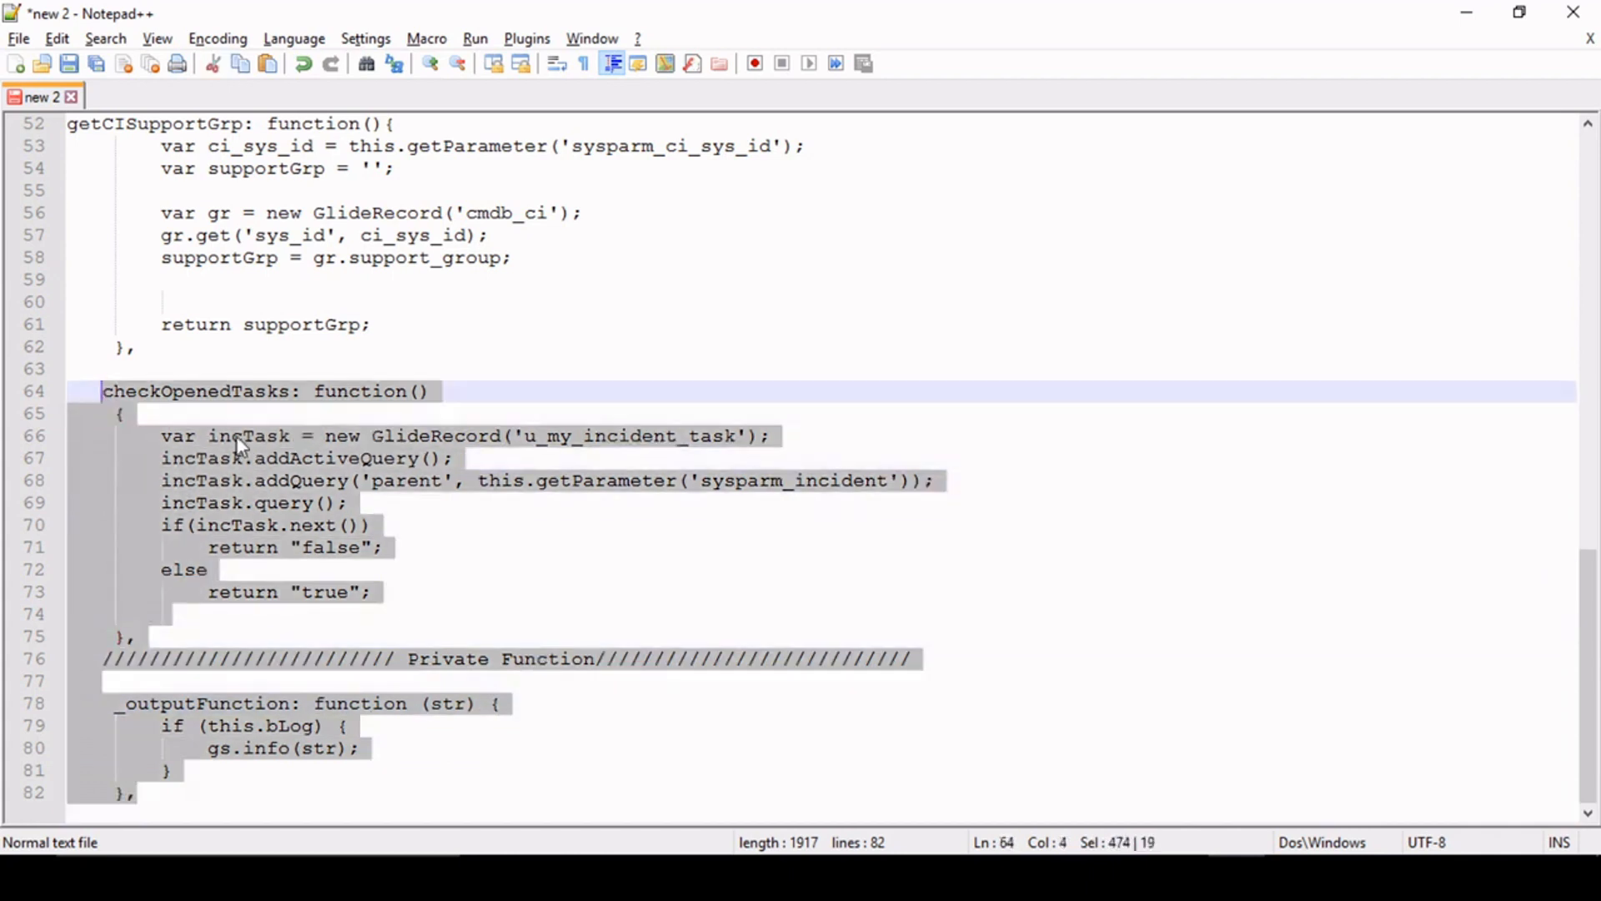
# - Return to the browser, paste the copied functions below getCISupportGrp in MyIncidentUtils, and save the script include
pyautogui.click(1467, 12)
pyautogui.hotkey('ctrl', 'v')
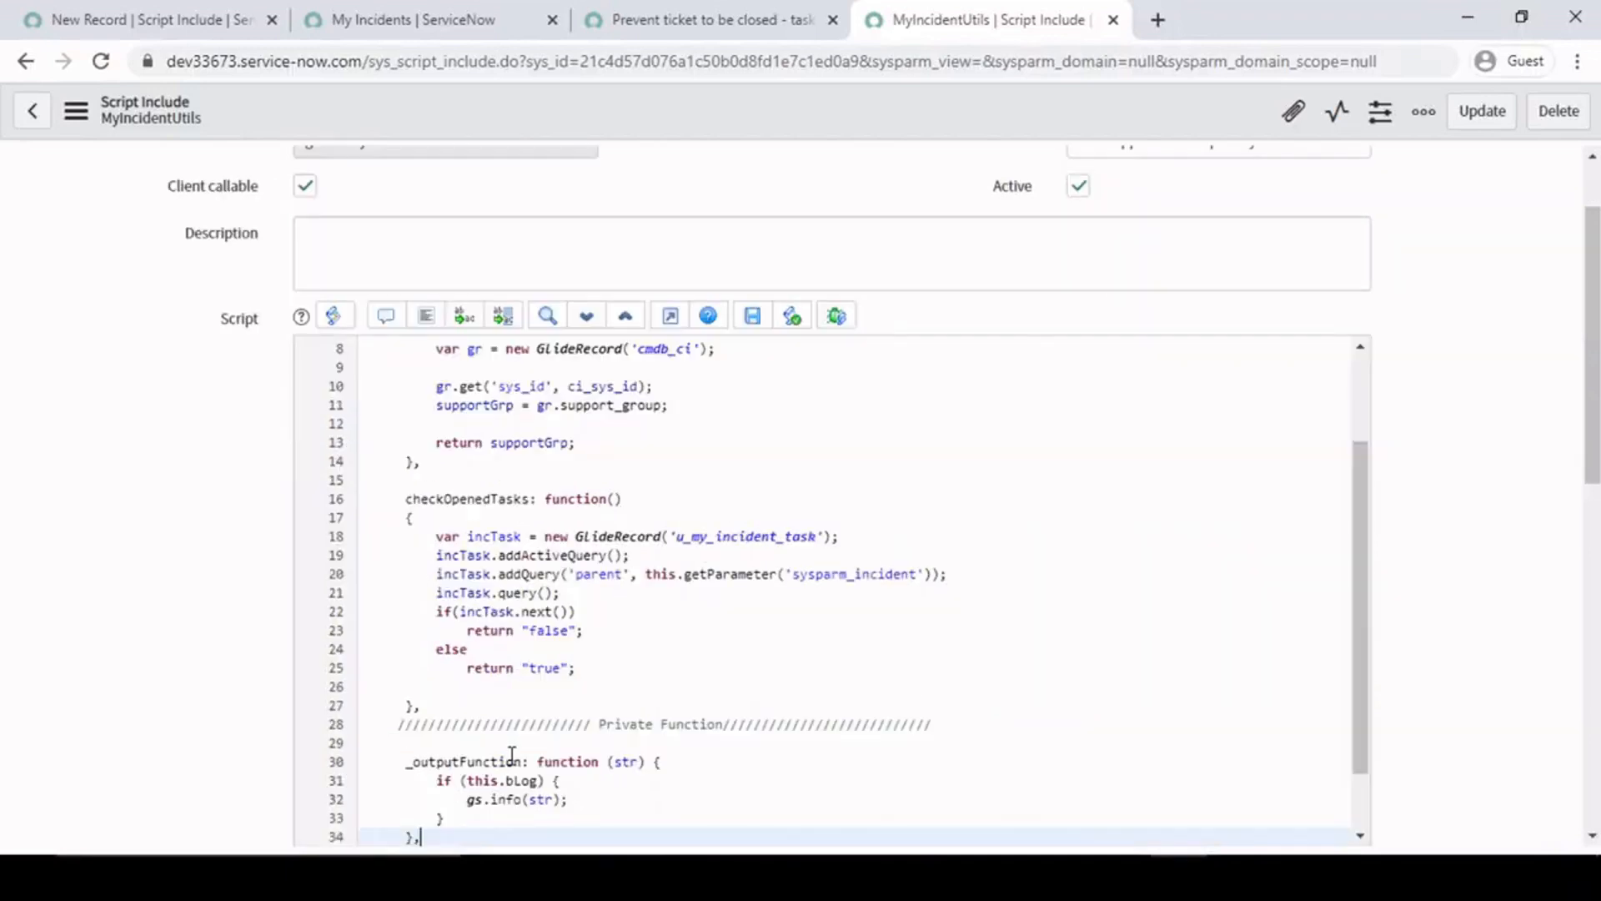
pyautogui.scroll(-2, 622, 550)
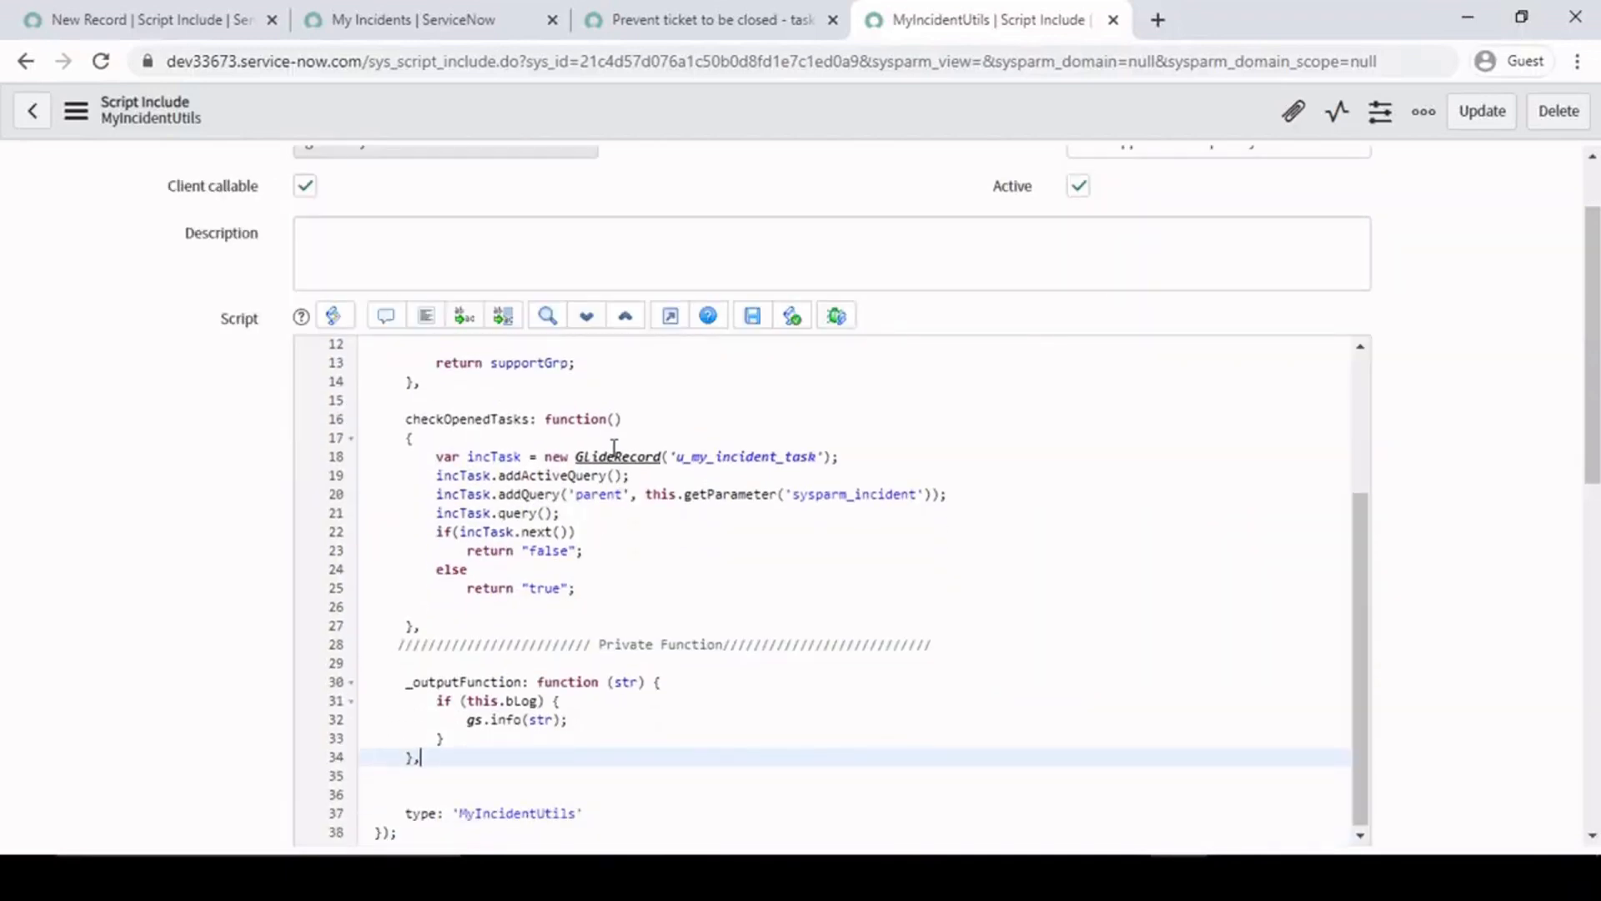
pyautogui.moveTo(404, 419); pyautogui.dragTo(490, 634)
pyautogui.moveTo(405, 681); pyautogui.dragTo(464, 761)
pyautogui.click(464, 764)
pyautogui.moveTo(394, 644); pyautogui.dragTo(515, 779)
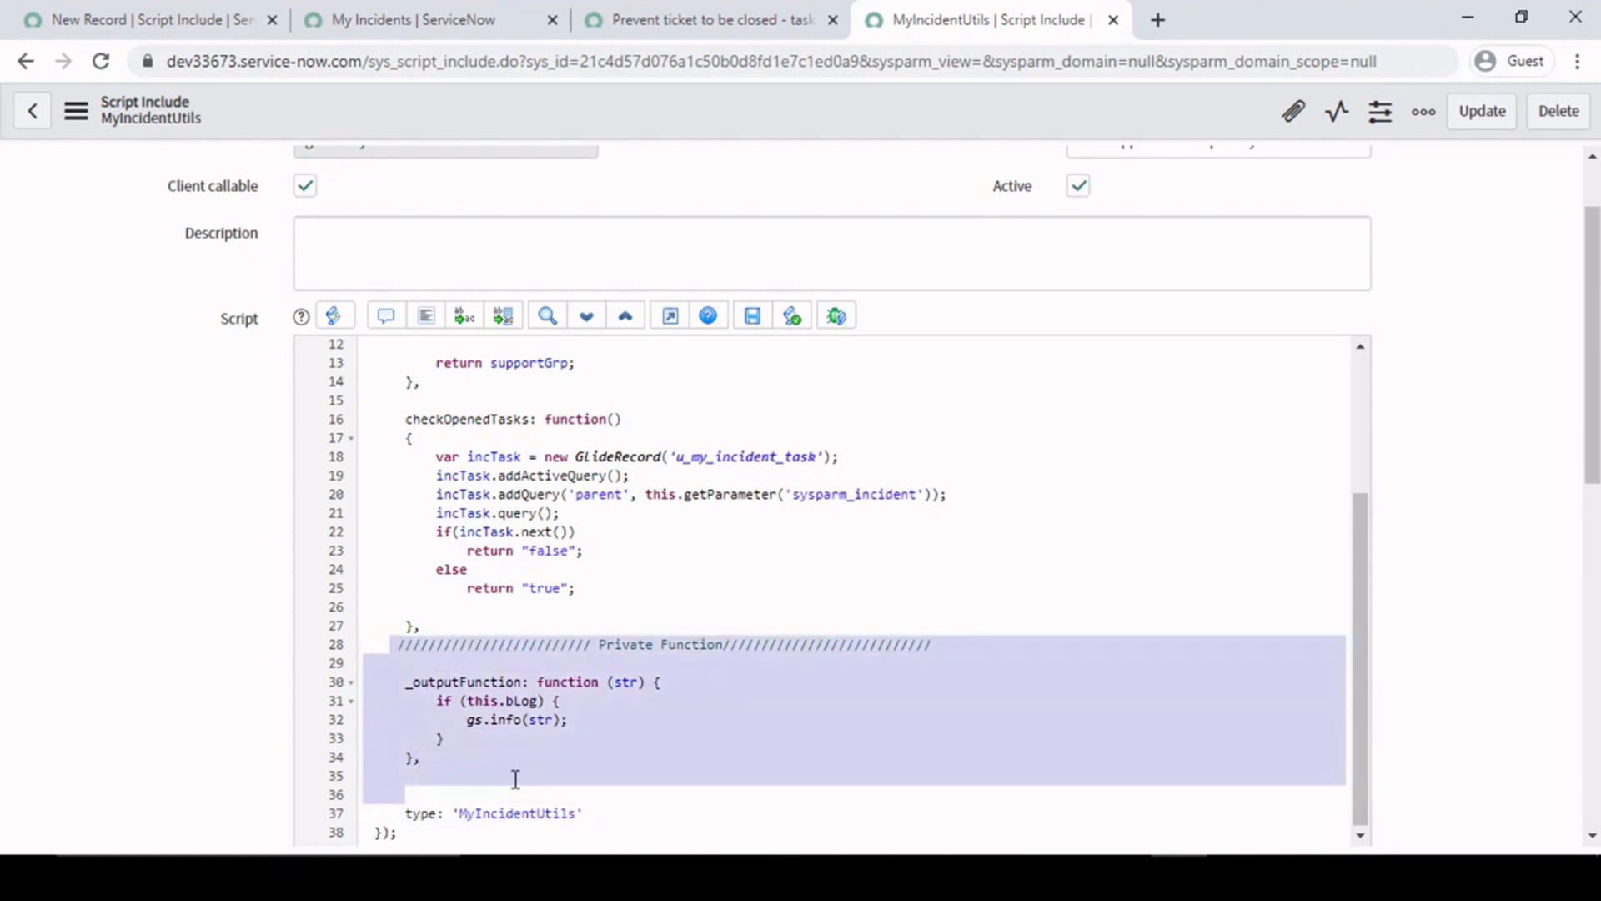
pyautogui.click(521, 738)
pyautogui.rightClick(736, 110)
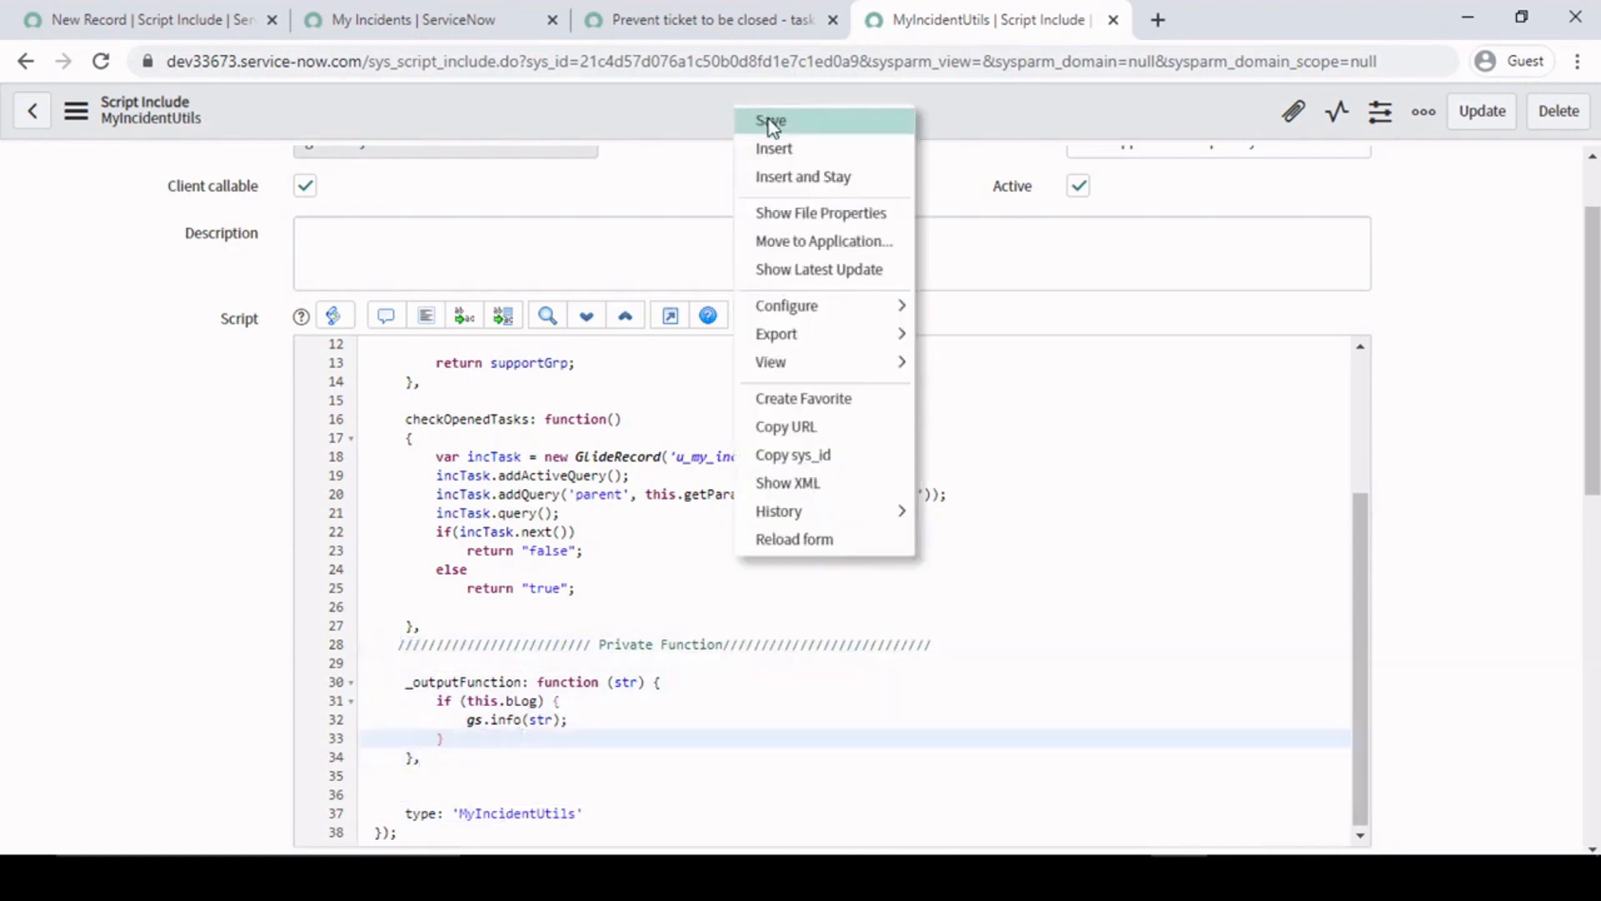
pyautogui.click(768, 120)
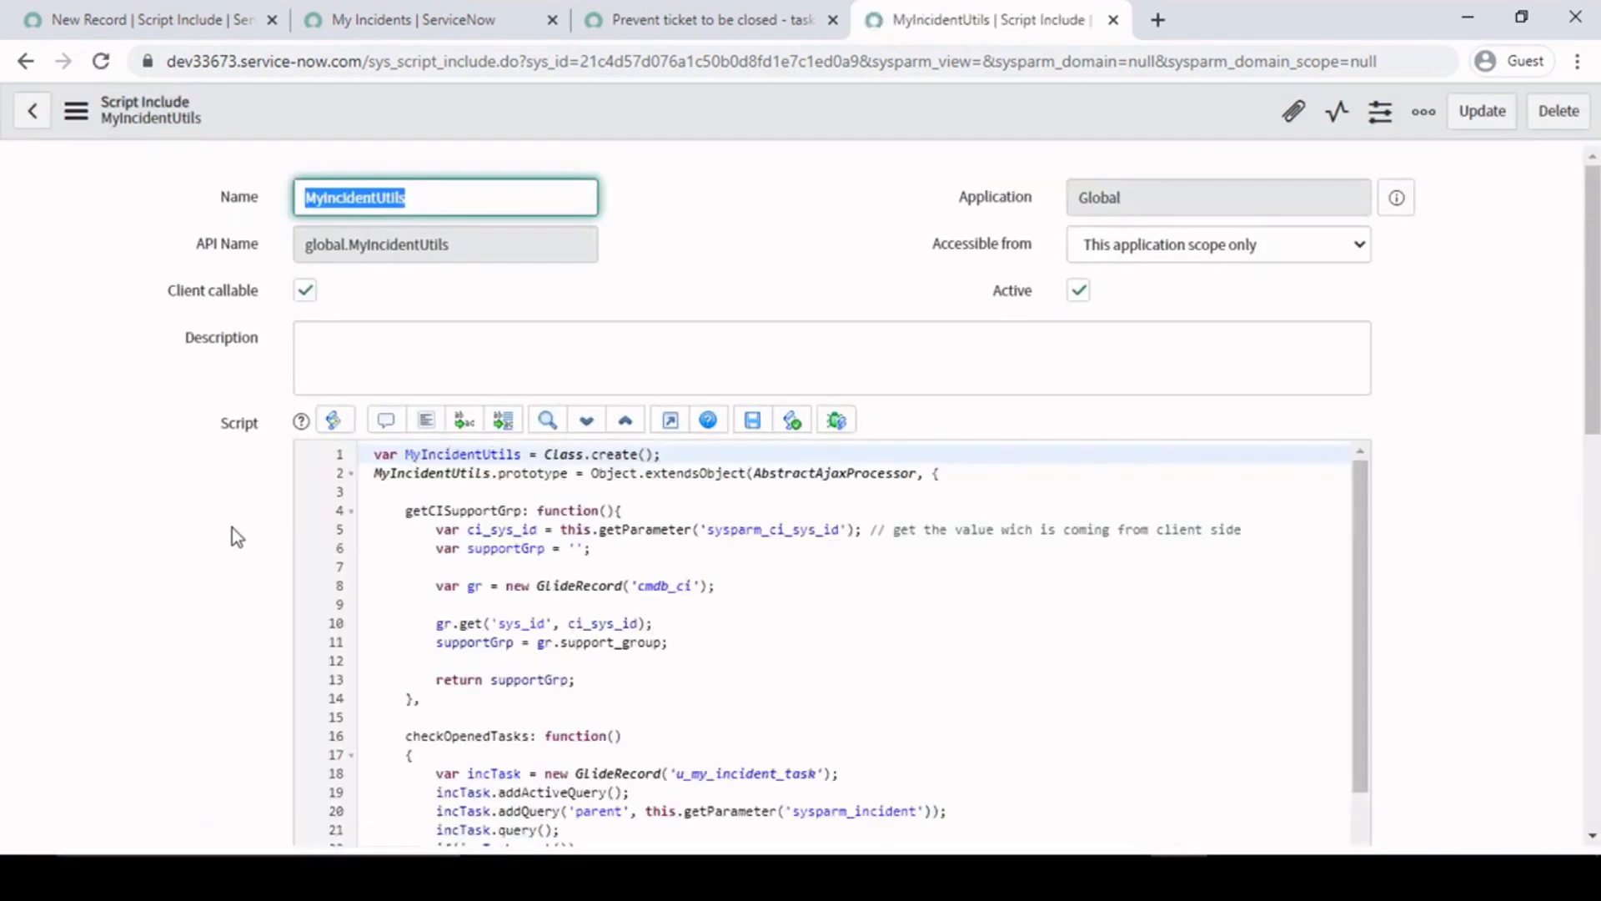
# - Review the script include's name and the whole getCISupportGrp function in its script
pyautogui.scroll(-3, 237, 536)
pyautogui.click(568, 426)
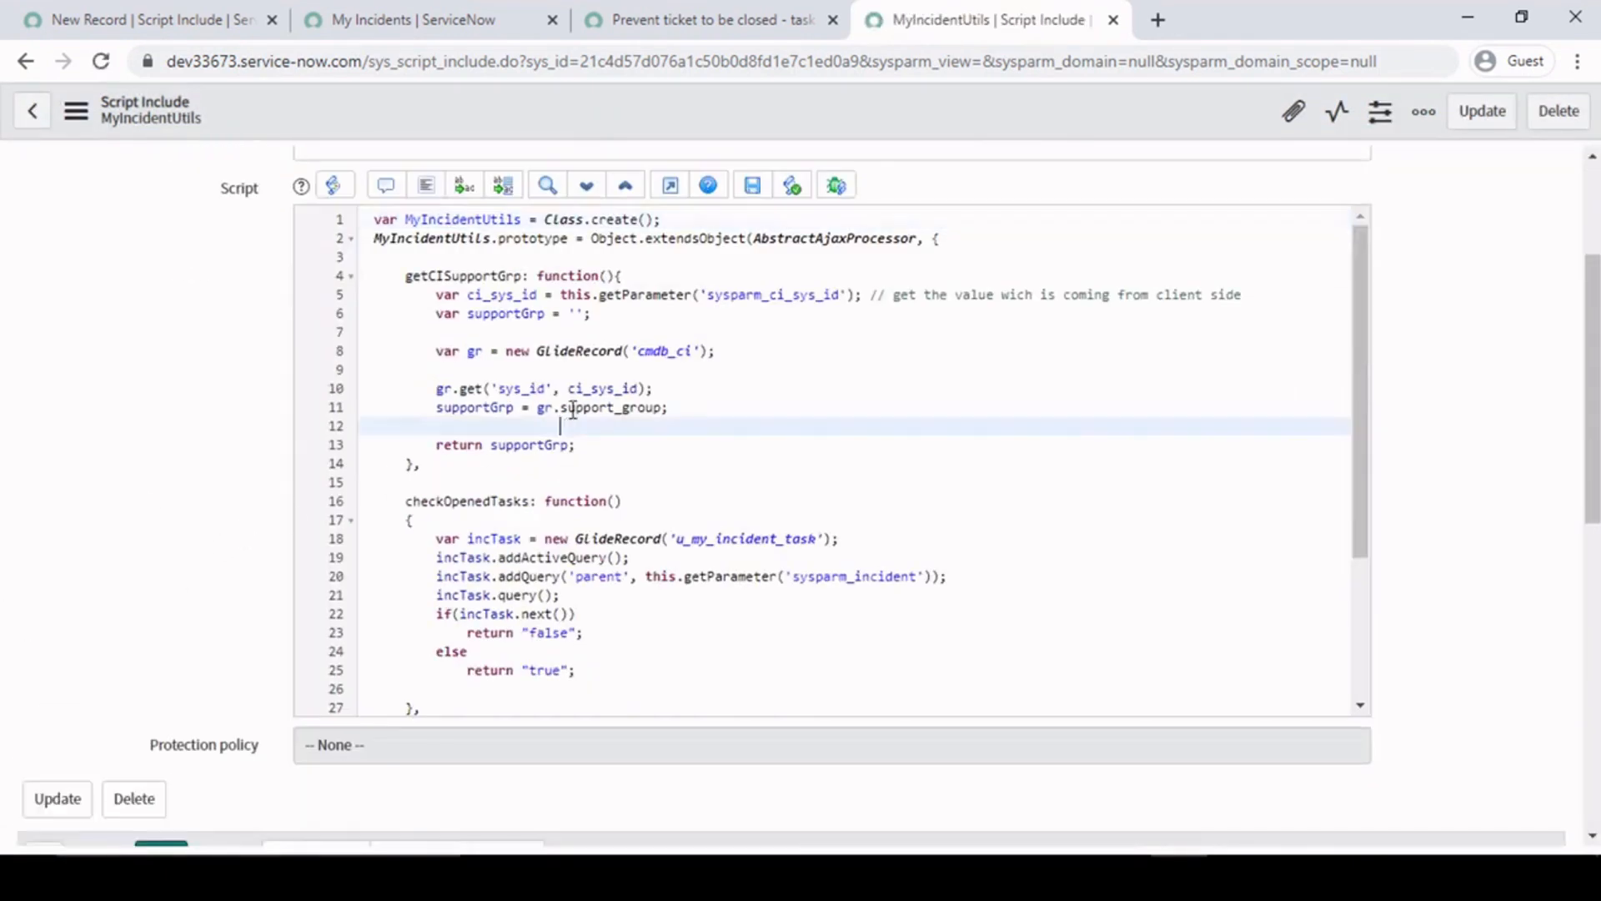
pyautogui.scroll(3, 173, 170)
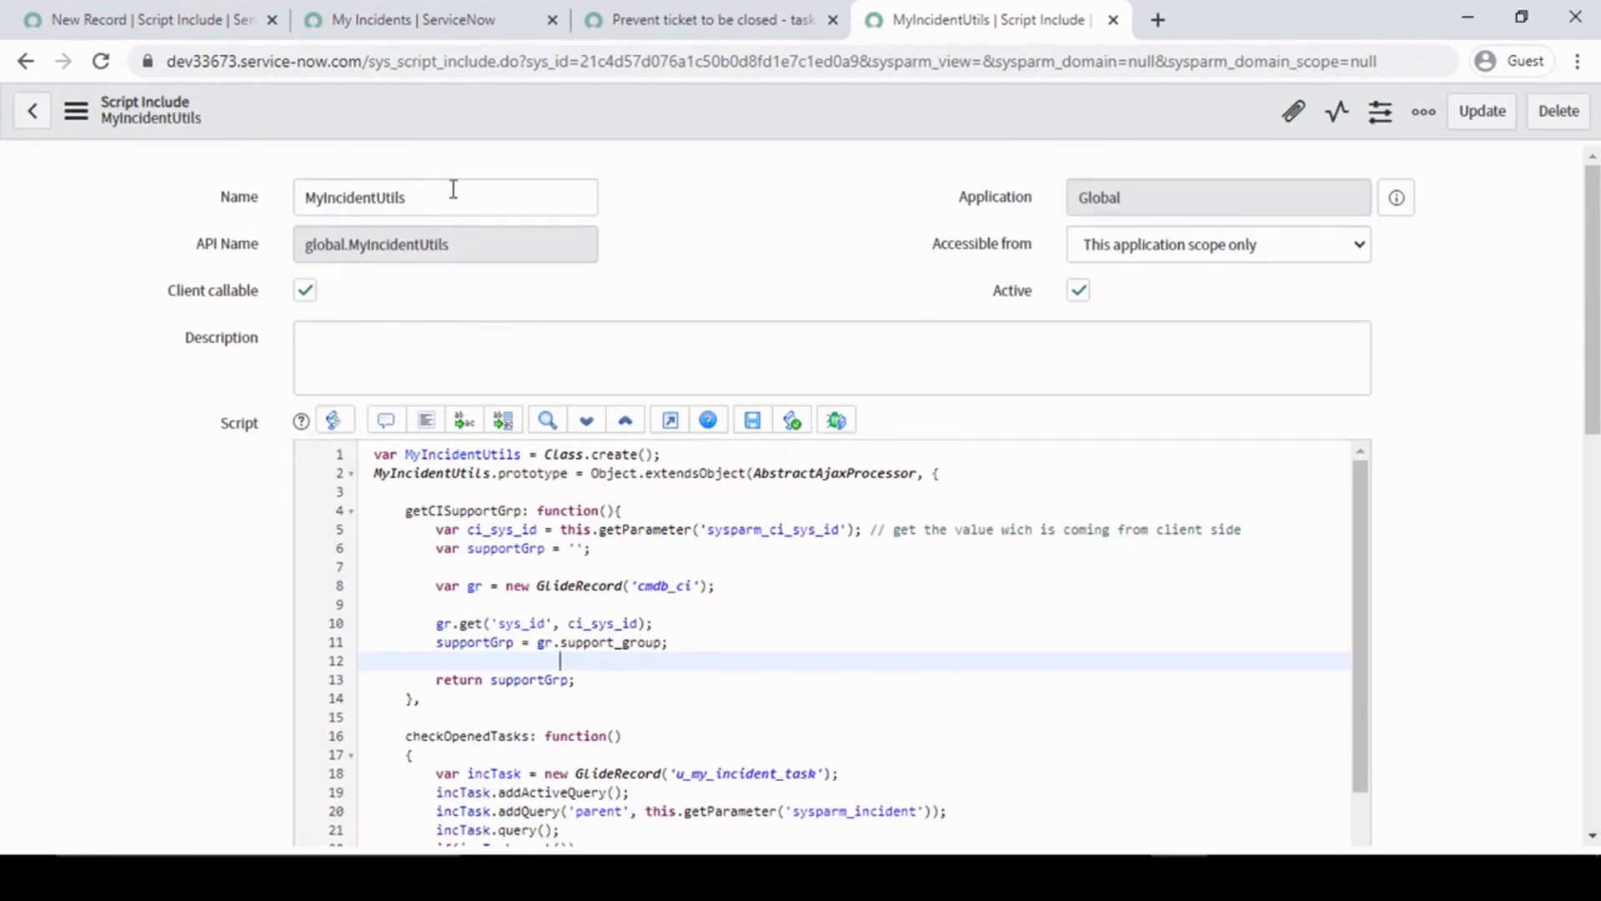
pyautogui.moveTo(472, 192); pyautogui.dragTo(157, 193)
pyautogui.click(145, 592)
pyautogui.scroll(-3, 376, 609)
pyautogui.scroll(3, 376, 636)
pyautogui.scroll(-5, 28, 593)
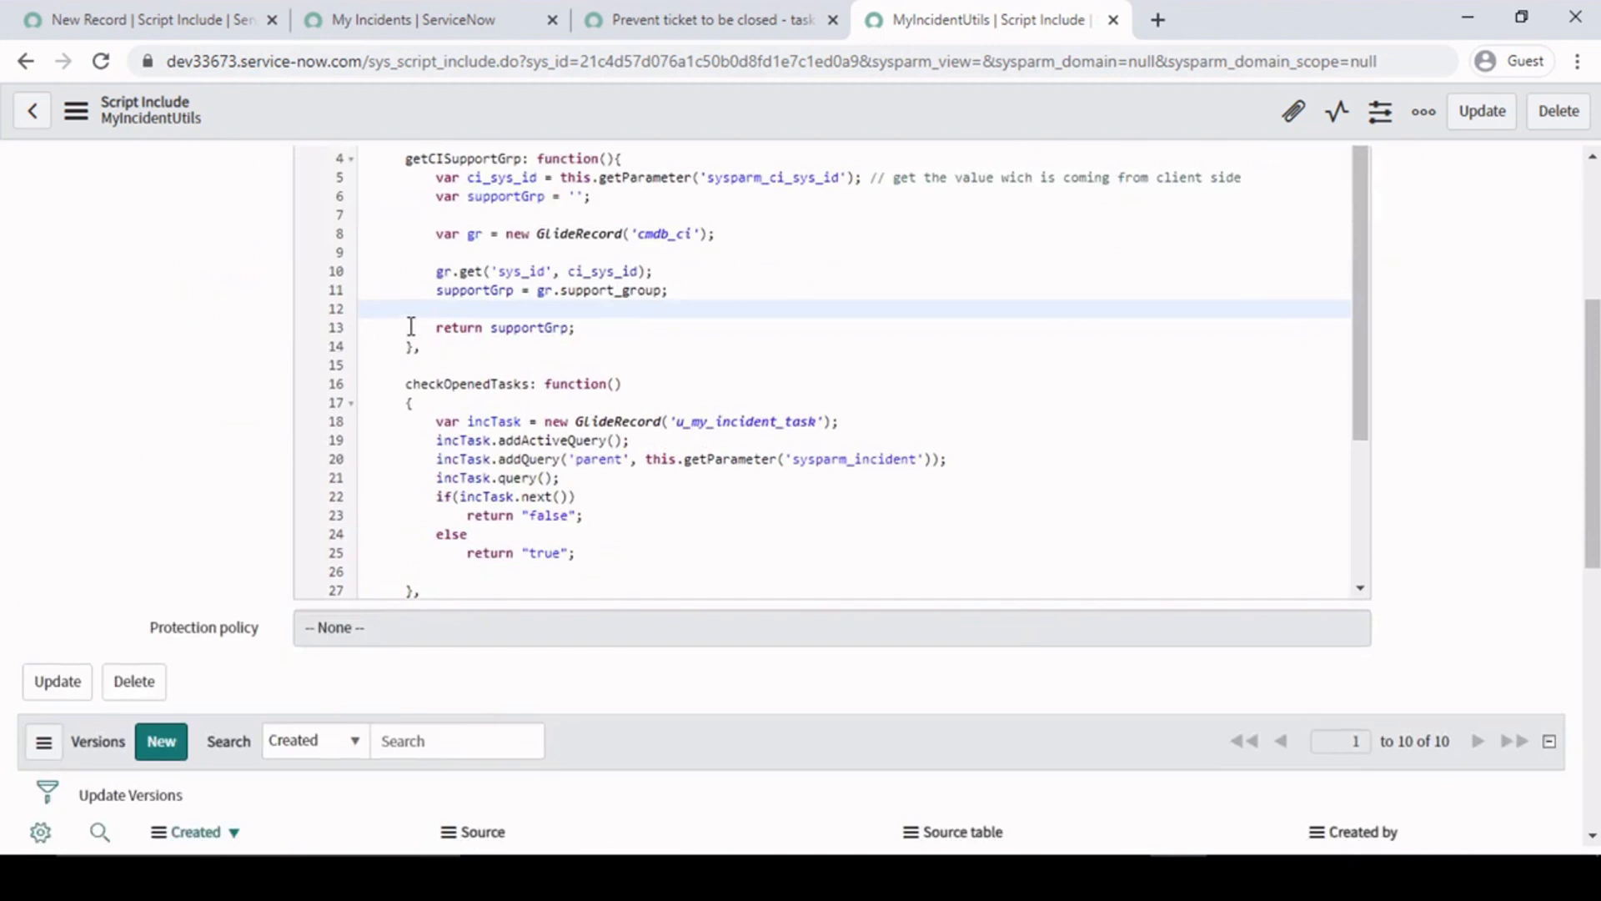
pyautogui.scroll(2, 409, 323)
pyautogui.moveTo(406, 276); pyautogui.dragTo(538, 277)
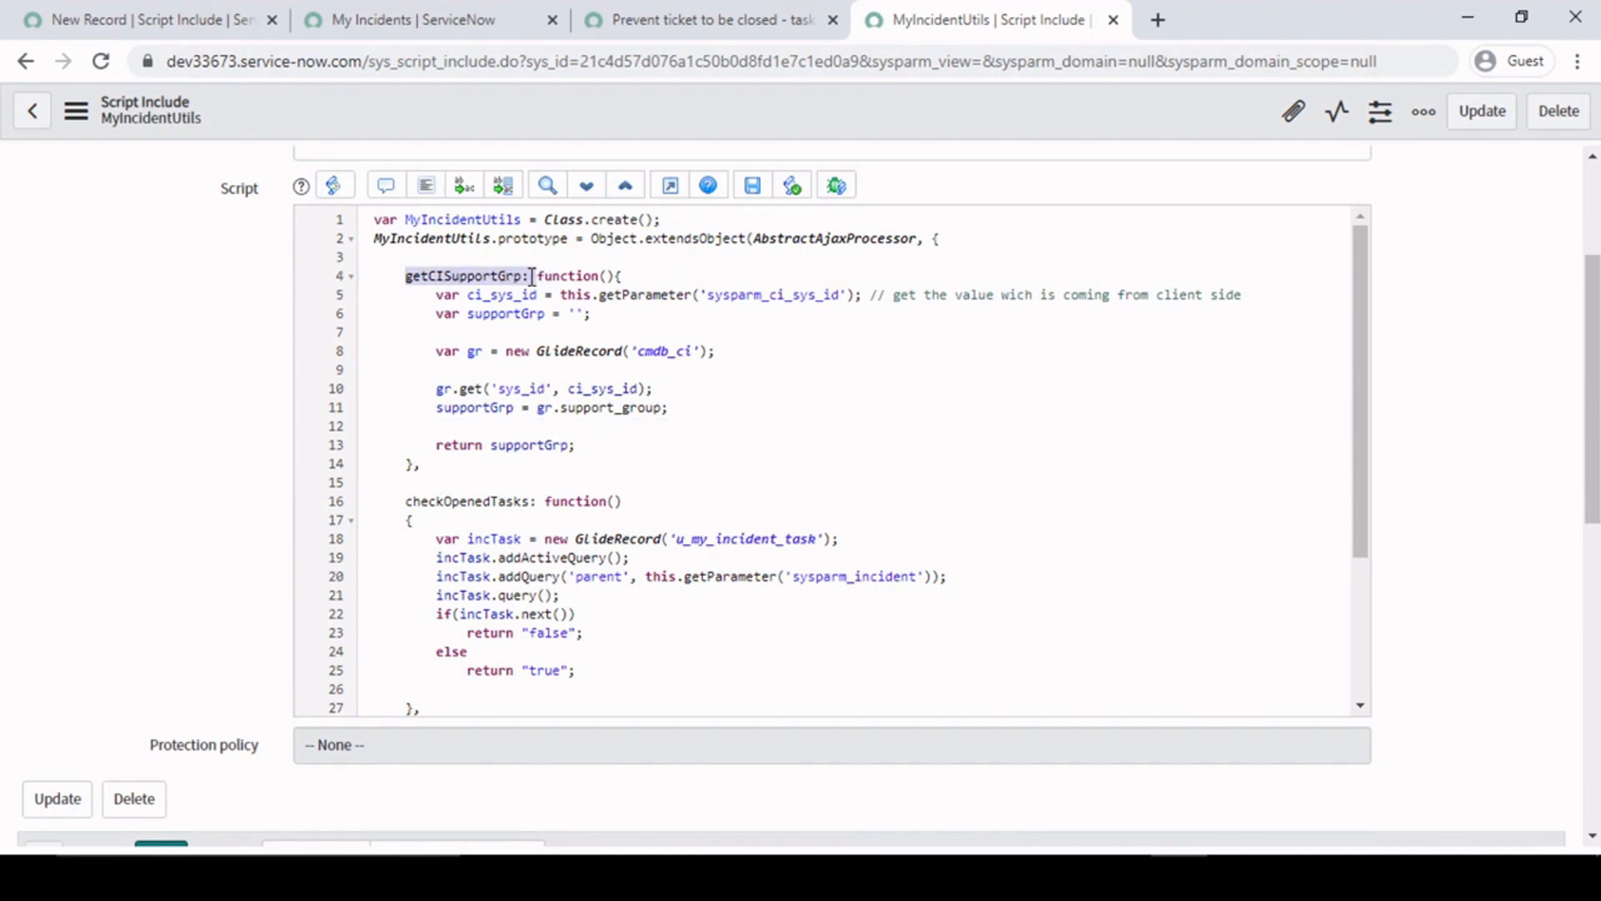
pyautogui.click(529, 276)
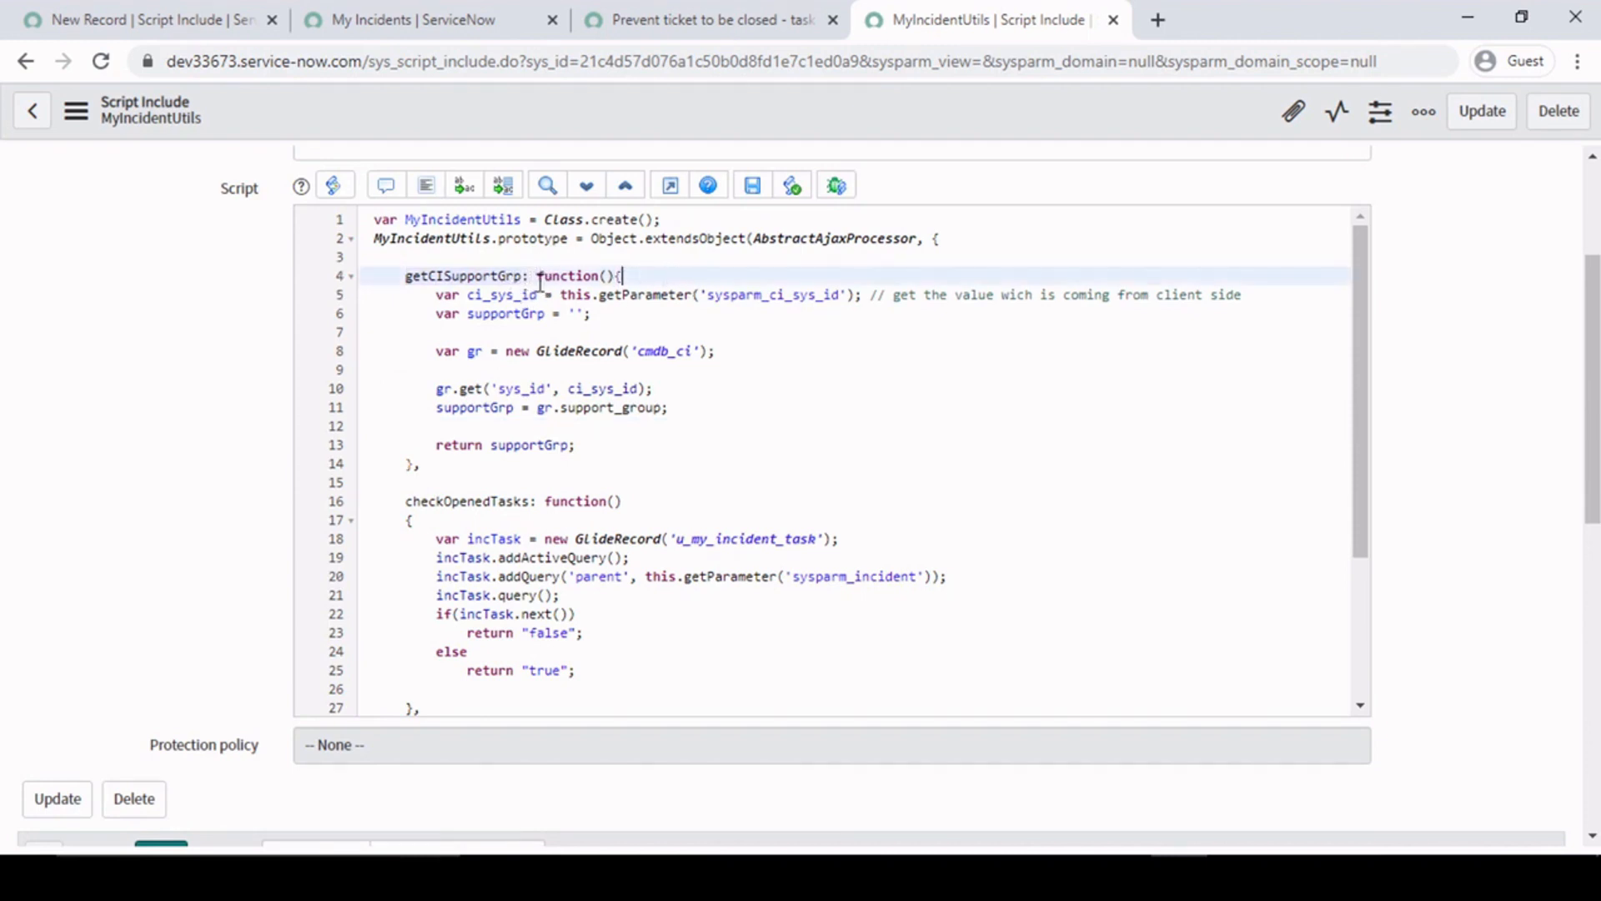
pyautogui.moveTo(408, 275); pyautogui.dragTo(512, 482)
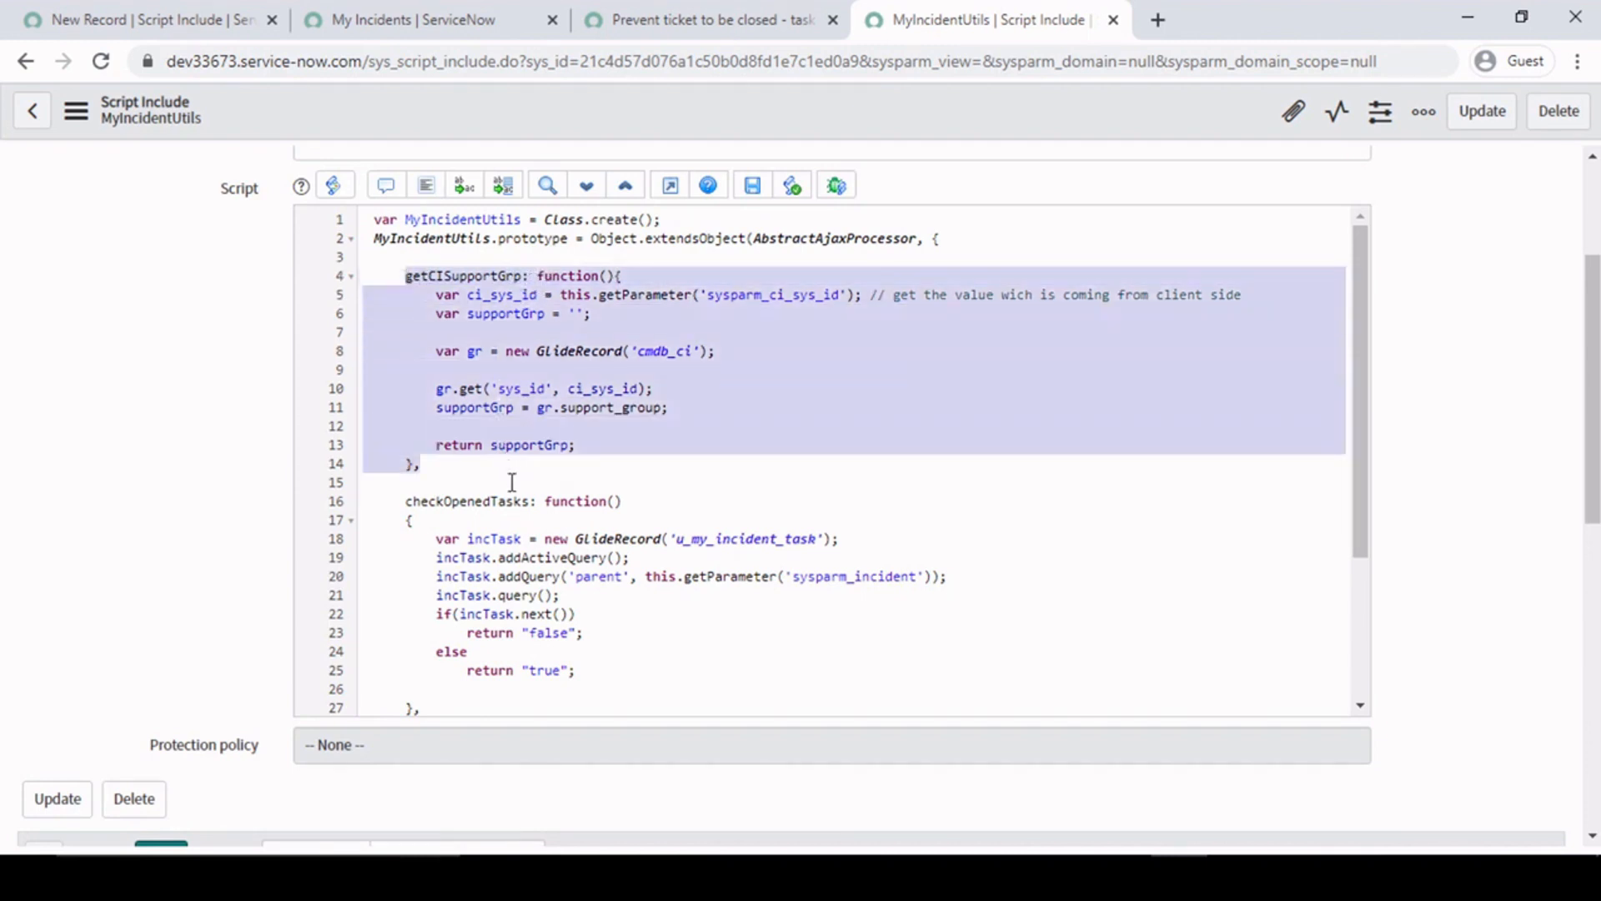
pyautogui.click(505, 488)
# - Examine the checkOpenedTasks function and the private _outputFunction beneath it in the script
pyautogui.scroll(-2, 492, 493)
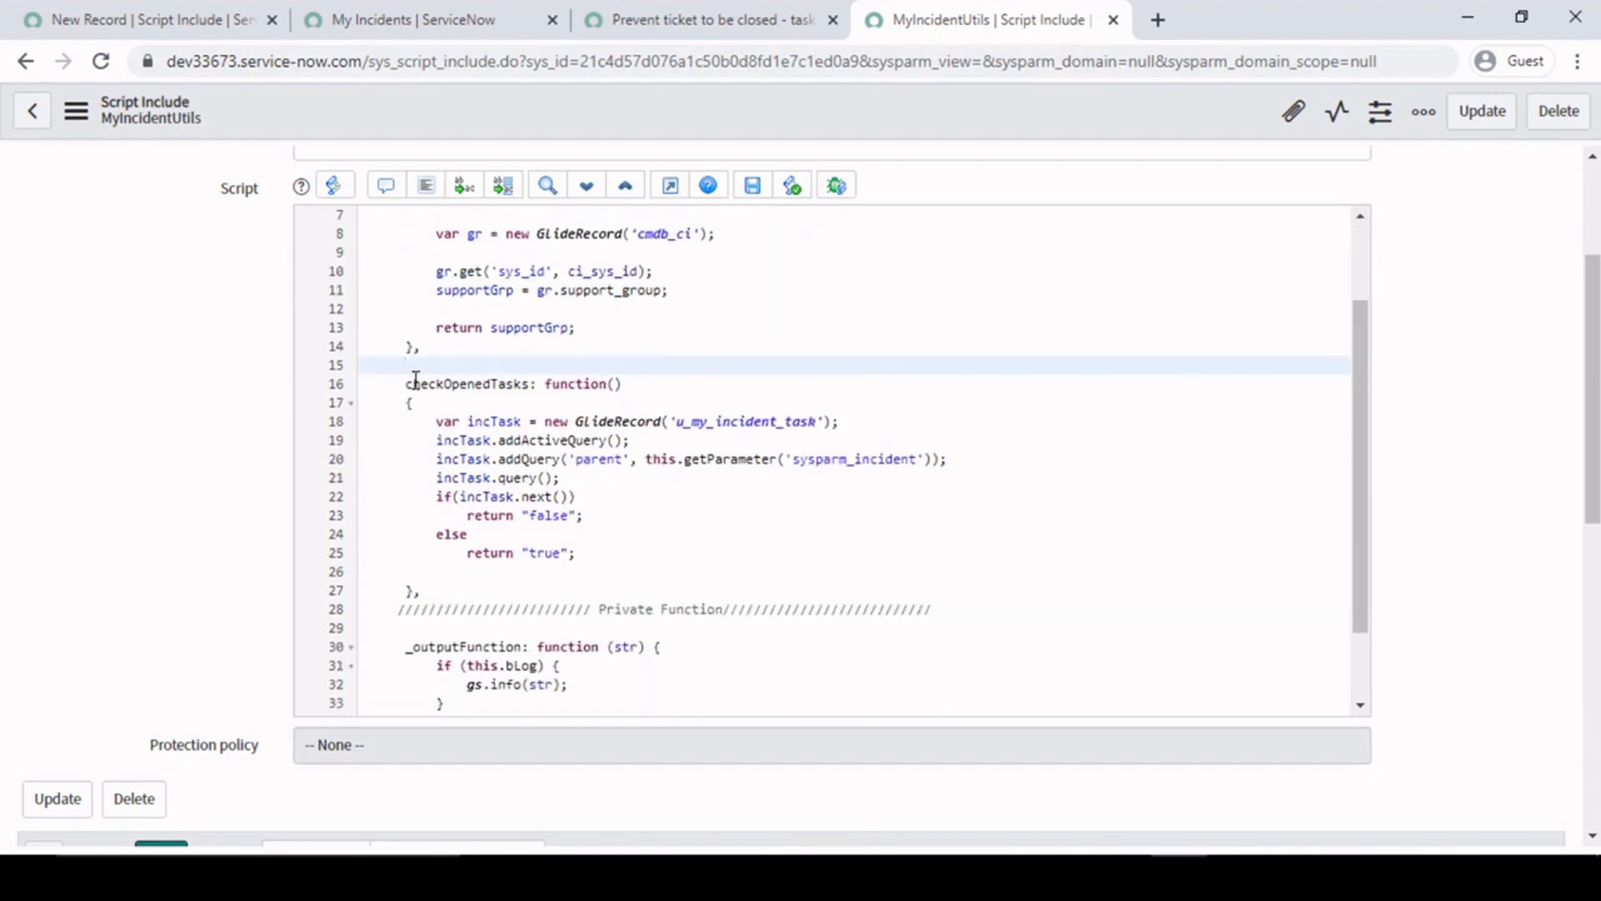
pyautogui.moveTo(406, 383); pyautogui.dragTo(468, 585)
pyautogui.click(468, 585)
pyautogui.scroll(-2, 467, 584)
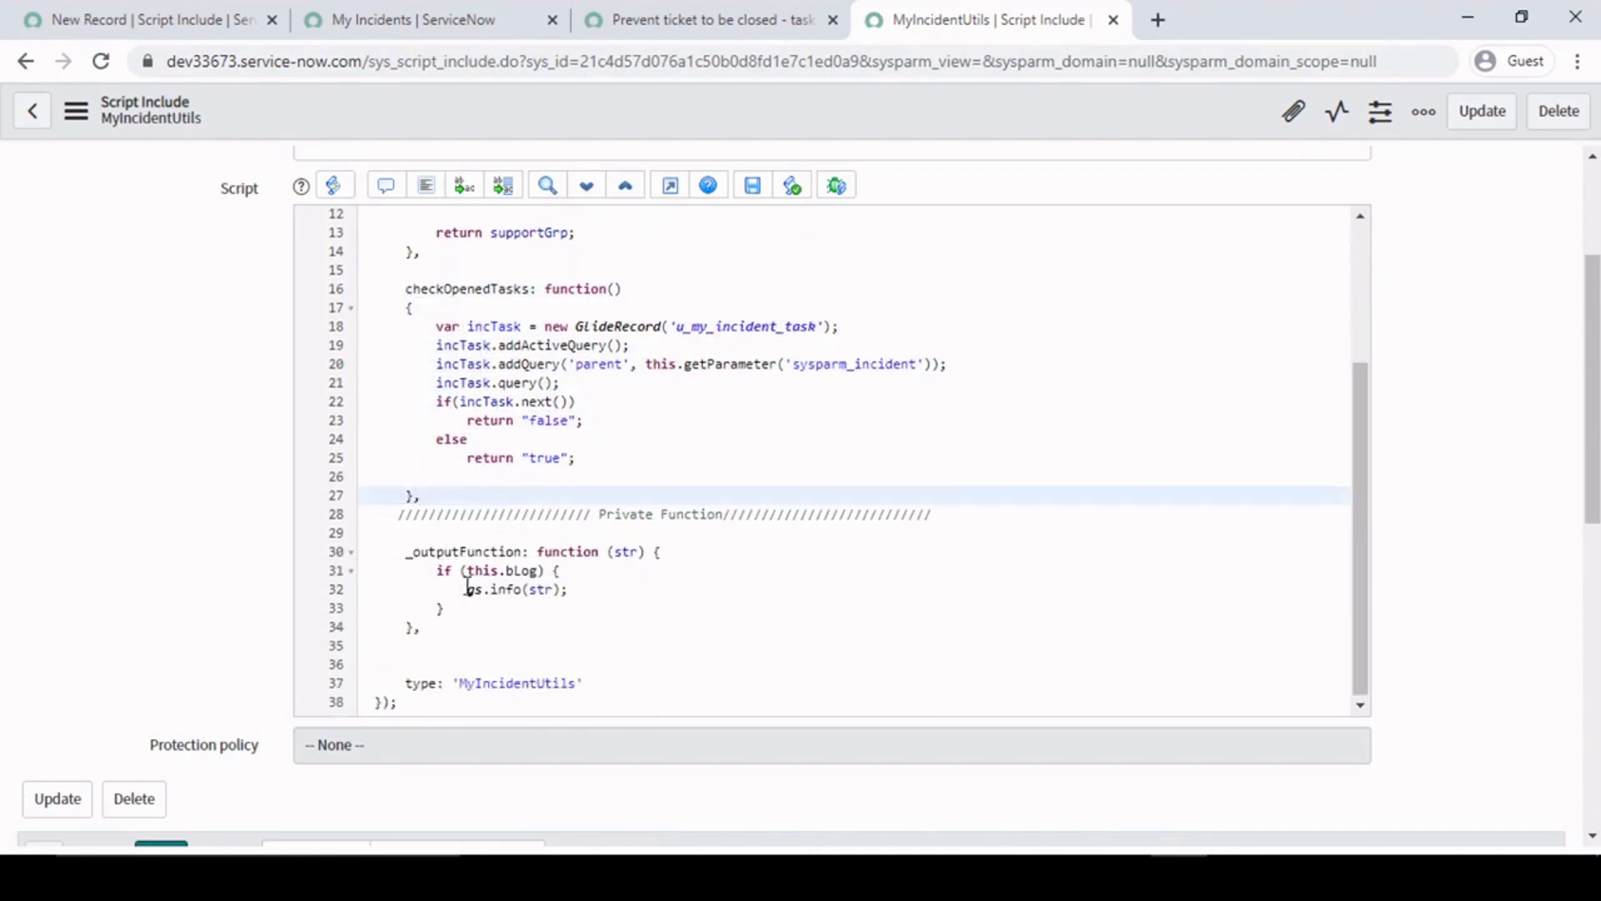
pyautogui.moveTo(392, 553); pyautogui.dragTo(475, 631)
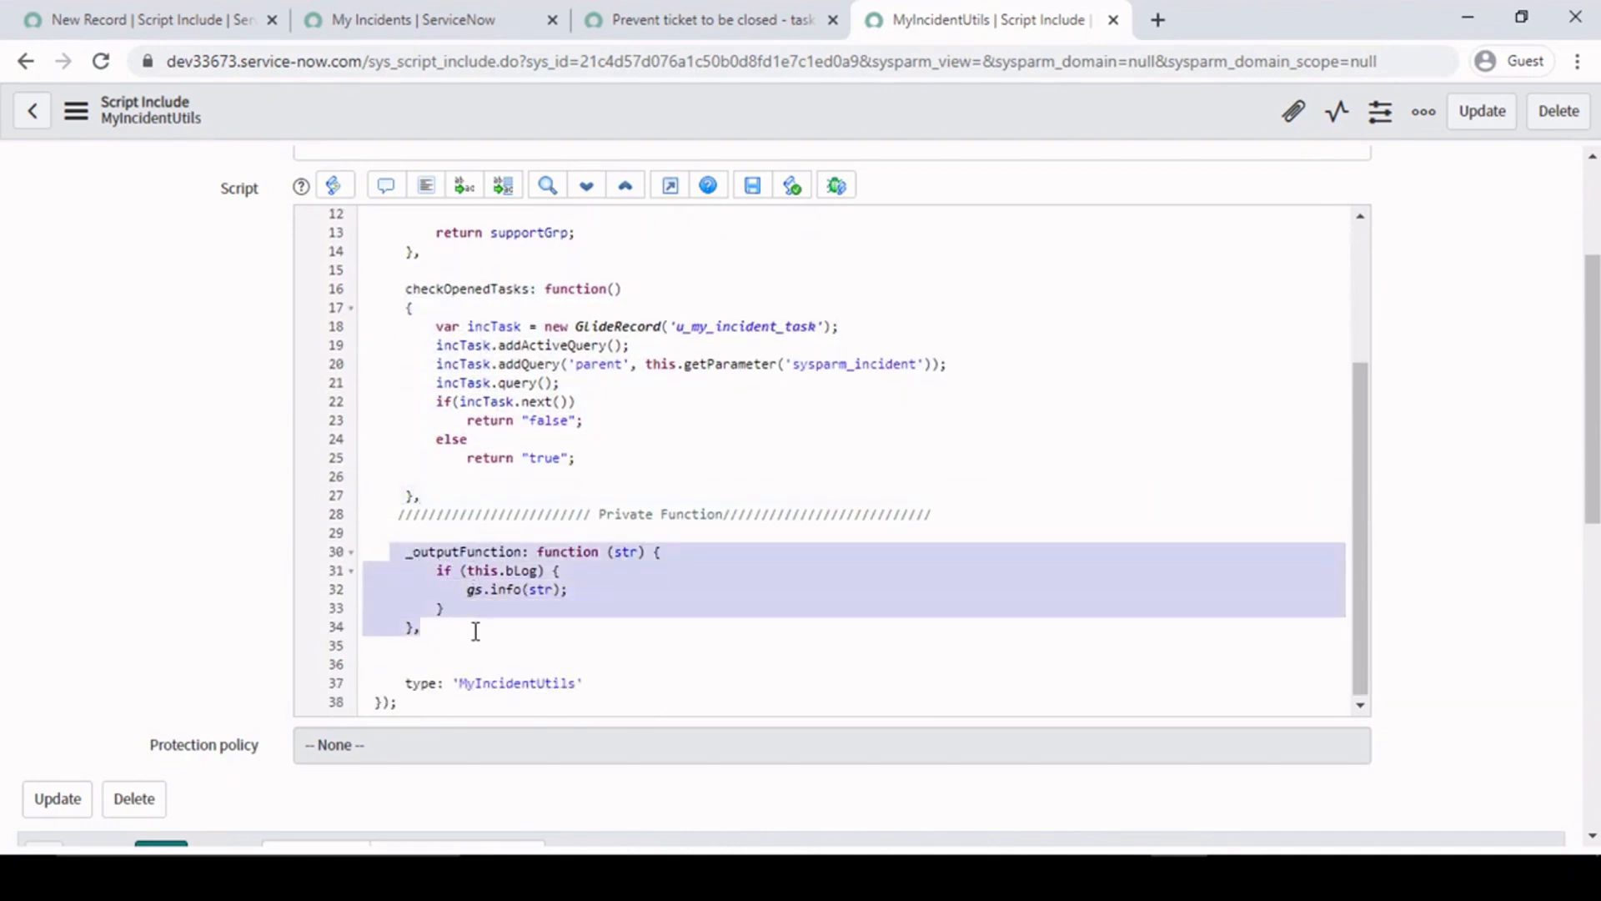
pyautogui.click(691, 553)
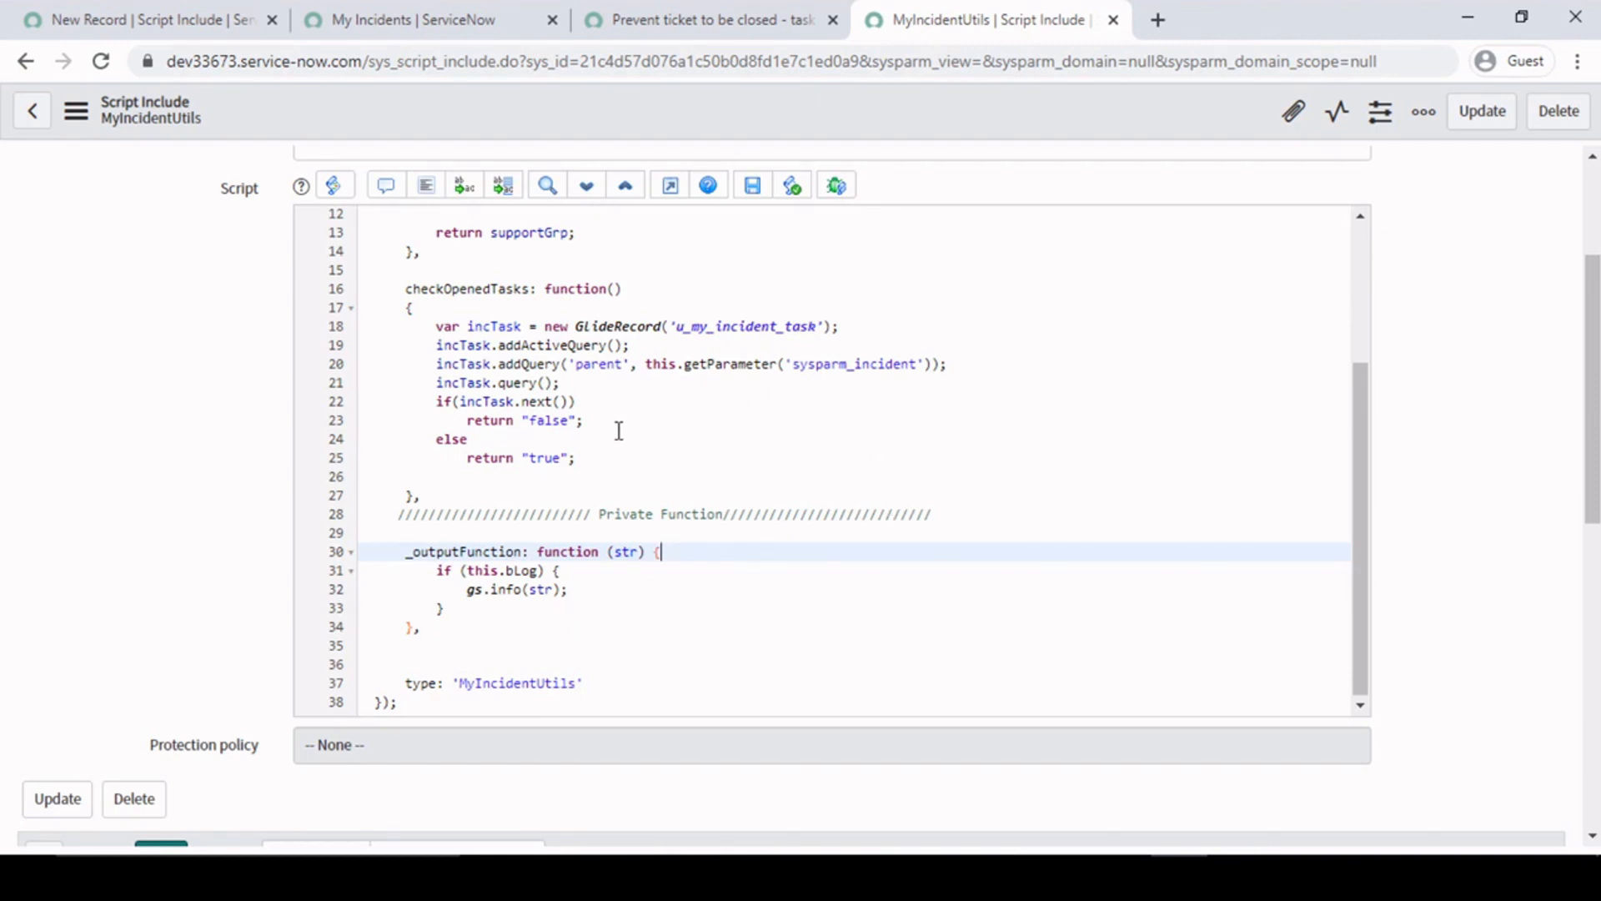
pyautogui.scroll(3, 619, 430)
pyautogui.click(629, 514)
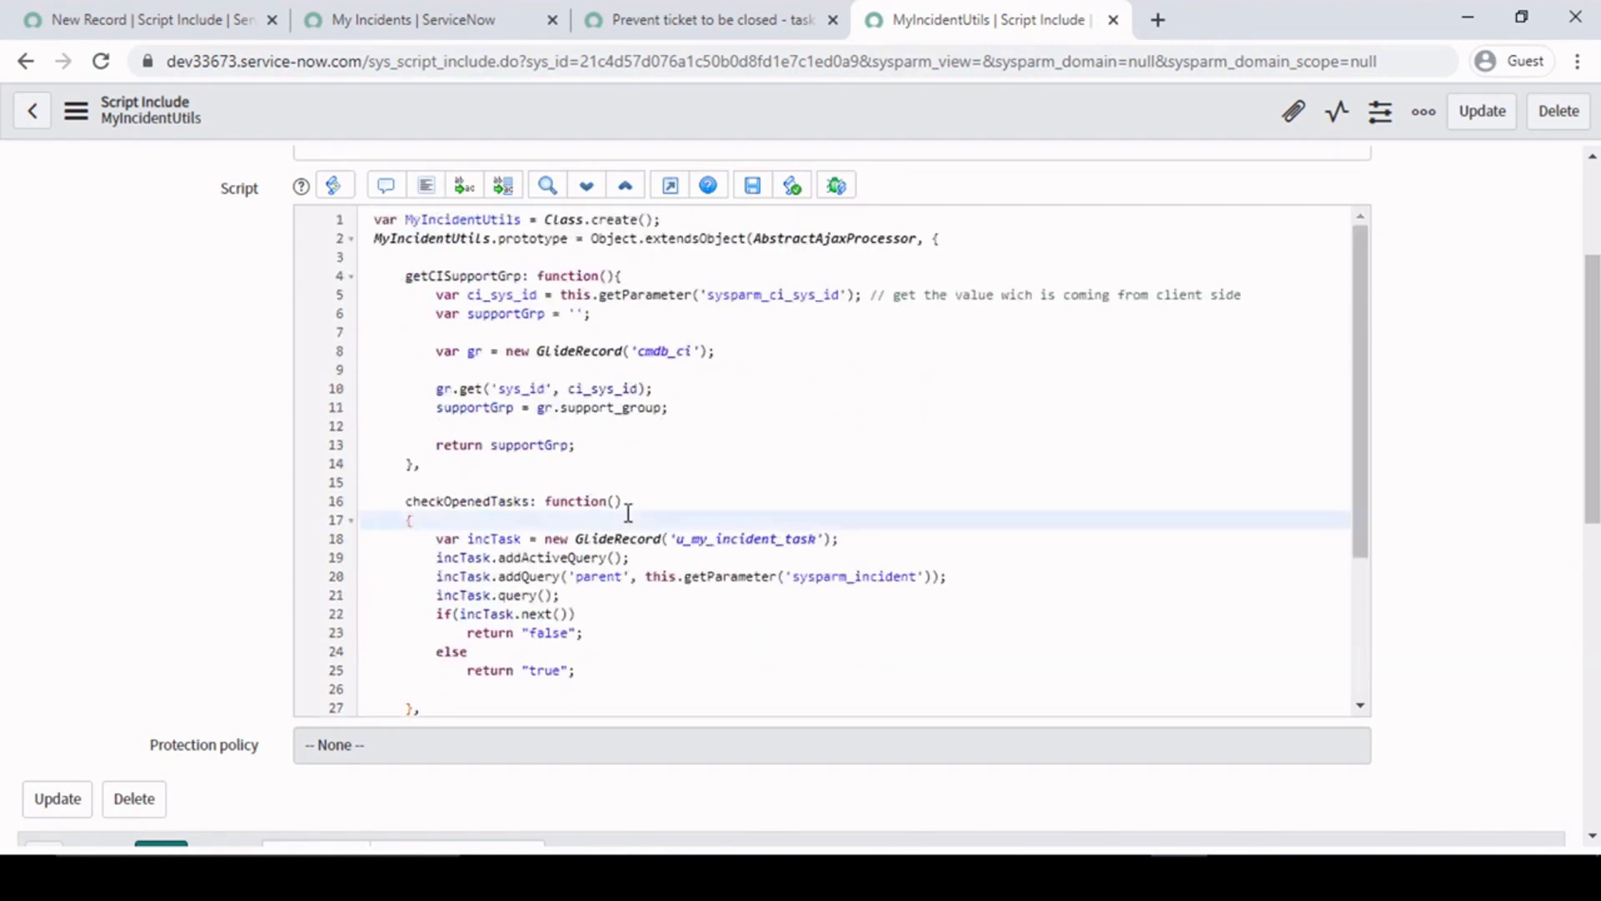
pyautogui.scroll(-3, 799, 557)
pyautogui.moveTo(405, 554); pyautogui.dragTo(454, 629)
pyautogui.click(454, 628)
pyautogui.scroll(3, 82, 399)
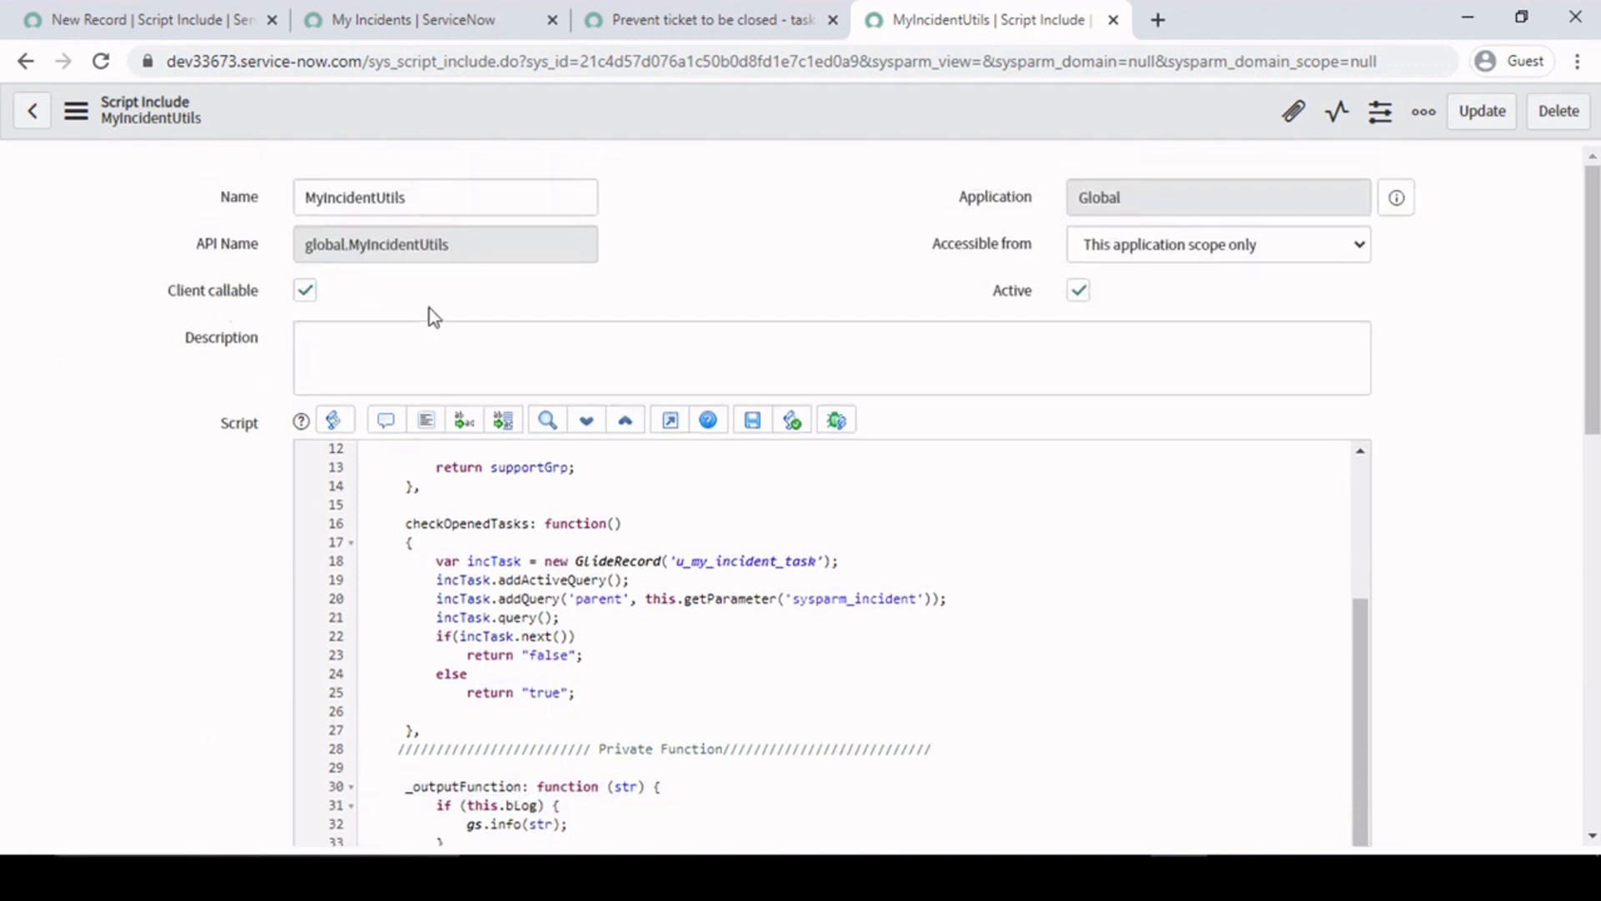
# - Check the script include's name again and compare the private _outputFunction with the client-callable checkOpenedTasks function
pyautogui.moveTo(439, 197); pyautogui.dragTo(192, 197)
pyautogui.click(152, 554)
pyautogui.scroll(-4, 152, 553)
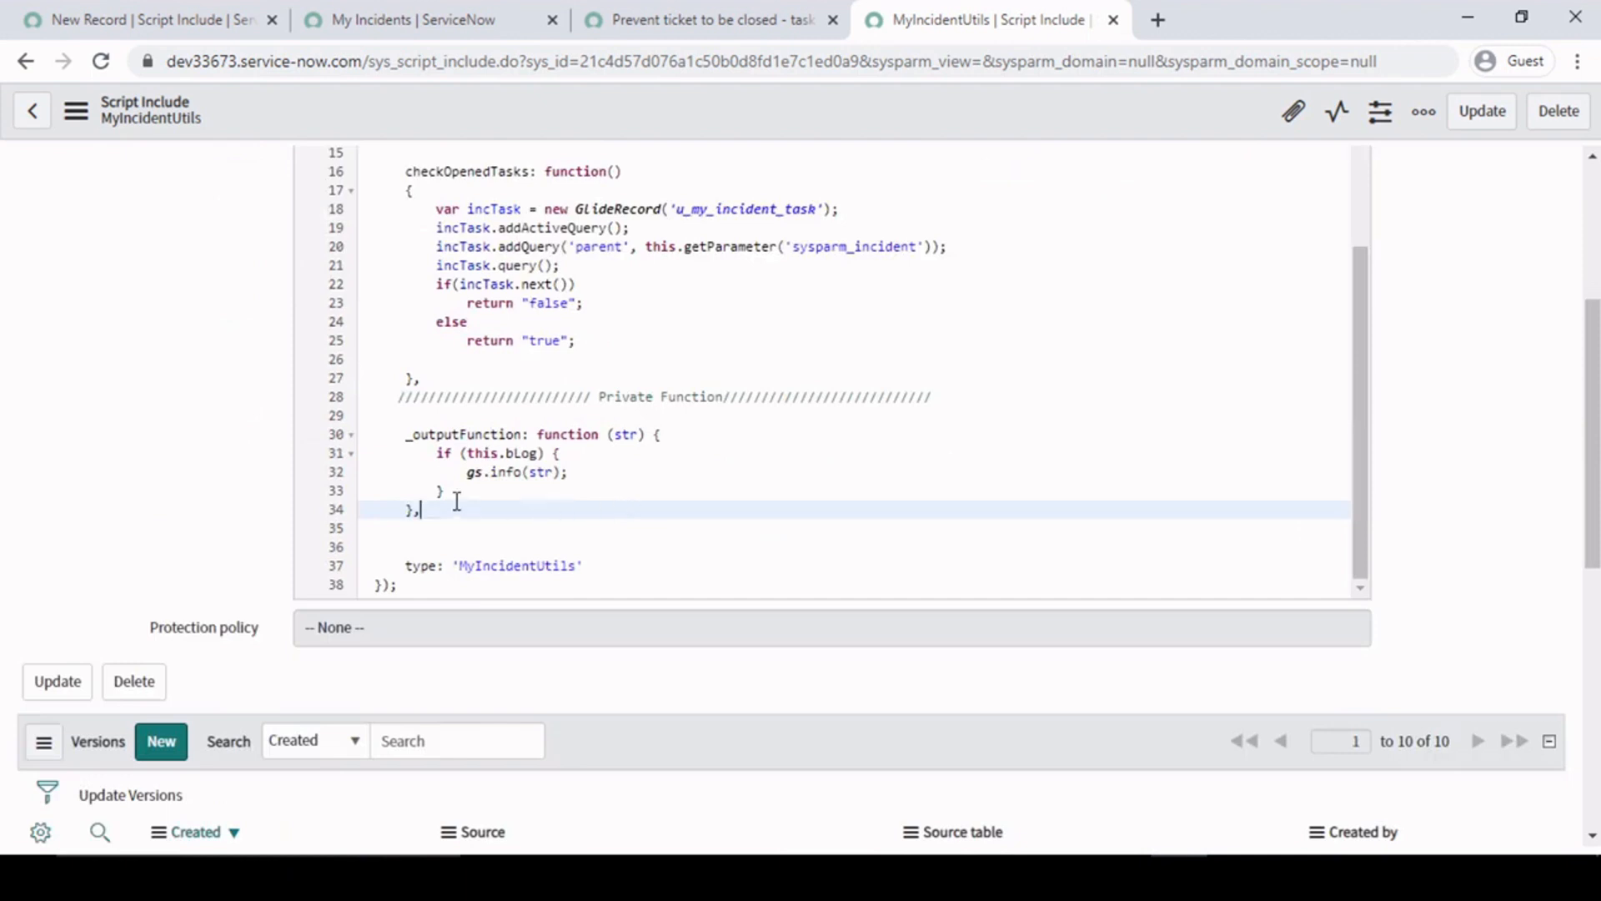
pyautogui.click(400, 433)
pyautogui.moveTo(400, 434); pyautogui.dragTo(479, 510)
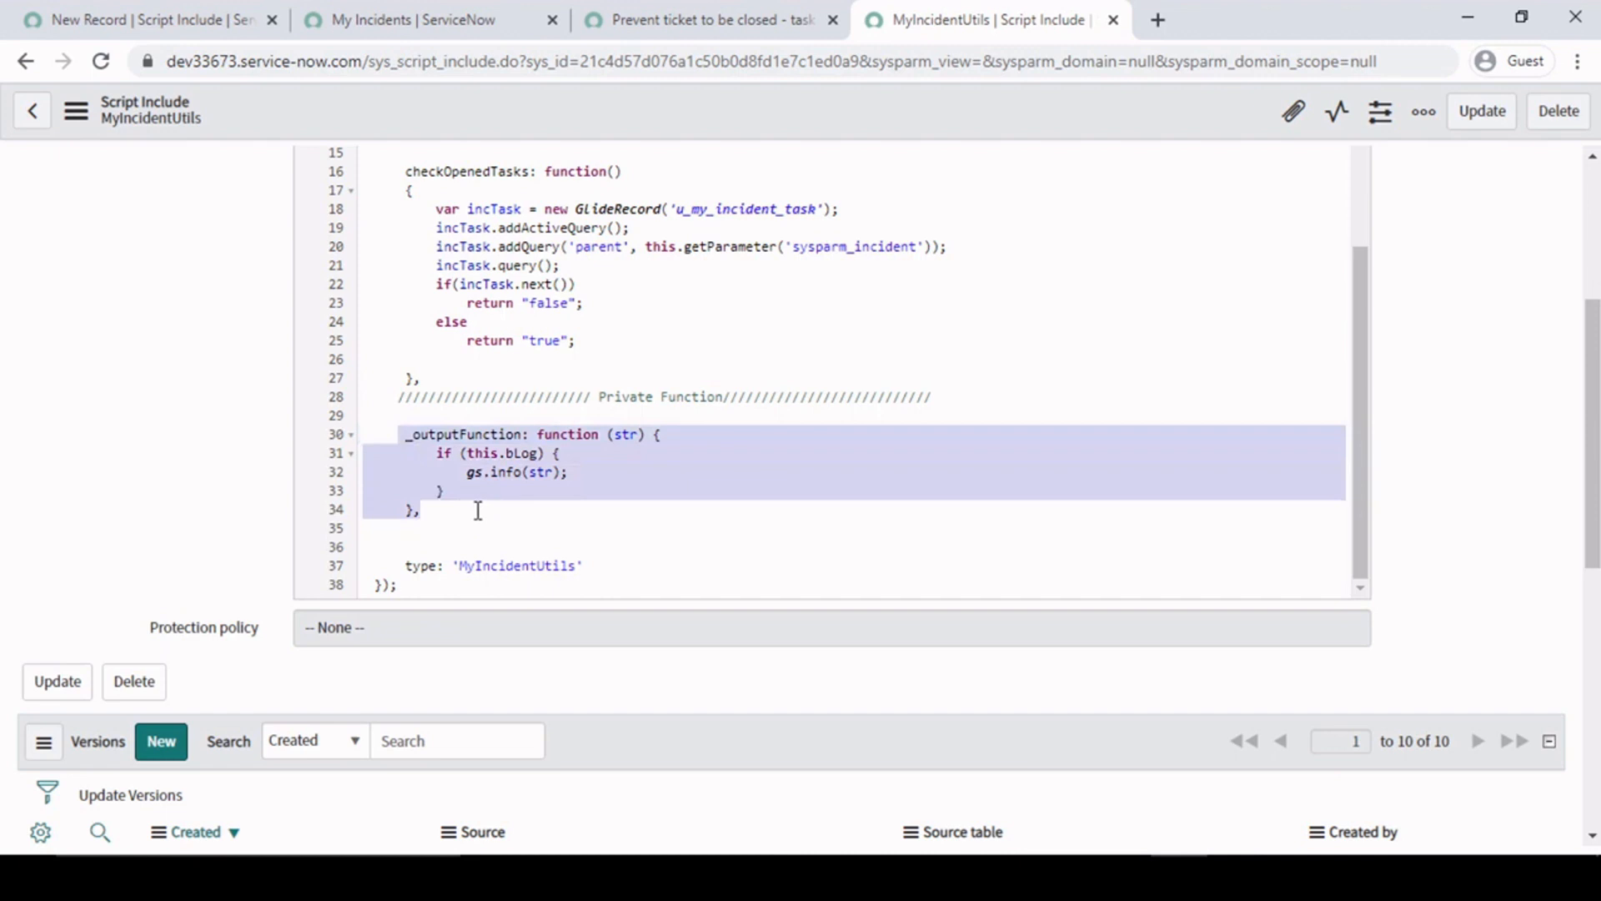
pyautogui.click(478, 510)
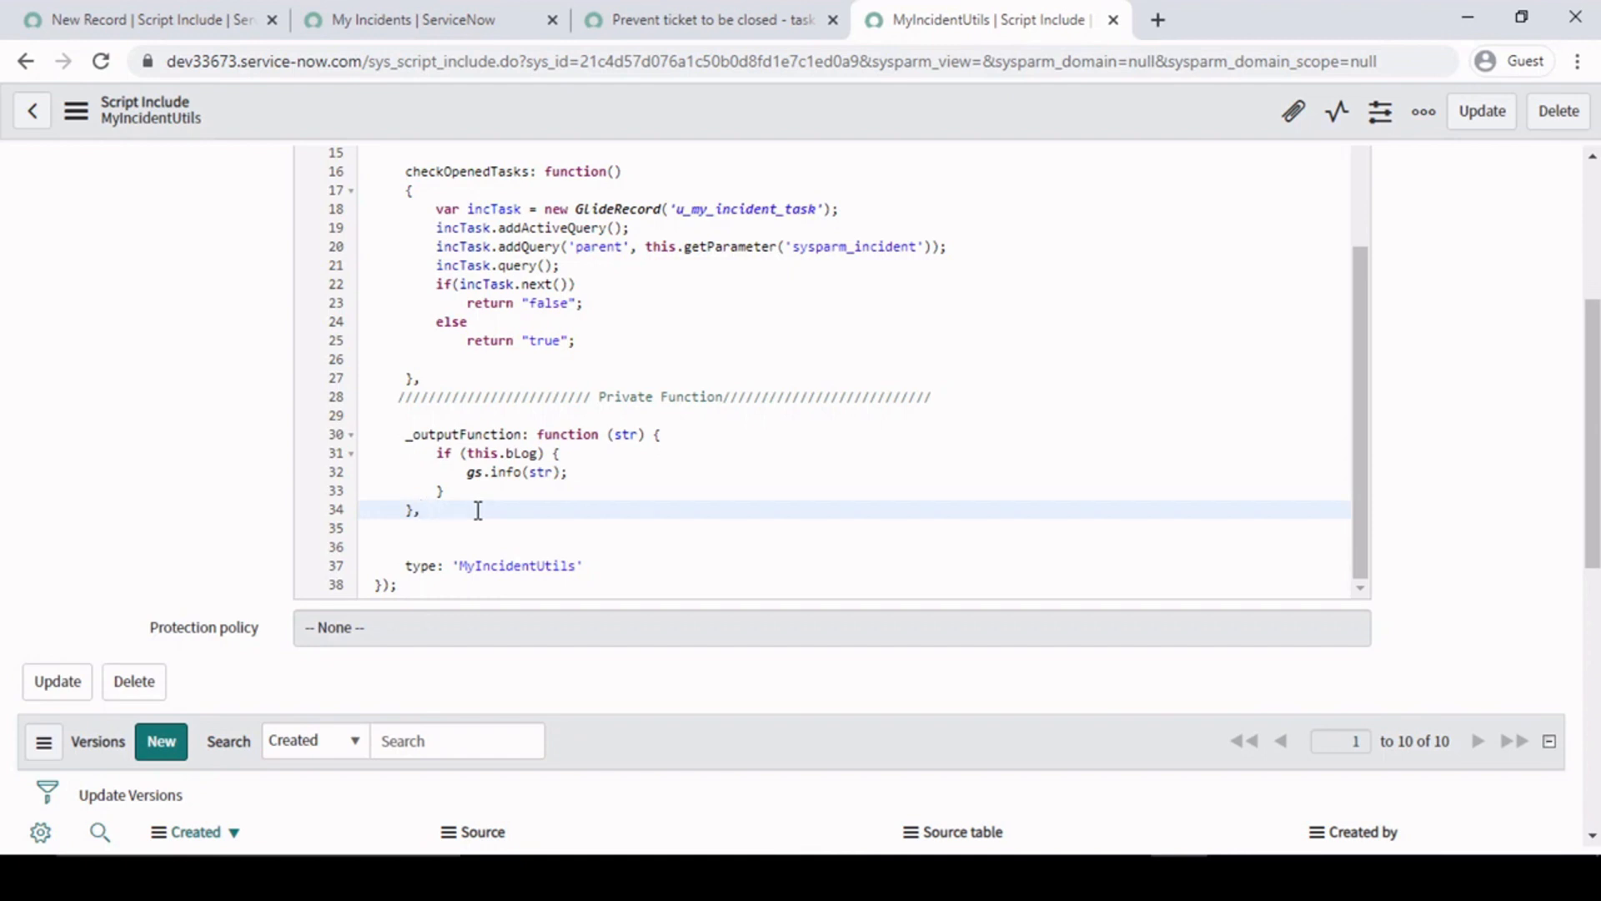
pyautogui.click(544, 266)
pyautogui.moveTo(403, 433); pyautogui.dragTo(421, 510)
pyautogui.click(465, 247)
pyautogui.moveTo(451, 227); pyautogui.dragTo(547, 288)
pyautogui.click(601, 341)
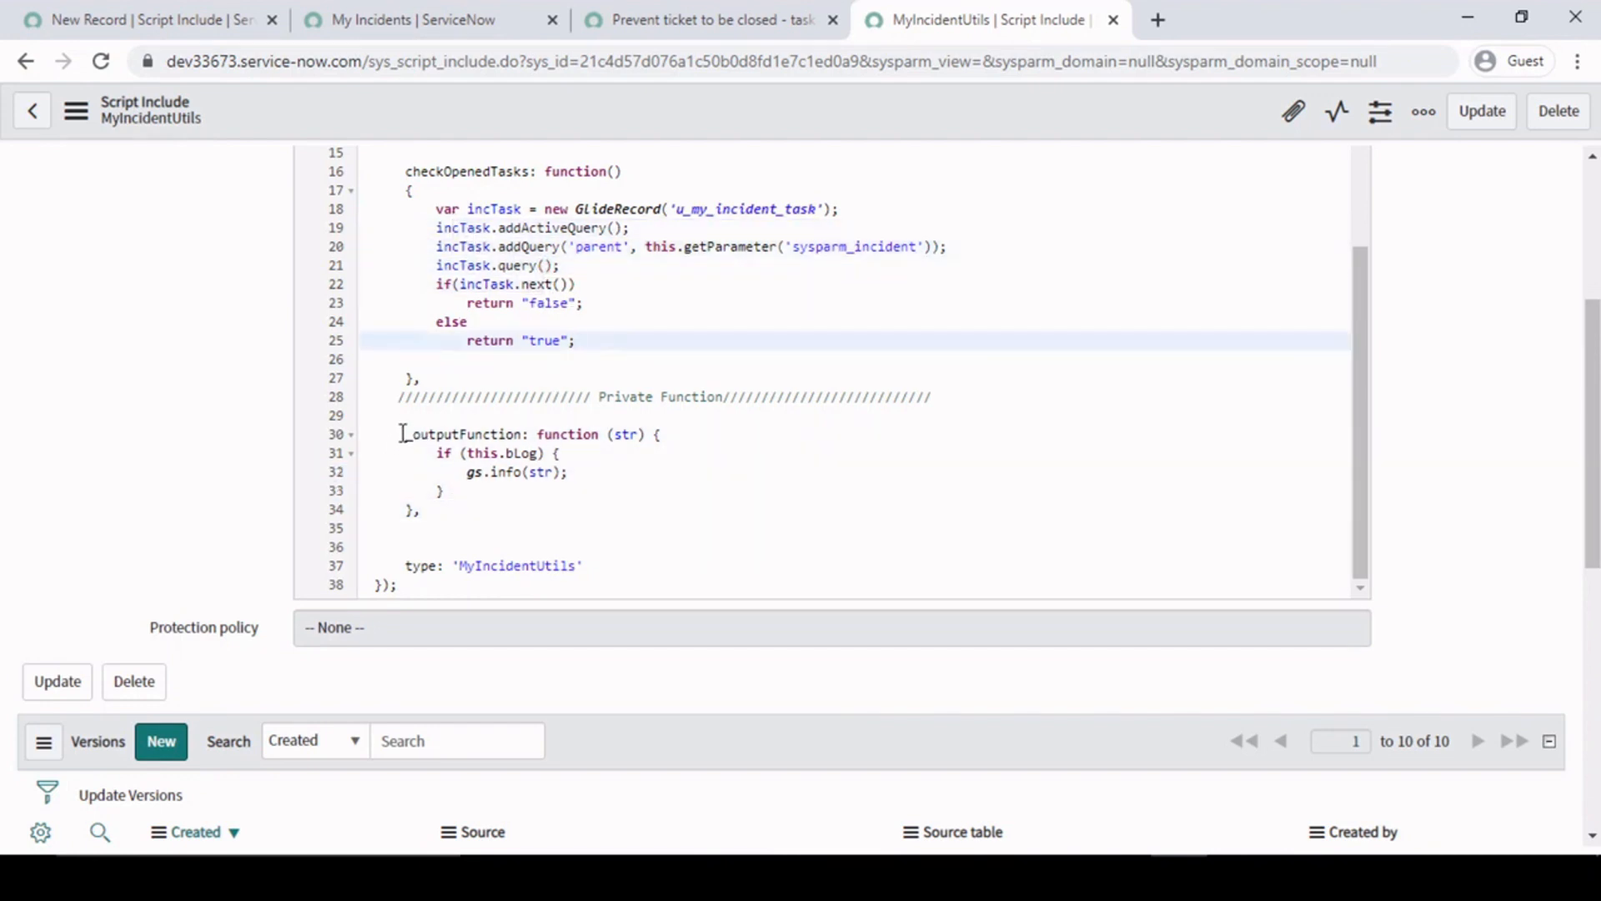
pyautogui.moveTo(403, 433); pyautogui.dragTo(464, 536)
pyautogui.click(466, 516)
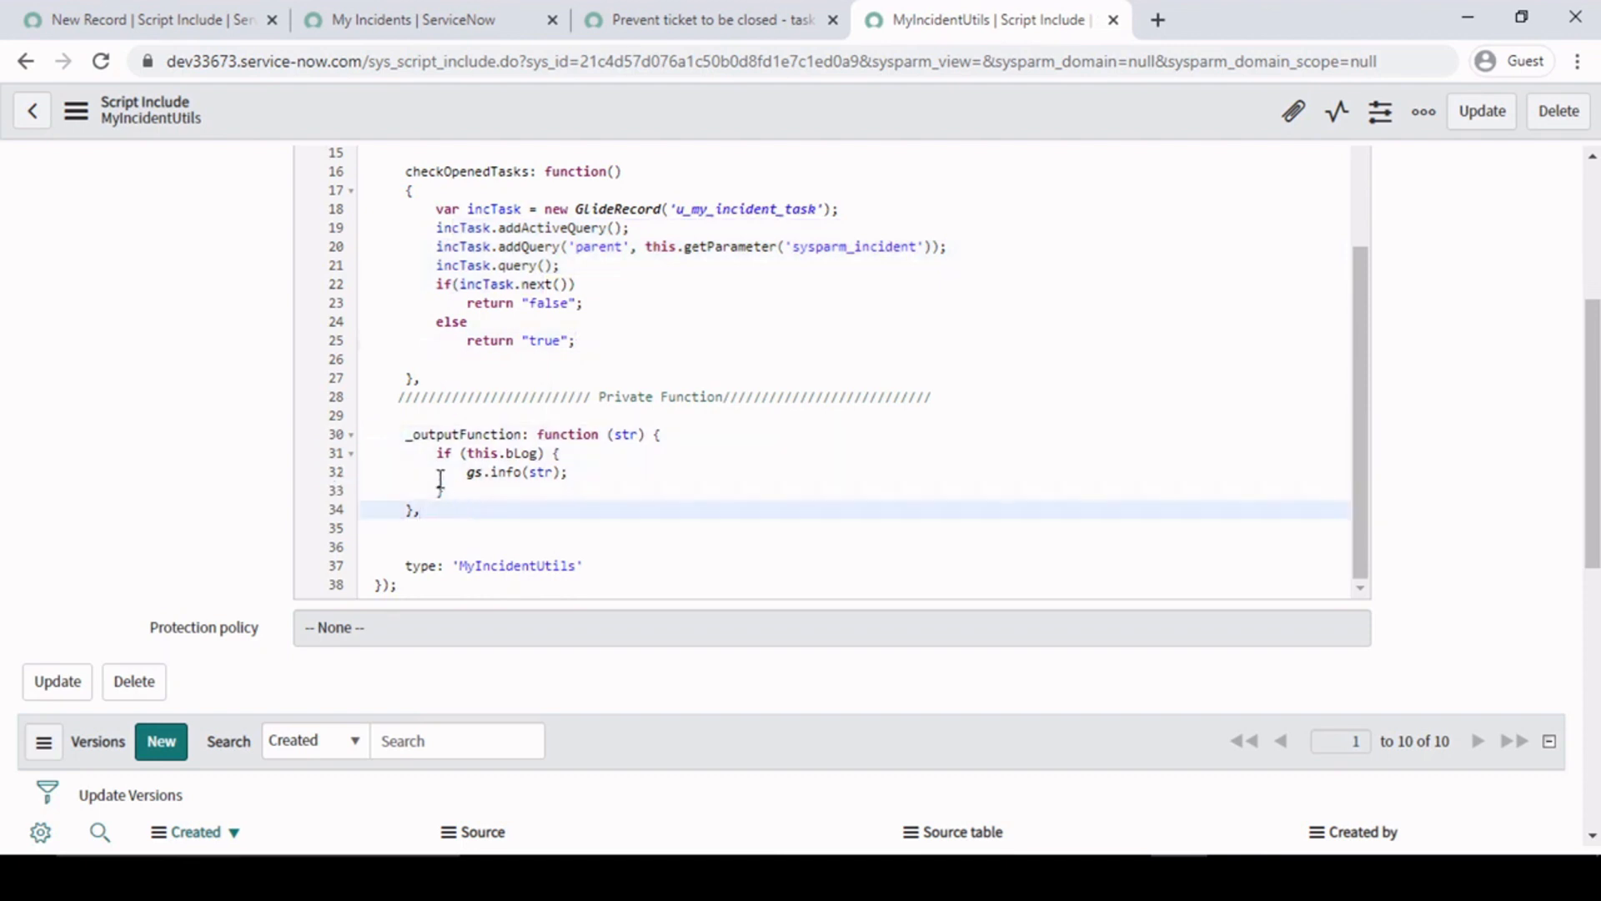
pyautogui.click(401, 435)
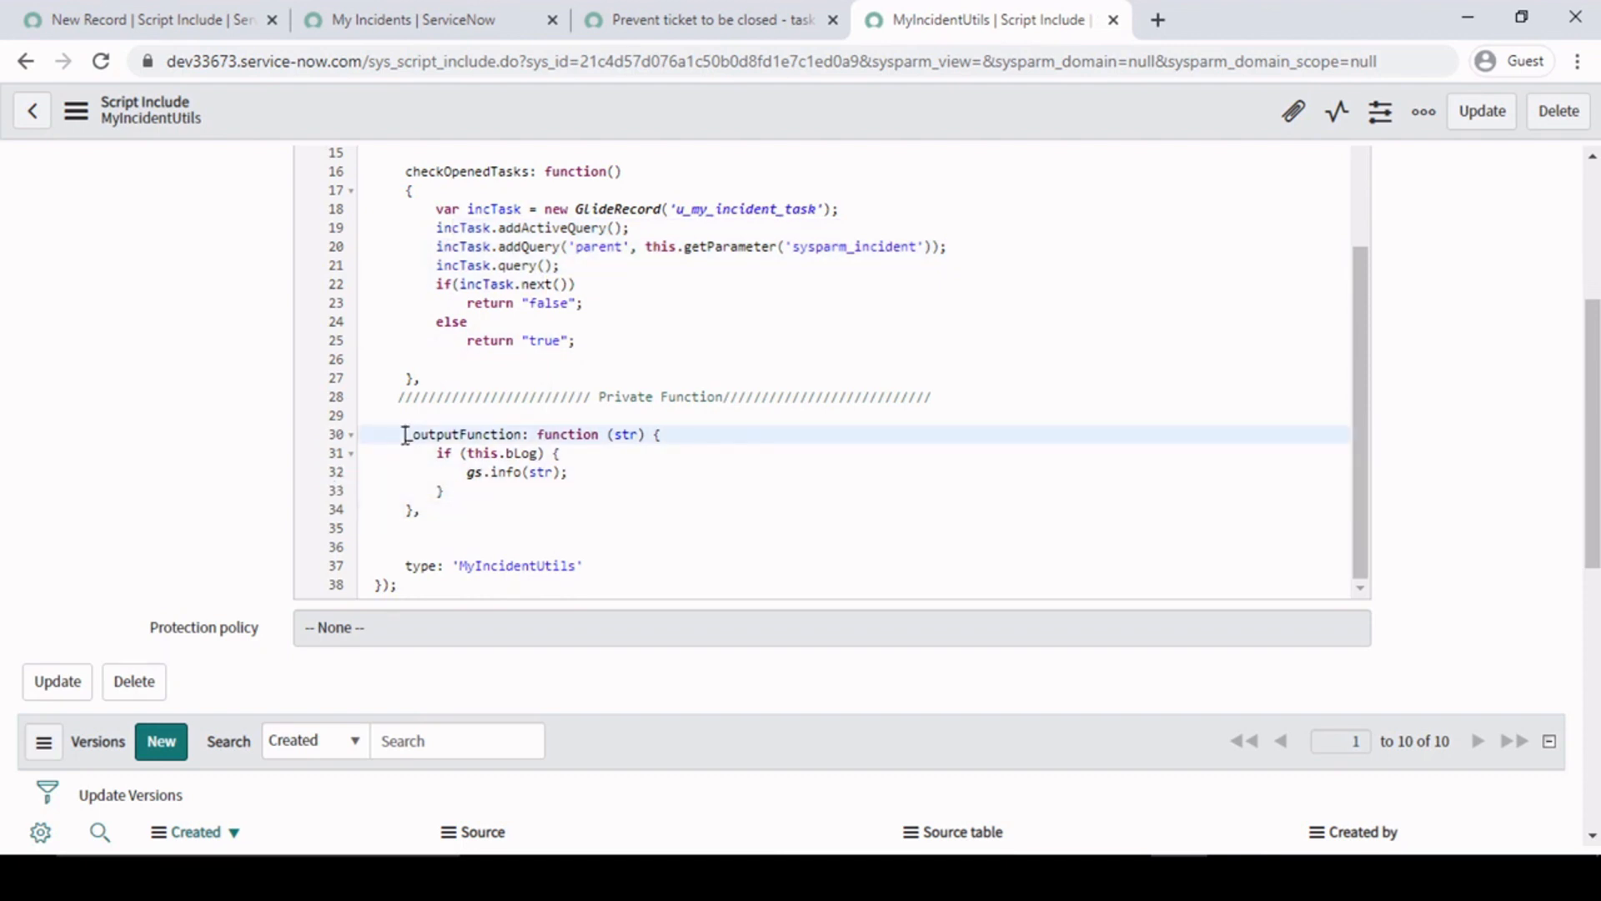
pyautogui.moveTo(401, 435); pyautogui.dragTo(444, 517)
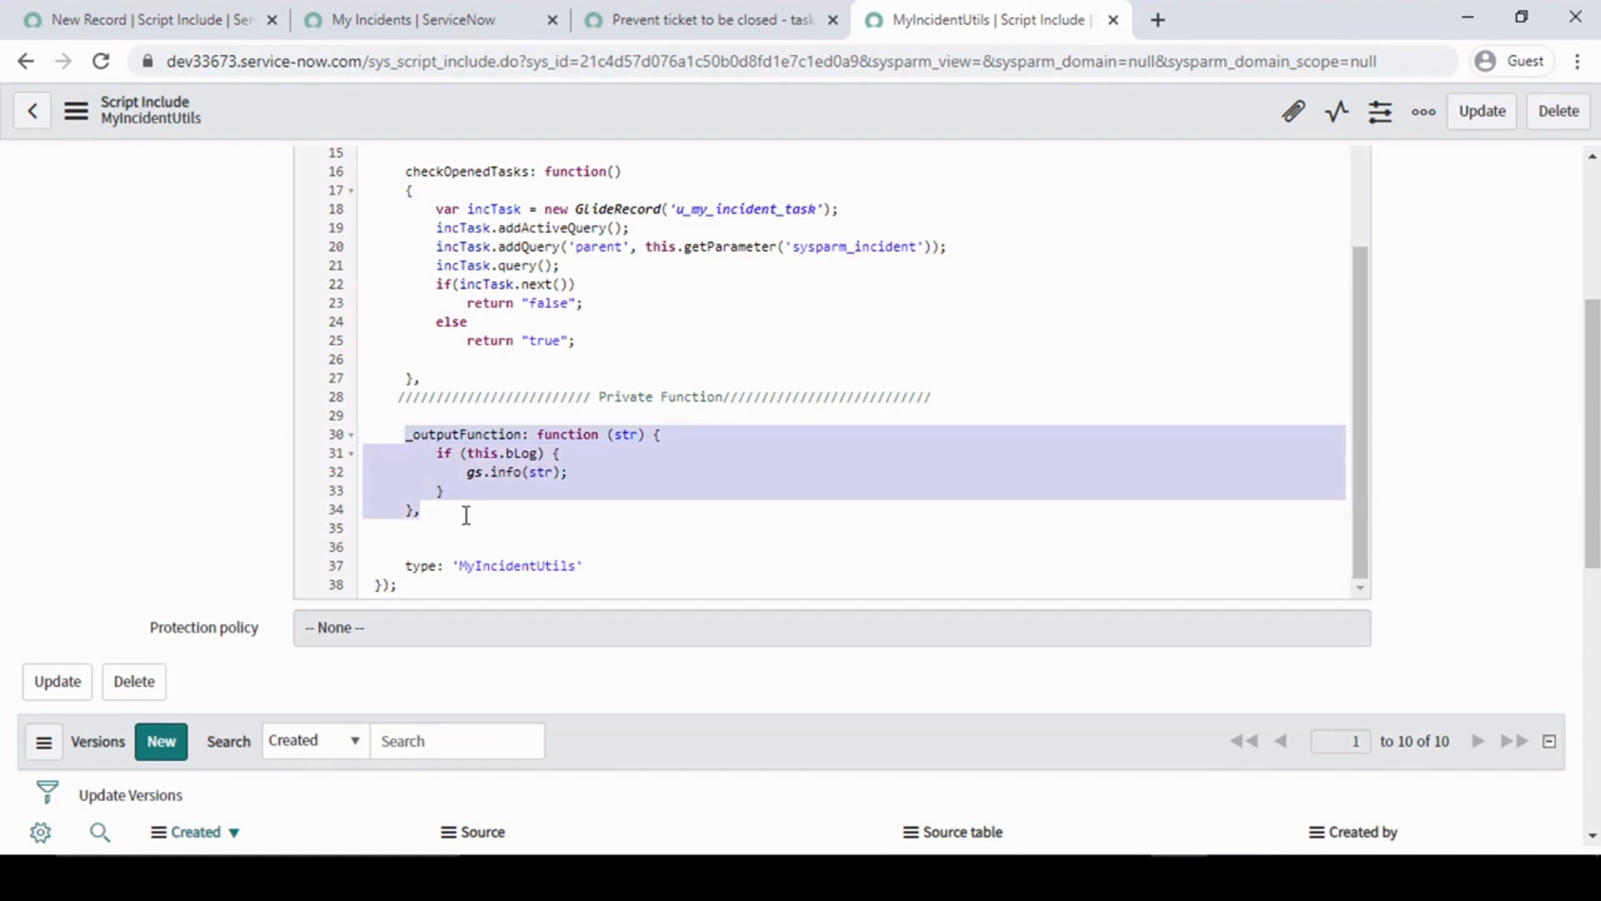
pyautogui.click(466, 515)
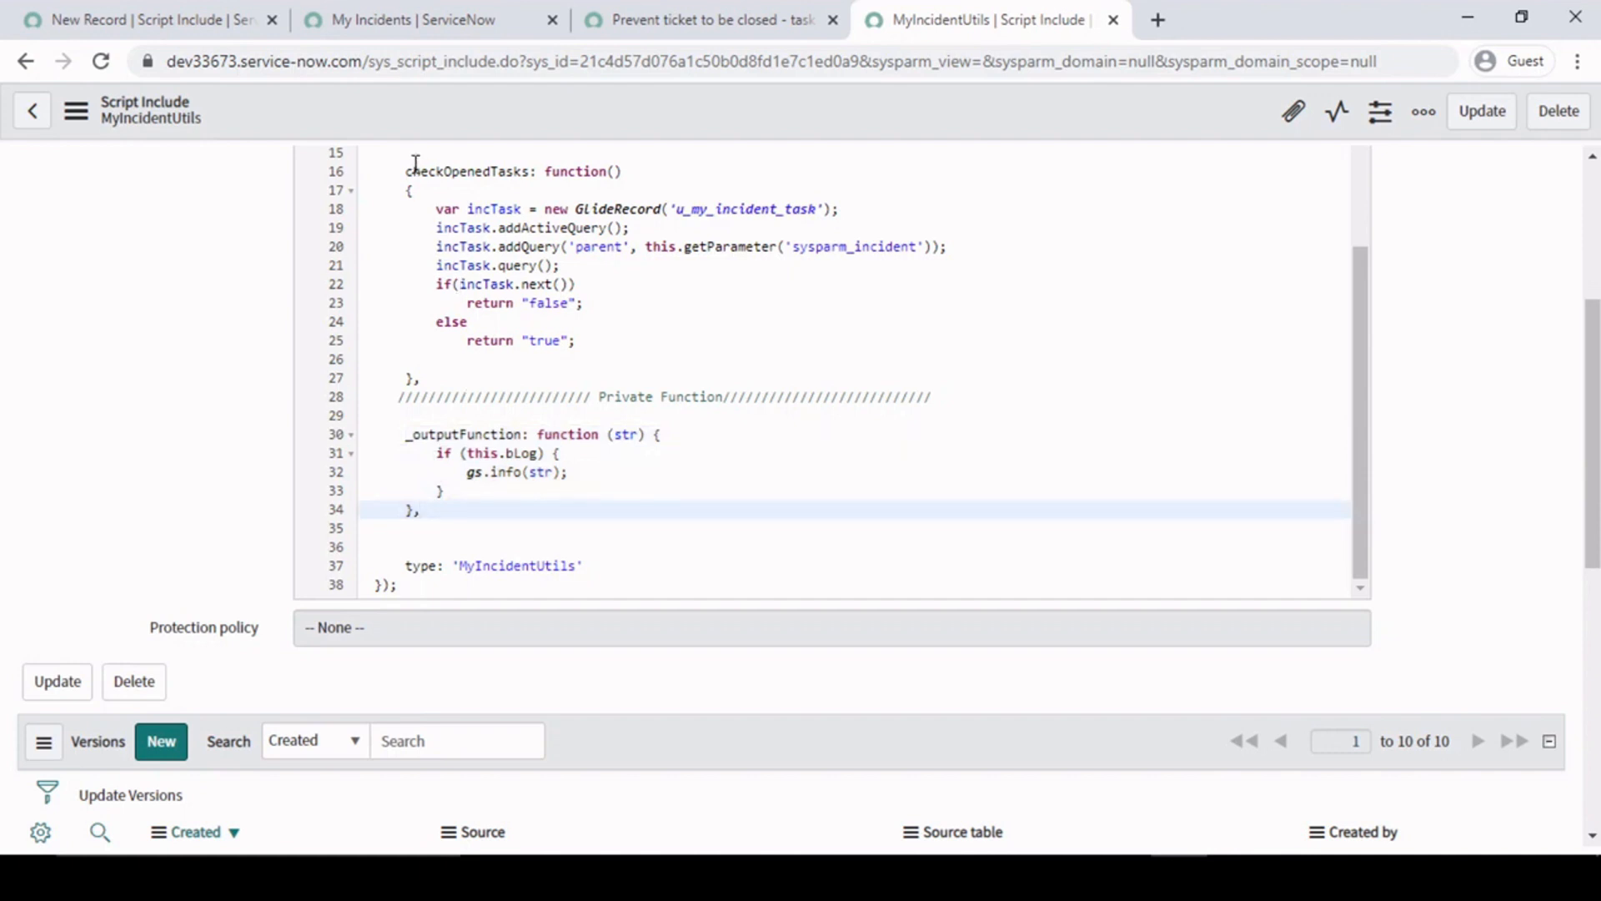
pyautogui.moveTo(405, 169); pyautogui.dragTo(484, 384)
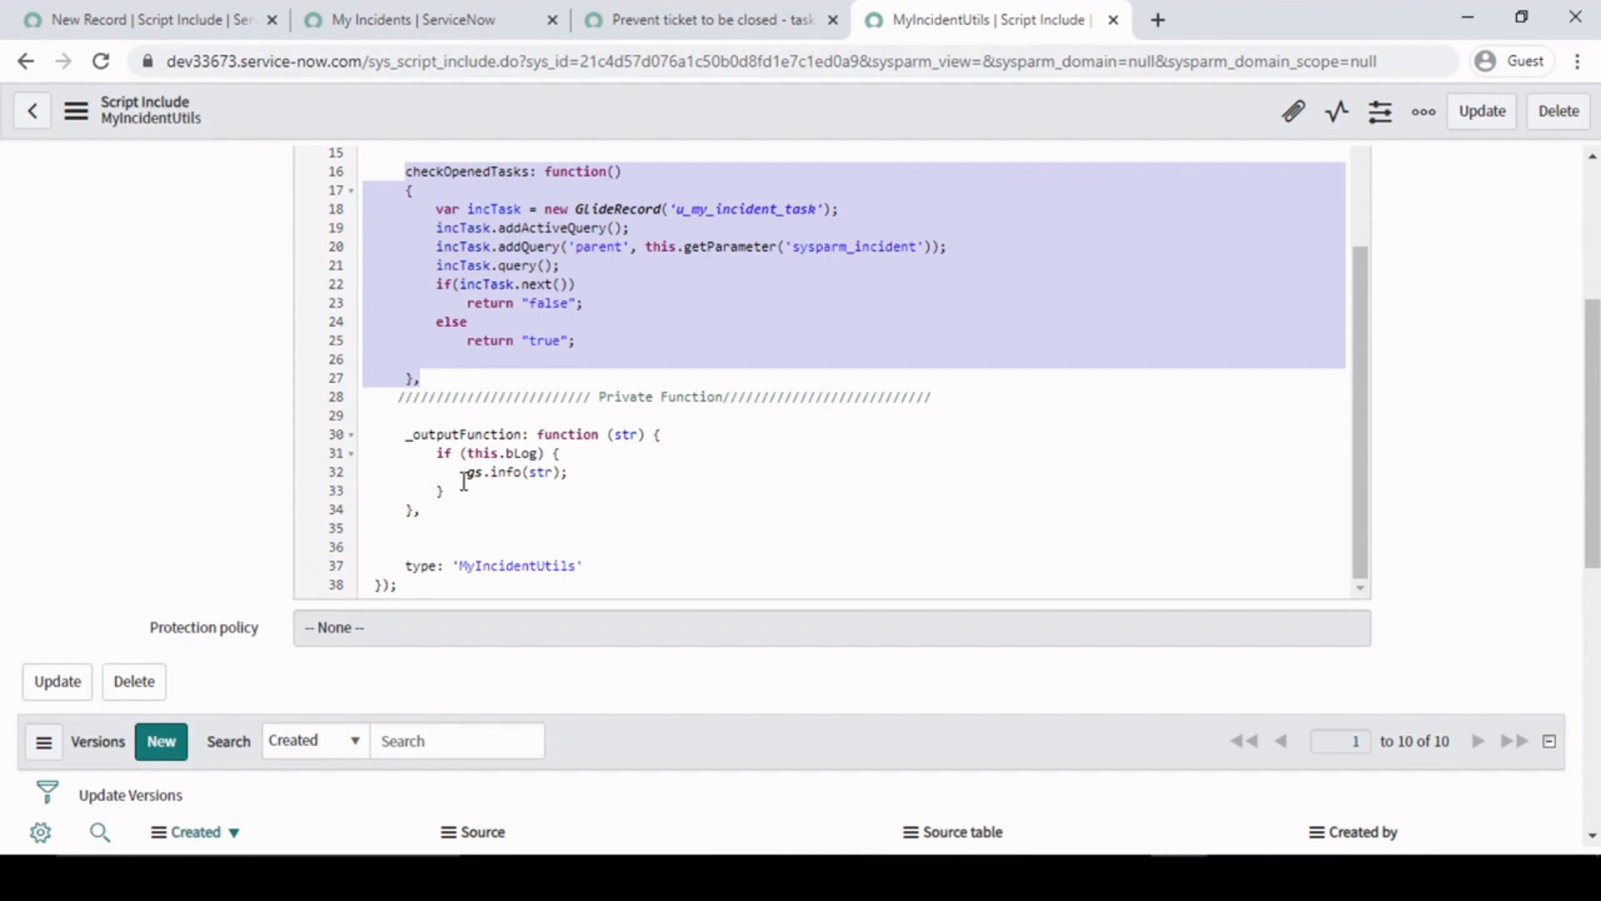
pyautogui.click(468, 514)
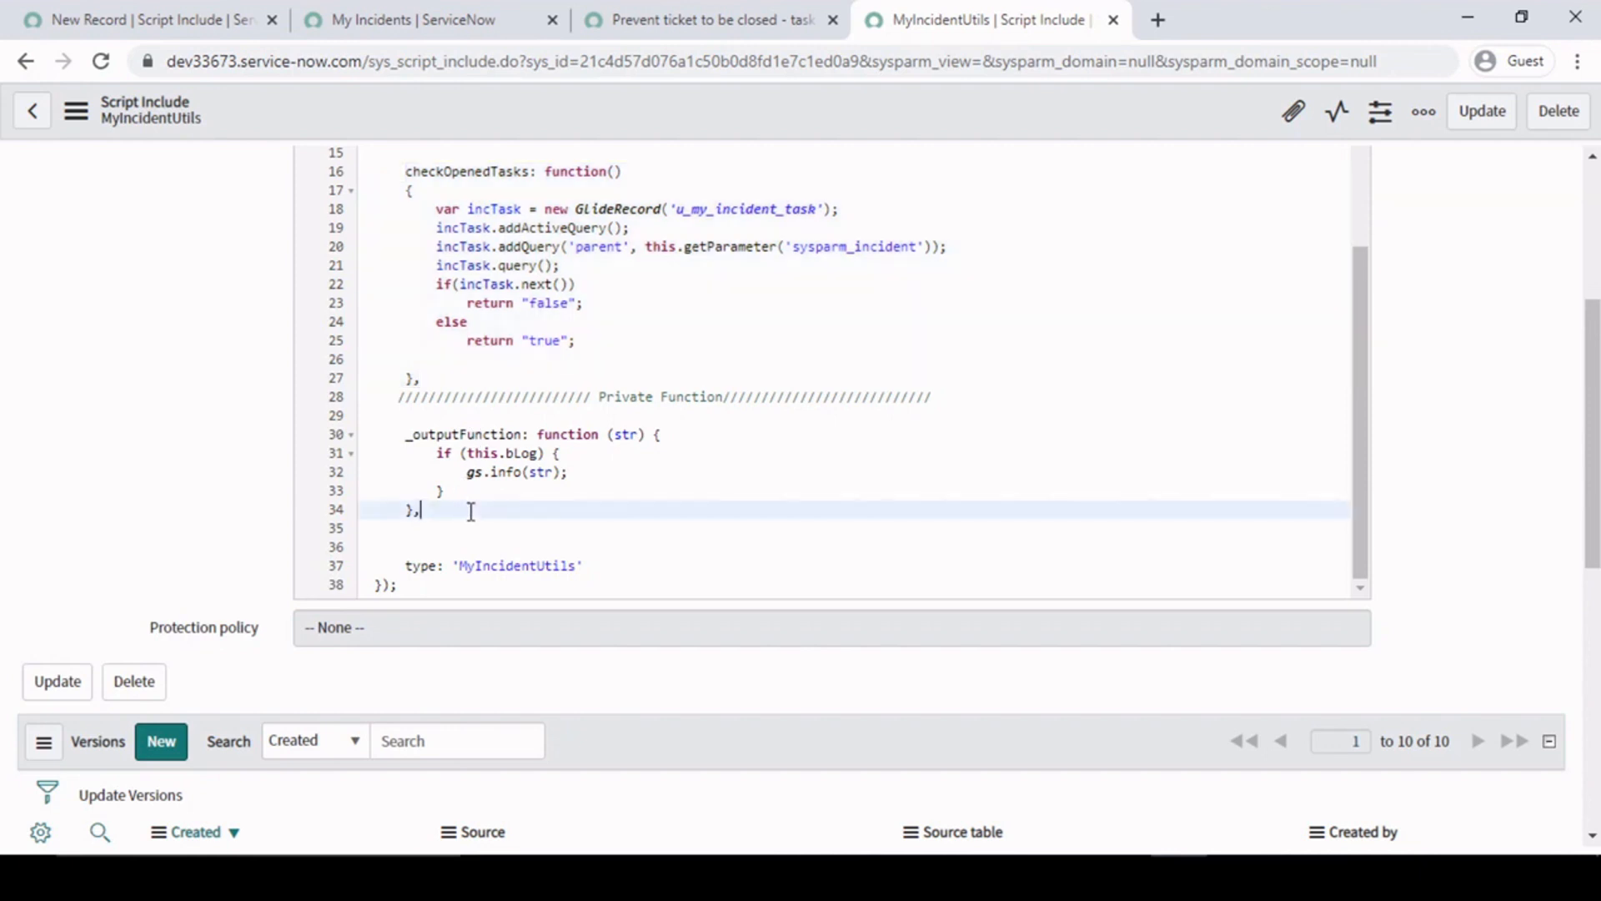
pyautogui.scroll(2, 515, 360)
pyautogui.doubleClick(476, 290)
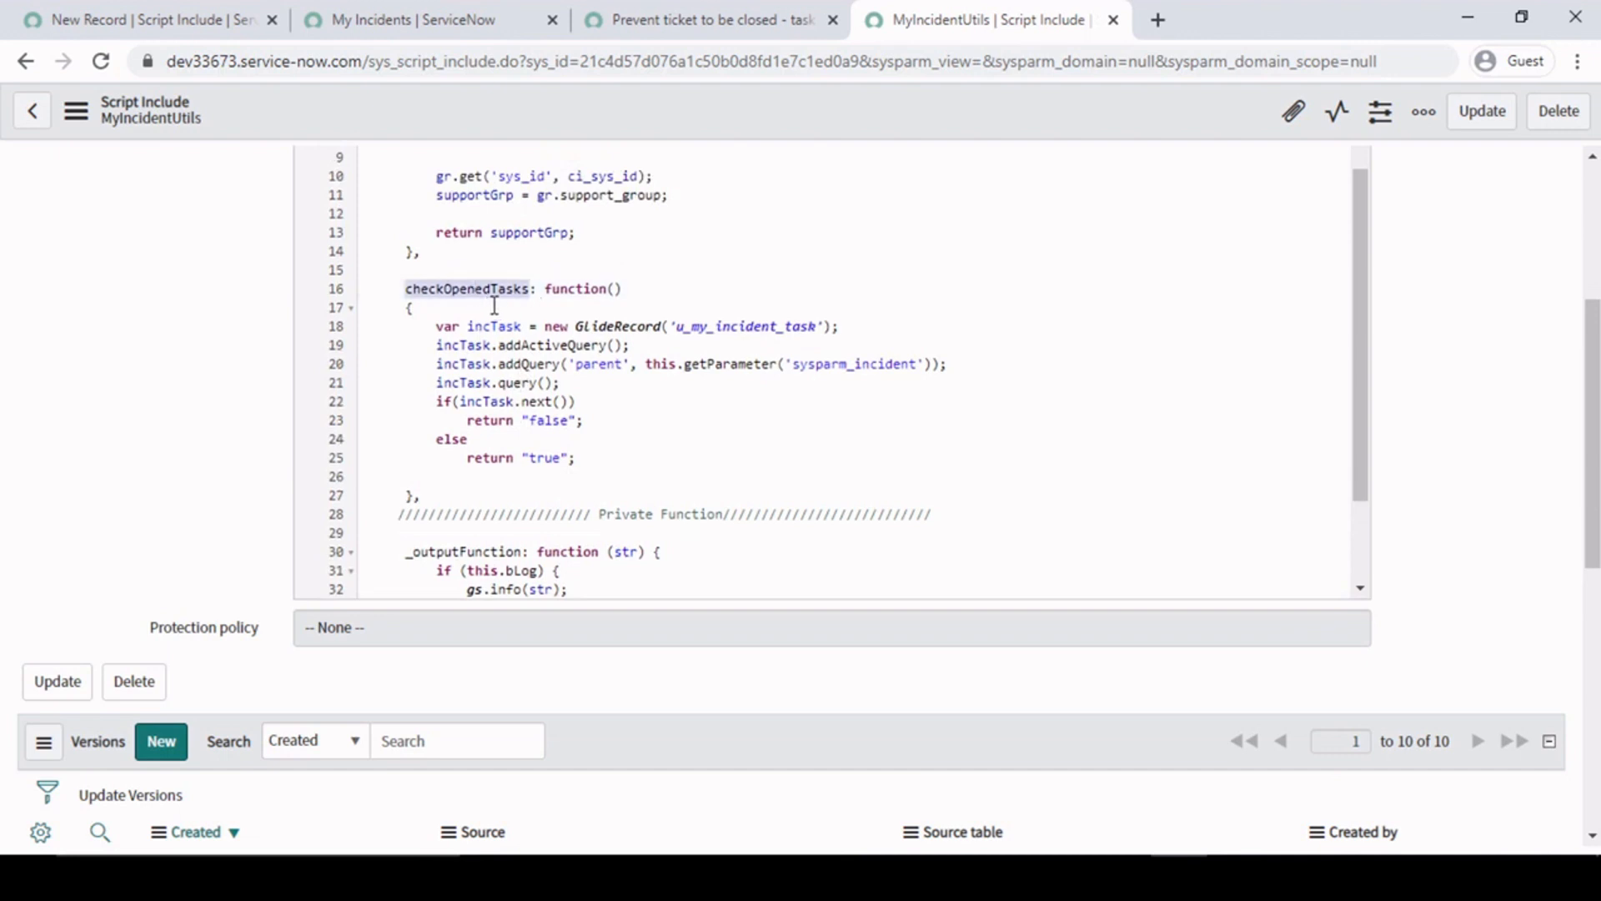
# - Try prefixing the checkOpenedTasks function name with an underscore, and remove the underscore again
pyautogui.click(531, 290)
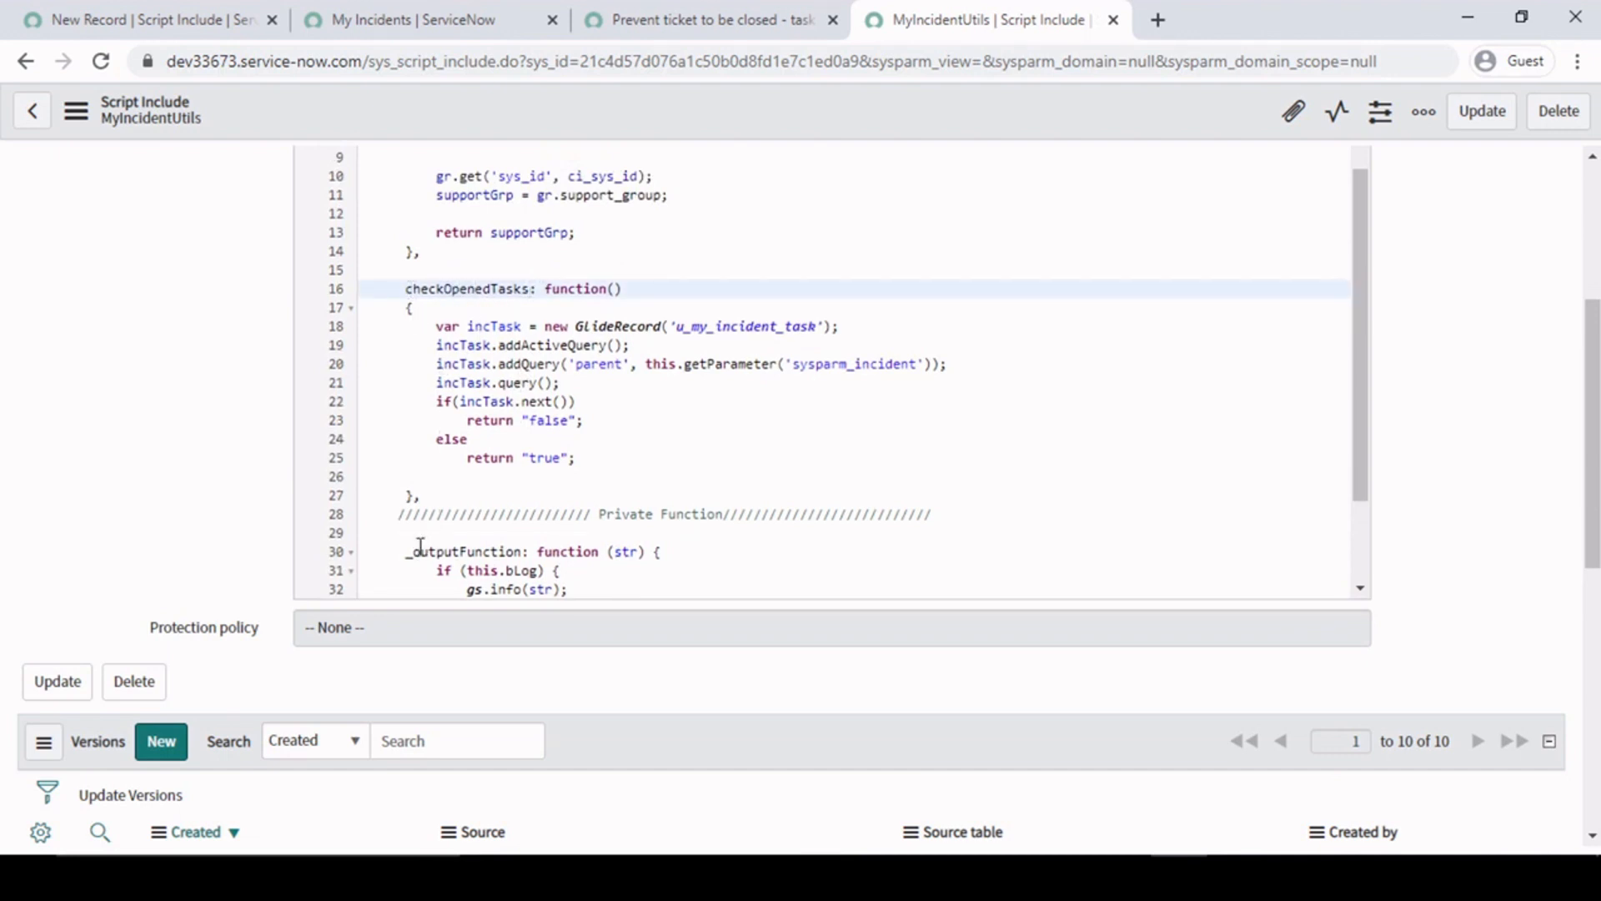
pyautogui.click(408, 552)
pyautogui.click(407, 289)
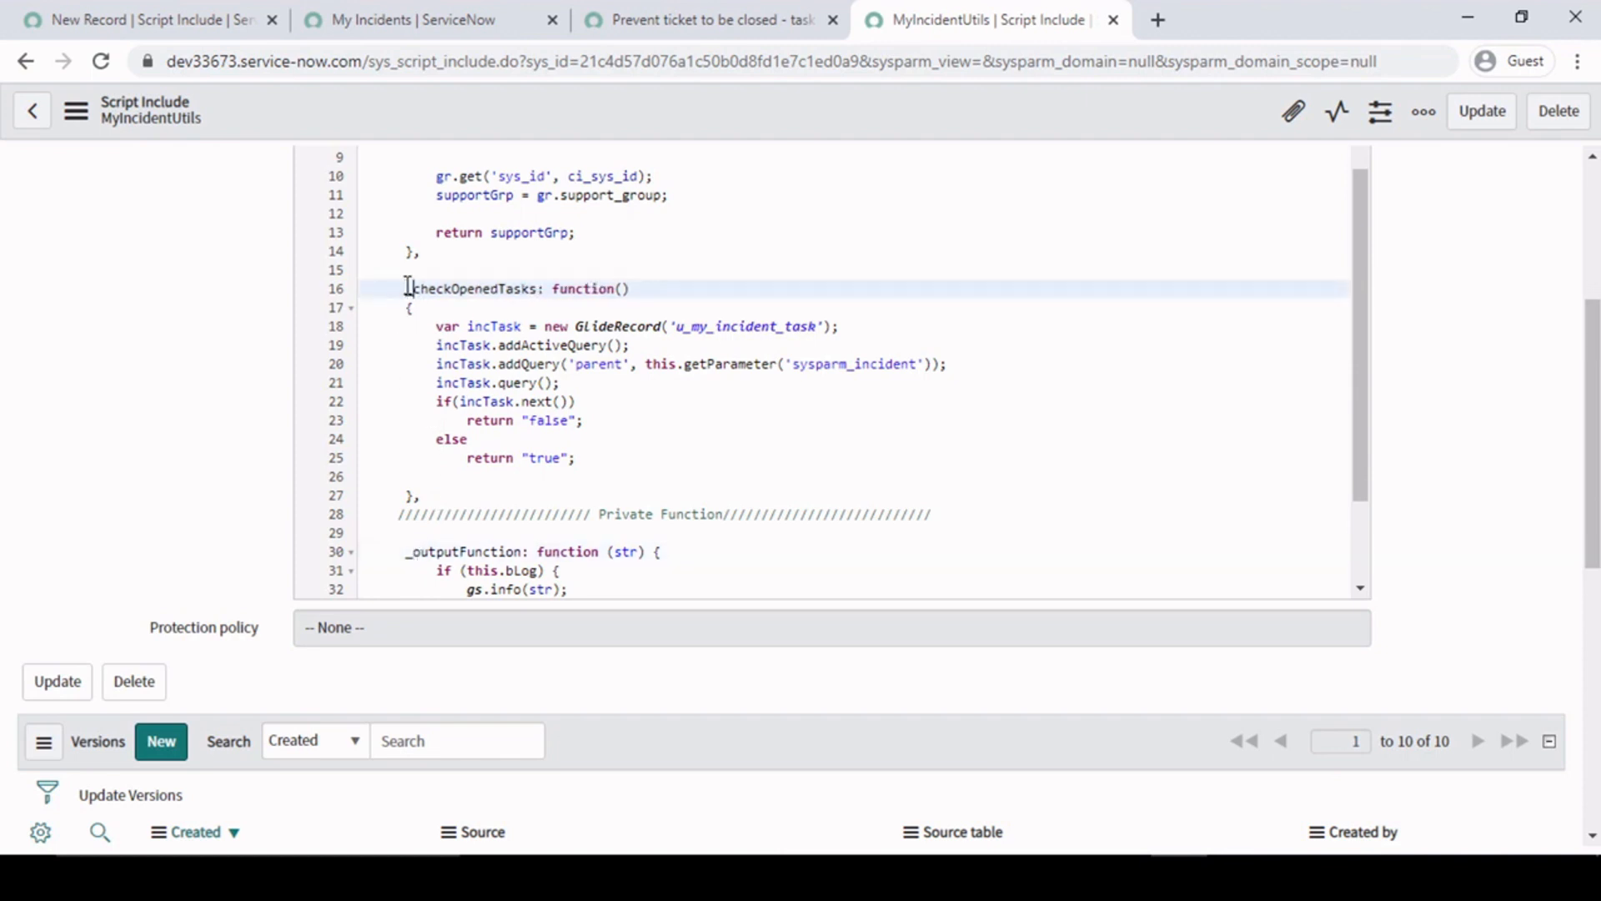
pyautogui.moveTo(406, 291); pyautogui.dragTo(507, 495)
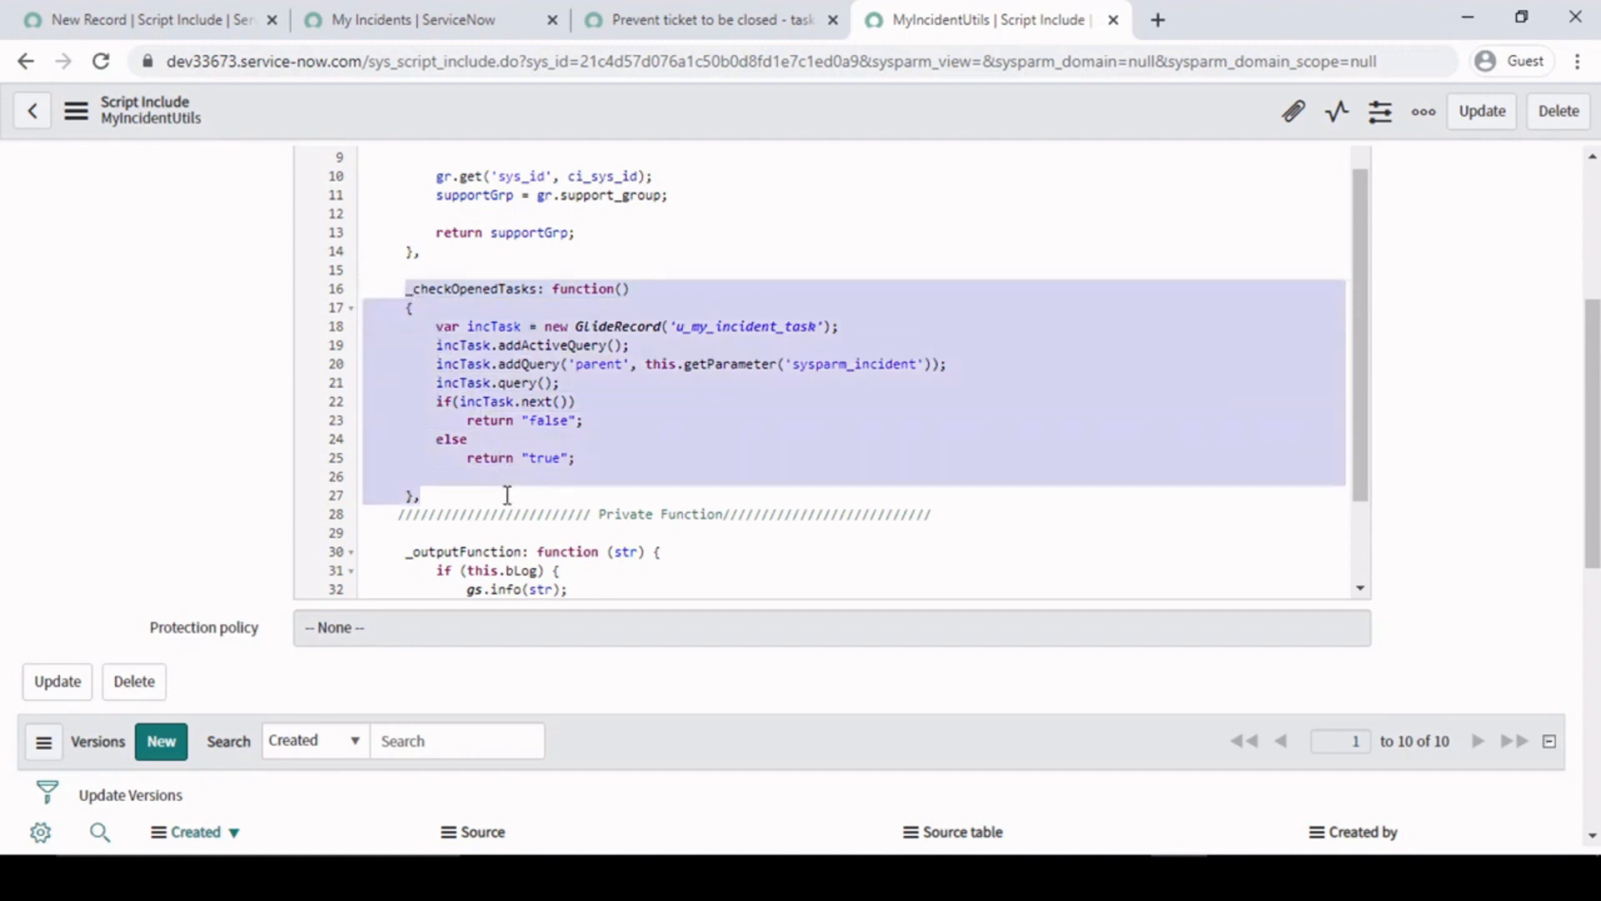
pyautogui.click(419, 291)
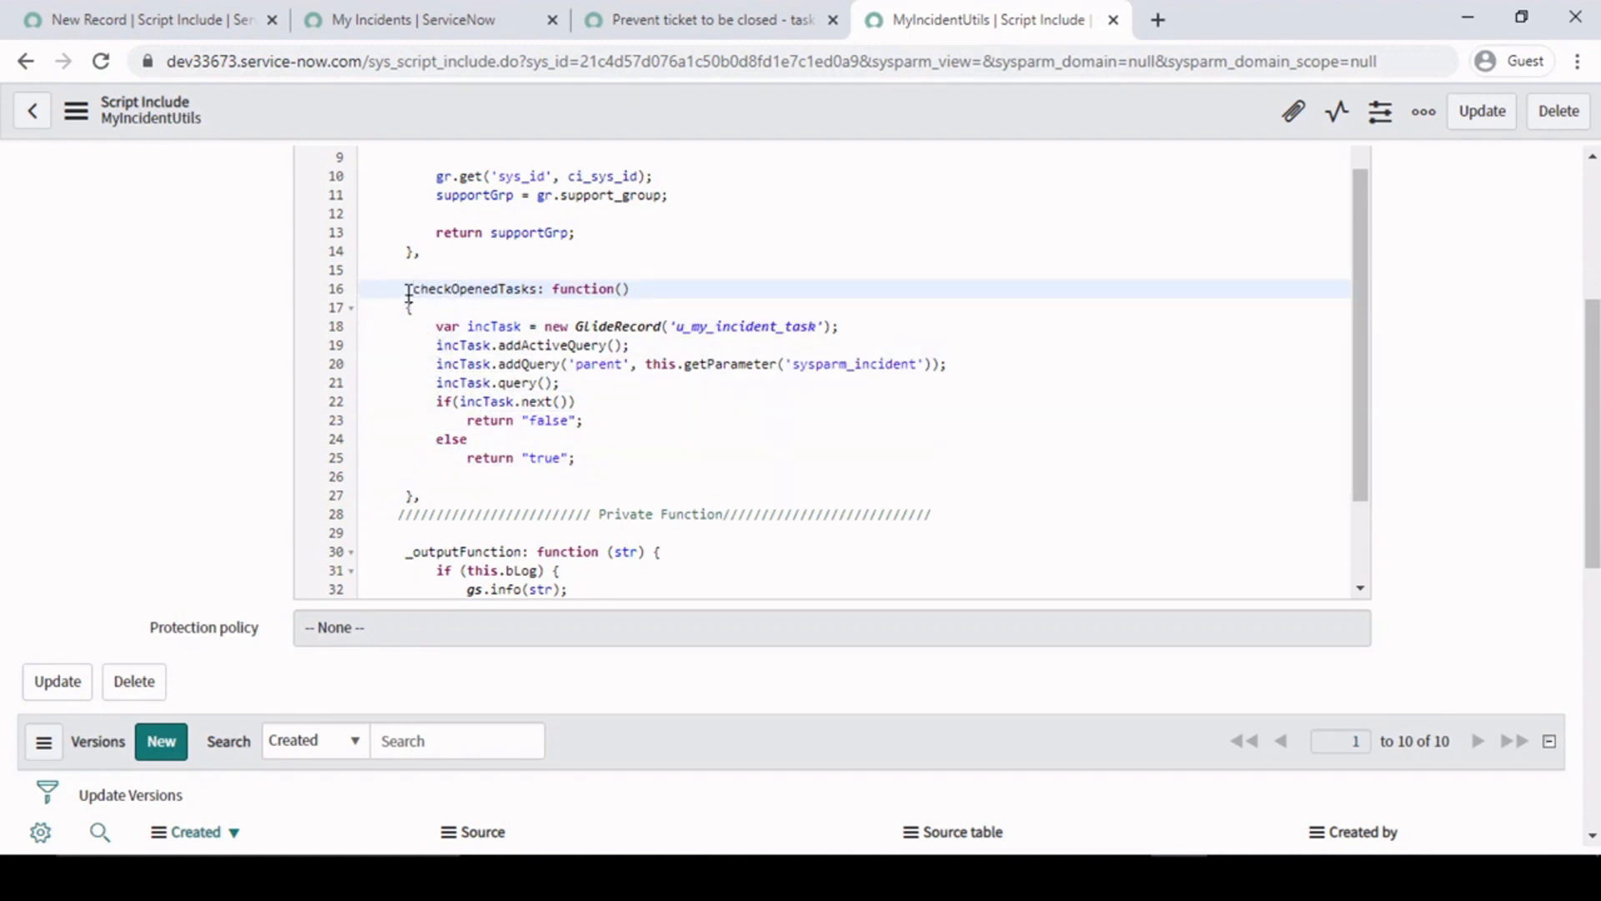
pyautogui.press('BackSpace')
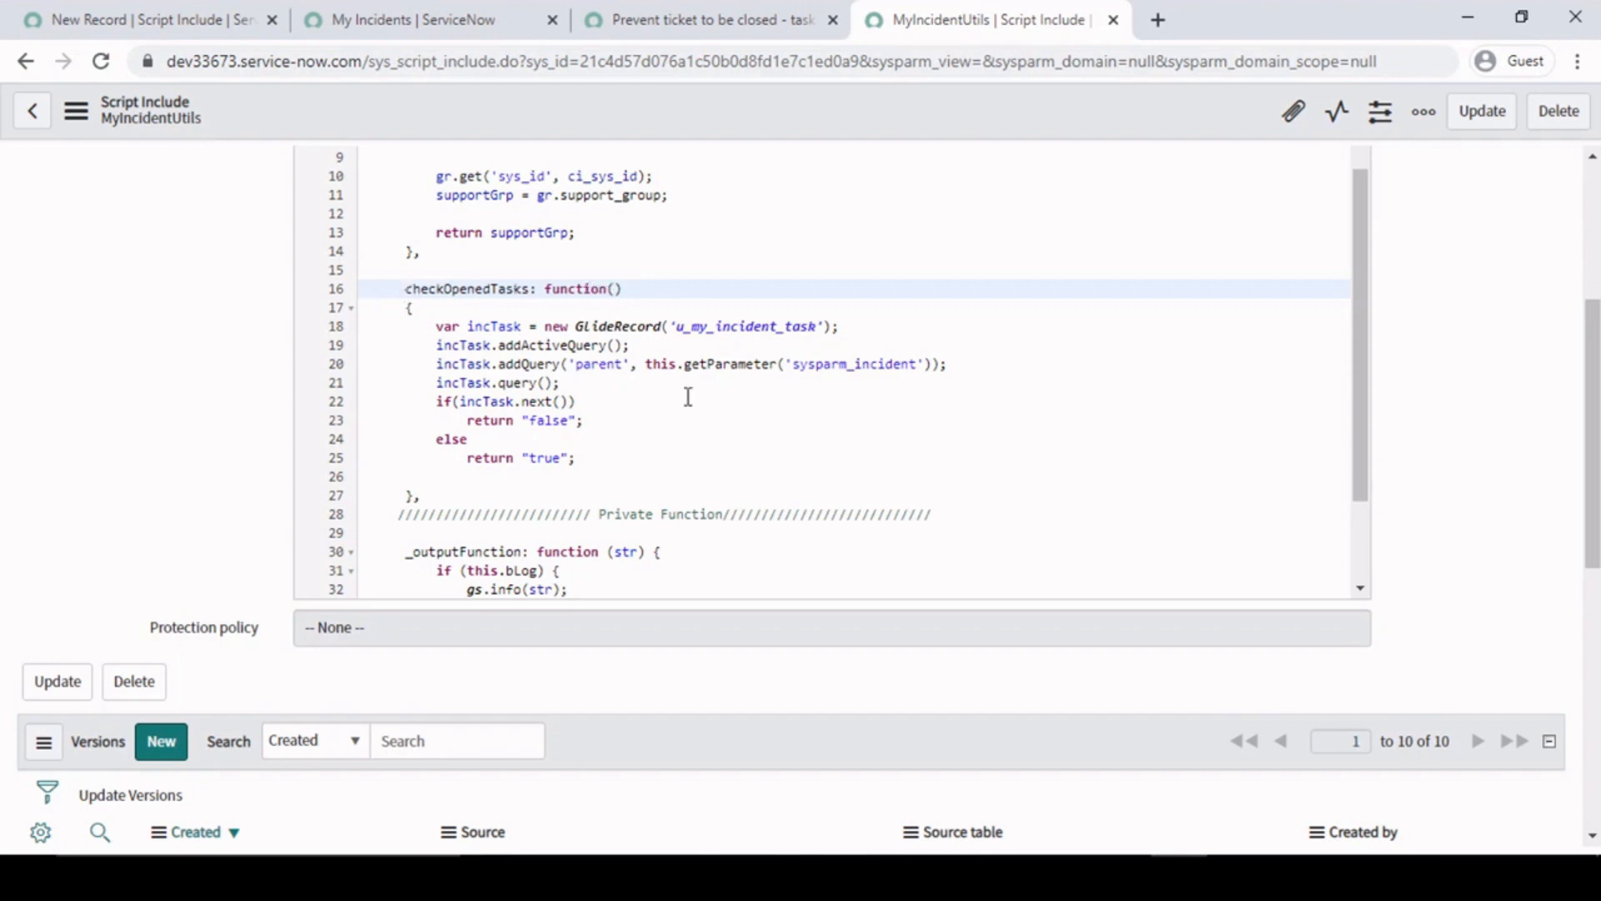
# - Examine the _outputFunction block under the Private Function comment and compare it with the checkOpenedTasks function above
pyautogui.scroll(-2, 690, 439)
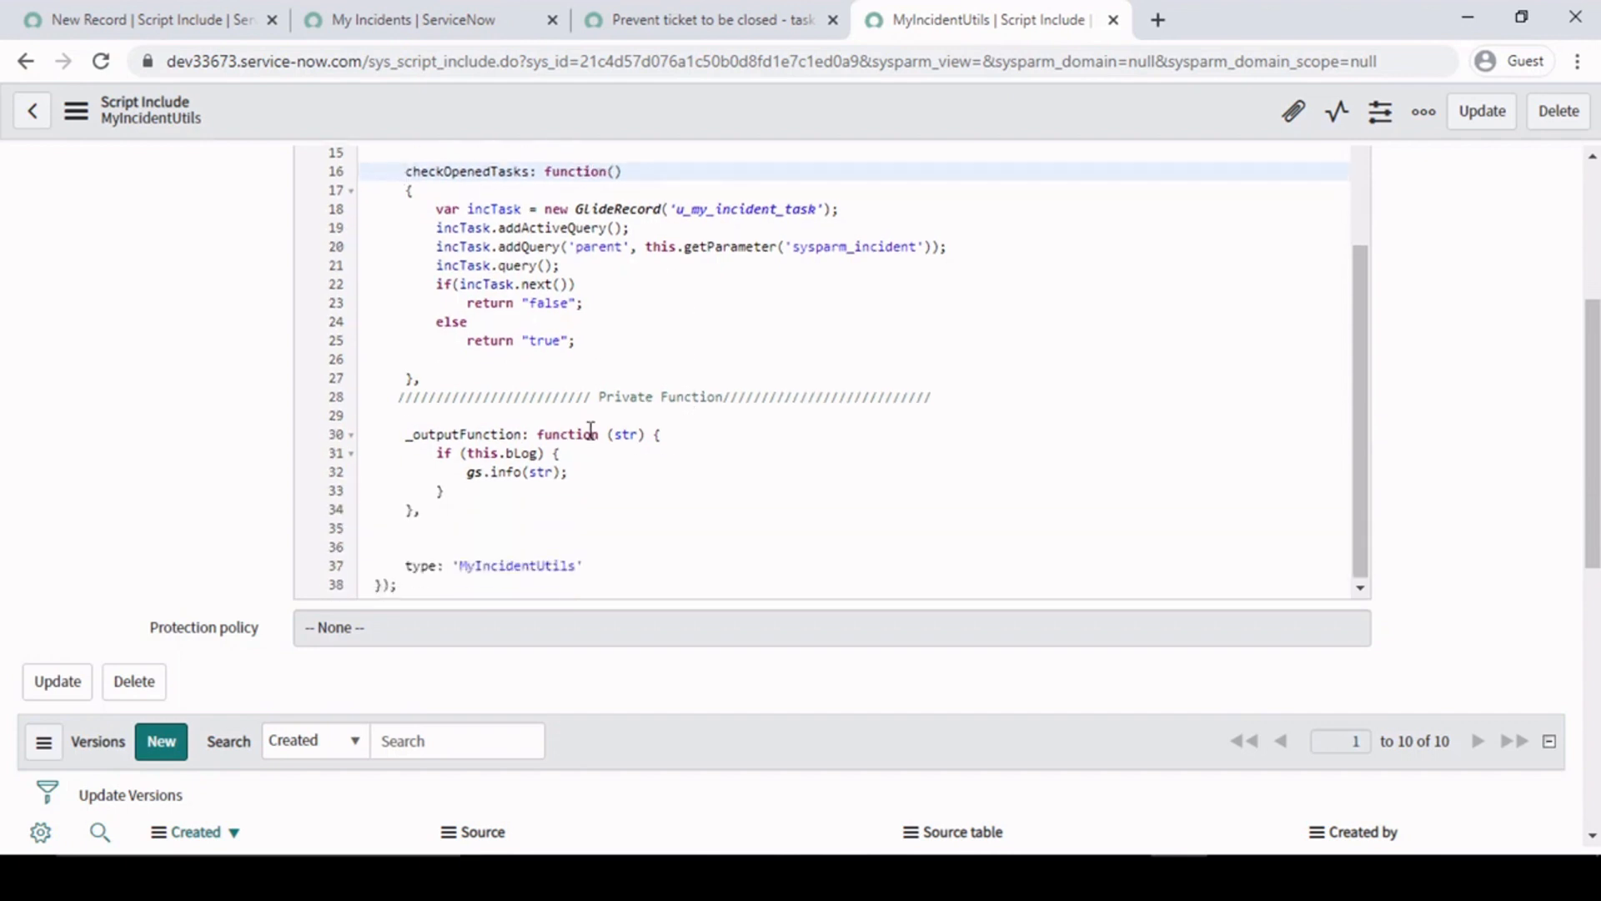
pyautogui.click(408, 441)
pyautogui.moveTo(403, 436); pyautogui.dragTo(522, 511)
pyautogui.click(478, 513)
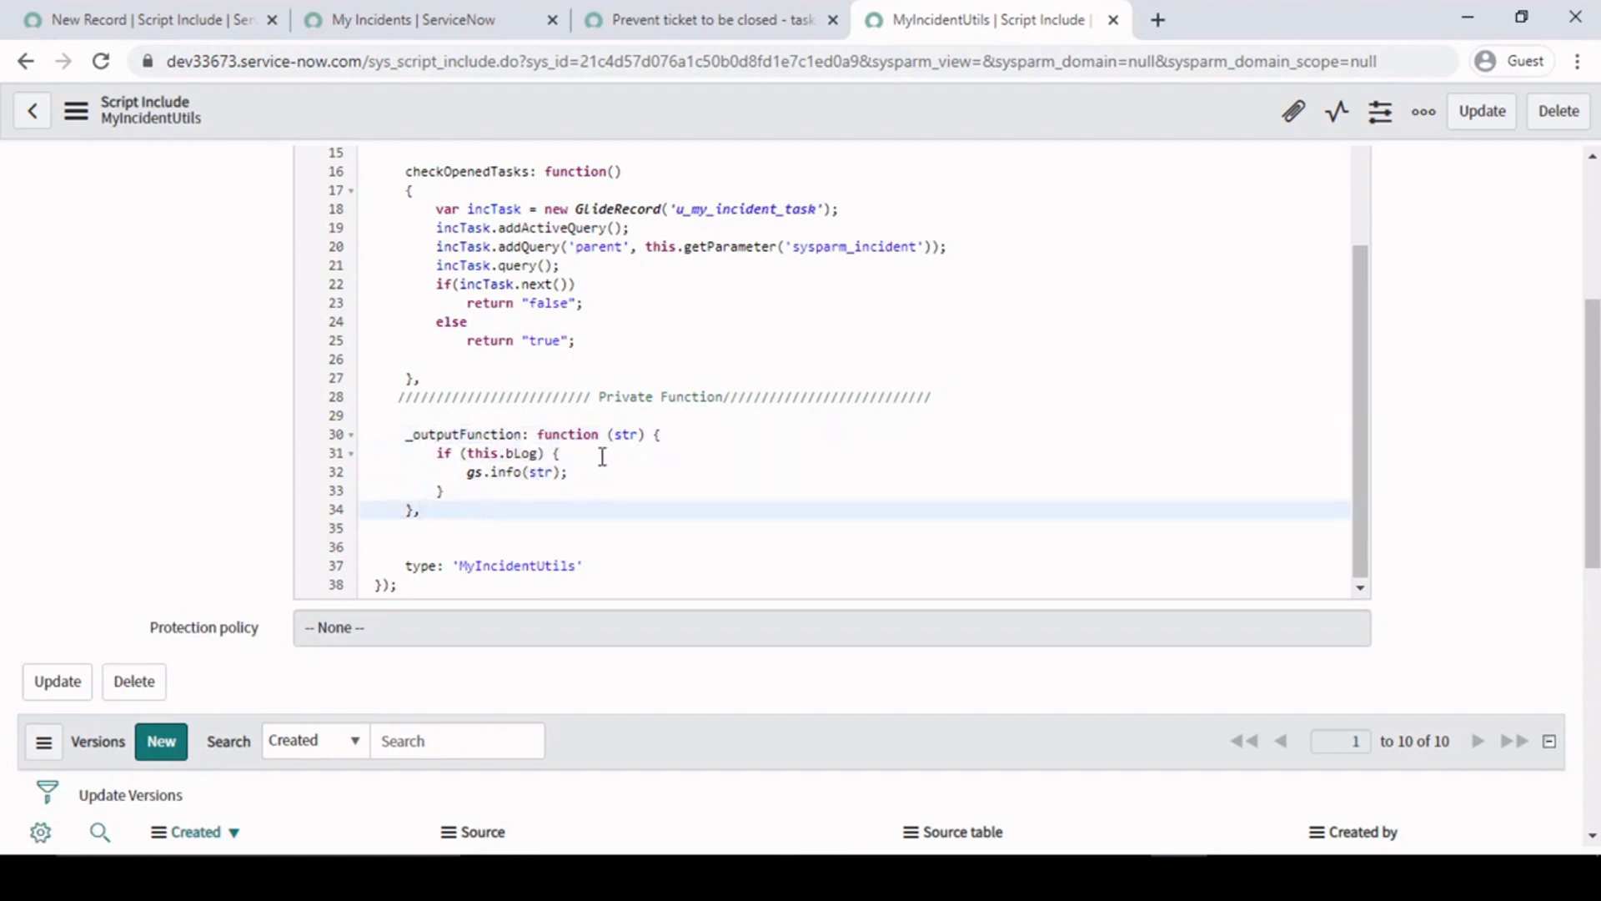
pyautogui.moveTo(400, 395); pyautogui.dragTo(522, 551)
pyautogui.click(559, 528)
pyautogui.scroll(3, 662, 483)
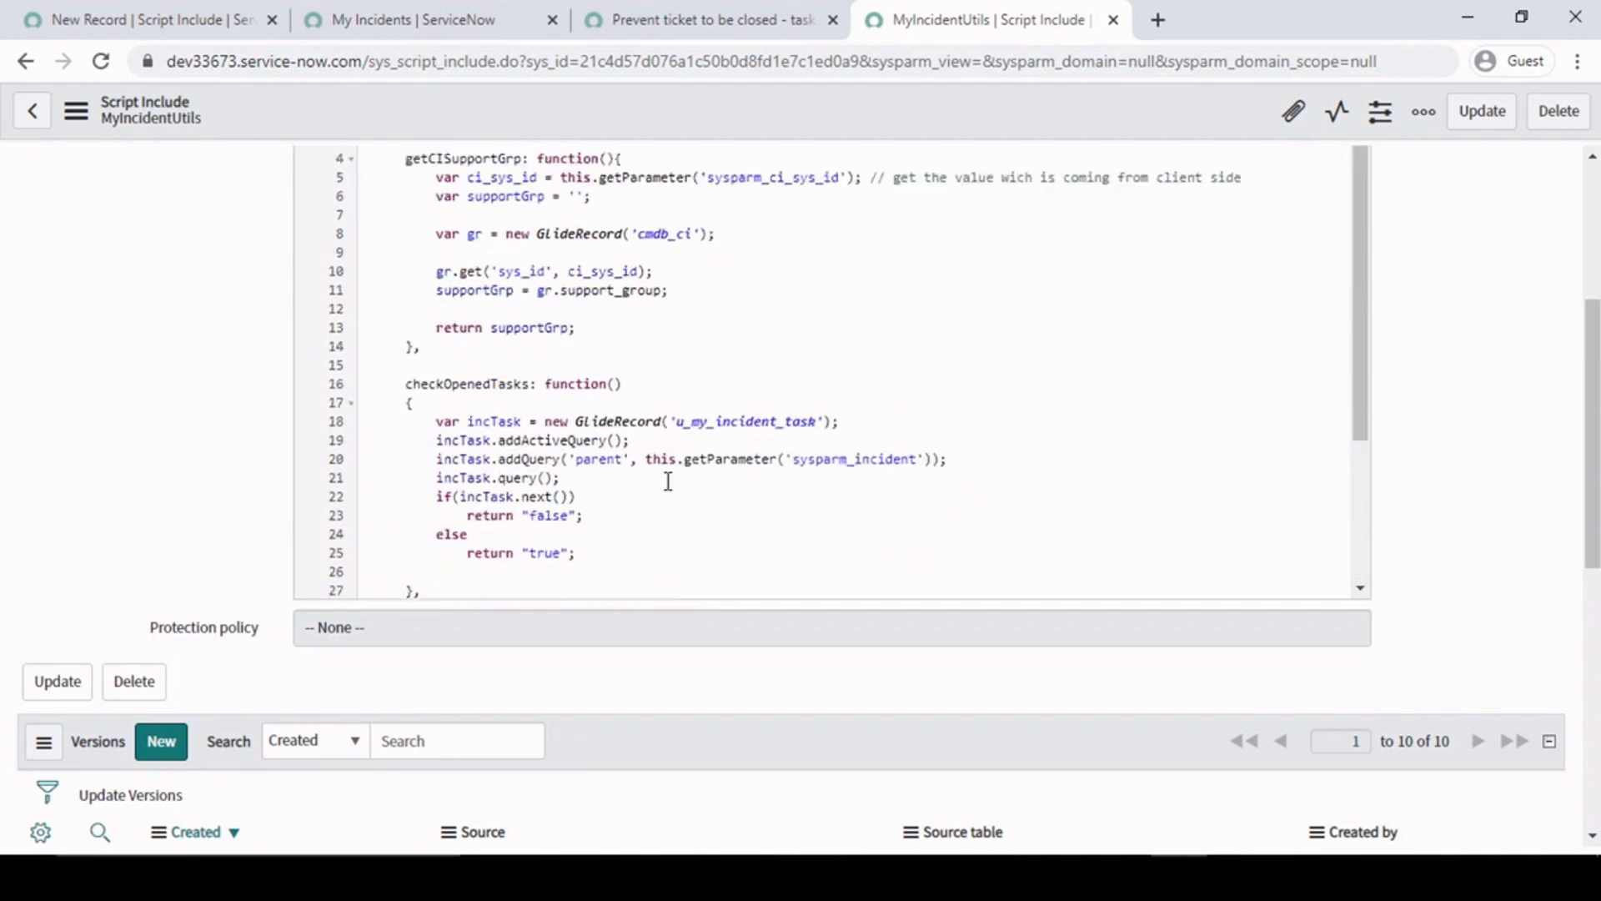
pyautogui.click(578, 408)
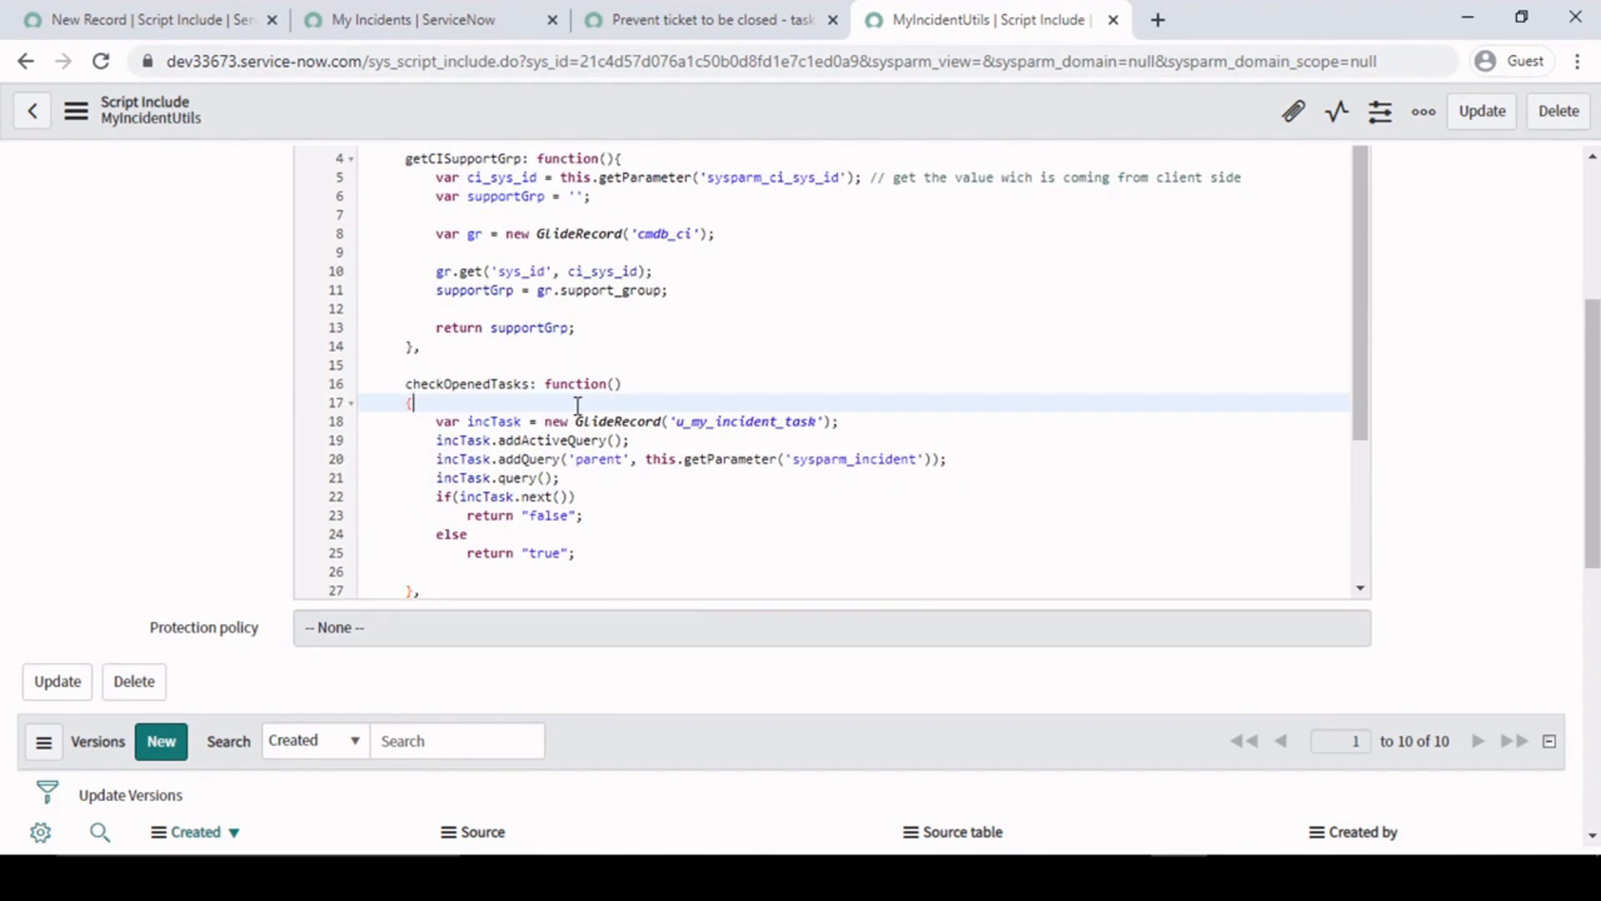
# - Switch to the "Prevent ticket to be closed - task open" client script and review the checkIncidentOpenChildTask call and its function's return statements
pyautogui.click(651, 20)
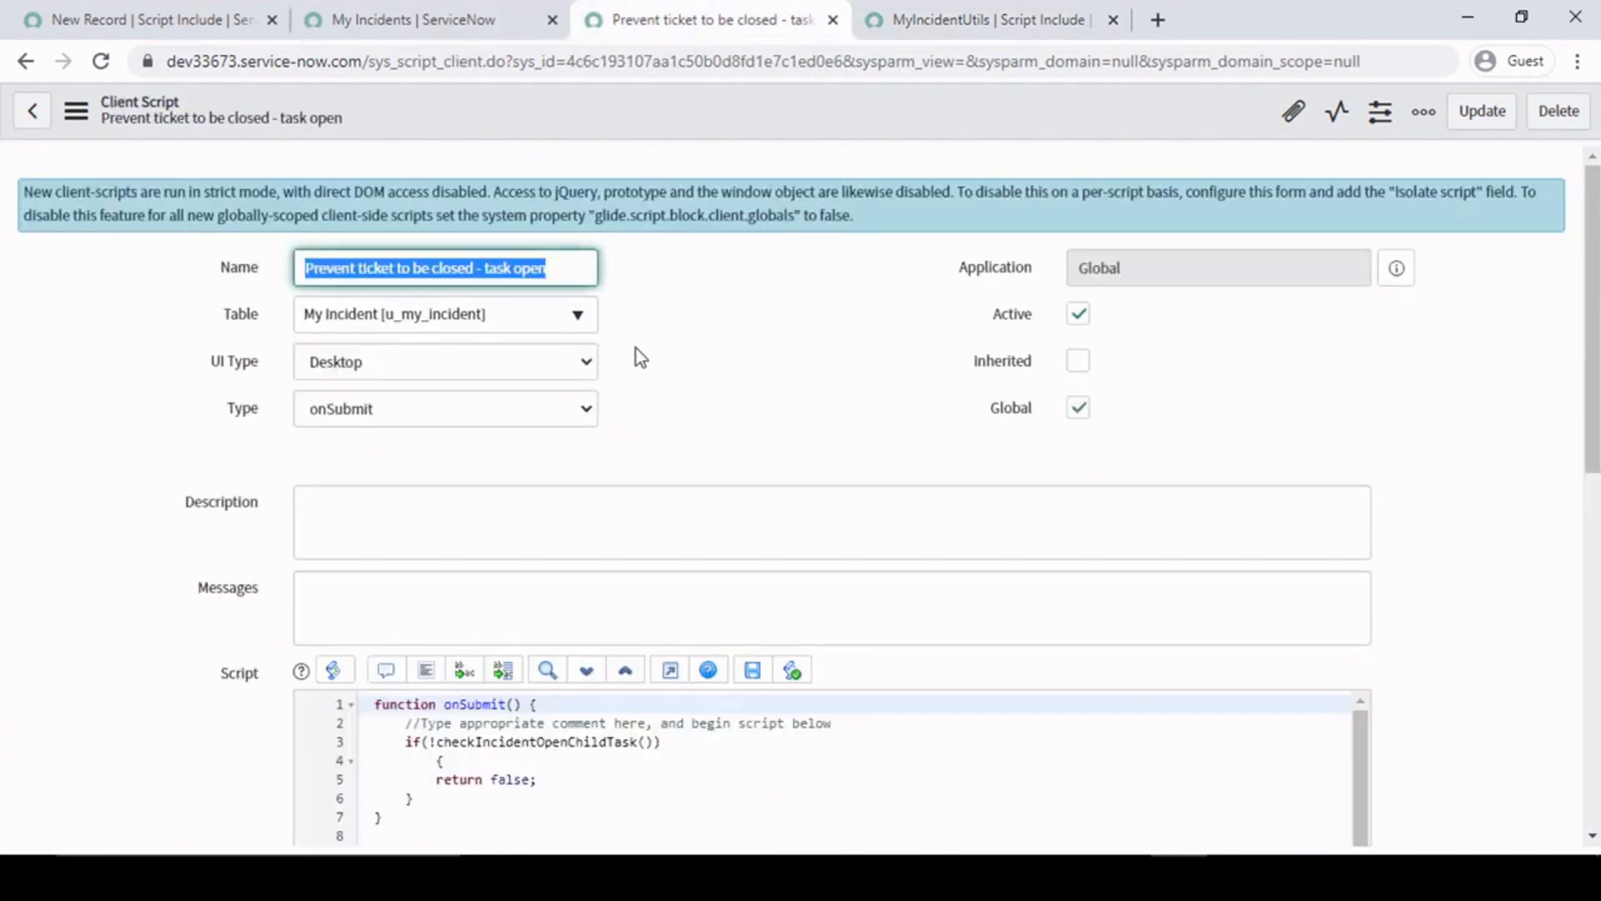
pyautogui.click(116, 478)
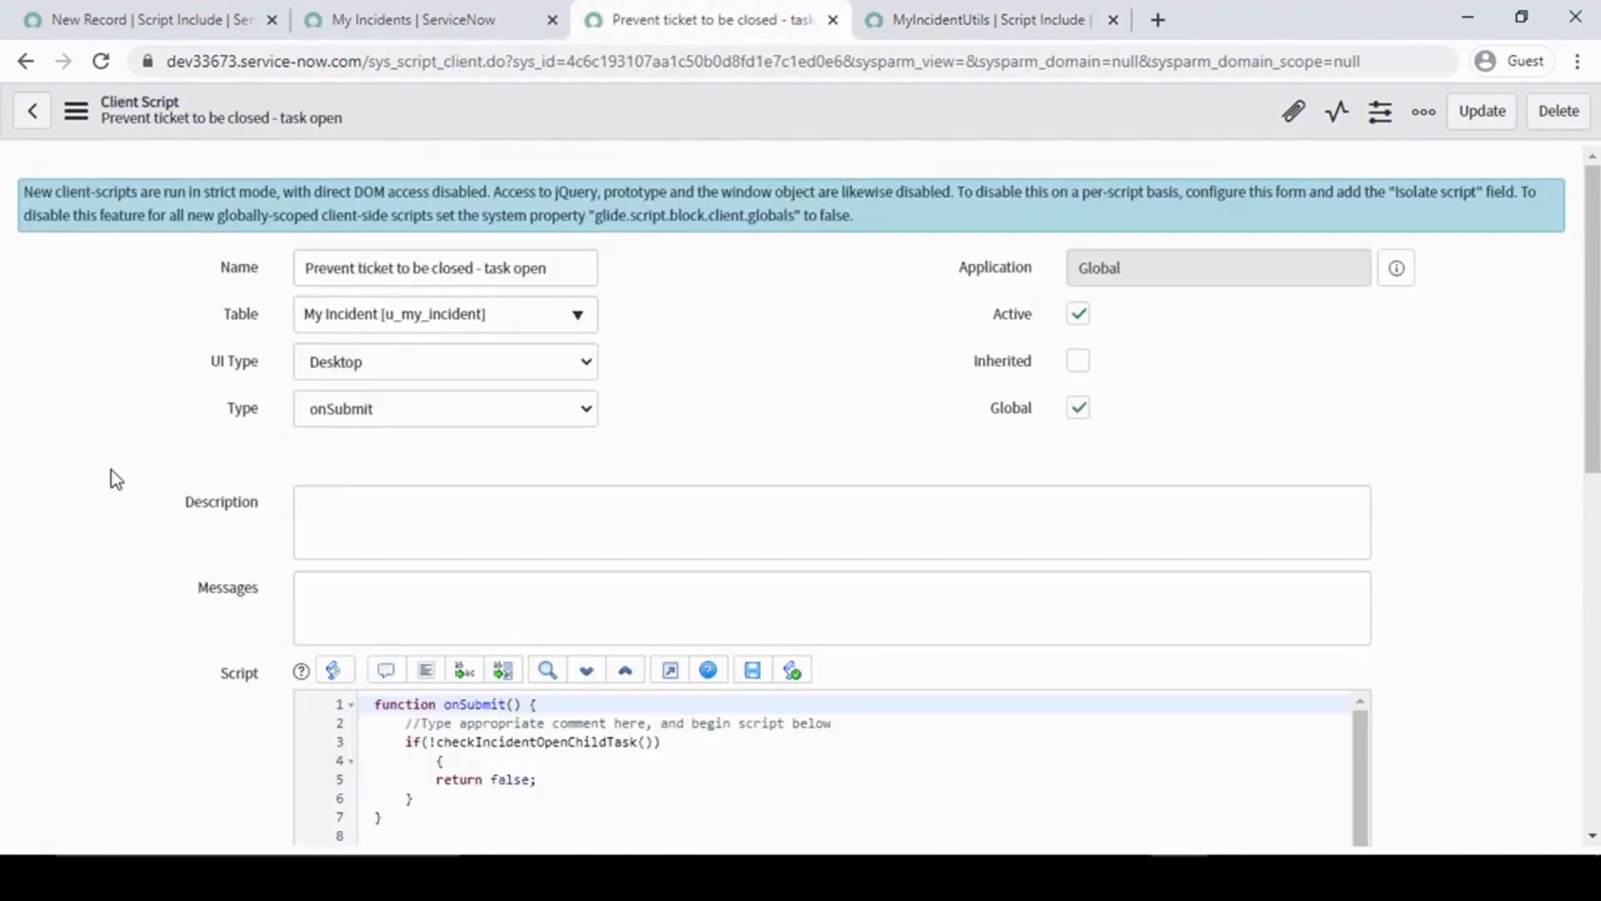
pyautogui.scroll(-6, 116, 479)
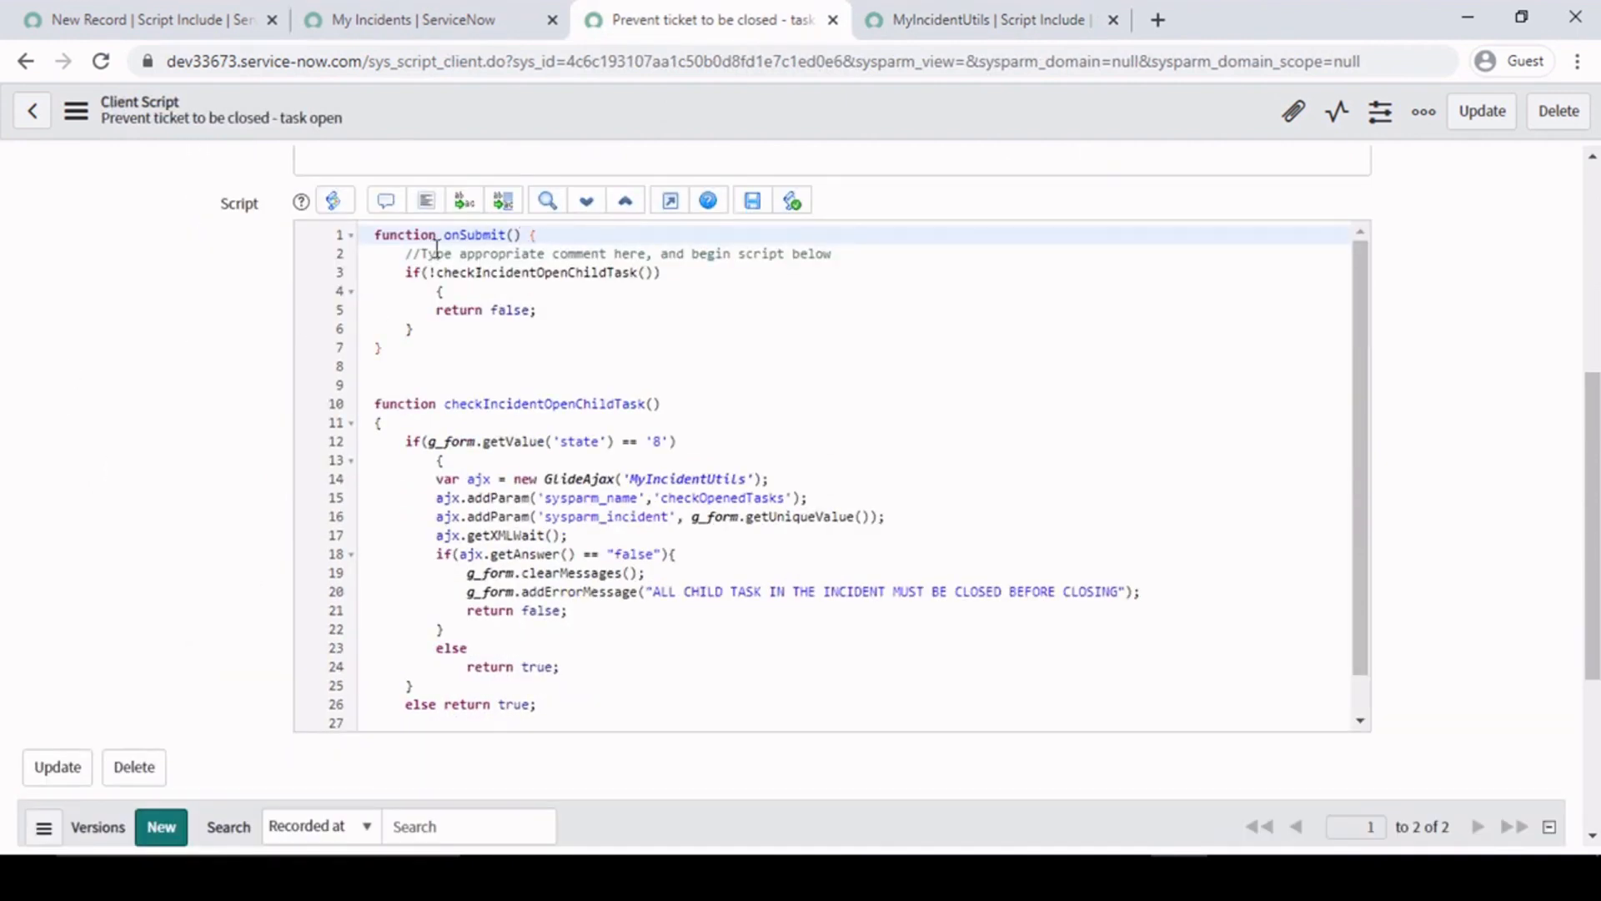
pyautogui.click(409, 274)
pyautogui.moveTo(411, 277); pyautogui.dragTo(449, 329)
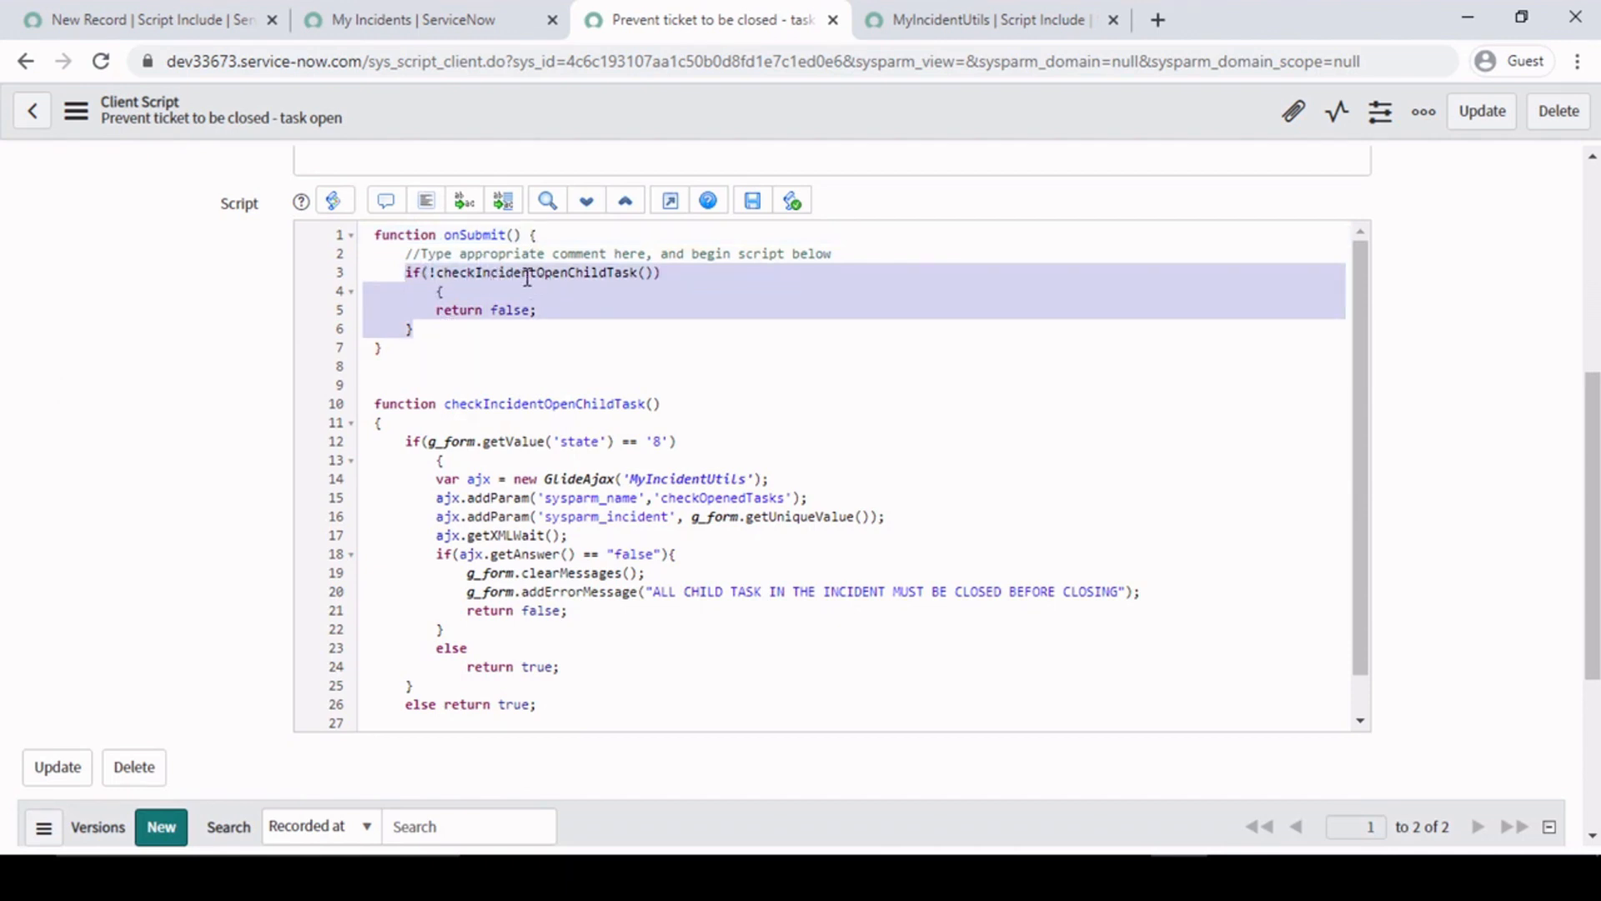
pyautogui.doubleClick(551, 403)
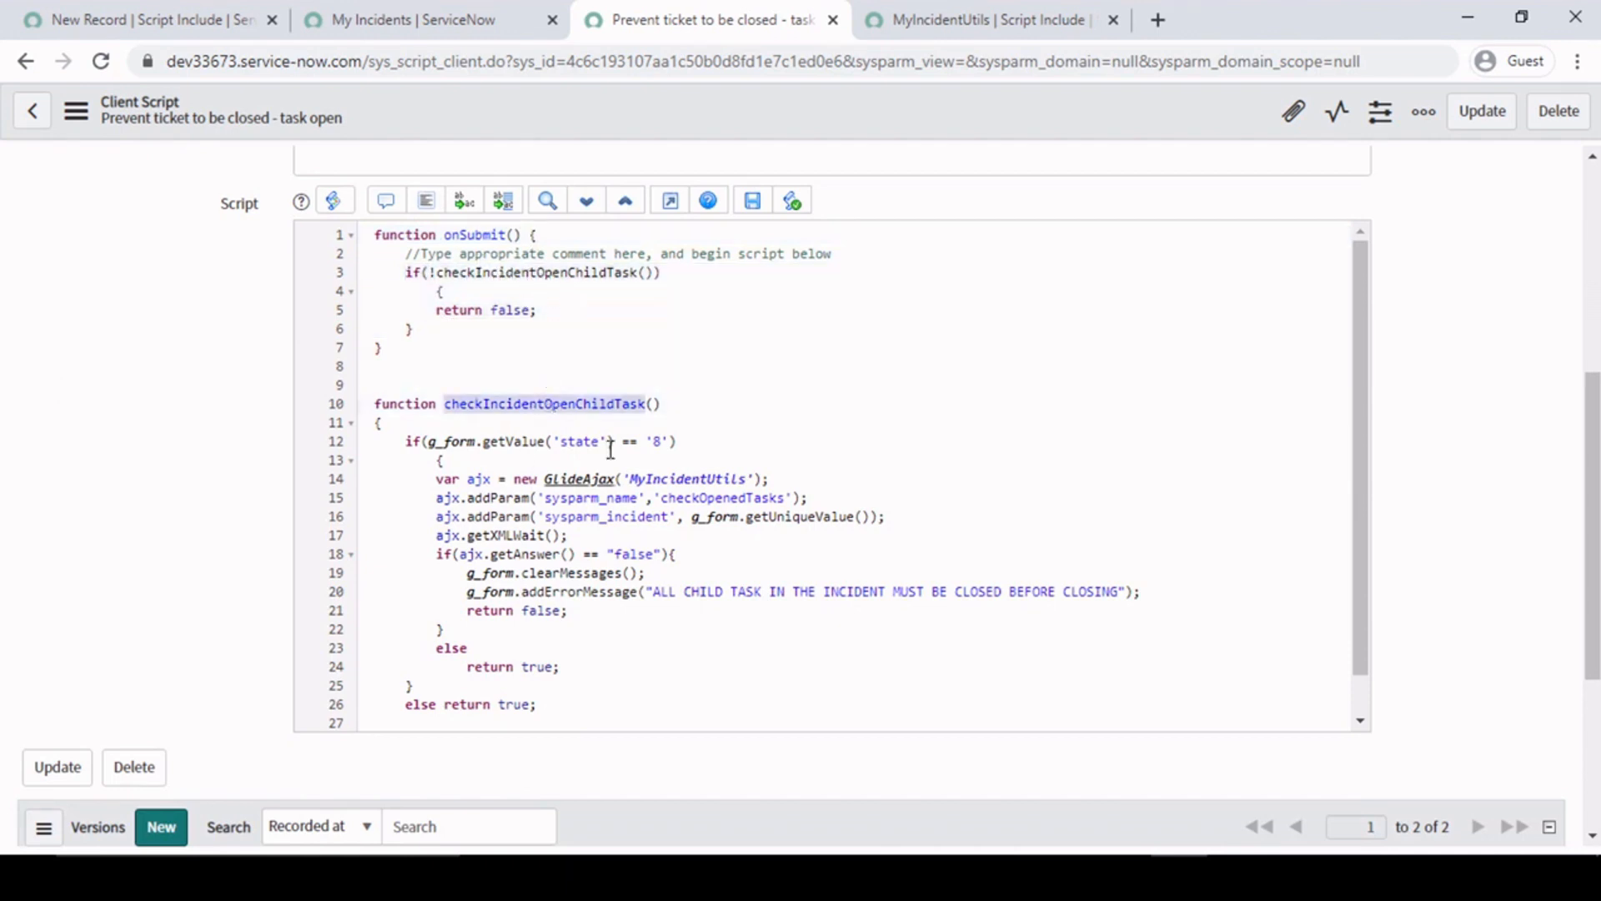
pyautogui.click(562, 668)
pyautogui.click(583, 615)
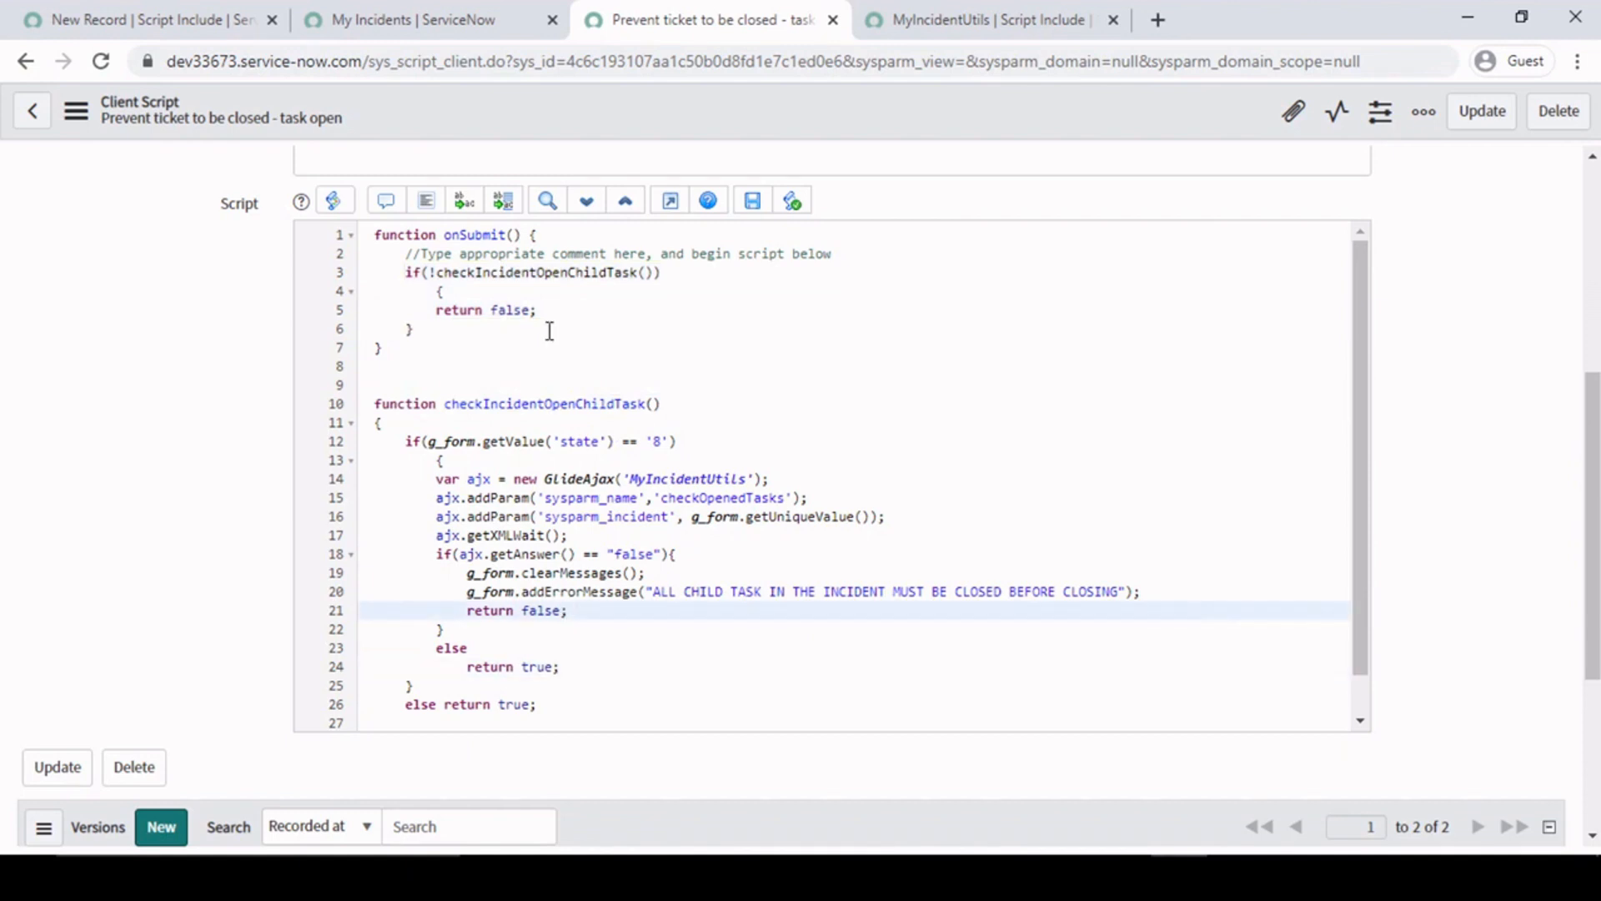
# - Examine the return false block and the full extent of the onSubmit function in the client script
pyautogui.click(475, 274)
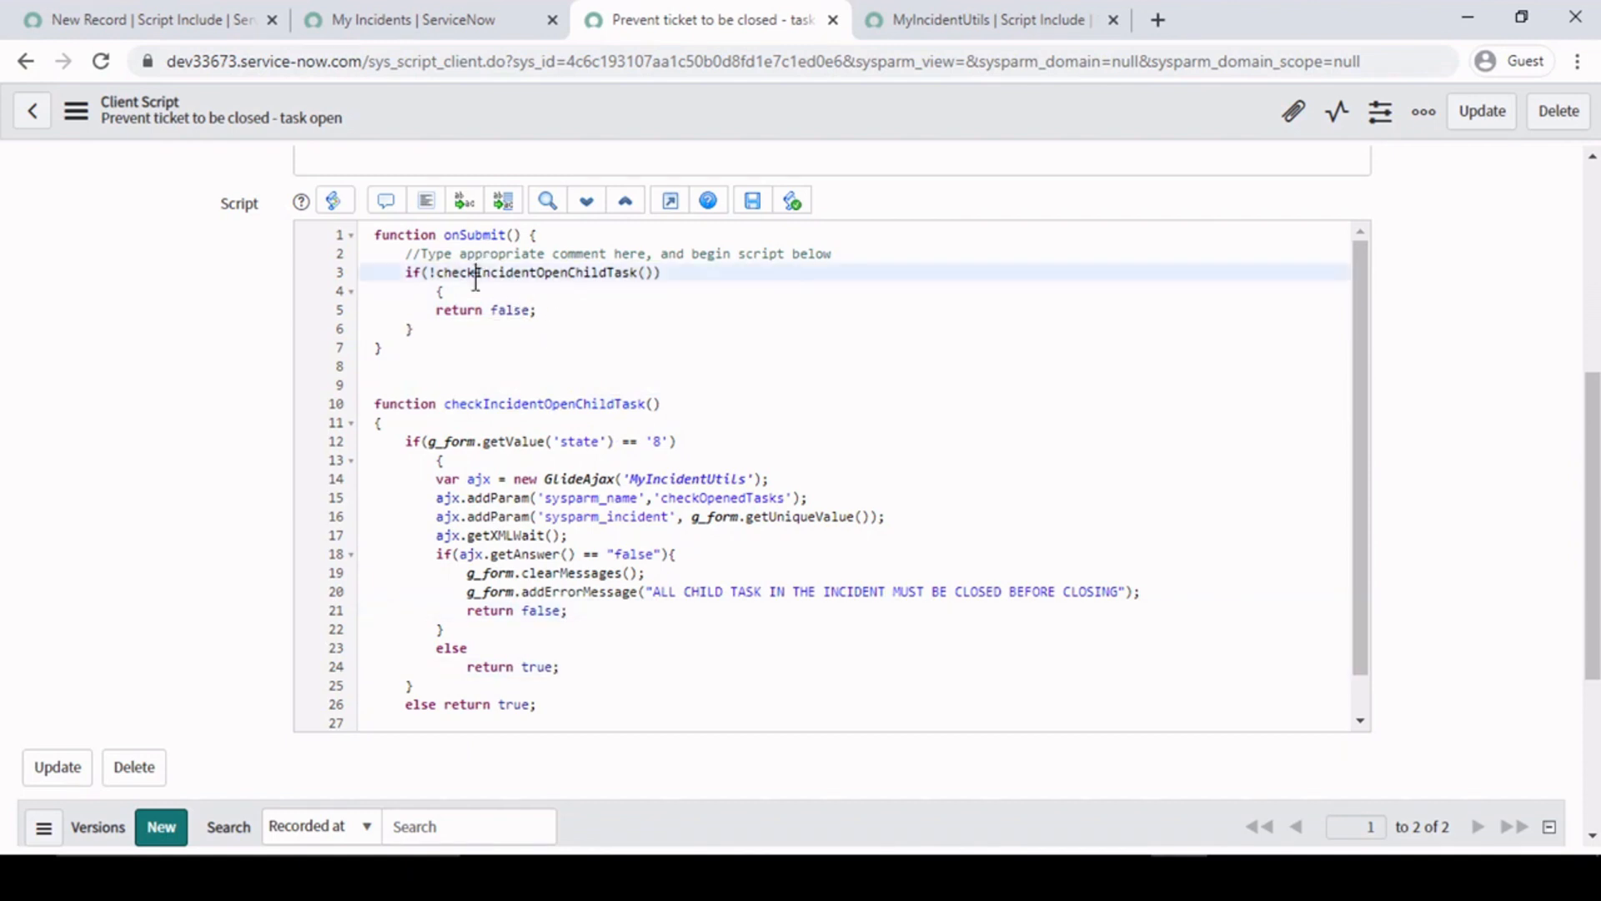
pyautogui.click(560, 312)
pyautogui.moveTo(500, 317); pyautogui.dragTo(433, 293)
pyautogui.click(498, 326)
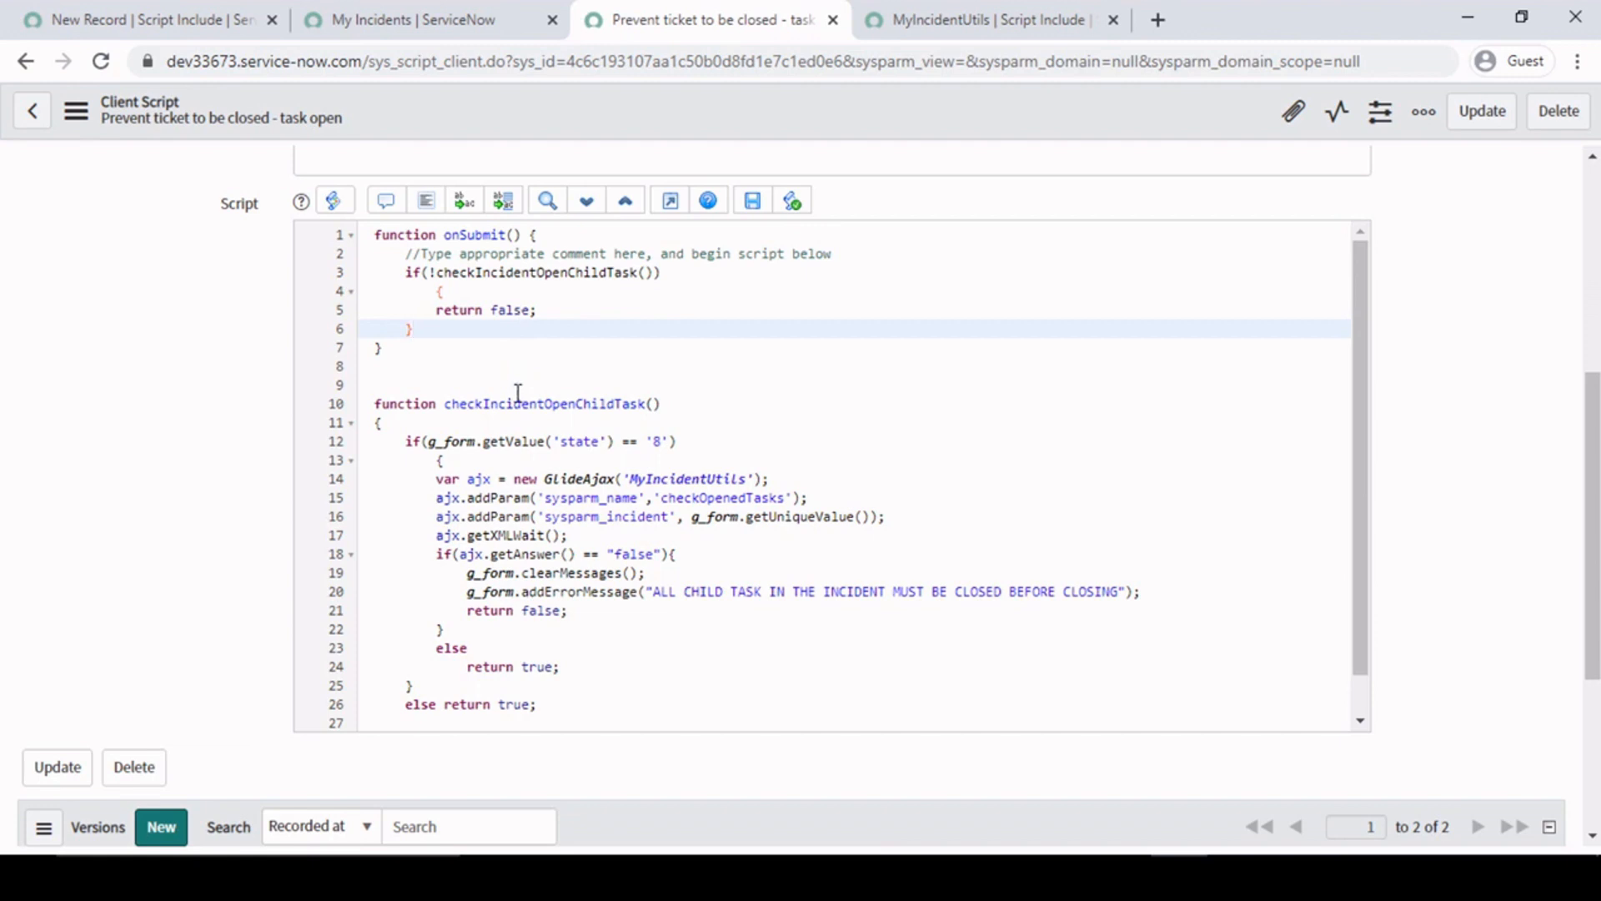
pyautogui.click(570, 537)
pyautogui.moveTo(375, 239); pyautogui.dragTo(438, 355)
pyautogui.click(437, 349)
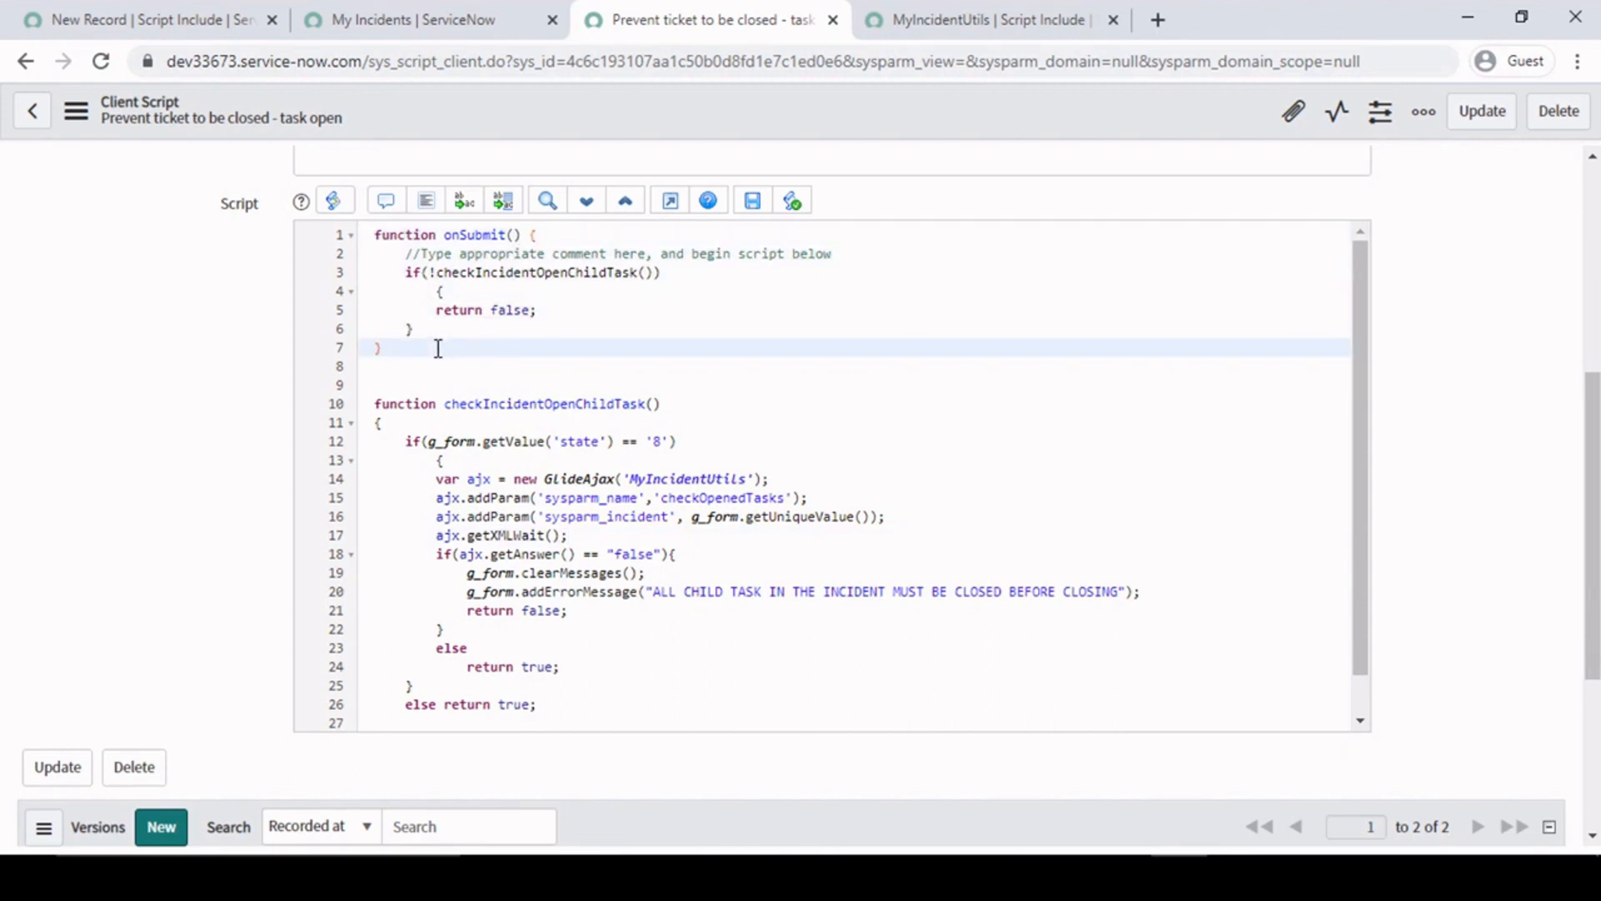
pyautogui.click(546, 236)
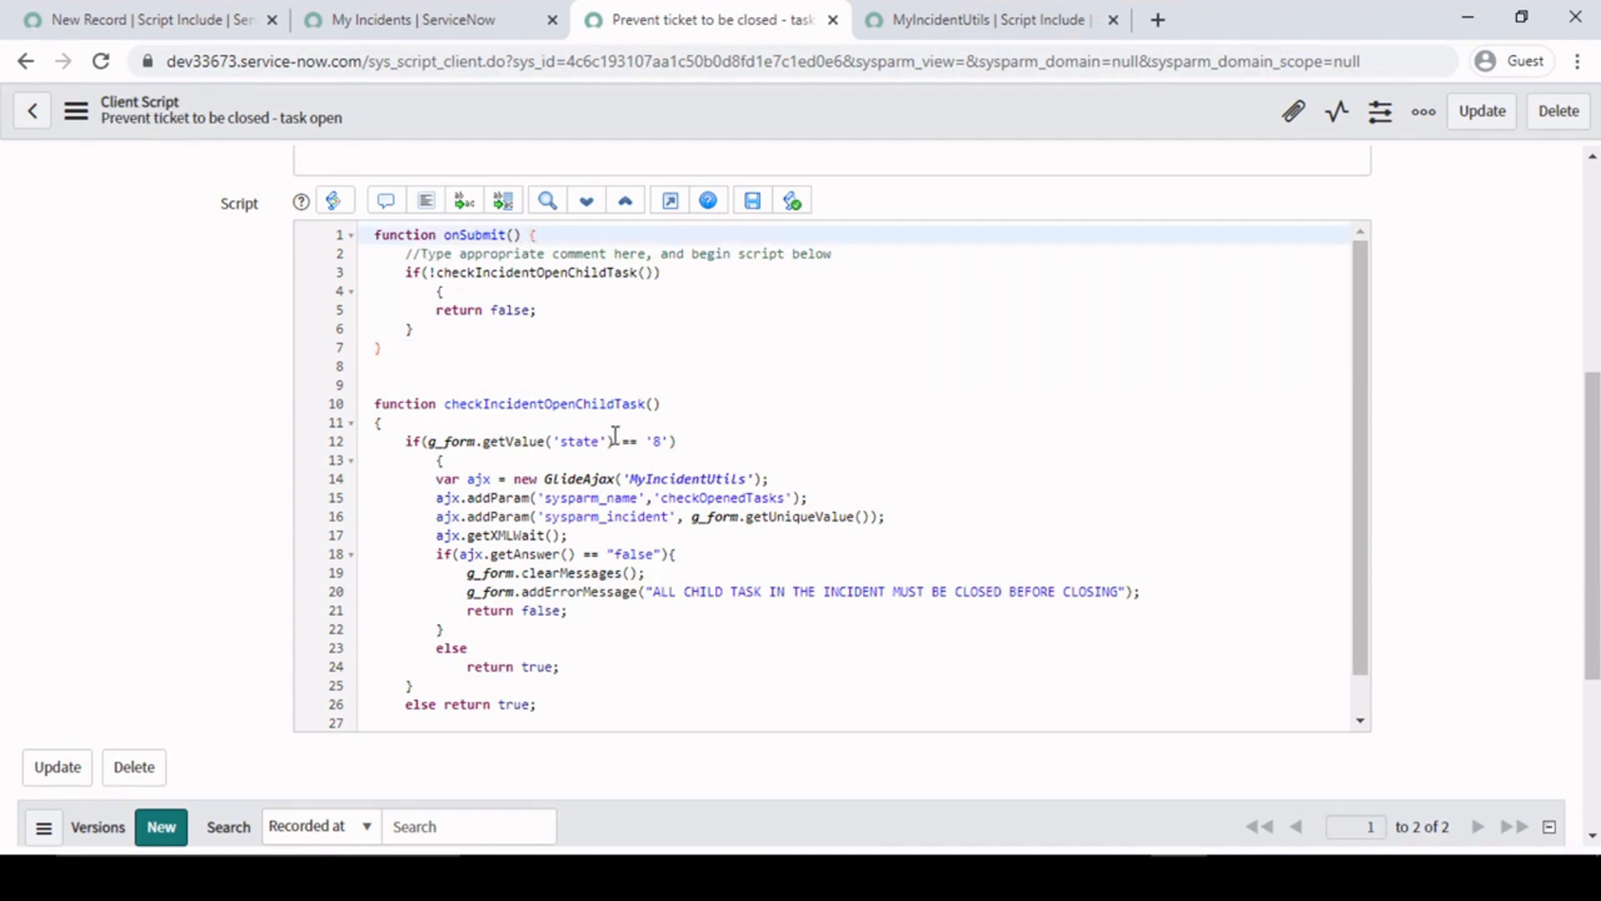
pyautogui.click(443, 350)
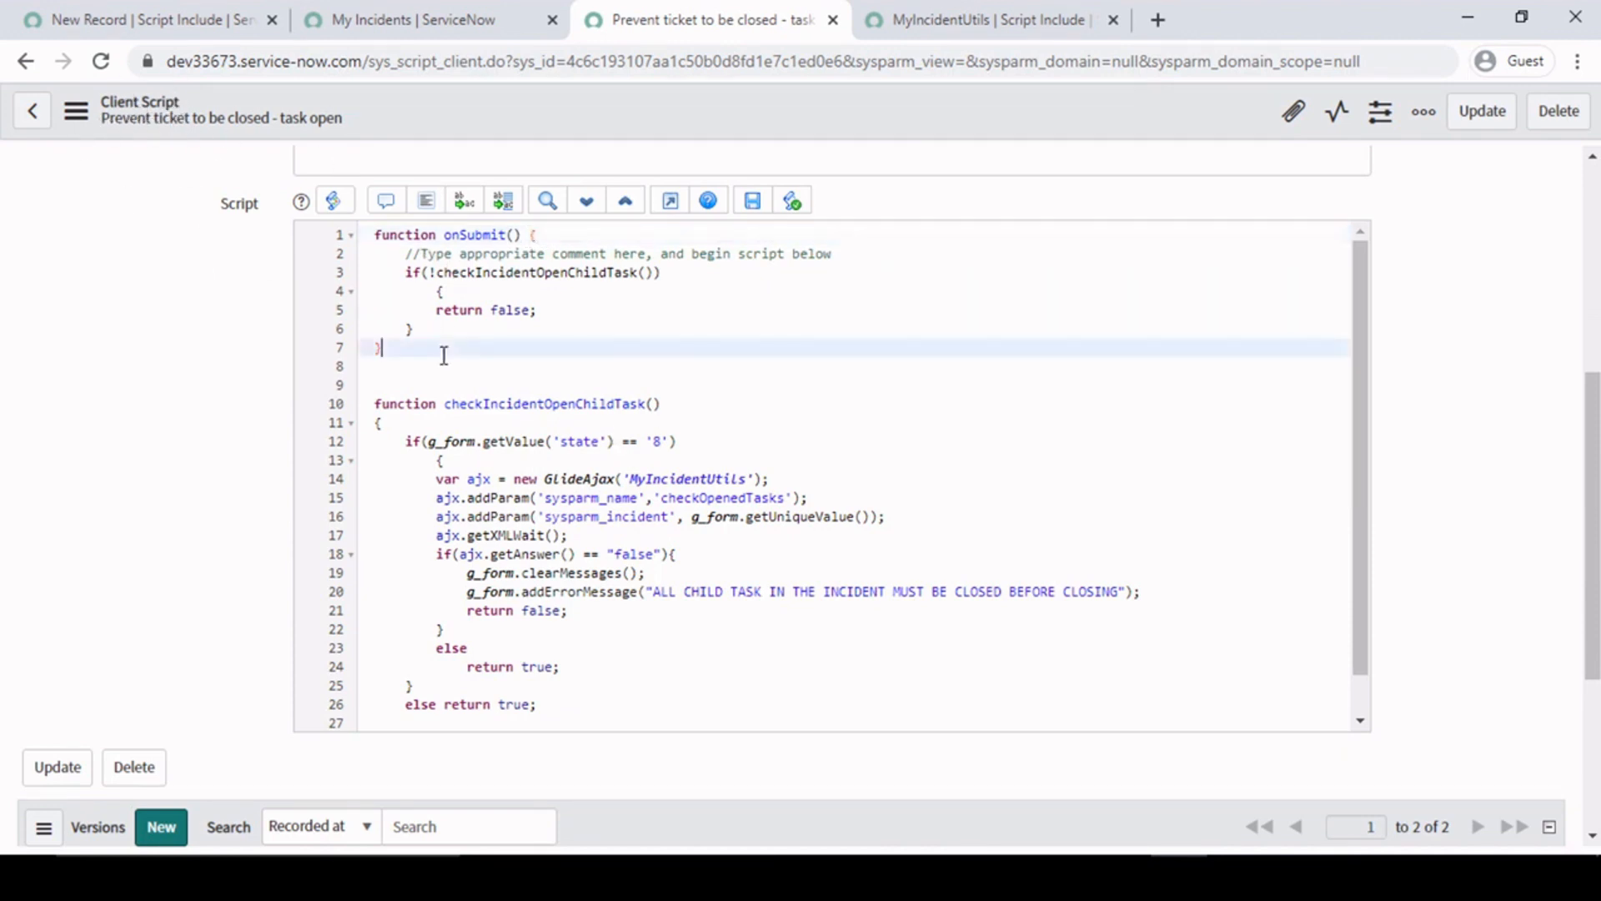
# - Compare the checkIncidentOpenChildTask call with its definition and check the state value tested in its if condition
pyautogui.click(516, 406)
pyautogui.doubleClick(539, 275)
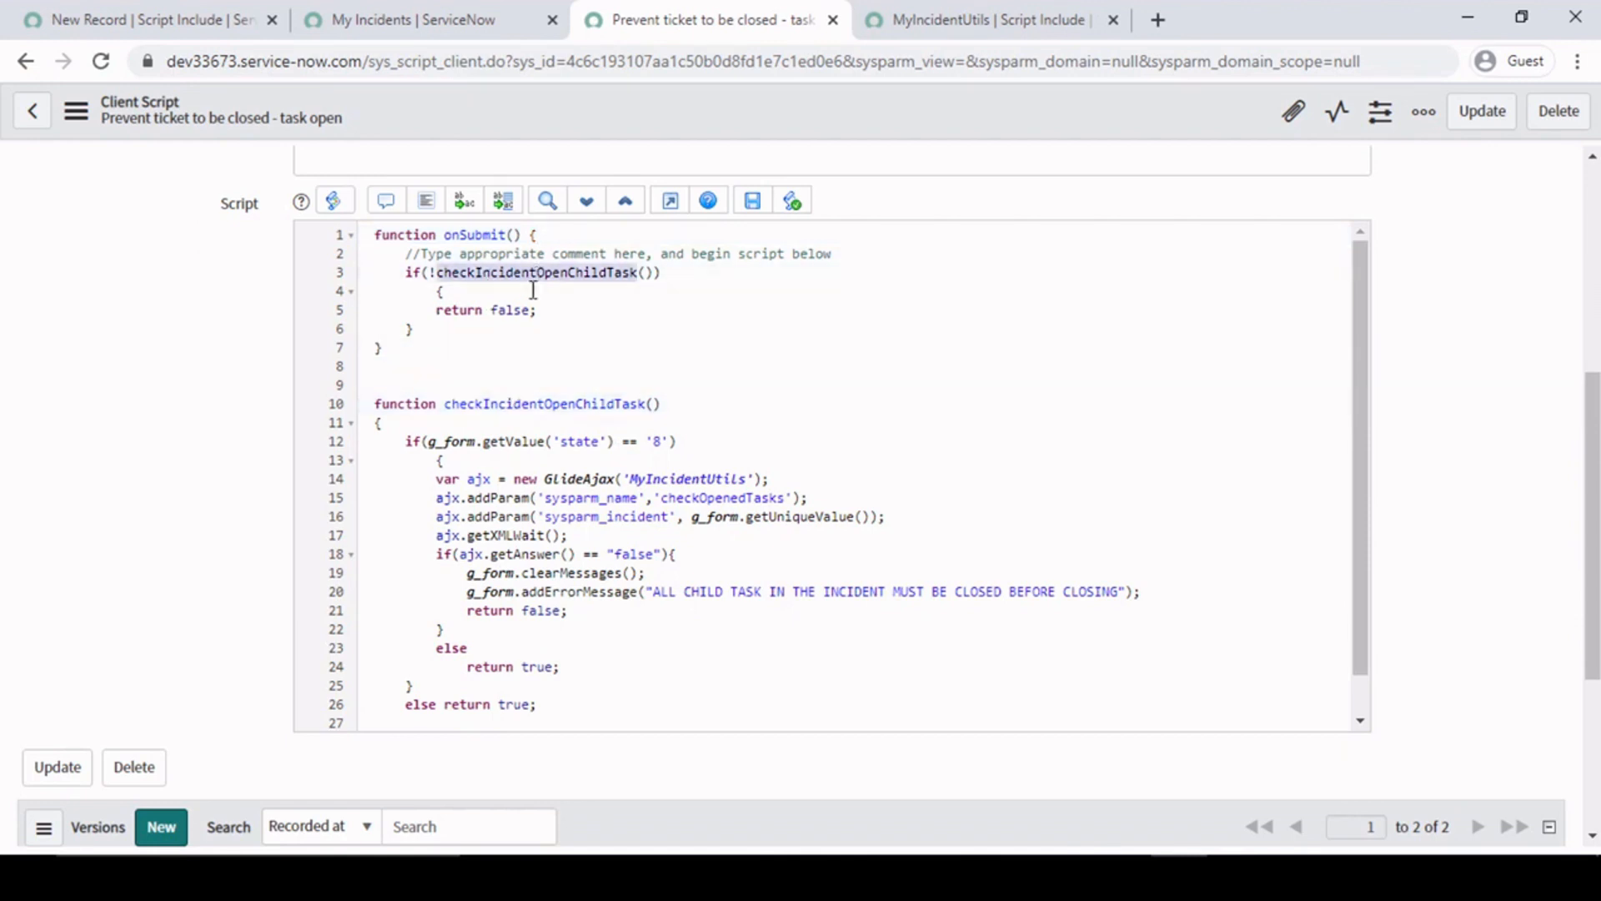
pyautogui.click(538, 405)
pyautogui.click(483, 443)
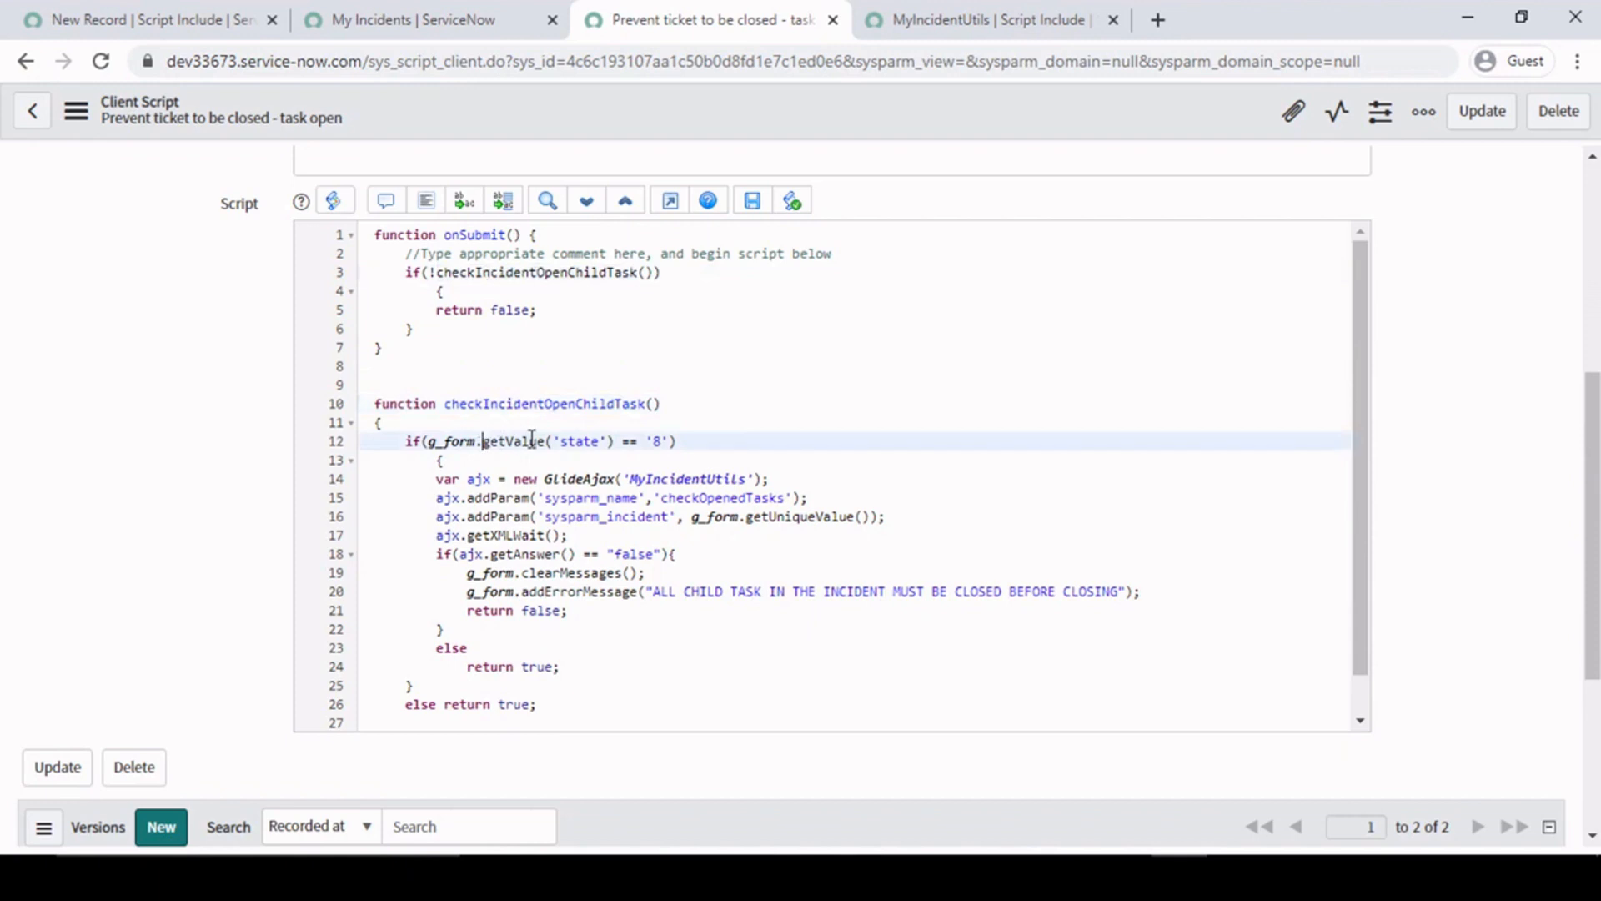
pyautogui.click(661, 441)
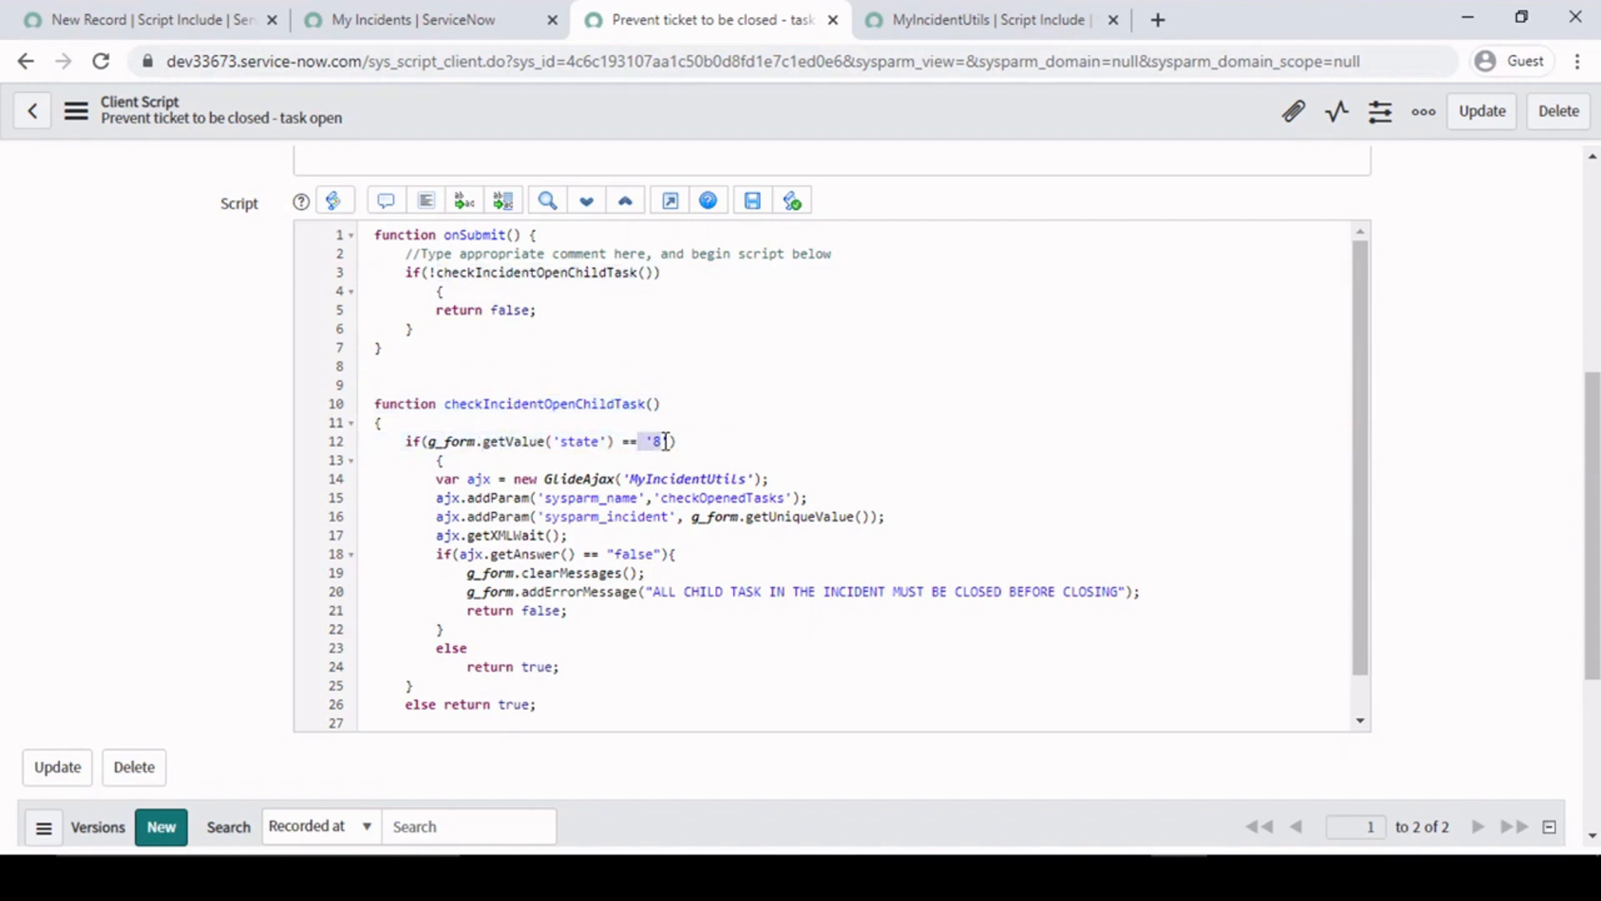
# - Open MYINC0001091 from the My Incidents list in a new browser tab and inspect its State field with the developer tools docked to the bottom
pyautogui.click(490, 24)
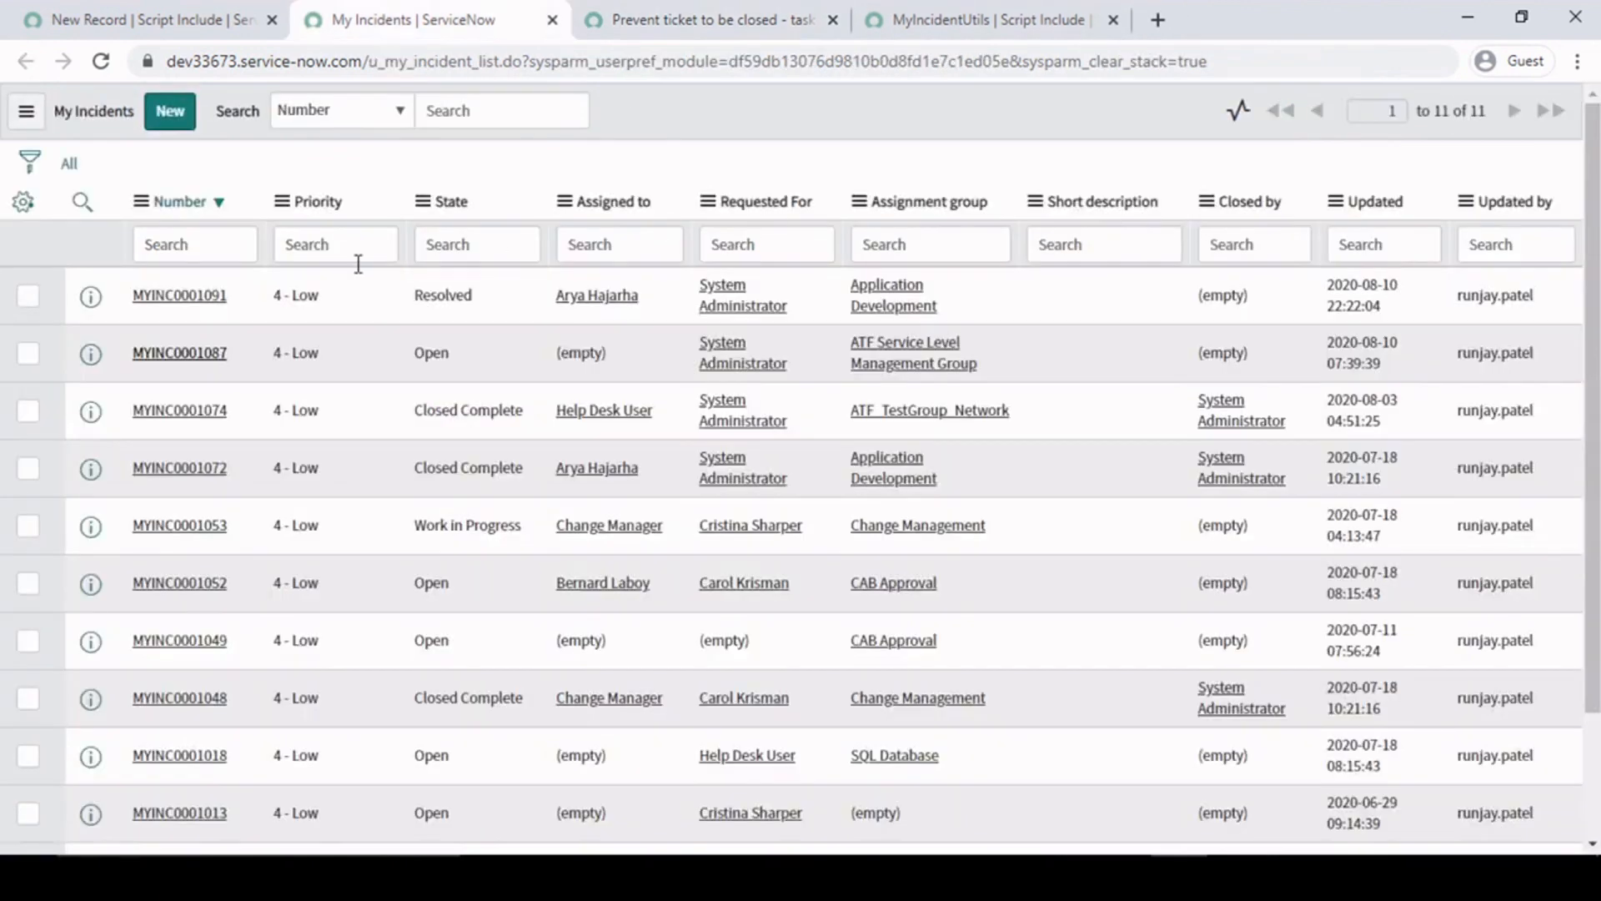
pyautogui.middleClick(182, 297)
pyautogui.click(719, 12)
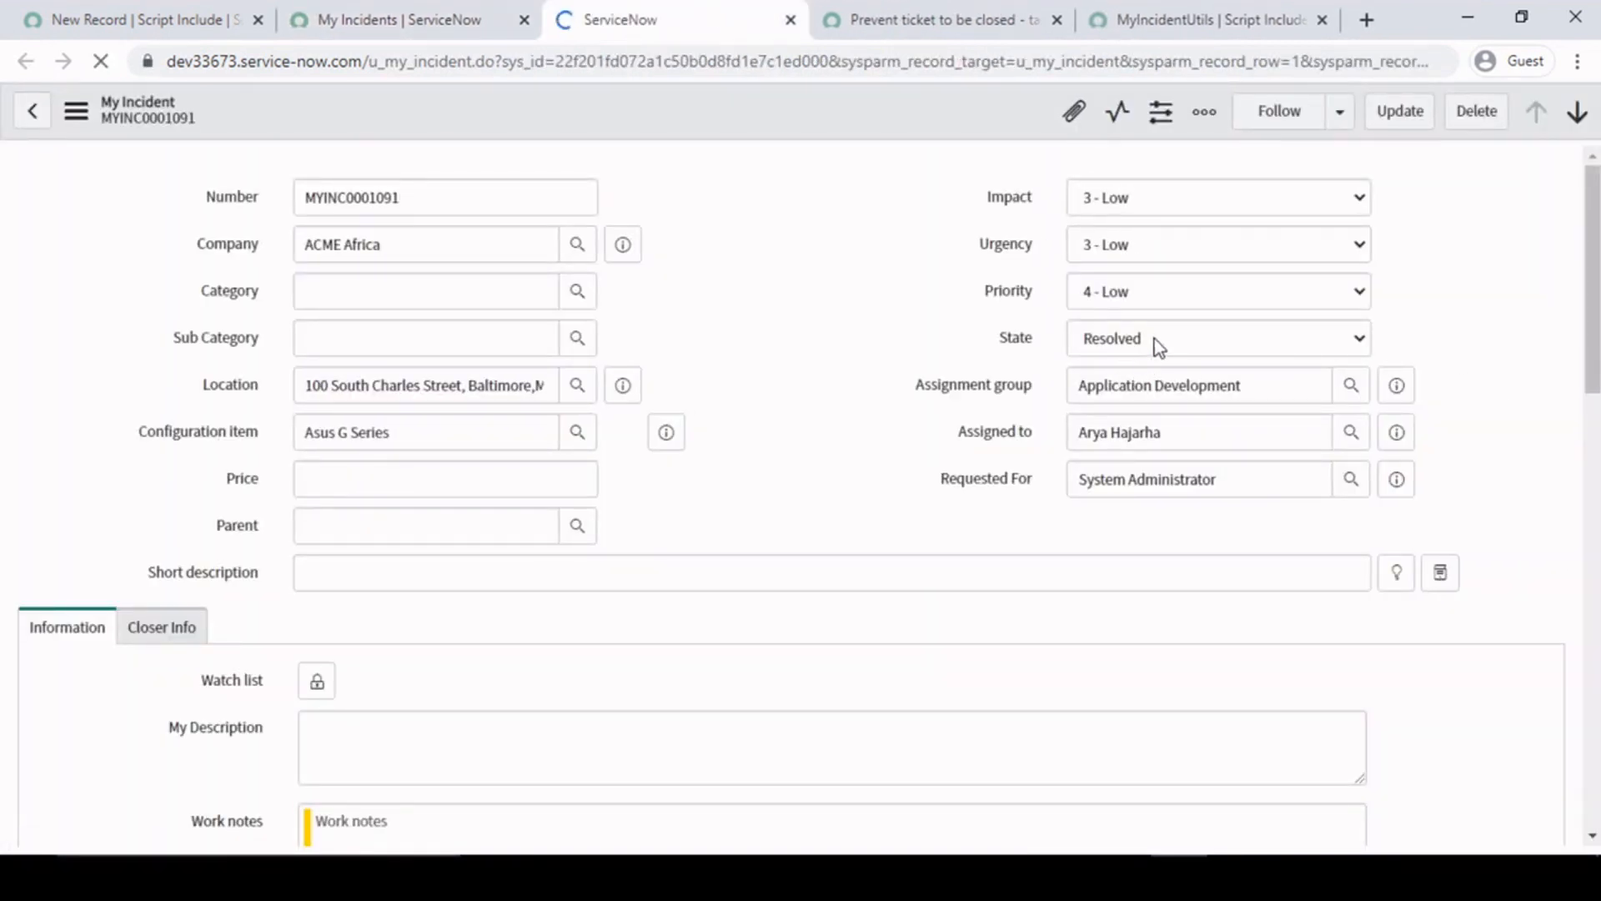
pyautogui.rightClick(1142, 345)
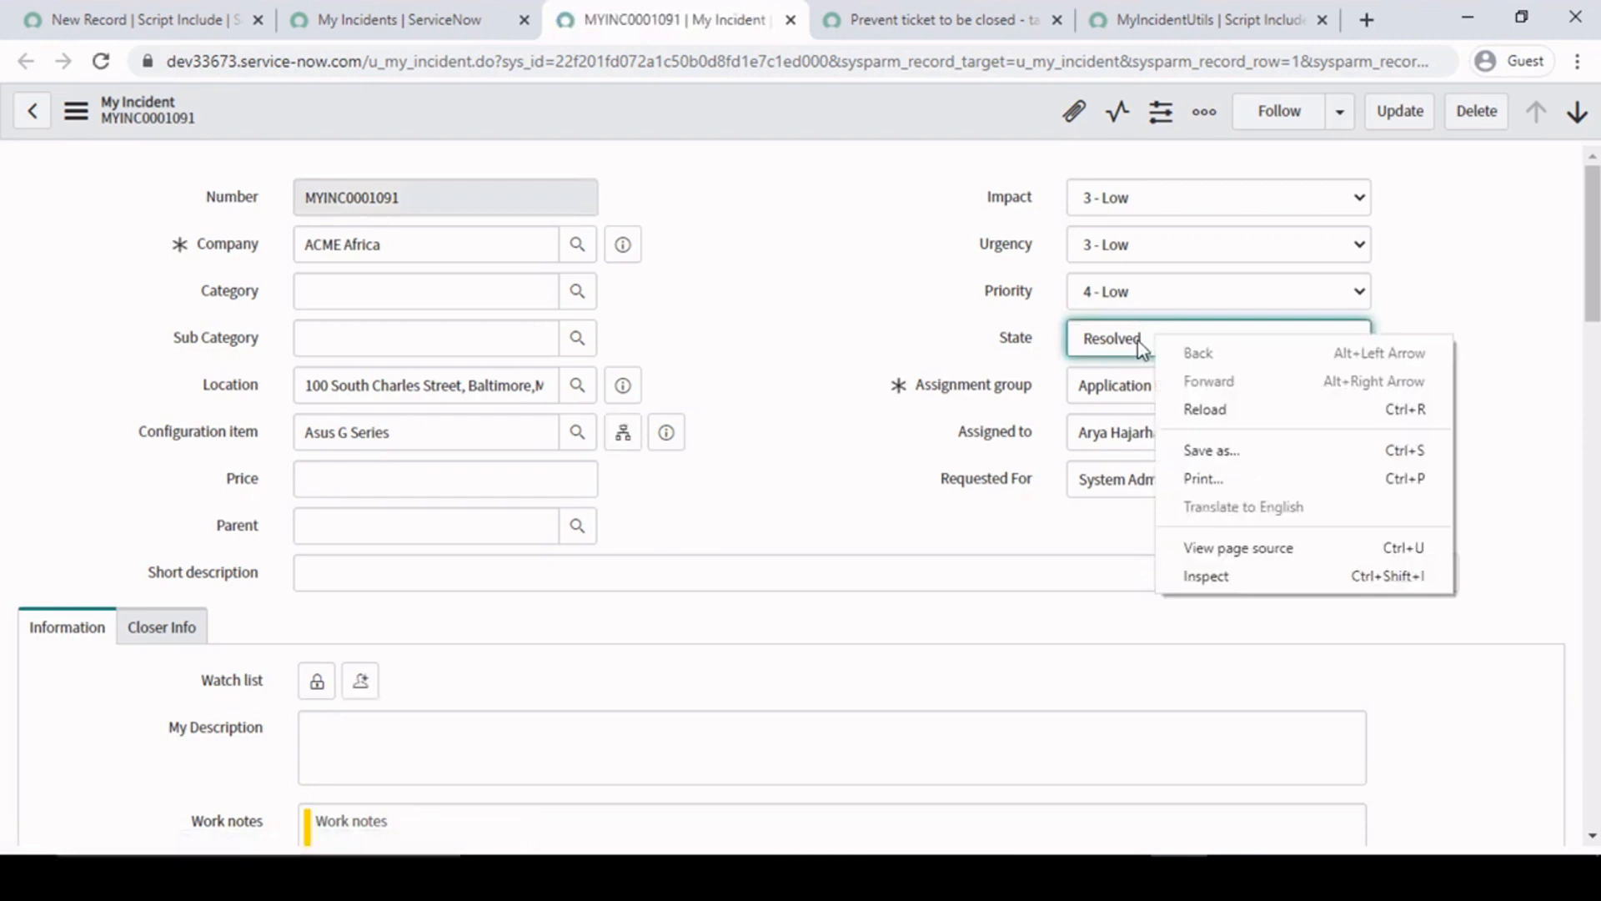
pyautogui.click(1223, 574)
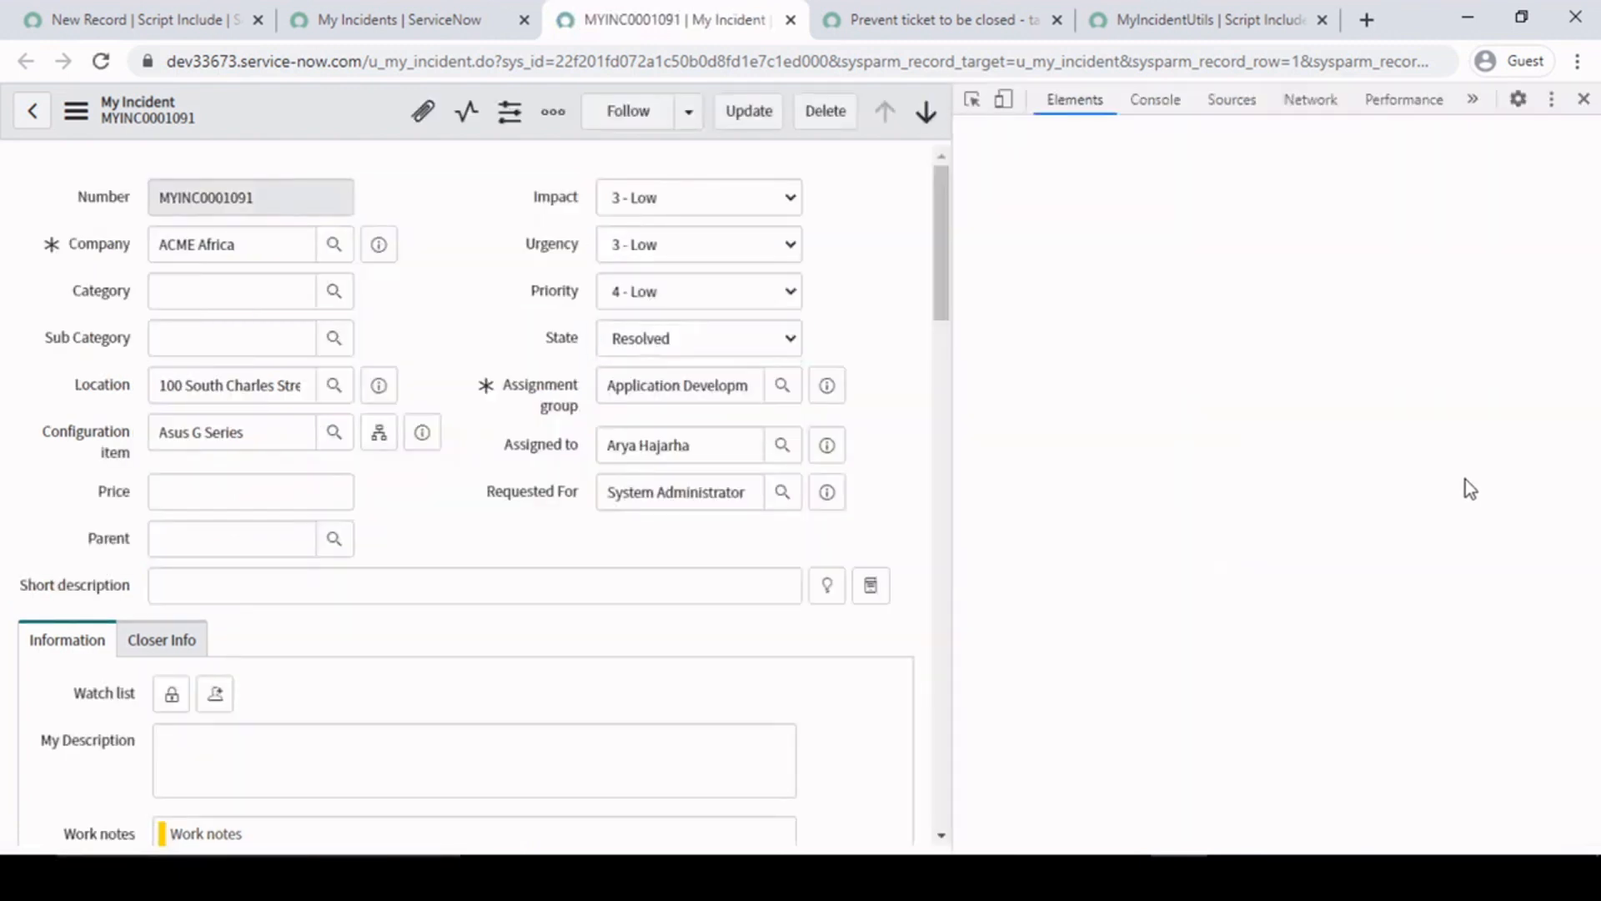
pyautogui.click(1556, 105)
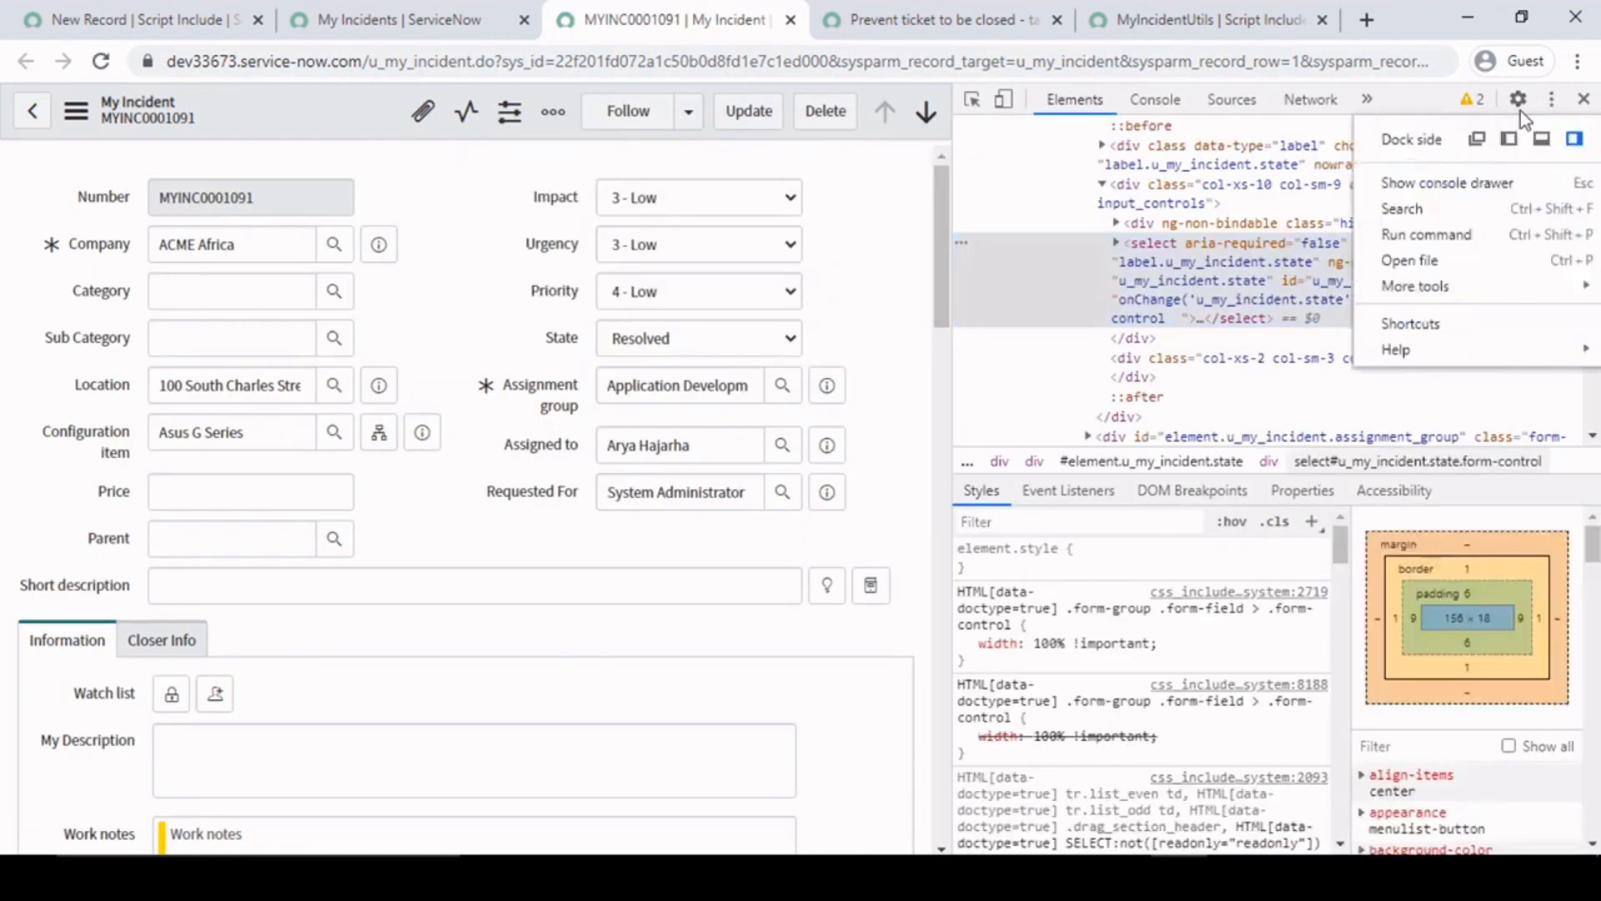
pyautogui.click(1549, 140)
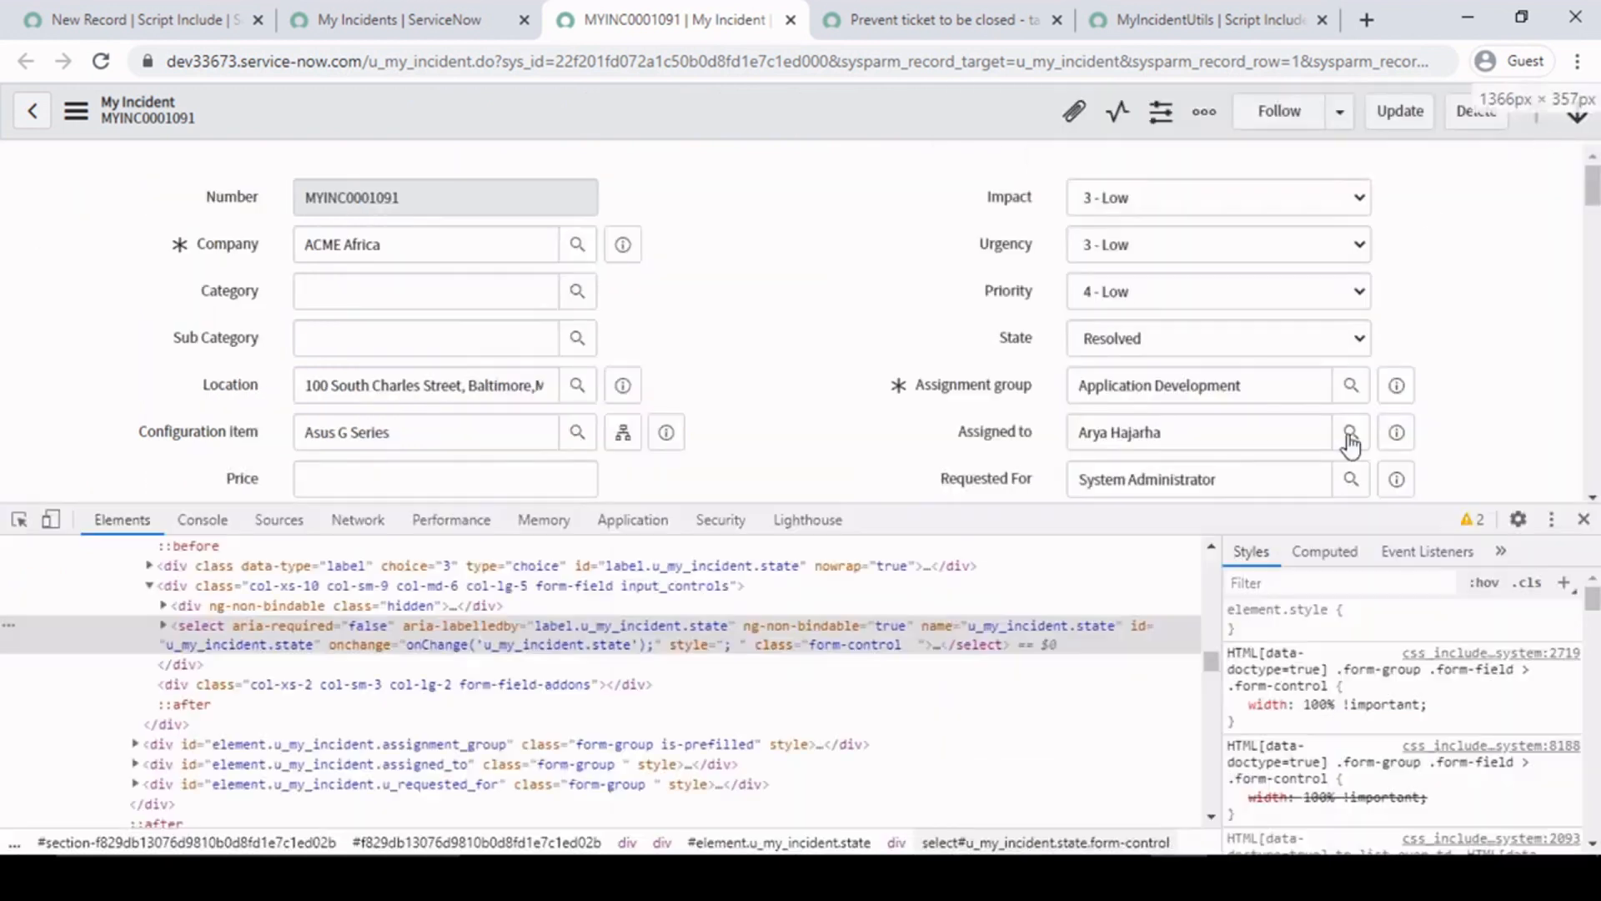
# - Expand the State select element to check the Resolved option's value, close the developer tools and record, and return to the client script
pyautogui.click(164, 628)
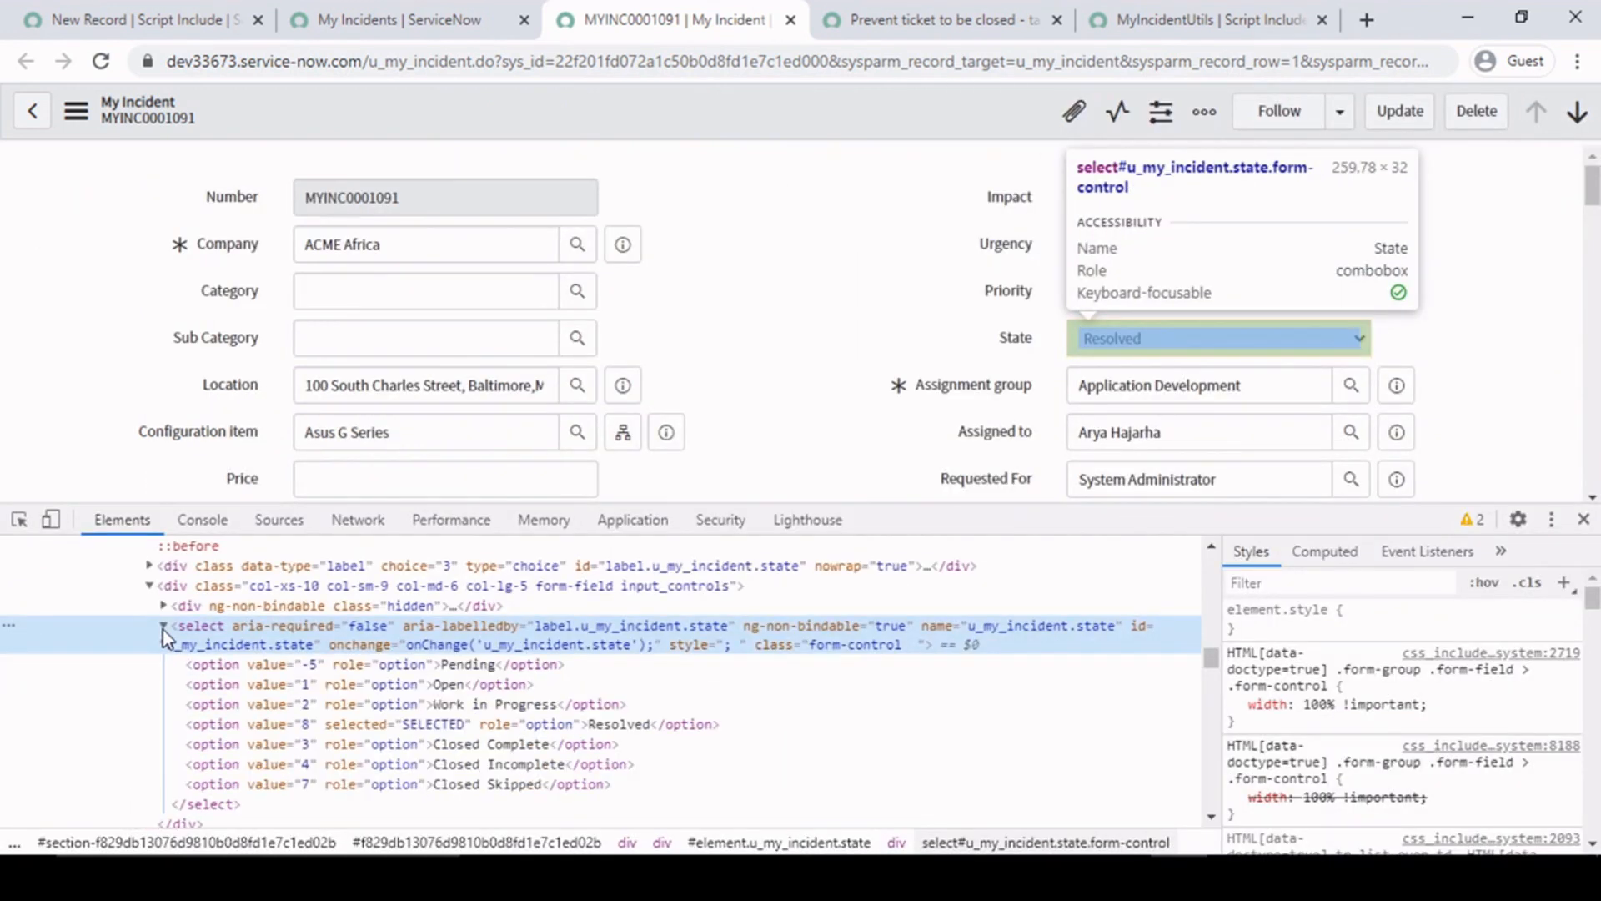
pyautogui.click(300, 729)
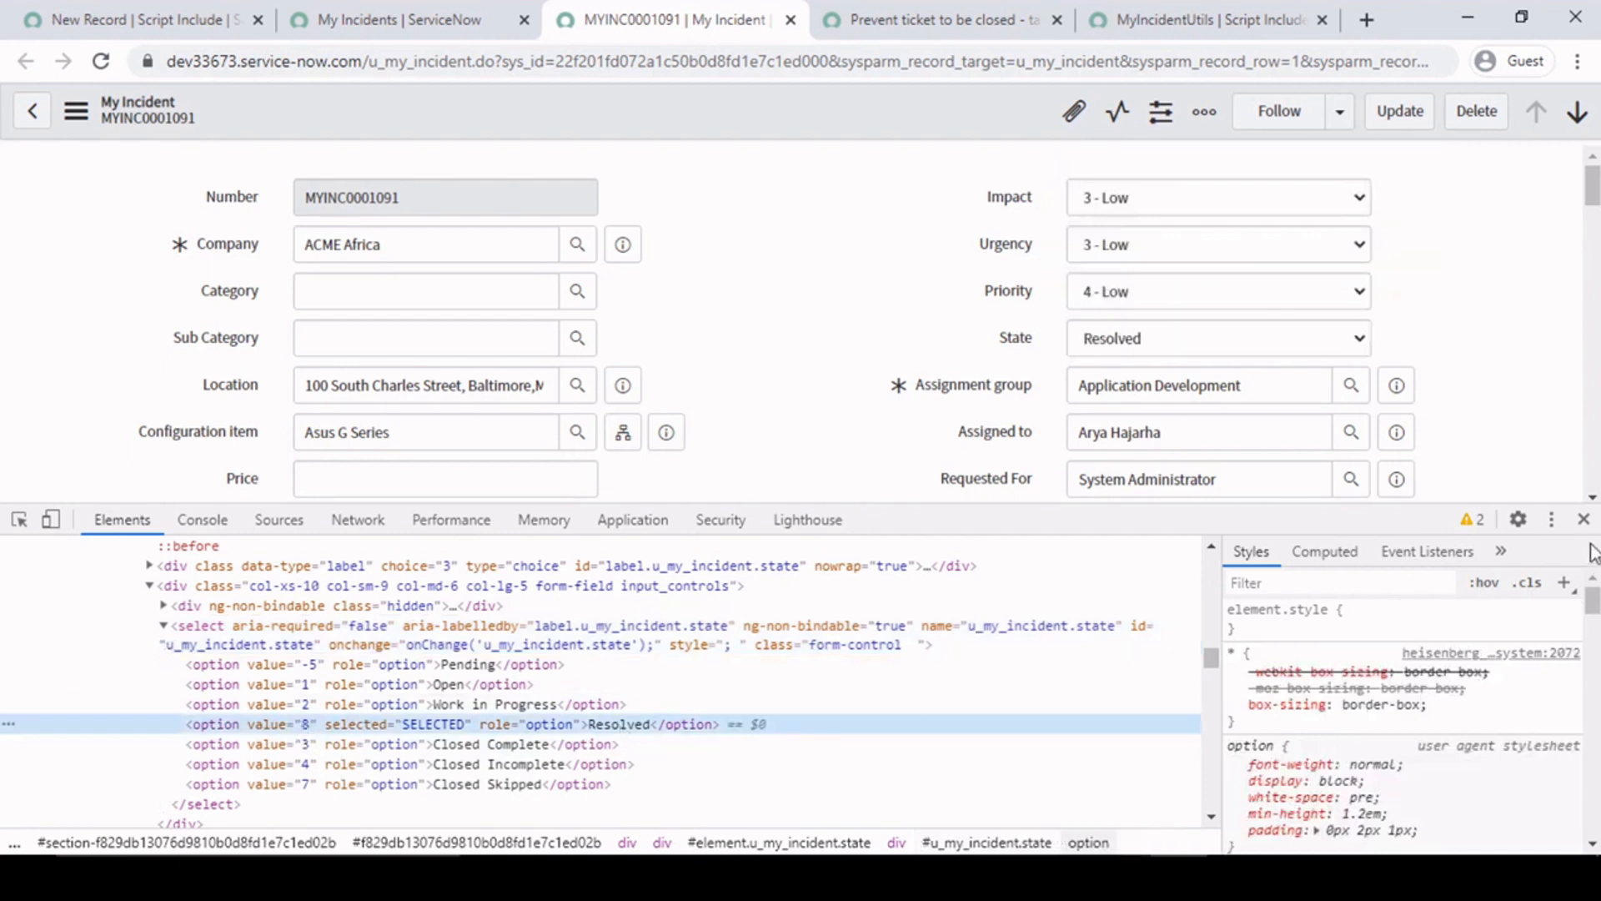
pyautogui.click(1583, 518)
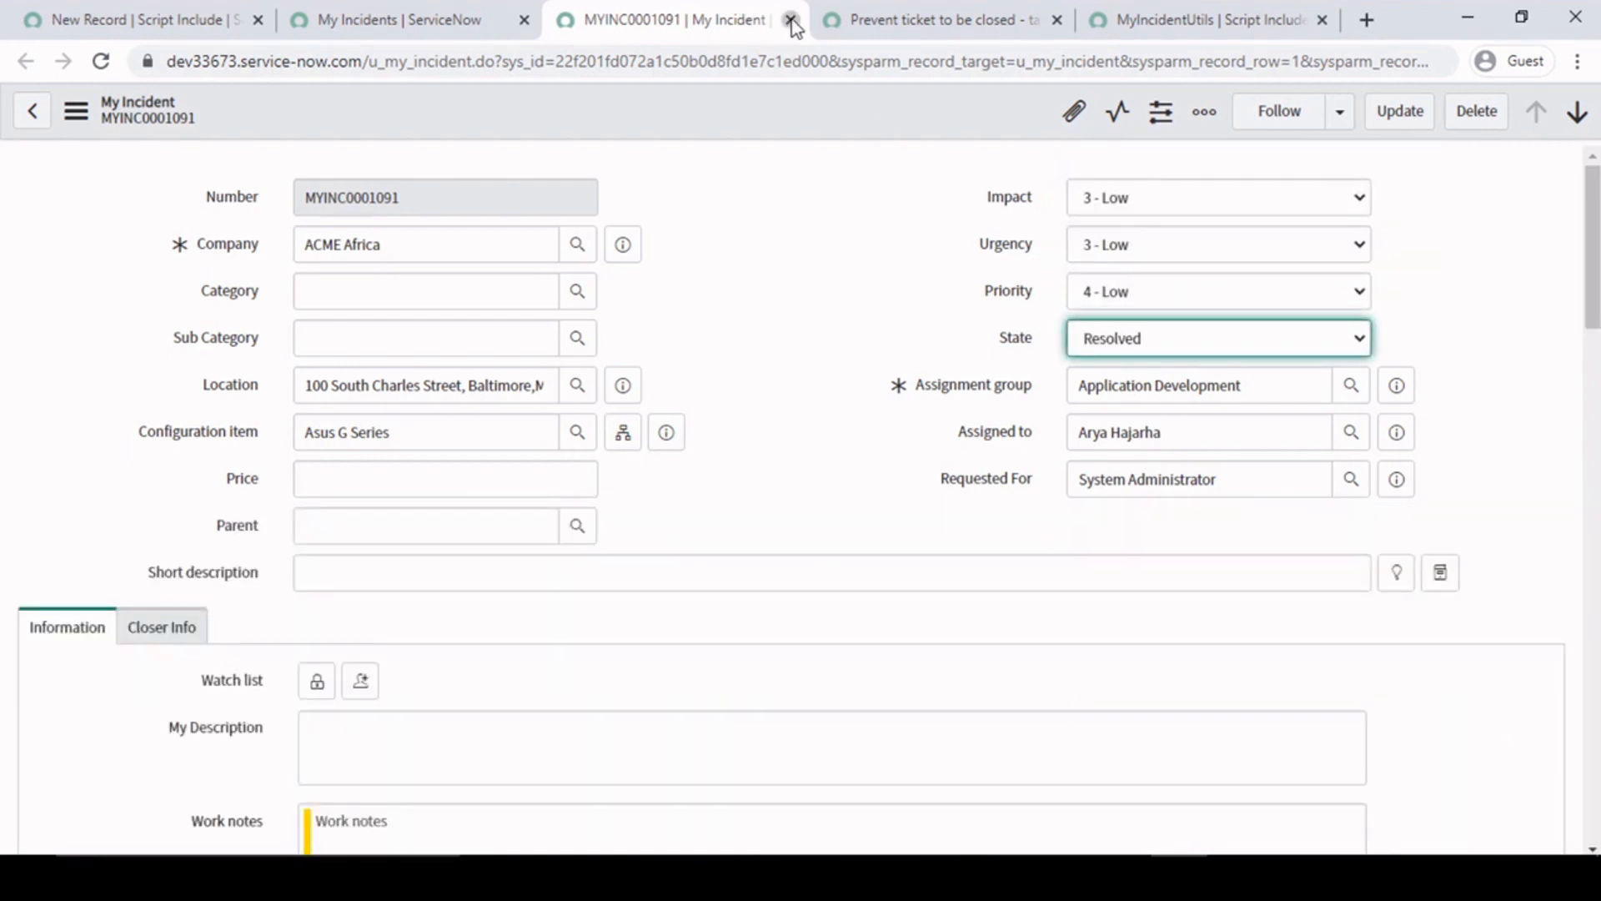
pyautogui.click(791, 20)
pyautogui.click(688, 3)
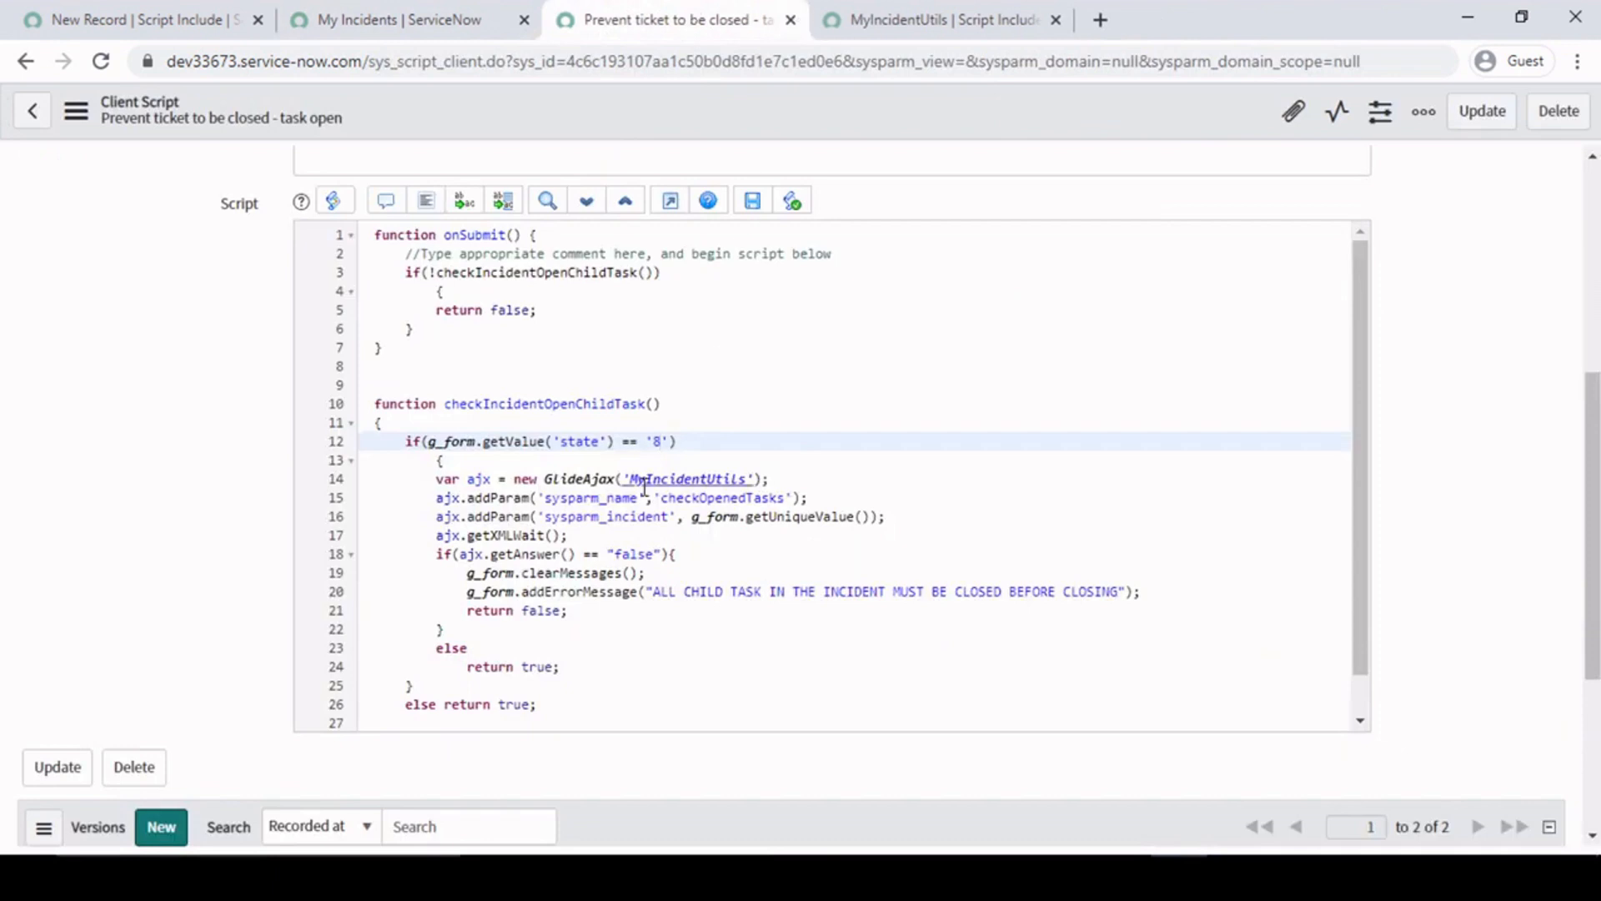
# - Examine the block run when the state check passes and the MyIncidentUtils script include named in the GlideAjax call
pyautogui.click(462, 465)
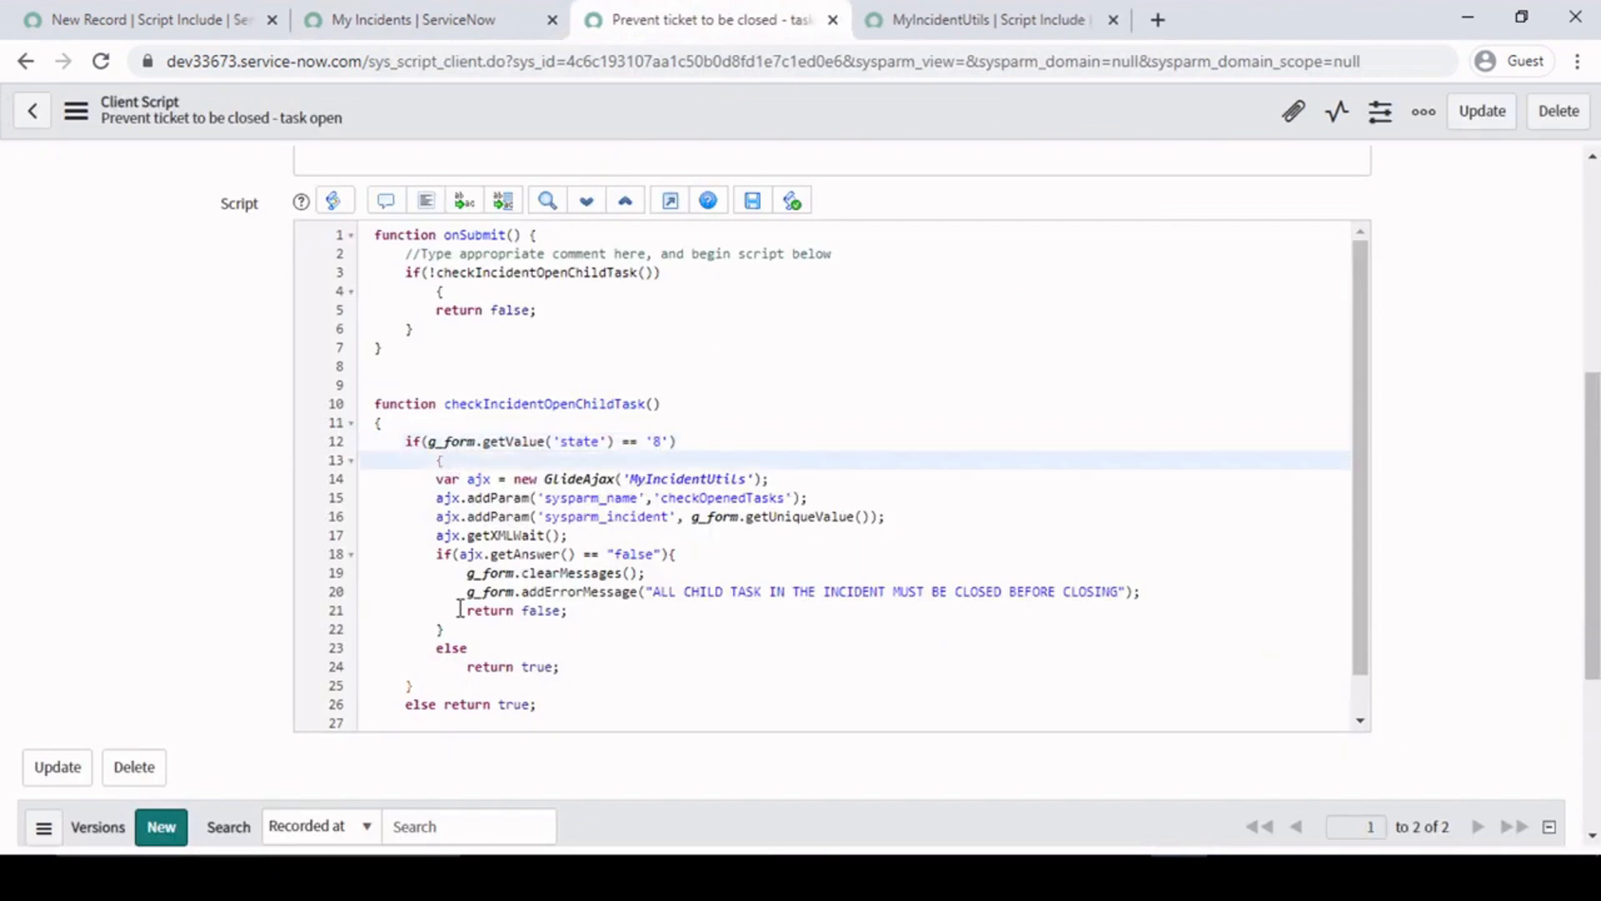
pyautogui.moveTo(434, 479); pyautogui.dragTo(414, 686)
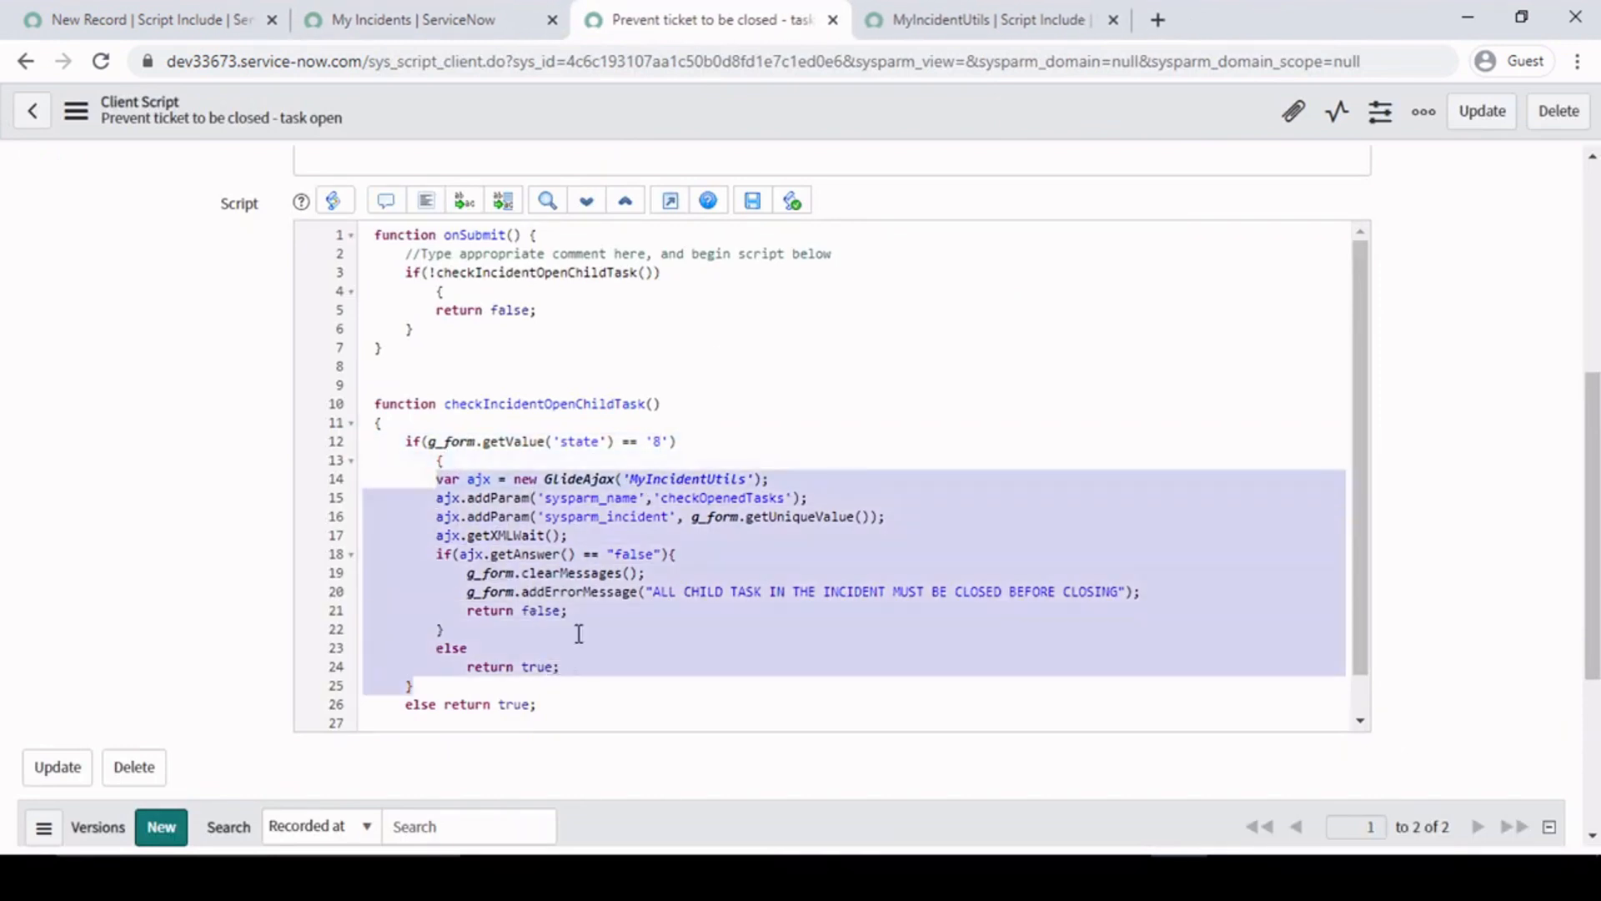
pyautogui.click(625, 541)
pyautogui.moveTo(775, 479); pyautogui.dragTo(615, 478)
pyautogui.click(694, 478)
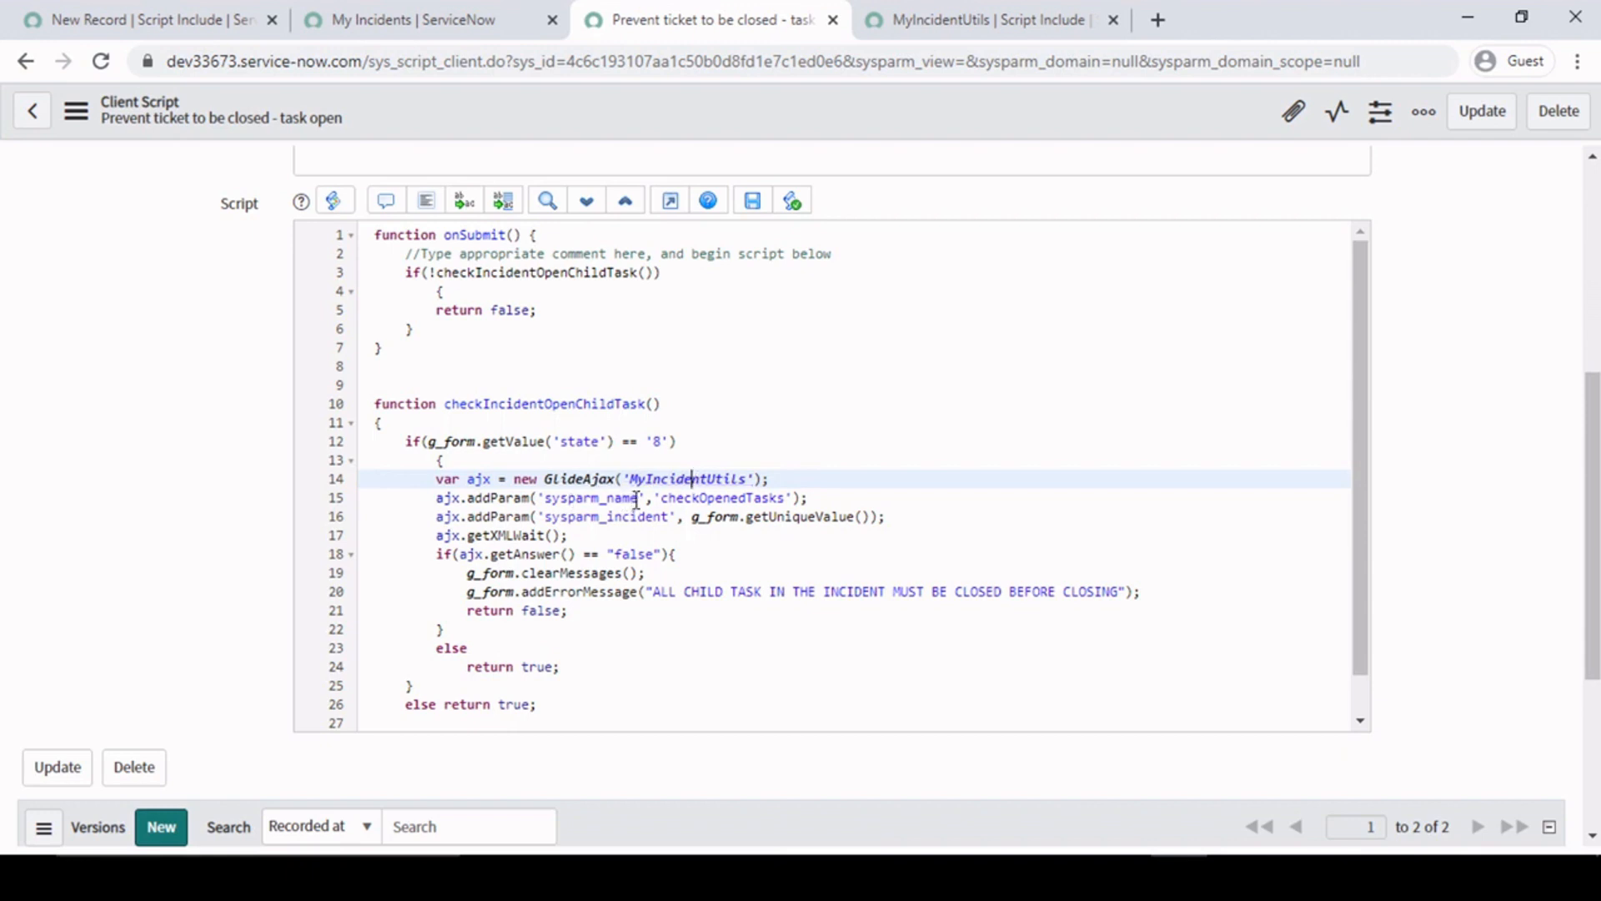
# - Compare the checkOpenedTasks name passed as sysparm_name with the function definition in the MyIncidentUtils script include, then return to the client script
pyautogui.moveTo(636, 499); pyautogui.dragTo(467, 499)
pyautogui.doubleClick(756, 499)
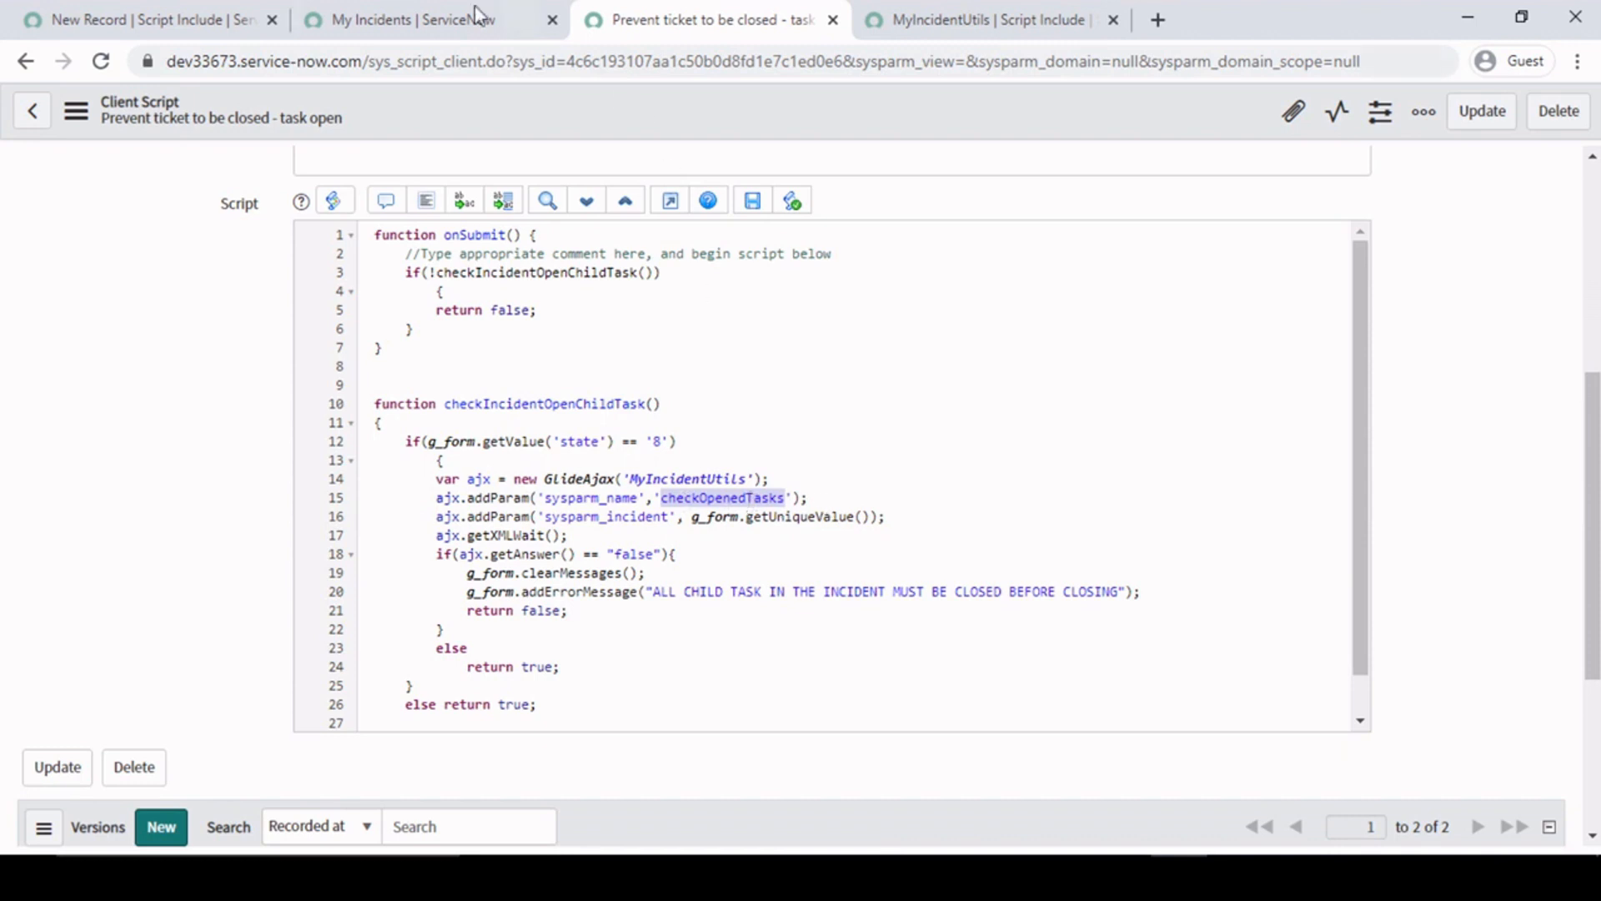
pyautogui.click(967, 18)
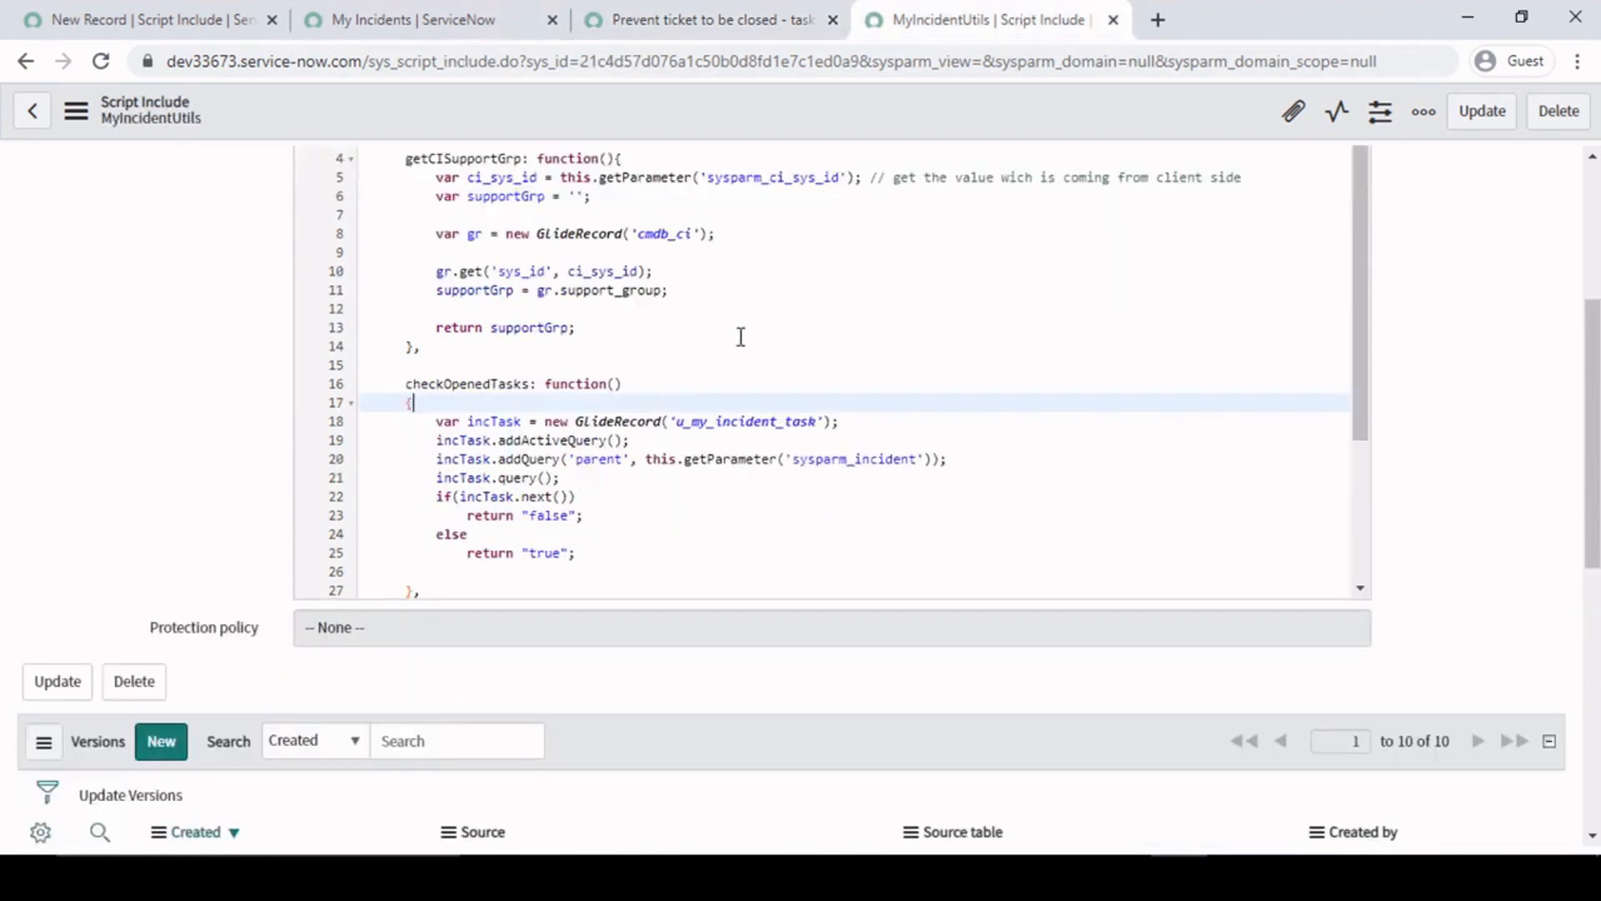
pyautogui.doubleClick(470, 384)
pyautogui.click(646, 390)
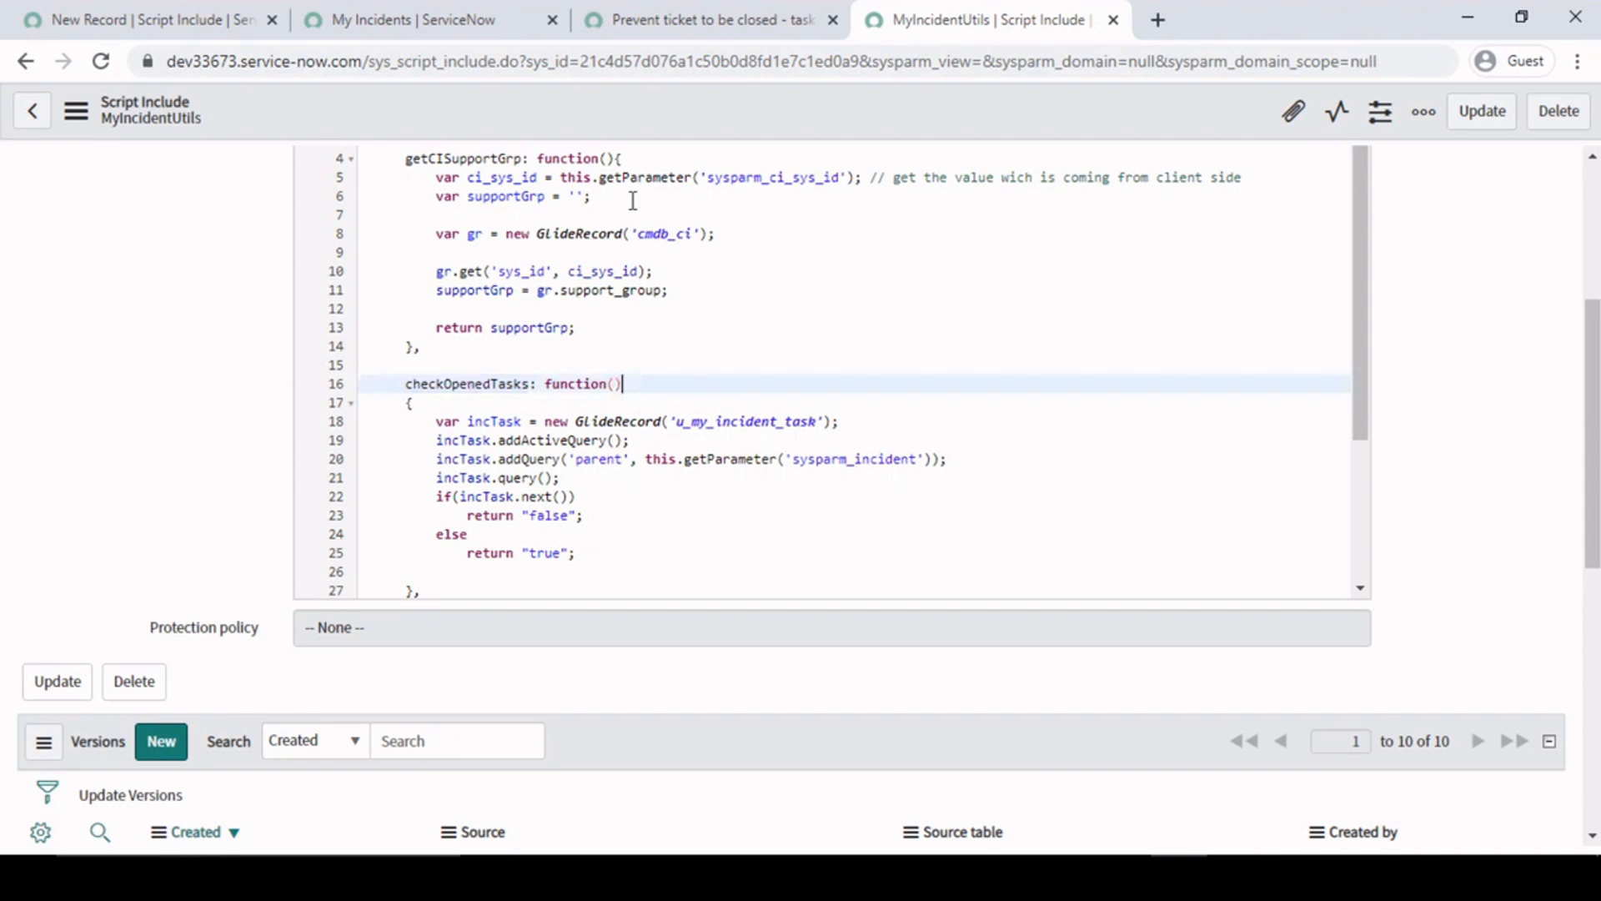
pyautogui.click(729, 18)
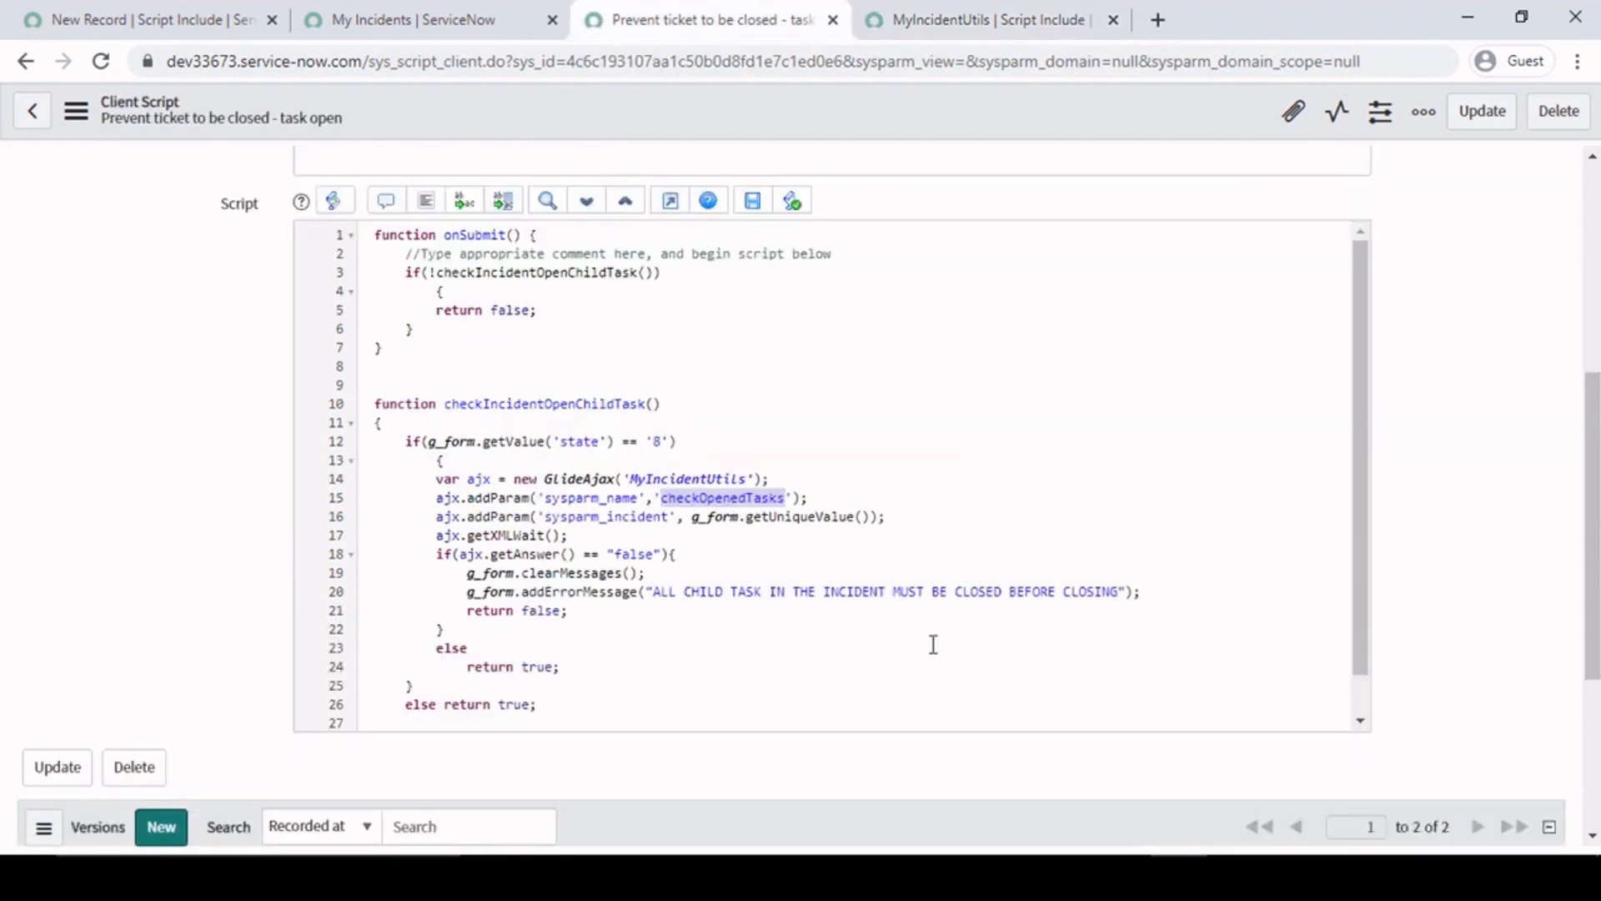
# - Examine the g_form.getUniqueValue() argument passed with the sysparm_incident parameter in the client script
pyautogui.click(682, 521)
pyautogui.click(884, 517)
pyautogui.moveTo(884, 517); pyautogui.dragTo(846, 515)
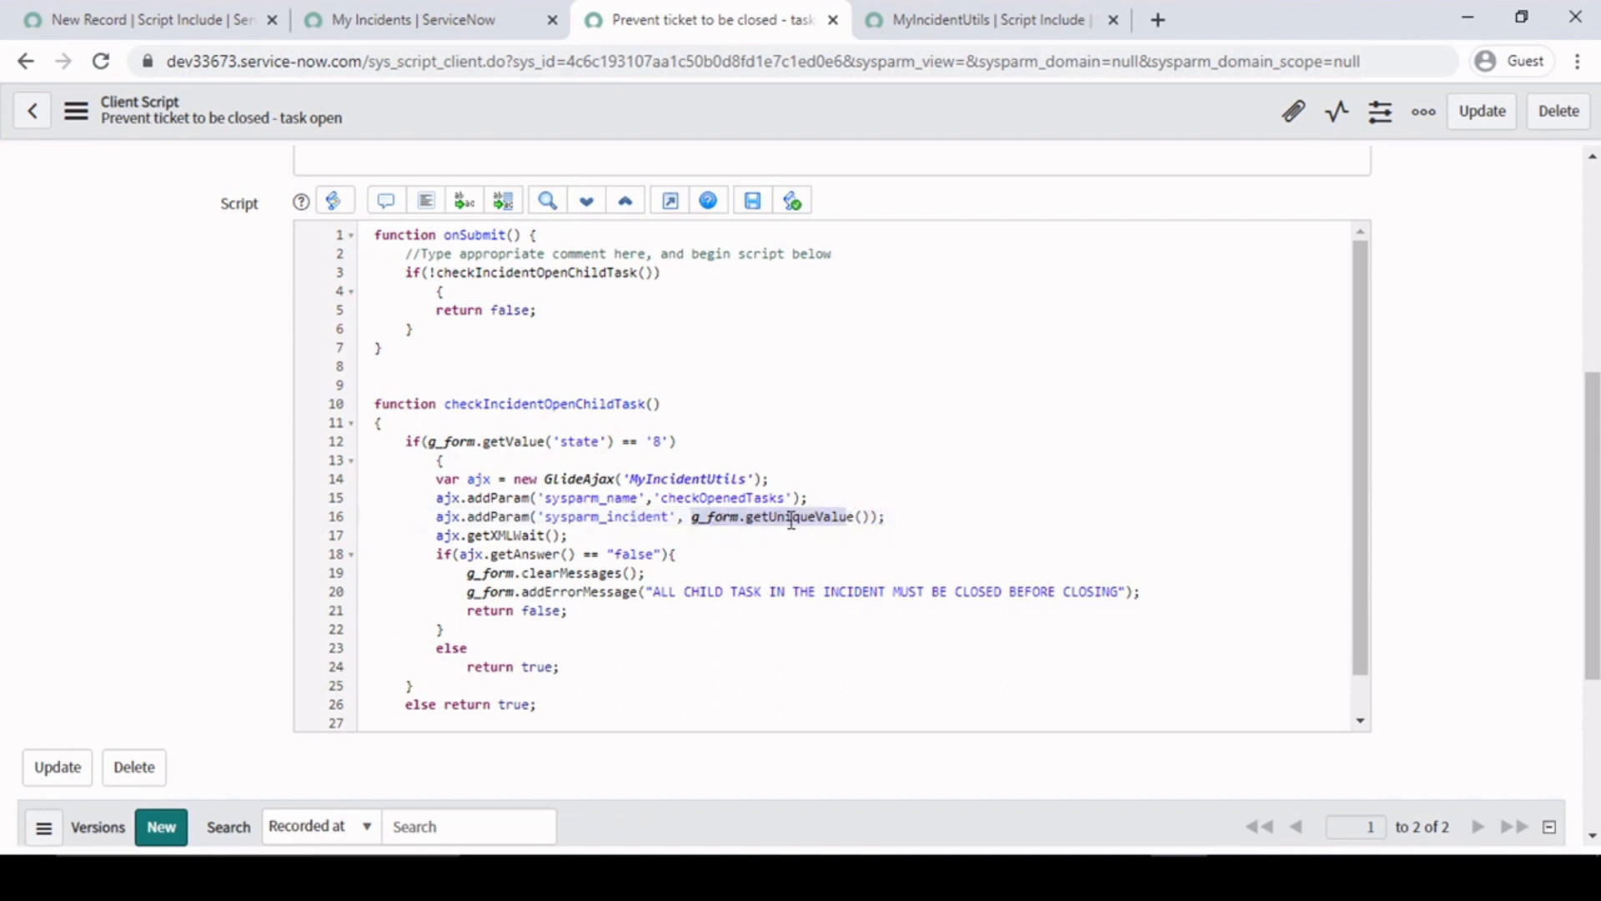
pyautogui.click(867, 520)
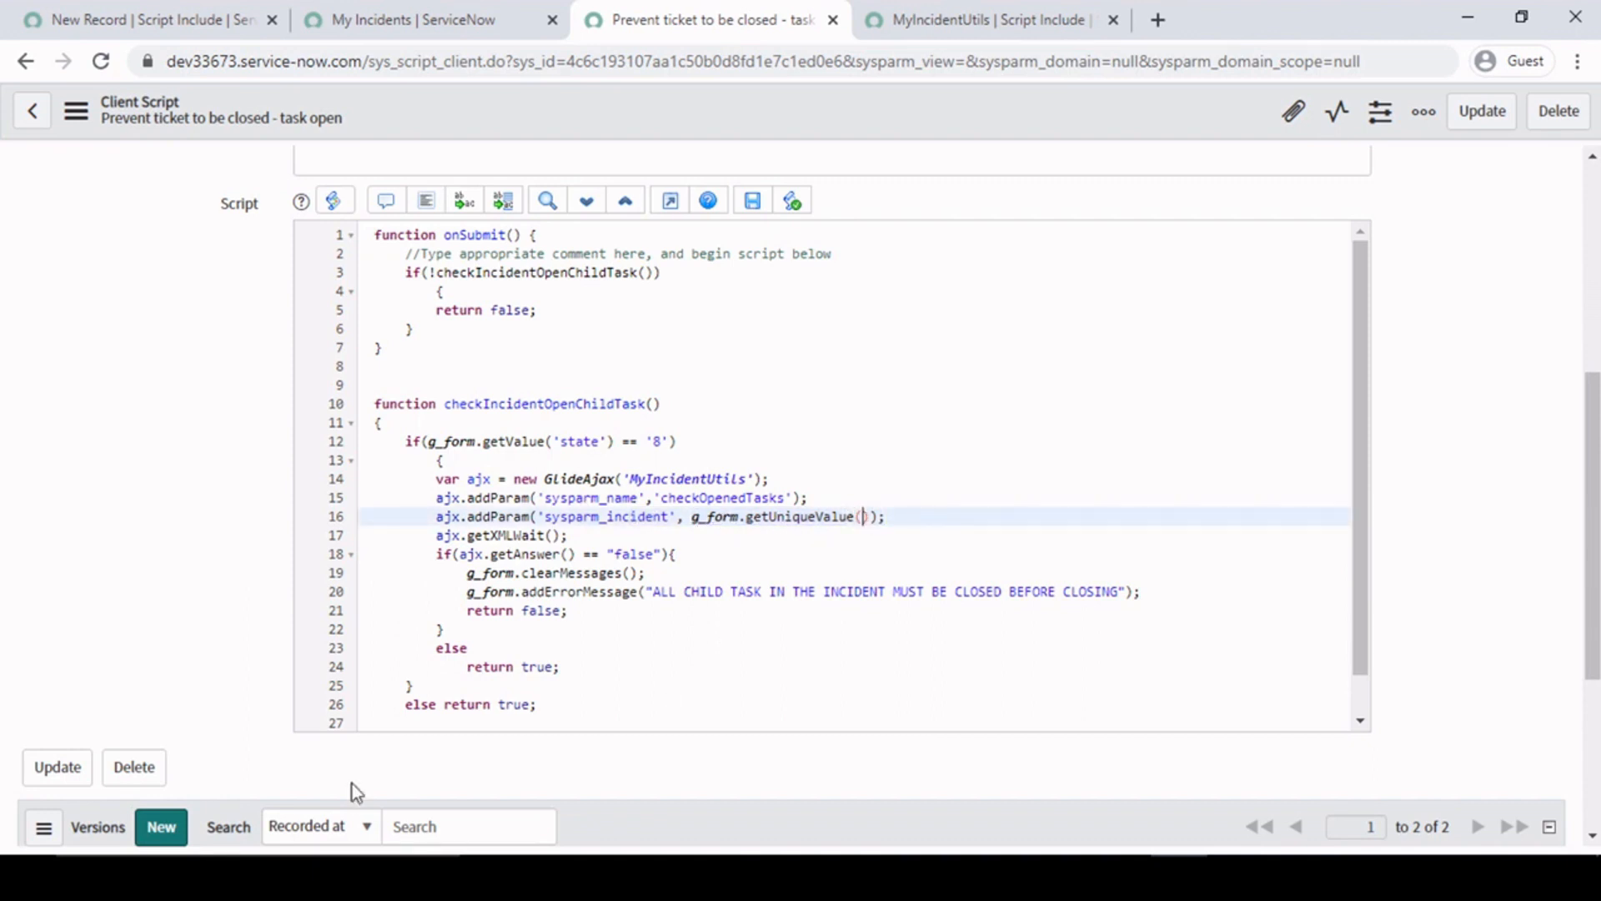
# - Open MYINC0001087 from the My Incidents list in a new browser tab and check the sys_id in its URL
pyautogui.click(439, 5)
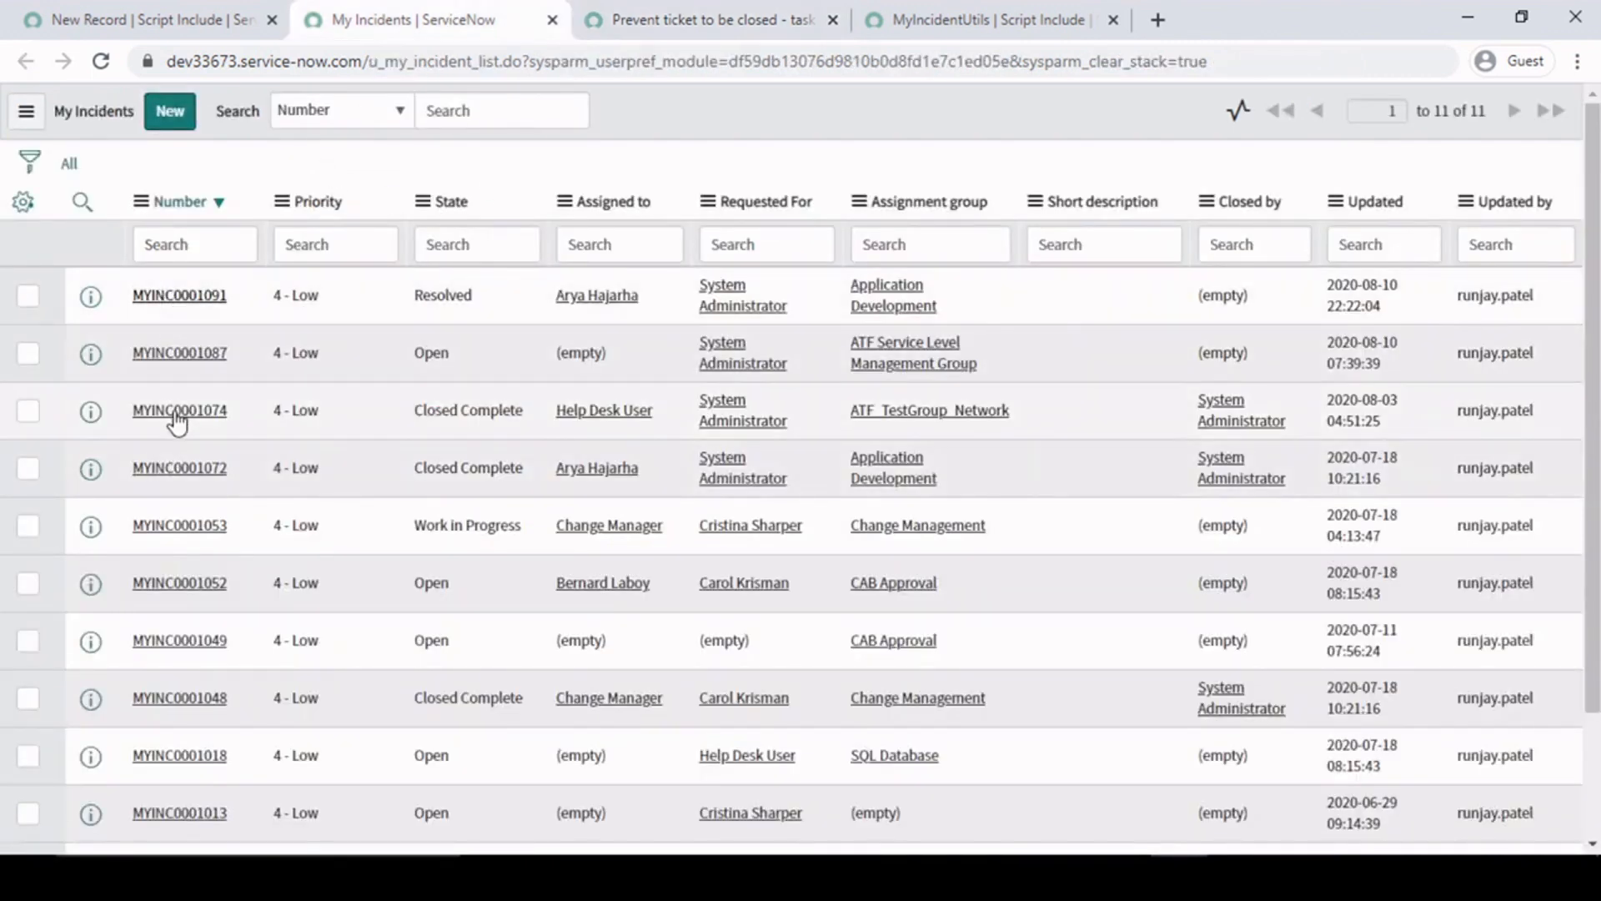
pyautogui.middleClick(185, 353)
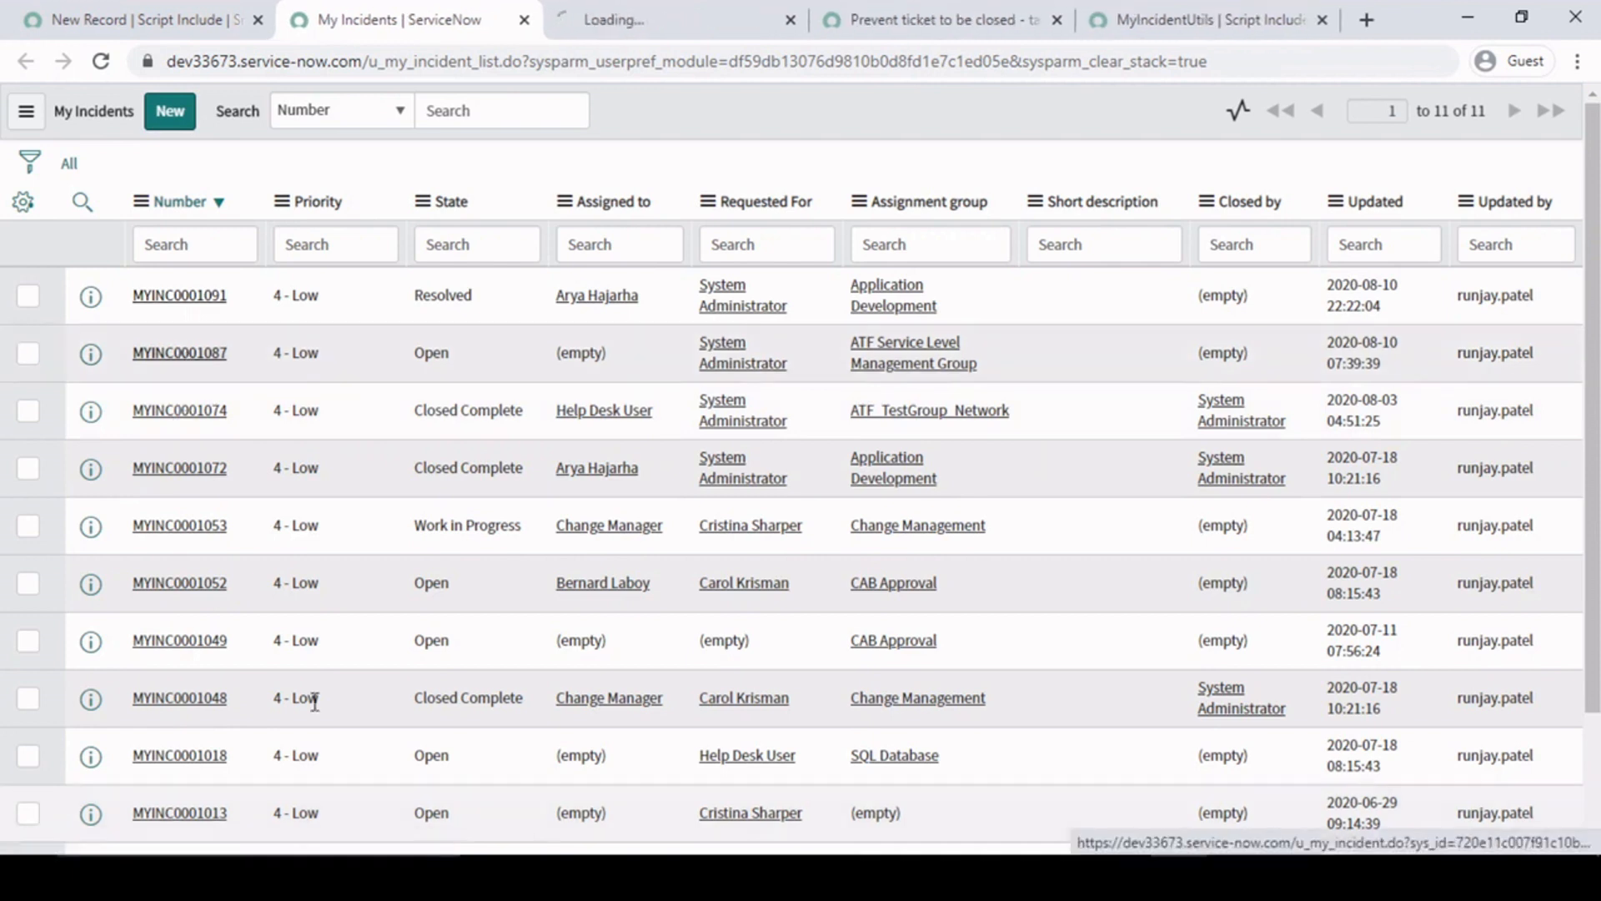
pyautogui.click(693, 17)
pyautogui.click(643, 61)
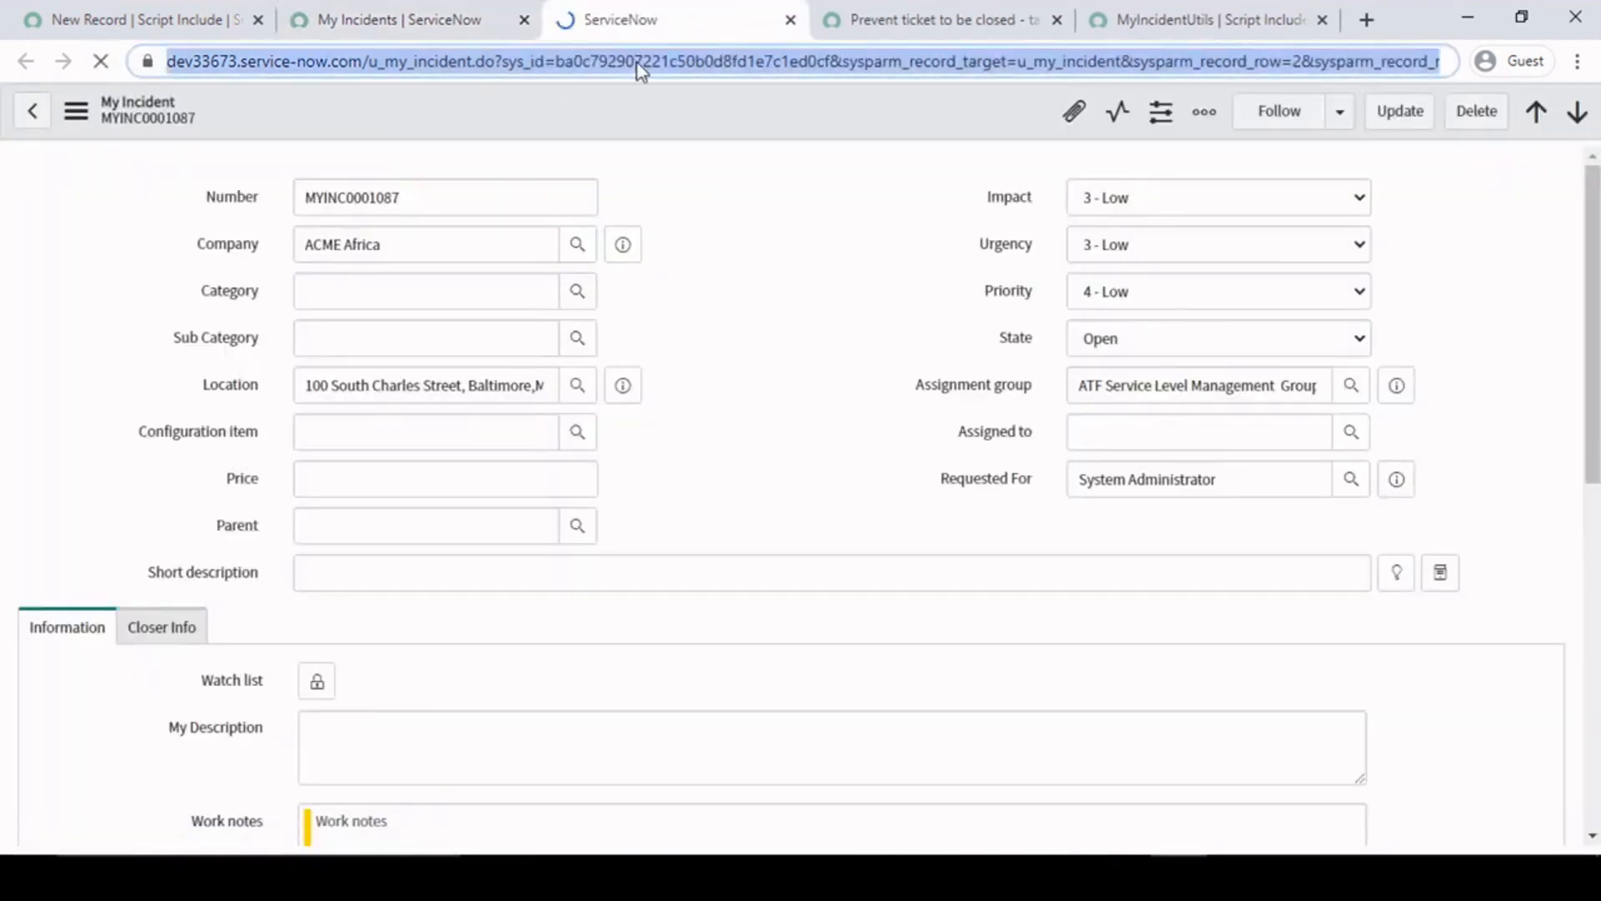
pyautogui.doubleClick(643, 61)
# - Return to the client script and review the complete g_form.getUniqueValue() expression on the sysparm_incident line
pyautogui.click(1235, 17)
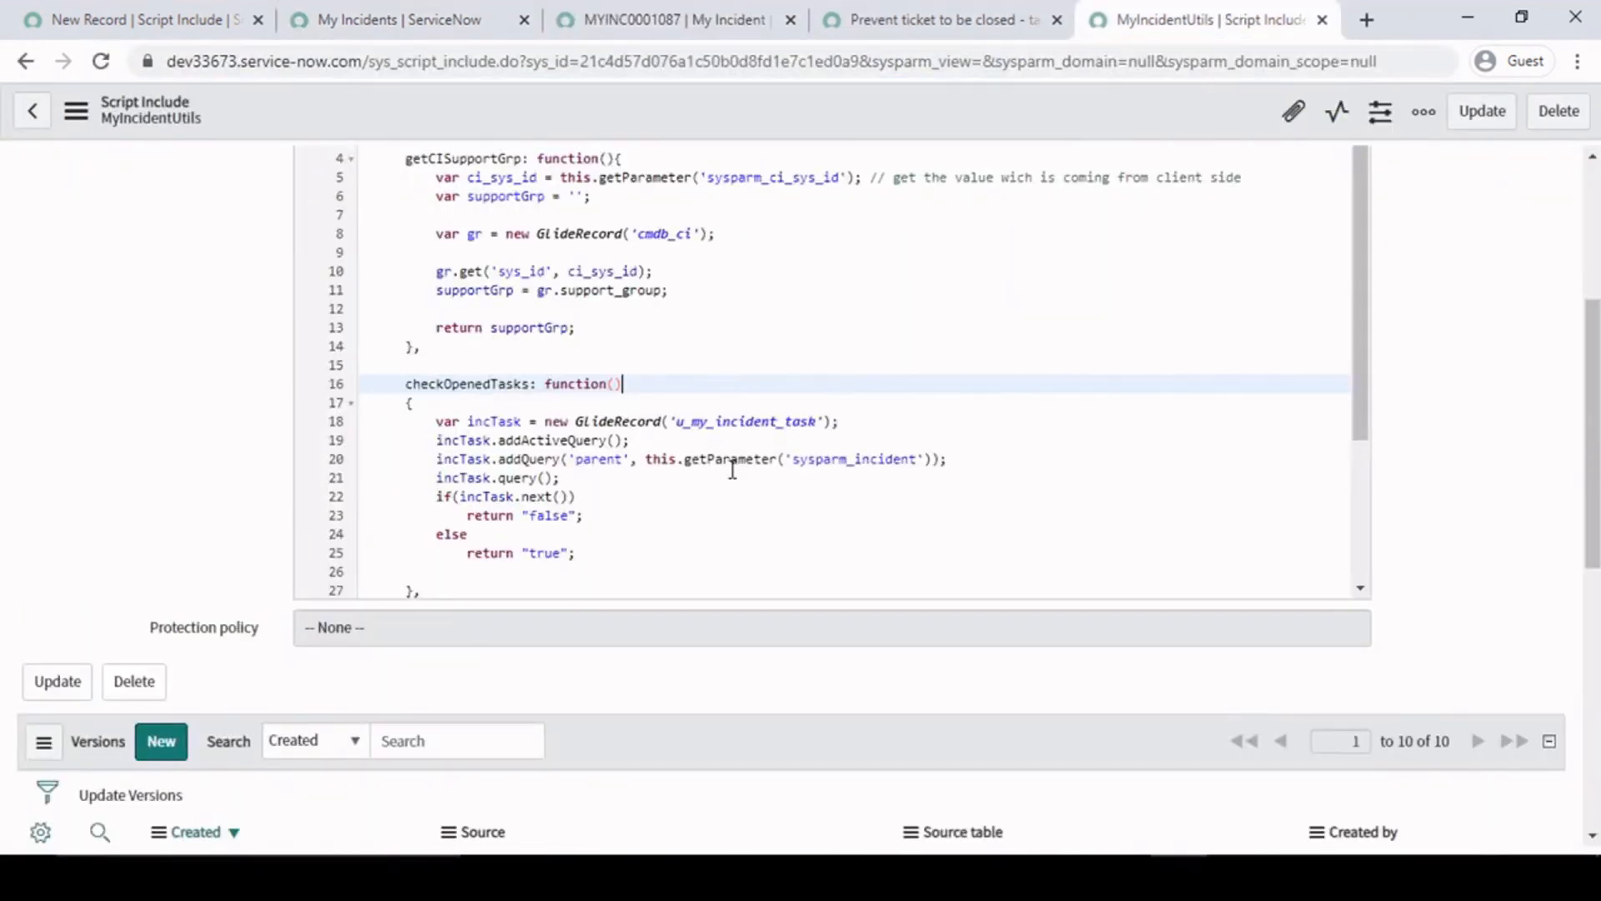
pyautogui.click(526, 1)
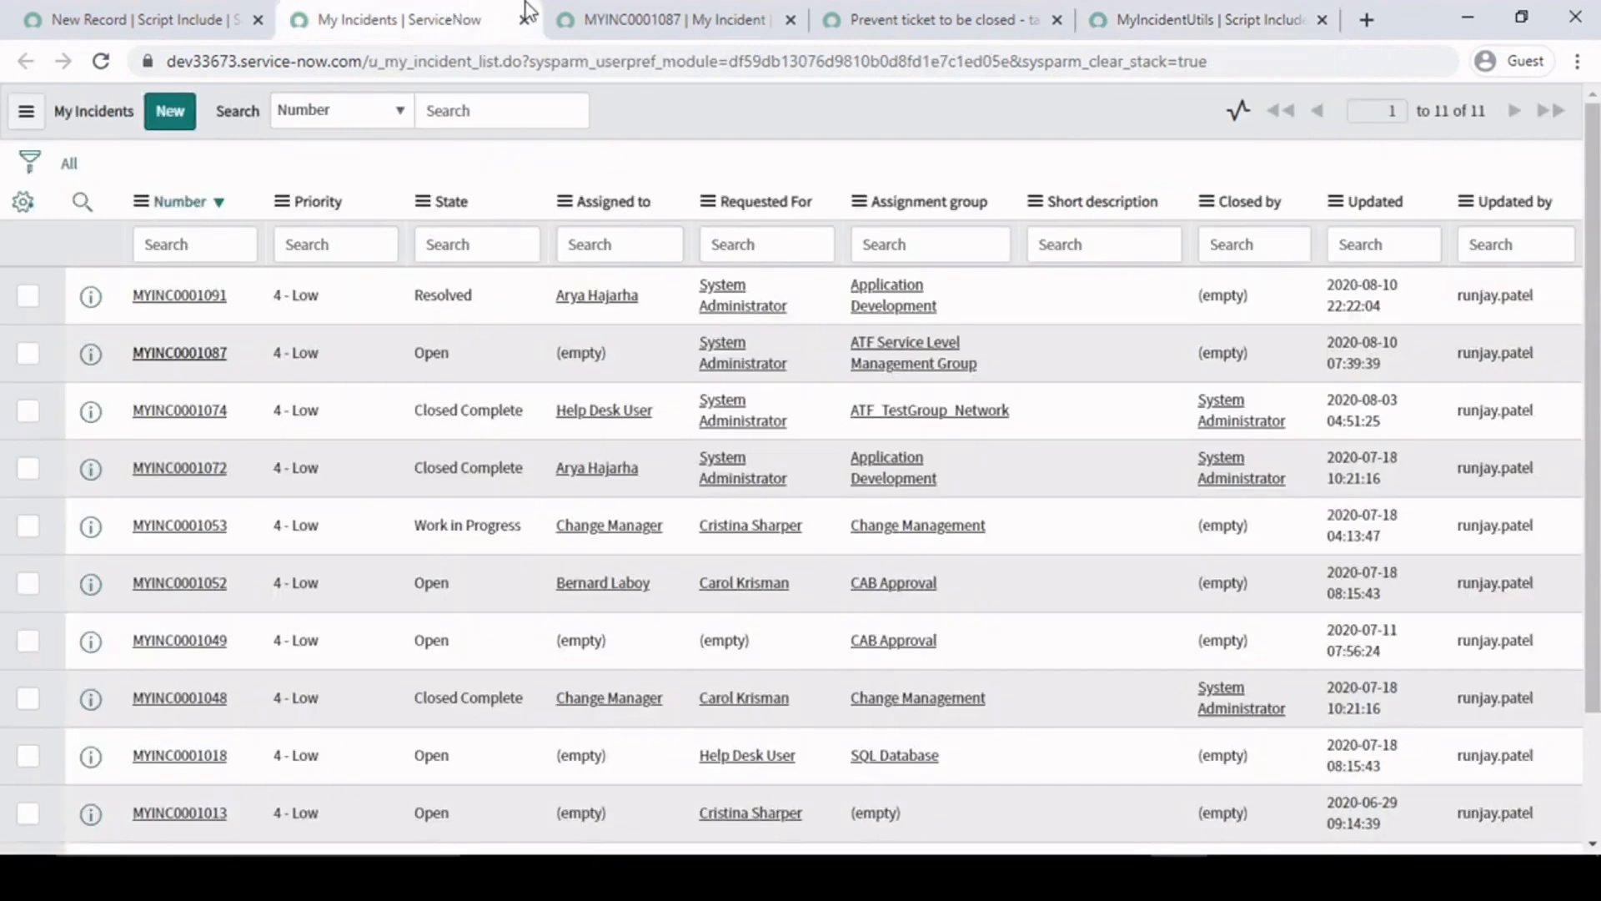
pyautogui.click(874, 10)
pyautogui.click(771, 536)
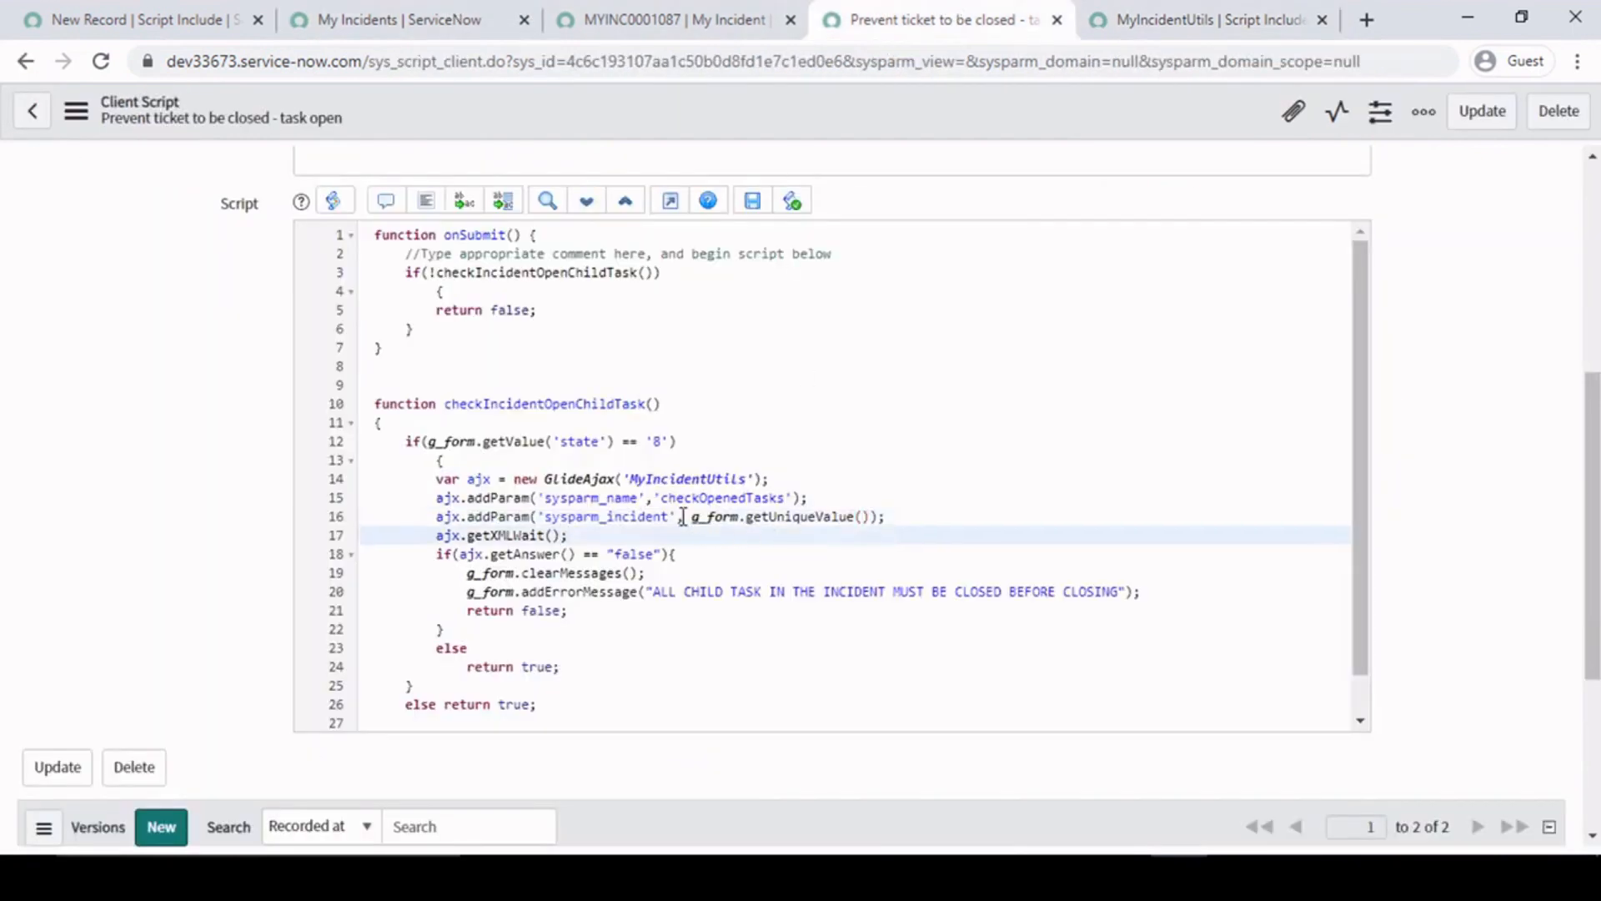
pyautogui.moveTo(689, 517); pyautogui.dragTo(872, 520)
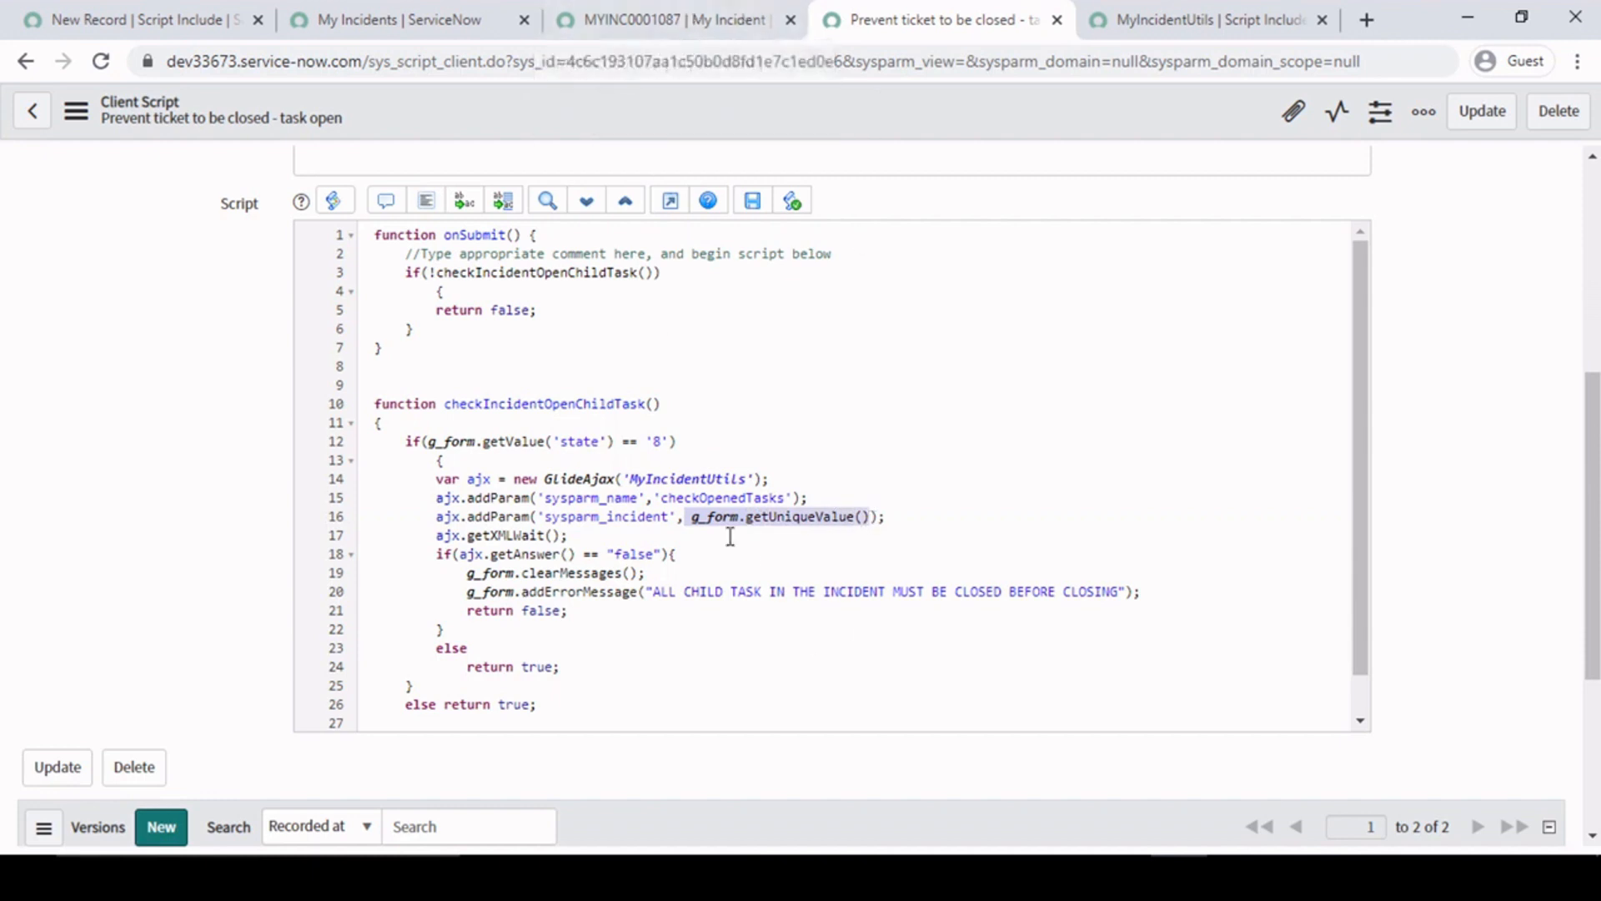
# - Trace the sysparm_incident parameter from the client script to the parent query in the checkOpenedTasks function of MyIncidentUtils
pyautogui.doubleClick(653, 516)
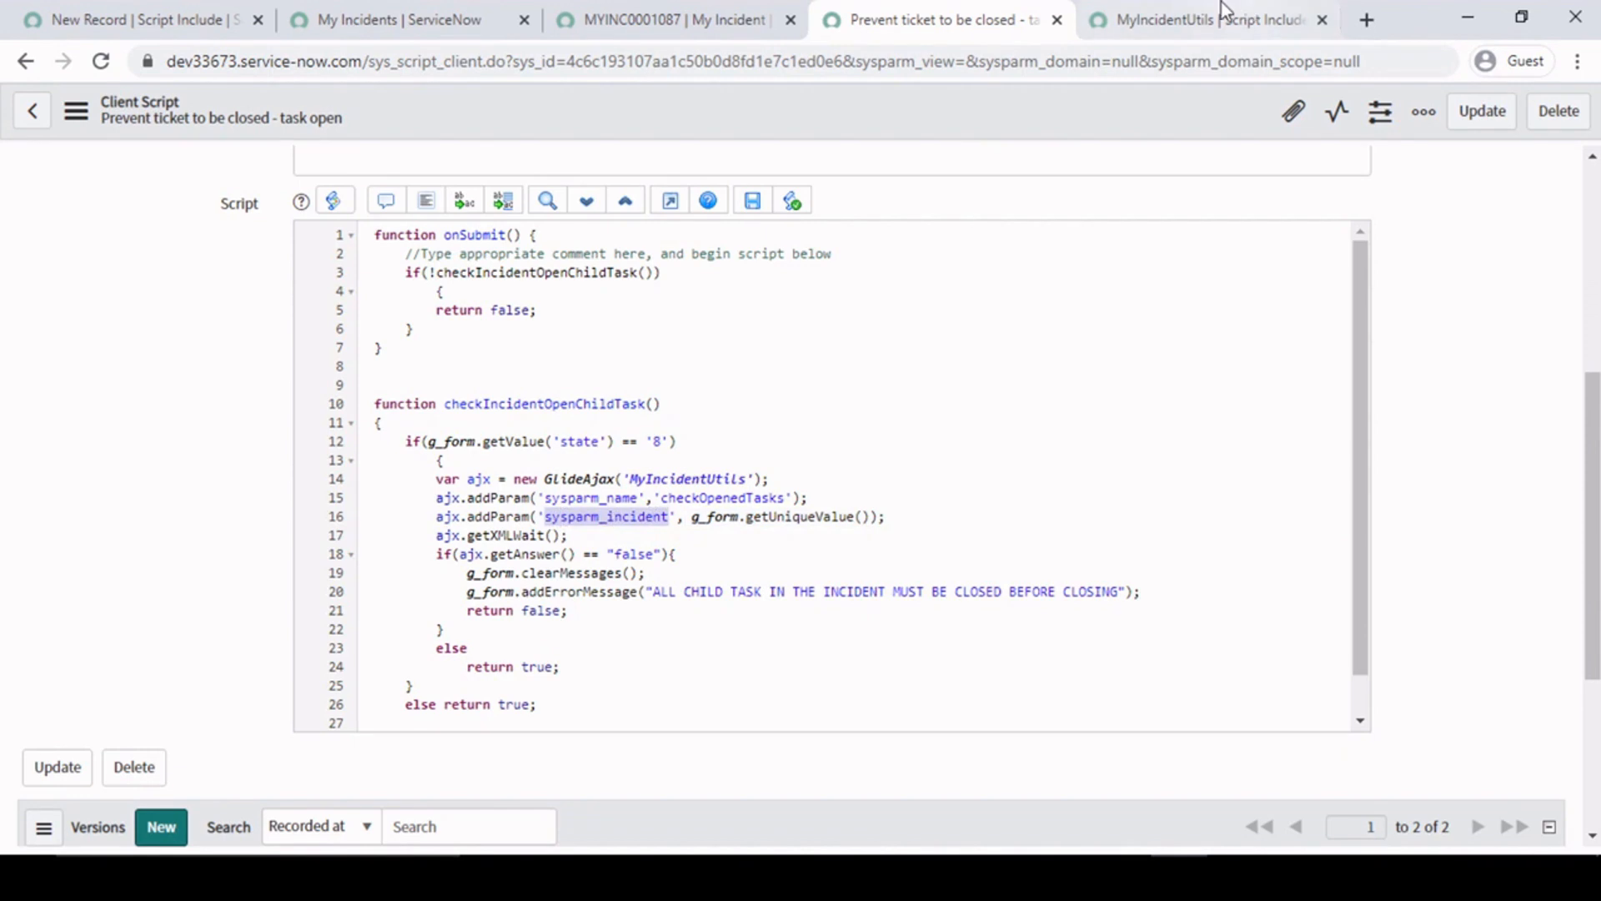
pyautogui.click(1136, 10)
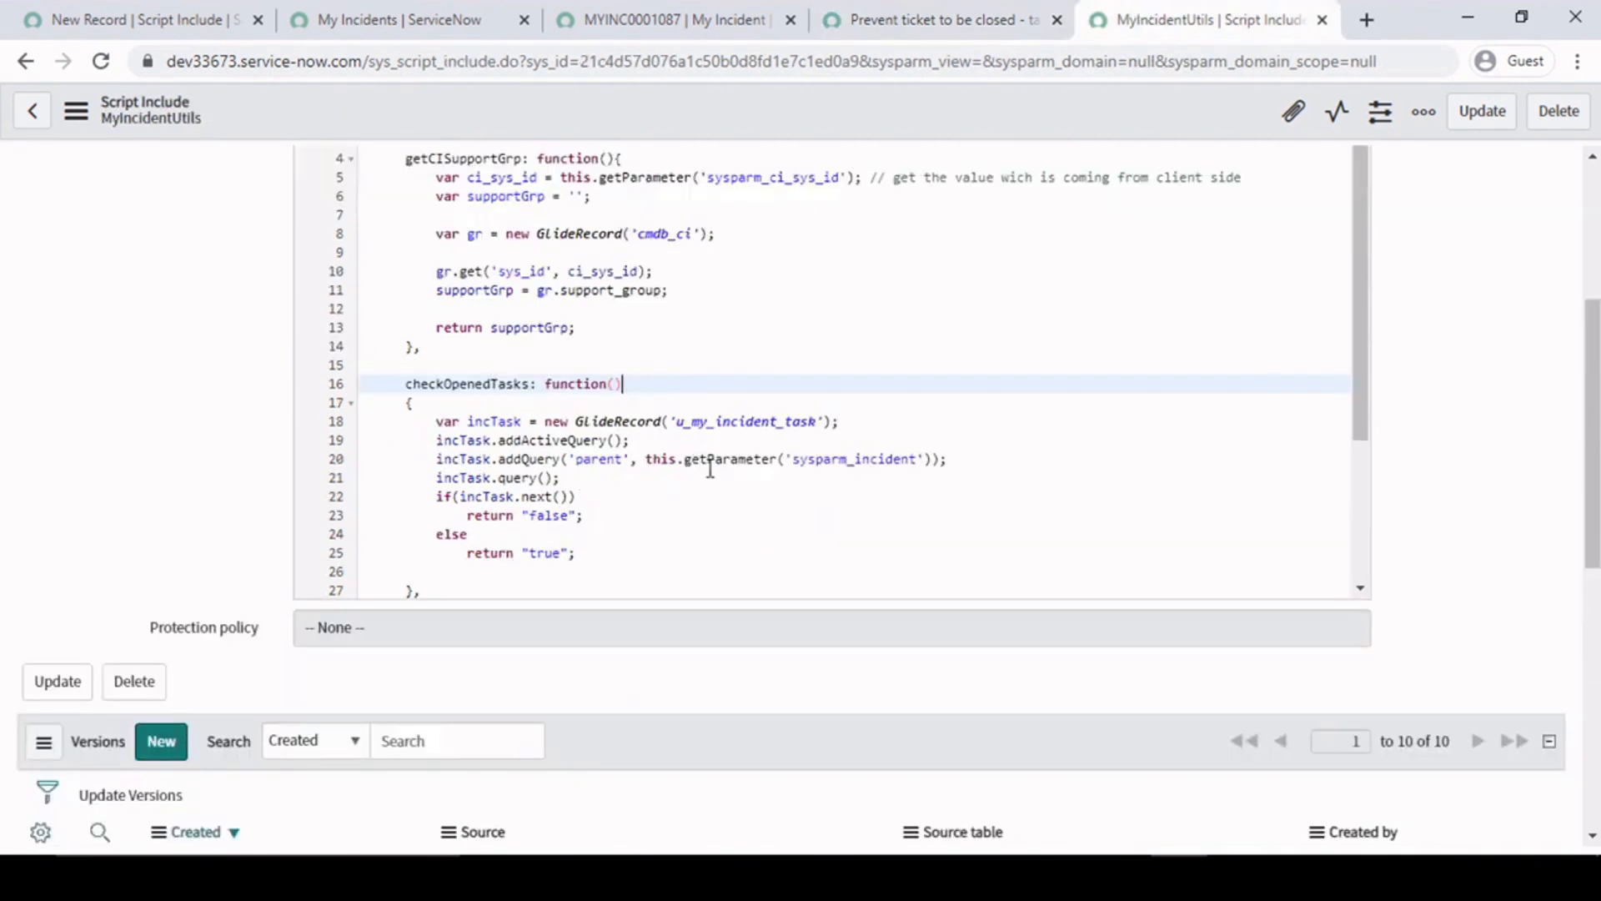
pyautogui.doubleClick(894, 459)
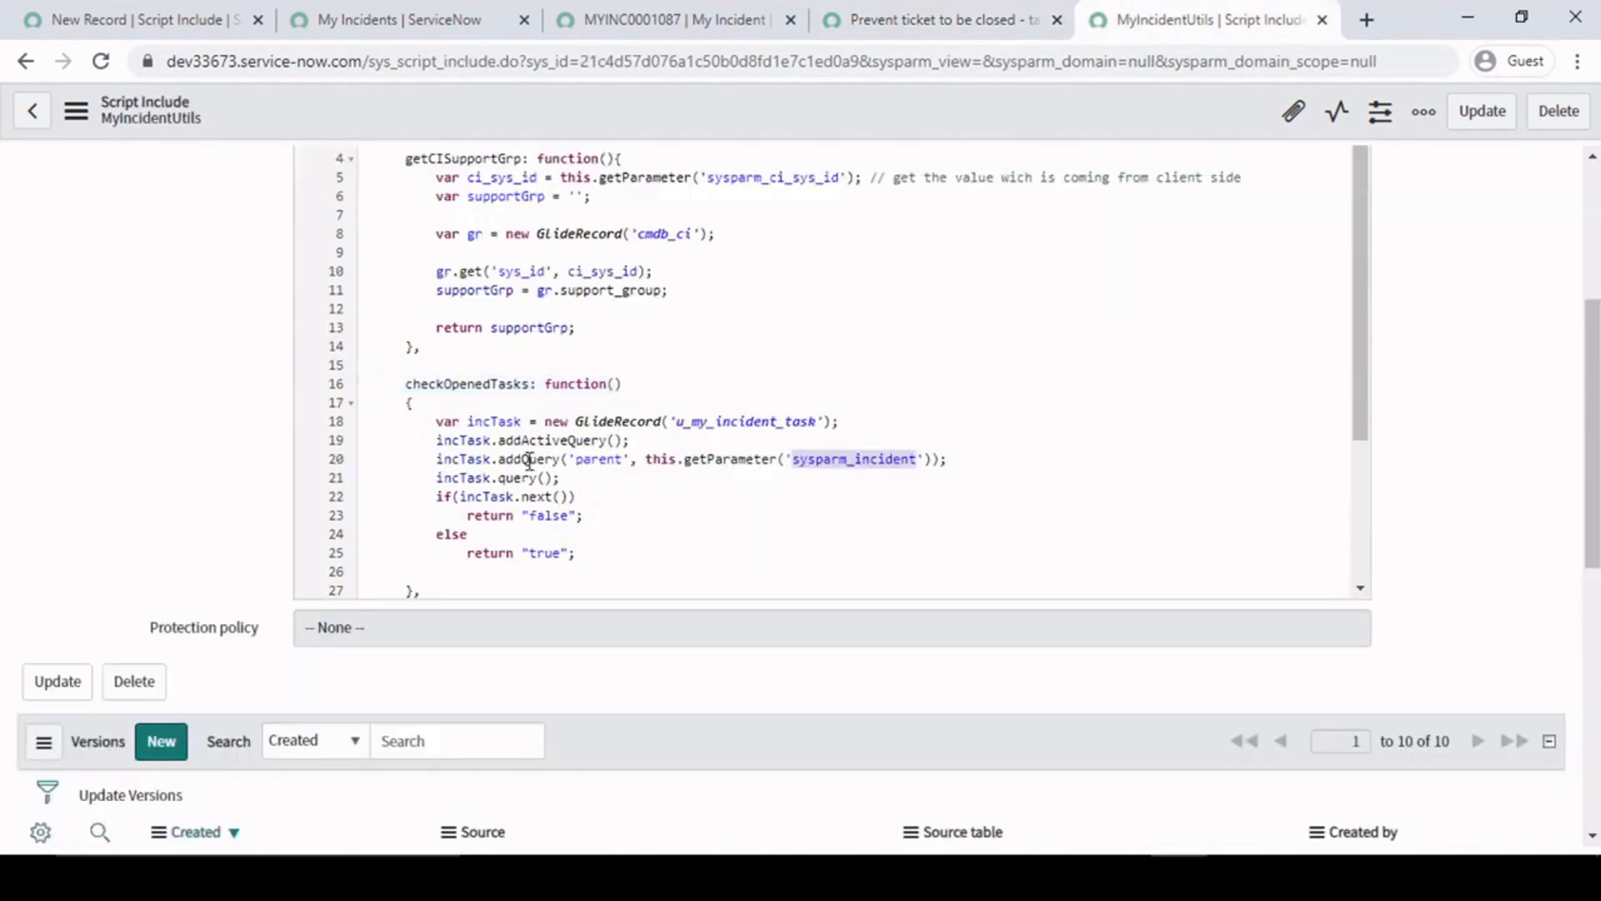
pyautogui.doubleClick(594, 460)
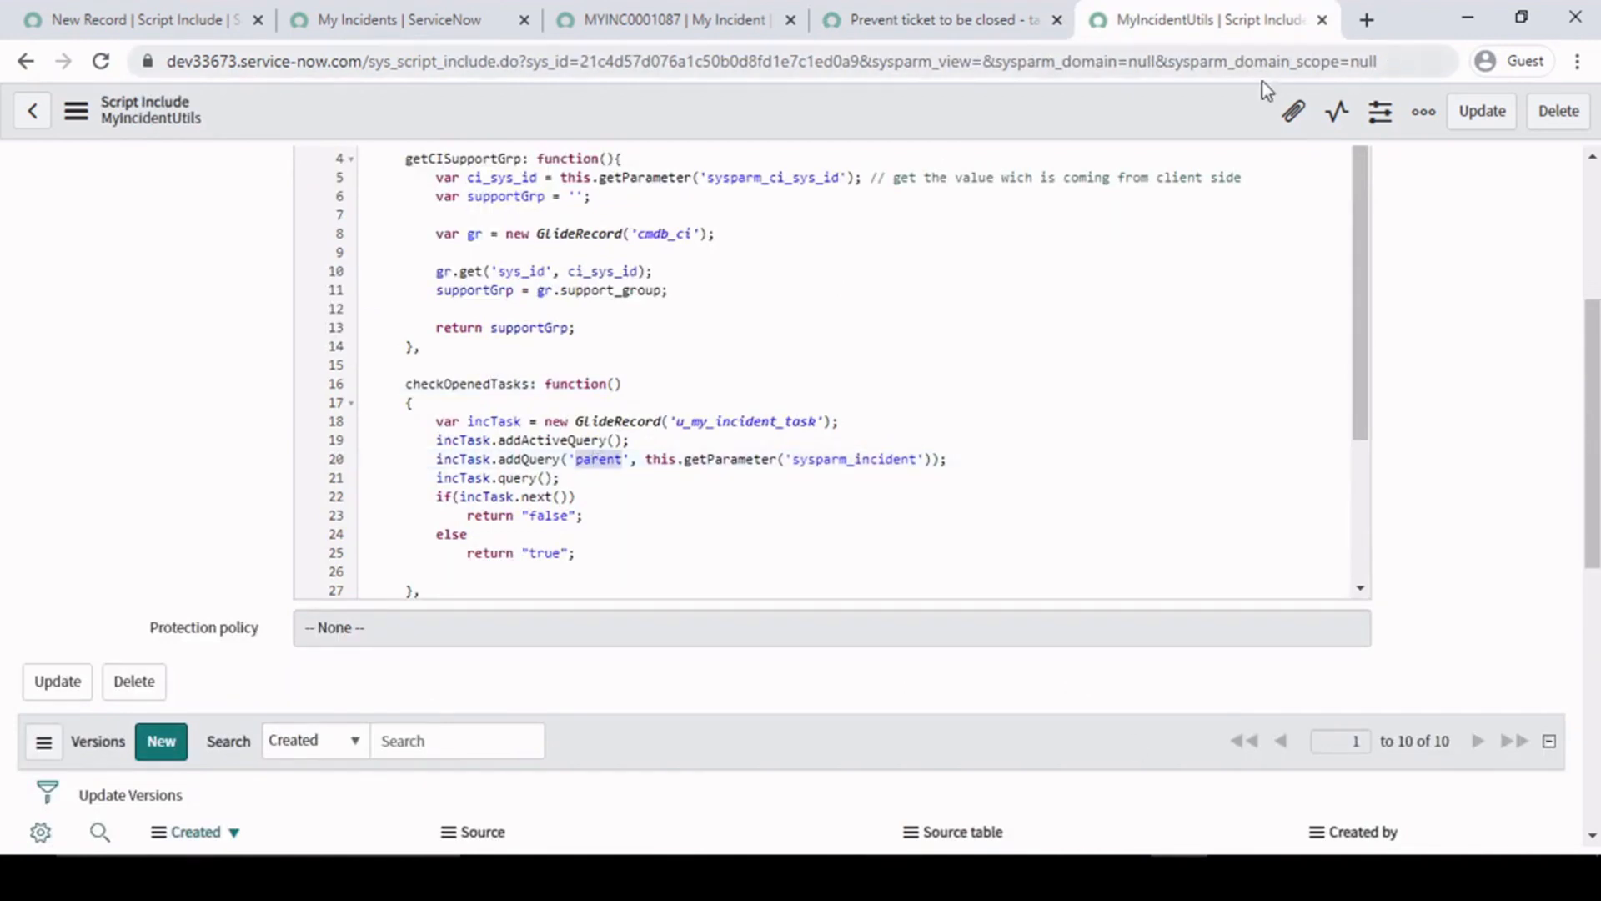
# - Mark the ajx.getXMLWait() line in the client script with a trailing ///// comment
pyautogui.click(868, 13)
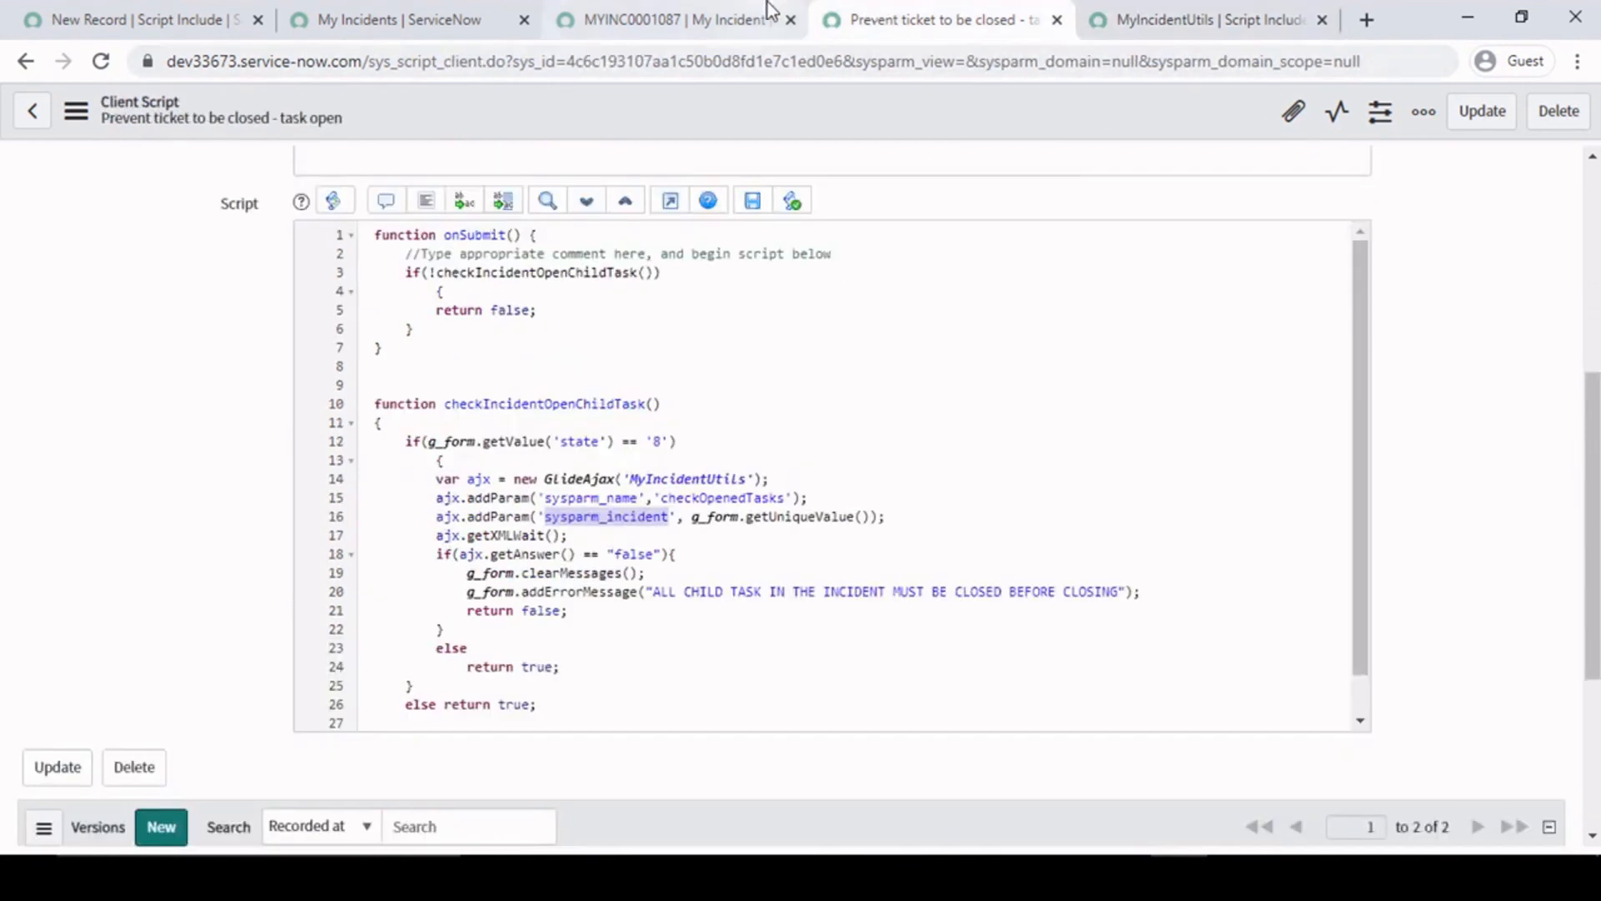
pyautogui.click(594, 537)
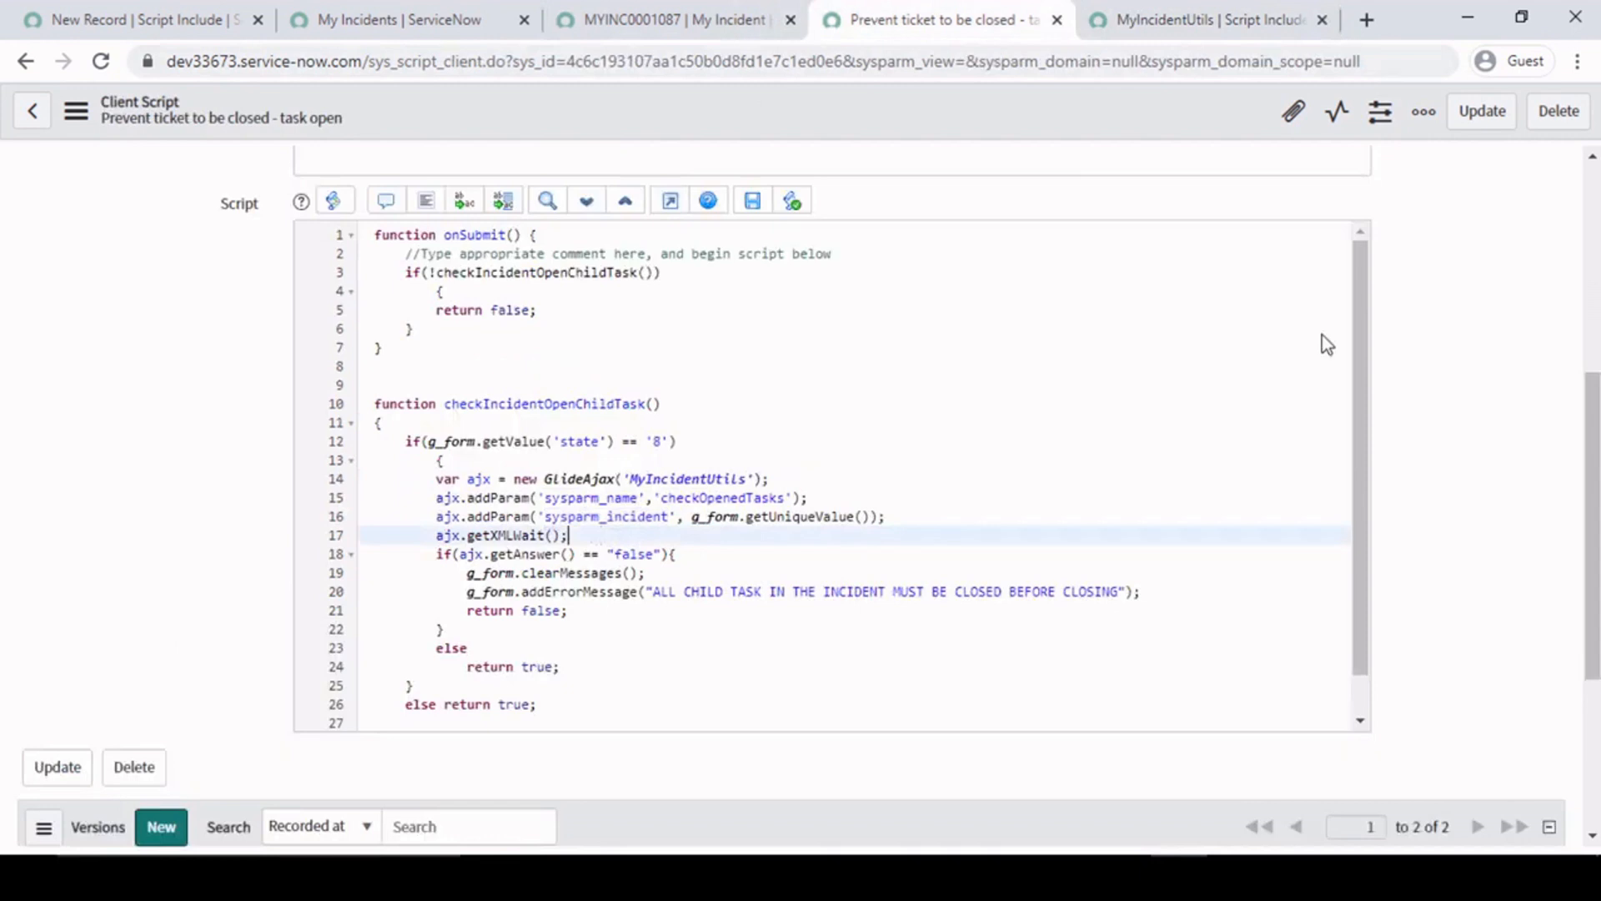
pyautogui.doubleClick(448, 535)
pyautogui.moveTo(479, 531); pyautogui.dragTo(596, 535)
pyautogui.click(599, 535)
pyautogui.moveTo(425, 538); pyautogui.dragTo(620, 537)
pyautogui.click(641, 533)
# - Compare the GlideAjax setup lines in the client script with the full body of the checkOpenedTasks function in MyIncidentUtils
pyautogui.moveTo(887, 517); pyautogui.dragTo(445, 479)
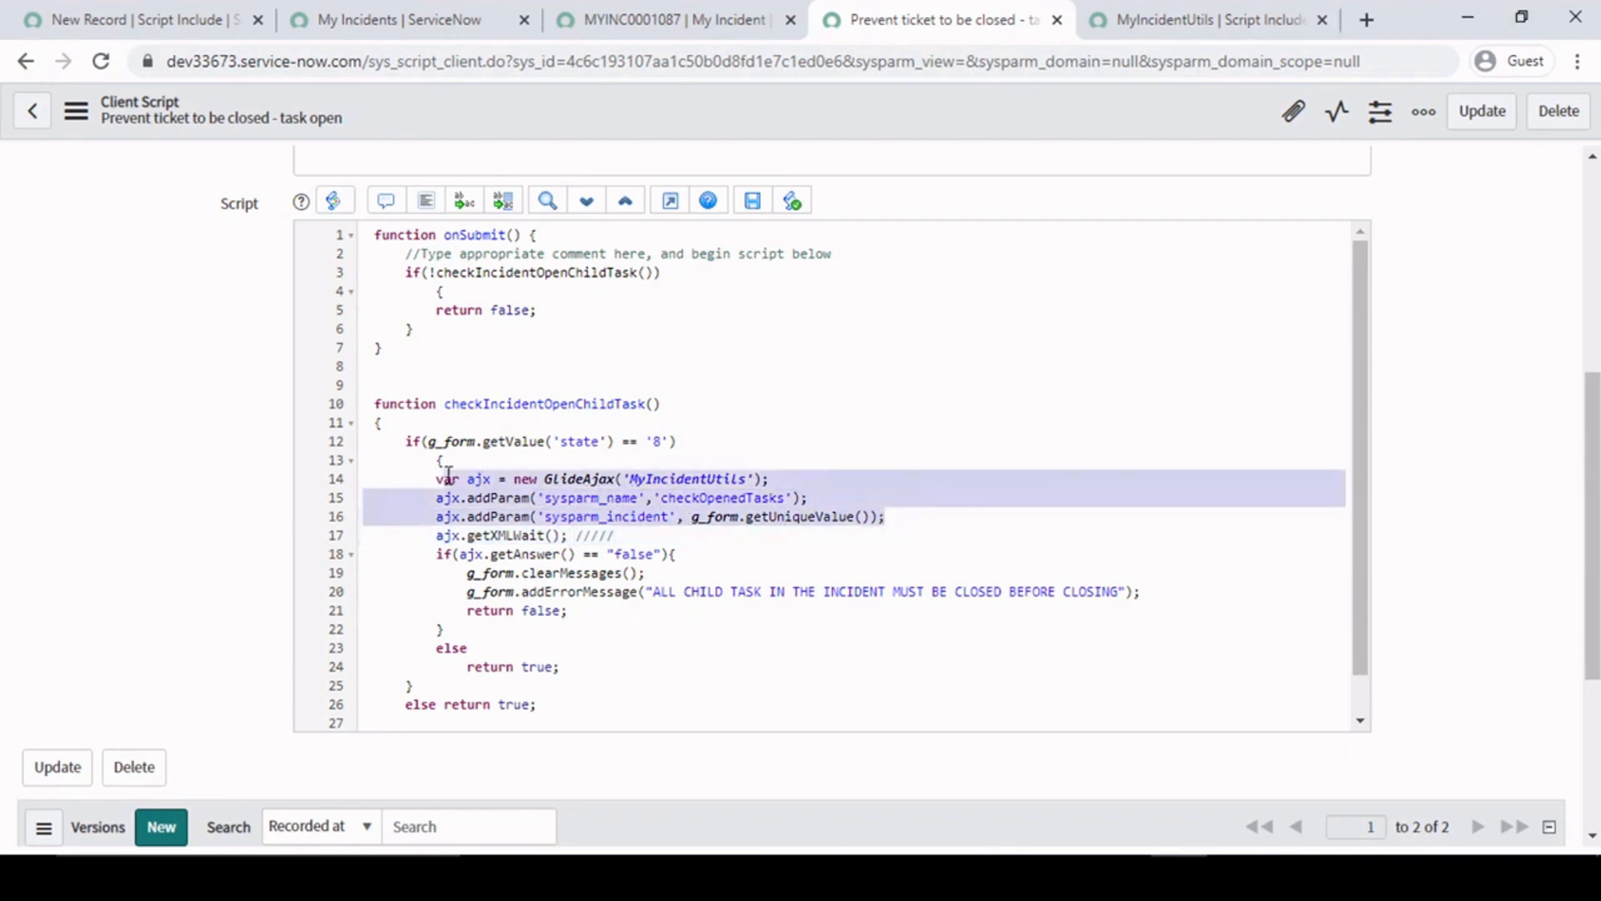
pyautogui.click(1299, 10)
pyautogui.moveTo(416, 404); pyautogui.dragTo(577, 557)
pyautogui.click(577, 557)
pyautogui.moveTo(406, 383); pyautogui.dragTo(490, 570)
pyautogui.click(919, 7)
pyautogui.click(695, 556)
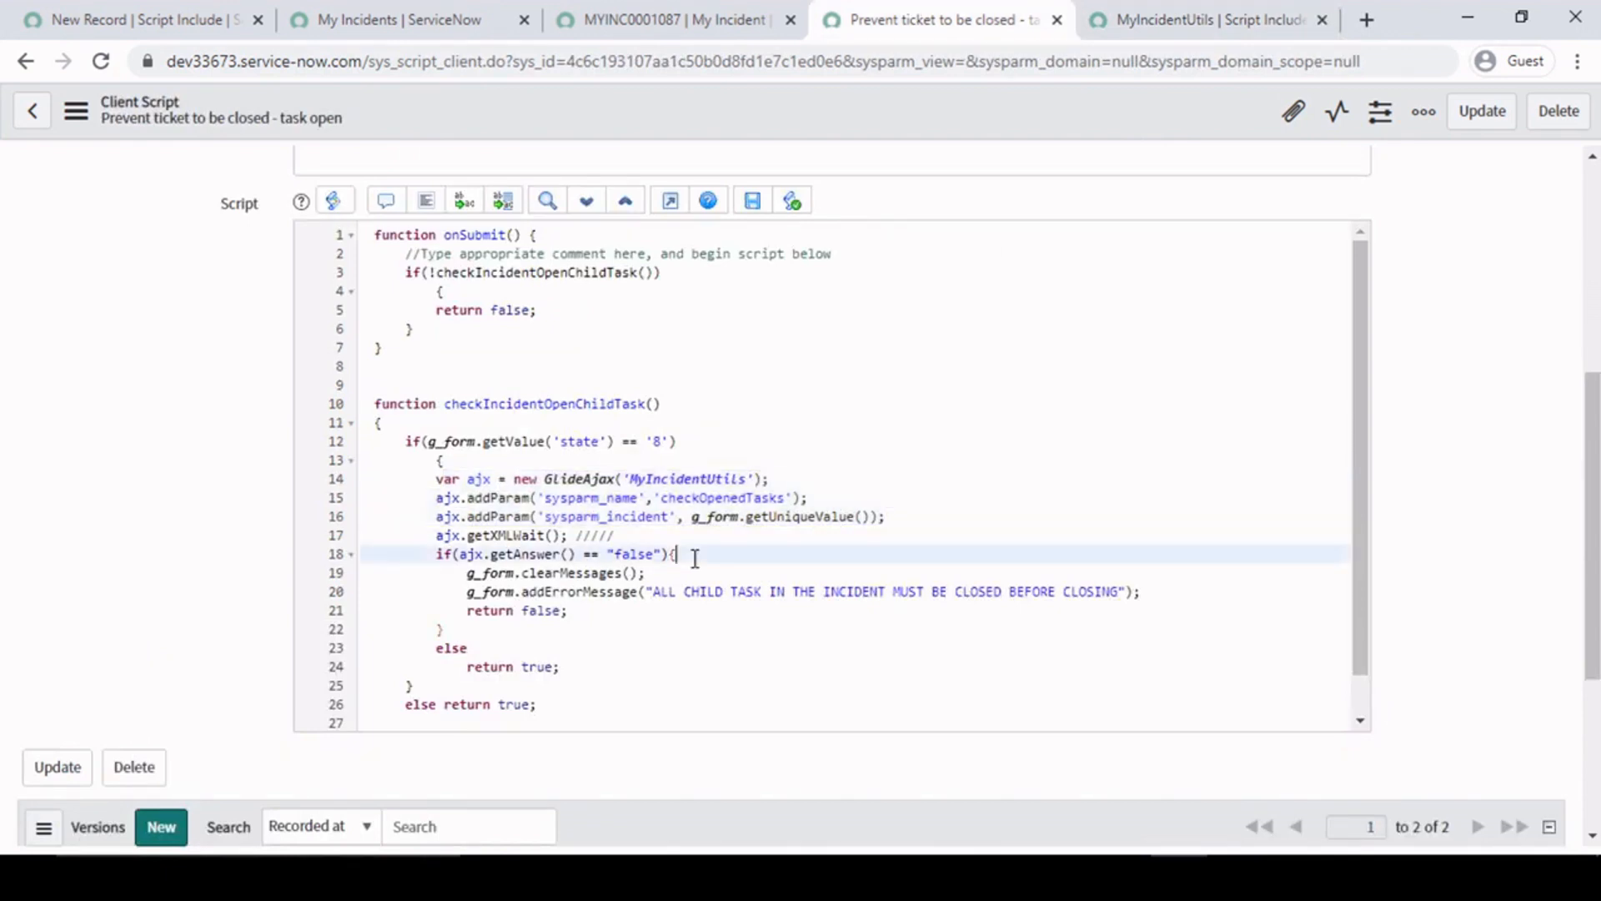
# - Check the return values of checkOpenedTasks against the client script's if block that handles the answer
pyautogui.click(1139, 1)
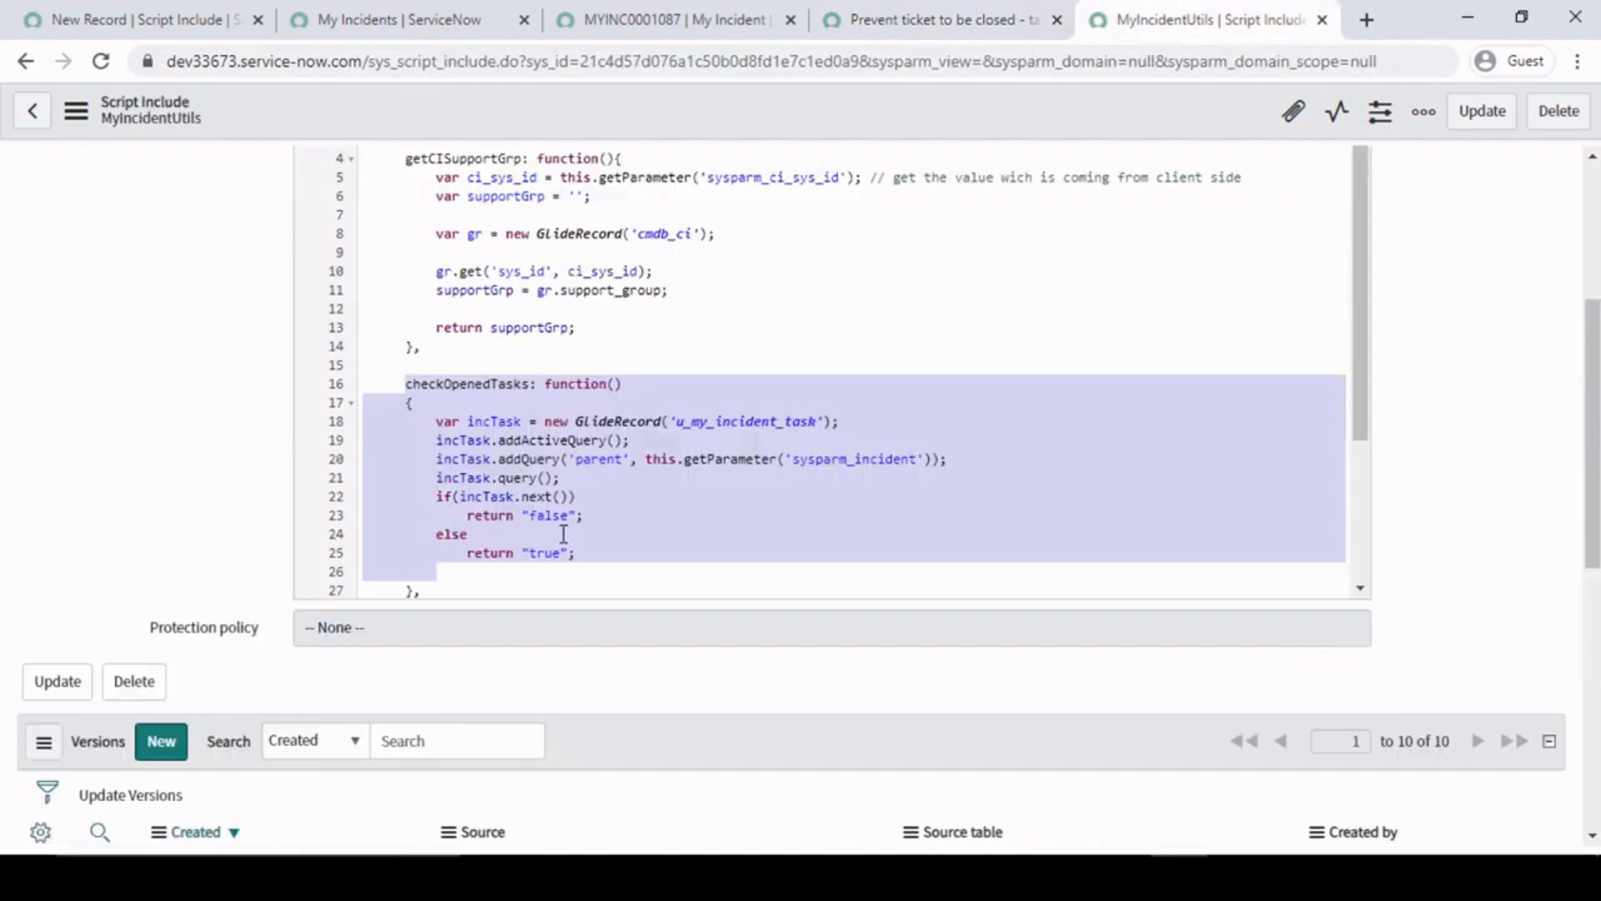
pyautogui.click(1014, 12)
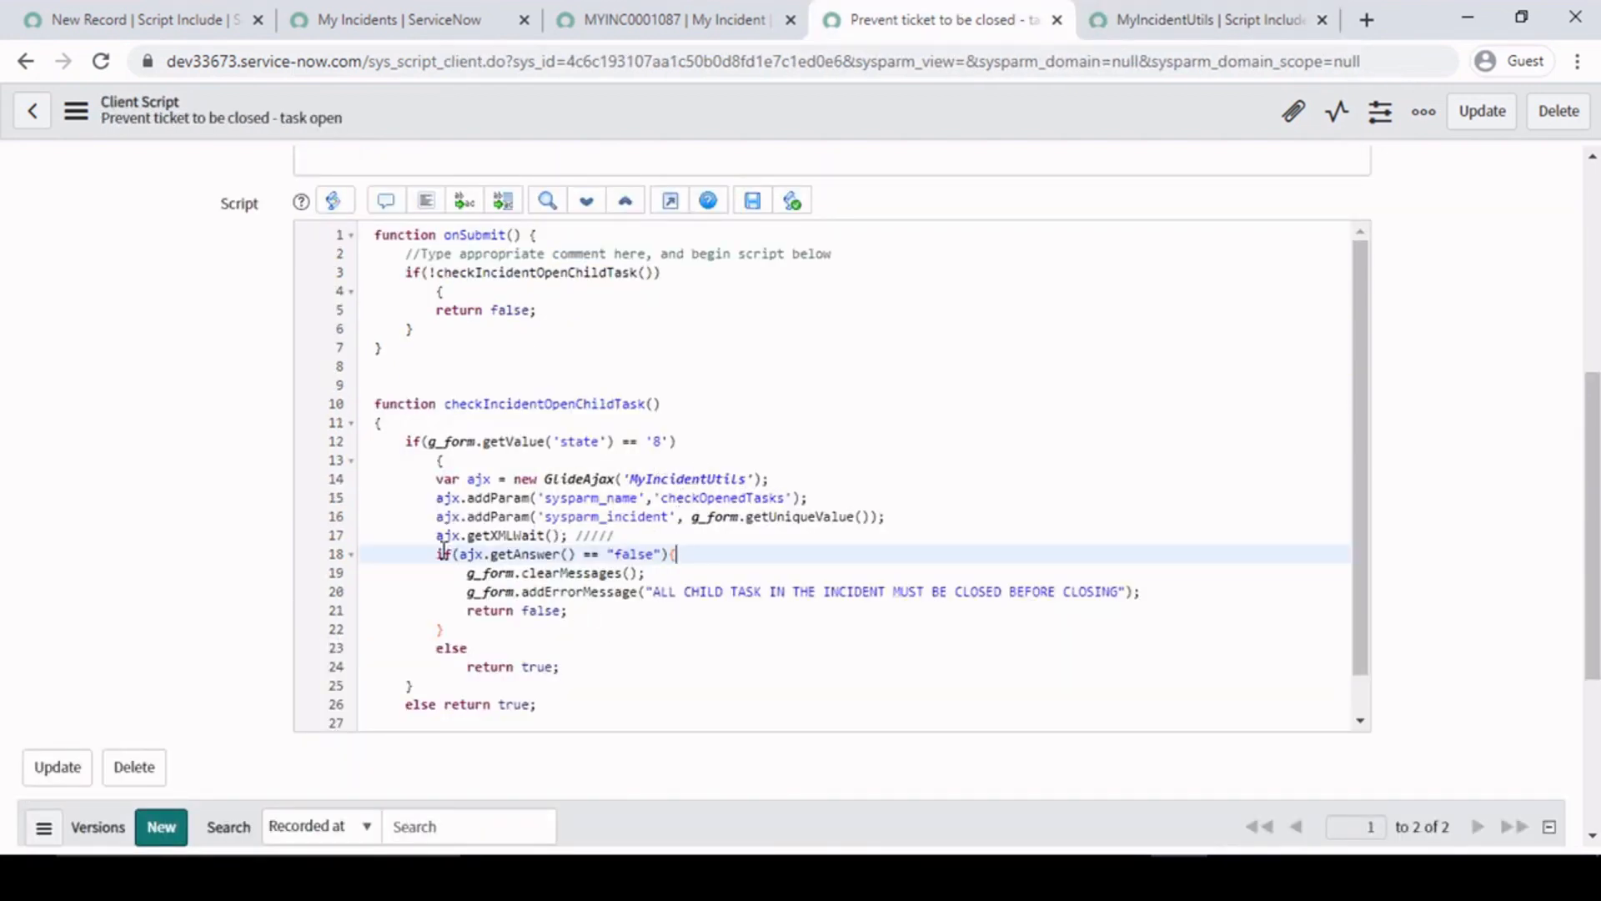
pyautogui.moveTo(434, 523); pyautogui.dragTo(607, 640)
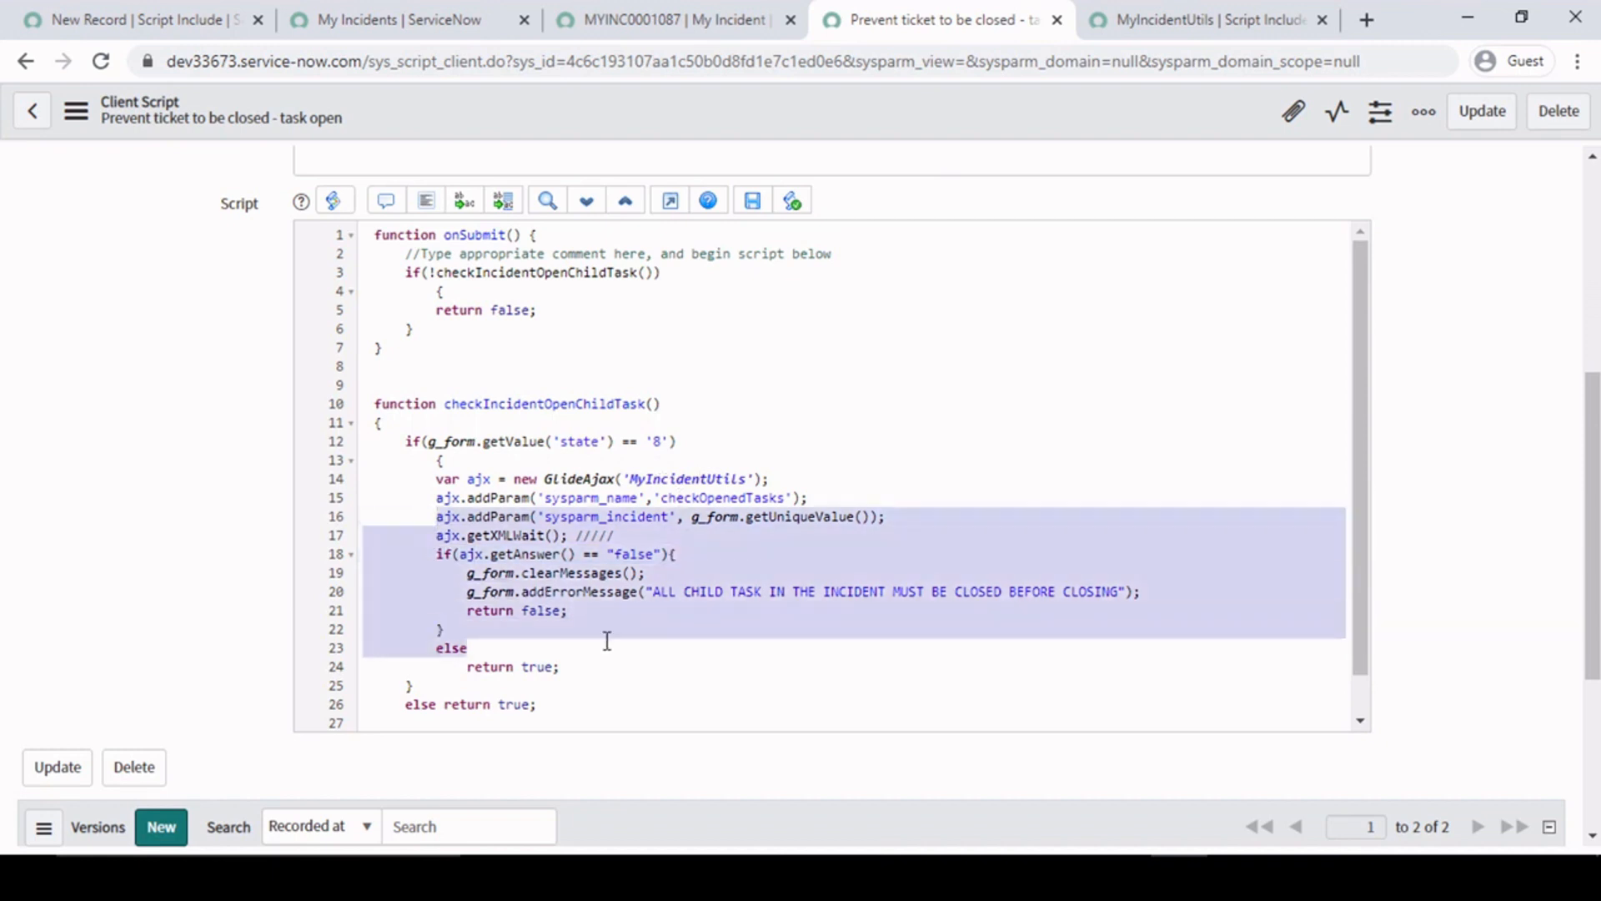
pyautogui.click(475, 554)
# - Examine the ajx.getXMLWait() call and its place ahead of the if statement that evaluates the answer
pyautogui.moveTo(434, 534); pyautogui.dragTo(642, 537)
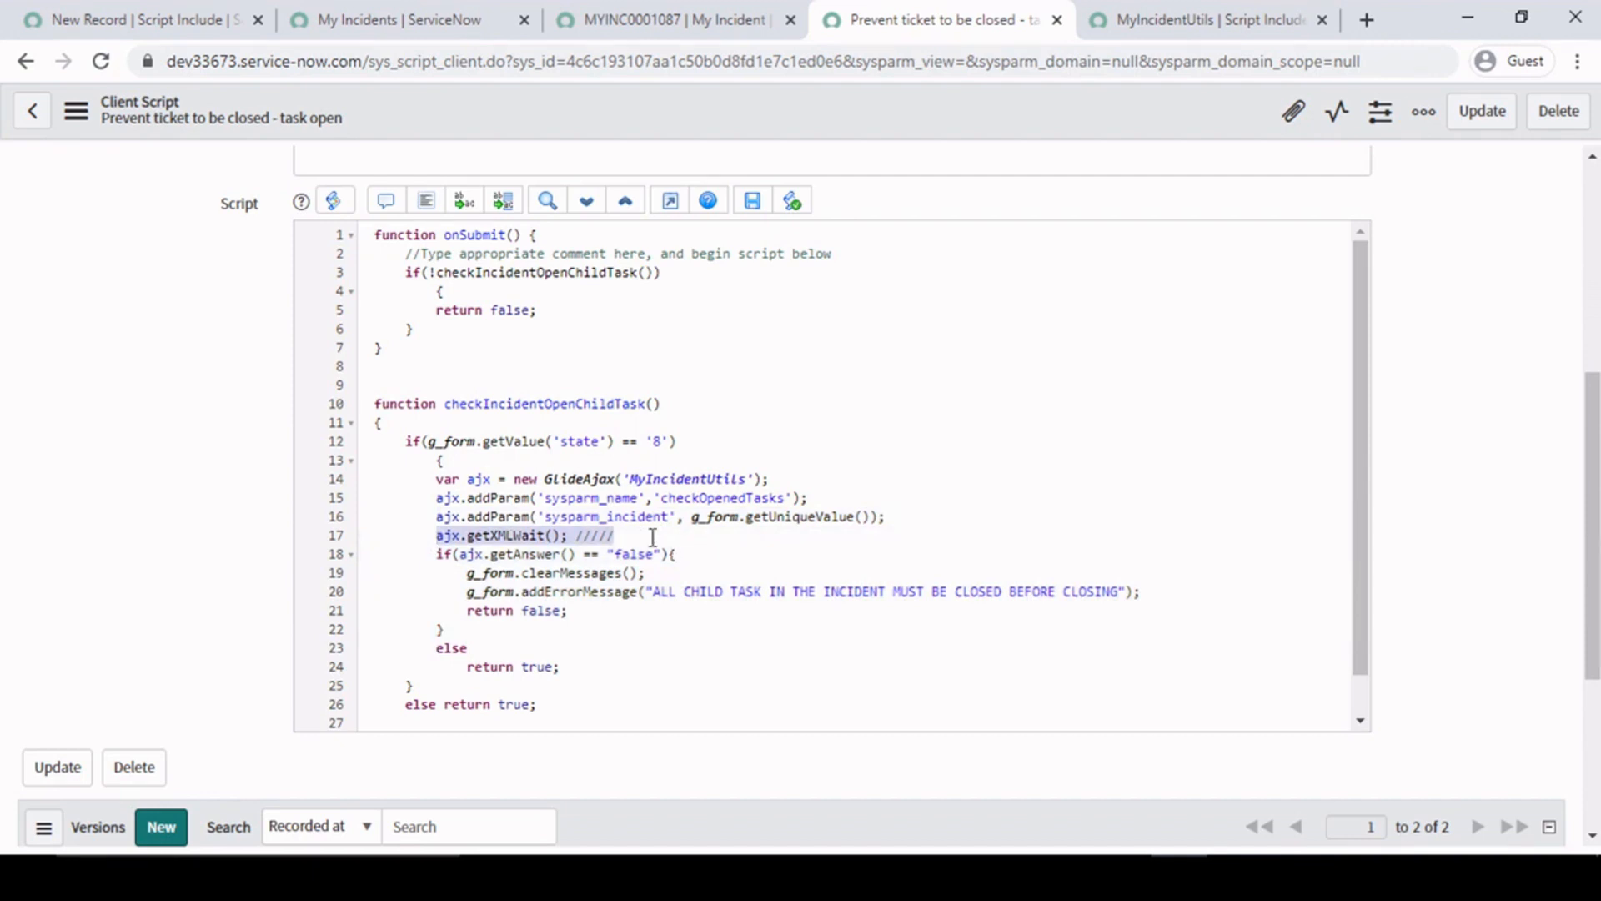
pyautogui.click(648, 539)
pyautogui.click(849, 517)
pyautogui.doubleClick(525, 534)
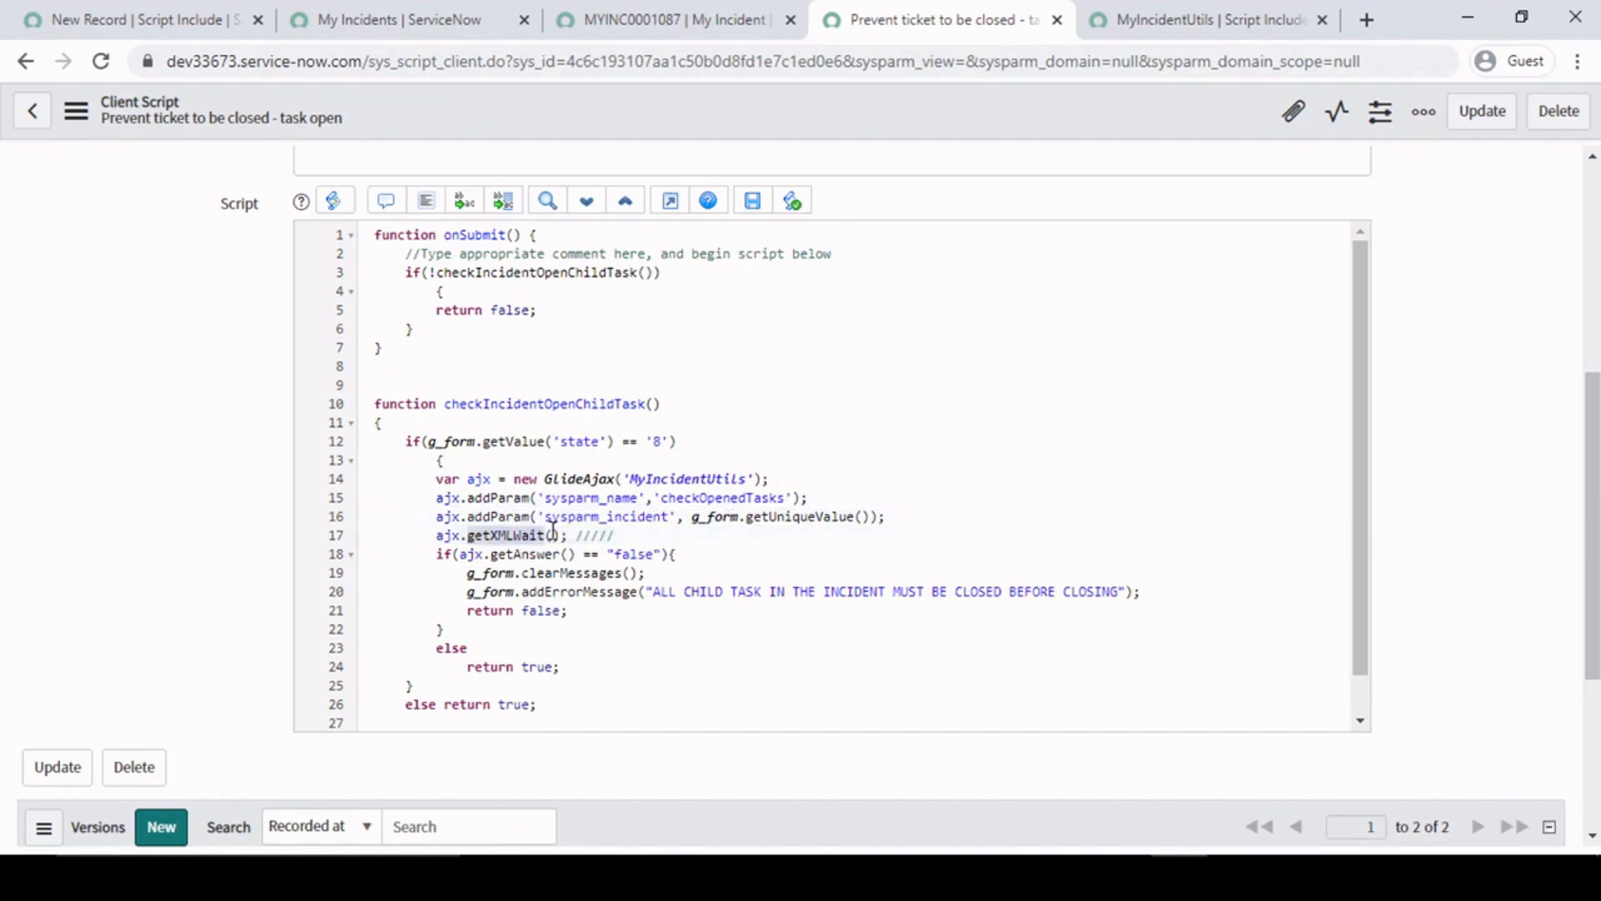
pyautogui.click(736, 552)
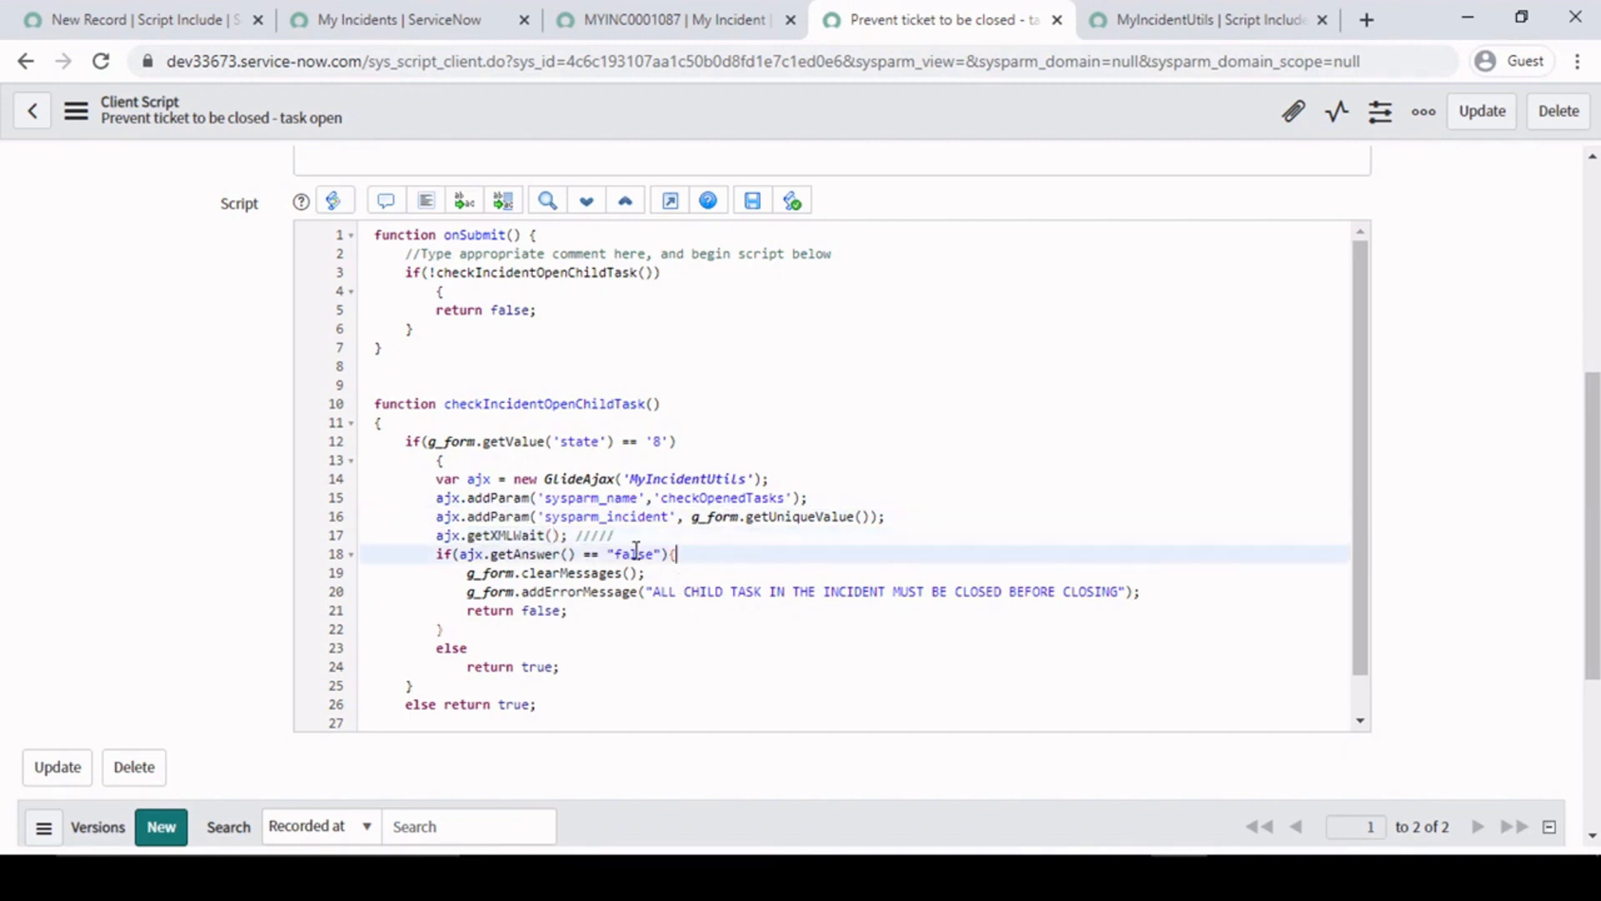
pyautogui.moveTo(433, 541); pyautogui.dragTo(643, 538)
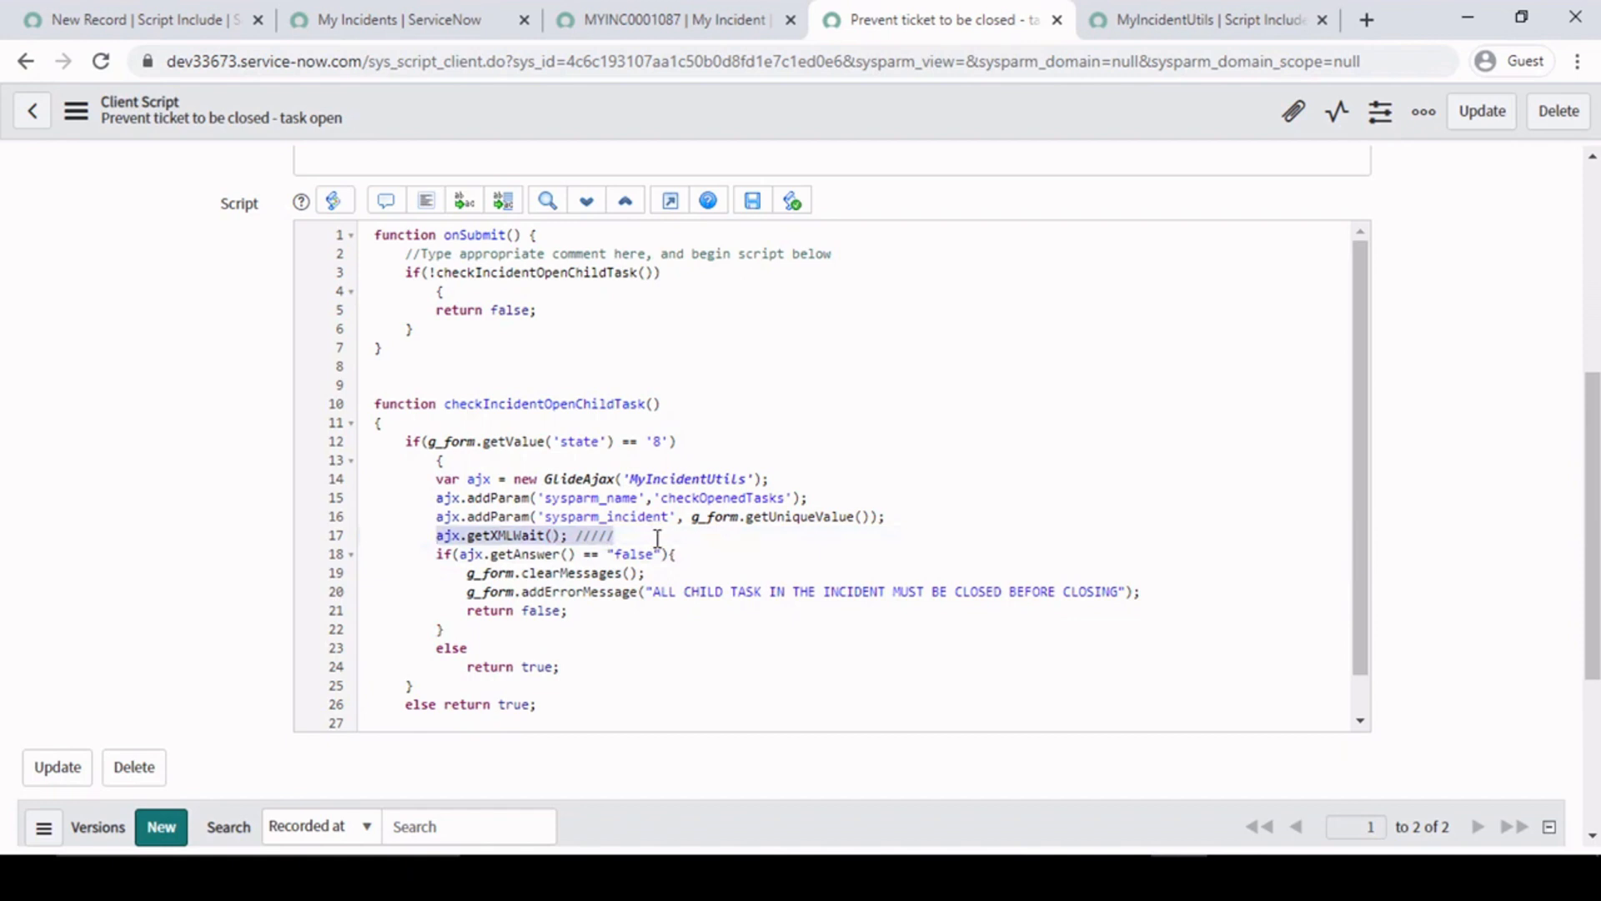
pyautogui.click(646, 538)
pyautogui.click(435, 558)
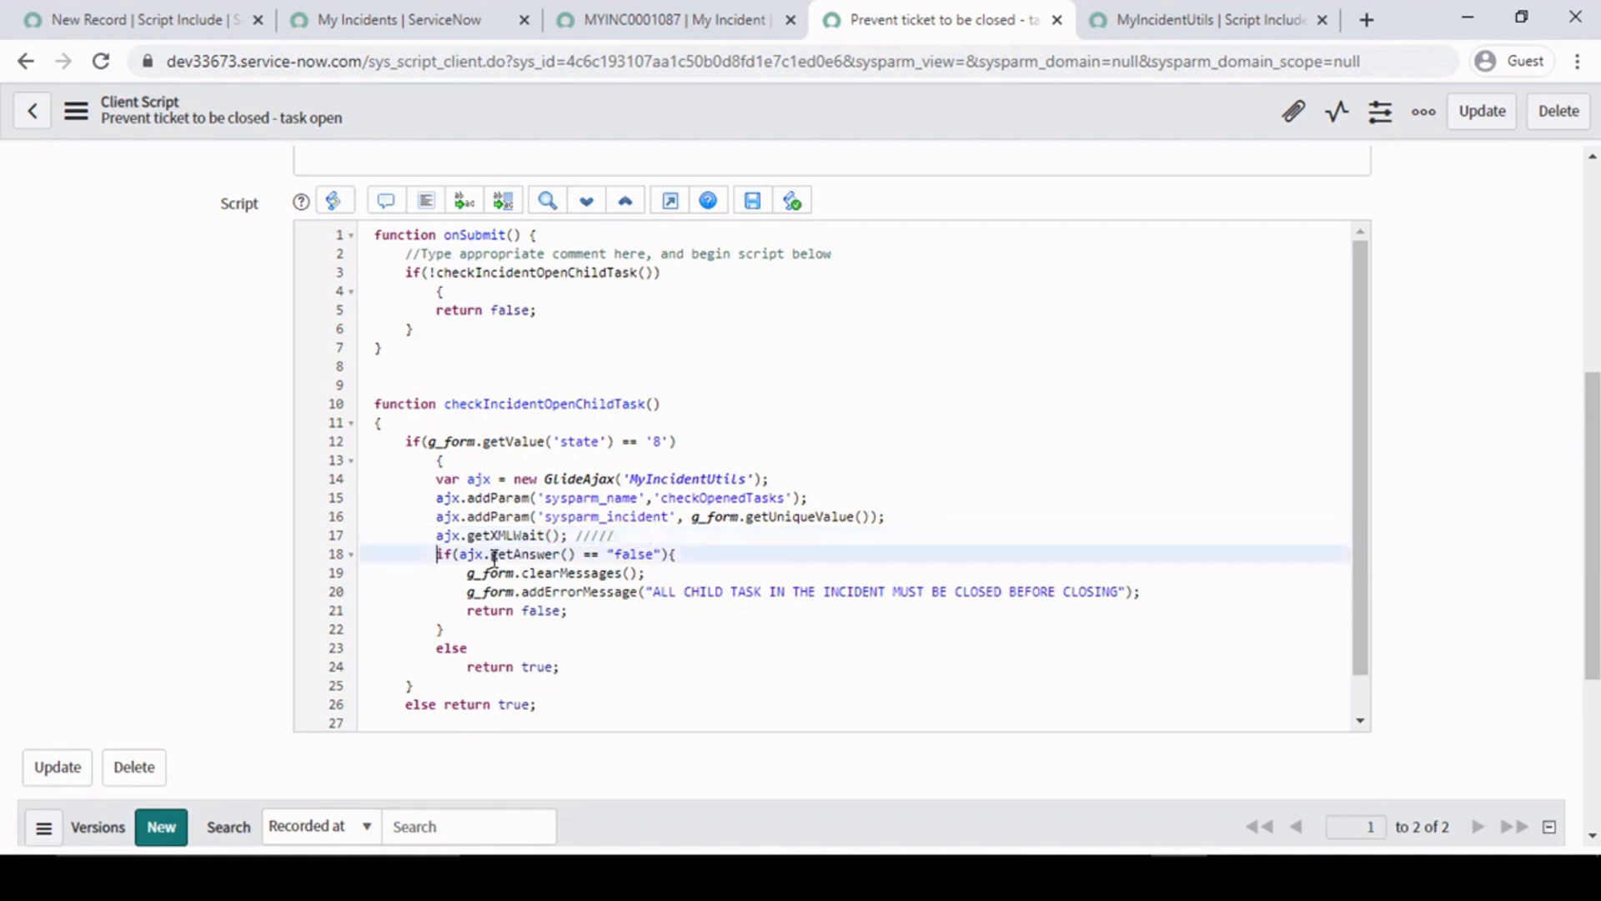
# - Trace the ajx variable back to its GlideAjax declaration and examine the getAnswer() comparison with "false"
pyautogui.doubleClick(449, 535)
pyautogui.doubleClick(479, 480)
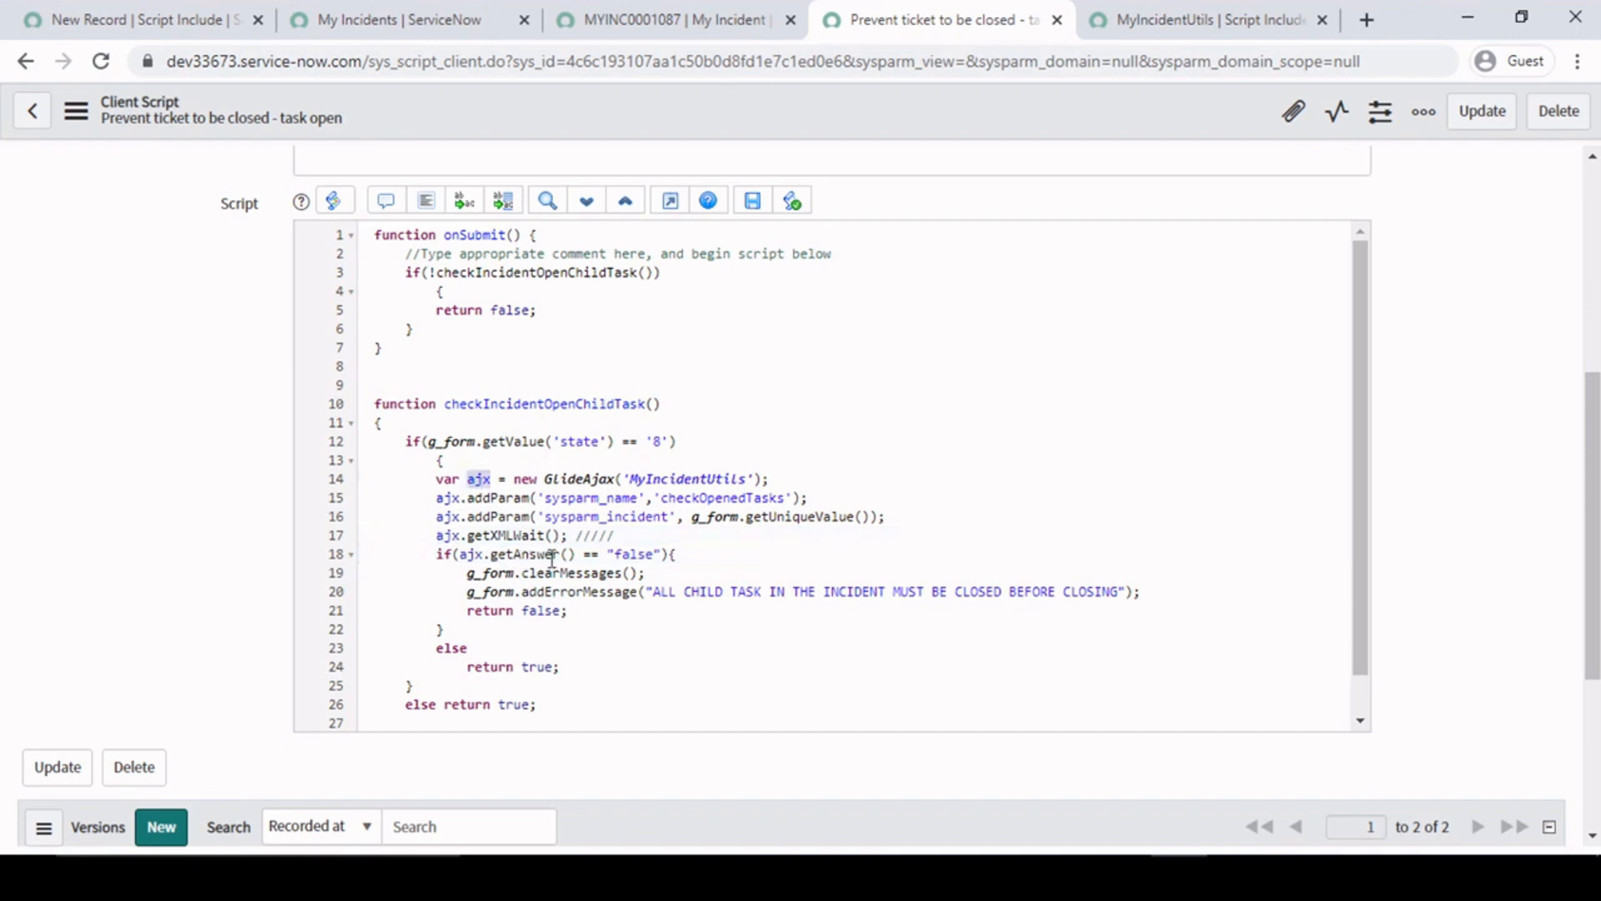
pyautogui.click(580, 555)
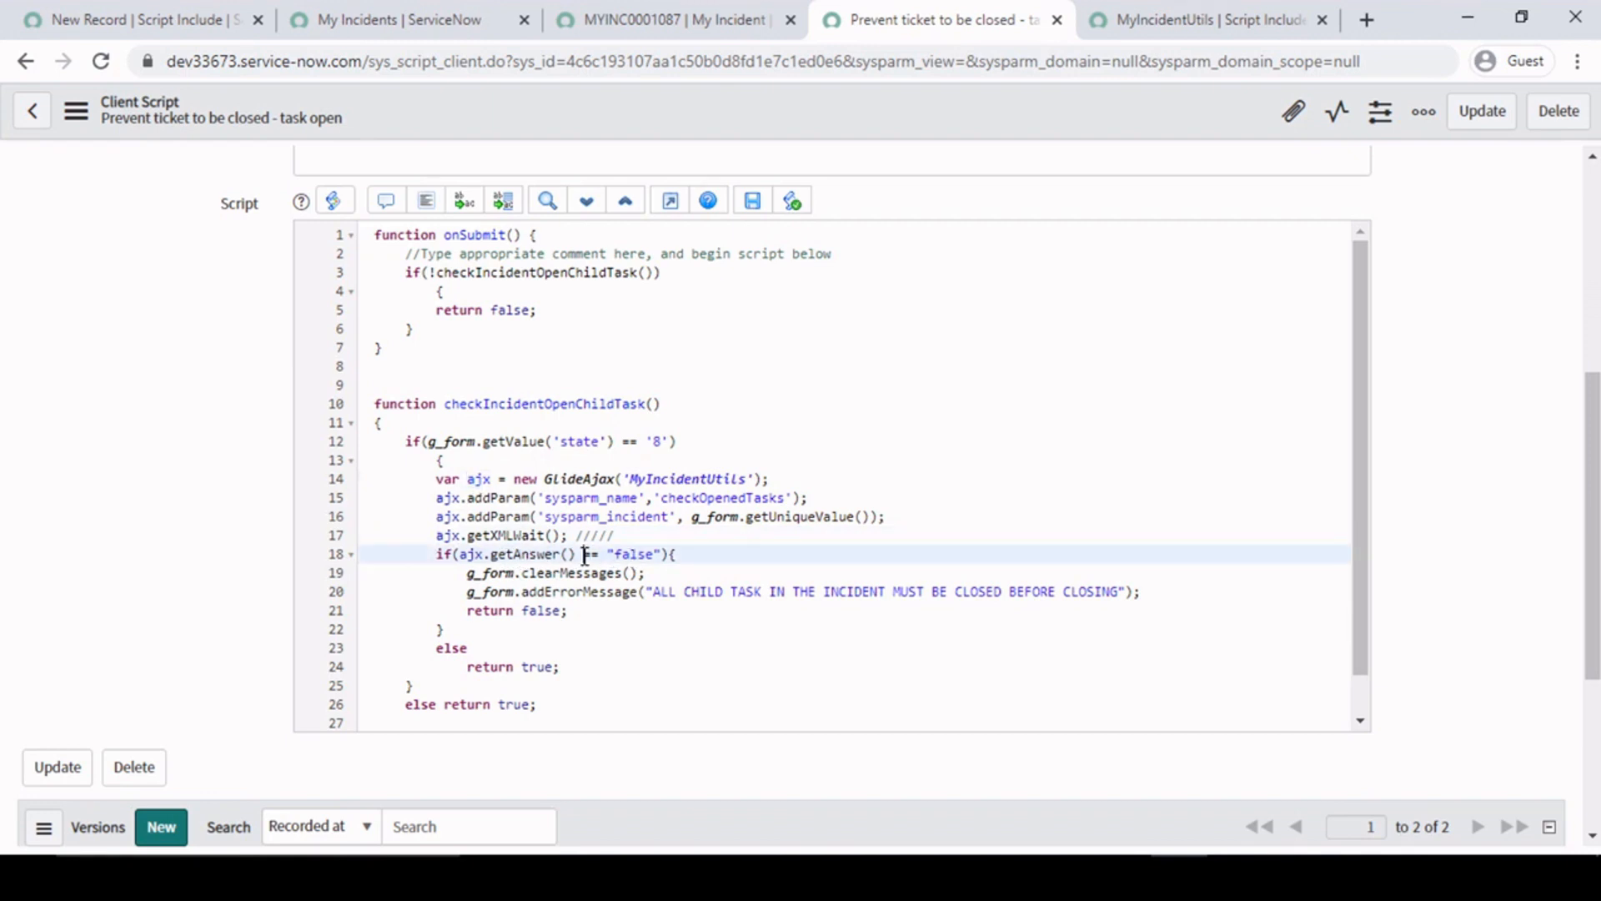
pyautogui.doubleClick(645, 554)
pyautogui.moveTo(645, 553); pyautogui.dragTo(619, 555)
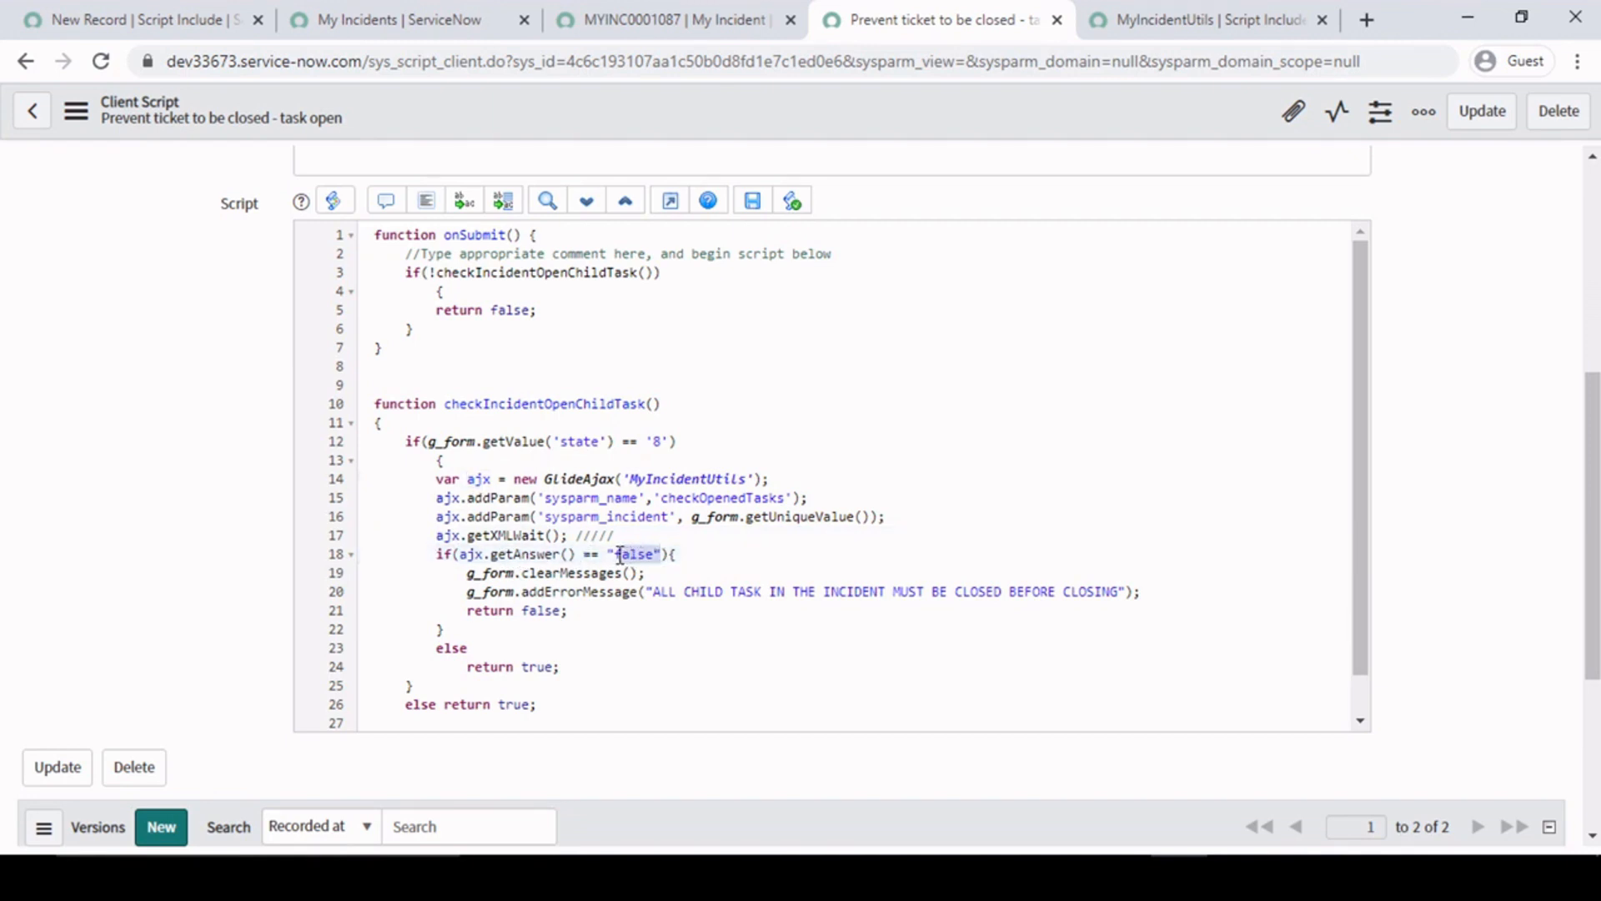
# - Examine the clearMessages, addErrorMessage and return false lines inside the client script's getAnswer() if block
pyautogui.click(620, 556)
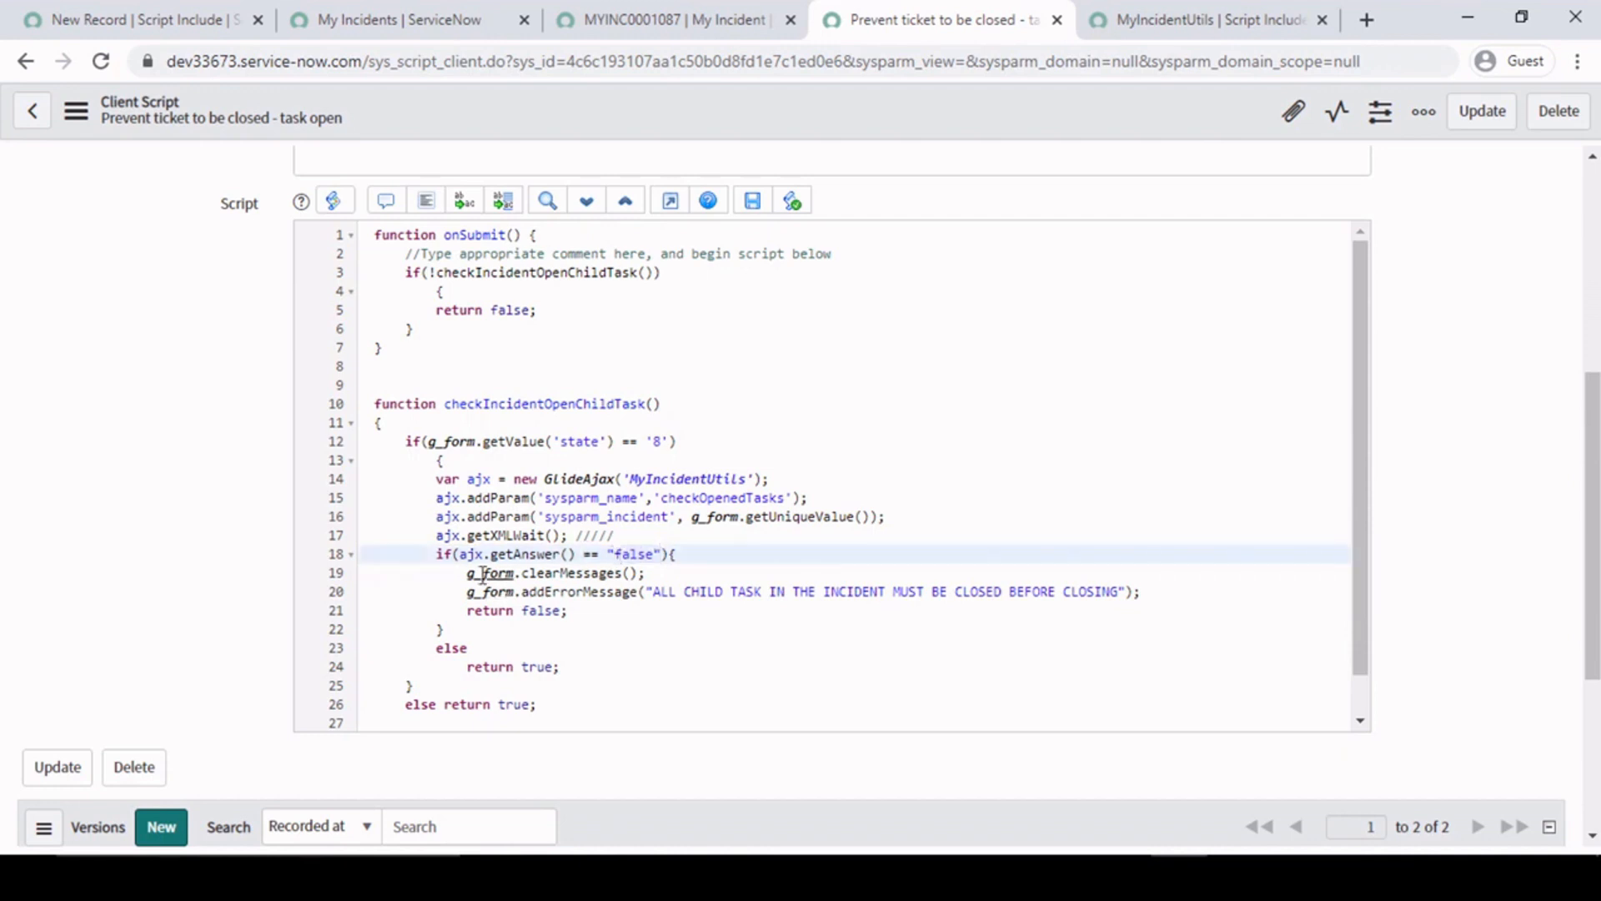
pyautogui.moveTo(469, 572); pyautogui.dragTo(678, 577)
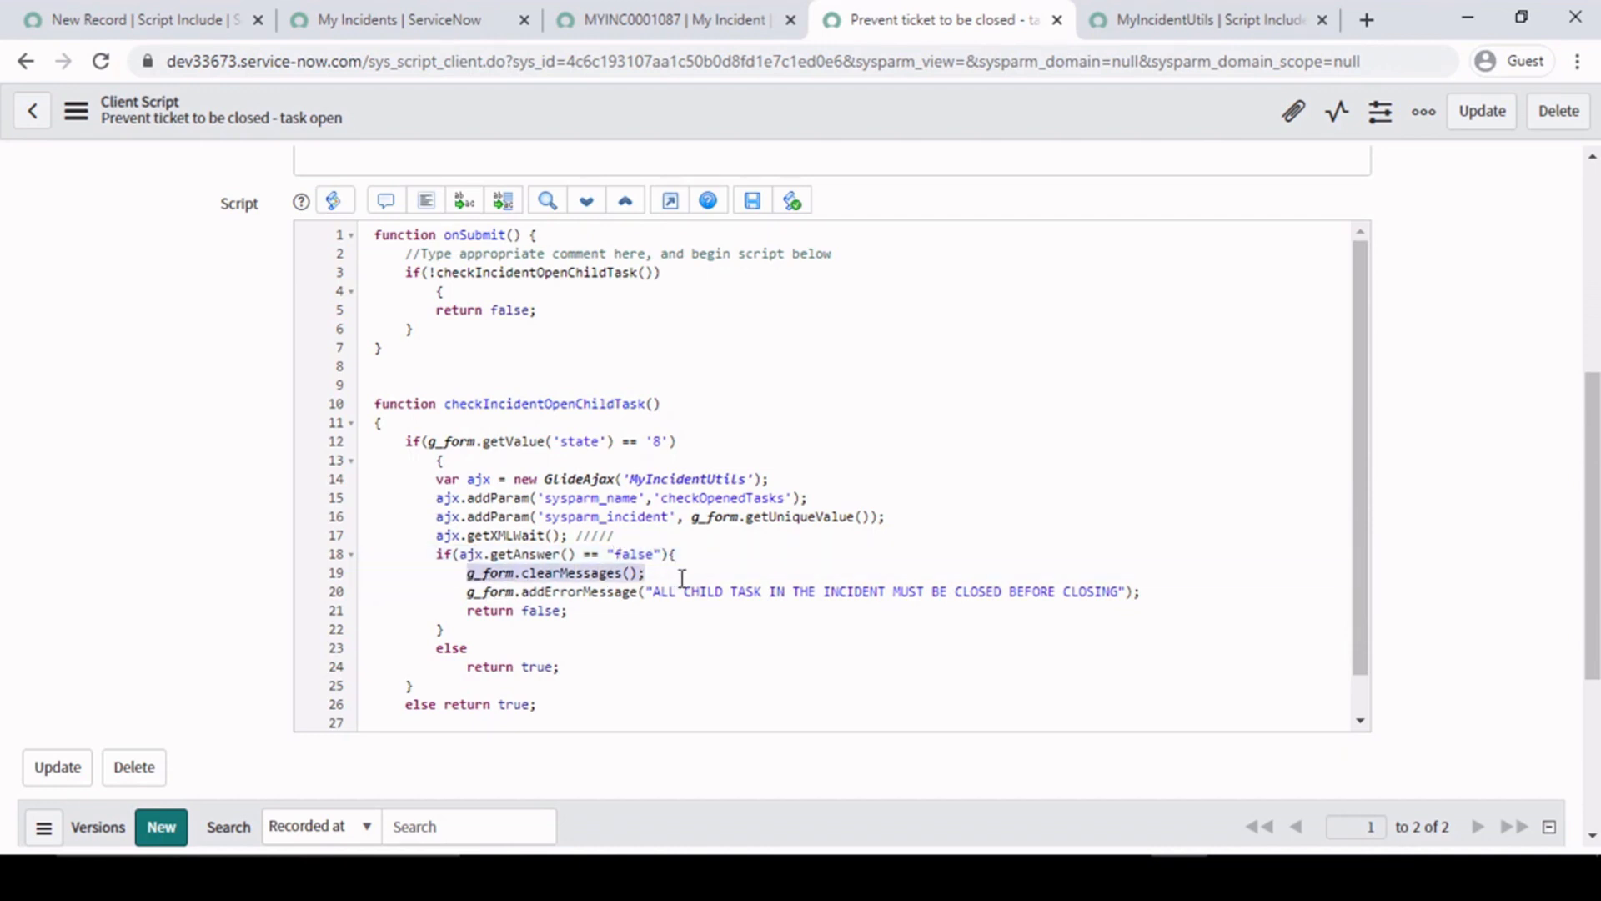
pyautogui.click(682, 577)
pyautogui.moveTo(471, 596); pyautogui.dragTo(1145, 589)
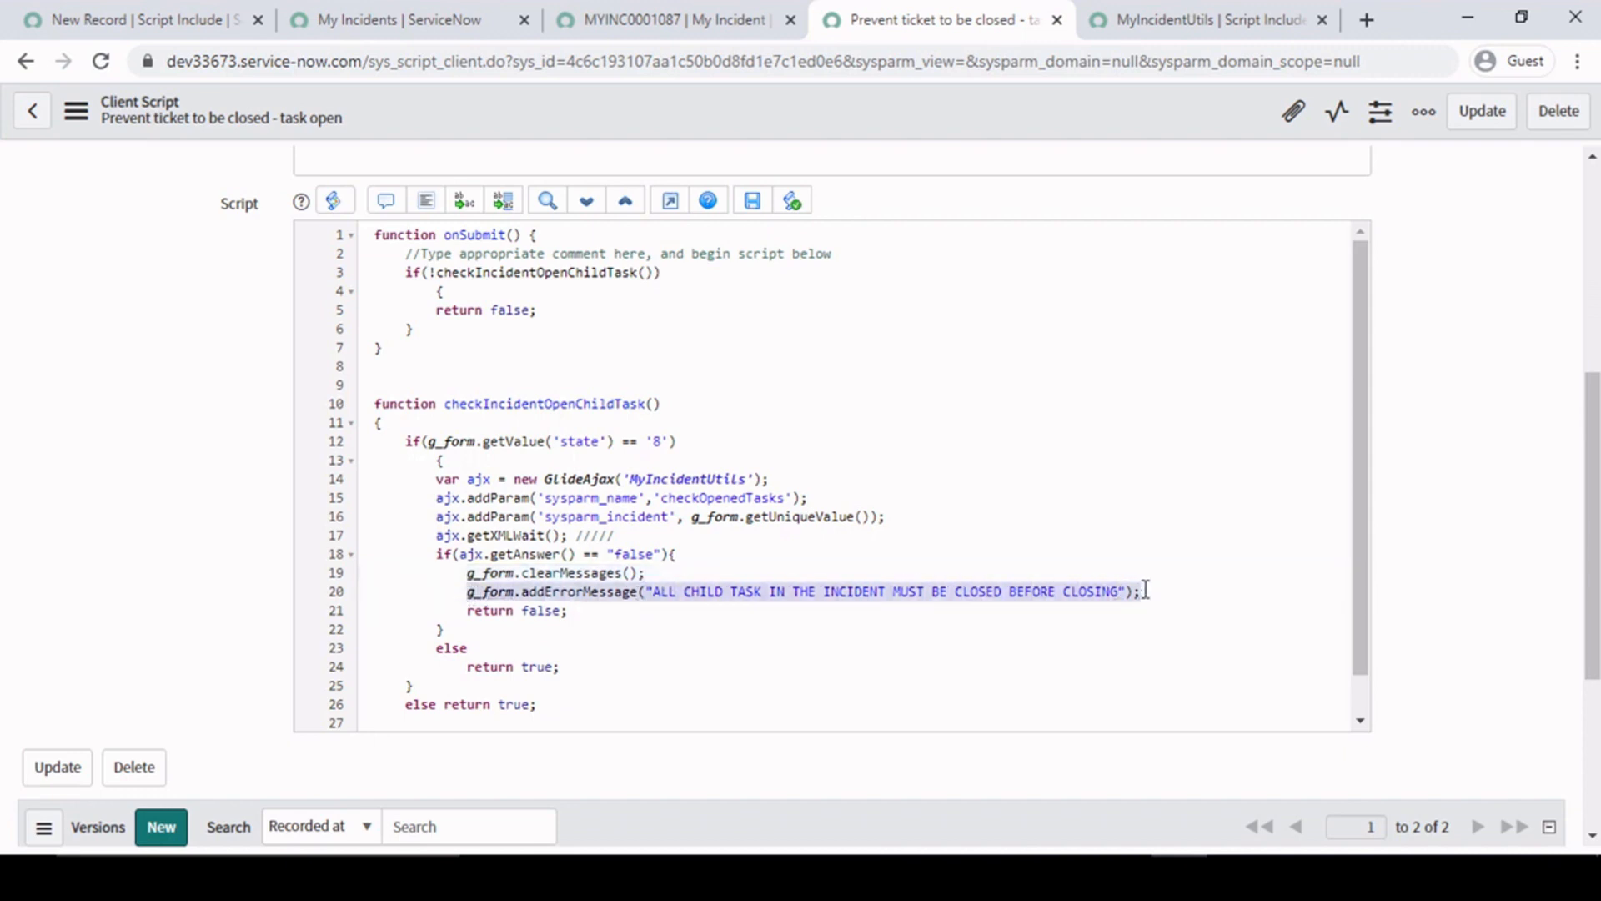
pyautogui.click(909, 595)
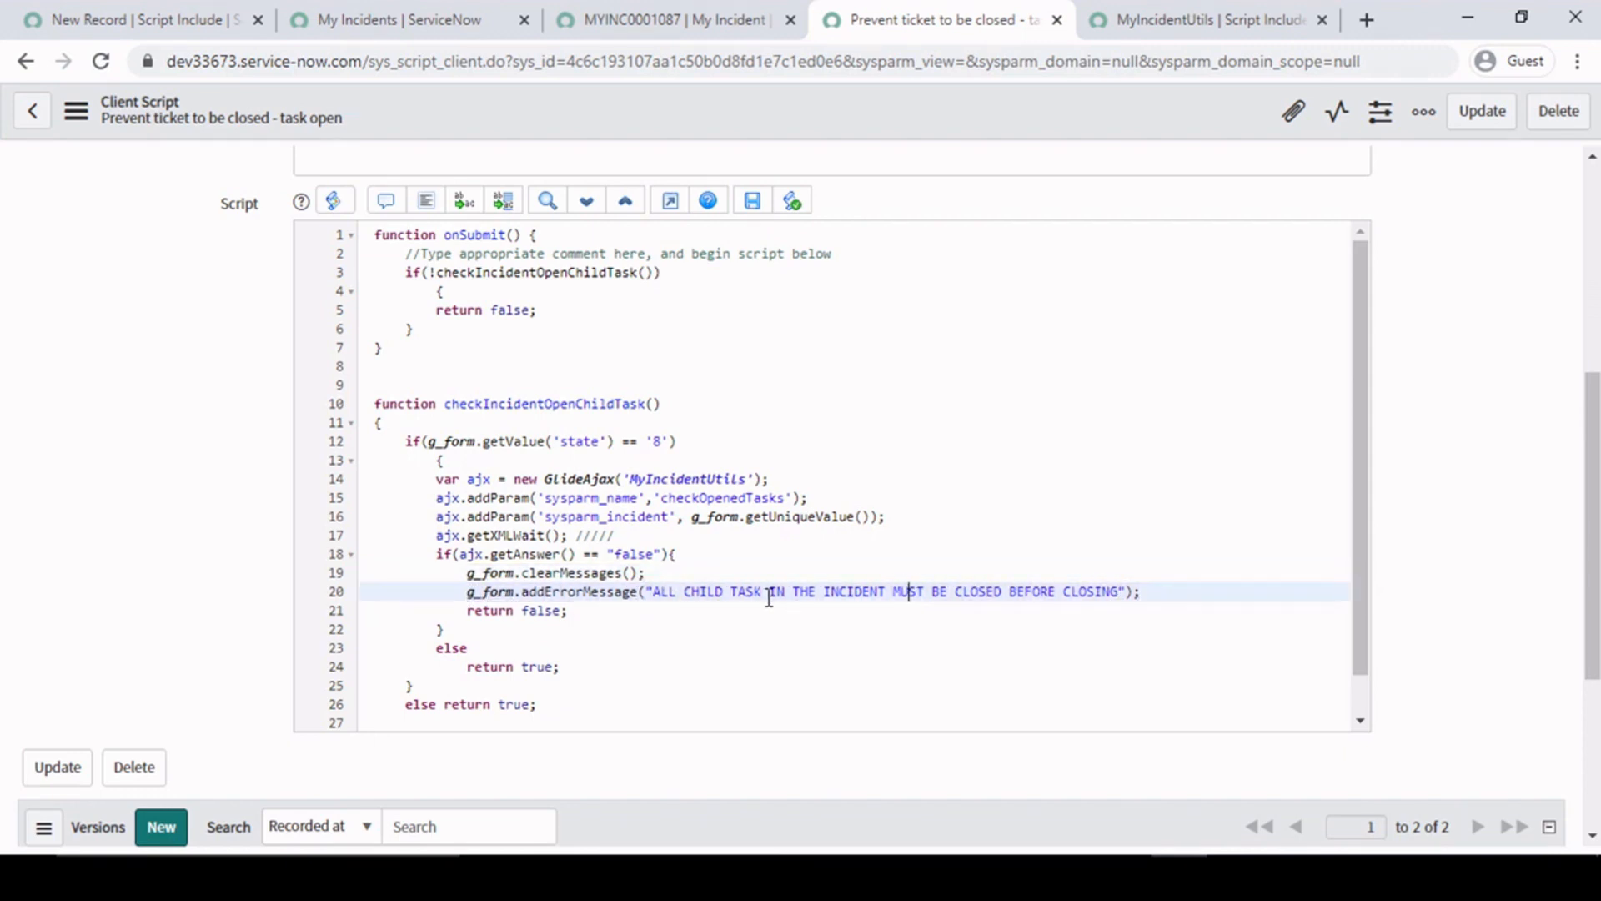
pyautogui.click(582, 614)
pyautogui.moveTo(583, 614); pyautogui.dragTo(492, 574)
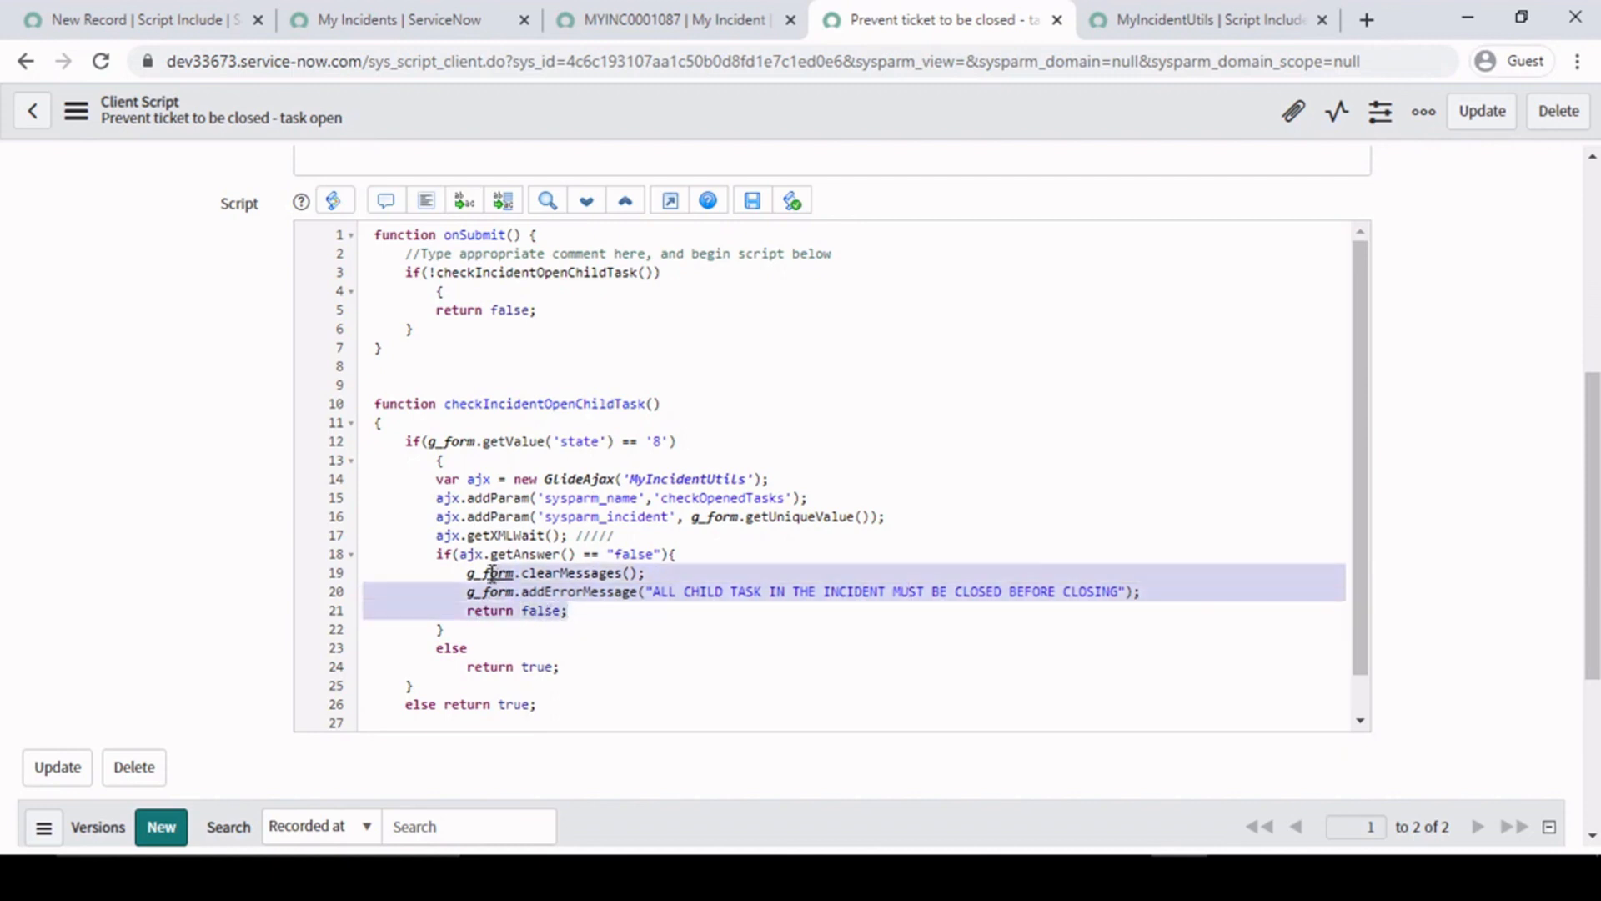
pyautogui.click(681, 555)
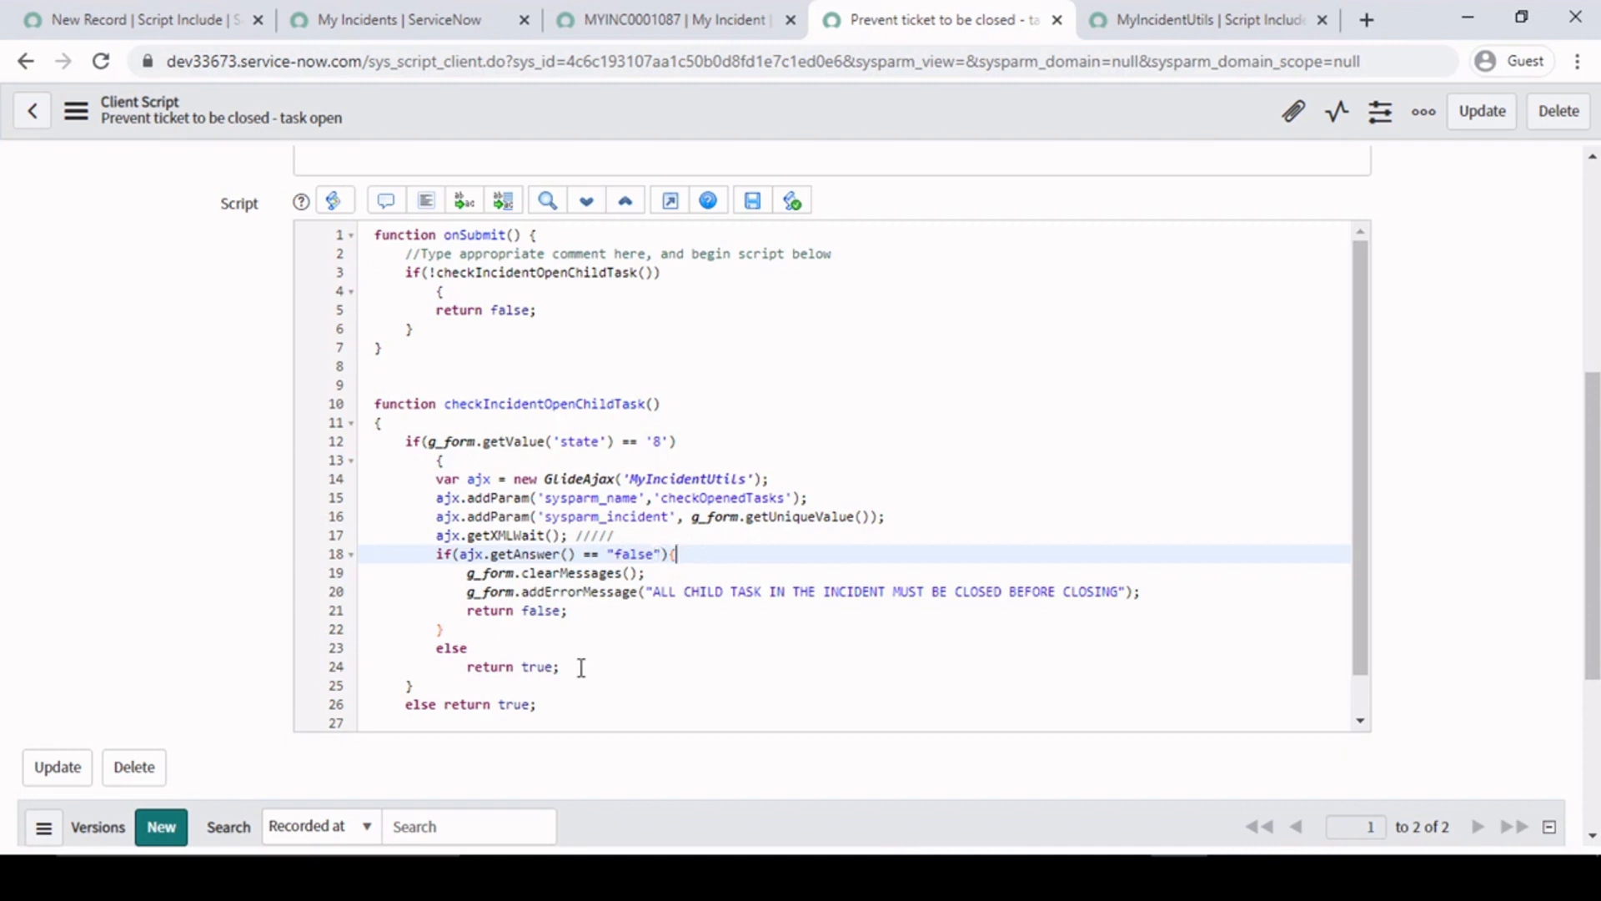
# - Compare the inner else branch returning true with the getAnswer() == "false" condition in checkIncidentOpenChildTask
pyautogui.moveTo(581, 667); pyautogui.dragTo(486, 672)
pyautogui.moveTo(459, 554); pyautogui.dragTo(656, 564)
pyautogui.click(583, 573)
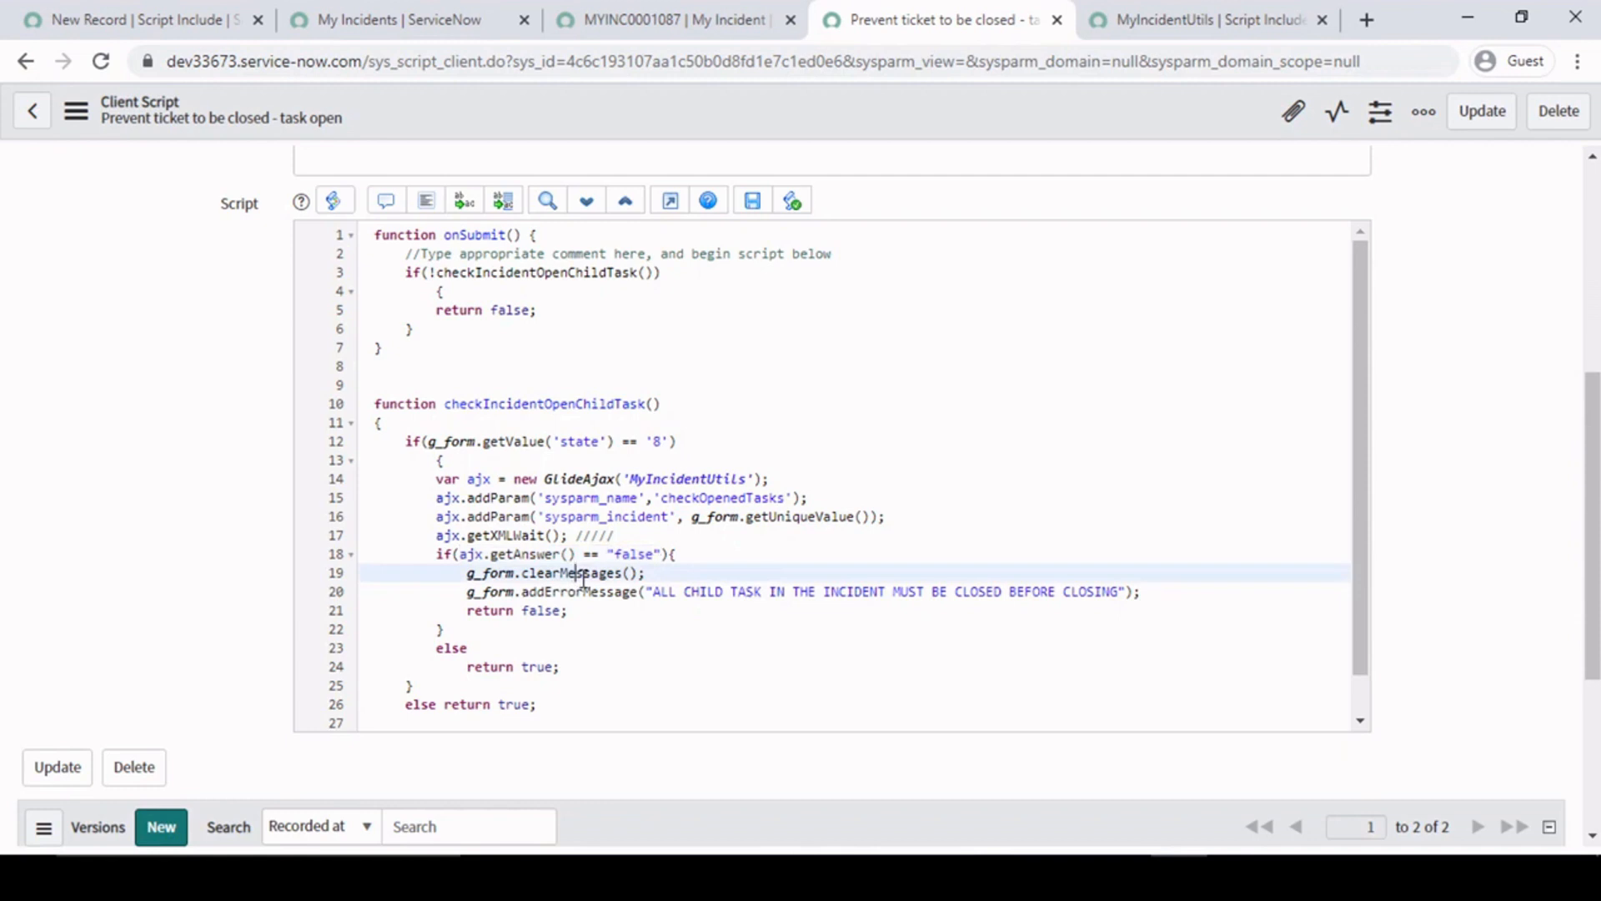
pyautogui.moveTo(436, 649); pyautogui.dragTo(576, 671)
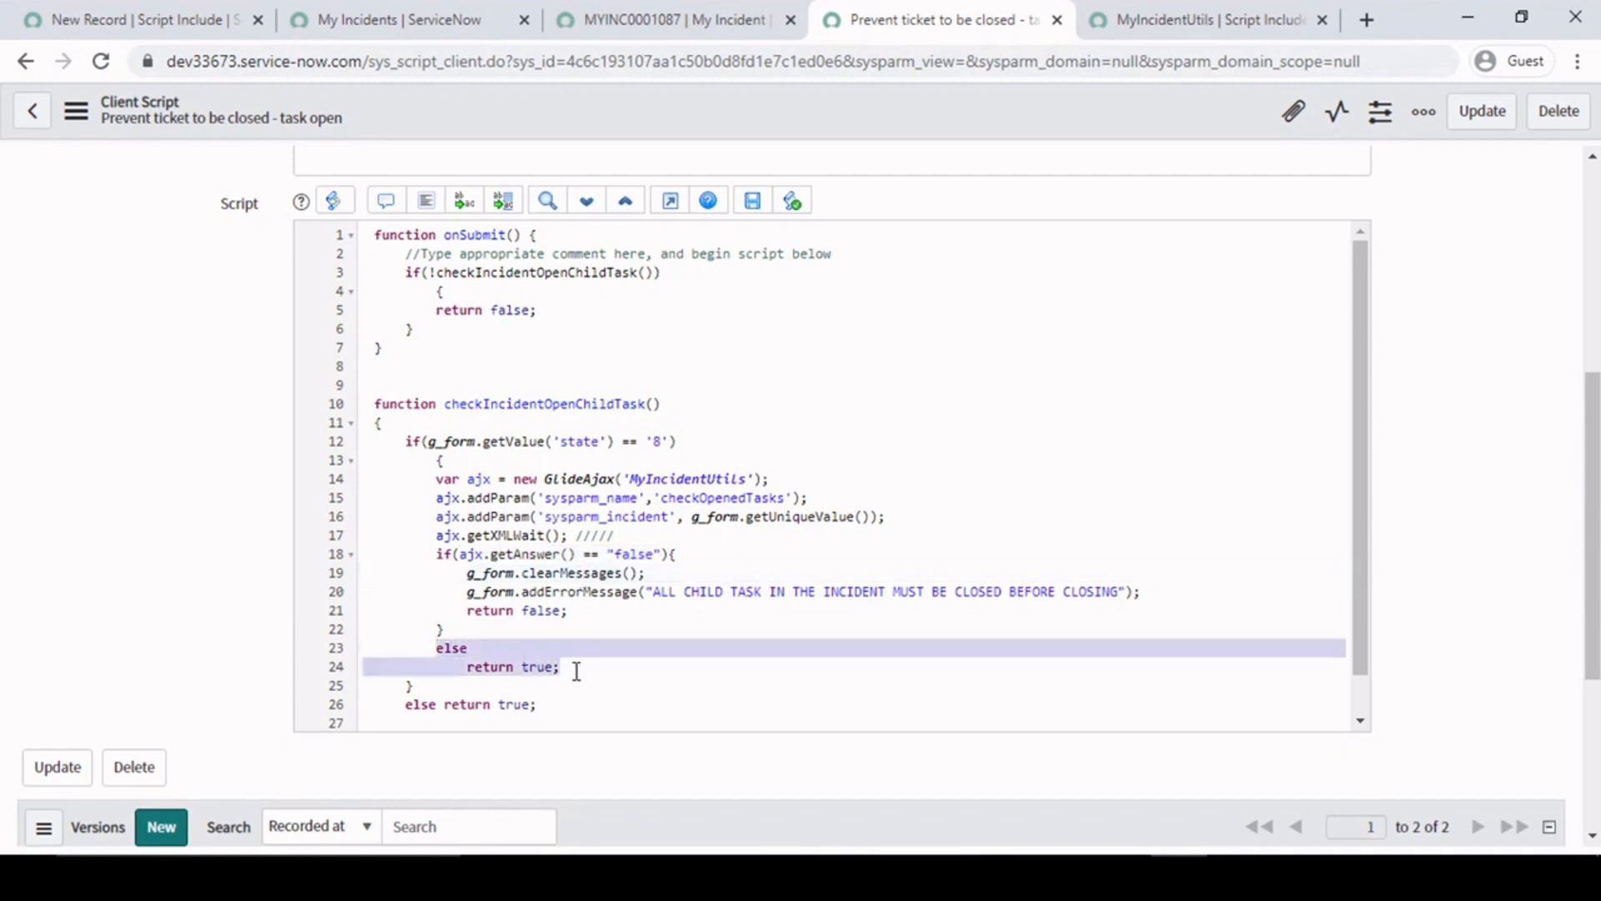
pyautogui.click(581, 665)
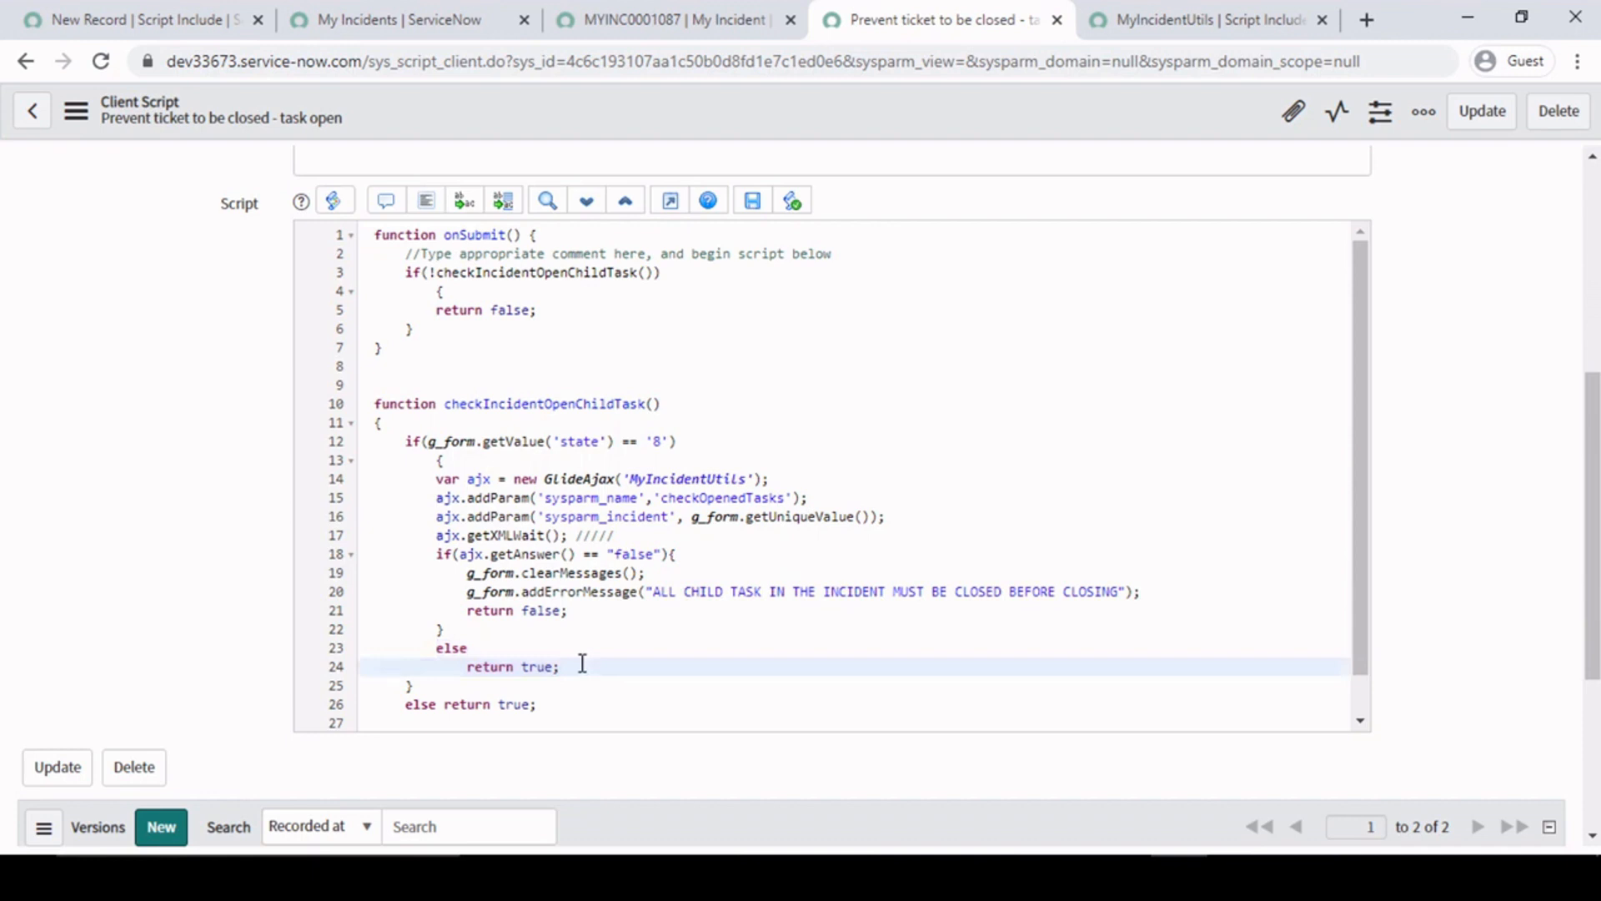
# - Check how the outer else return true pairs with the state == '8' condition in checkIncidentOpenChildTask
pyautogui.scroll(-1, 583, 663)
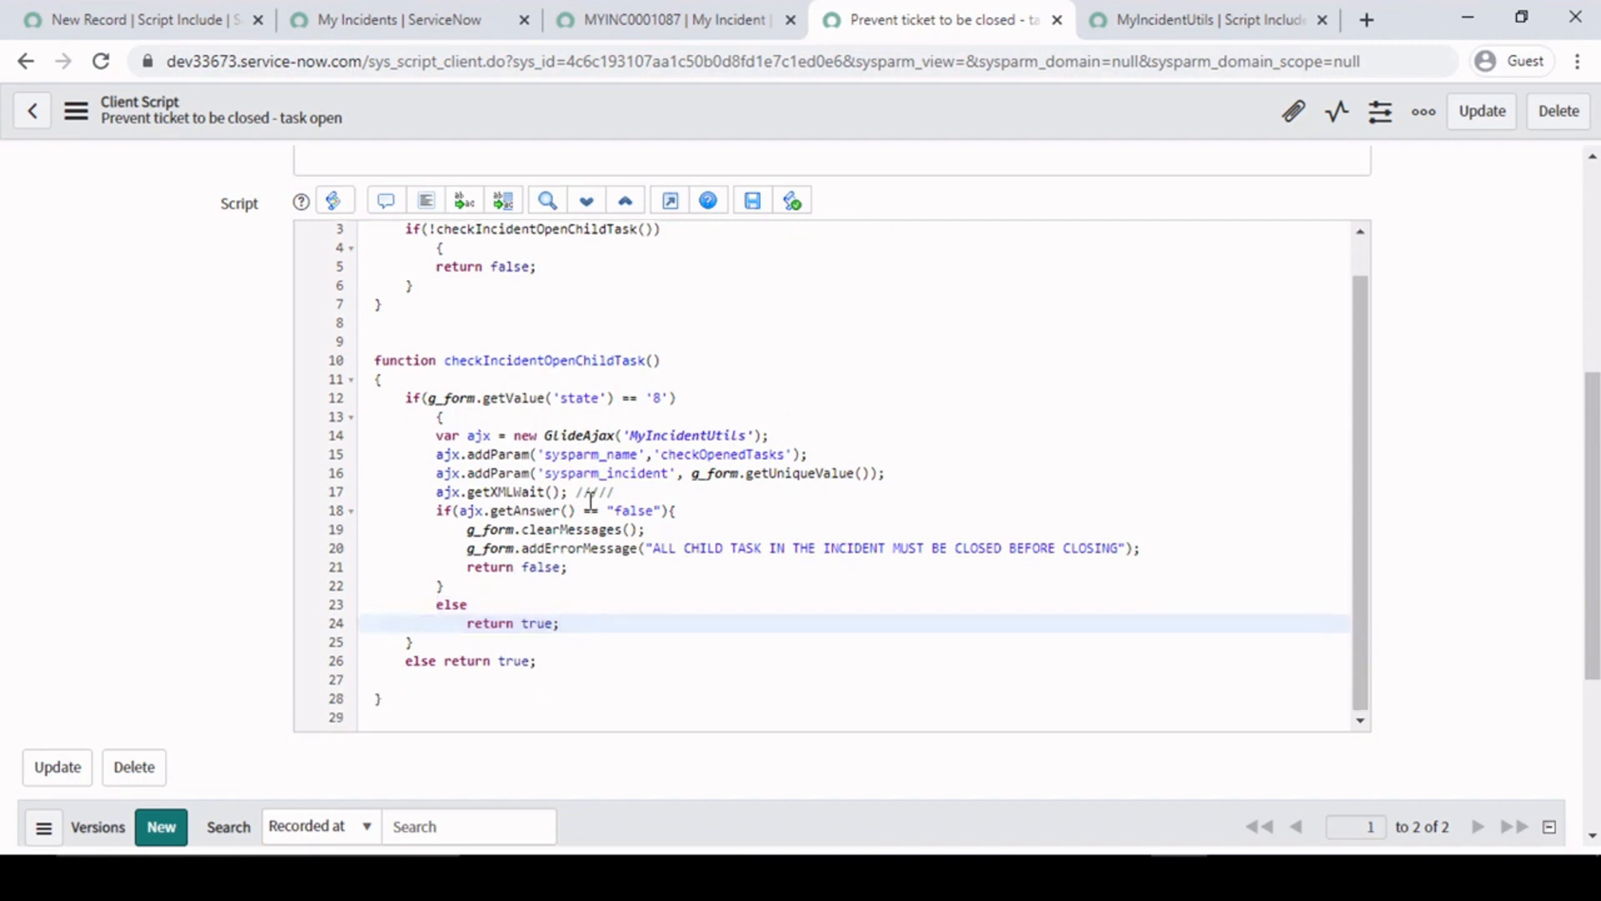
pyautogui.click(611, 606)
pyautogui.click(444, 417)
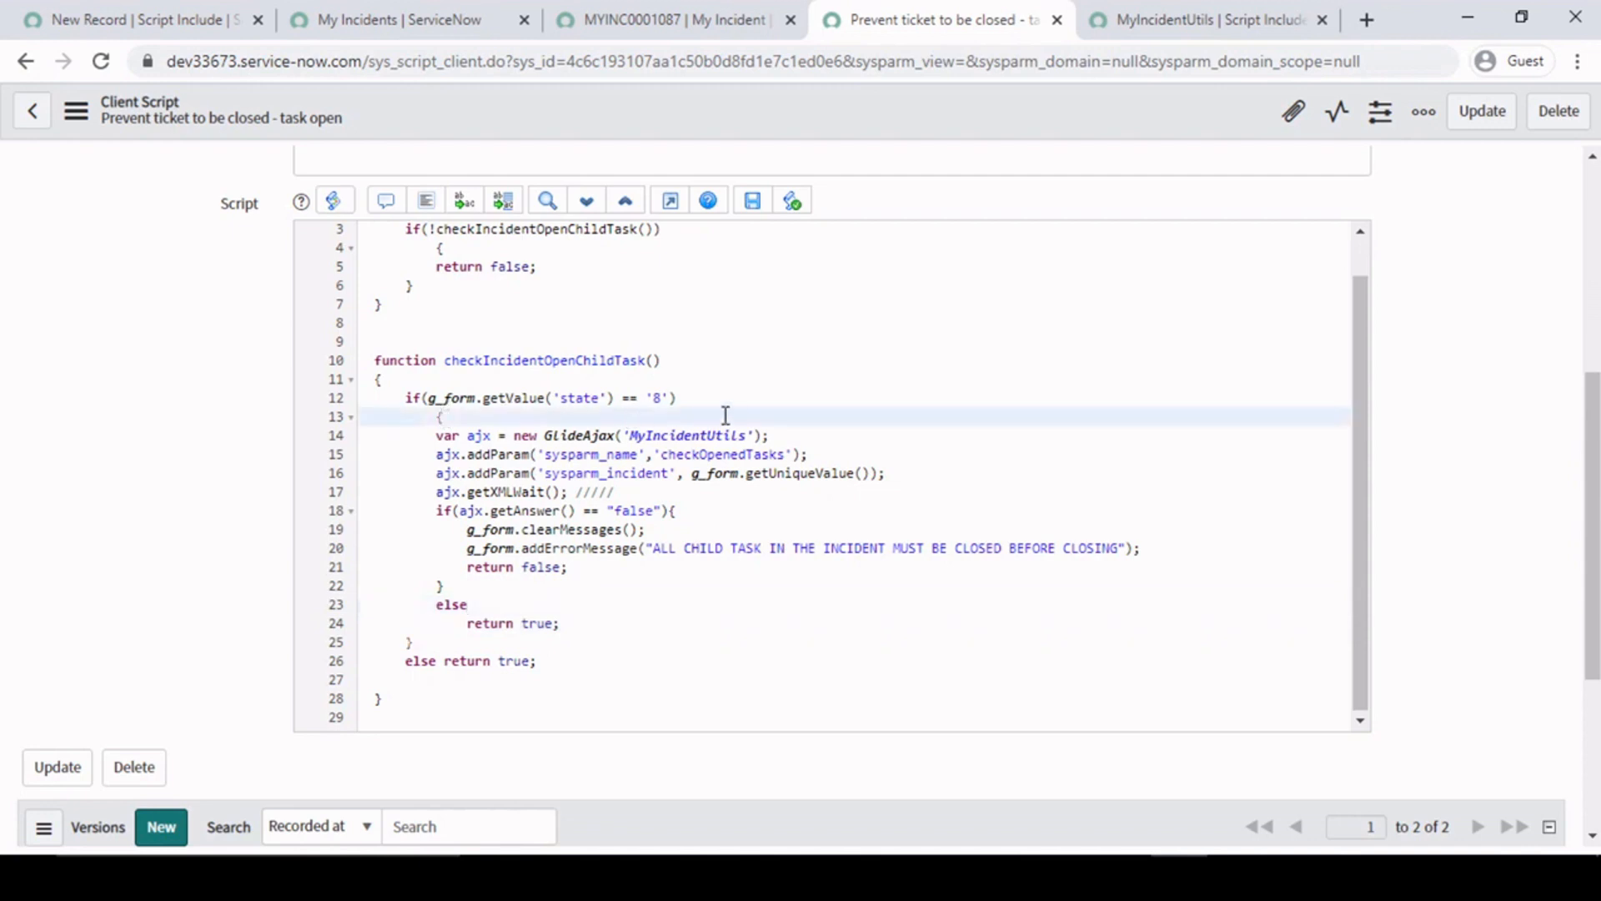
pyautogui.moveTo(551, 666); pyautogui.dragTo(534, 637)
pyautogui.click(575, 650)
pyautogui.click(592, 622)
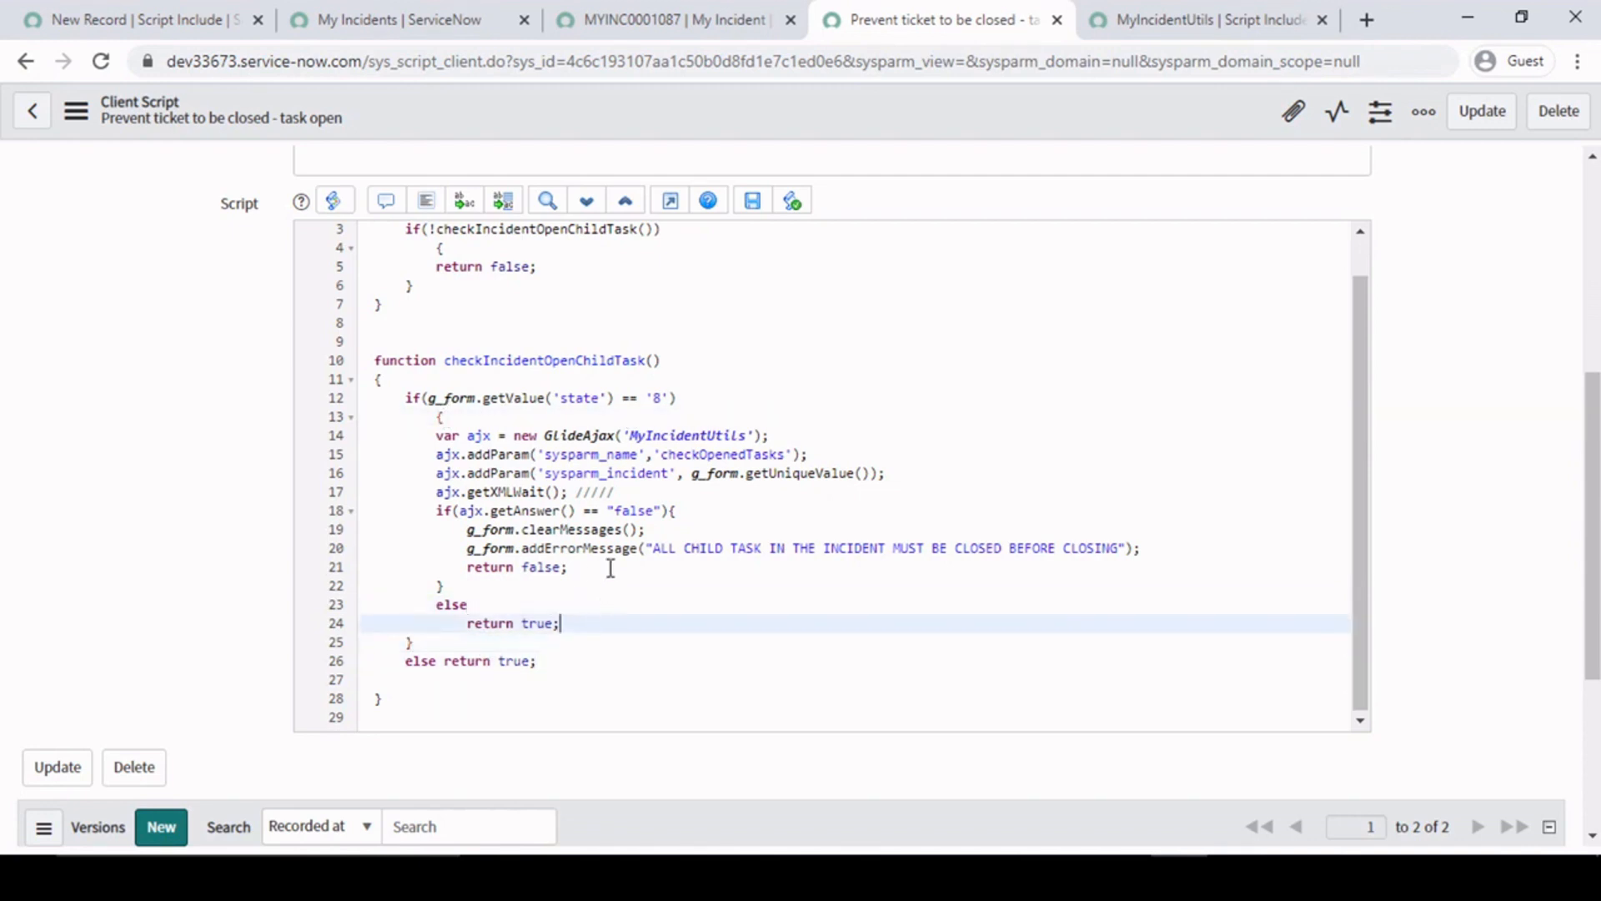
# - Review the child-task error message text and the ajx.addParam and getXMLWait lines in the client script
pyautogui.click(633, 529)
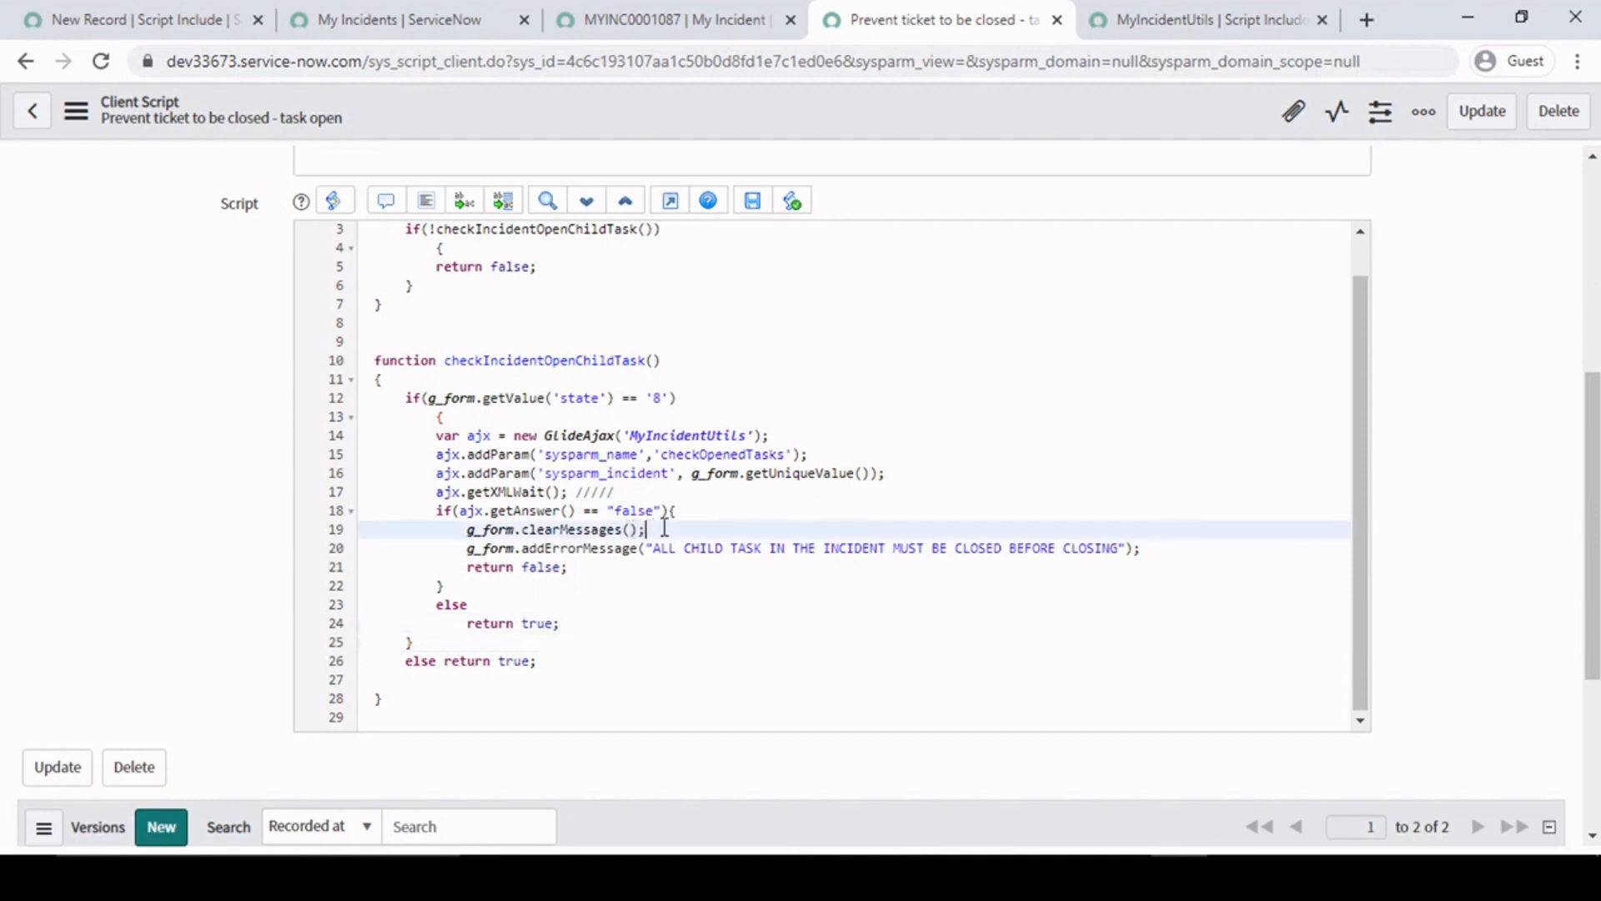
pyautogui.click(683, 510)
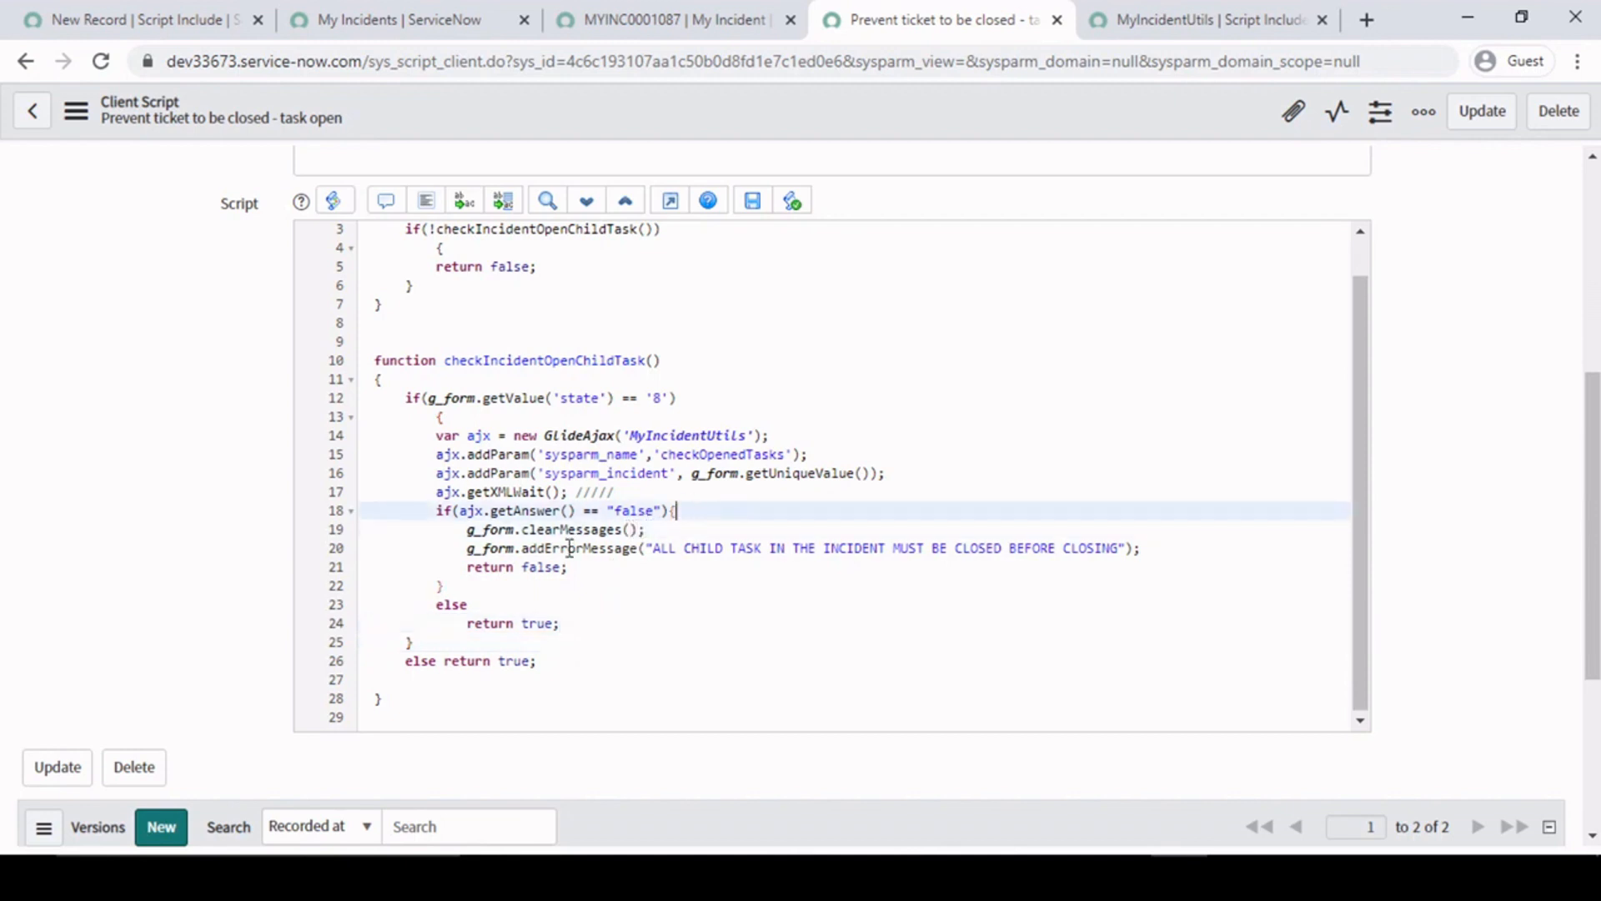
pyautogui.click(659, 566)
pyautogui.moveTo(654, 548); pyautogui.dragTo(1120, 548)
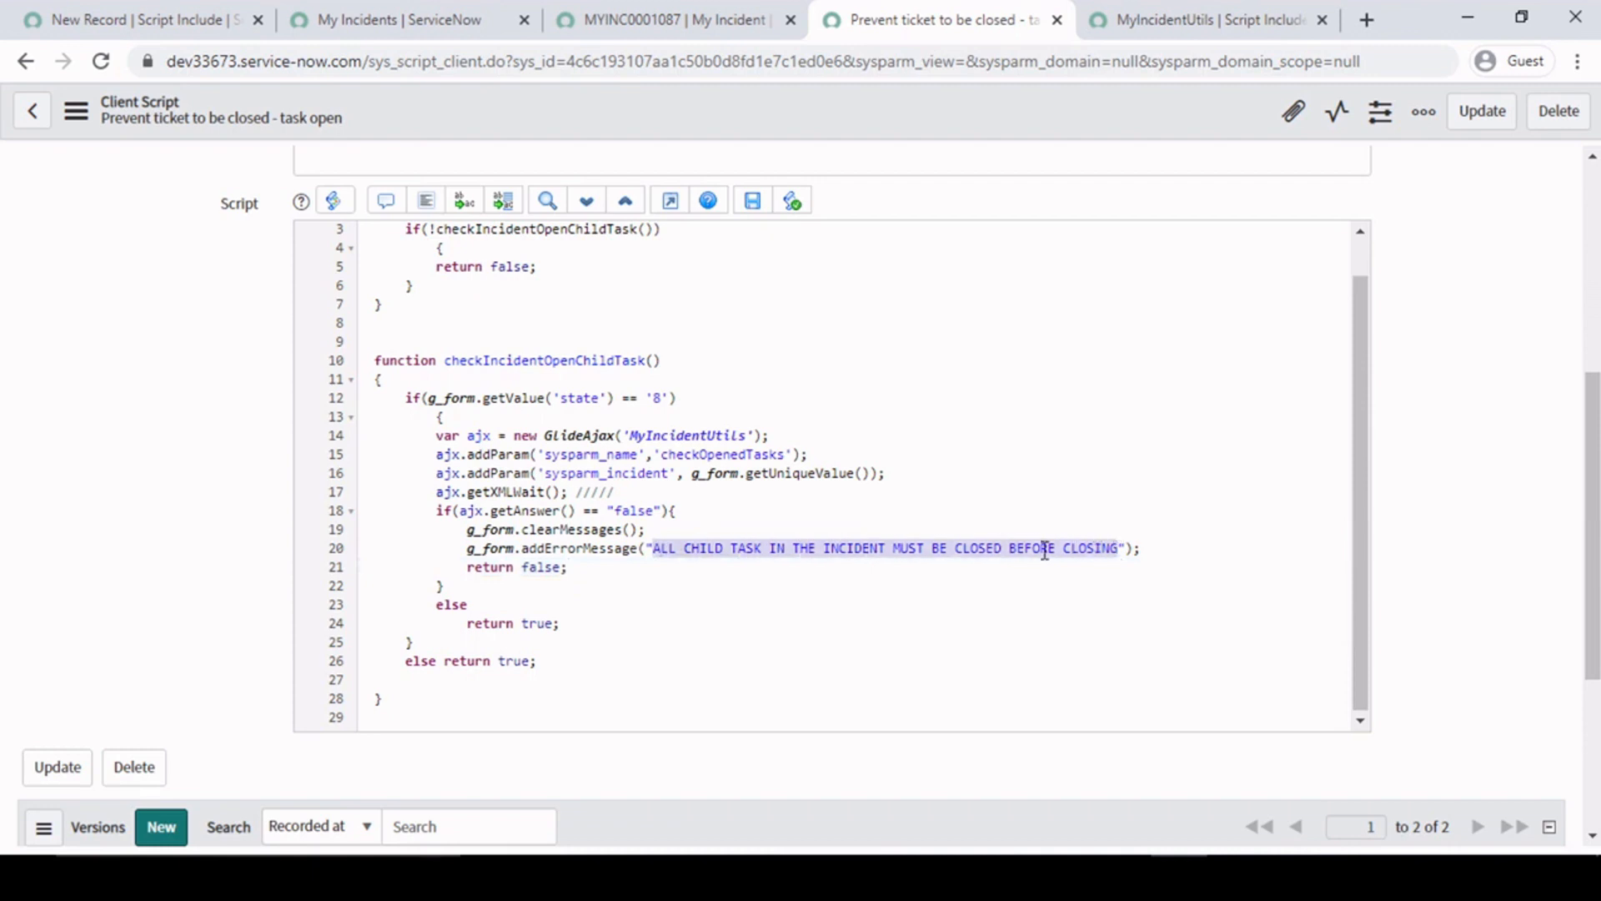
pyautogui.click(673, 564)
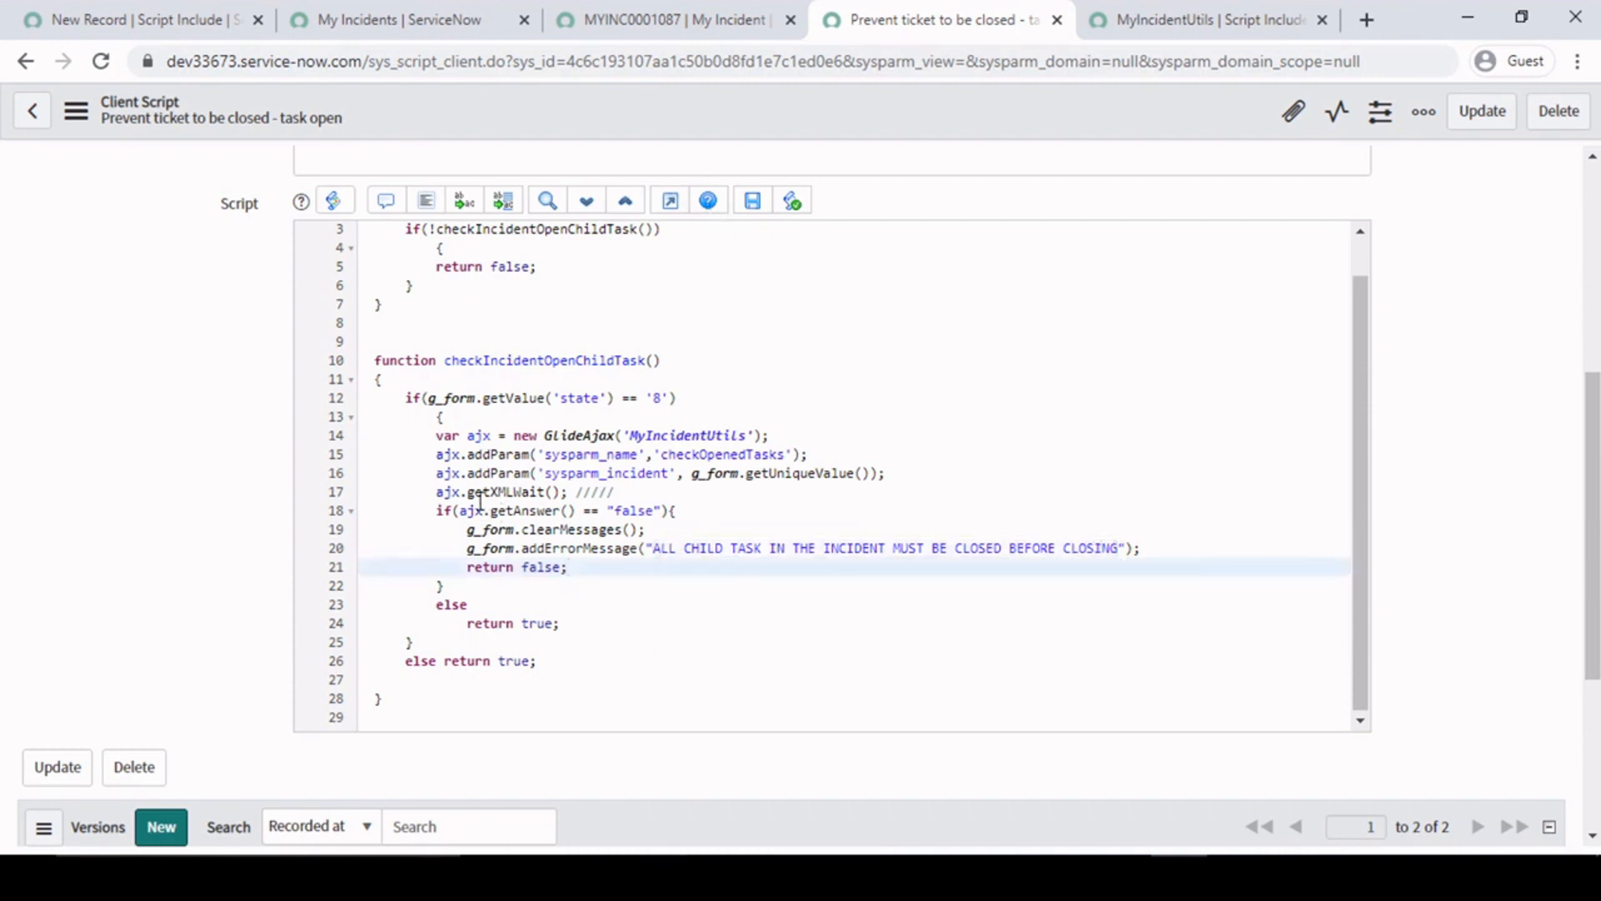
pyautogui.moveTo(432, 451); pyautogui.dragTo(740, 497)
pyautogui.click(760, 473)
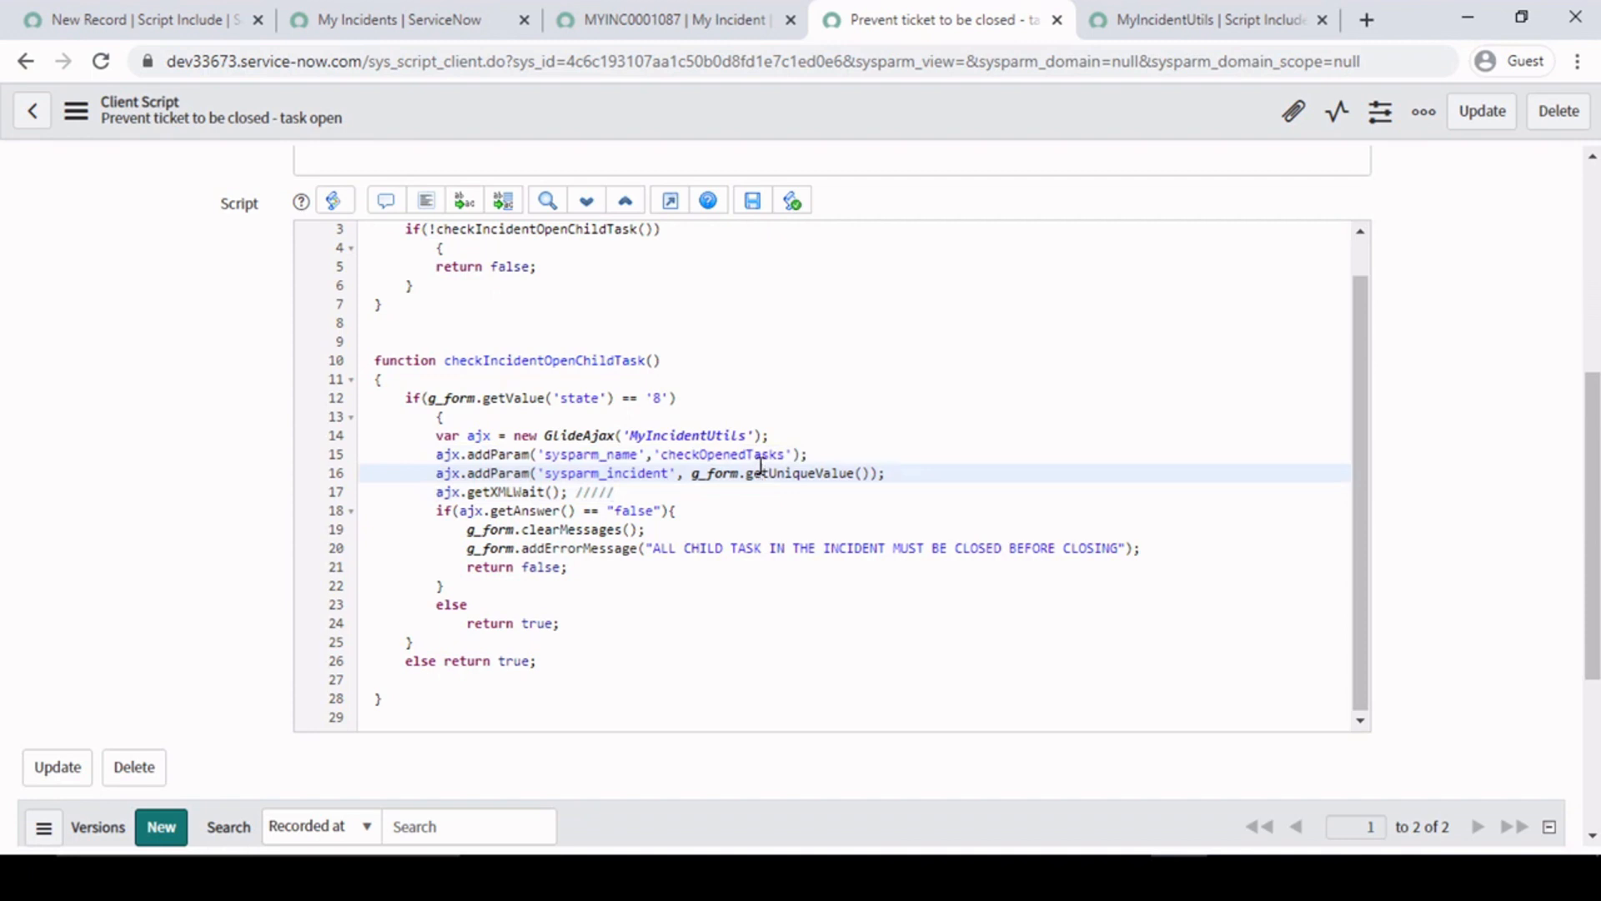
# - In MyIncidentUtils, examine the sysparm_incident parameter of the parent query and the u_my_incident_task table name in checkOpenedTasks
pyautogui.scroll(2, 659, 448)
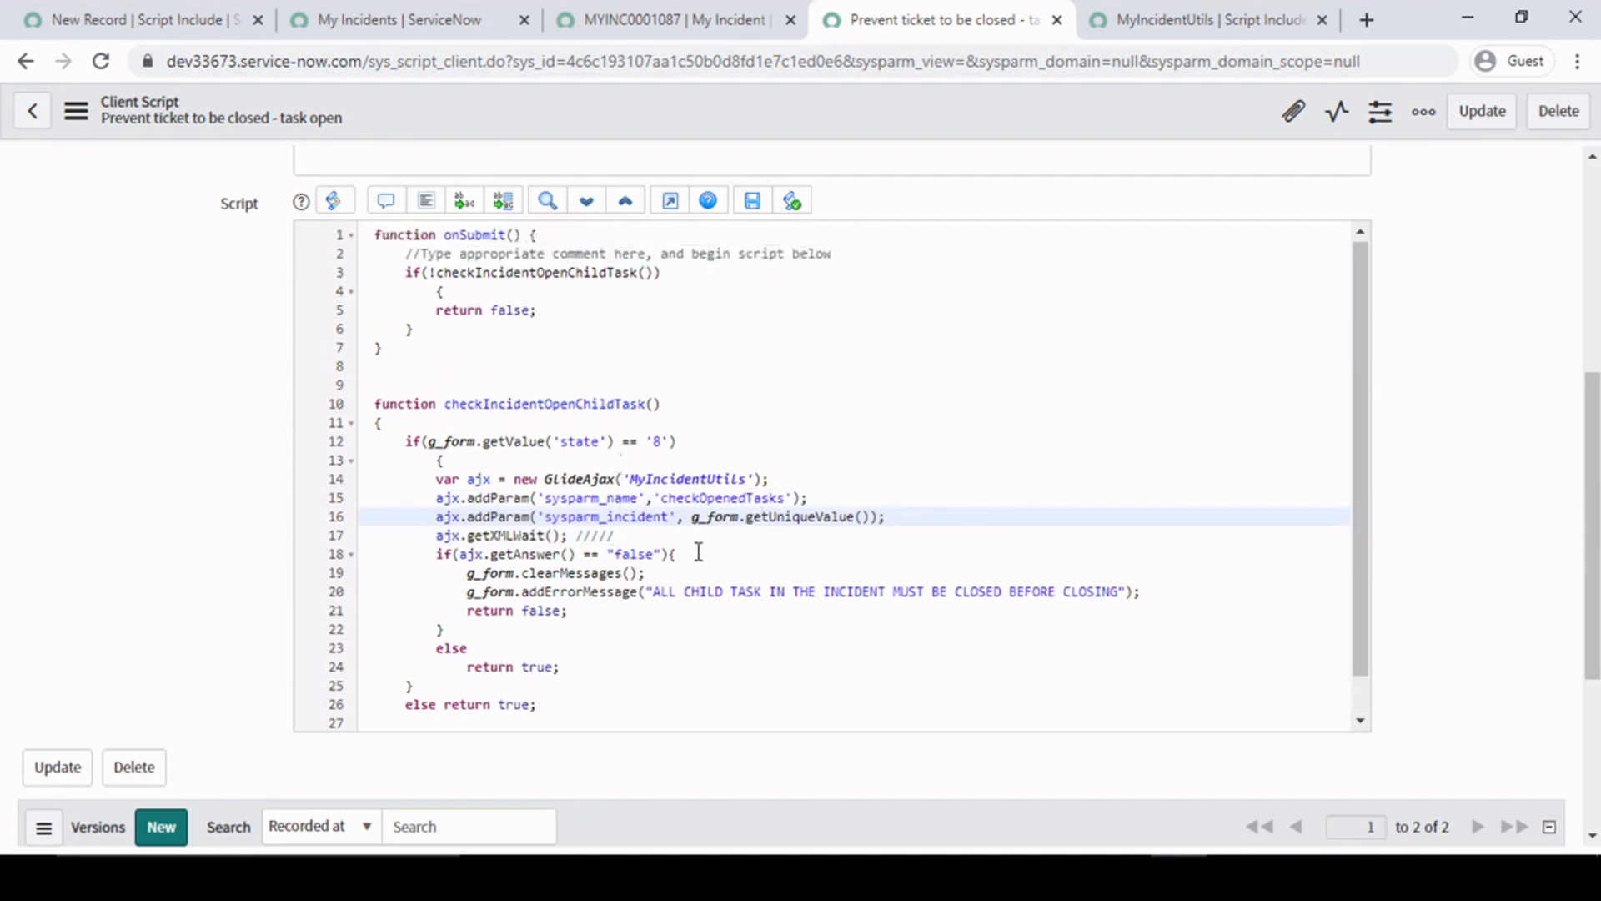
pyautogui.click(1193, 16)
pyautogui.click(577, 440)
pyautogui.click(949, 461)
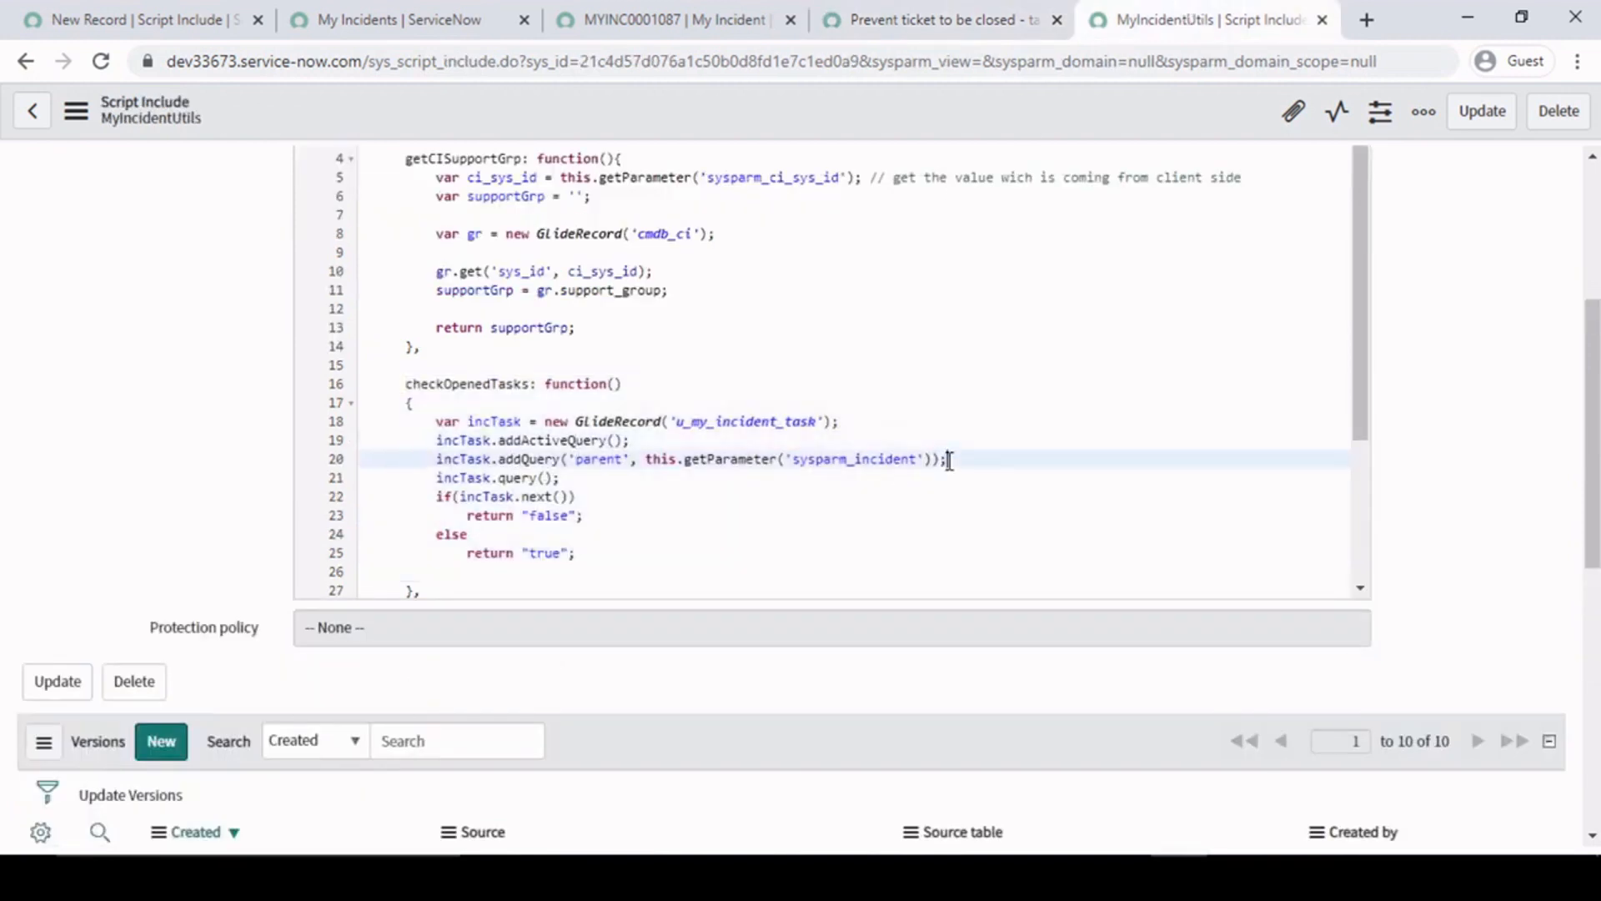
pyautogui.moveTo(935, 459); pyautogui.dragTo(676, 459)
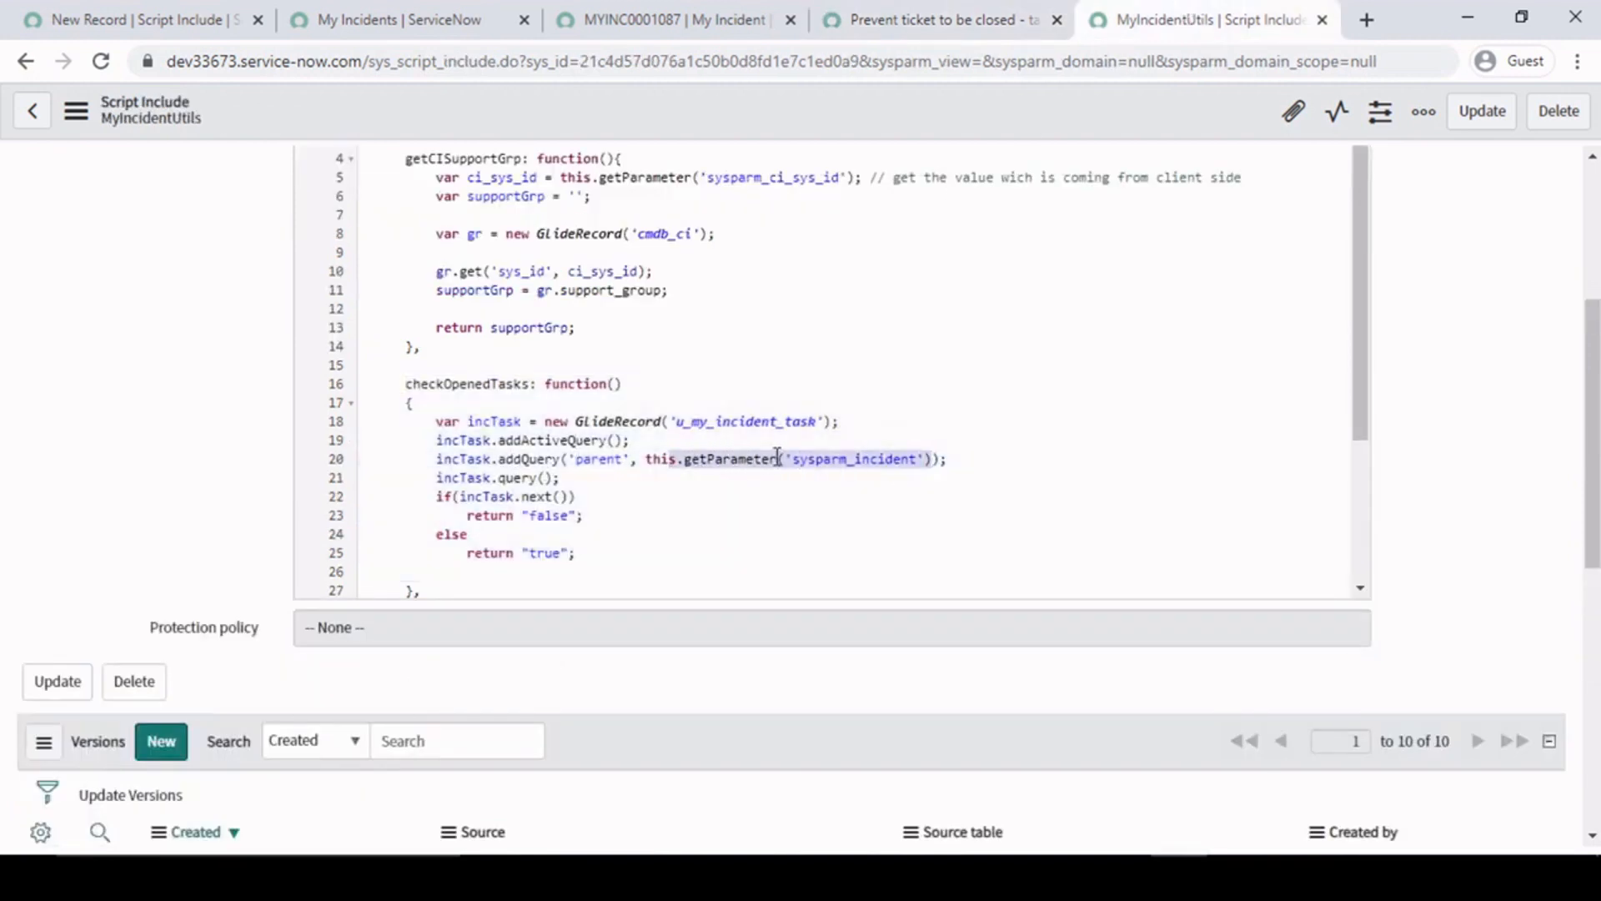
pyautogui.click(868, 464)
pyautogui.click(624, 424)
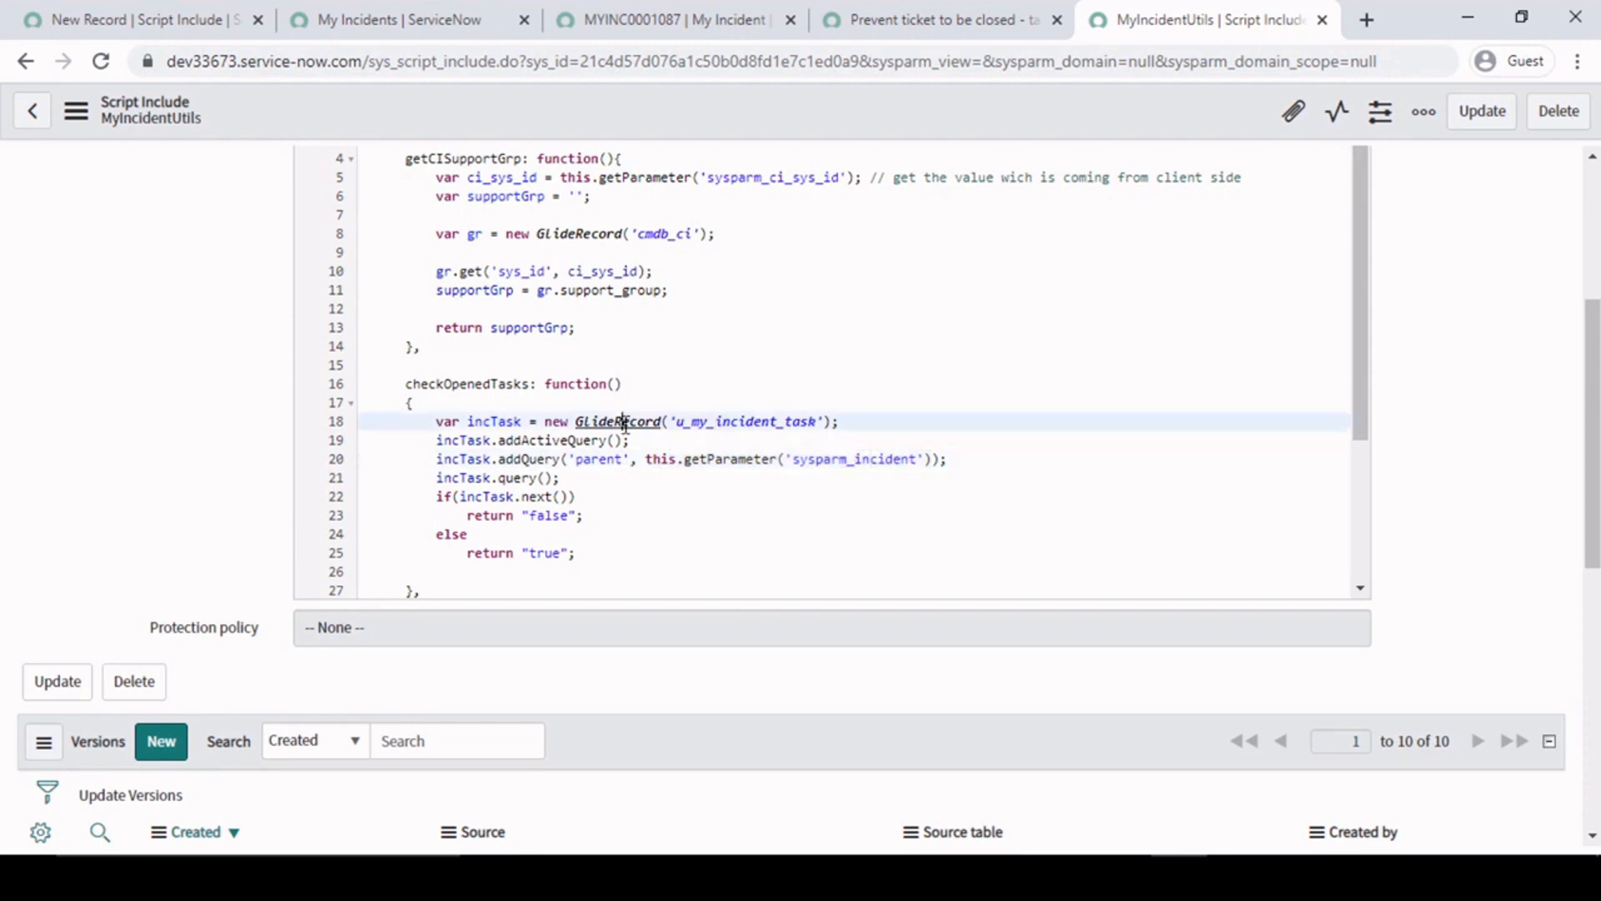
pyautogui.moveTo(676, 422); pyautogui.dragTo(824, 422)
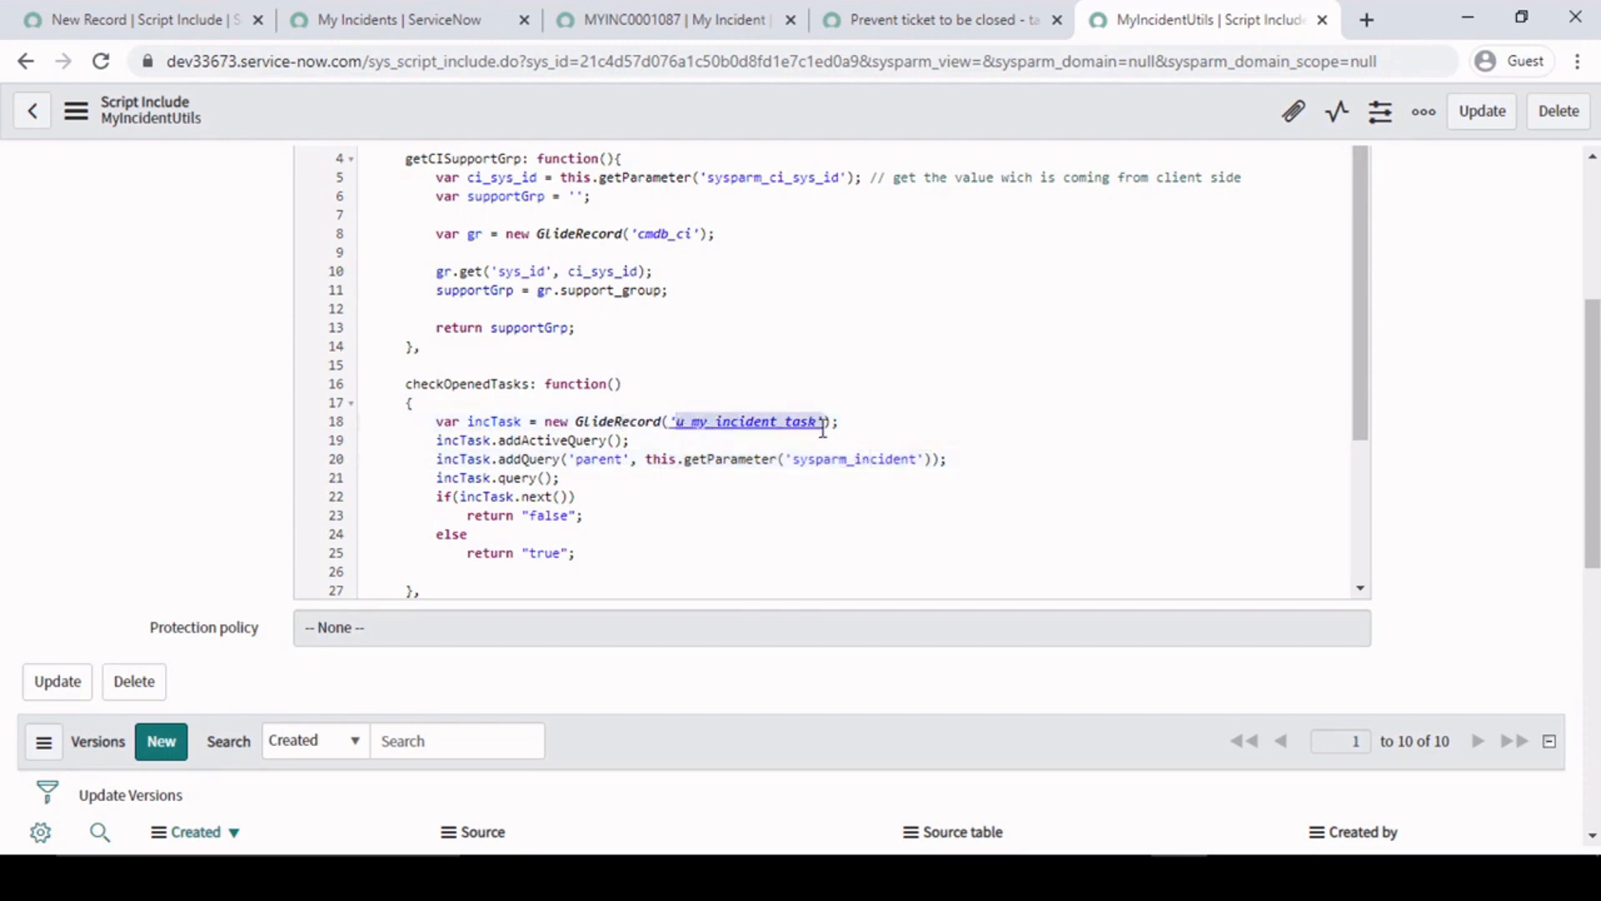
# - Open the My Incident record's Child Tasks list in a new window and check the table name in its URL
pyautogui.click(659, 21)
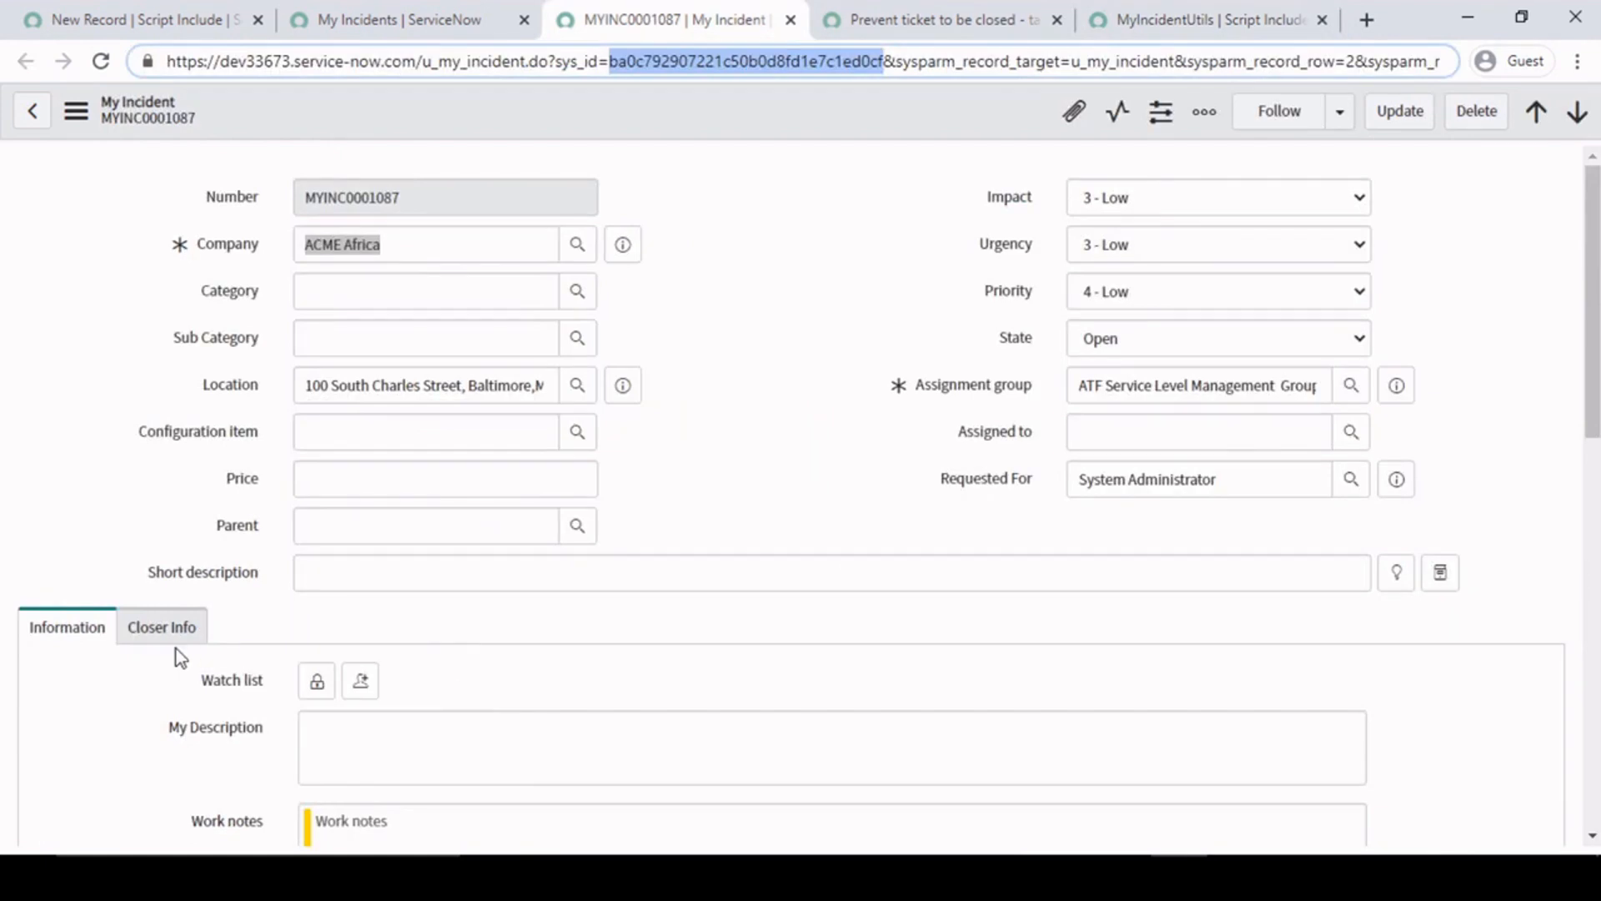
pyautogui.scroll(-10, 177, 657)
pyautogui.rightClick(199, 355)
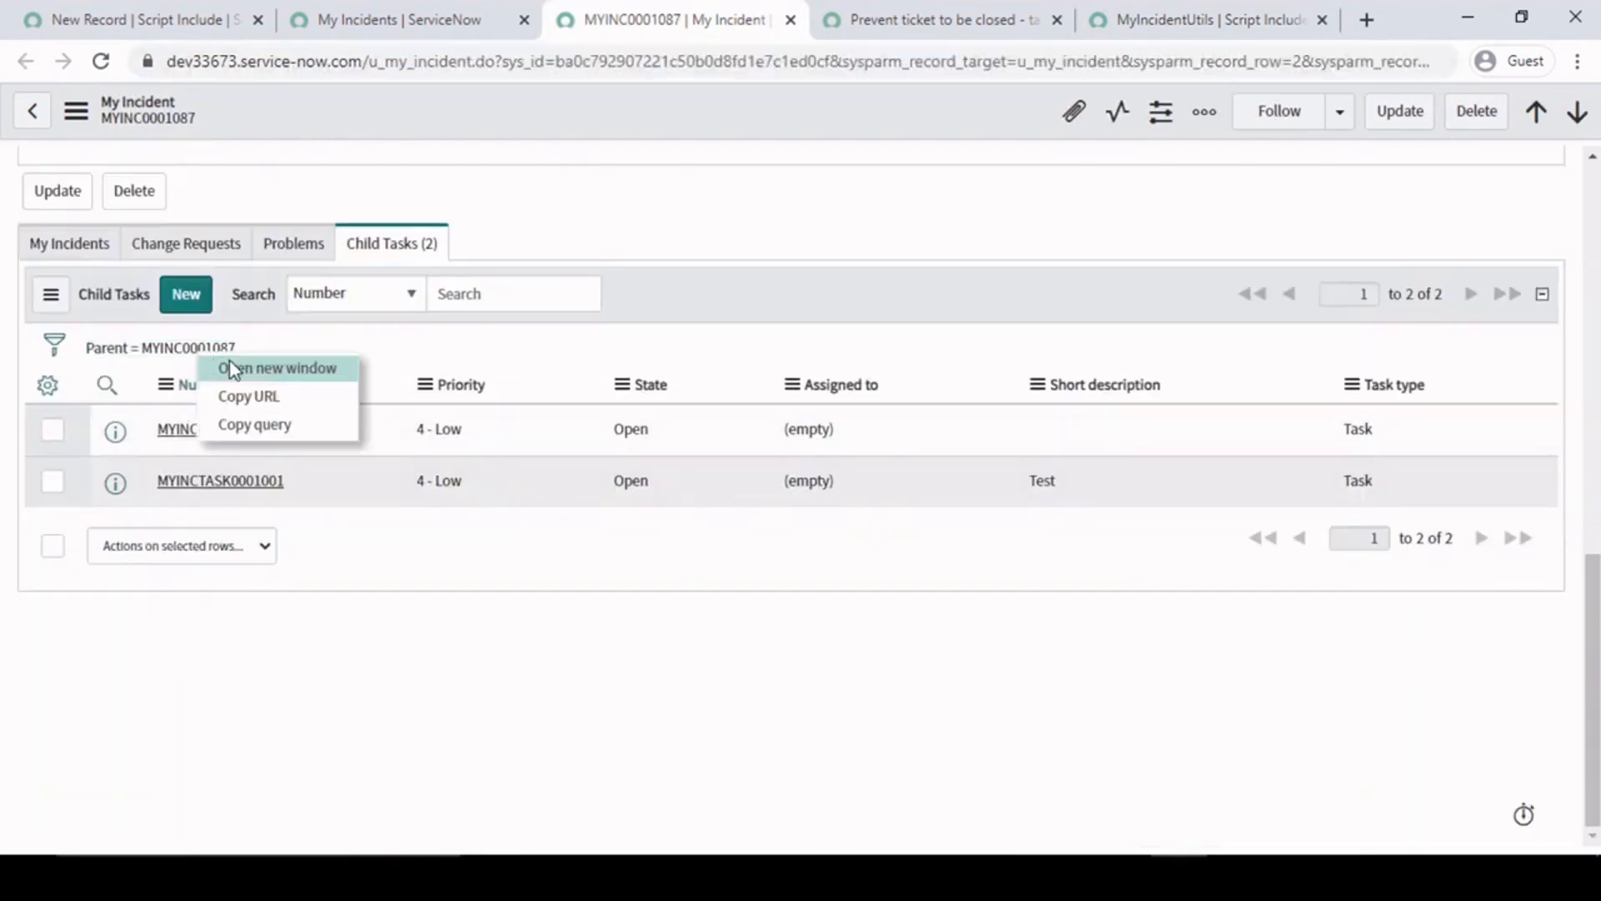
pyautogui.click(233, 370)
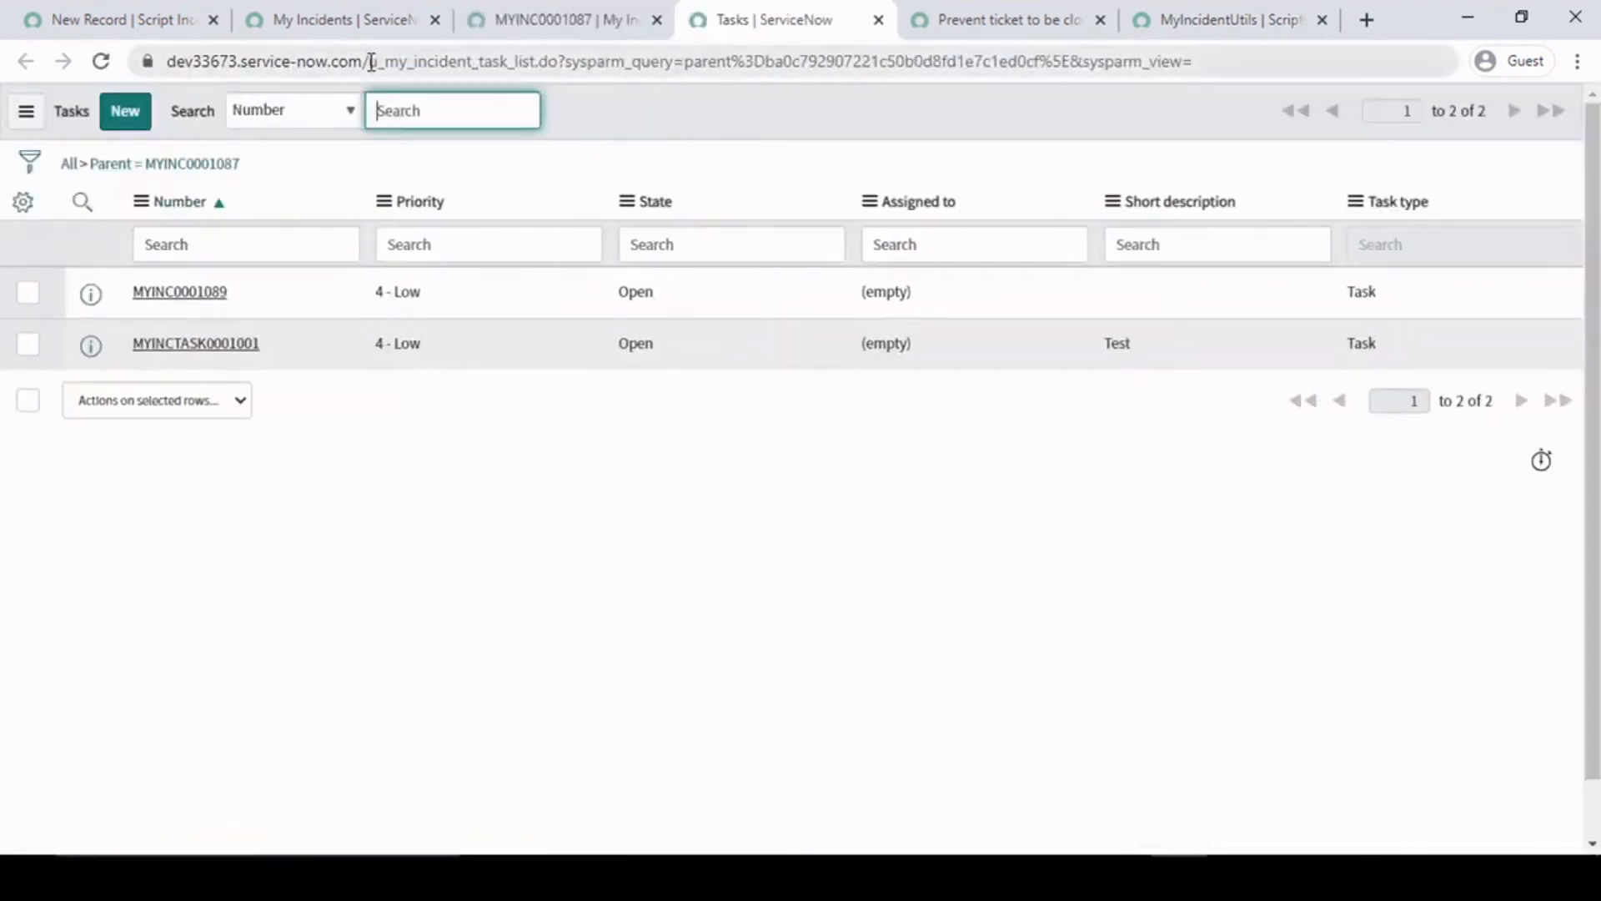
pyautogui.click(372, 62)
pyautogui.click(371, 62)
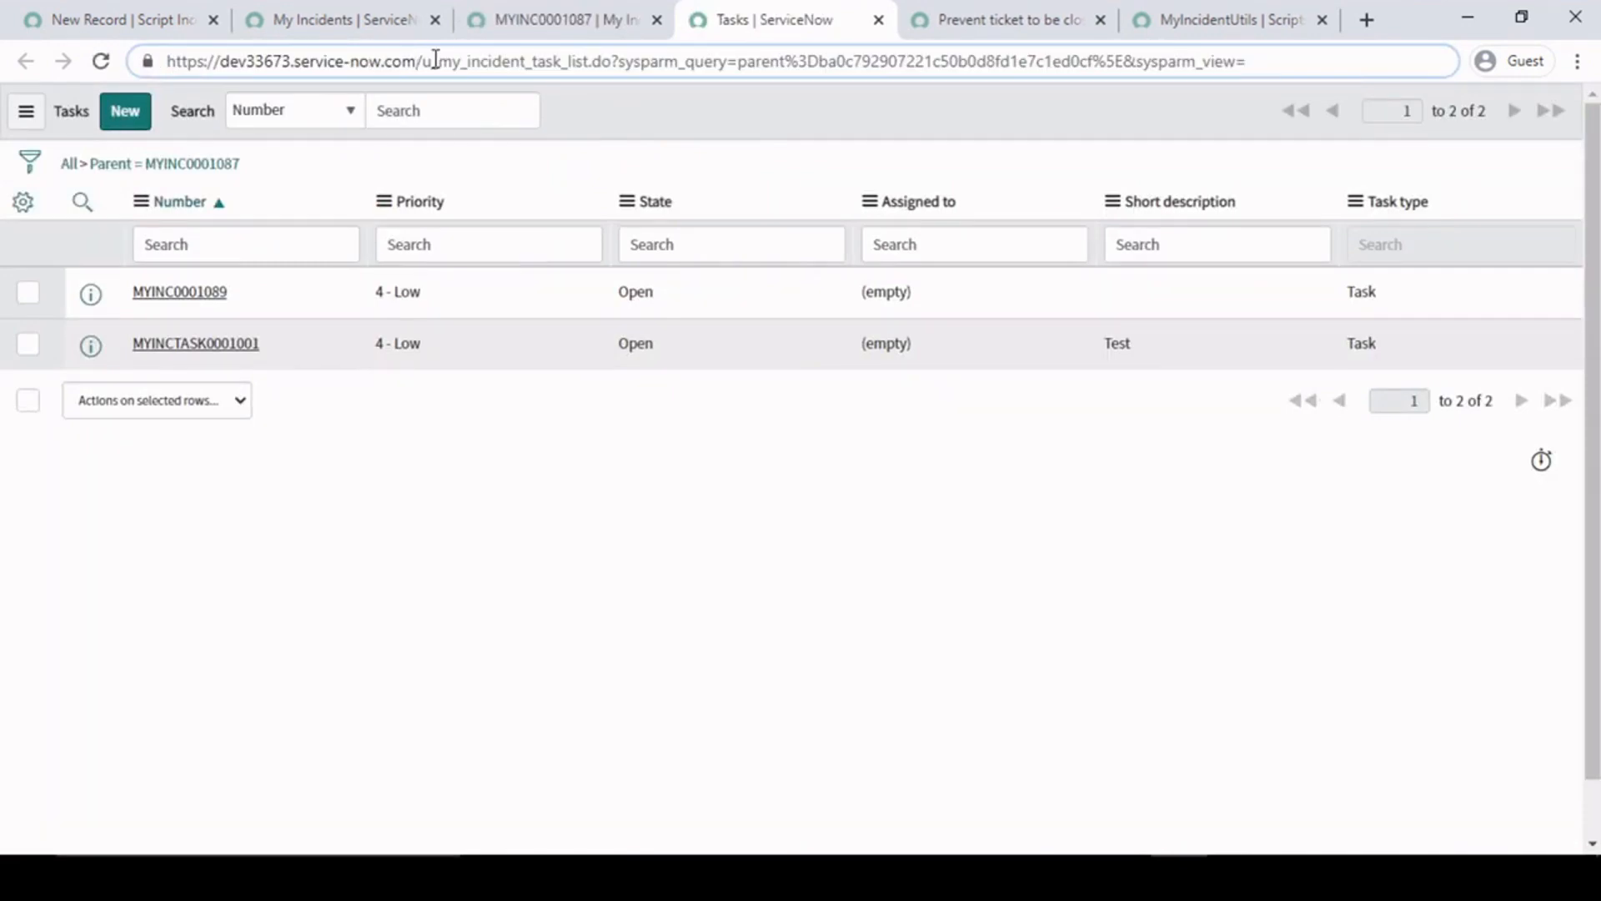
pyautogui.moveTo(422, 61); pyautogui.dragTo(565, 61)
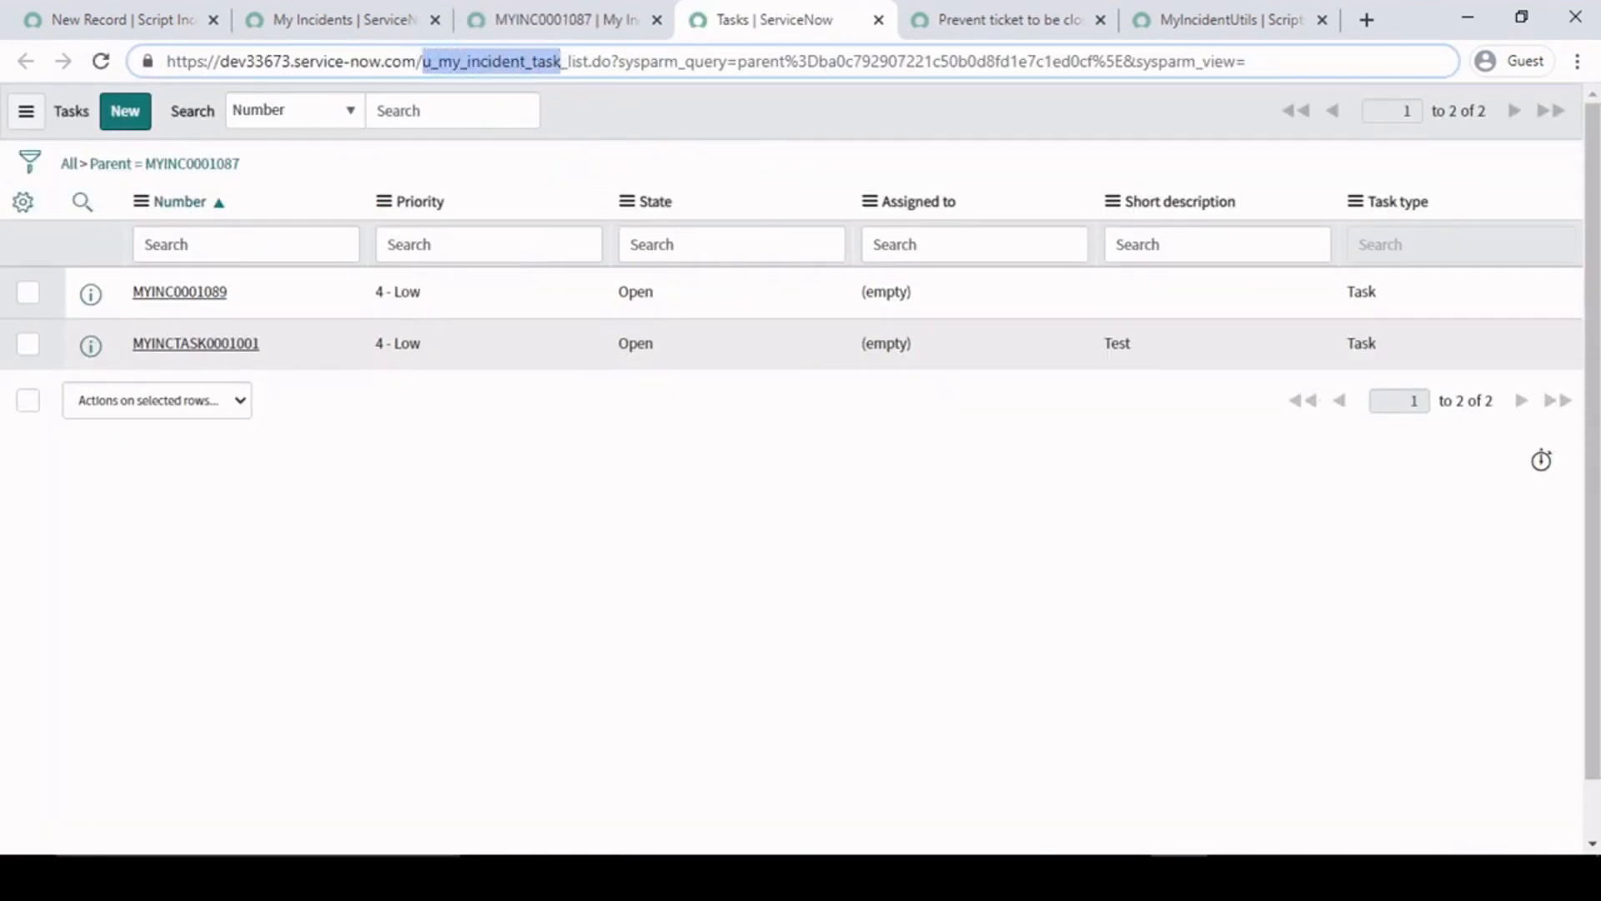
# - Back in MyIncidentUtils, examine the addActiveQuery() filter and the incTask.next() condition with its "false" return in checkOpenedTasks
pyautogui.click(993, 13)
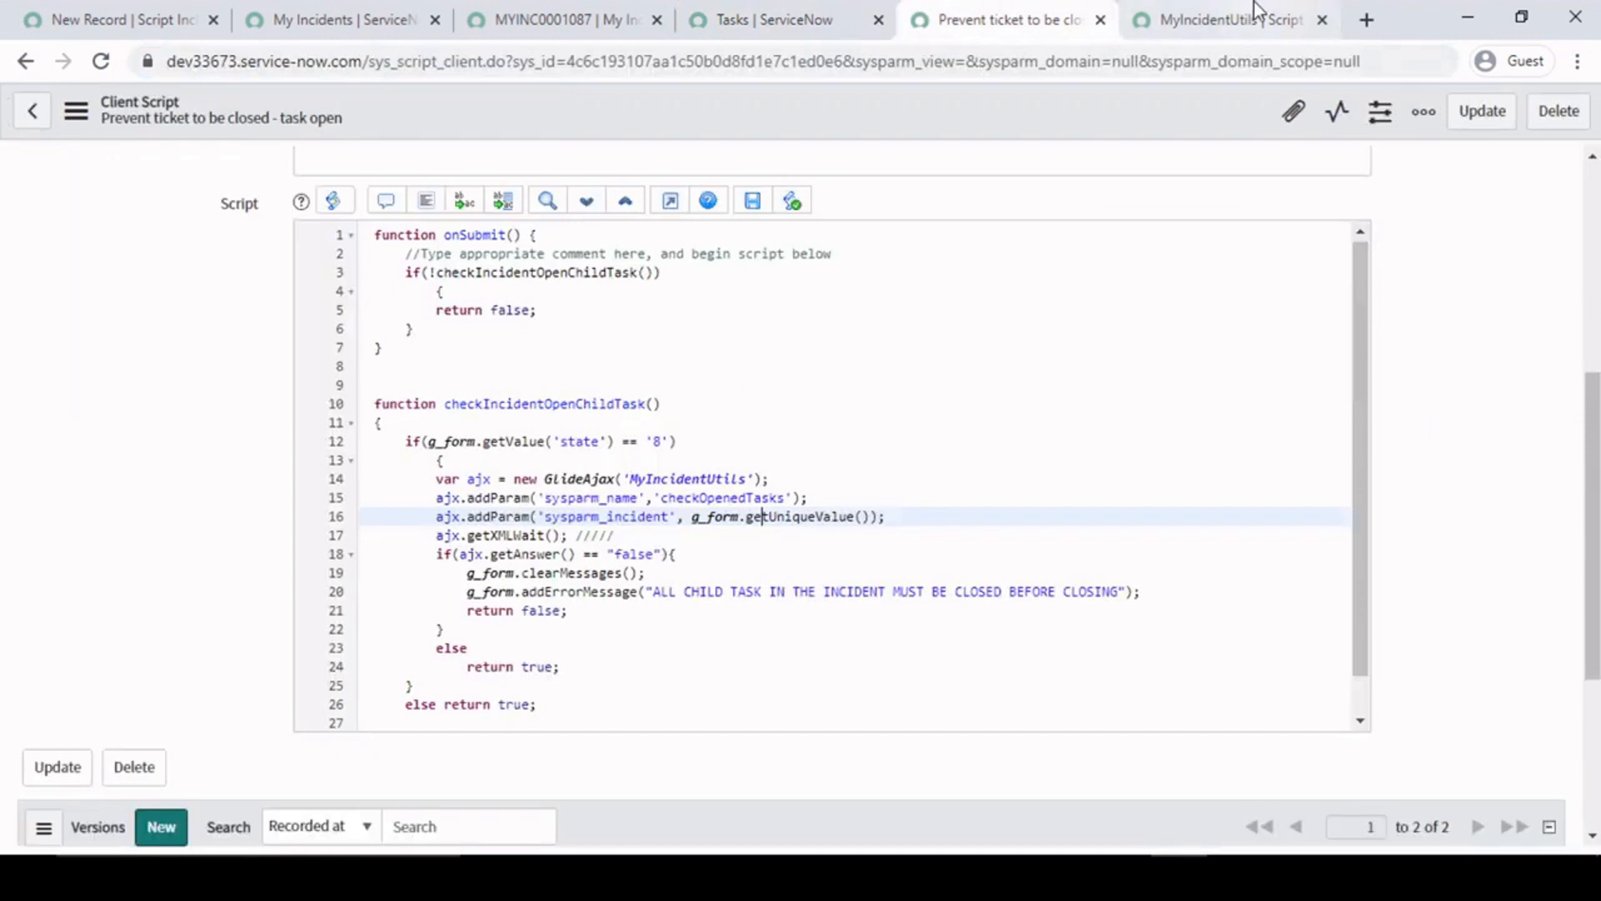
pyautogui.click(1254, 2)
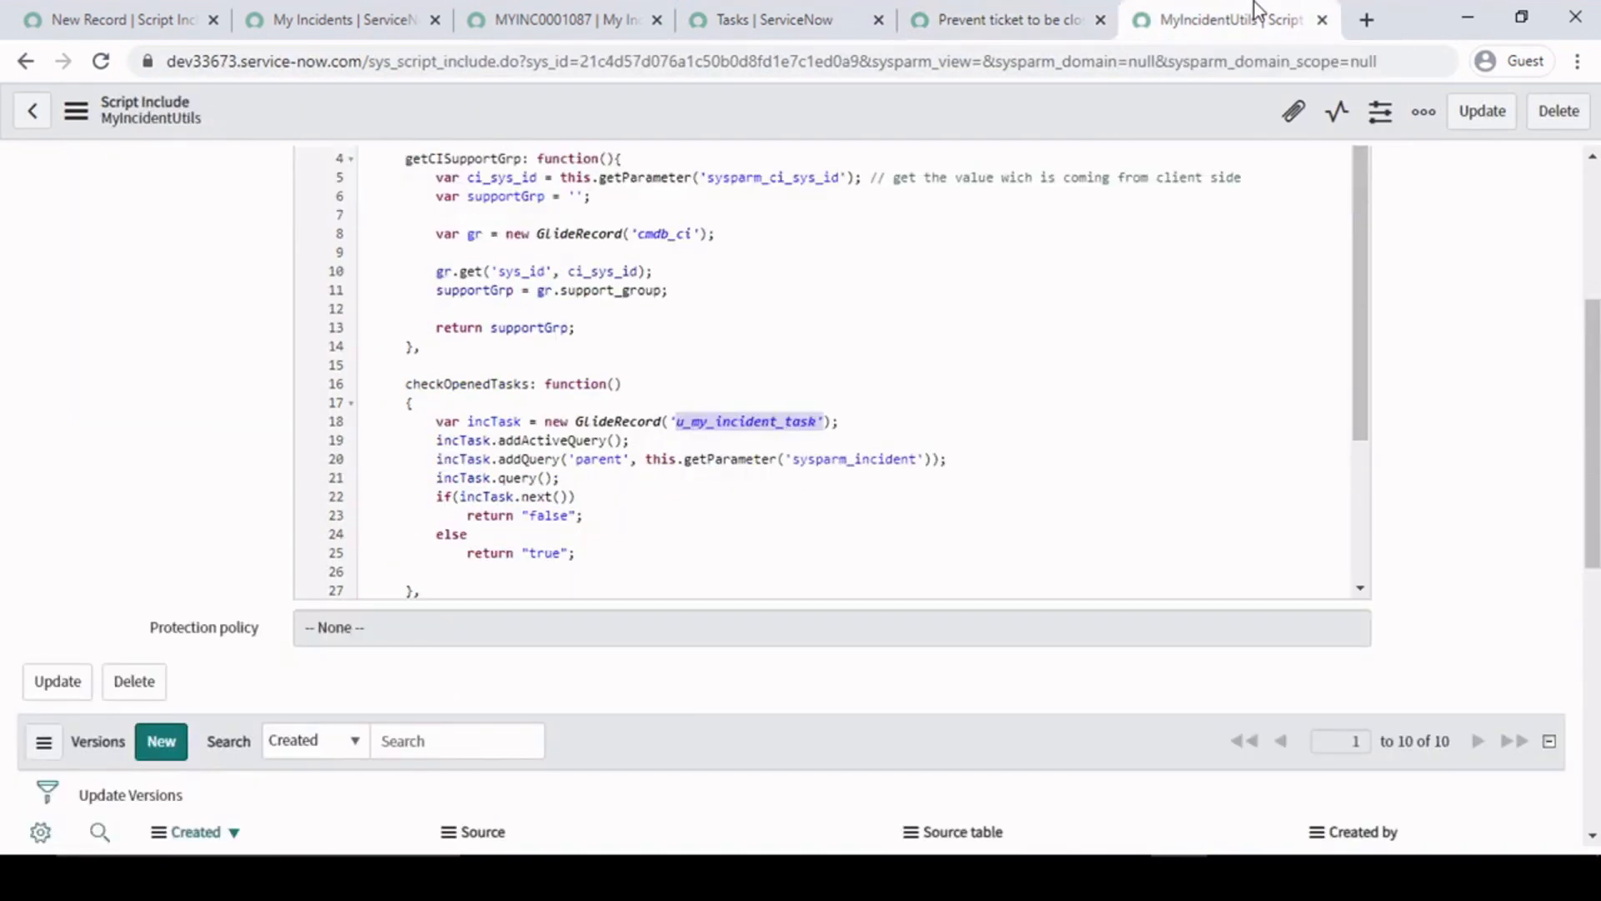
pyautogui.click(716, 429)
pyautogui.click(542, 440)
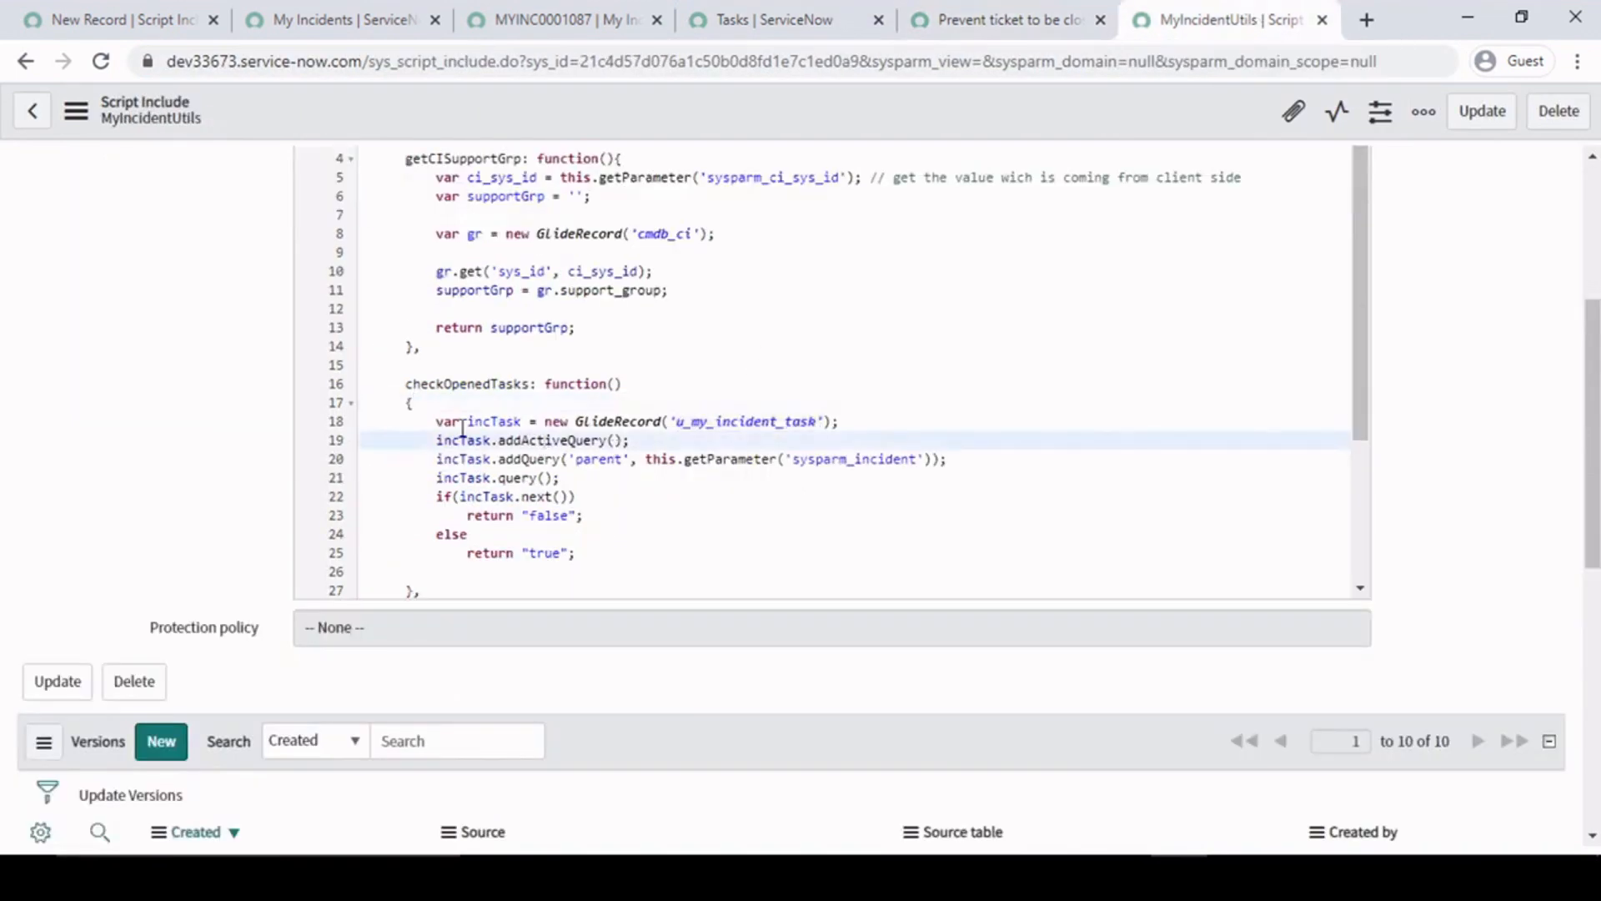
pyautogui.moveTo(427, 439); pyautogui.dragTo(684, 448)
pyautogui.click(683, 446)
pyautogui.moveTo(499, 443); pyautogui.dragTo(679, 447)
pyautogui.click(681, 443)
pyautogui.click(490, 496)
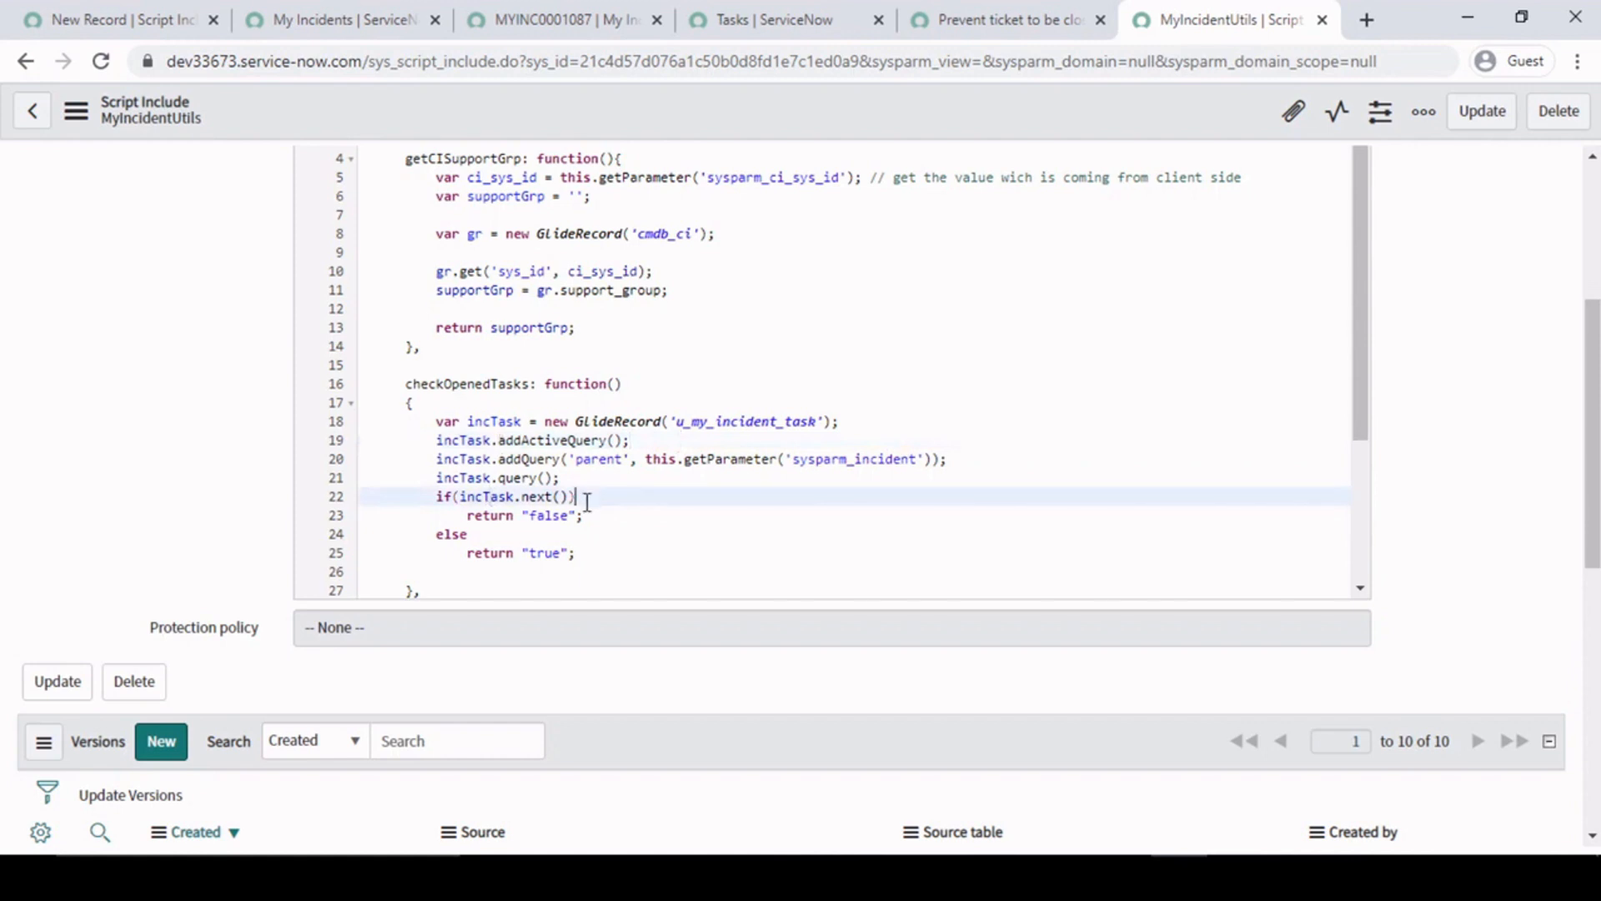
pyautogui.doubleClick(551, 515)
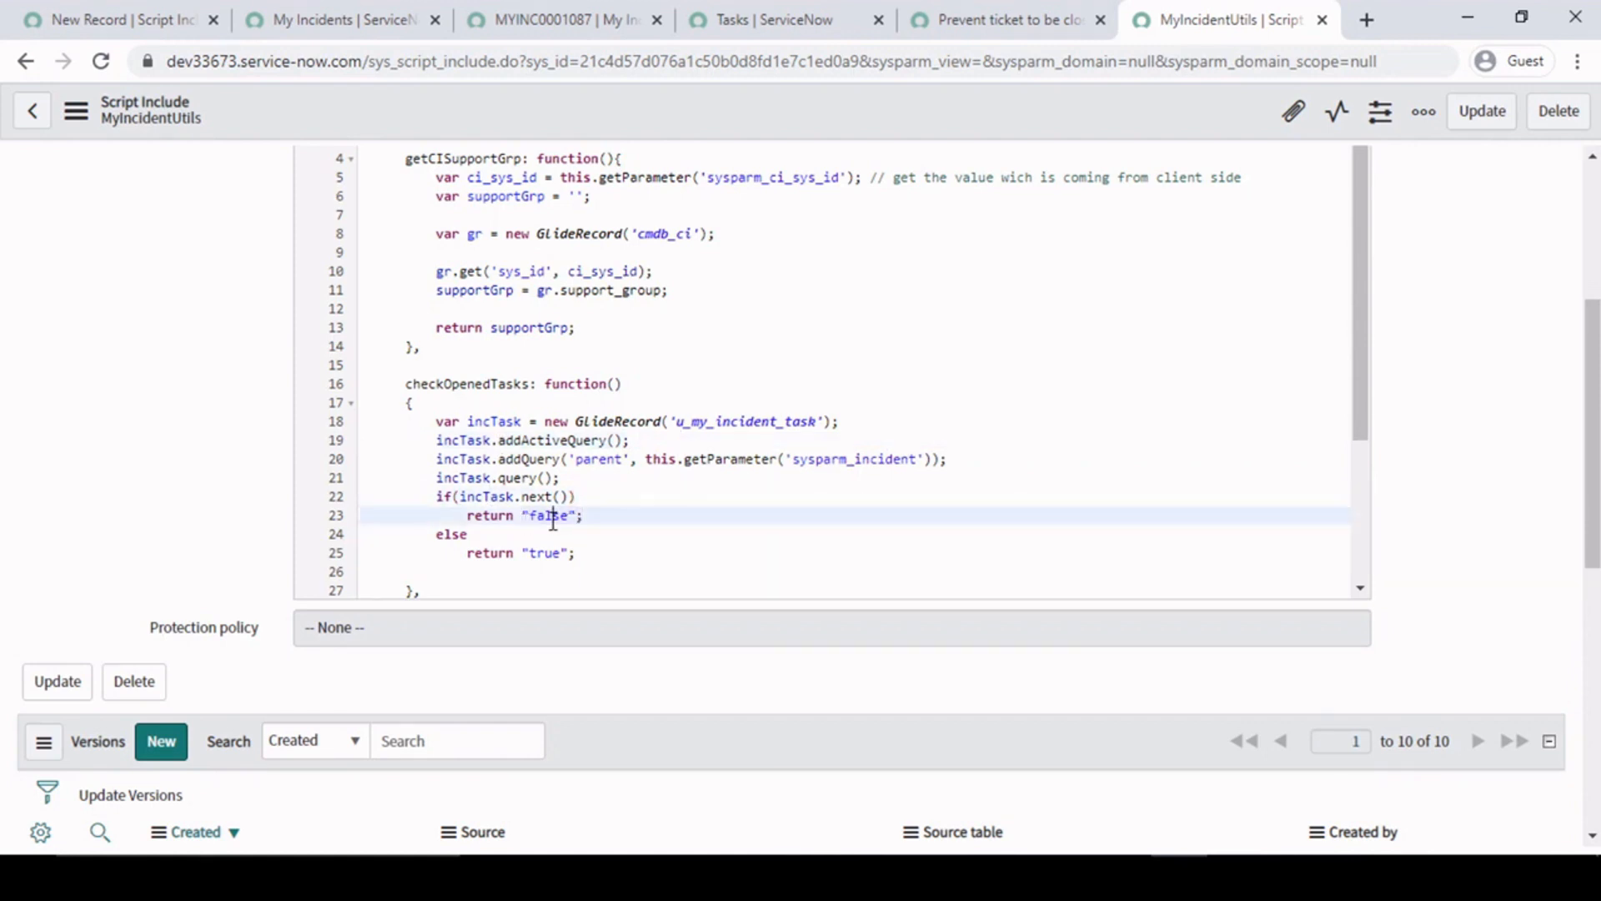
# - Check the states of the My Incident record's child tasks and return to the checkOpenedTasks function in MyIncidentUtils
pyautogui.click(993, 11)
pyautogui.click(728, 11)
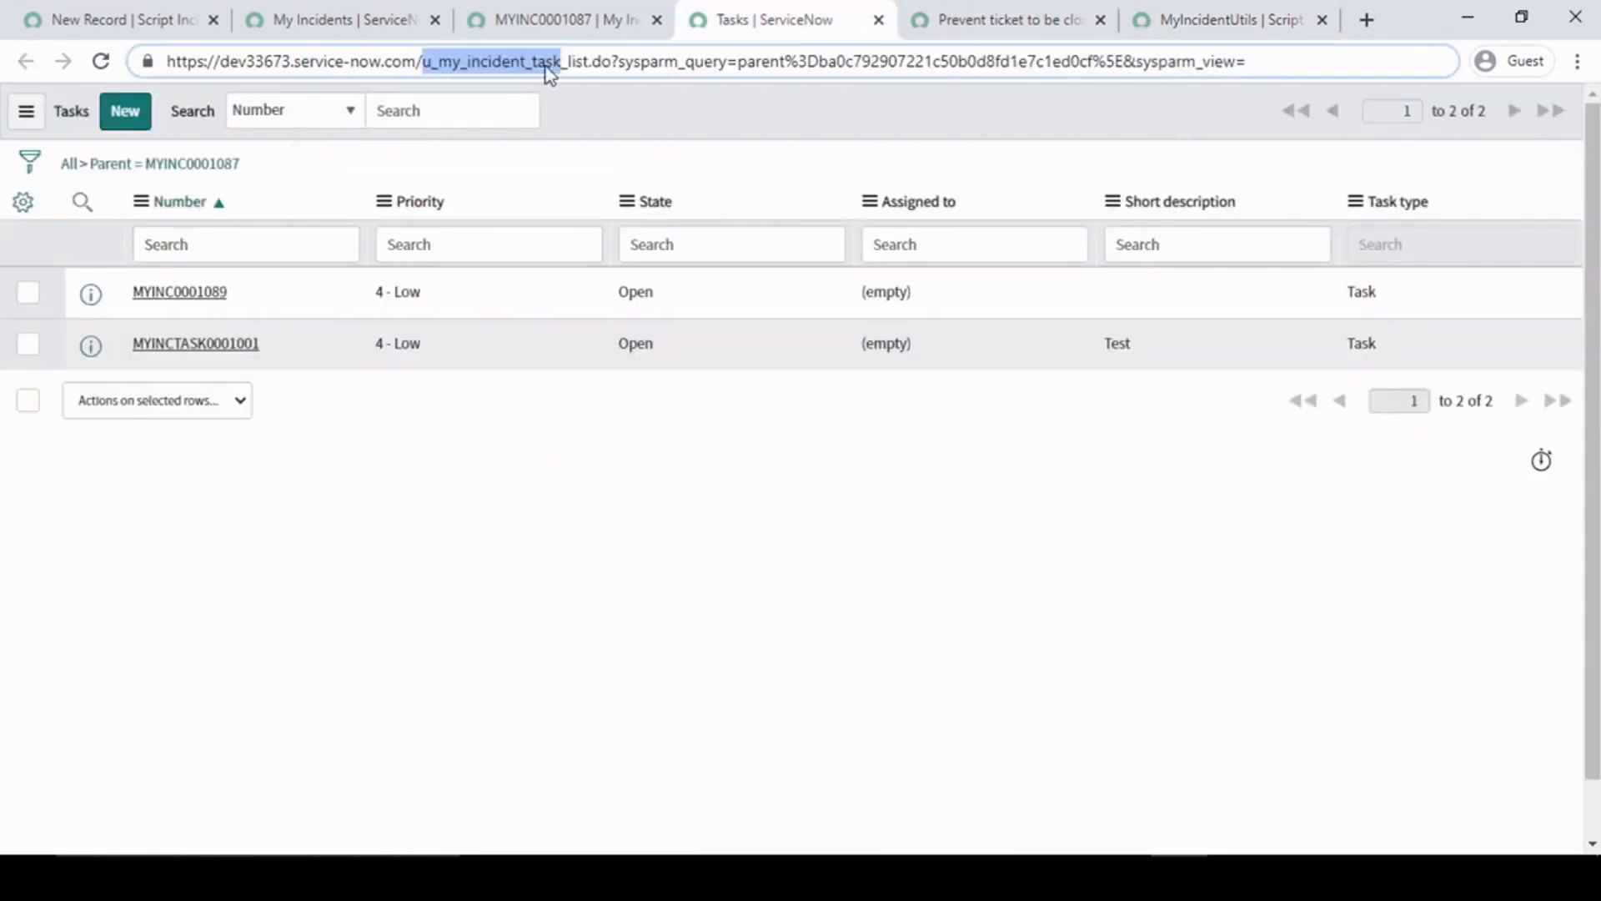
pyautogui.click(527, 12)
pyautogui.scroll(10, 793, 317)
pyautogui.scroll(-5, 715, 393)
pyautogui.scroll(-5, 788, 607)
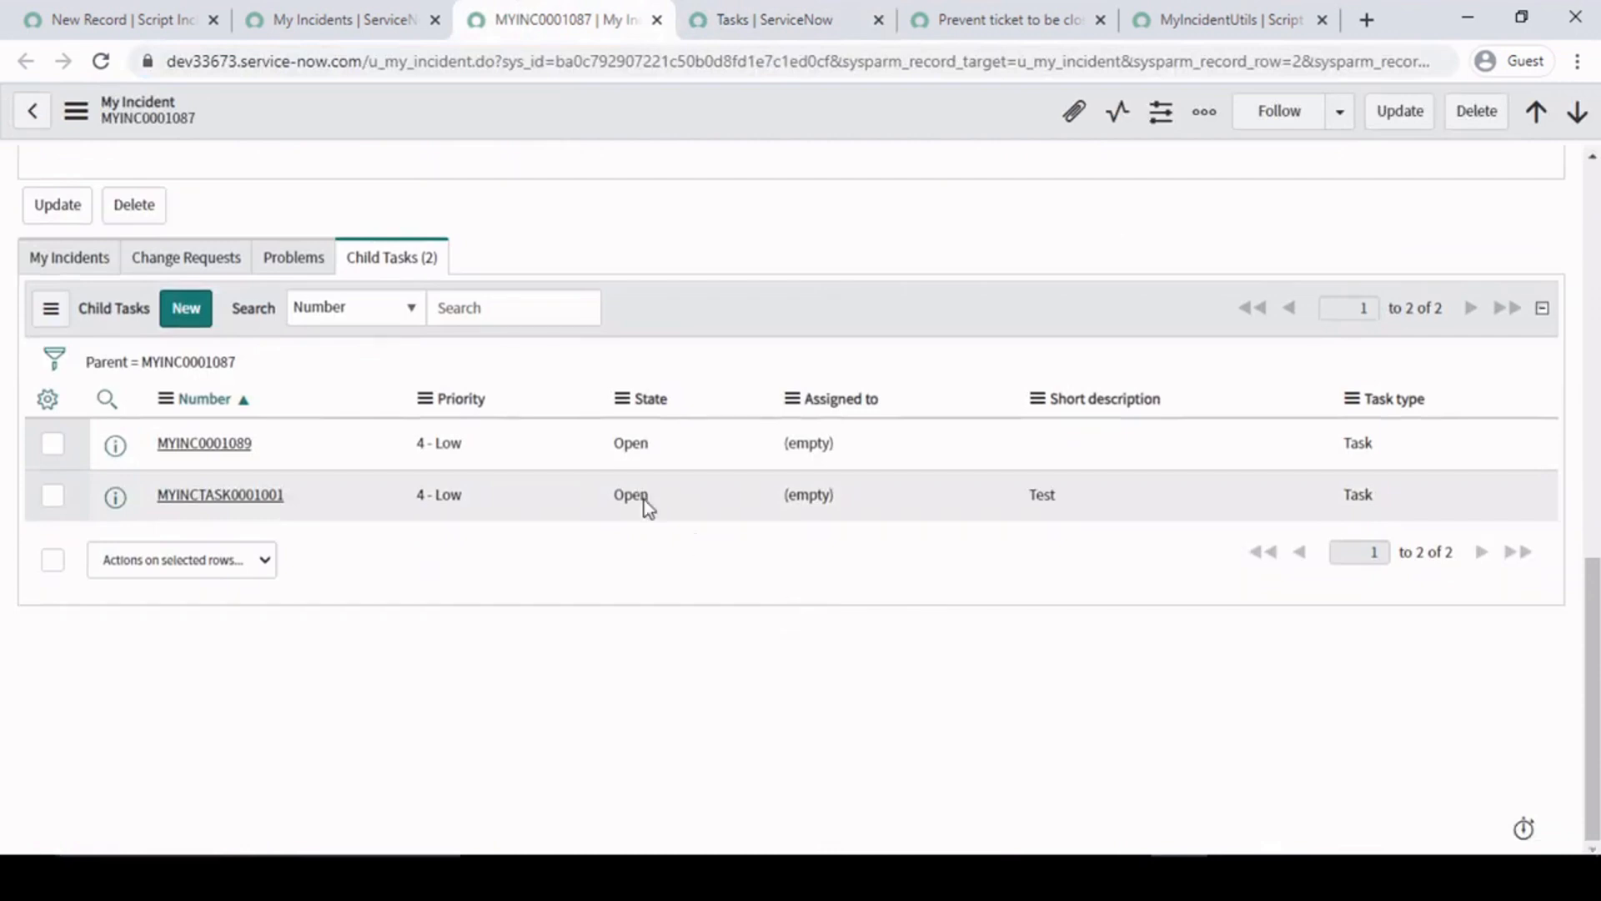
pyautogui.scroll(10, 679, 567)
pyautogui.click(1155, 14)
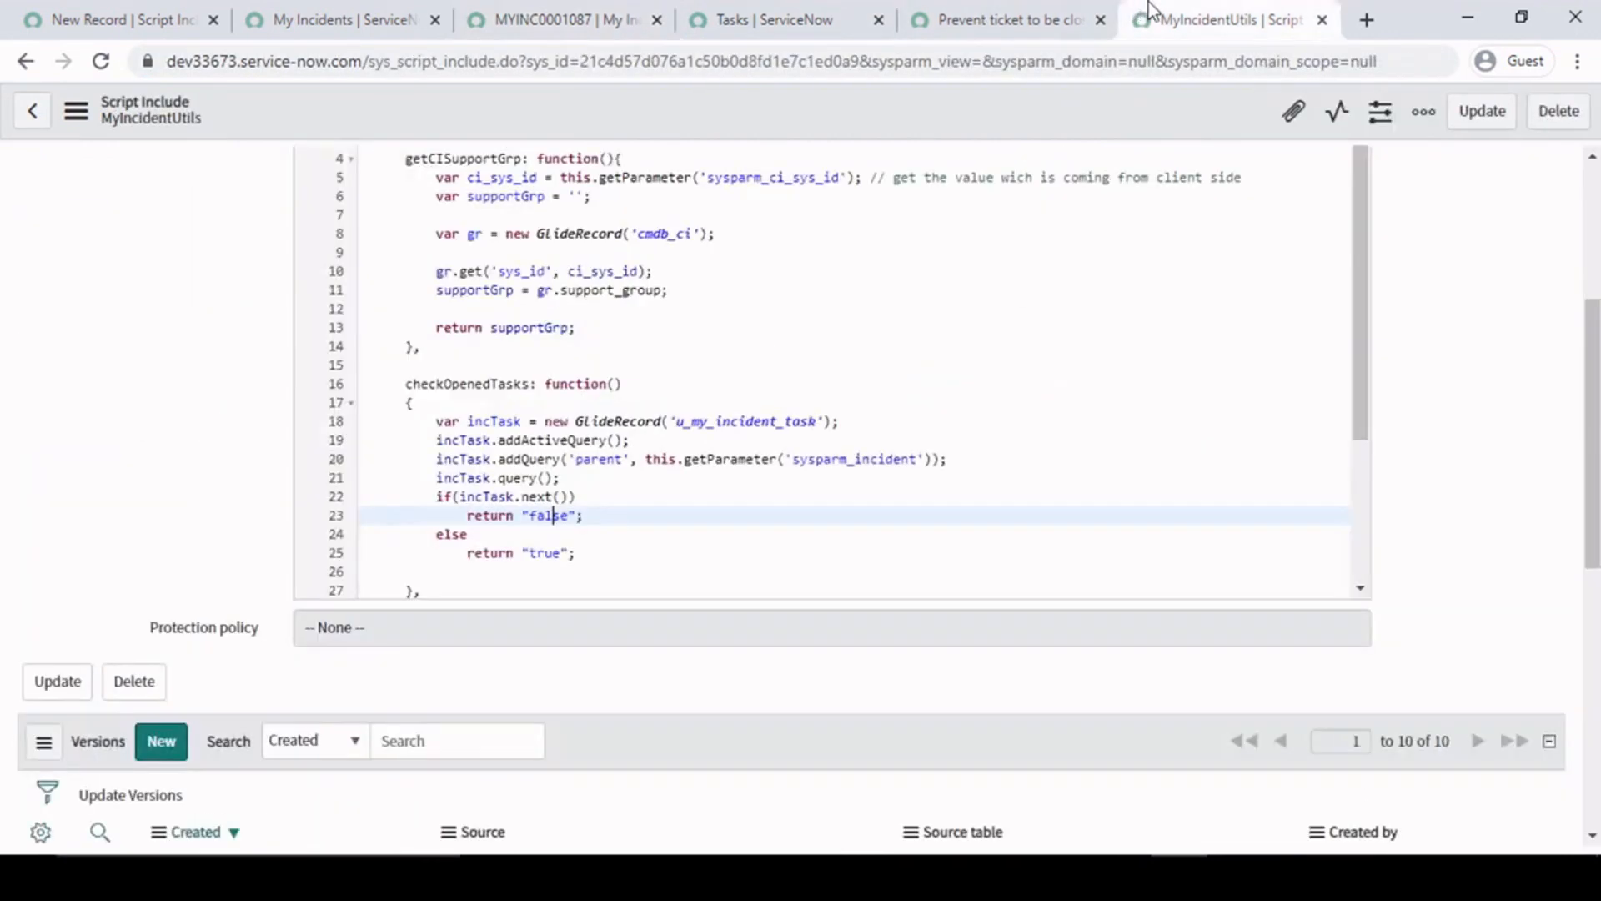
# - Save the MyIncidentUtils script include and the "Prevent ticket to be closed - task open" client script
pyautogui.rightClick(810, 118)
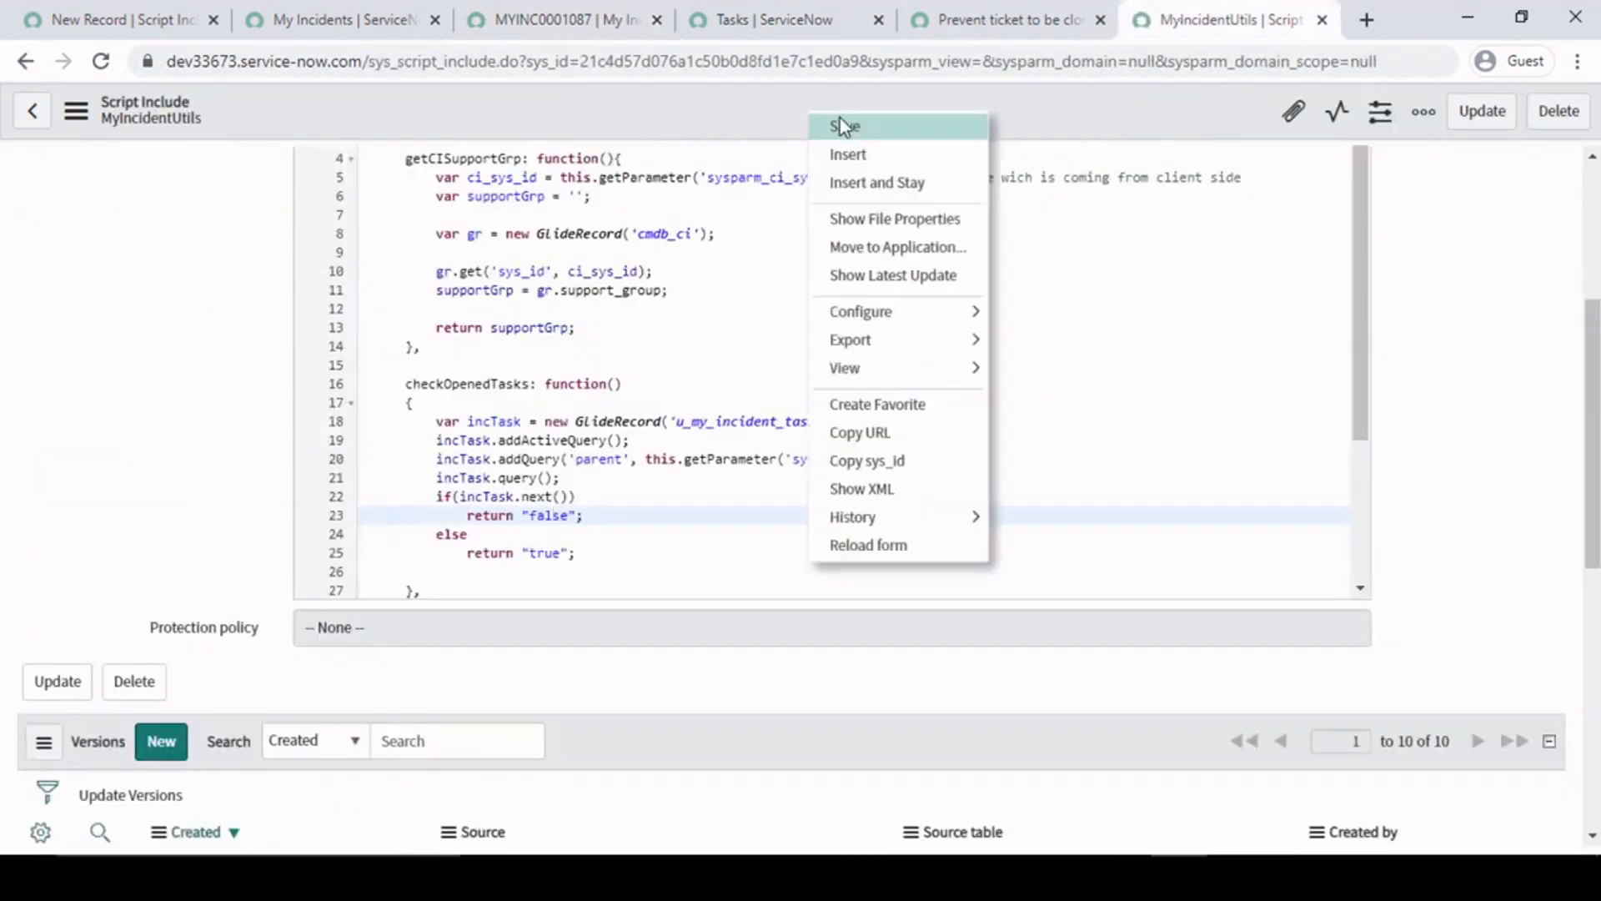
pyautogui.click(844, 125)
pyautogui.click(922, 21)
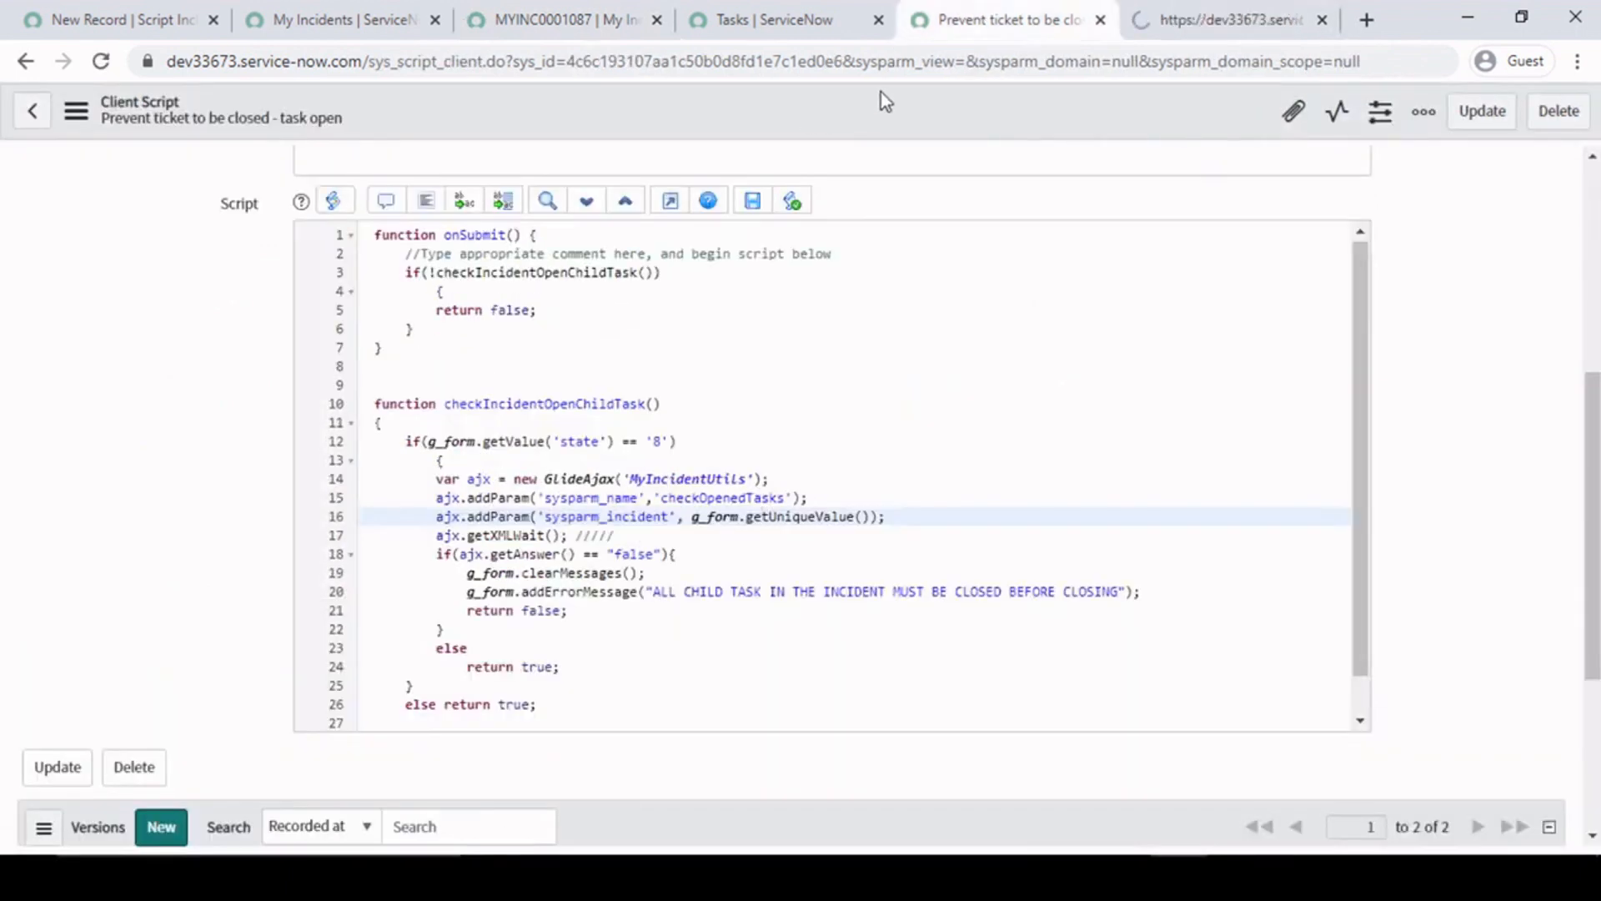
pyautogui.rightClick(844, 107)
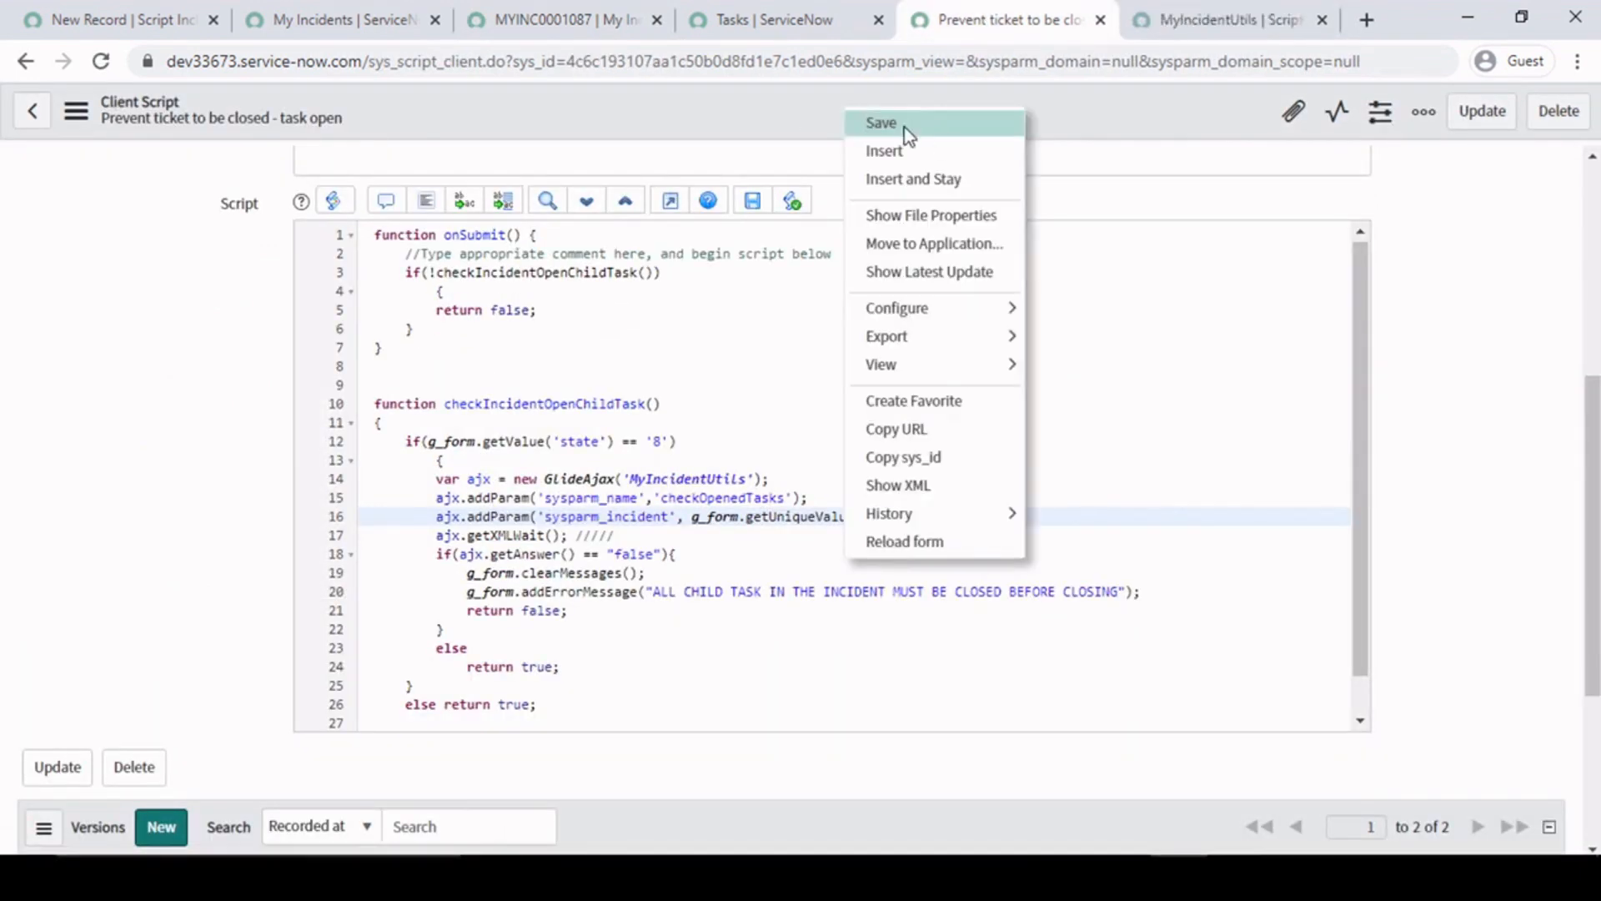
pyautogui.click(908, 133)
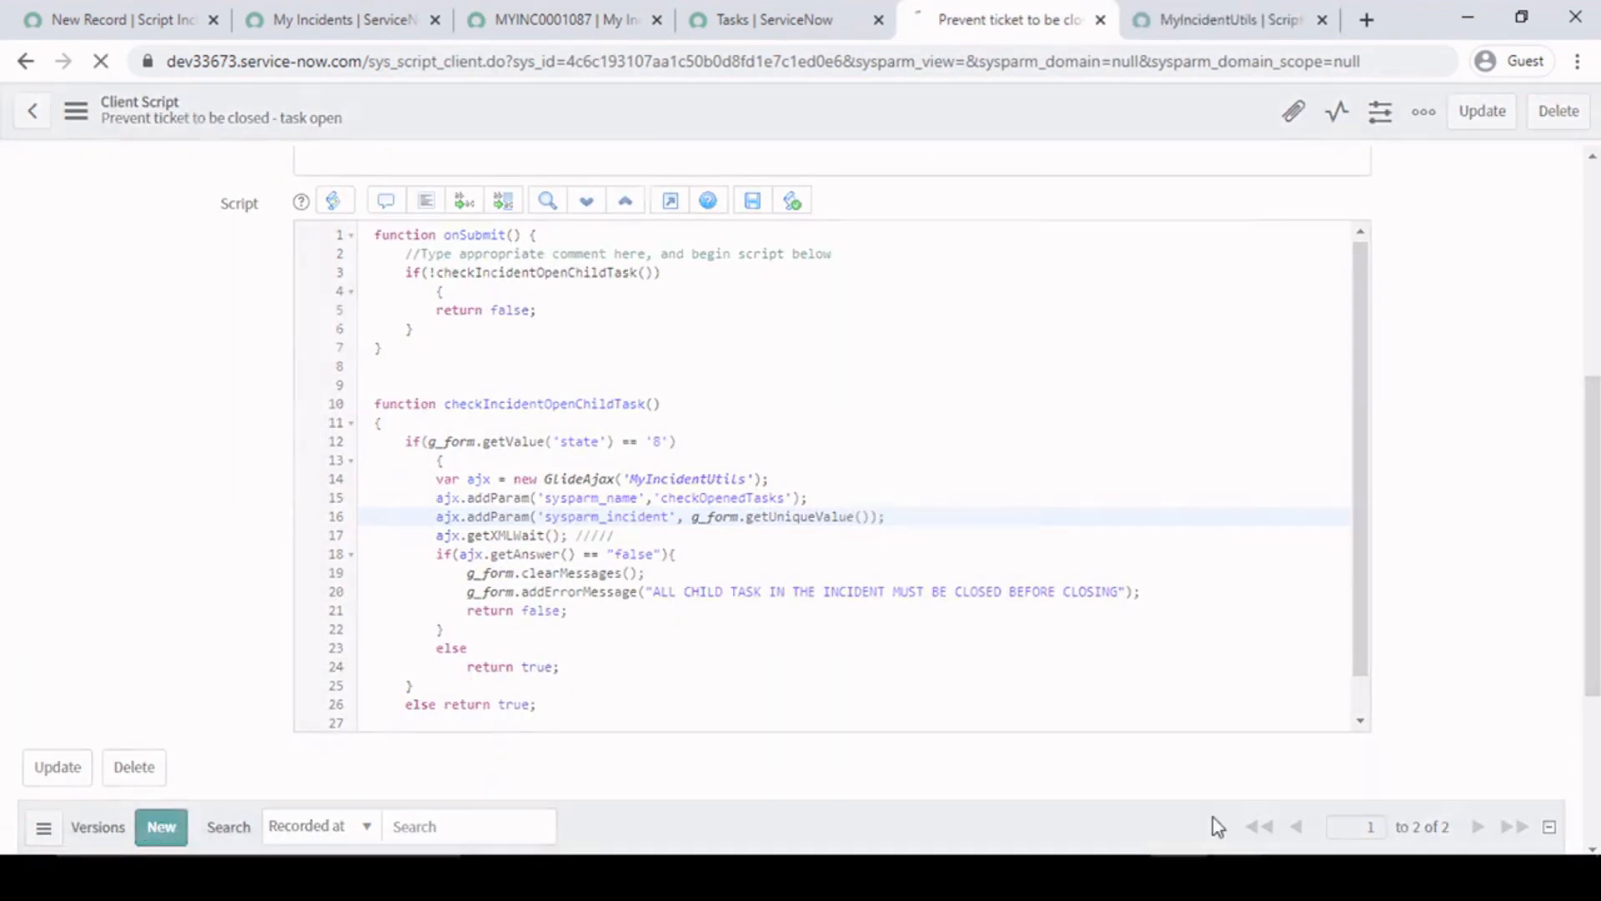
# - Review the MYINC0001087 record's number, State options and Closer Info section, along with the states of its child tasks
pyautogui.click(787, 3)
pyautogui.click(584, 13)
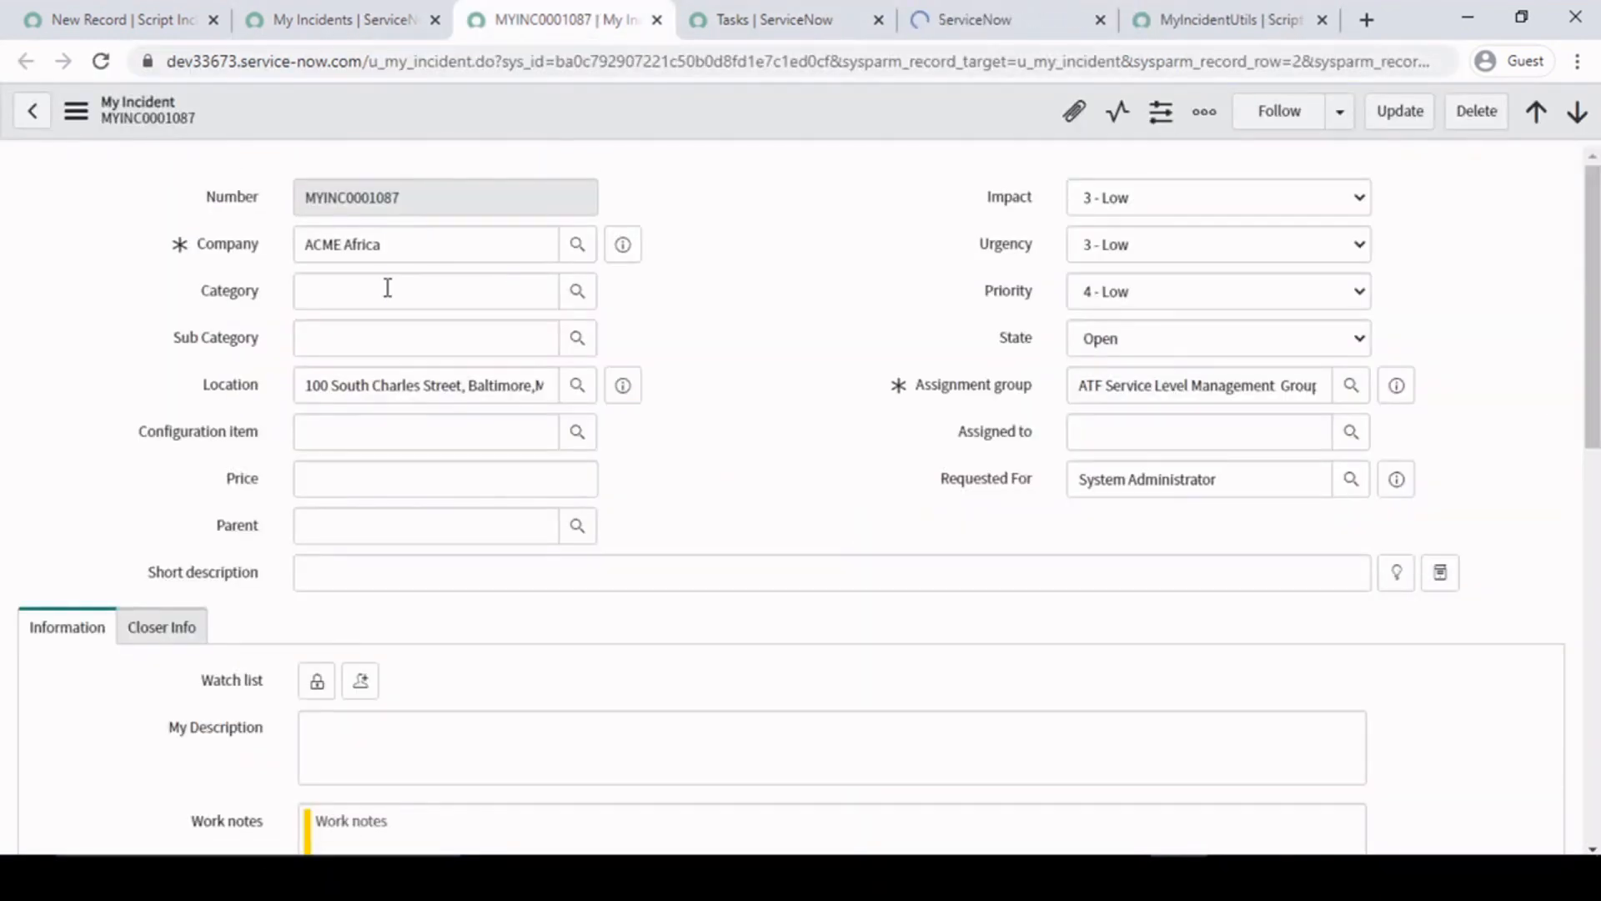
pyautogui.moveTo(432, 197); pyautogui.dragTo(2, 200)
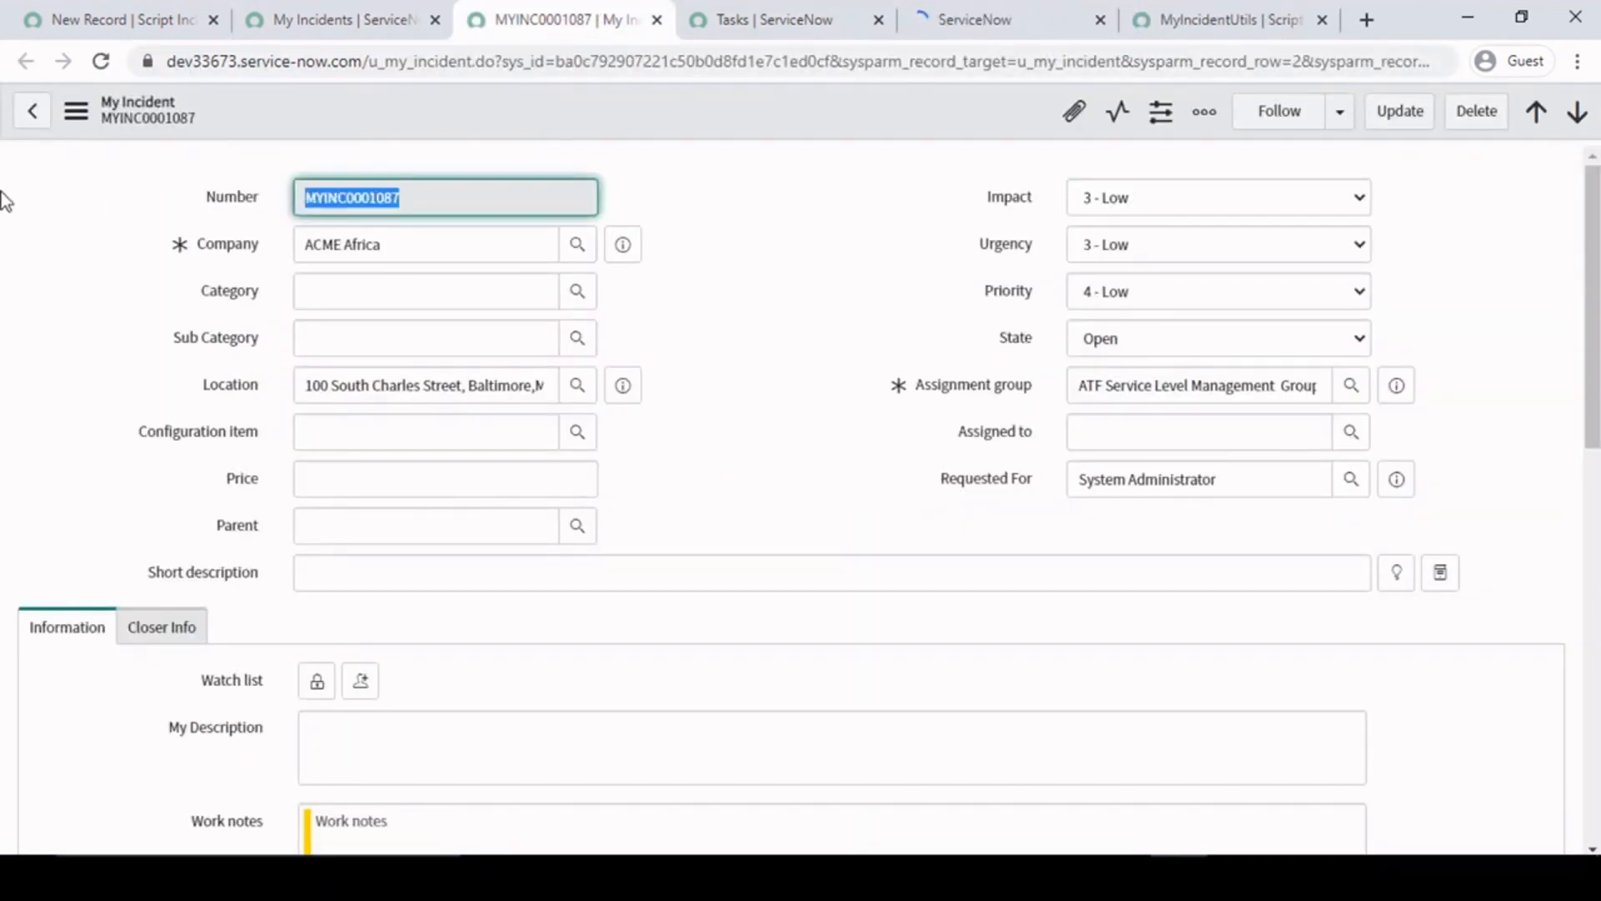
pyautogui.click(1128, 347)
pyautogui.click(1142, 342)
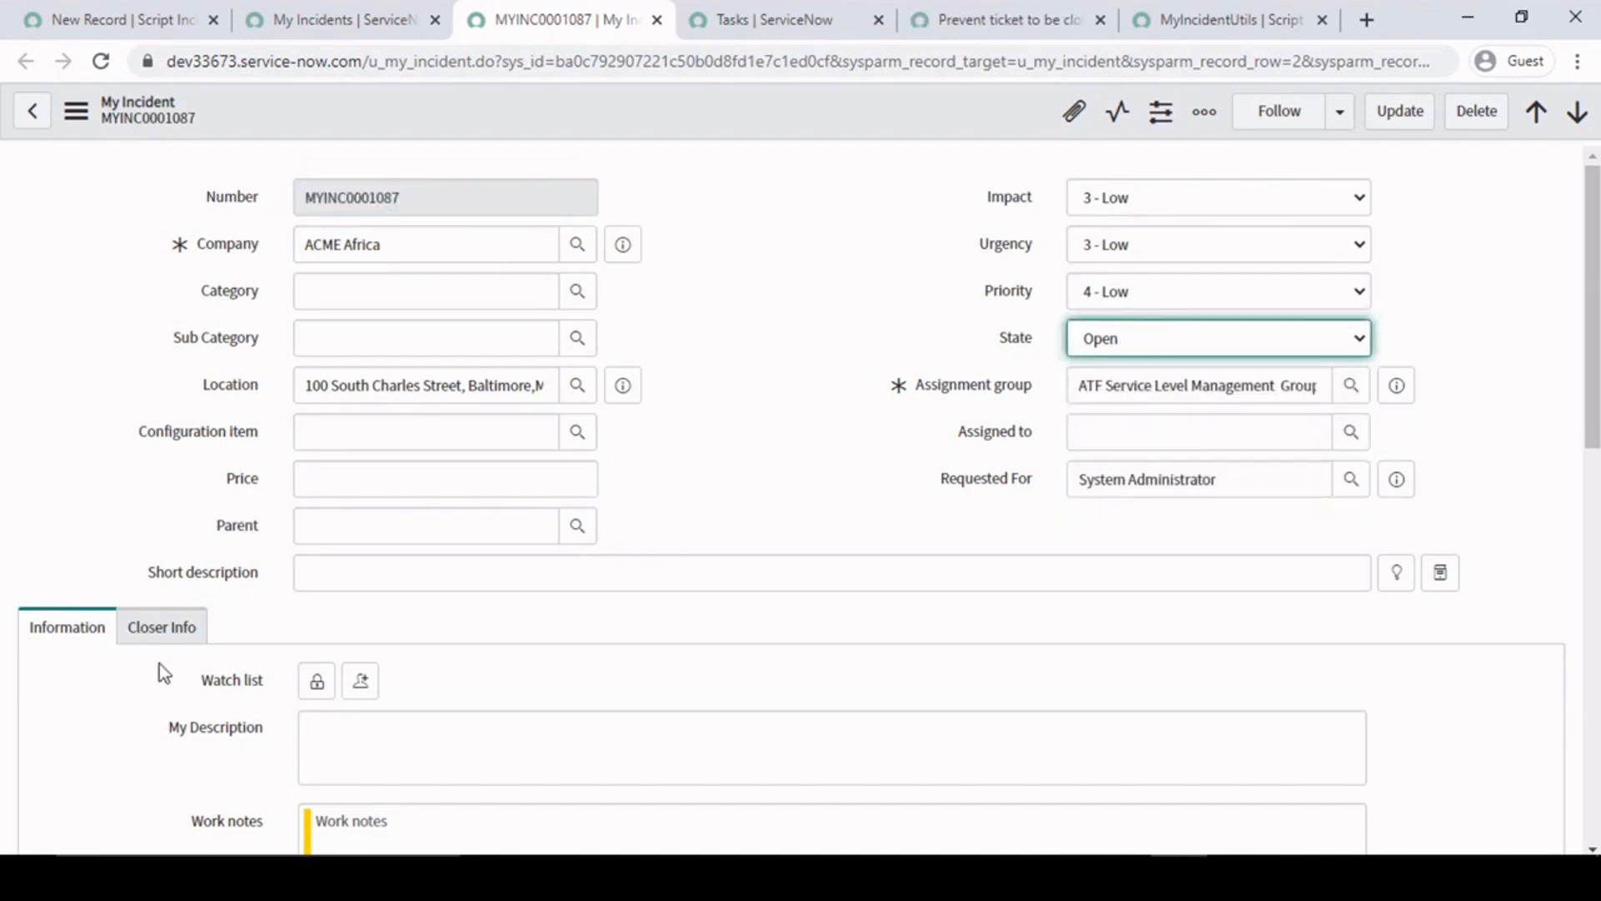
pyautogui.click(163, 626)
pyautogui.scroll(-5, 143, 614)
pyautogui.scroll(-1, 144, 613)
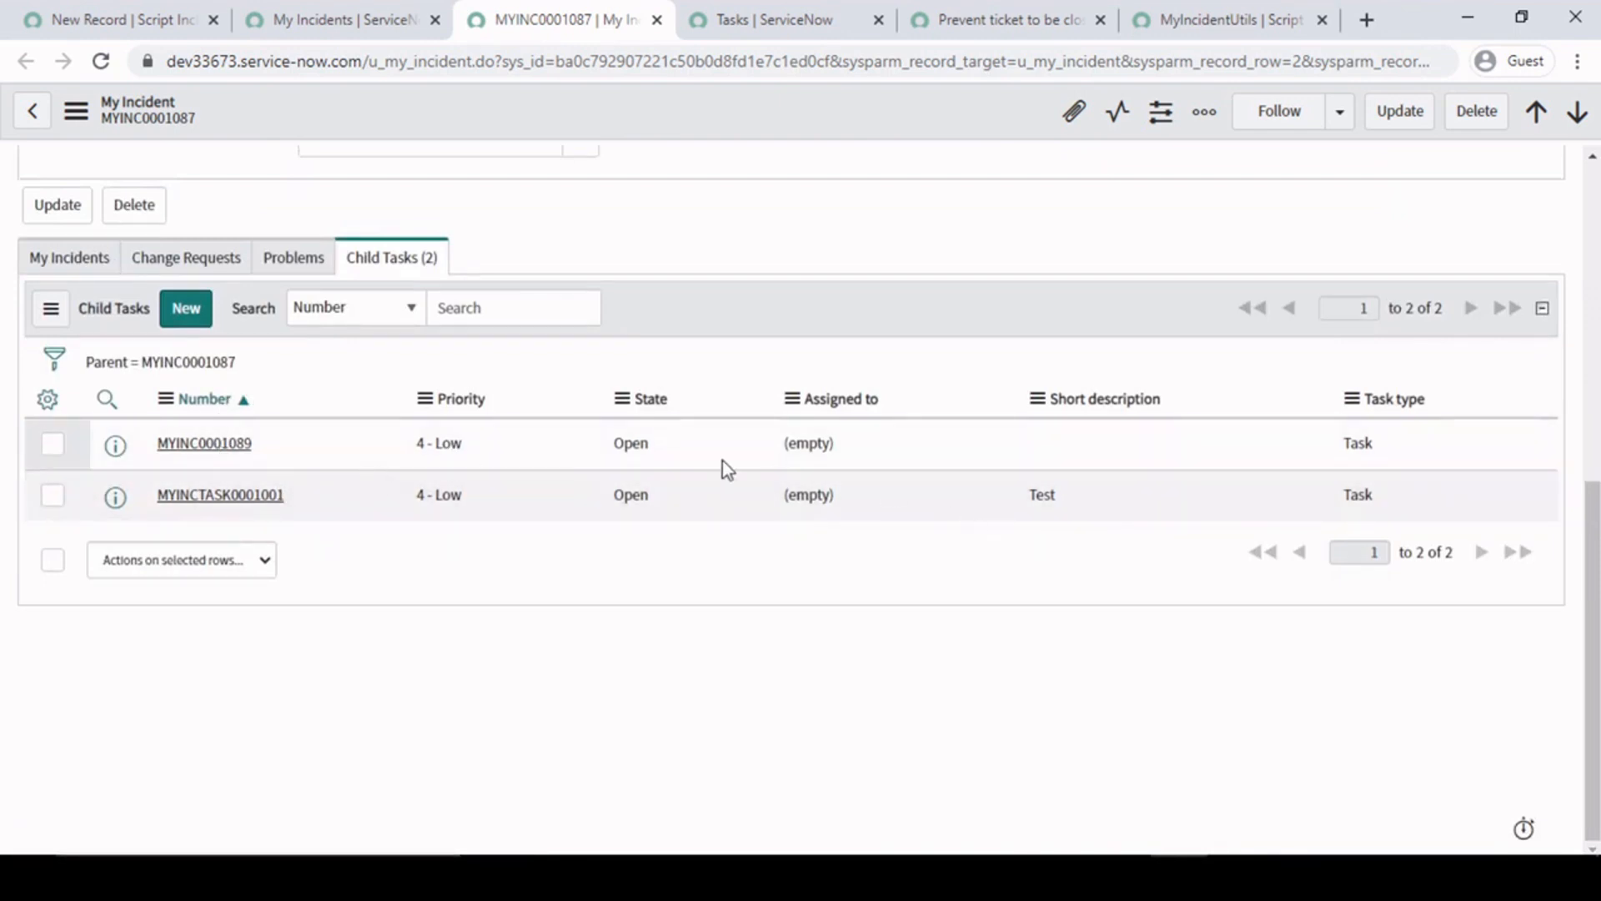
pyautogui.scroll(6, 603, 453)
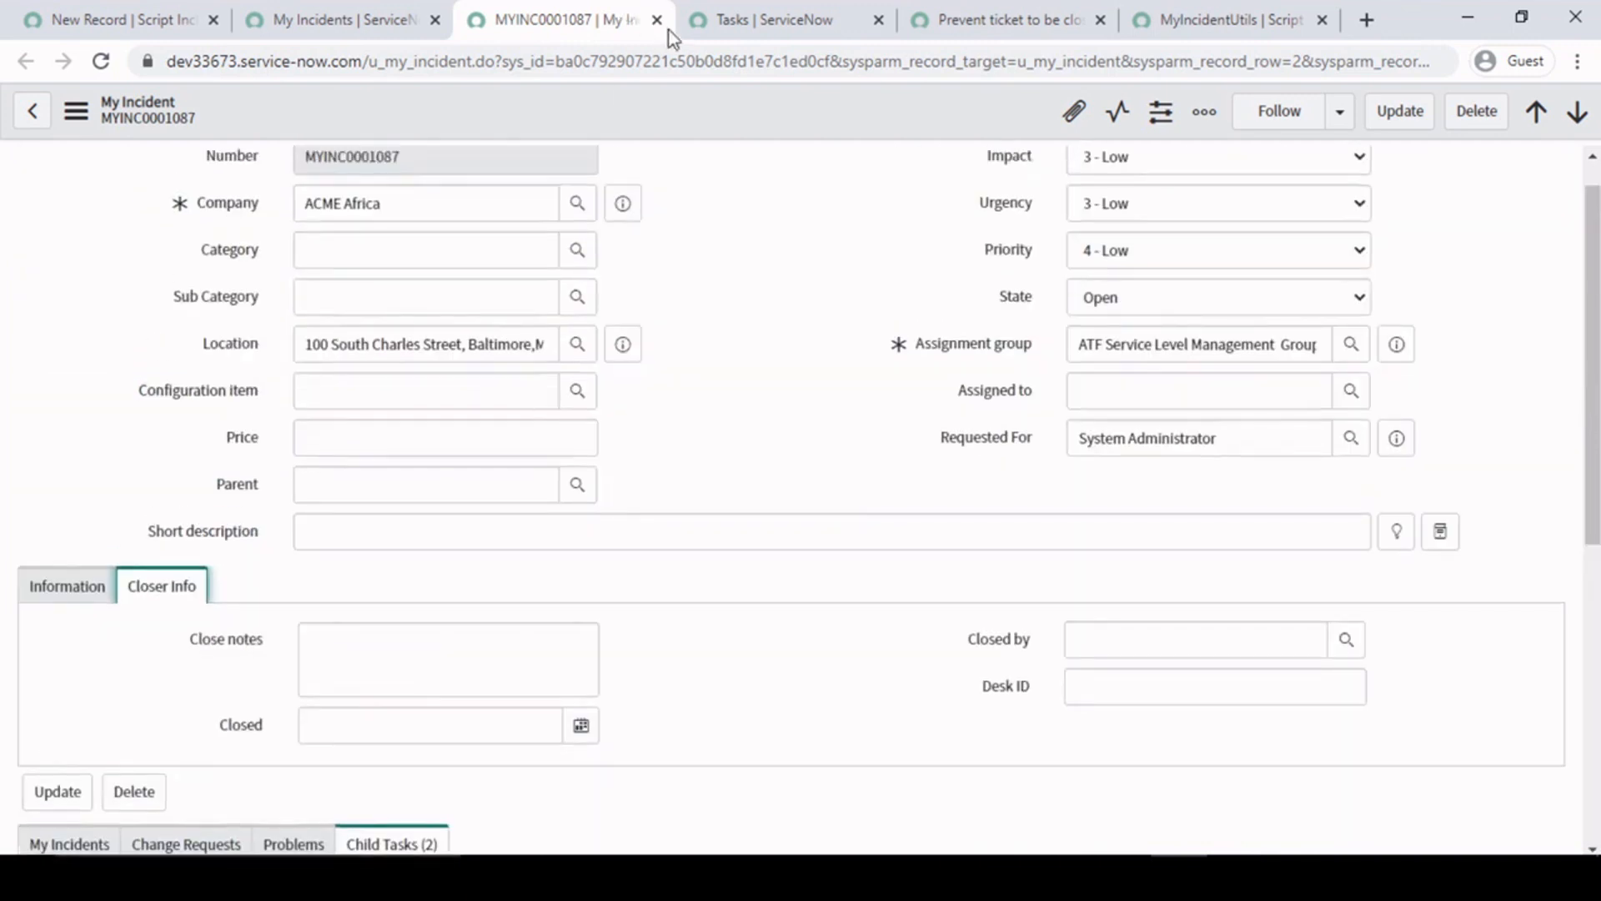
# - Close the MYINC0001087 record and open MYINC0001052 from the My Incidents list in a separate browser tab
pyautogui.click(657, 19)
pyautogui.click(333, 16)
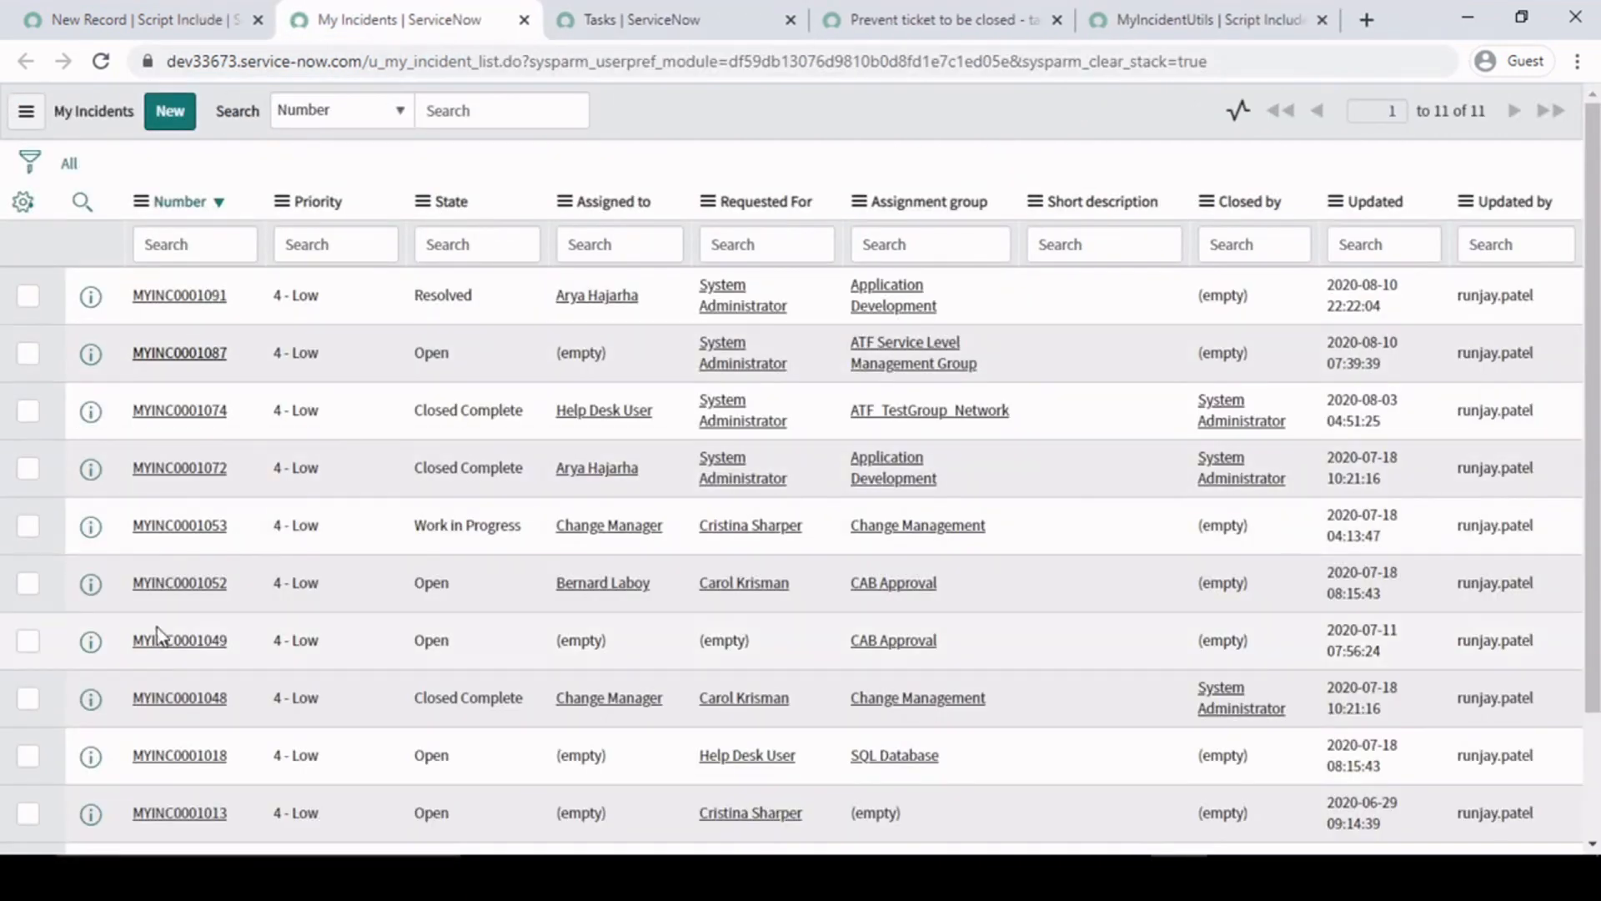
pyautogui.middleClick(166, 589)
pyautogui.click(542, 18)
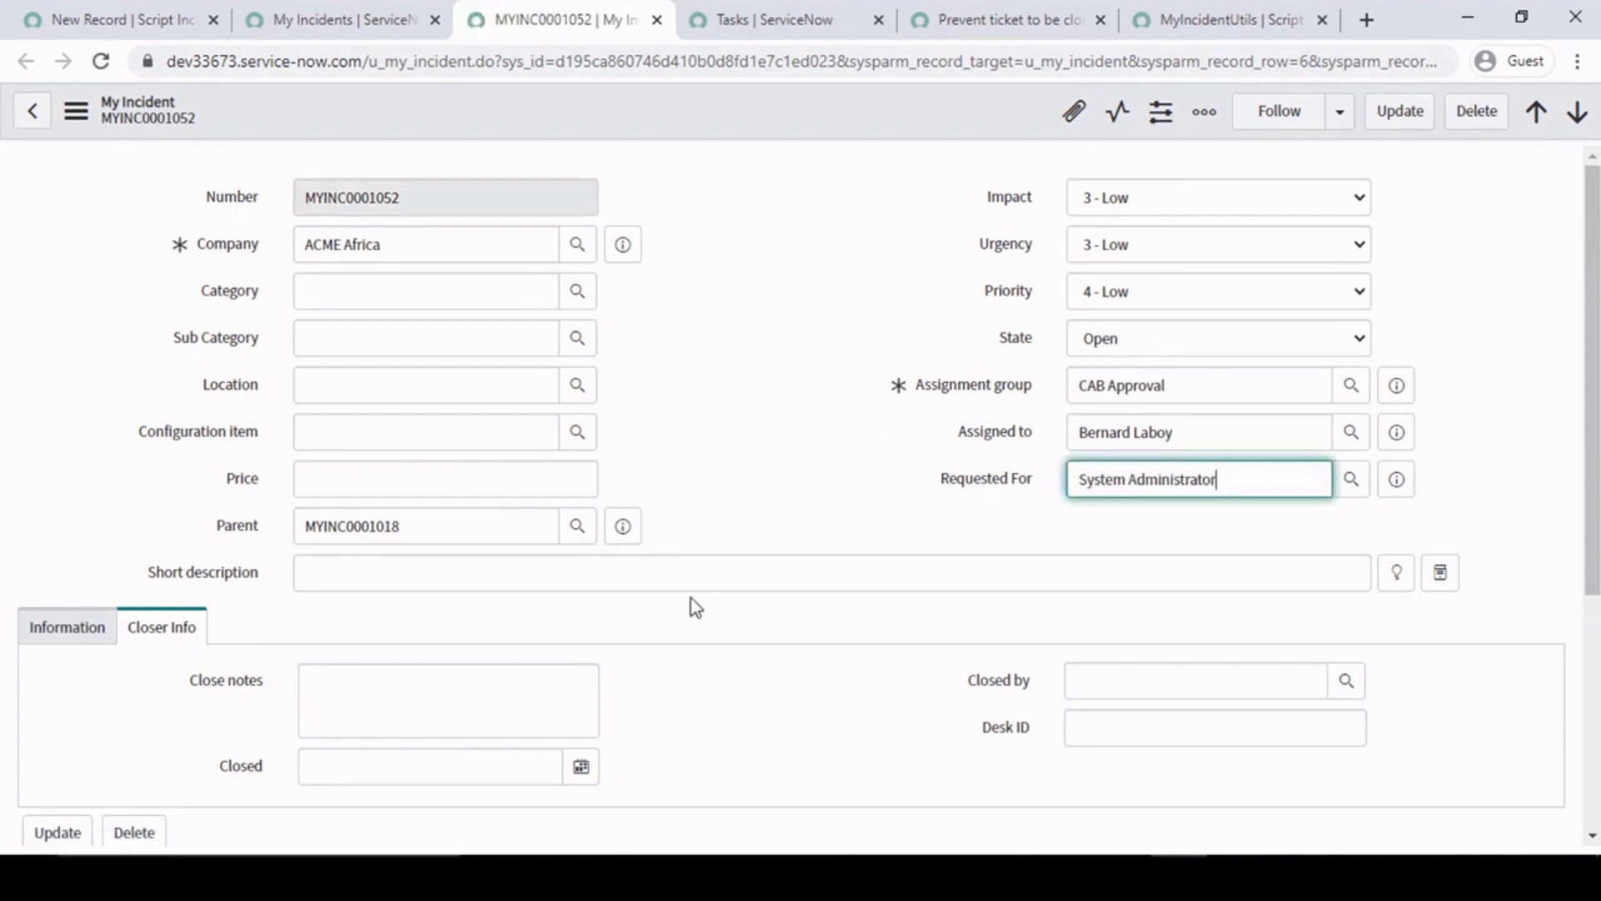
# - Create a child task for MYINC0001052 with the default values and check its state in the Child Tasks list
pyautogui.scroll(-5, 692, 598)
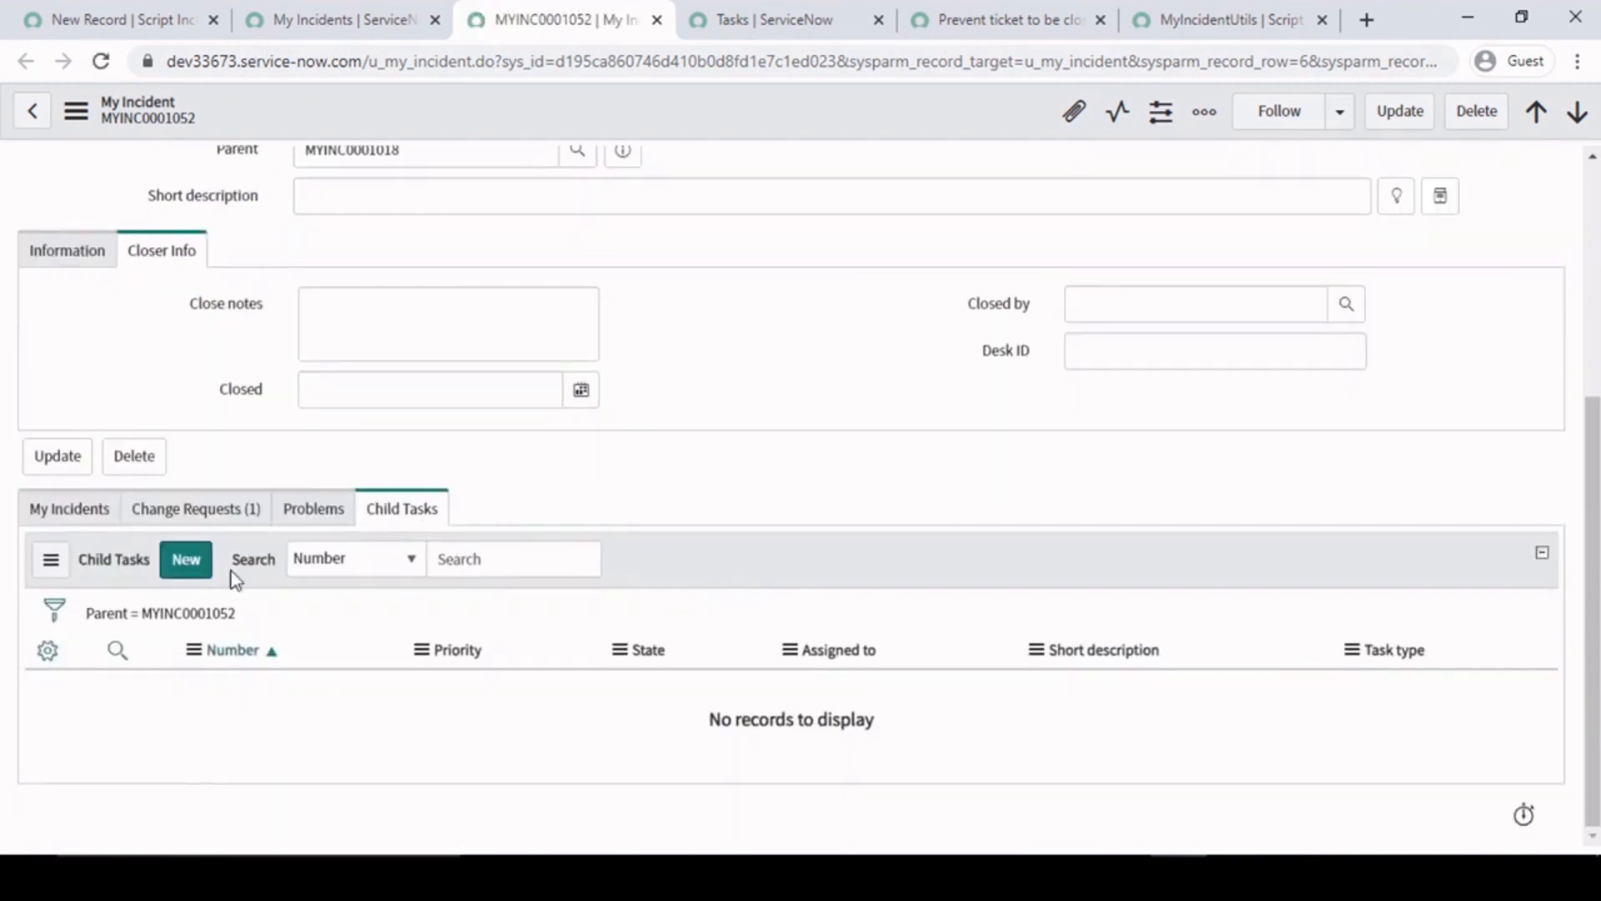
pyautogui.click(186, 563)
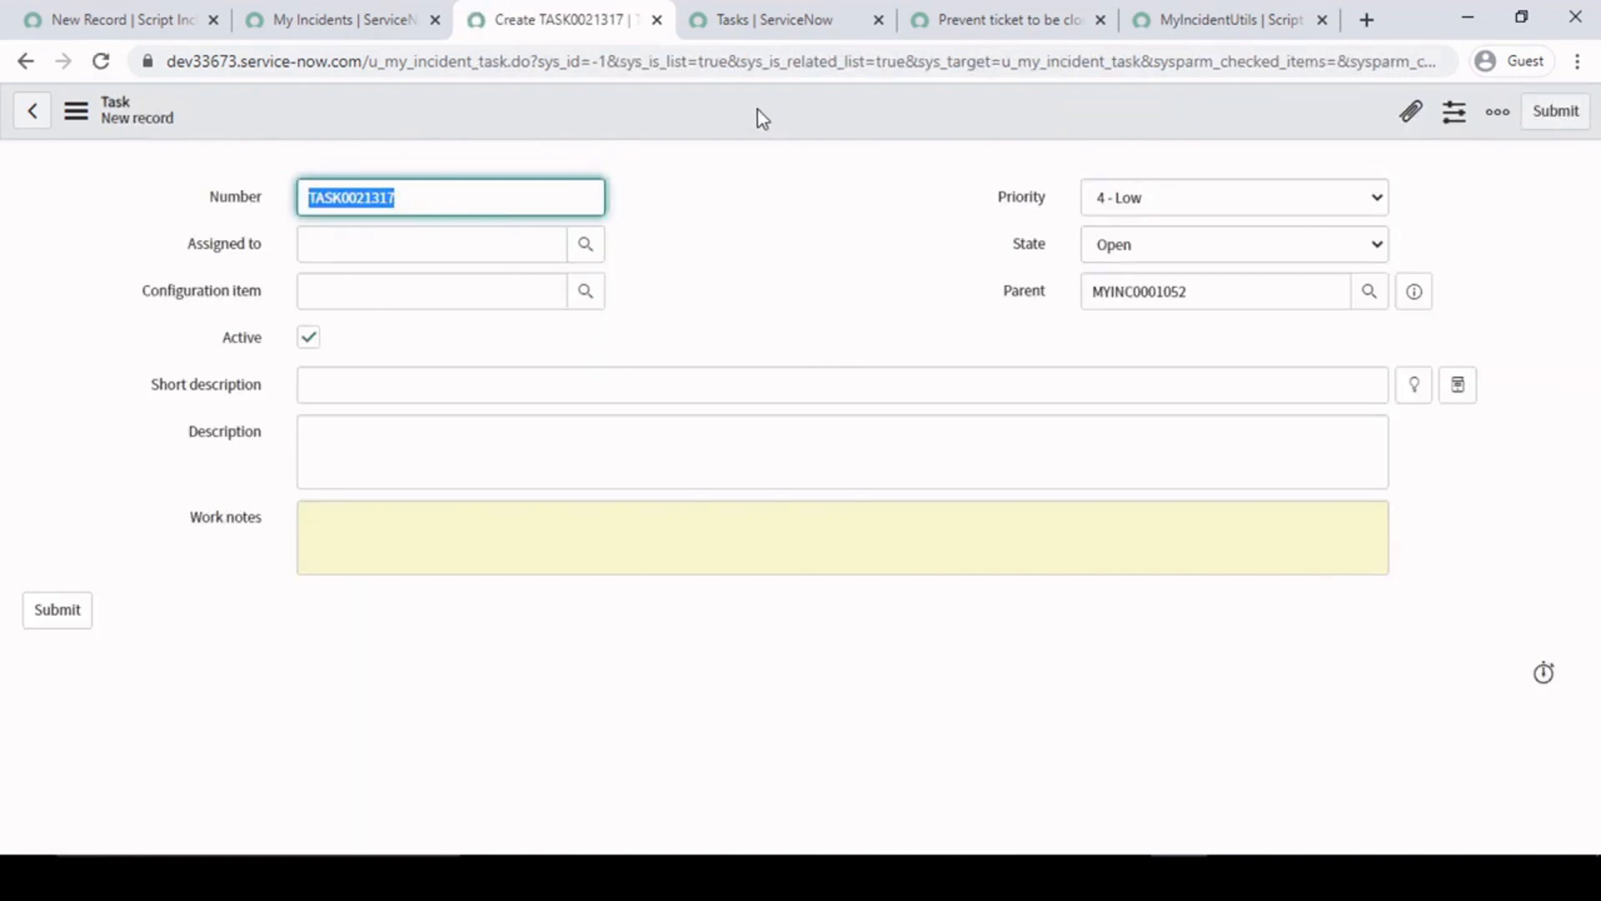
pyautogui.click(1556, 112)
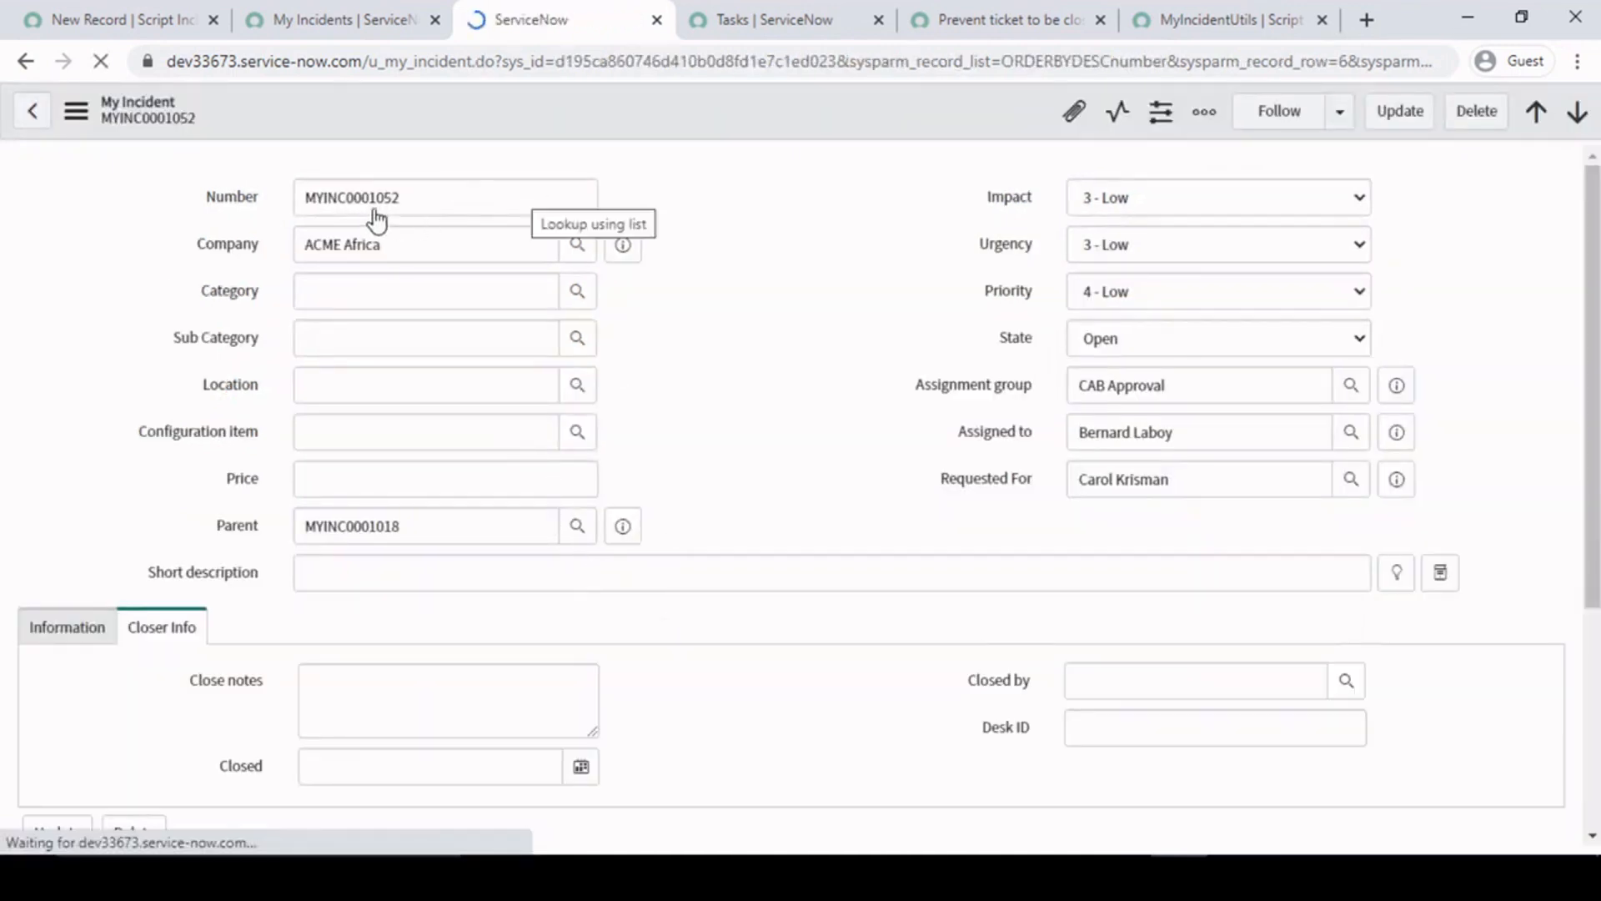
pyautogui.click(709, 401)
pyautogui.scroll(-5, 684, 438)
pyautogui.scroll(3, 651, 451)
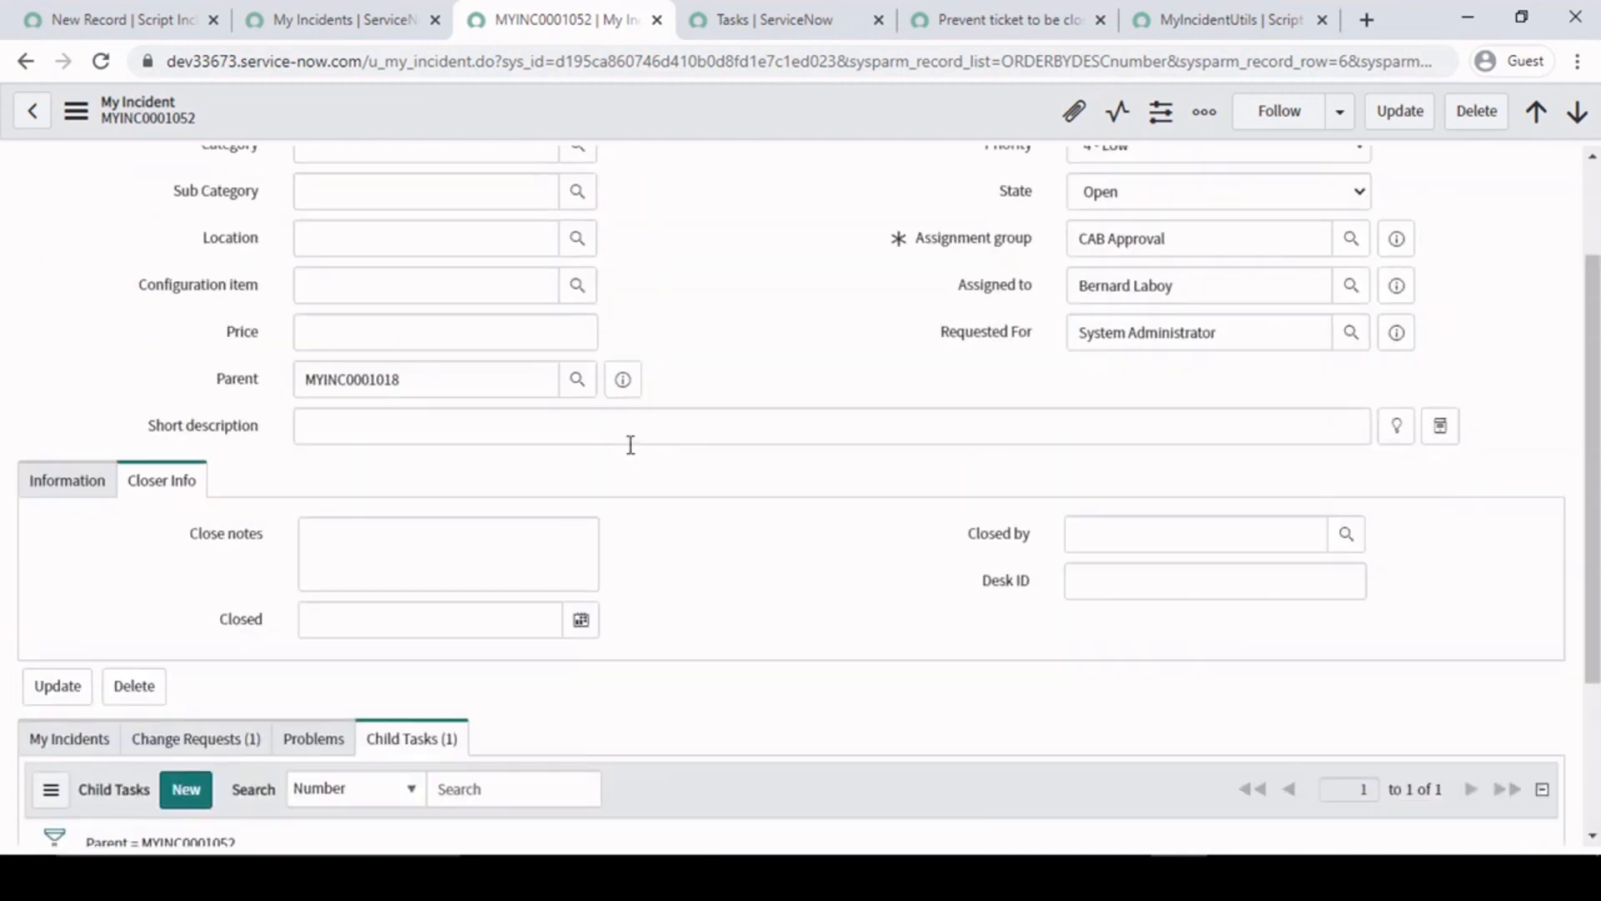
pyautogui.scroll(-3, 525, 478)
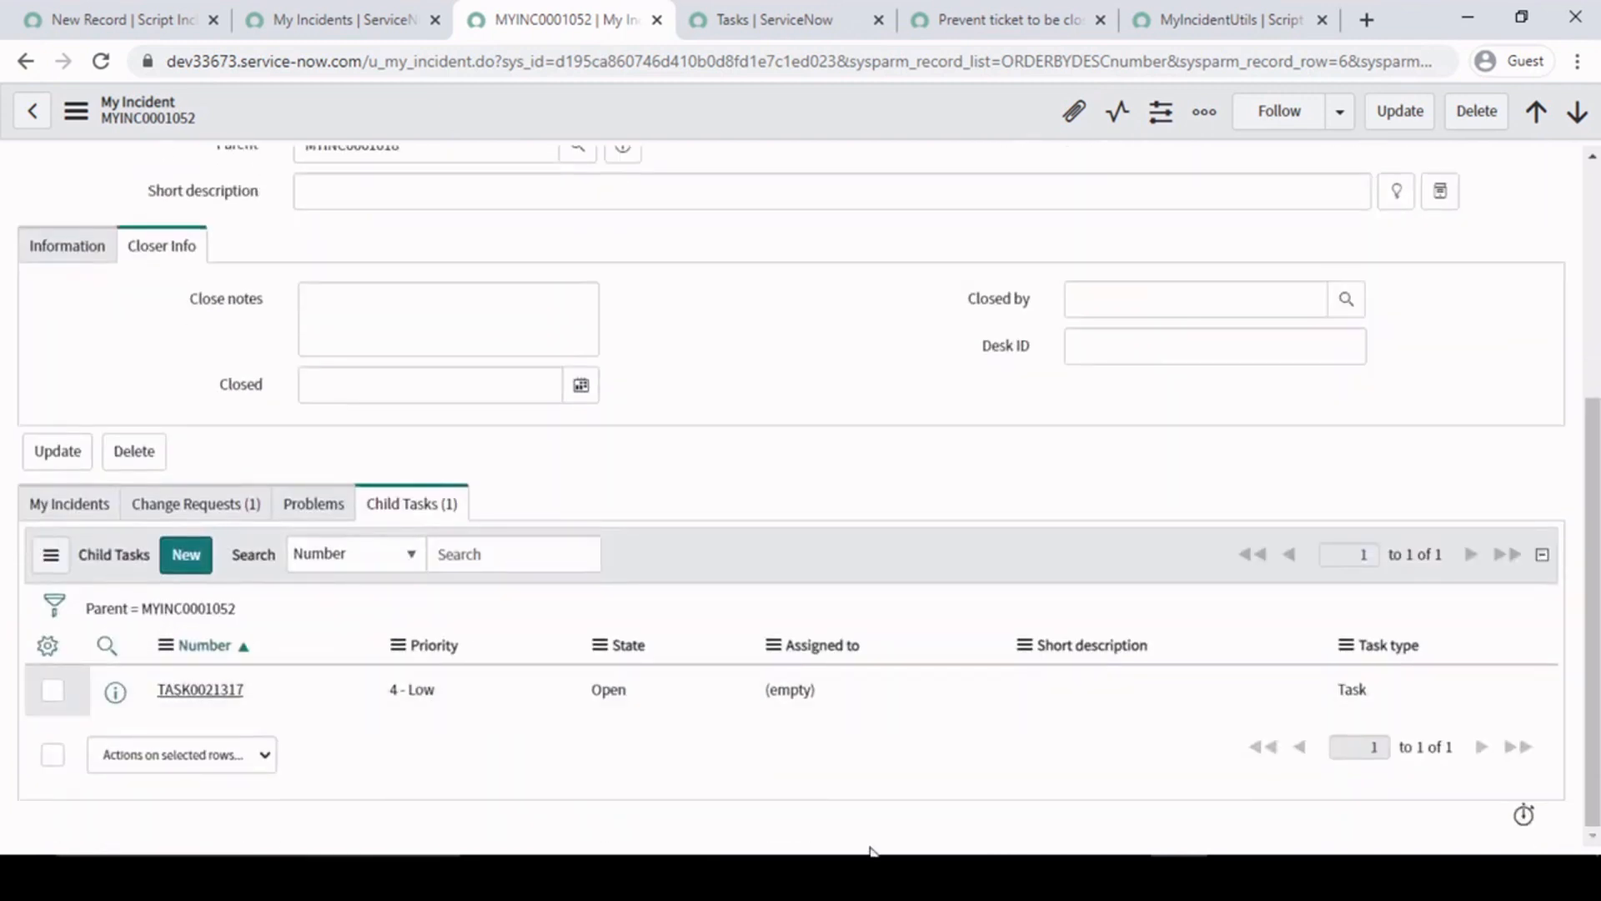
pyautogui.moveTo(572, 695); pyautogui.dragTo(726, 692)
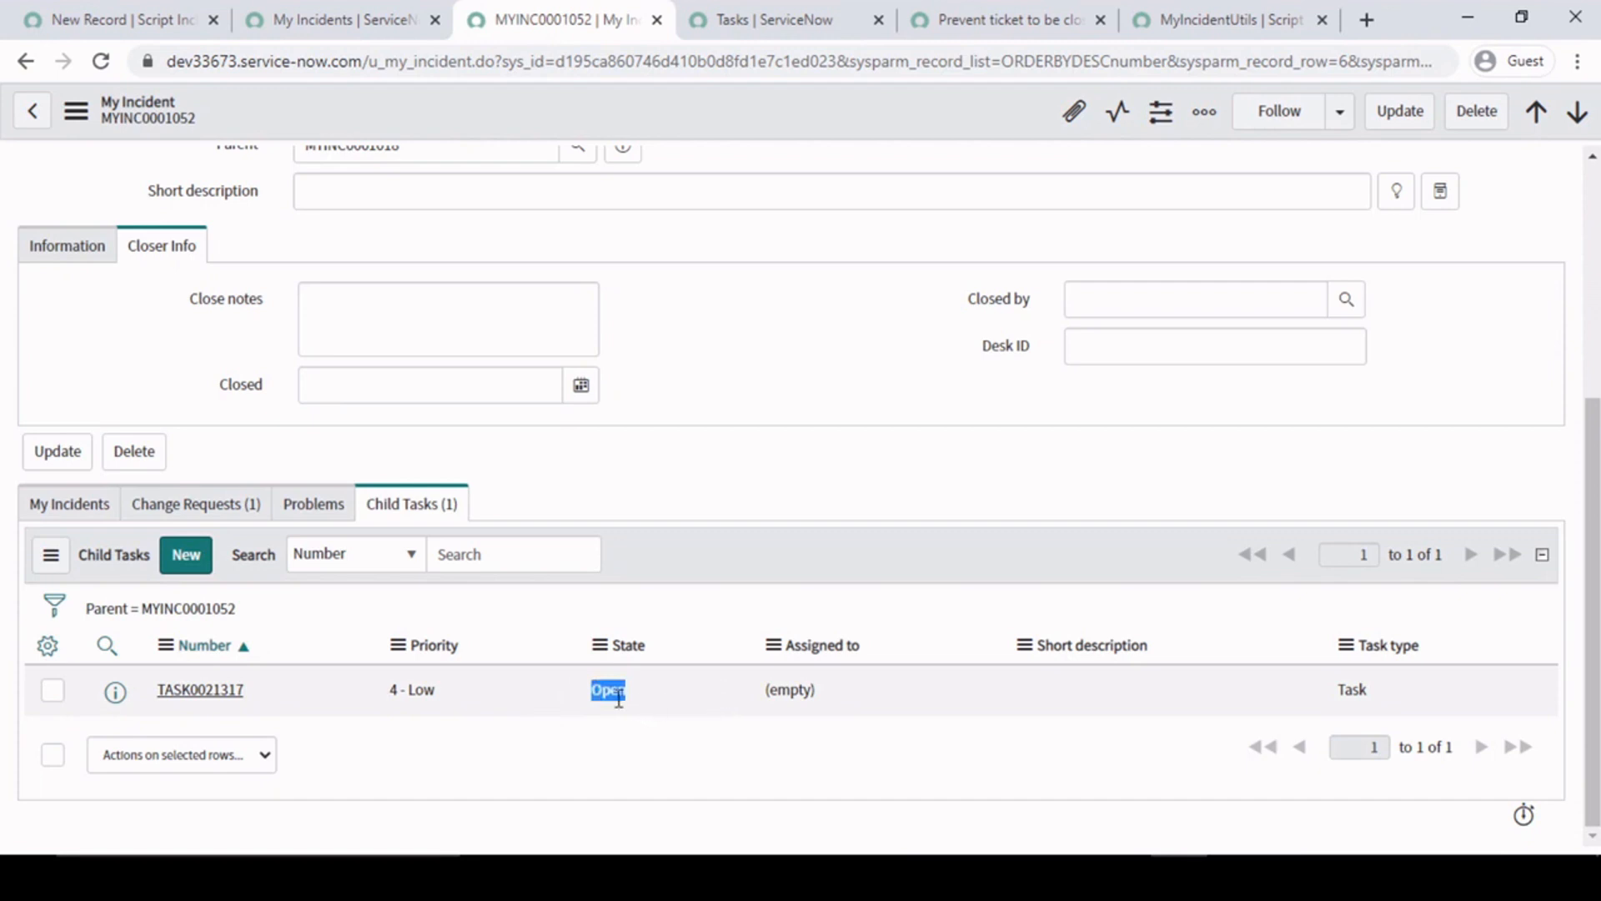
# - Try to save the MYINC0001052 record with its State set to Resolved
pyautogui.scroll(5, 739, 376)
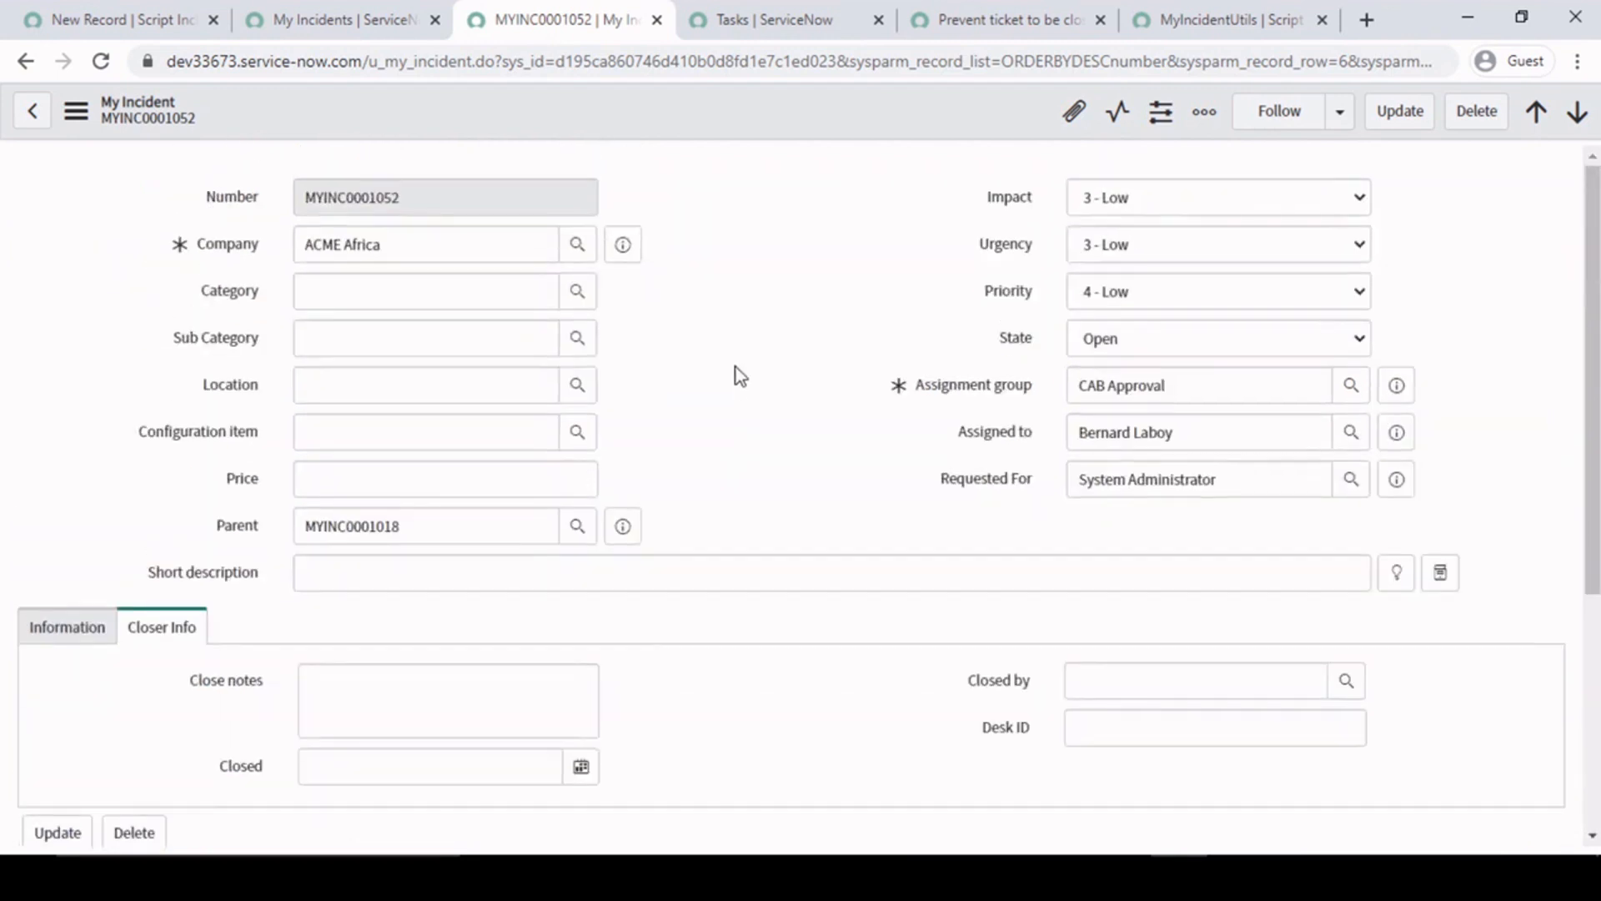
pyautogui.click(1188, 334)
pyautogui.click(1128, 432)
pyautogui.rightClick(749, 103)
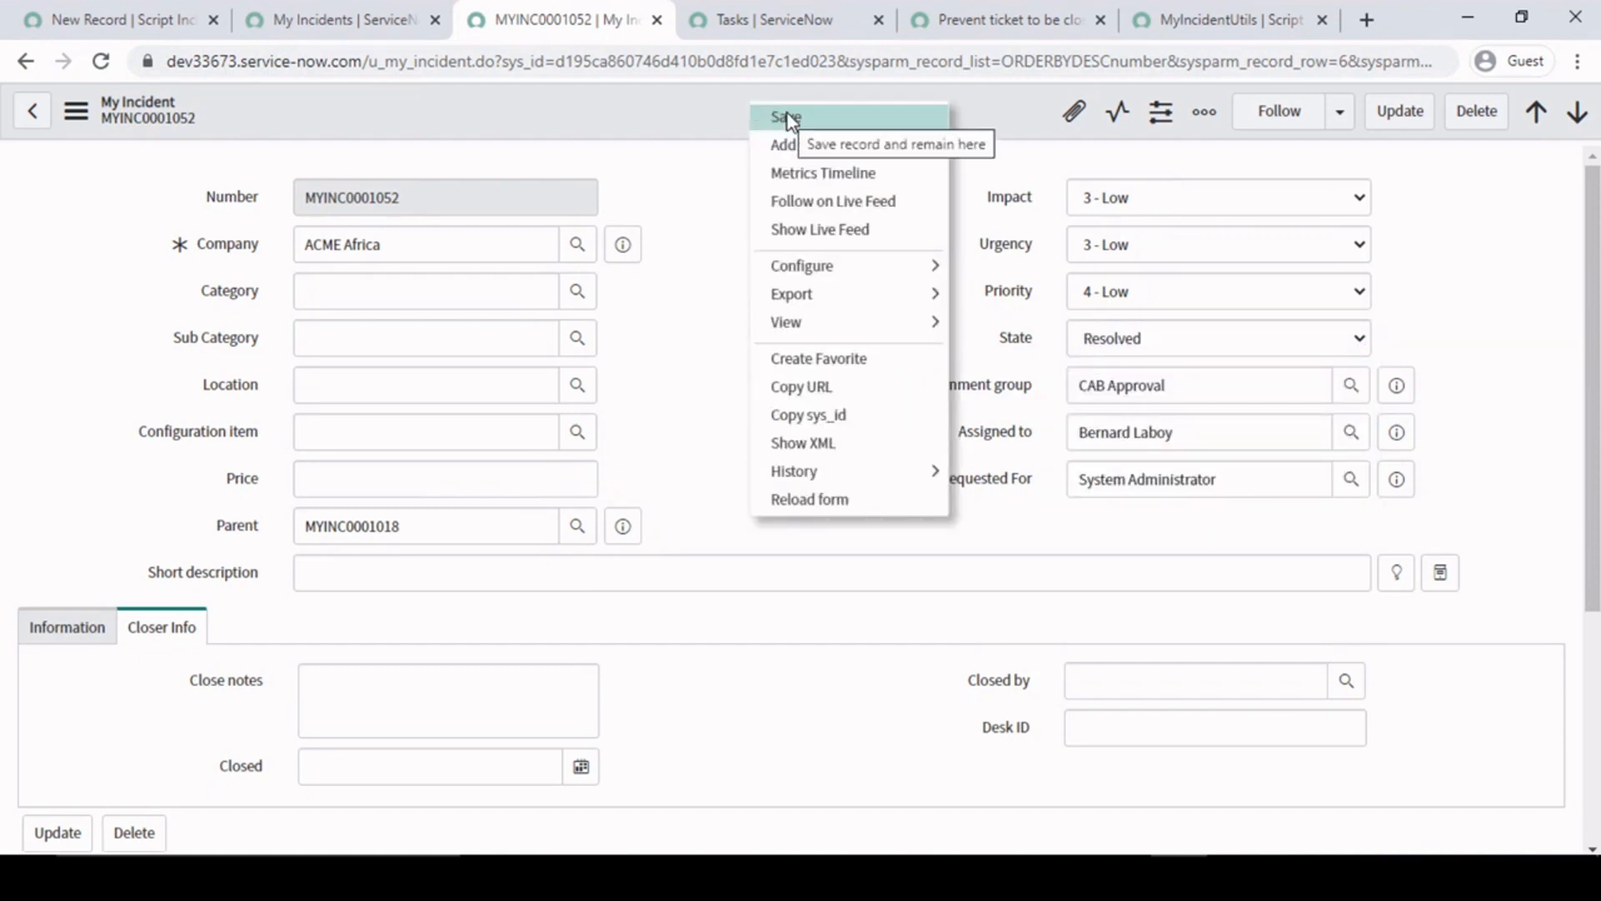
pyautogui.click(787, 117)
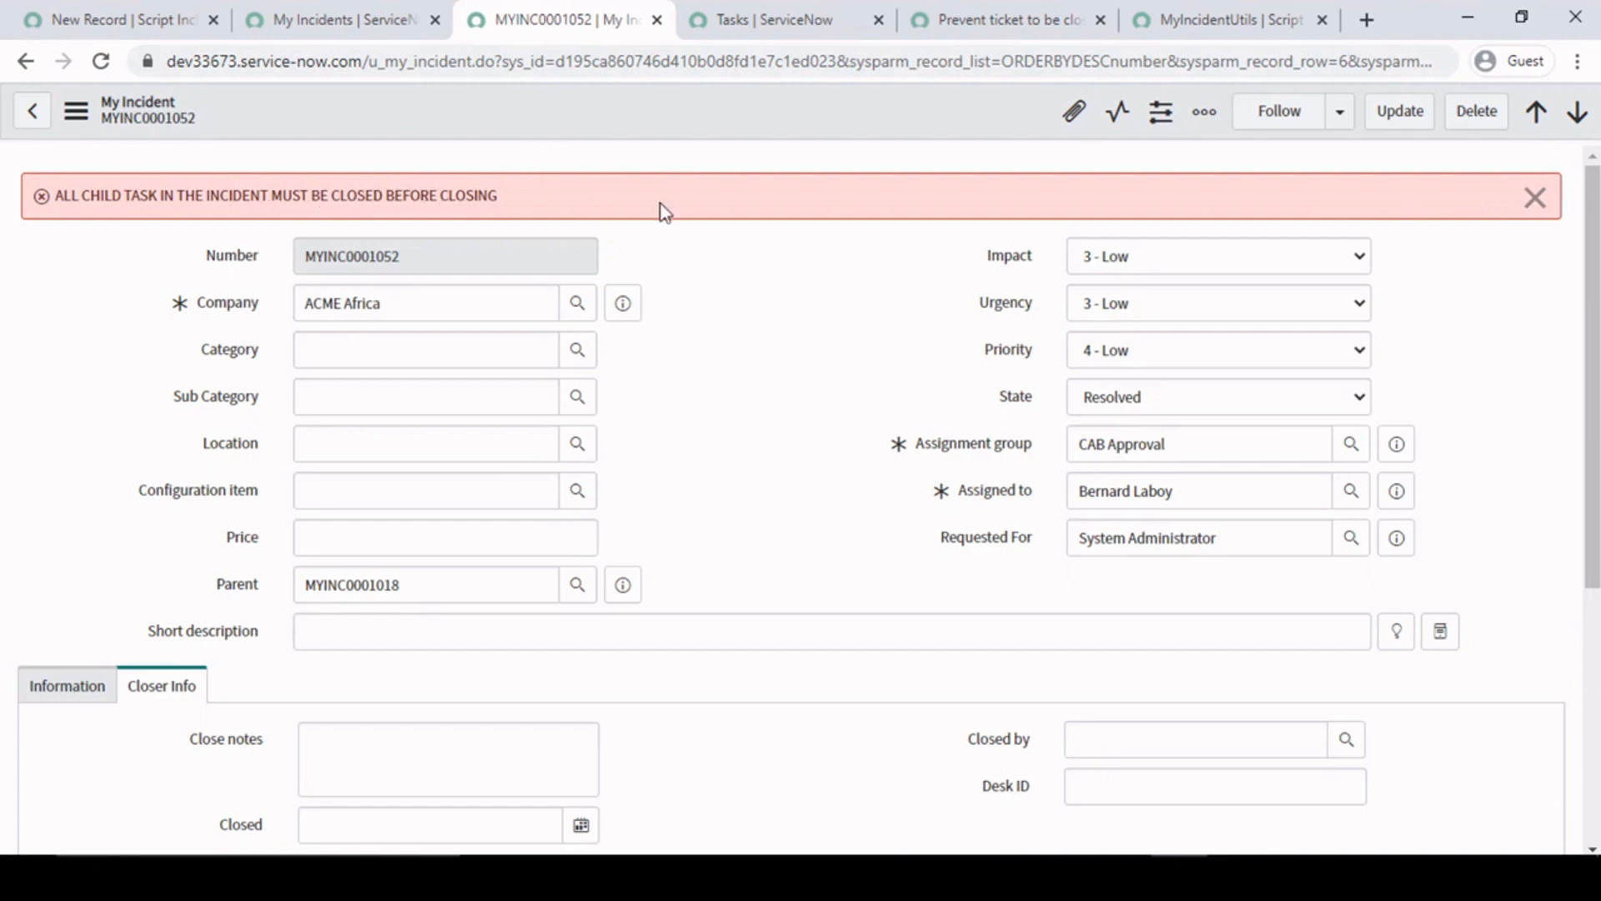
# - Dismiss the error message and check the priority and state of the MYINC0001052 record's child task
pyautogui.click(848, 307)
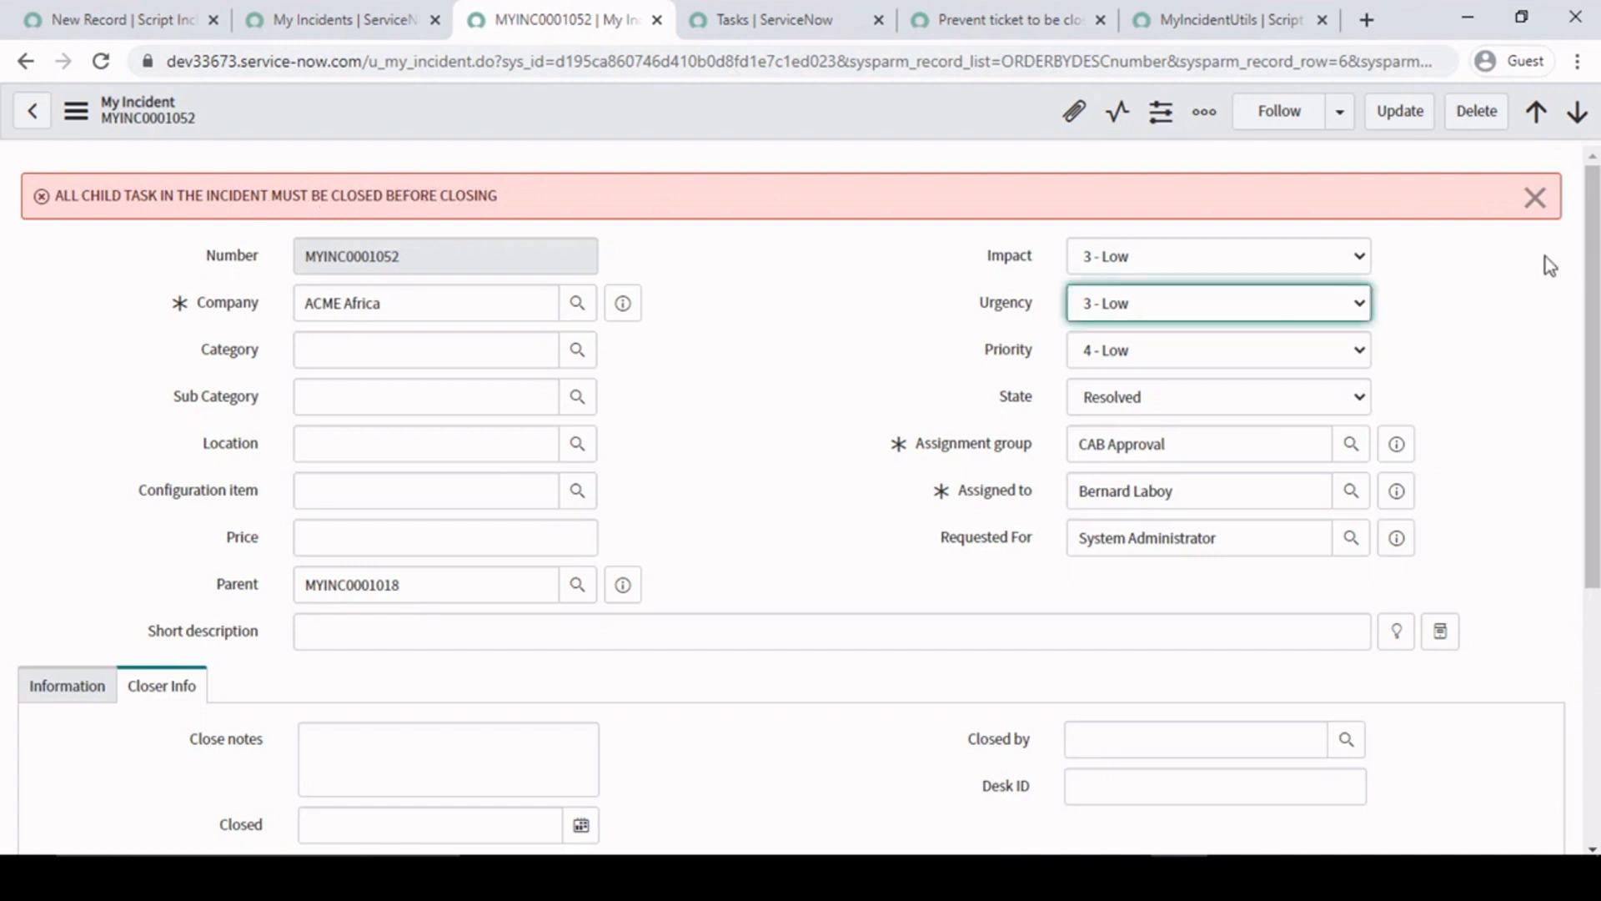
pyautogui.click(1535, 197)
pyautogui.scroll(-4, 834, 542)
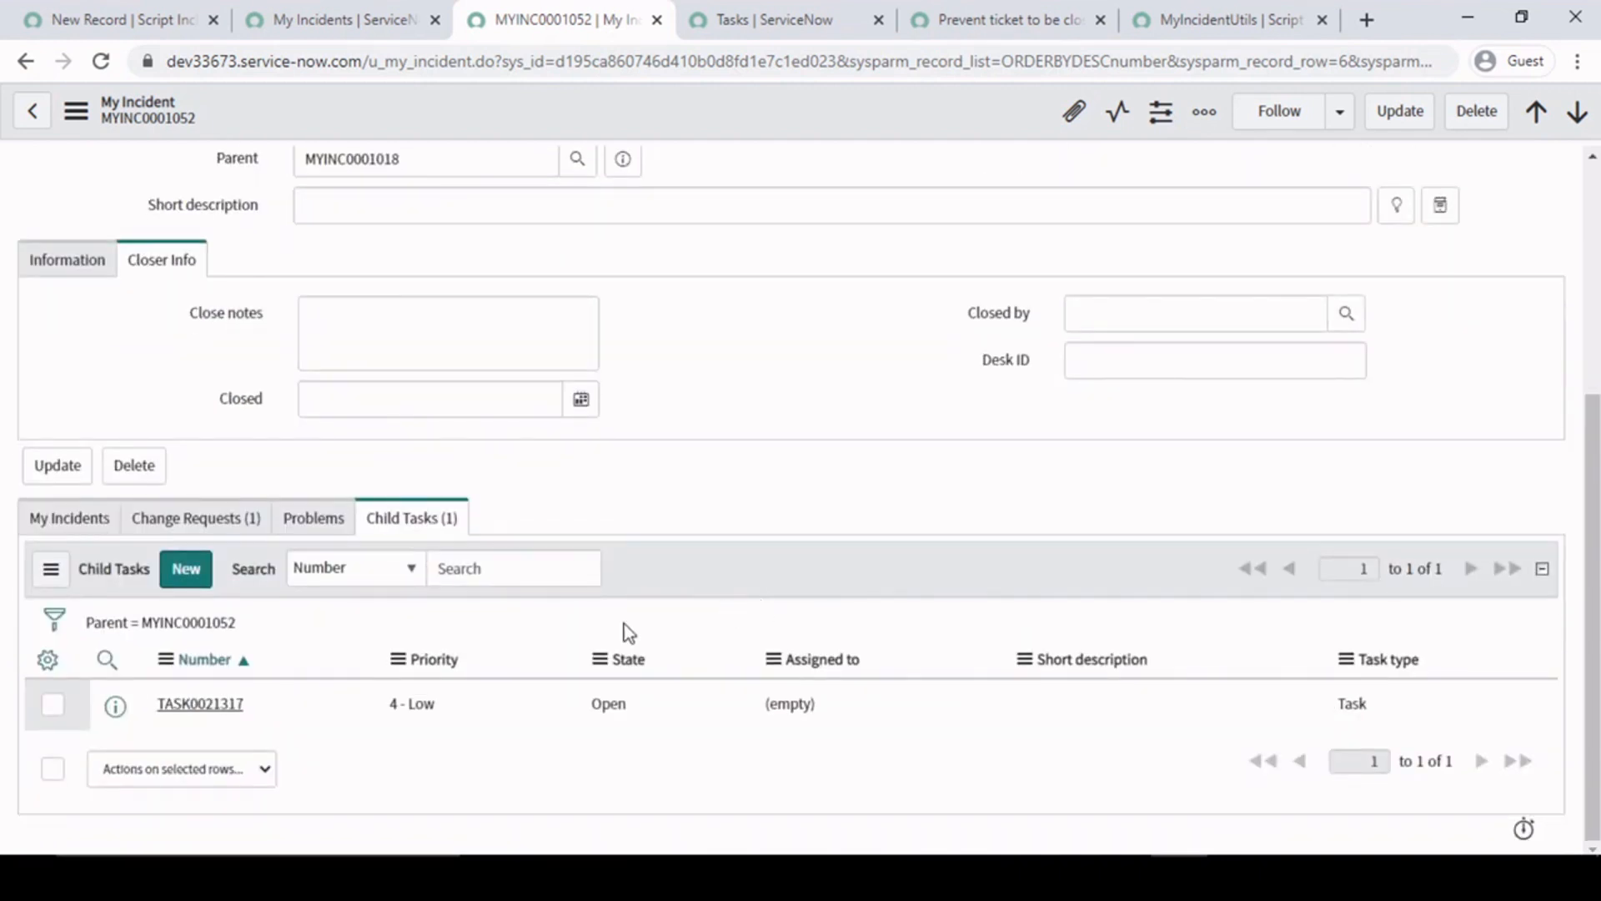
pyautogui.moveTo(471, 709); pyautogui.dragTo(272, 707)
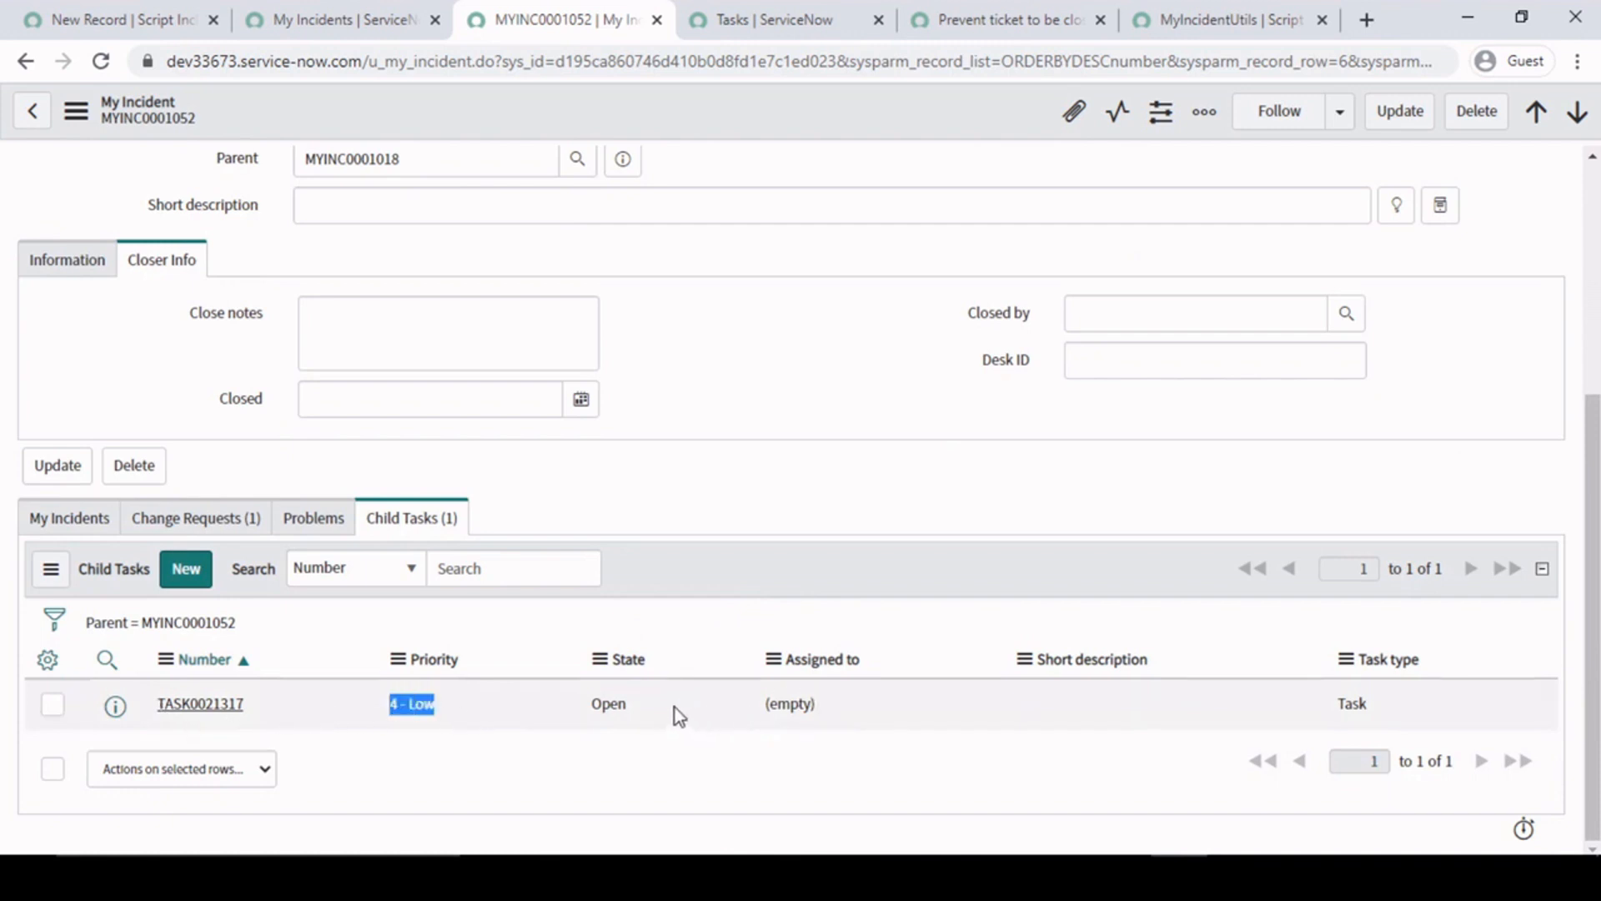
pyautogui.moveTo(674, 709); pyautogui.dragTo(557, 714)
# - Reload the MYINC0001052 form, discarding the unsaved changes, and recheck its State and child task
pyautogui.scroll(5, 997, 317)
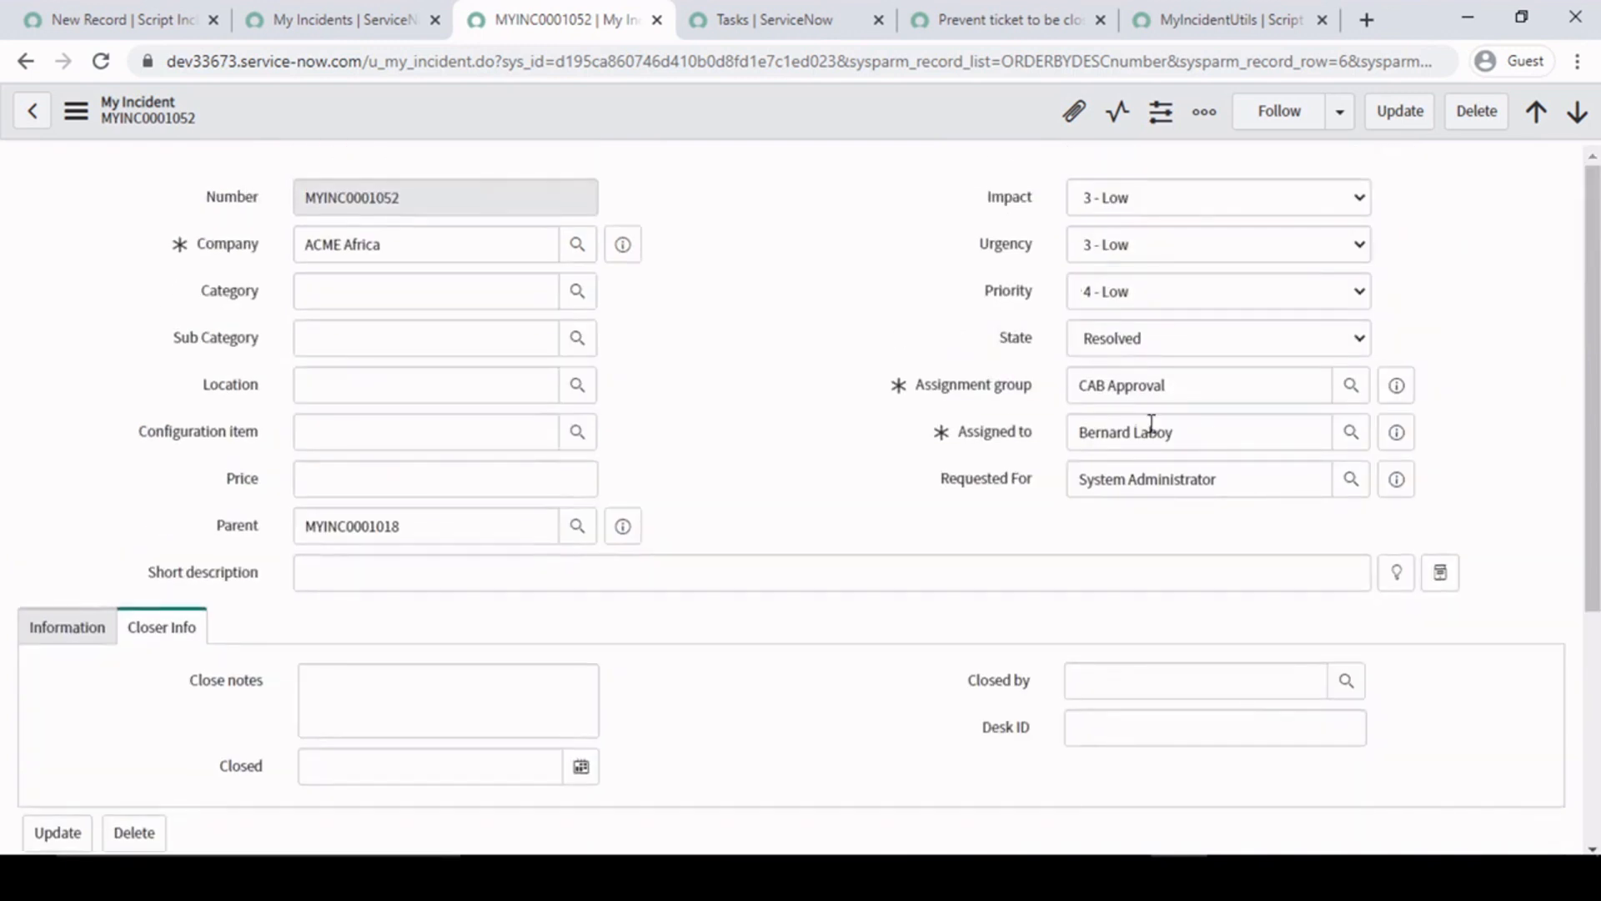
pyautogui.rightClick(762, 110)
pyautogui.click(848, 524)
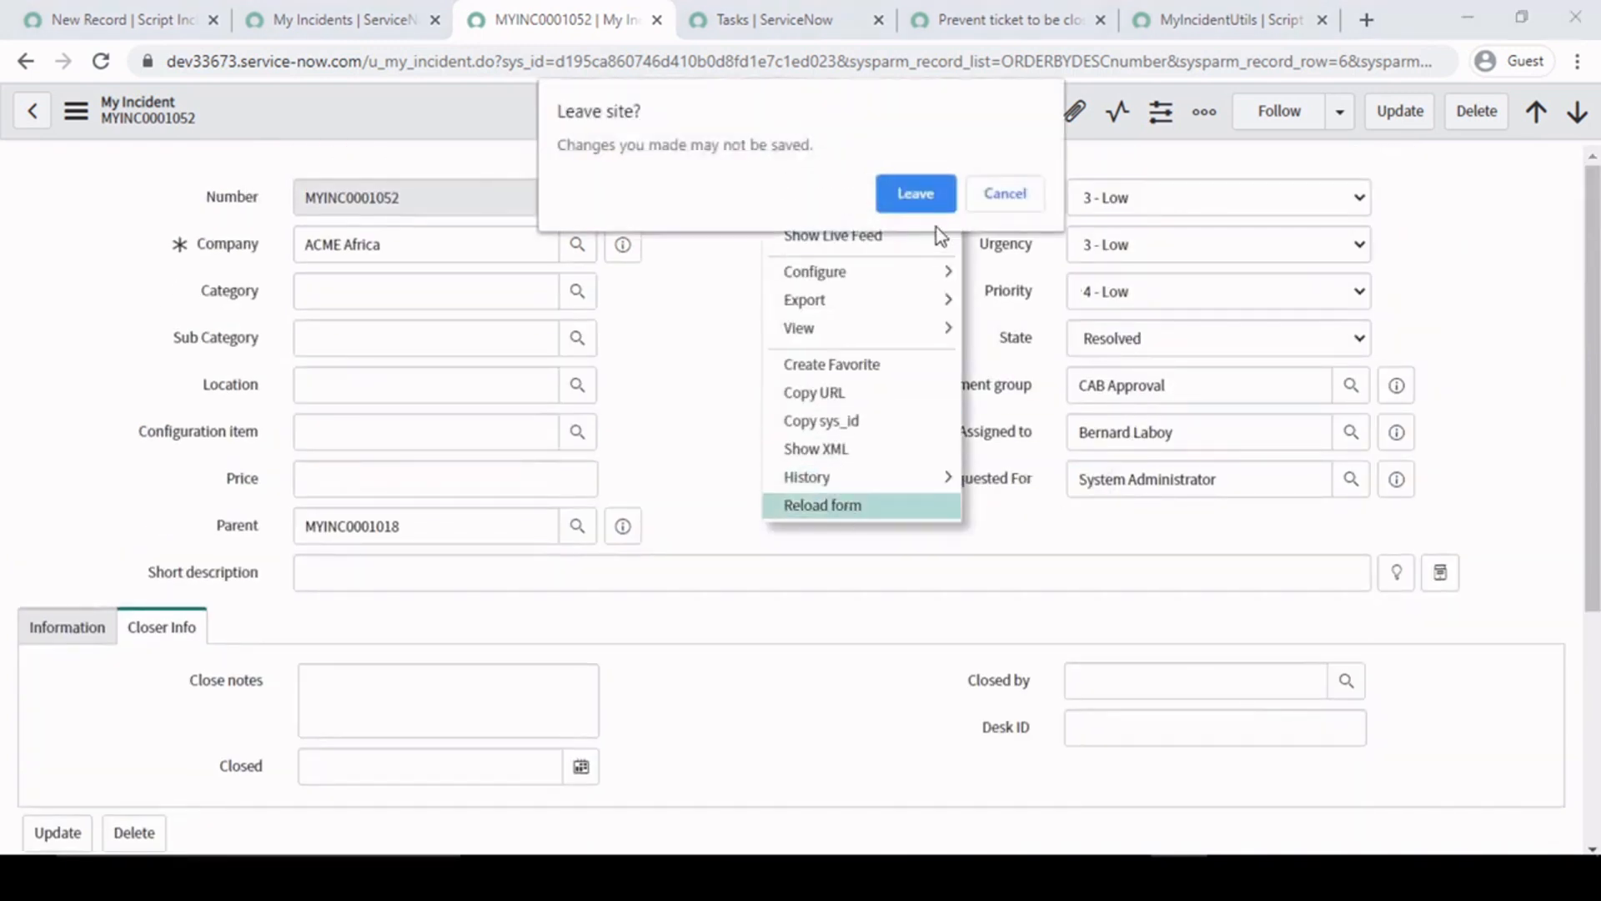
pyautogui.click(918, 197)
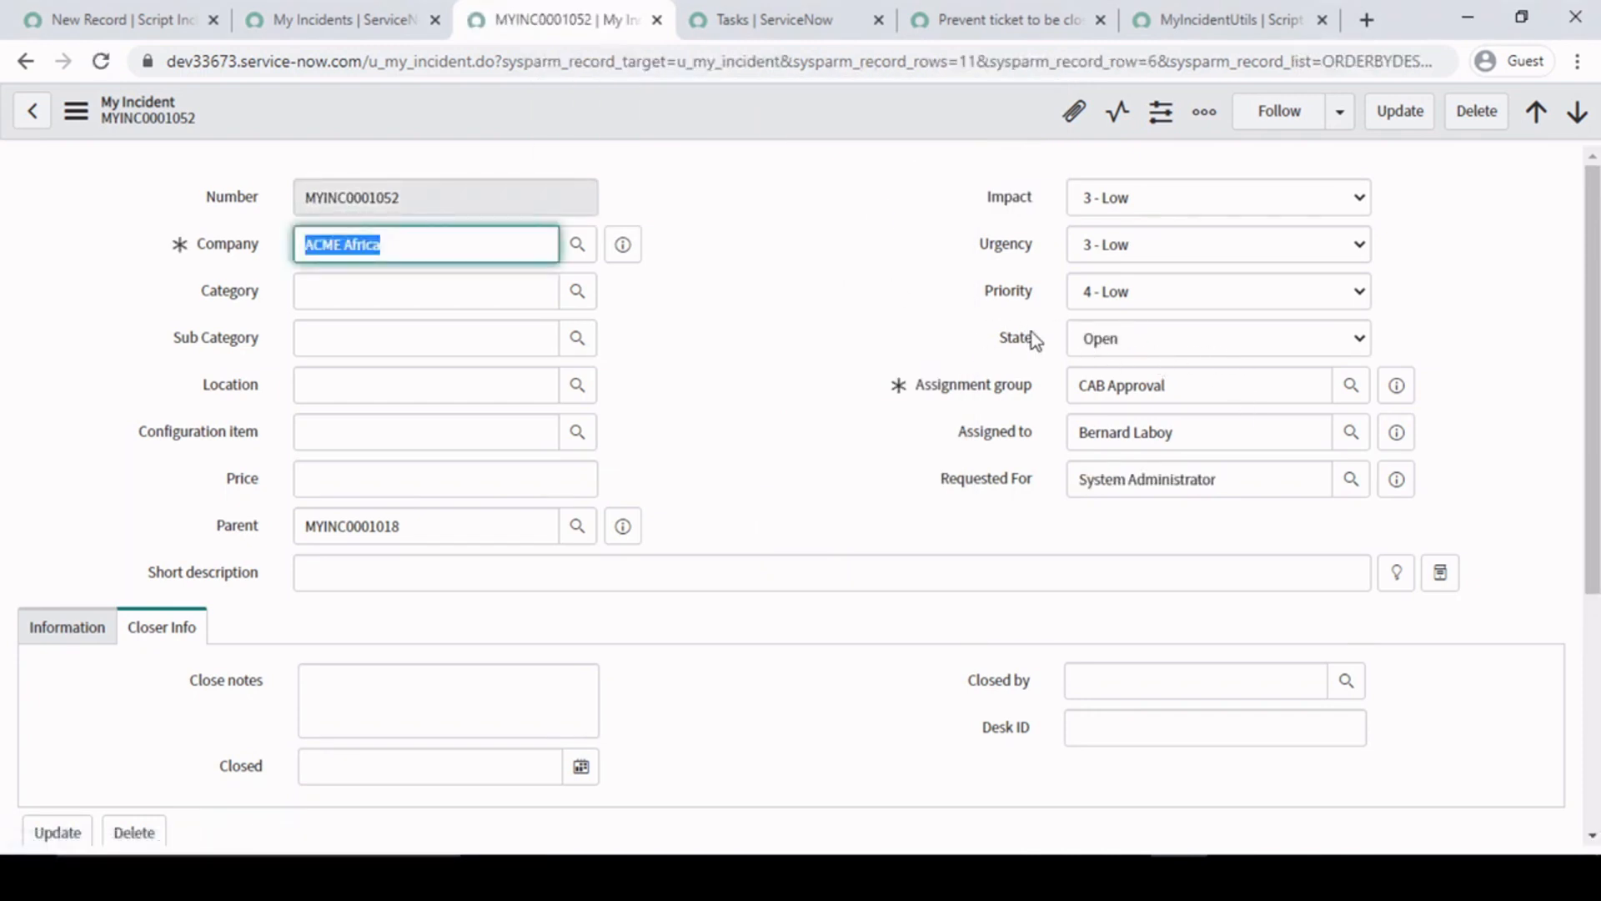
pyautogui.click(847, 289)
pyautogui.scroll(-5, 804, 367)
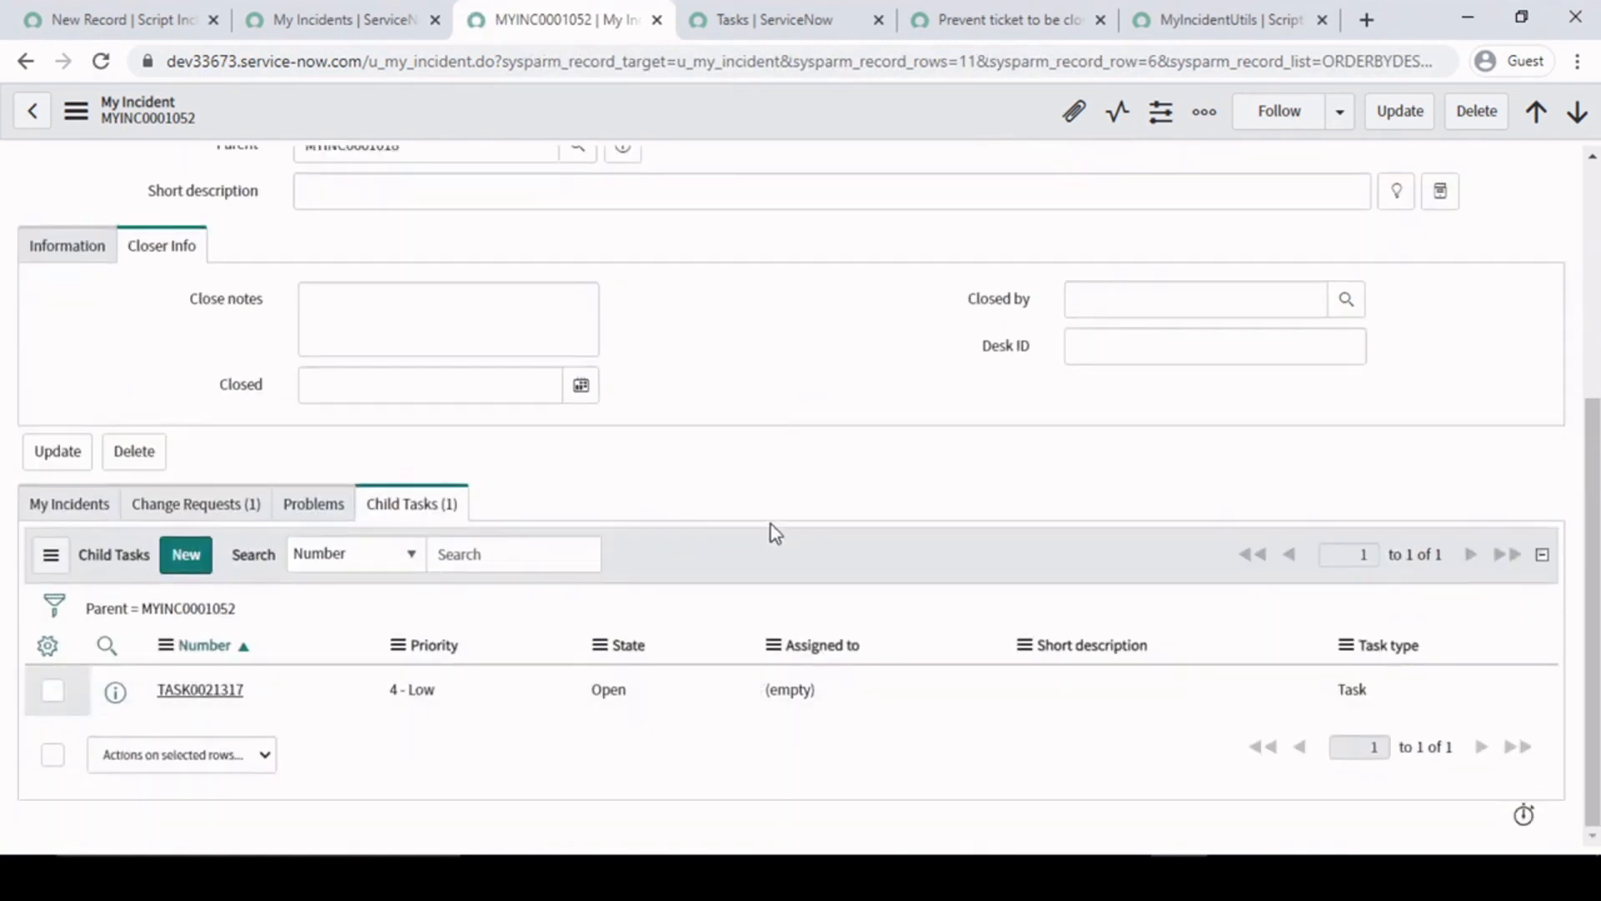
pyautogui.scroll(5, 827, 475)
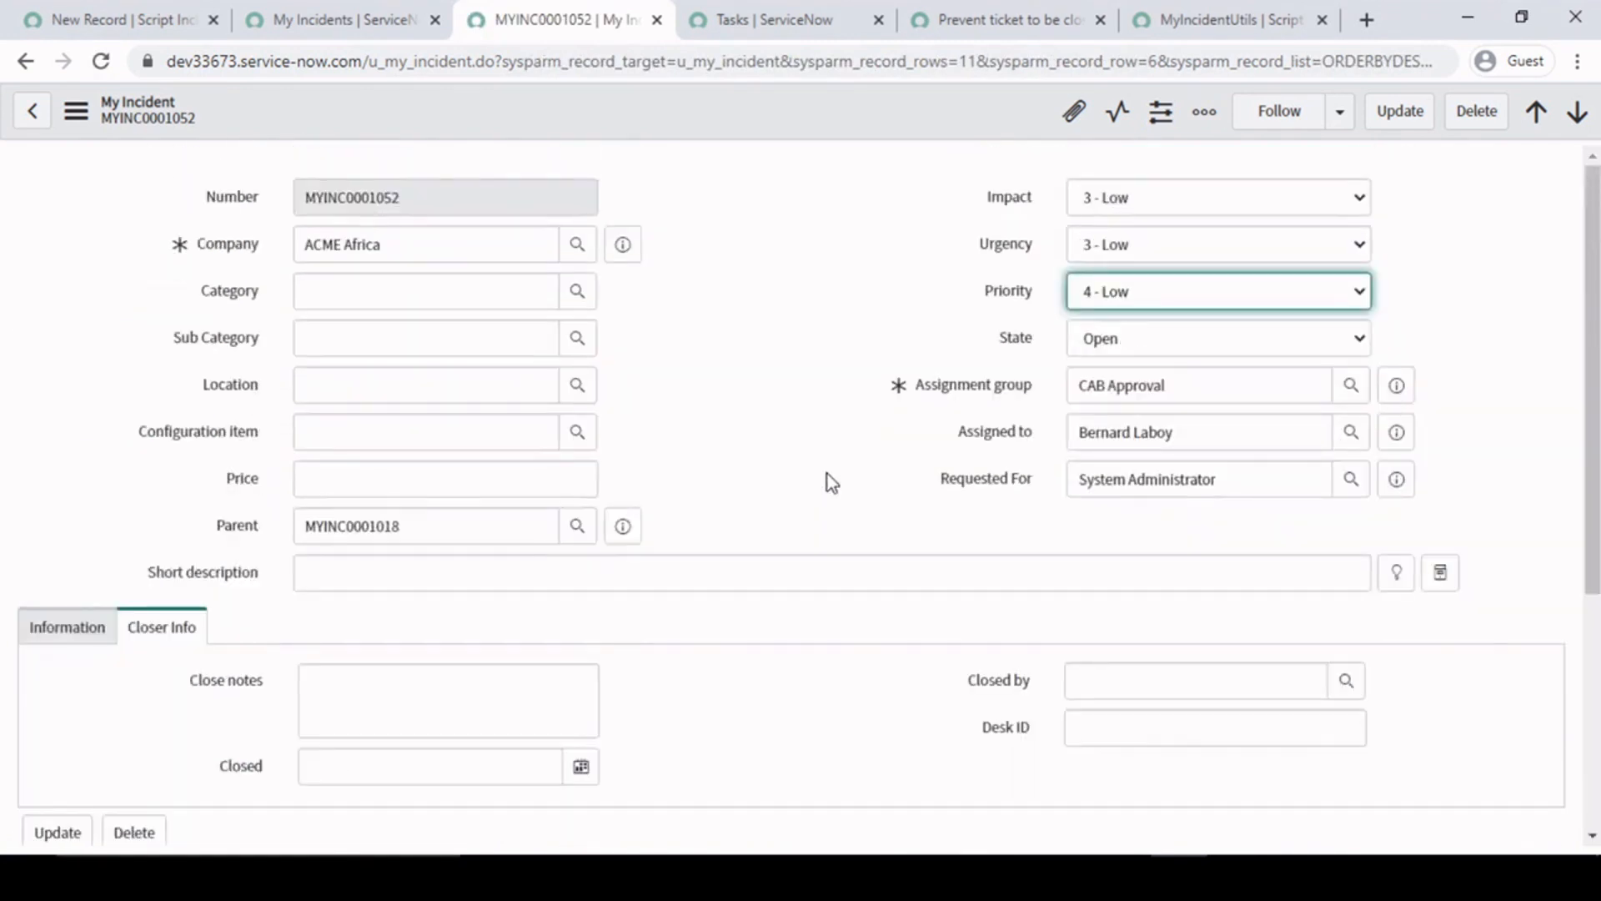
# - Set the State of MYINC0001052 to Resolved without saving, and check the state of its child task
pyautogui.click(1175, 337)
pyautogui.click(1129, 430)
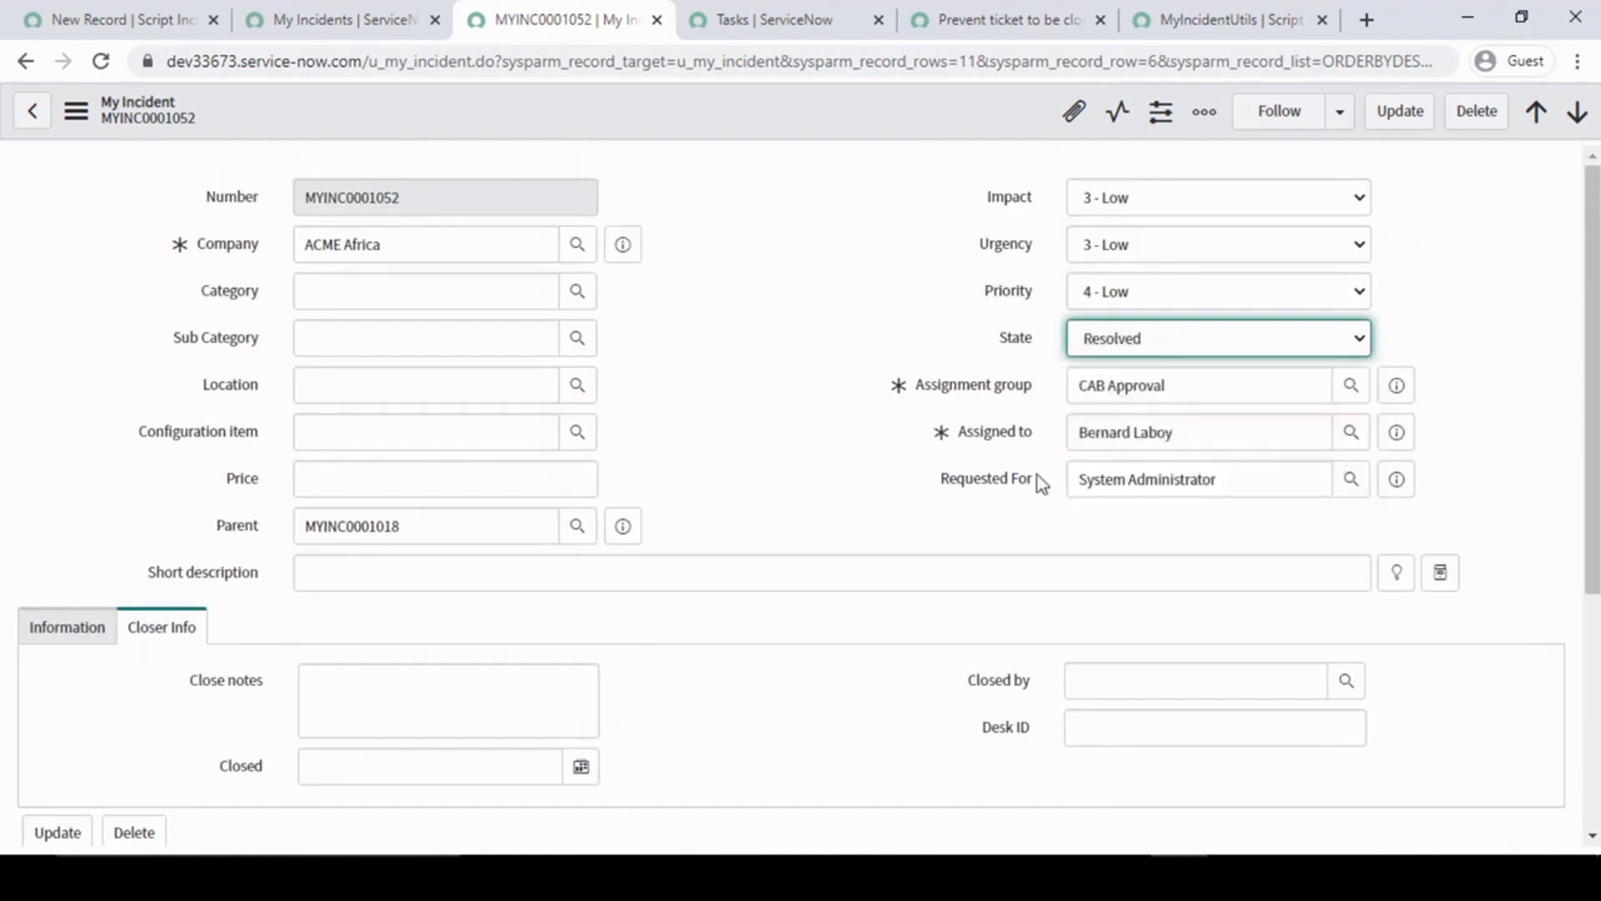
pyautogui.scroll(-5, 1041, 484)
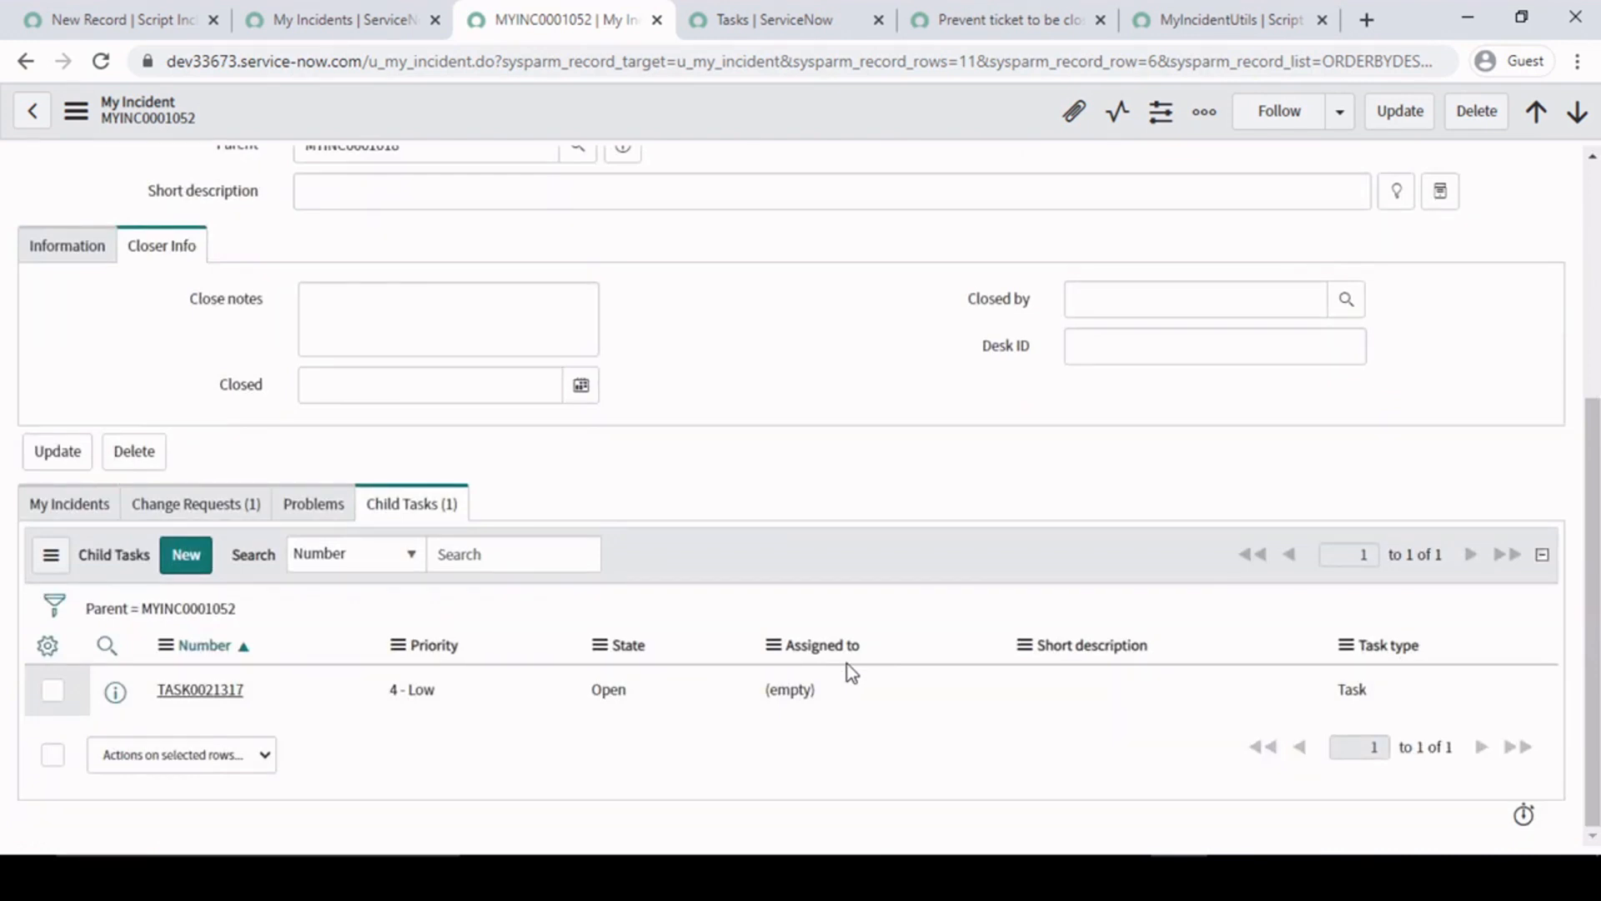
pyautogui.scroll(5, 847, 663)
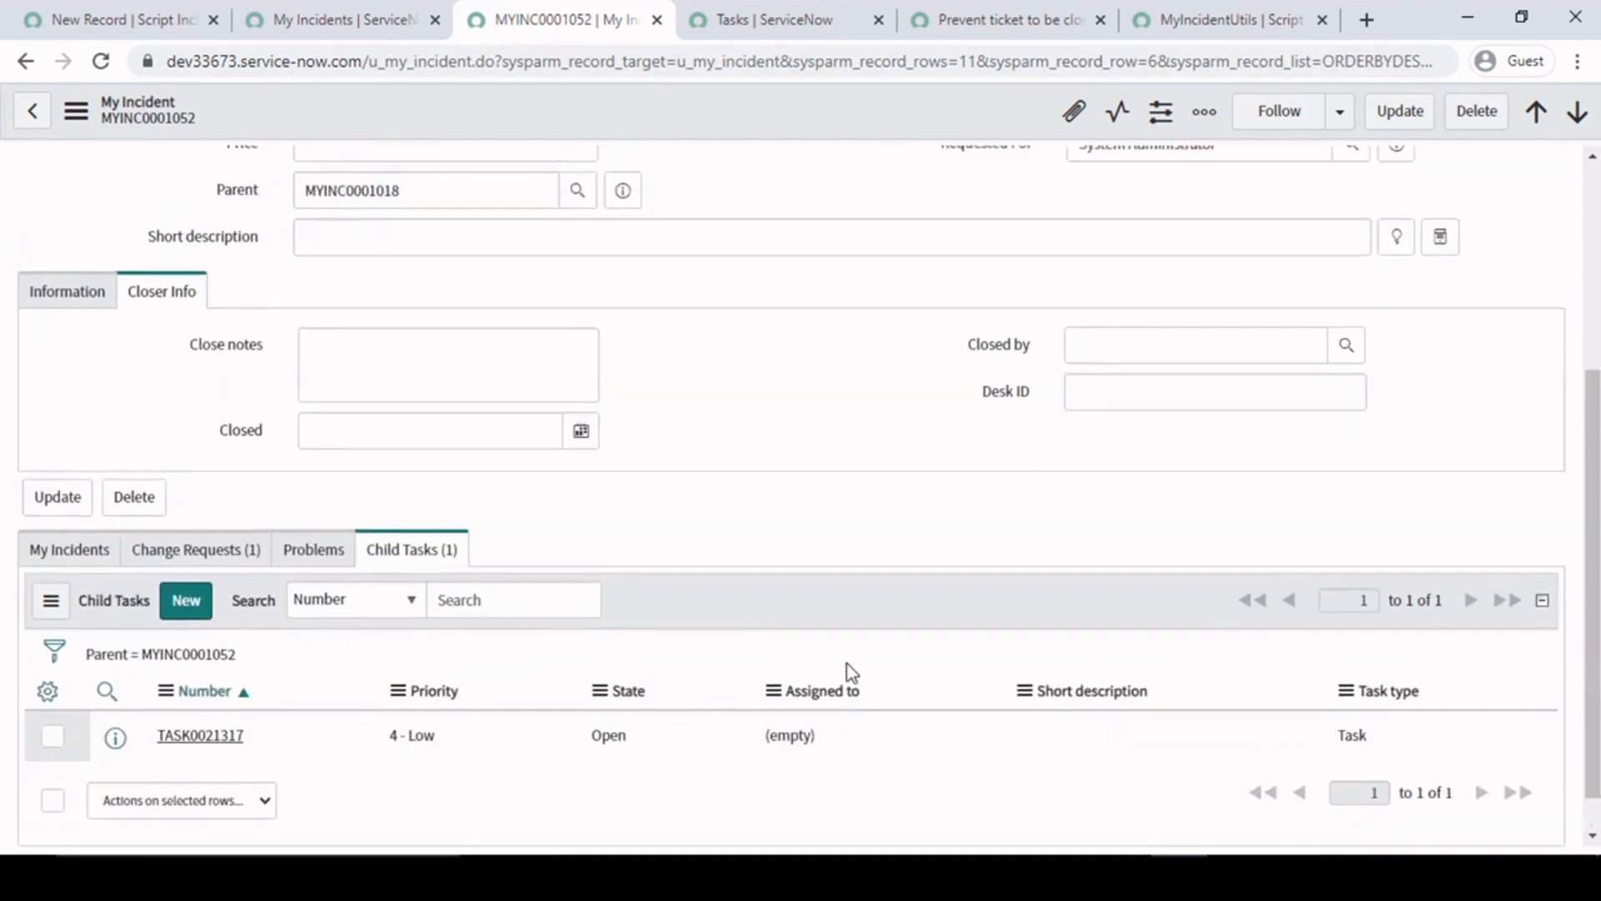
pyautogui.rightClick(819, 105)
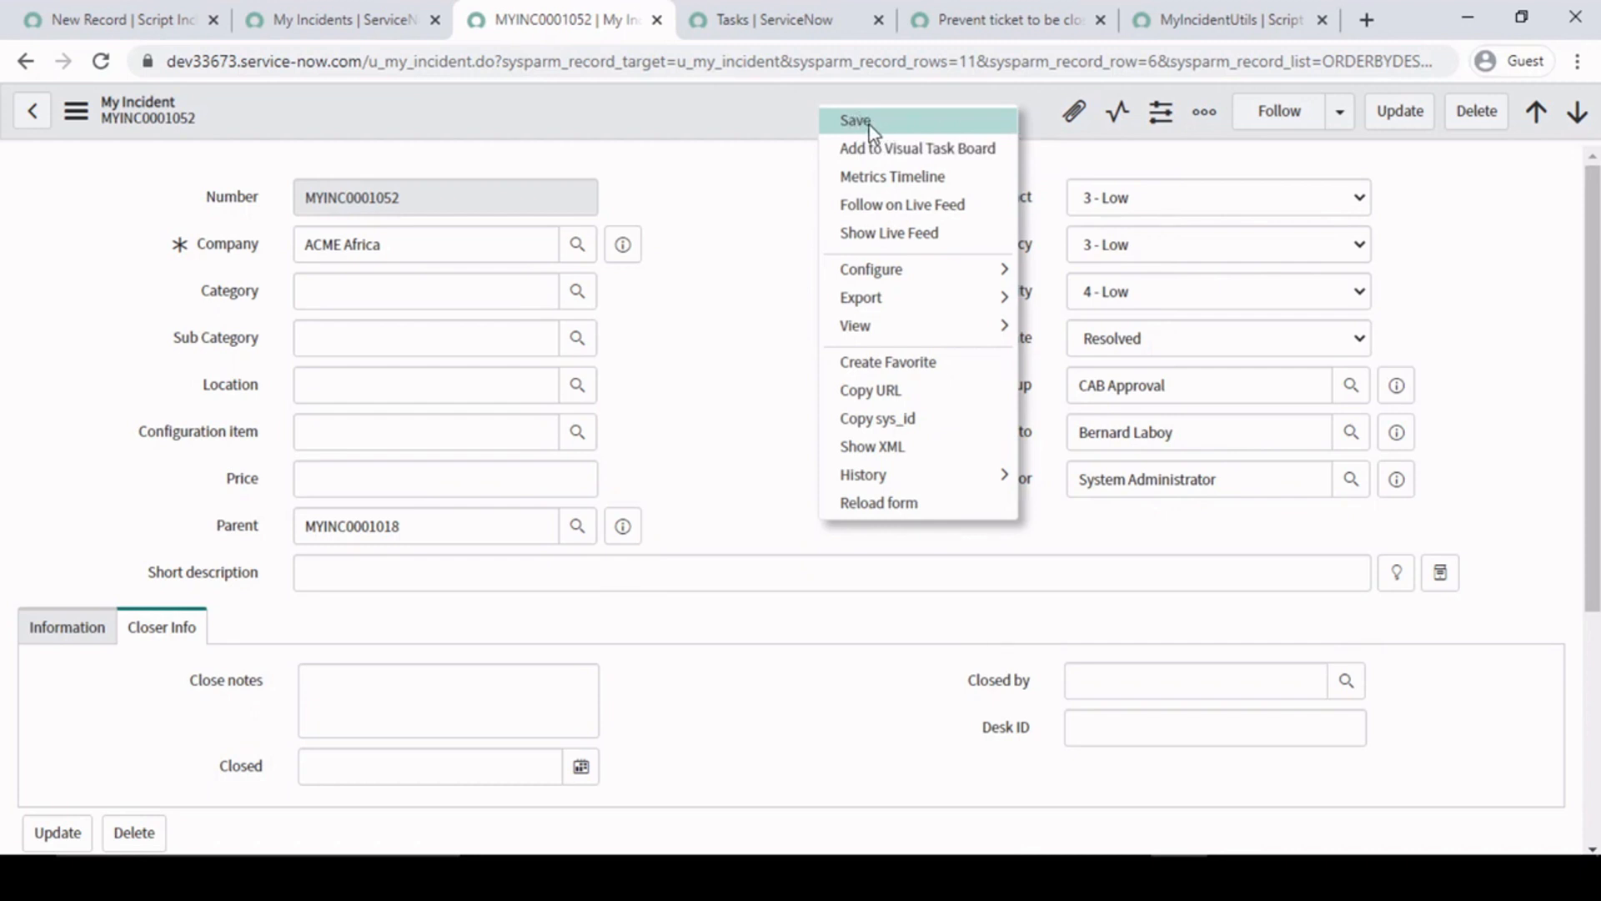
pyautogui.click(774, 163)
pyautogui.scroll(-4, 566, 617)
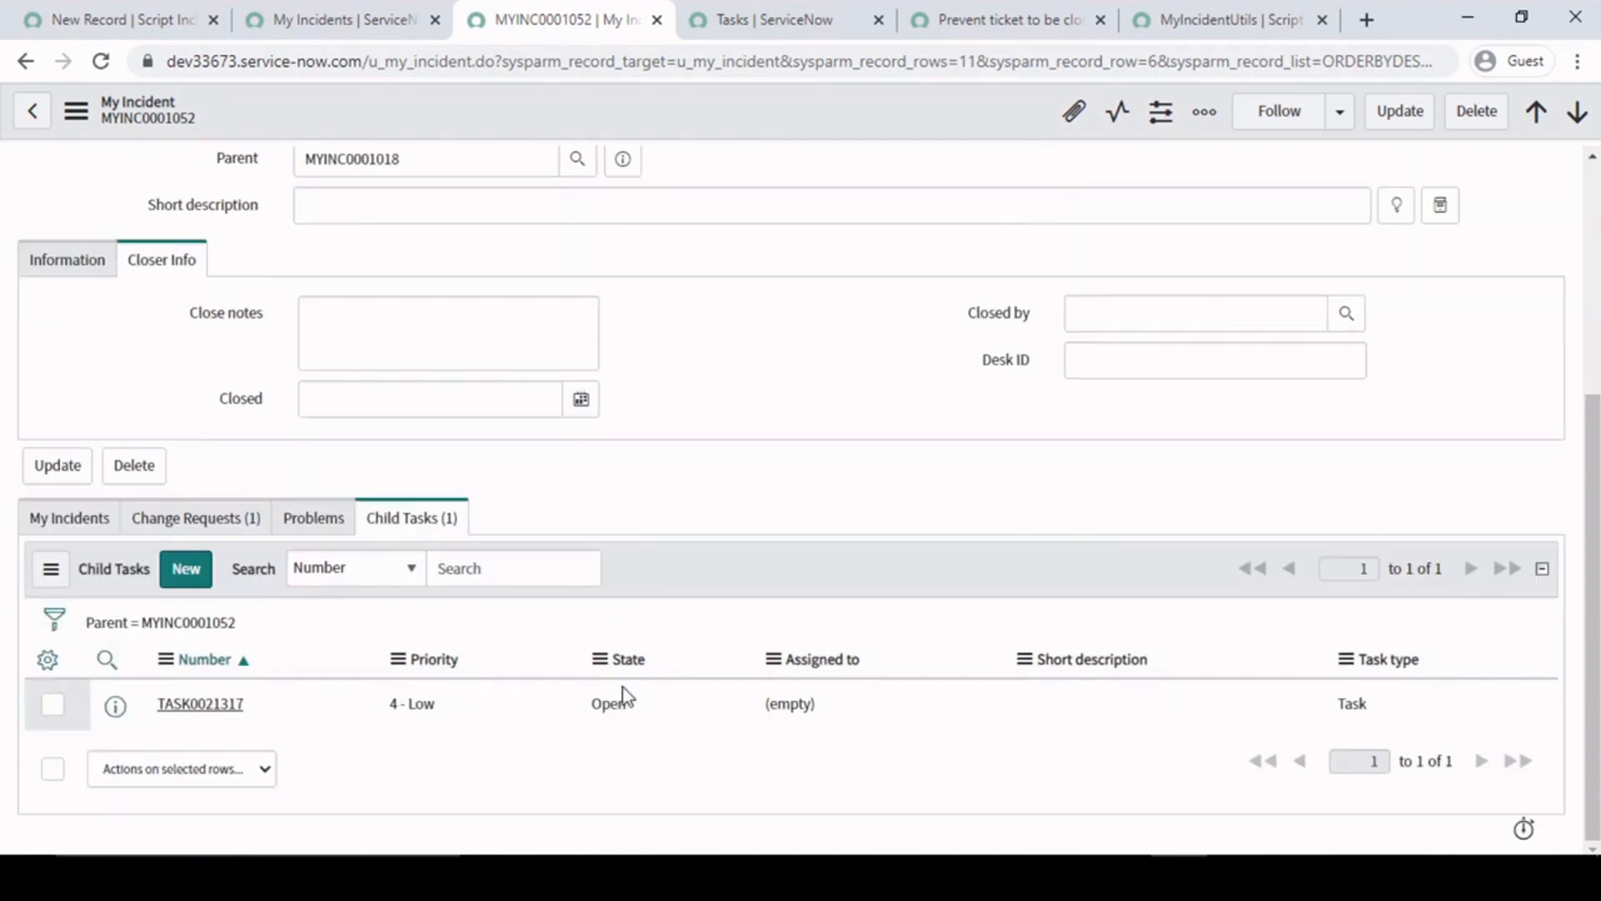
pyautogui.scroll(4, 934, 339)
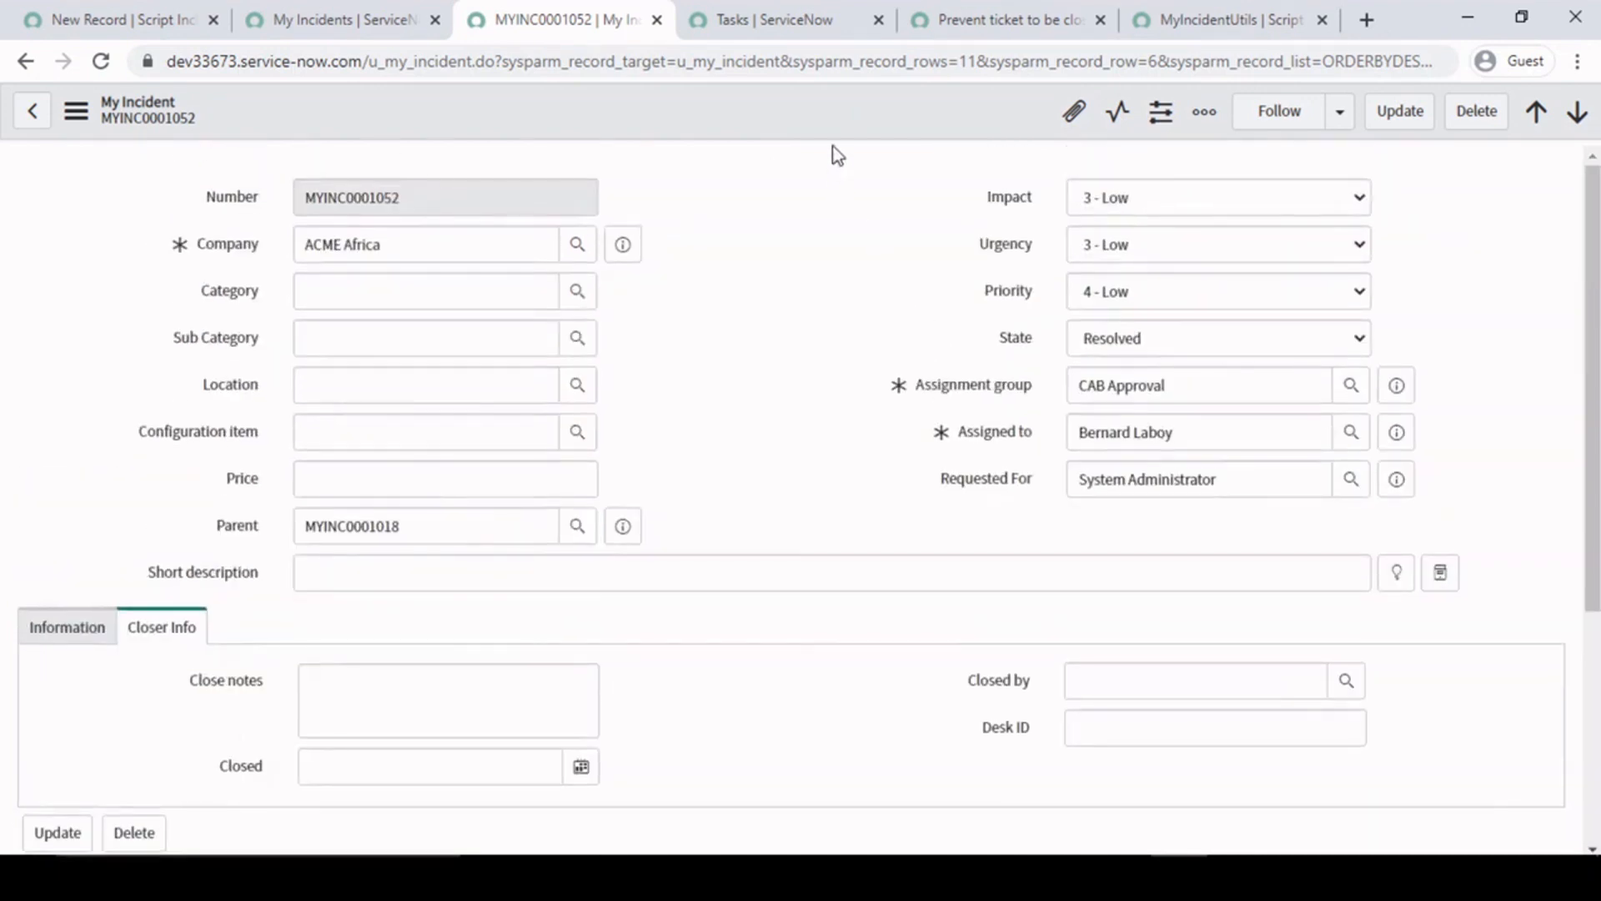
pyautogui.rightClick(822, 123)
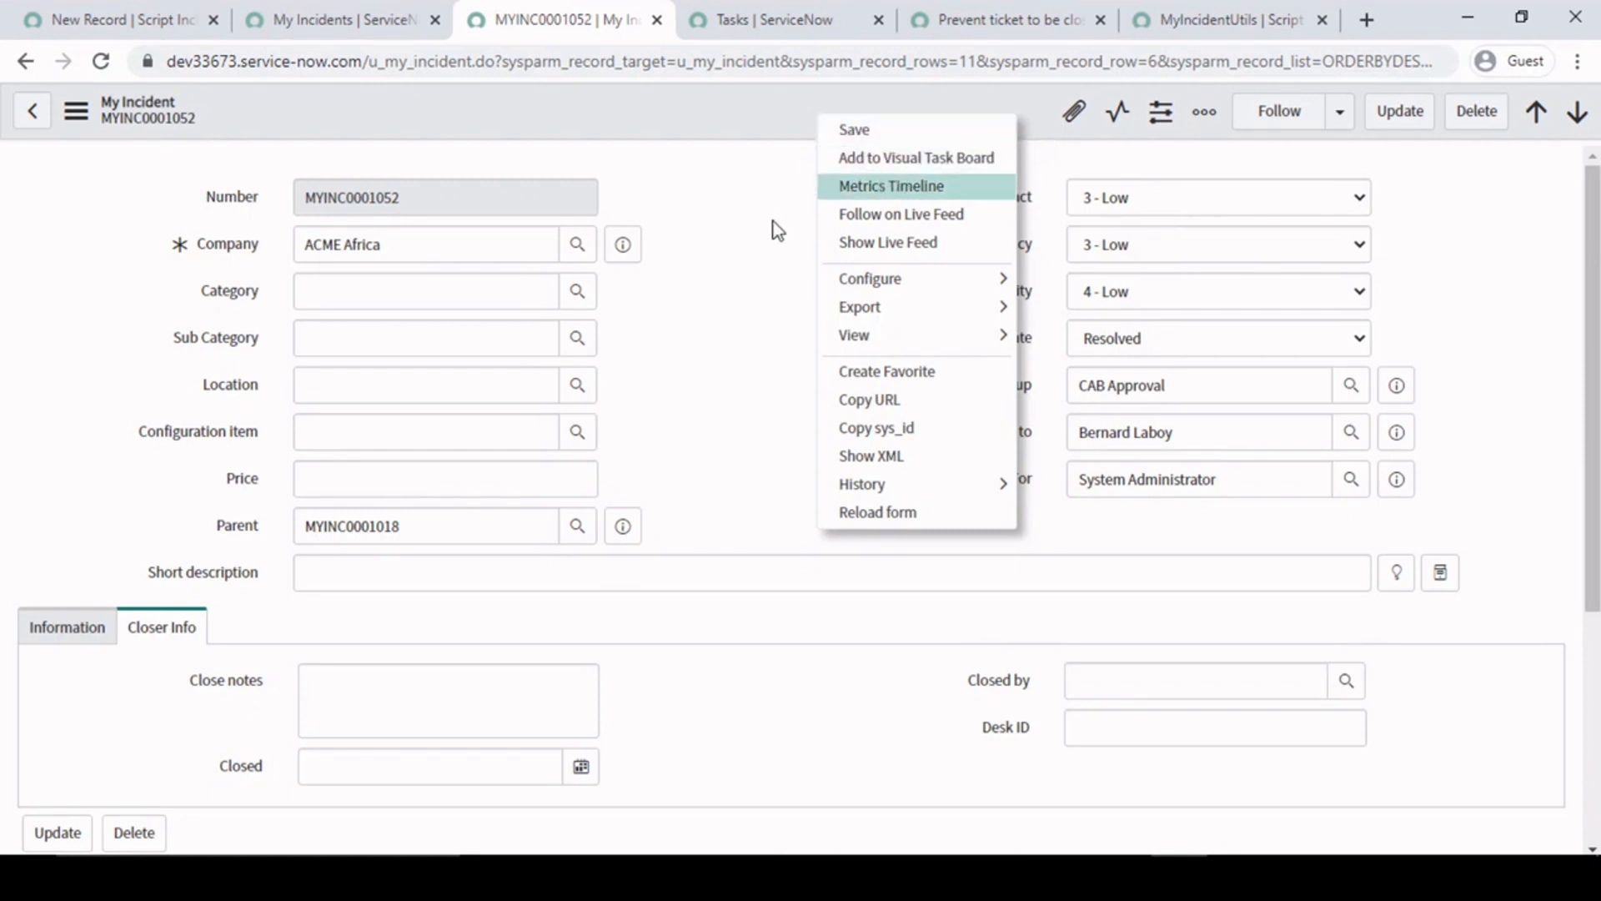
pyautogui.click(737, 249)
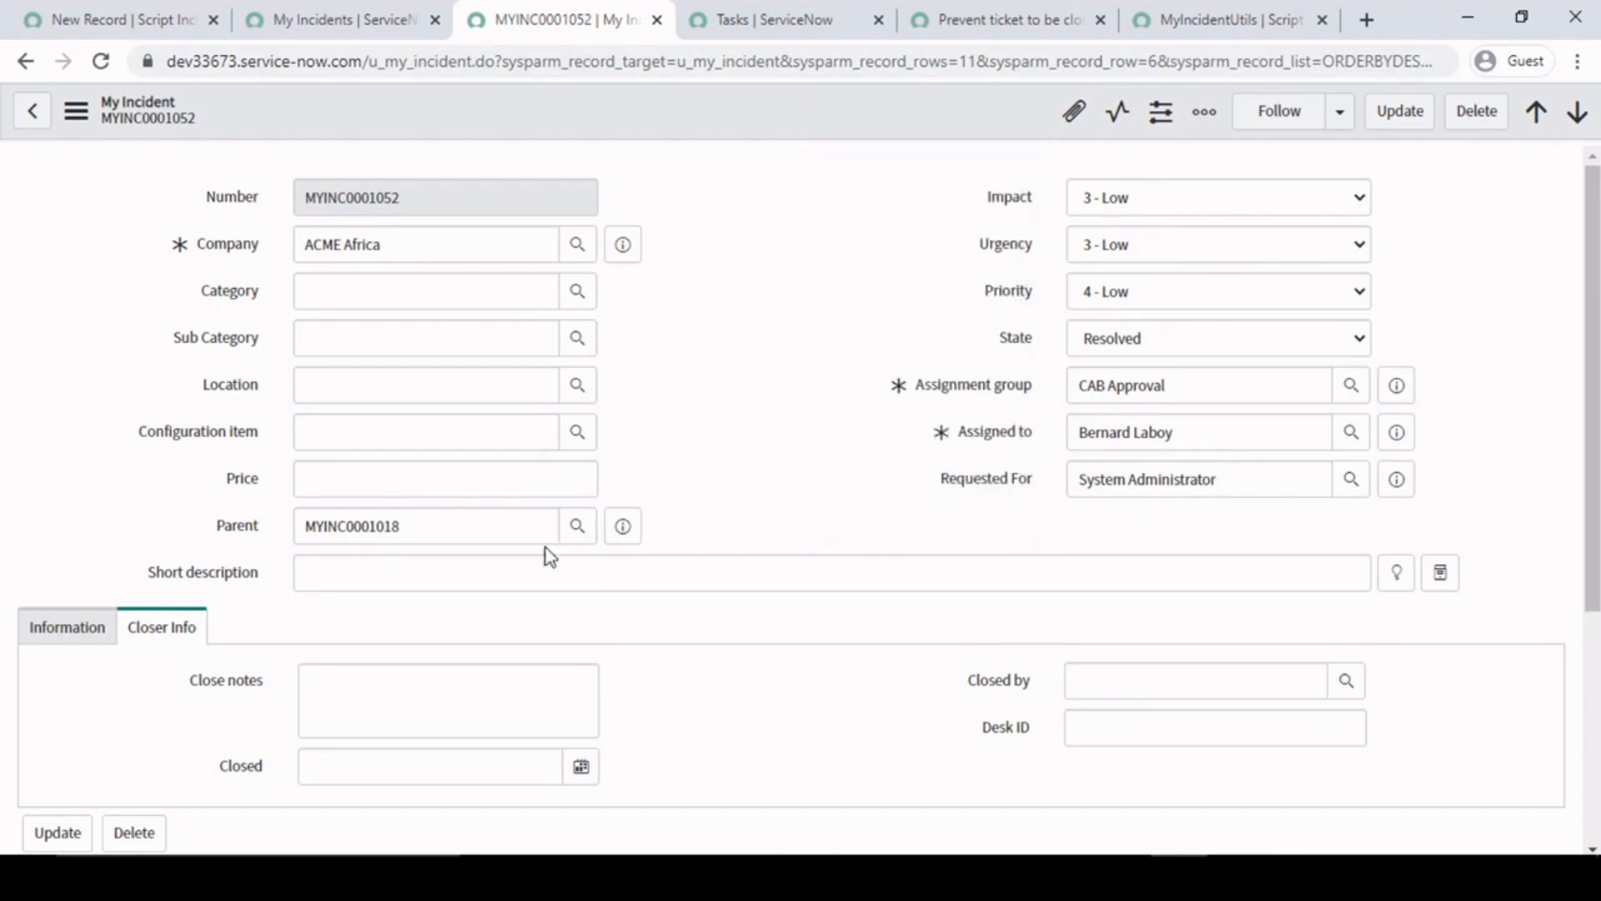
# - Close the old Tasks list tab and open MYINC0001052's child task TASK0021317 in a new tab
pyautogui.click(859, 21)
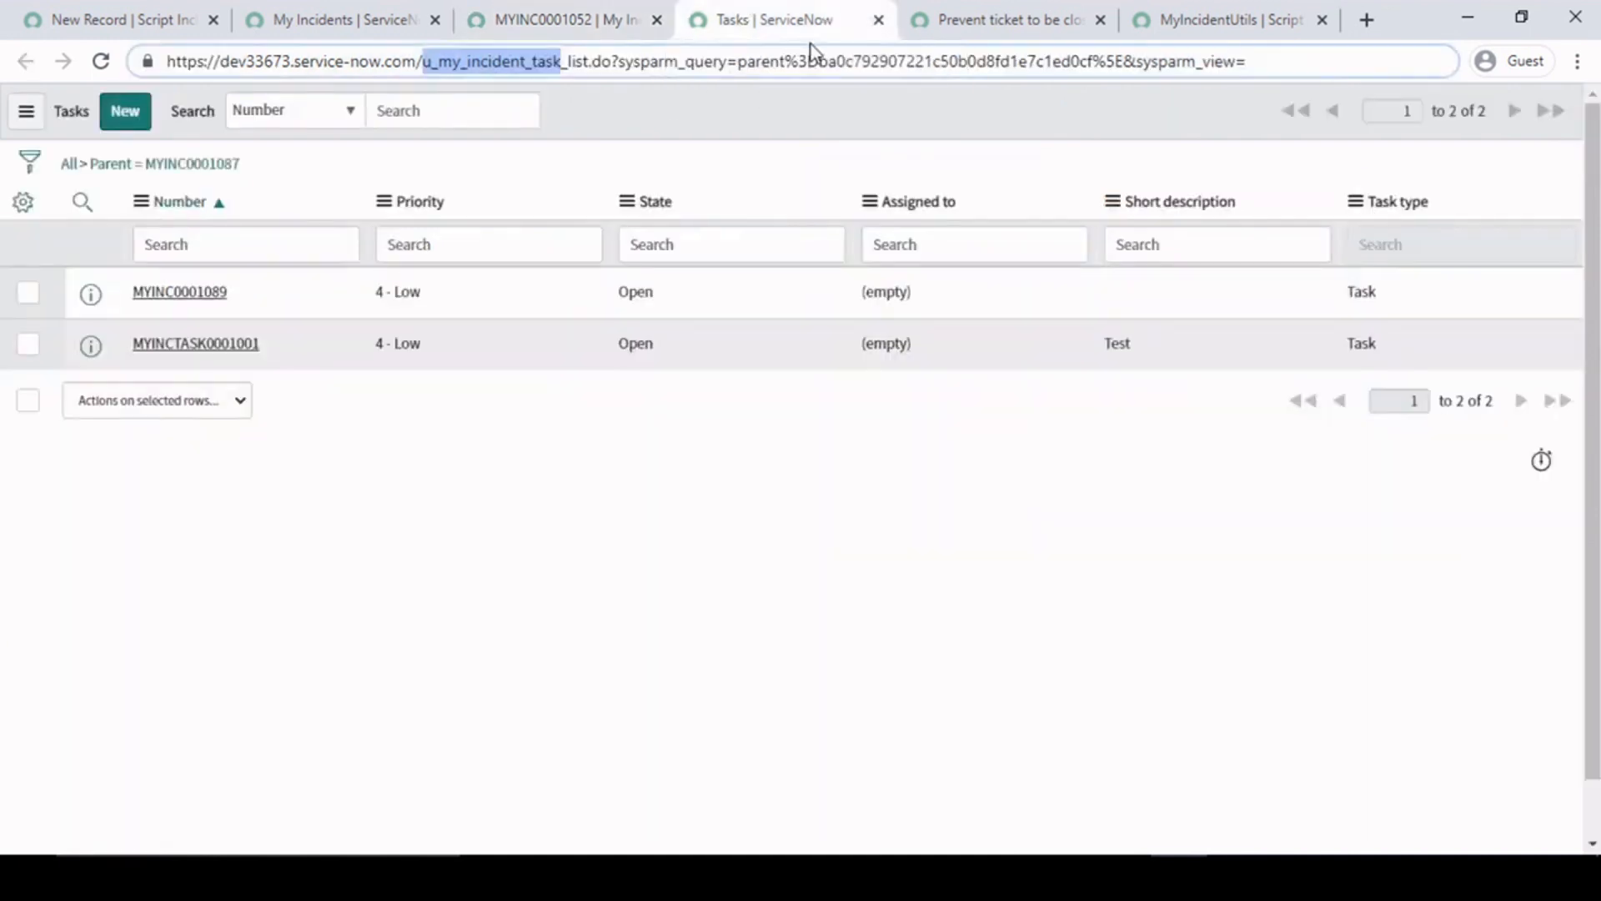
pyautogui.click(878, 20)
pyautogui.click(620, 17)
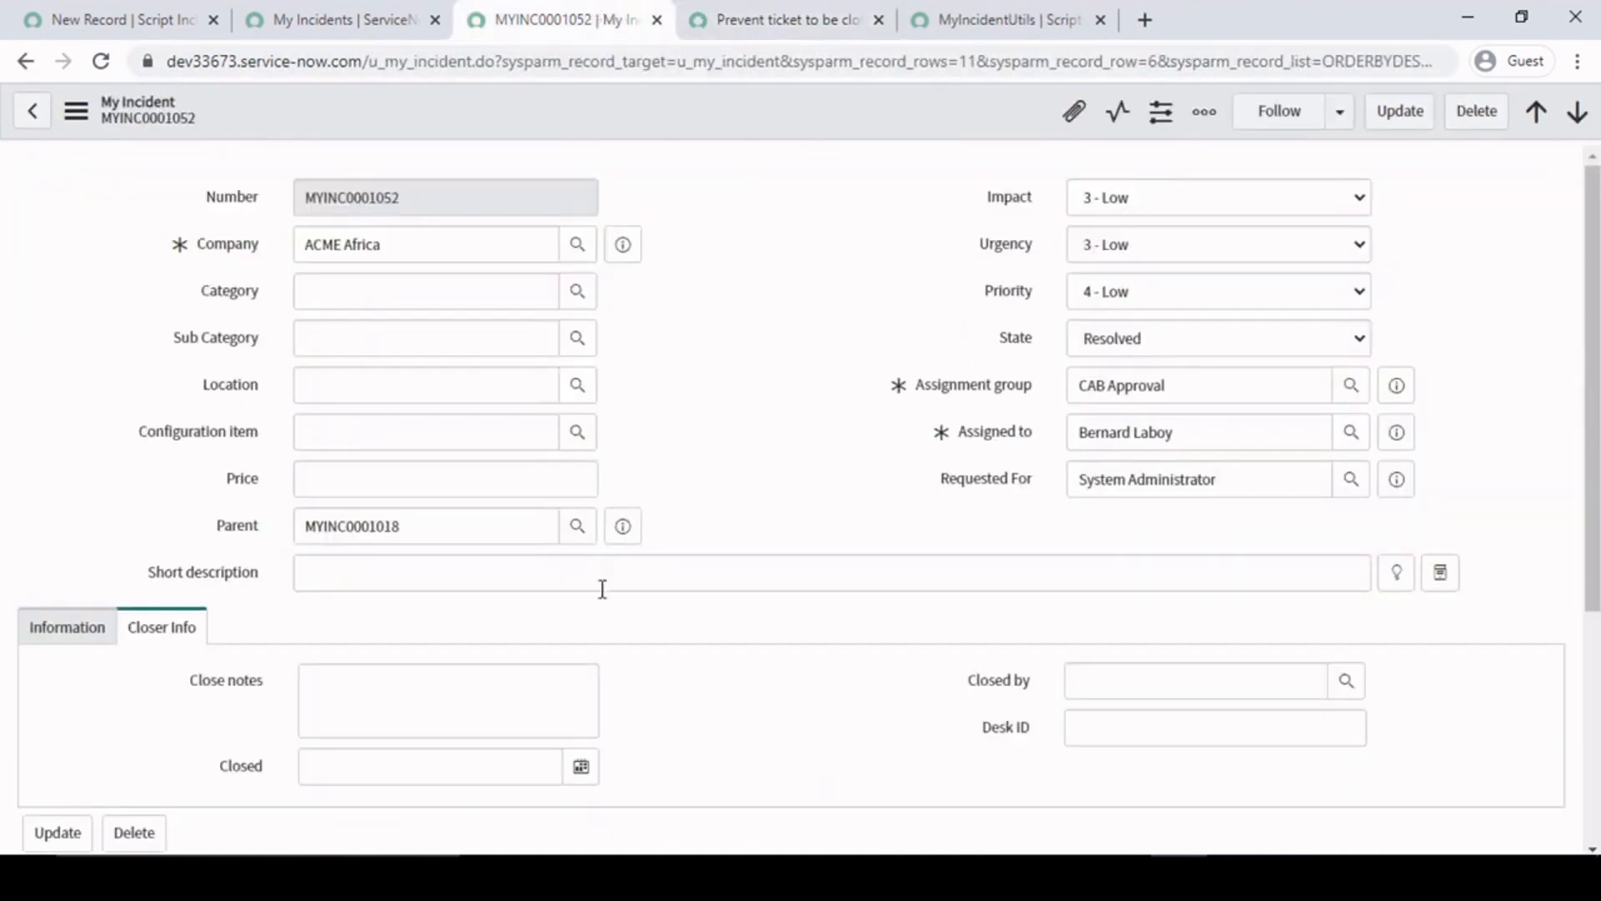
pyautogui.scroll(-4, 627, 728)
pyautogui.middleClick(191, 707)
pyautogui.click(751, 19)
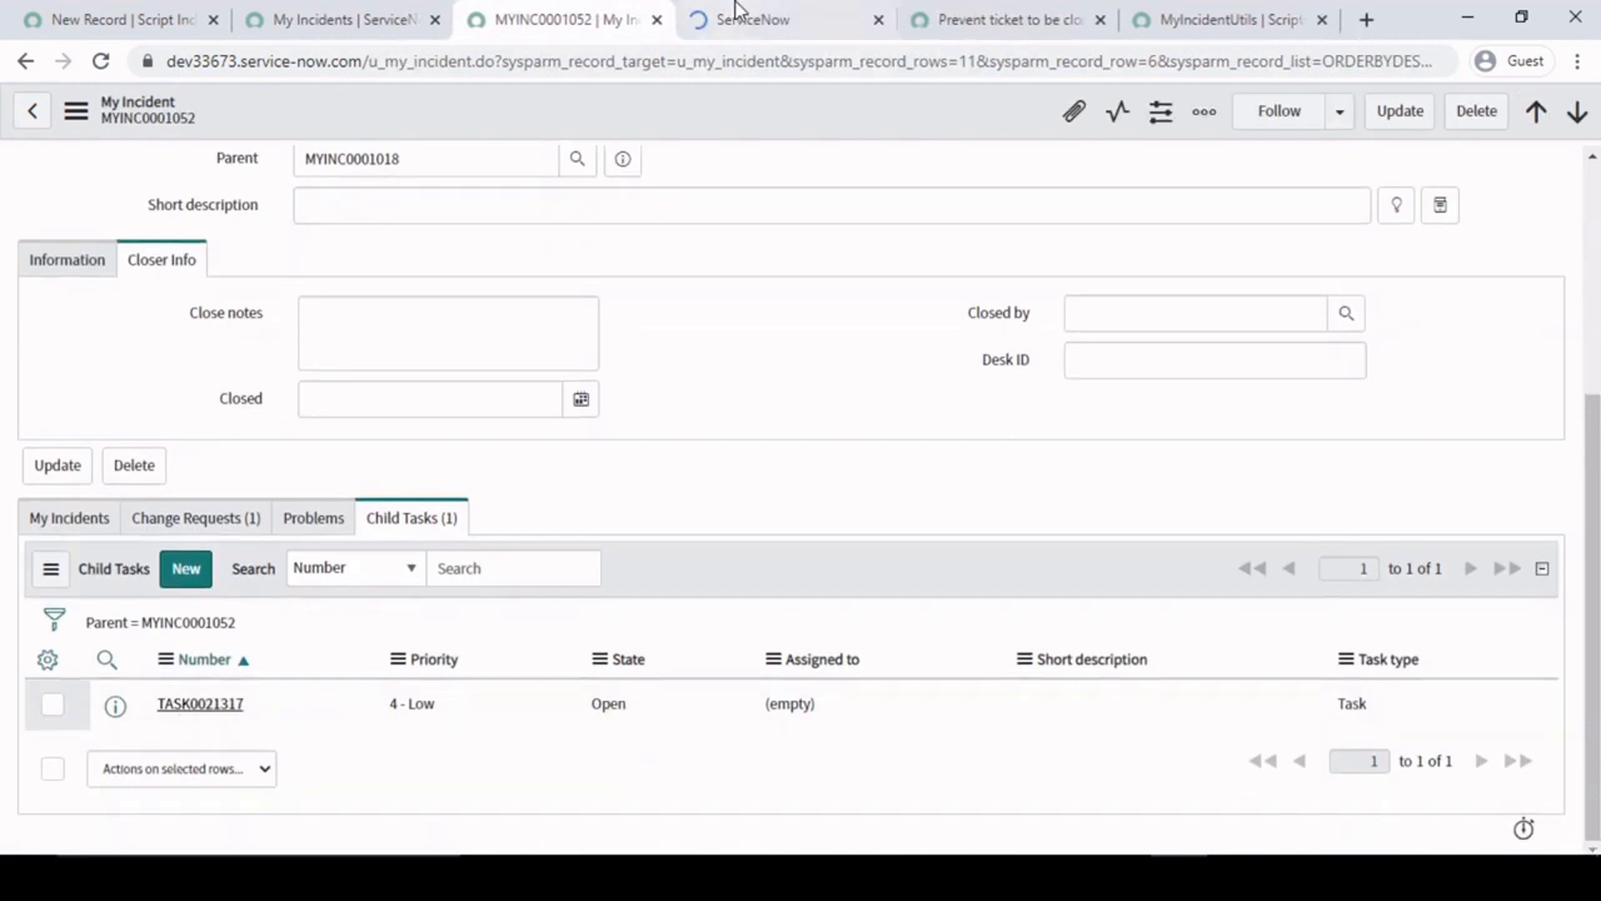
# - Set the child task's State to Closed Complete, save it and check its Active field
pyautogui.click(1165, 244)
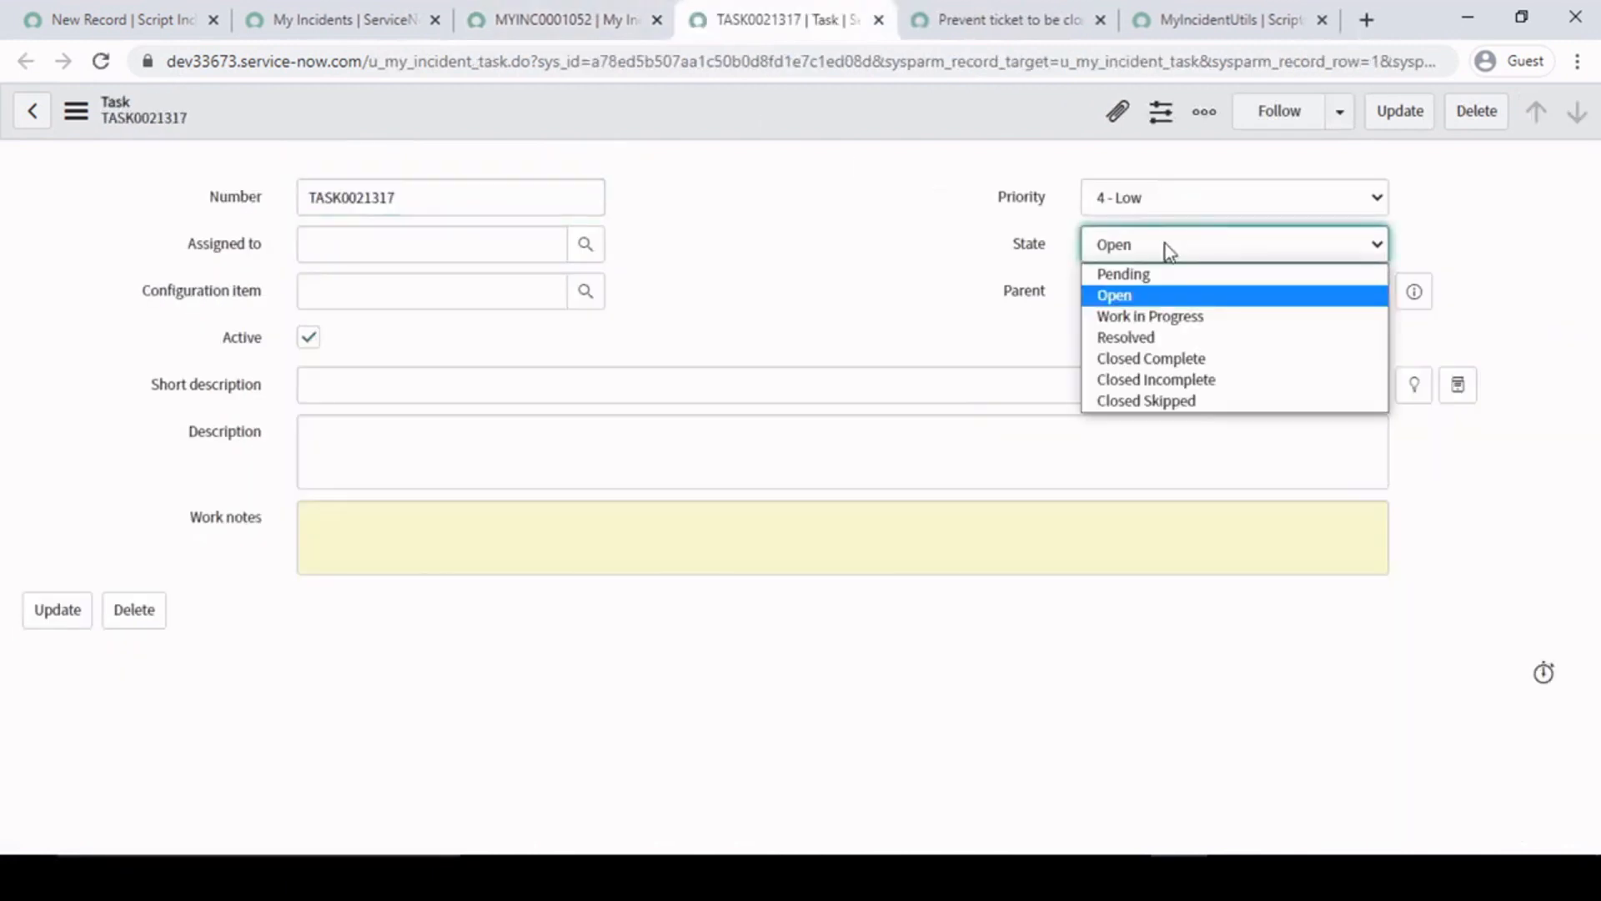
pyautogui.click(1163, 360)
pyautogui.rightClick(752, 130)
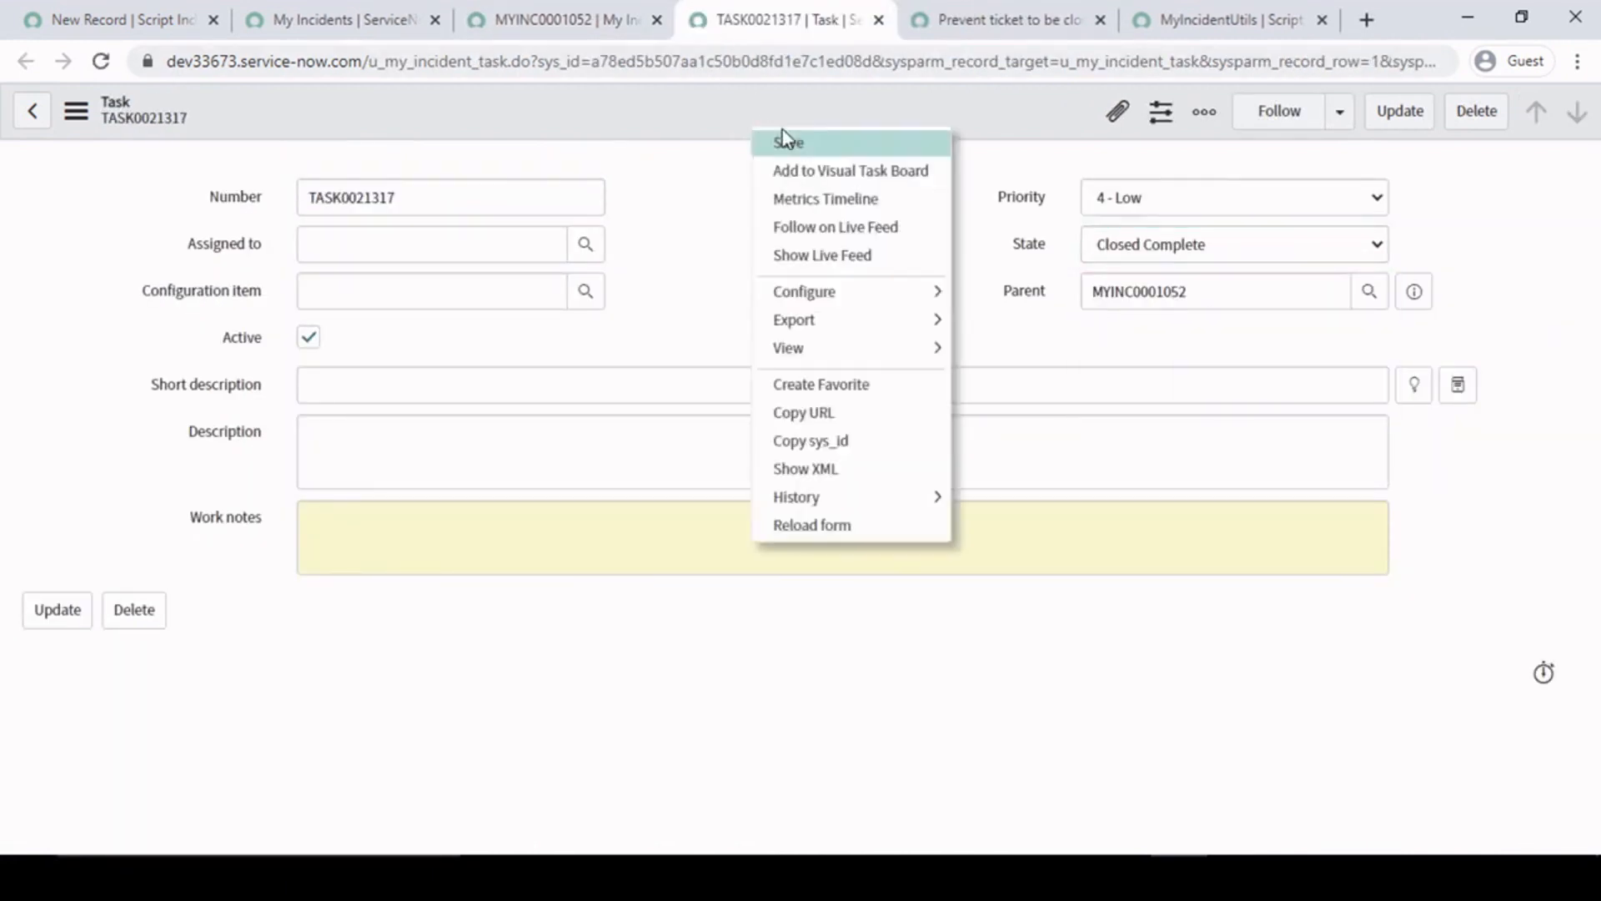
pyautogui.click(790, 147)
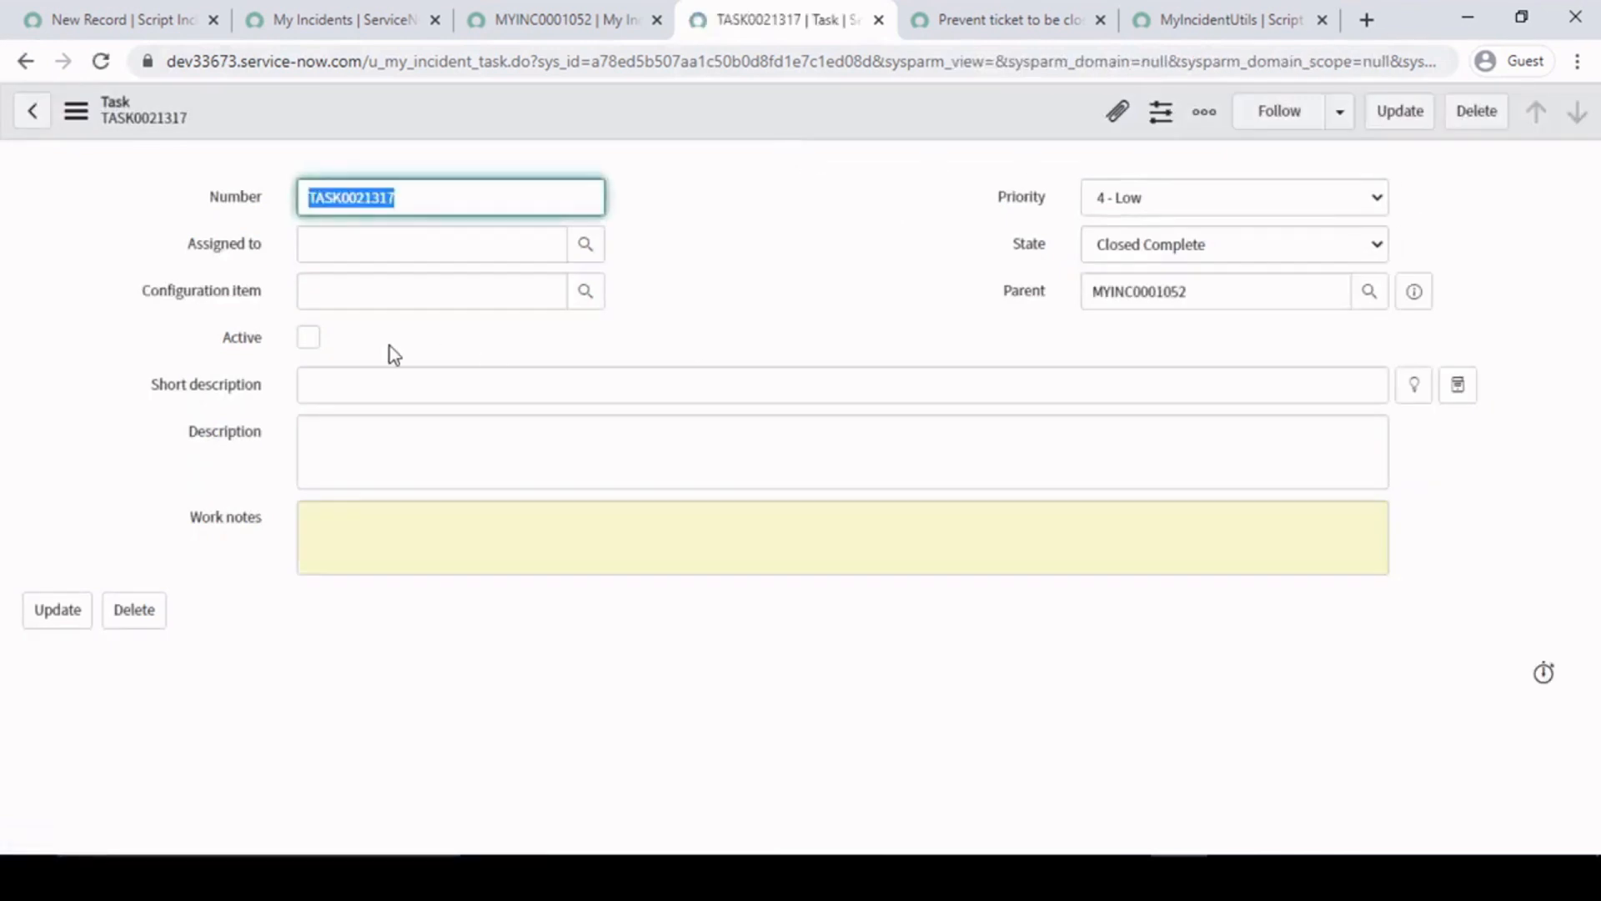
pyautogui.moveTo(195, 341); pyautogui.dragTo(350, 350)
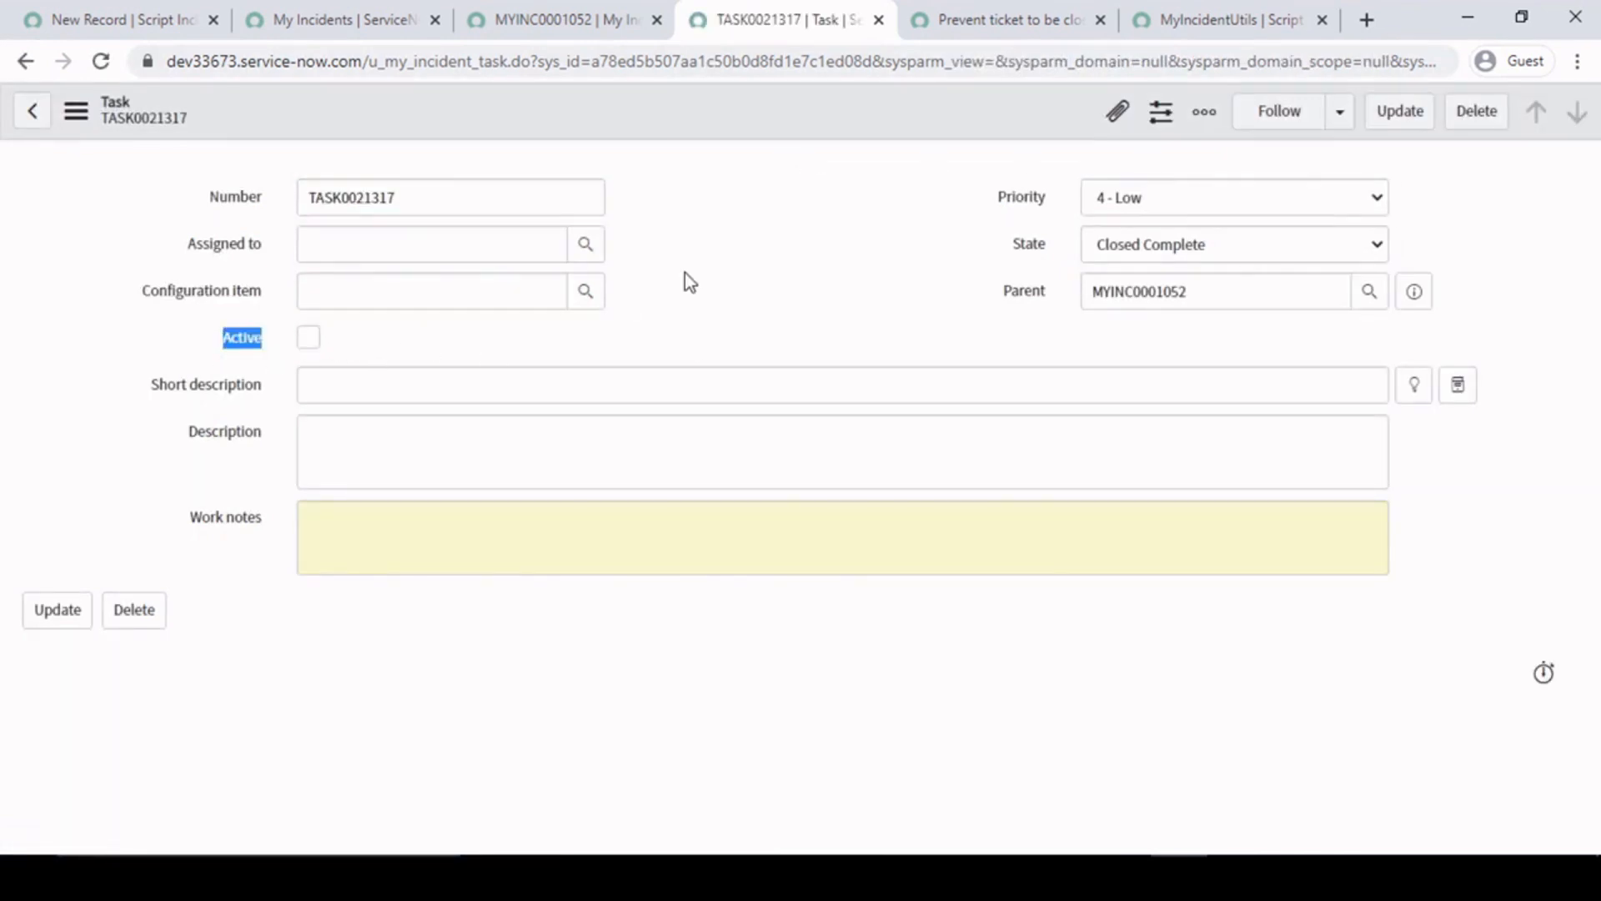
# - Return to the MYINC0001052 record, keep its State at Resolved and save it
pyautogui.click(617, 5)
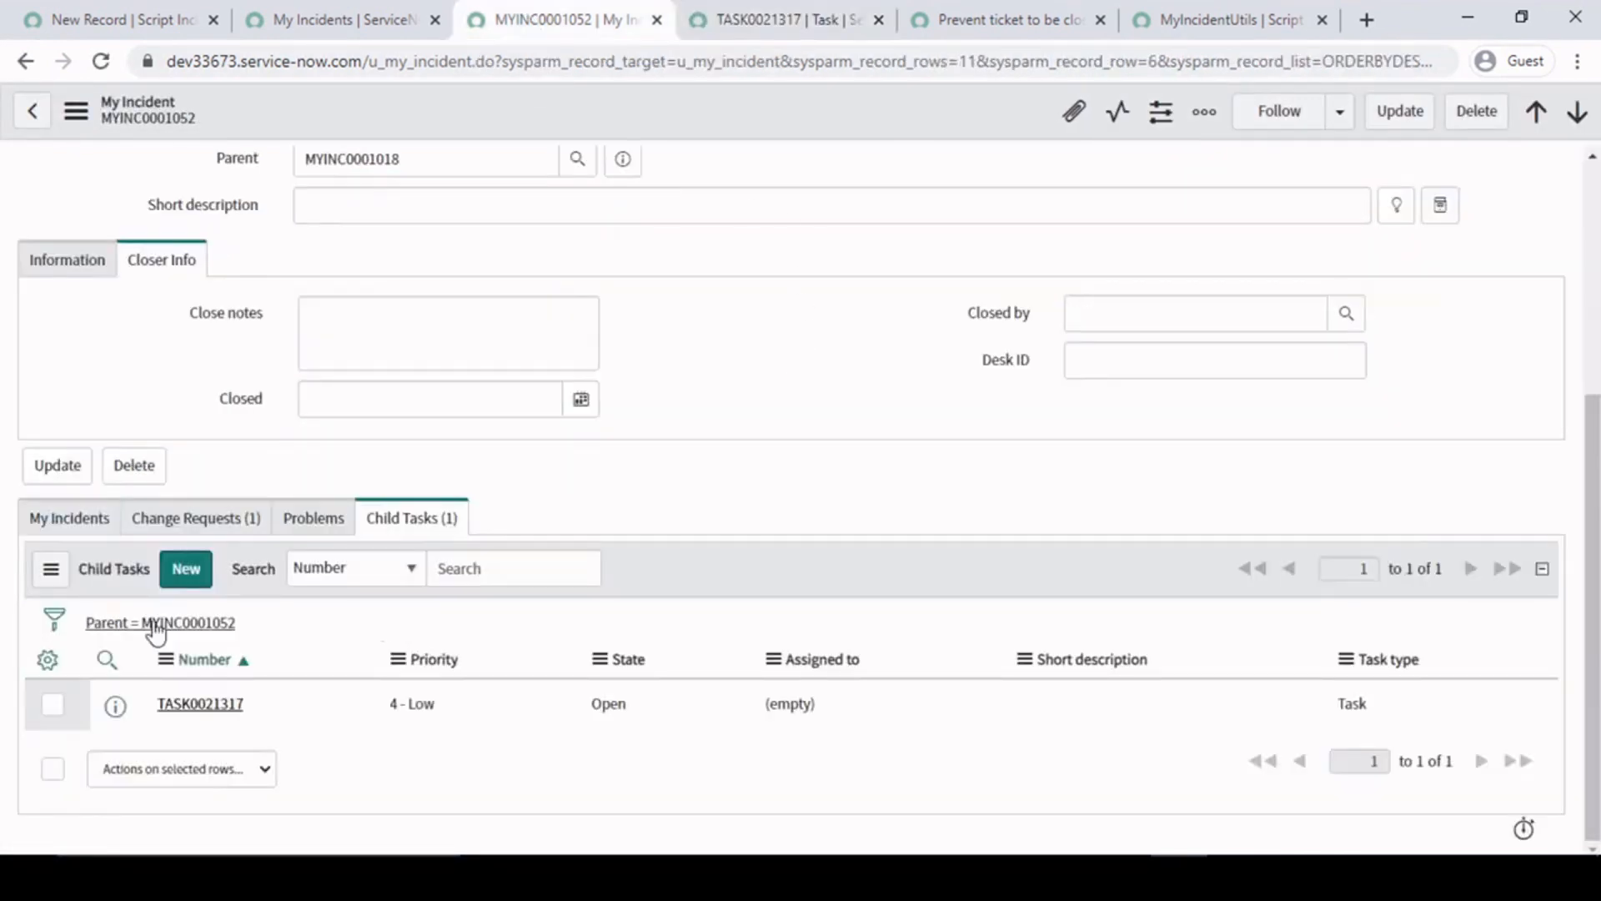
pyautogui.scroll(5, 852, 374)
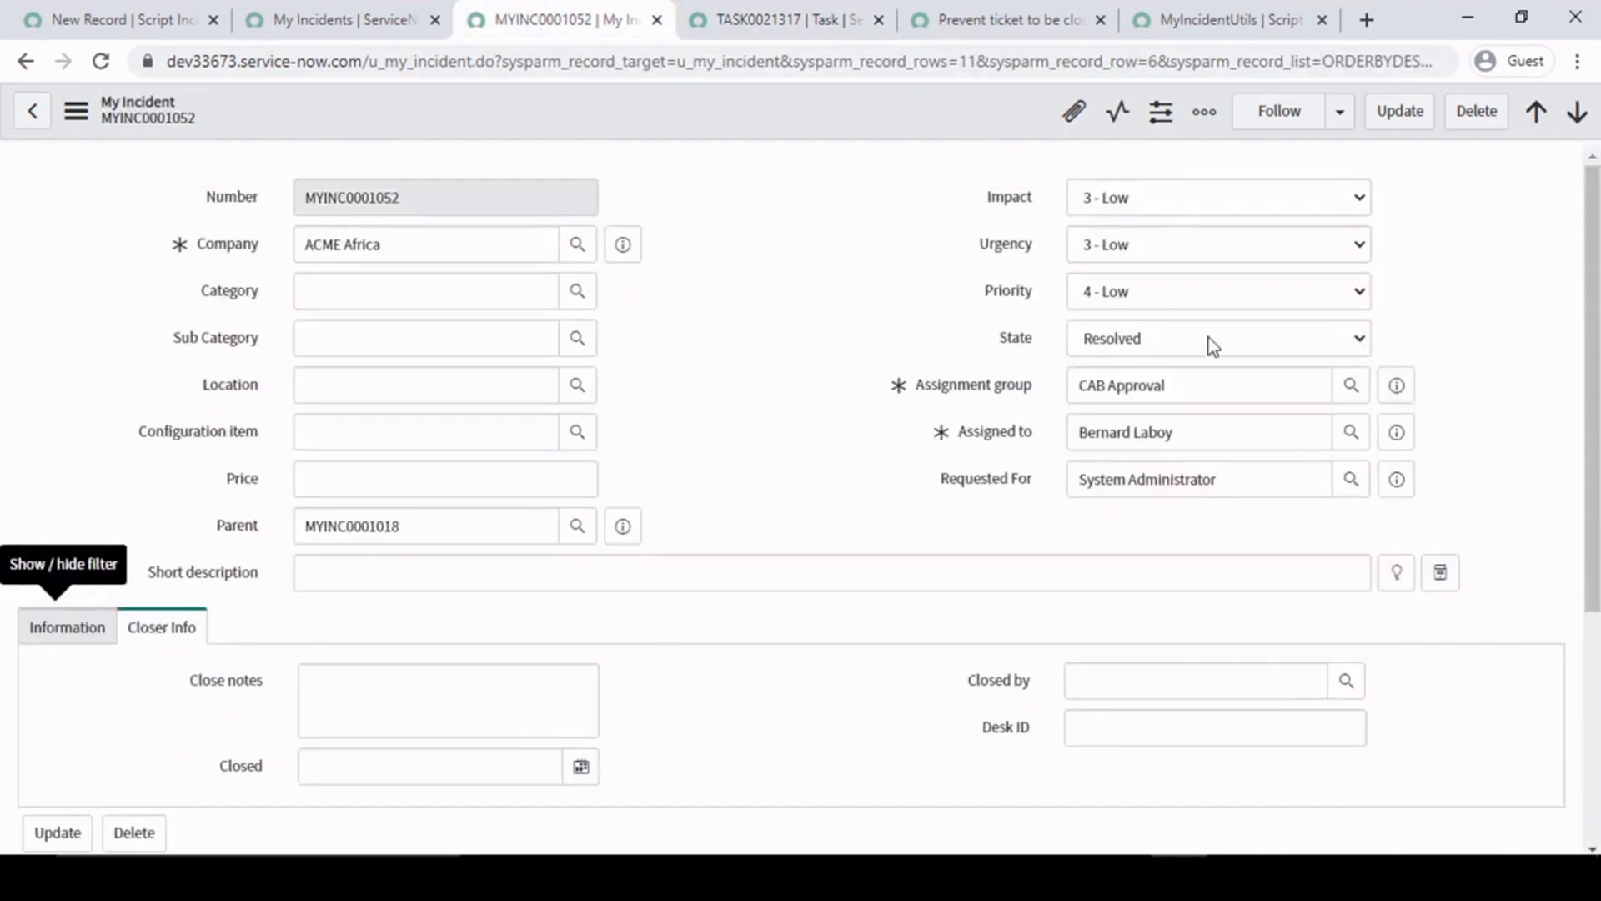
pyautogui.click(1145, 336)
pyautogui.click(899, 217)
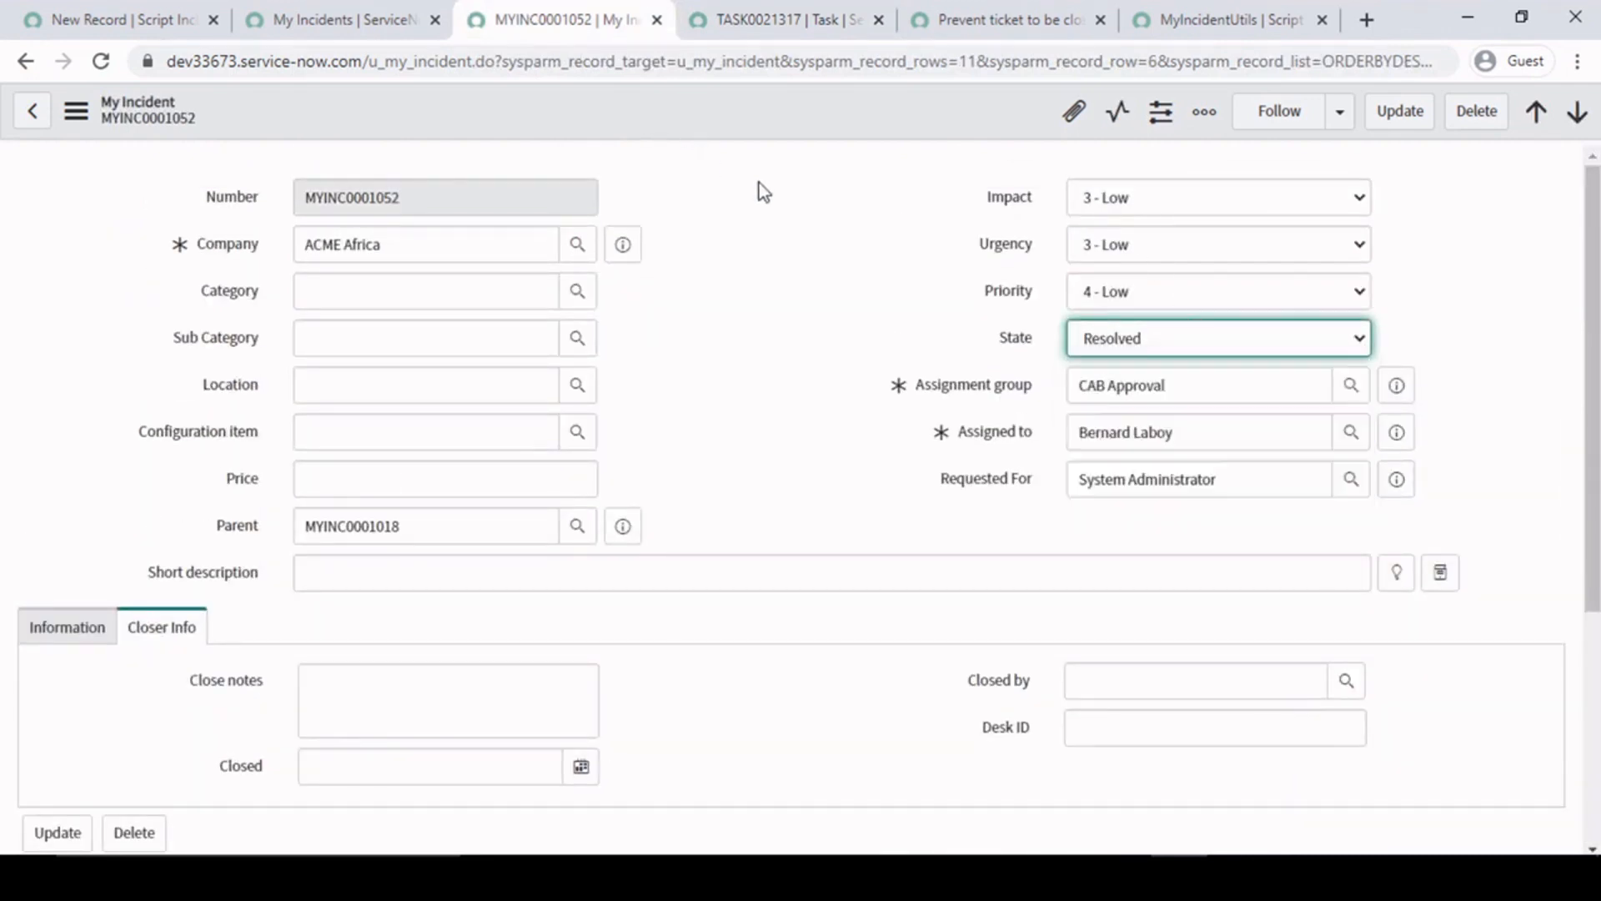
pyautogui.rightClick(753, 106)
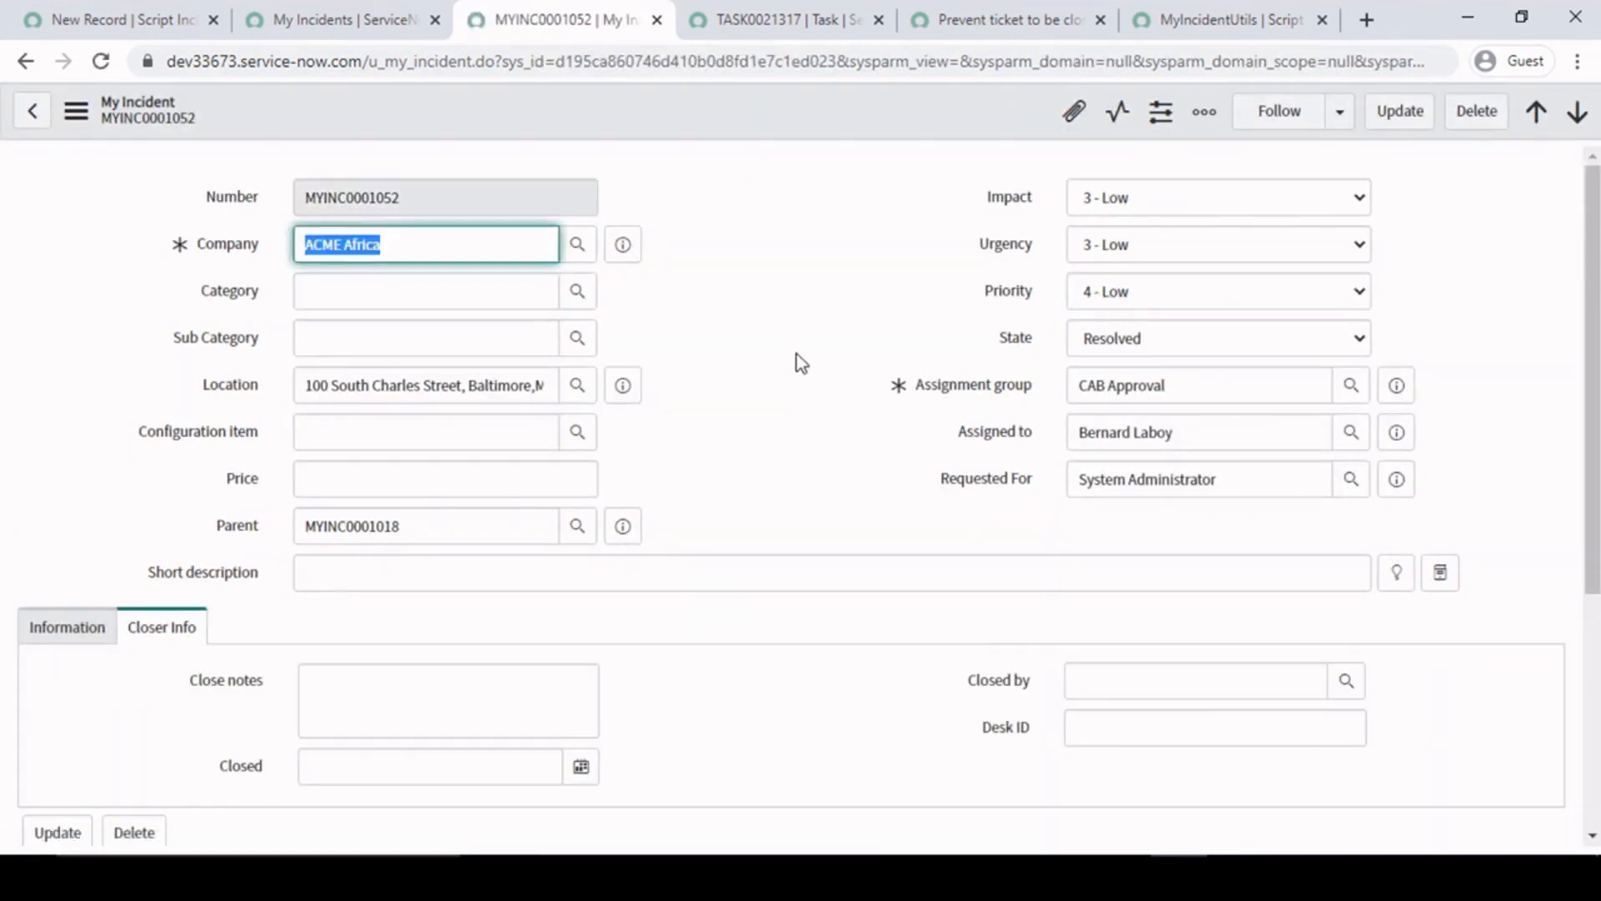
pyautogui.click(794, 297)
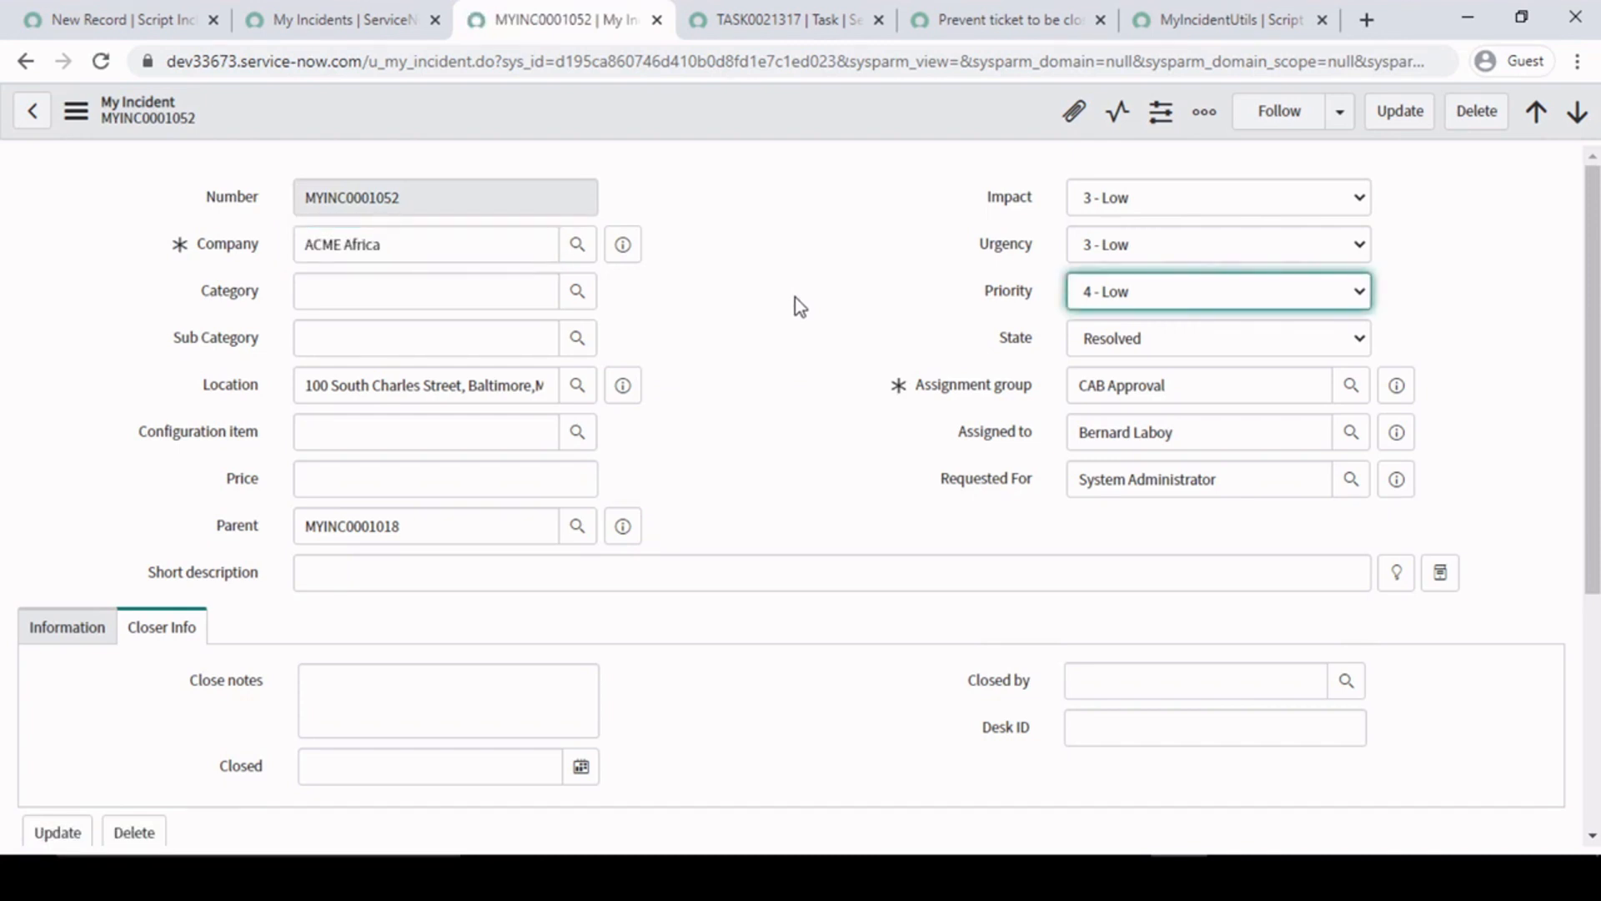
# - Switch to the MyIncidentUtils script include and review its getCISupportGrp and checkOpenedTasks functions
pyautogui.click(1184, 19)
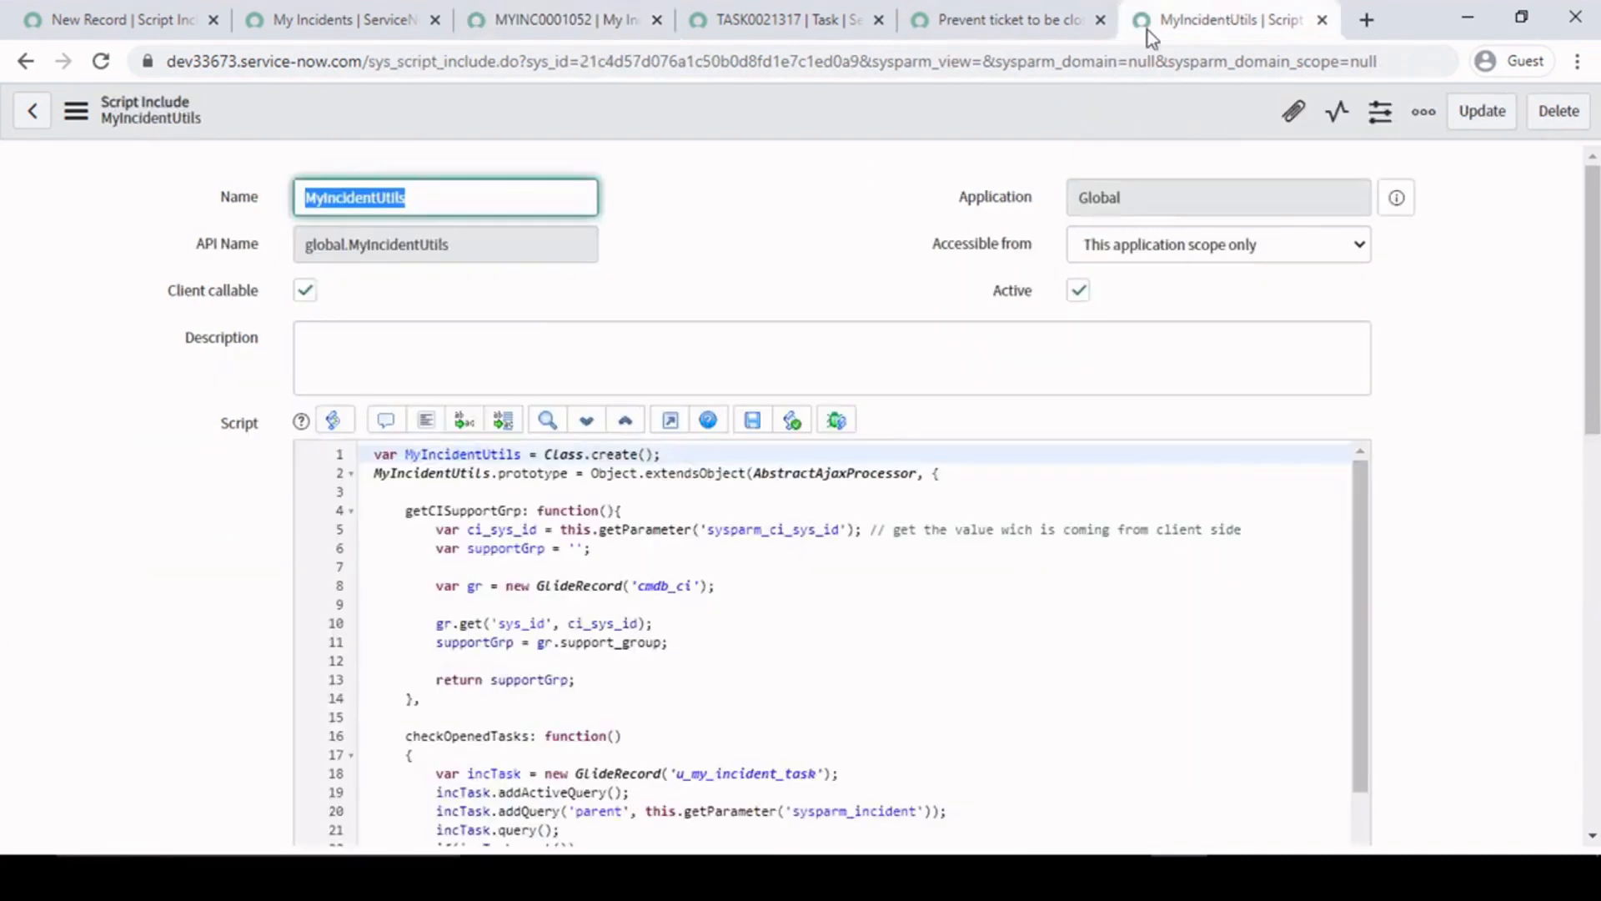
pyautogui.click(771, 244)
pyautogui.click(766, 621)
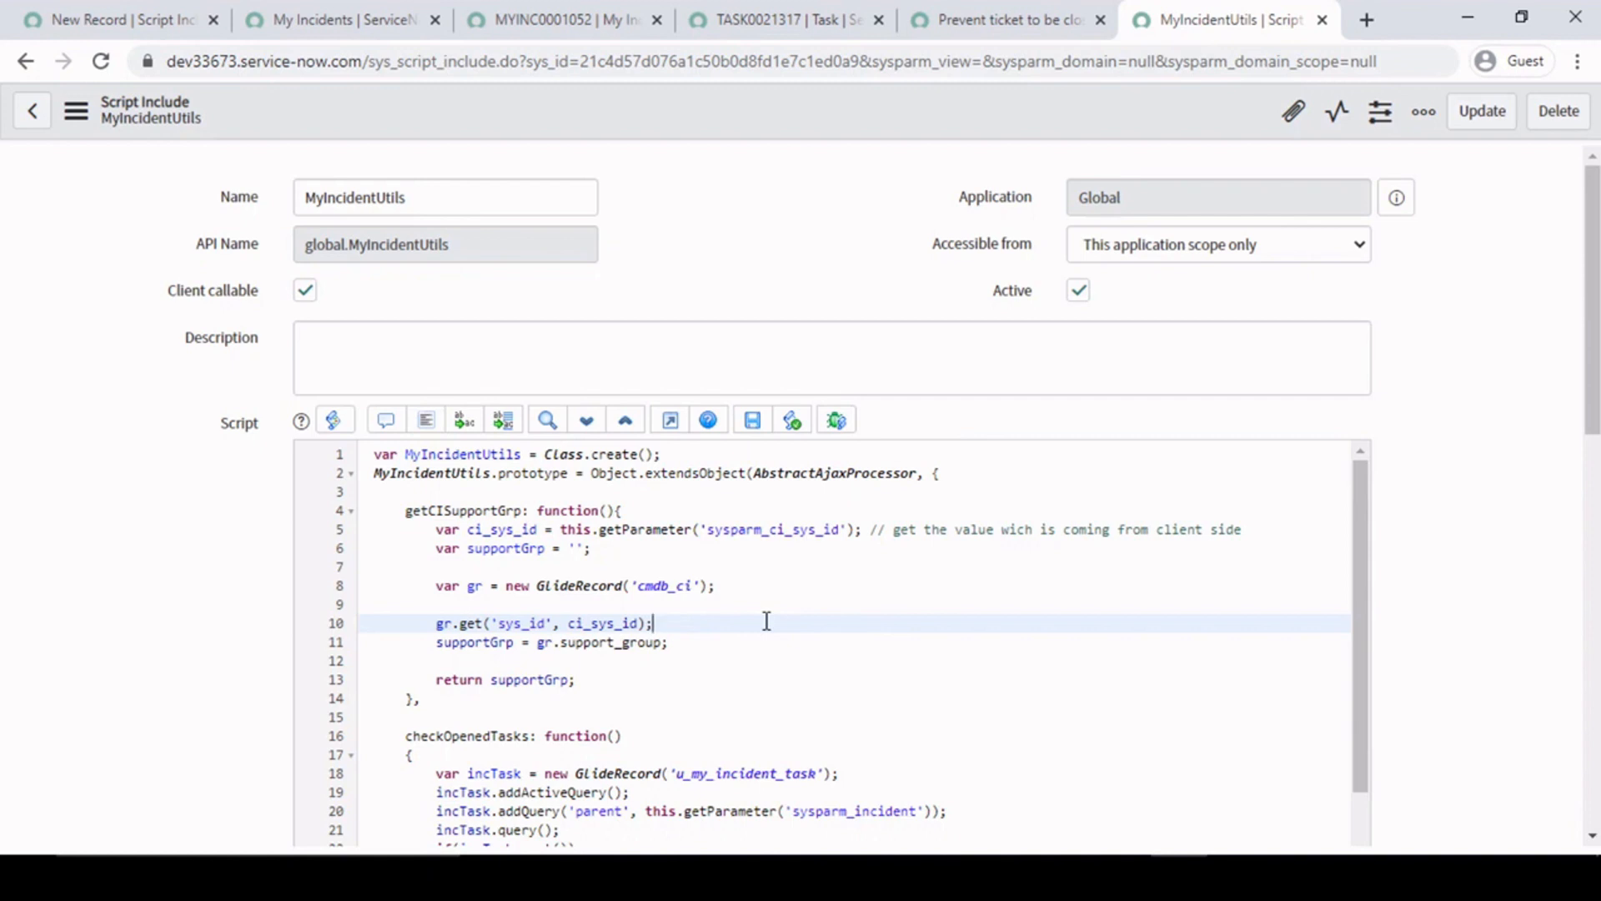
pyautogui.click(807, 236)
pyautogui.moveTo(1596, 237)
pyautogui.mouseDown()
pyautogui.moveTo(1597, 325)
pyautogui.moveTo(1597, 233)
pyautogui.mouseUp()
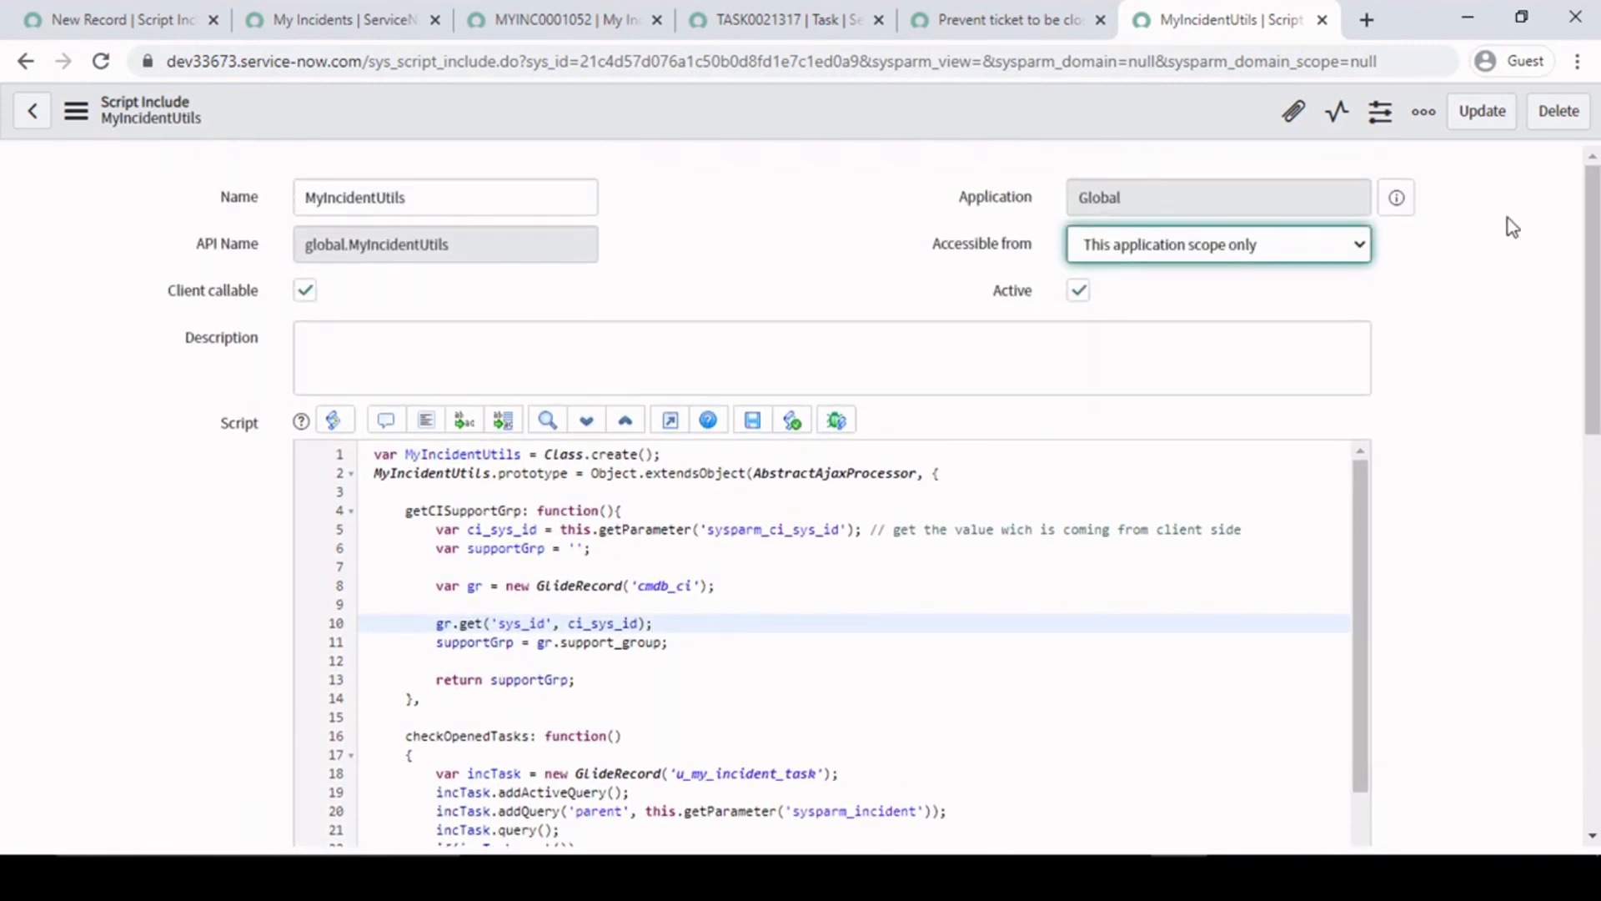
pyautogui.click(794, 229)
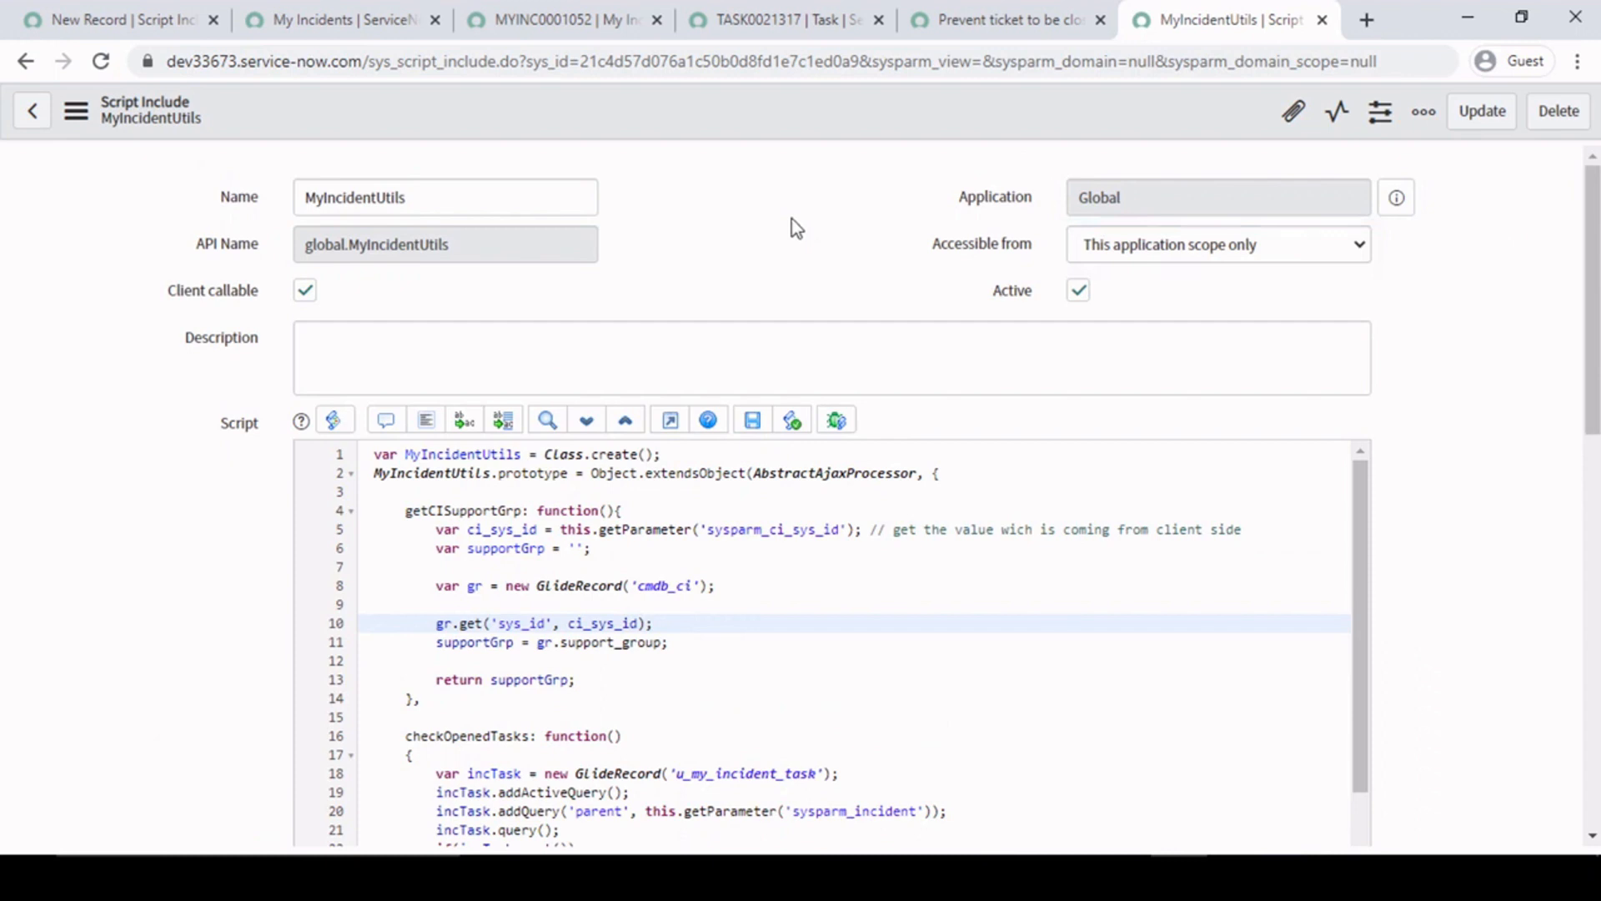